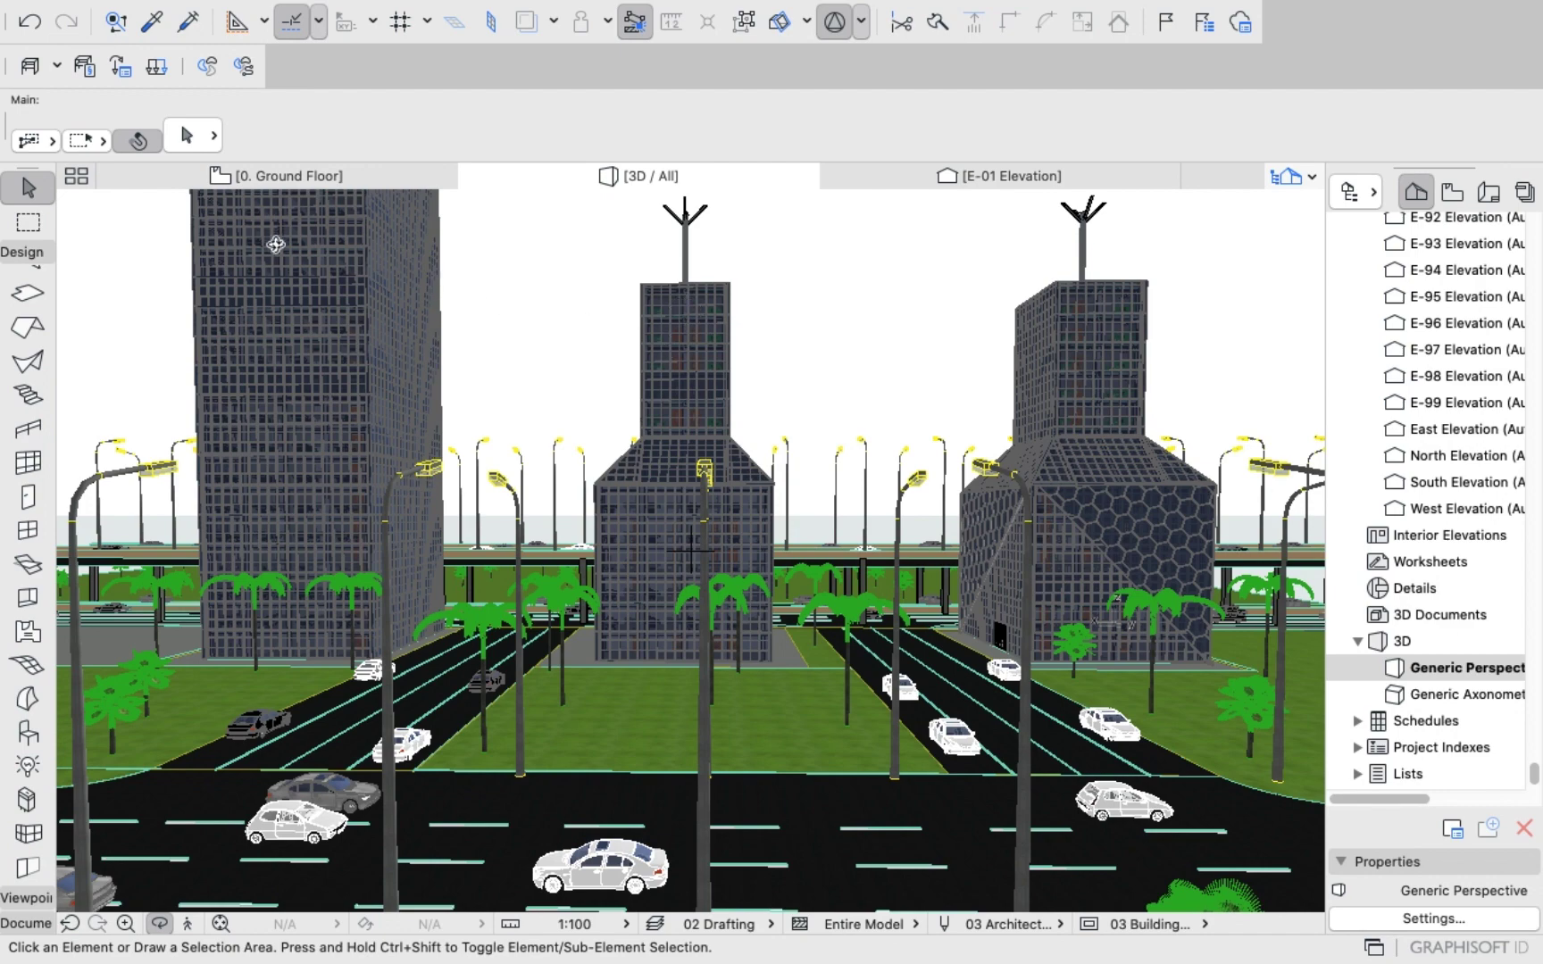
# Examine the finished 3D city model around its towers, streets and elevated highway from several perspective viewpoints.
pyautogui.moveTo(406, 375); pyautogui.dragTo(587, 371)
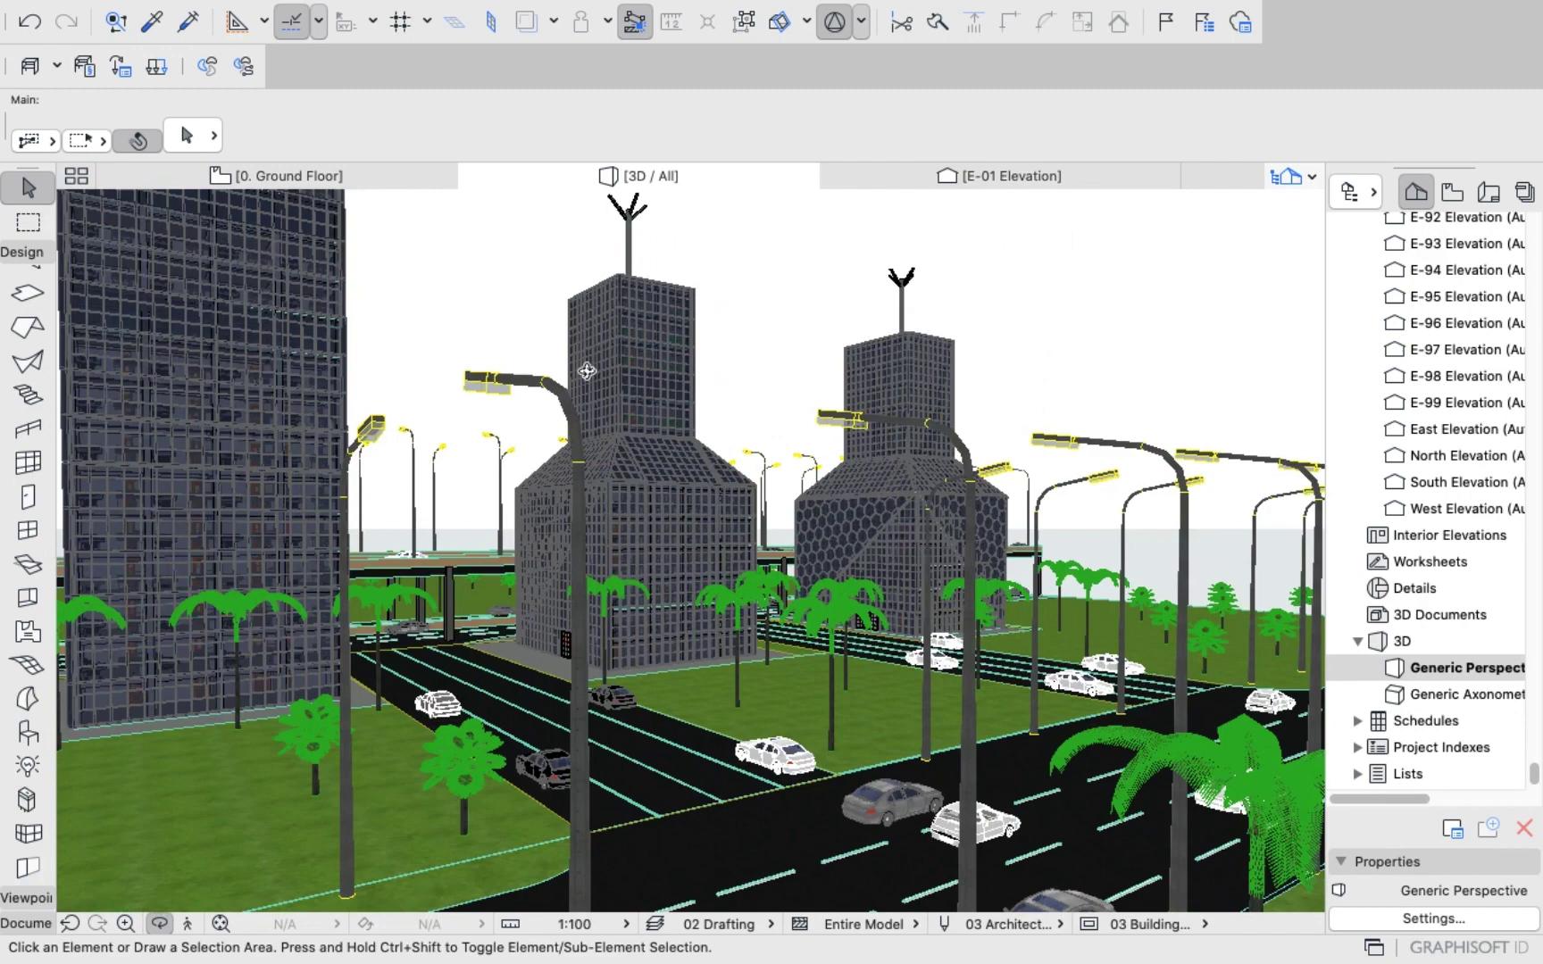
pyautogui.moveTo(587, 370); pyautogui.dragTo(745, 561)
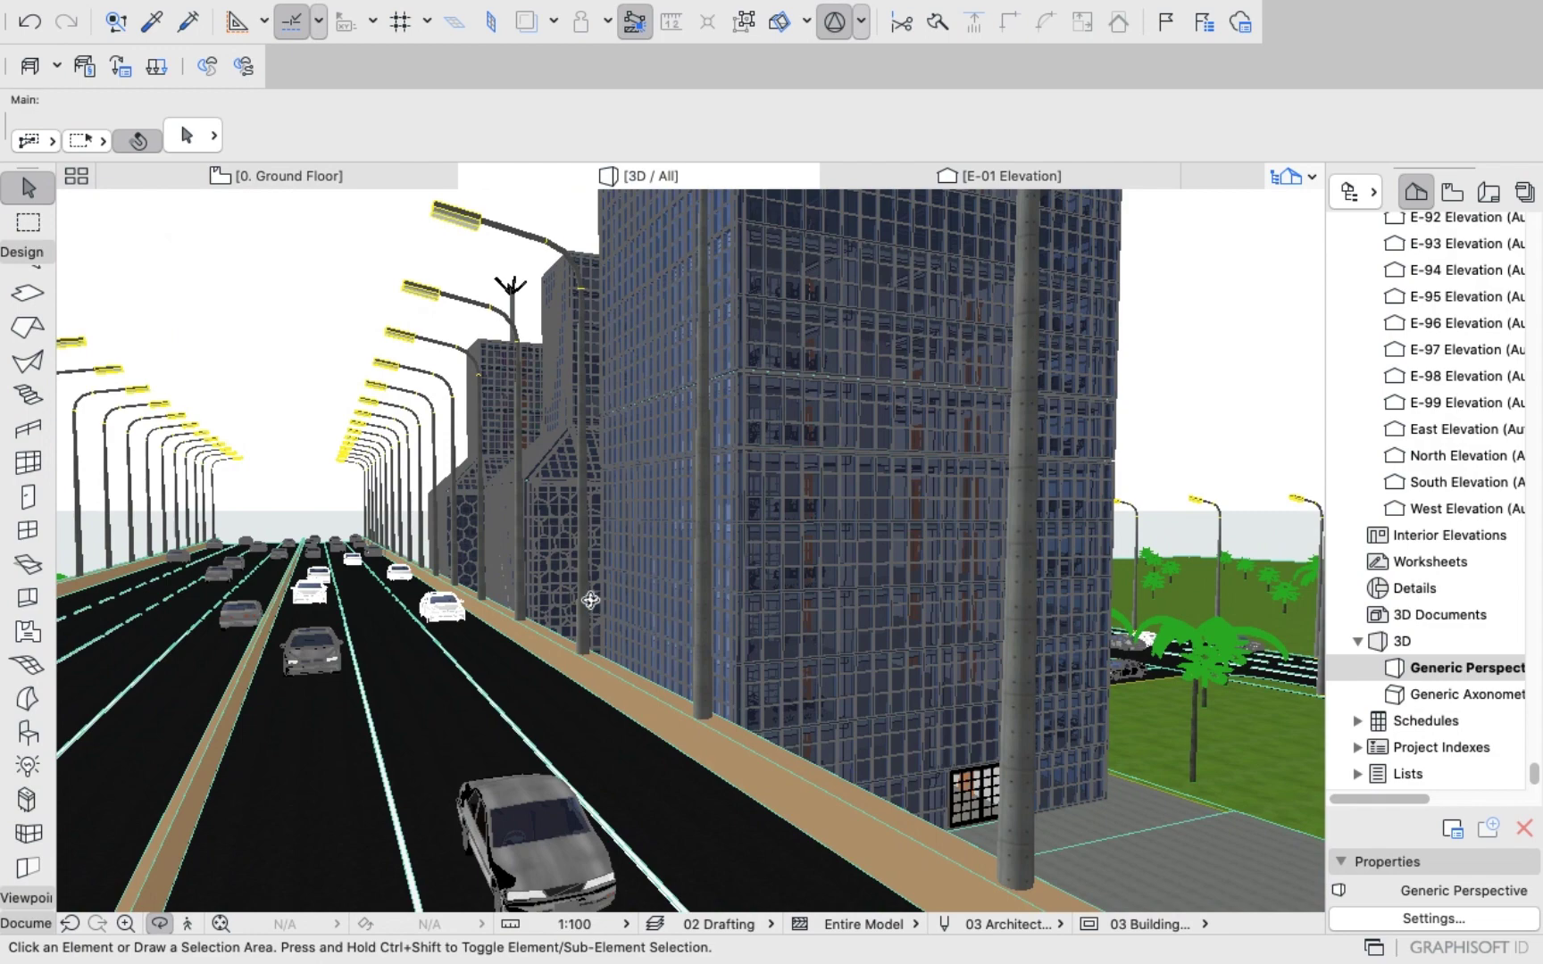
pyautogui.moveTo(568, 600); pyautogui.dragTo(476, 663)
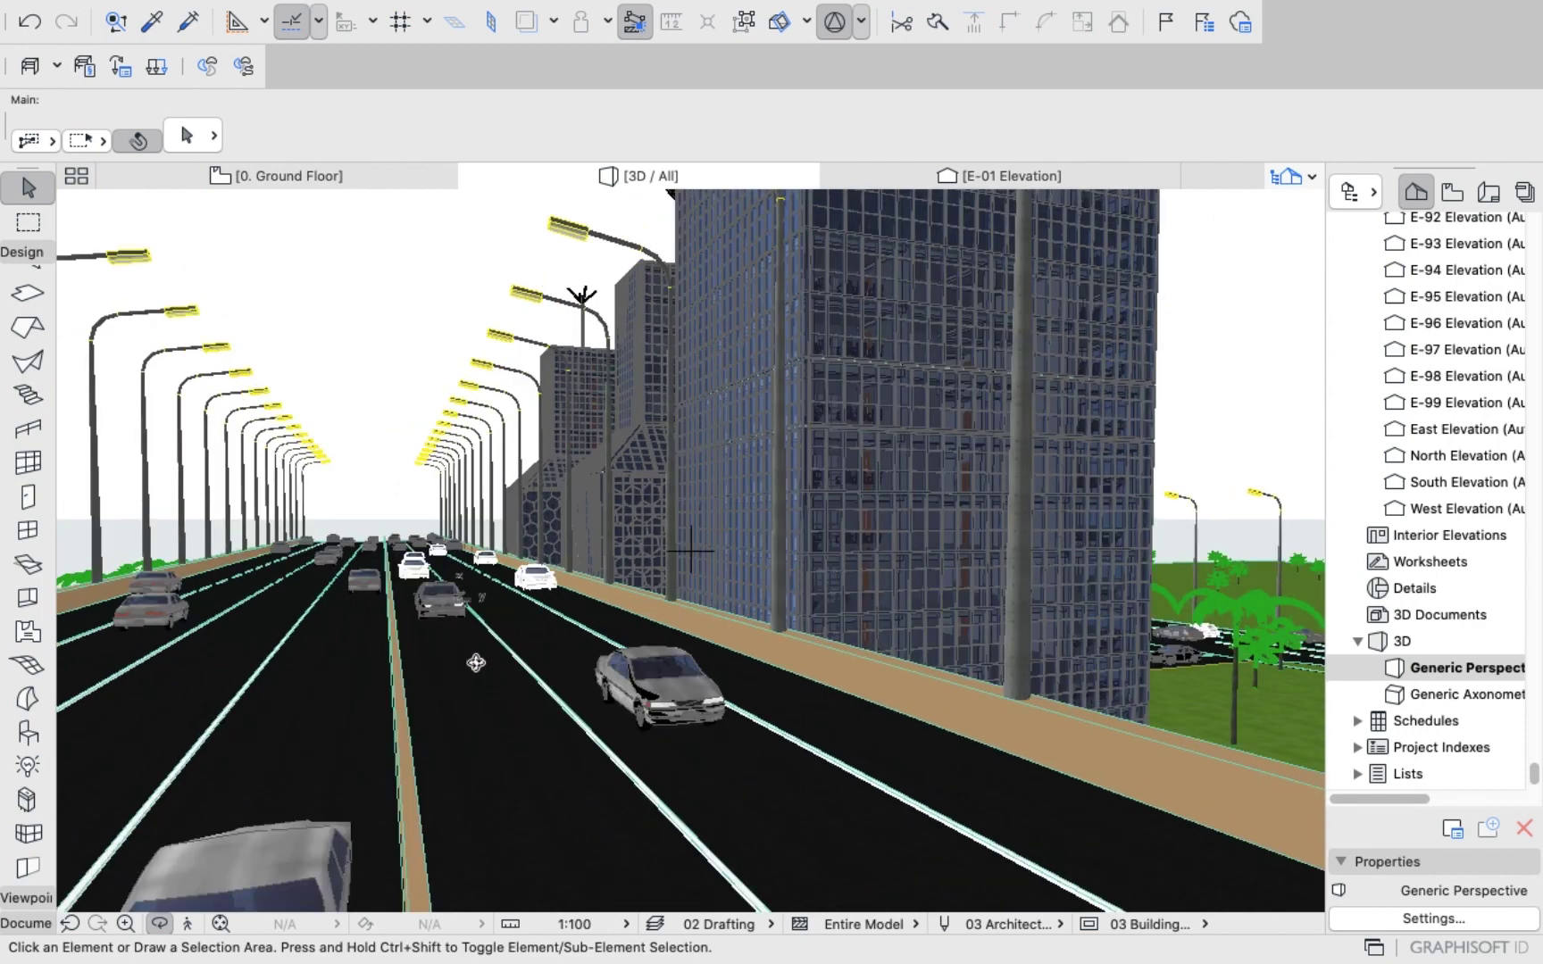
pyautogui.moveTo(475, 662); pyautogui.dragTo(507, 727)
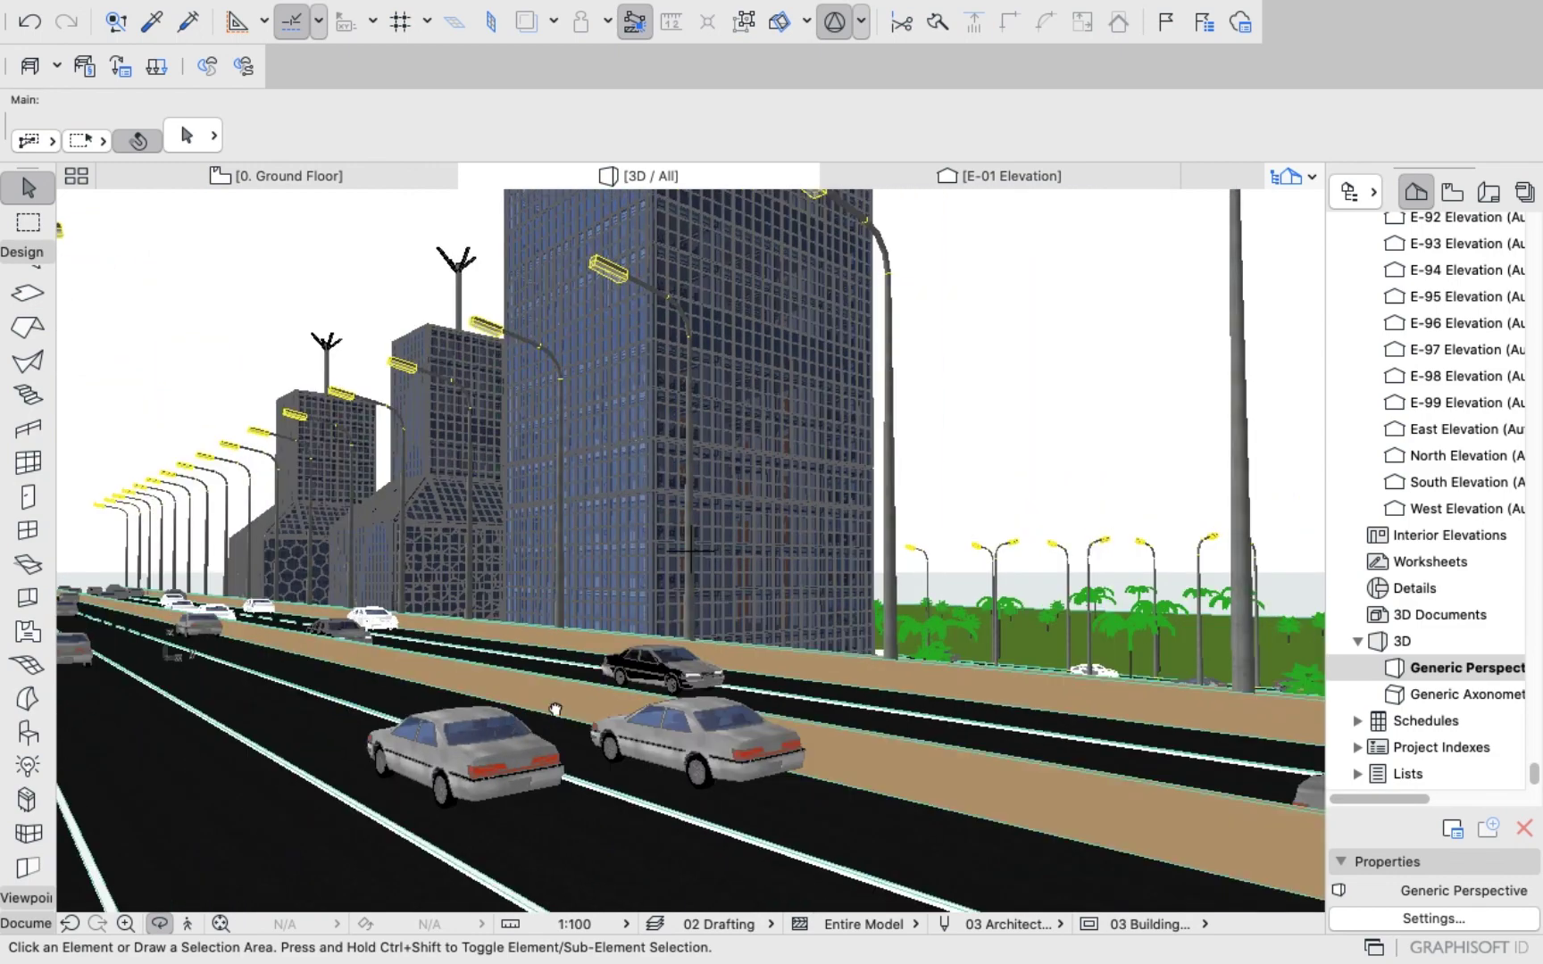
pyautogui.moveTo(556, 710); pyautogui.dragTo(541, 700, button='middle')
pyautogui.scroll(-4, 541, 700)
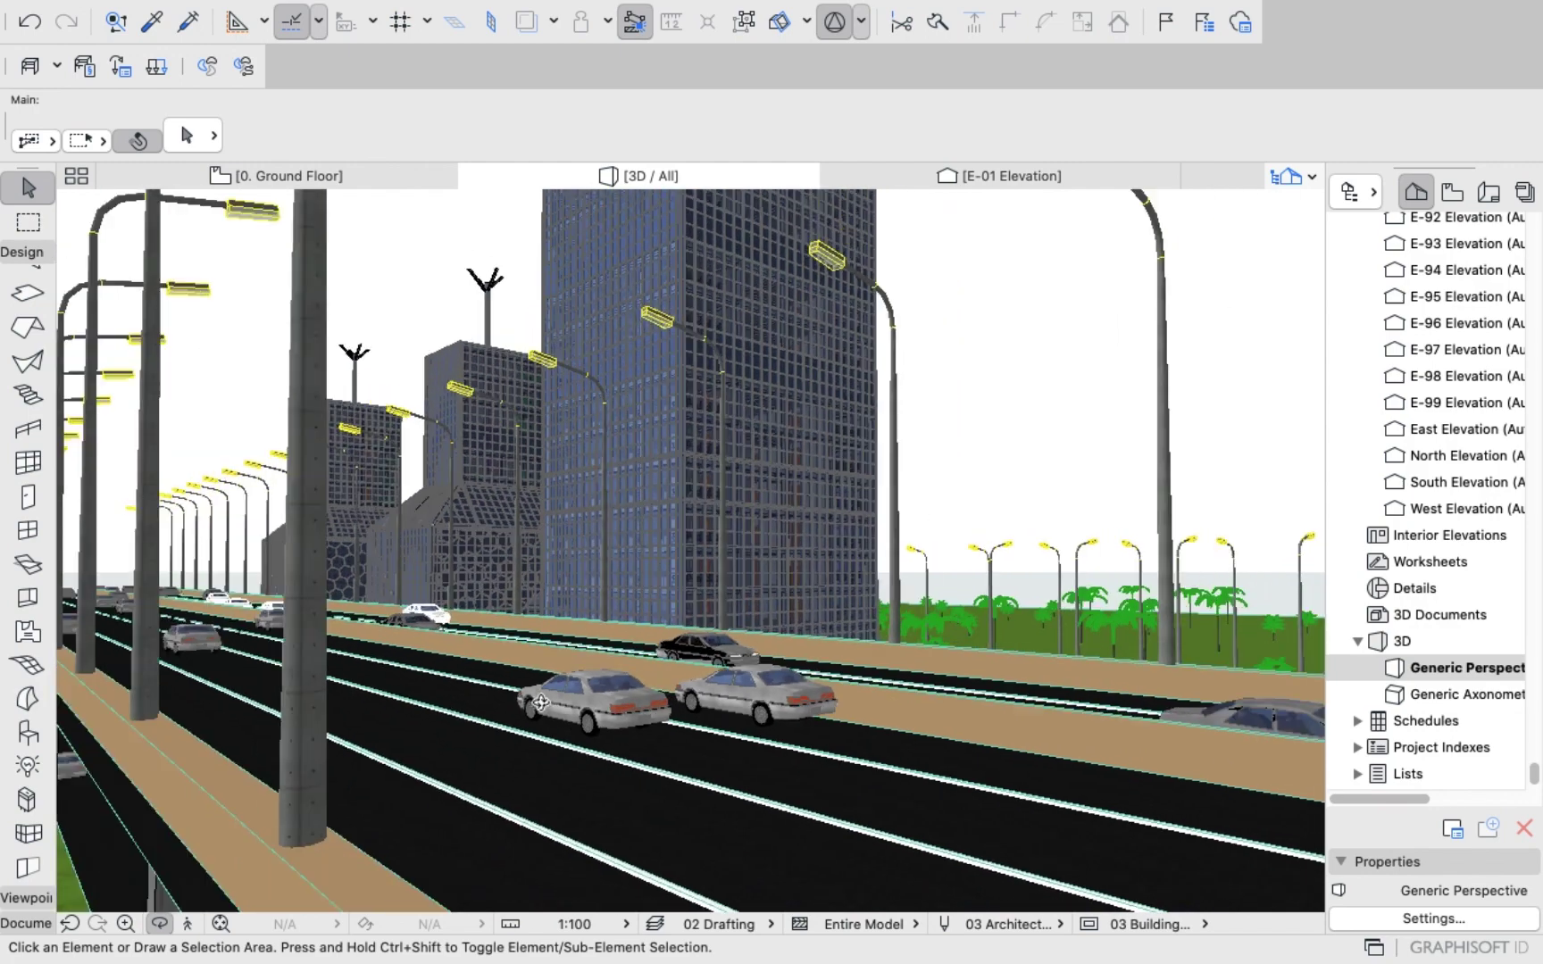
pyautogui.moveTo(417, 734)
pyautogui.mouseDown(button='middle')
pyautogui.moveTo(494, 681)
pyautogui.moveTo(452, 711)
pyautogui.mouseUp(button='middle')
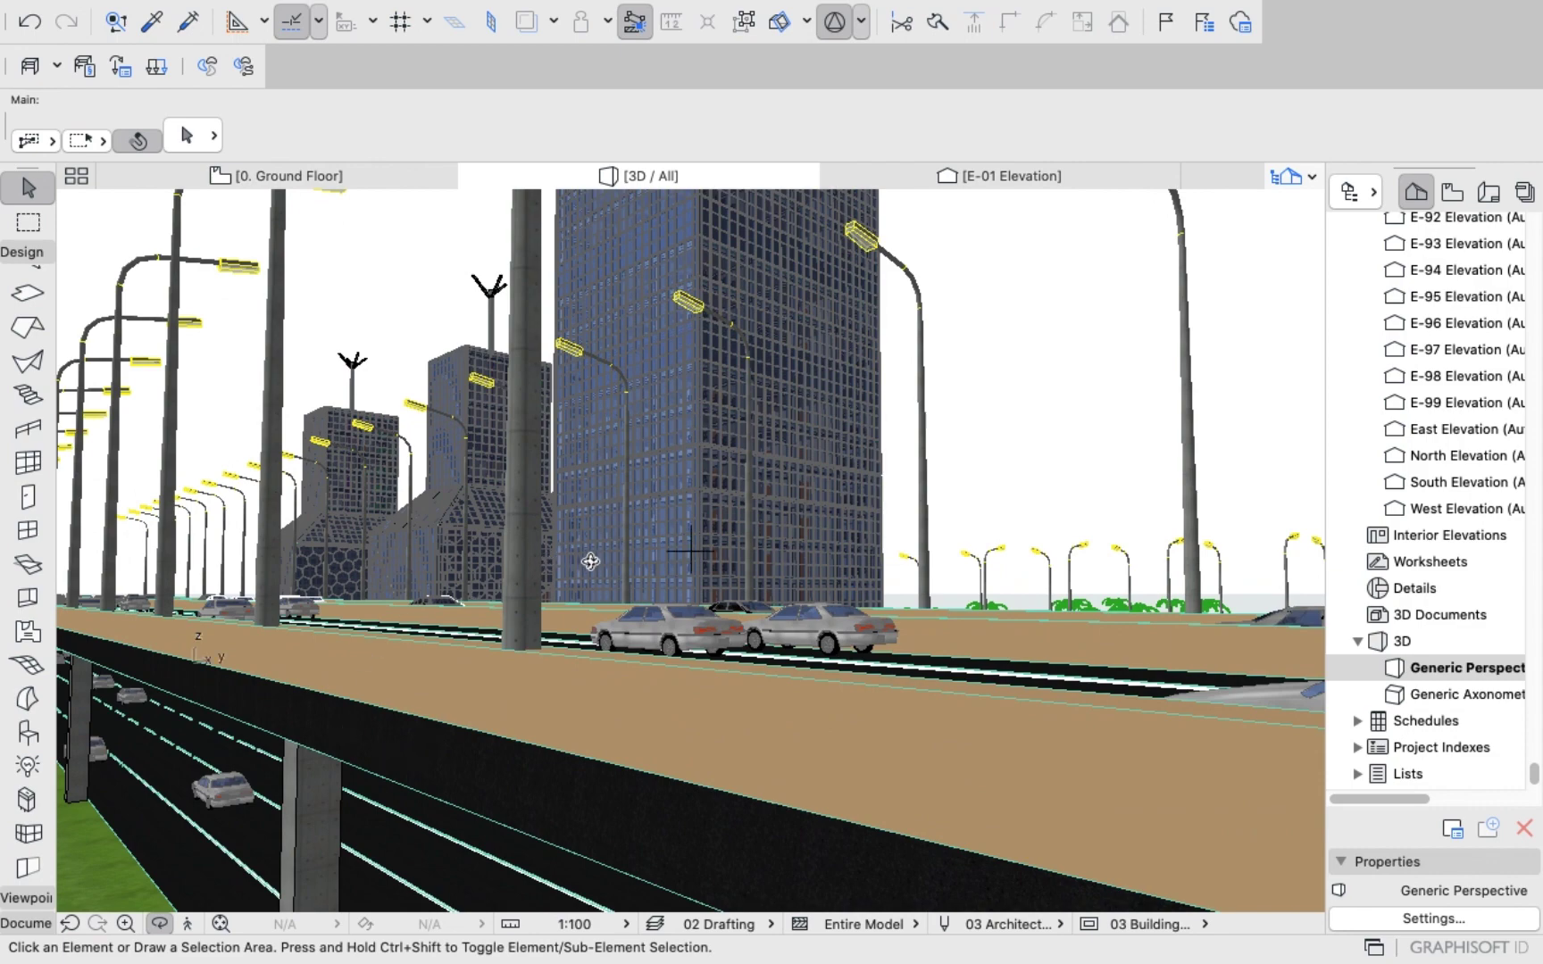
pyautogui.scroll(3, 572, 577)
pyautogui.scroll(-2, 558, 581)
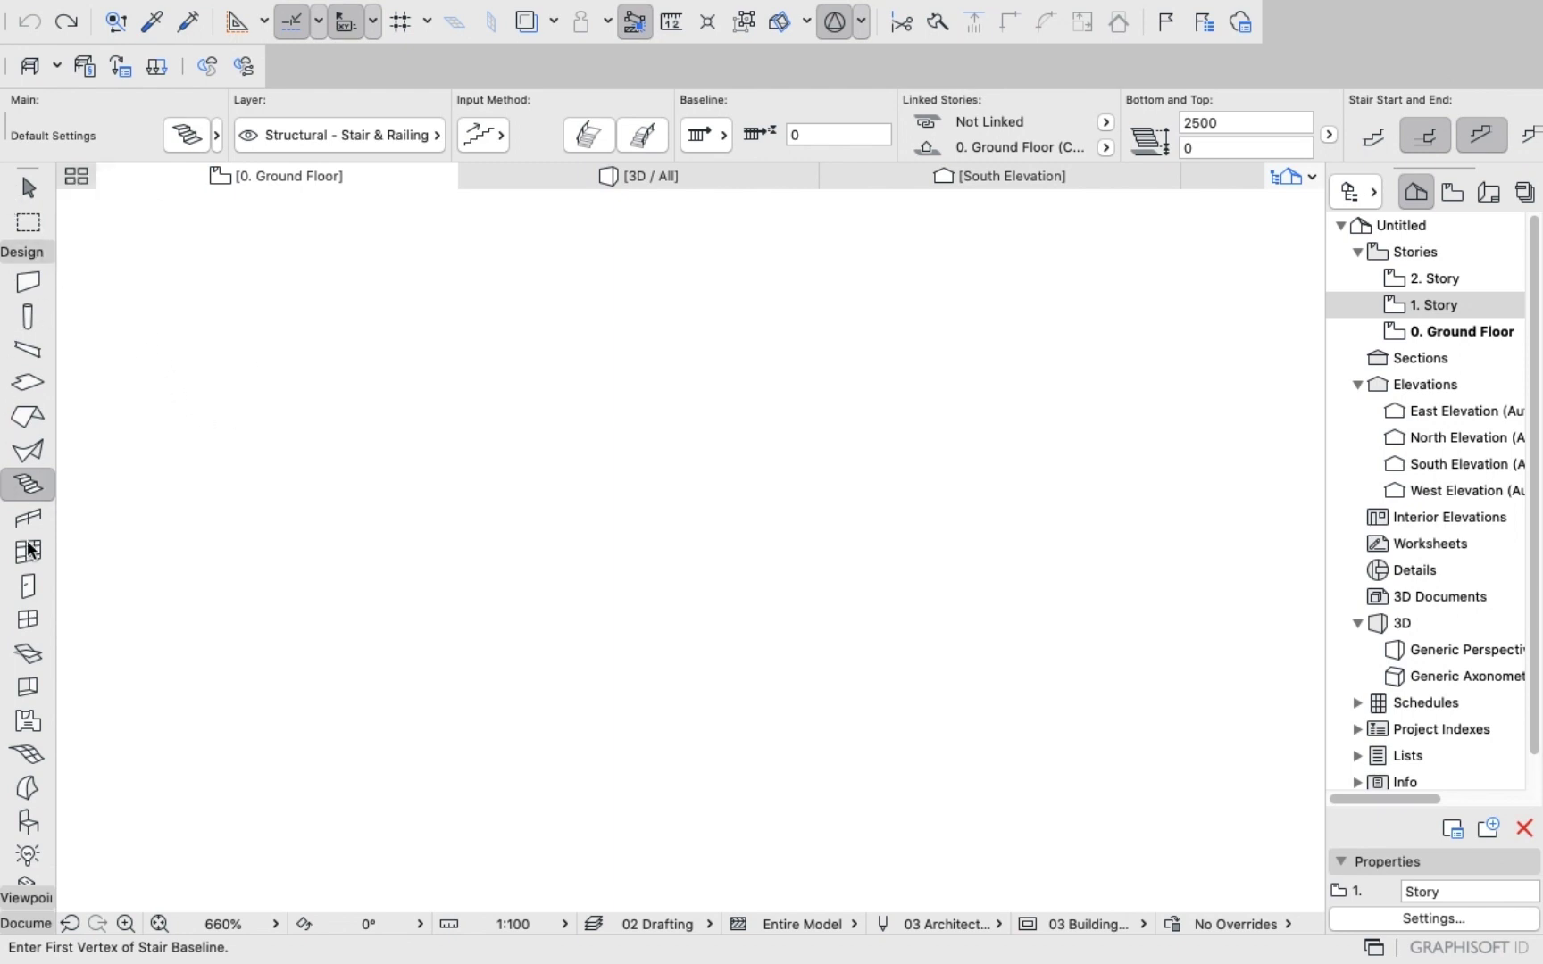
# Activate the Grid Element tool and set its default floor plan grid line pen to 1 (black, 0.13 mm).
pyautogui.scroll(-2, 27, 545)
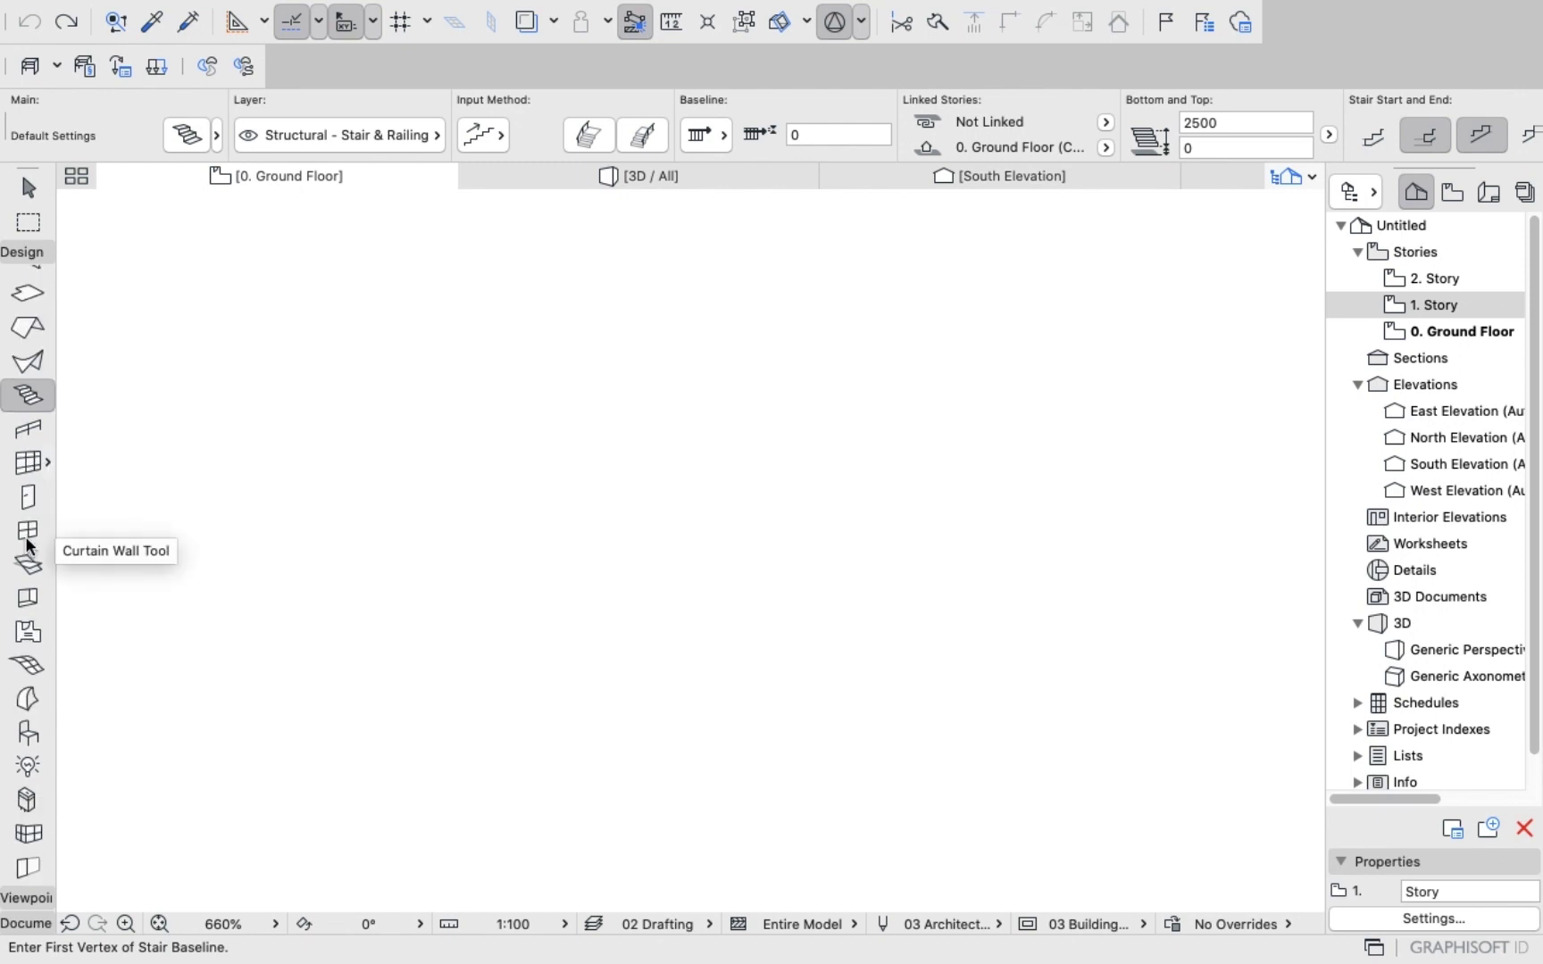
pyautogui.click(14, 898)
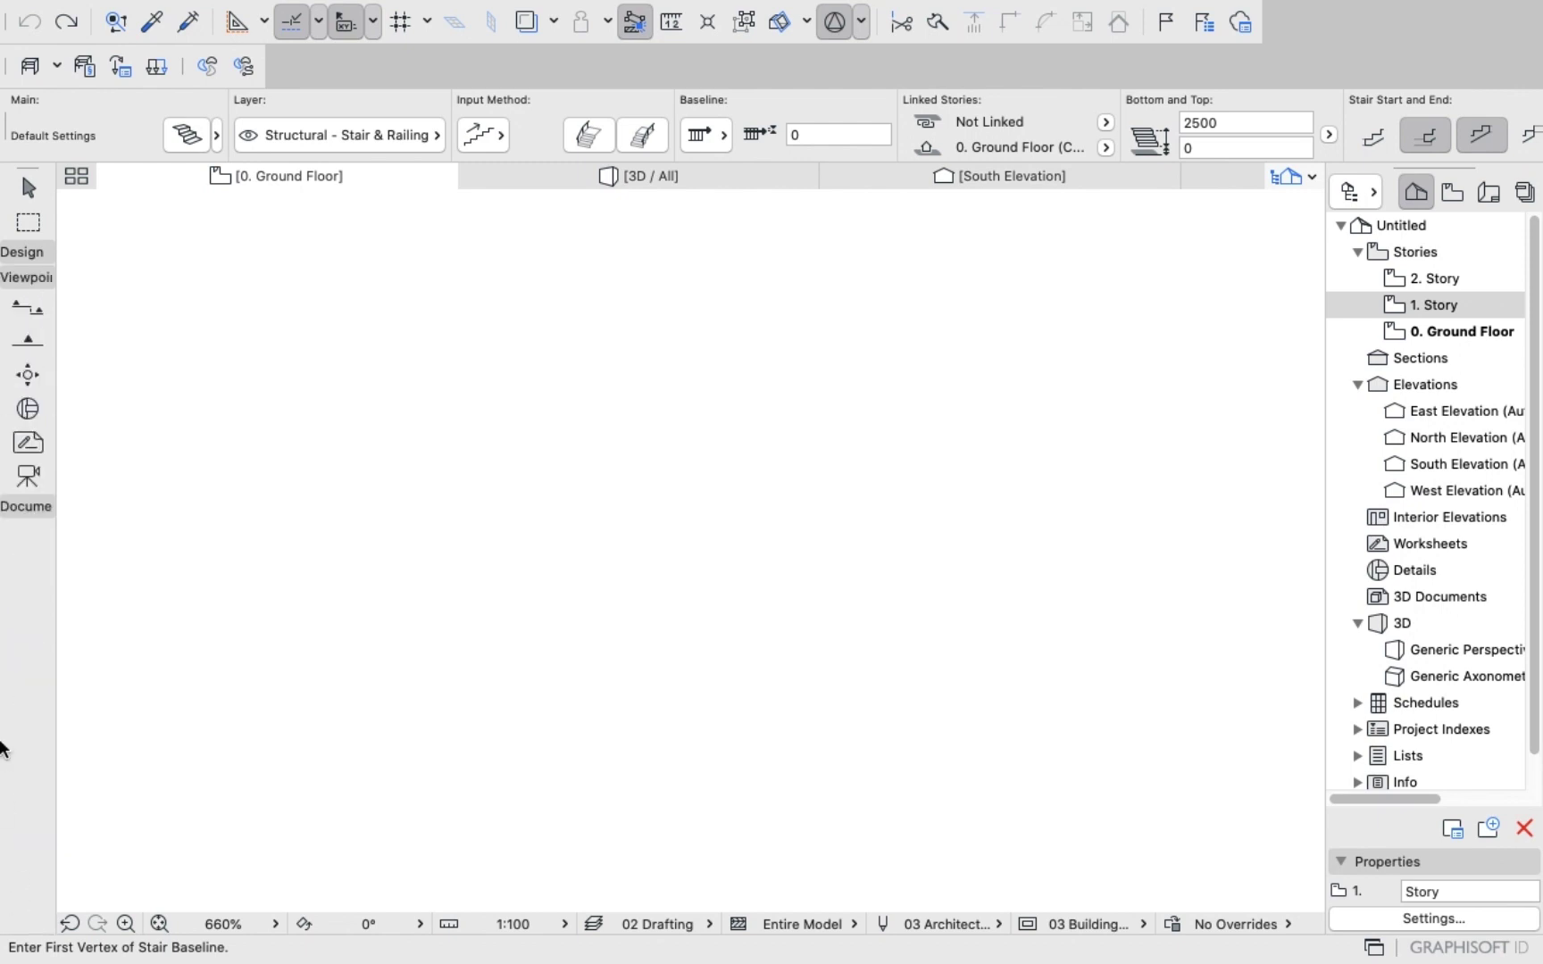
pyautogui.click(27, 507)
pyautogui.scroll(-1, 27, 705)
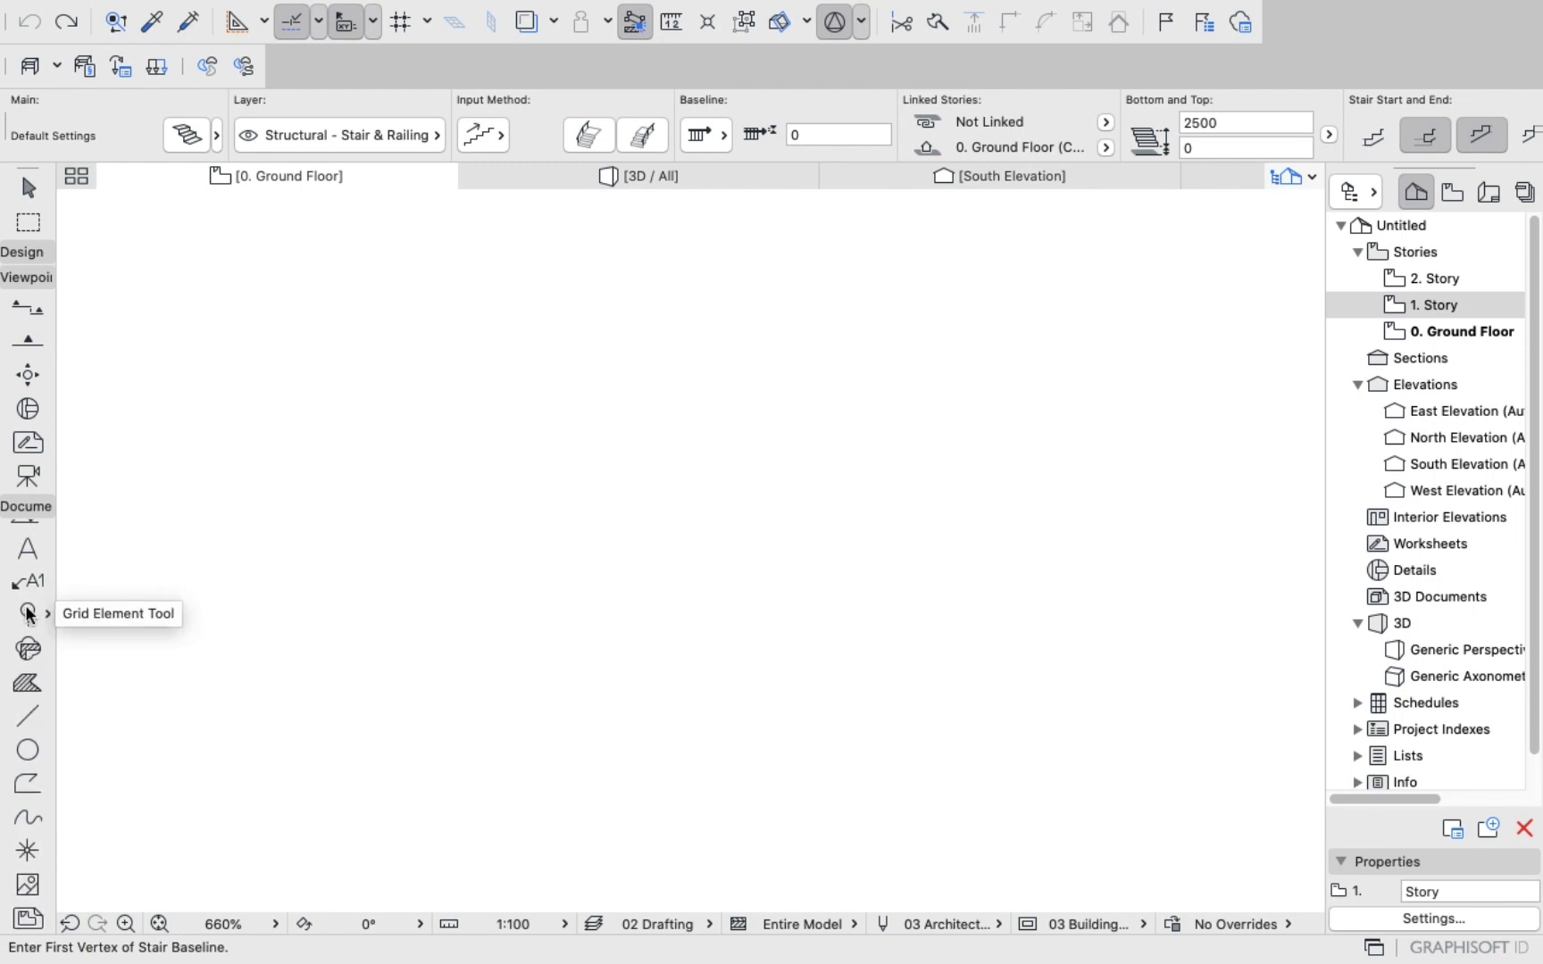
pyautogui.click(27, 613)
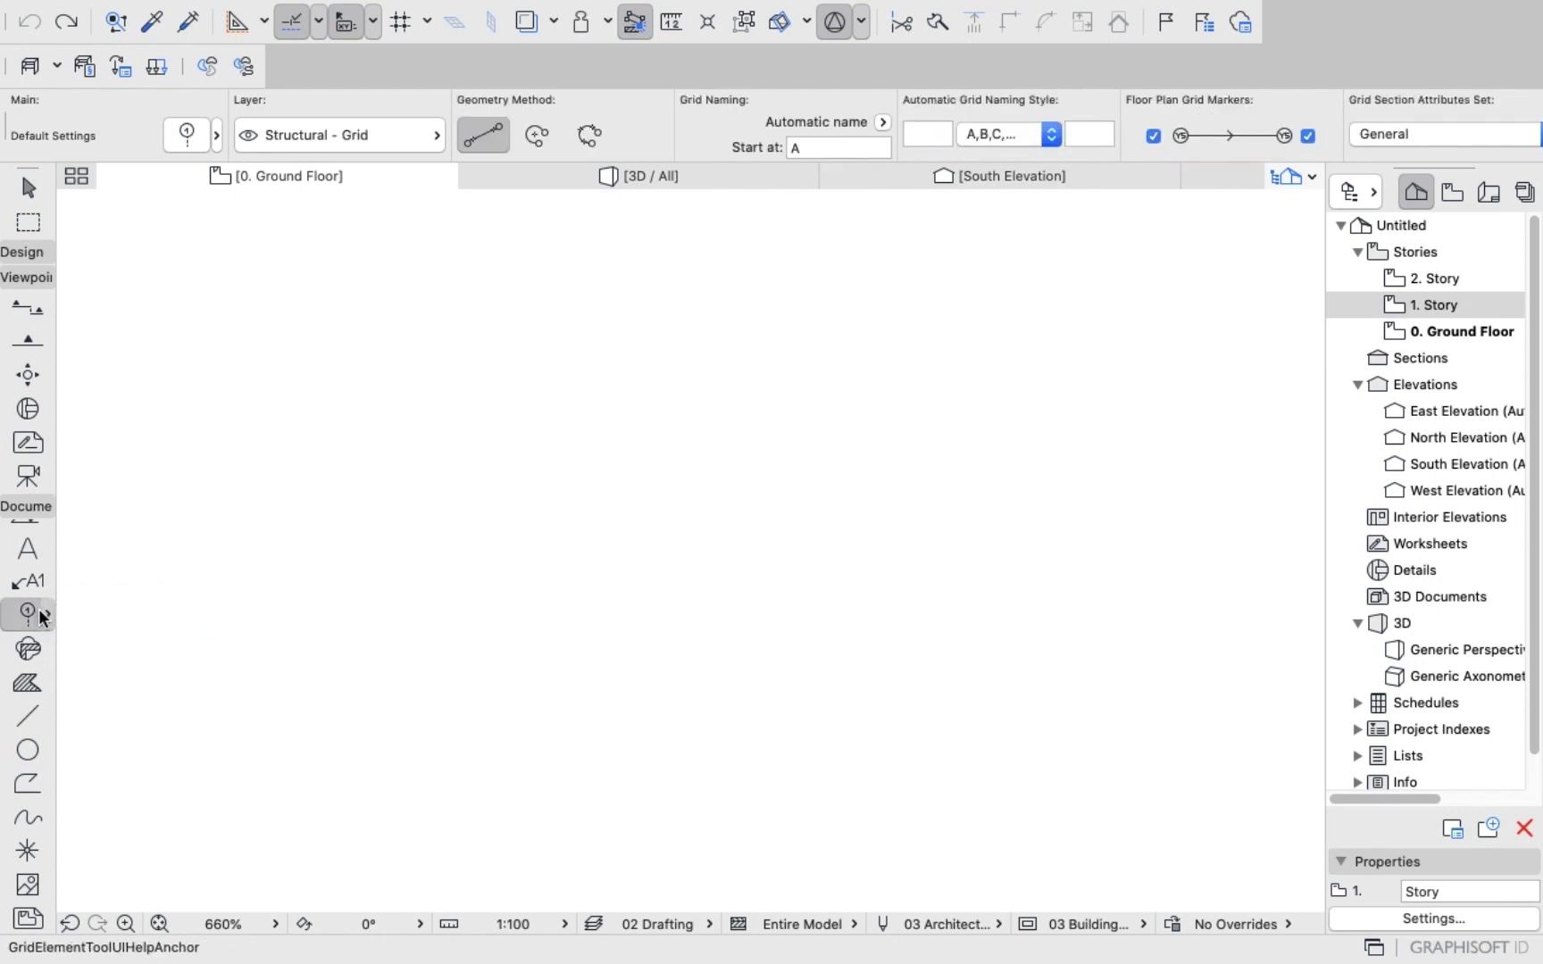
pyautogui.press('super+t')
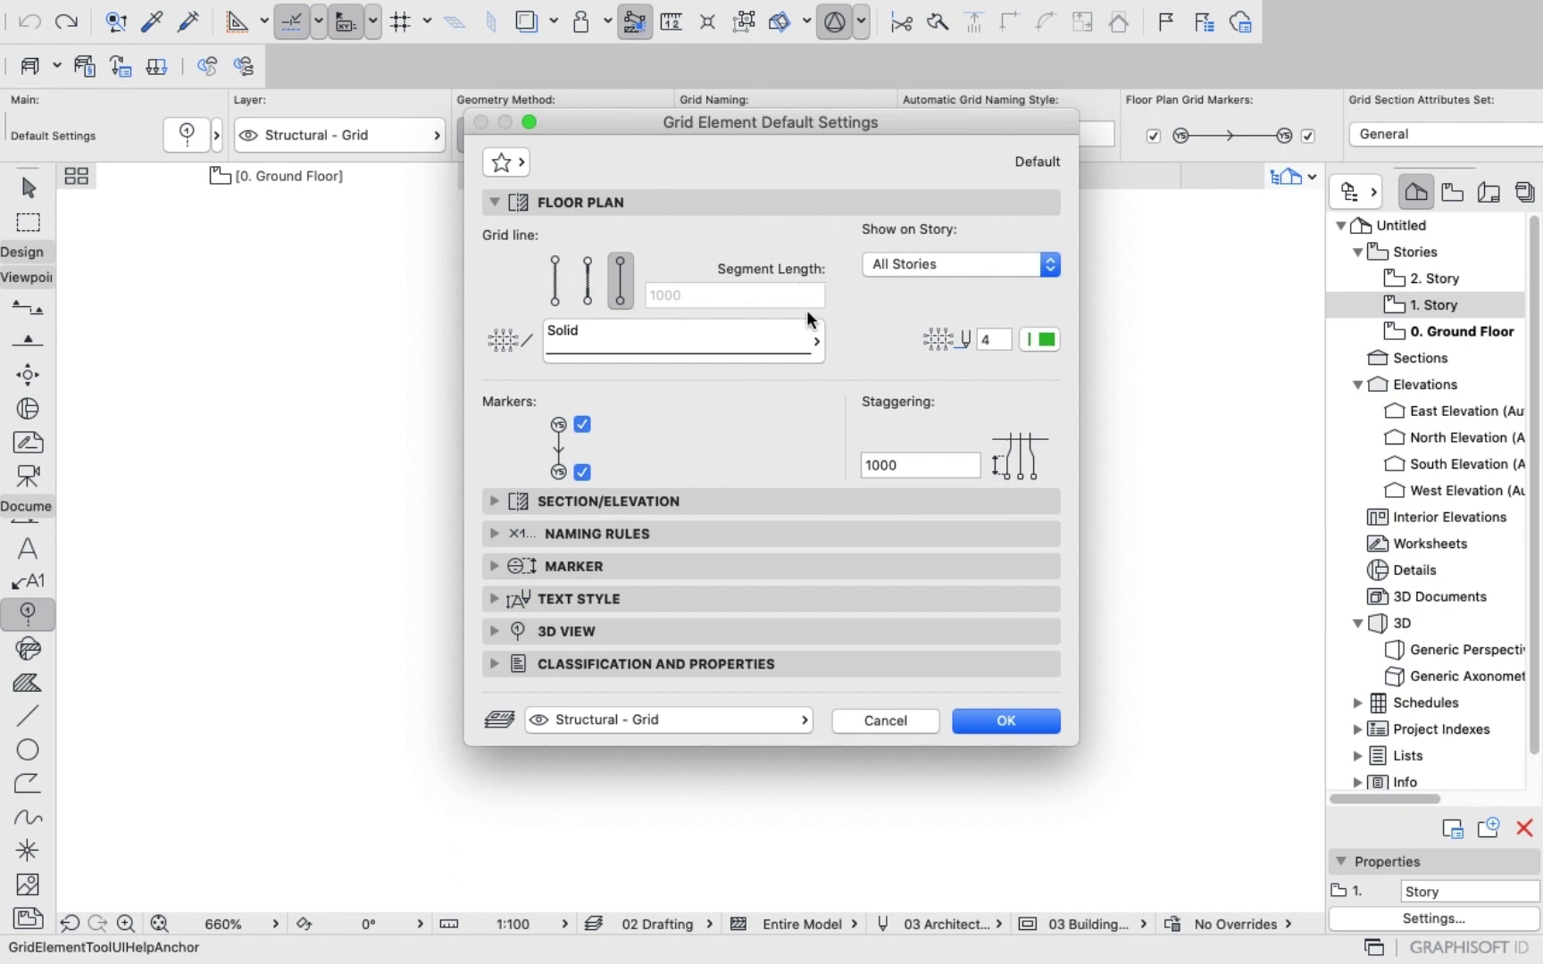
pyautogui.click(1047, 341)
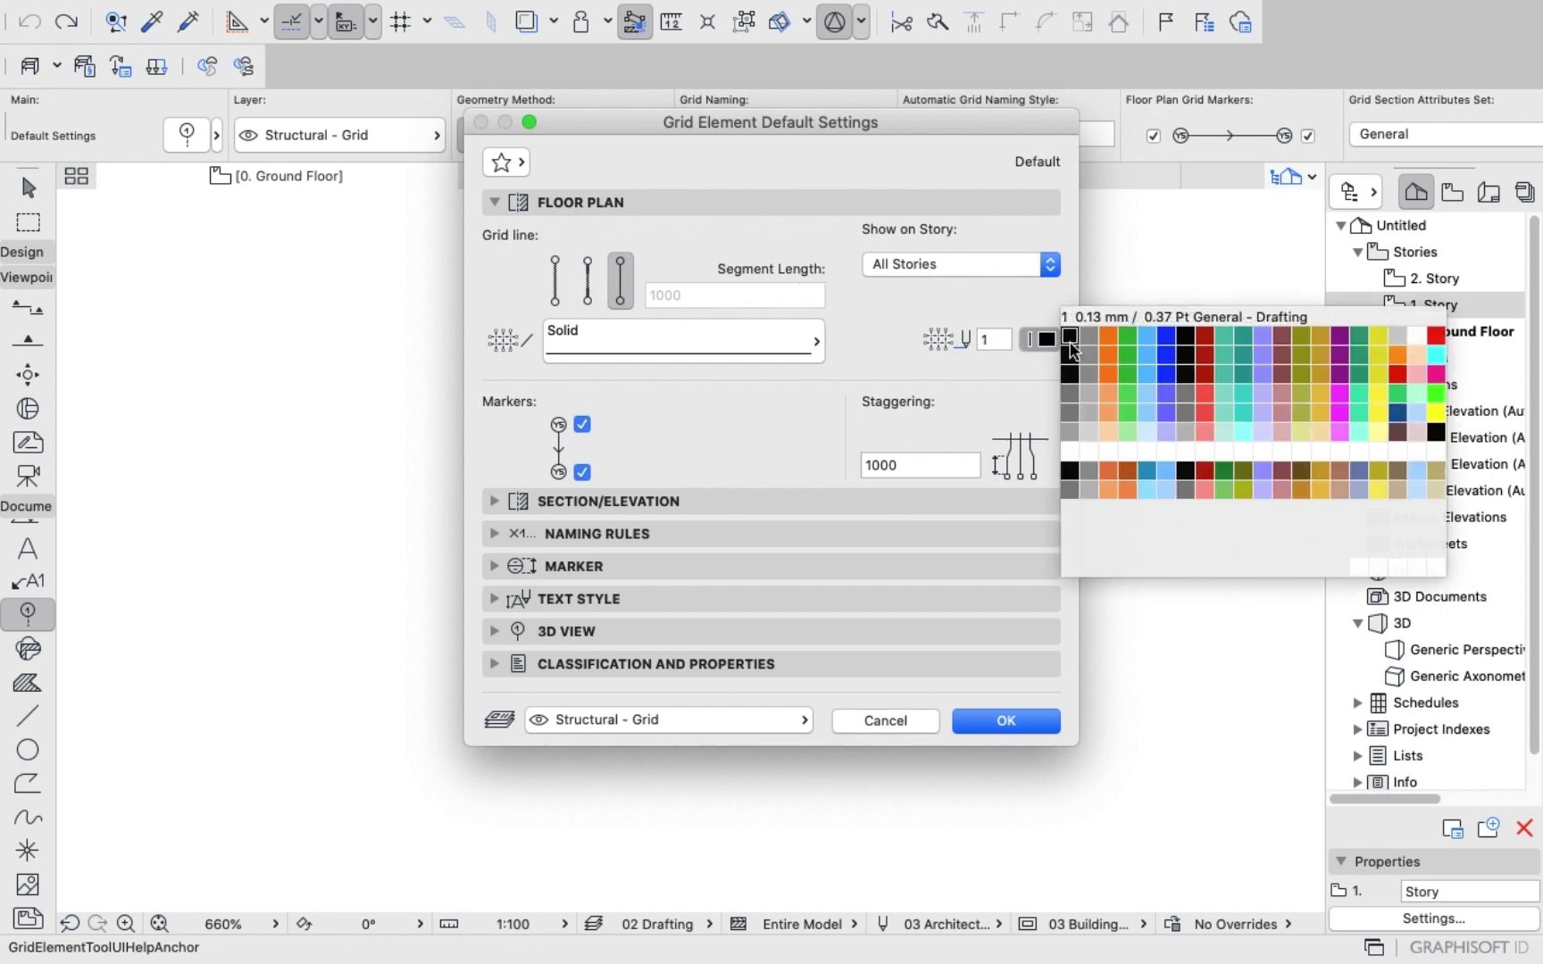
pyautogui.click(1072, 350)
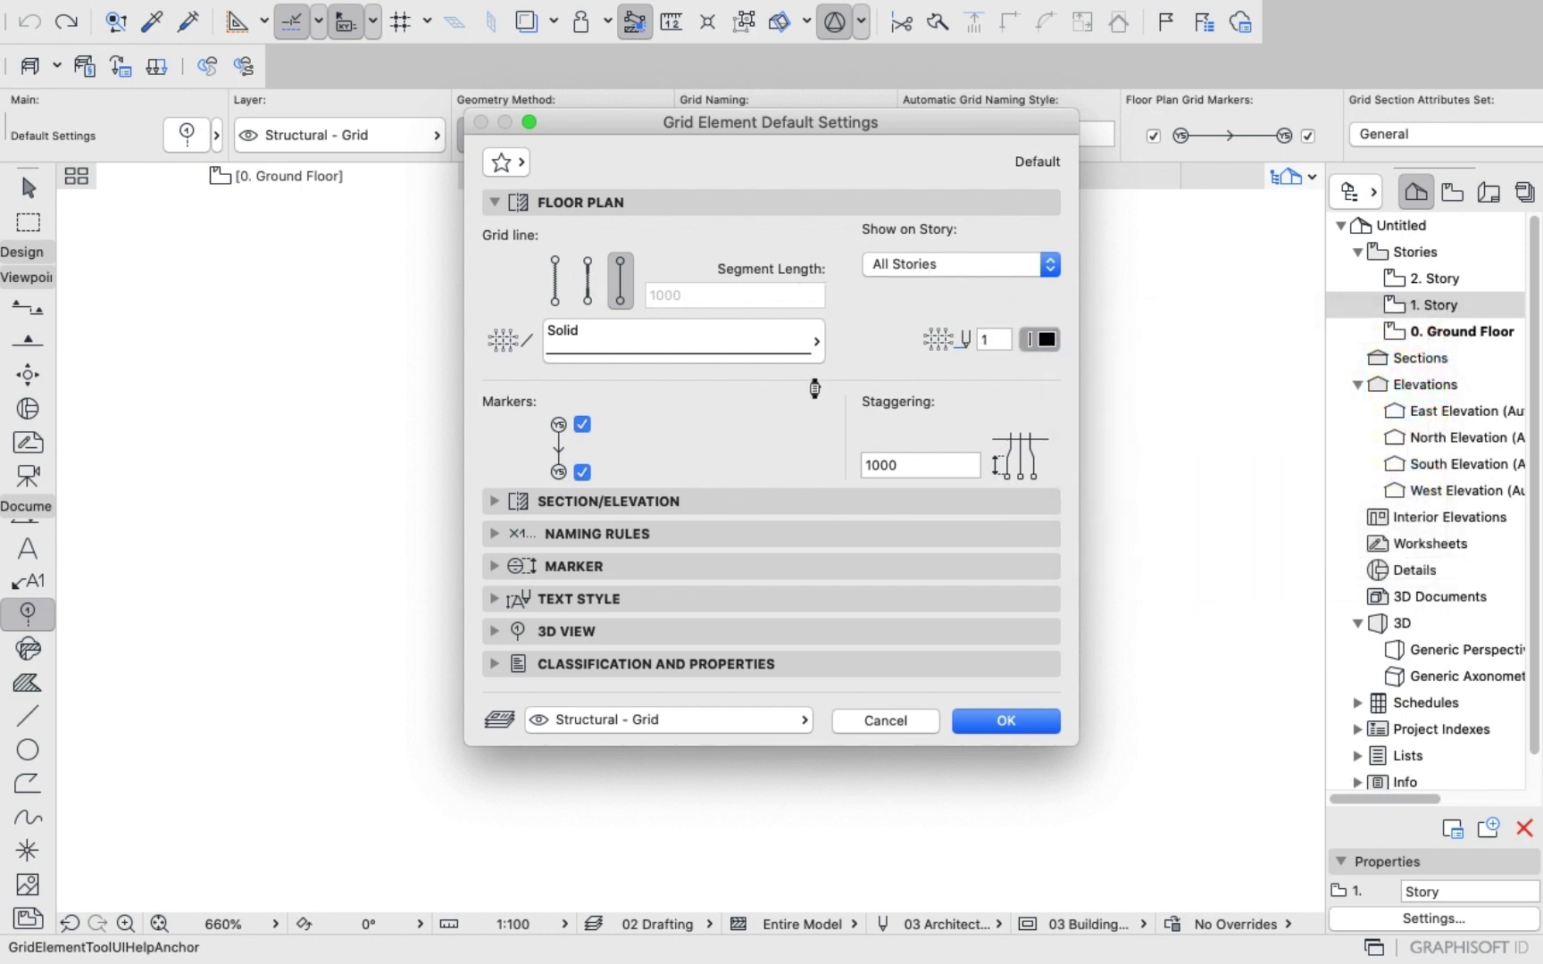
# Set the default section/elevation grid line pen to 1 (black), review the naming and marker options, and accept the settings.
pyautogui.click(505, 506)
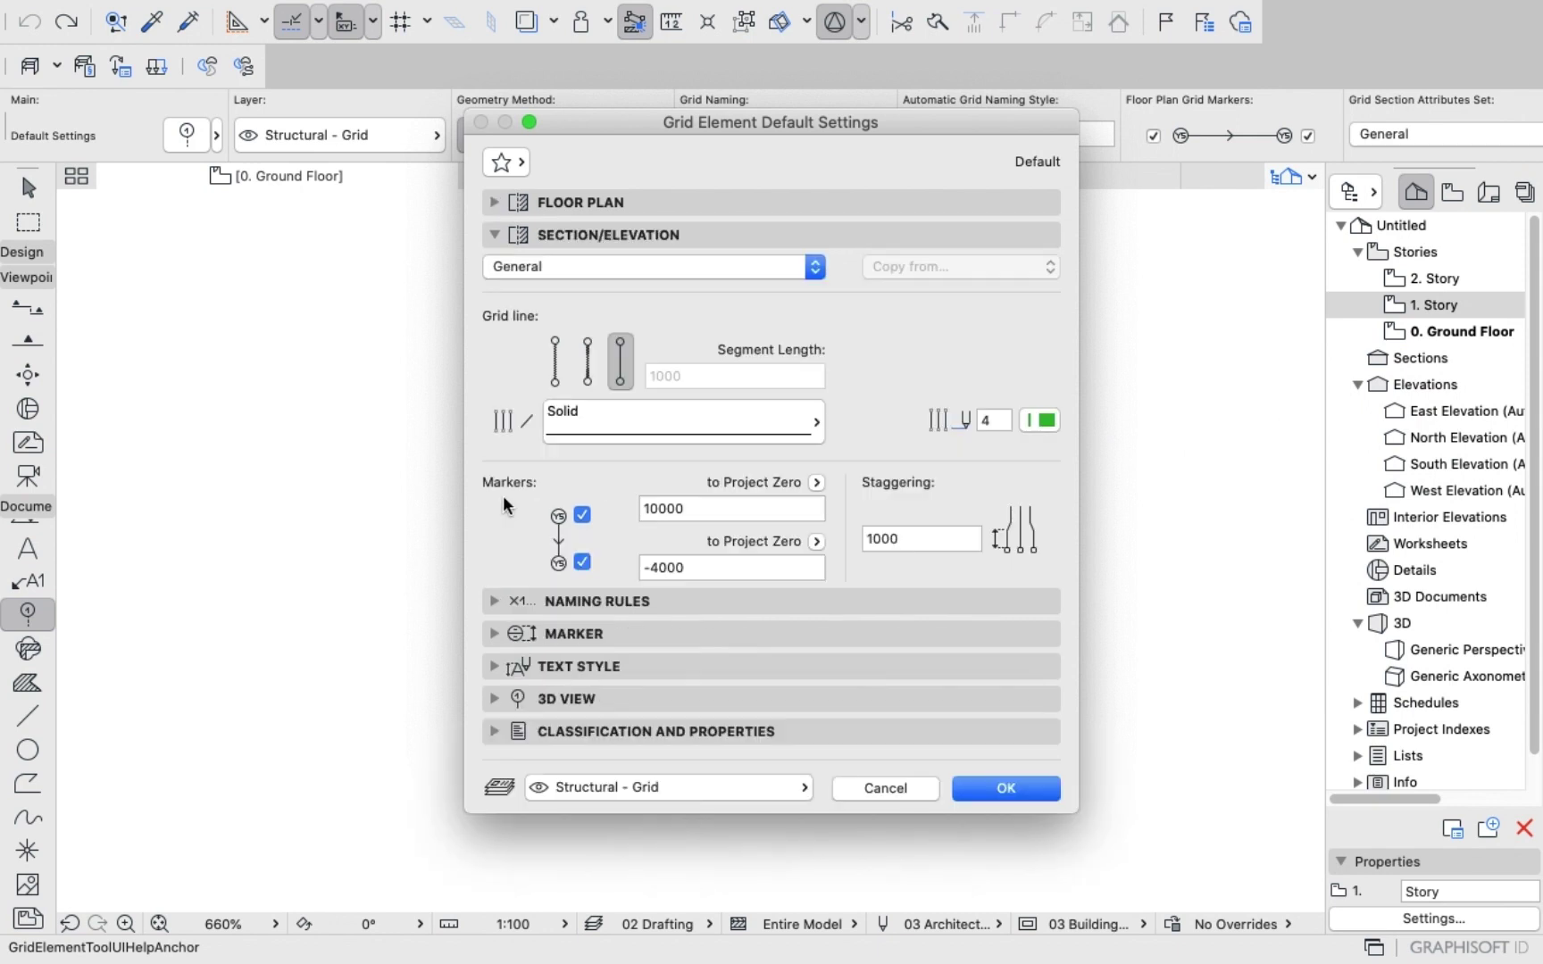
pyautogui.click(1043, 422)
pyautogui.click(1076, 417)
pyautogui.click(493, 603)
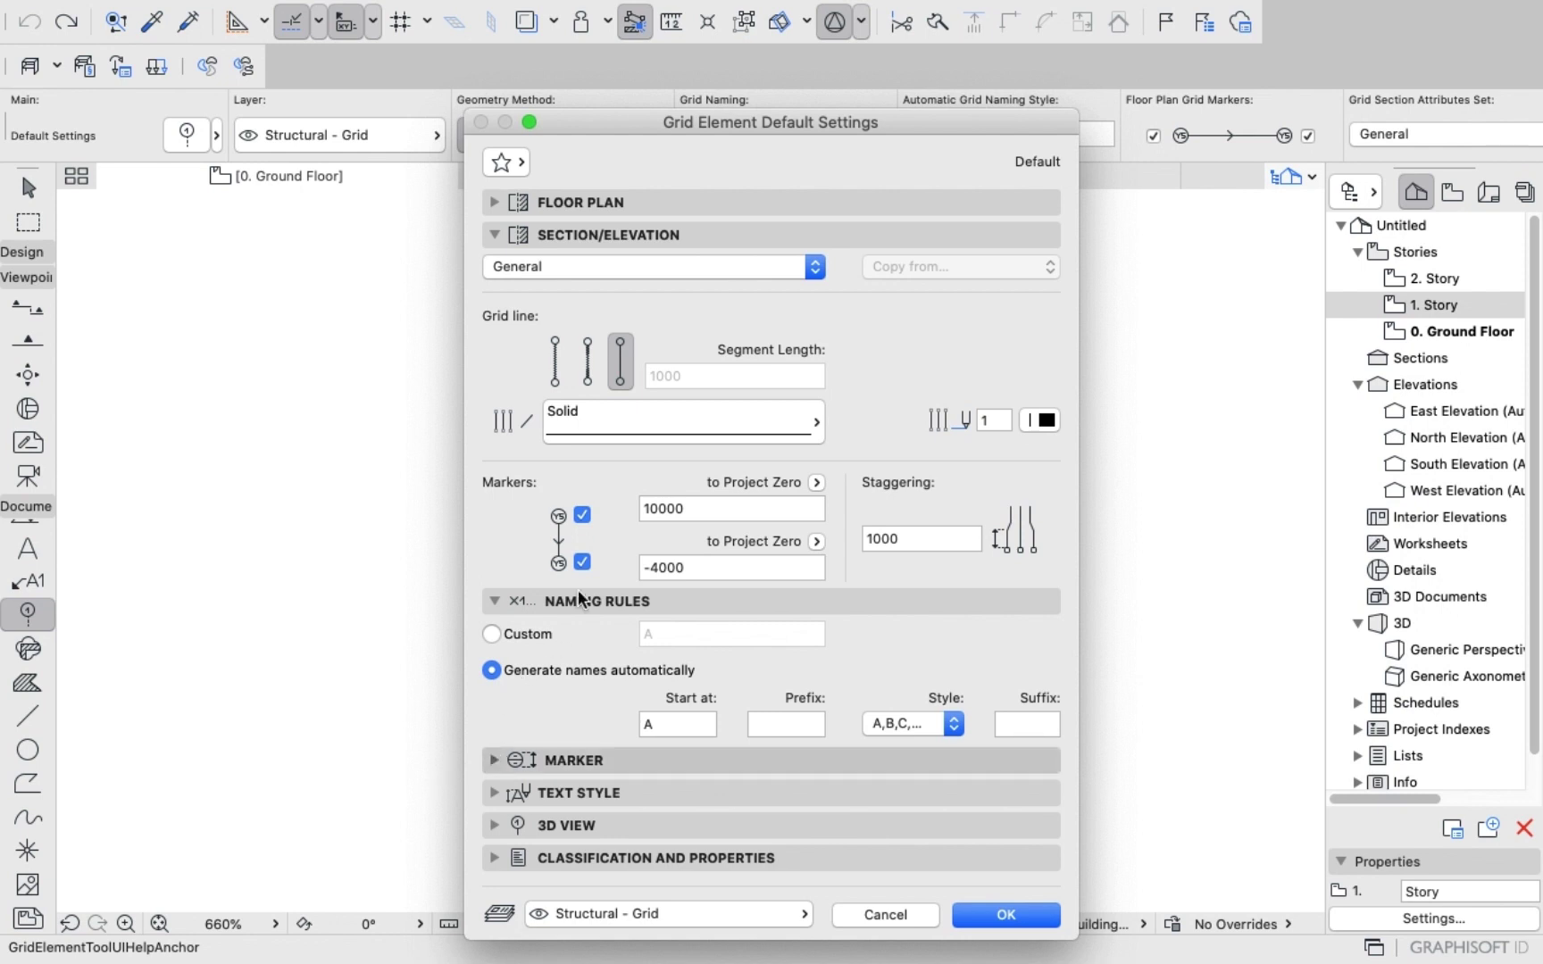
pyautogui.click(492, 760)
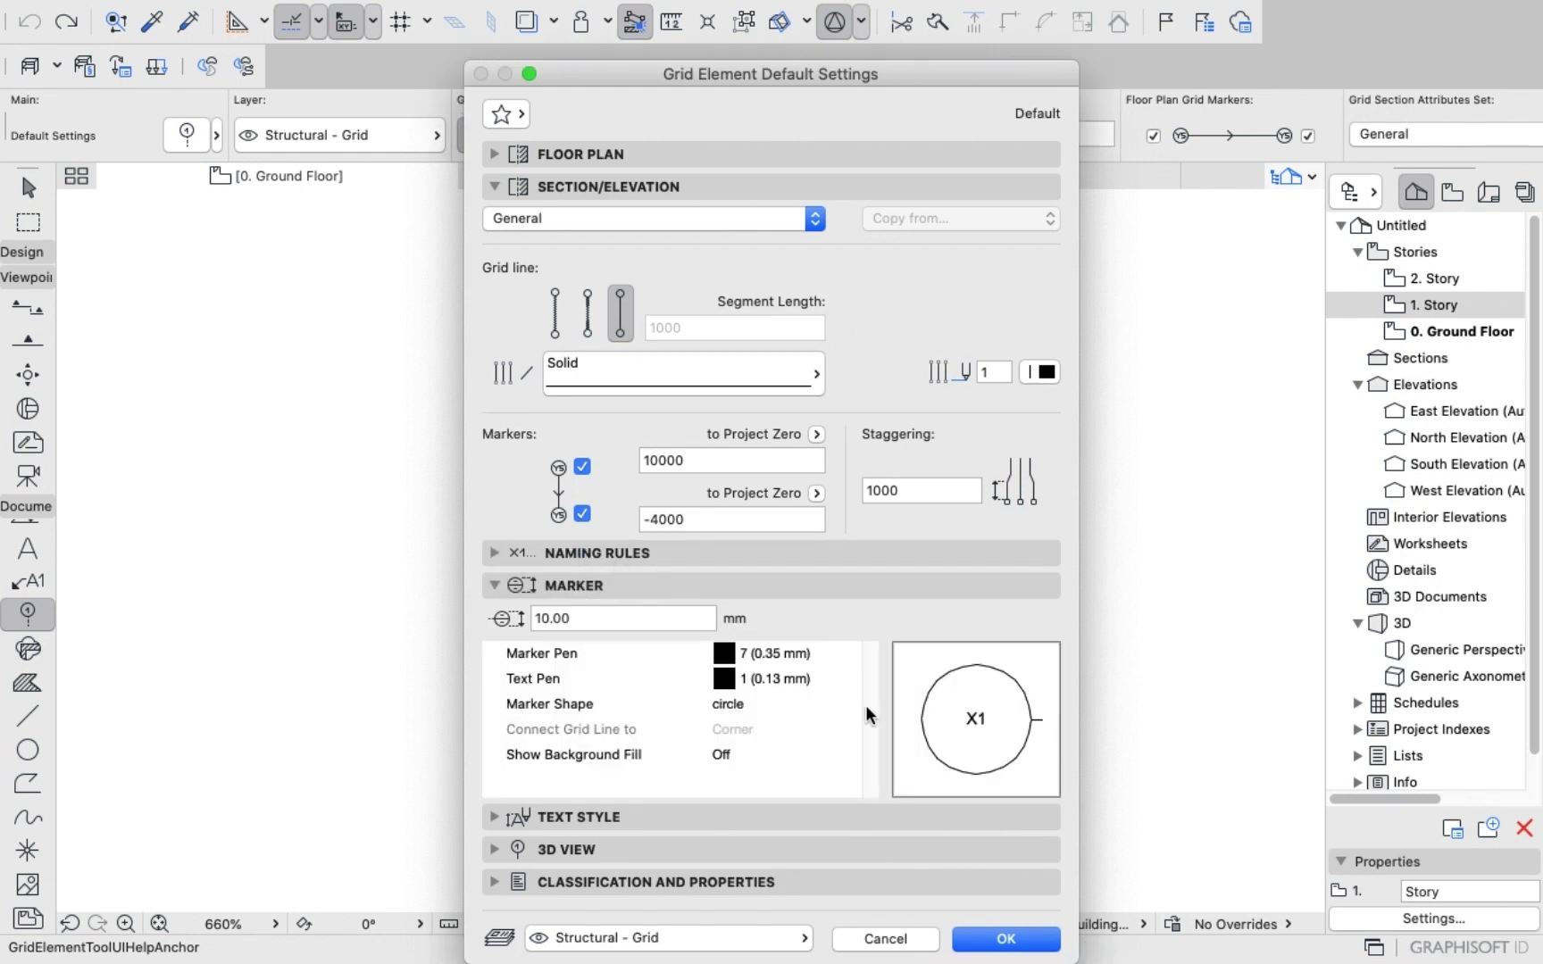
pyautogui.click(993, 937)
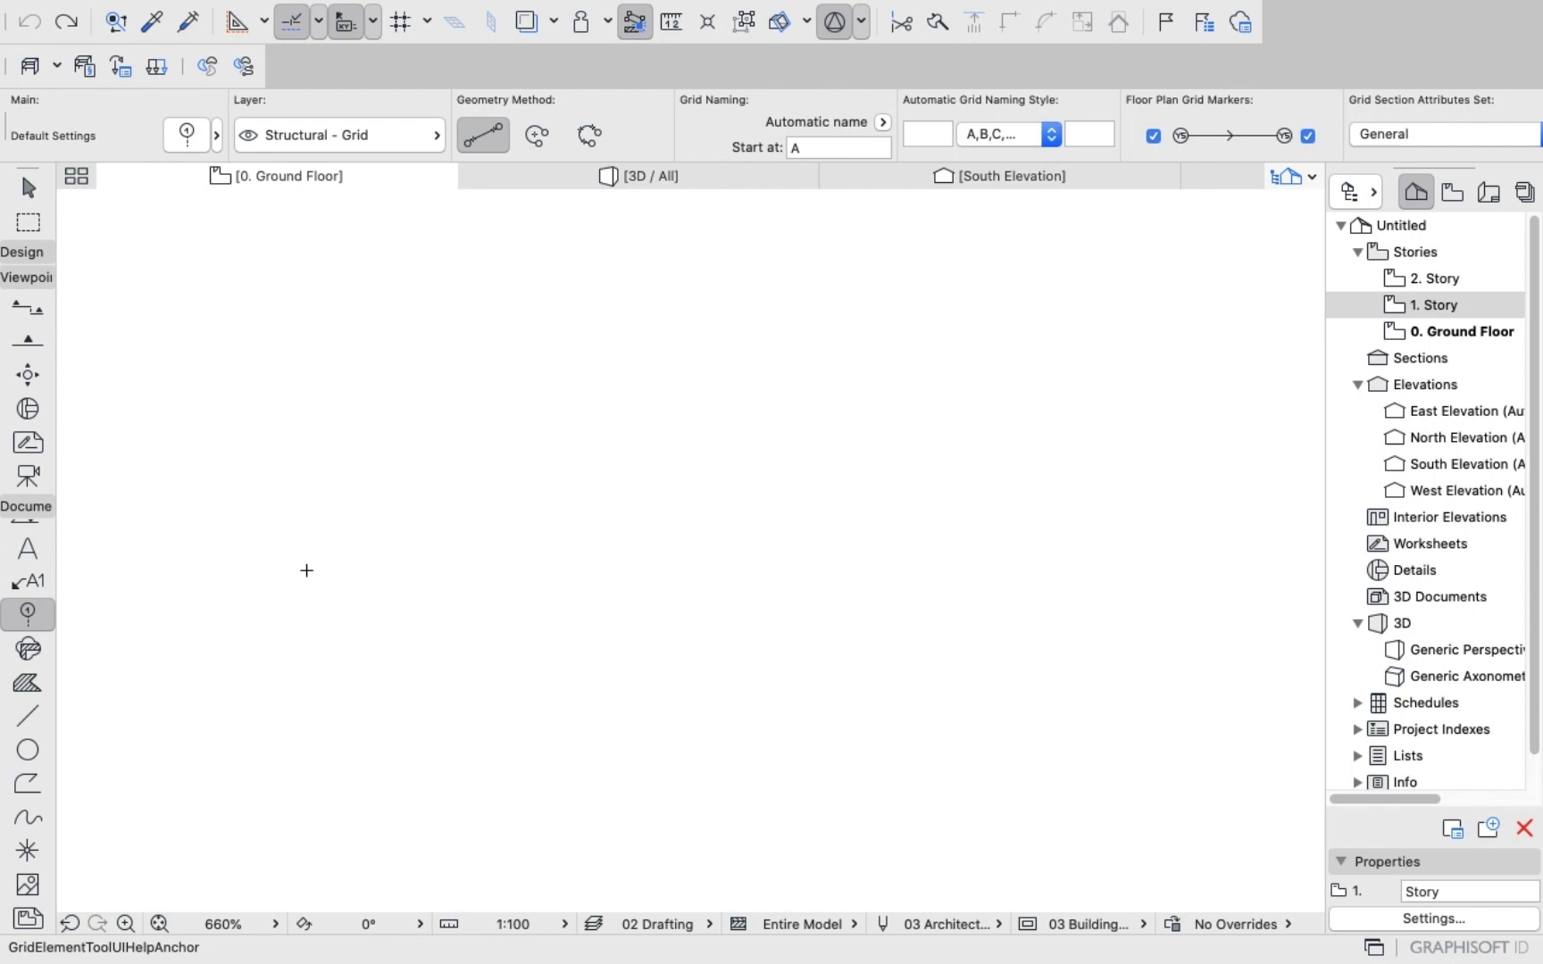
# Draw a horizontal grid line about 1700 long at 0° on the empty ground floor plan.
pyautogui.click(305, 570)
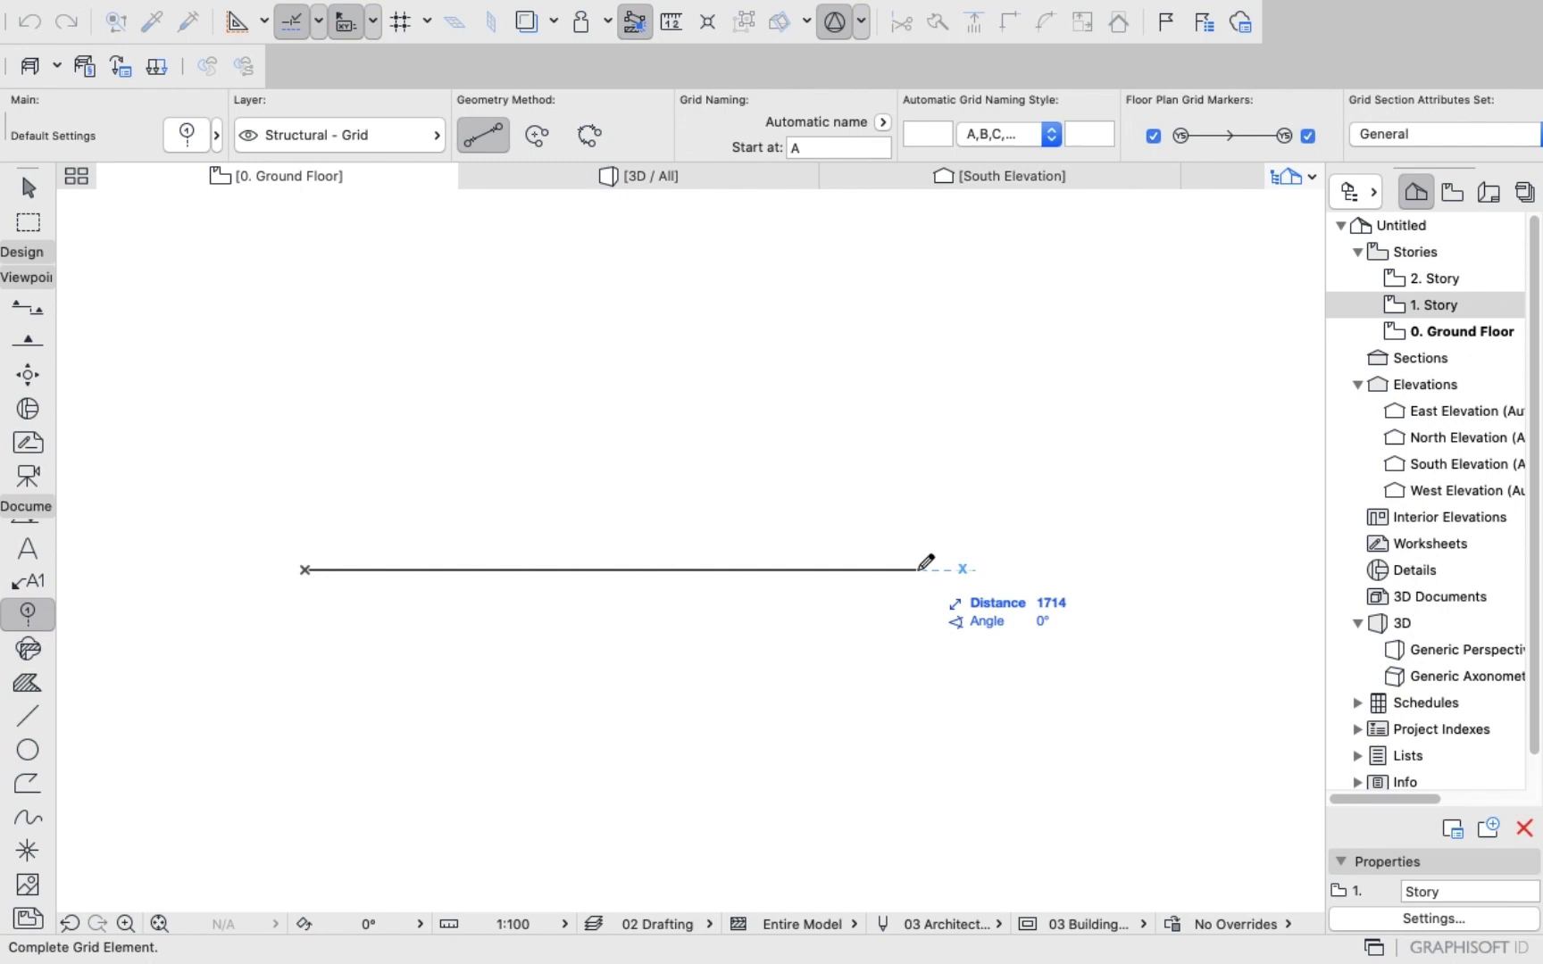
pyautogui.click(921, 569)
pyautogui.scroll(-5, 871, 572)
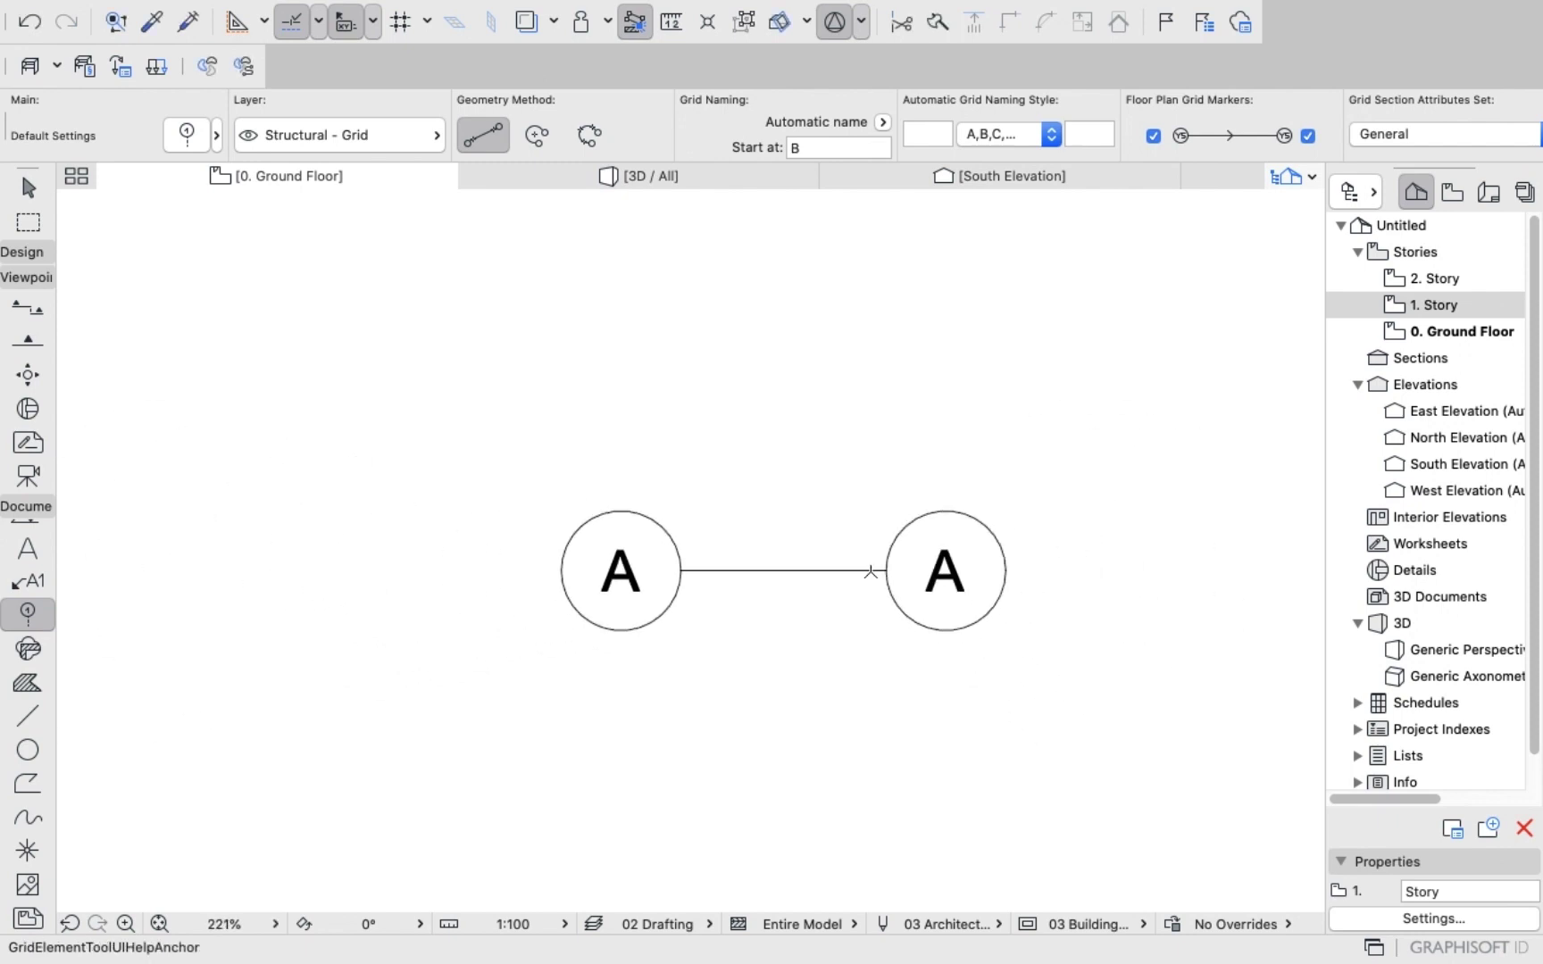
# Try to create a copy of grid line A 5000 straight above it at 90° with Drag a Copy.
pyautogui.scroll(5, 870, 571)
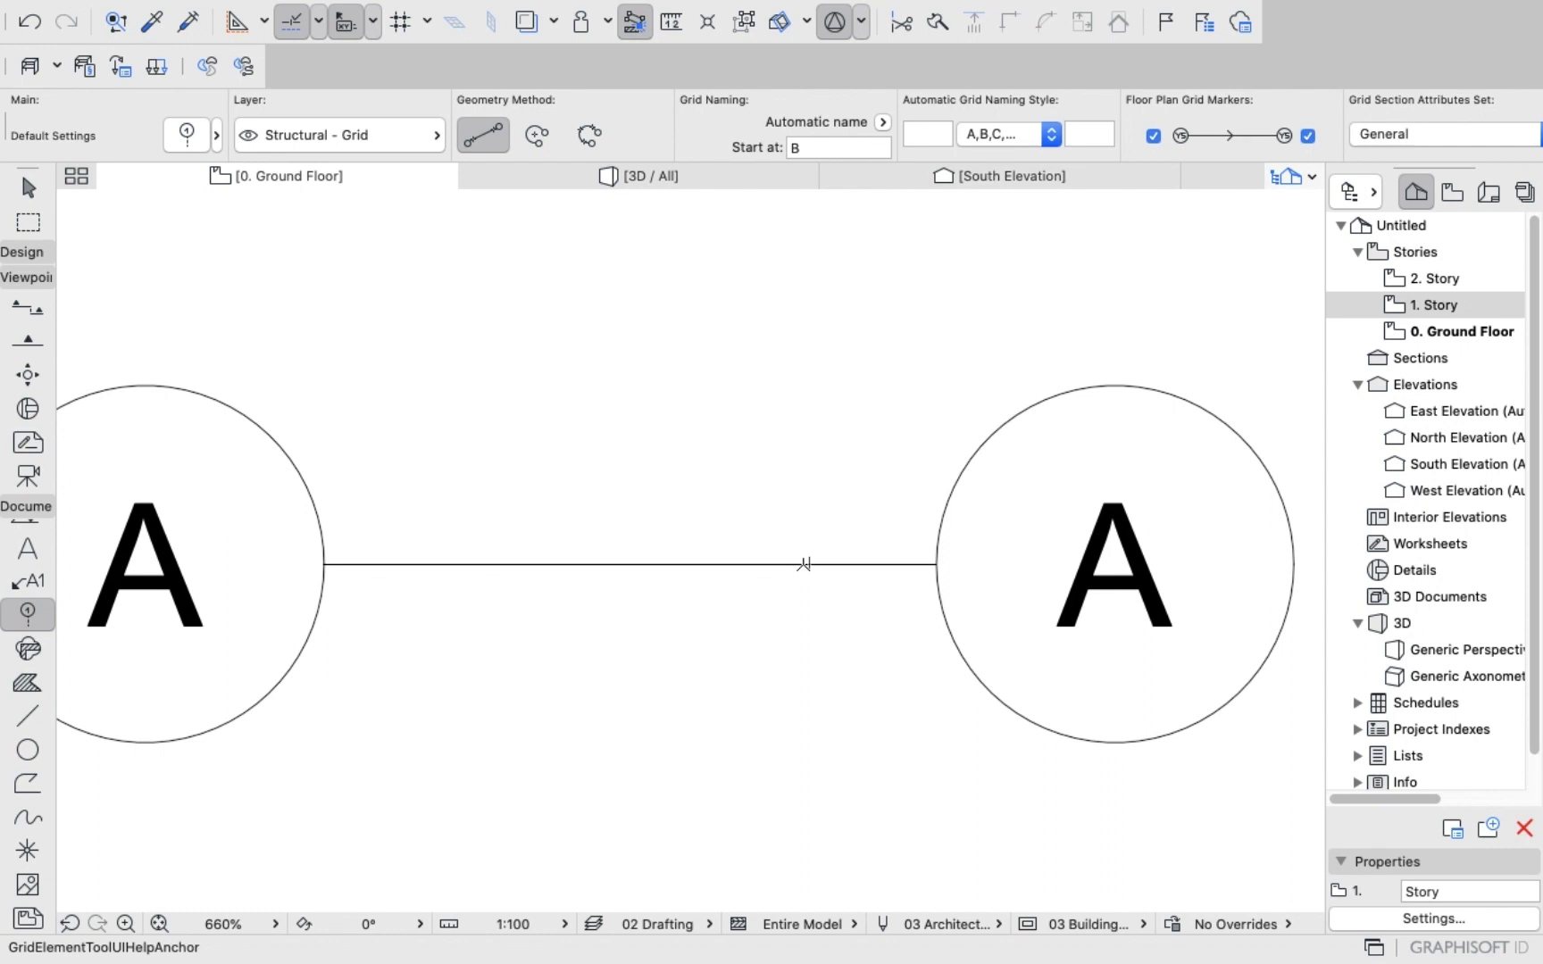
pyautogui.keyDown('shift'); pyautogui.click(804, 564); pyautogui.keyUp('shift')
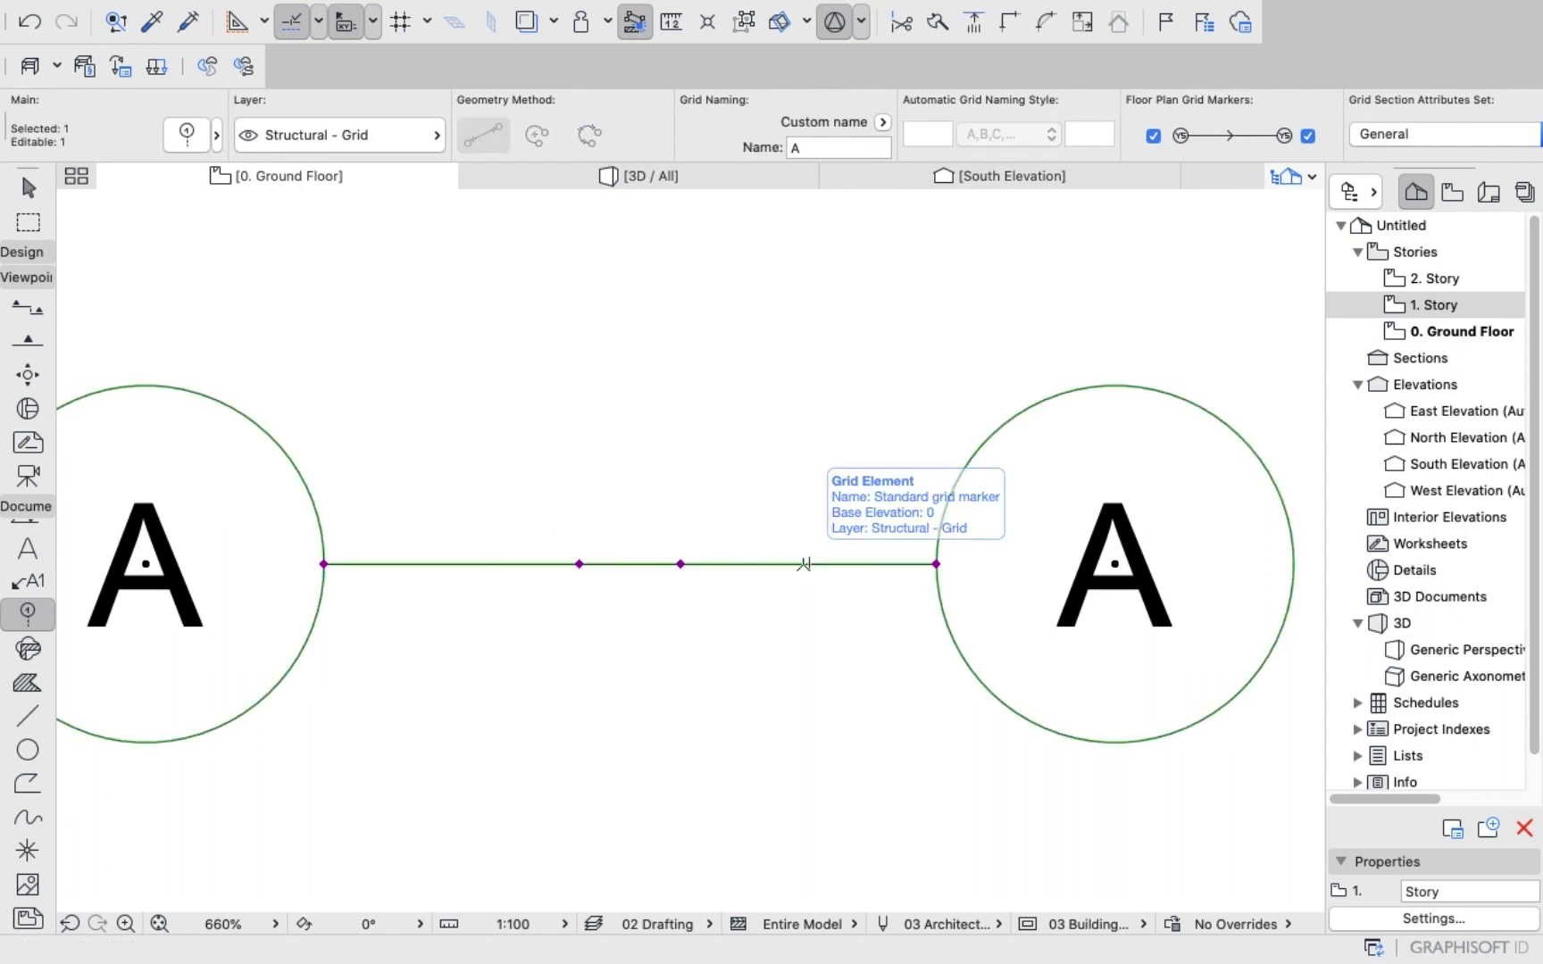
pyautogui.rightClick(661, 469)
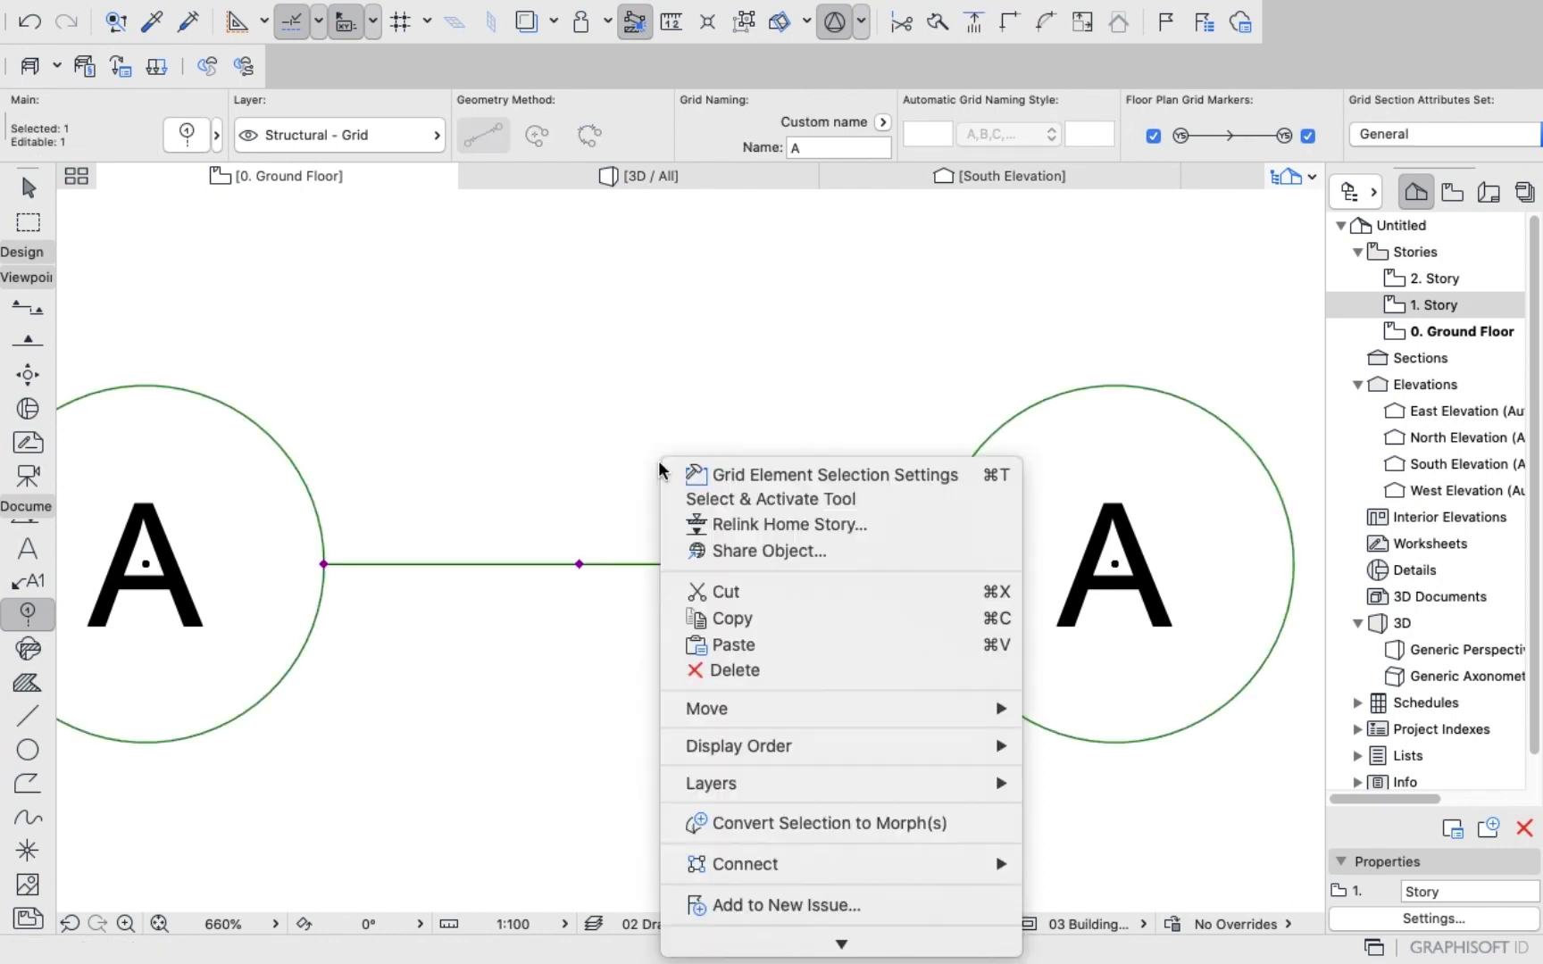
pyautogui.moveTo(929, 708)
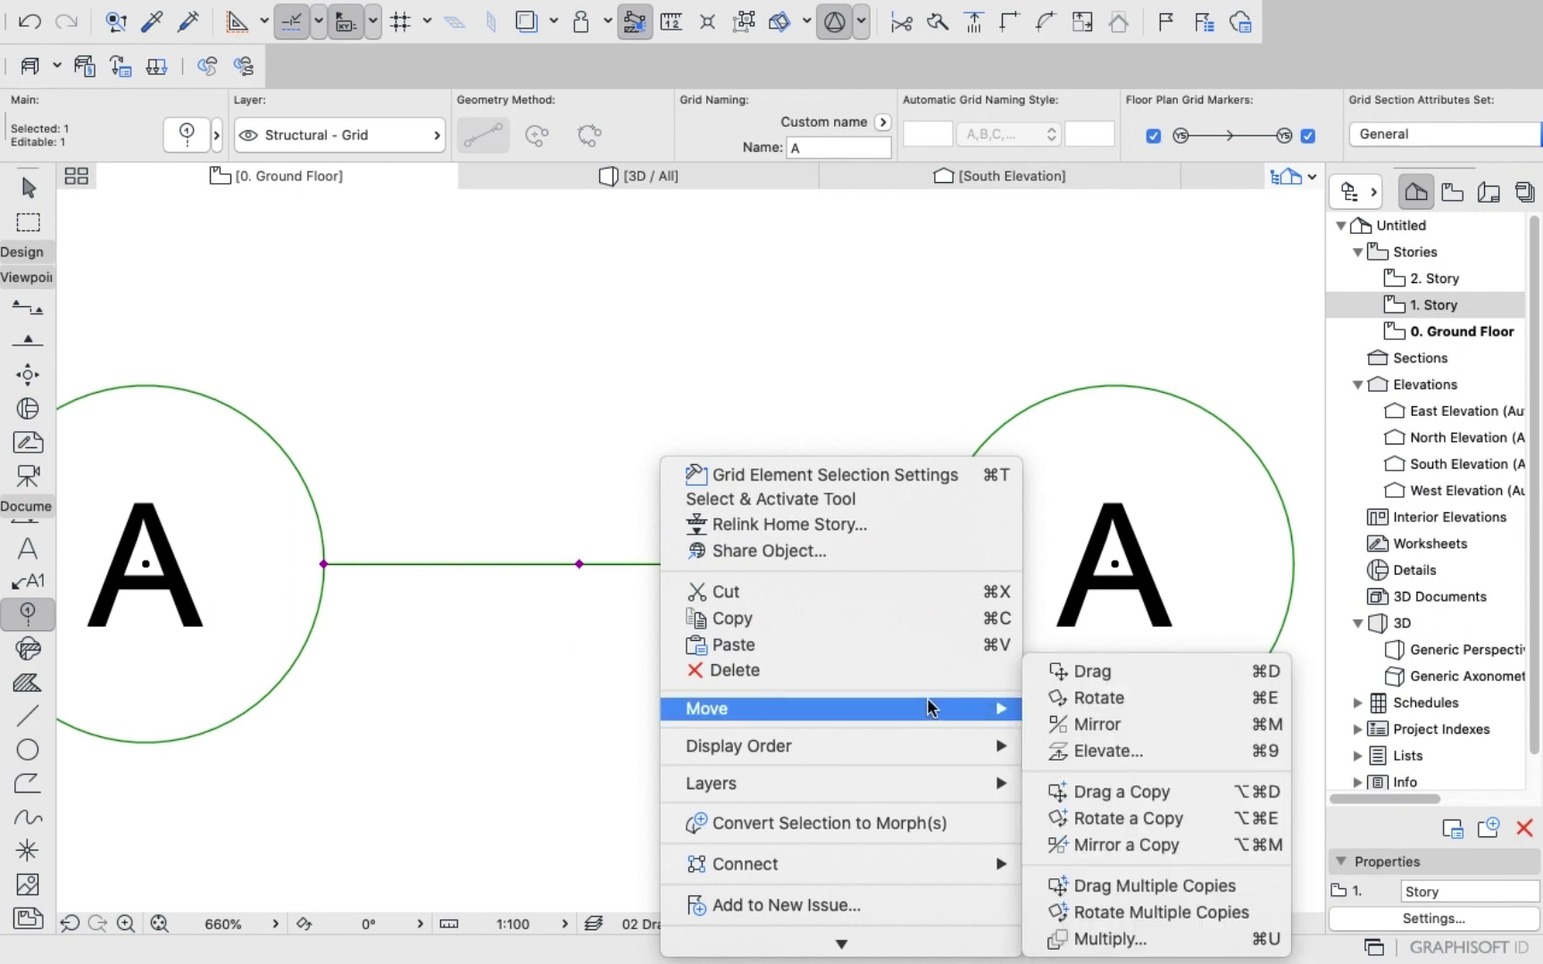
pyautogui.click(1103, 797)
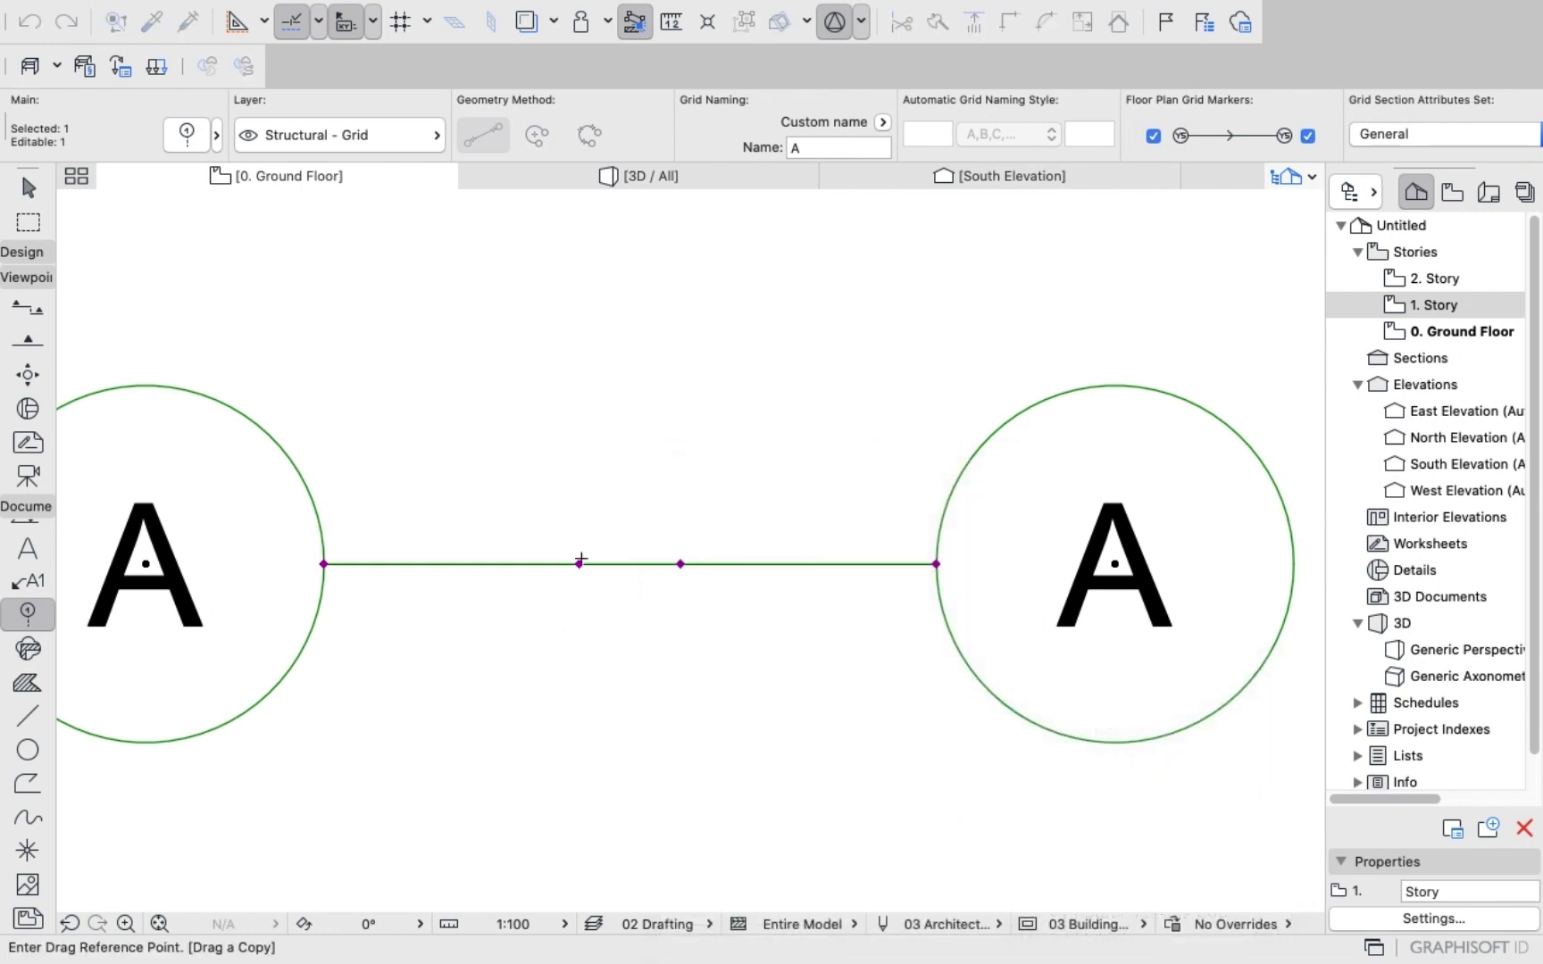
pyautogui.click(642, 566)
pyautogui.scroll(-10, 657, 446)
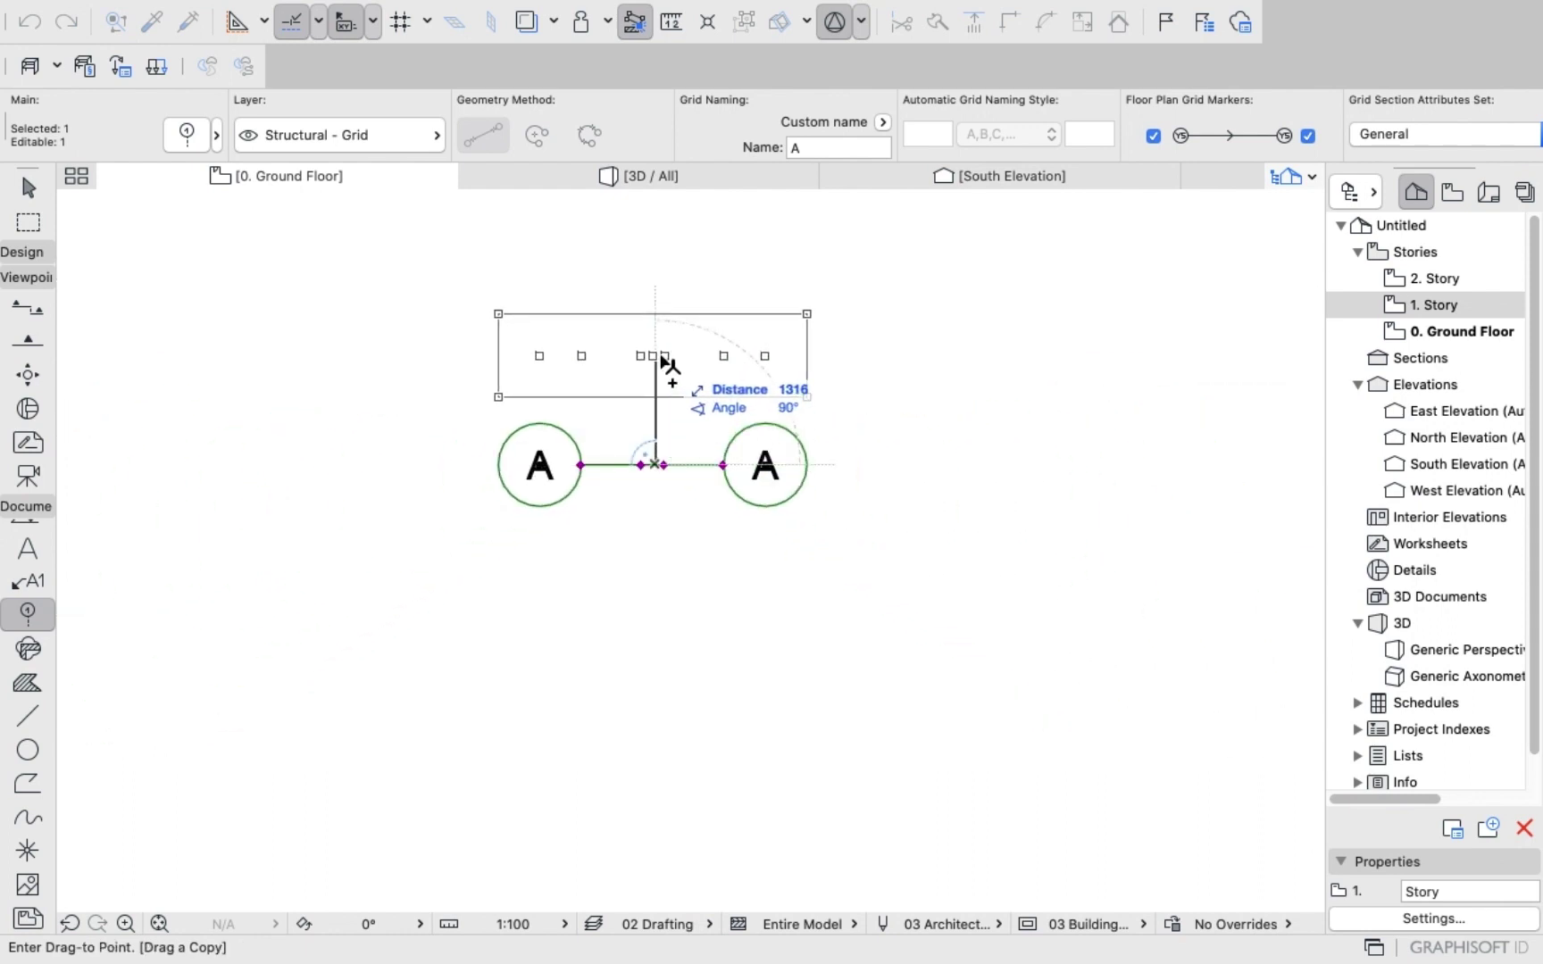
pyautogui.write('5000')
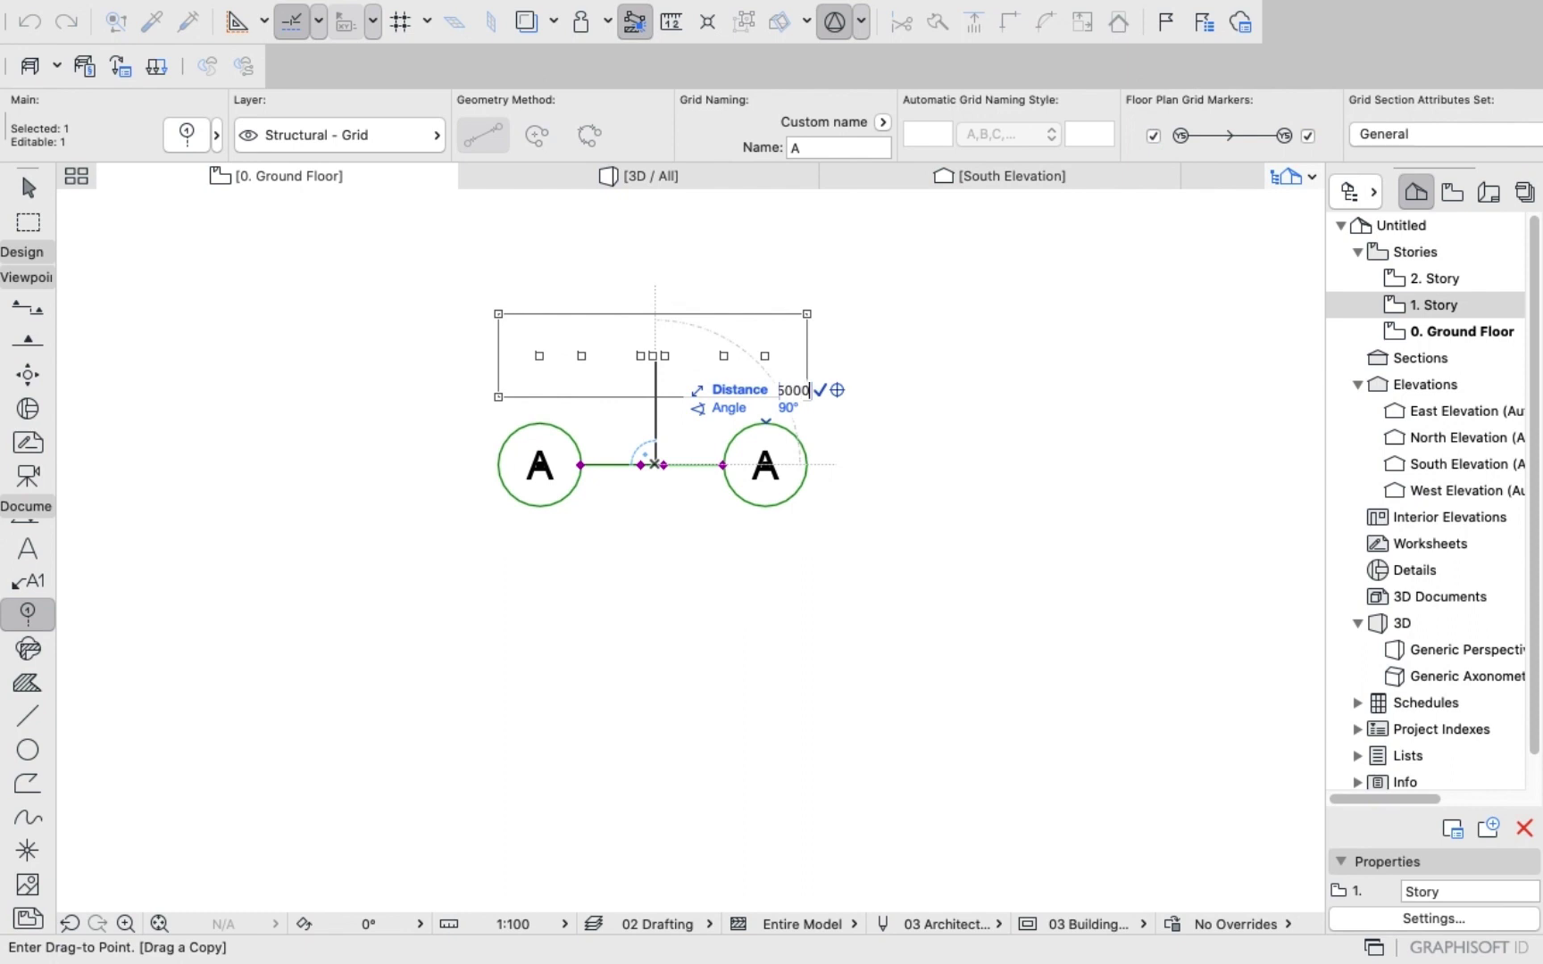
pyautogui.press('Return')
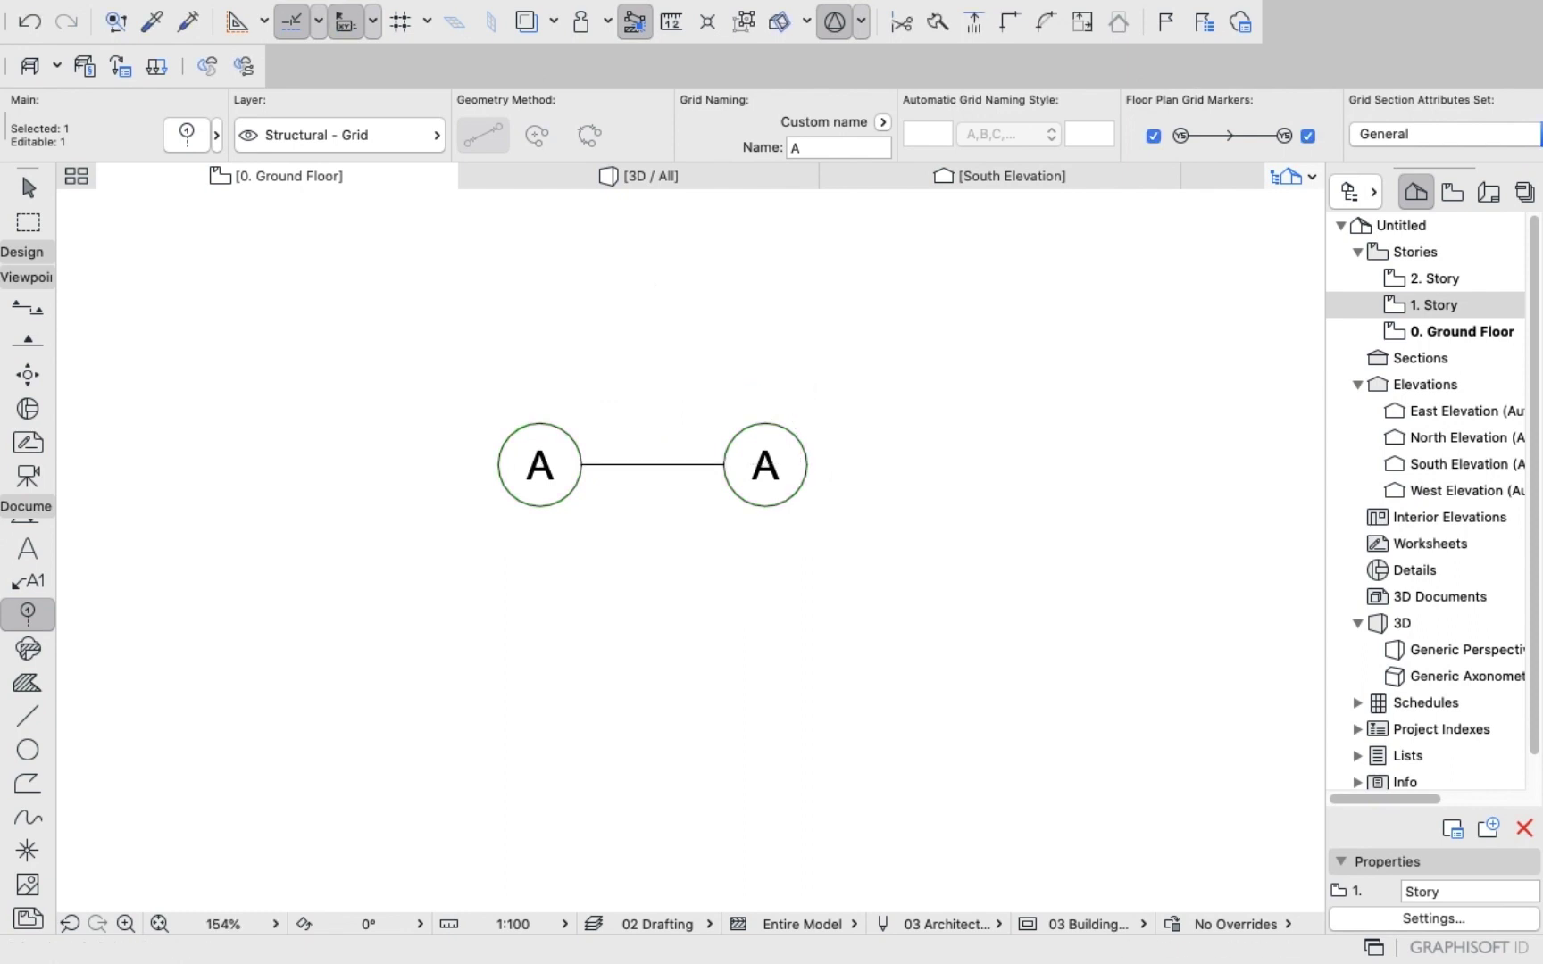
pyautogui.press('super+apostrophe')
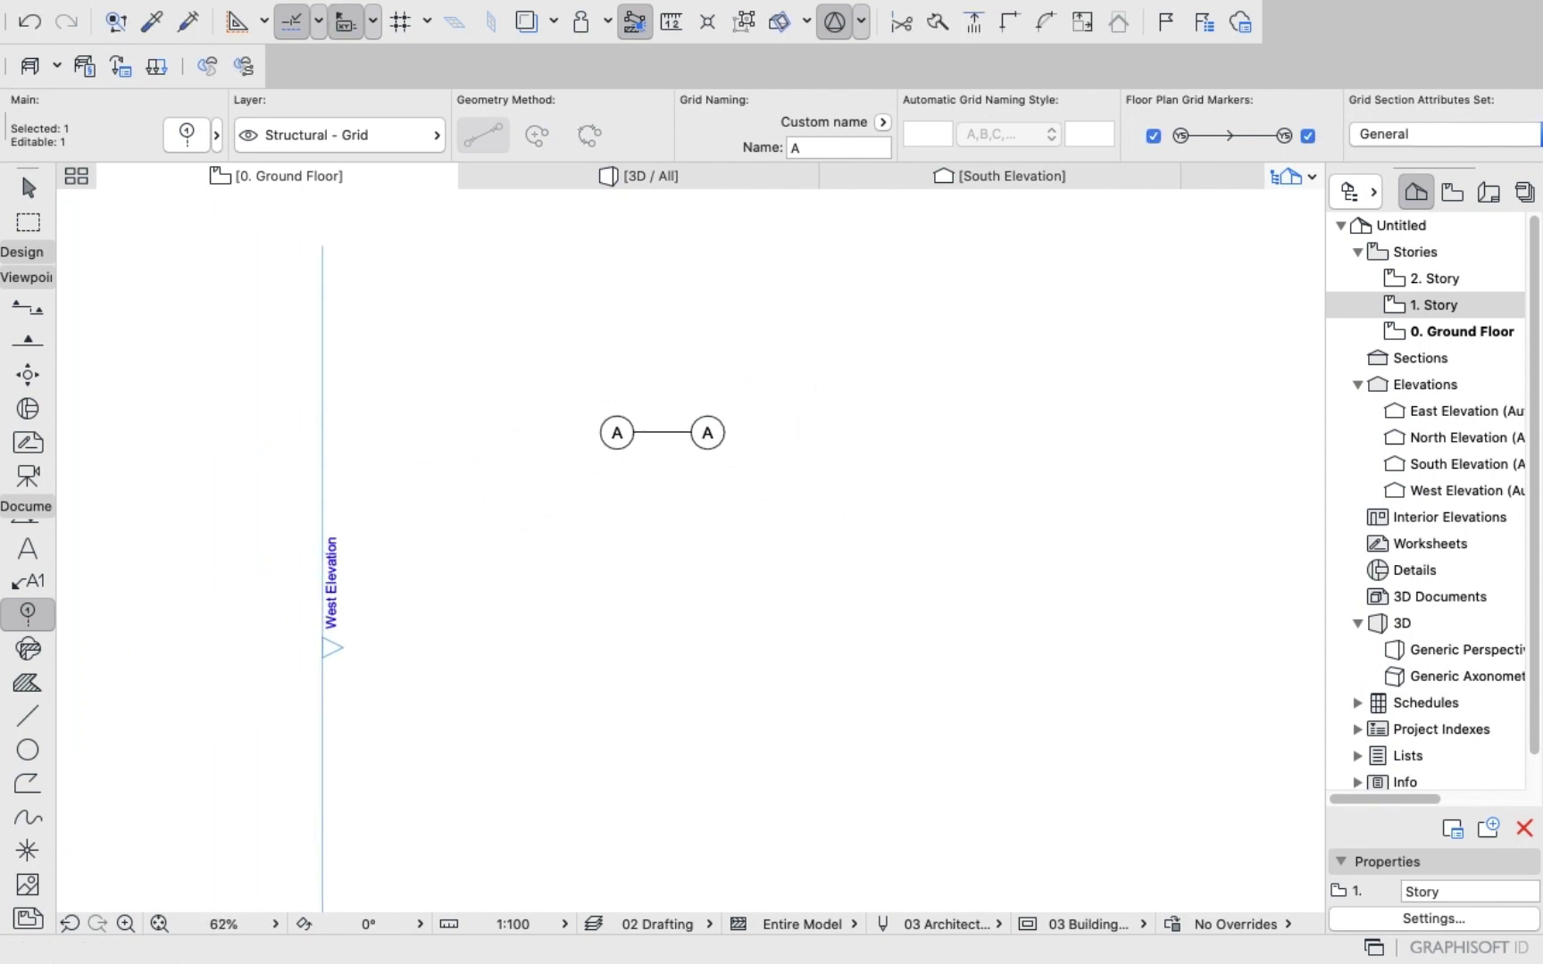
pyautogui.press('super+shift+apostrophe')
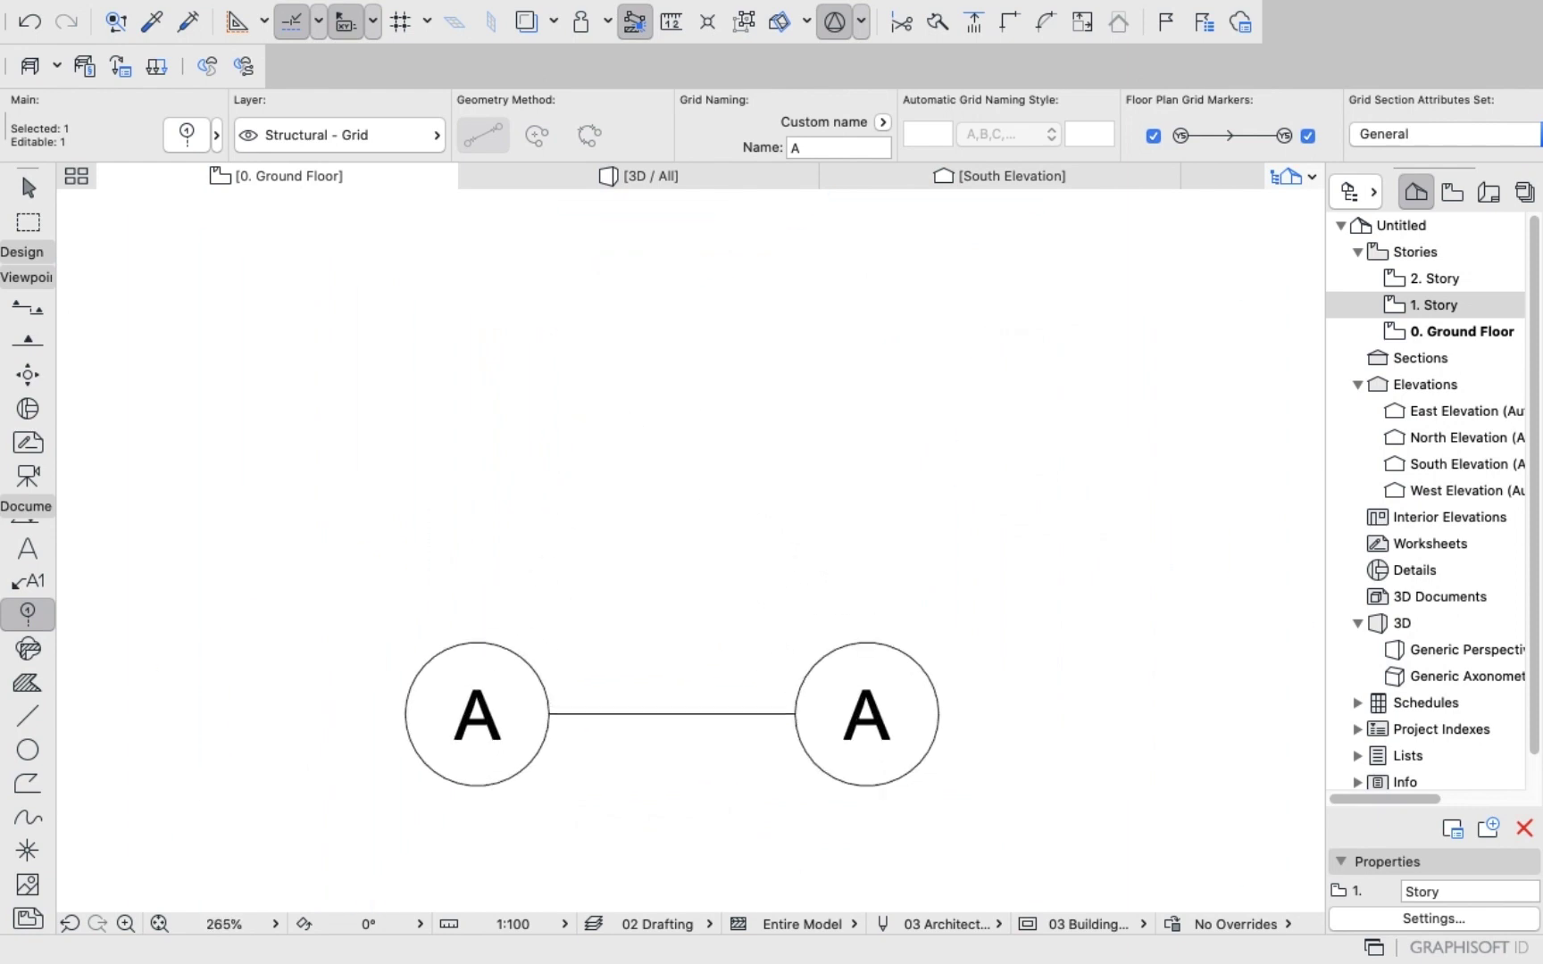
# Create a copy of both existing grid lines 5000 straight above them at 90° with Drag a Copy.
pyautogui.scroll(-2, 671, 592)
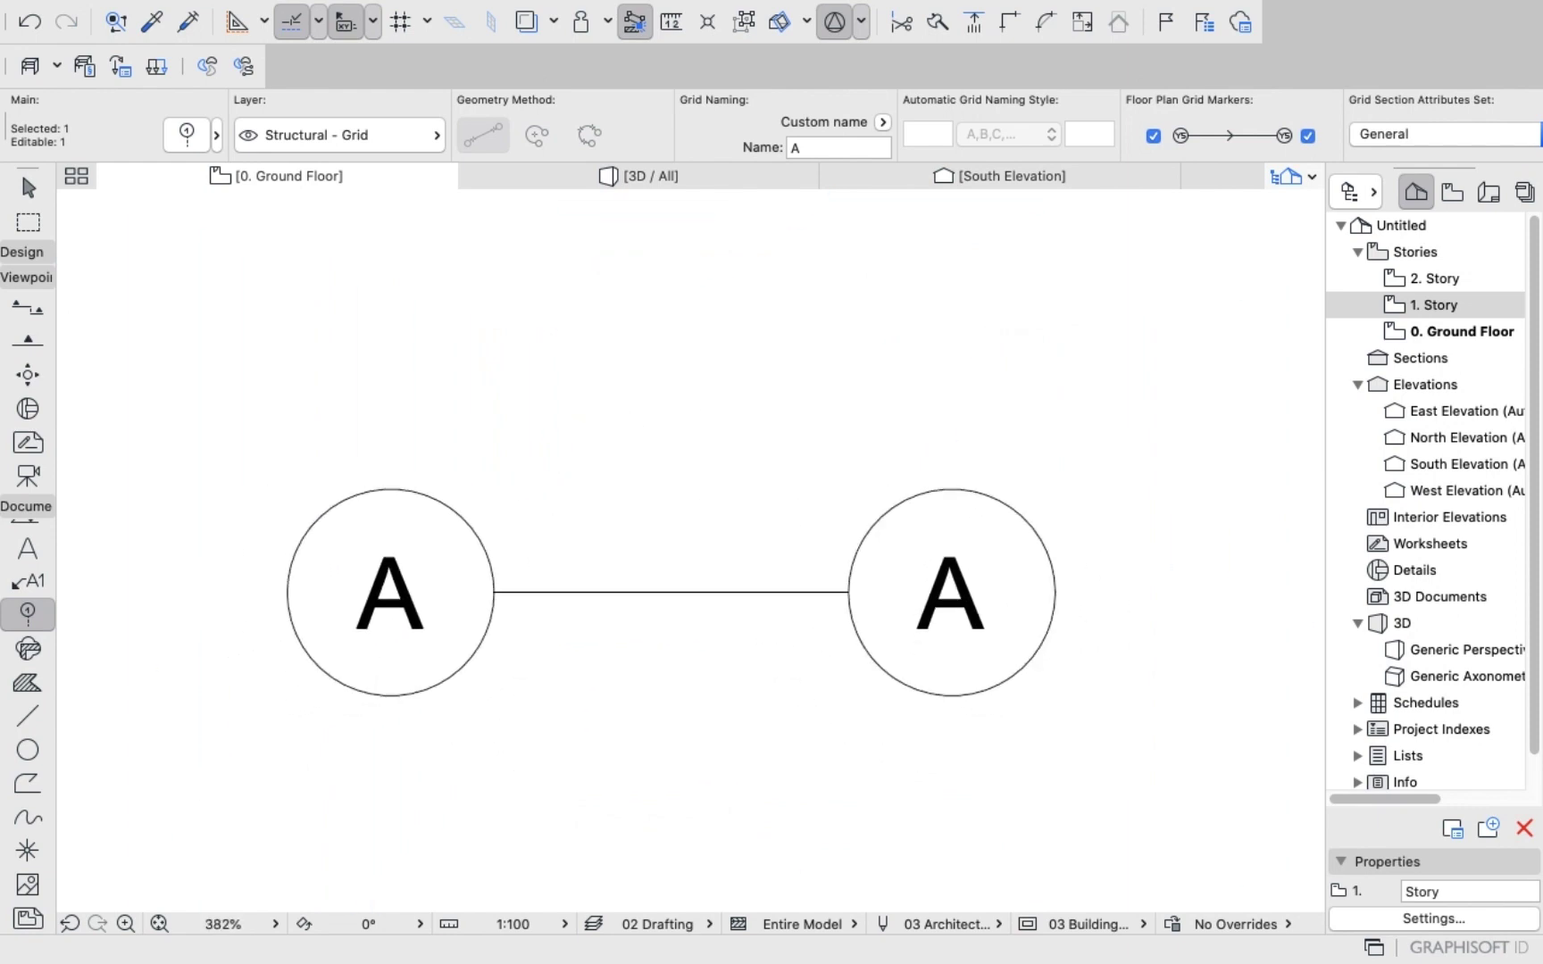
pyautogui.click(671, 592)
pyautogui.rightClick(631, 592)
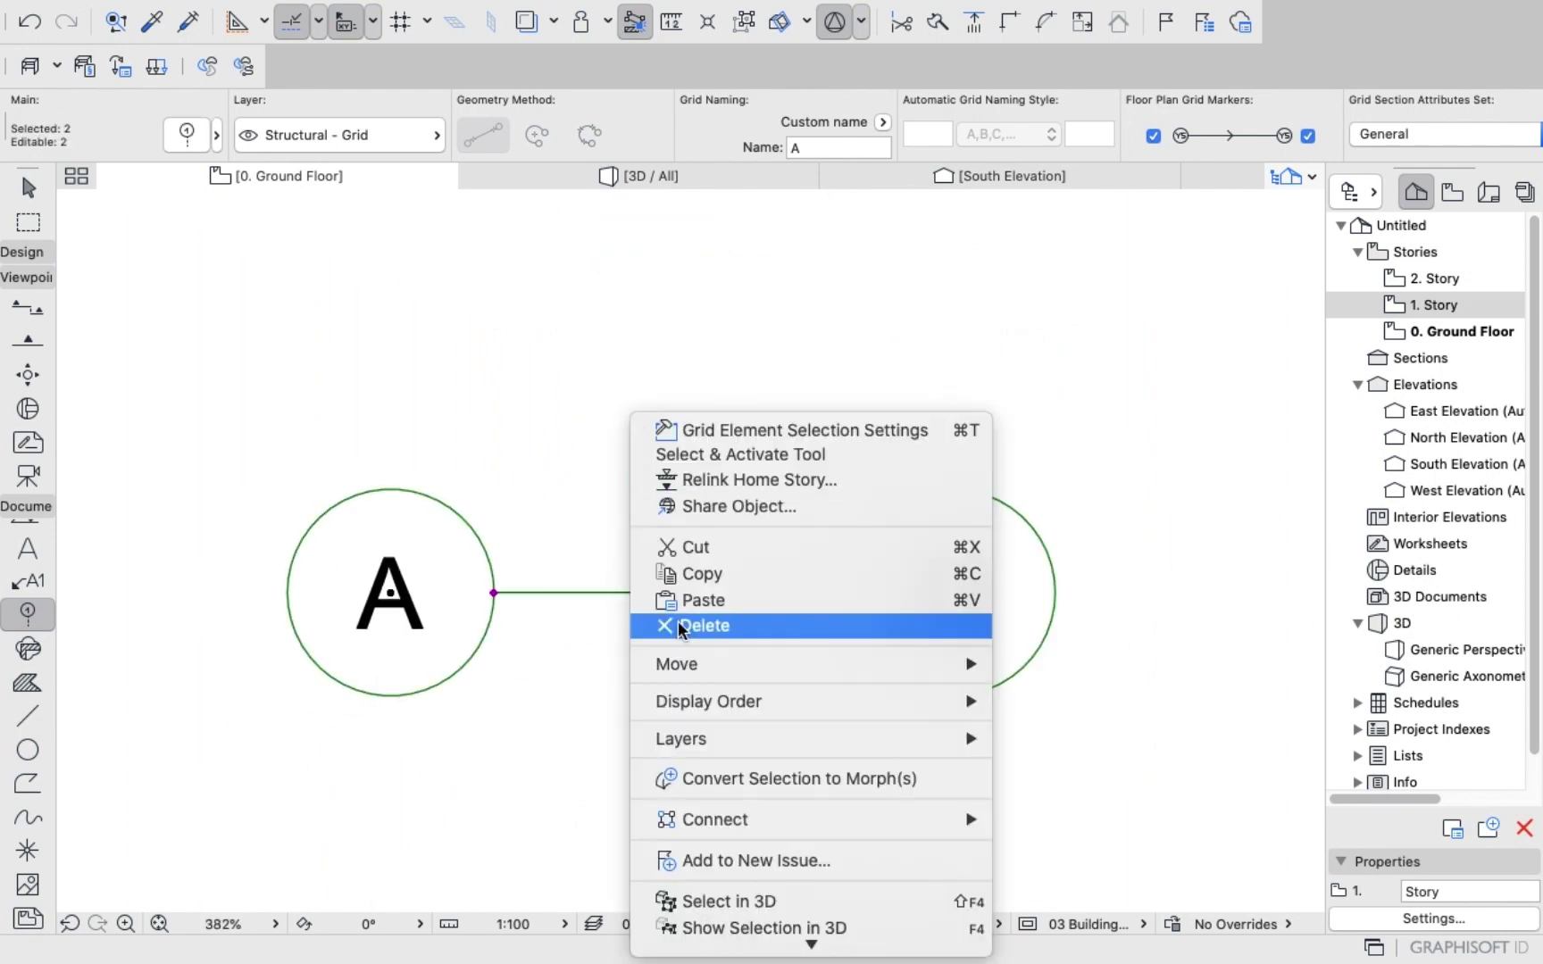
pyautogui.moveTo(686, 663)
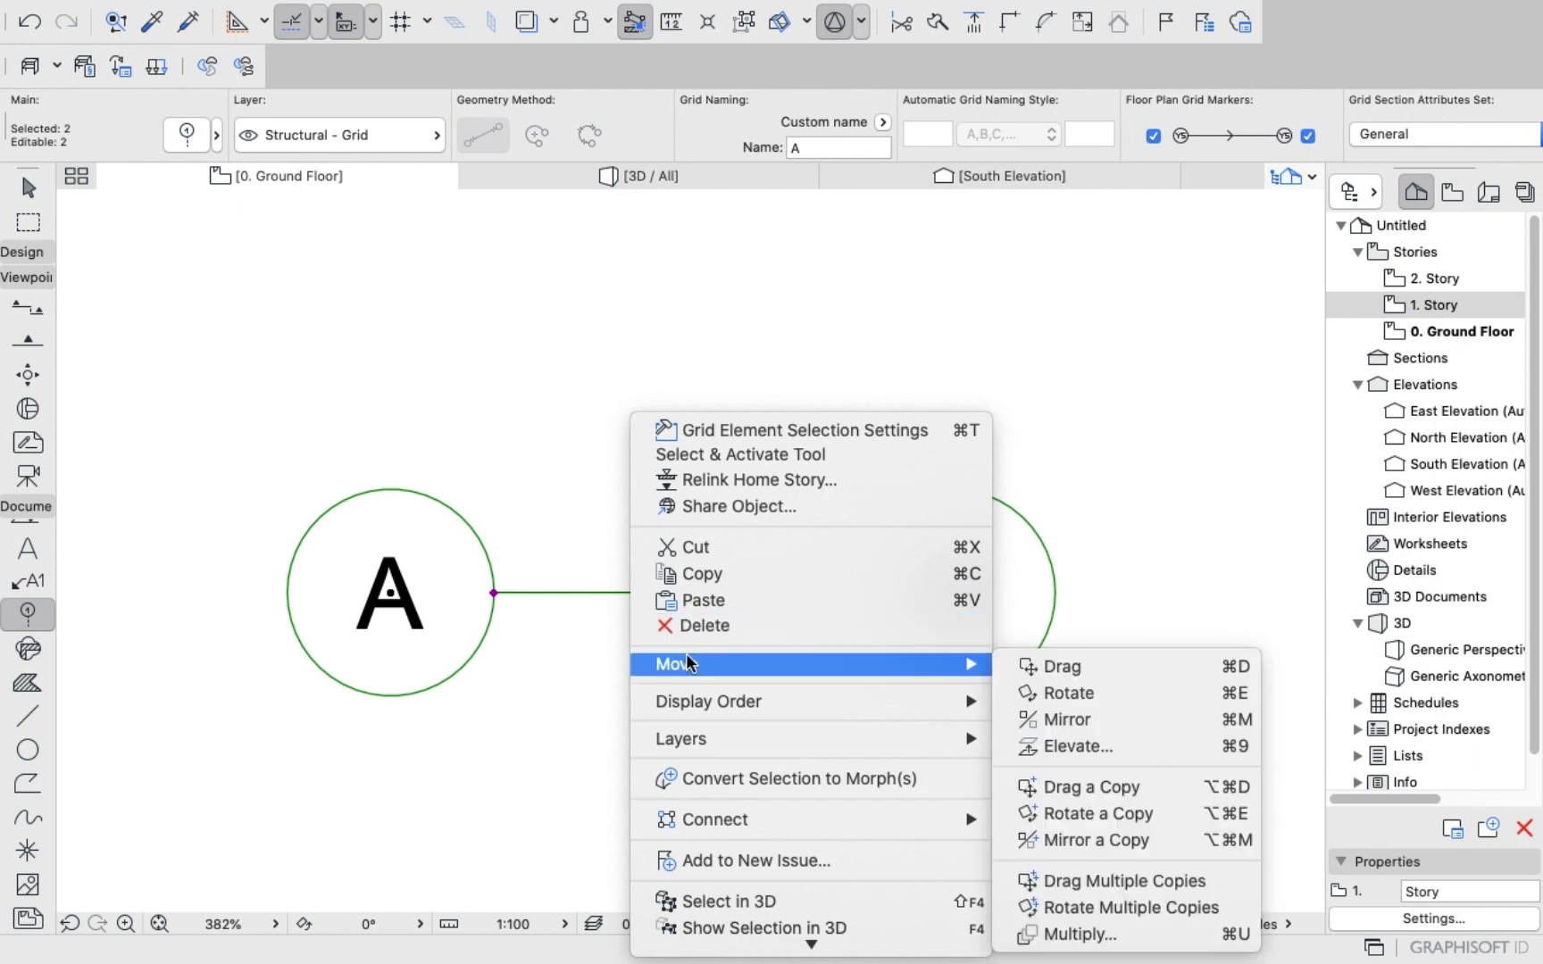
pyautogui.click(1051, 789)
pyautogui.click(656, 592)
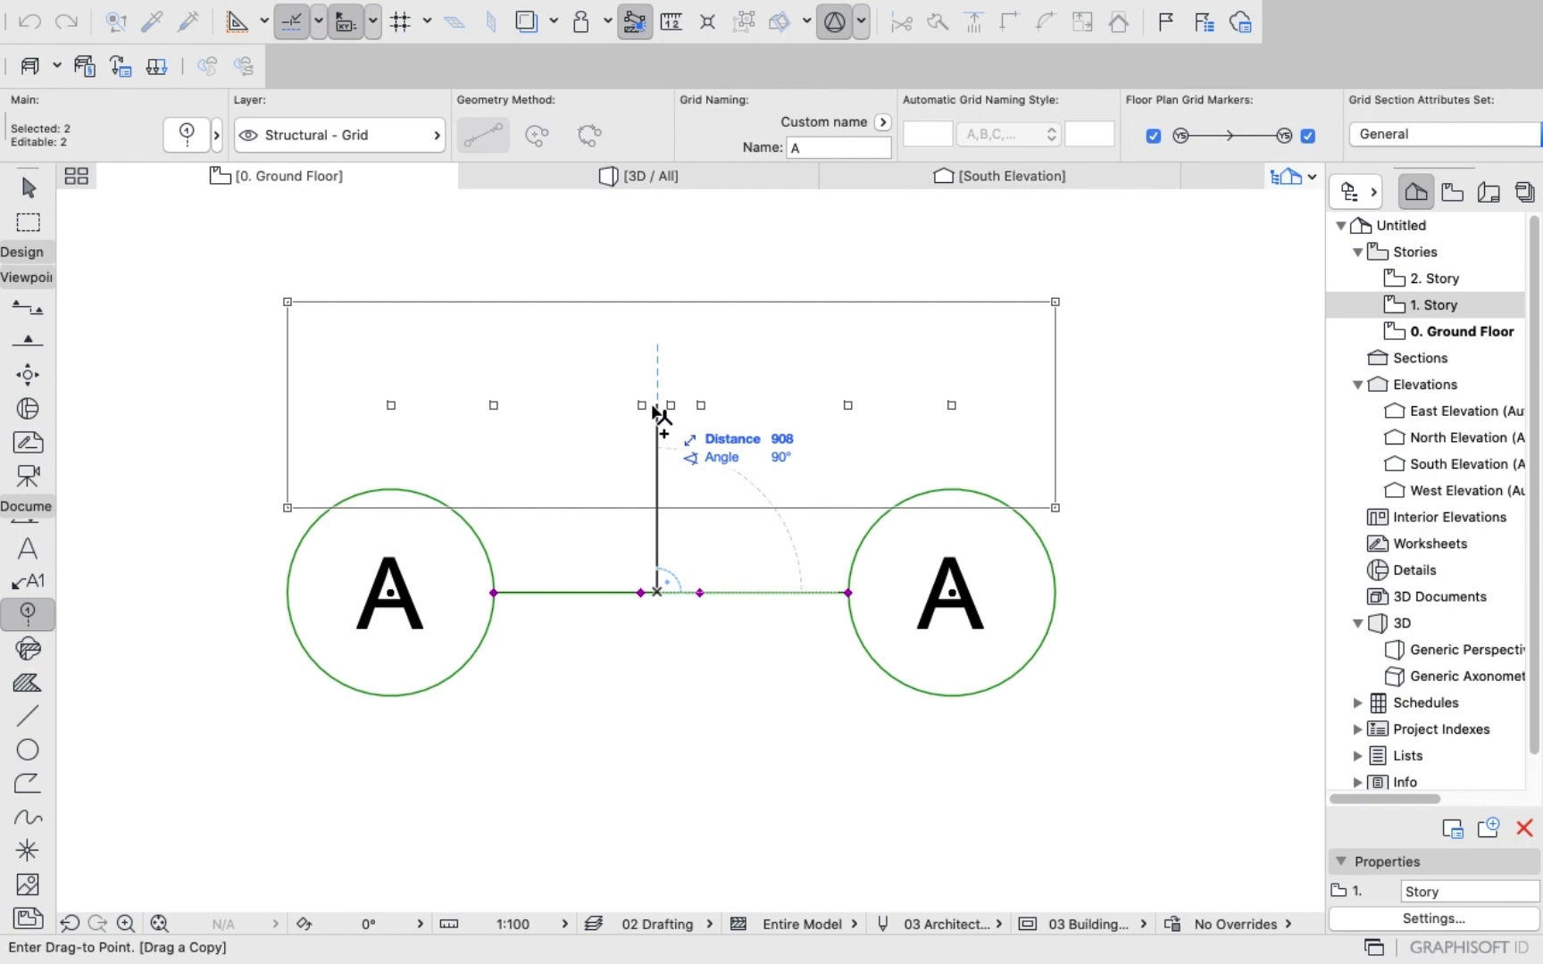
pyautogui.write('5000')
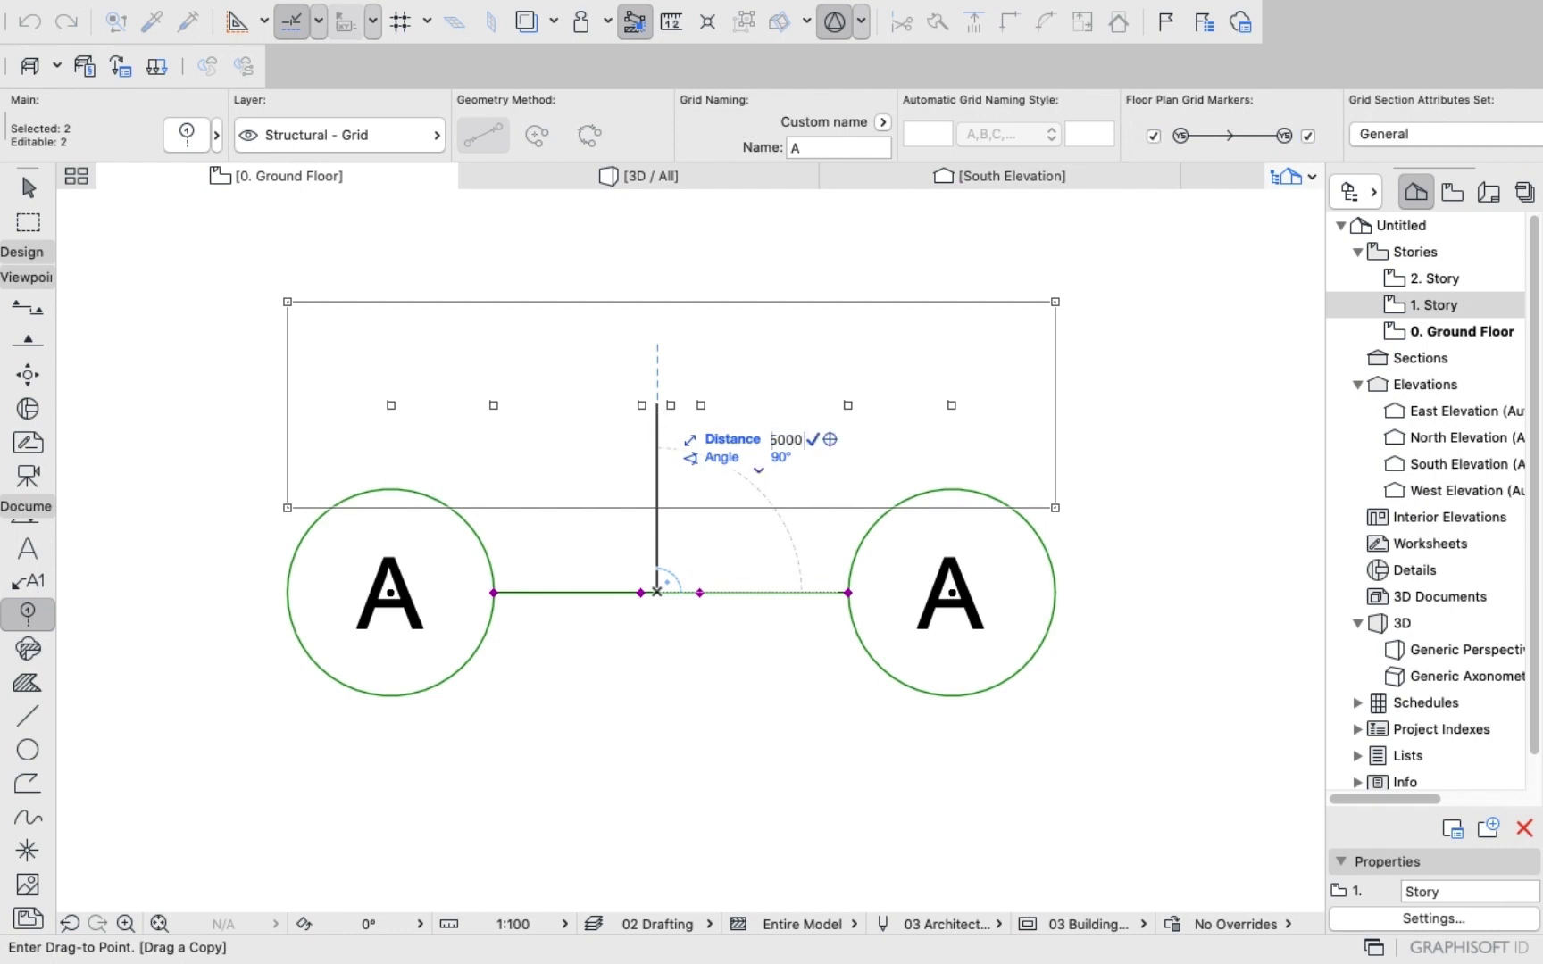
pyautogui.press('Return')
# Stretch the right end of the middle grid line horizontally to a length of 15000, with no stagger.
pyautogui.scroll(-5, 663, 296)
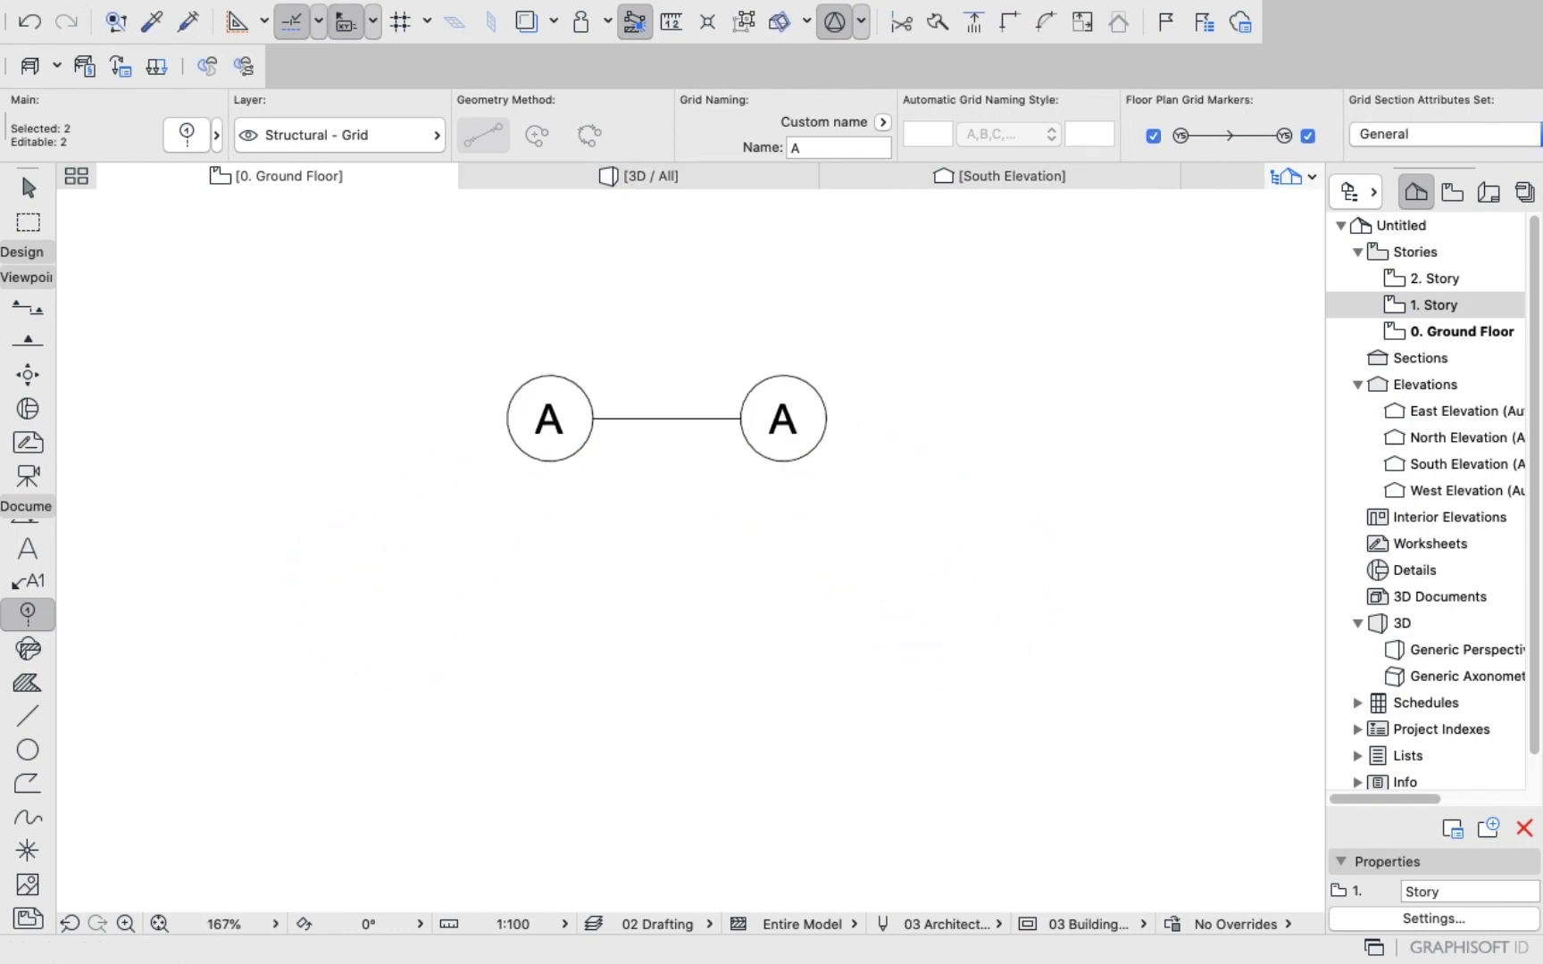
pyautogui.scroll(-10, 662, 404)
pyautogui.scroll(7, 662, 366)
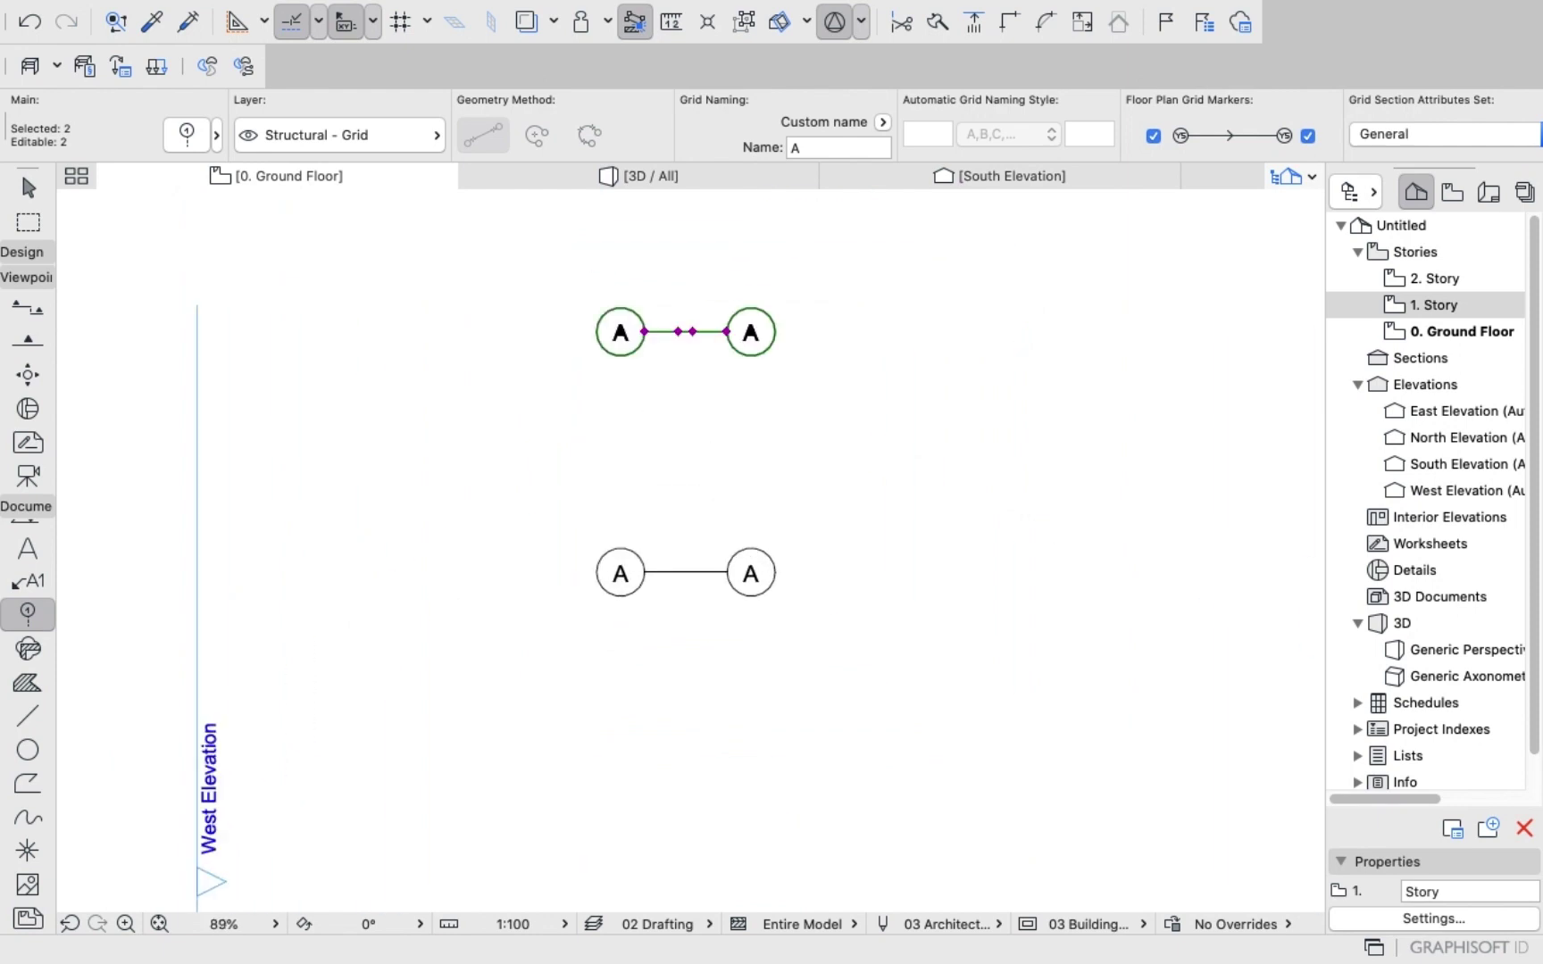
pyautogui.scroll(2, 659, 358)
pyautogui.scroll(-7, 659, 358)
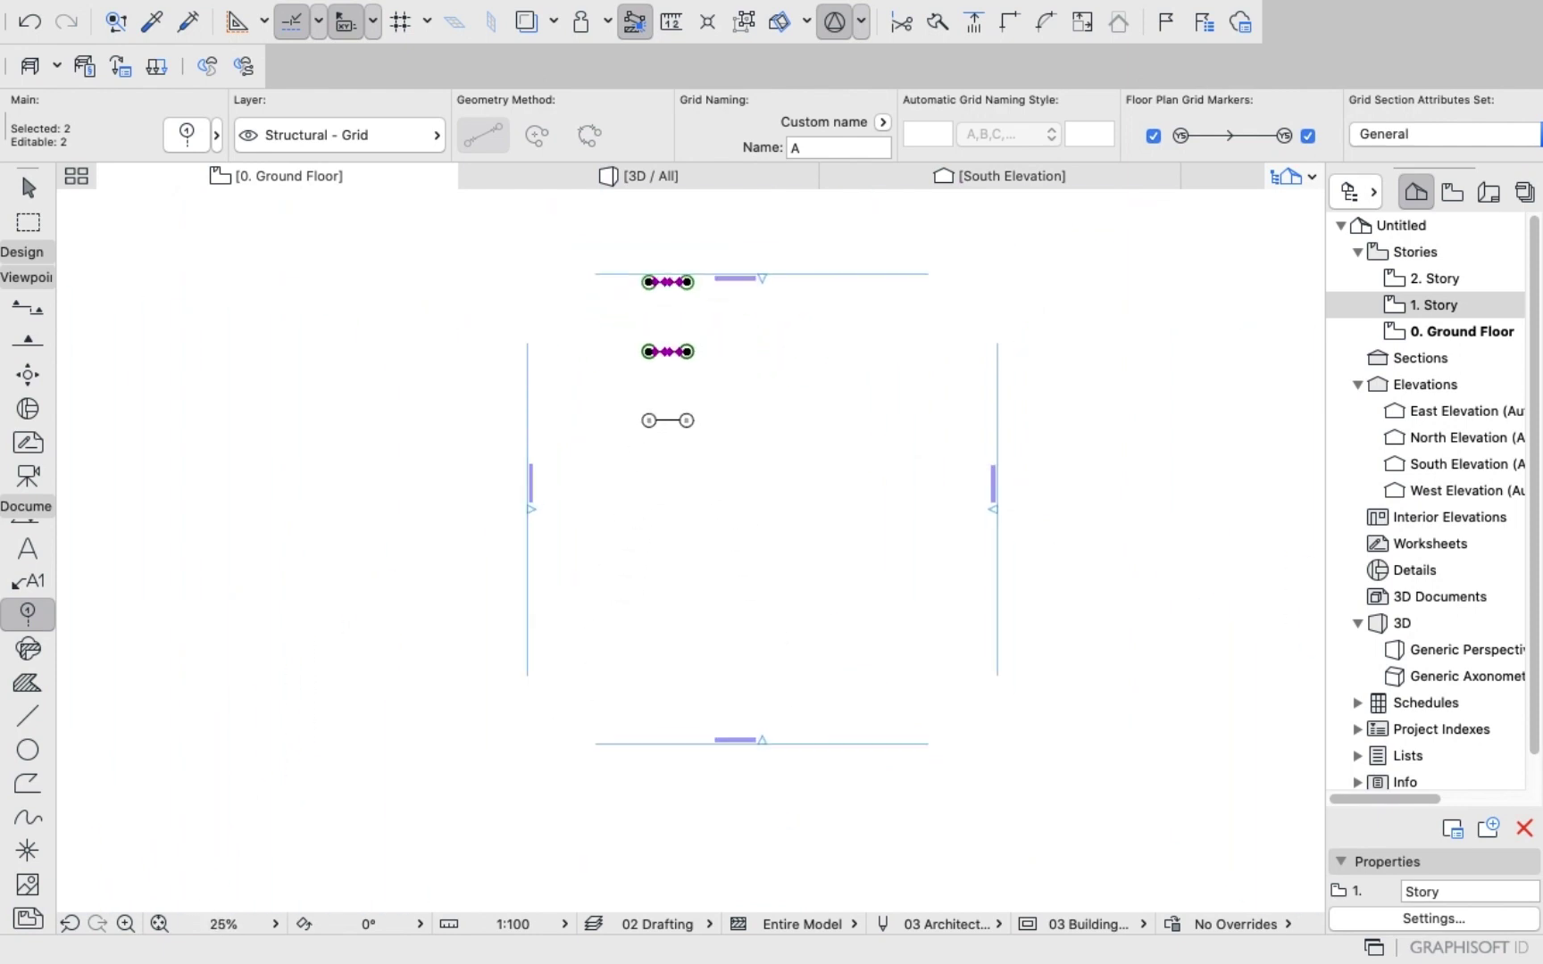
pyautogui.scroll(3, 668, 330)
pyautogui.scroll(-5, 667, 330)
pyautogui.scroll(2, 630, 517)
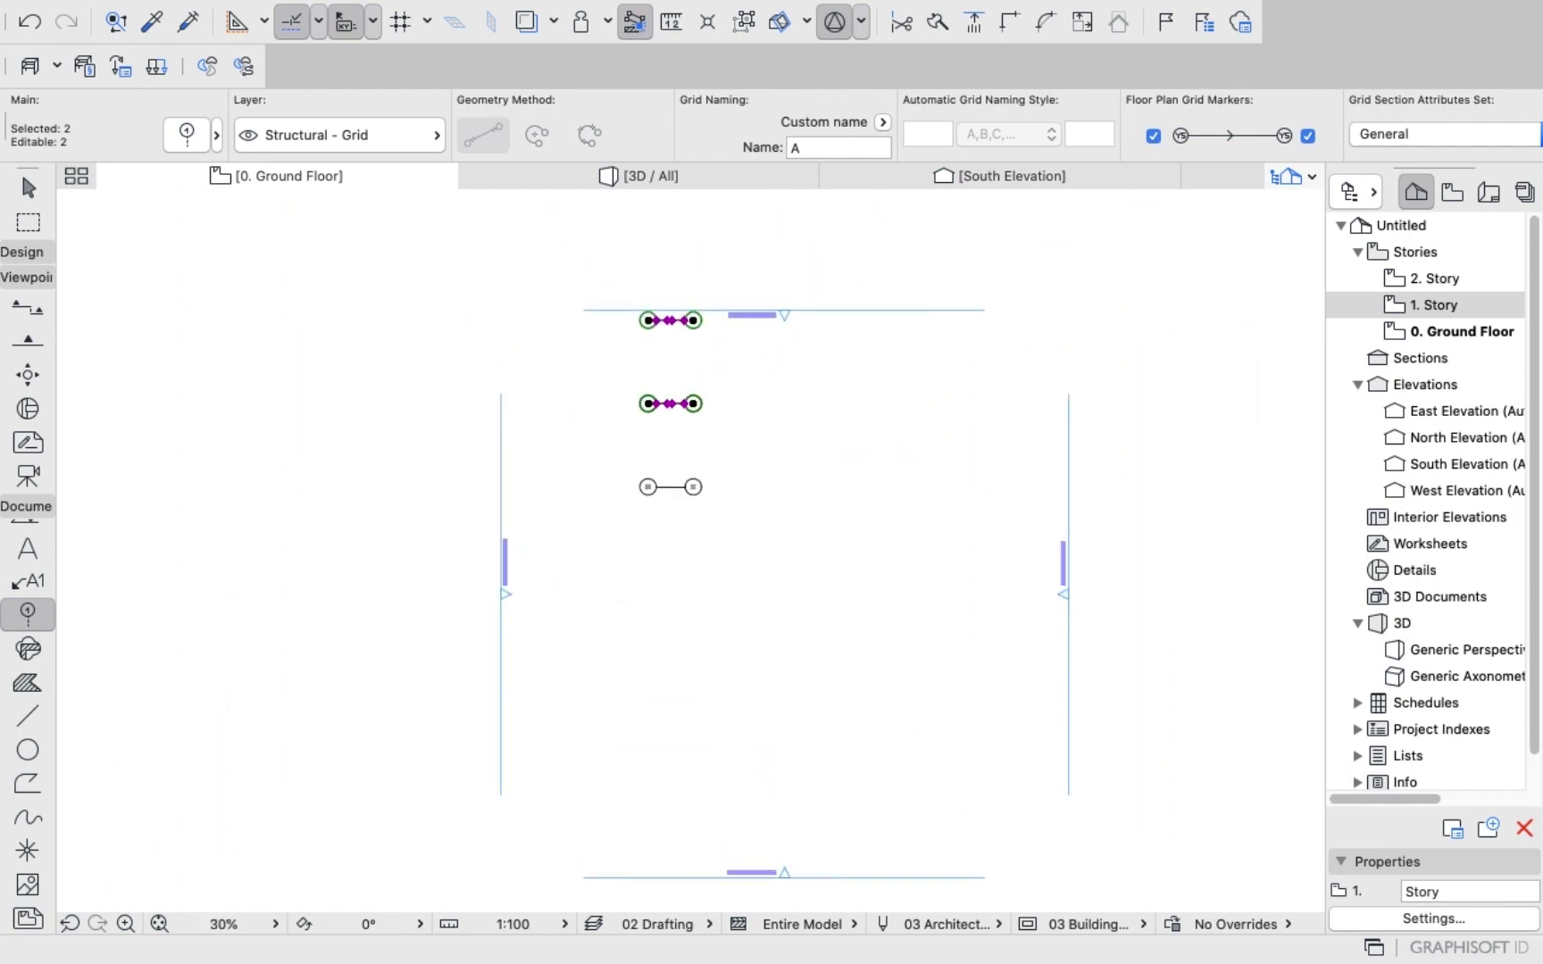
pyautogui.scroll(6, 662, 299)
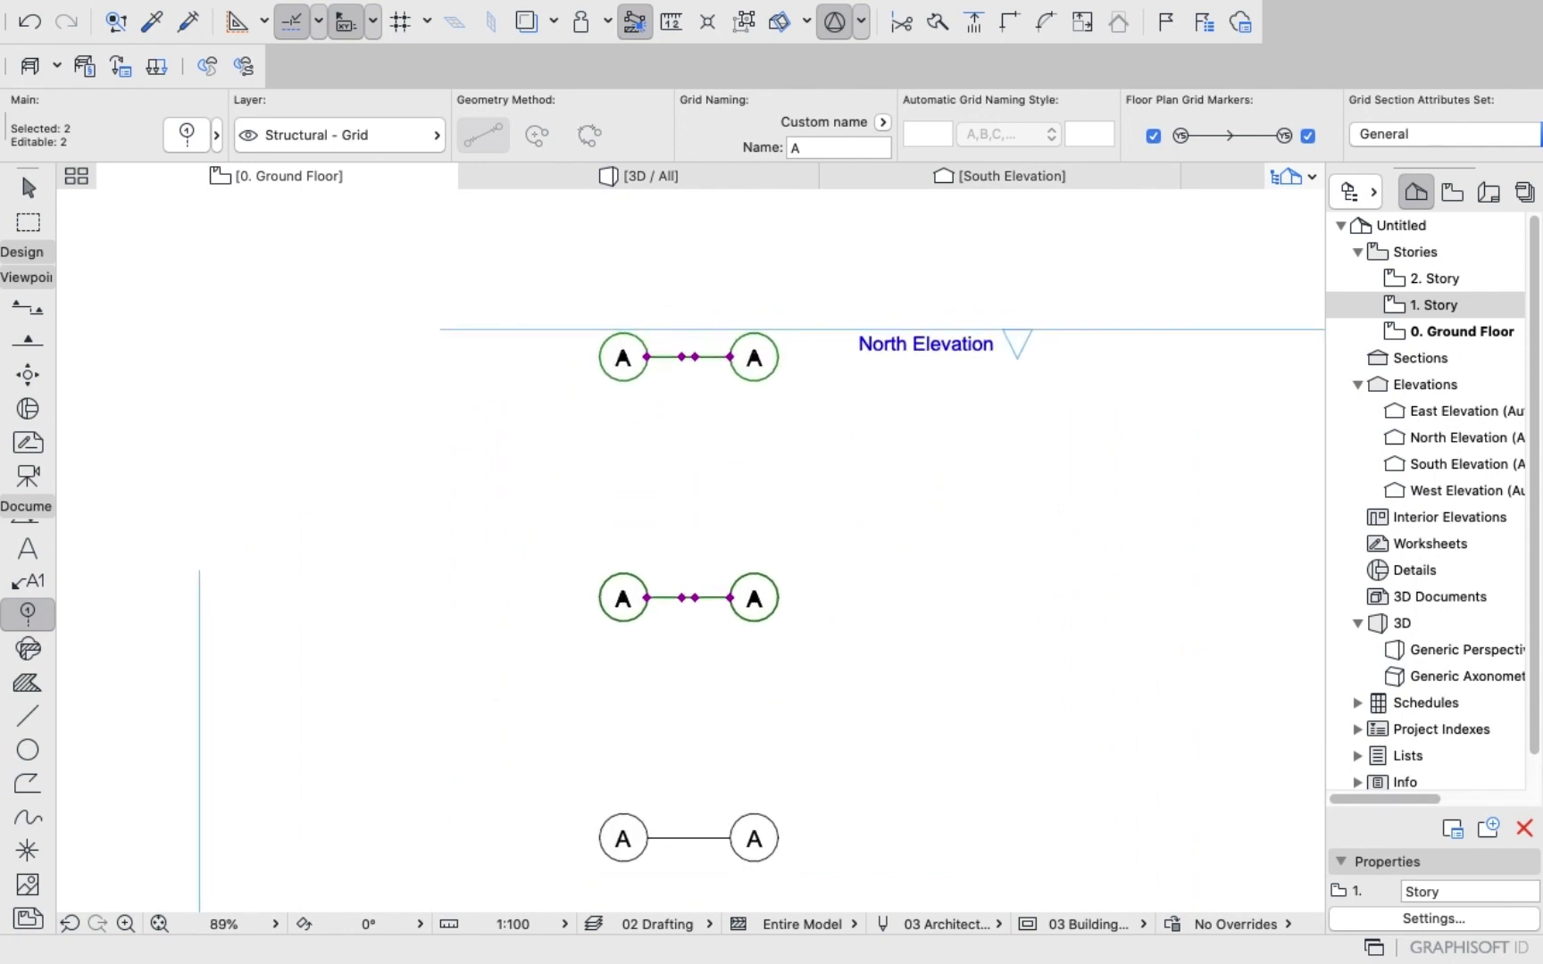
pyautogui.click(729, 596)
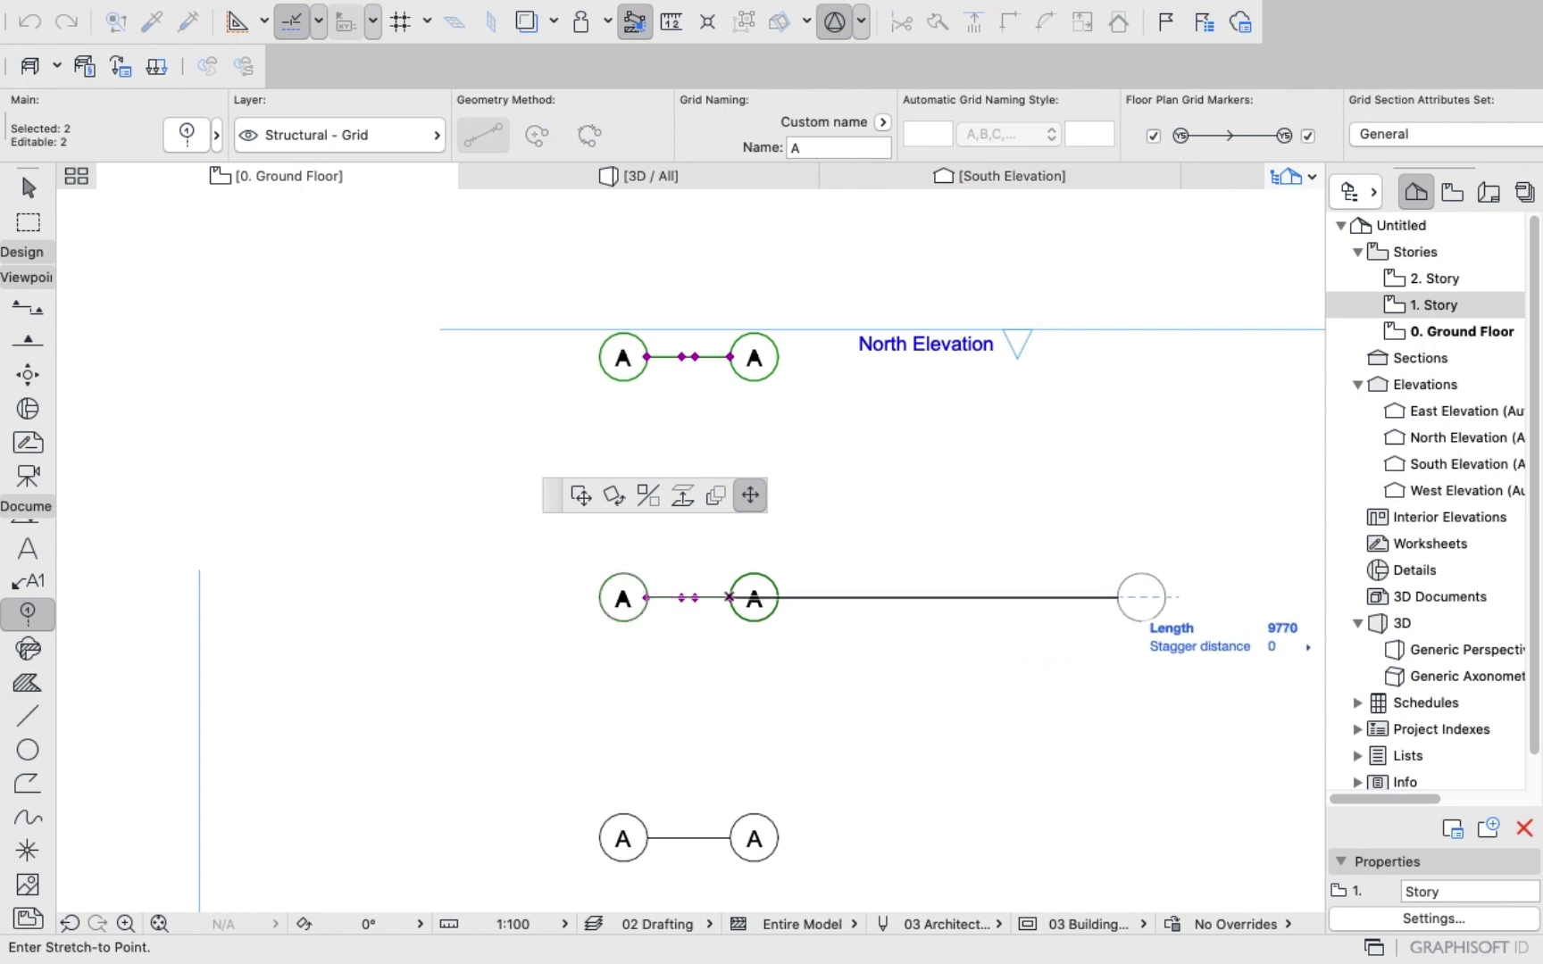
pyautogui.scroll(-5, 1201, 597)
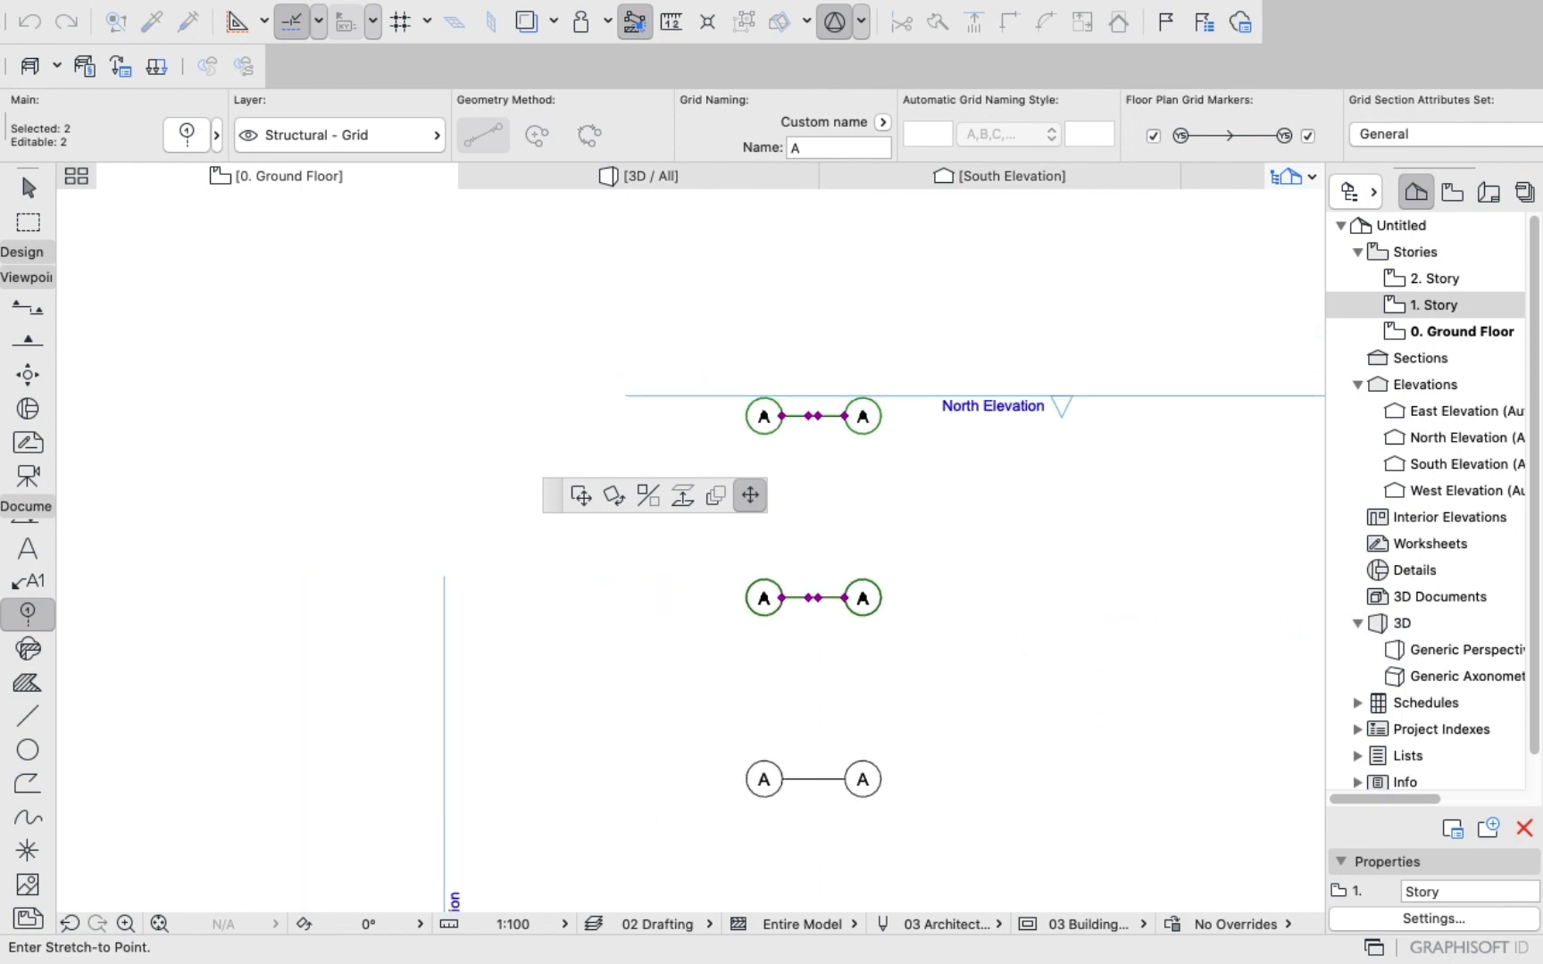
pyautogui.scroll(-5, 1163, 608)
pyautogui.scroll(6, 1199, 609)
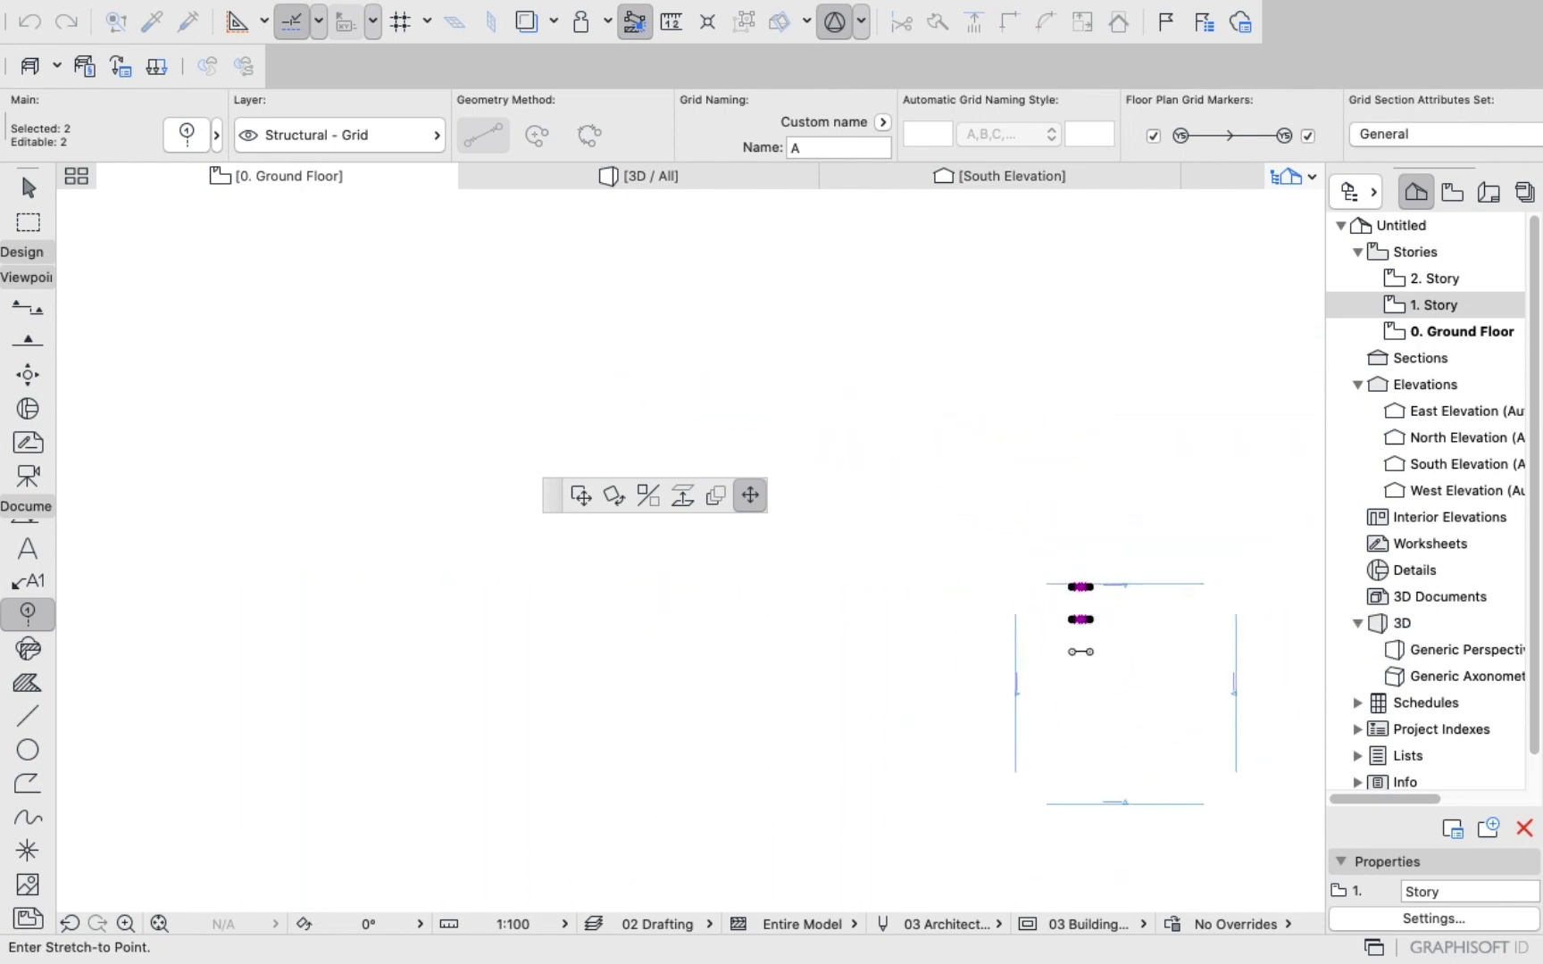
pyautogui.scroll(1, 1183, 613)
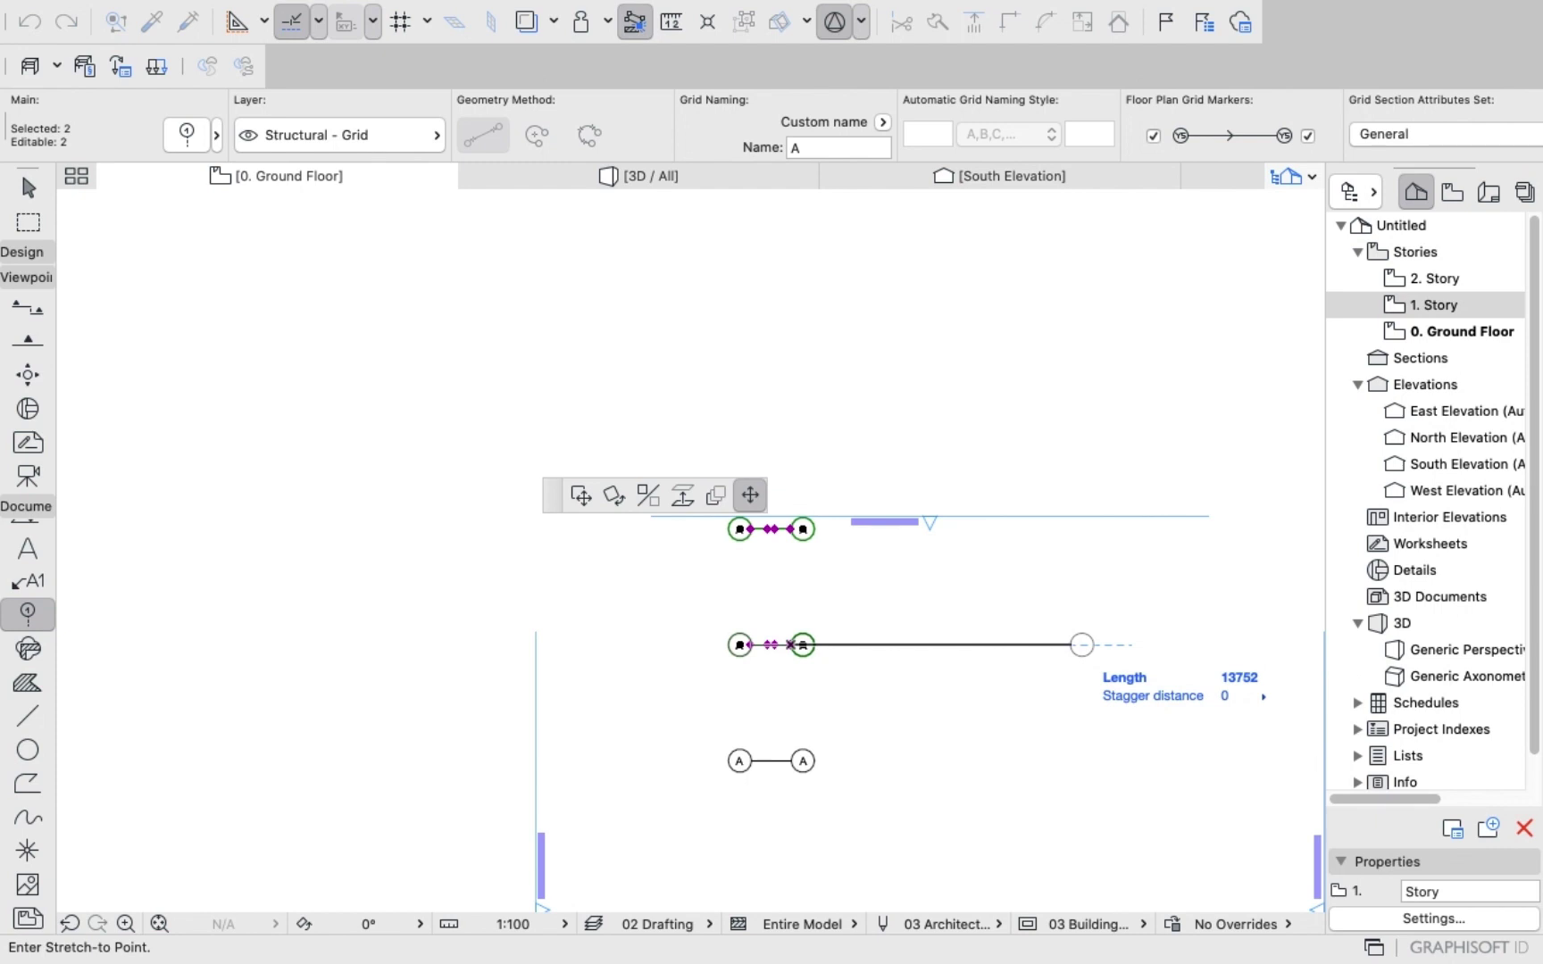
pyautogui.write('15000')
pyautogui.press('Return')
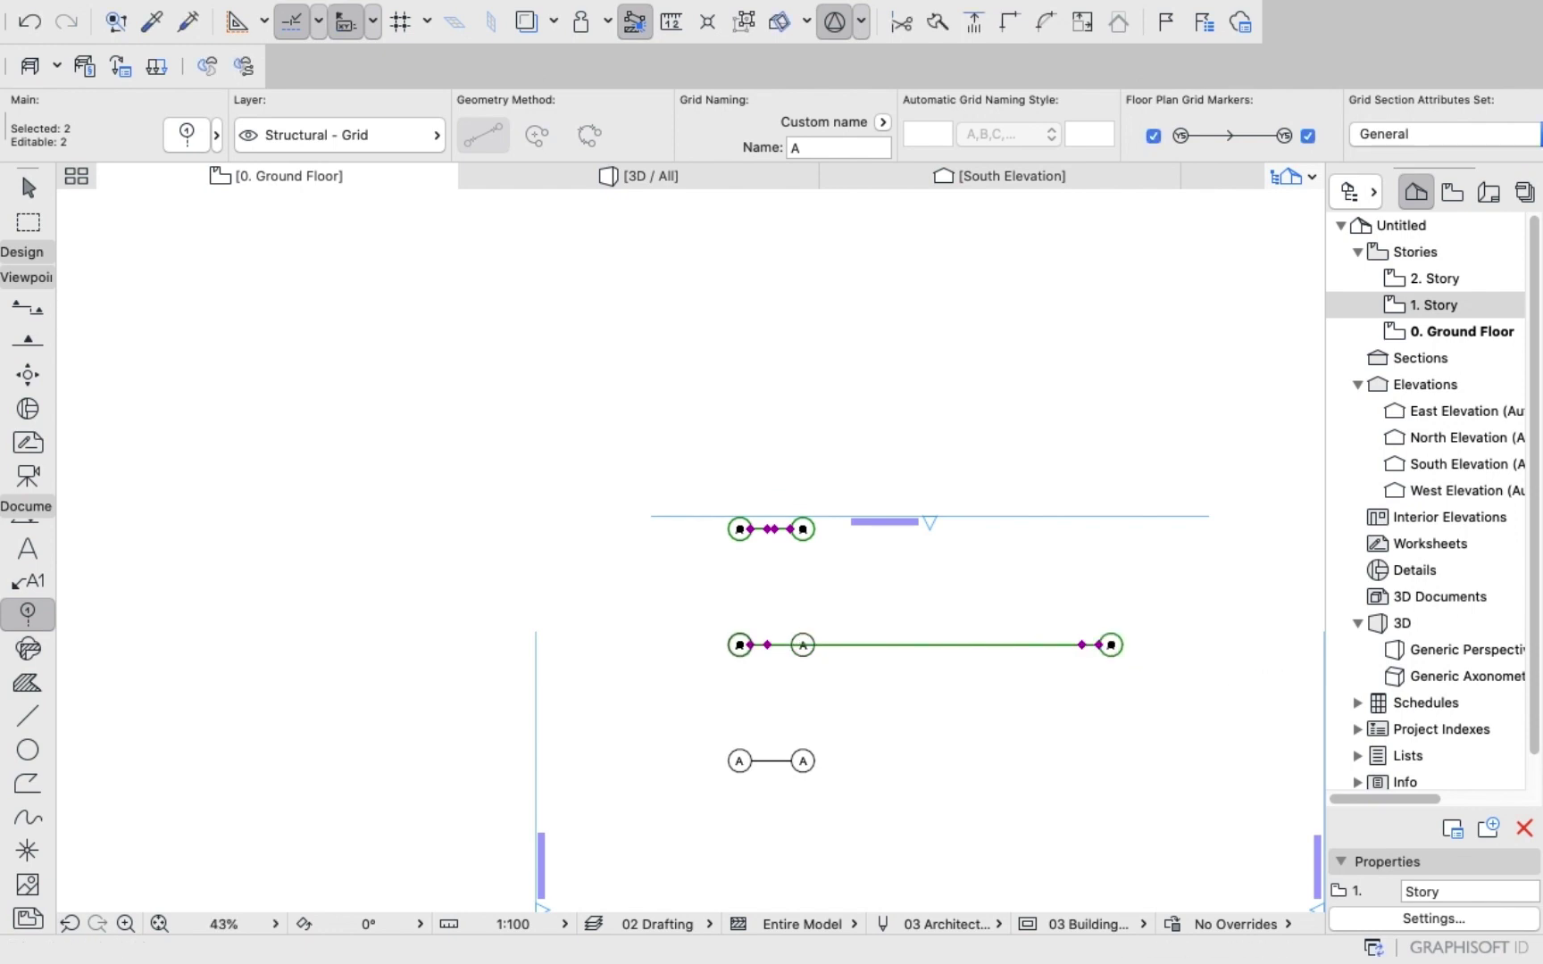
# Try to stretch the right end of the uppermost grid line, entering a length of 1500.
pyautogui.click(803, 529)
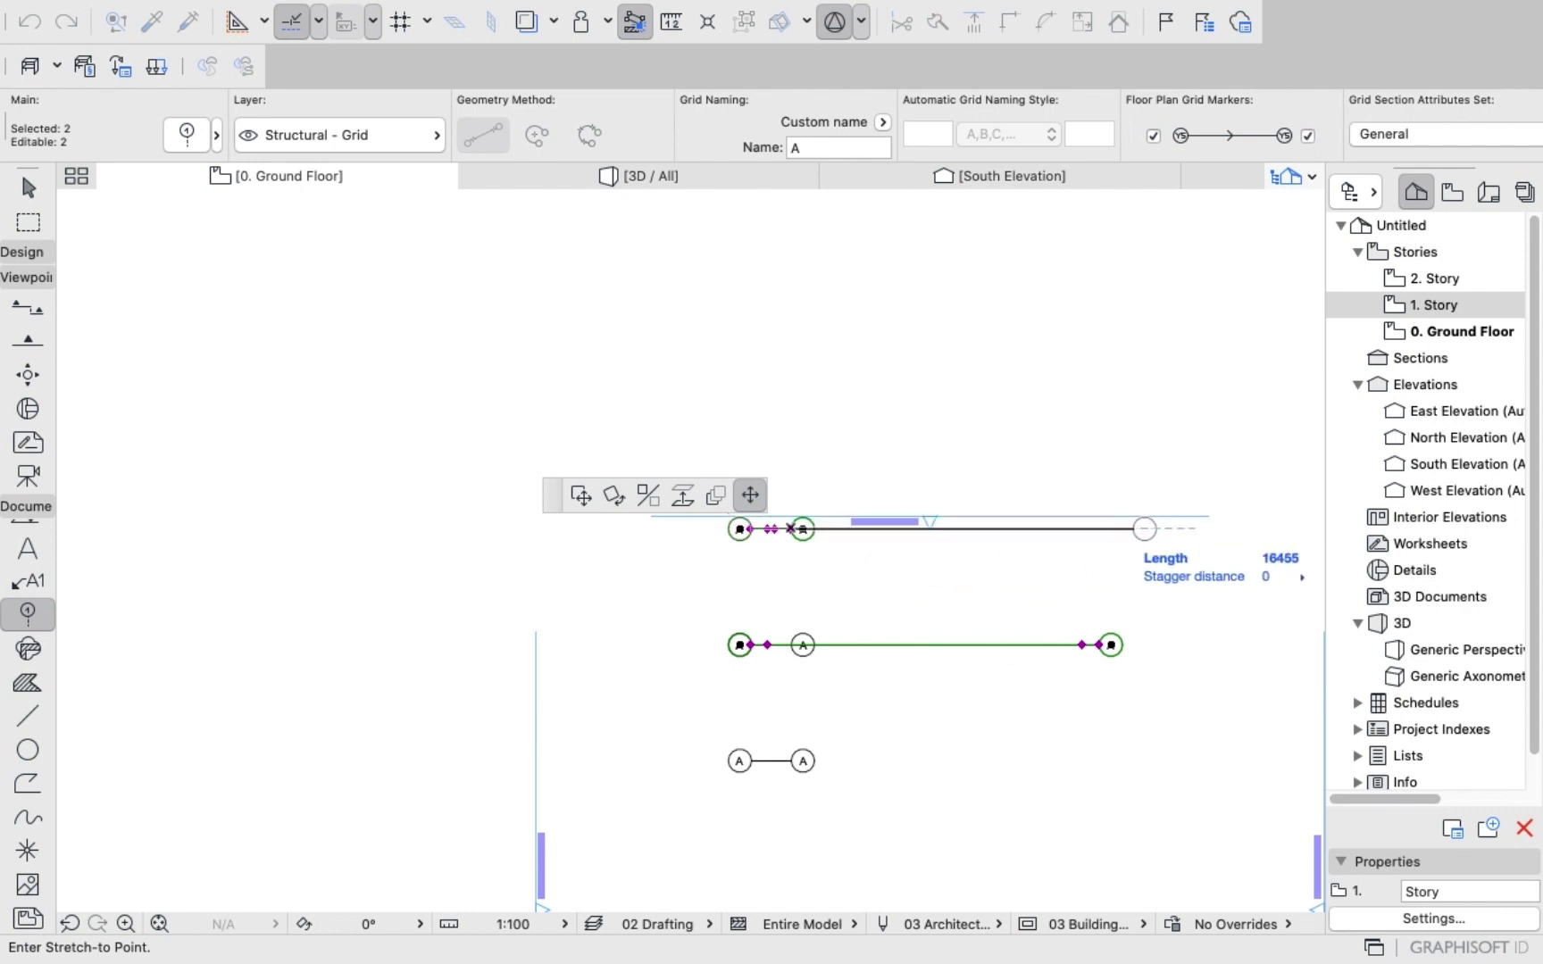
pyautogui.write('15')
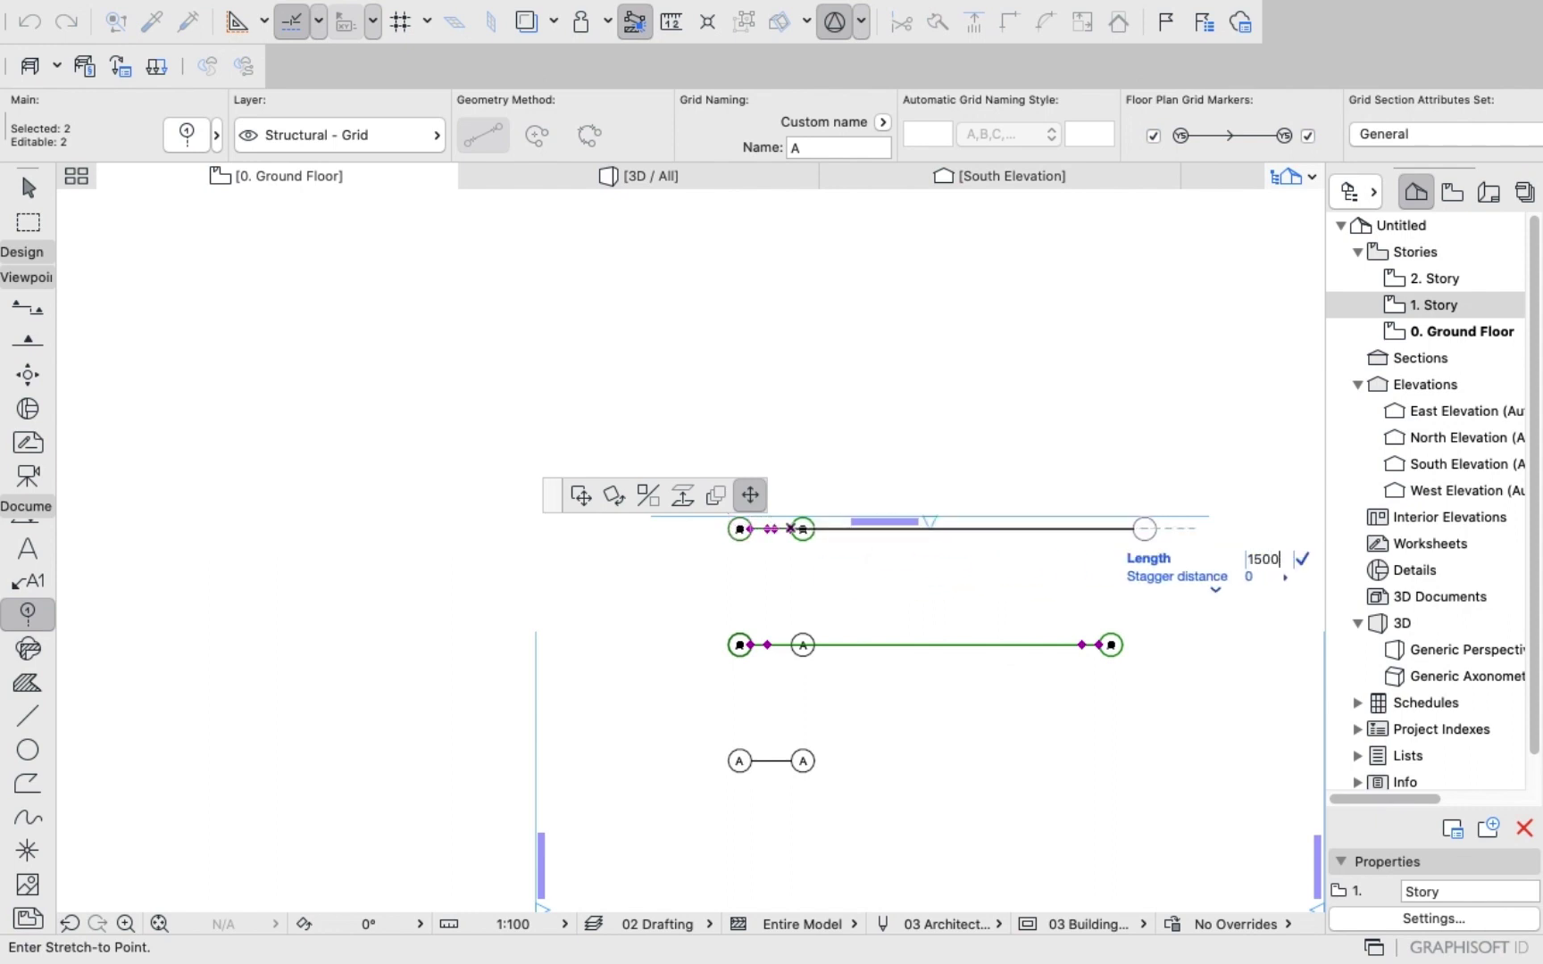
pyautogui.write('00')
pyautogui.press('Return')
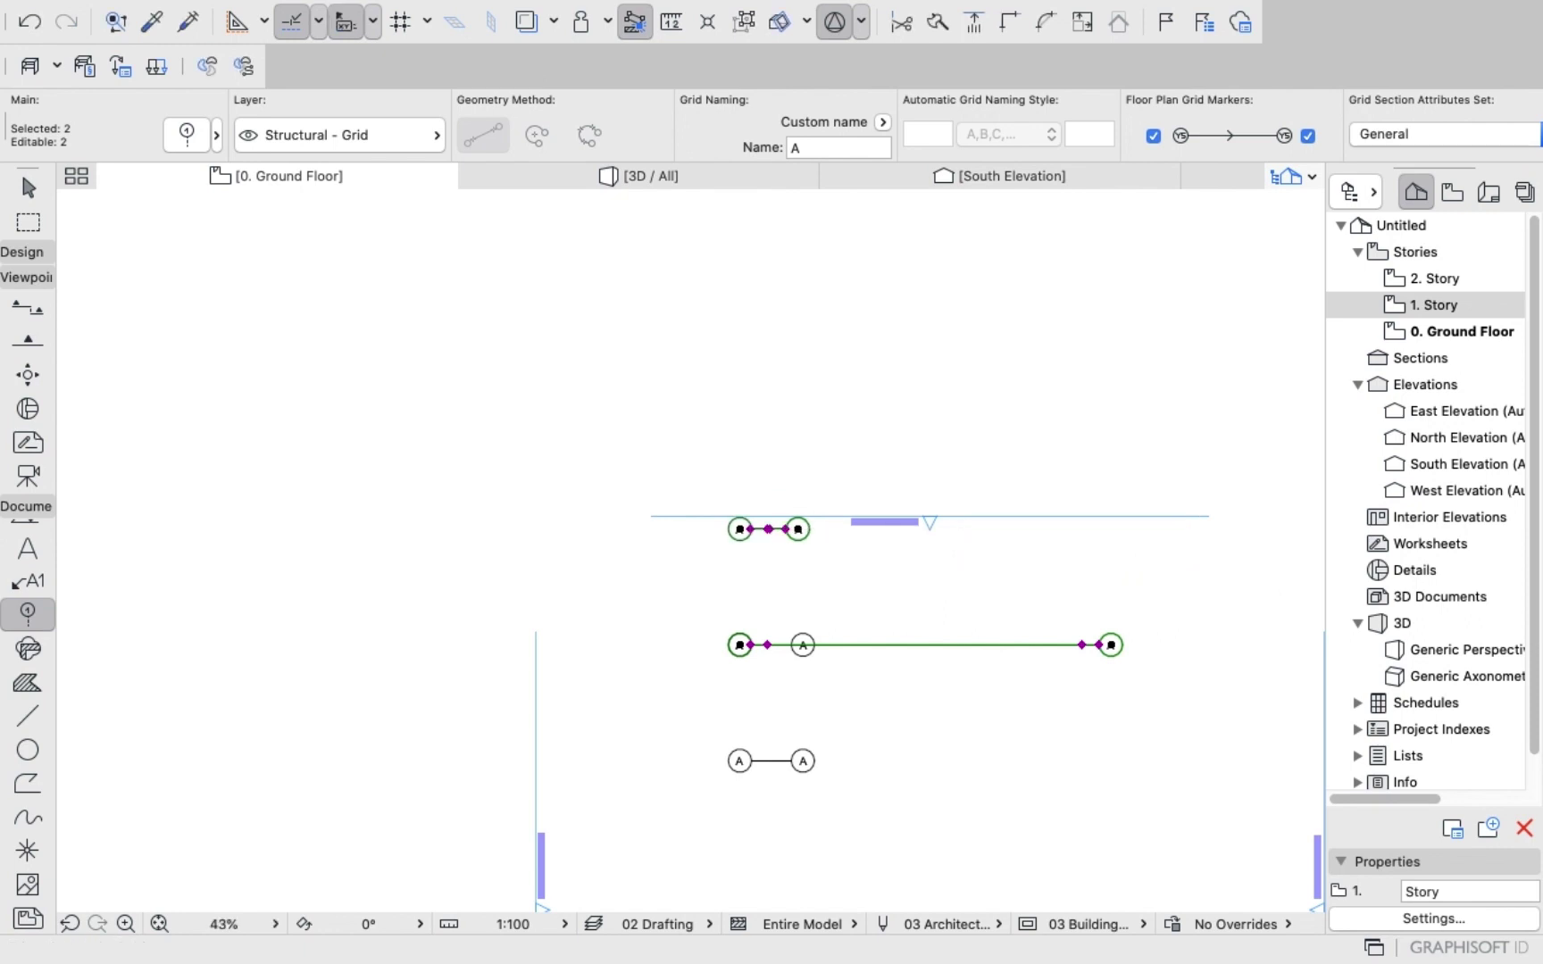
pyautogui.click(779, 528)
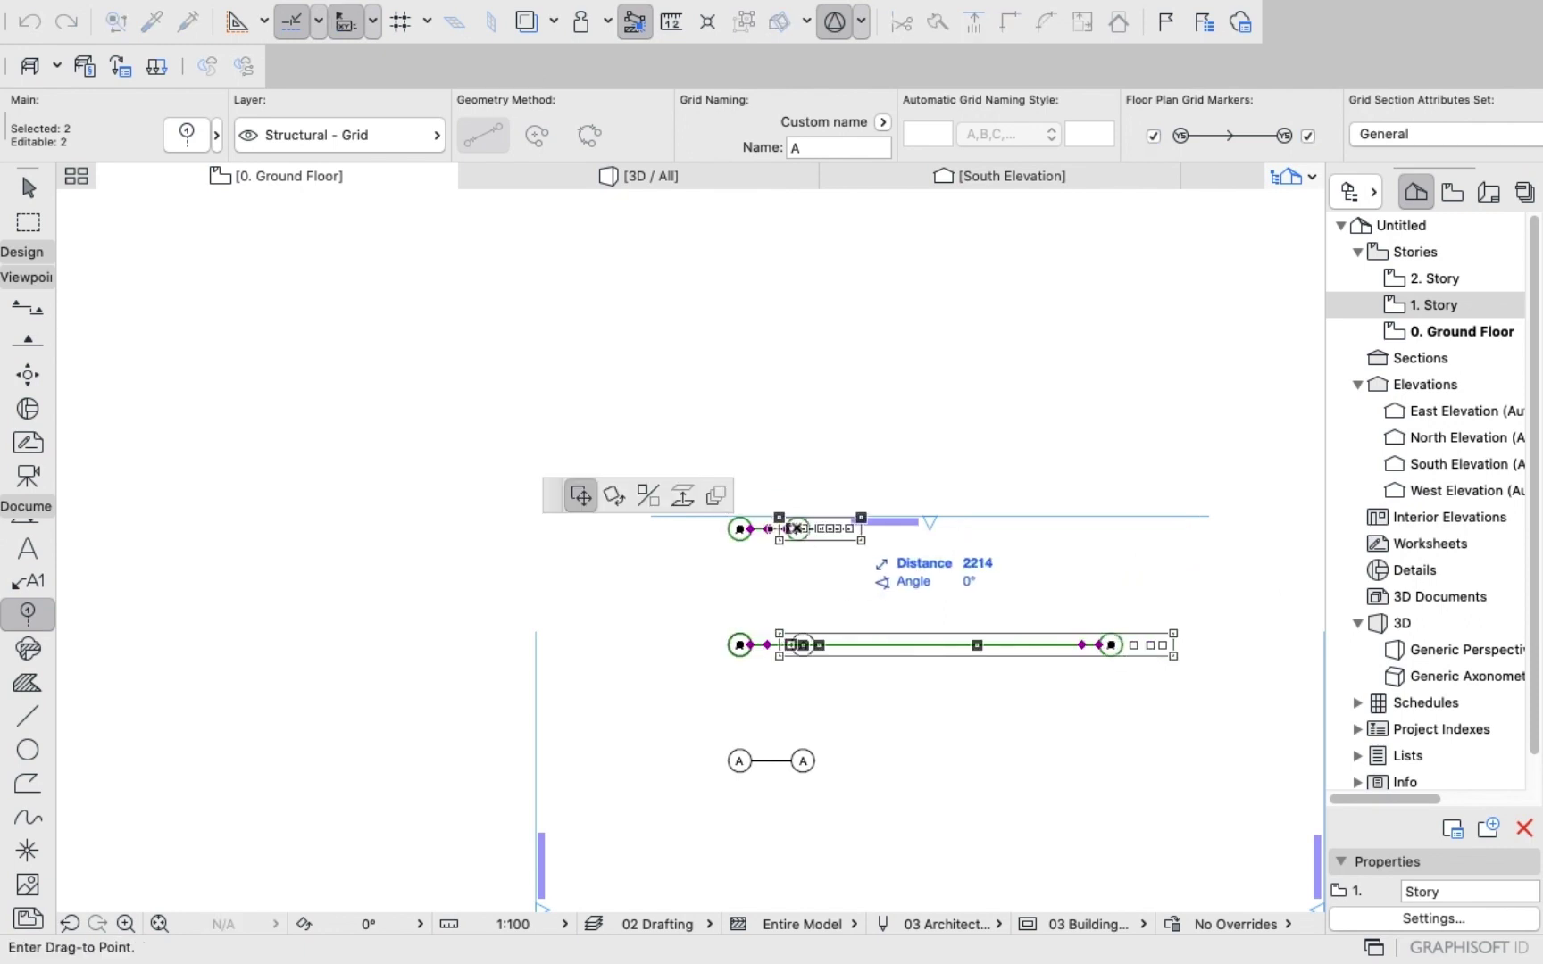
pyautogui.rightClick(797, 536)
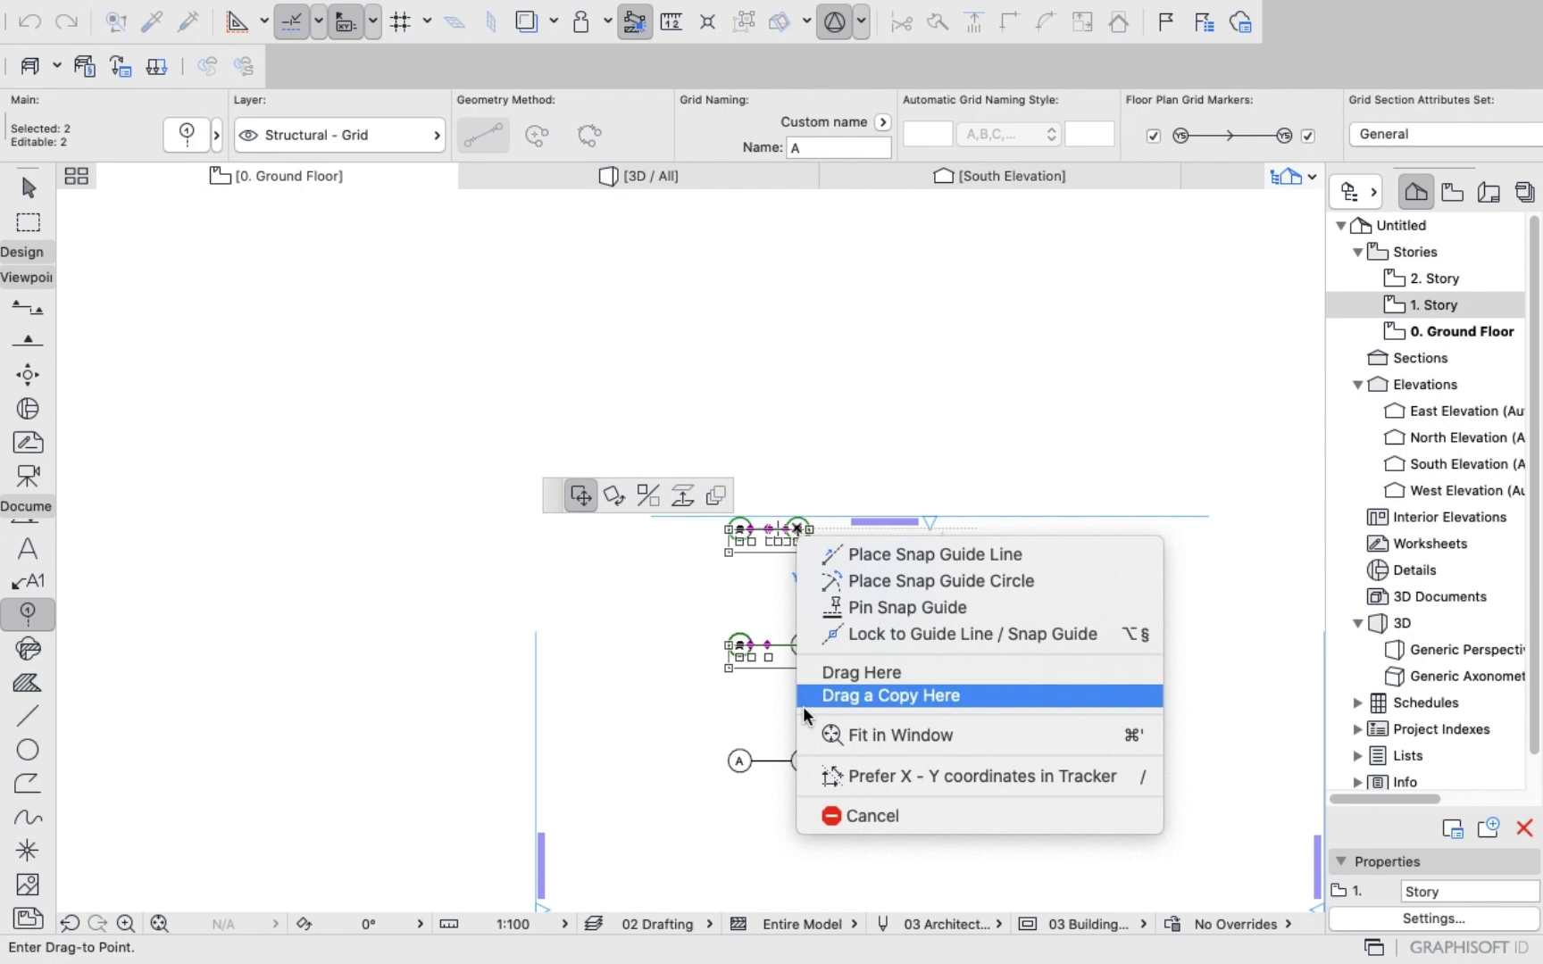
pyautogui.click(840, 815)
# Stretch the right end of the uppermost grid line horizontally to a length of 15000.
pyautogui.scroll(3, 795, 546)
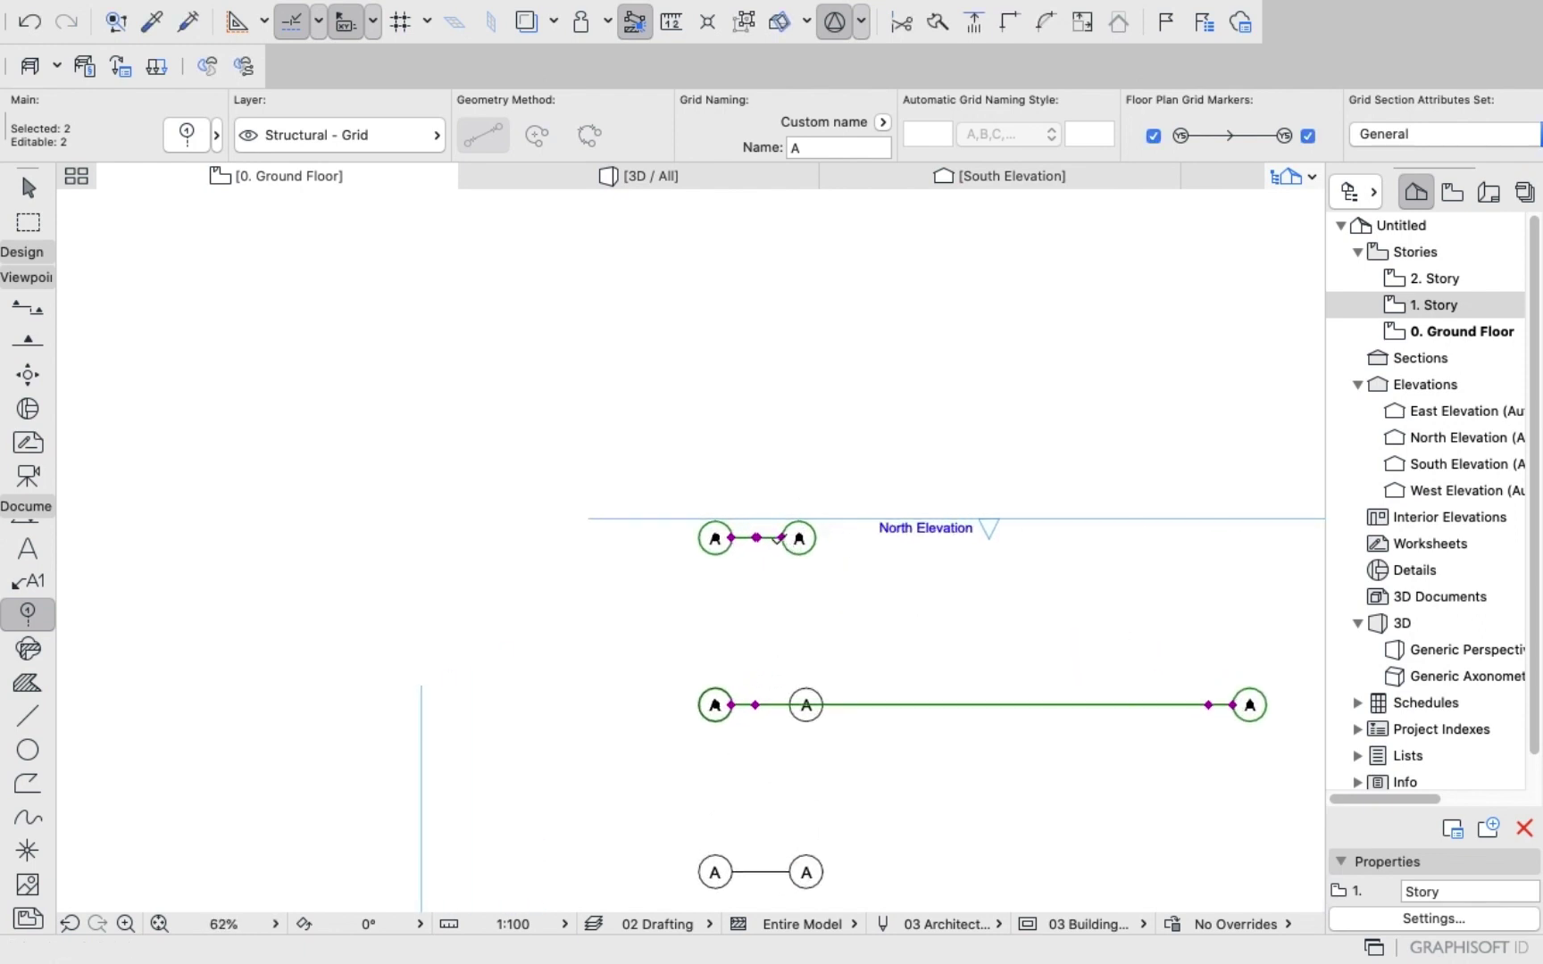
pyautogui.click(781, 537)
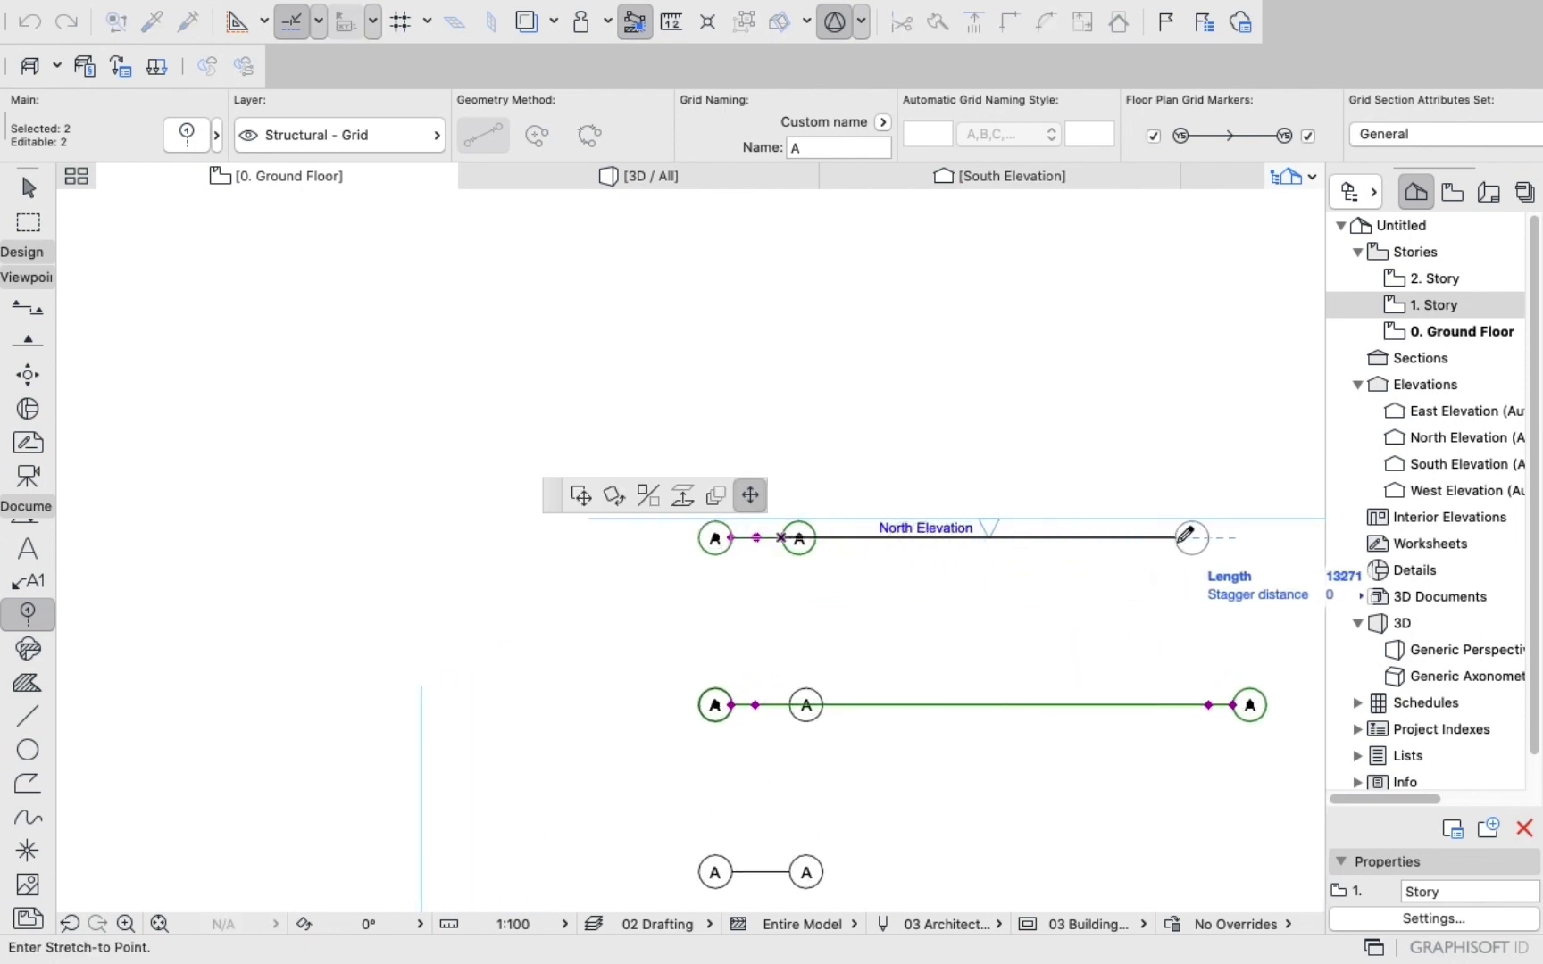
pyautogui.write('150')
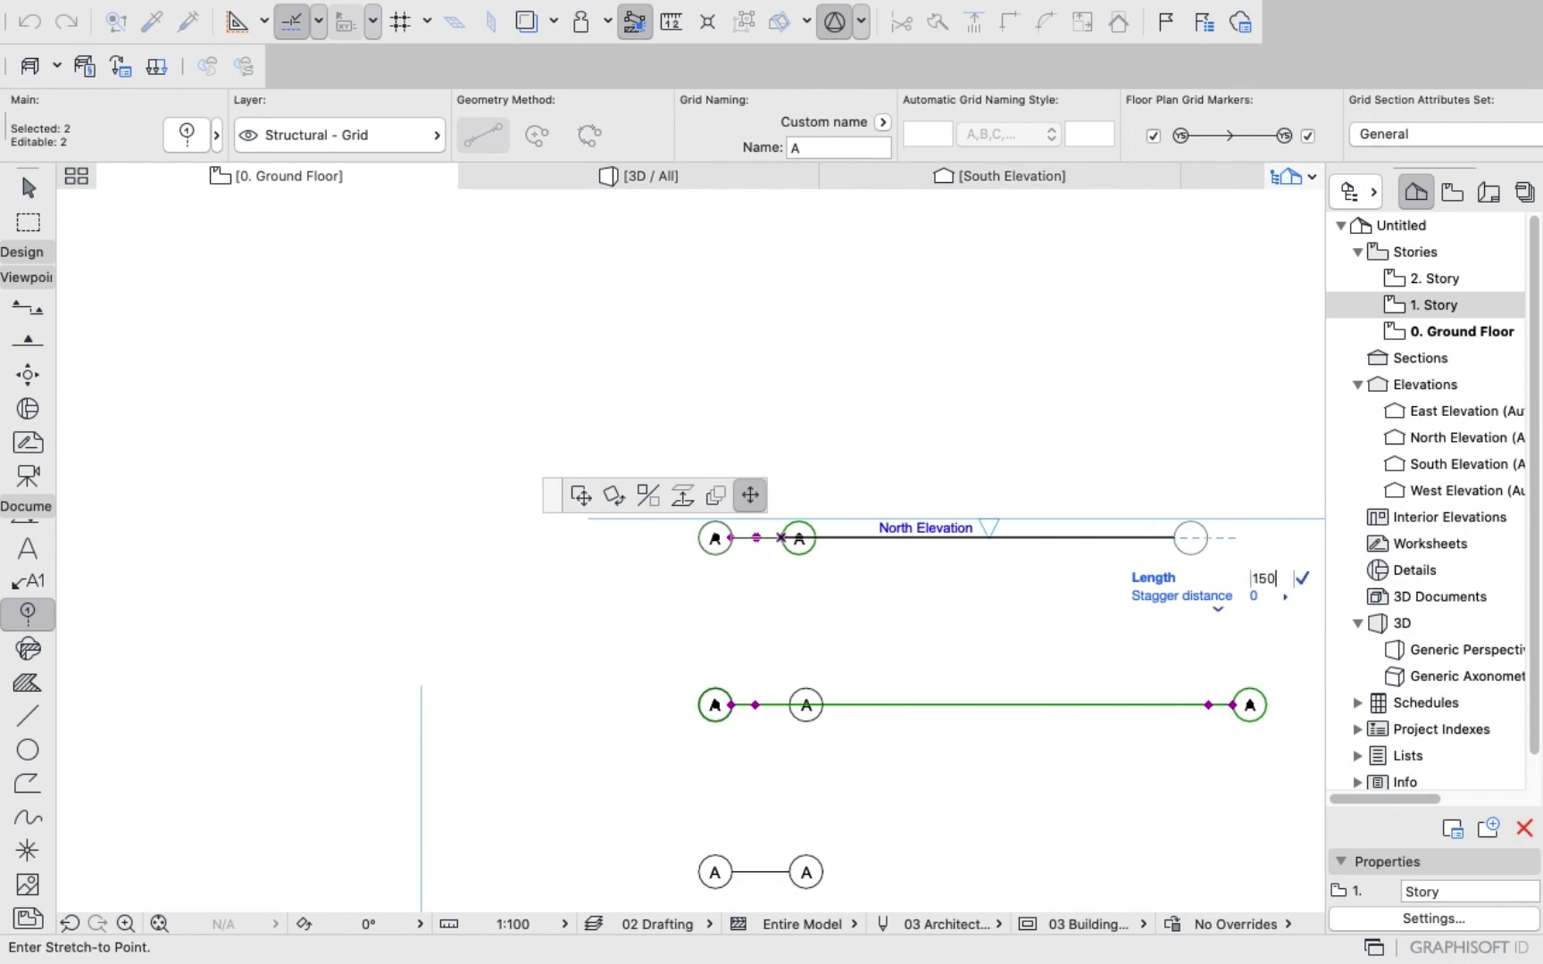
pyautogui.write('00')
pyautogui.press('Return')
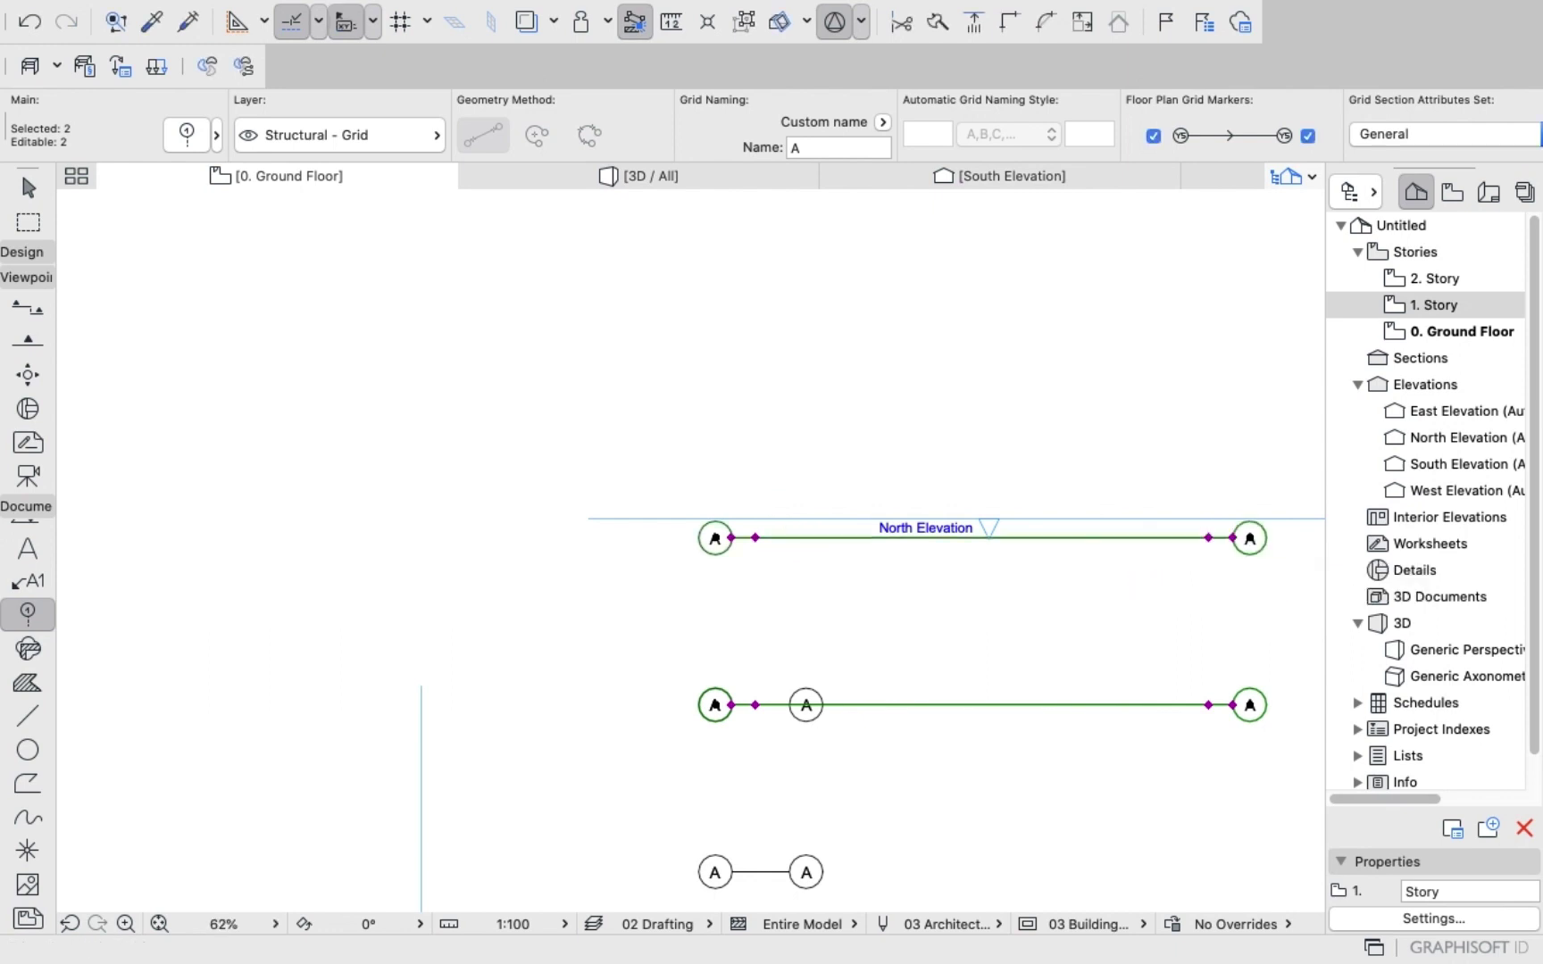
# Stretch the right end of the lowest grid line horizontally to a length of 15000 and clear the selection.
pyautogui.scroll(-2, 880, 683)
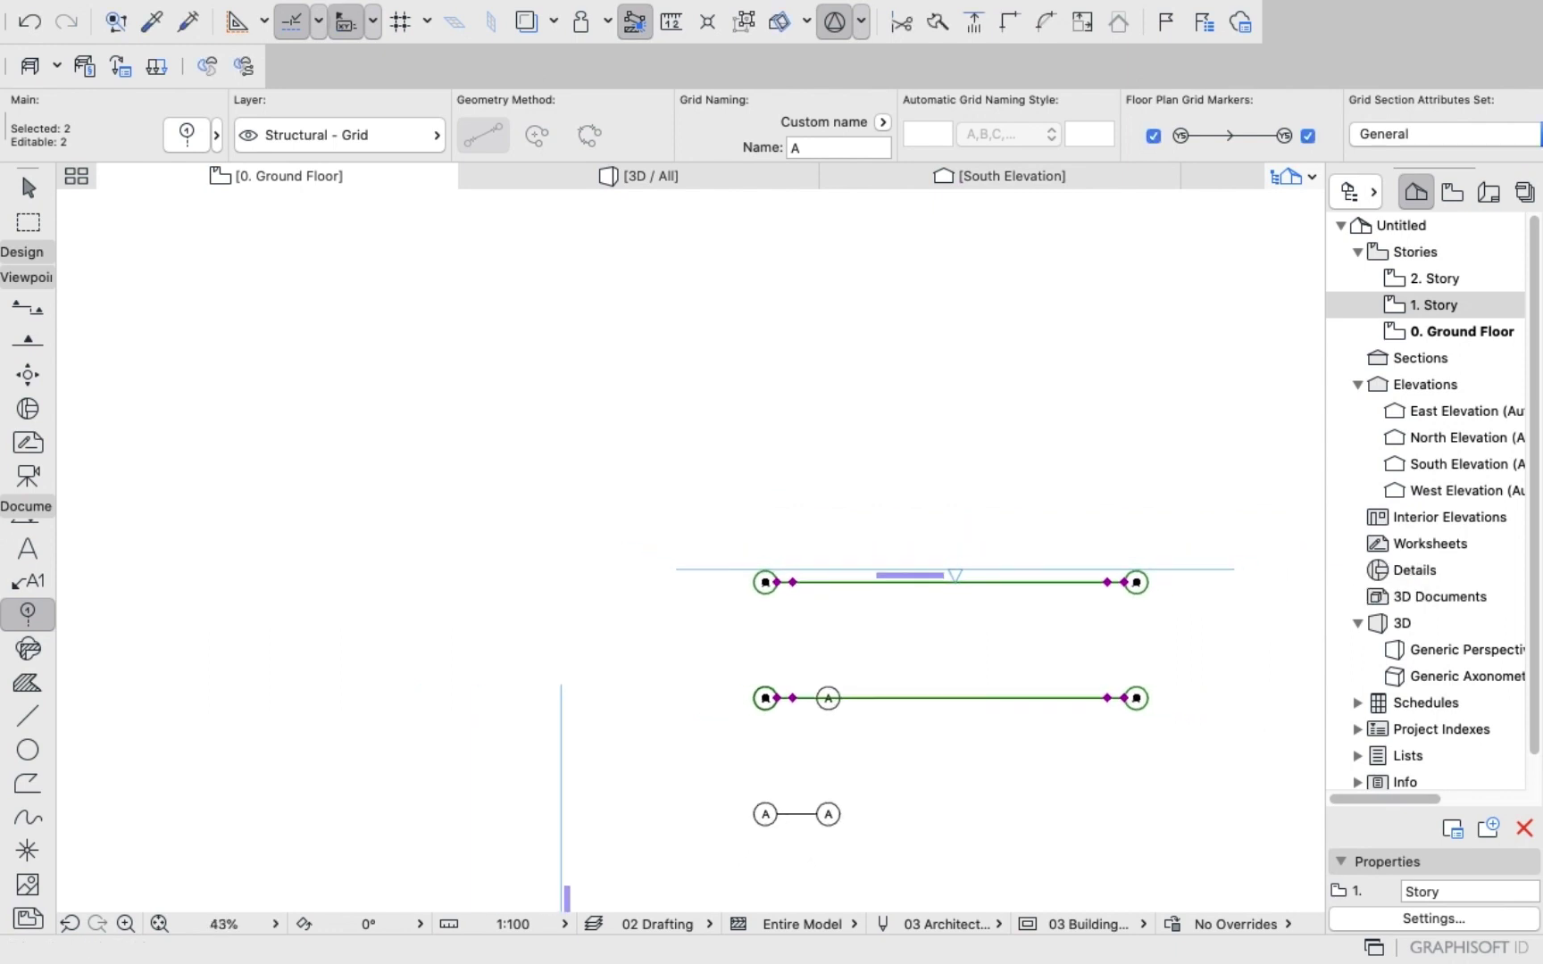
pyautogui.press('Escape')
pyautogui.keyDown('shift'); pyautogui.click(797, 814); pyautogui.keyUp('shift')
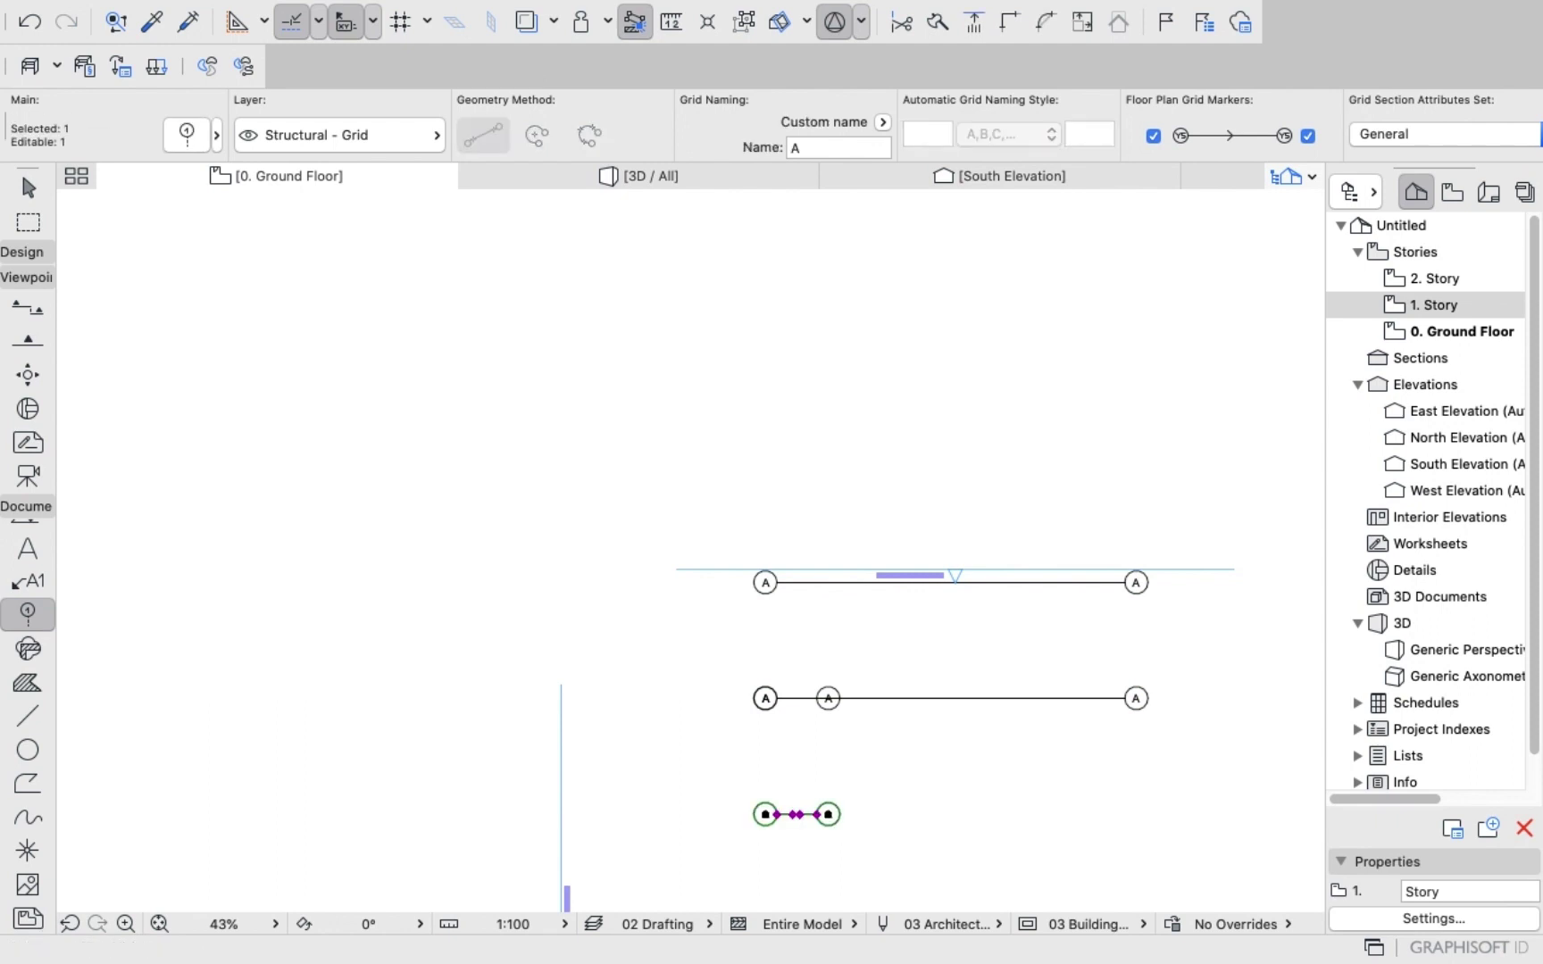
pyautogui.click(828, 814)
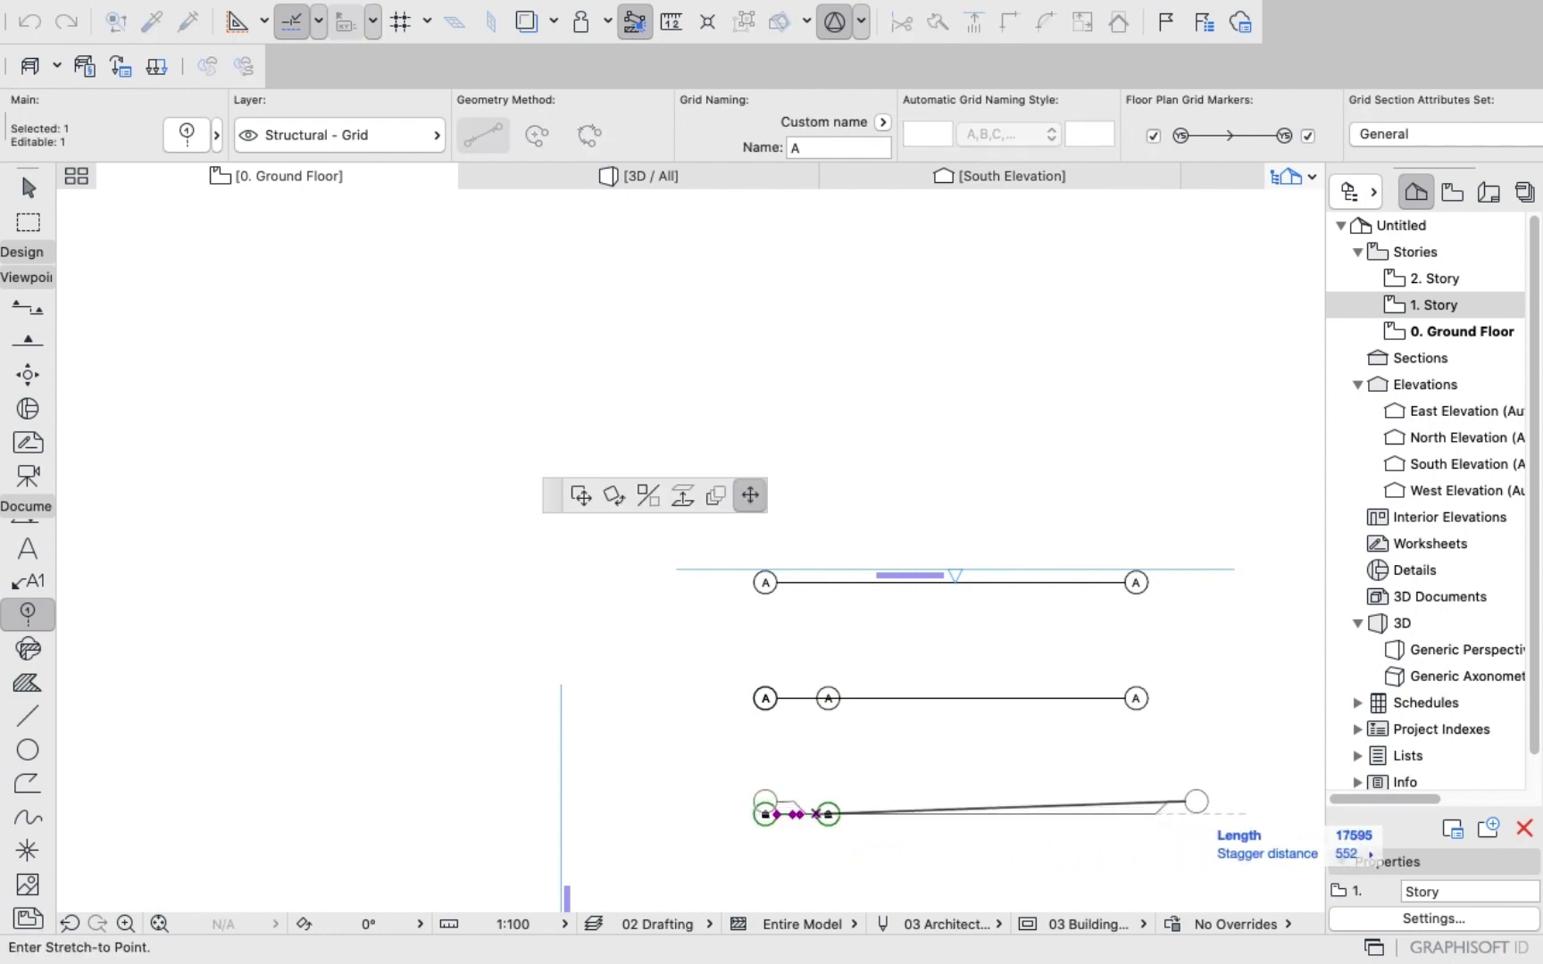
pyautogui.write('15')
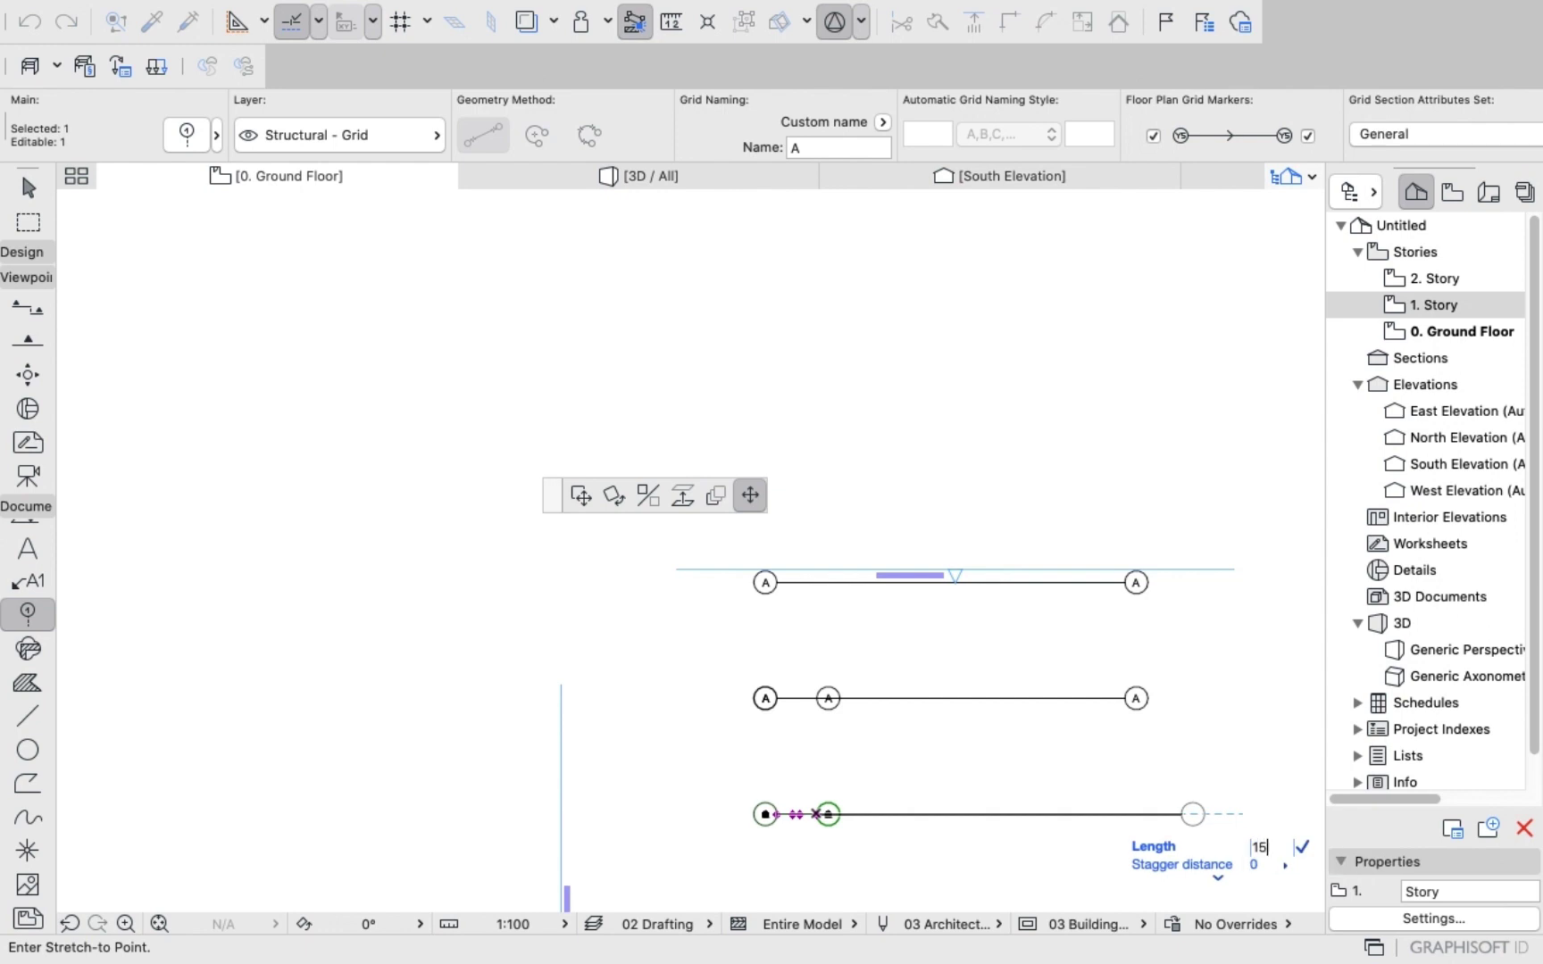
pyautogui.write('000')
pyautogui.press('Return')
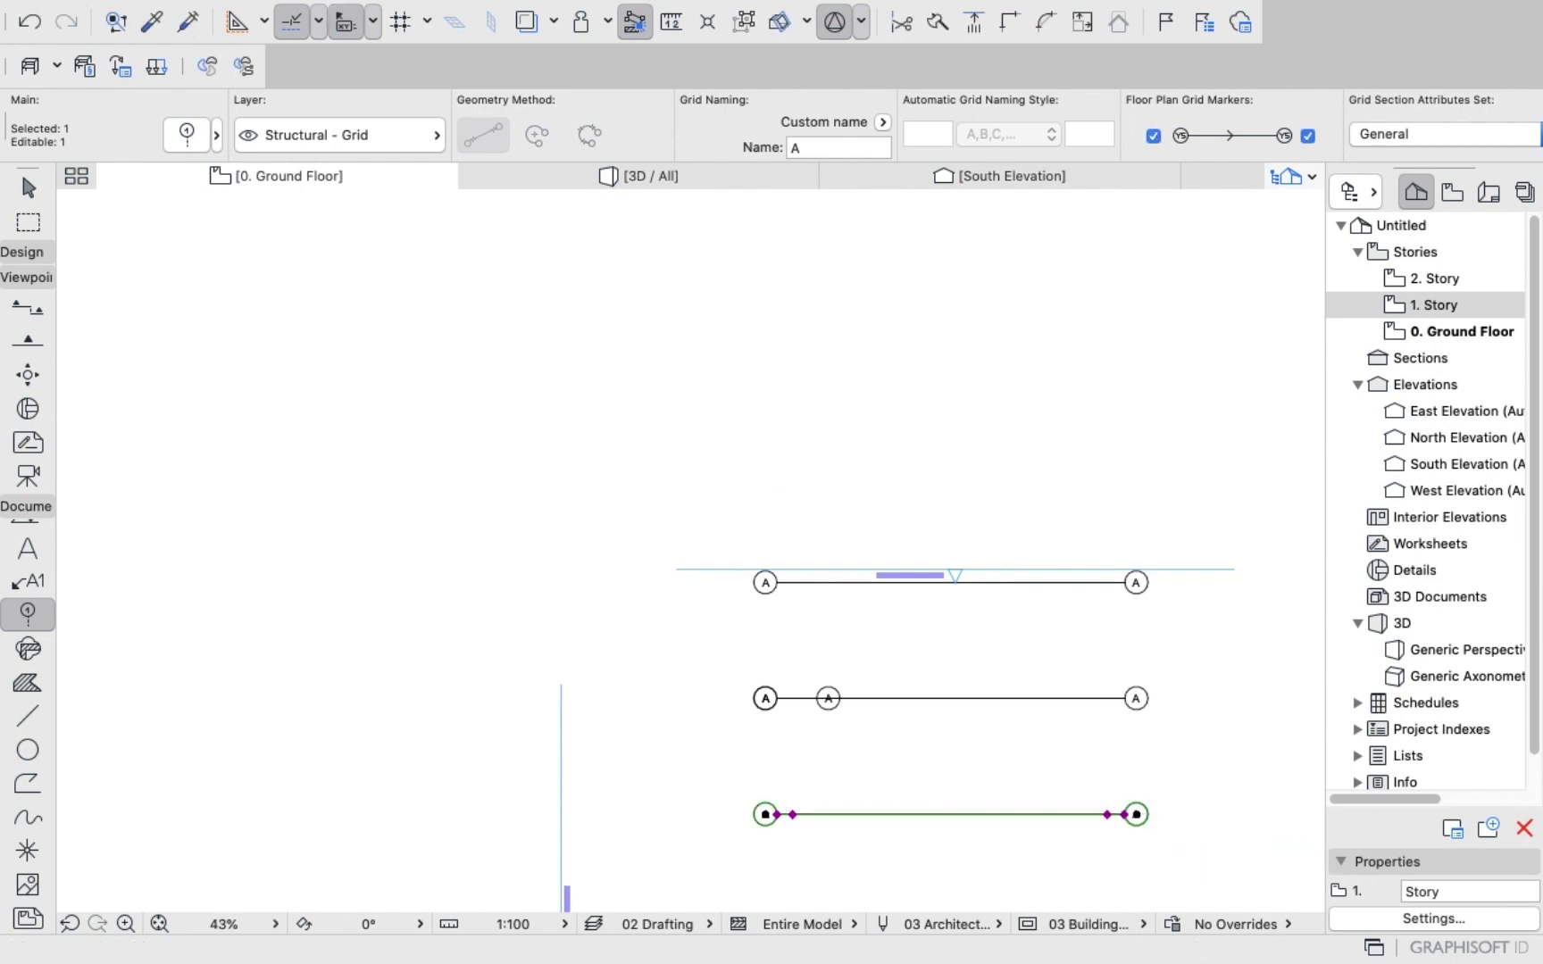
pyautogui.press('Escape')
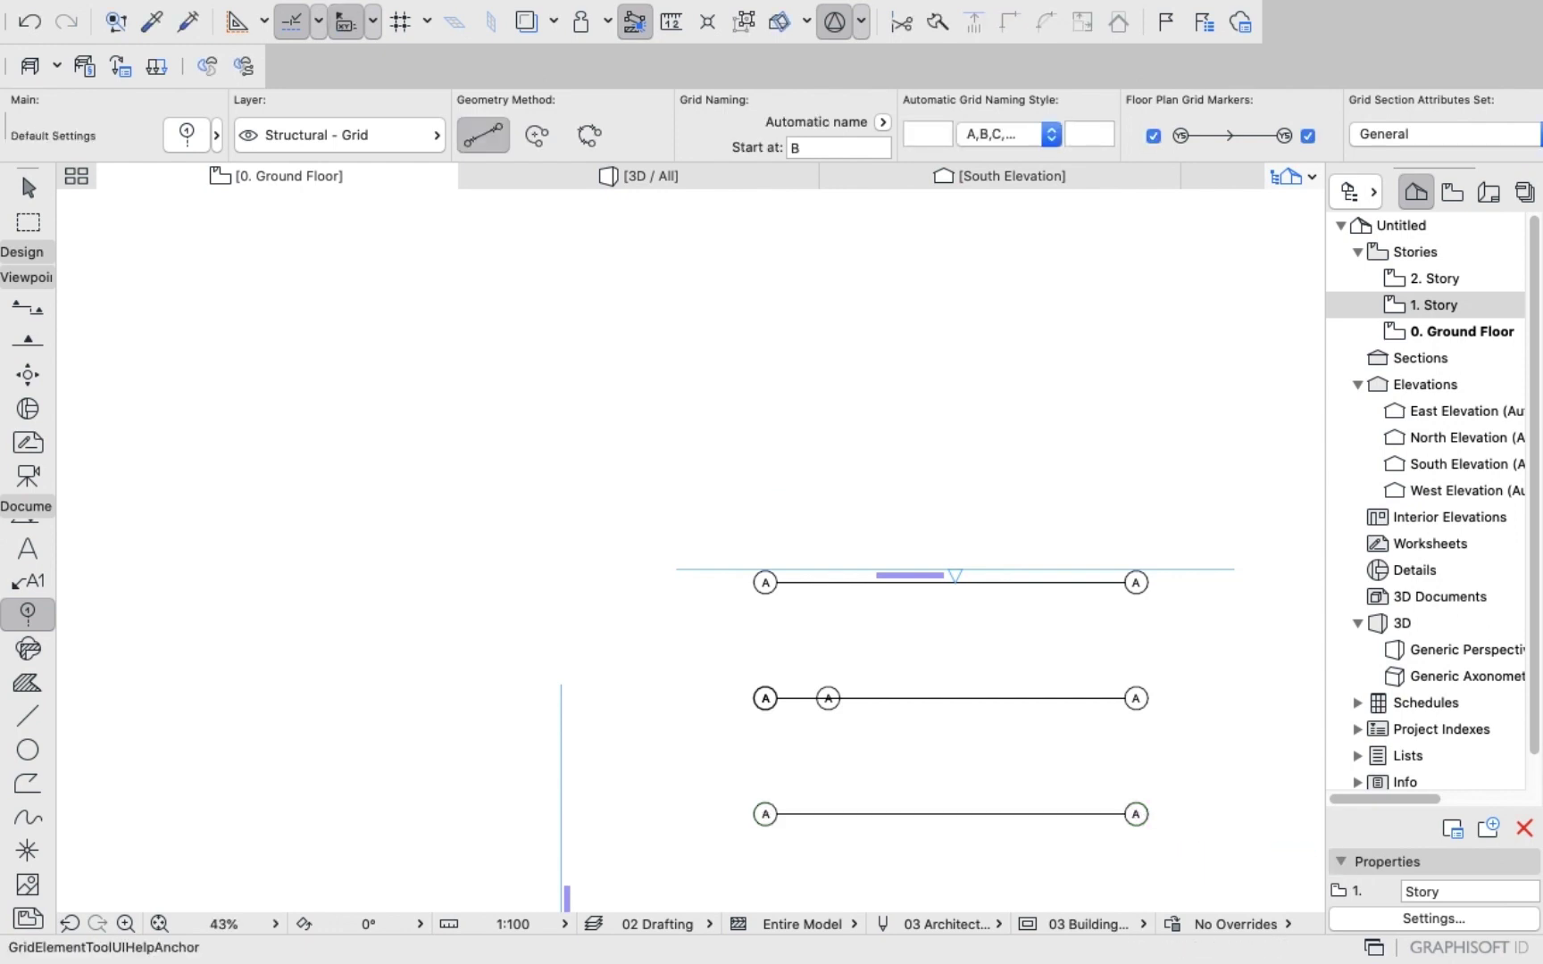
# Drag a copy of the lowest grid line 5000 straight down at 90° to add a fourth line.
pyautogui.scroll(-5, 411, 326)
pyautogui.scroll(3, 708, 631)
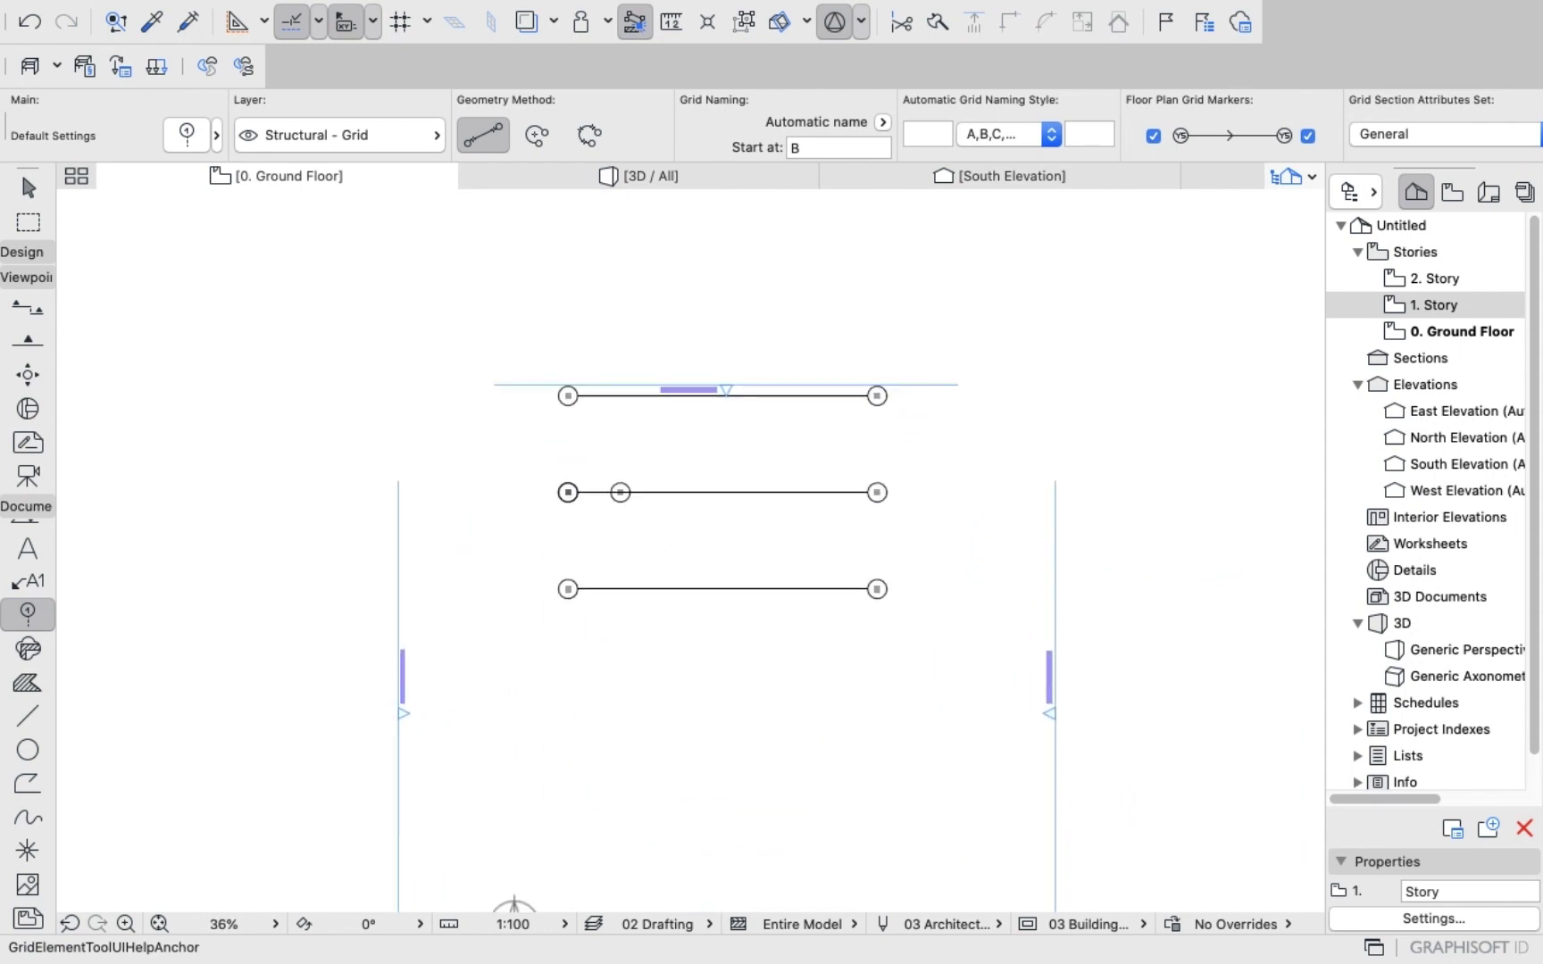
pyautogui.click(711, 589)
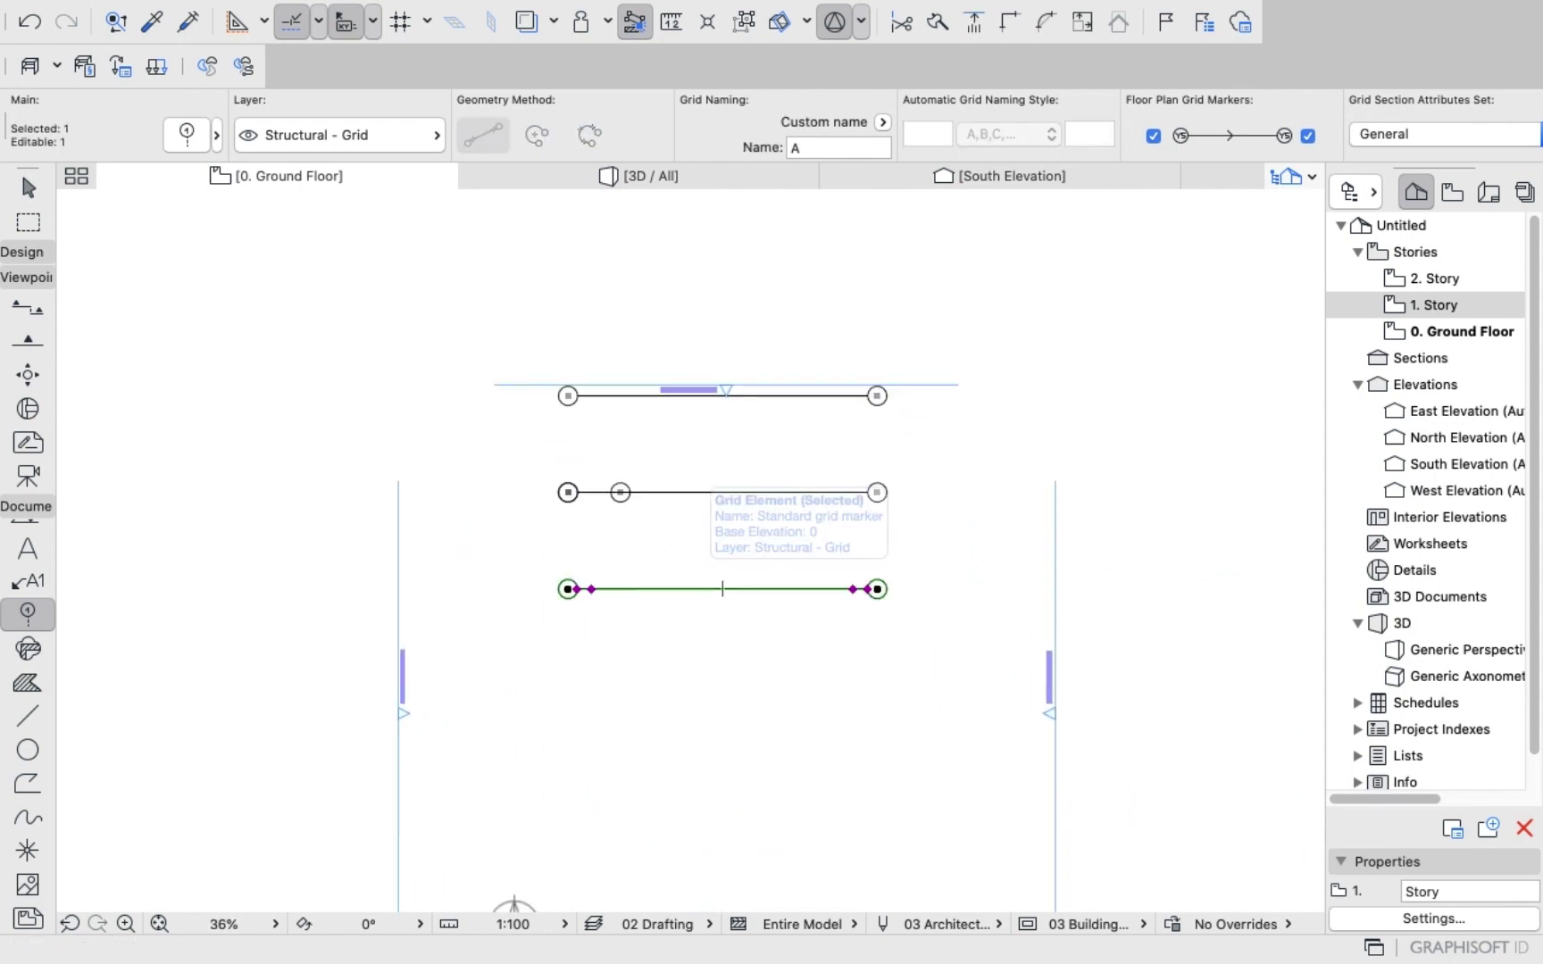
pyautogui.rightClick(712, 625)
pyautogui.moveTo(1008, 875)
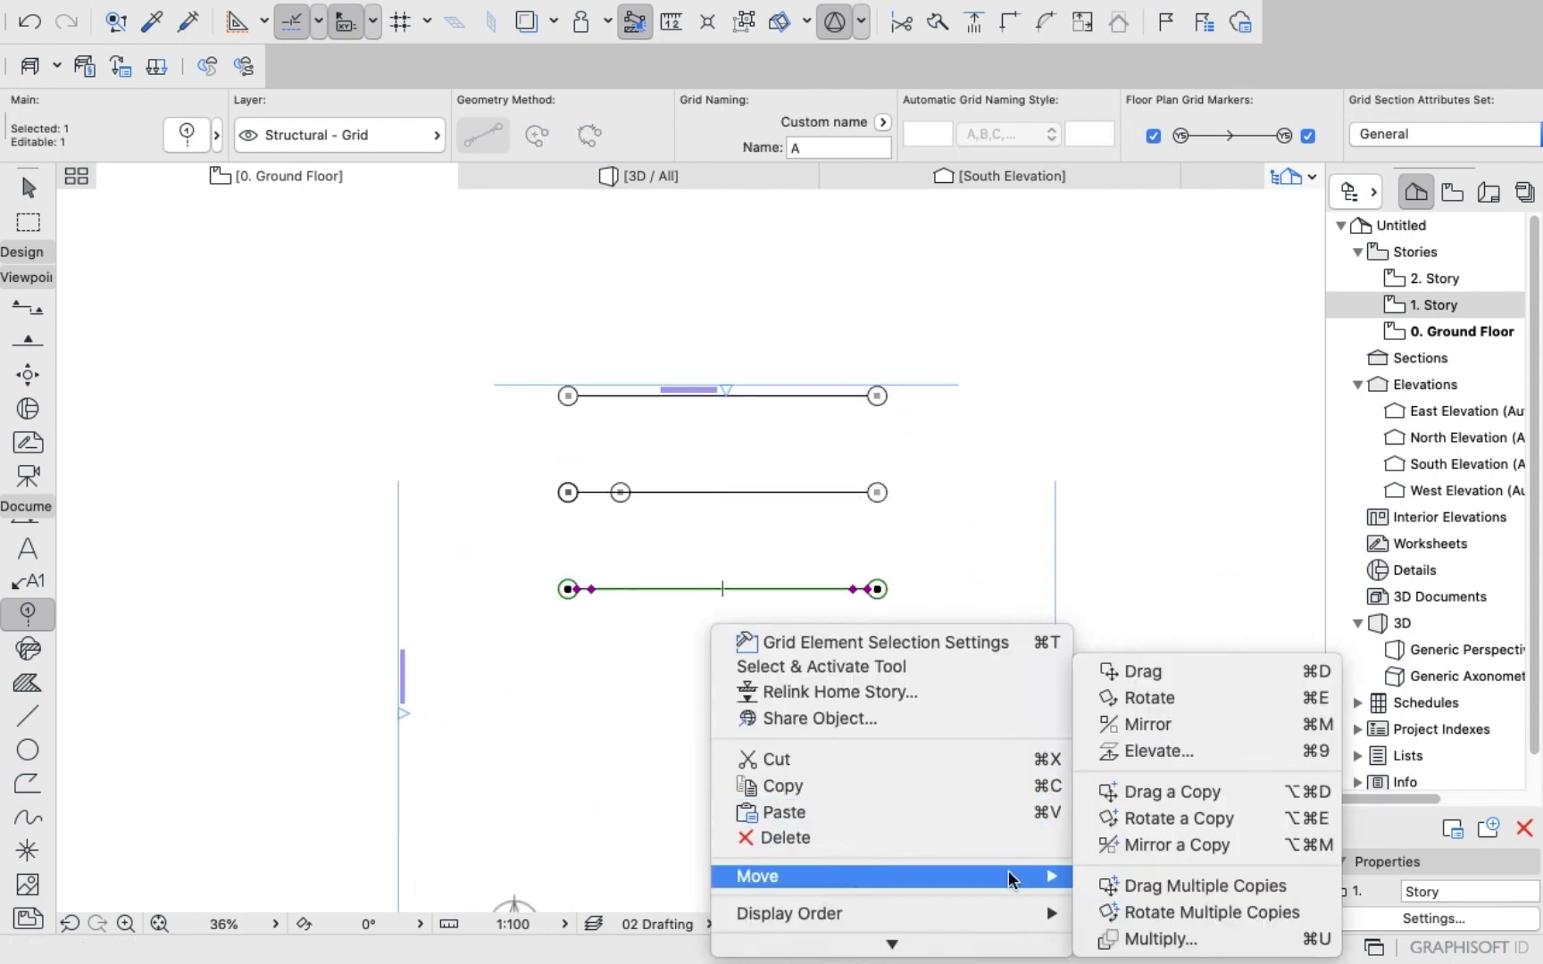
pyautogui.click(1145, 794)
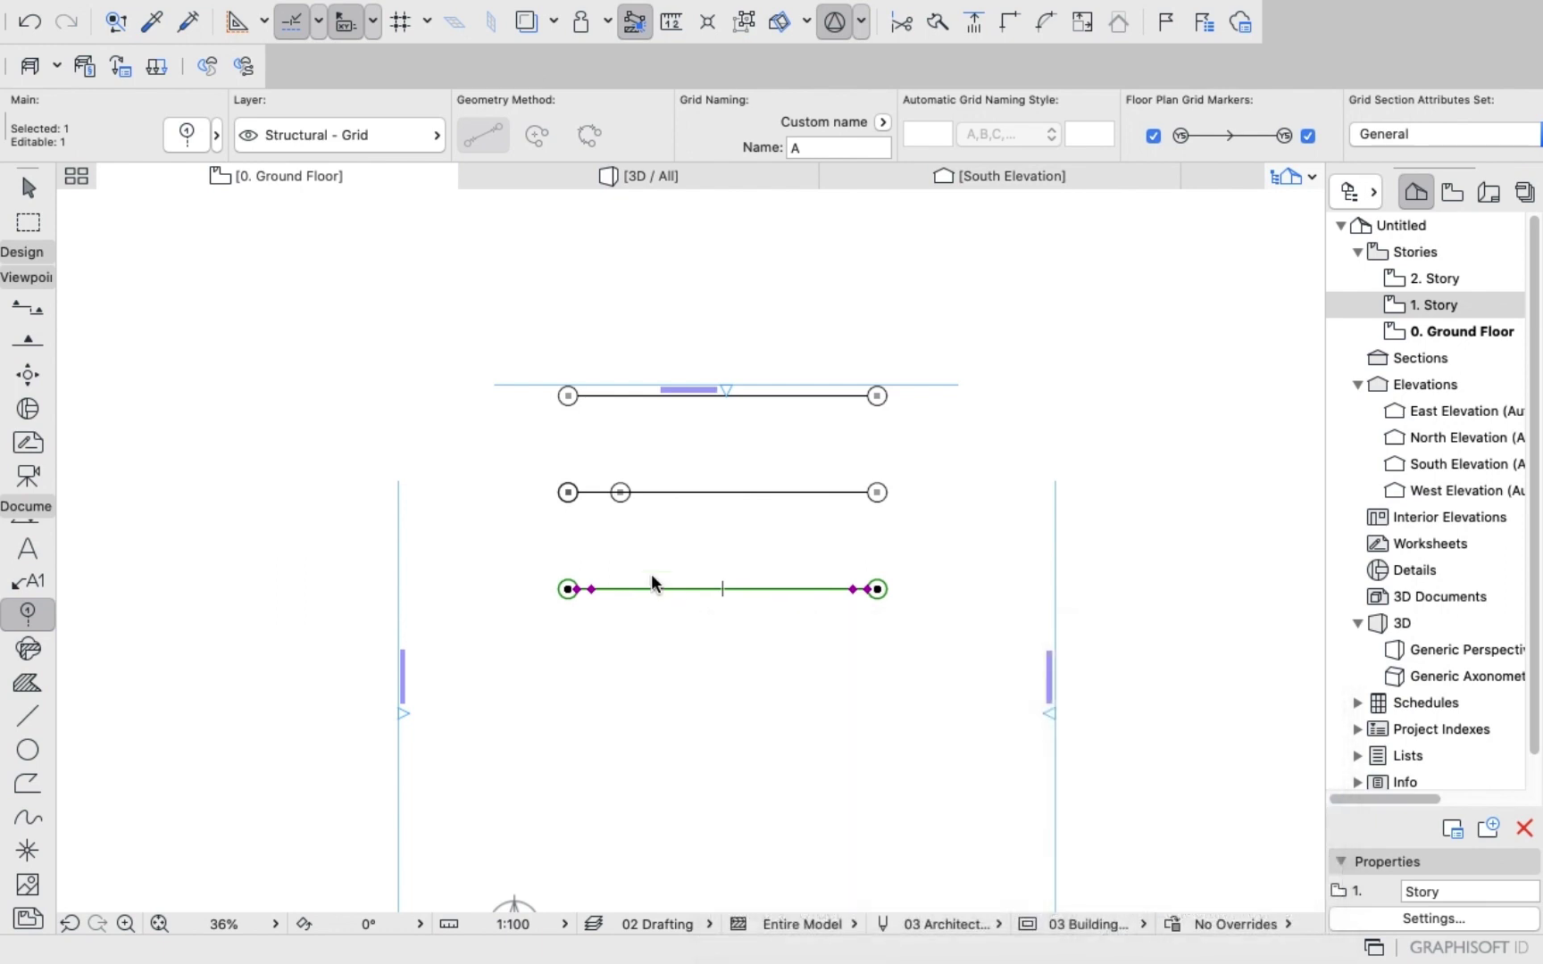
pyautogui.click(699, 588)
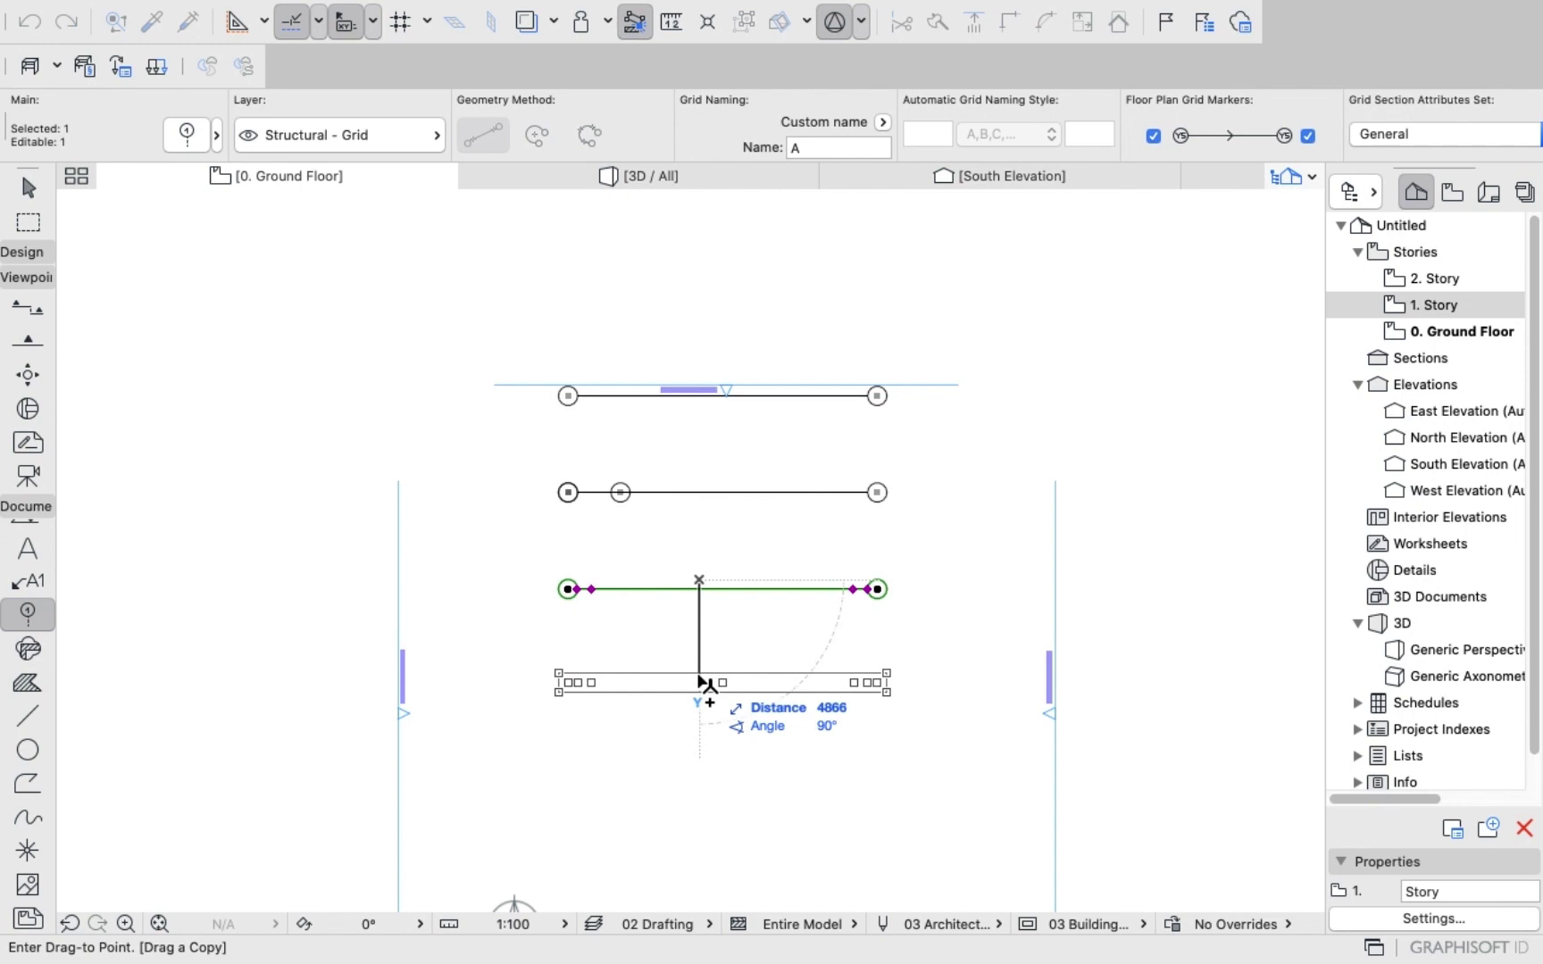
pyautogui.write('5090')
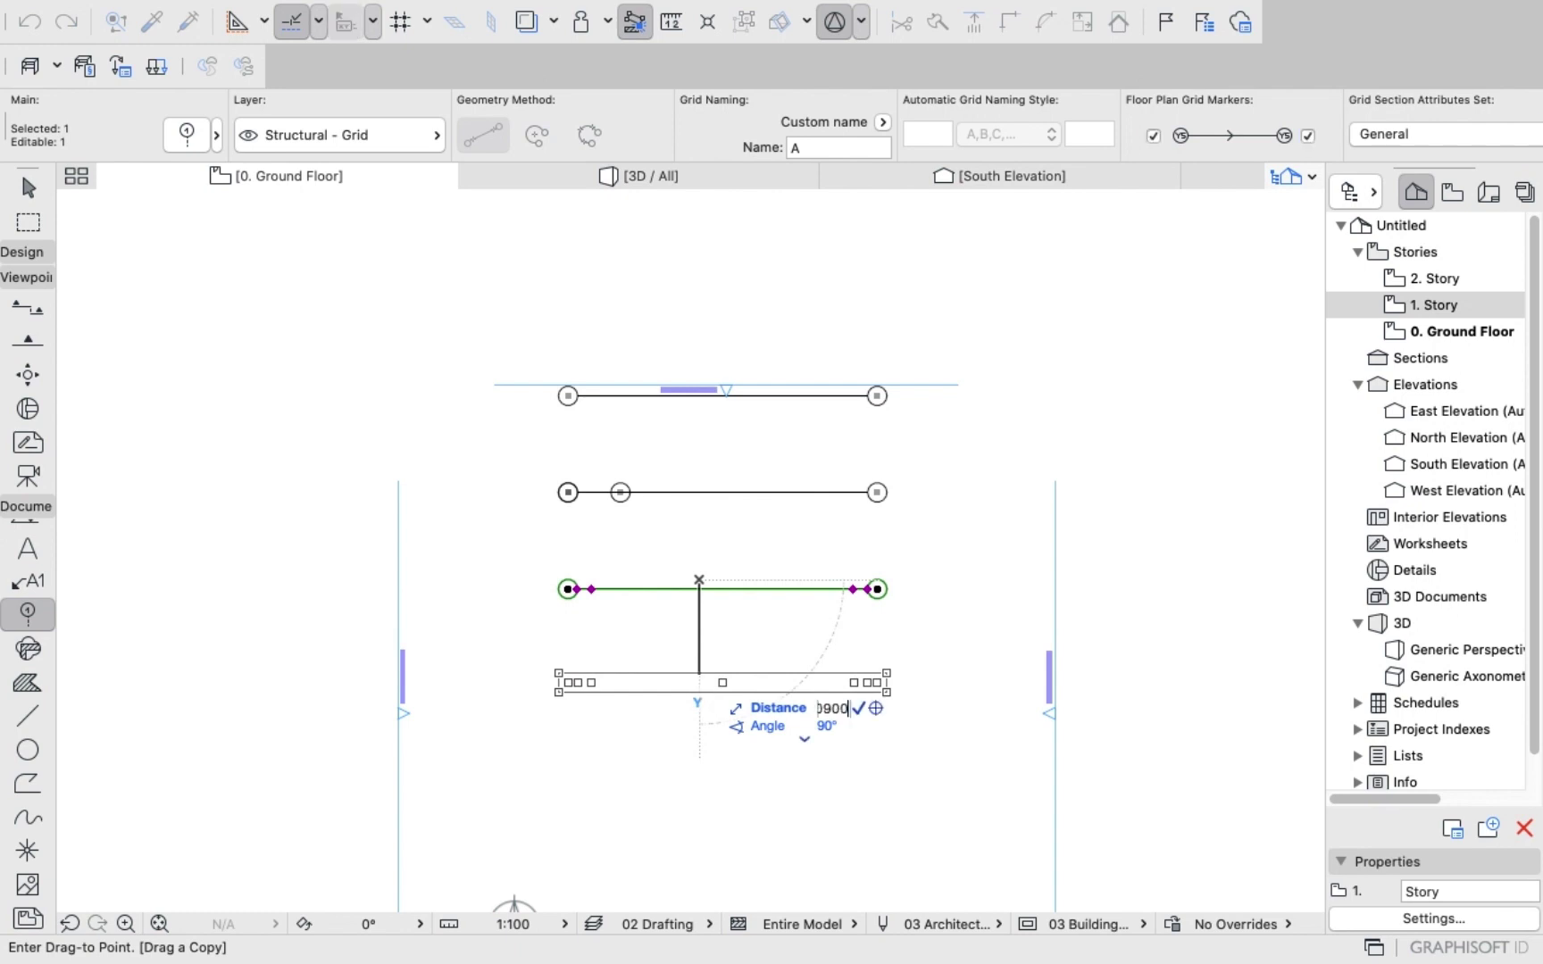
pyautogui.press('BackSpace')
pyautogui.press('BackSpace')
pyautogui.write('0')
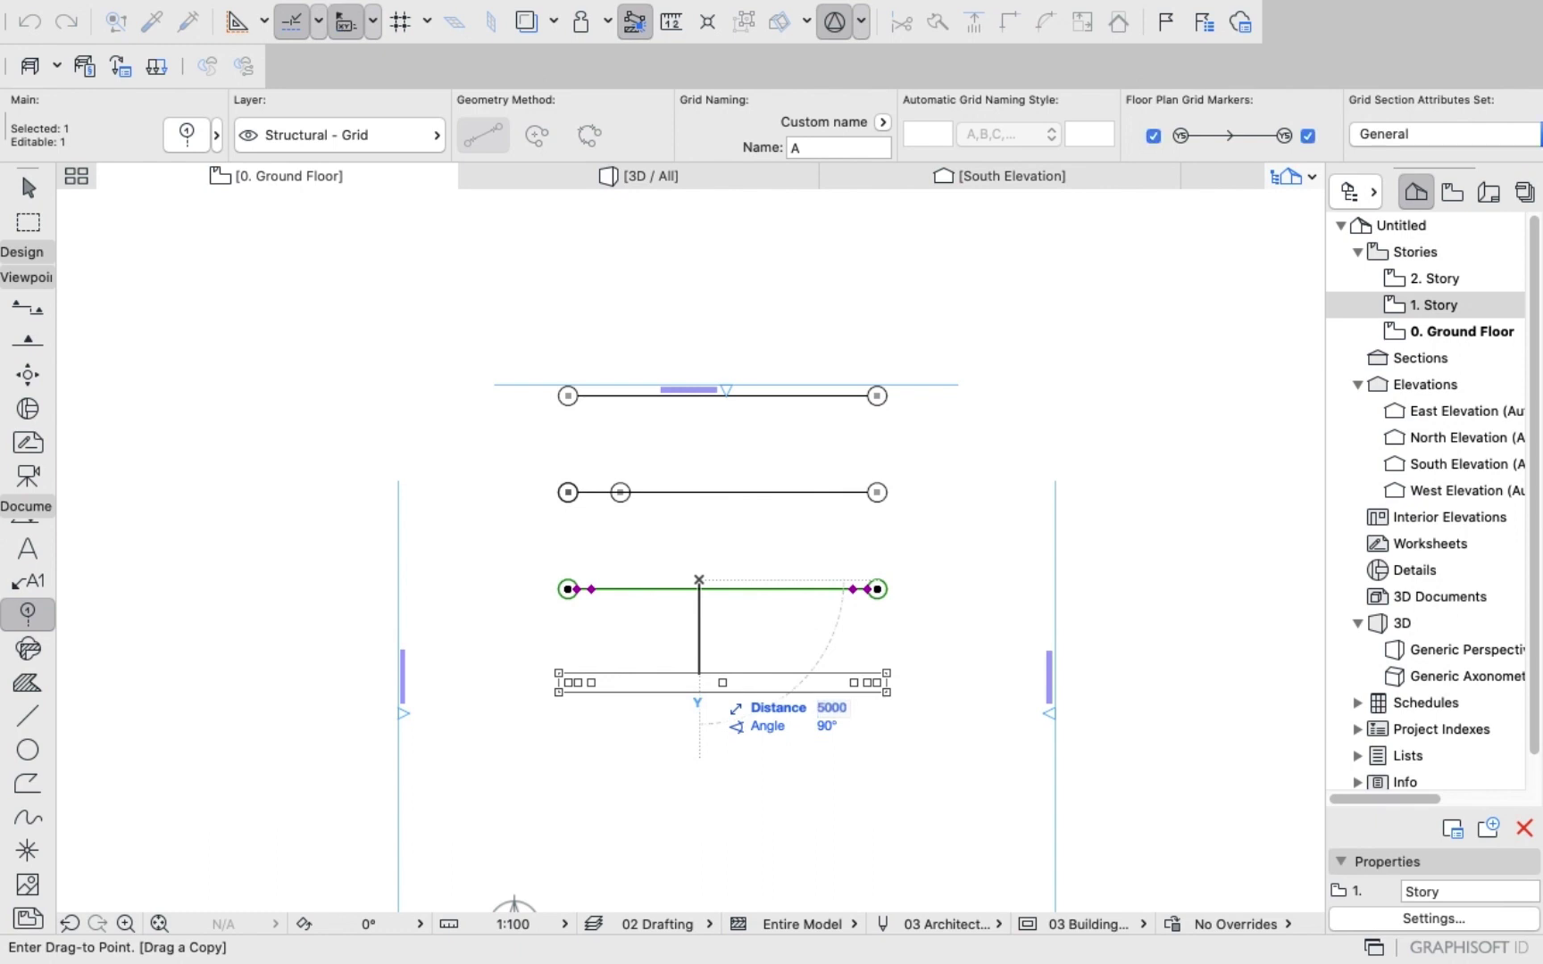
pyautogui.press('Return')
# Try to drag another copy of the new lowest grid line 5000 straight down.
pyautogui.rightClick(719, 703)
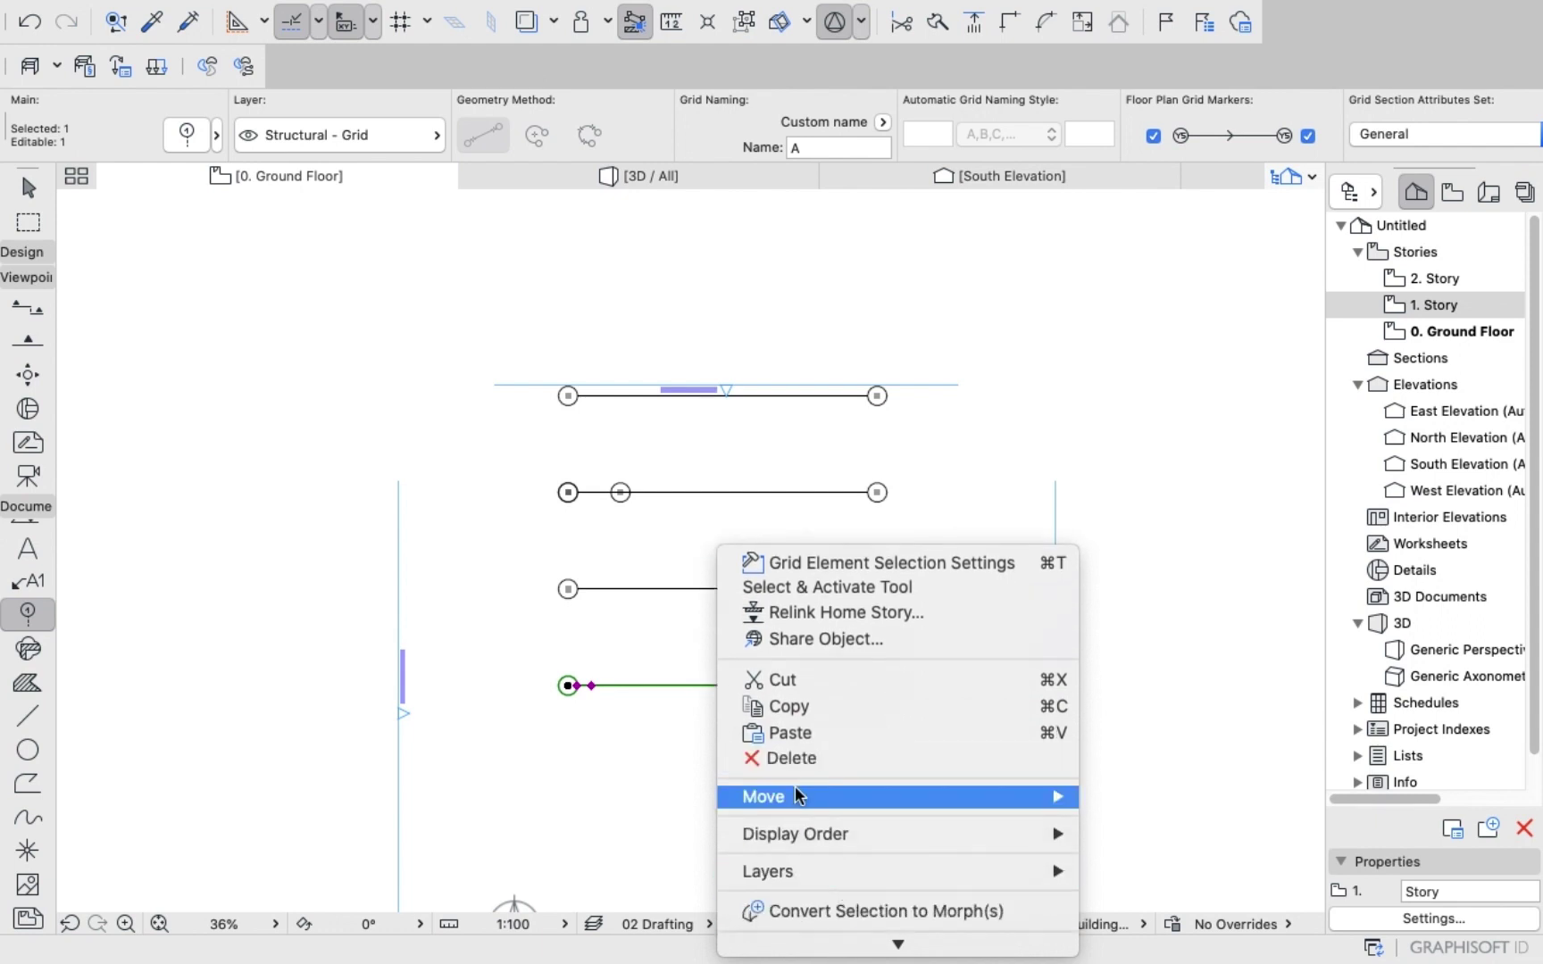
pyautogui.moveTo(795, 787)
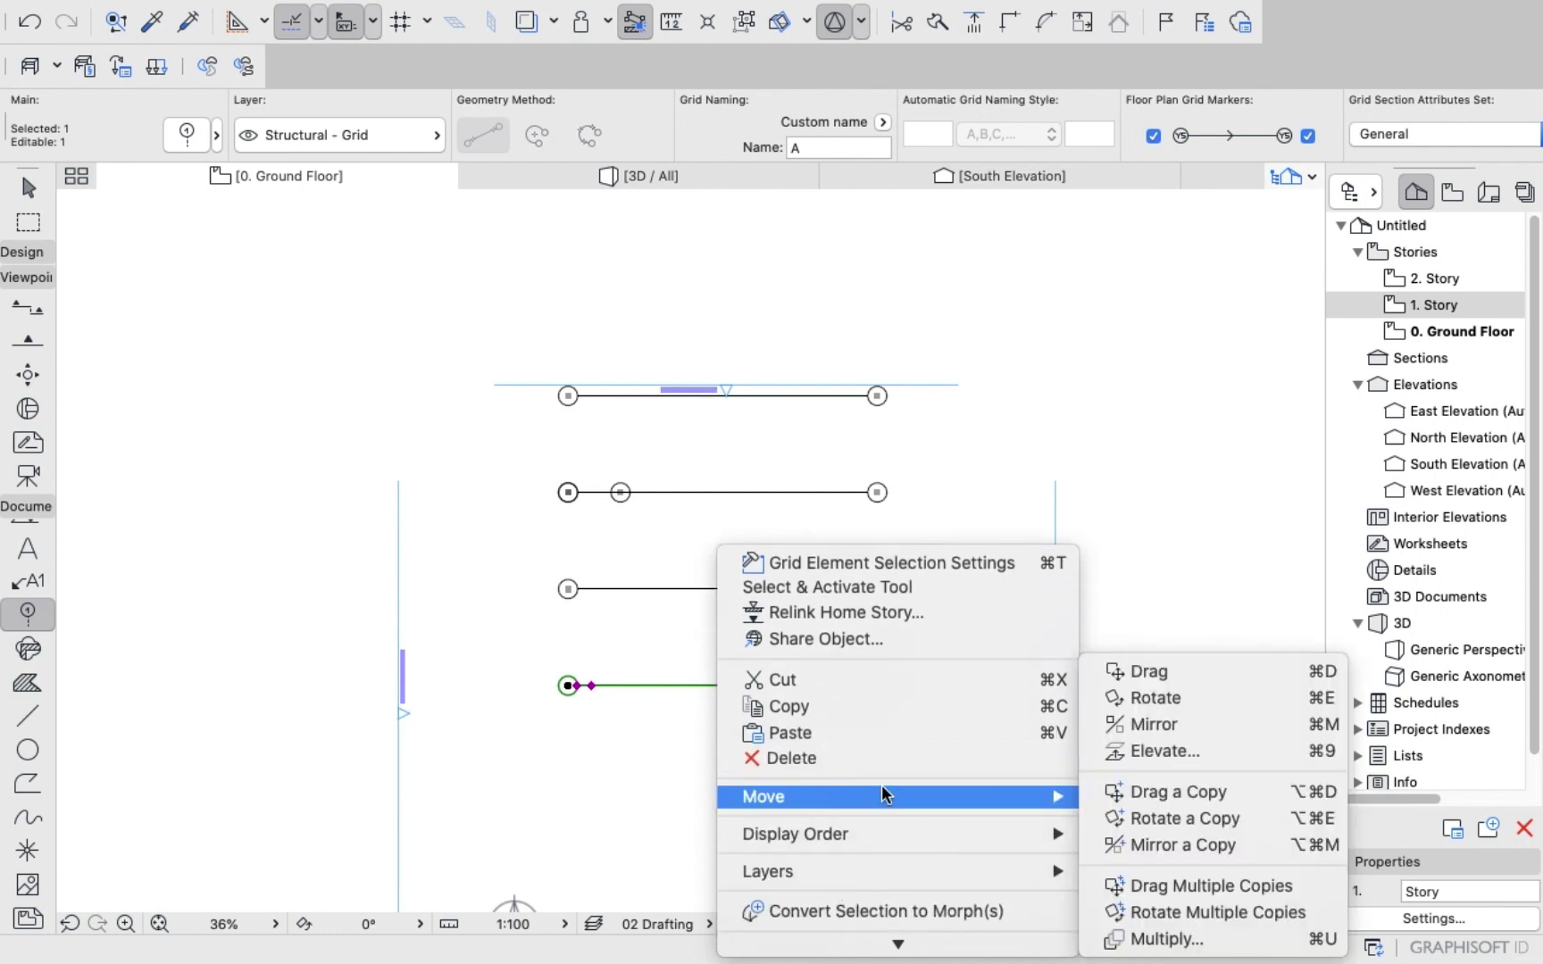
pyautogui.click(1150, 787)
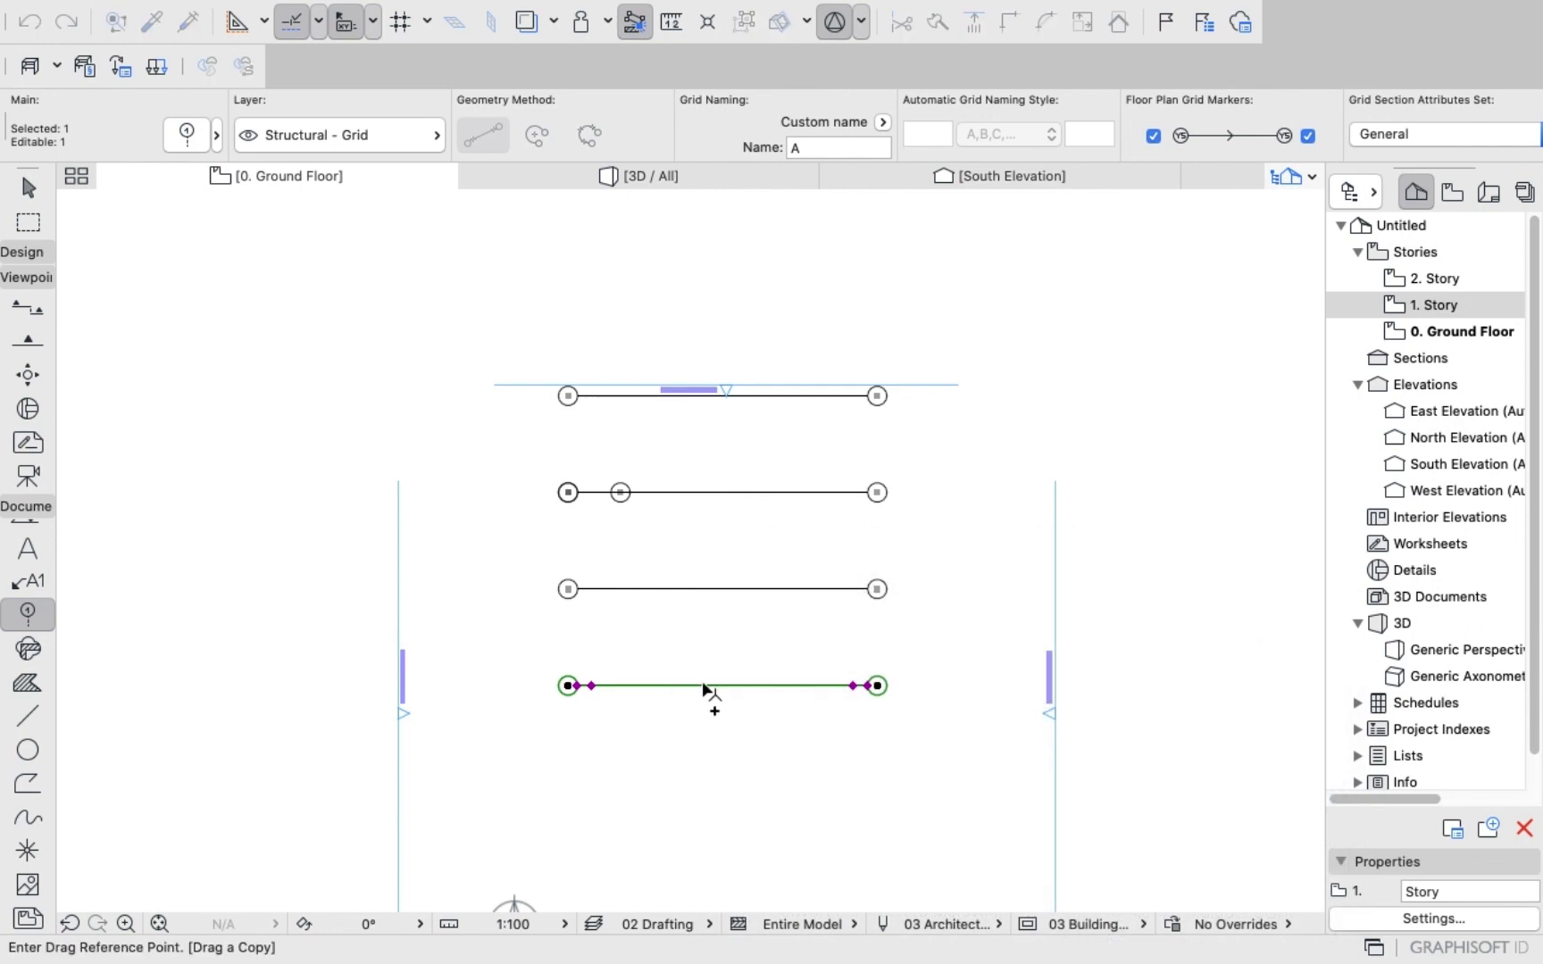
pyautogui.click(702, 685)
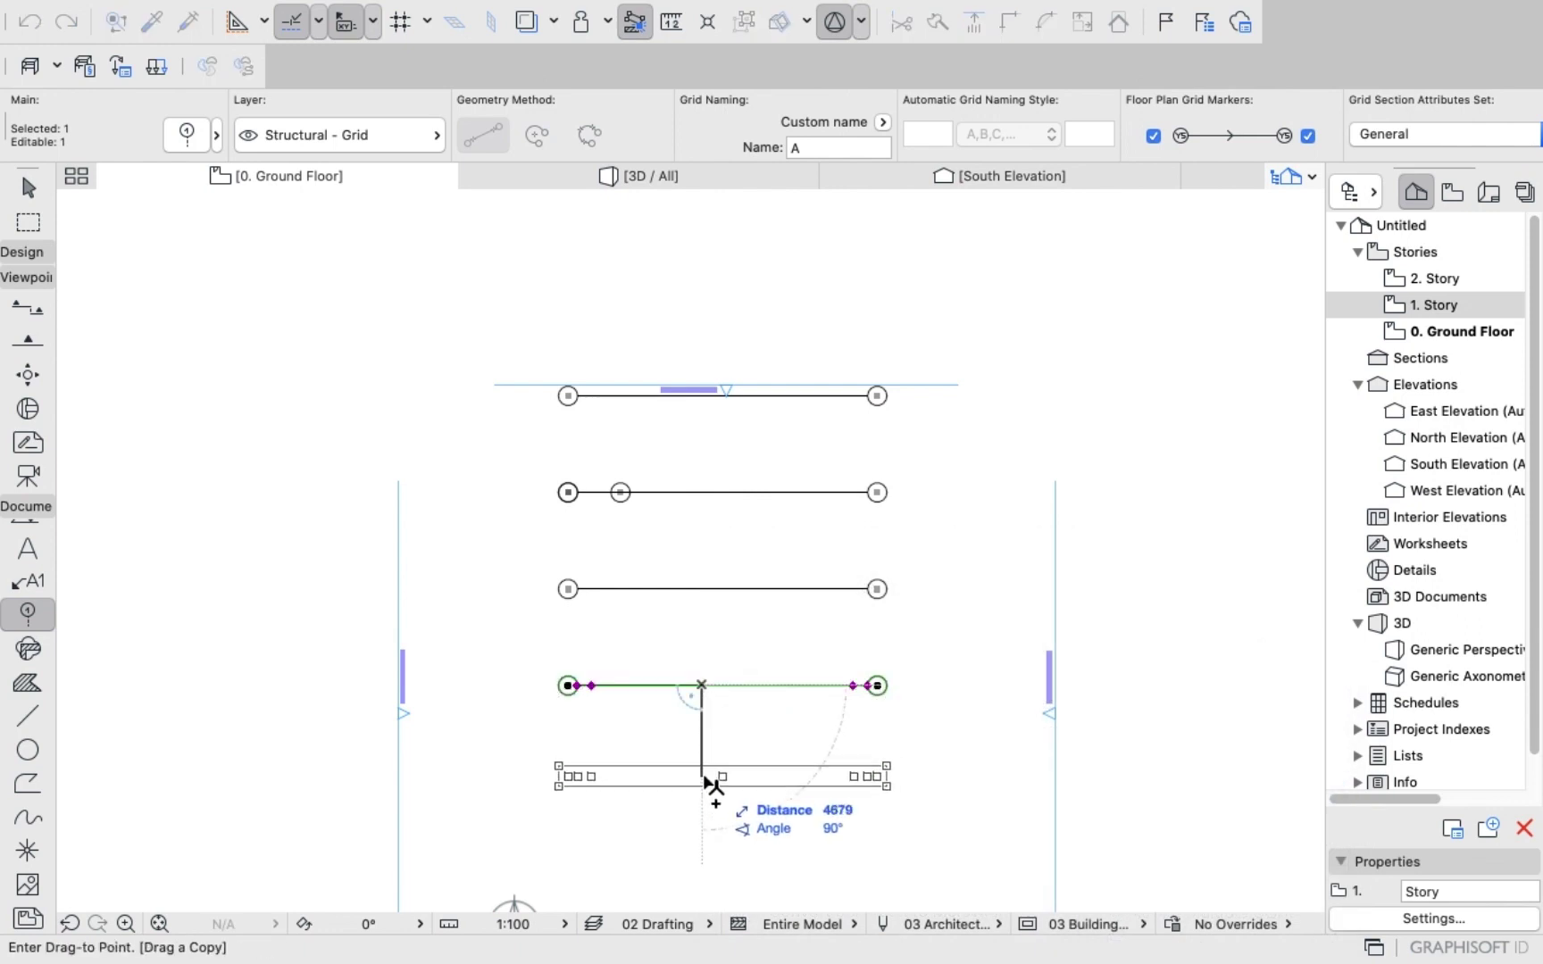
pyautogui.write('5000')
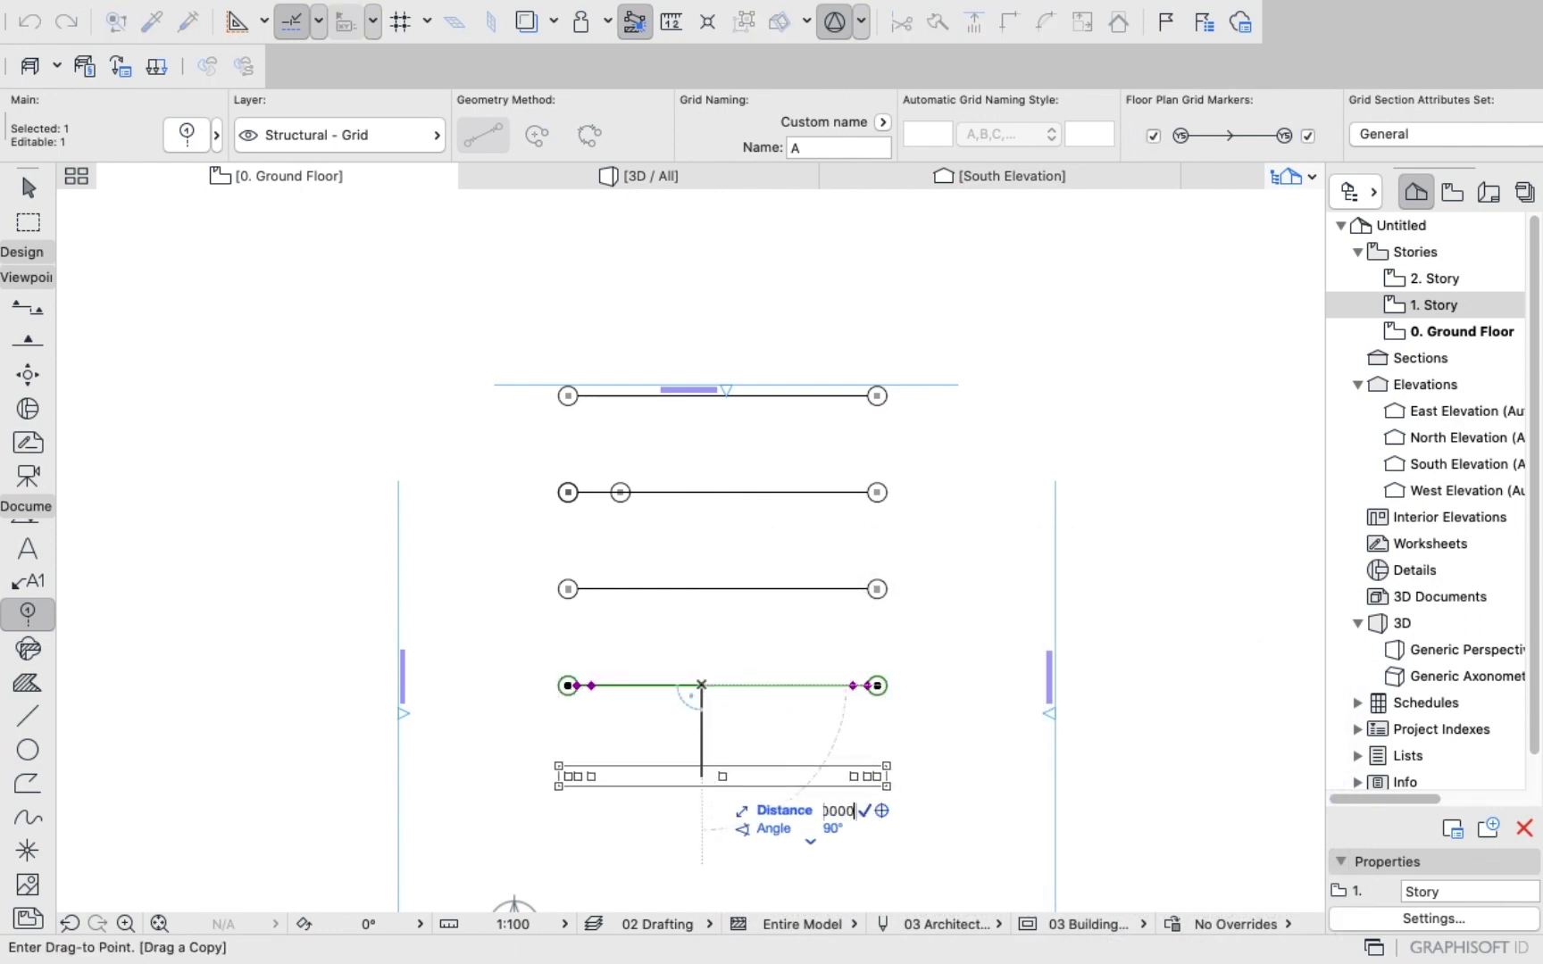
pyautogui.press('Return')
# Add the lowest visible grid line to the current selection.
pyautogui.scroll(-5, 741, 698)
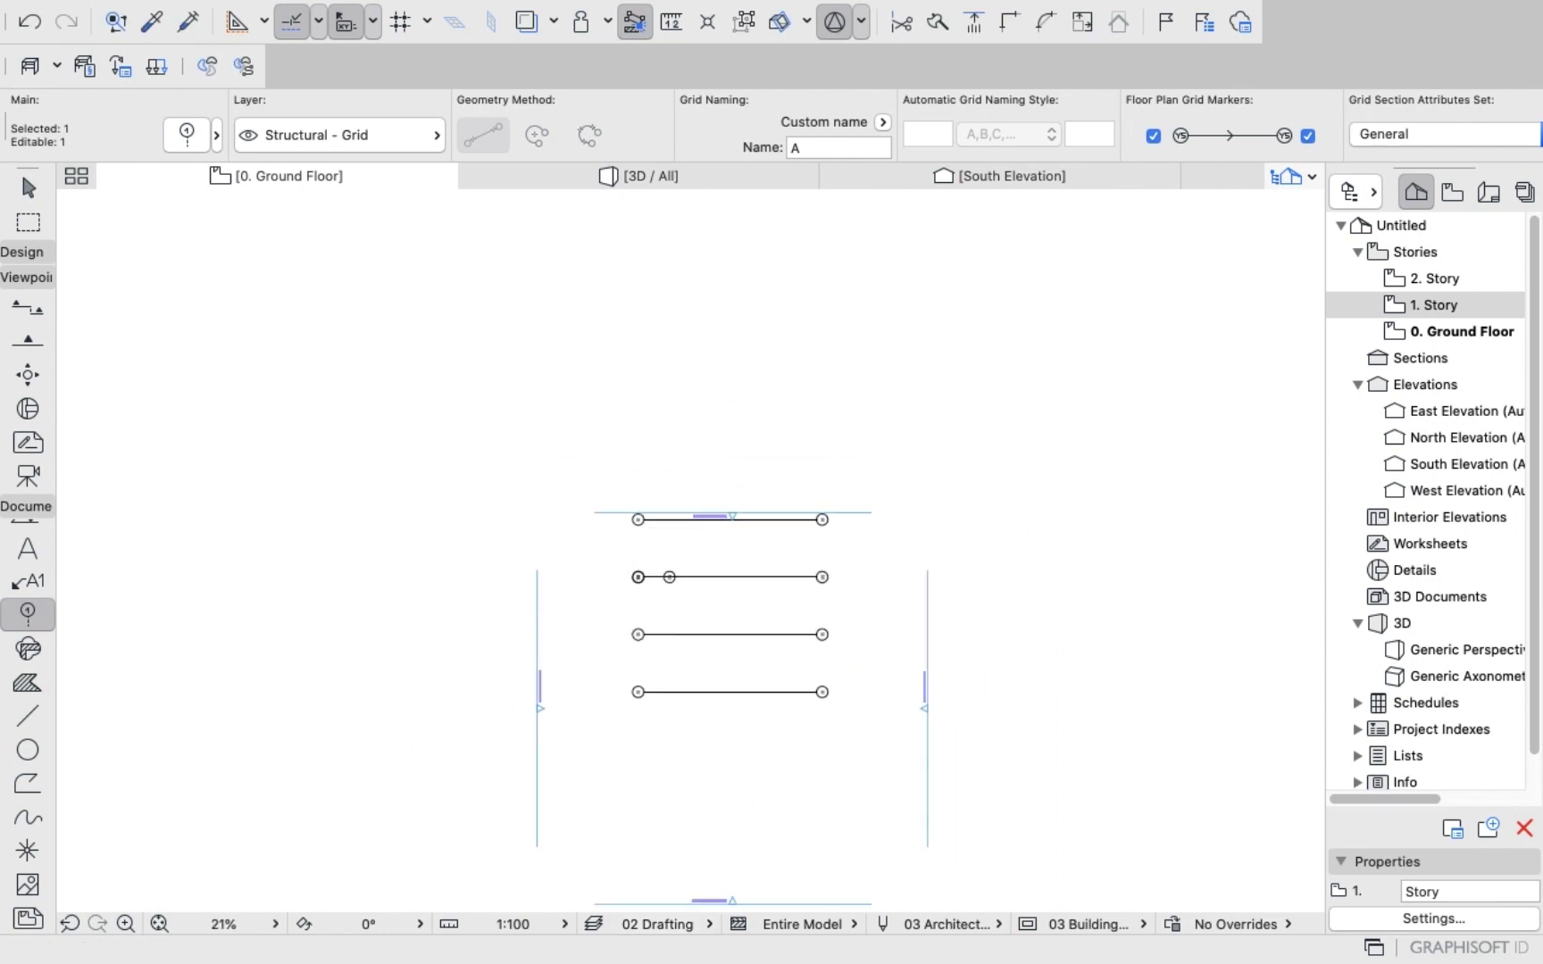
pyautogui.scroll(2, 740, 720)
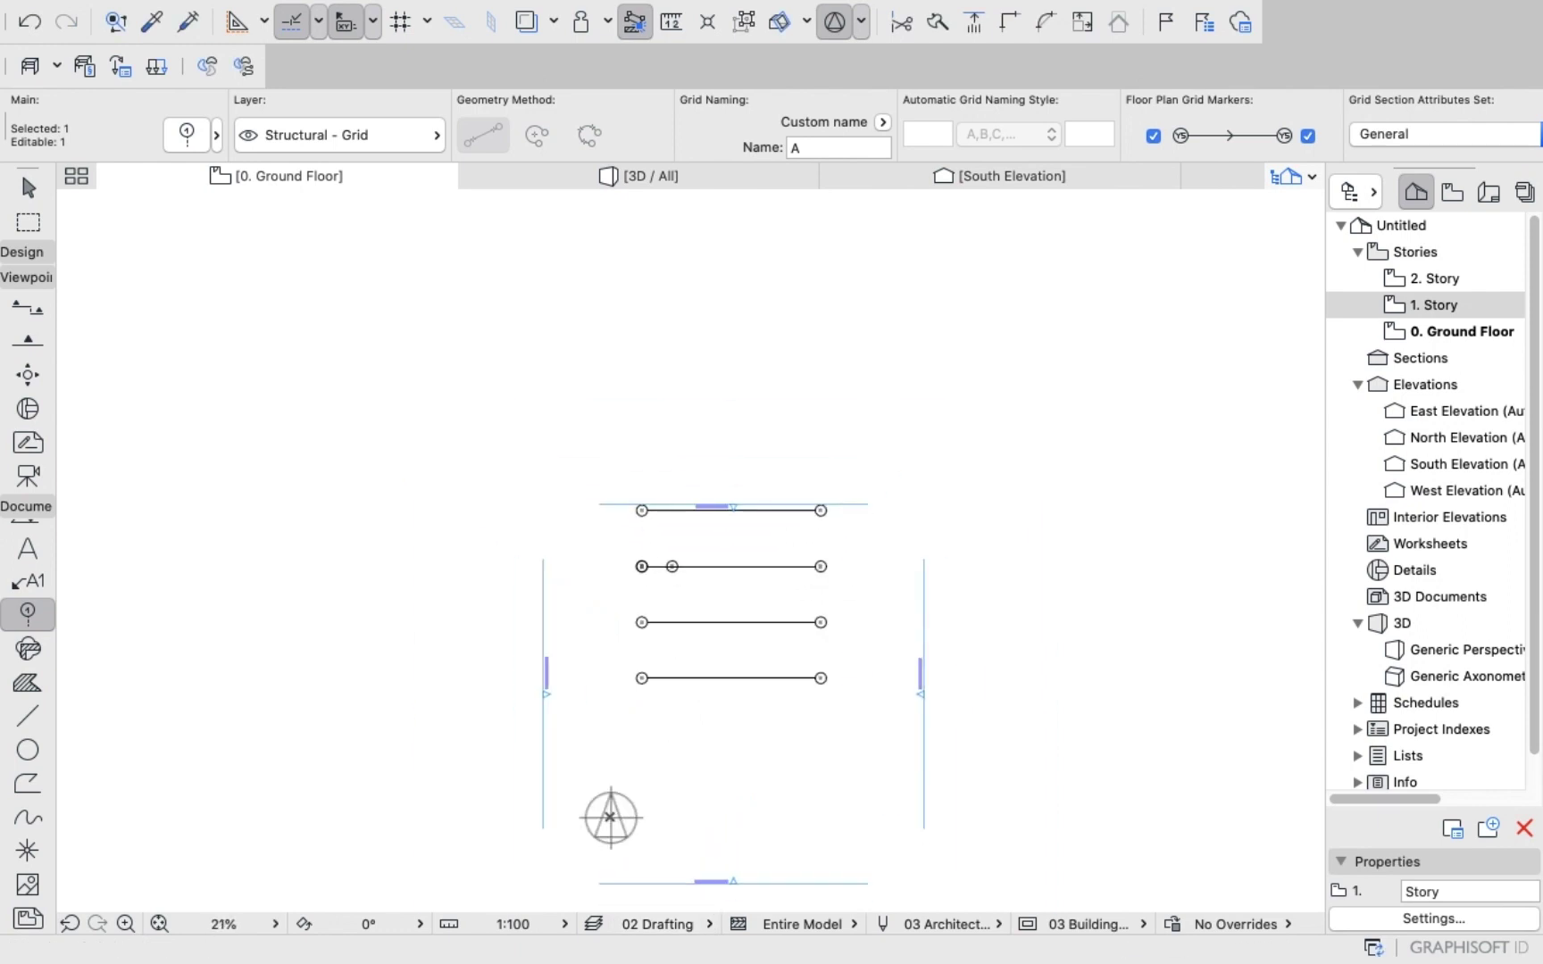
pyautogui.scroll(1, 725, 693)
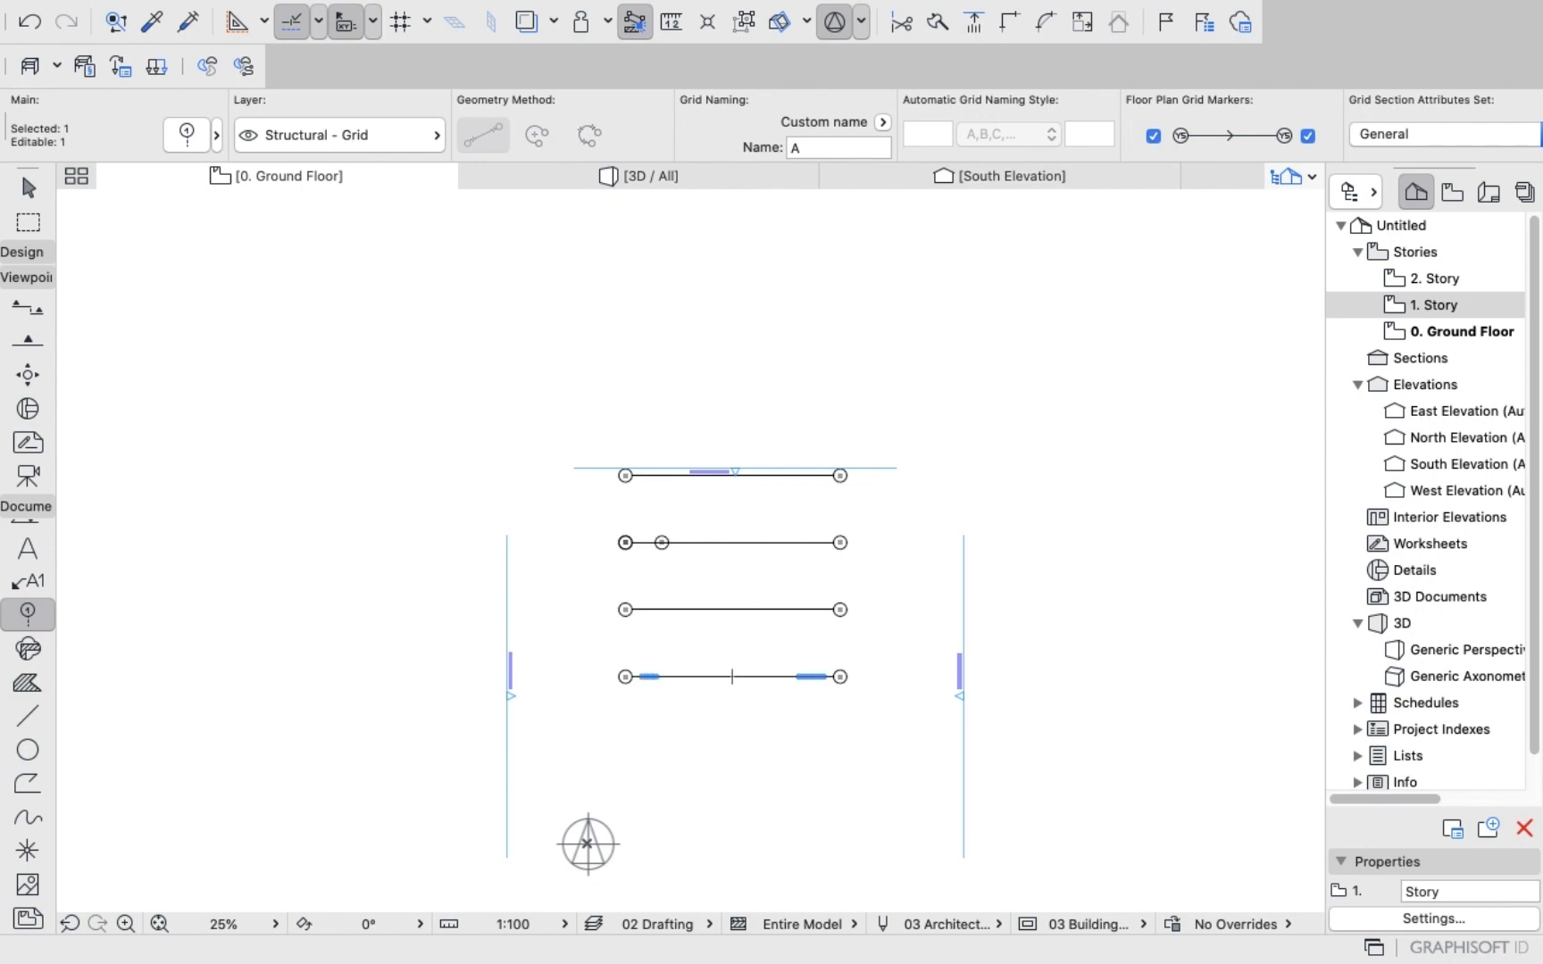
pyautogui.keyDown('shift'); pyautogui.click(751, 677); pyautogui.keyUp('shift')
pyautogui.rightClick(1025, 425)
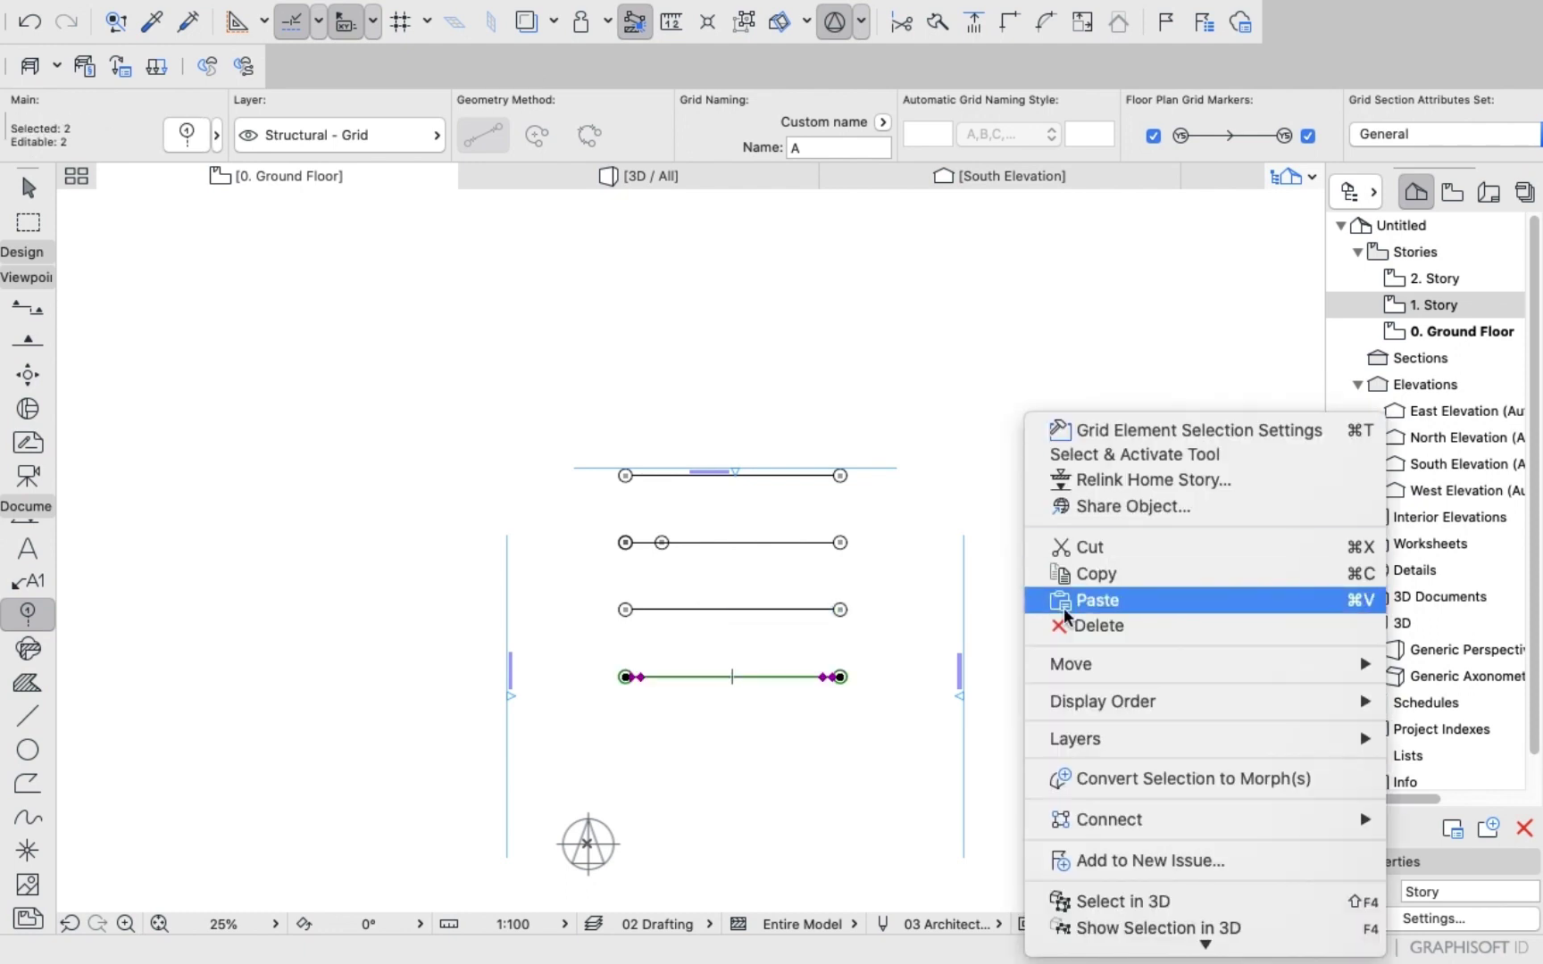
pyautogui.moveTo(1075, 664)
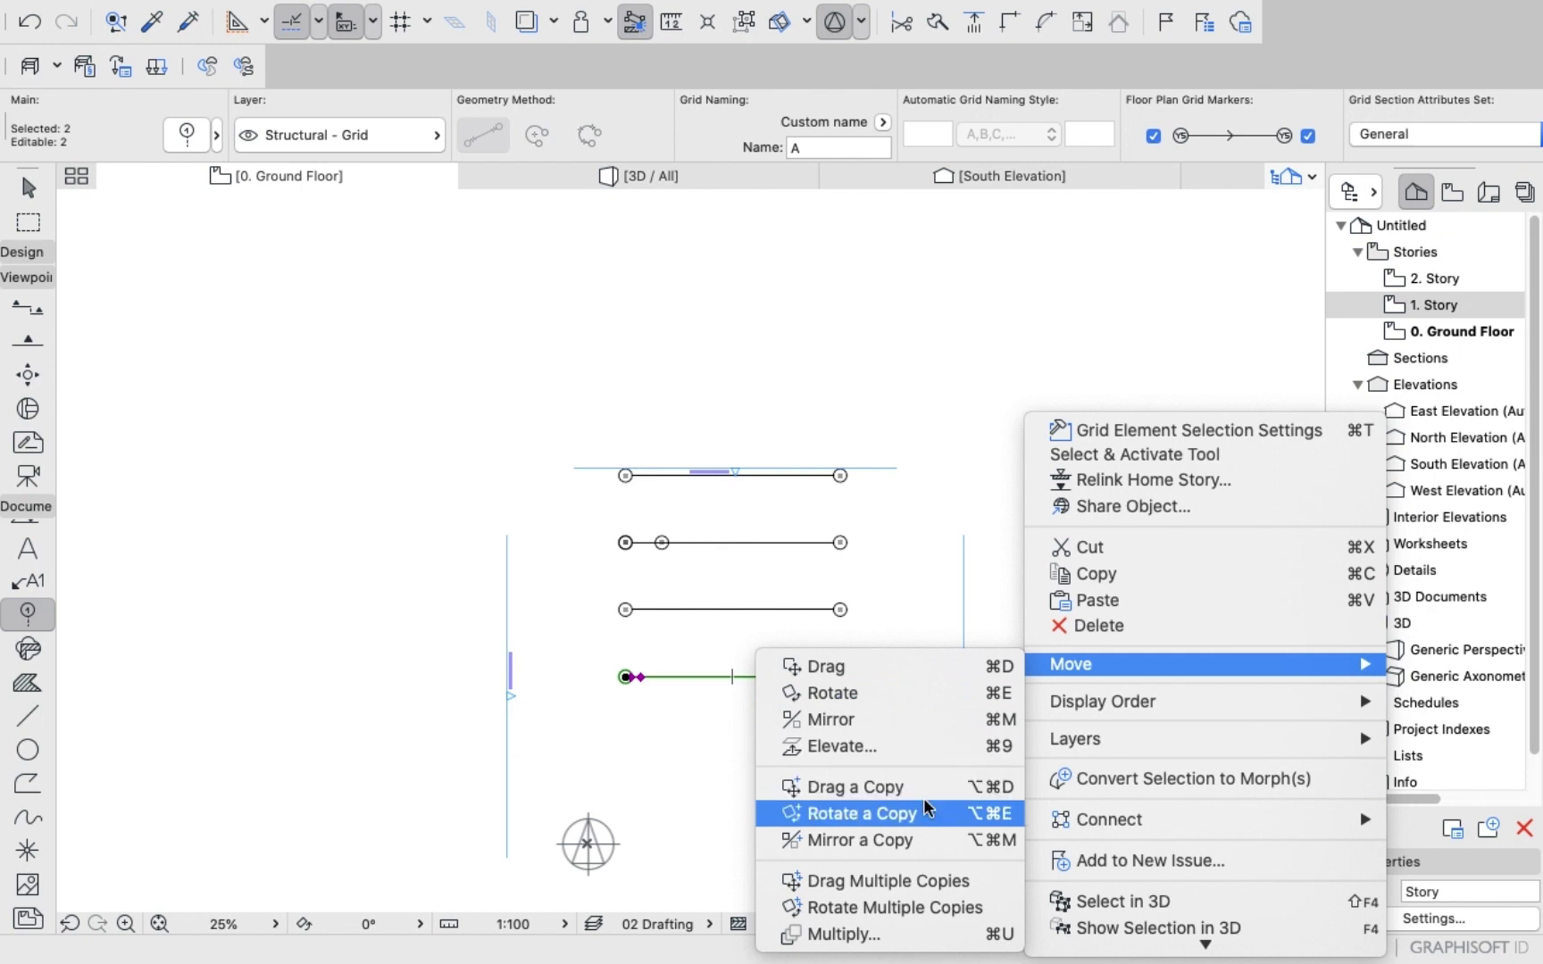
pyautogui.click(844, 813)
pyautogui.rightClick(995, 598)
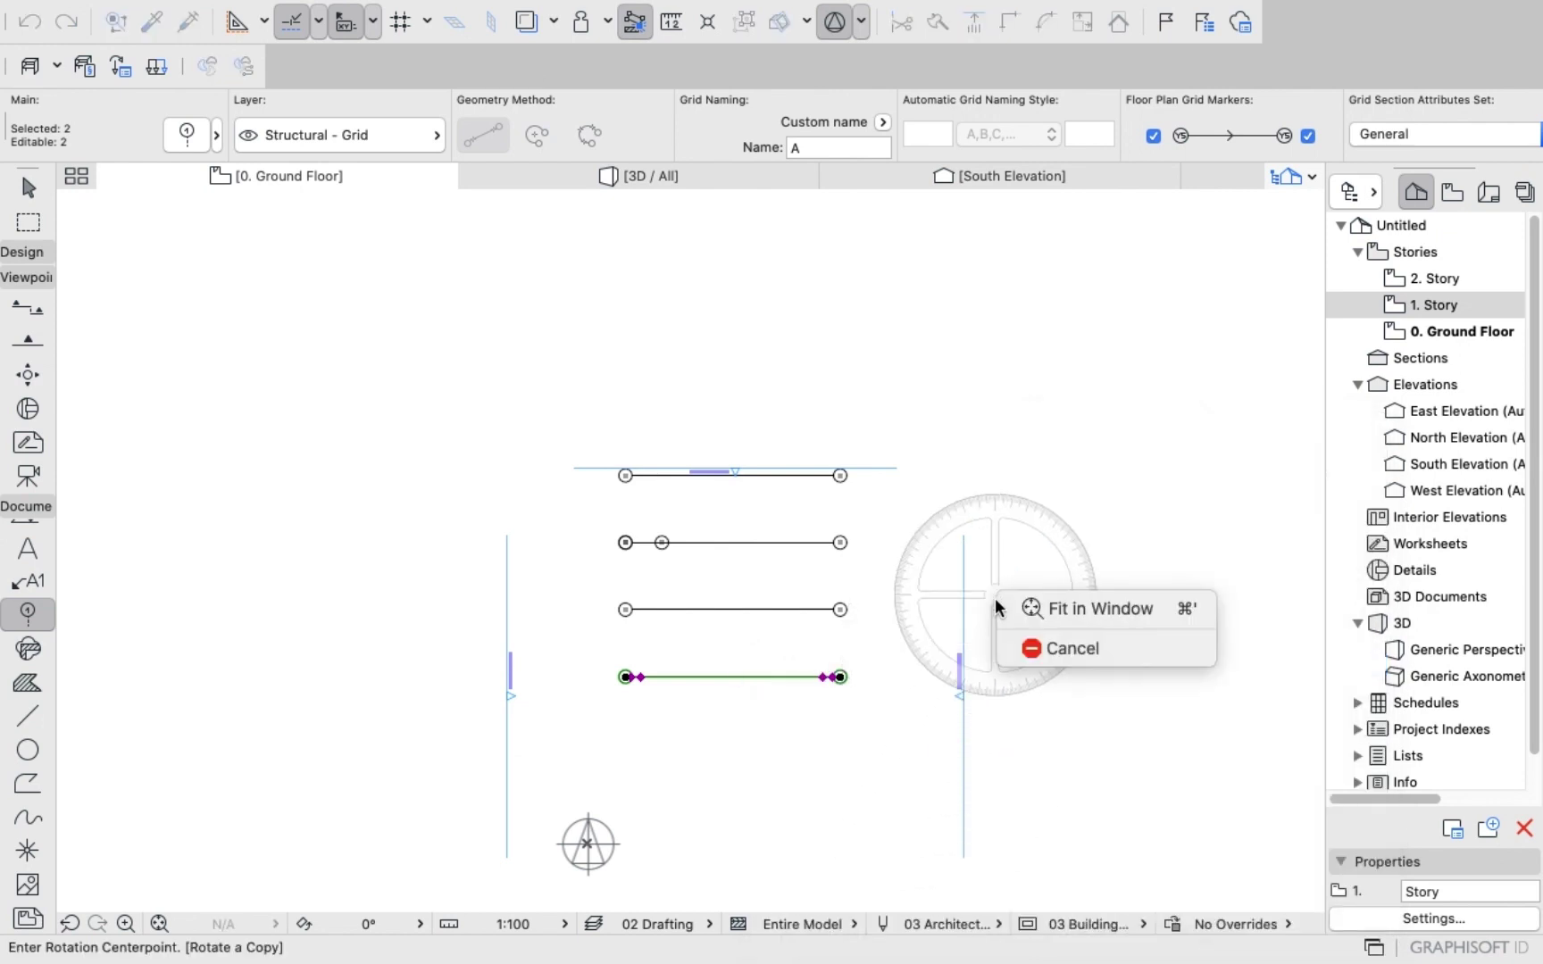
pyautogui.click(1013, 651)
# Drag a copy of the selected lowest grid line 5000 straight down at 90° and clear the selection.
pyautogui.rightClick(1069, 491)
pyautogui.moveTo(1114, 737)
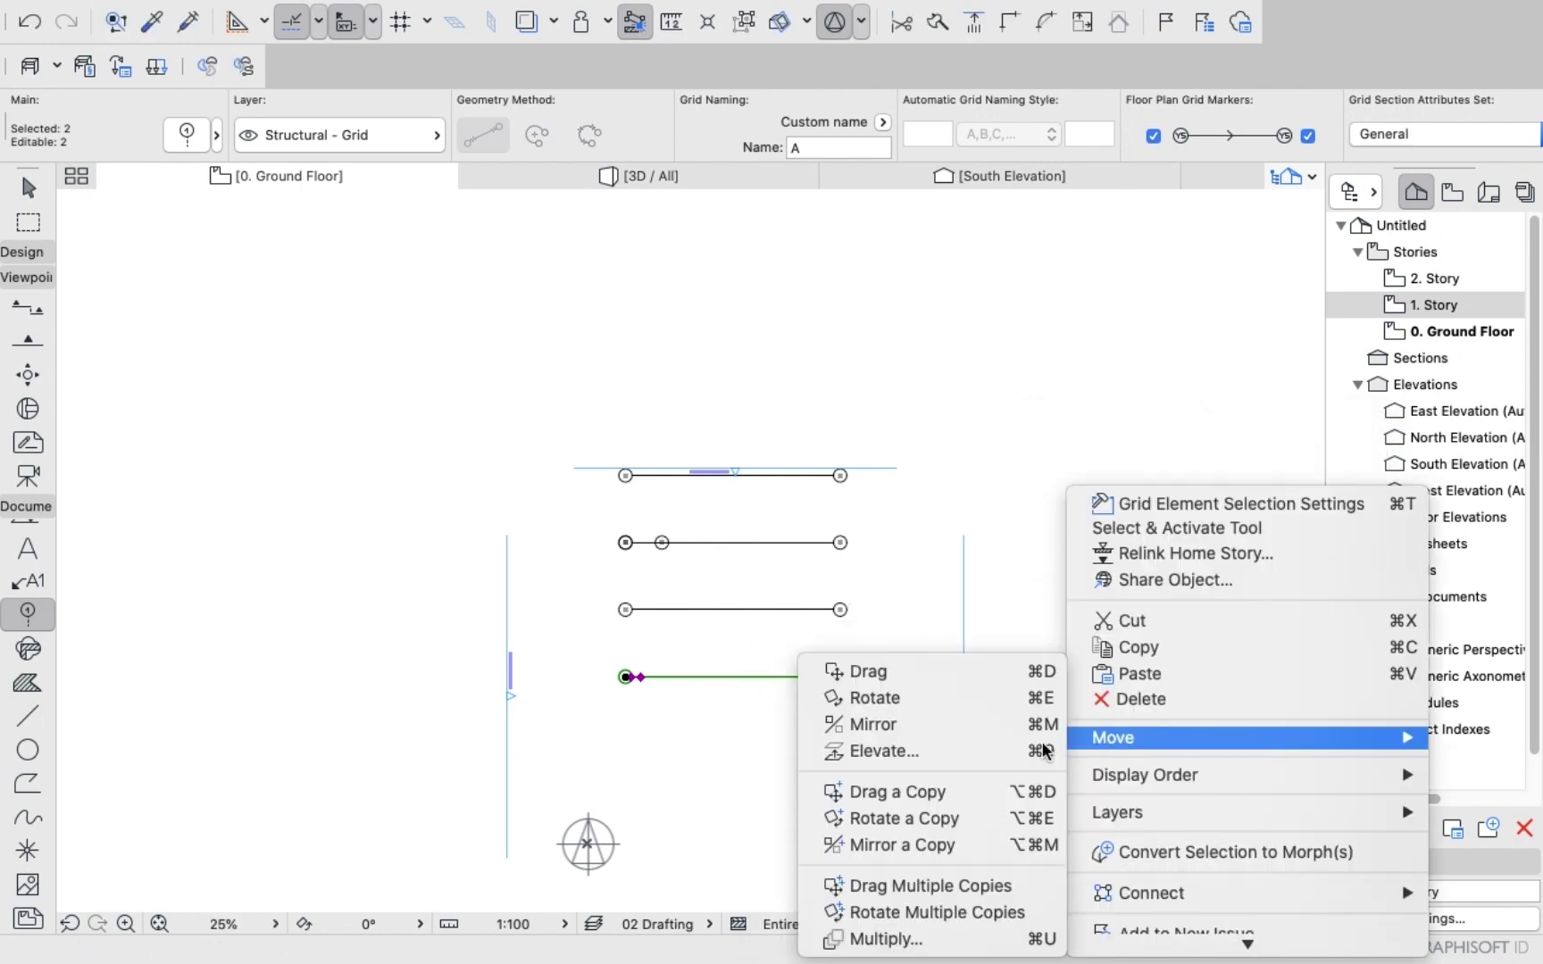
pyautogui.click(934, 793)
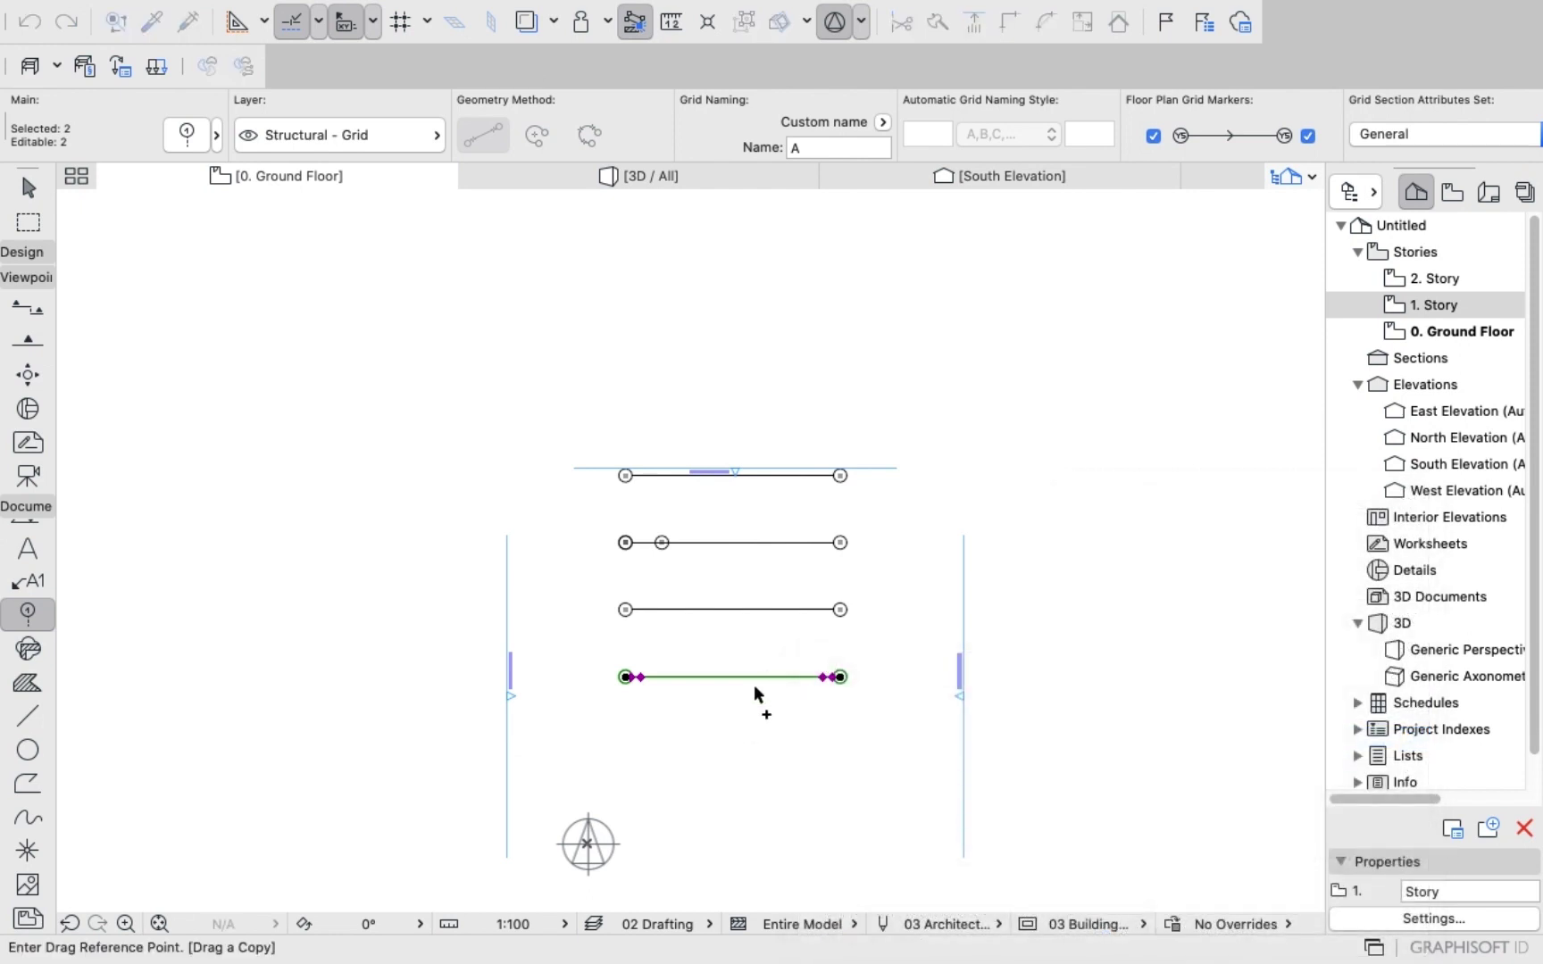
pyautogui.click(754, 677)
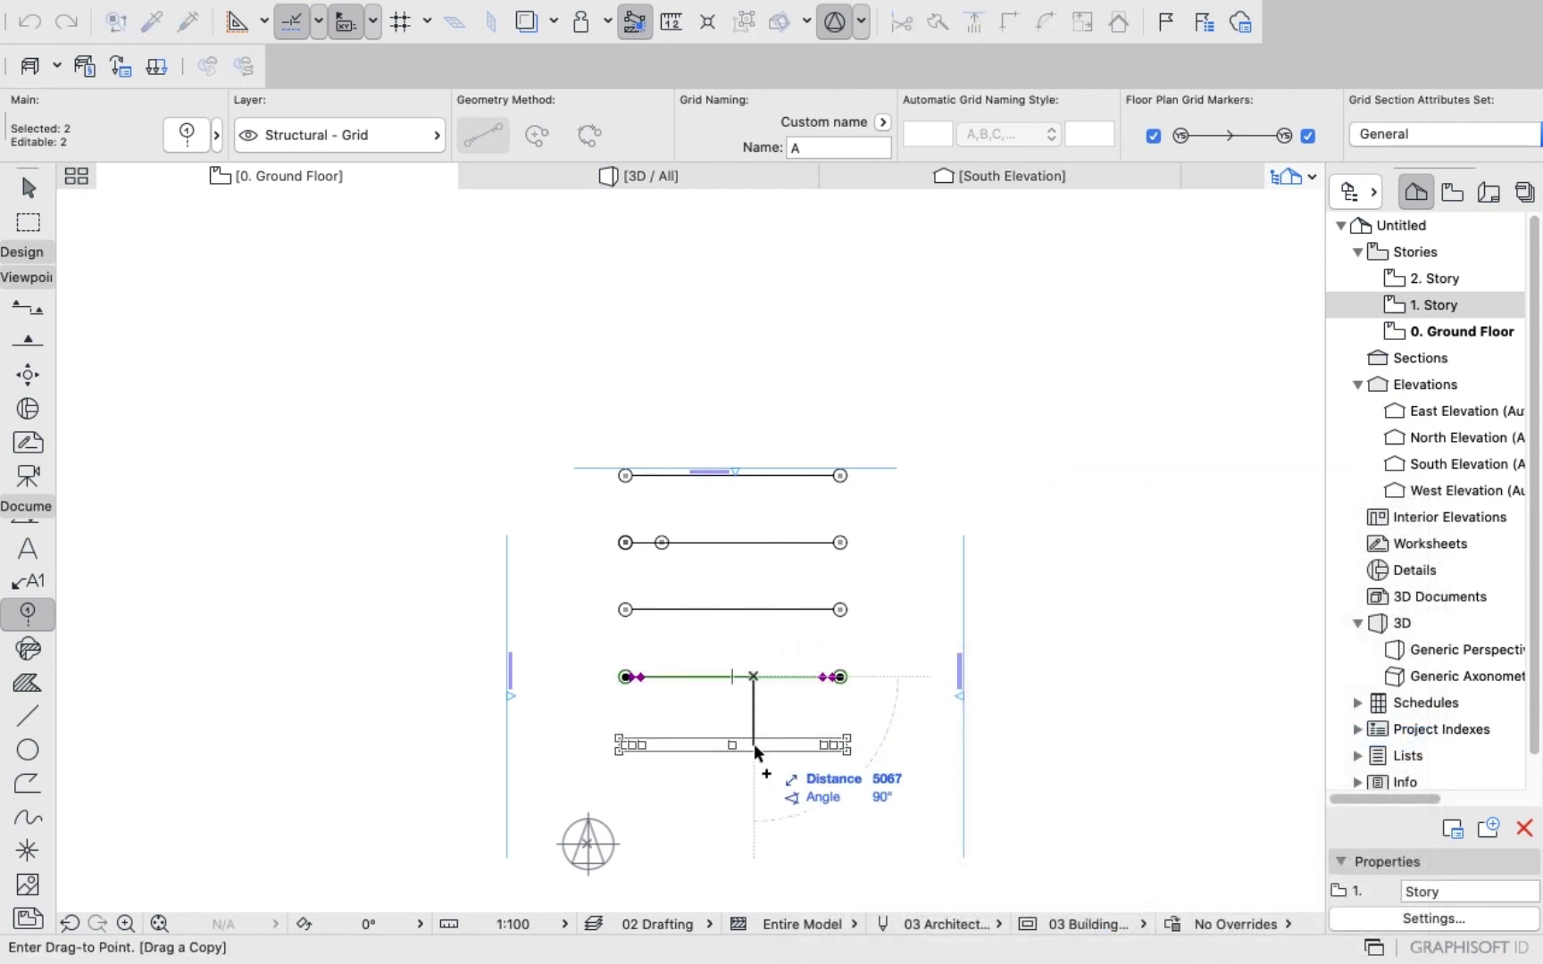
pyautogui.write('5000')
pyautogui.press('Return')
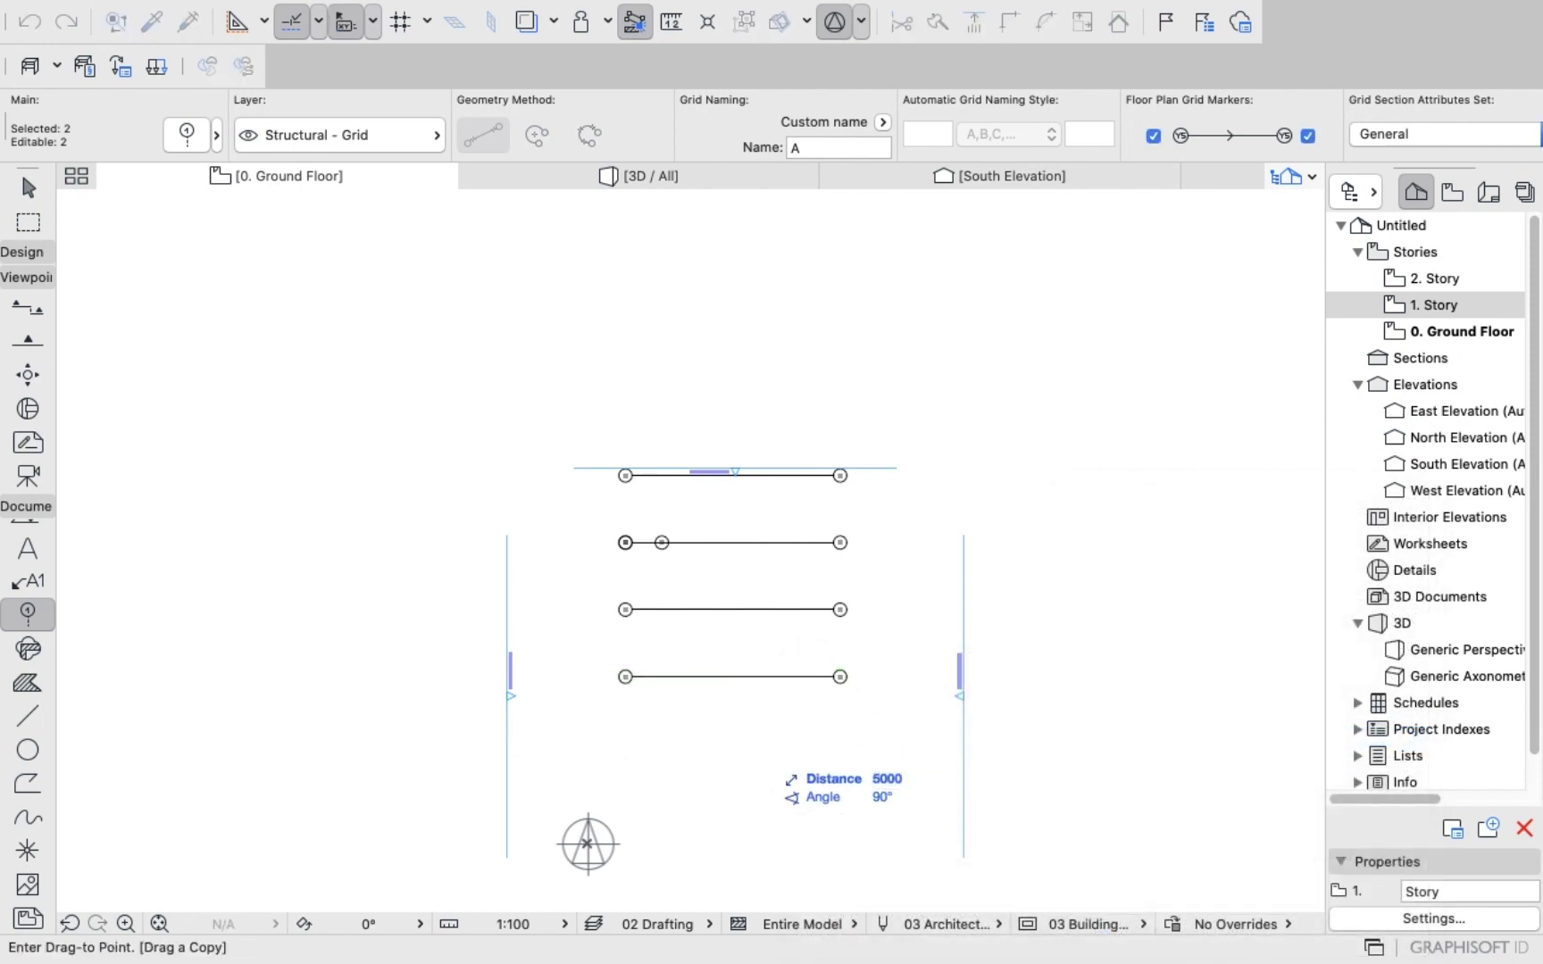
pyautogui.press('Escape')
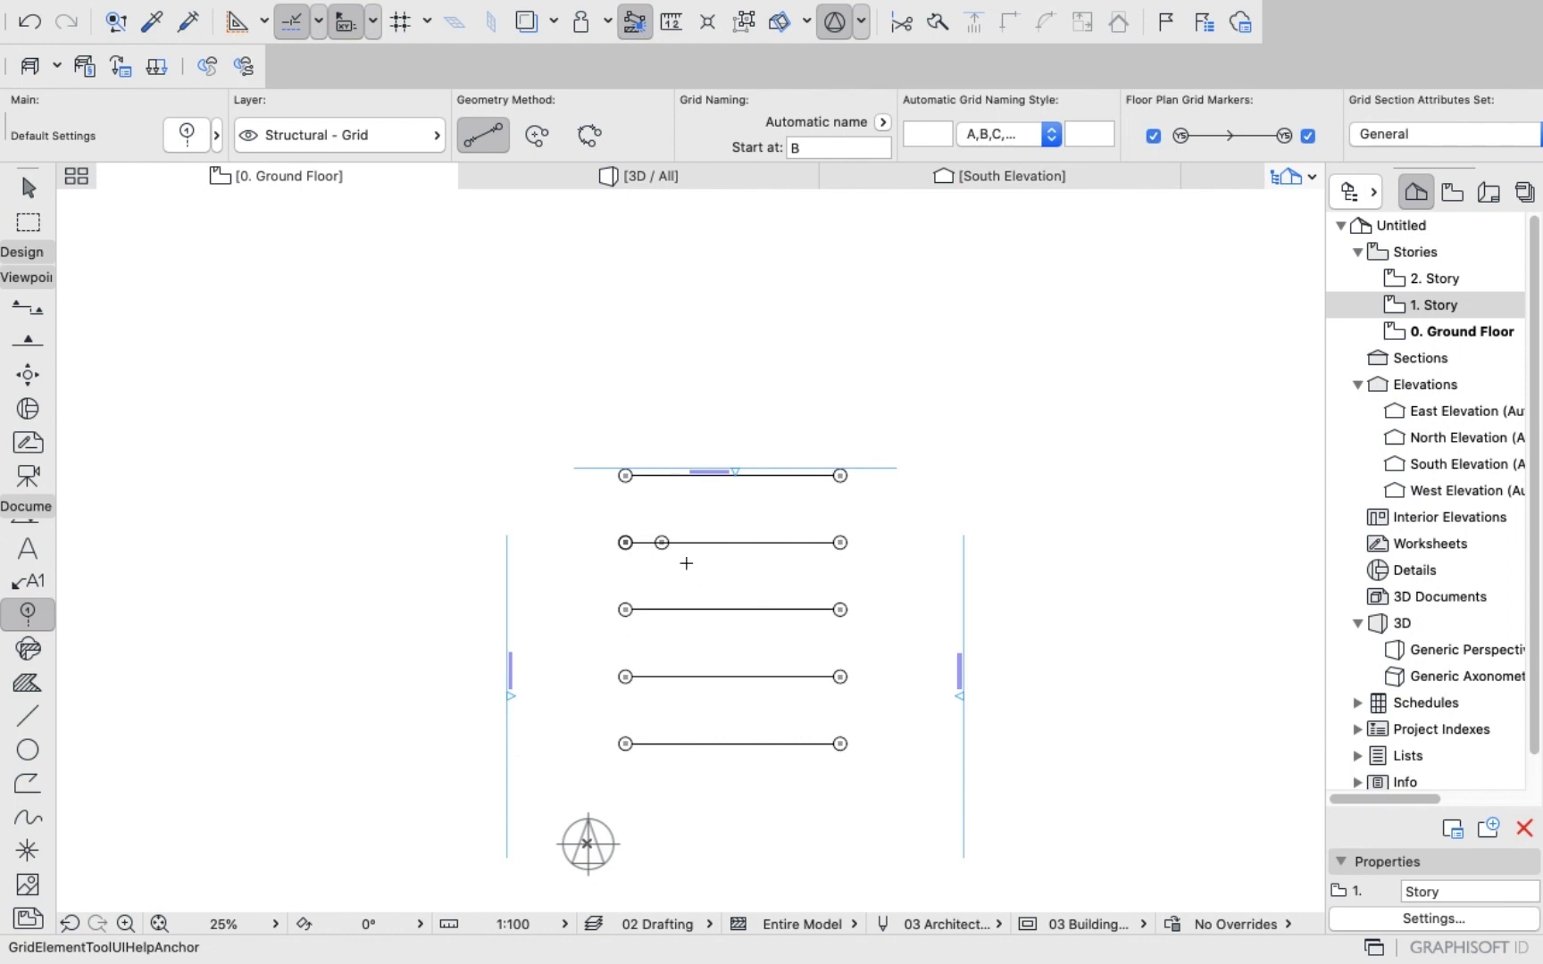
# Delete the full-length grid line in the second row from the top.
pyautogui.scroll(5, 686, 563)
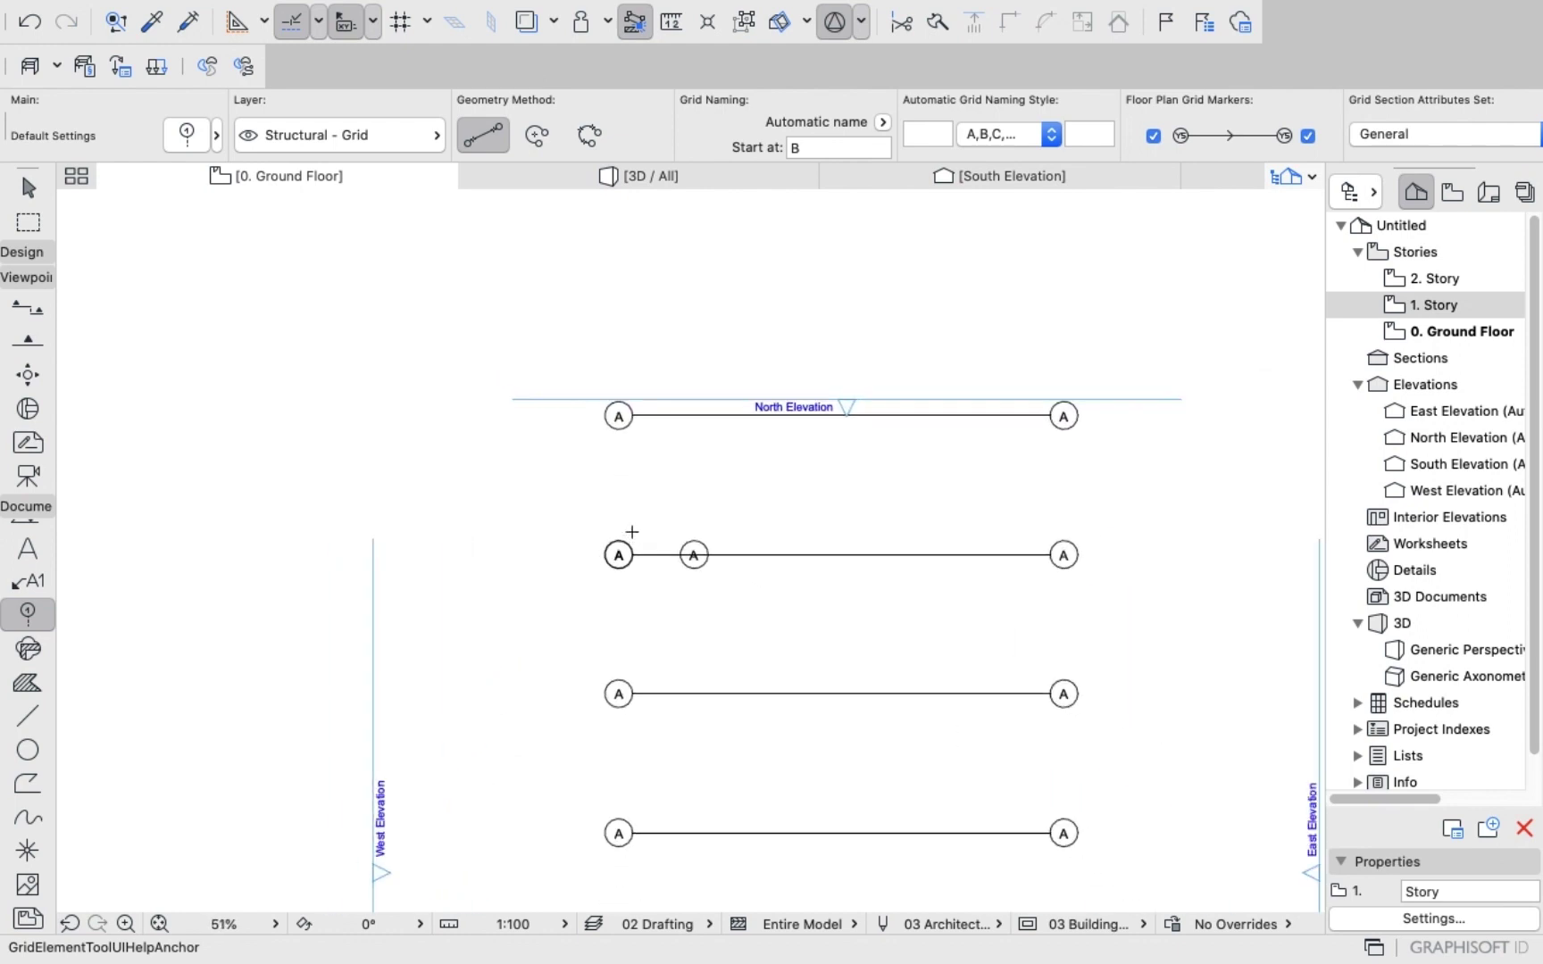
pyautogui.scroll(-5, 631, 532)
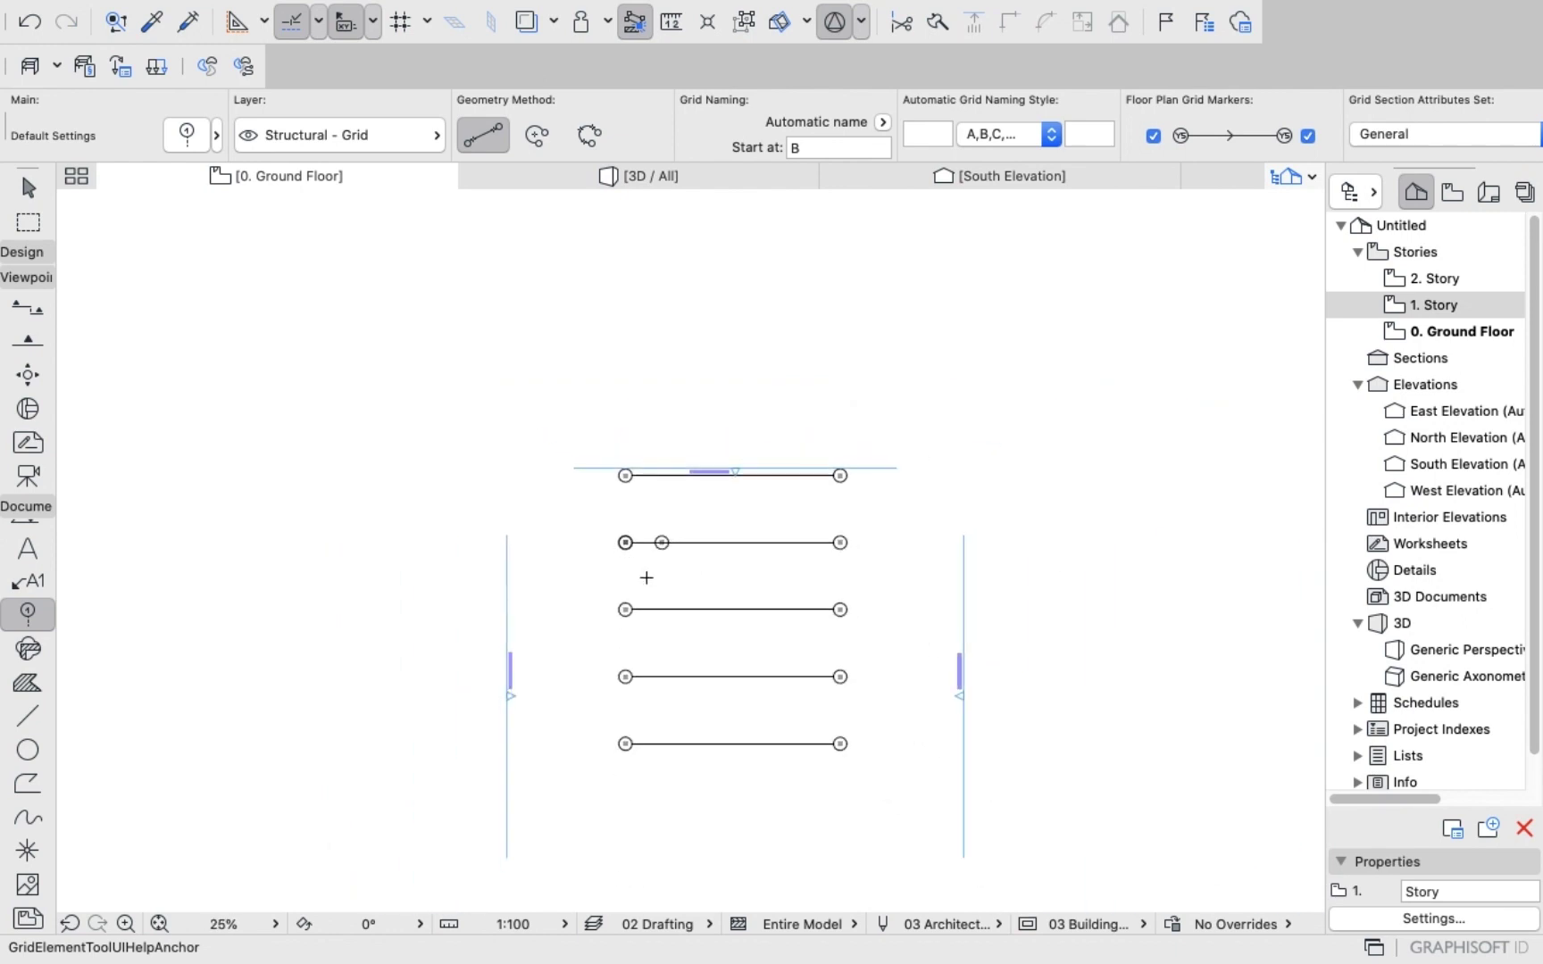
pyautogui.scroll(3, 655, 605)
pyautogui.scroll(-3, 654, 604)
pyautogui.scroll(6, 660, 573)
pyautogui.scroll(-2, 692, 541)
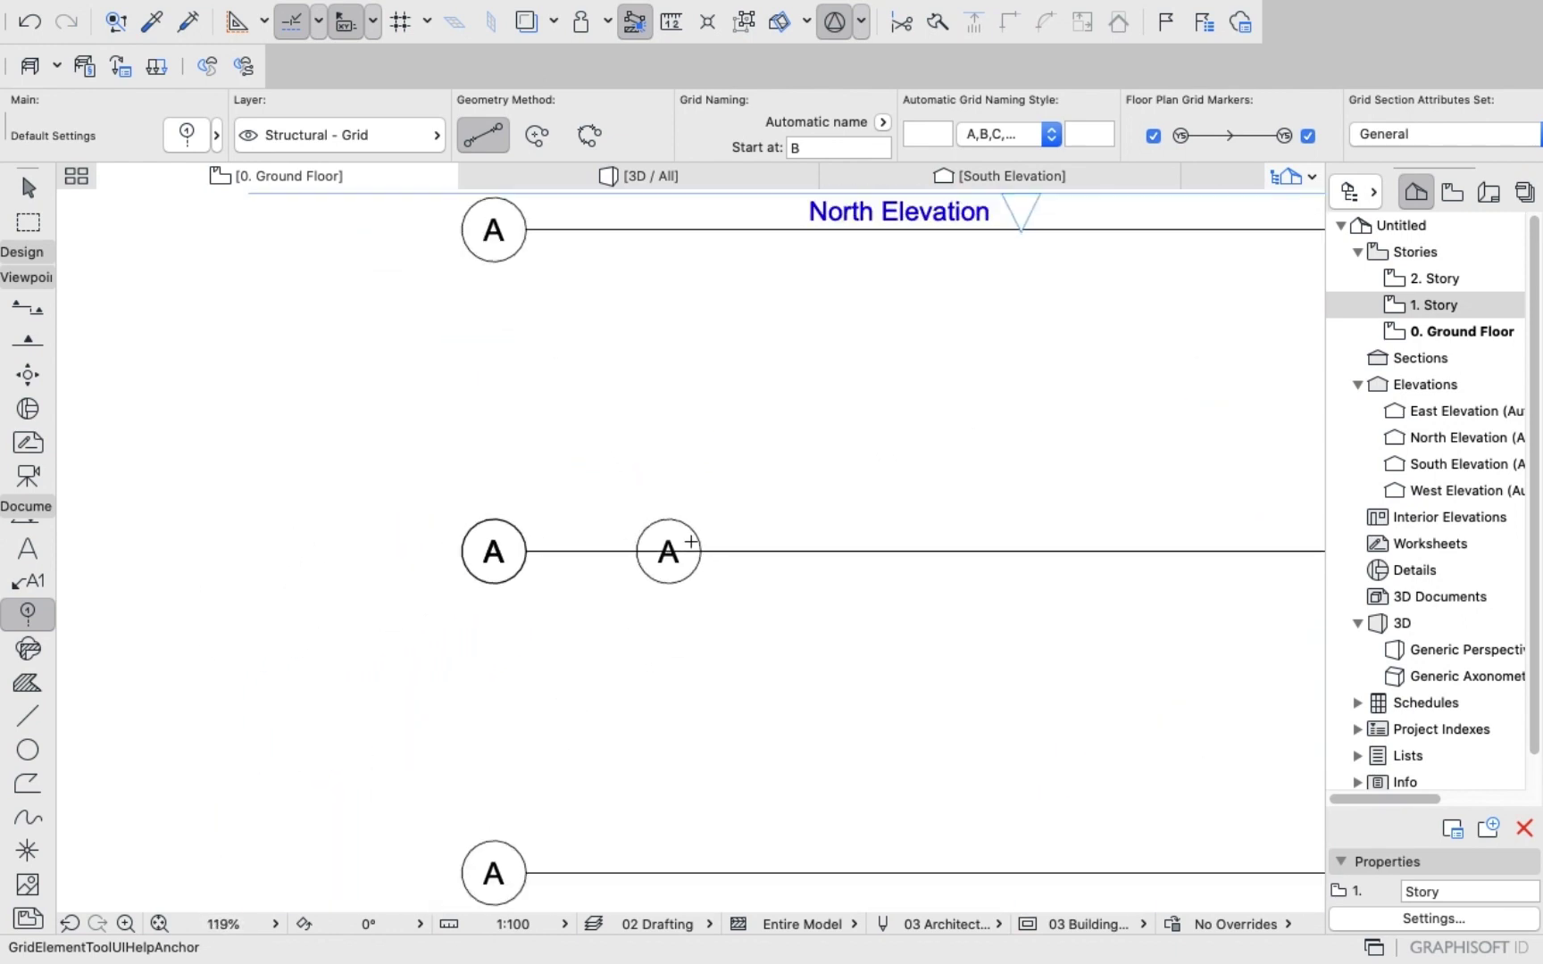
pyautogui.scroll(-3, 691, 541)
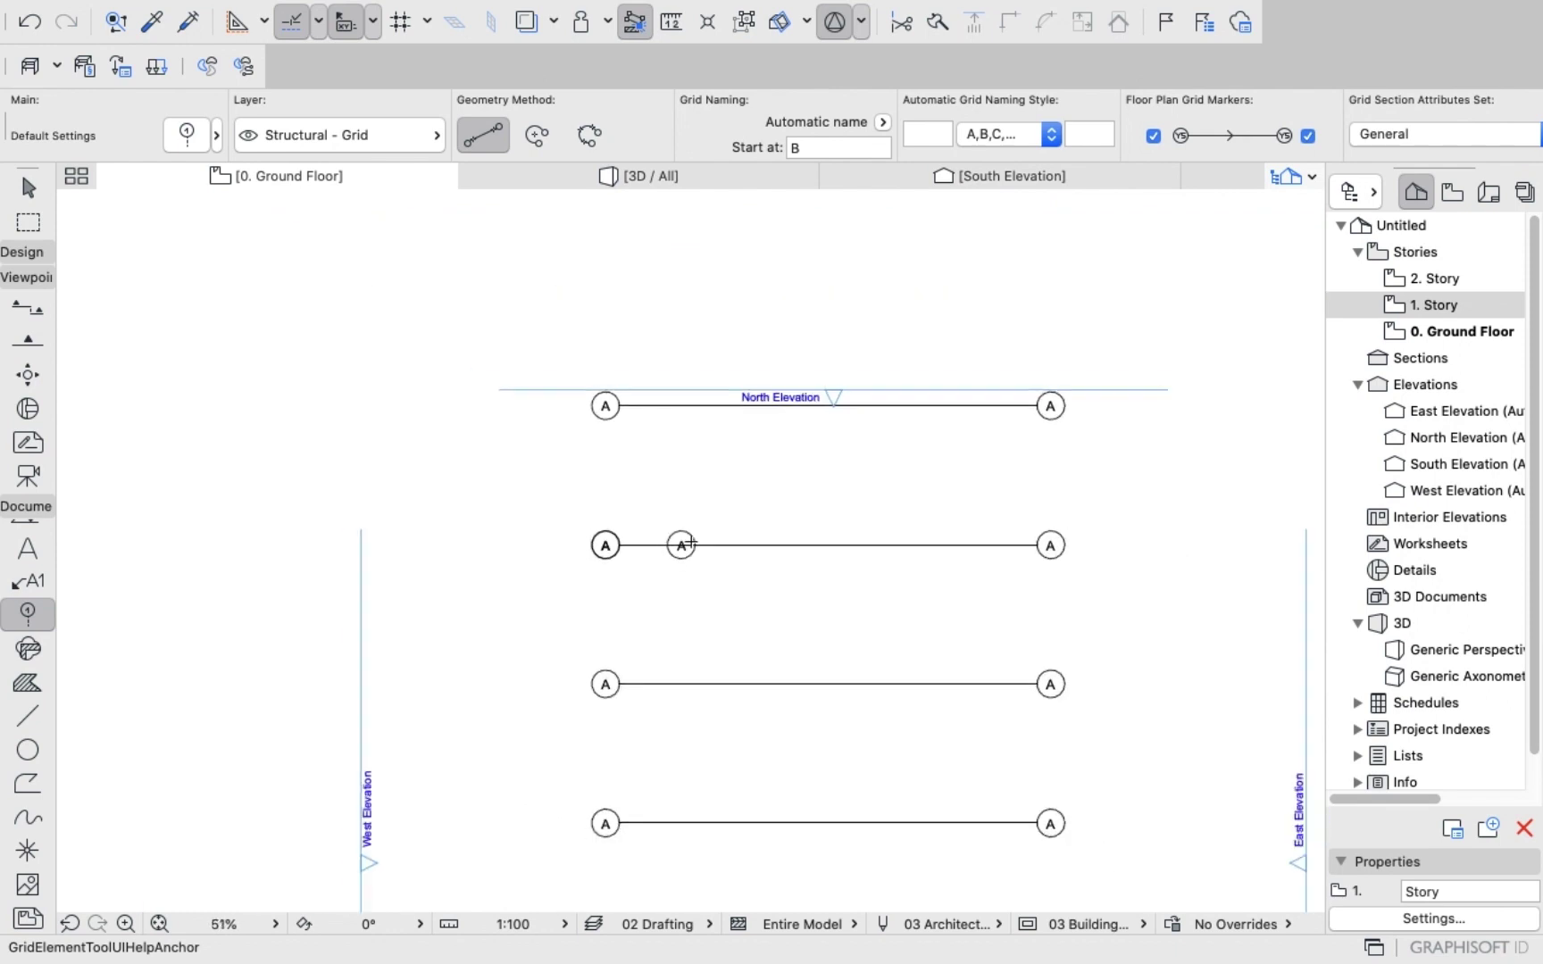
pyautogui.keyDown('shift'); pyautogui.click(769, 549); pyautogui.keyUp('shift')
pyautogui.rightClick(342, 393)
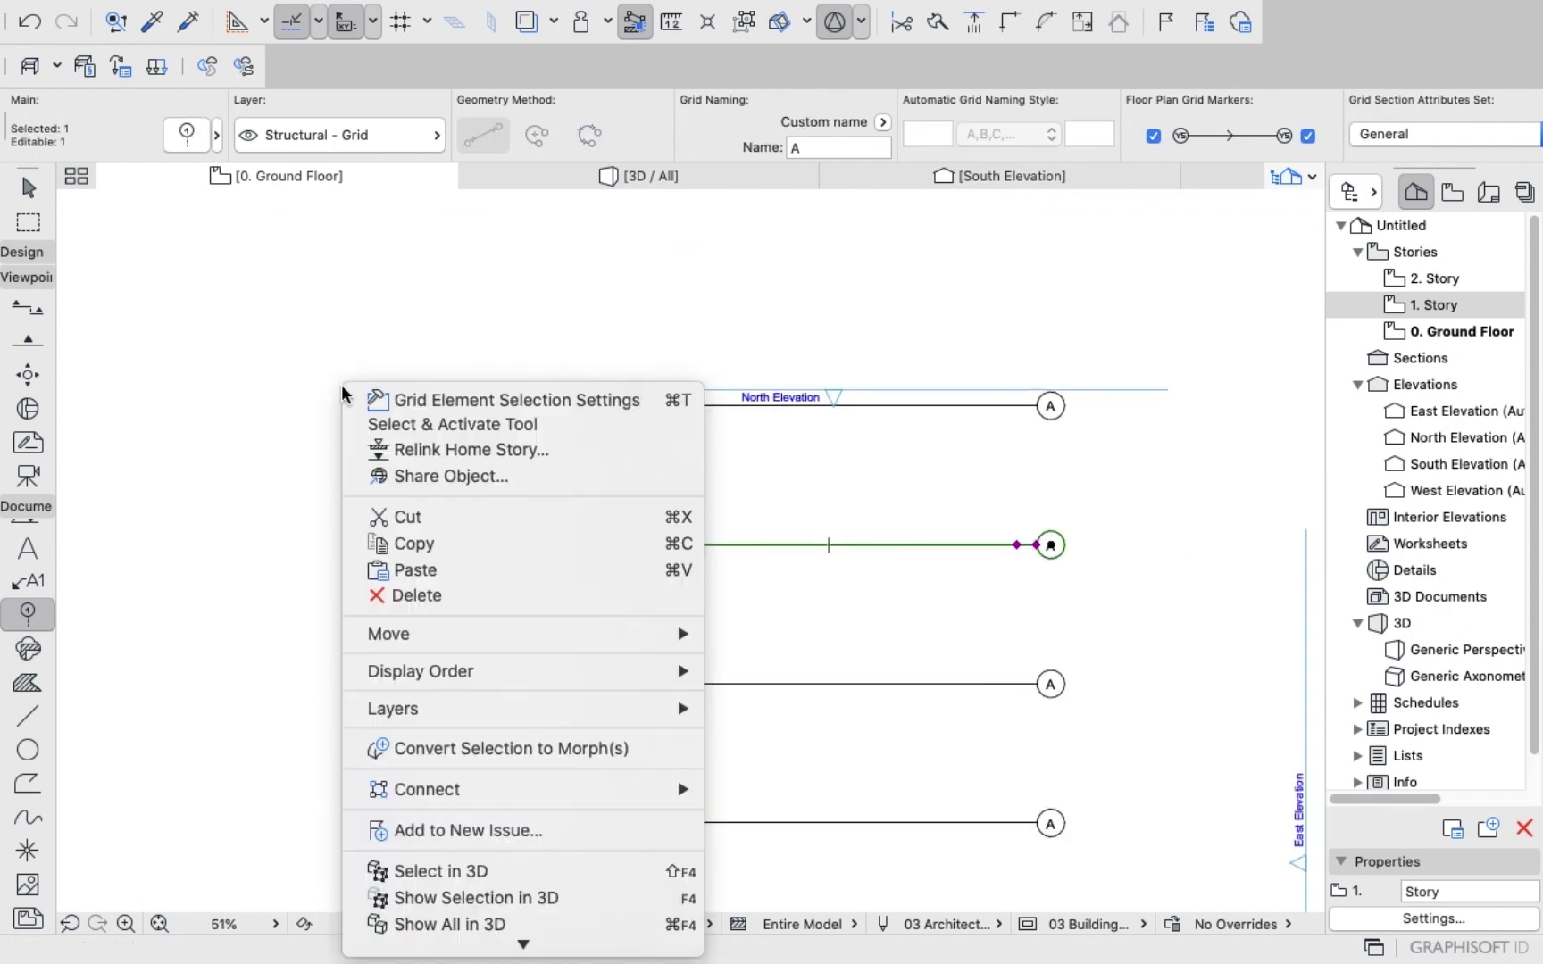
pyautogui.click(418, 595)
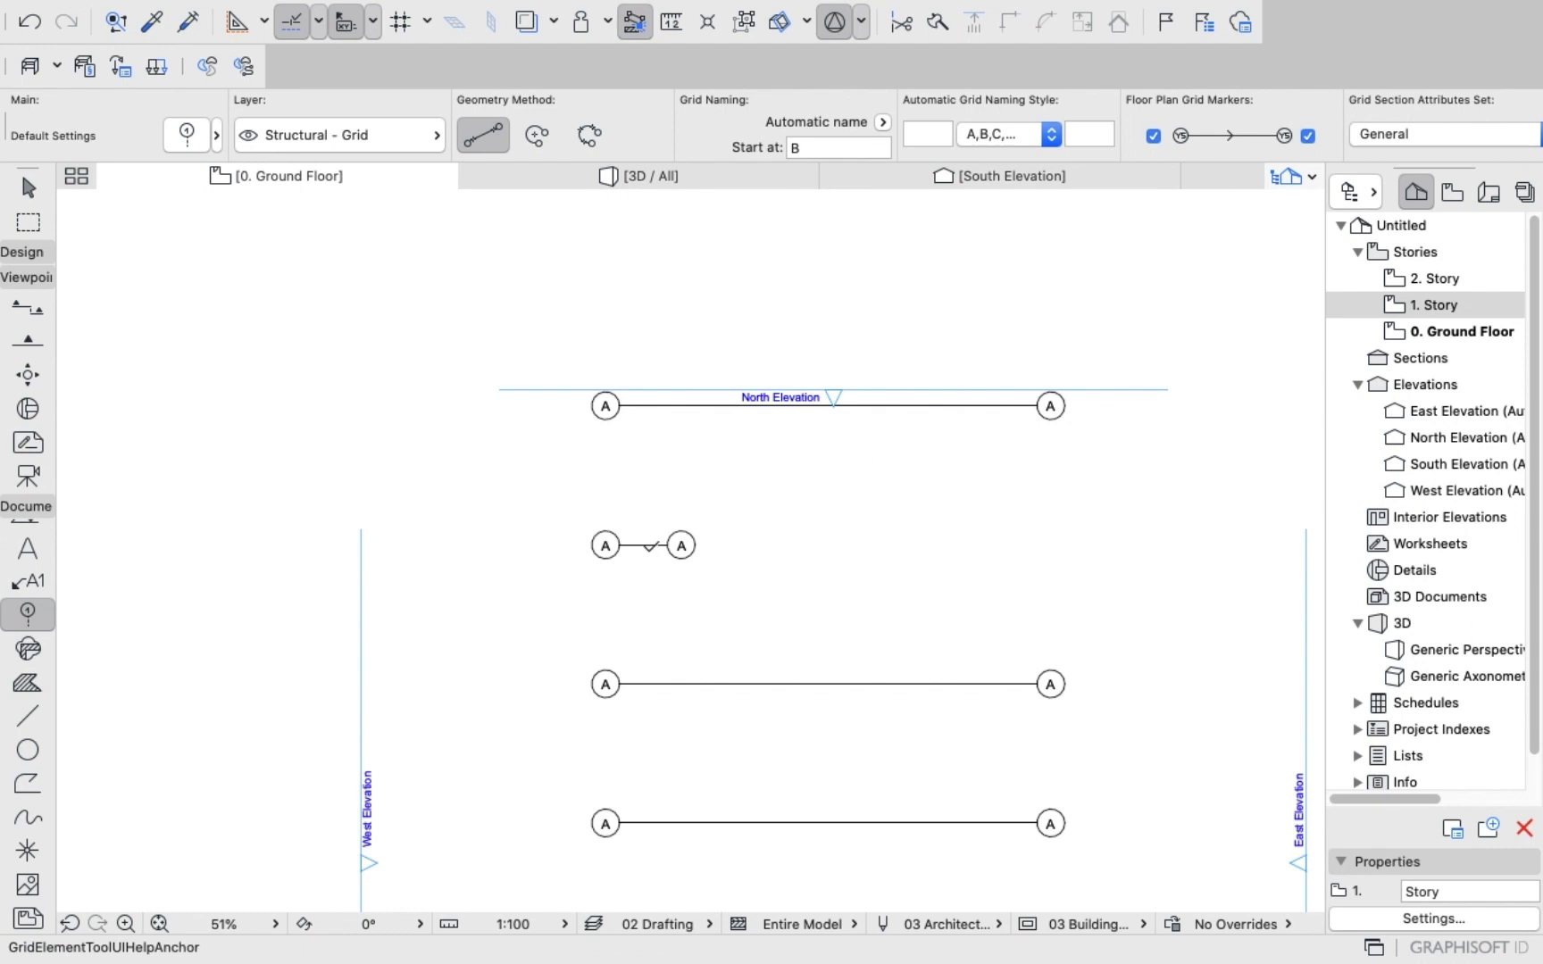
# Delete the short leftover grid line in the second row.
pyautogui.keyDown('shift'); pyautogui.click(647, 547); pyautogui.keyUp('shift')
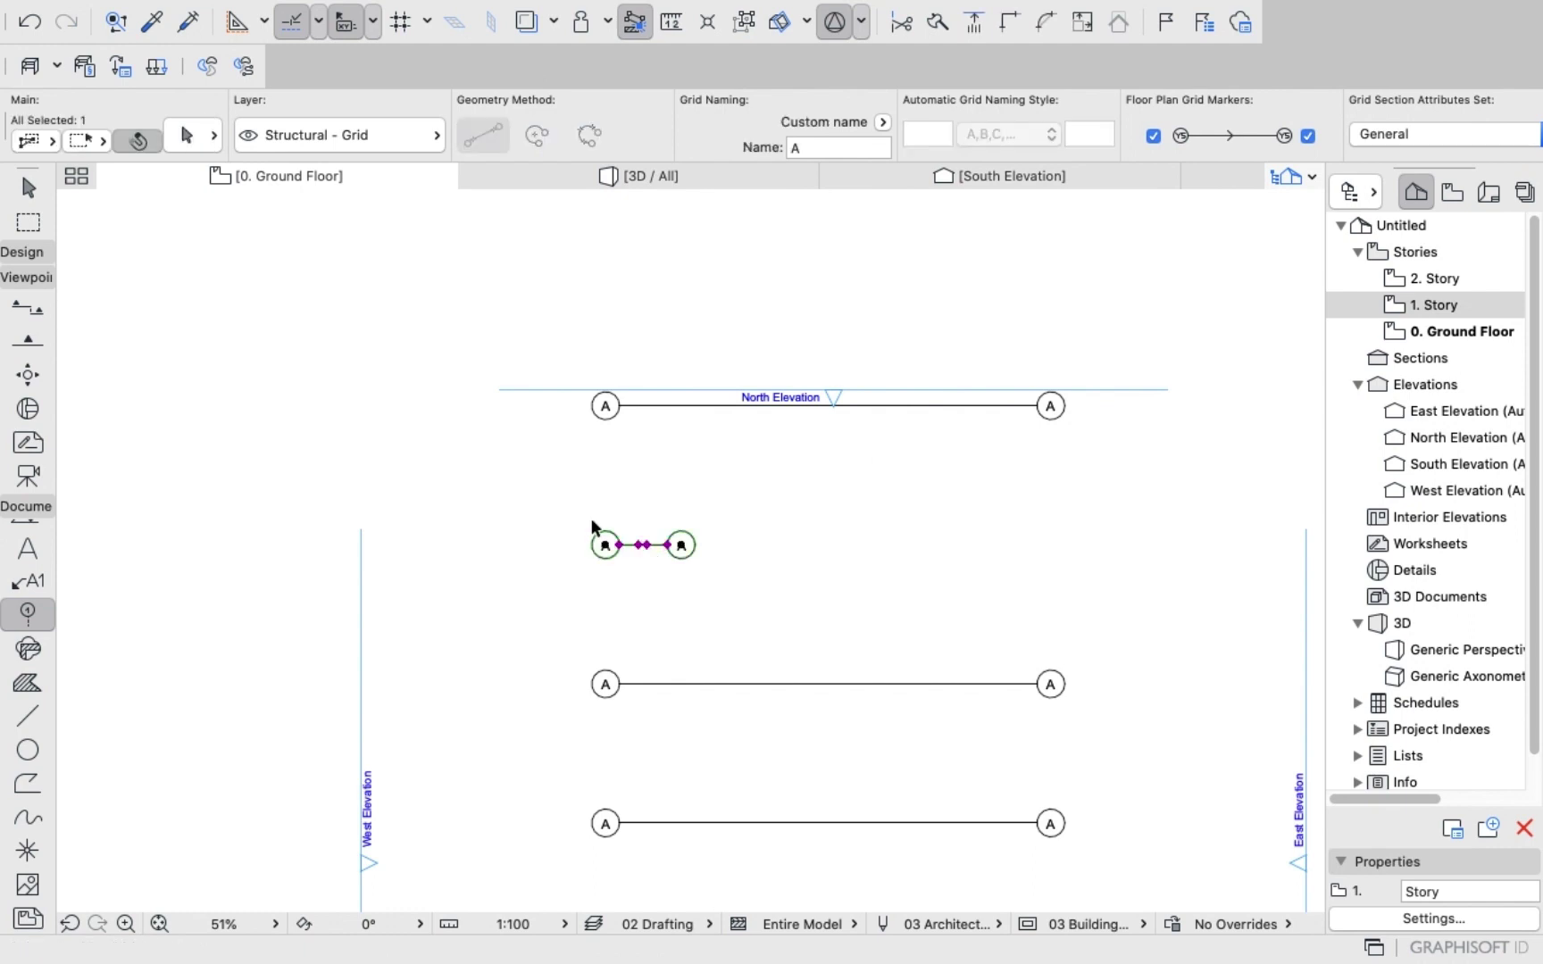
pyautogui.rightClick(393, 562)
pyautogui.click(486, 654)
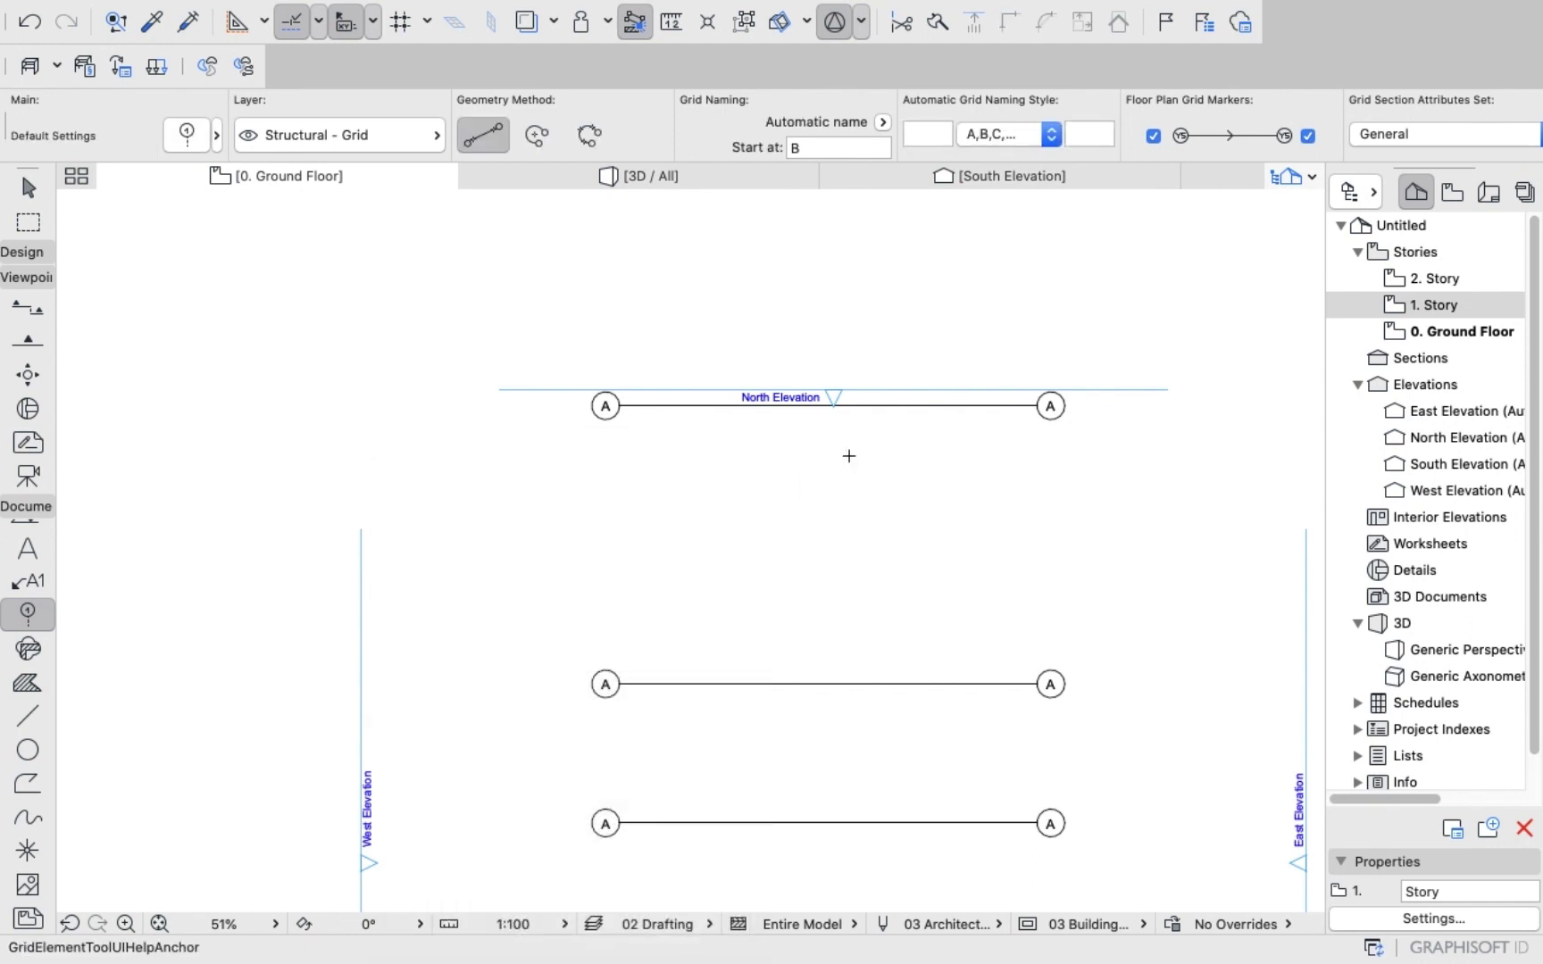
# Drag a copy of the topmost horizontal grid line 5000 straight down at 90° to fill the empty second row, and clear the selection.
pyautogui.keyDown('shift'); pyautogui.click(859, 409); pyautogui.keyUp('shift')
pyautogui.rightClick(338, 396)
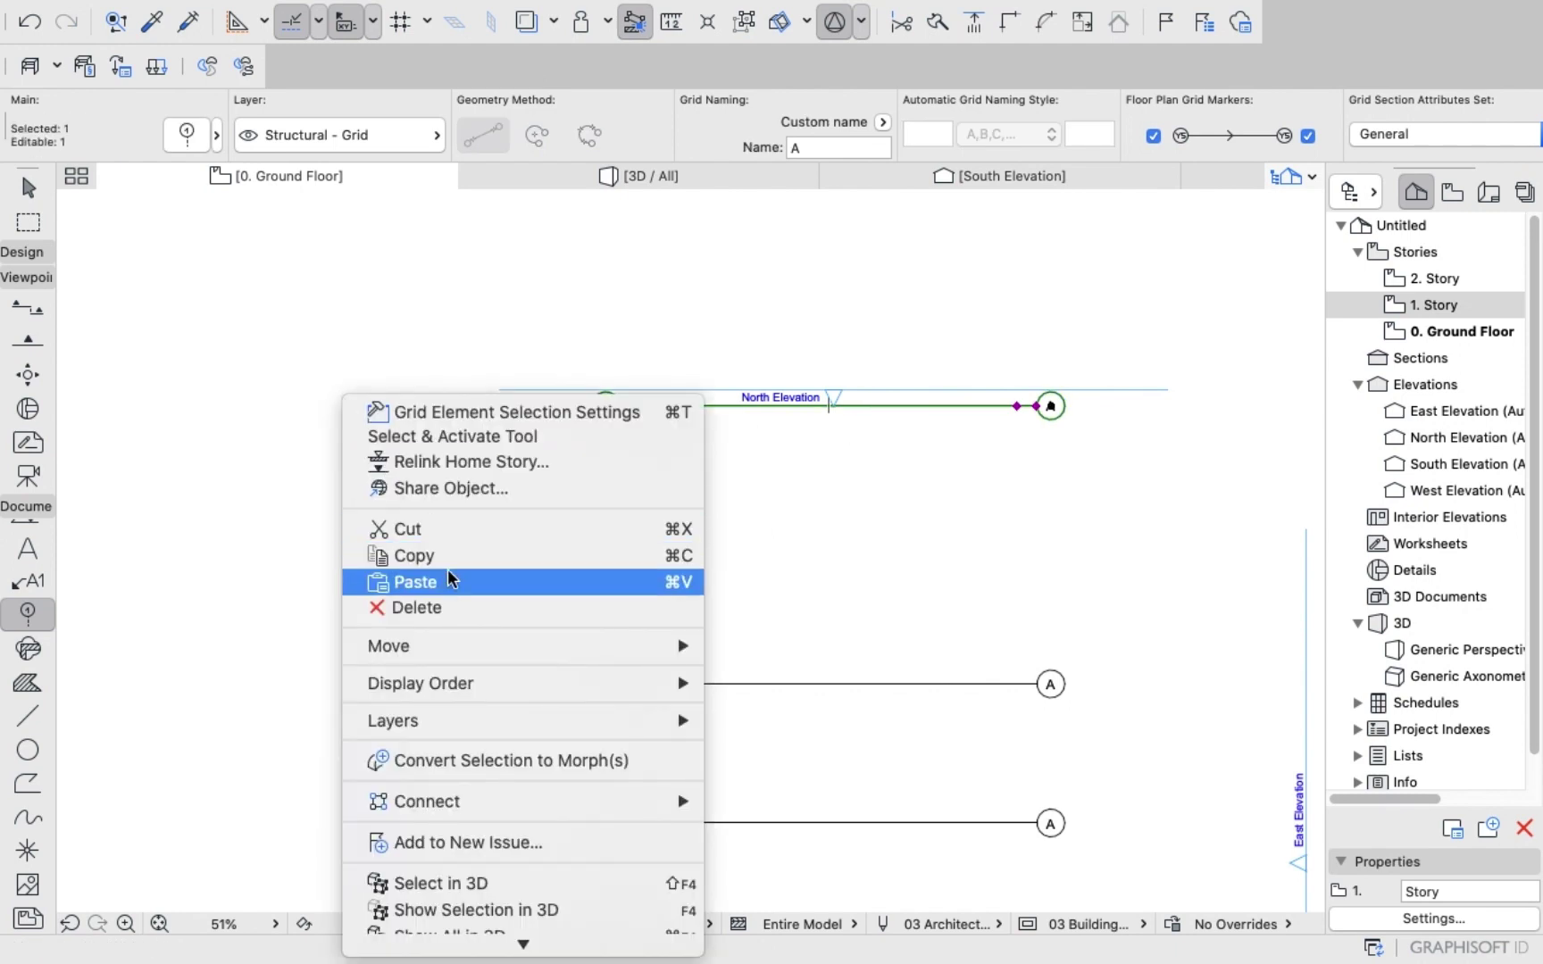
pyautogui.moveTo(444, 646)
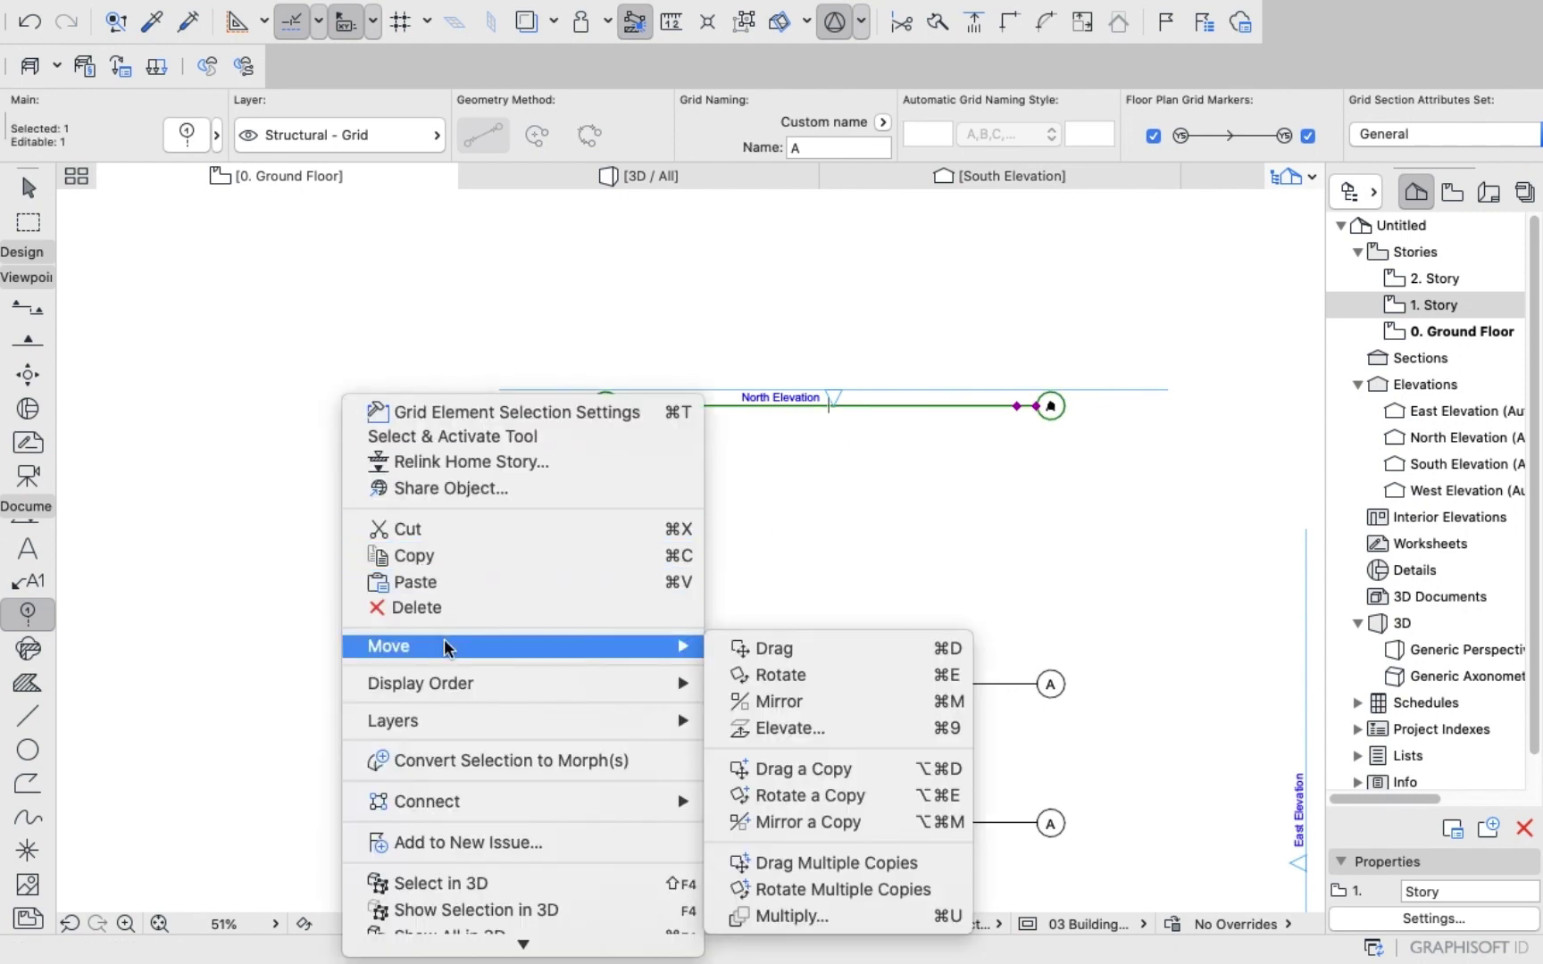
pyautogui.click(775, 766)
pyautogui.click(893, 406)
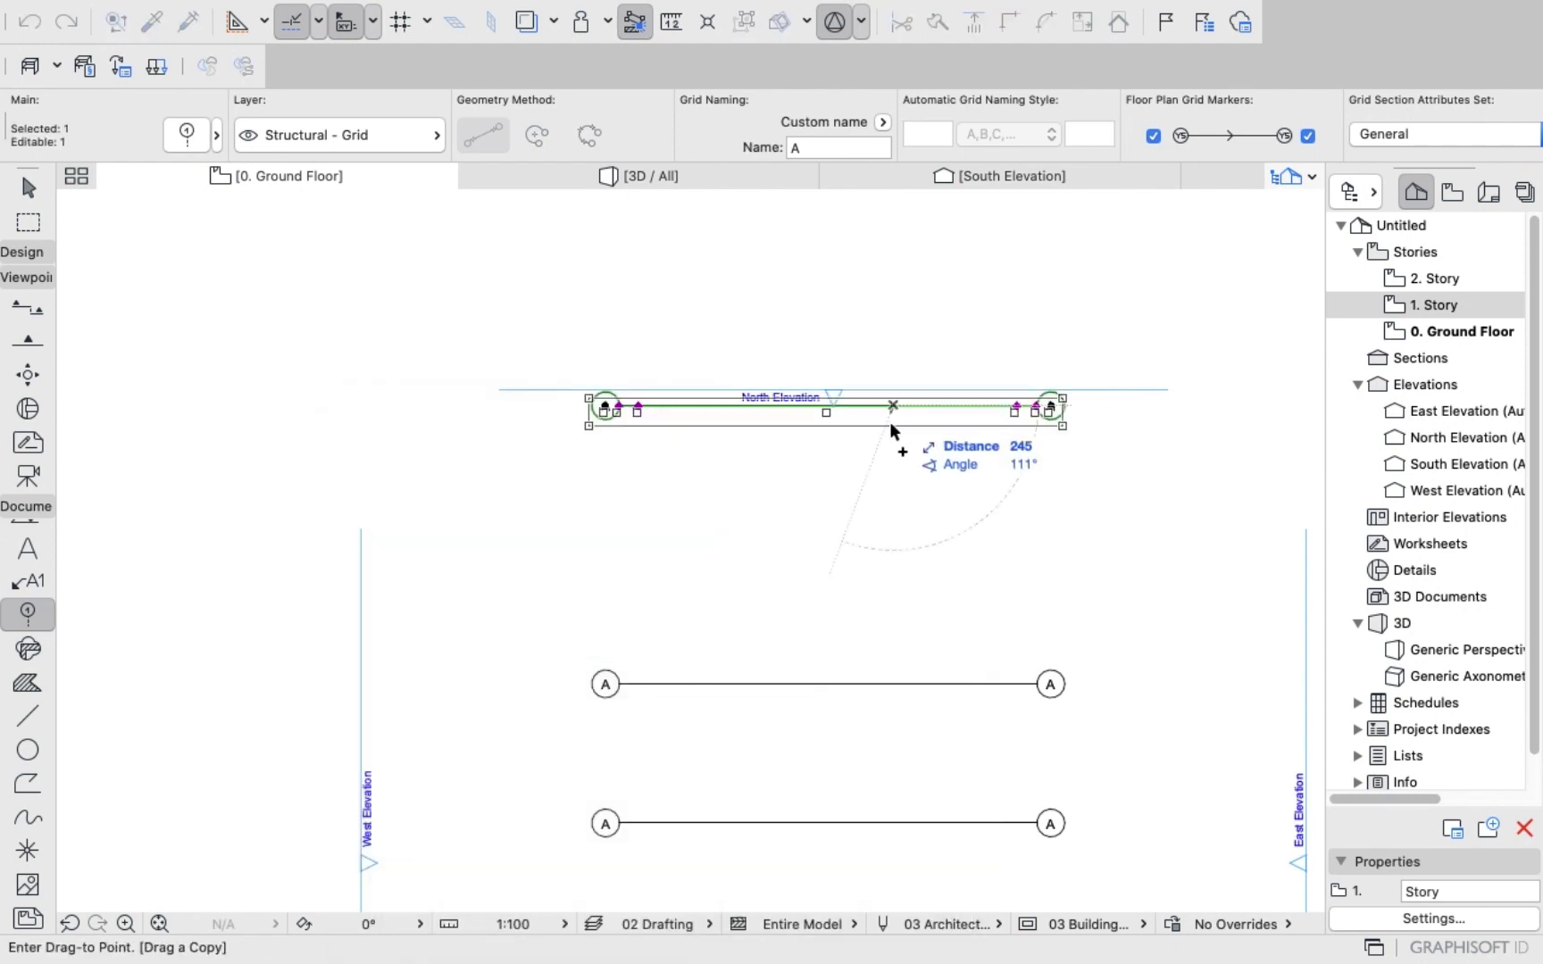
pyautogui.write('5')
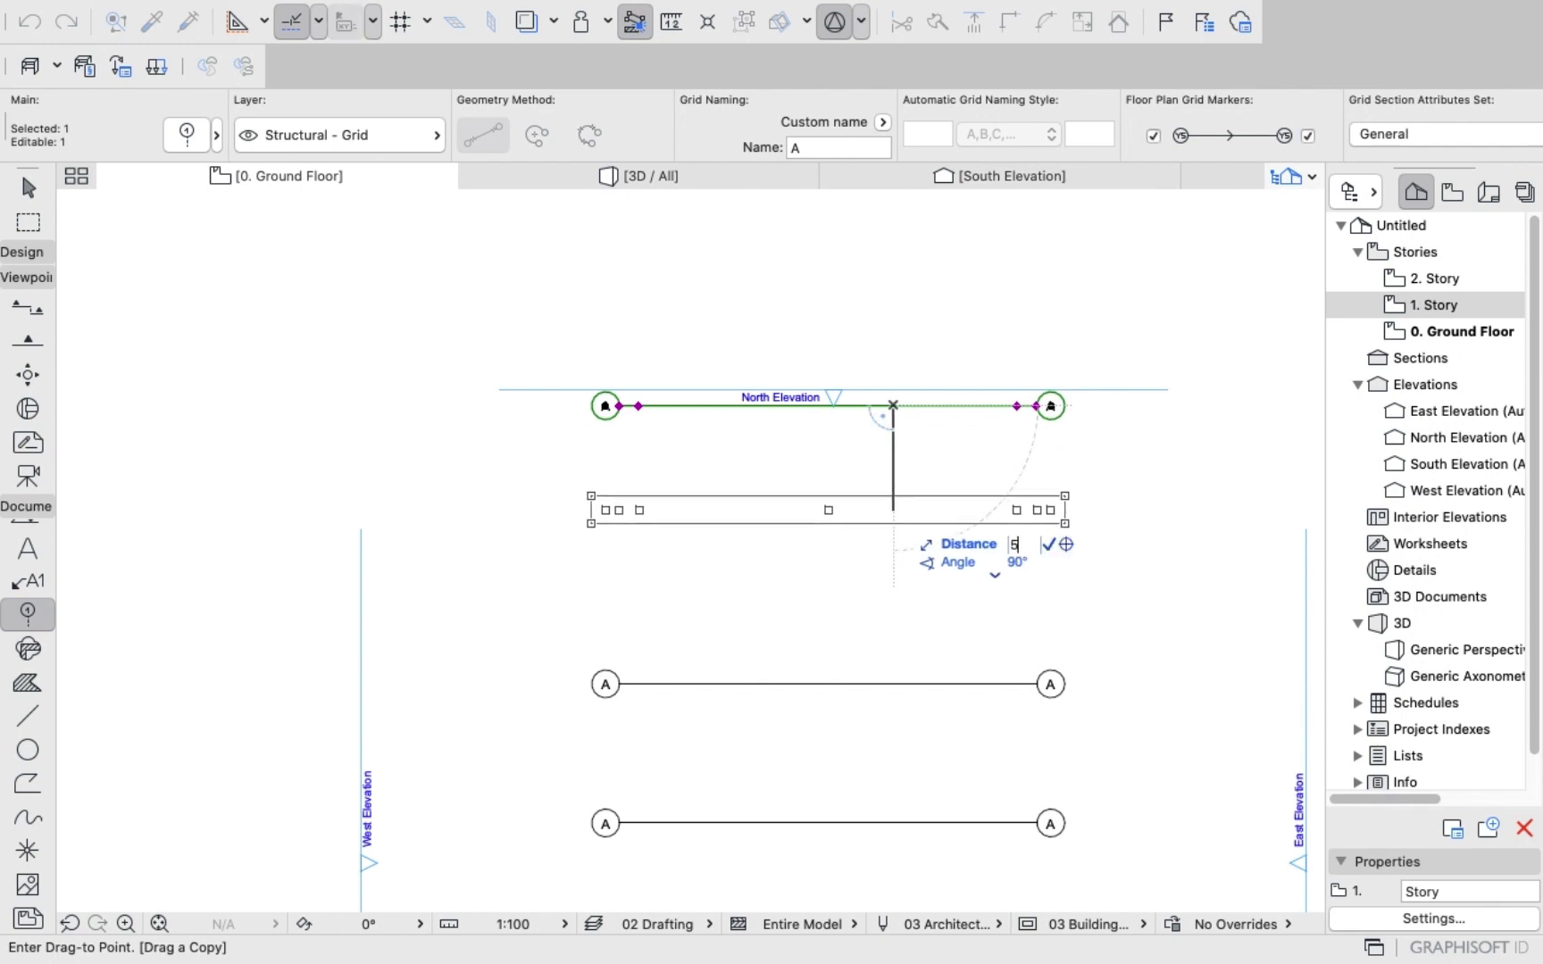
pyautogui.write('000')
pyautogui.press('Return')
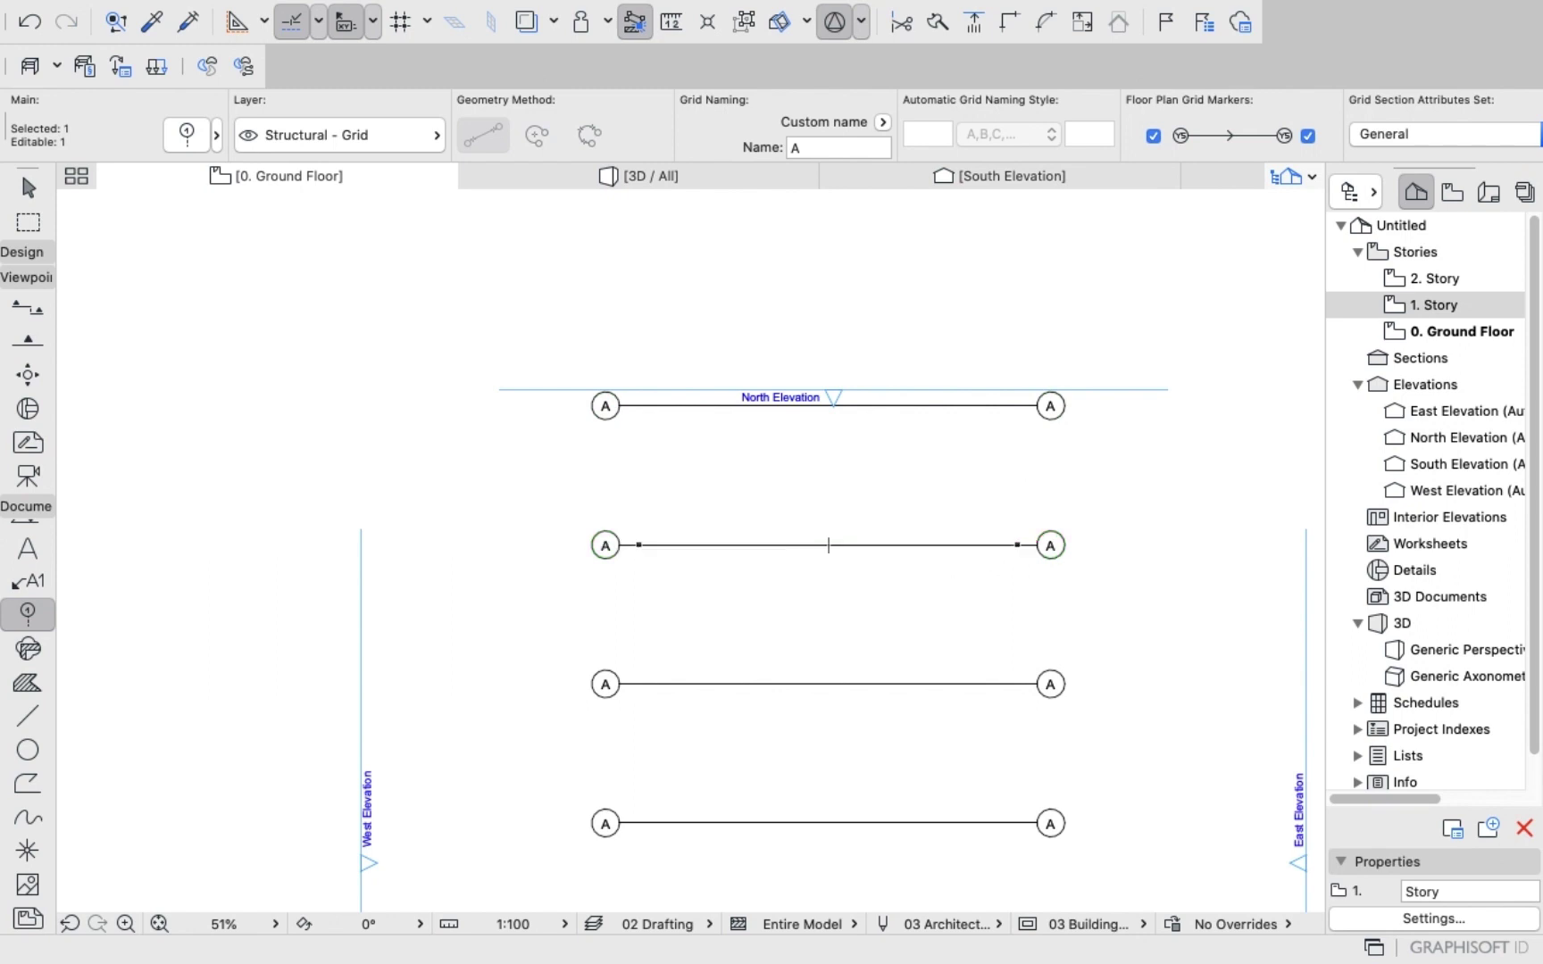
pyautogui.press('Escape')
# Draw a vertical grid line about 27000 long at 90° across all horizontal grid lines, near their left ends.
pyautogui.scroll(-3, 480, 467)
pyautogui.scroll(1, 480, 467)
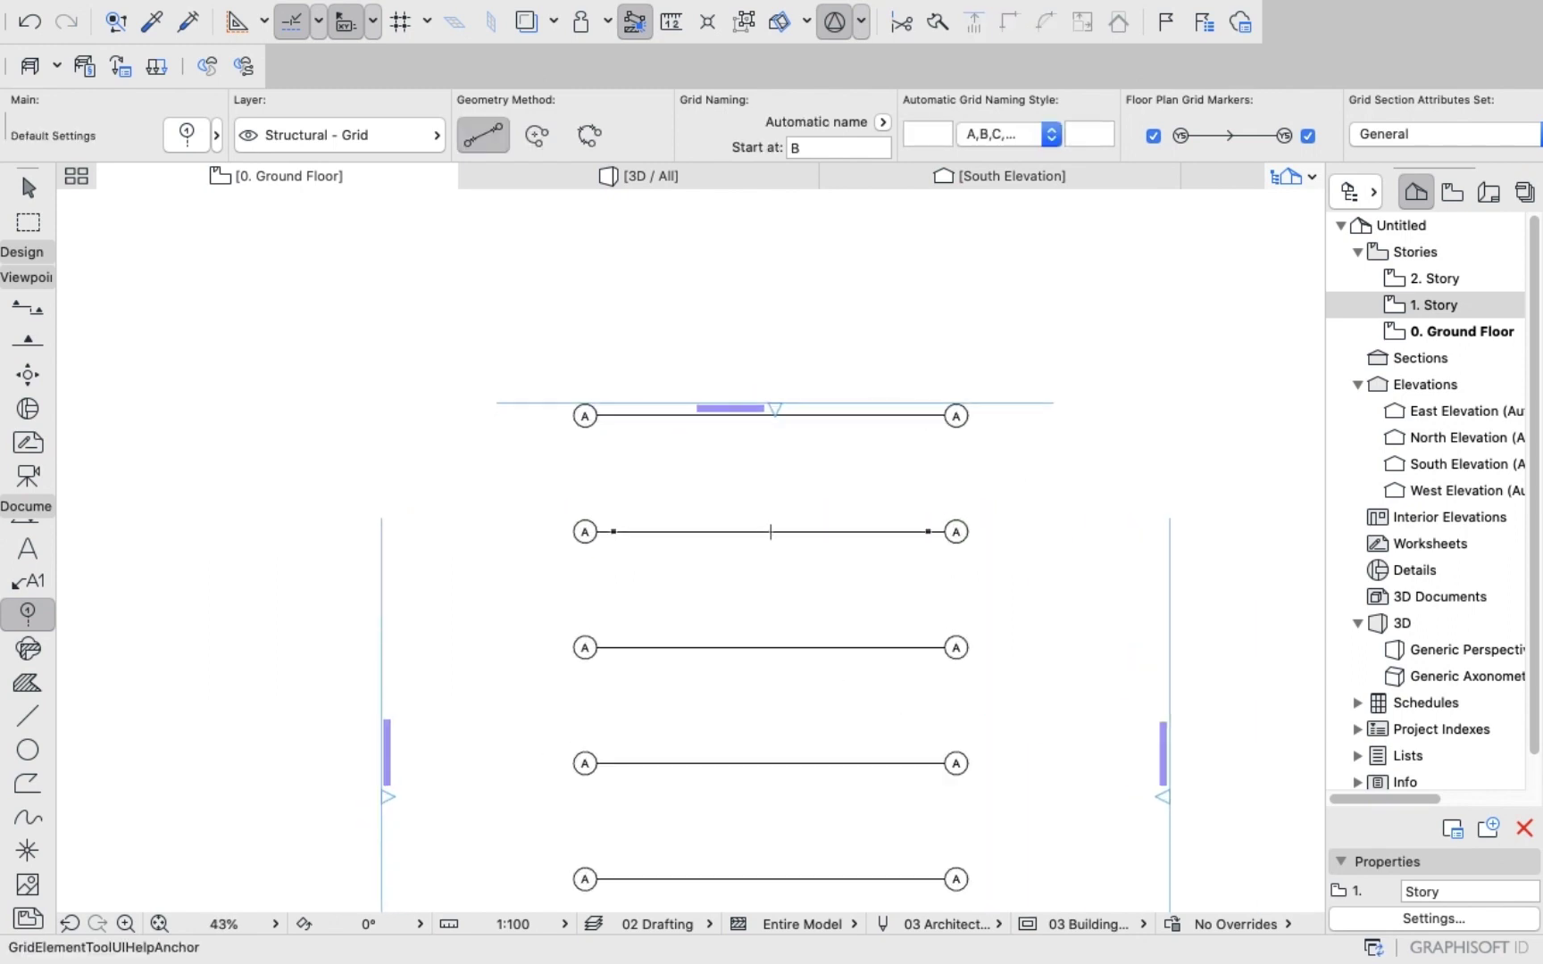
pyautogui.click(634, 336)
pyautogui.scroll(-3, 647, 661)
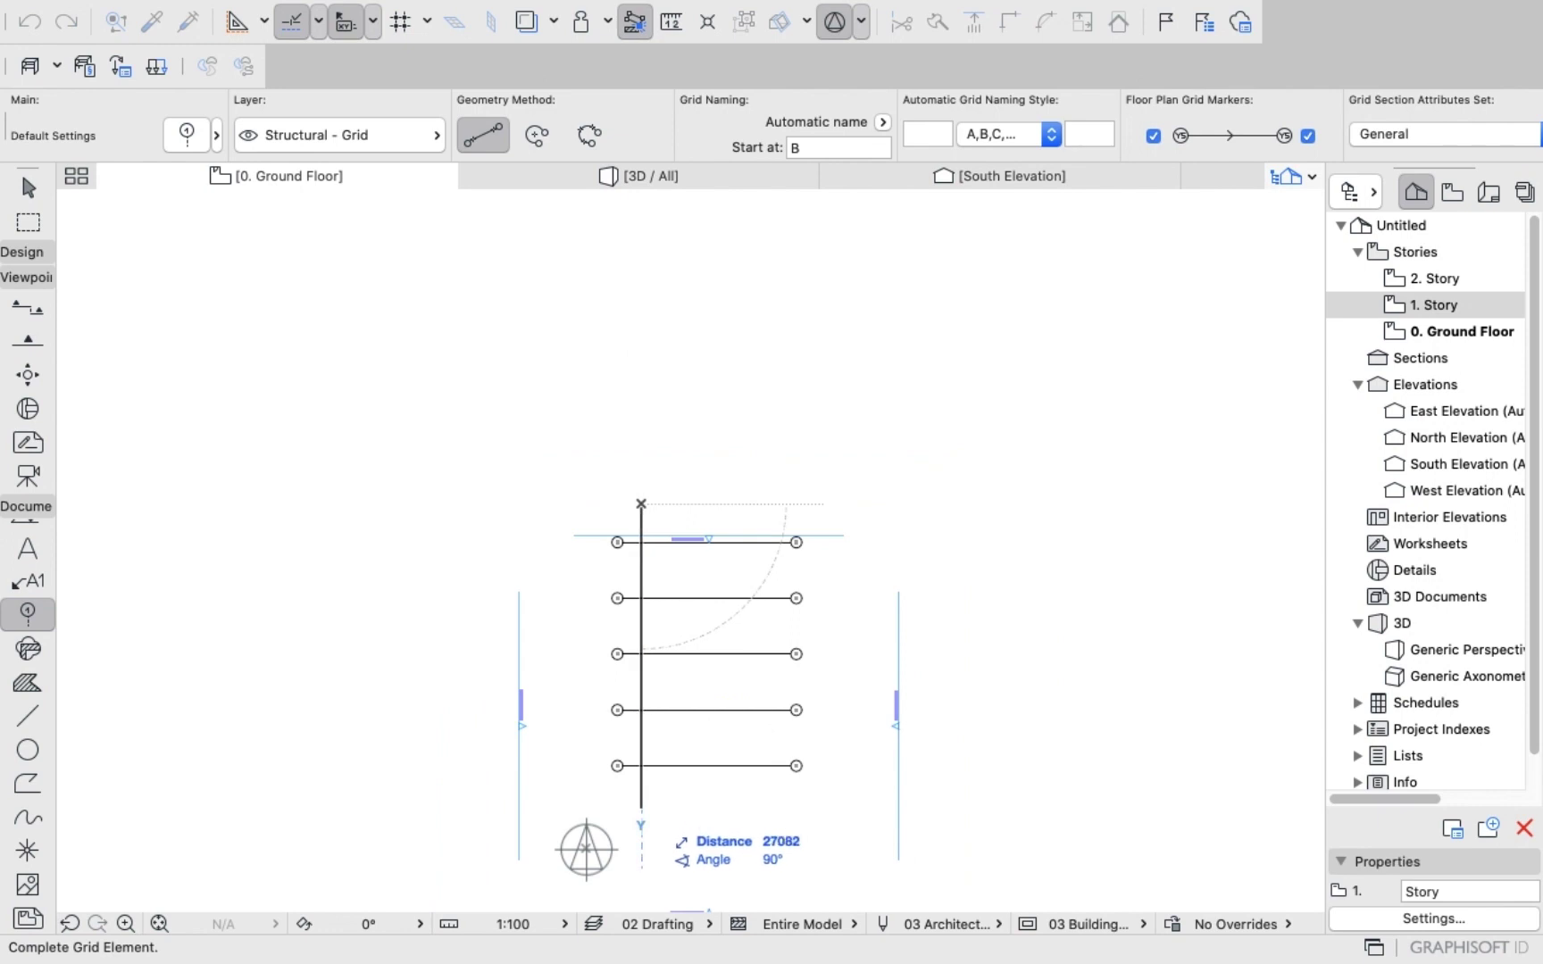
pyautogui.click(641, 813)
# Drag a copy of the new vertical grid line 4000 to the right at 0°.
pyautogui.scroll(5, 645, 600)
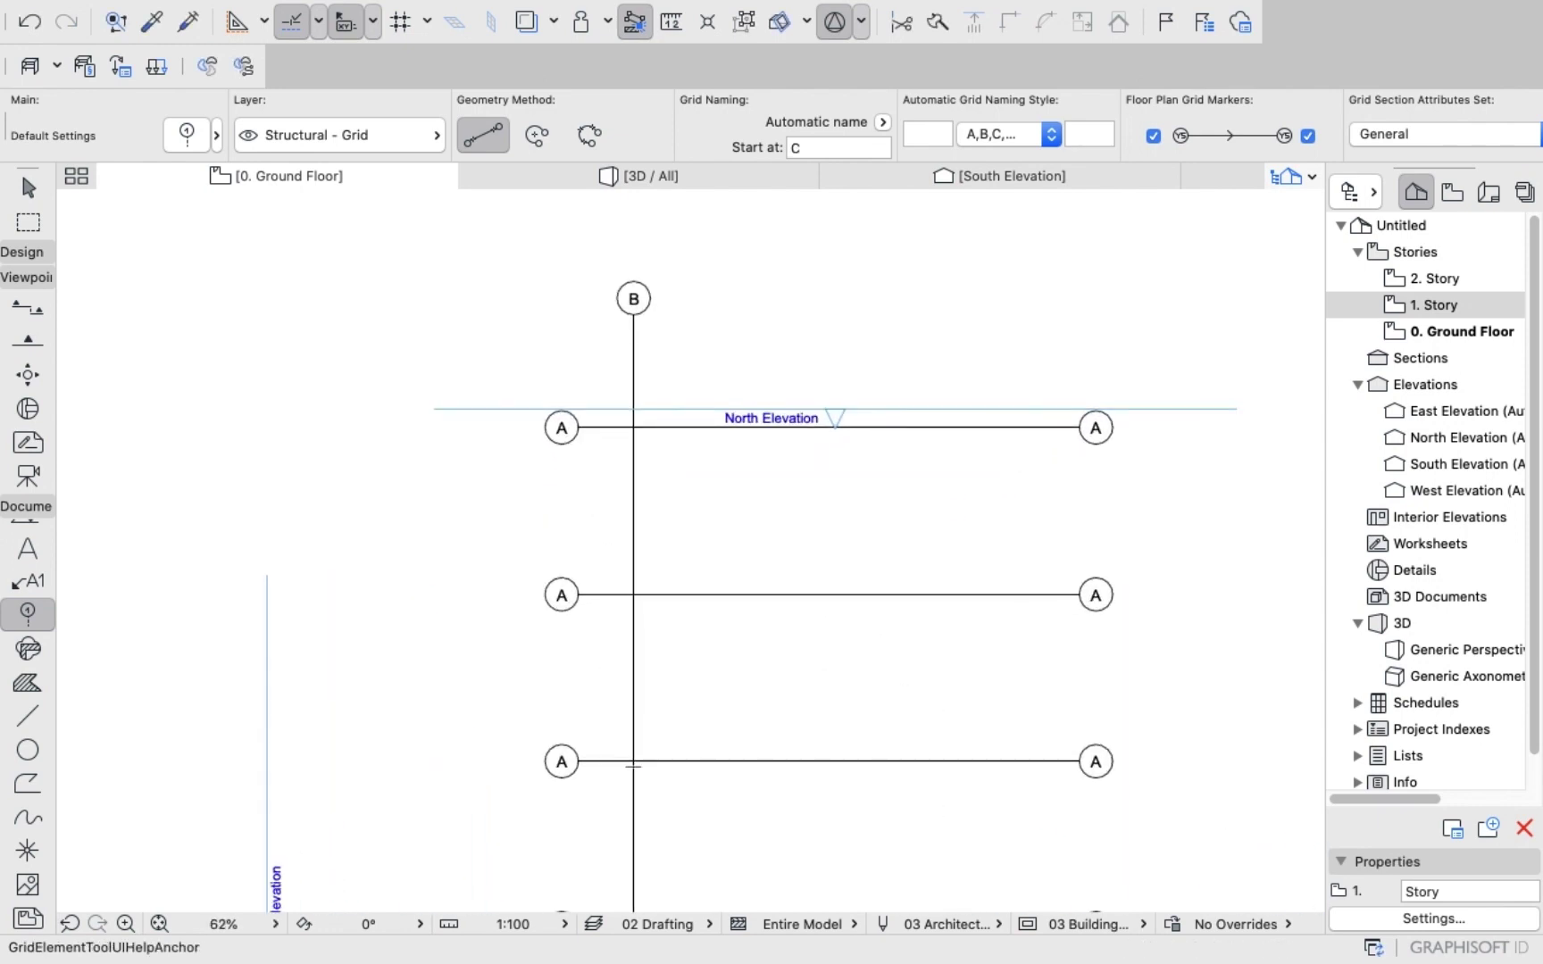
pyautogui.keyDown('shift'); pyautogui.click(634, 299); pyautogui.keyUp('shift')
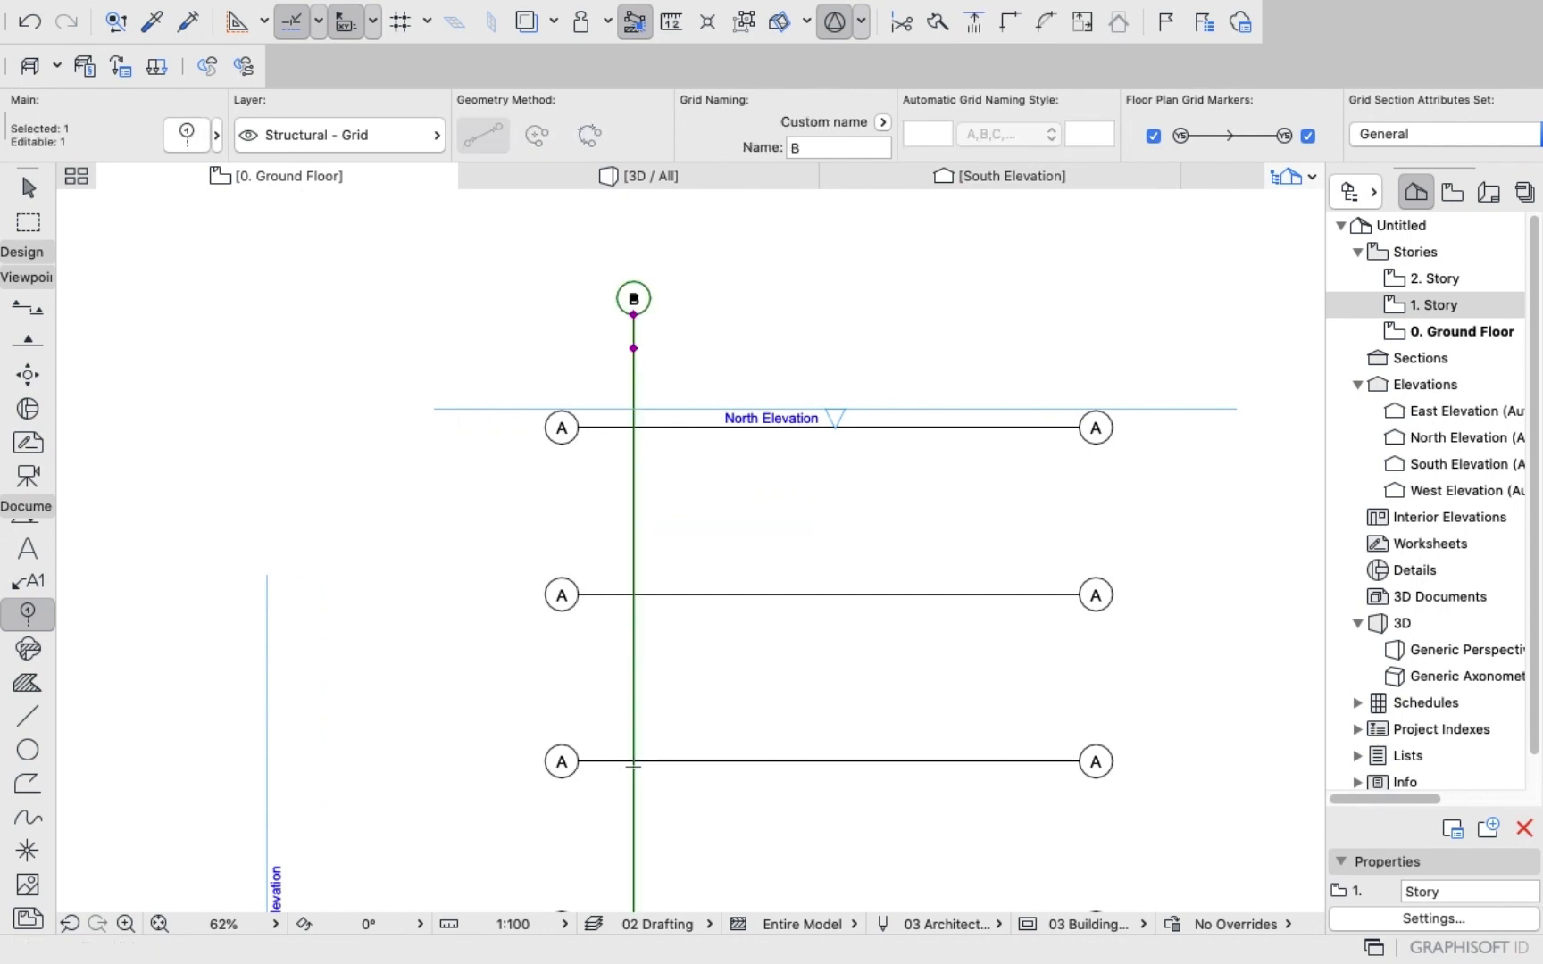
pyautogui.rightClick(306, 458)
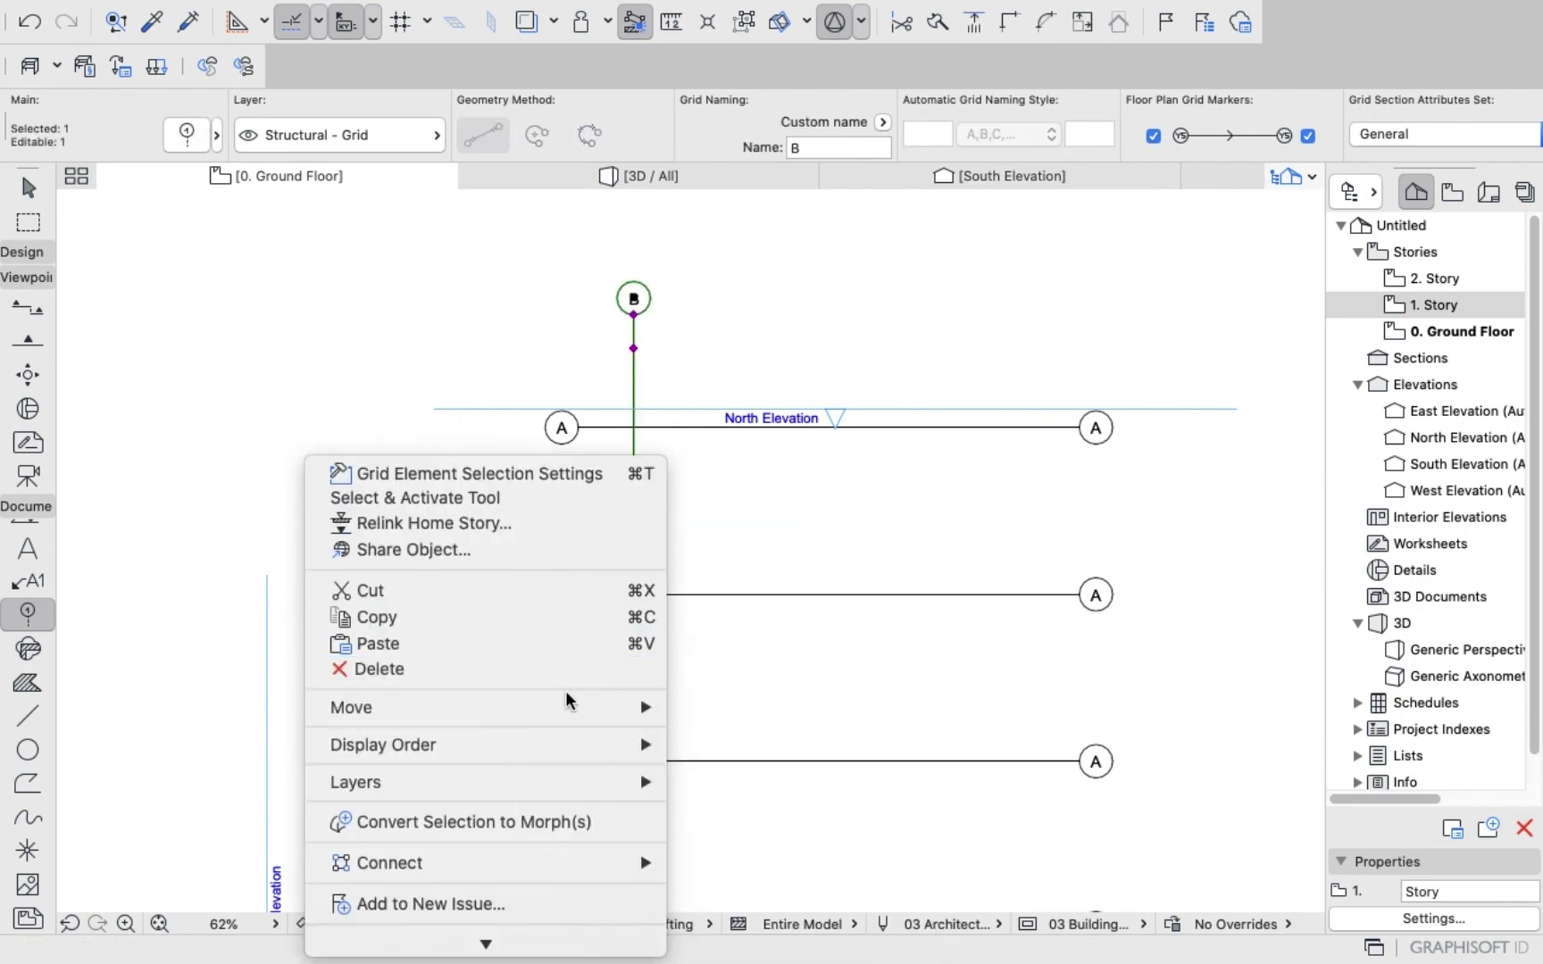
pyautogui.moveTo(639, 714)
pyautogui.click(724, 789)
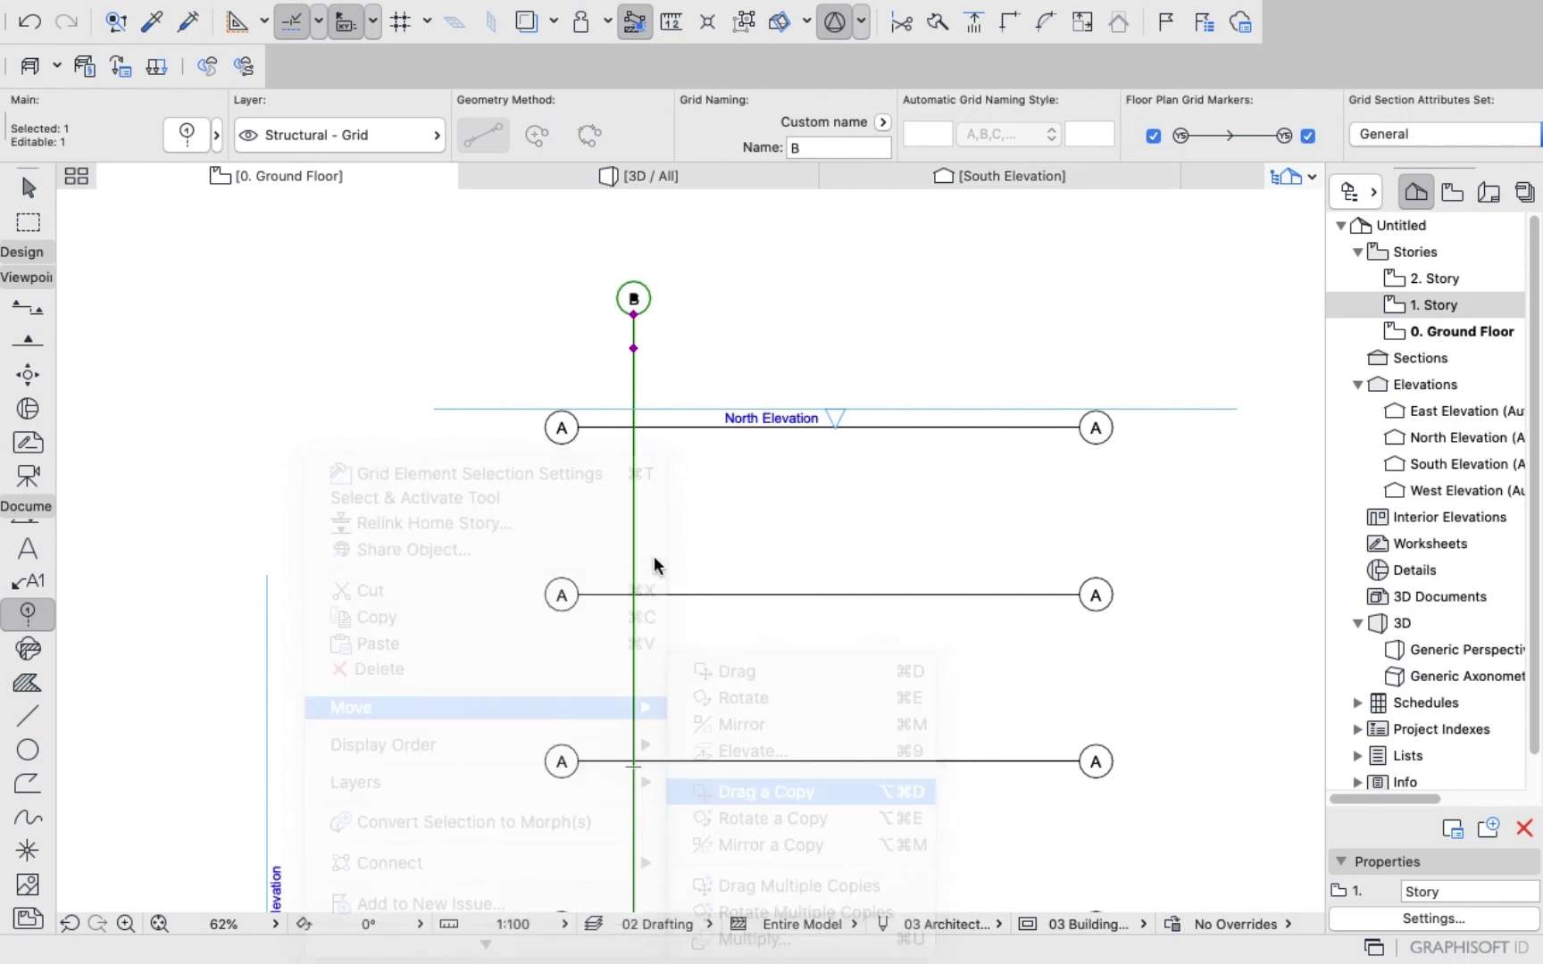
pyautogui.click(633, 527)
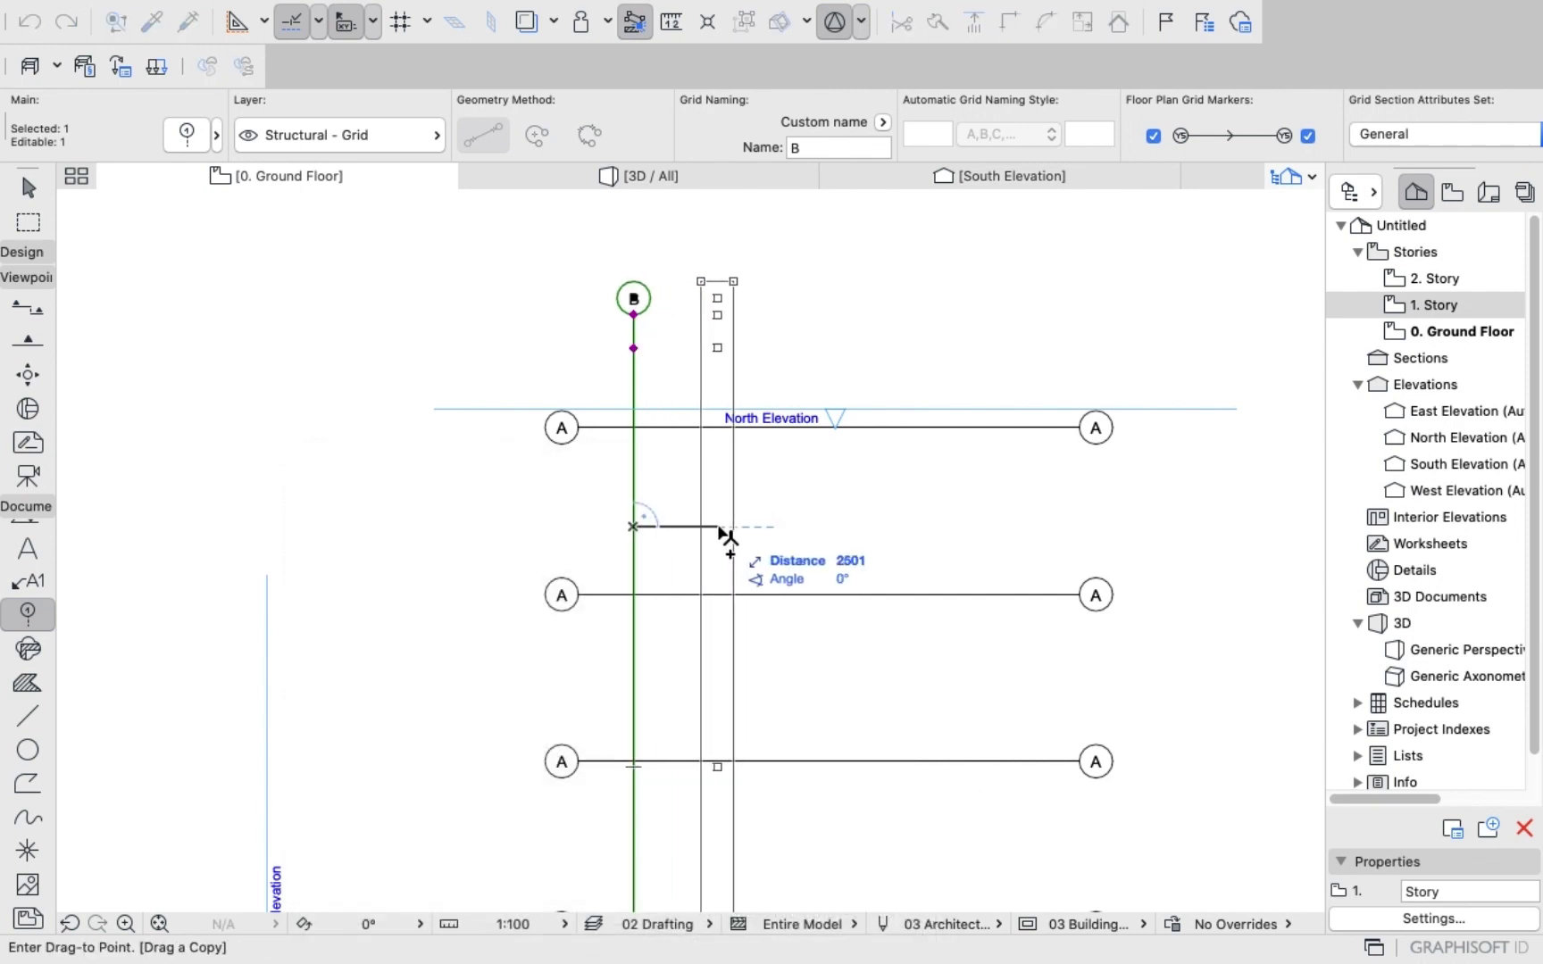
pyautogui.write('40')
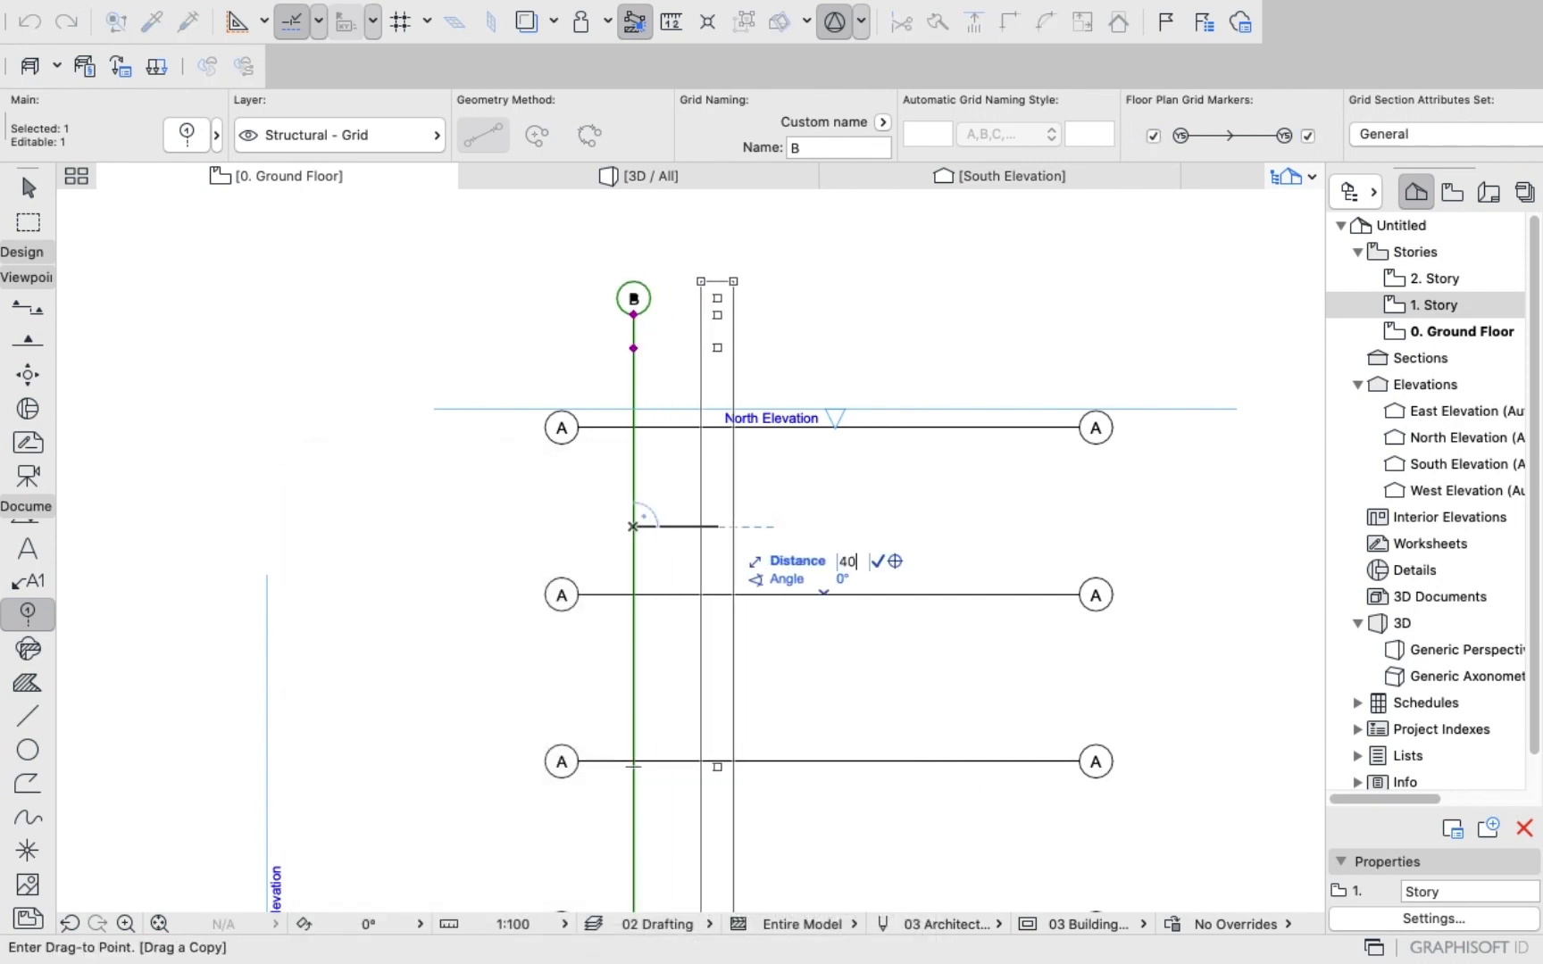
pyautogui.write('00')
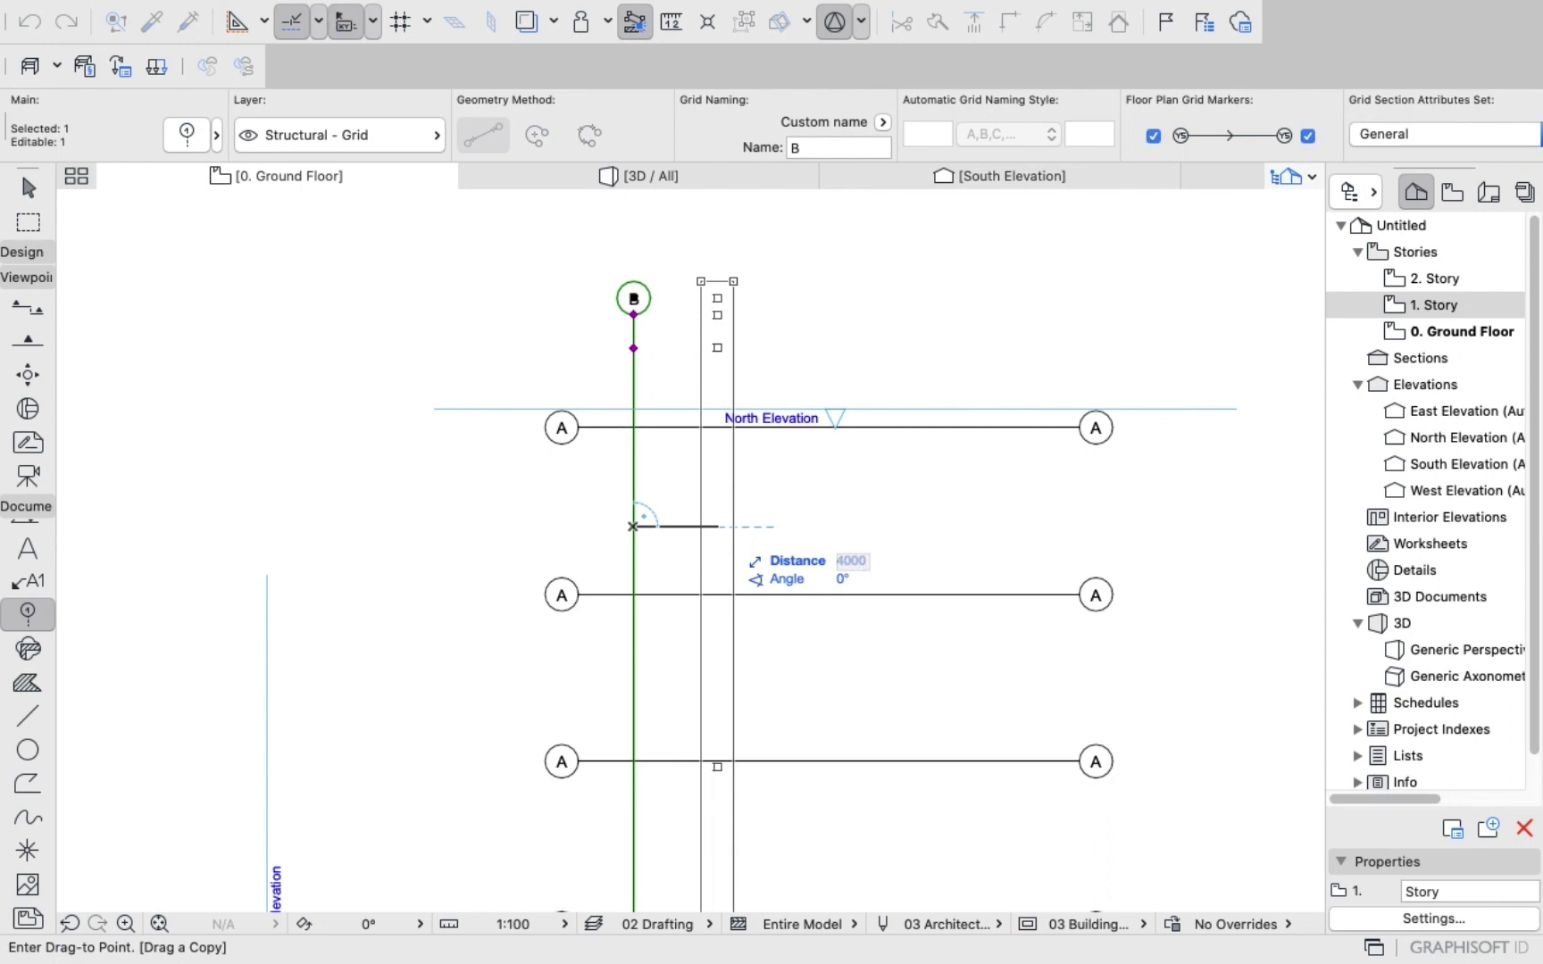
pyautogui.press('Return')
# Try to drag a copy of the second vertical grid line to the right at 0° and undo it.
pyautogui.rightClick(190, 321)
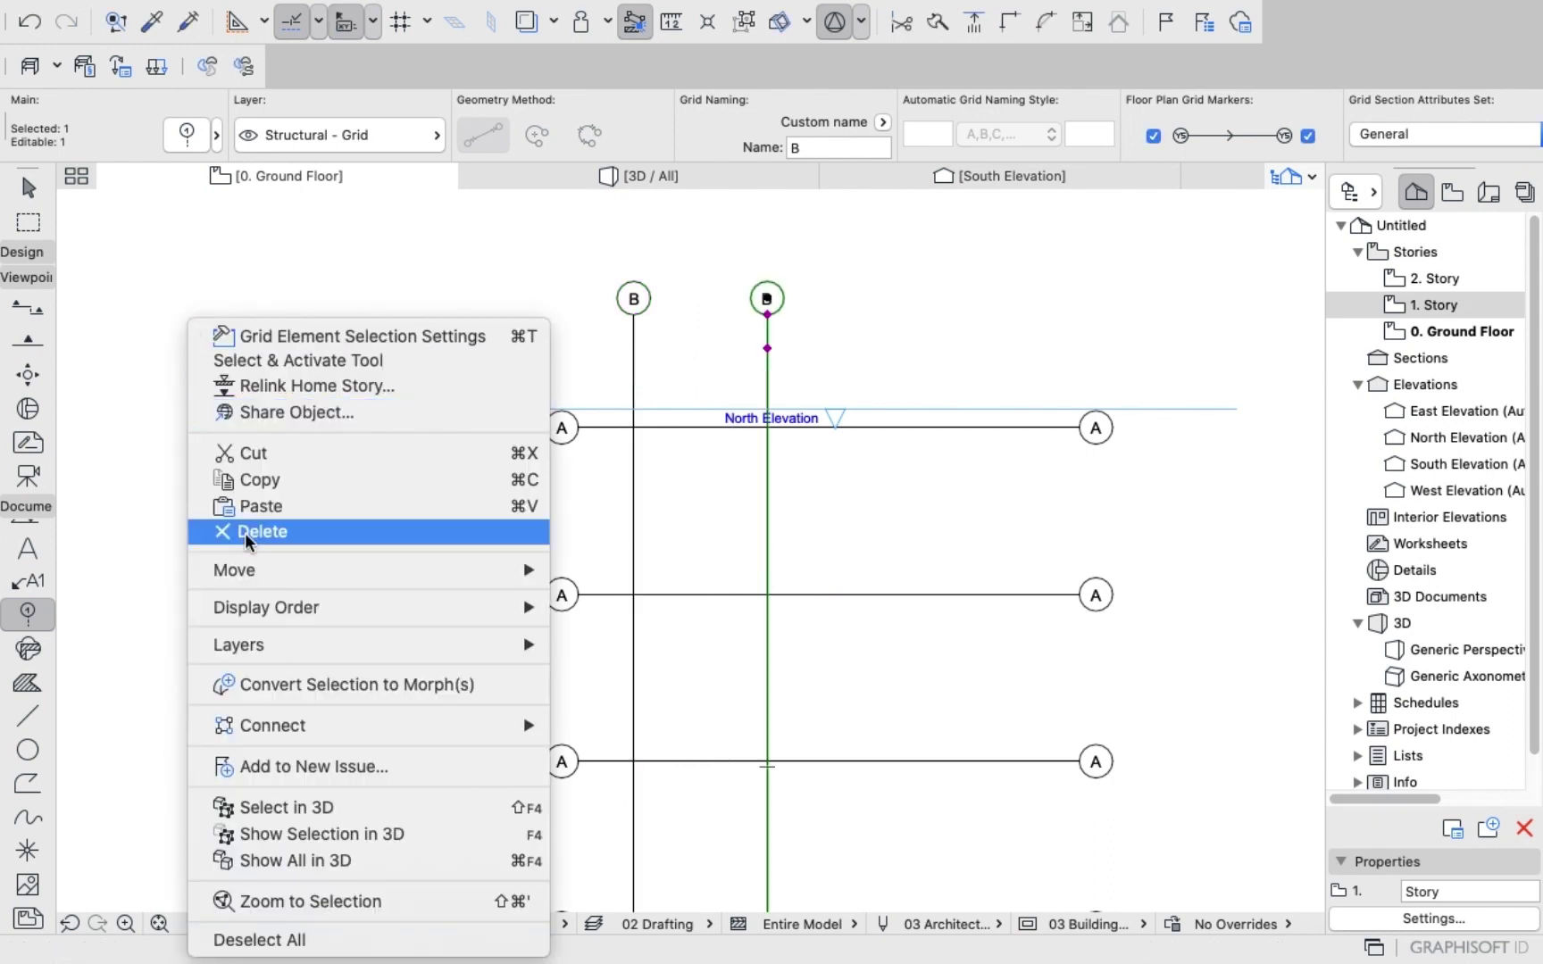
pyautogui.moveTo(253, 572)
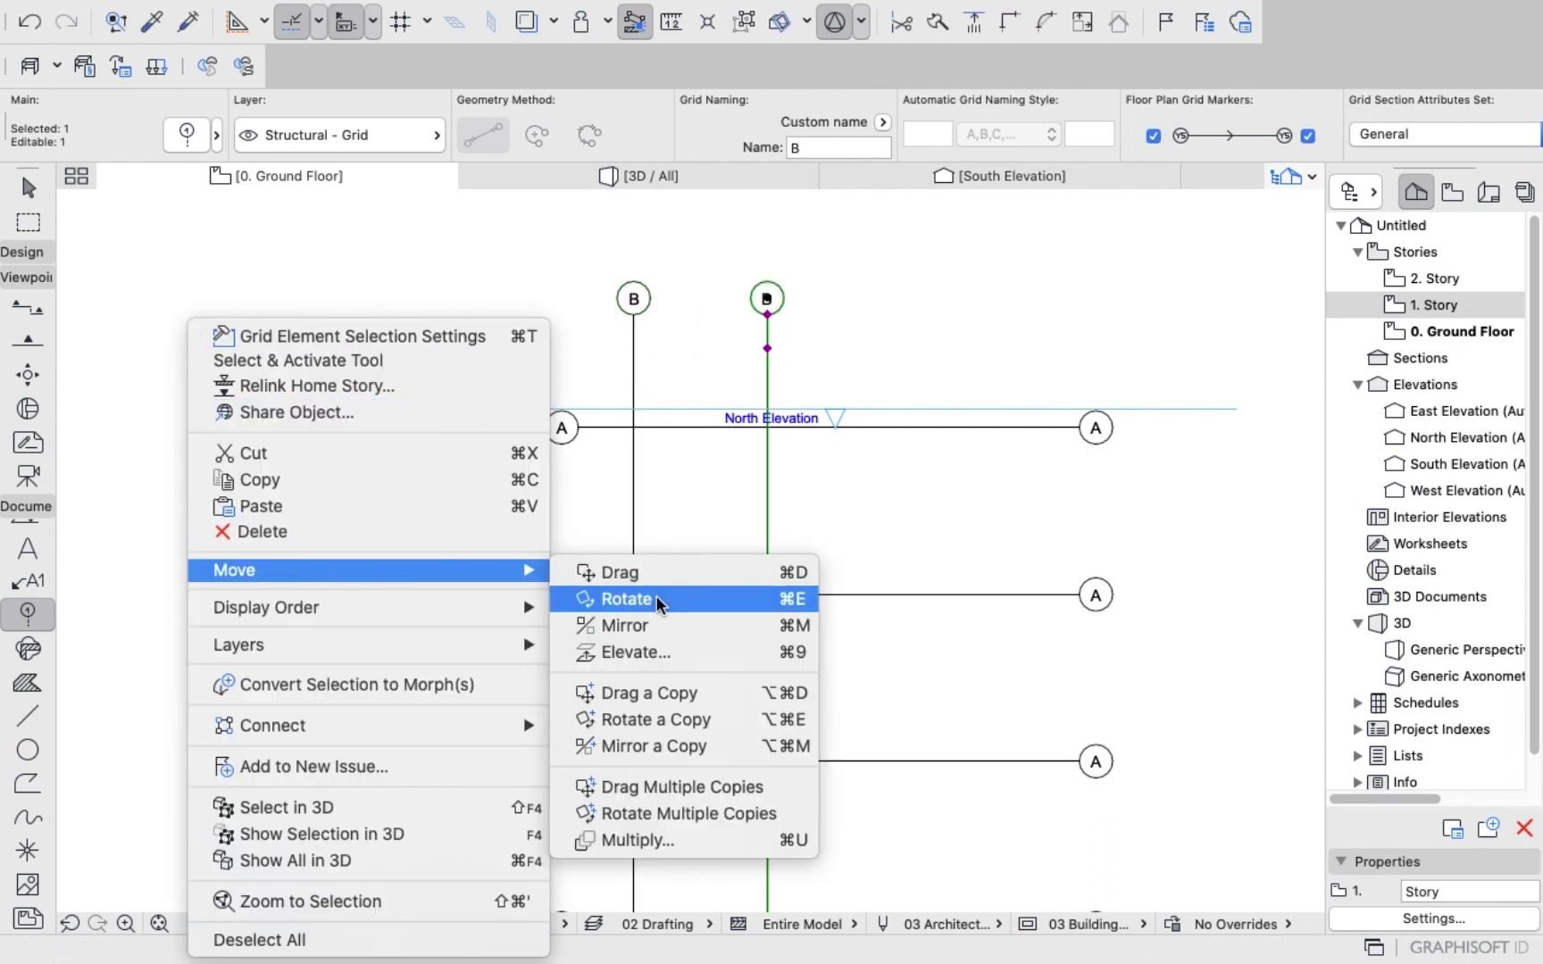
pyautogui.click(676, 694)
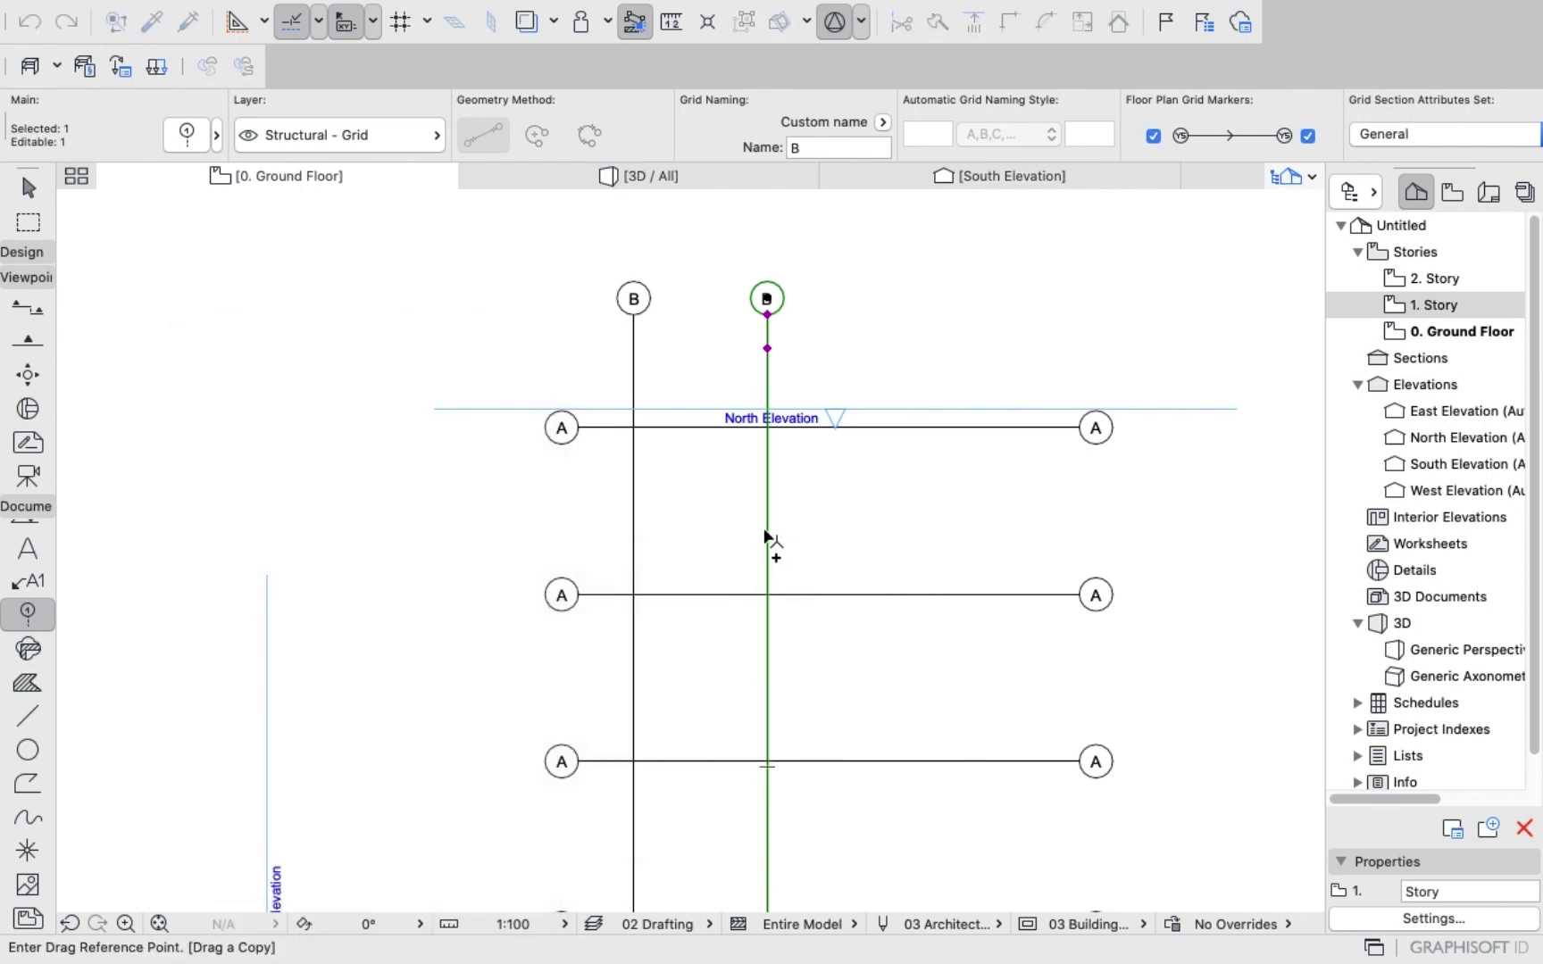
pyautogui.click(766, 531)
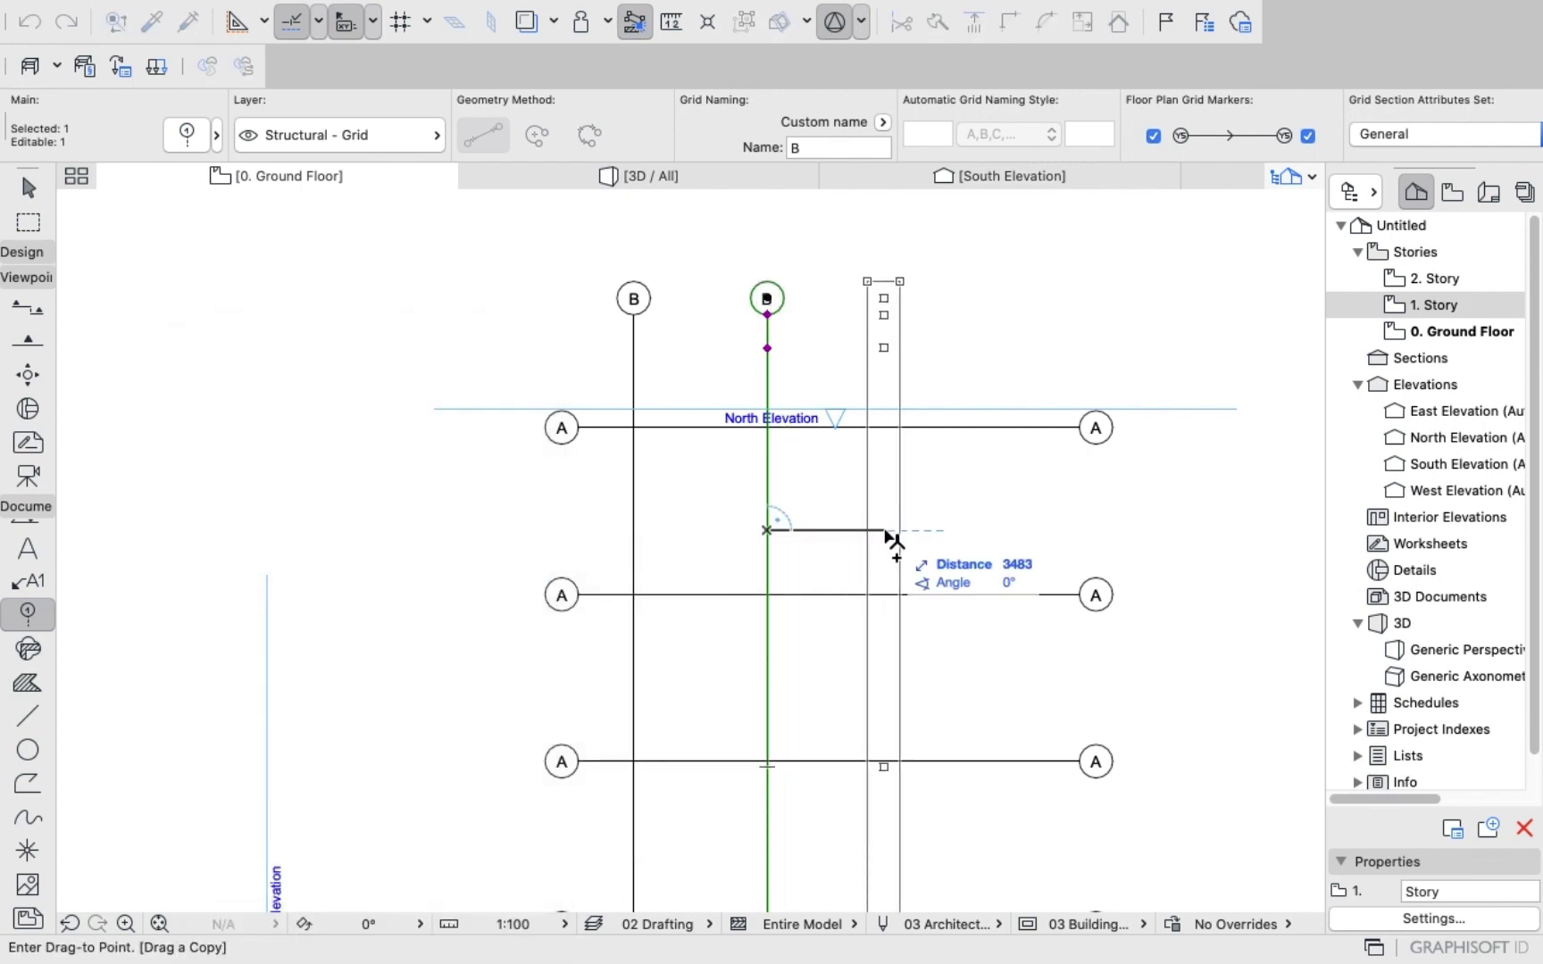
pyautogui.write('3000')
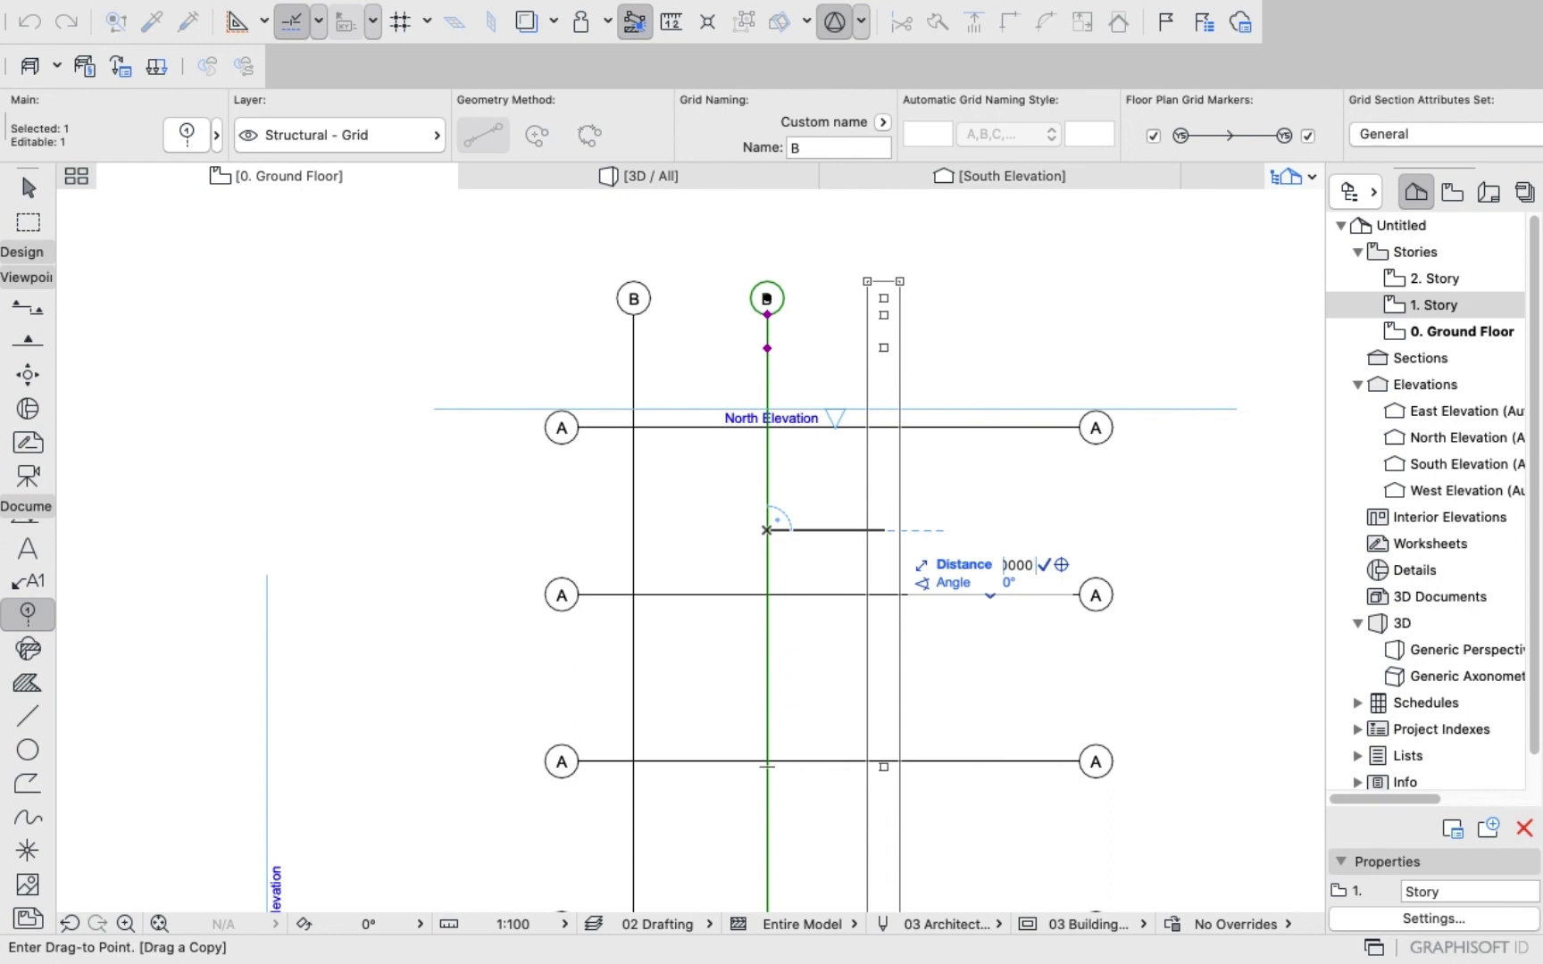
pyautogui.press('Return')
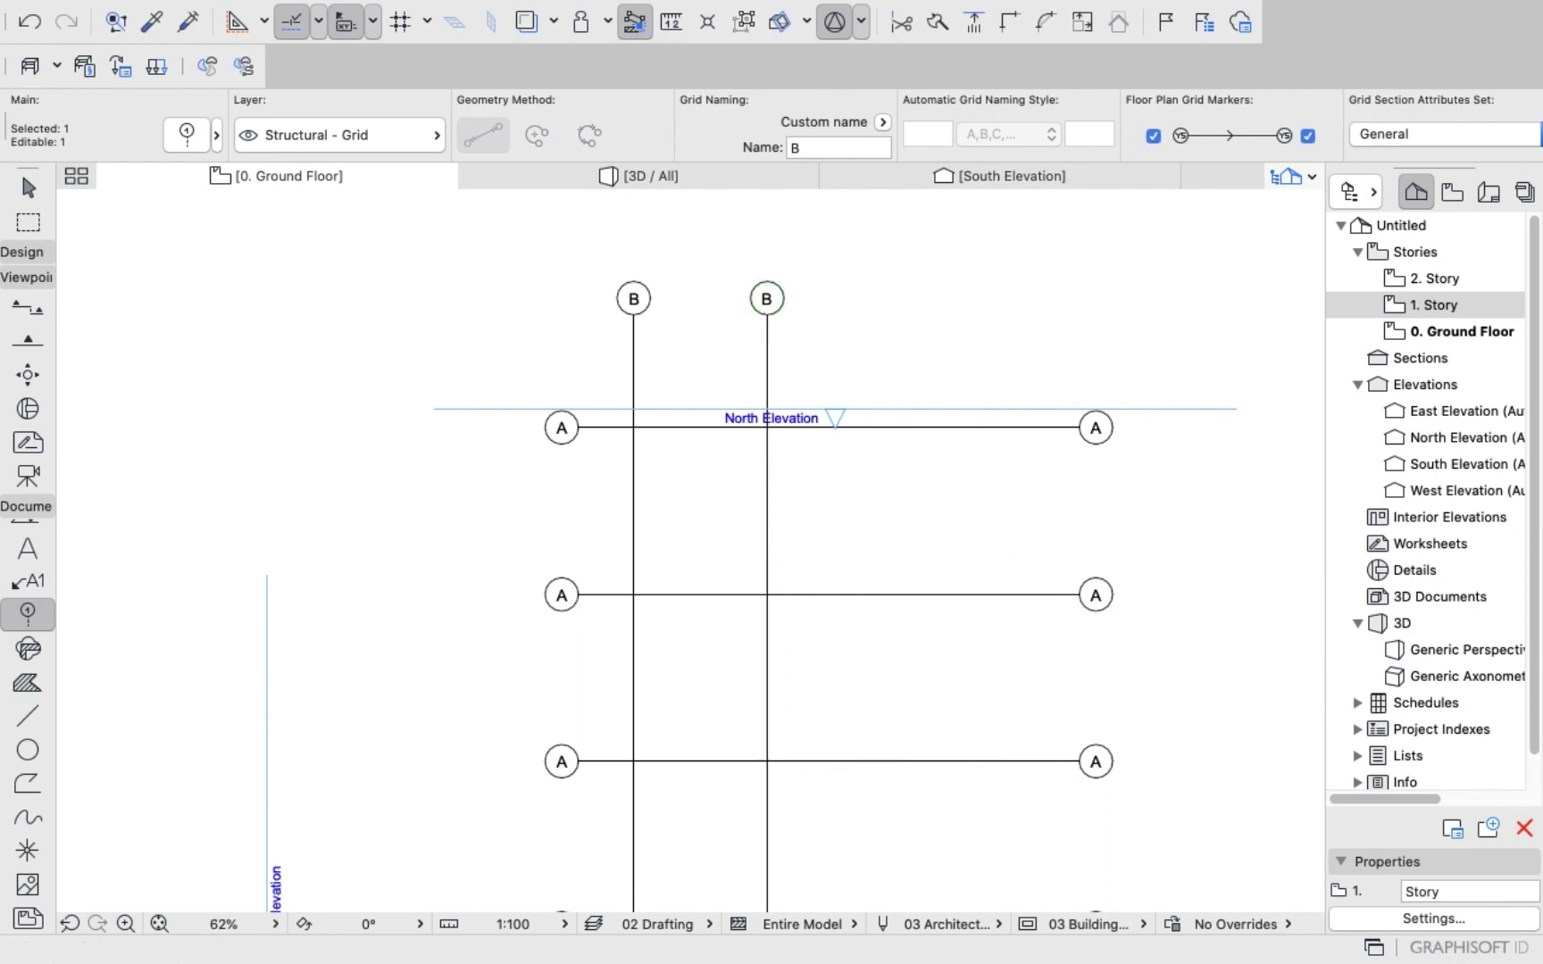
pyautogui.press('super+z')
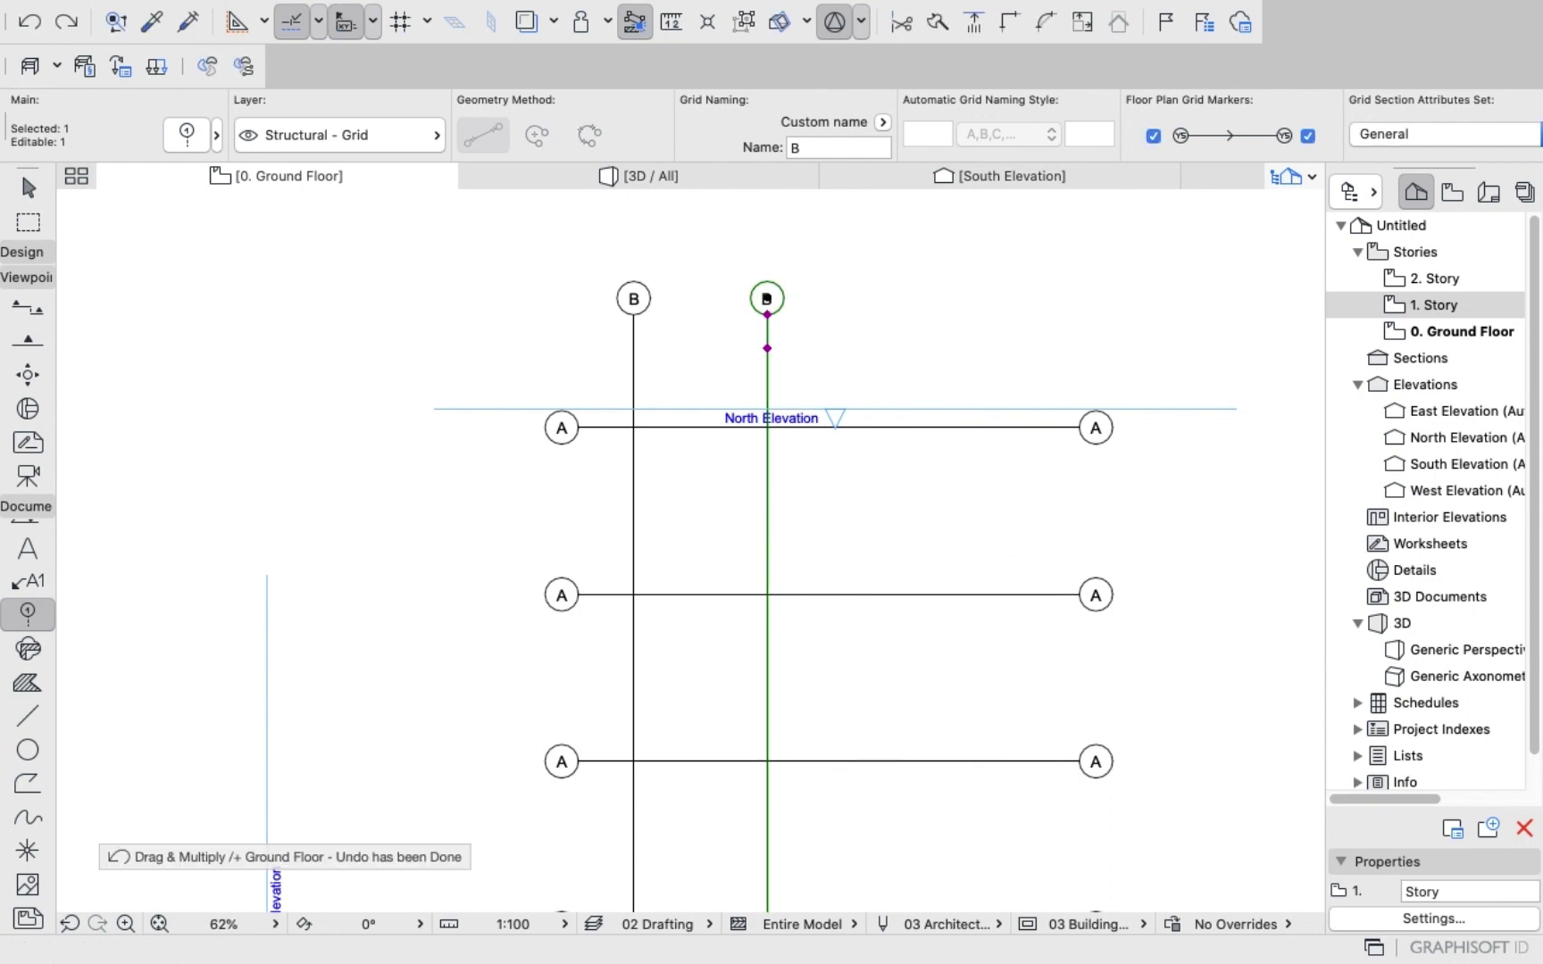
# Drag a copy of the second vertical grid line 4000 to the right at 0°.
pyautogui.rightClick(336, 362)
pyautogui.moveTo(425, 607)
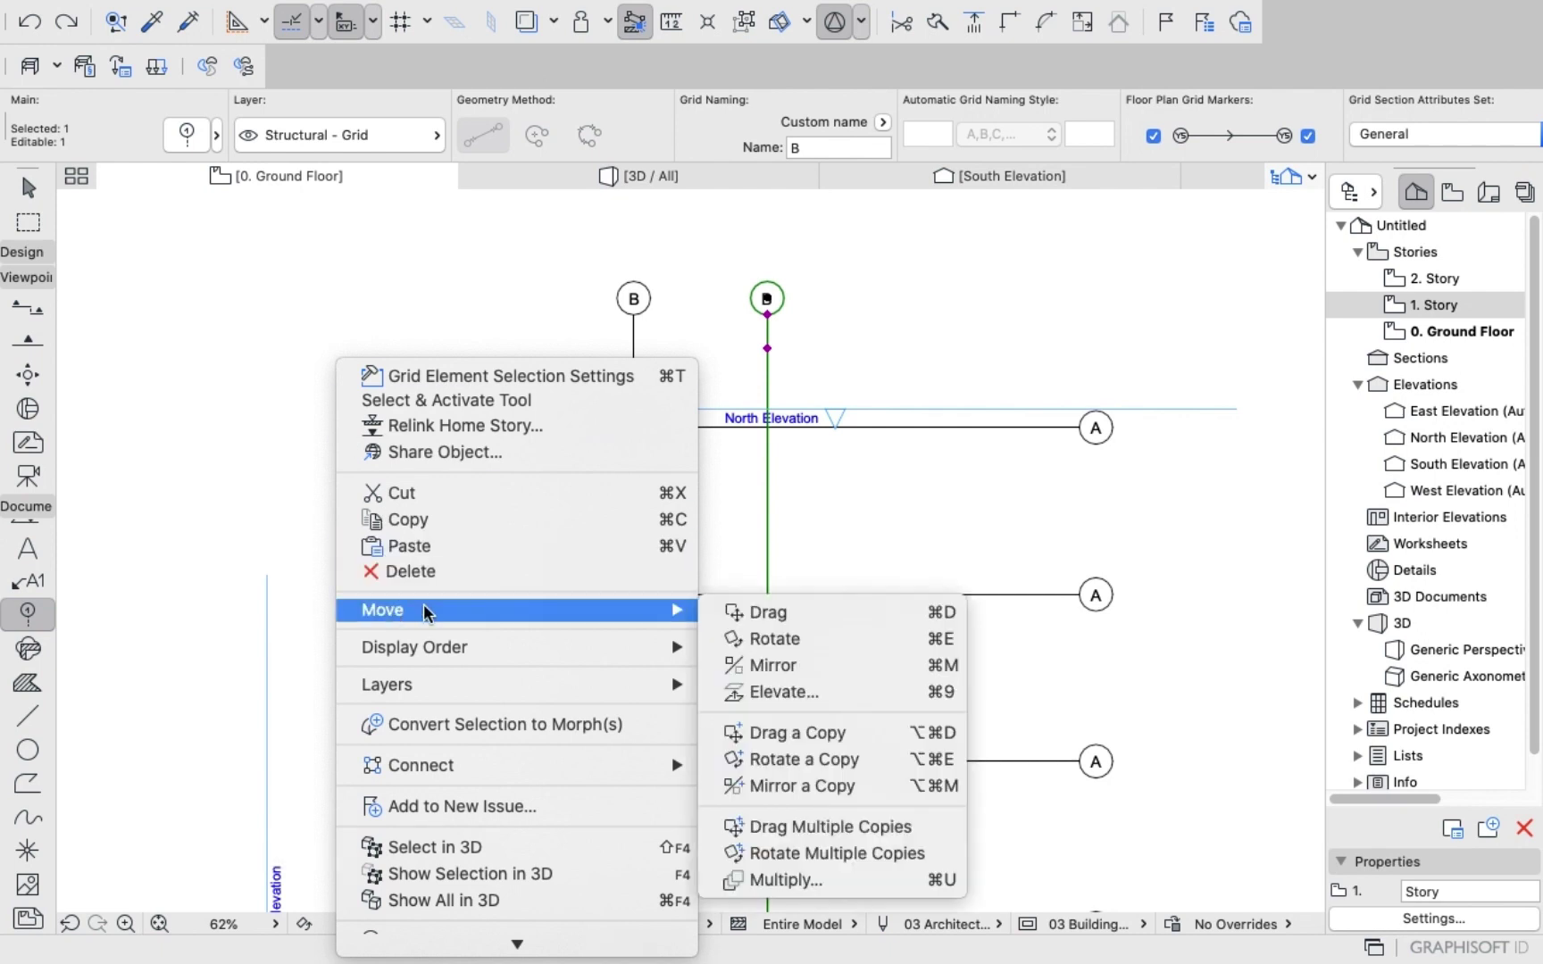
pyautogui.click(754, 732)
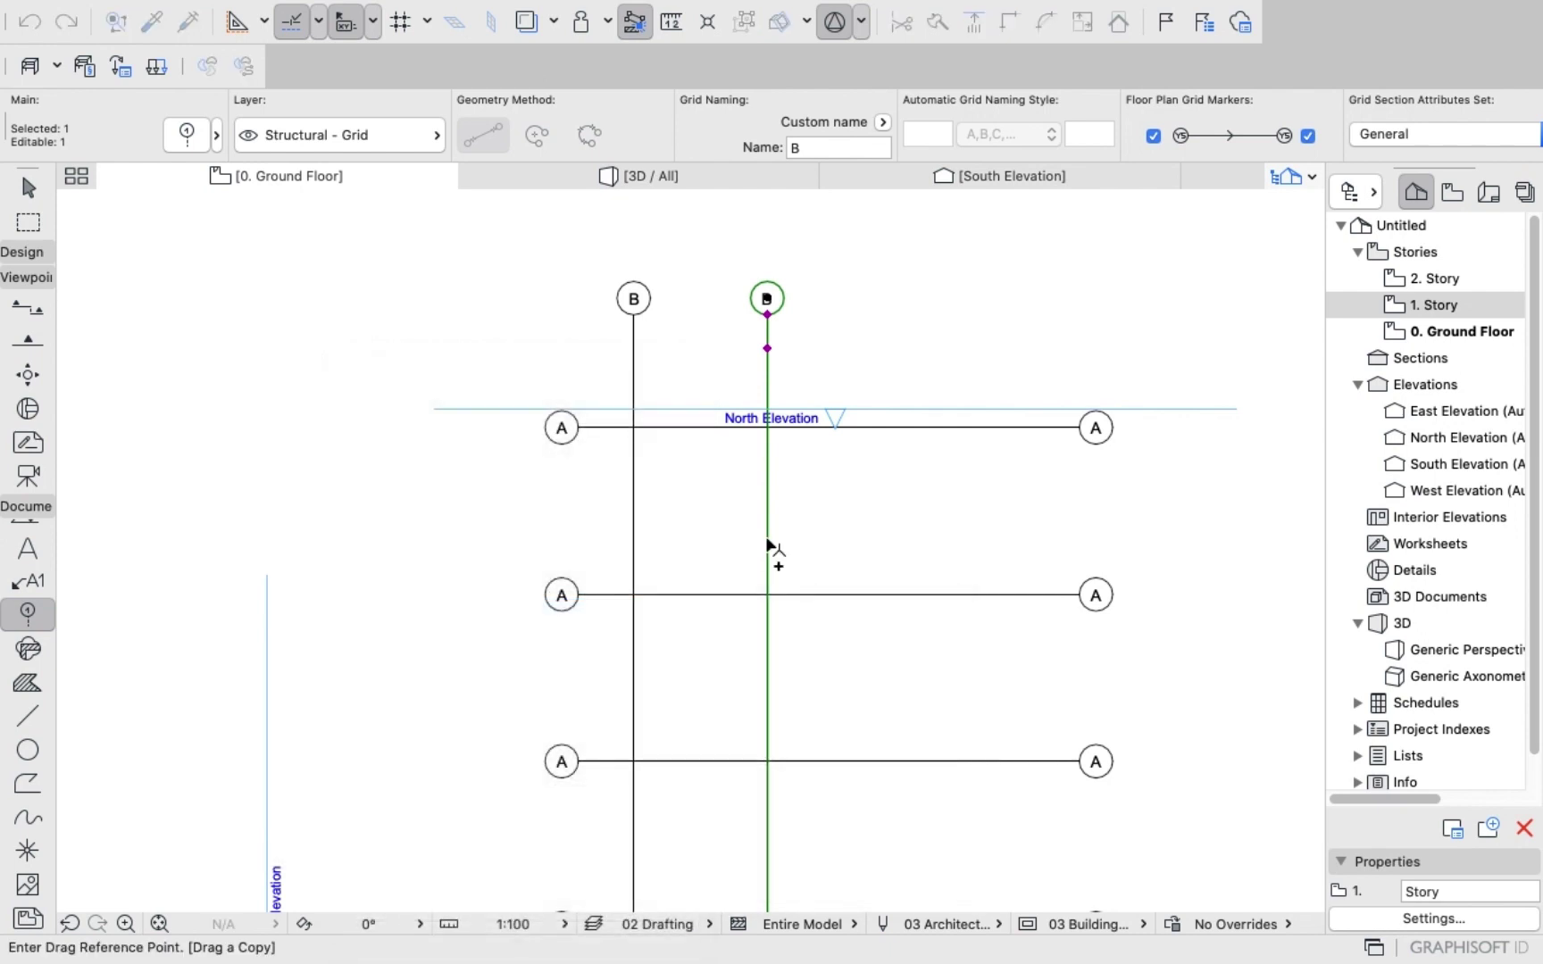
pyautogui.click(766, 538)
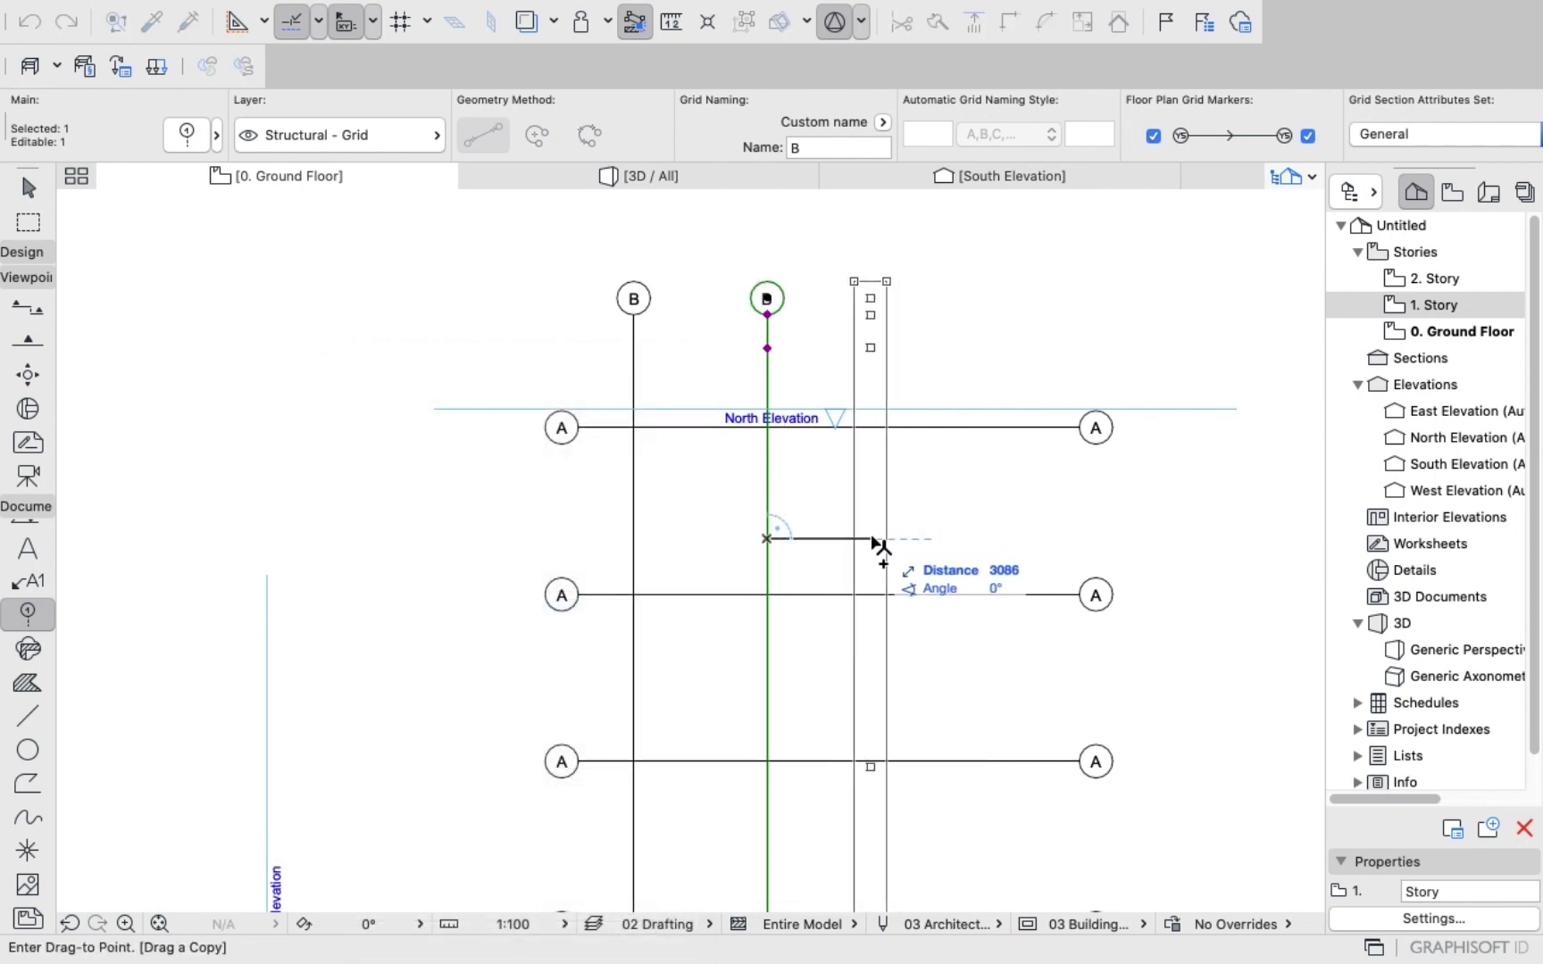
pyautogui.write('4000')
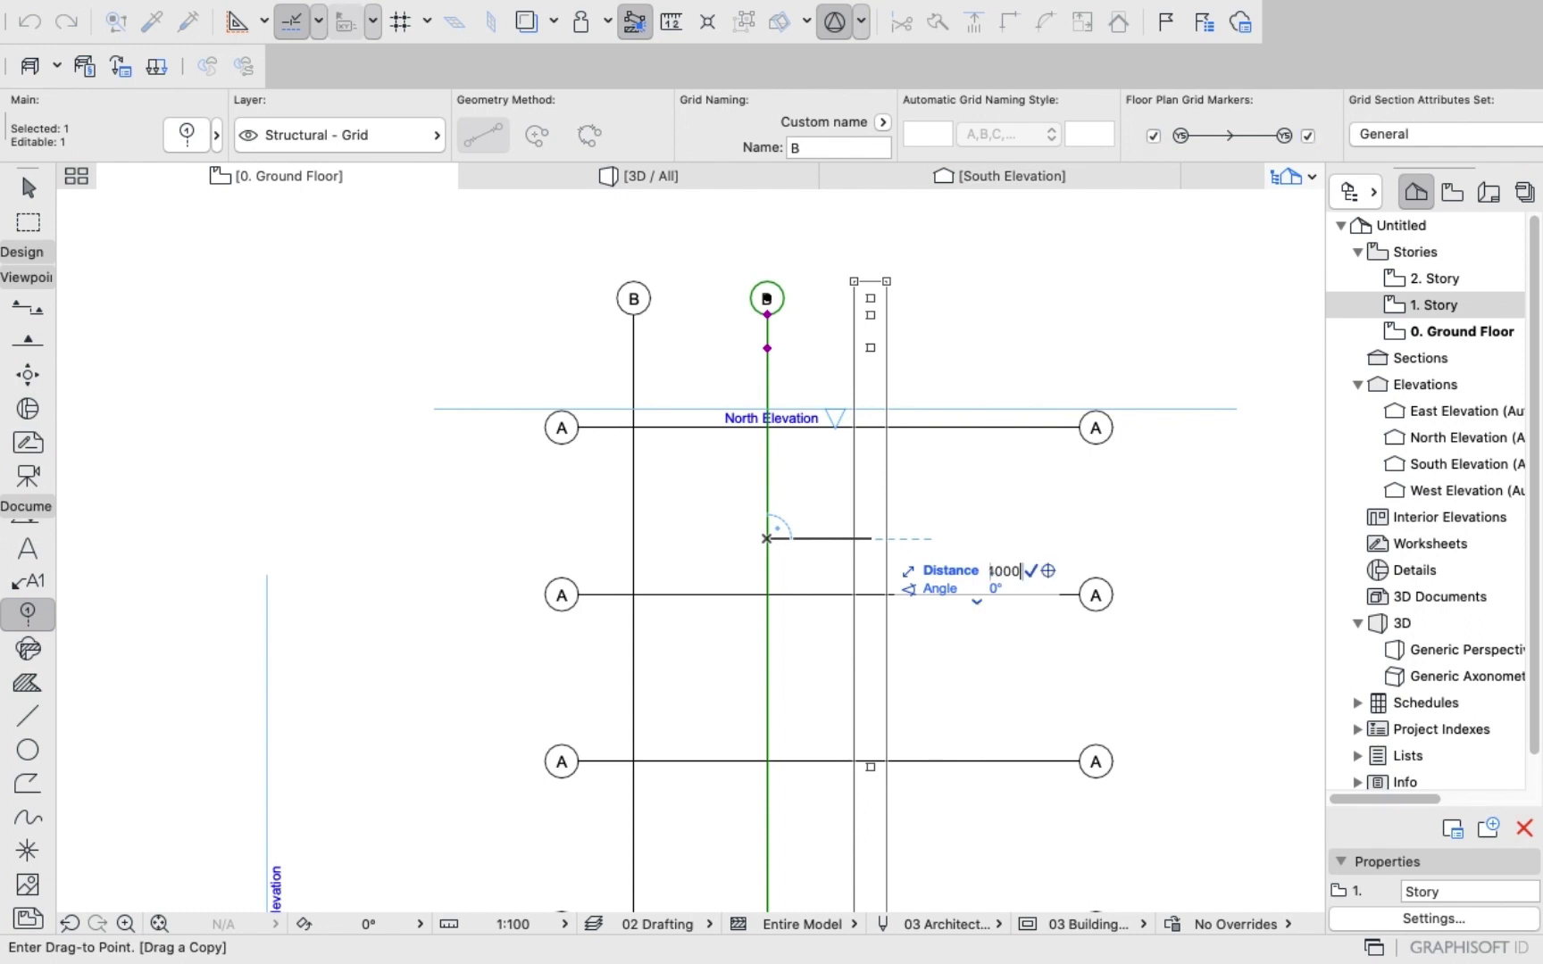
pyautogui.press('Return')
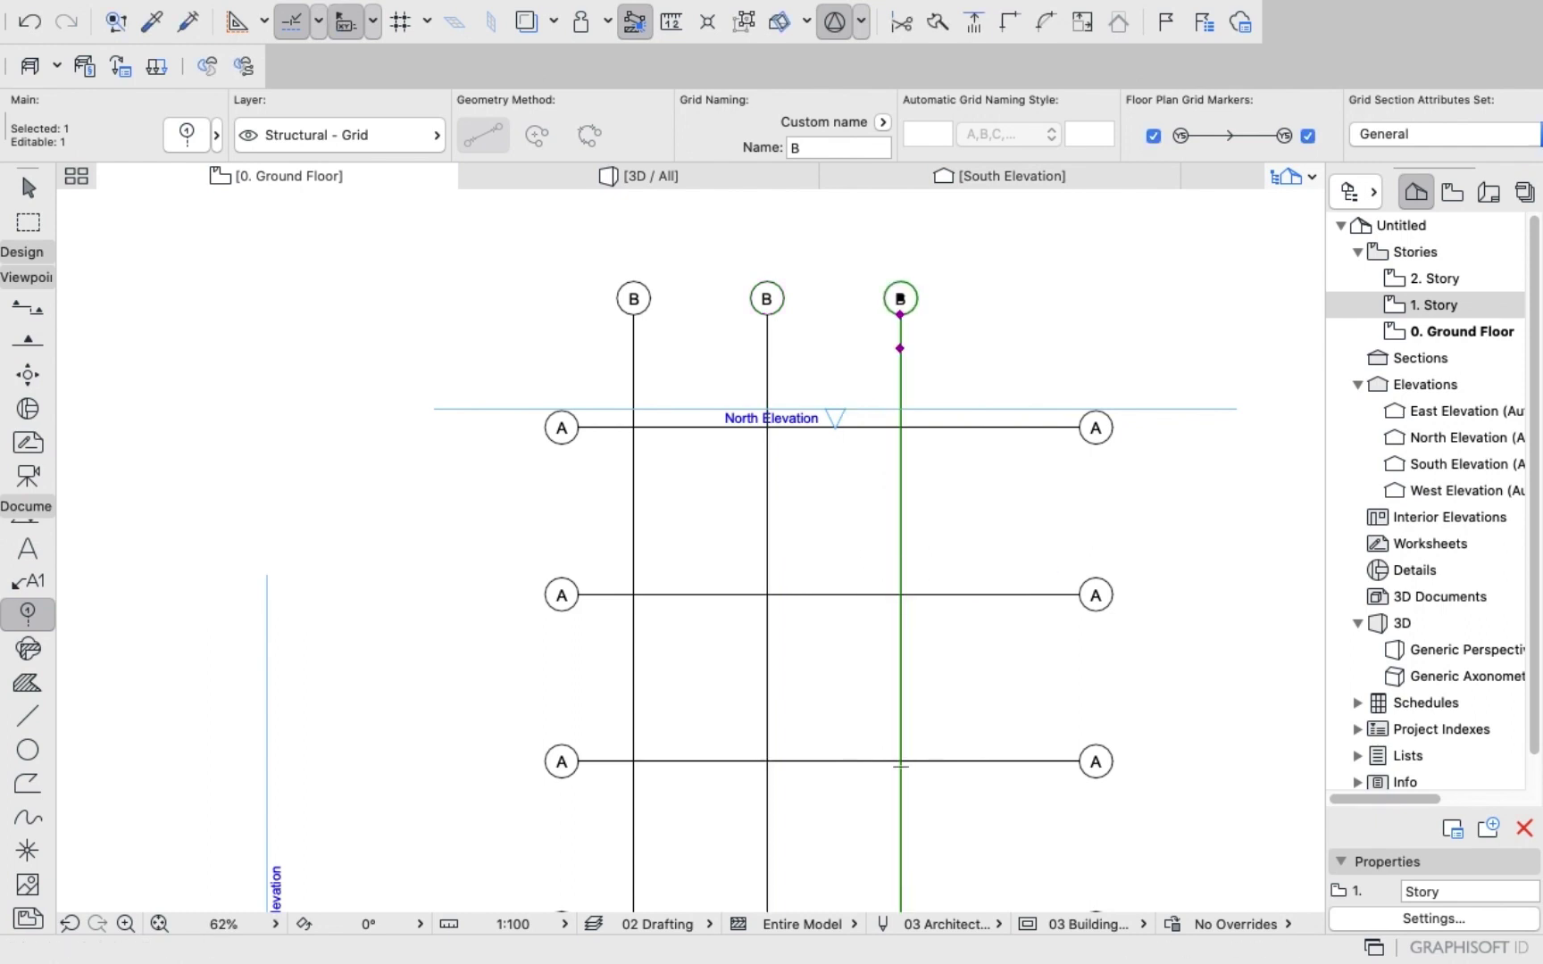
# Drag a copy of the third vertical grid line 4000 to the right at 0° and clear the selection.
pyautogui.rightClick(341, 379)
pyautogui.moveTo(433, 630)
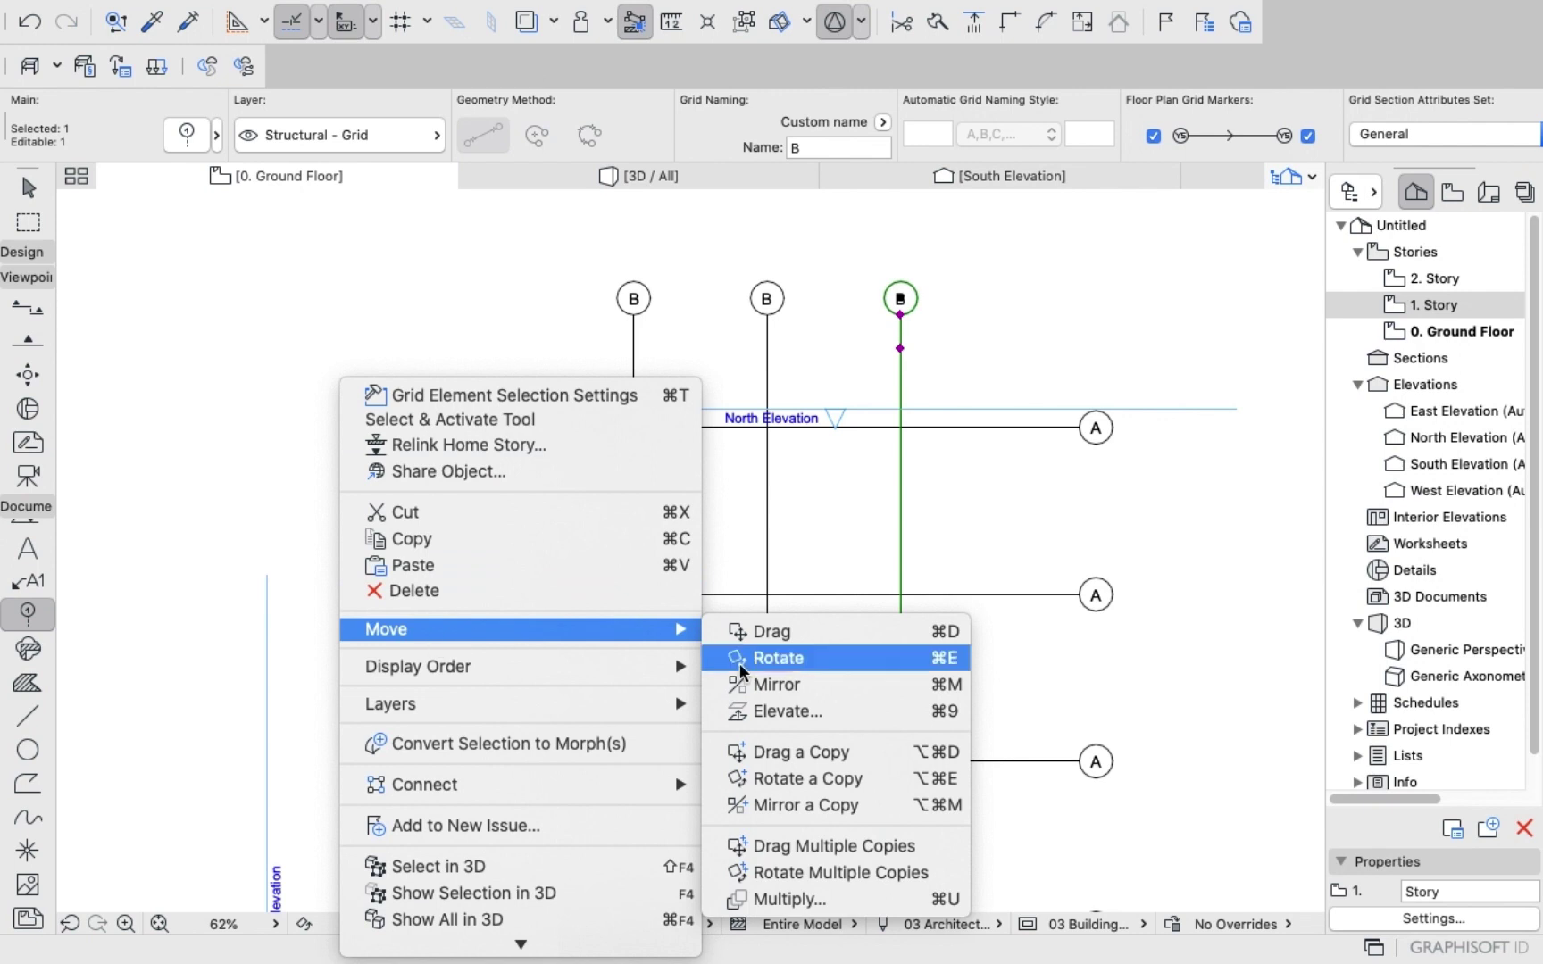
pyautogui.click(791, 752)
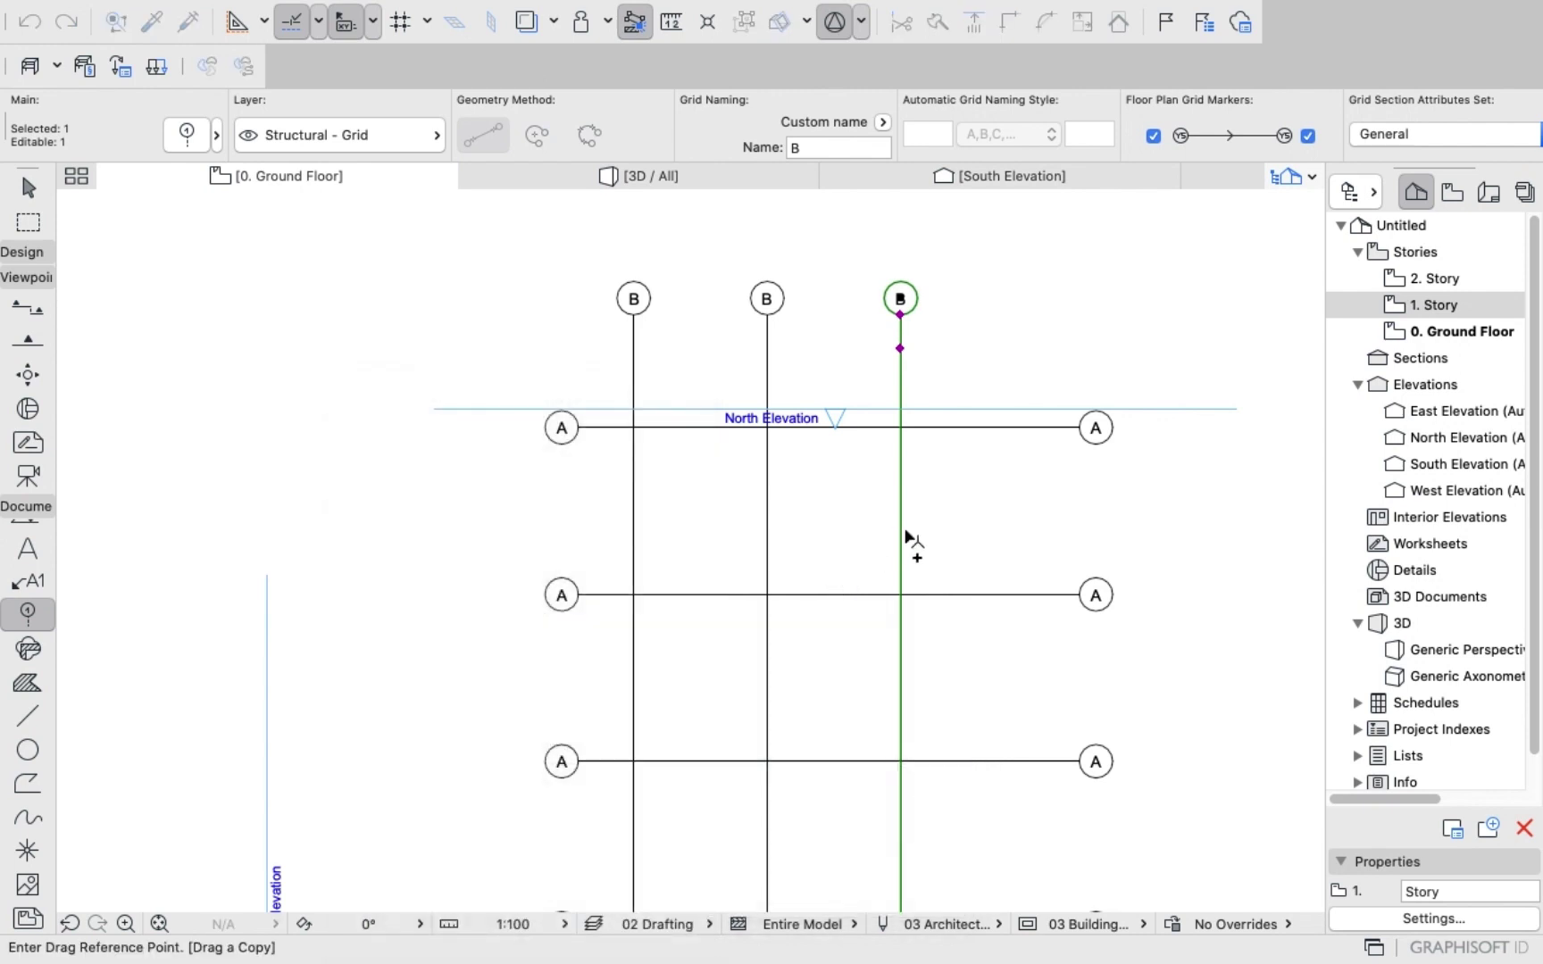
pyautogui.click(901, 534)
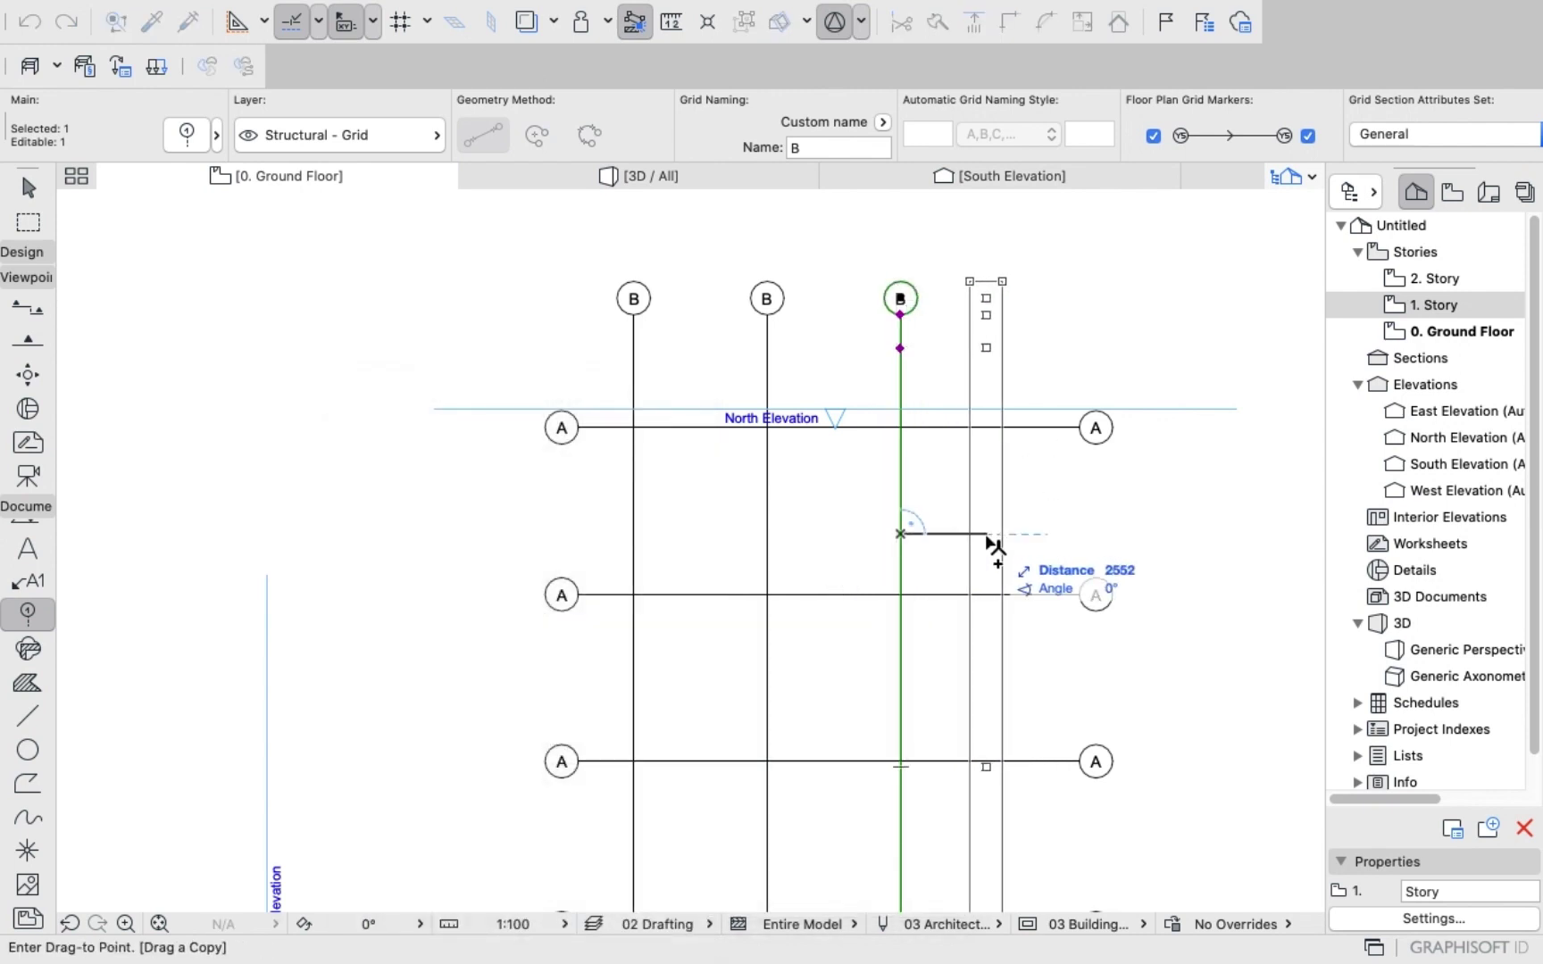
pyautogui.write('4000')
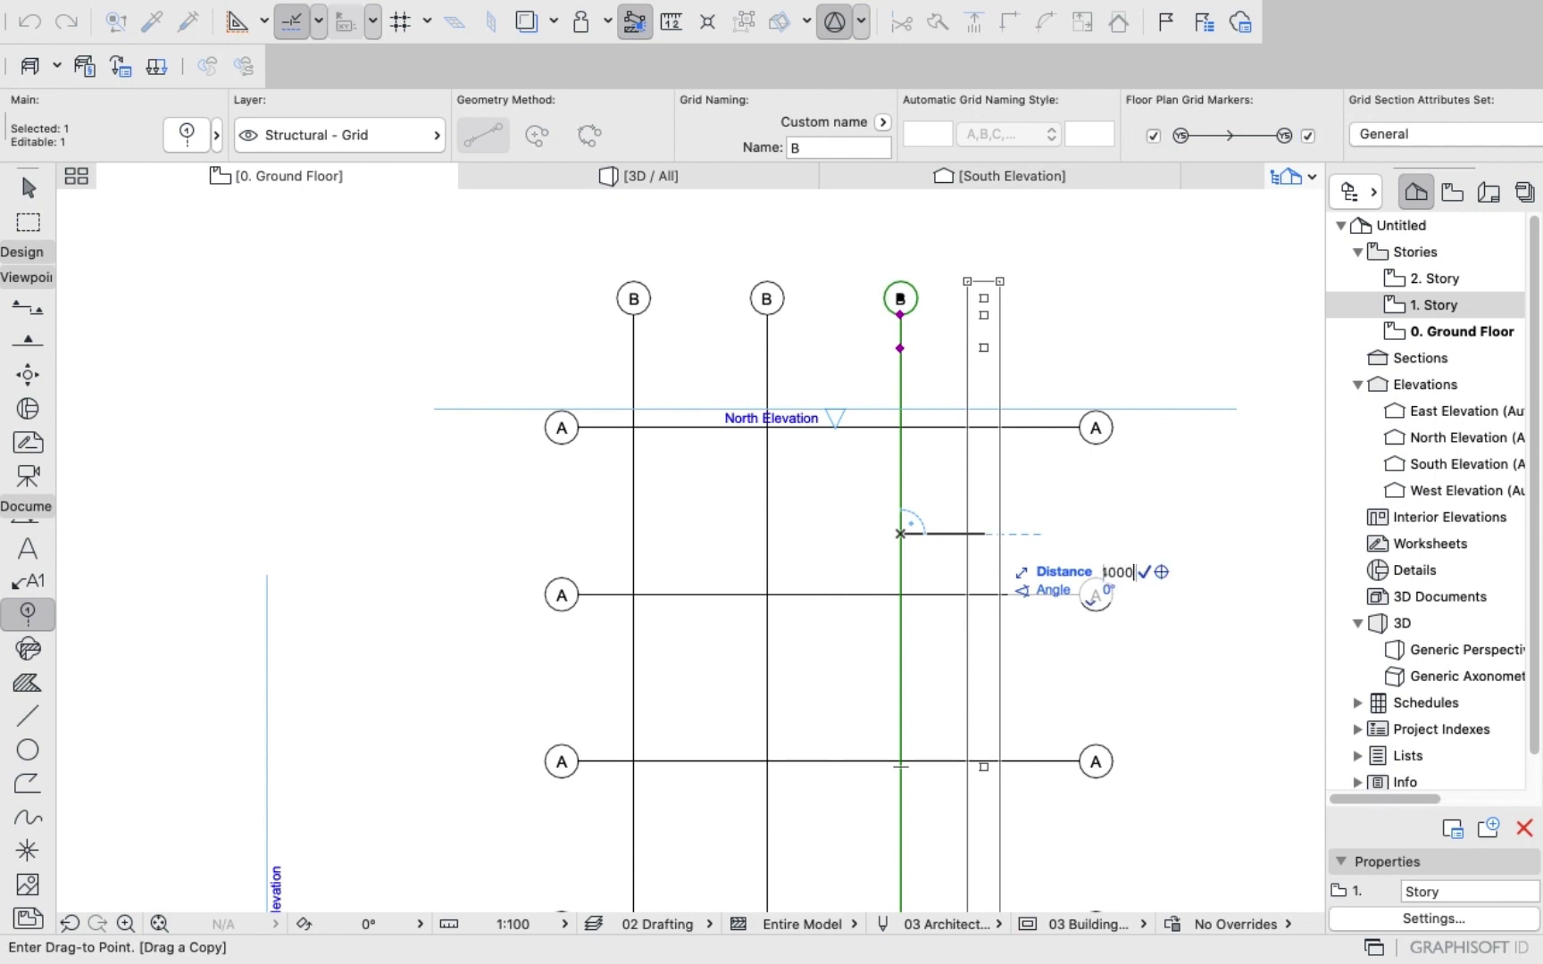
pyautogui.press('Return')
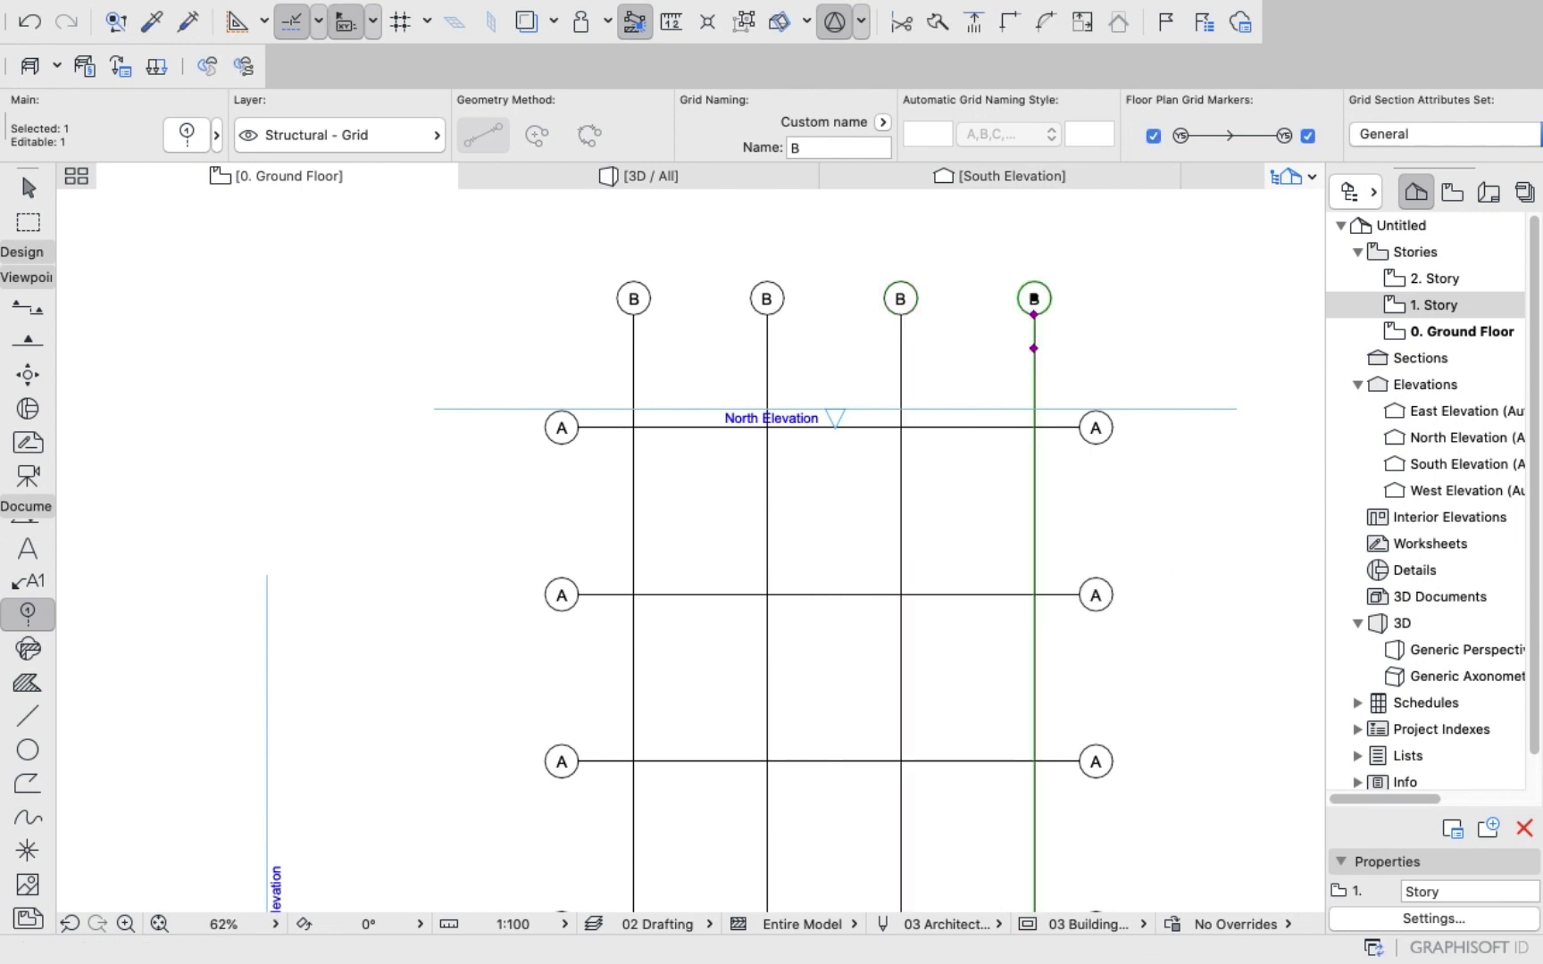
pyautogui.press('Escape')
# Drag a copy of the fourth vertical grid line 4000 to the right at 0° and clear the selection.
pyautogui.scroll(-5, 531, 461)
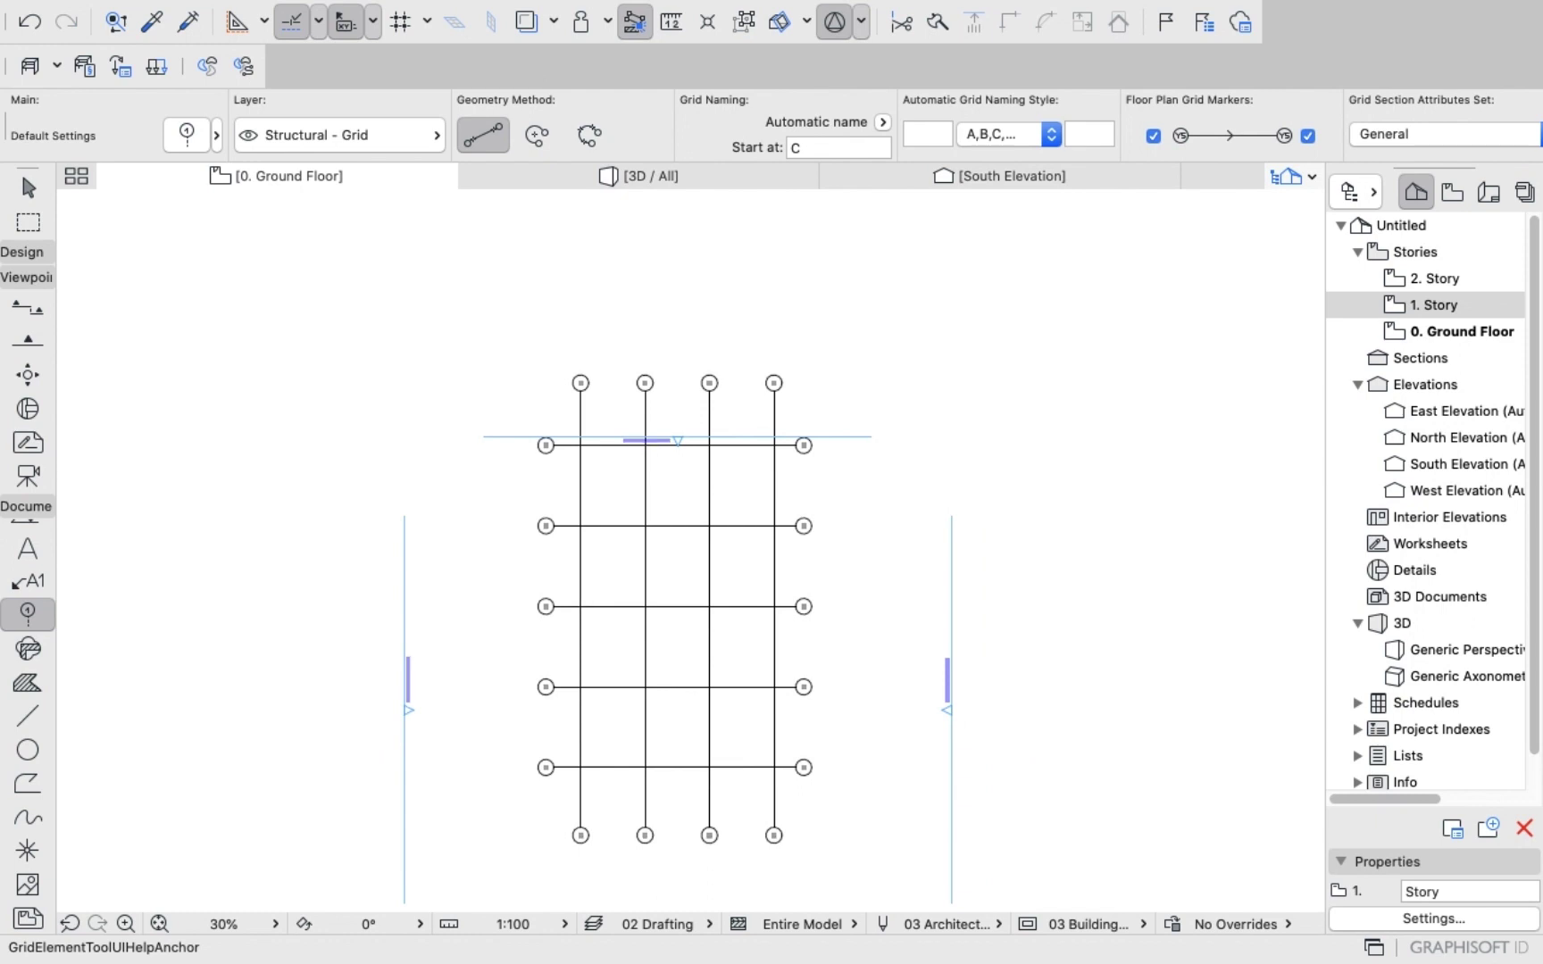
pyautogui.scroll(2, 760, 585)
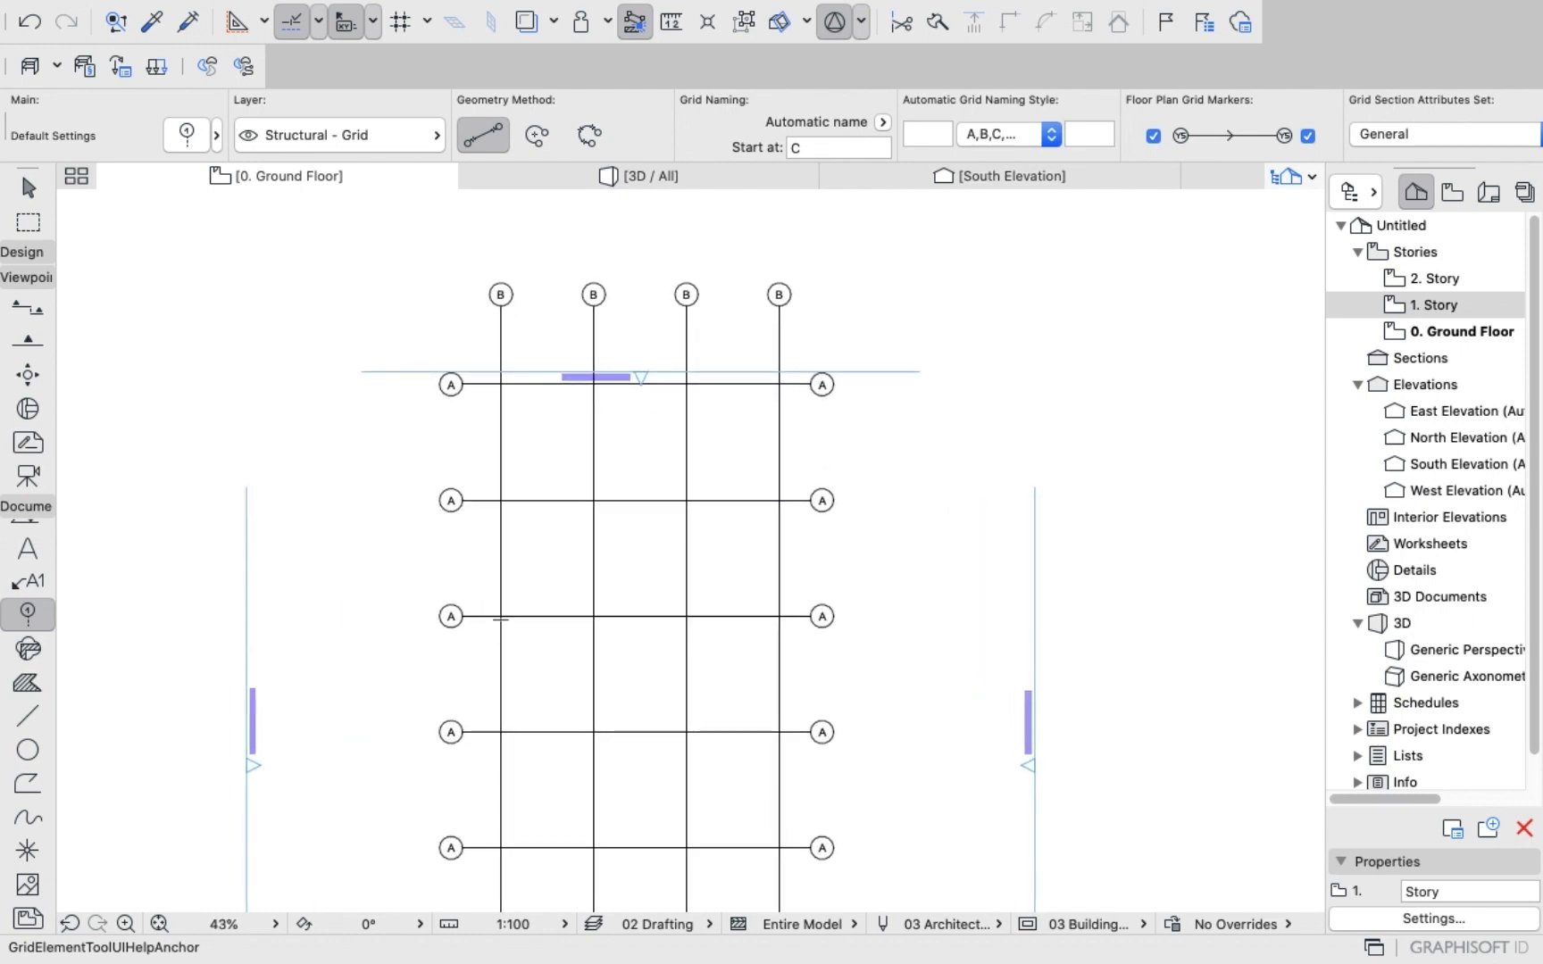
pyautogui.click(778, 619)
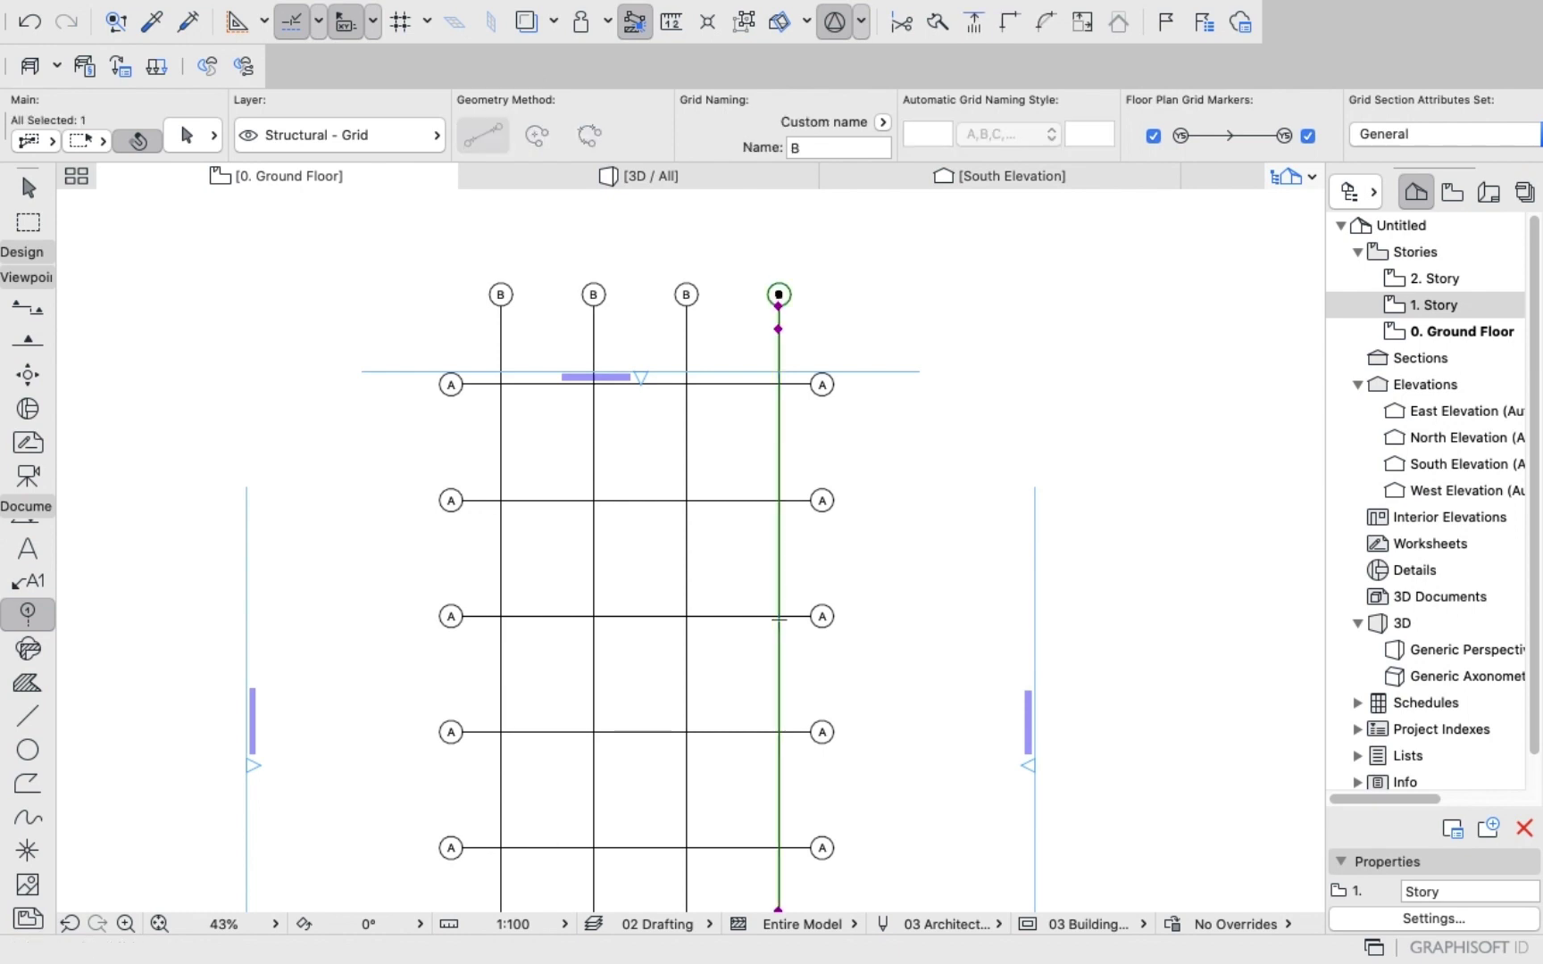
pyautogui.rightClick(308, 398)
pyautogui.moveTo(389, 645)
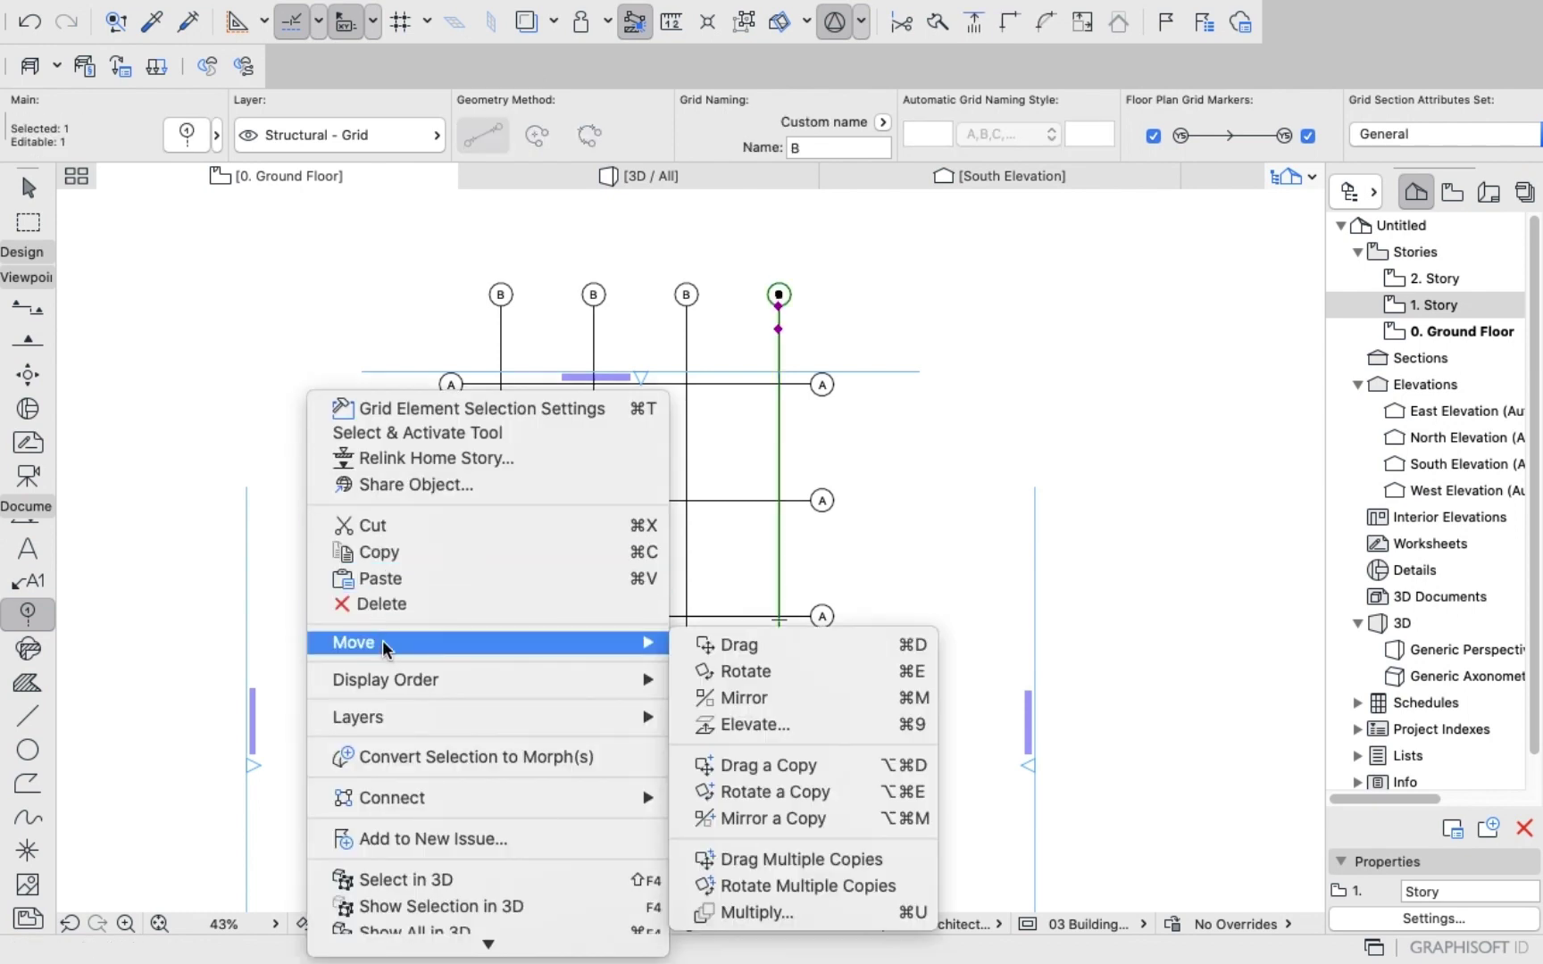
pyautogui.click(741, 765)
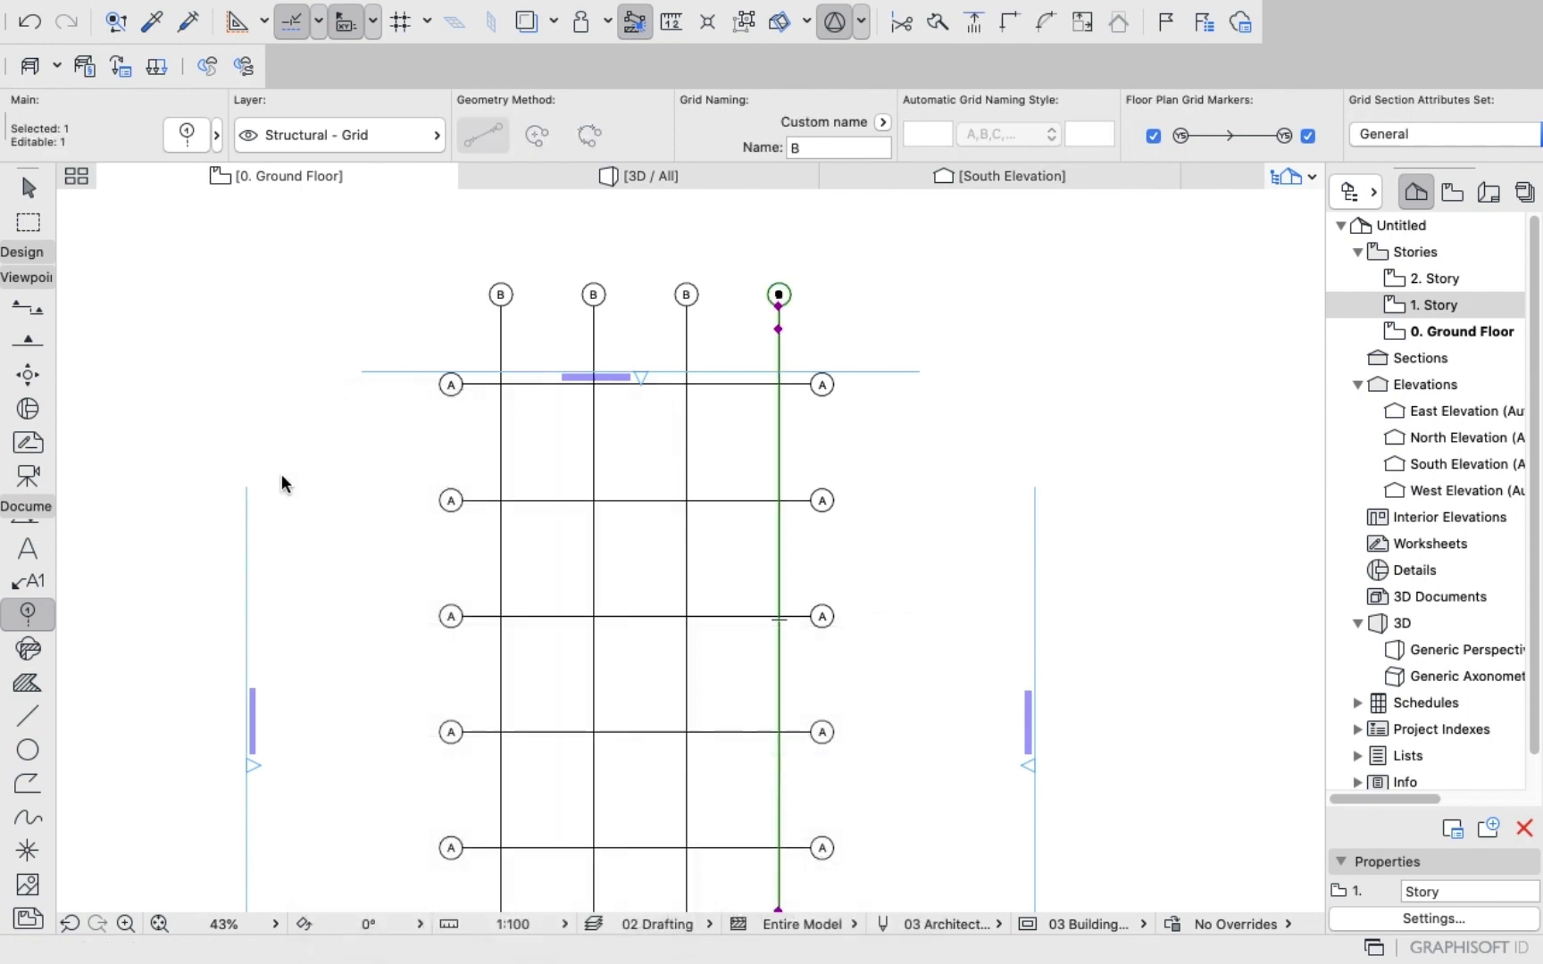
pyautogui.click(778, 451)
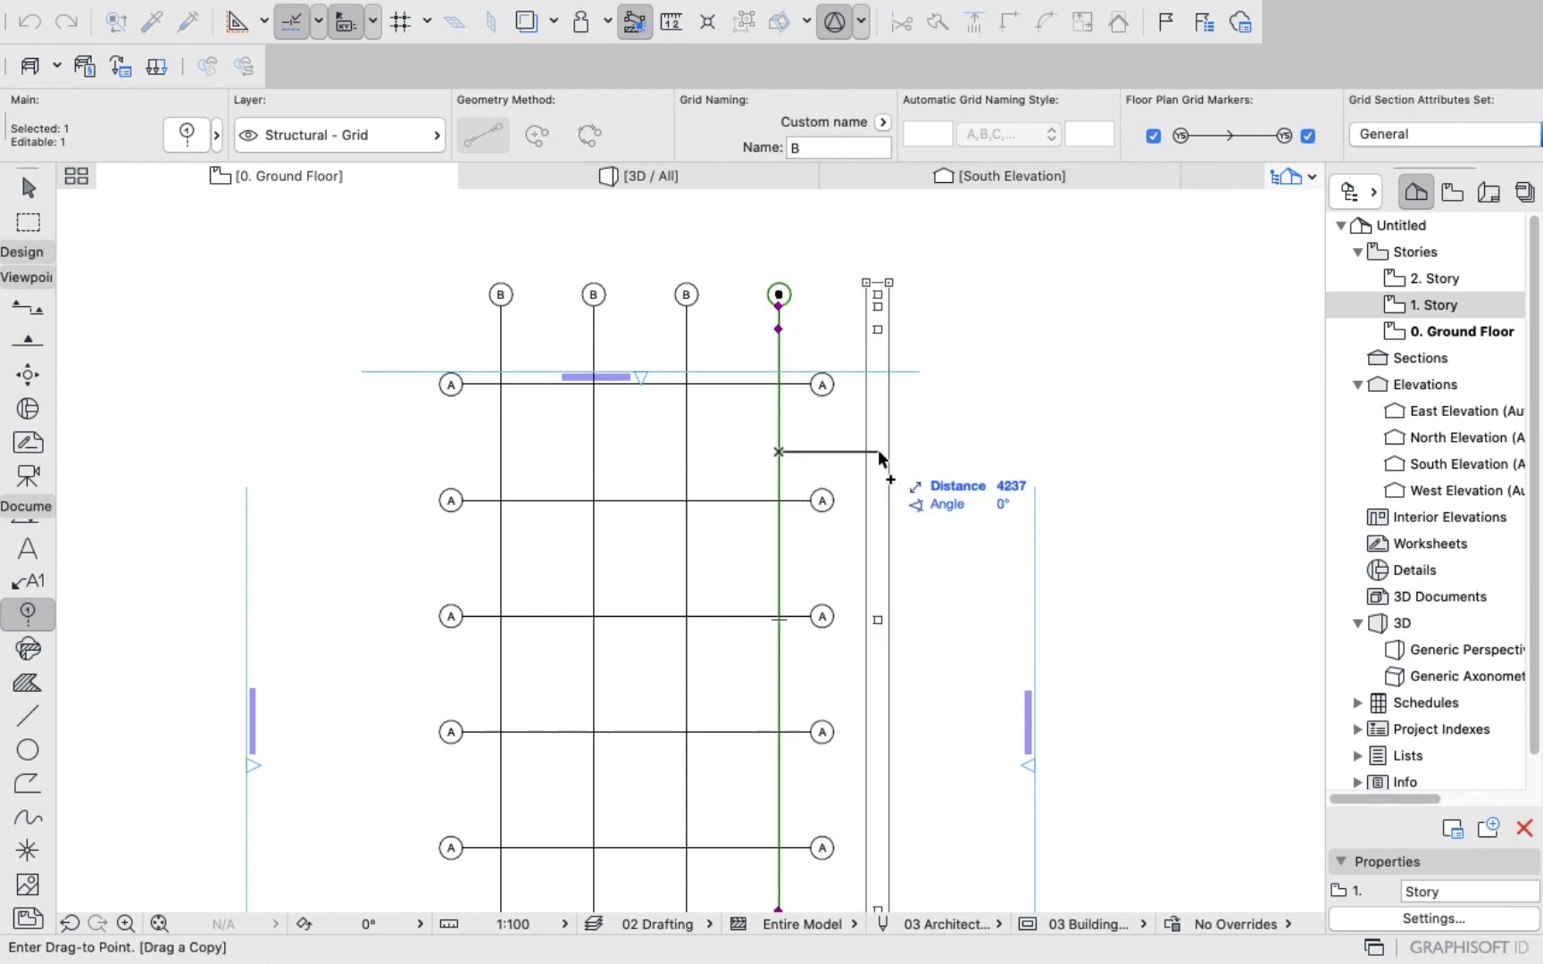
pyautogui.write('4000')
pyautogui.press('Return')
pyautogui.press('Escape')
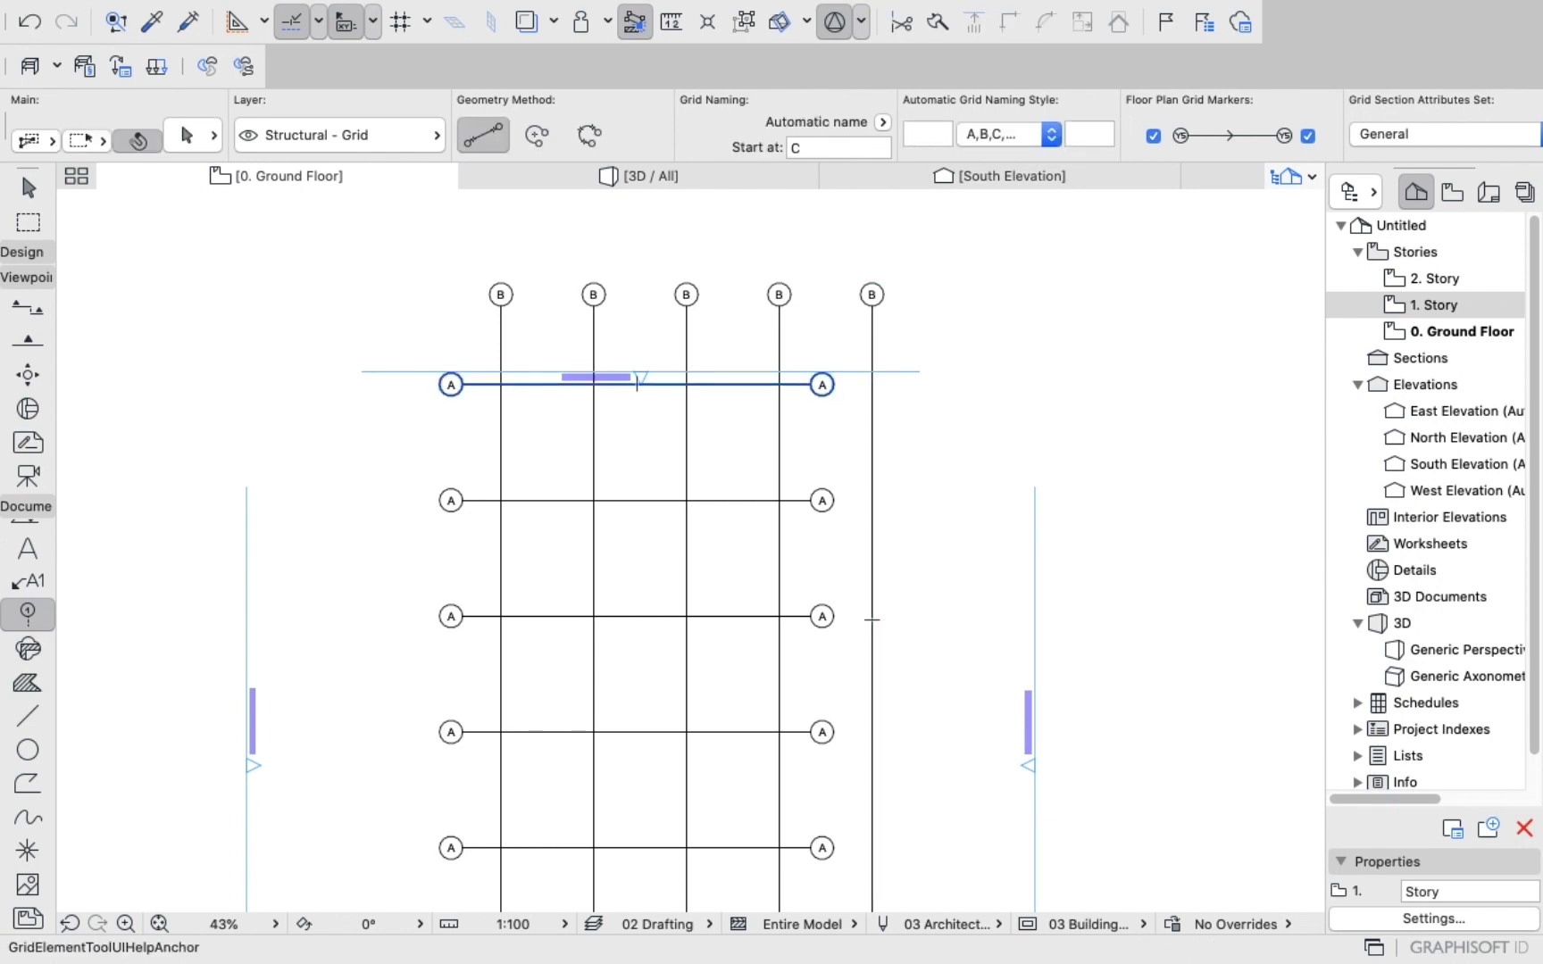
# Stretch the right end of the topmost horizontal grid line to a length of 21000 and deselect it.
pyautogui.click(636, 383)
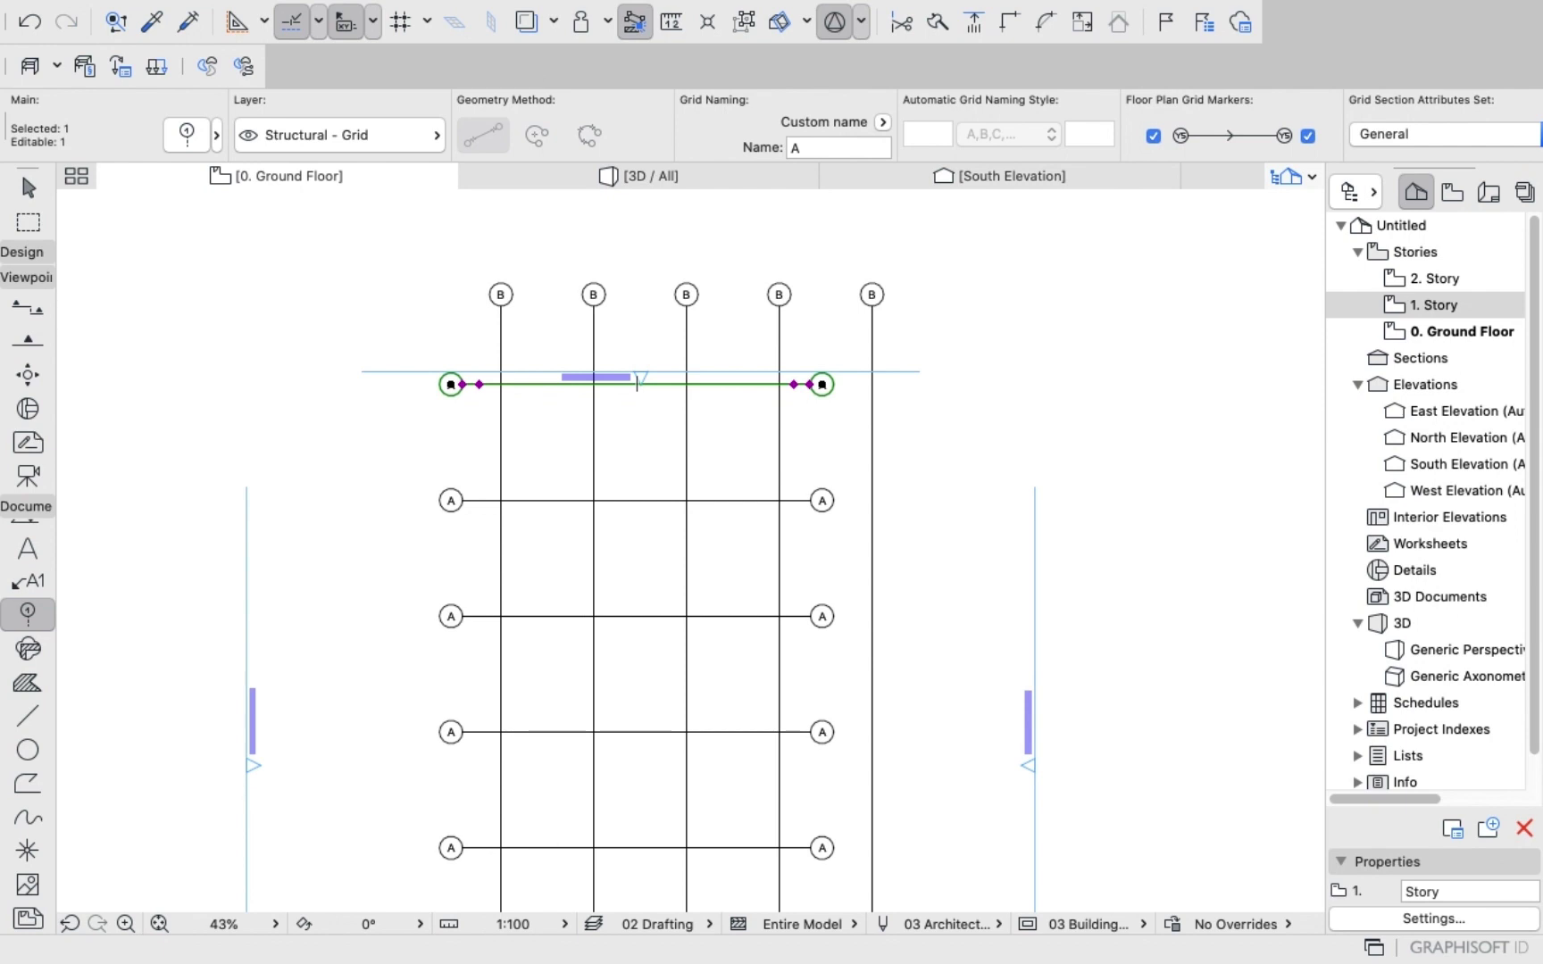
pyautogui.click(823, 384)
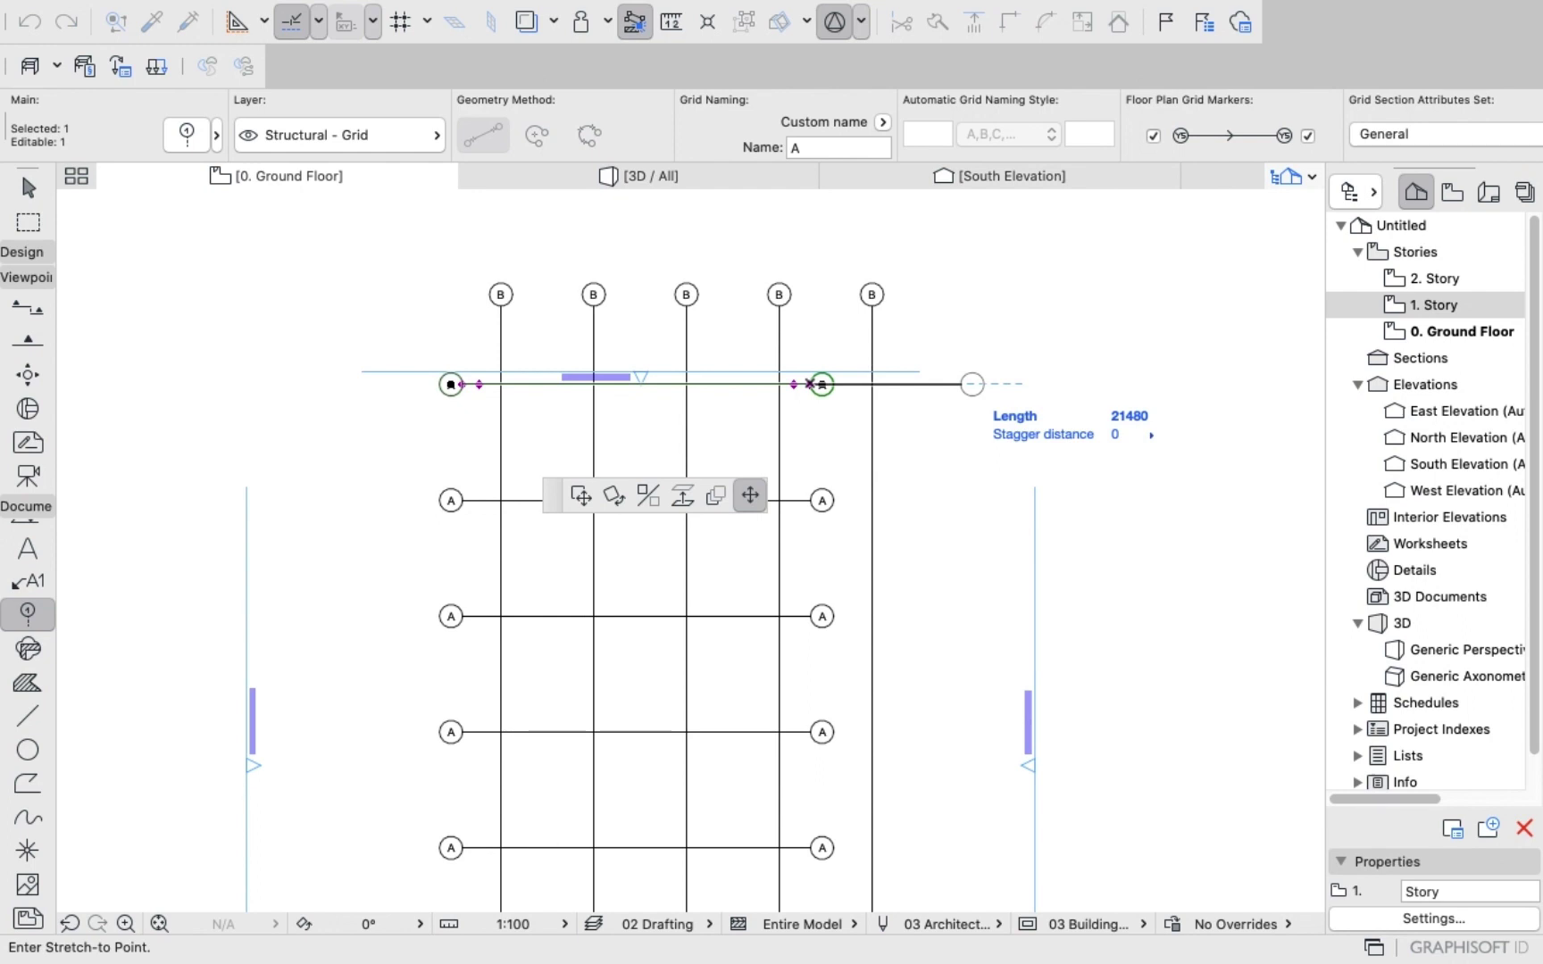
pyautogui.write('21000')
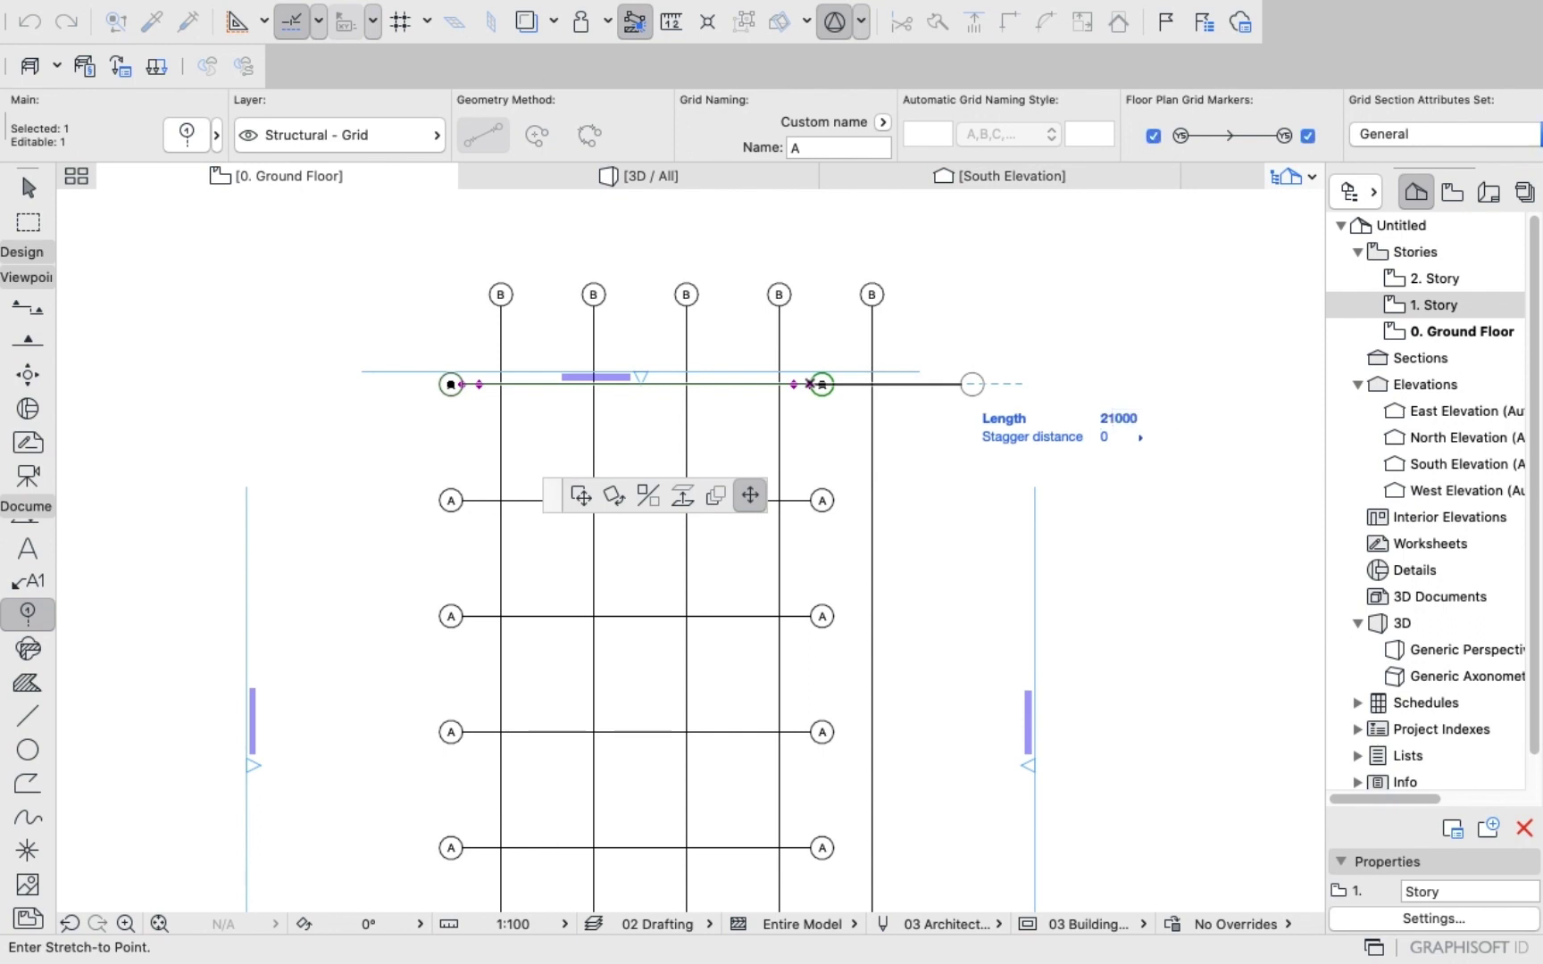
pyautogui.press('Return')
pyautogui.press('Escape')
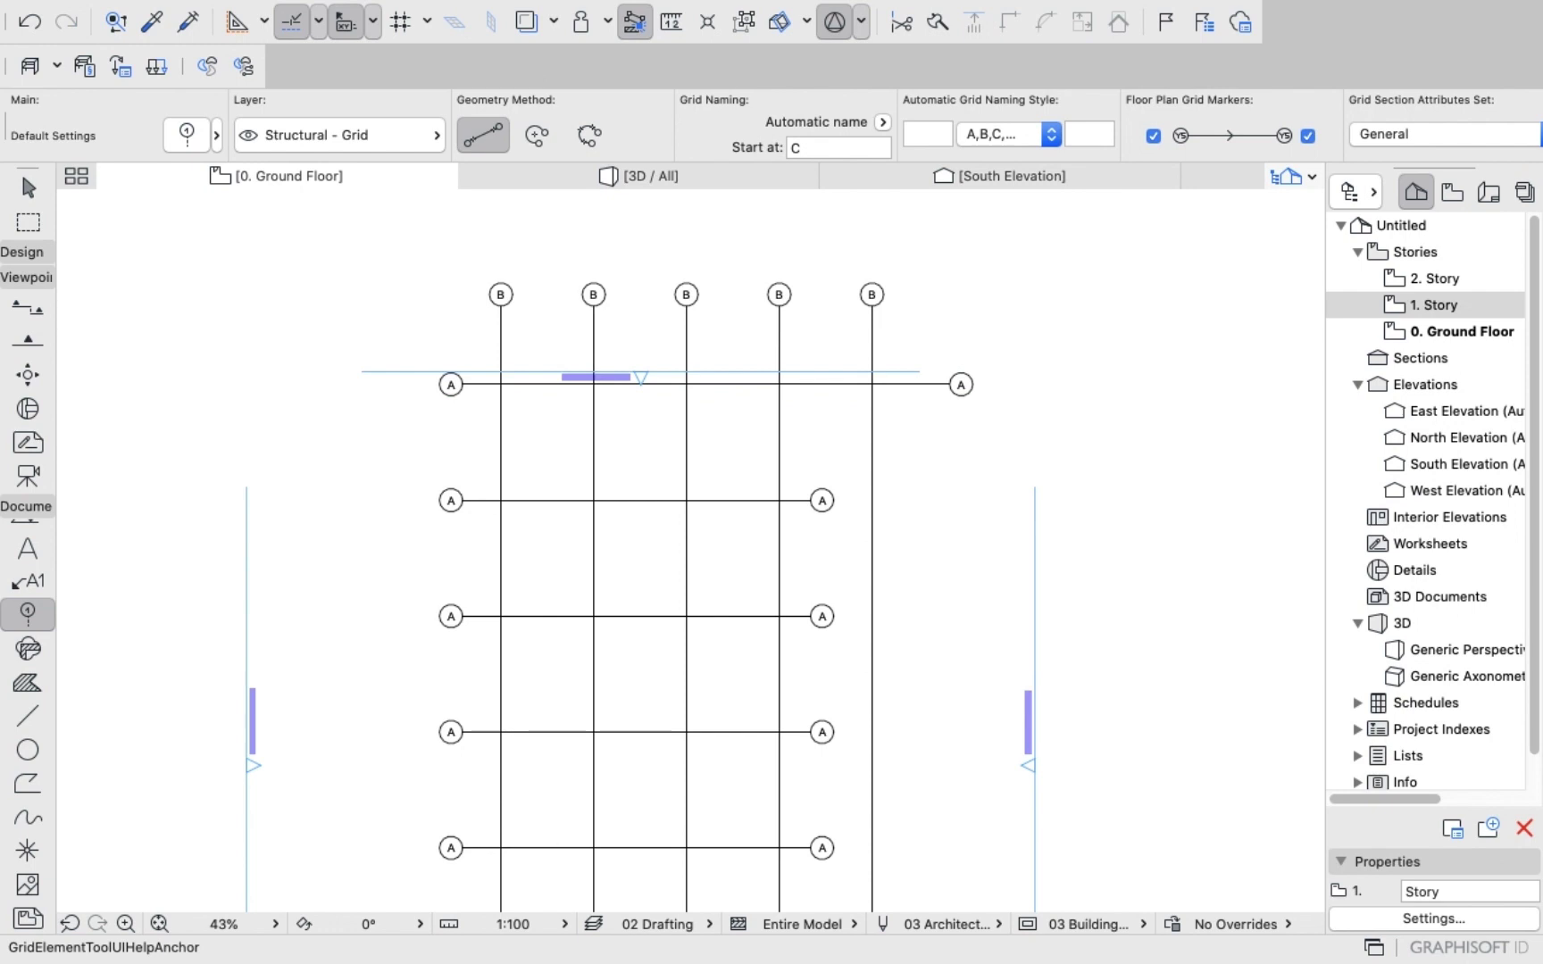
# Stretch the right end of the second horizontal grid line from the top to a length of 21000.
pyautogui.keyDown('shift'); pyautogui.click(637, 500); pyautogui.keyUp('shift')
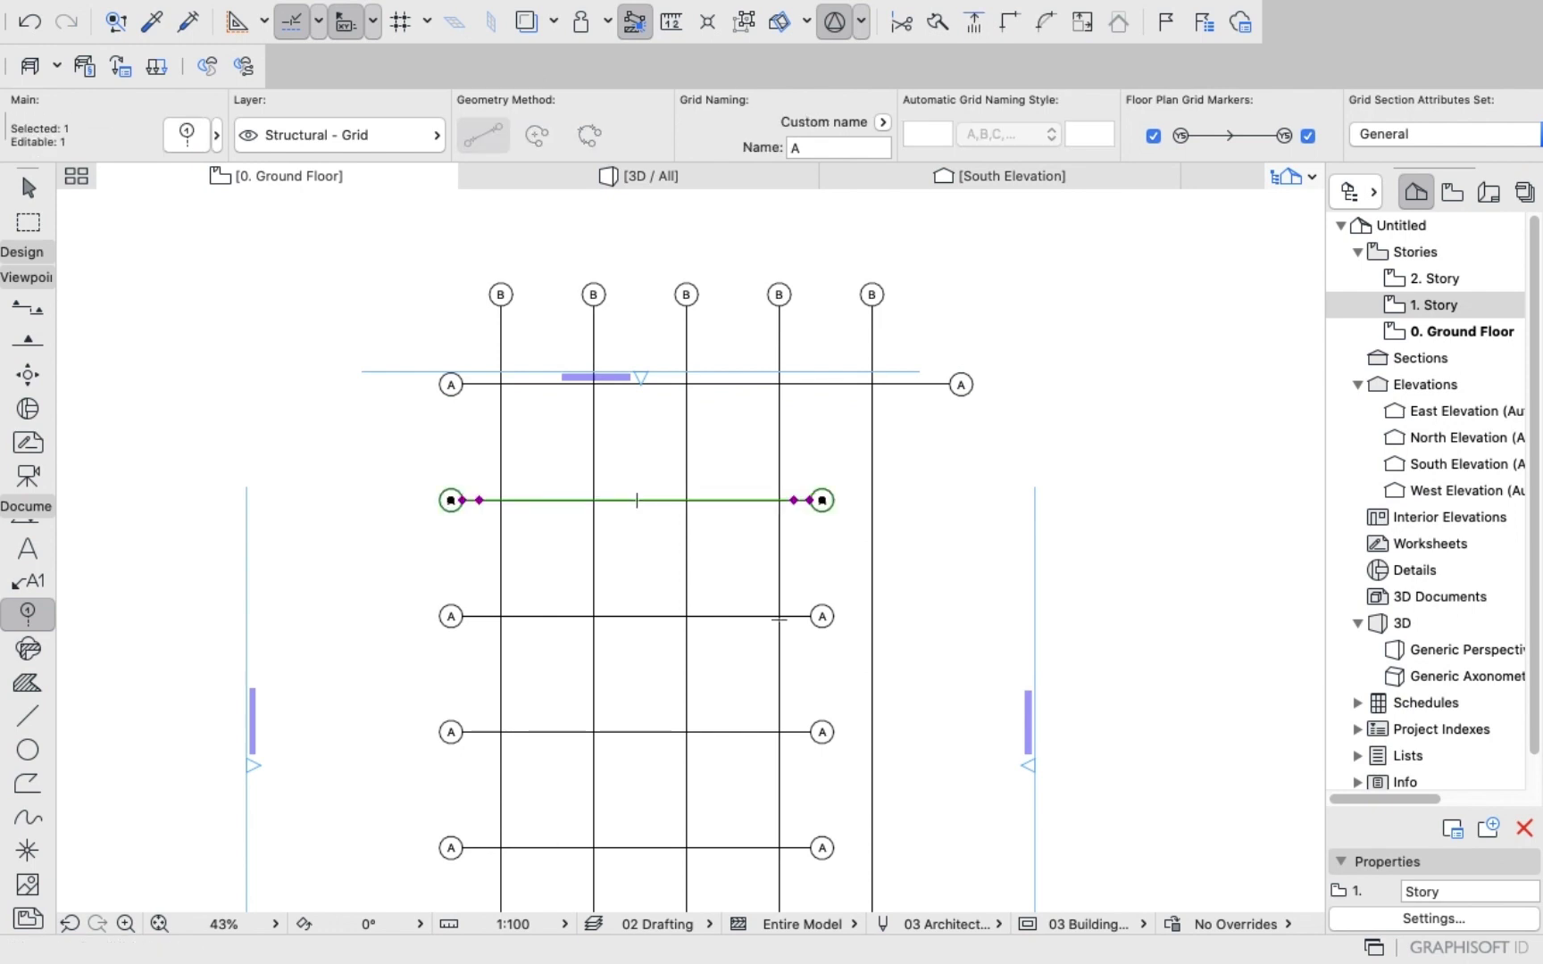
pyautogui.click(810, 500)
pyautogui.write('21000')
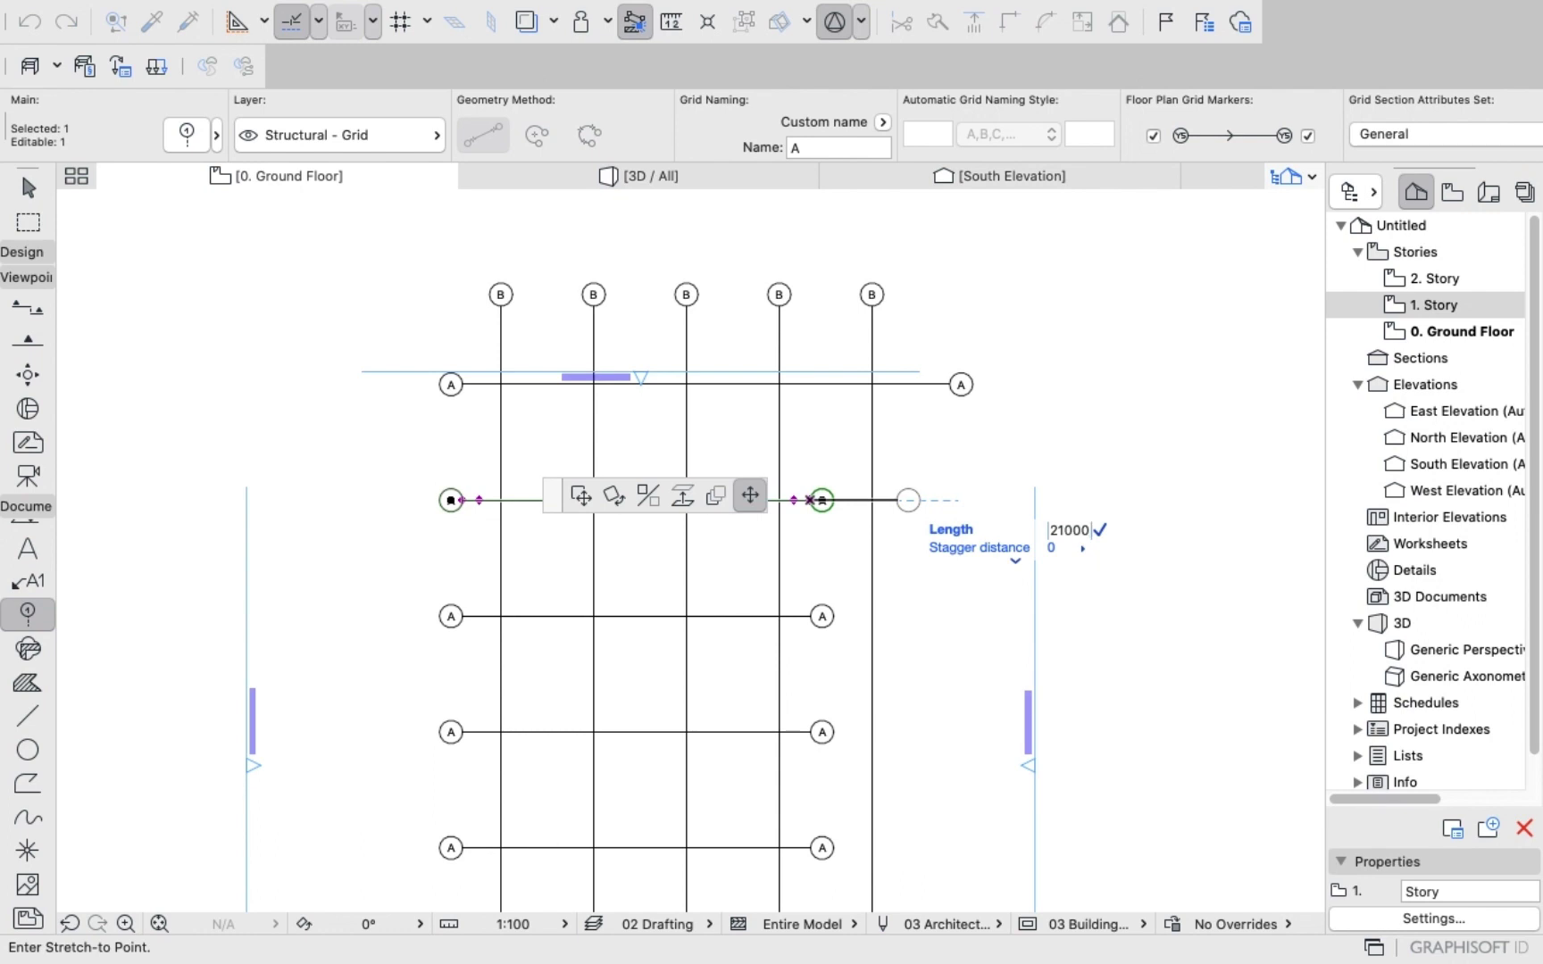
pyautogui.press('Return')
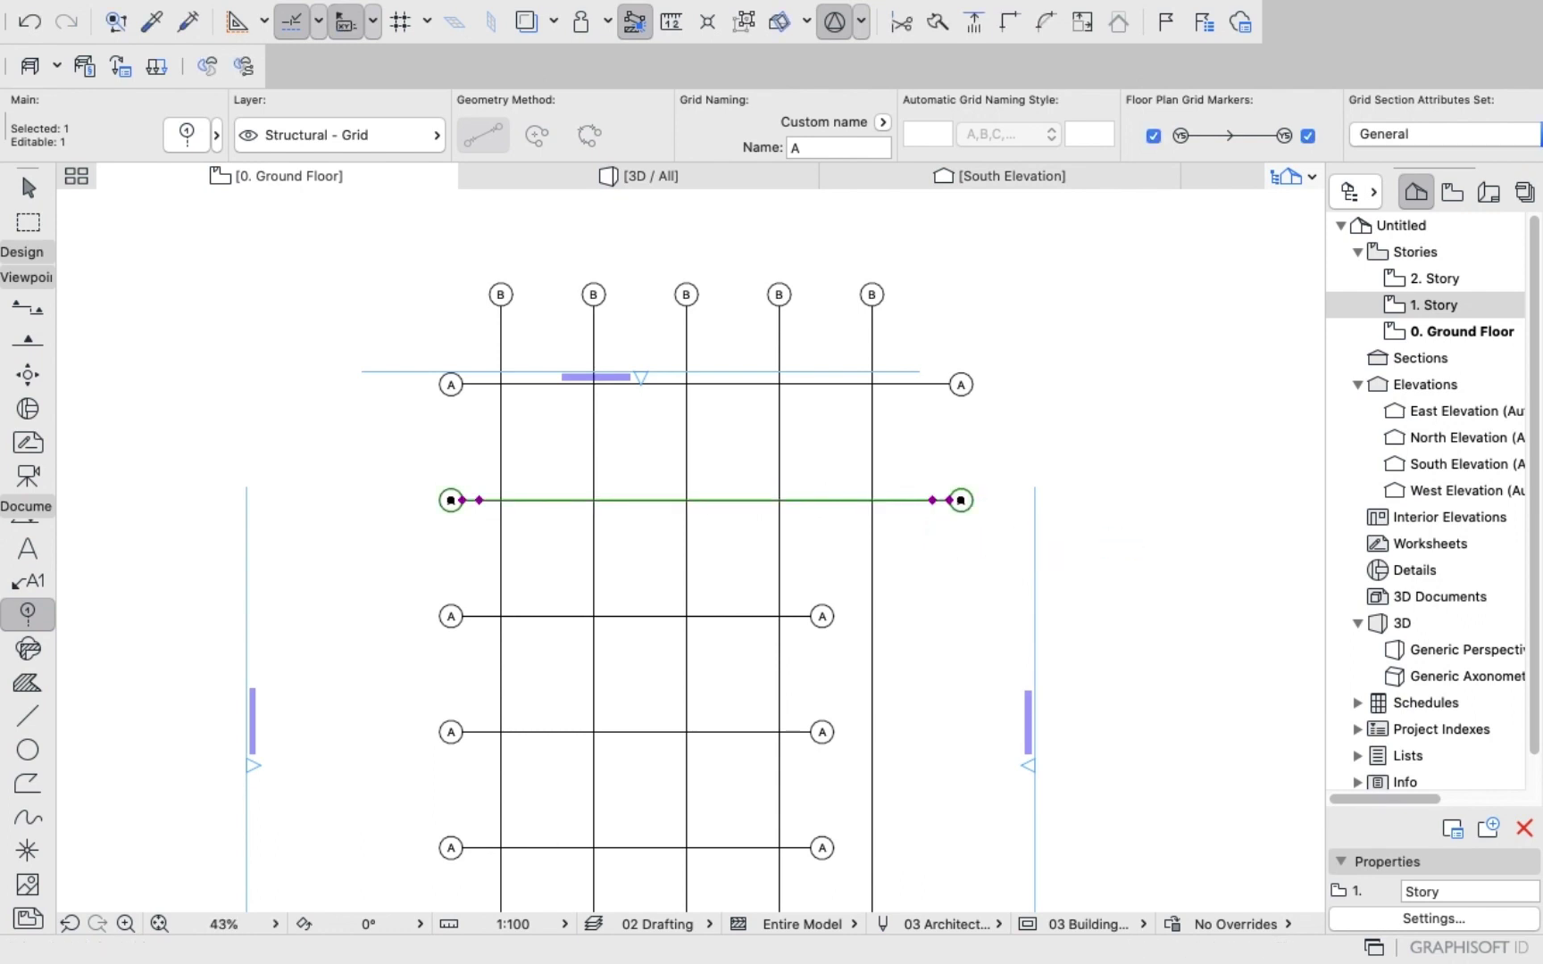
pyautogui.press('Escape')
# Stretch the right end of the third horizontal grid line from the top to a length of 21000.
pyautogui.keyDown('shift'); pyautogui.click(810, 616); pyautogui.keyUp('shift')
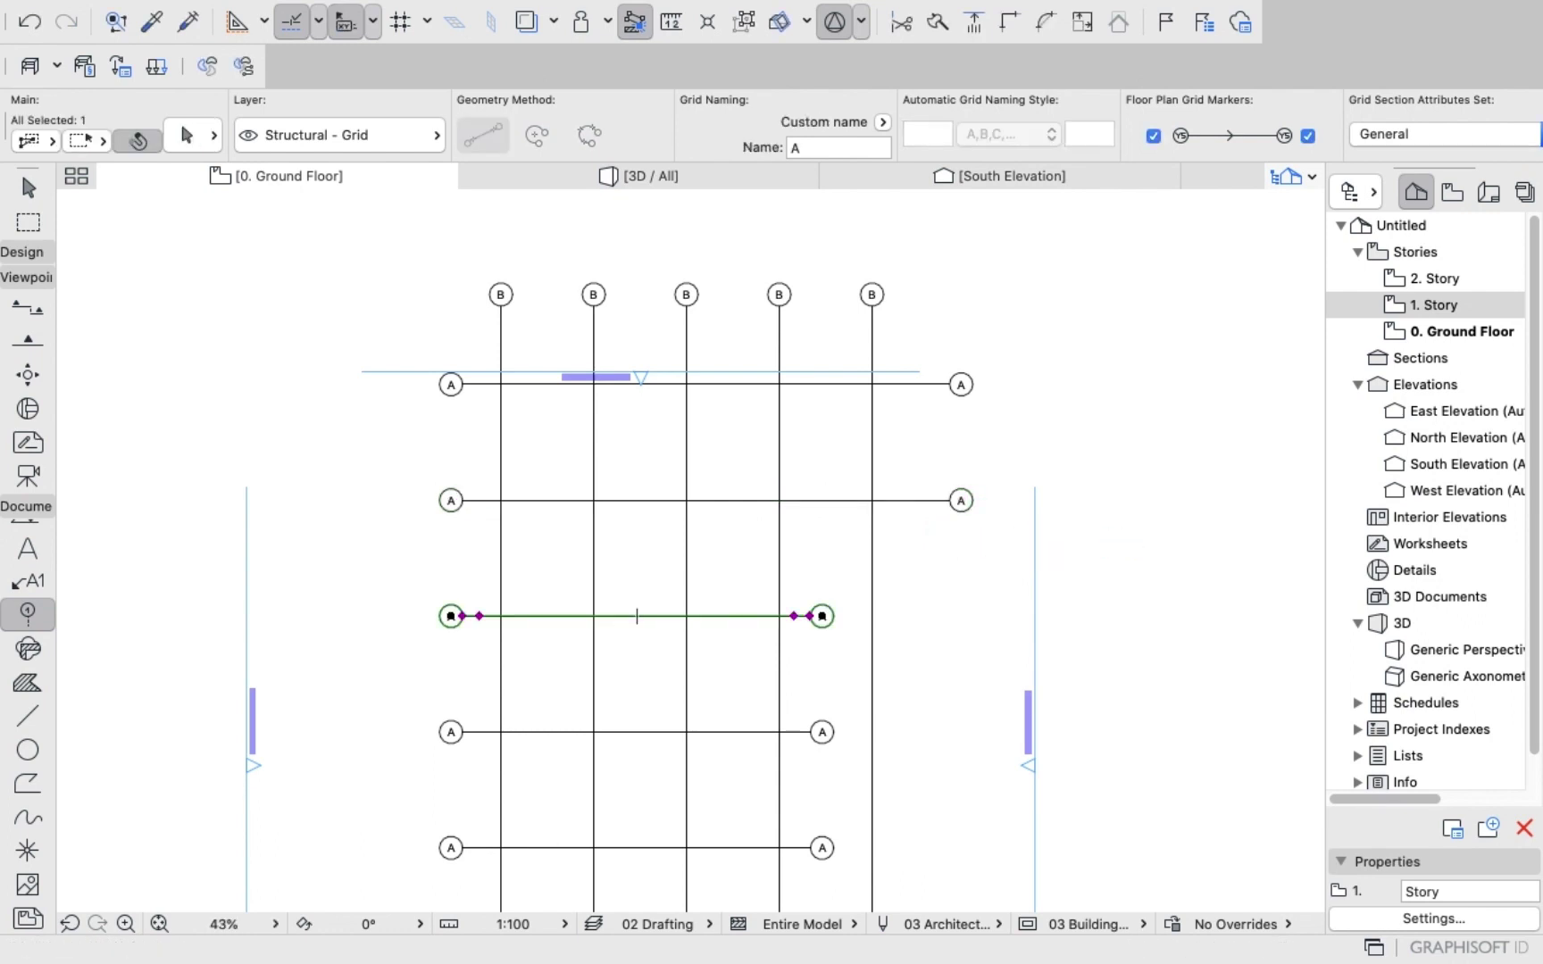
pyautogui.click(811, 616)
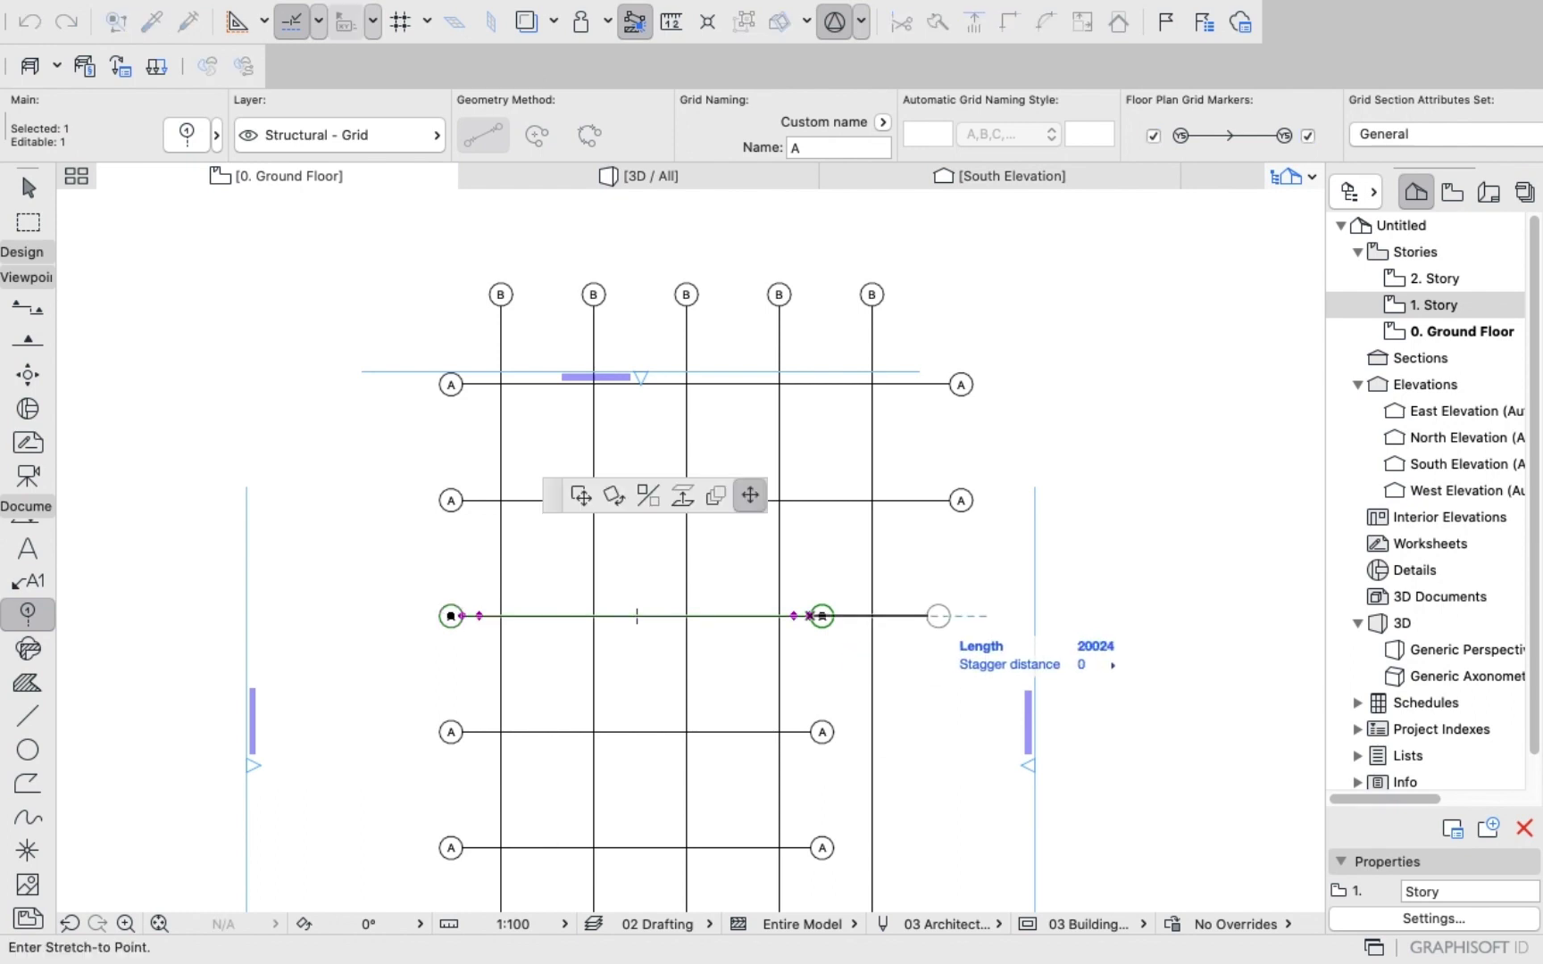
pyautogui.write('21000')
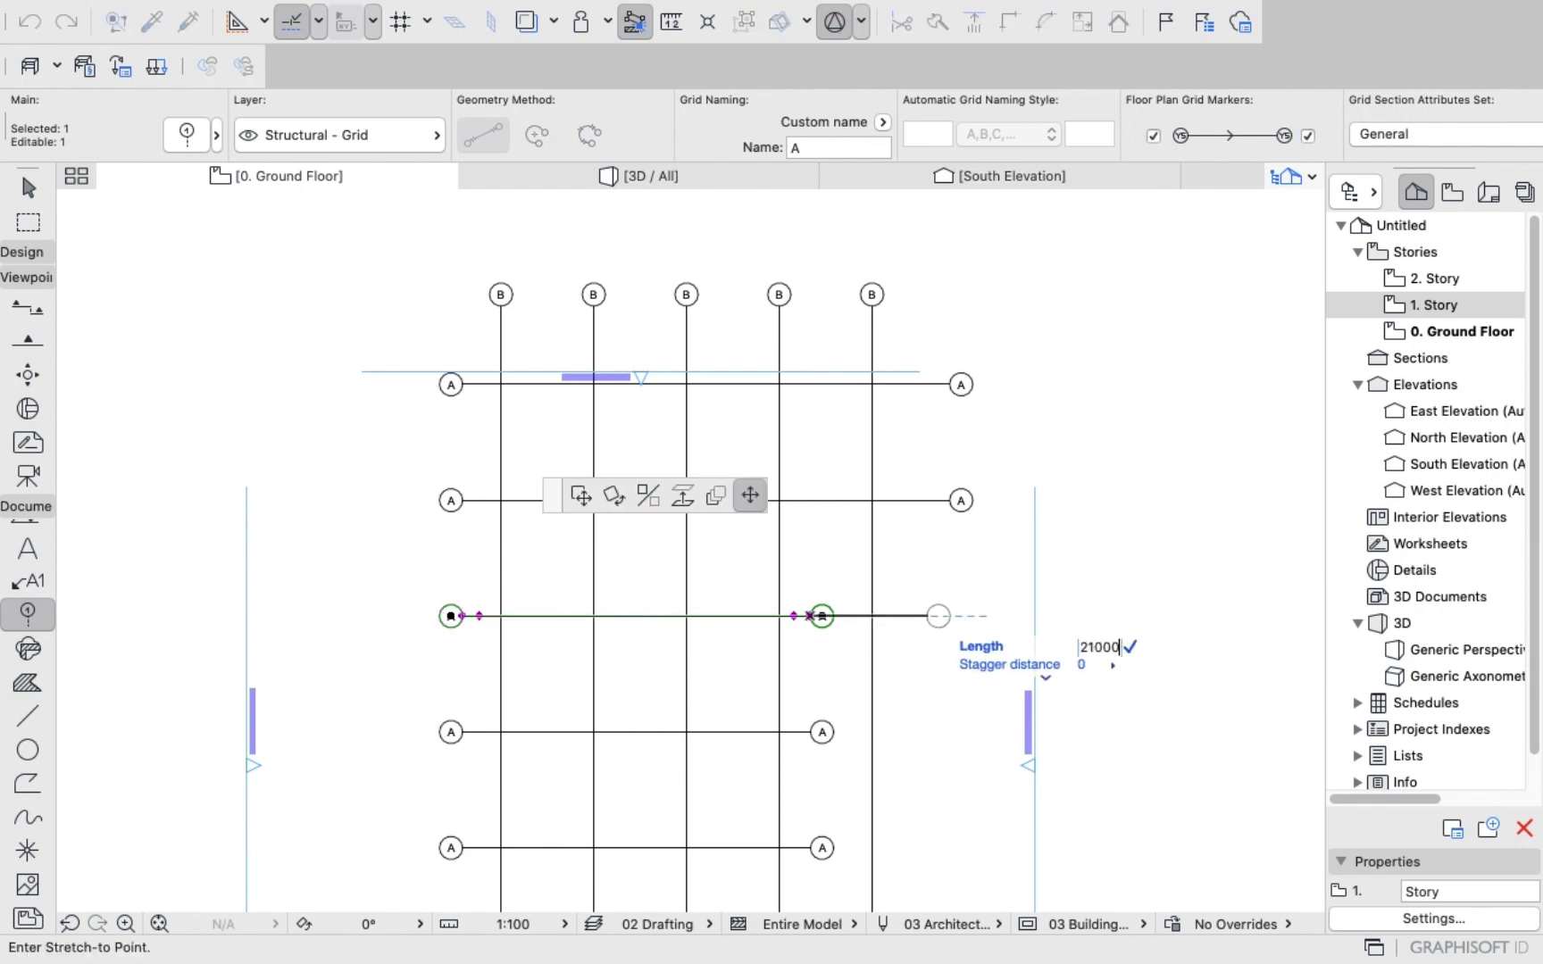
pyautogui.press('Return')
pyautogui.press('Escape')
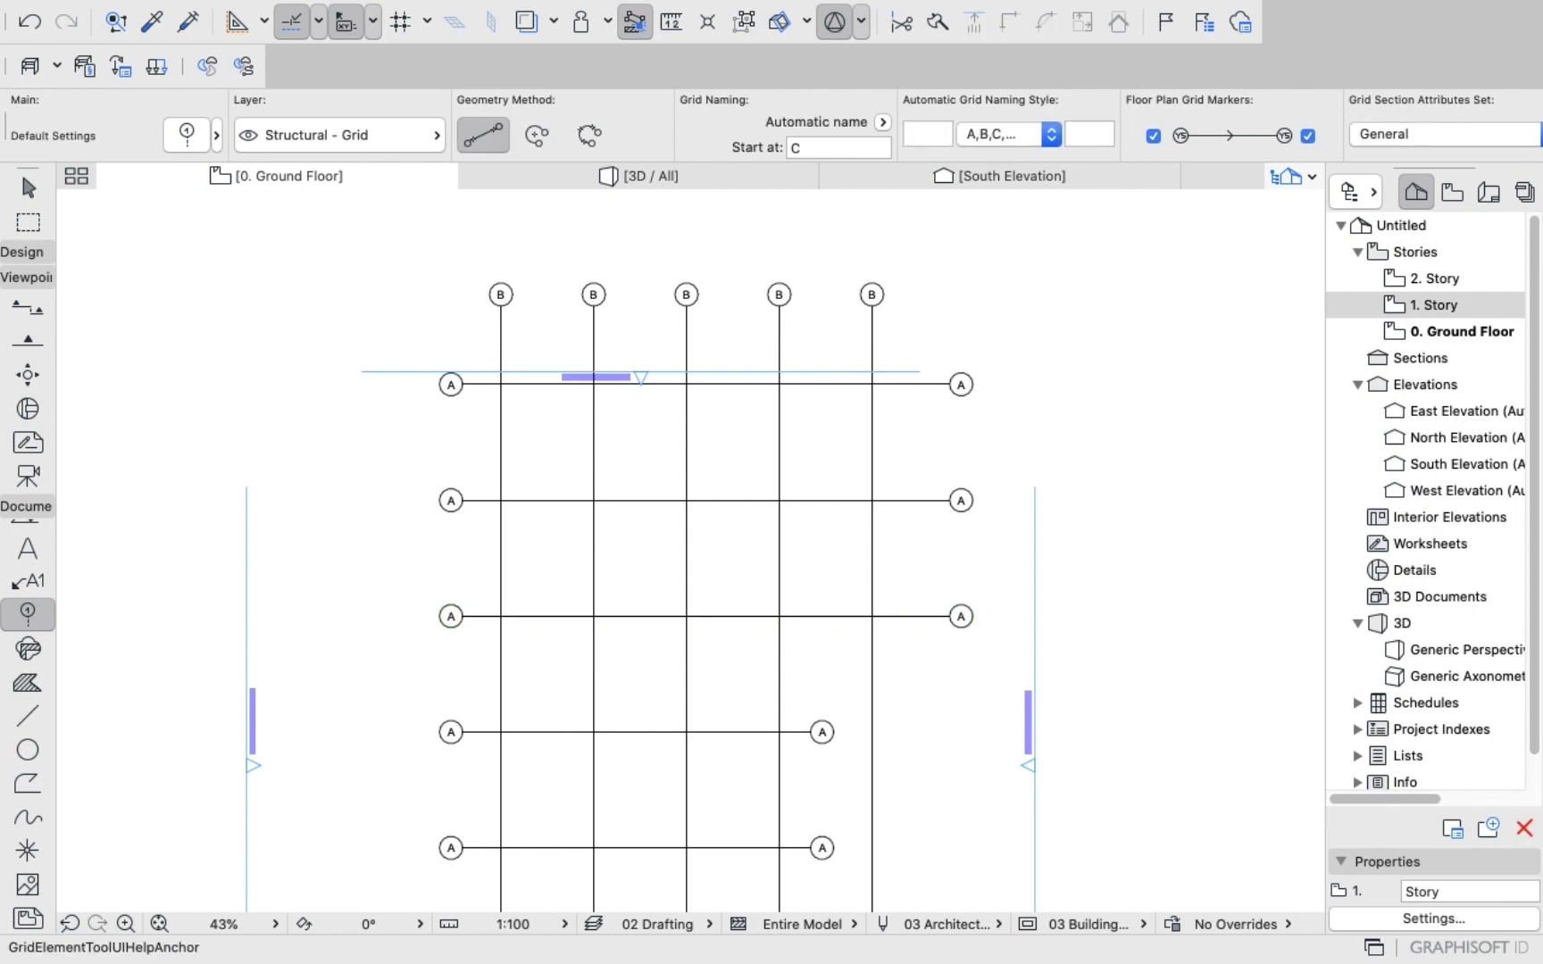
# Stretch the right end of the fourth horizontal grid line from the top to a length of 21000.
pyautogui.keyDown('shift'); pyautogui.click(794, 732); pyautogui.keyUp('shift')
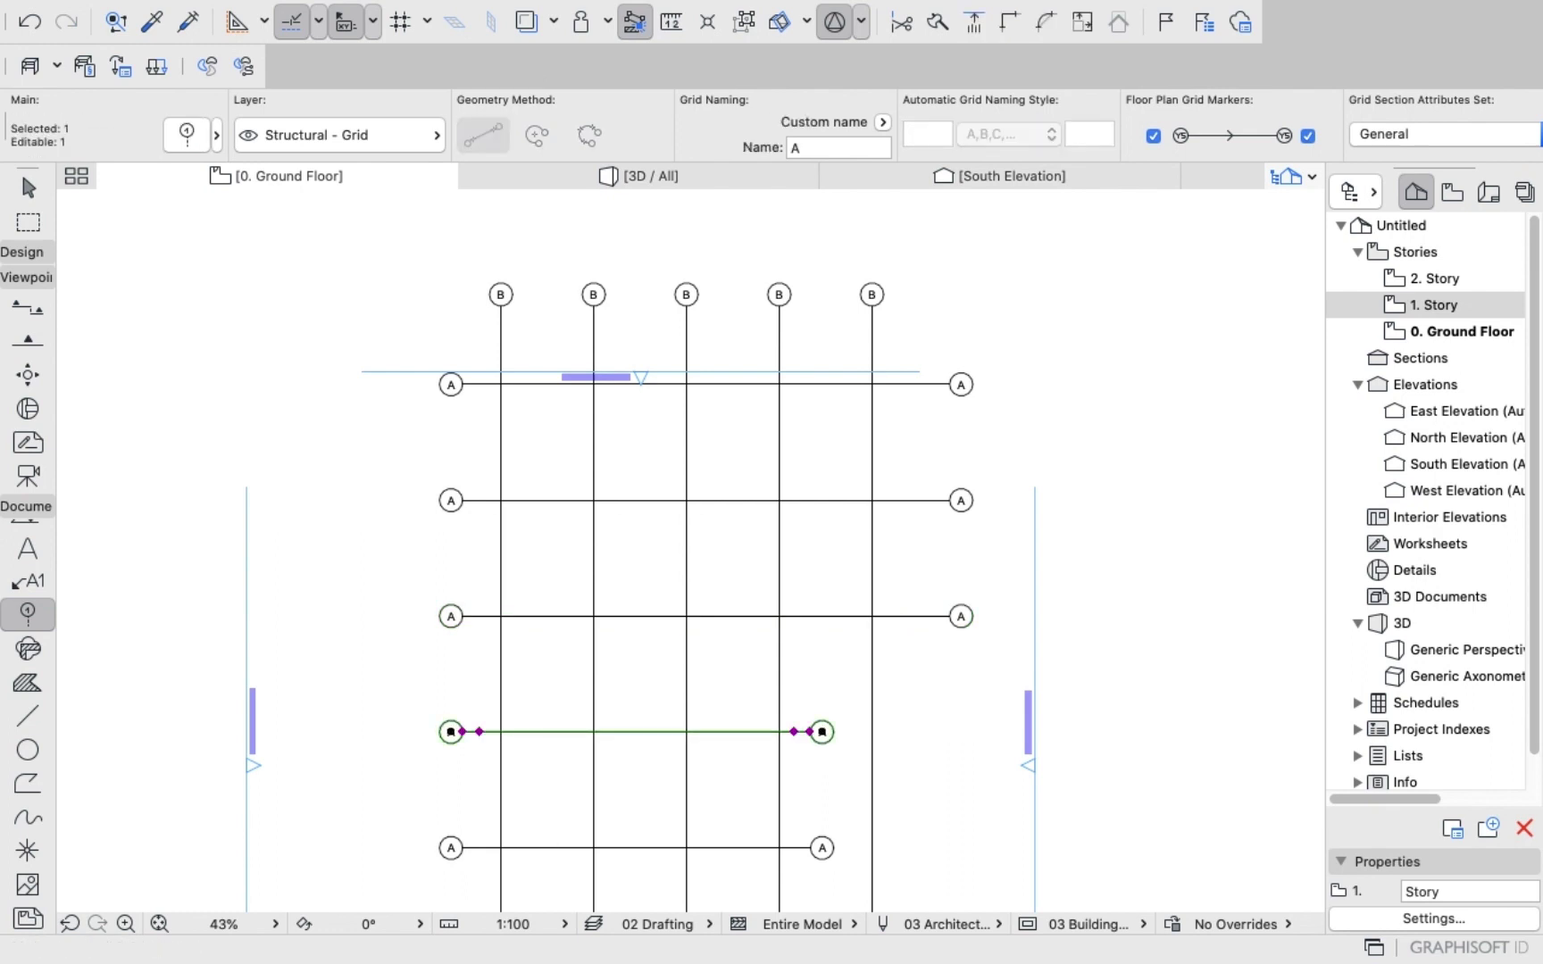
pyautogui.click(822, 732)
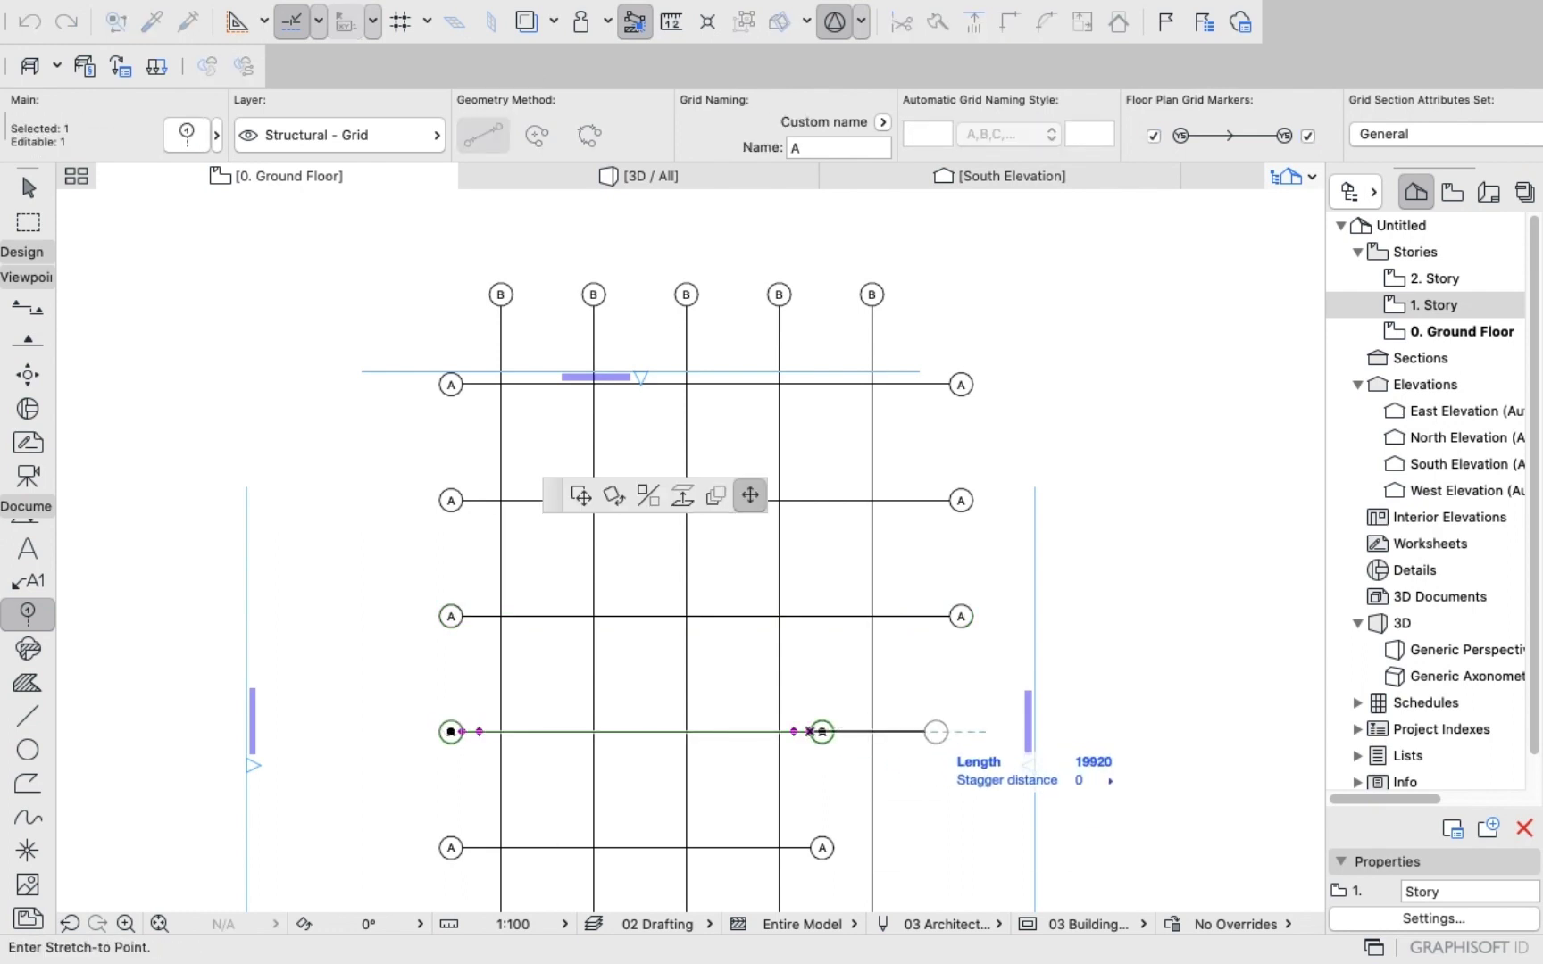
pyautogui.write('21000')
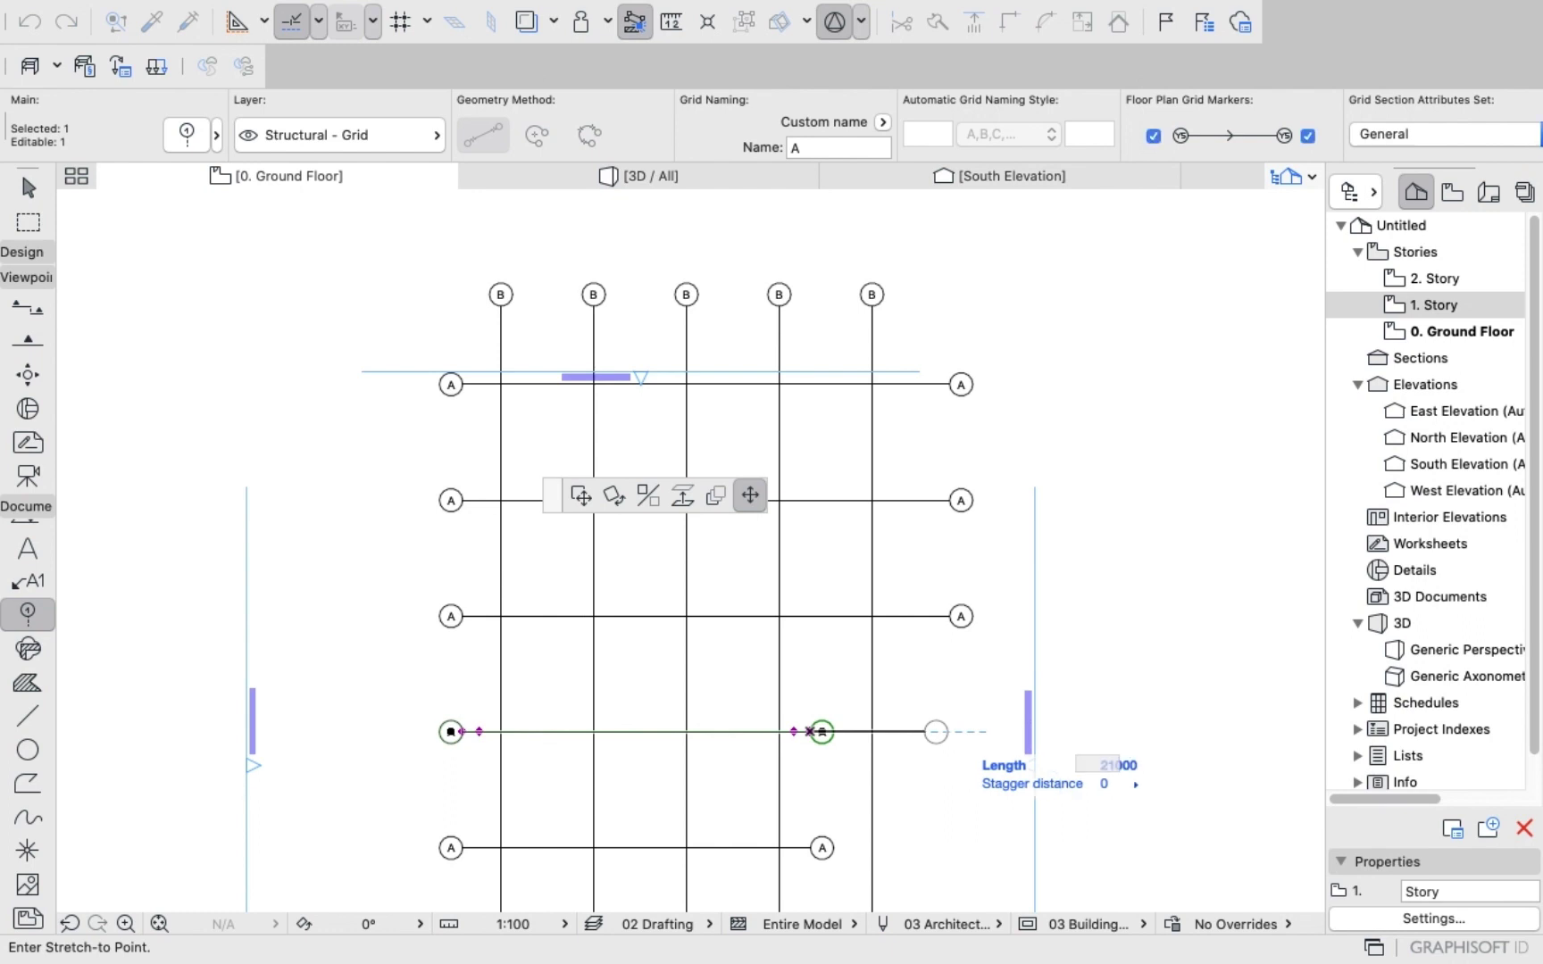
pyautogui.press('Return')
pyautogui.press('Escape')
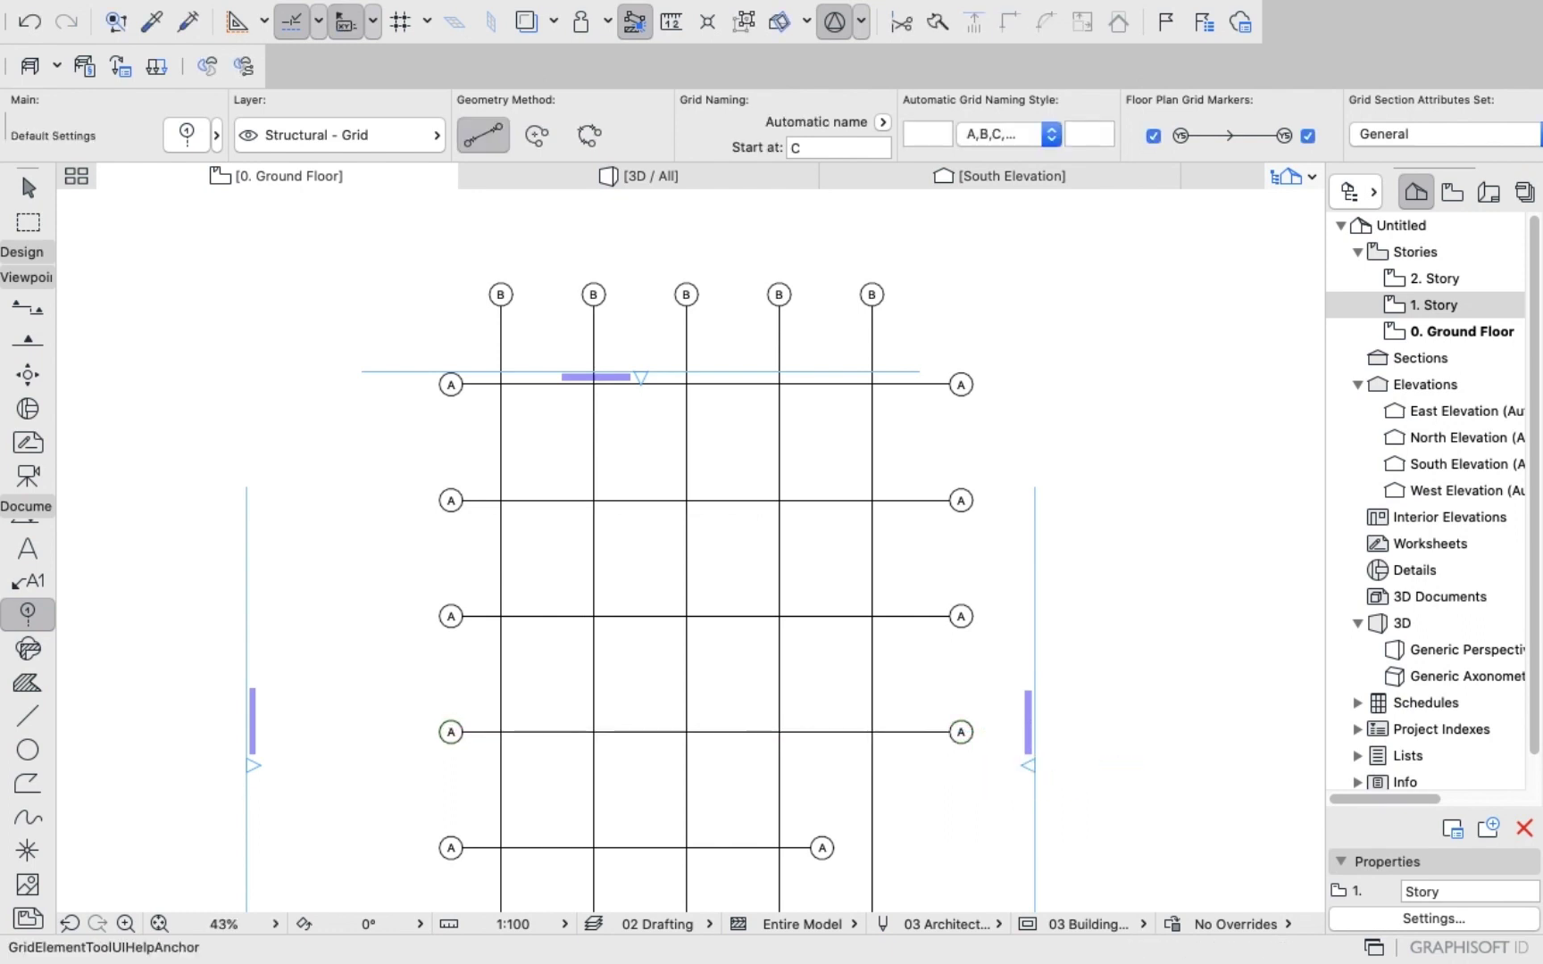
# Stretch the right end of the lowest horizontal grid line to a length of 21000 and deselect it.
pyautogui.scroll(4, 840, 884)
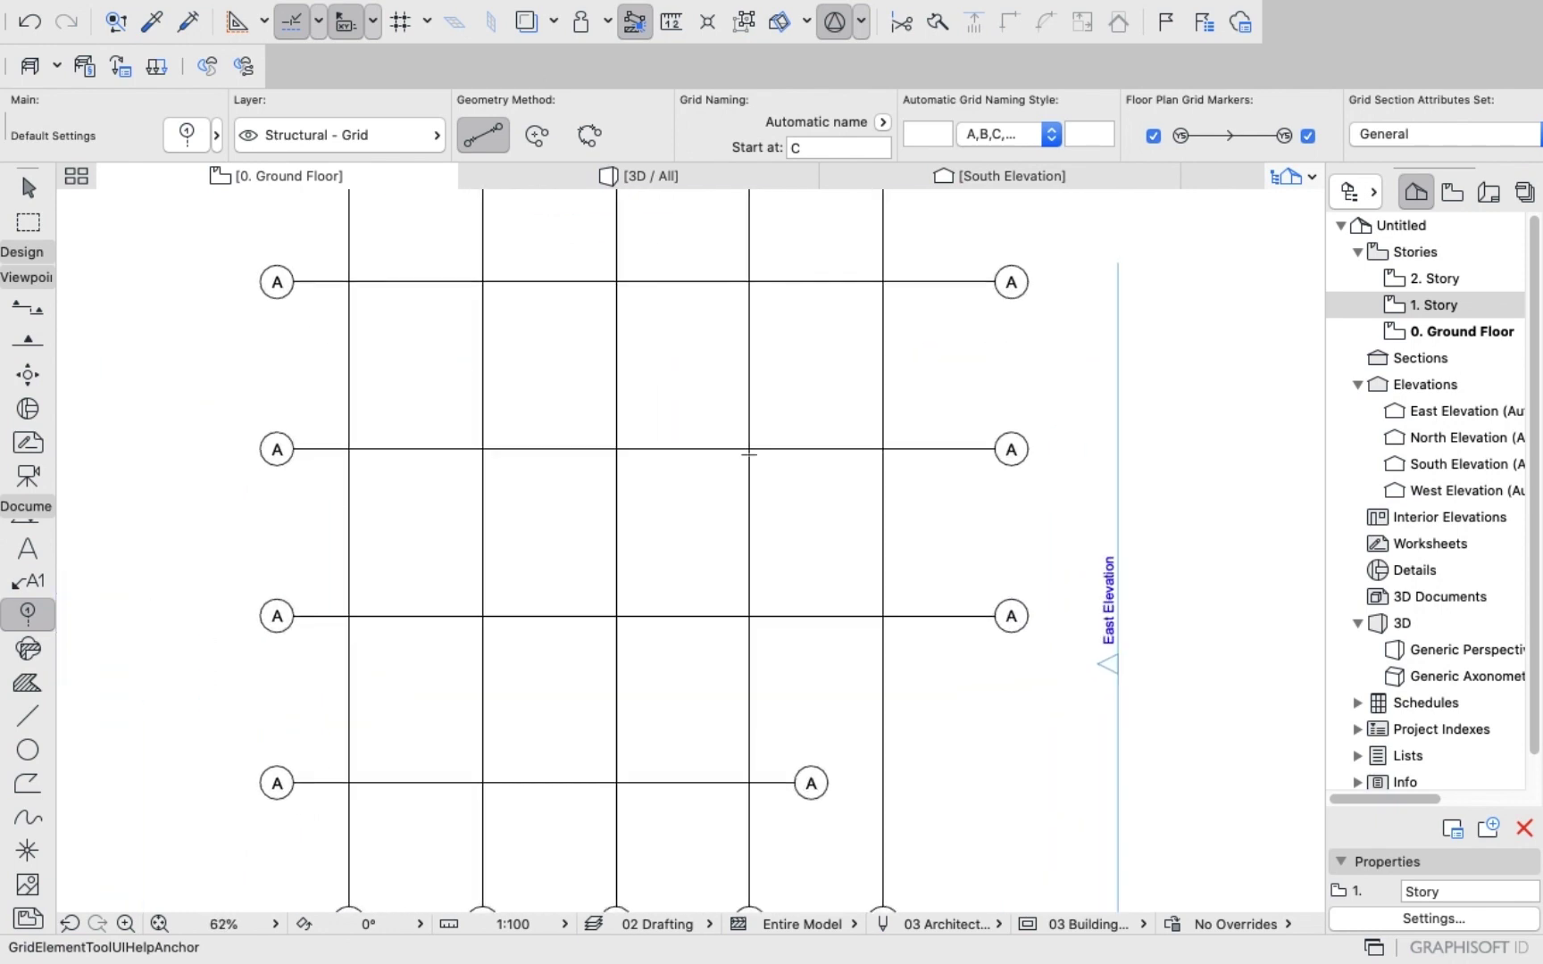
pyautogui.keyDown('shift'); pyautogui.click(543, 783); pyautogui.keyUp('shift')
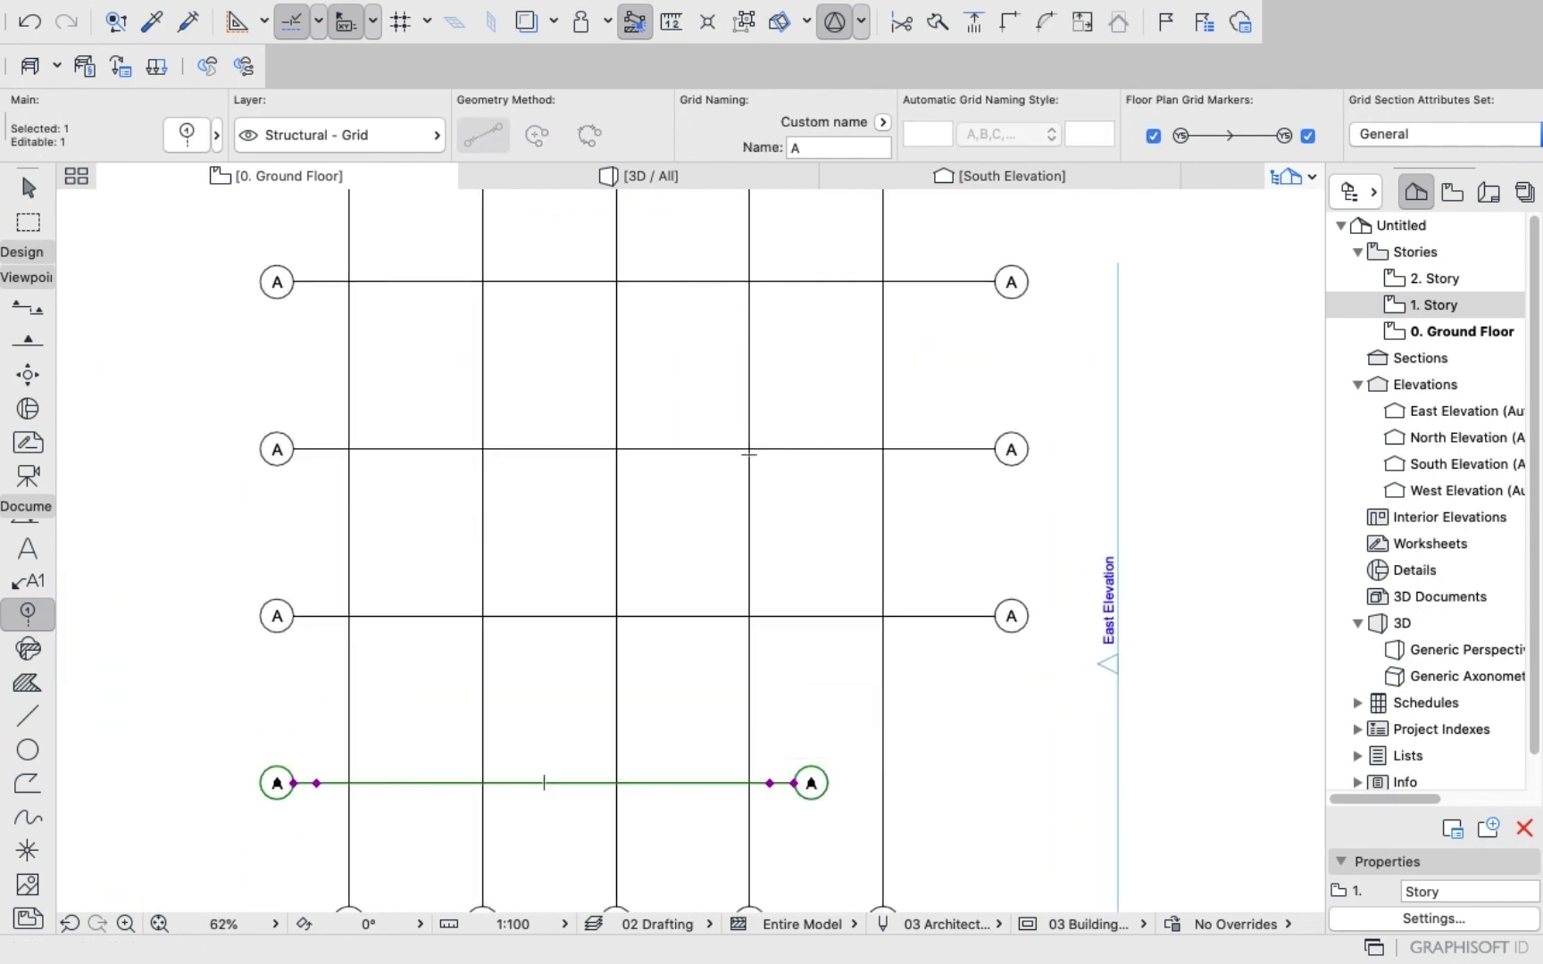
pyautogui.click(794, 783)
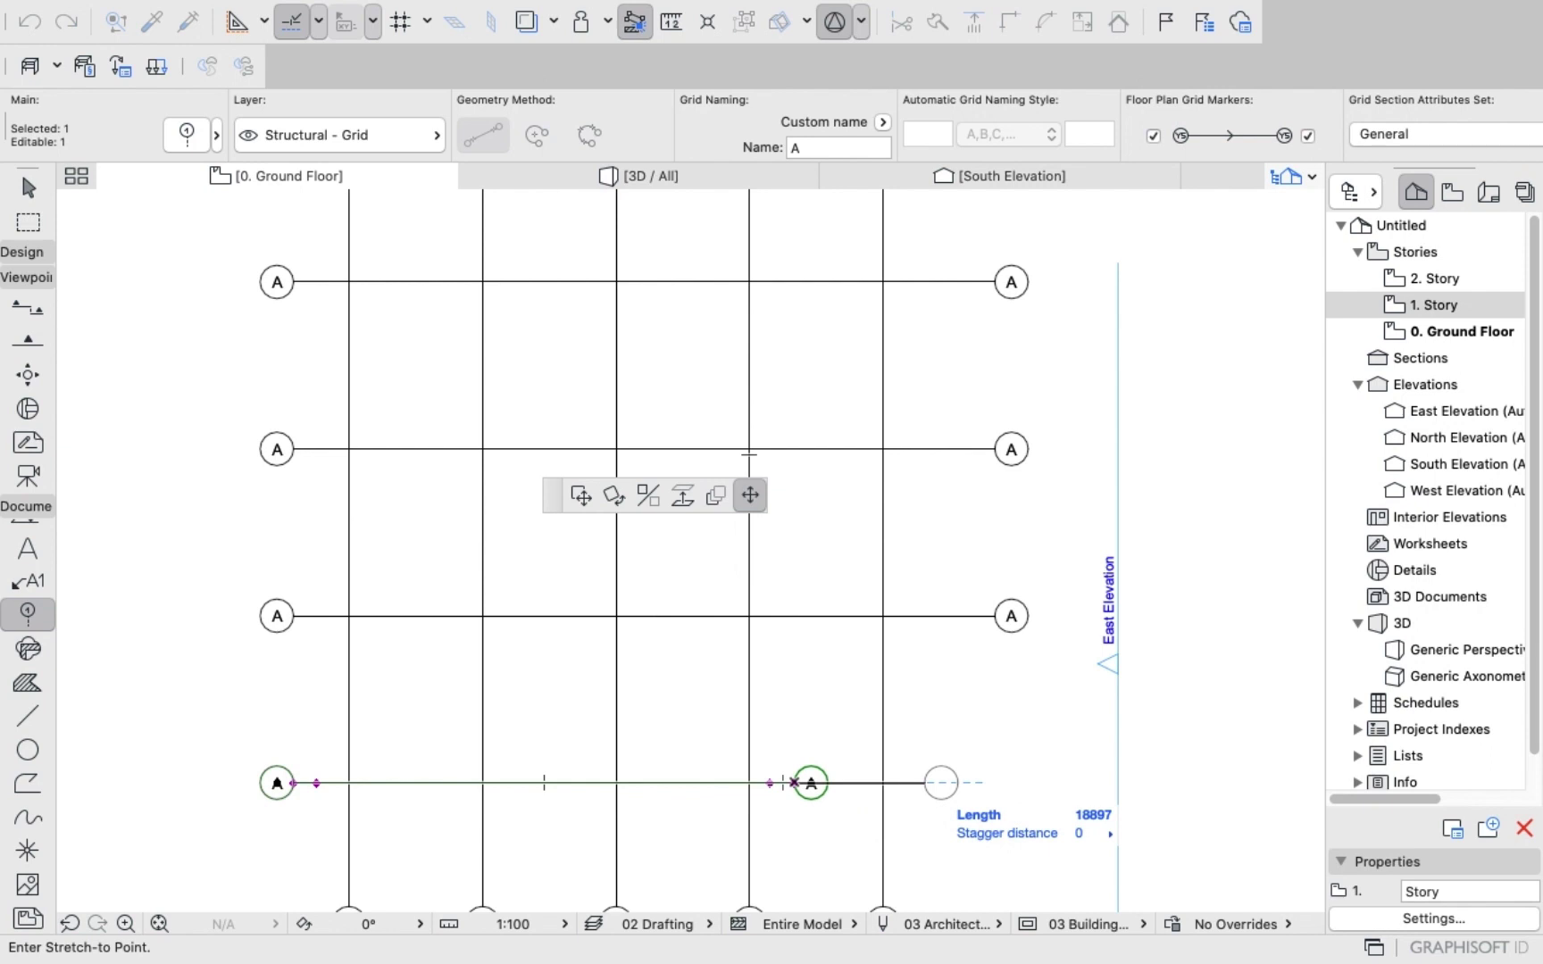
pyautogui.write('21')
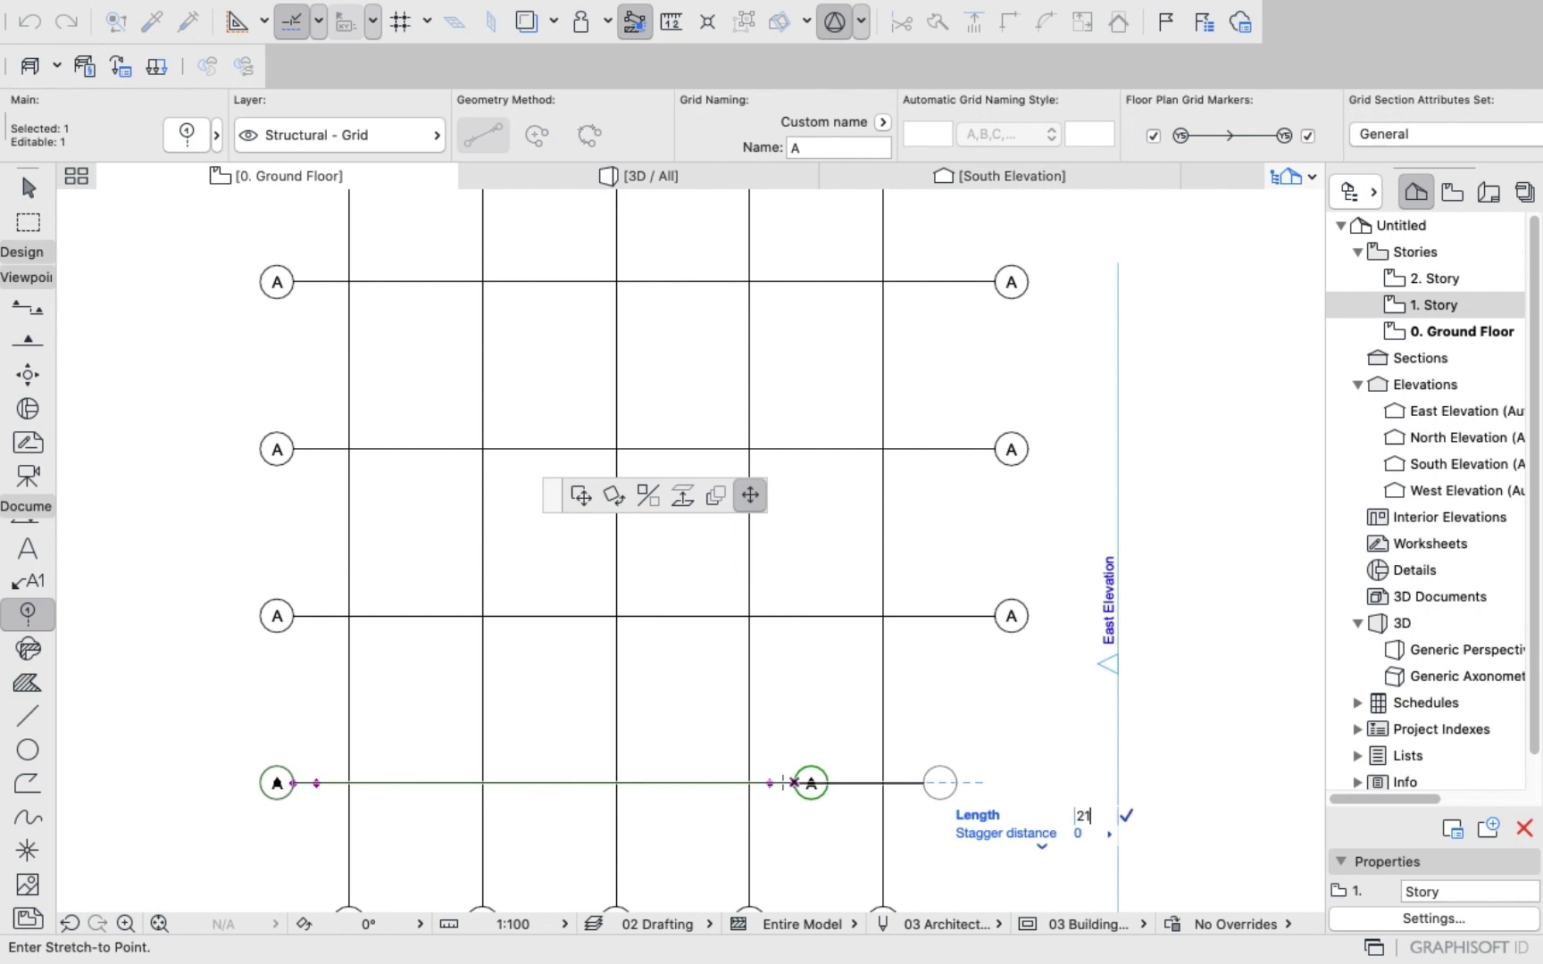
pyautogui.write('000')
pyautogui.press('Return')
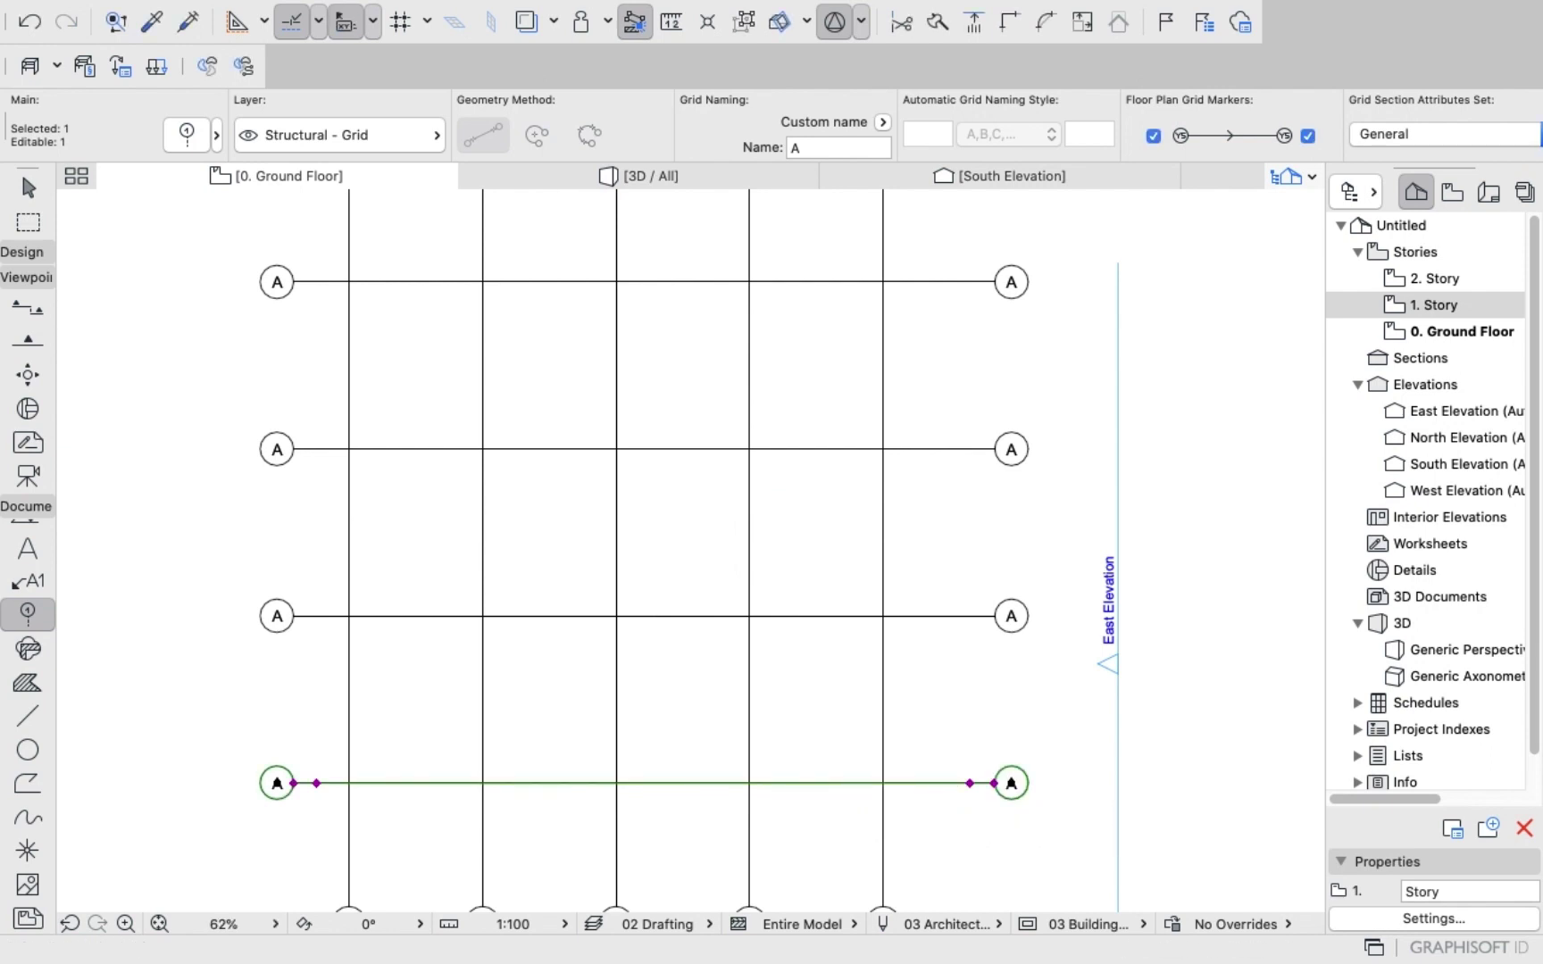
pyautogui.press('Escape')
# Open the Column tool's default settings and set the column's top link to Not Linked.
pyautogui.scroll(-10, 783, 424)
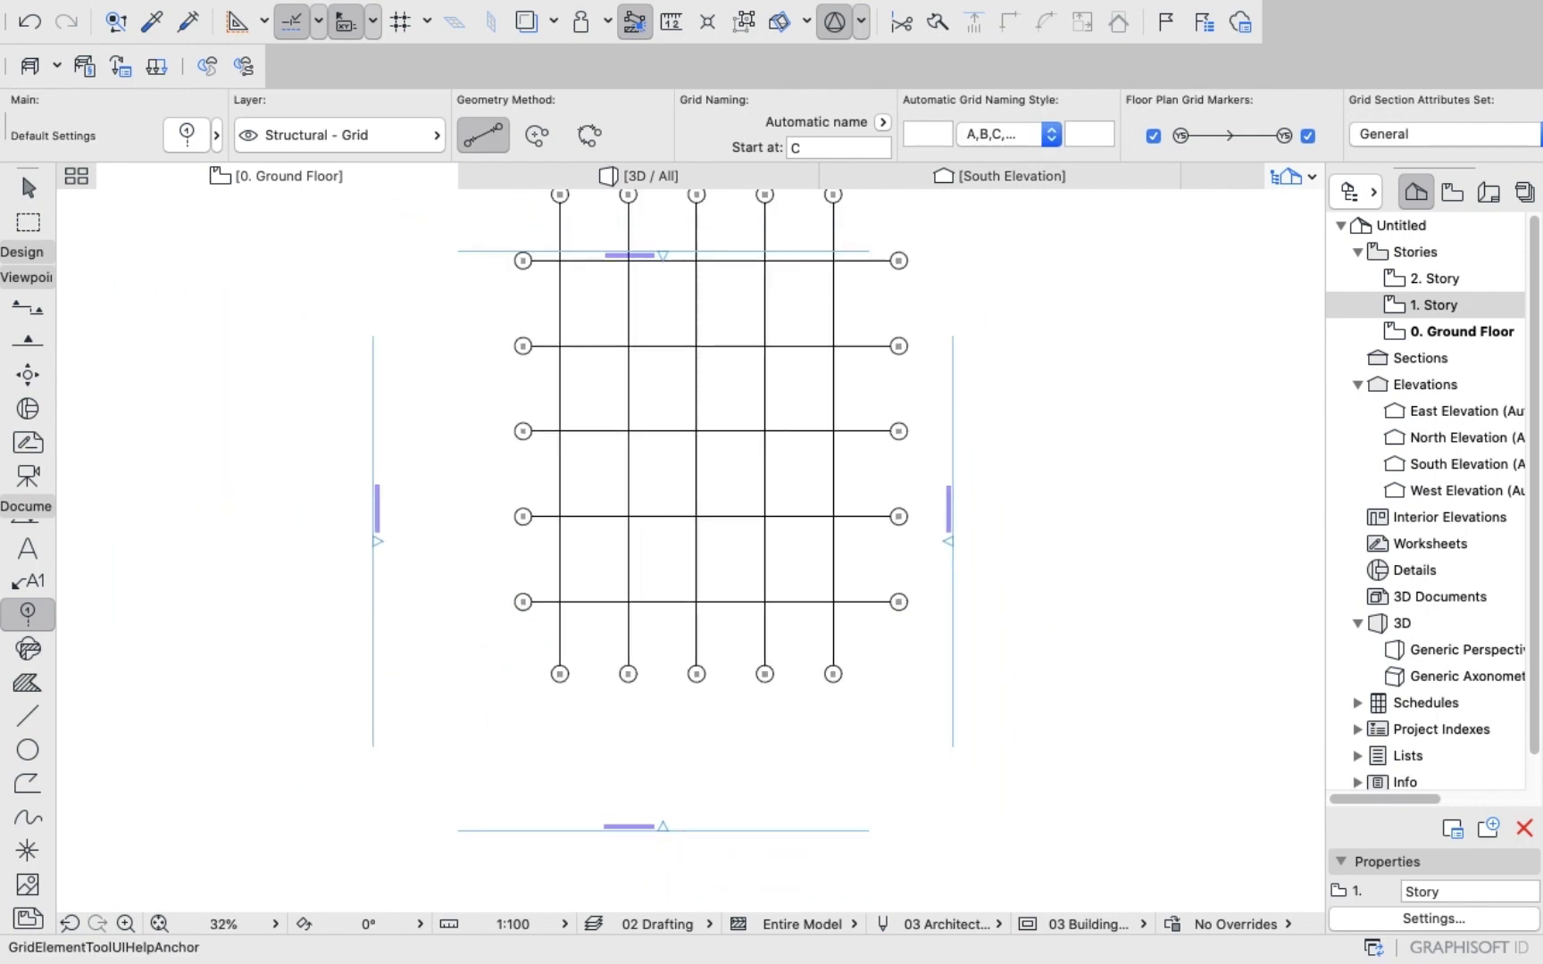
pyautogui.scroll(4, 714, 322)
pyautogui.scroll(2, 713, 300)
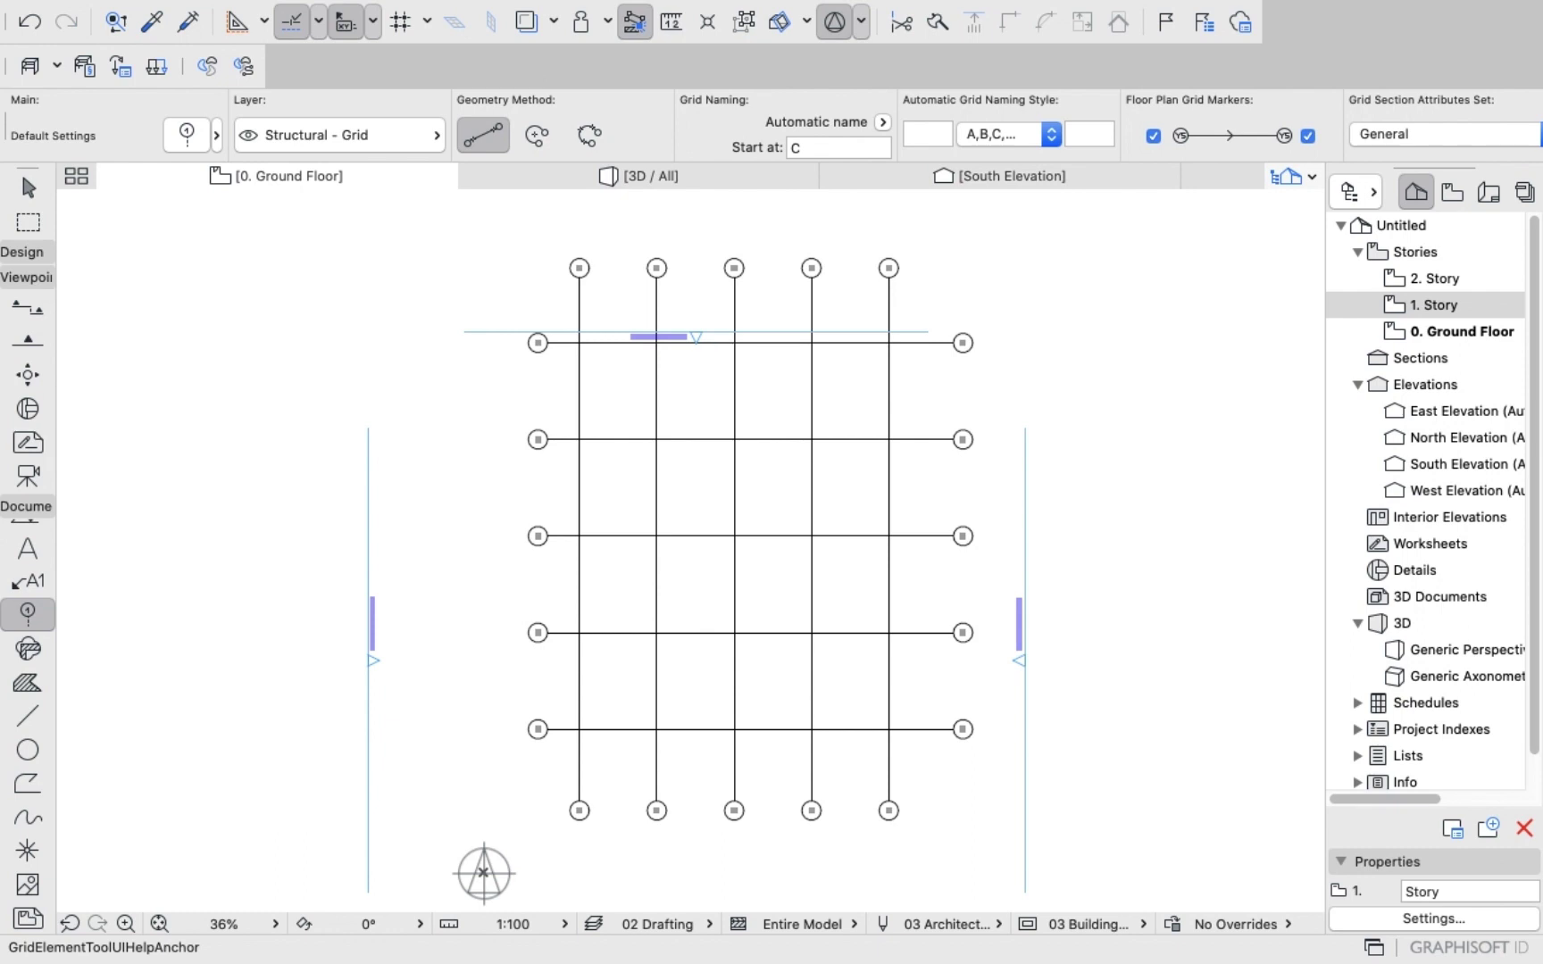
pyautogui.click(23, 251)
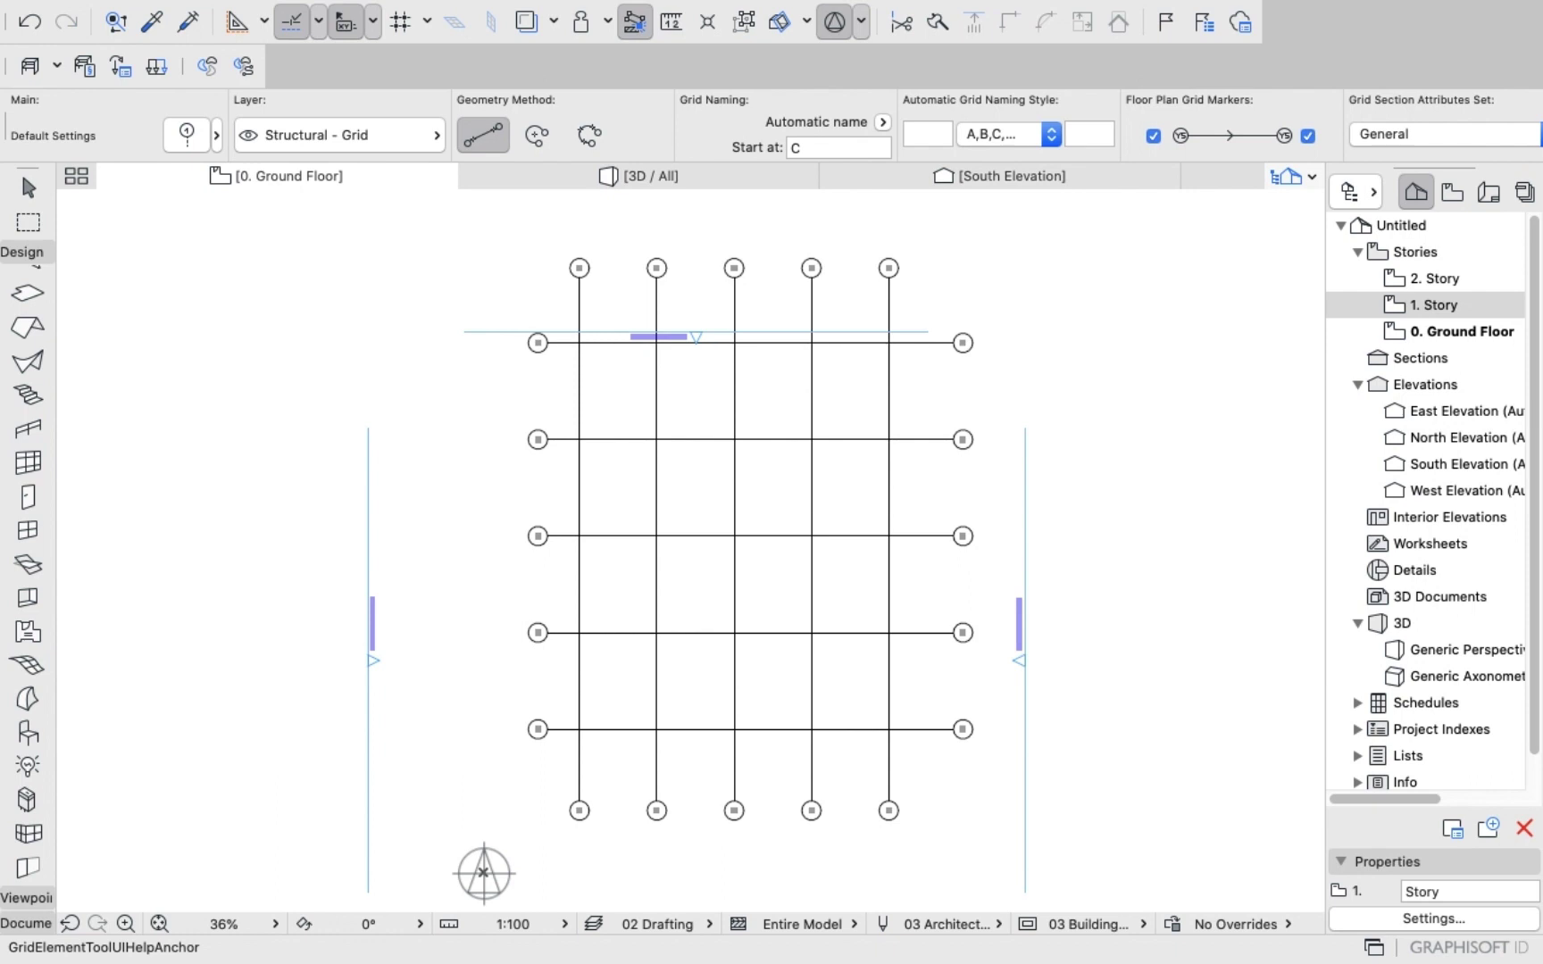
pyautogui.scroll(2, 27, 314)
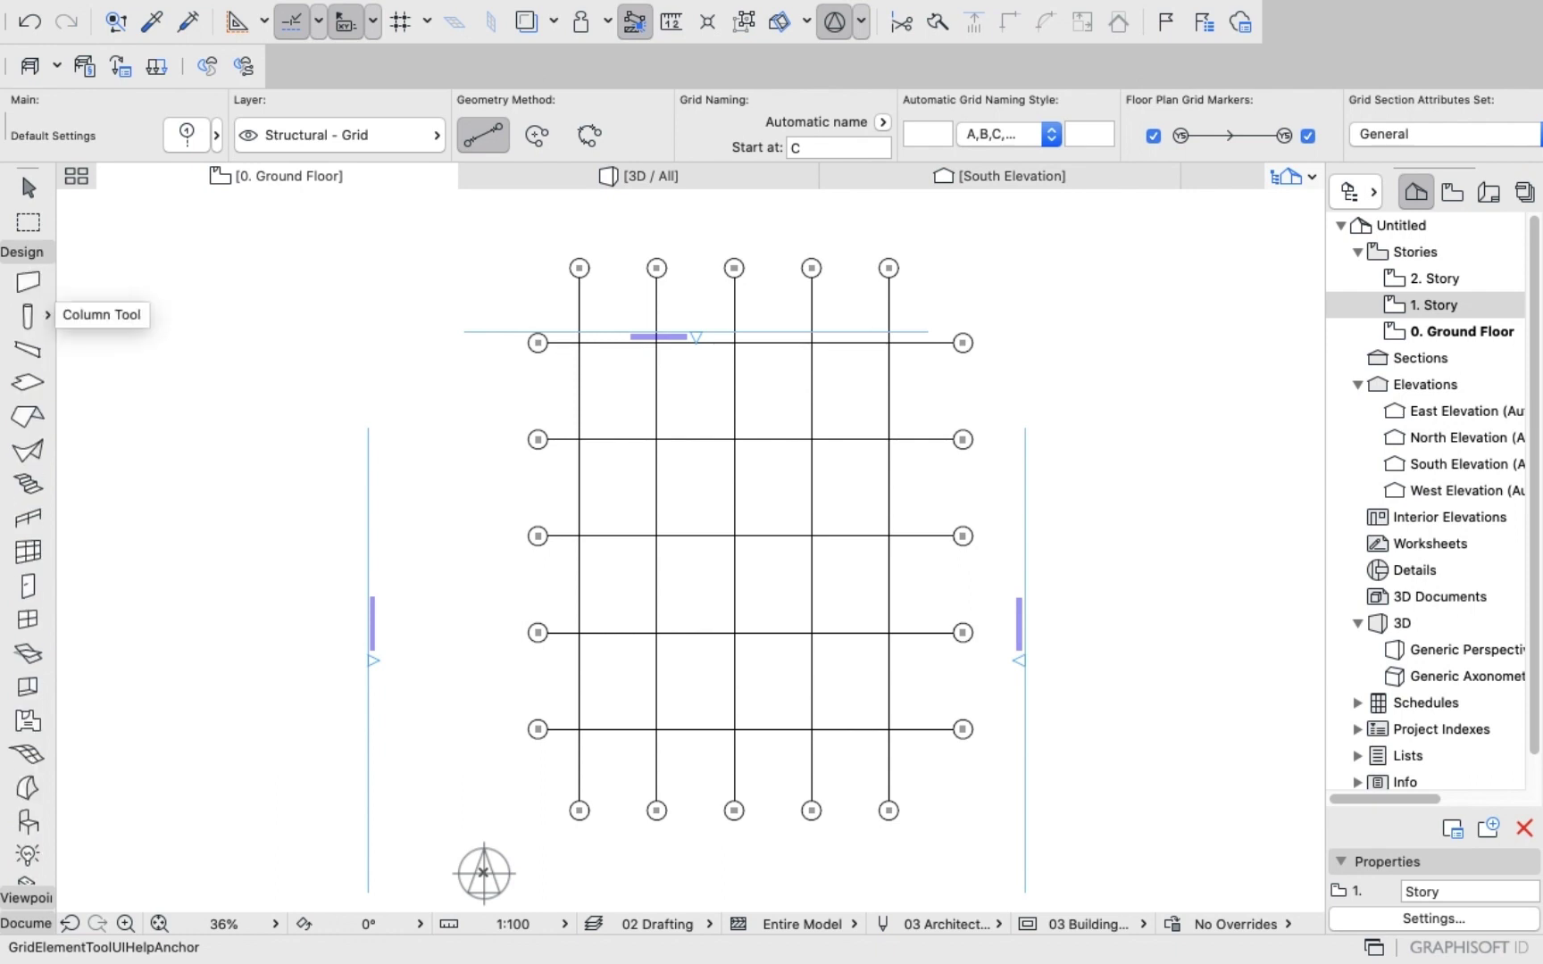
pyautogui.doubleClick(27, 314)
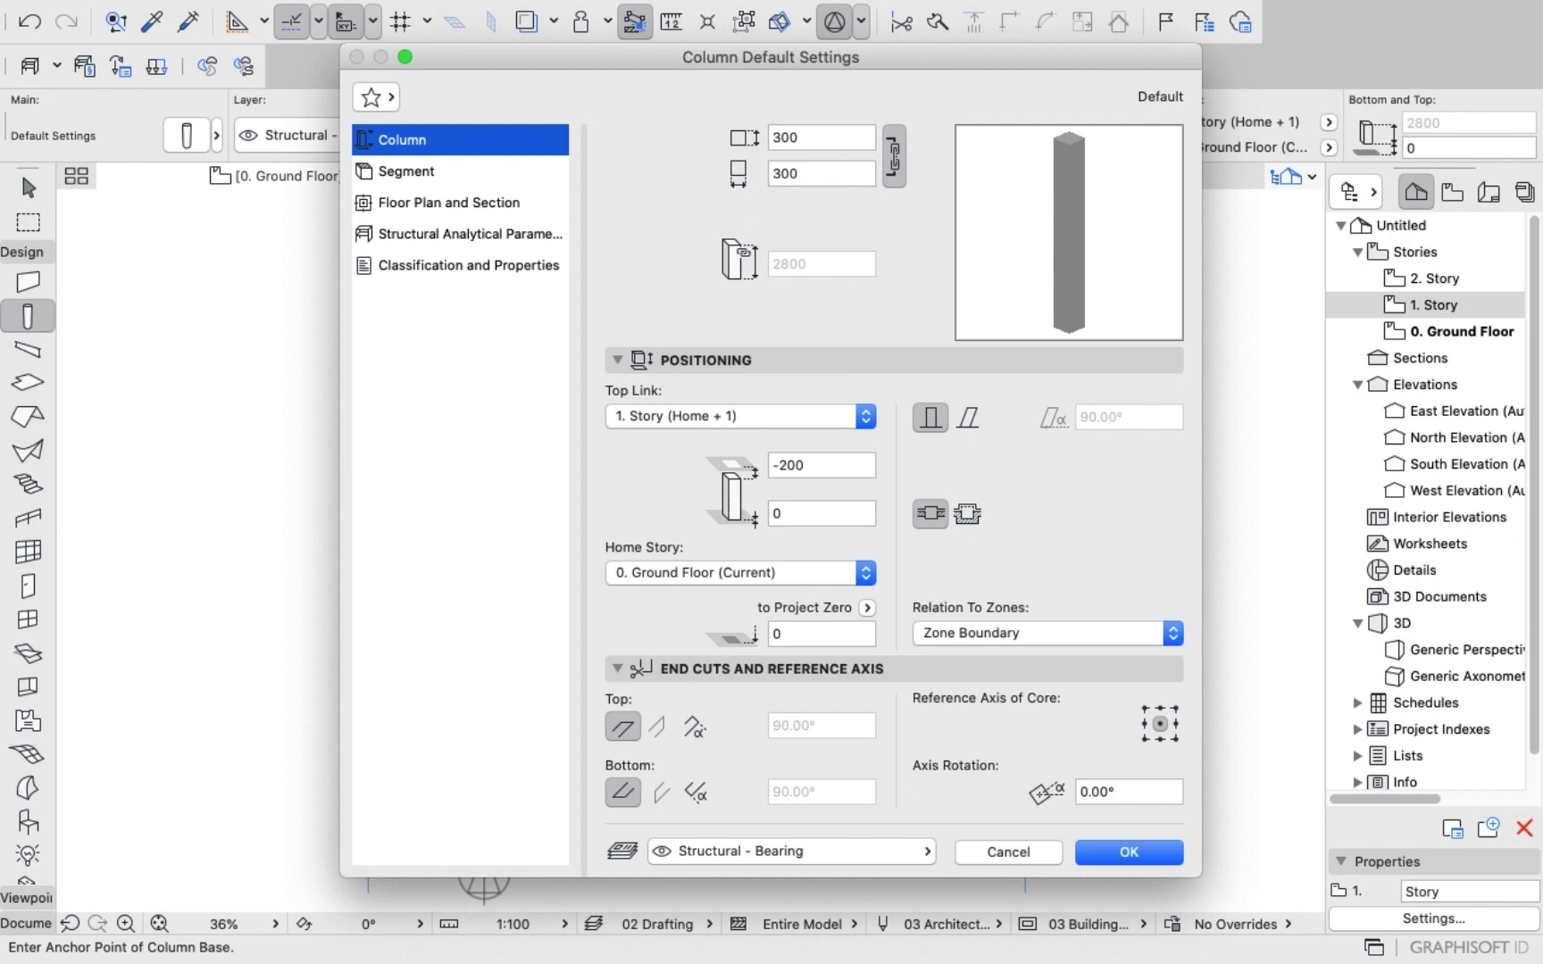
pyautogui.click(804, 137)
pyautogui.click(803, 173)
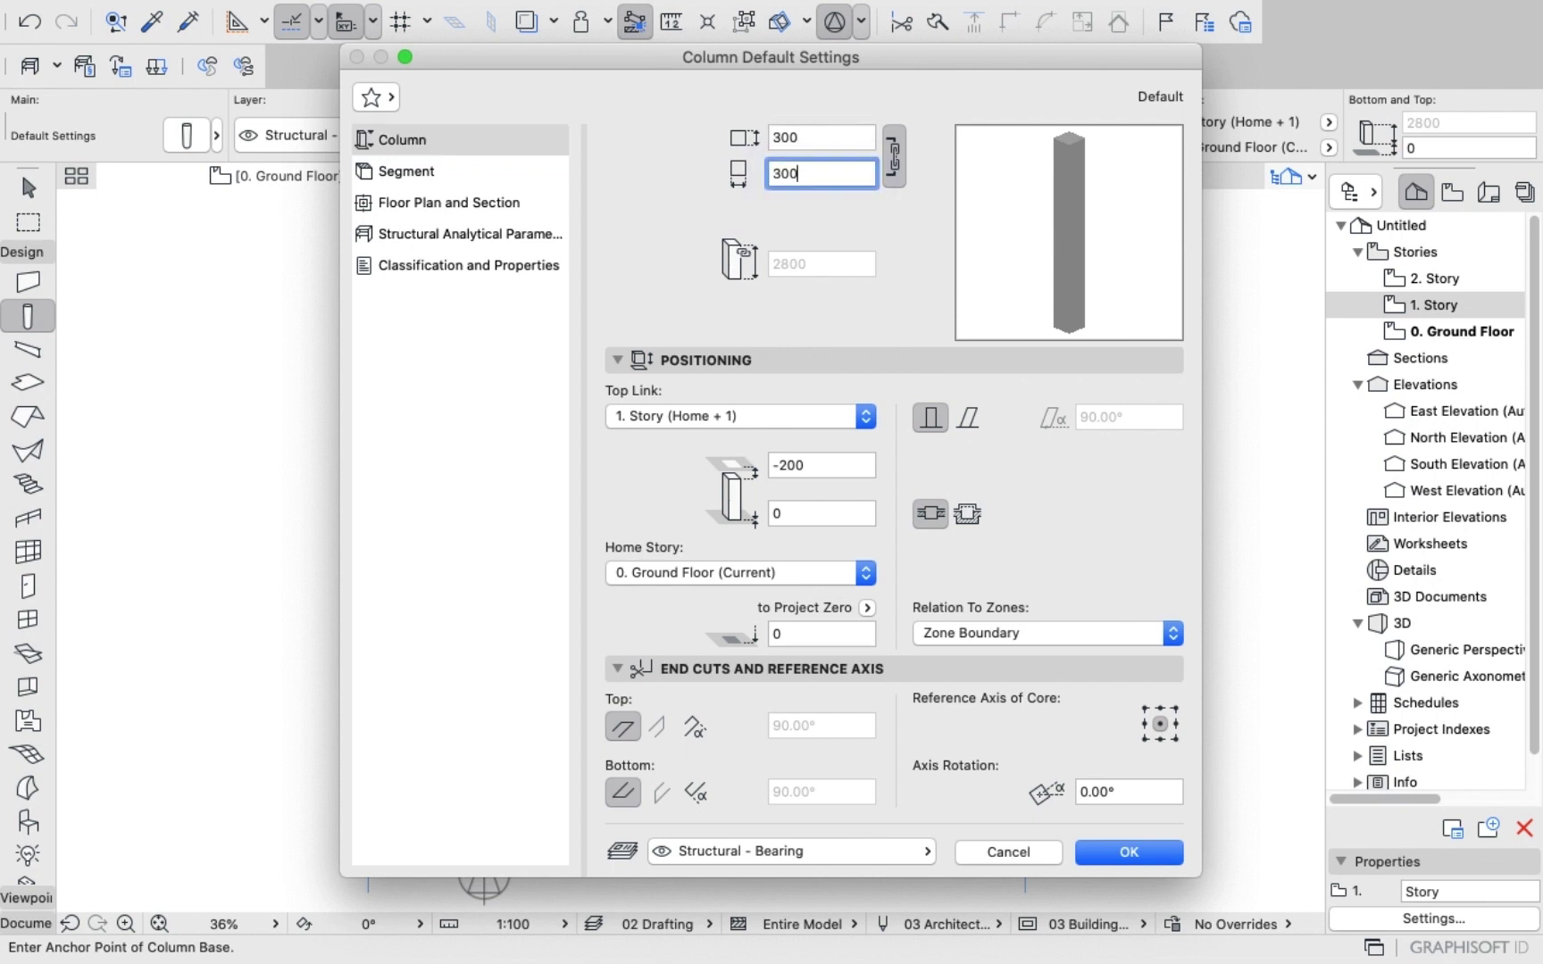
pyautogui.click(804, 138)
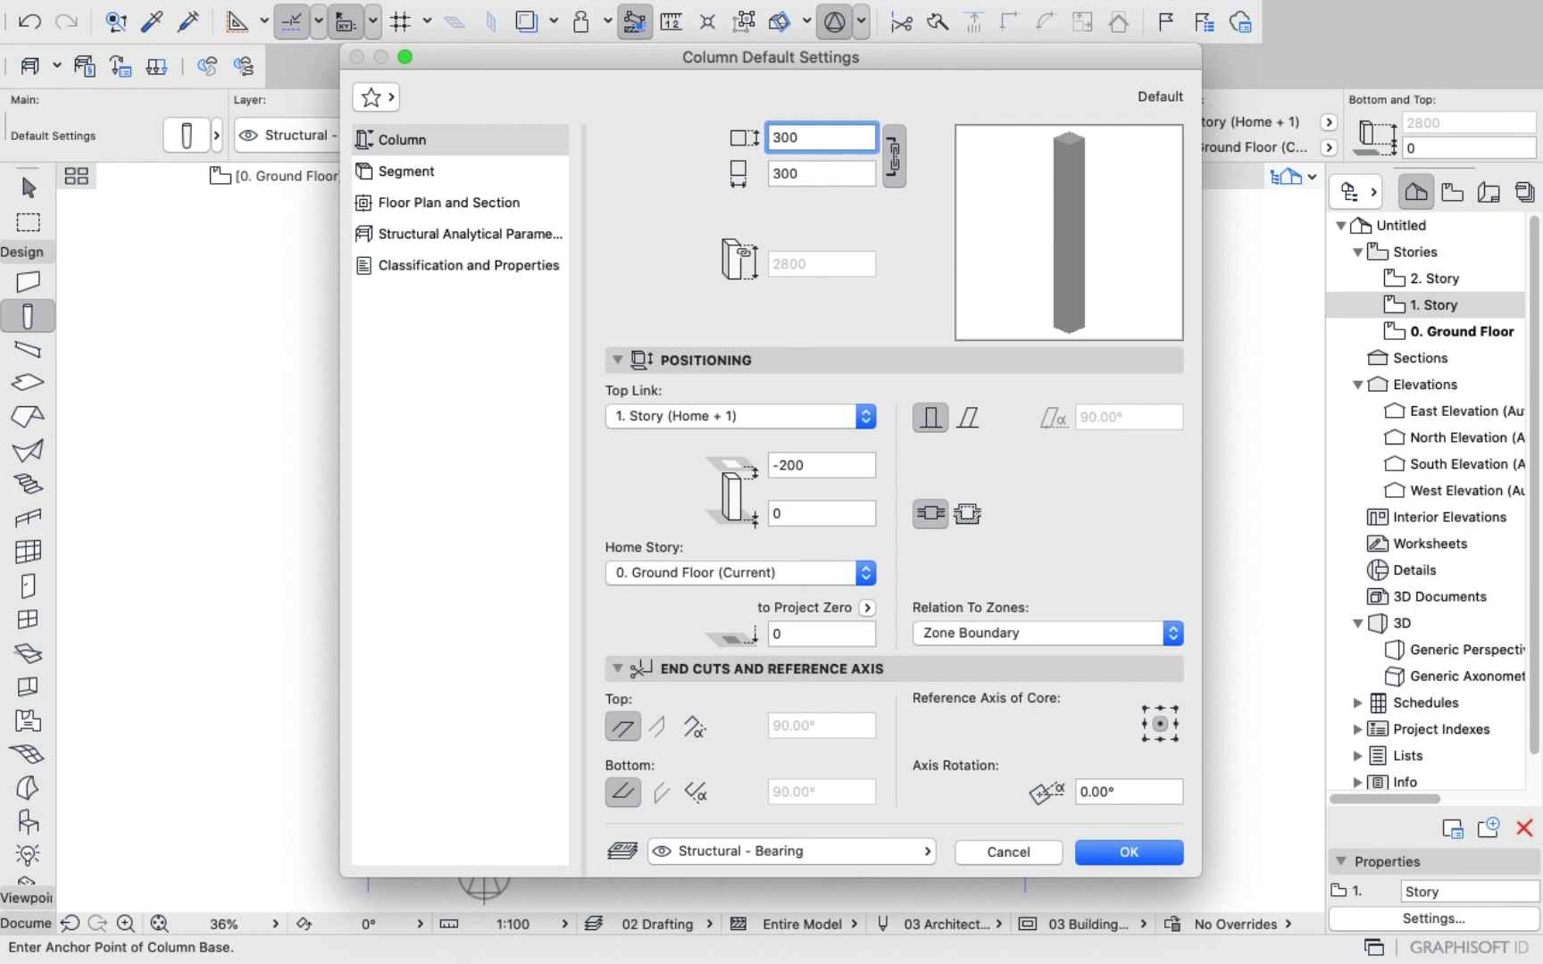
pyautogui.click(662, 416)
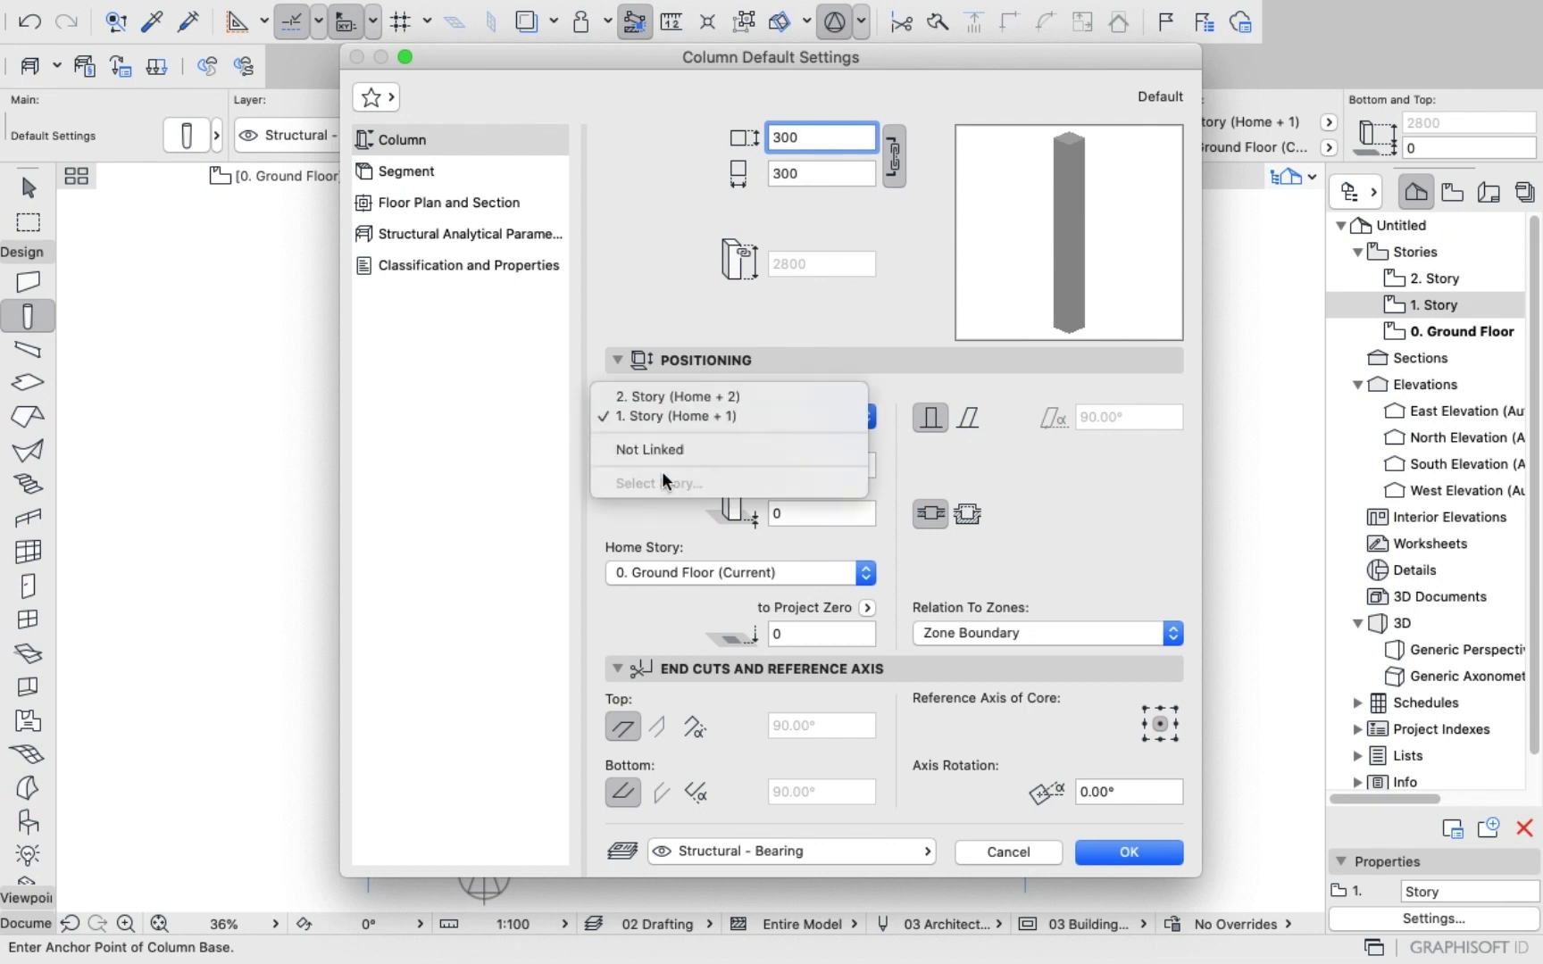
pyautogui.click(656, 445)
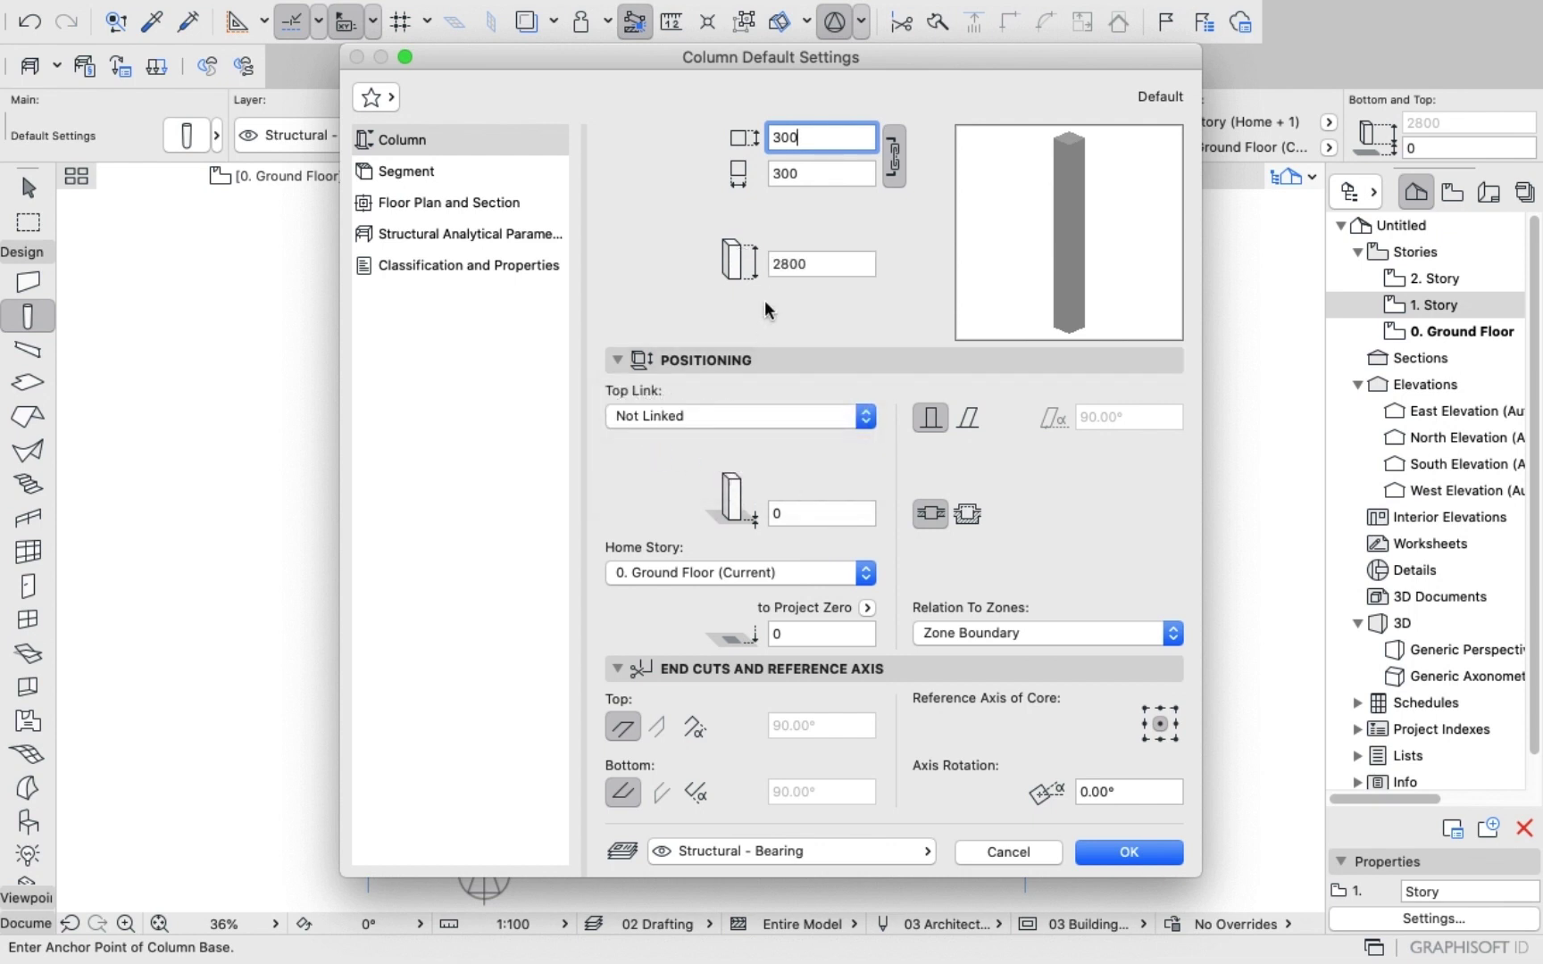
pyautogui.click(824, 264)
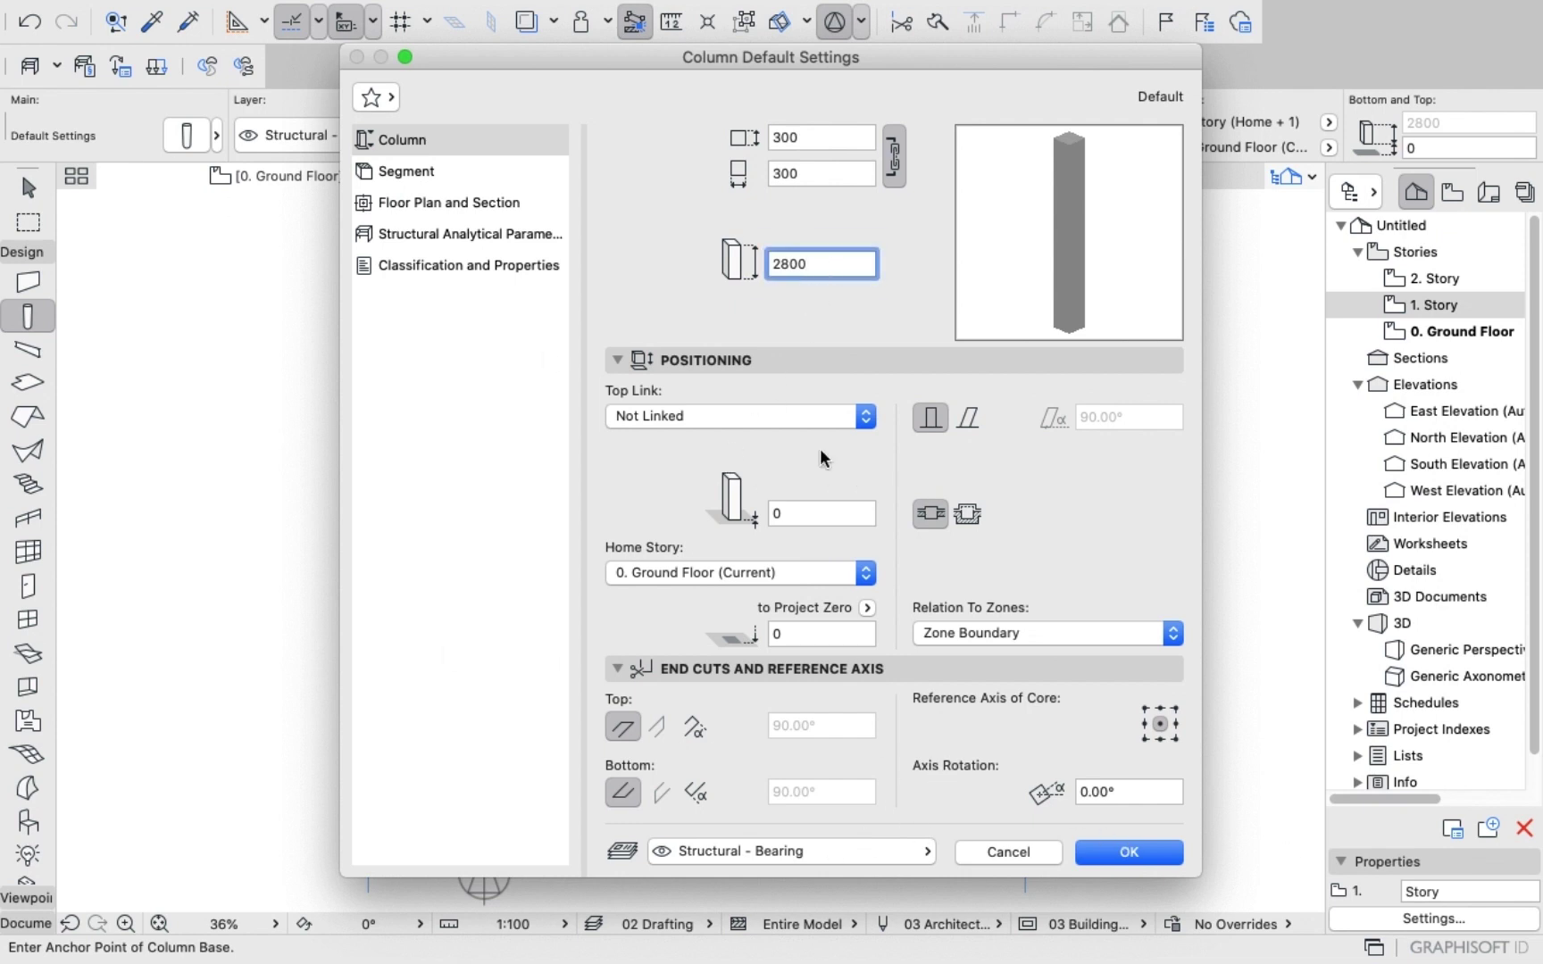
# Set the default column's cross-section to 400 by 400.
pyautogui.click(820, 171)
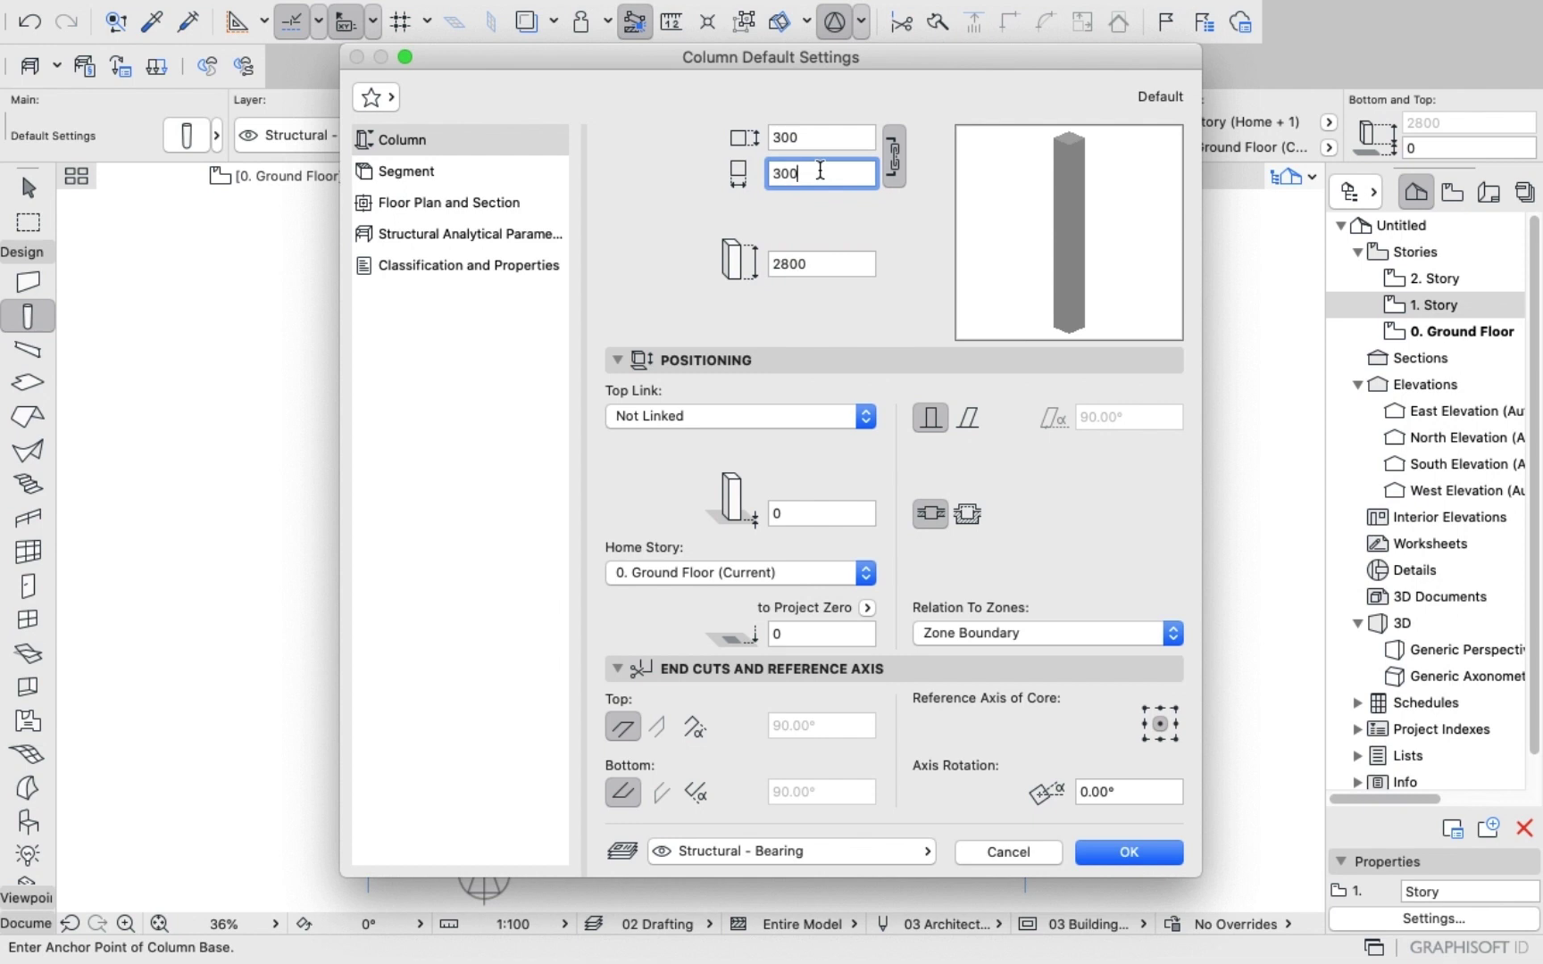
pyautogui.press('BackSpace')
pyautogui.press('BackSpace')
pyautogui.press('BackSpace')
pyautogui.write('400')
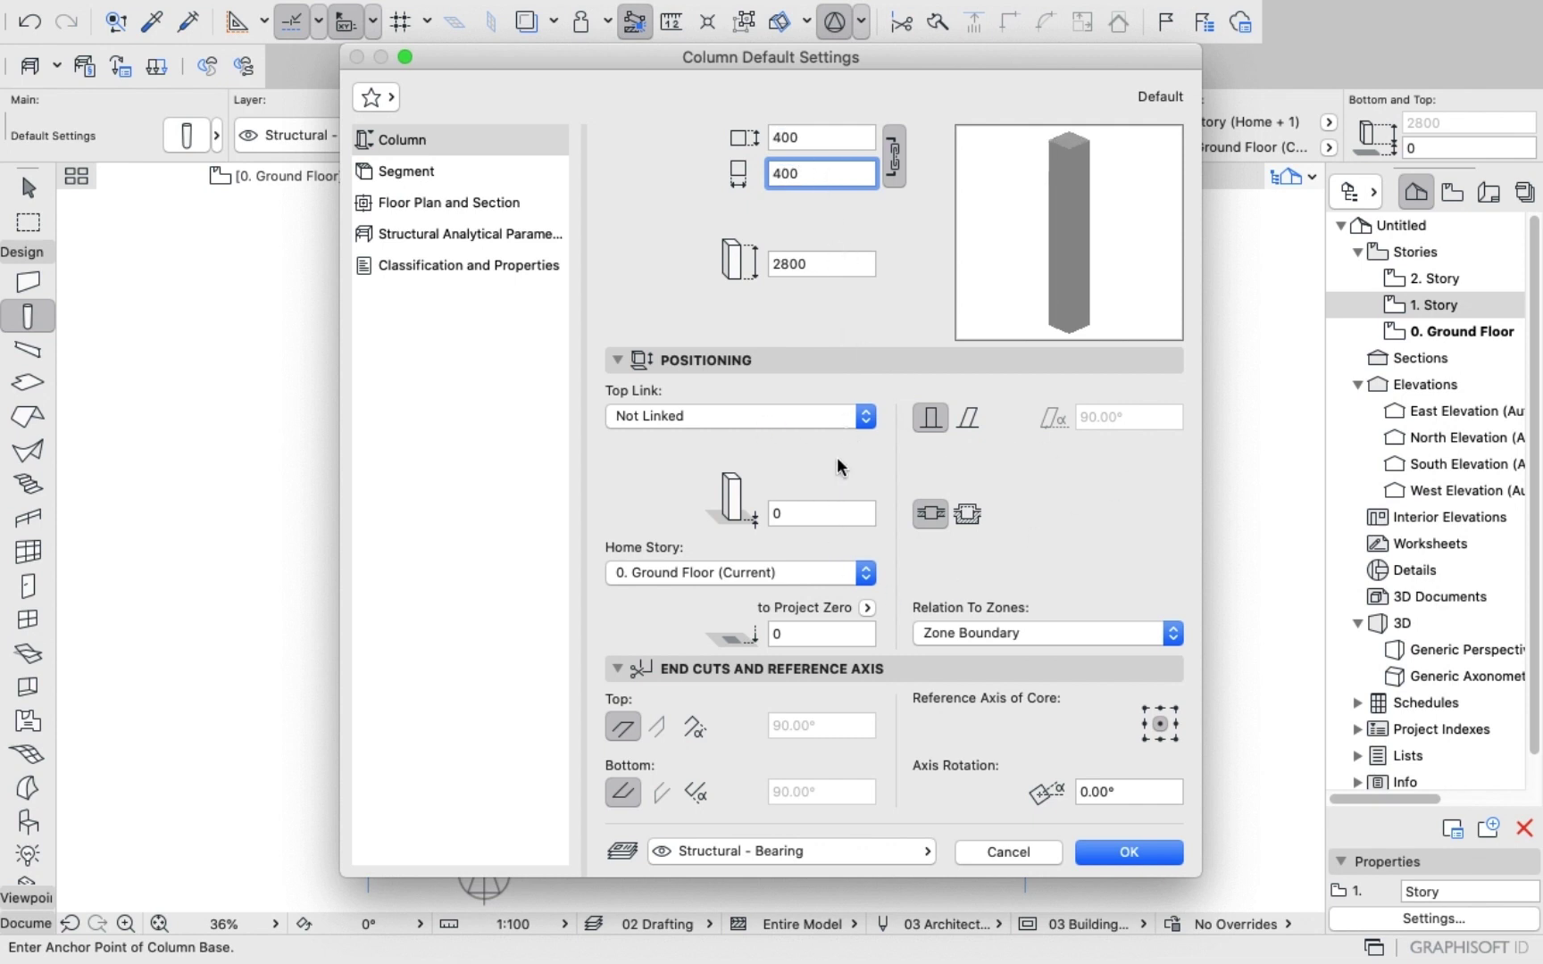
# Override the column segment's surfaces with the Paint - Titanium White material, linked so it applies to both surfaces.
pyautogui.click(386, 172)
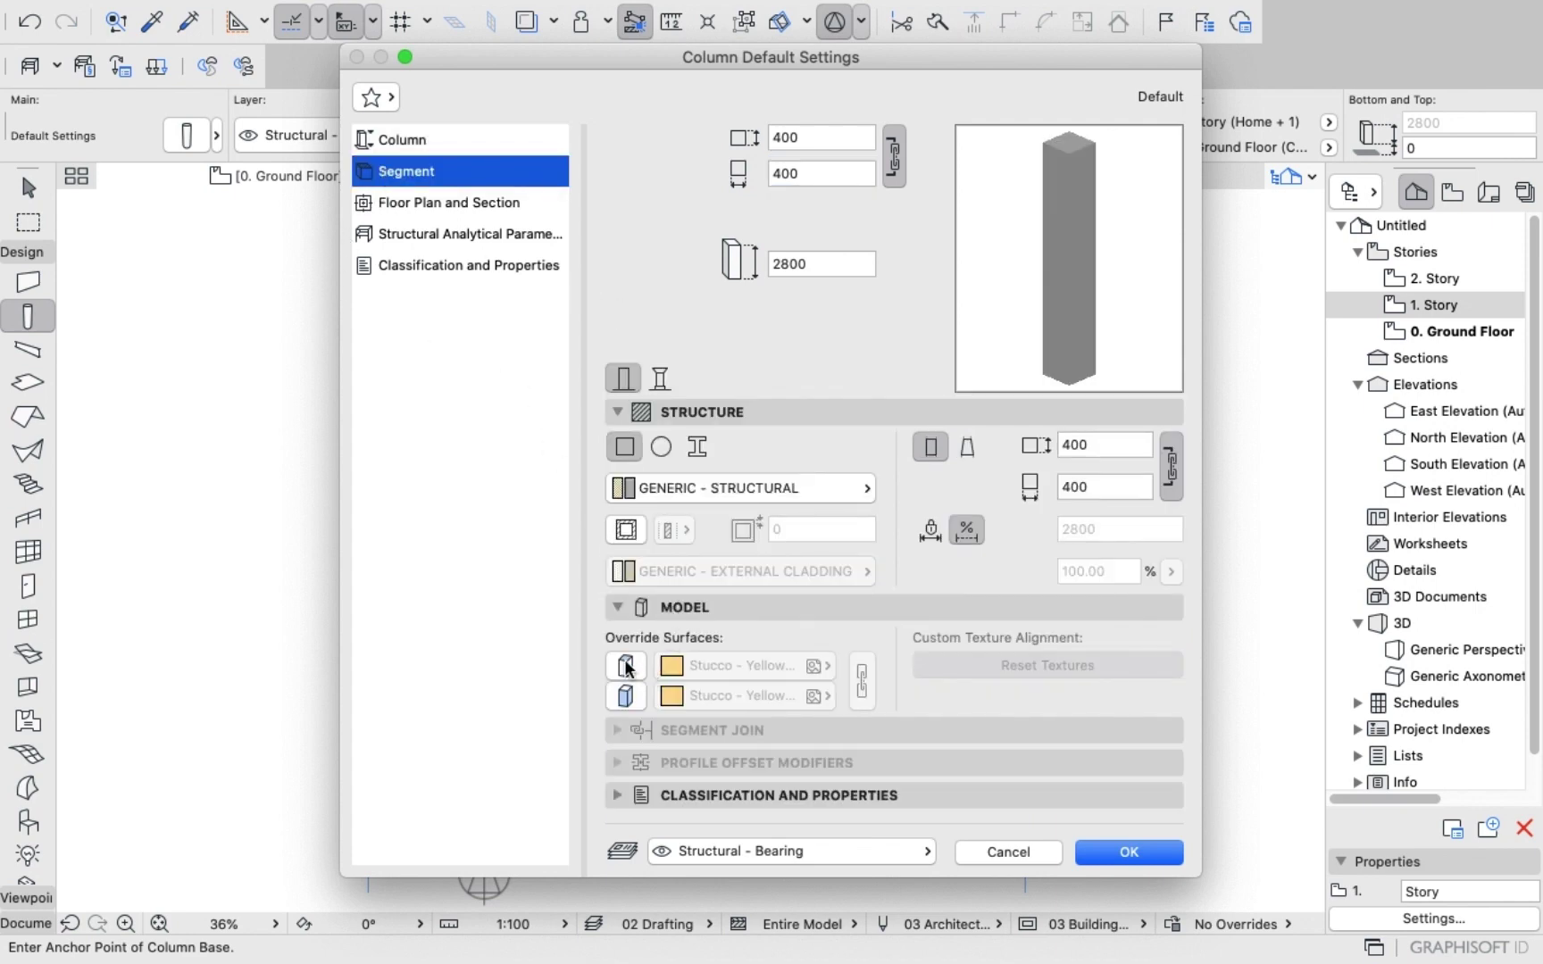
pyautogui.click(626, 666)
pyautogui.click(626, 696)
pyautogui.click(678, 668)
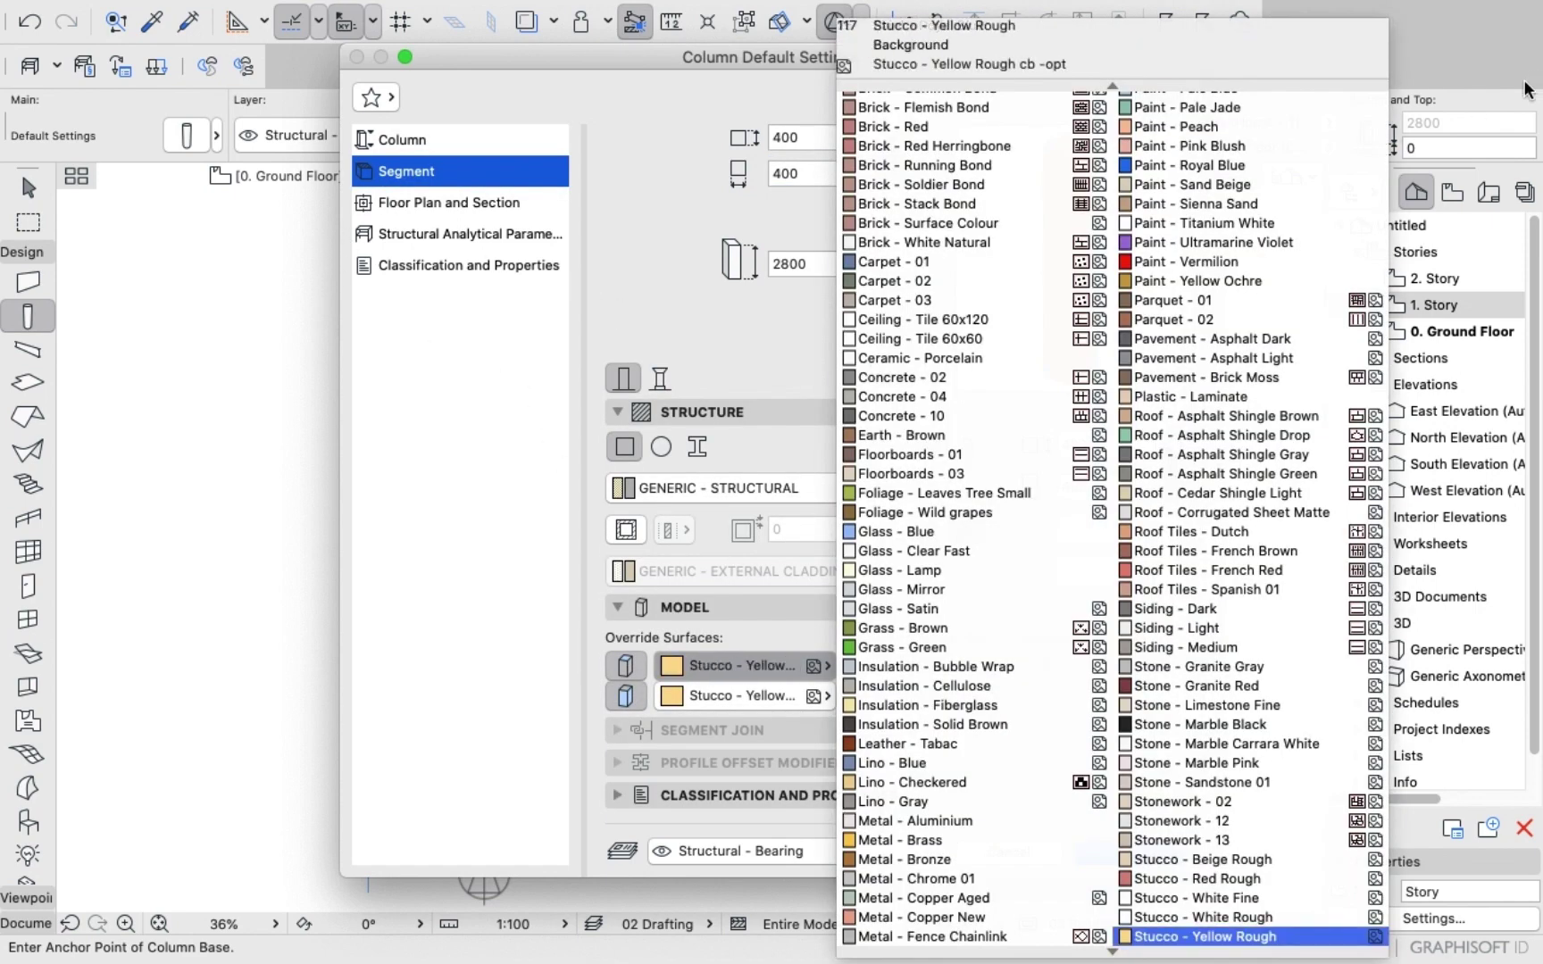
pyautogui.click(1204, 223)
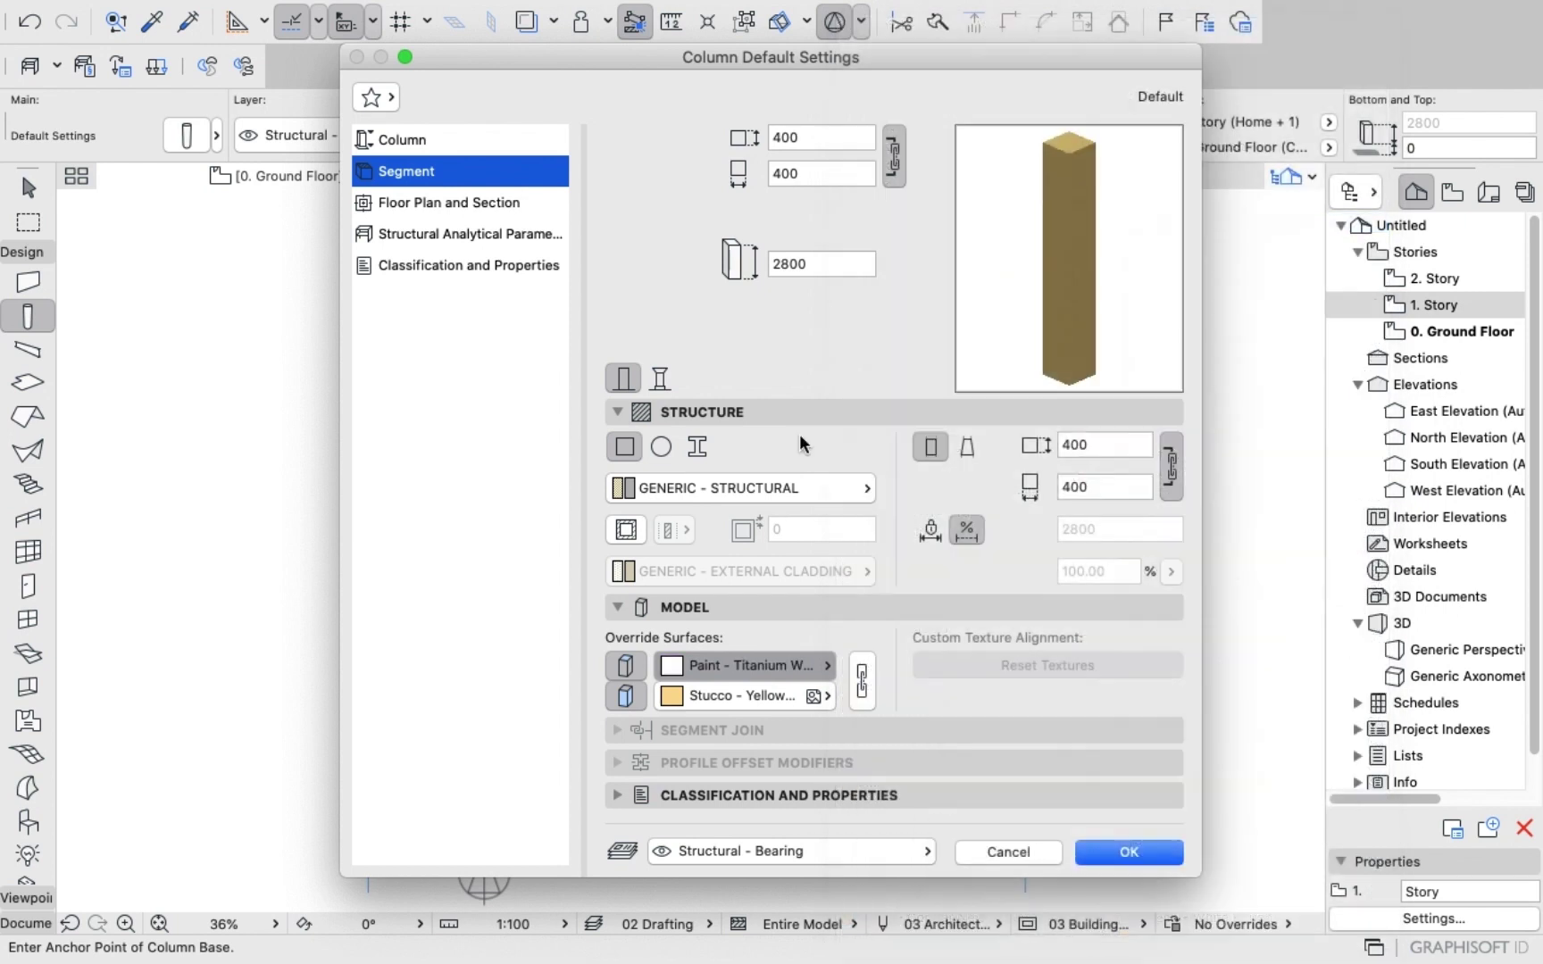
pyautogui.click(863, 682)
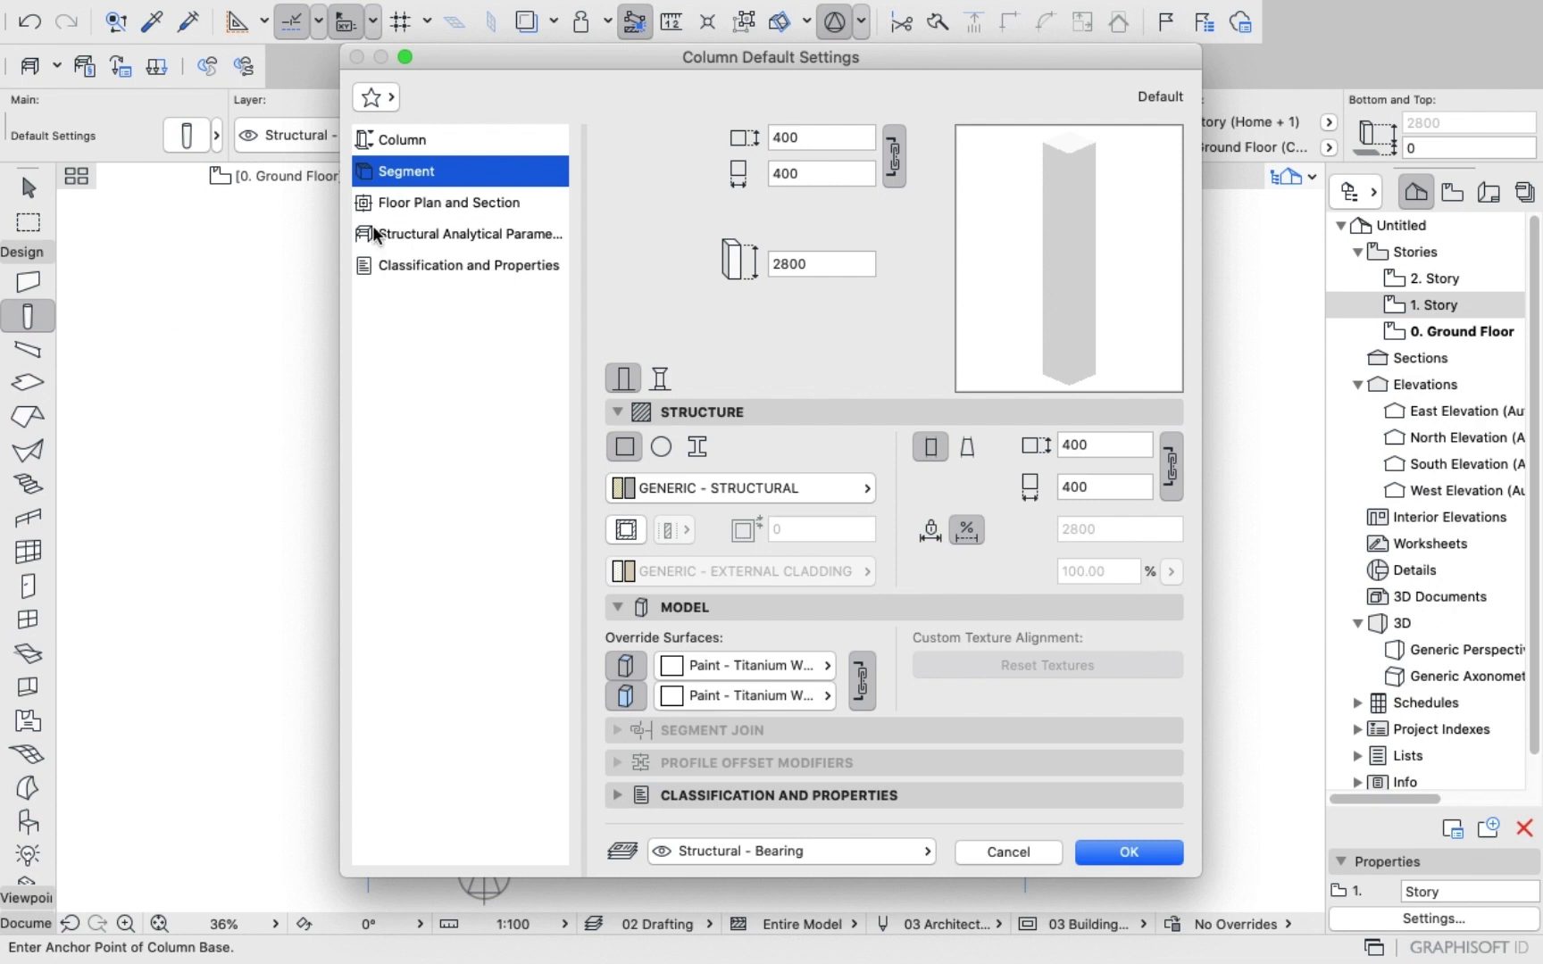
# Set the column's core line, uncut line and hidden line pens to black pen 1 for floor plan and section display.
pyautogui.click(383, 203)
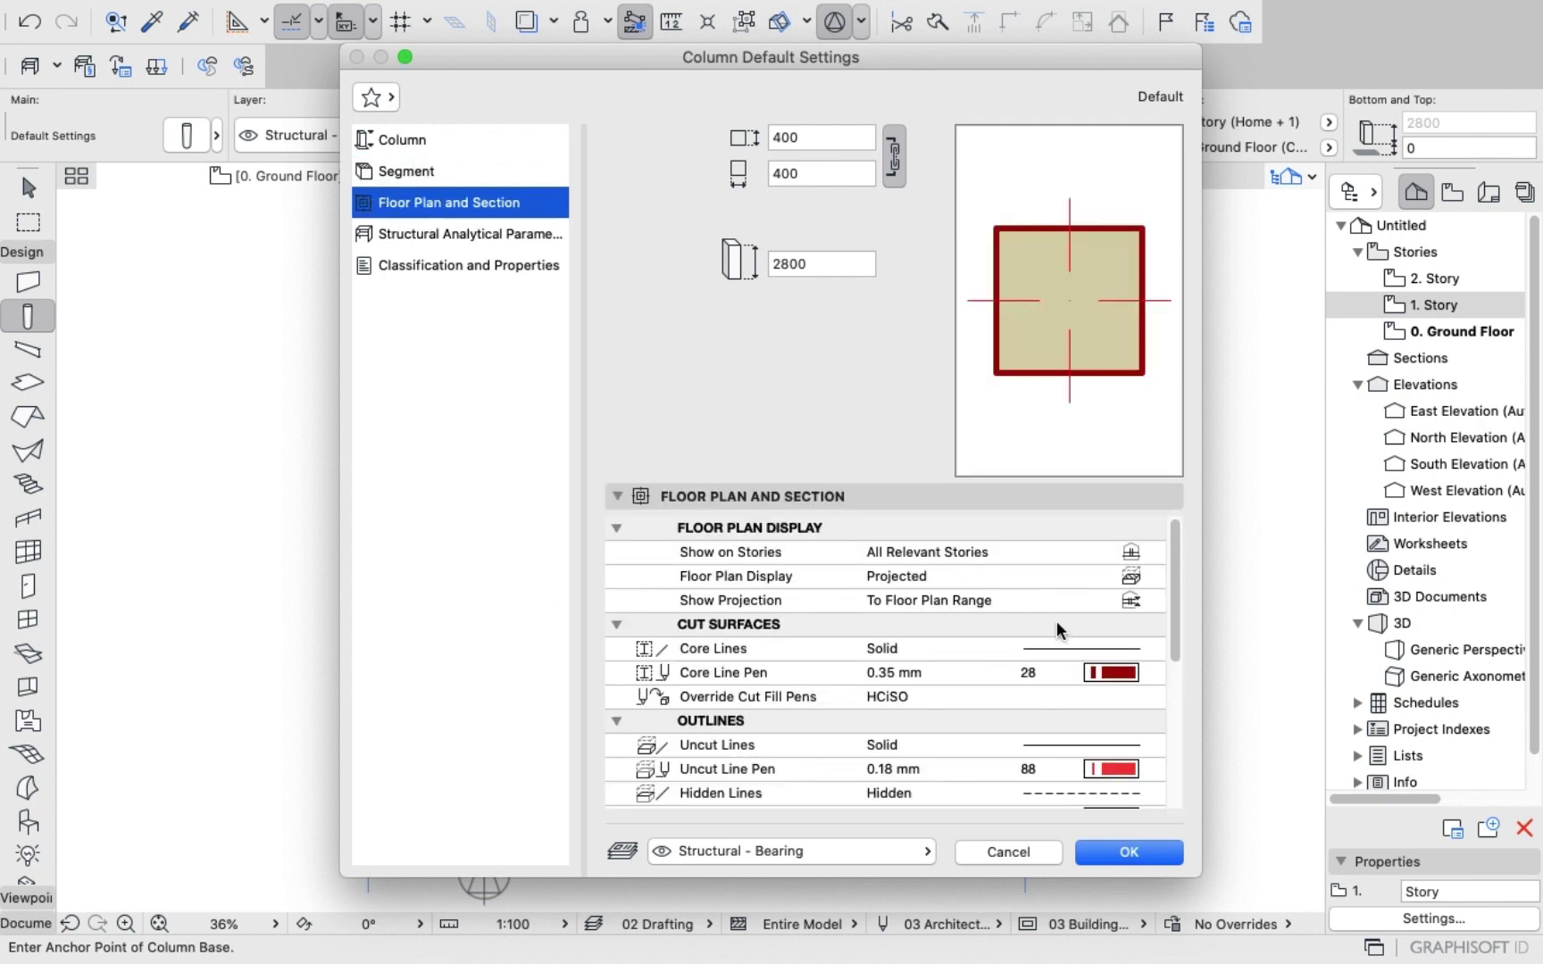
pyautogui.click(1111, 672)
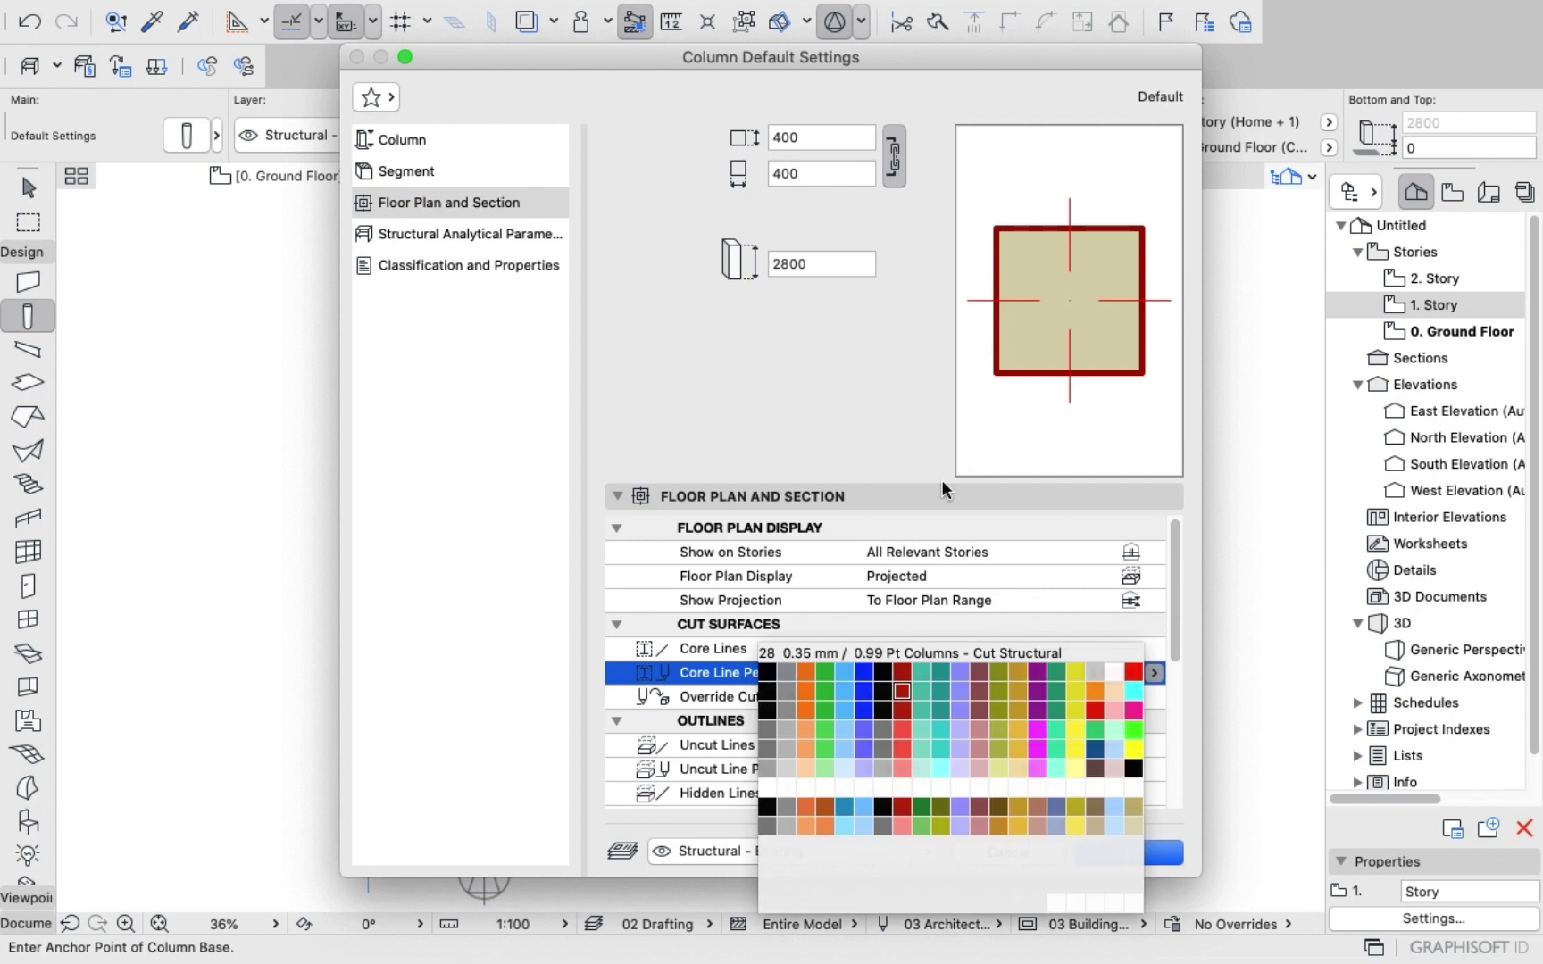
pyautogui.click(773, 682)
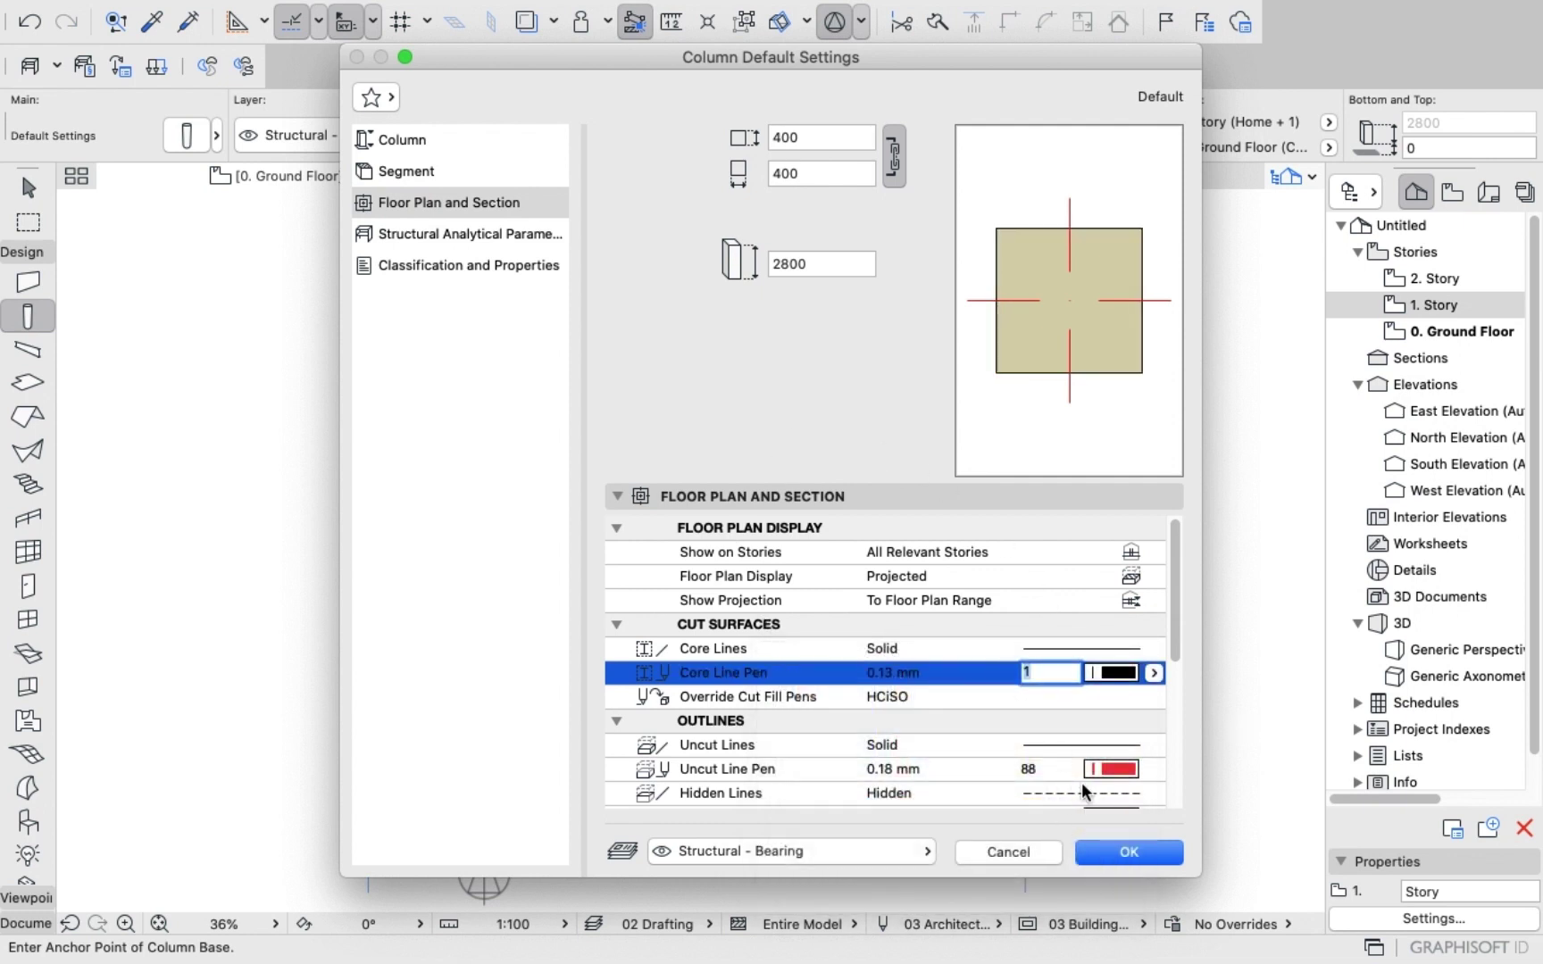
pyautogui.click(1124, 769)
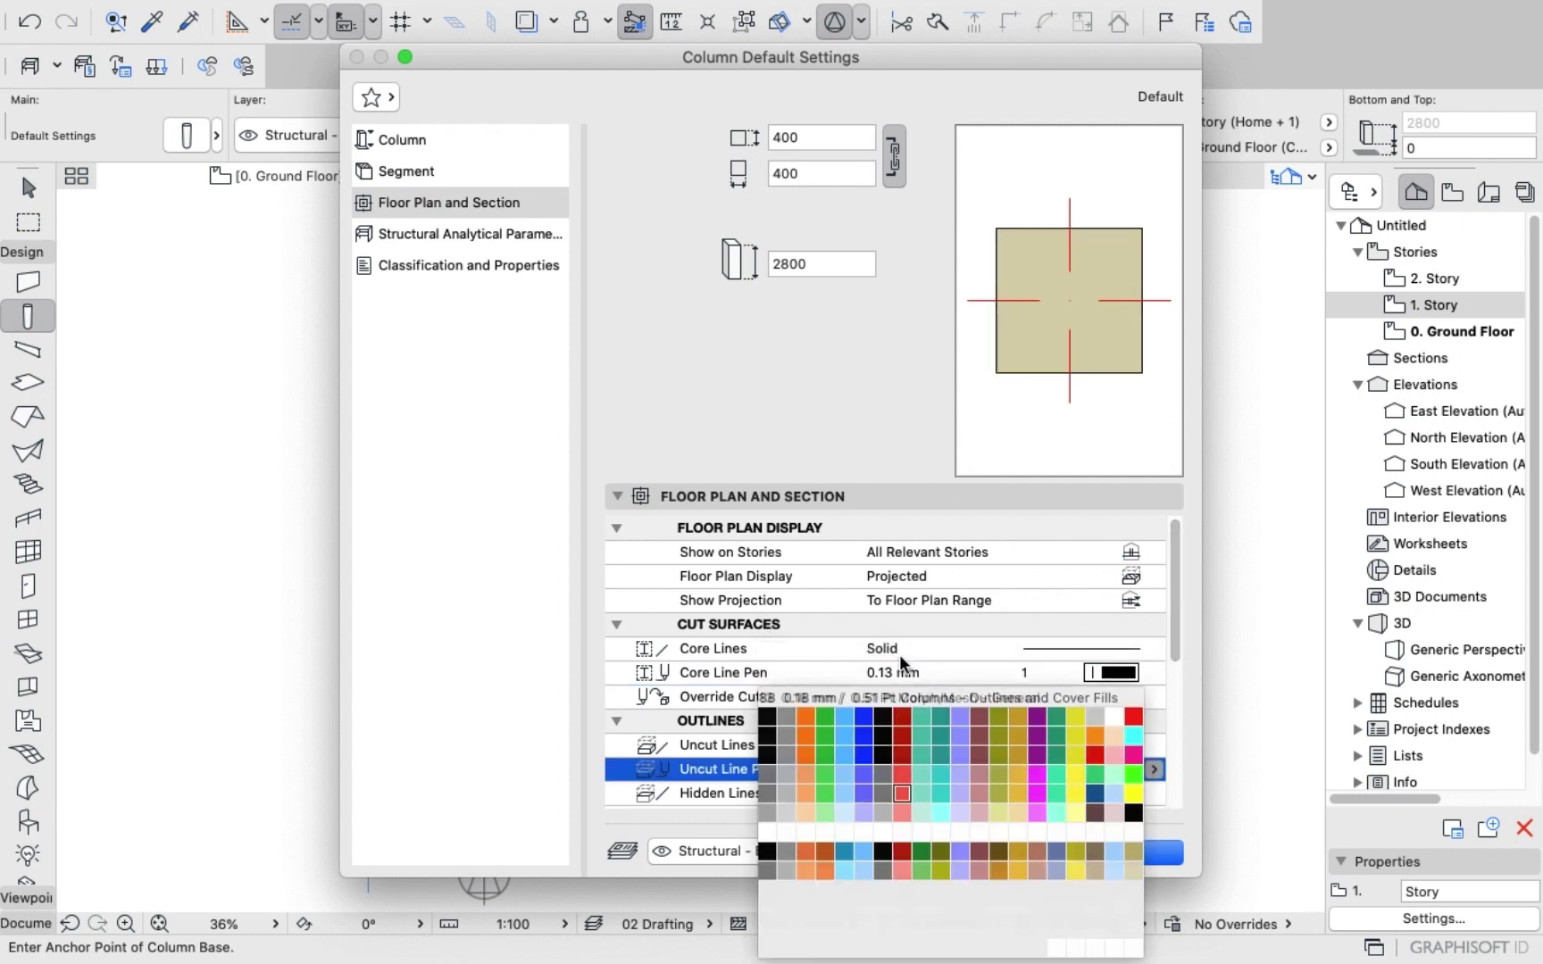
pyautogui.click(766, 716)
pyautogui.scroll(-5, 982, 625)
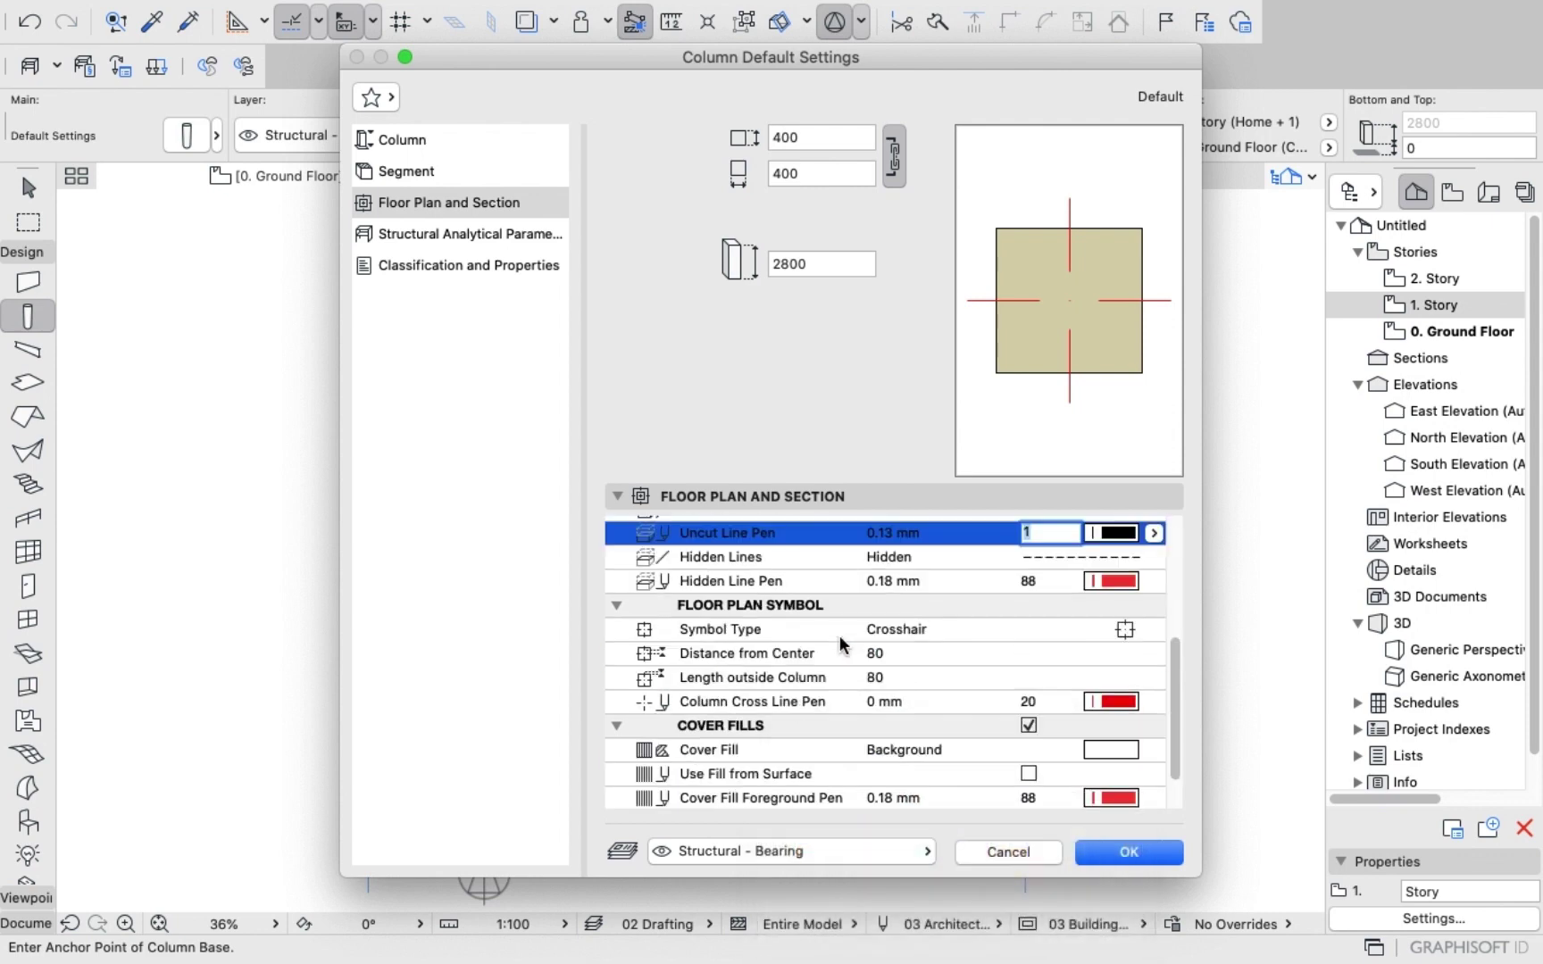
pyautogui.click(1114, 582)
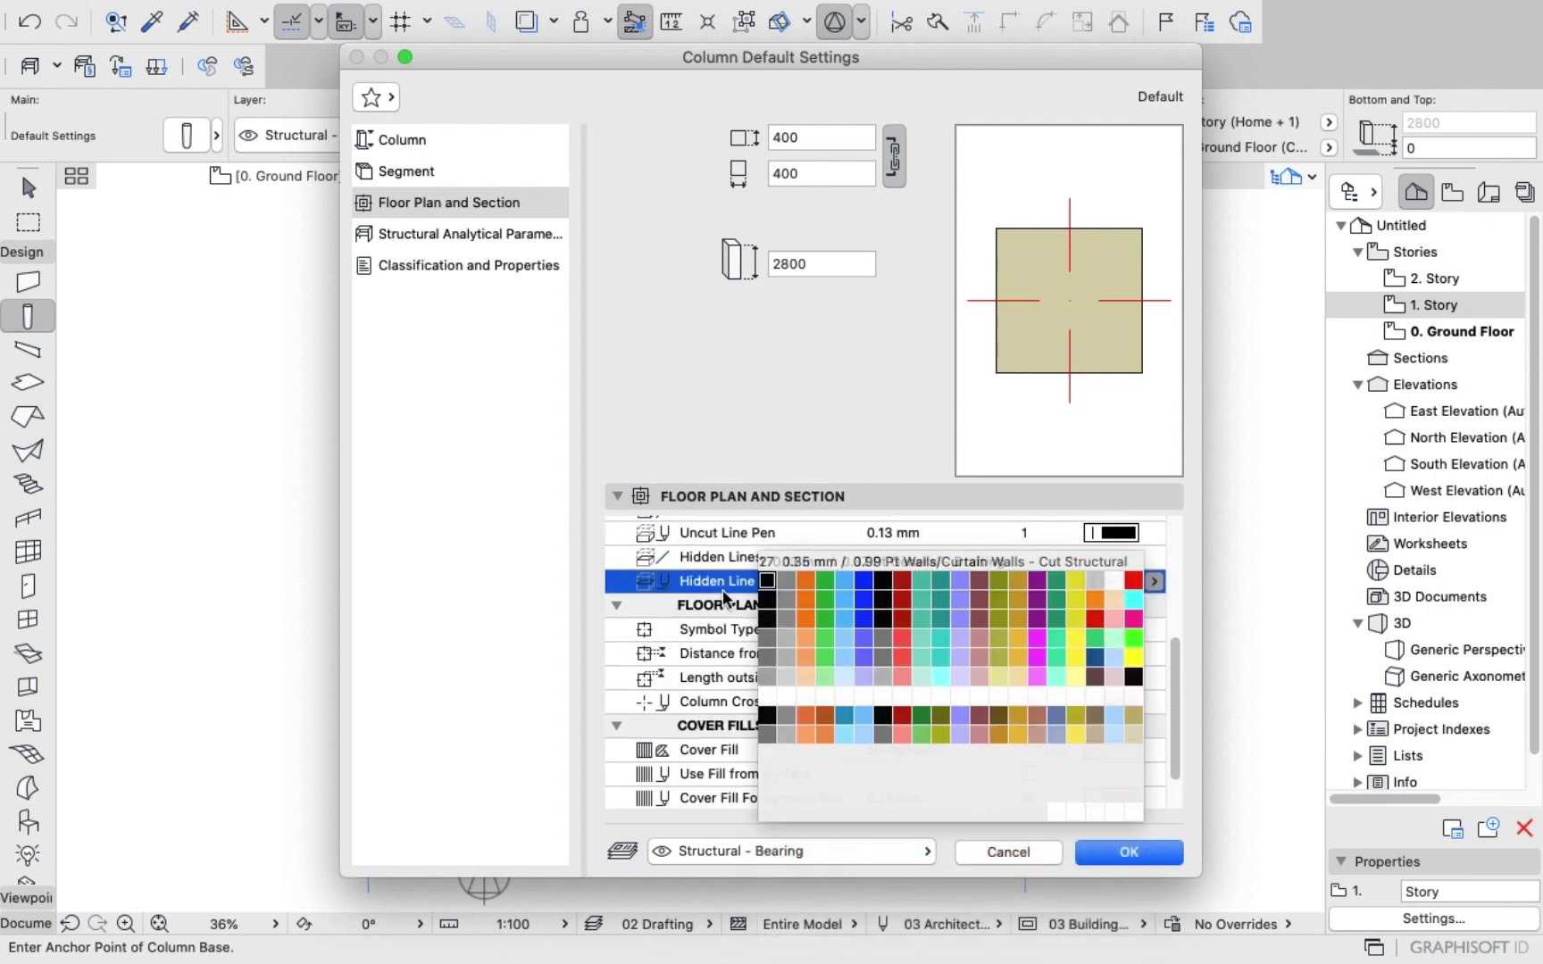
pyautogui.click(766, 589)
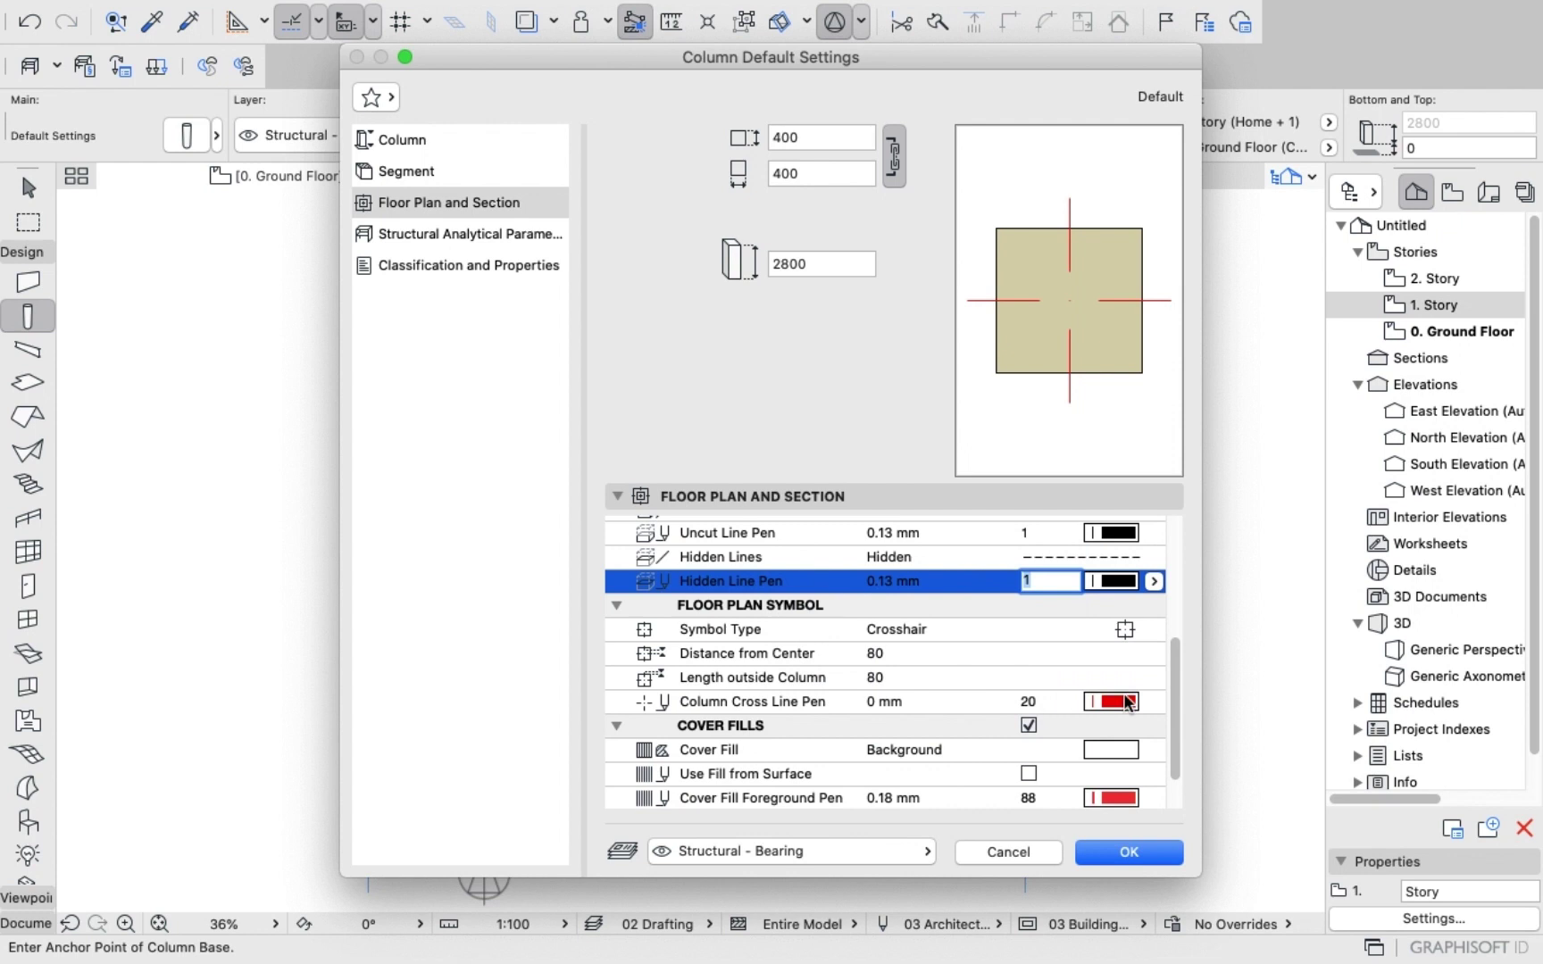
# Set the column cross line and cover fill foreground pens to black pen 1, and accept the default column settings.
pyautogui.click(1127, 703)
pyautogui.click(766, 701)
pyautogui.scroll(-2, 920, 697)
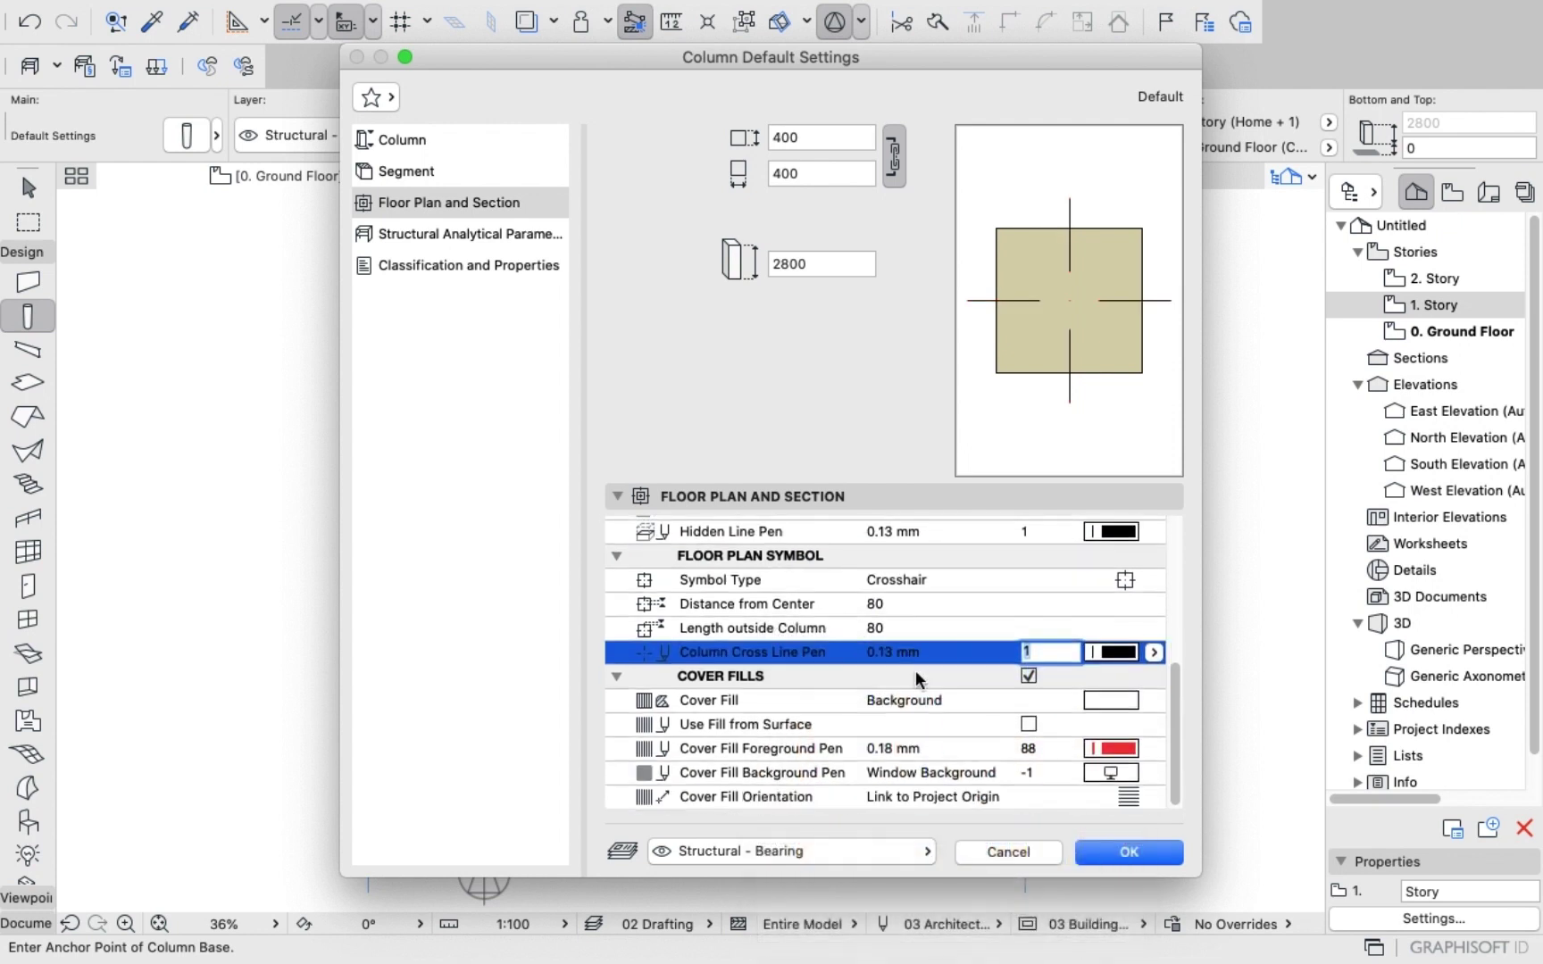
pyautogui.click(1123, 750)
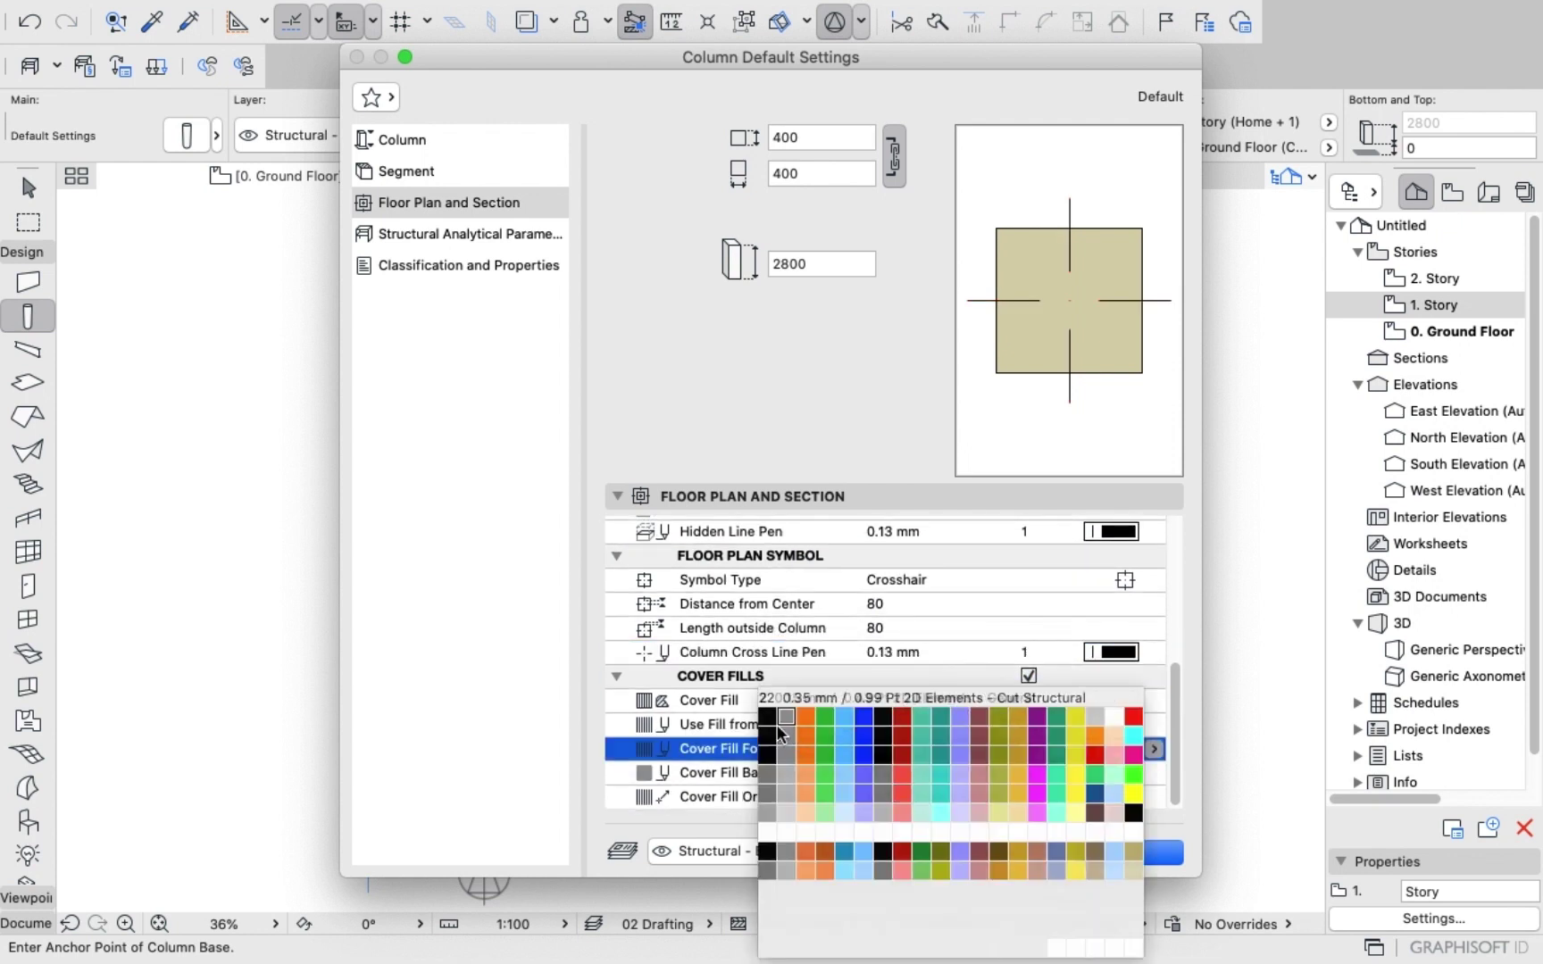
pyautogui.click(767, 717)
pyautogui.scroll(5, 750, 703)
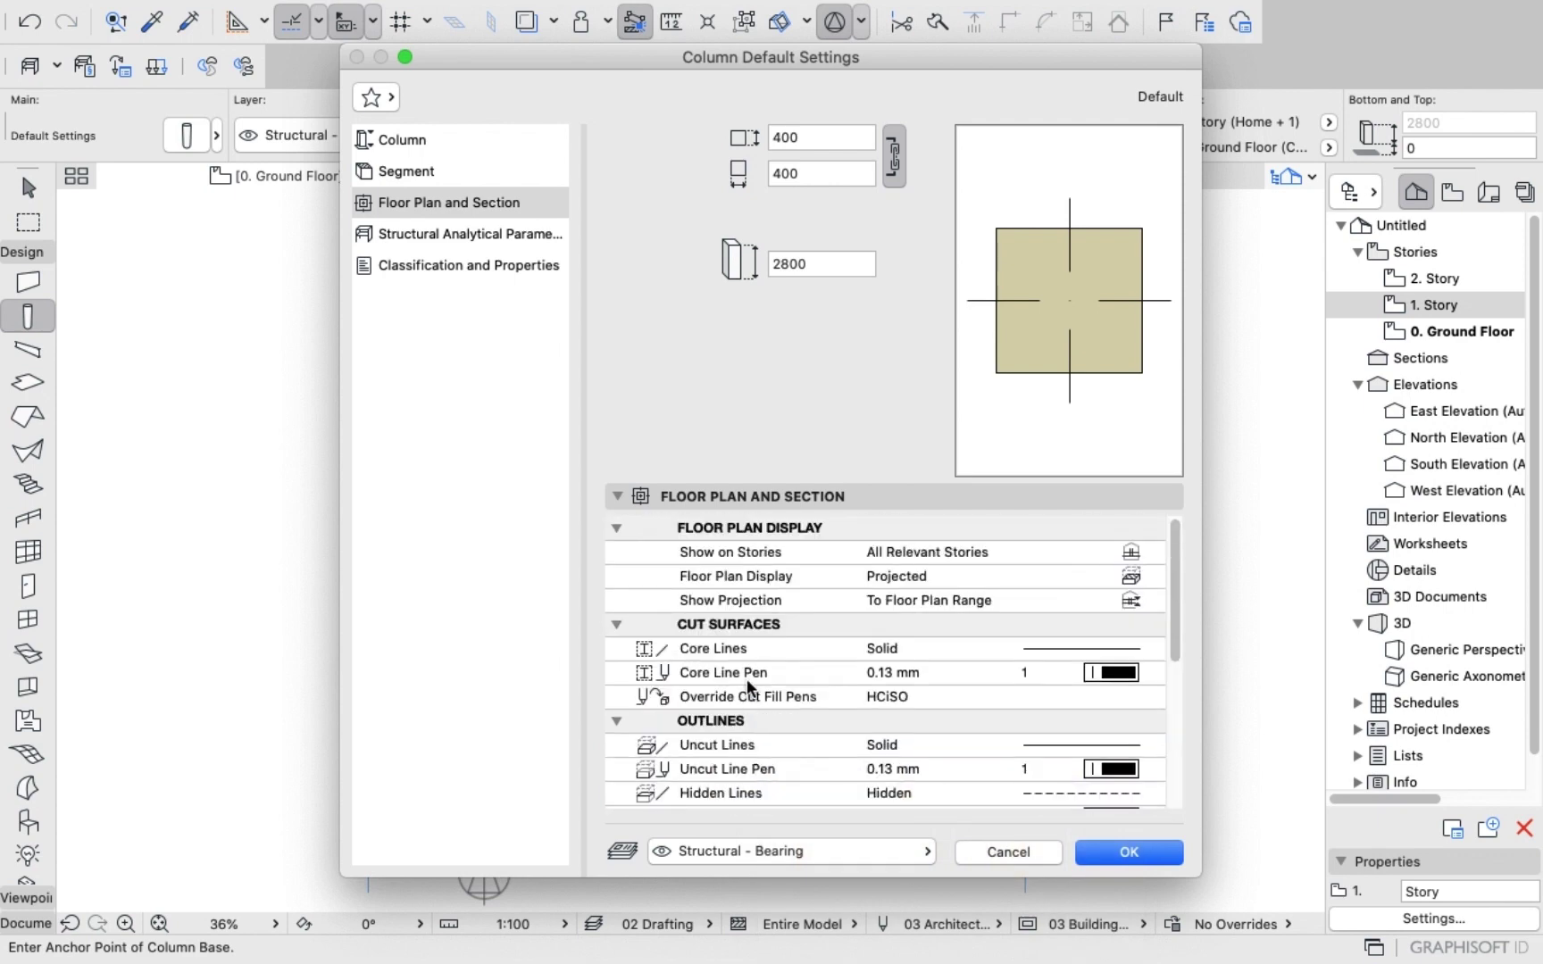
pyautogui.scroll(-5, 750, 703)
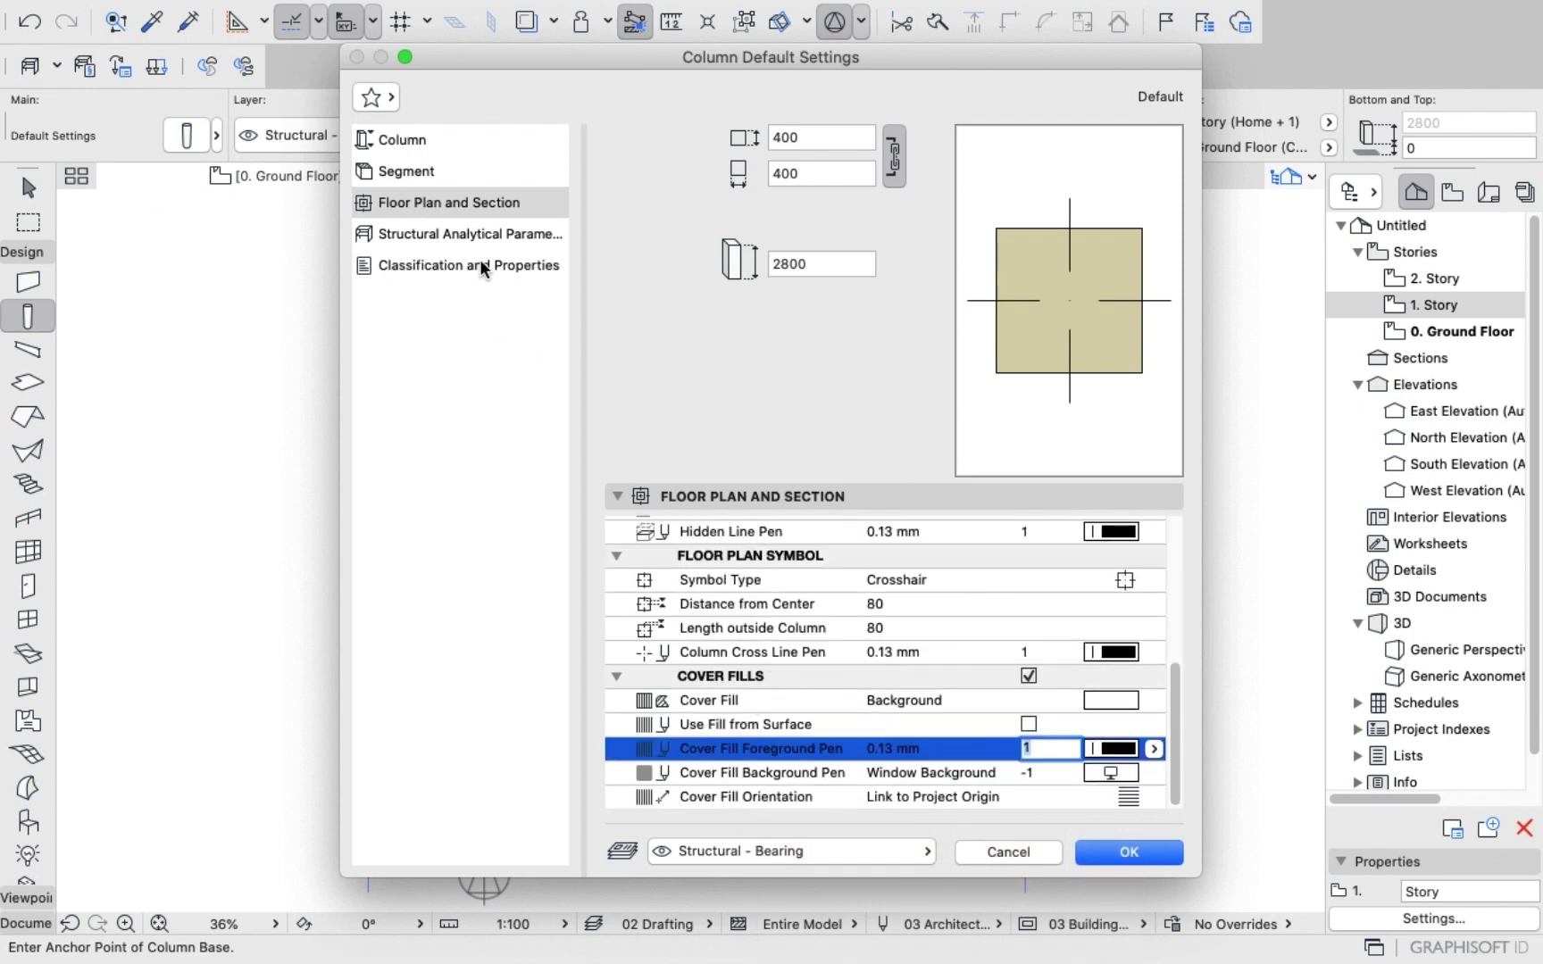
pyautogui.click(406, 141)
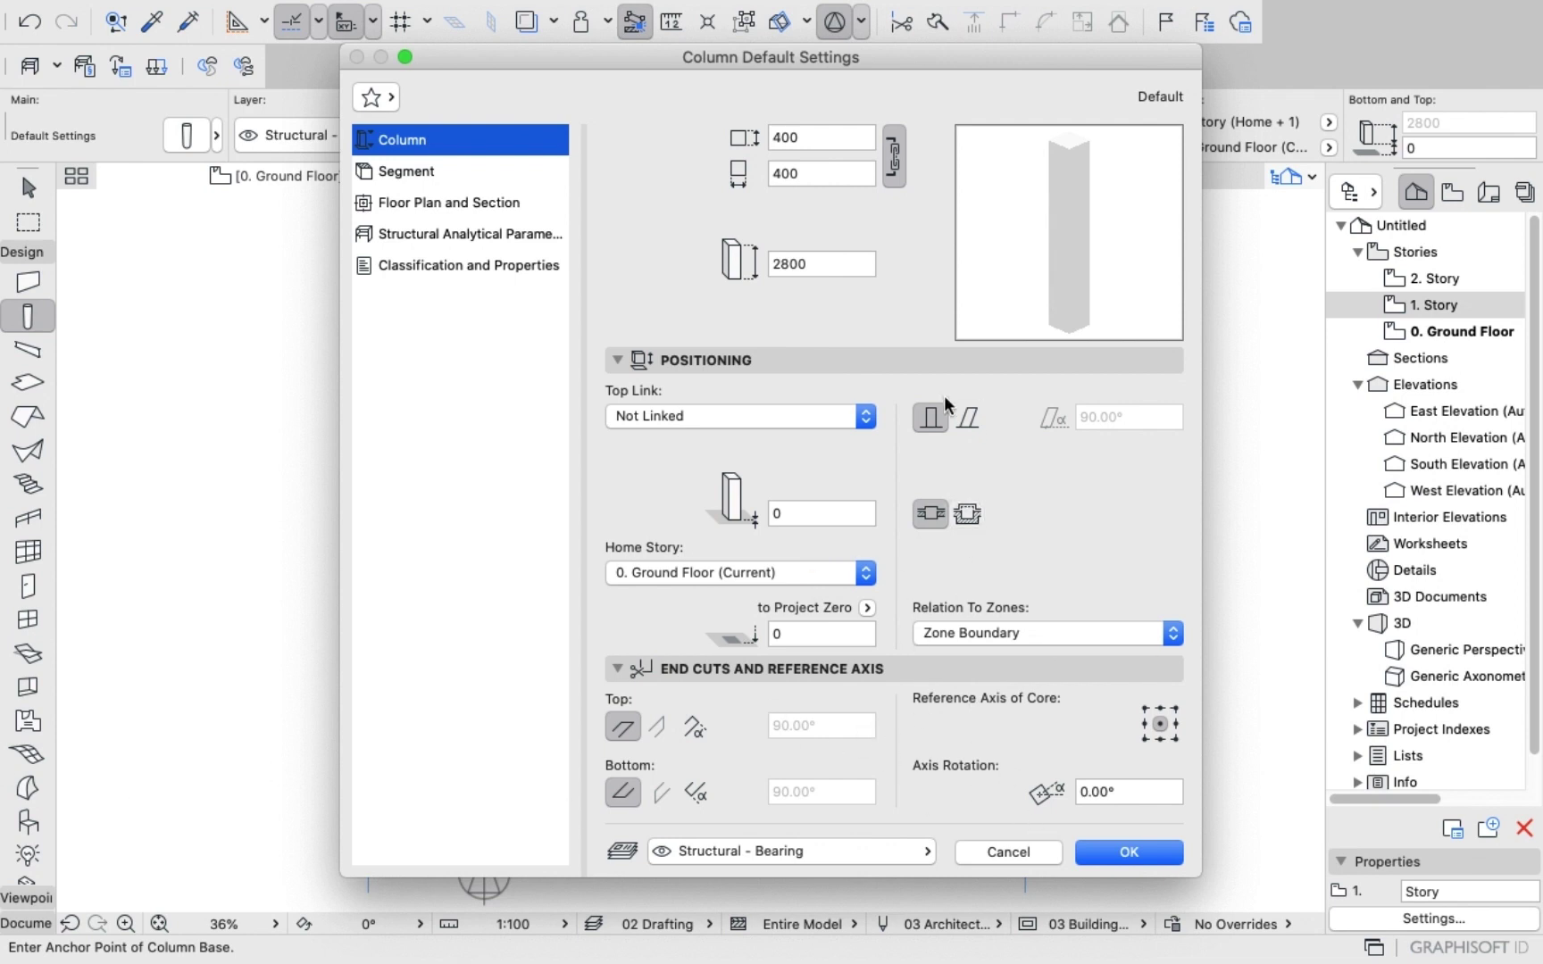
pyautogui.click(1115, 852)
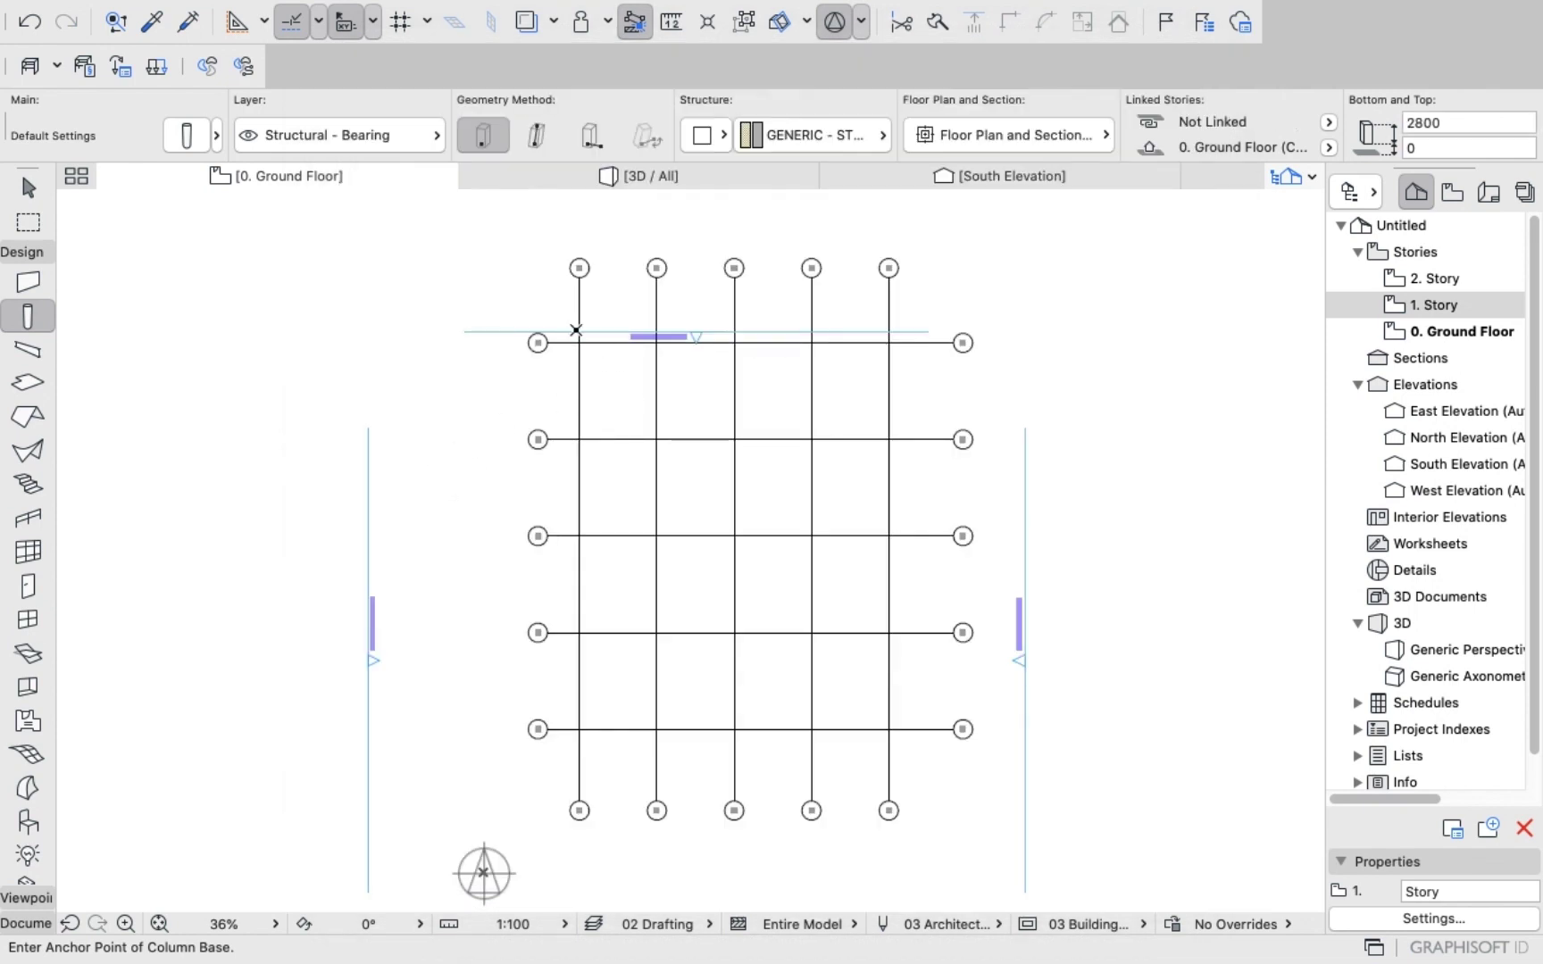
# Place a column at the intersection of the topmost horizontal and leftmost vertical grid lines.
pyautogui.scroll(10, 544, 344)
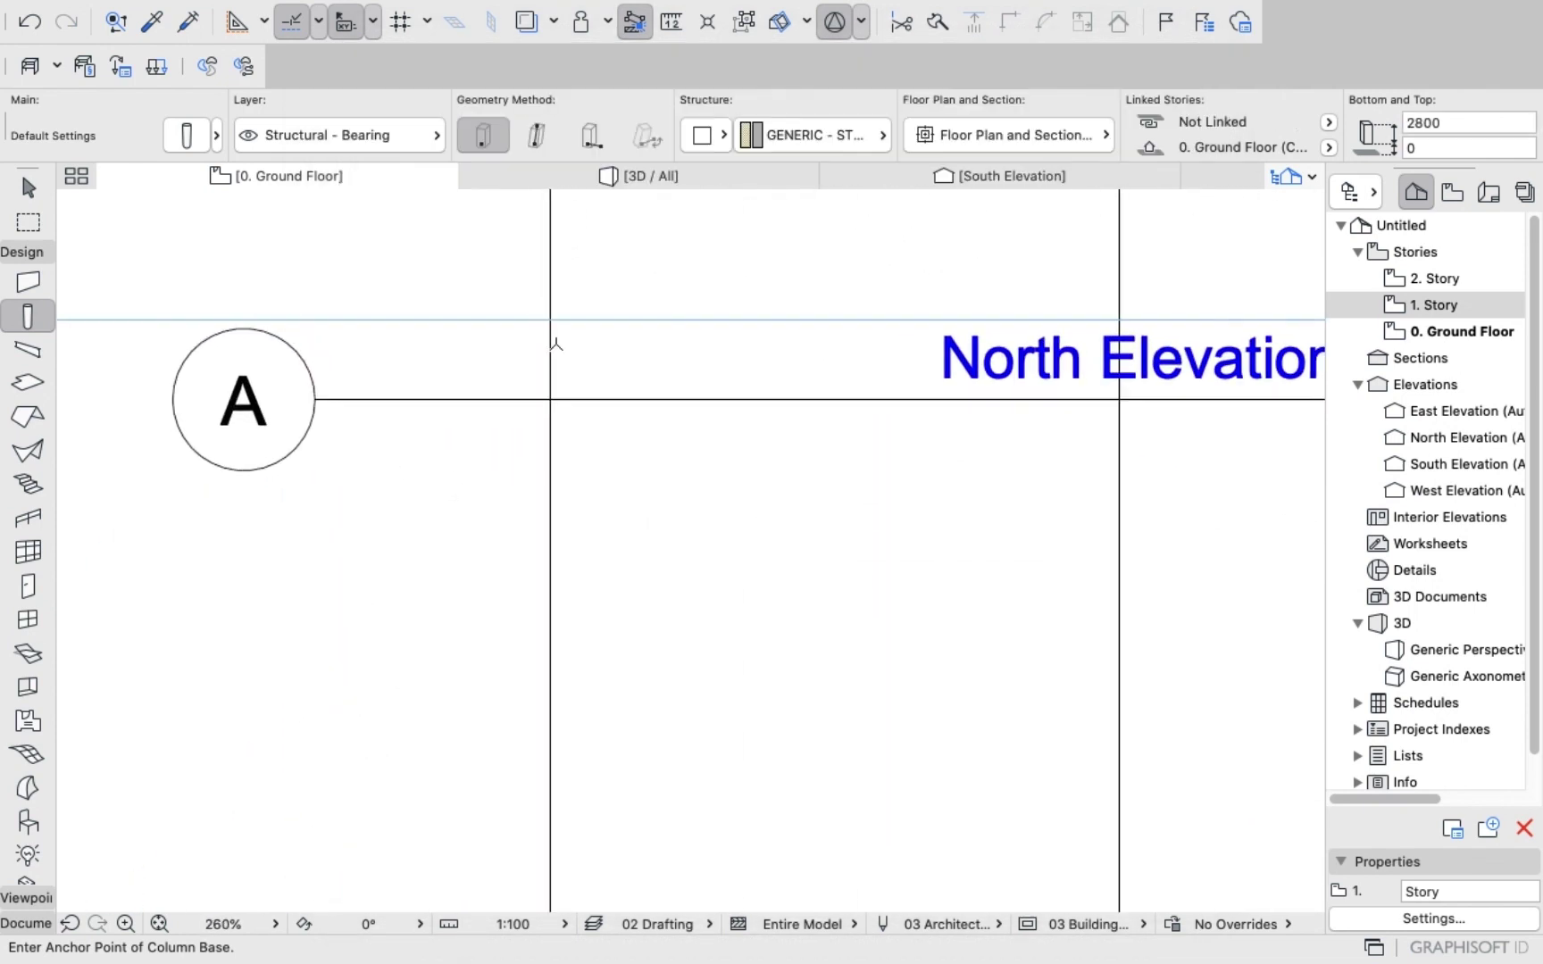
pyautogui.scroll(3, 548, 416)
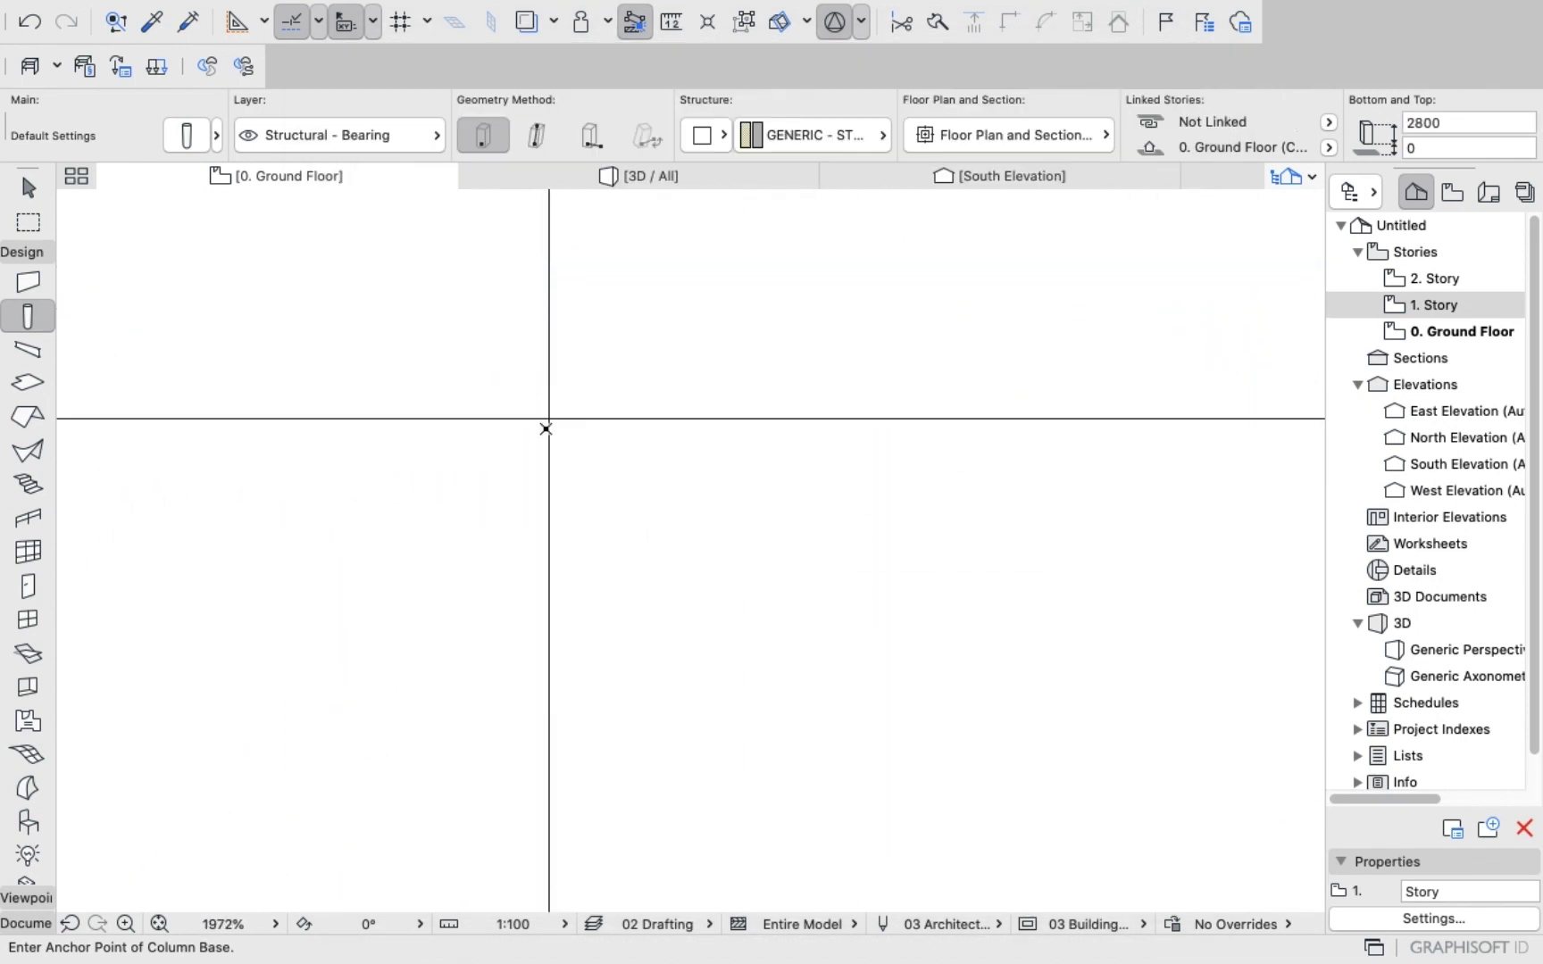
pyautogui.scroll(6, 547, 420)
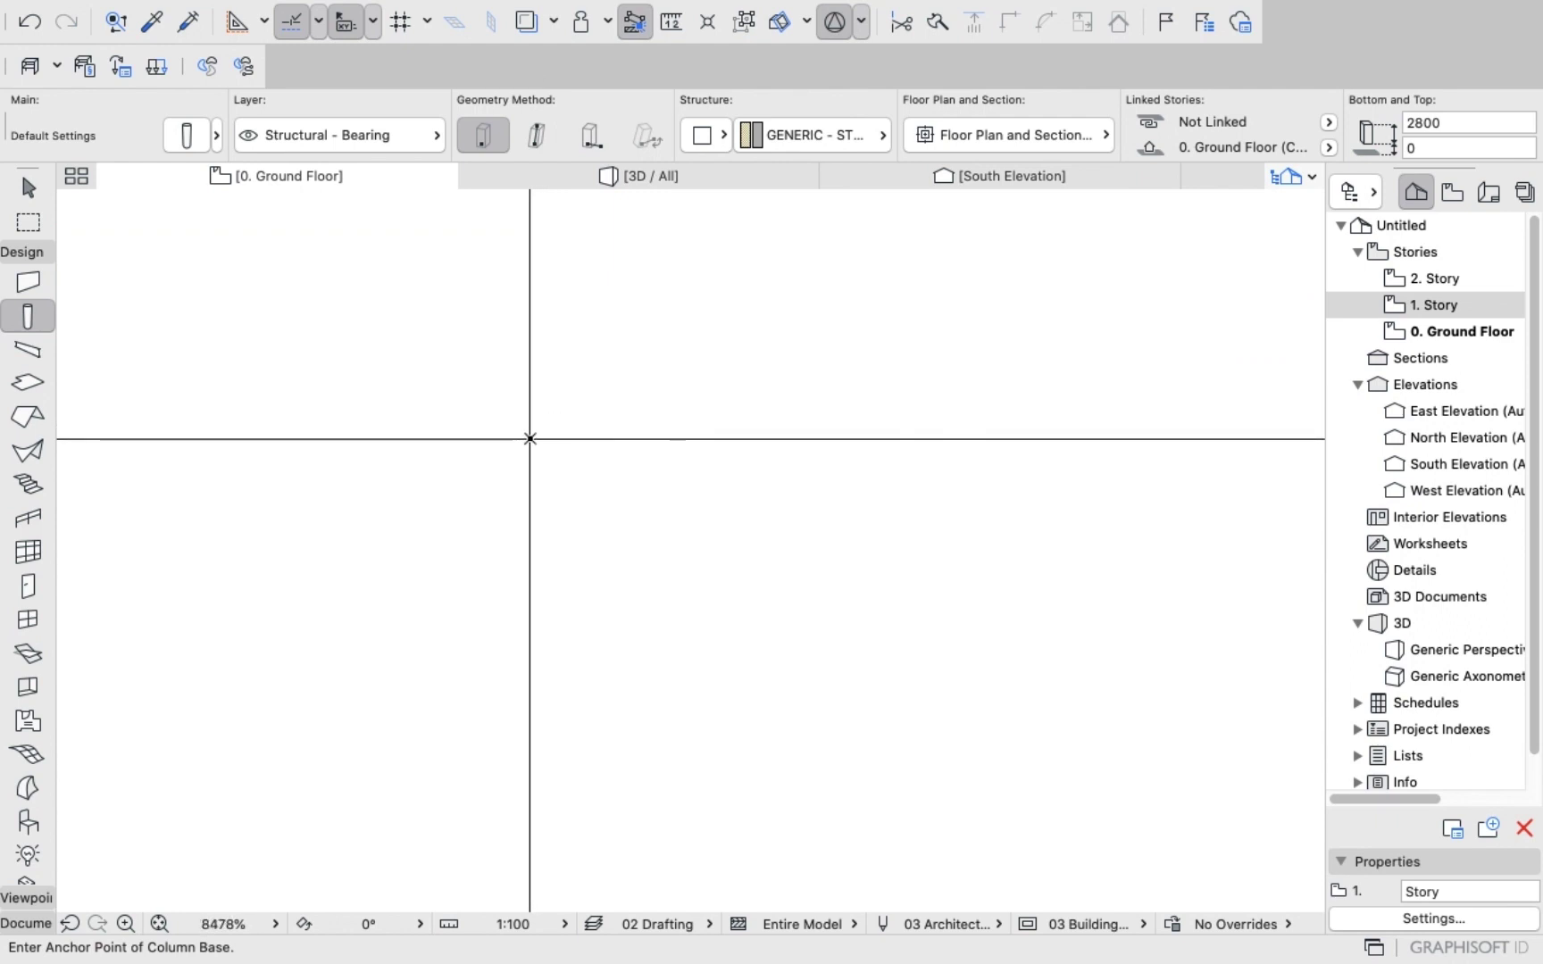
pyautogui.click(529, 439)
# Drag a copy of the column to the intersection of the second horizontal grid line from the top and the leftmost vertical grid line.
pyautogui.scroll(-12, 543, 408)
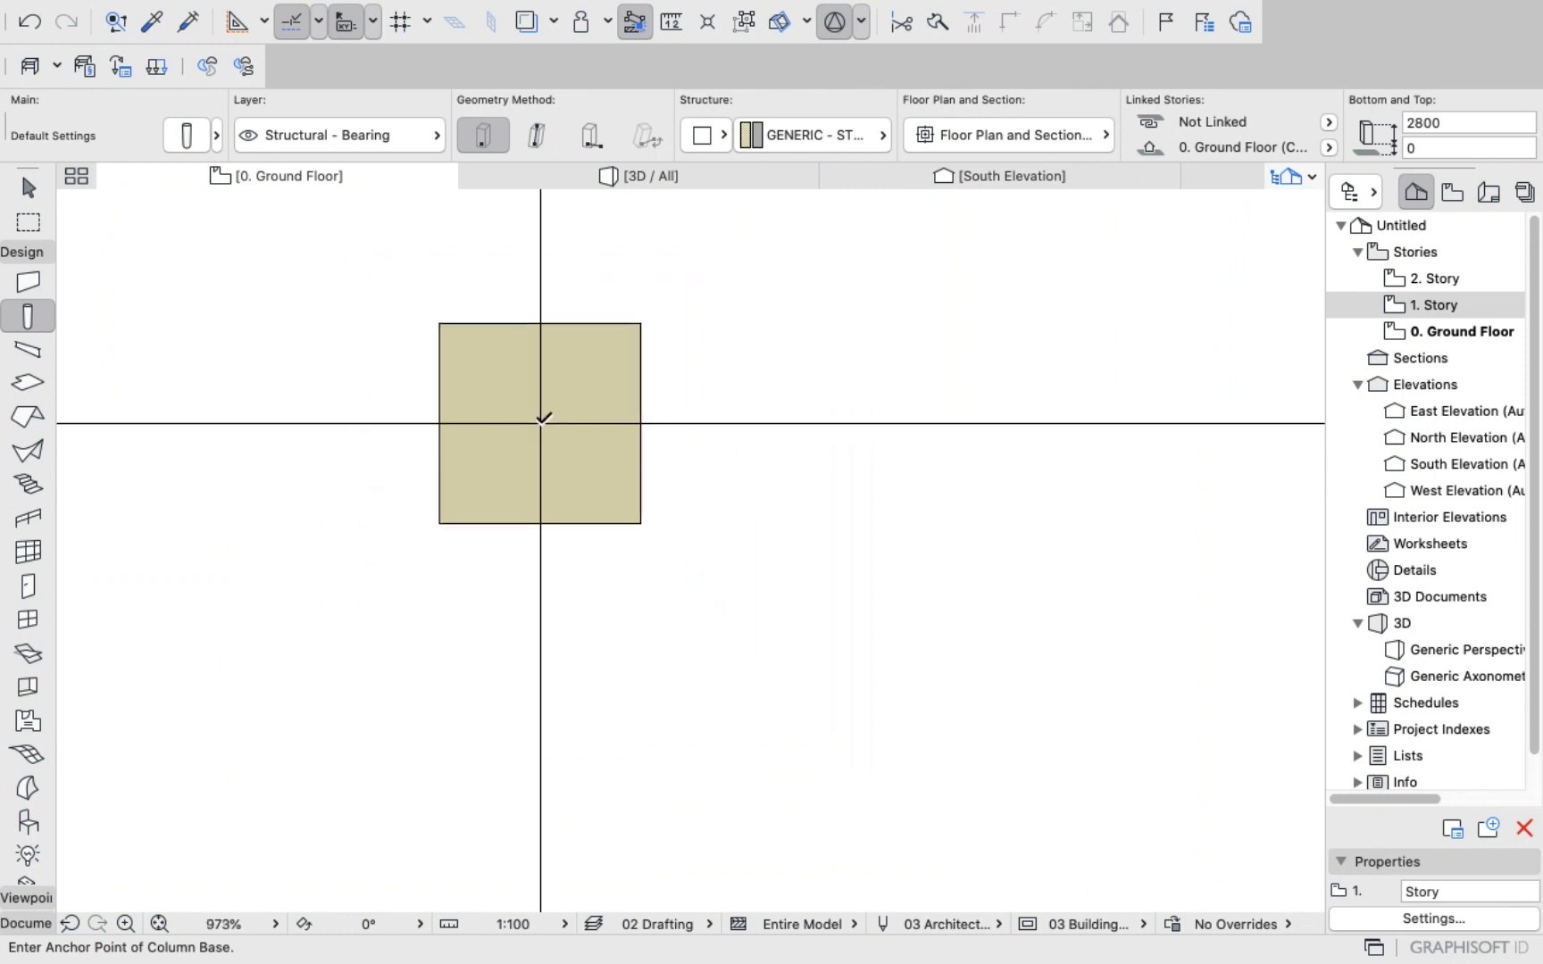
pyautogui.press('shift')
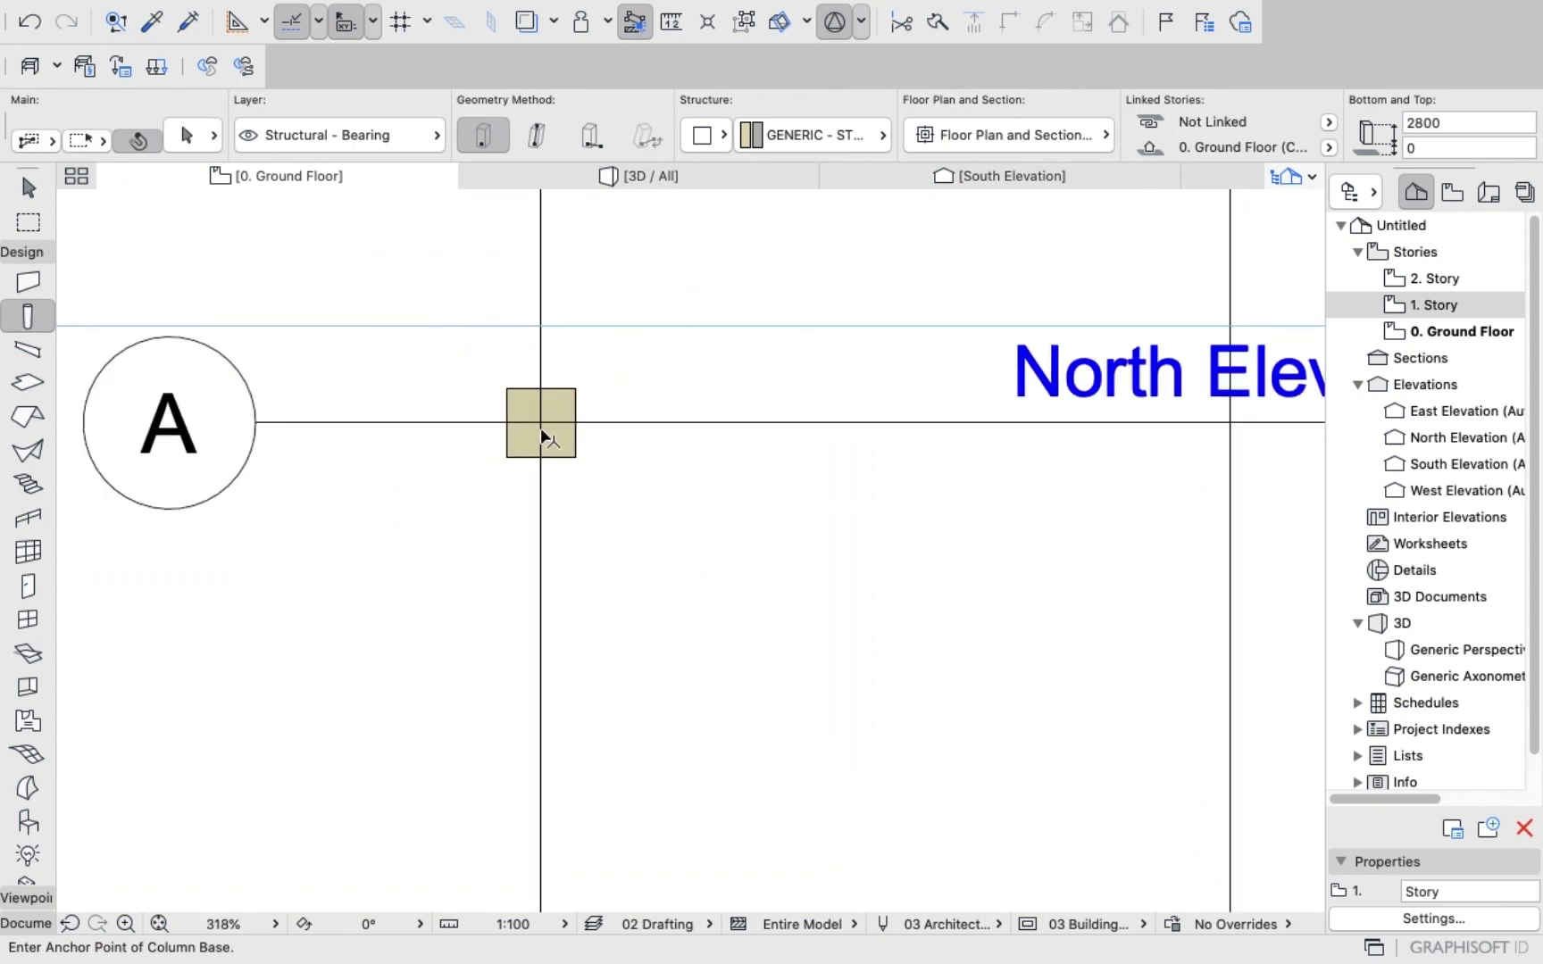
pyautogui.click(538, 441)
pyautogui.rightClick(391, 485)
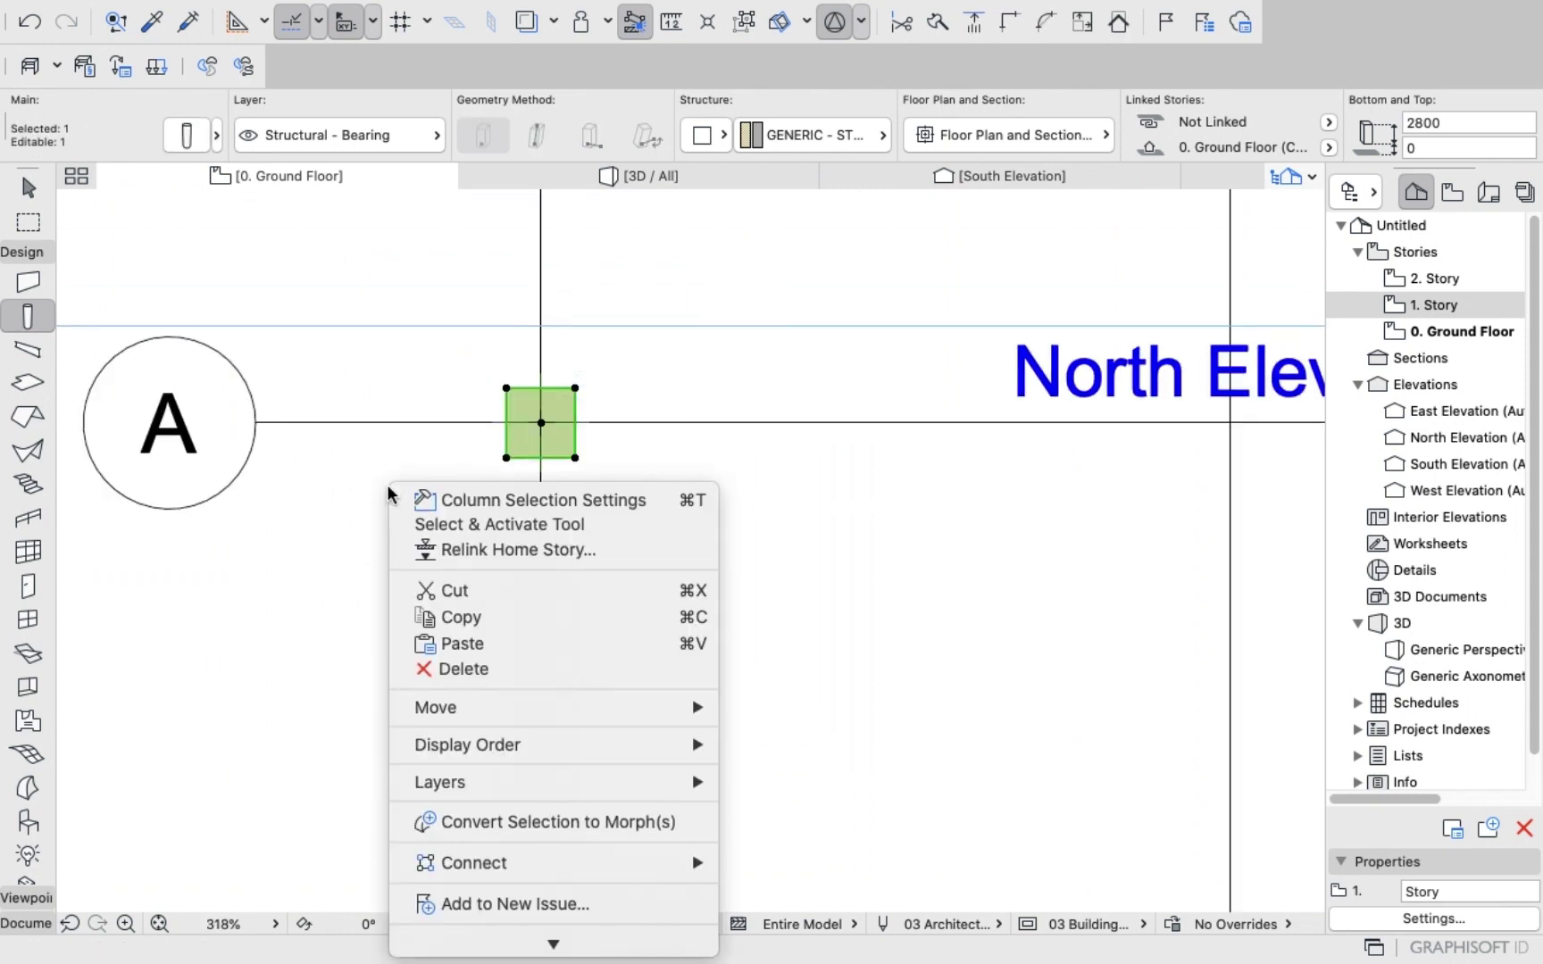
pyautogui.moveTo(464, 712)
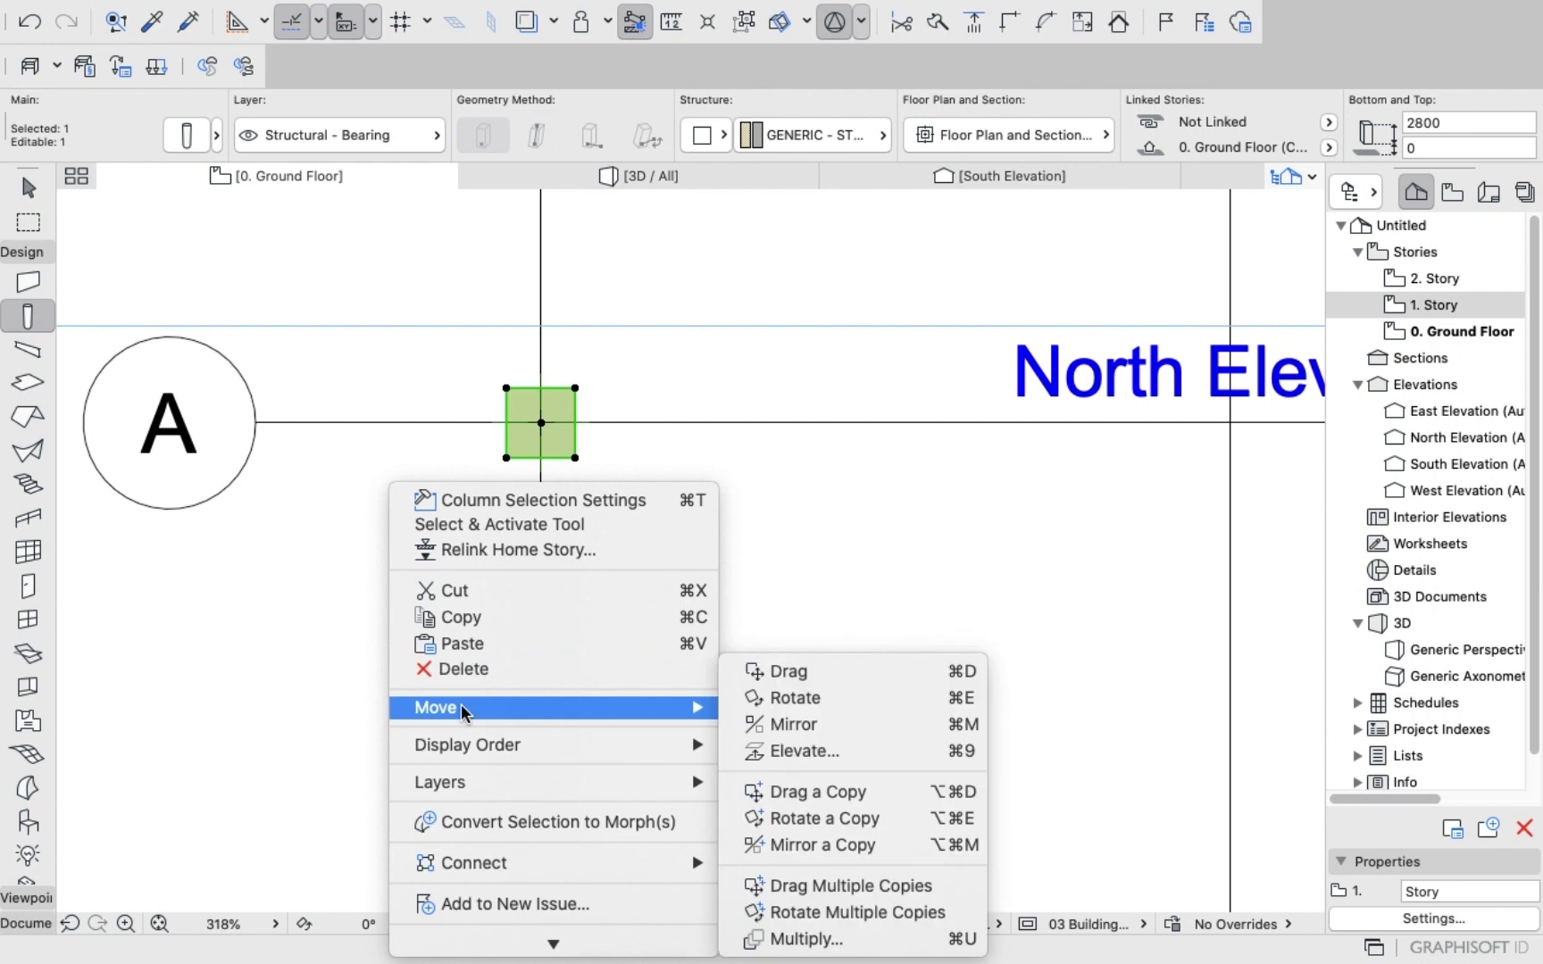
pyautogui.click(783, 789)
pyautogui.scroll(-5, 535, 465)
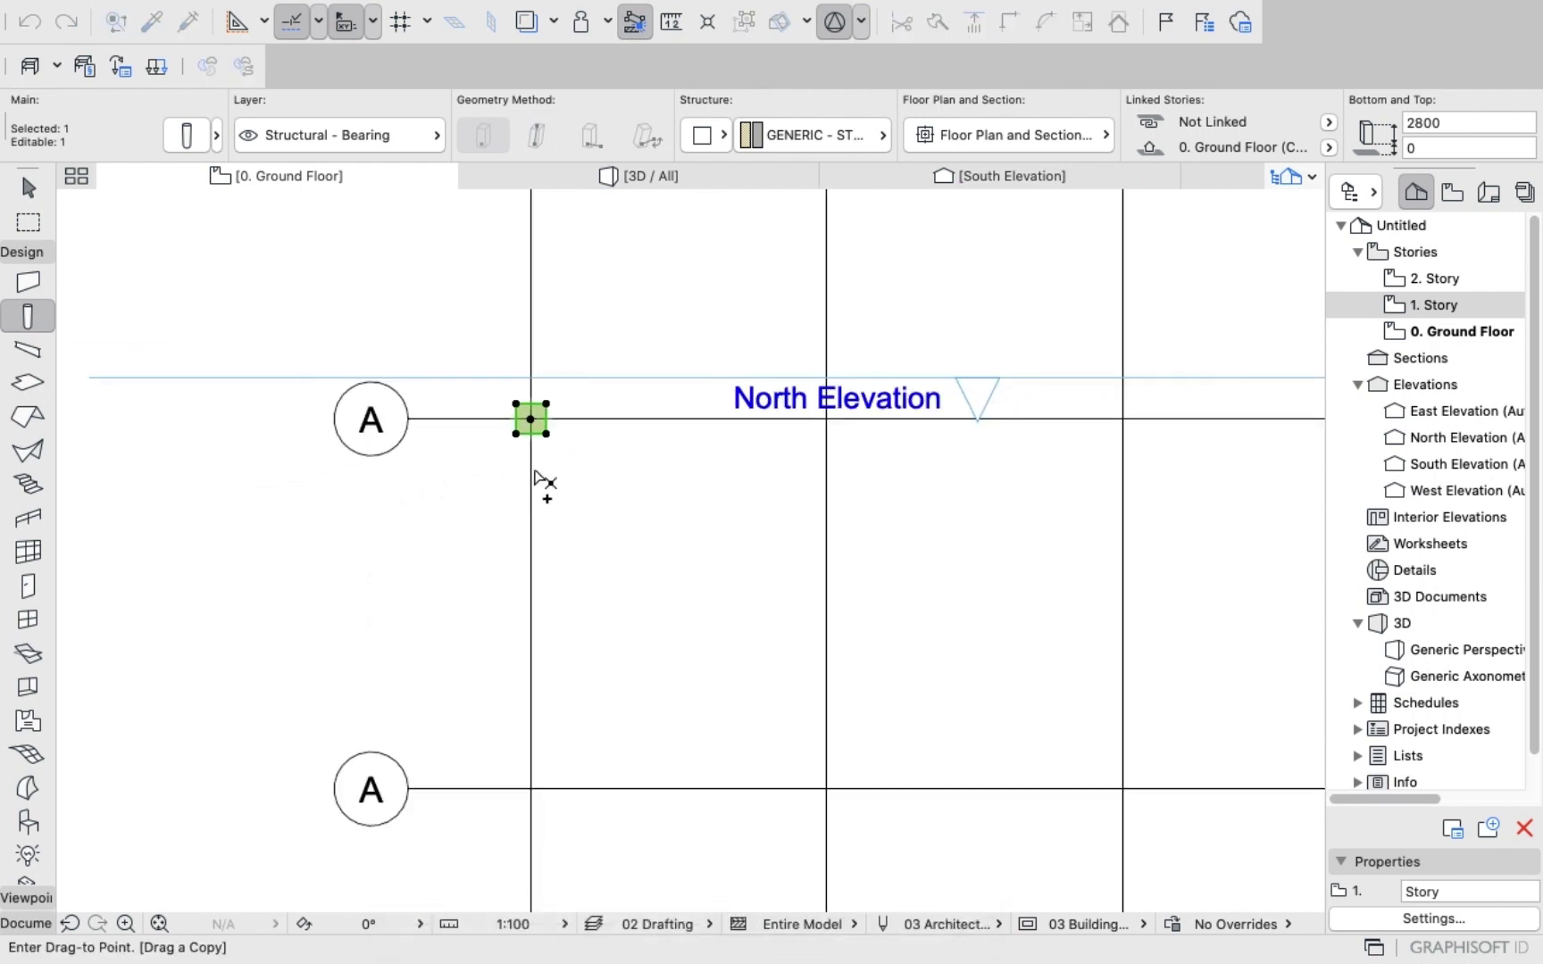
pyautogui.scroll(3, 538, 634)
pyautogui.scroll(5, 527, 652)
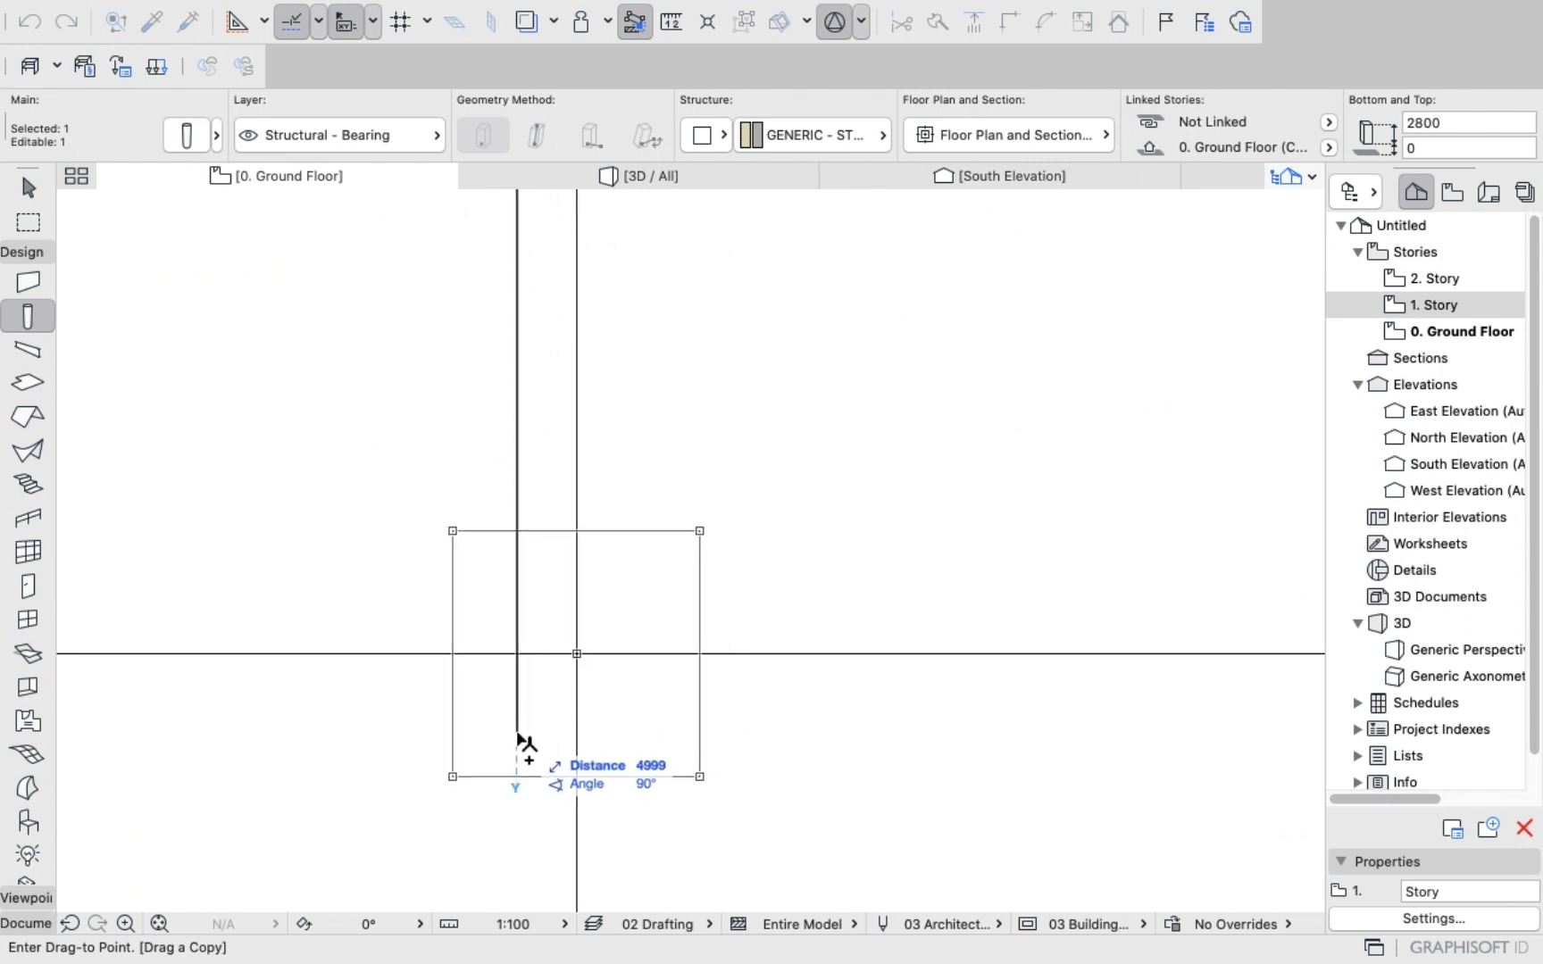
pyautogui.click(518, 739)
# Drag a copy of the second column down the leftmost vertical grid line to its intersection with the third horizontal grid line.
pyautogui.scroll(-6, 509, 568)
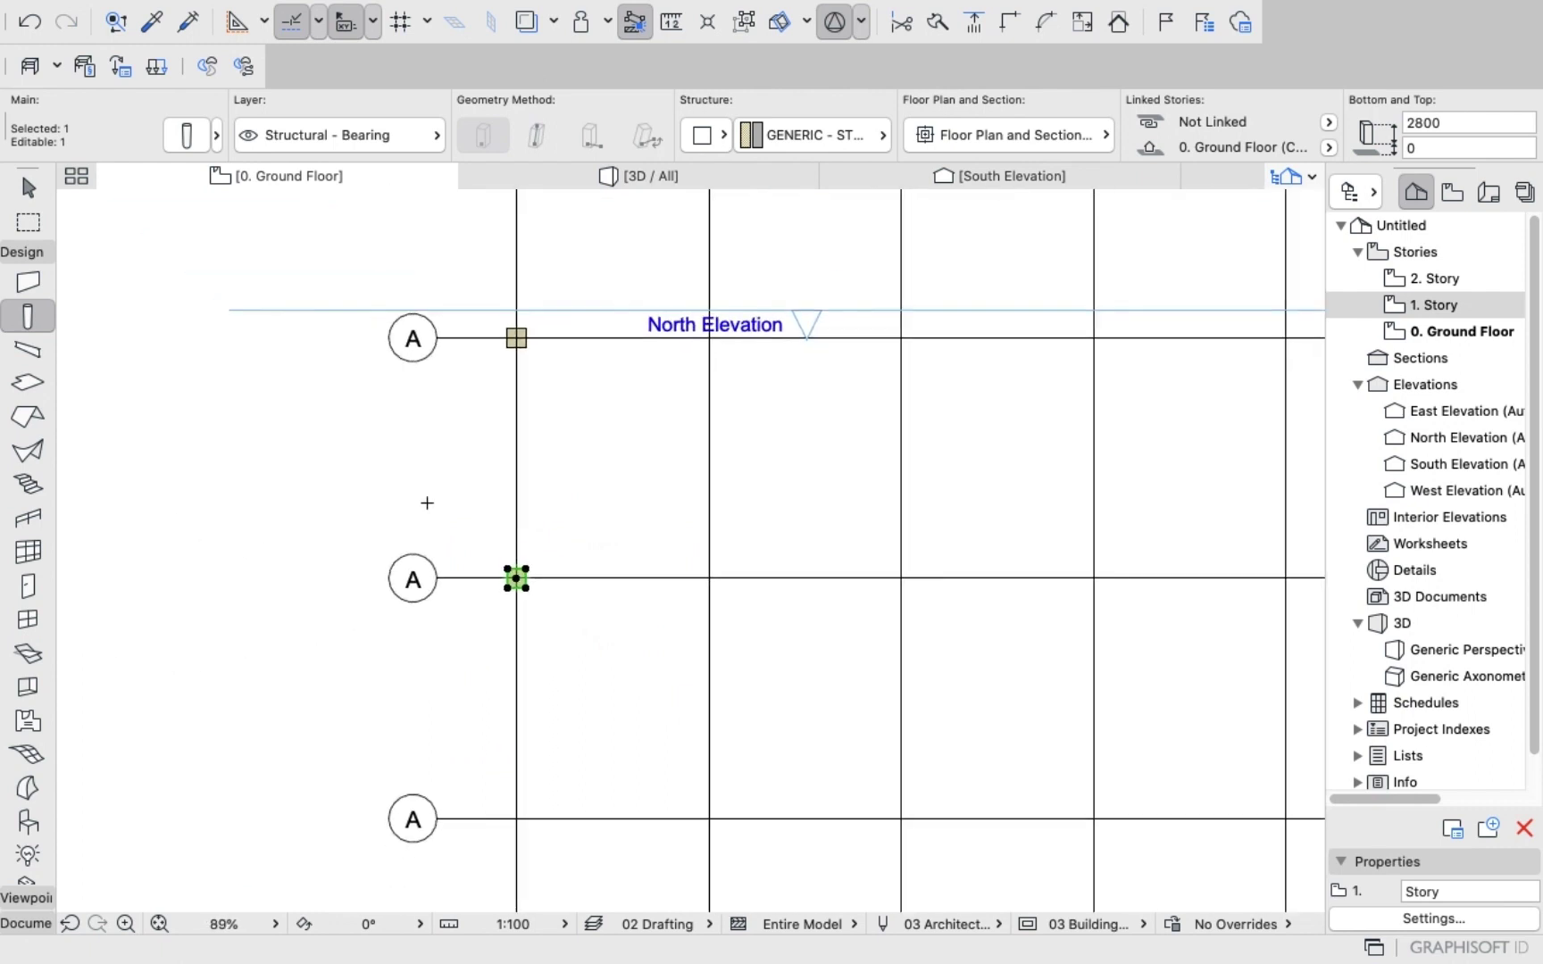
pyautogui.rightClick(241, 419)
pyautogui.moveTo(406, 643)
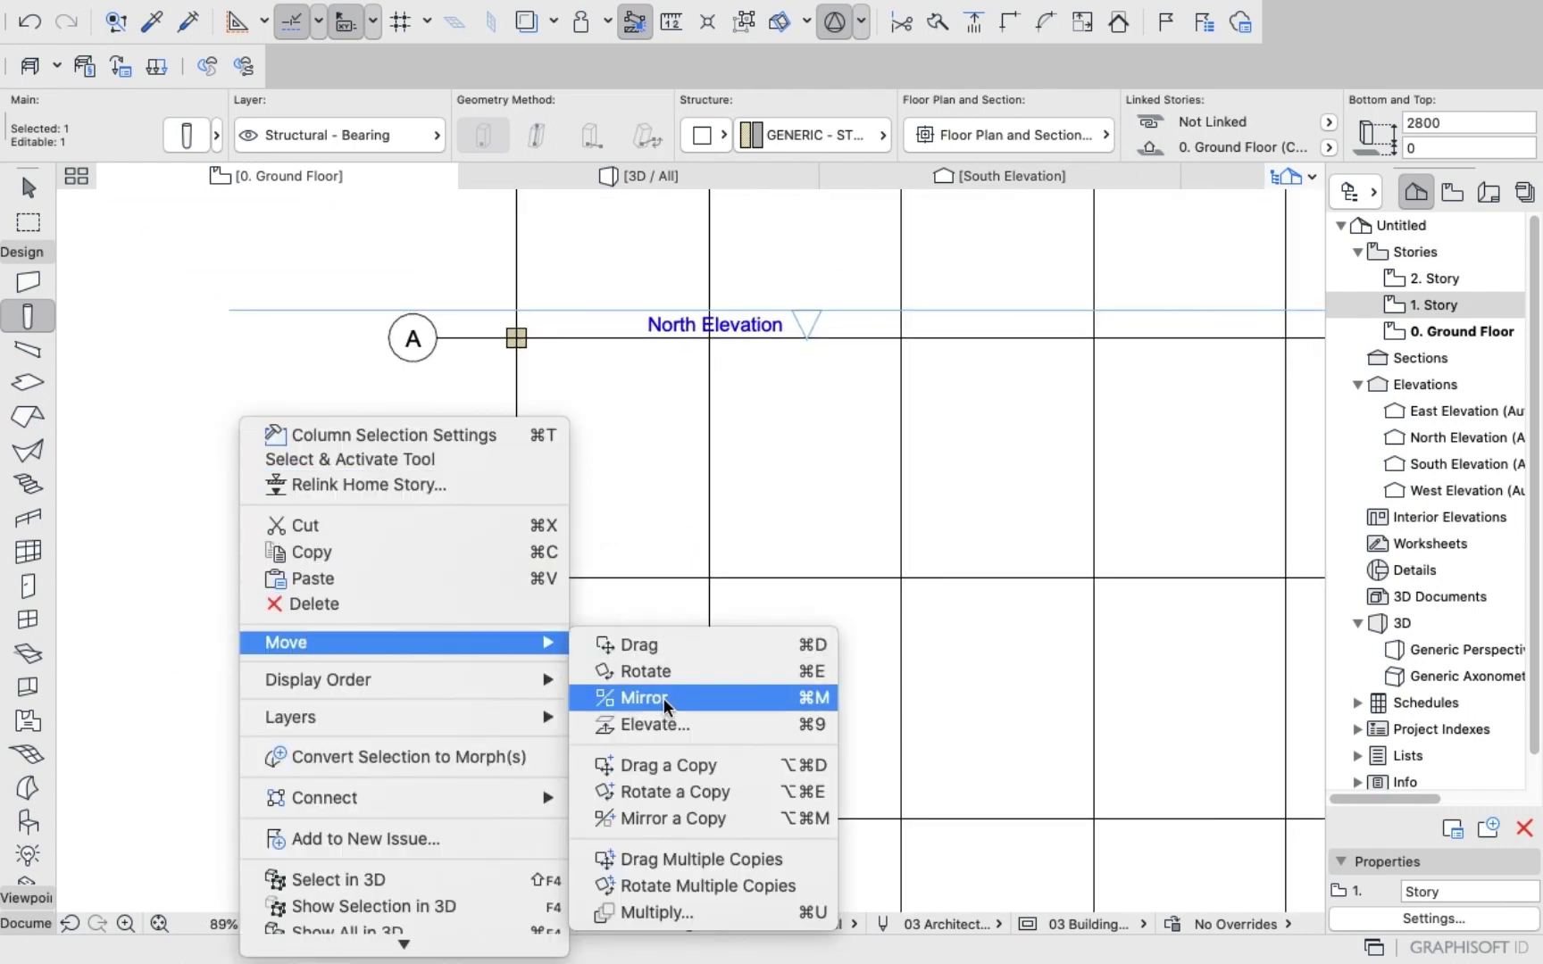
pyautogui.click(648, 759)
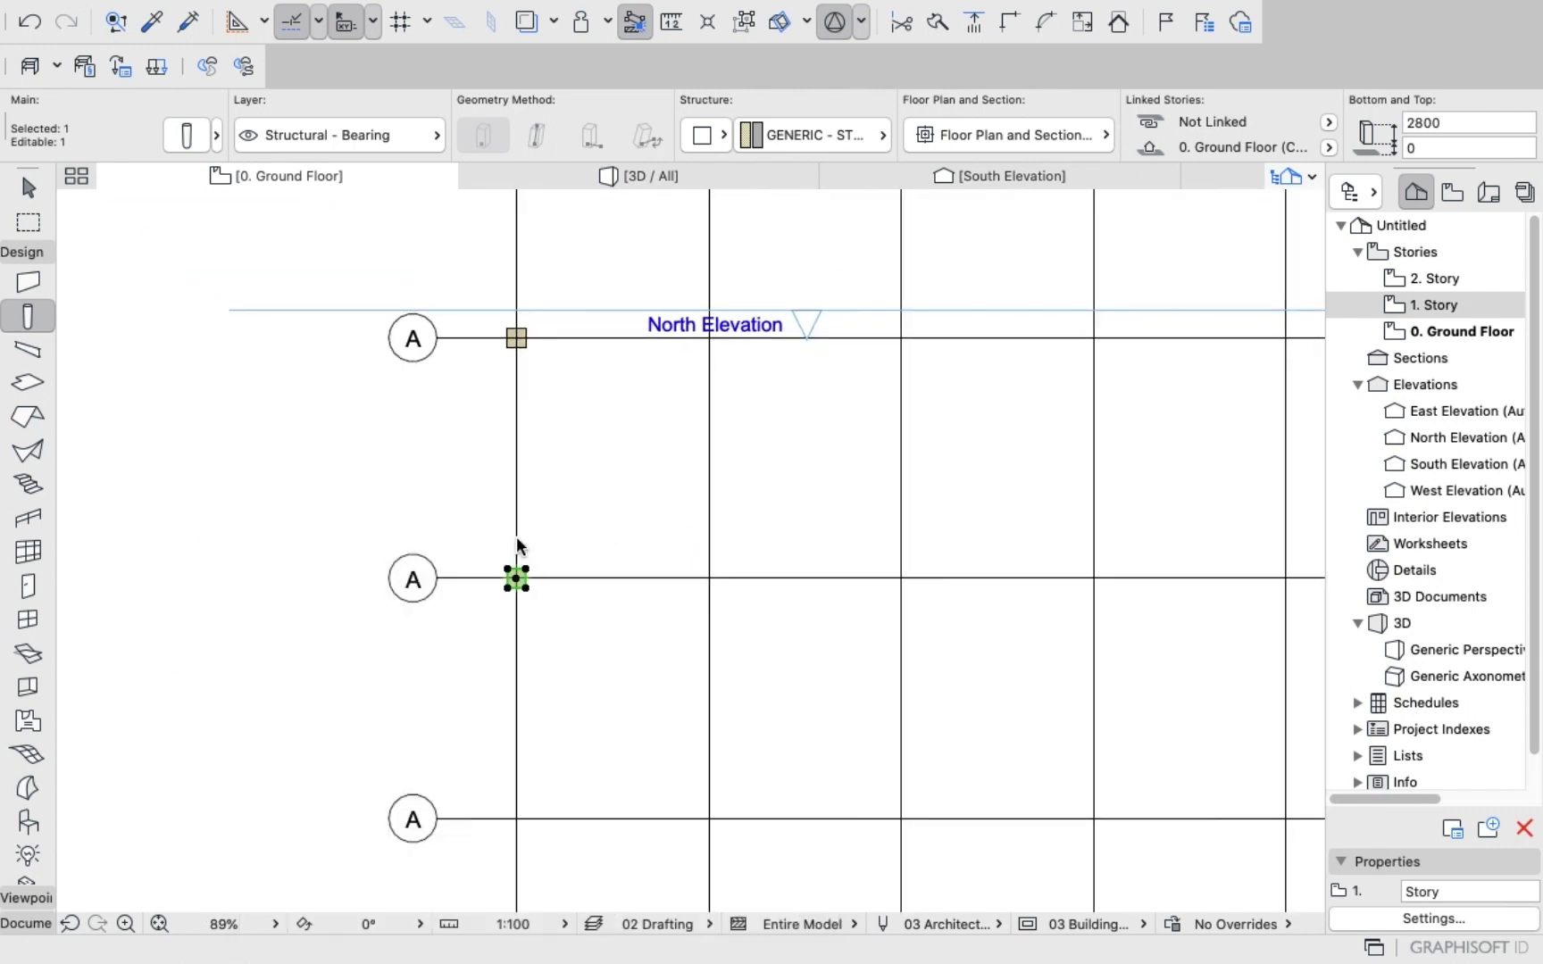
pyautogui.click(518, 587)
pyautogui.scroll(-3, 527, 608)
pyautogui.scroll(8, 536, 626)
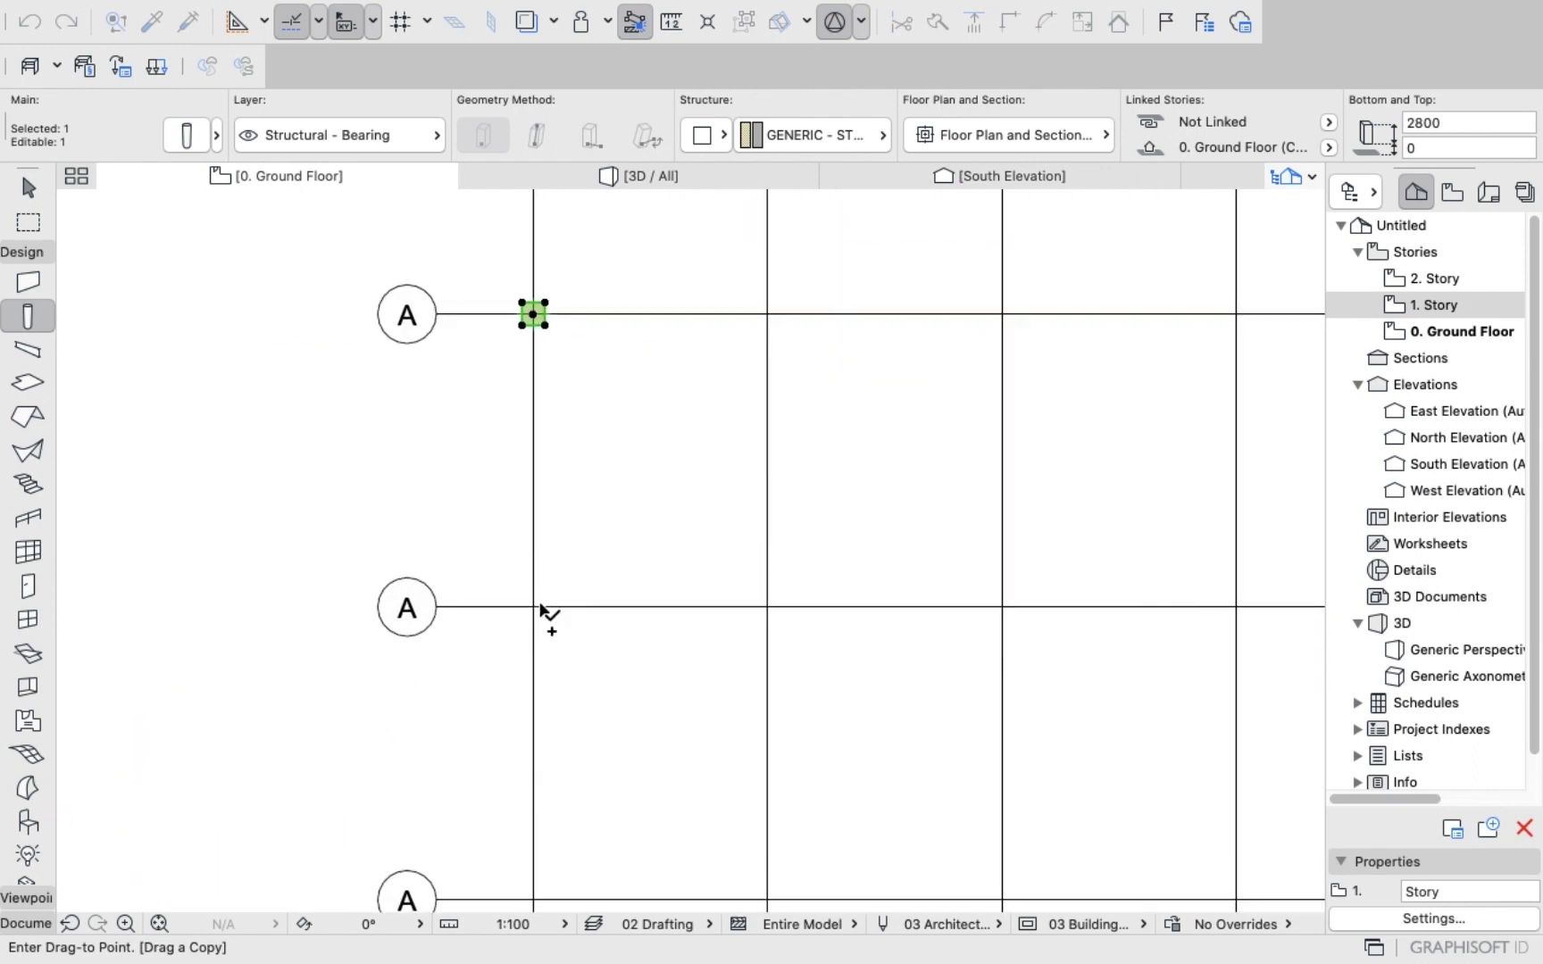
pyautogui.scroll(2, 540, 632)
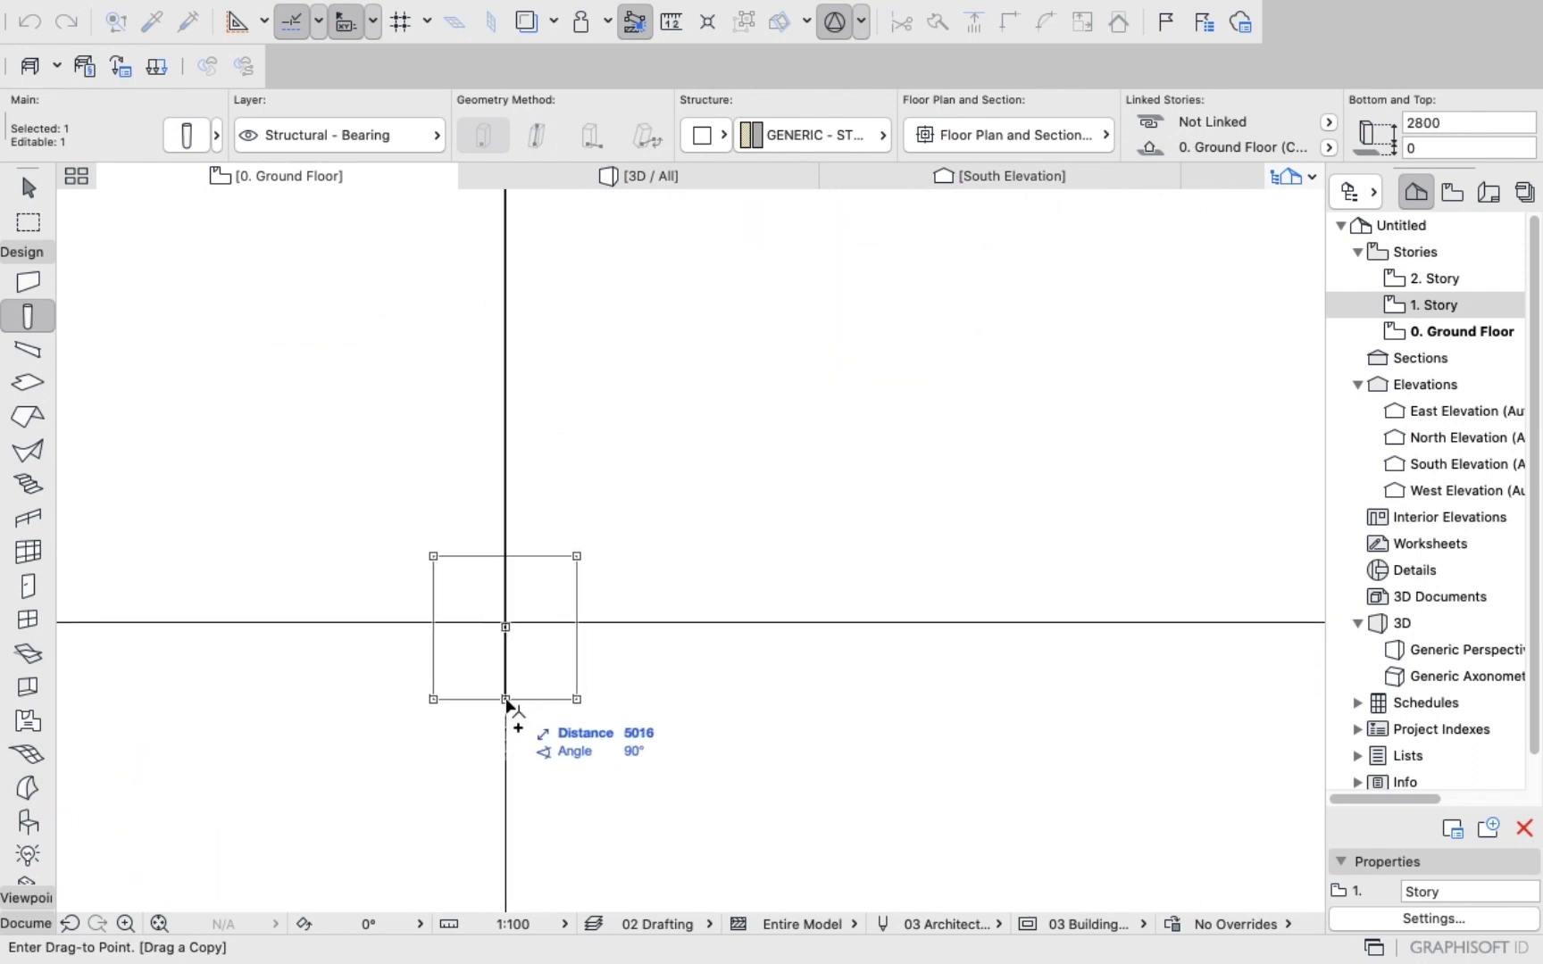
pyautogui.click(506, 696)
# Drag a copy of the third column down the leftmost vertical grid line to its intersection with the fourth horizontal grid line.
pyautogui.scroll(-2, 344, 458)
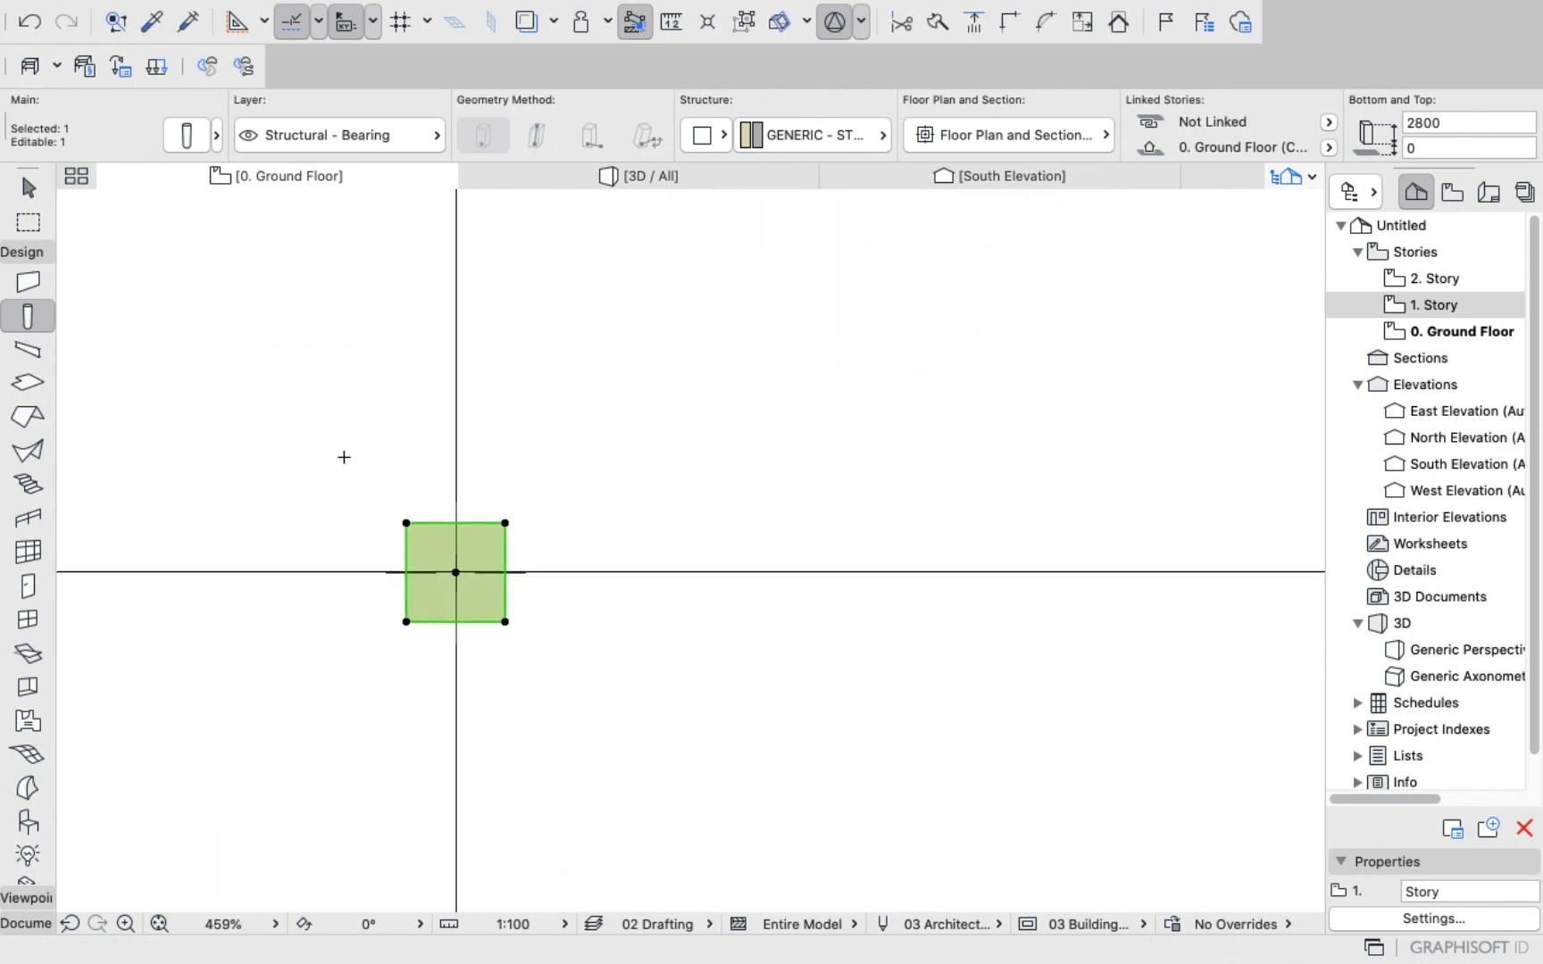
pyautogui.rightClick(240, 354)
pyautogui.moveTo(437, 575)
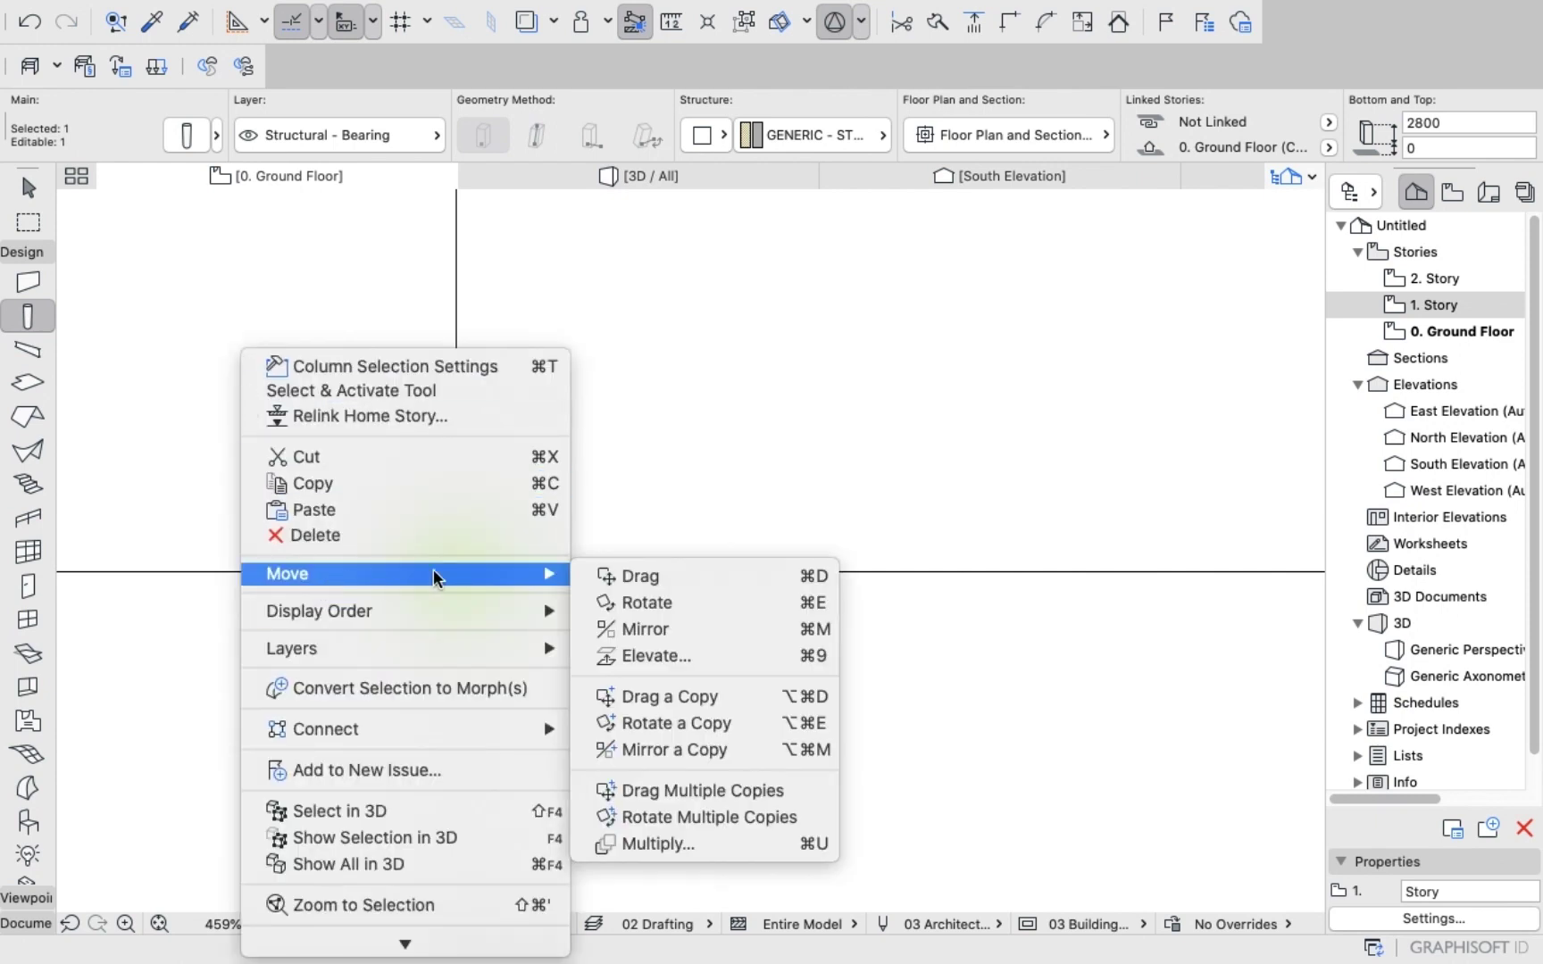
pyautogui.click(670, 697)
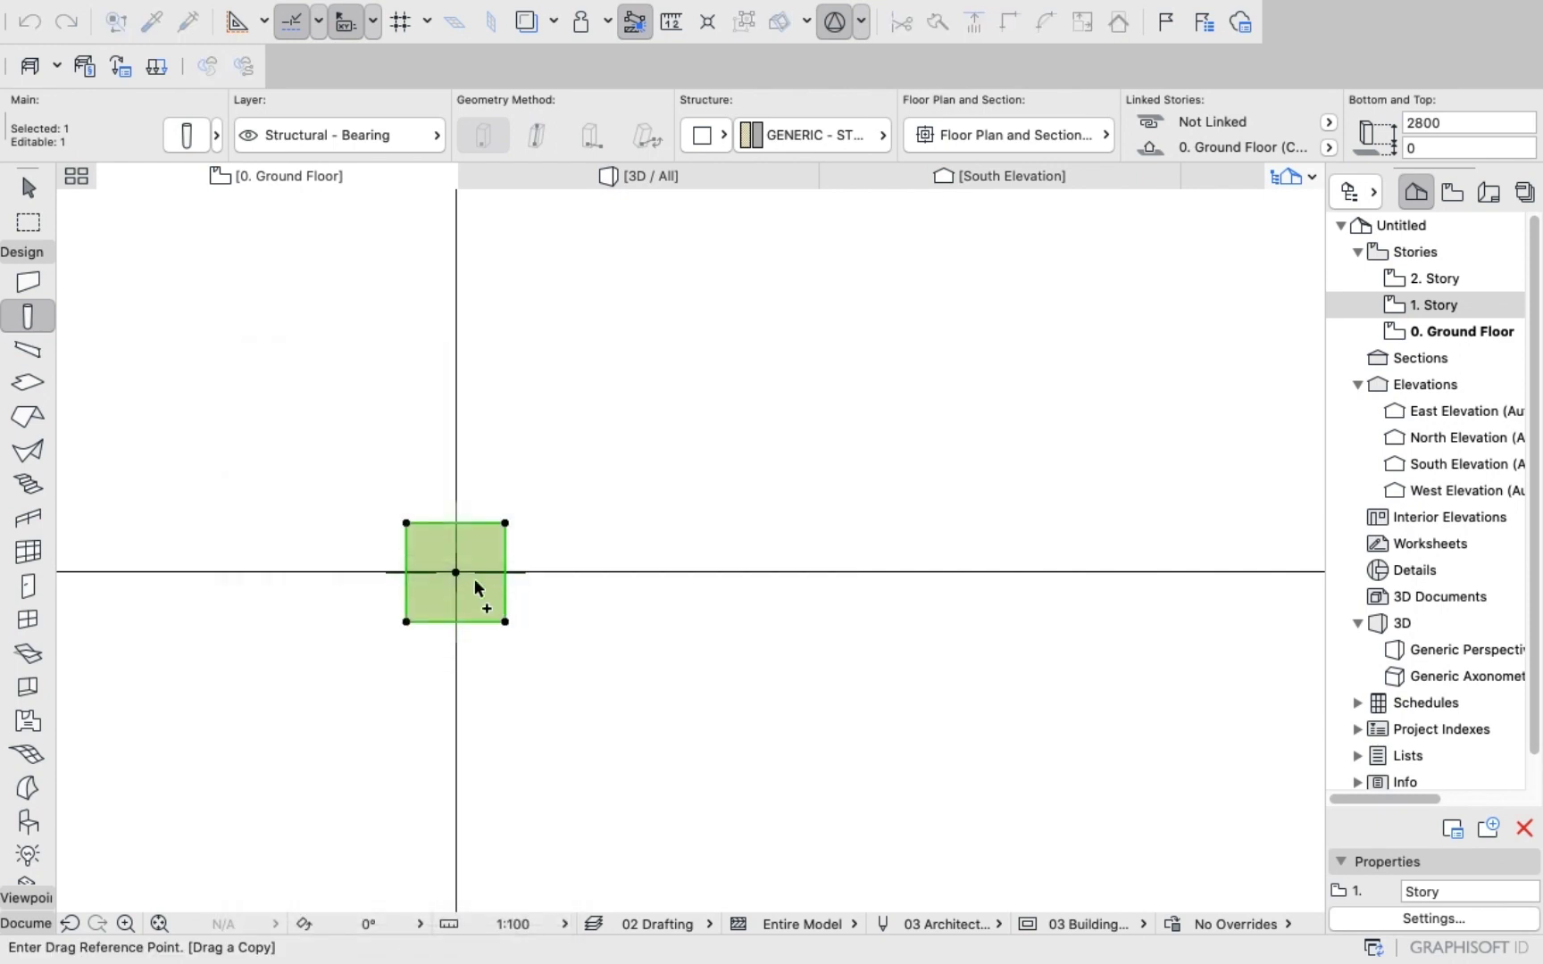
pyautogui.click(469, 589)
pyautogui.scroll(-5, 475, 590)
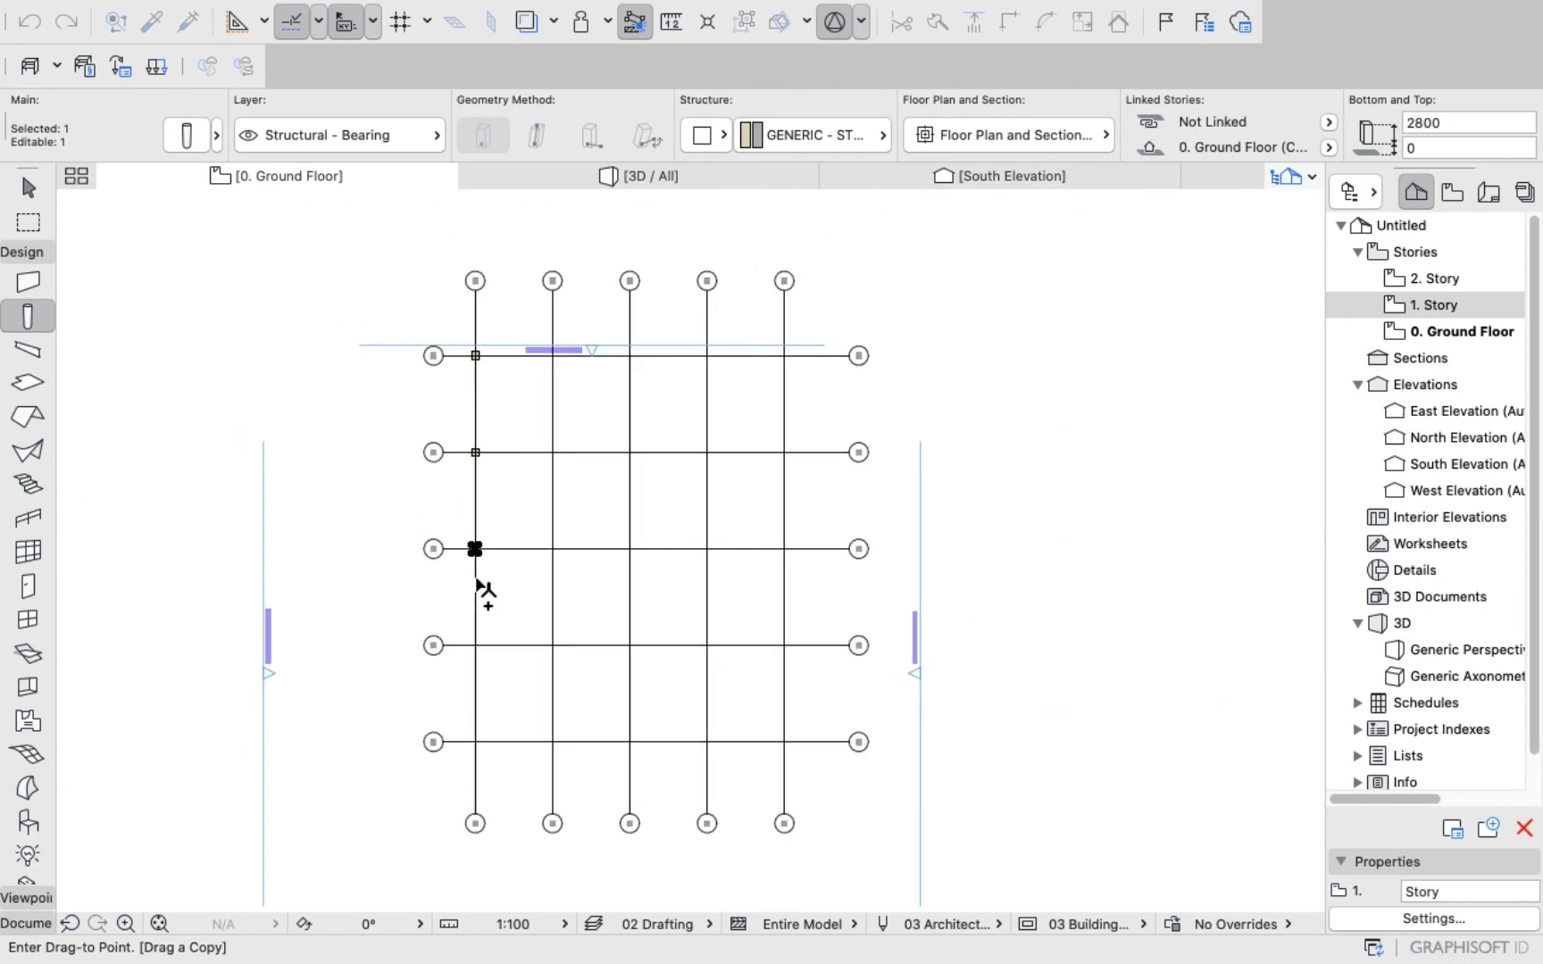
pyautogui.scroll(1, 486, 678)
pyautogui.scroll(6, 485, 681)
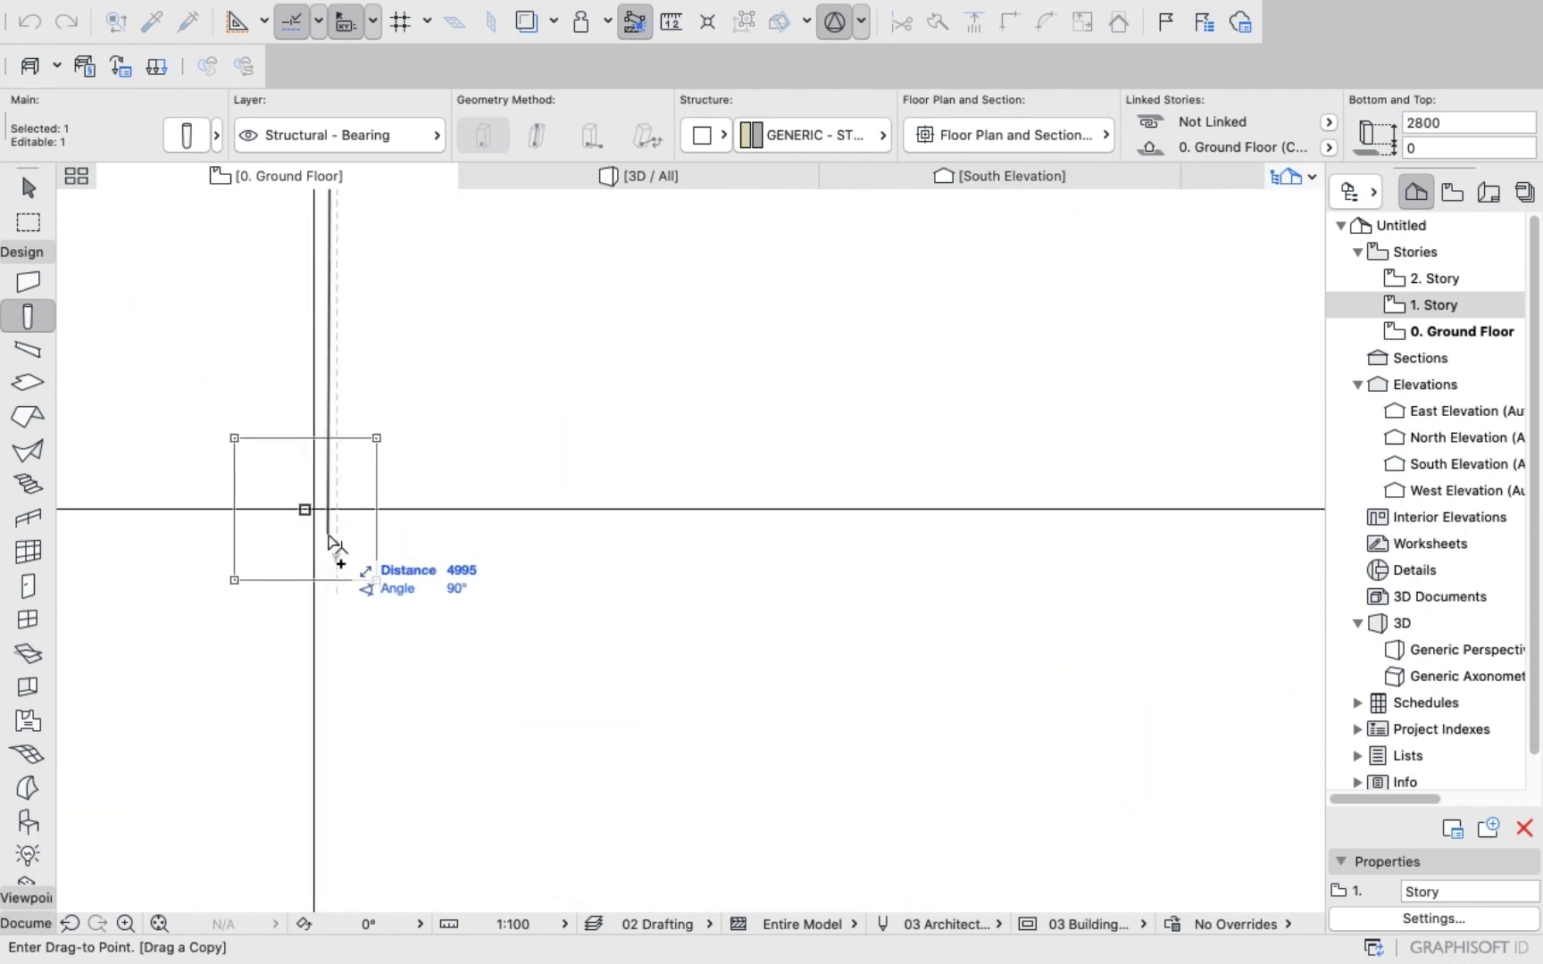
pyautogui.click(336, 541)
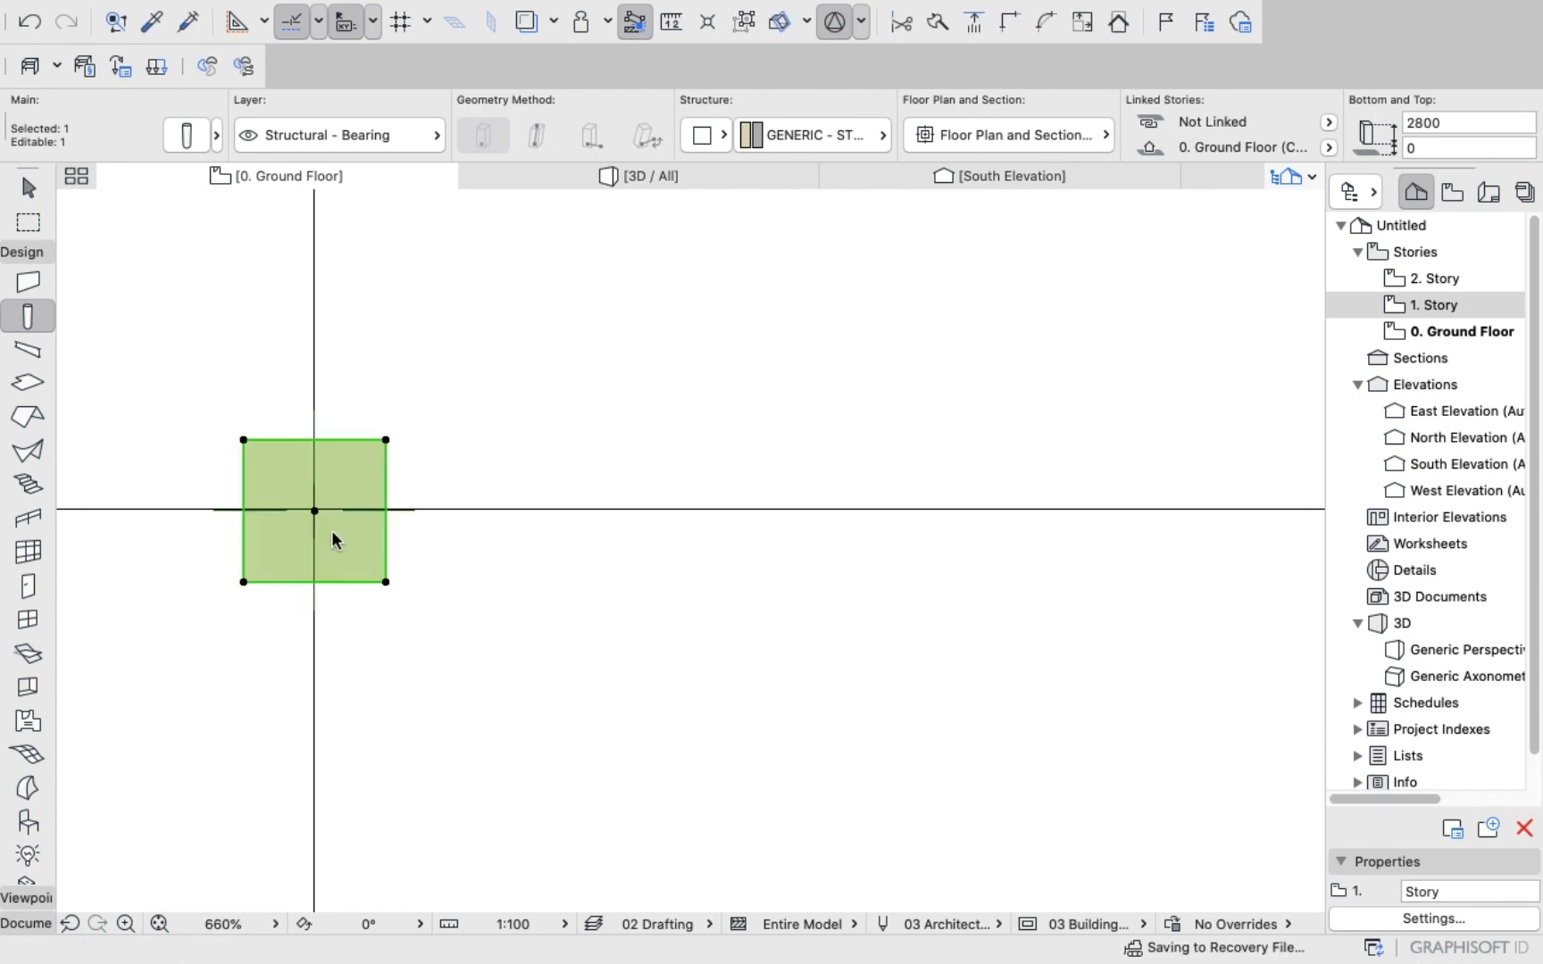
# Drag a copy of the fourth column to the intersection of the lowest horizontal and leftmost vertical grid lines.
pyautogui.scroll(-10, 320, 518)
pyautogui.rightClick(226, 423)
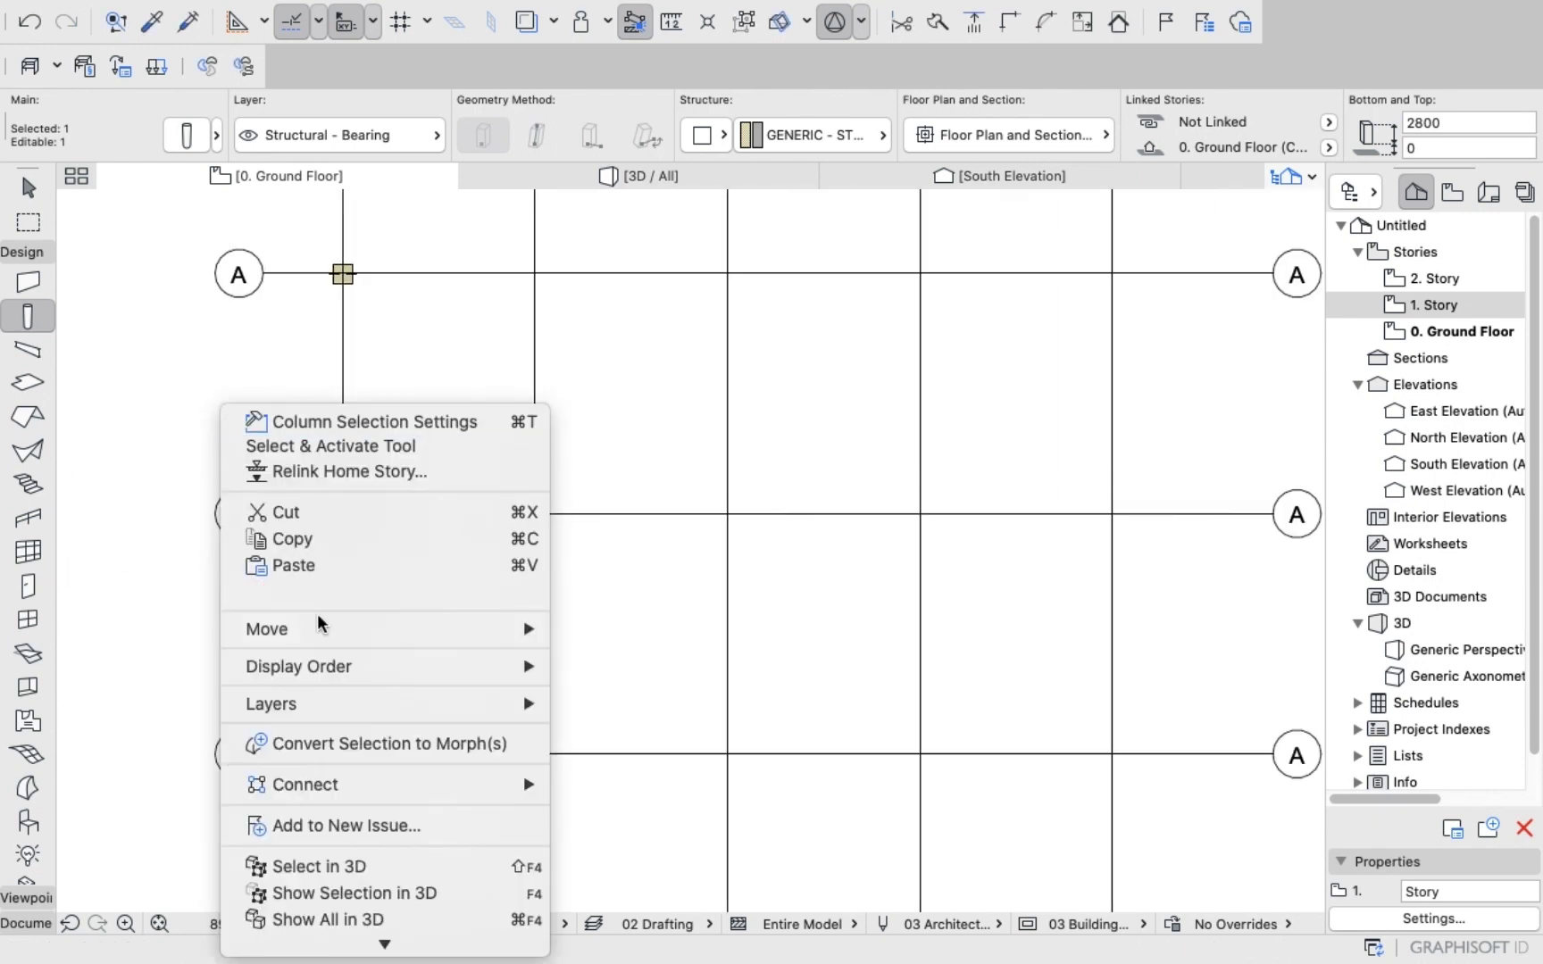
pyautogui.moveTo(308, 632)
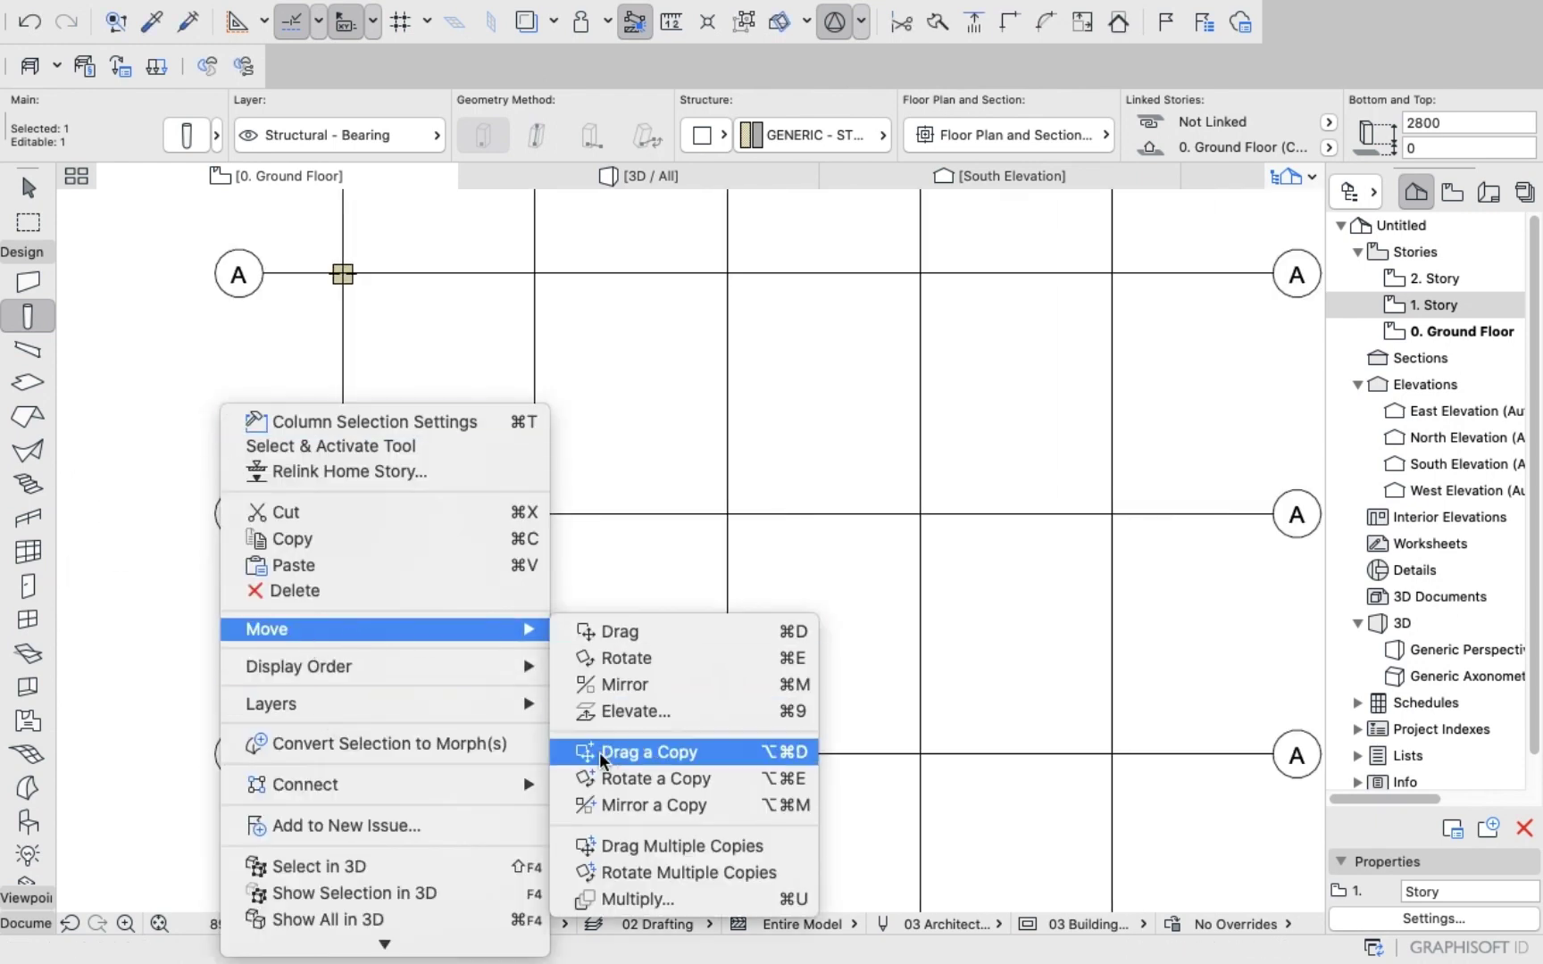
pyautogui.click(643, 752)
pyautogui.click(348, 516)
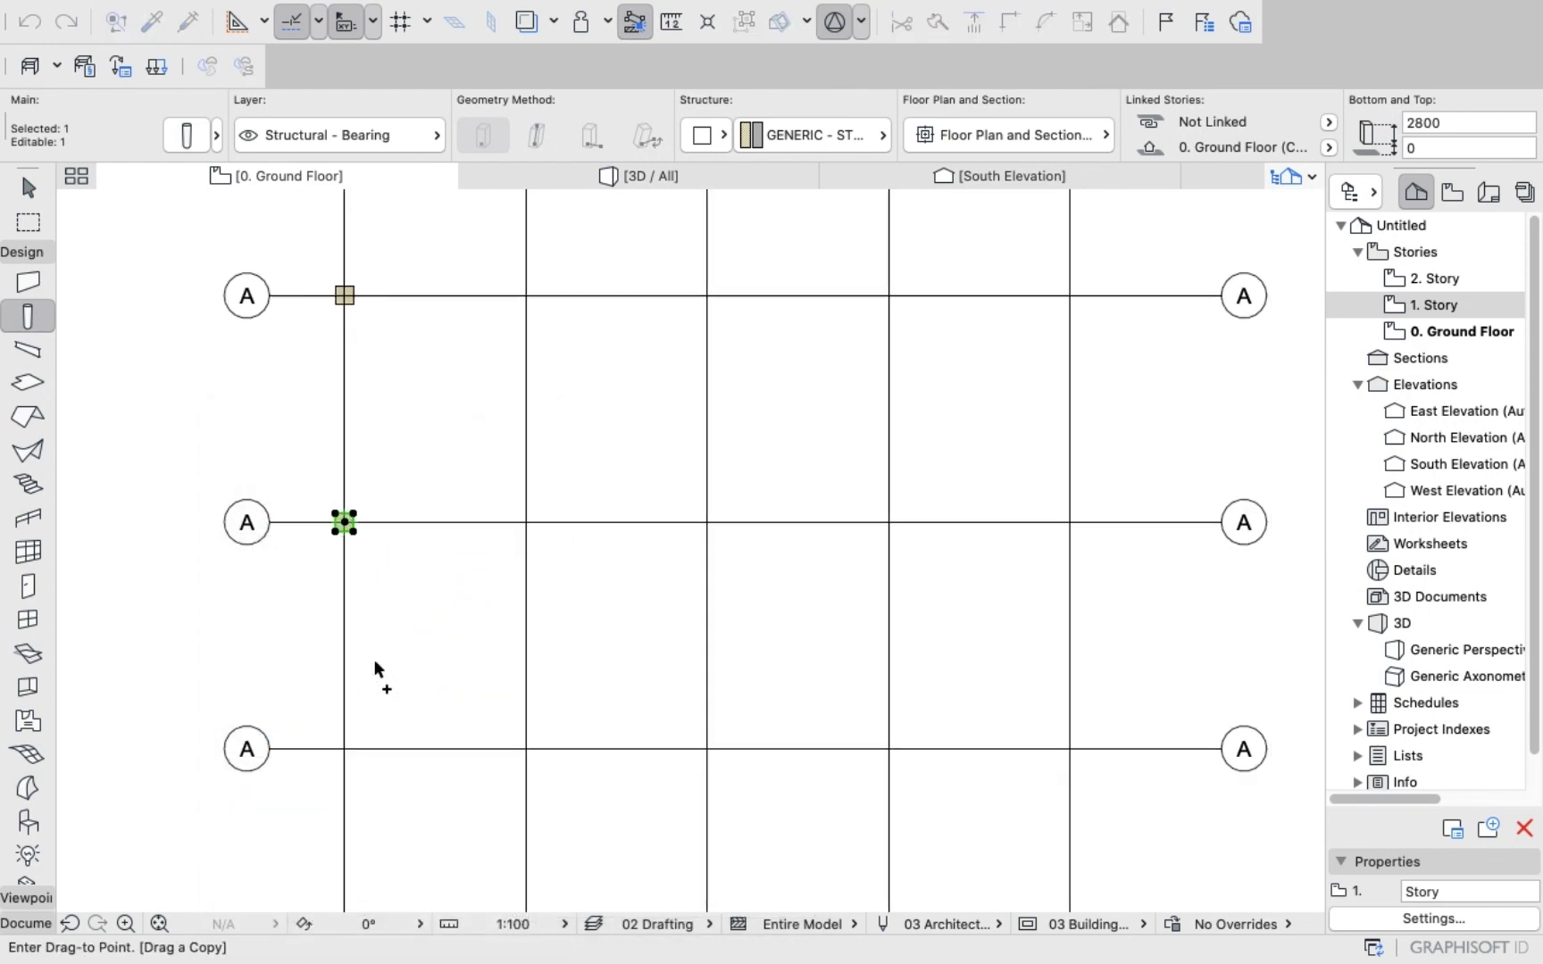
pyautogui.scroll(-5, 368, 668)
pyautogui.scroll(10, 354, 664)
pyautogui.scroll(-3, 361, 701)
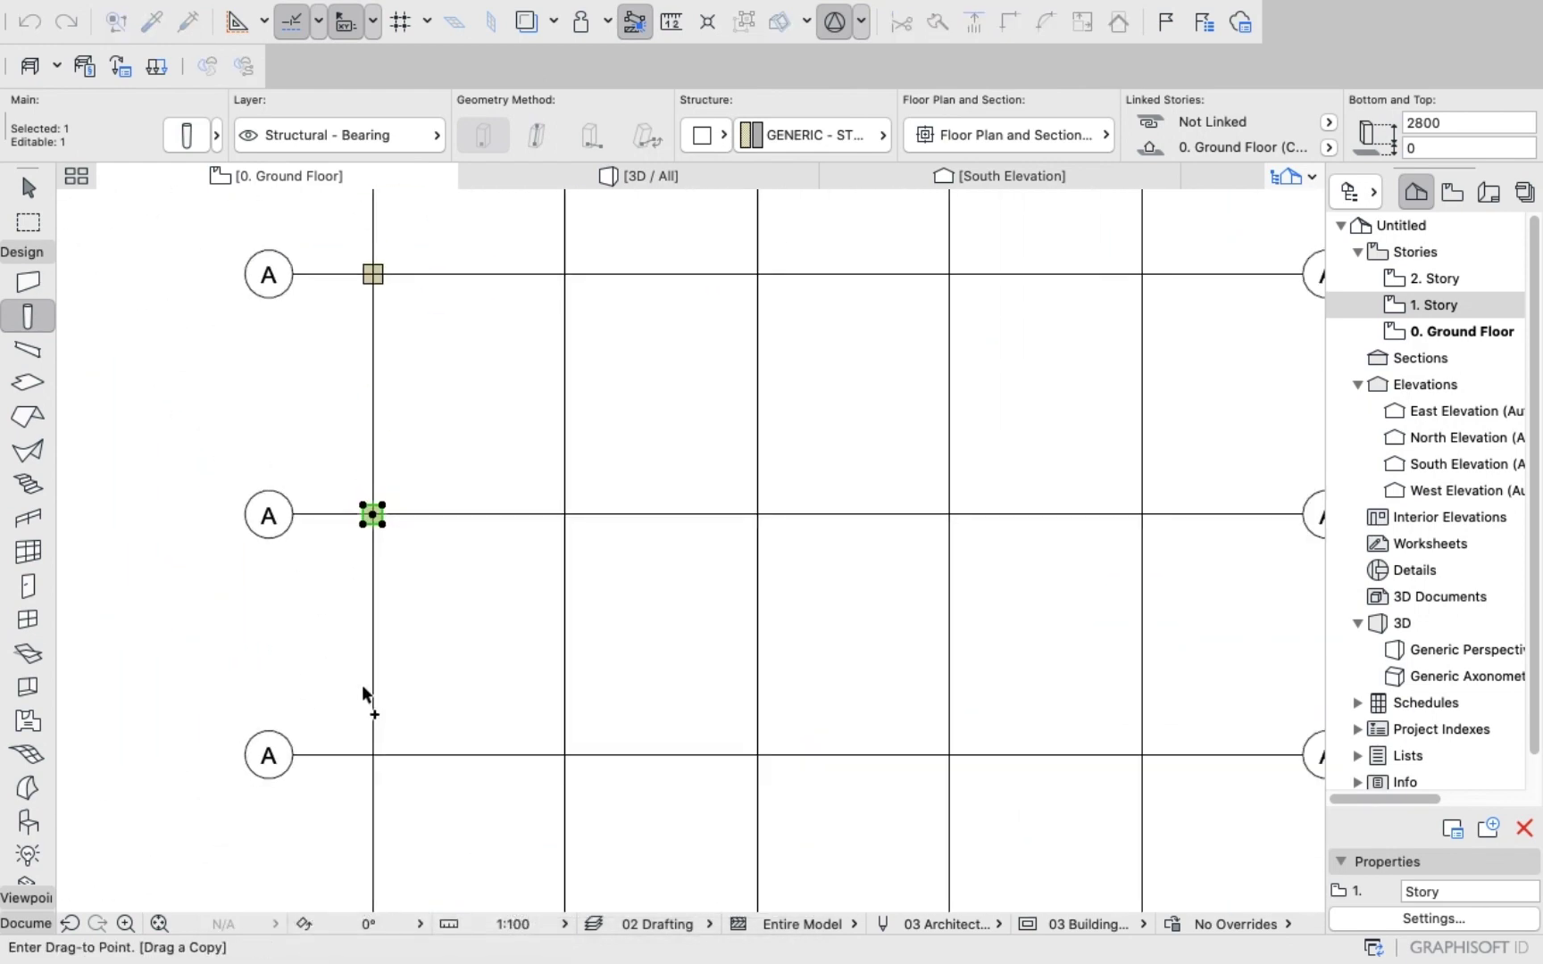
pyautogui.scroll(8, 367, 701)
pyautogui.scroll(-3, 388, 648)
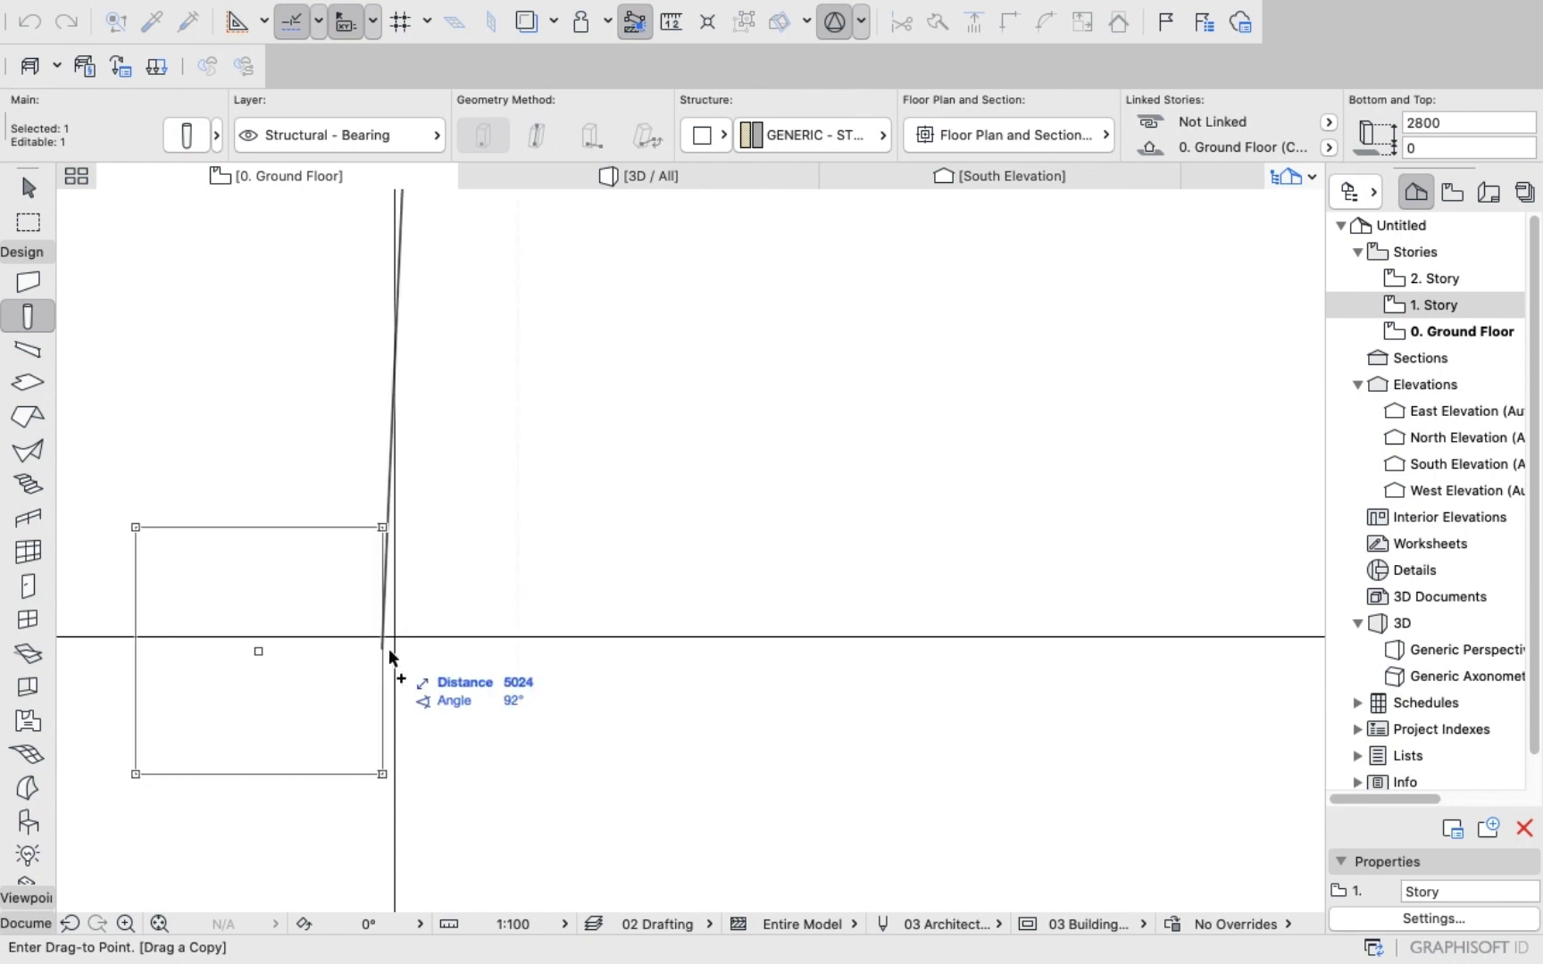
pyautogui.click(517, 640)
# Select all five columns along the leftmost vertical grid line together.
pyautogui.scroll(-5, 321, 437)
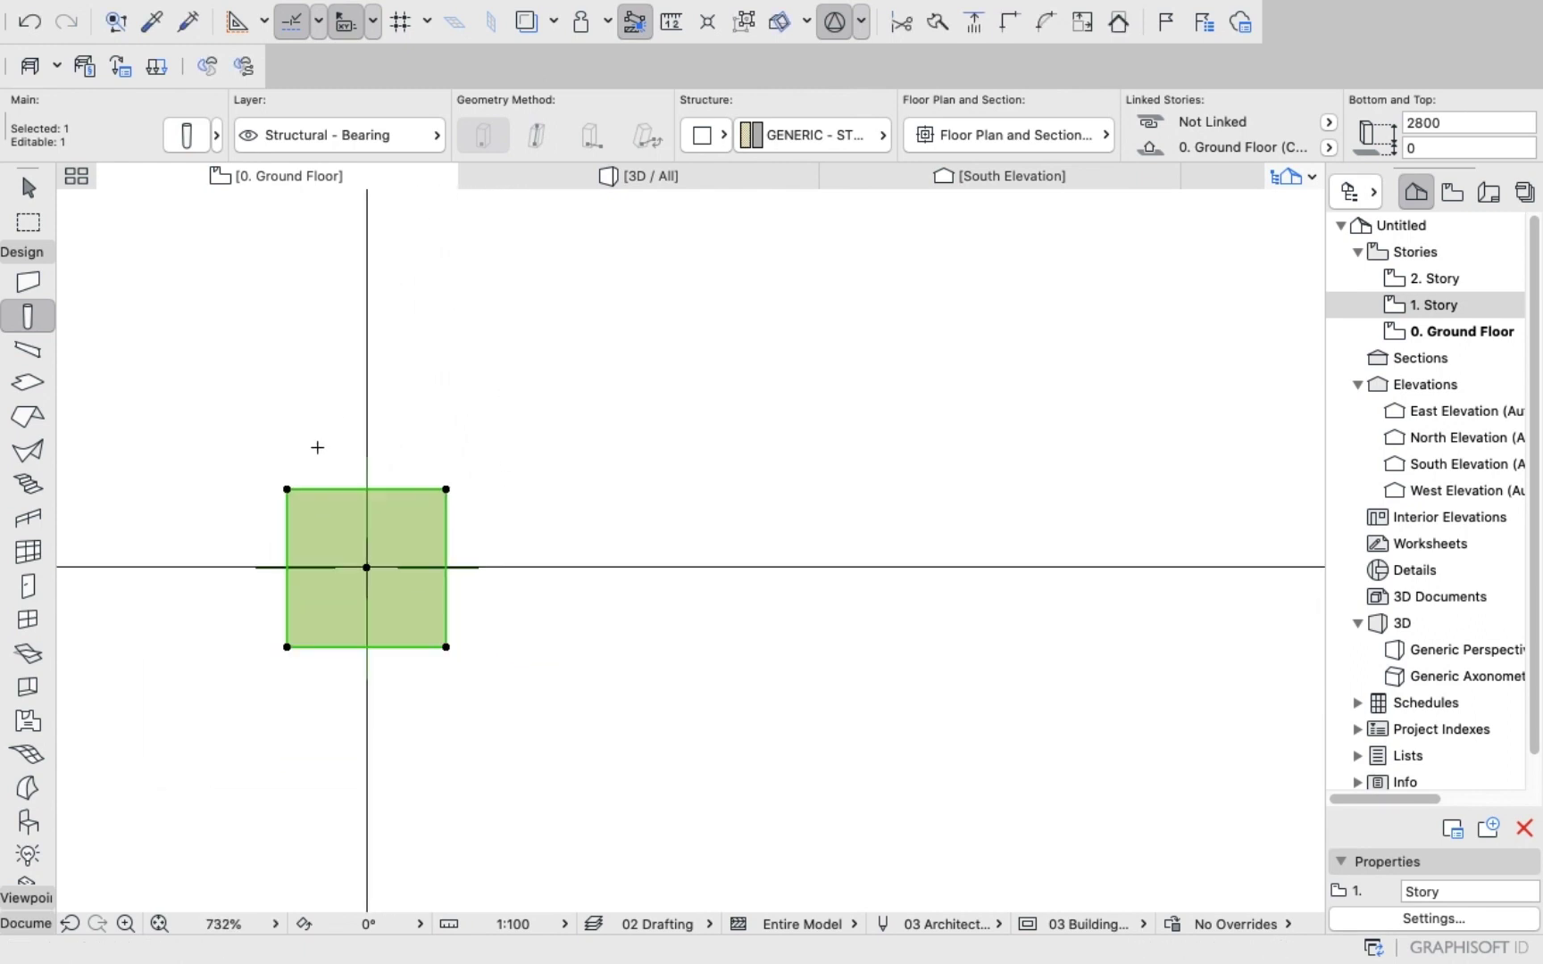
pyautogui.scroll(-8, 299, 462)
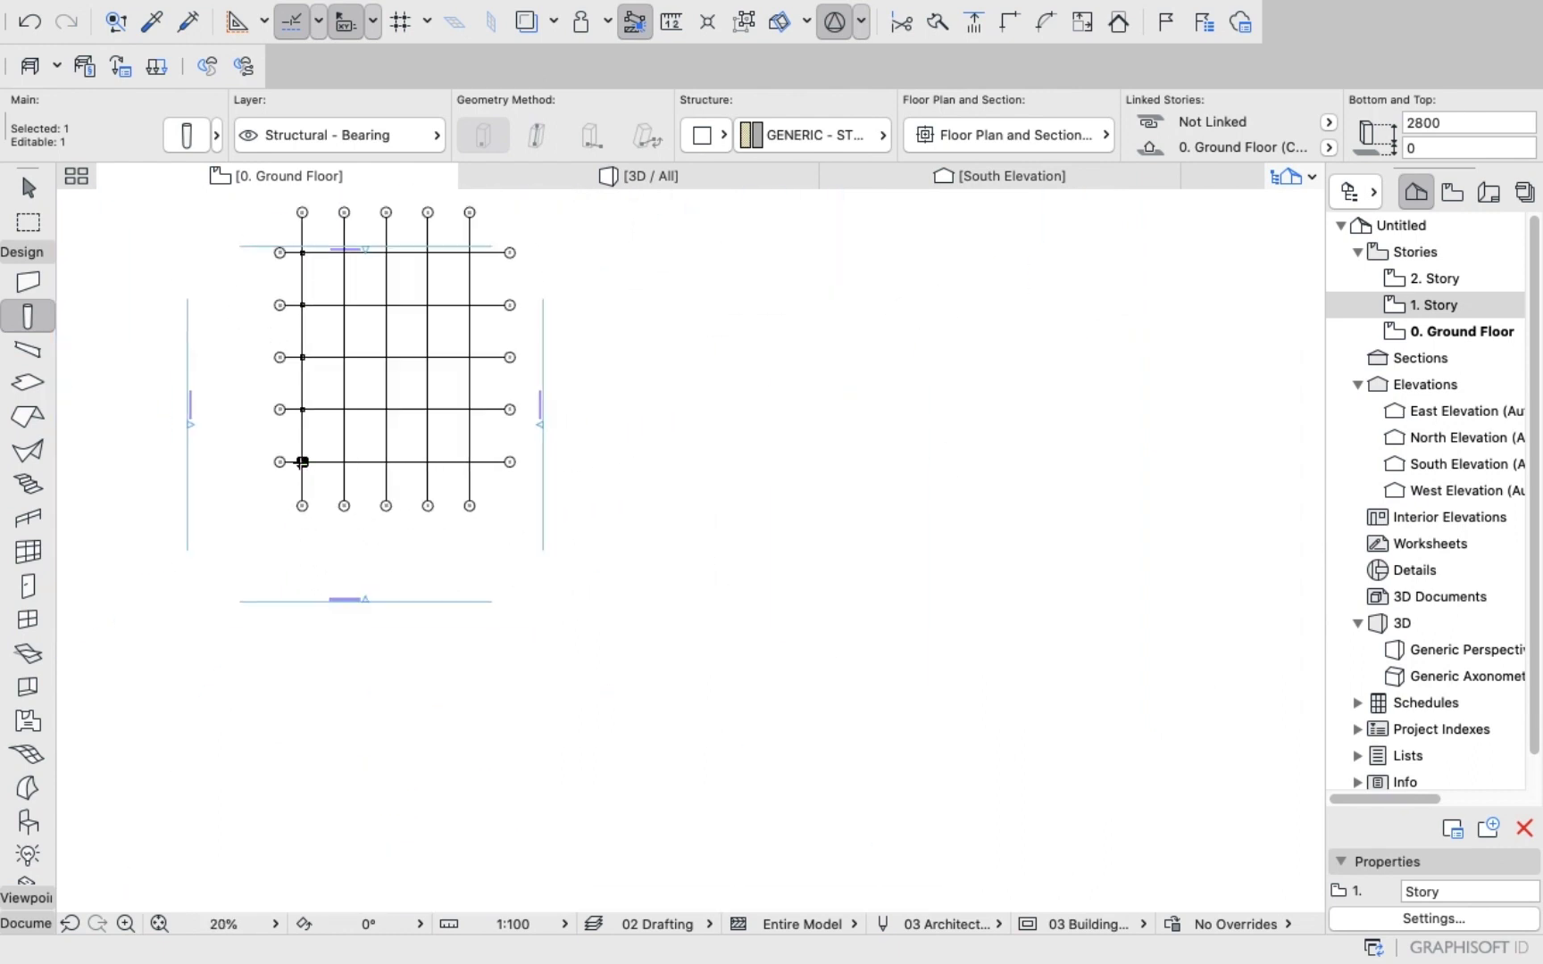
pyautogui.scroll(5, 295, 350)
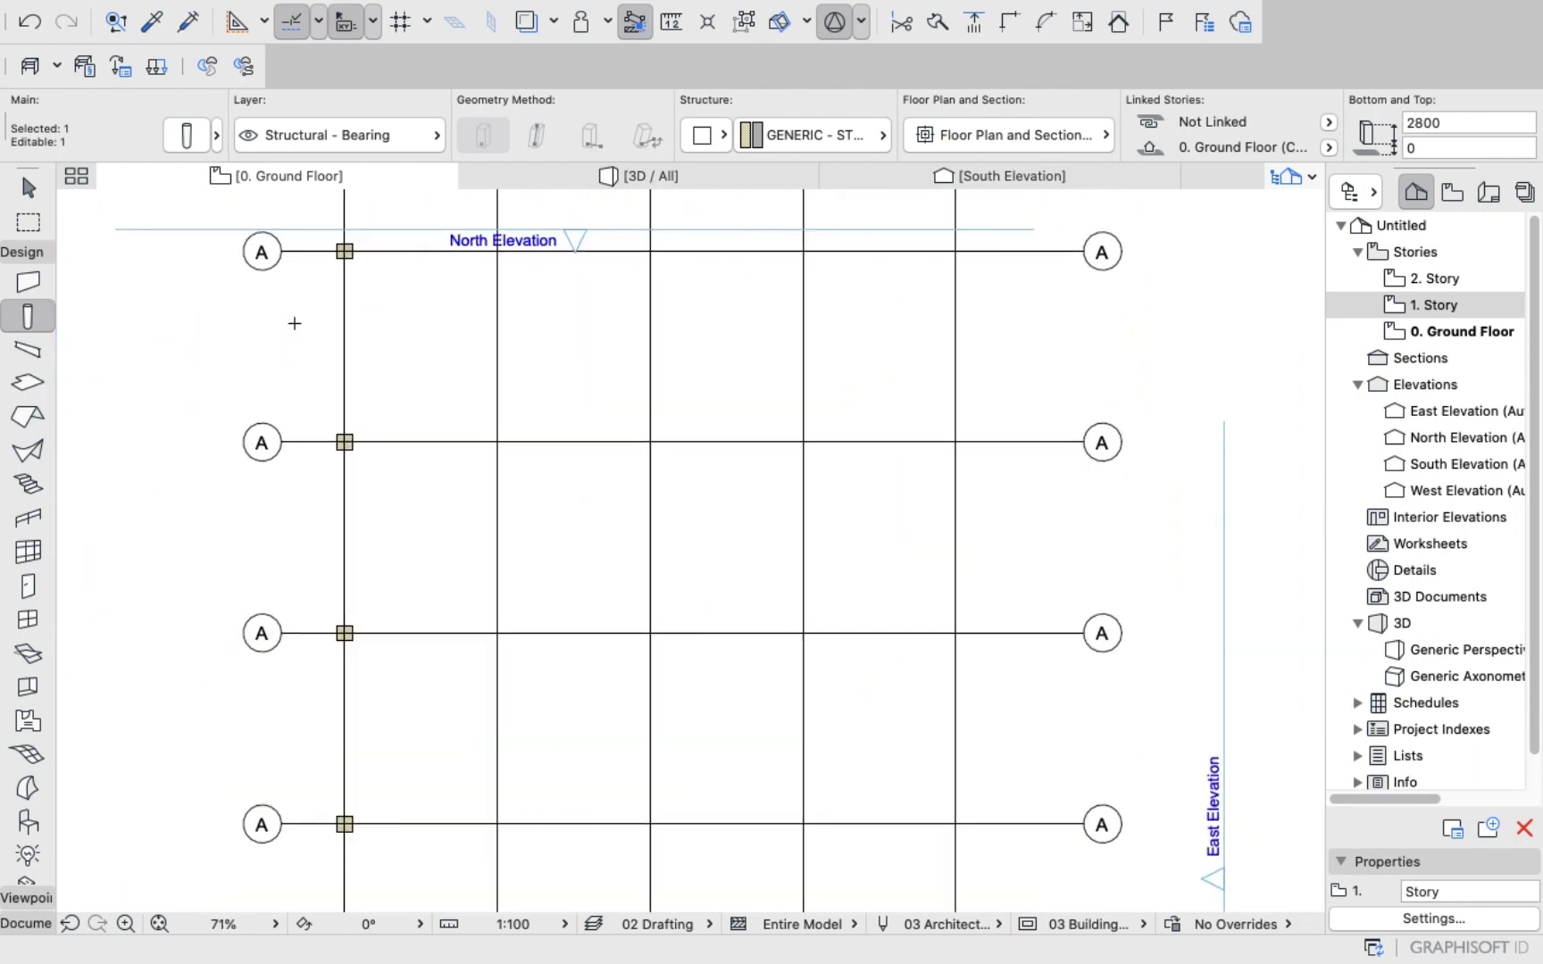
pyautogui.scroll(-2, 303, 518)
pyautogui.scroll(2, 330, 599)
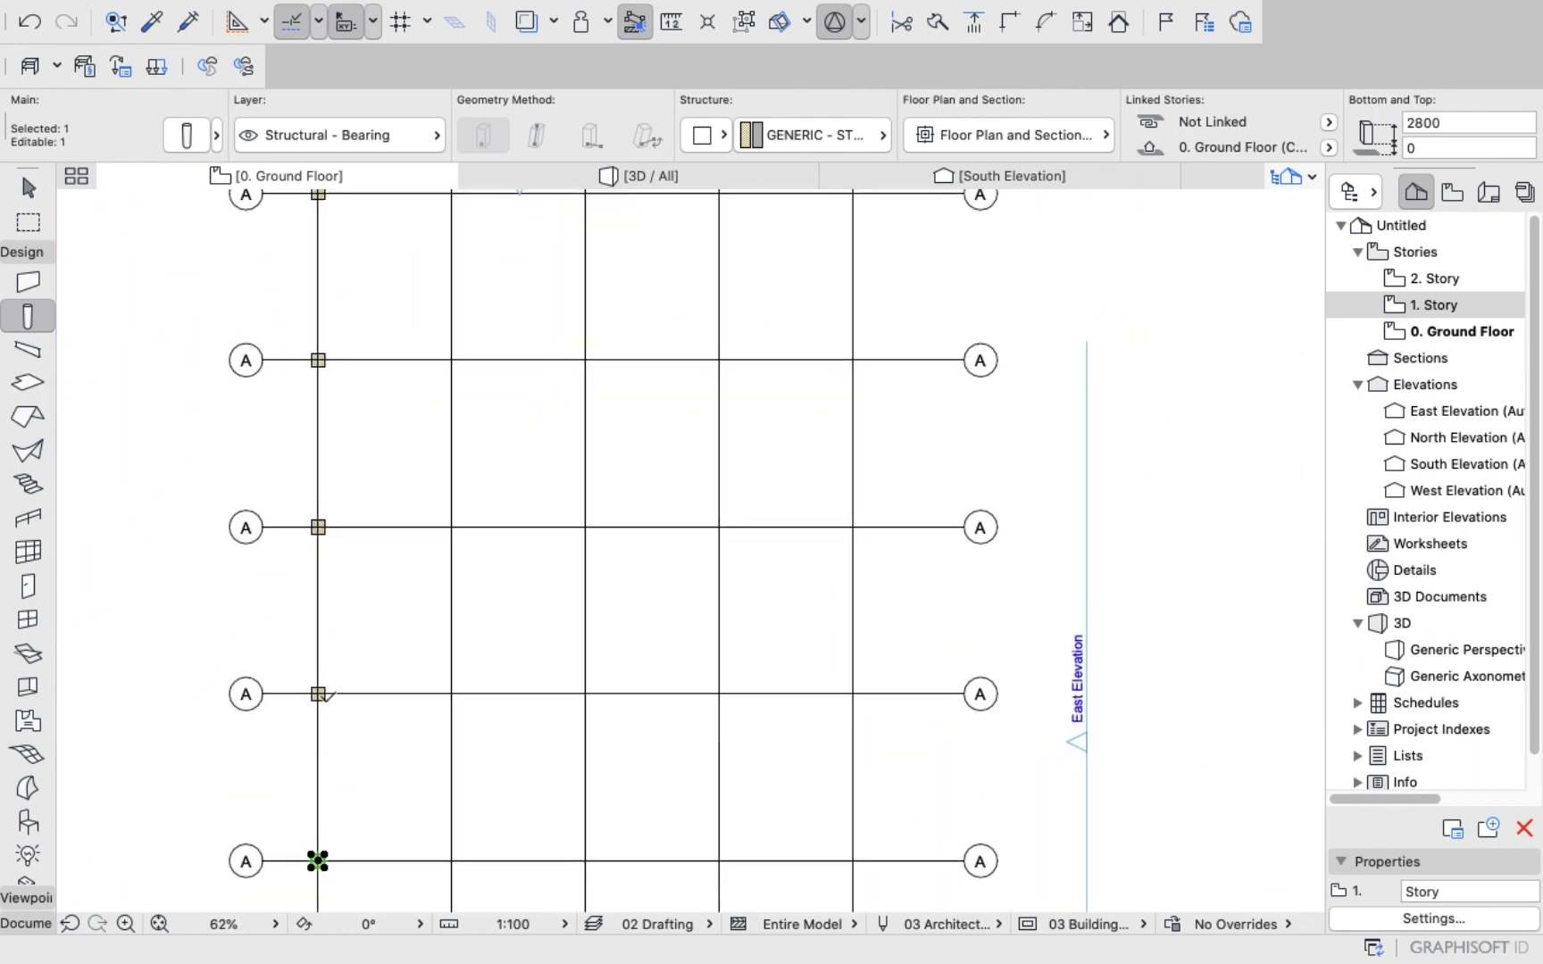
pyautogui.press('shift')
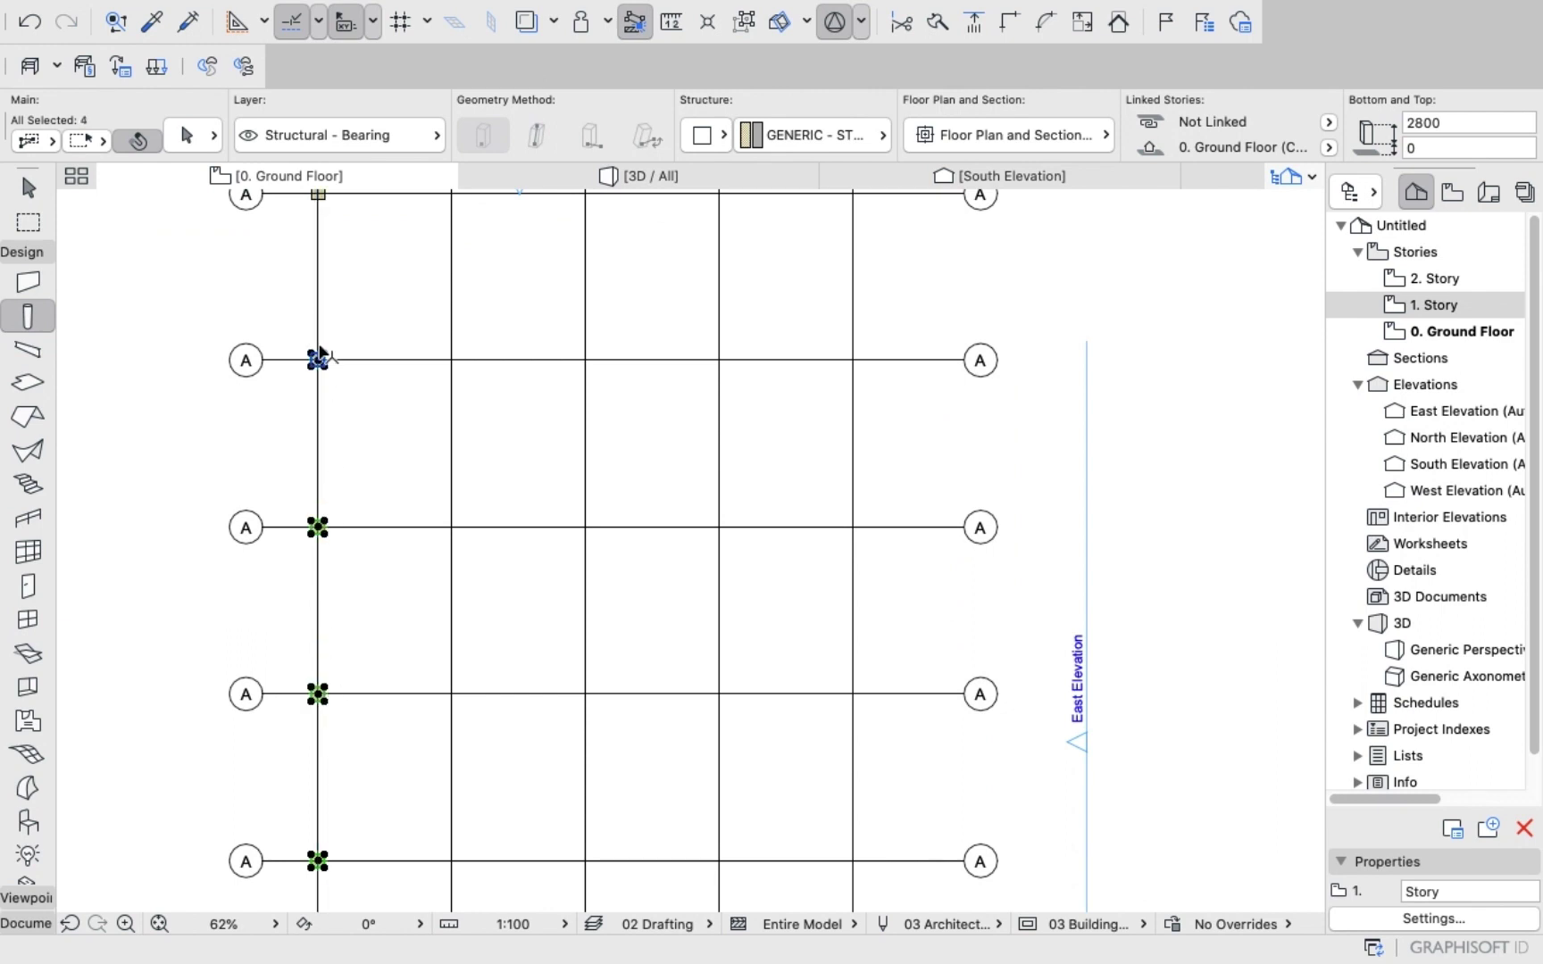
pyautogui.scroll(-3, 320, 238)
pyautogui.scroll(2, 327, 308)
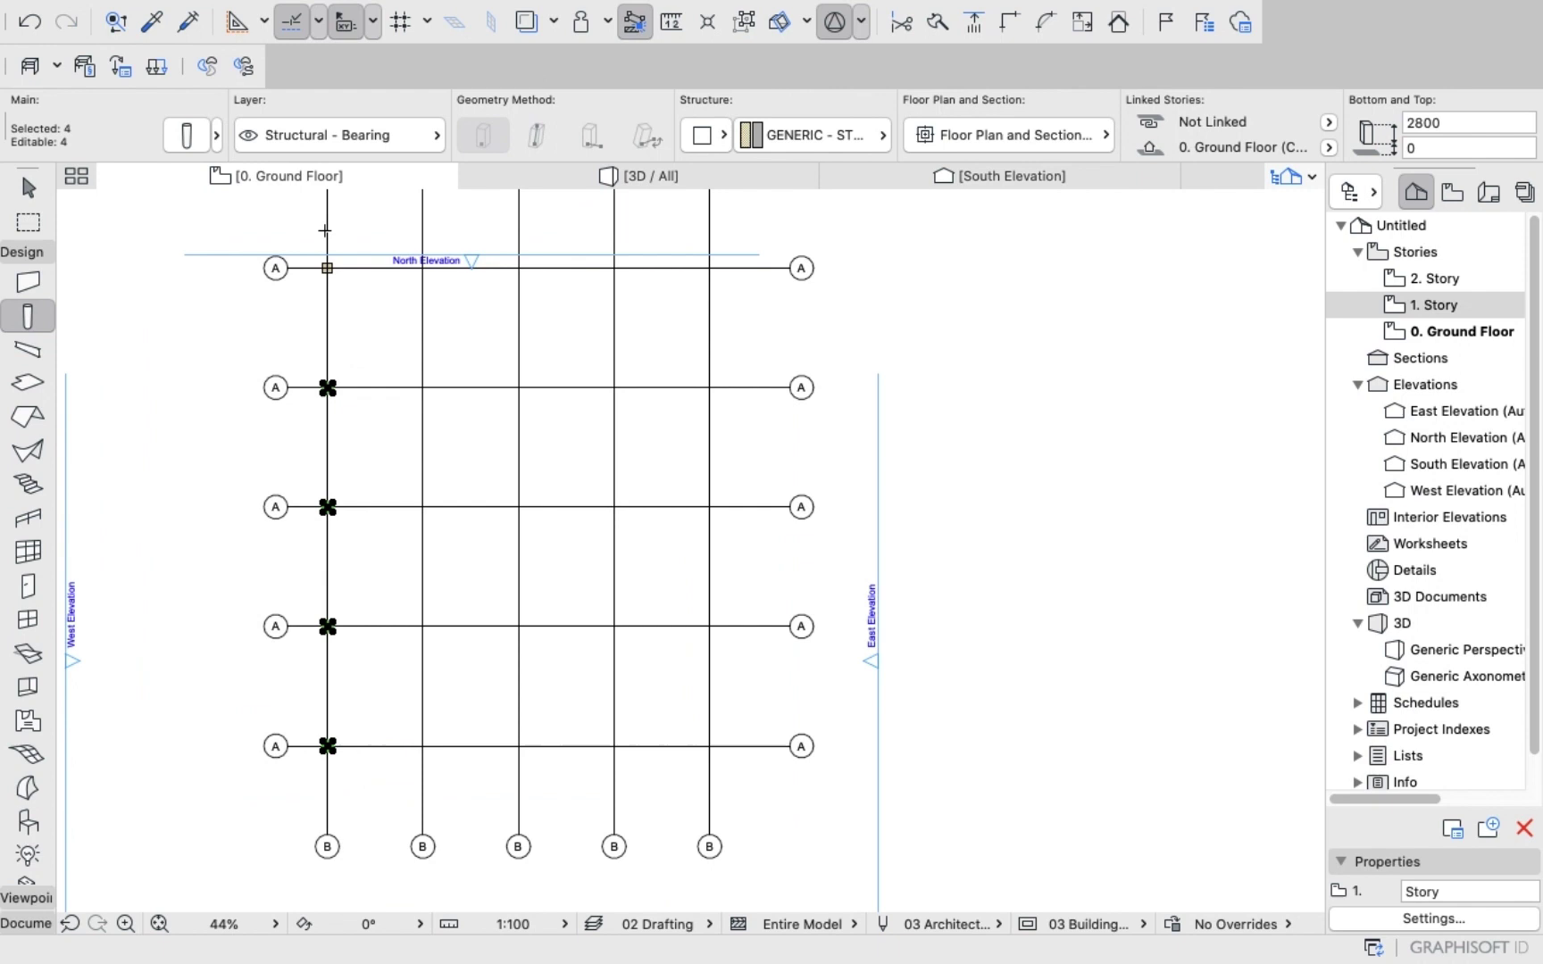
pyautogui.click(329, 275)
# Drag a copy of the five selected columns horizontally by 4000 onto the second vertical grid line's intersections.
pyautogui.scroll(-3, 348, 362)
pyautogui.scroll(2, 348, 361)
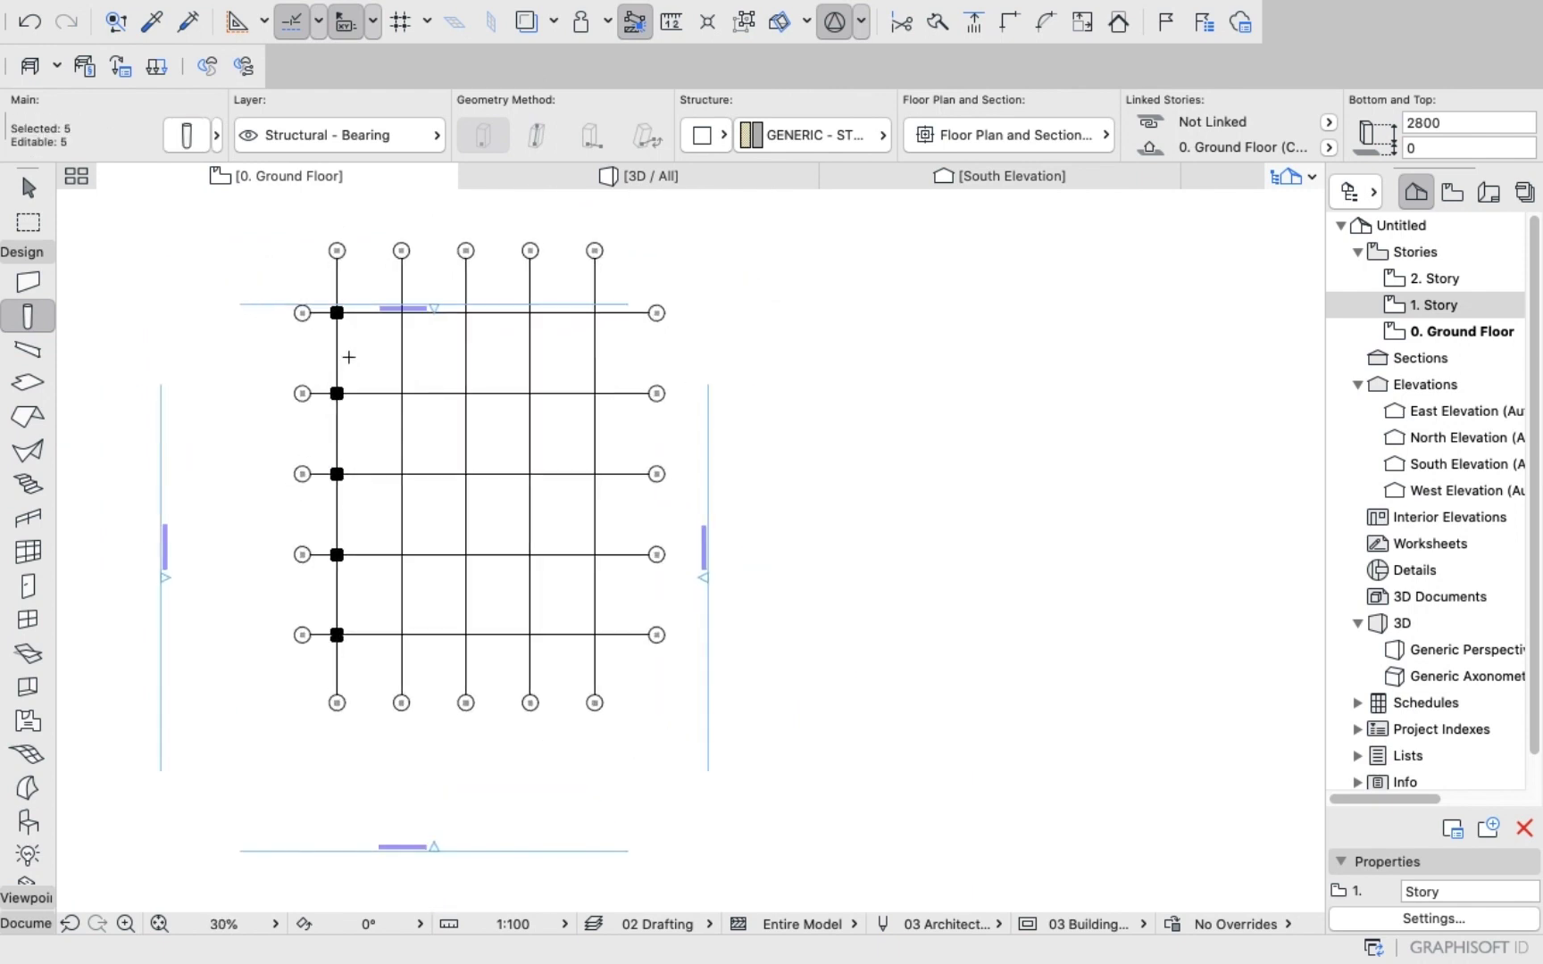
pyautogui.rightClick(982, 290)
pyautogui.moveTo(1043, 529)
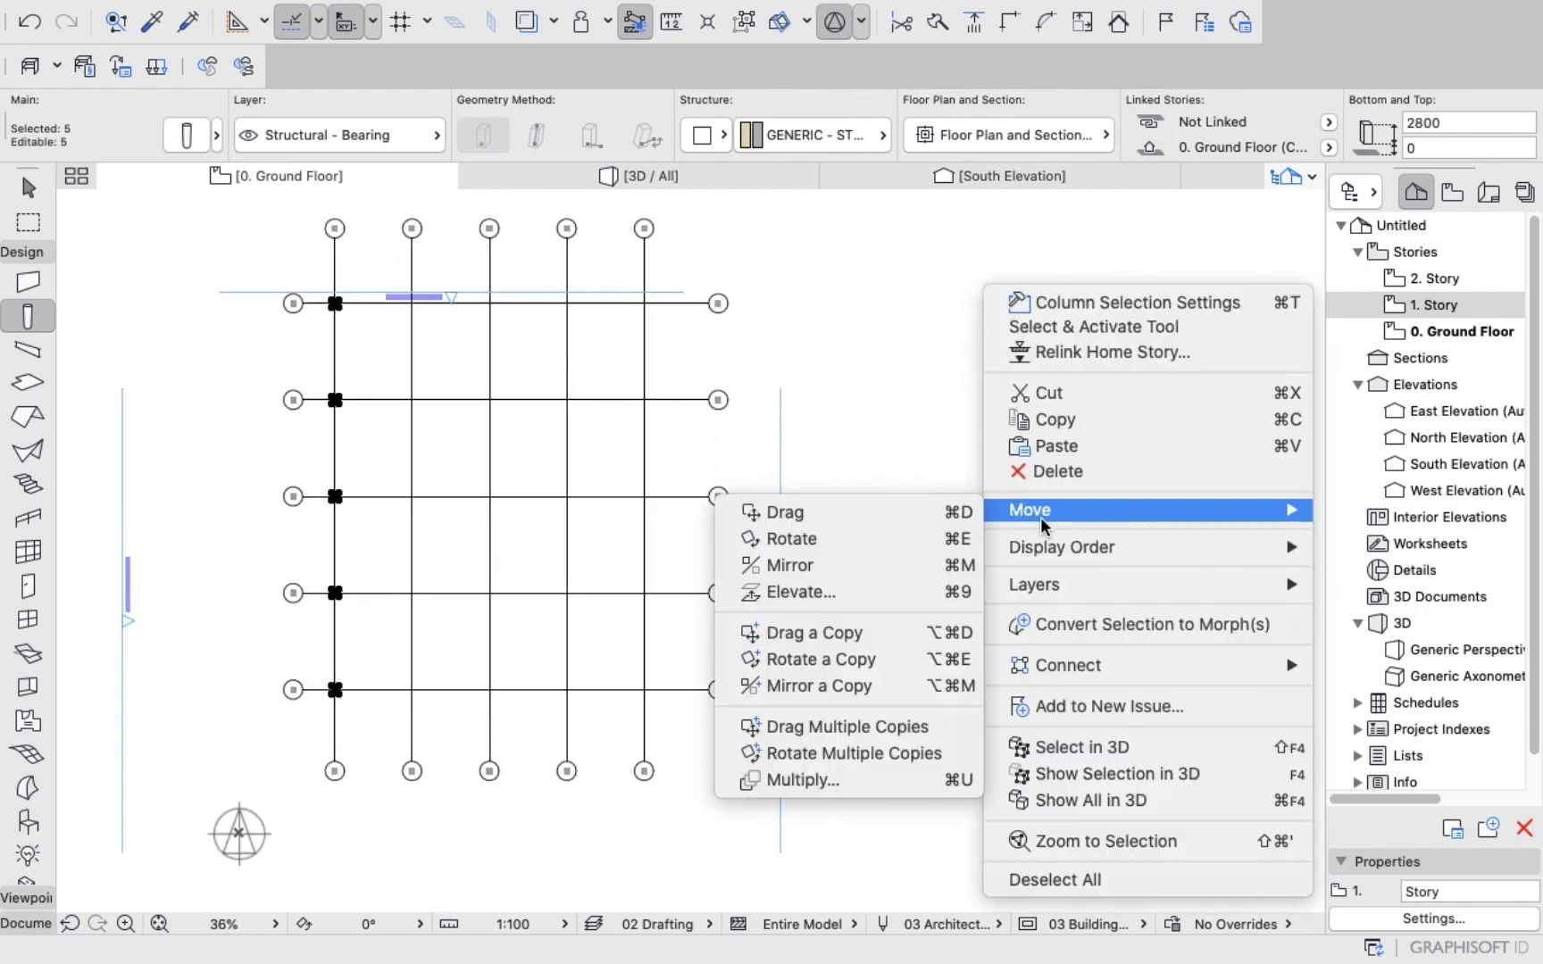
pyautogui.click(813, 632)
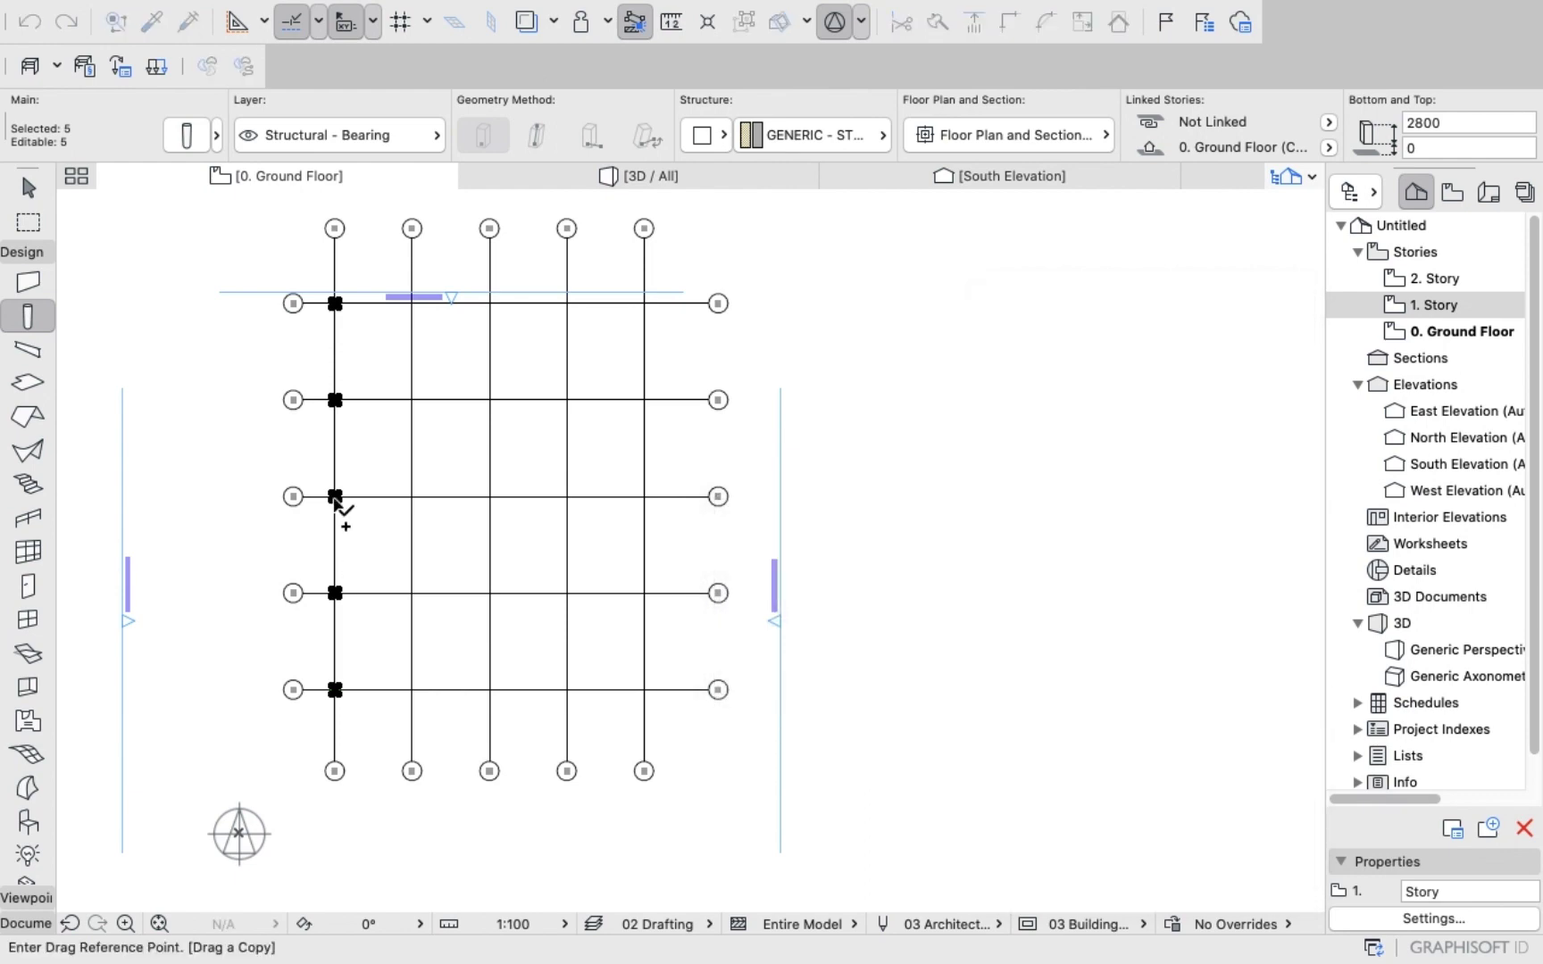
pyautogui.click(334, 496)
pyautogui.scroll(6, 417, 499)
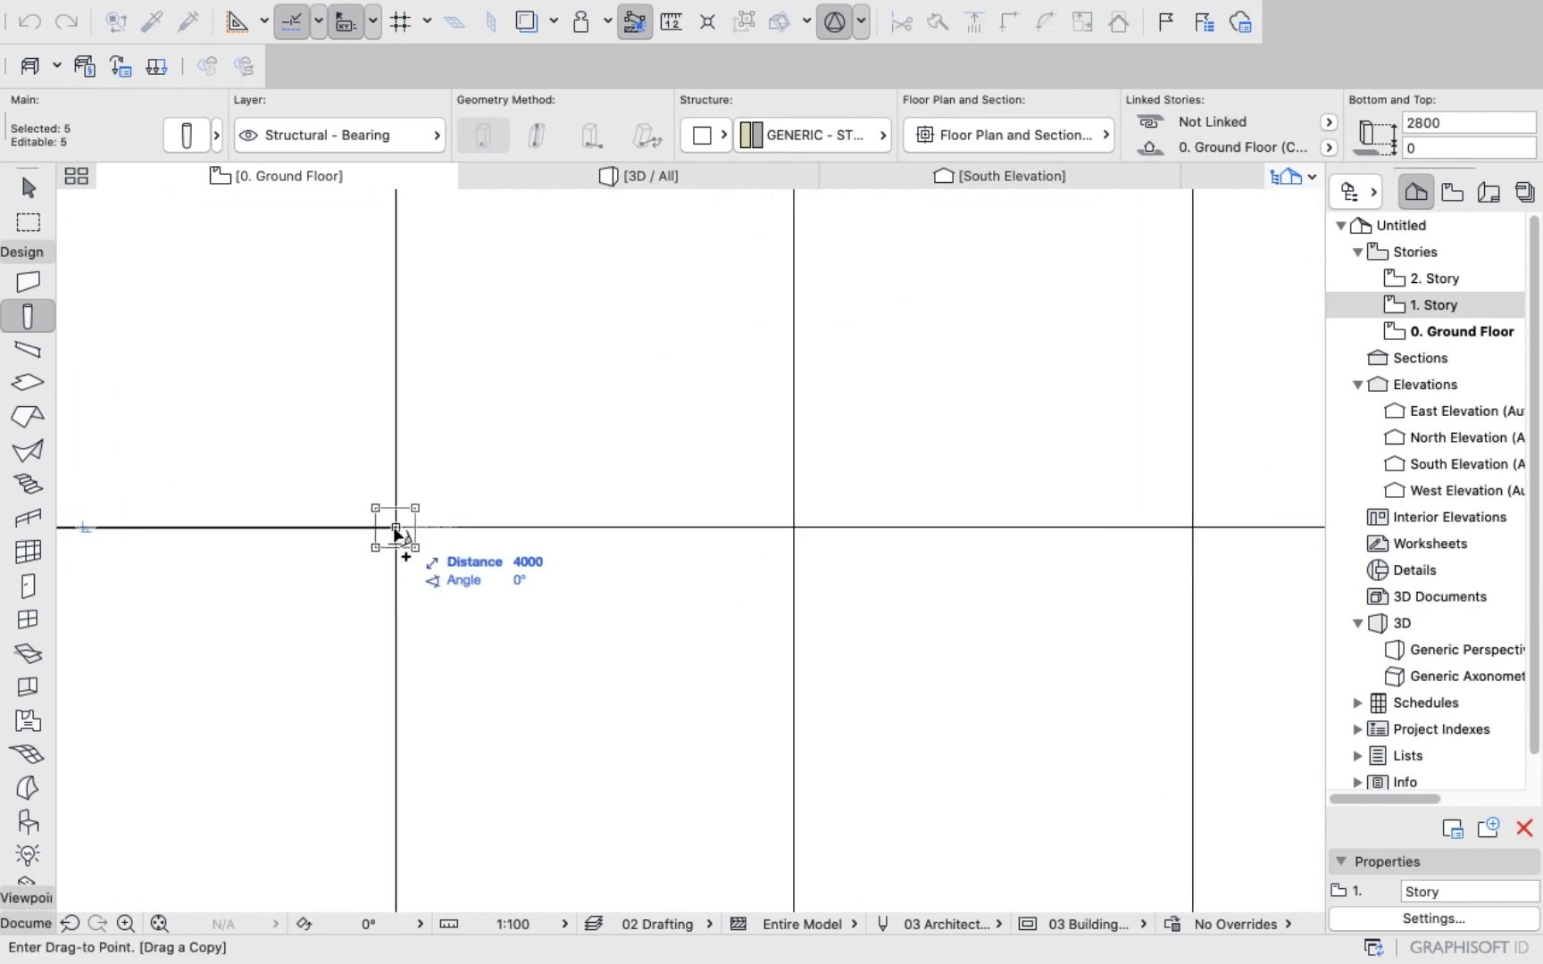
pyautogui.scroll(5, 395, 536)
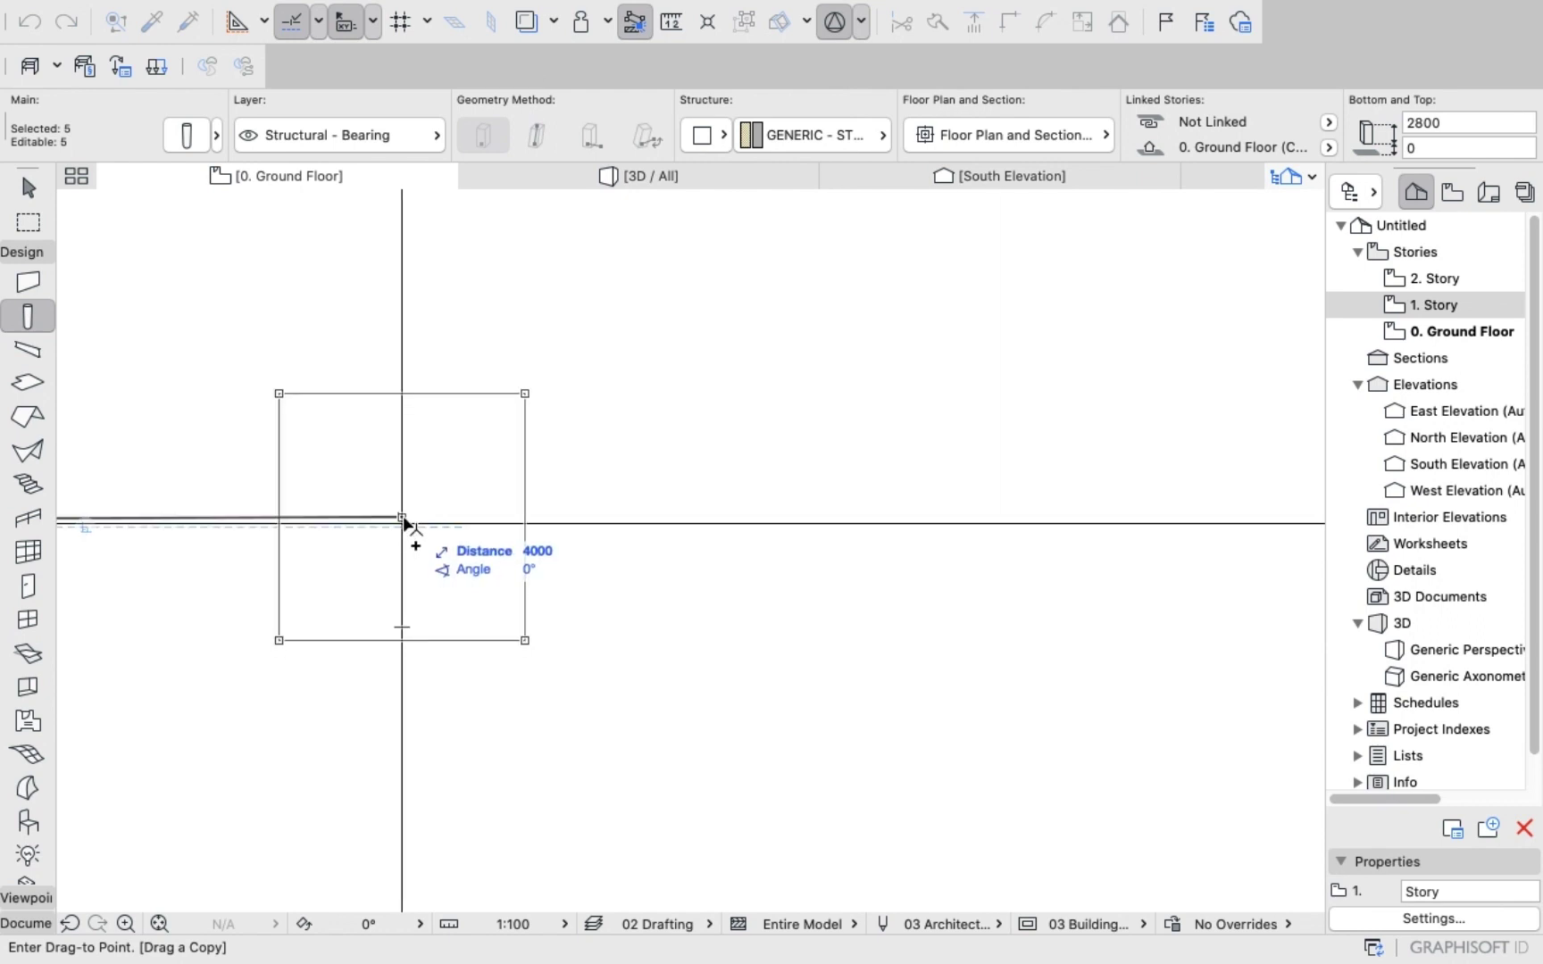
pyautogui.click(403, 527)
pyautogui.scroll(-3, 410, 527)
pyautogui.scroll(-10, 437, 478)
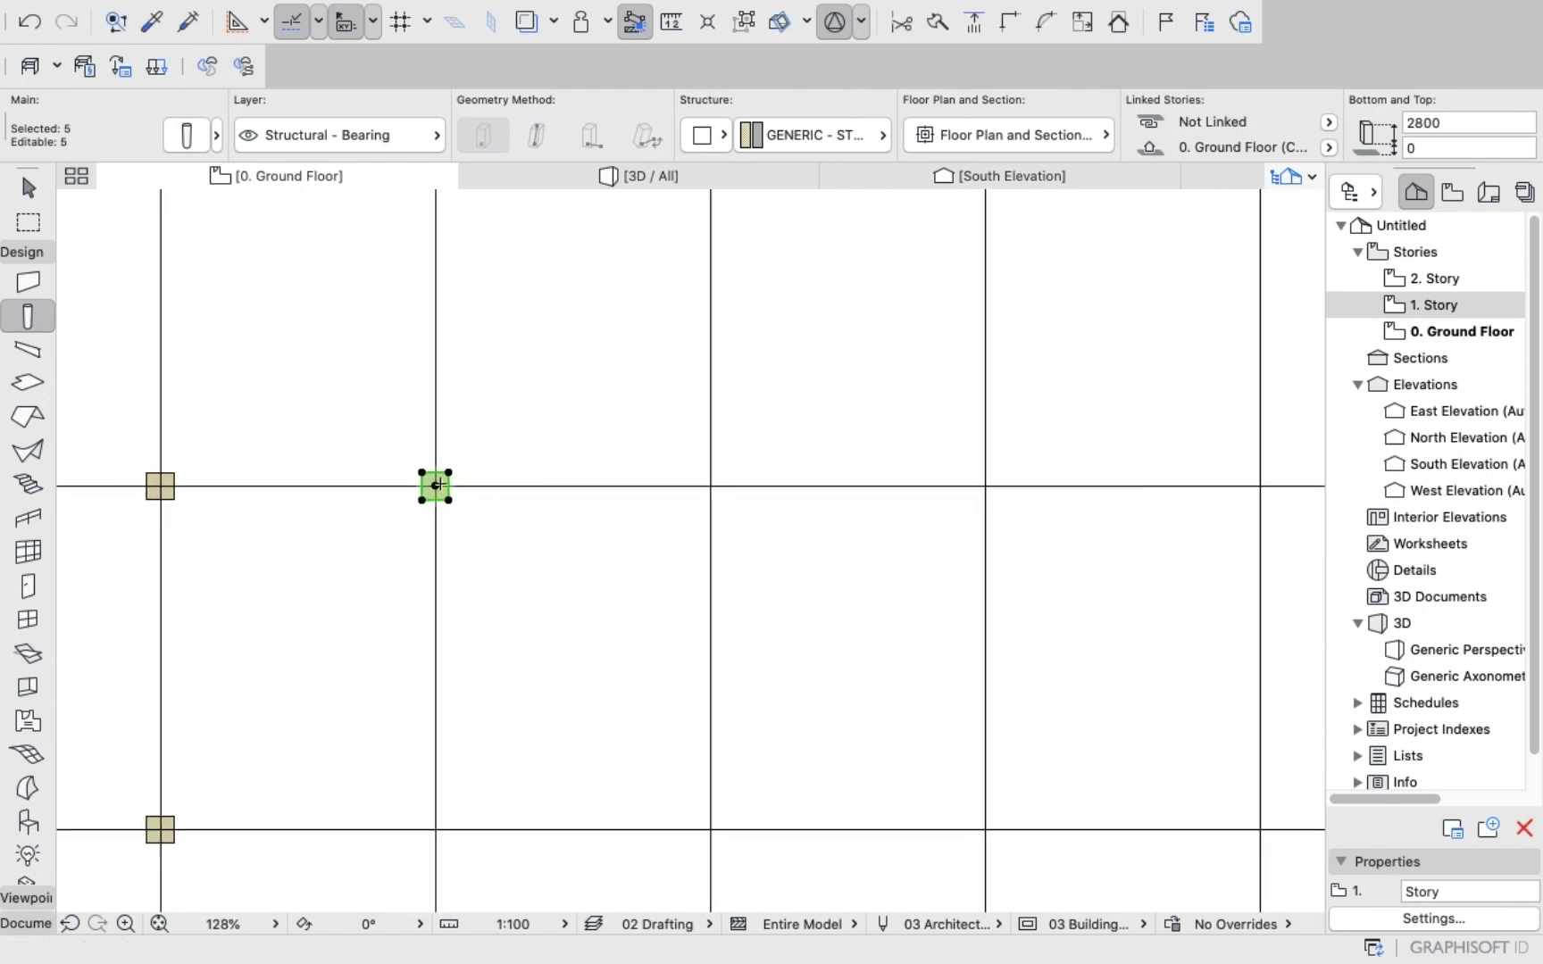
pyautogui.scroll(-1, 440, 483)
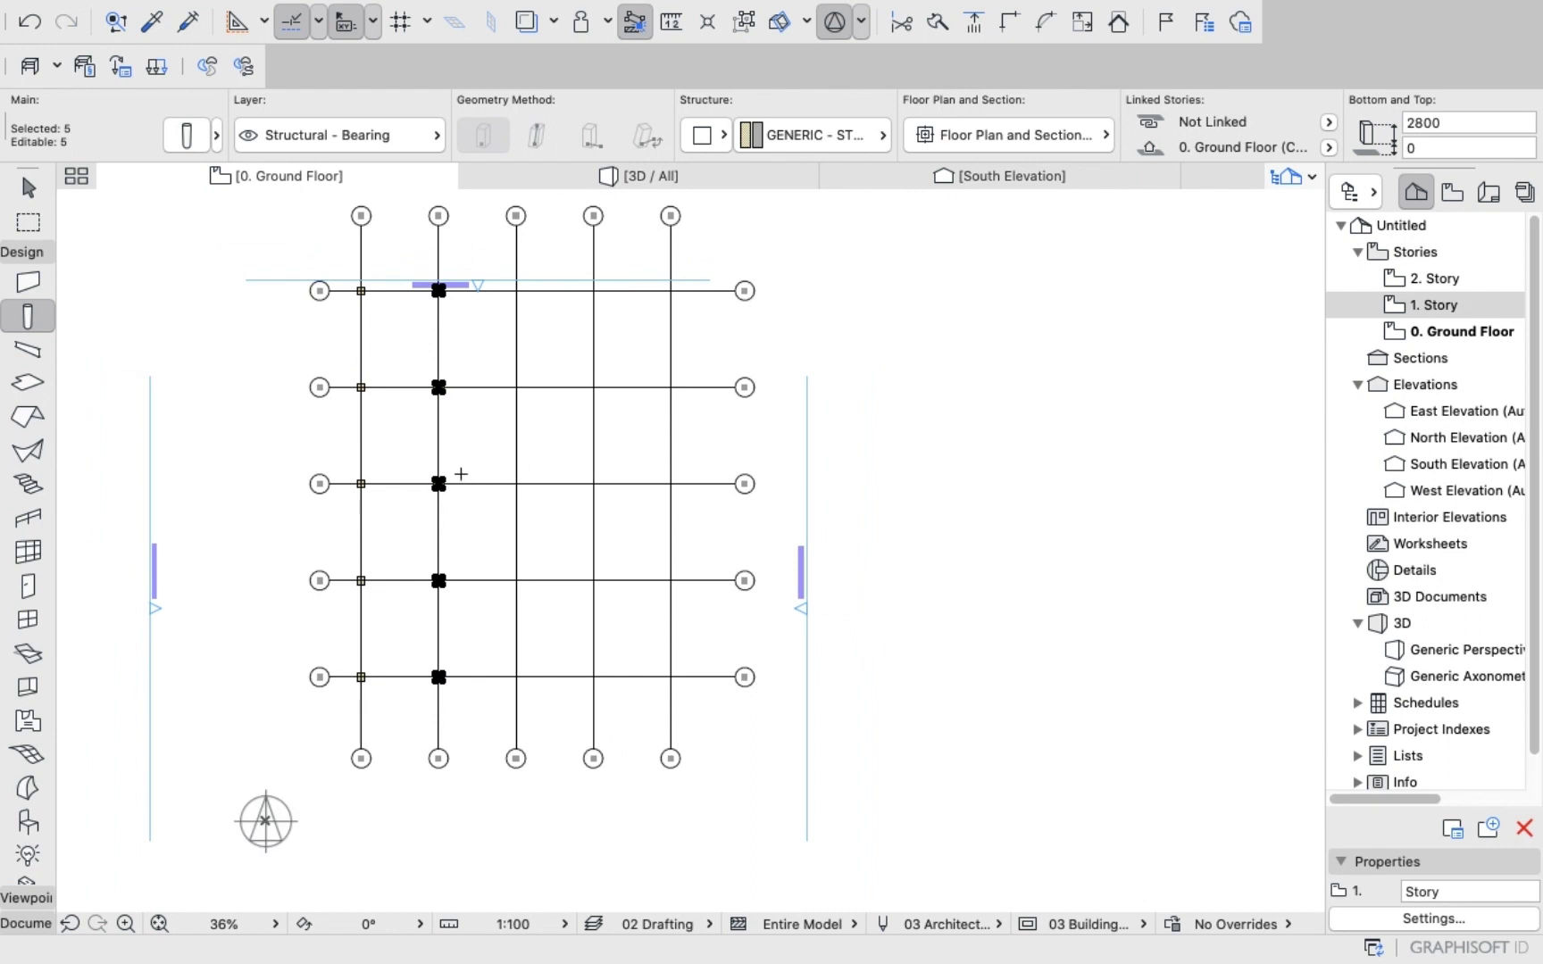
# Drag a copy of the five selected columns from the second vertical grid line onto the third vertical grid line's intersections.
pyautogui.scroll(4, 461, 474)
pyautogui.rightClick(976, 367)
pyautogui.moveTo(1045, 589)
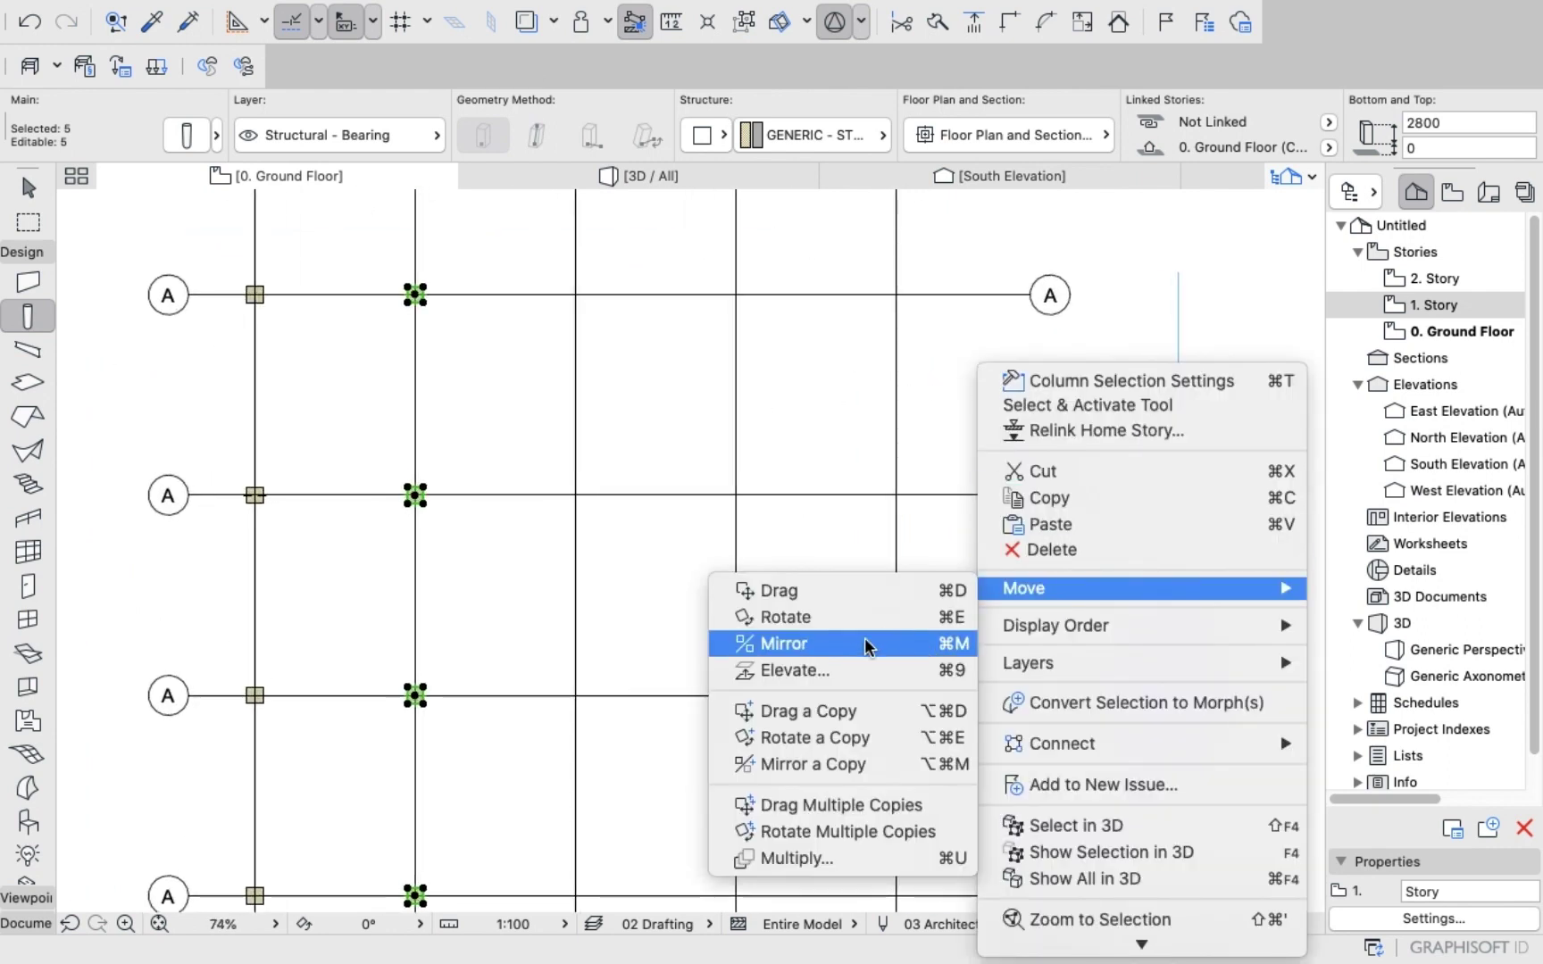
pyautogui.click(808, 712)
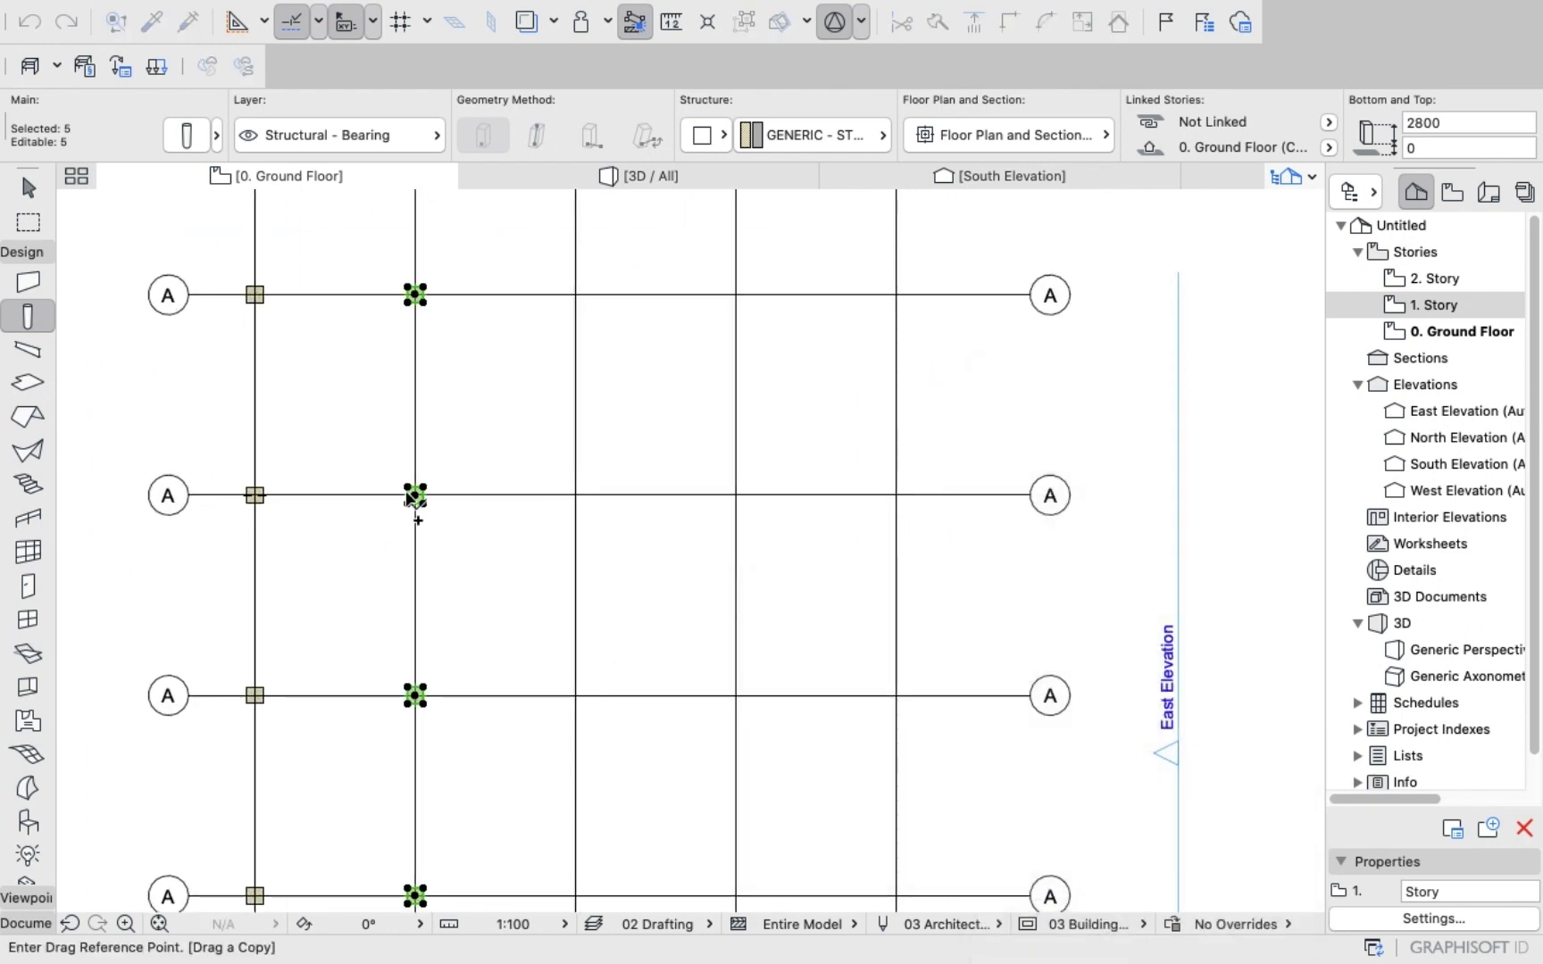
pyautogui.click(413, 495)
pyautogui.scroll(8, 550, 465)
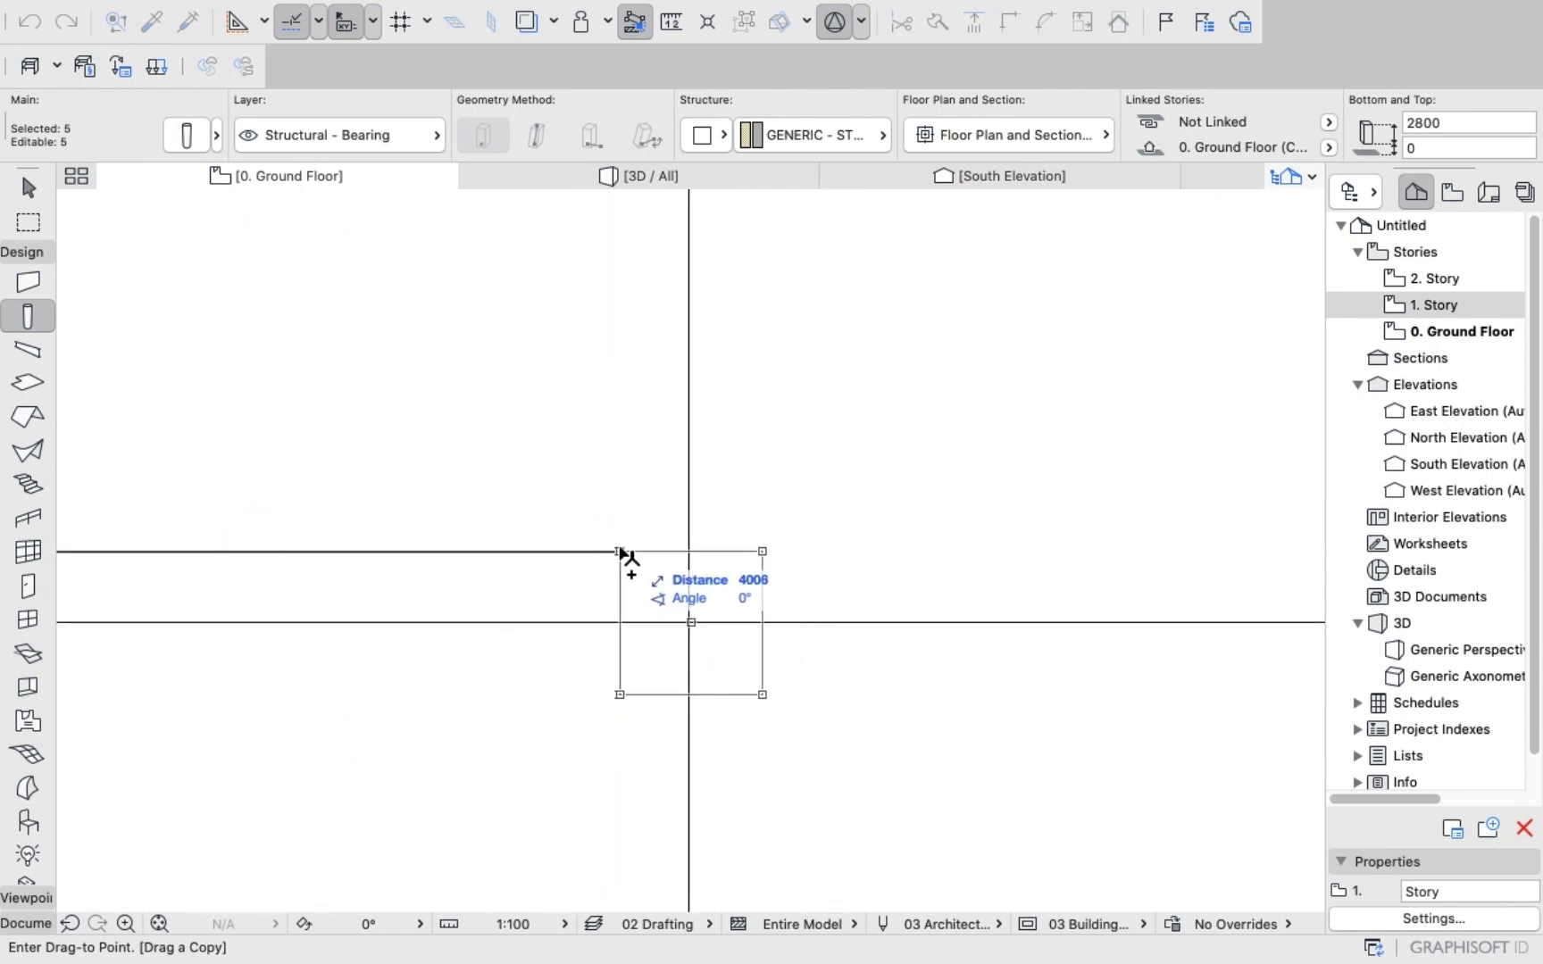
pyautogui.click(619, 551)
# Drag a copy of the five columns on the third vertical grid line onto the fourth vertical grid line's intersections.
pyautogui.scroll(-3, 510, 475)
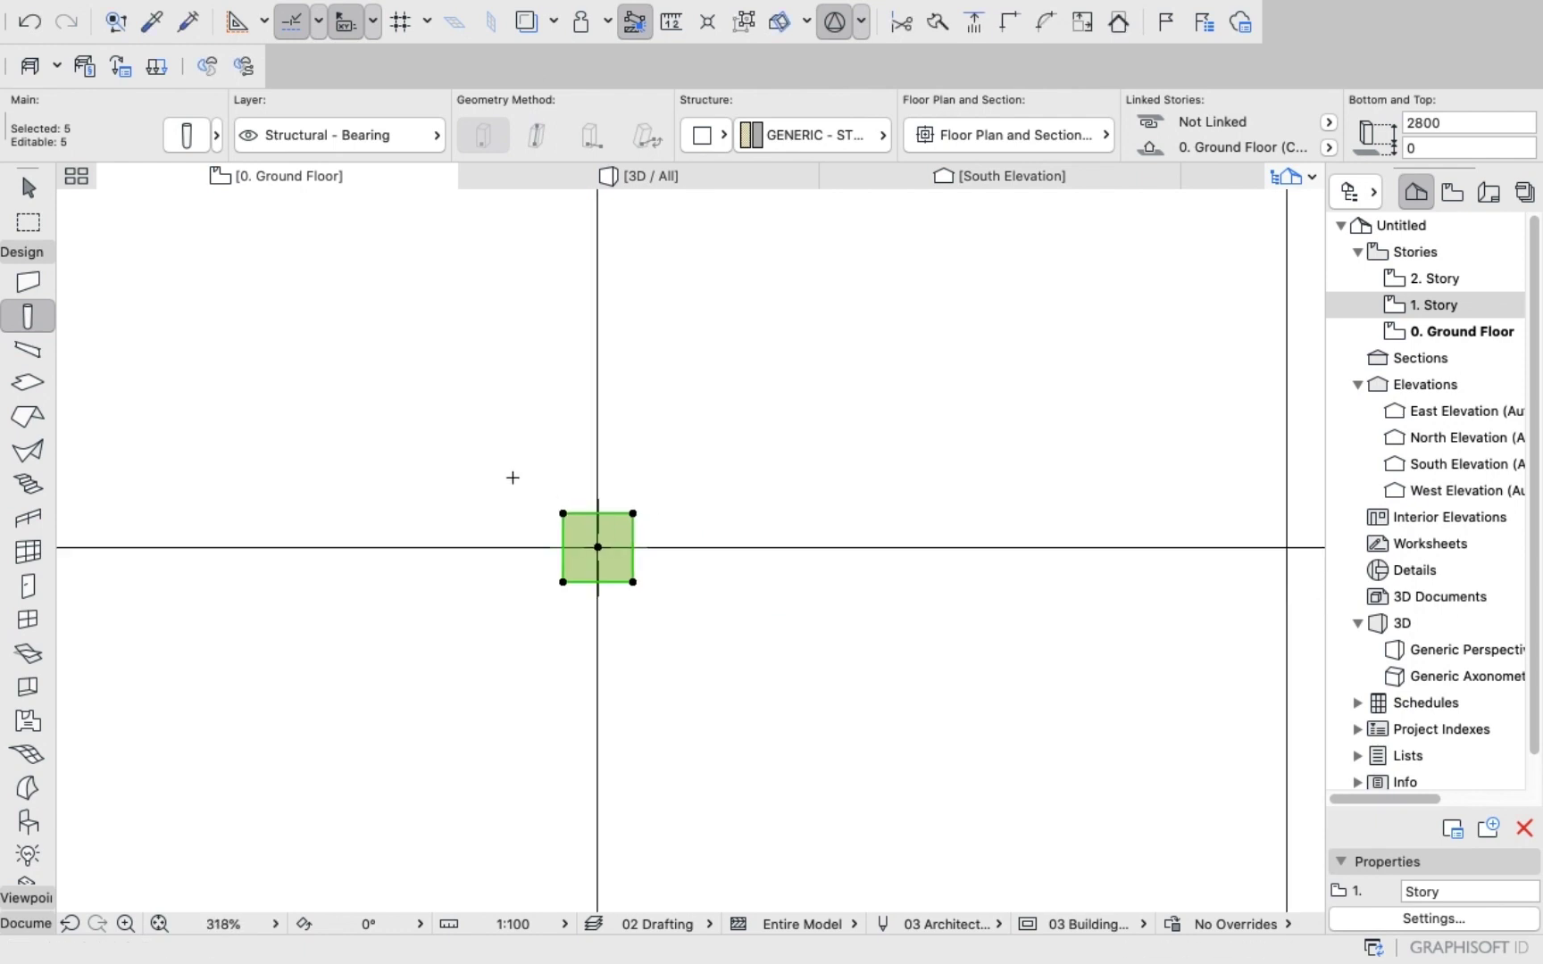
pyautogui.rightClick(765, 397)
pyautogui.moveTo(816, 617)
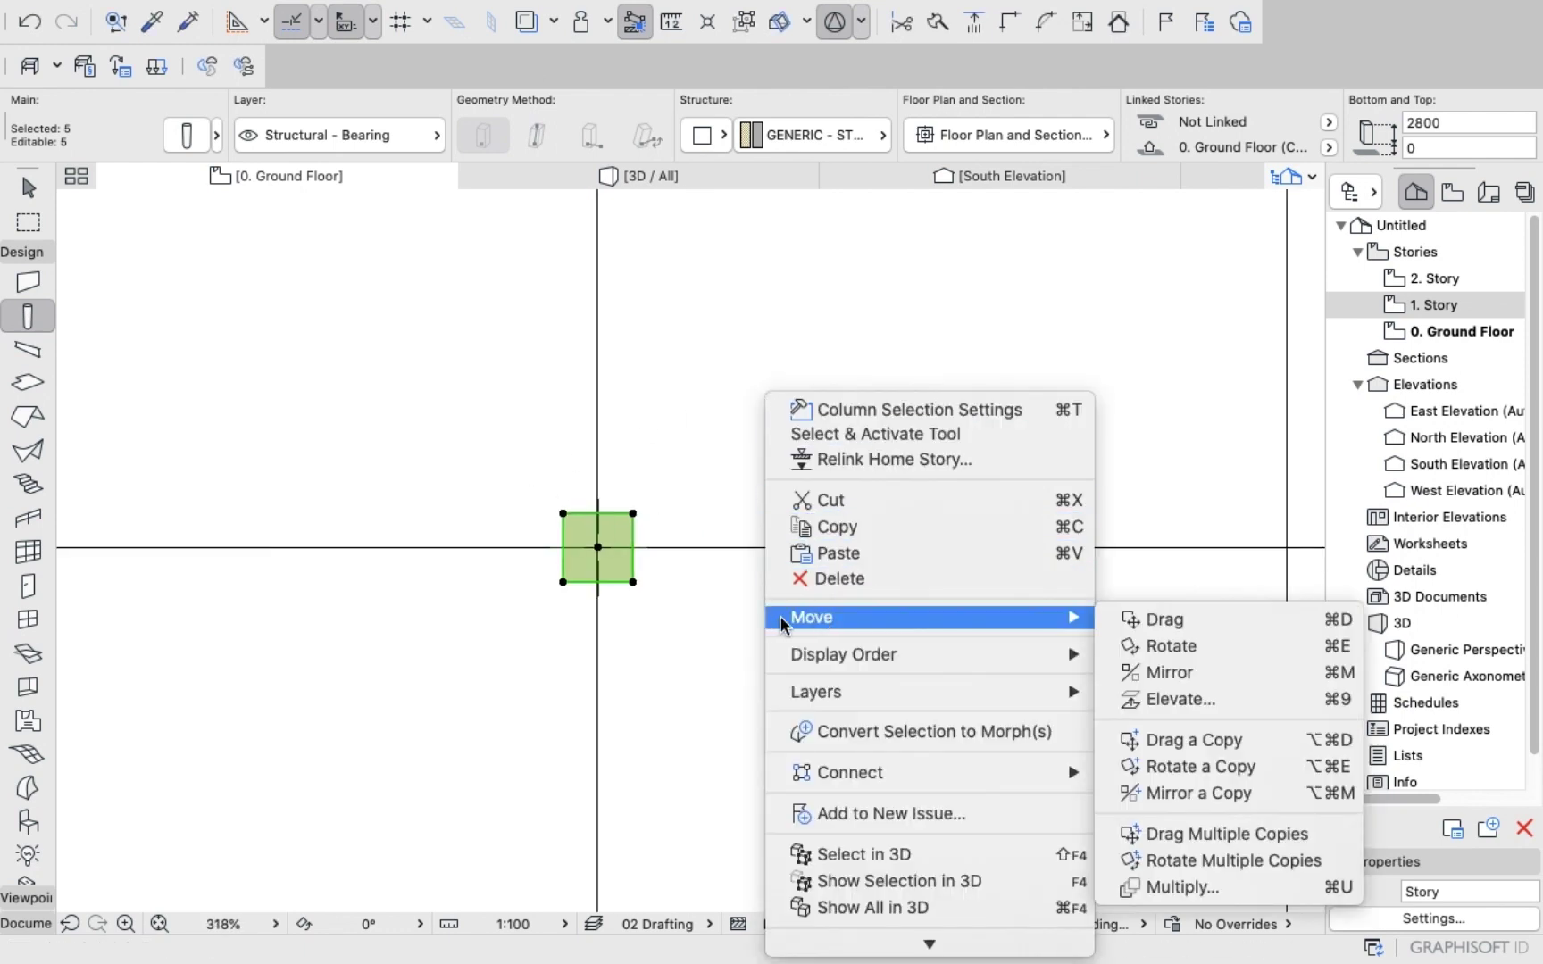
pyautogui.click(1179, 740)
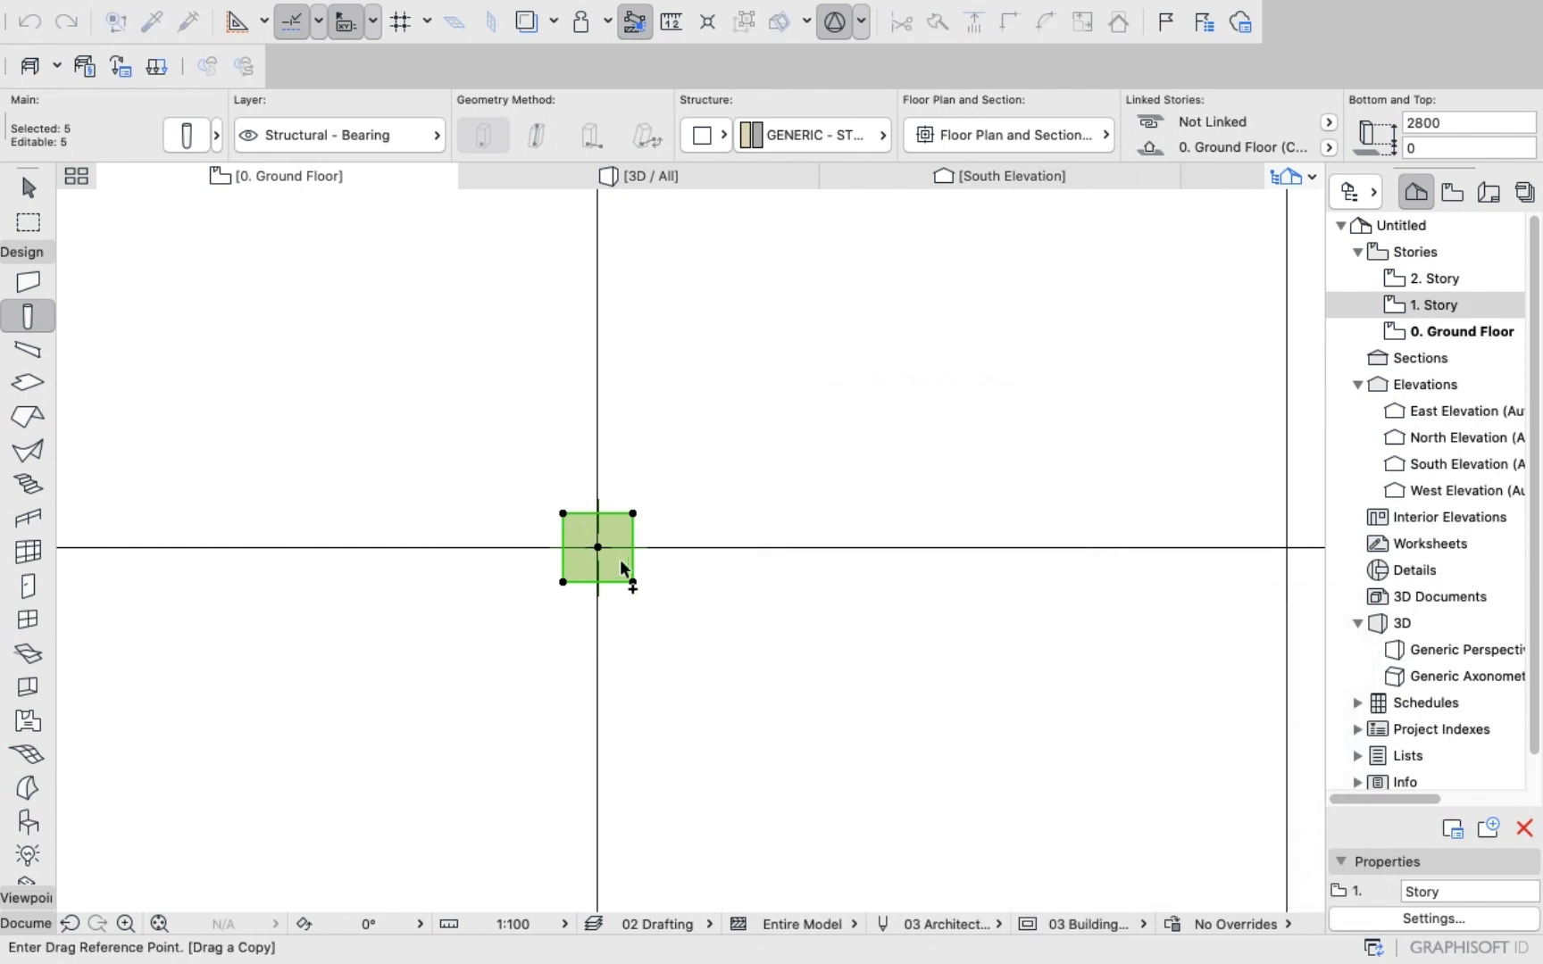
pyautogui.click(619, 539)
pyautogui.scroll(-6, 618, 522)
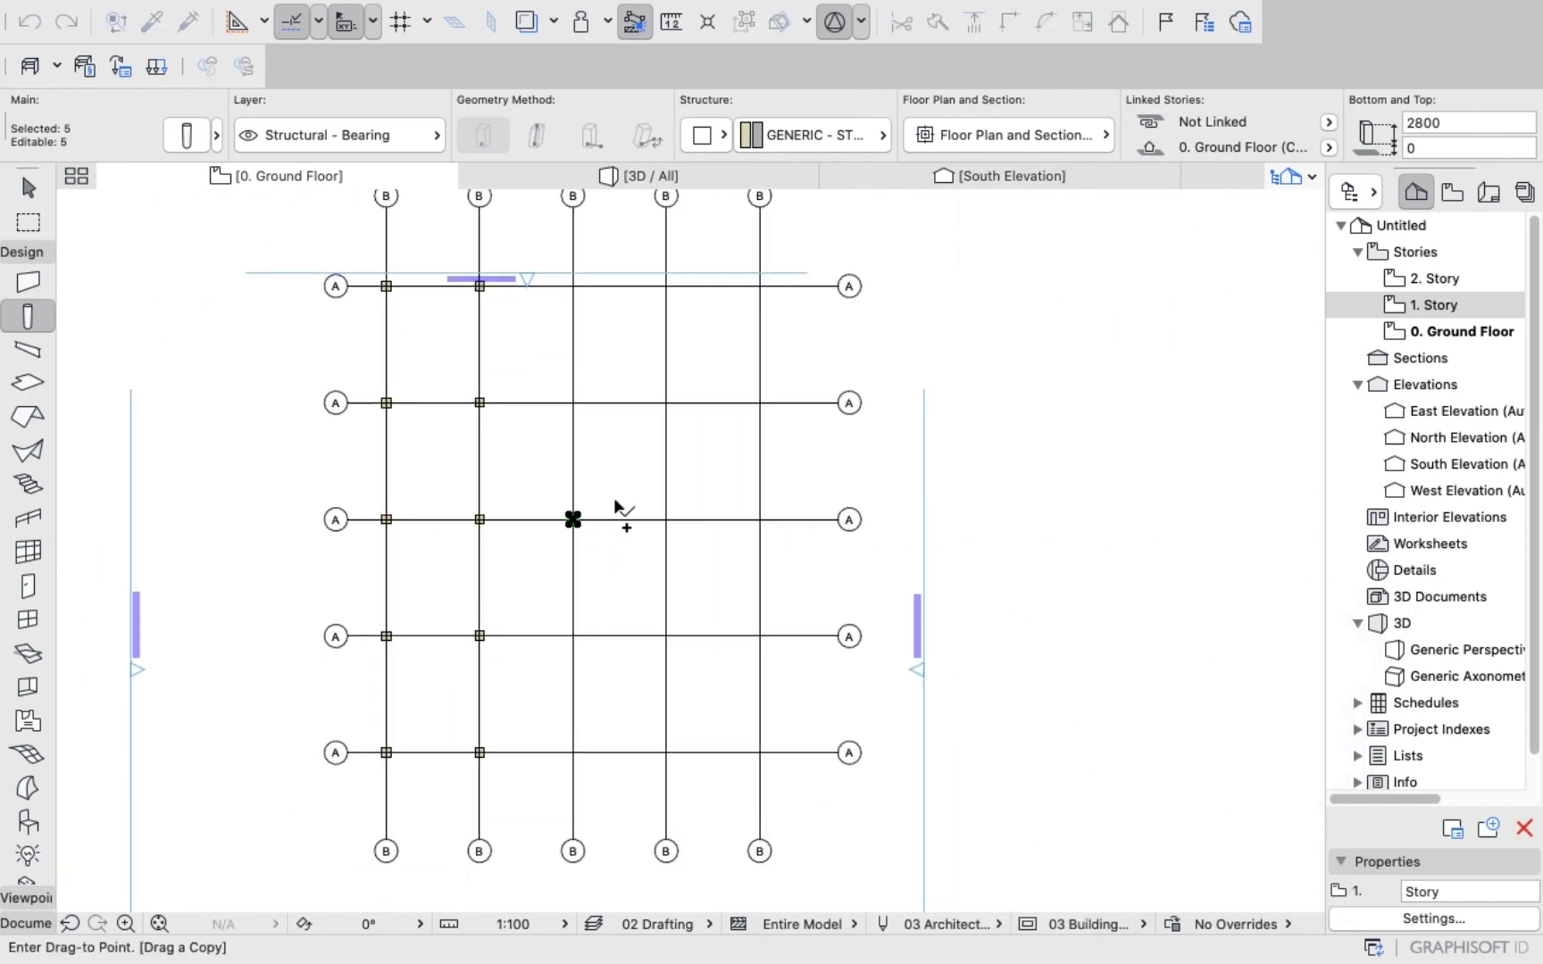
pyautogui.scroll(3, 613, 499)
pyautogui.scroll(4, 718, 534)
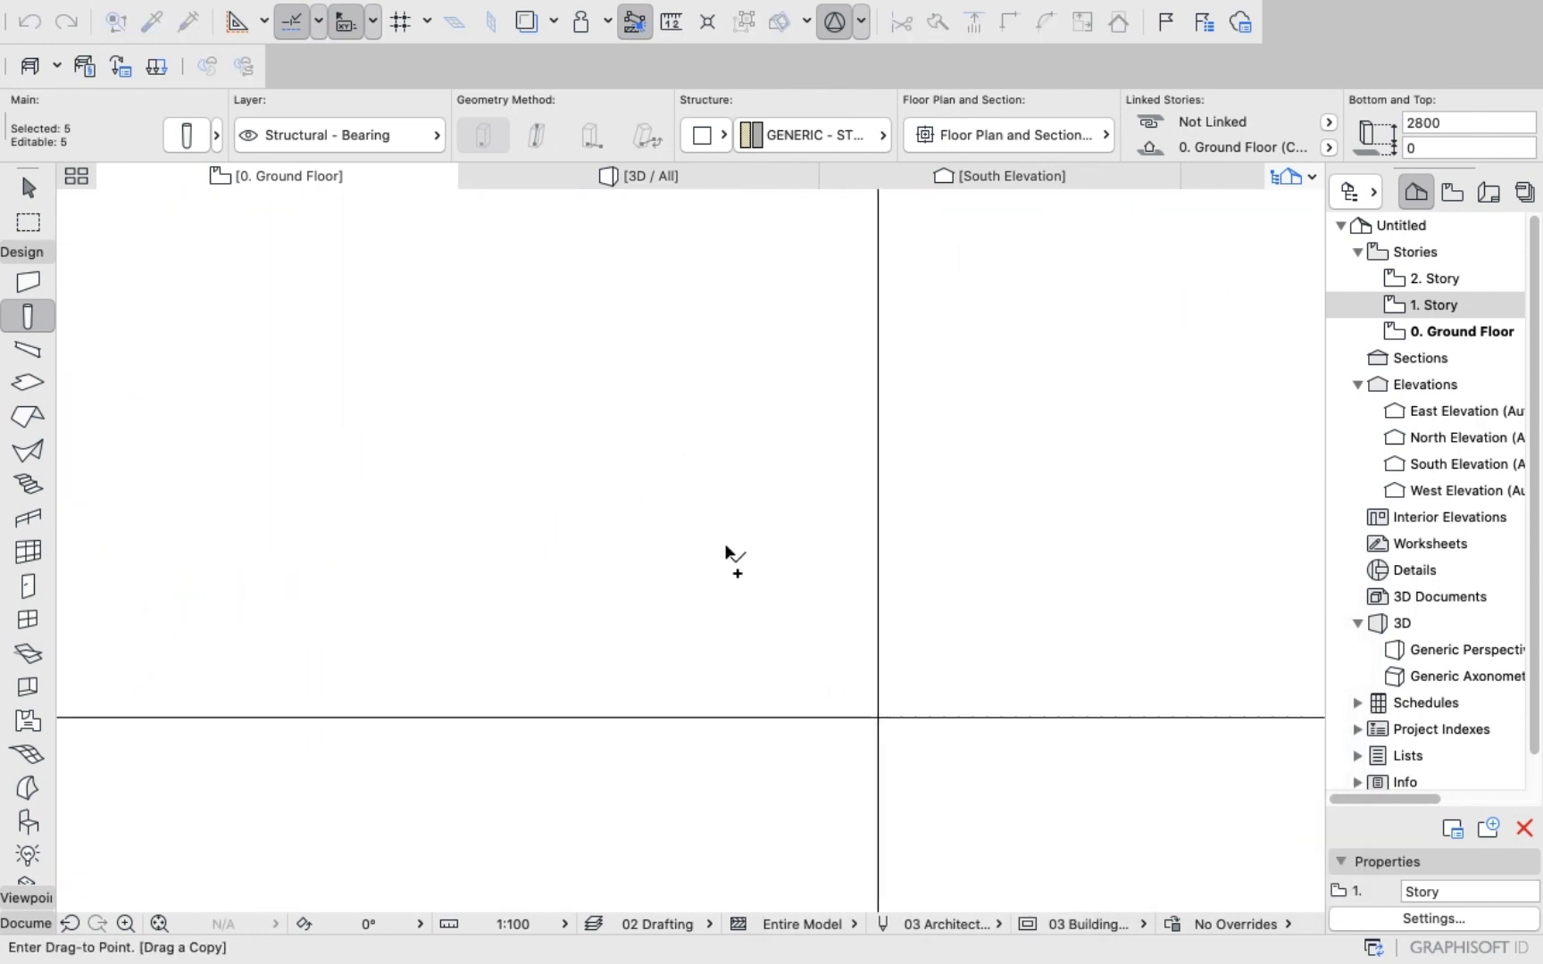
pyautogui.click(929, 701)
# Drag a copy of the five columns on the fourth vertical grid line onto the fifth vertical grid line's intersections, and clear the selection.
pyautogui.rightClick(470, 426)
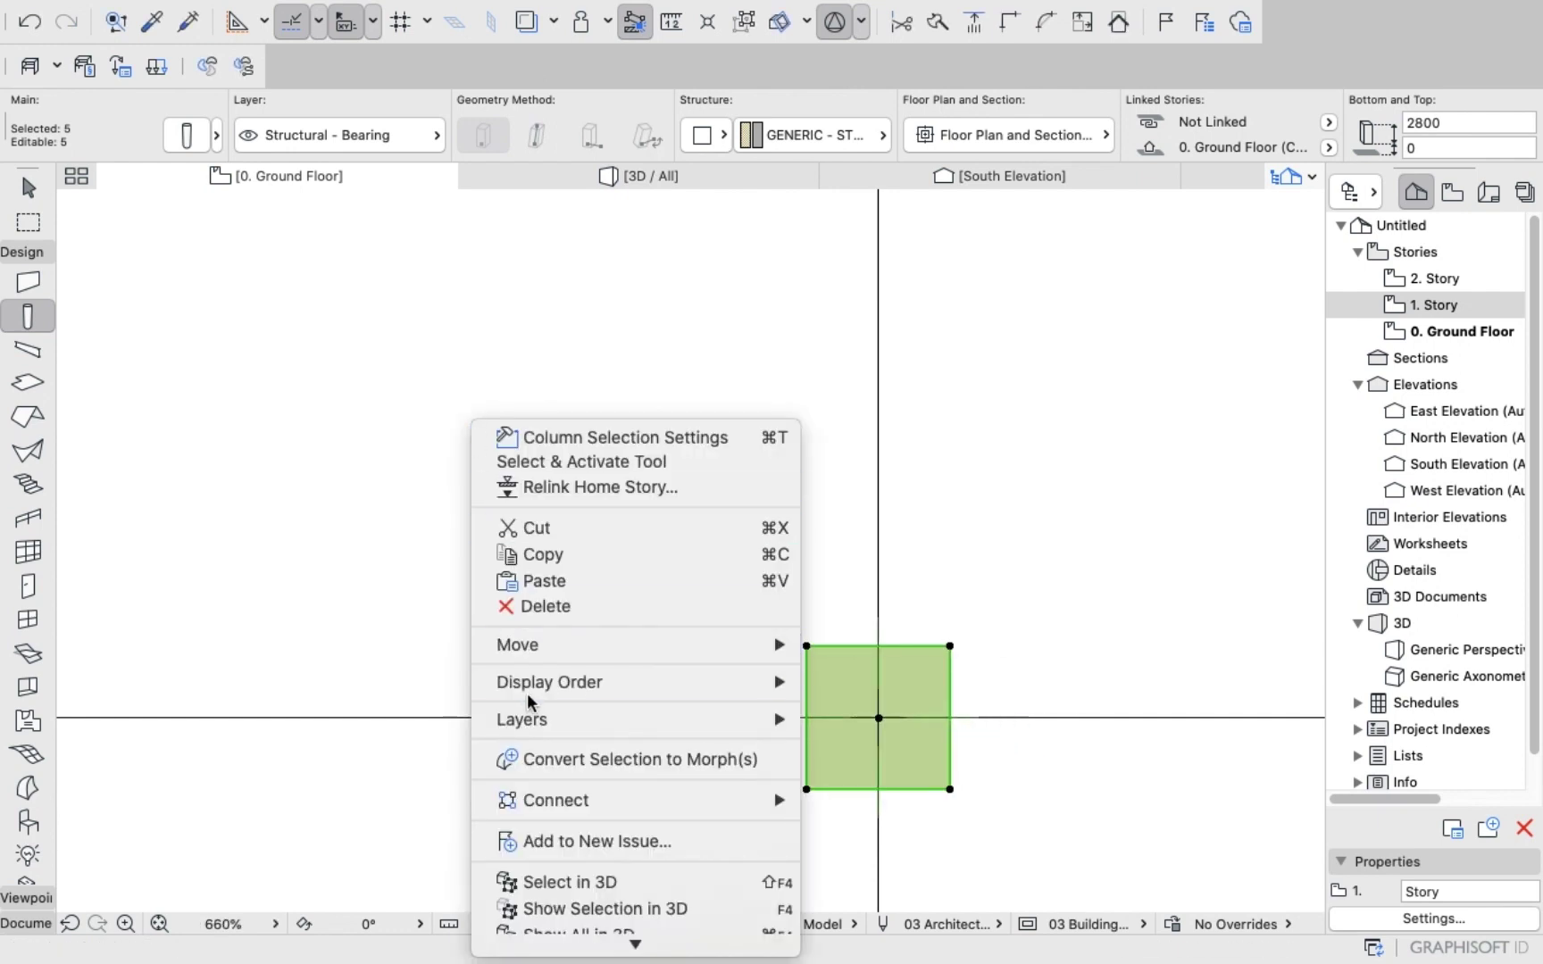
pyautogui.moveTo(630, 647)
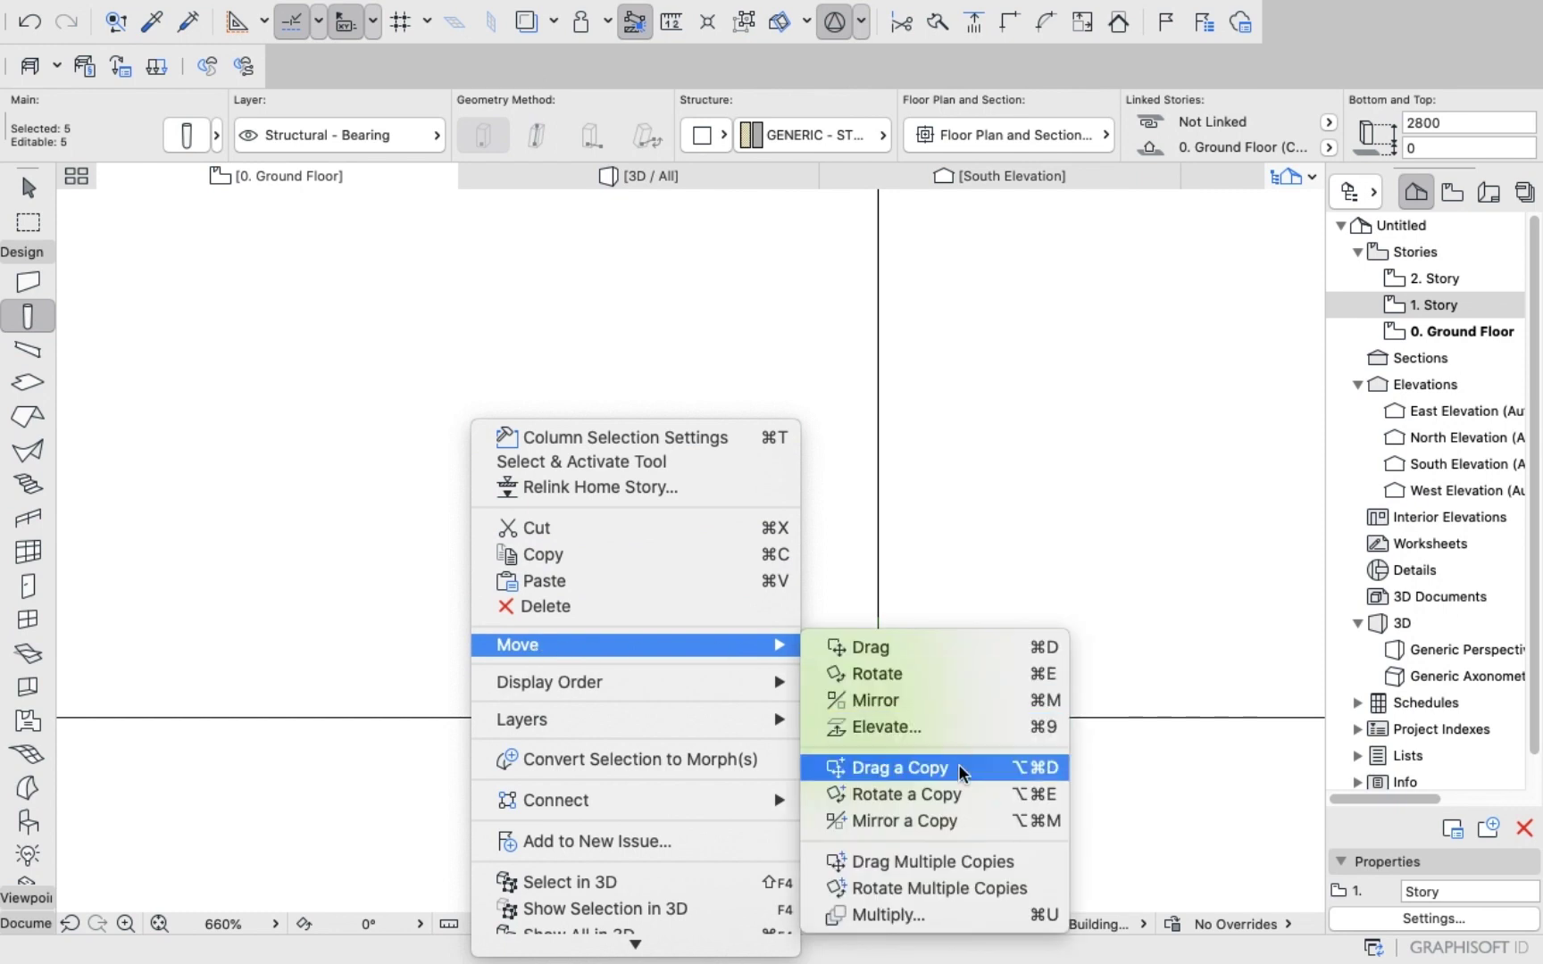
pyautogui.click(928, 767)
pyautogui.click(924, 713)
pyautogui.scroll(-5, 777, 586)
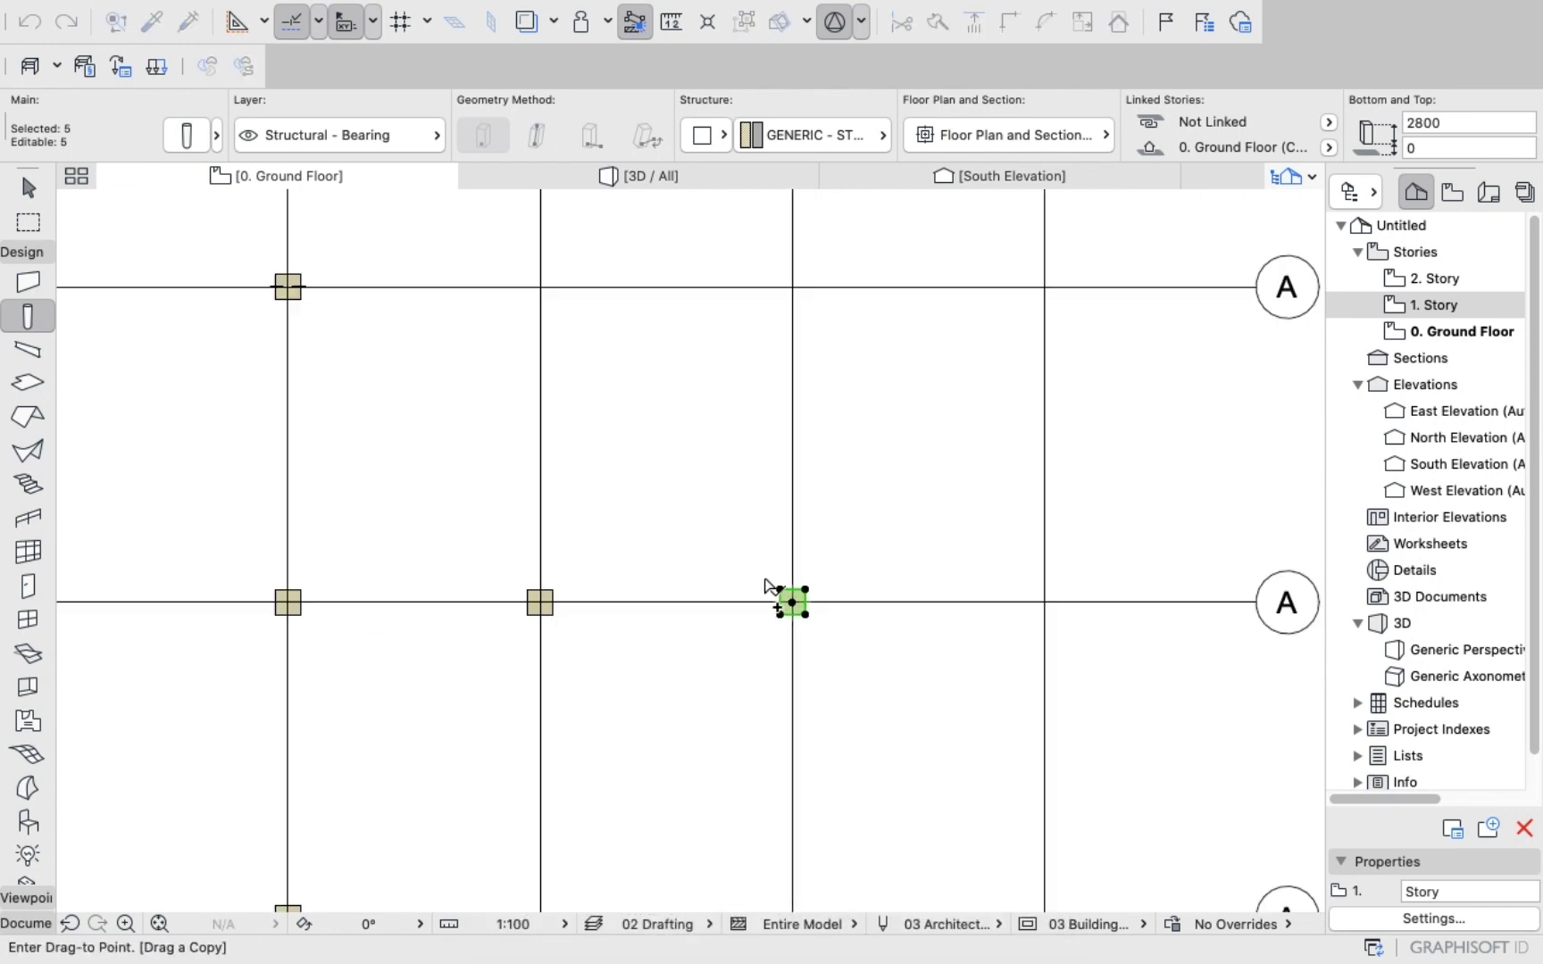
pyautogui.scroll(-2, 924, 578)
pyautogui.scroll(10, 937, 603)
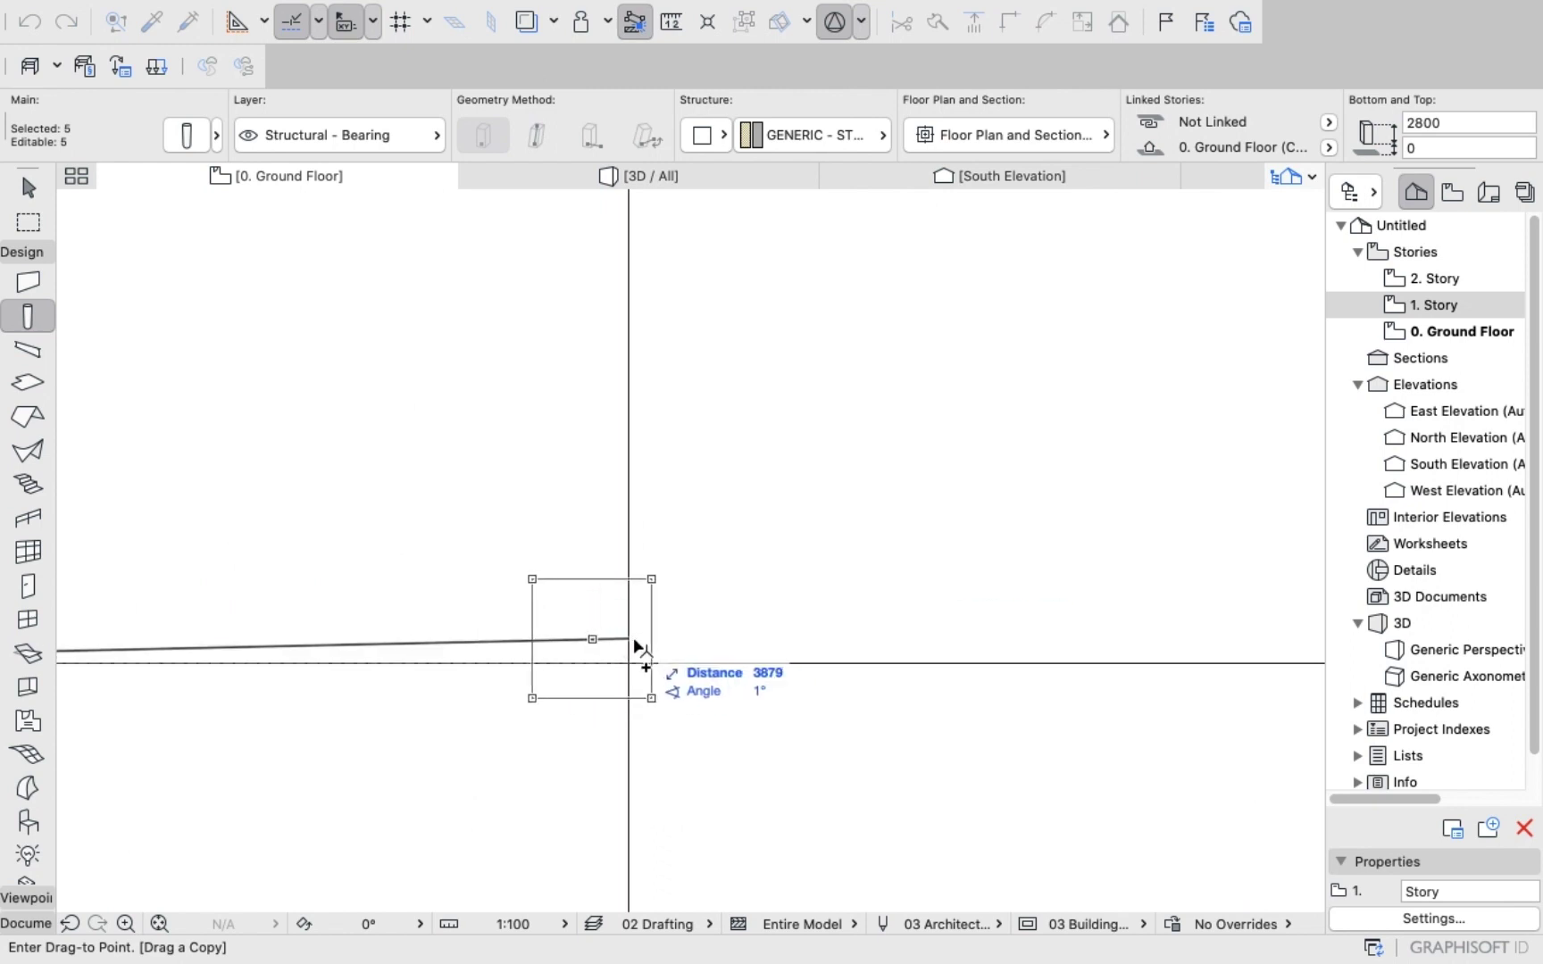
pyautogui.scroll(-3, 660, 661)
pyautogui.scroll(6, 625, 687)
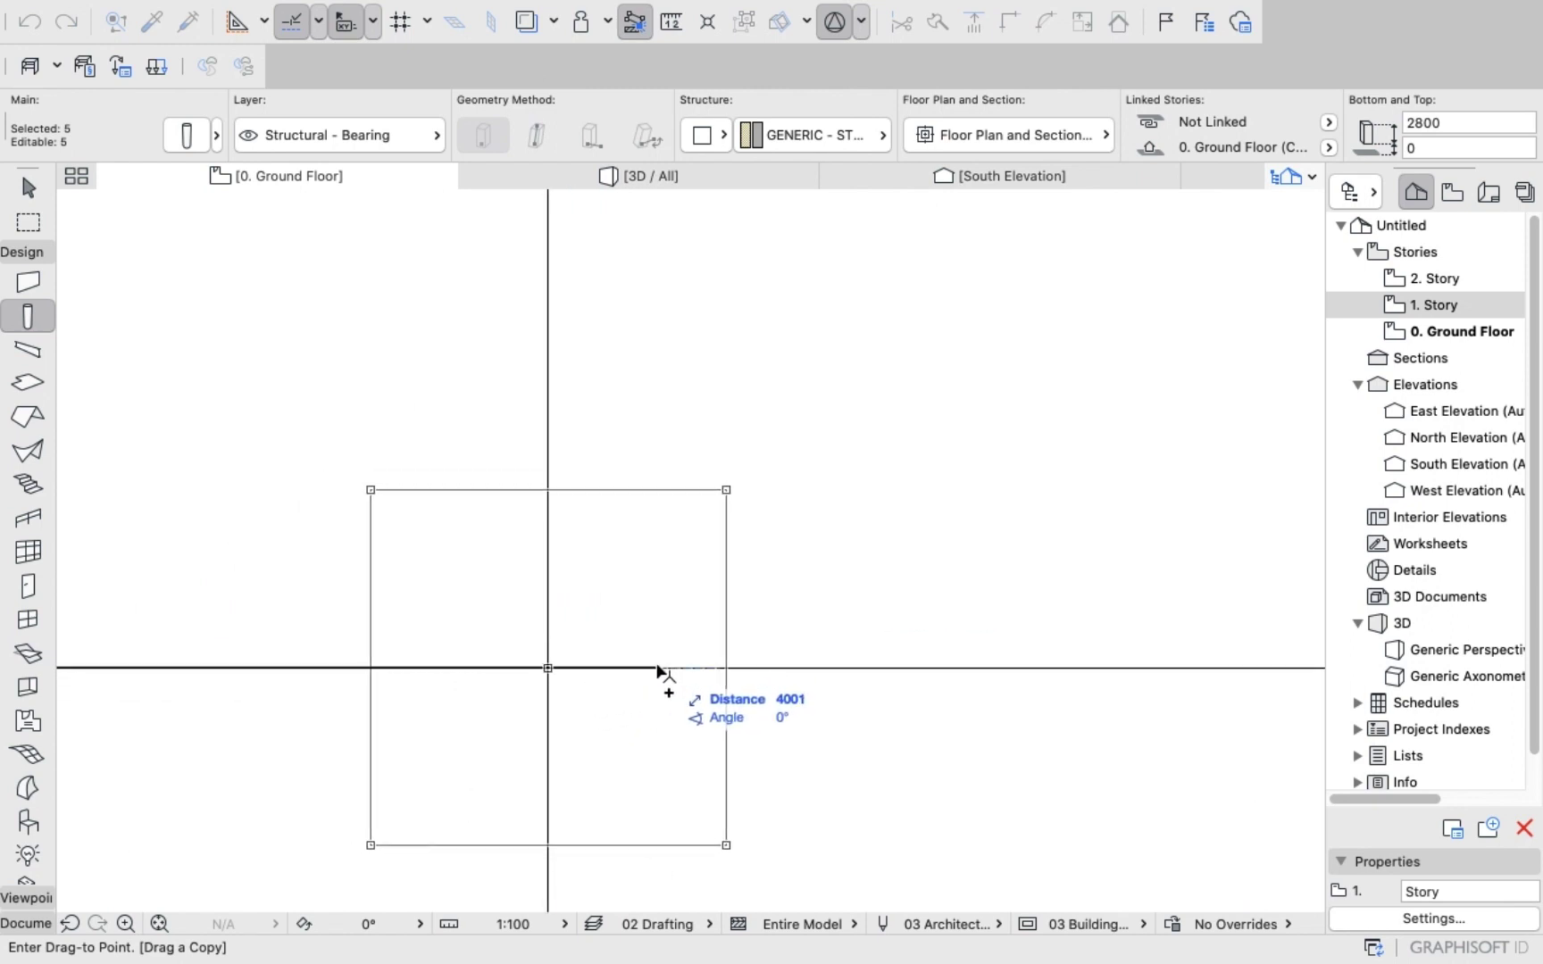
pyautogui.click(658, 667)
pyautogui.press('Escape')
pyautogui.scroll(-10, 844, 423)
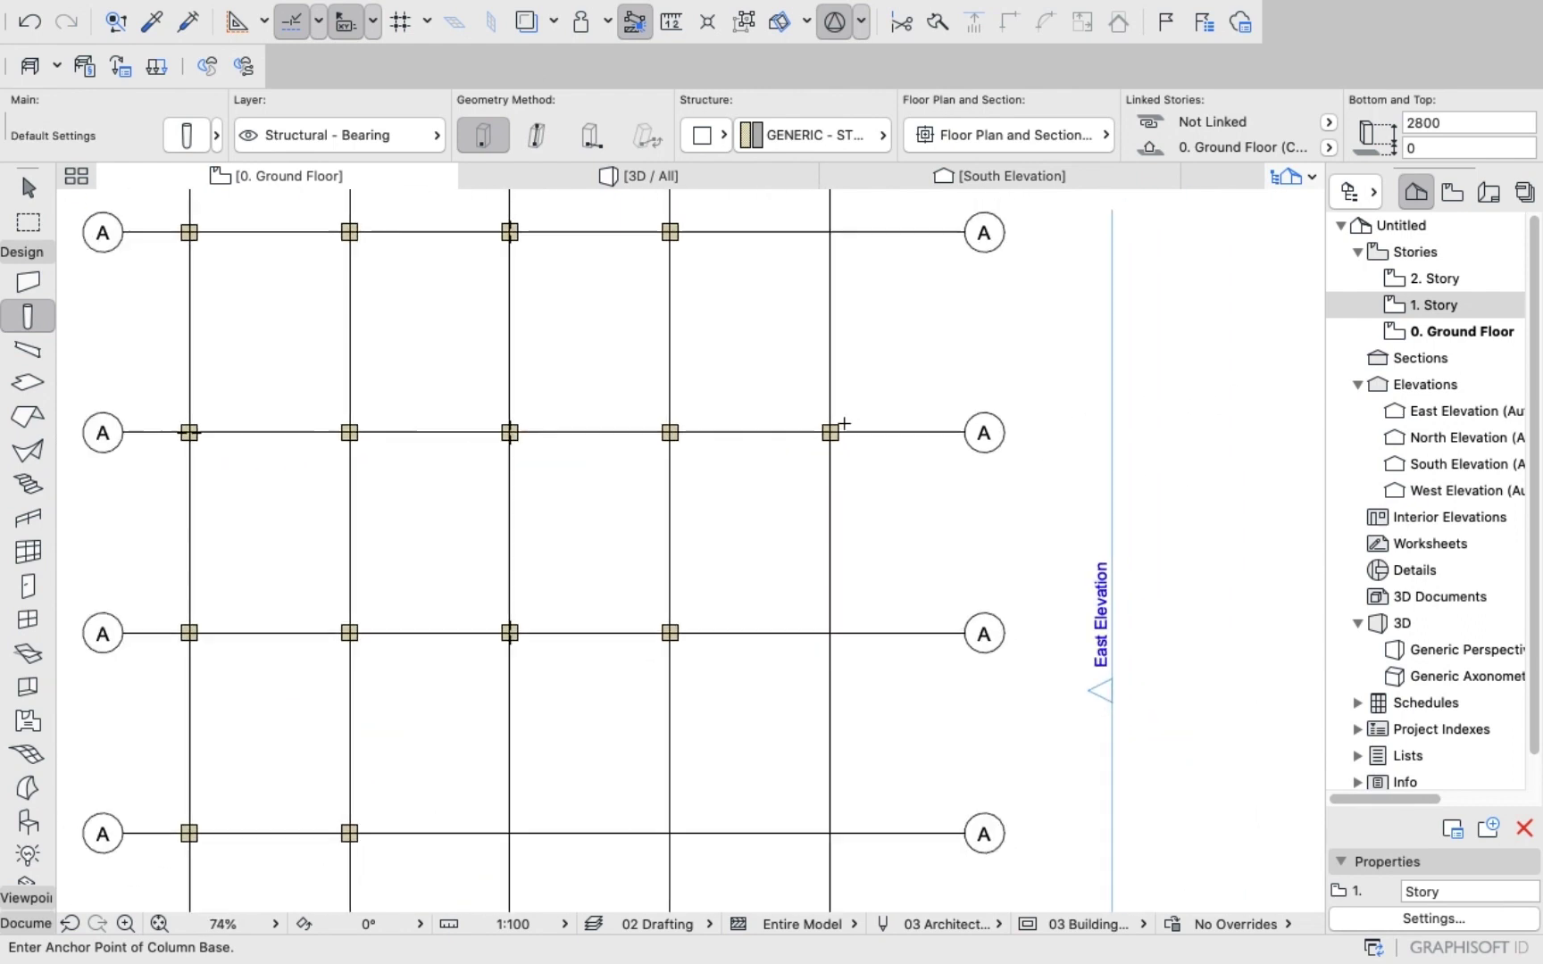
pyautogui.scroll(-8, 844, 423)
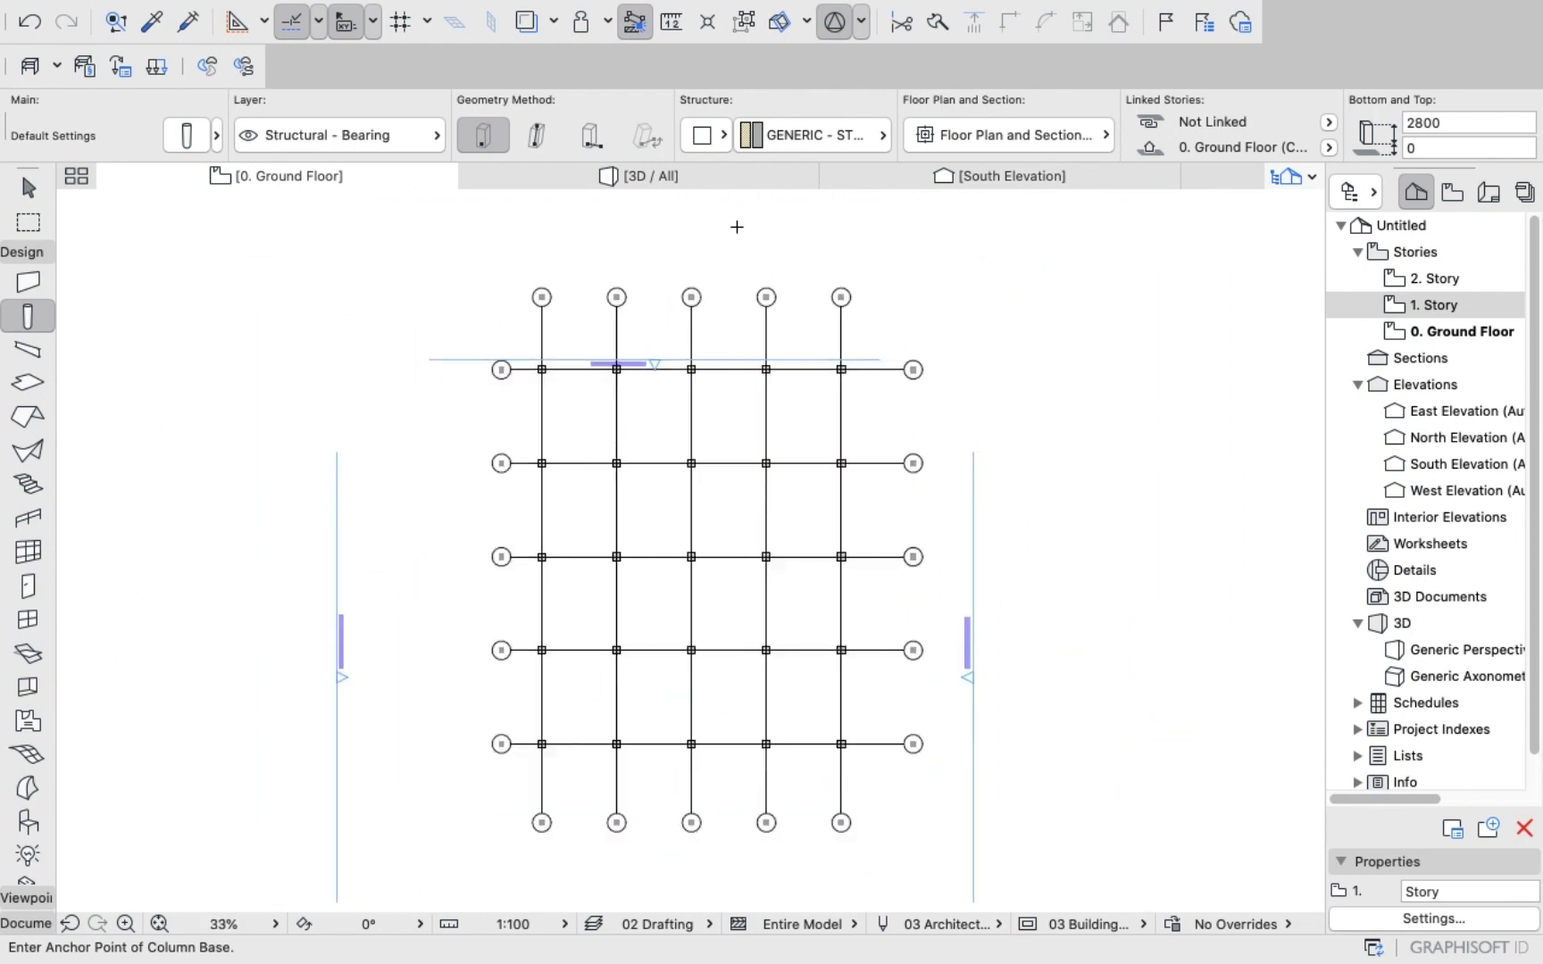
pyautogui.scroll(-2, 727, 252)
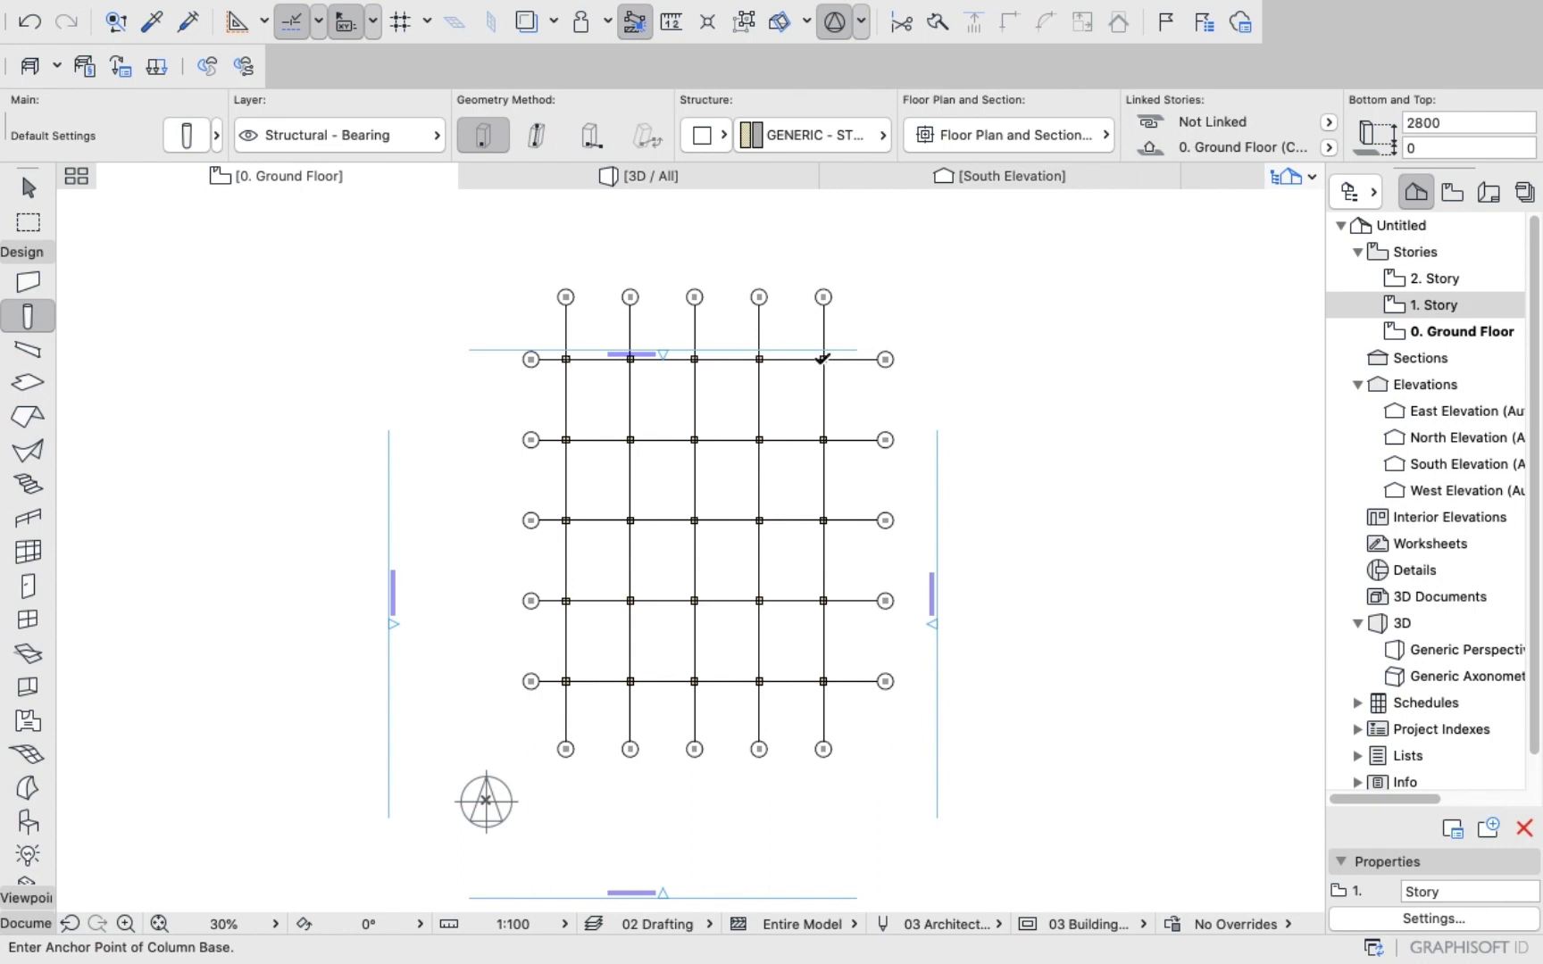
# Activate the Beam tool and look over the column grid on the ground floor plan.
pyautogui.click(28, 350)
pyautogui.scroll(-2, 27, 536)
pyautogui.scroll(5, 366, 506)
pyautogui.scroll(-4, 370, 573)
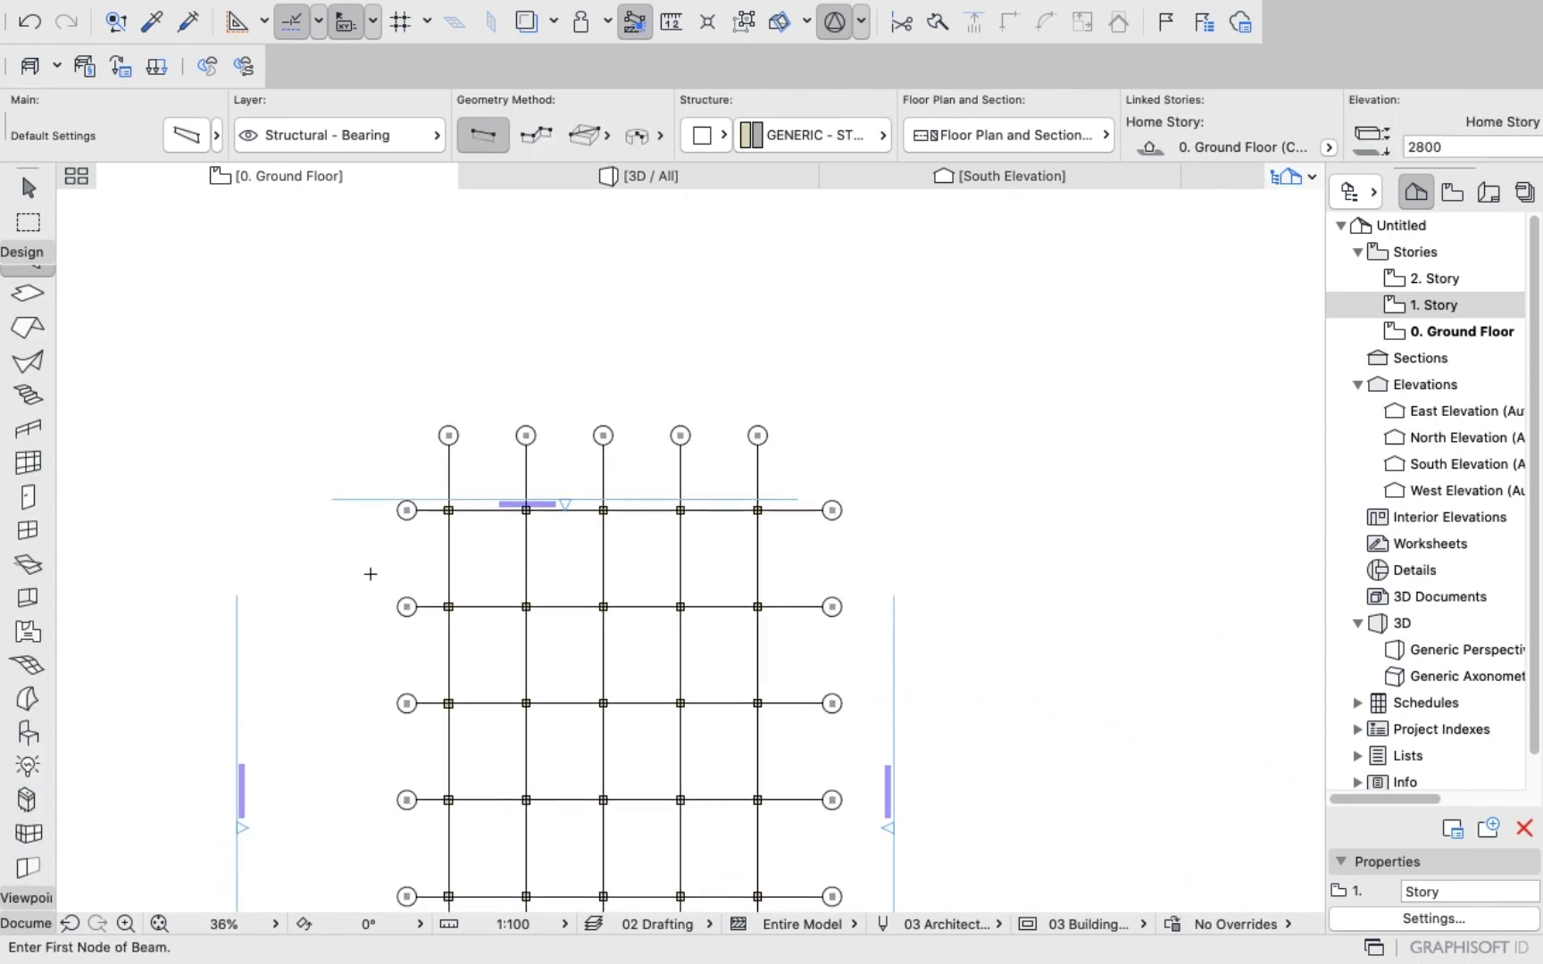
pyautogui.scroll(-2, 435, 684)
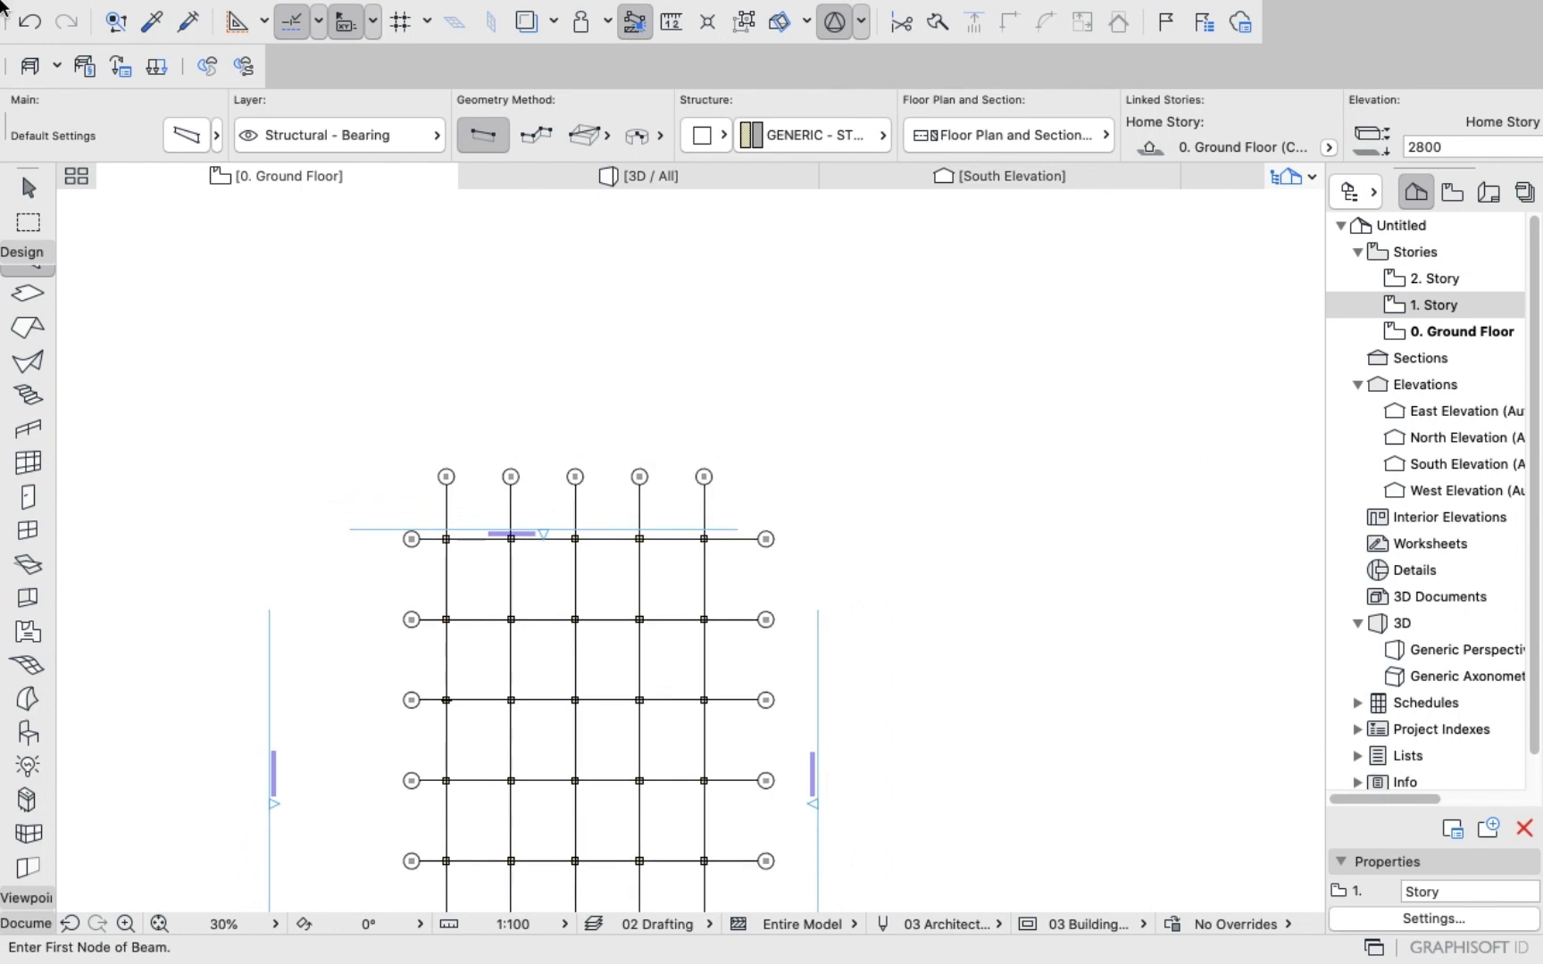
pyautogui.scroll(-2, 627, 606)
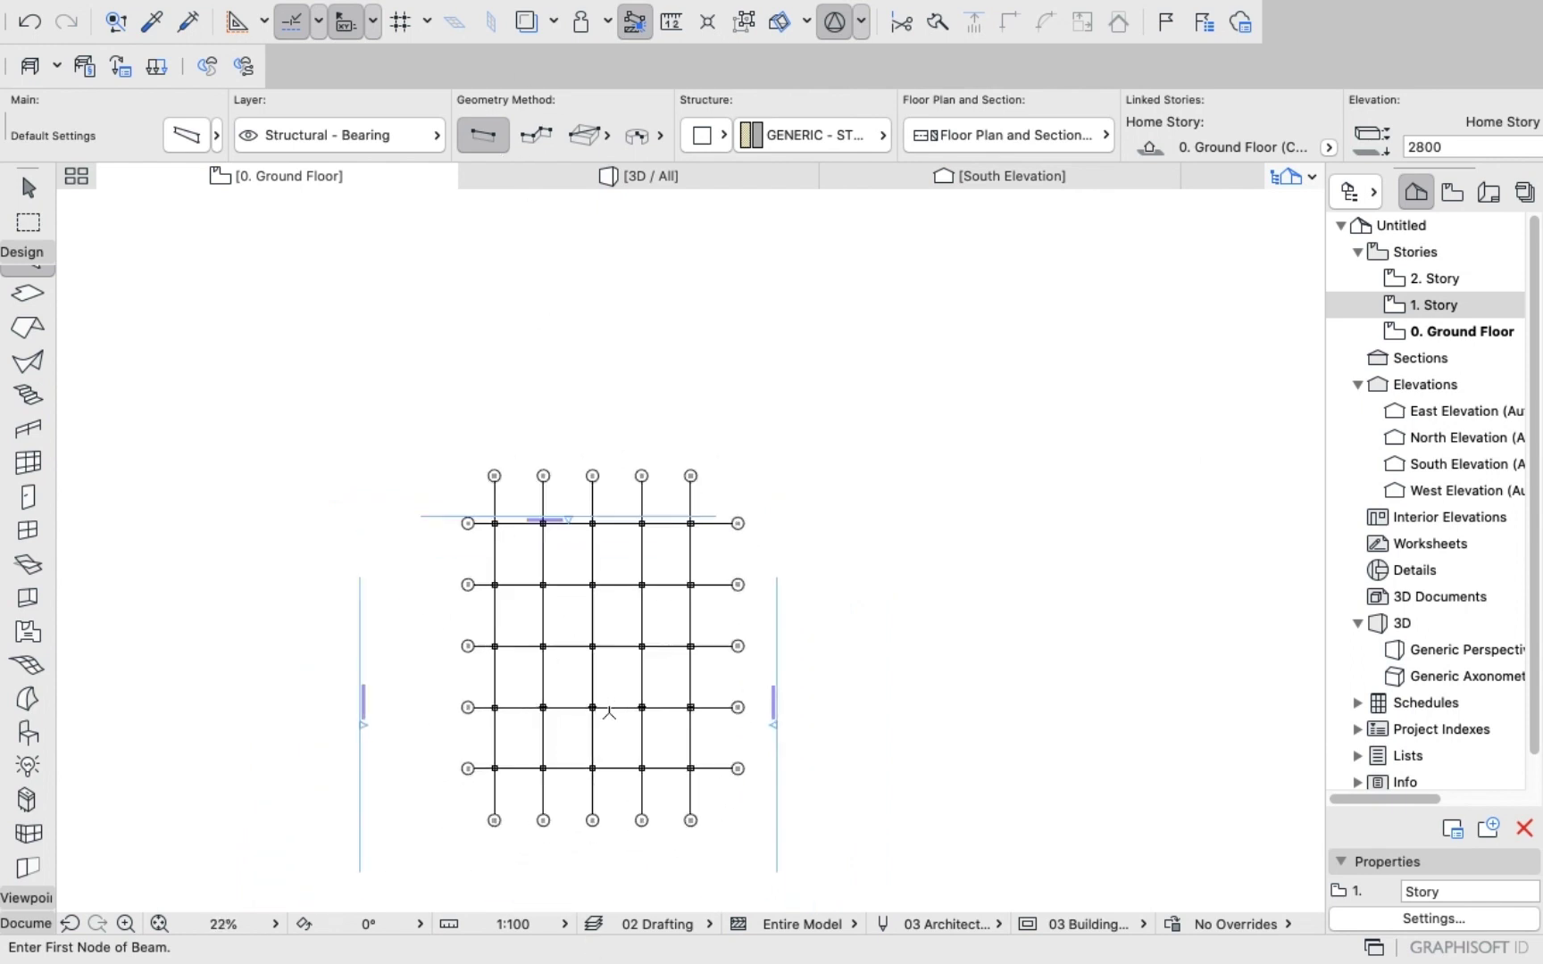
pyautogui.scroll(2, 606, 710)
pyautogui.scroll(-3, 609, 712)
pyautogui.scroll(5, 609, 712)
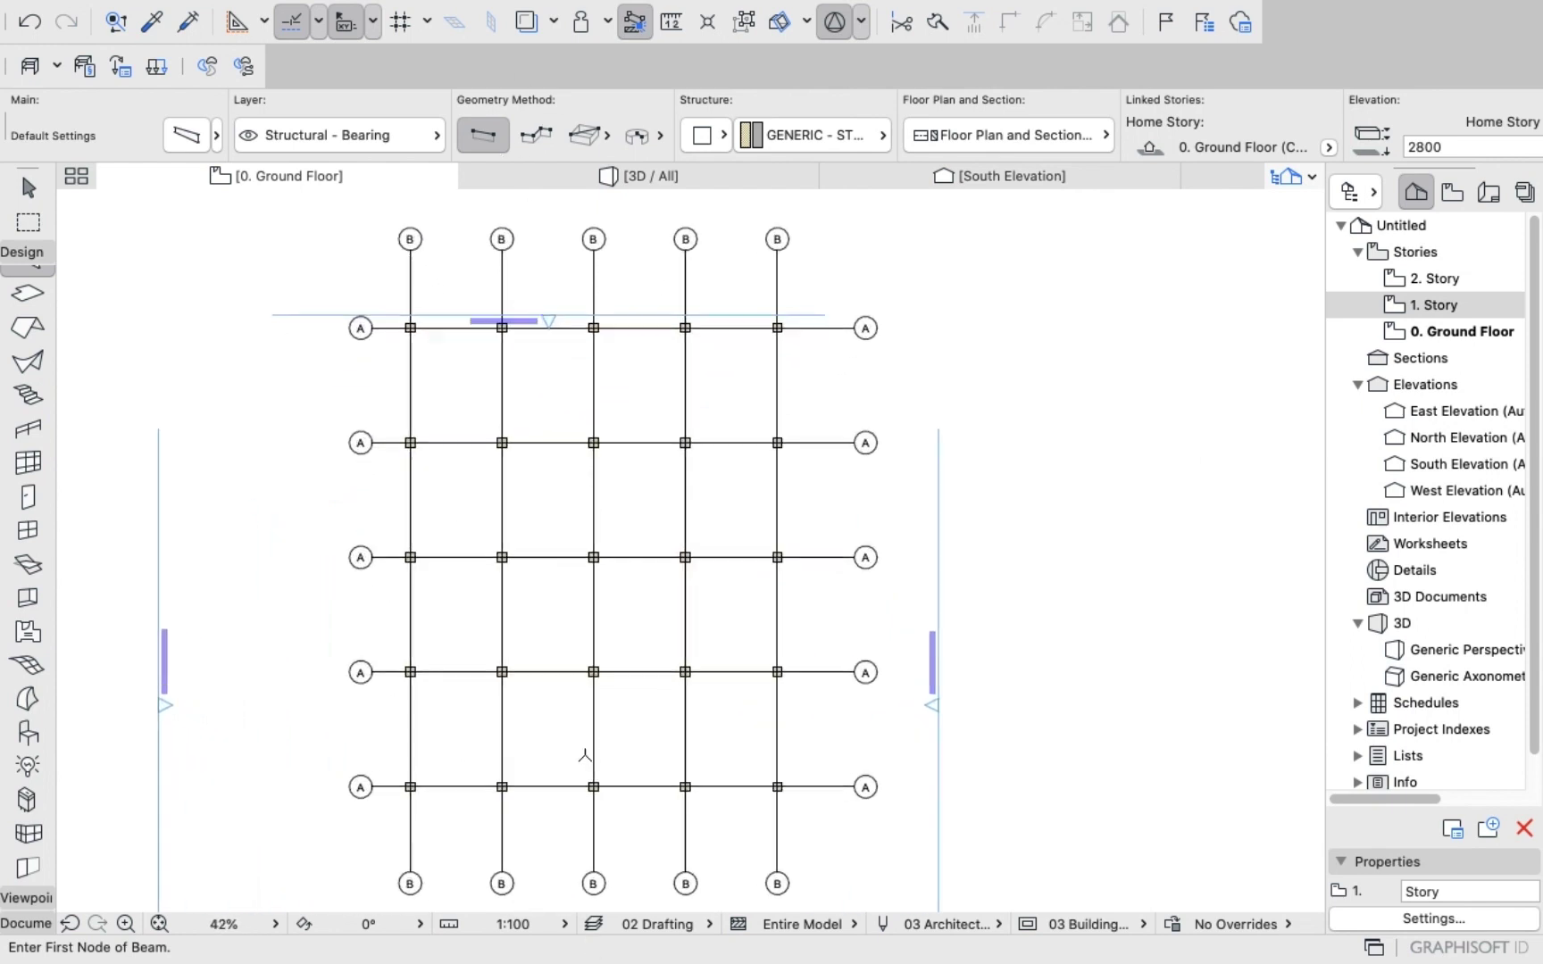
pyautogui.scroll(-2, 585, 754)
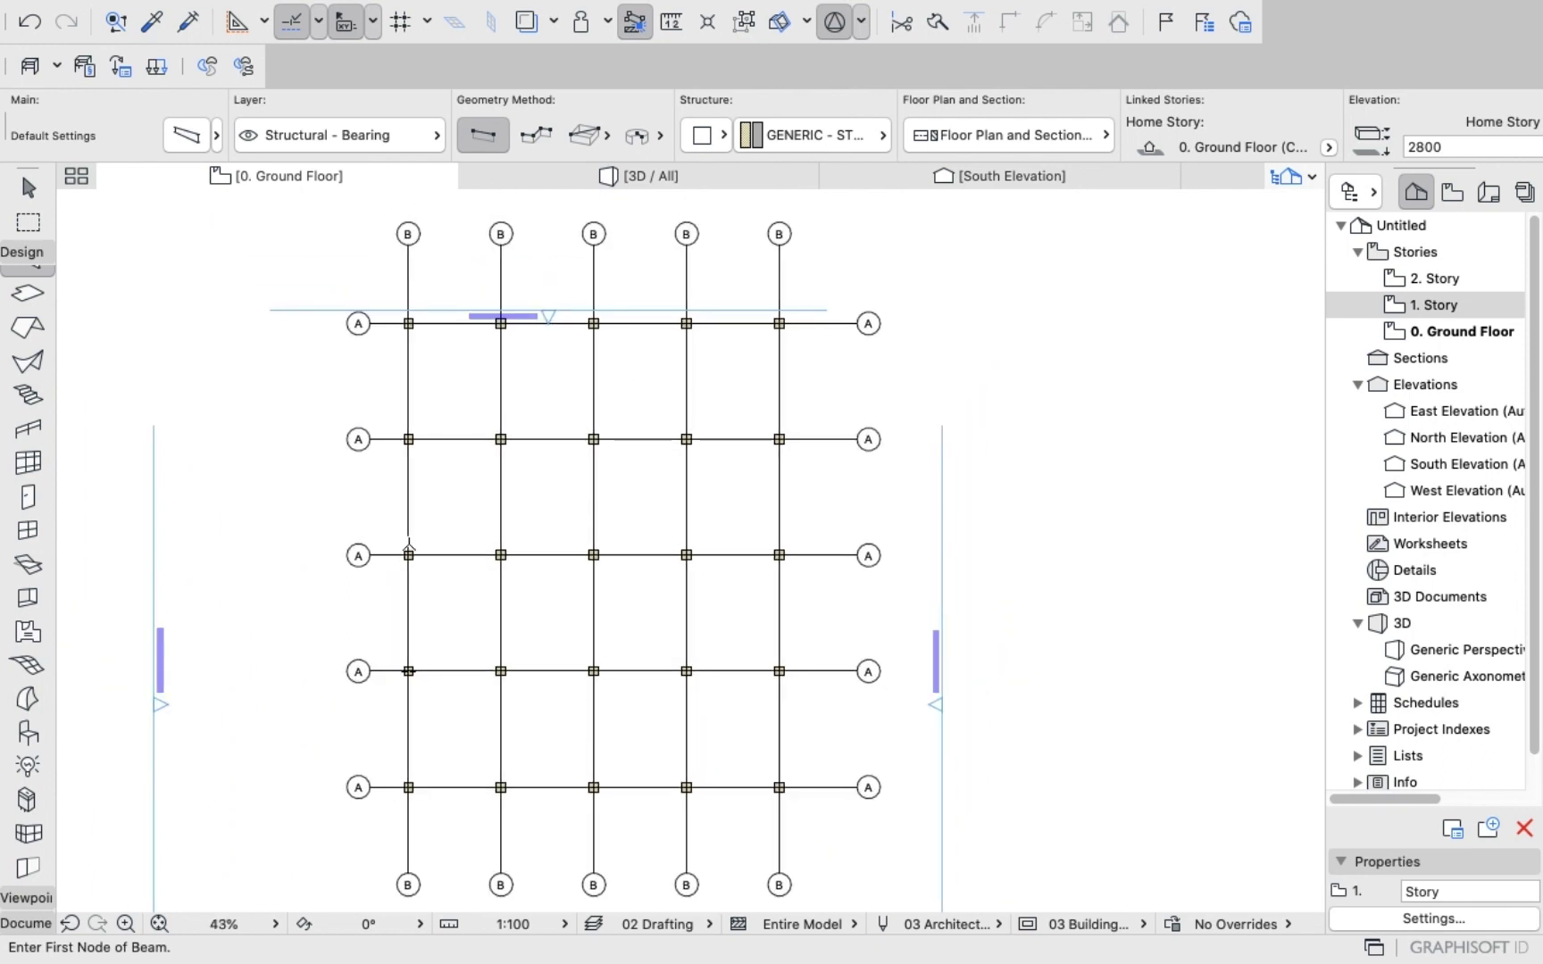
pyautogui.scroll(2, 408, 545)
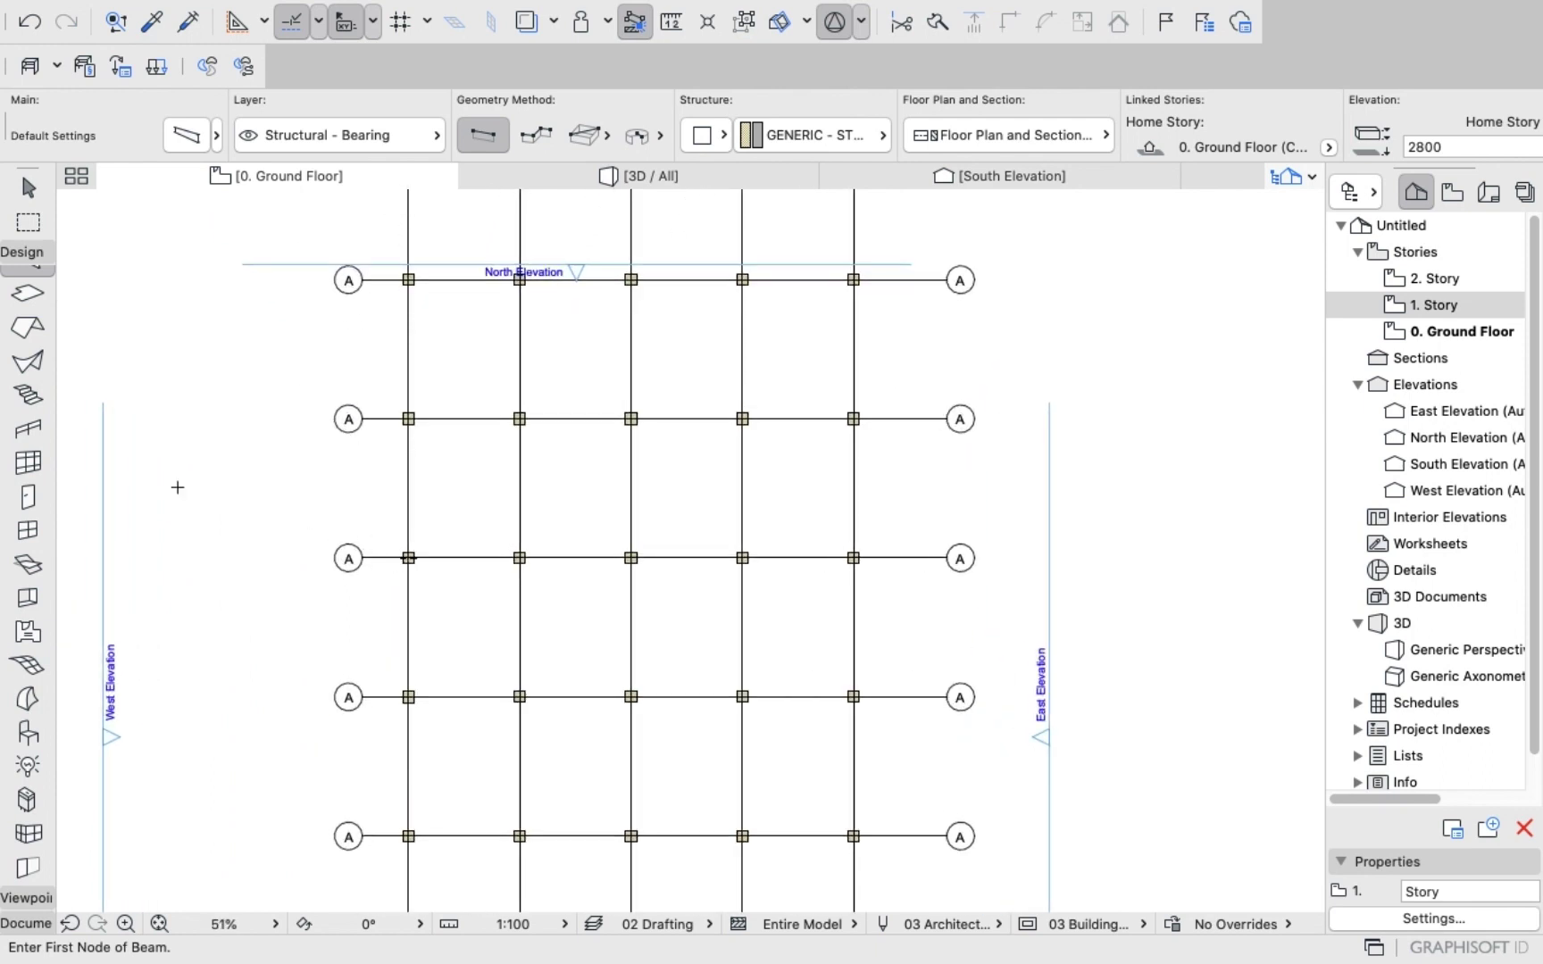
pyautogui.scroll(3, 22, 366)
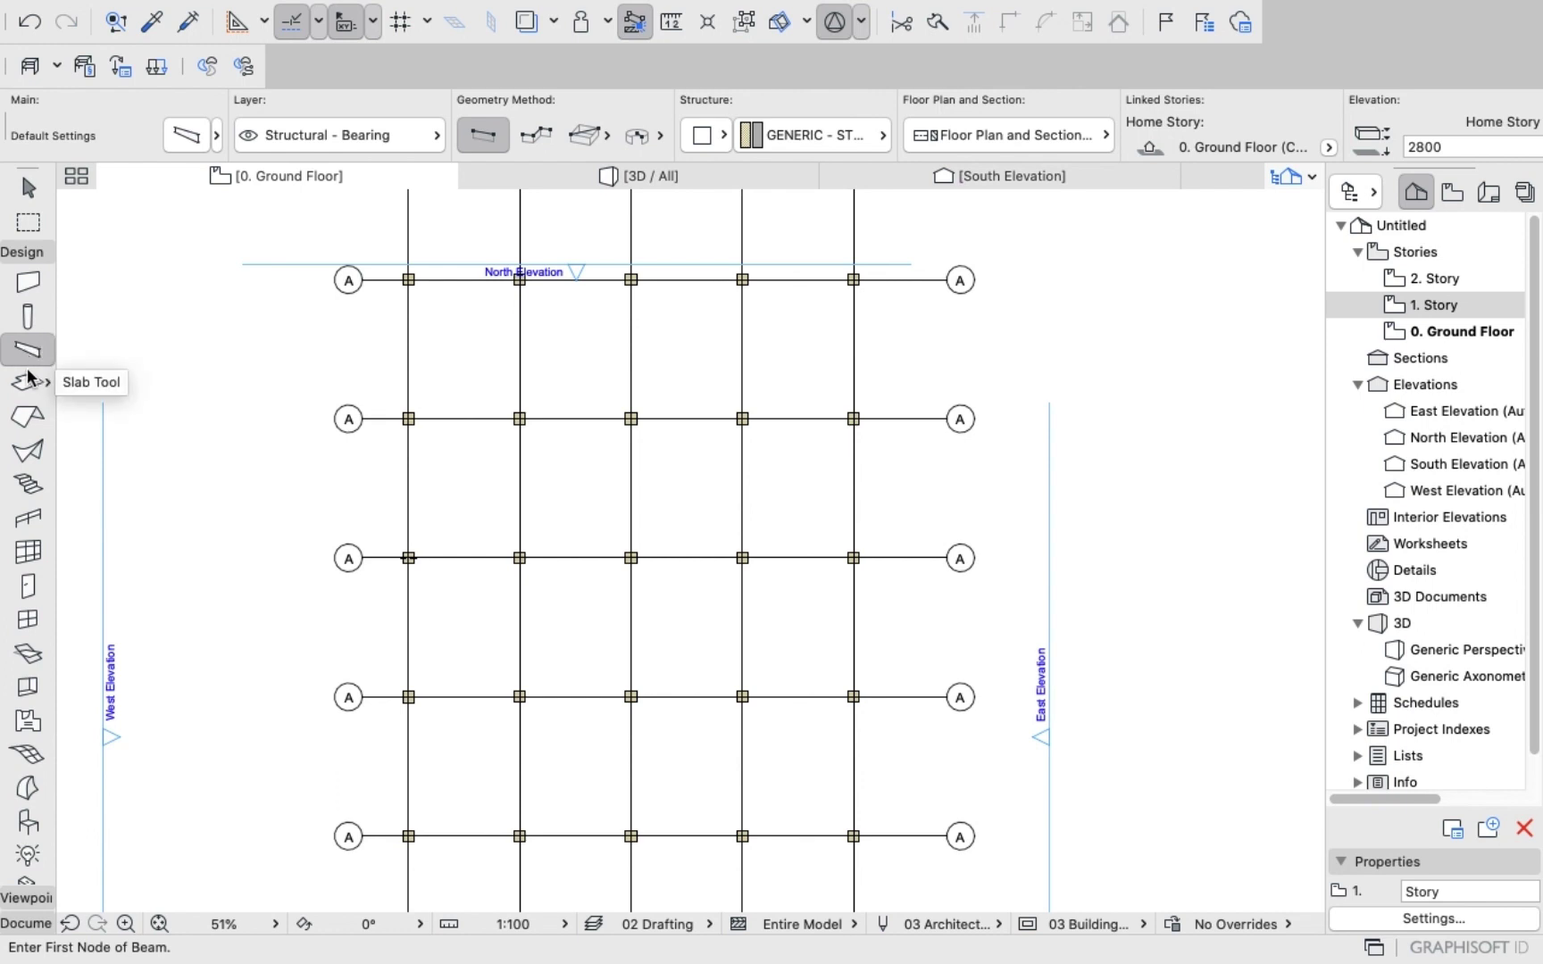
# Open the beam default settings and review the segment and positioning parameters.
pyautogui.click(7, 379)
pyautogui.doubleClick(13, 361)
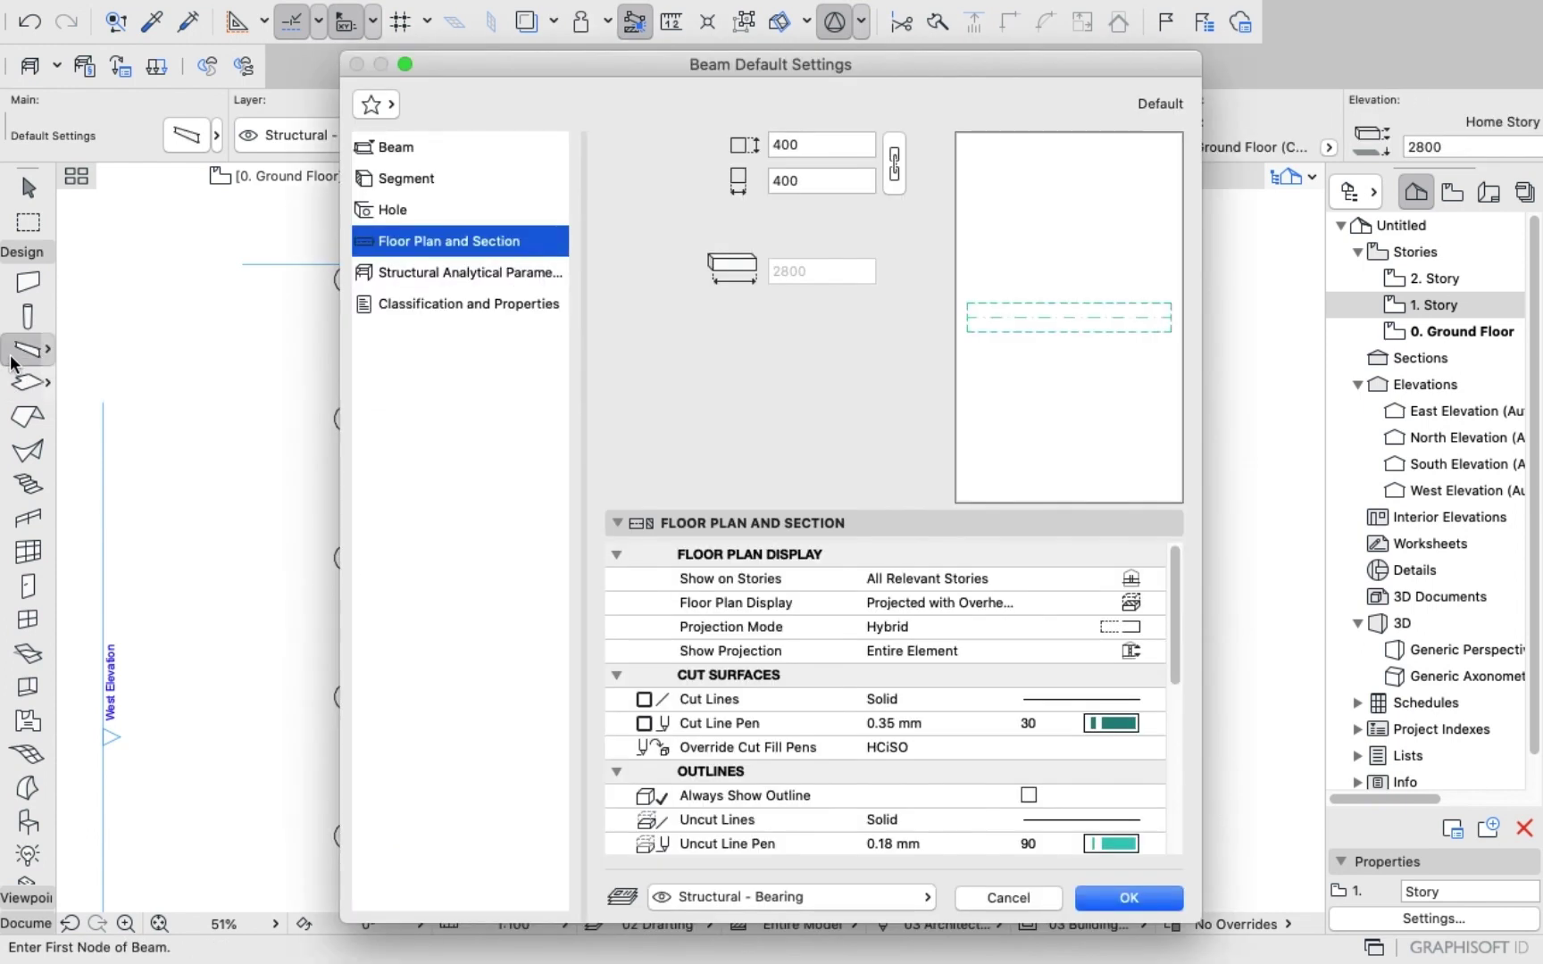
pyautogui.click(384, 178)
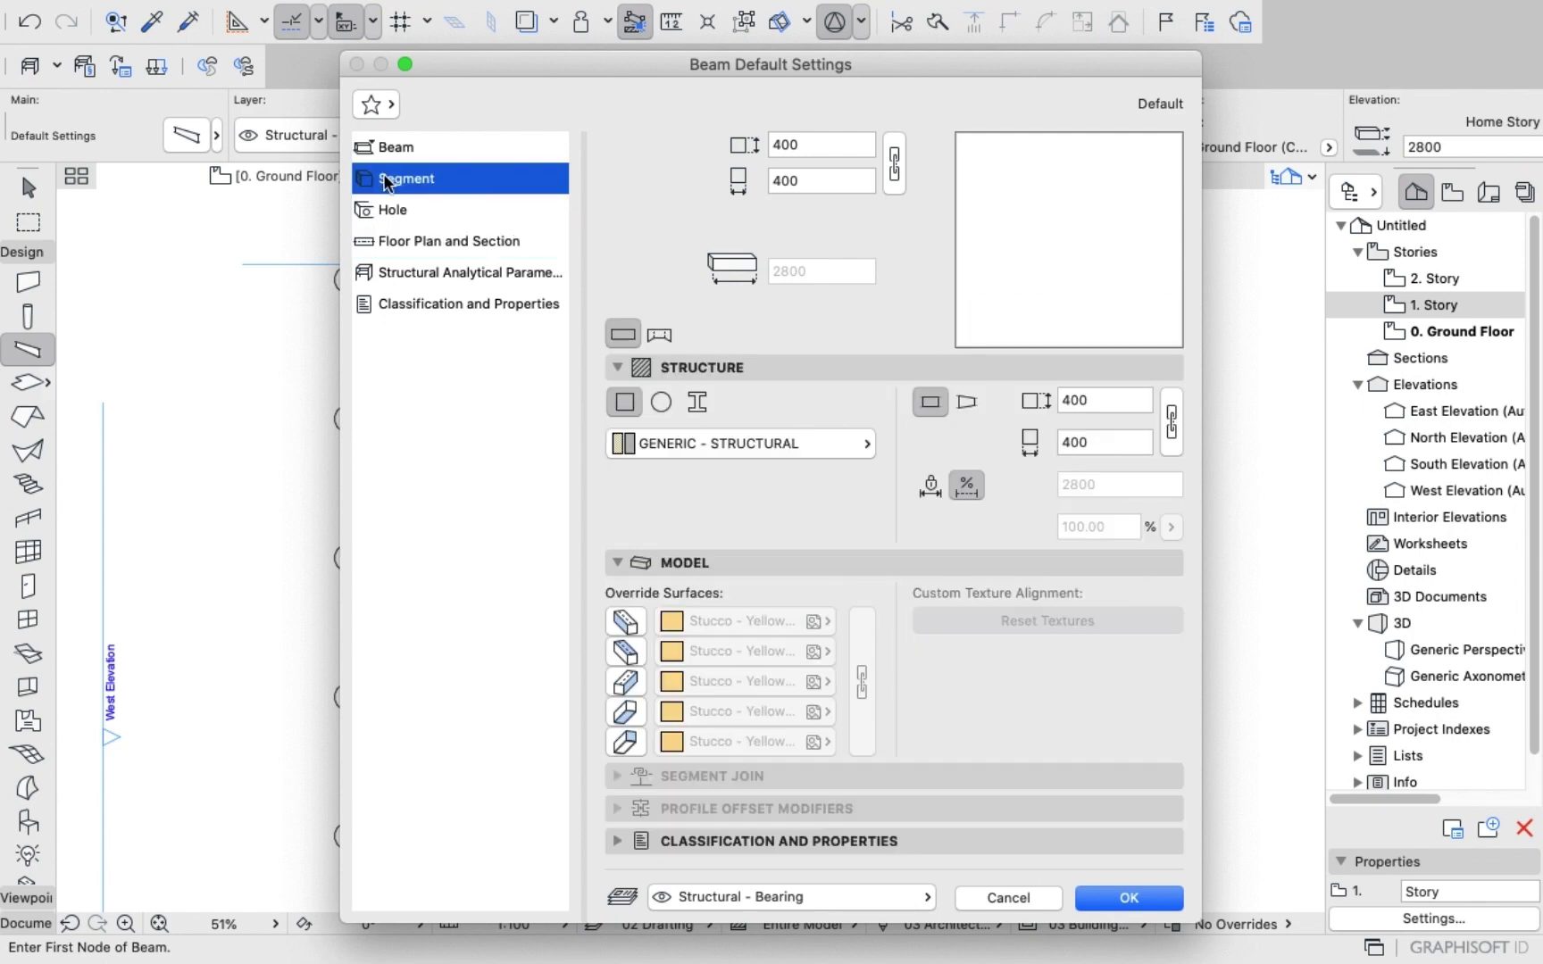
pyautogui.click(382, 147)
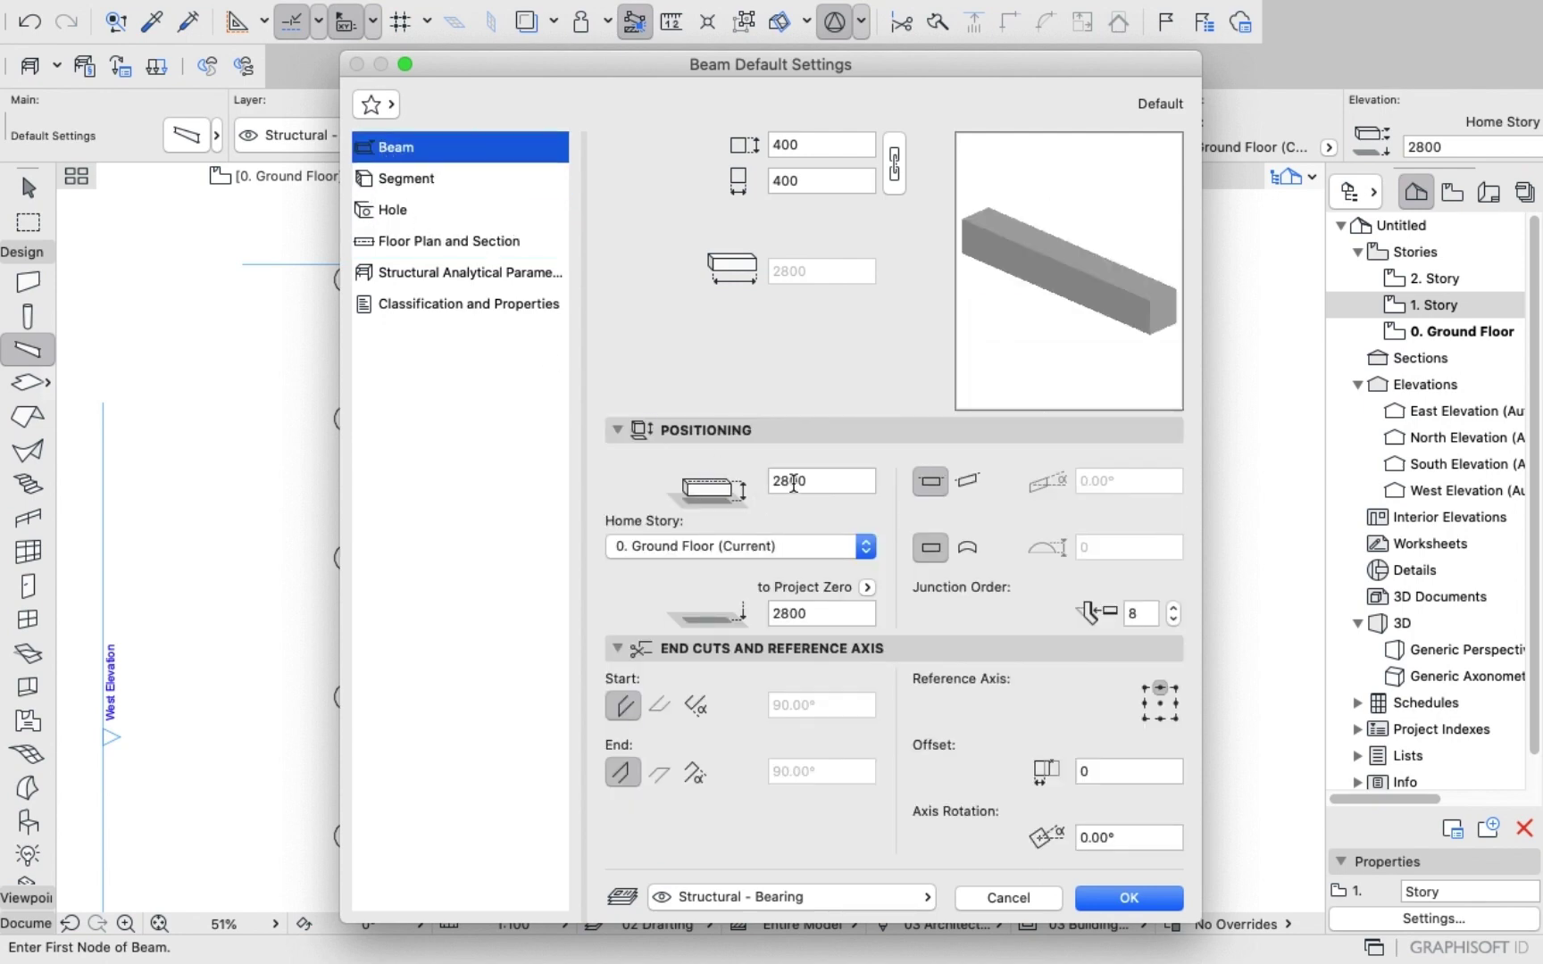
pyautogui.click(827, 490)
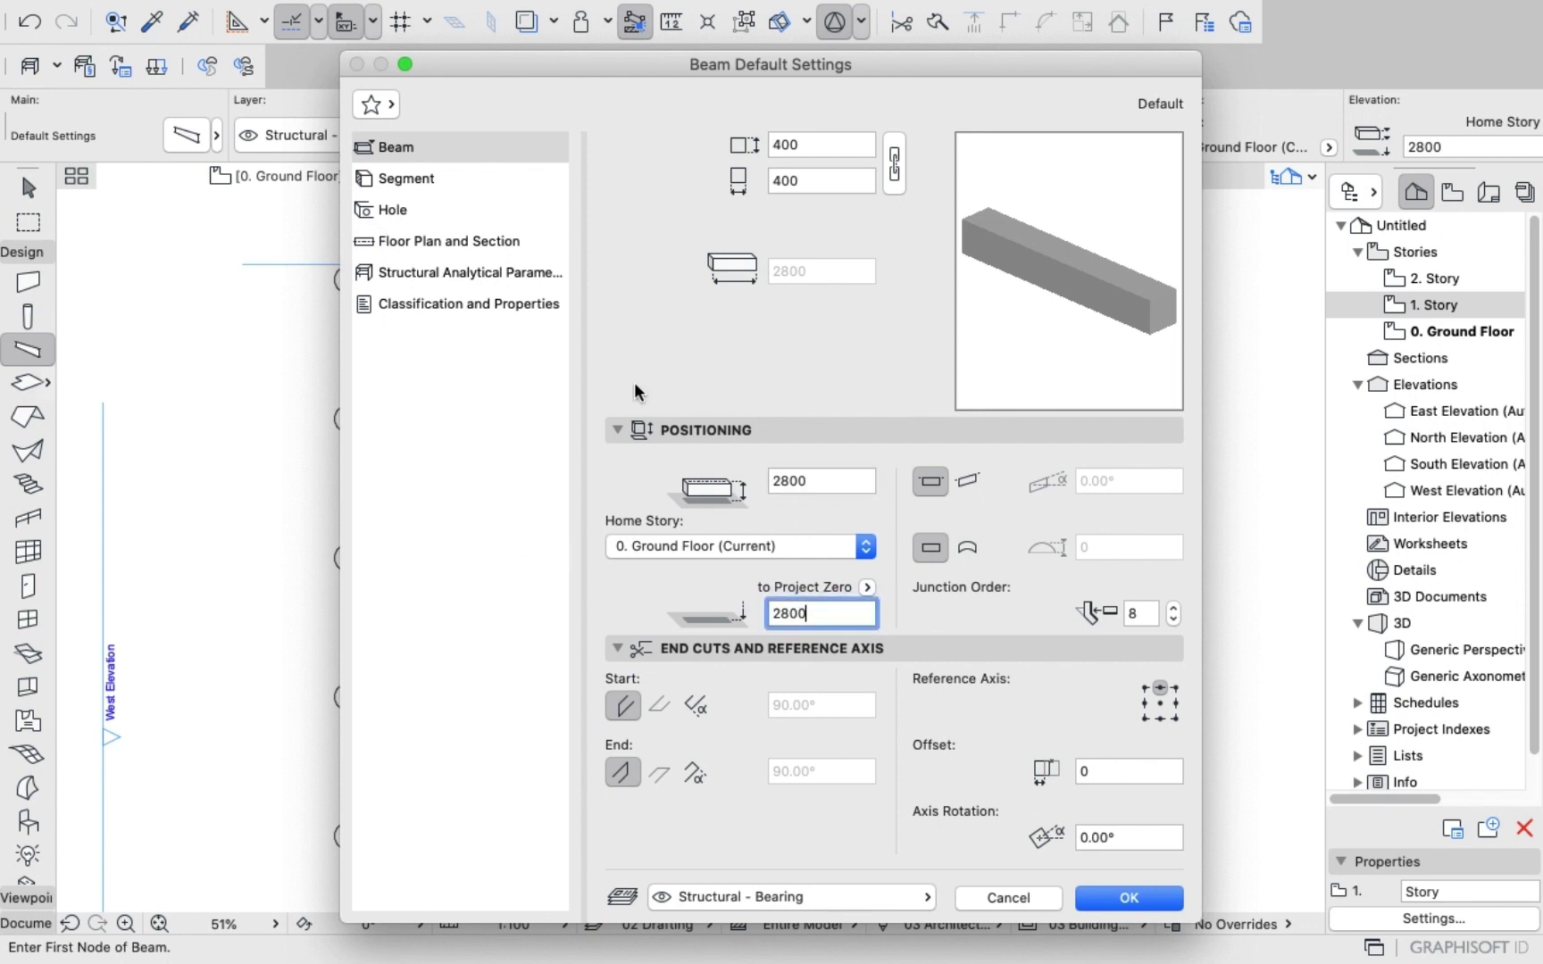
# Enable the surface override for all five faces of the beam segment.
pyautogui.click(387, 183)
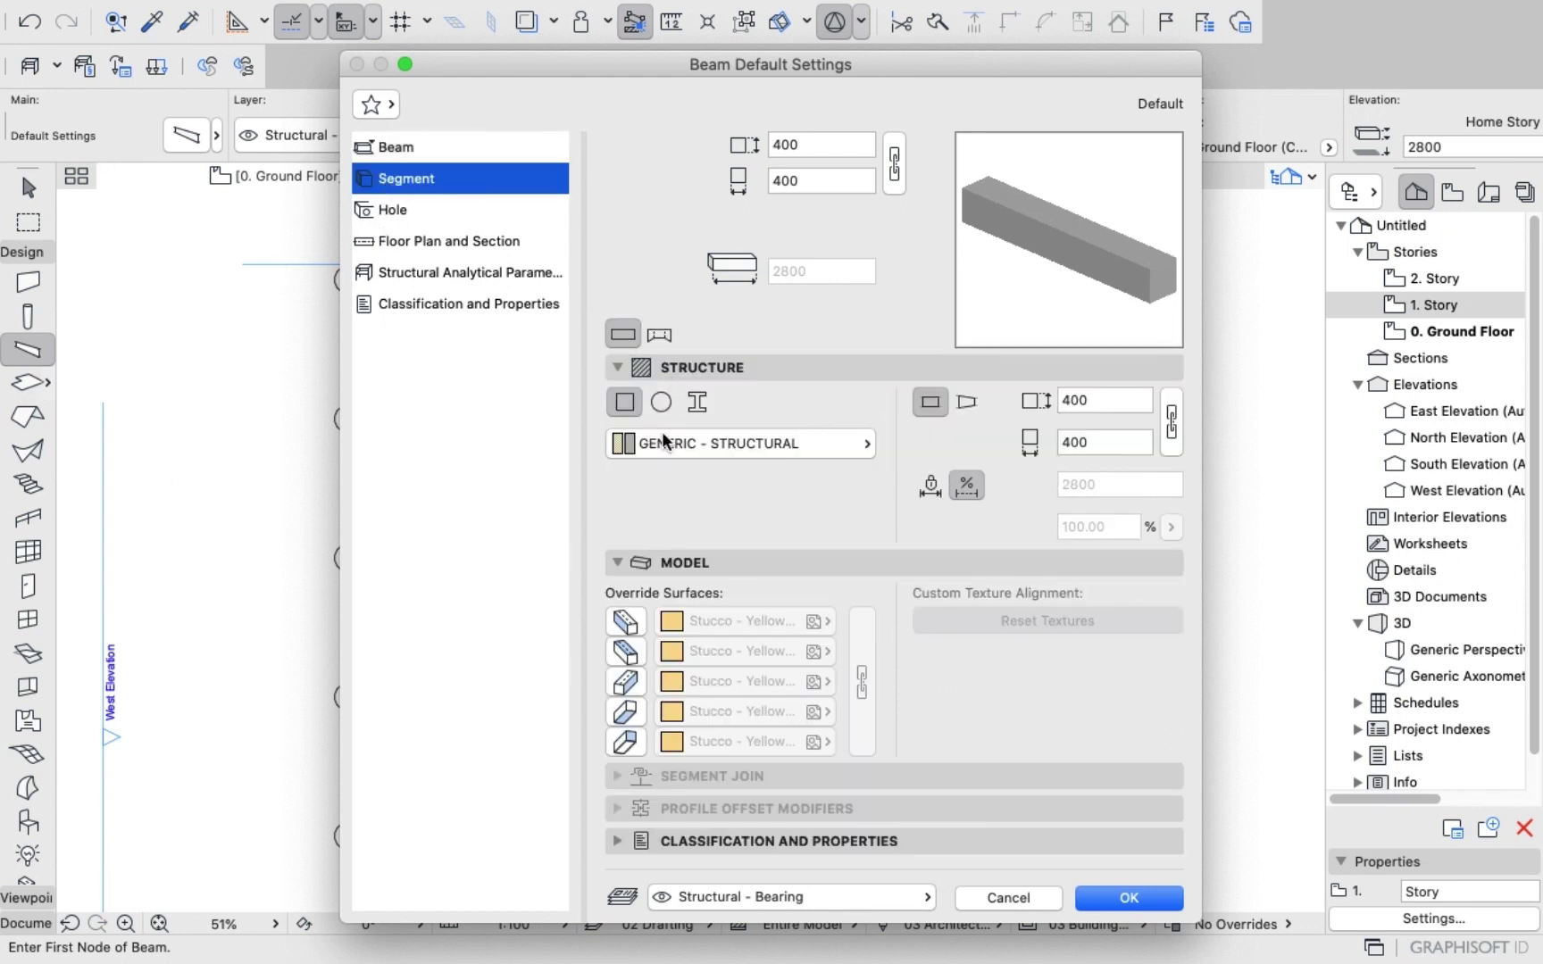
pyautogui.click(629, 620)
pyautogui.click(626, 651)
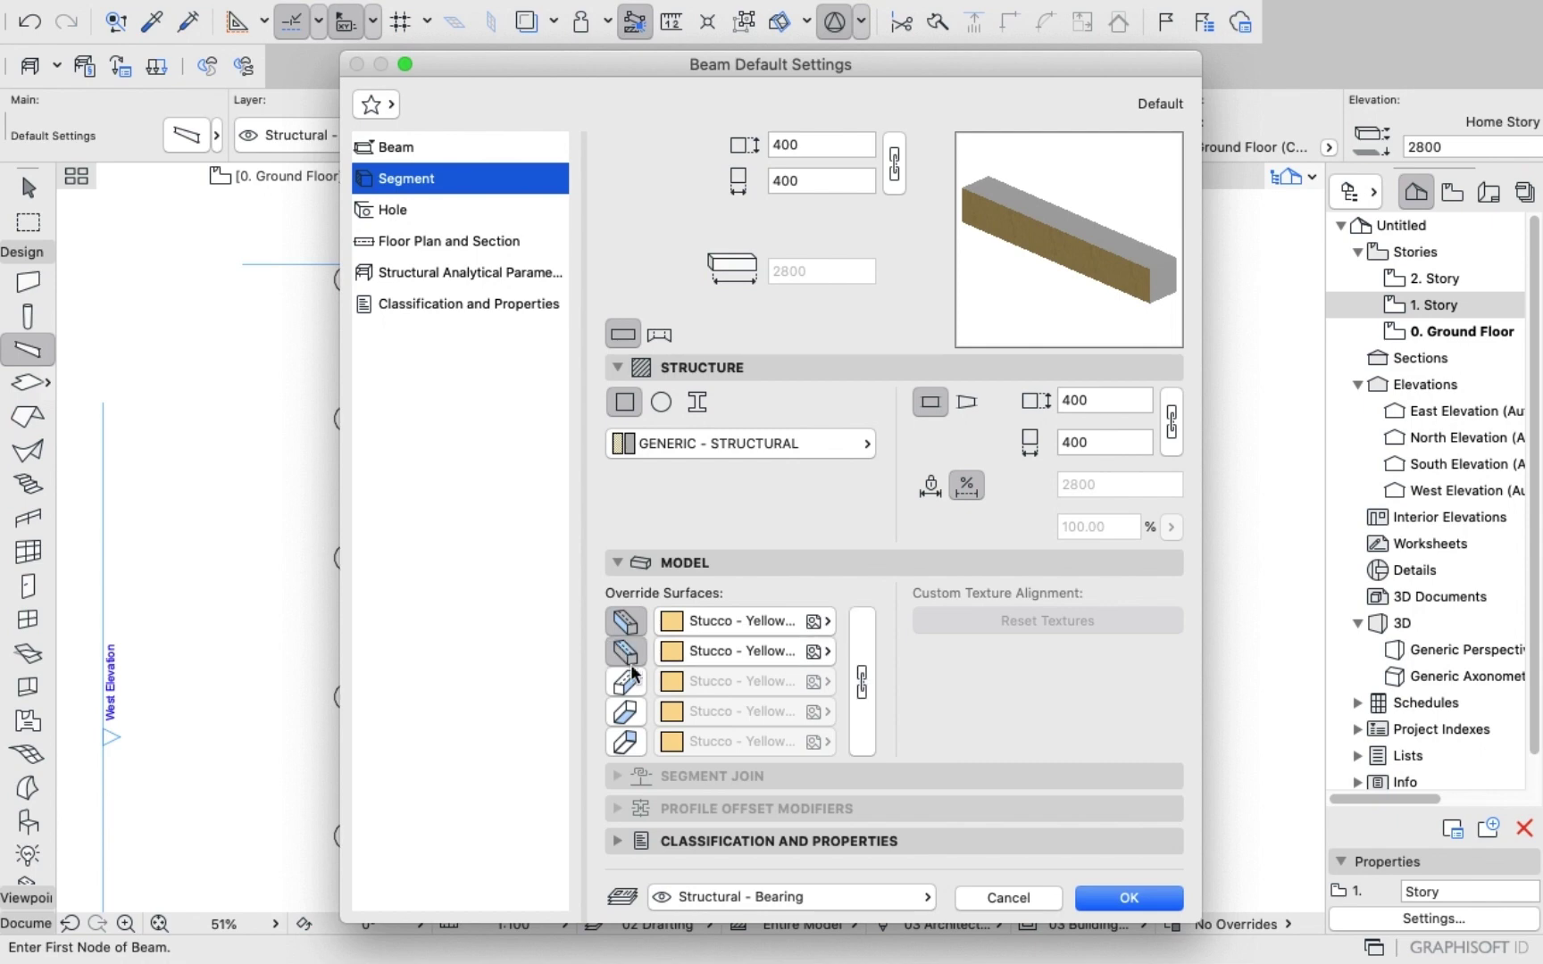
pyautogui.click(626, 682)
pyautogui.click(626, 712)
pyautogui.click(630, 741)
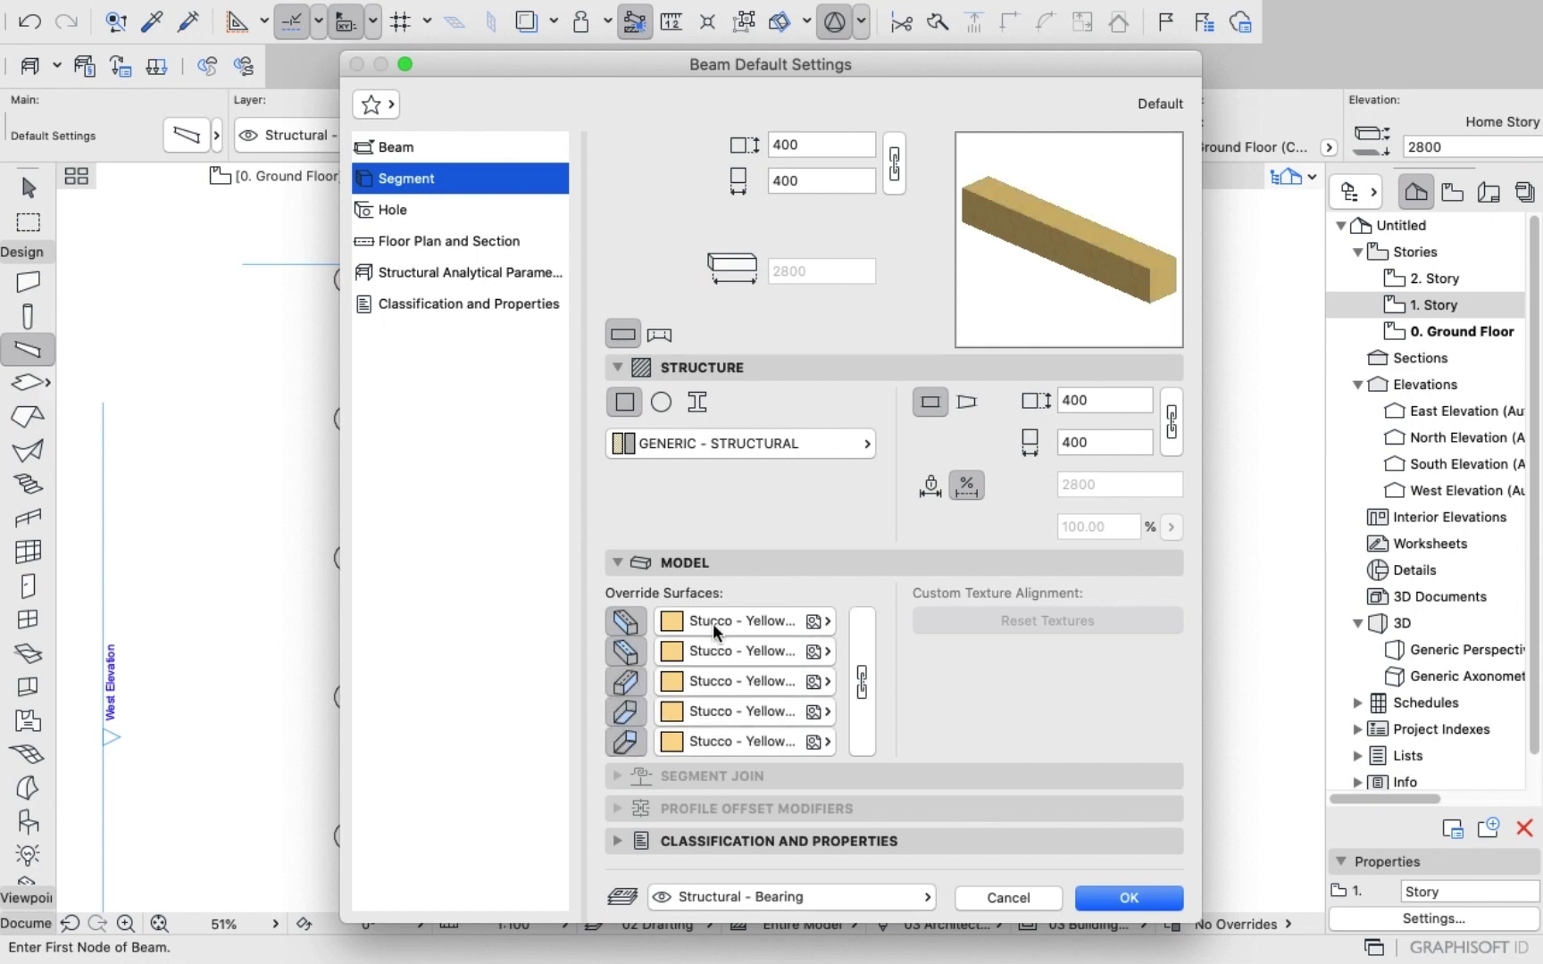
# Set the override surface to Paint - Titanium White, link it across all beam faces, and apply the beam settings.
pyautogui.click(712, 622)
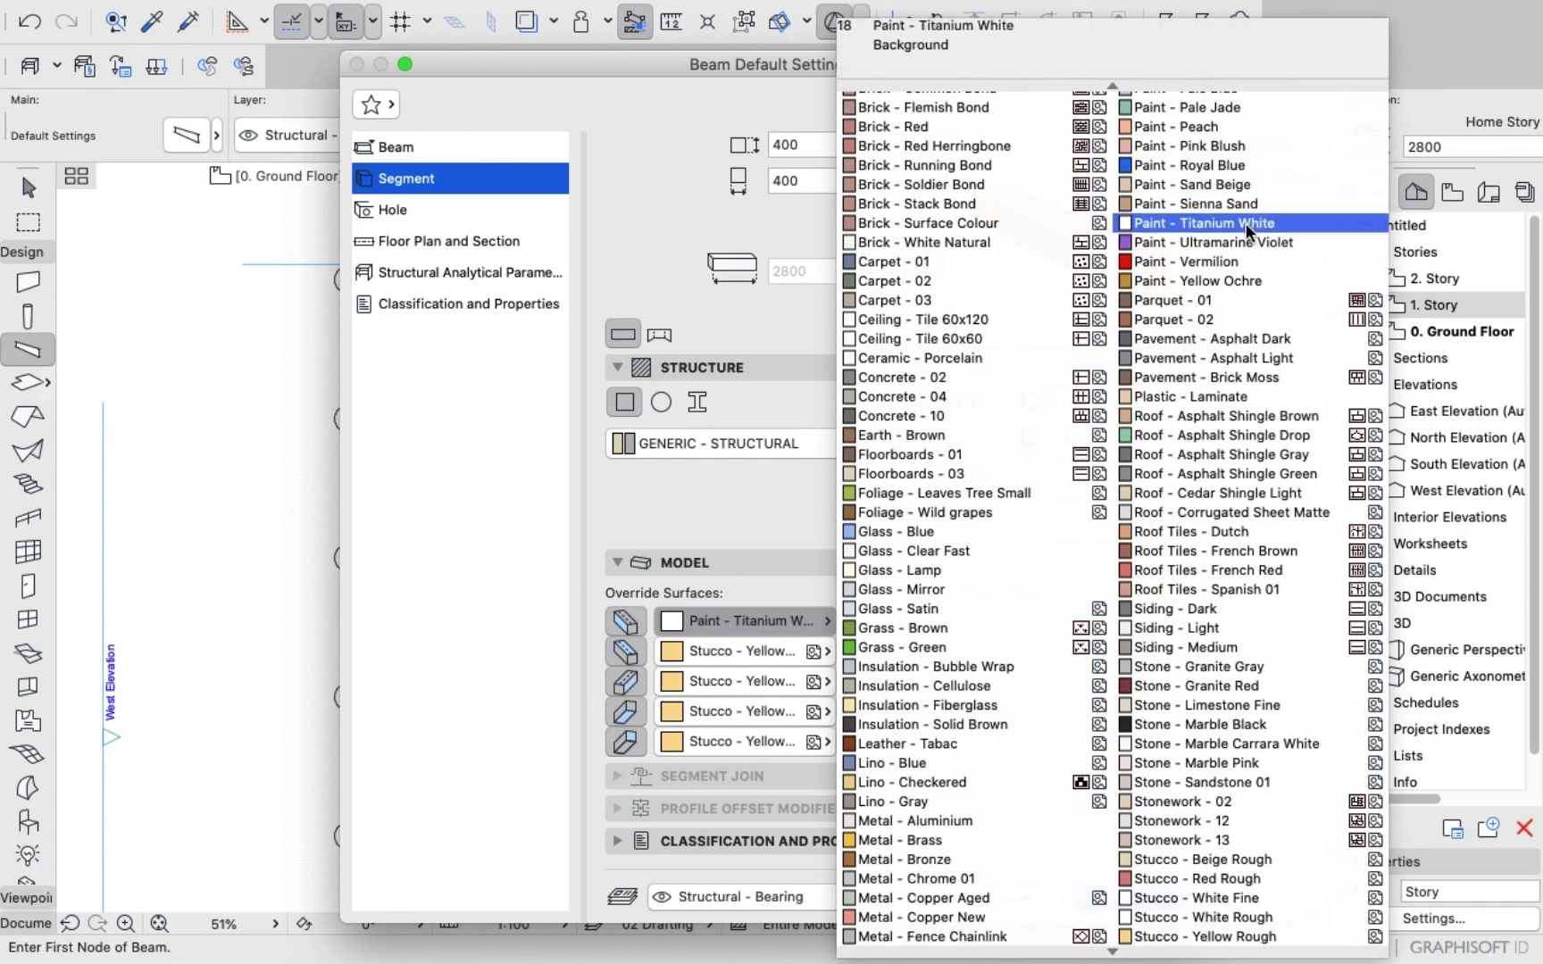
pyautogui.click(1245, 224)
pyautogui.click(861, 684)
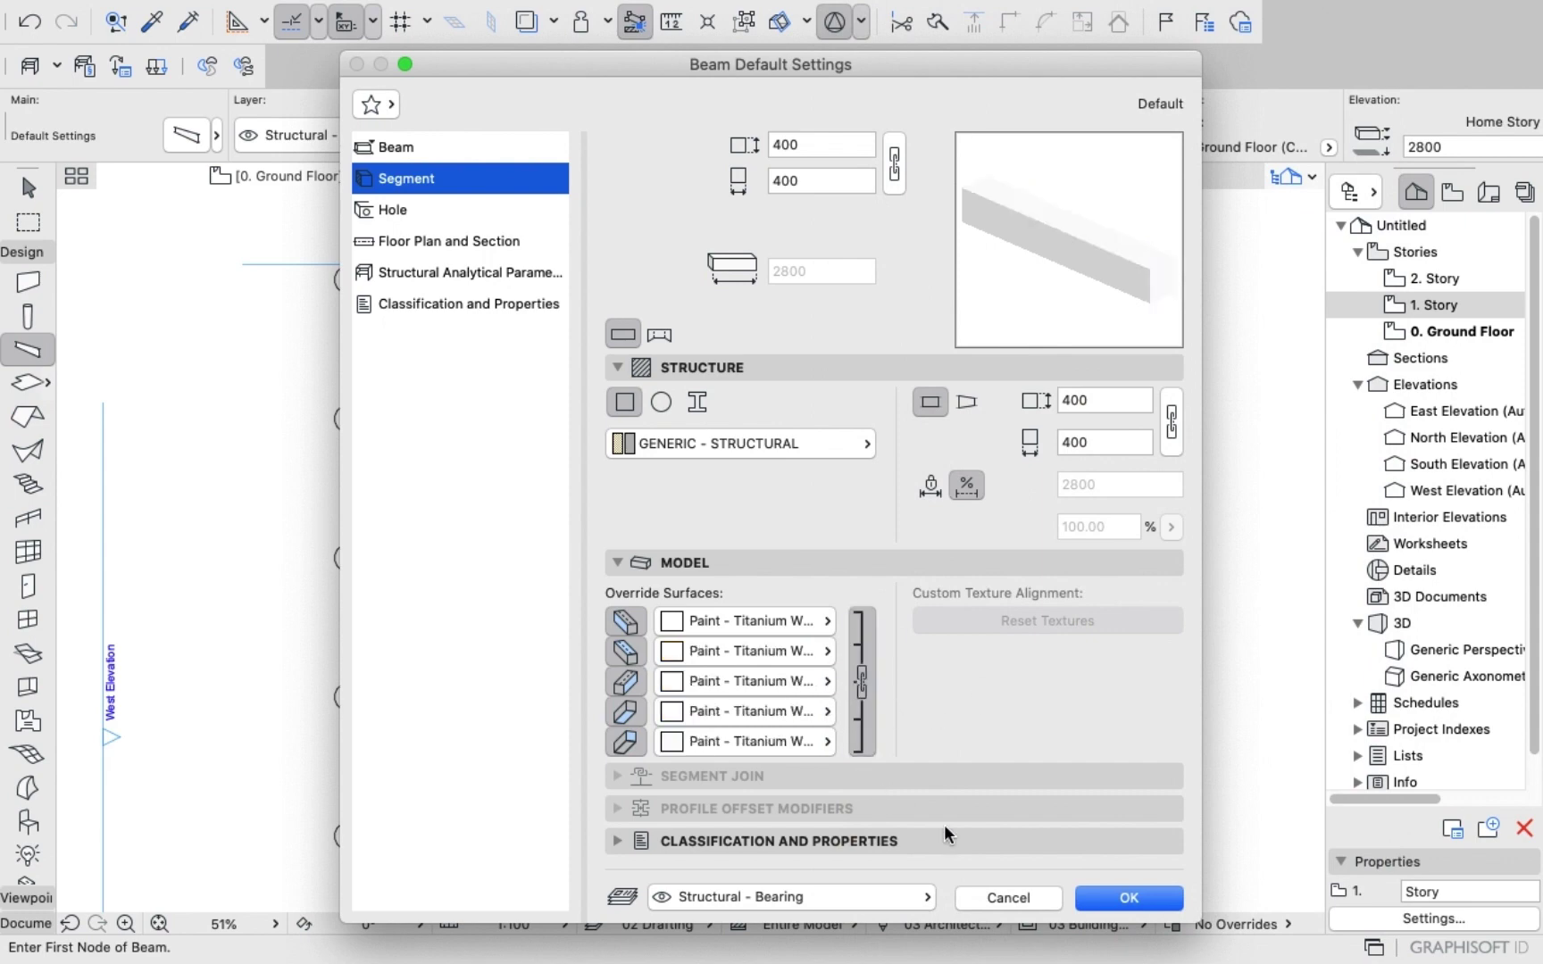
pyautogui.click(1128, 898)
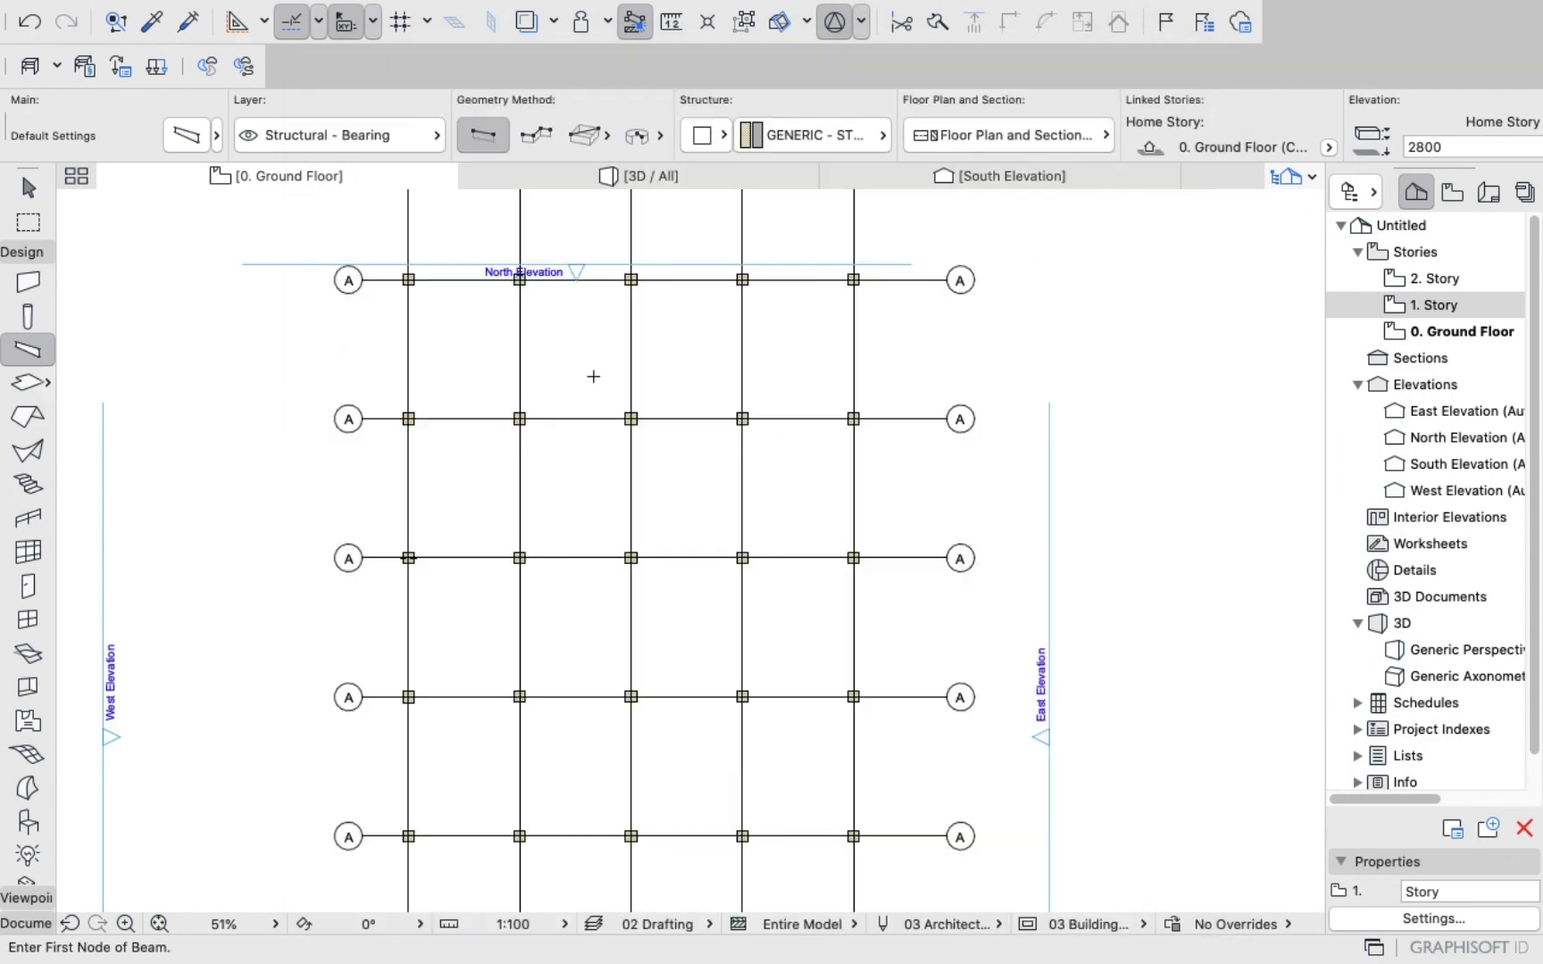
# Draw a beam along the northernmost A grid line, from the west face of its first column to the east face of its last.
pyautogui.scroll(15, 408, 268)
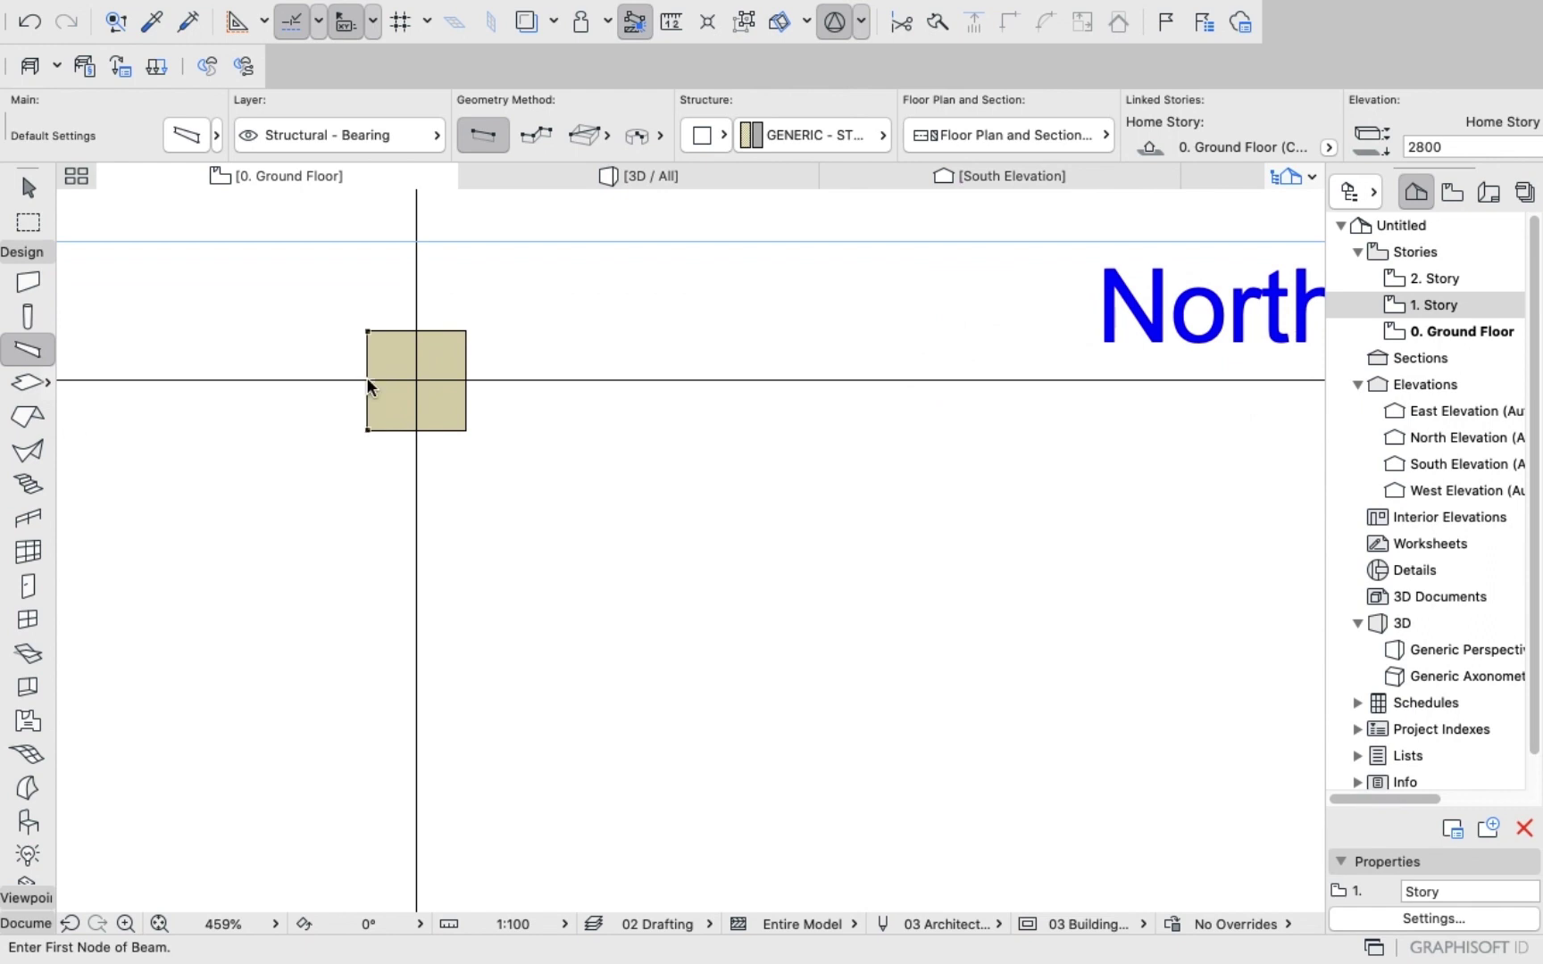
pyautogui.click(366, 379)
pyautogui.scroll(-12, 539, 369)
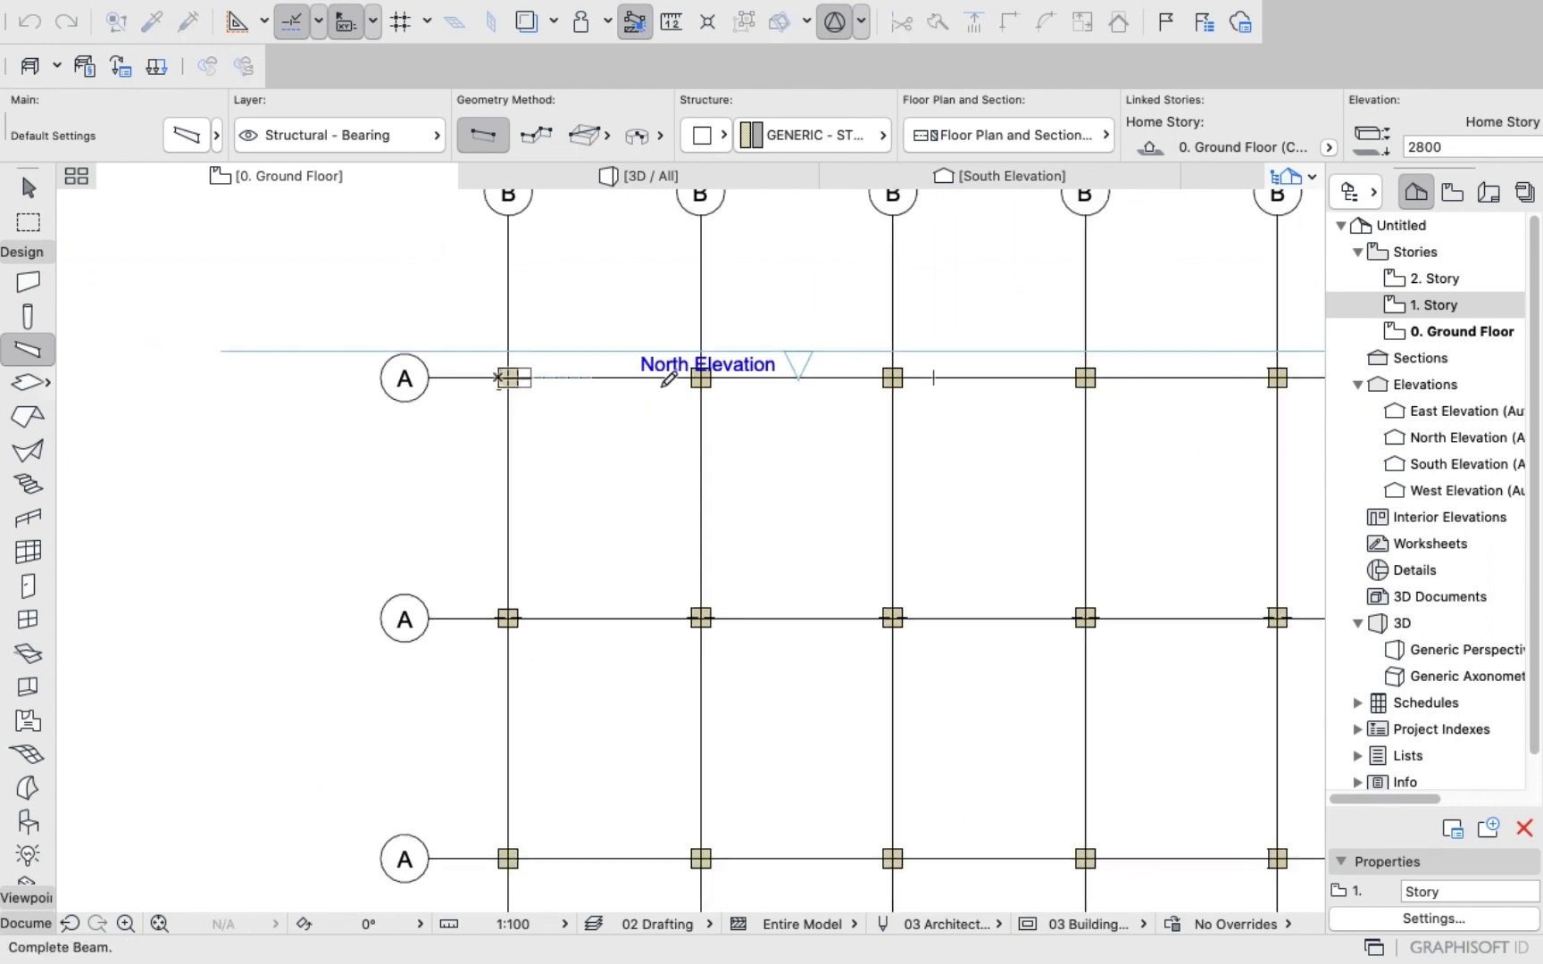
pyautogui.scroll(12, 878, 396)
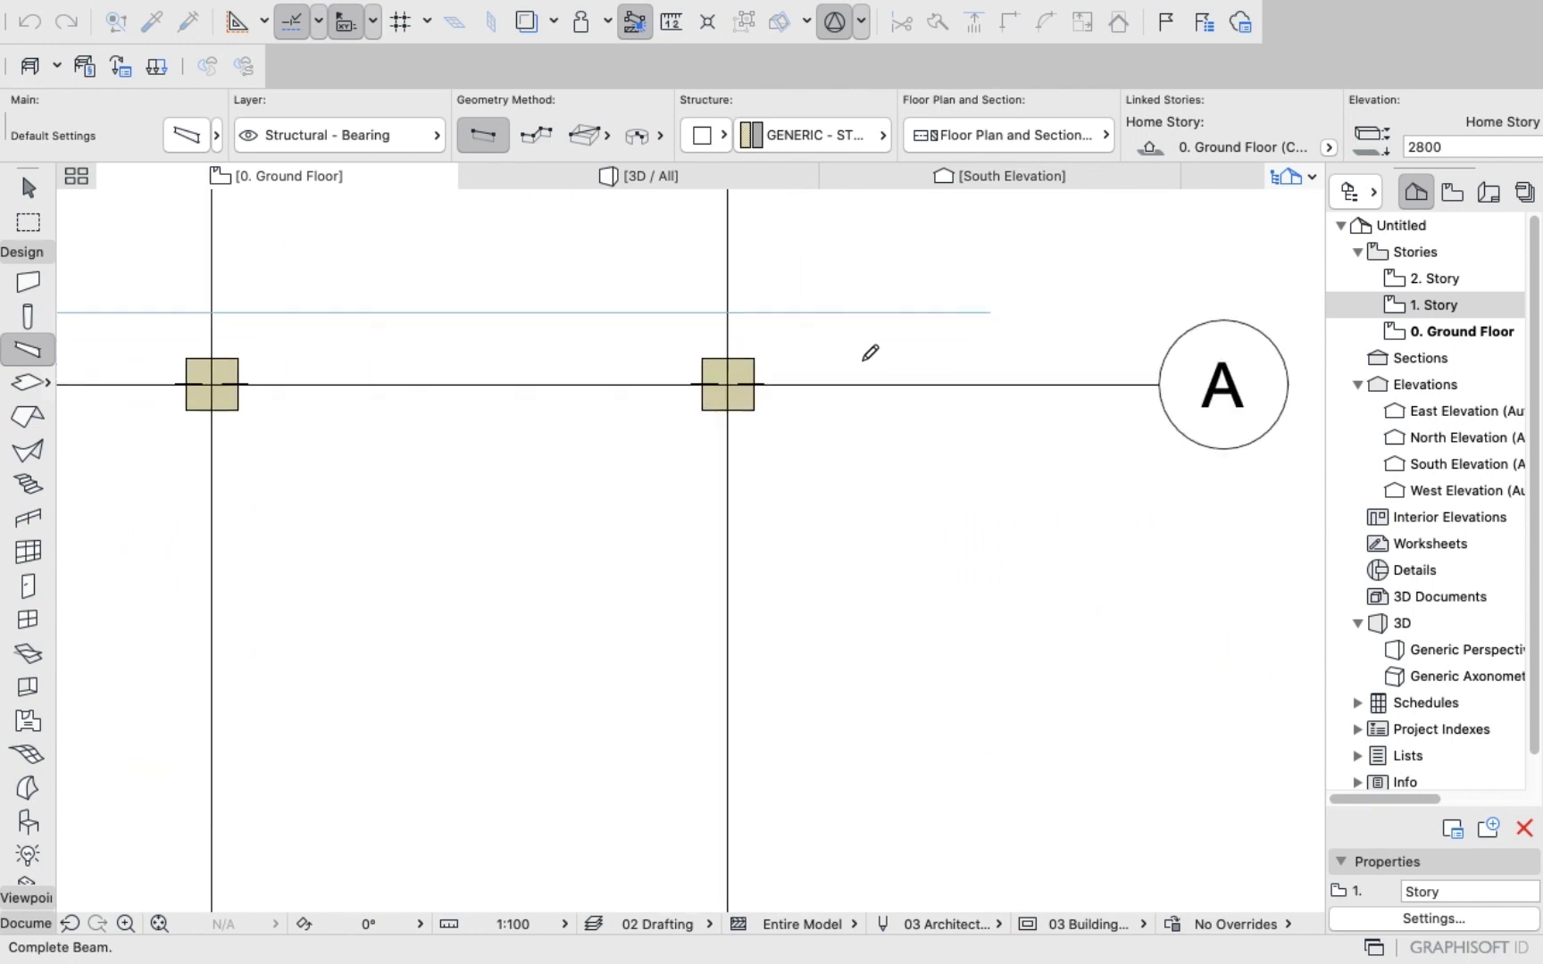
pyautogui.click(655, 407)
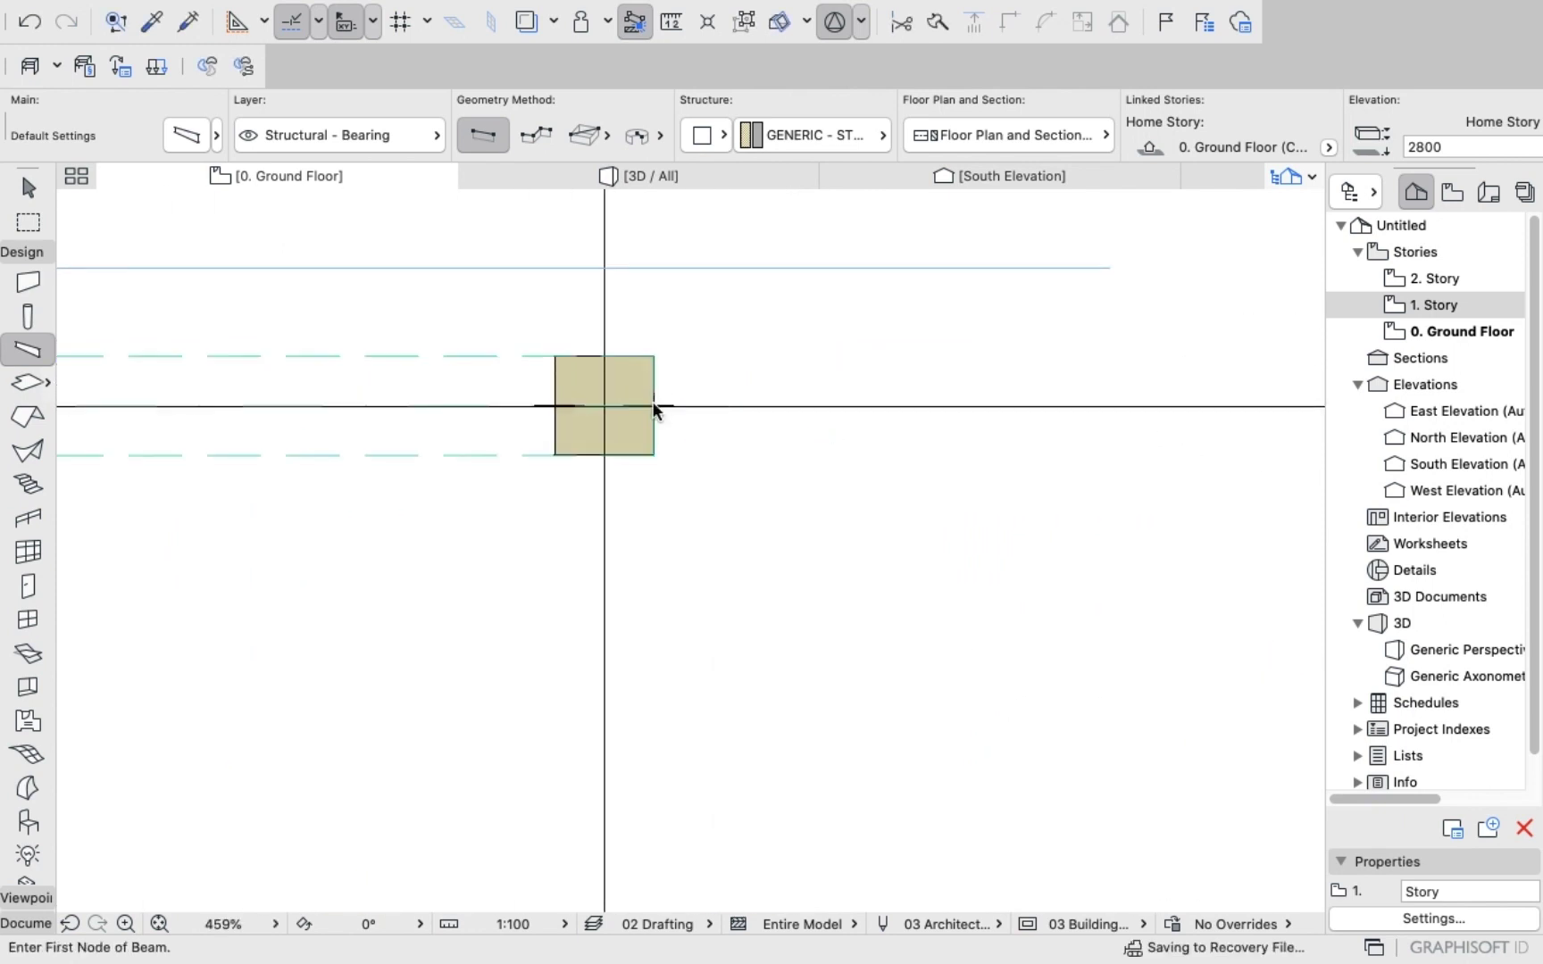
pyautogui.scroll(-10, 679, 355)
pyautogui.scroll(4, 619, 356)
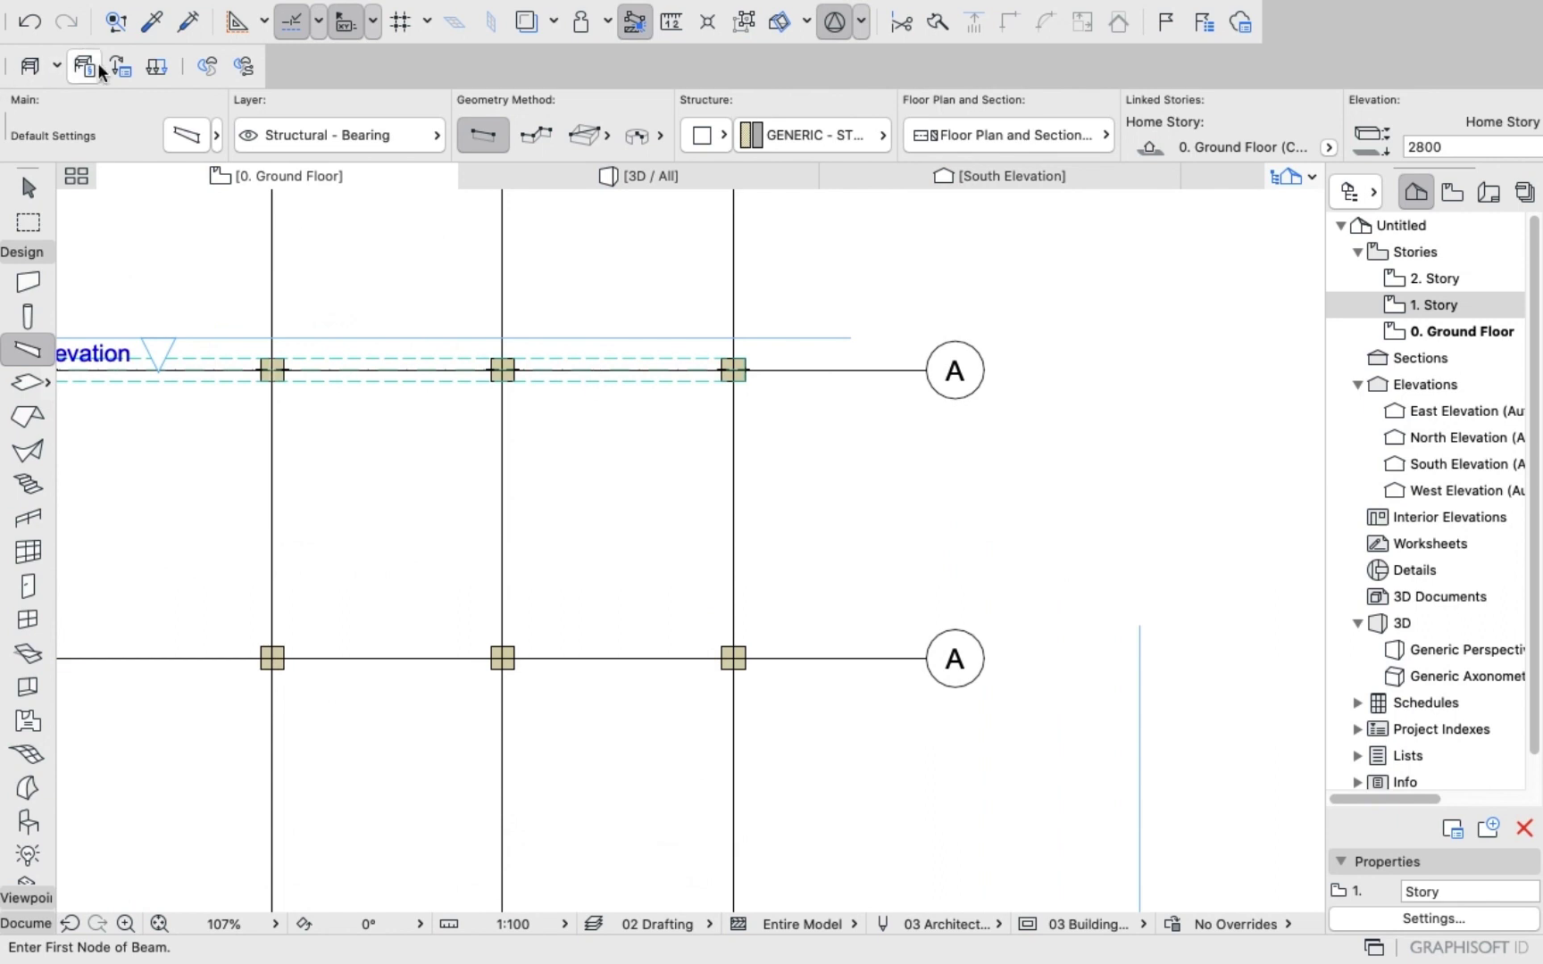
# Open the beam default settings and set the floor plan Cut Line Pen and Uncut Line Pen to pen 1, 0.13 mm.
pyautogui.click(188, 134)
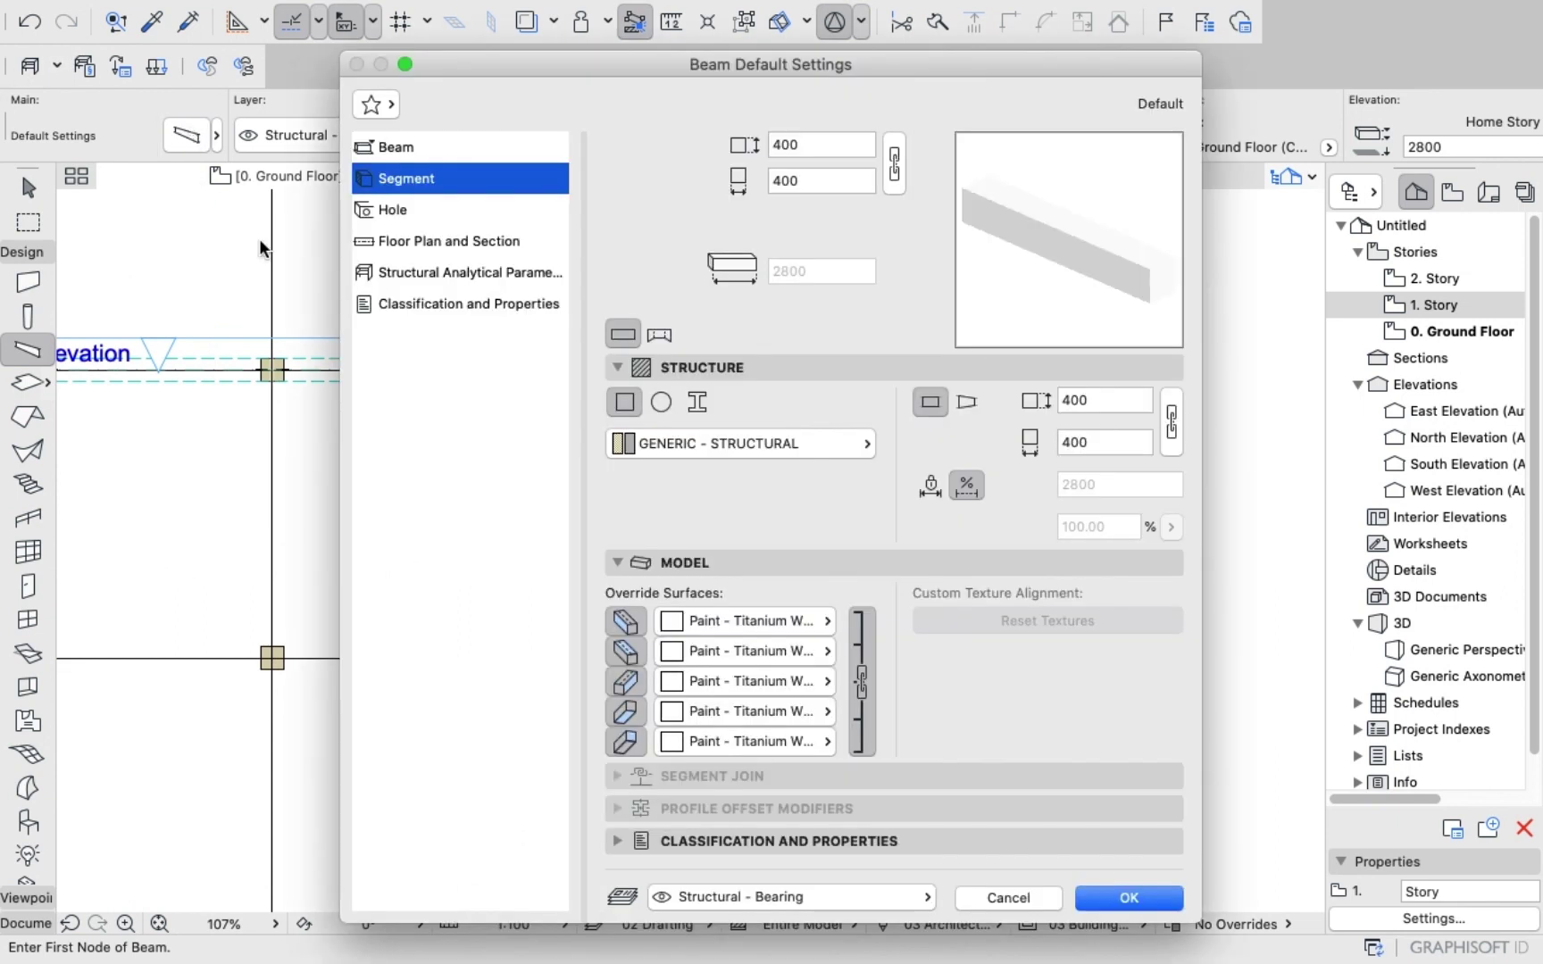
pyautogui.click(422, 209)
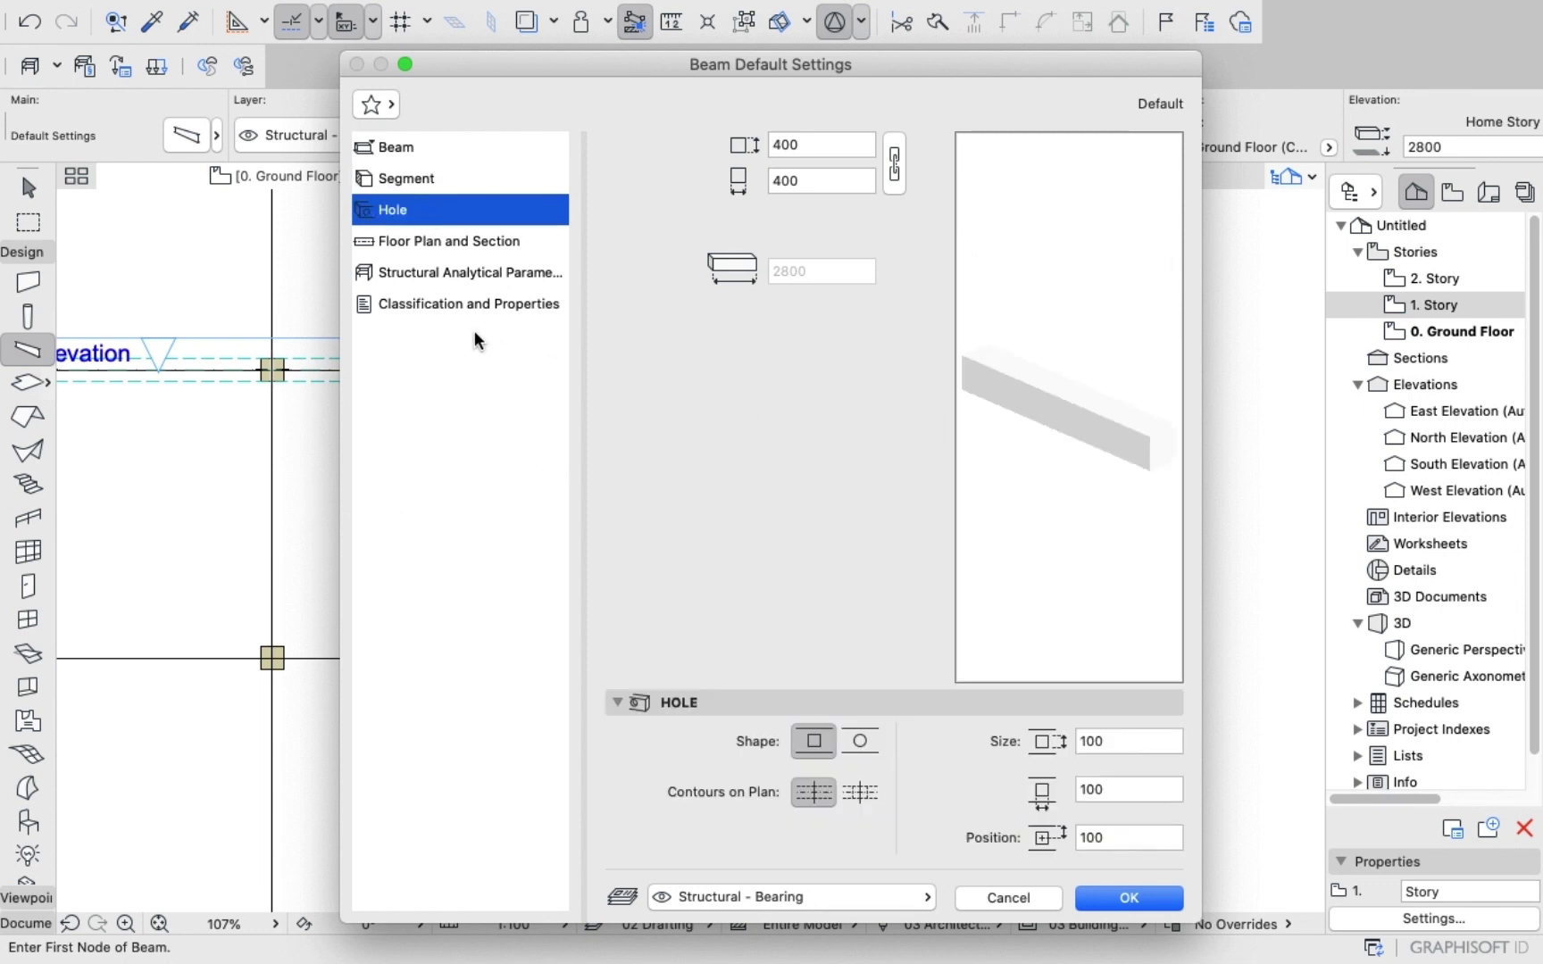
pyautogui.click(450, 245)
pyautogui.scroll(-1, 865, 628)
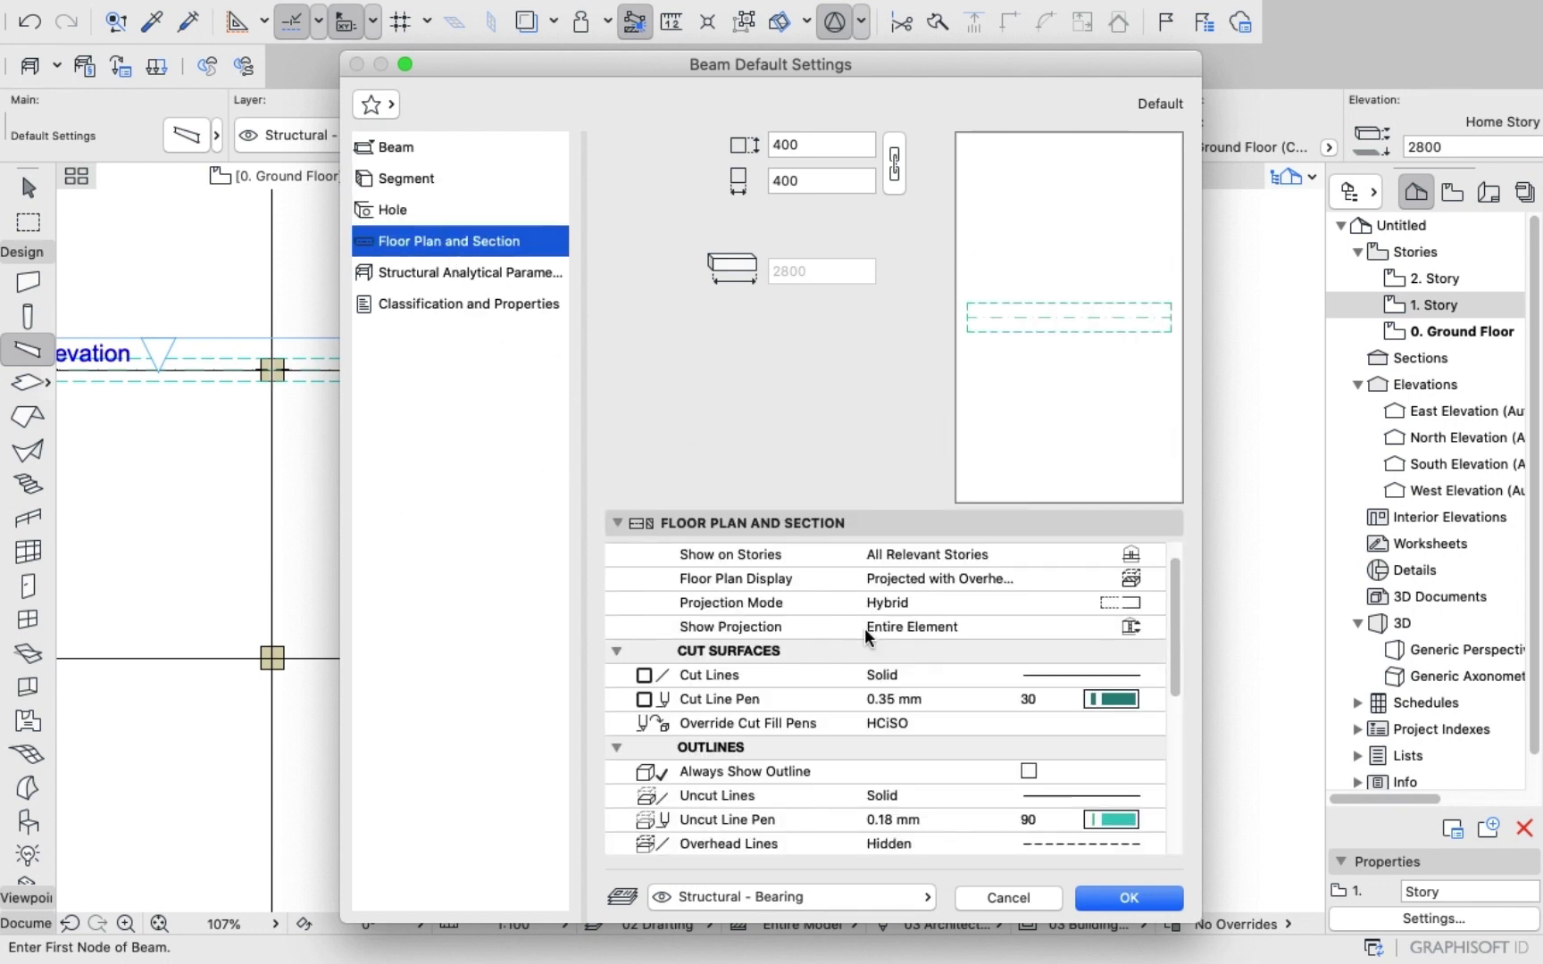
pyautogui.click(1109, 701)
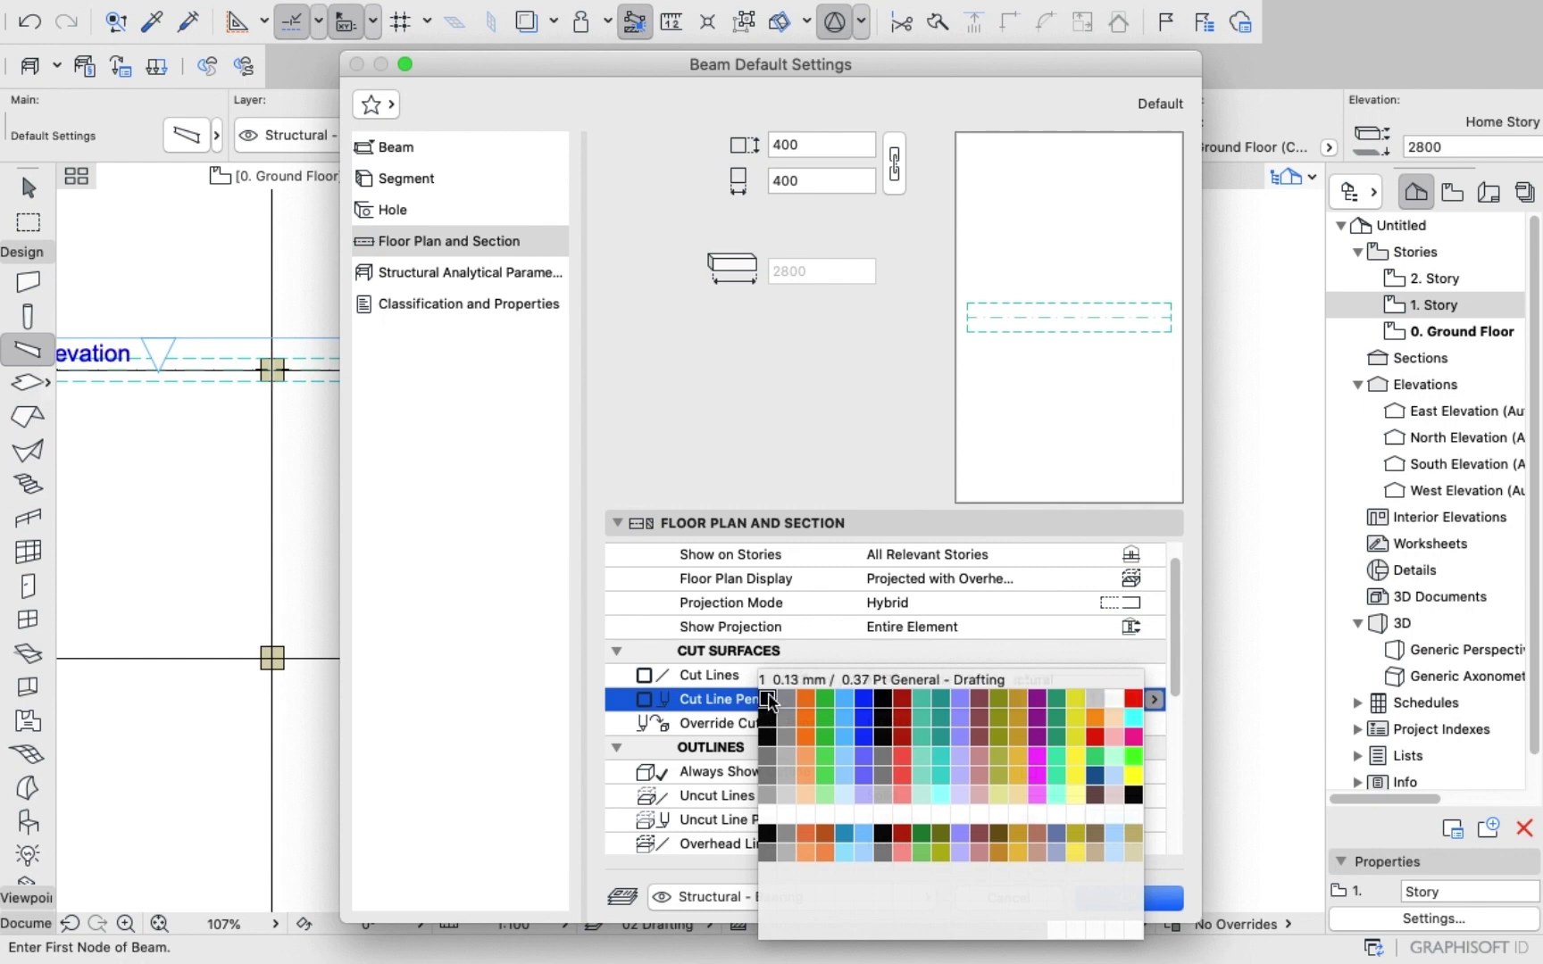
pyautogui.click(1034, 711)
pyautogui.scroll(-5, 1044, 721)
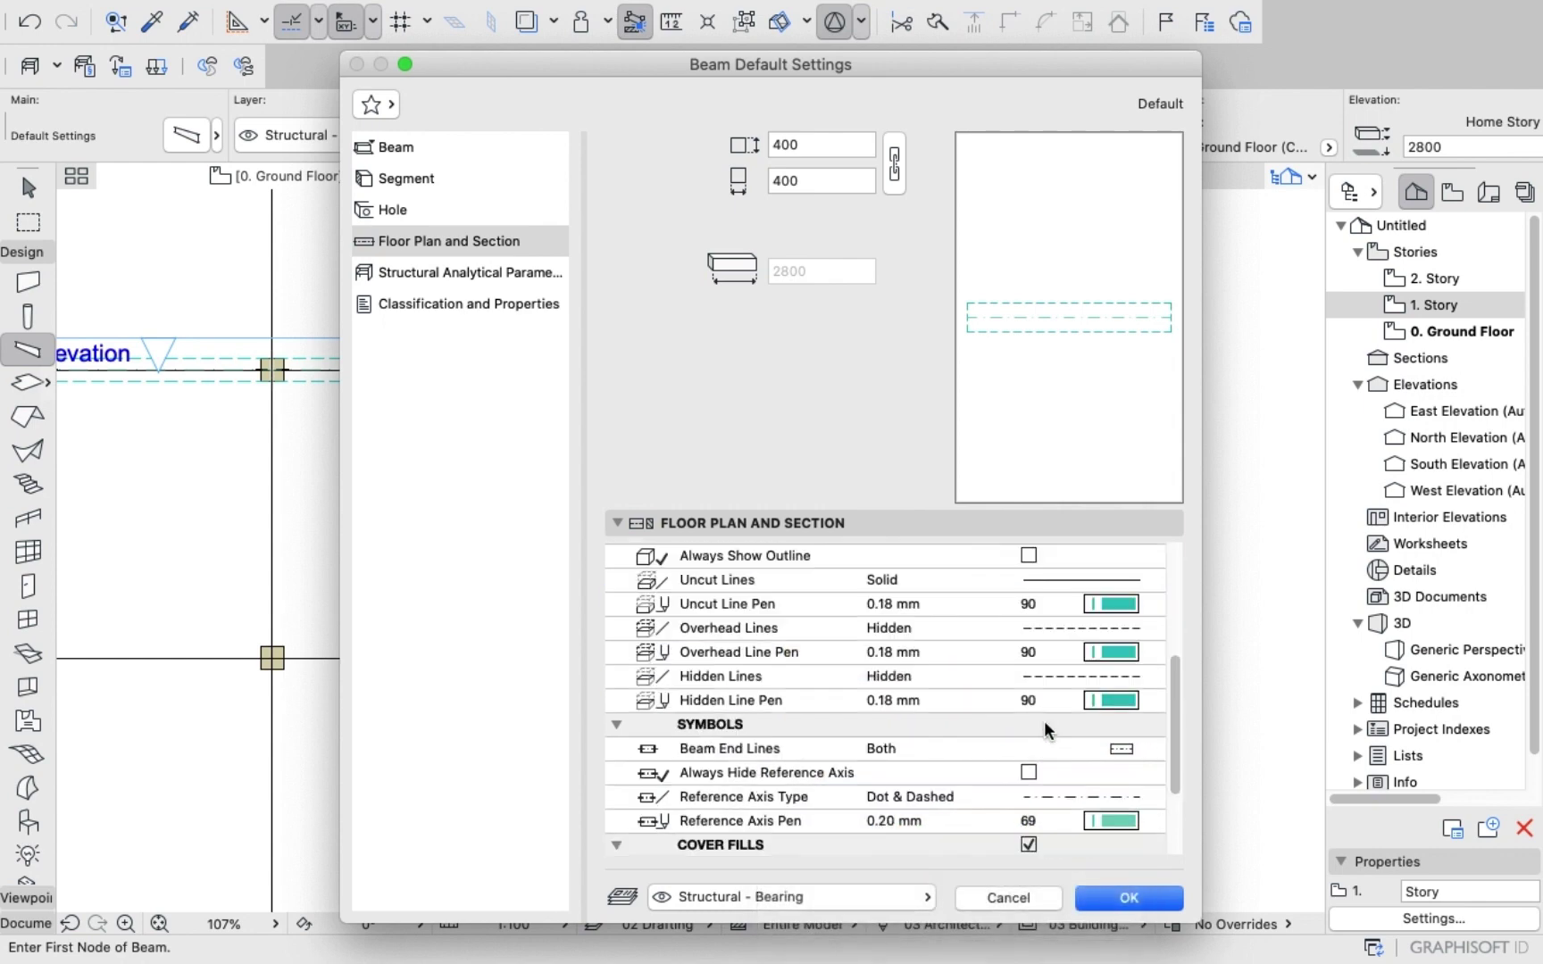
pyautogui.click(1112, 604)
pyautogui.click(775, 605)
pyautogui.scroll(5, 893, 671)
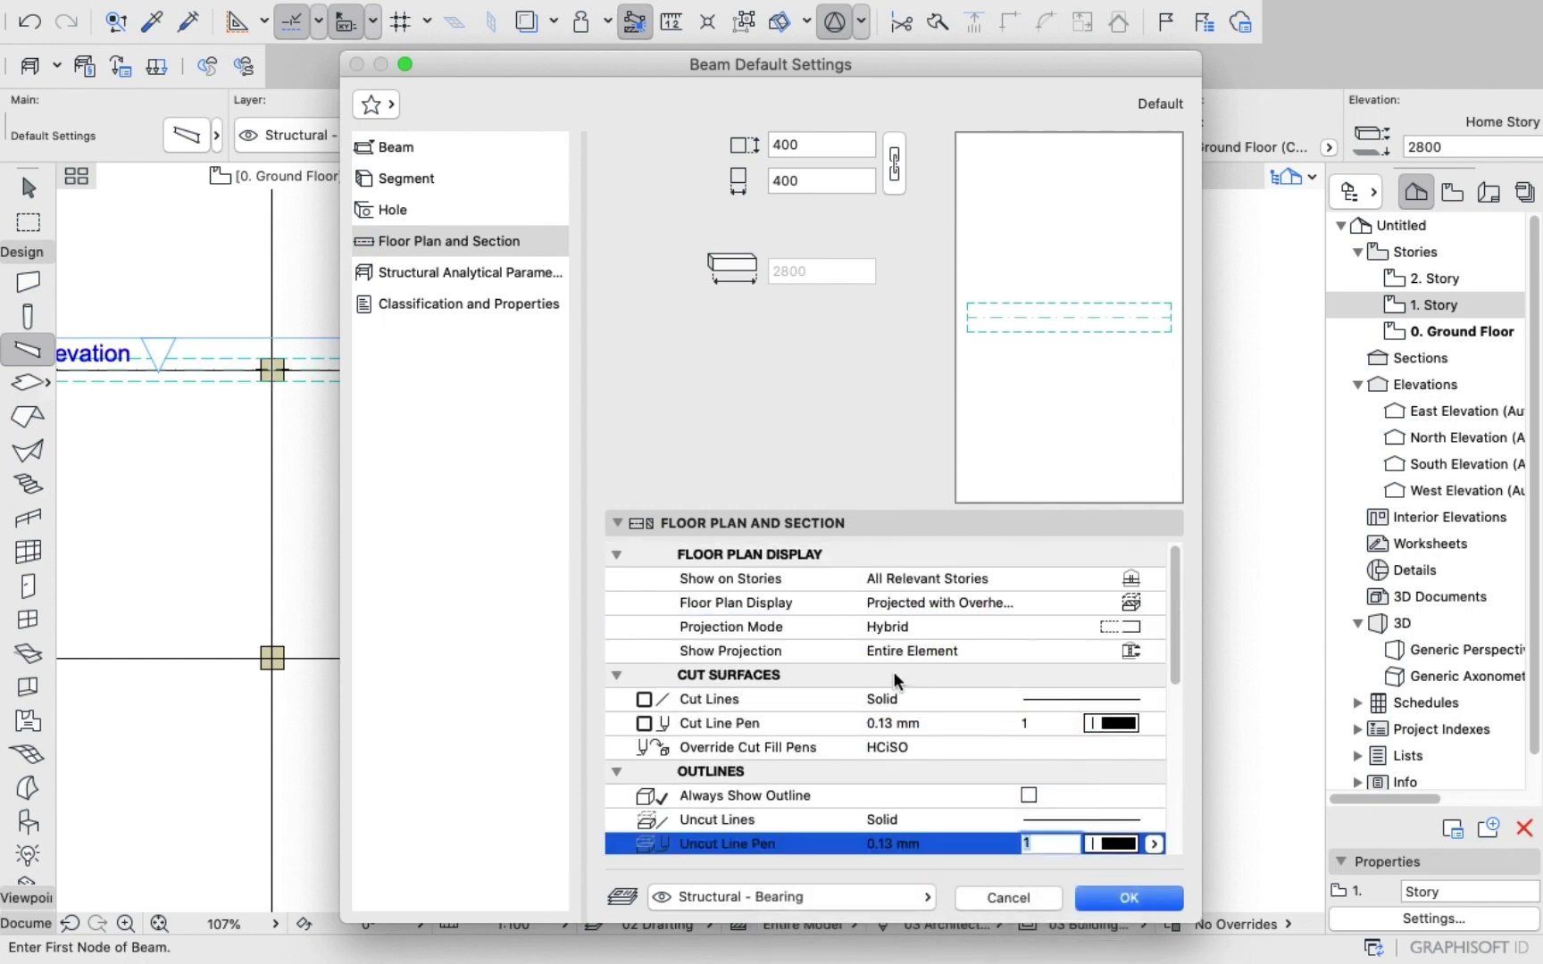
# Set the beam's Overhead Line Pen and Hidden Line Pen to pen 1, 0.13 mm.
pyautogui.scroll(-5, 892, 674)
pyautogui.click(1105, 658)
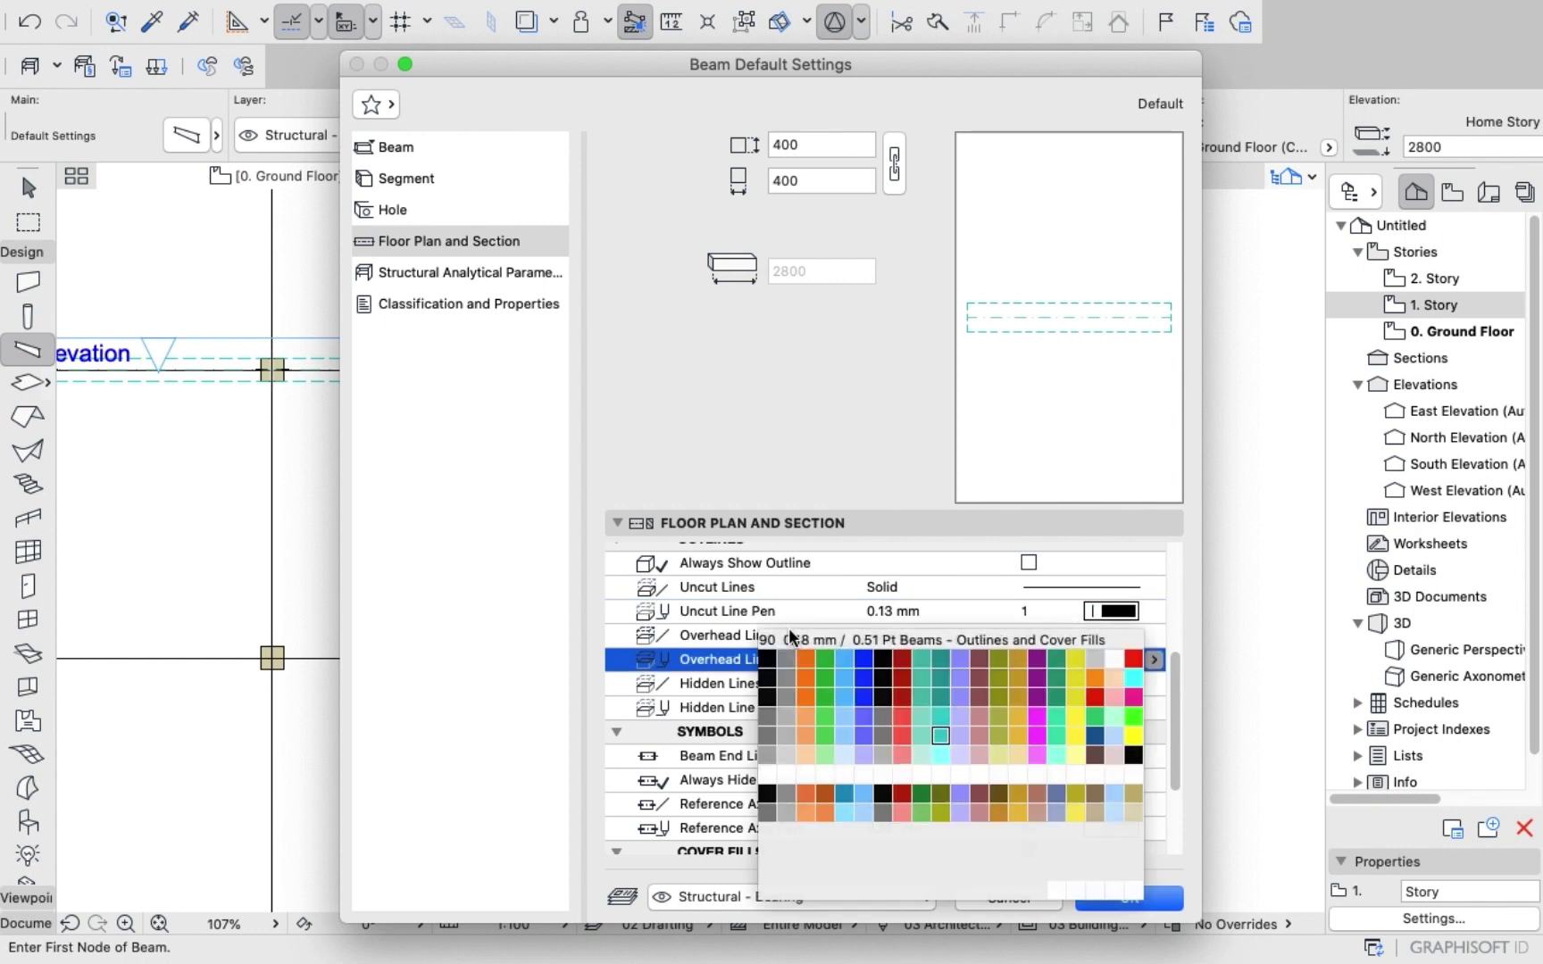
pyautogui.click(769, 663)
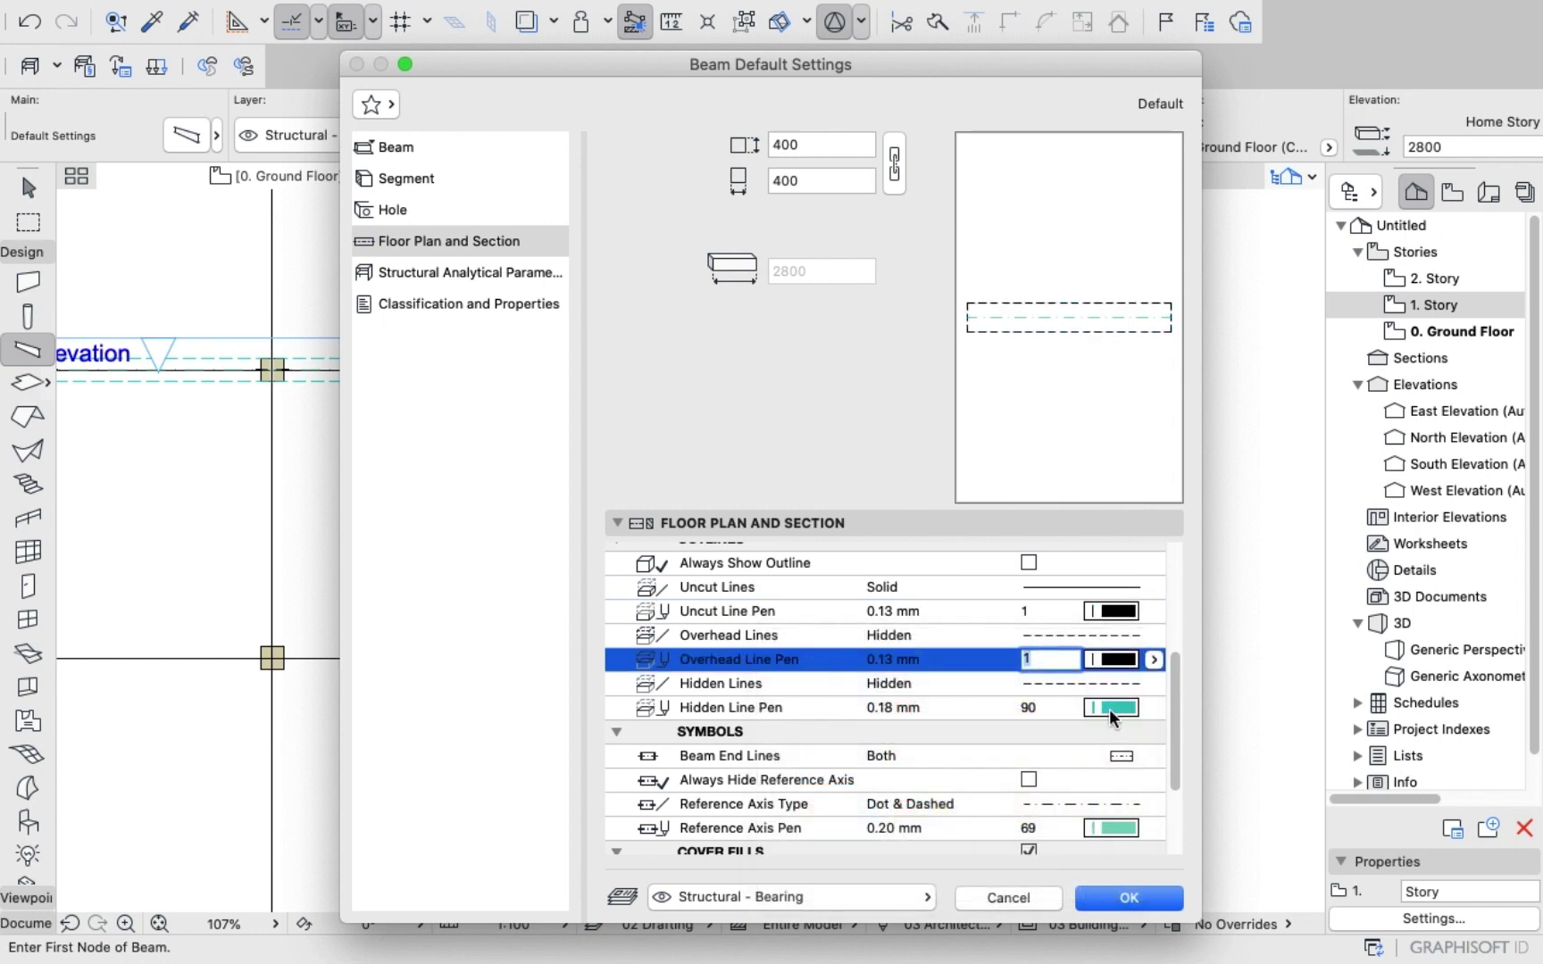
pyautogui.click(1109, 709)
pyautogui.click(887, 705)
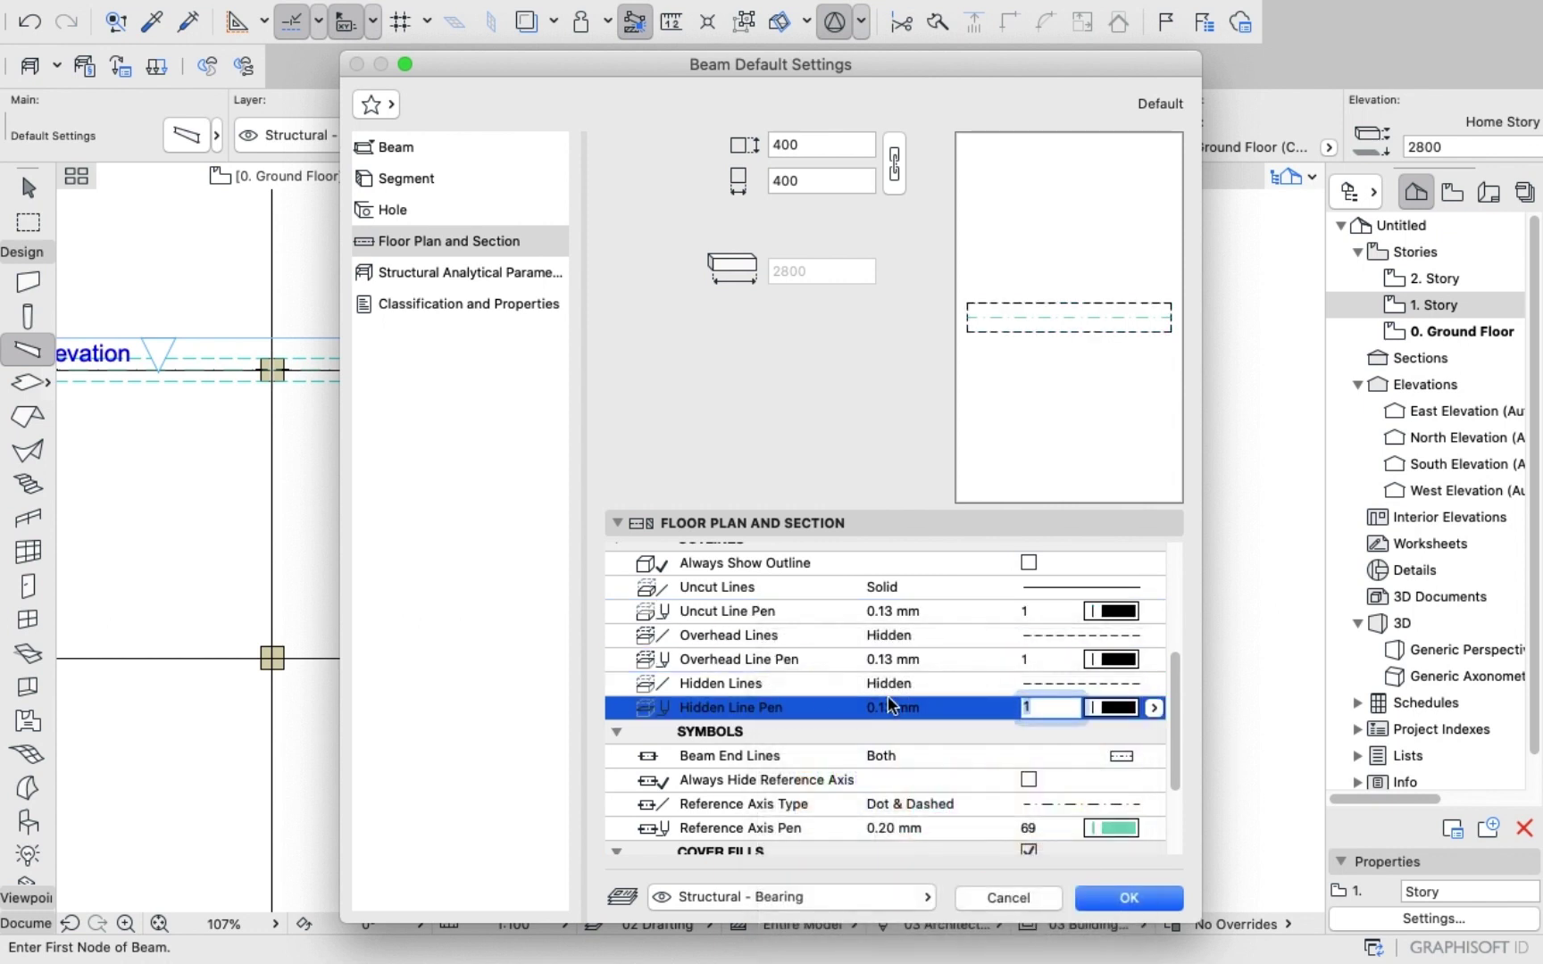
# Set the Reference Axis Pen and Cover Fill Foreground Pen to pen 1, and apply the beam settings.
pyautogui.scroll(-5, 888, 699)
pyautogui.click(1123, 697)
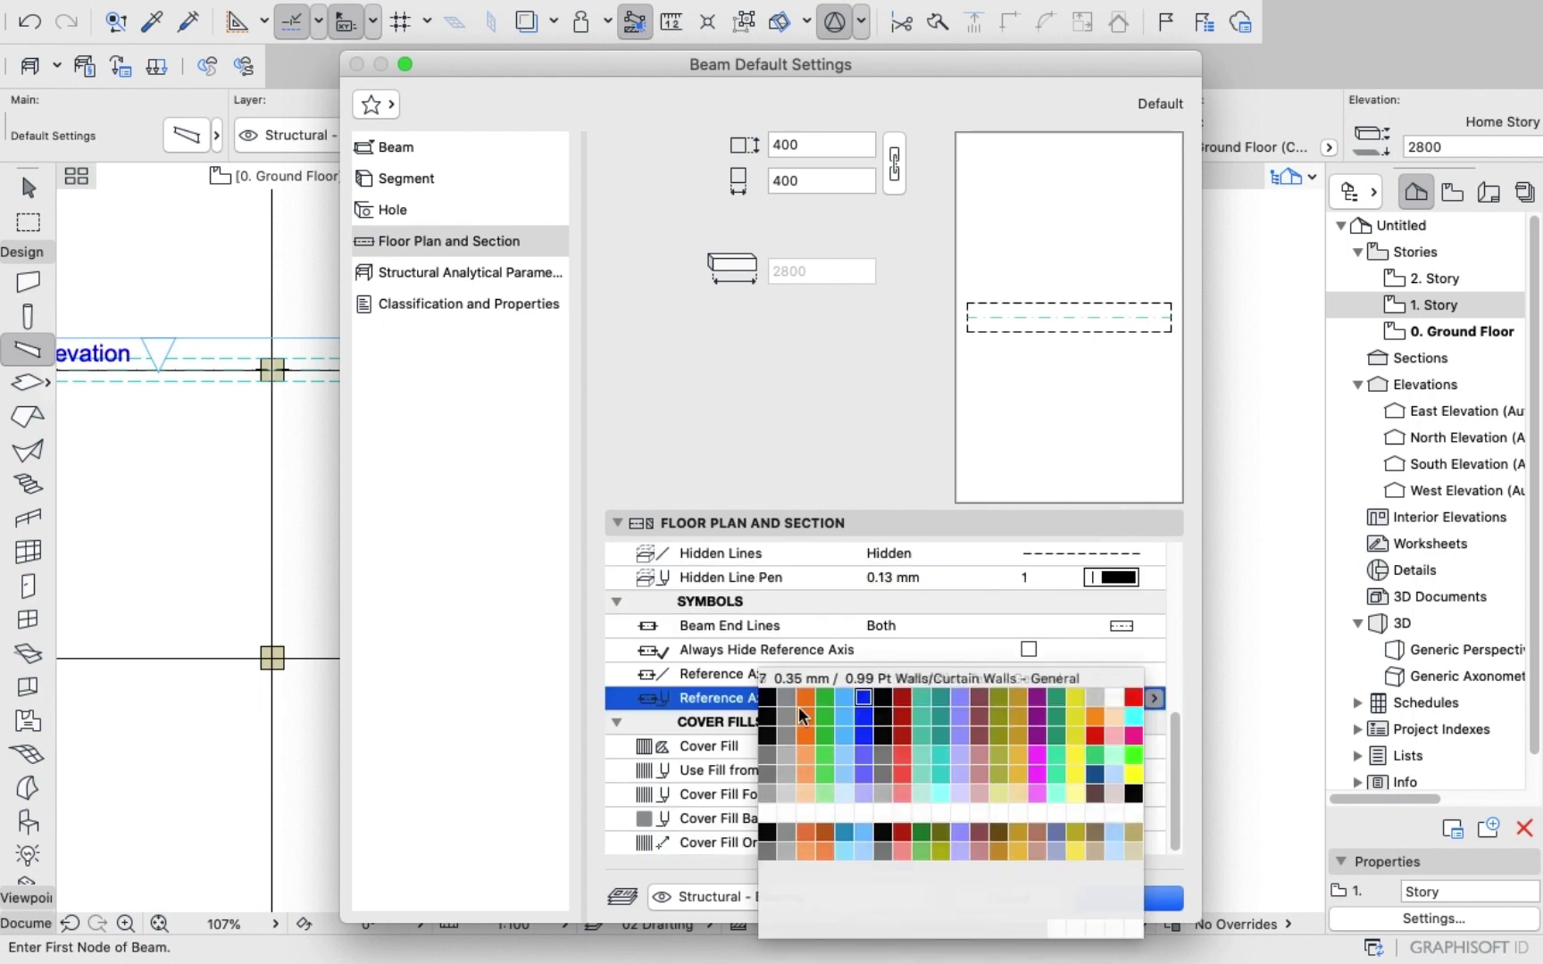
pyautogui.click(769, 697)
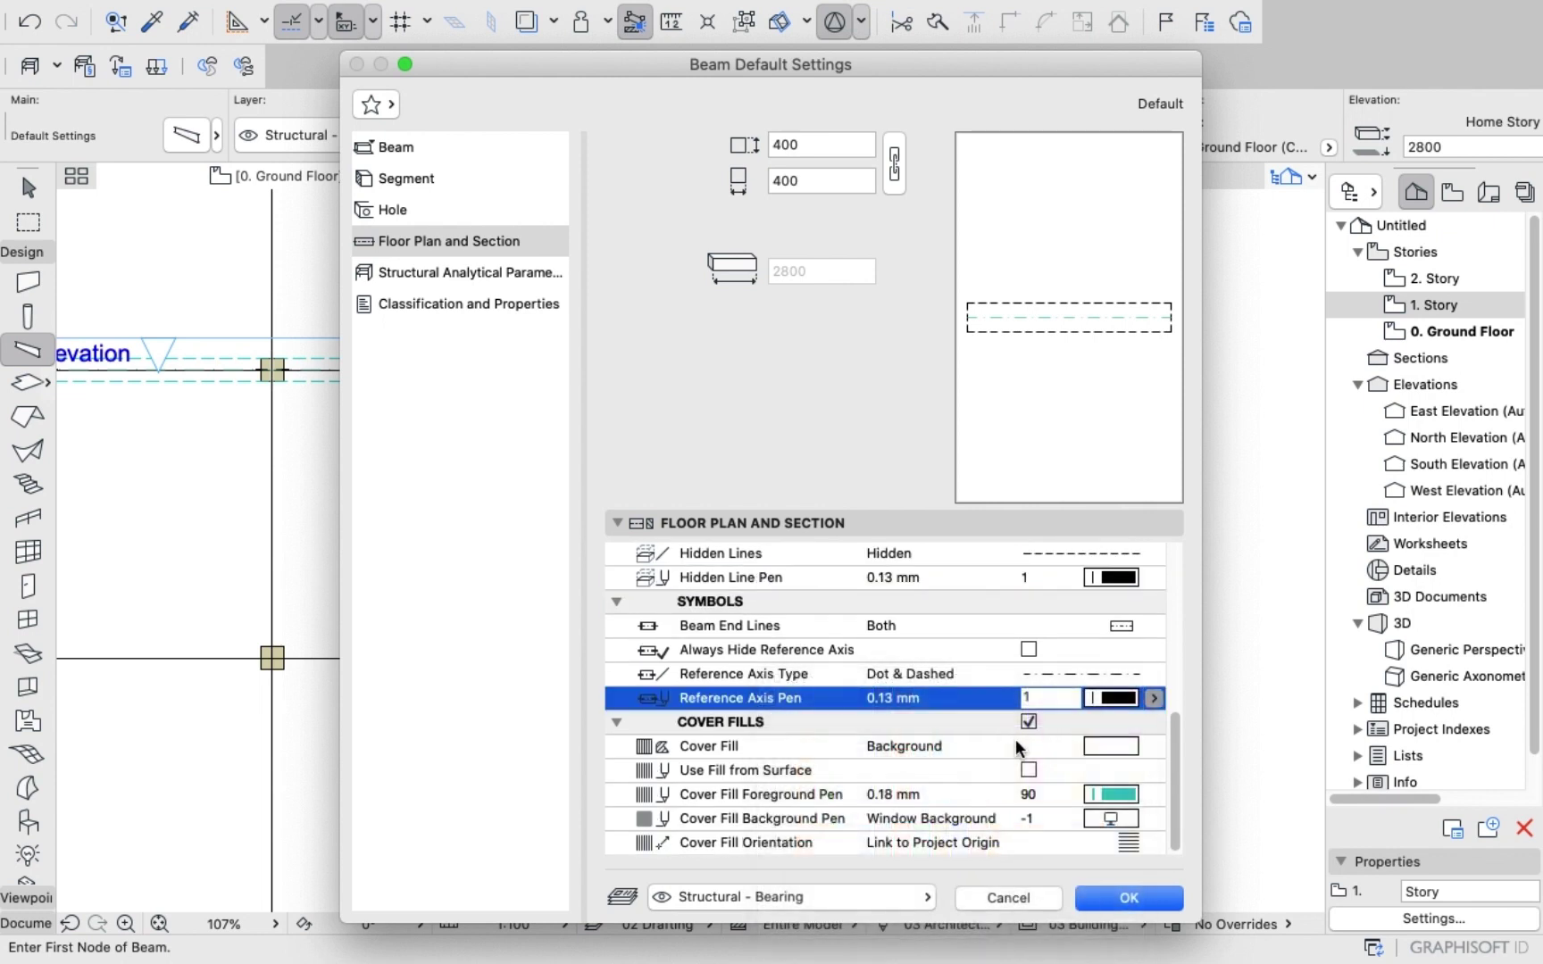
pyautogui.click(1115, 796)
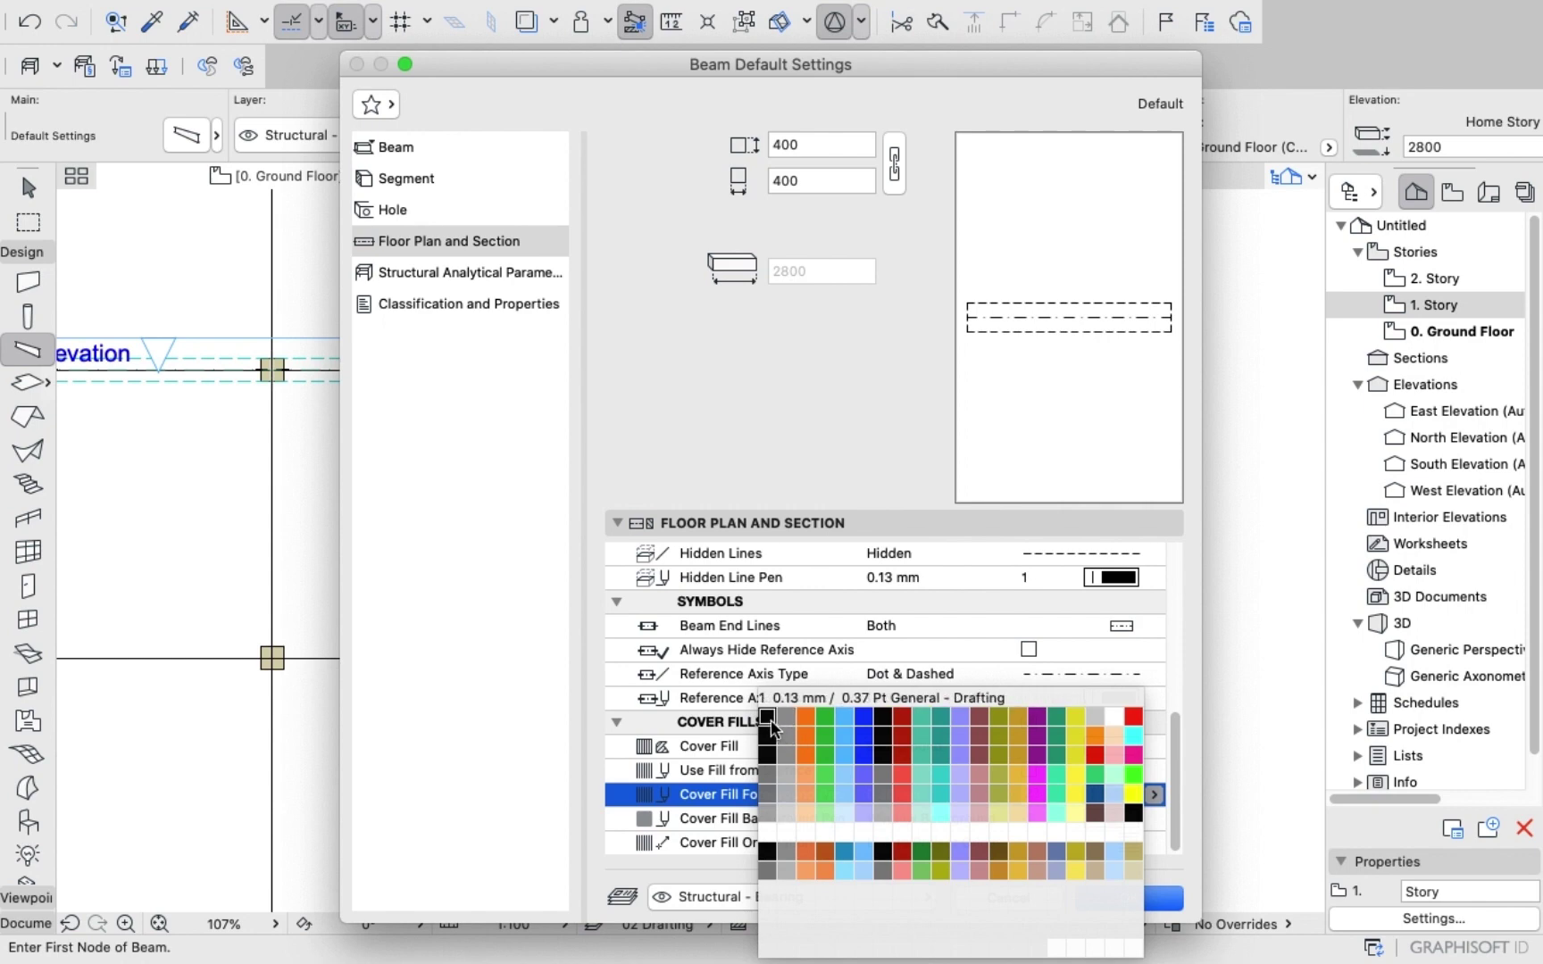
pyautogui.click(767, 718)
pyautogui.scroll(5, 898, 747)
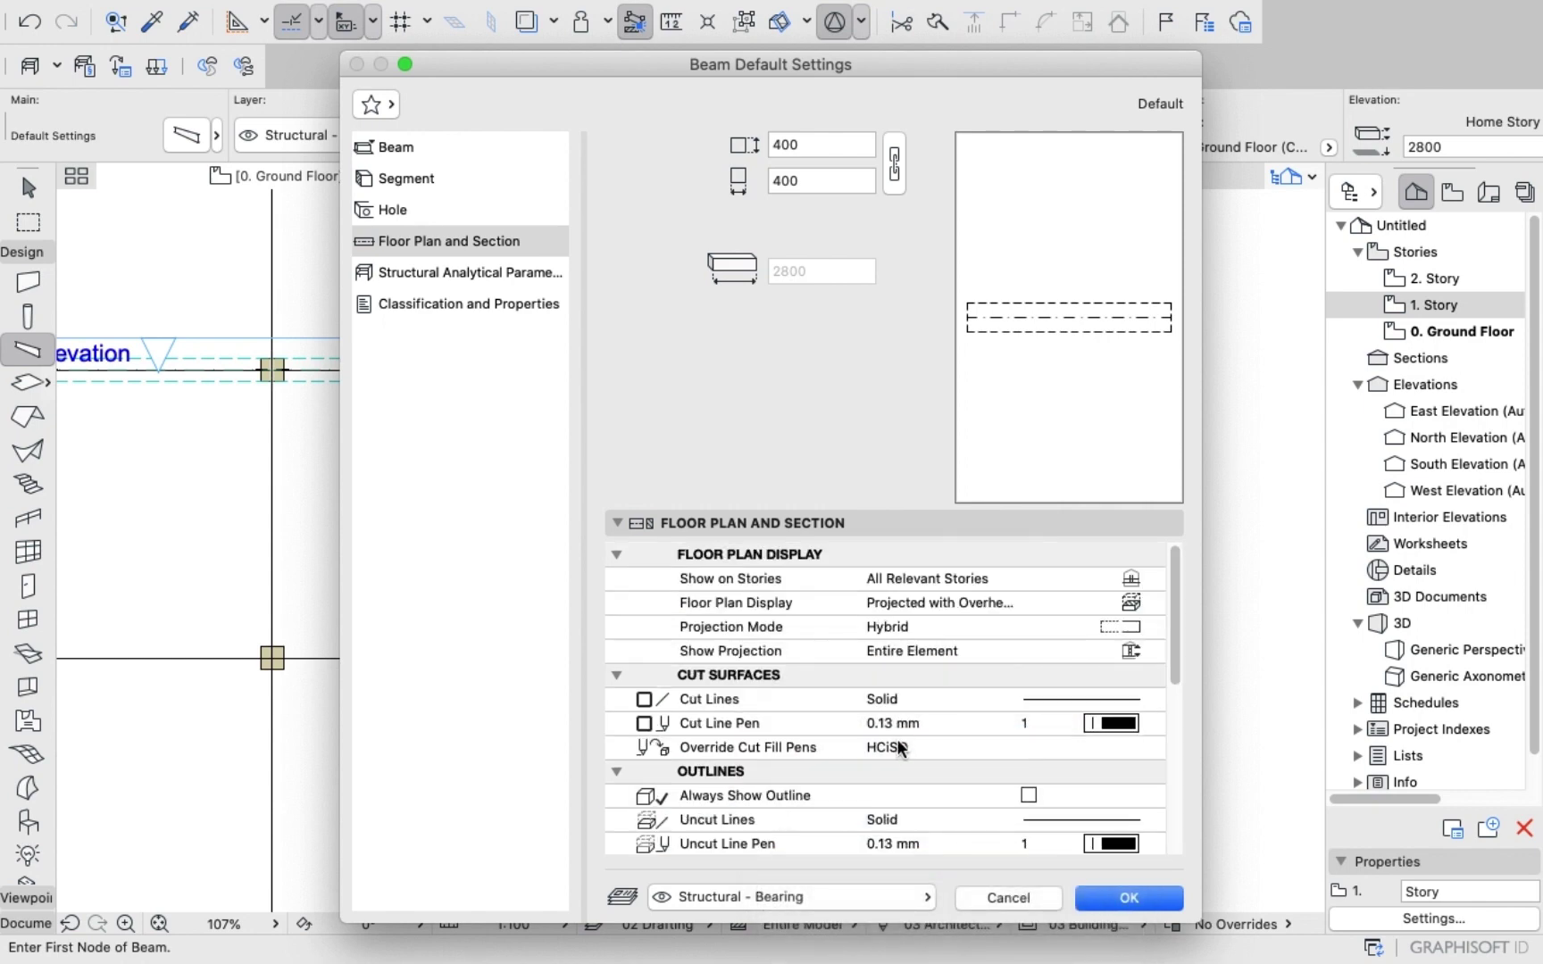
pyautogui.click(1130, 898)
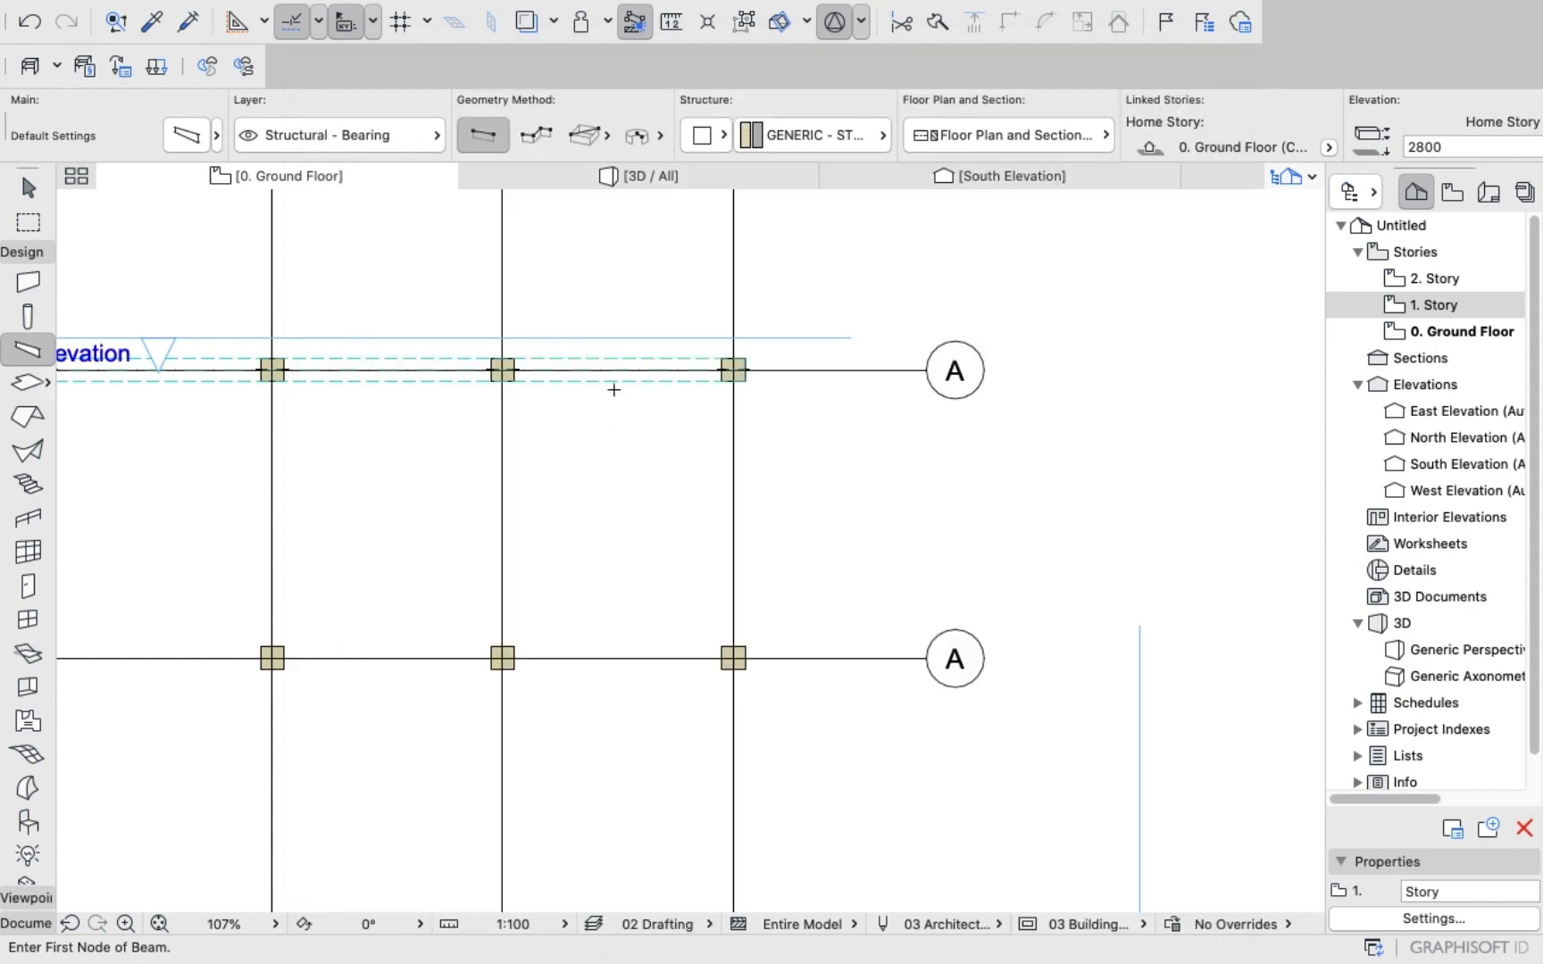
# Undo the last beam and redraw it about 16400 long on the northernmost A grid line, between the outer faces of the end columns.
pyautogui.press('super+z')
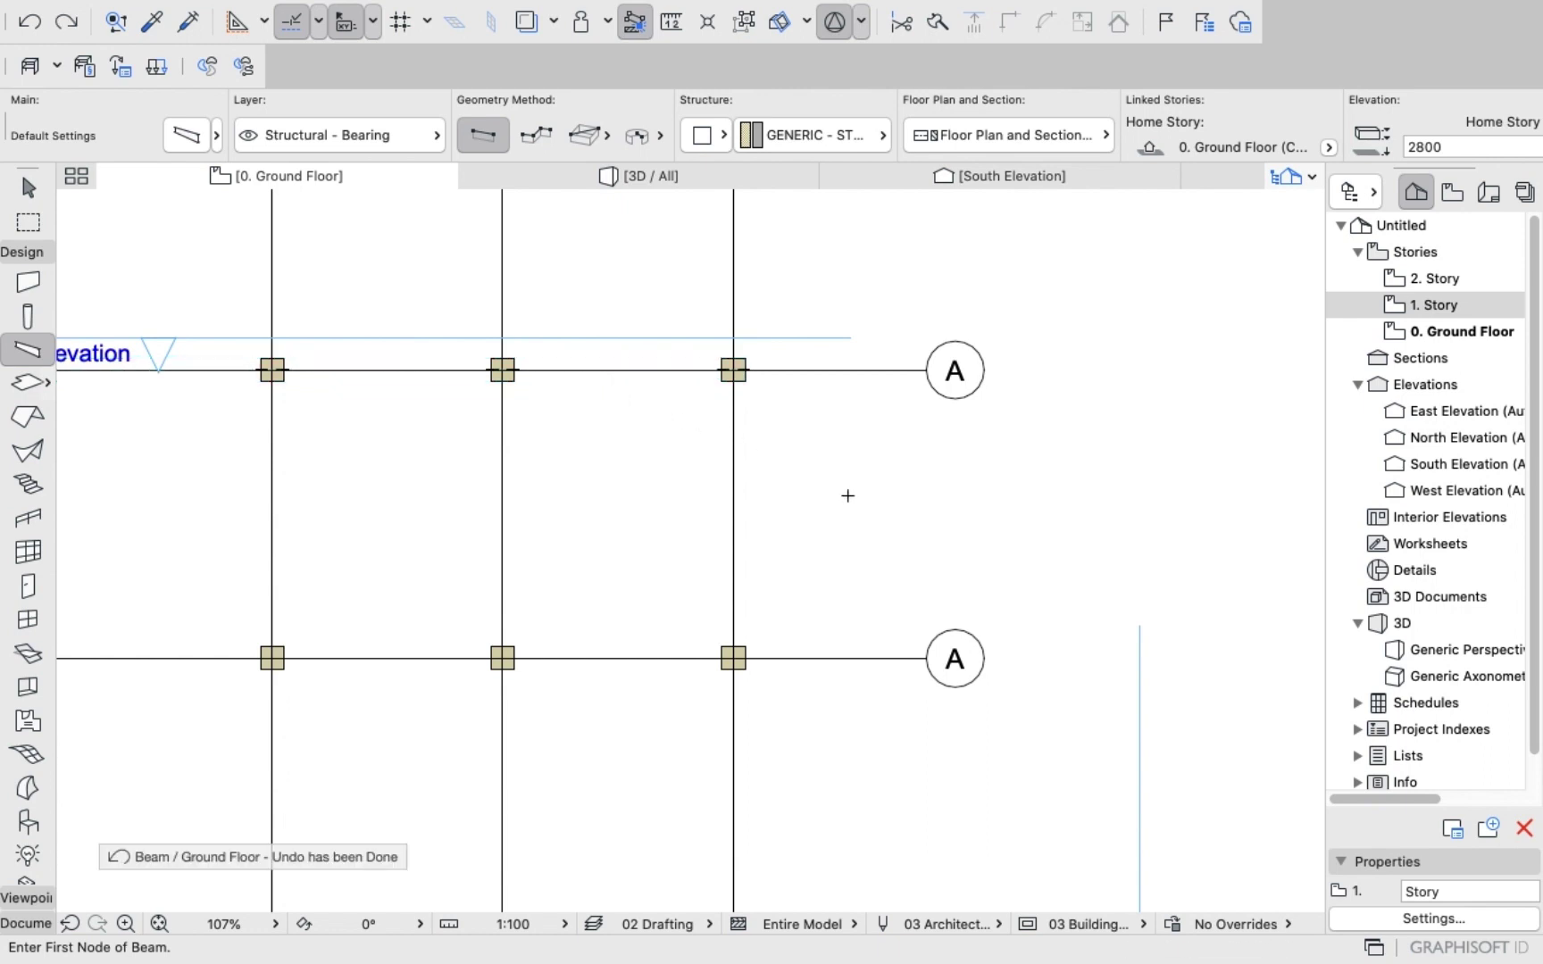
pyautogui.scroll(-5, 848, 495)
pyautogui.scroll(8, 309, 438)
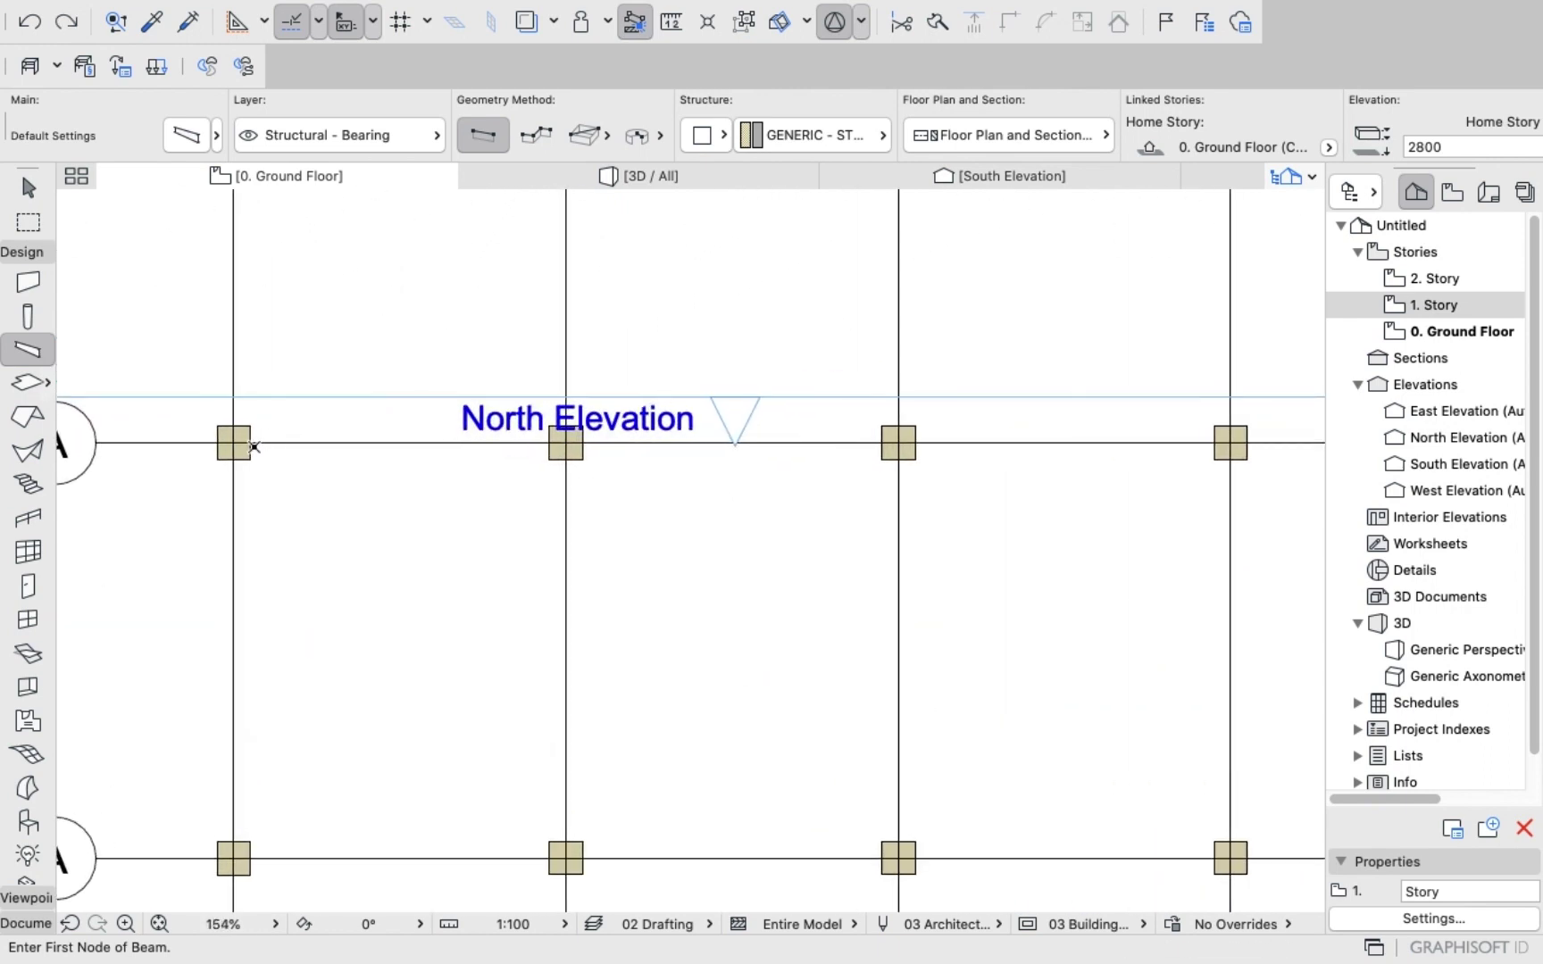
pyautogui.scroll(5, 253, 447)
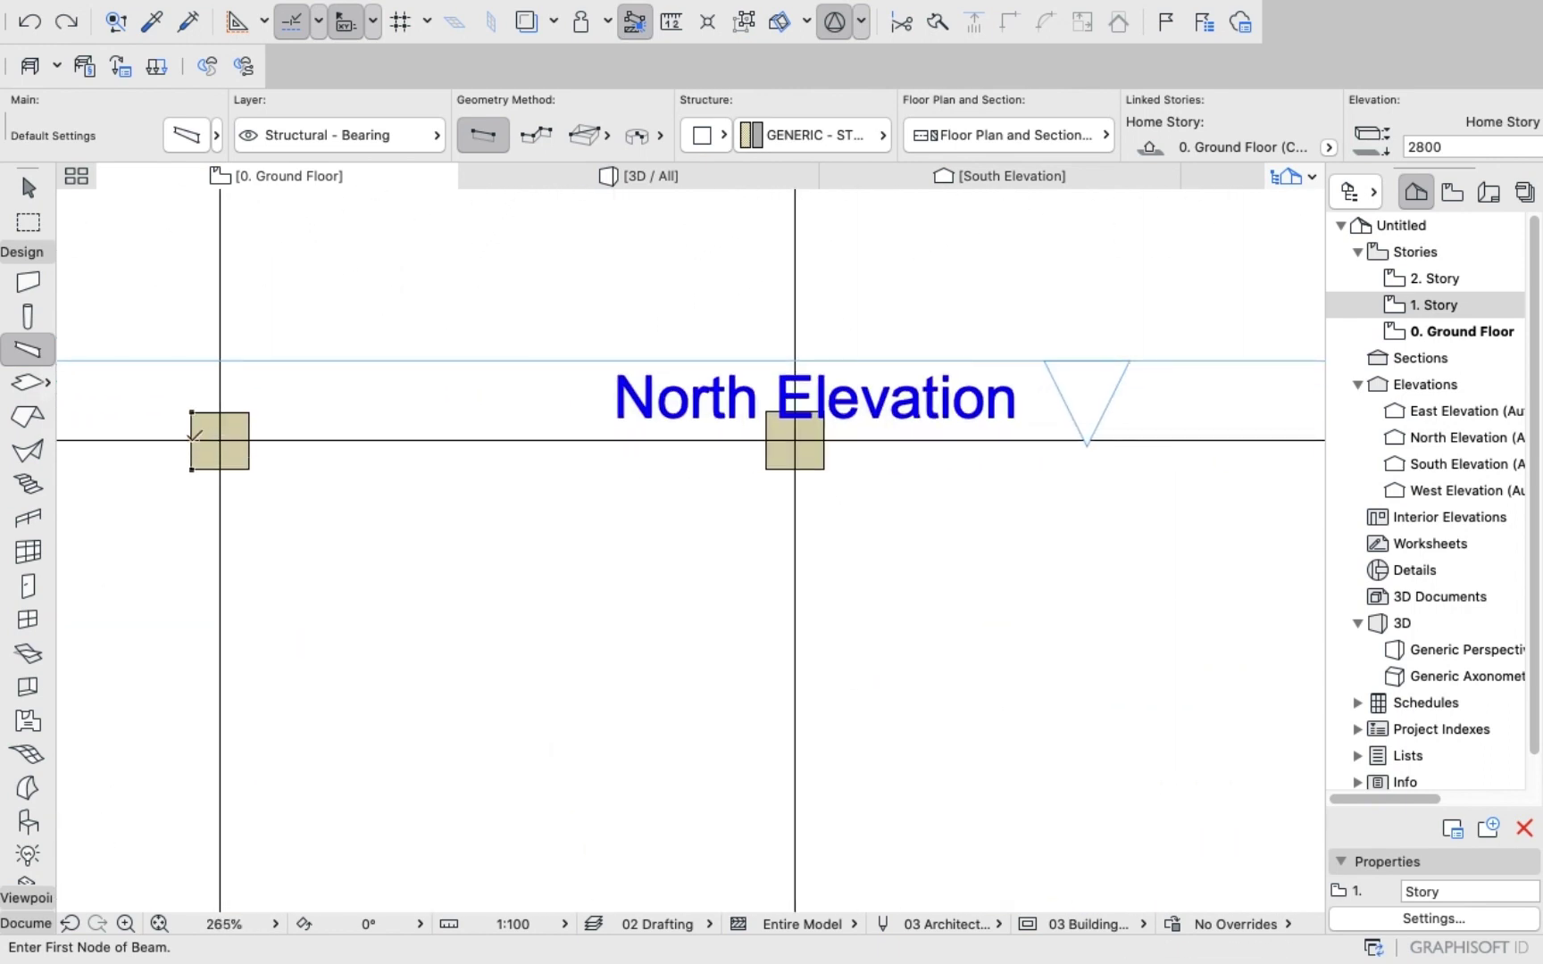
pyautogui.click(192, 440)
pyautogui.scroll(-5, 647, 444)
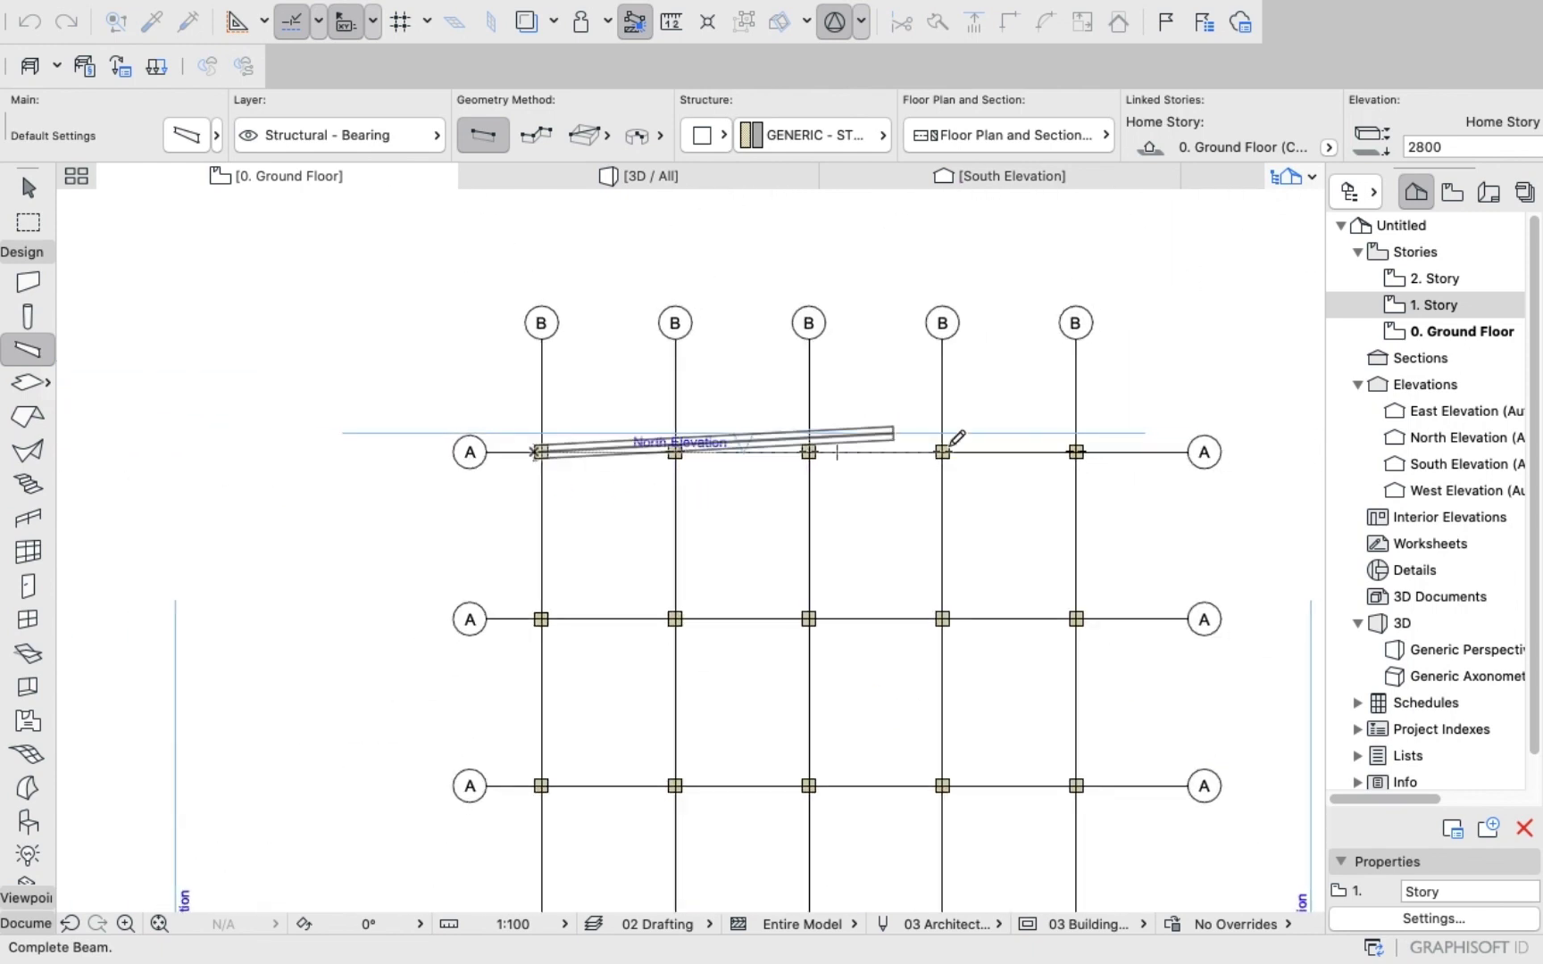
pyautogui.scroll(15, 1107, 447)
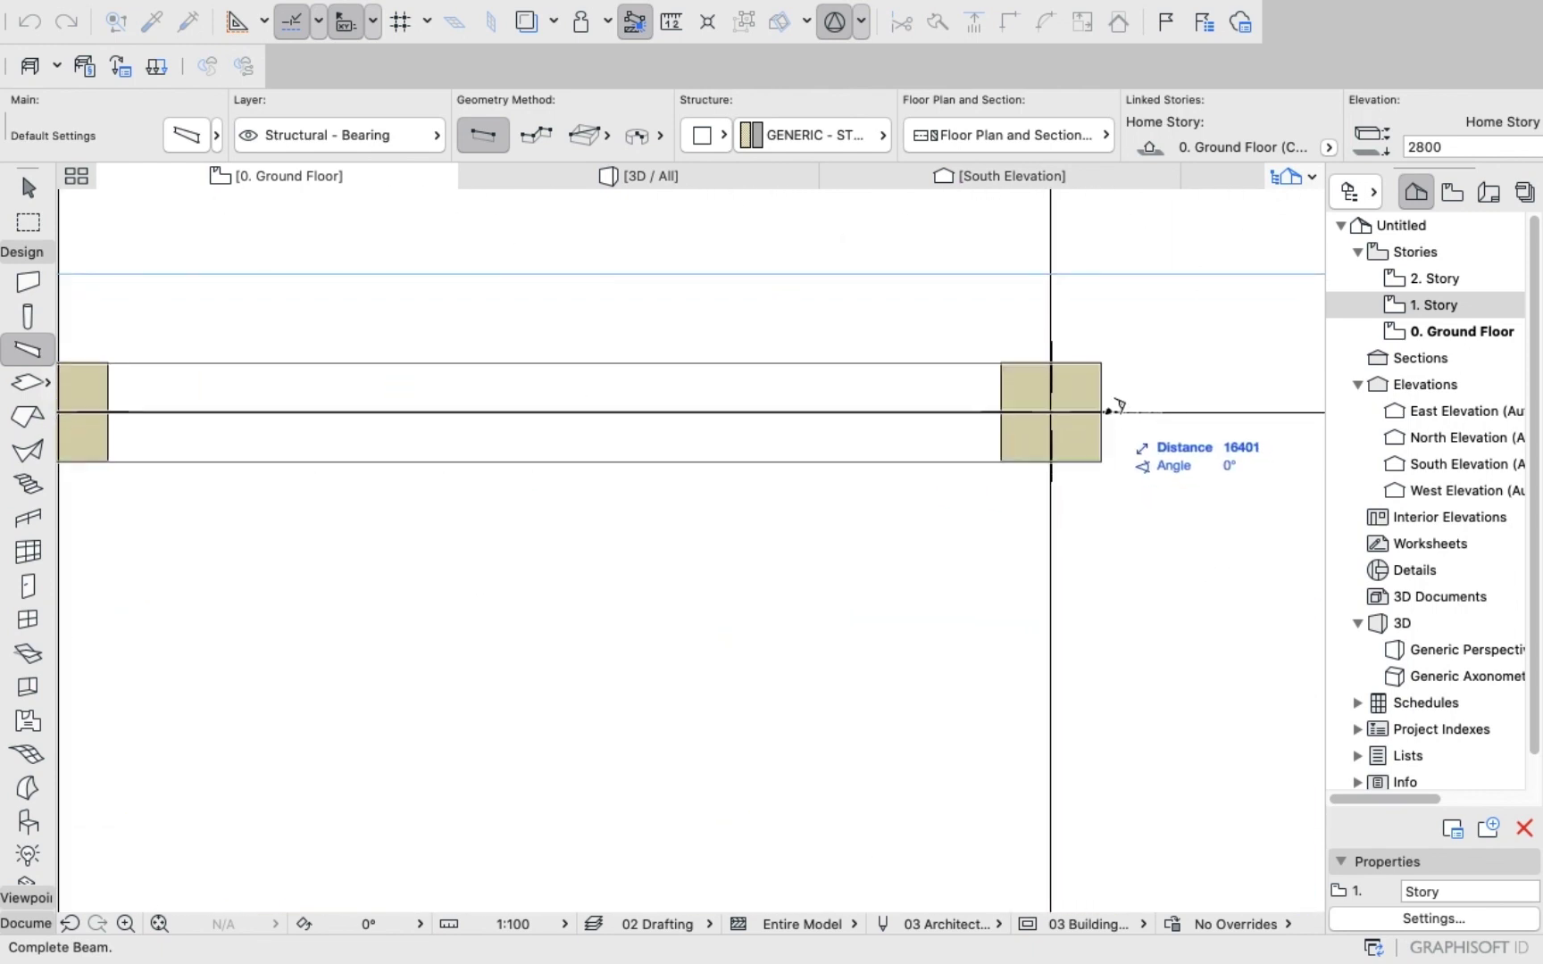
pyautogui.click(1108, 412)
pyautogui.scroll(-10, 908, 510)
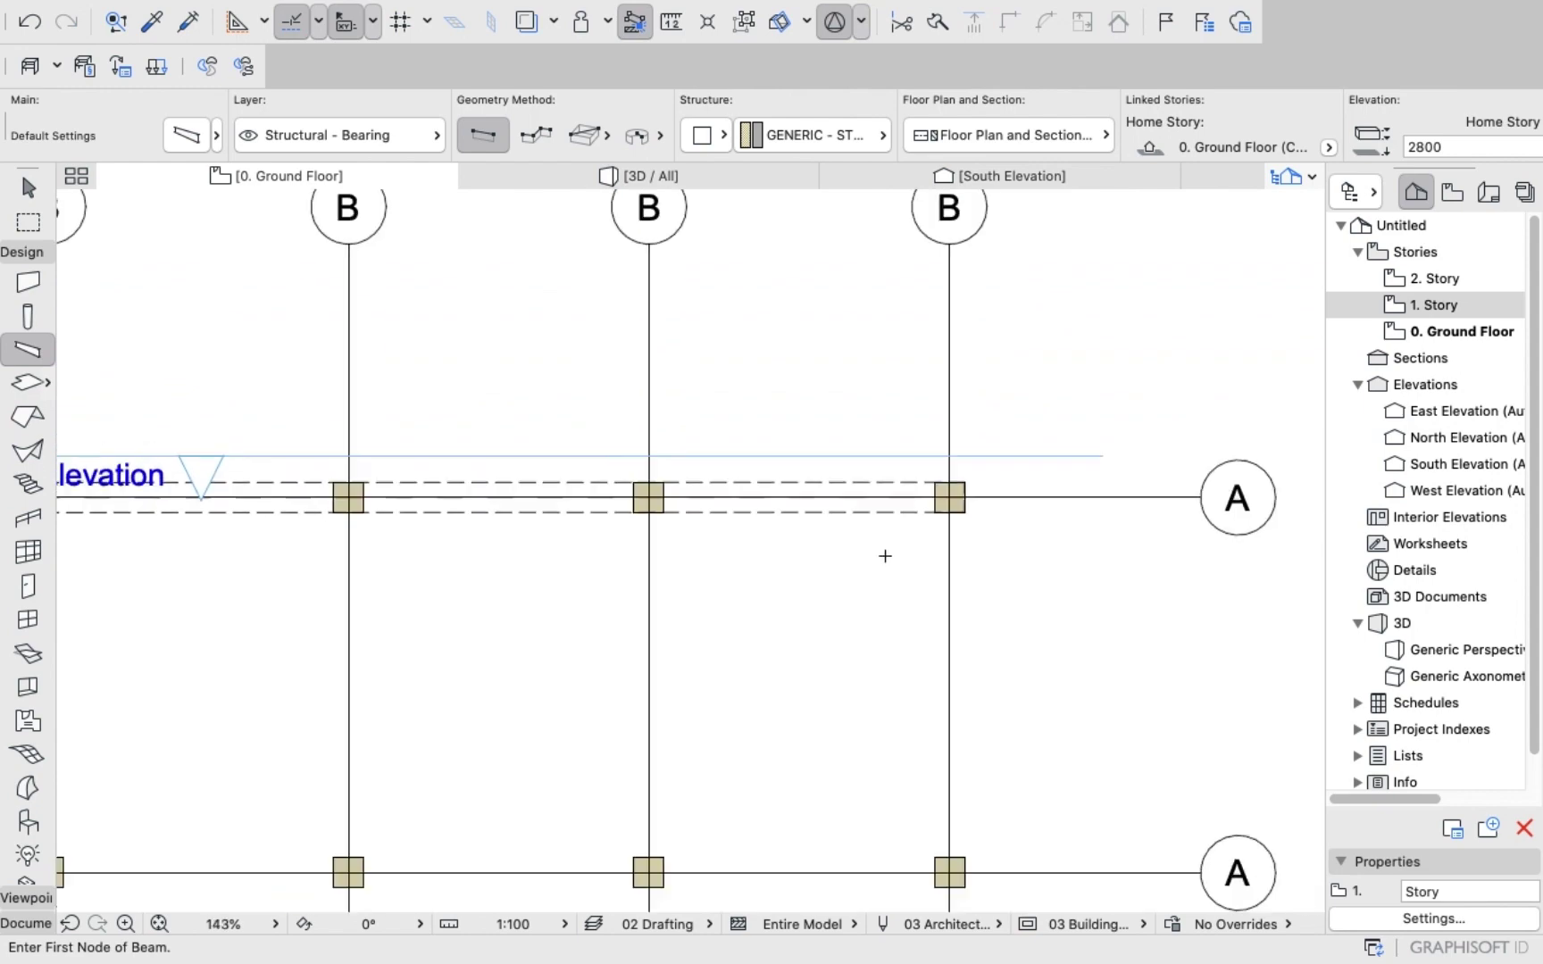
# Draw a beam about 16400 long on the second A grid line from the north, between the outer faces of its end columns.
pyautogui.scroll(-3, 883, 580)
pyautogui.scroll(6, 709, 623)
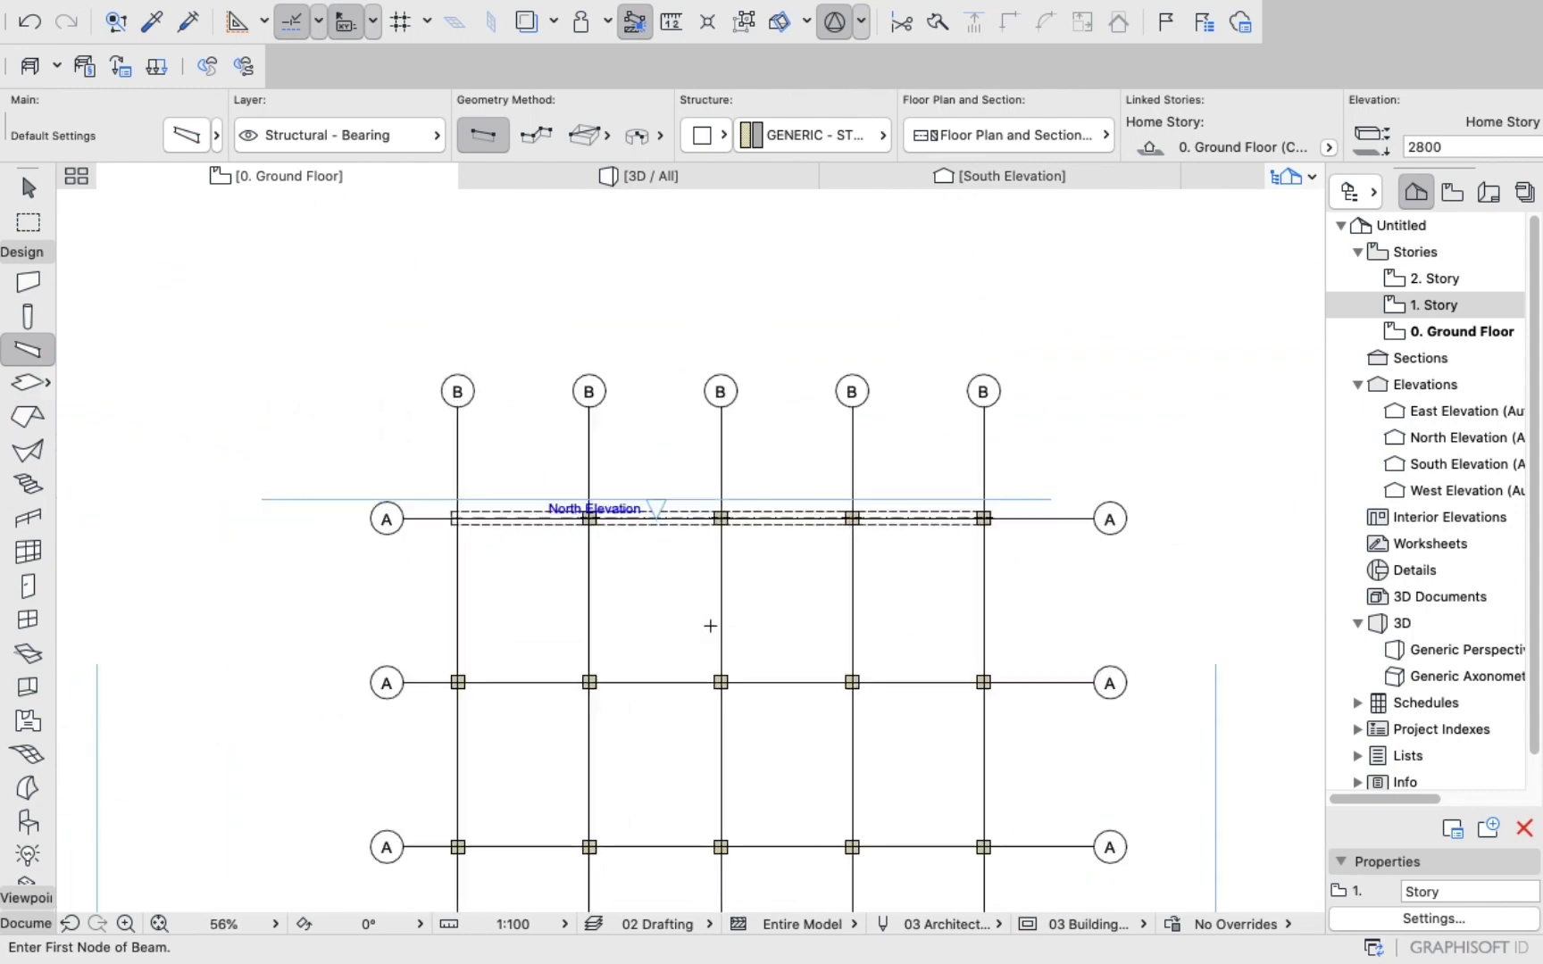
pyautogui.scroll(-3, 623, 613)
pyautogui.scroll(8, 544, 696)
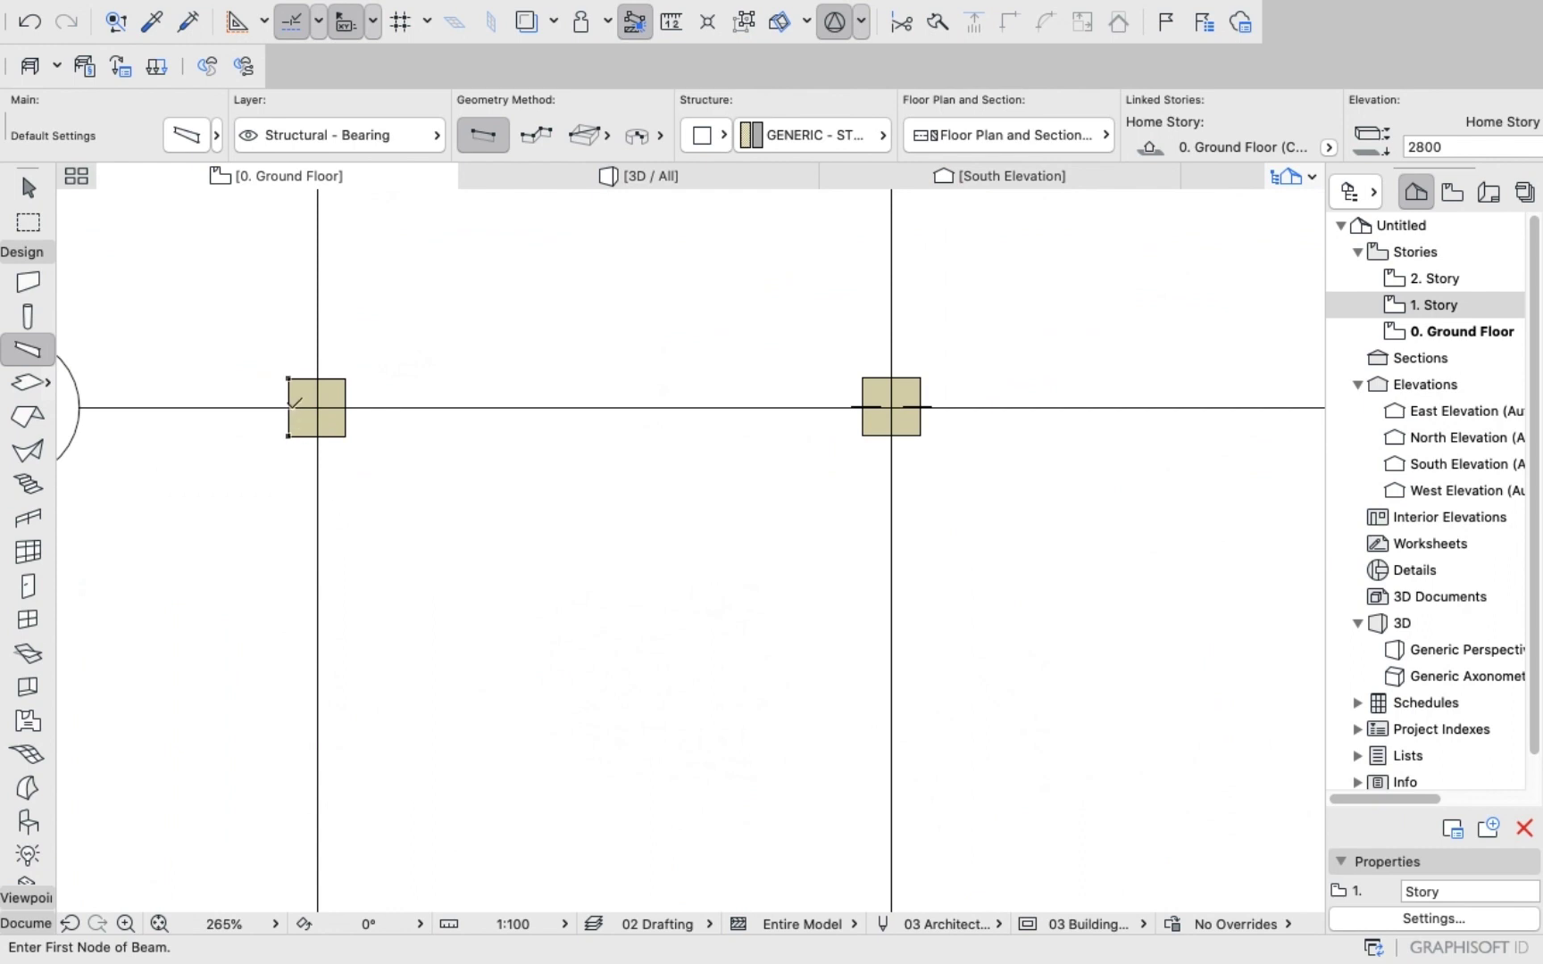
pyautogui.click(296, 402)
pyautogui.scroll(-10, 734, 441)
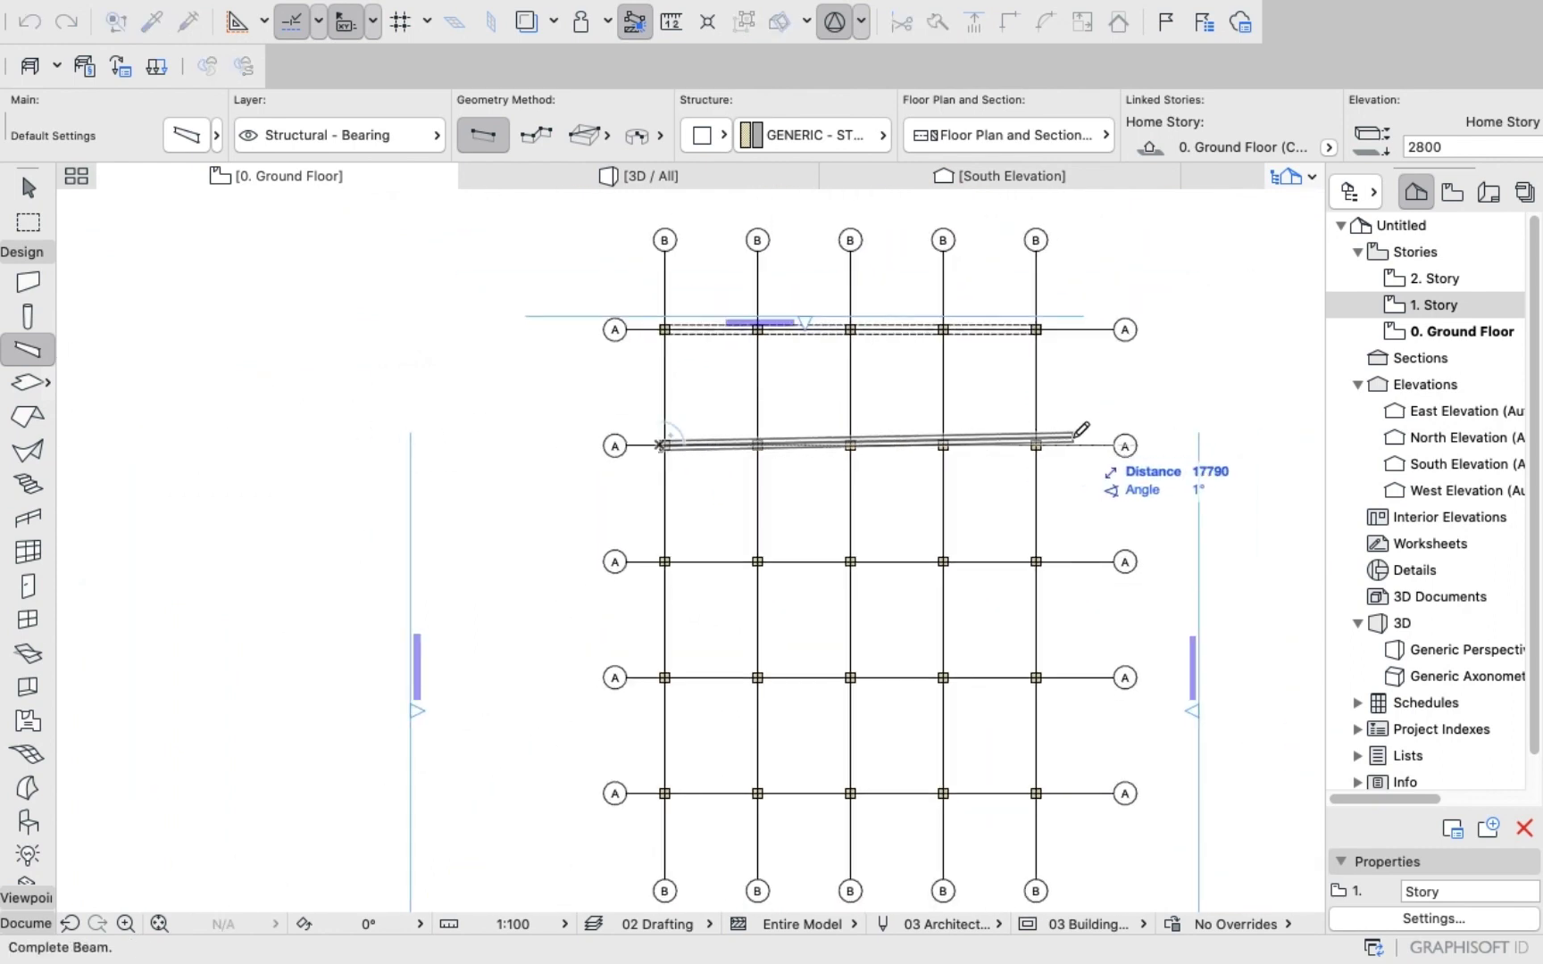
pyautogui.scroll(-3, 1067, 435)
pyautogui.scroll(15, 1035, 436)
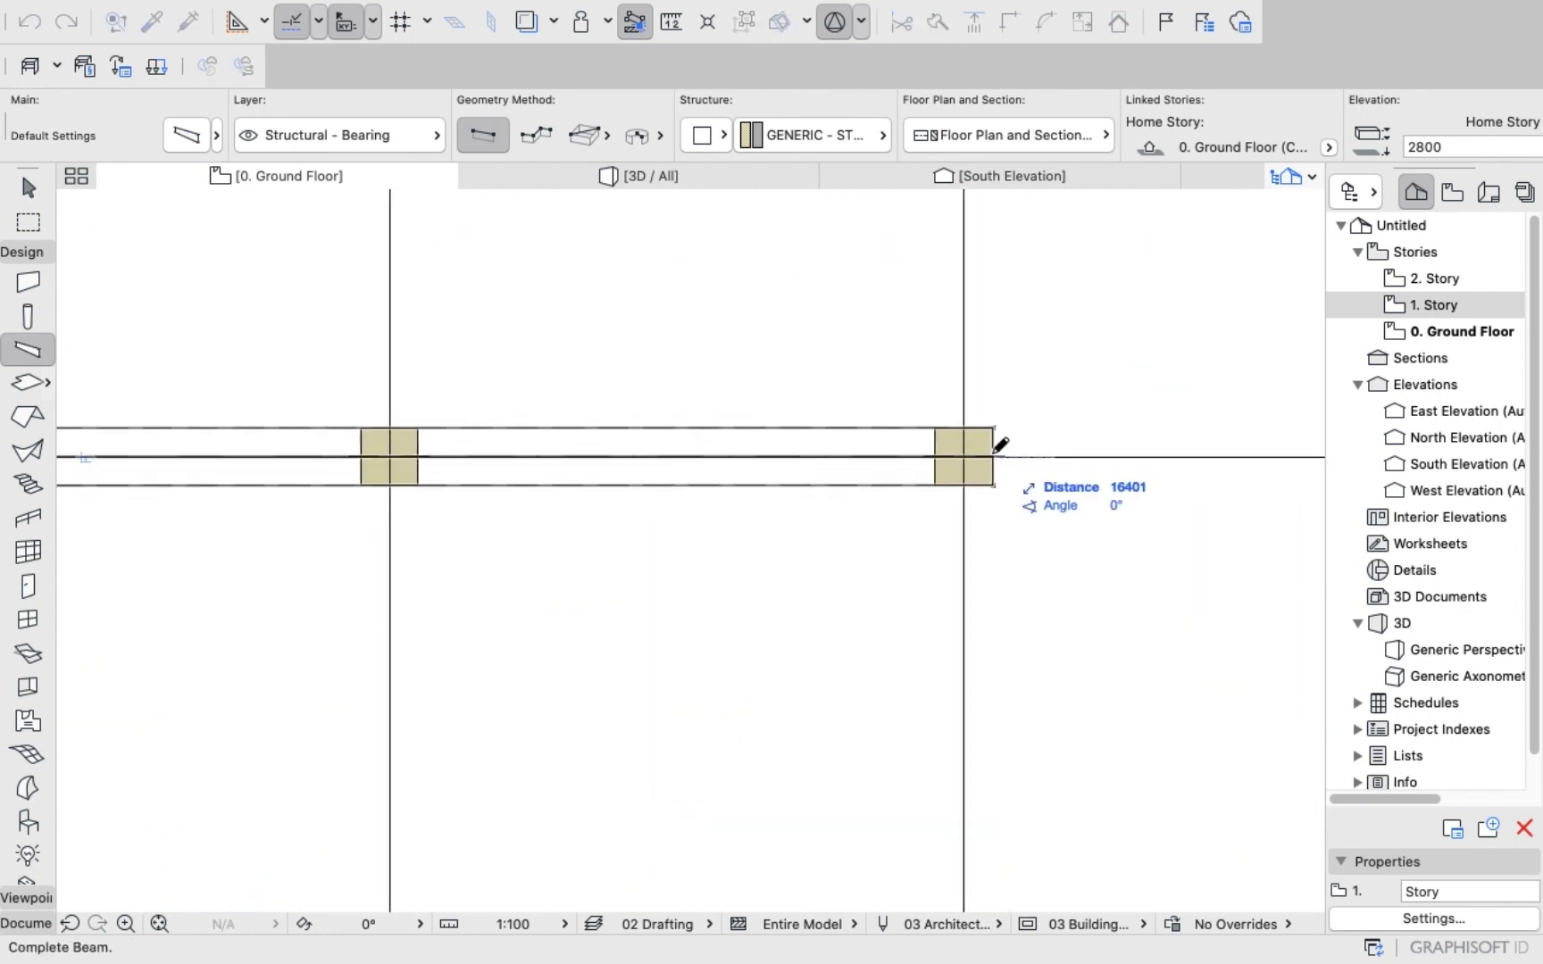
pyautogui.click(995, 451)
# Draw a beam on the third A grid line from the north, from the first column's outer face past the last column.
pyautogui.scroll(-8, 995, 451)
pyautogui.scroll(8, 586, 562)
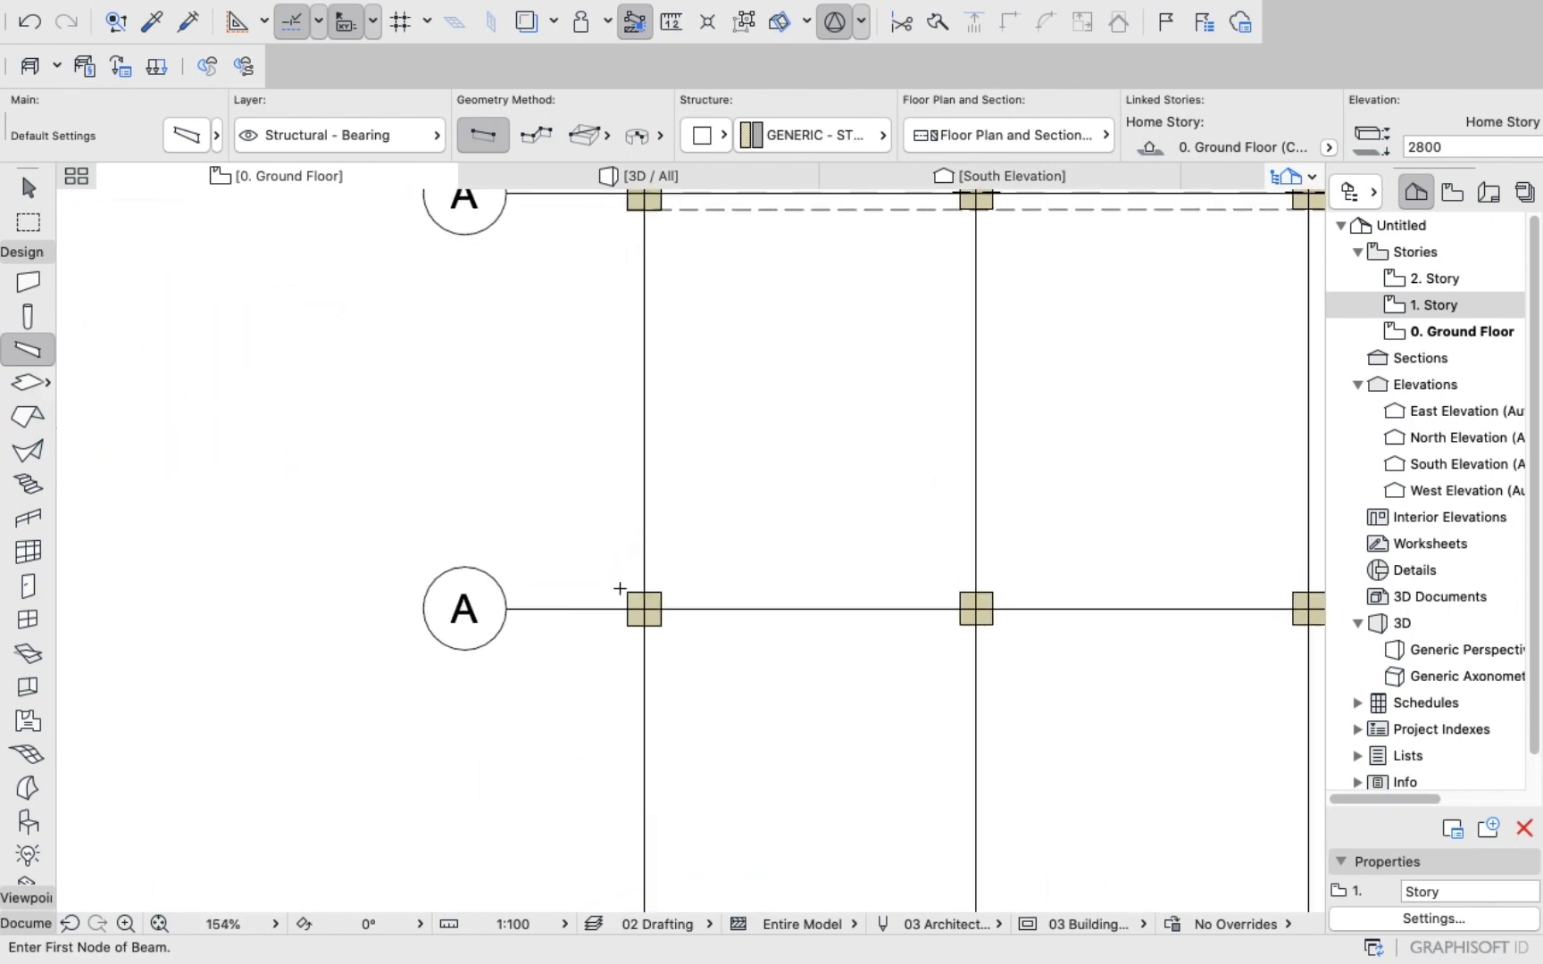
pyautogui.click(628, 611)
pyautogui.scroll(-8, 686, 599)
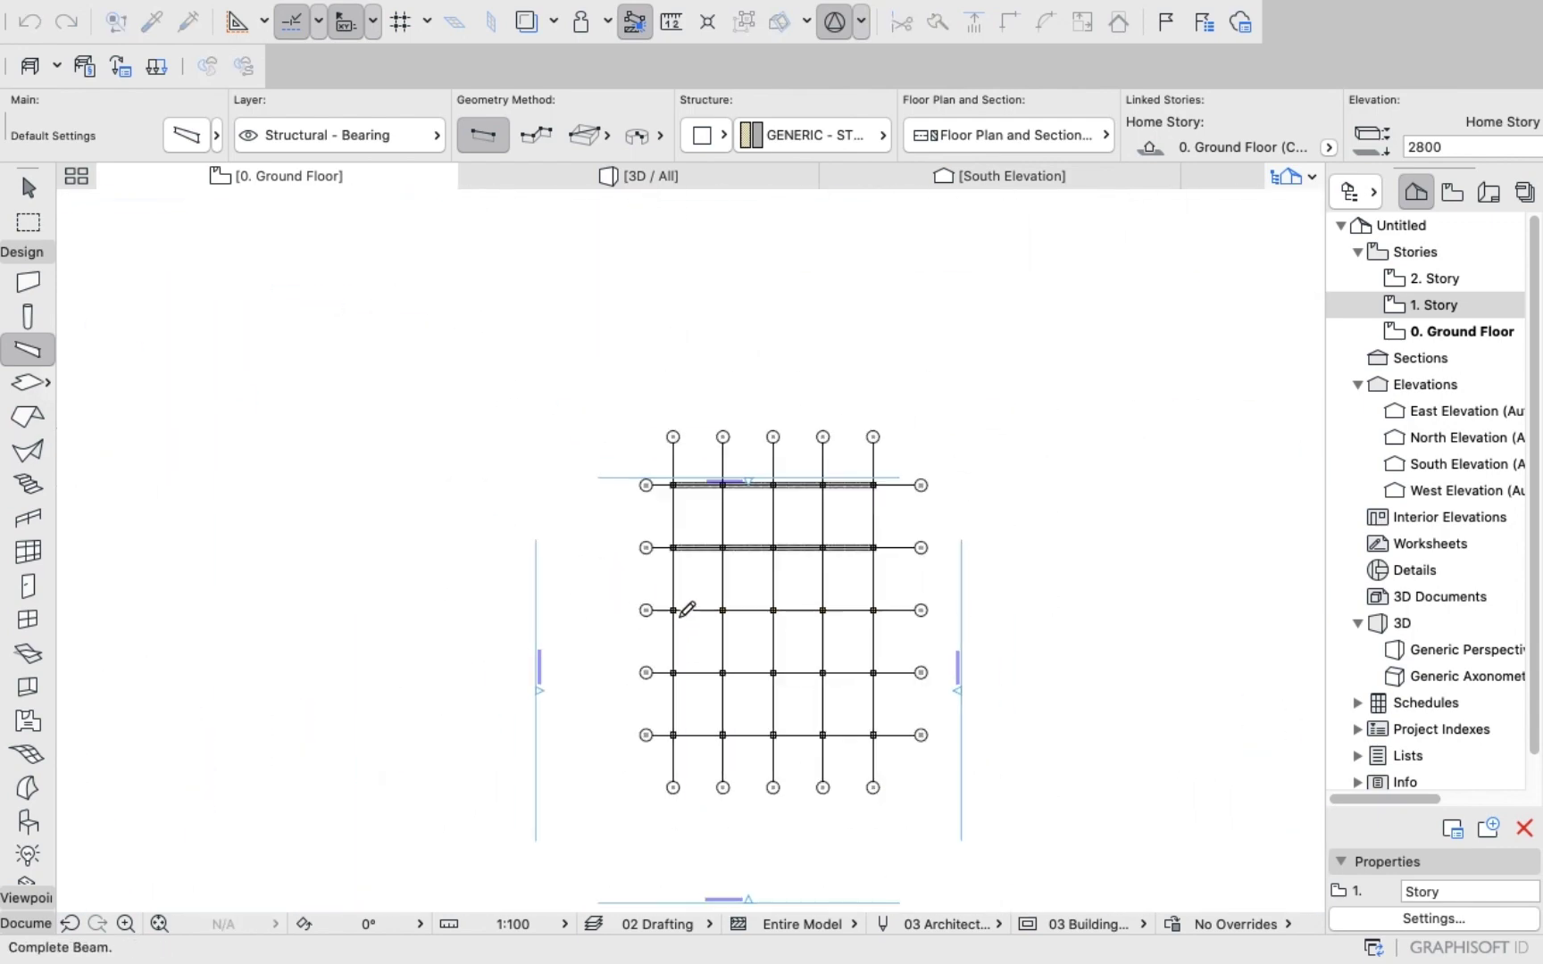
pyautogui.scroll(5, 842, 585)
pyautogui.scroll(4, 842, 585)
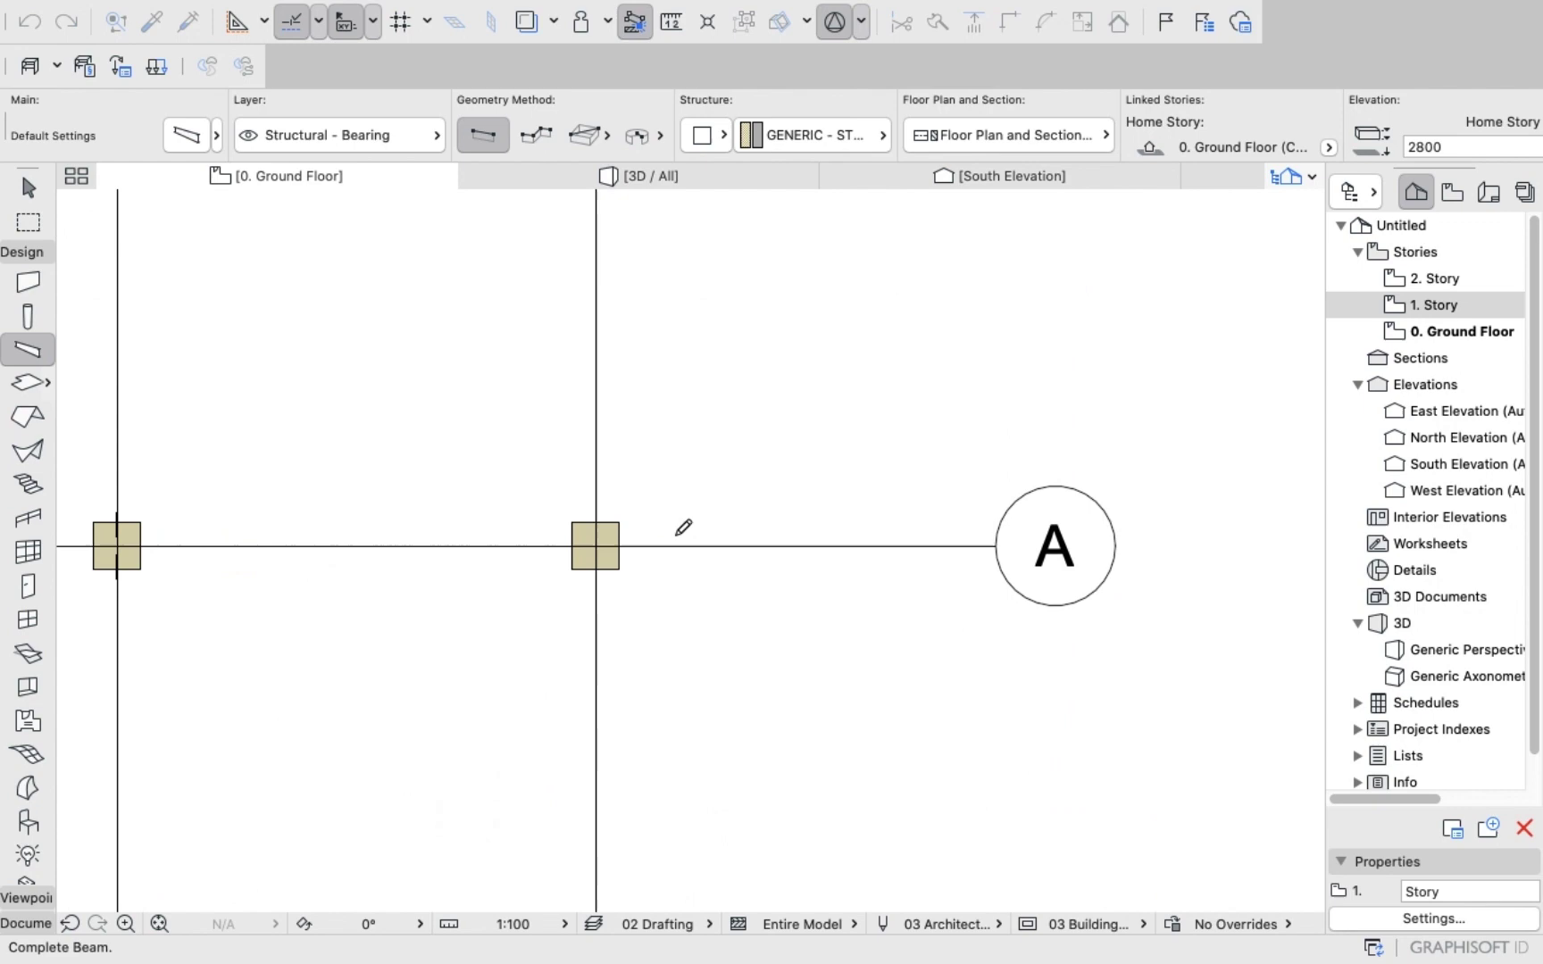
pyautogui.click(630, 543)
pyautogui.scroll(-8, 675, 487)
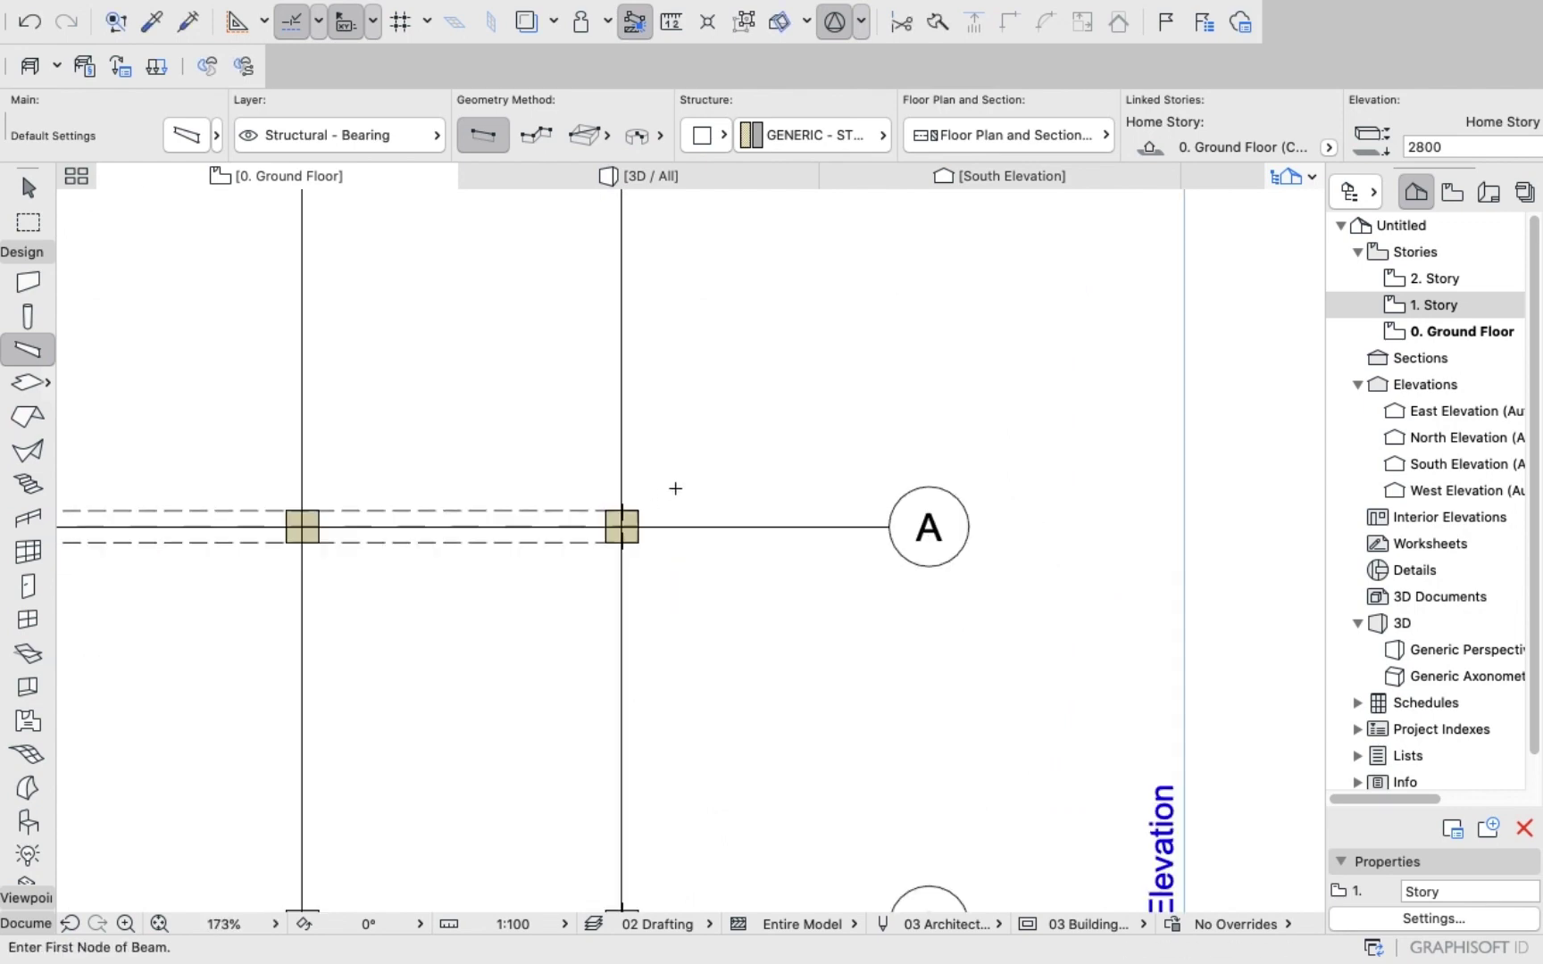
# Draw a beam on the fourth A grid line from the north, between the outer faces of its end columns.
pyautogui.scroll(3, 464, 568)
pyautogui.scroll(3, 462, 298)
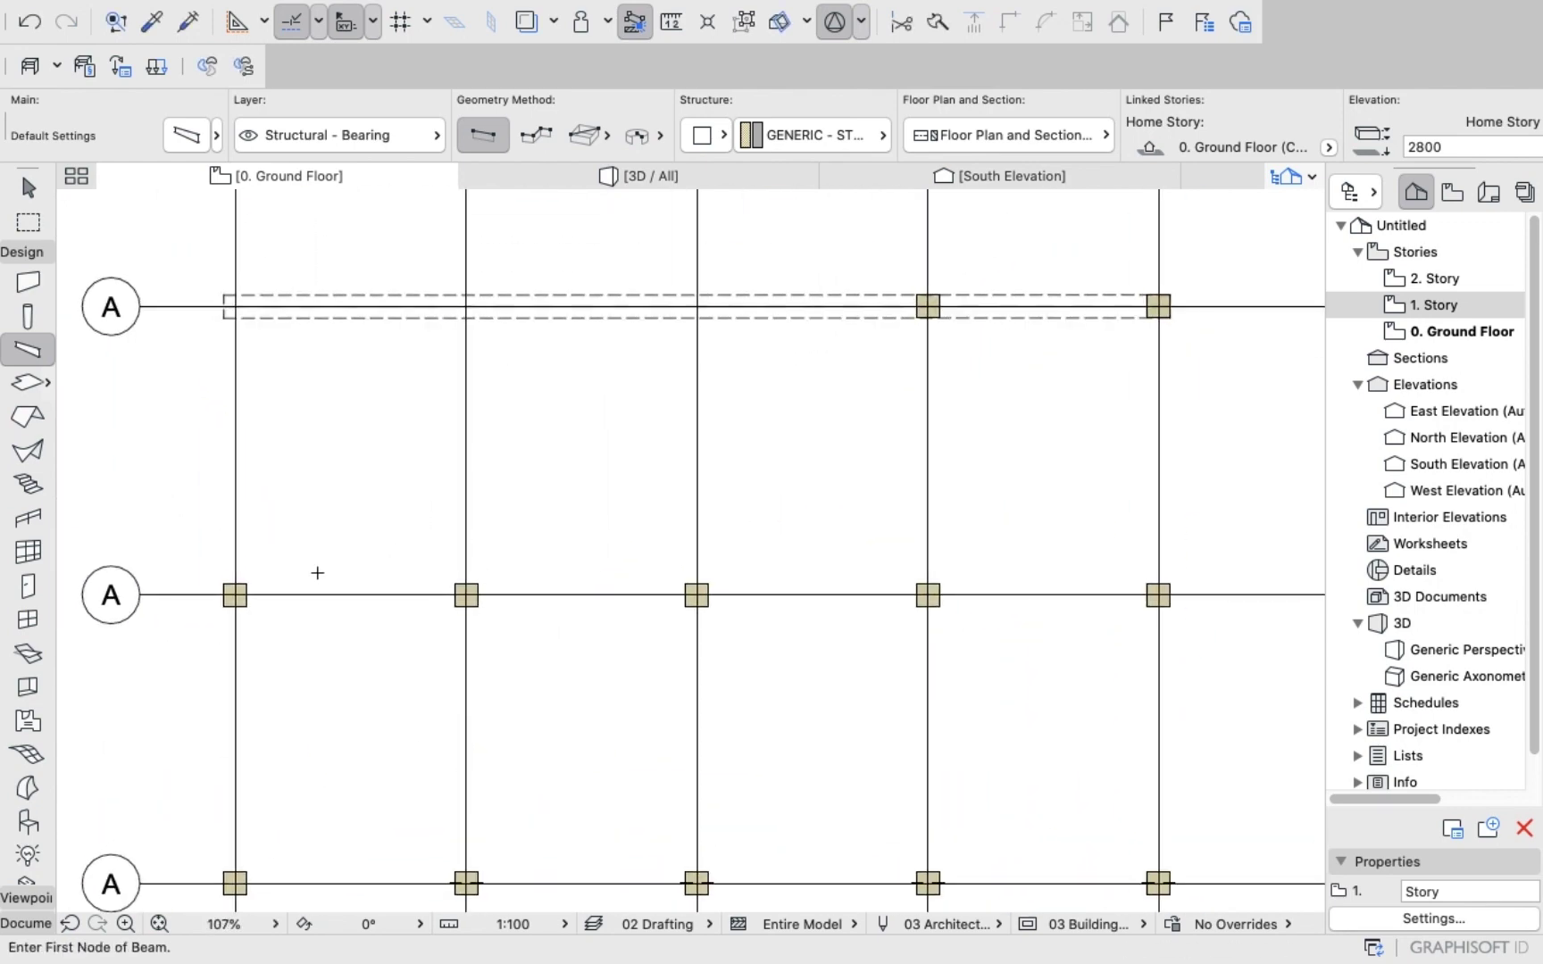
pyautogui.click(230, 594)
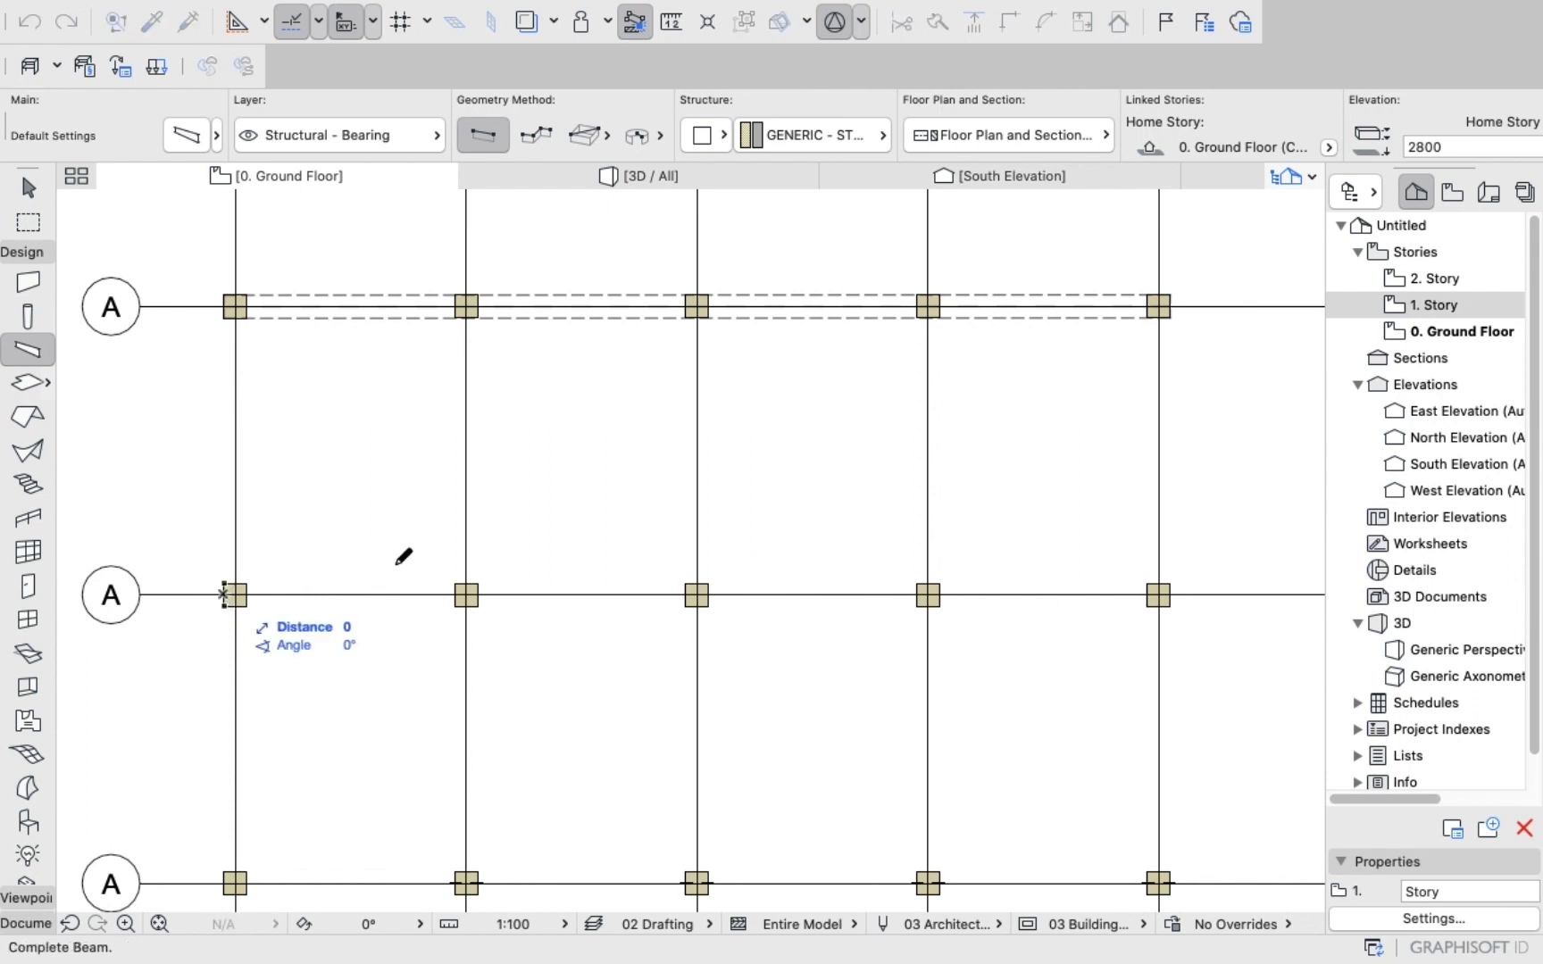
pyautogui.scroll(-5, 930, 620)
pyautogui.scroll(5, 1035, 598)
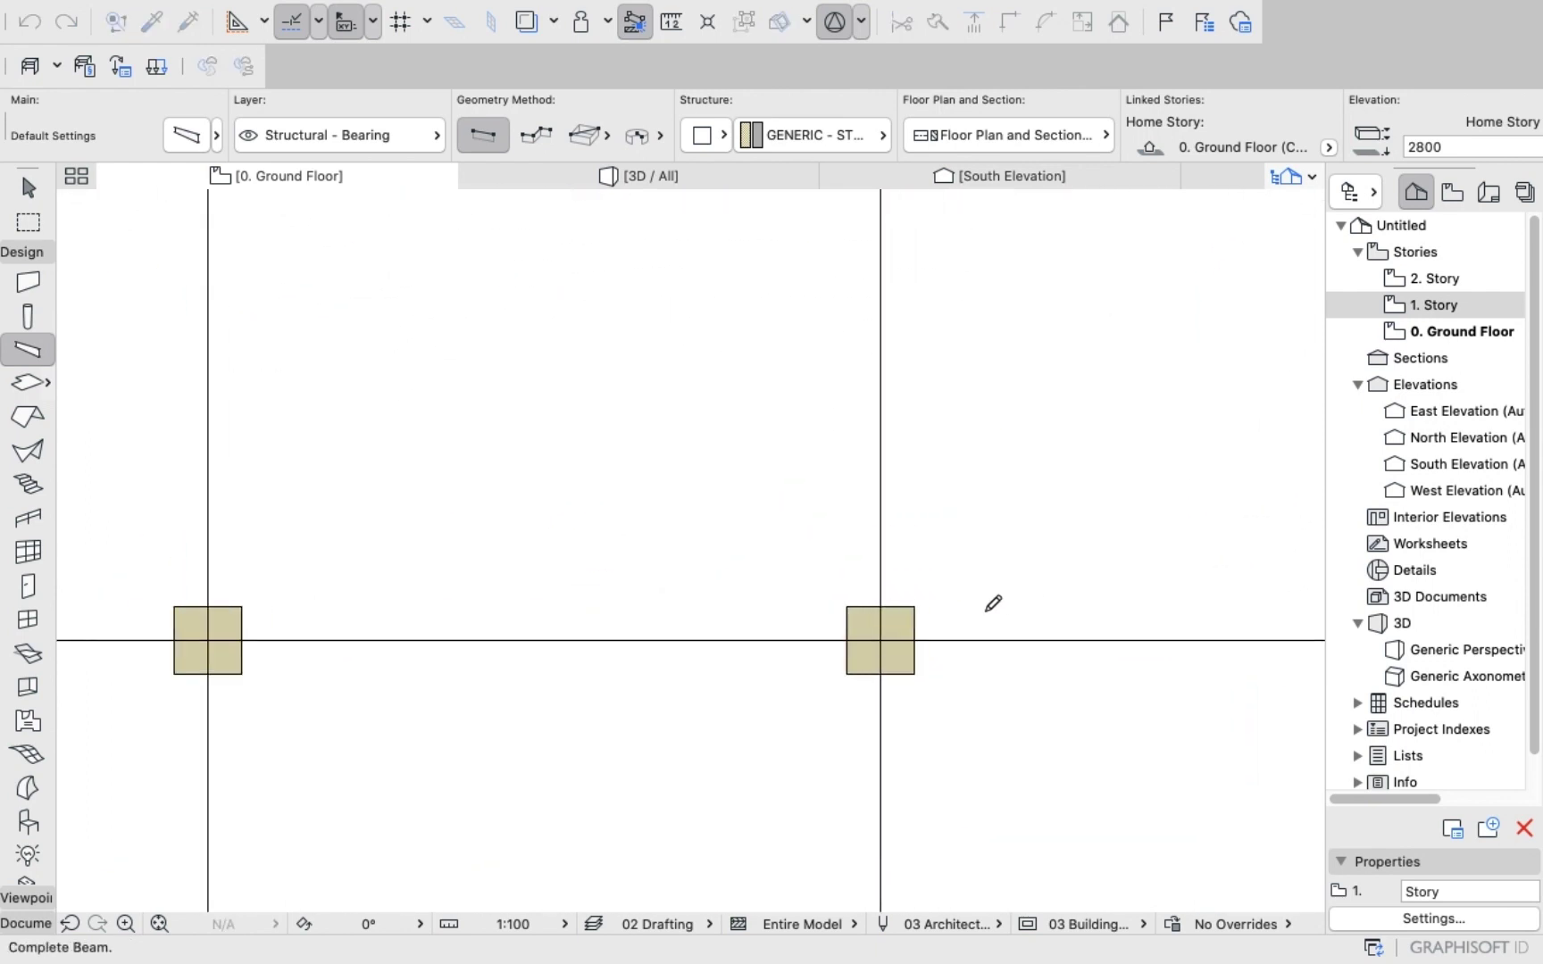
pyautogui.click(920, 636)
# Draw a beam about 16400 long on the southernmost A grid line, between the outer faces of its end columns.
pyautogui.scroll(-5, 930, 561)
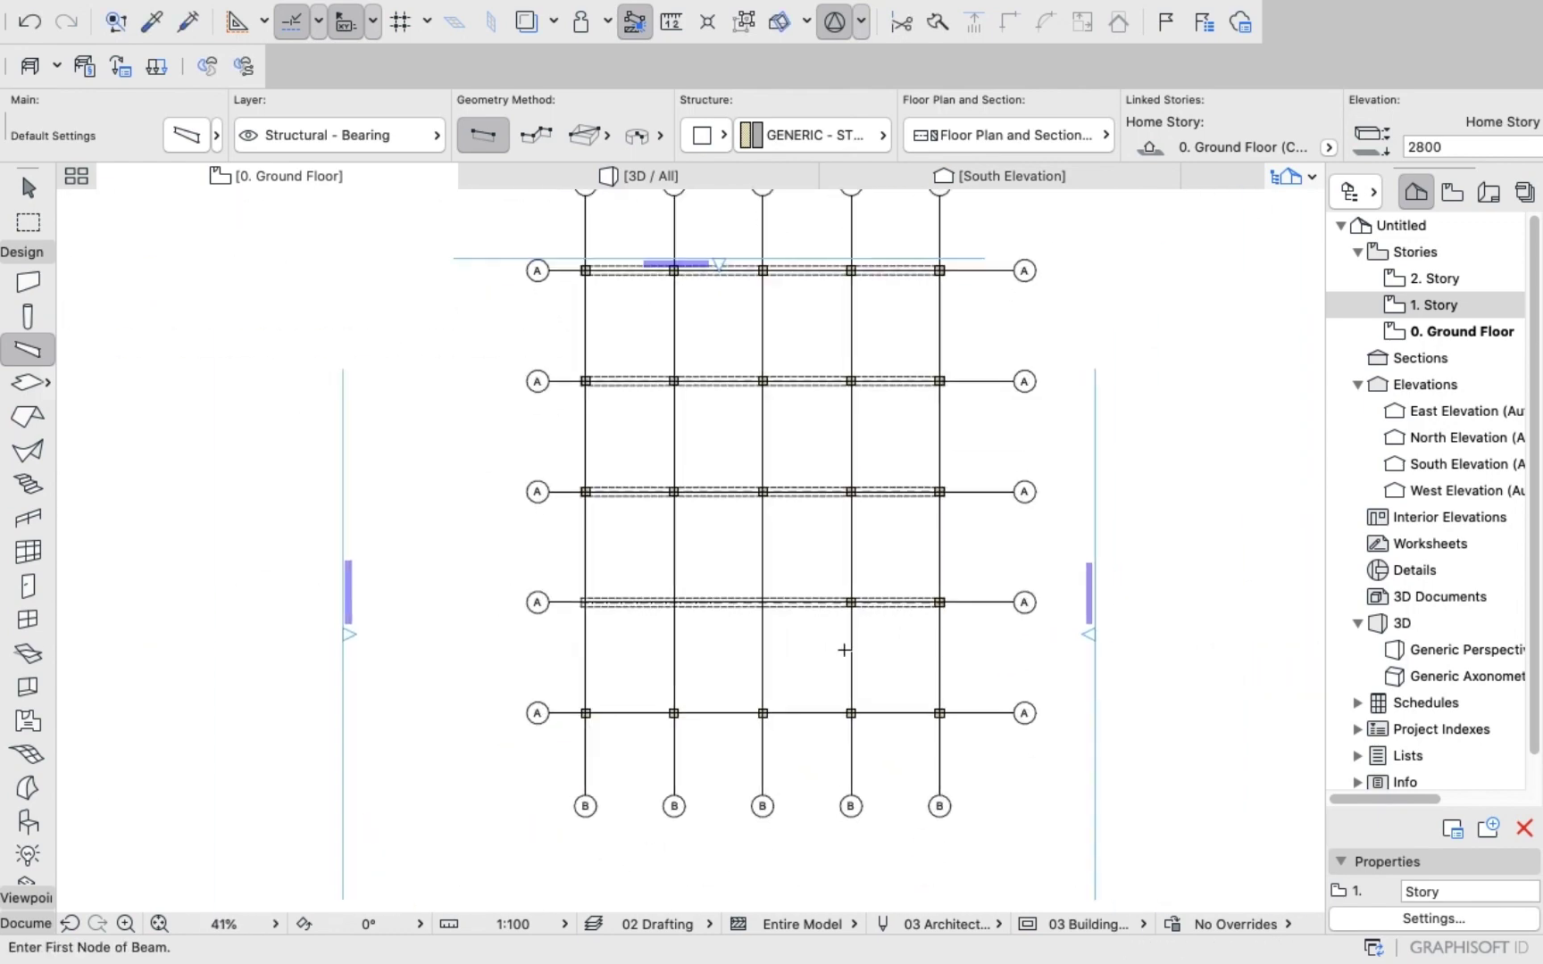
pyautogui.scroll(3, 844, 650)
pyautogui.scroll(7, 391, 757)
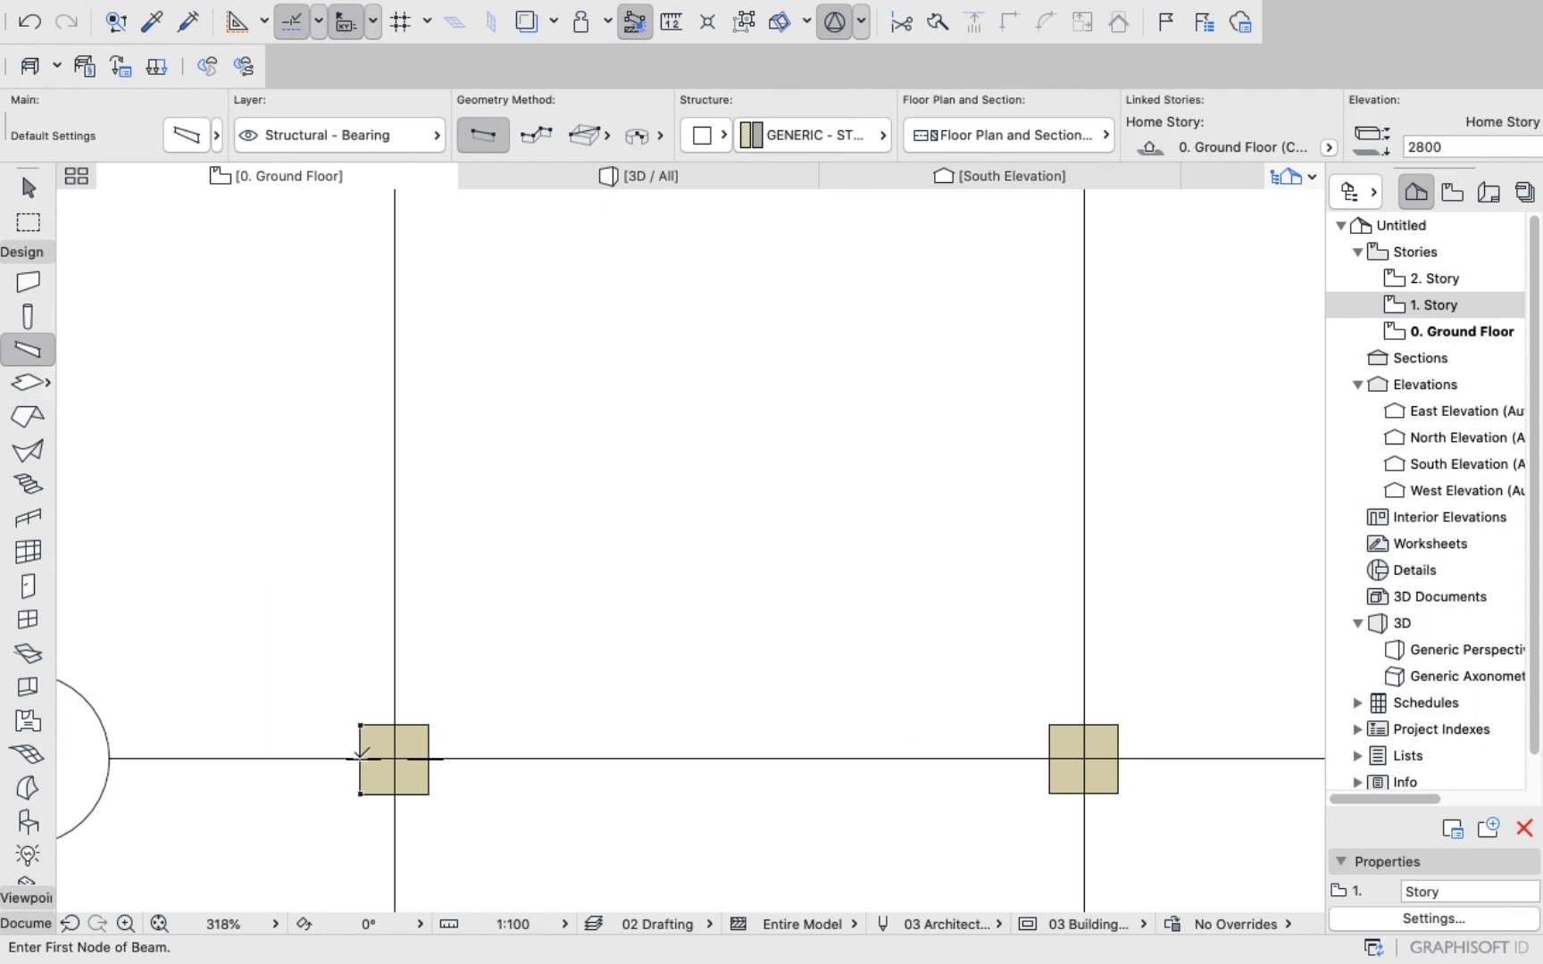
pyautogui.click(362, 756)
pyautogui.scroll(-7, 407, 739)
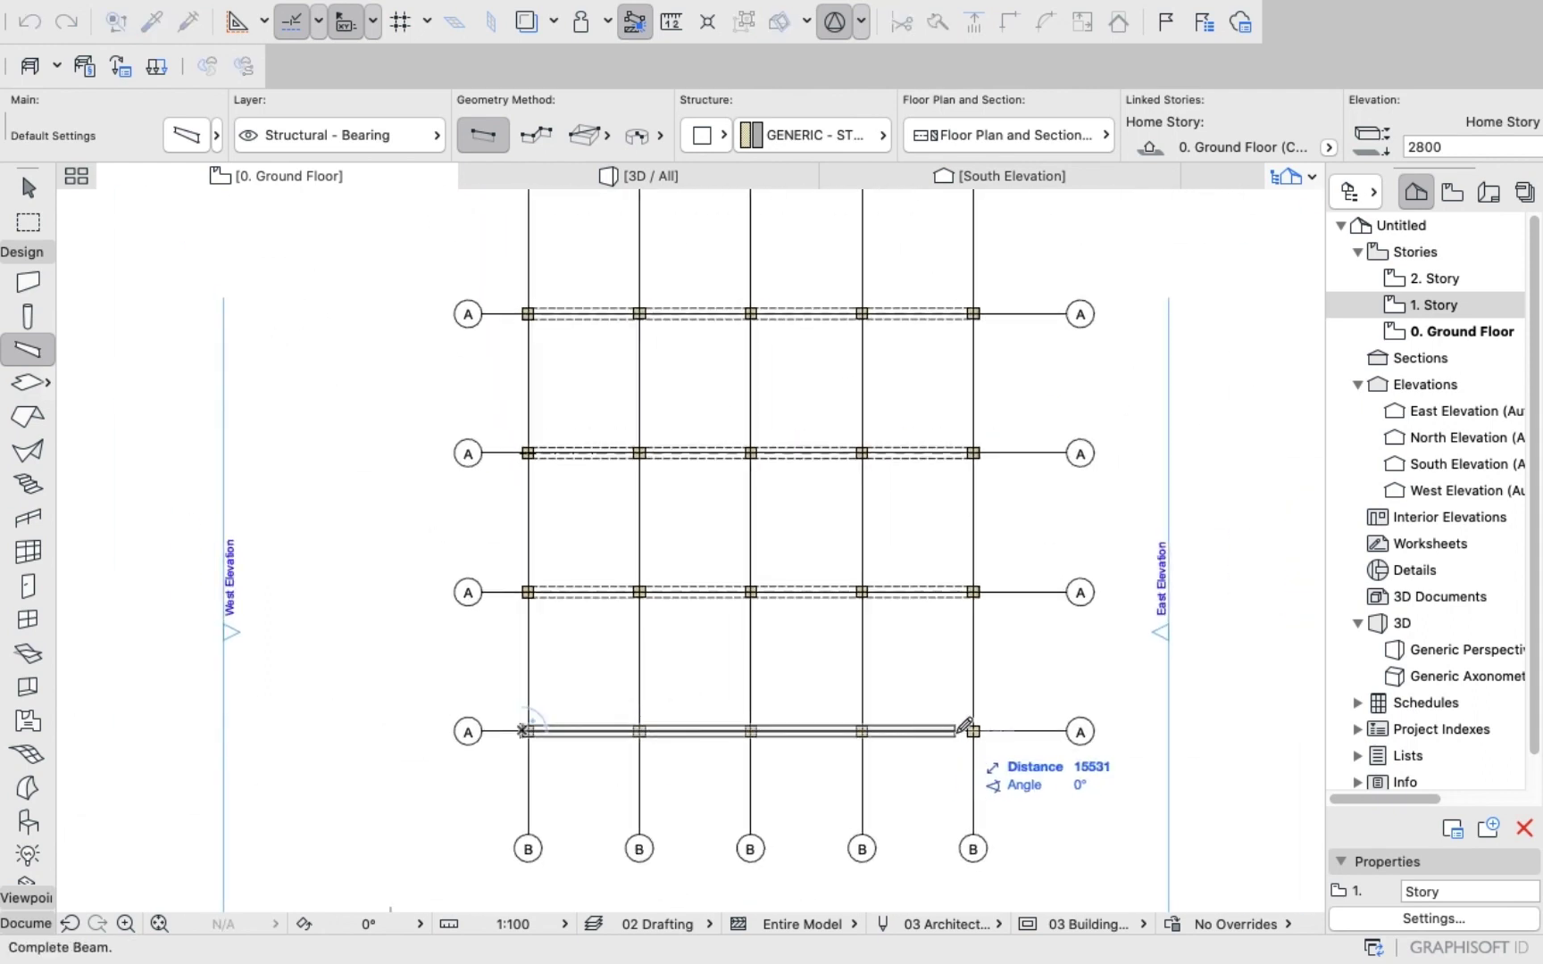
pyautogui.scroll(7, 964, 726)
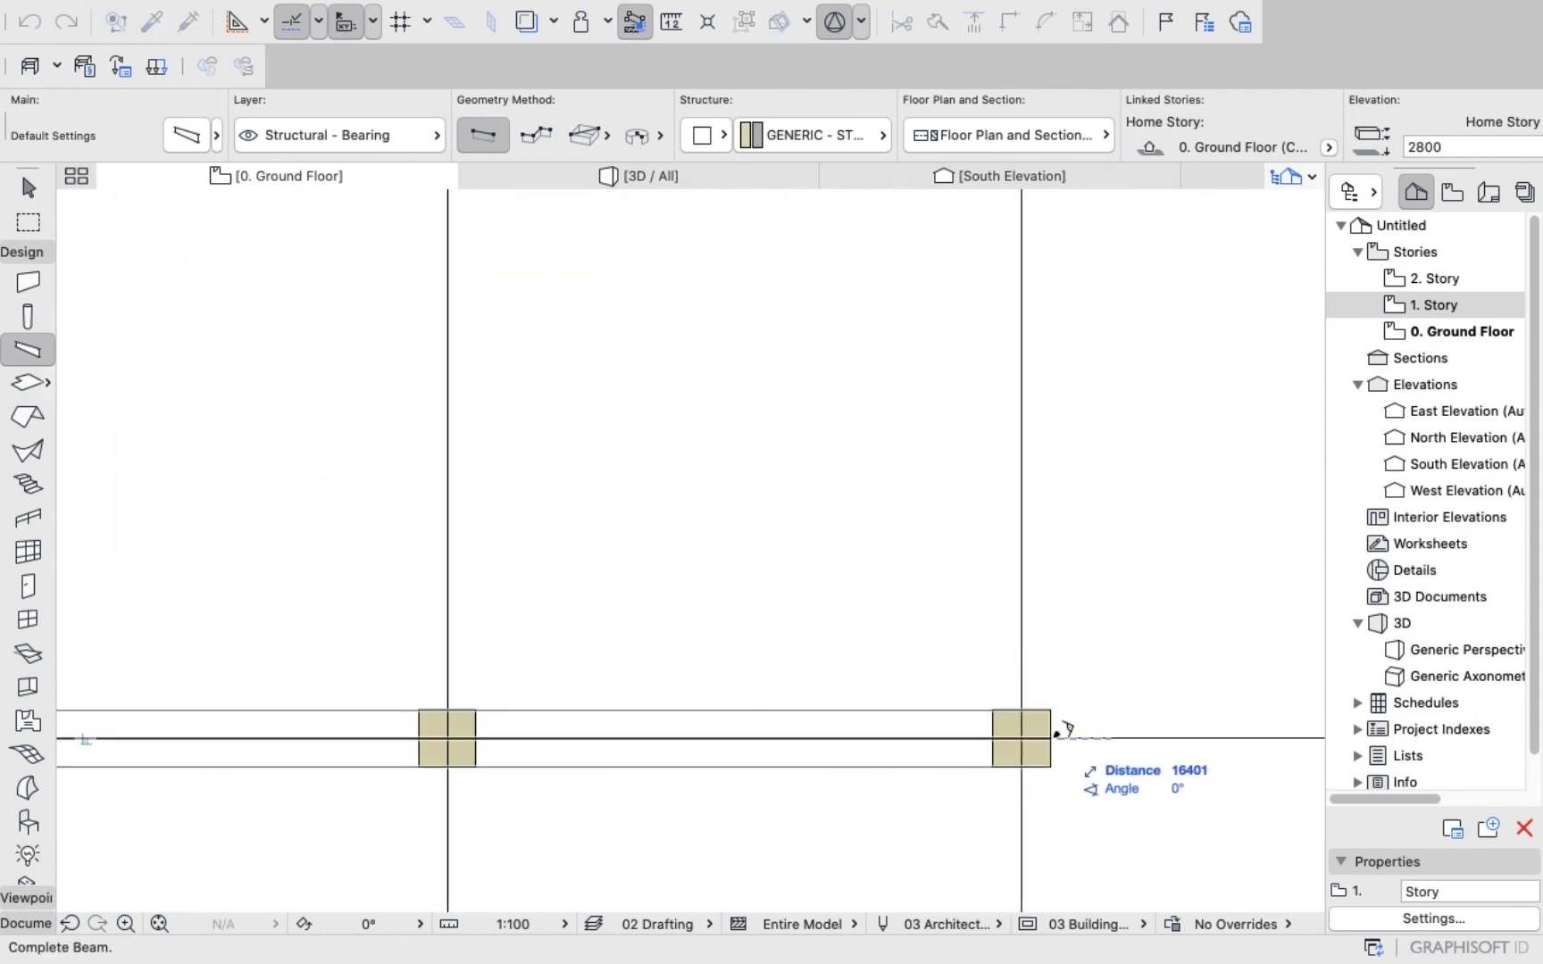
pyautogui.click(1059, 733)
# Draw a beam about 20400 long on the westernmost B grid line, from the north column's outer face to the south column's outer face.
pyautogui.scroll(-9, 1027, 678)
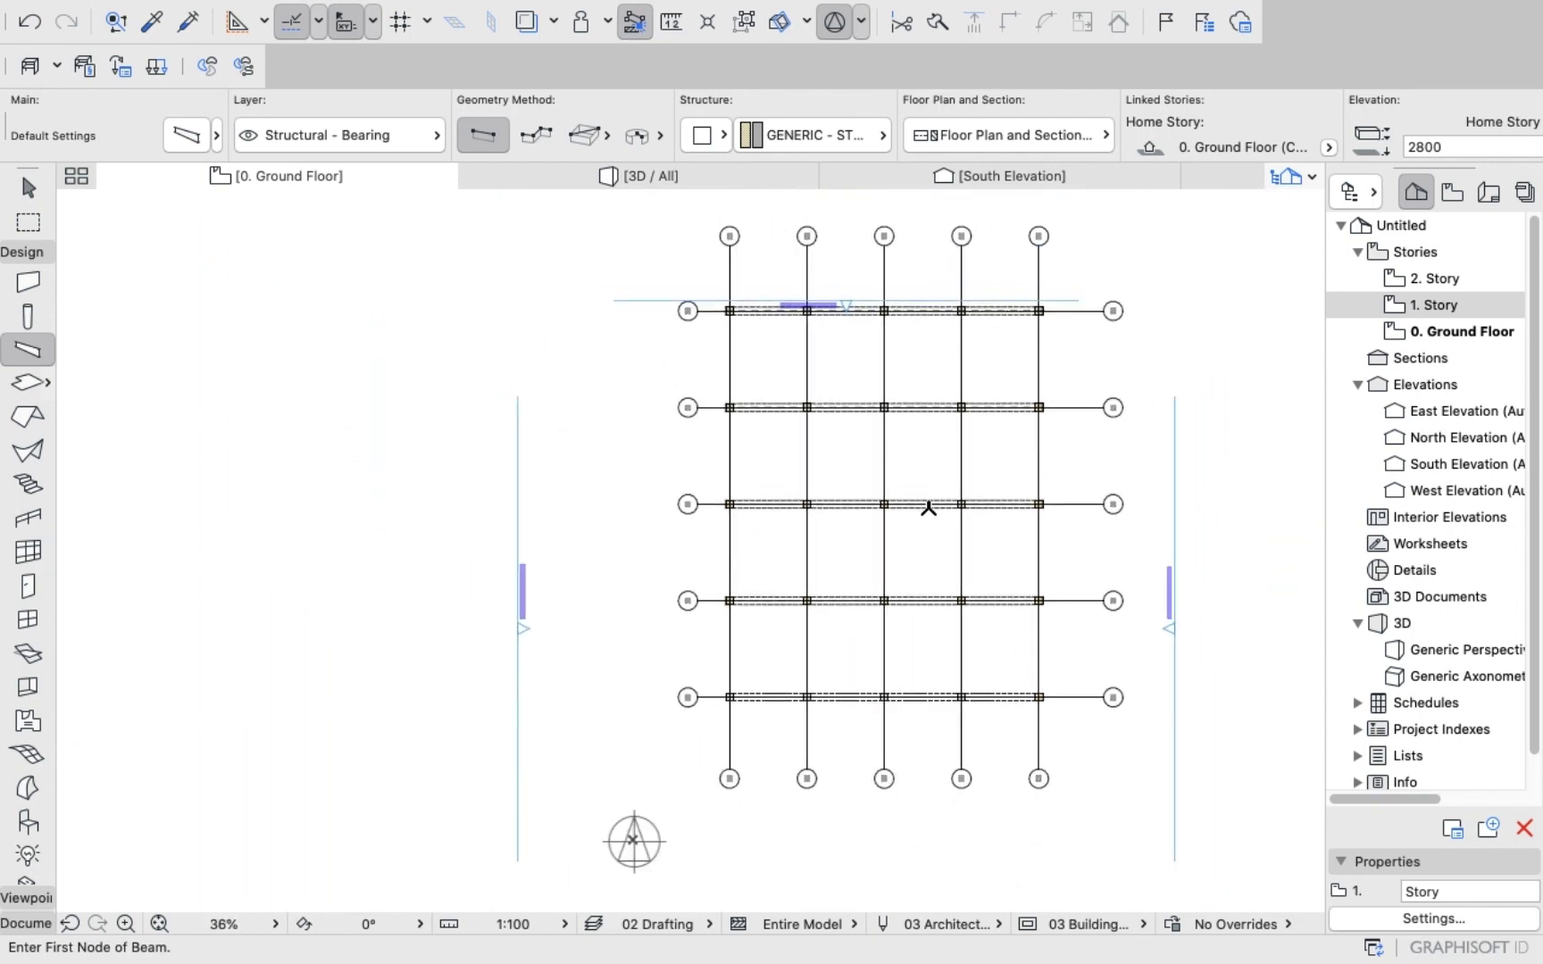
pyautogui.scroll(-4, 929, 507)
pyautogui.scroll(6, 844, 362)
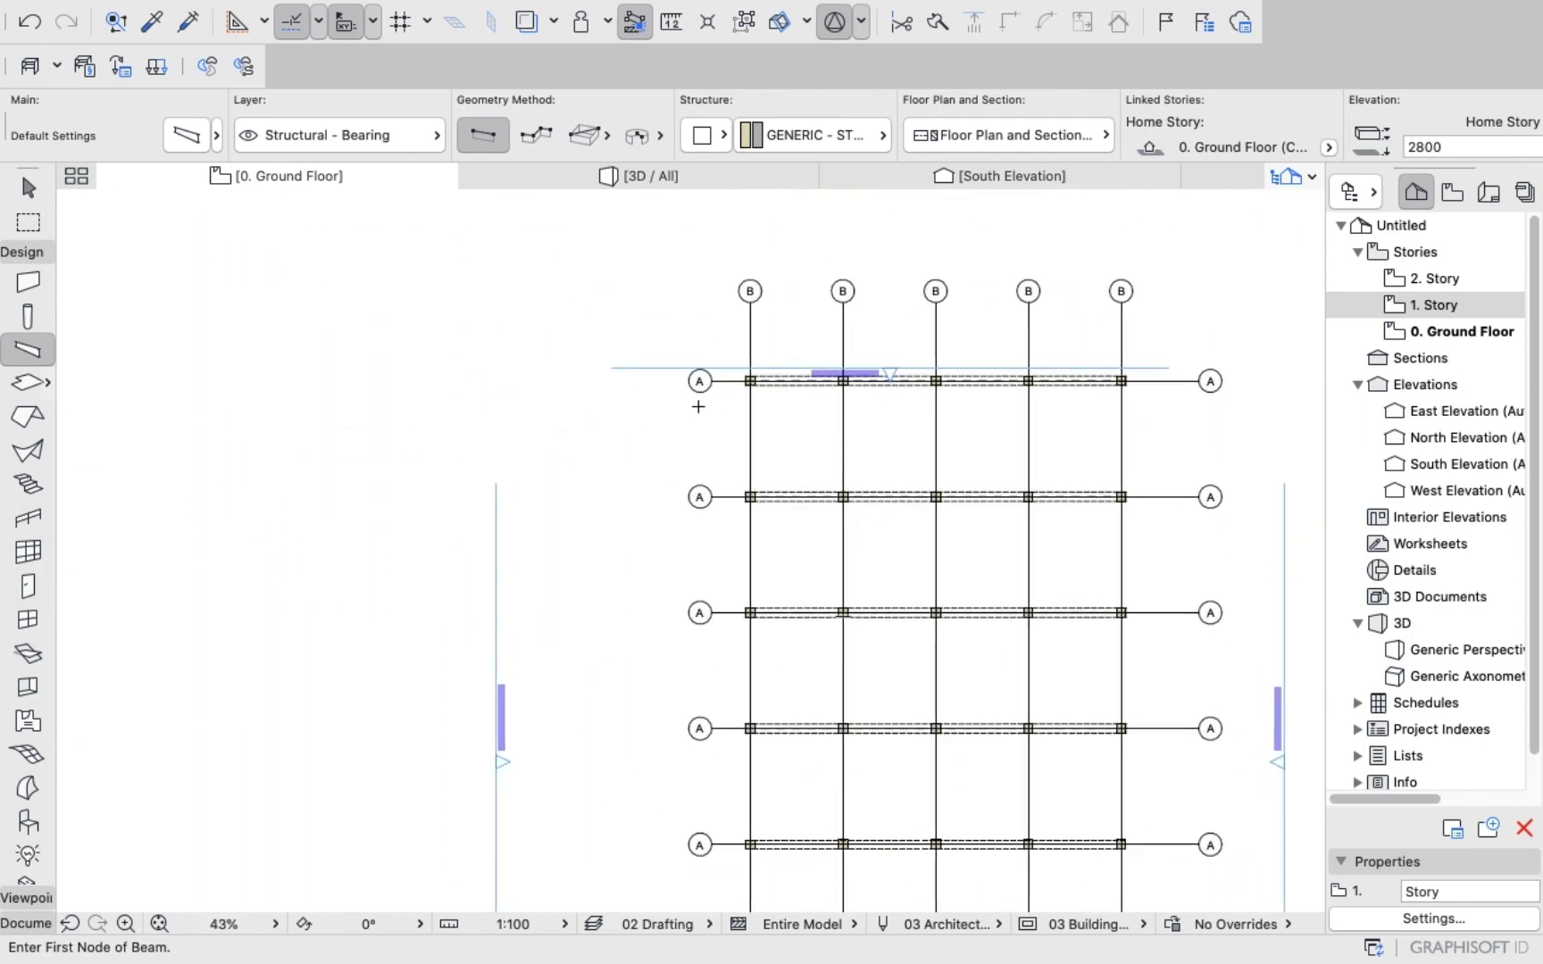
pyautogui.scroll(8, 752, 375)
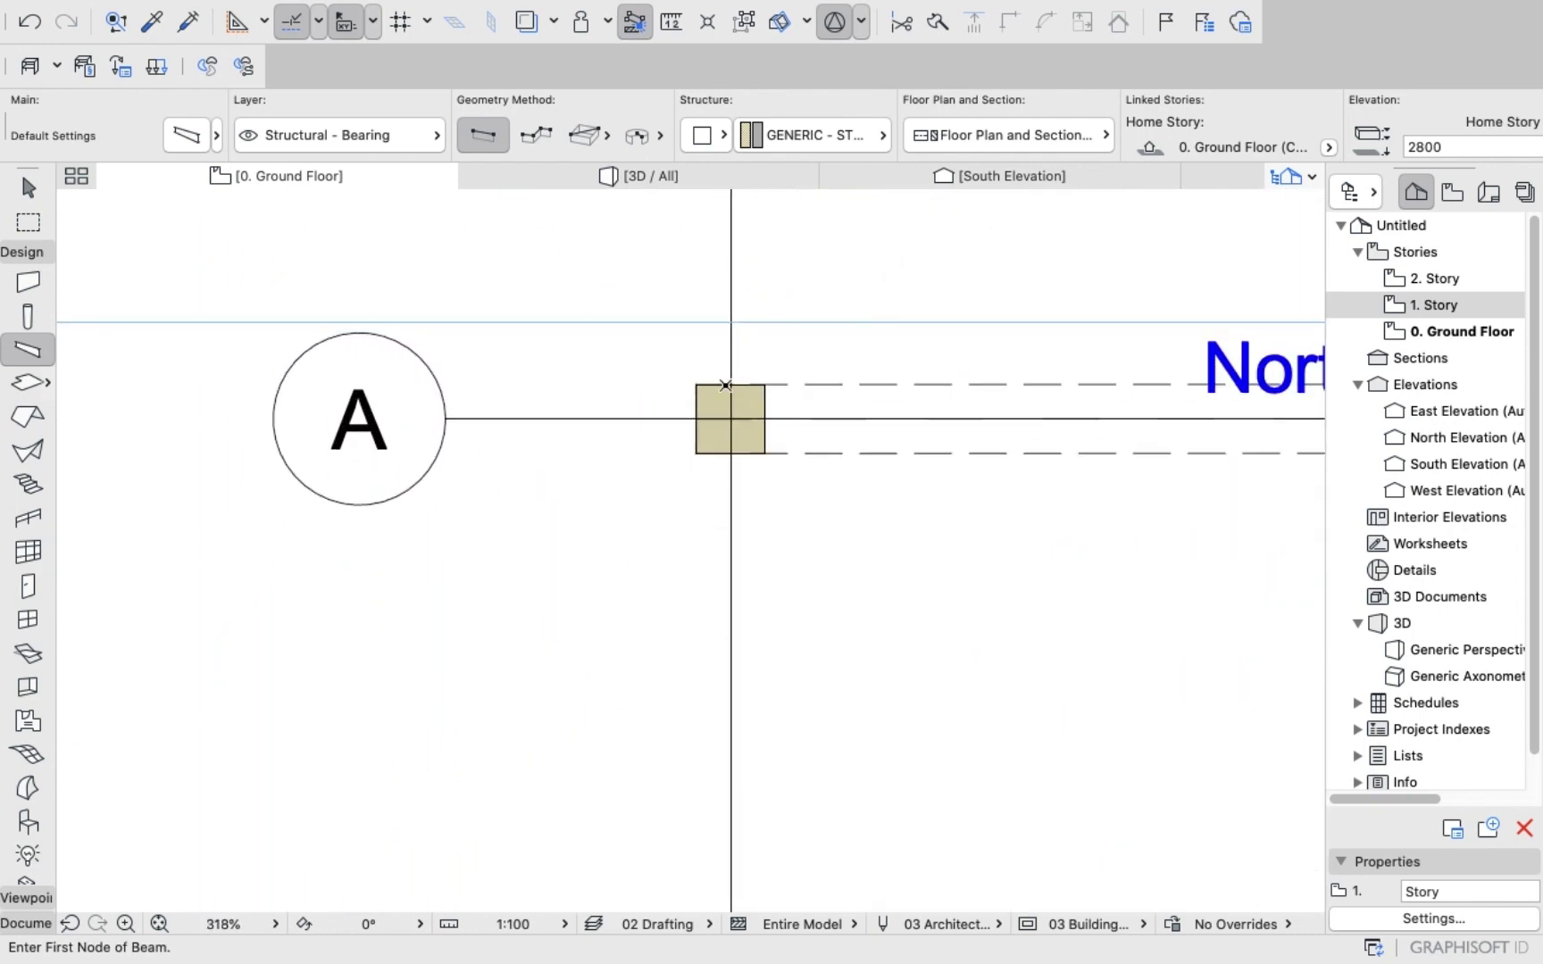
pyautogui.click(732, 385)
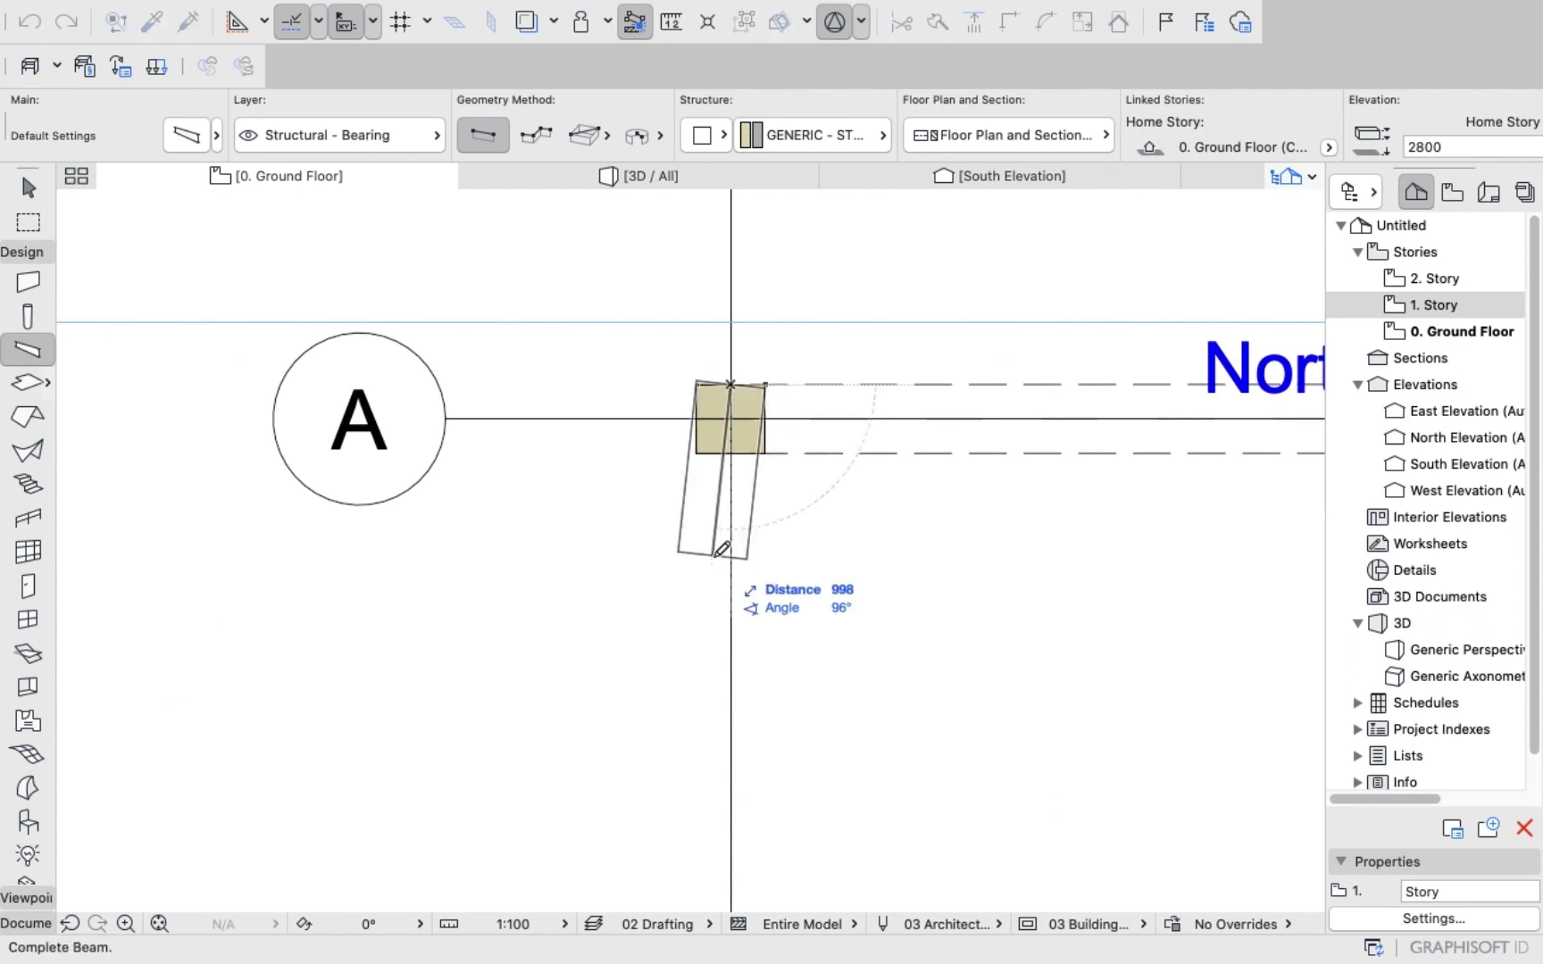
pyautogui.scroll(-9, 724, 550)
pyautogui.scroll(7, 734, 664)
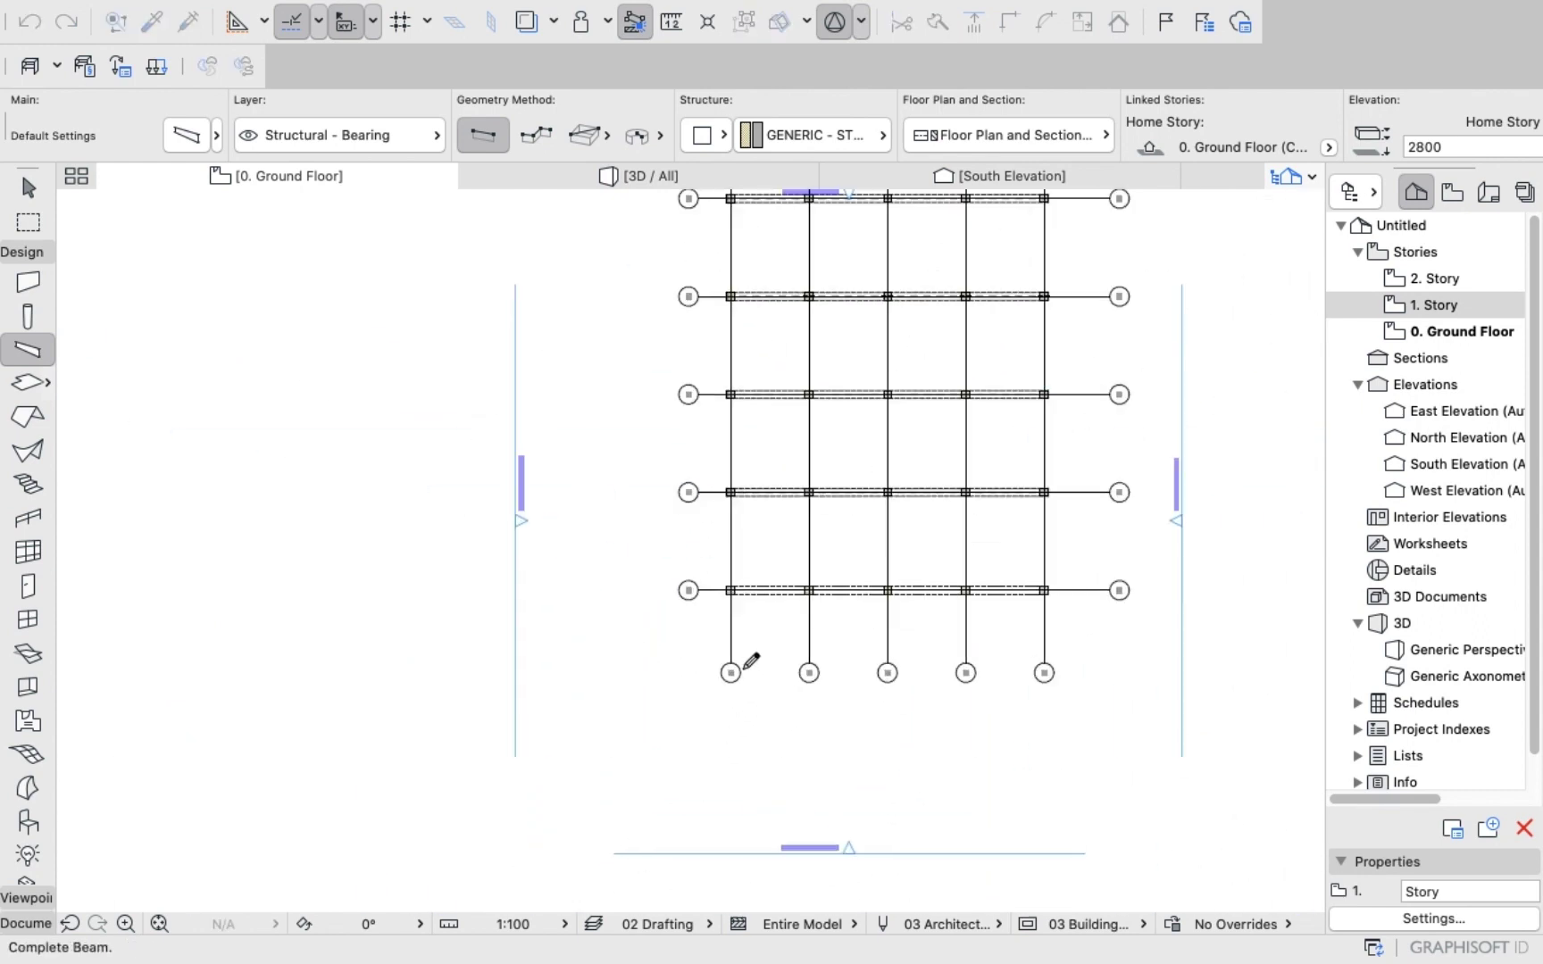
pyautogui.scroll(2, 739, 493)
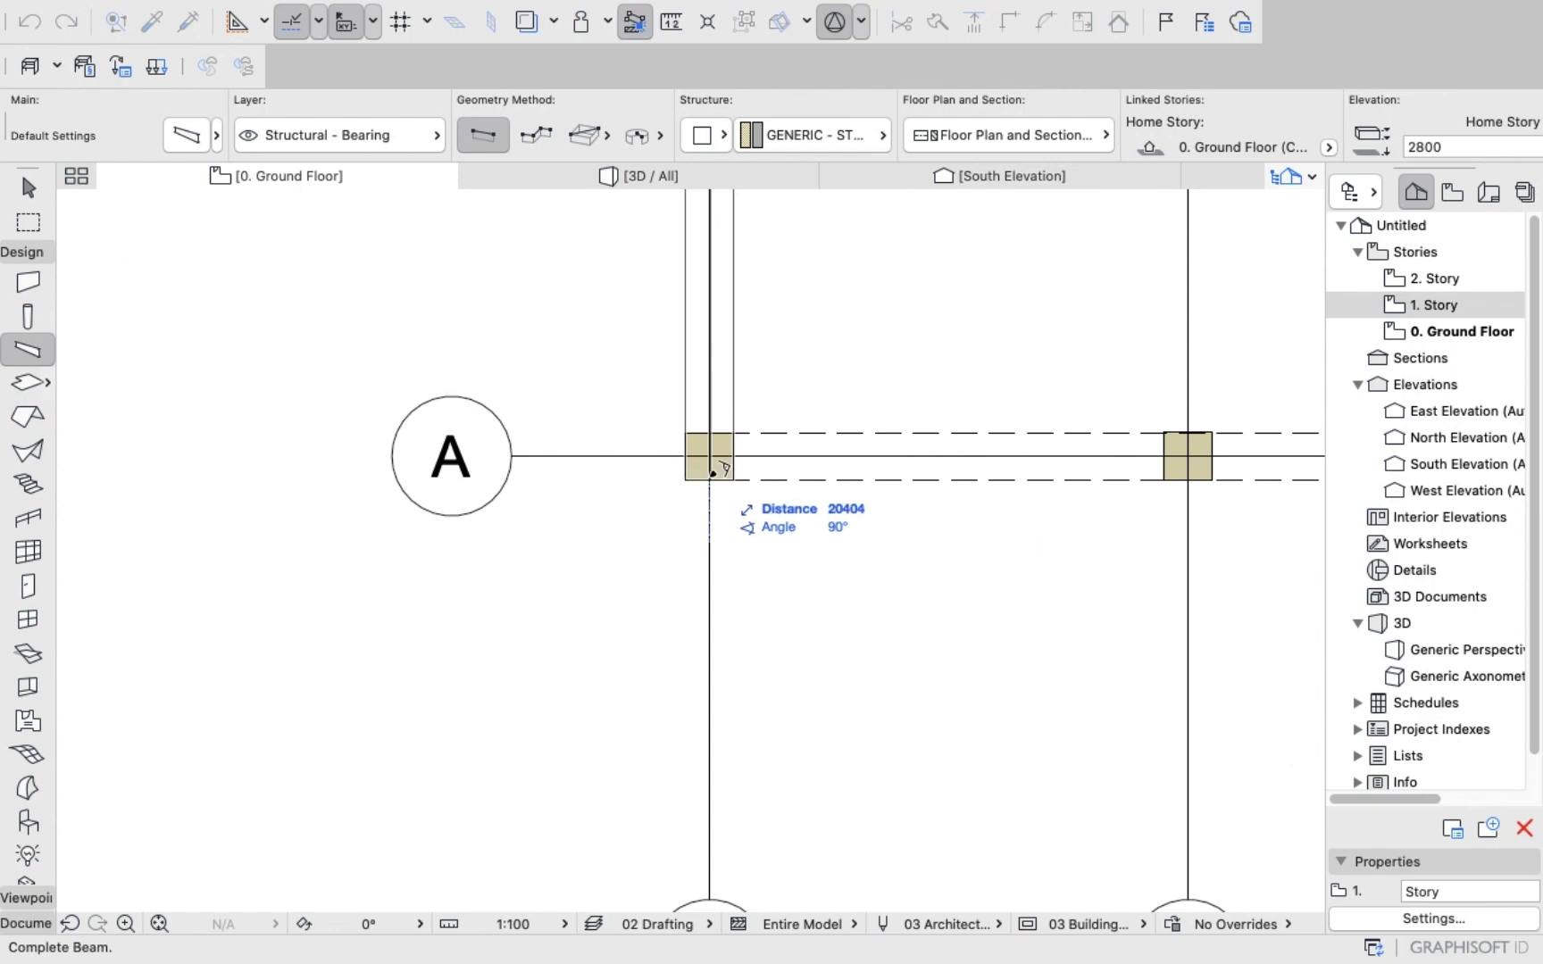
pyautogui.click(713, 473)
# Draw a beam about 20400 long on the second B grid line from the west, from the north end column to the south one.
pyautogui.scroll(-9, 714, 469)
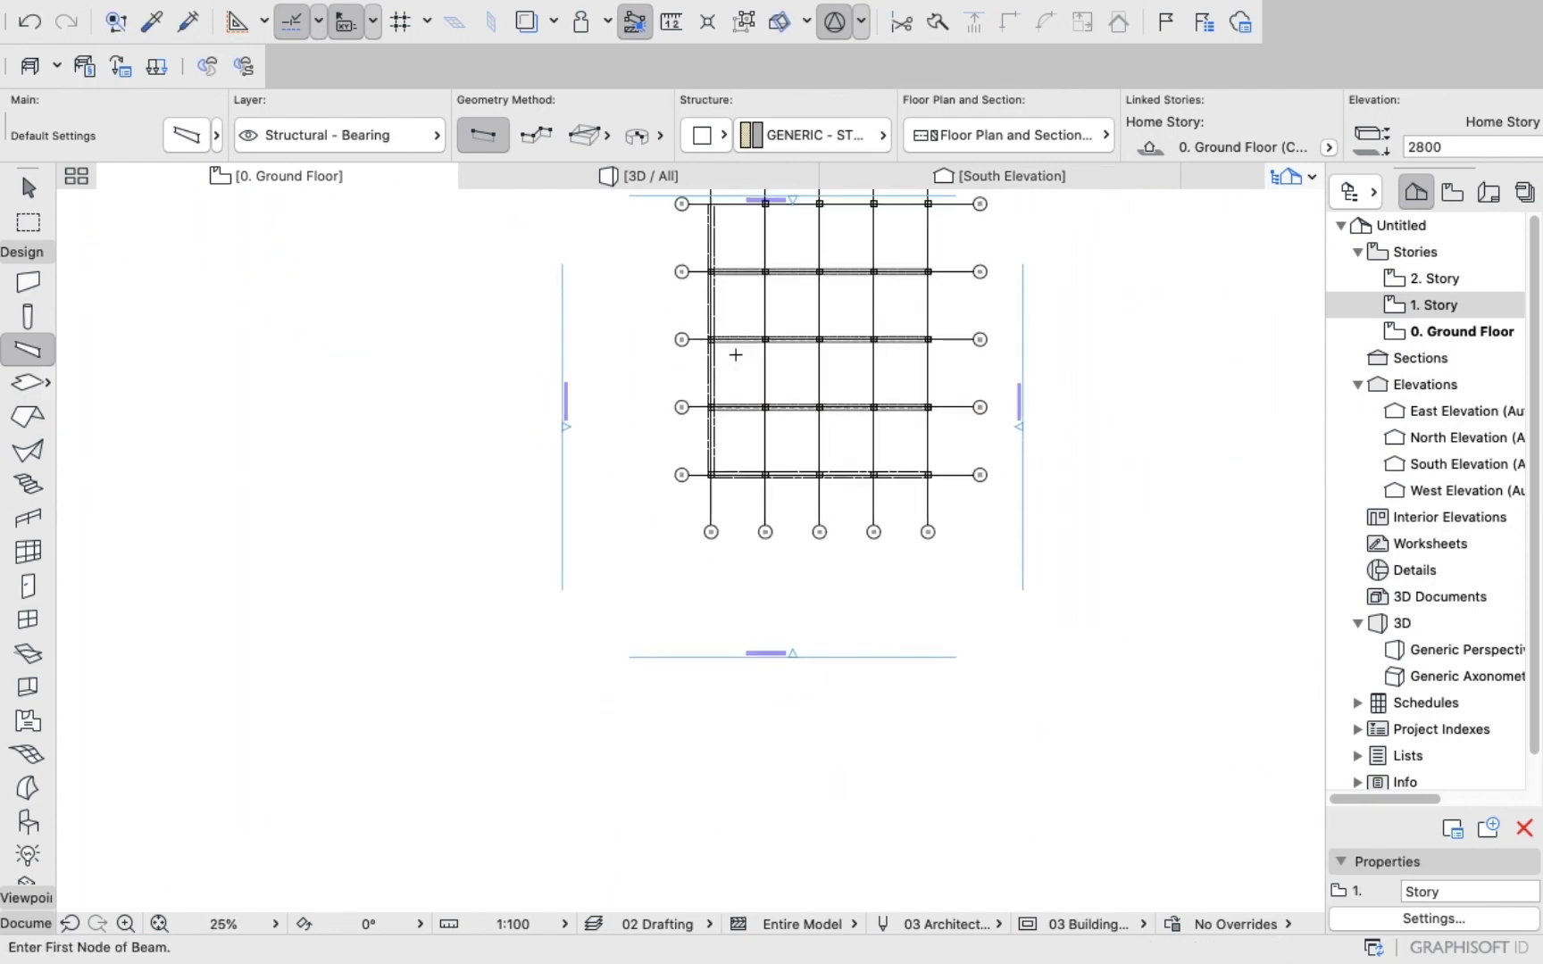
pyautogui.scroll(-3, 768, 303)
pyautogui.scroll(12, 785, 345)
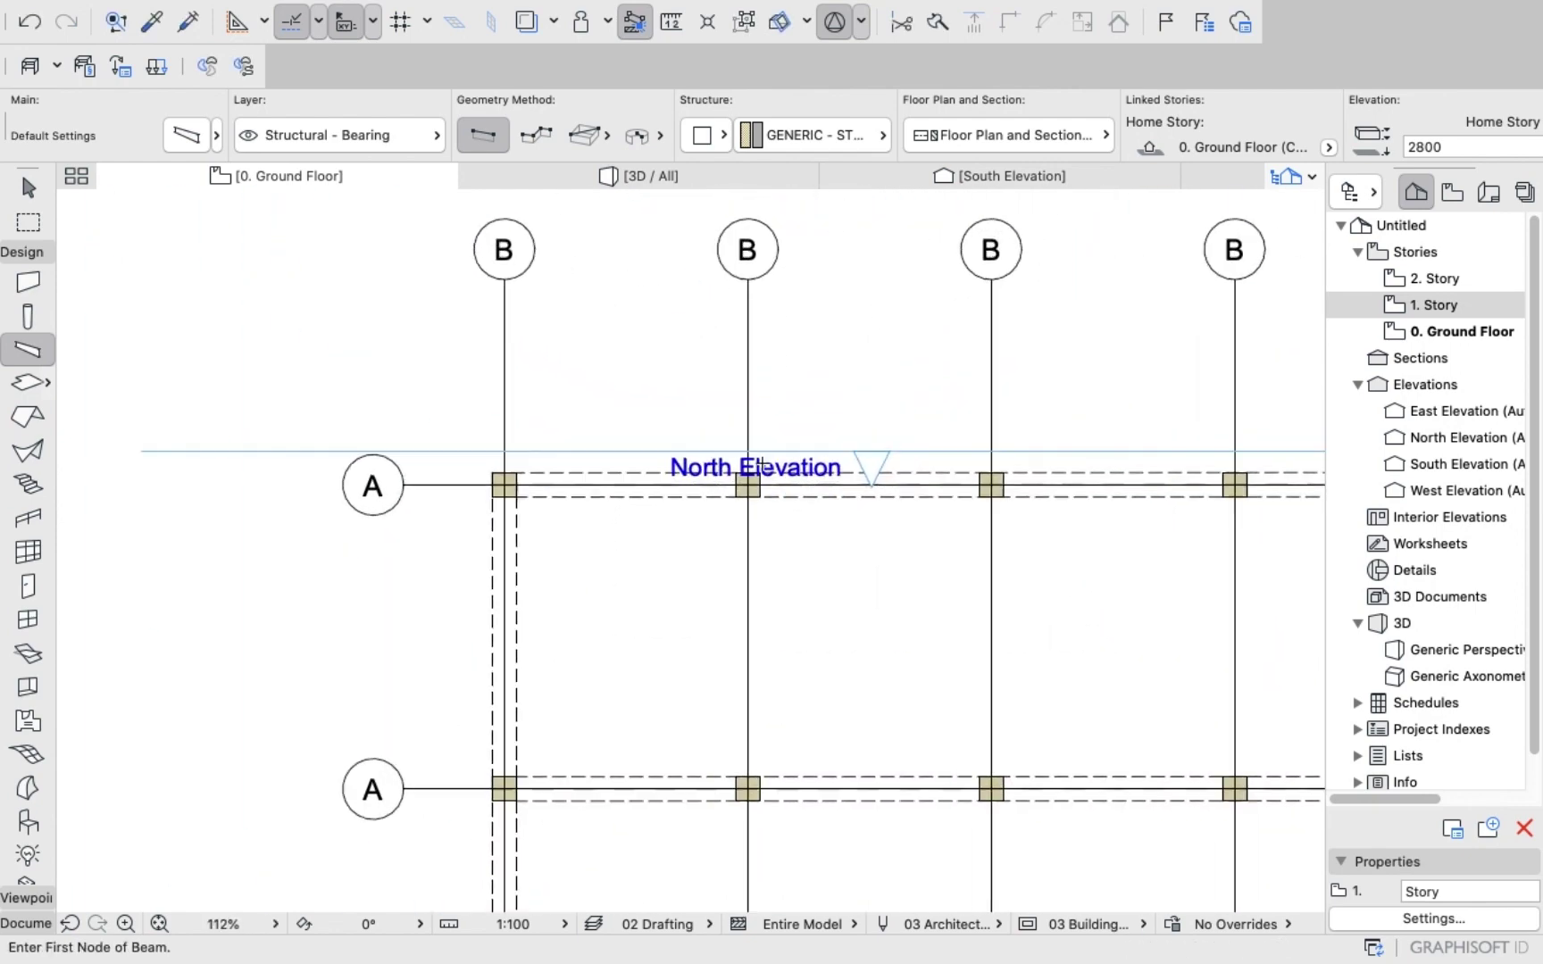
pyautogui.click(739, 493)
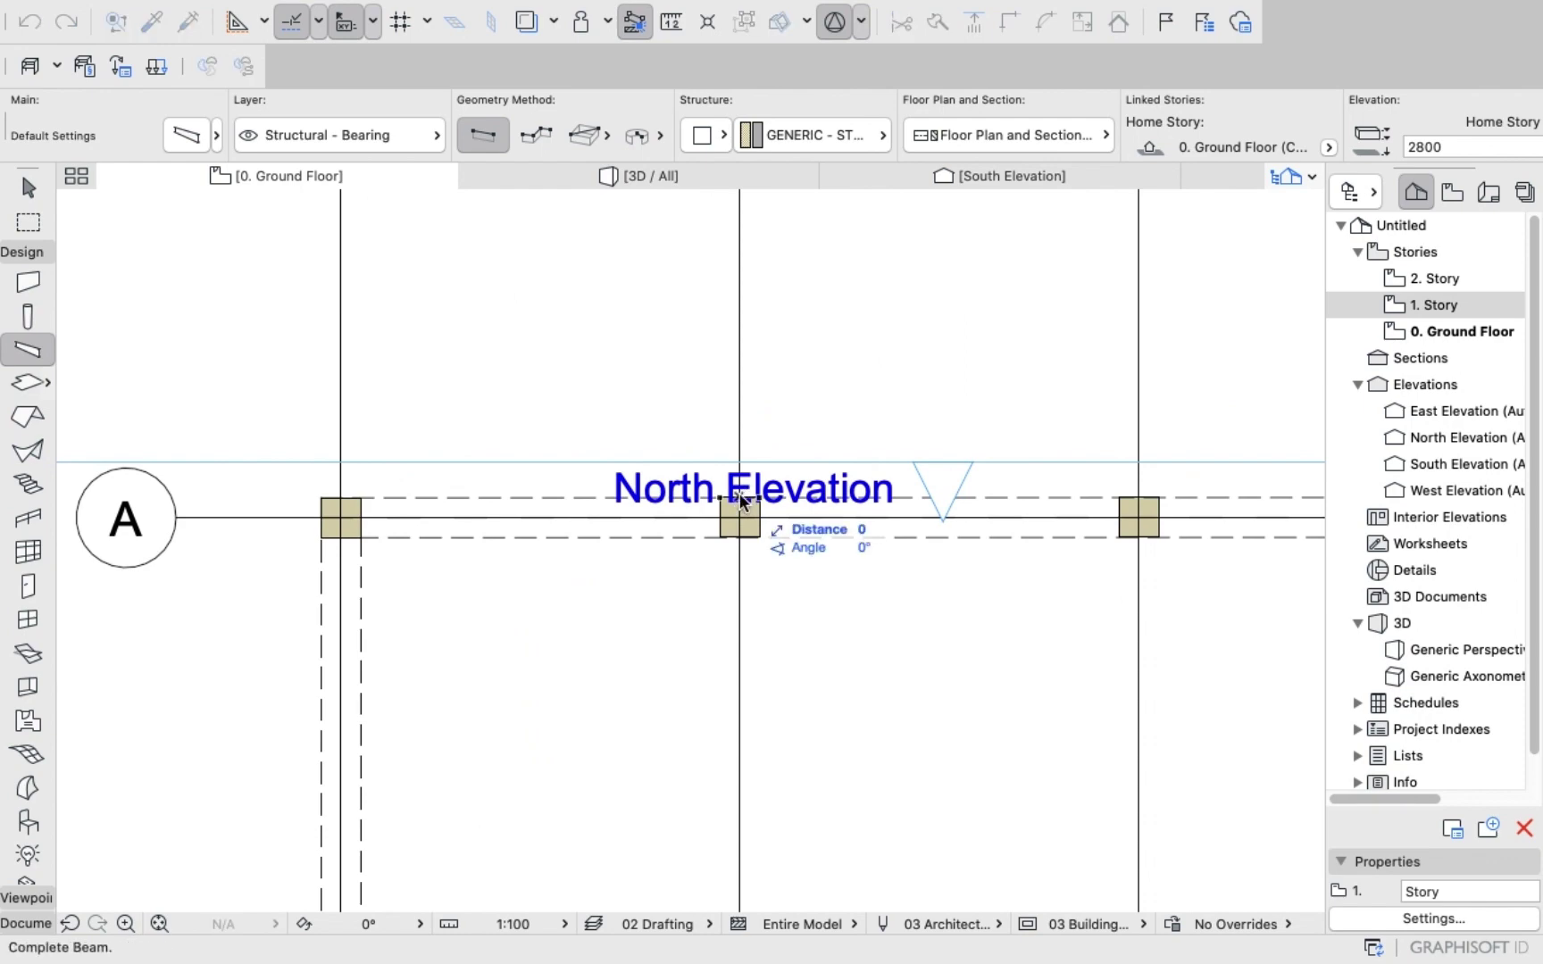
pyautogui.scroll(-8, 760, 585)
pyautogui.scroll(-2, 750, 625)
pyautogui.scroll(8, 750, 700)
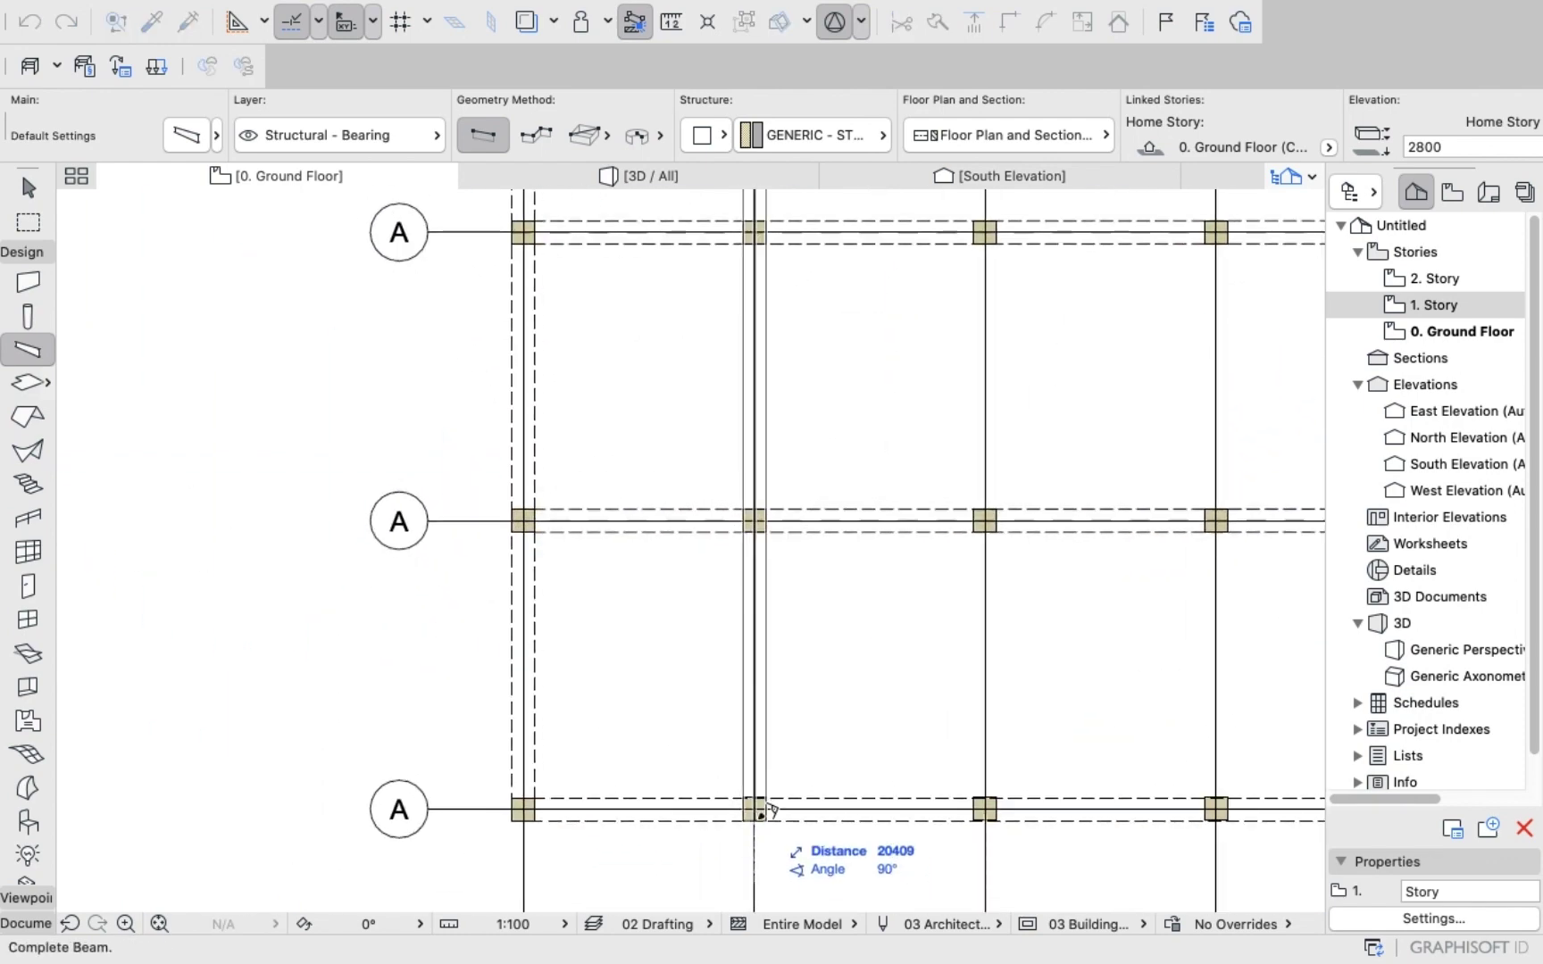
pyautogui.click(759, 810)
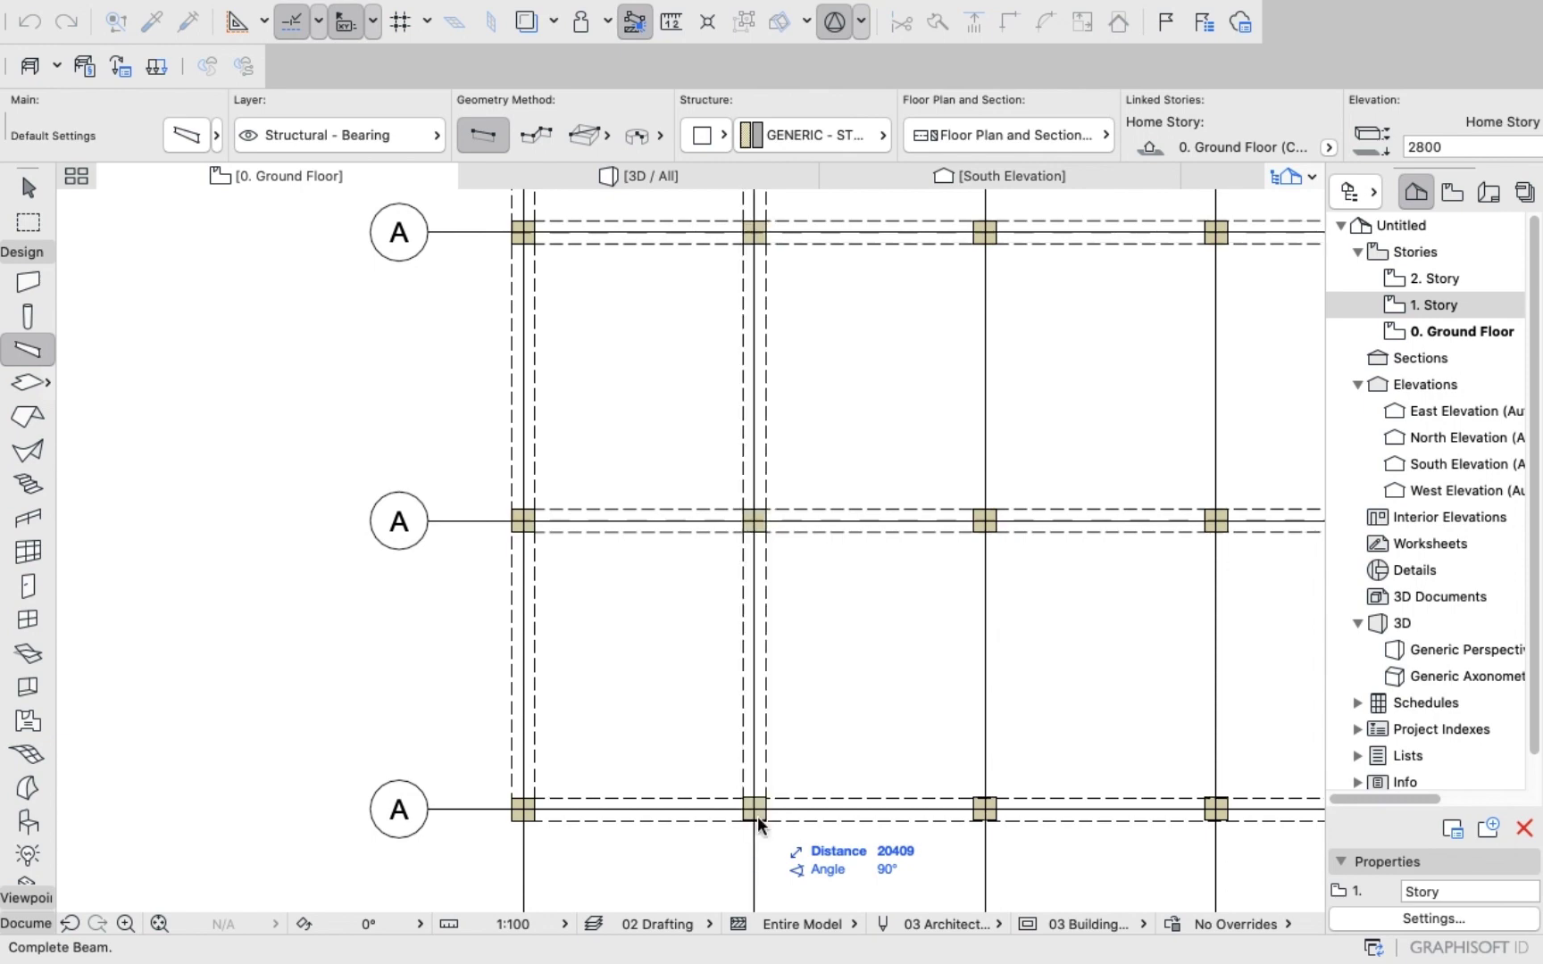
# Draw a beam on the third B grid line from the west, from the south end column to the north column's outer face.
pyautogui.click(986, 810)
pyautogui.scroll(-6, 982, 545)
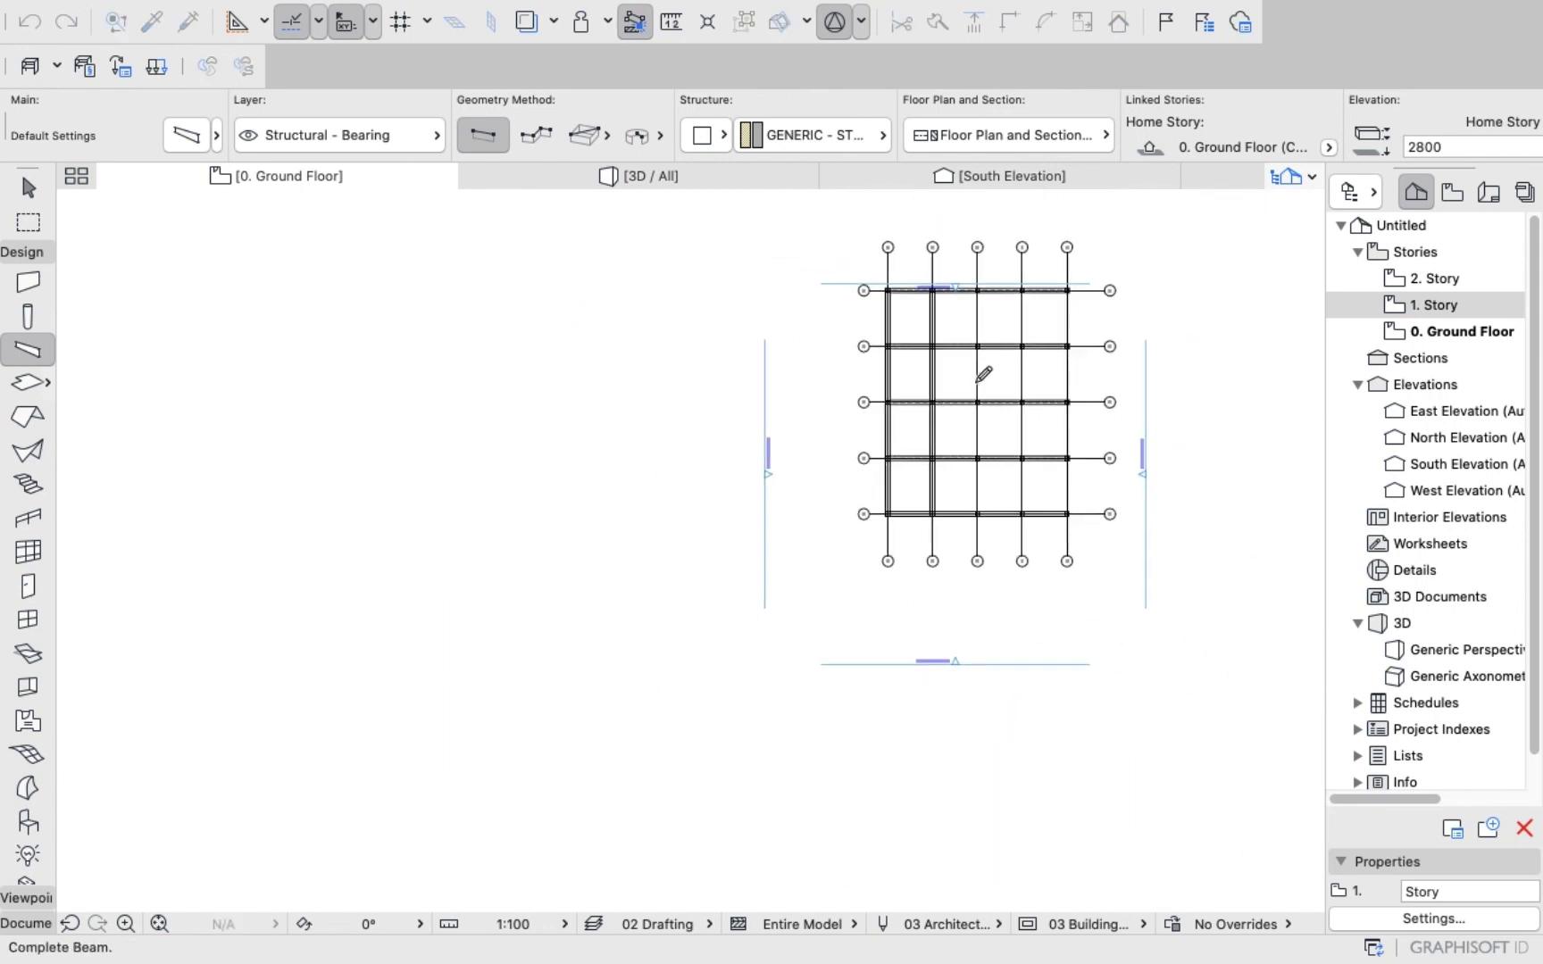
pyautogui.scroll(8, 992, 272)
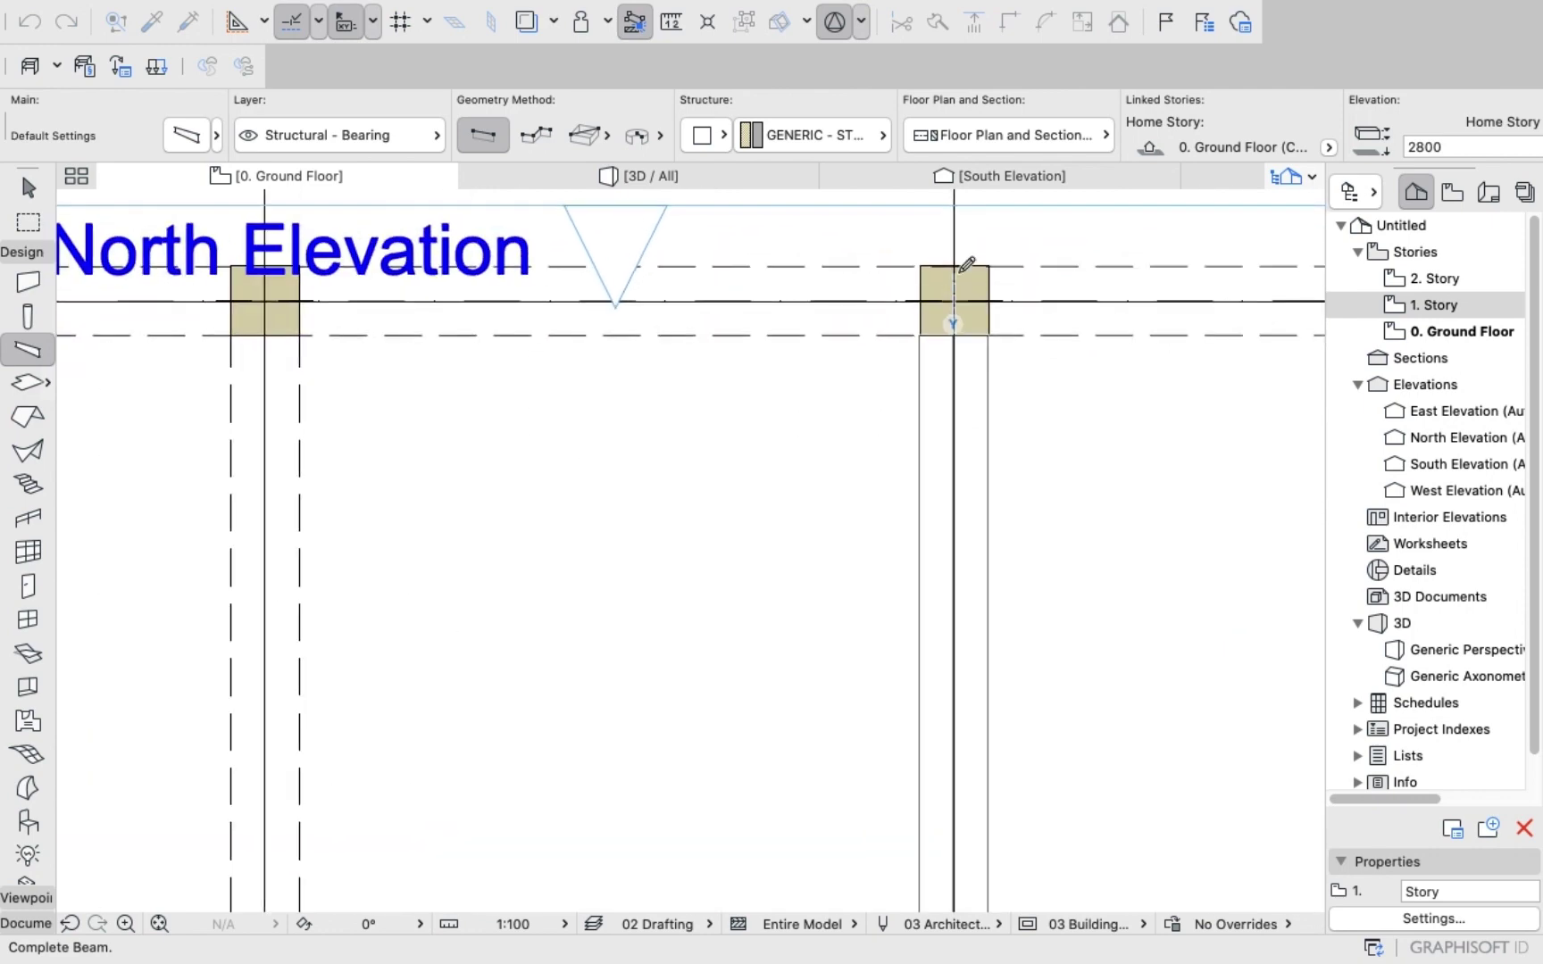
pyautogui.click(957, 268)
# Draw a beam on the fourth B grid line from the west, from the north column's outer face to the south end column.
pyautogui.scroll(-8, 905, 413)
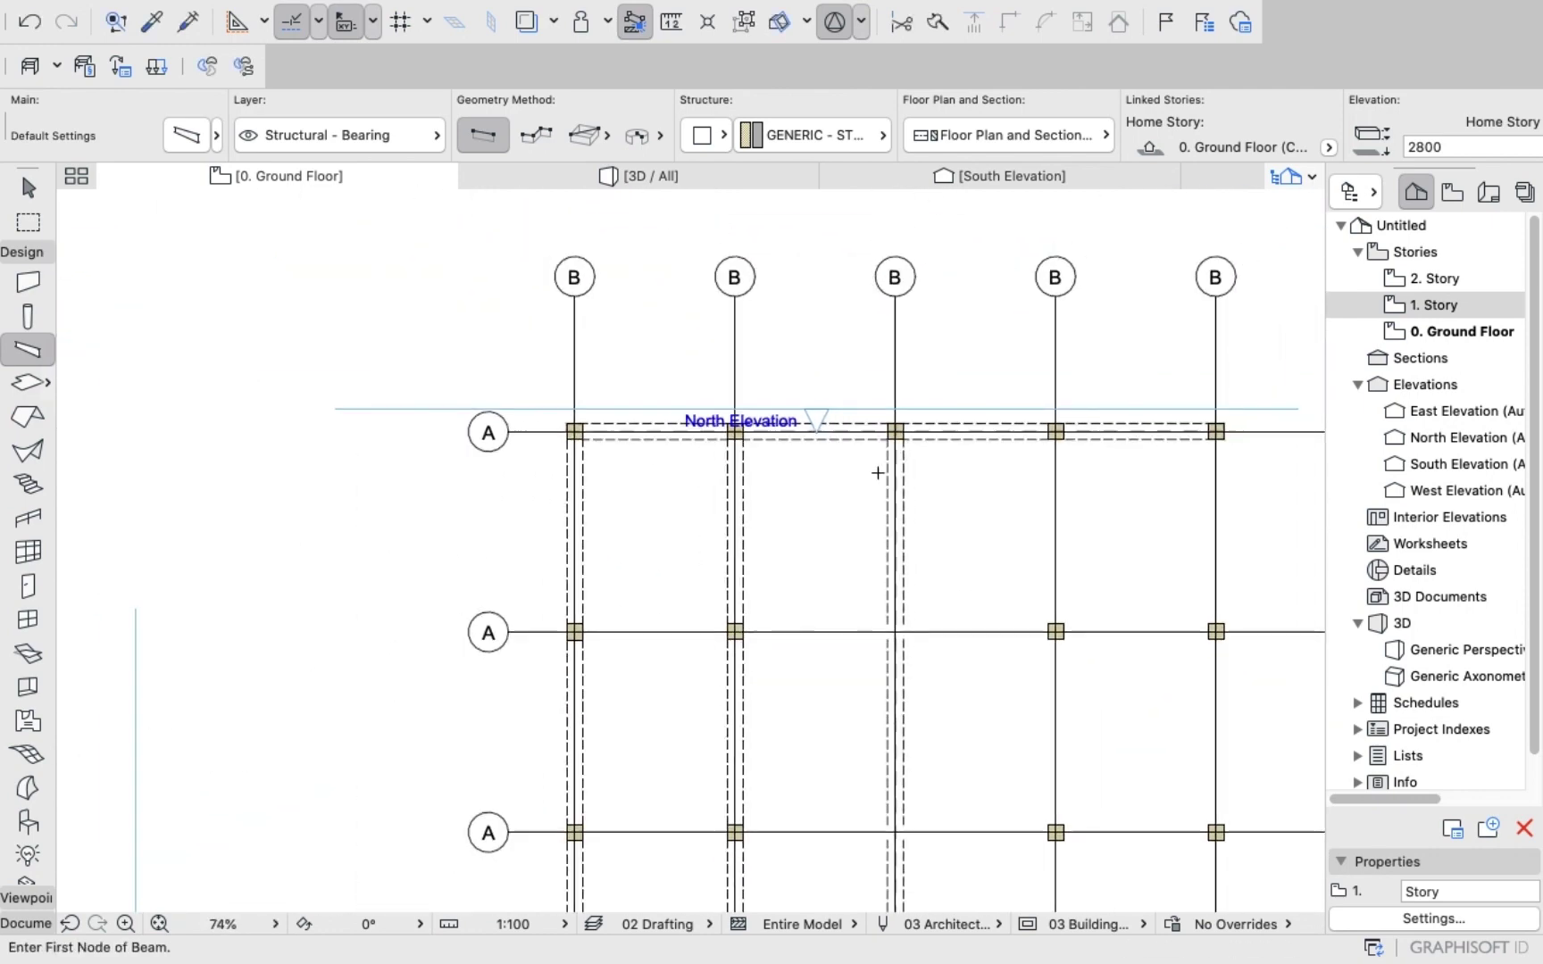
pyautogui.scroll(8, 1020, 430)
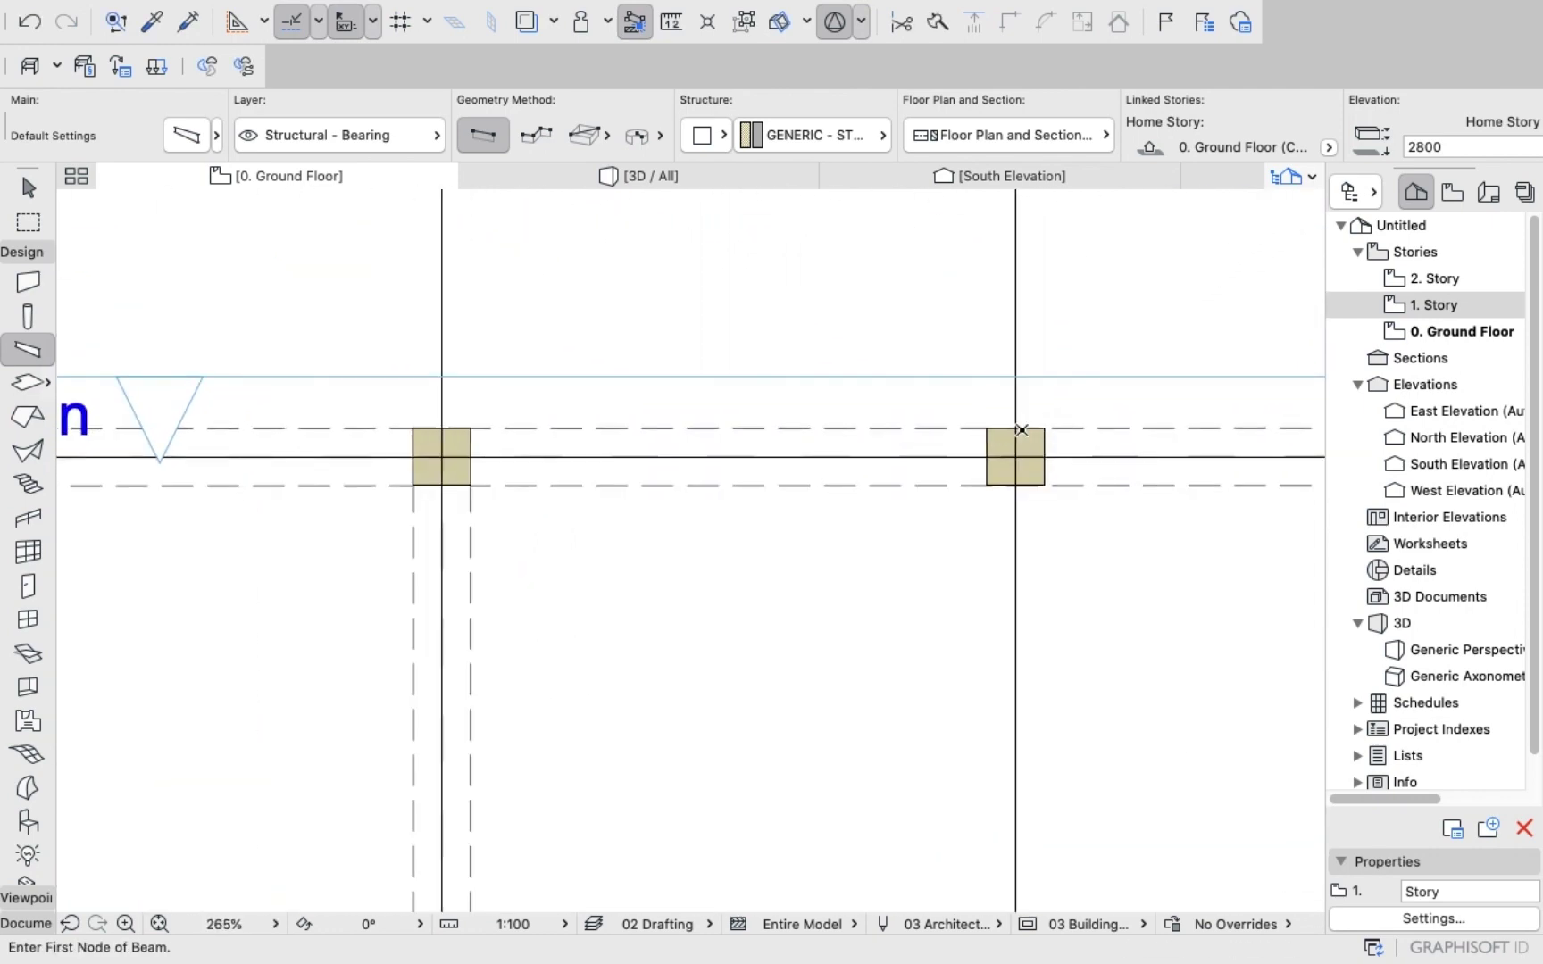
pyautogui.click(1018, 427)
pyautogui.scroll(-8, 1023, 509)
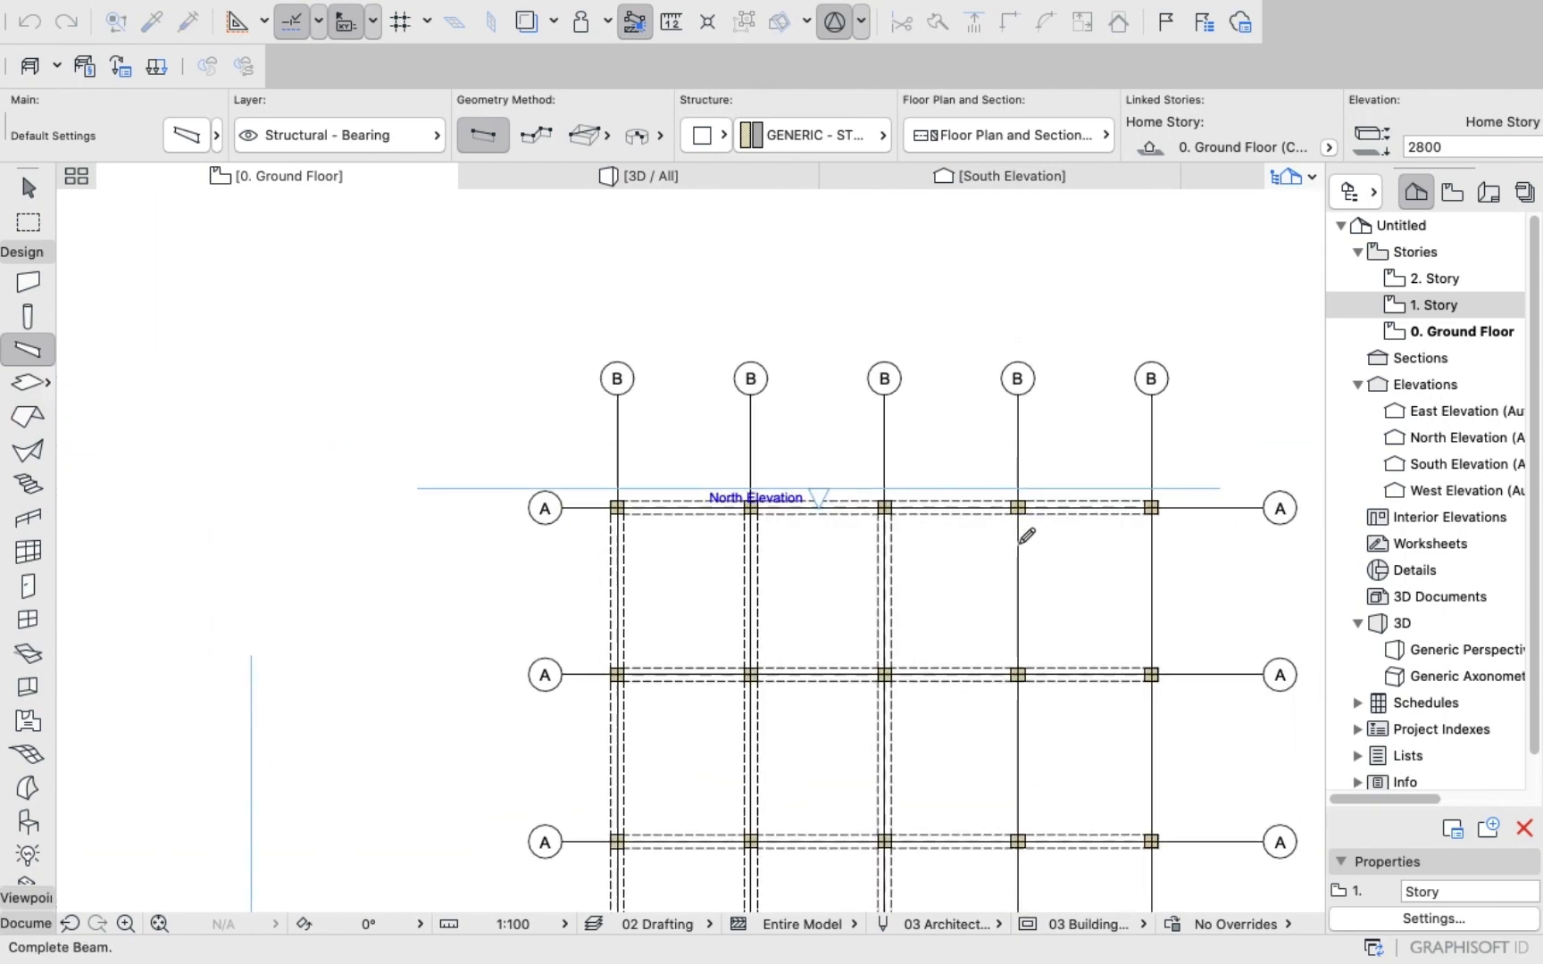
pyautogui.scroll(-5, 1020, 578)
pyautogui.scroll(8, 1019, 699)
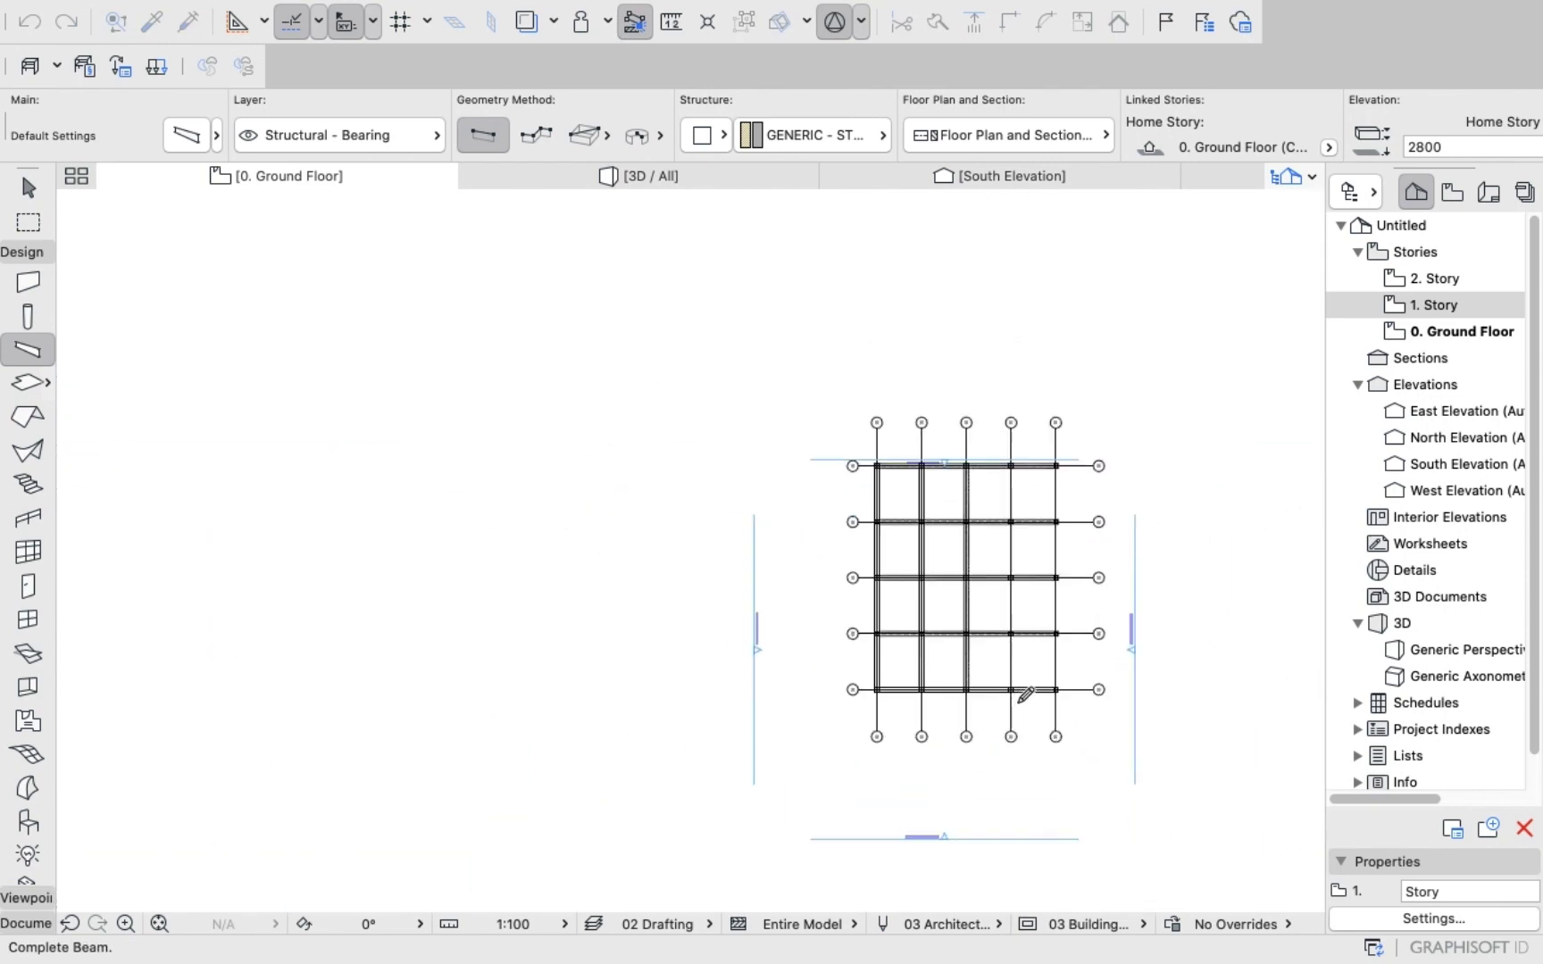
pyautogui.scroll(8, 1019, 699)
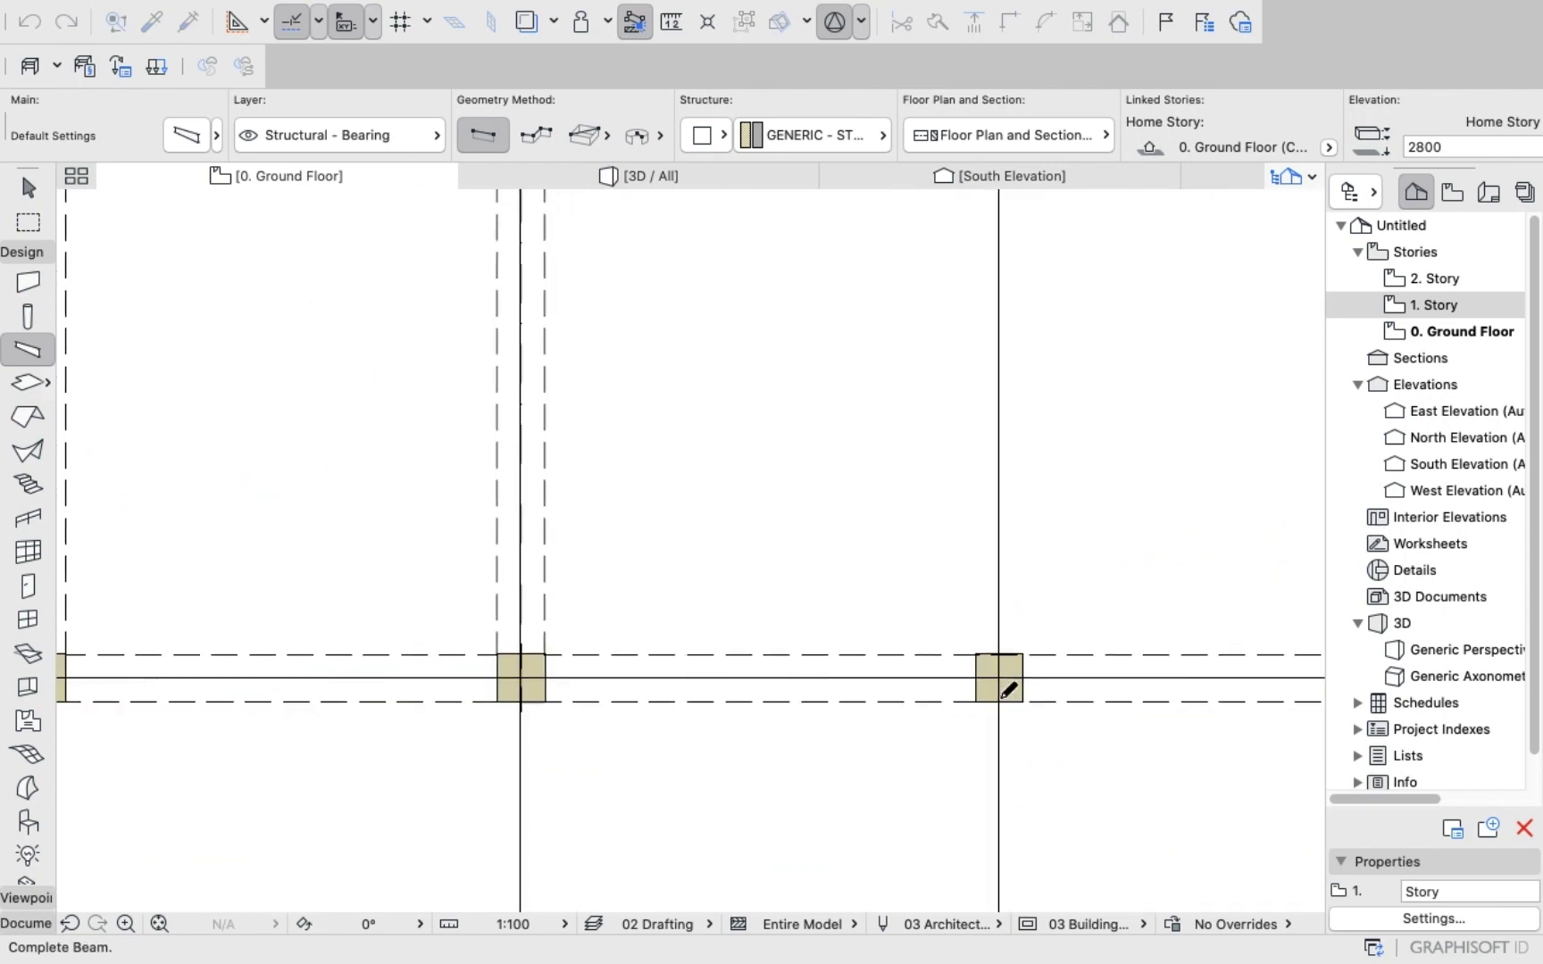
pyautogui.click(1013, 689)
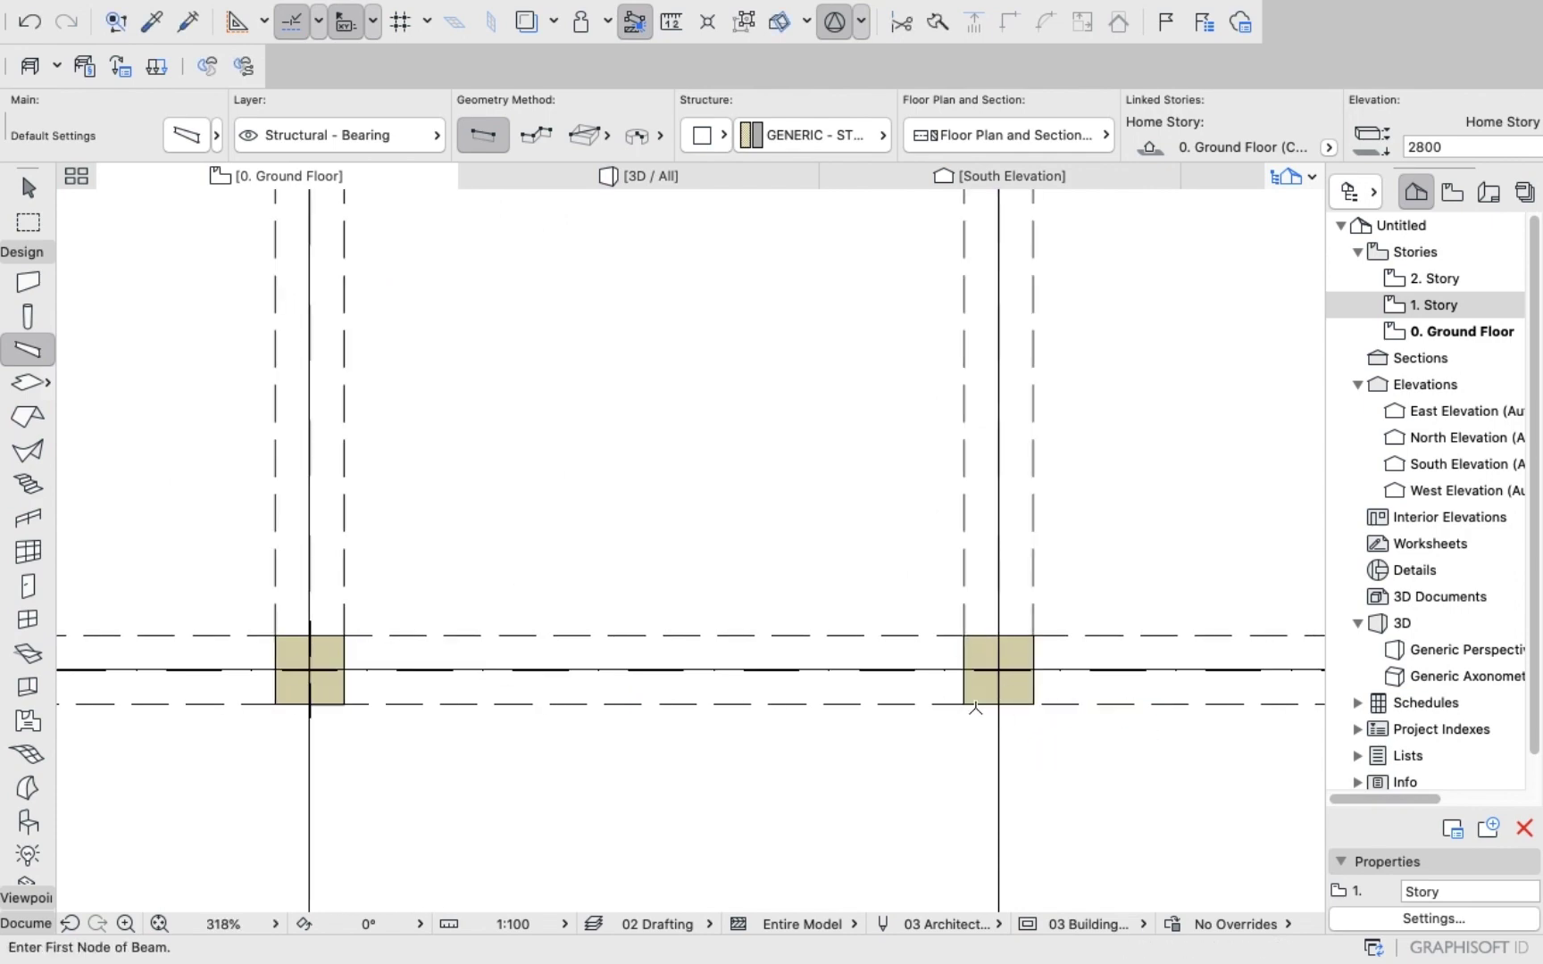
# Draw a beam about 20400 long on the easternmost B grid line, from the south column's outer face to the north column's outer face.
pyautogui.scroll(-10, 1000, 697)
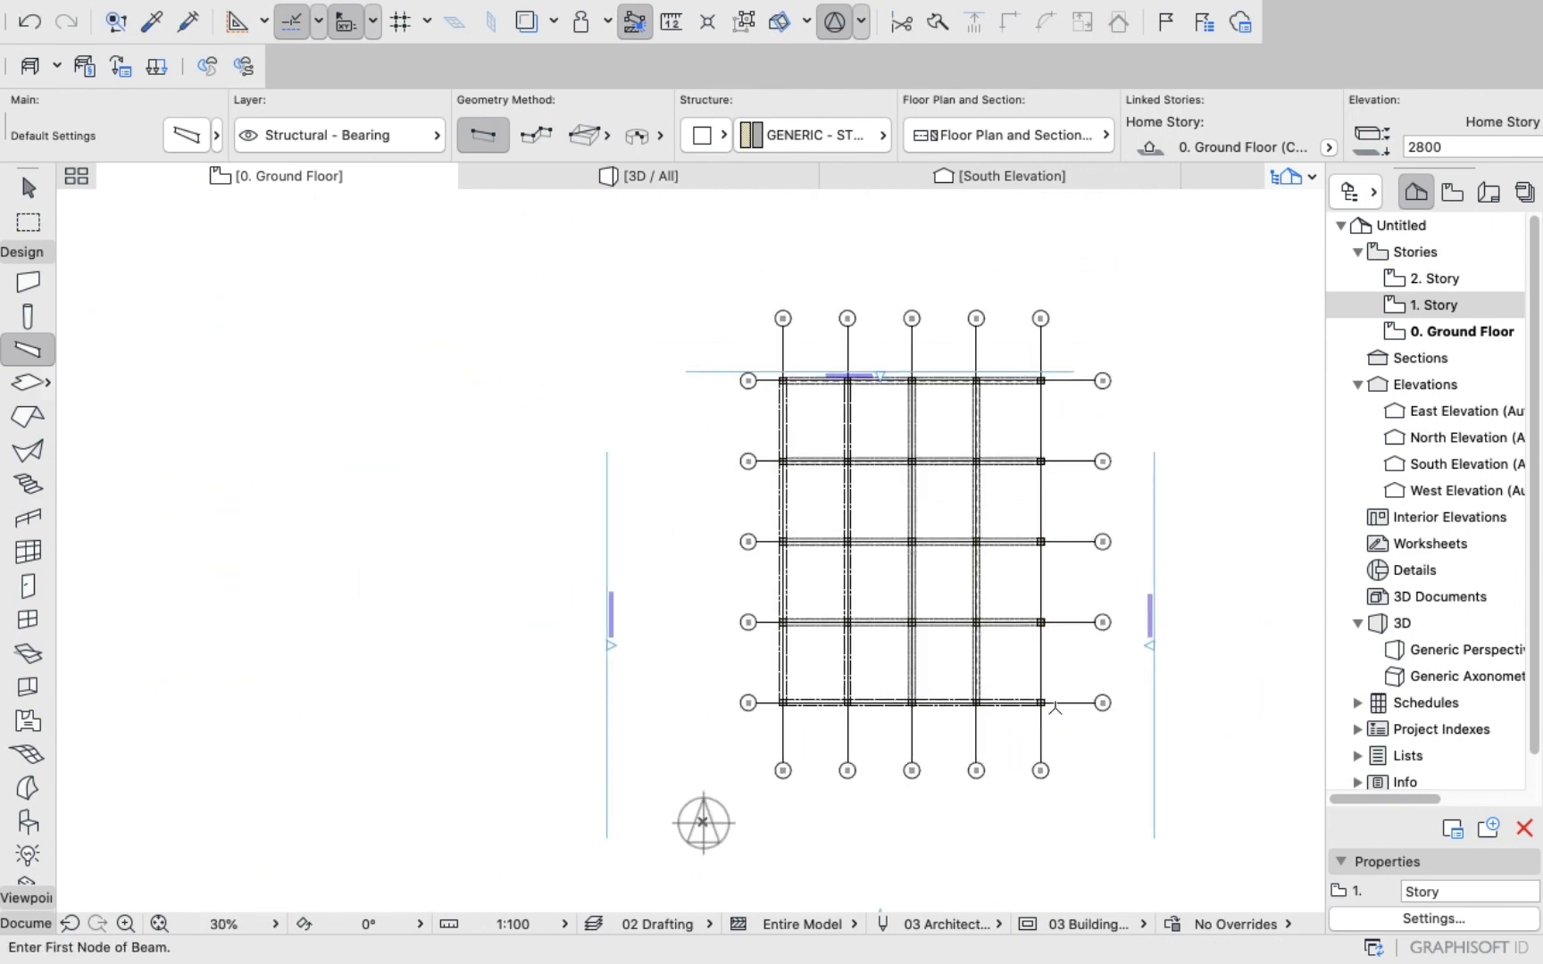
pyautogui.scroll(10, 1000, 701)
pyautogui.scroll(5, 1014, 705)
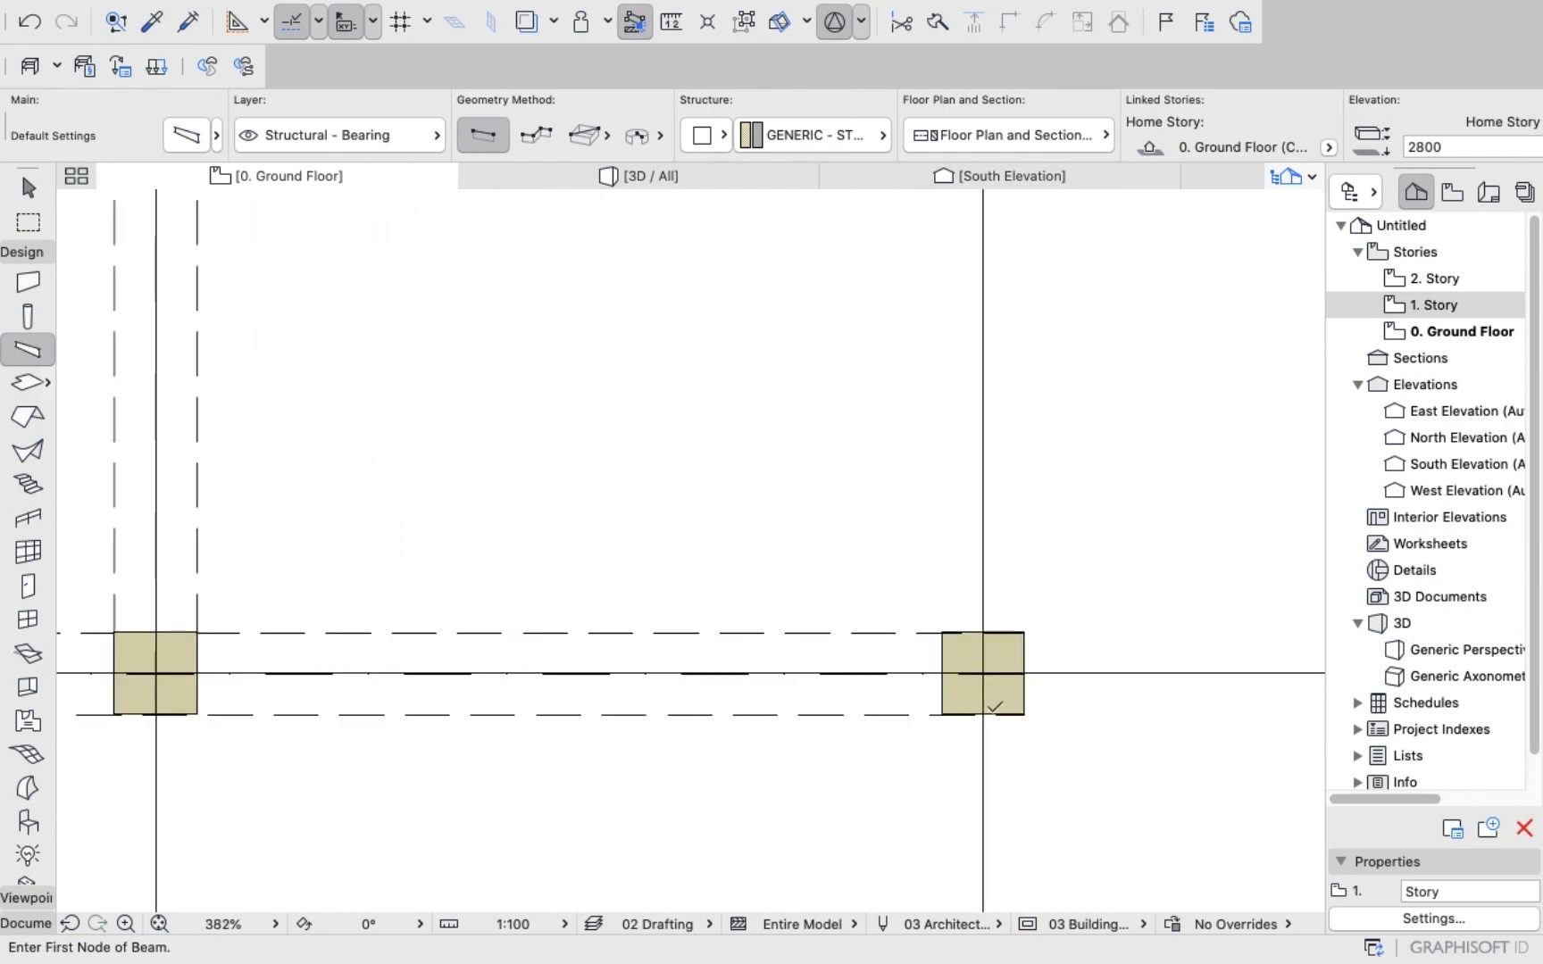
pyautogui.click(987, 713)
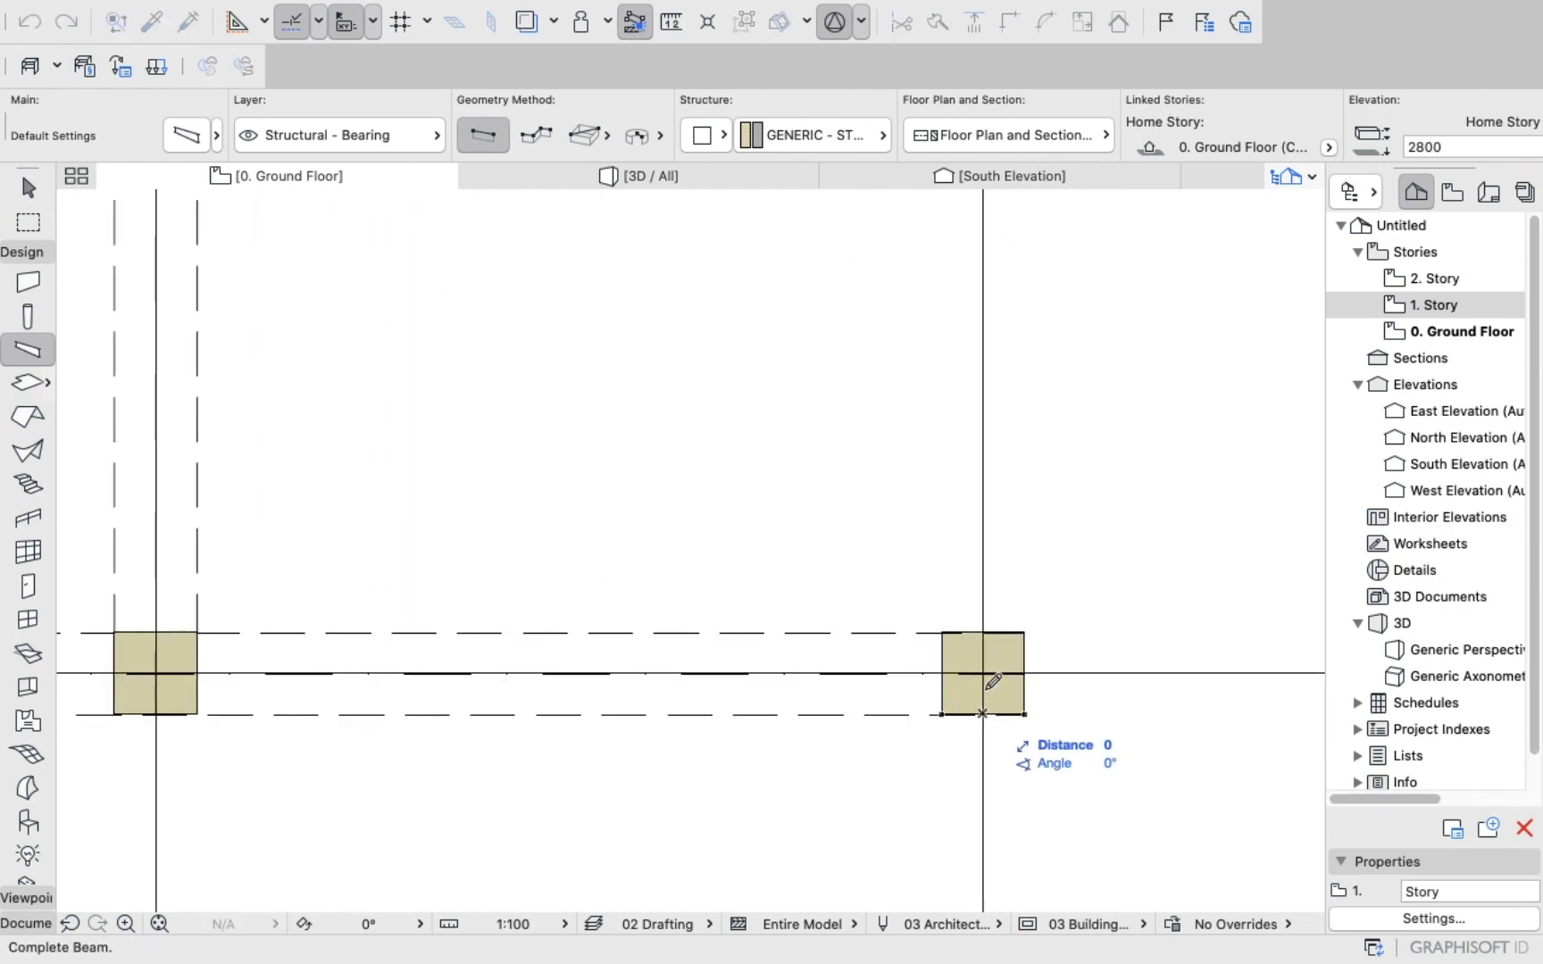
pyautogui.scroll(-15, 992, 594)
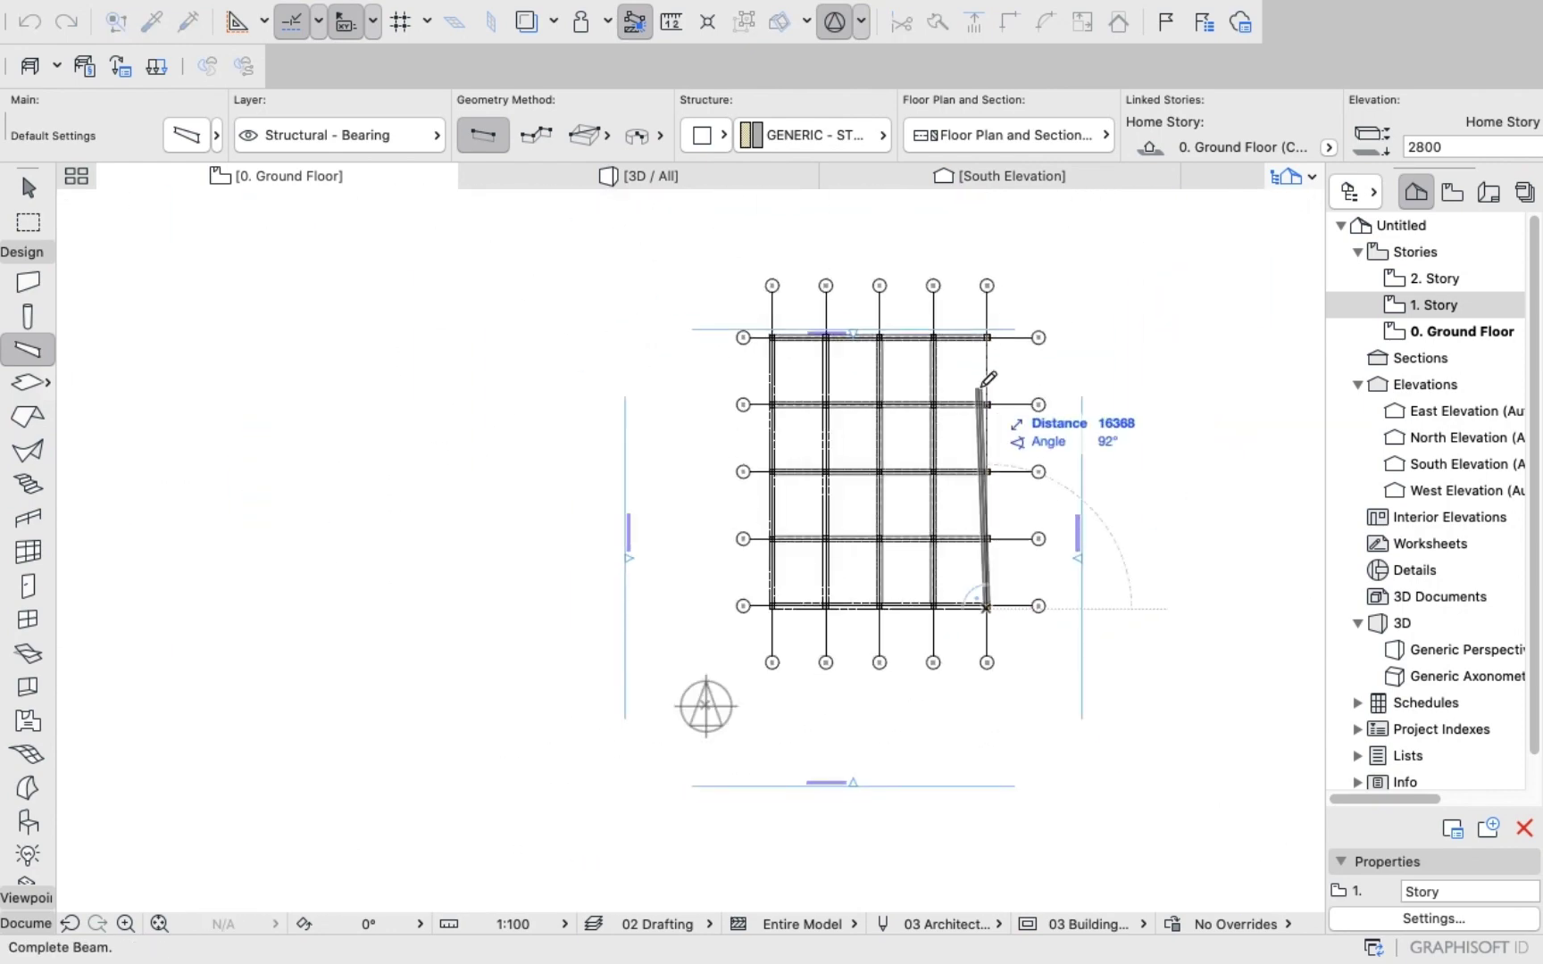
pyautogui.scroll(15, 993, 335)
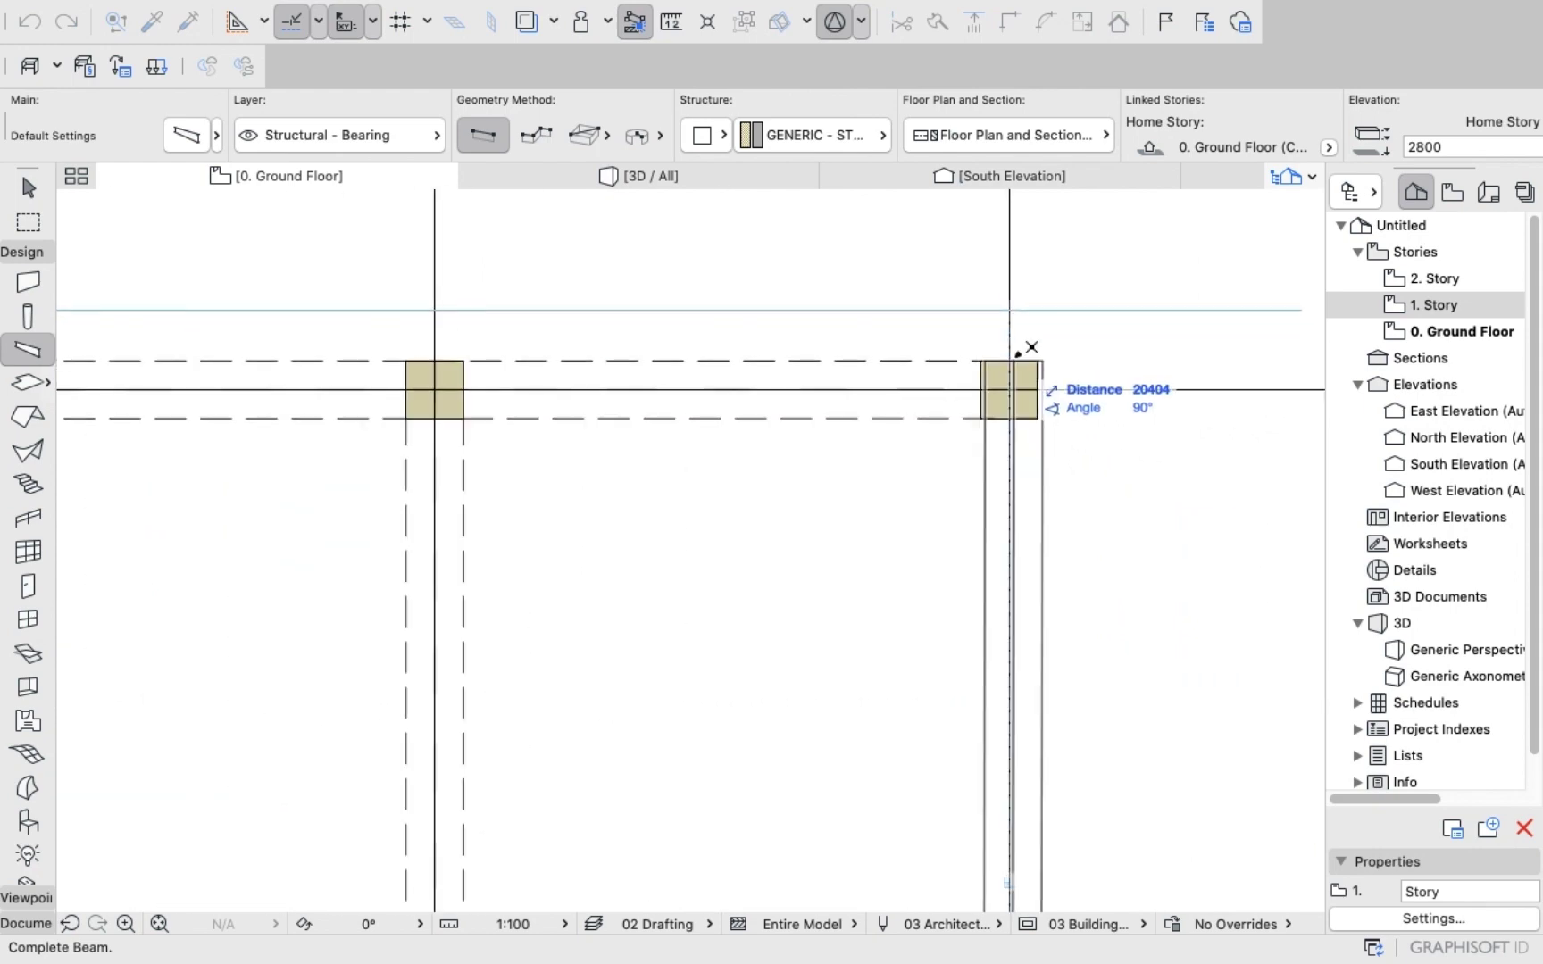
pyautogui.click(1015, 355)
pyautogui.scroll(-2, 937, 433)
pyautogui.scroll(-4, 938, 433)
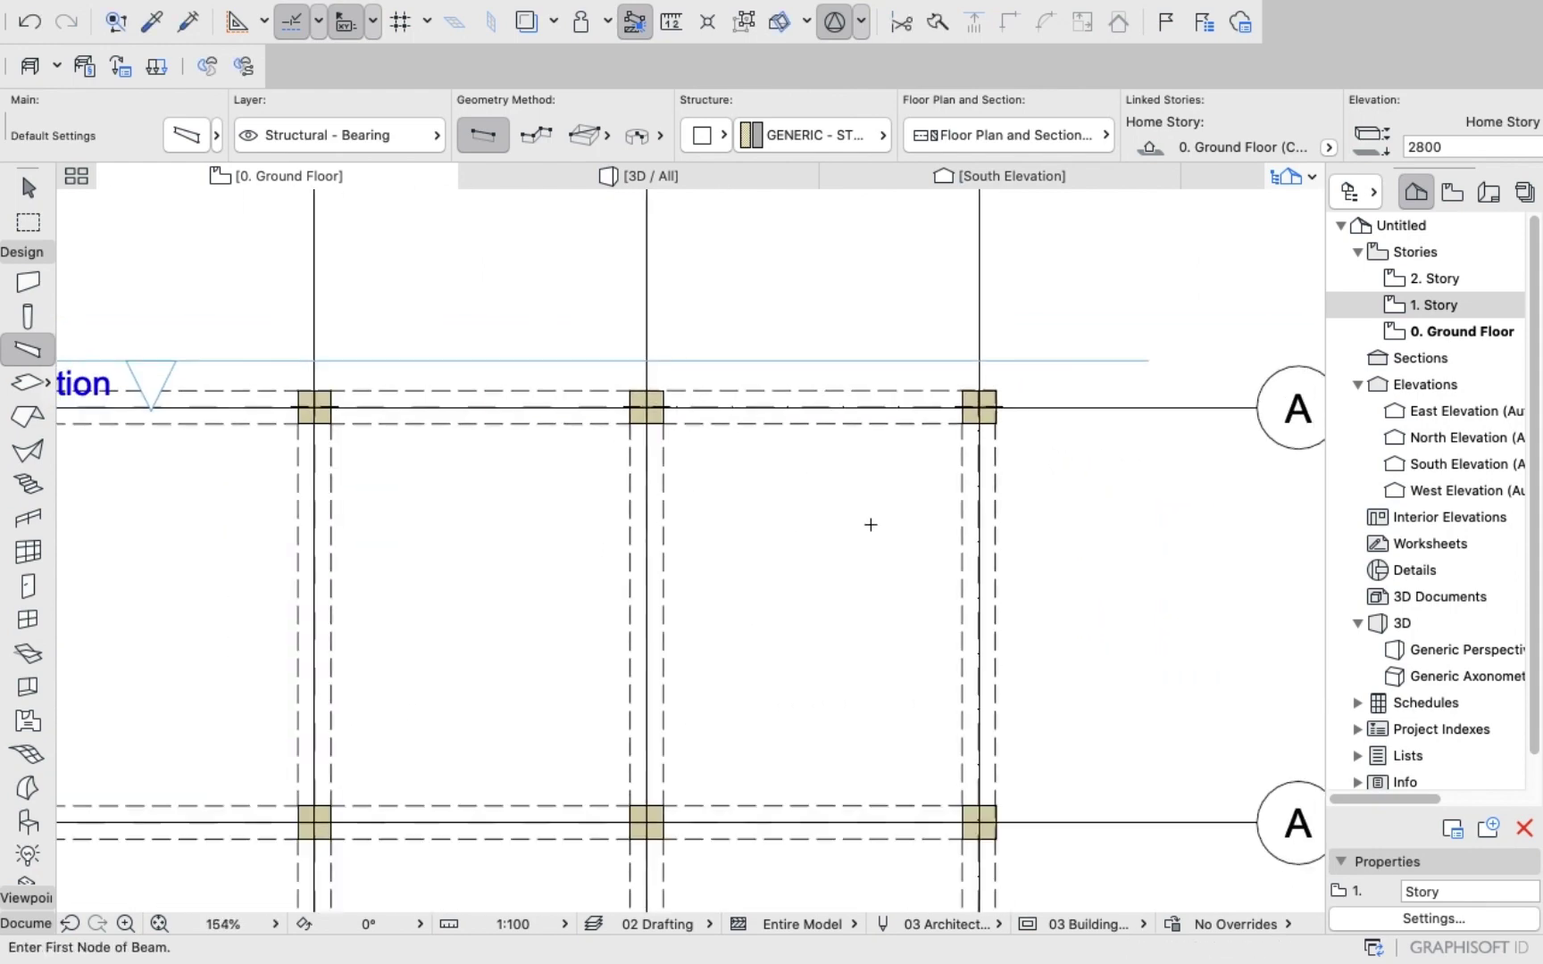
pyautogui.scroll(-7, 871, 523)
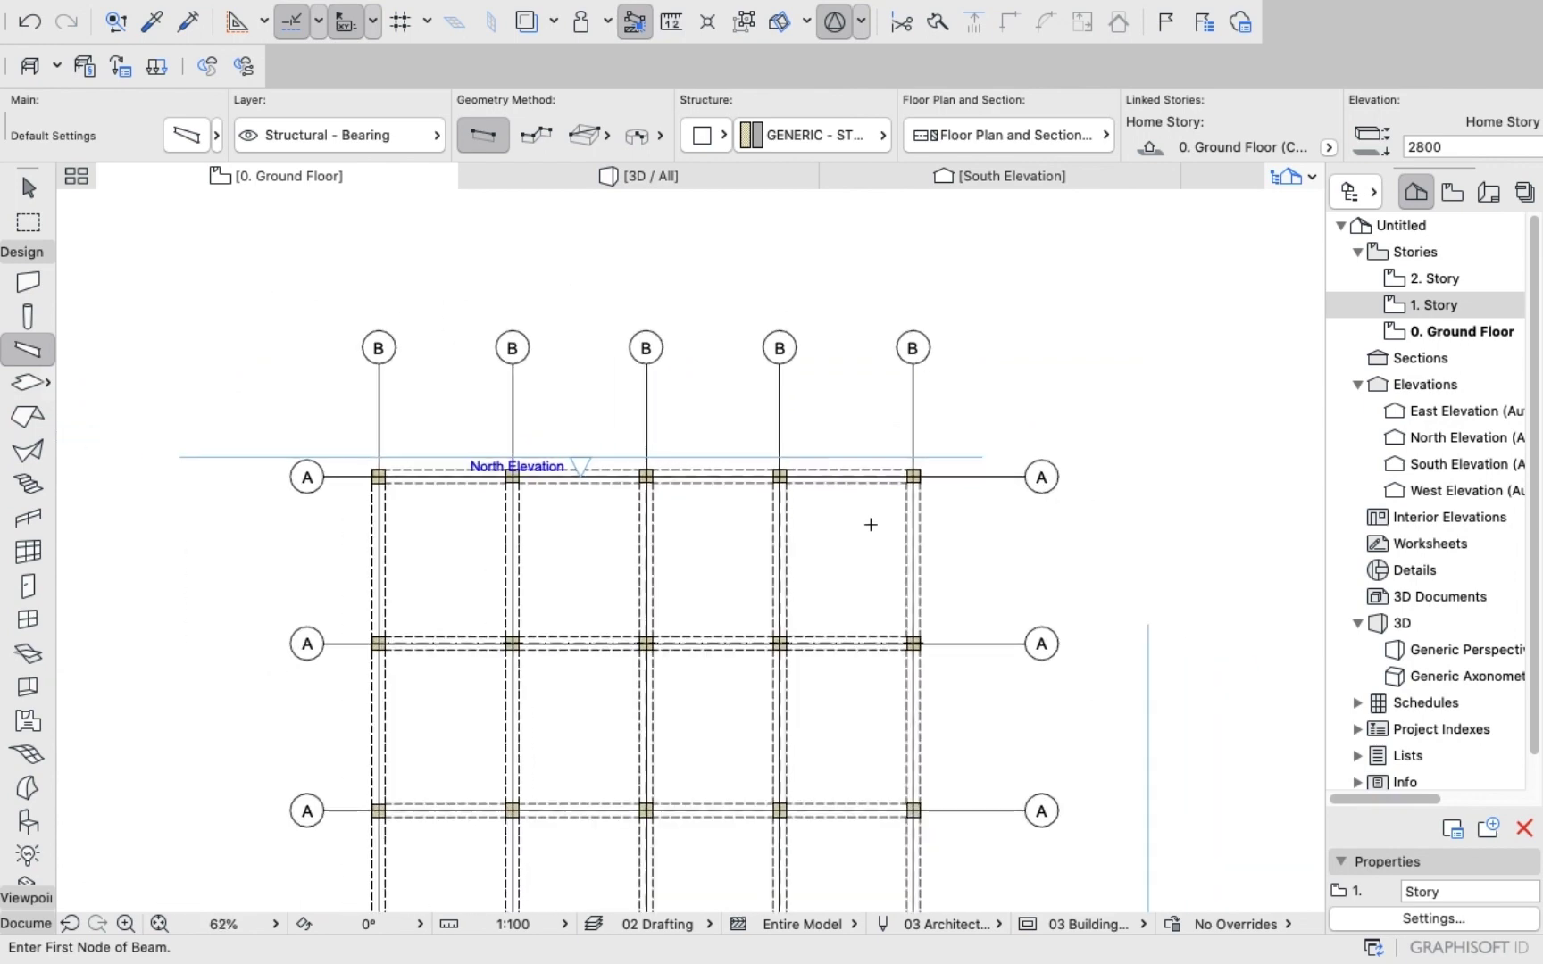
pyautogui.scroll(-4, 983, 472)
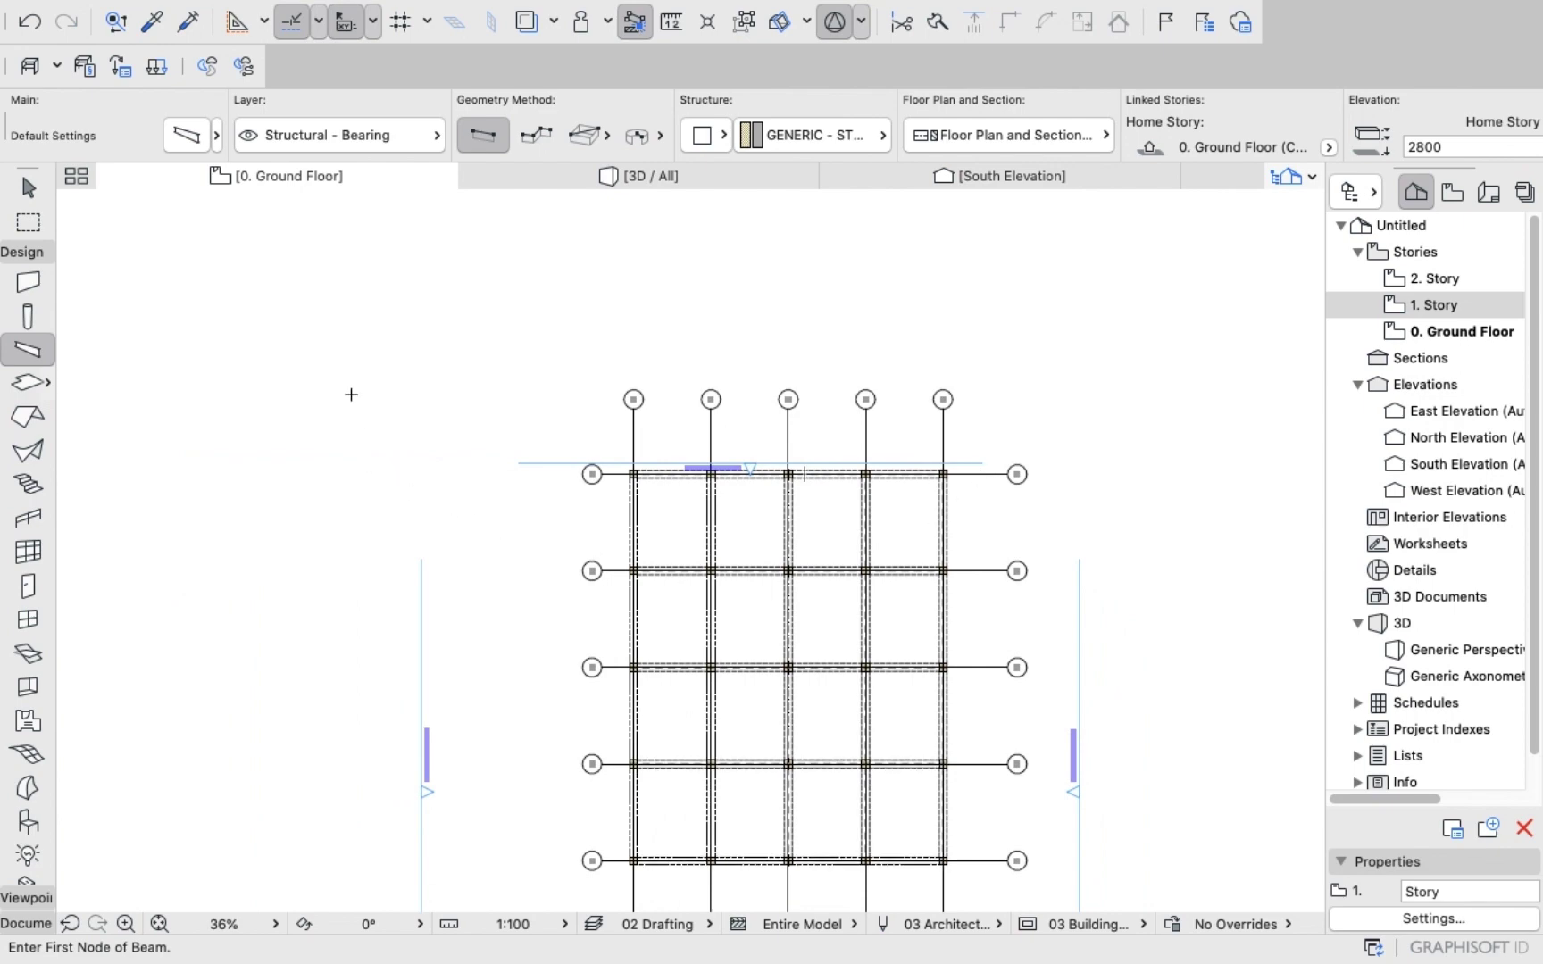
pyautogui.scroll(3, 576, 433)
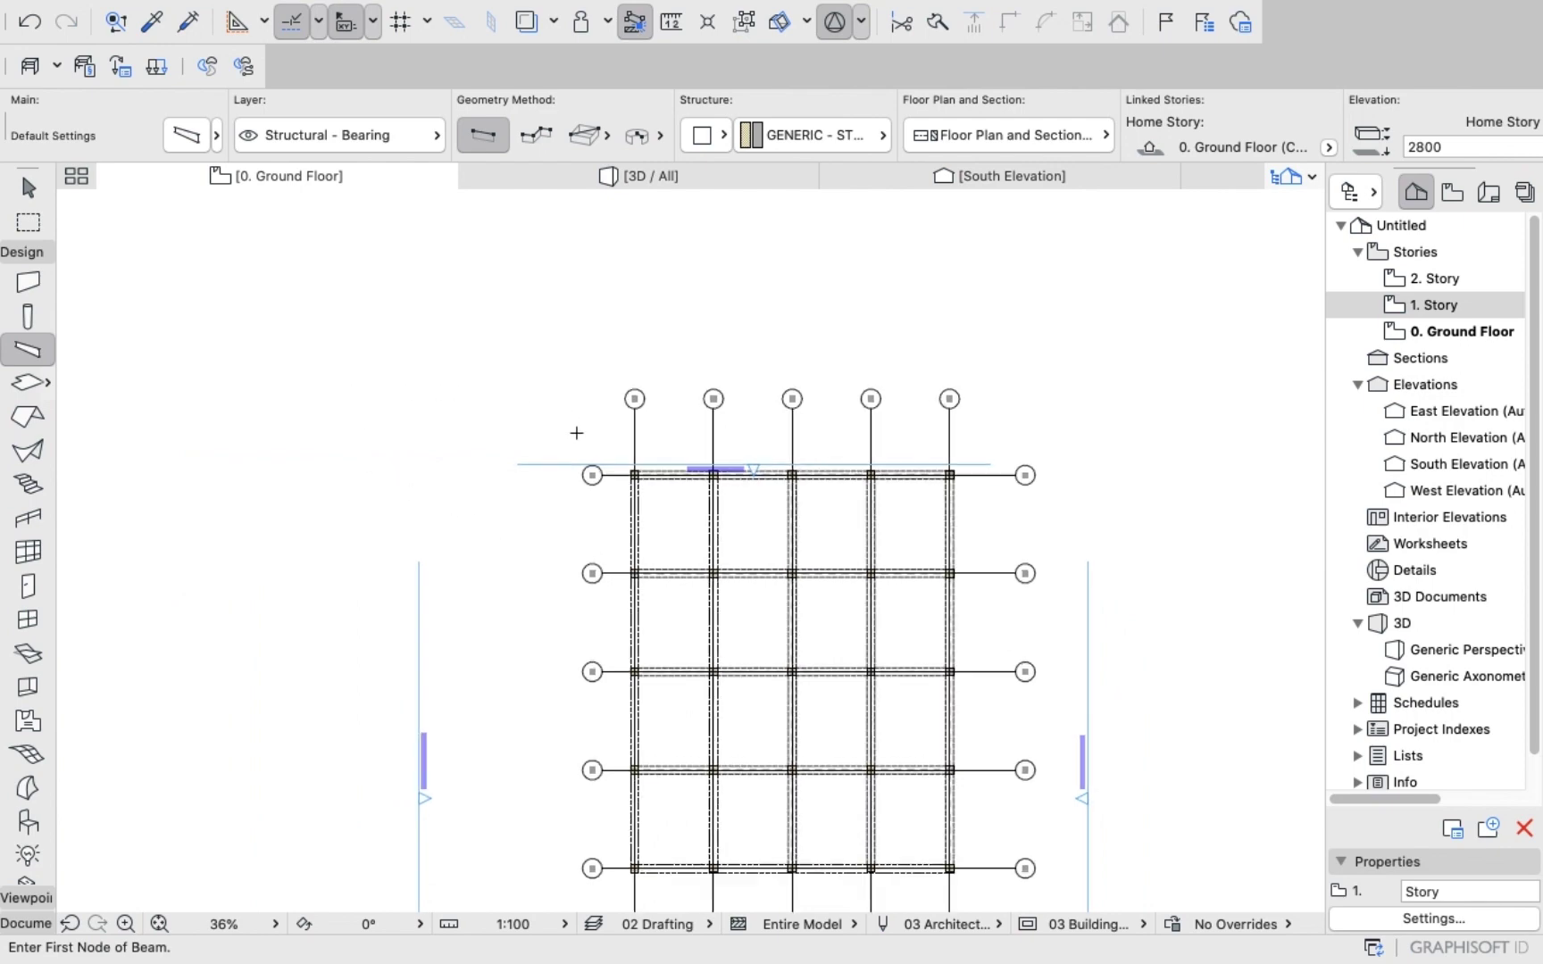
pyautogui.scroll(-2, 575, 433)
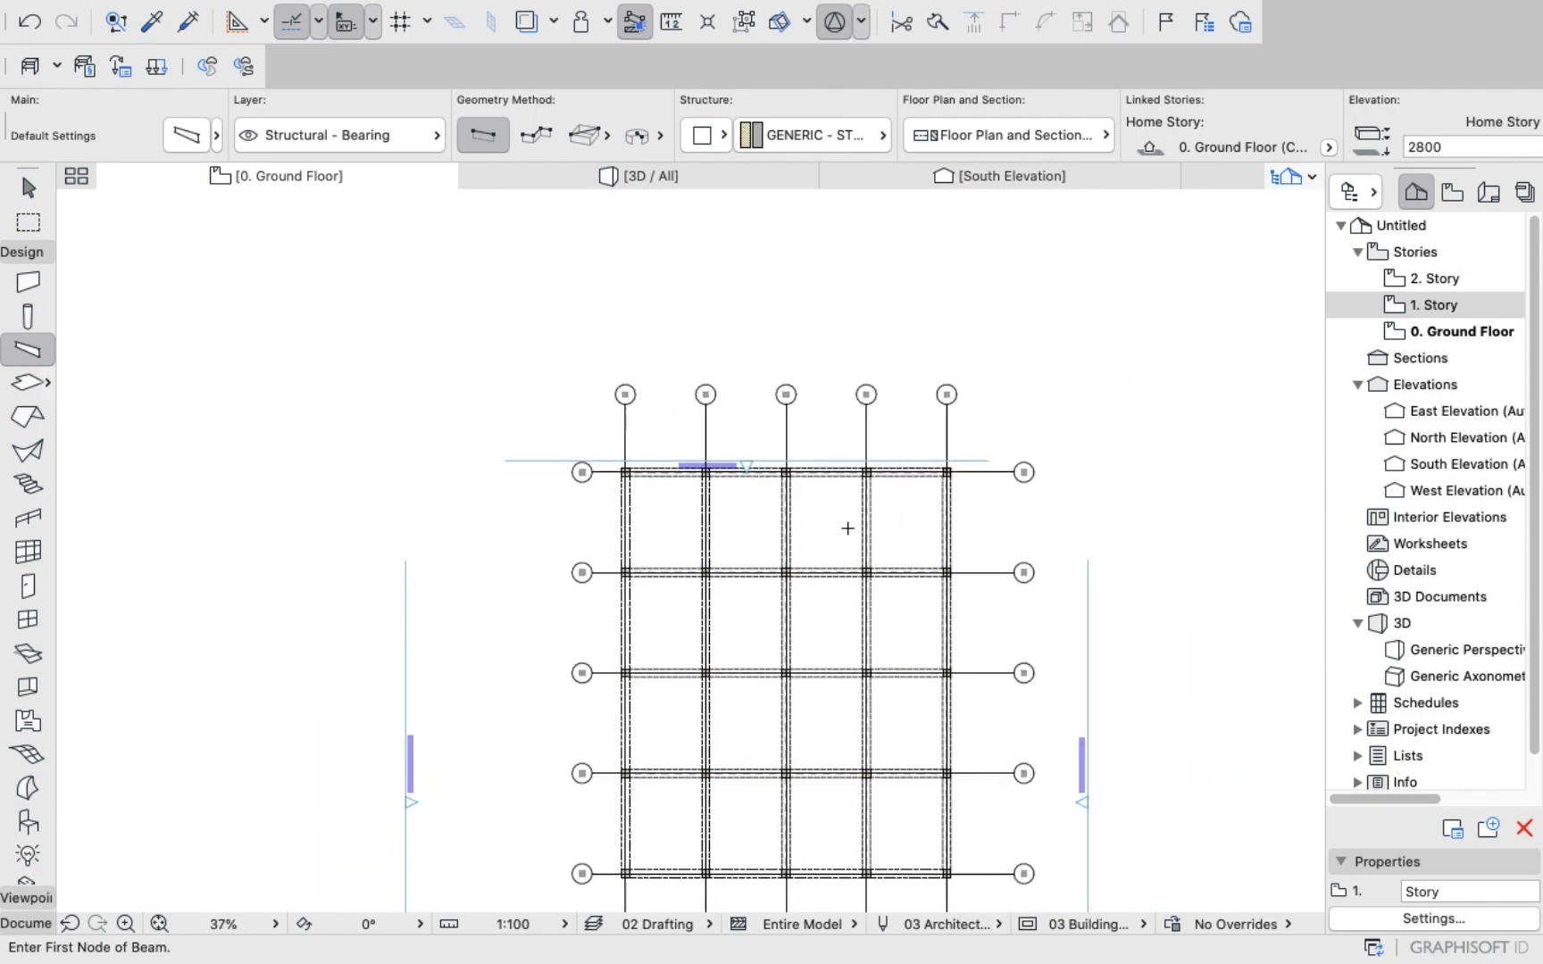
pyautogui.scroll(3, 812, 510)
pyautogui.scroll(-5, 813, 510)
pyautogui.scroll(2, 839, 595)
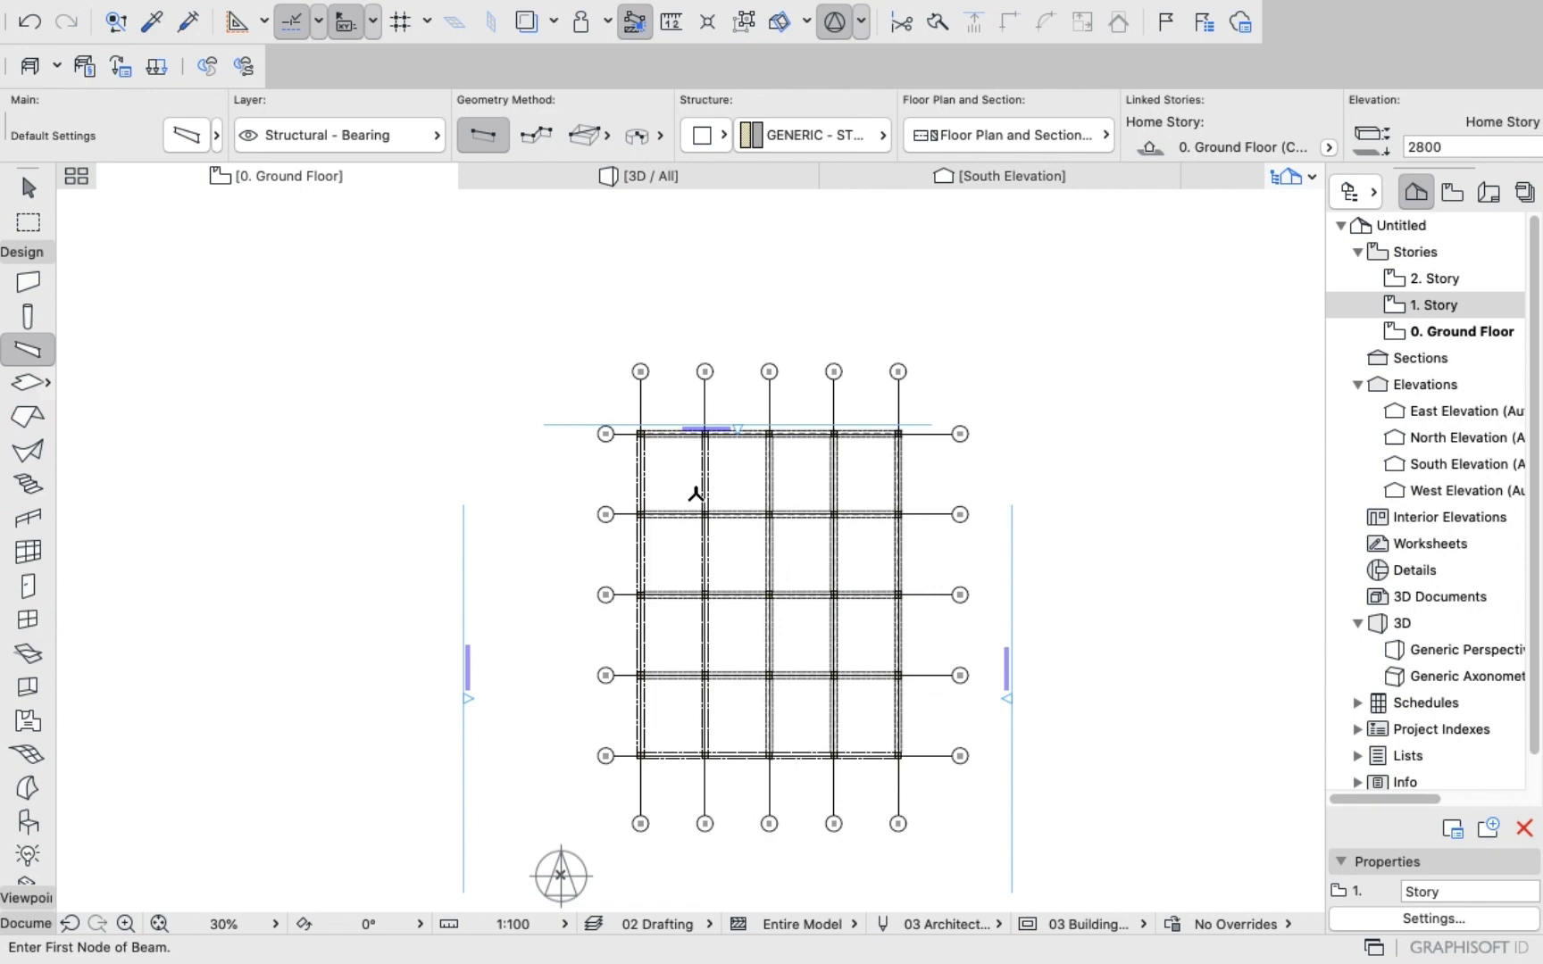
pyautogui.scroll(3, 678, 491)
pyautogui.scroll(-5, 675, 490)
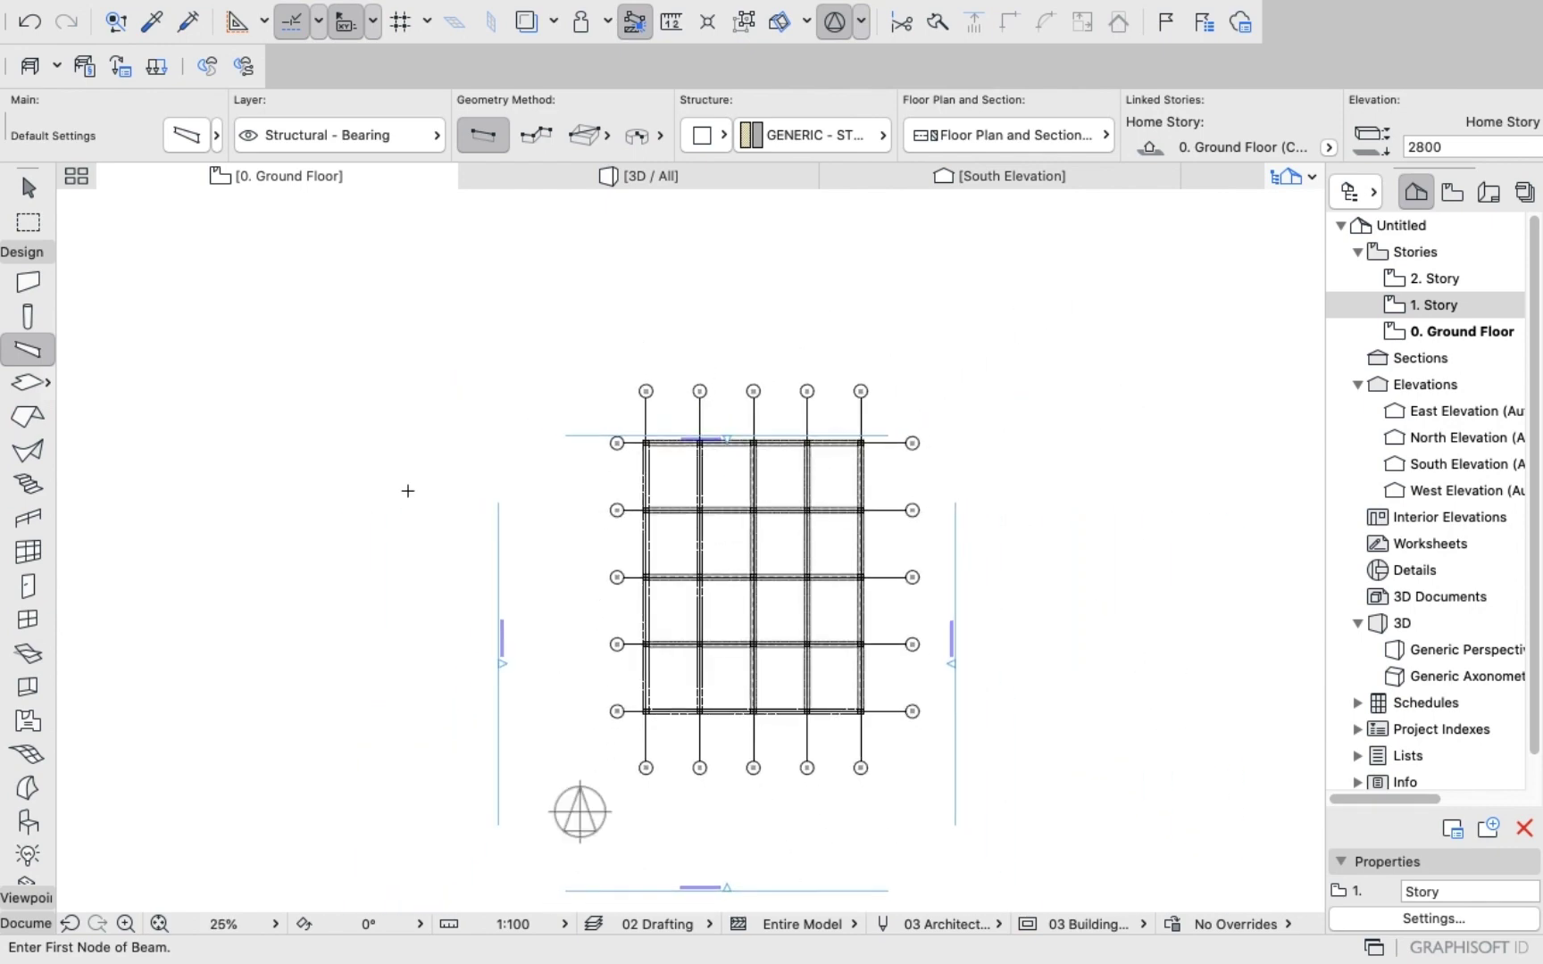
# Select all grid elements and set their section/elevation grid line type to Dashed.
pyautogui.scroll(-2, 27, 678)
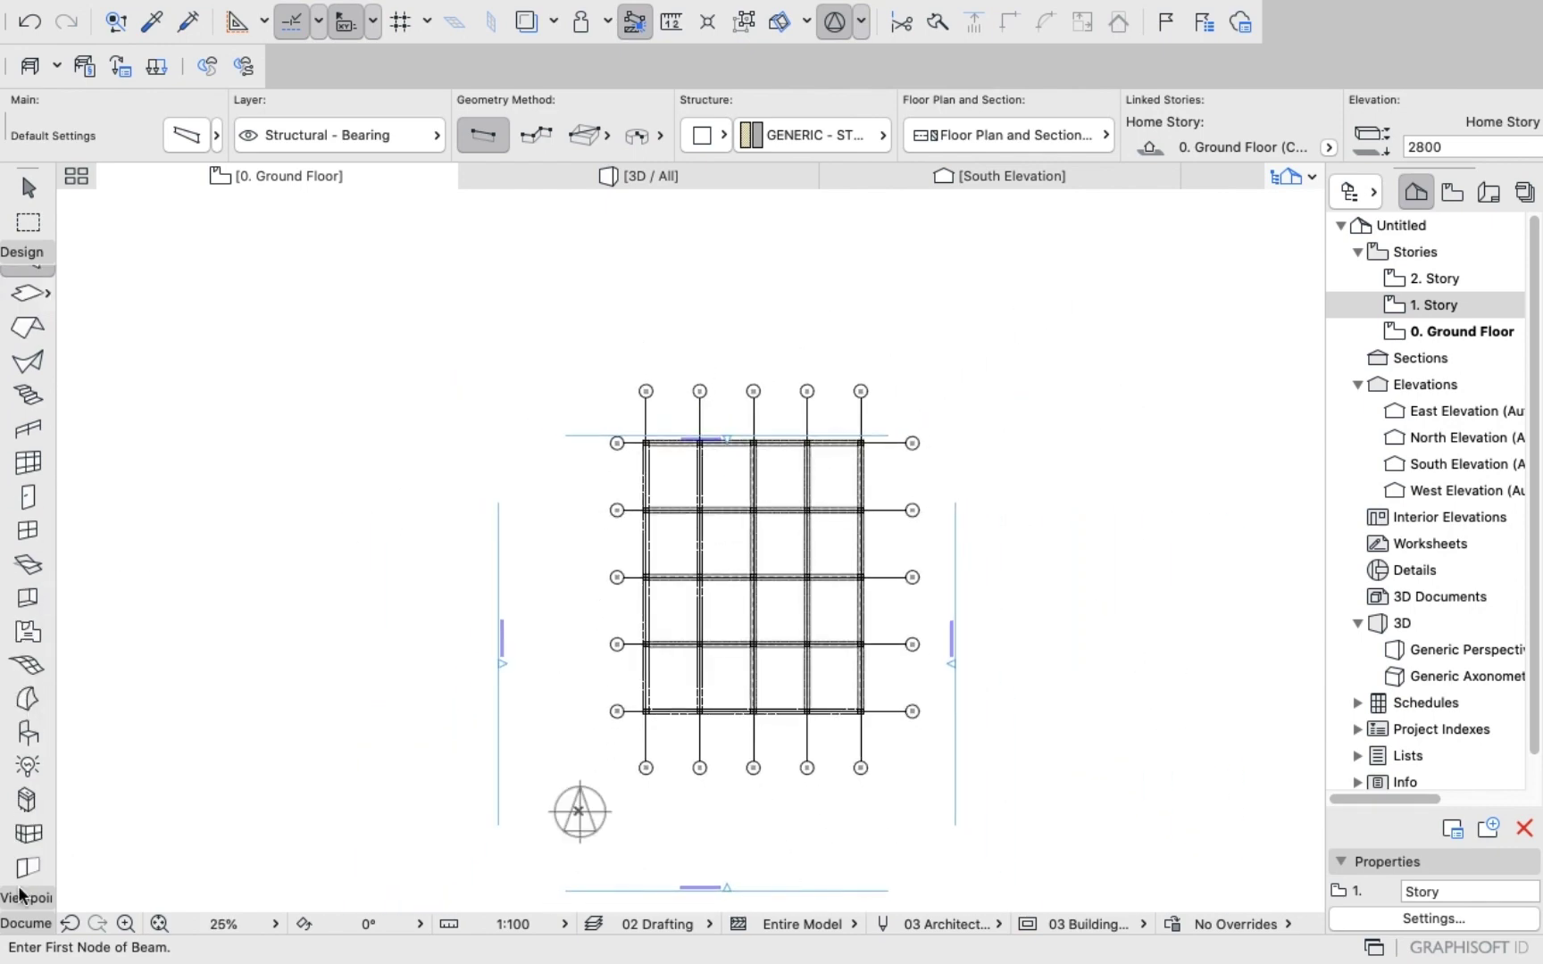
pyautogui.click(18, 924)
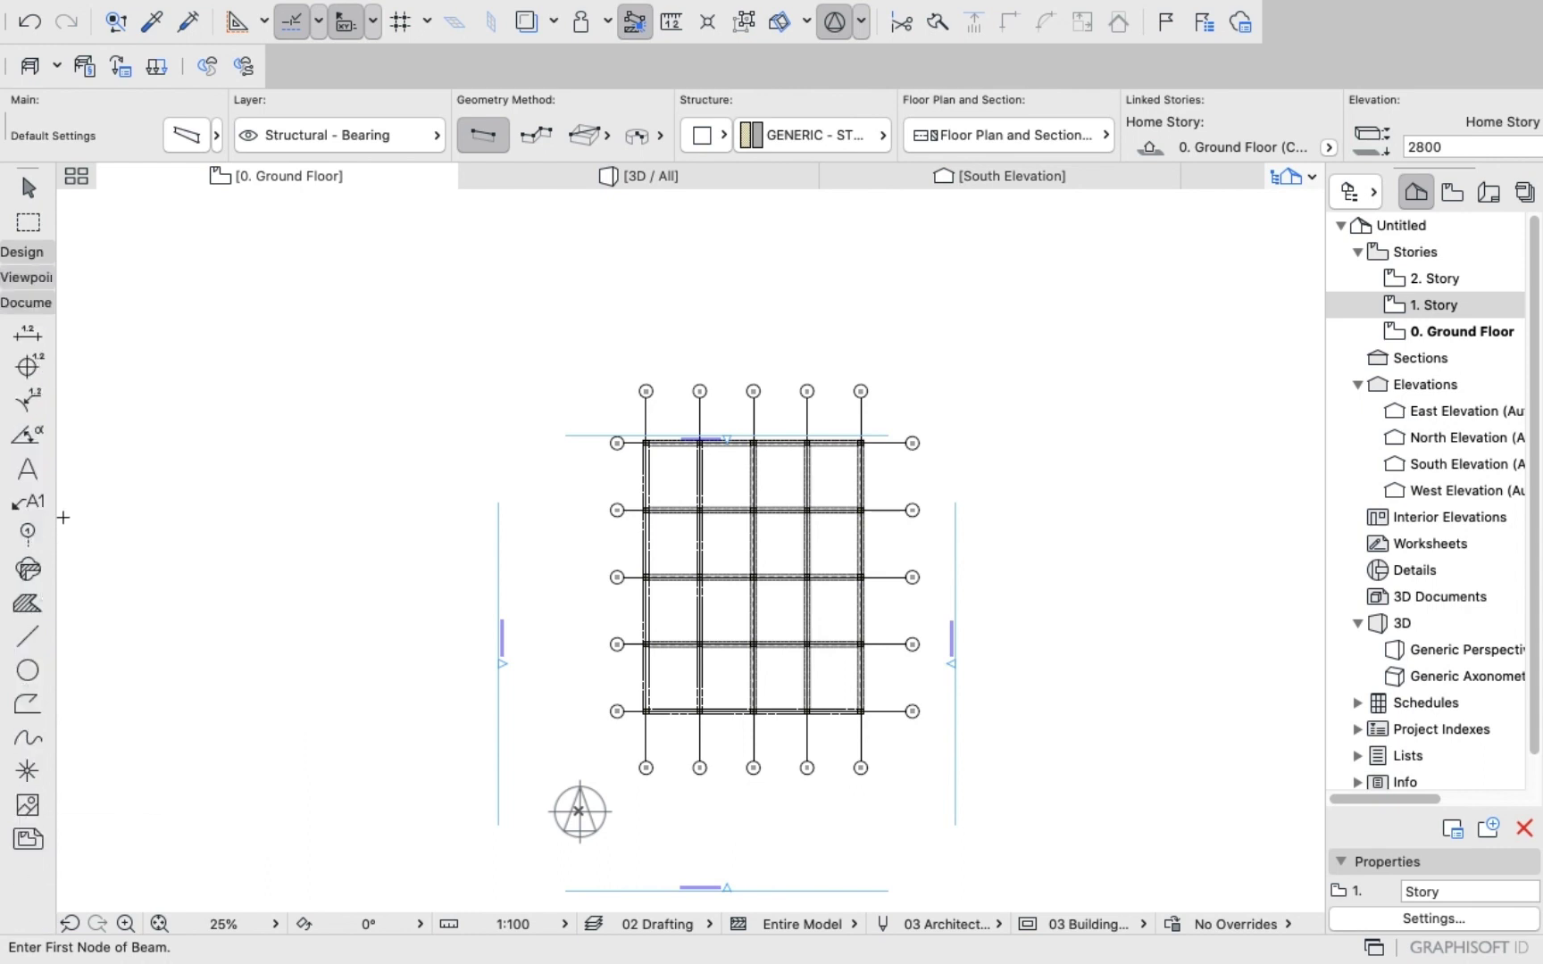
pyautogui.click(28, 533)
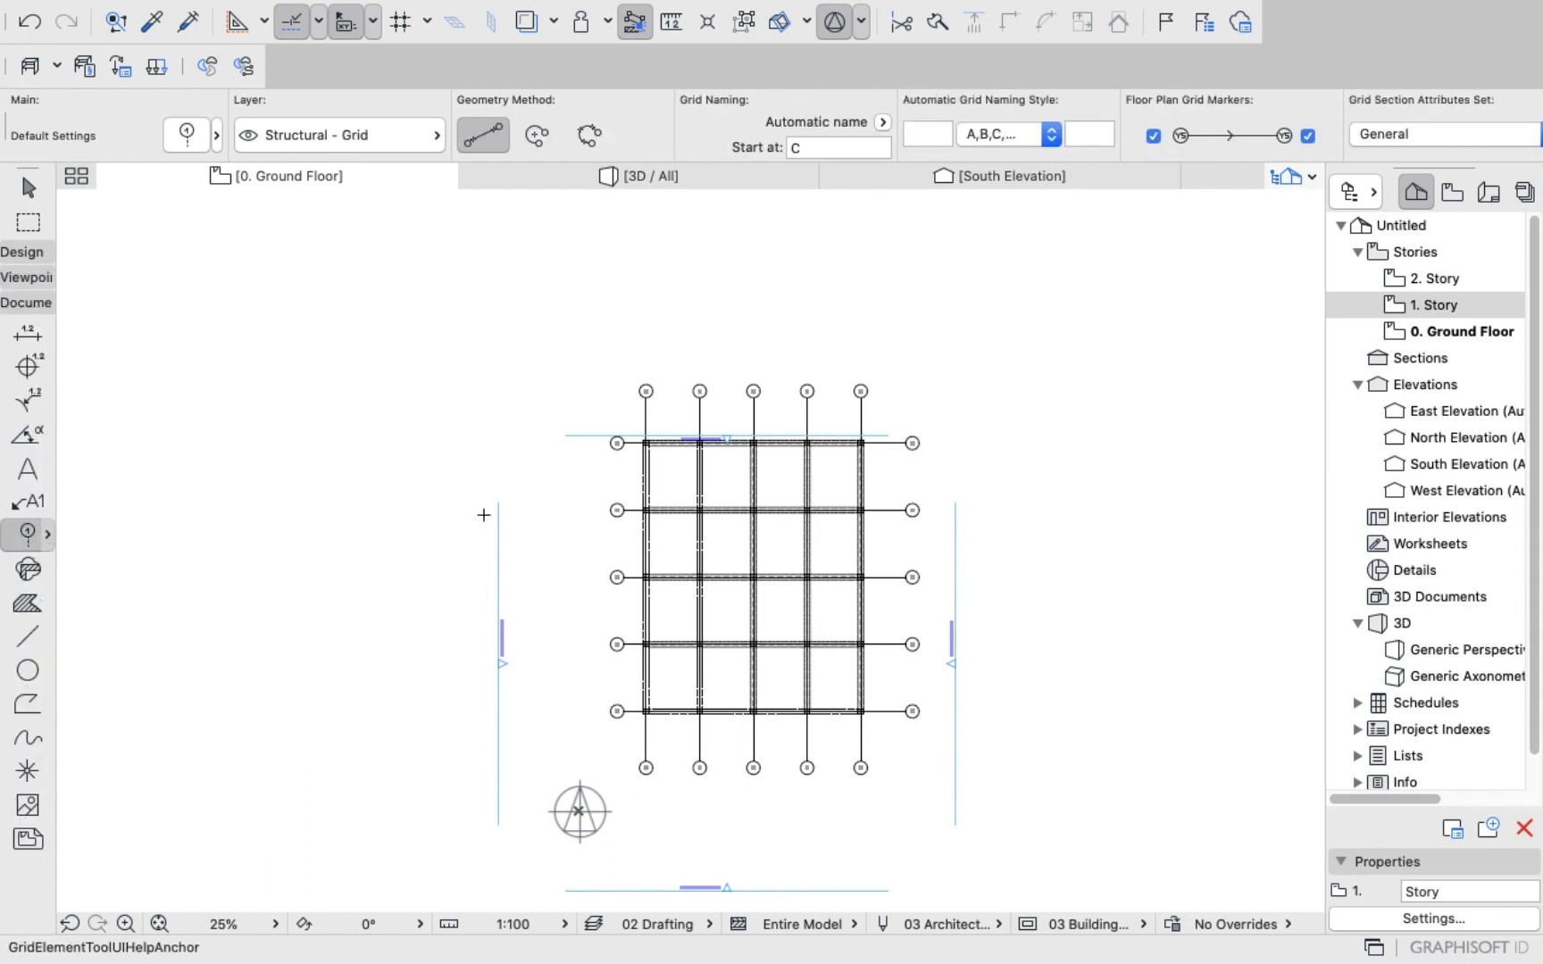
pyautogui.press('super+a')
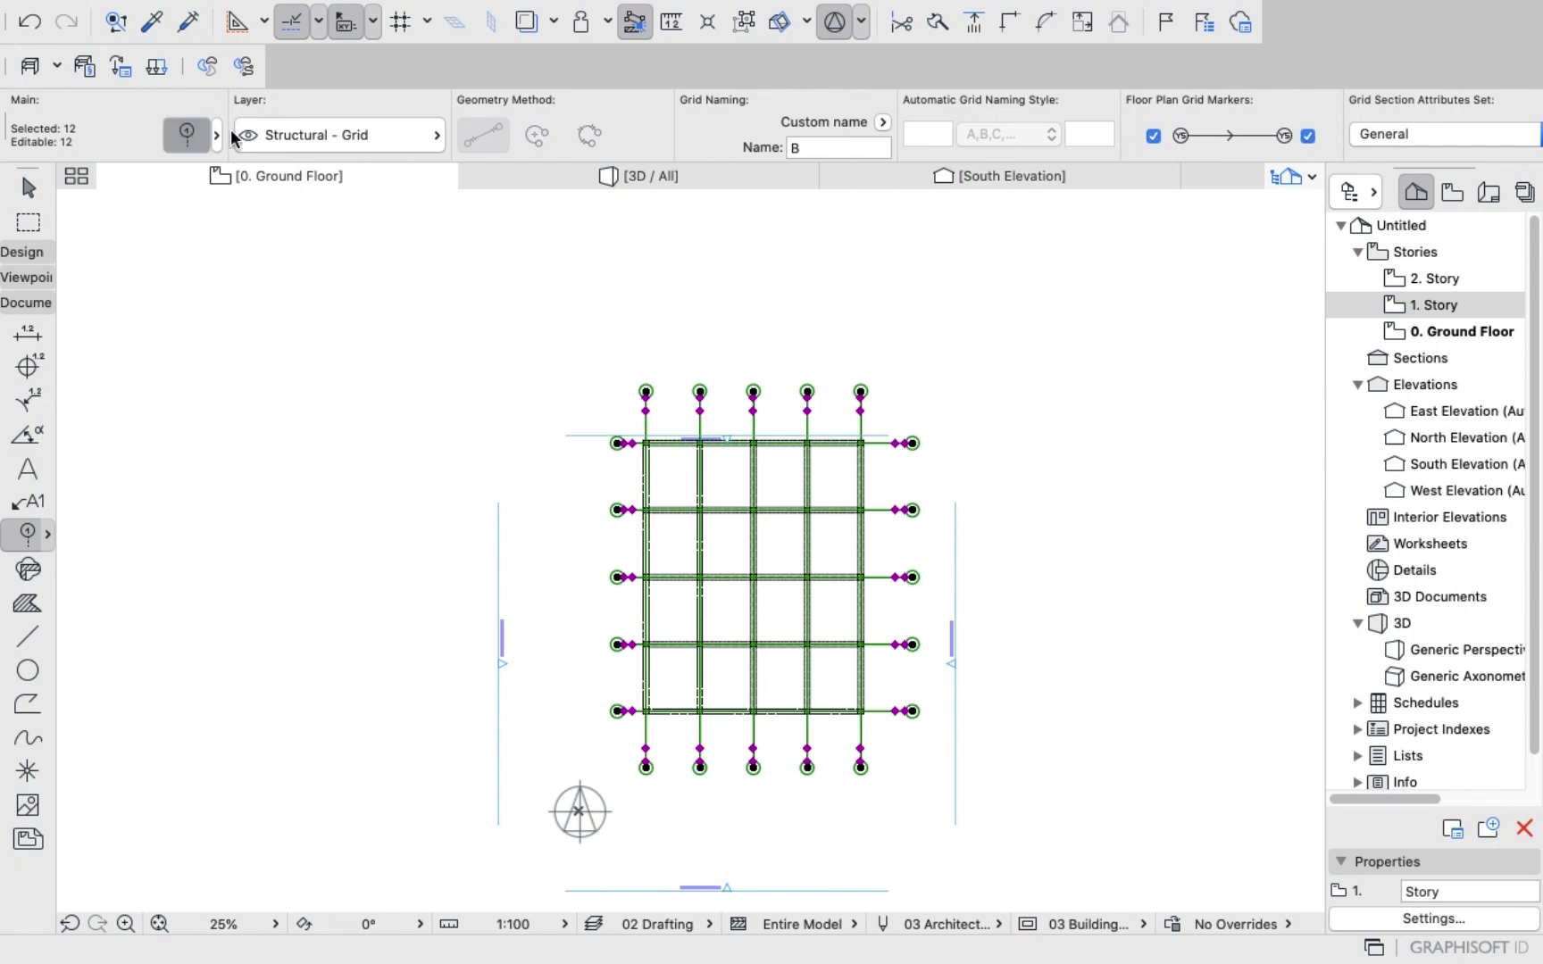
pyautogui.press('super+t')
pyautogui.click(630, 363)
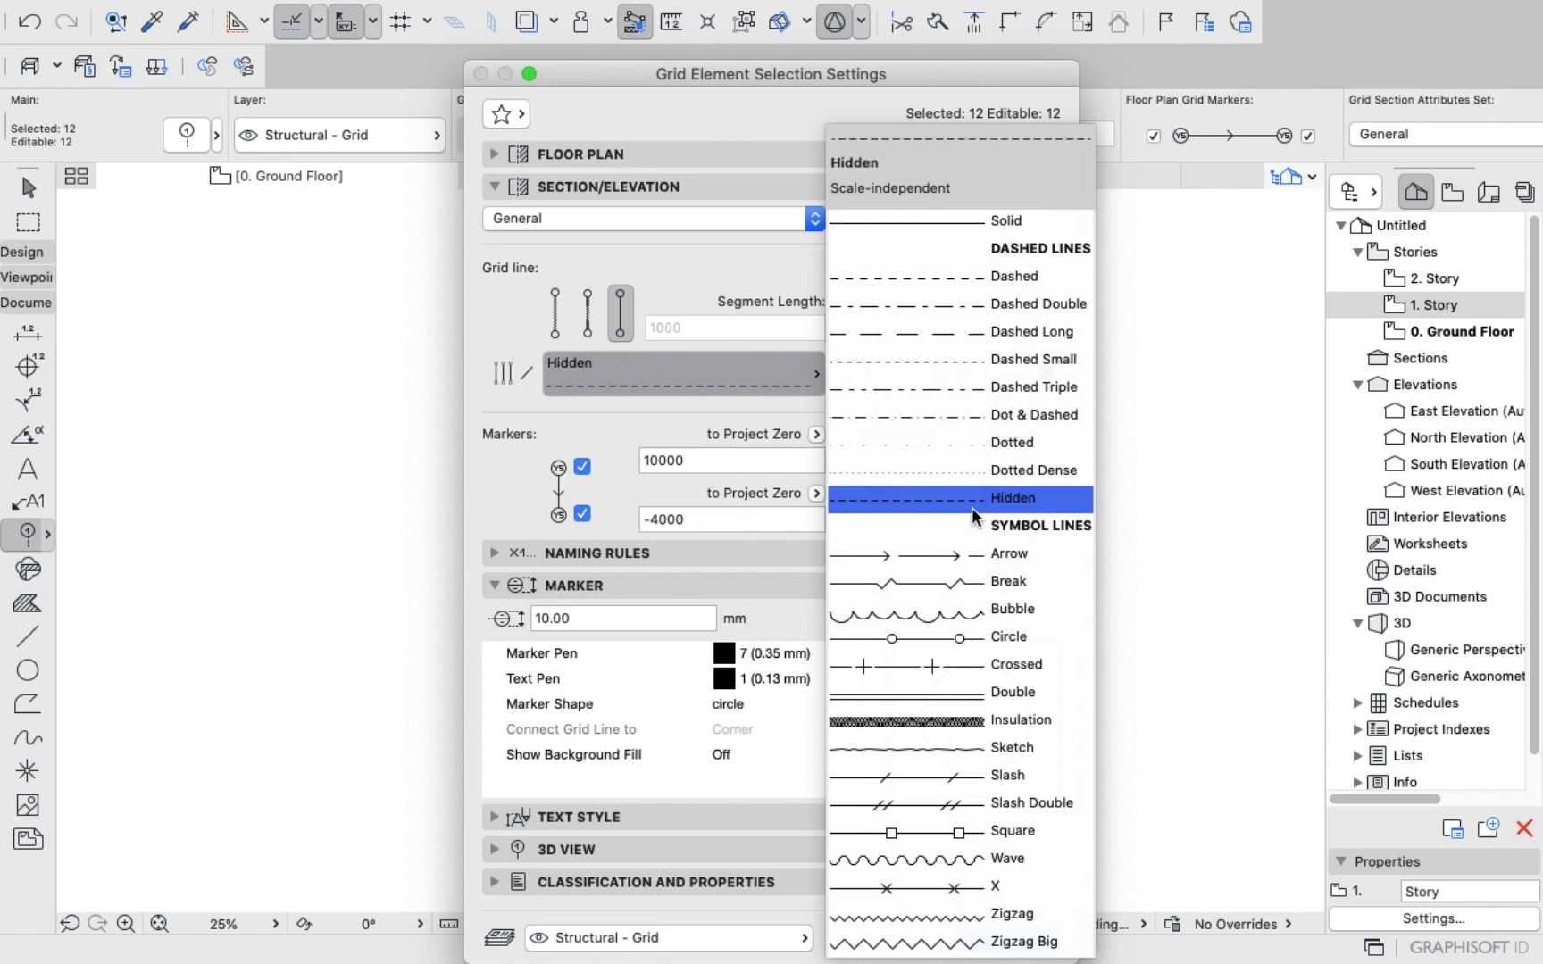
pyautogui.click(895, 270)
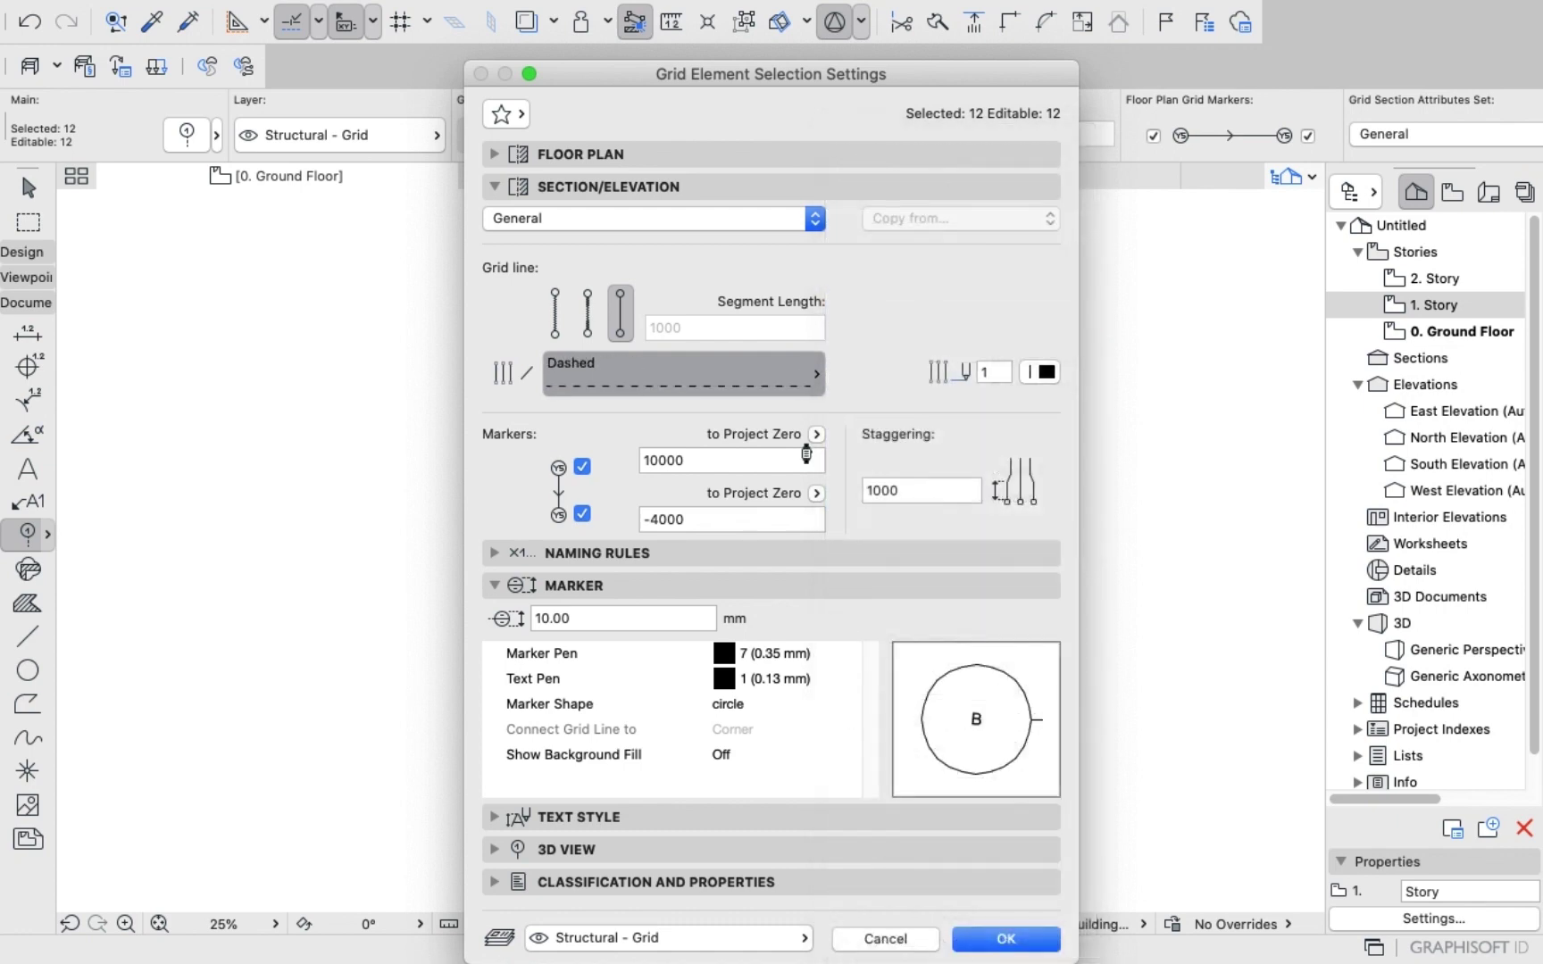
pyautogui.click(1002, 937)
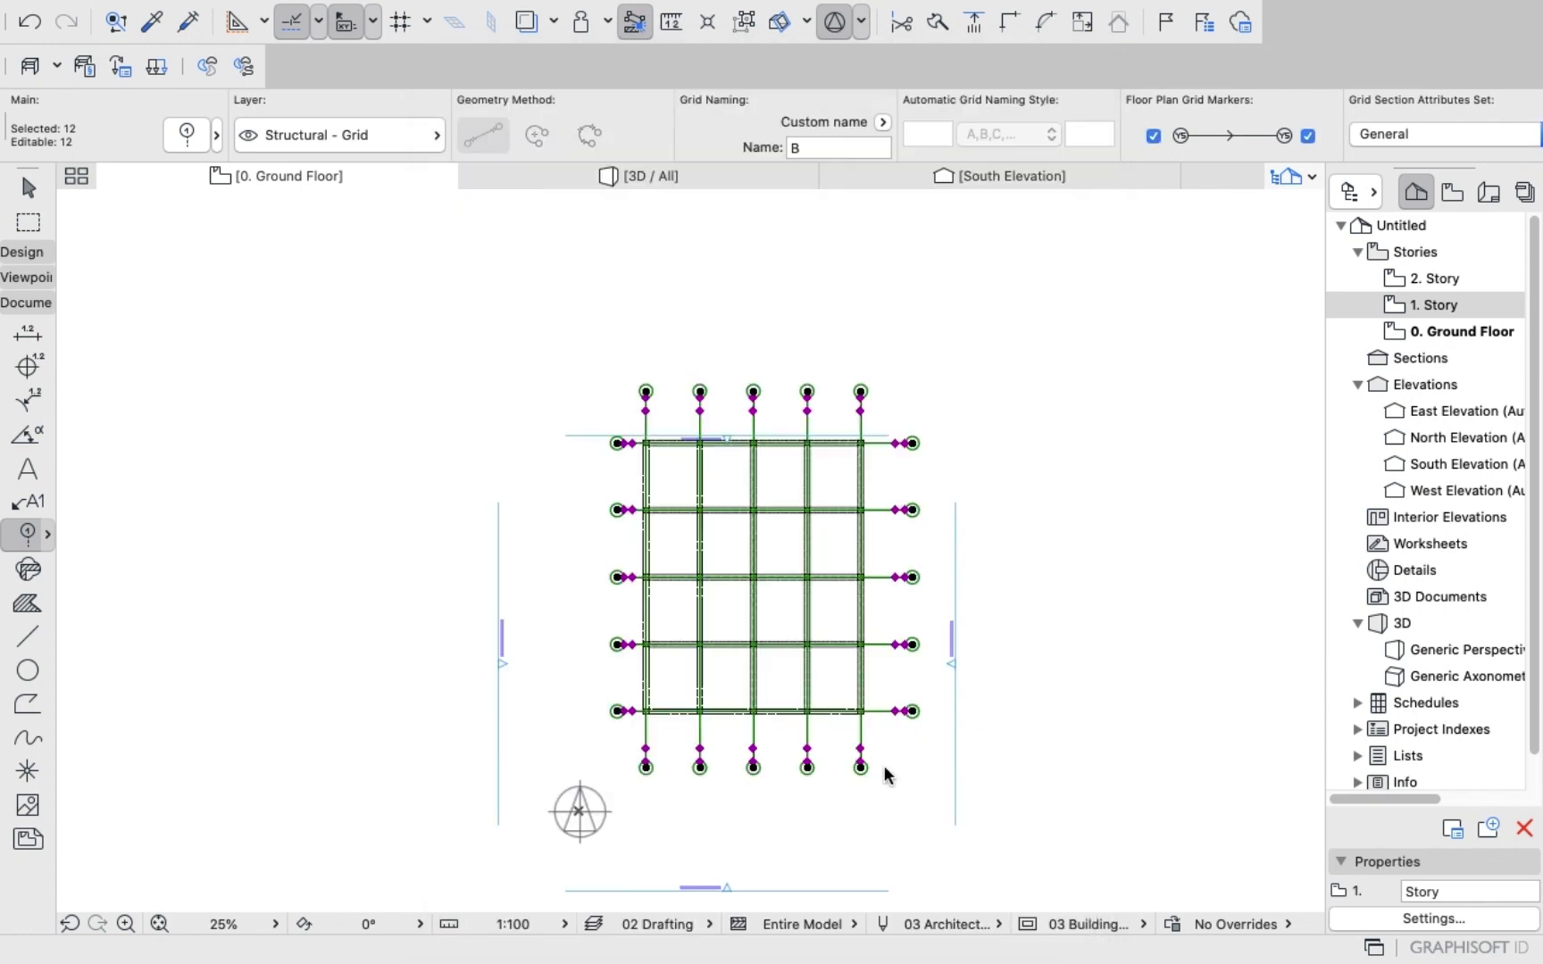
pyautogui.press('Escape')
# Try to stretch the west end of the northernmost A grid line with a length of 500, and undo it.
pyautogui.scroll(10, 579, 495)
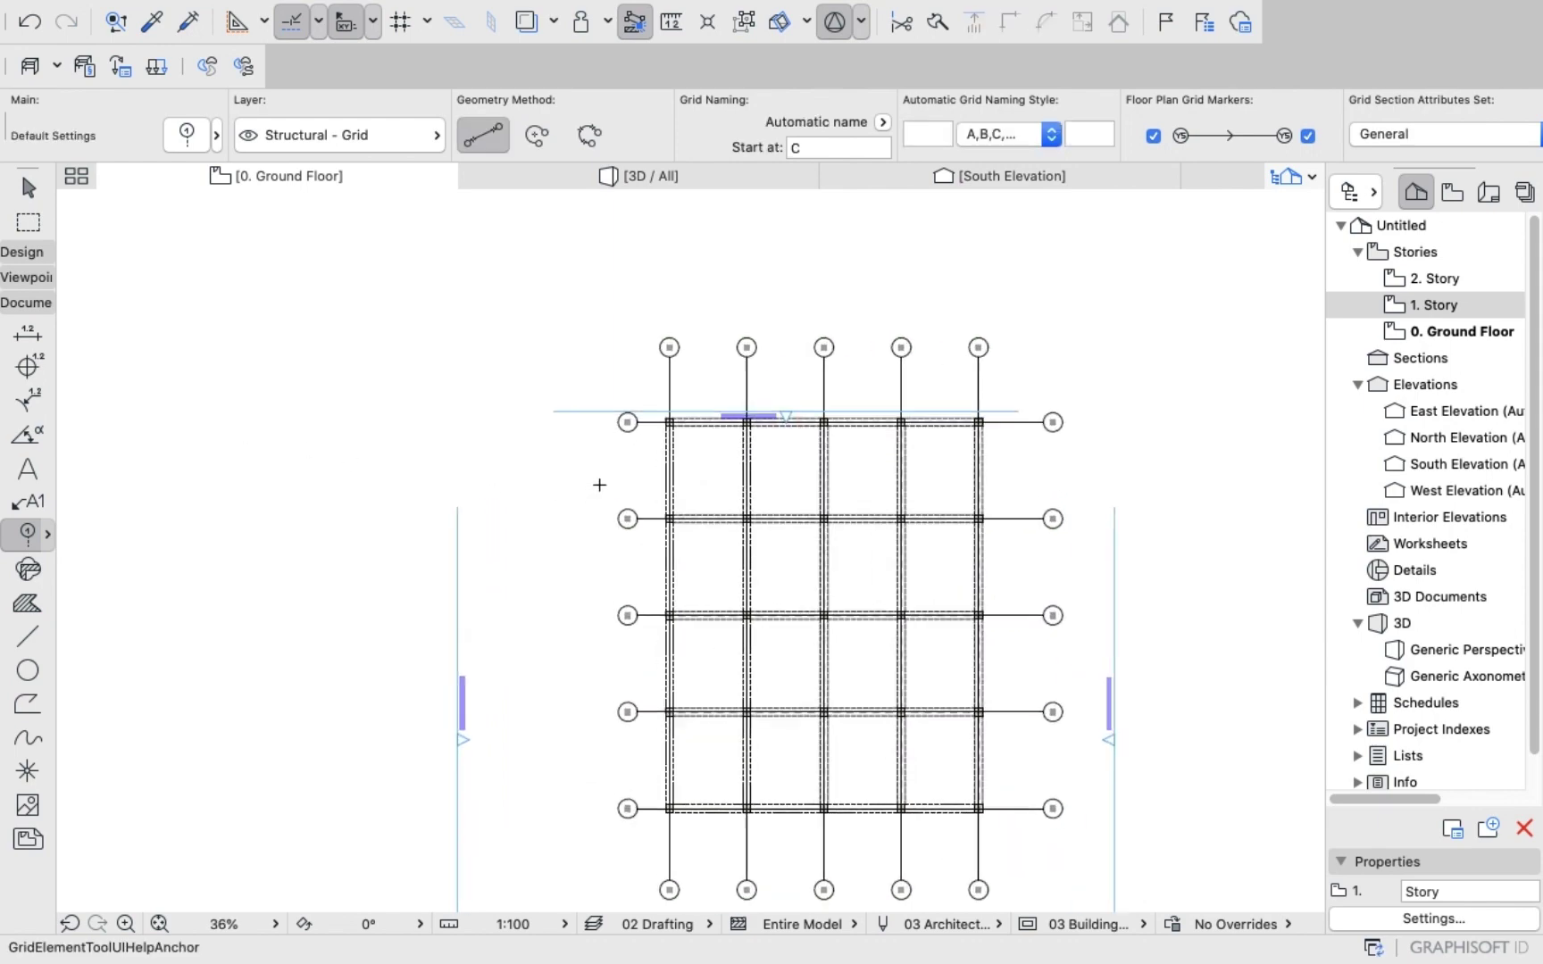
pyautogui.scroll(-8, 600, 485)
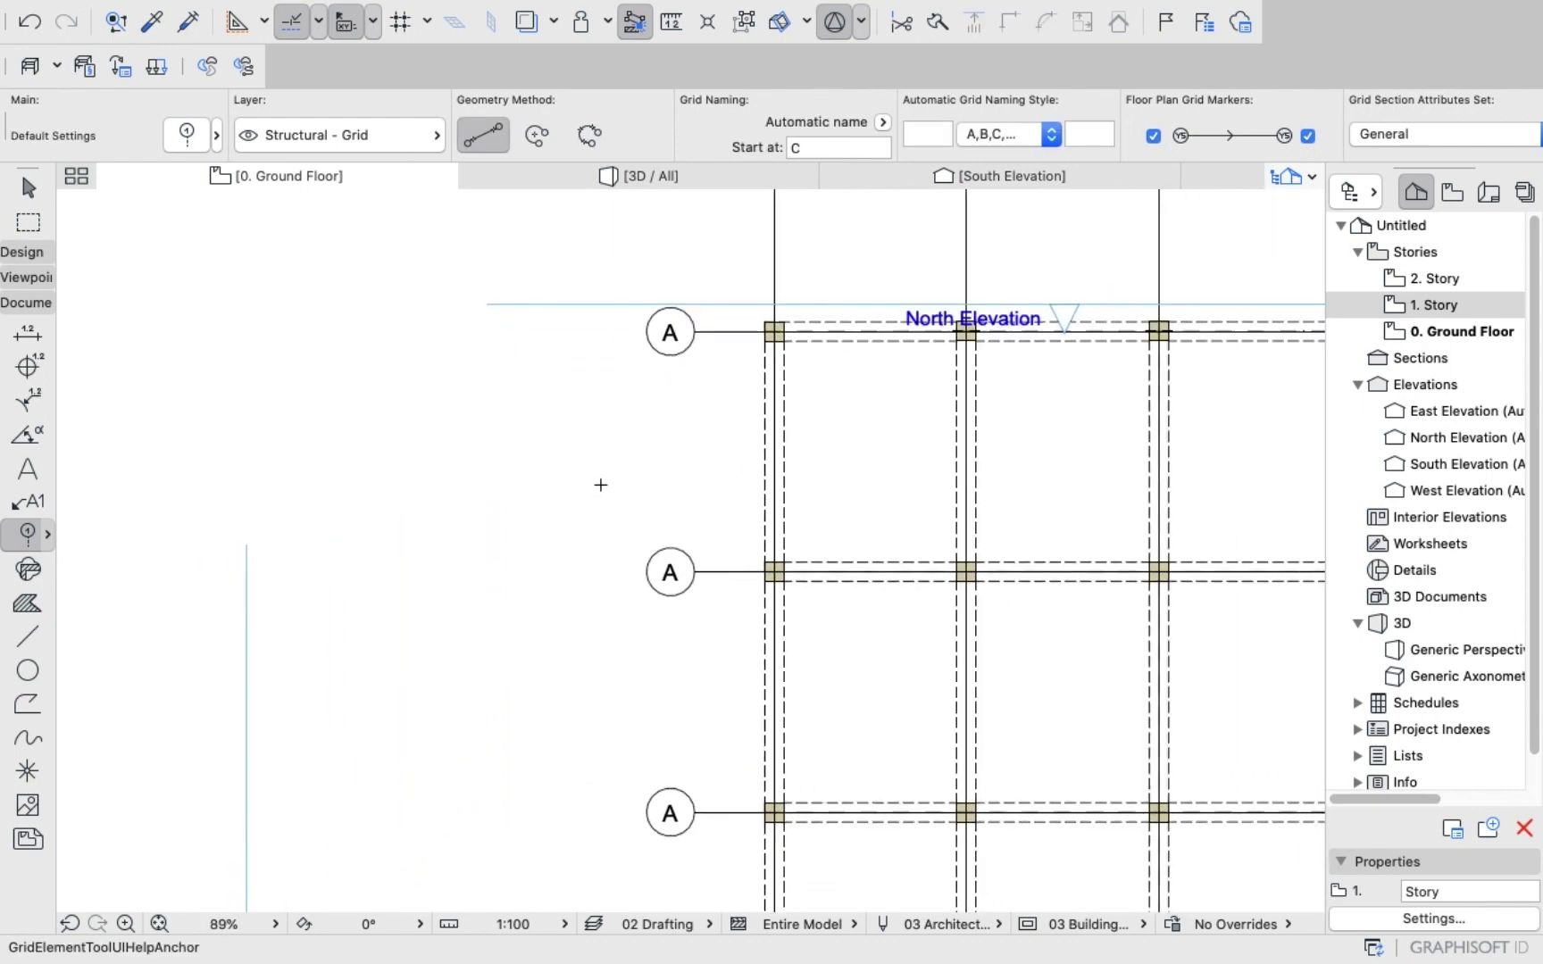
pyautogui.scroll(2, 677, 567)
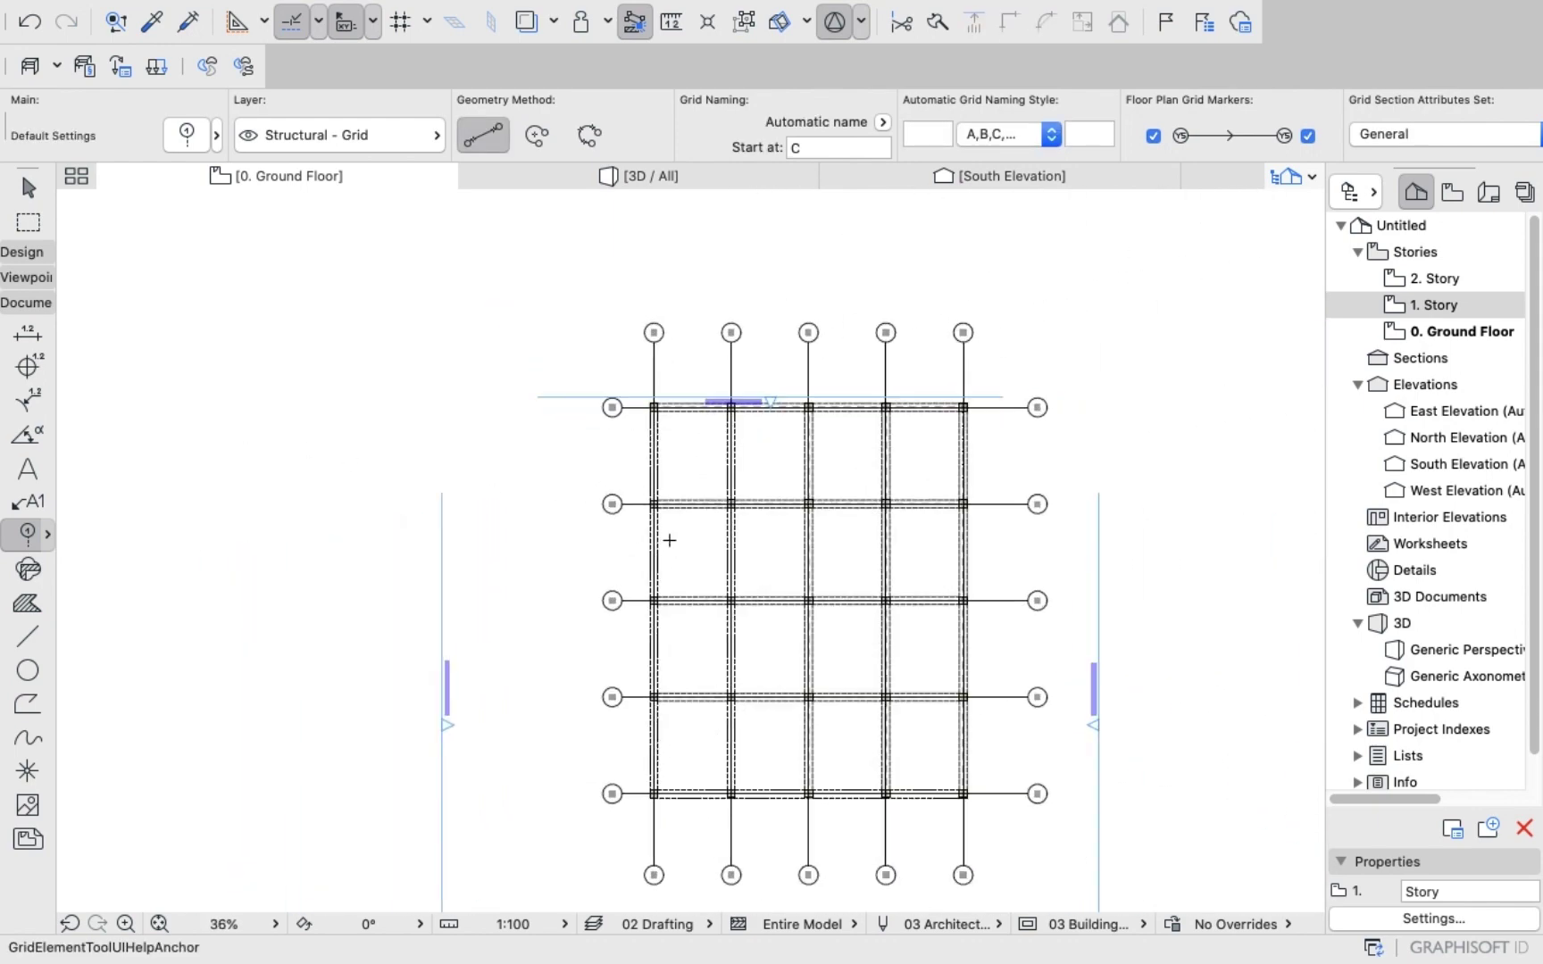
pyautogui.keyDown('shift'); pyautogui.click(631, 406); pyautogui.keyUp('shift')
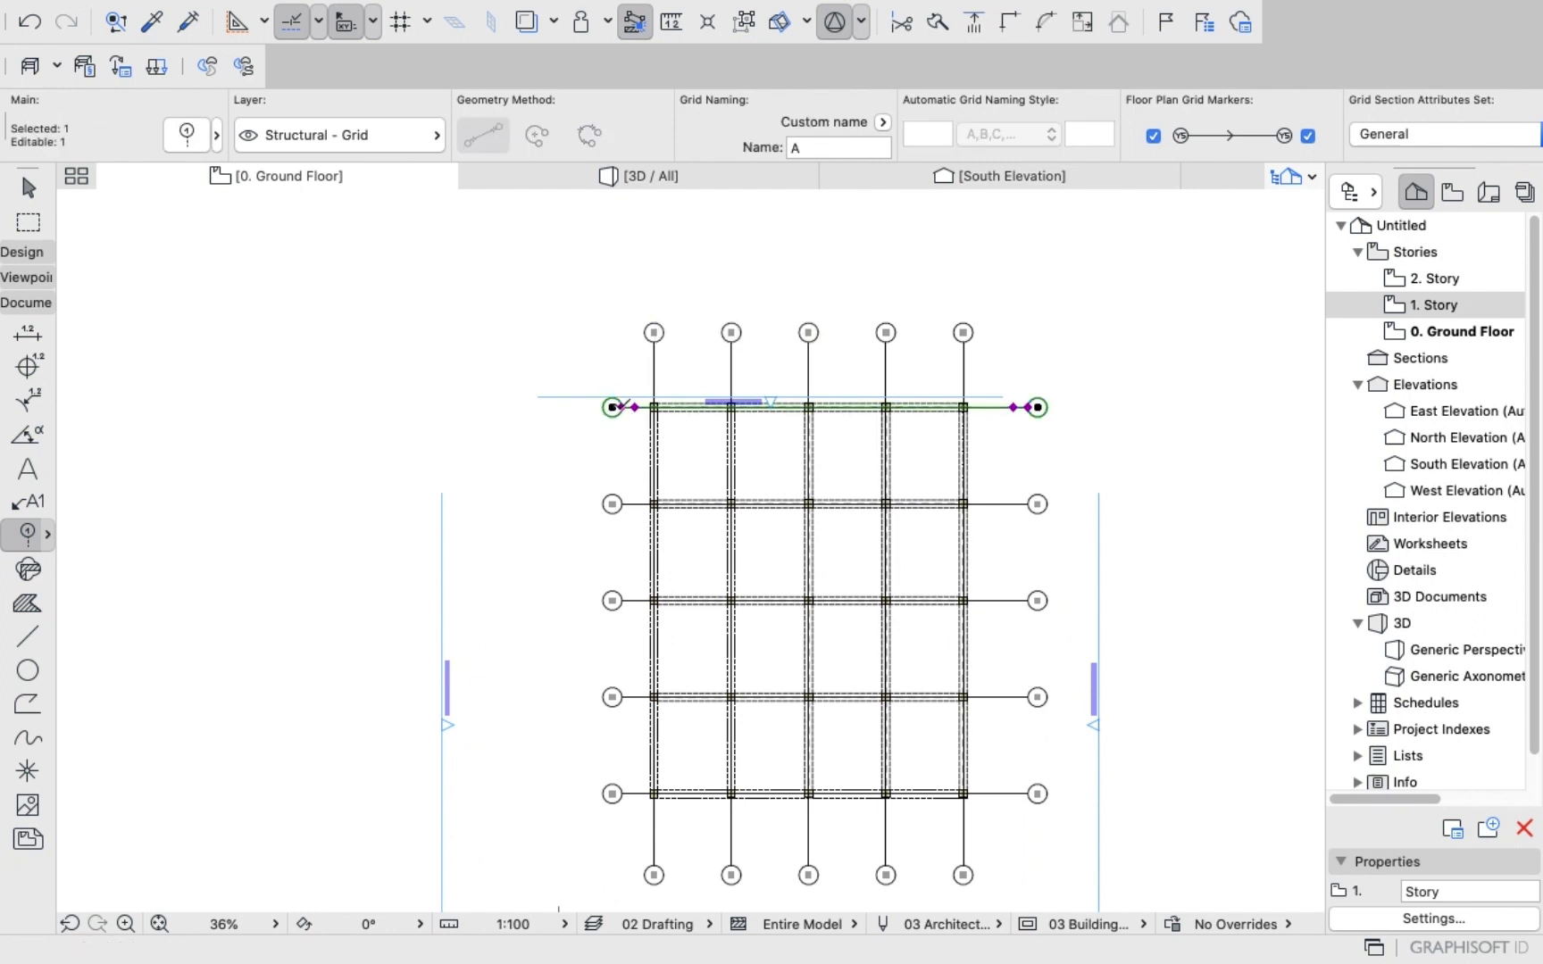
pyautogui.click(614, 407)
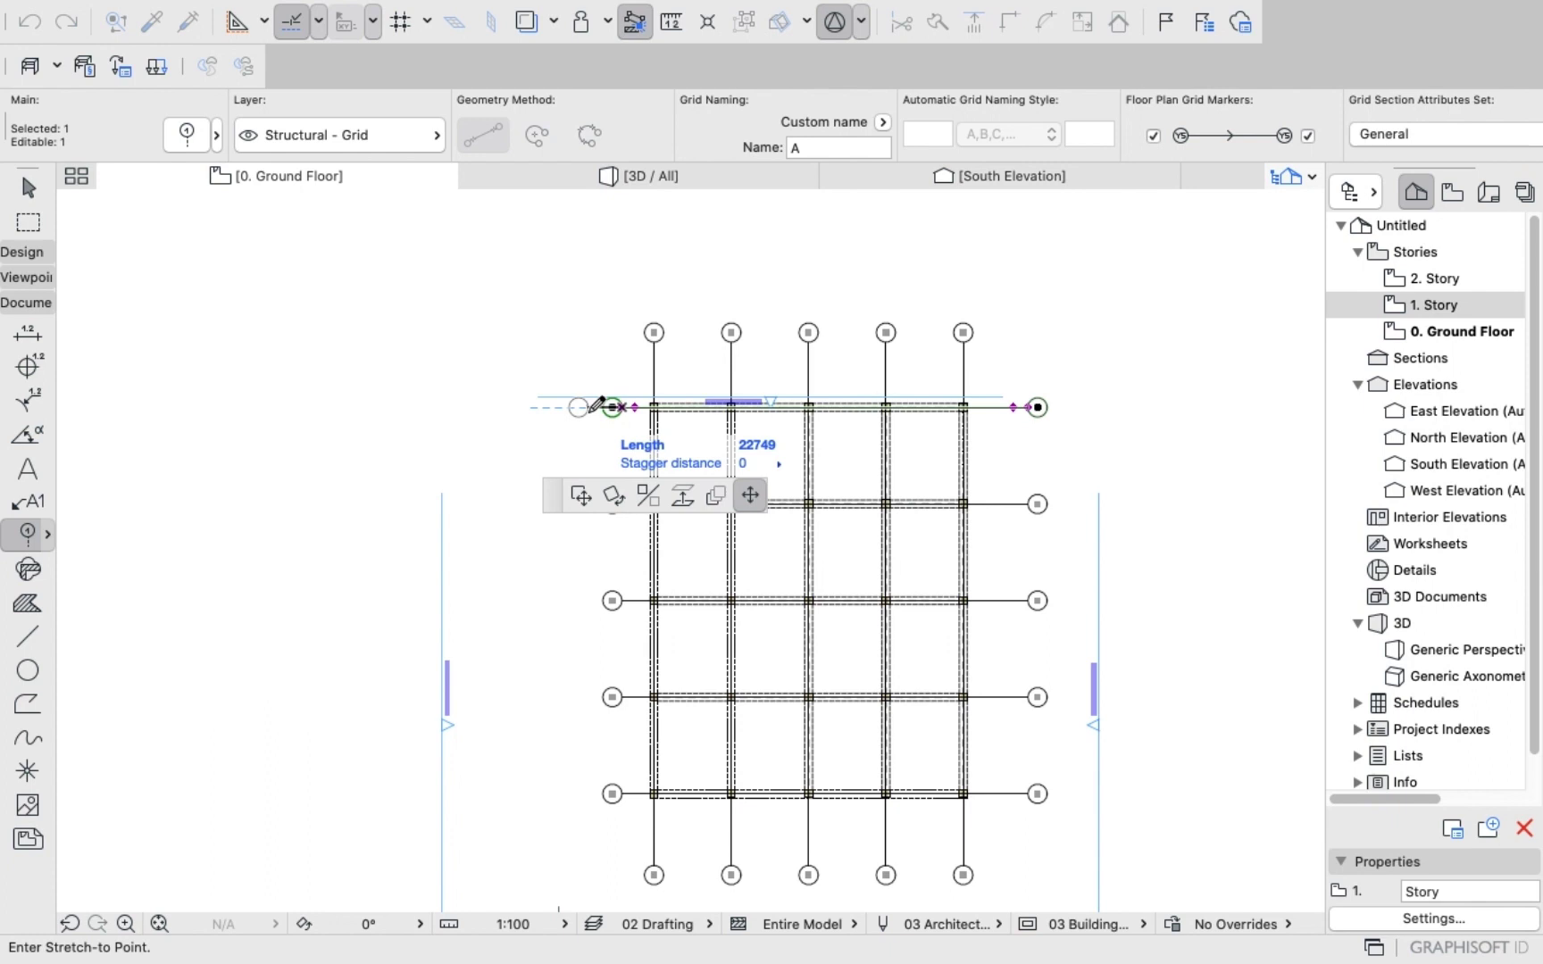
pyautogui.write('500')
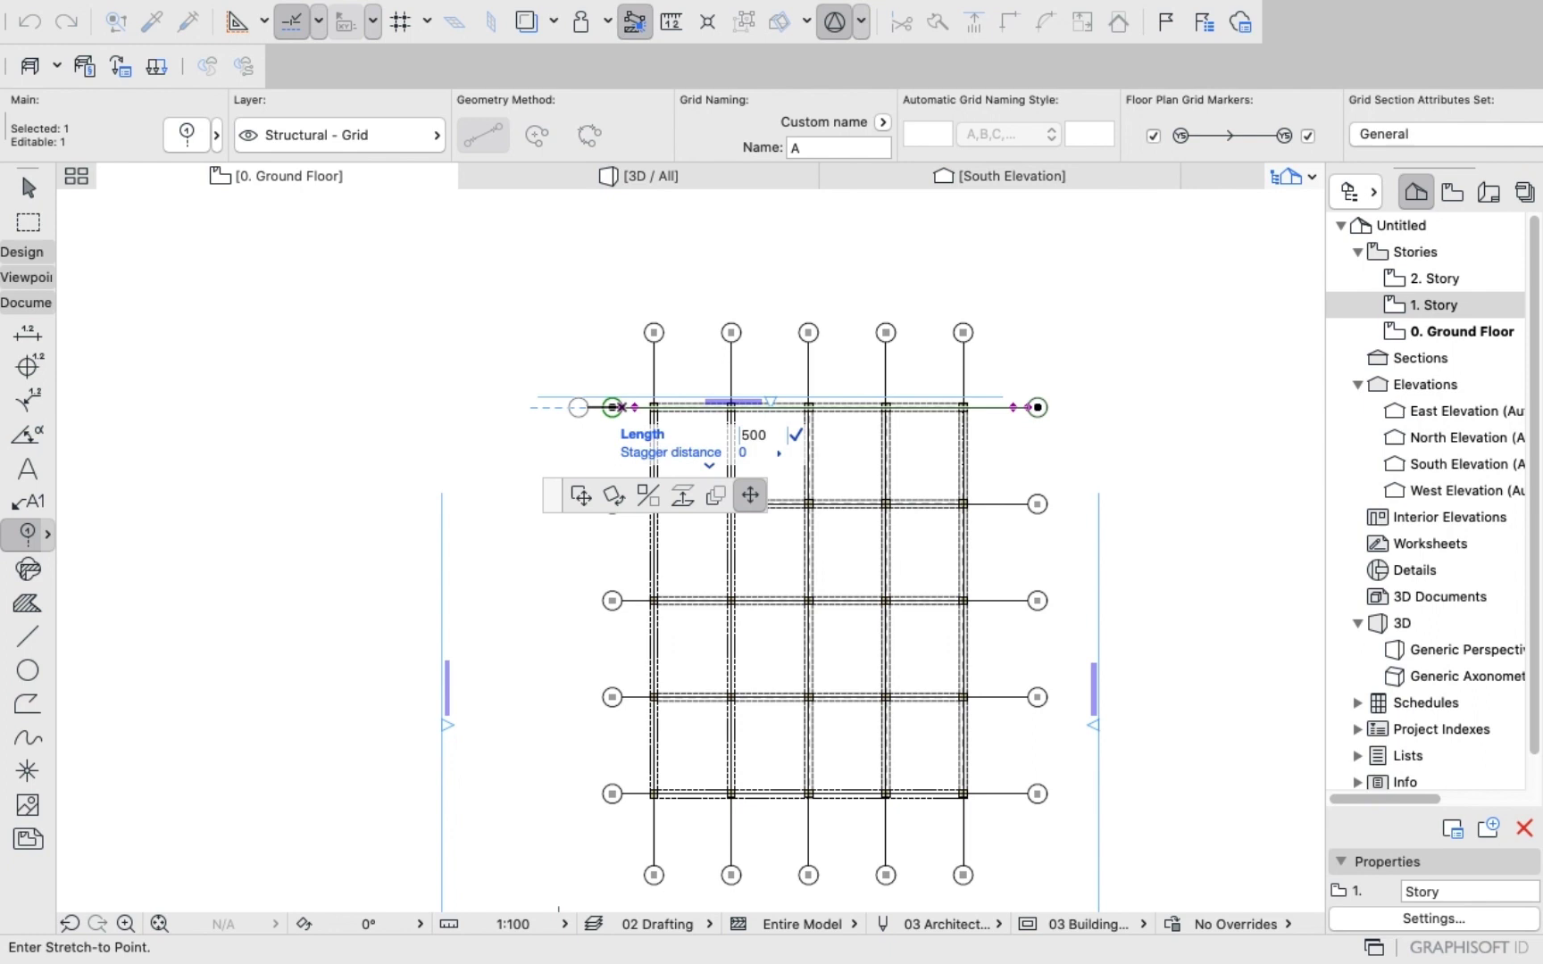
pyautogui.press('Return')
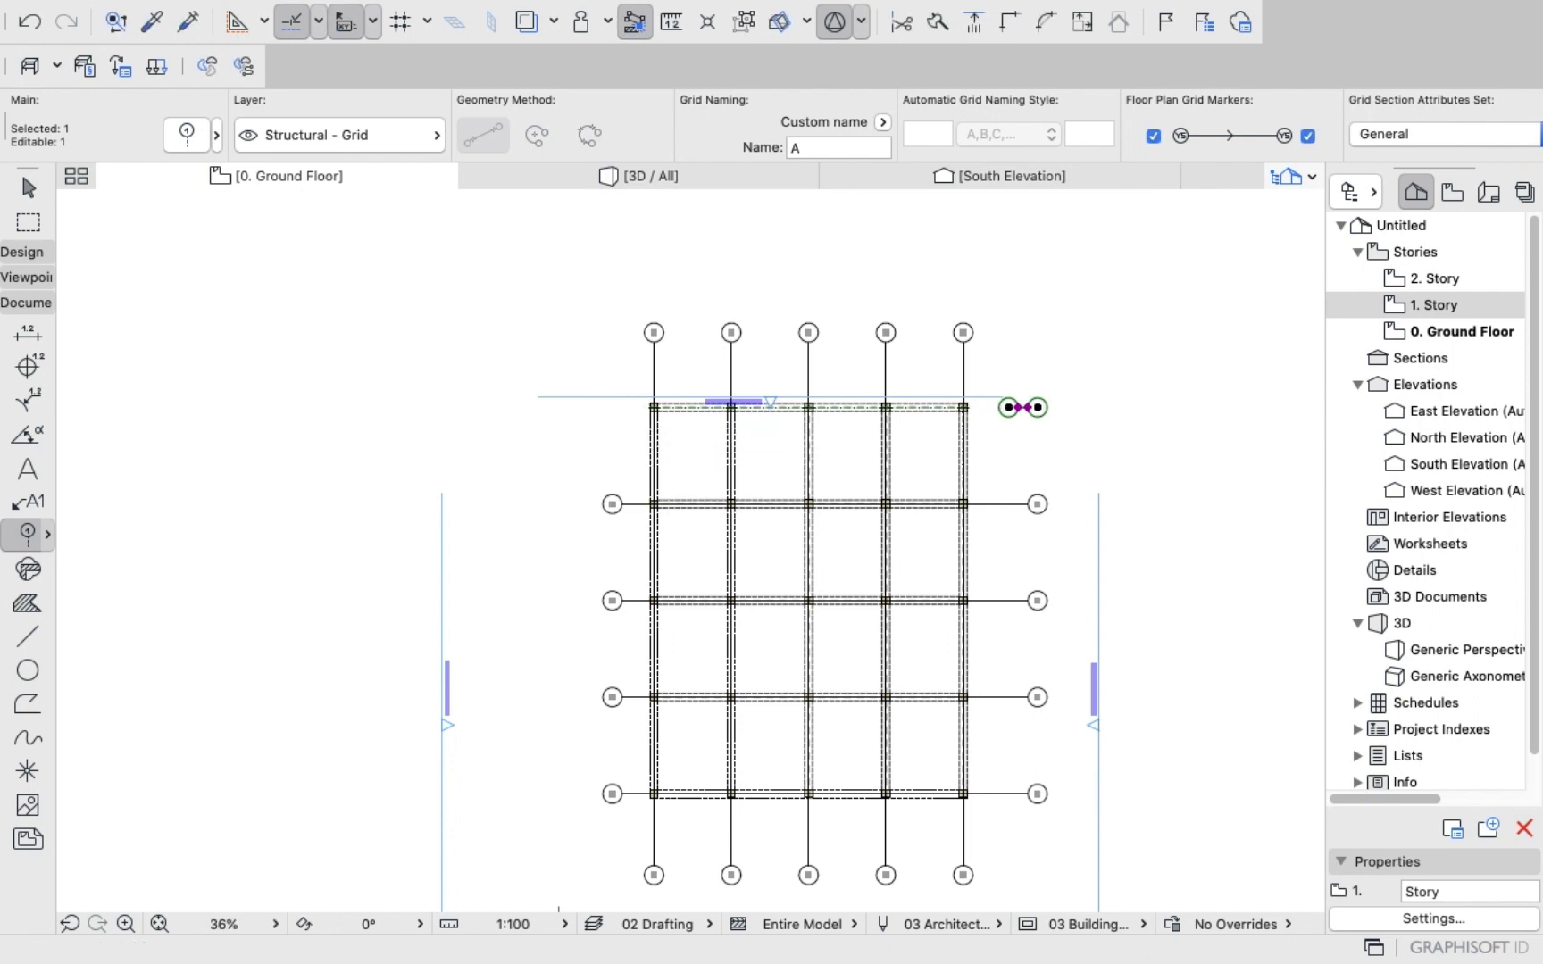
pyautogui.press('cmd+z')
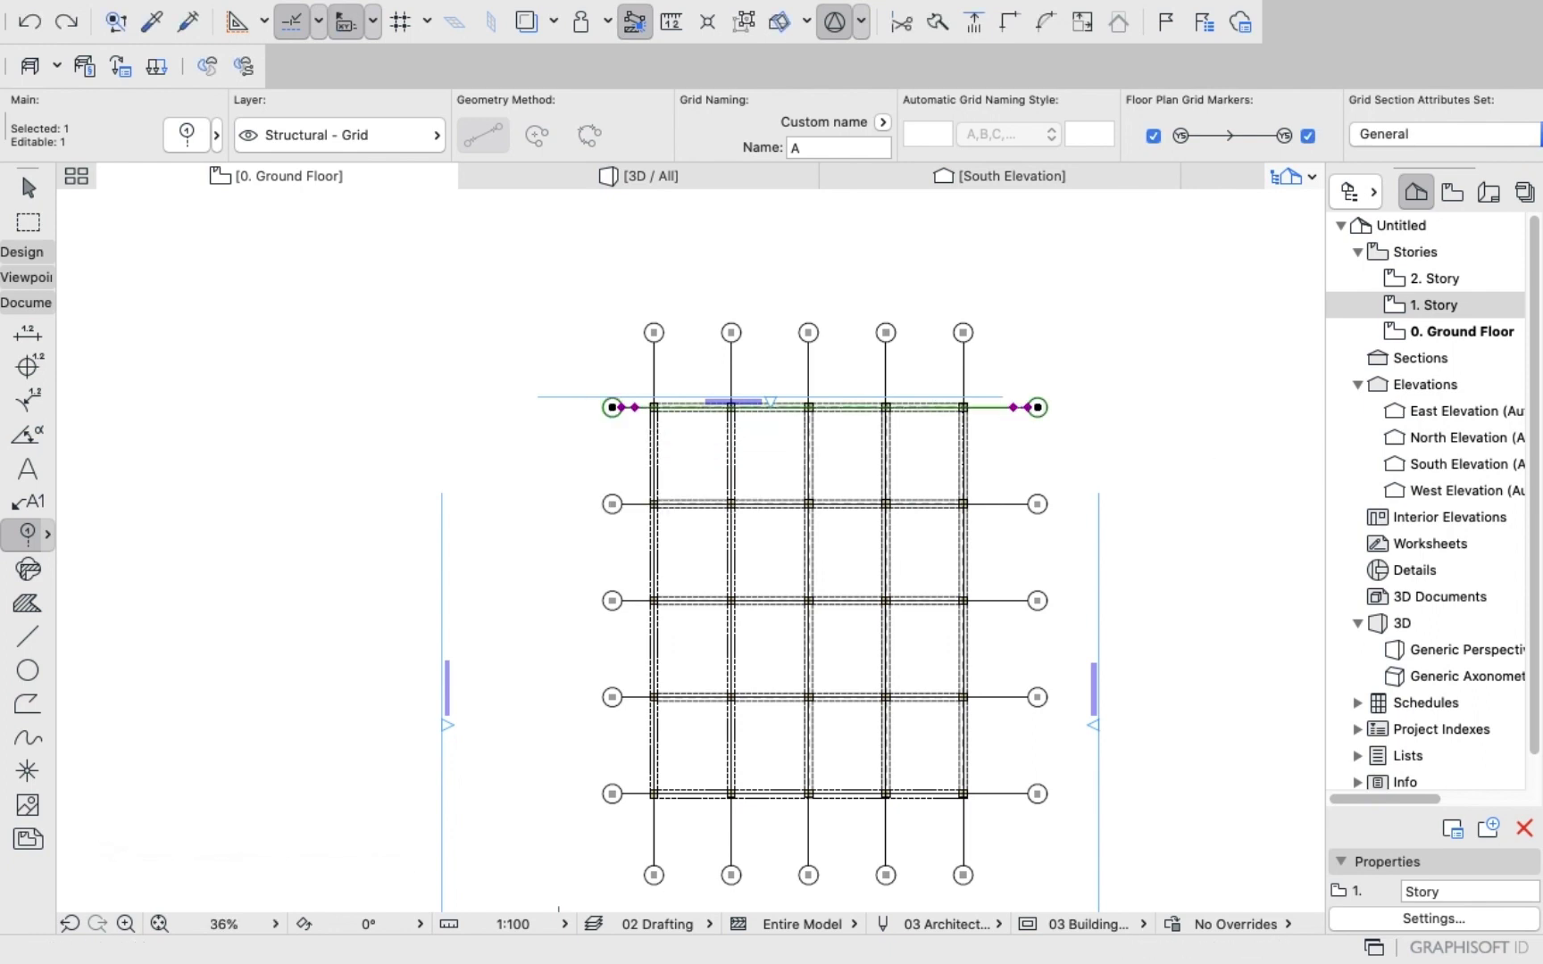
# Stretch the west end of the northernmost A grid line outward to a length of about 22000.
pyautogui.scroll(5, 623, 408)
pyautogui.click(623, 404)
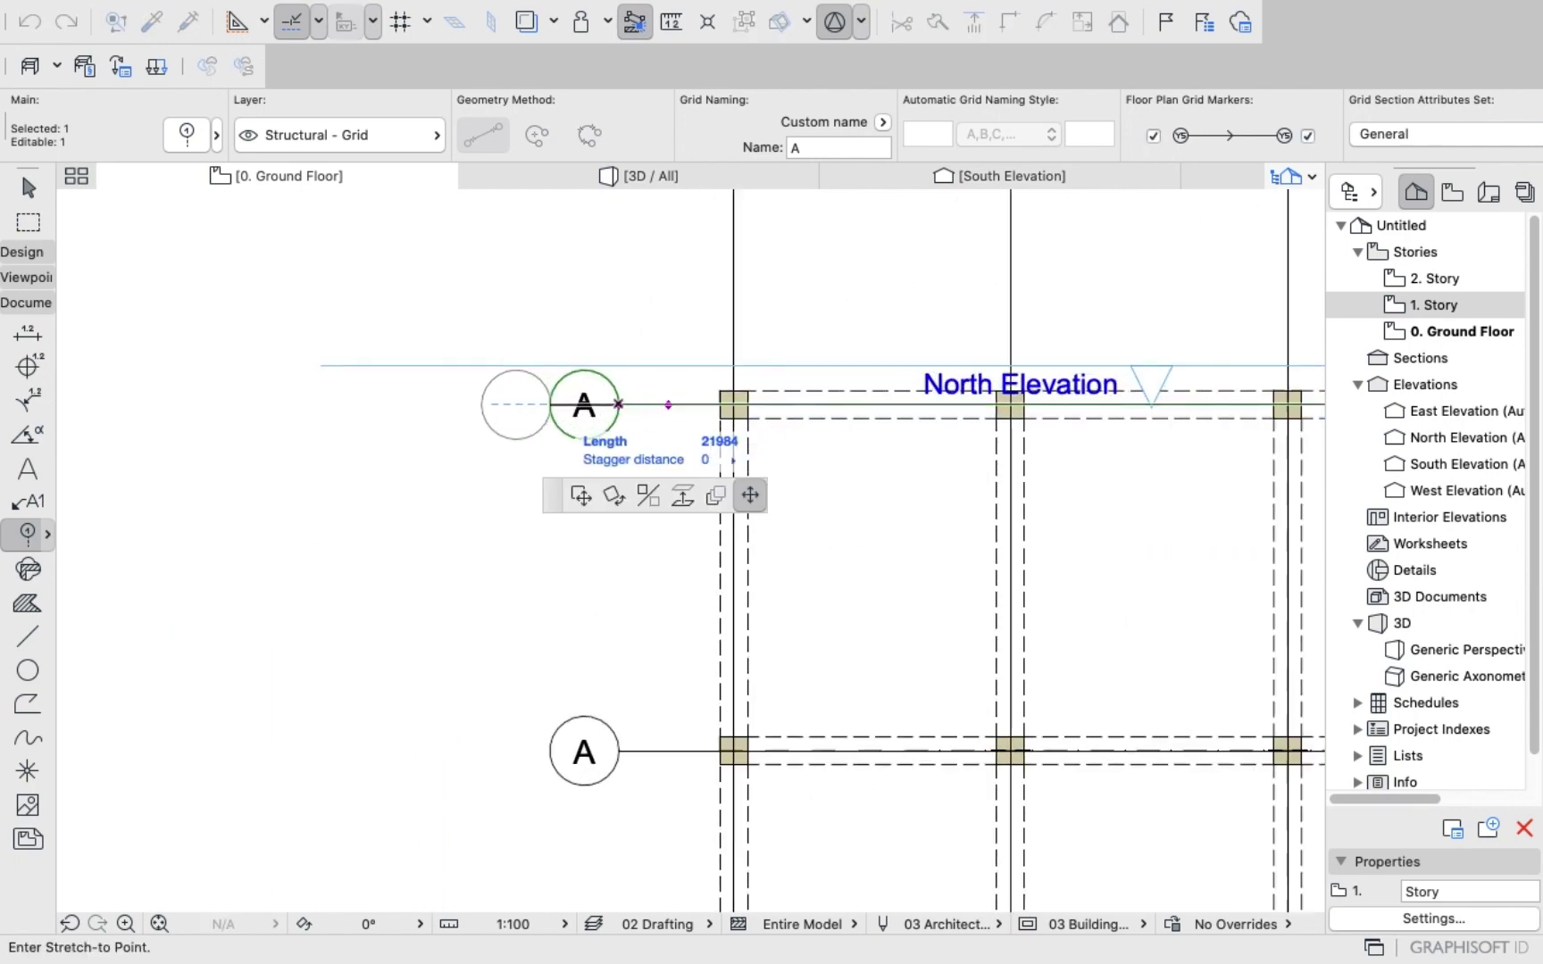
pyautogui.click(549, 404)
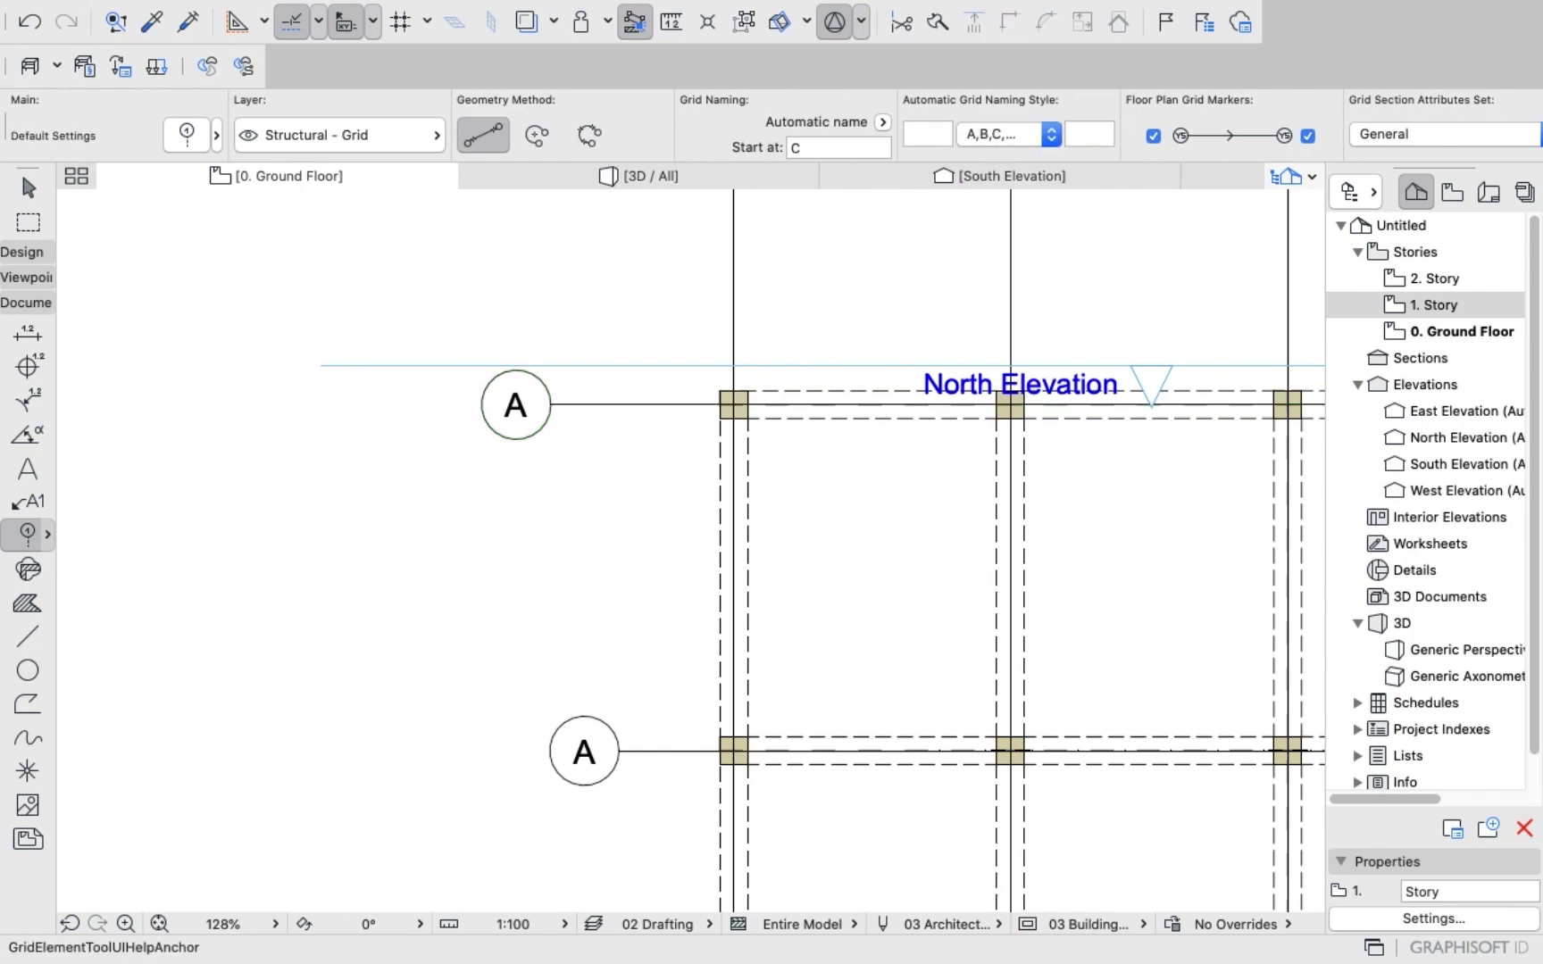
pyautogui.press('Escape')
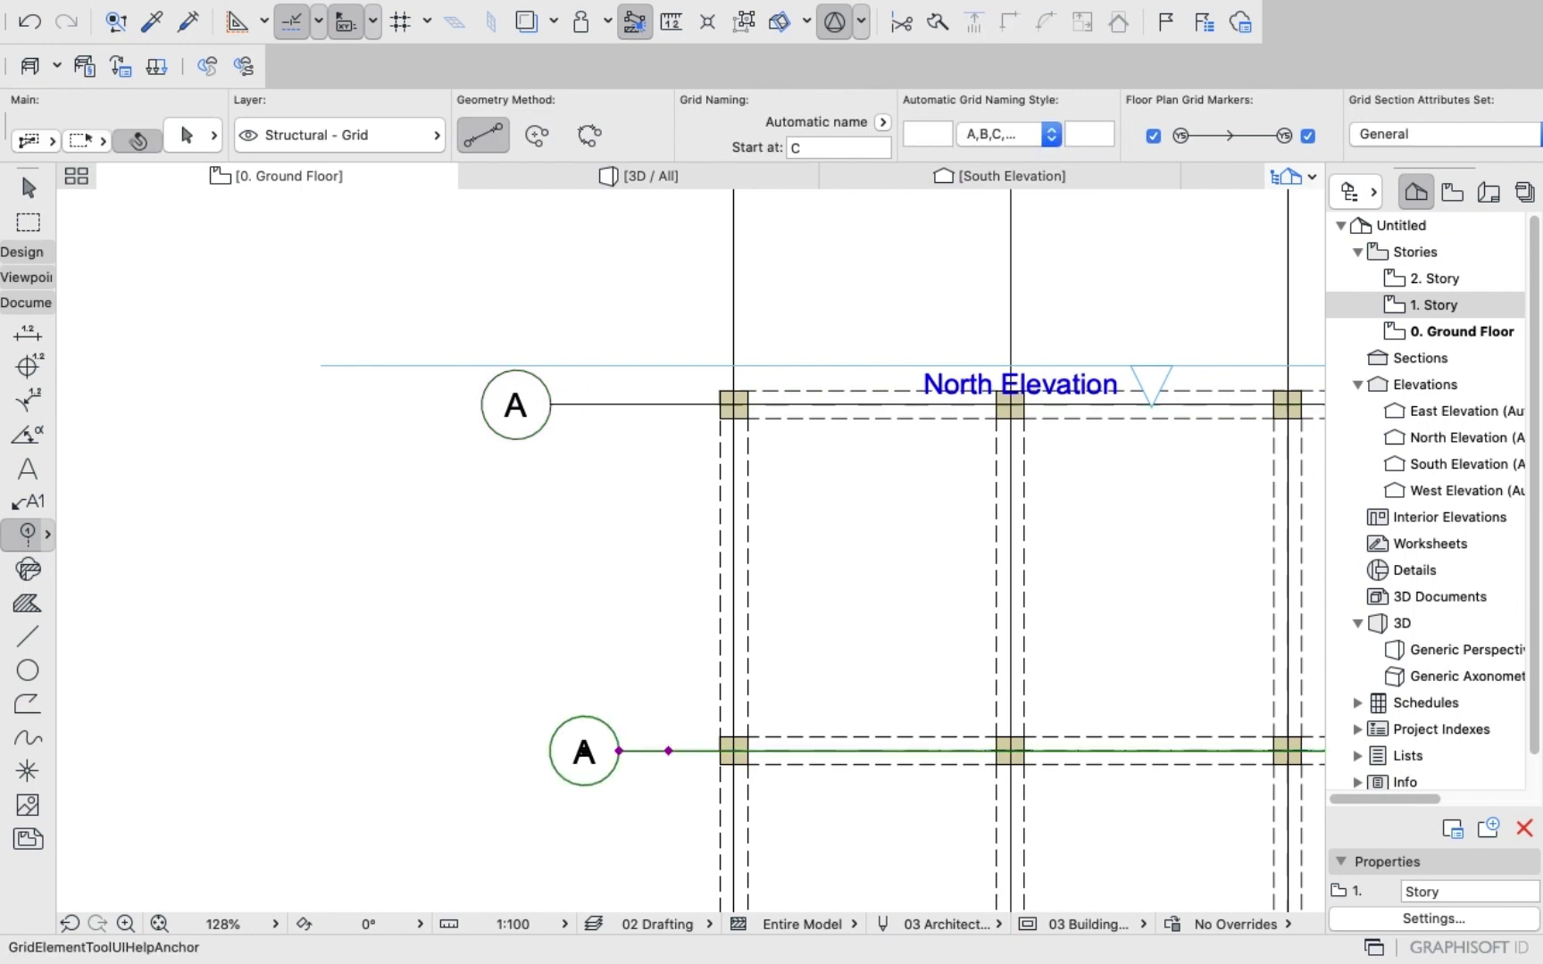
# Stretch the second A grid line from the north westward to about 22000 long, aligning its marker with the one above.
pyautogui.click(670, 751)
pyautogui.click(619, 750)
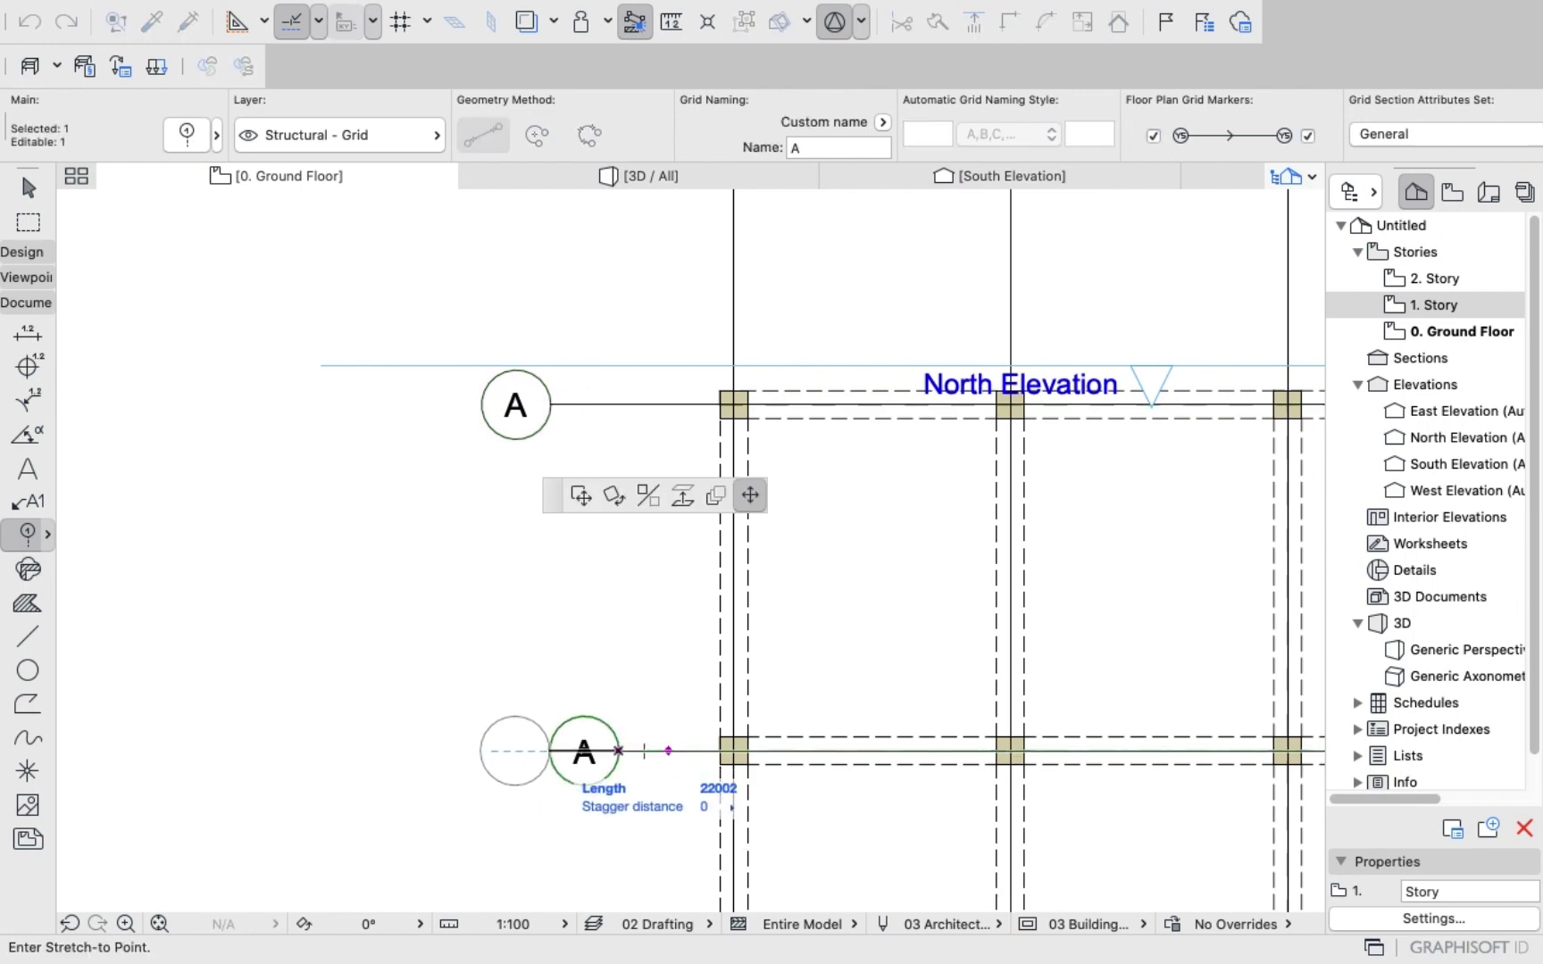
pyautogui.click(550, 751)
pyautogui.press('Escape')
# Stretch the west end of the middle A grid line outward to a length of about 22000.
pyautogui.scroll(-10, 500, 638)
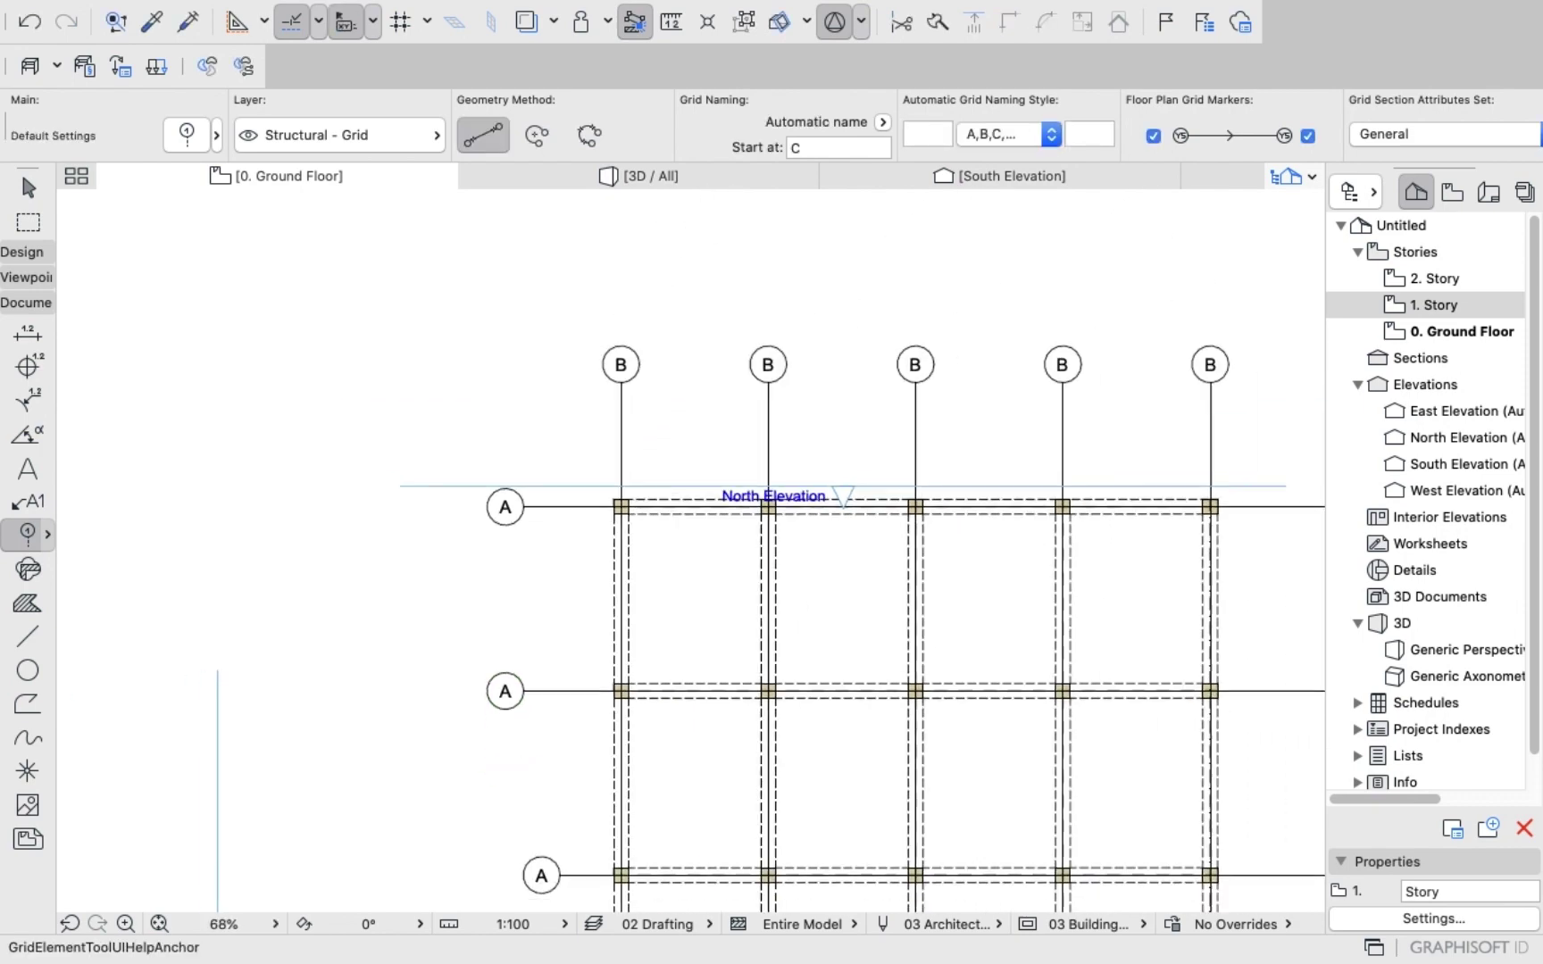
pyautogui.scroll(5, 582, 793)
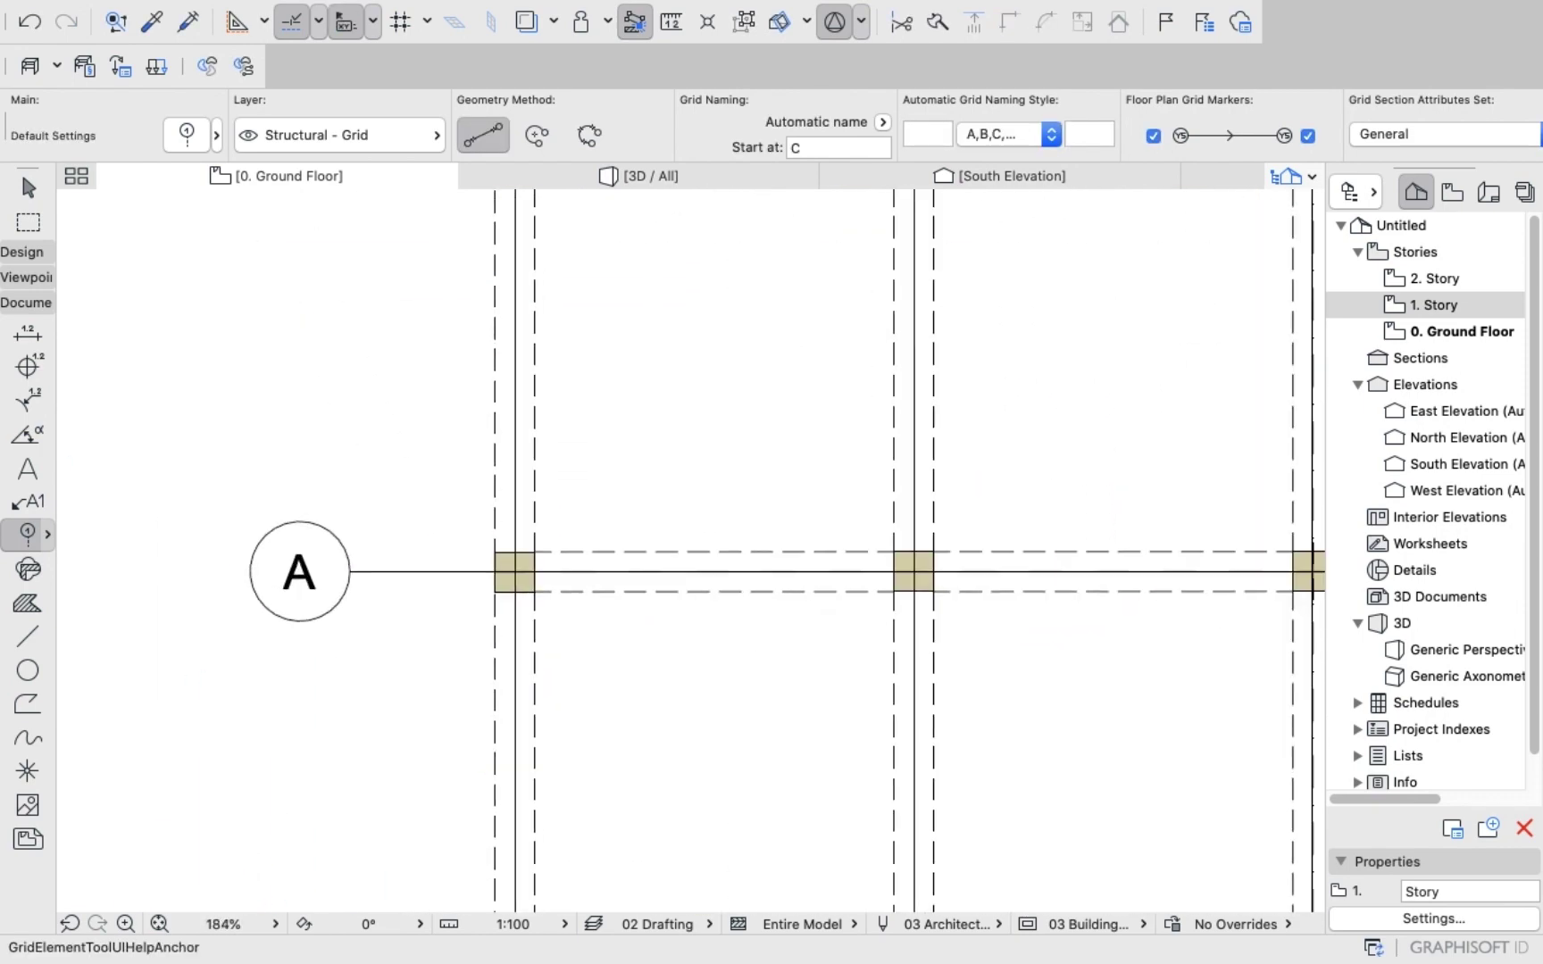
pyautogui.keyDown('shift'); pyautogui.click(385, 572); pyautogui.keyUp('shift')
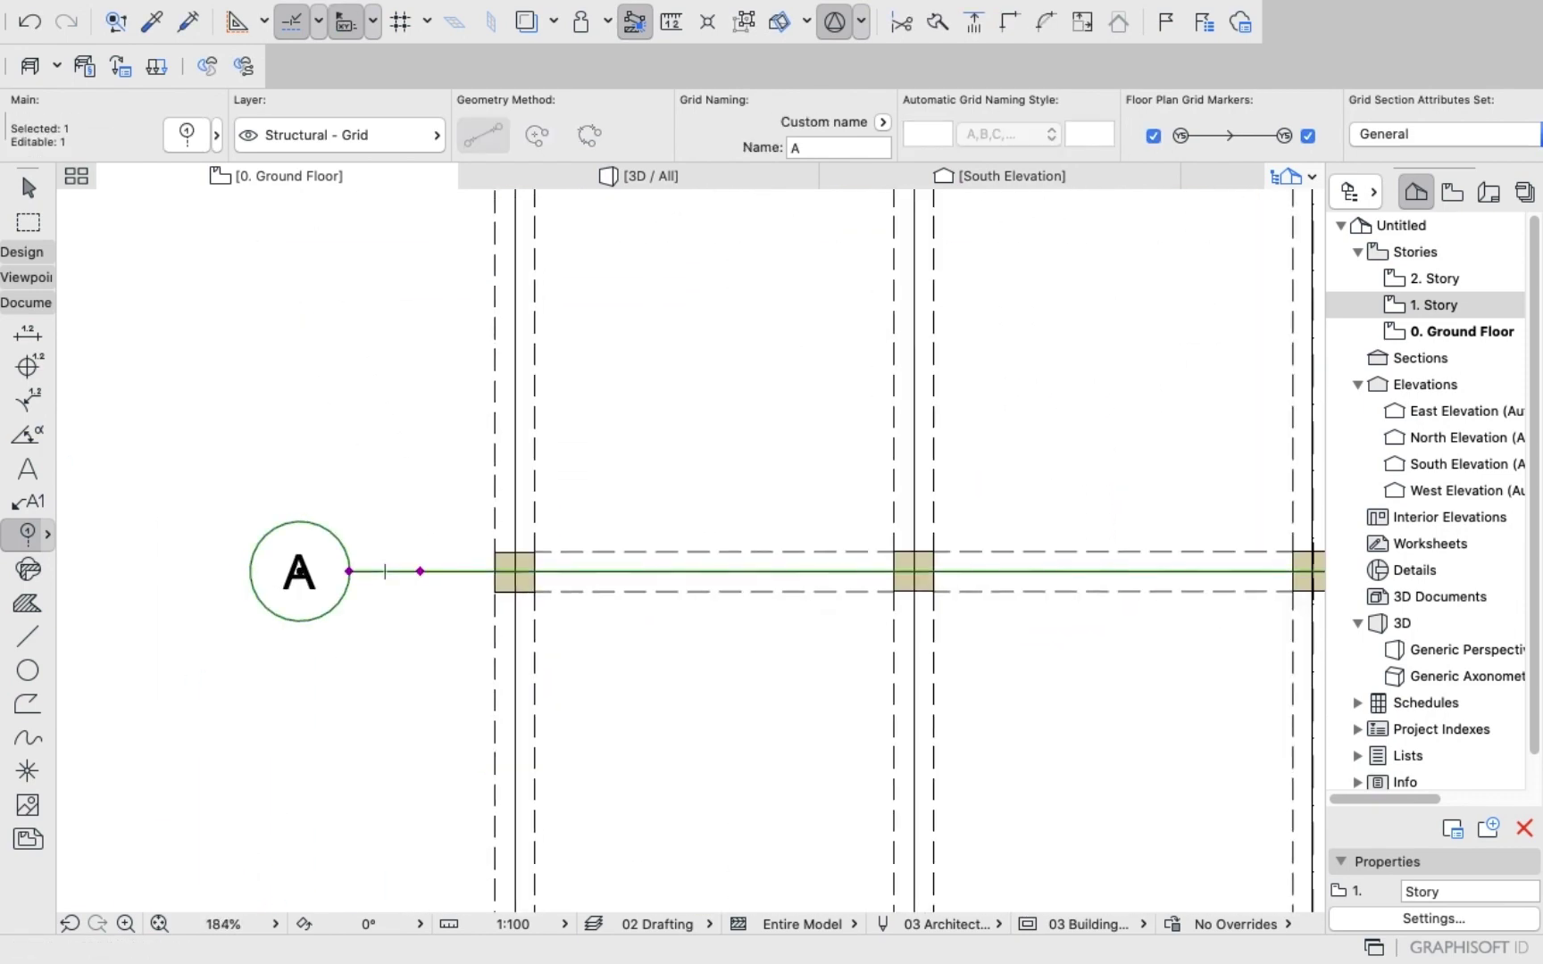
pyautogui.click(349, 571)
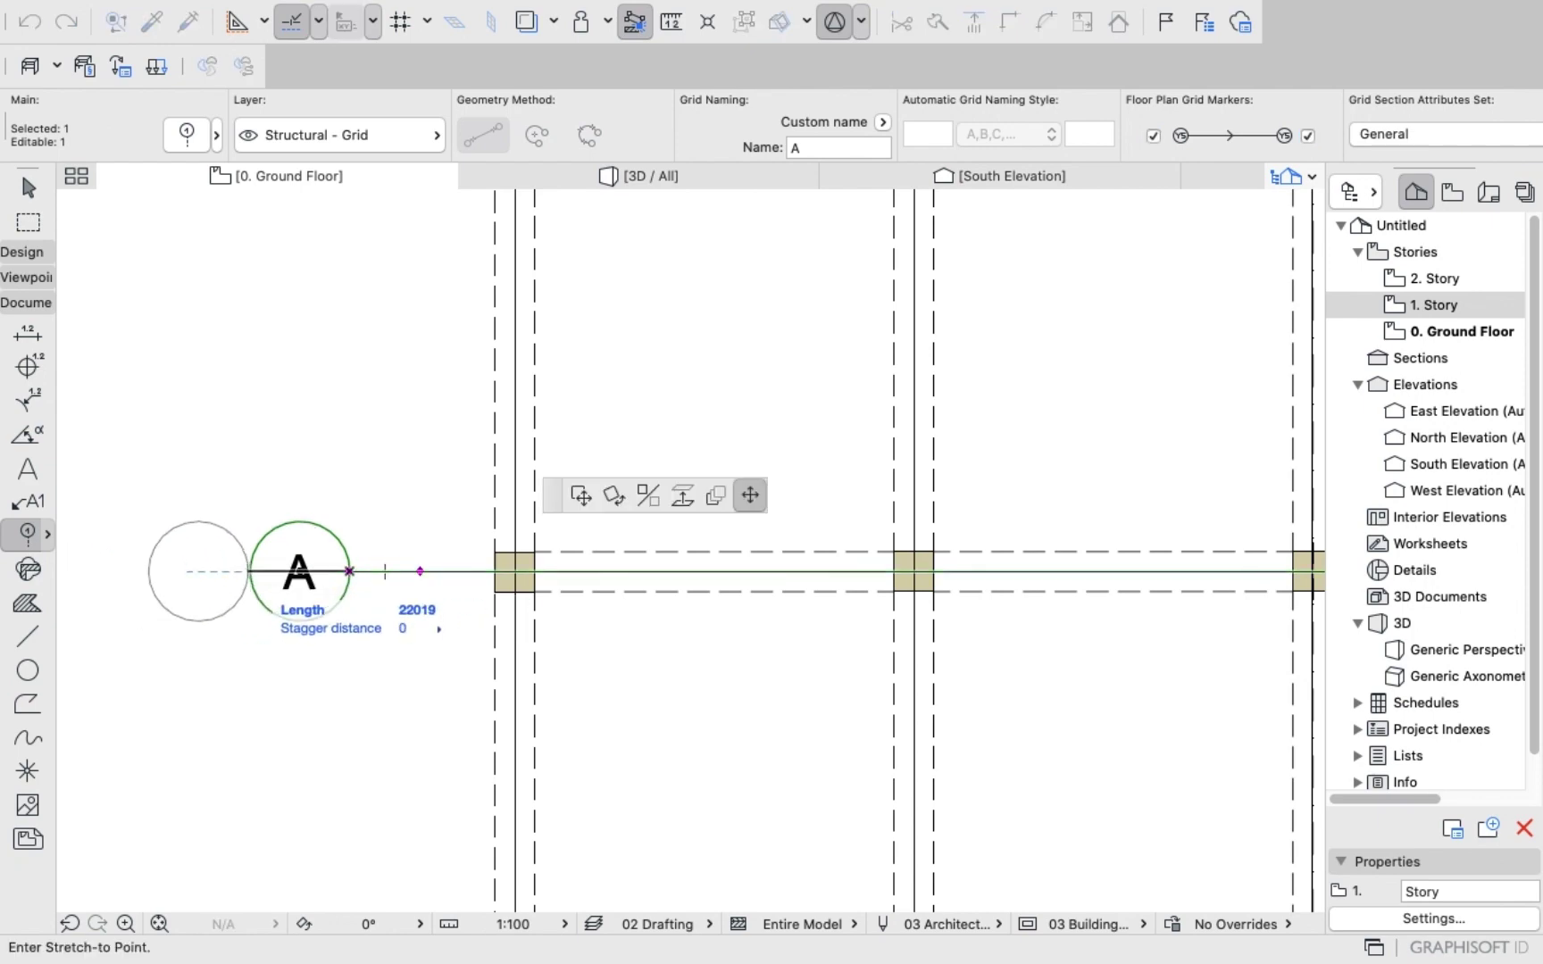
pyautogui.click(248, 571)
pyautogui.press('Escape')
# Stretch the fourth A grid line from the north westward to about 22000 long, in line with the markers above.
pyautogui.scroll(-6, 451, 495)
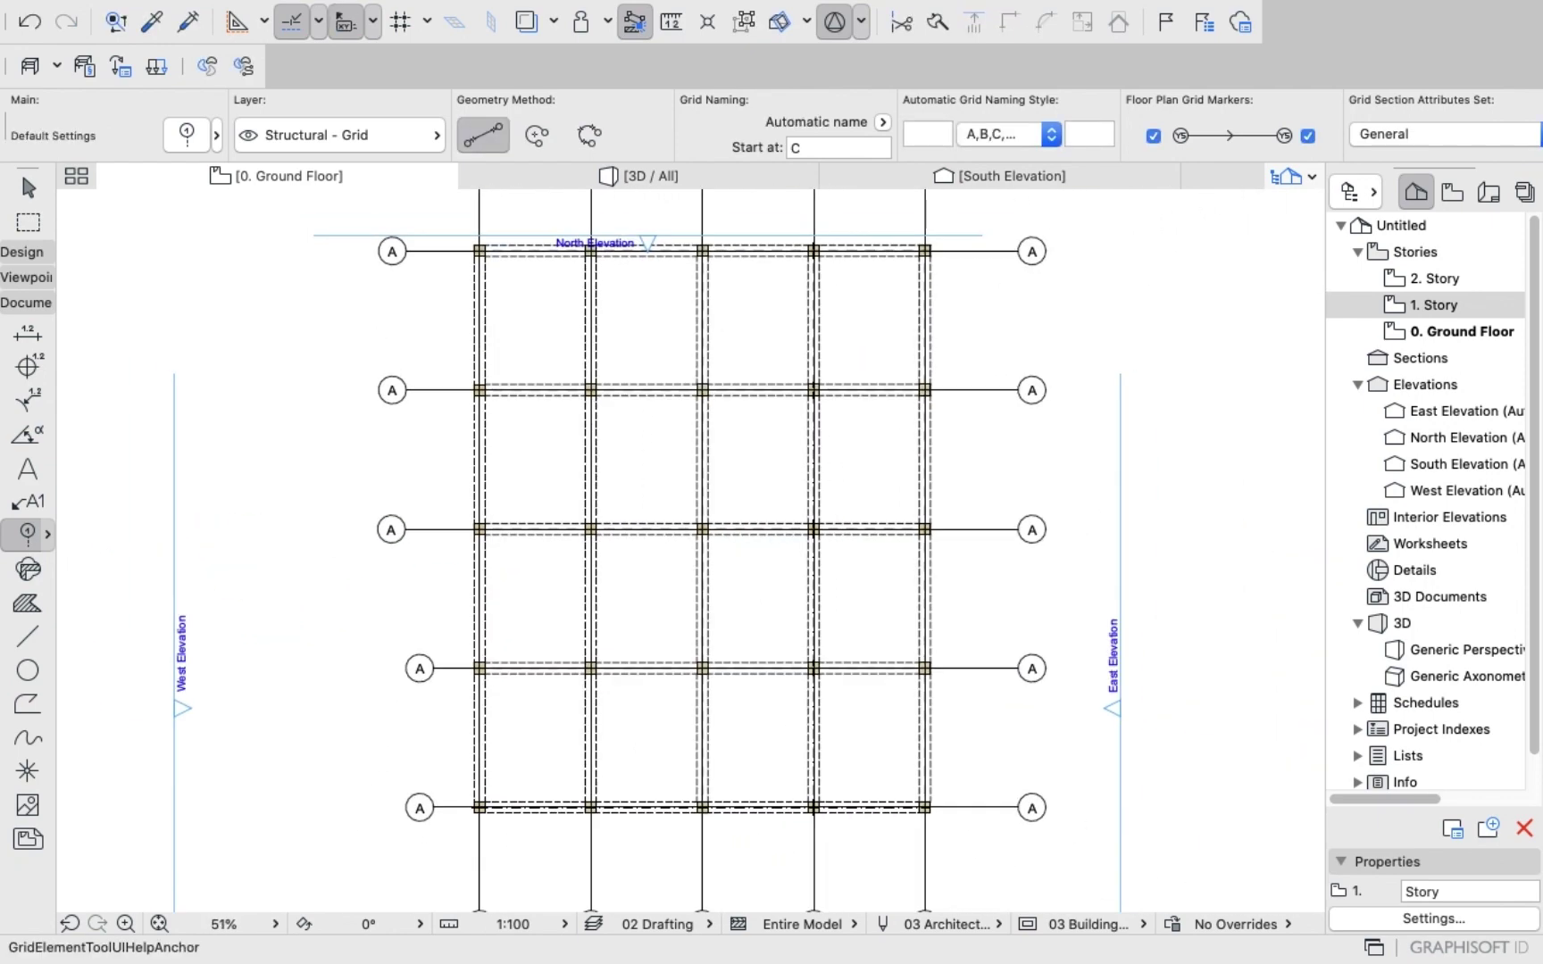
pyautogui.scroll(5, 461, 677)
pyautogui.keyDown('shift'); pyautogui.click(355, 657); pyautogui.keyUp('shift')
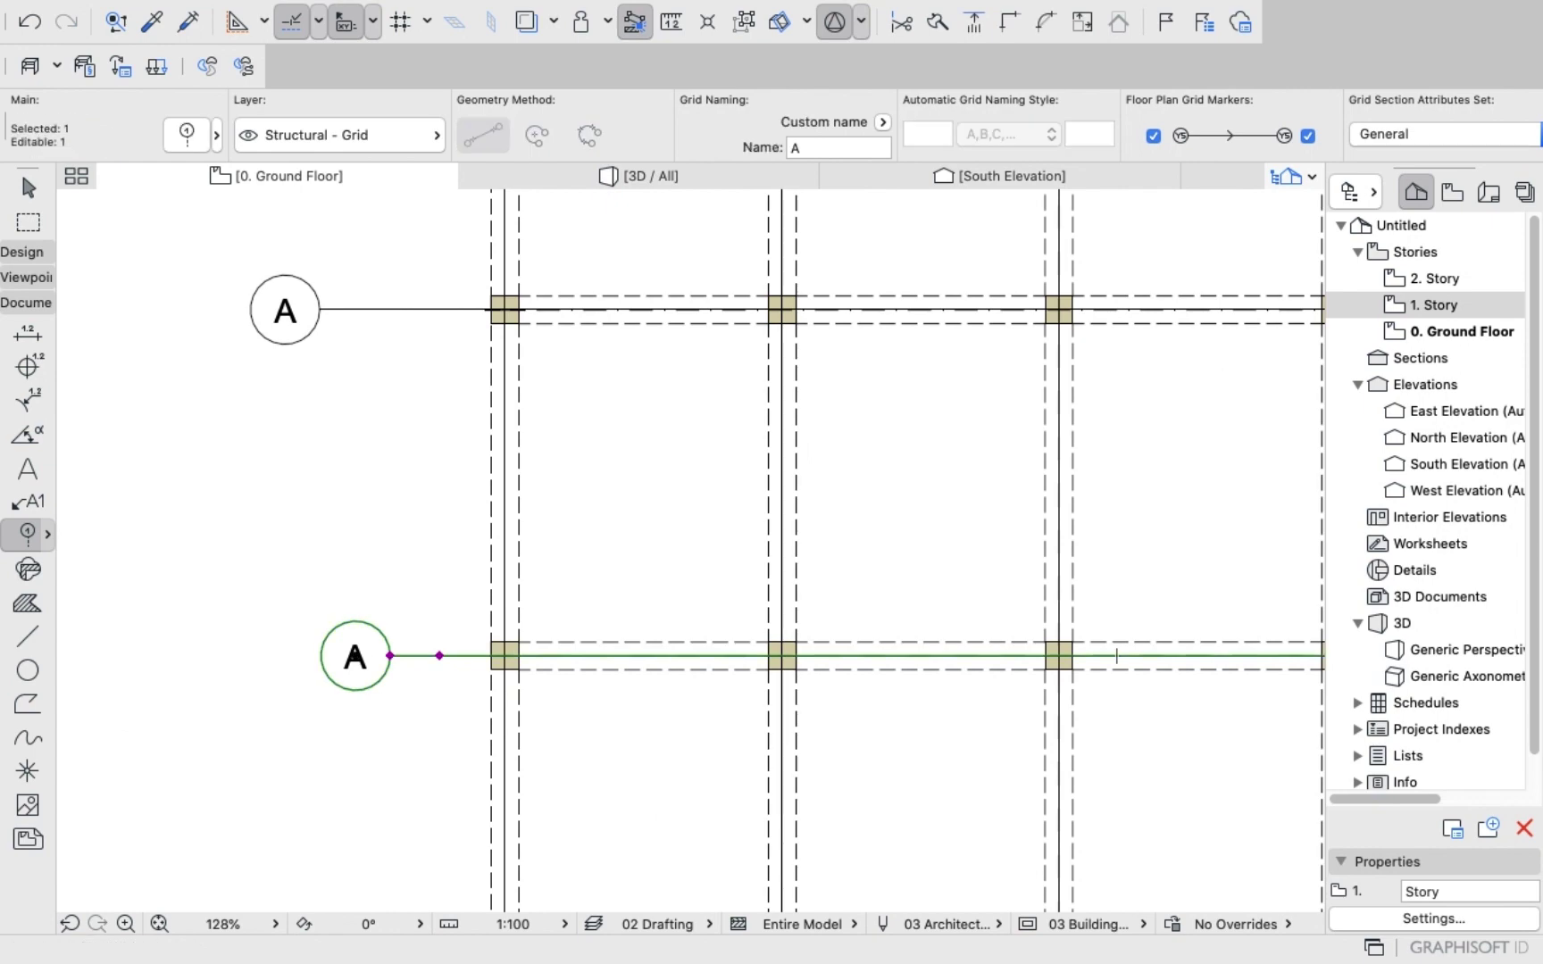
pyautogui.click(389, 656)
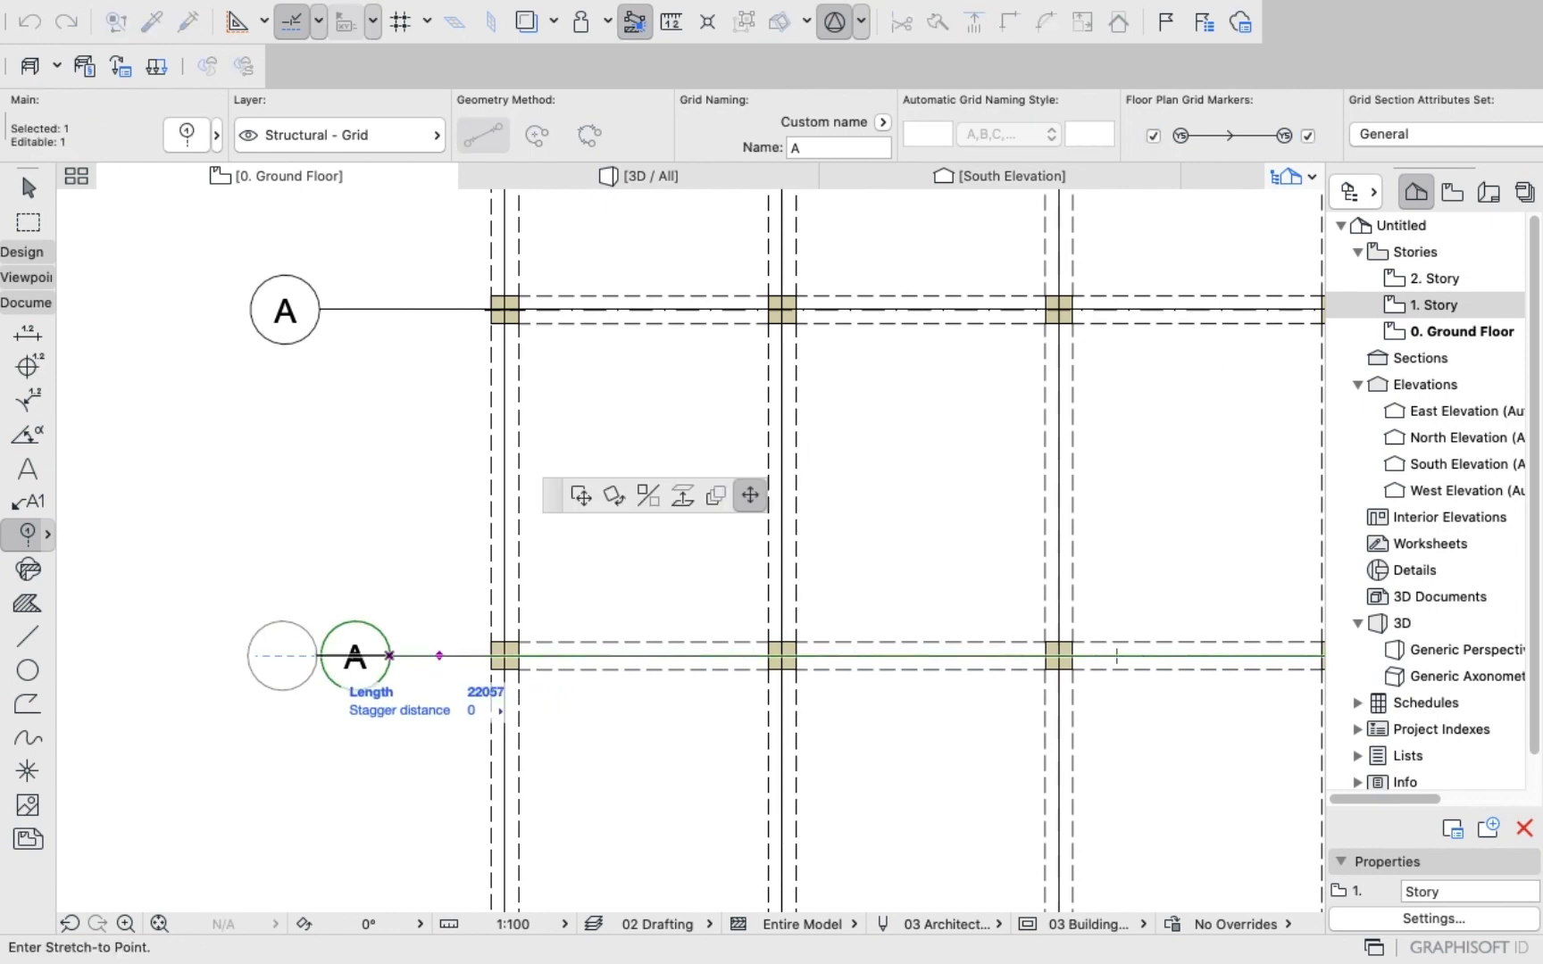
pyautogui.click(323, 655)
pyautogui.press('Escape')
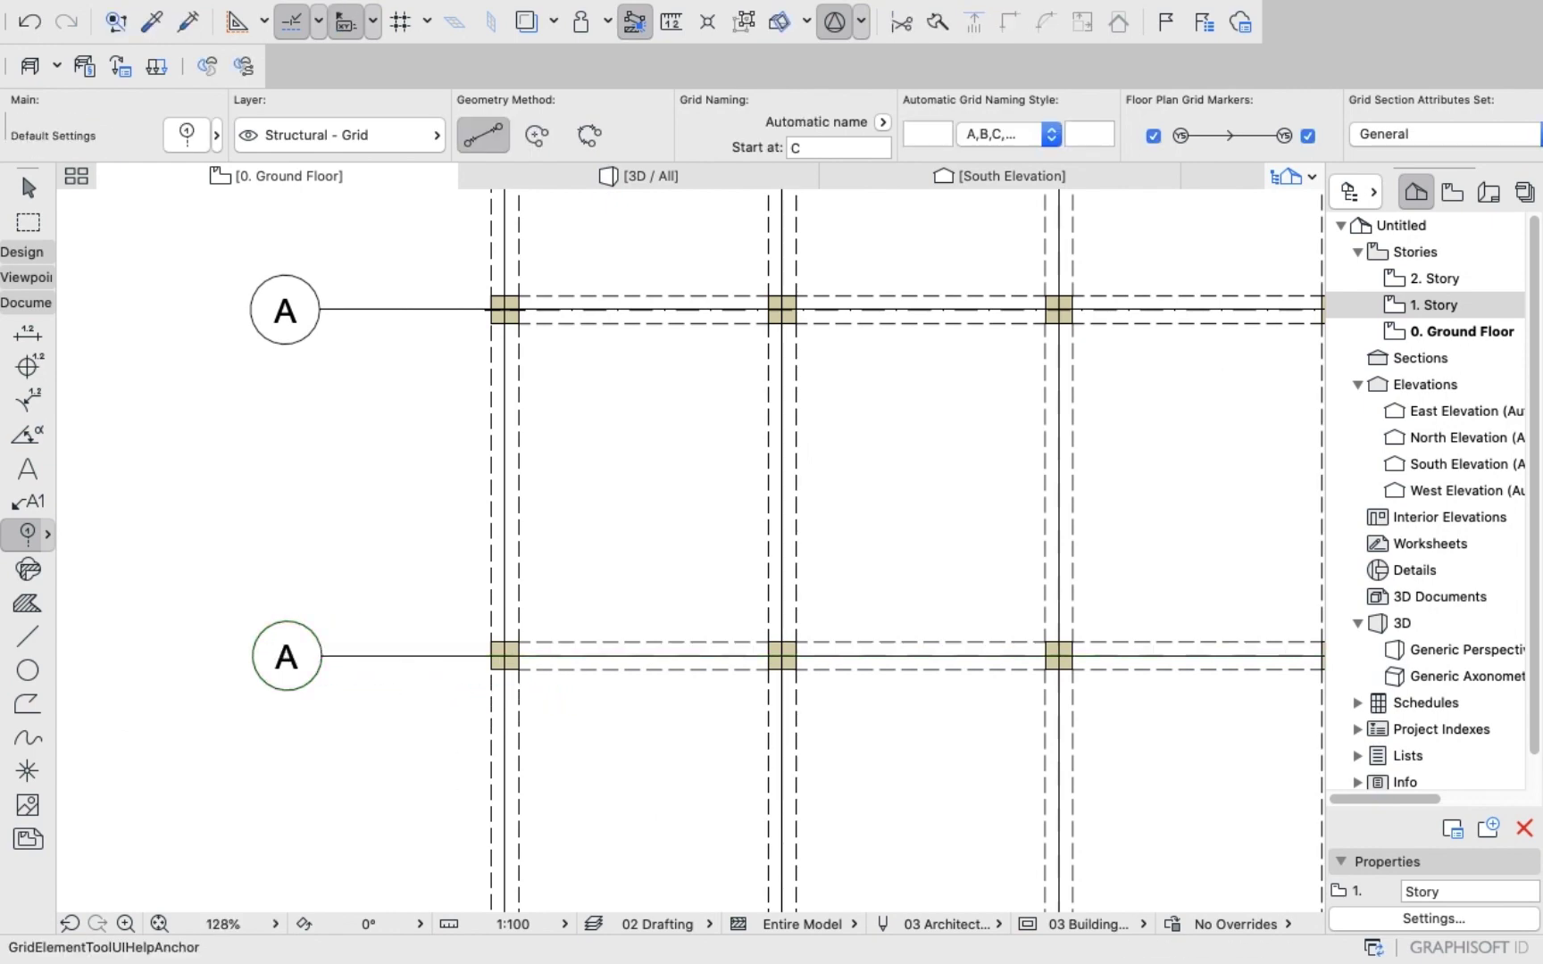
# Stretch the southernmost A grid line westward to about 22000 long, aligning its marker with the other west markers.
pyautogui.scroll(-5, 473, 840)
pyautogui.scroll(8, 448, 769)
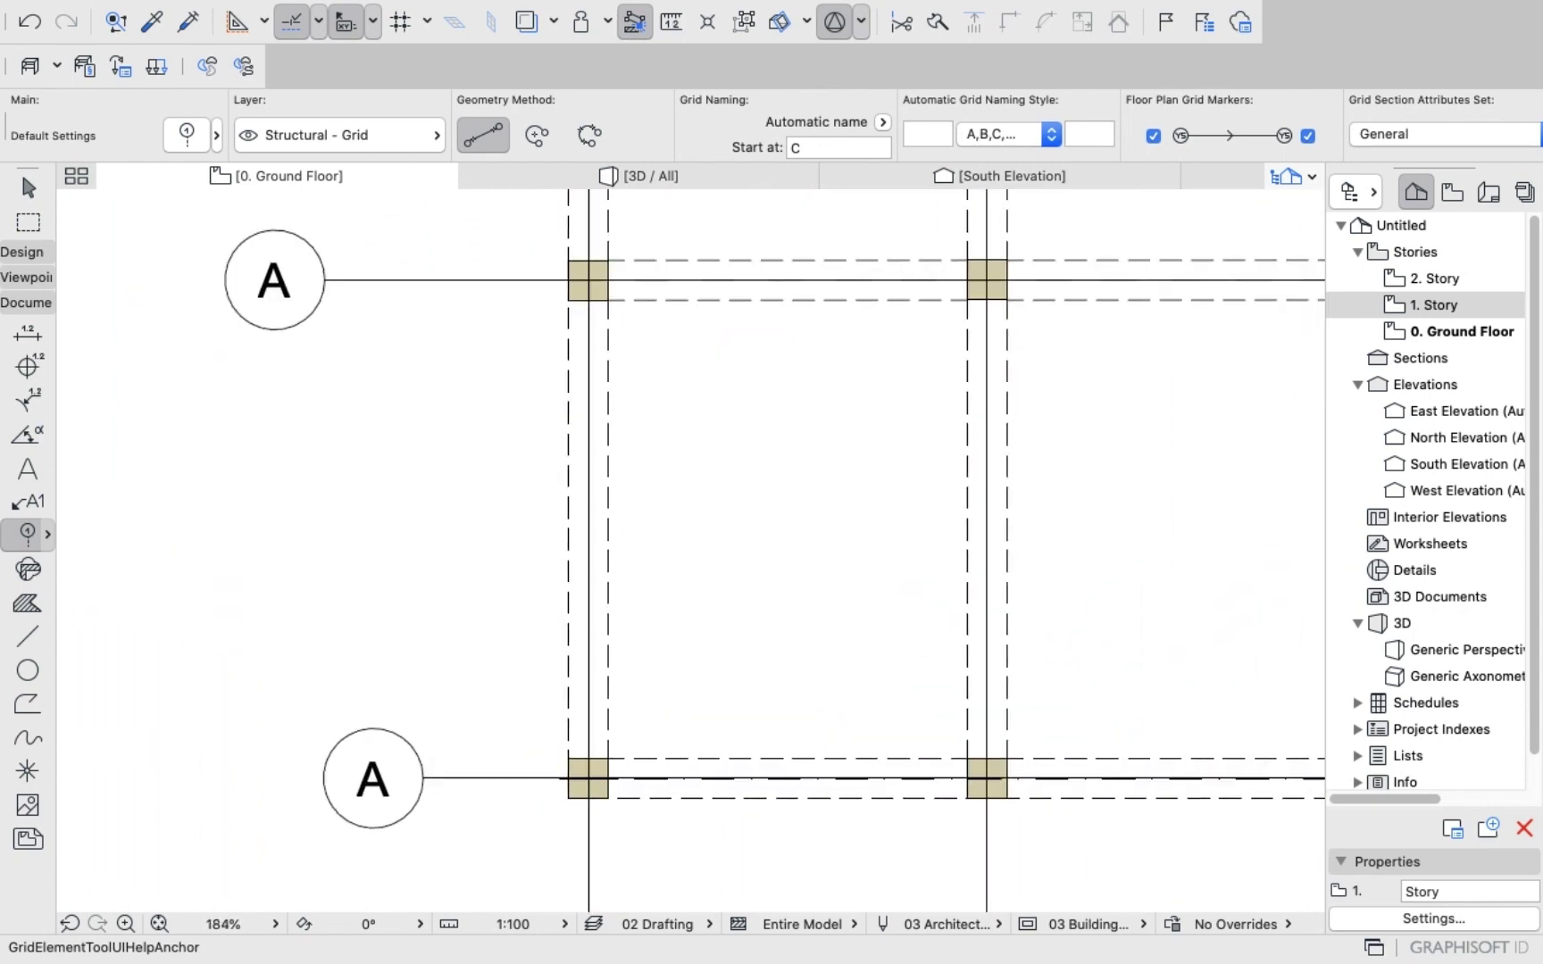
pyautogui.click(373, 779)
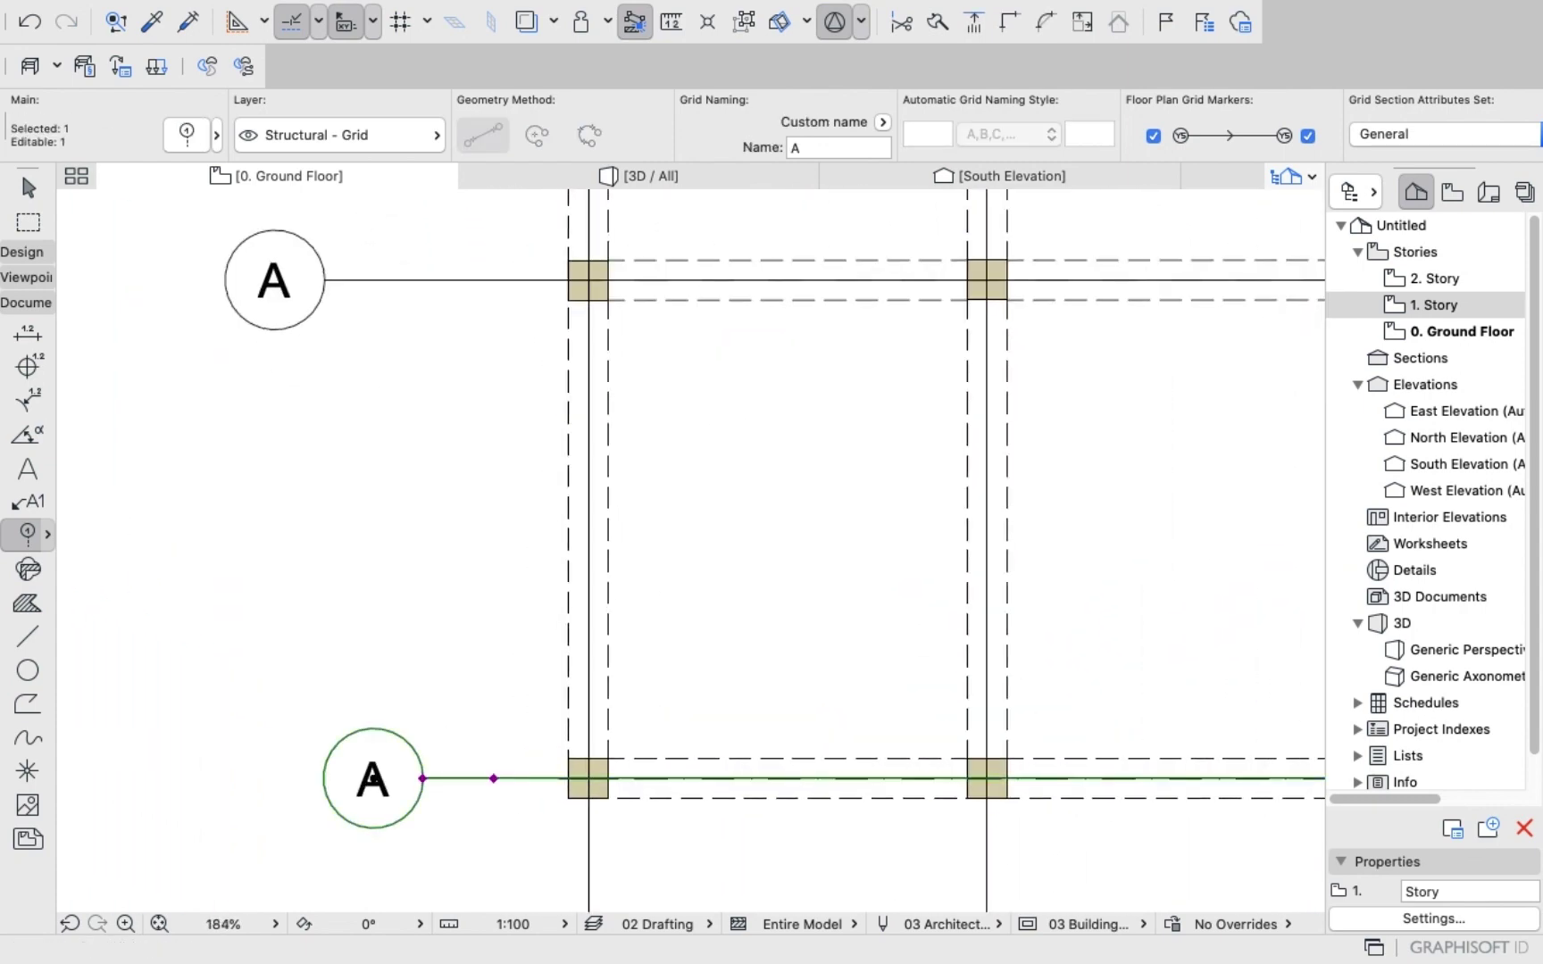
pyautogui.click(422, 779)
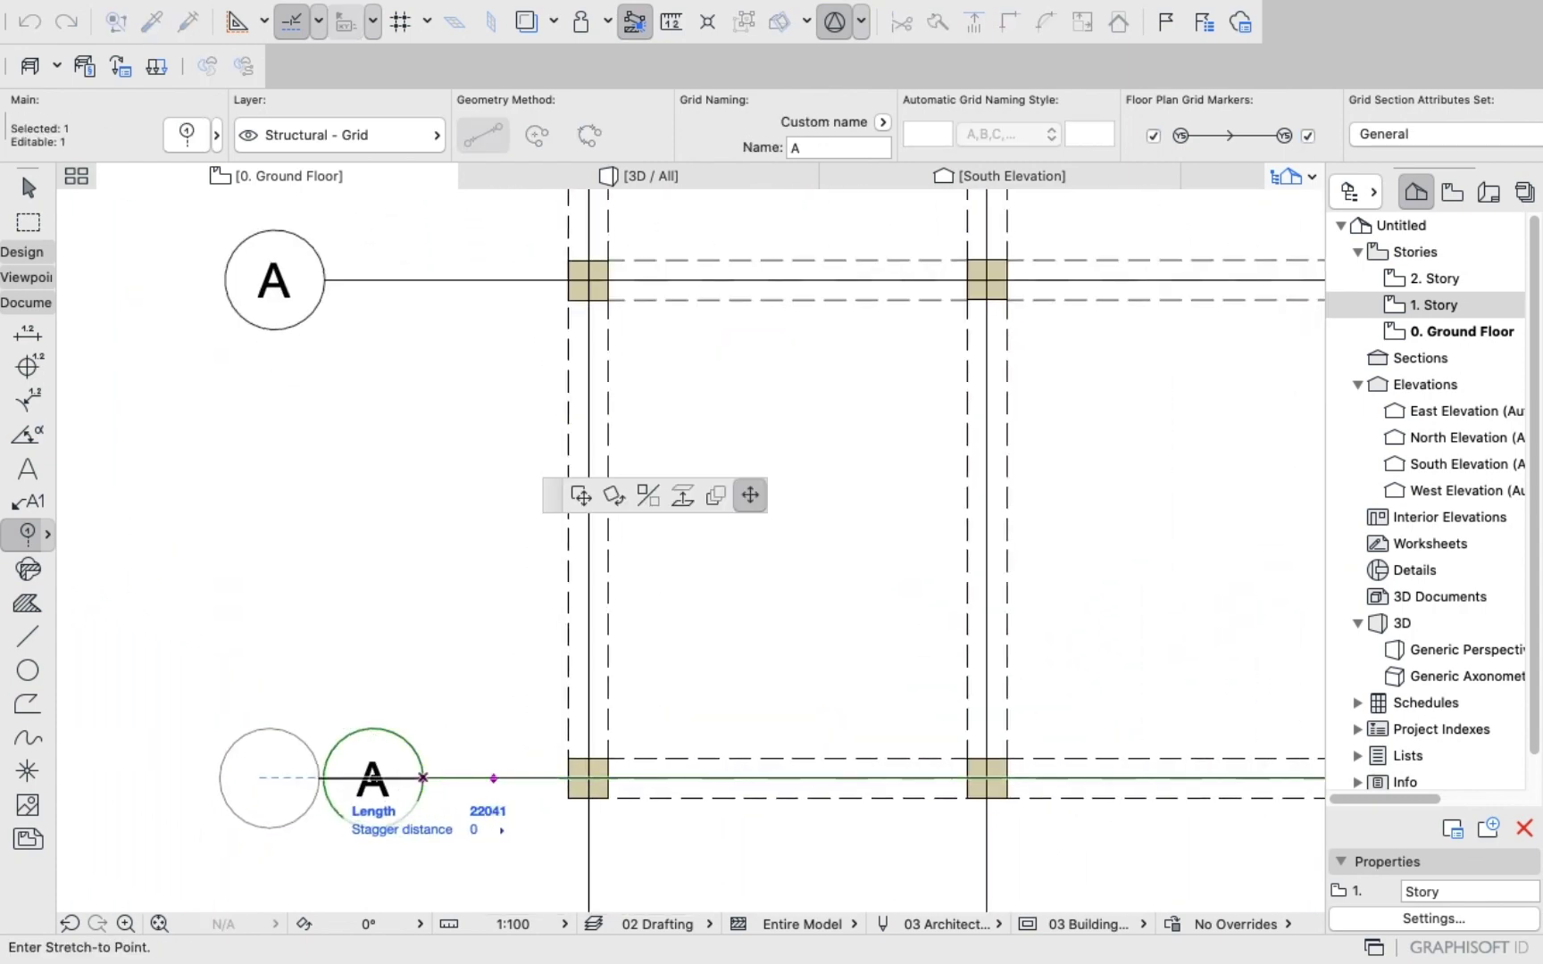
pyautogui.click(318, 778)
pyautogui.scroll(-4, 327, 640)
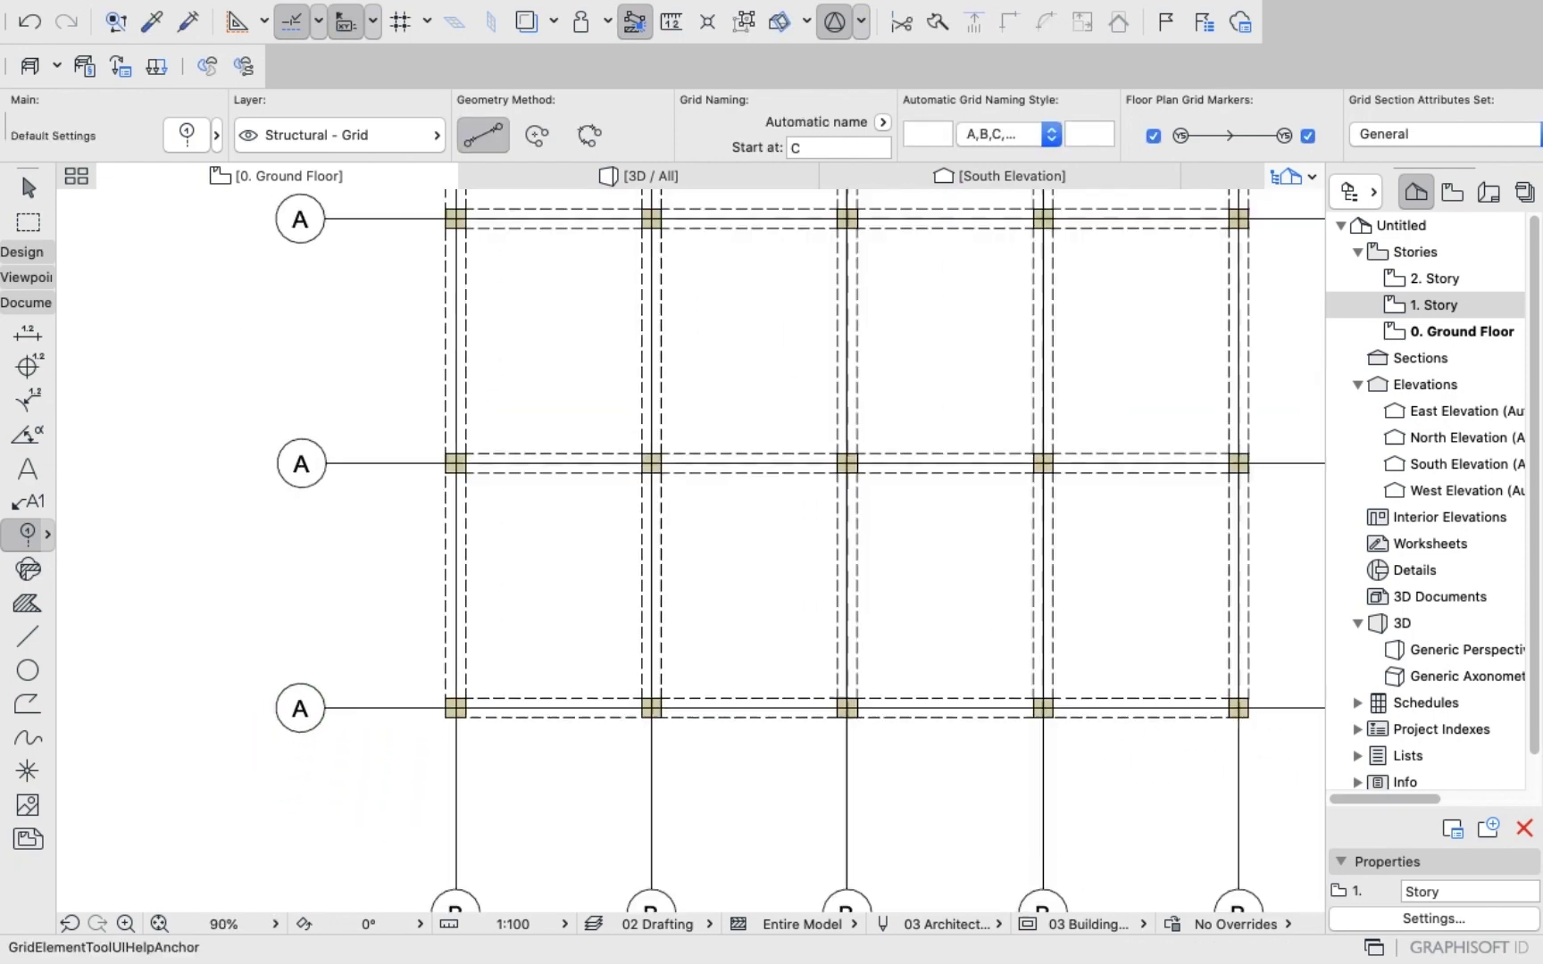
pyautogui.scroll(-7, 358, 647)
pyautogui.scroll(2, 316, 456)
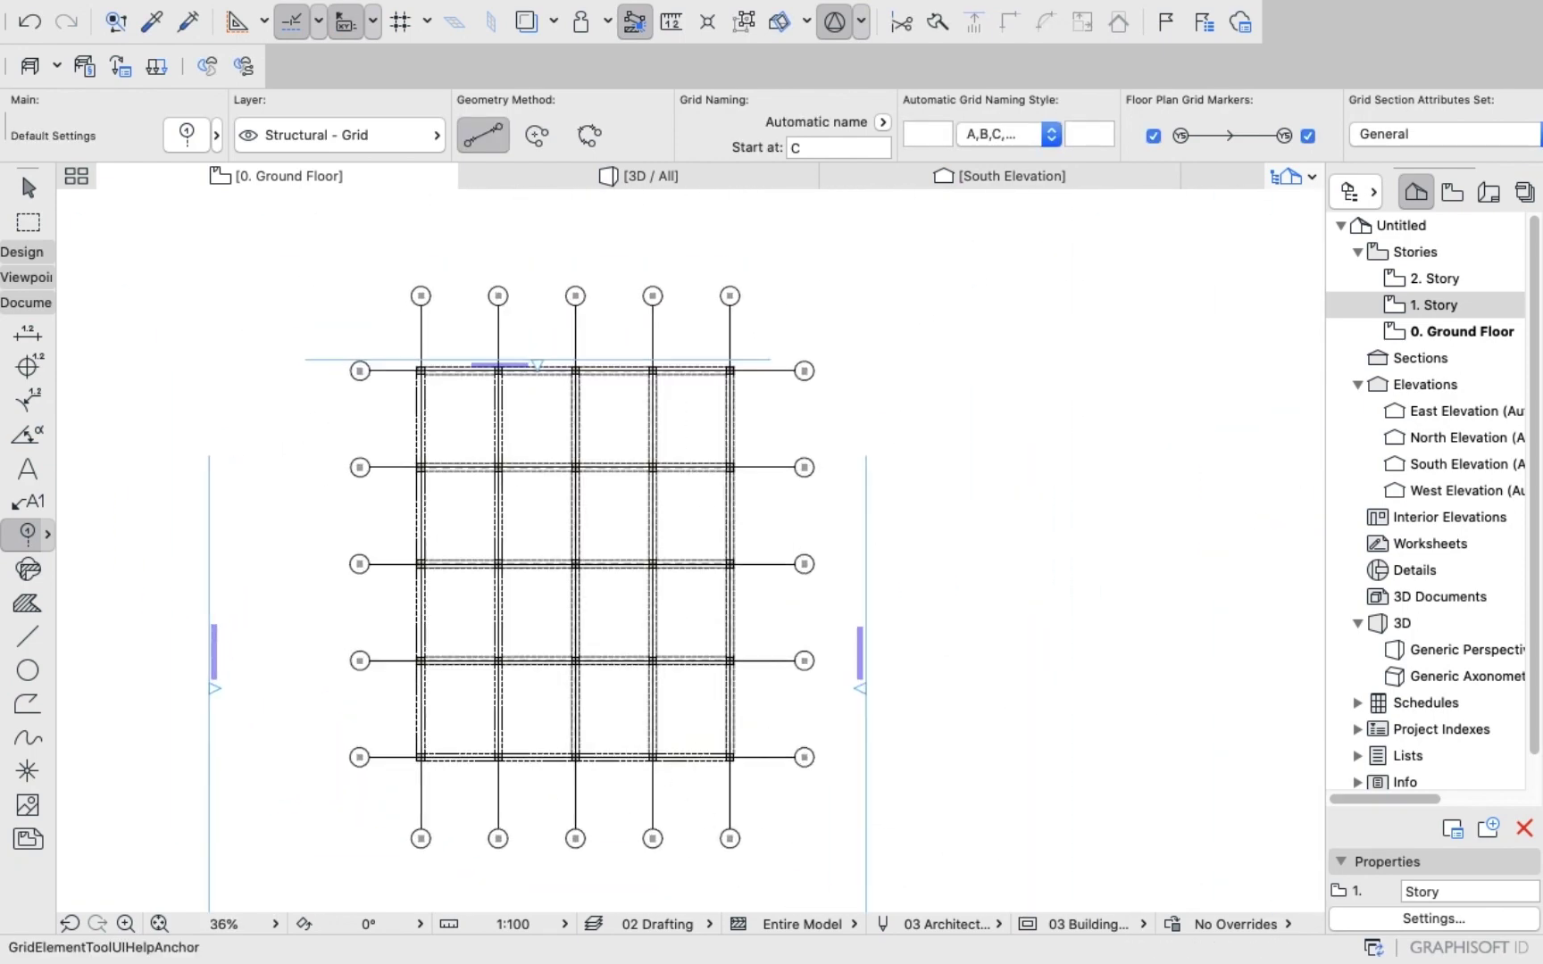
# Set the floor plan line type of all grid elements on the ground floor to Dashed Long.
pyautogui.press('super+a')
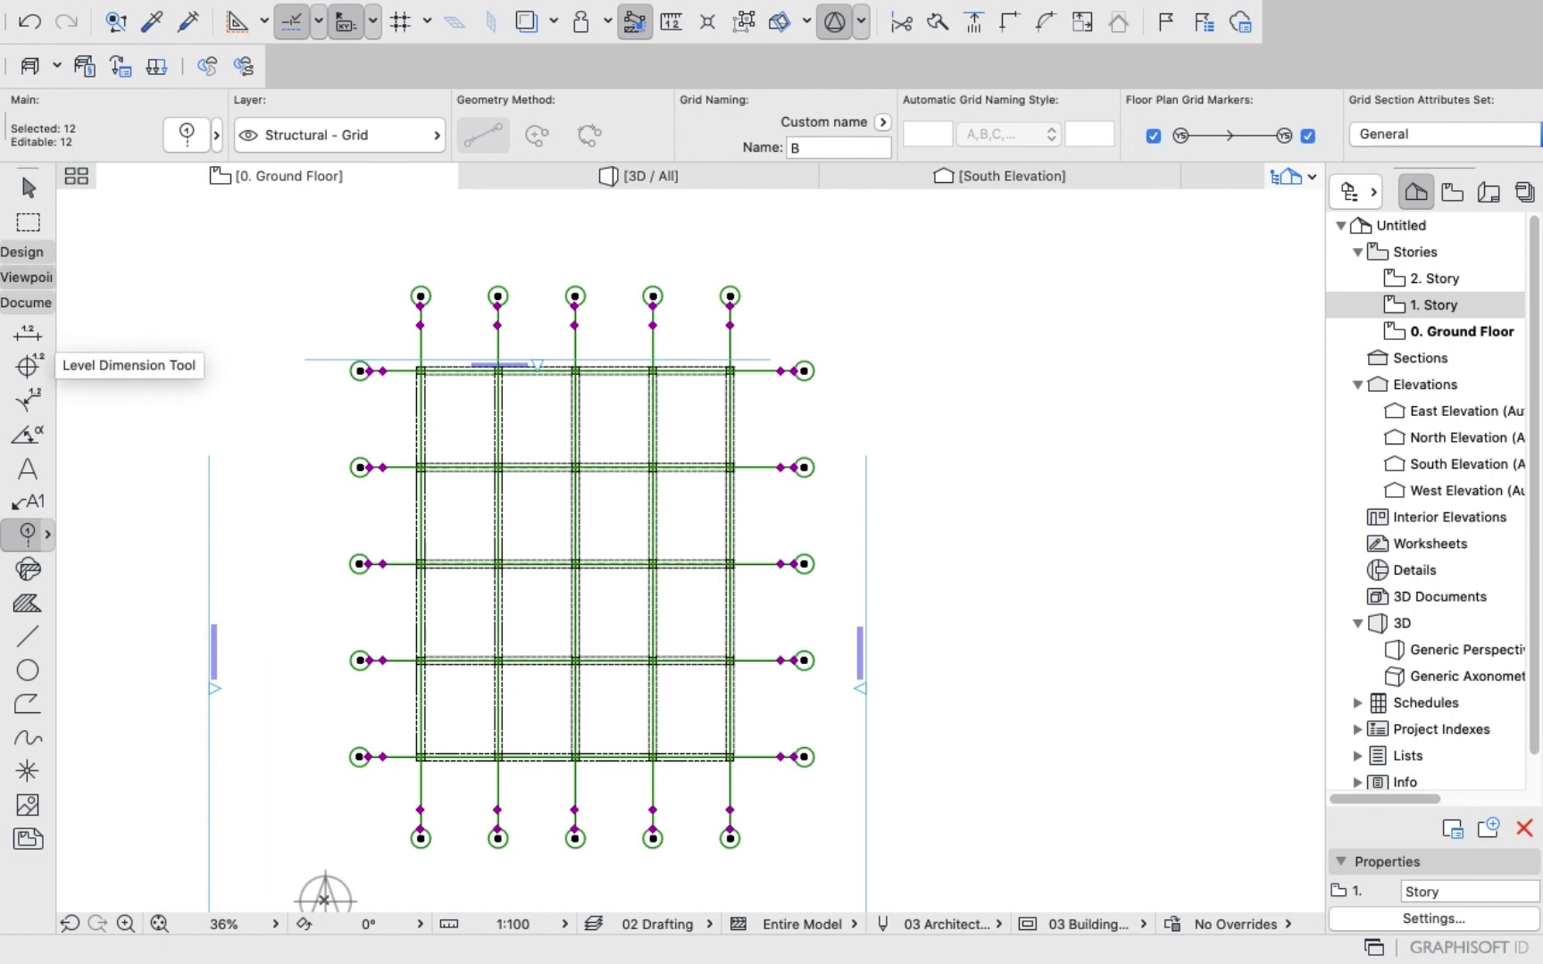
pyautogui.click(187, 134)
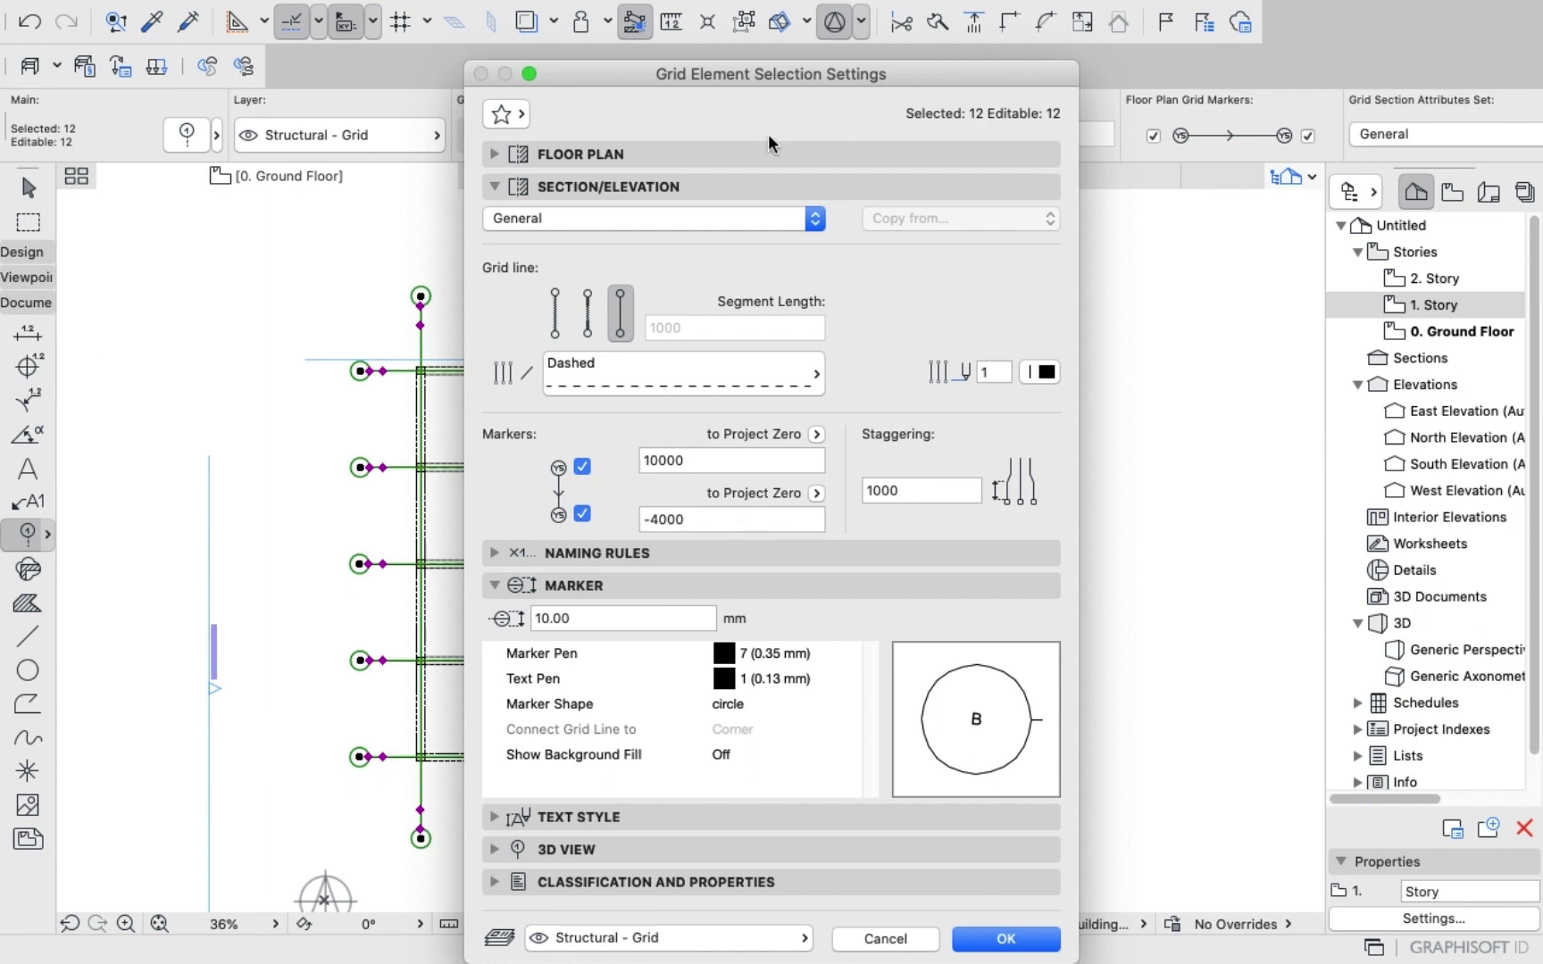
pyautogui.click(508, 187)
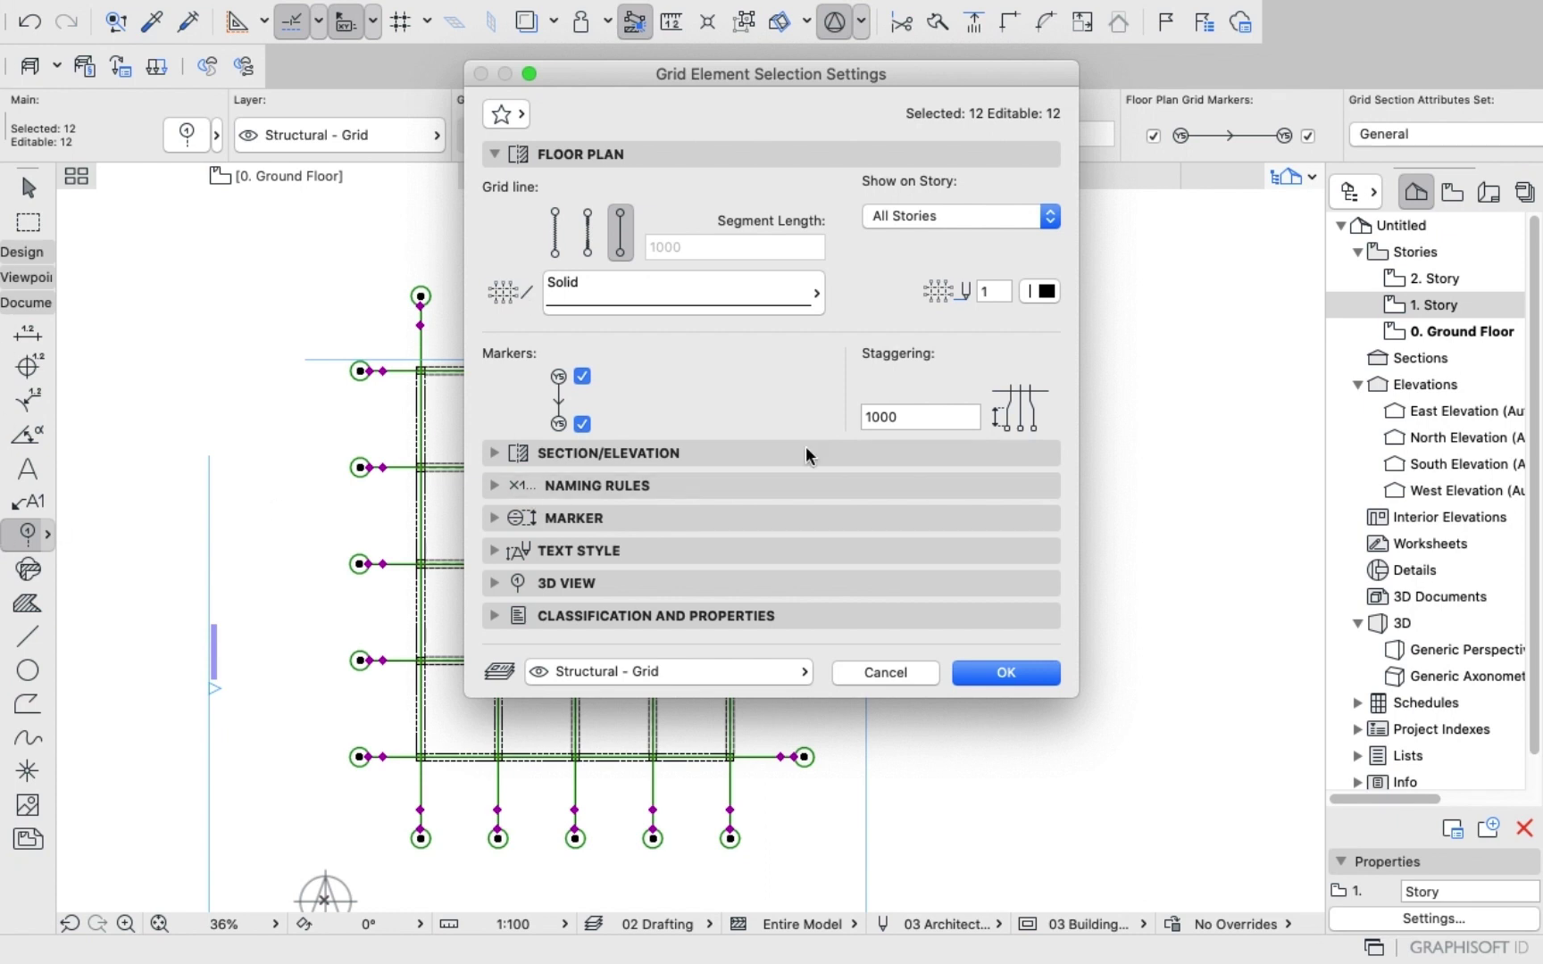
pyautogui.click(628, 283)
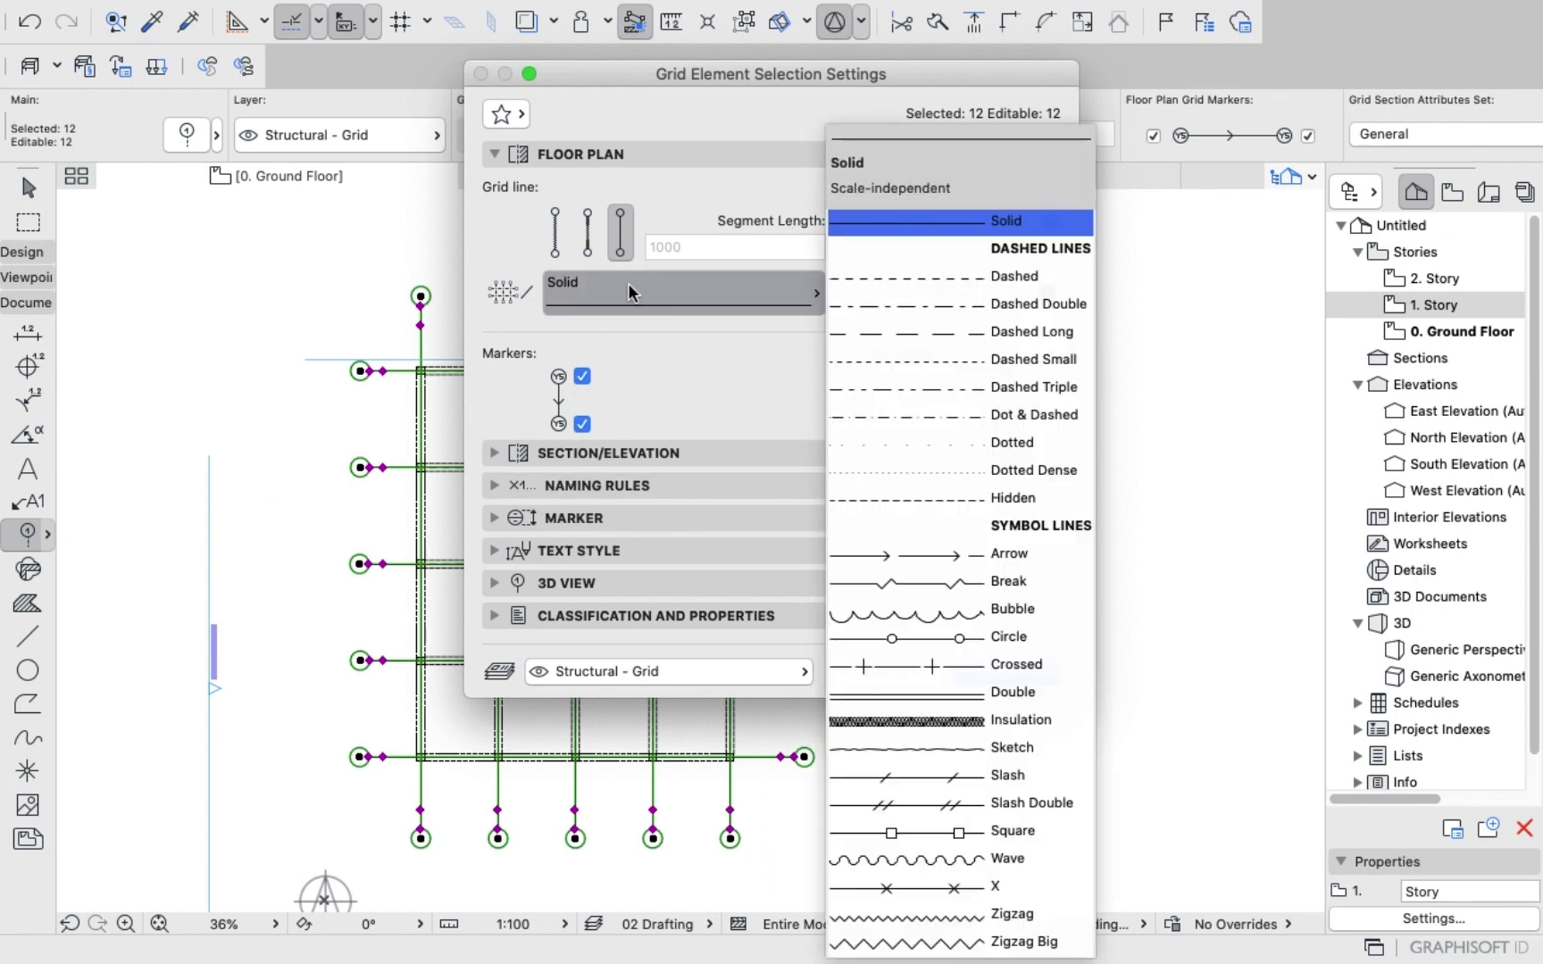
pyautogui.click(925, 331)
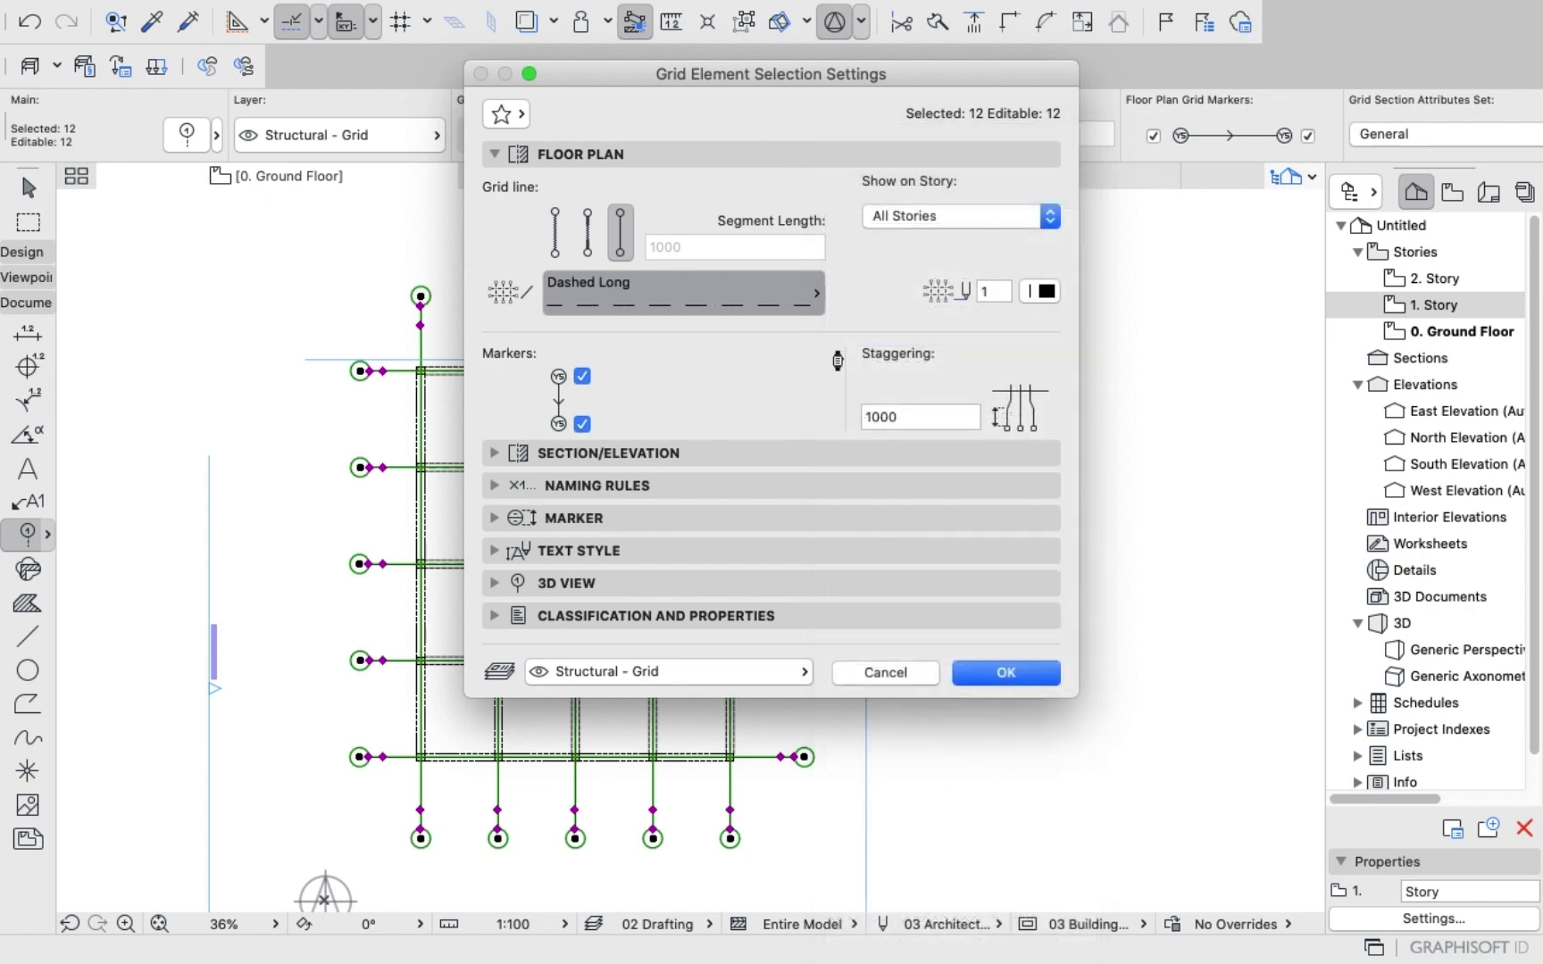
pyautogui.click(1004, 674)
pyautogui.press('Escape')
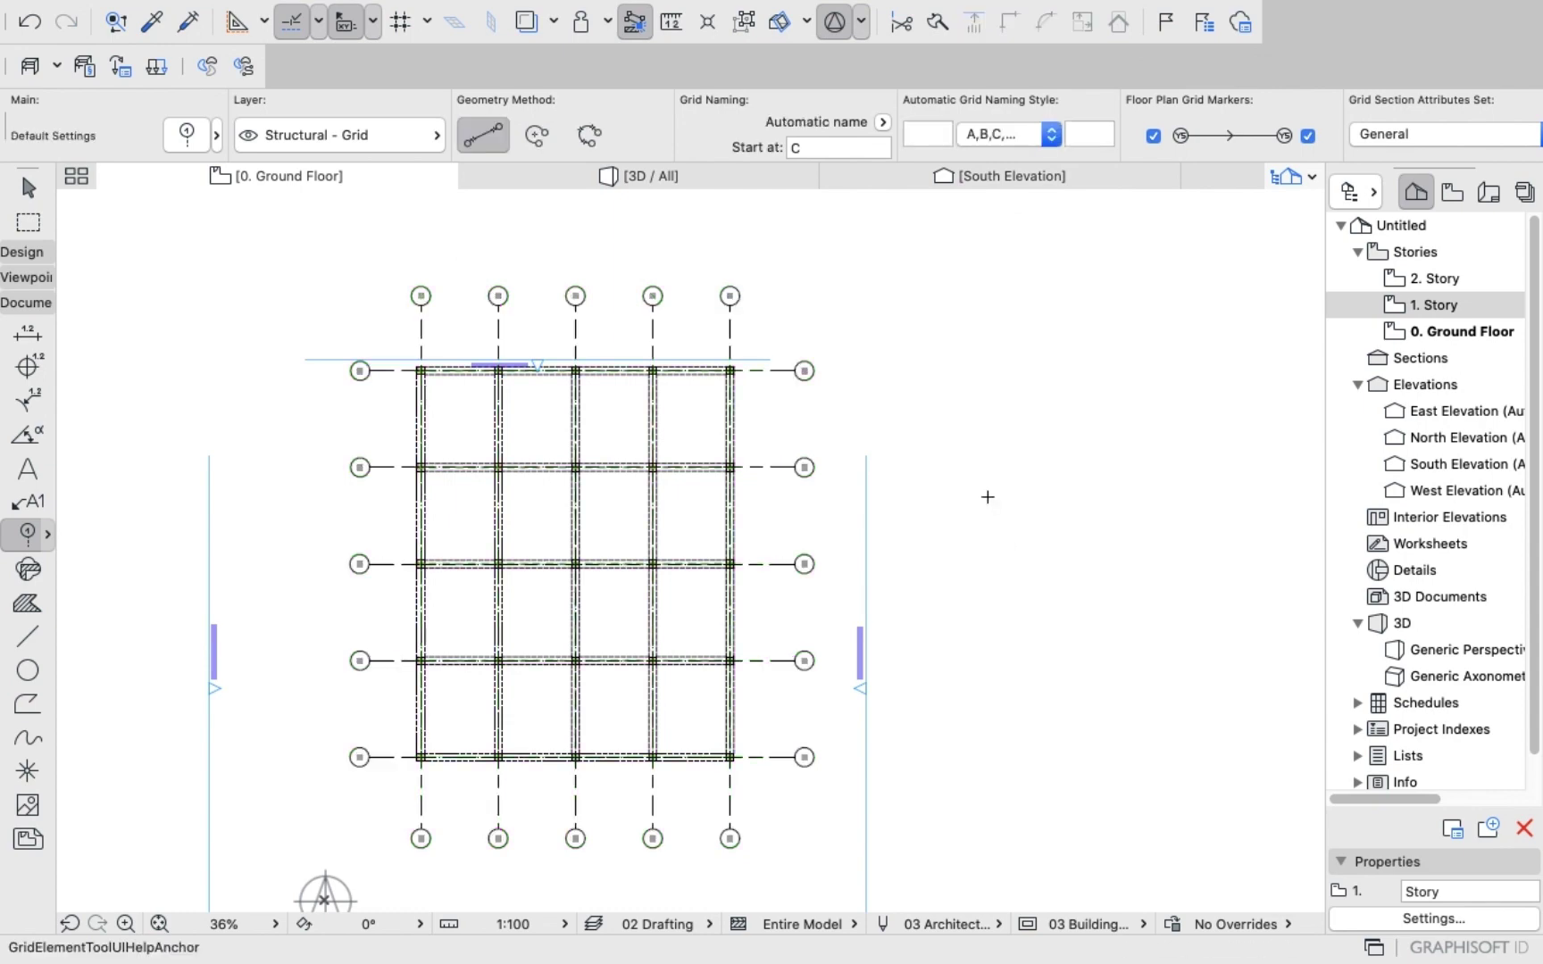
# Examine the dashed grid lines, their markers and the area around the frame on the ground floor plan.
pyautogui.scroll(2, 770, 471)
pyautogui.scroll(1, 770, 472)
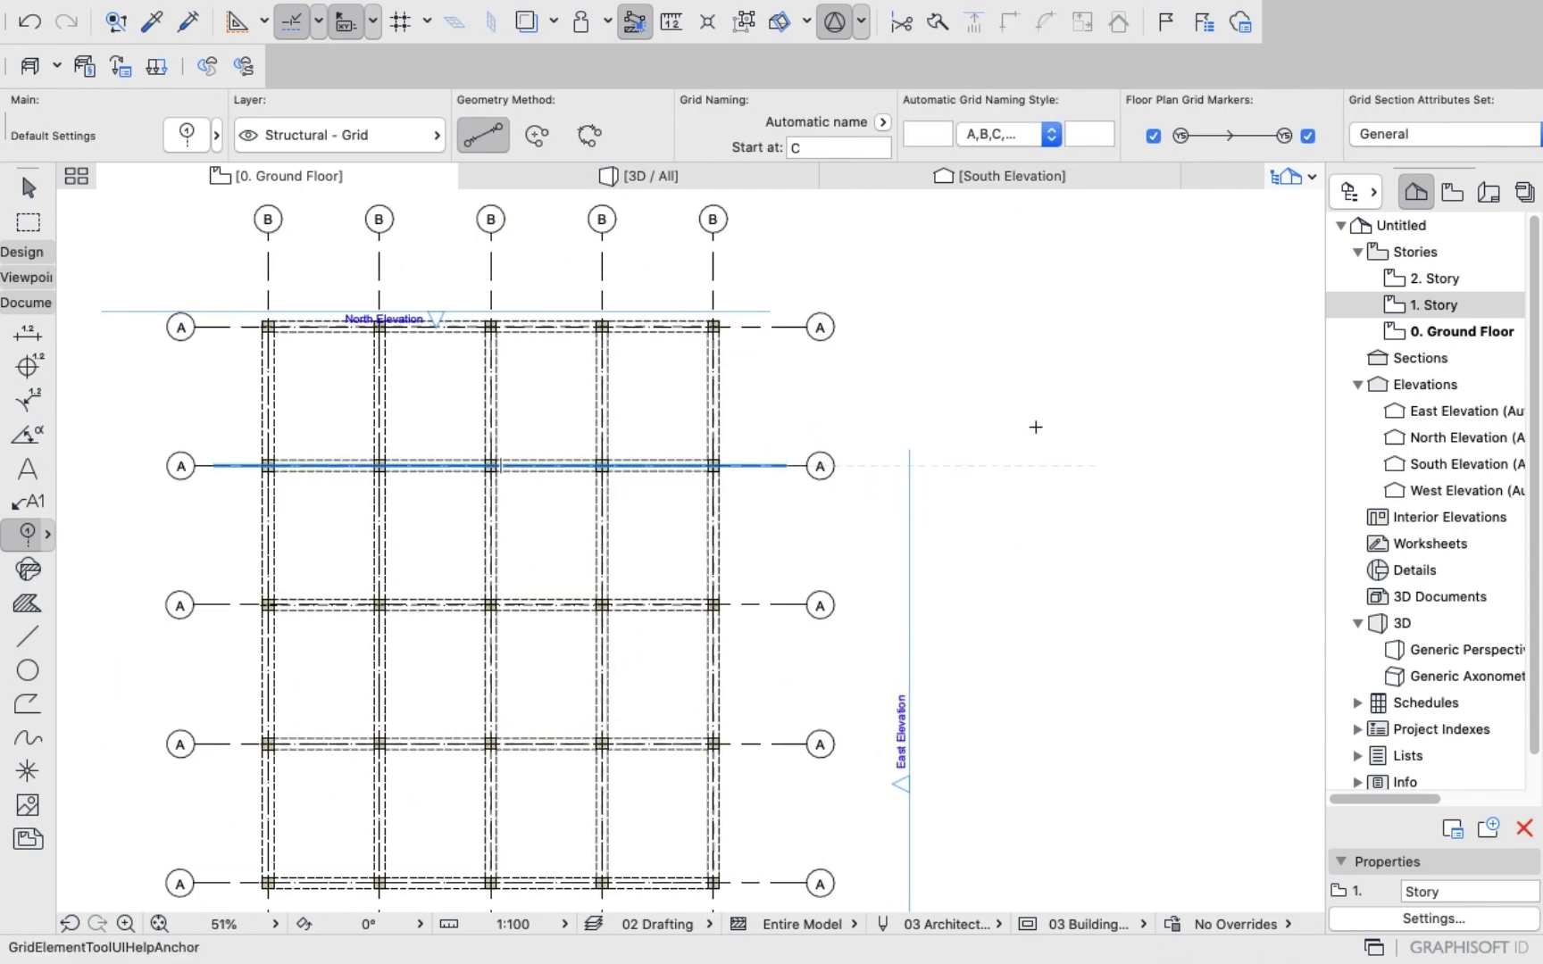
pyautogui.scroll(-4, 1033, 426)
pyautogui.scroll(3, 477, 411)
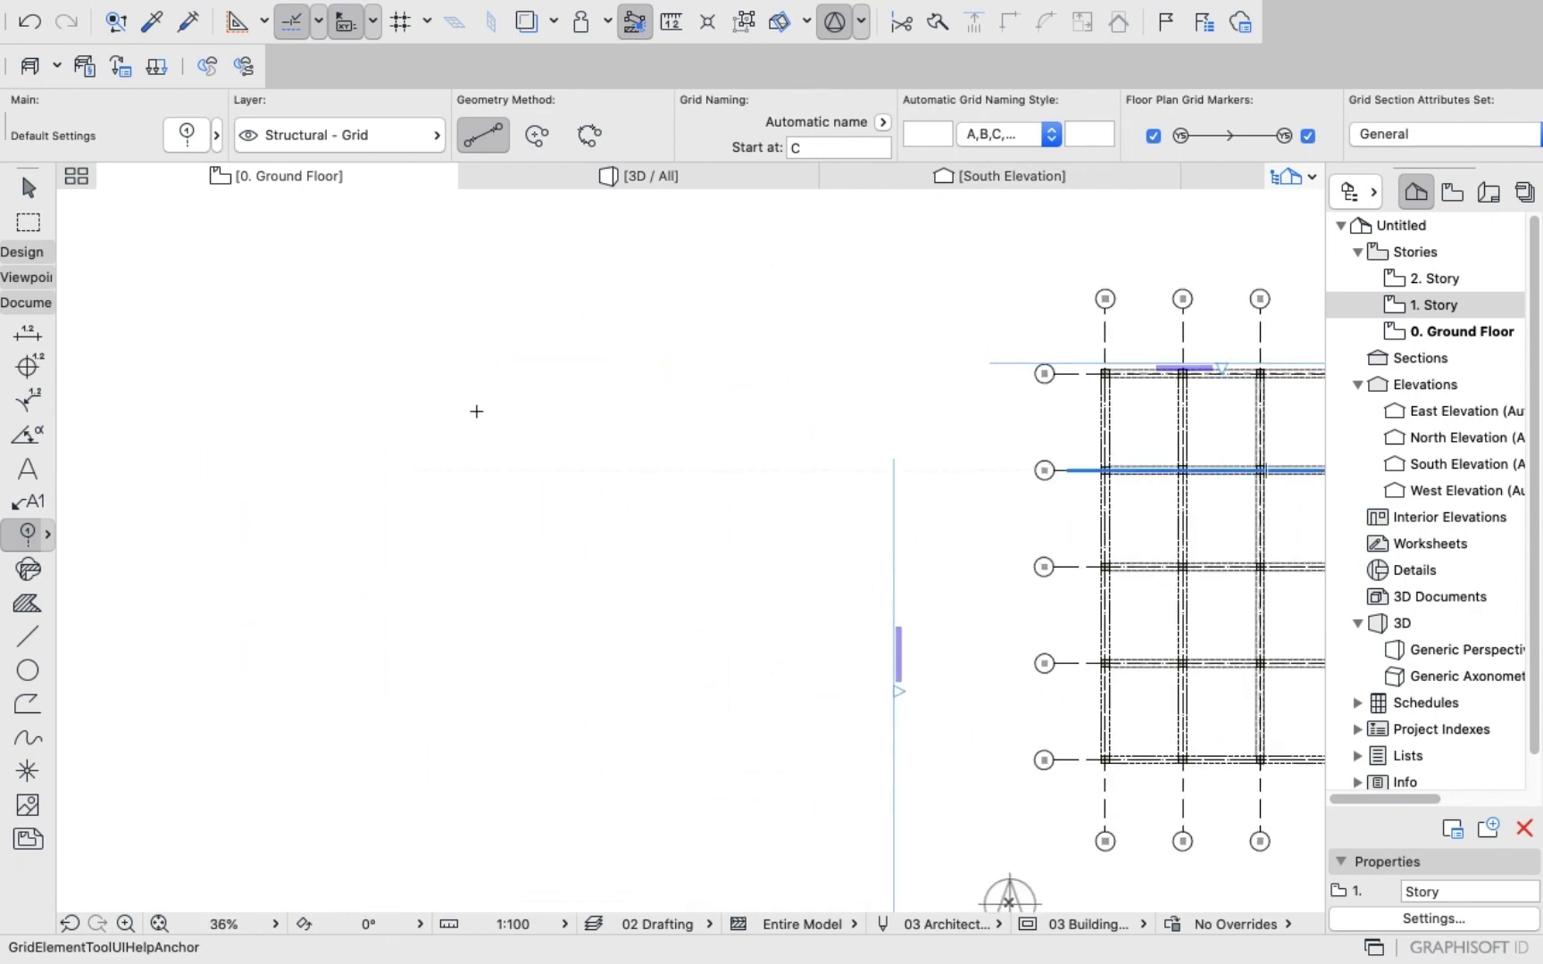
pyautogui.scroll(-5, 477, 411)
pyautogui.scroll(3, 1074, 428)
pyautogui.scroll(1, 667, 304)
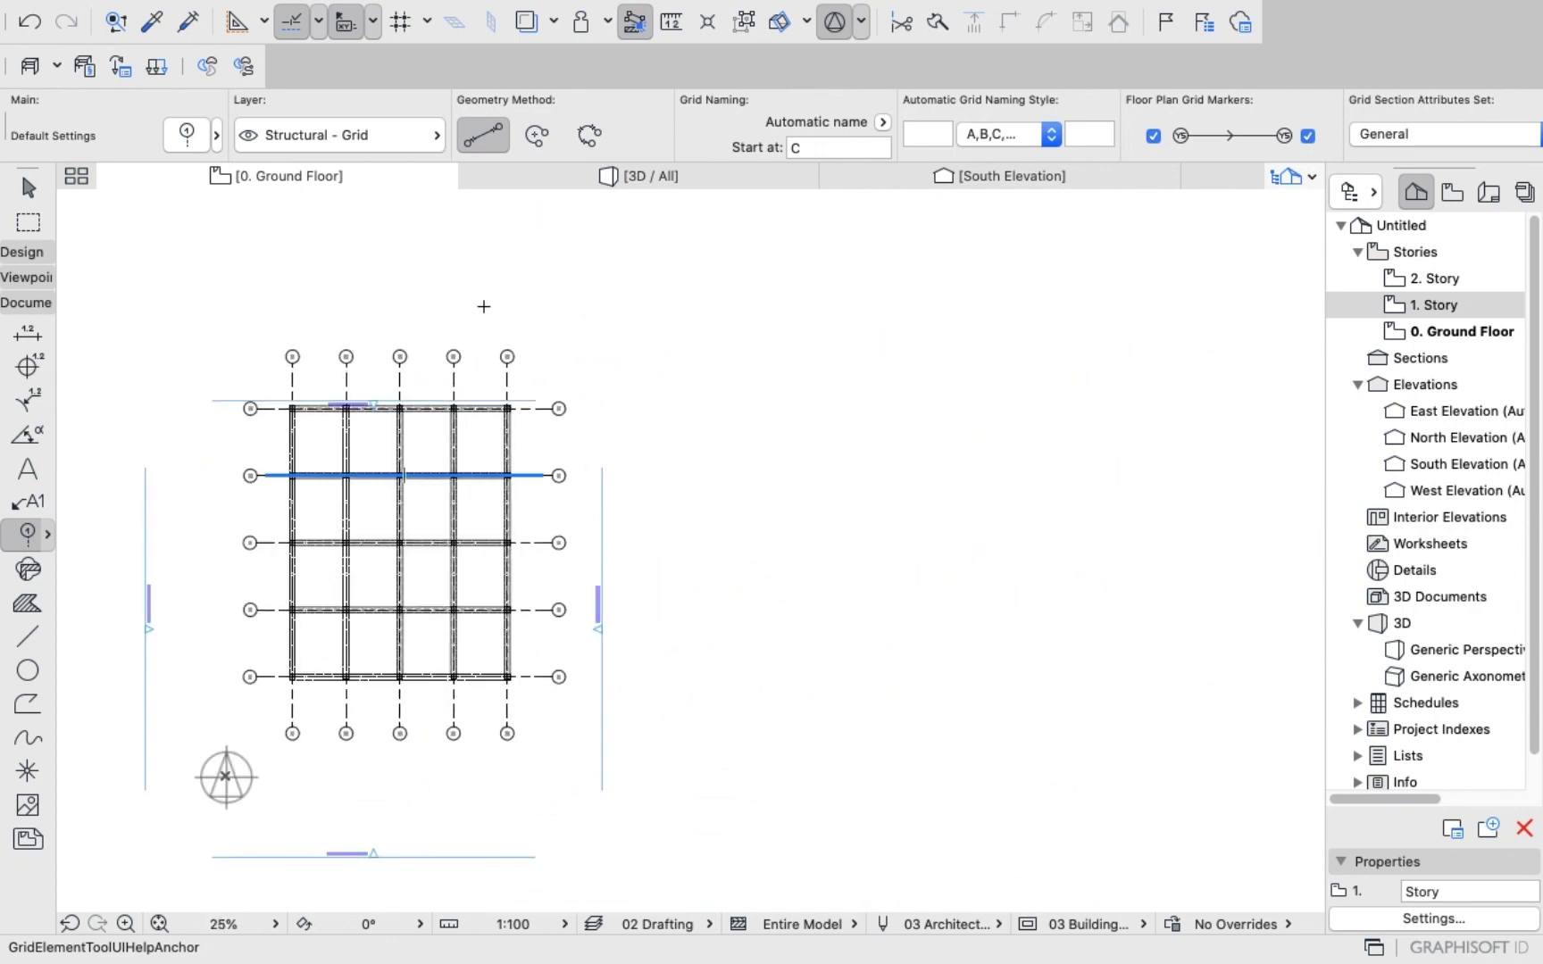
pyautogui.scroll(-2, 500, 309)
# Delete the two stray grid lines lying far away from the structural frame in the 3D view.
pyautogui.click(620, 185)
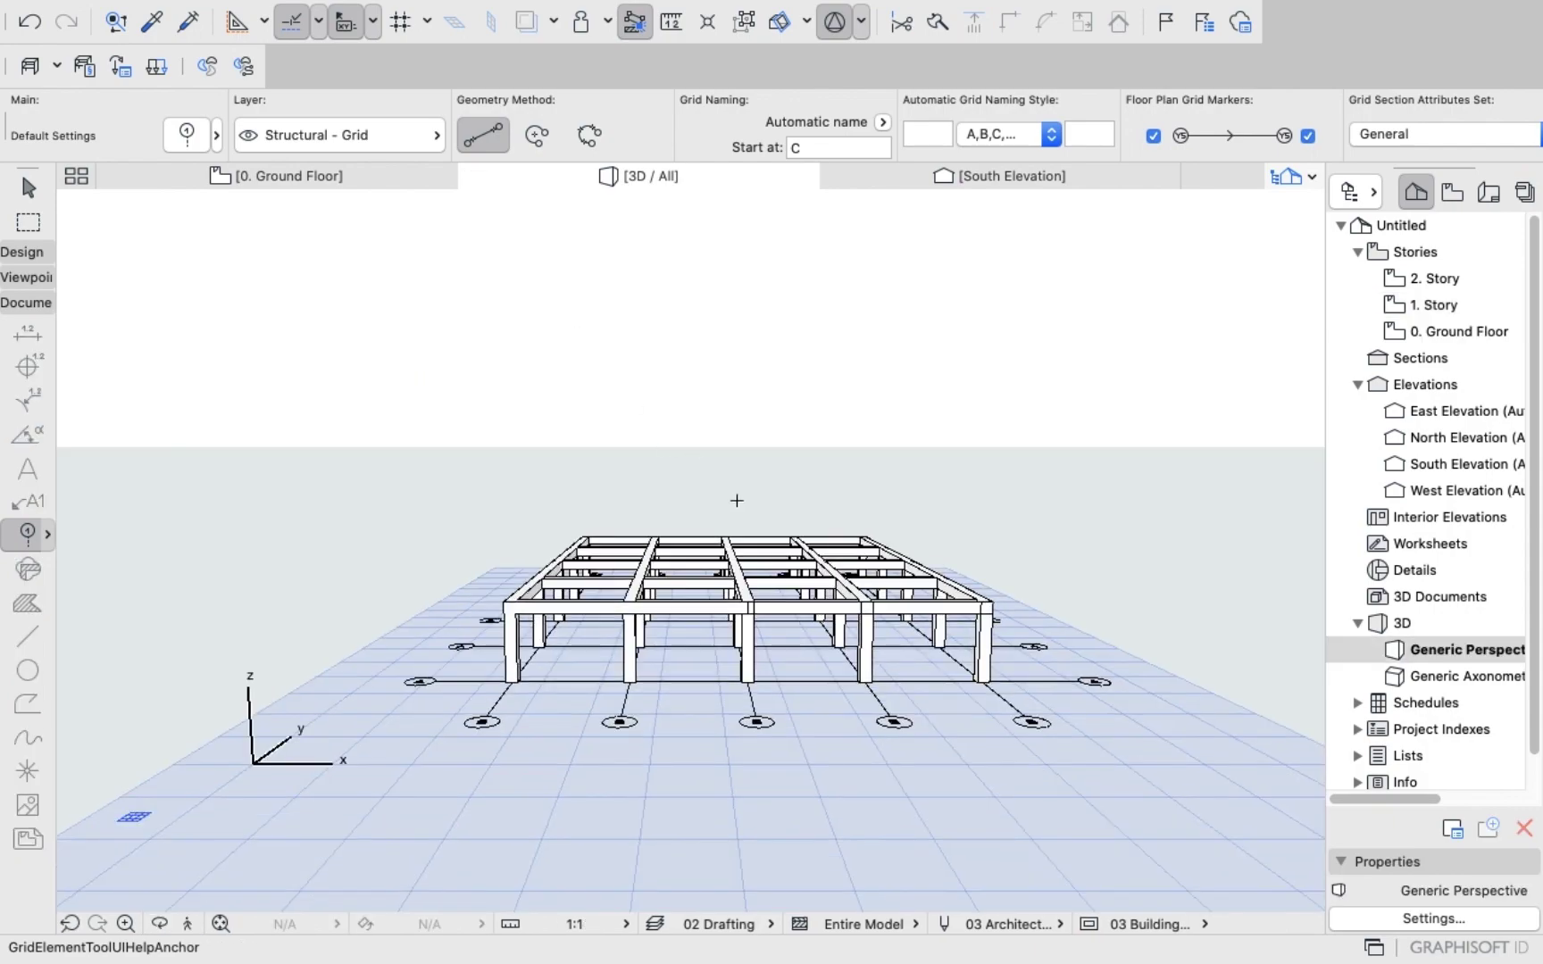
pyautogui.keyDown('shift'); pyautogui.moveTo(735, 502); pyautogui.dragTo(611, 607, button='middle'); pyautogui.keyUp('shift')
pyautogui.moveTo(611, 607); pyautogui.dragTo(524, 425)
pyautogui.scroll(8, 511, 402)
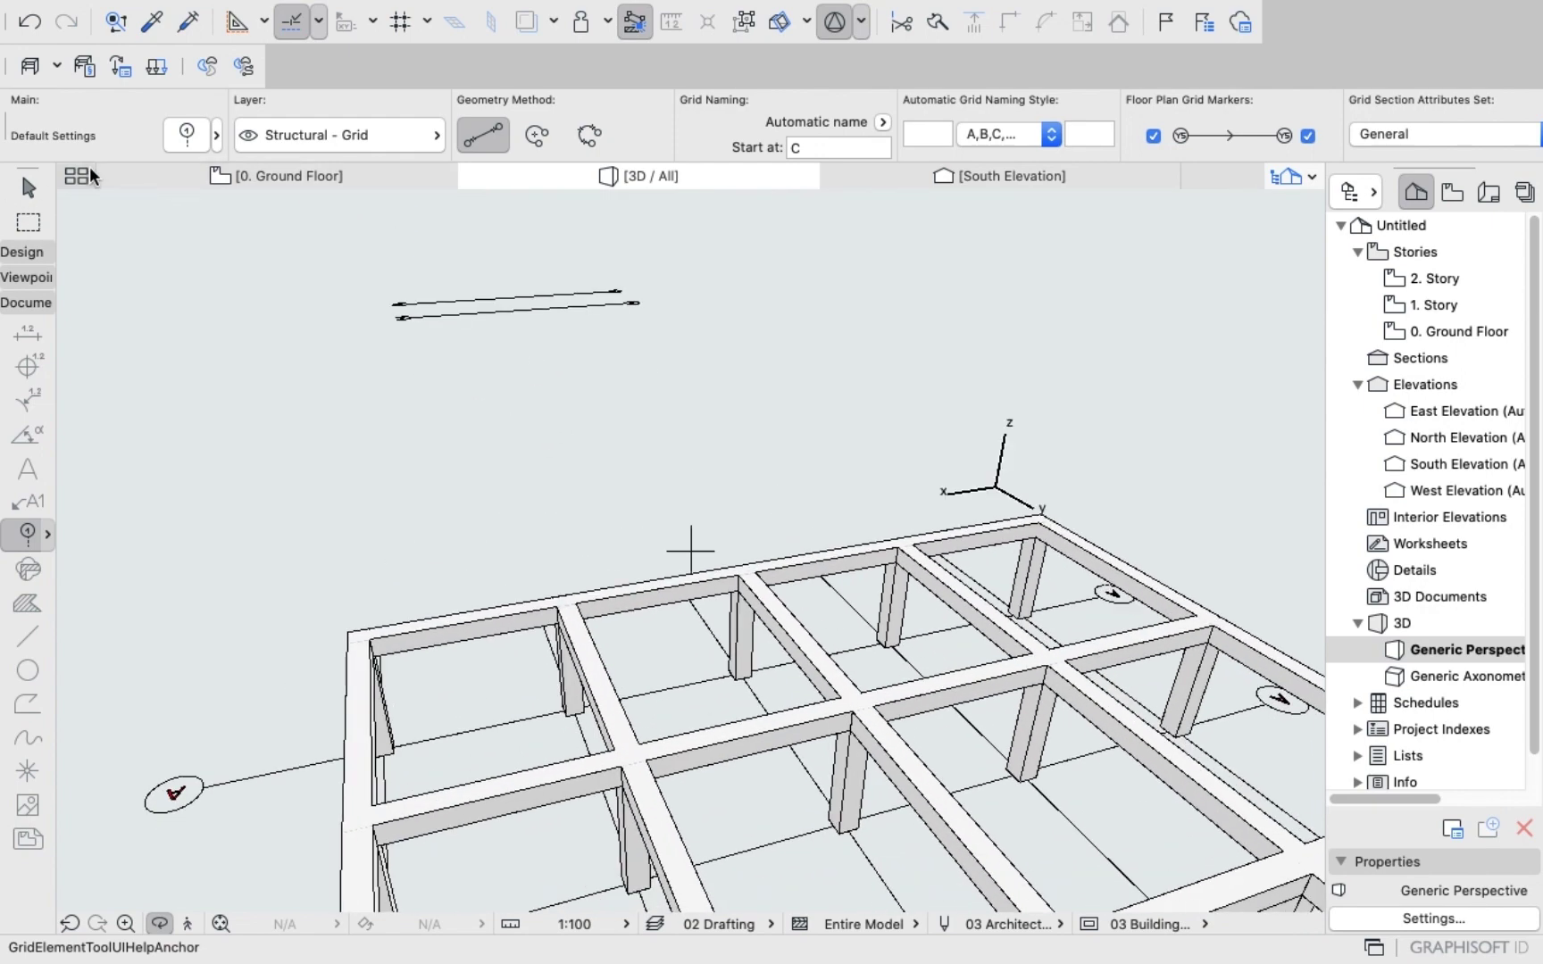
pyautogui.click(28, 188)
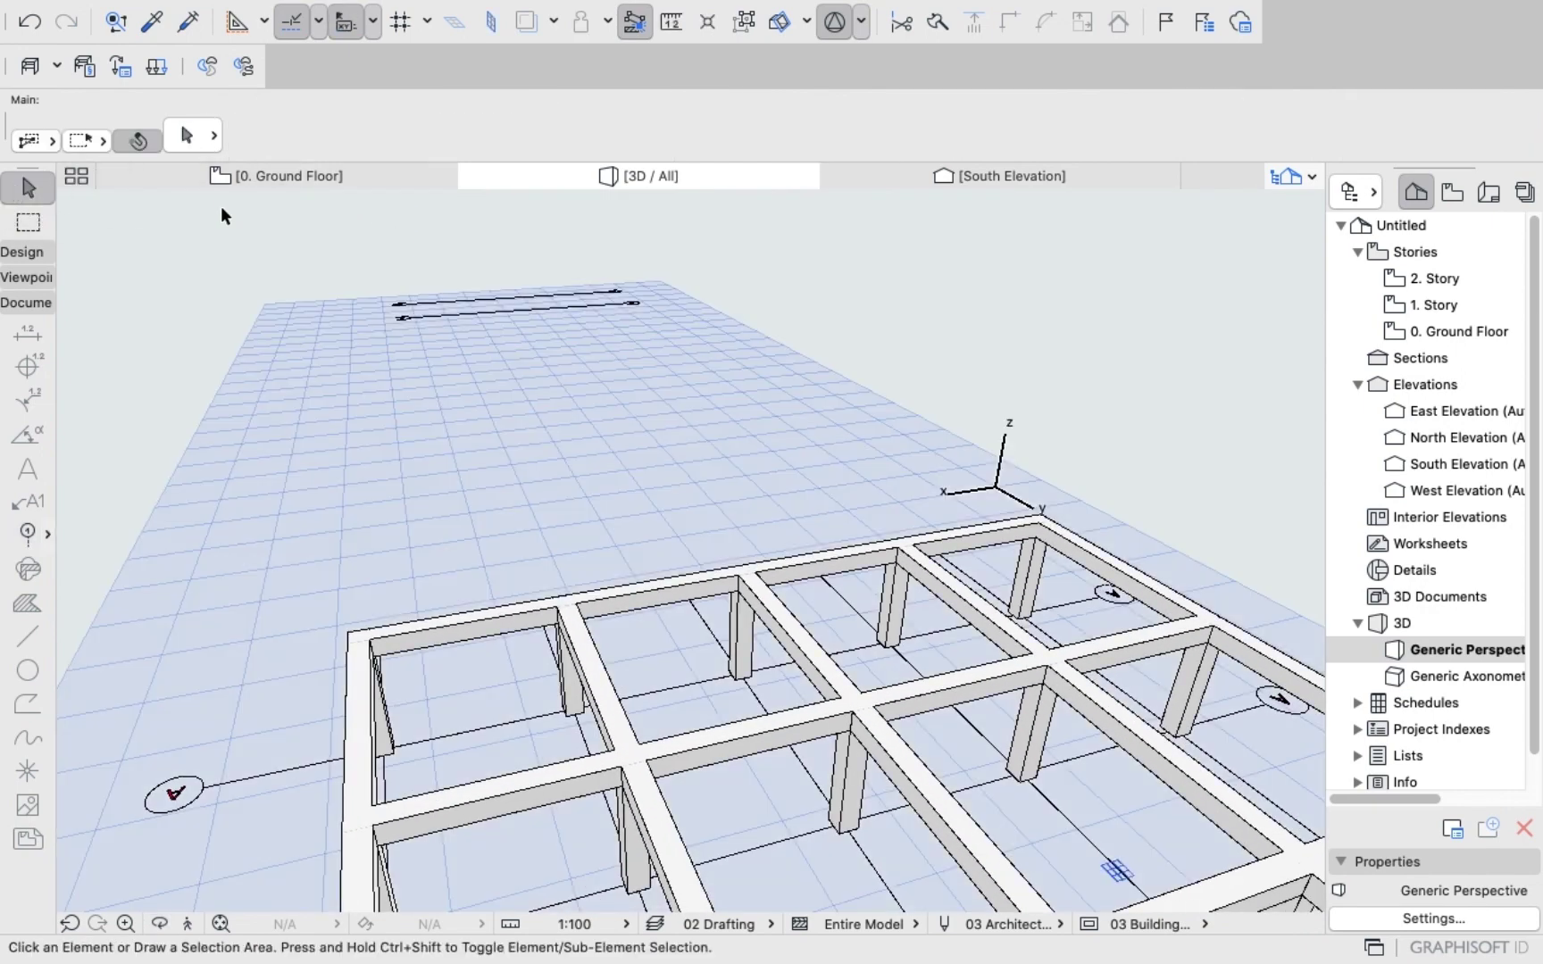
pyautogui.click(482, 310)
pyautogui.rightClick(1082, 312)
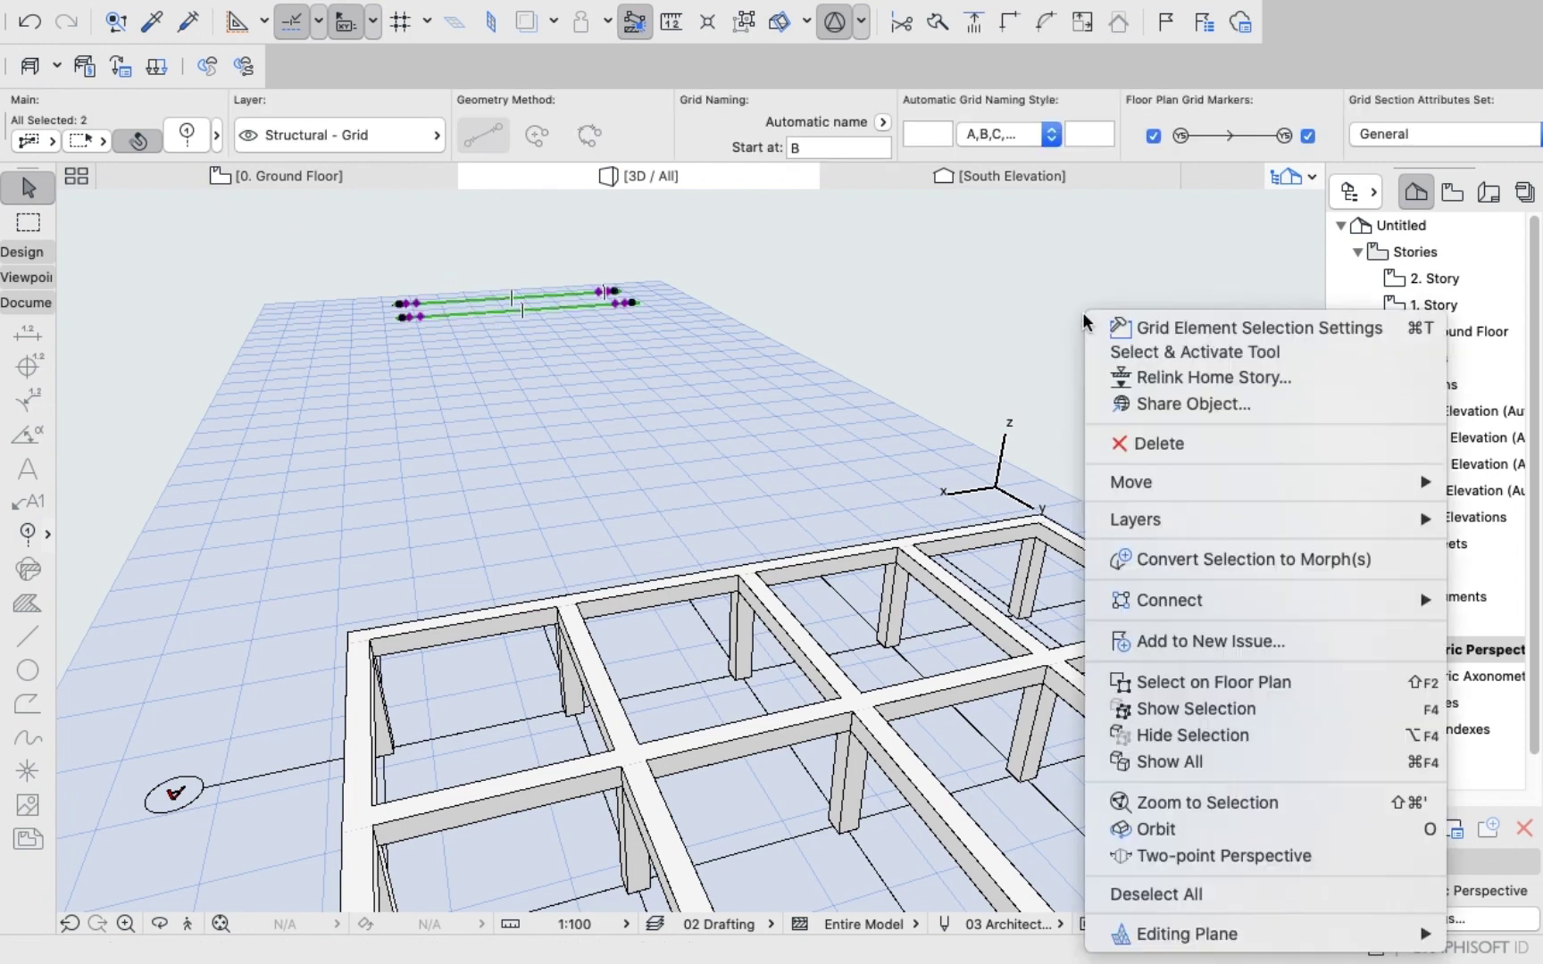
pyautogui.click(1191, 444)
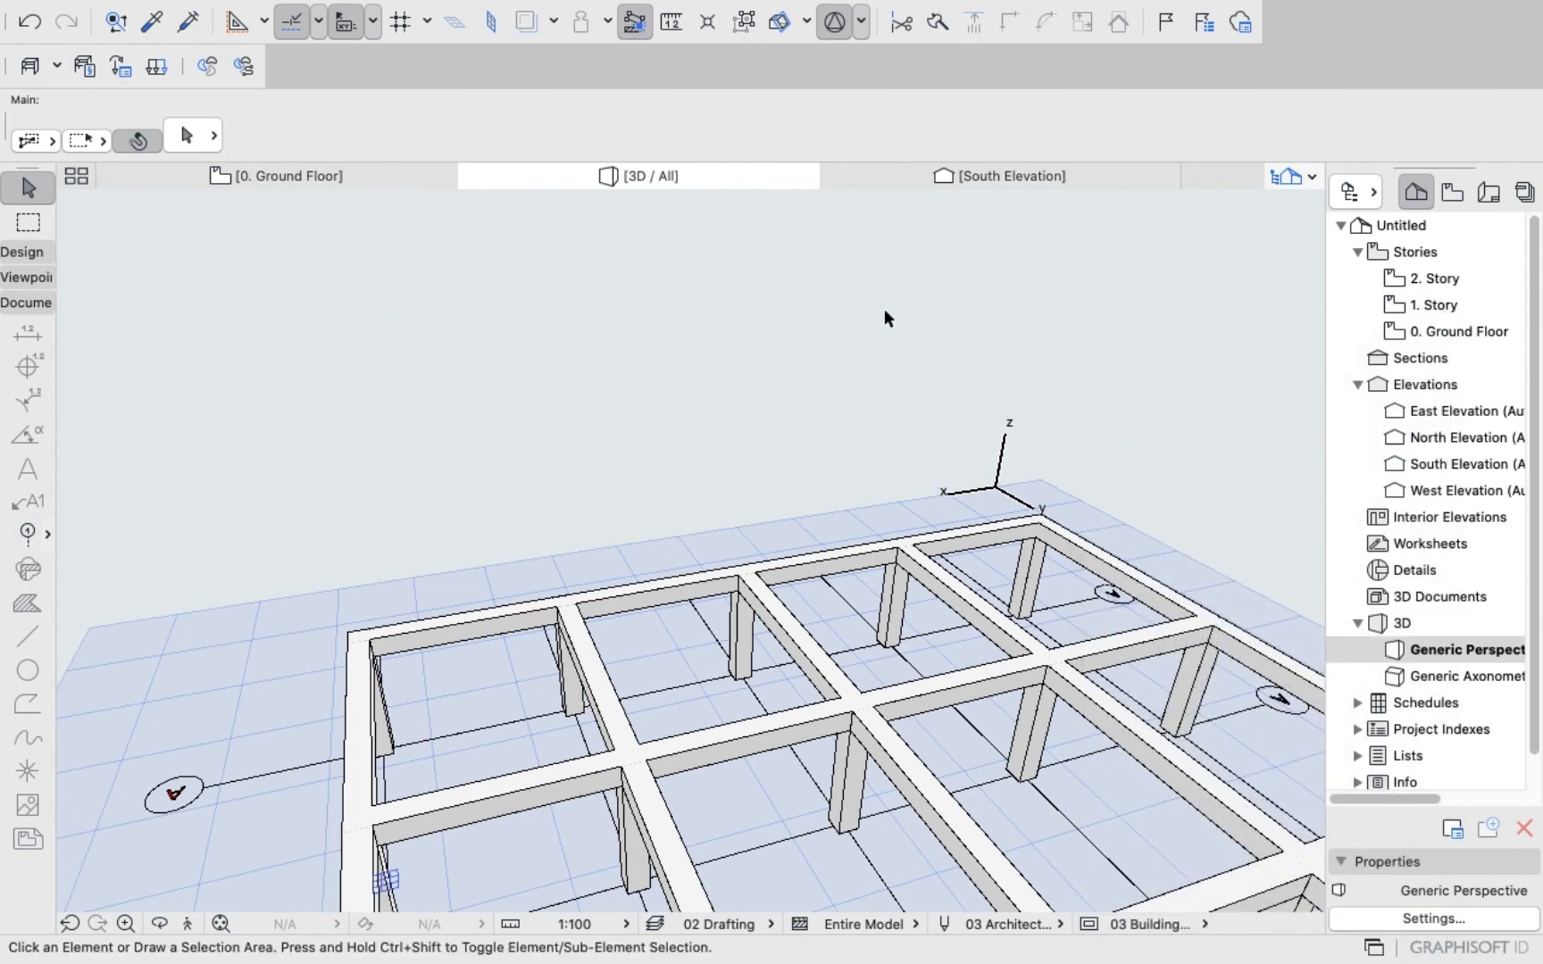
# Examine the column and beam frame in the 3D view and in the ground floor plan.
pyautogui.press('o')
pyautogui.scroll(-10, 861, 386)
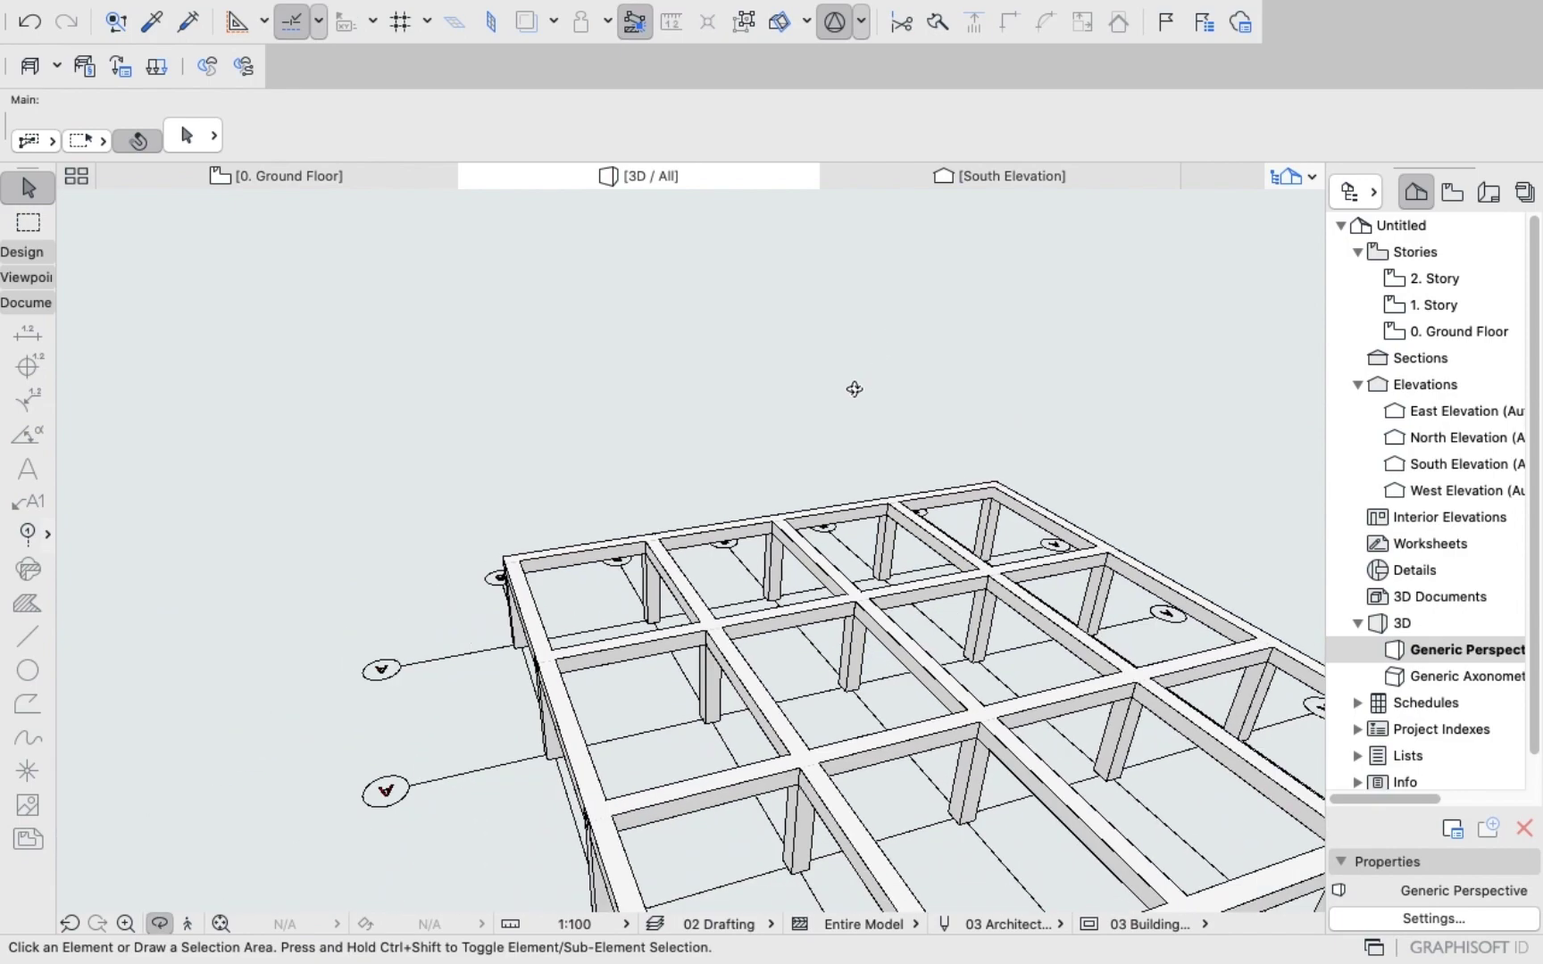
pyautogui.moveTo(801, 465); pyautogui.dragTo(369, 191)
pyautogui.click(323, 178)
pyautogui.scroll(-6, 643, 388)
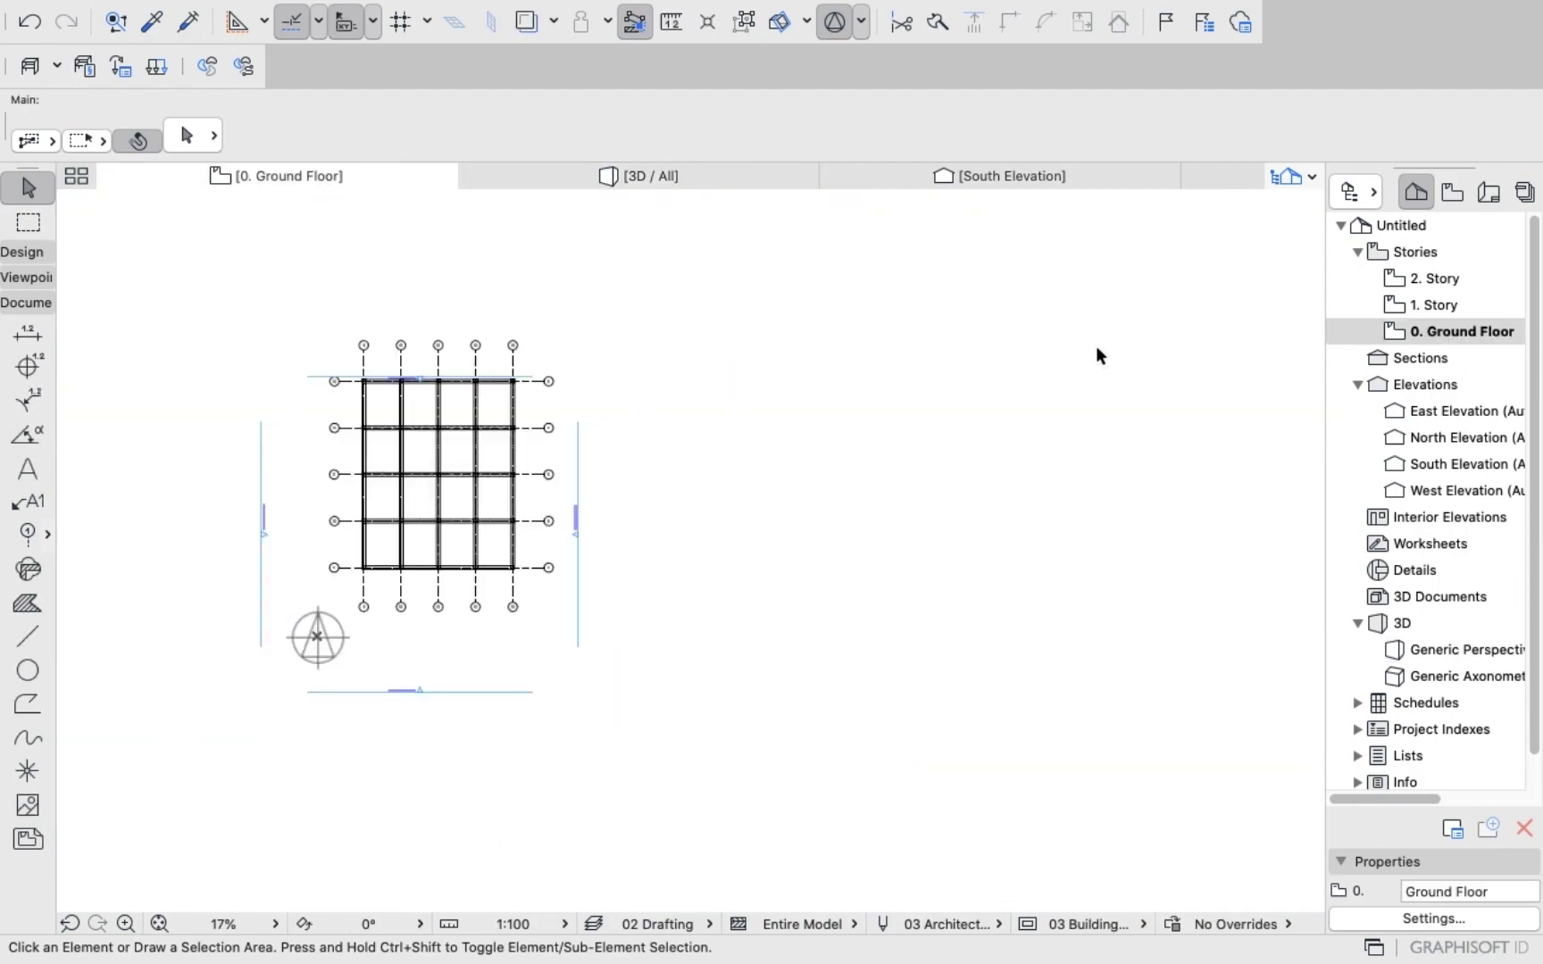
pyautogui.scroll(3, 593, 397)
pyautogui.scroll(3, 594, 398)
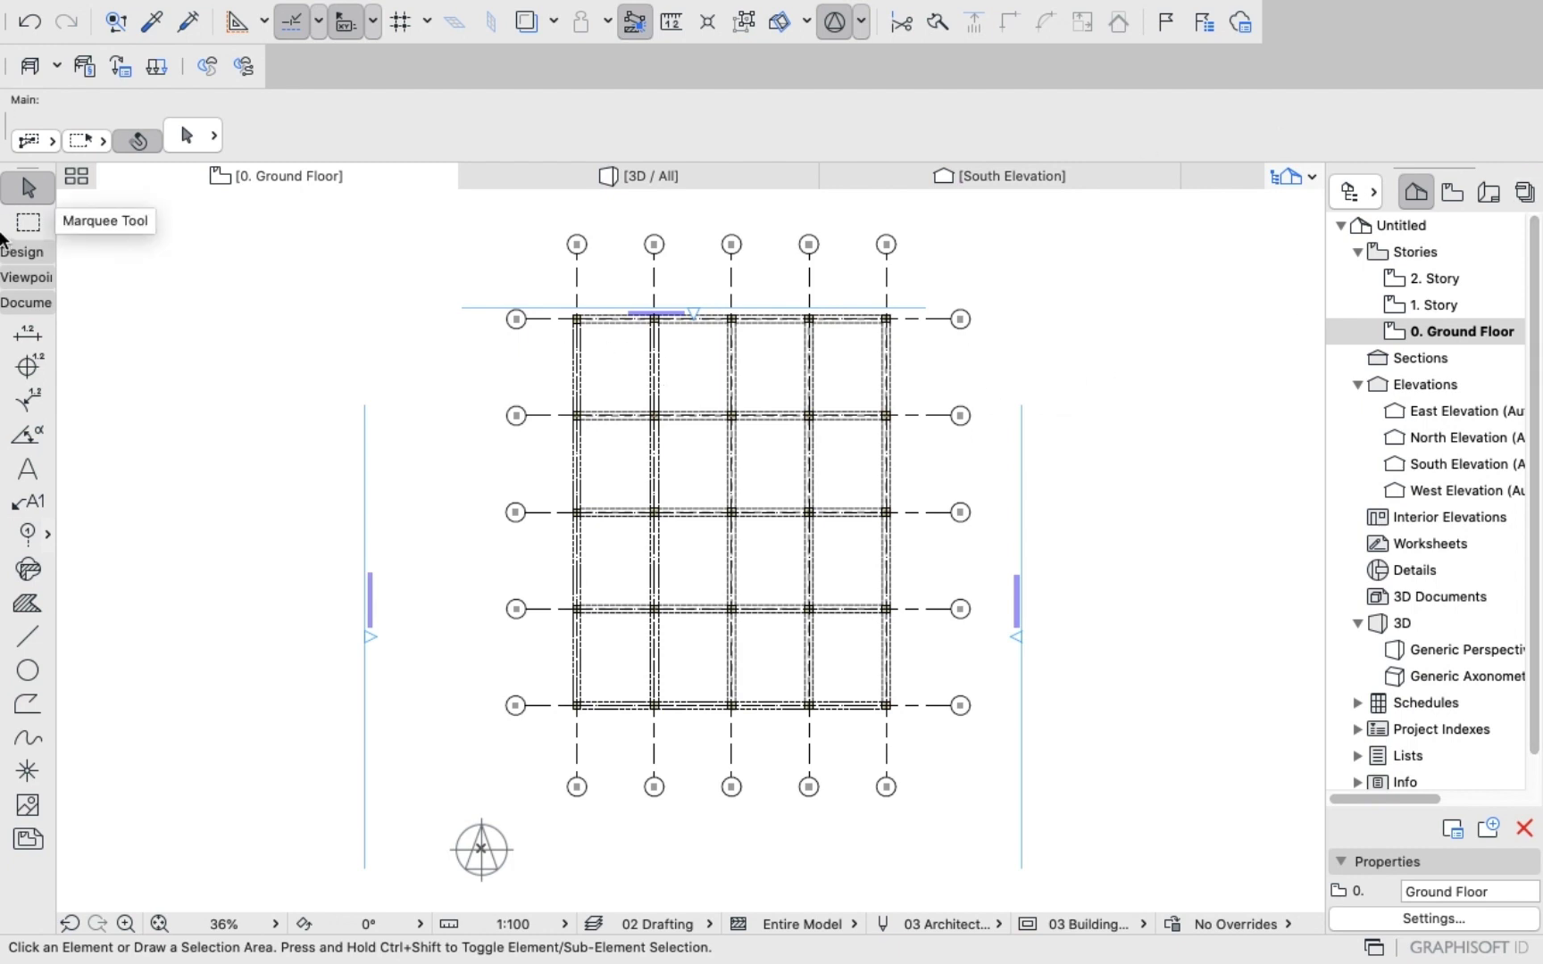
pyautogui.scroll(-3, 705, 483)
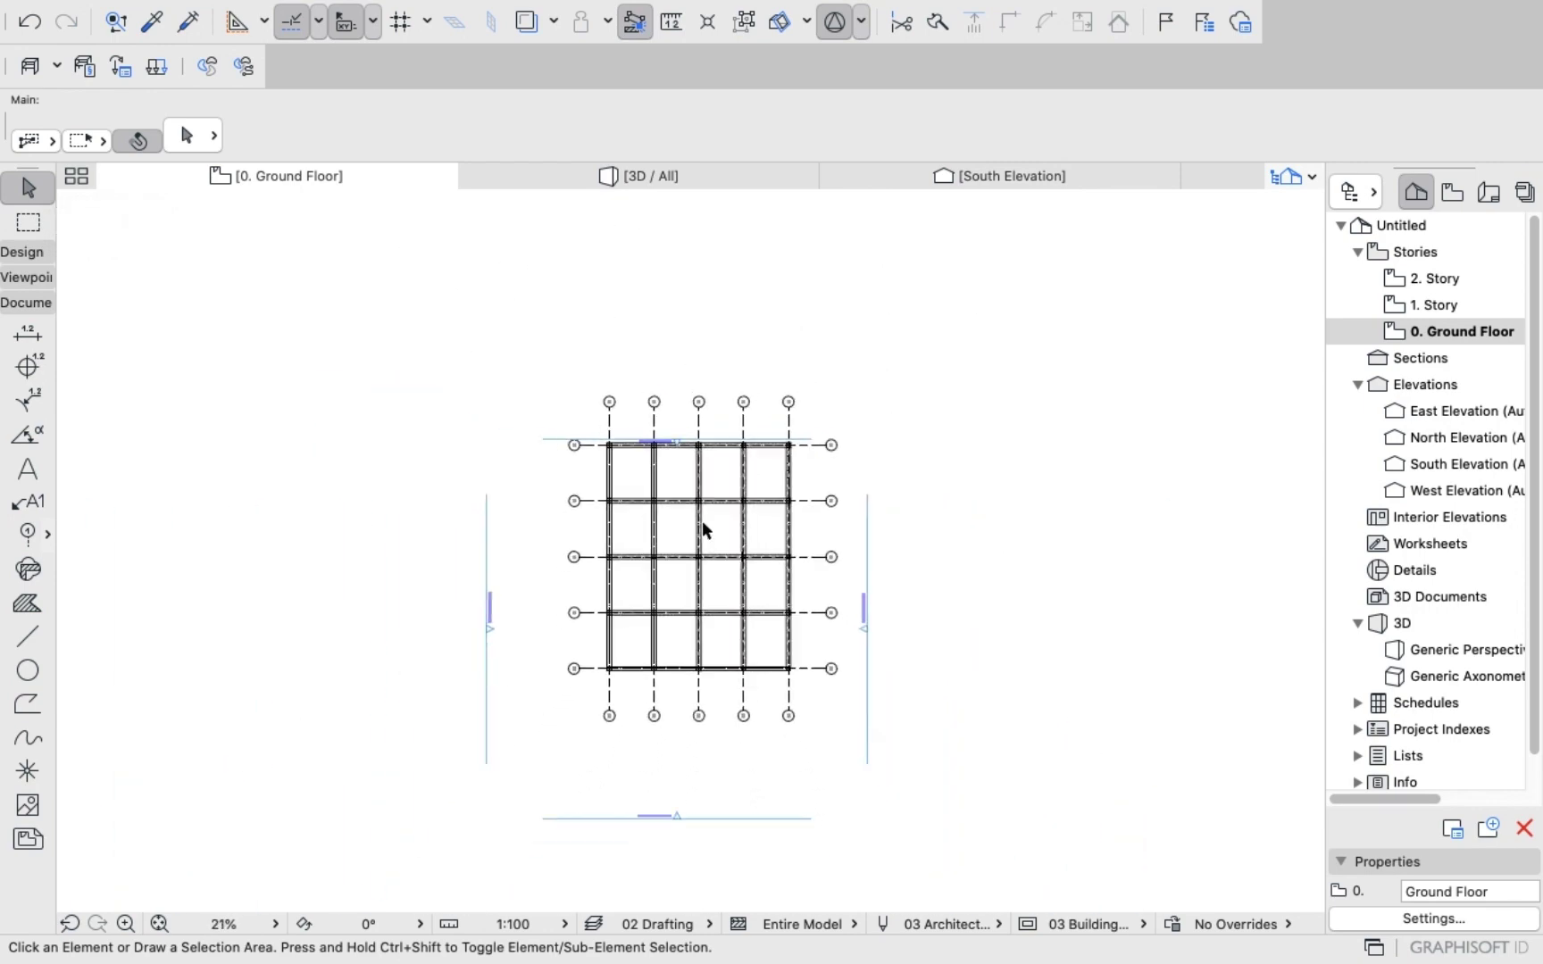
pyautogui.scroll(3, 702, 536)
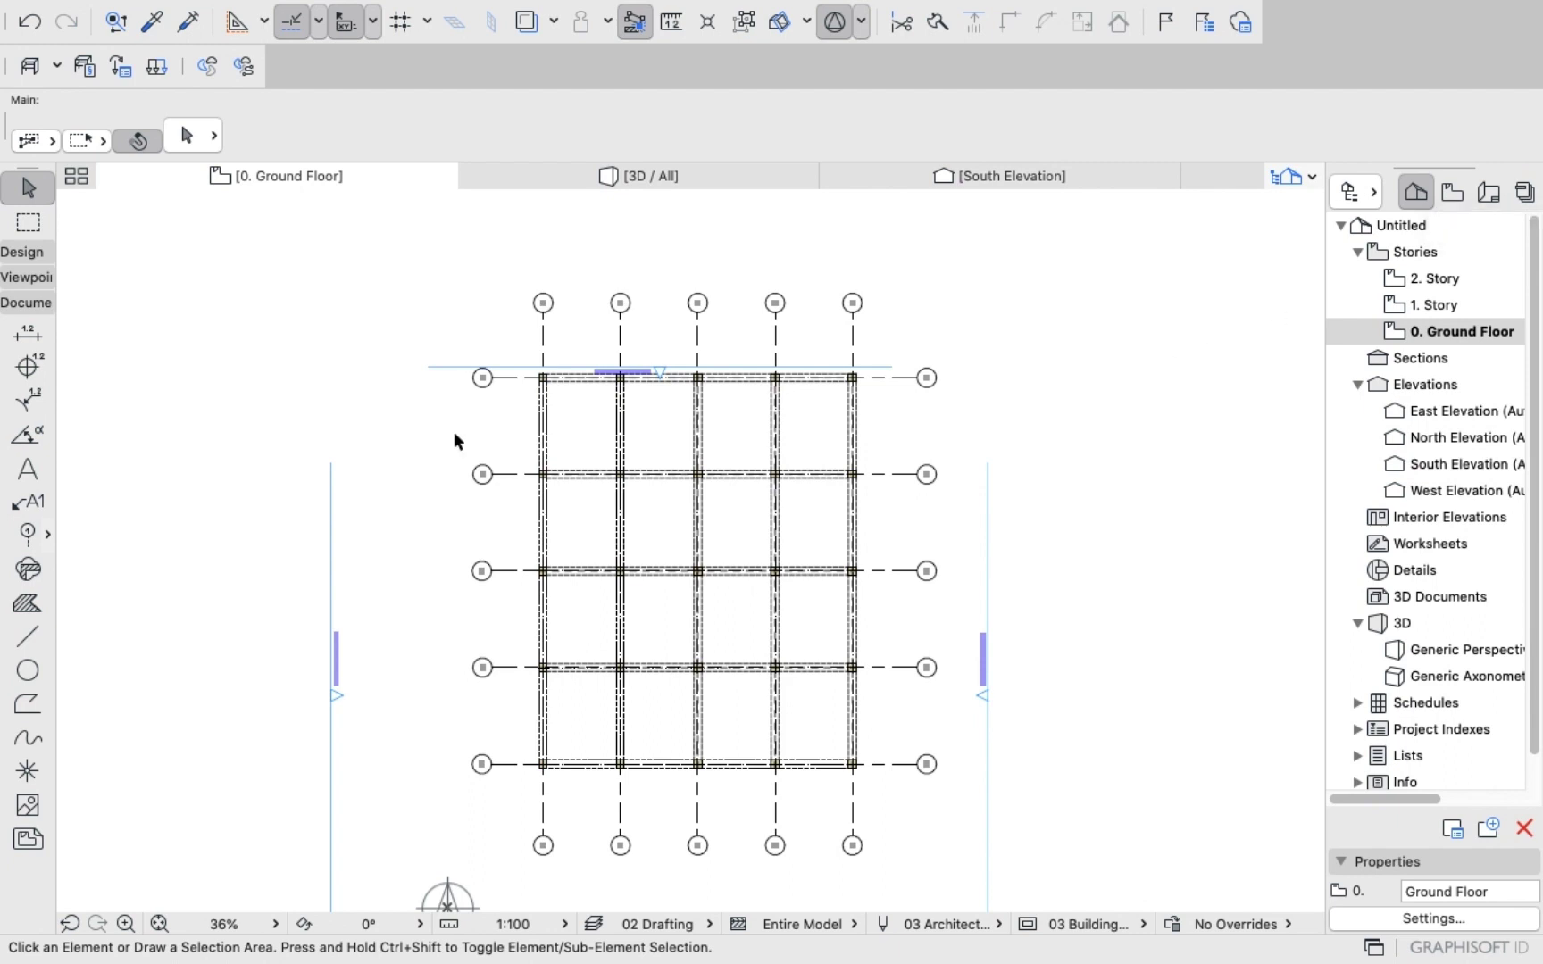
# In the slab default settings, override the top, edge and bottom surfaces and link them all to Tiles - Tan 30x30.
pyautogui.click(18, 251)
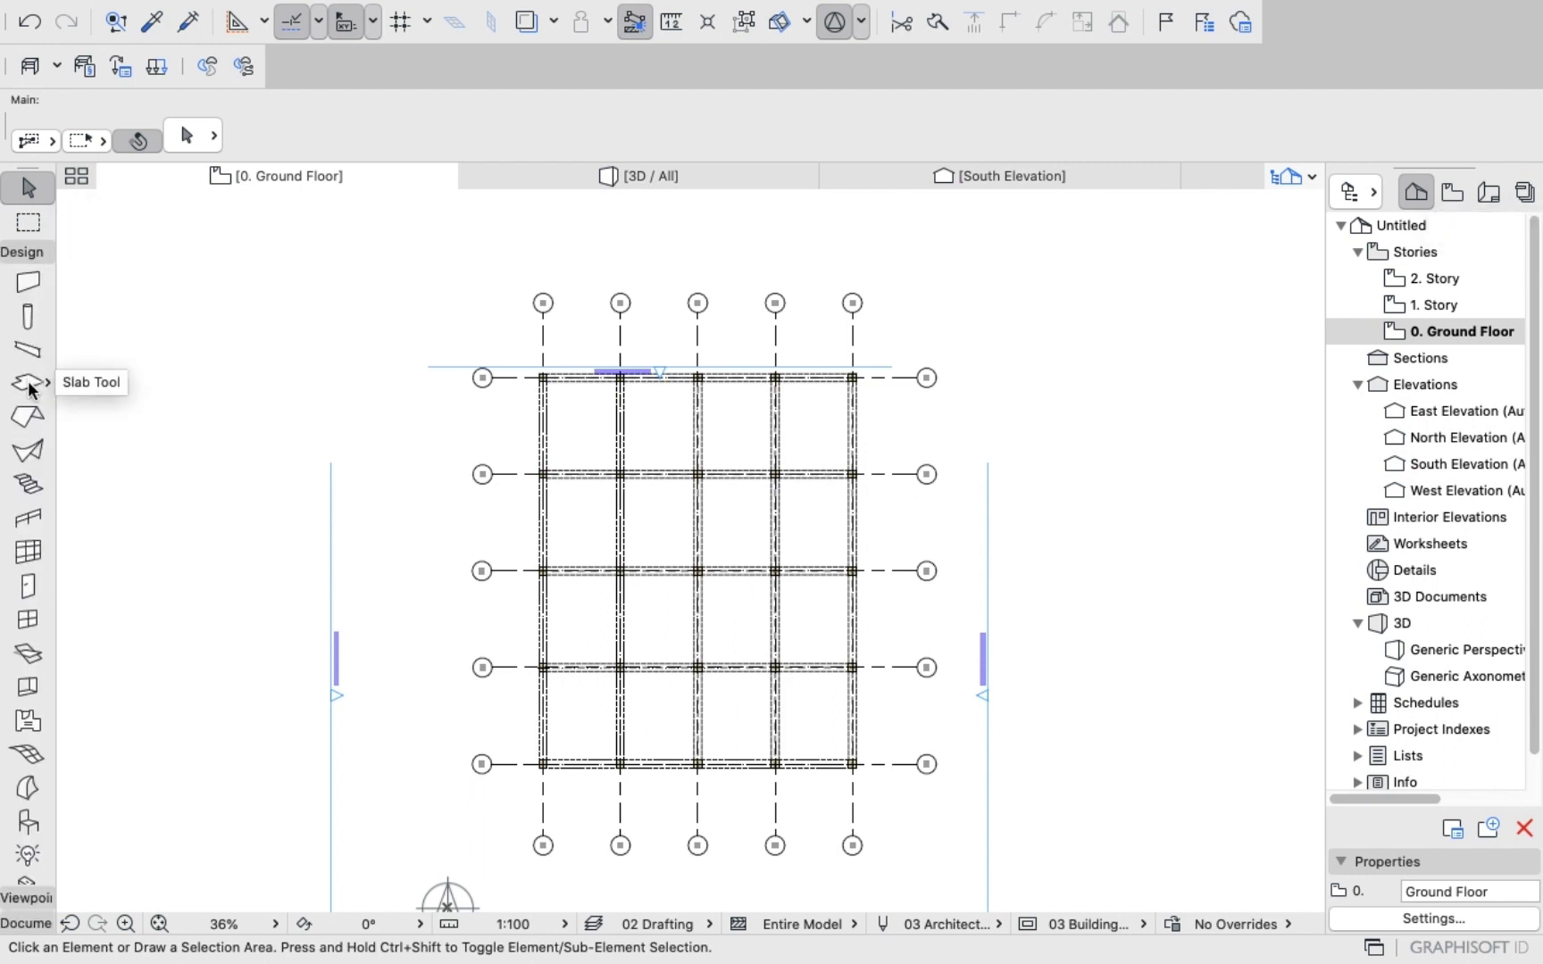
pyautogui.doubleClick(39, 381)
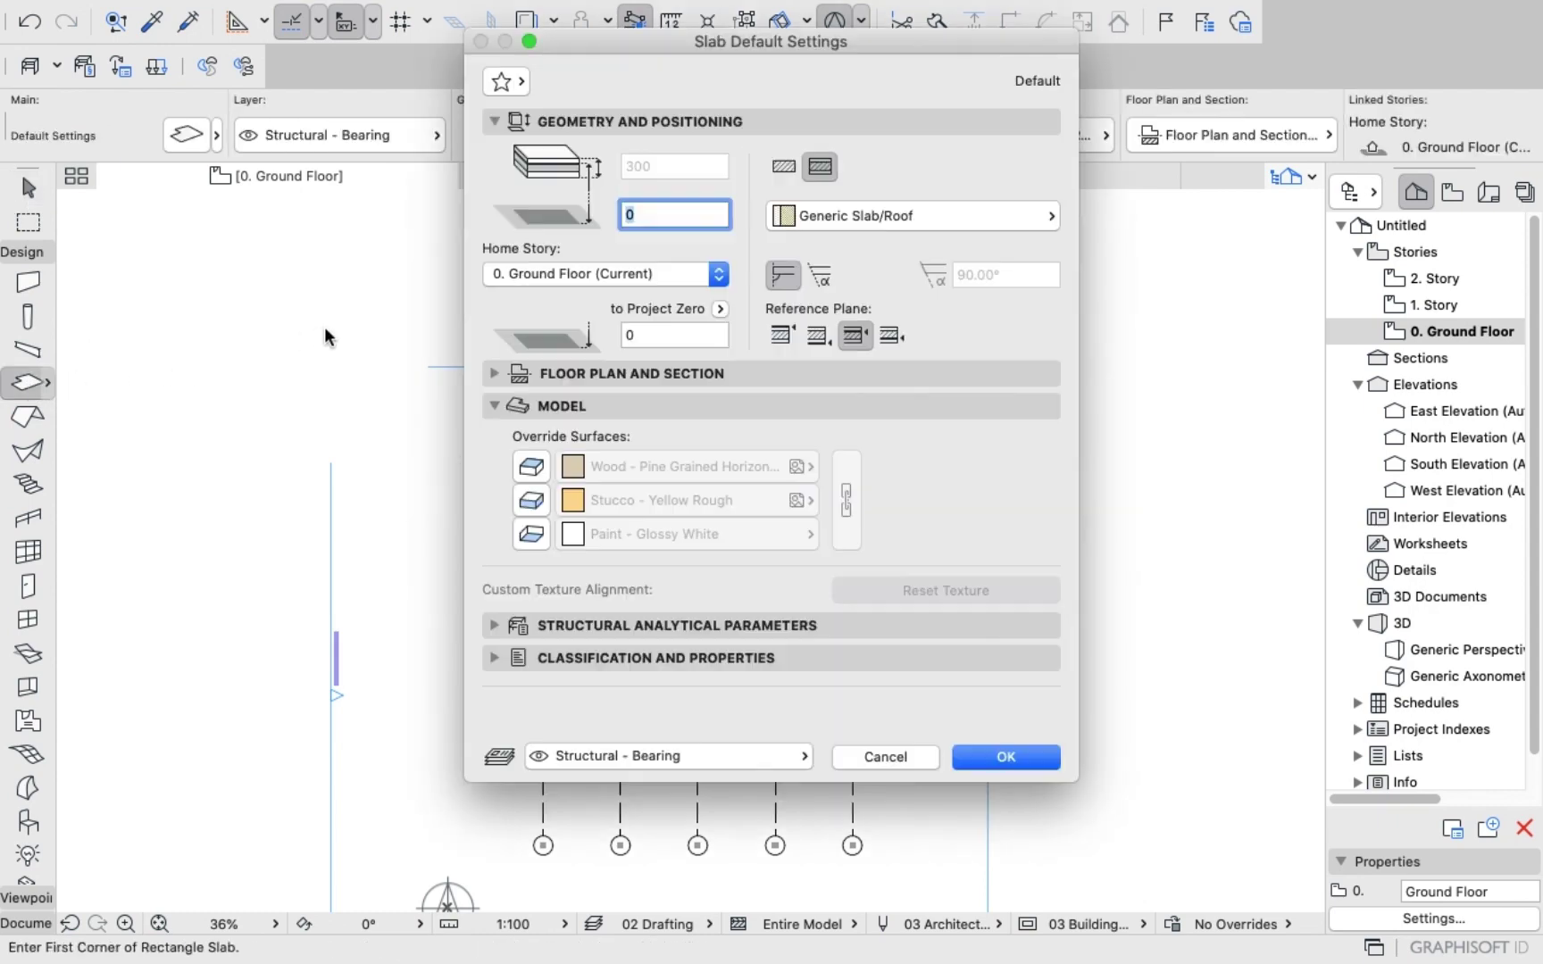
pyautogui.click(543, 465)
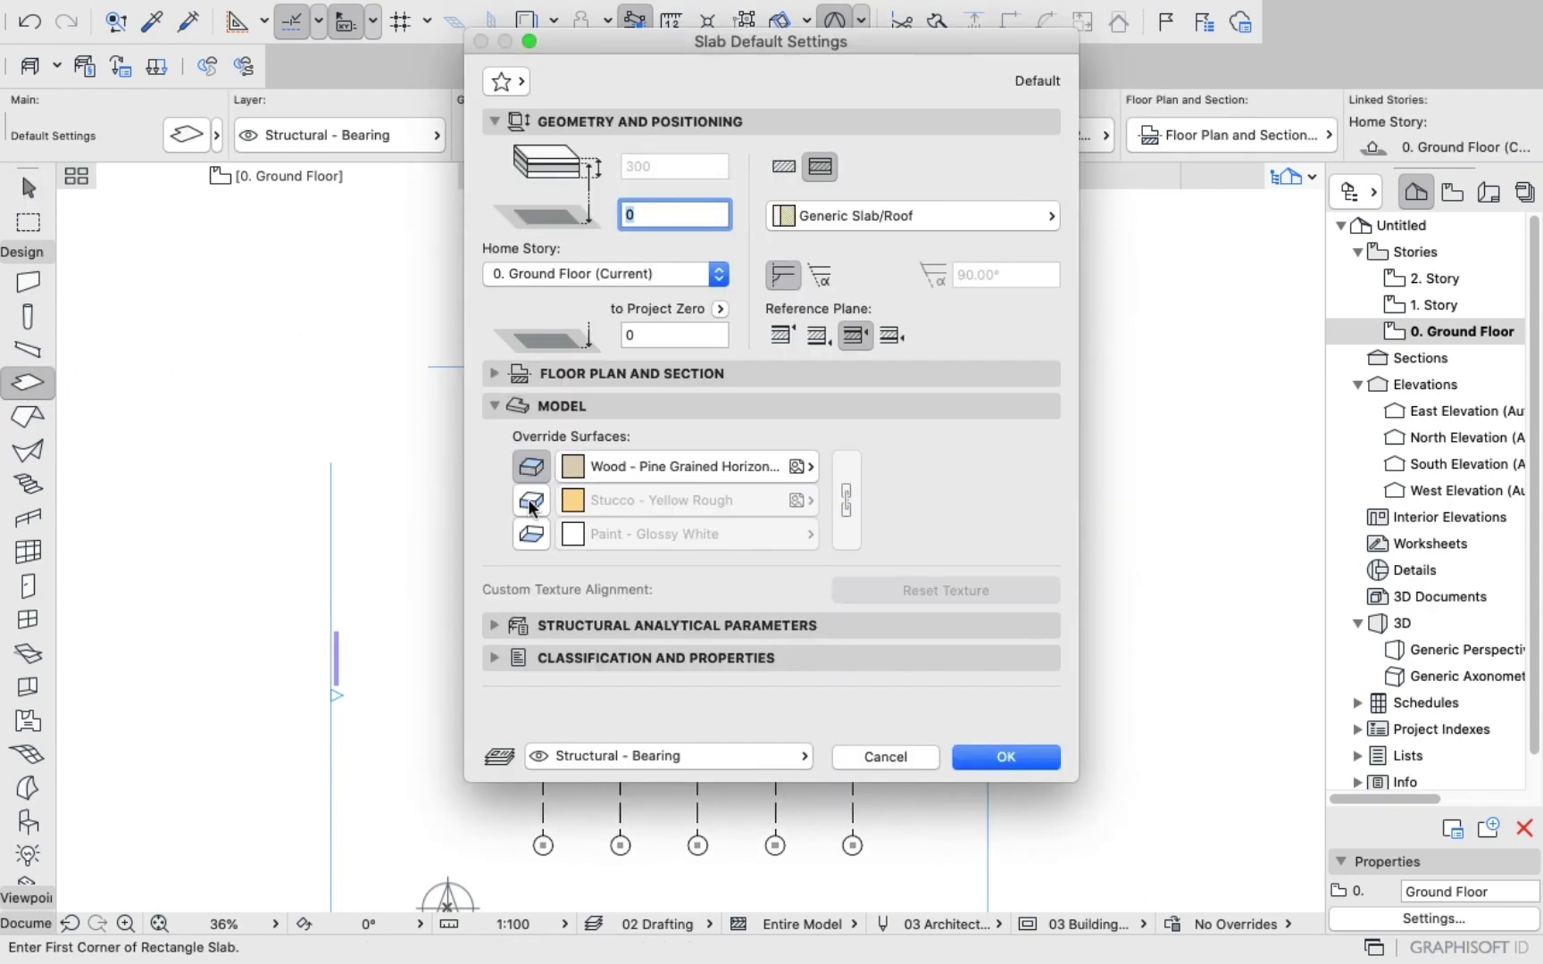
pyautogui.click(534, 500)
pyautogui.click(533, 534)
pyautogui.click(619, 468)
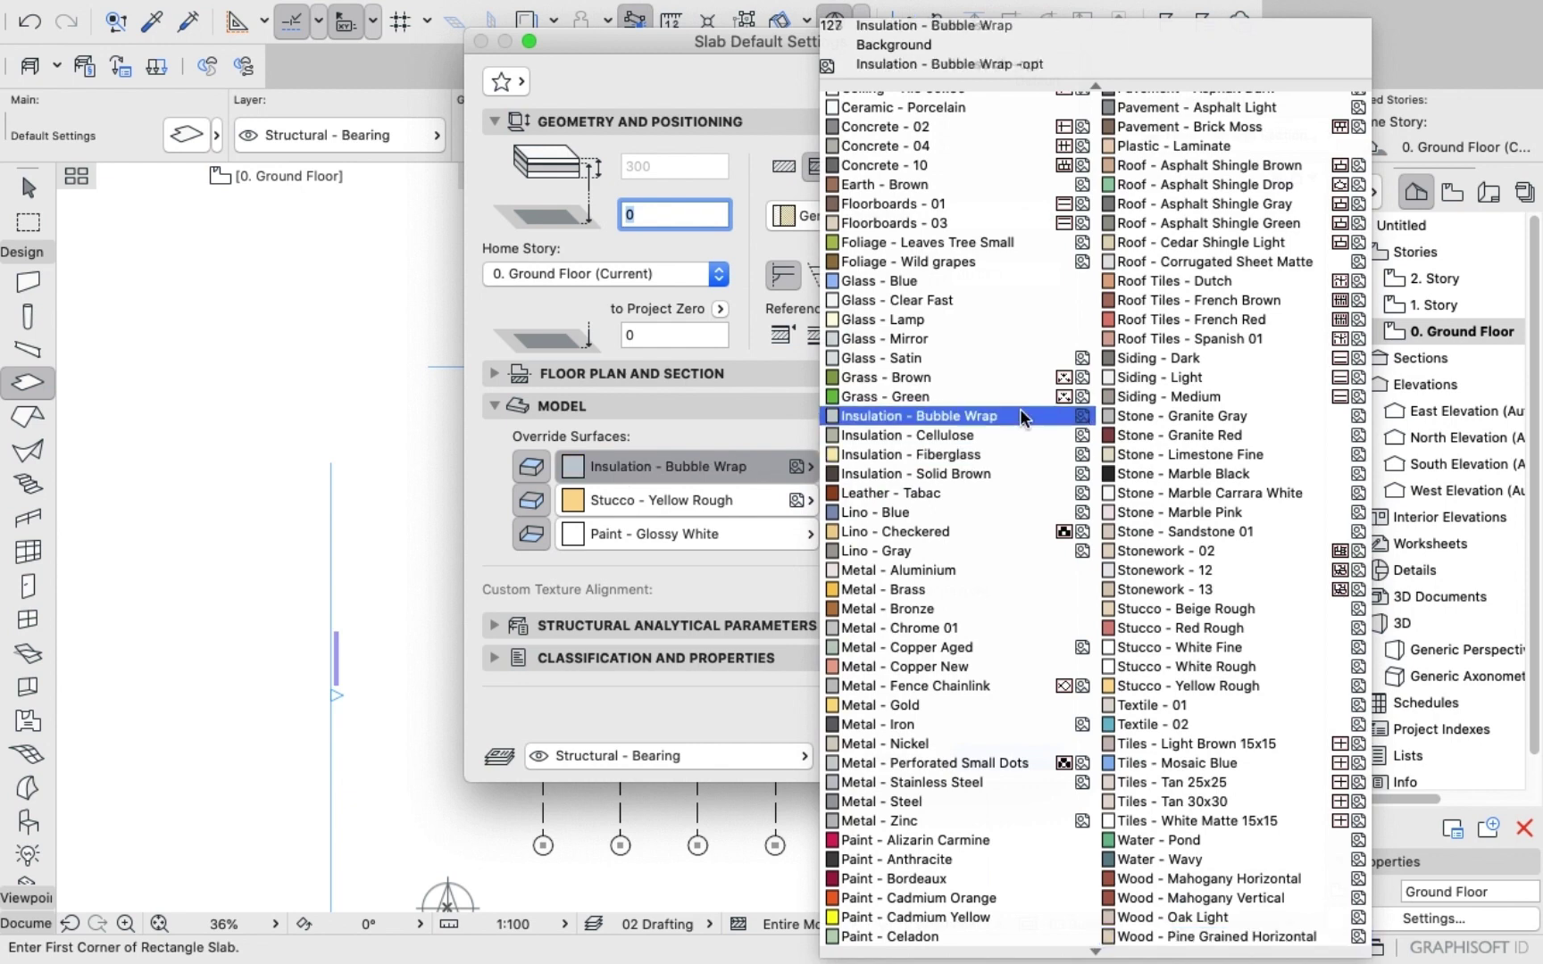
pyautogui.scroll(-2, 1000, 437)
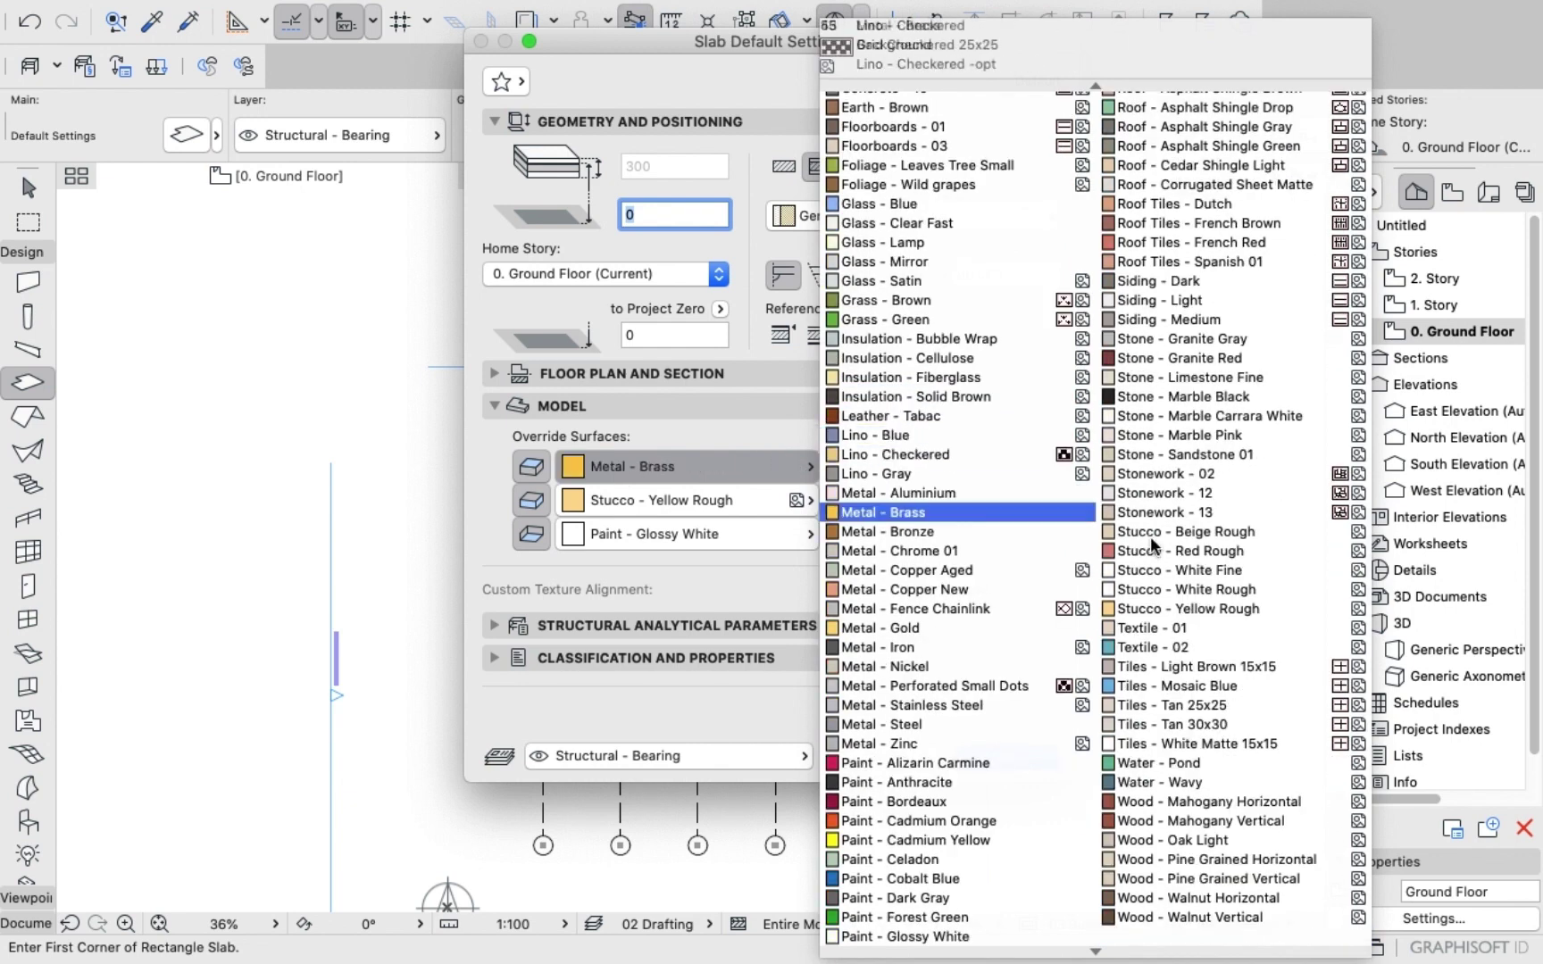
pyautogui.click(1197, 724)
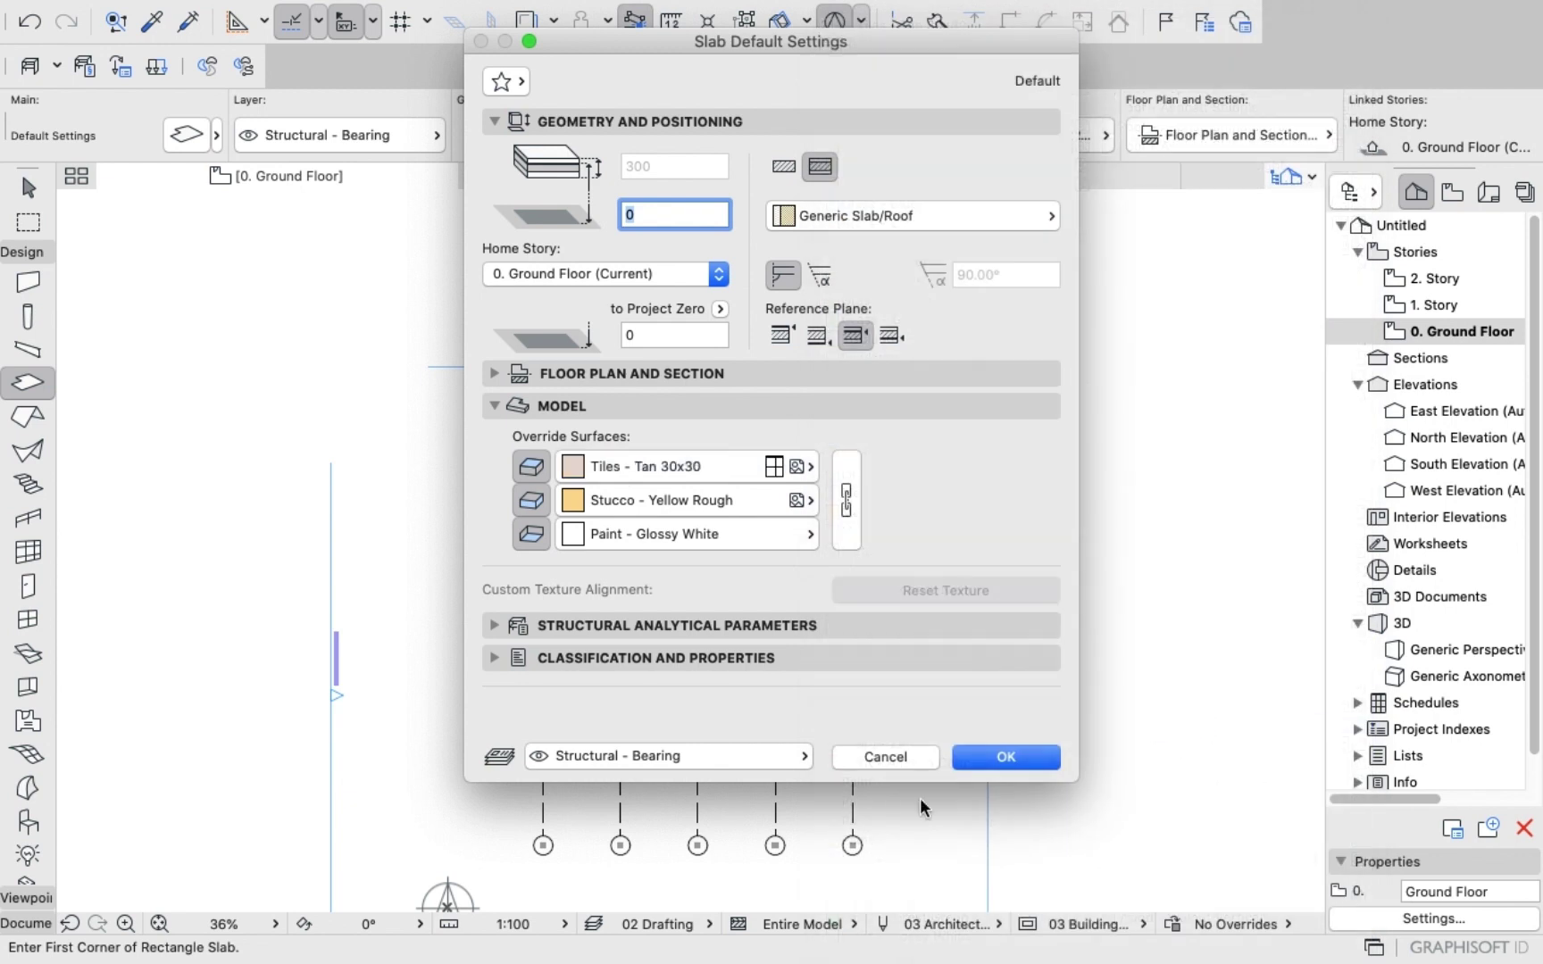
pyautogui.click(846, 497)
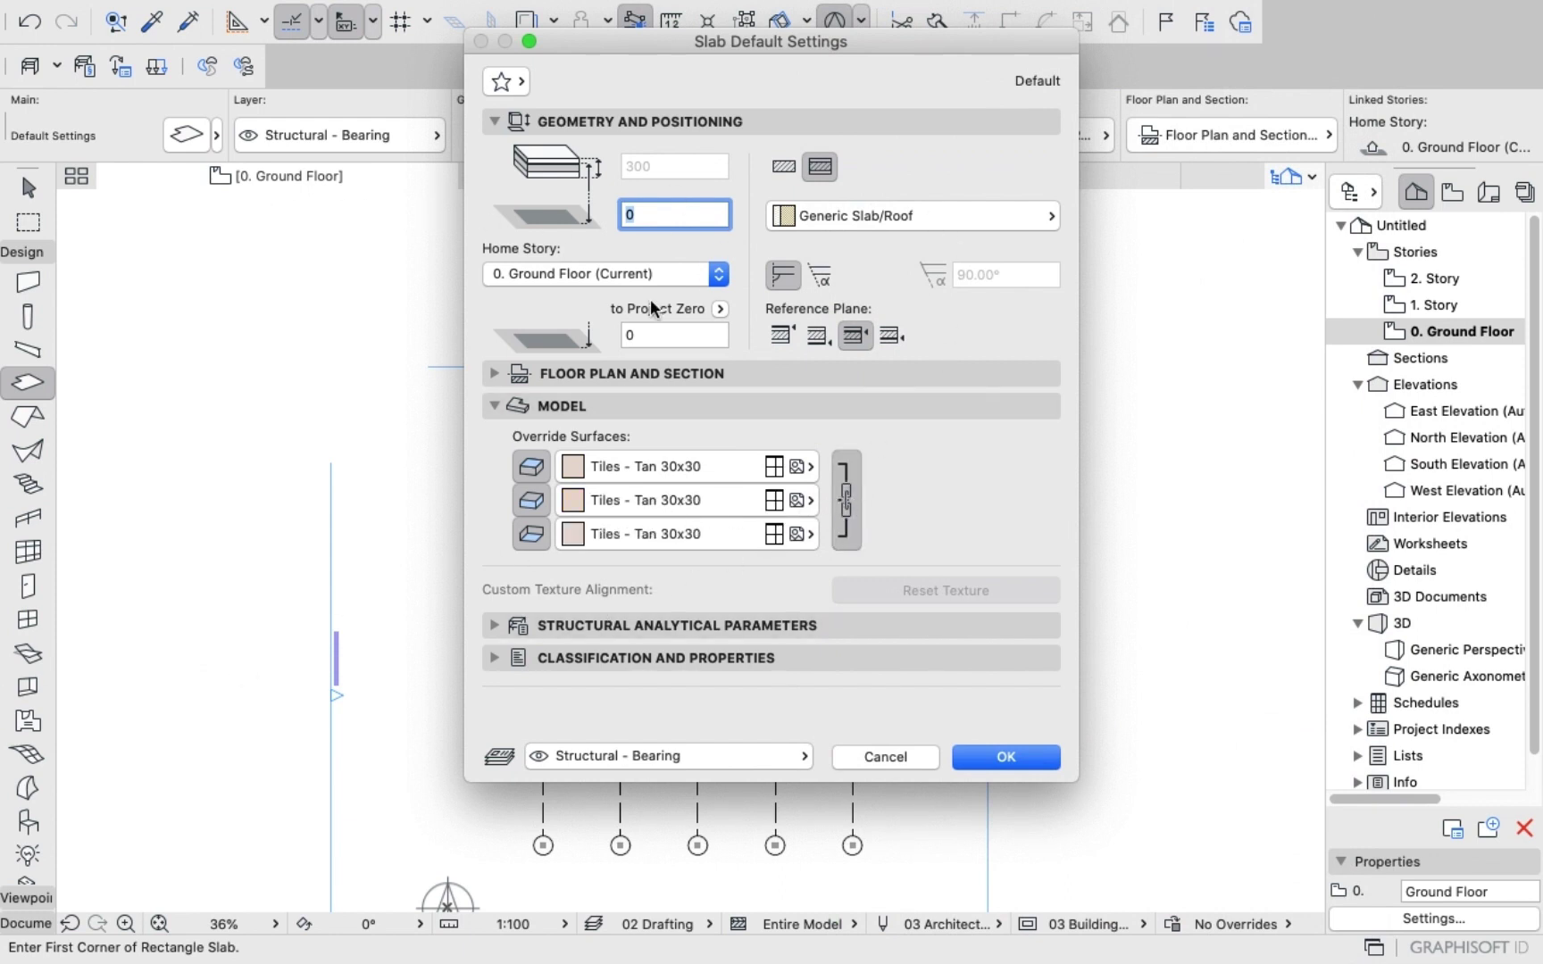
# Switch the default slab to a basic structure with a 200 mm thickness and accept the settings.
pyautogui.click(783, 166)
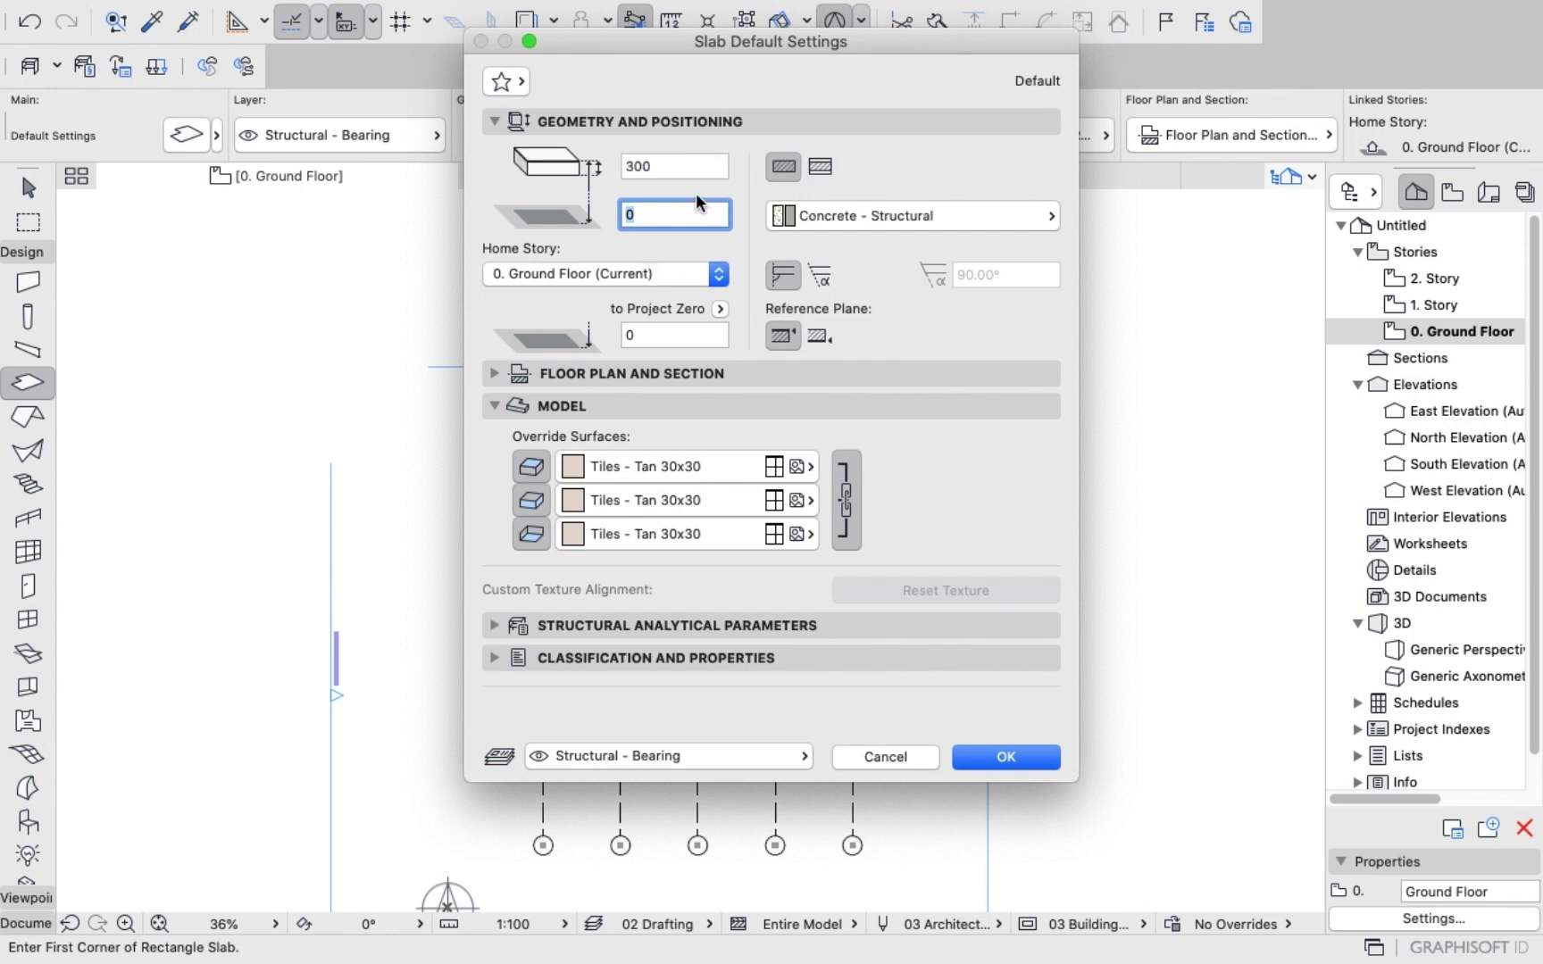
pyautogui.click(668, 167)
pyautogui.press('BackSpace')
pyautogui.press('BackSpace')
pyautogui.press('BackSpace')
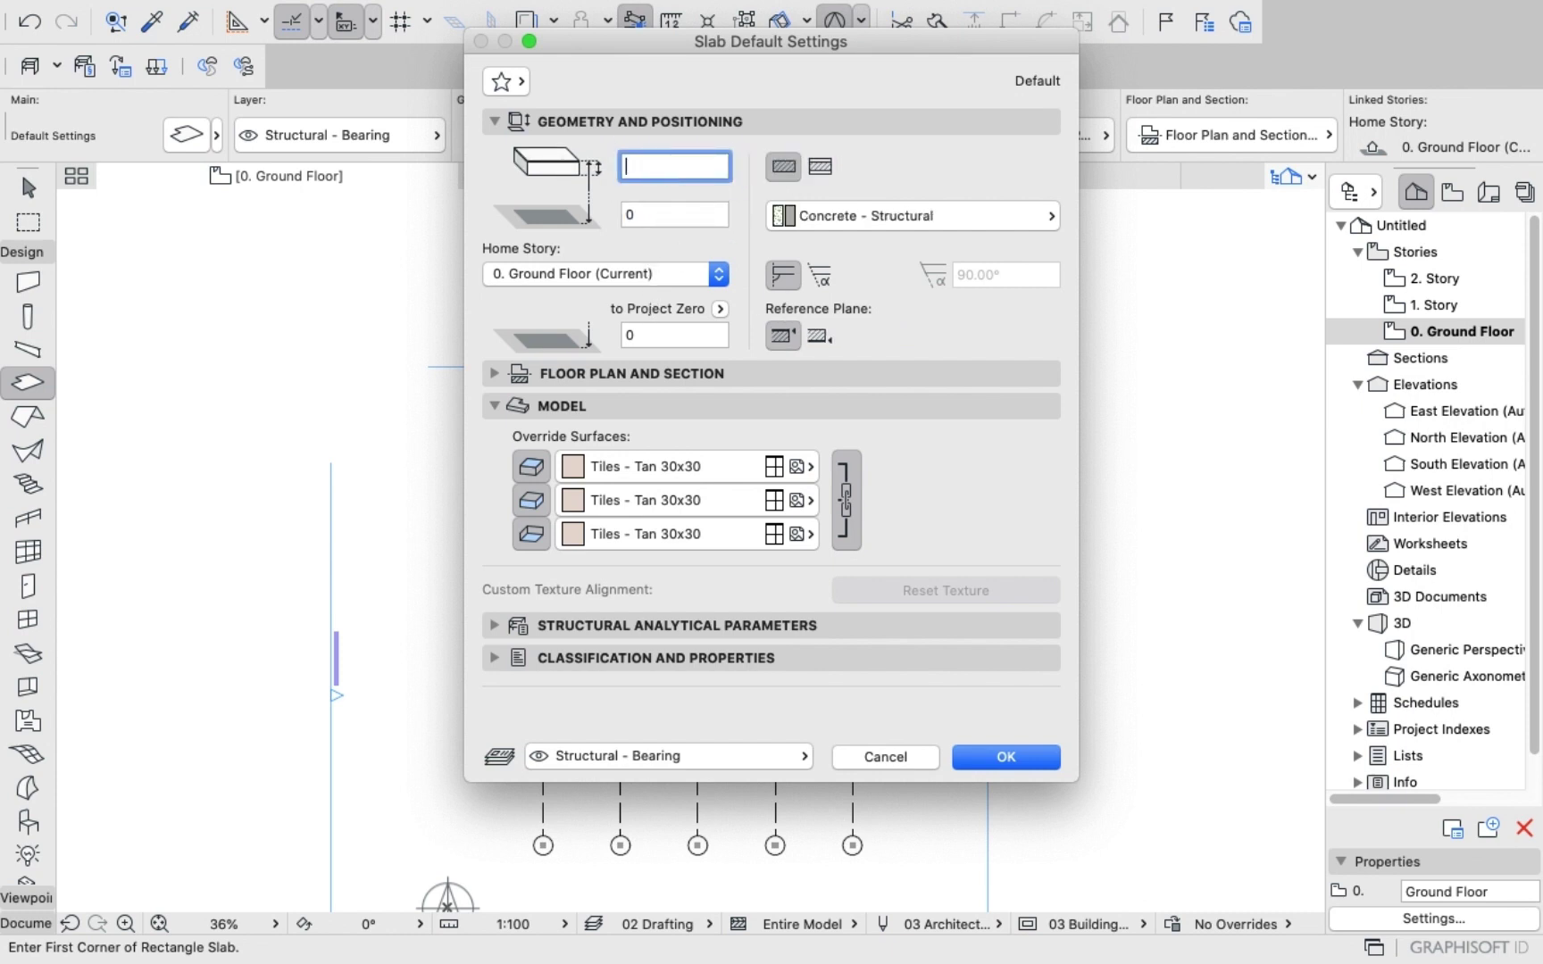
pyautogui.write('200')
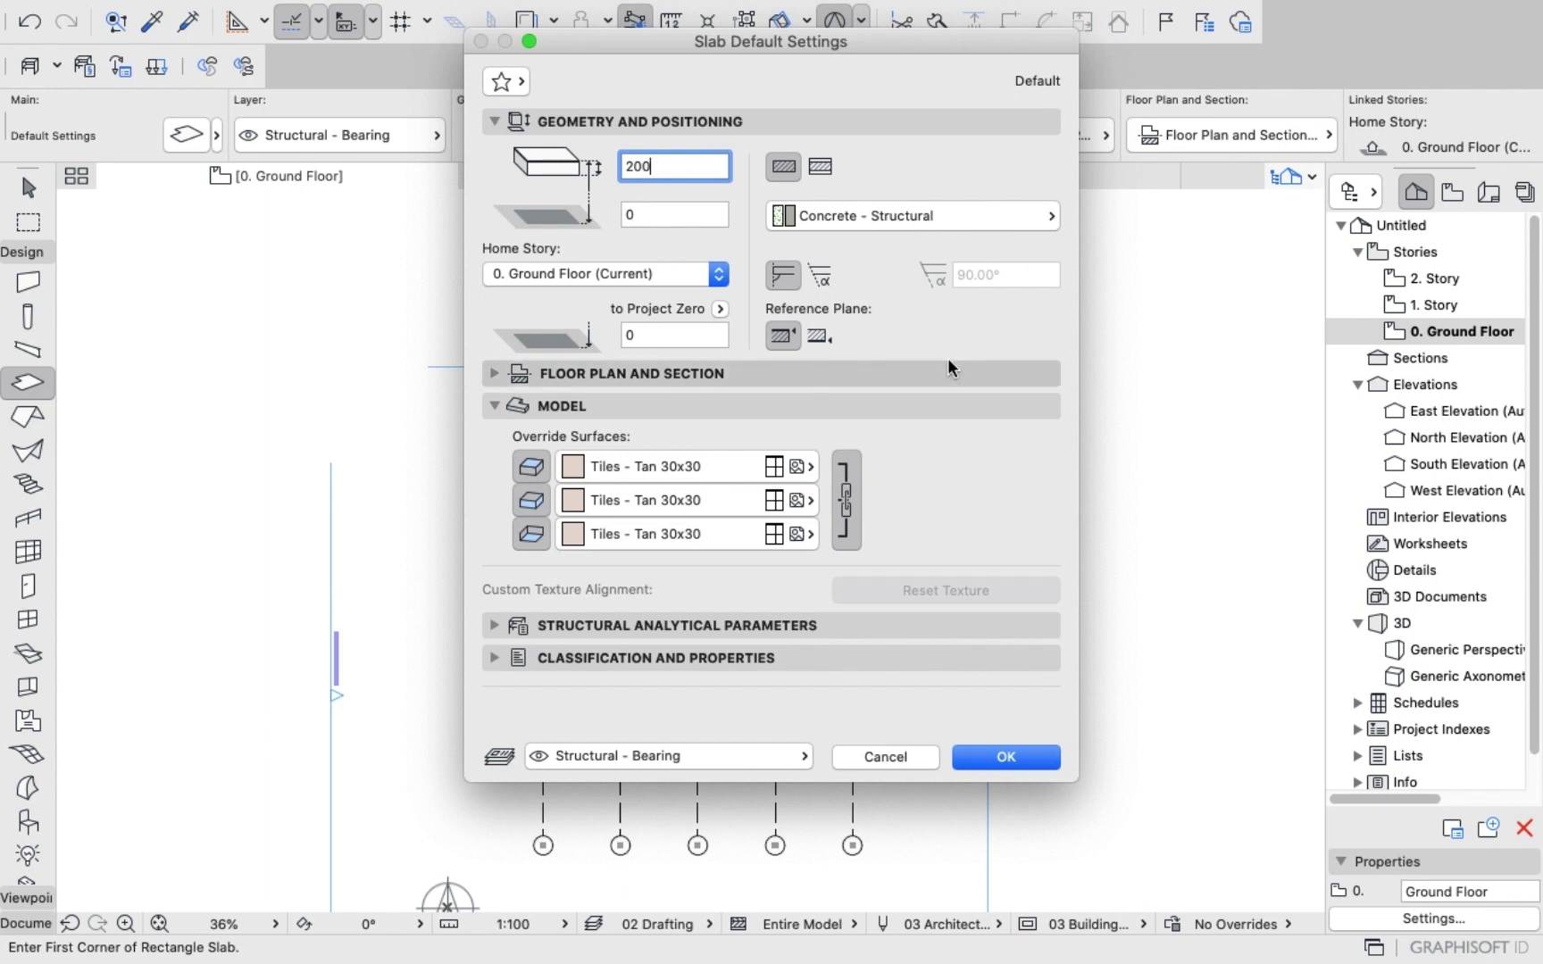
pyautogui.moveTo(610, 7)
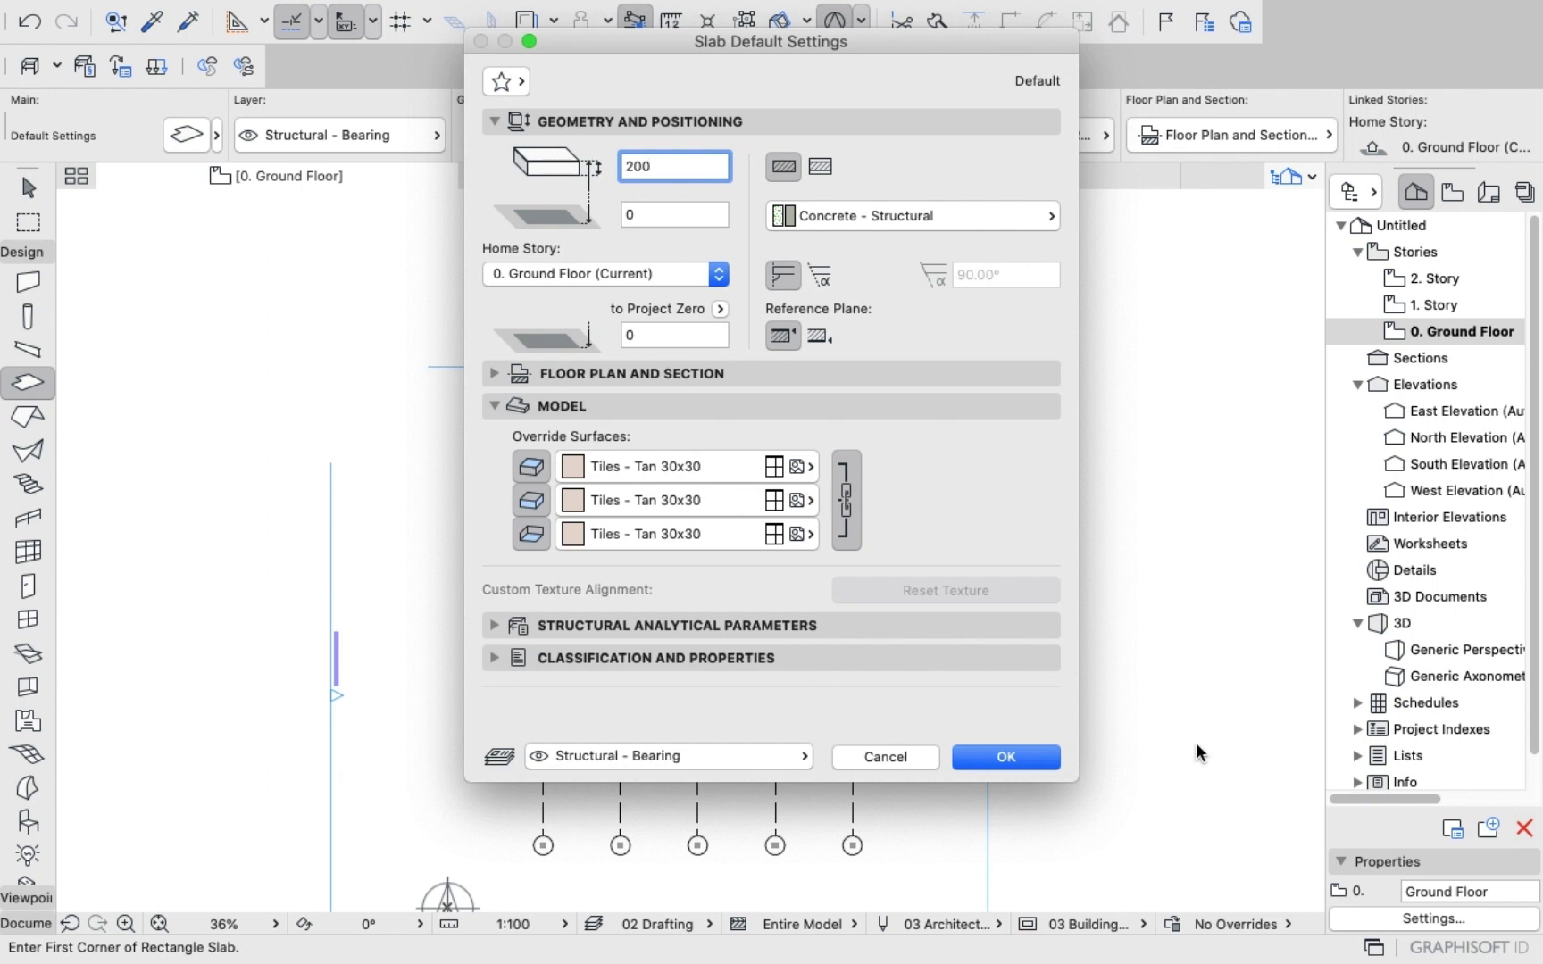
pyautogui.click(1007, 759)
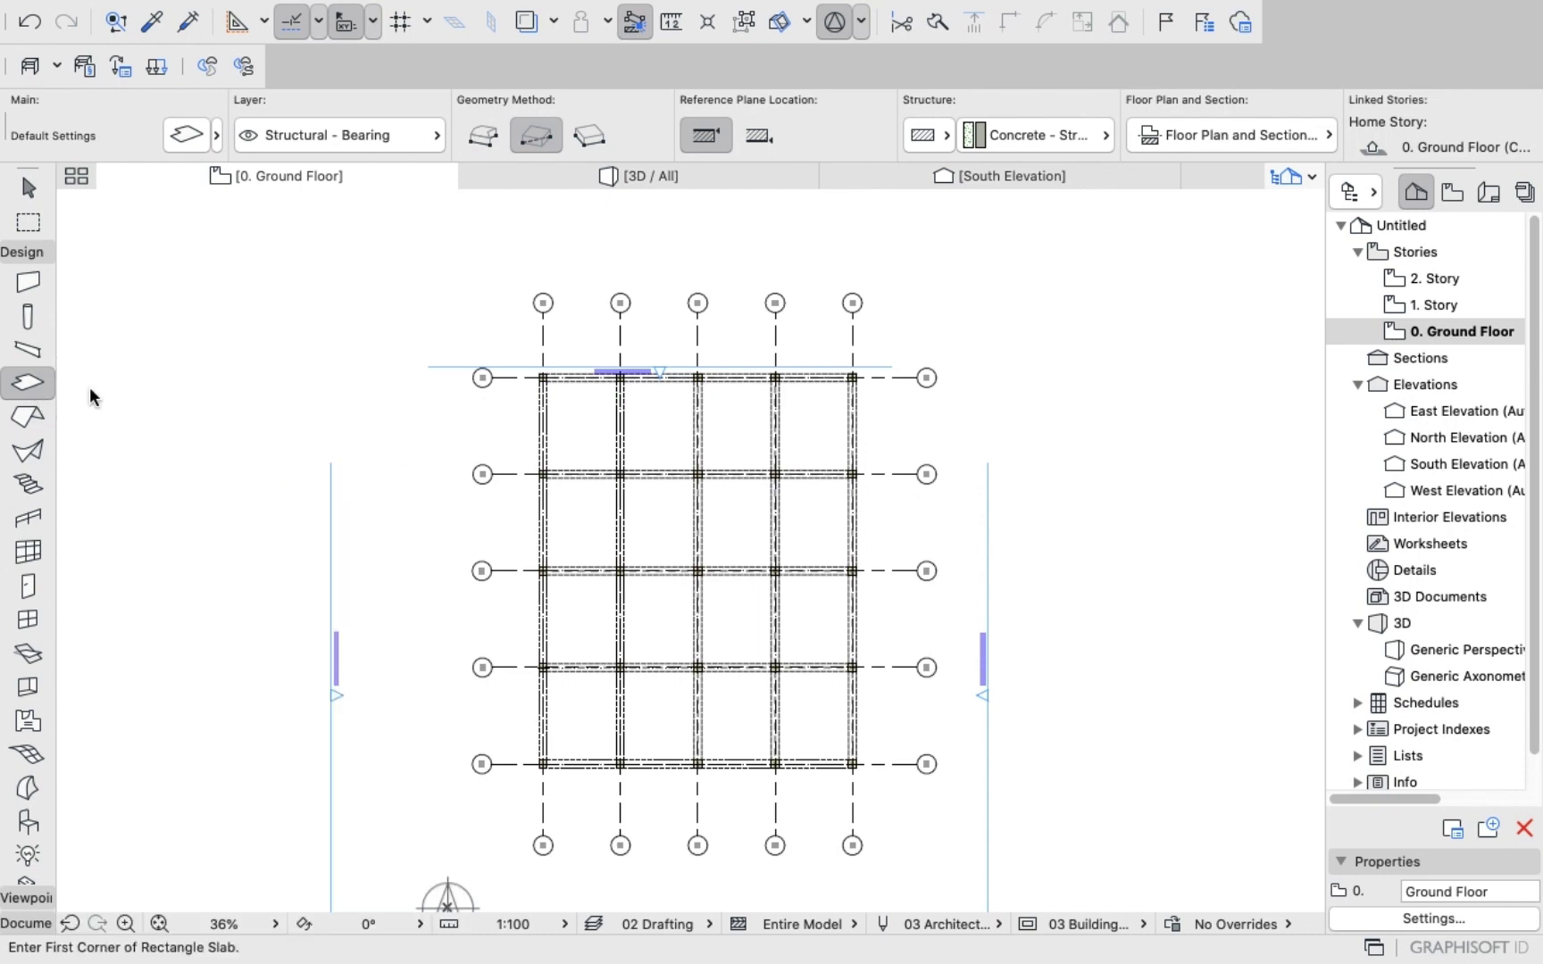
# Draw a rectangular slab about 16.4 by 20.4 m between the outer corners of two diagonally opposite corner columns, and inspect it in 3D.
pyautogui.scroll(5, 567, 411)
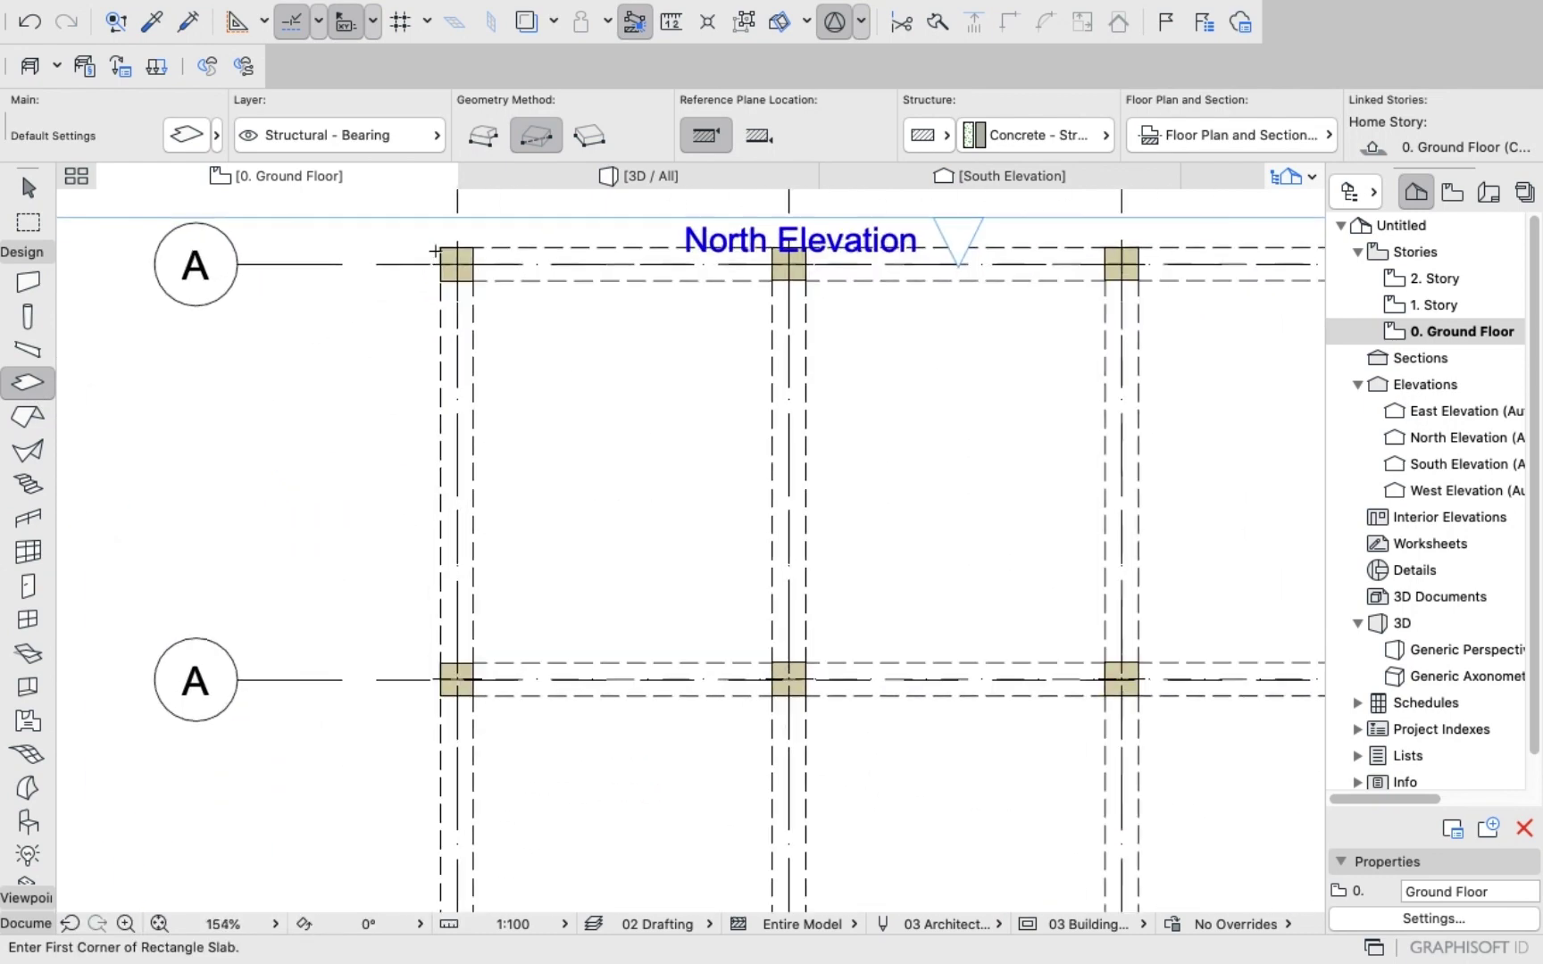
pyautogui.click(440, 246)
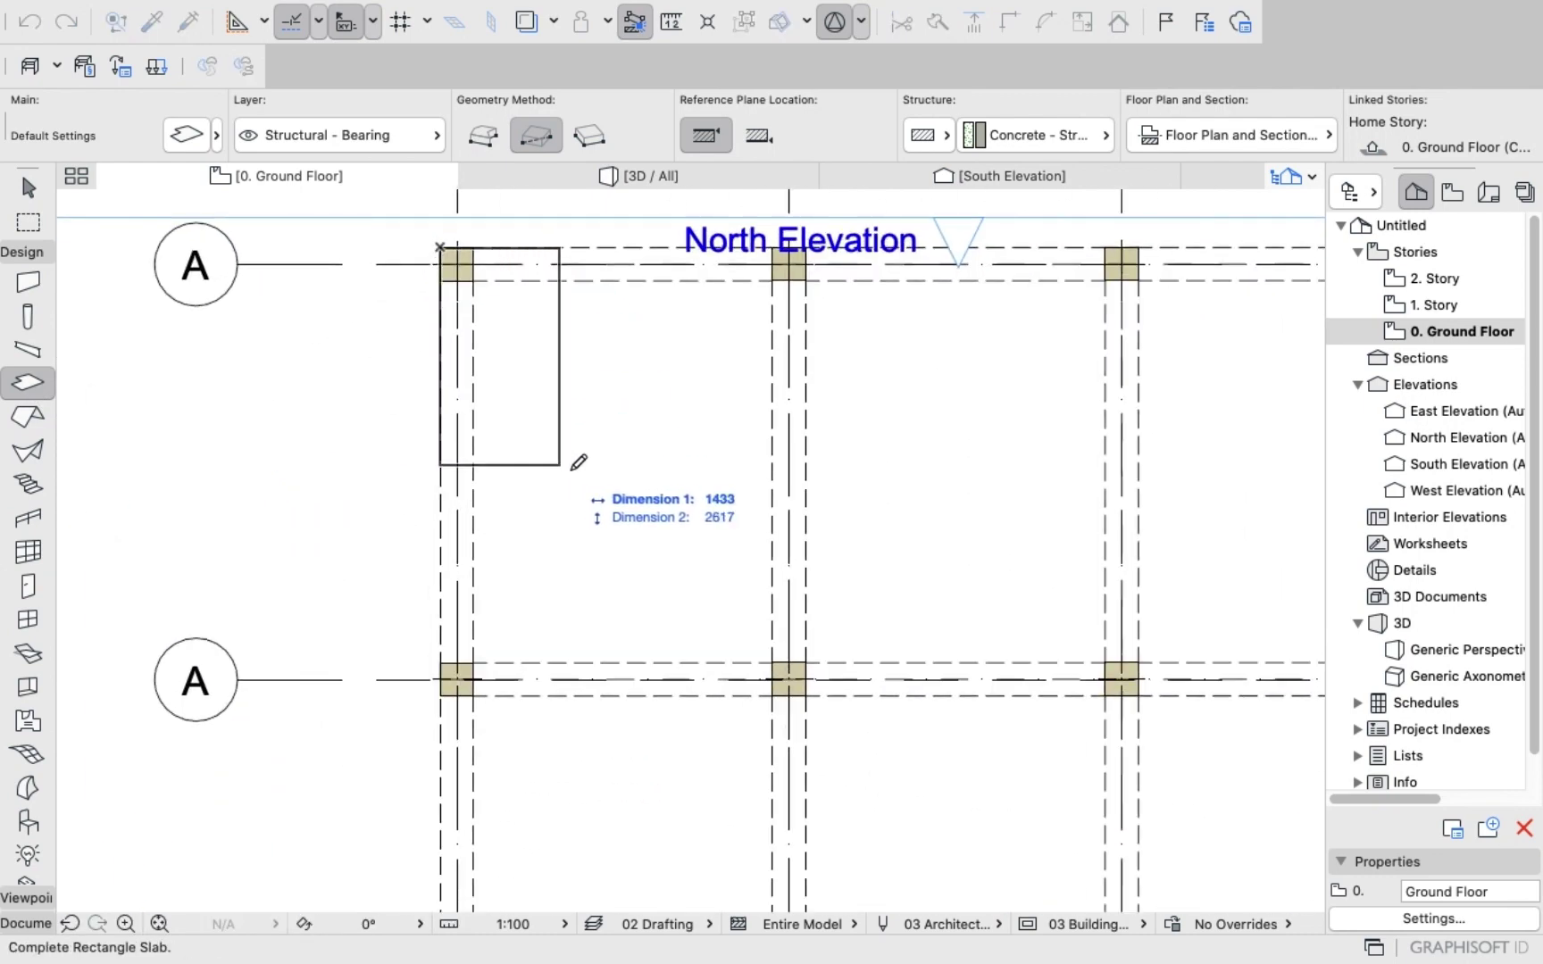
pyautogui.scroll(-7, 654, 482)
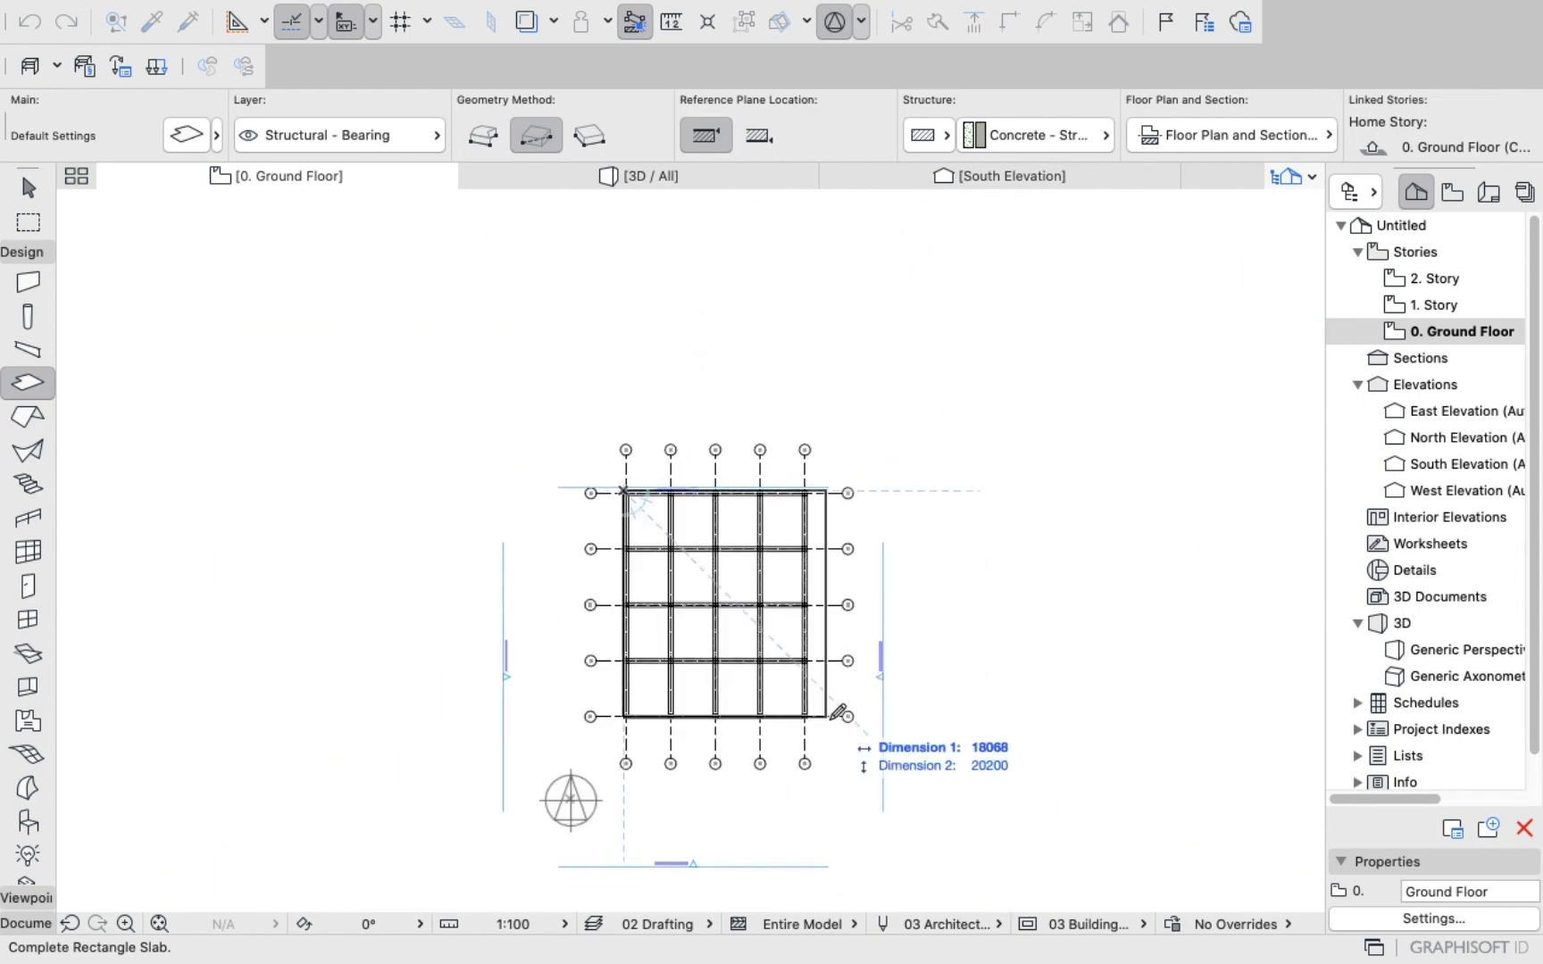
pyautogui.scroll(10, 833, 714)
pyautogui.scroll(5, 761, 710)
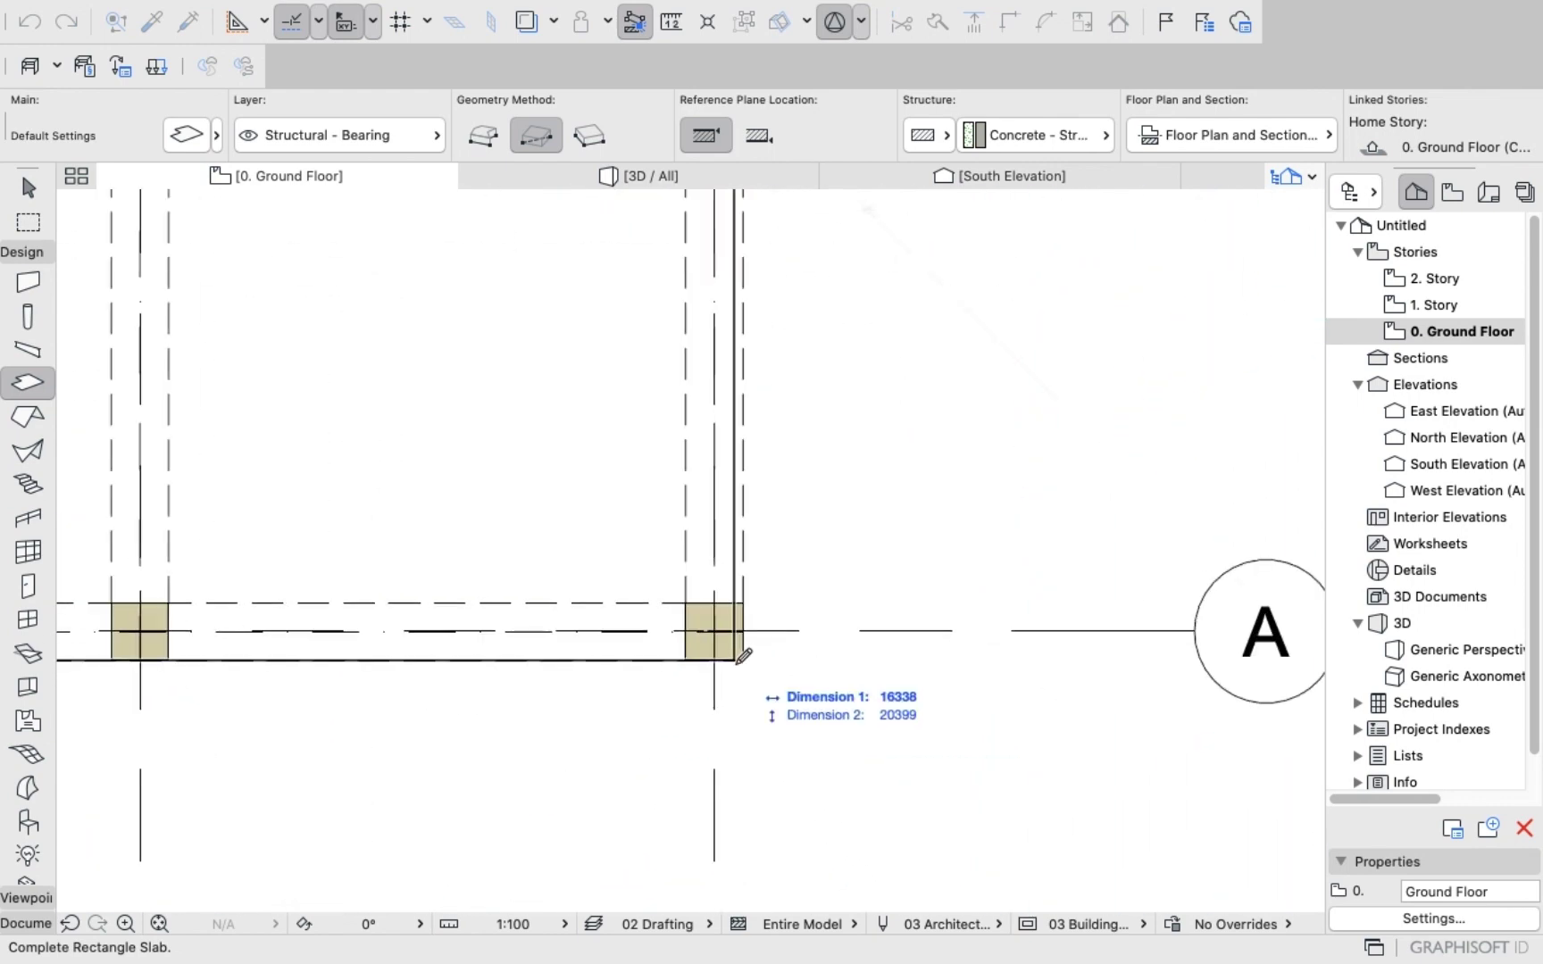
pyautogui.click(743, 661)
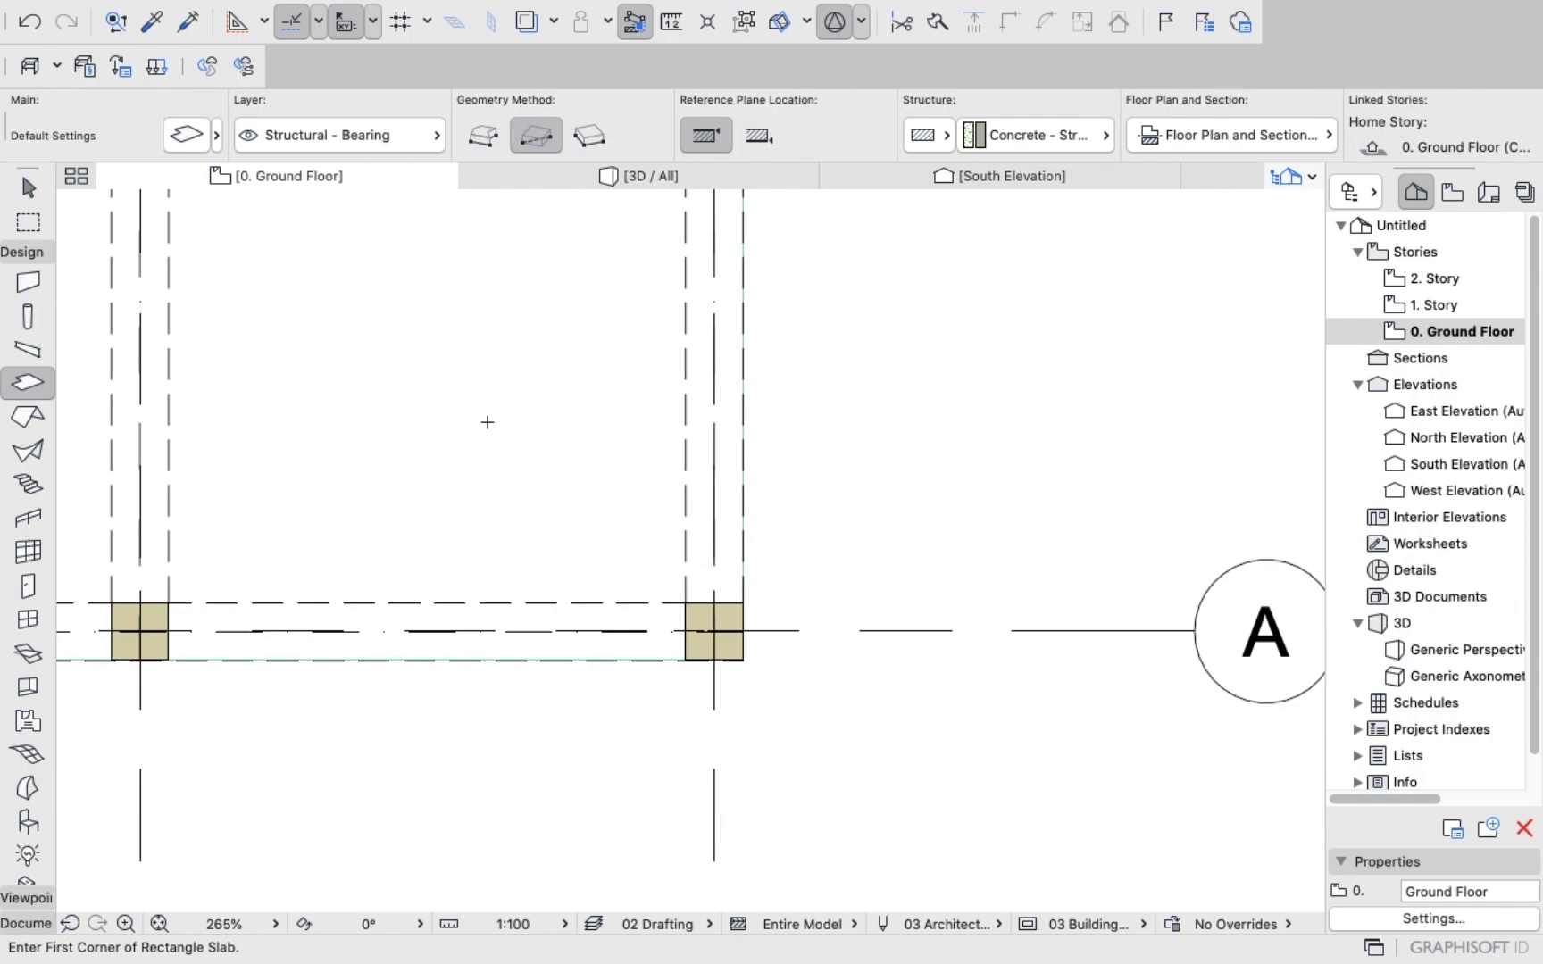
pyautogui.click(631, 168)
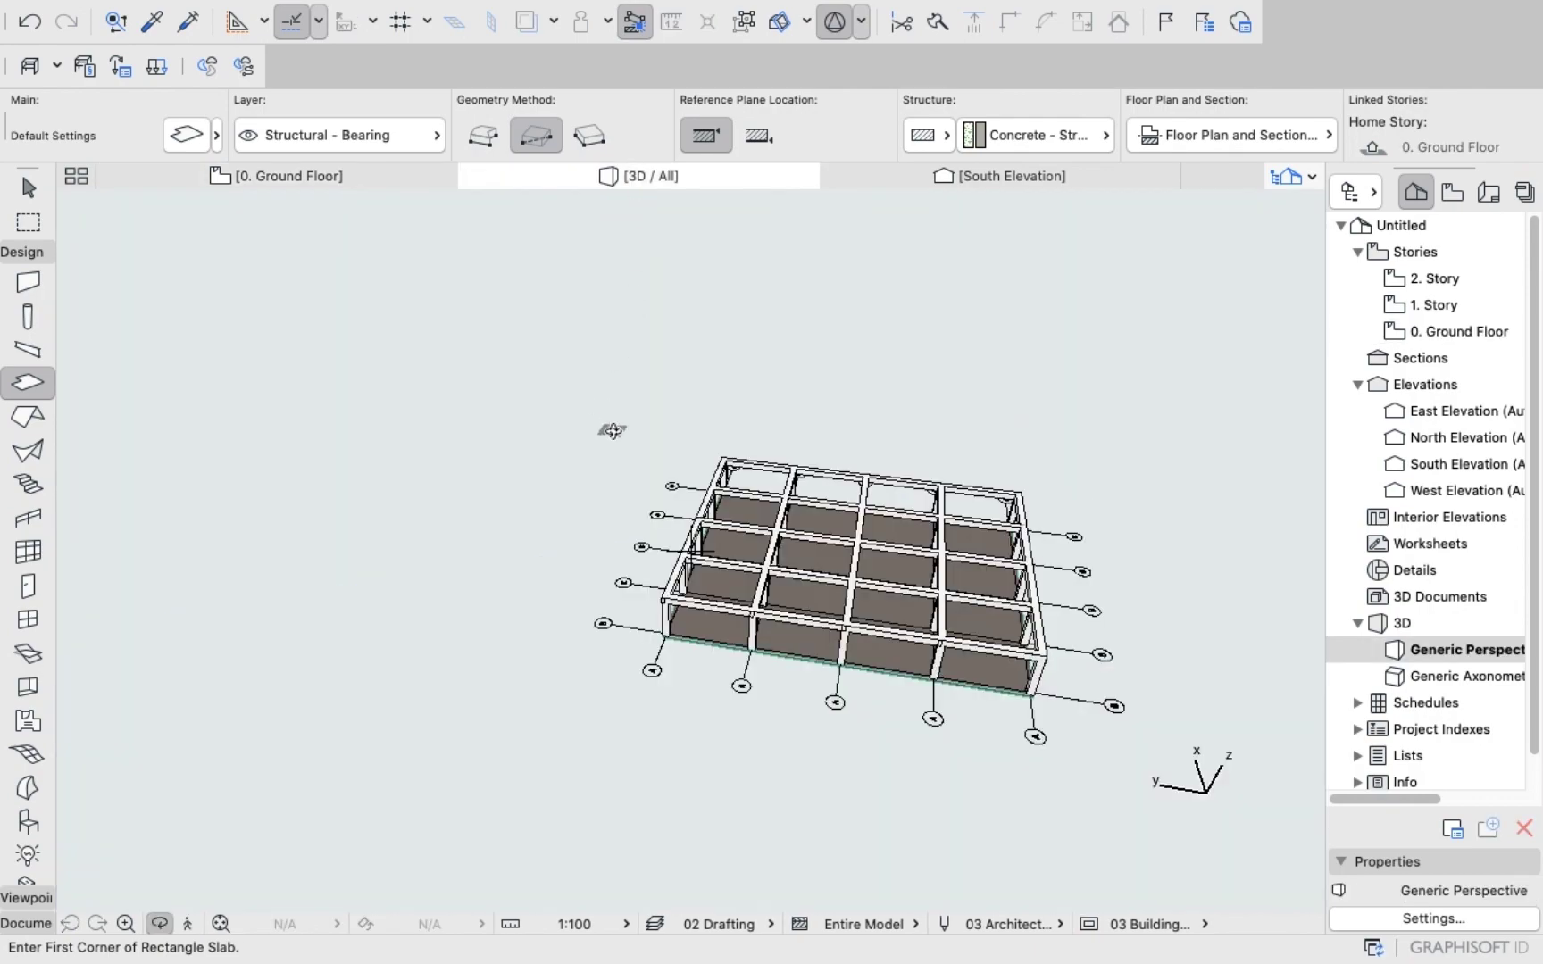
pyautogui.scroll(10, 855, 529)
pyautogui.moveTo(766, 711); pyautogui.dragTo(326, 691)
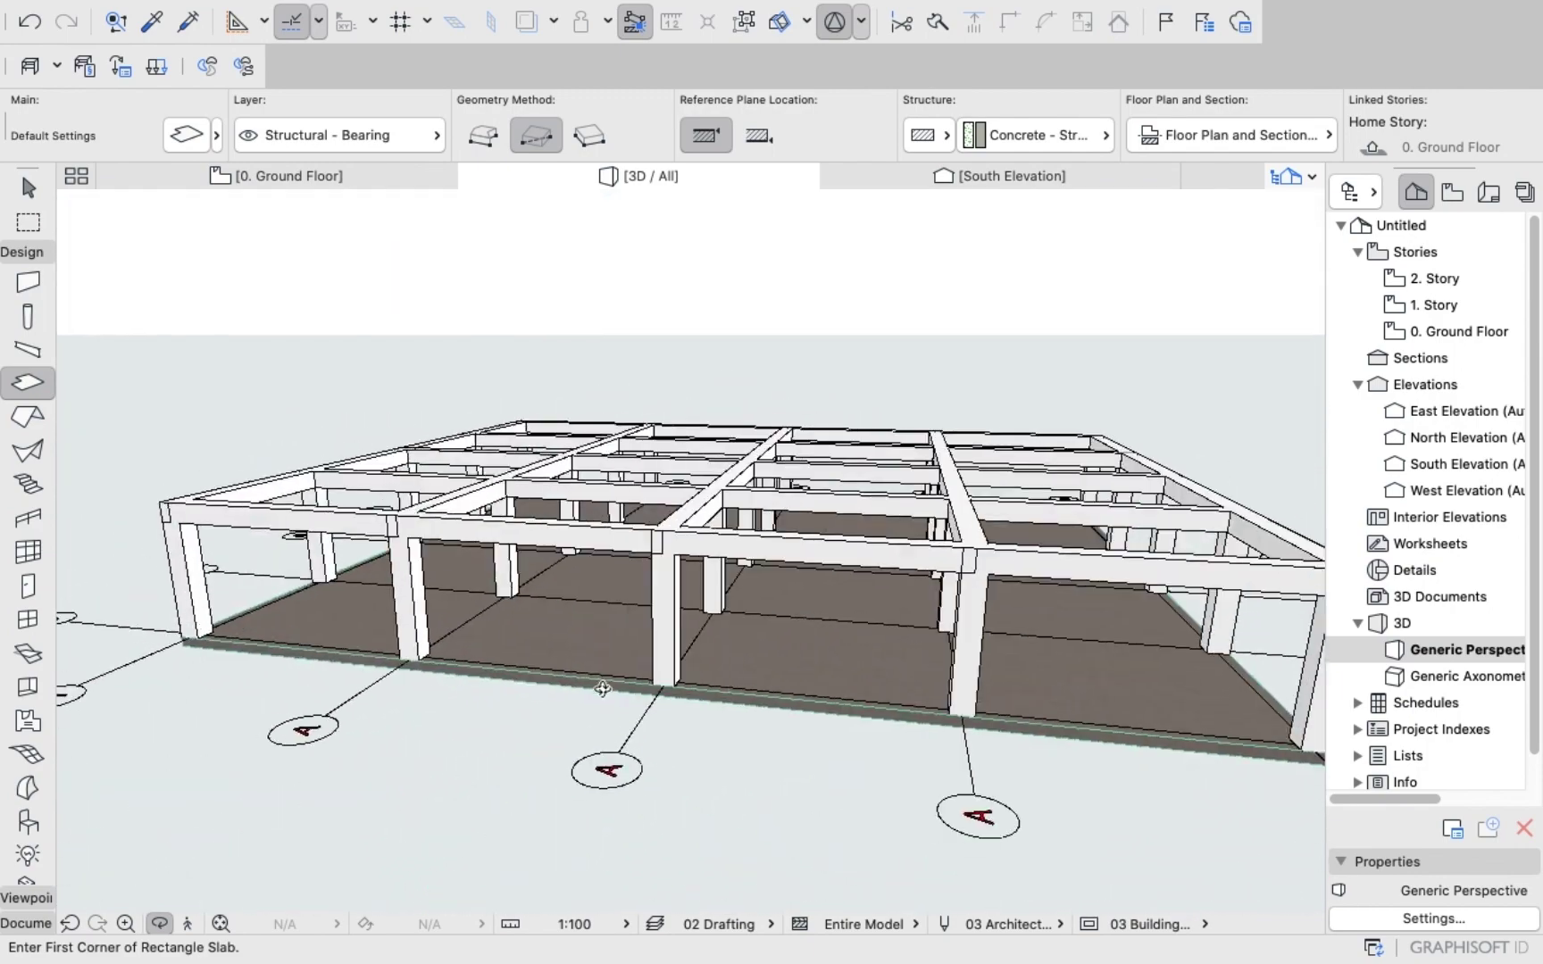
# Return to the ground floor plan, open the curtain wall default settings and set the height to 2800 mm.
pyautogui.click(359, 170)
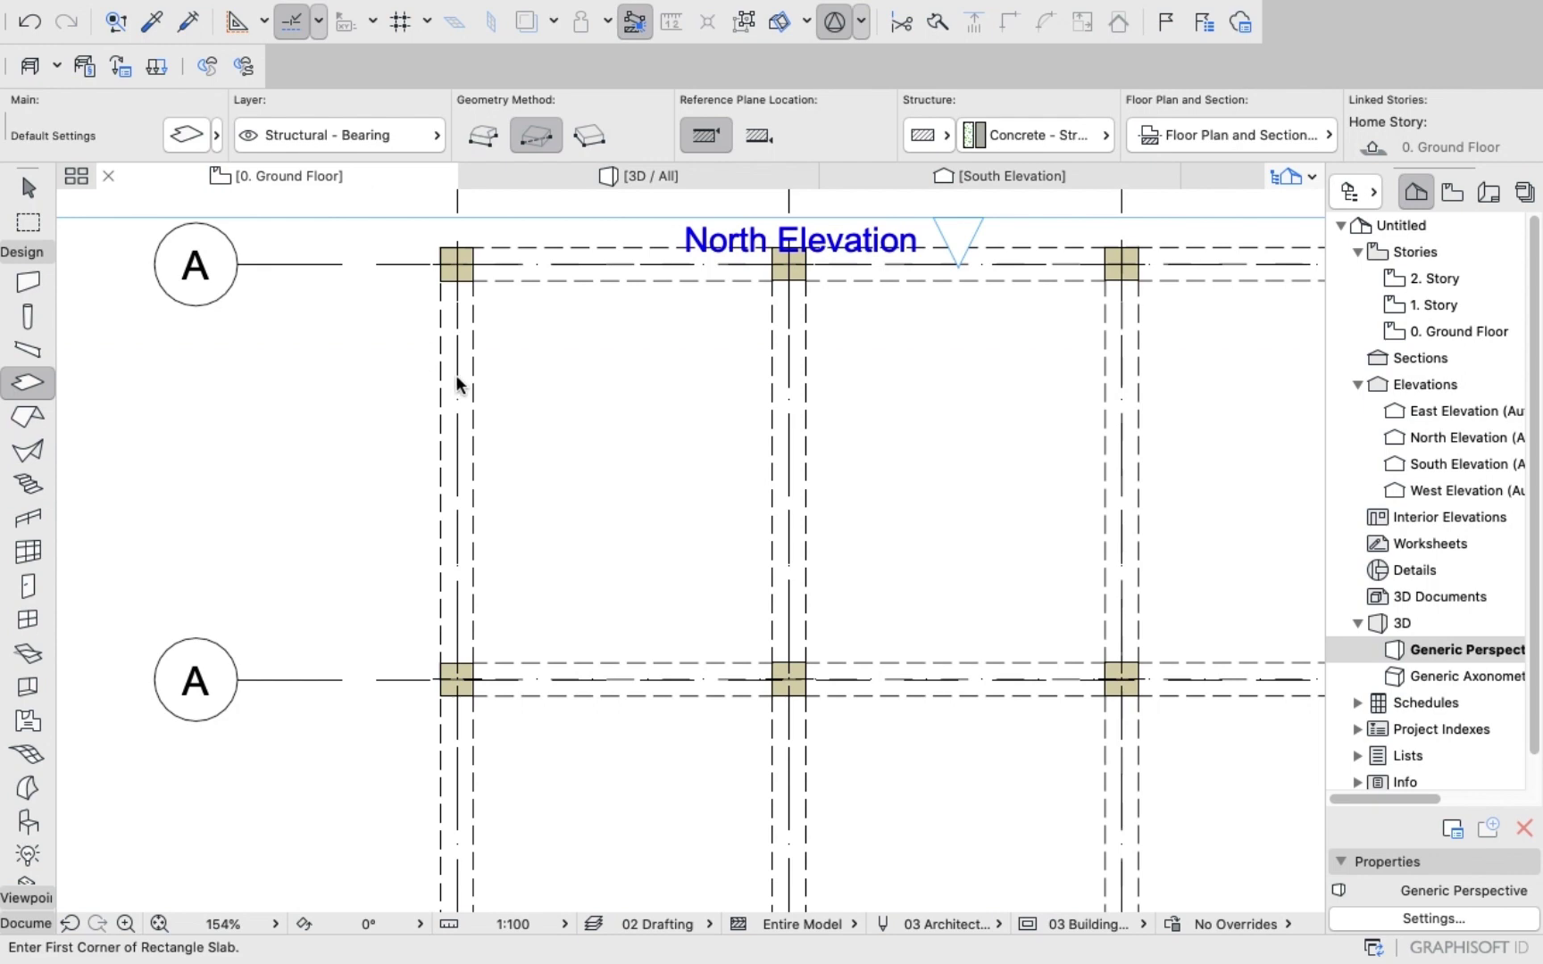
pyautogui.scroll(-10, 458, 380)
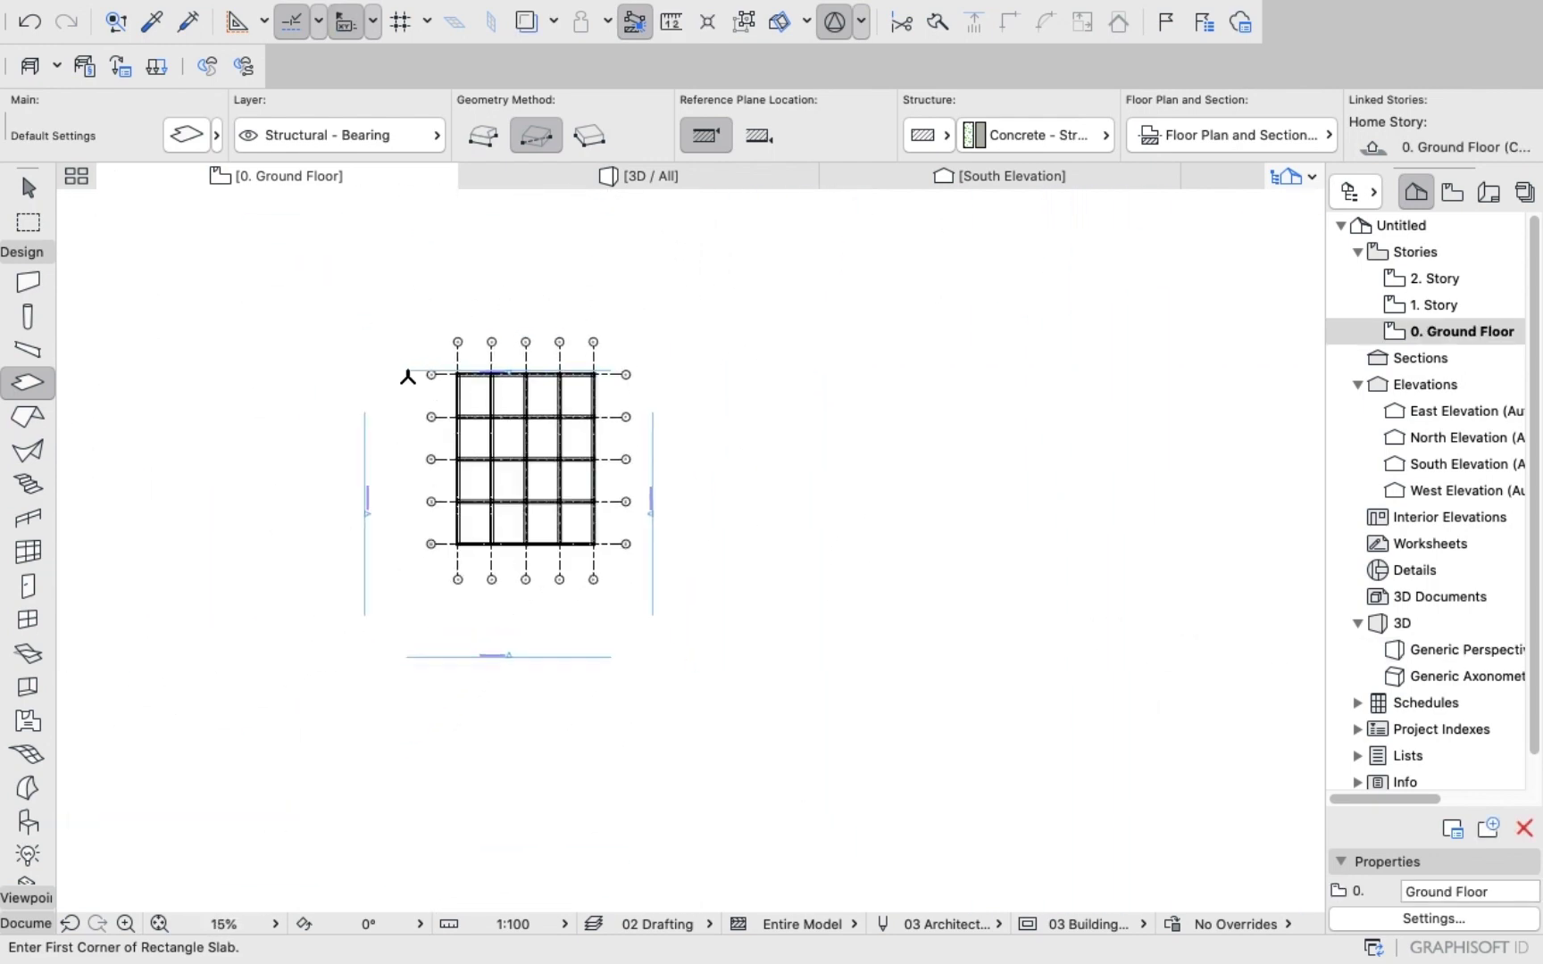
pyautogui.scroll(3, 462, 448)
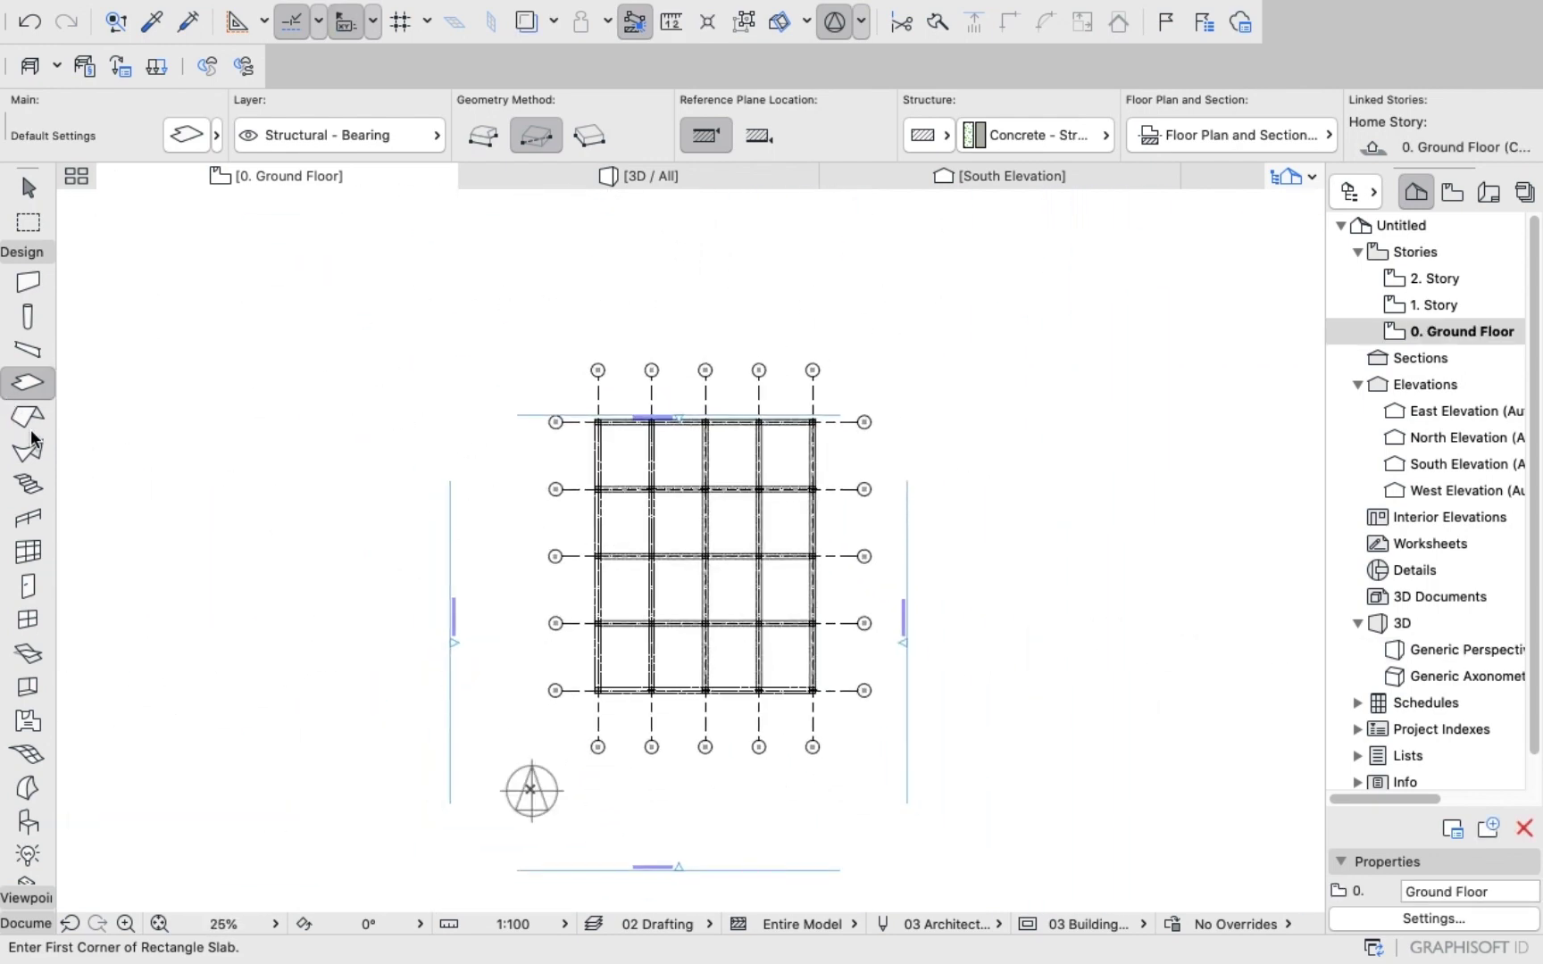
pyautogui.doubleClick(38, 540)
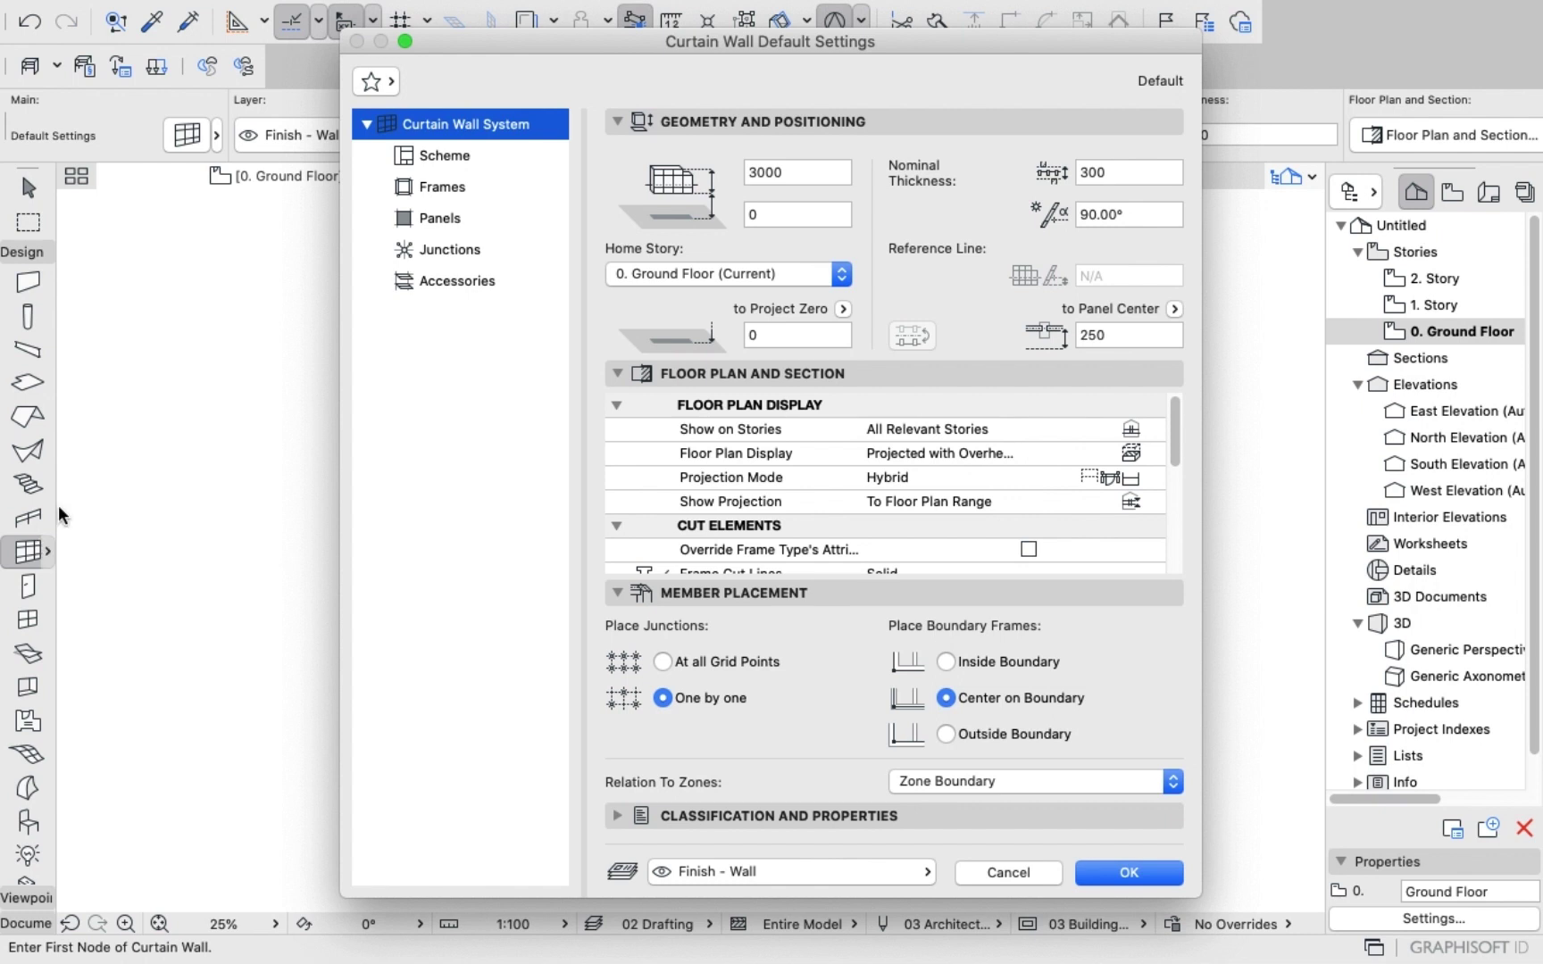
pyautogui.click(803, 173)
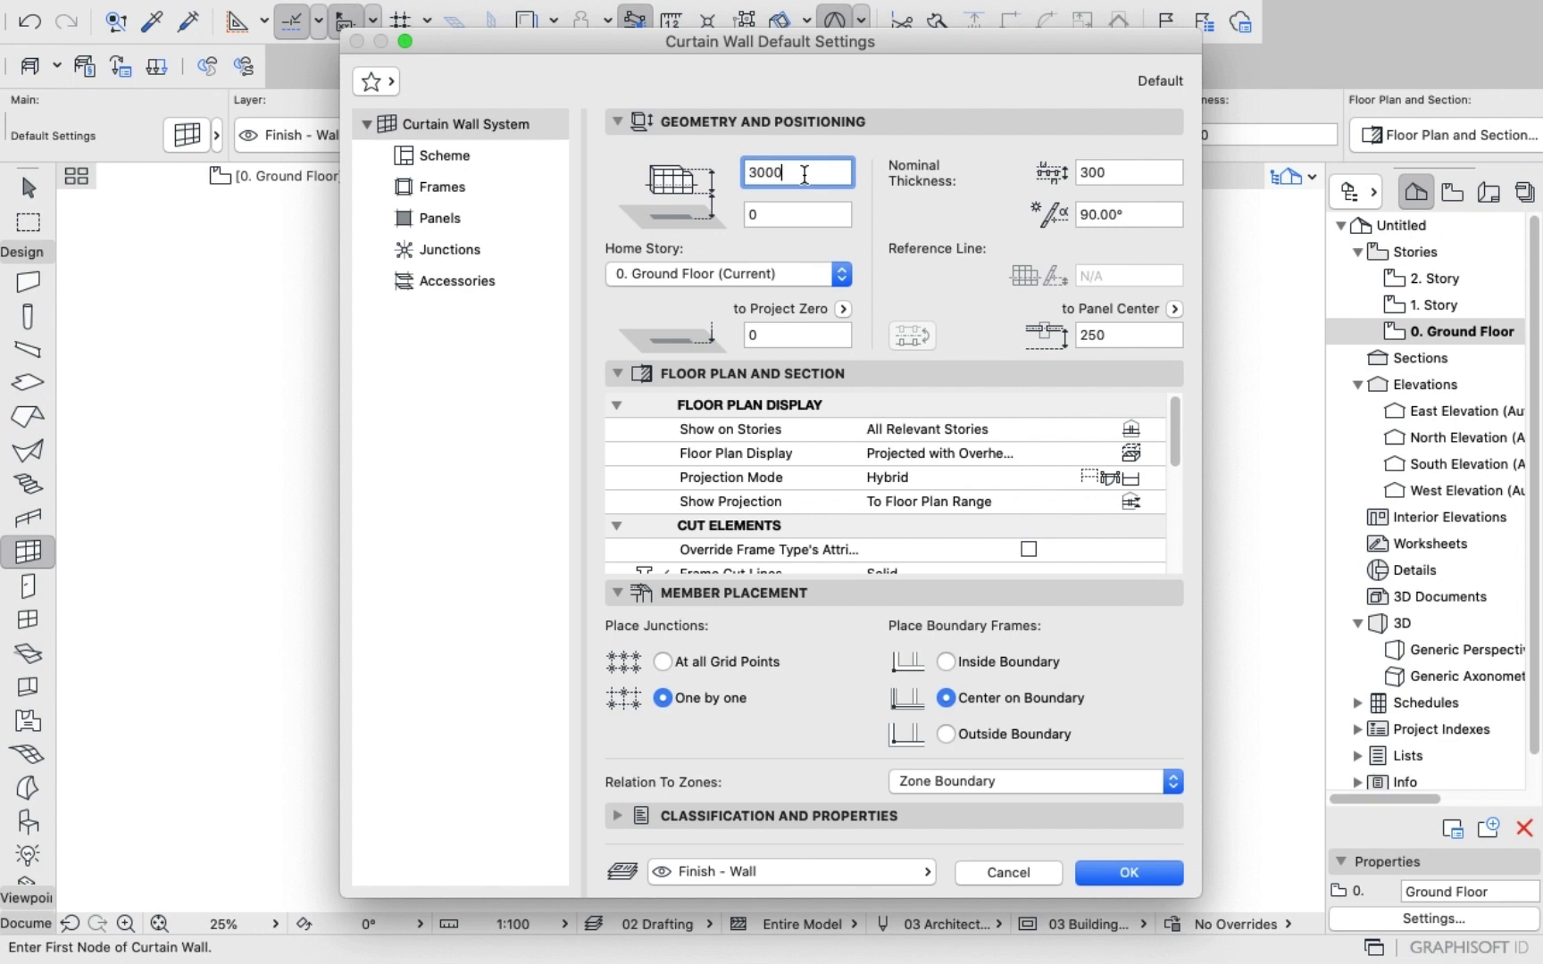
pyautogui.press('BackSpace')
pyautogui.press('BackSpace')
pyautogui.press('BackSpace')
pyautogui.press('BackSpace')
pyautogui.write('2800')
# Set the curtain wall's nominal thickness to 200 mm and look through its floor plan and section options.
pyautogui.click(1119, 174)
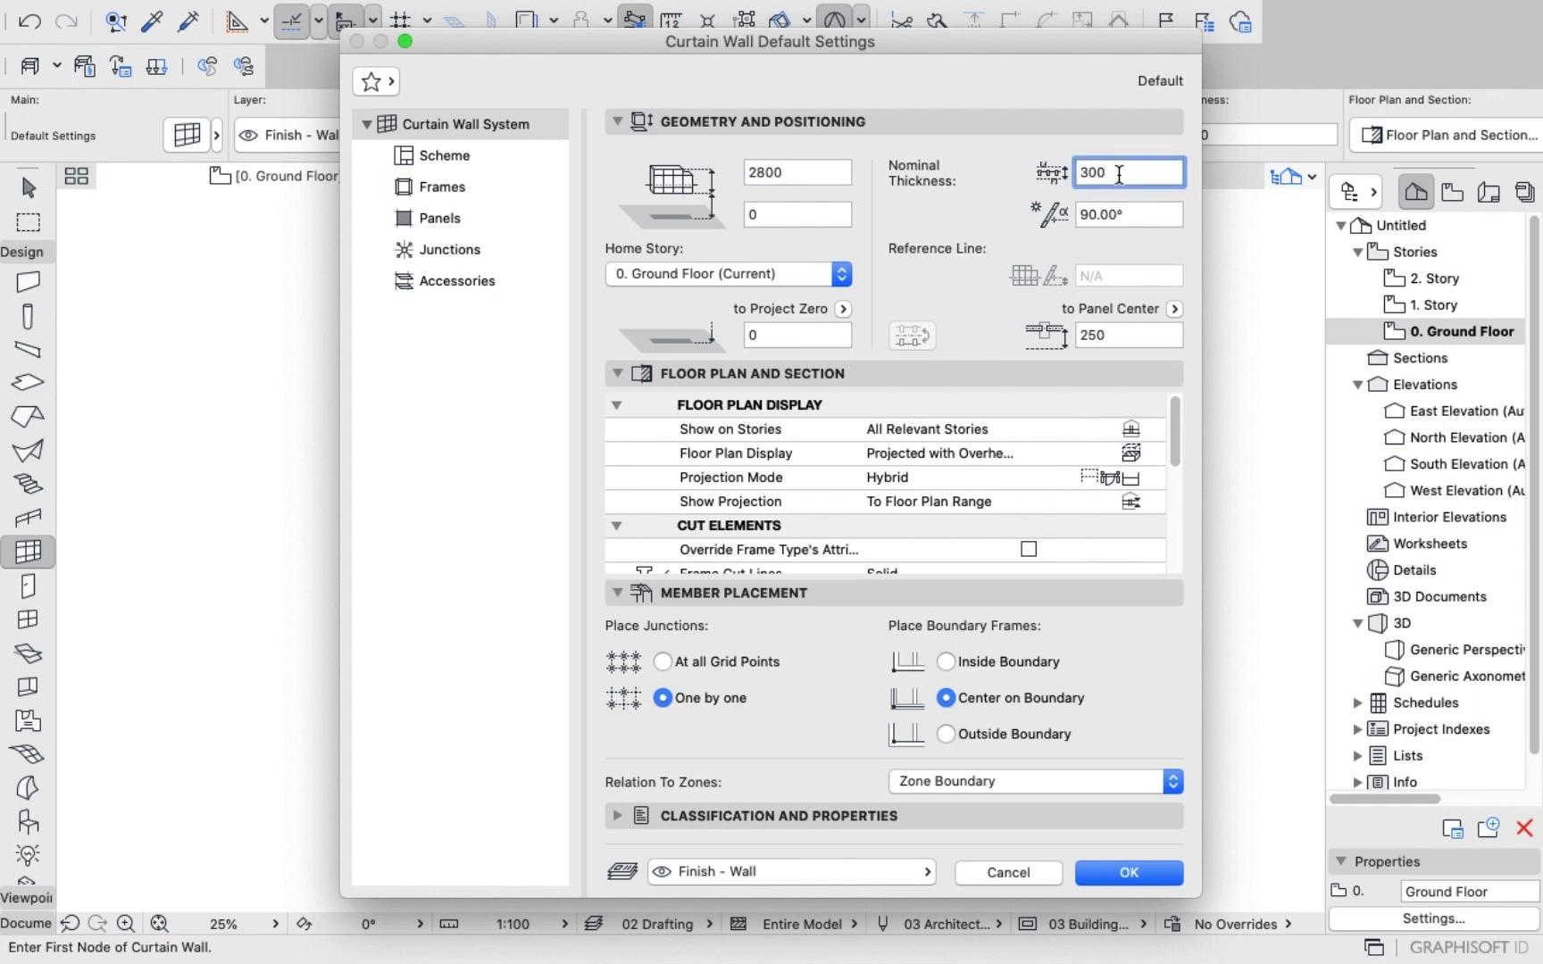
pyautogui.press('BackSpace')
pyautogui.press('BackSpace')
pyautogui.press('BackSpace')
pyautogui.write('200')
pyautogui.scroll(-3, 810, 459)
pyautogui.scroll(3, 810, 459)
pyautogui.scroll(-4, 810, 459)
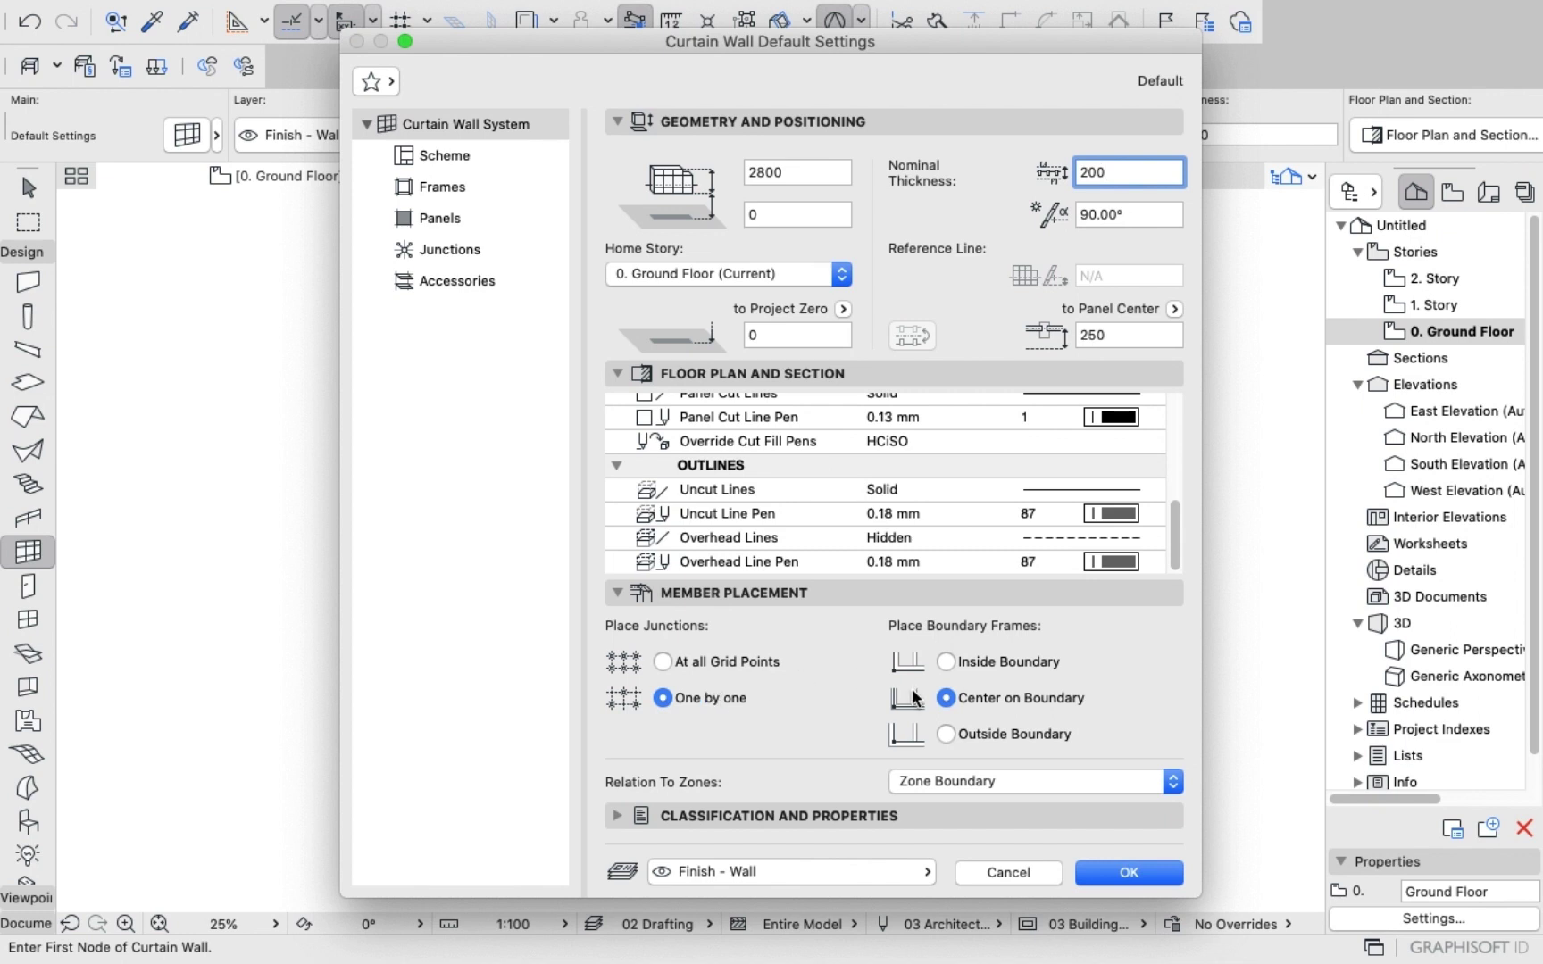
# In the curtain wall scheme, inspect the pattern cells of column A and set the height of row 1 to 1000 mm.
pyautogui.click(452, 155)
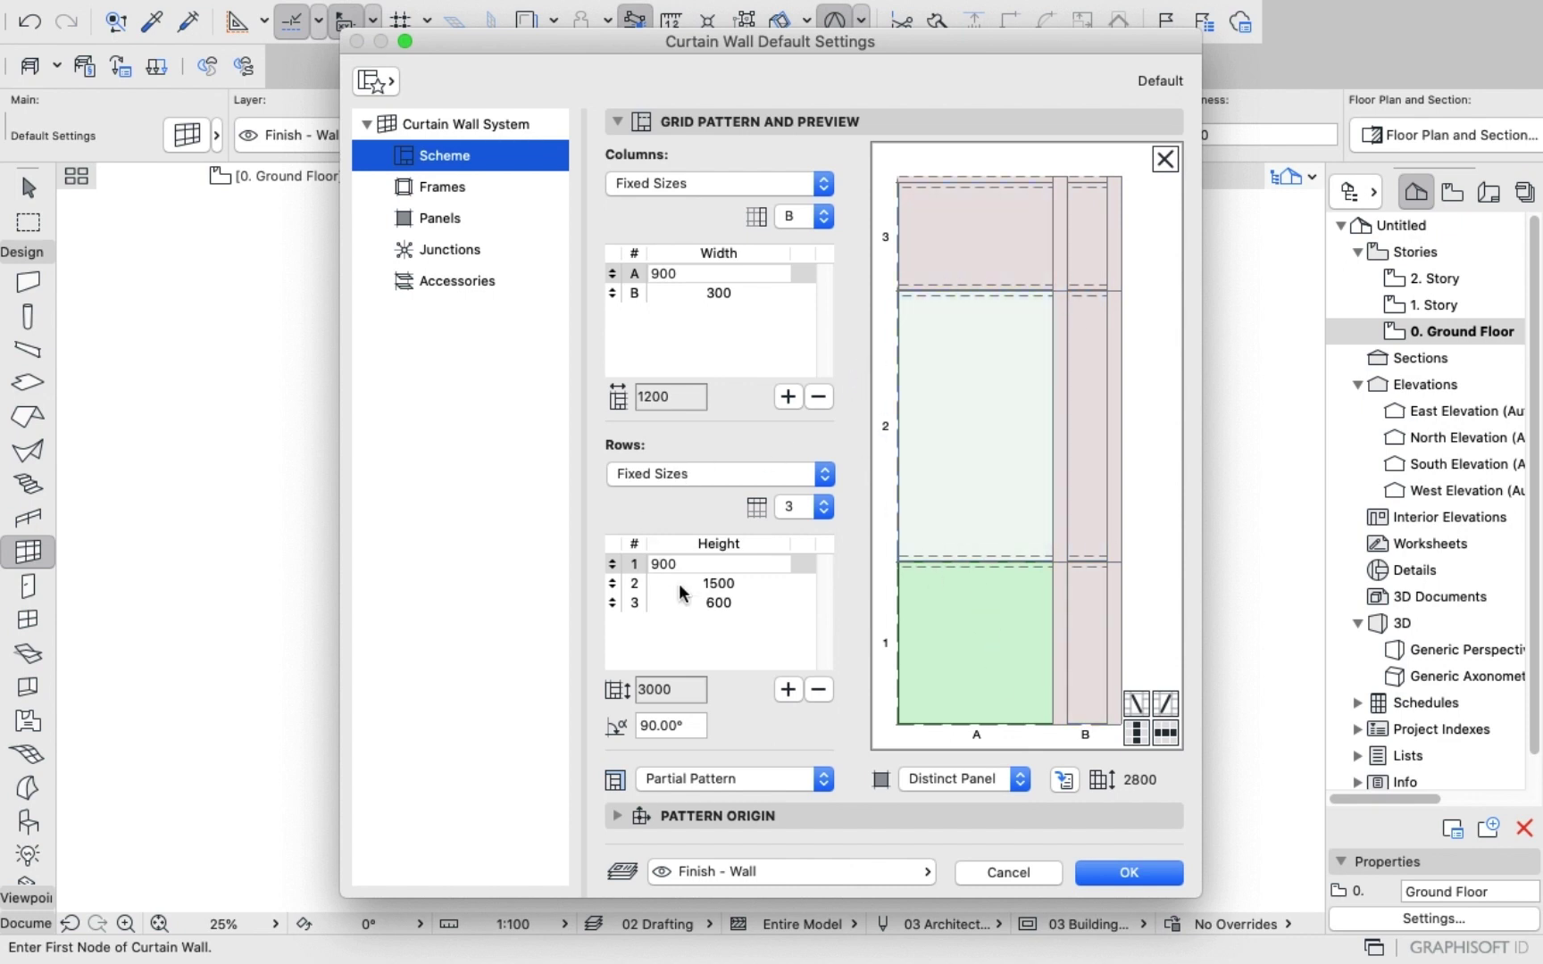
pyautogui.click(698, 564)
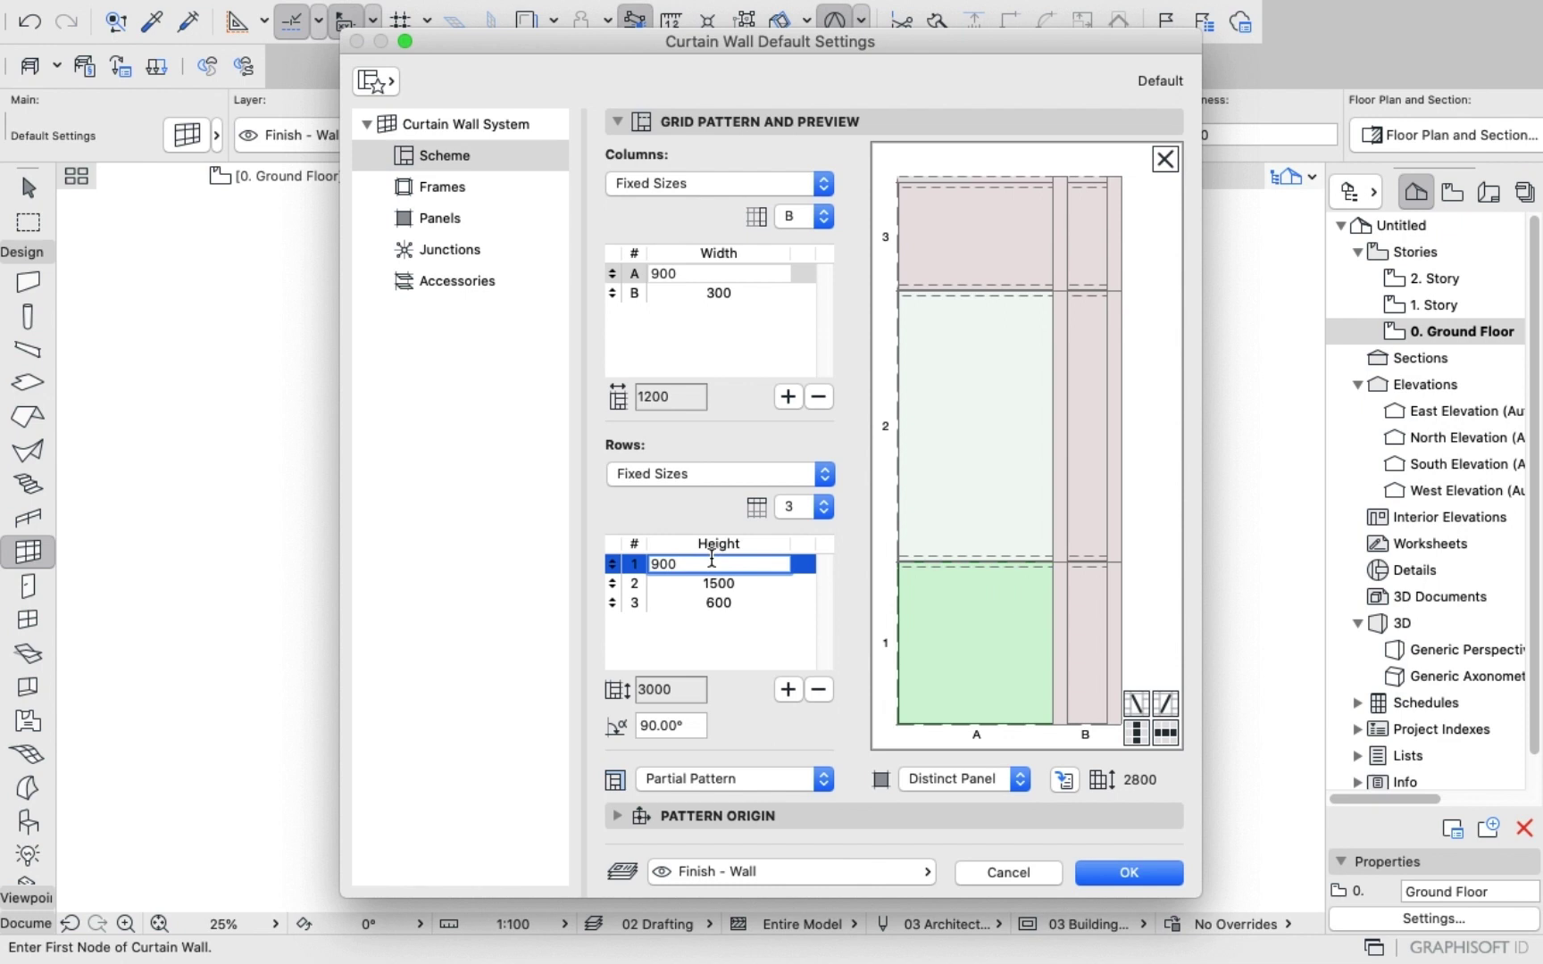
pyautogui.click(942, 656)
pyautogui.click(945, 469)
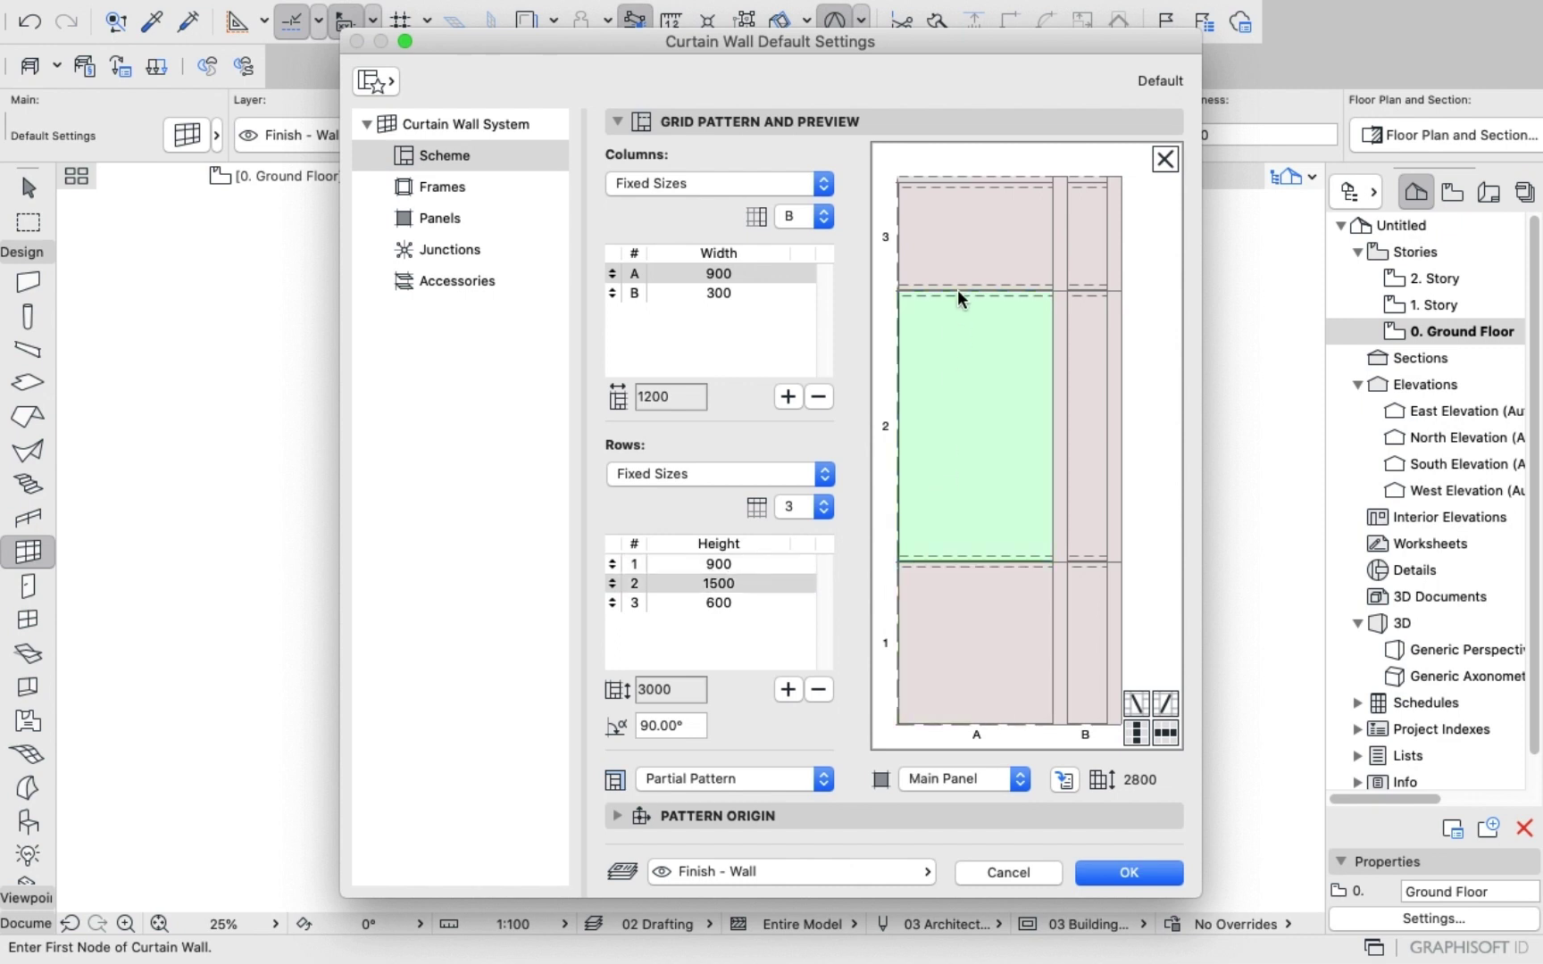
pyautogui.click(965, 243)
pyautogui.click(744, 564)
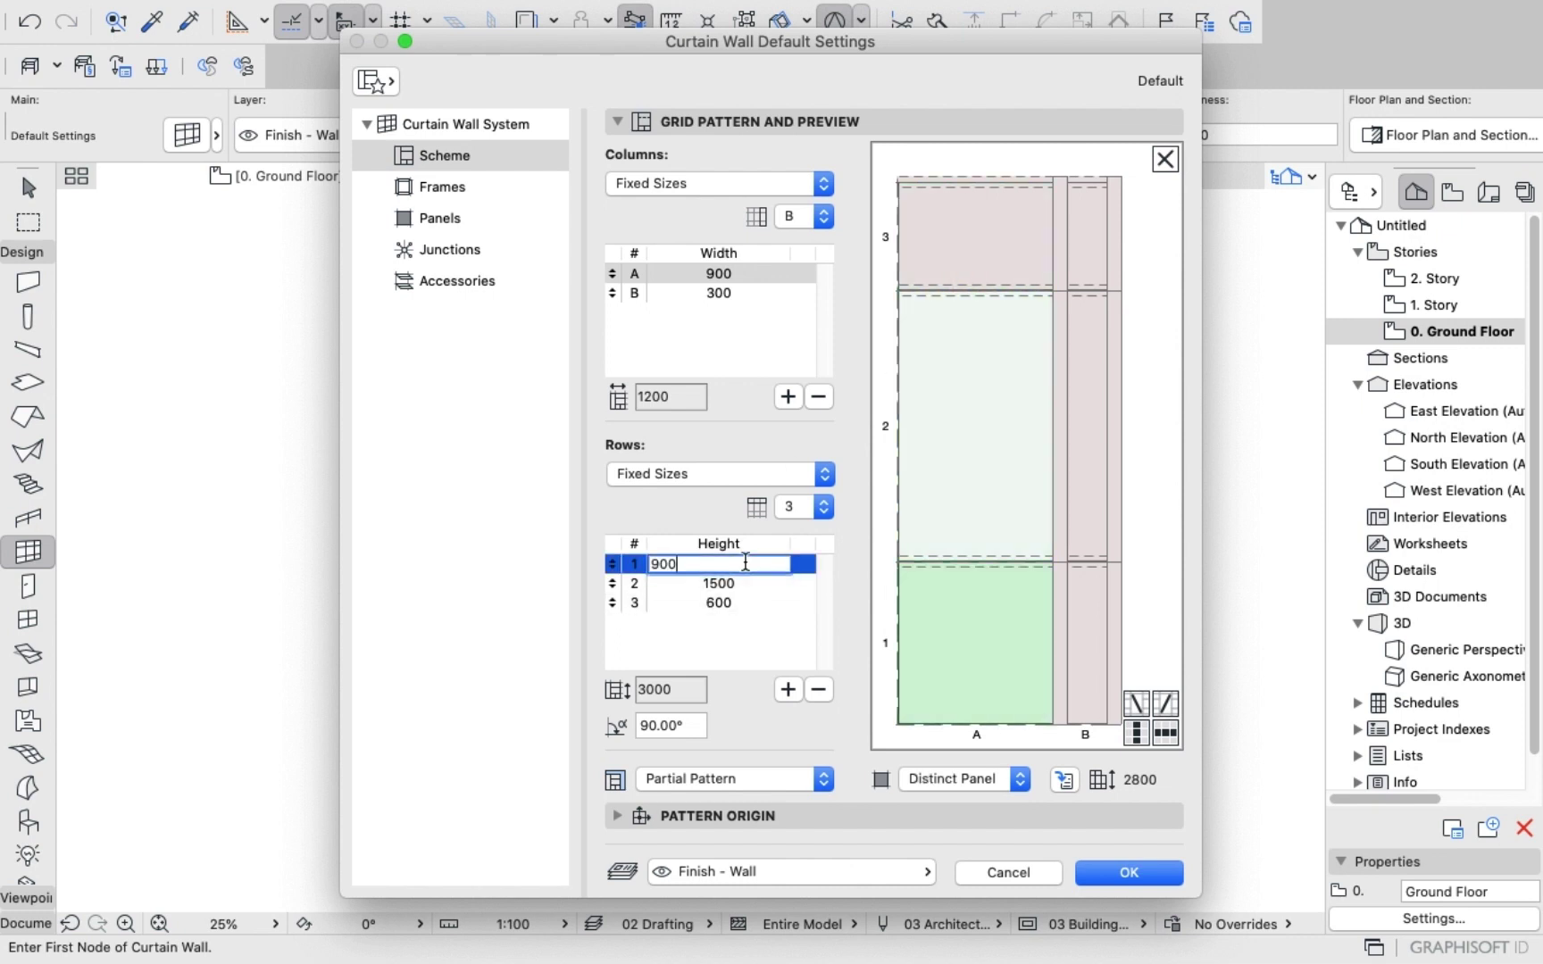
pyautogui.press('BackSpace')
pyautogui.press('BackSpace')
pyautogui.press('BackSpace')
pyautogui.write('1000')
# Set the height of row 2 in the curtain wall grid pattern to 1000 mm.
pyautogui.click(738, 580)
pyautogui.press('BackSpace')
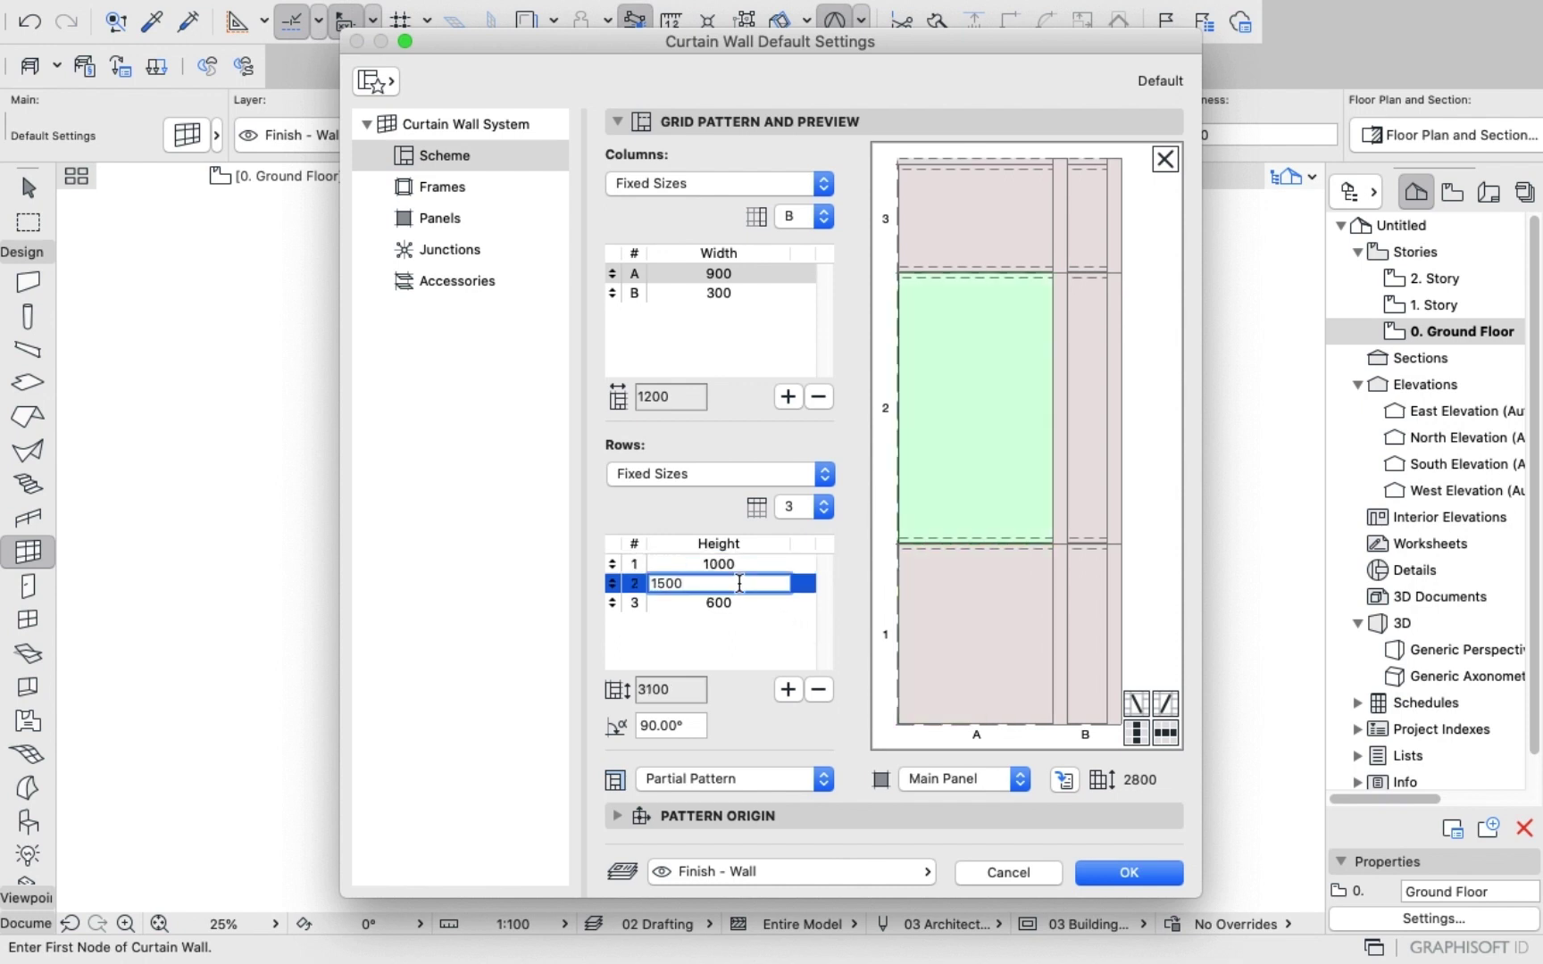
pyautogui.press('BackSpace')
pyautogui.press('BackSpace')
pyautogui.press('BackSpace')
pyautogui.write('1000')
pyautogui.press('Return')
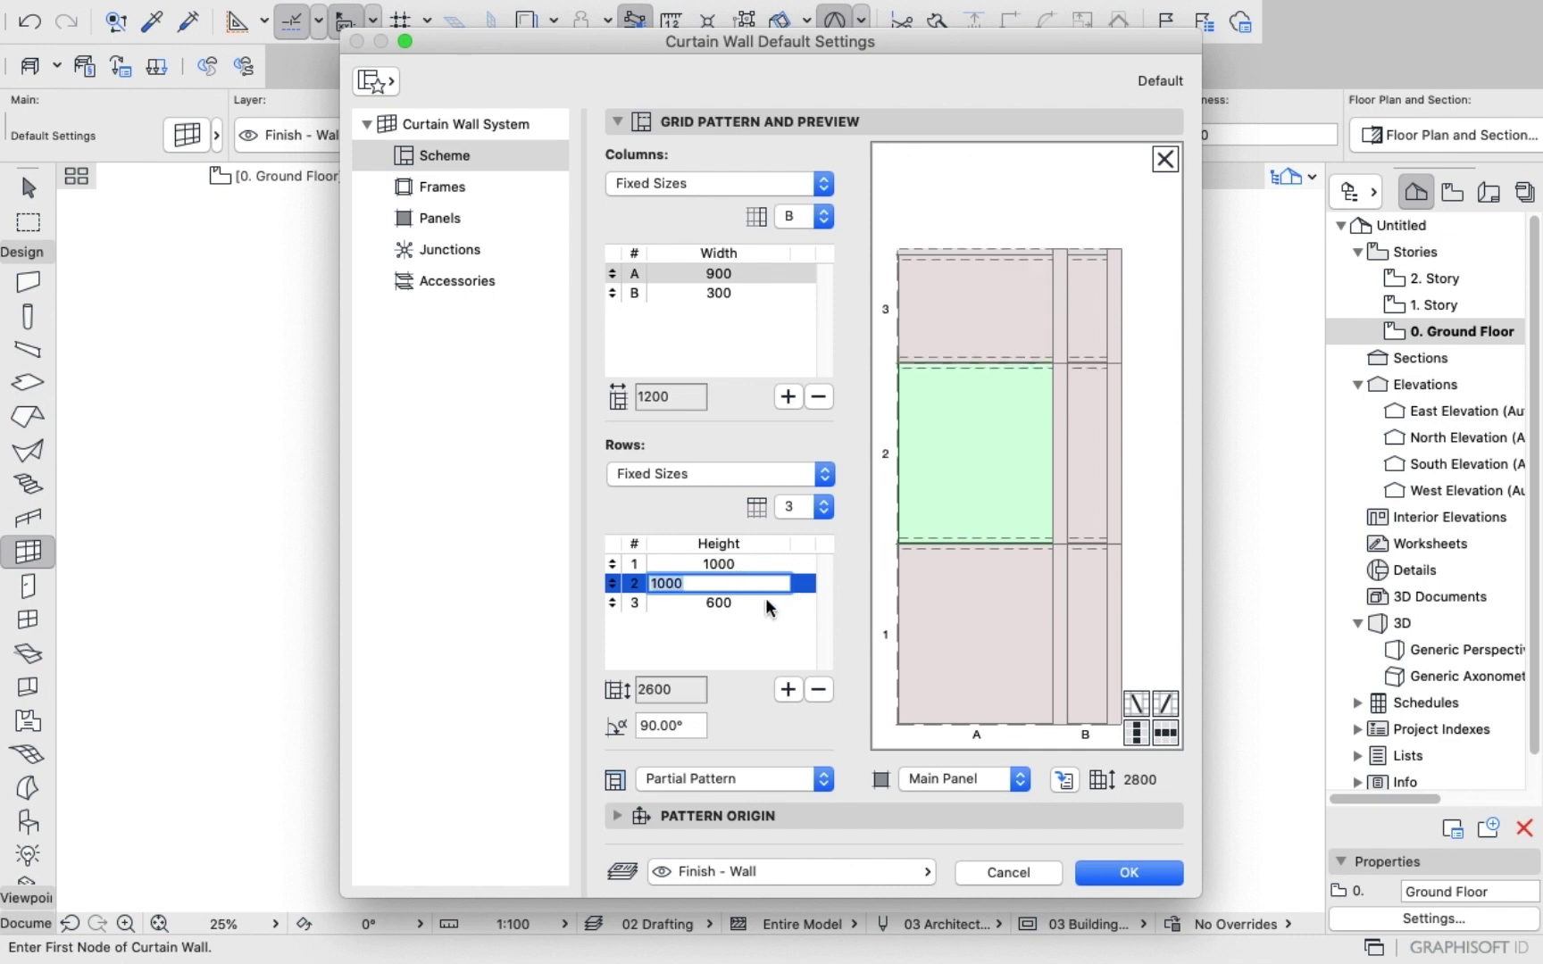
# Set the height of row 3 in the curtain wall grid pattern to 800 mm.
pyautogui.click(765, 600)
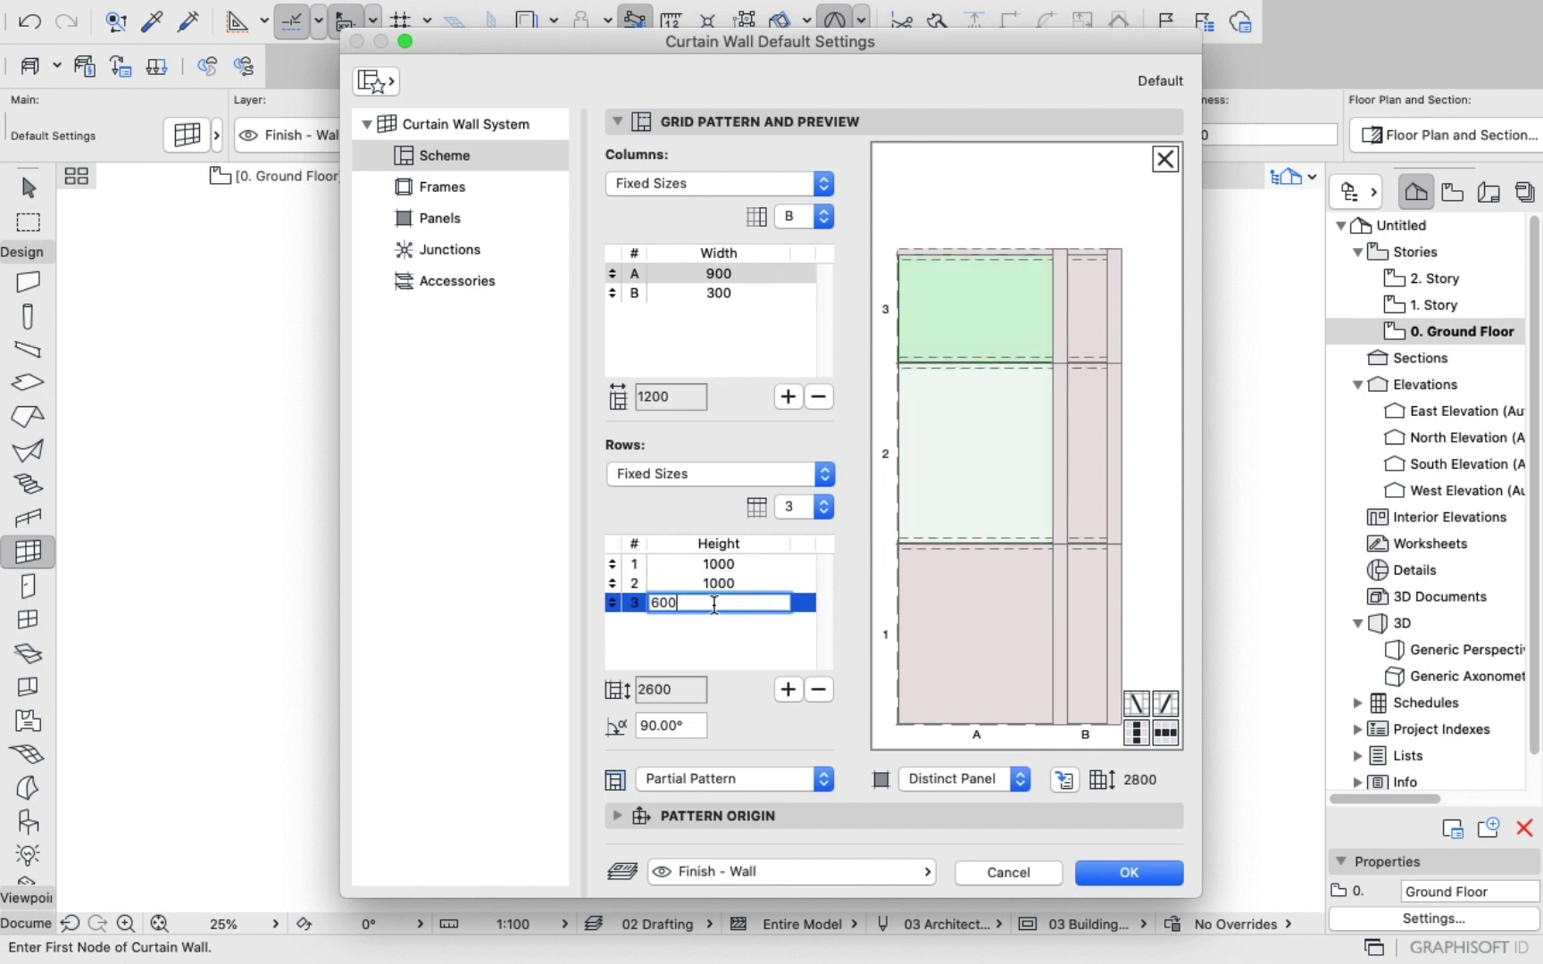
pyautogui.press('BackSpace')
pyautogui.press('BackSpace')
pyautogui.press('BackSpace')
pyautogui.write('8000')
pyautogui.press('BackSpace')
pyautogui.press('Return')
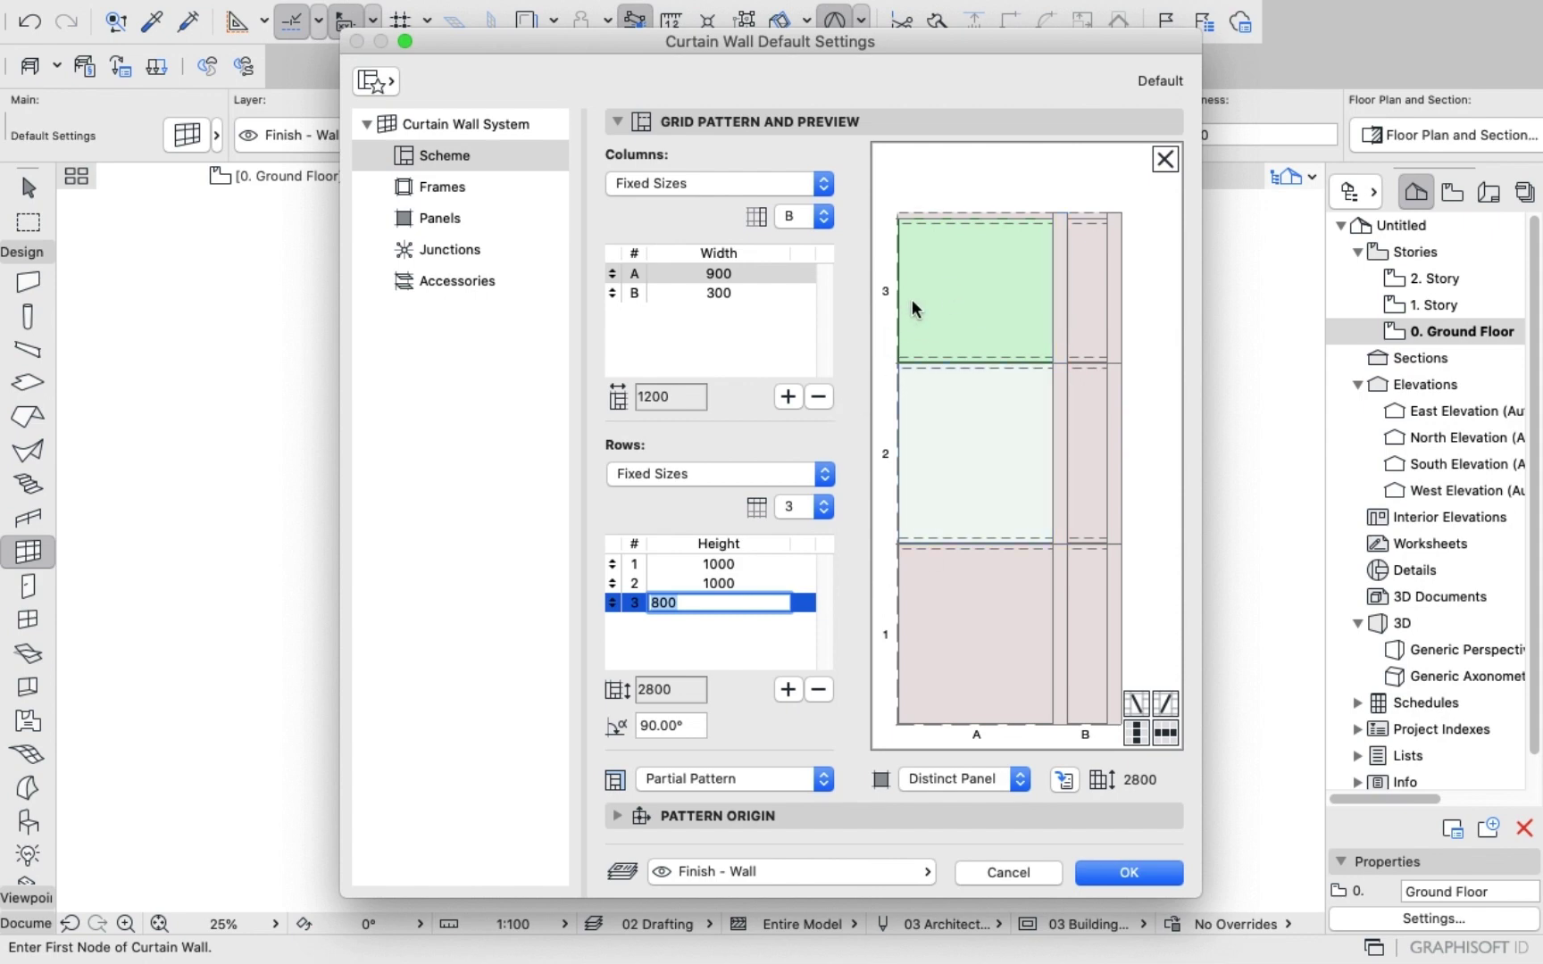
# Check the widths of columns A and B in the scheme and view the options for partial patterns.
pyautogui.click(728, 273)
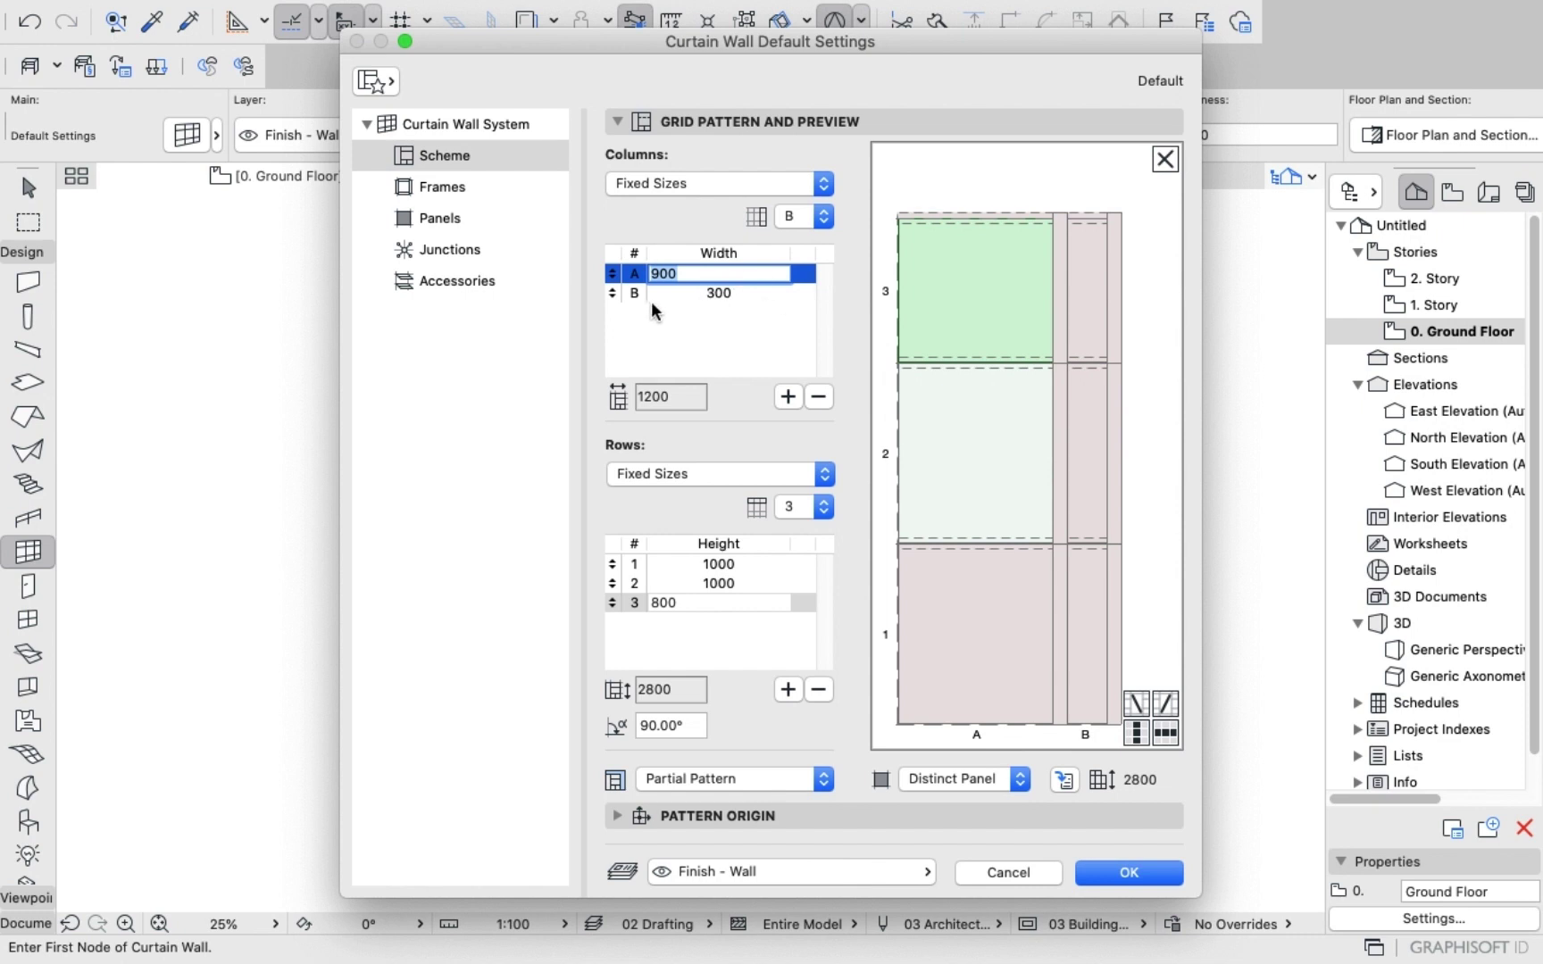
pyautogui.click(737, 292)
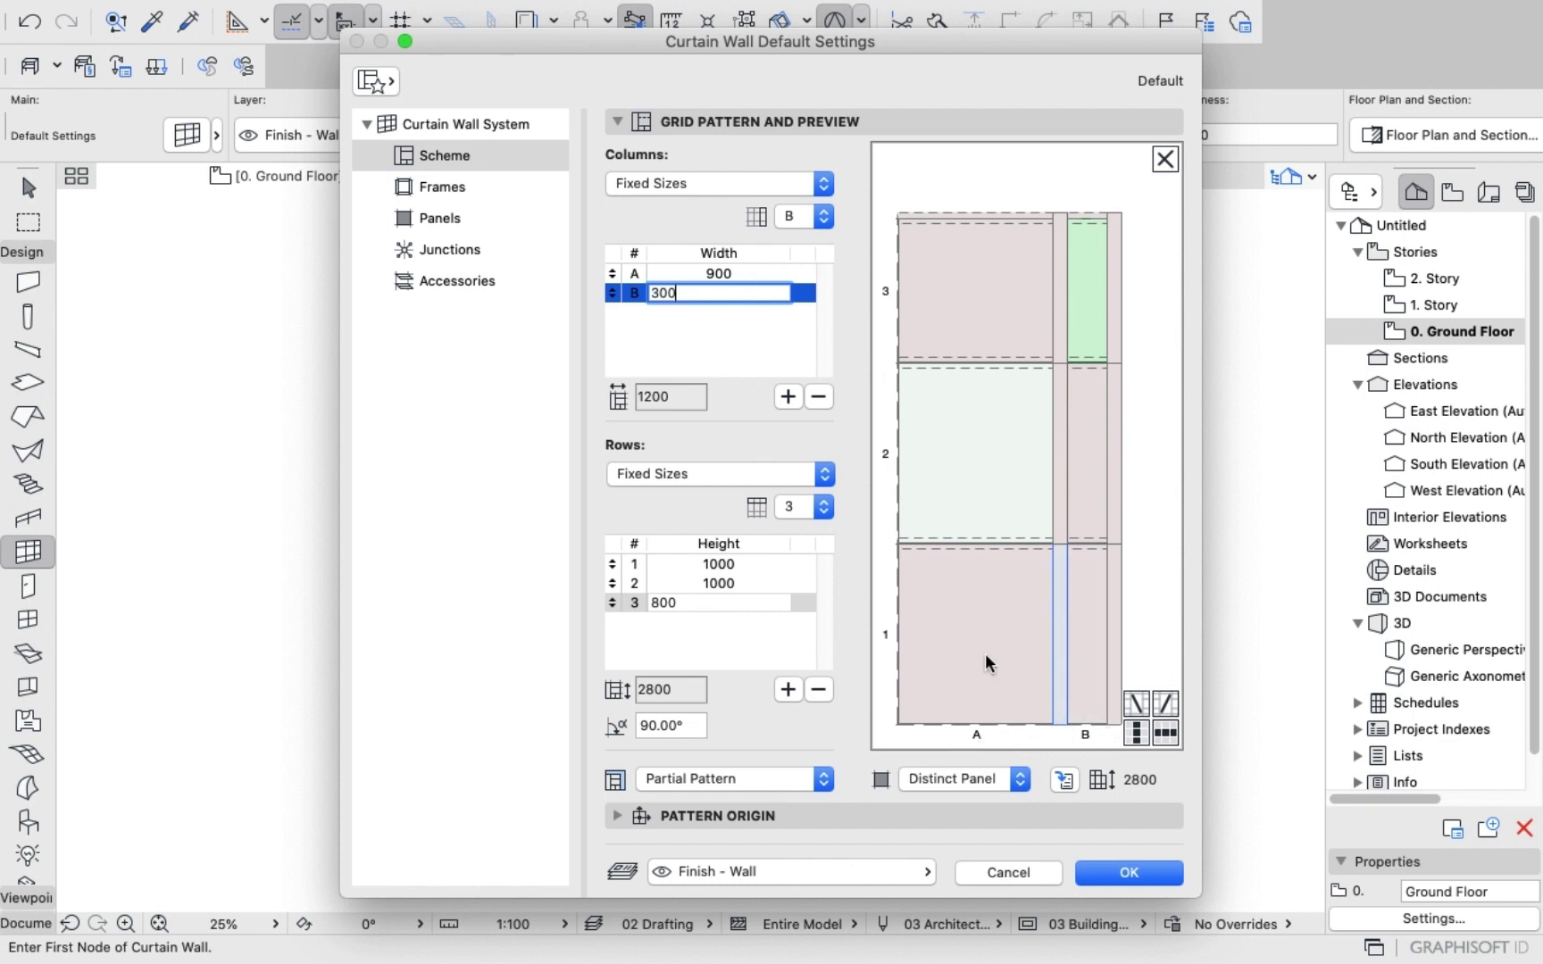
pyautogui.click(729, 272)
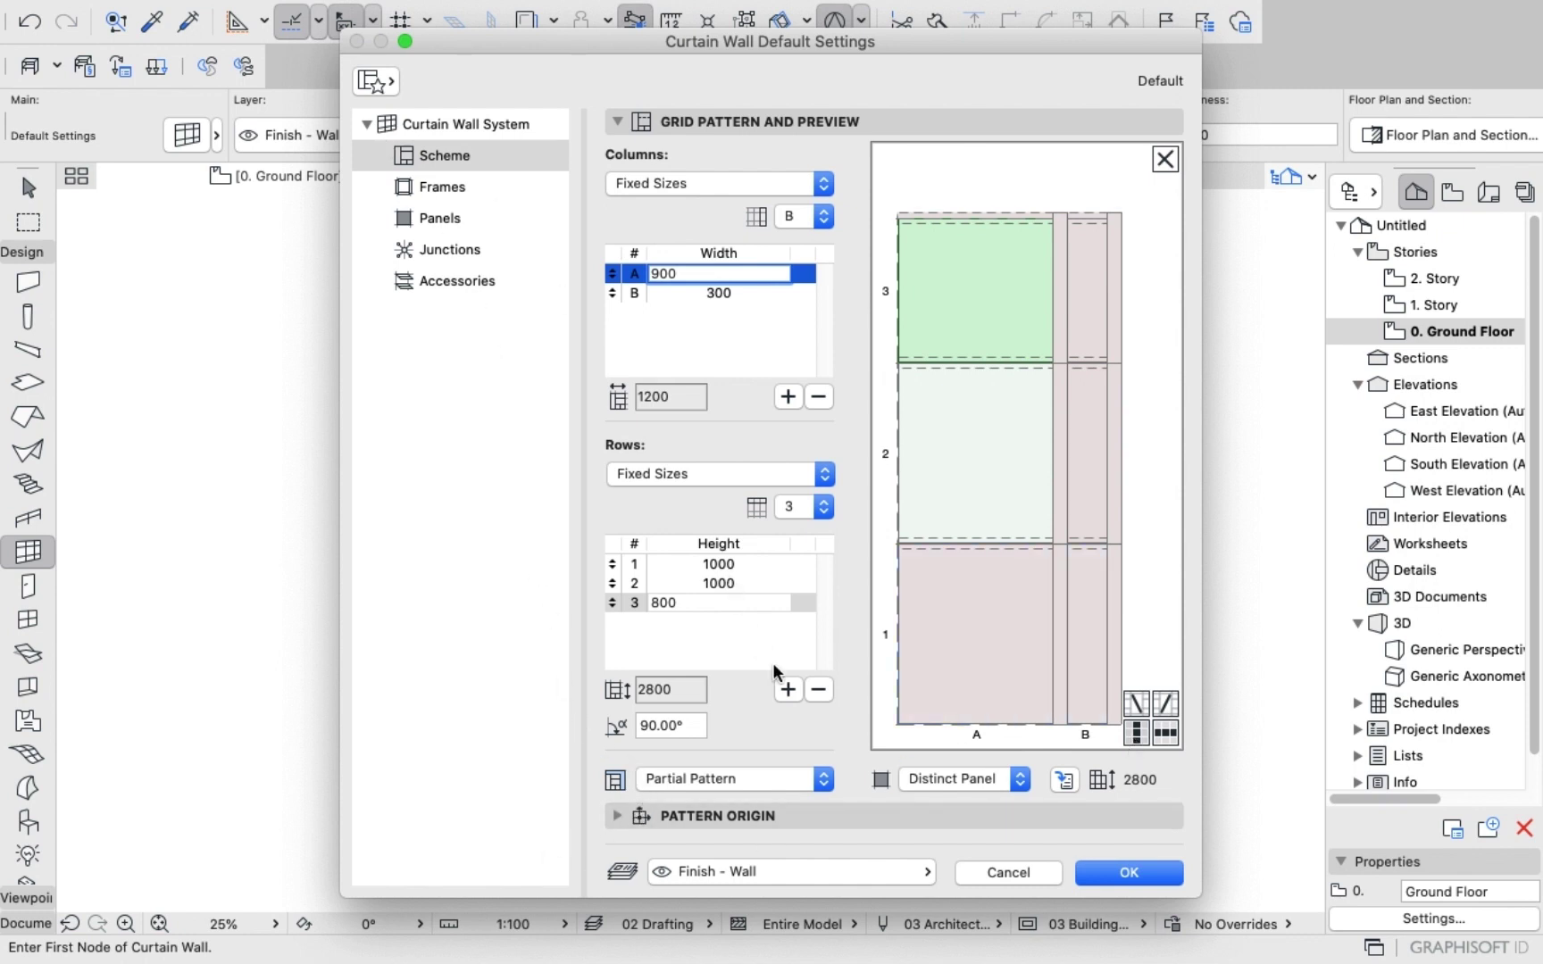
pyautogui.click(730, 776)
pyautogui.press('Down')
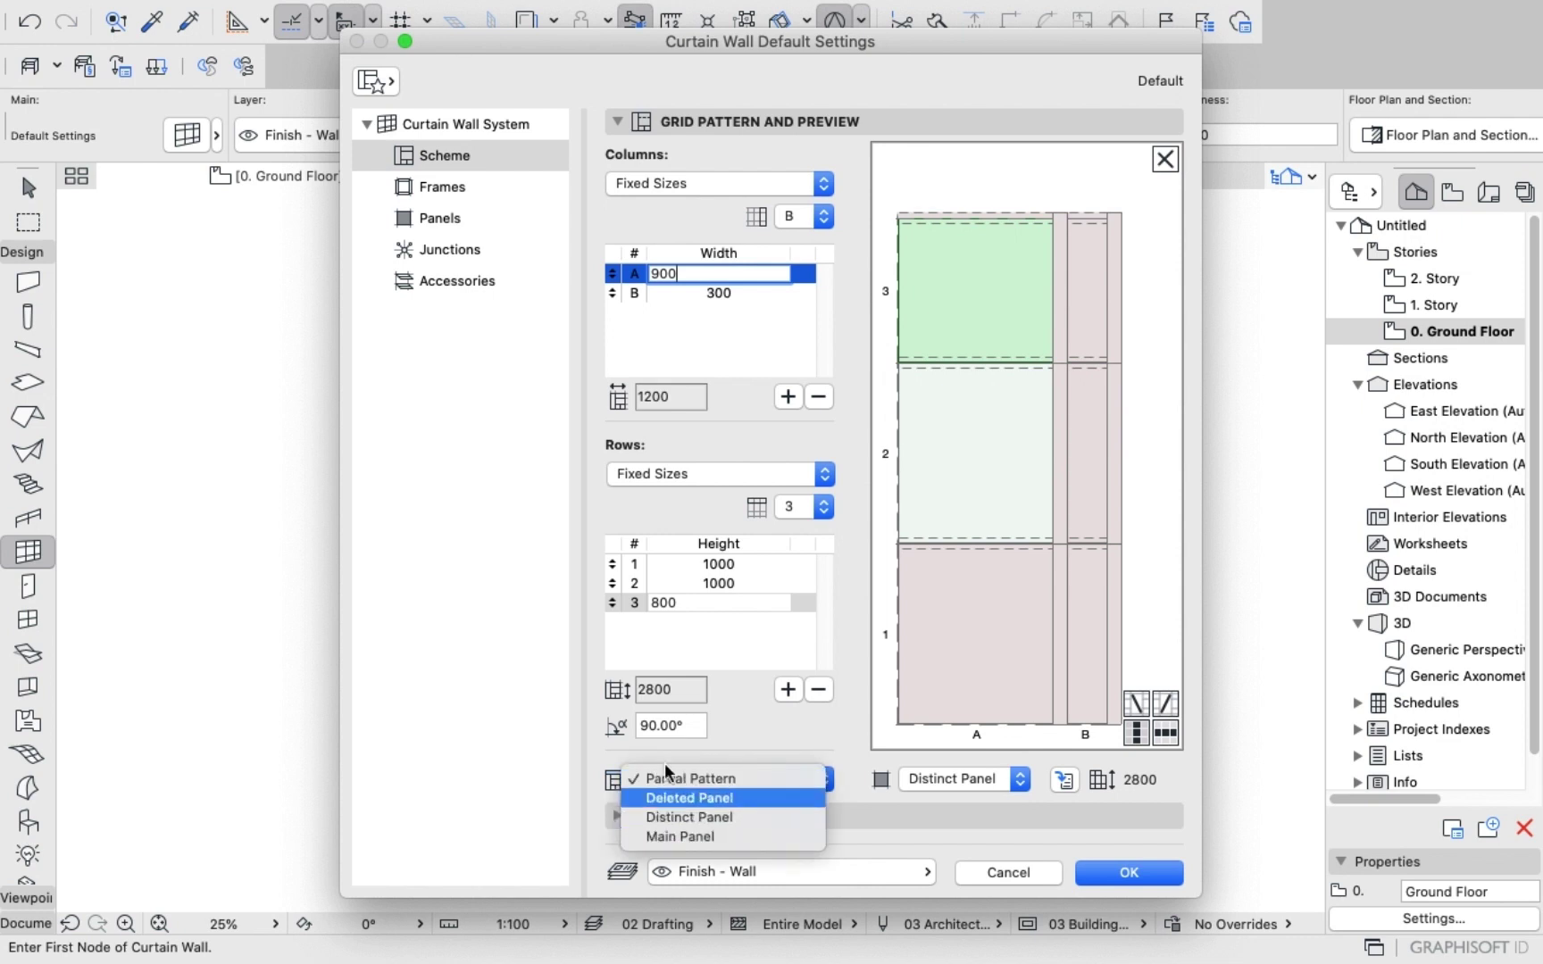
pyautogui.click(448, 182)
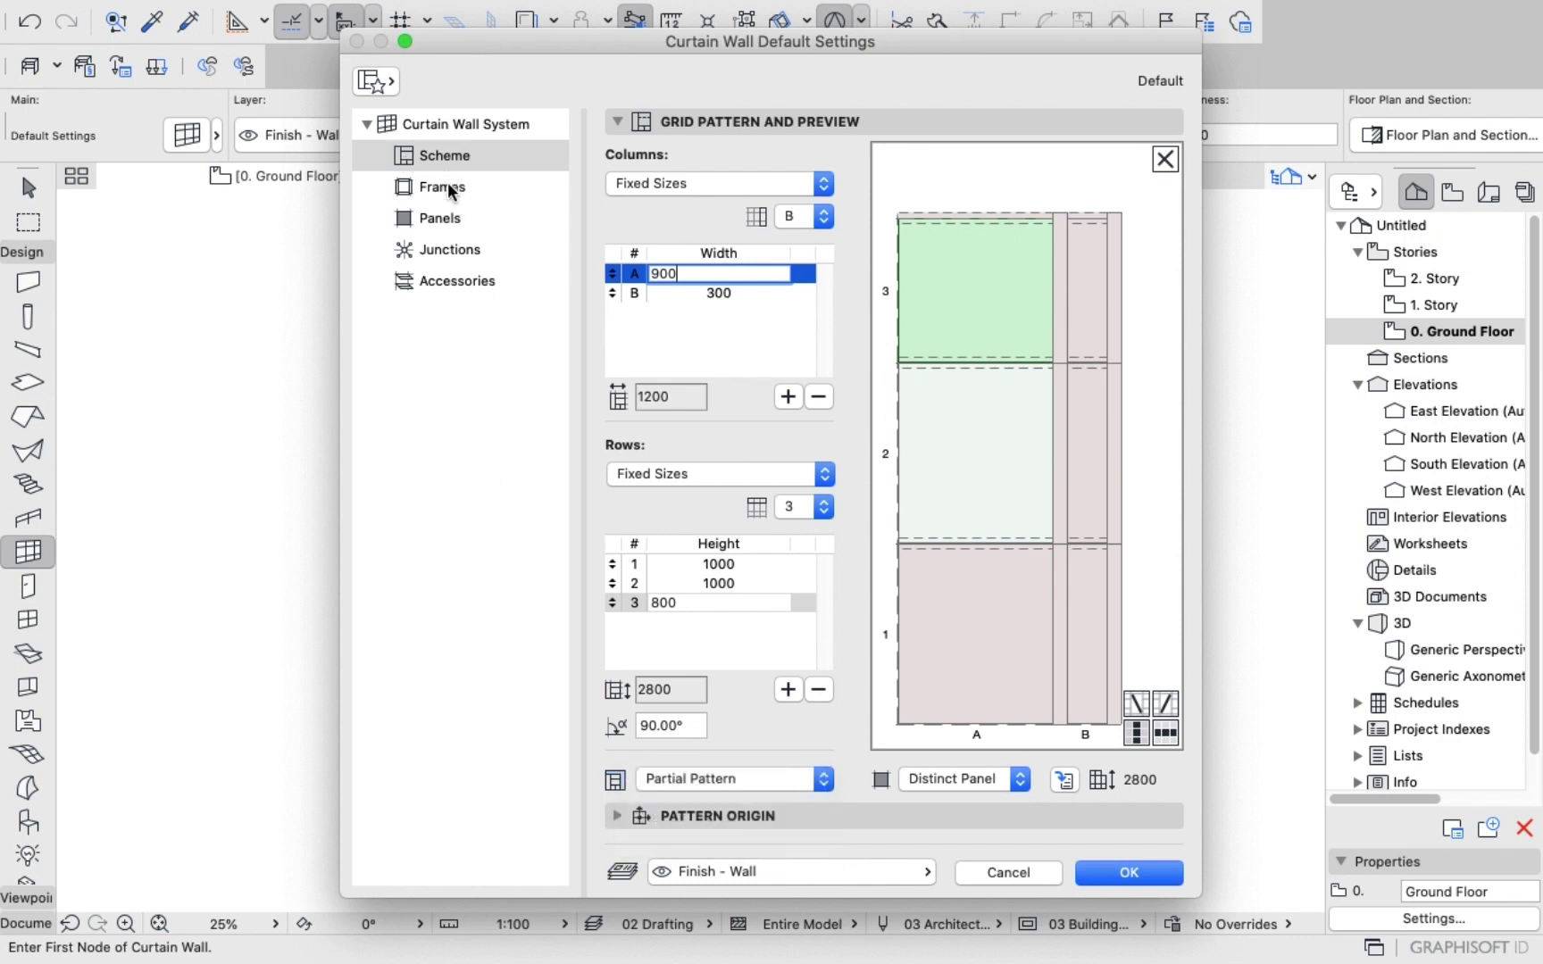
# Override the surface of the curtain wall's mullion frame with Glass - Blue.
pyautogui.click(447, 184)
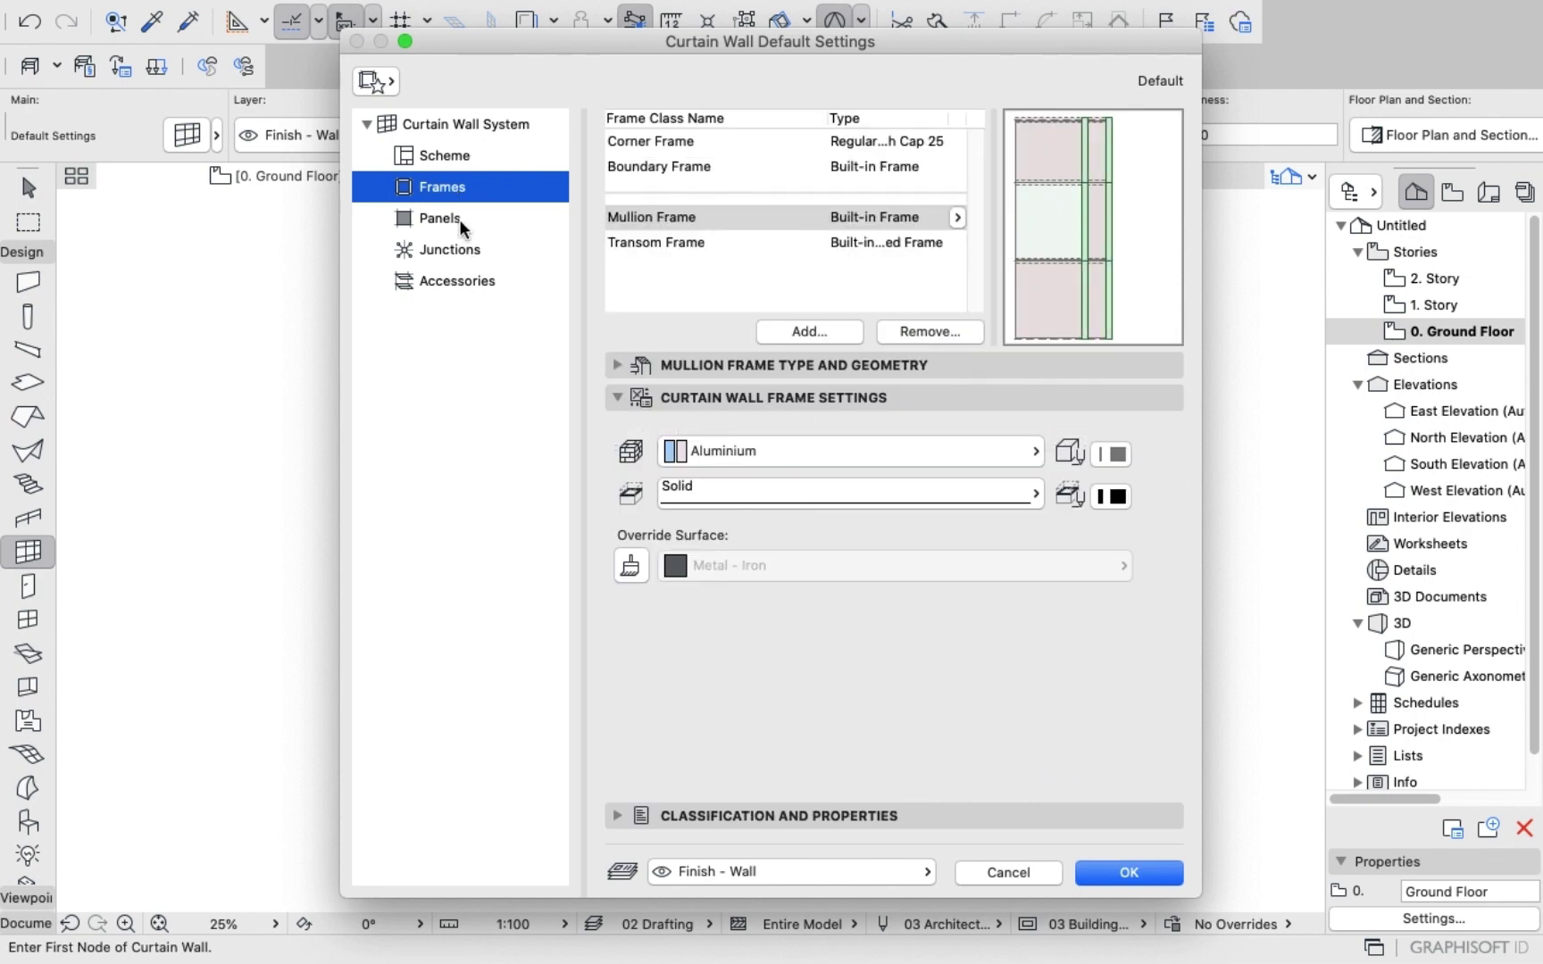
pyautogui.click(637, 561)
pyautogui.click(716, 567)
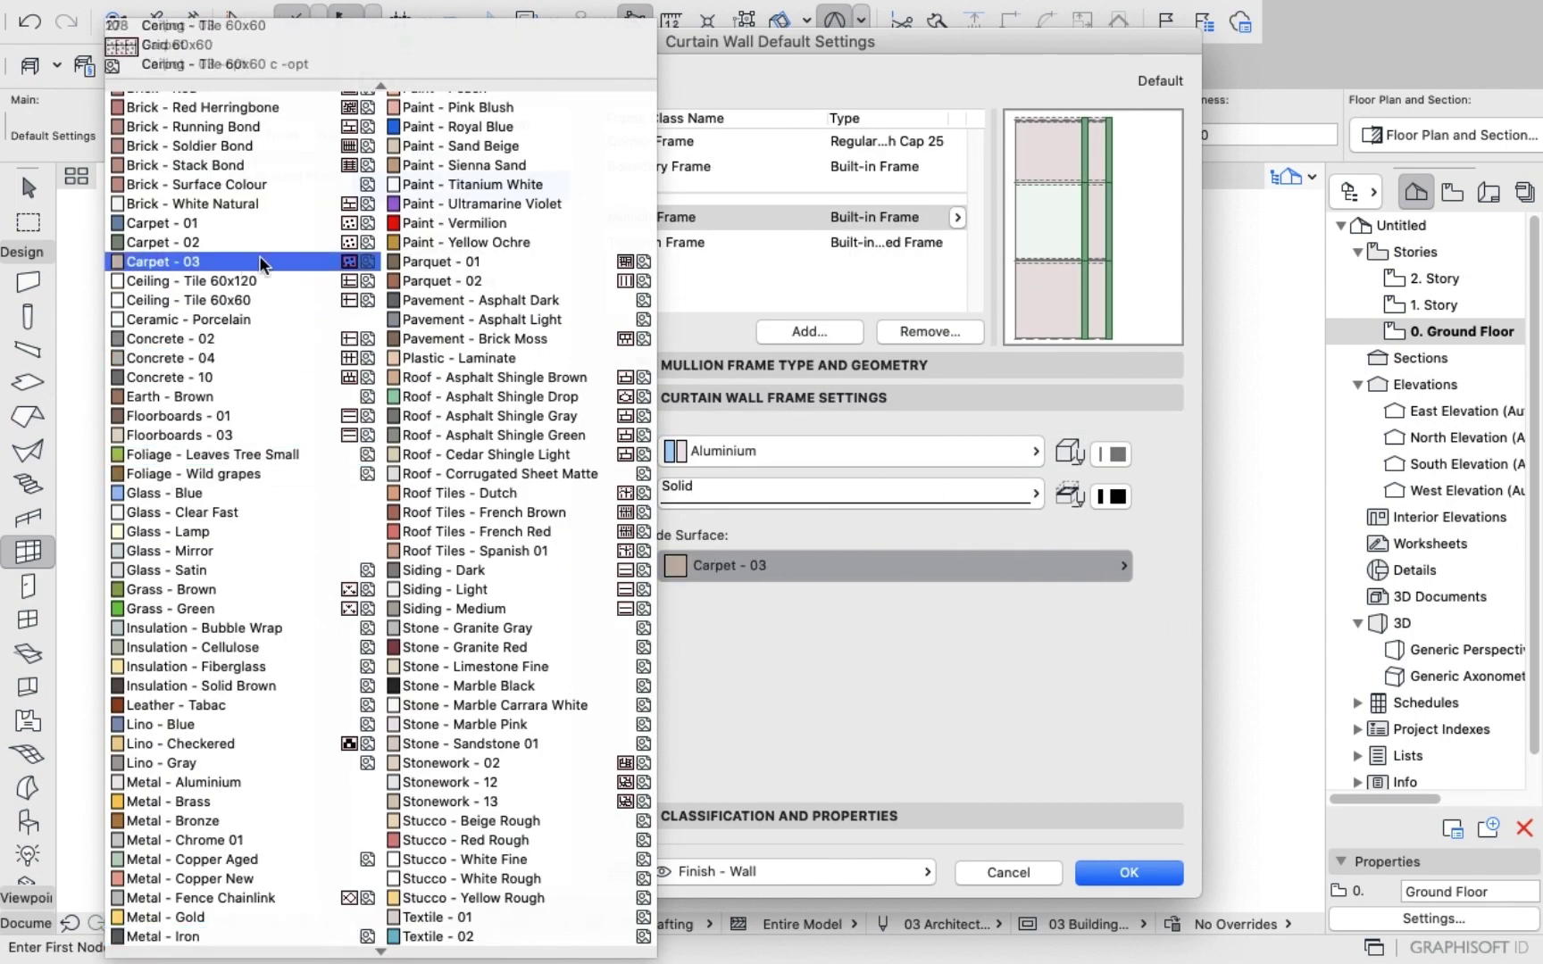
pyautogui.scroll(3, 357, 295)
pyautogui.scroll(-5, 295, 357)
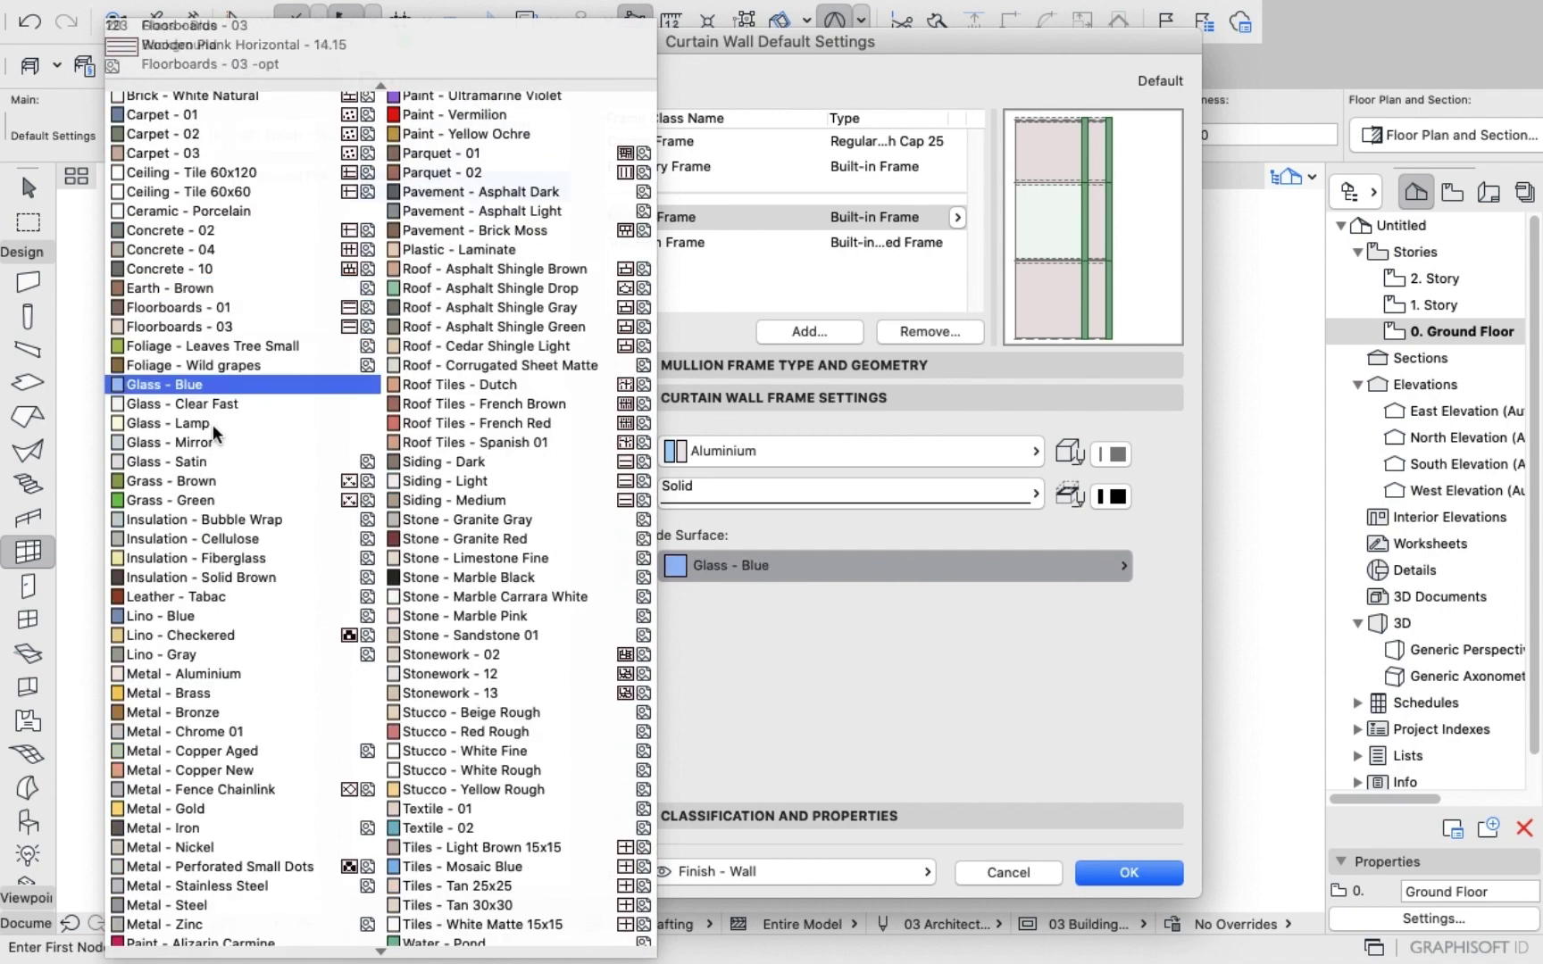
pyautogui.click(138, 386)
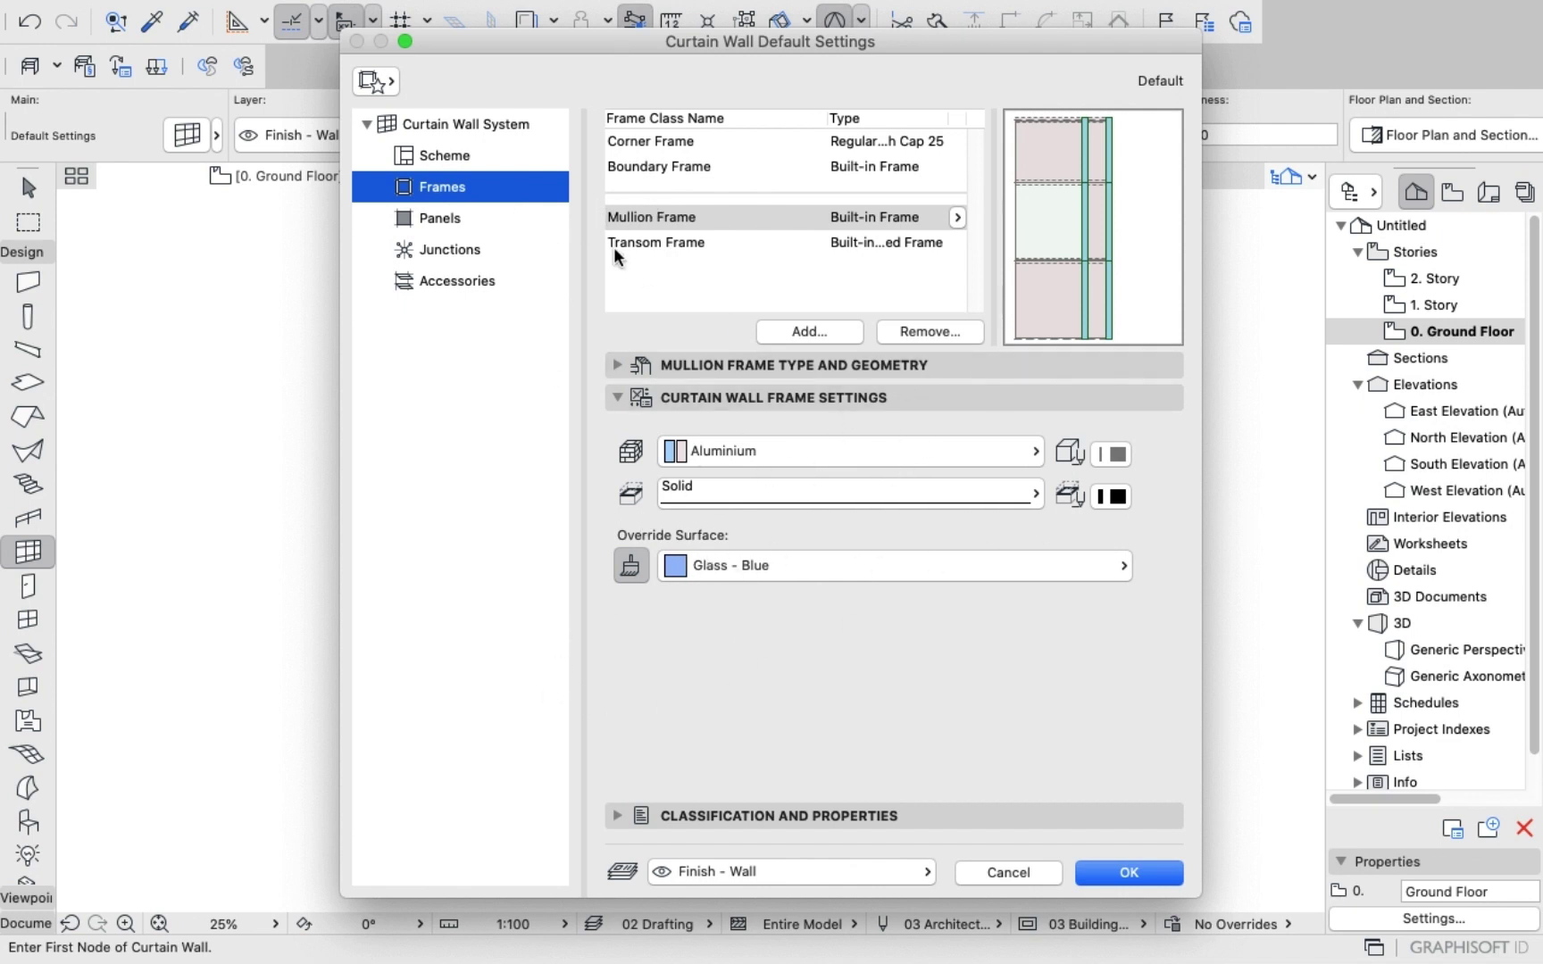
# Override the surface of the transom frame with Glass - Blue.
pyautogui.click(667, 241)
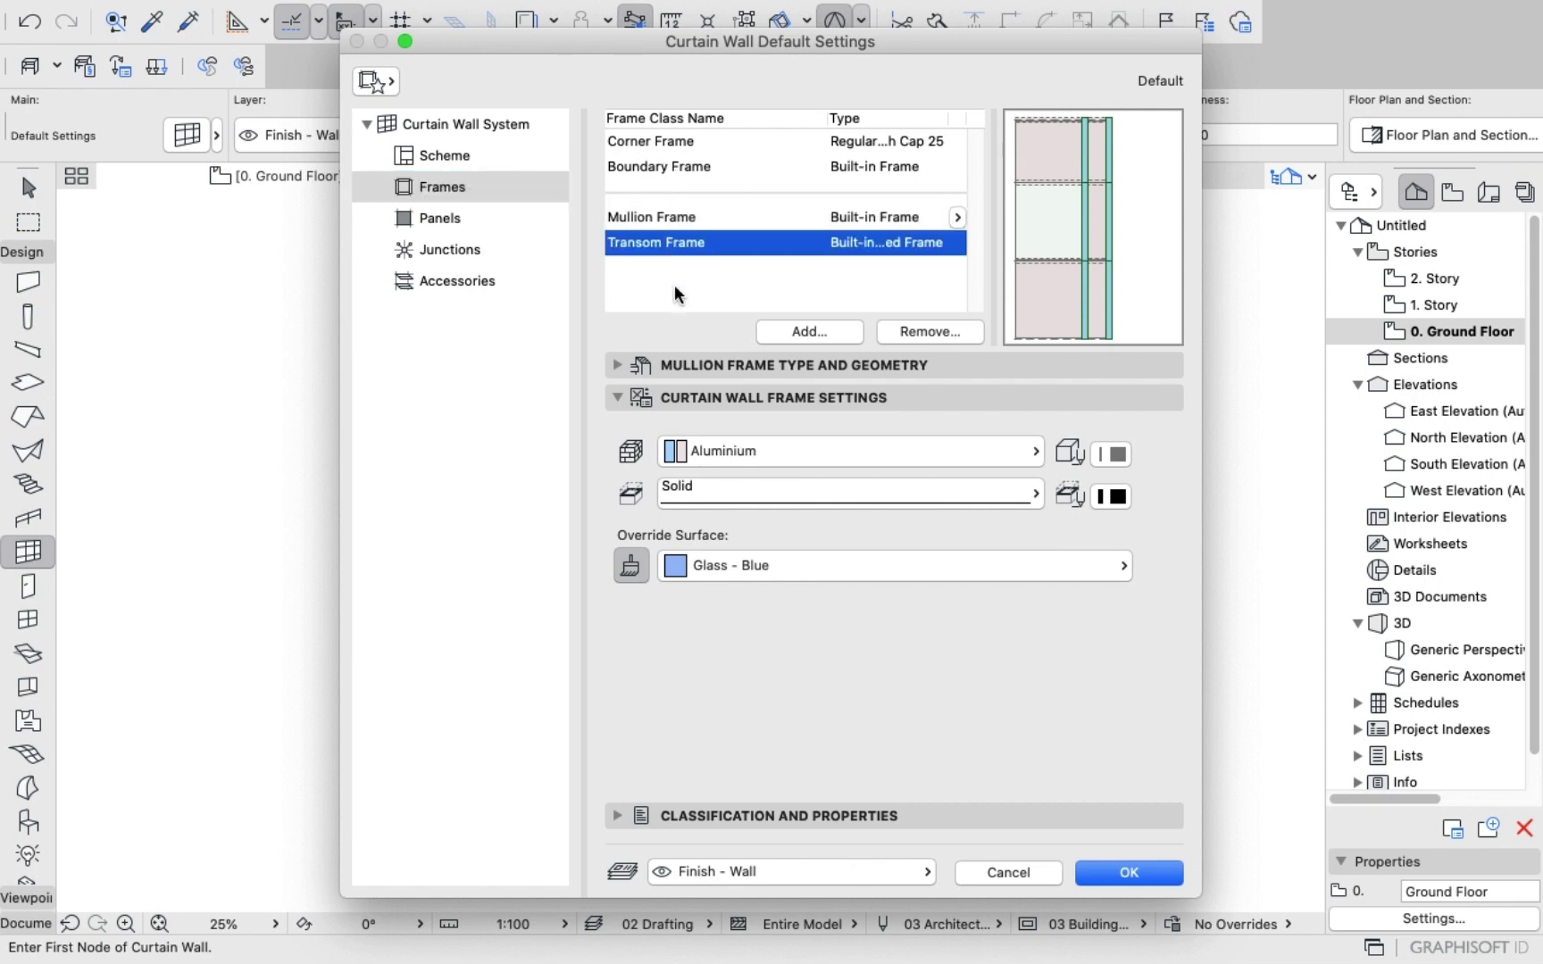
pyautogui.click(631, 565)
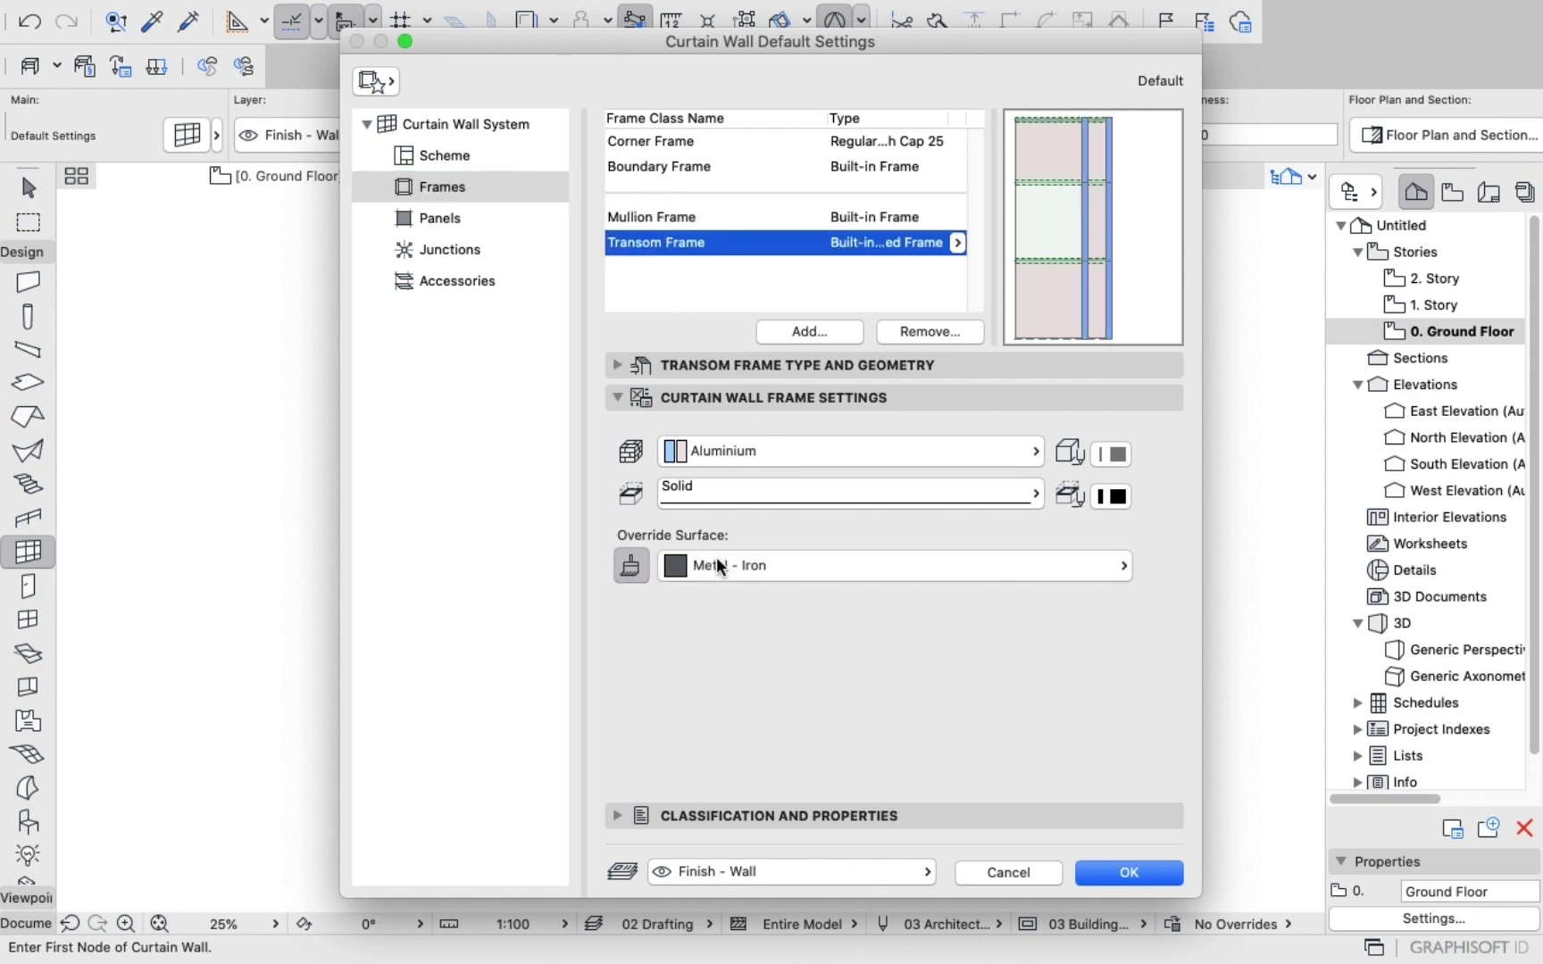
pyautogui.click(722, 562)
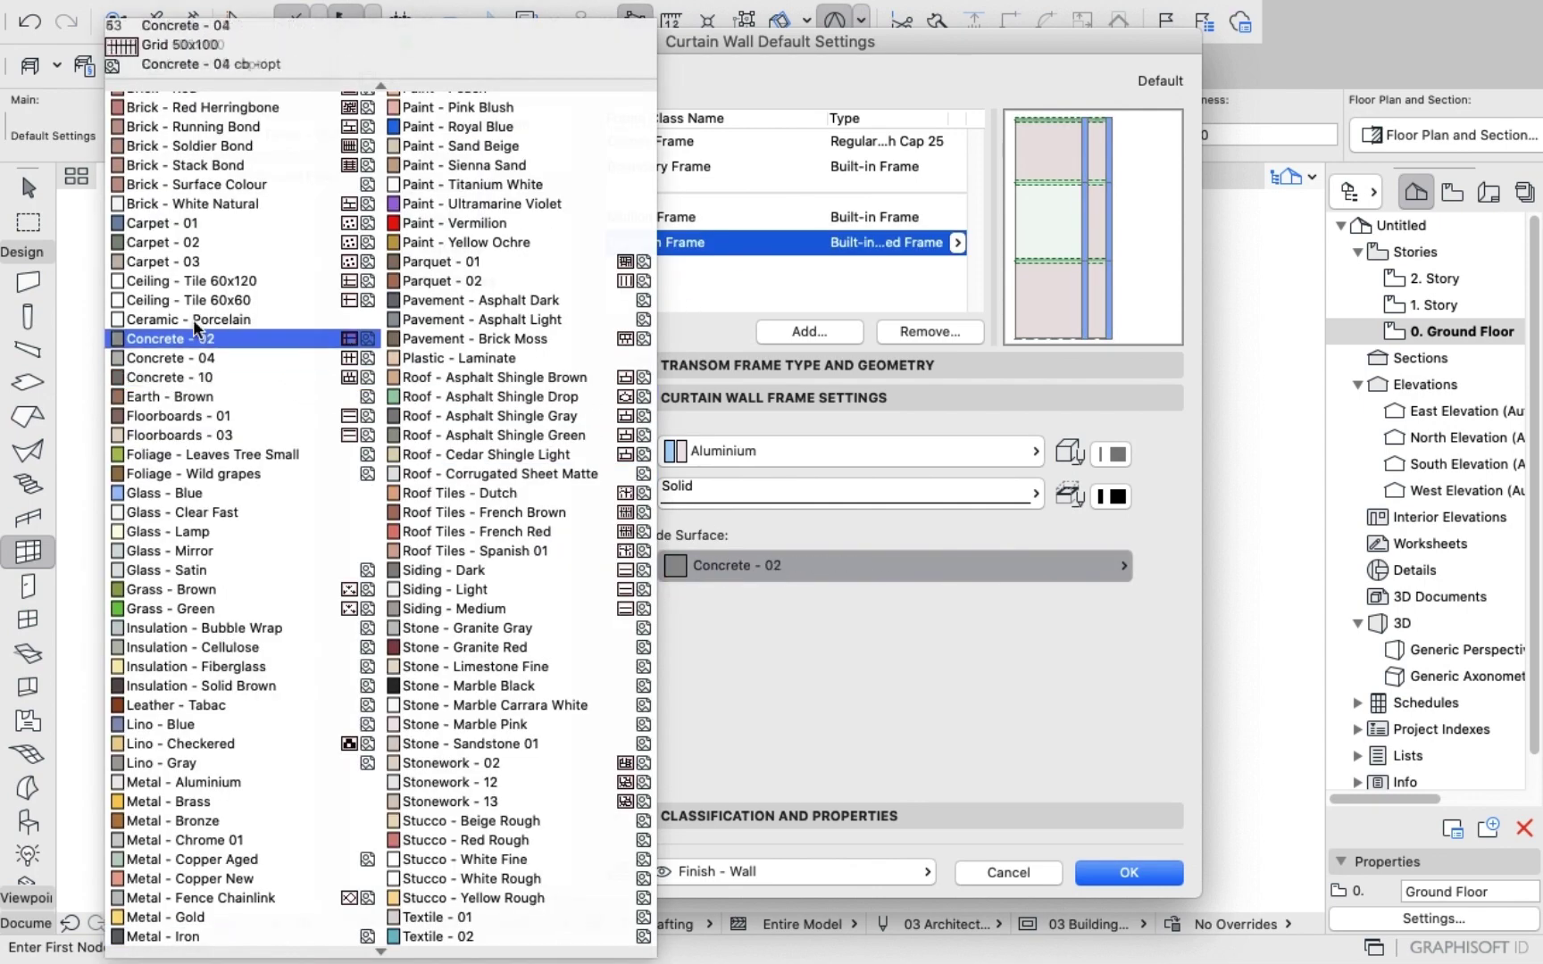
pyautogui.click(165, 496)
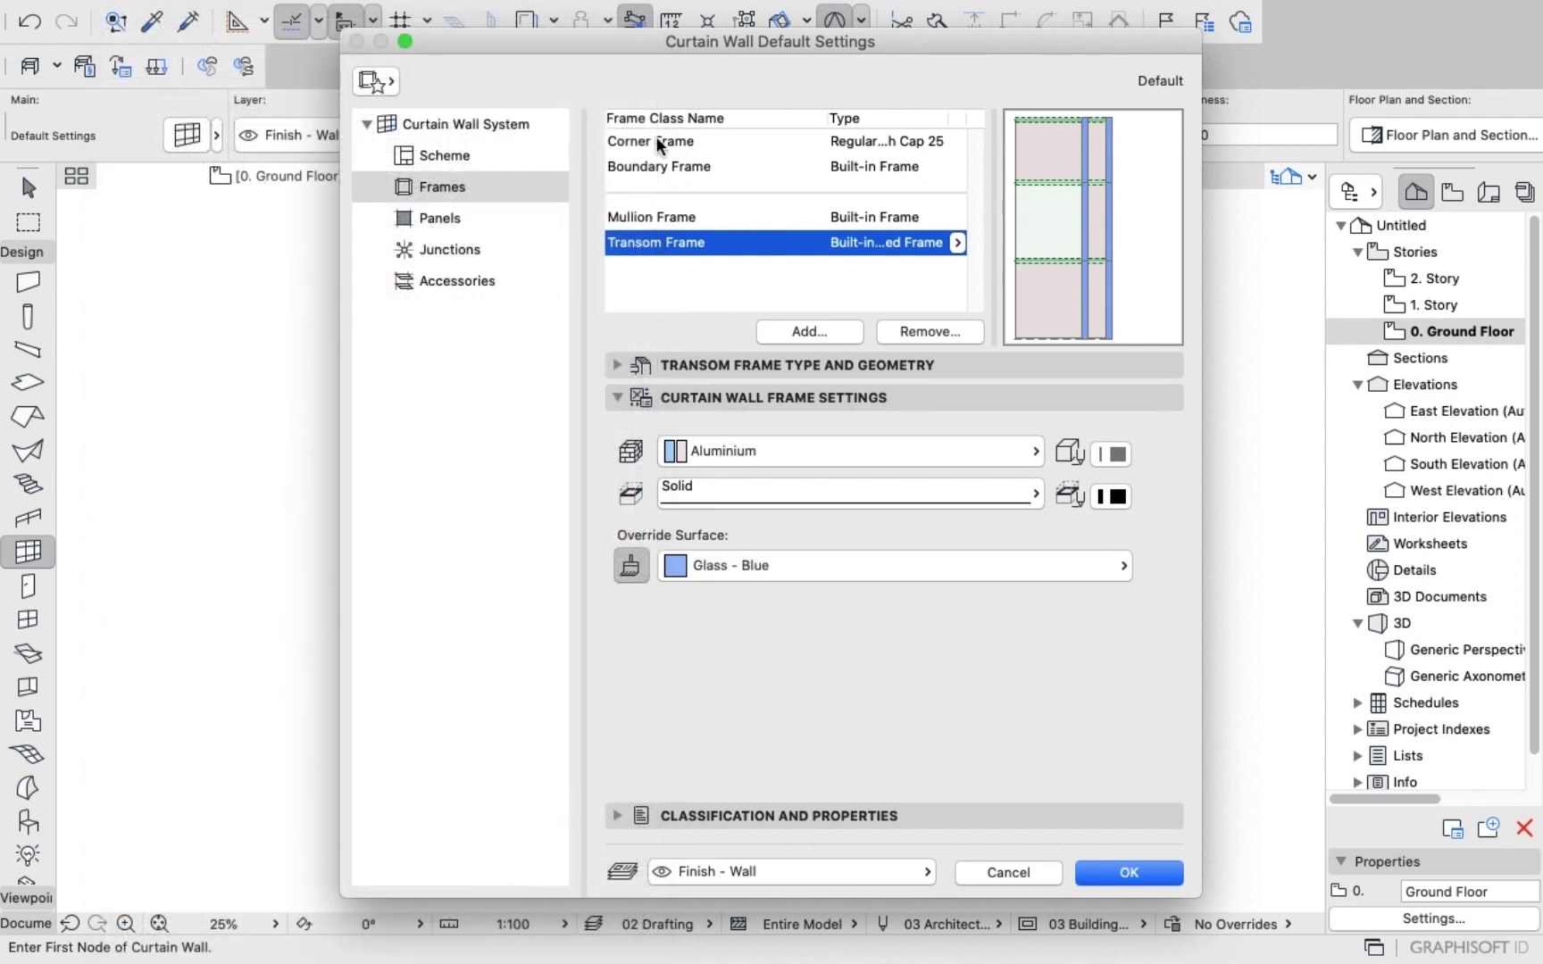
# Override the surface of the boundary frame with Glass - Blue.
pyautogui.click(656, 164)
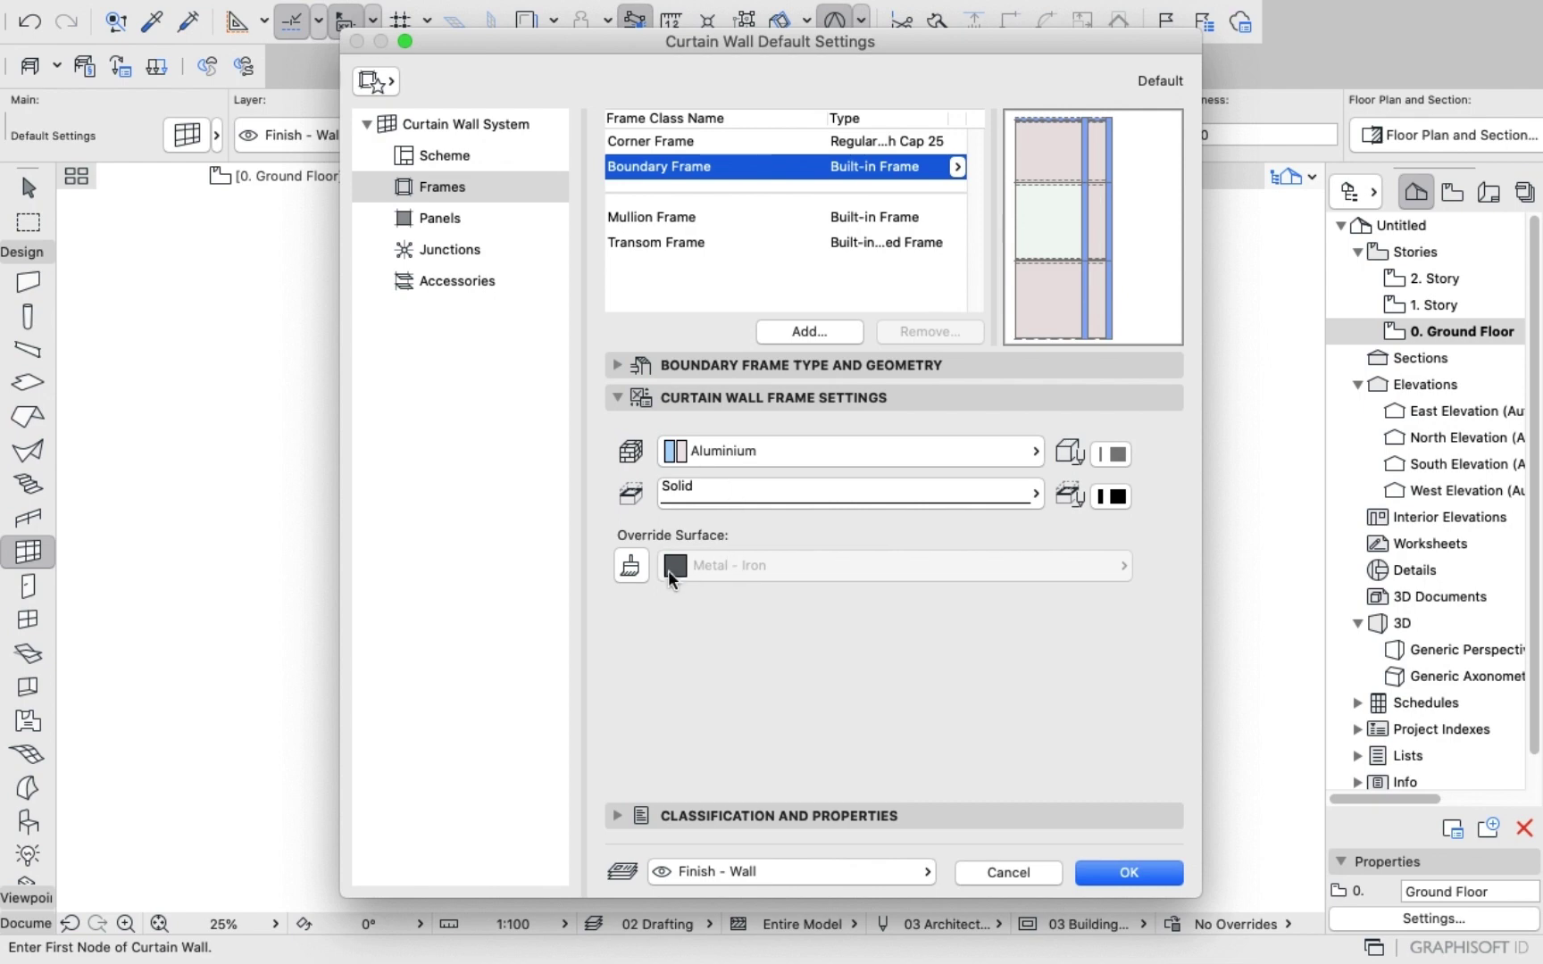
pyautogui.click(631, 565)
pyautogui.click(714, 565)
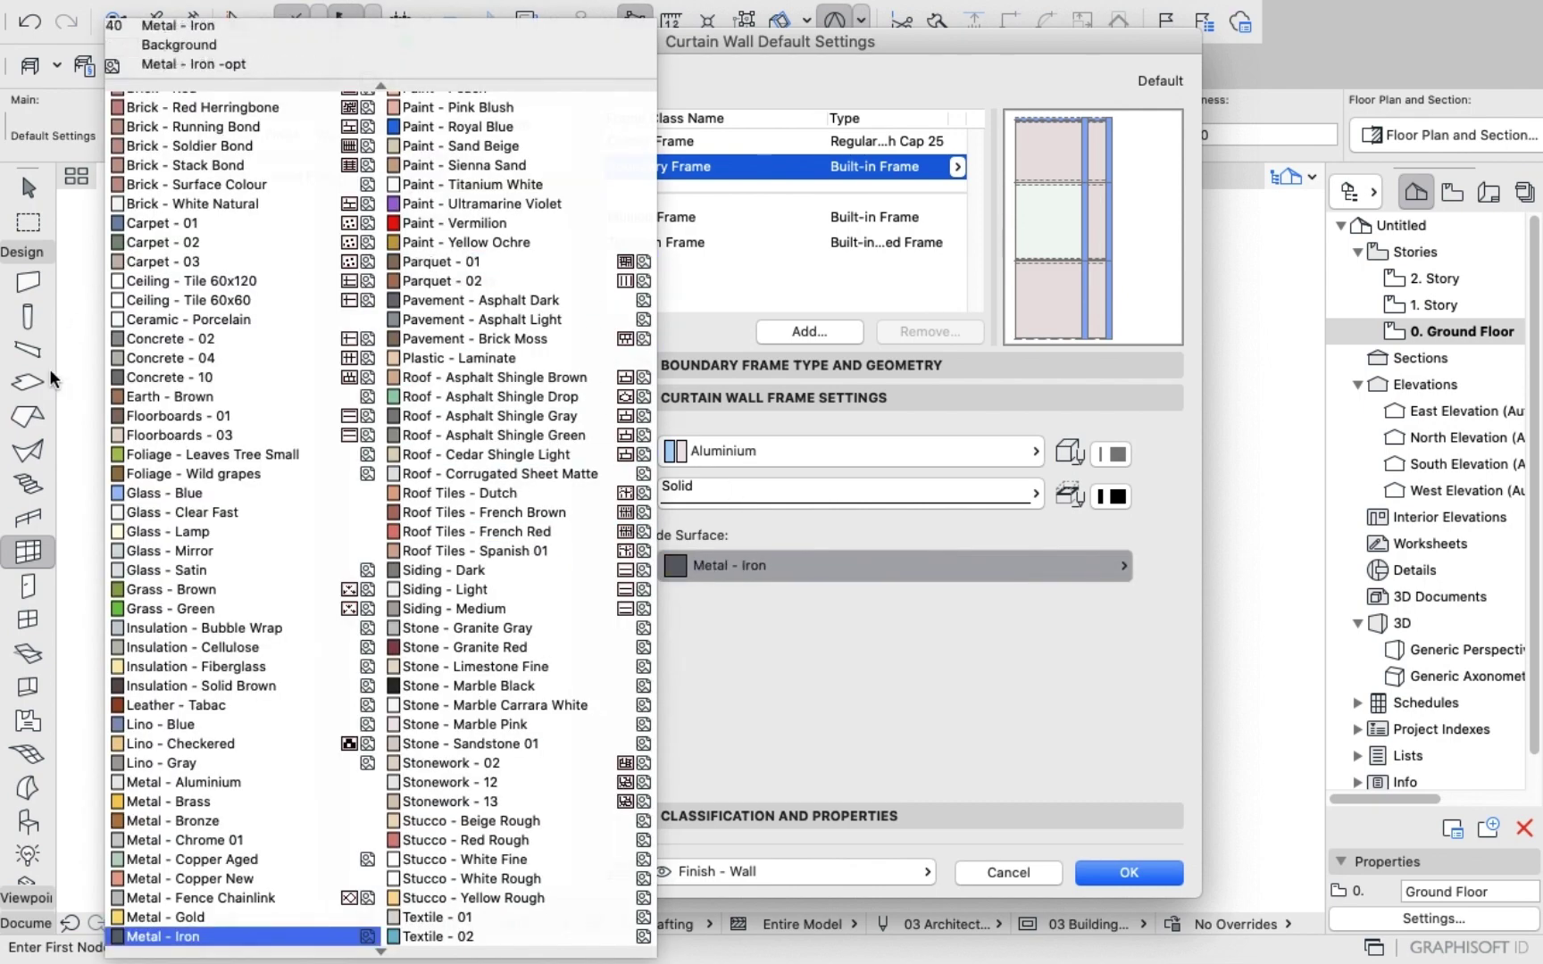
pyautogui.click(179, 492)
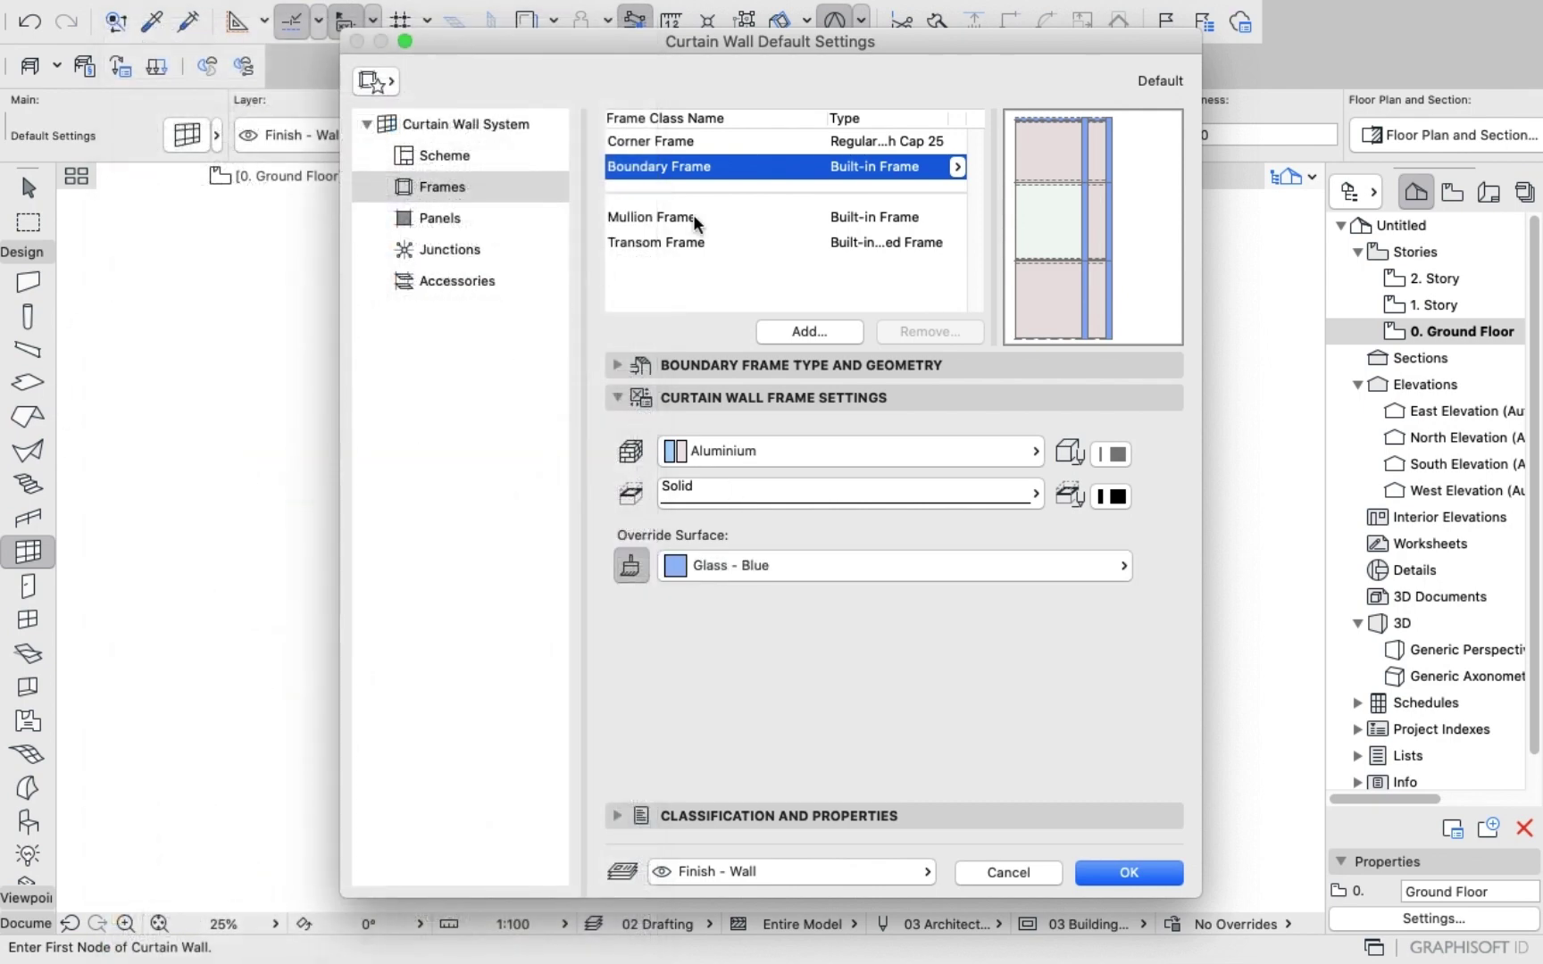
# Change the corner frame's type to Block Butt-Glazed Frame 25.
pyautogui.click(693, 143)
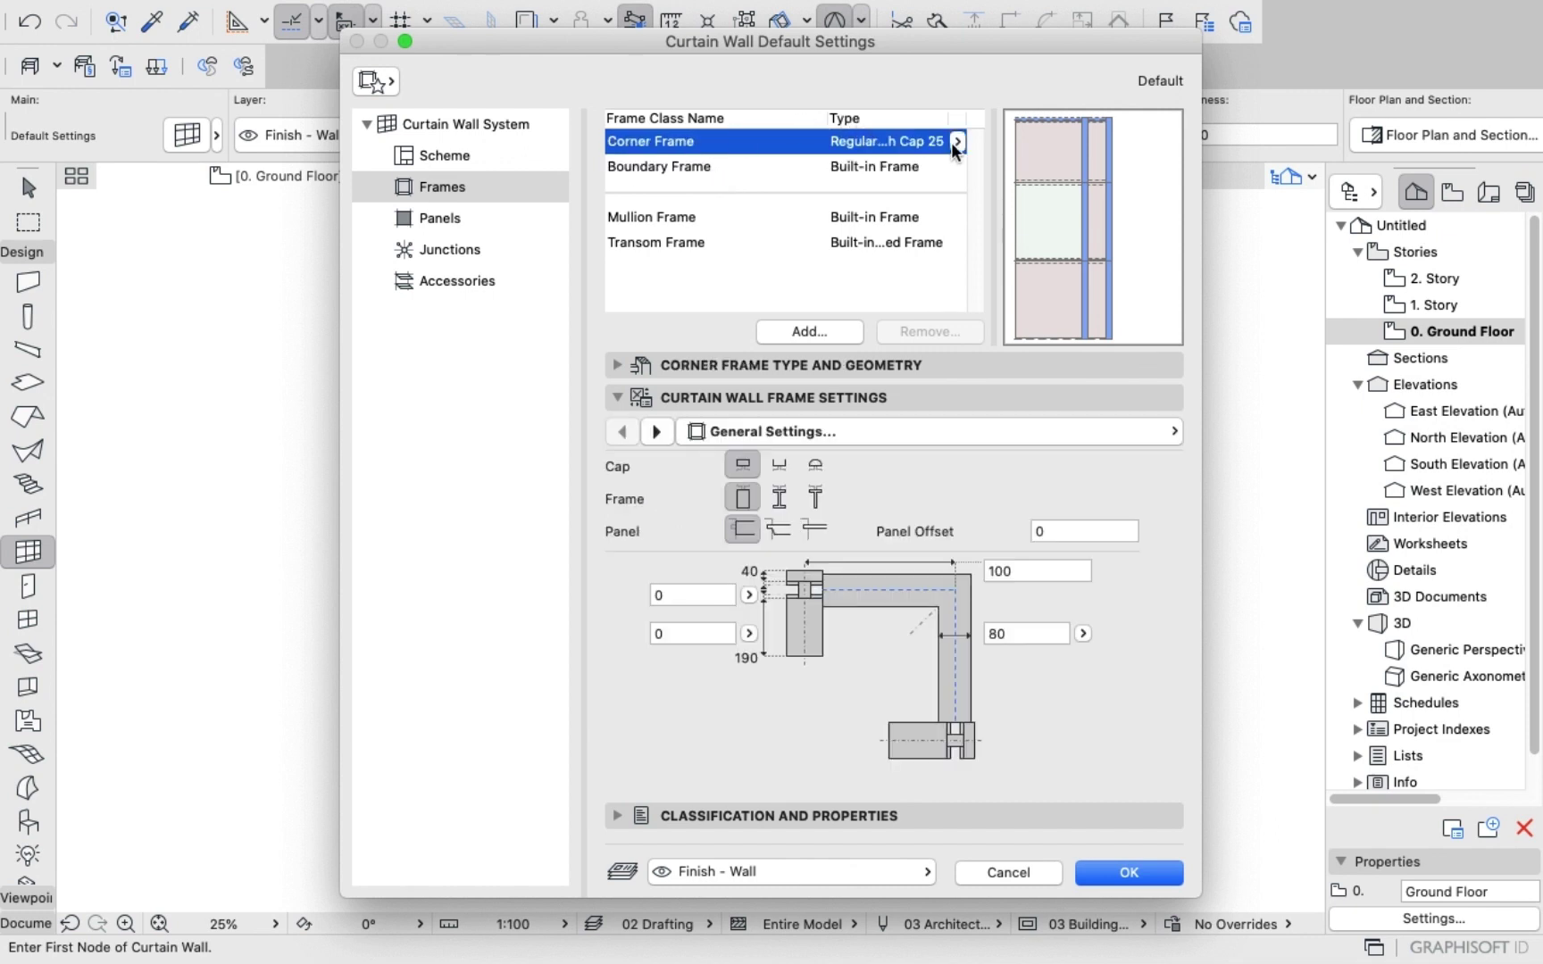
pyautogui.click(953, 142)
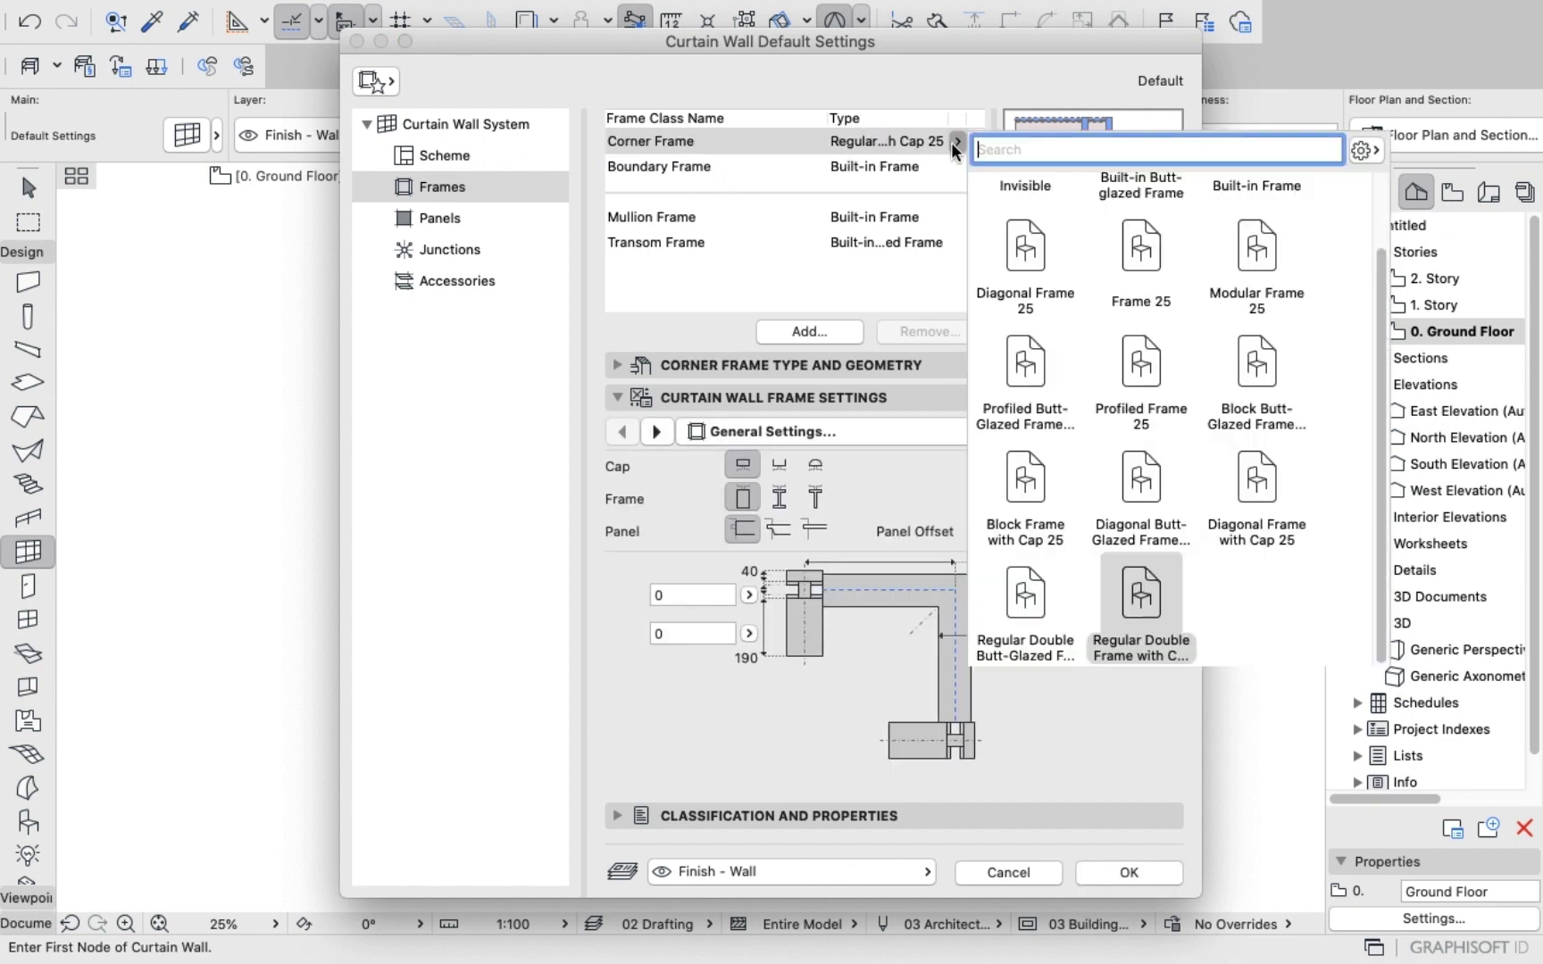
pyautogui.click(1275, 382)
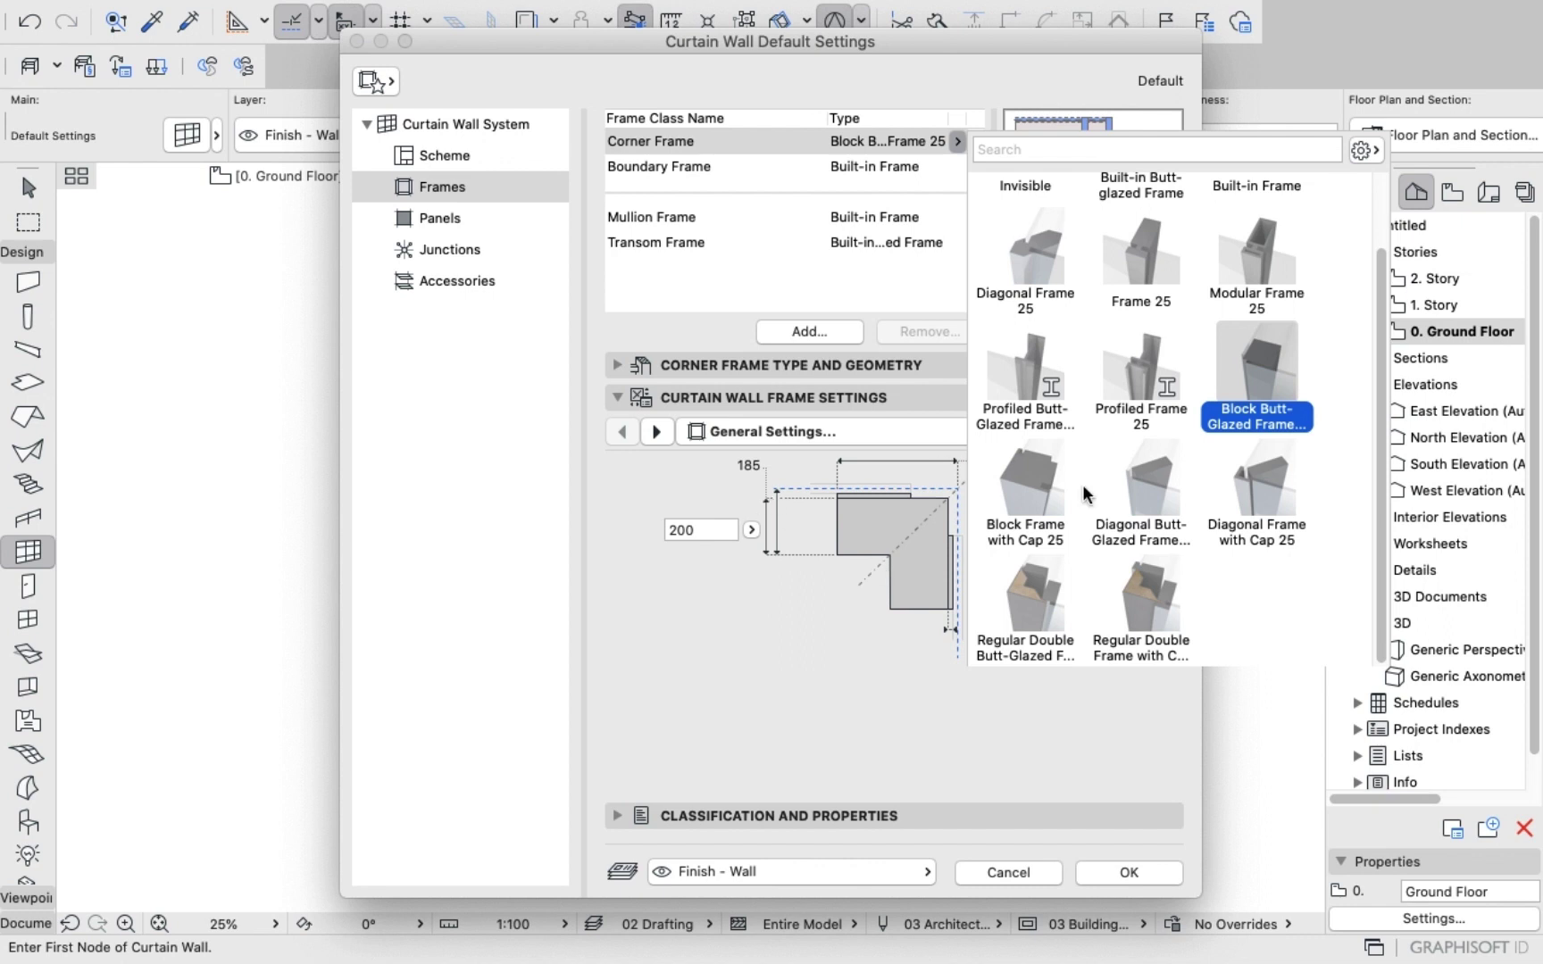
pyautogui.click(1145, 871)
# In the panel settings, override all three surfaces of the distinct panel with Glass - Blue.
pyautogui.click(438, 218)
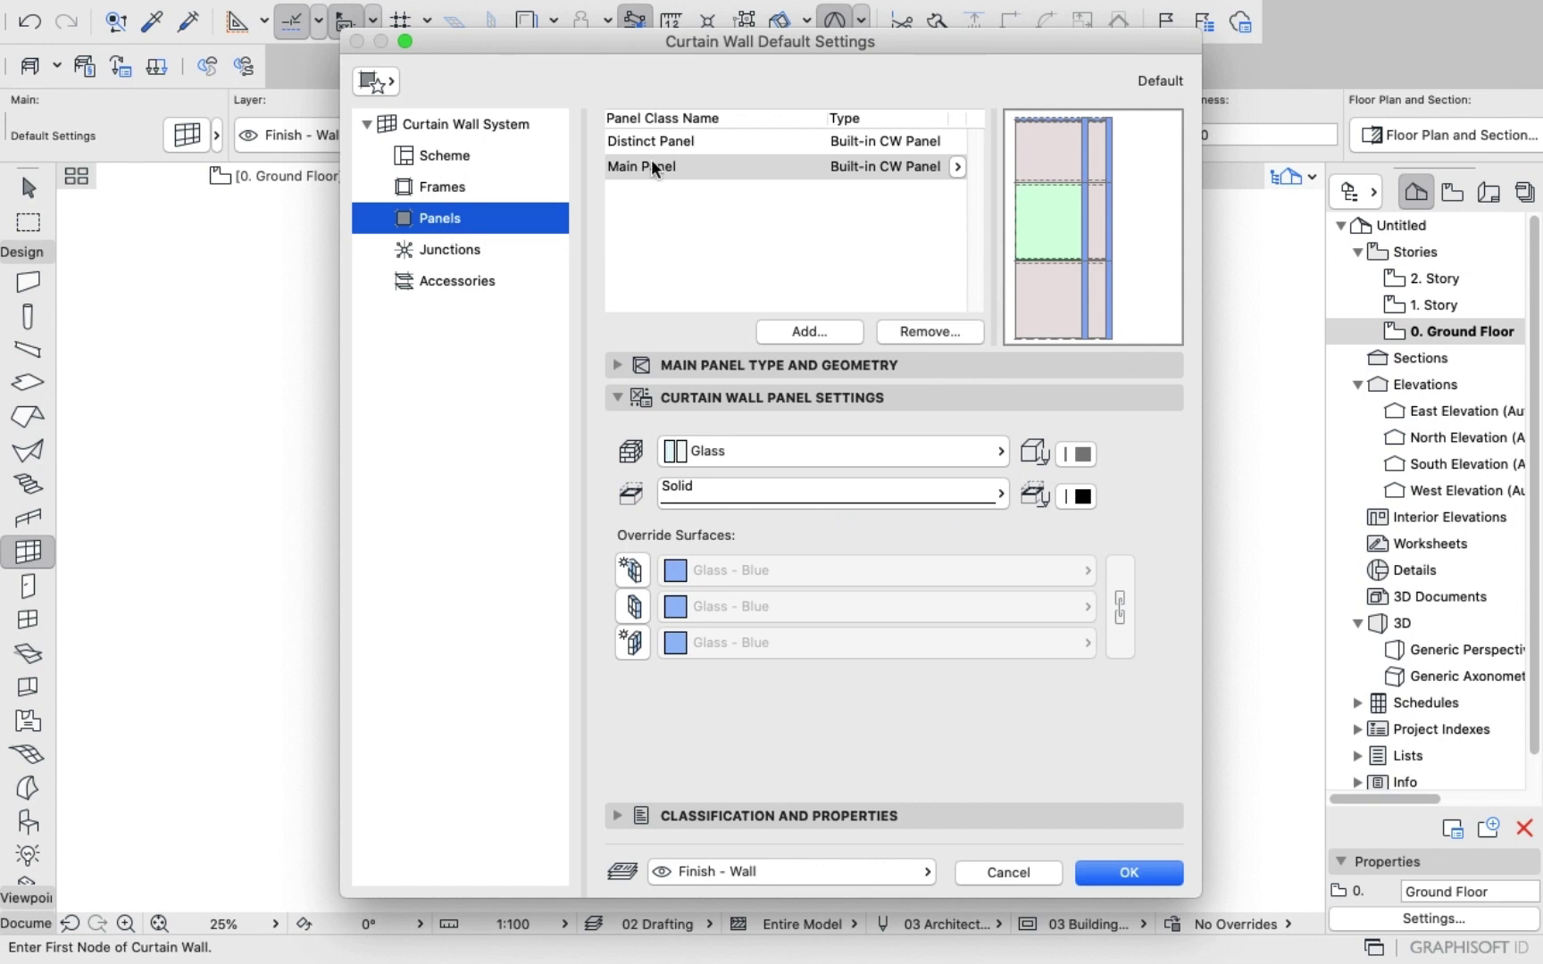
pyautogui.doubleClick(653, 164)
pyautogui.click(885, 143)
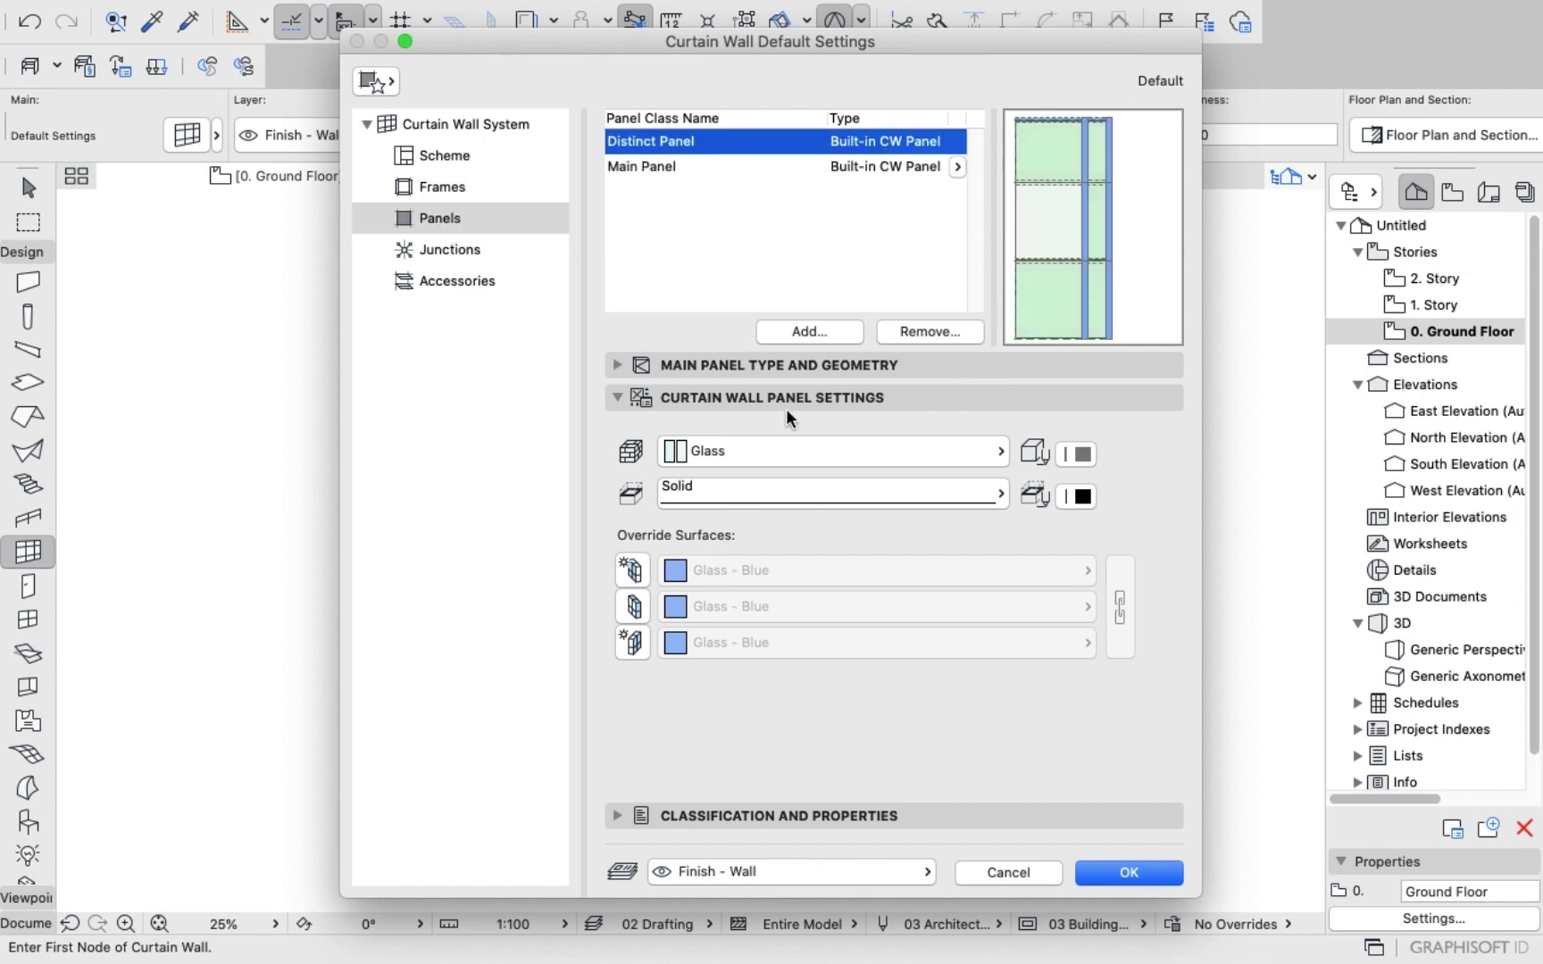
pyautogui.click(632, 569)
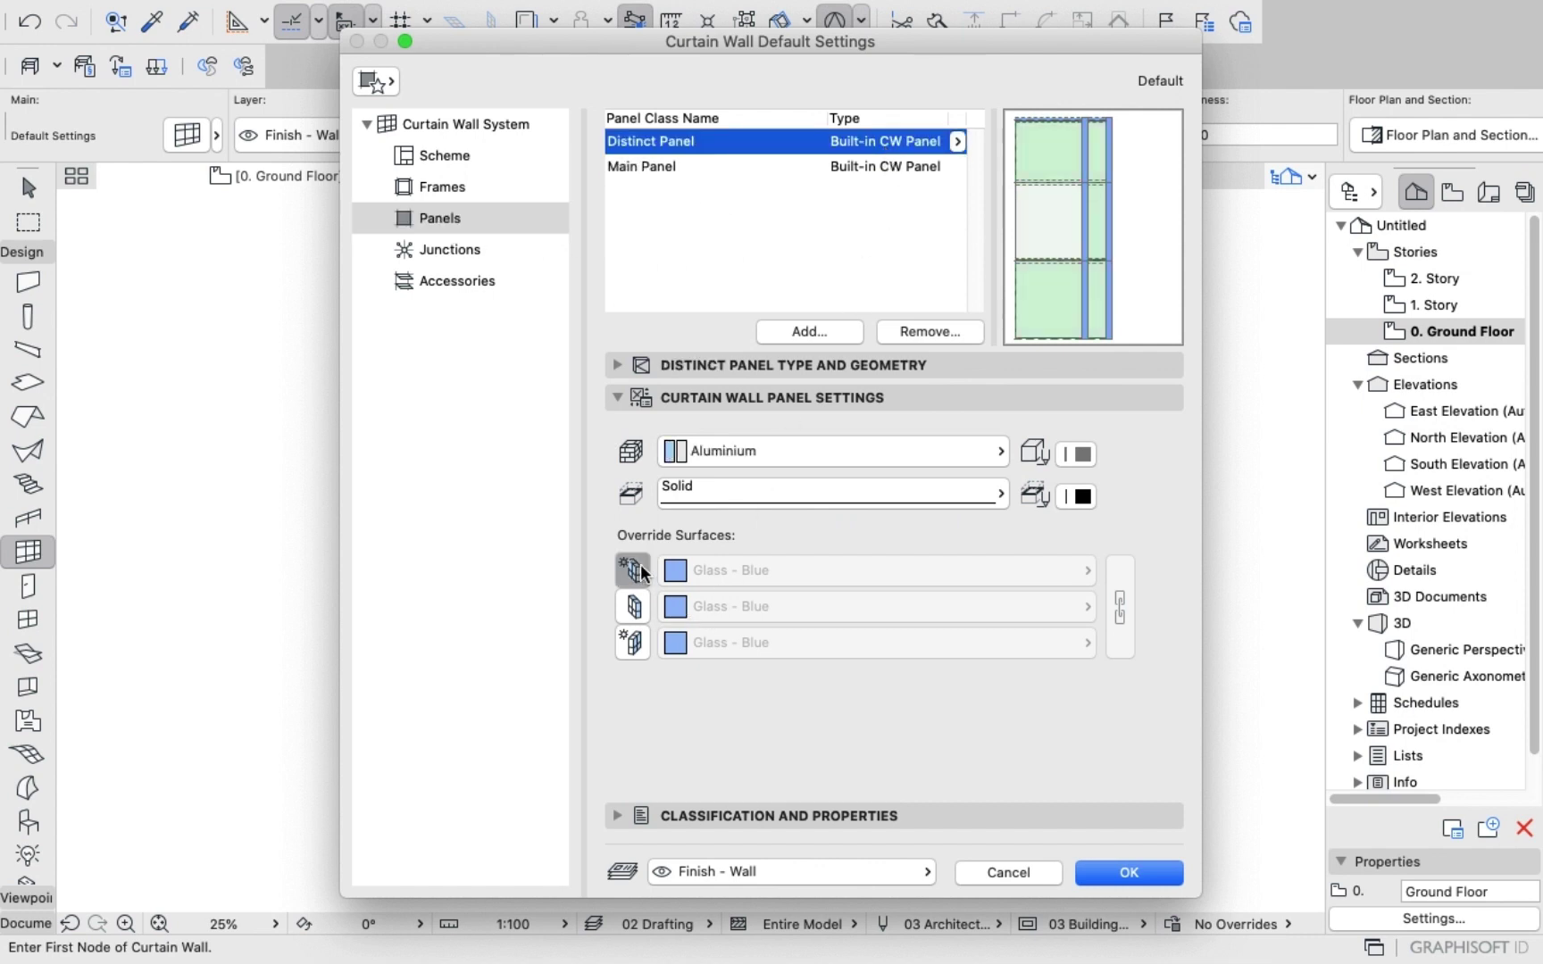
pyautogui.click(627, 609)
pyautogui.click(632, 642)
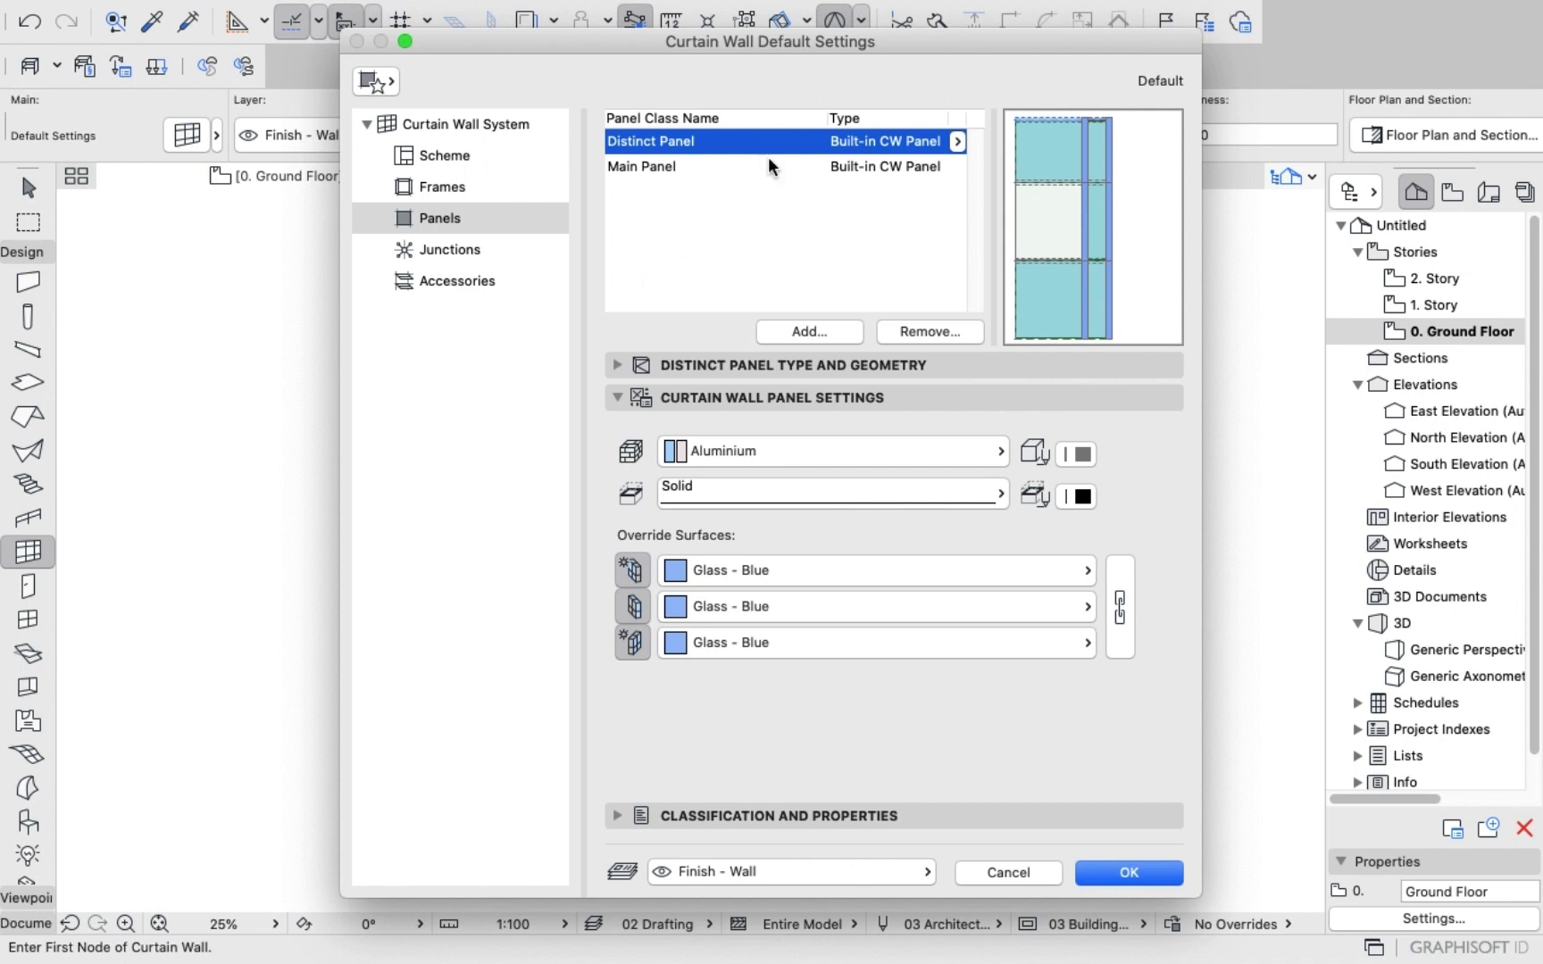
# Check the main panel's type and geometry, and look through the junction type and its classification properties.
pyautogui.click(927, 169)
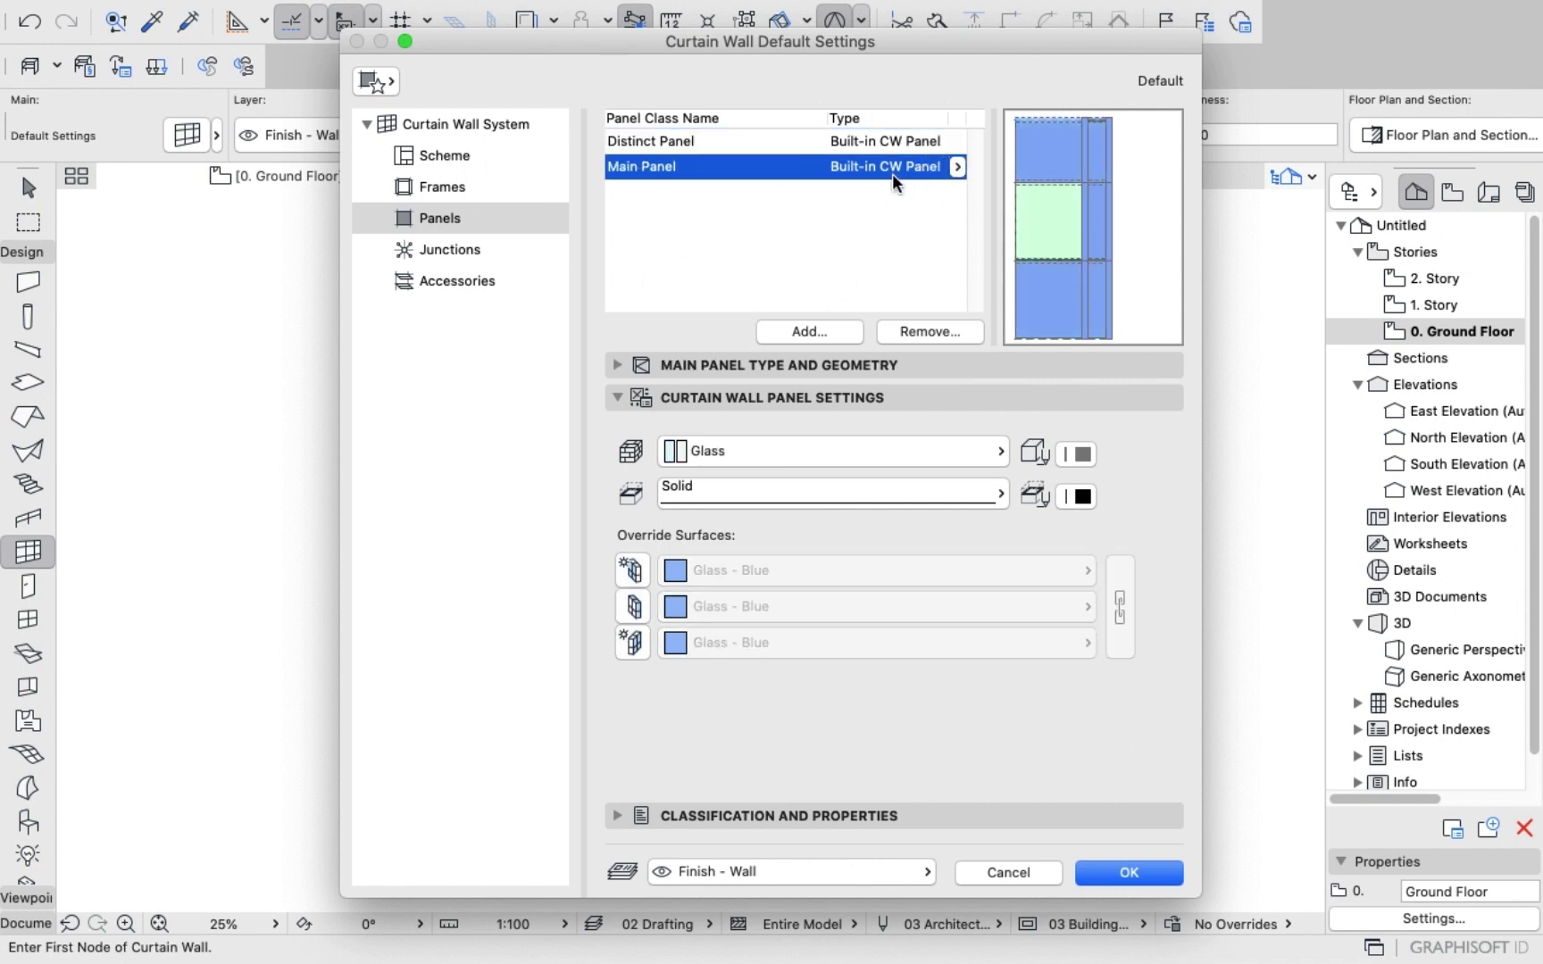
pyautogui.click(614, 365)
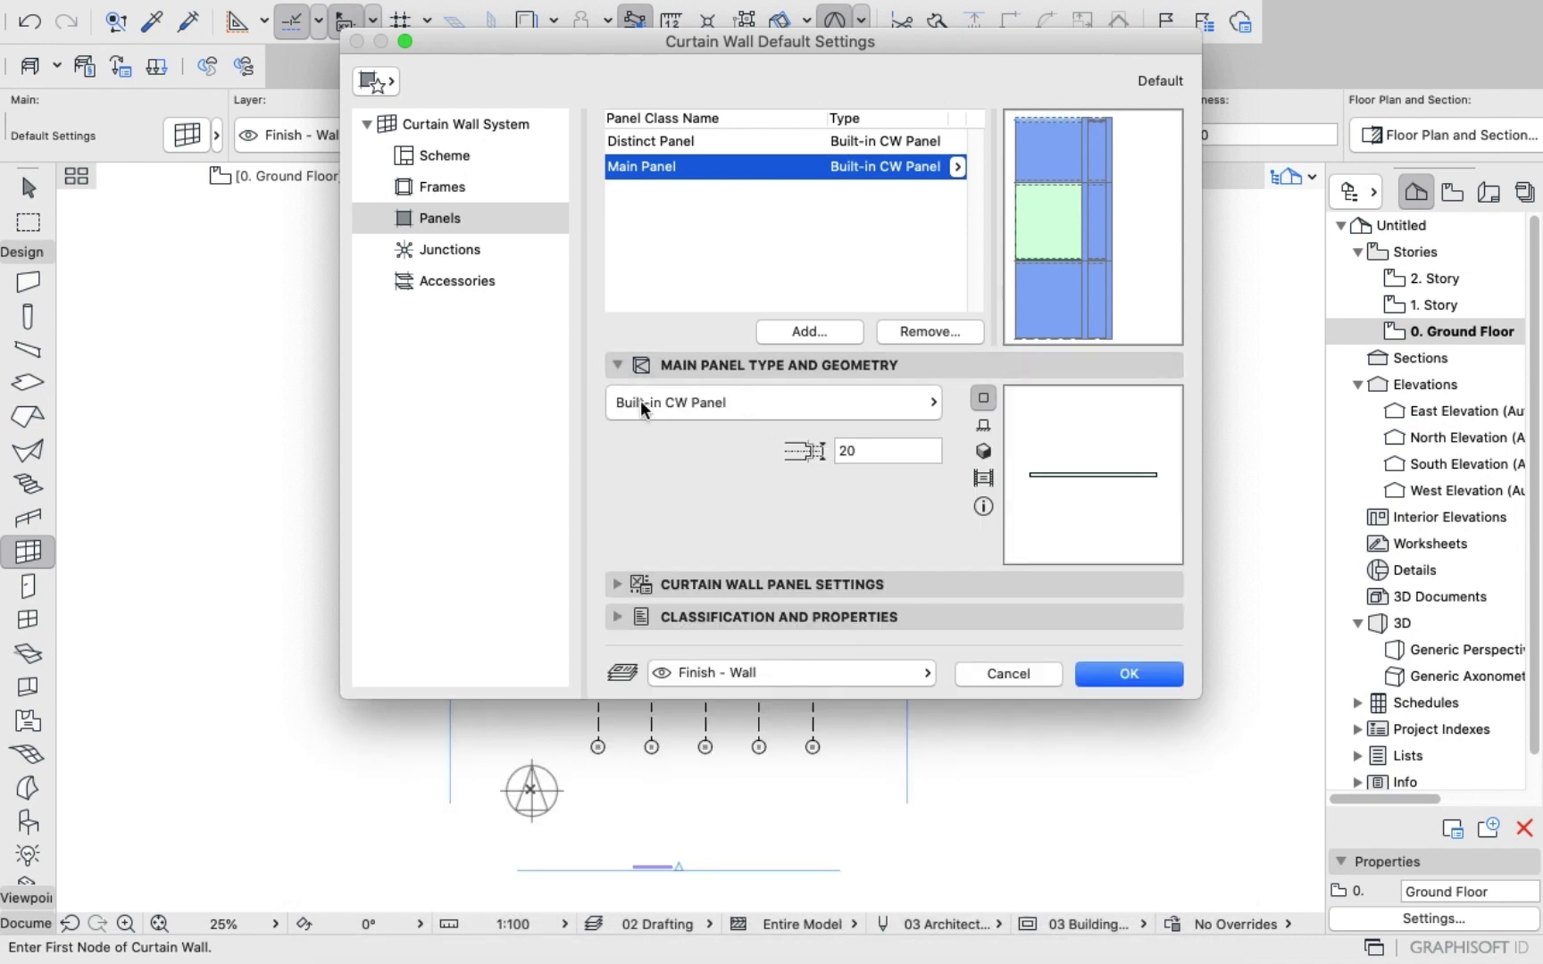
pyautogui.click(440, 250)
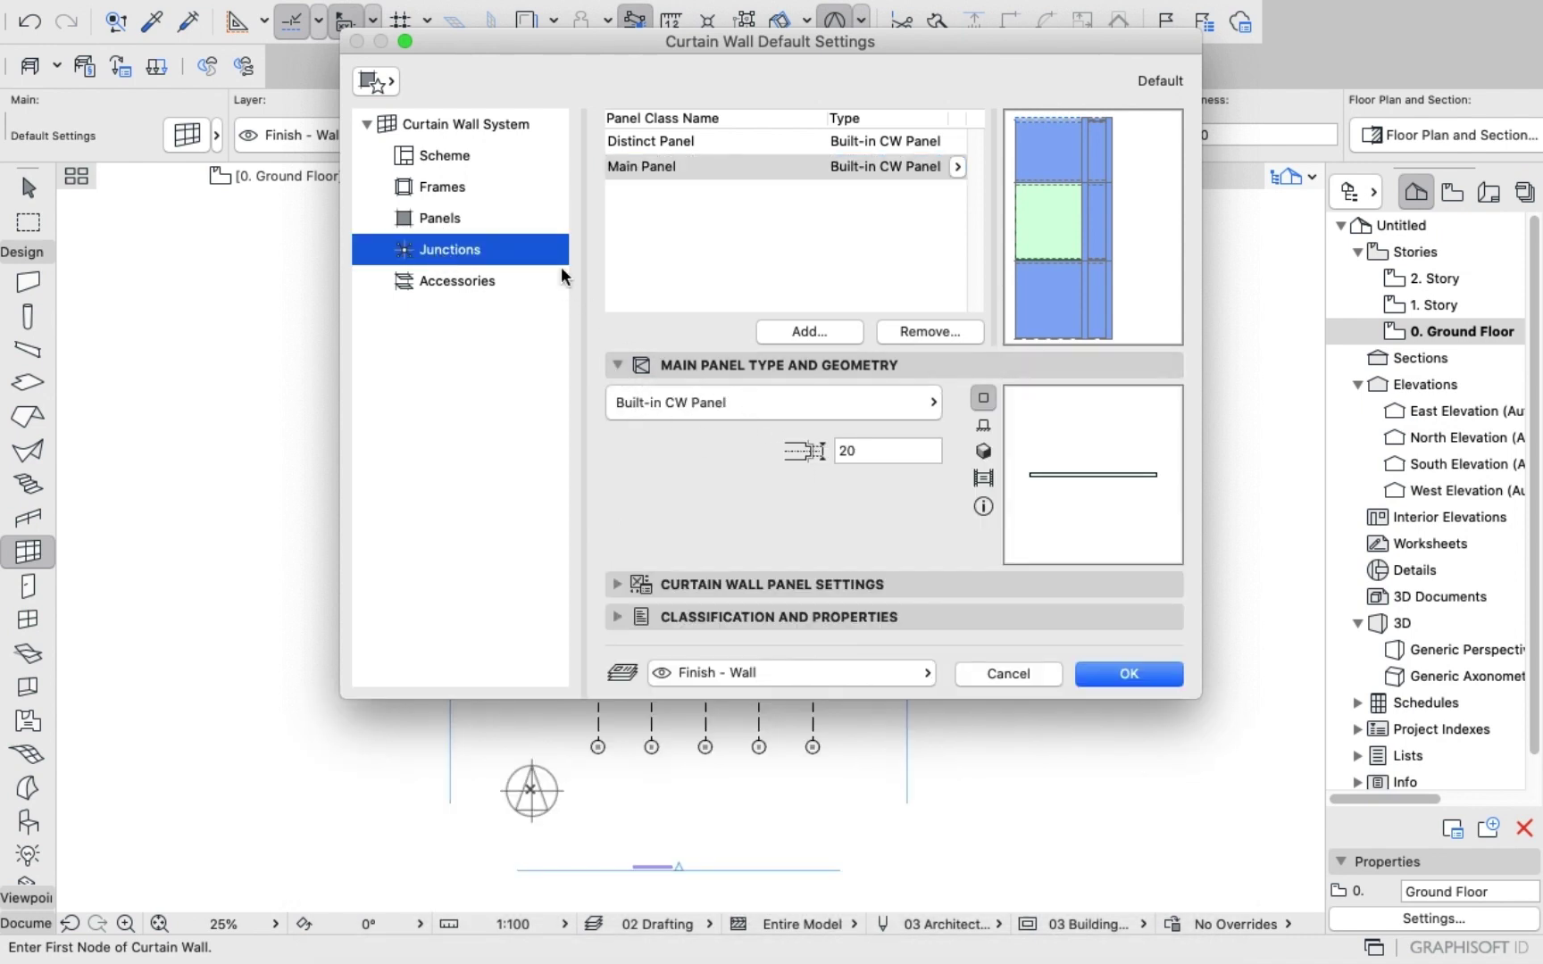
pyautogui.scroll(-5, 698, 518)
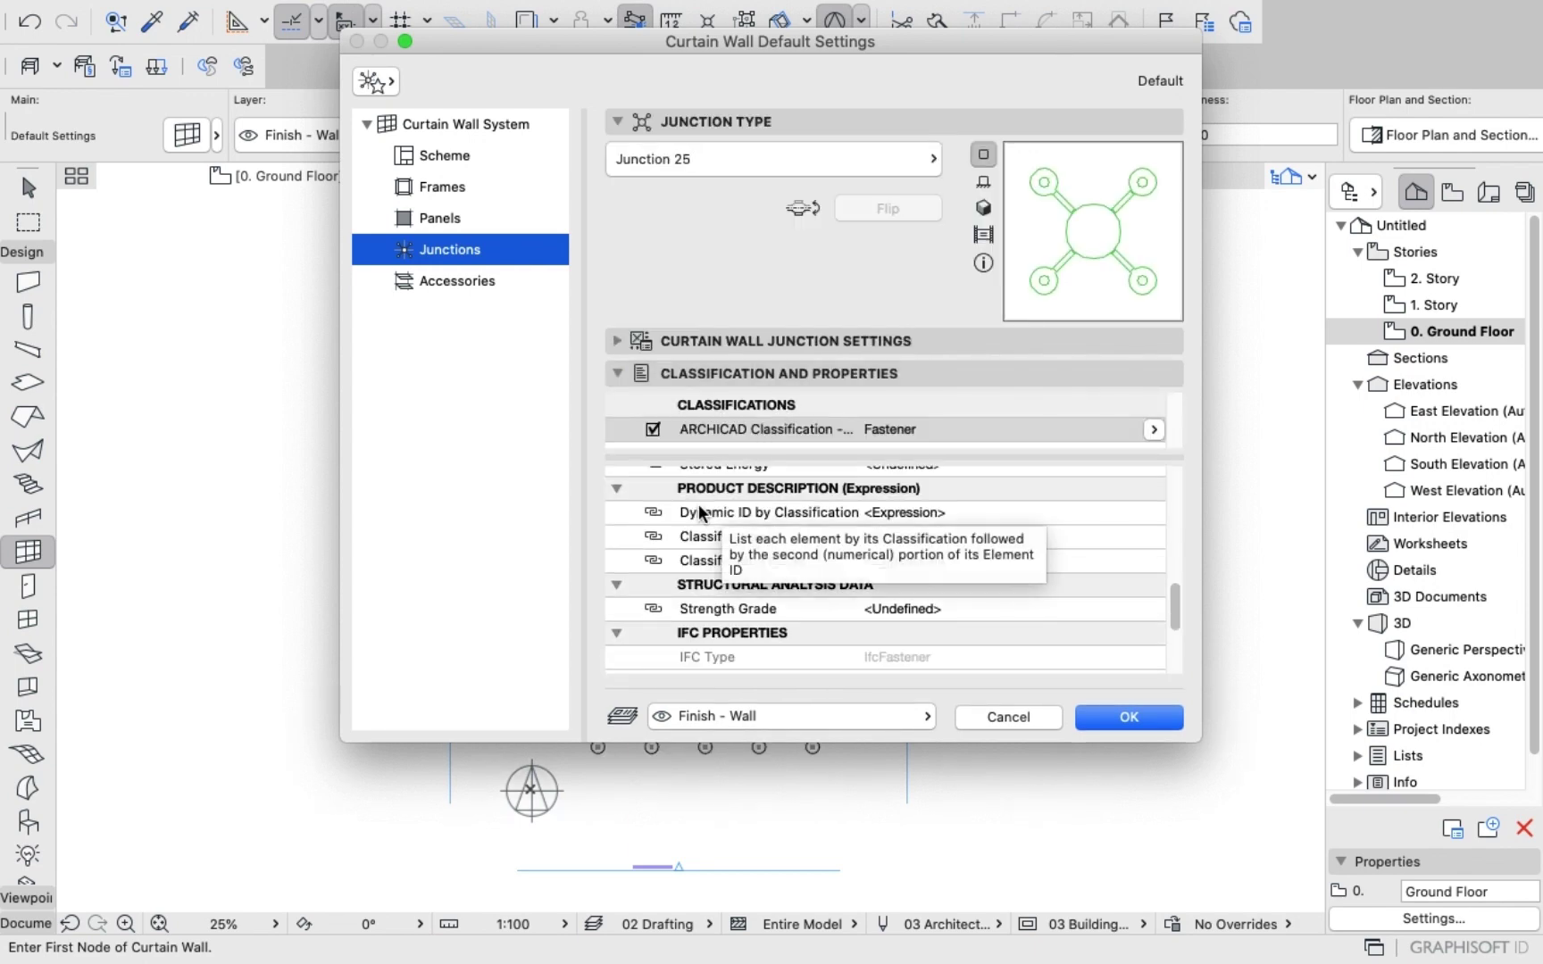
# Set both horizontal dimensions in the corner frame's type and geometry to 8.
pyautogui.scroll(5, 698, 503)
pyautogui.click(440, 157)
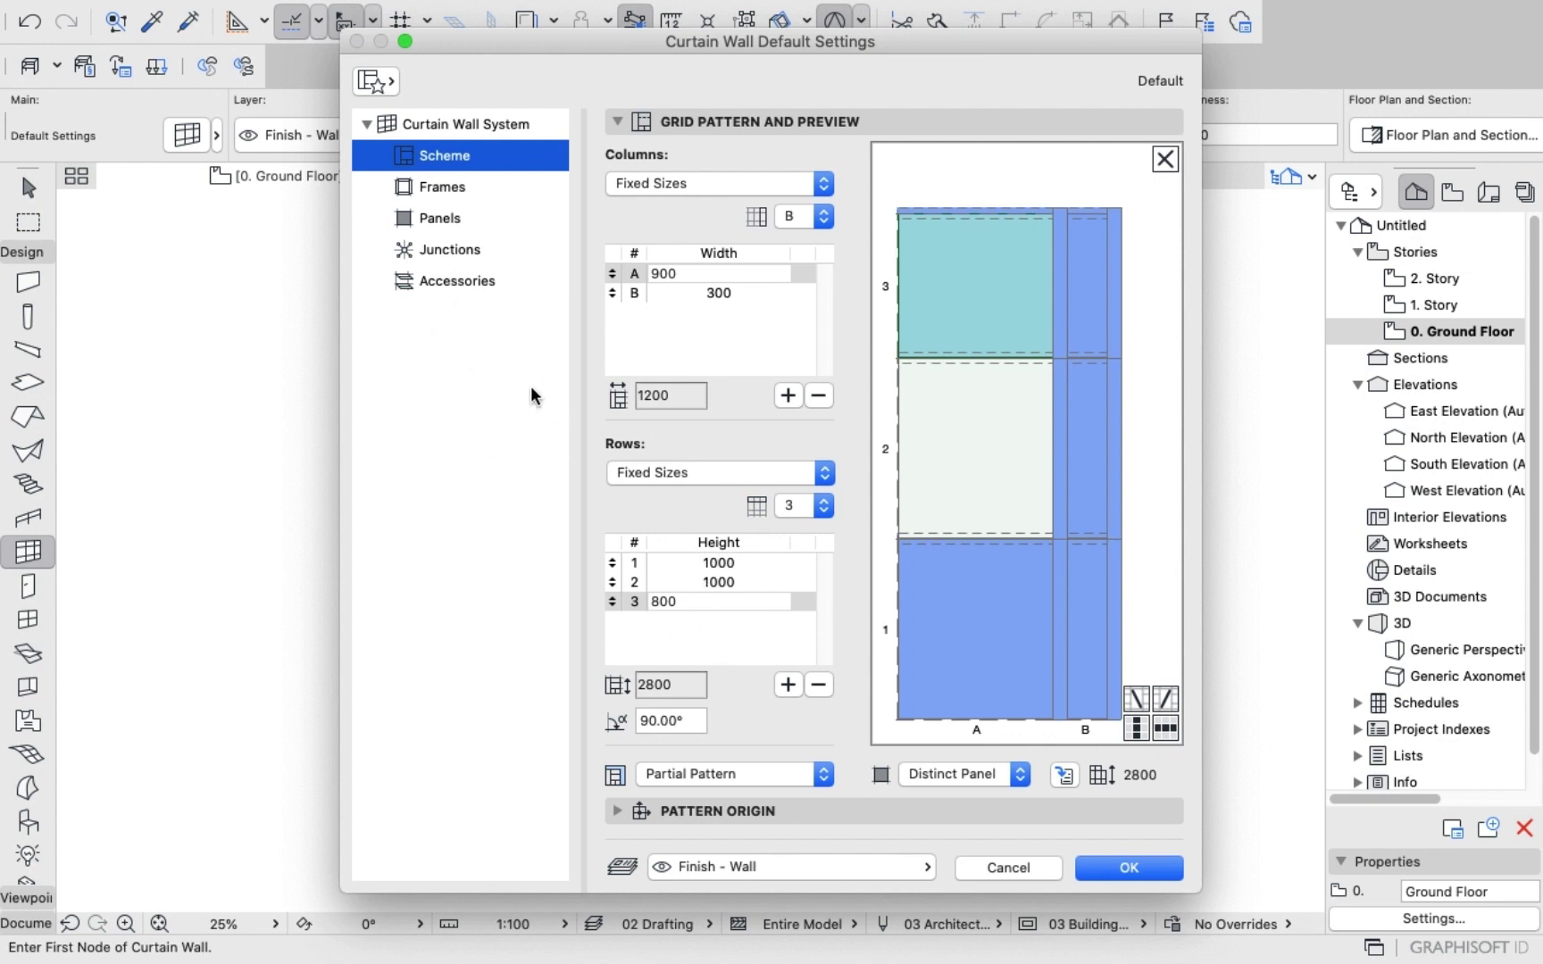
pyautogui.click(450, 190)
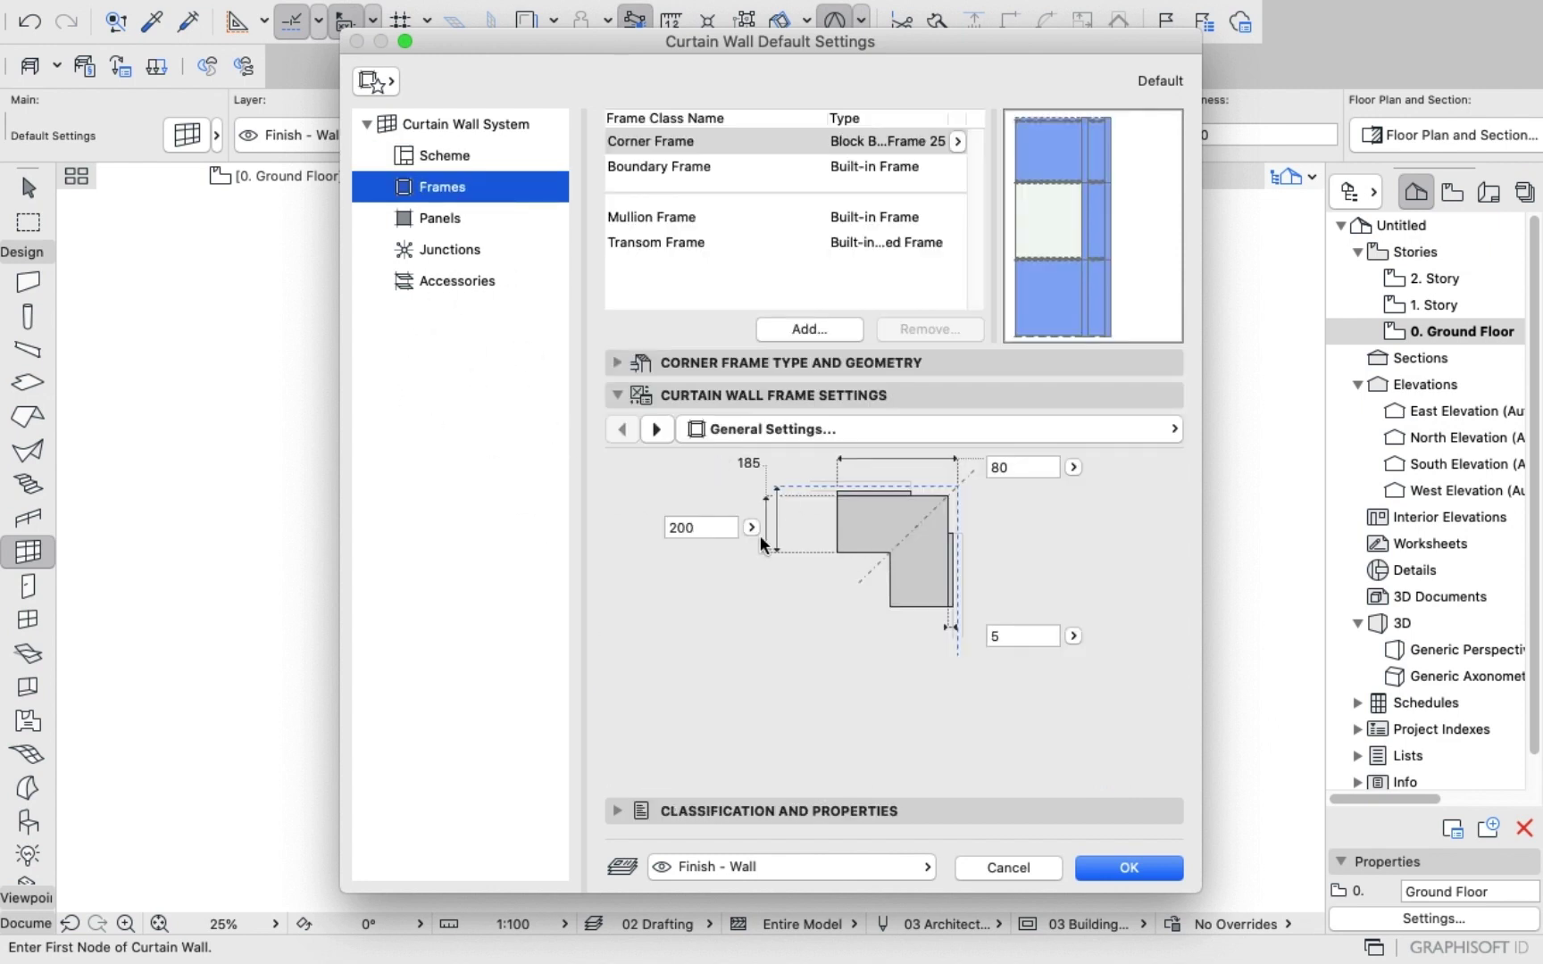
pyautogui.click(1027, 465)
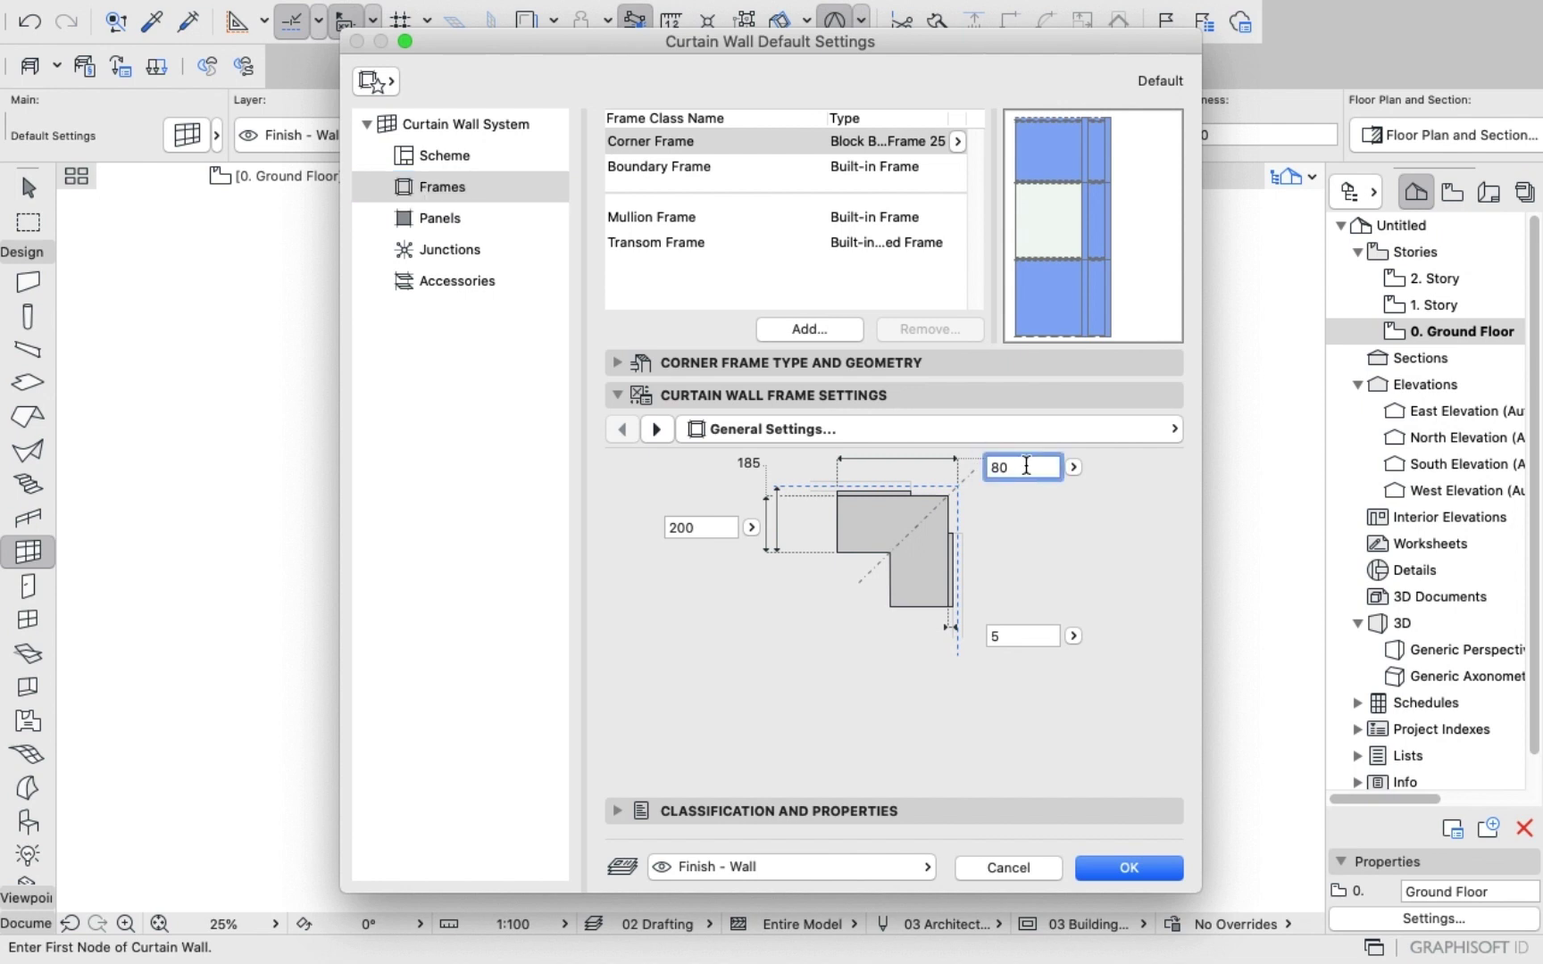
pyautogui.click(629, 368)
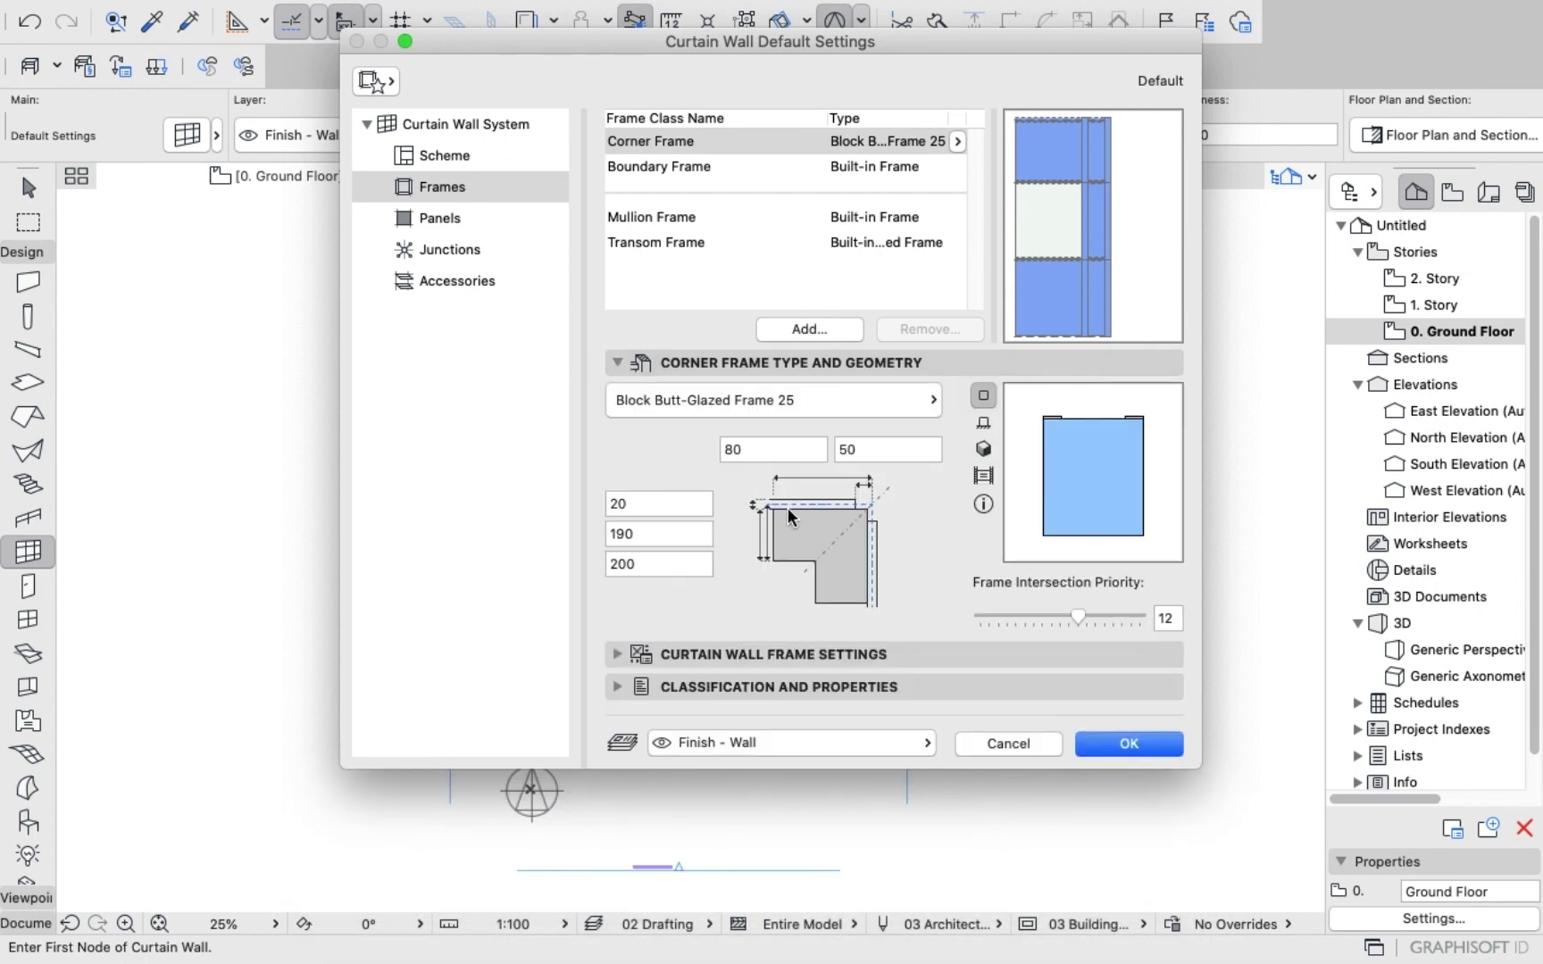
pyautogui.click(778, 450)
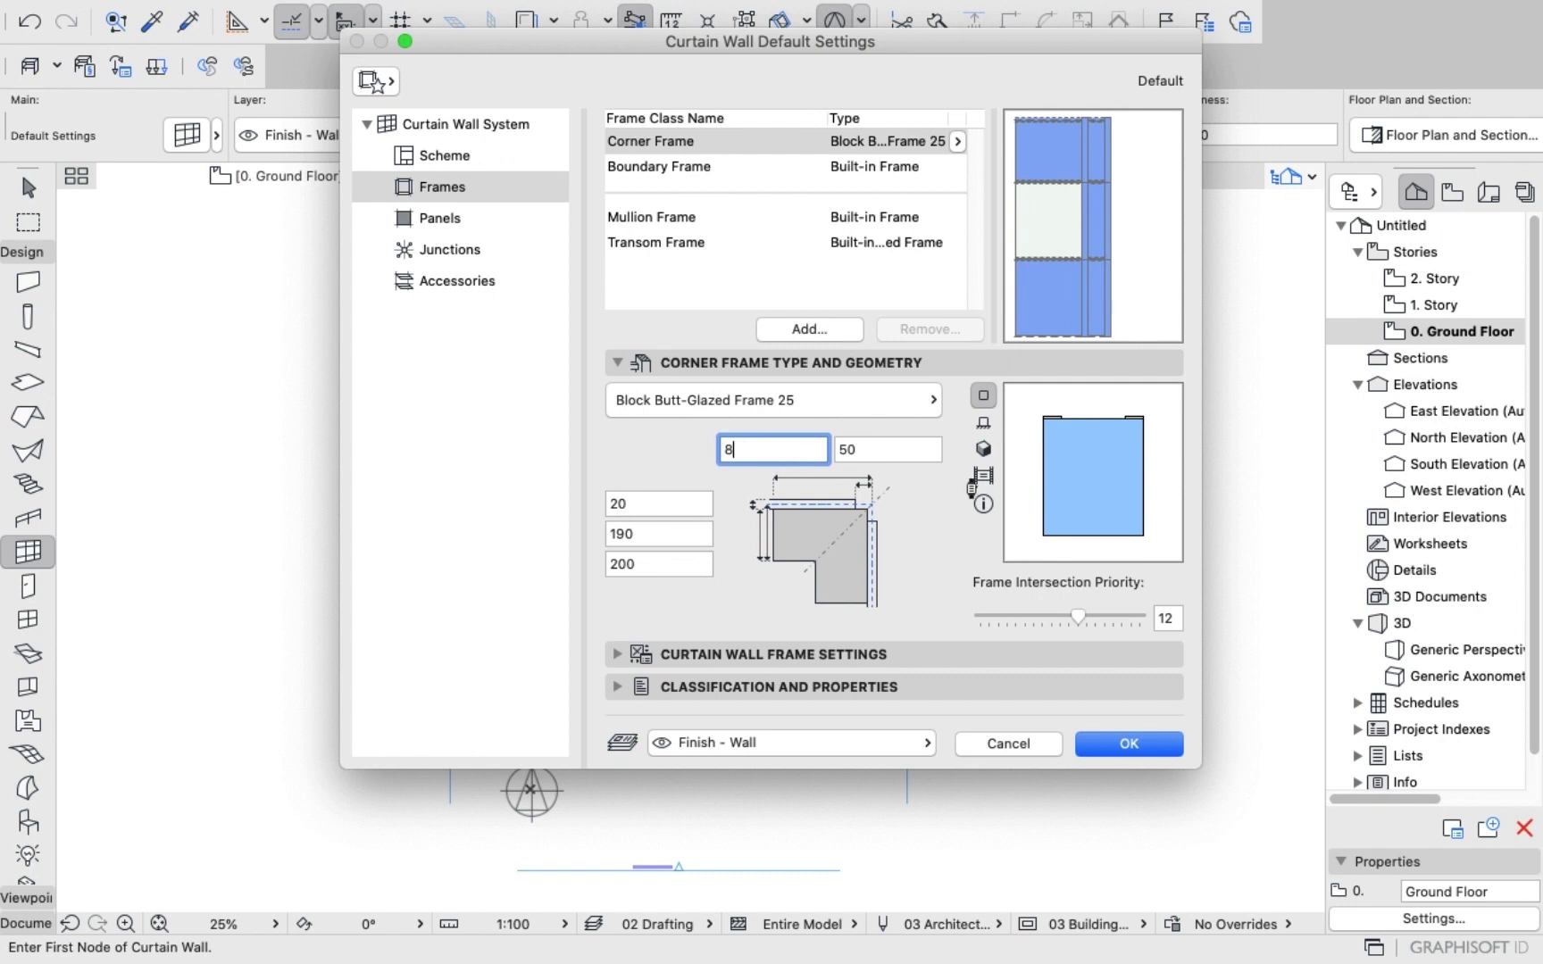
pyautogui.click(882, 454)
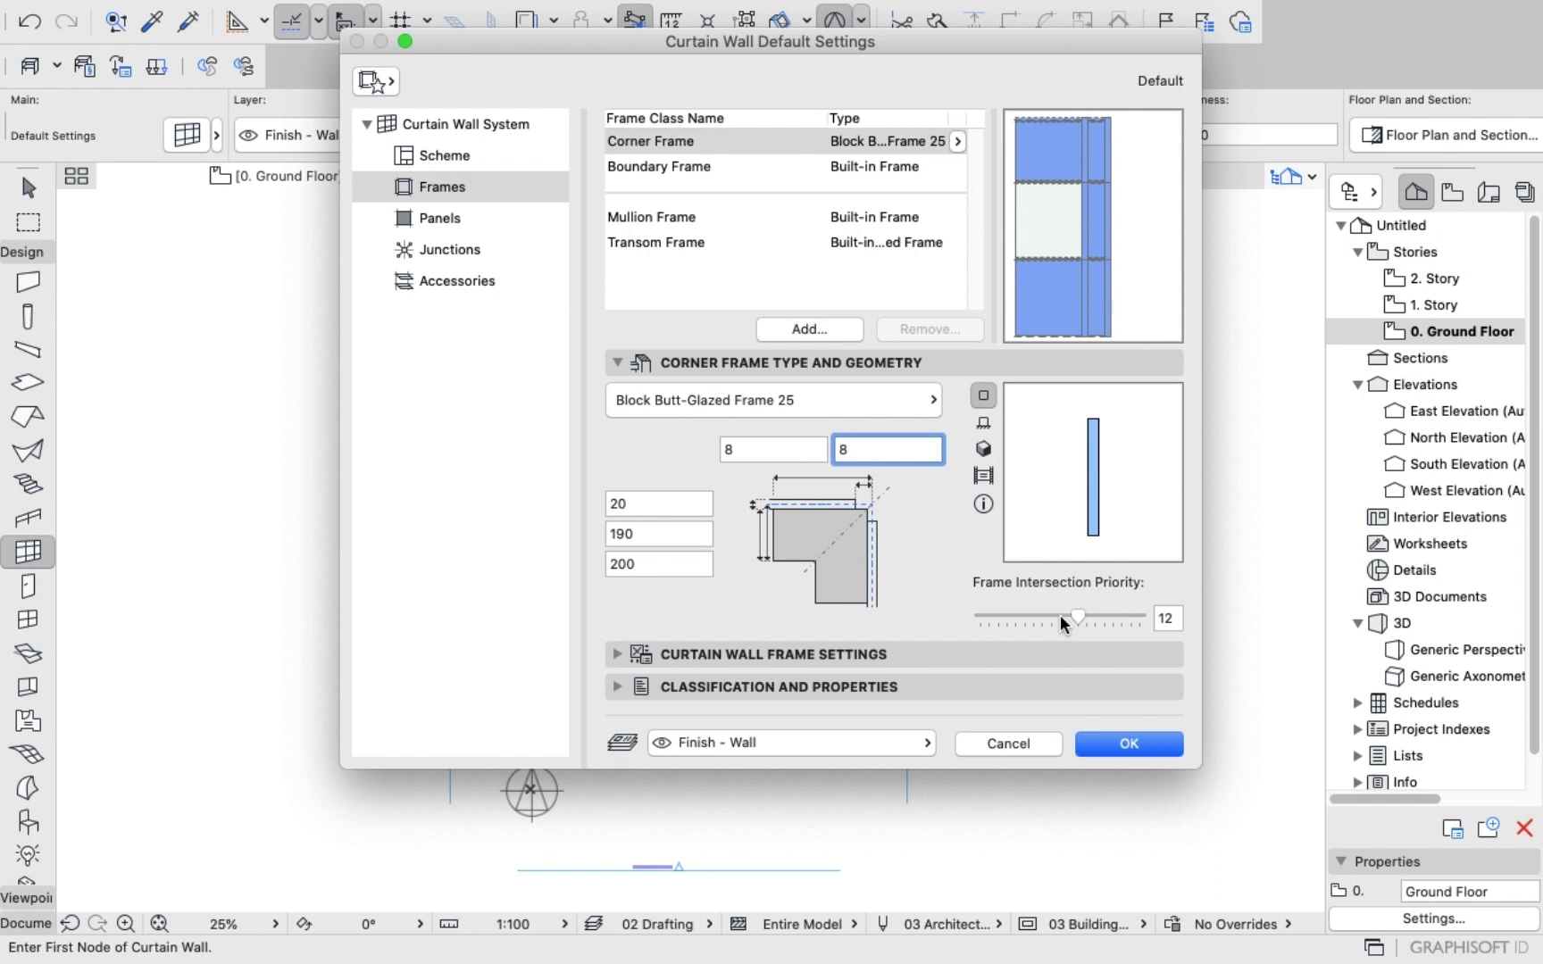
# Examine the mullion and transom frames, accessory, junction and panel settings, including the junction's properties and 3D preview.
pyautogui.click(739, 224)
pyautogui.click(726, 247)
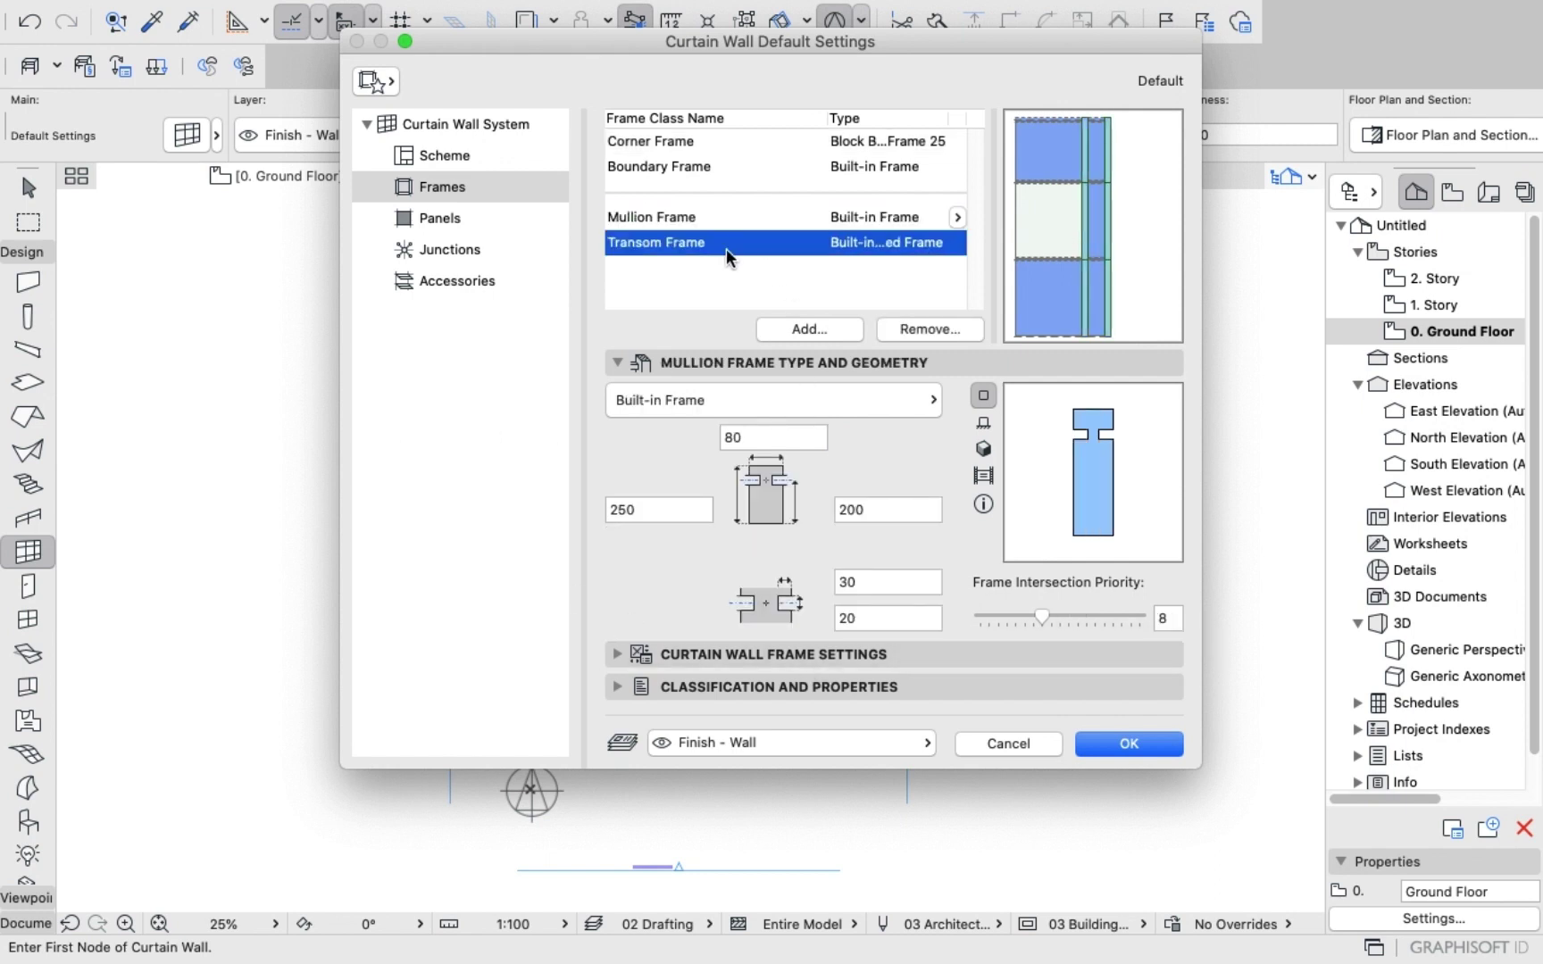
pyautogui.click(446, 281)
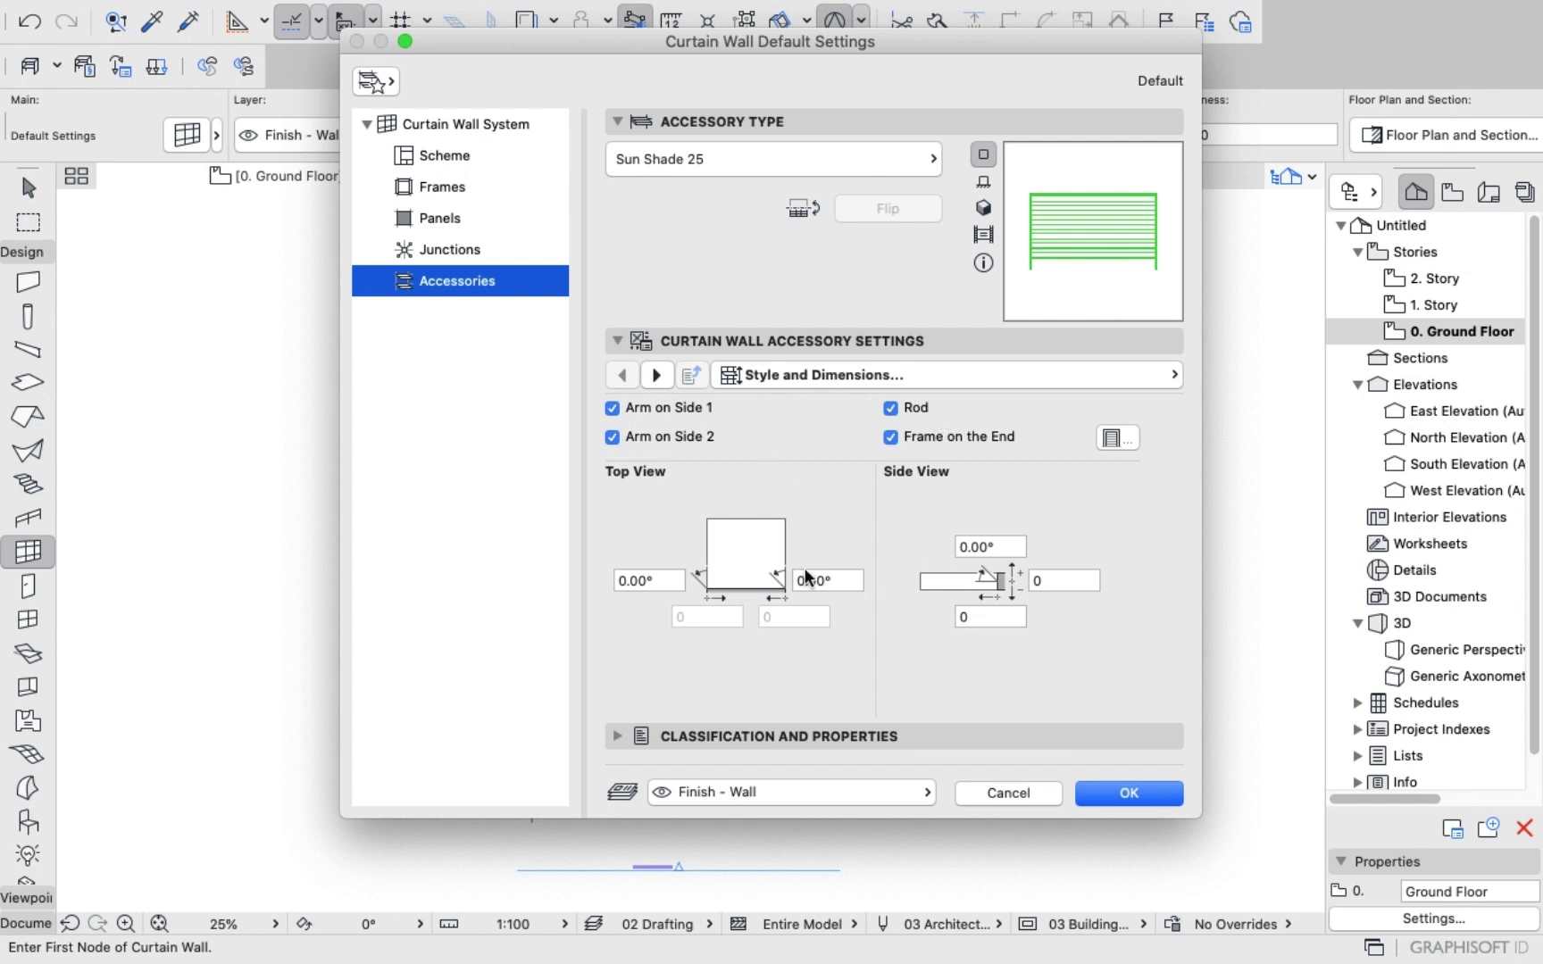
pyautogui.click(446, 252)
pyautogui.scroll(-10, 770, 577)
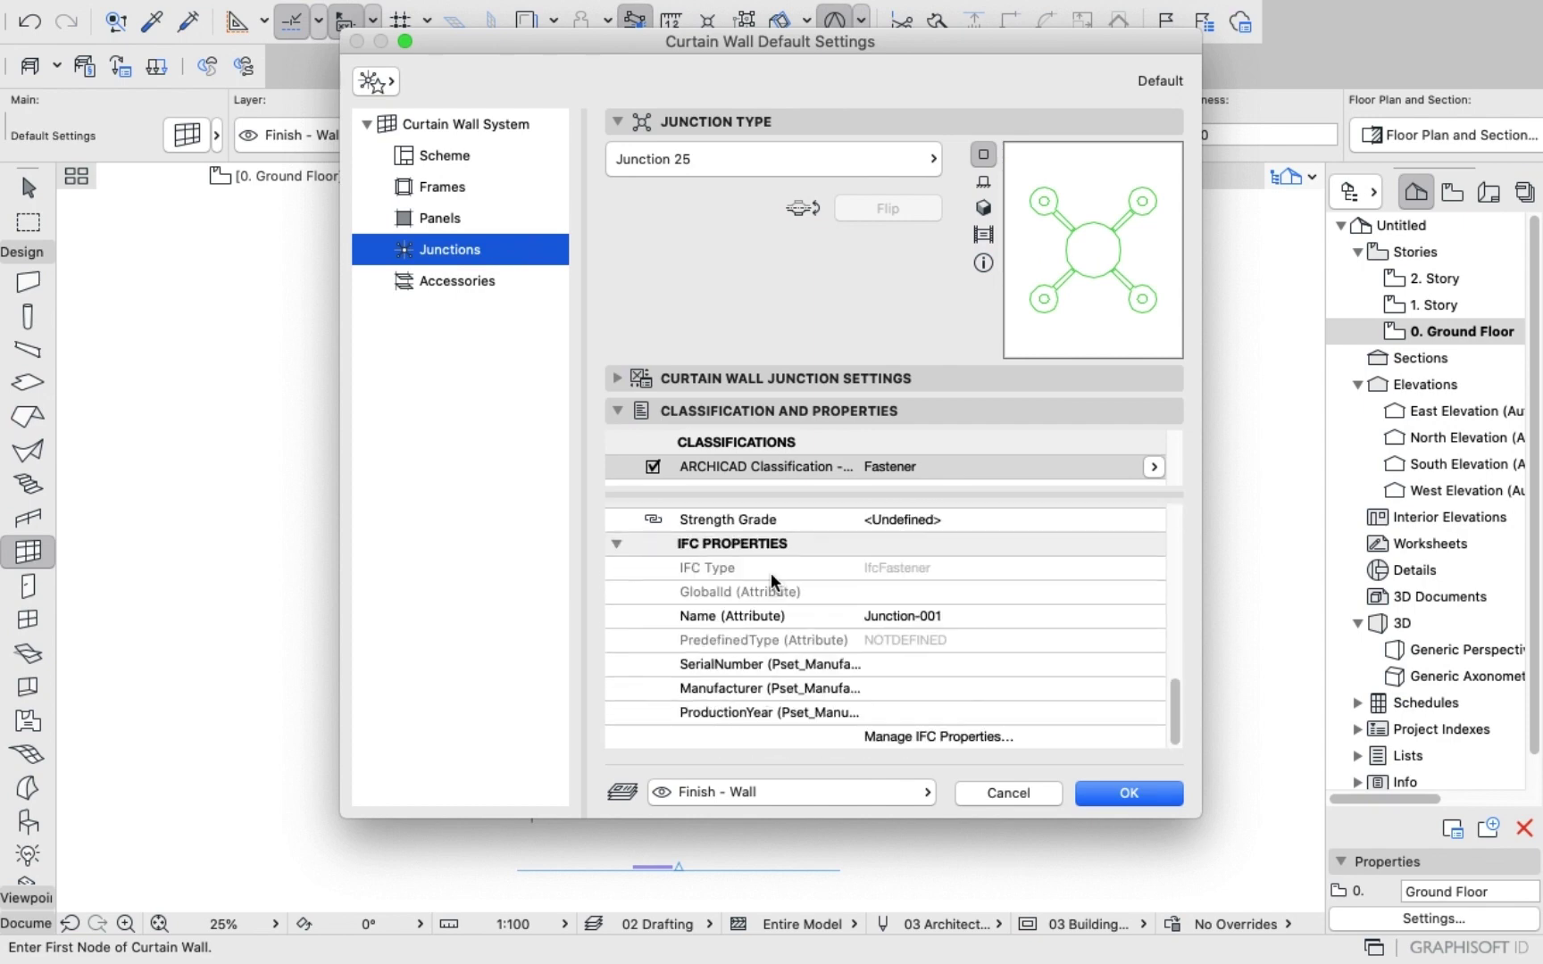
pyautogui.scroll(10, 770, 572)
pyautogui.click(979, 234)
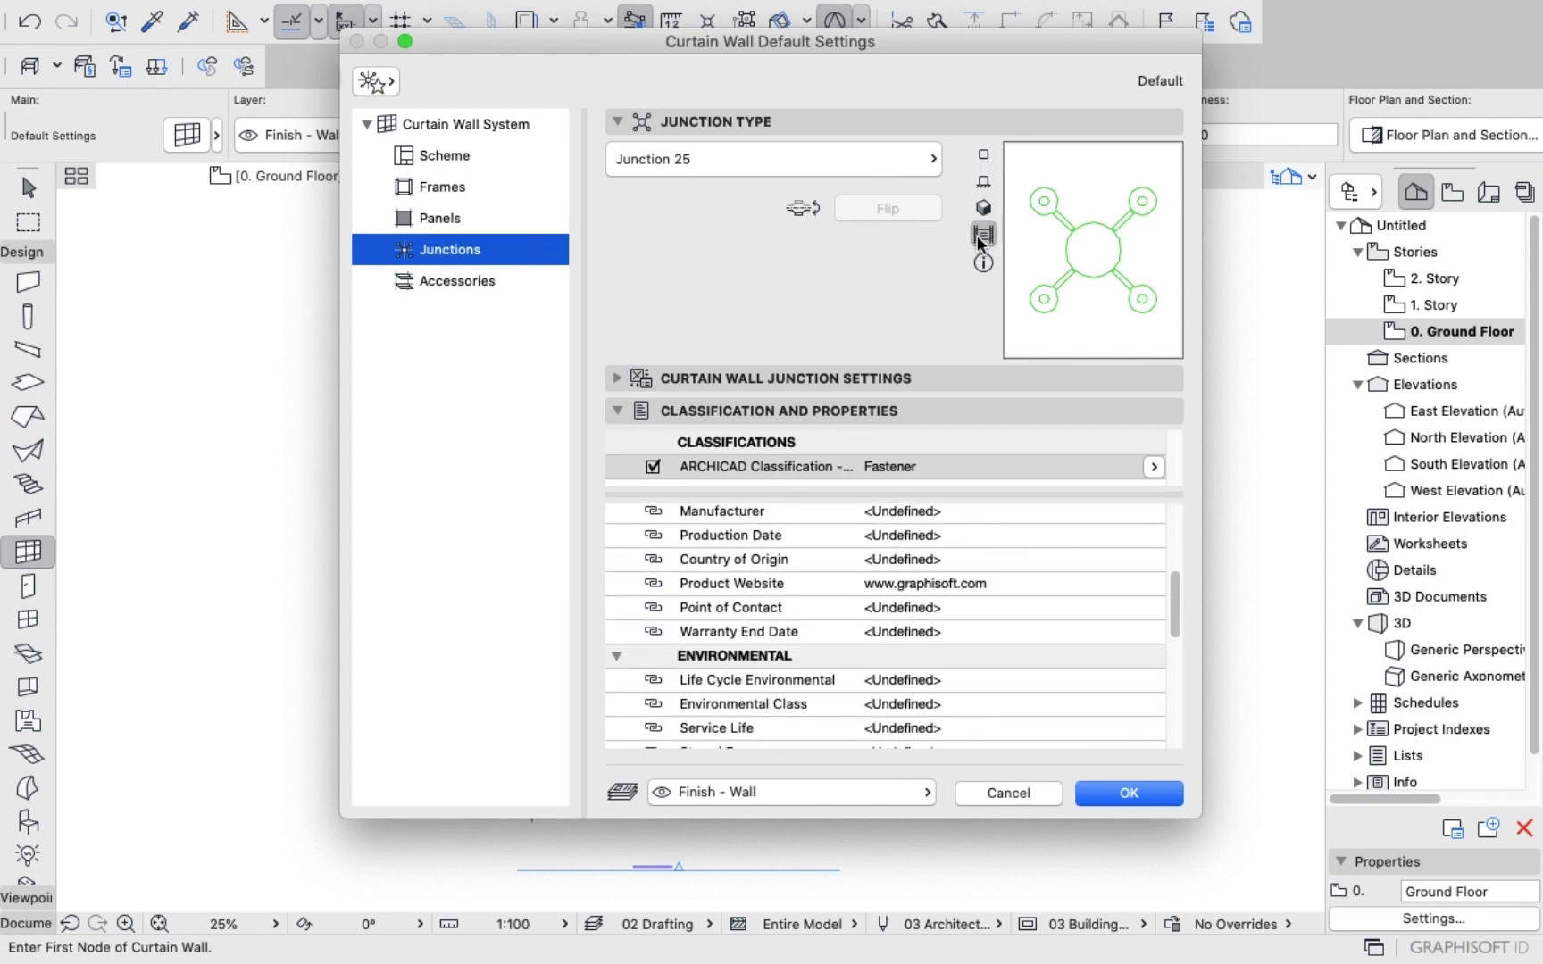
pyautogui.click(982, 207)
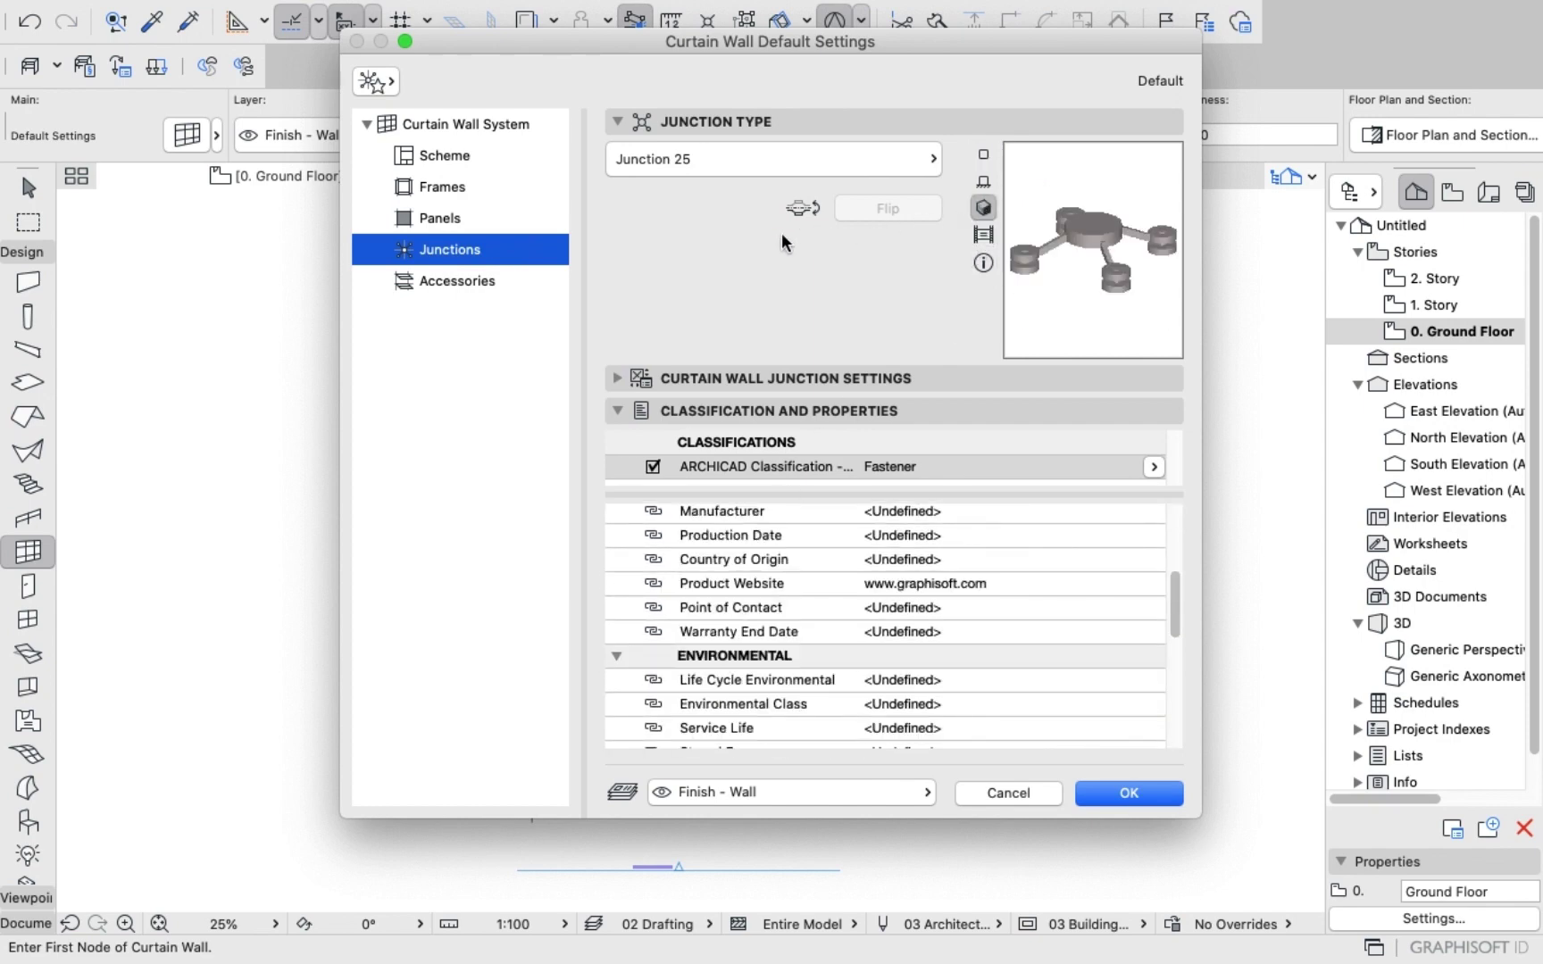
pyautogui.click(472, 216)
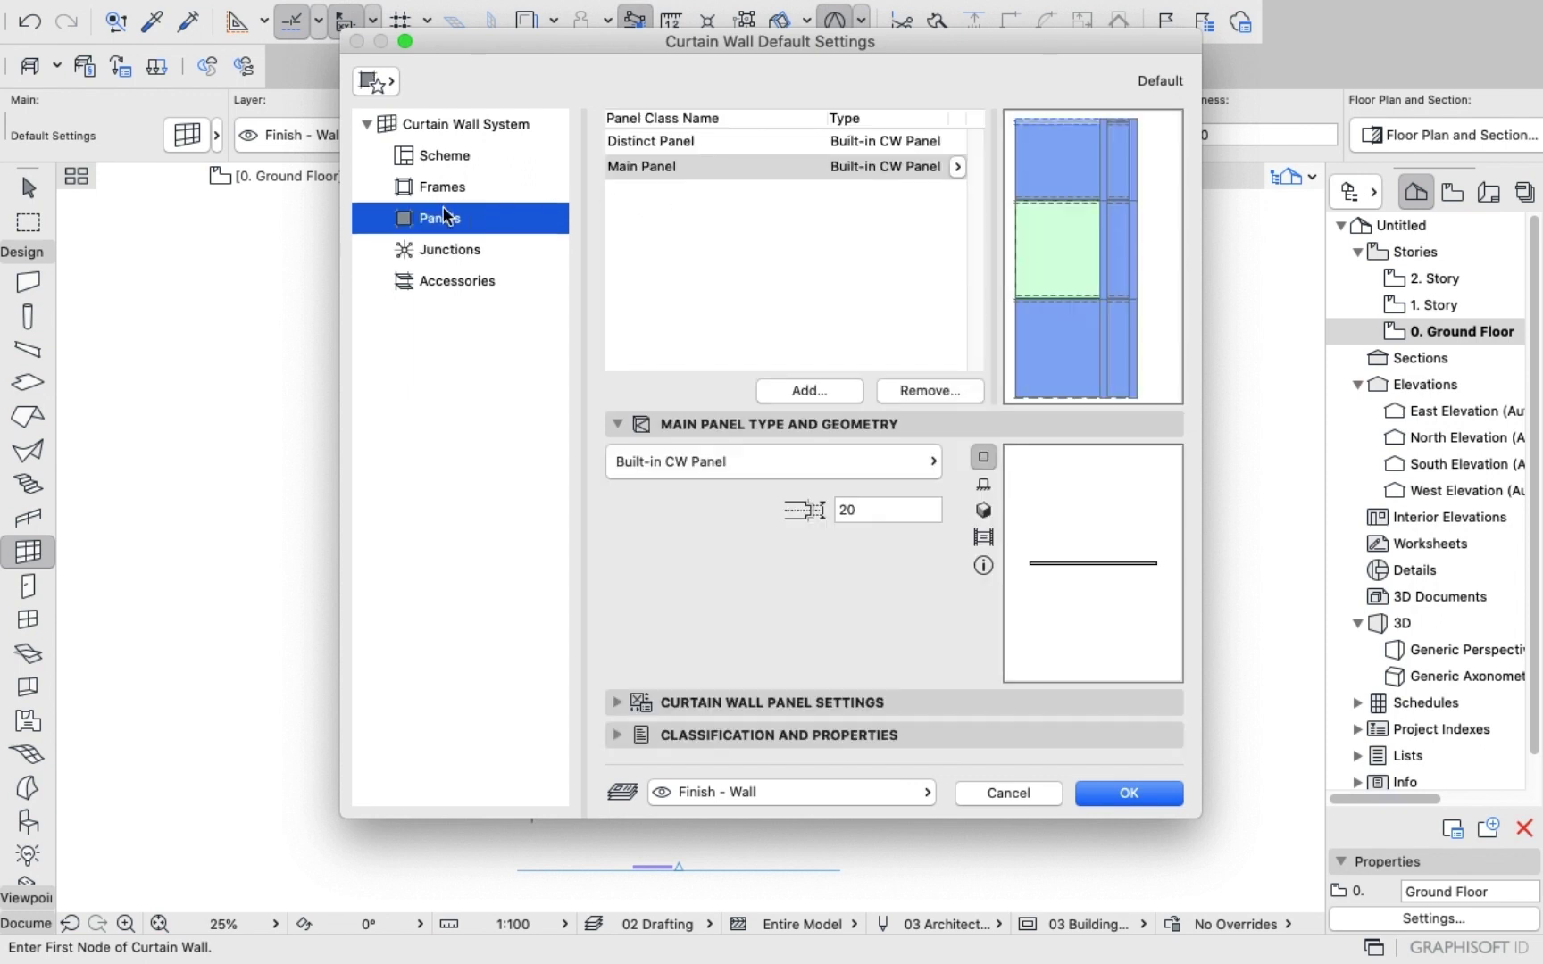
pyautogui.click(465, 188)
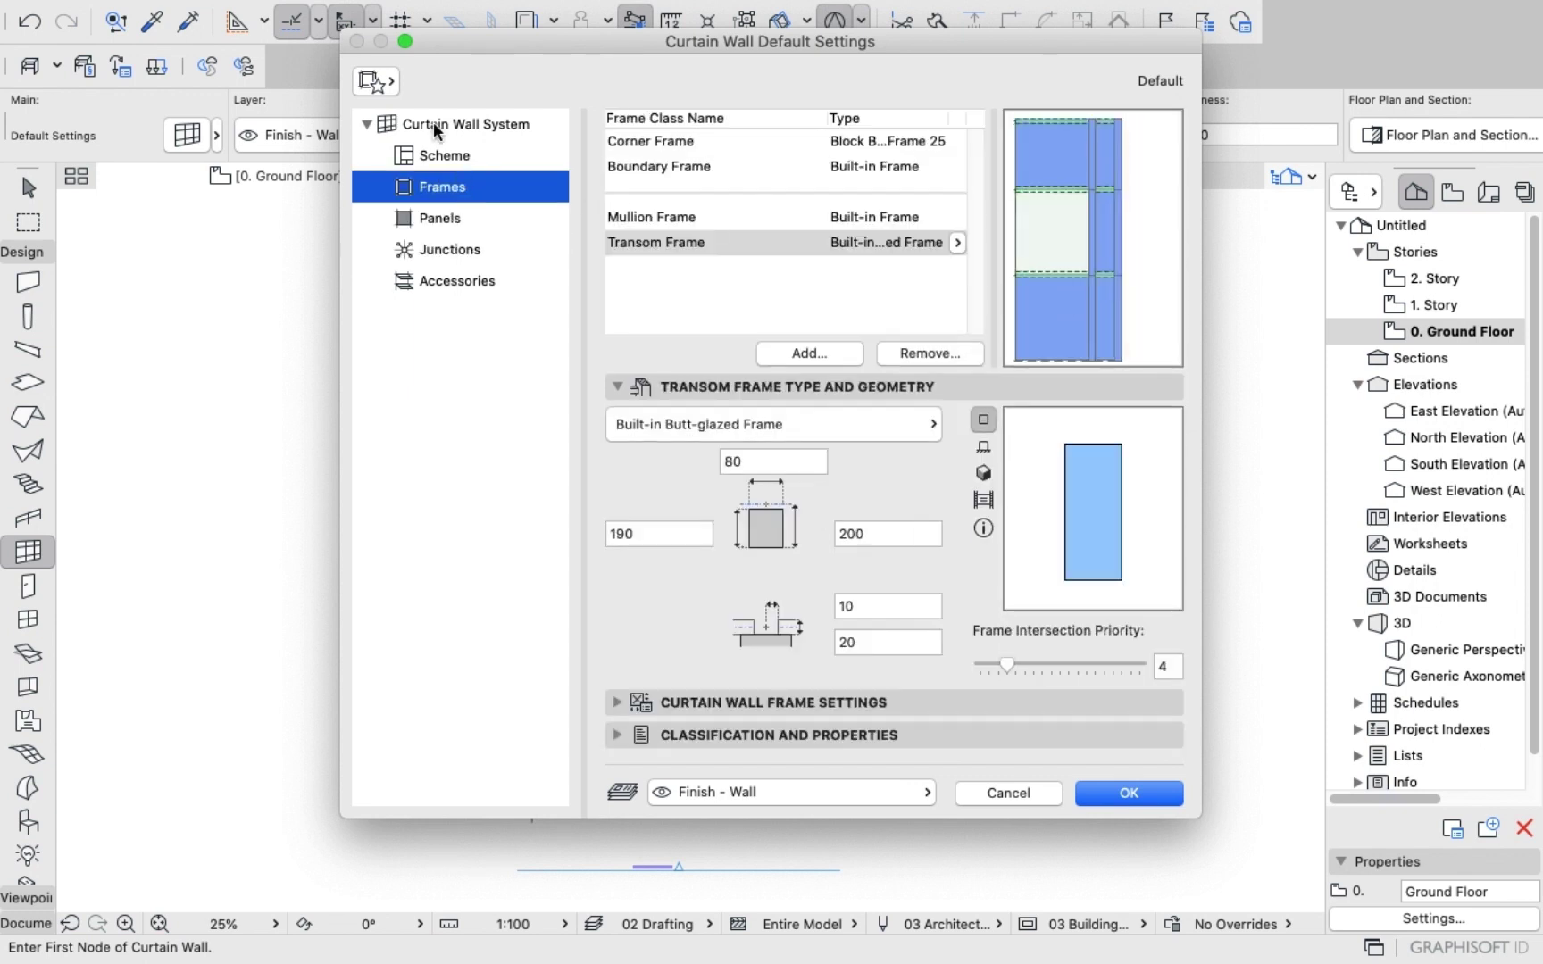
# In the curtain wall scheme, check the grid cells and set the width of column B to 900.
pyautogui.click(439, 157)
pyautogui.click(933, 391)
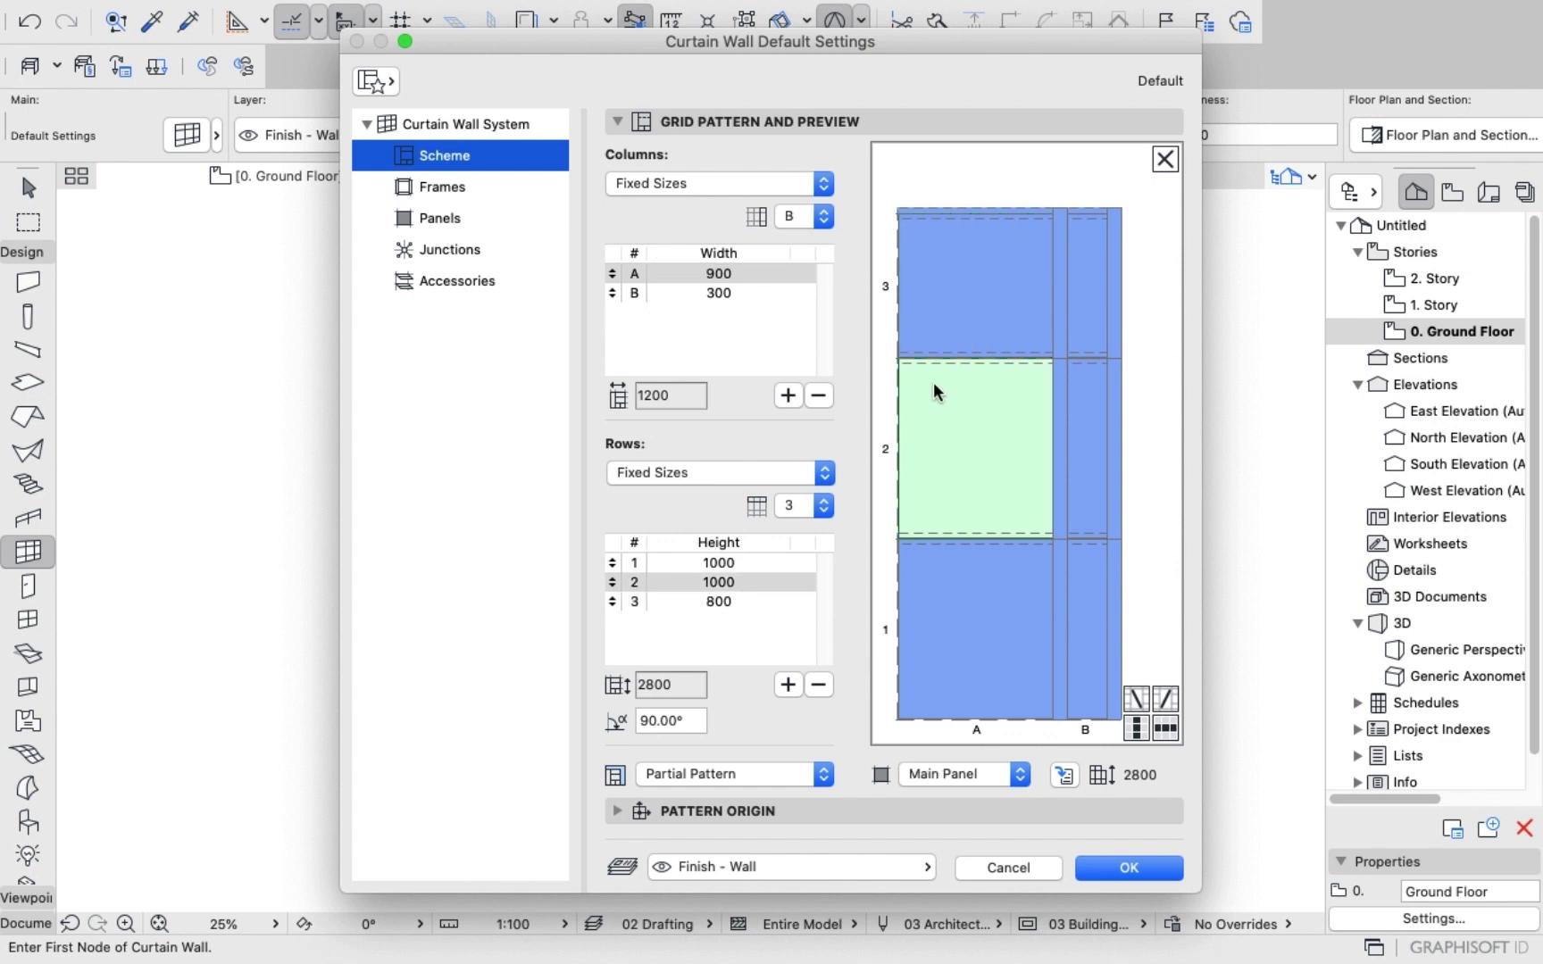
pyautogui.click(941, 324)
pyautogui.click(1096, 277)
pyautogui.click(1103, 437)
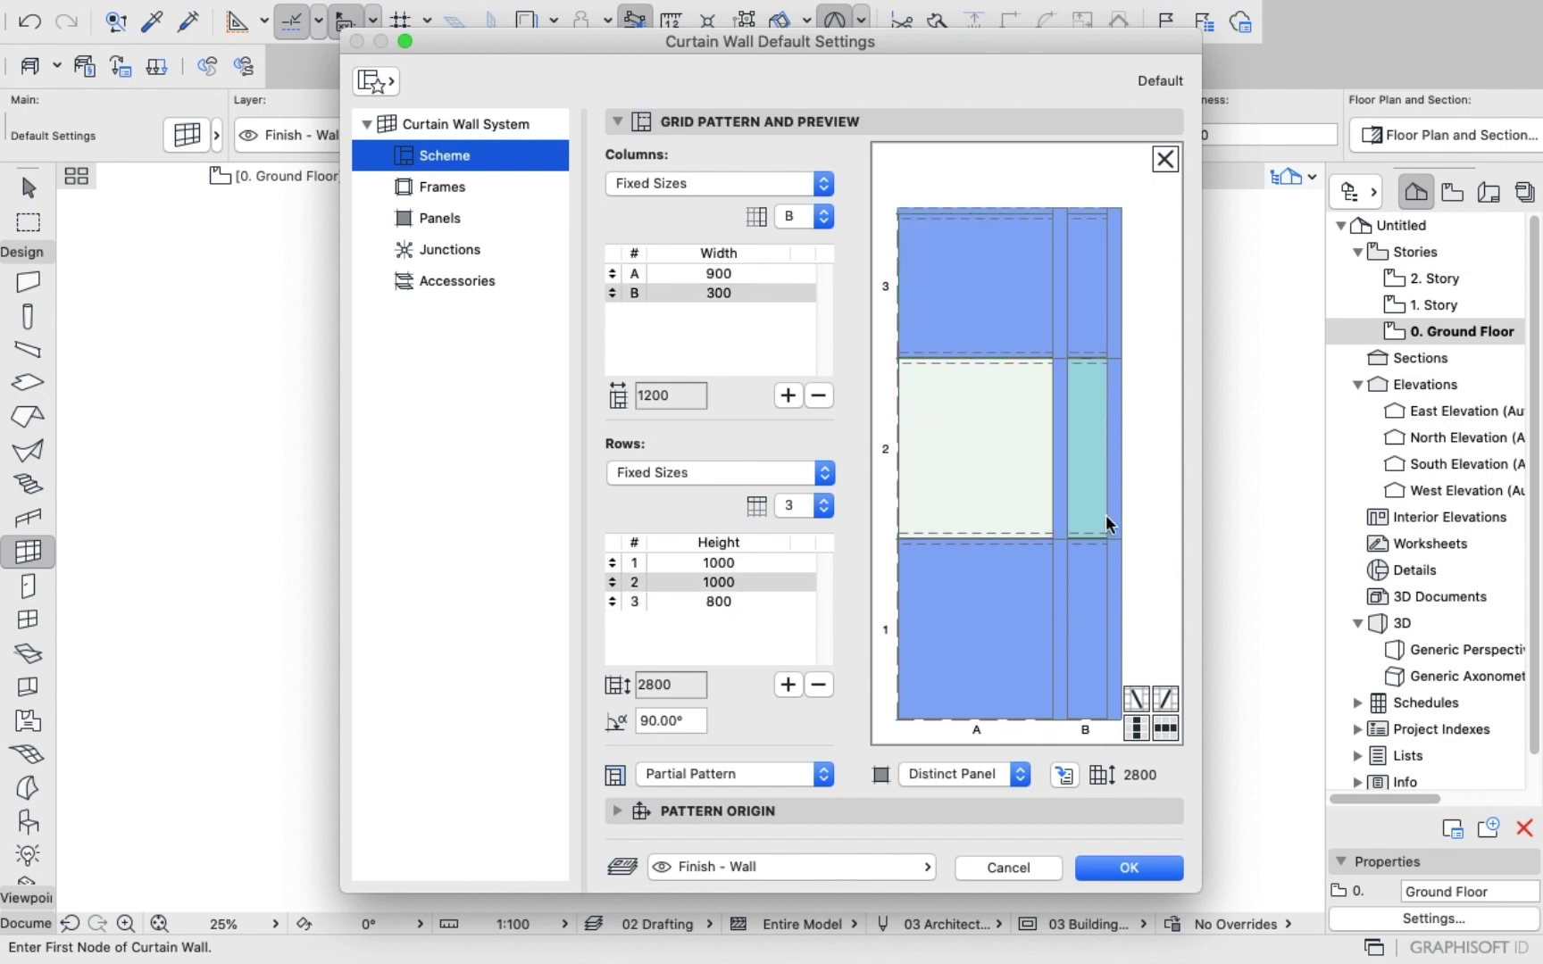
pyautogui.click(1101, 634)
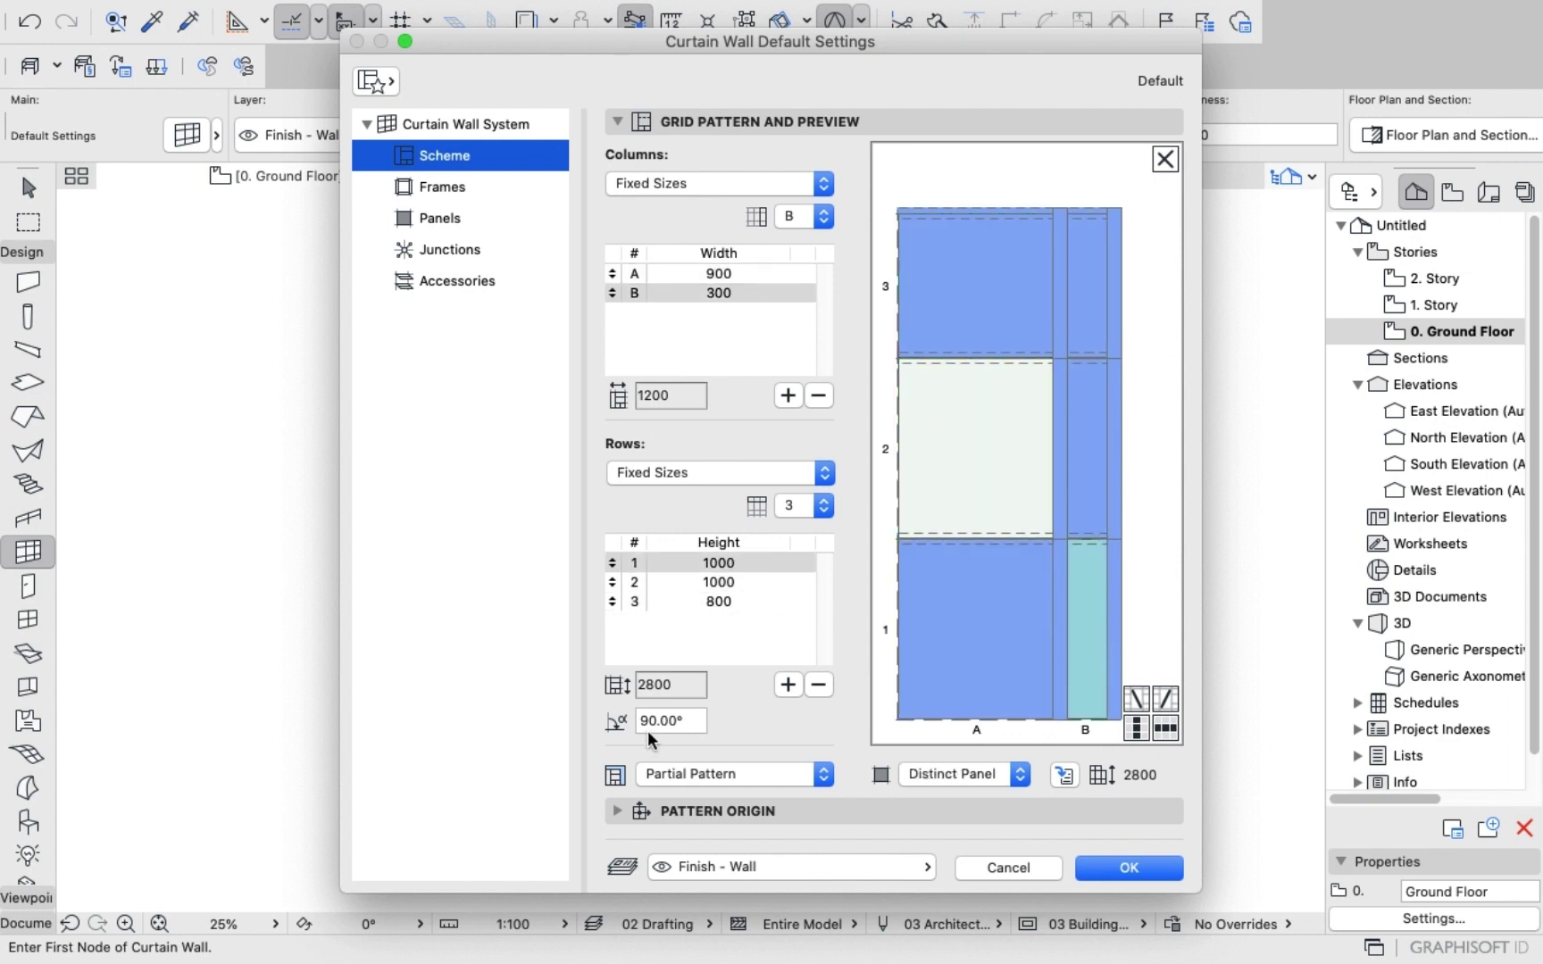
pyautogui.doubleClick(734, 293)
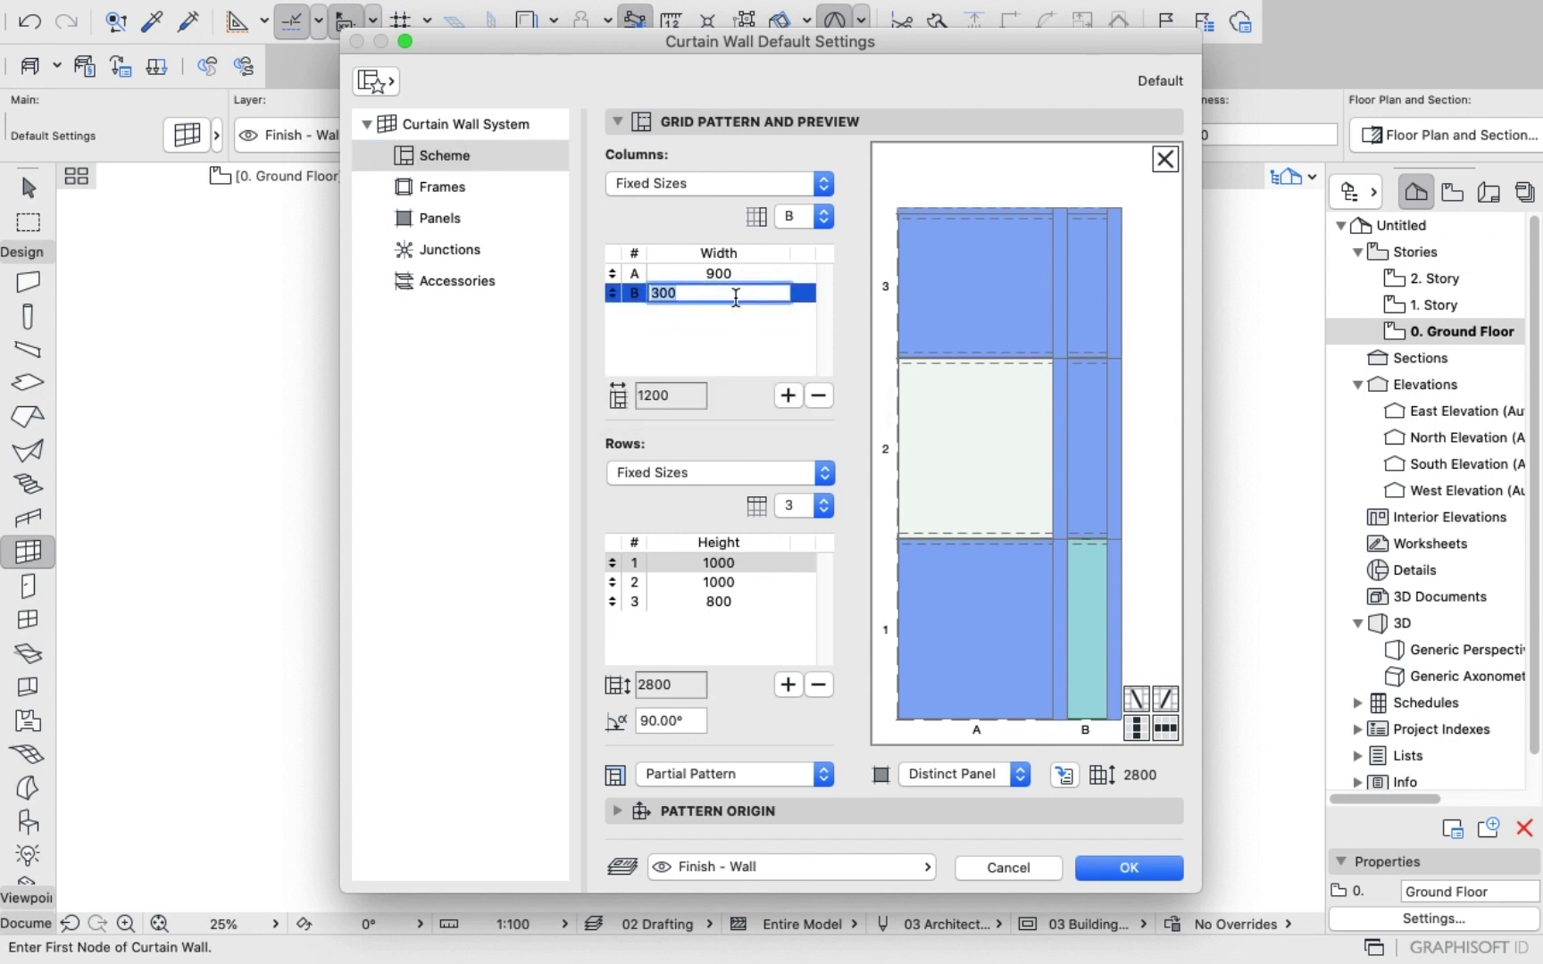
pyautogui.press('BackSpace')
pyautogui.press('Tab')
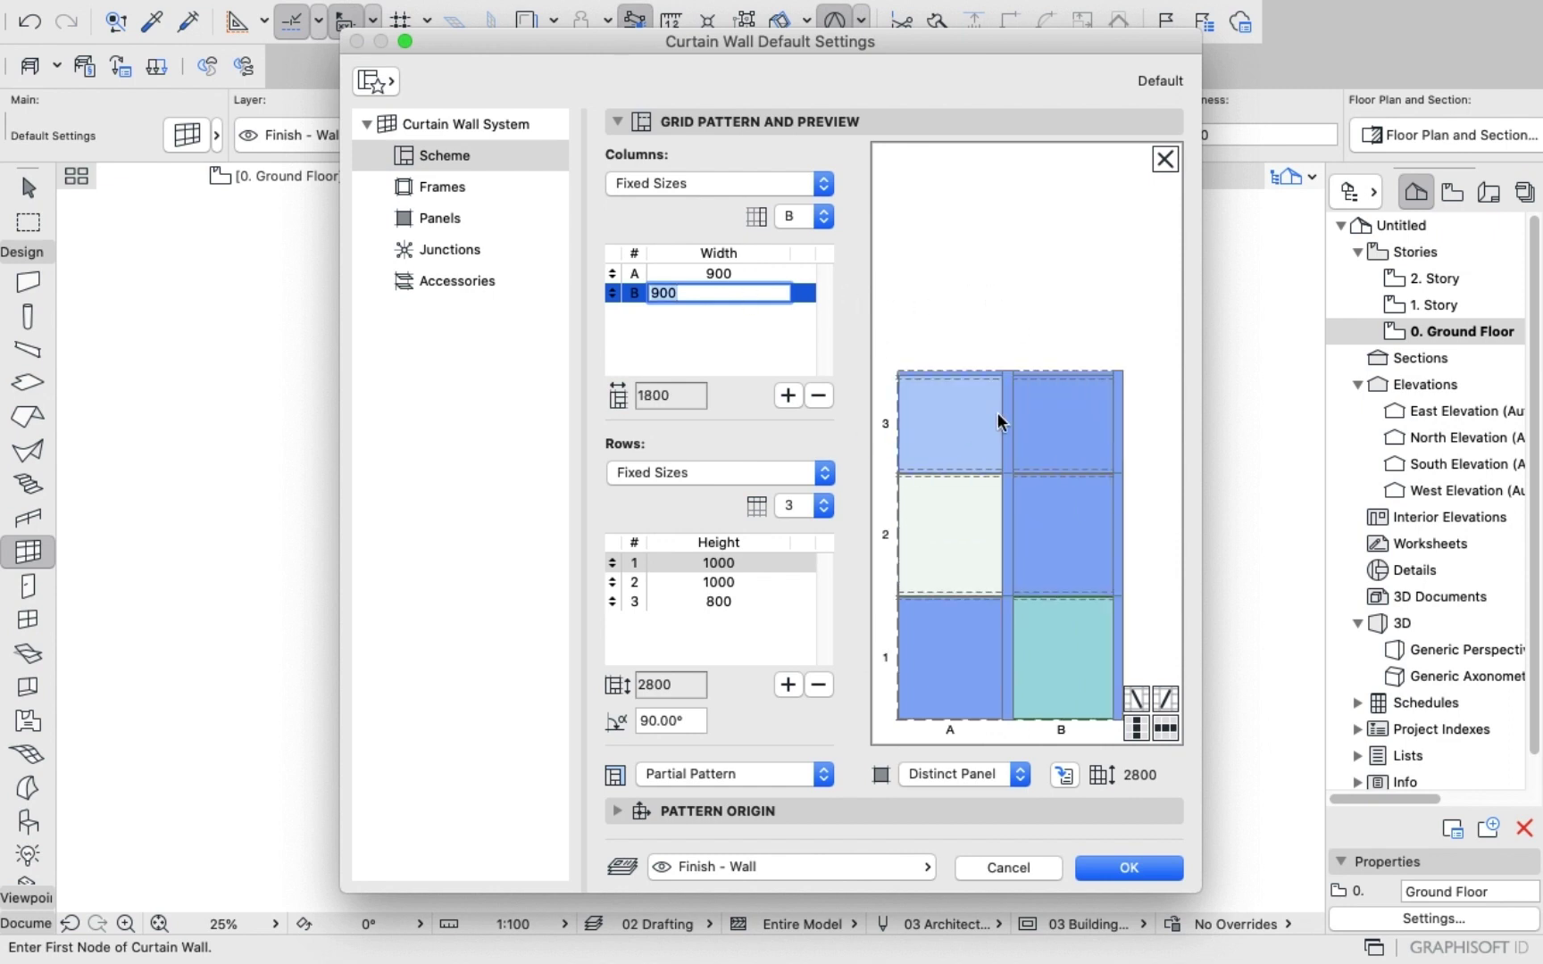
pyautogui.click(780, 352)
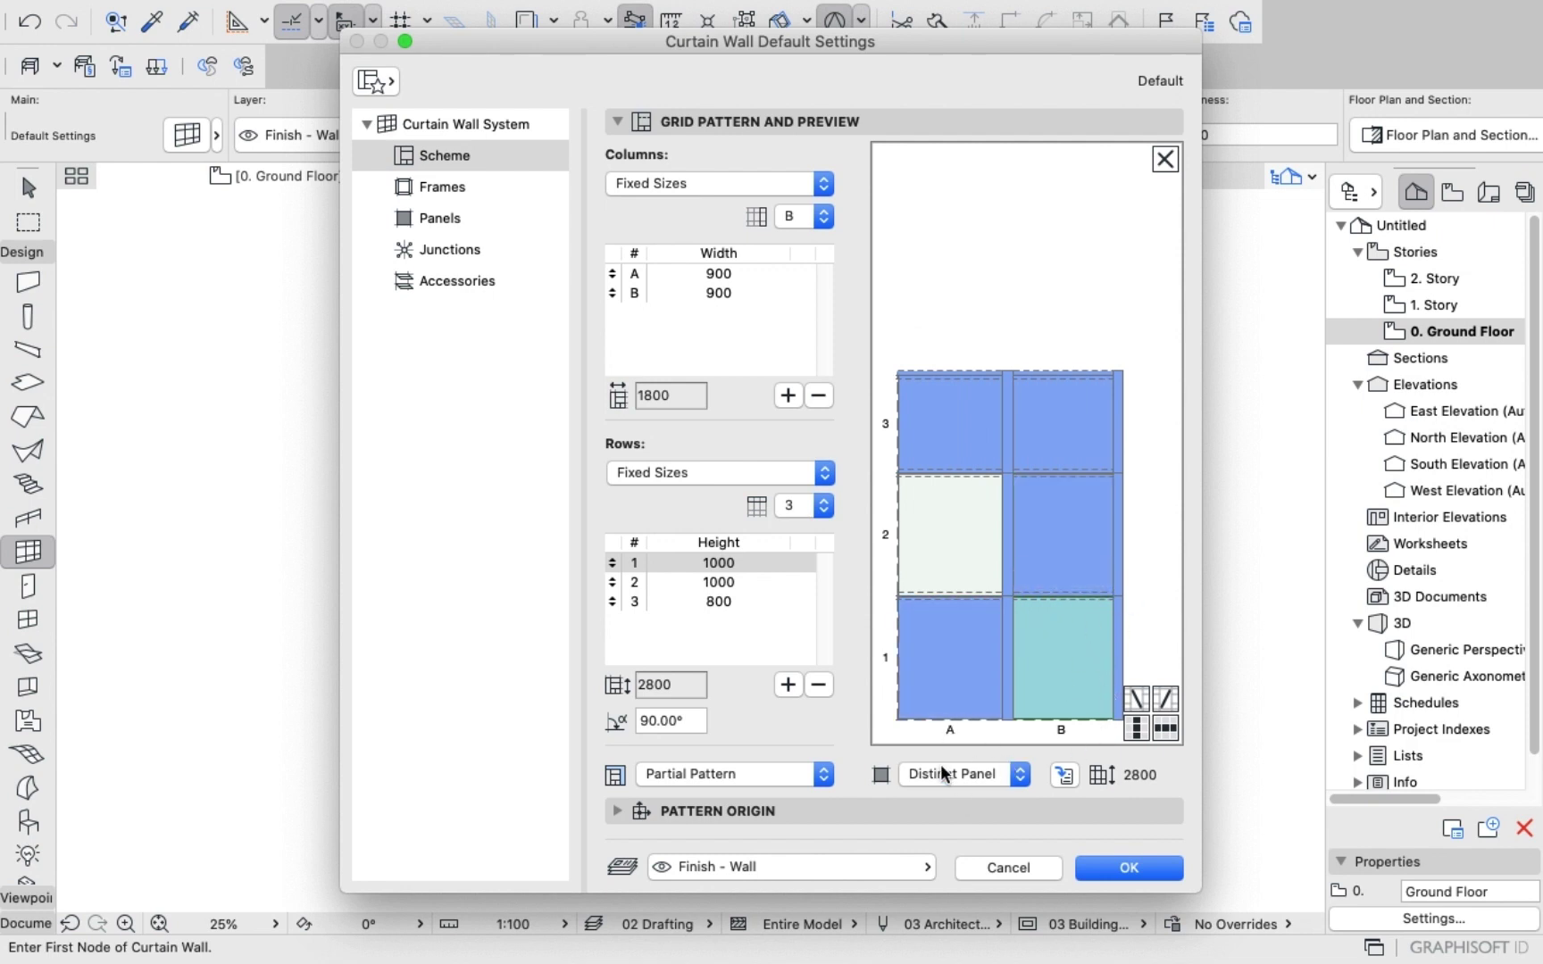
# Check the panel class assigned to the grid pattern's cells and accept the curtain wall default settings.
pyautogui.click(940, 564)
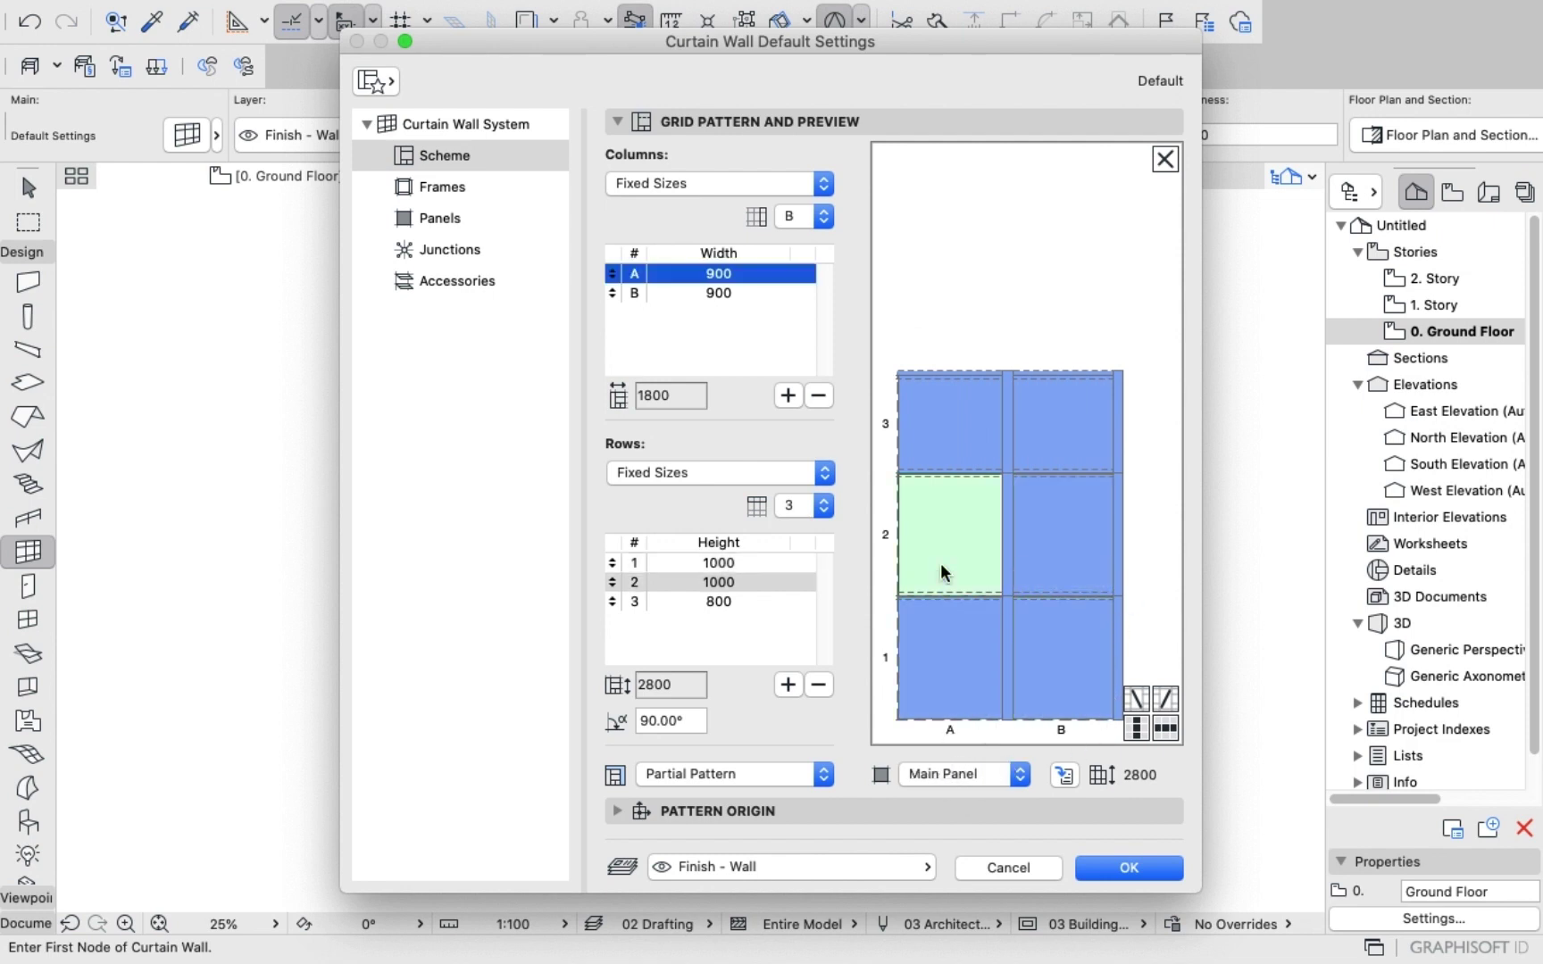
pyautogui.click(956, 644)
pyautogui.click(1060, 645)
pyautogui.click(1053, 410)
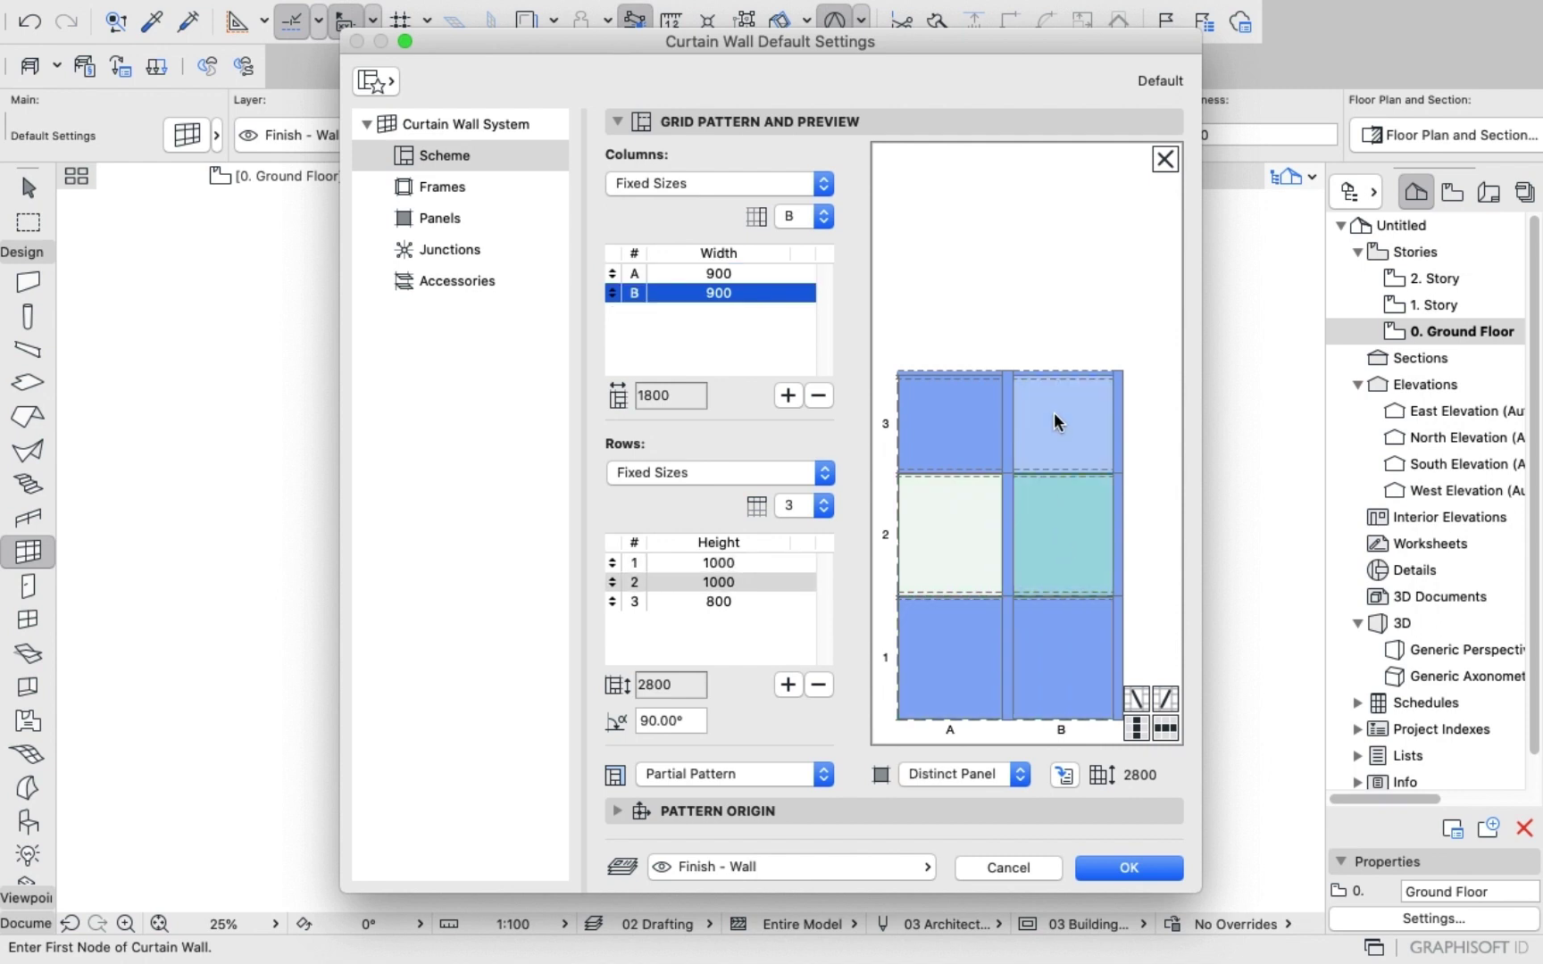
pyautogui.click(982, 429)
pyautogui.click(967, 555)
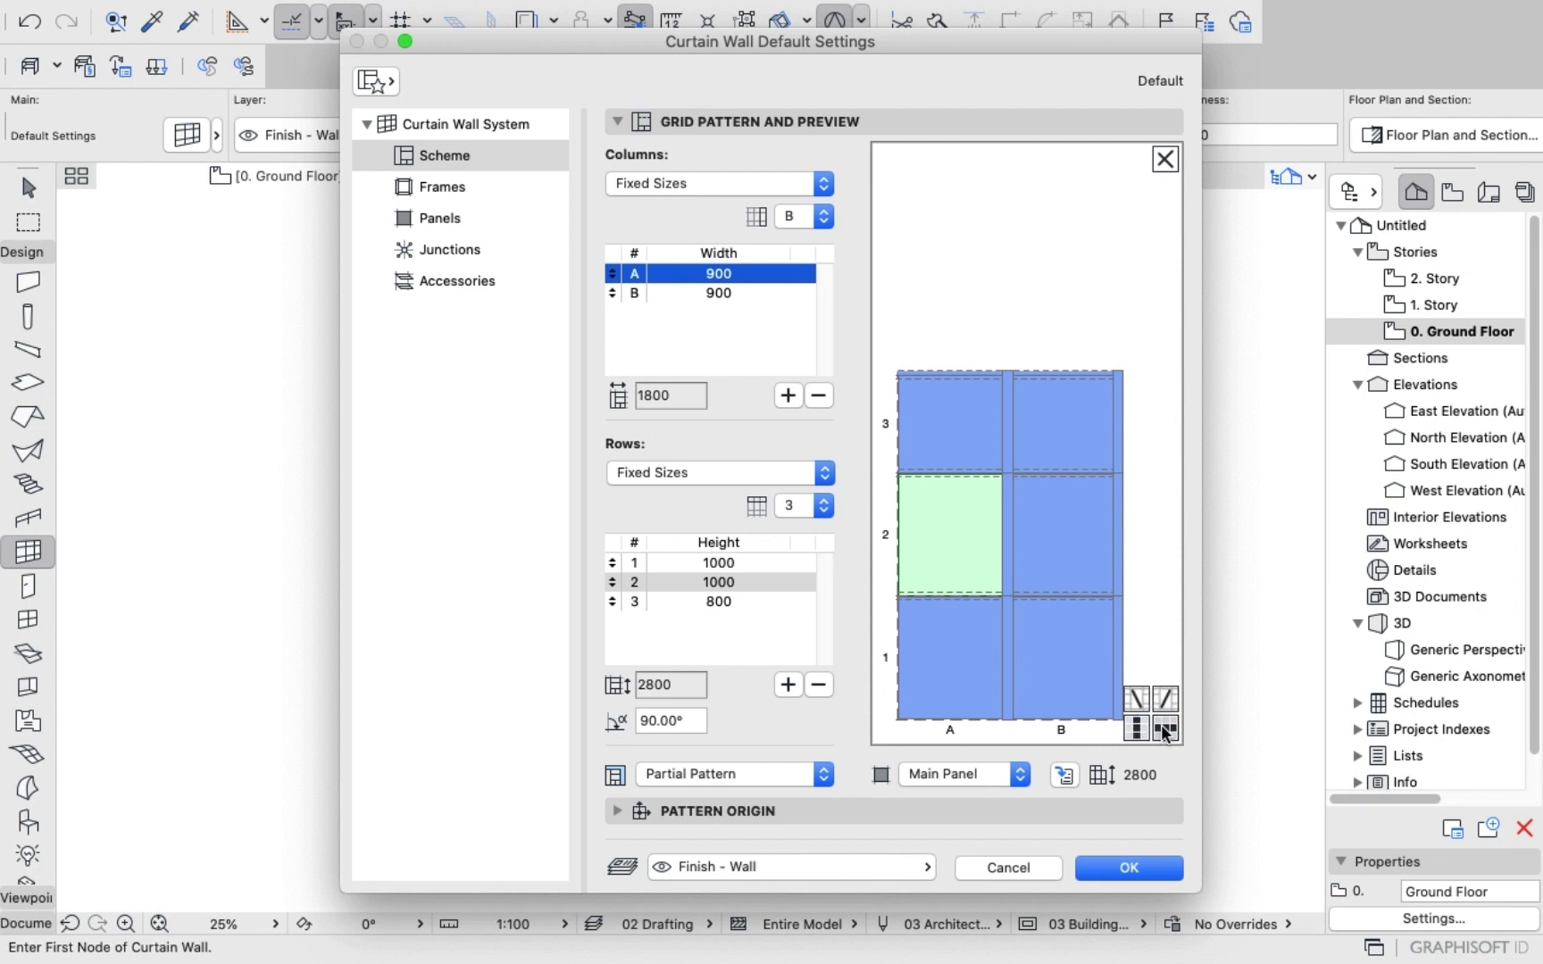
pyautogui.click(1128, 867)
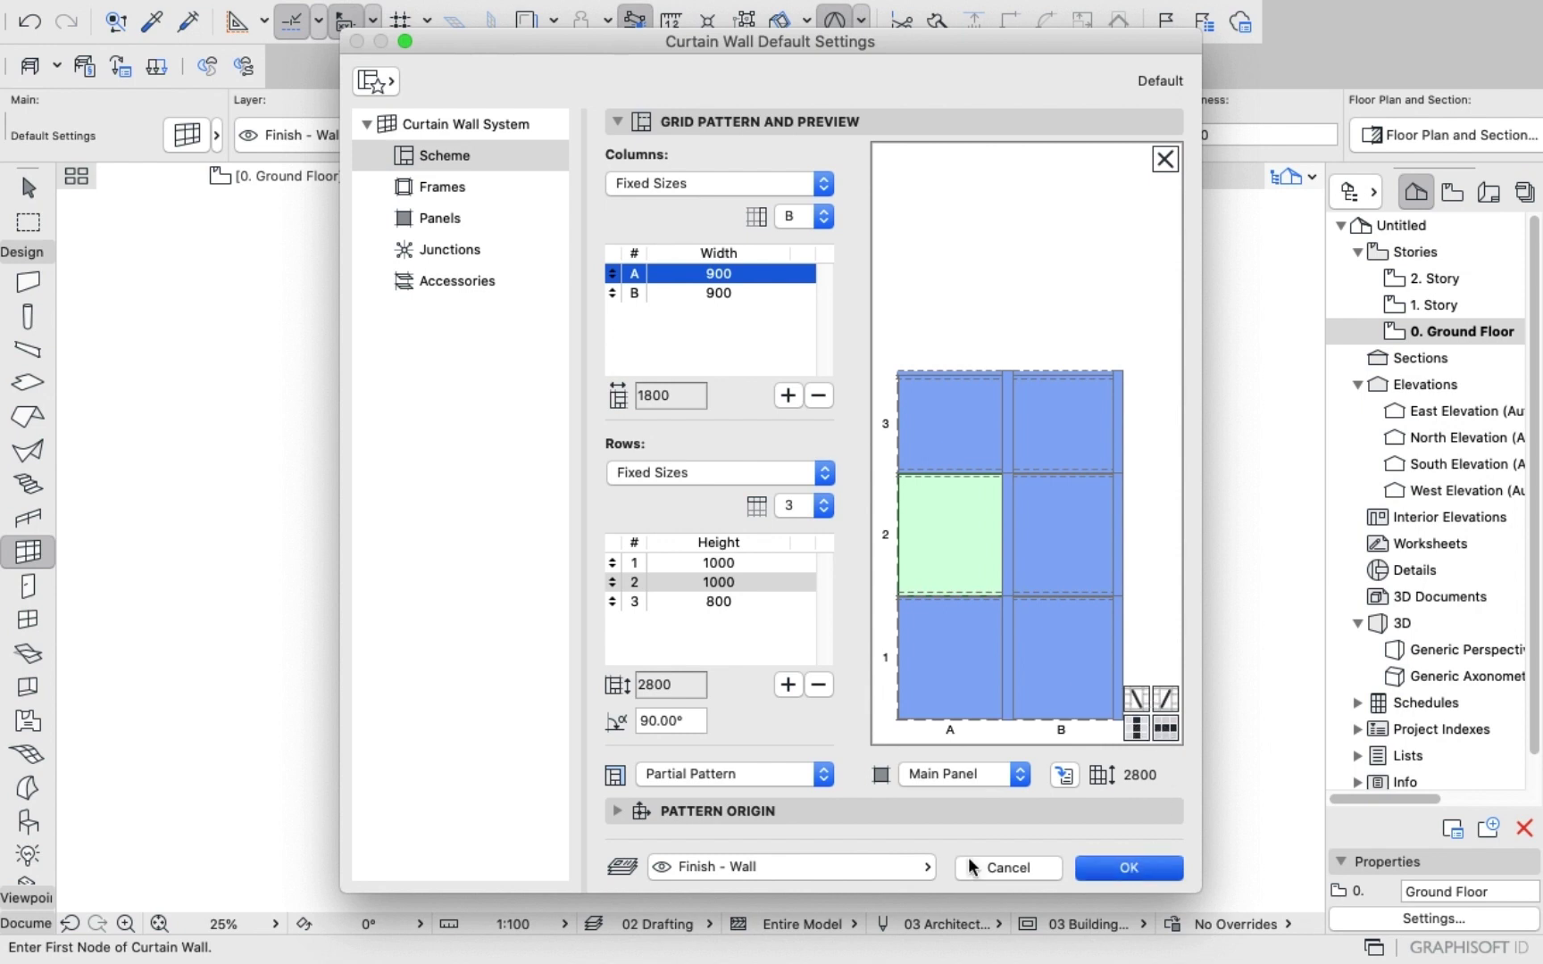
# Draw a curtain wall about 16400 mm long along the building's north edge, between the outer corners of the two end columns.
pyautogui.scroll(2, 638, 430)
pyautogui.scroll(10, 637, 430)
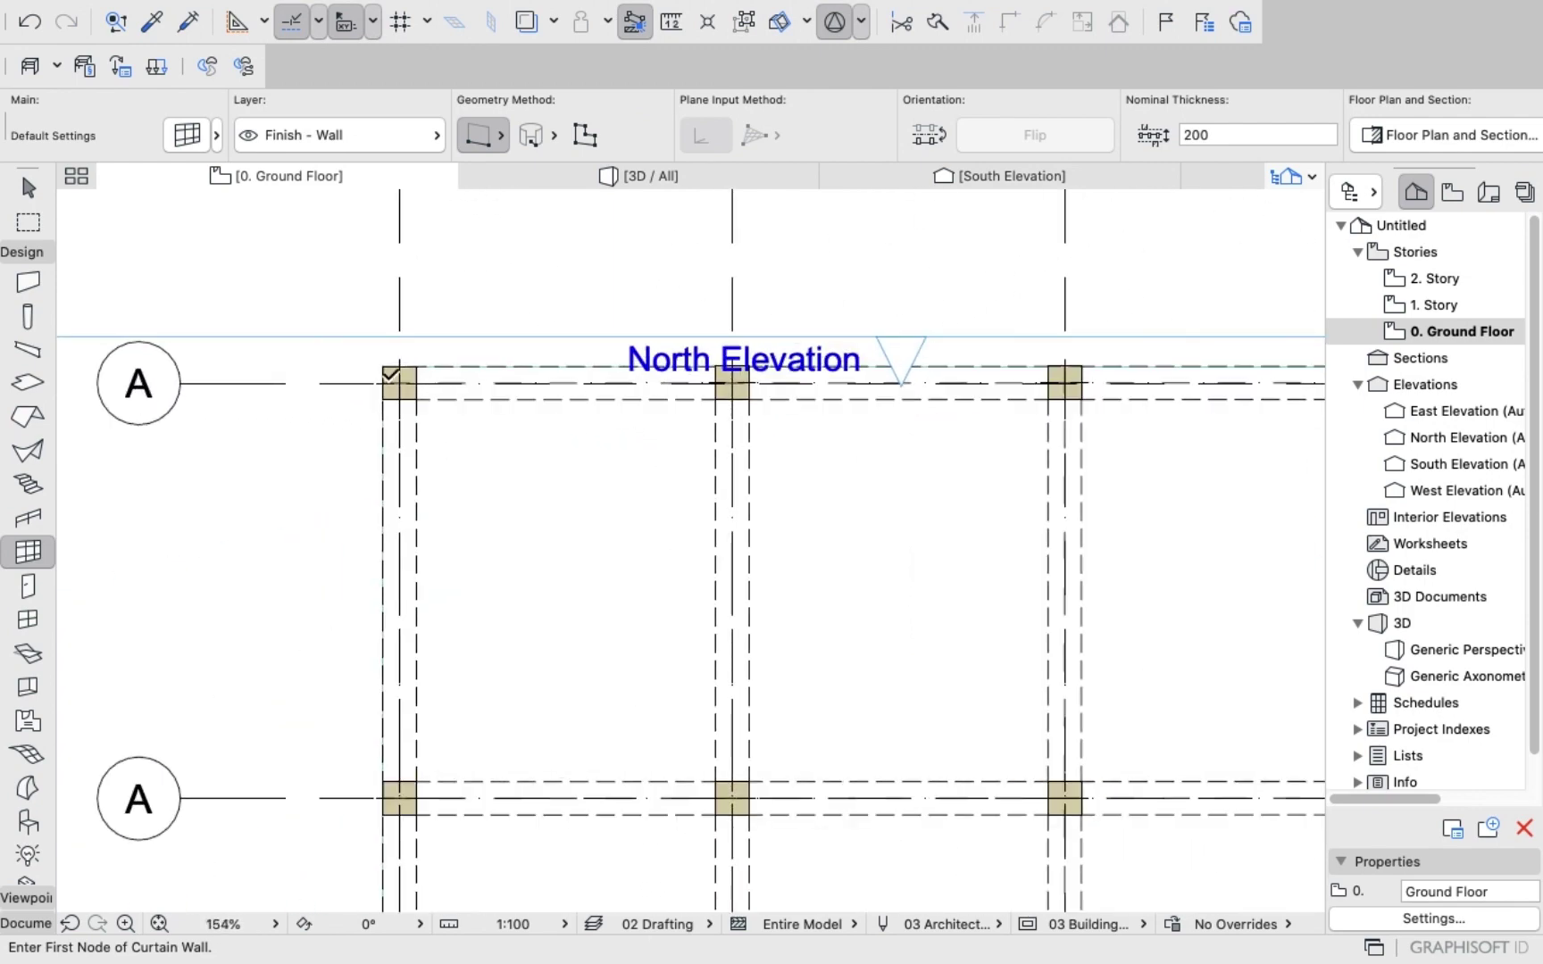
pyautogui.scroll(1, 385, 363)
pyautogui.click(383, 367)
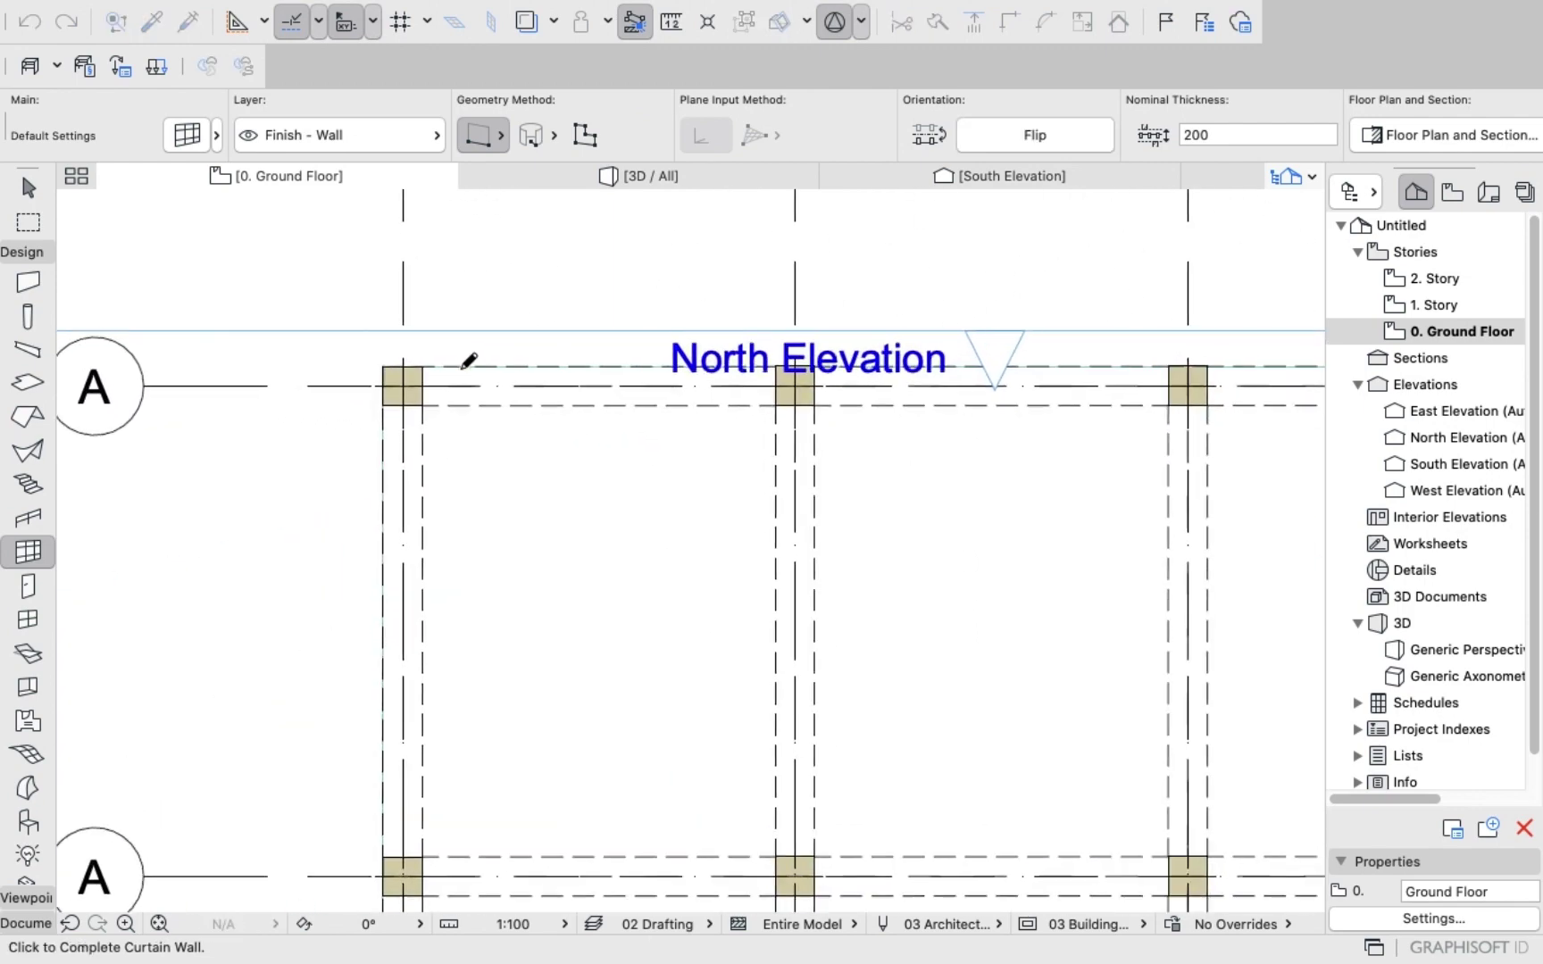
pyautogui.scroll(-1, 622, 357)
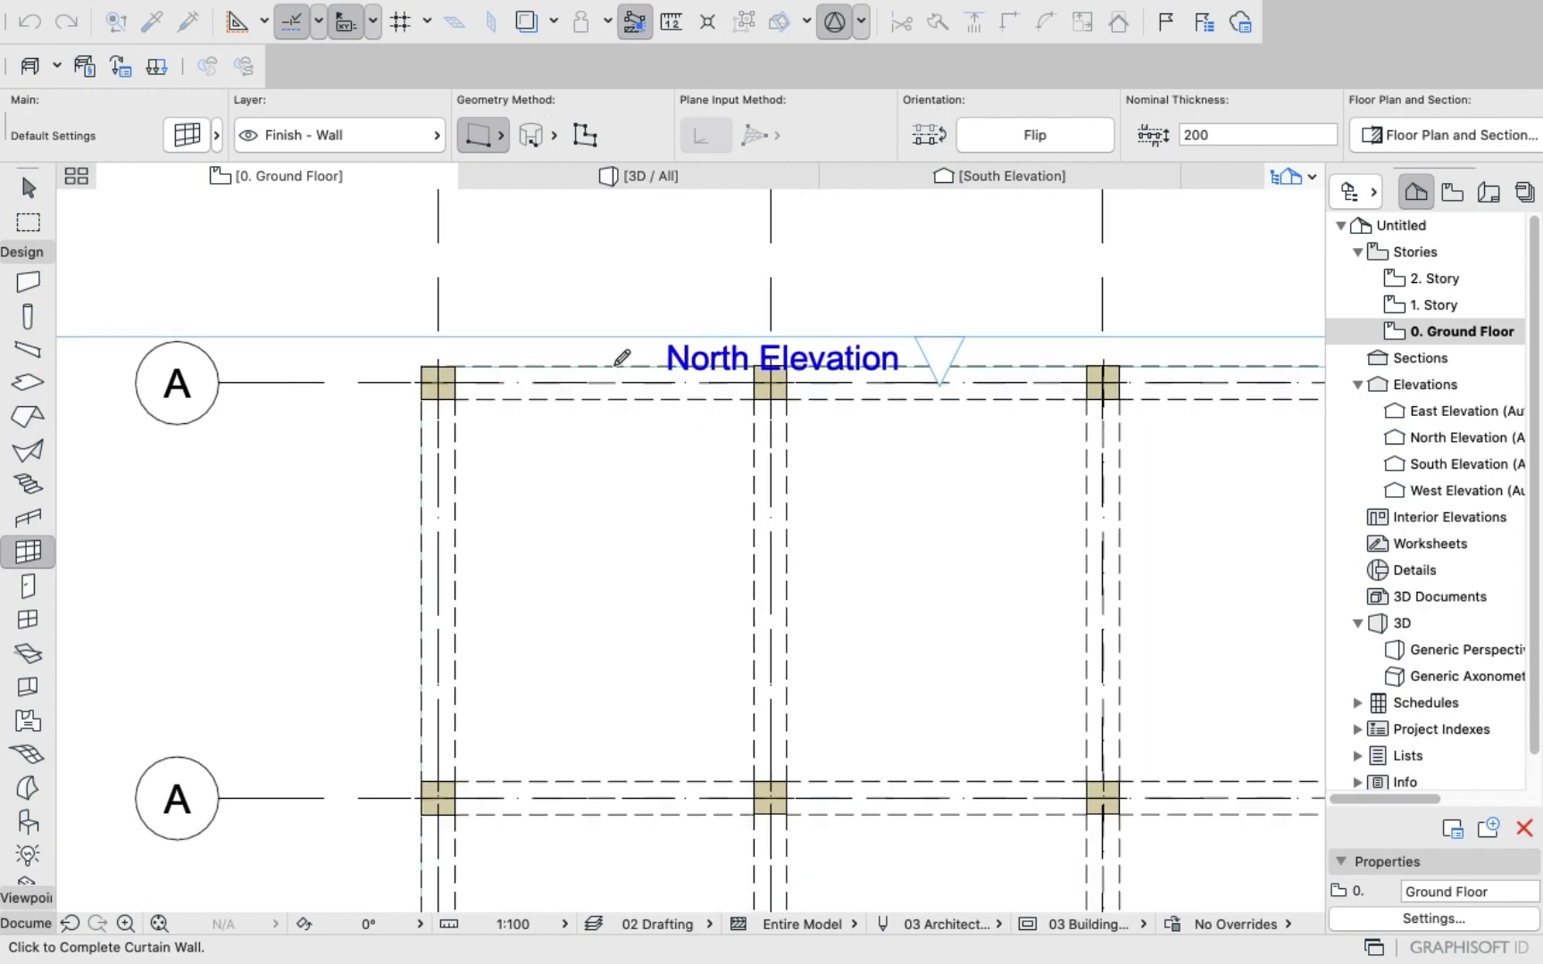
pyautogui.scroll(-5, 623, 357)
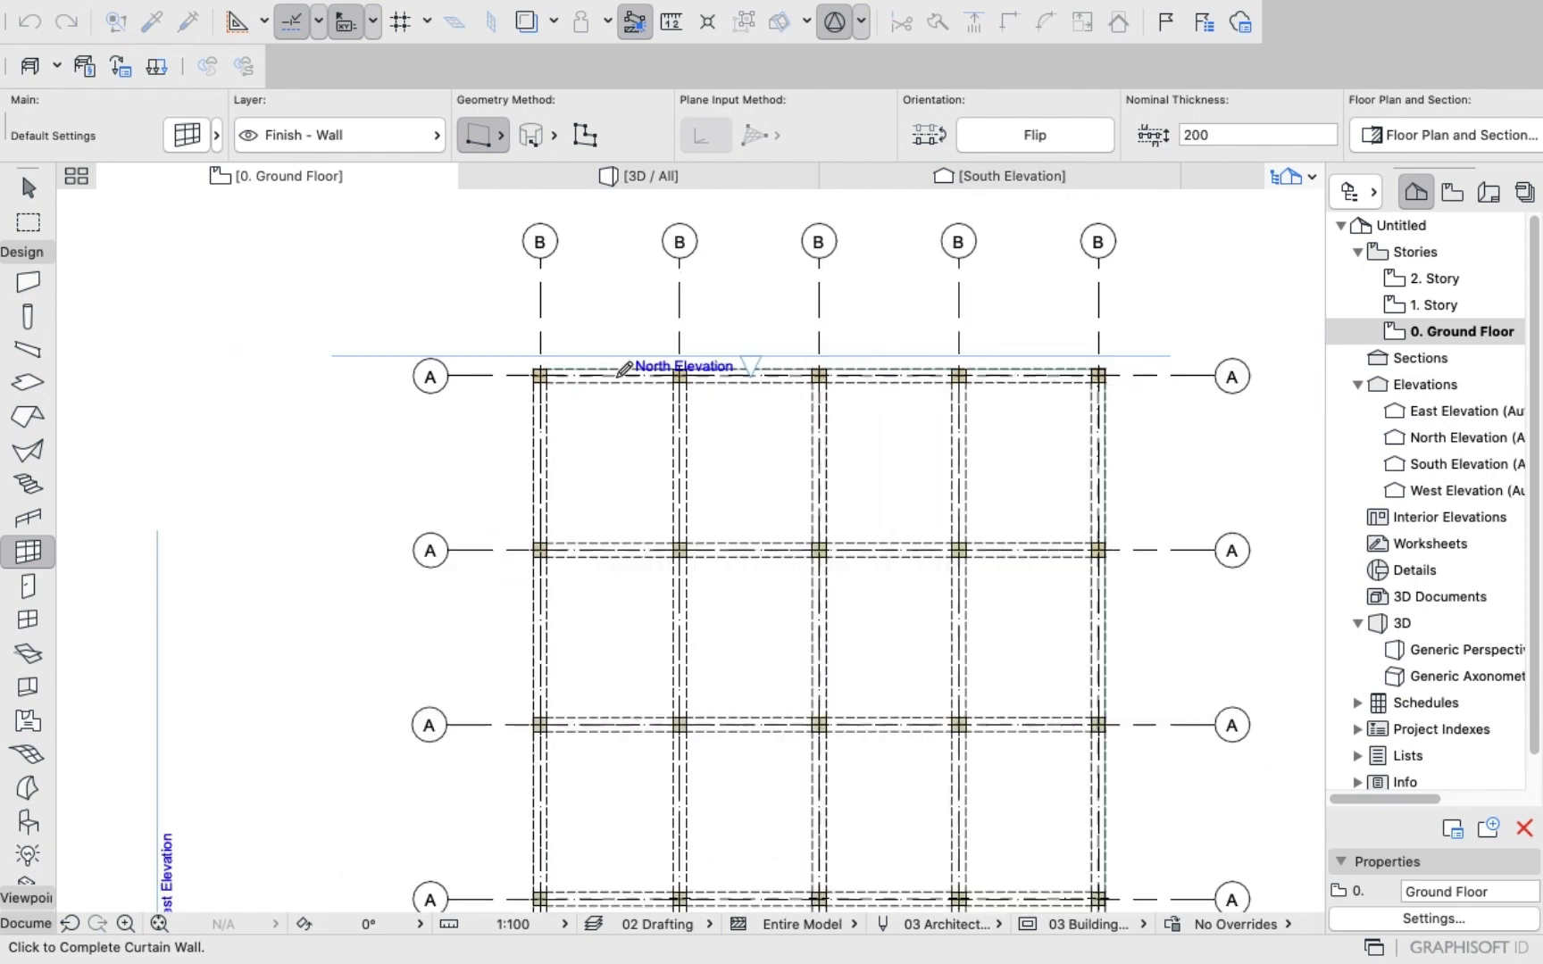
pyautogui.scroll(6, 758, 354)
pyautogui.scroll(2, 745, 454)
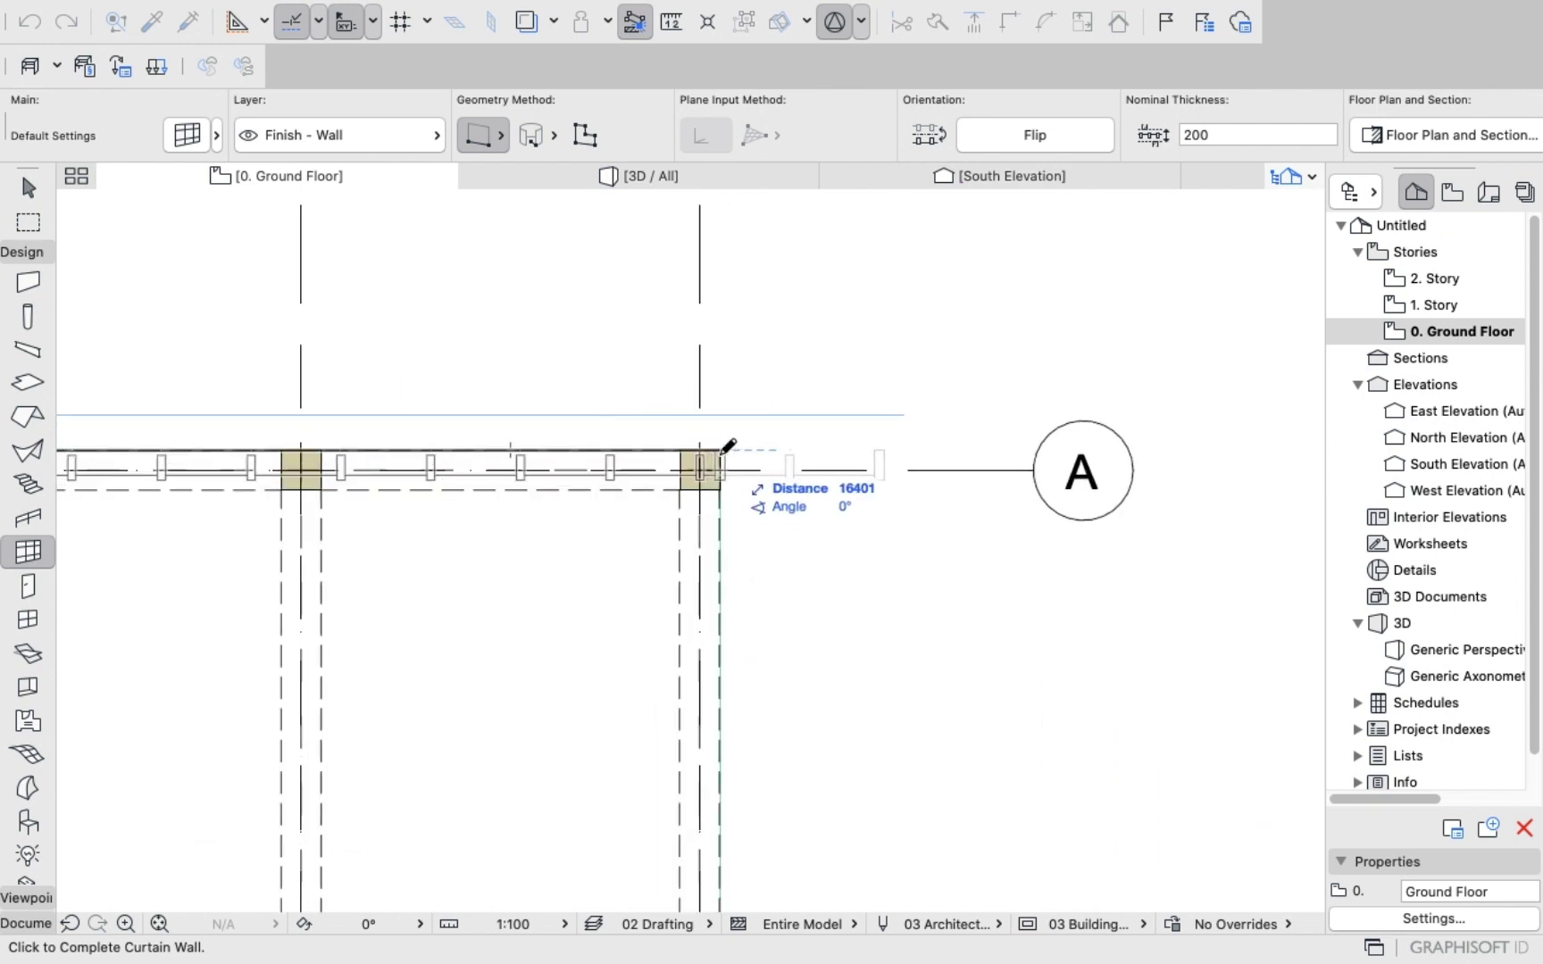
pyautogui.click(722, 451)
pyautogui.scroll(-3, 723, 451)
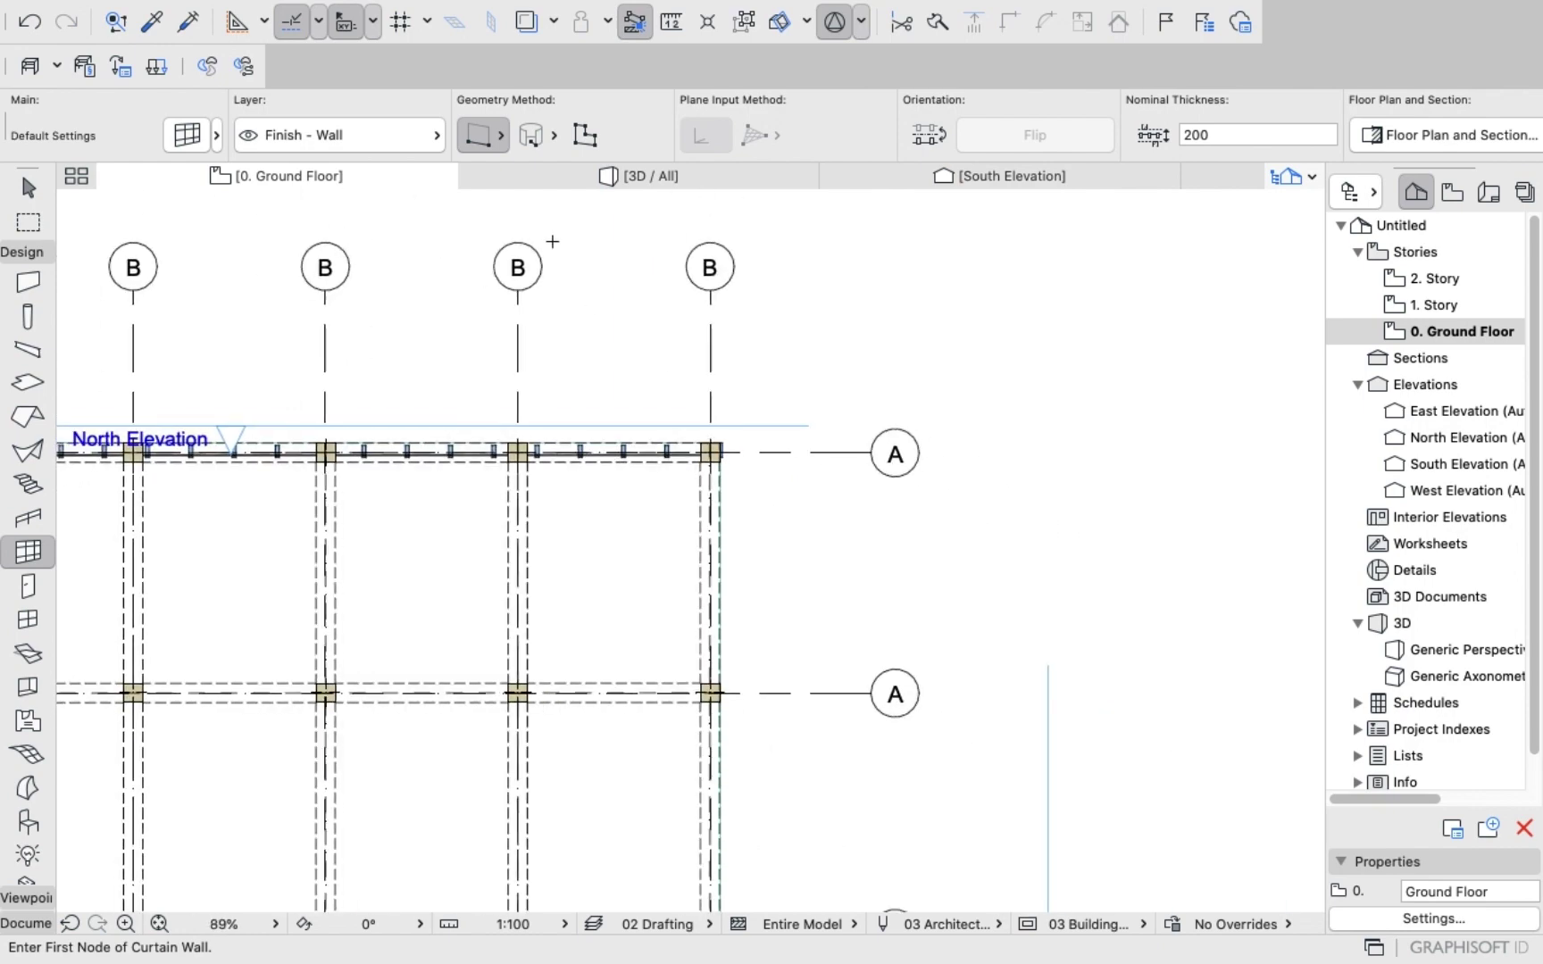
# Examine the north curtain wall in 3D from outside, and its frame spacing on the ground floor plan.
pyautogui.click(648, 177)
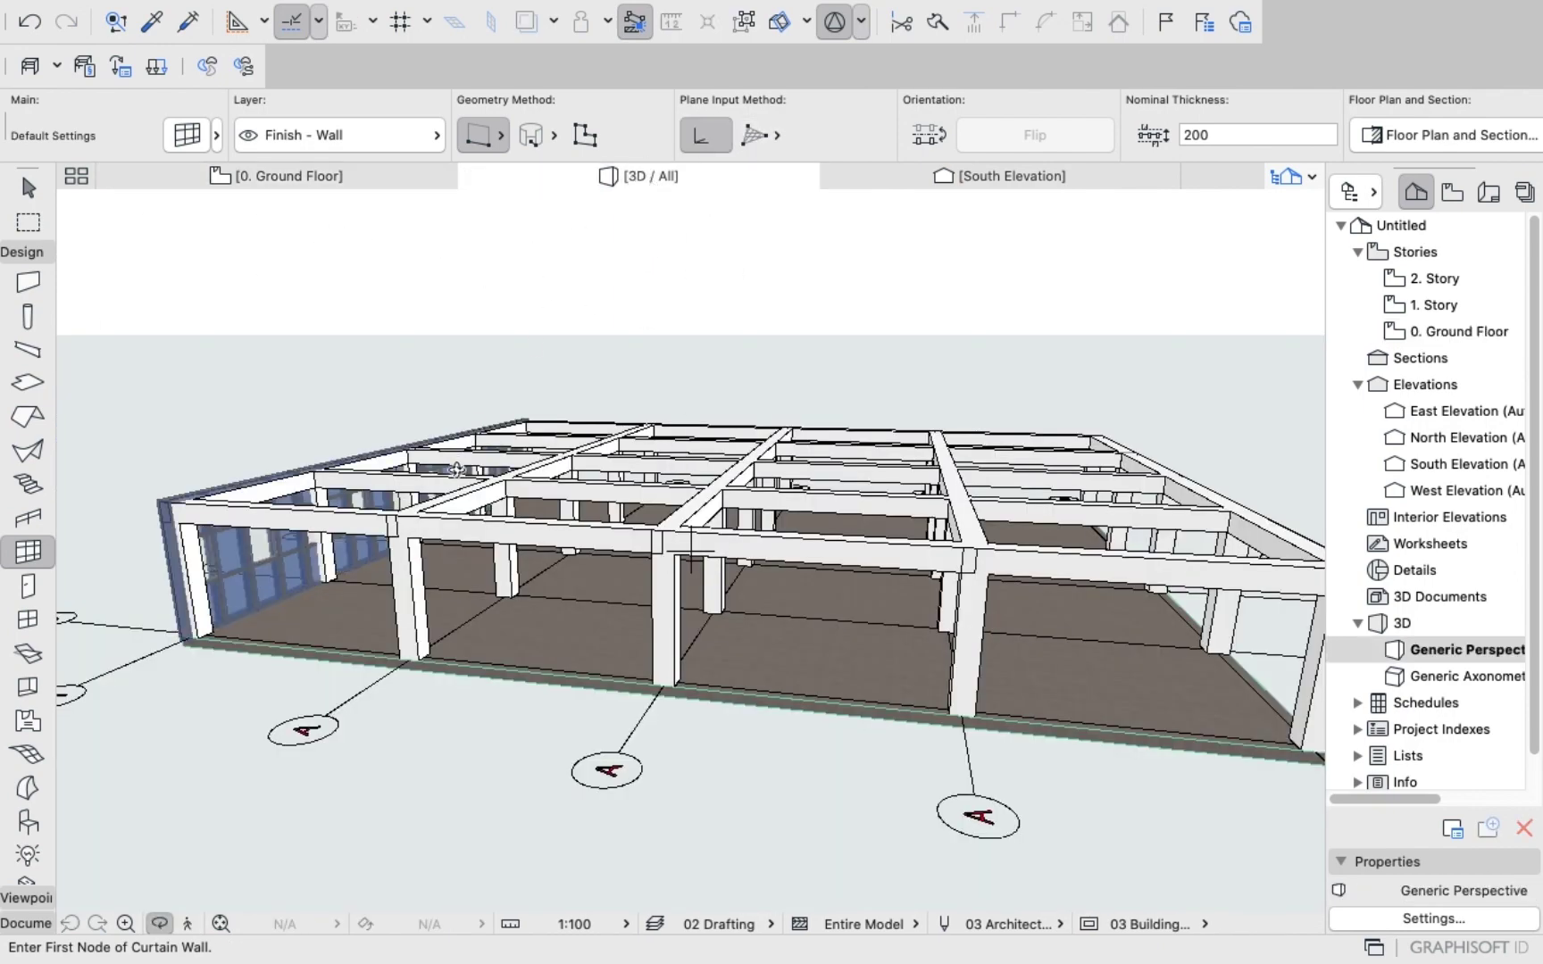
pyautogui.keyDown('shift'); pyautogui.moveTo(385, 410); pyautogui.dragTo(487, 615, button='middle'); pyautogui.keyUp('shift')
pyautogui.scroll(10, 339, 600)
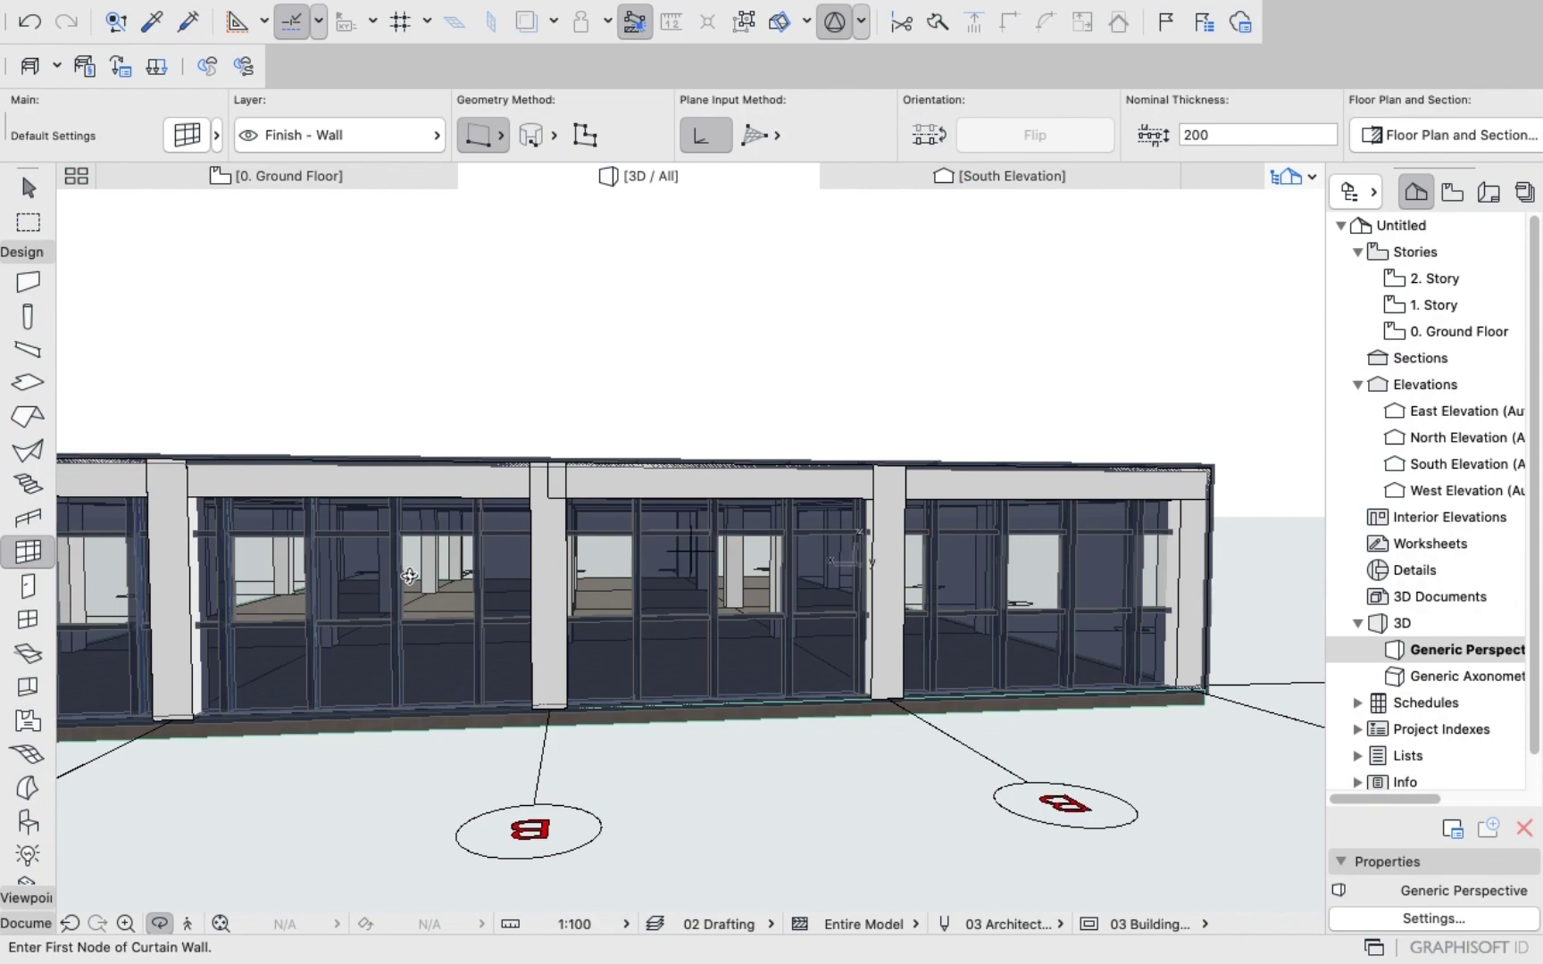
pyautogui.moveTo(399, 579); pyautogui.dragTo(768, 492, button='middle')
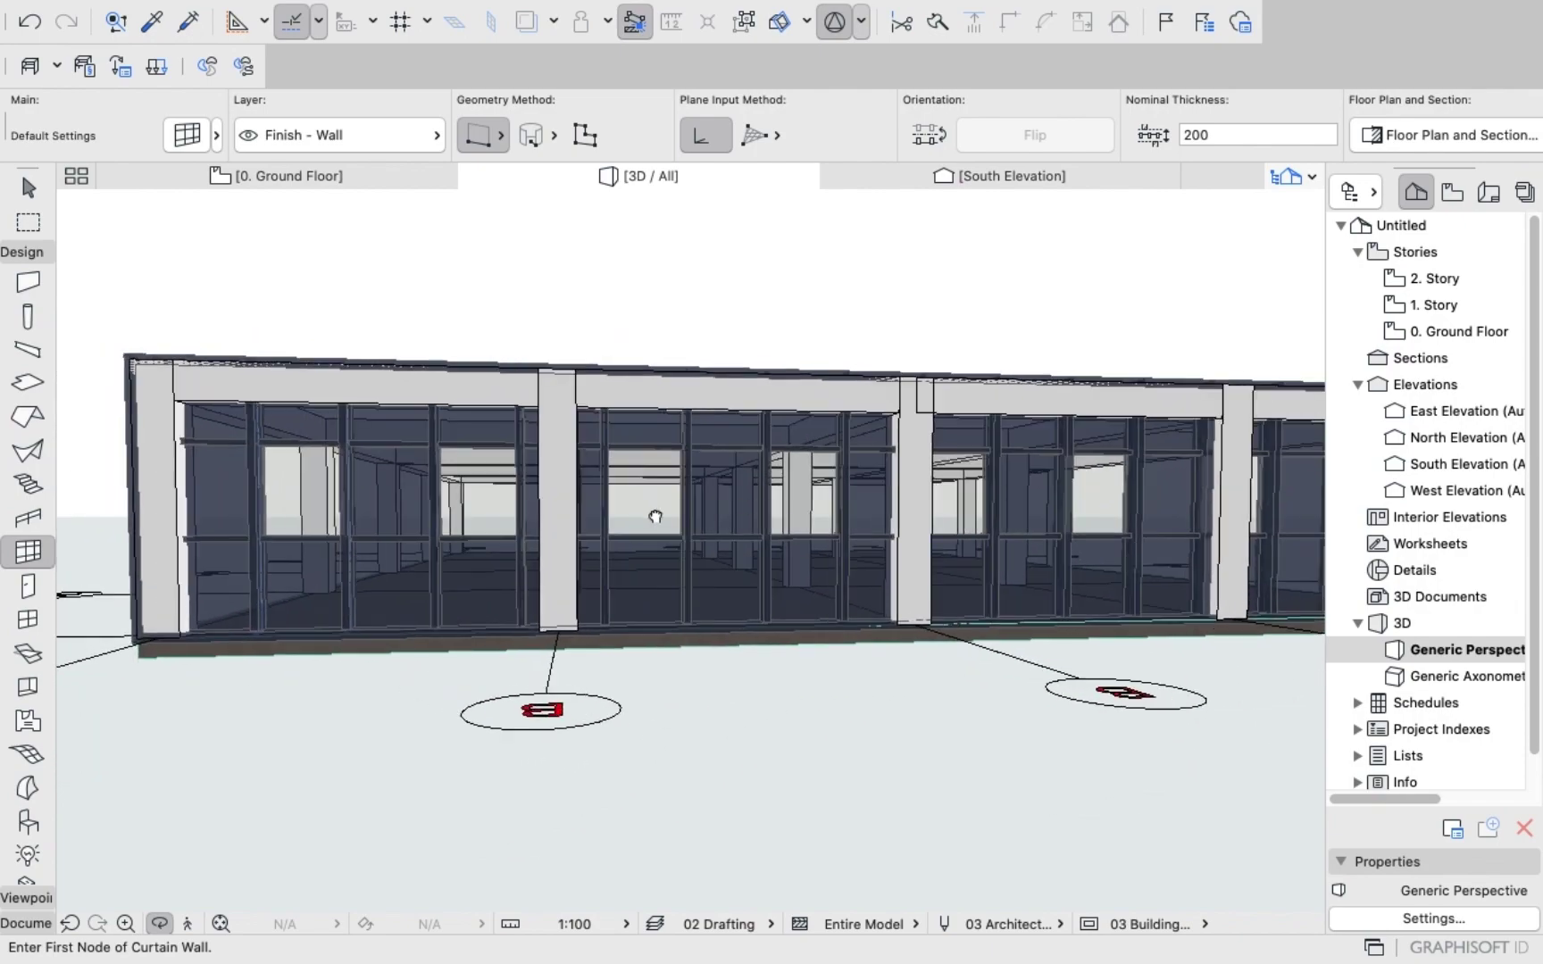
pyautogui.keyDown('shift'); pyautogui.moveTo(655, 517); pyautogui.dragTo(706, 551, button='middle'); pyautogui.keyUp('shift')
pyautogui.click(278, 177)
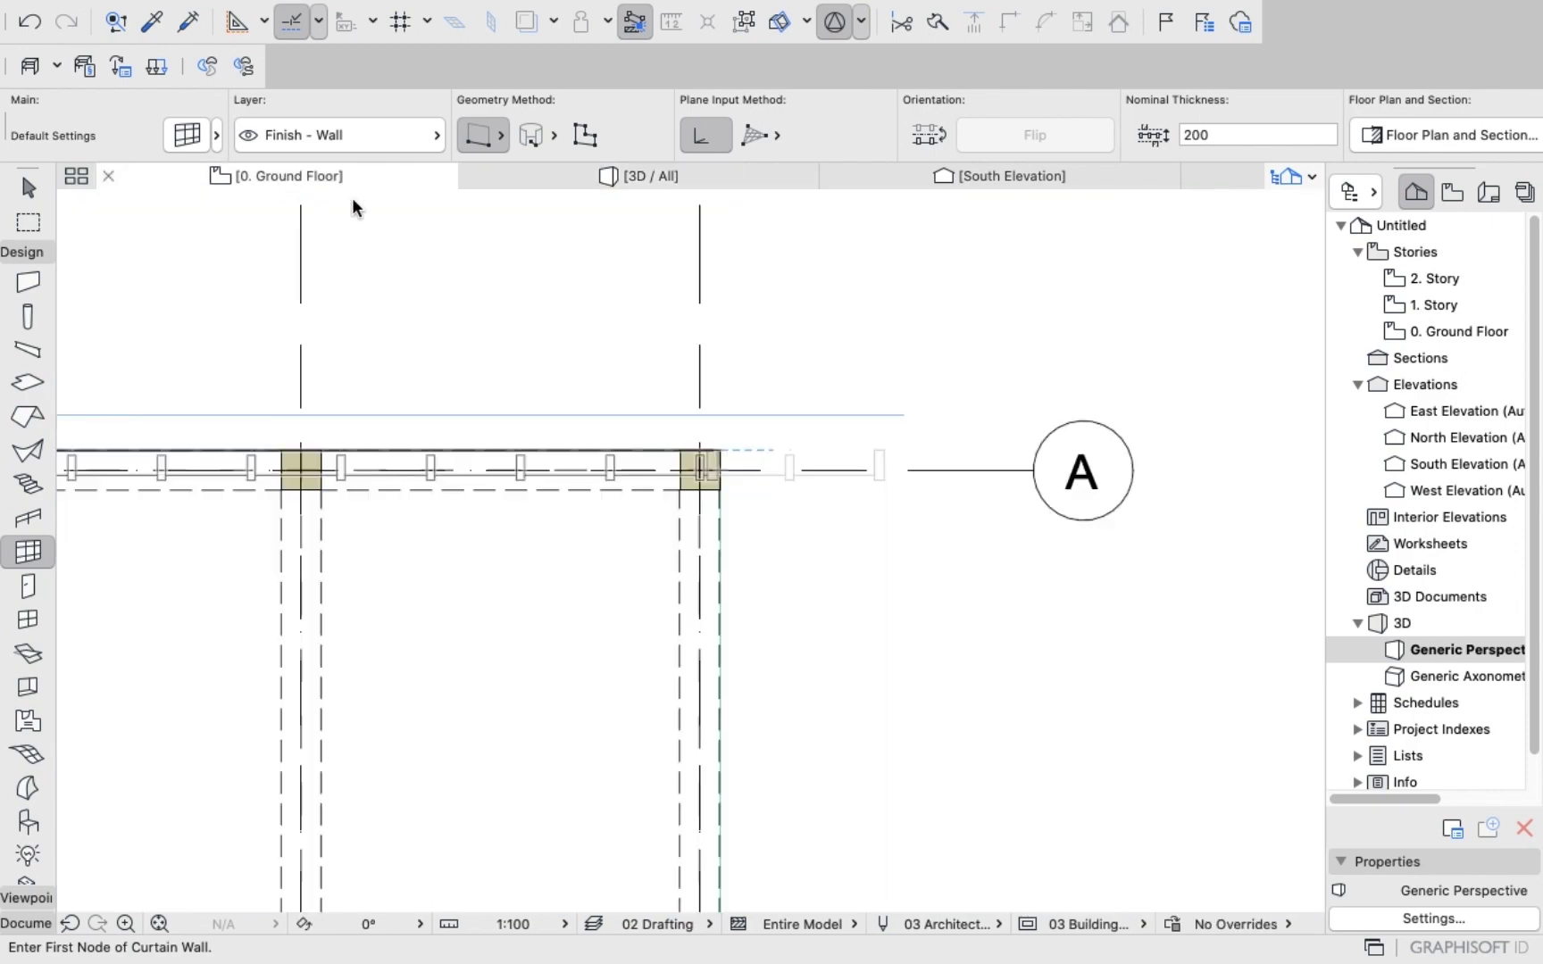
pyautogui.scroll(-5, 497, 369)
pyautogui.scroll(5, 334, 396)
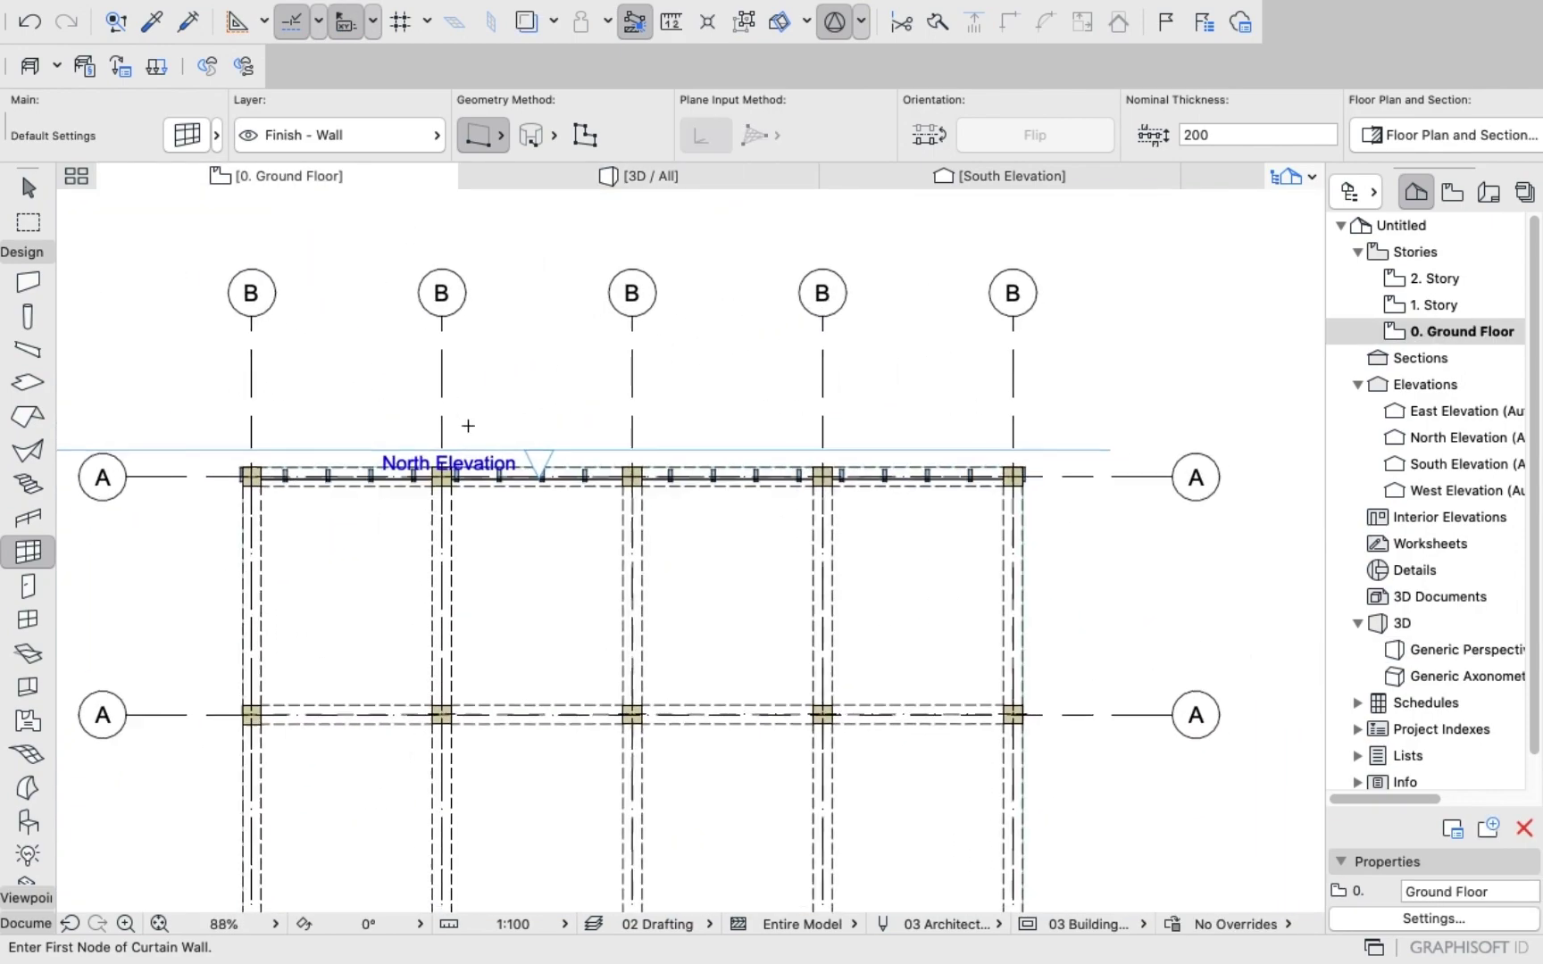
pyautogui.scroll(5, 475, 492)
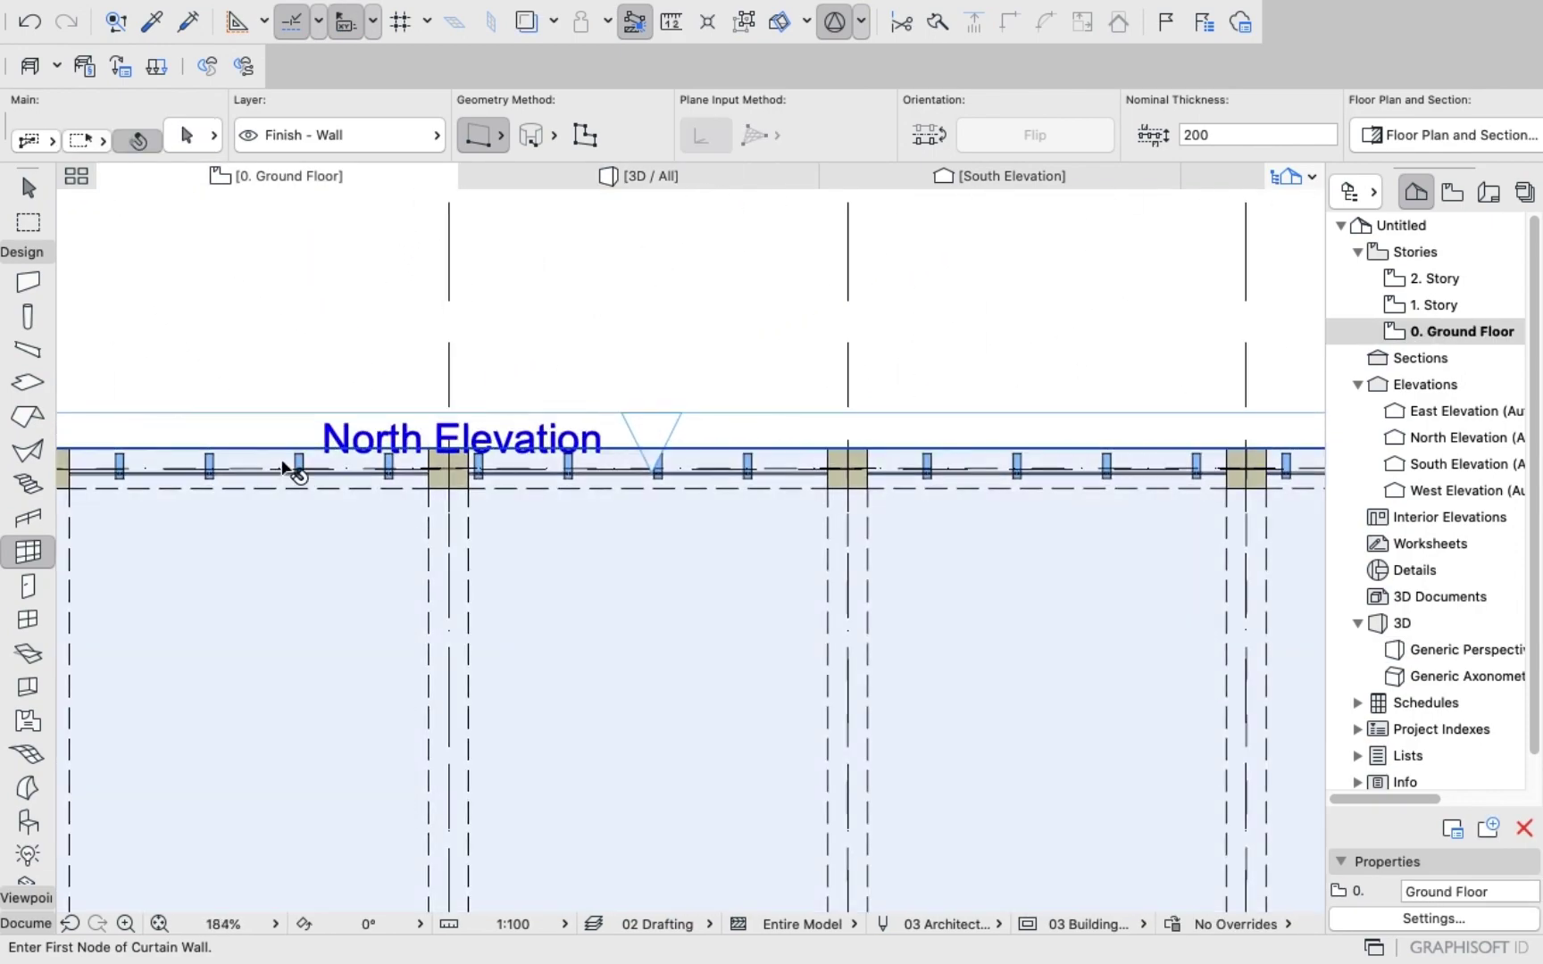
# Move the north curtain wall about 290 mm outward so it stands outside the columns, and check it in 3D.
pyautogui.keyDown('shift'); pyautogui.click(283, 462); pyautogui.keyUp('shift')
pyautogui.press('Escape')
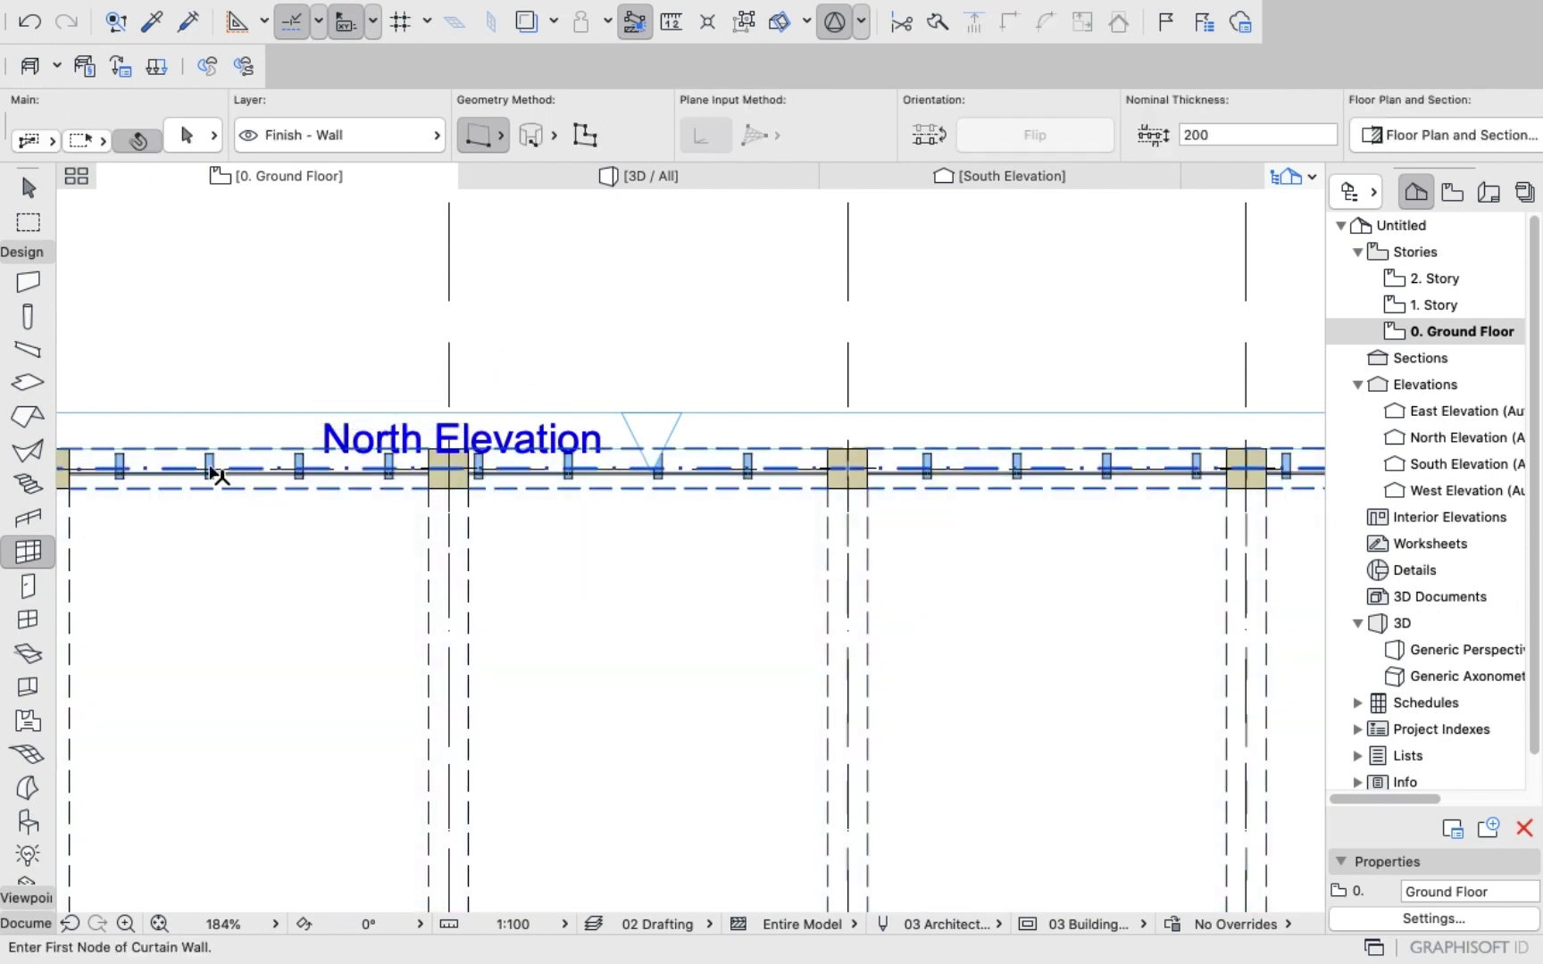
pyautogui.keyDown('shift'); pyautogui.click(297, 448); pyautogui.keyUp('shift')
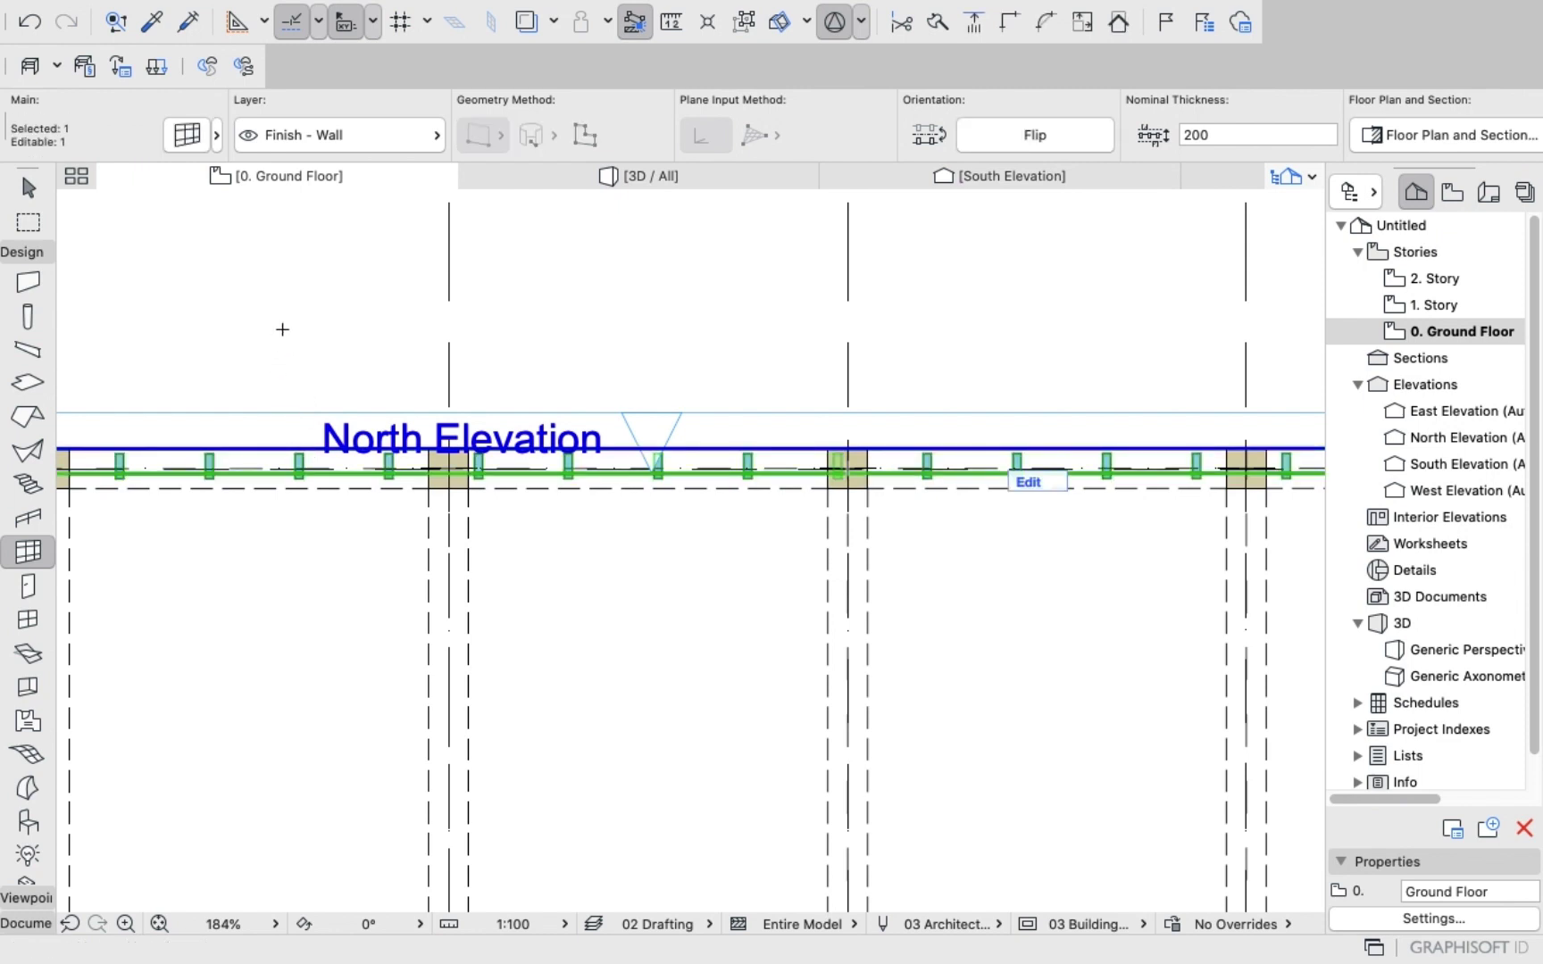
pyautogui.press('super+d')
pyautogui.click(269, 457)
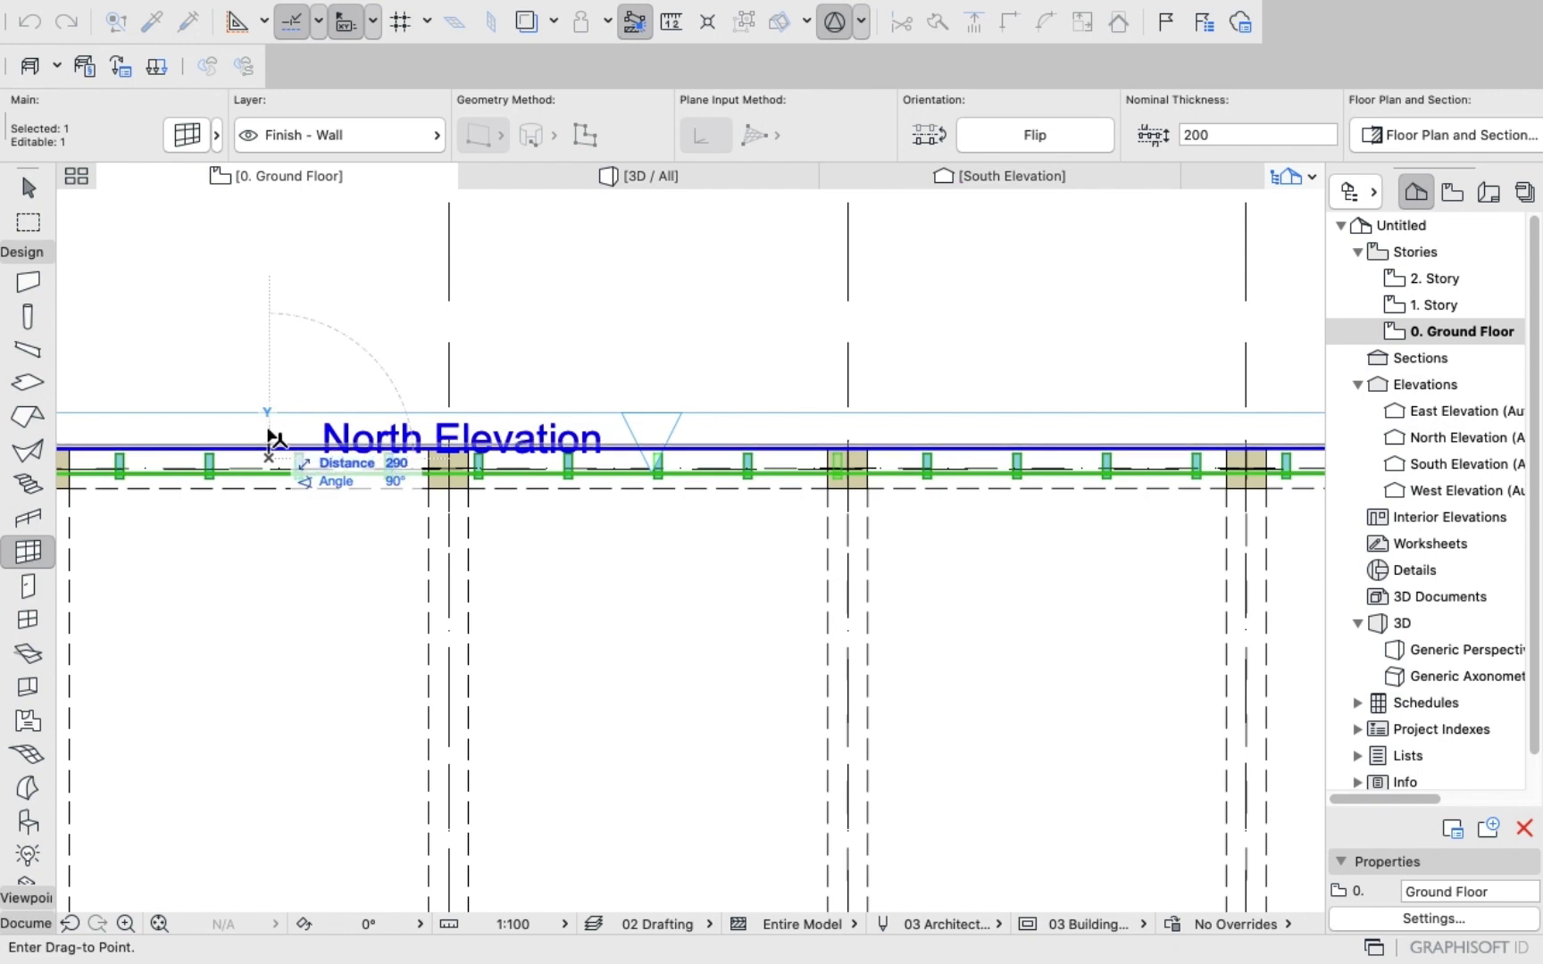
pyautogui.click(268, 431)
pyautogui.scroll(3, 405, 265)
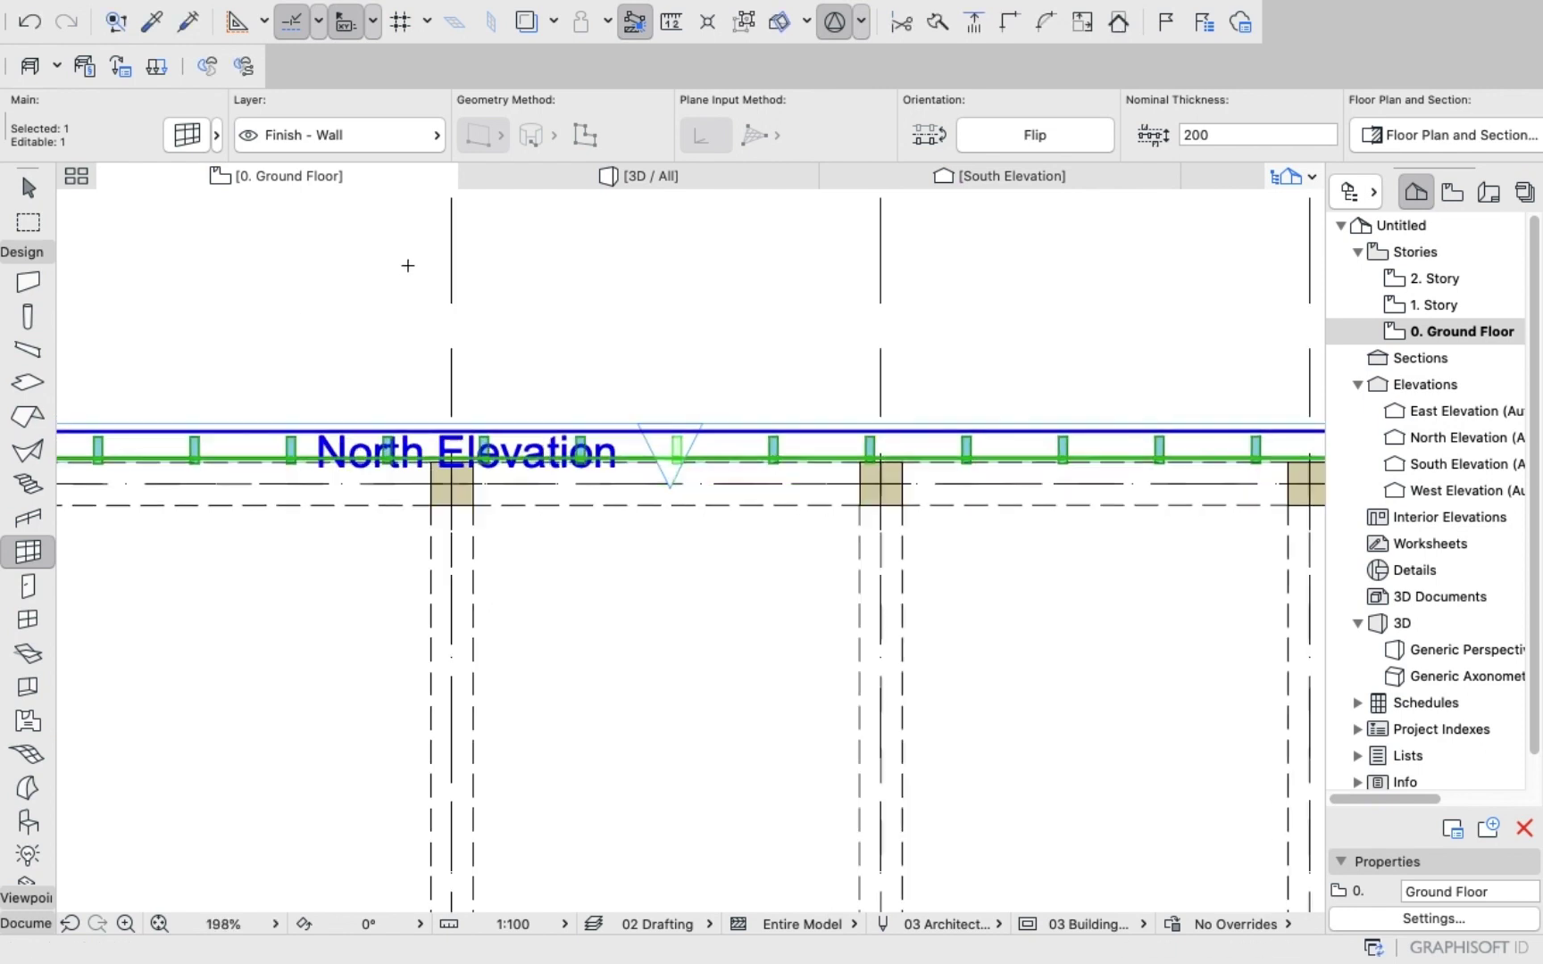
pyautogui.press('Escape')
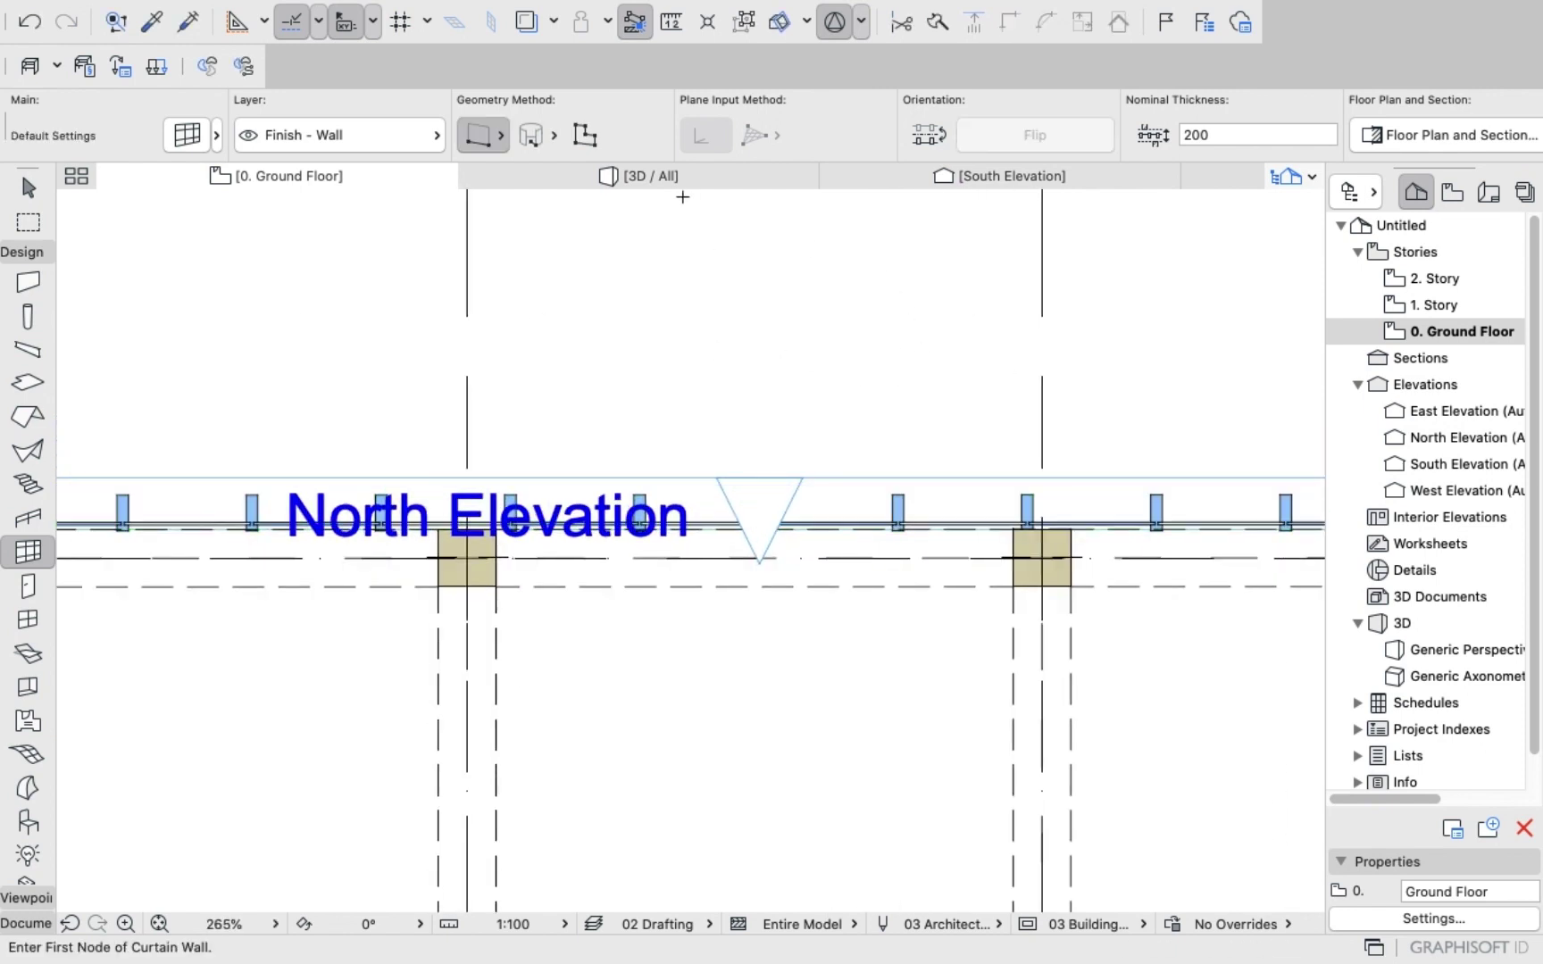
pyautogui.click(634, 179)
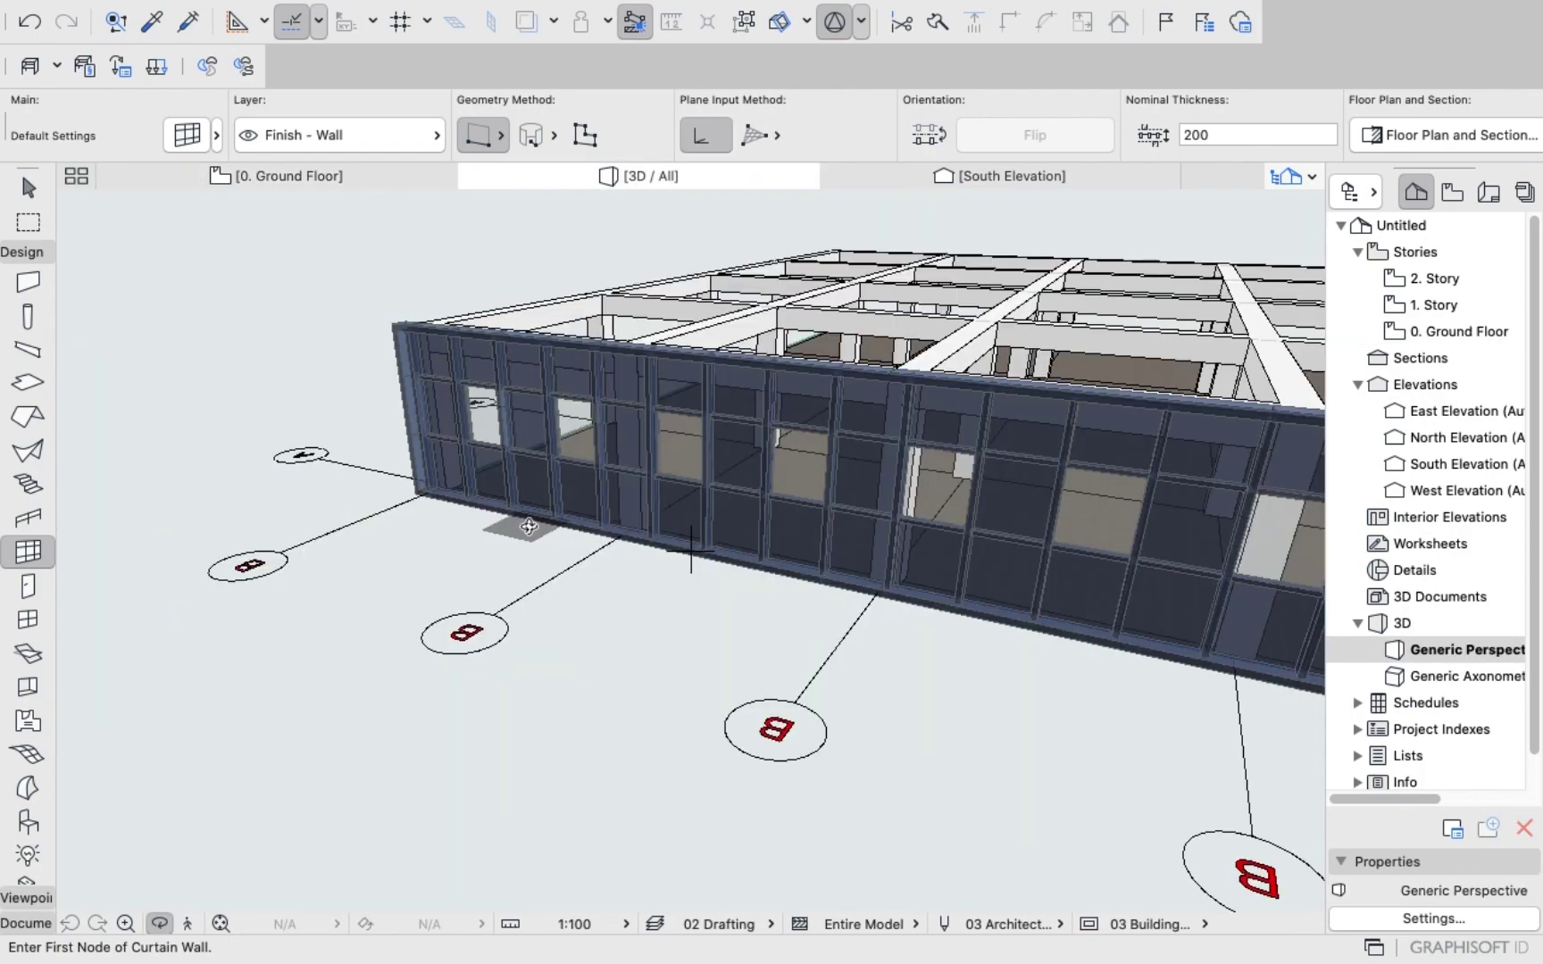
pyautogui.keyDown('shift'); pyautogui.moveTo(606, 466); pyautogui.dragTo(911, 491, button='middle'); pyautogui.keyUp('shift')
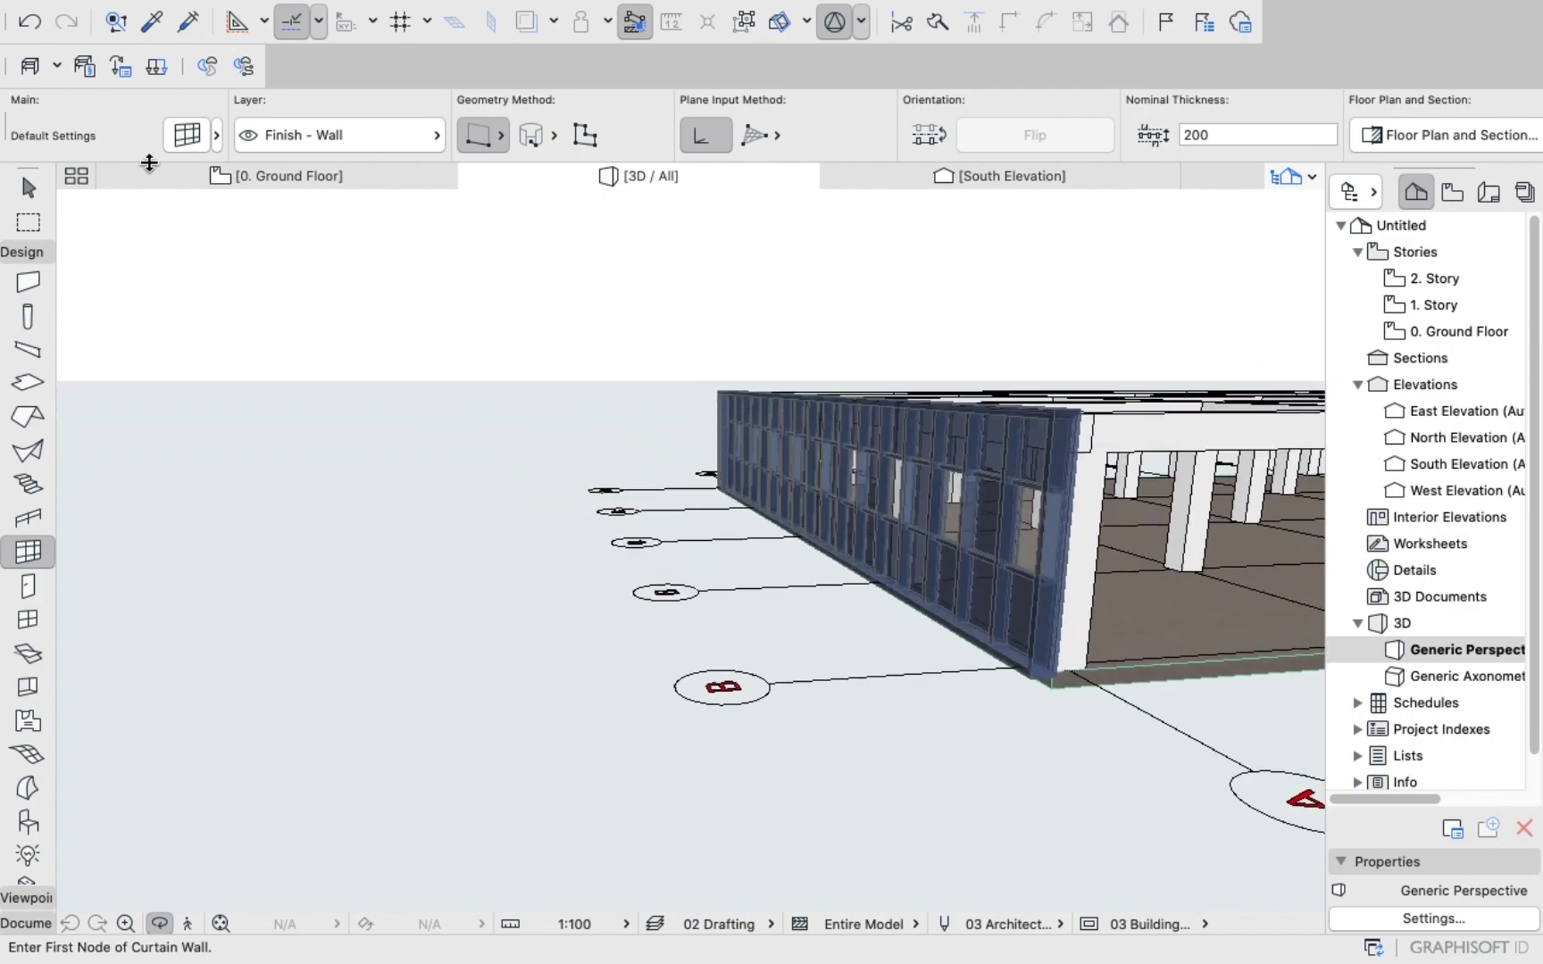
# On the ground floor plan, draw a west curtain wall about 20700 mm long from the north wall's outer west corner to the southwest column's outer corner.
pyautogui.click(152, 175)
pyautogui.scroll(-6, 523, 459)
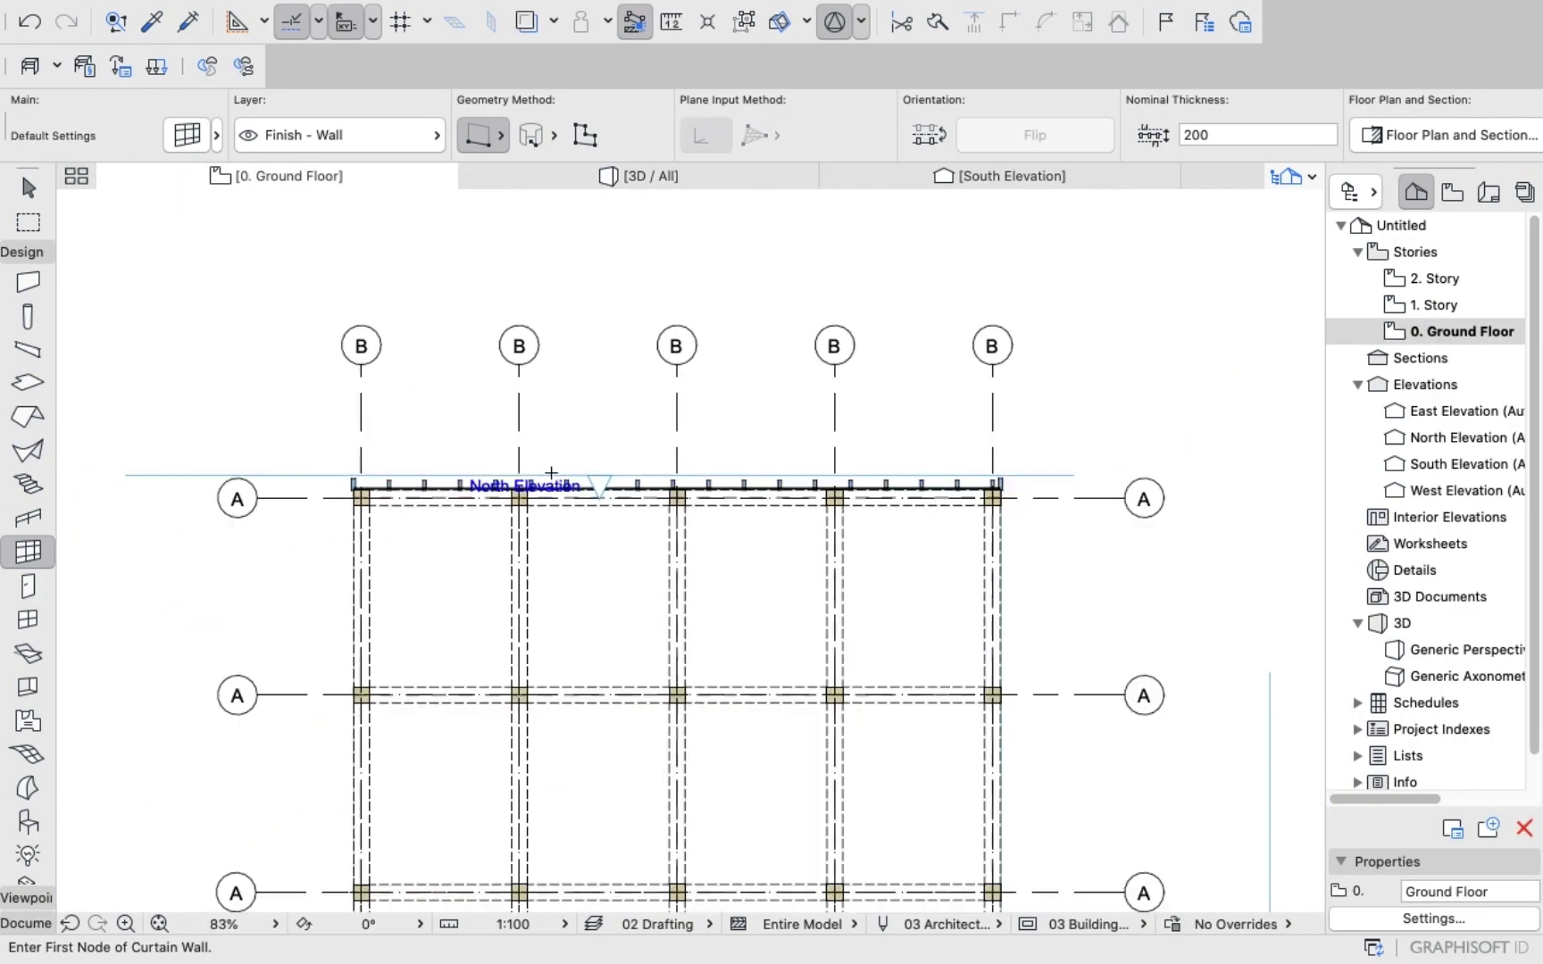
pyautogui.scroll(4, 393, 458)
pyautogui.scroll(3, 227, 404)
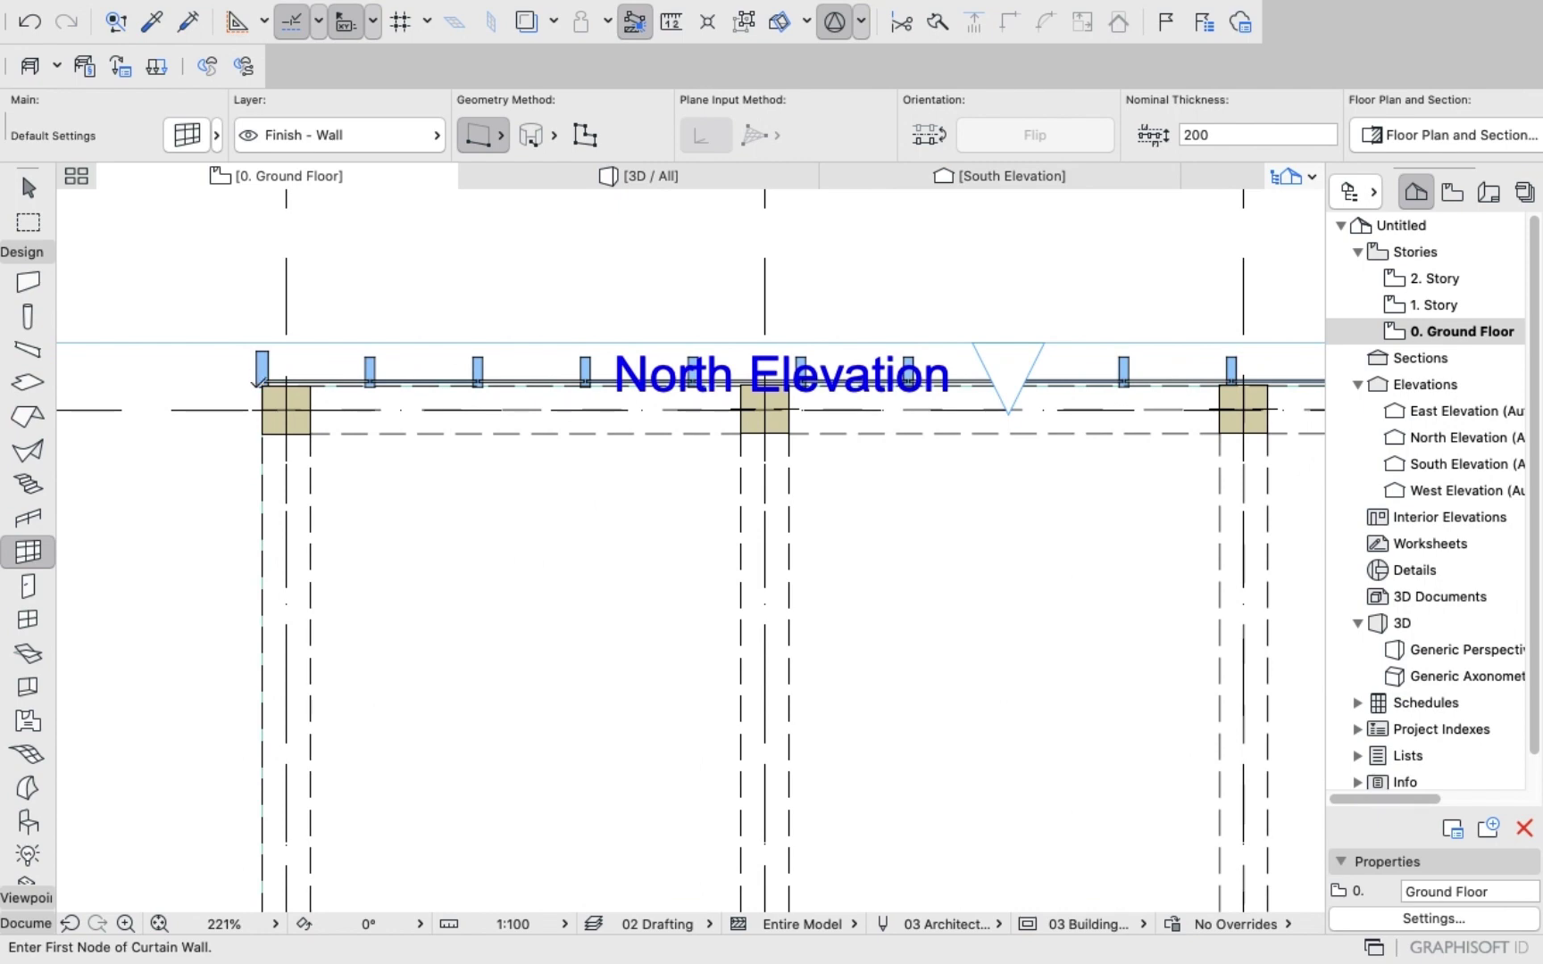
pyautogui.click(255, 351)
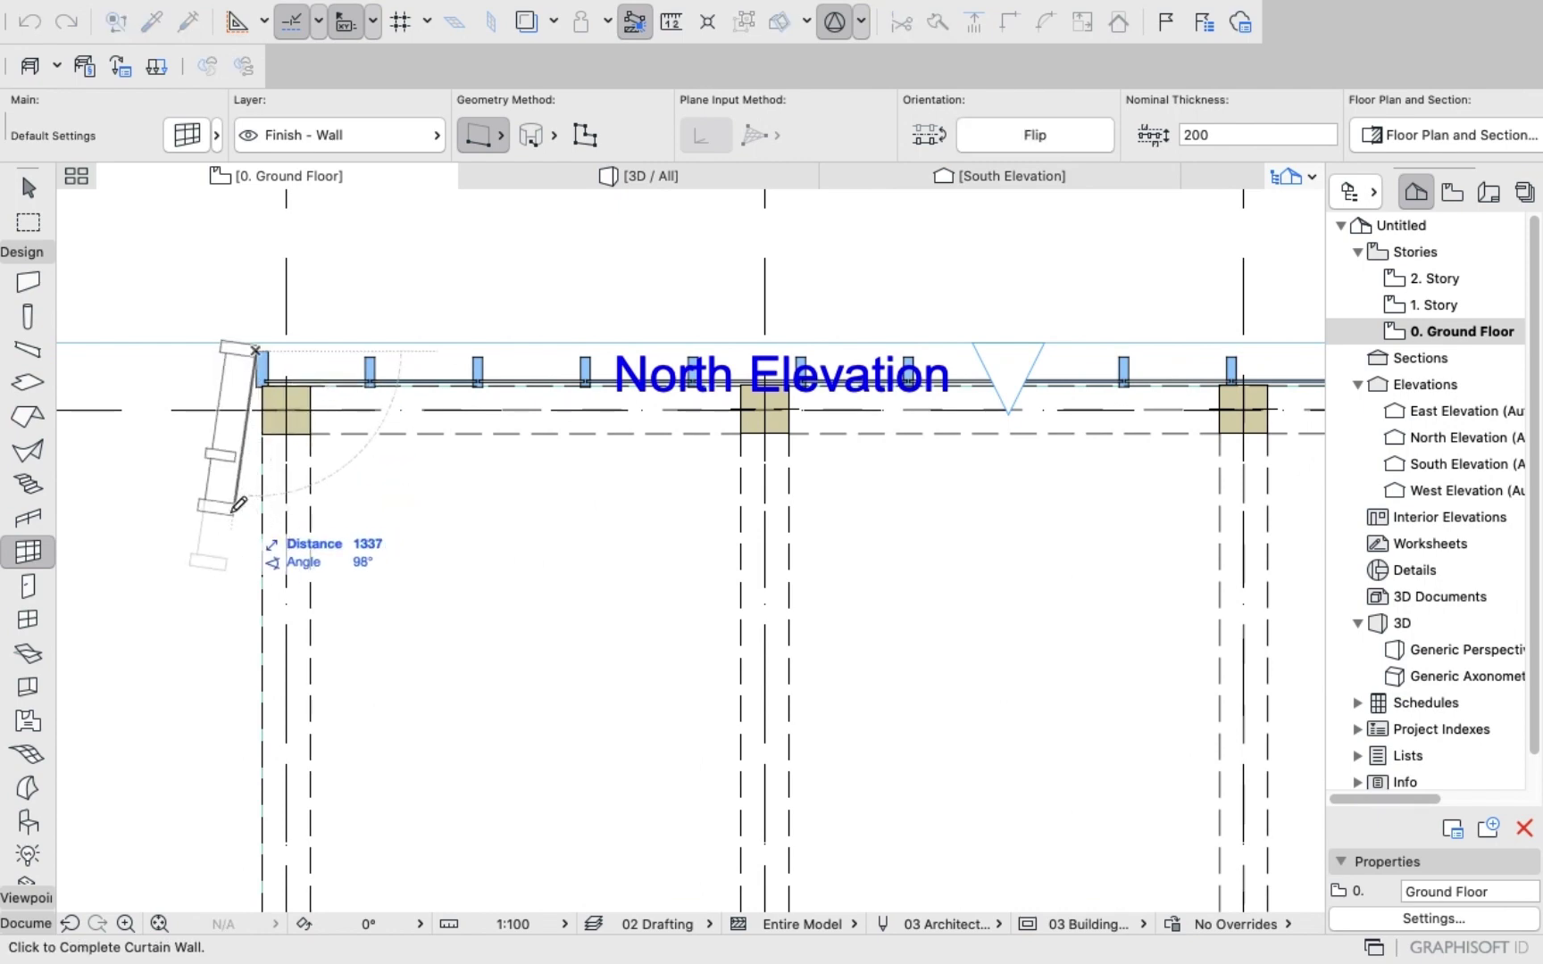
pyautogui.scroll(-3, 273, 504)
pyautogui.scroll(-3, 297, 428)
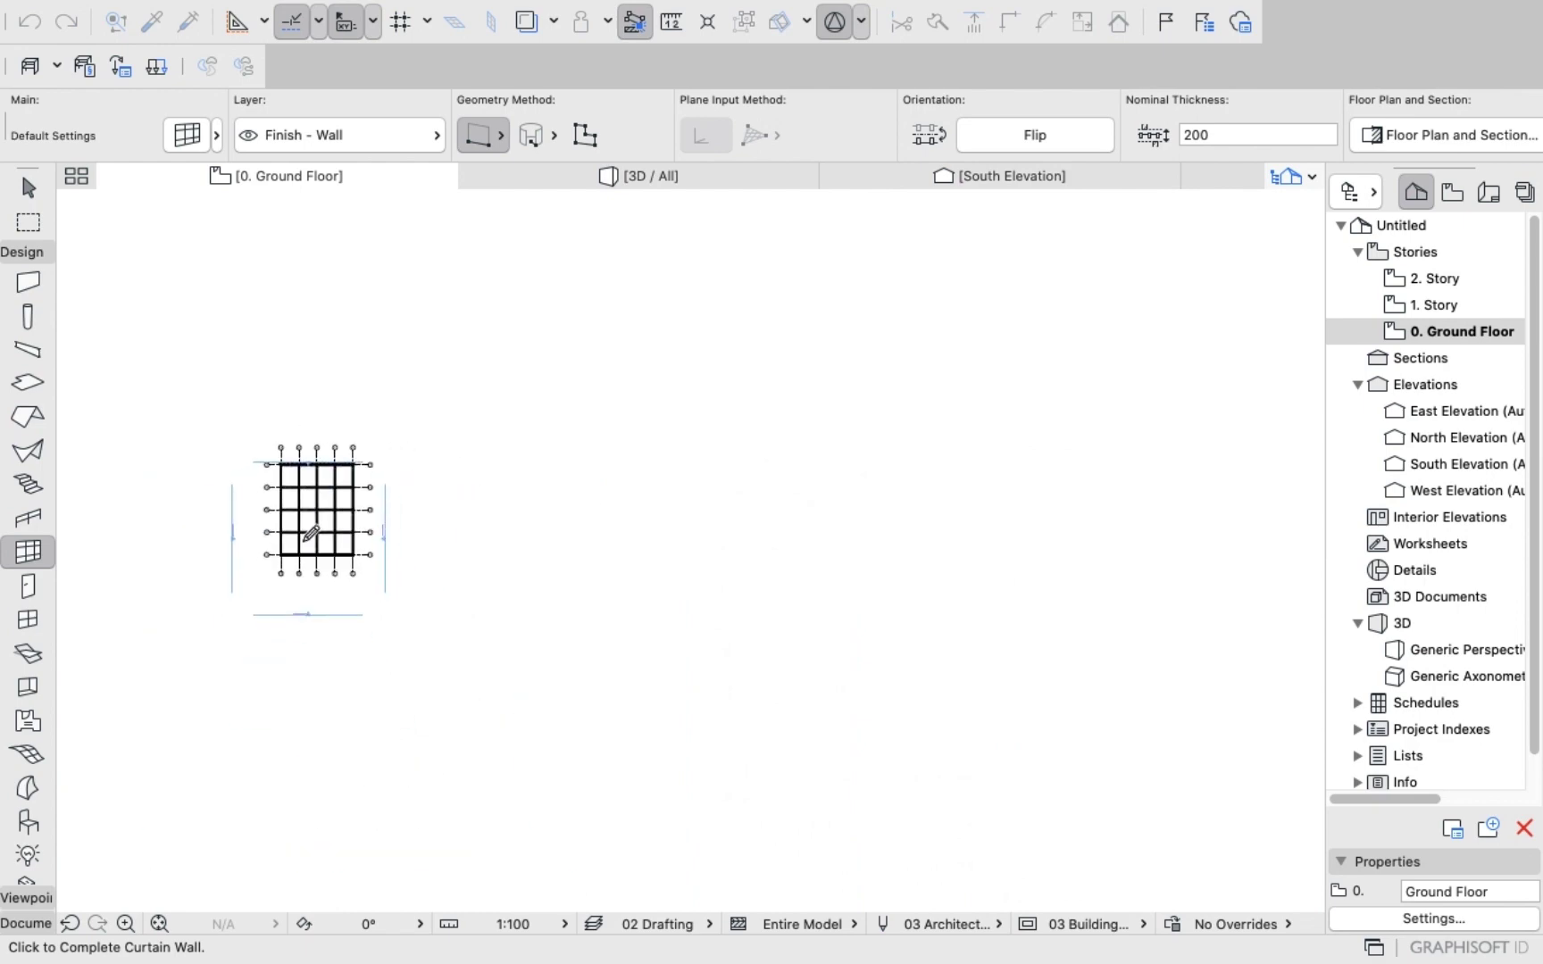
pyautogui.scroll(8, 242, 562)
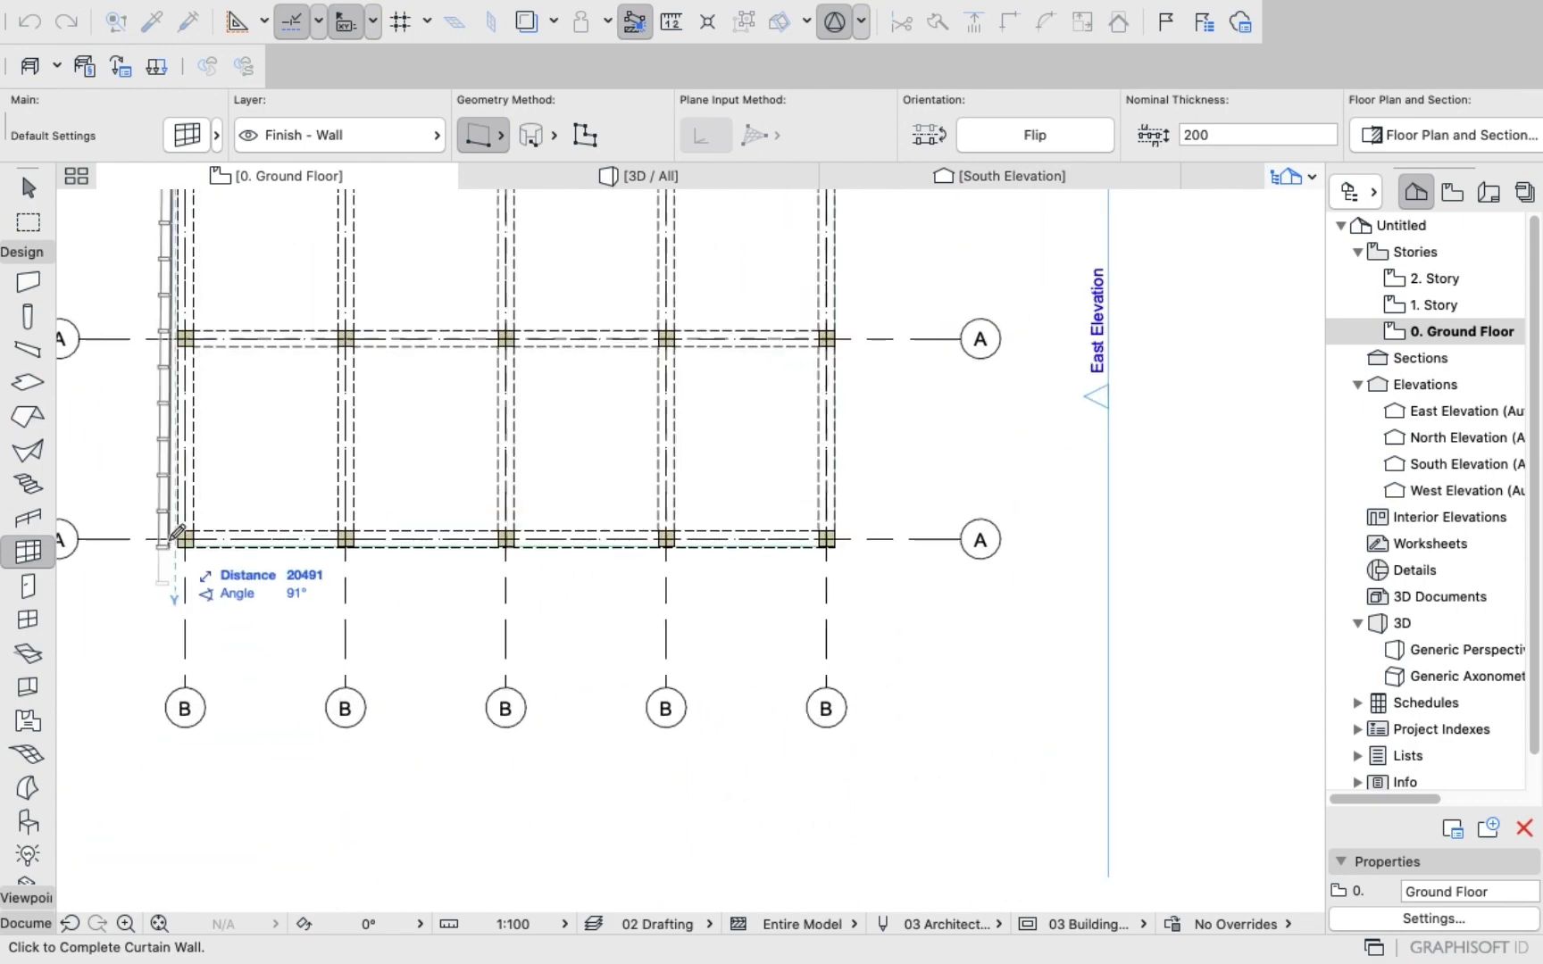
pyautogui.scroll(5, 176, 534)
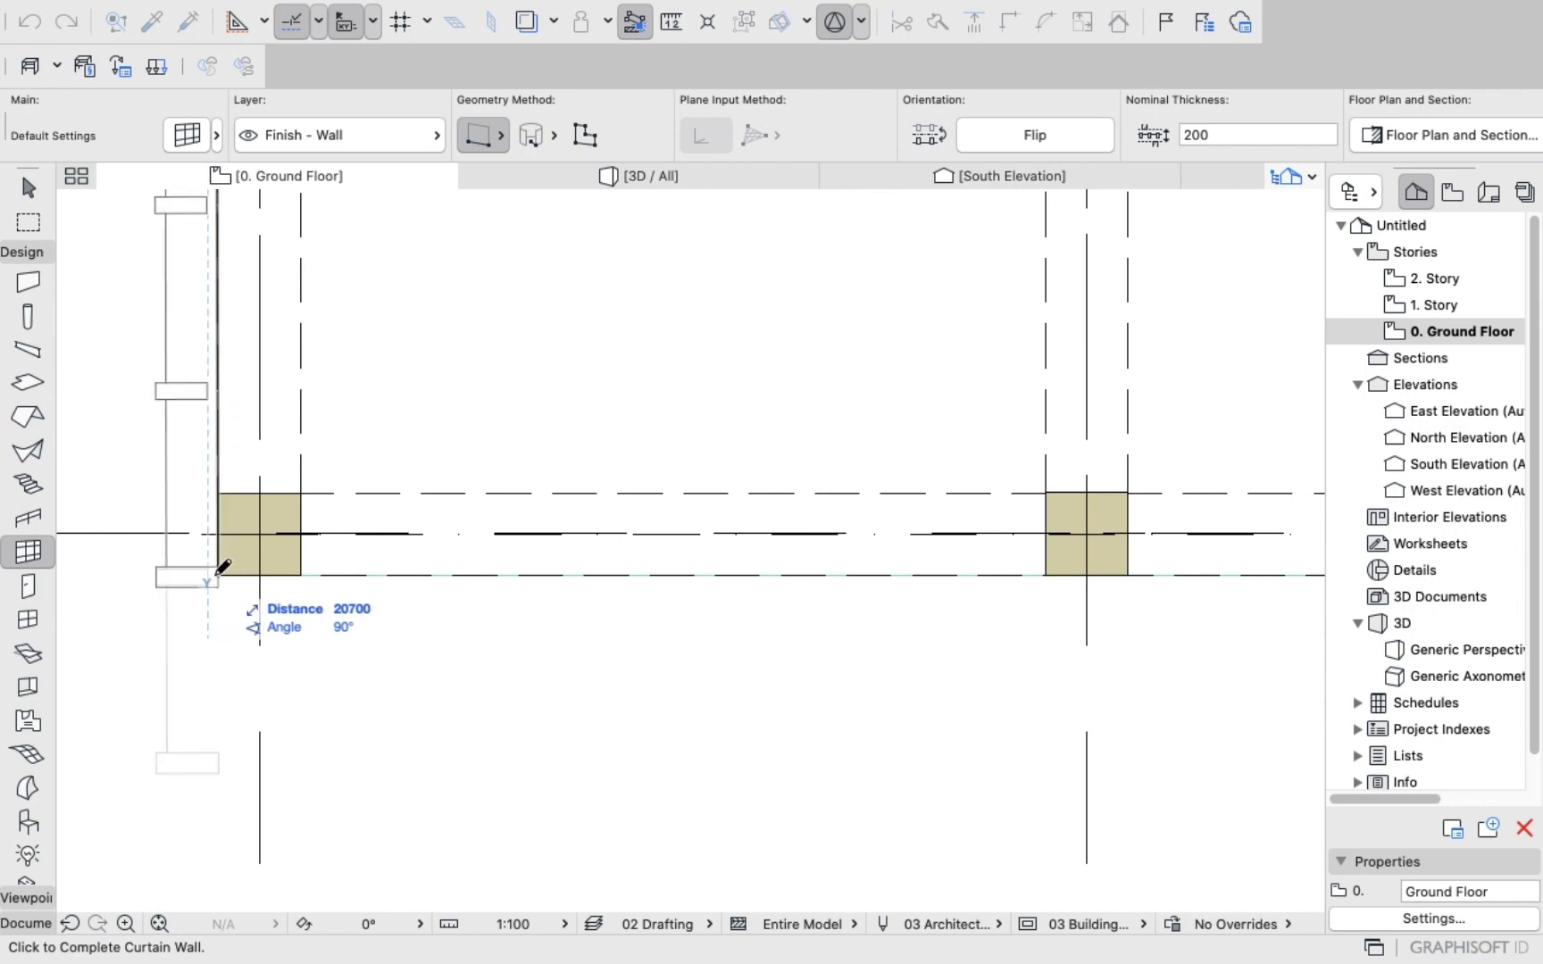
pyautogui.click(220, 571)
# Shift the west curtain wall slightly east so its reference line aligns with the outer face of the northwest column.
pyautogui.scroll(-6, 221, 571)
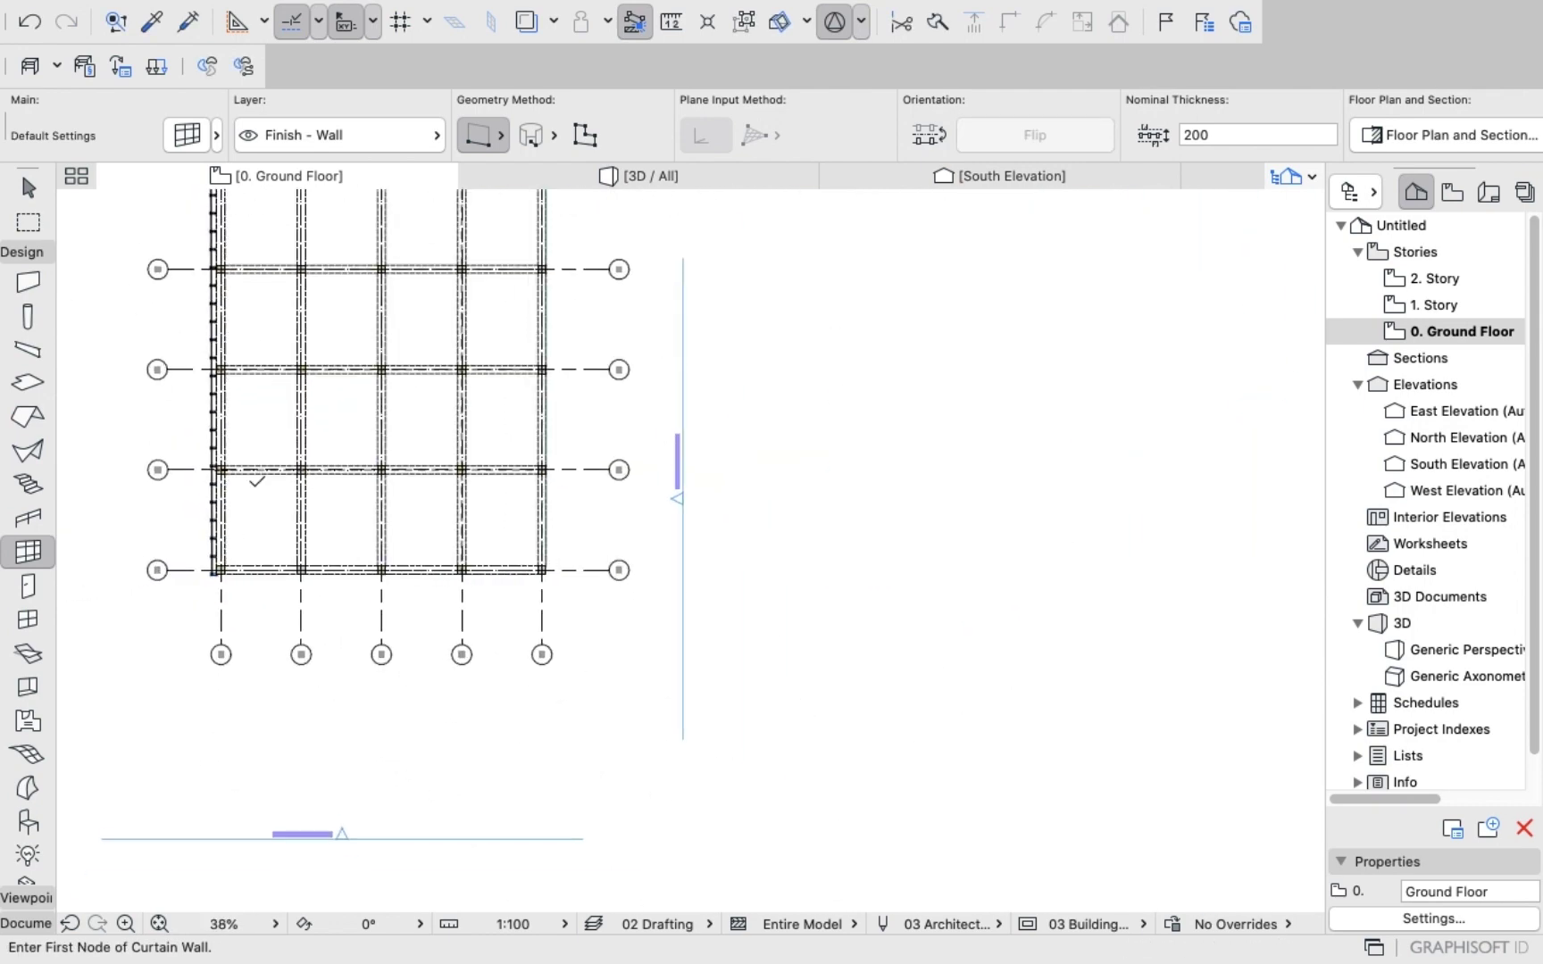
pyautogui.scroll(-3, 268, 304)
pyautogui.scroll(10, 257, 259)
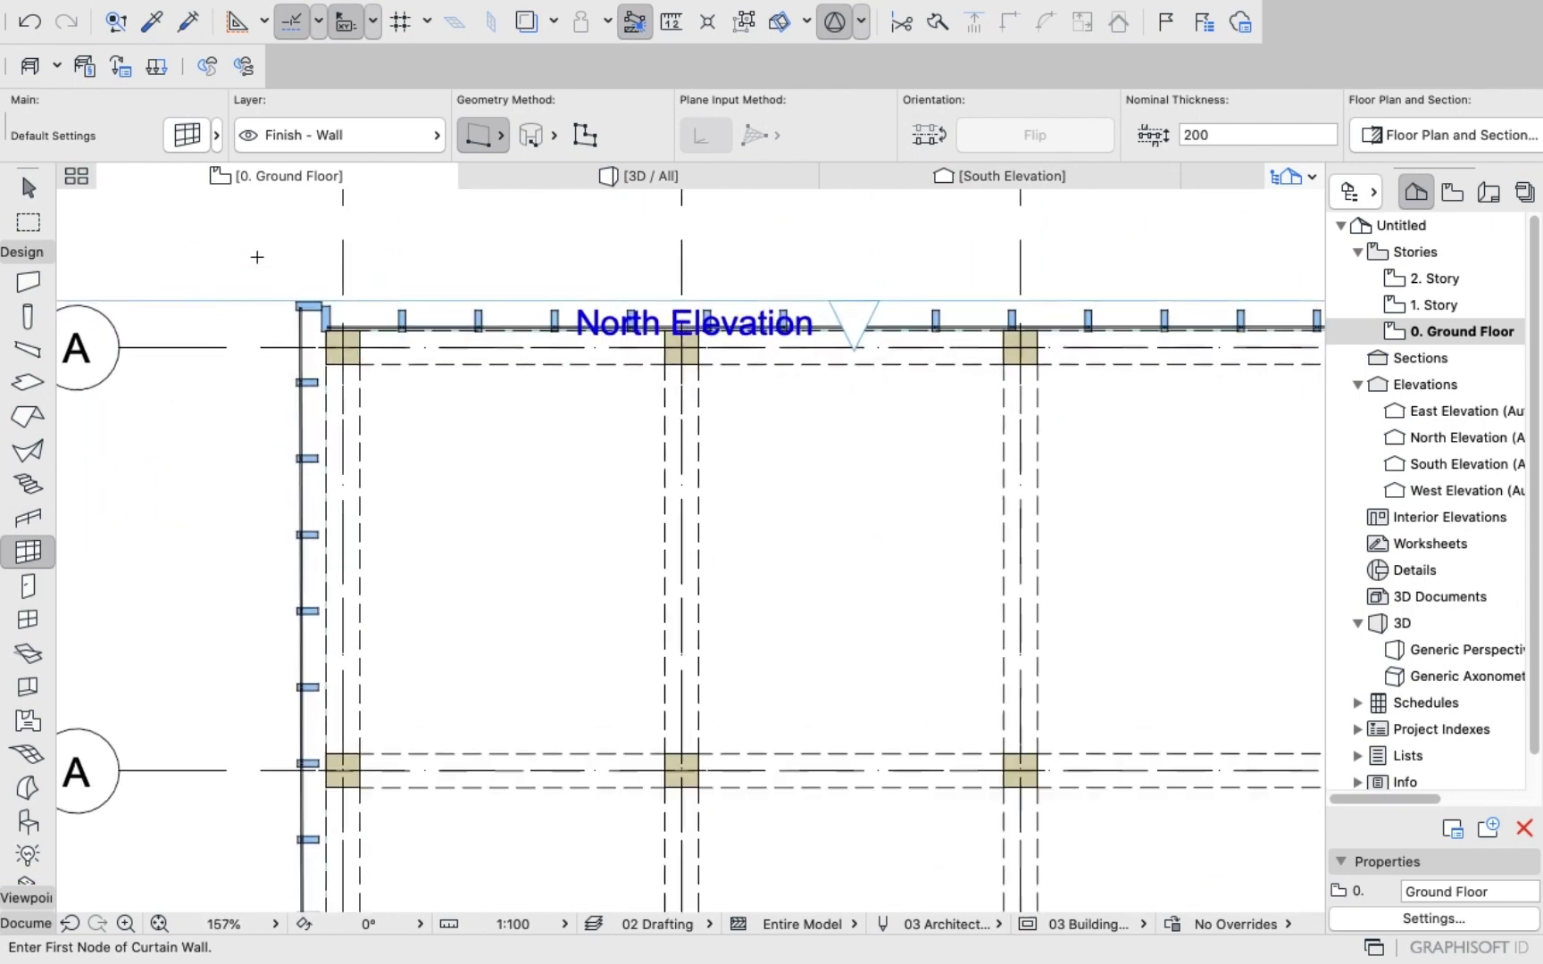
pyautogui.scroll(1, 258, 258)
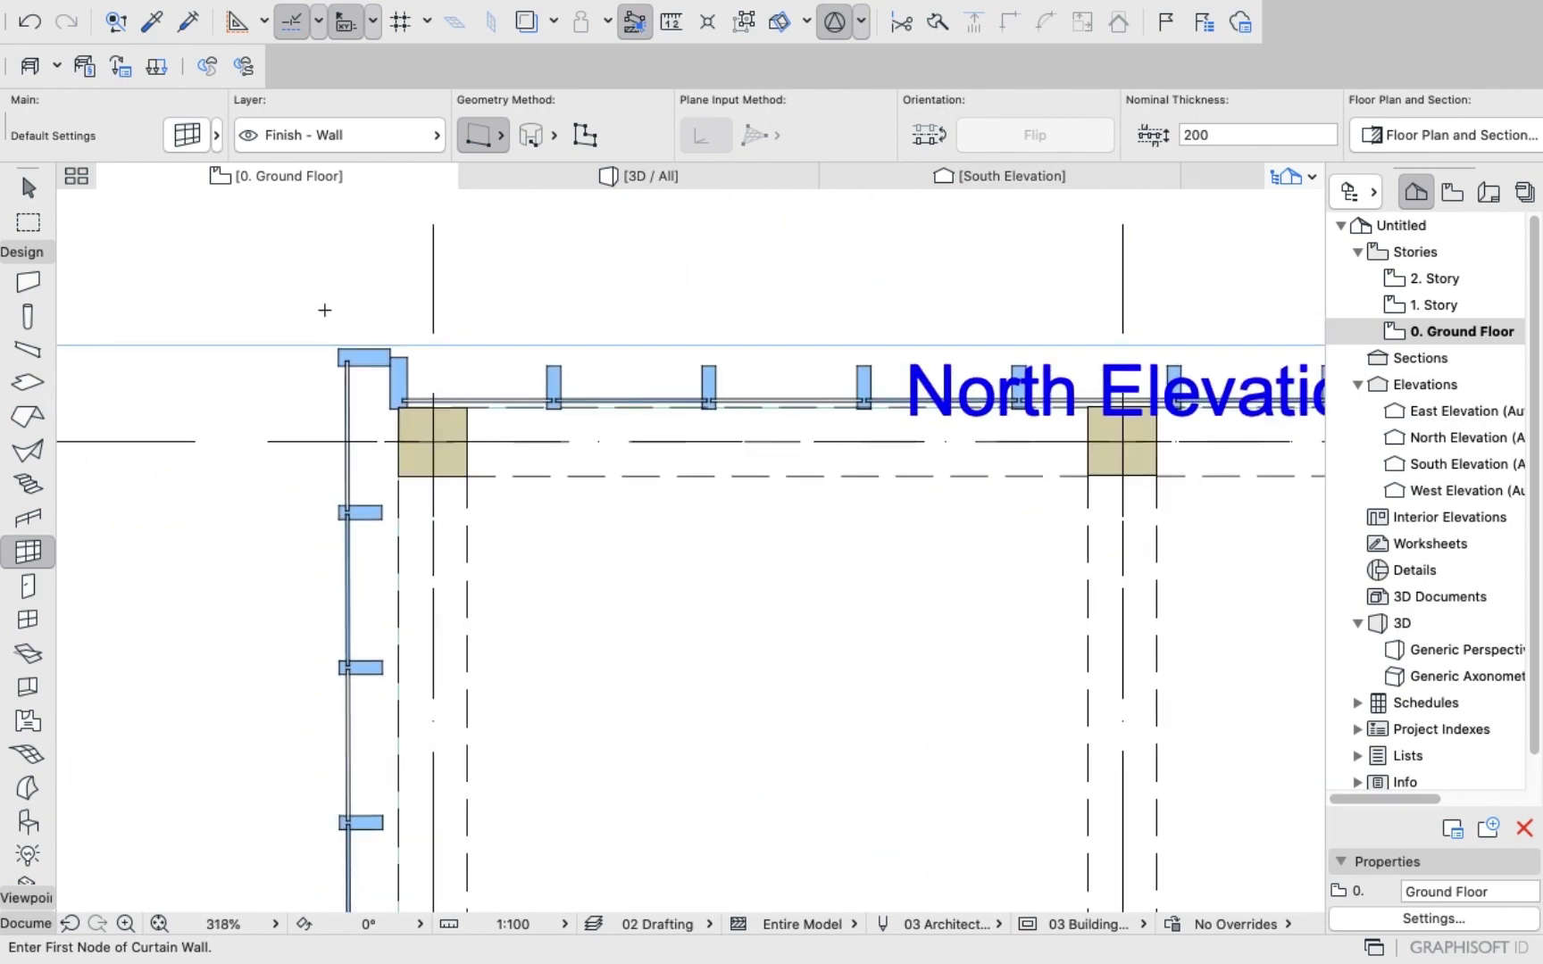
pyautogui.keyDown('shift'); pyautogui.click(398, 400); pyautogui.keyUp('shift')
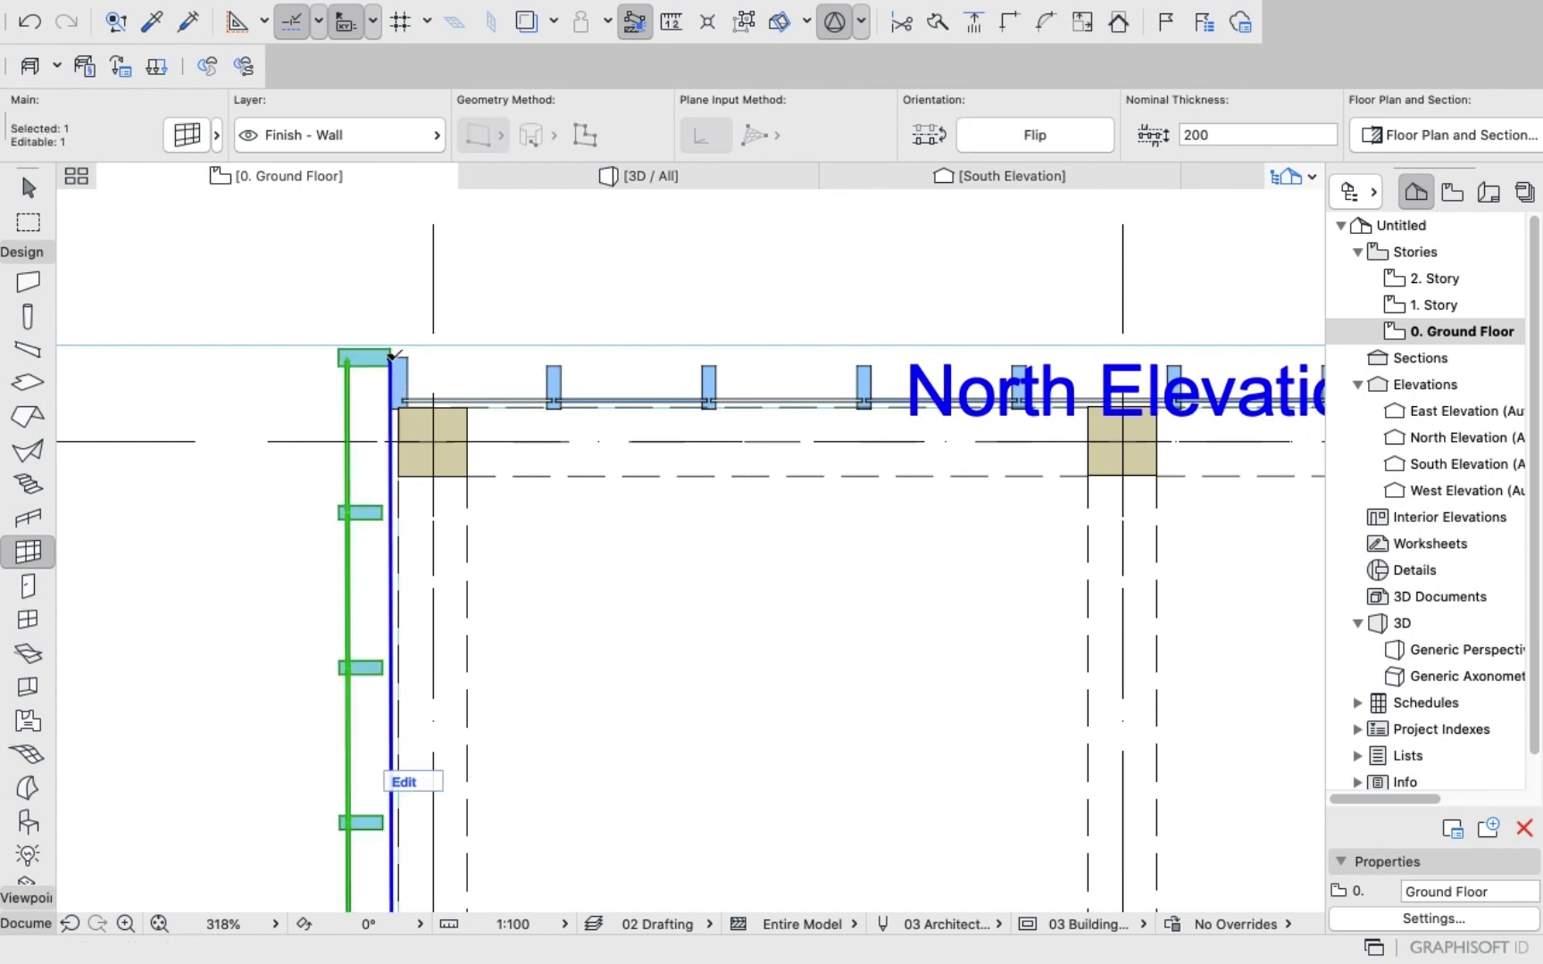
pyautogui.click(391, 356)
pyautogui.click(391, 358)
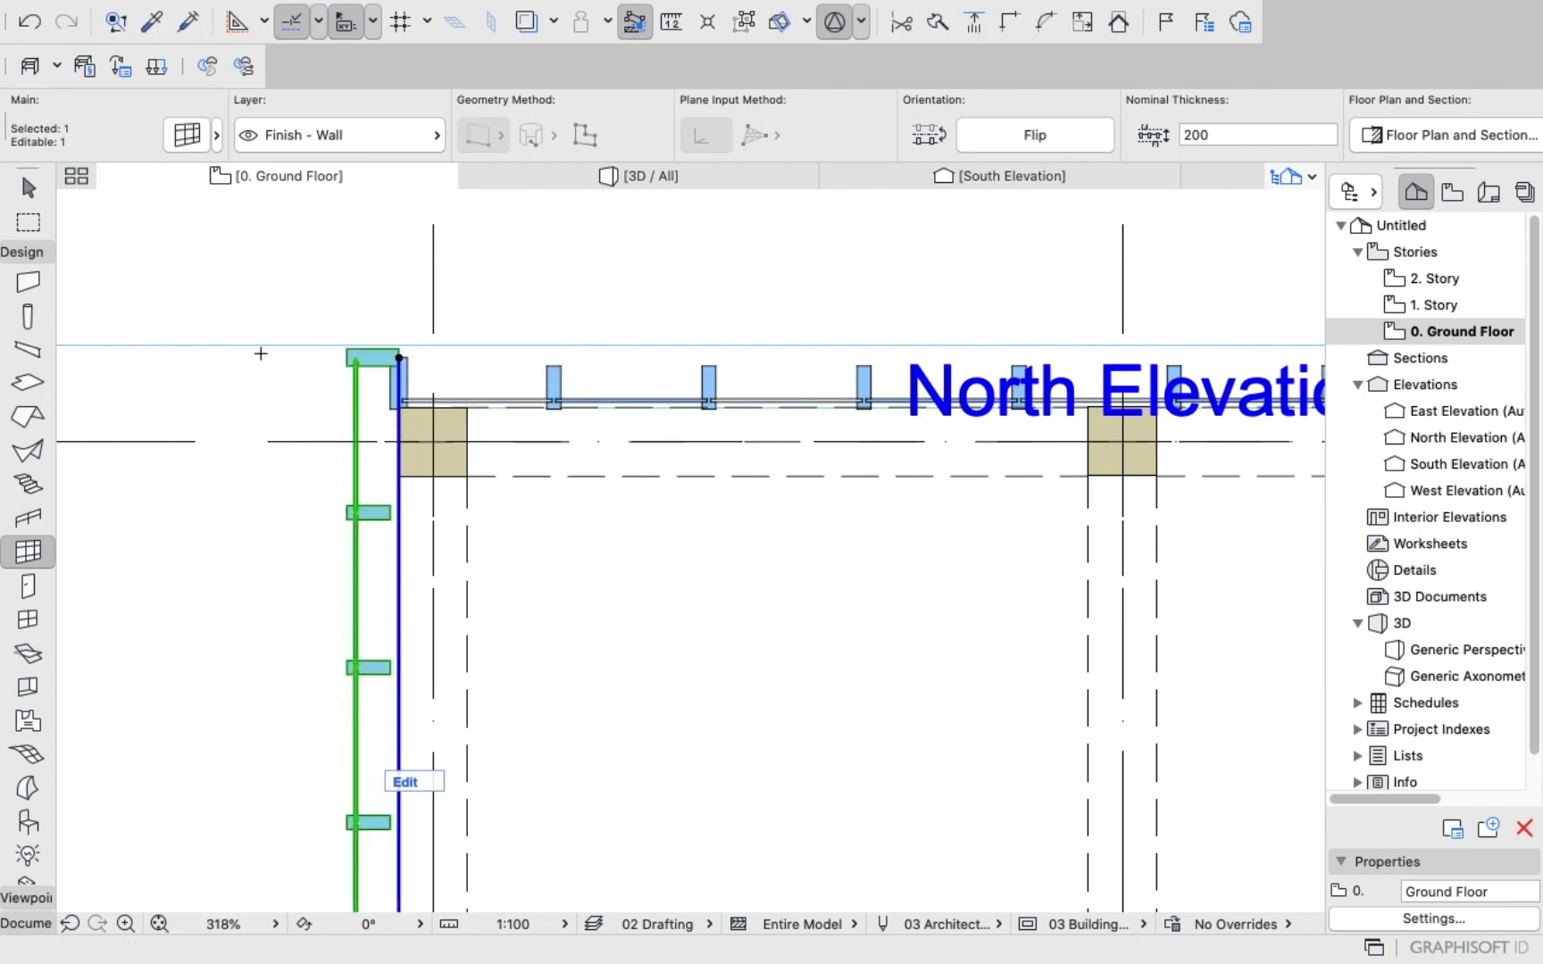
pyautogui.press('Escape')
# Move the north curtain wall's west end node about 50 mm east, so its end frame meets the west wall's reference line.
pyautogui.keyDown('shift'); pyautogui.click(399, 357); pyautogui.keyUp('shift')
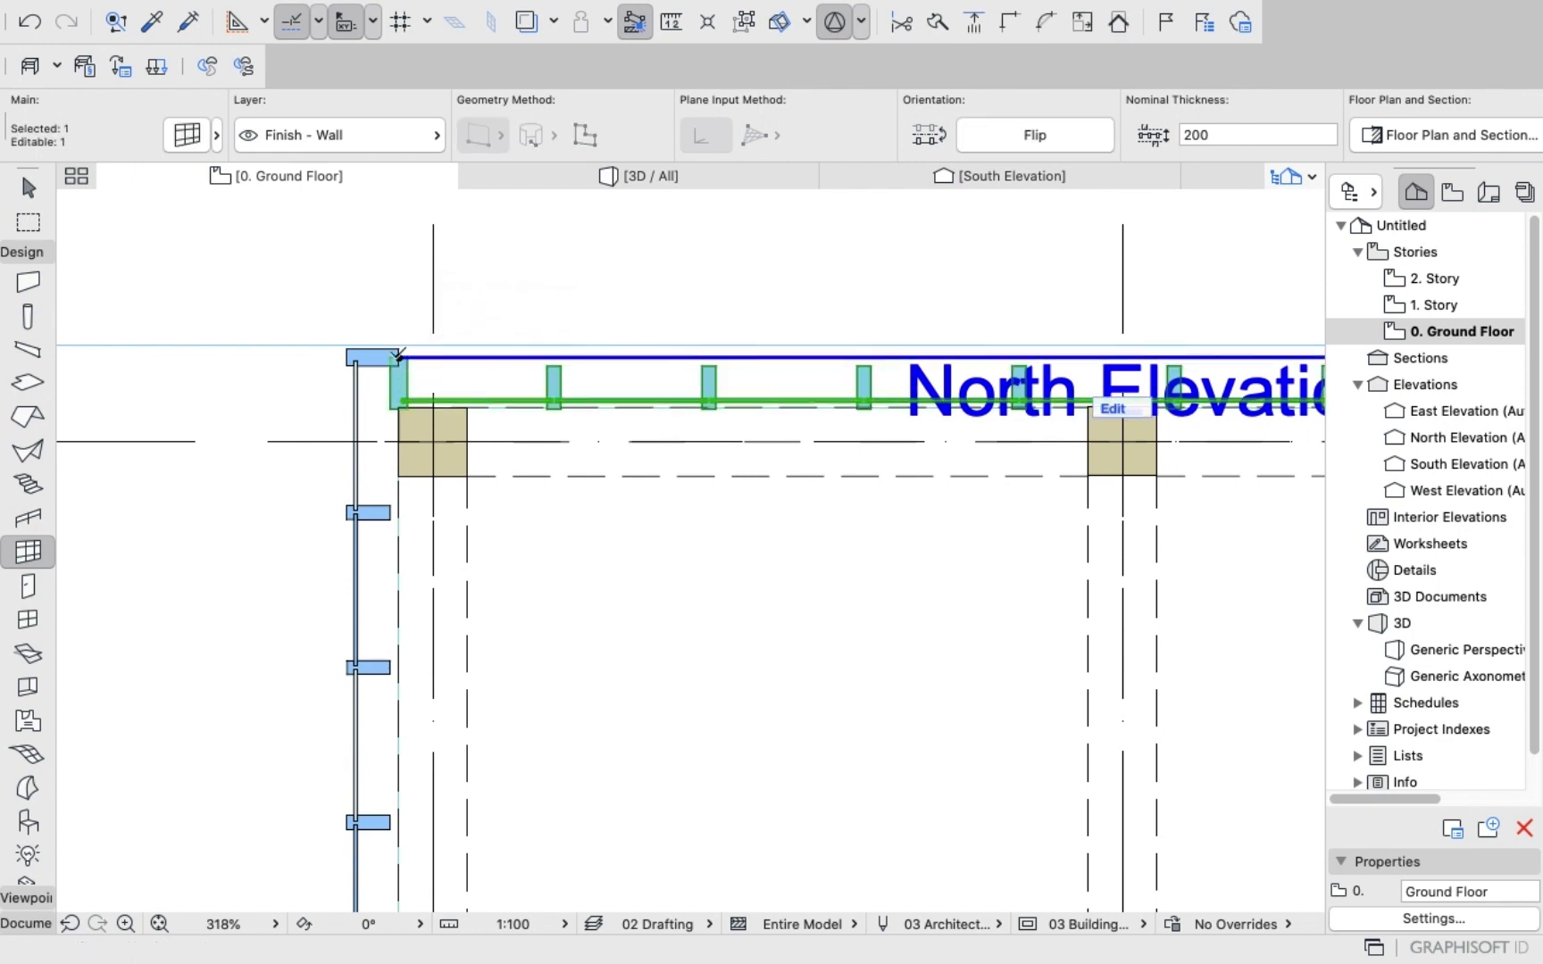
pyautogui.click(398, 357)
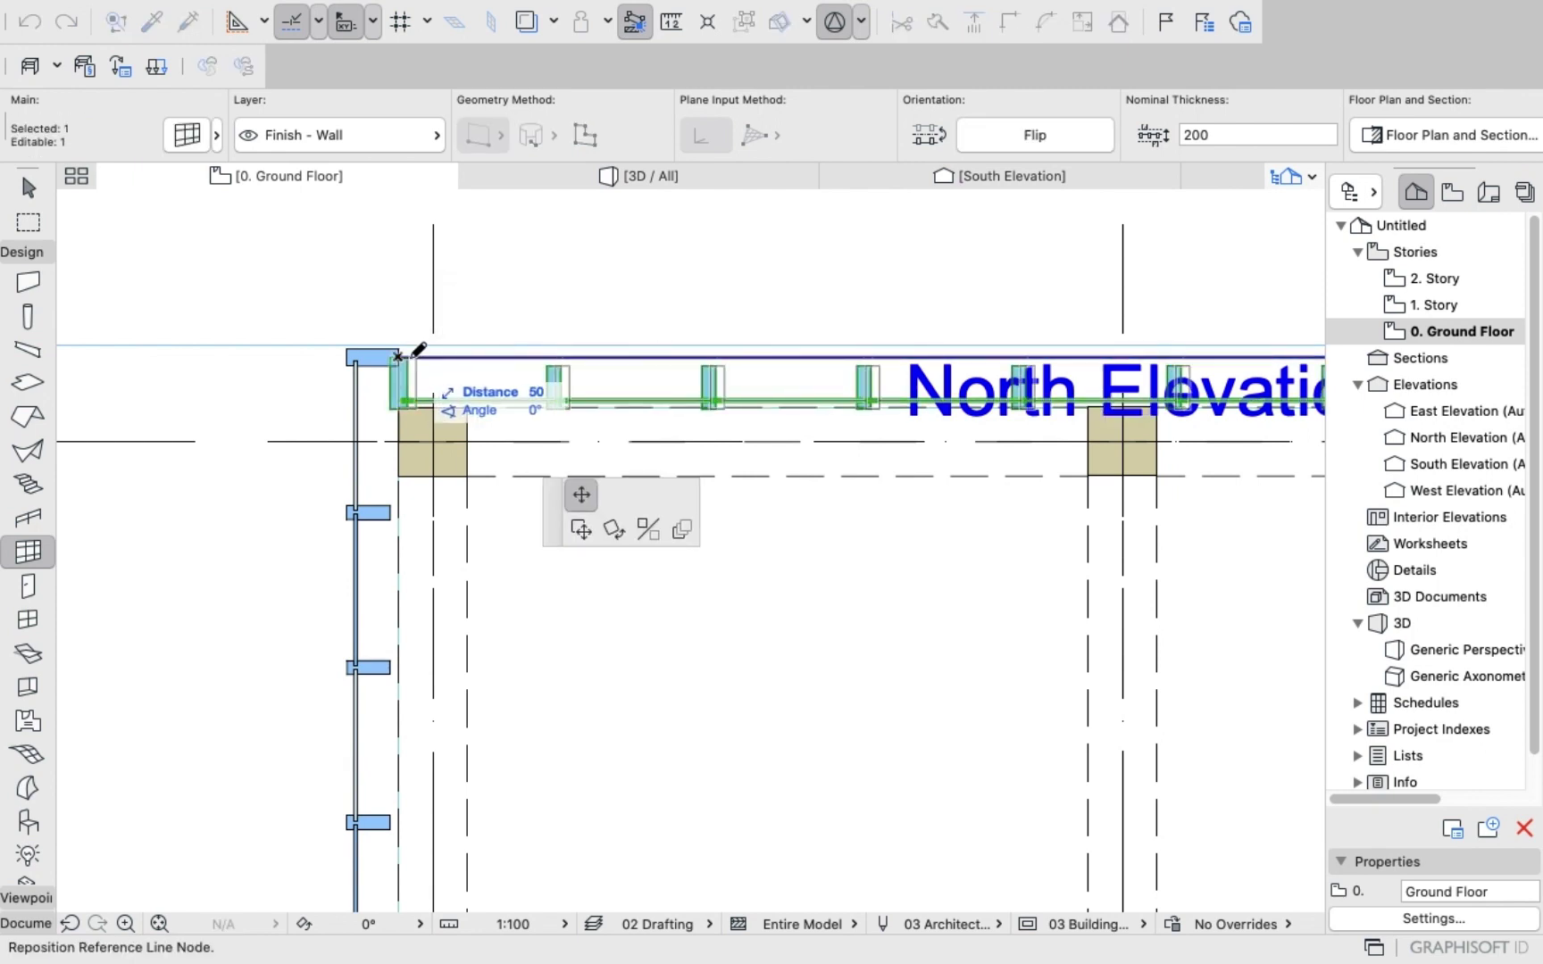
pyautogui.click(398, 357)
pyautogui.press('Escape')
pyautogui.scroll(-3, 367, 355)
pyautogui.scroll(2, 372, 348)
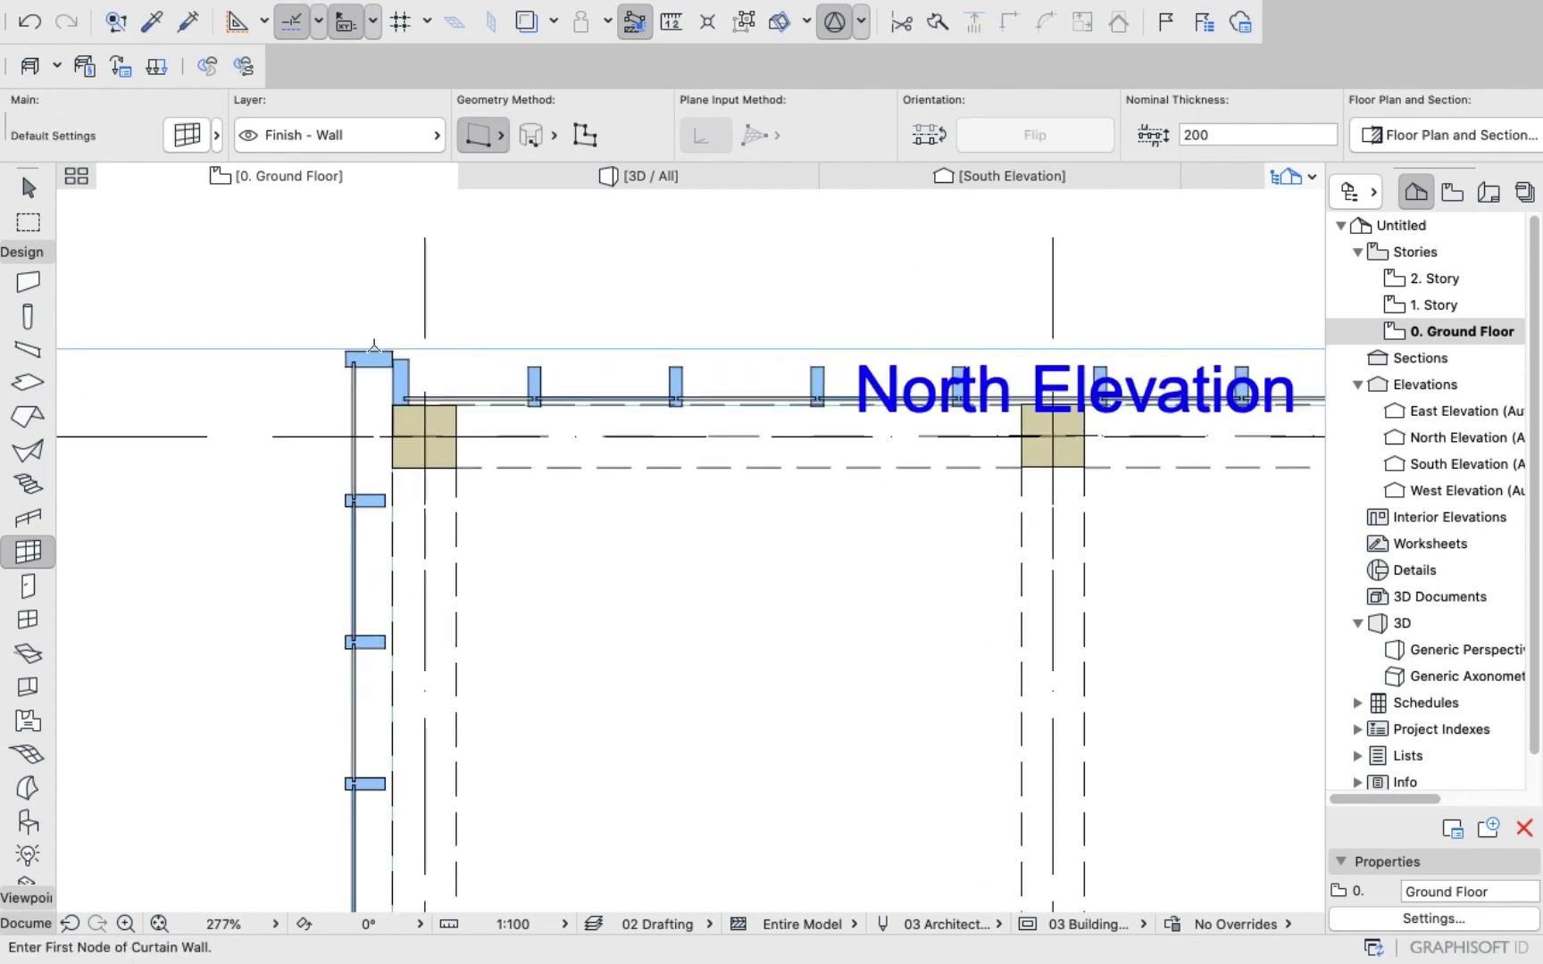
# Move the west curtain wall's north end node about 50 mm south to line up its end frame with the north wall's corner.
pyautogui.scroll(3, 374, 346)
pyautogui.keyDown('shift'); pyautogui.click(382, 371); pyautogui.keyUp('shift')
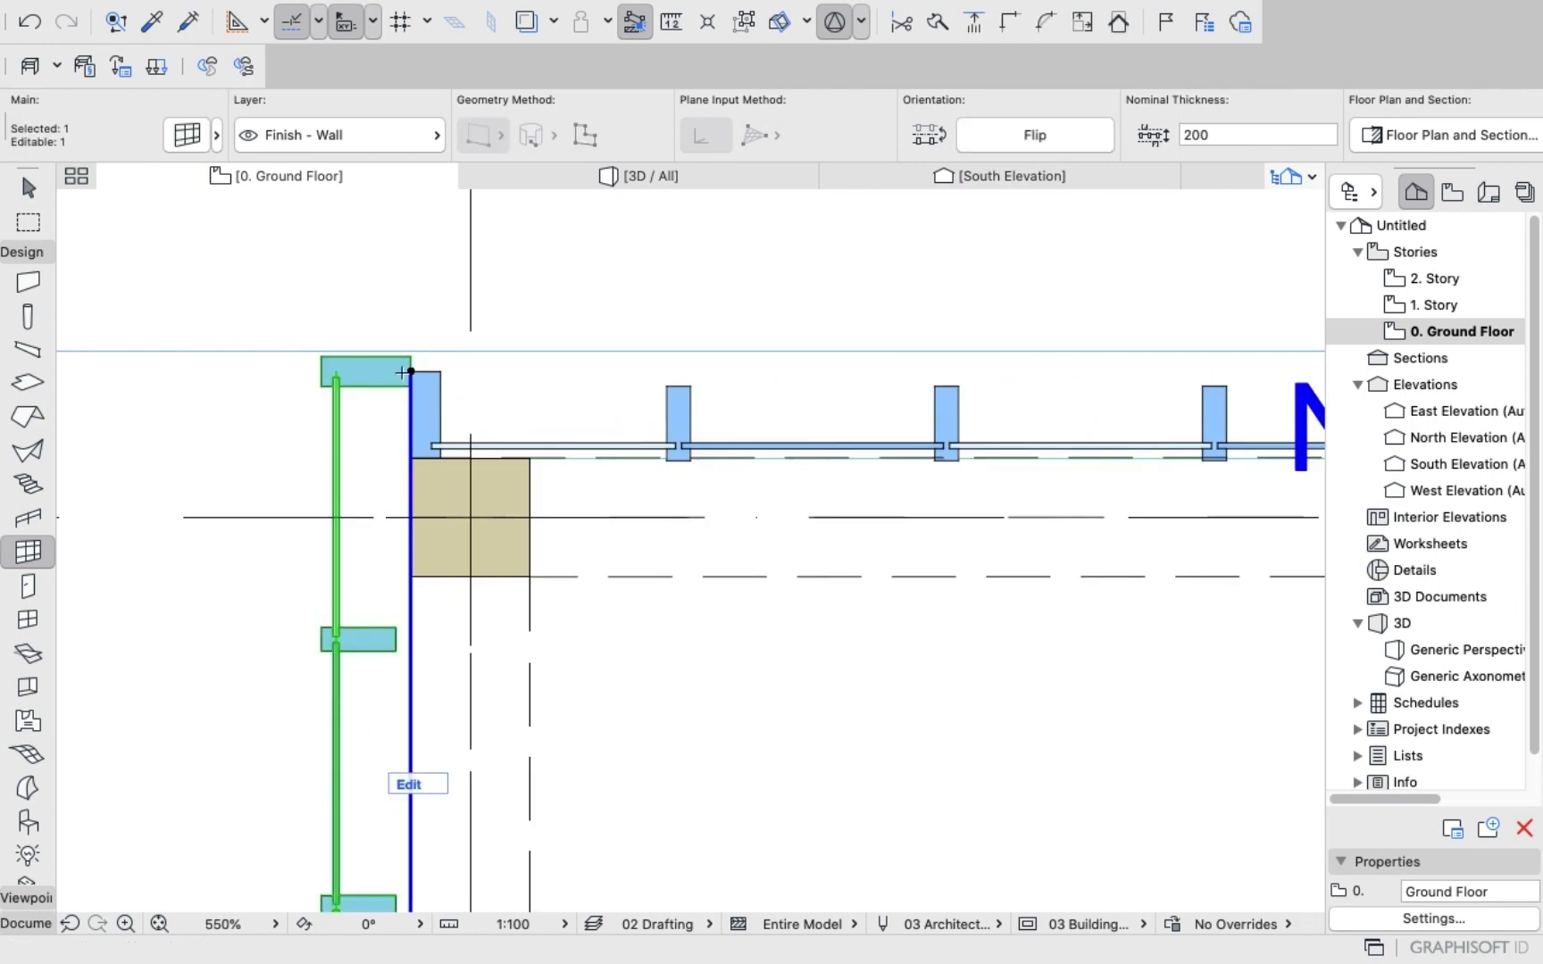
pyautogui.click(410, 375)
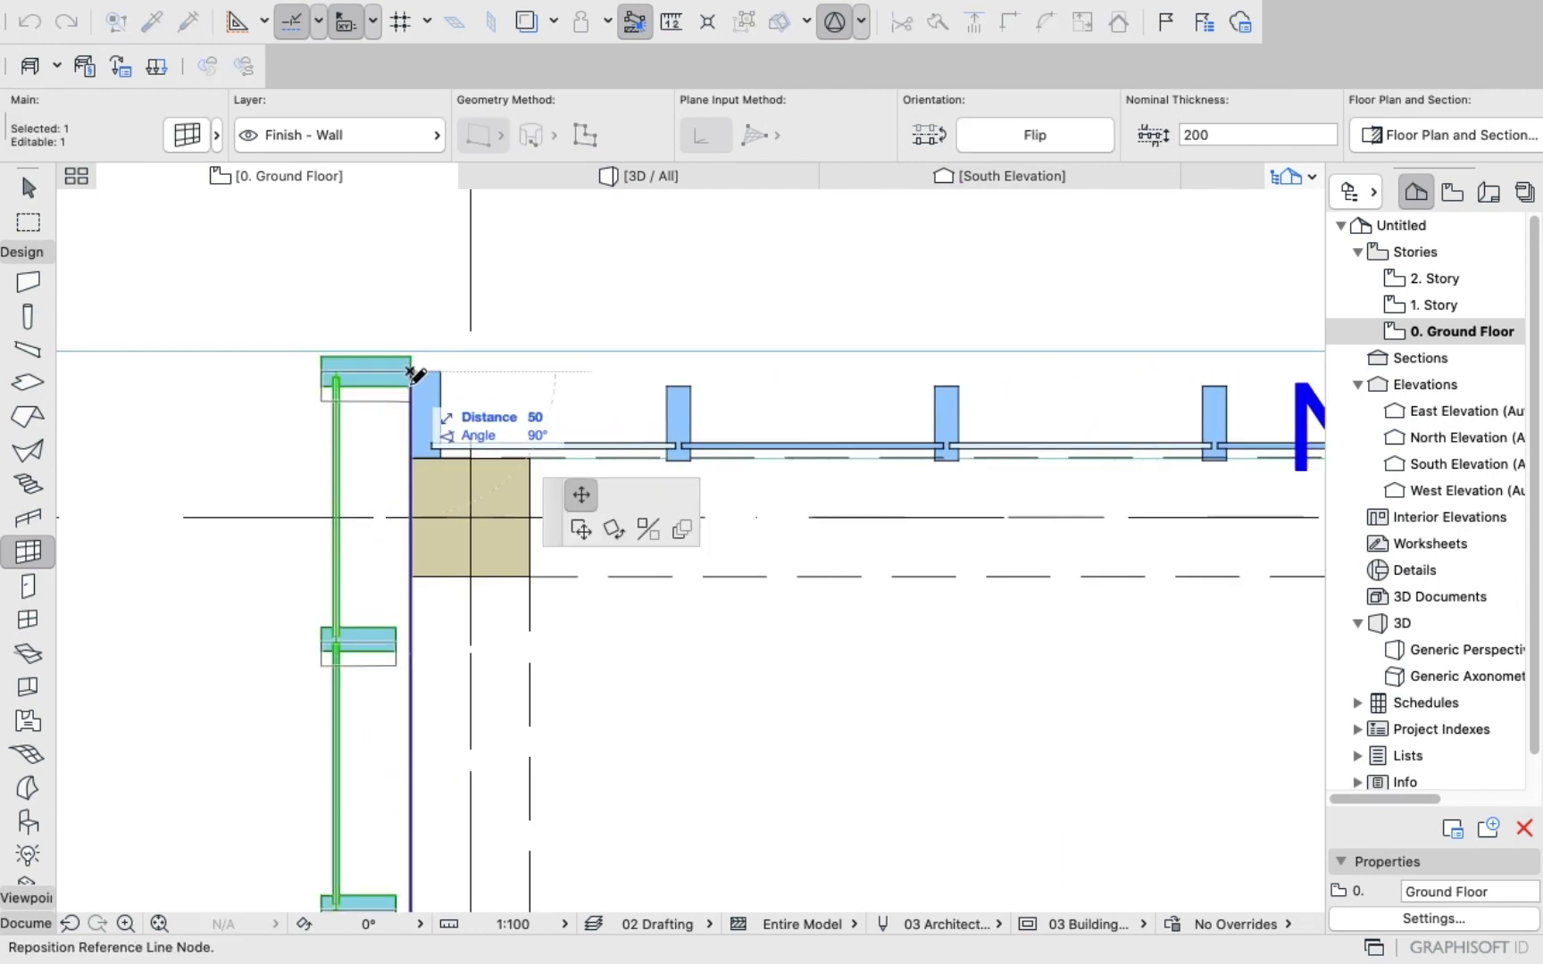
pyautogui.click(406, 376)
pyautogui.press('Escape')
pyautogui.scroll(-8, 345, 342)
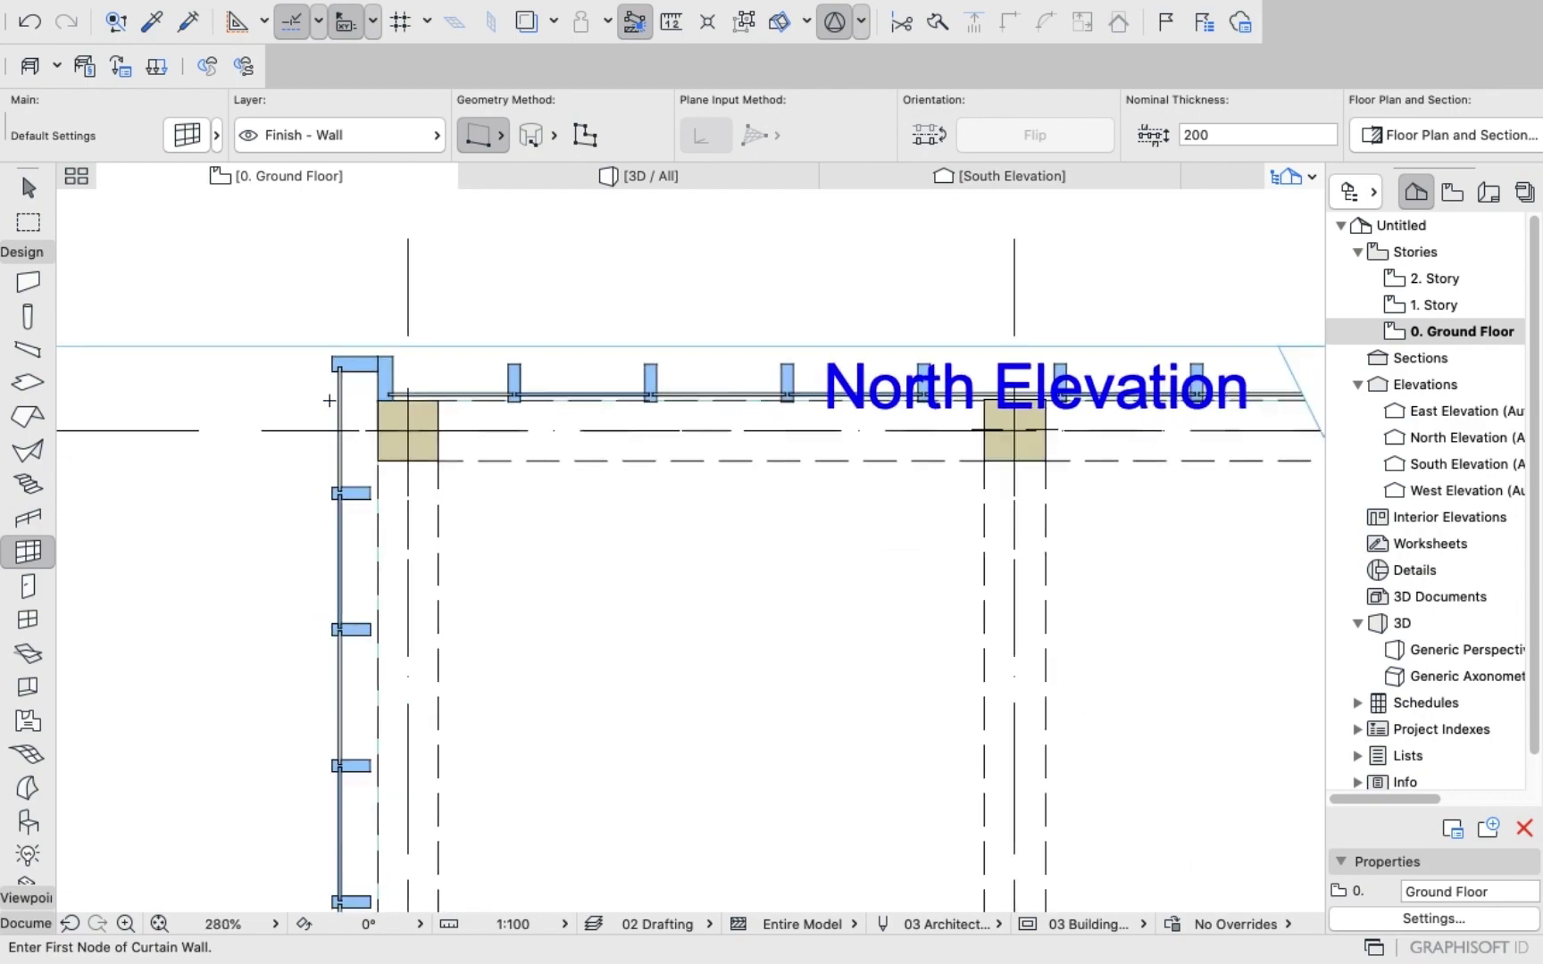
pyautogui.scroll(-2, 396, 482)
pyautogui.scroll(5, 430, 626)
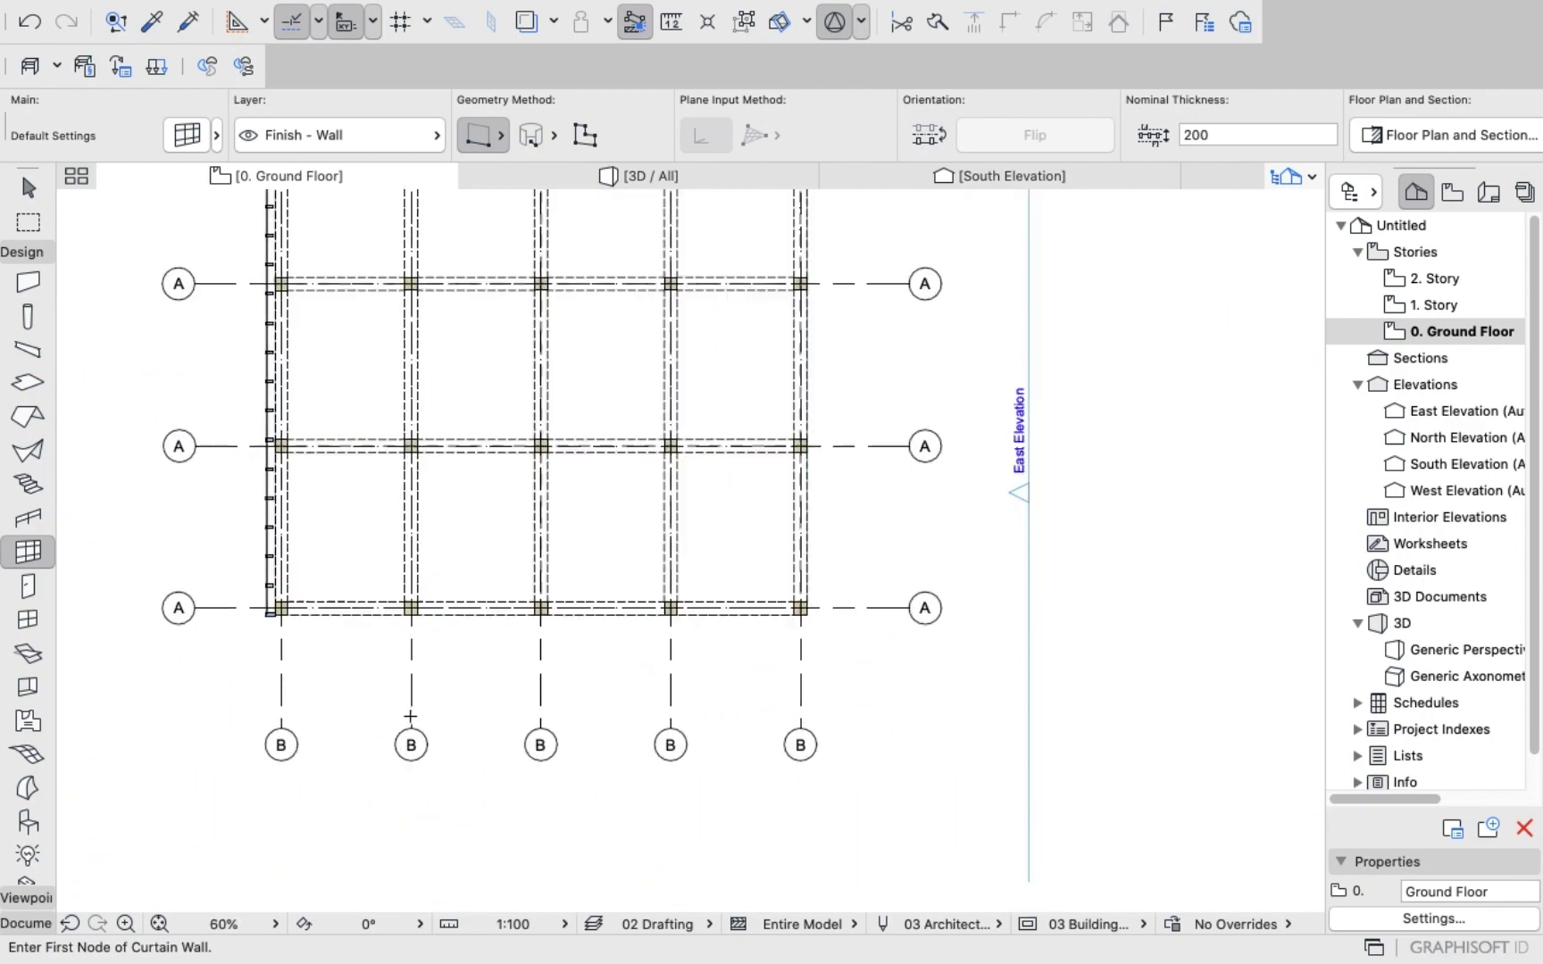
pyautogui.scroll(-4, 357, 662)
pyautogui.scroll(6, 252, 592)
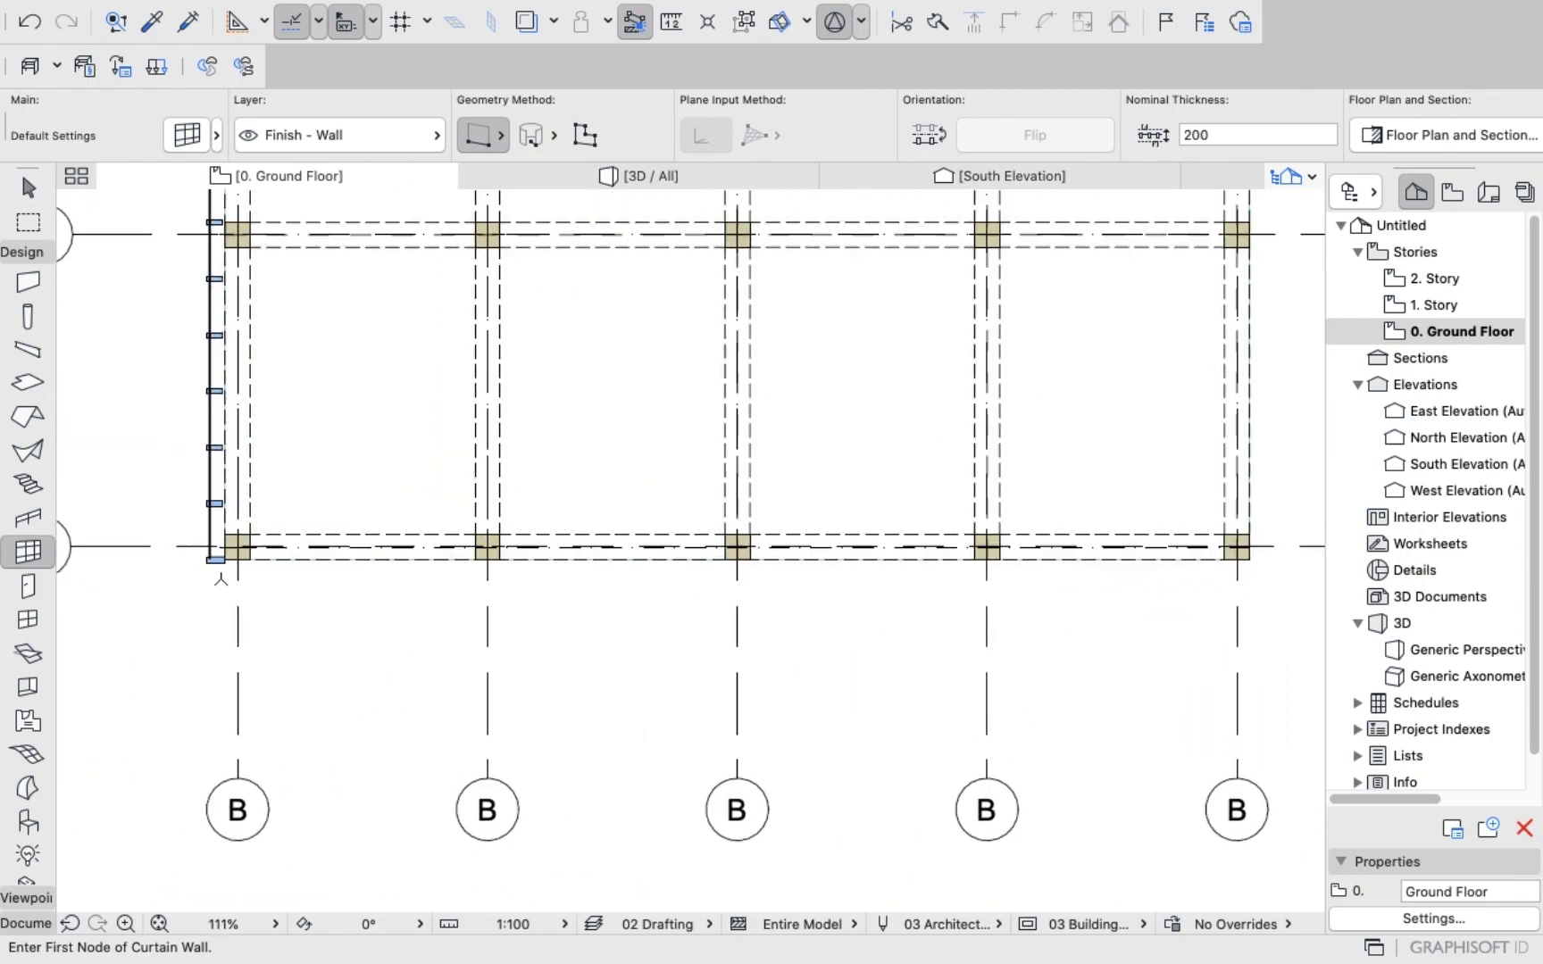
pyautogui.click(198, 545)
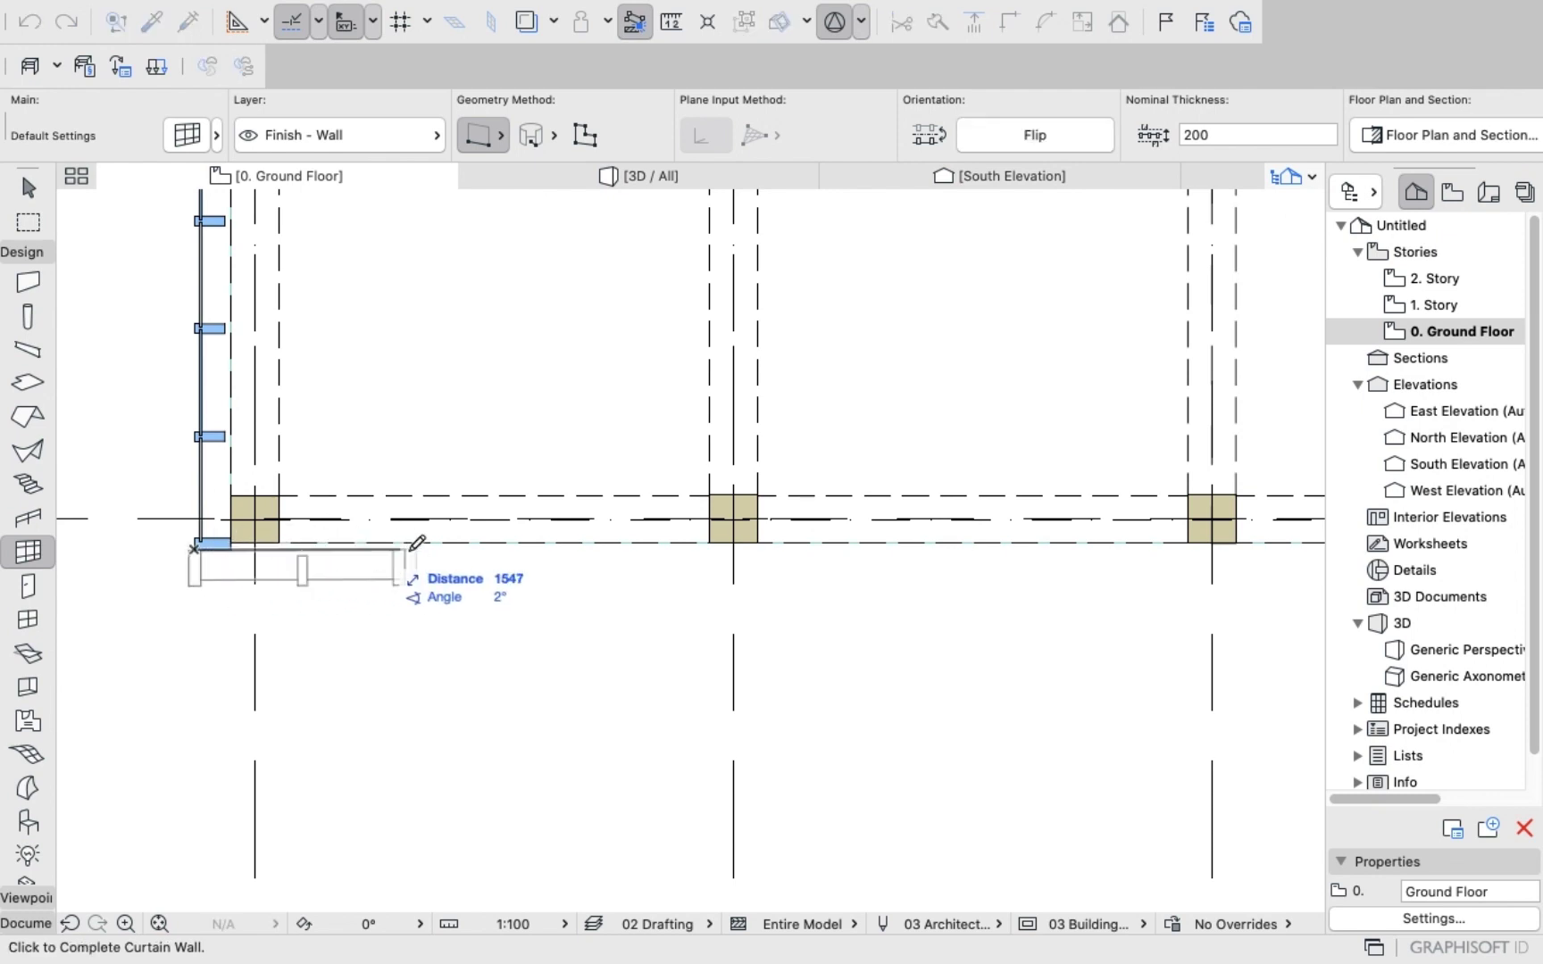
pyautogui.scroll(-1, 870, 567)
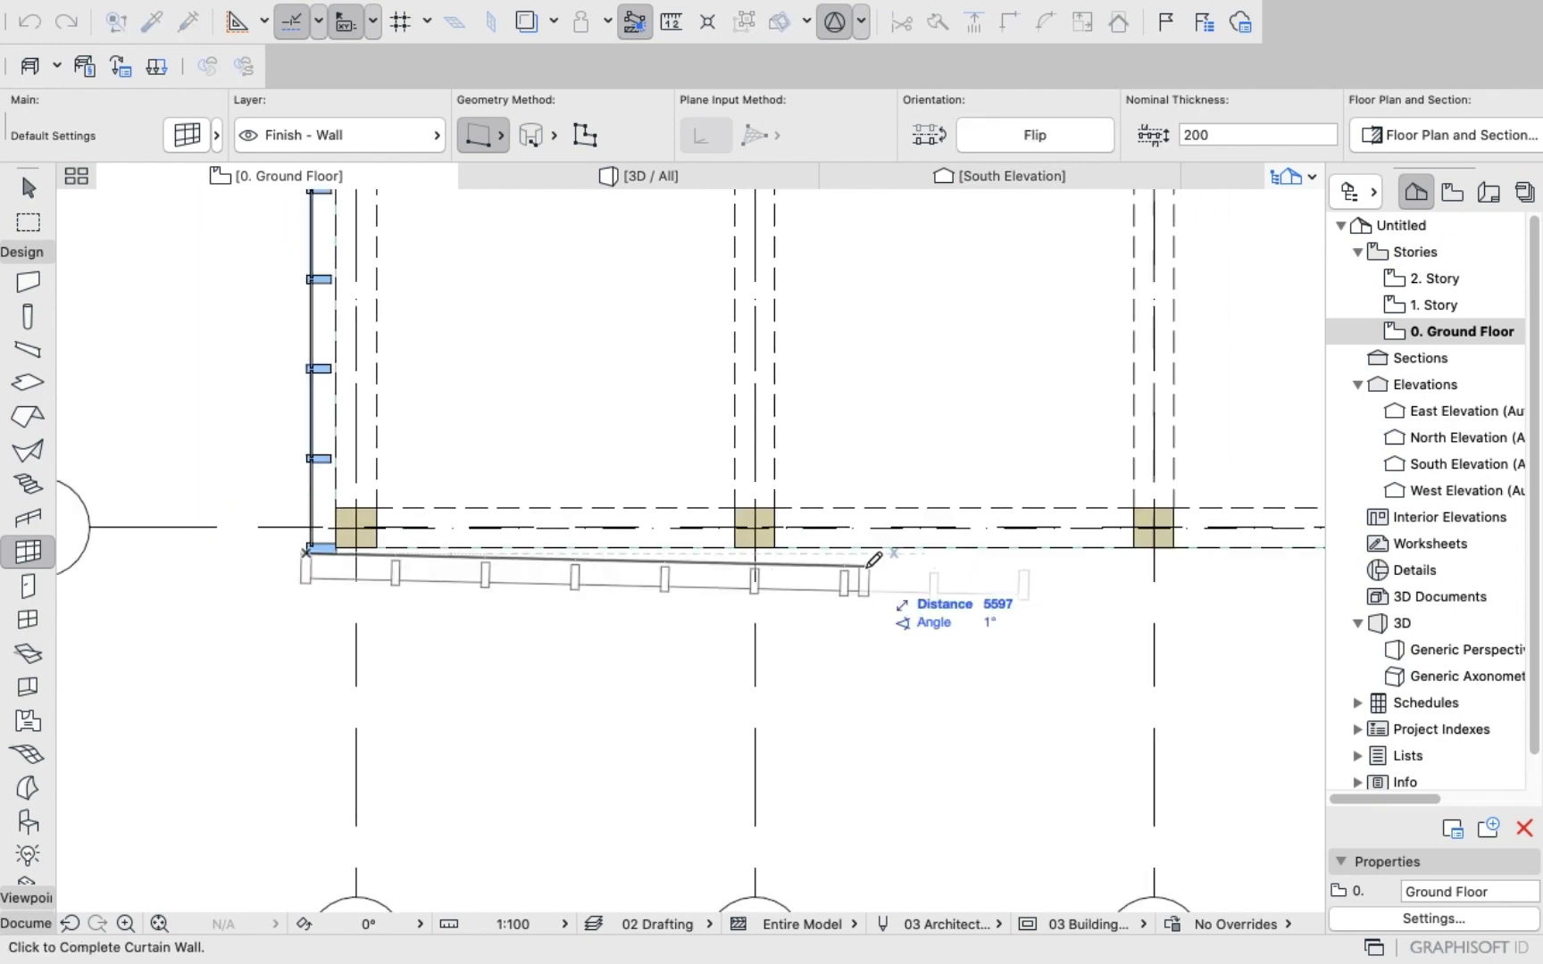
pyautogui.rightClick(546, 562)
pyautogui.click(625, 769)
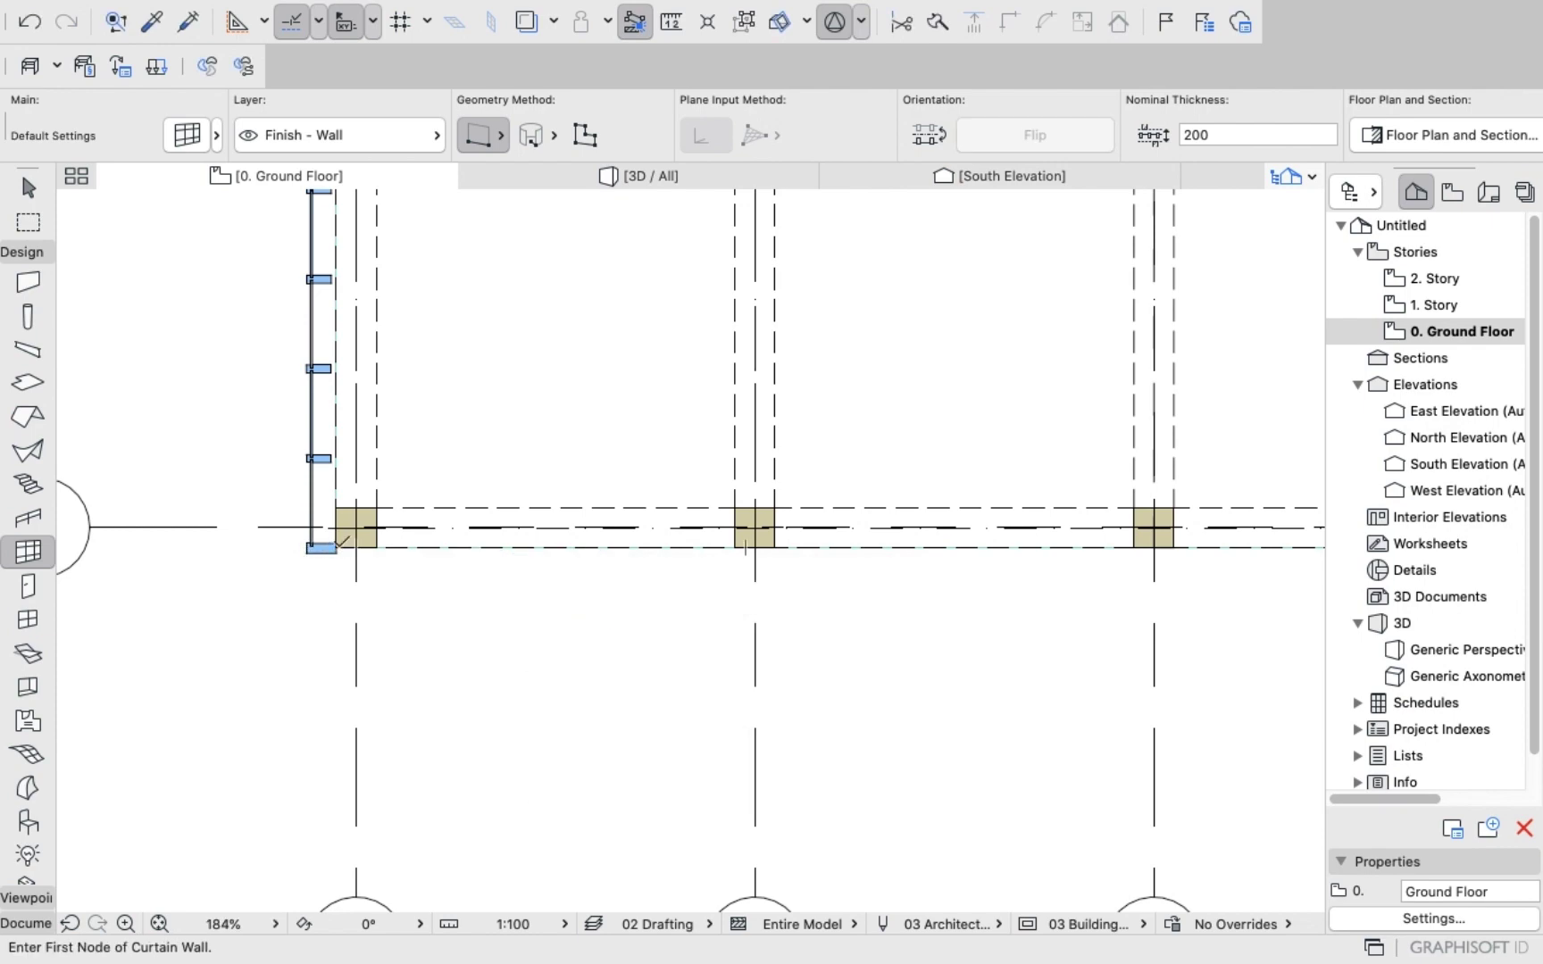
# Draw a curtain wall along the building's south edge, between the outer corners of the two end columns.
pyautogui.click(340, 541)
pyautogui.scroll(-5, 586, 538)
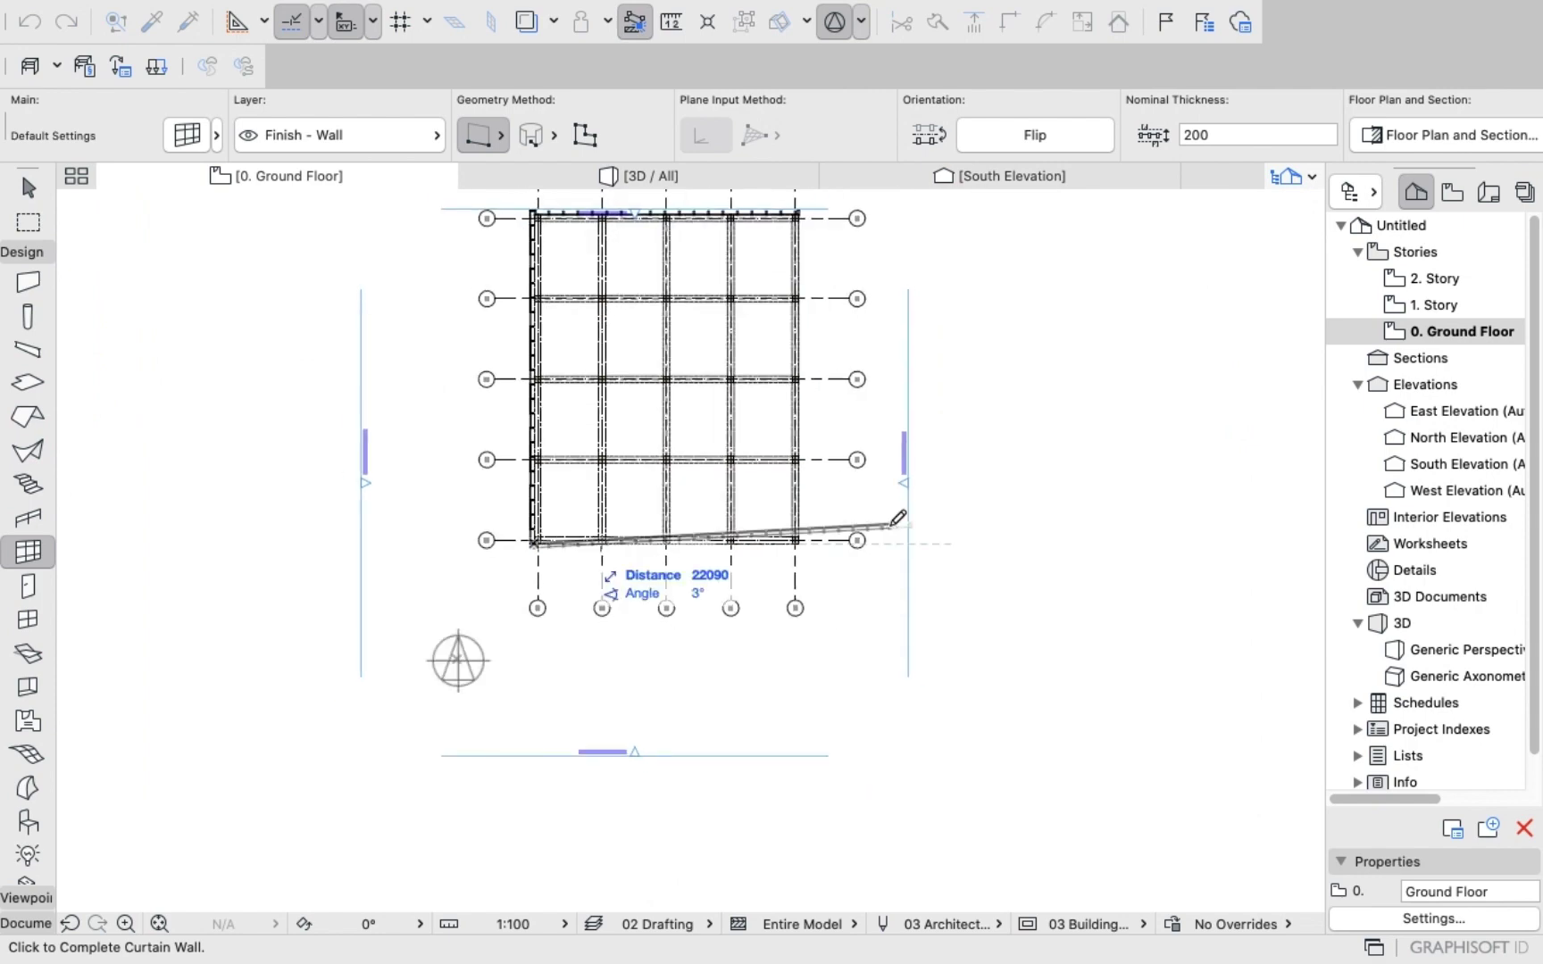
pyautogui.scroll(10, 840, 533)
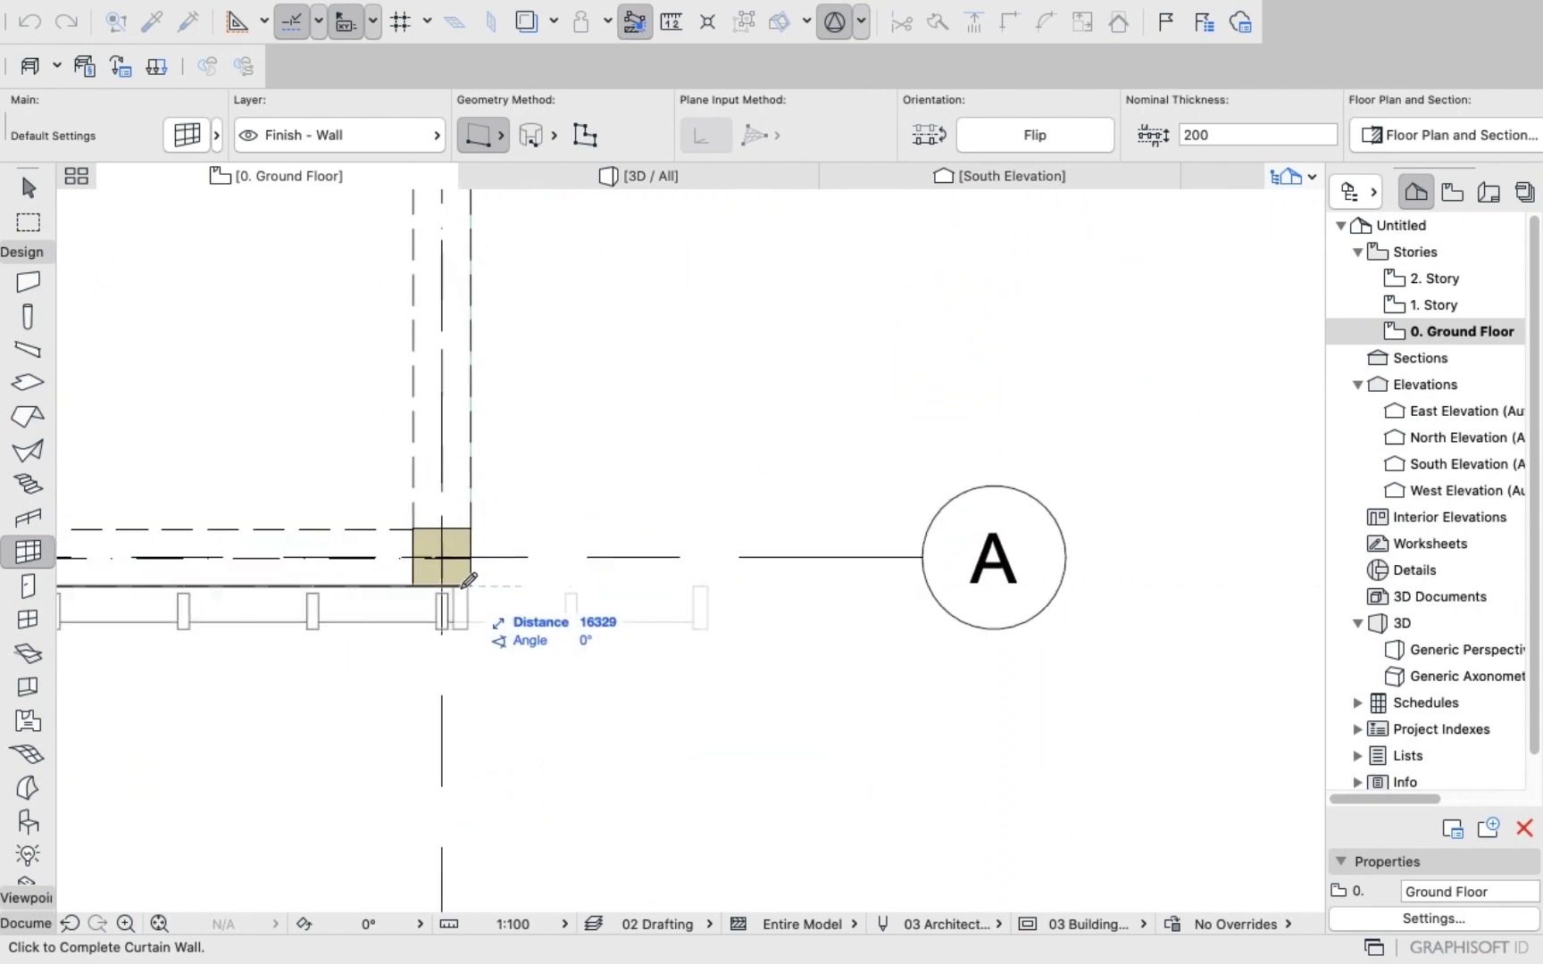
pyautogui.click(479, 560)
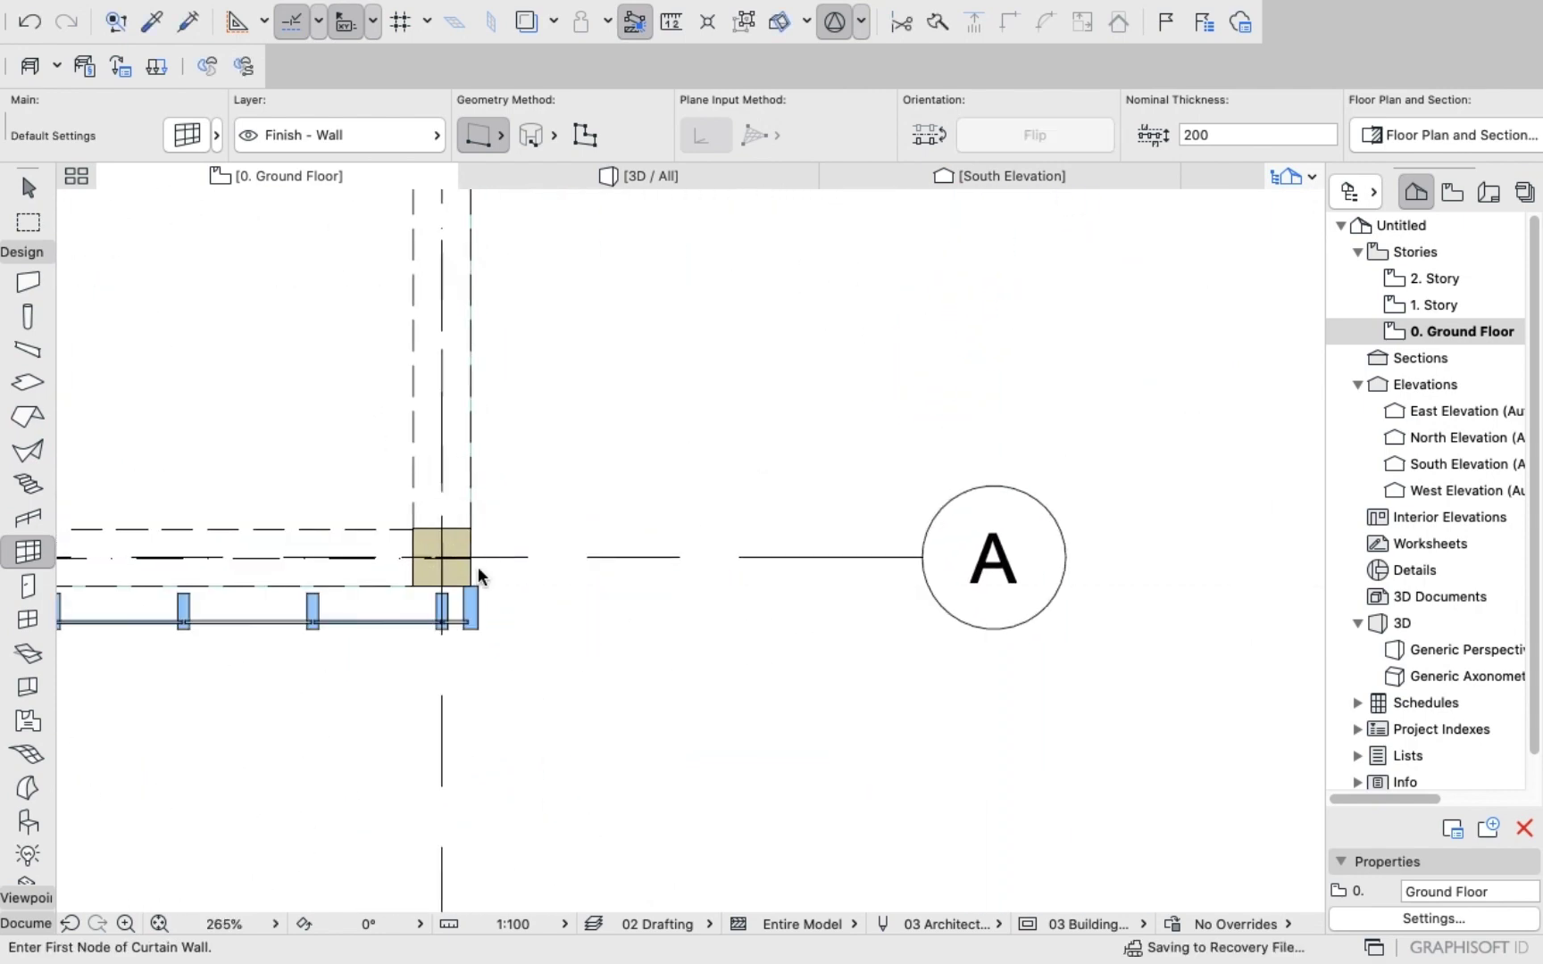
# Extend the south curtain wall's west end node about 144 mm west, lining up its end frame with the west wall's glass line.
pyautogui.scroll(-10, 457, 540)
pyautogui.scroll(10, 457, 540)
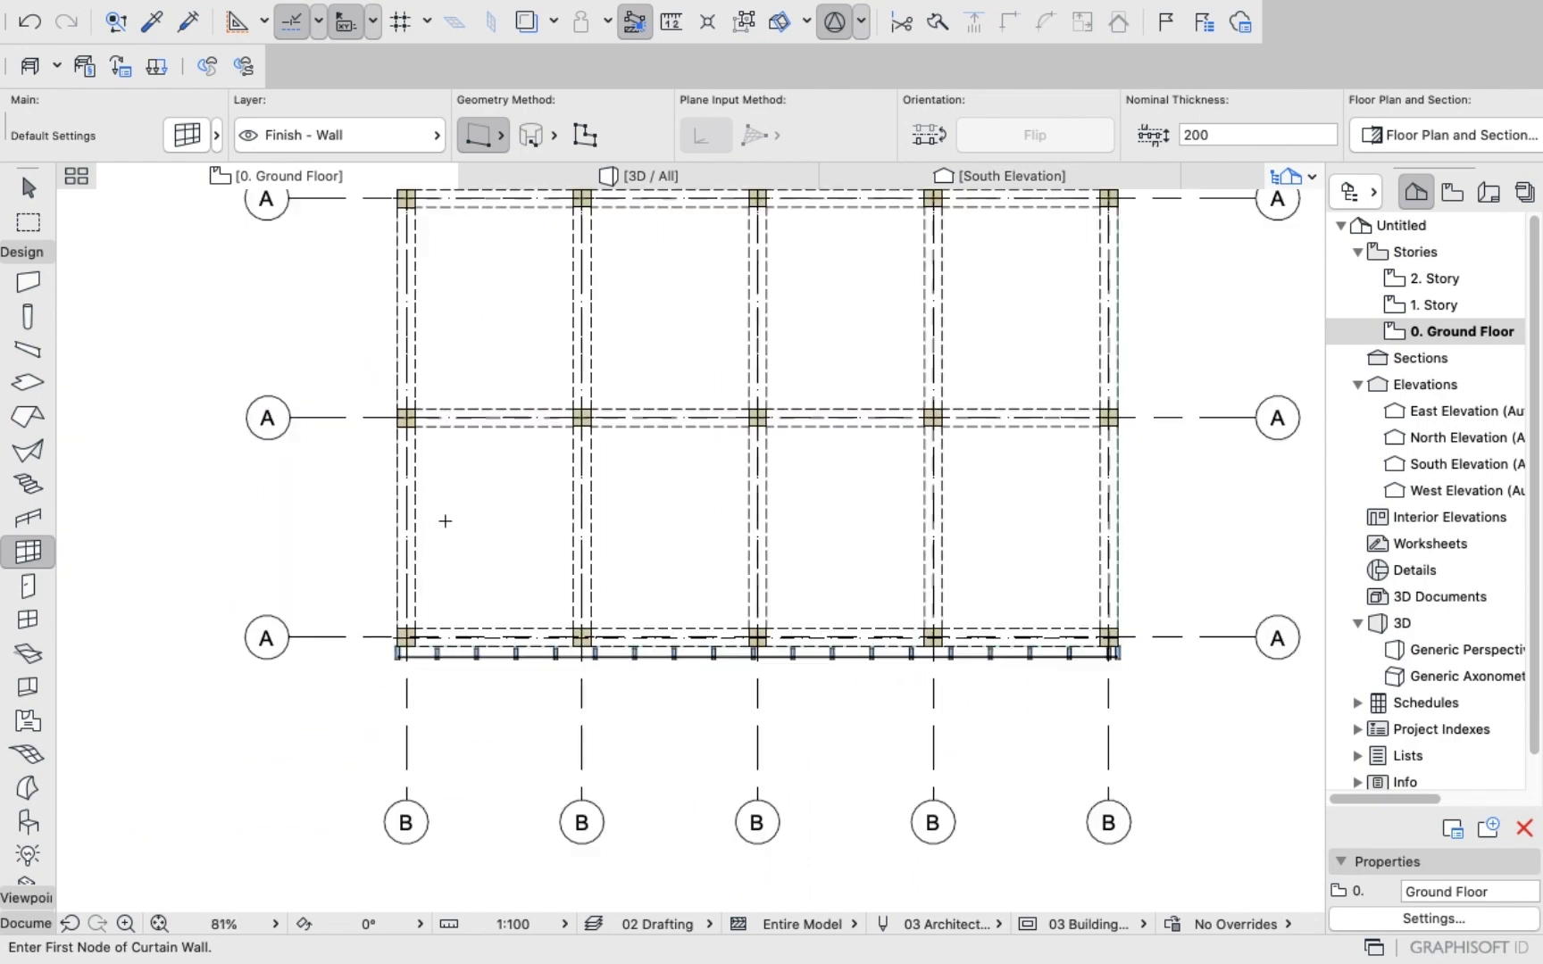
pyautogui.scroll(6, 434, 792)
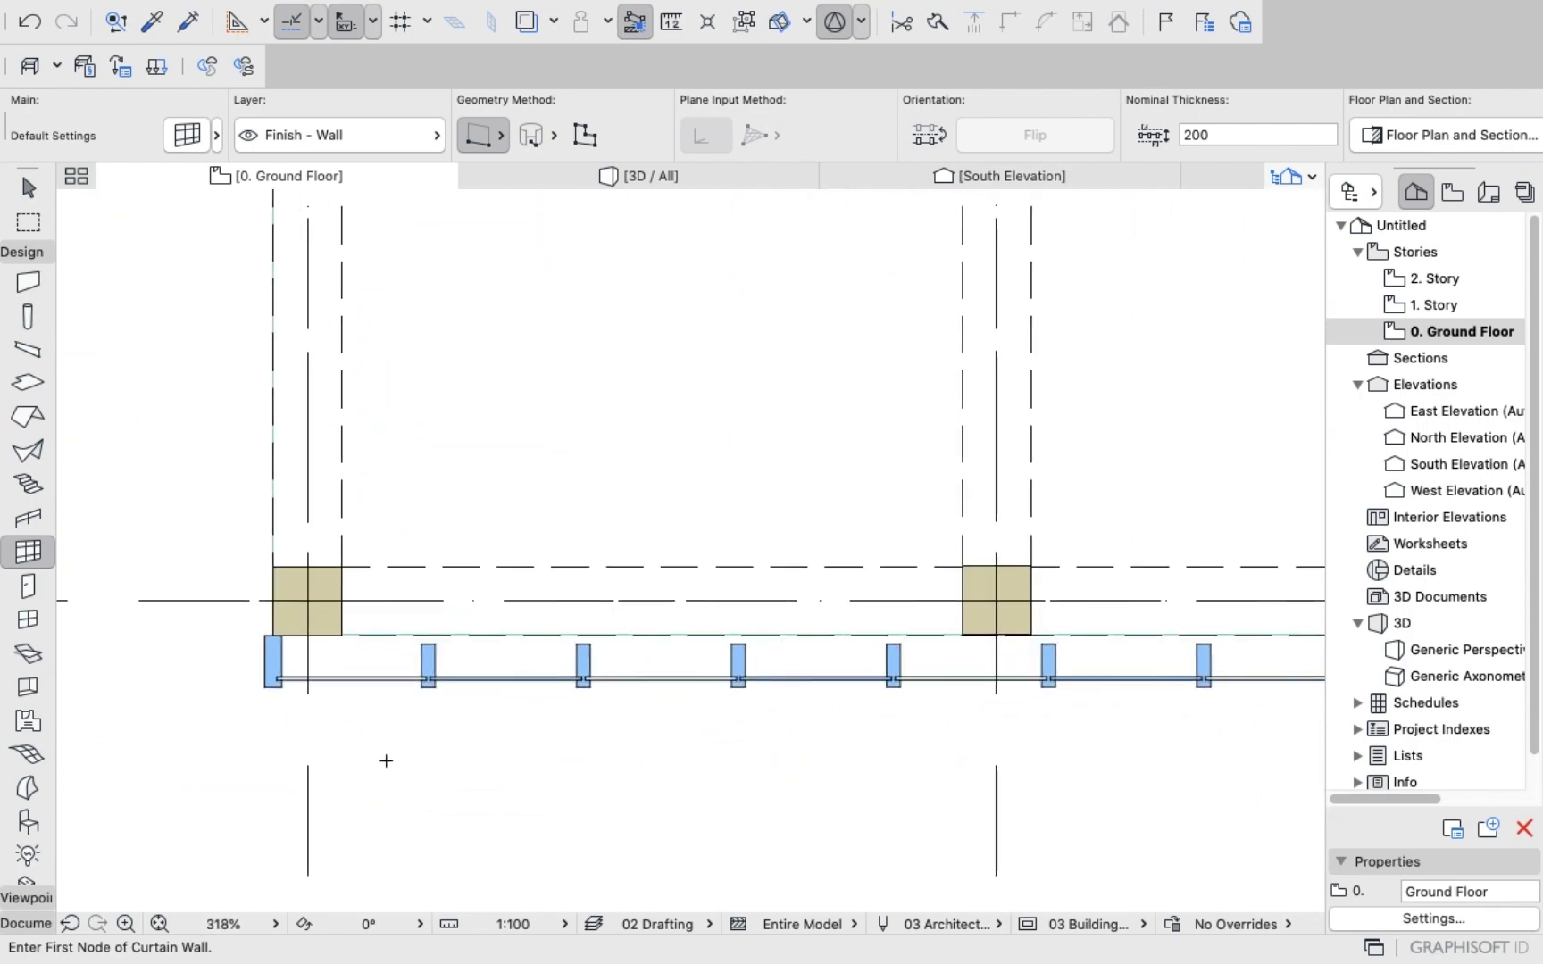
pyautogui.keyDown('shift'); pyautogui.click(272, 665); pyautogui.keyUp('shift')
pyautogui.click(274, 636)
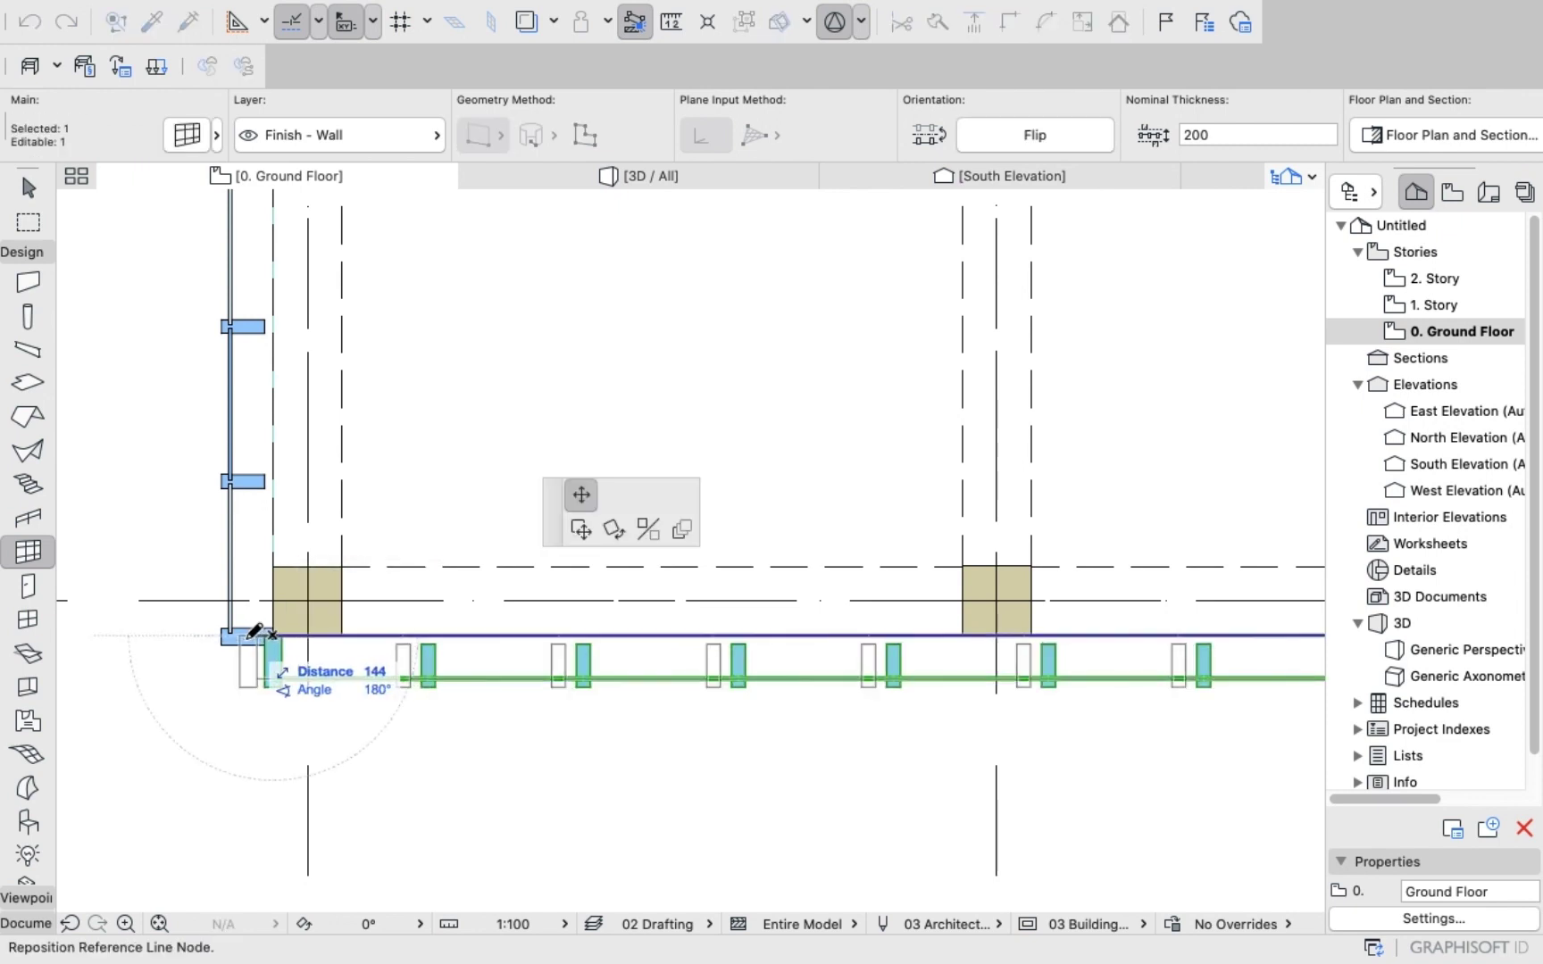
pyautogui.click(217, 608)
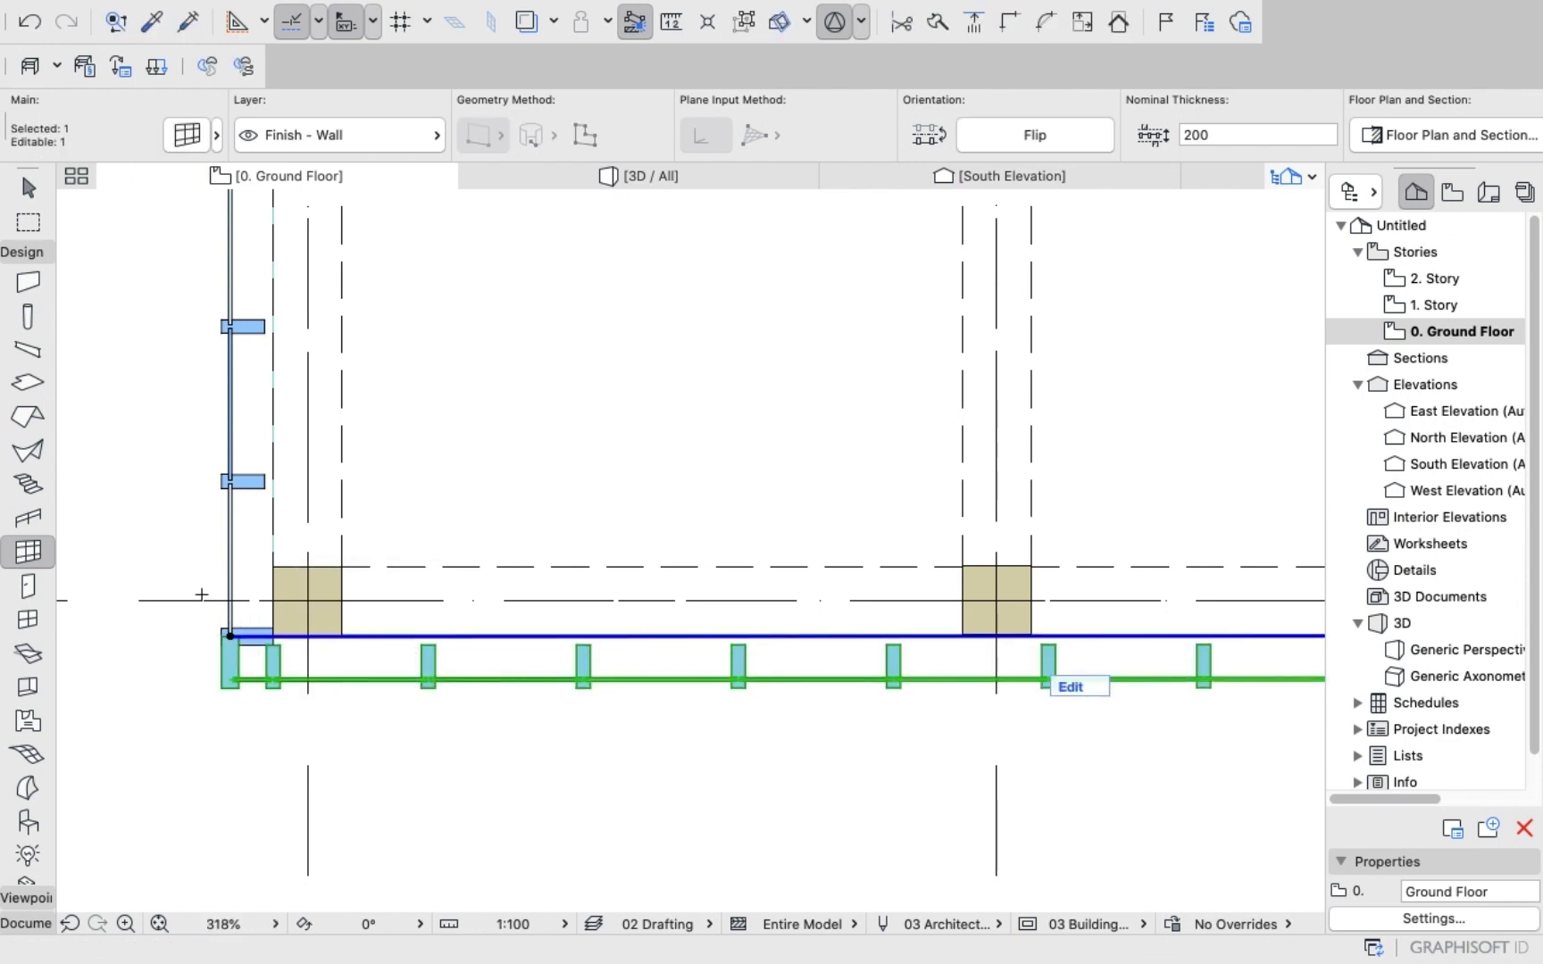
pyautogui.press('Escape')
# Move the west curtain wall's south end node north so its end frame sits flush against the south wall's corner frame.
pyautogui.keyDown('shift'); pyautogui.click(259, 636); pyautogui.keyUp('shift')
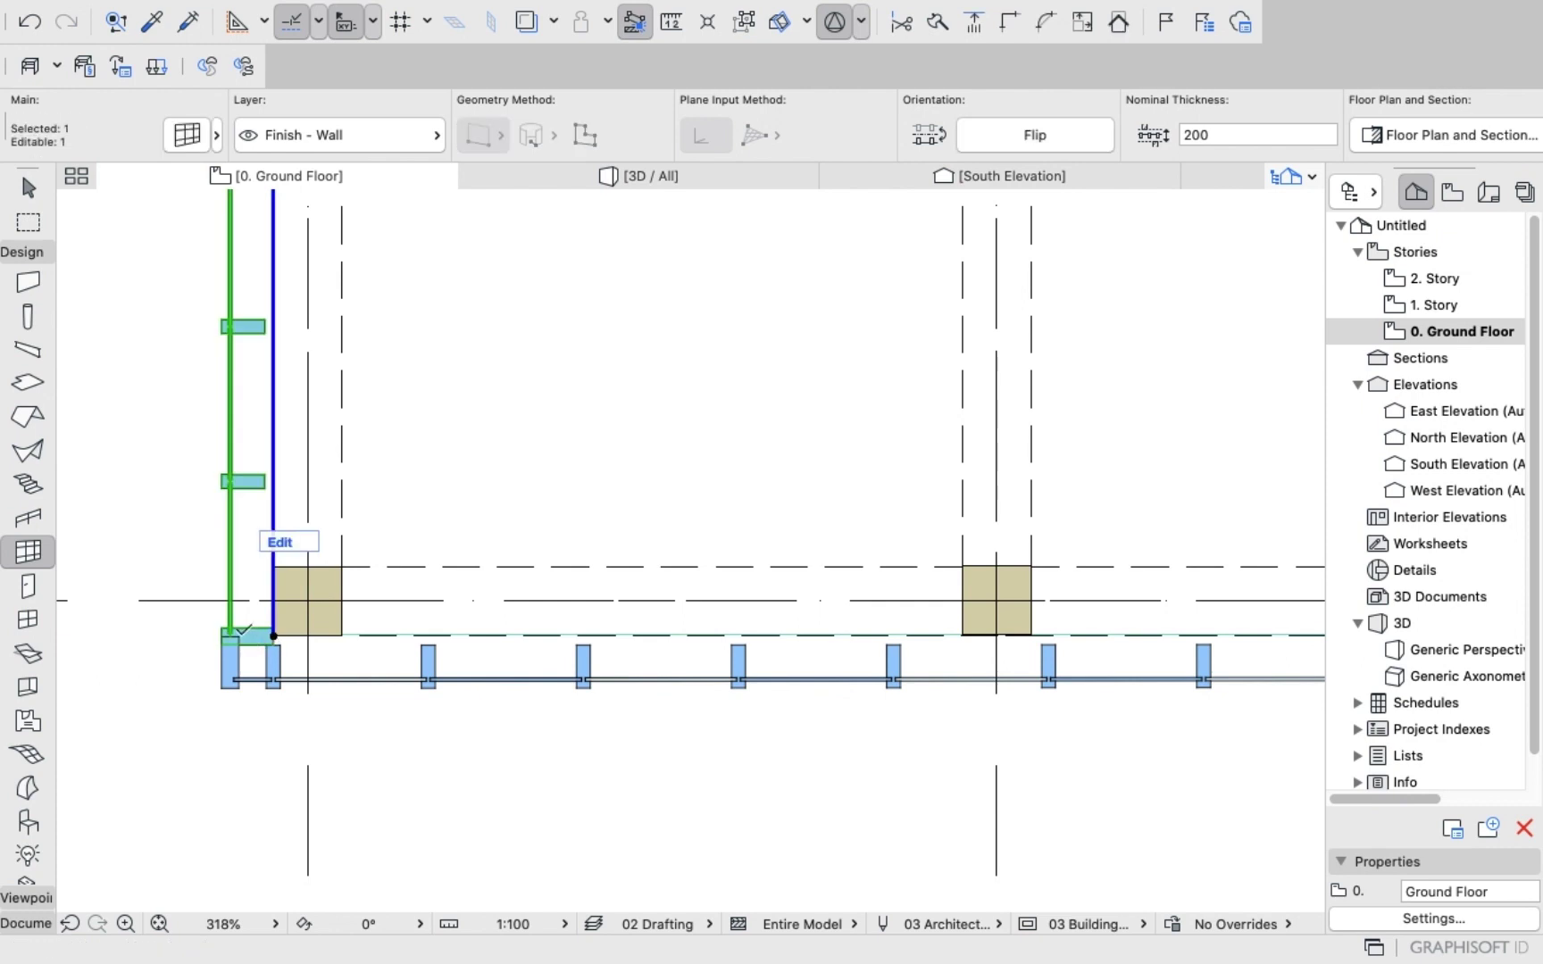
pyautogui.scroll(5, 244, 646)
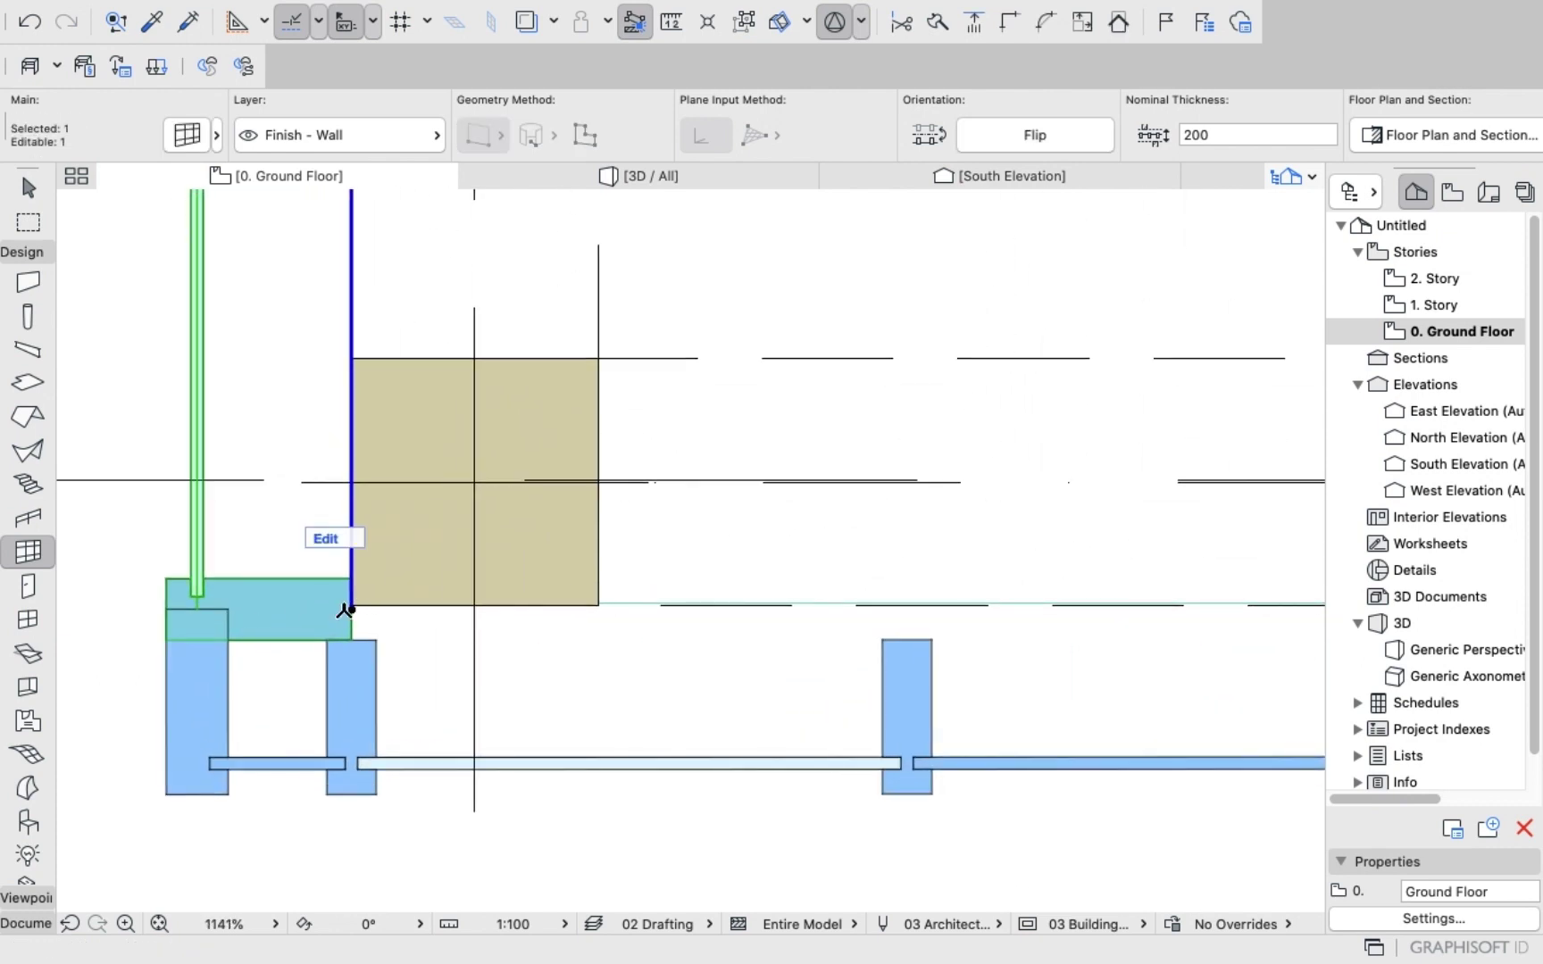
pyautogui.click(350, 608)
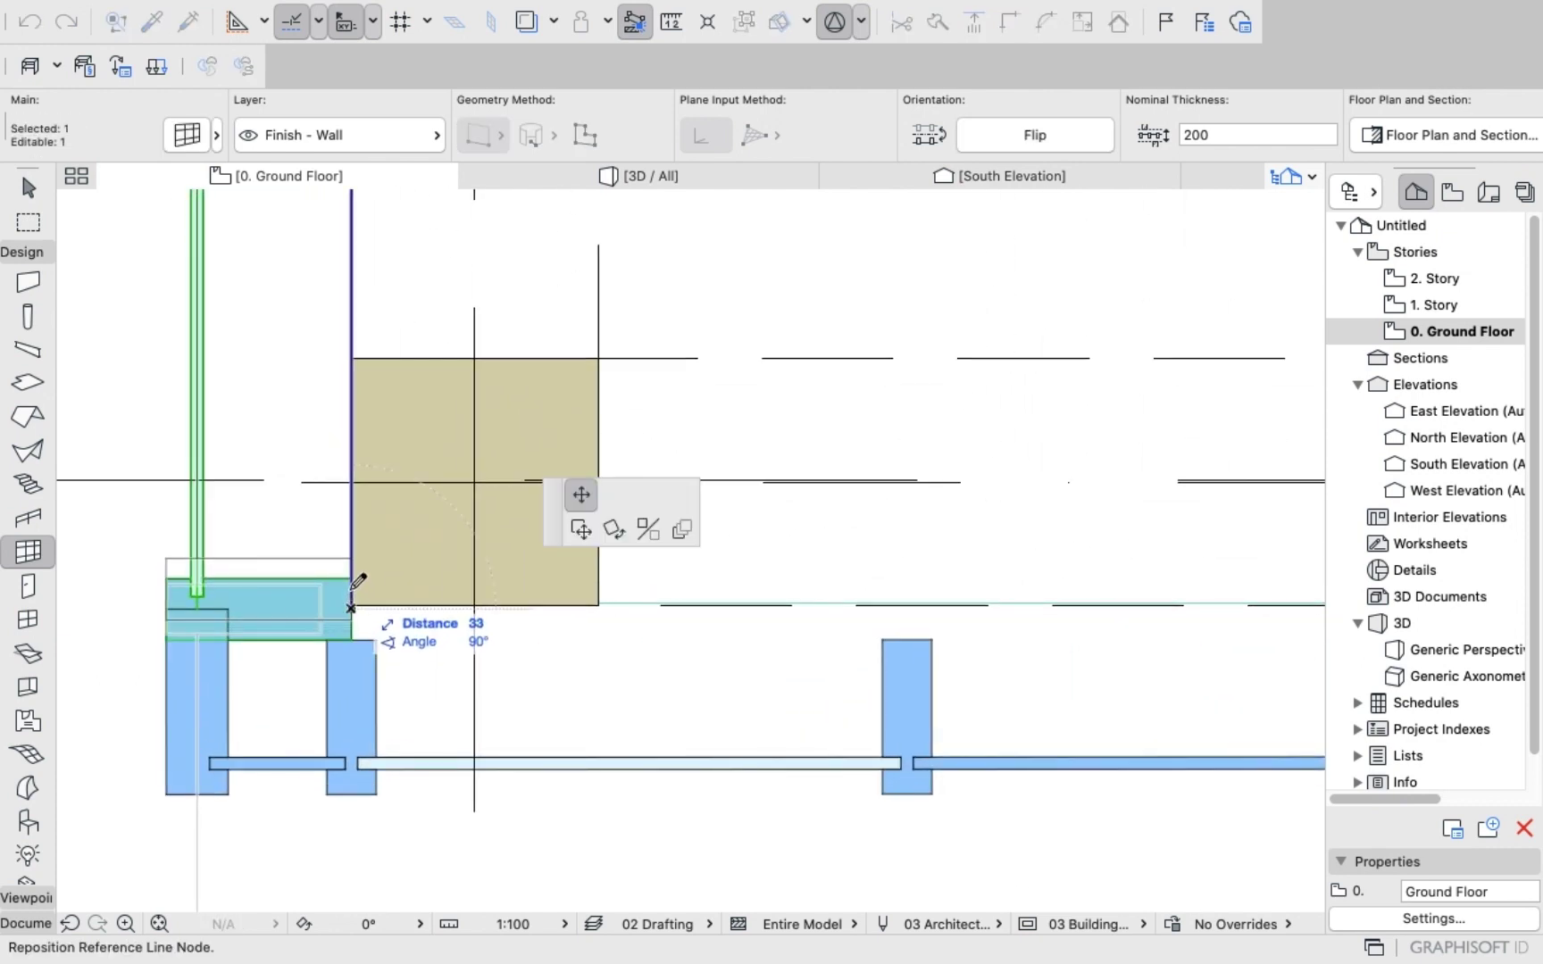
pyautogui.click(350, 582)
pyautogui.press('Escape')
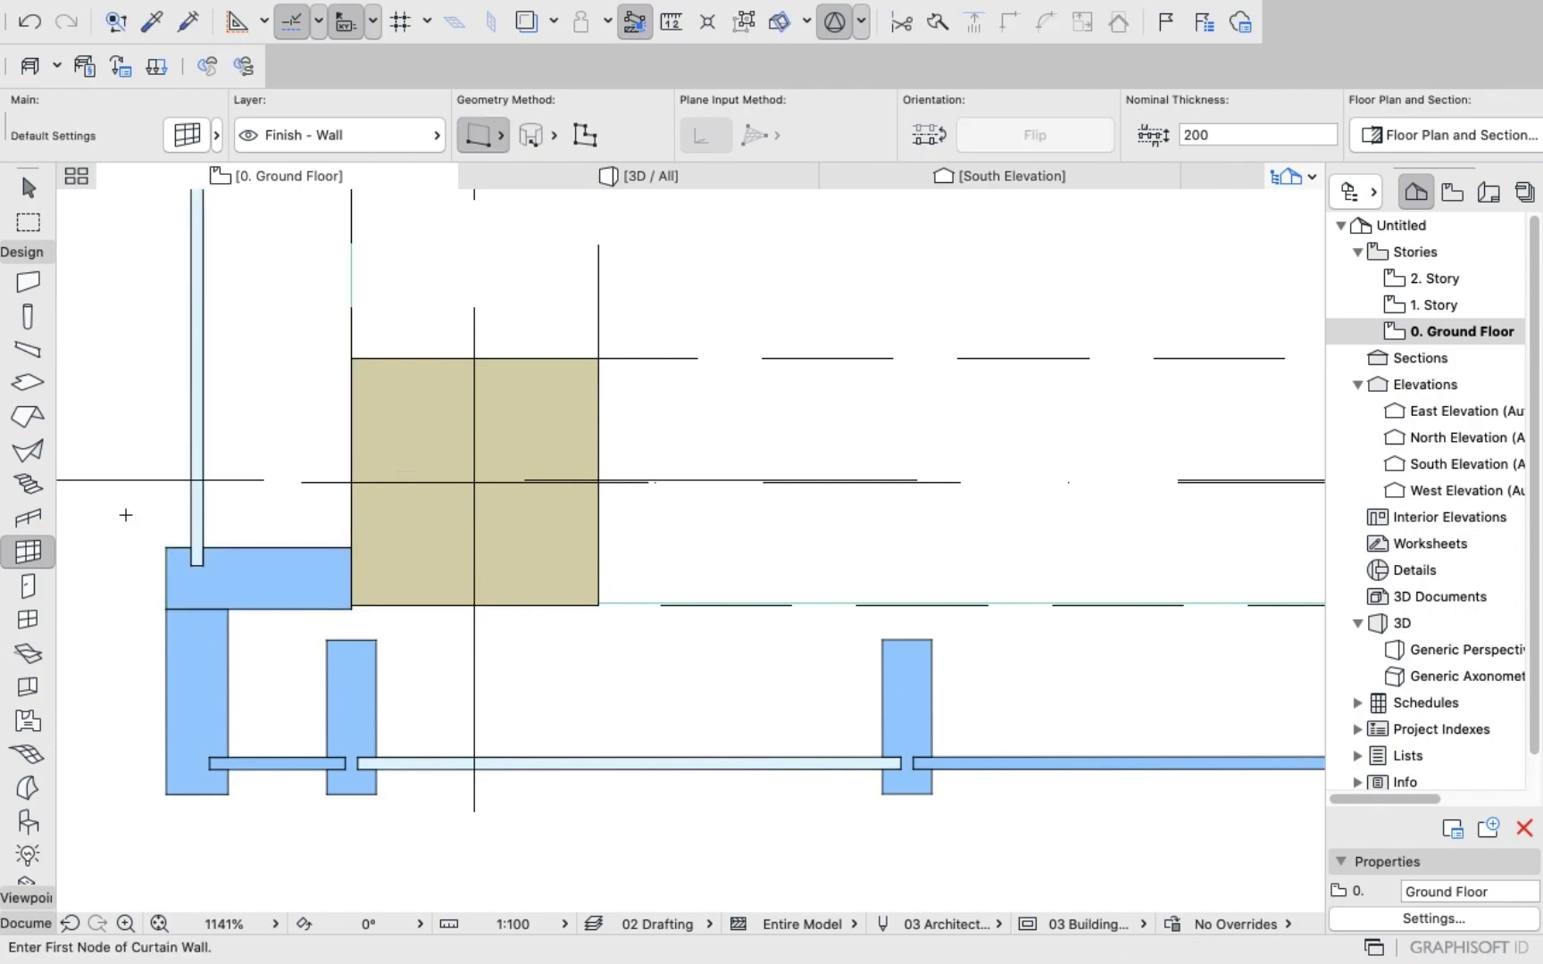
# Draw a curtain wall about 20641 mm long up the building's east edge, from the southeast column's outer corner to the north wall's reference line.
pyautogui.scroll(-9, 138, 543)
pyautogui.scroll(-8, 164, 582)
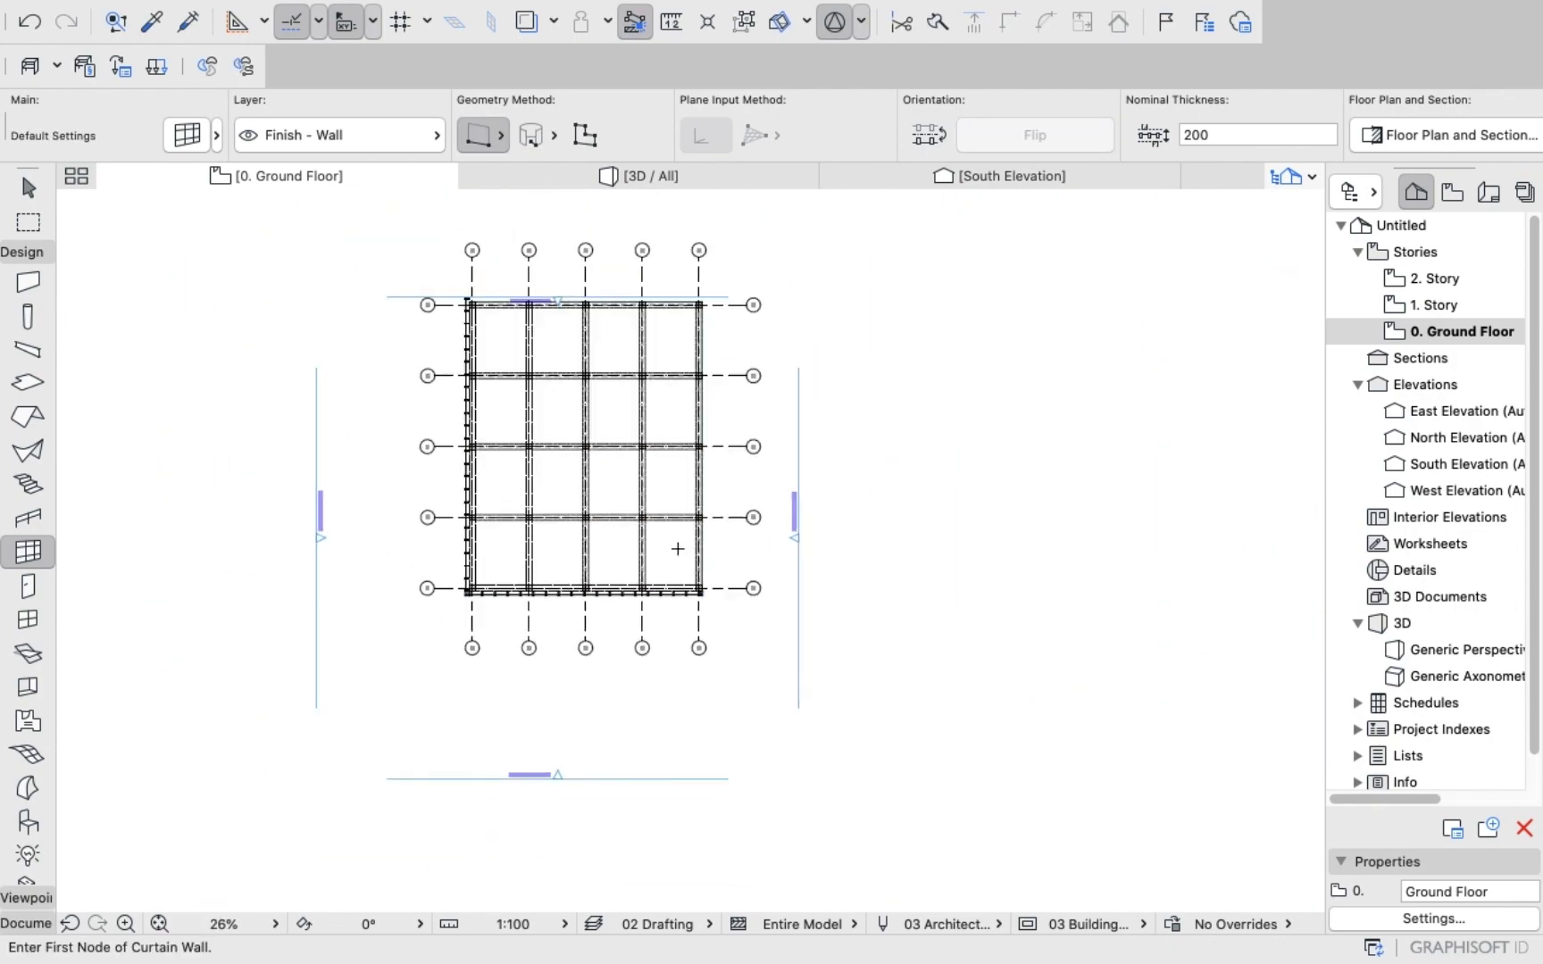
pyautogui.scroll(5, 743, 498)
pyautogui.scroll(3, 499, 720)
pyautogui.scroll(-4, 513, 658)
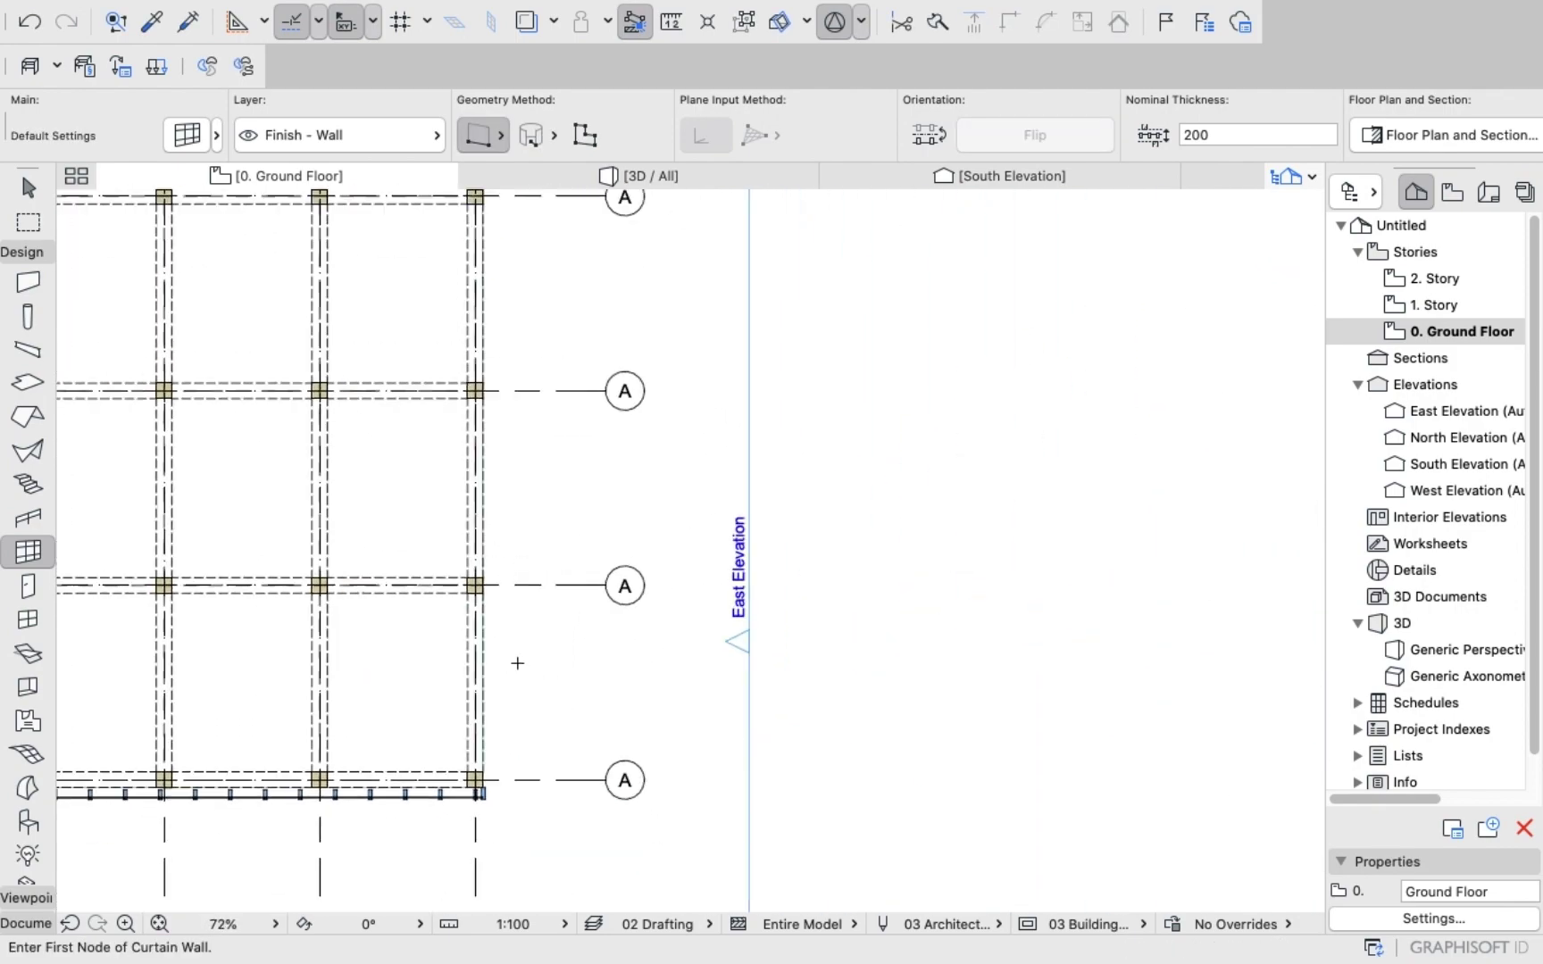
pyautogui.scroll(5, 523, 734)
pyautogui.scroll(8, 429, 772)
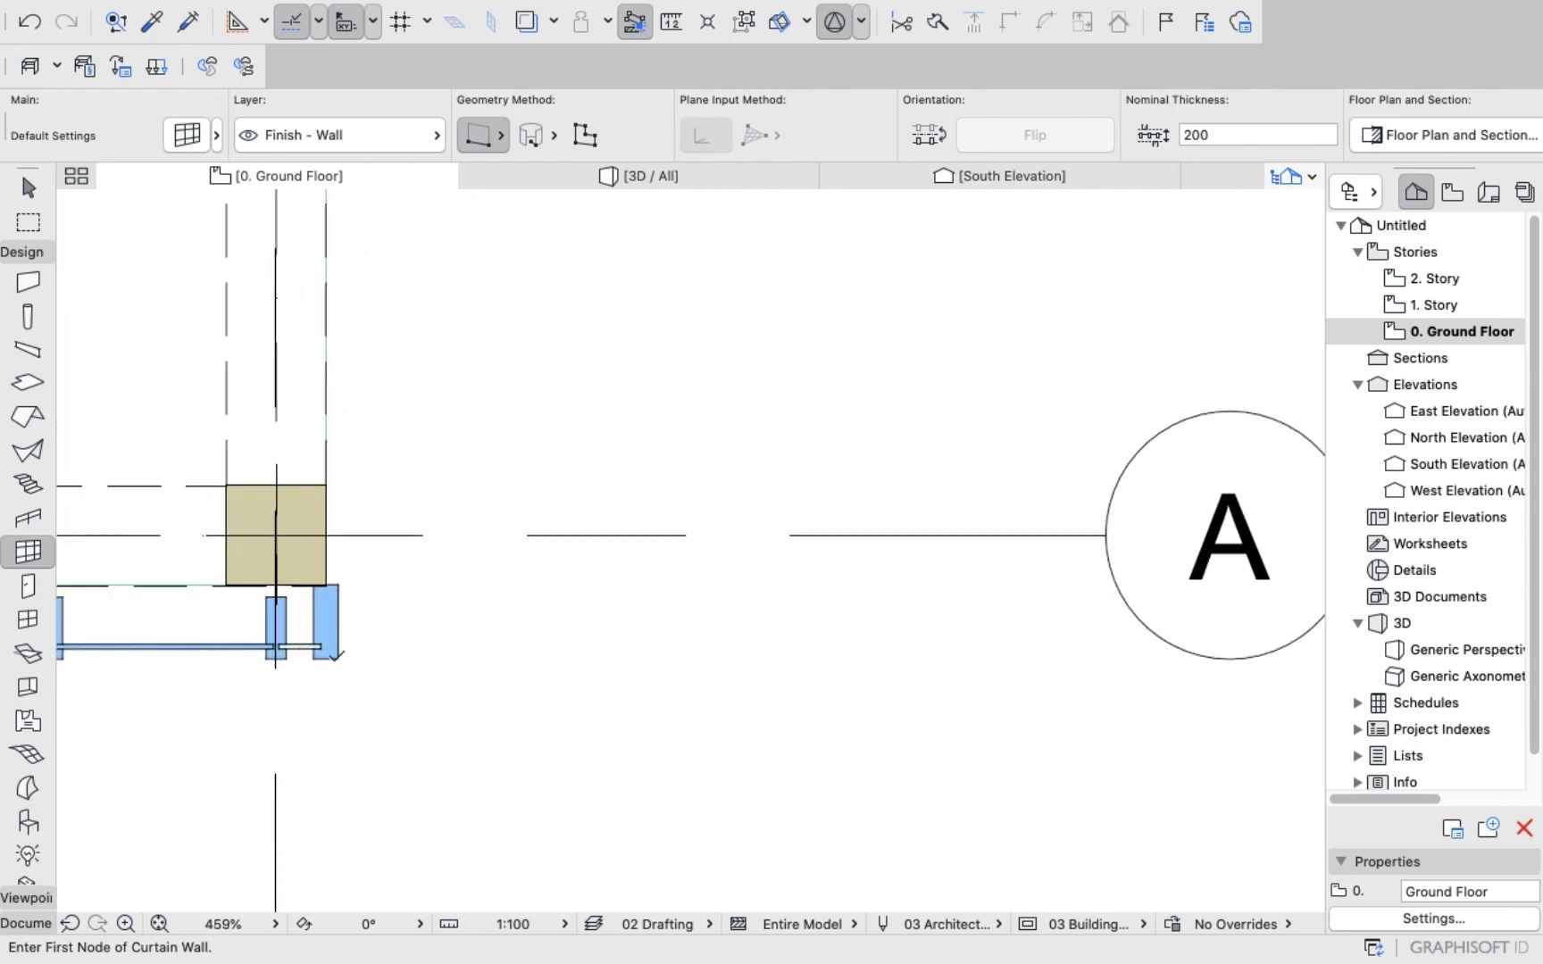
pyautogui.click(326, 579)
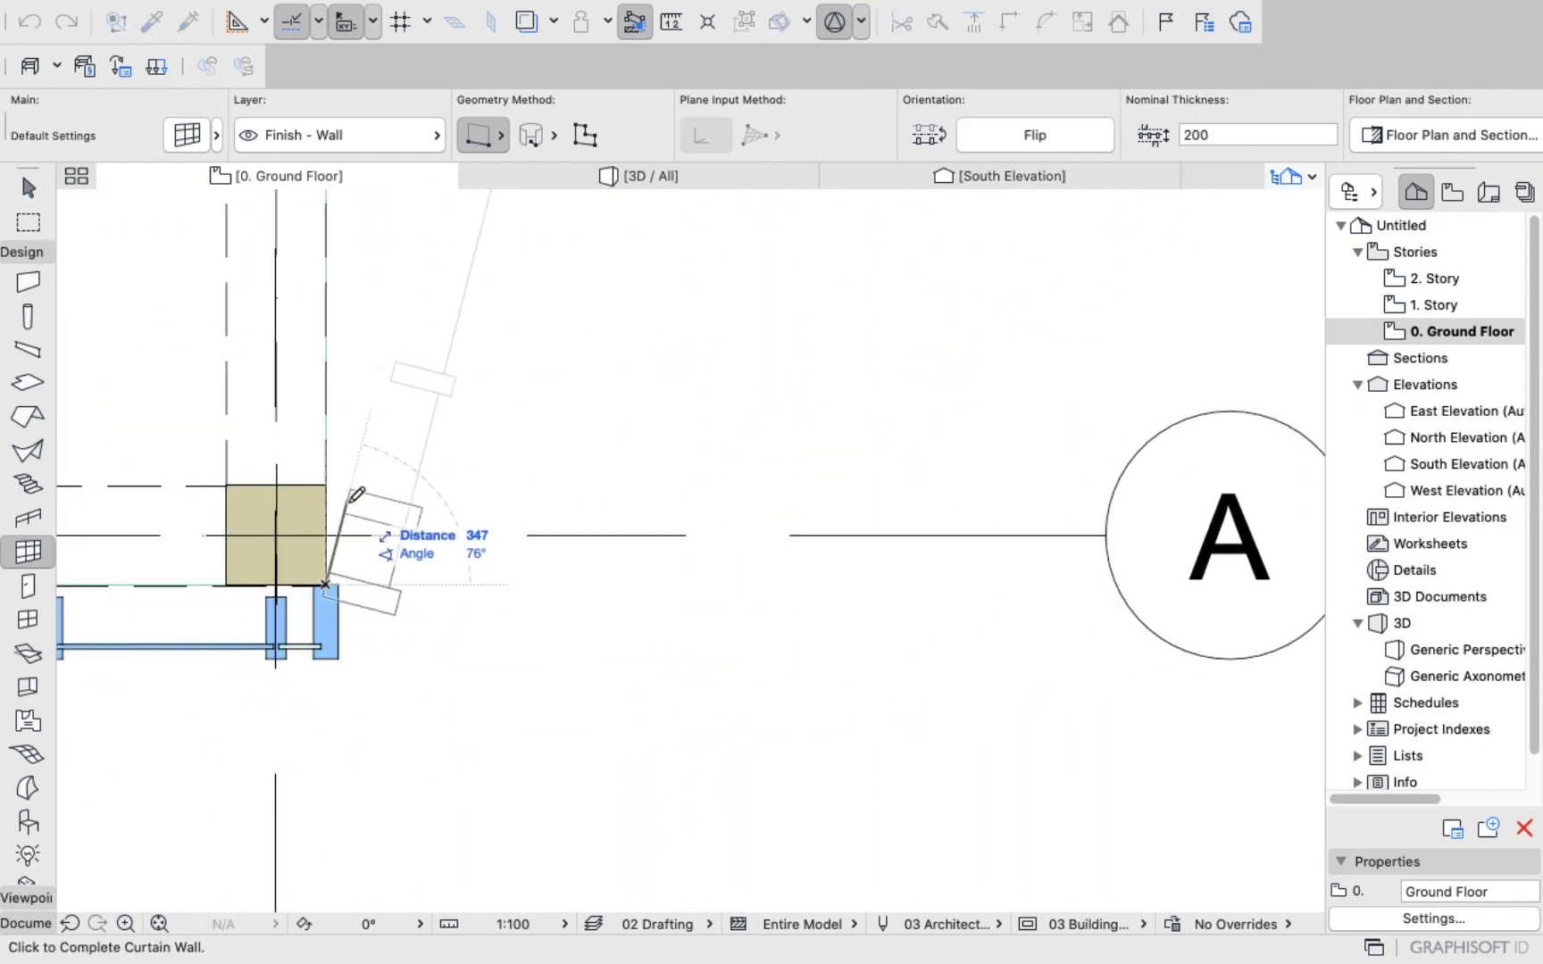
pyautogui.scroll(-10, 354, 482)
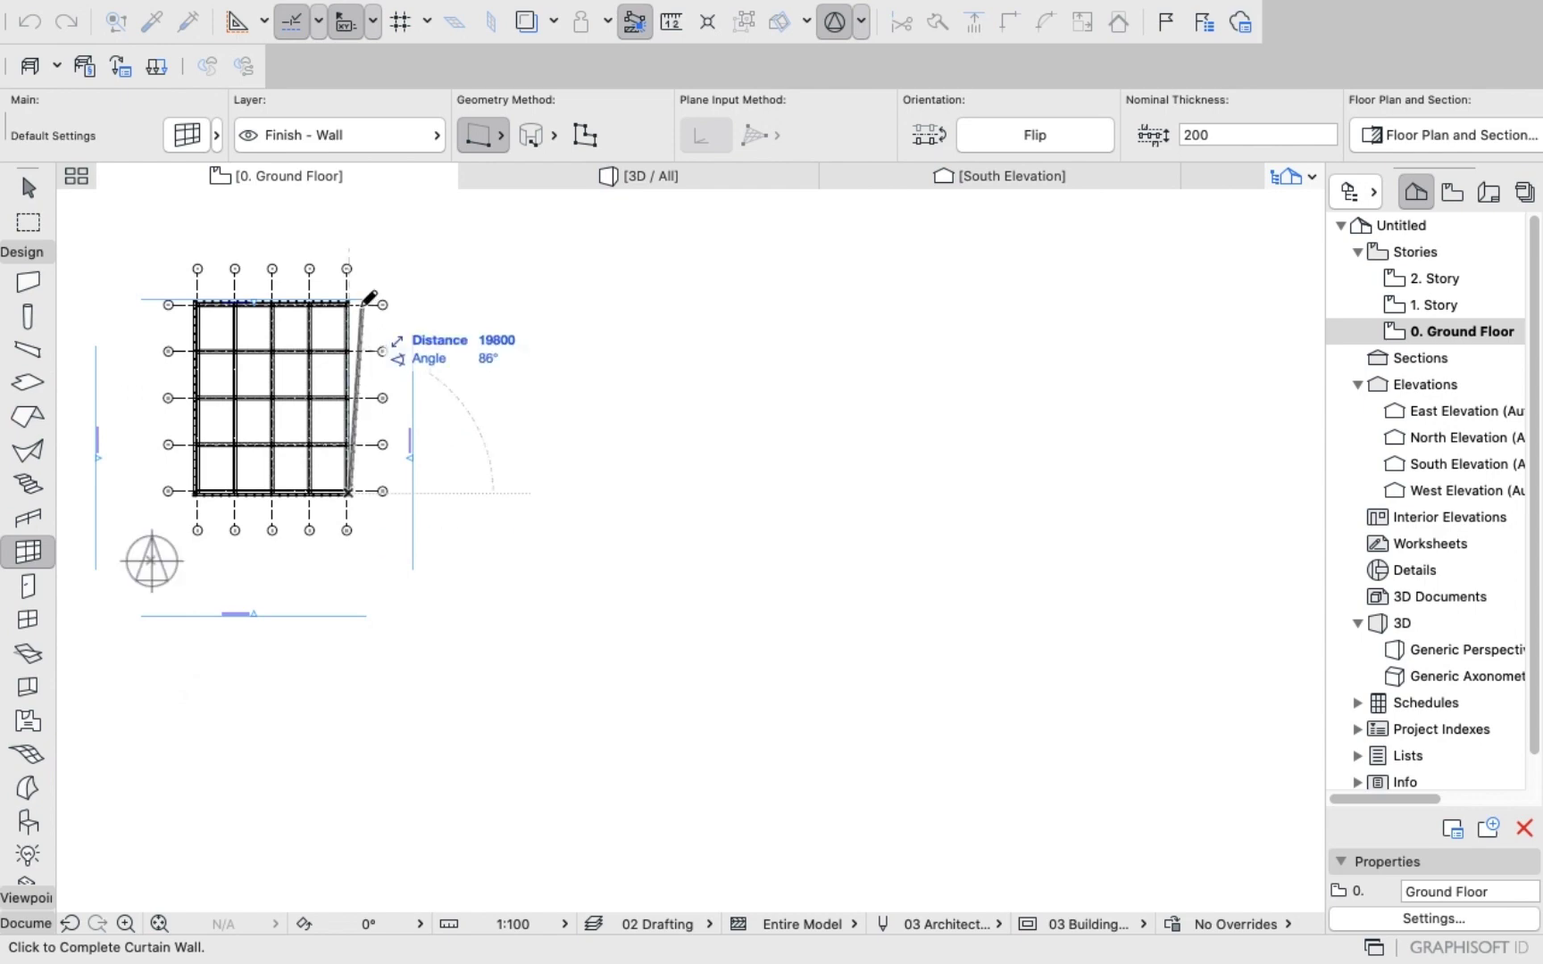
pyautogui.scroll(10, 369, 297)
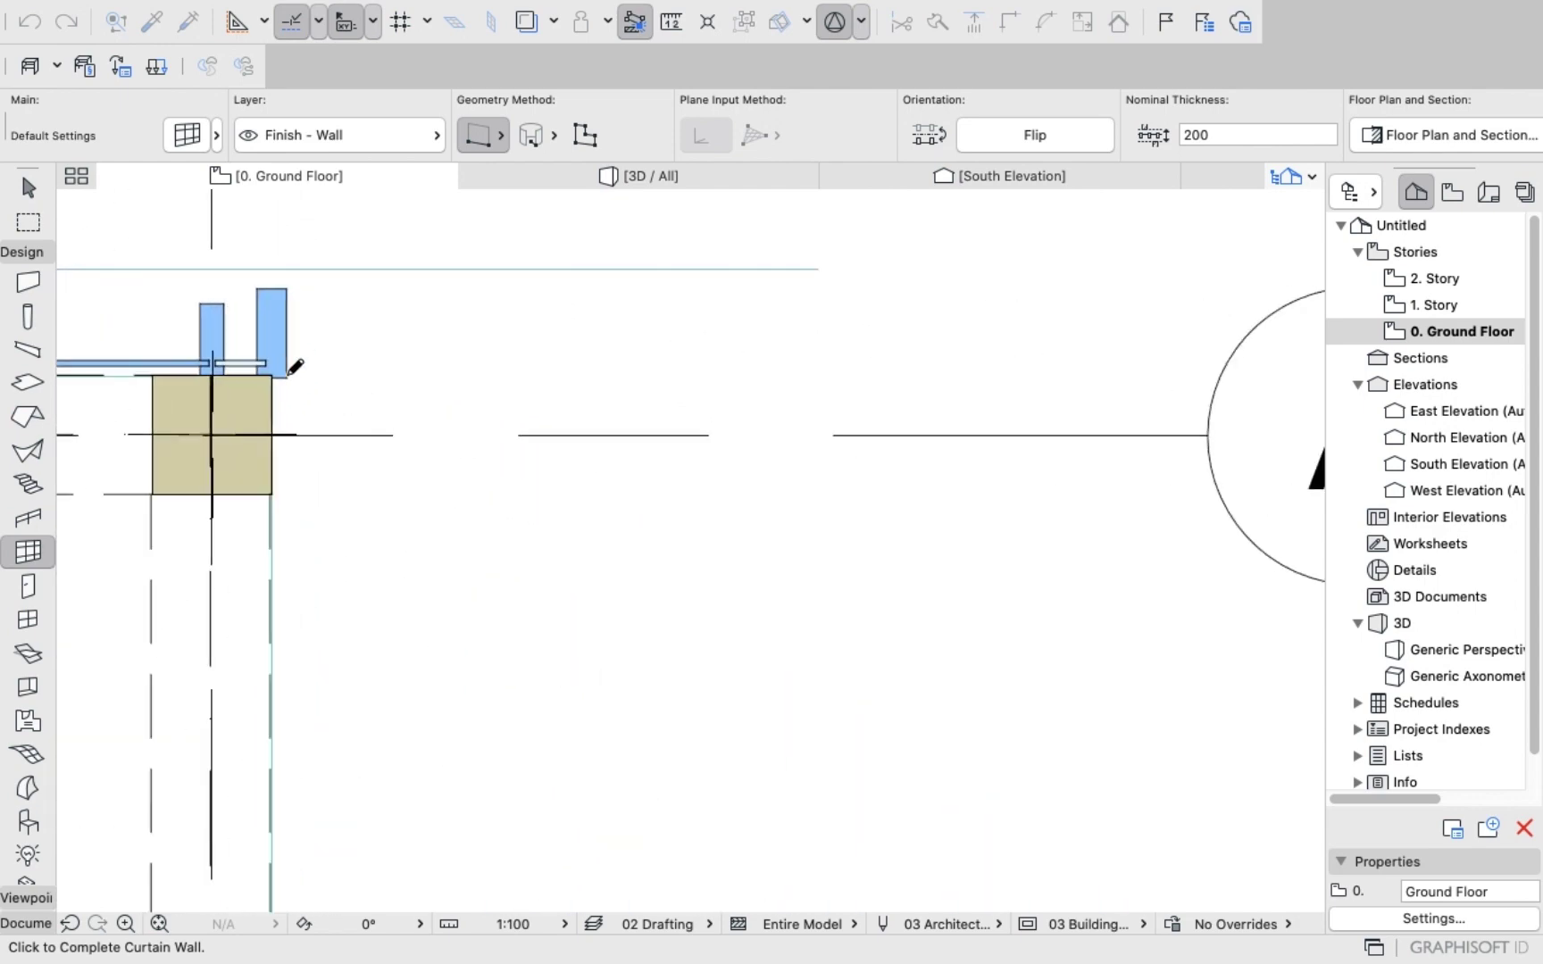
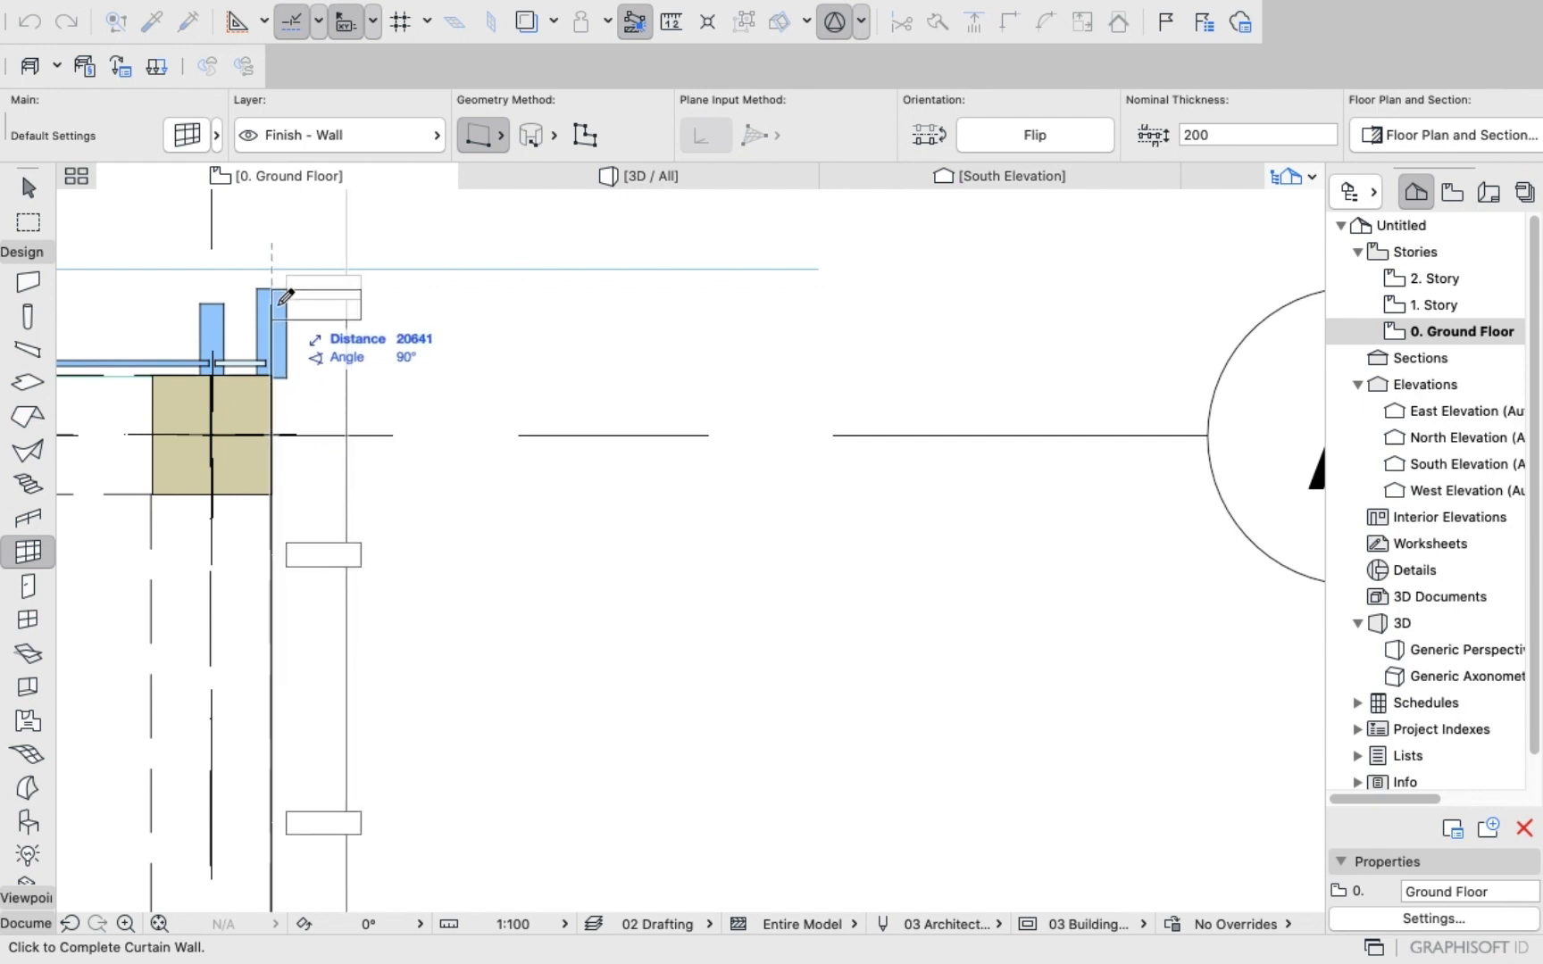
pyautogui.click(422, 296)
pyautogui.click(362, 297)
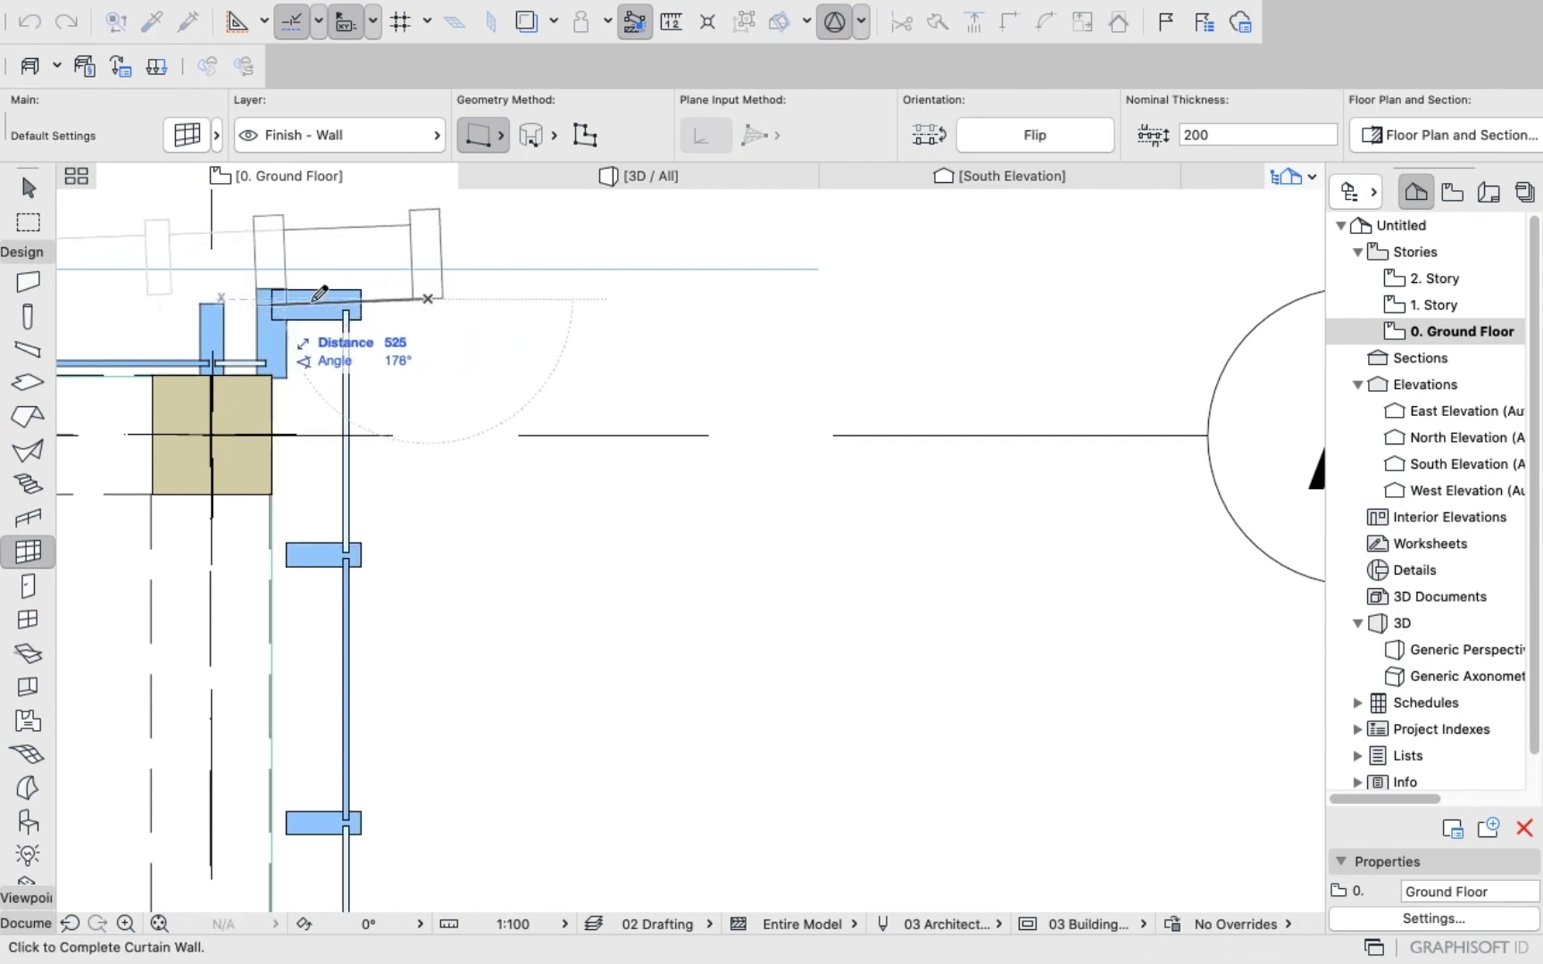
pyautogui.rightClick(374, 295)
pyautogui.click(481, 553)
# Move the north curtain wall's east end node about 50 mm west, so its end frame meets the east wall's reference line.
pyautogui.scroll(6, 259, 332)
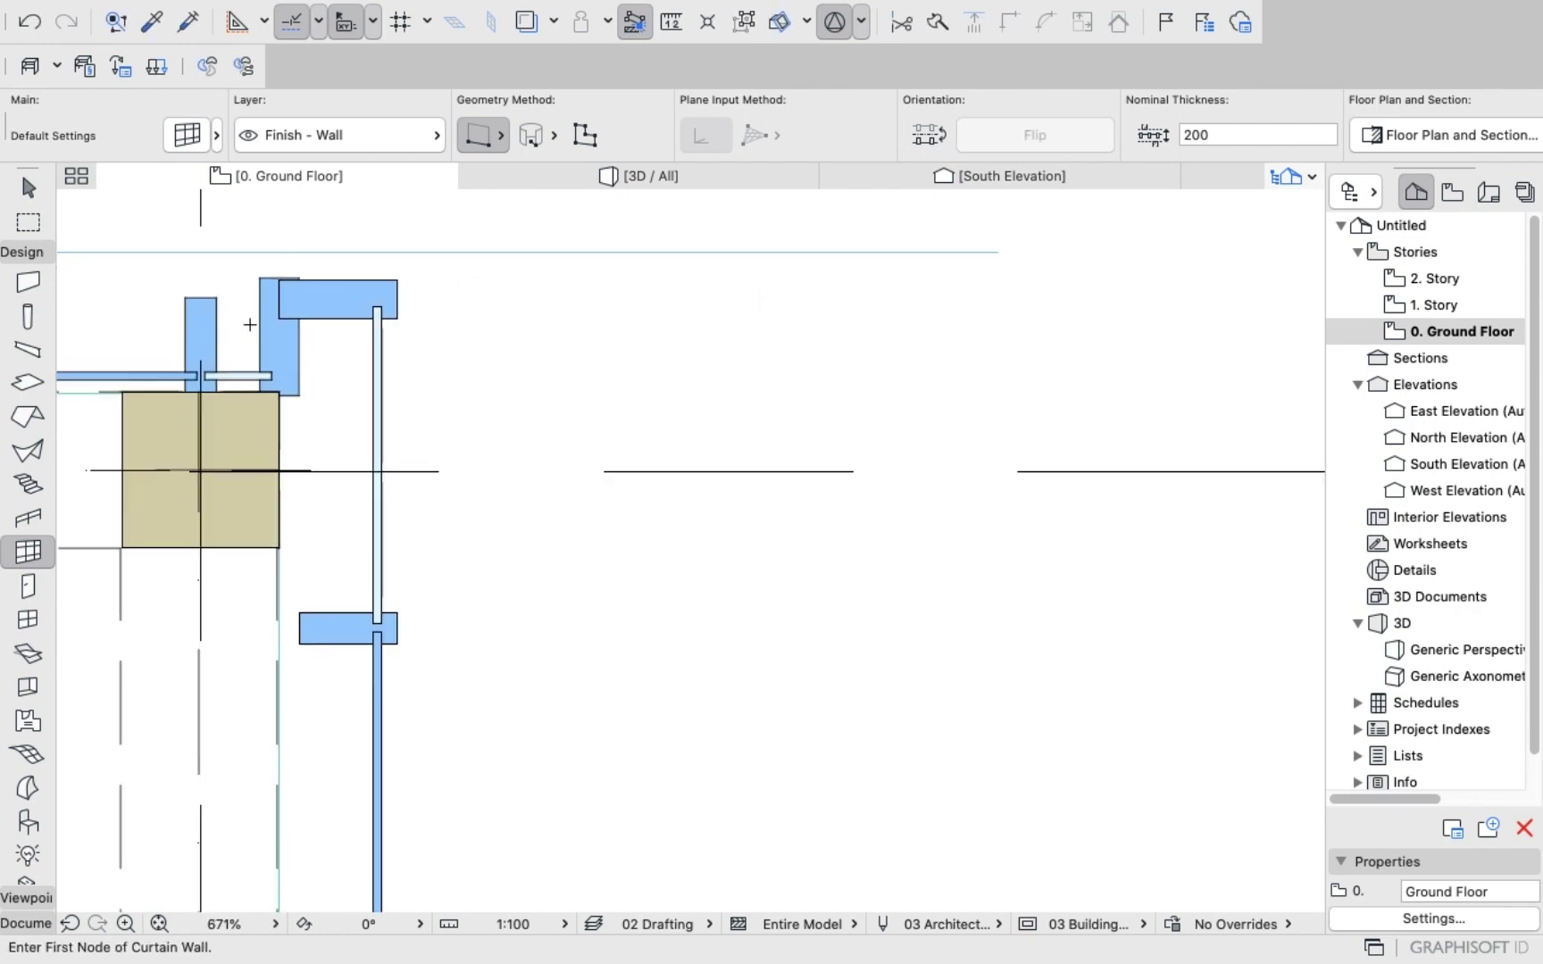
pyautogui.keyDown('shift'); pyautogui.click(275, 320); pyautogui.keyUp('shift')
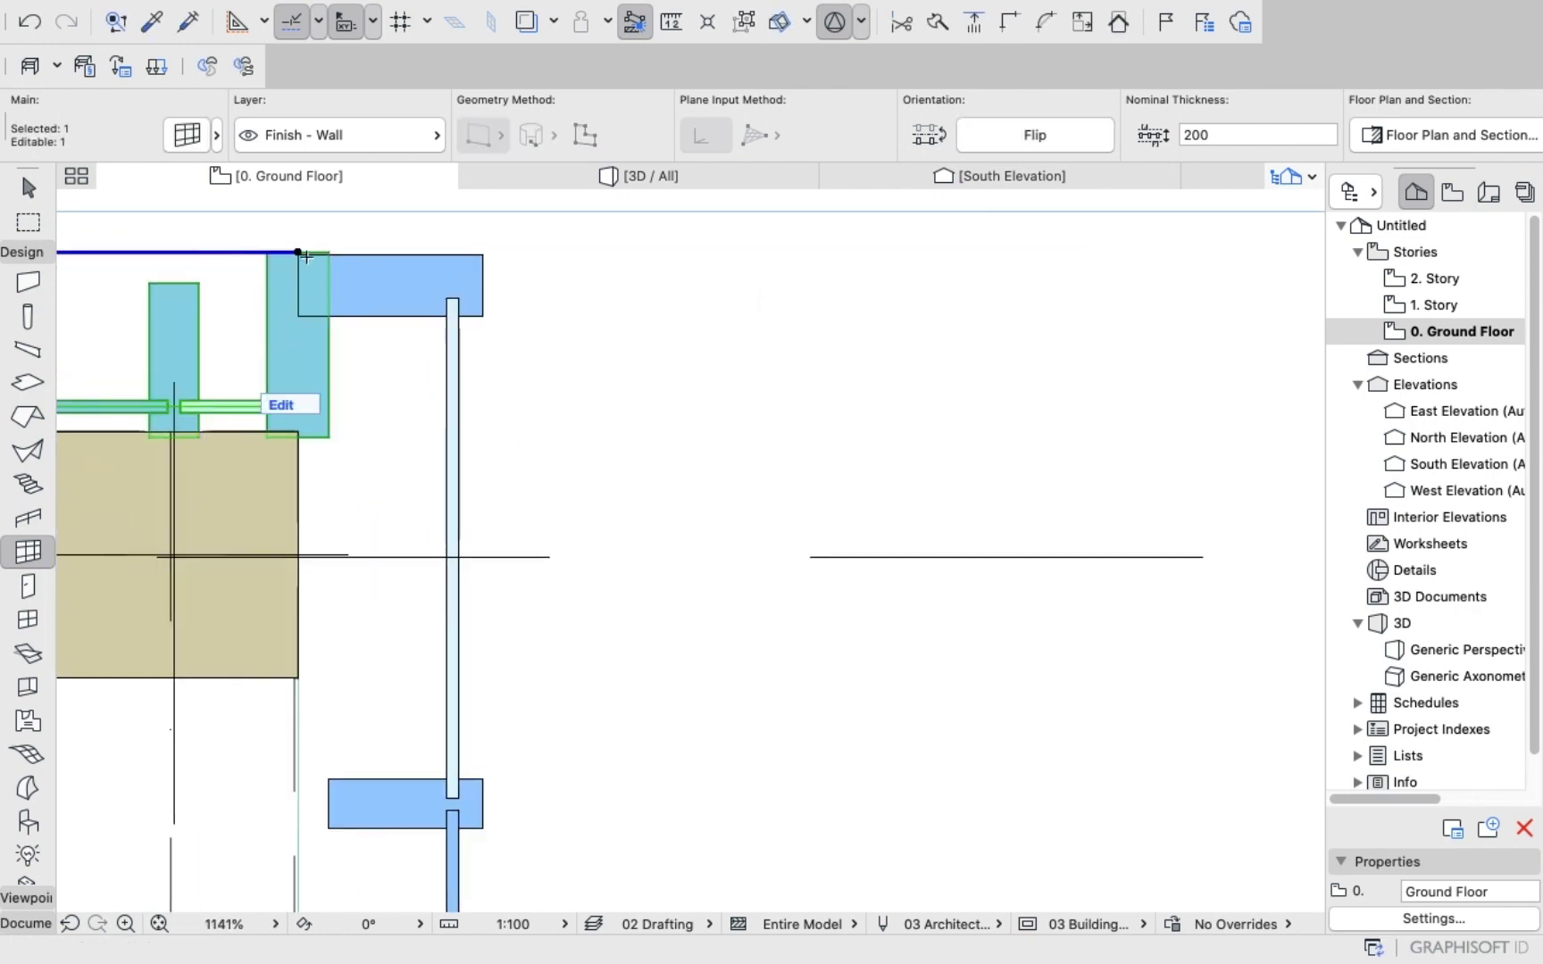
pyautogui.click(298, 251)
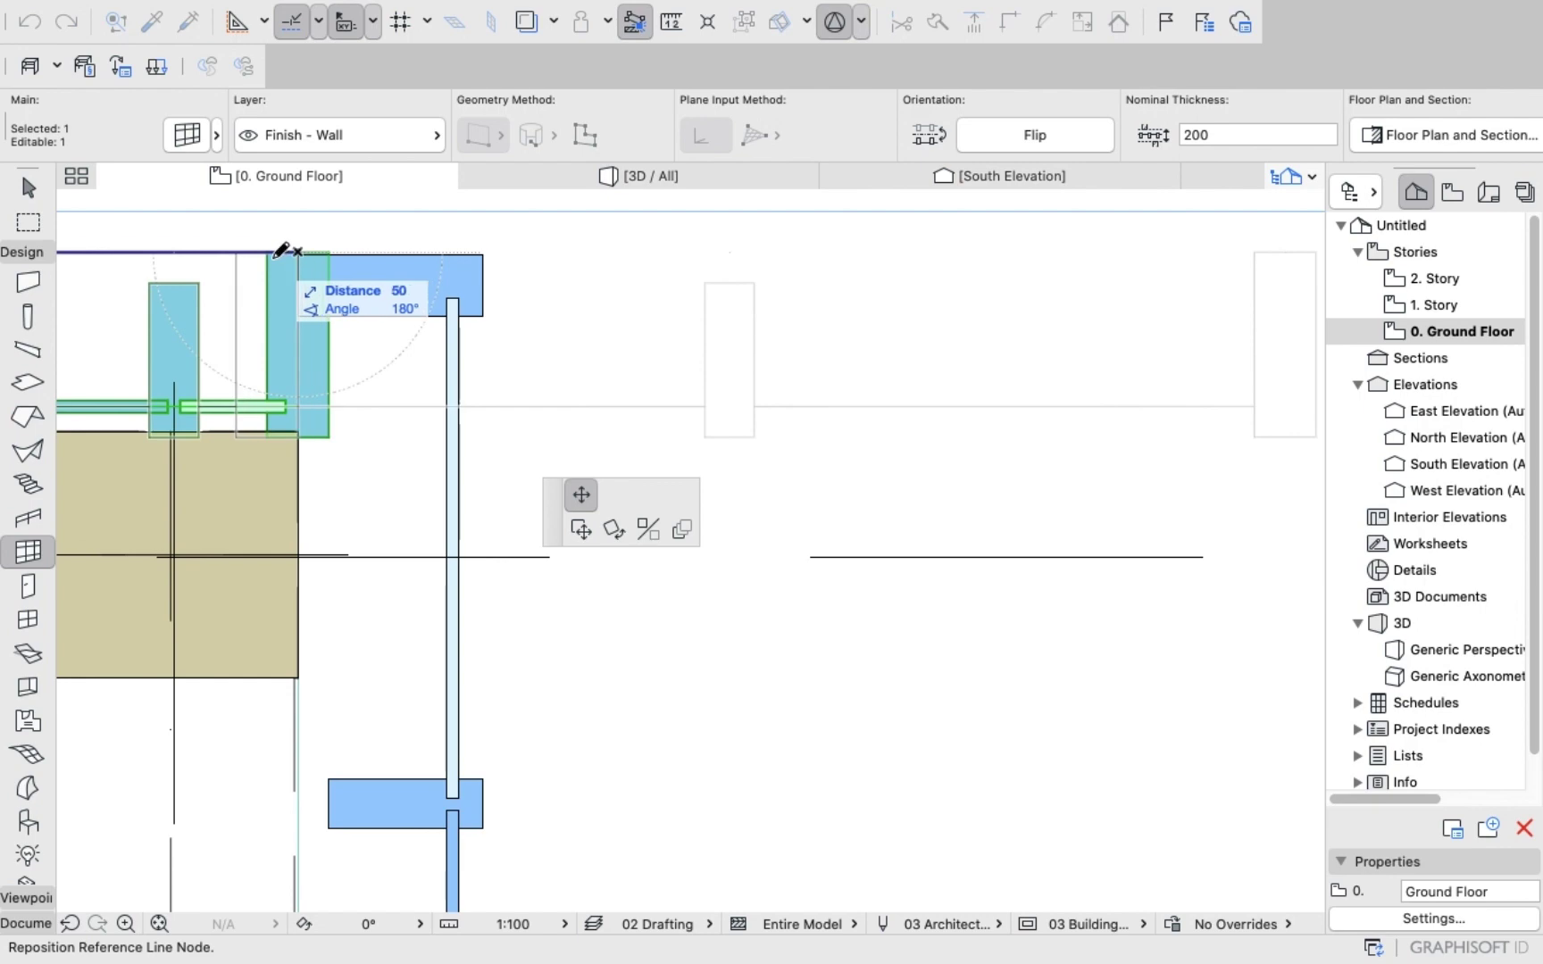
pyautogui.click(336, 258)
pyautogui.scroll(-10, 586, 441)
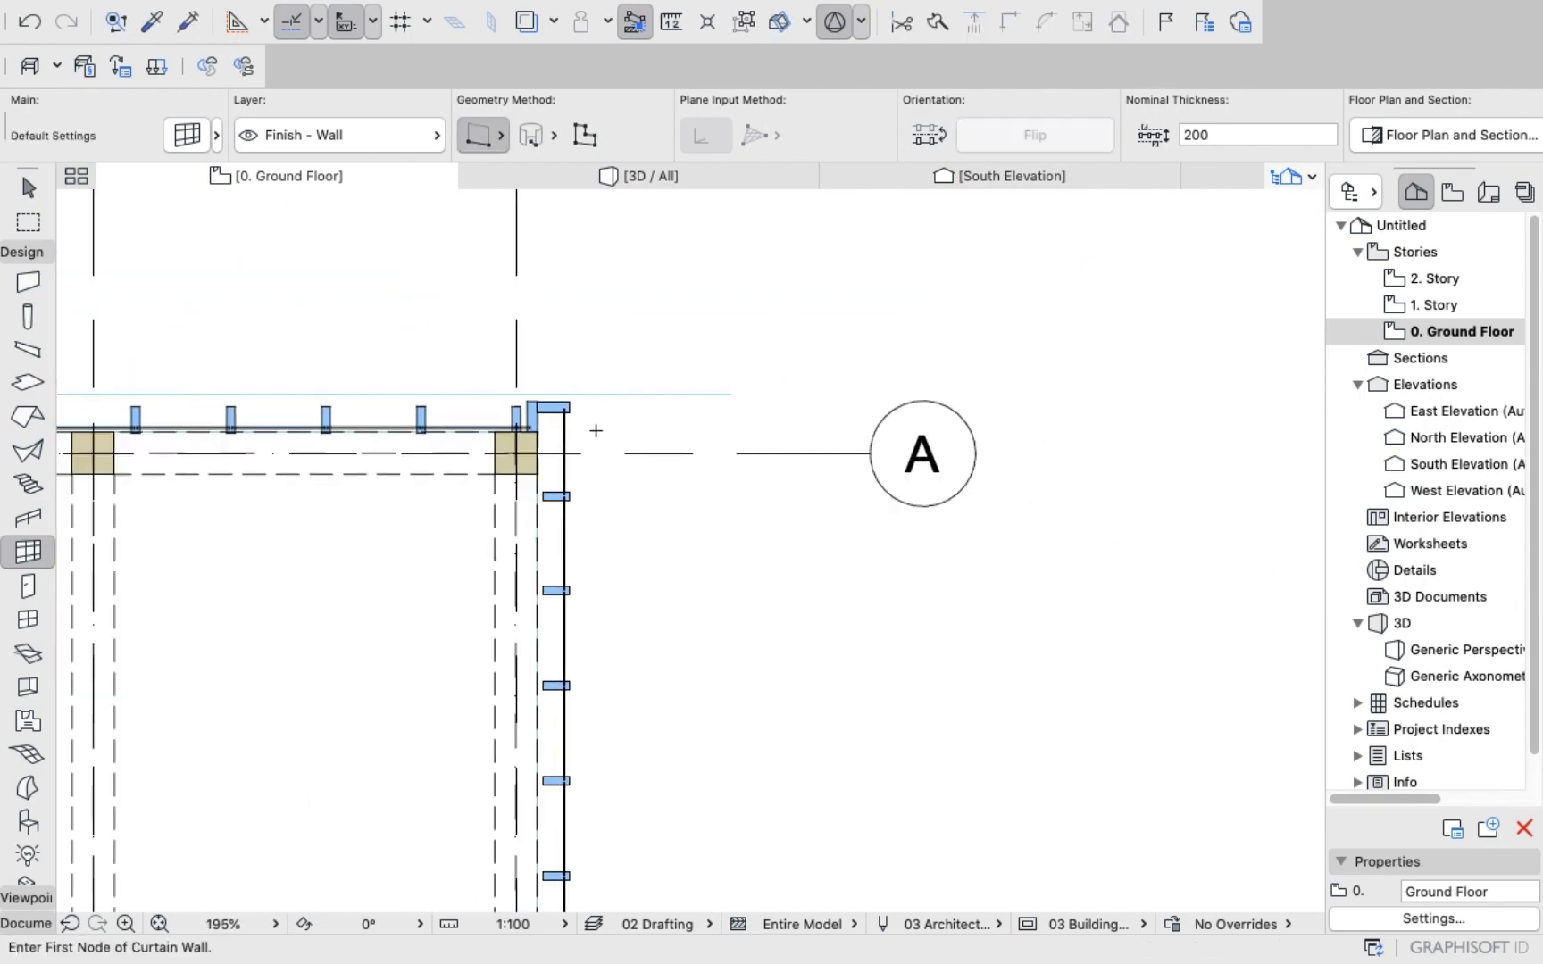
# Extend the south curtain wall's east end node about 250 mm east, lining up its end frame with the east wall's outer edge.
pyautogui.scroll(-3, 615, 469)
pyautogui.scroll(10, 587, 685)
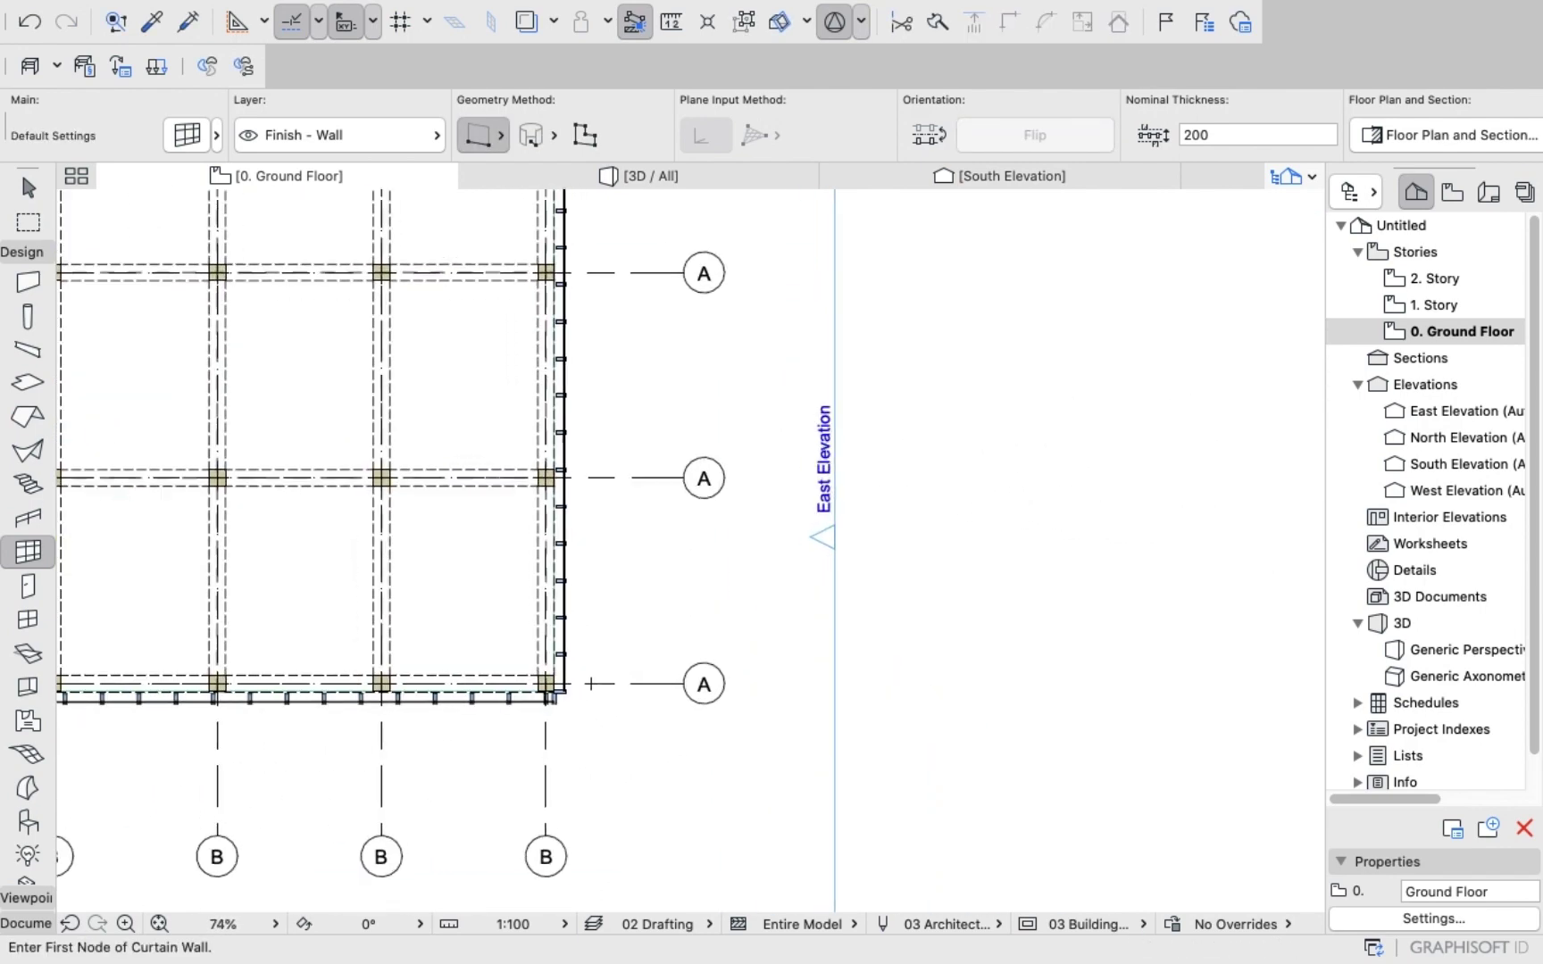
pyautogui.scroll(7, 406, 777)
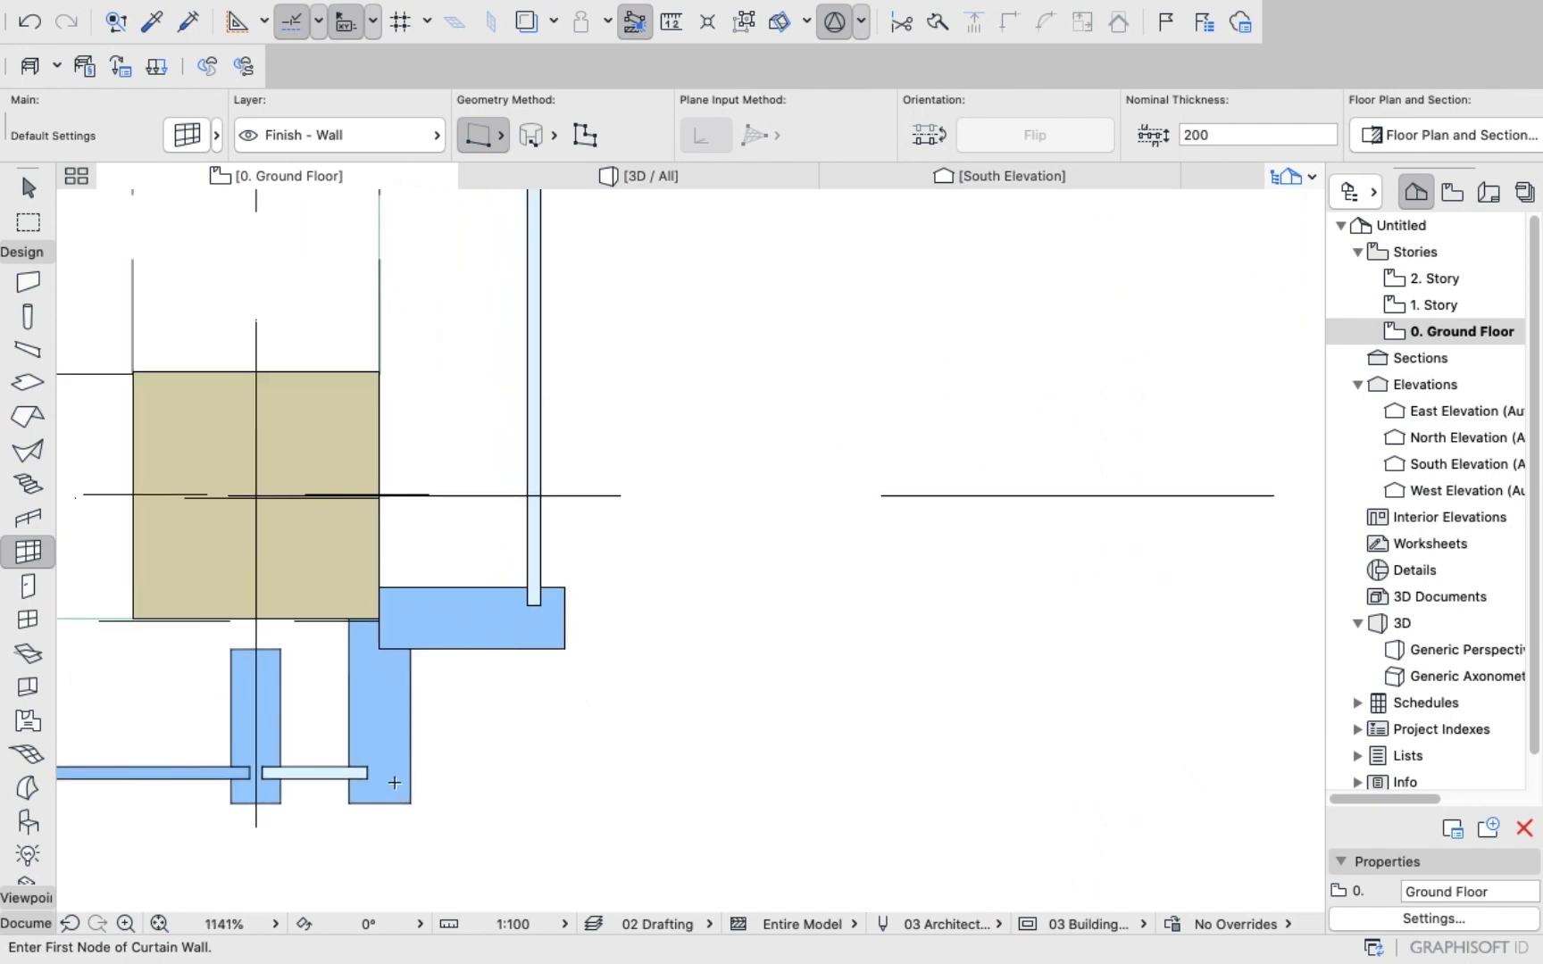
pyautogui.keyDown('shift'); pyautogui.click(368, 772); pyautogui.keyUp('shift')
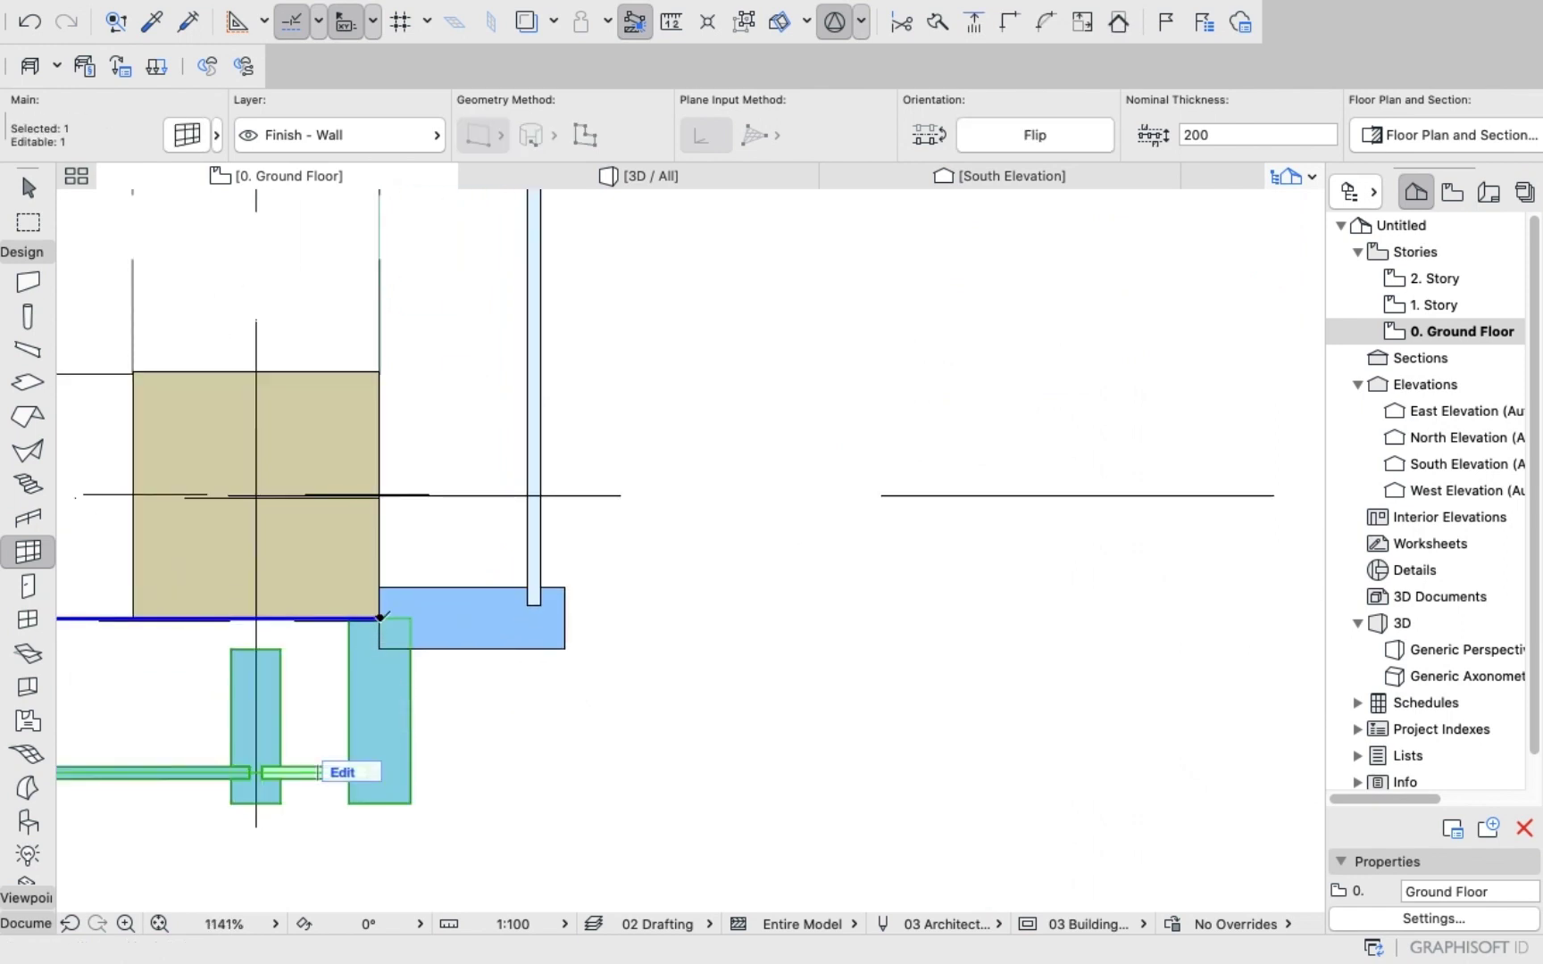
pyautogui.click(381, 618)
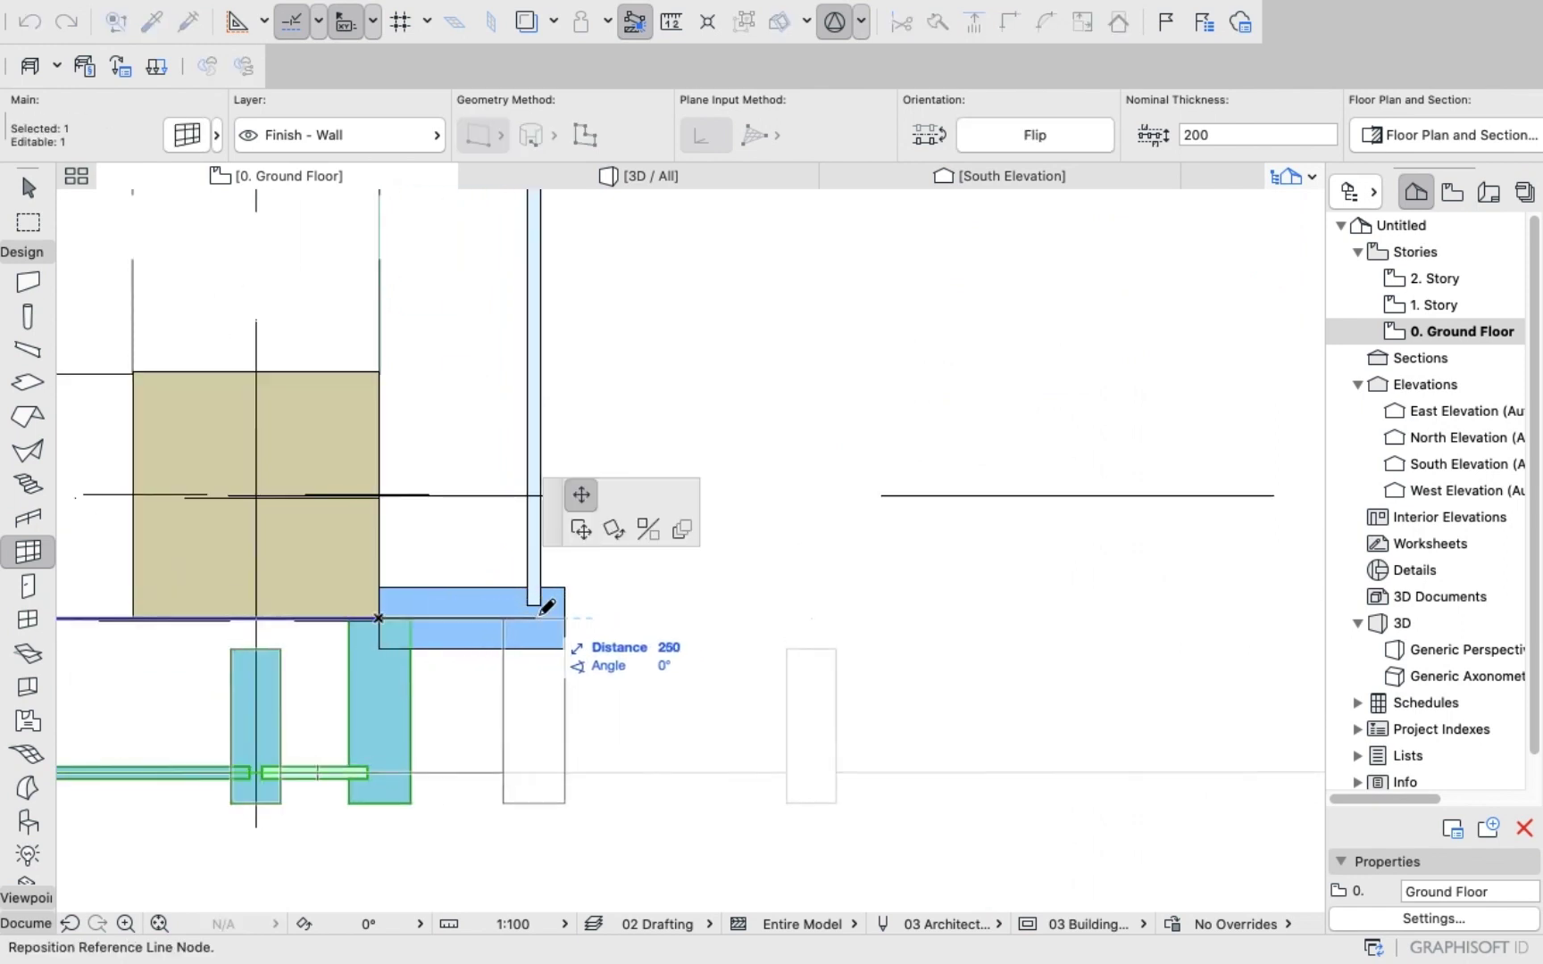
pyautogui.click(539, 620)
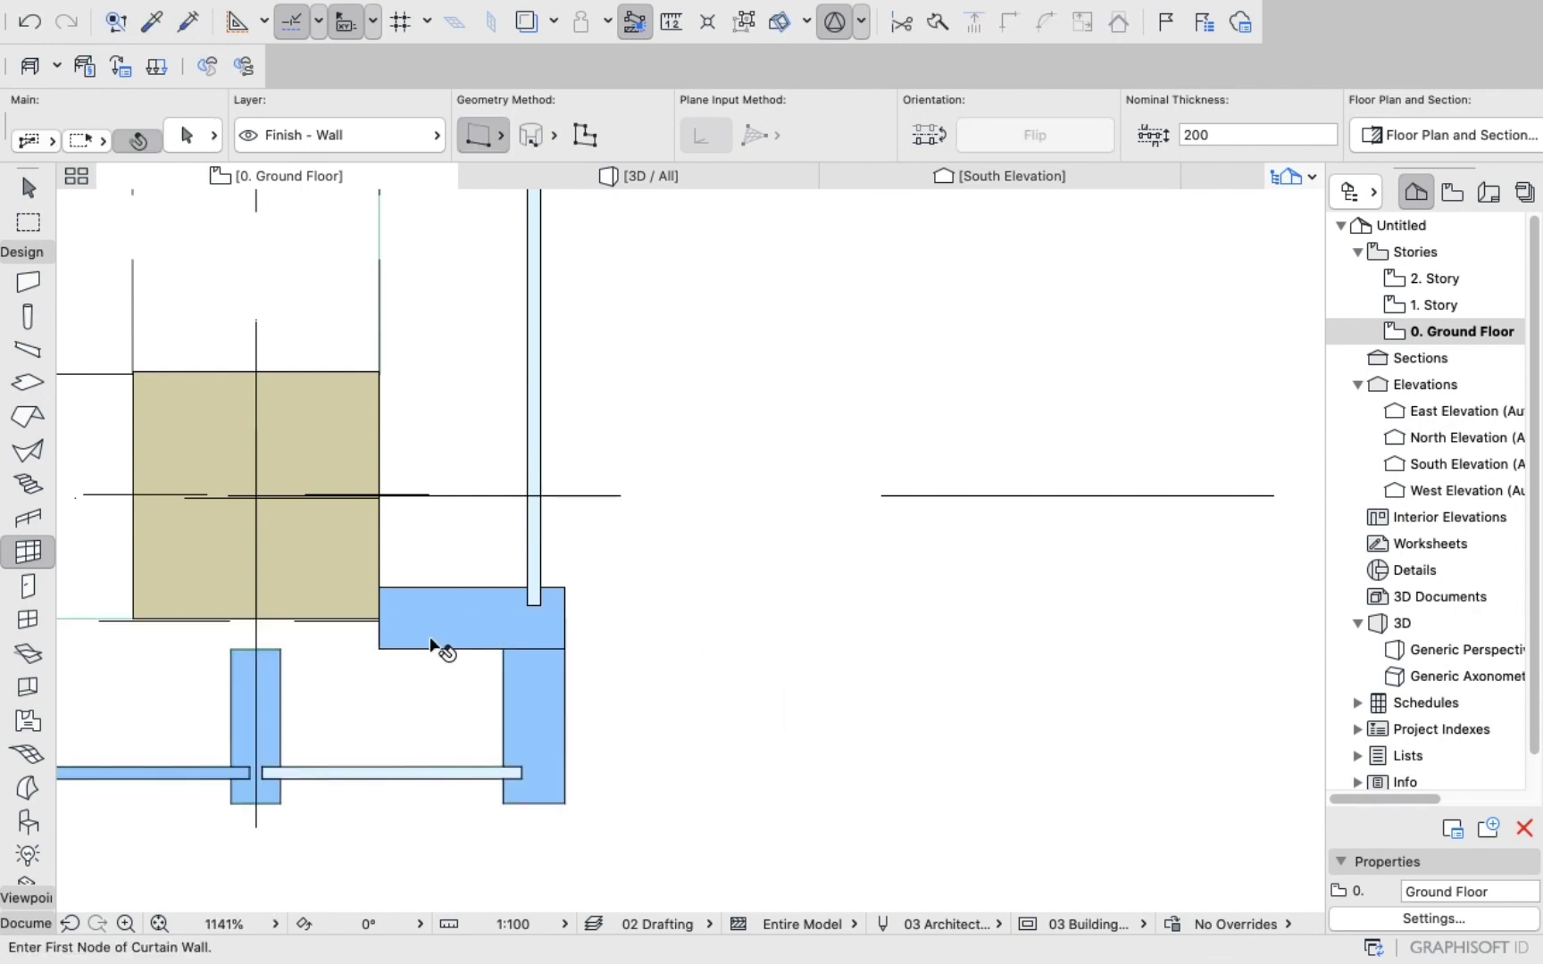
# Move the east curtain wall's south end node about 12 mm north to reduce its overlap with the southeast corner.
pyautogui.keyDown('shift'); pyautogui.click(549, 638); pyautogui.keyUp('shift')
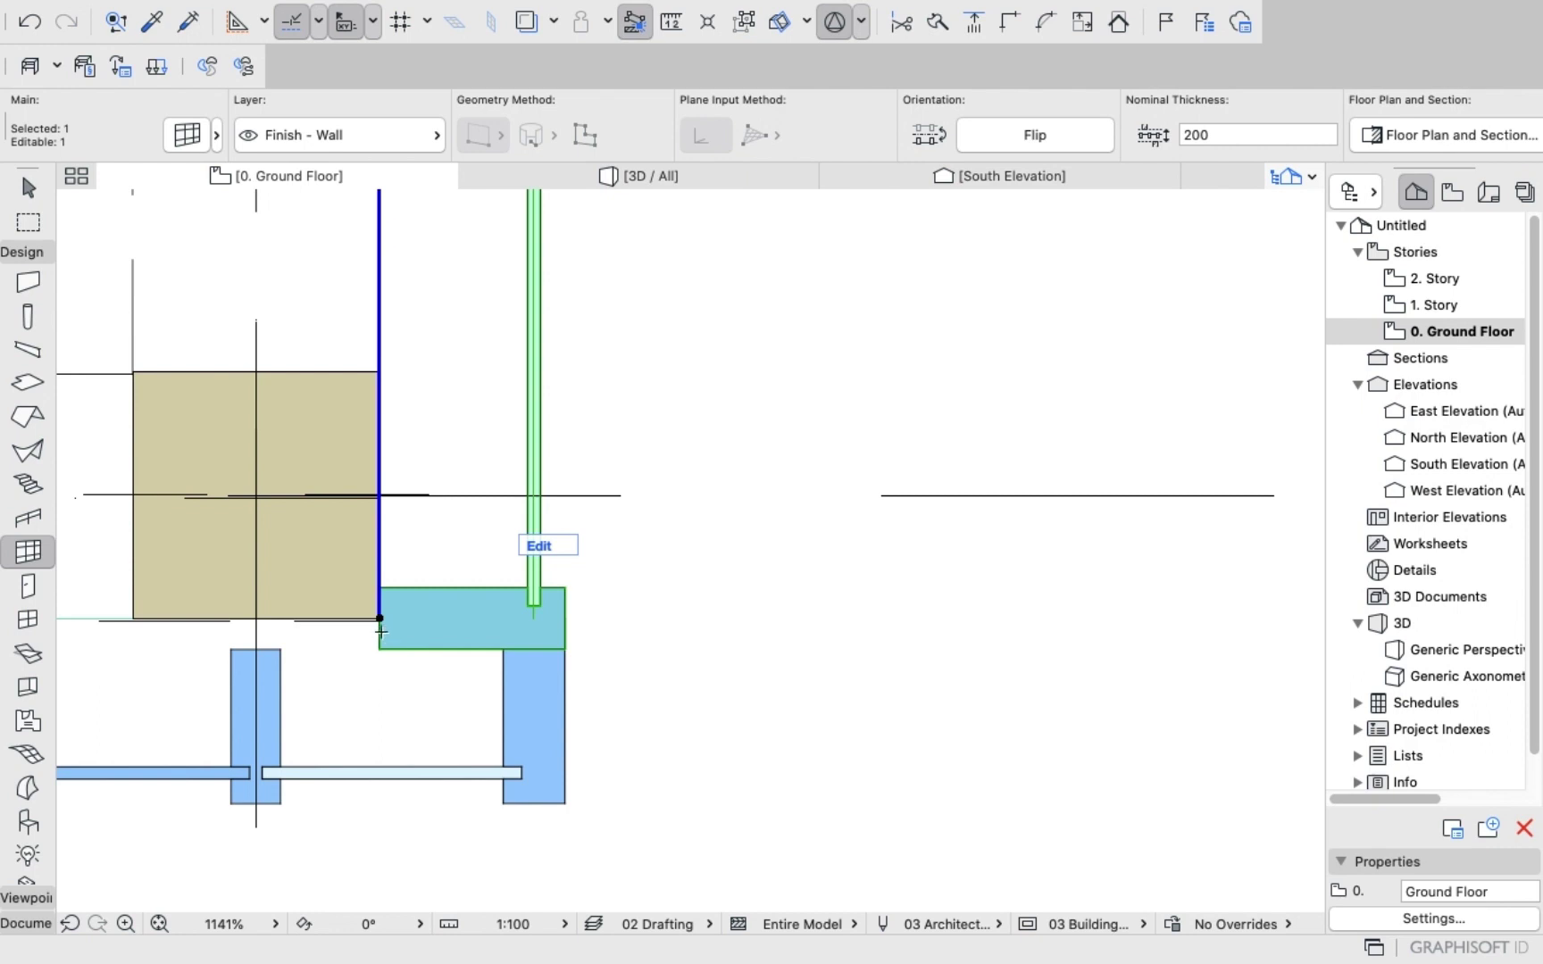
pyautogui.click(380, 617)
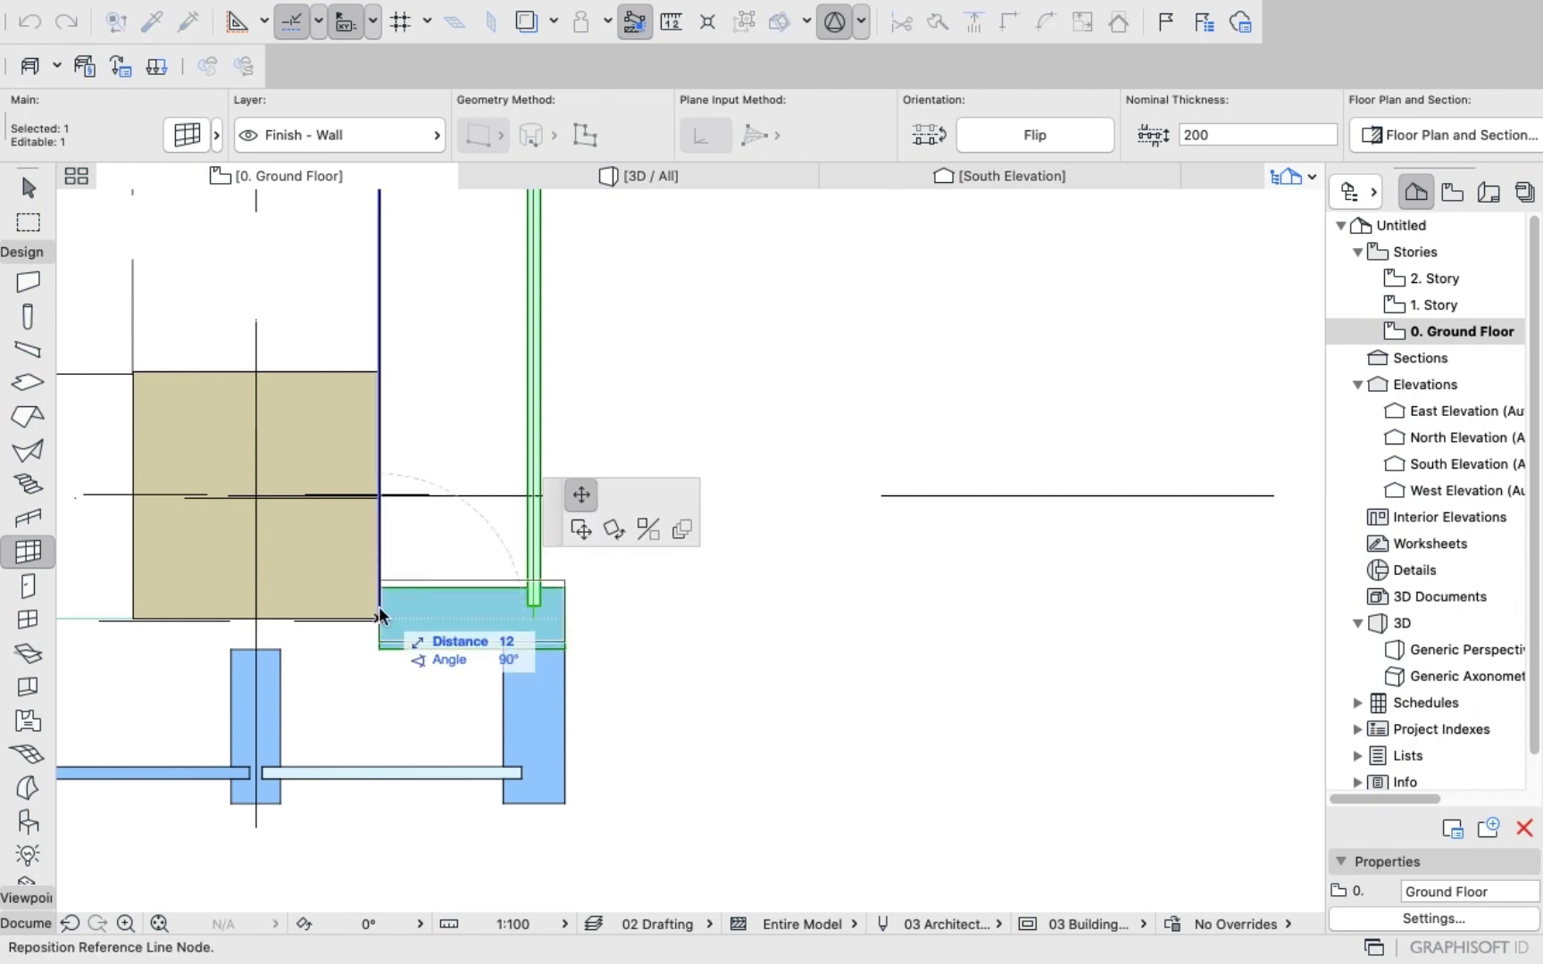
pyautogui.click(380, 613)
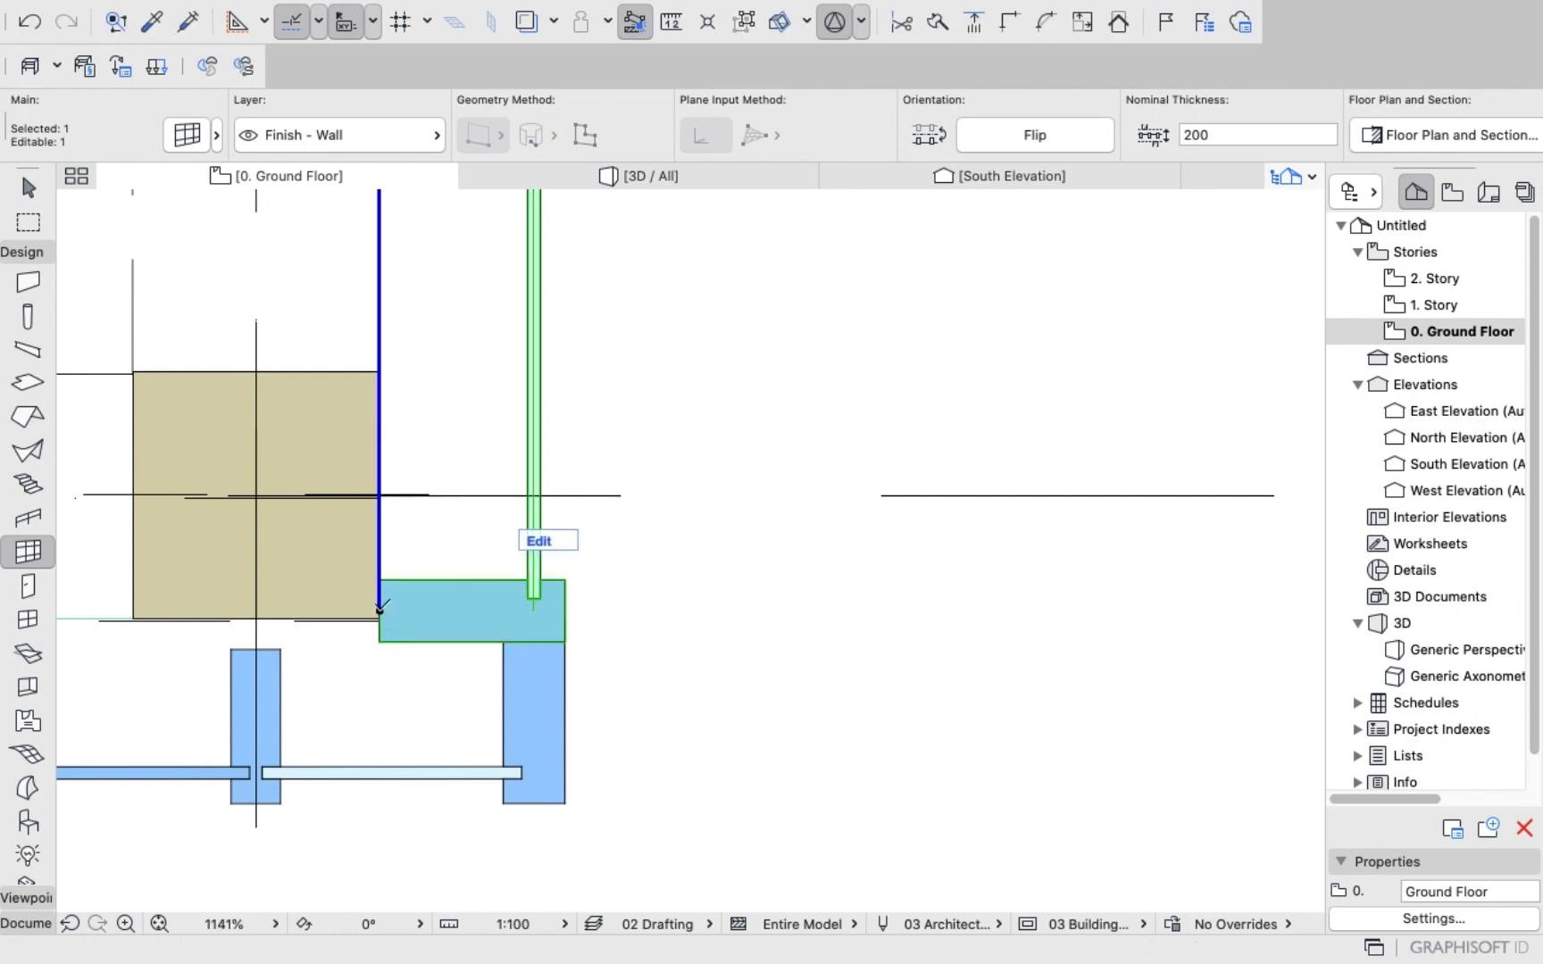
pyautogui.press('Escape')
# Examine the finished curtain wall enclosure in 3D from all sides, including its corners, the beams and the interior.
pyautogui.scroll(-10, 740, 610)
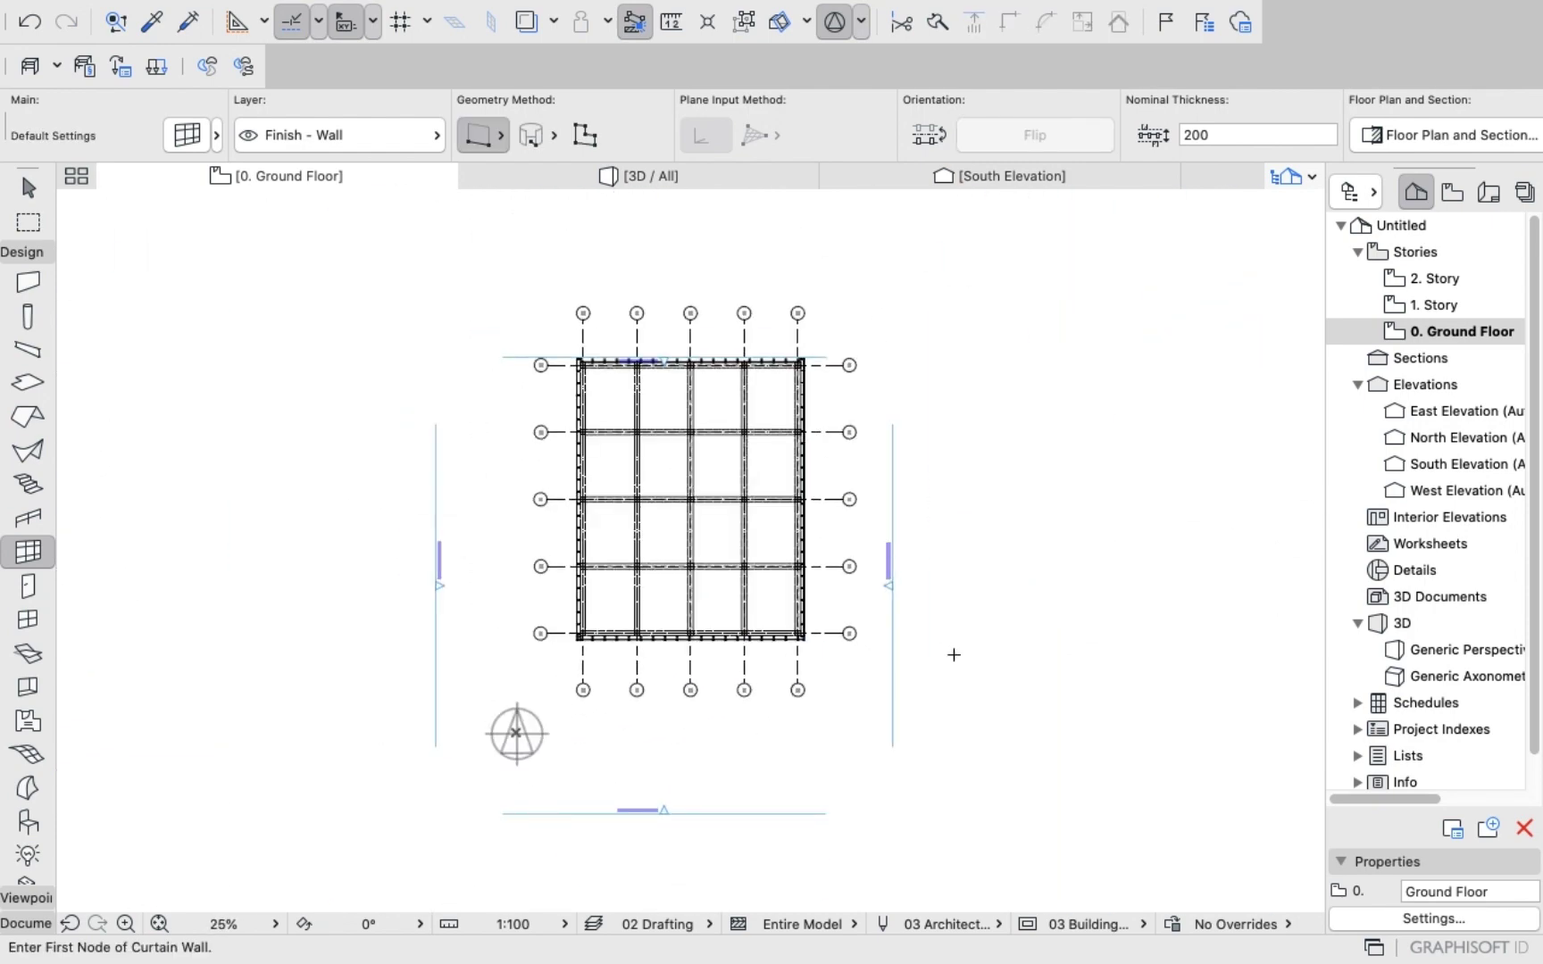
pyautogui.click(606, 179)
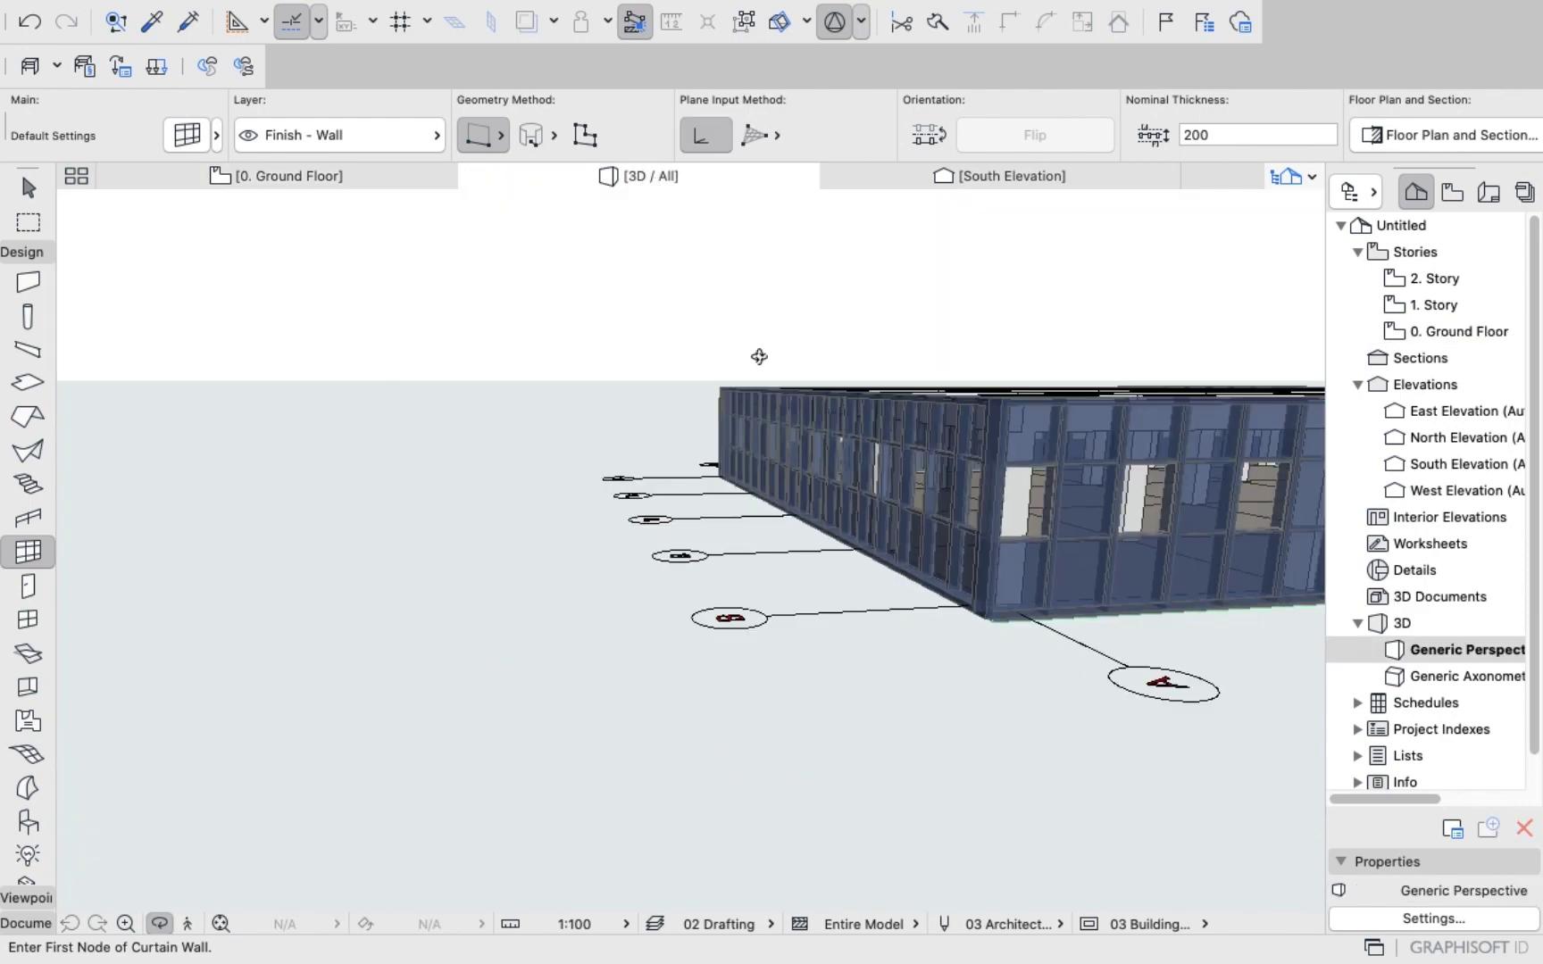
pyautogui.scroll(-8, 861, 451)
pyautogui.moveTo(909, 445); pyautogui.dragTo(785, 453)
pyautogui.moveTo(875, 431); pyautogui.dragTo(461, 574, button='middle')
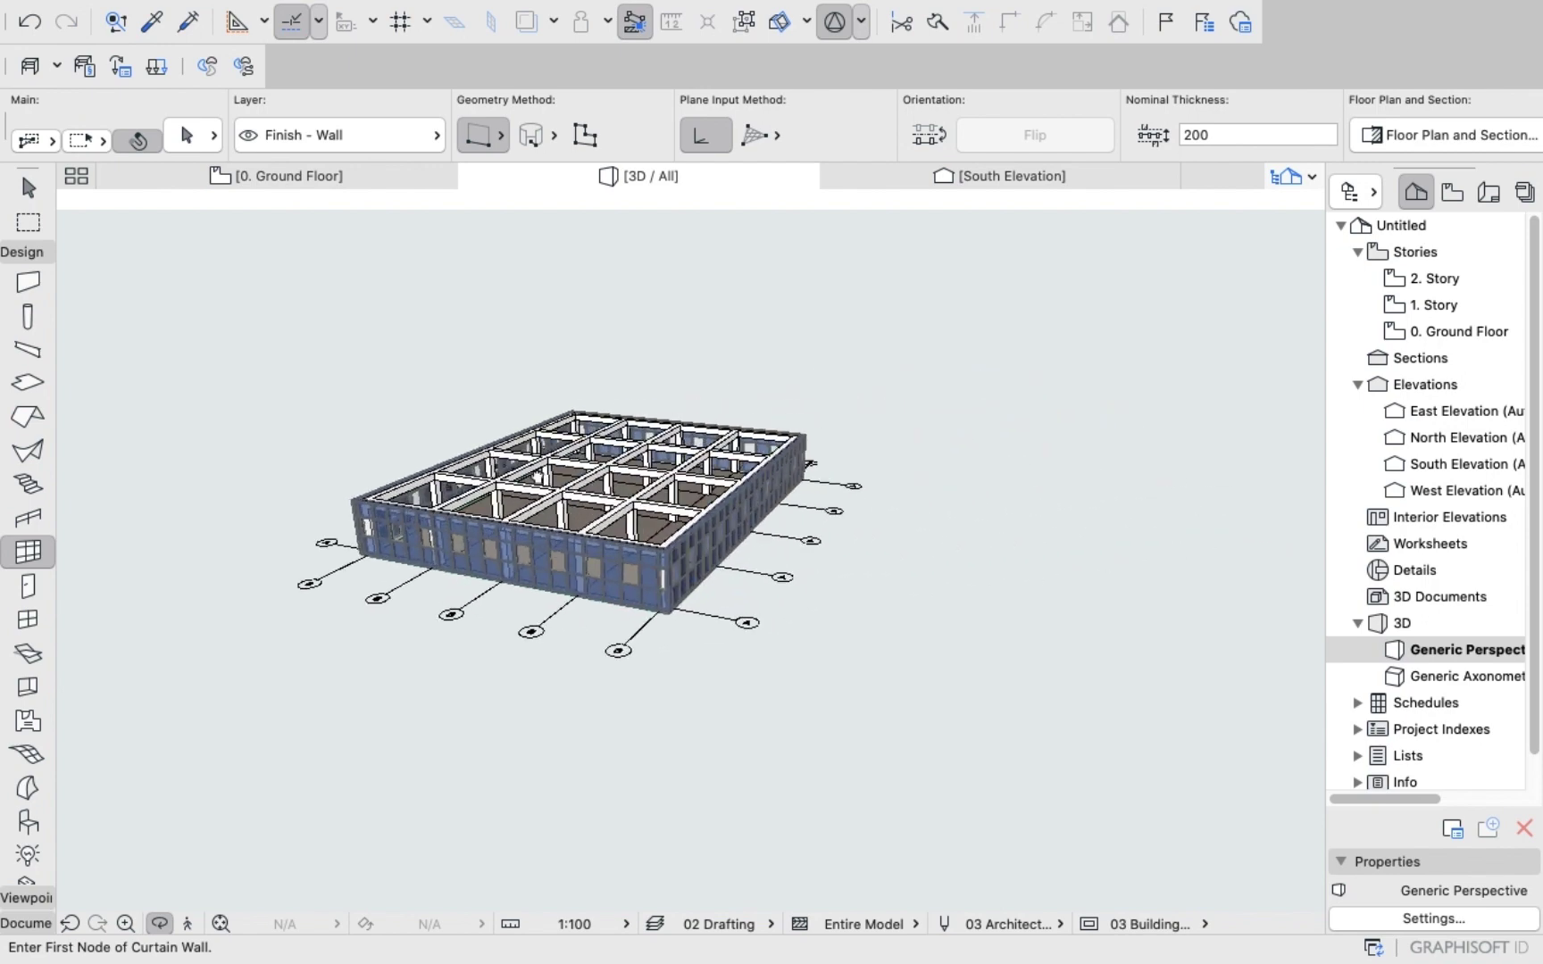
pyautogui.moveTo(462, 573); pyautogui.dragTo(587, 530)
pyautogui.scroll(5, 630, 502)
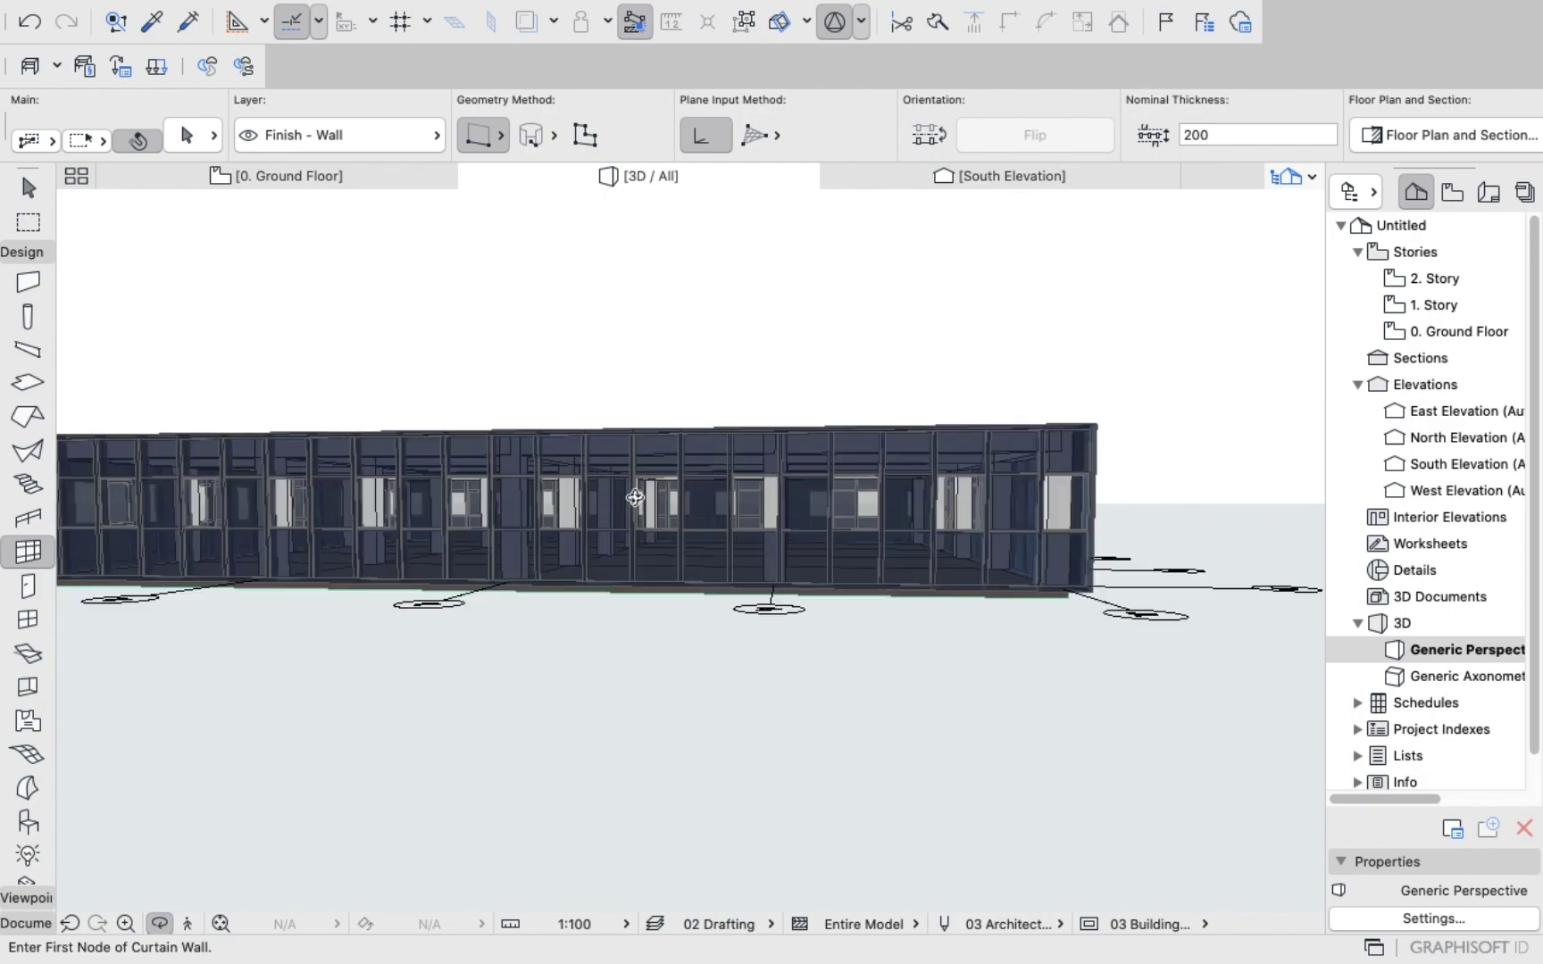
pyautogui.moveTo(645, 494); pyautogui.dragTo(844, 672)
pyautogui.scroll(-10, 675, 651)
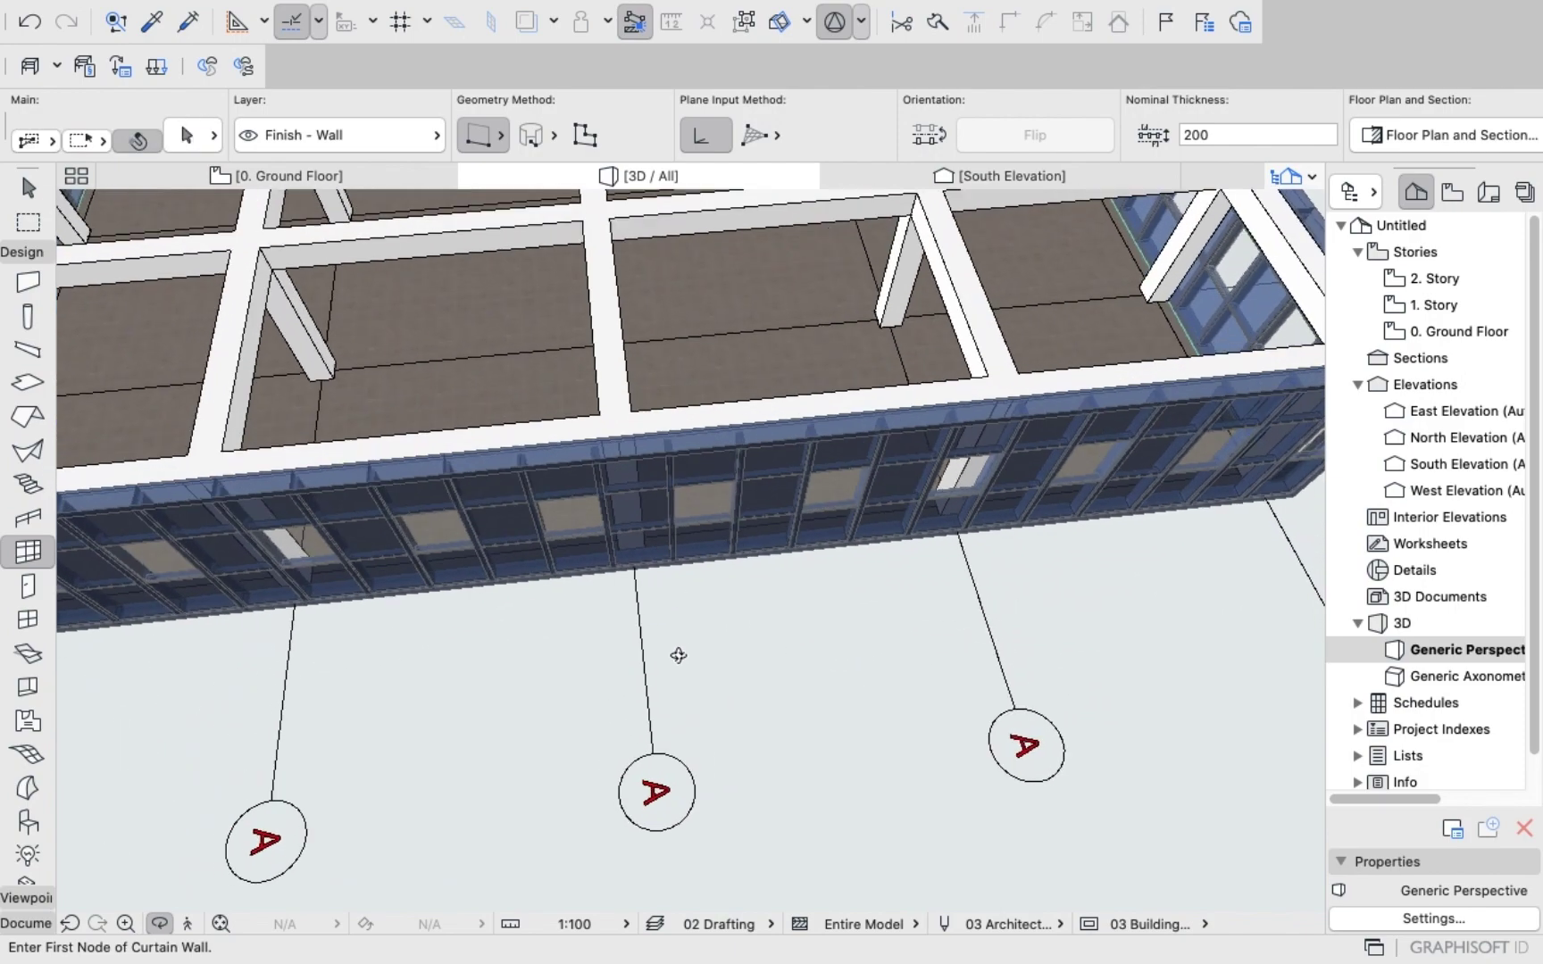
pyautogui.moveTo(678, 508); pyautogui.dragTo(767, 480)
pyautogui.scroll(5, 675, 618)
pyautogui.scroll(-4, 756, 599)
pyautogui.scroll(5, 767, 480)
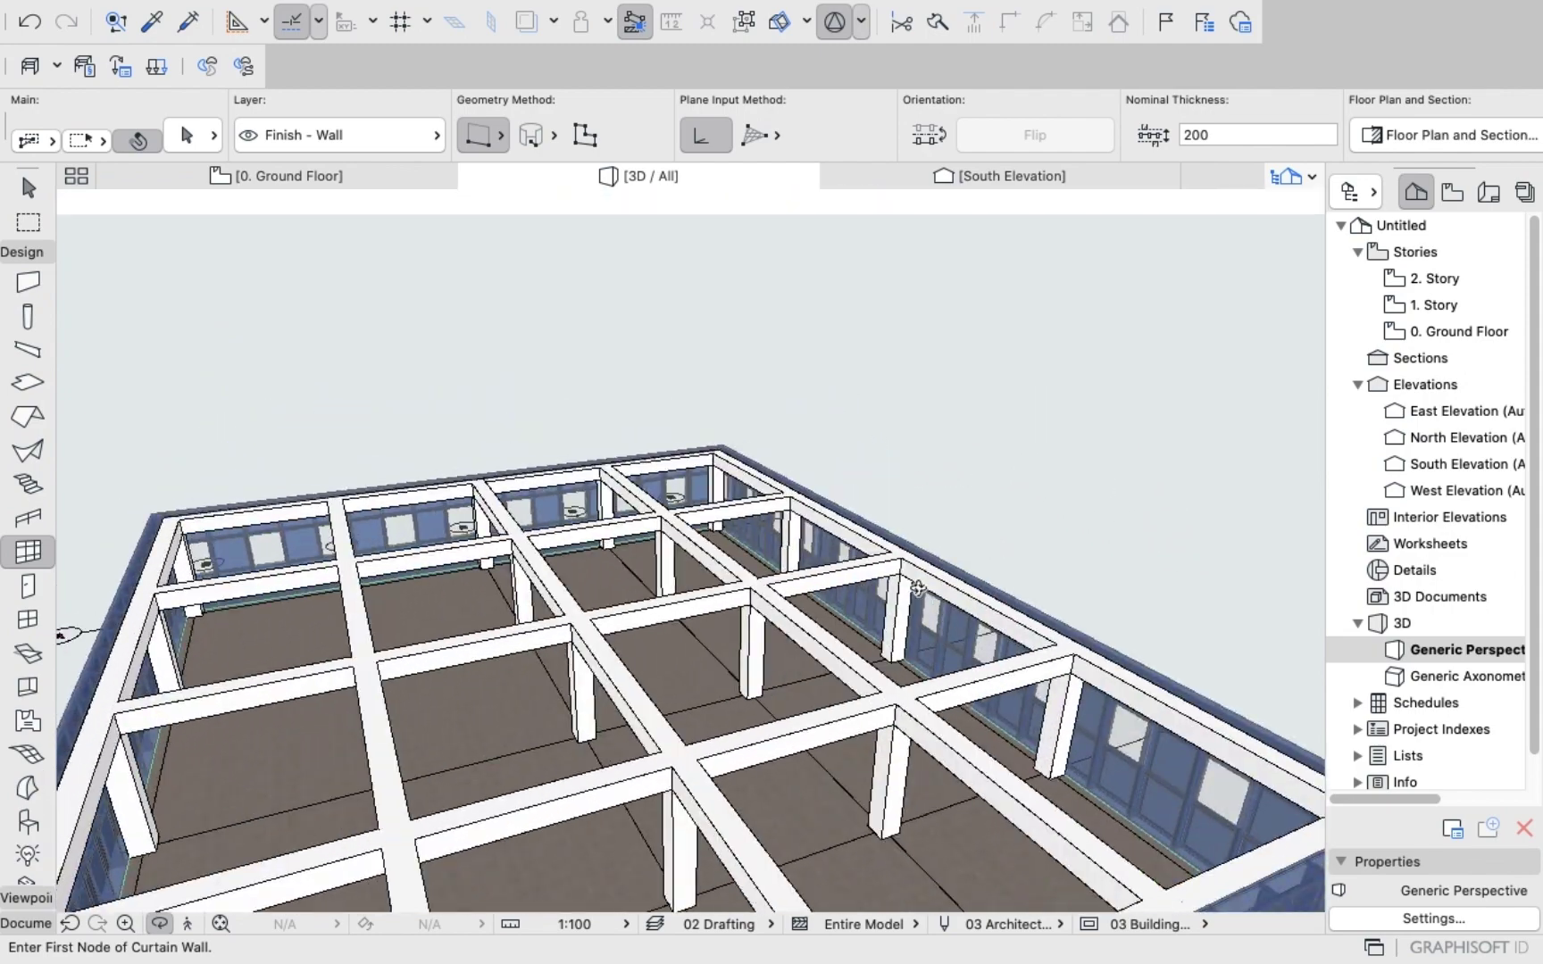
pyautogui.scroll(-5, 925, 586)
pyautogui.moveTo(789, 686); pyautogui.dragTo(419, 519)
pyautogui.moveTo(672, 658); pyautogui.dragTo(611, 643)
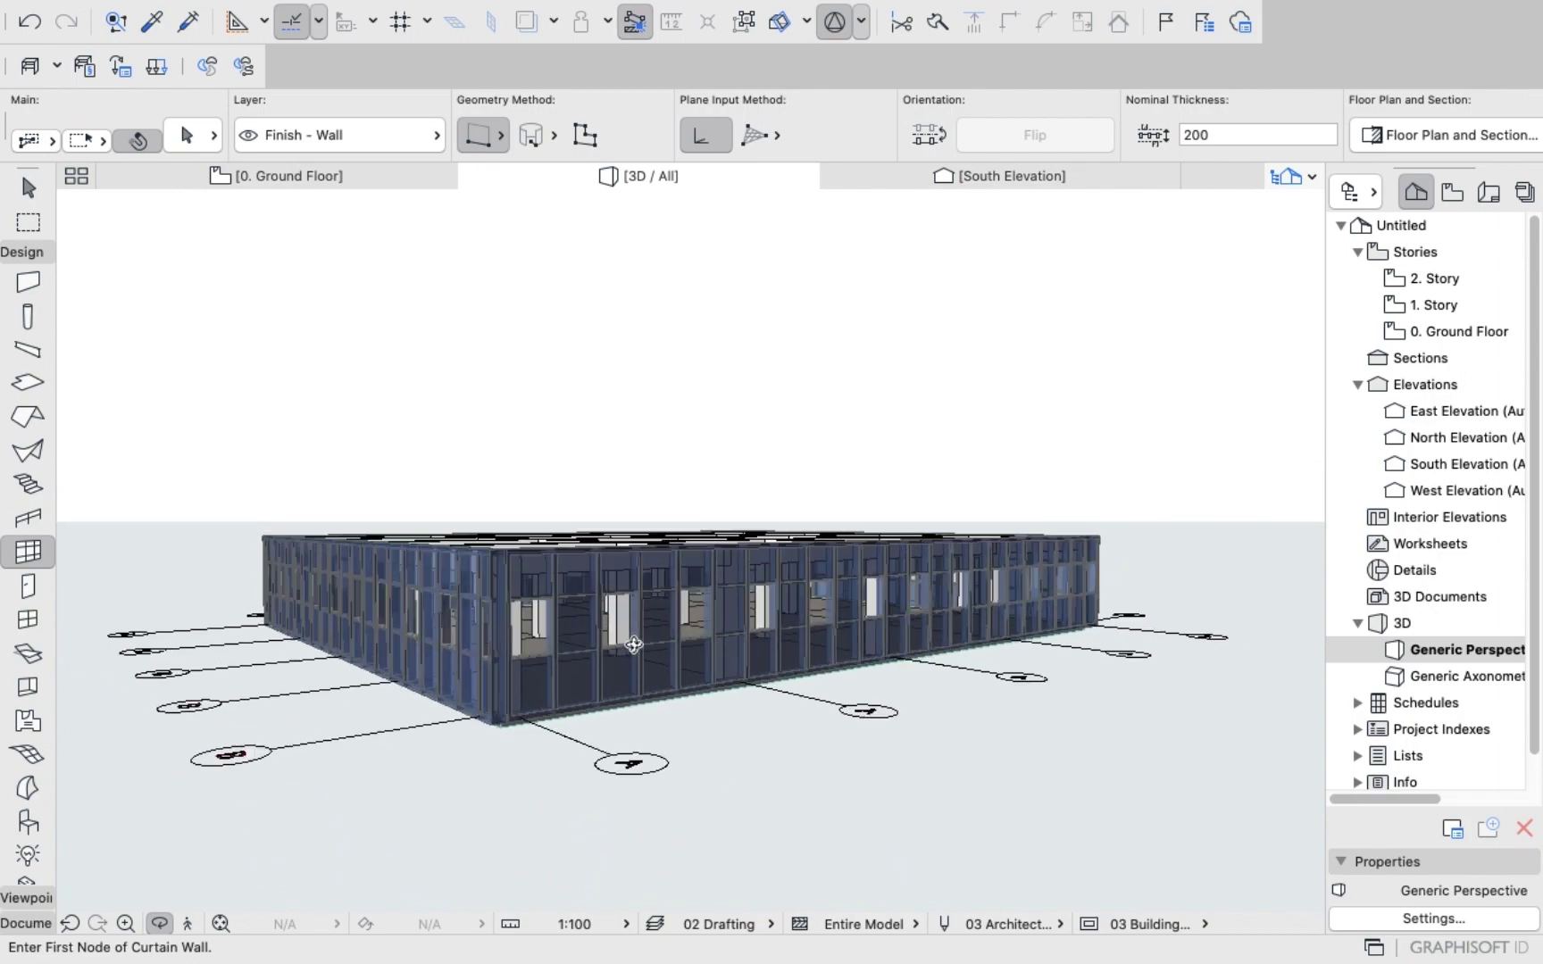
# Select all four curtain walls in the ground floor plan and check the panel class of cell A2 in their scheme.
pyautogui.scroll(10, 634, 645)
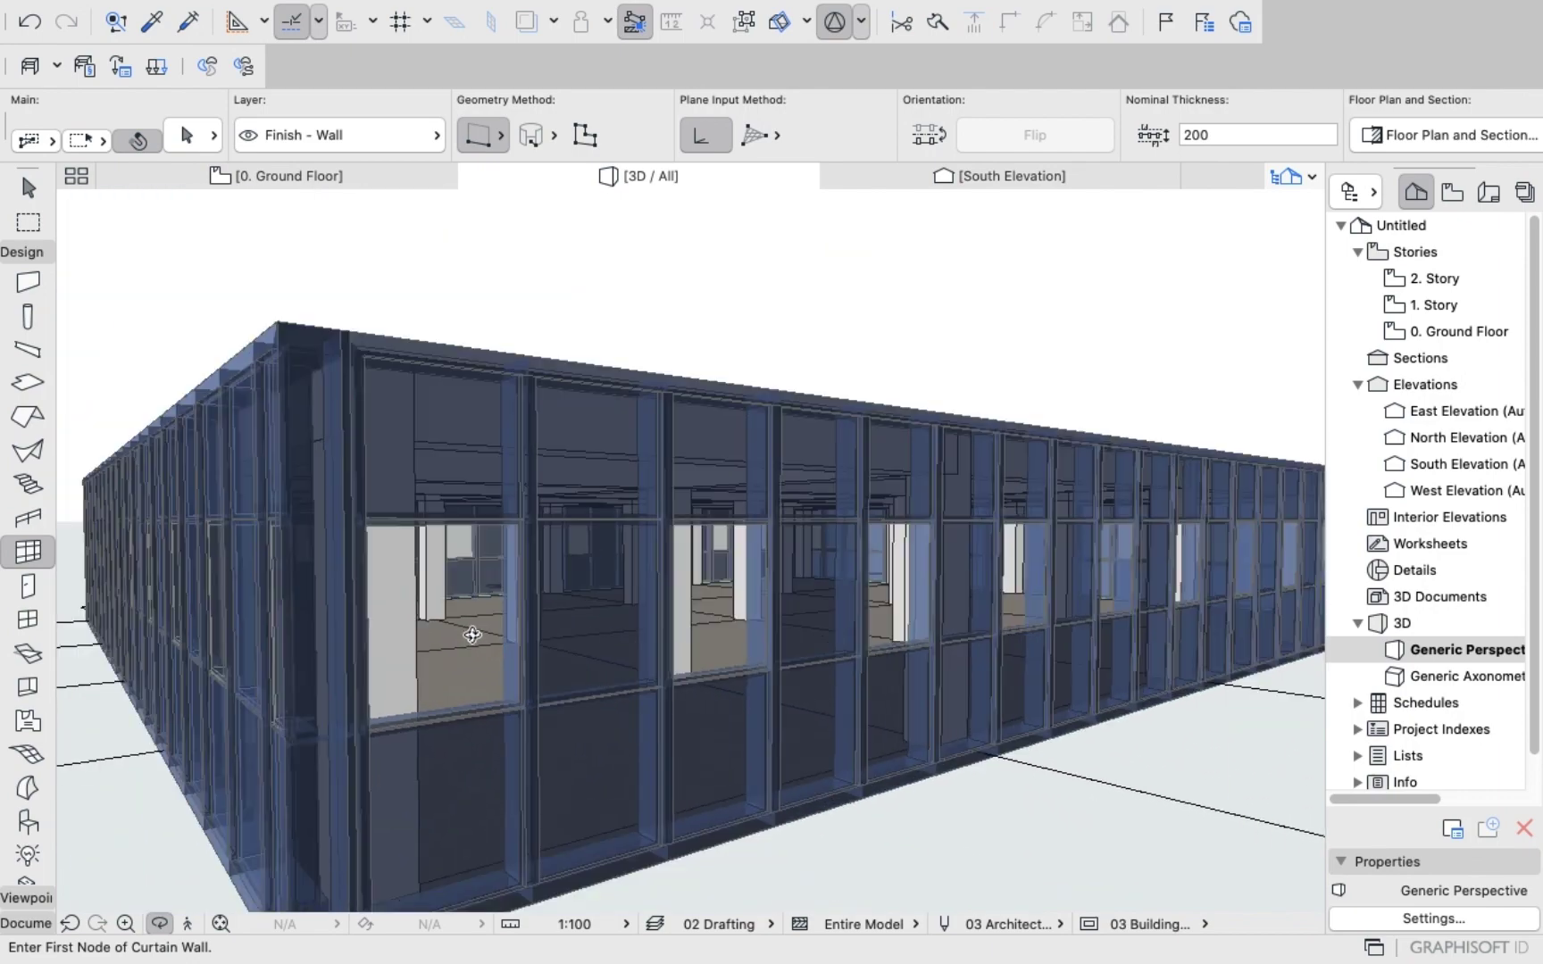
pyautogui.moveTo(481, 691); pyautogui.dragTo(897, 649)
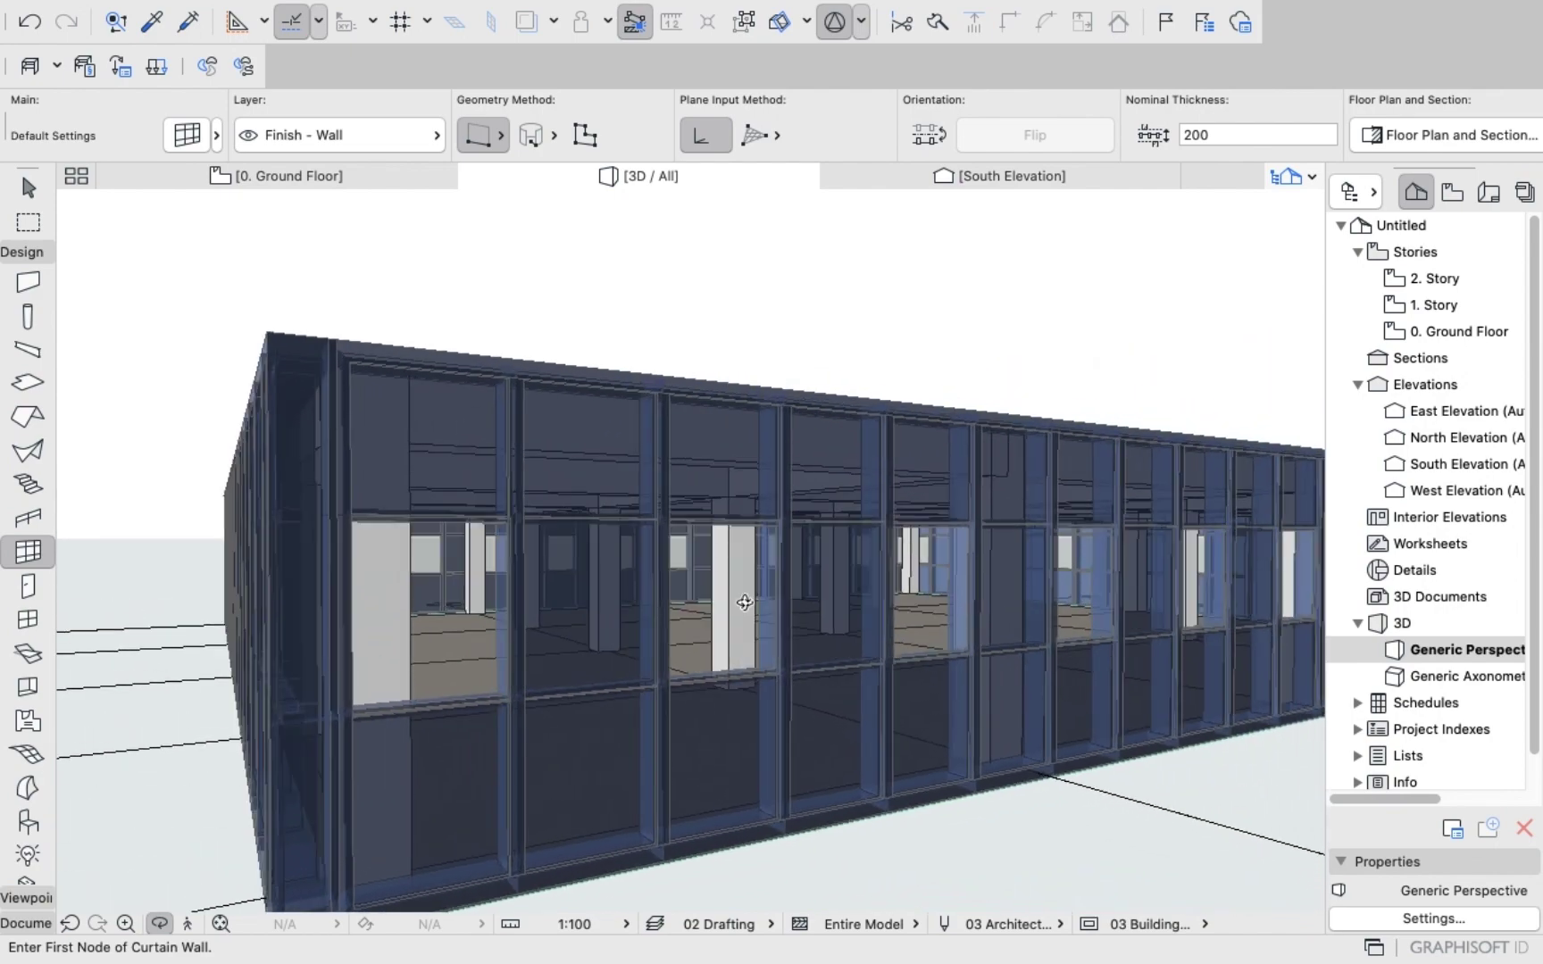
pyautogui.moveTo(744, 603); pyautogui.dragTo(340, 435)
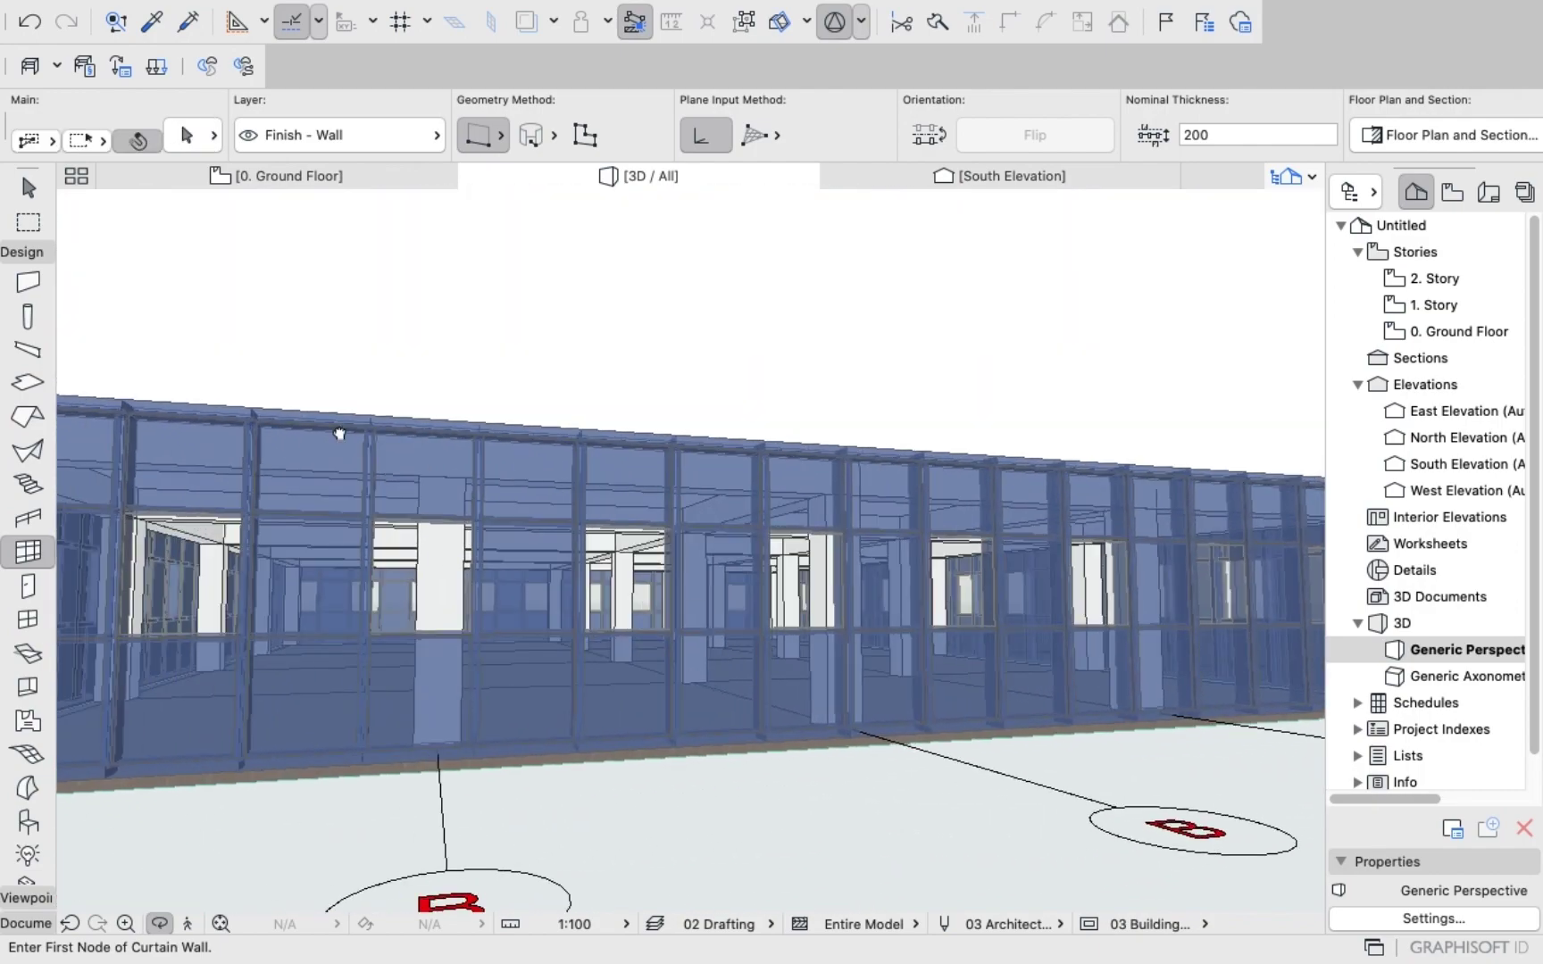
pyautogui.click(297, 178)
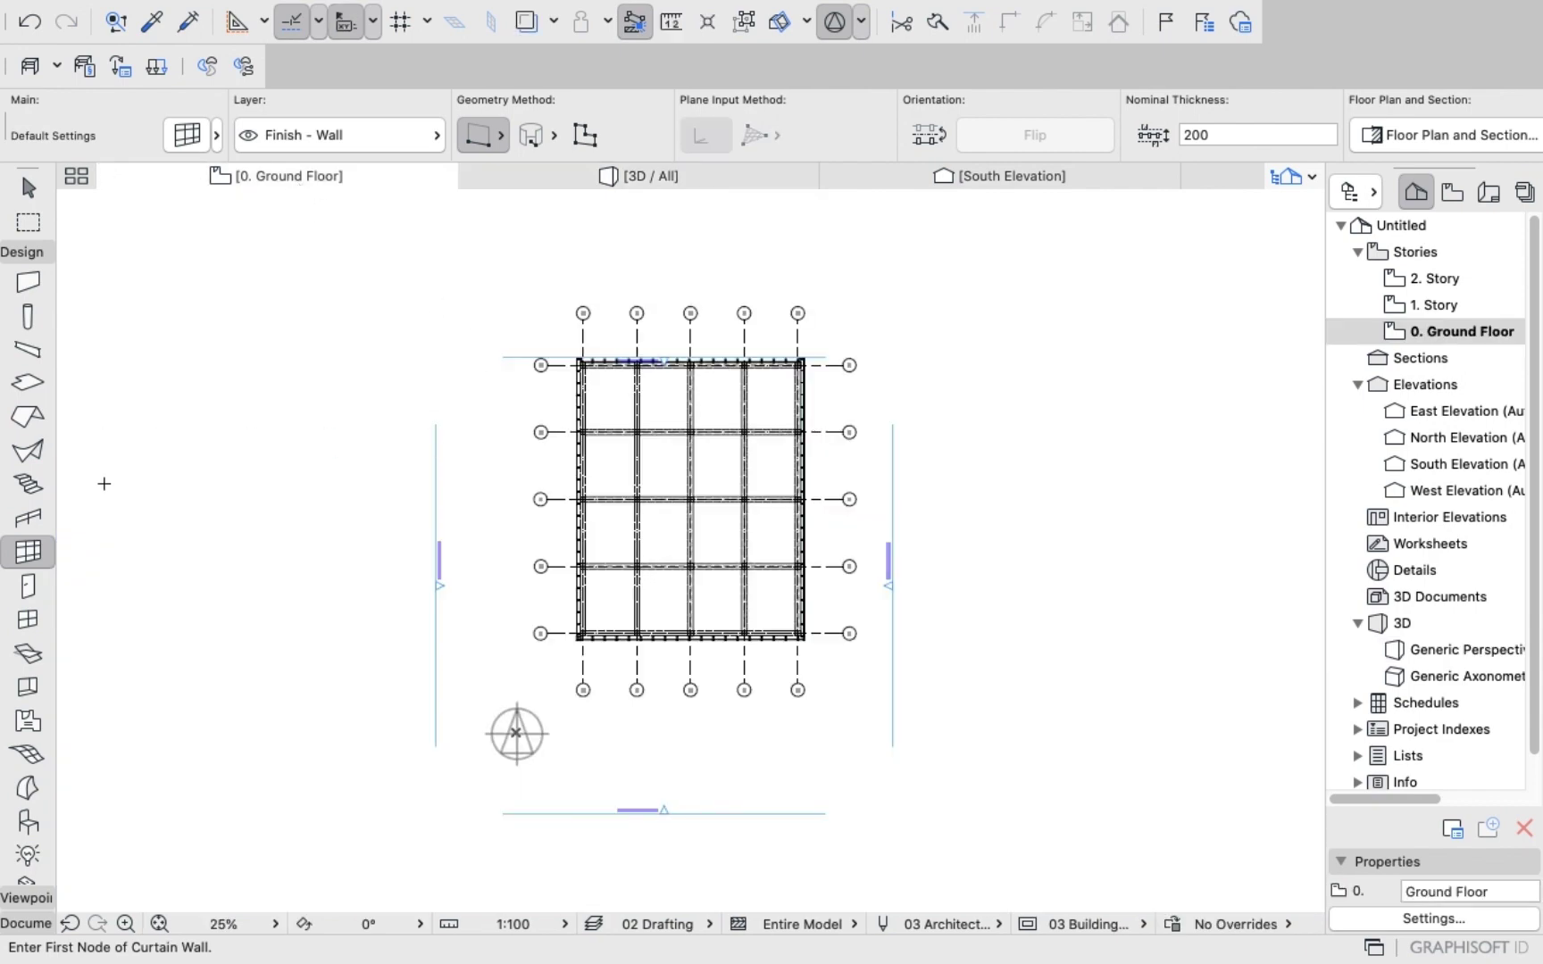
pyautogui.press('super+a')
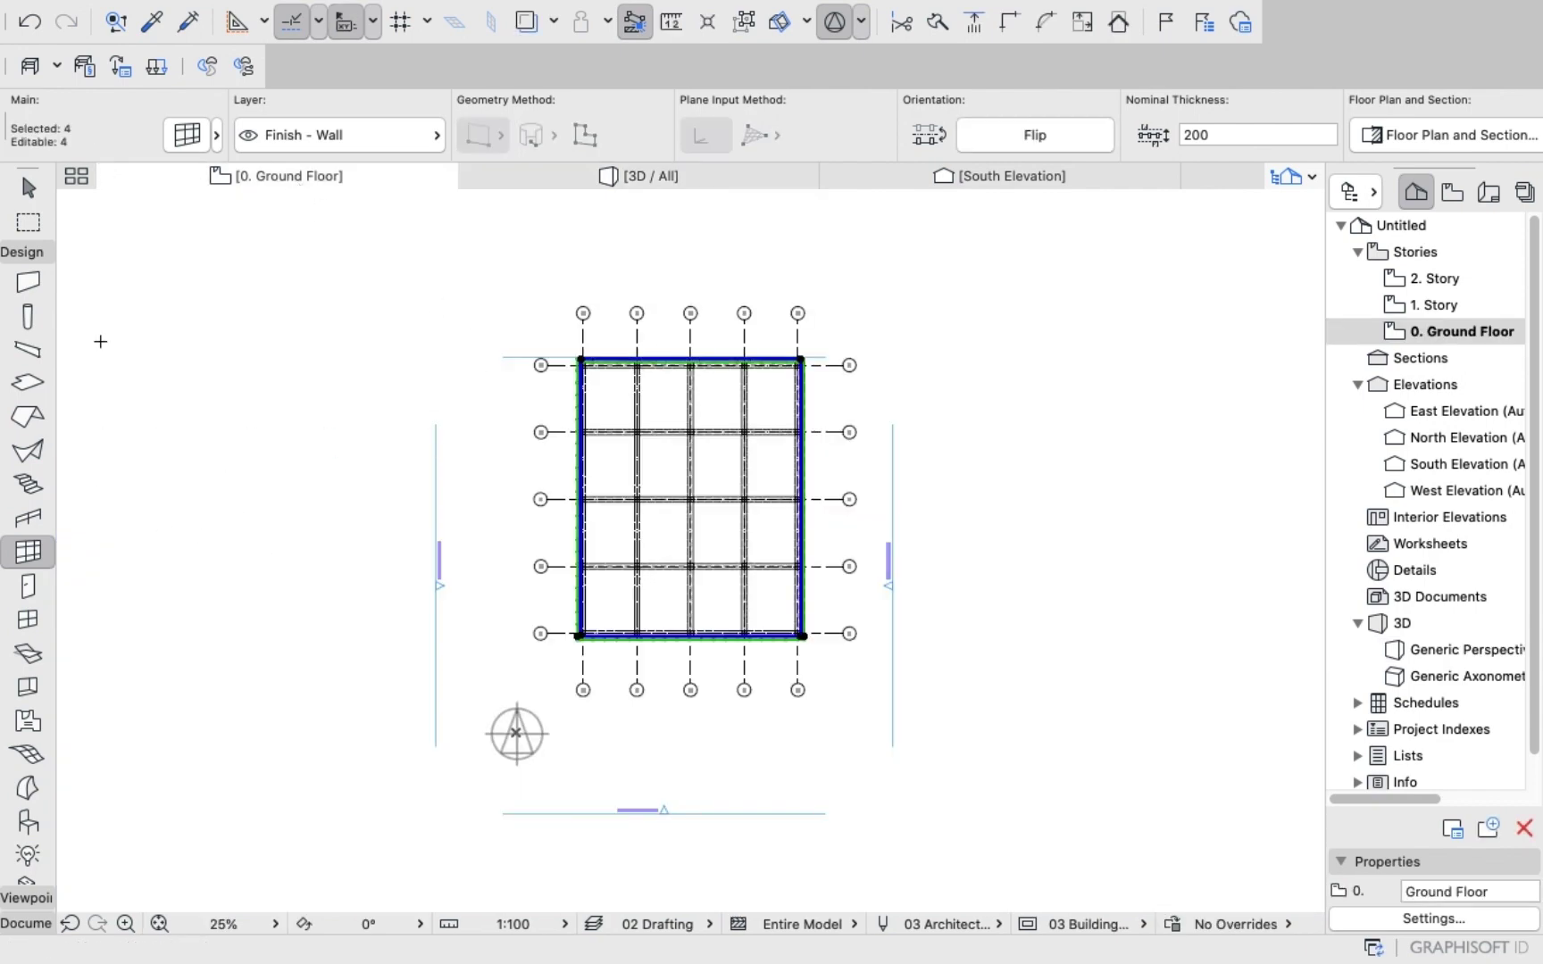
pyautogui.click(190, 134)
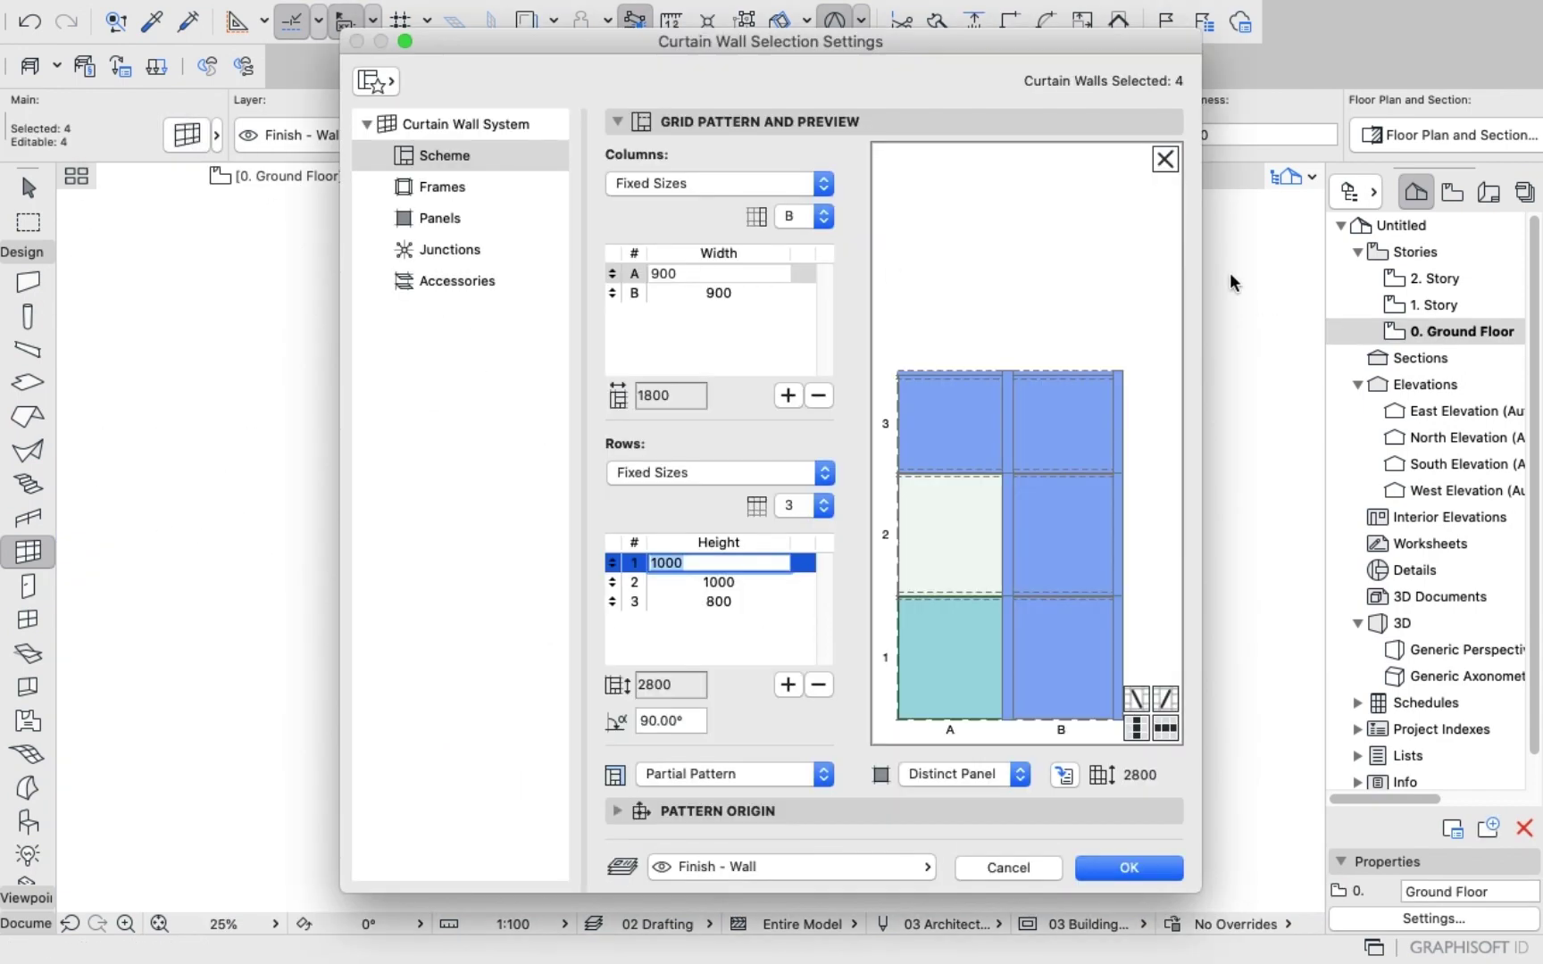
pyautogui.click(995, 543)
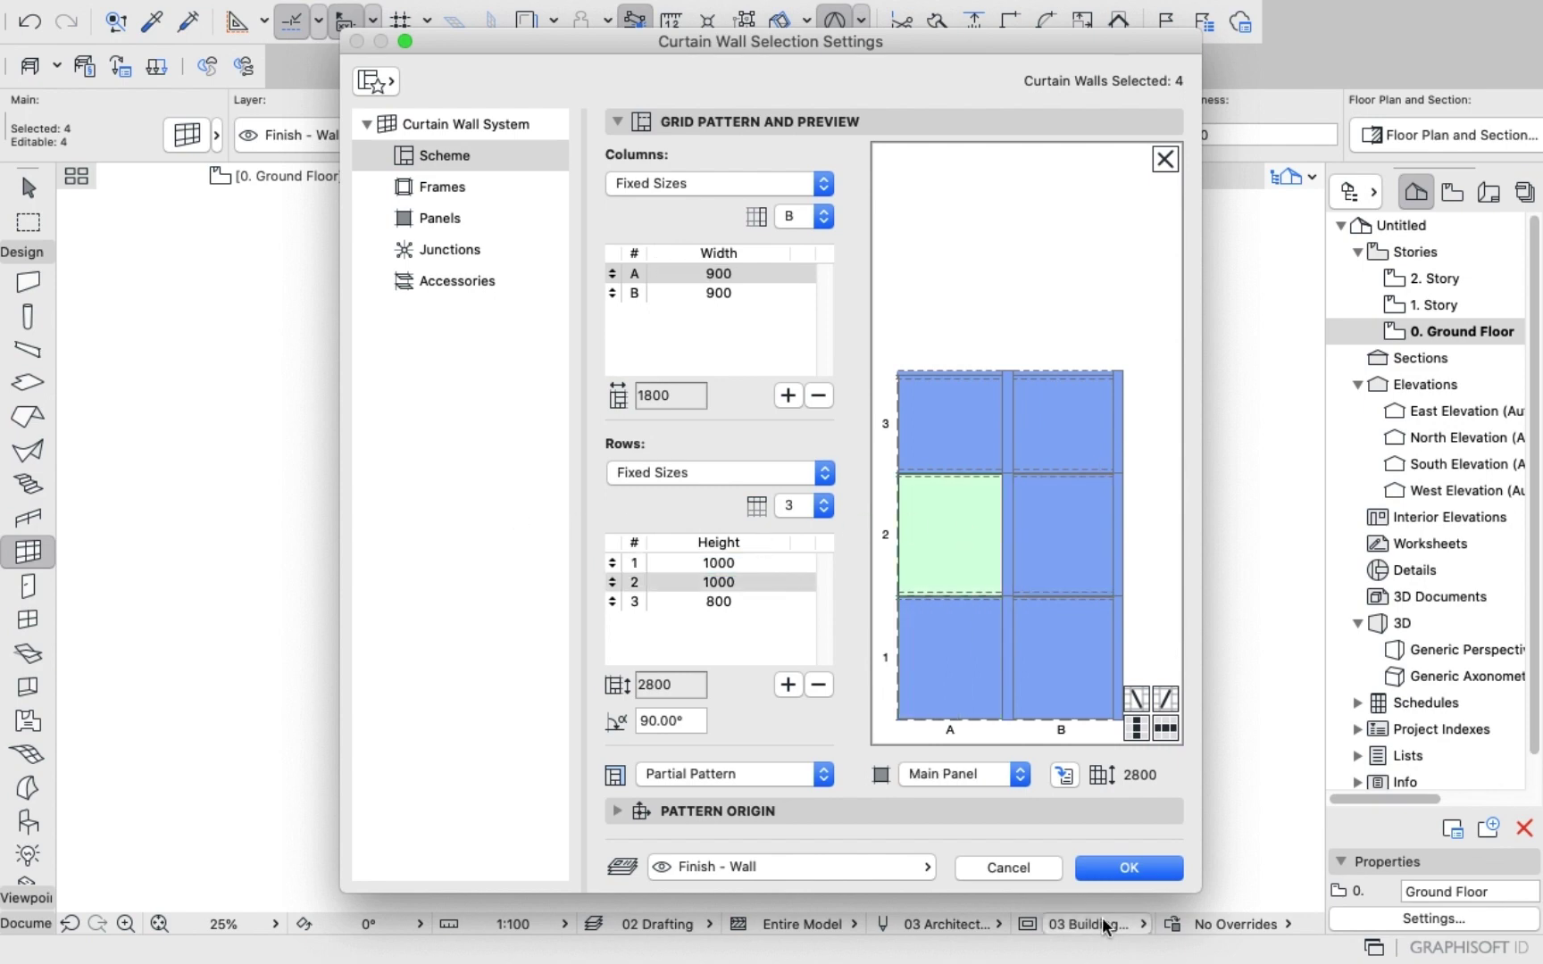
pyautogui.click(1129, 868)
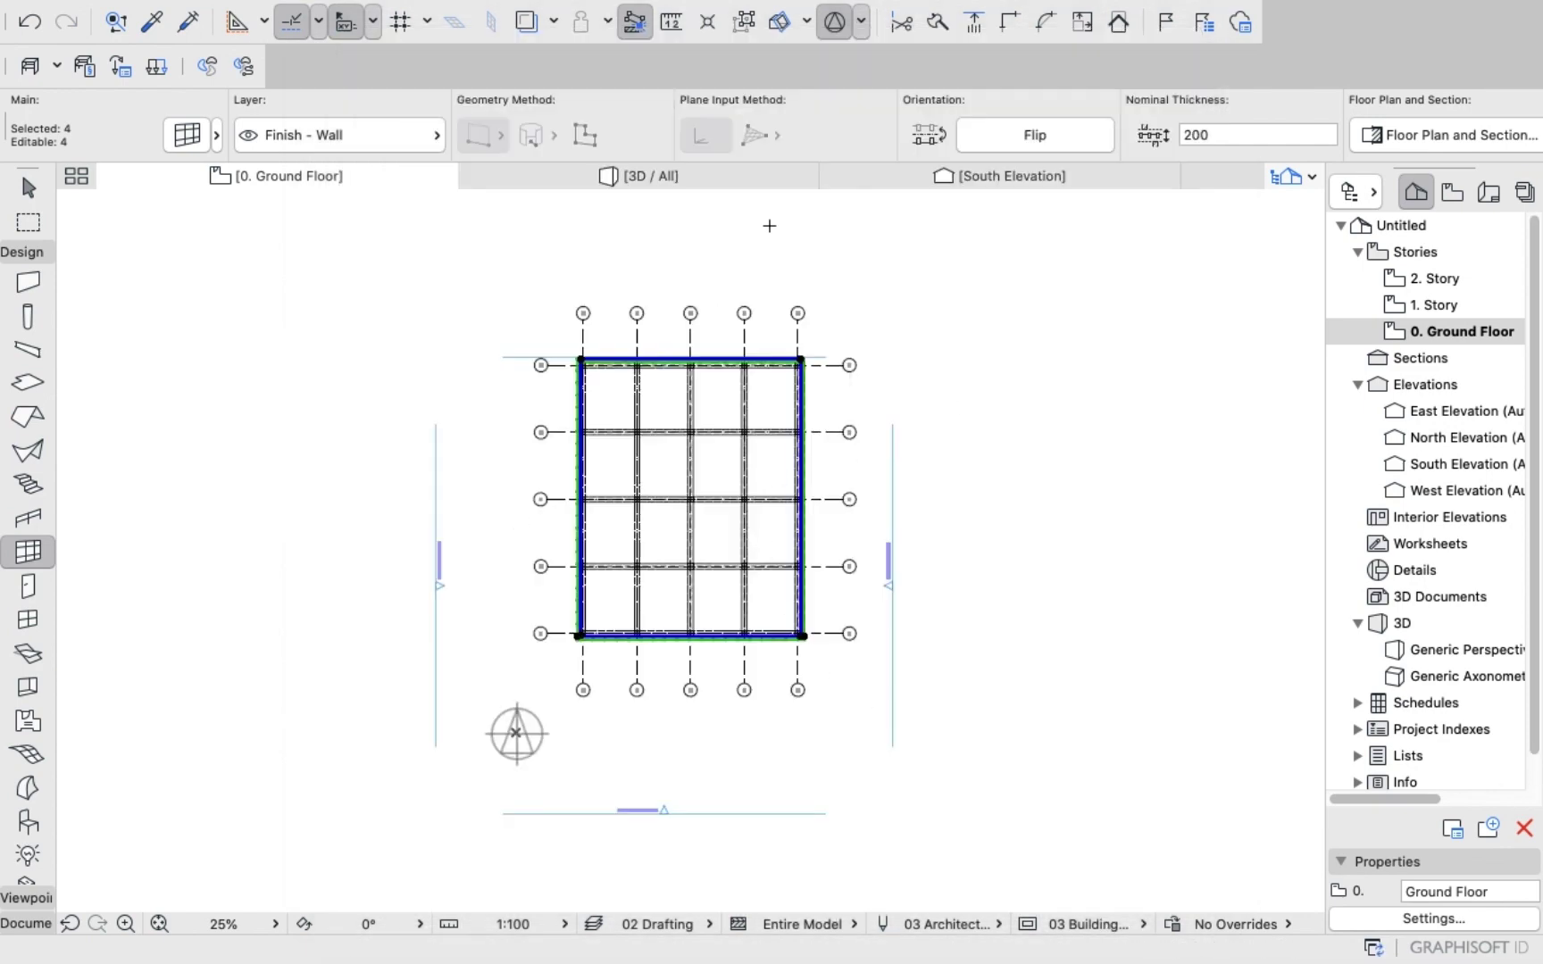
# Examine the curtain walls' alternating clear and blue panels in 3D, from the corner along the facade.
pyautogui.click(634, 176)
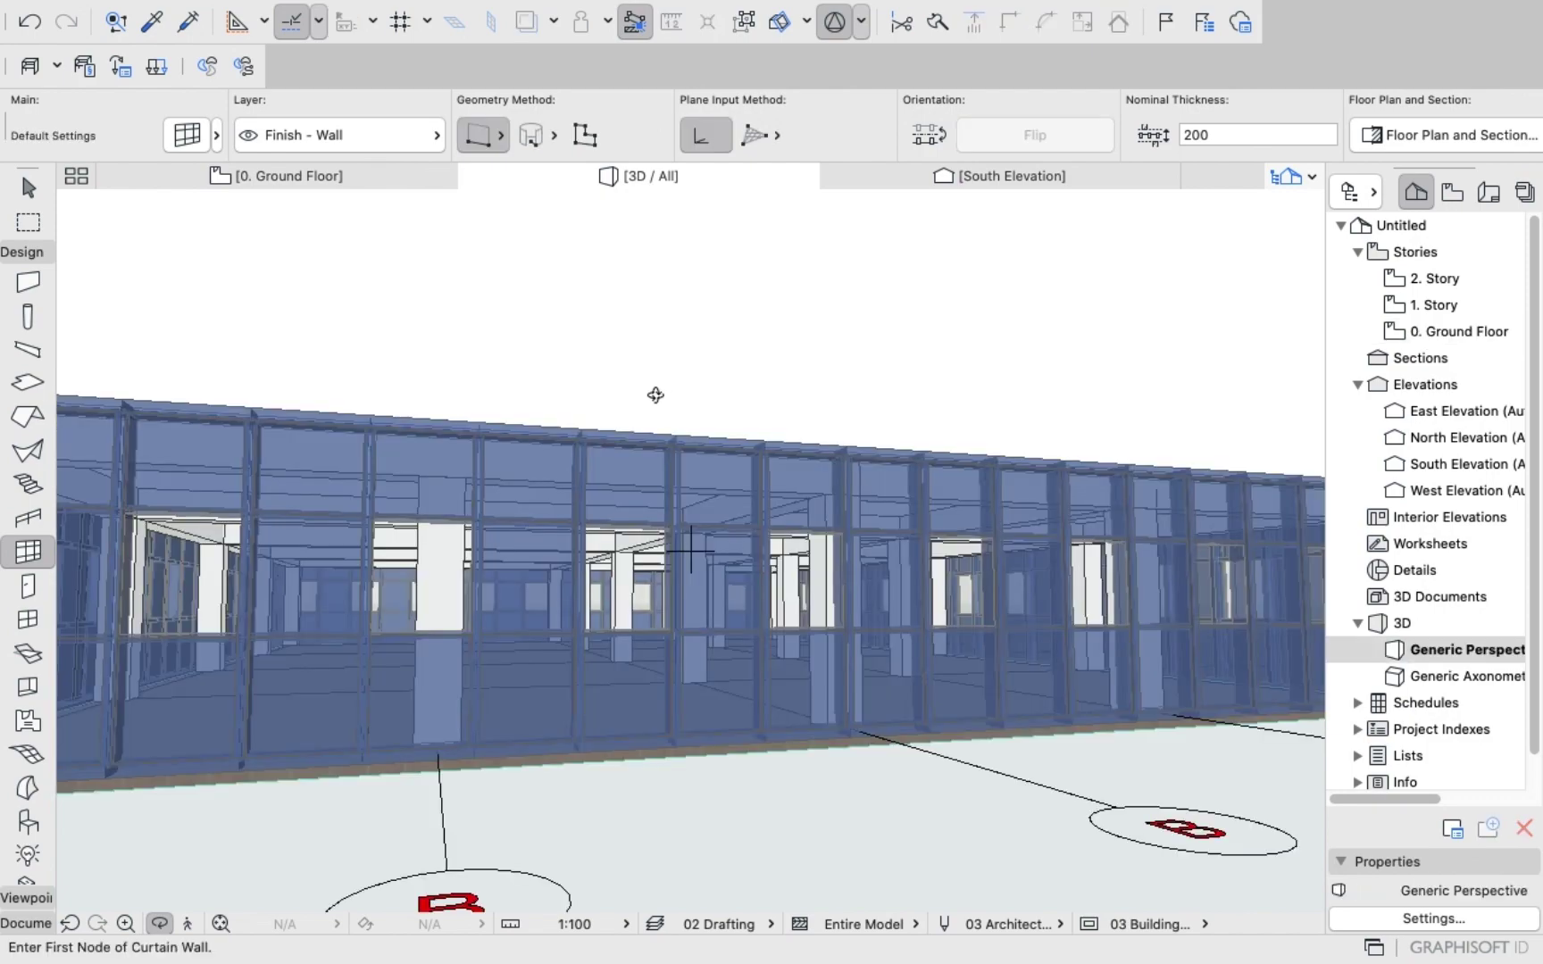
pyautogui.moveTo(655, 394); pyautogui.dragTo(224, 510)
pyautogui.scroll(-15, 254, 506)
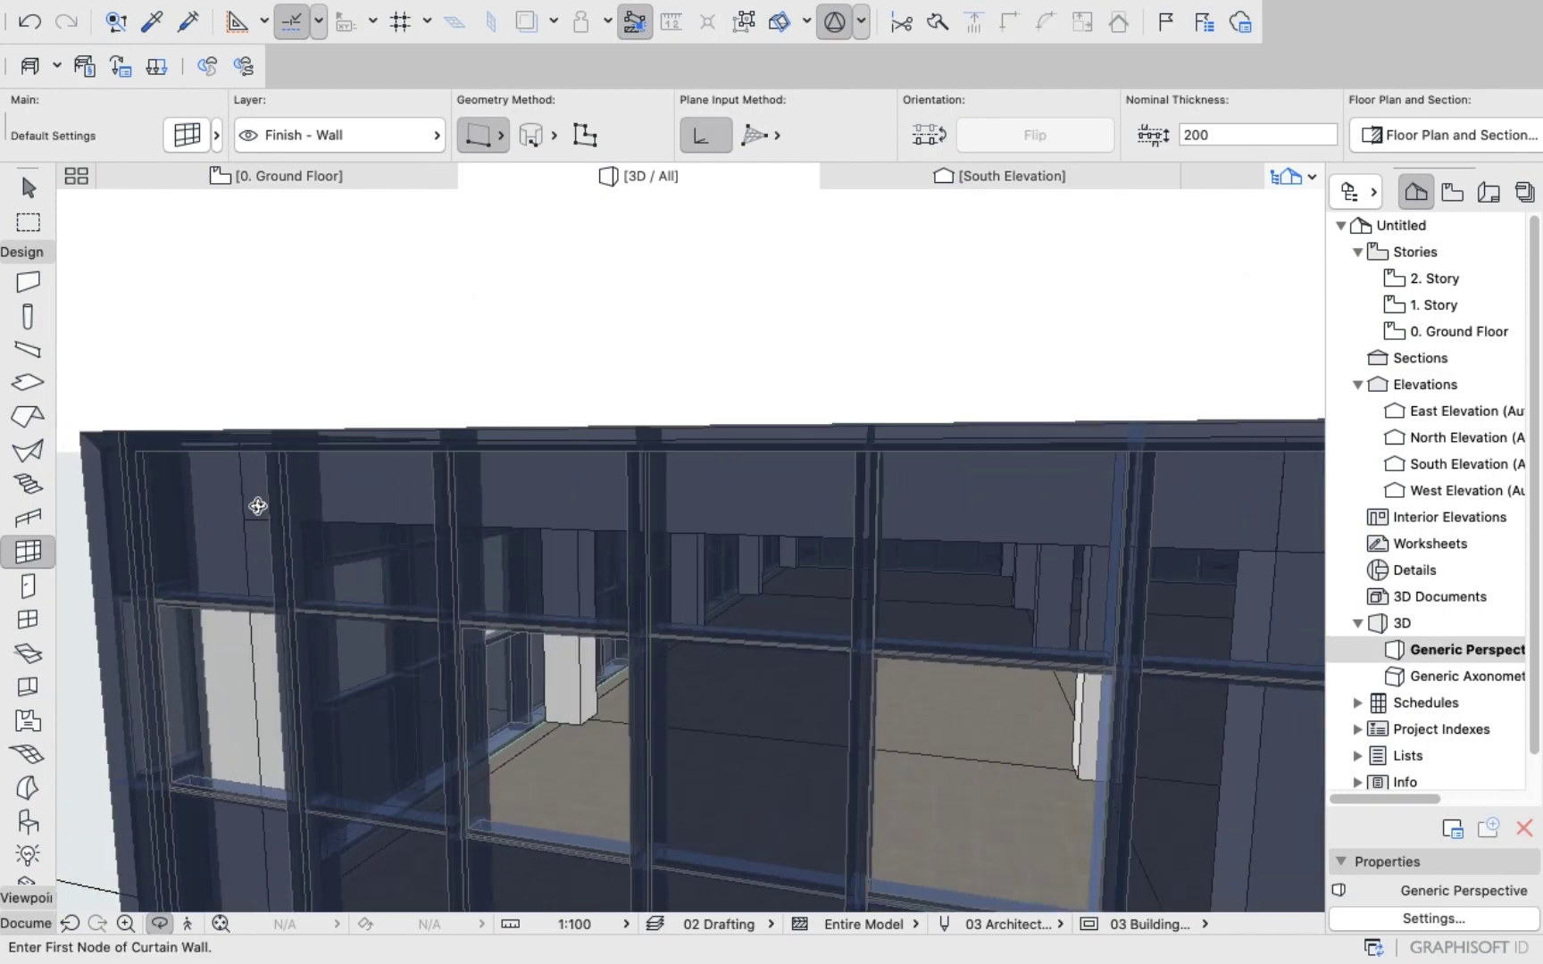
pyautogui.scroll(12, 515, 650)
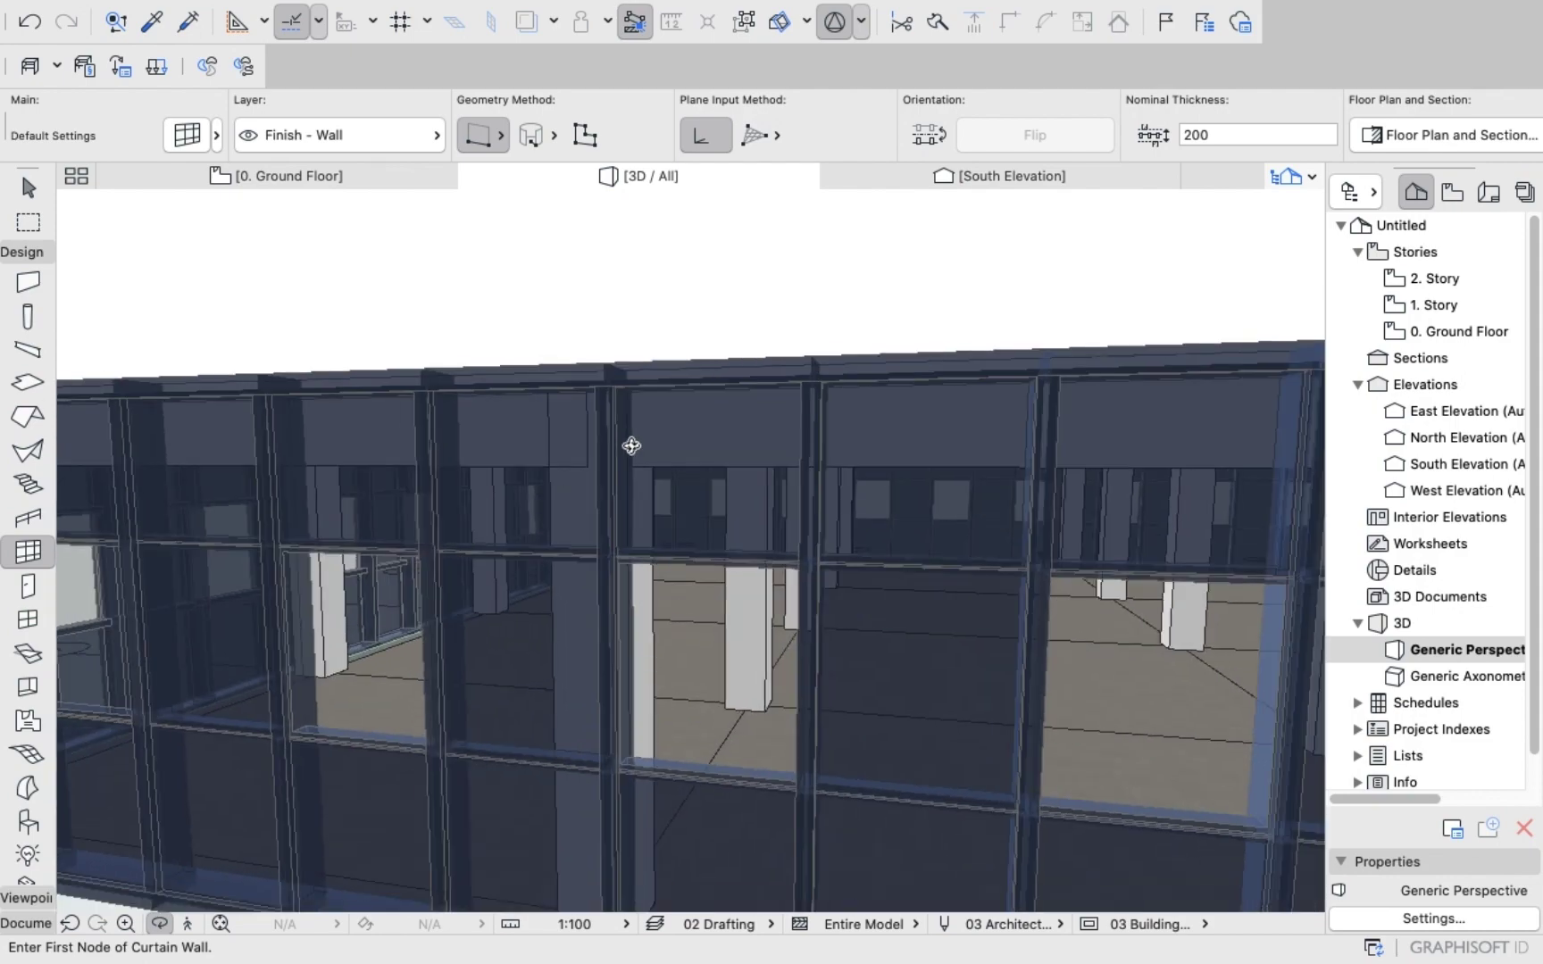
pyautogui.scroll(-2, 632, 445)
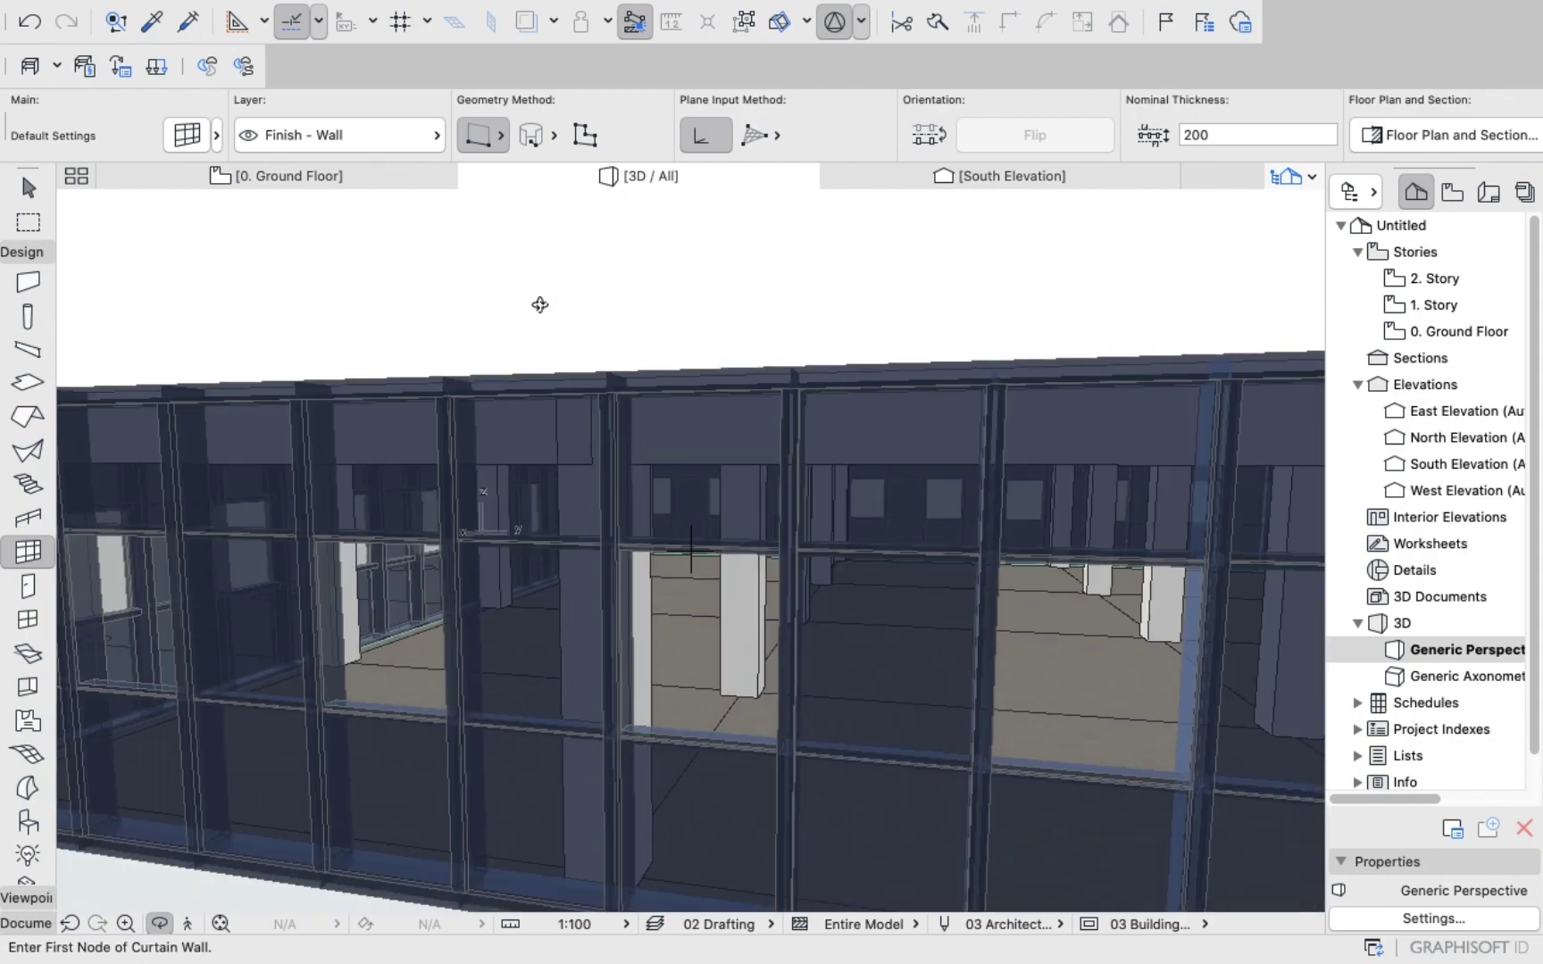
pyautogui.click(29, 187)
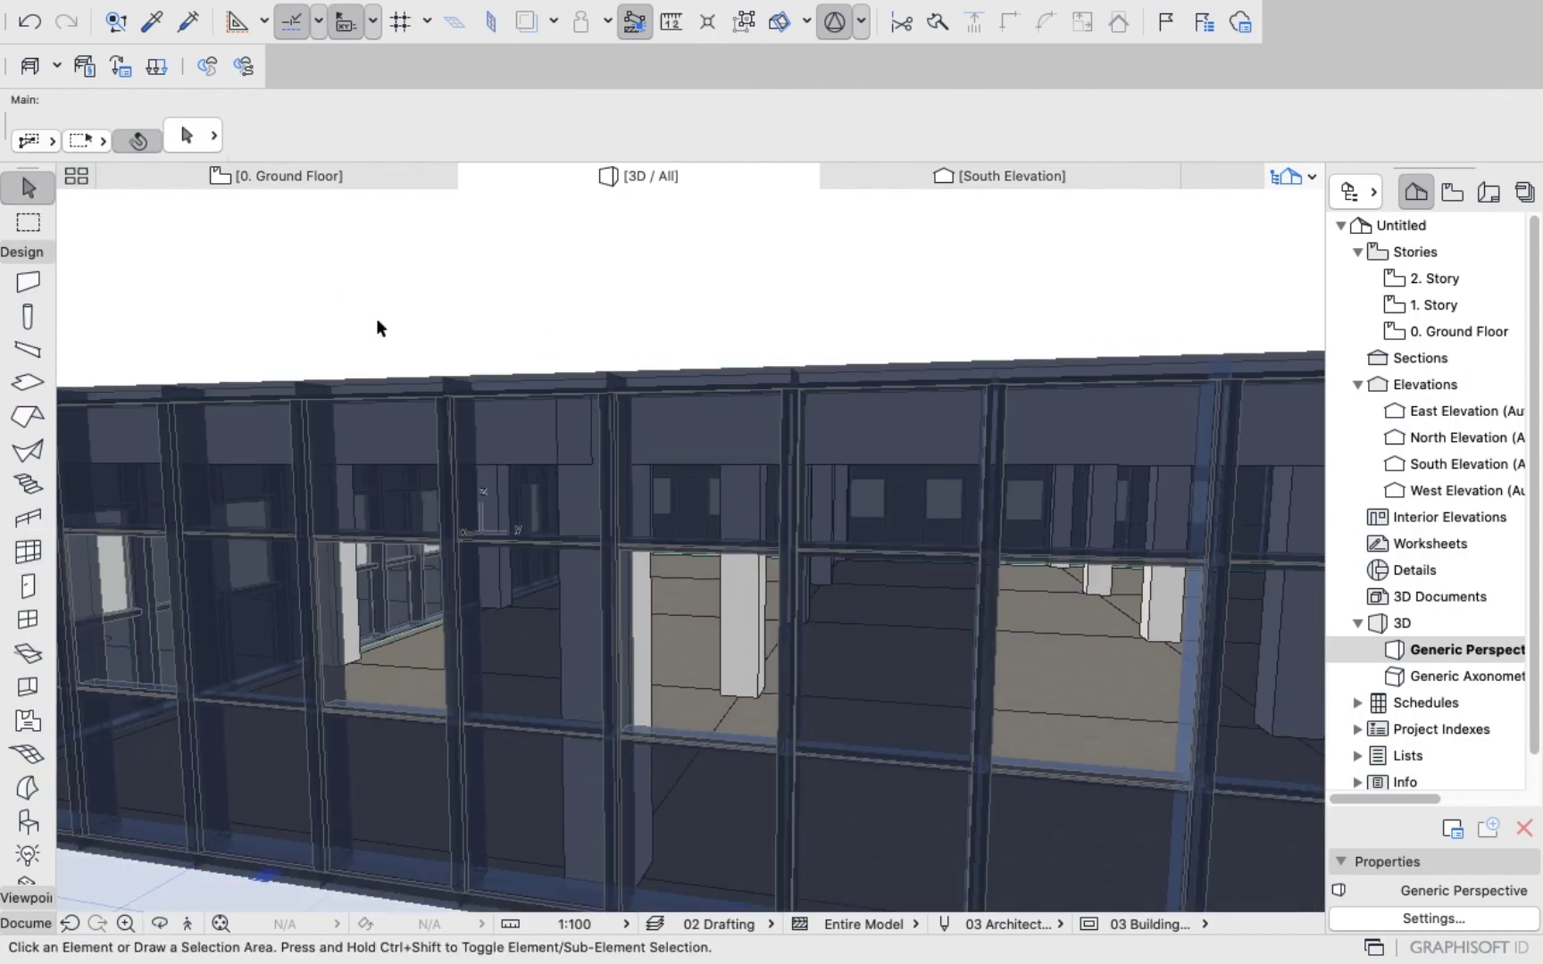
pyautogui.click(771, 644)
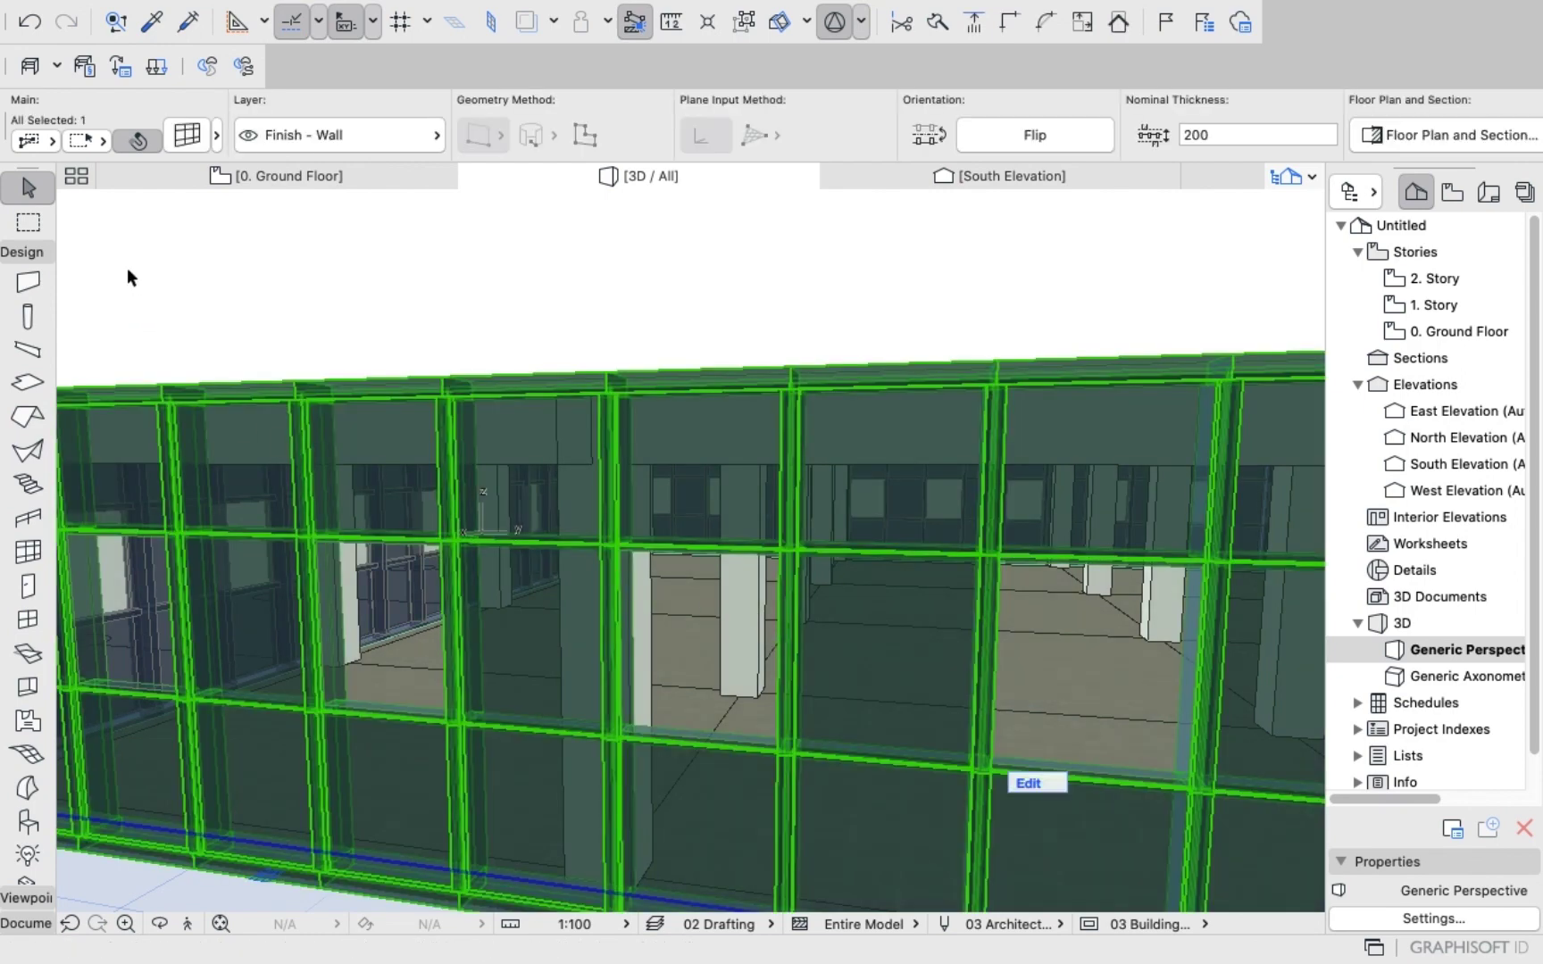
pyautogui.click(471, 215)
# Open the four curtain walls' selection settings and select all panels of the scheme's grid pattern, horizontally and vertically.
pyautogui.click(330, 176)
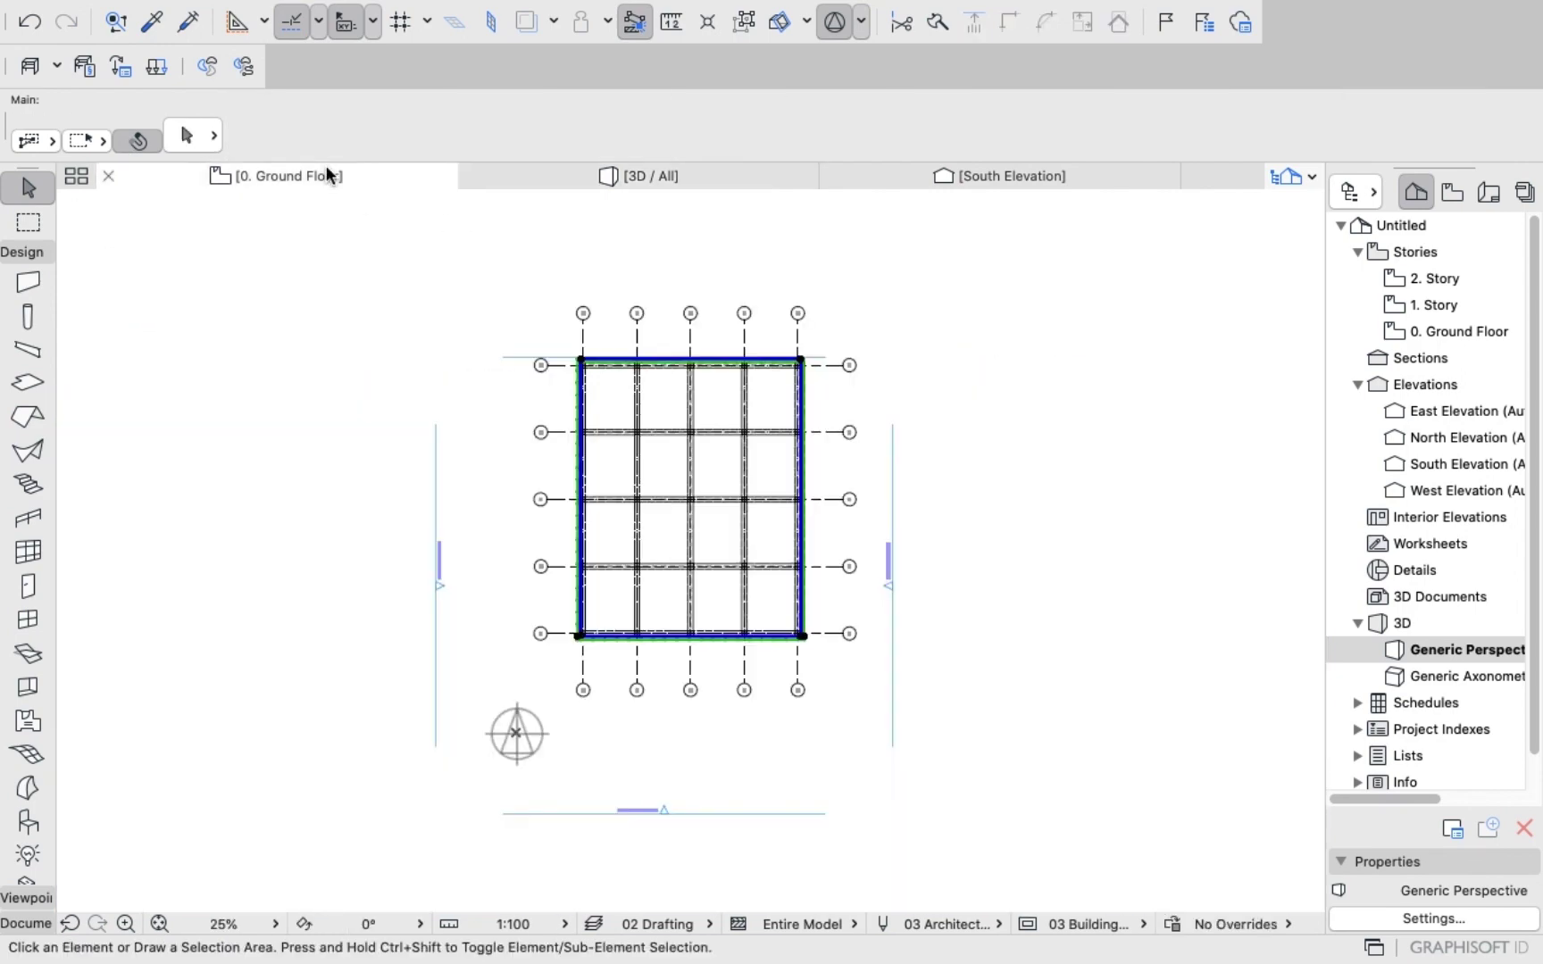
pyautogui.click(185, 134)
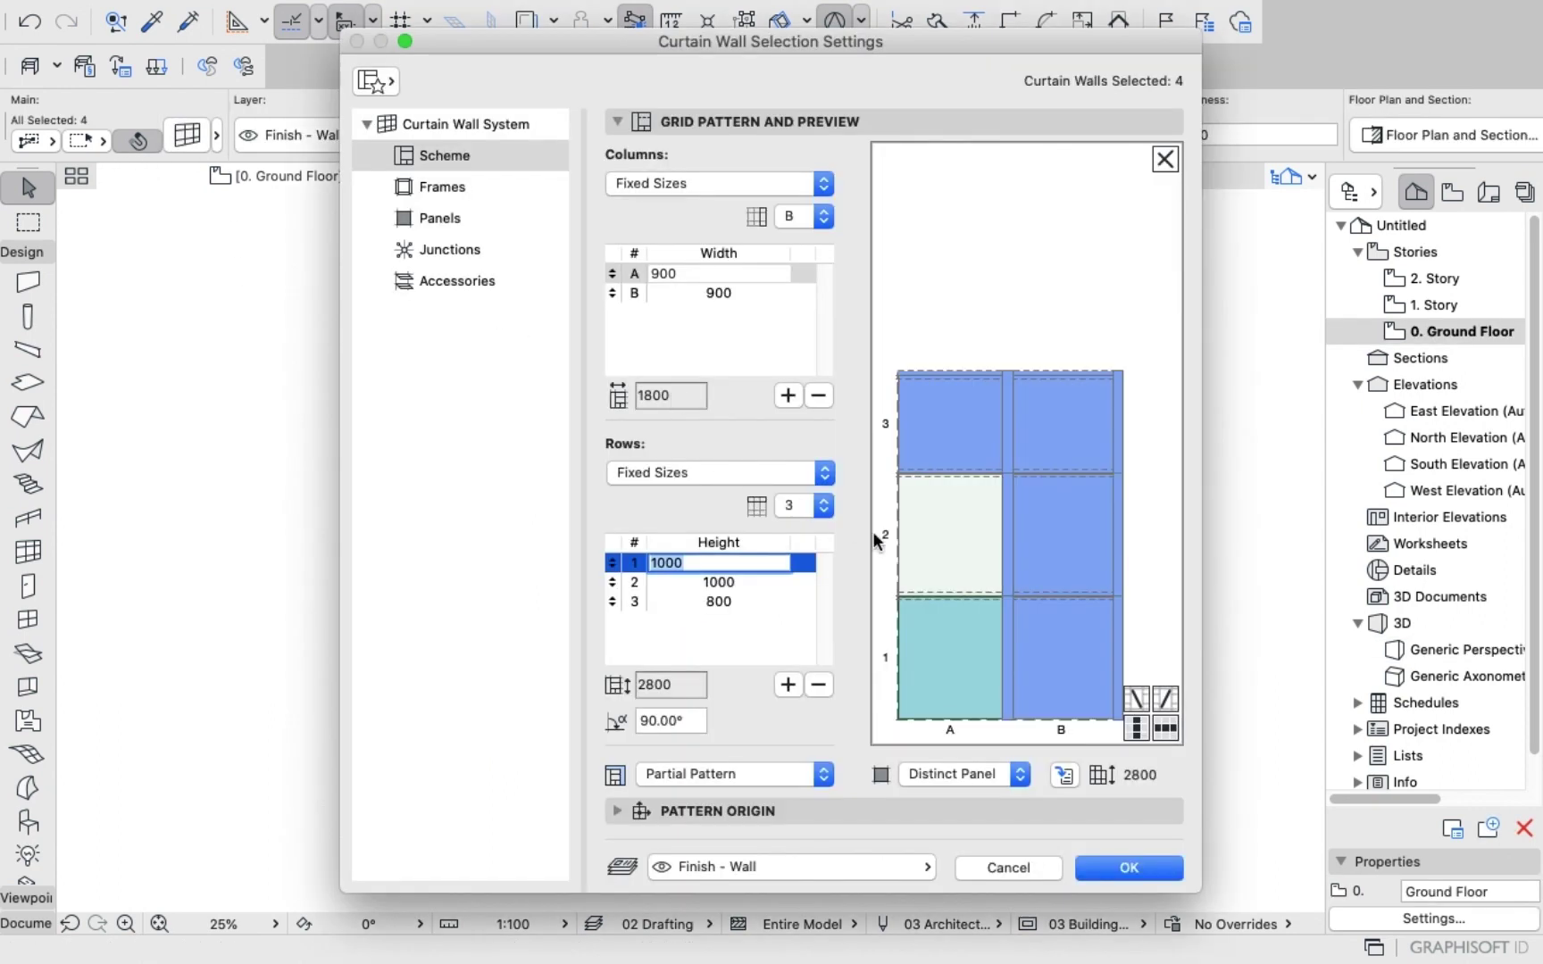
pyautogui.click(1165, 725)
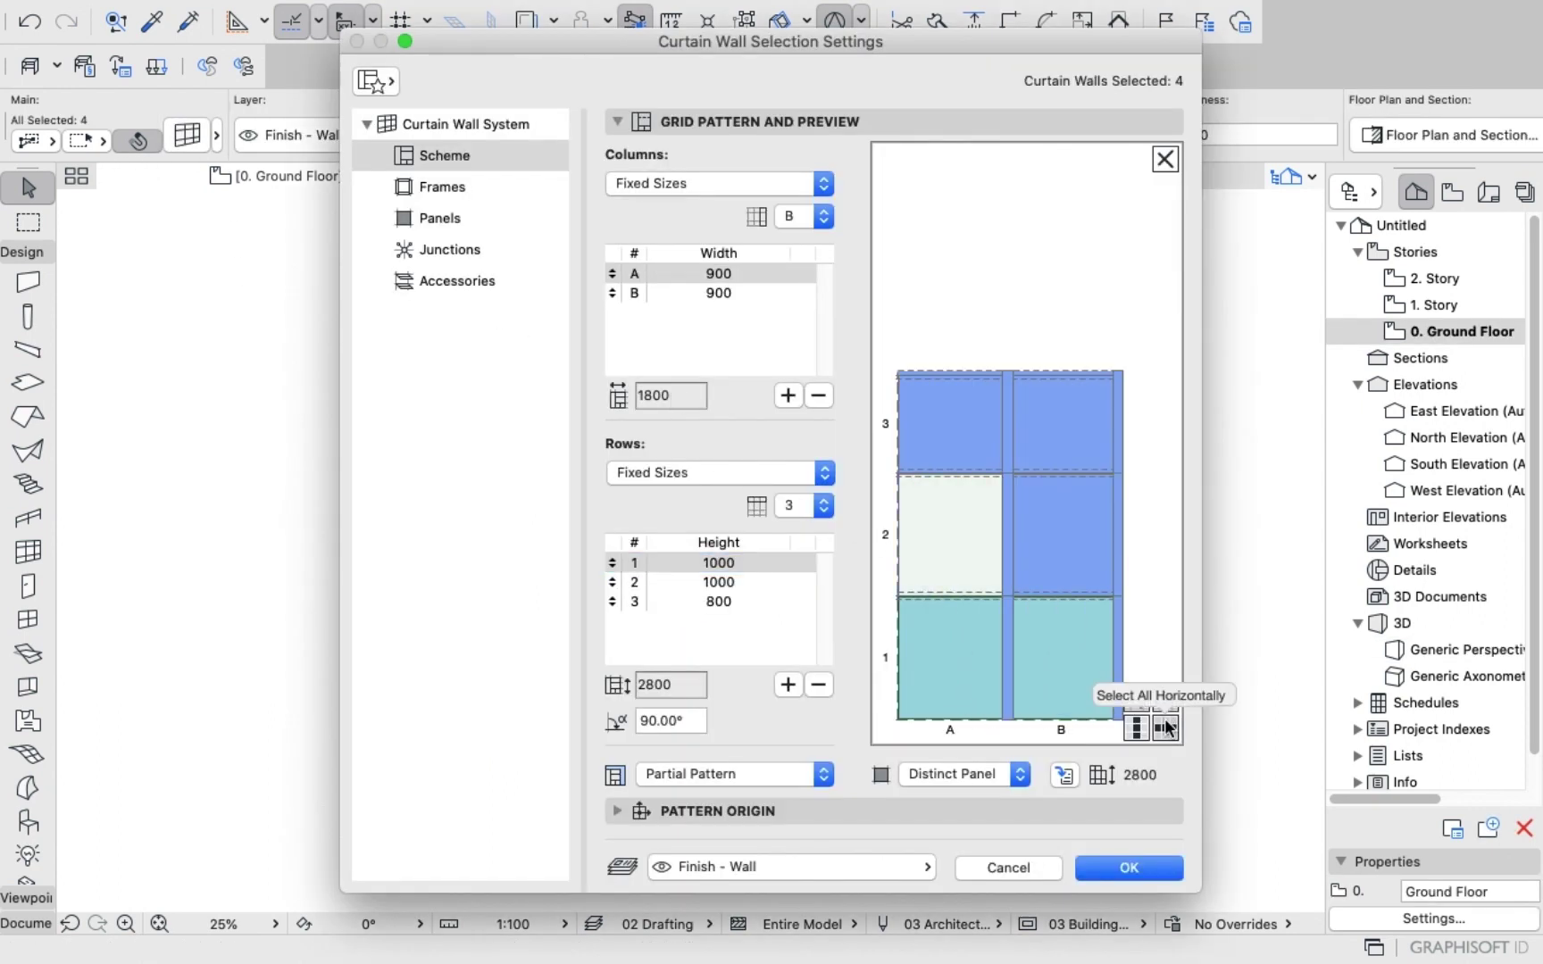
pyautogui.click(1140, 731)
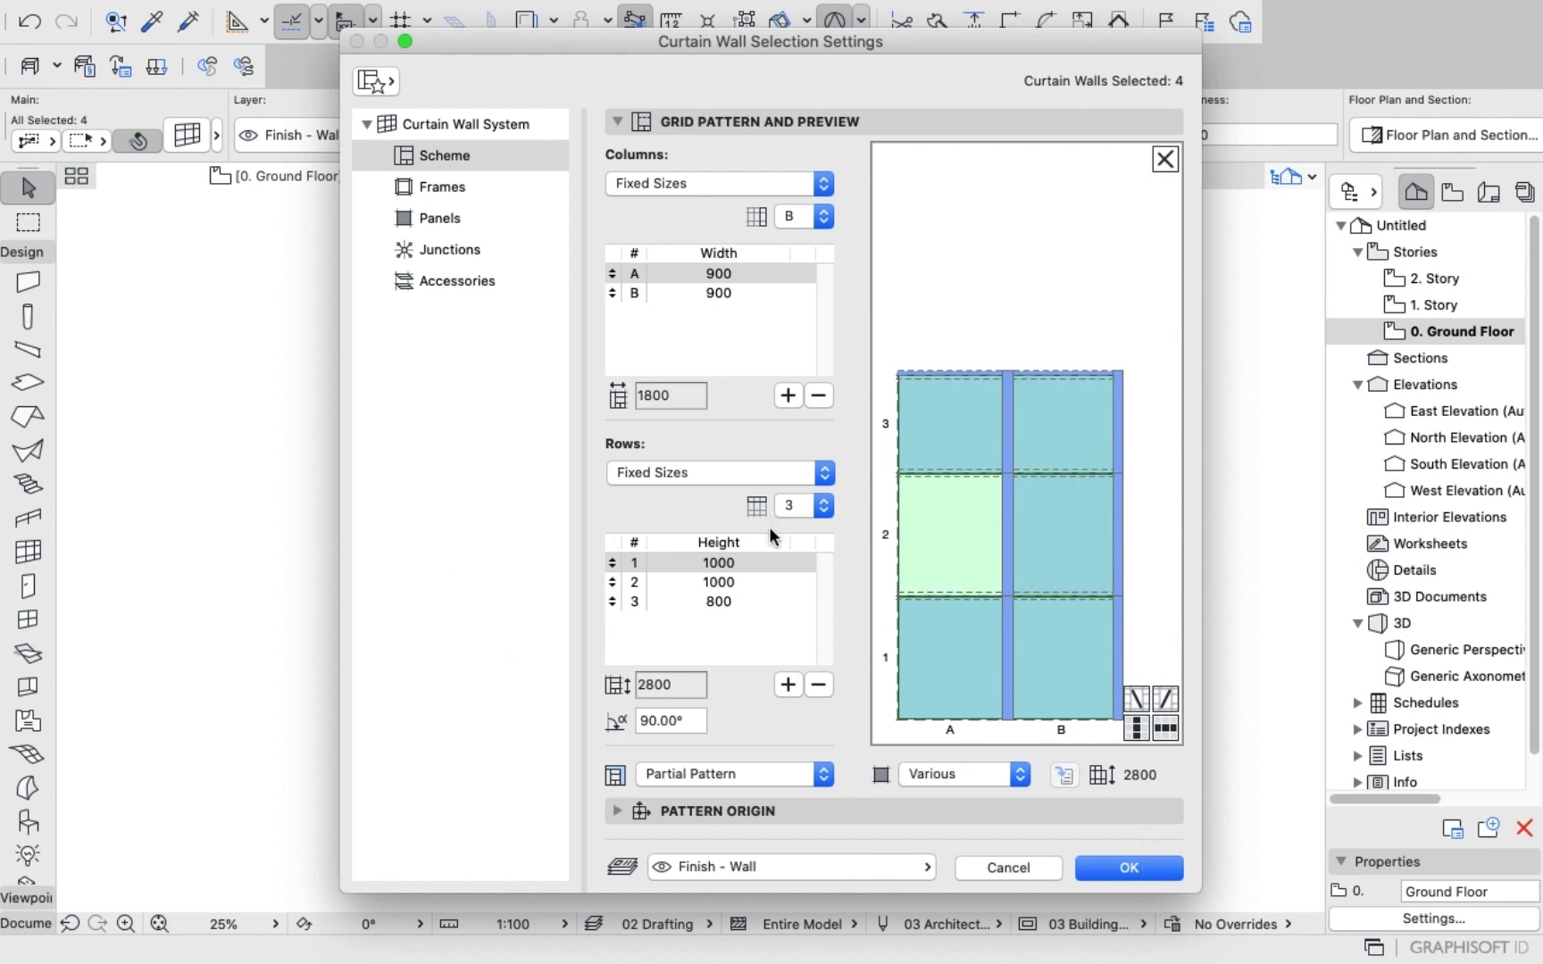
# Review the type and geometry of the mullion, transom, boundary and corner frames and of the main panel.
pyautogui.click(447, 192)
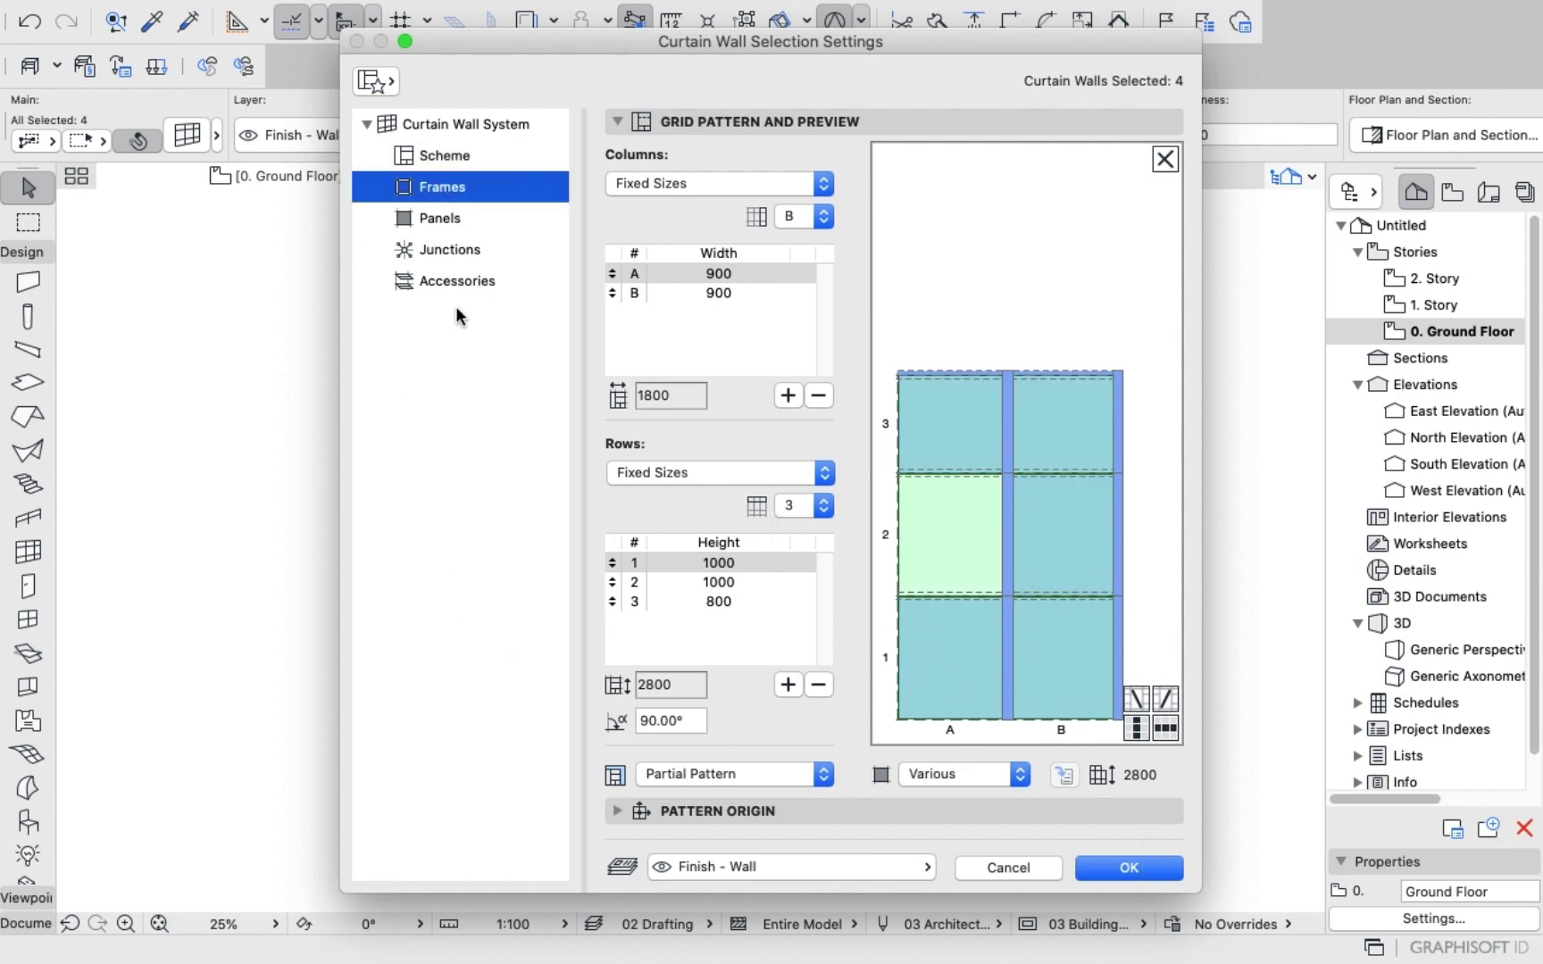
pyautogui.click(684, 219)
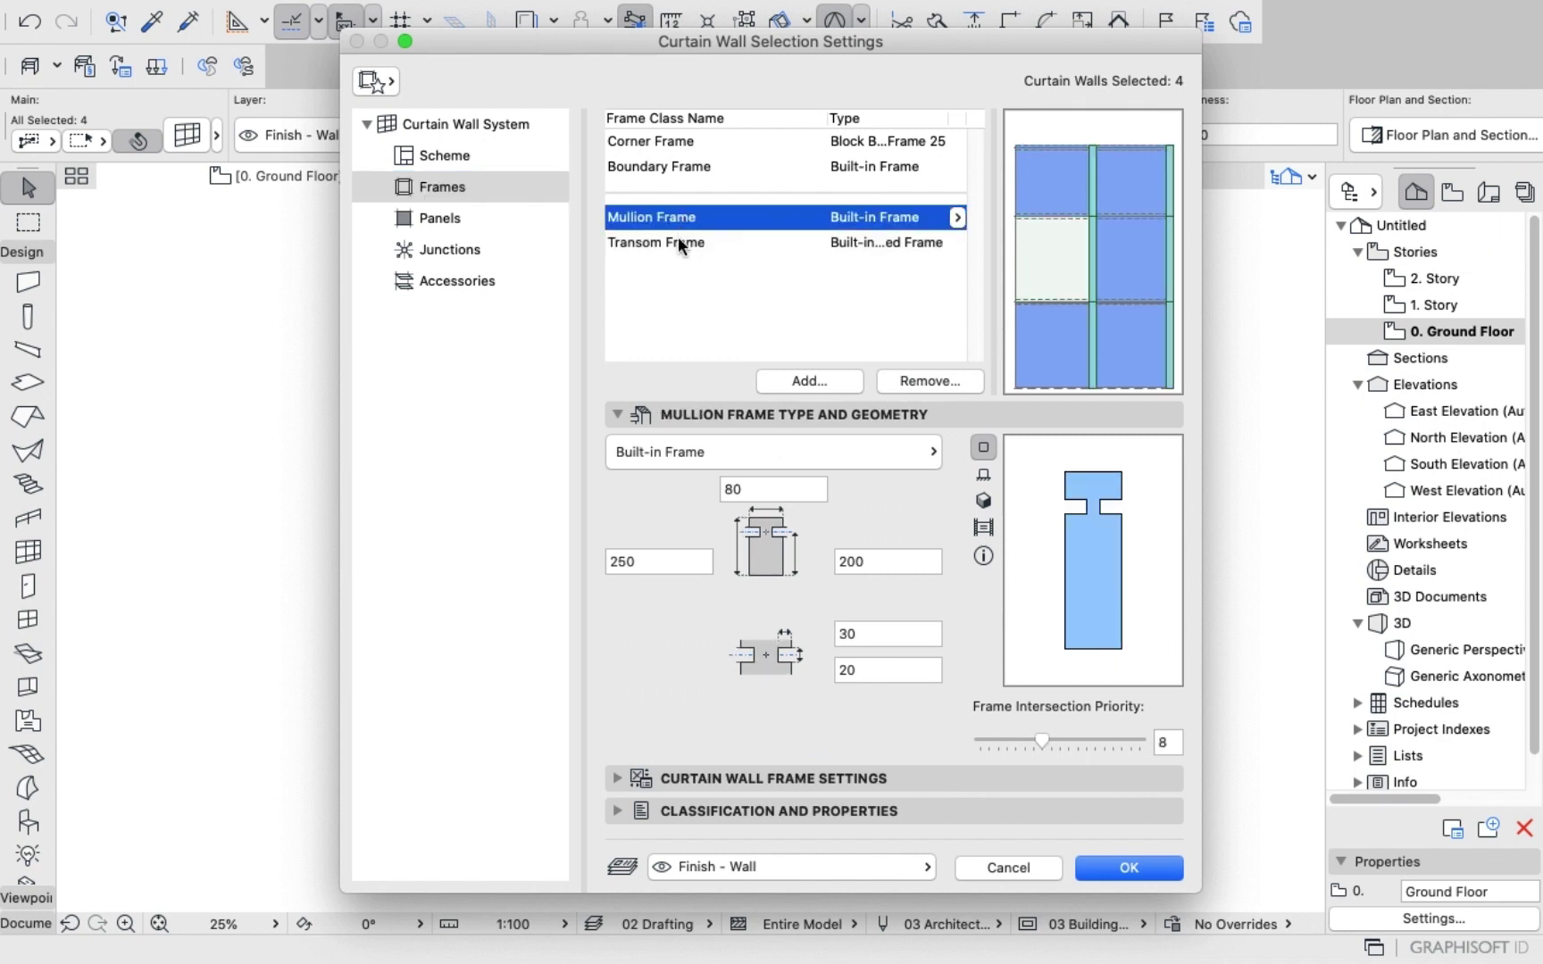
pyautogui.click(679, 239)
pyautogui.click(616, 413)
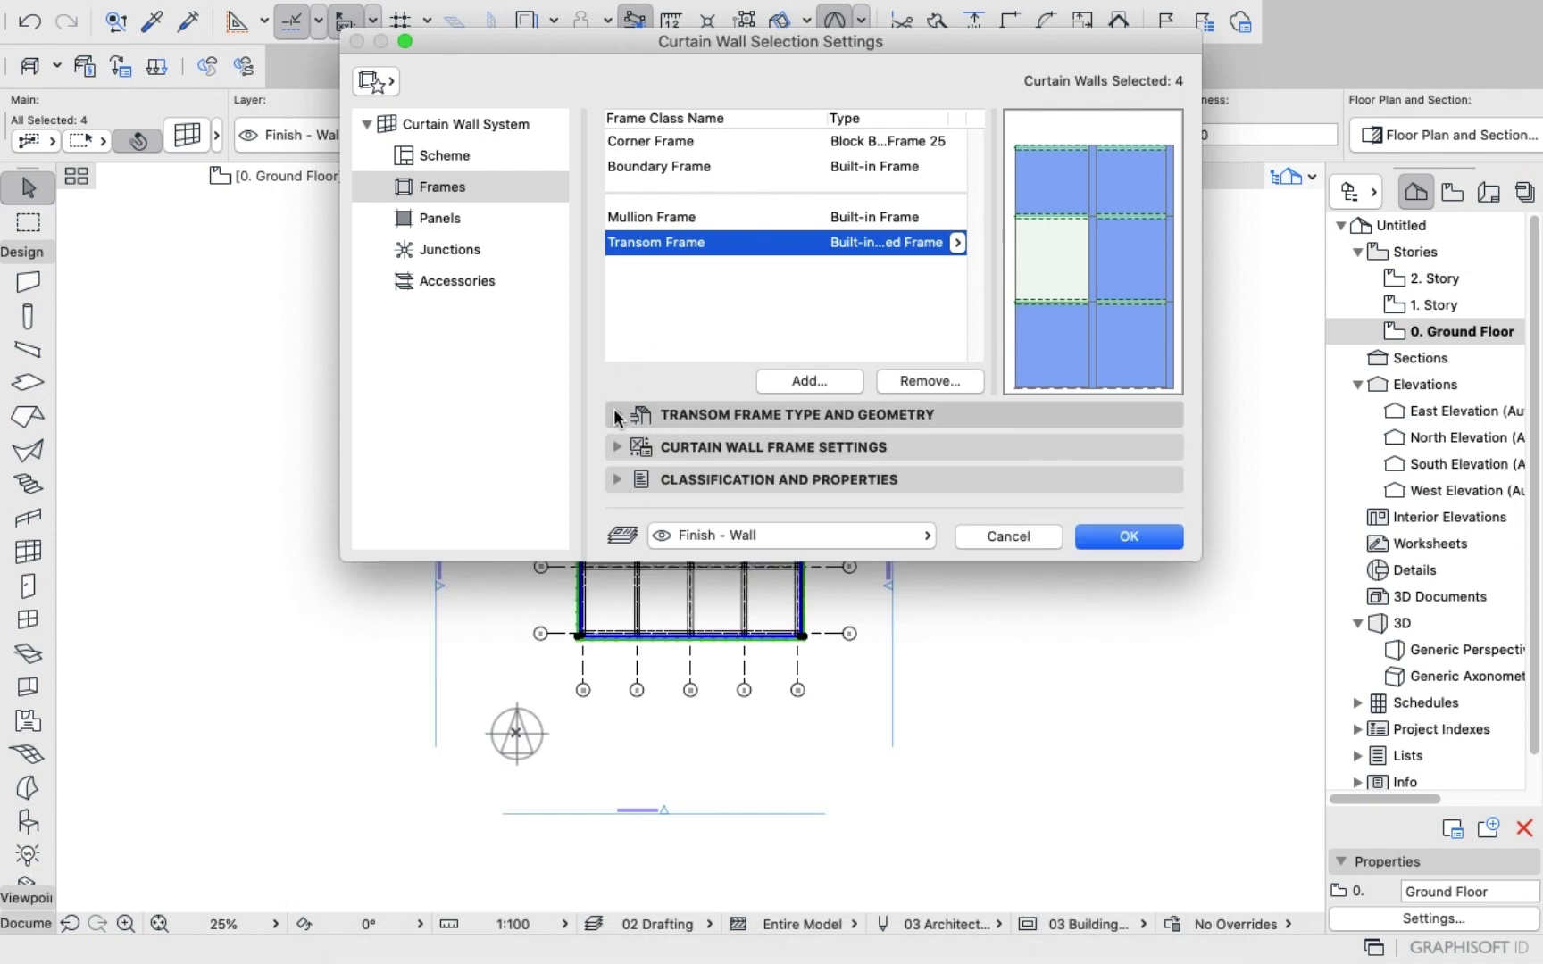
pyautogui.click(618, 415)
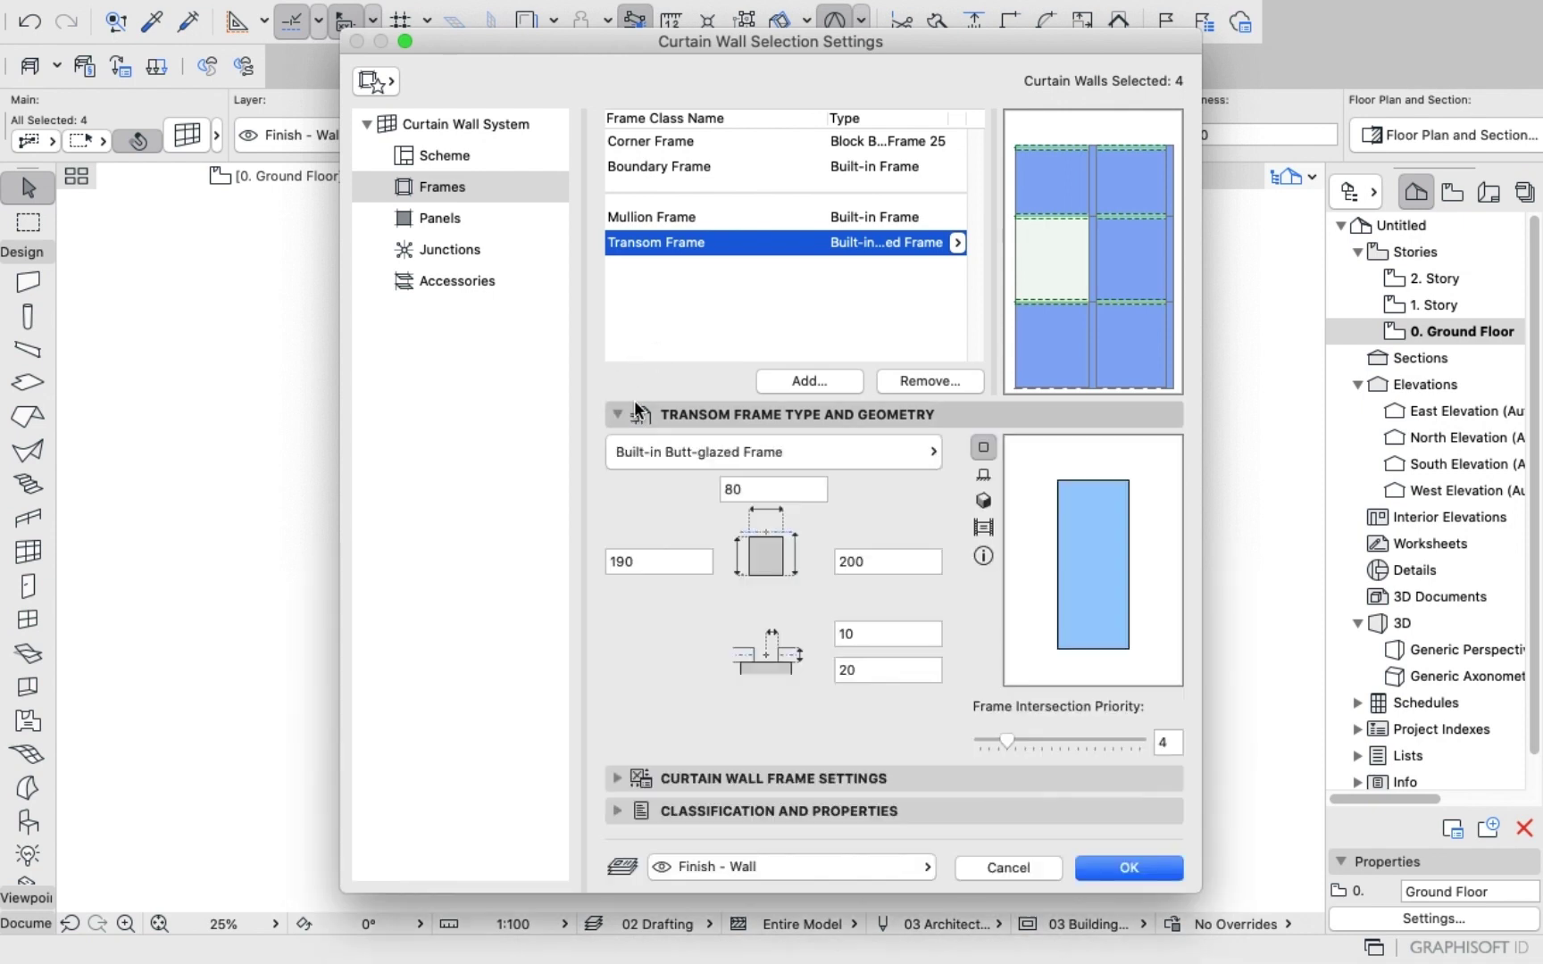
pyautogui.click(659, 217)
pyautogui.click(663, 161)
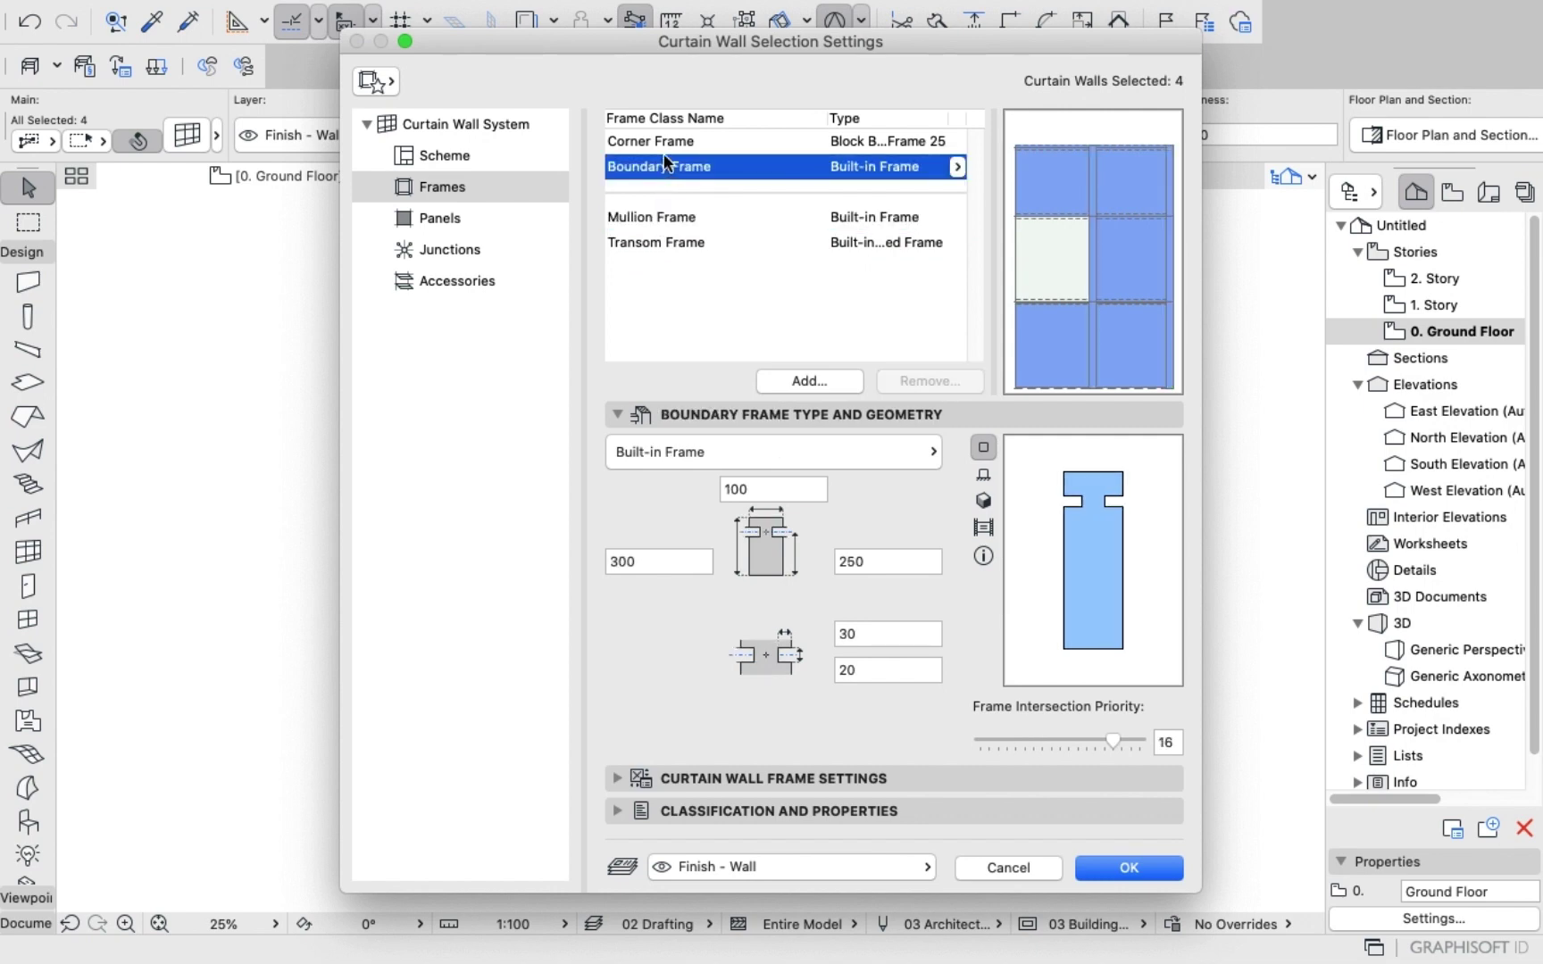
pyautogui.click(664, 142)
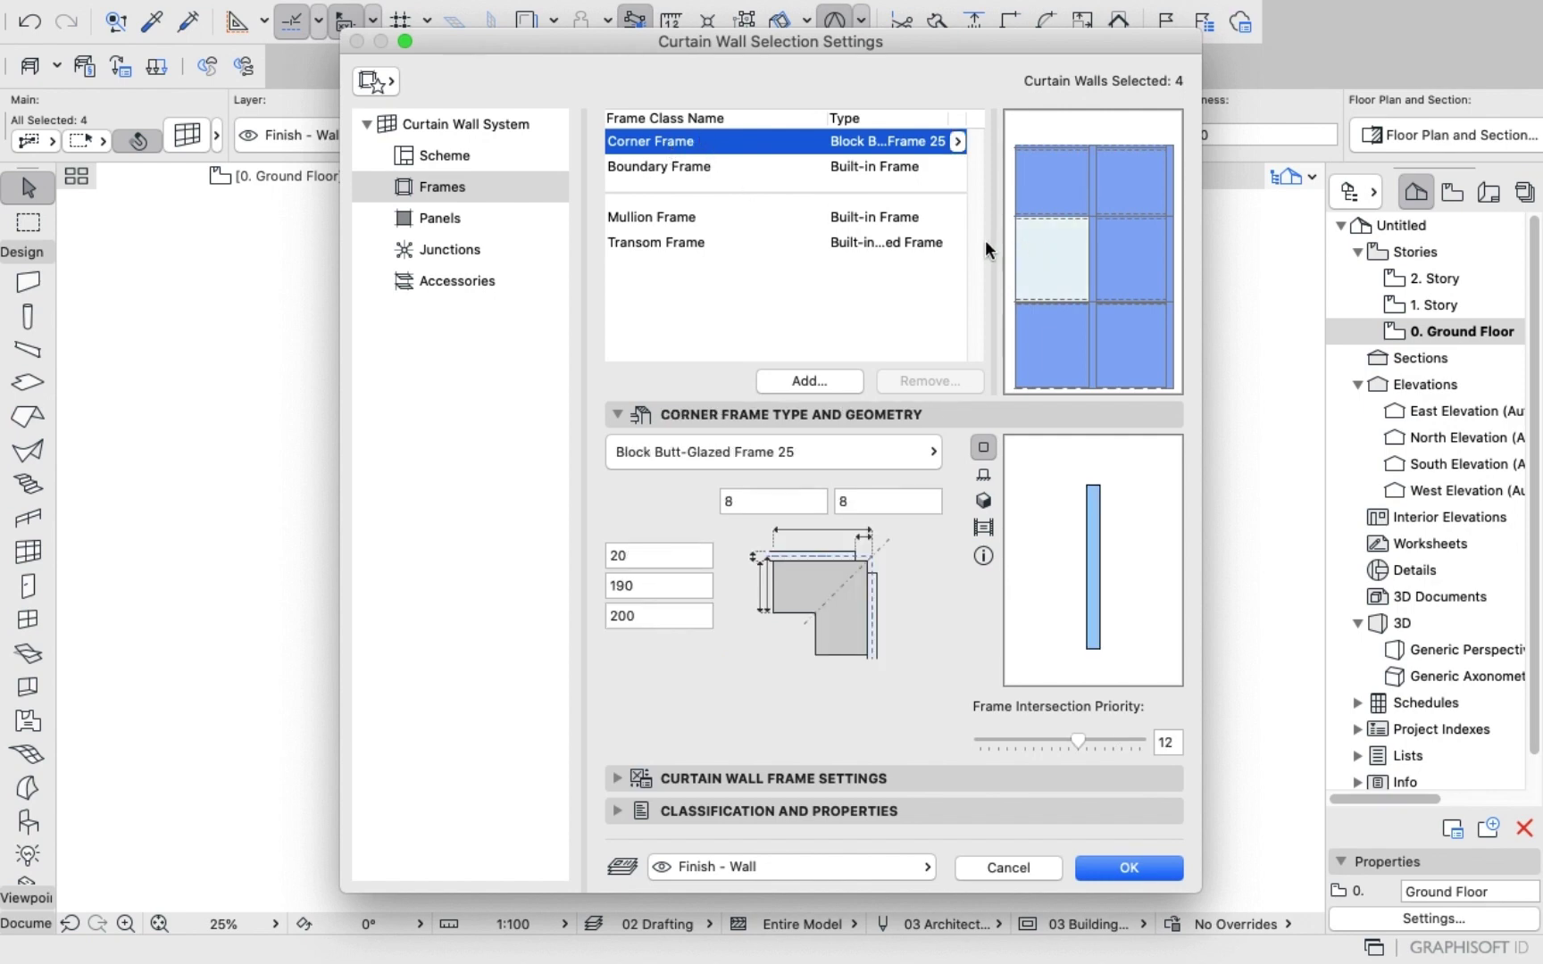
pyautogui.click(1039, 250)
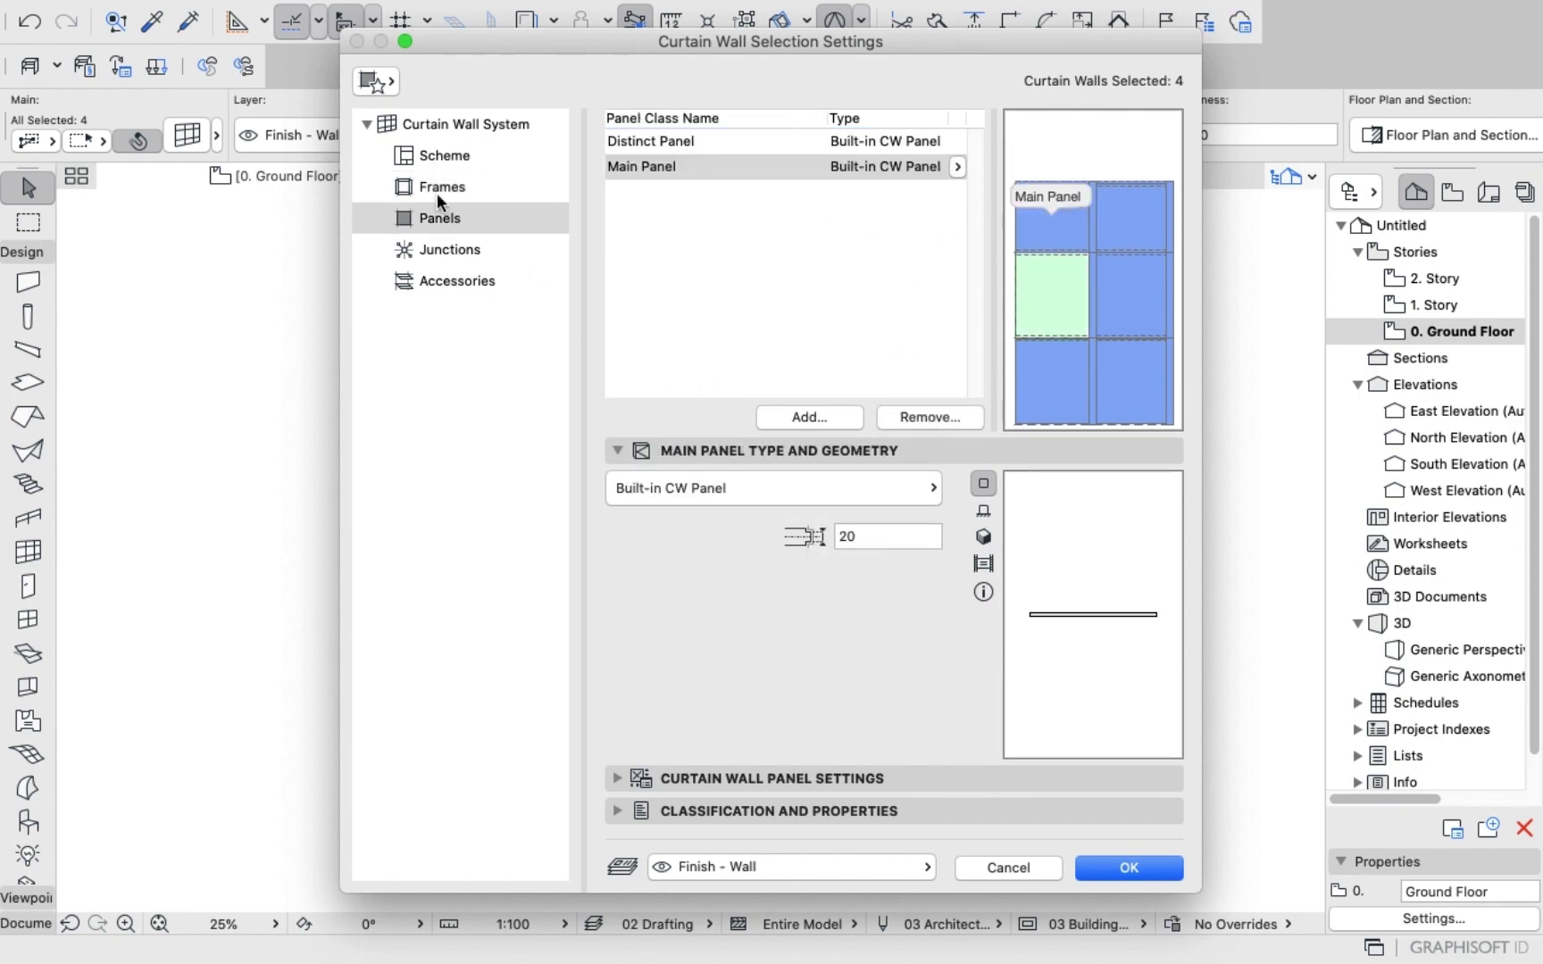
# Set the curtain wall scheme to fill incomplete patterns with Main Panel.
pyautogui.click(450, 155)
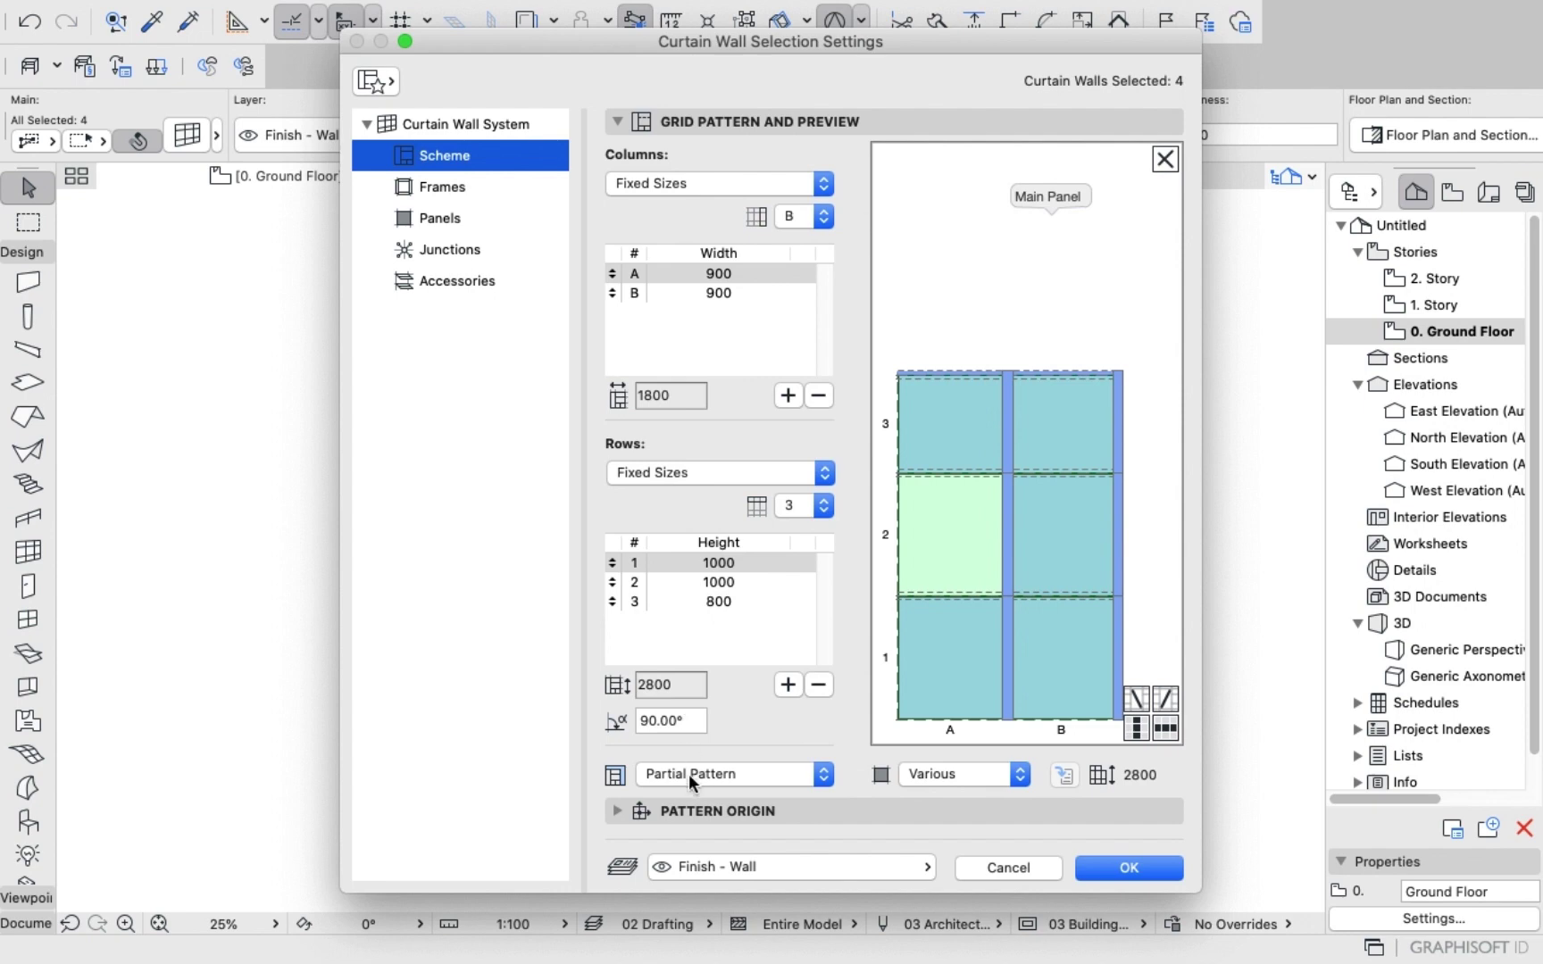
pyautogui.click(725, 774)
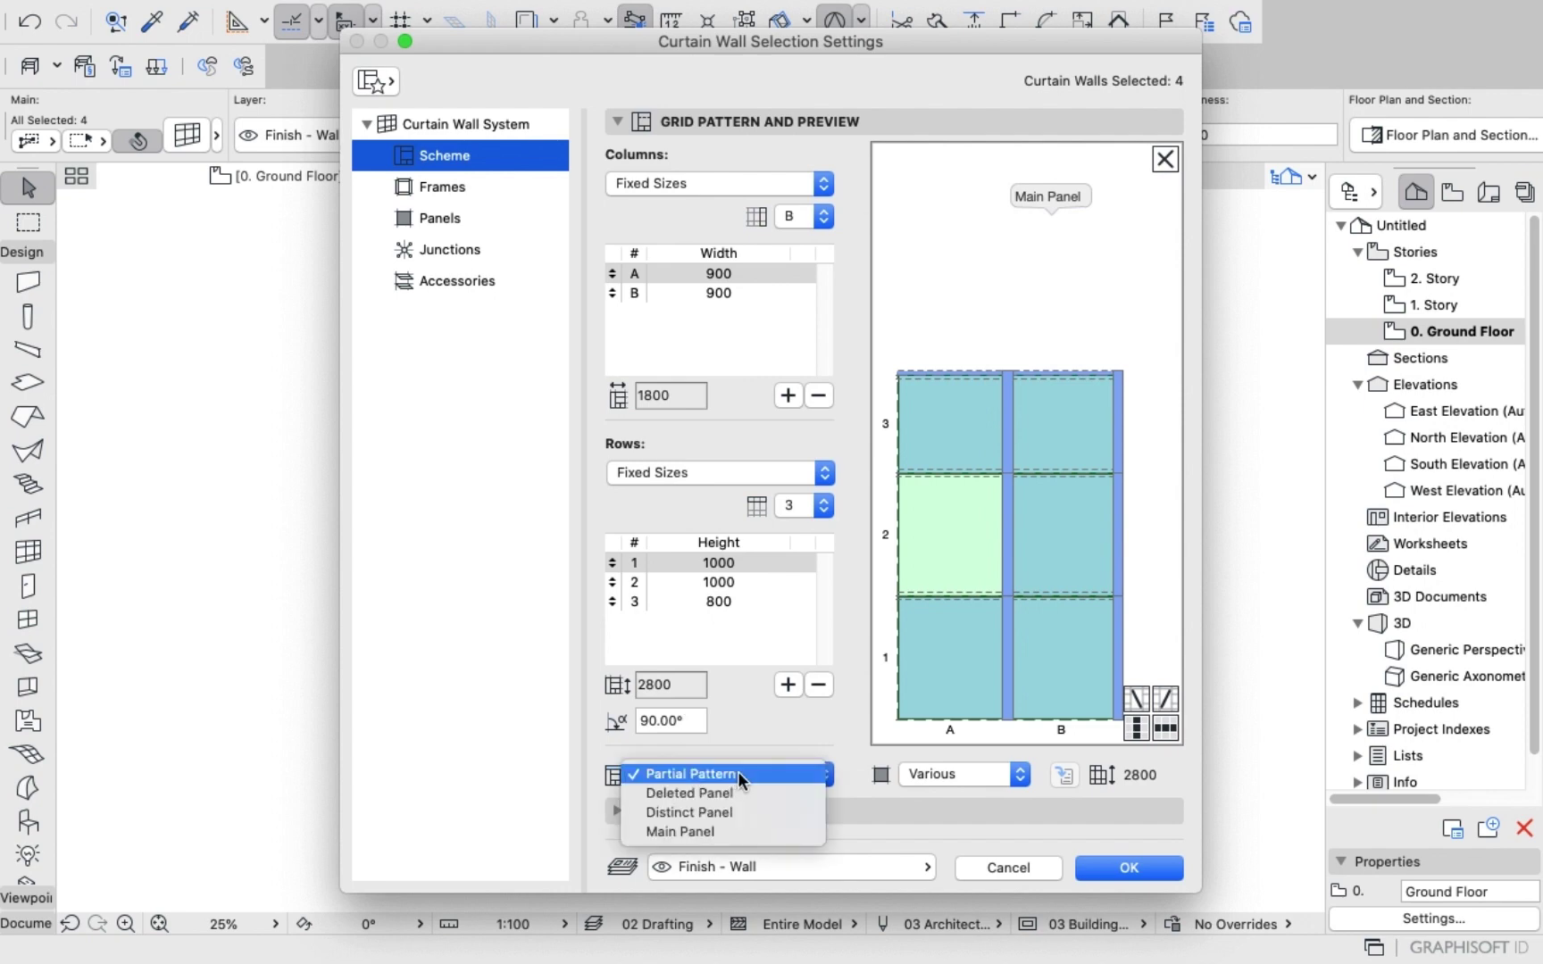
pyautogui.click(706, 828)
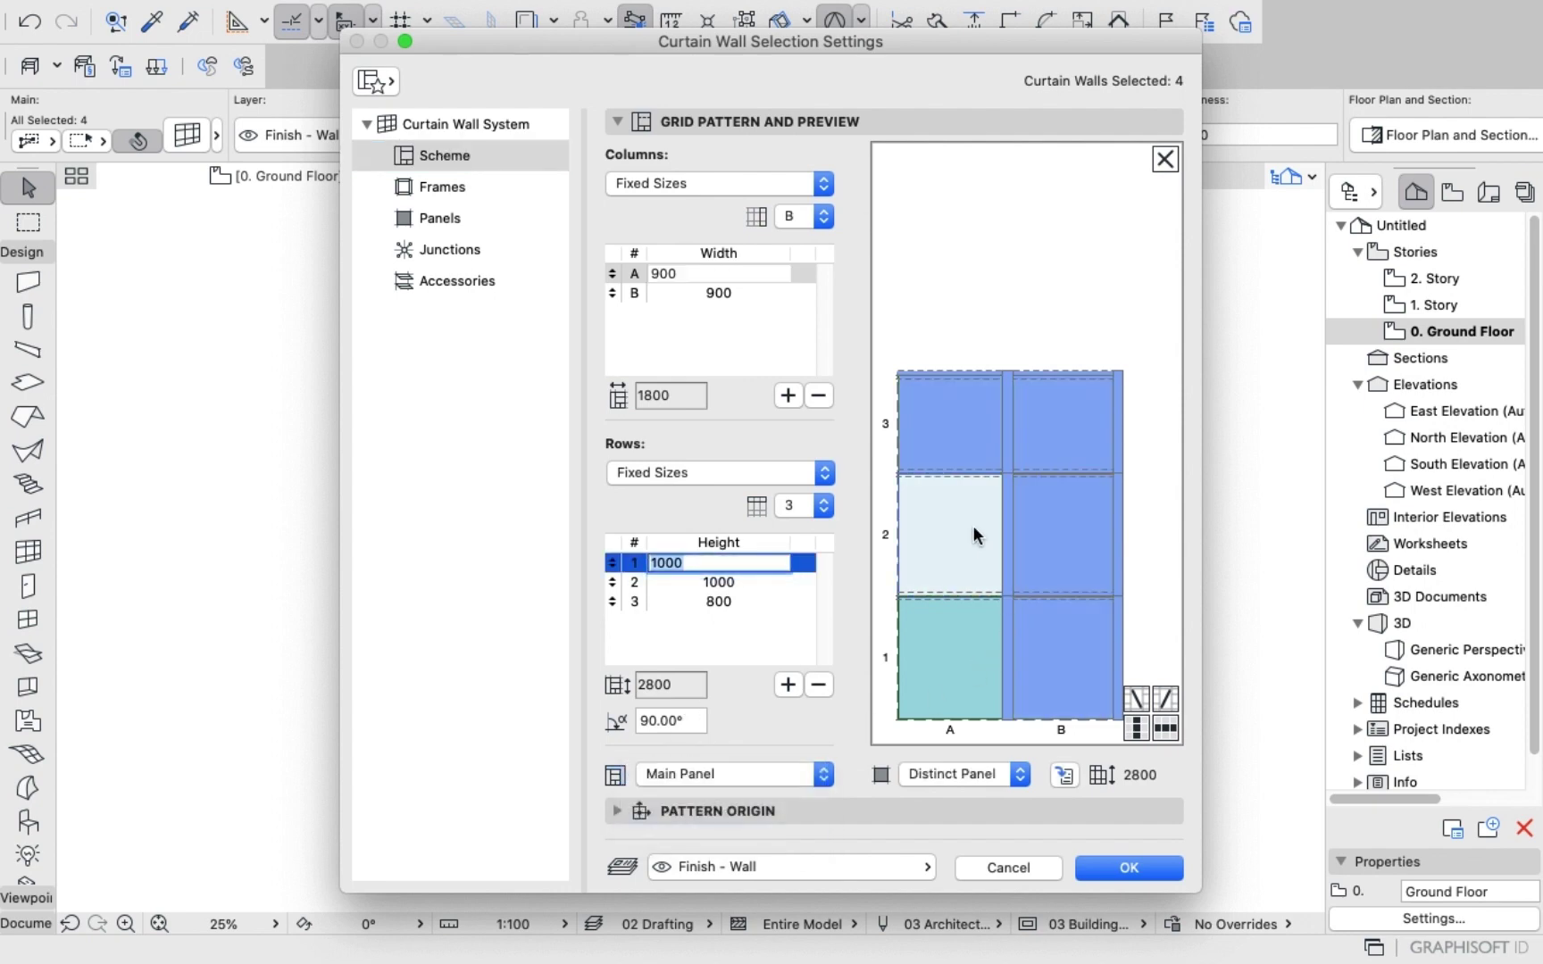
# Check the panel class assigned to cells A1, B1, B2, B3 and A3 of the grid pattern.
pyautogui.click(953, 656)
pyautogui.click(1058, 633)
pyautogui.click(1018, 515)
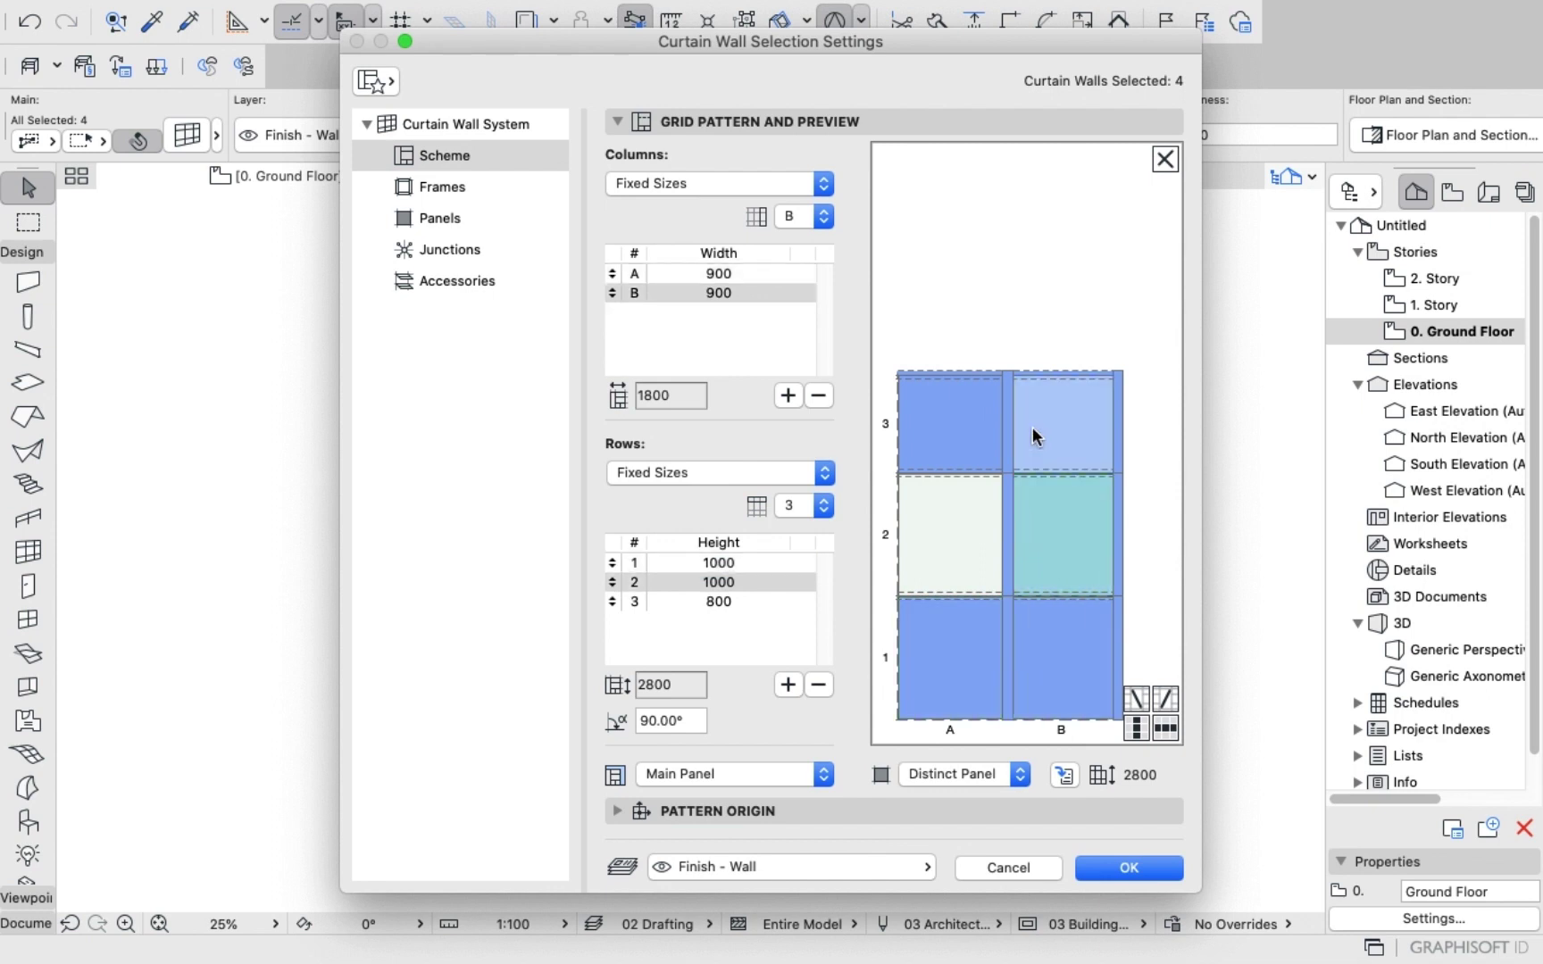
pyautogui.click(1033, 429)
pyautogui.click(979, 425)
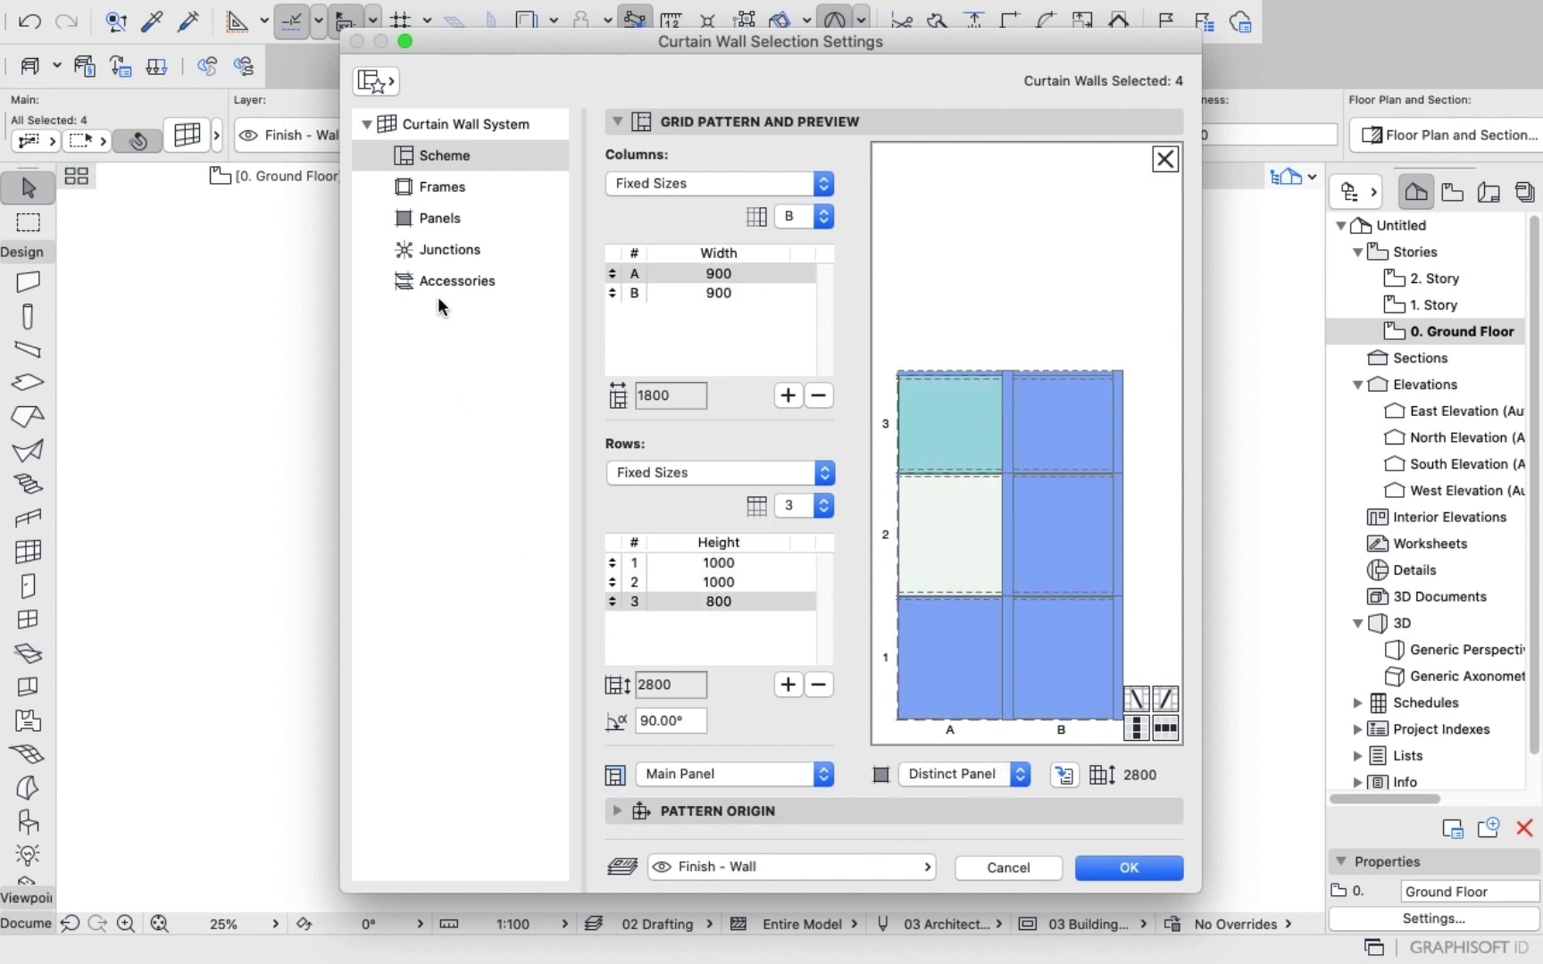
# Check the panel type and thickness of the Main Panel and Distinct Panel classes, keeping Built-in CW Panel as the main panel type.
pyautogui.click(440, 220)
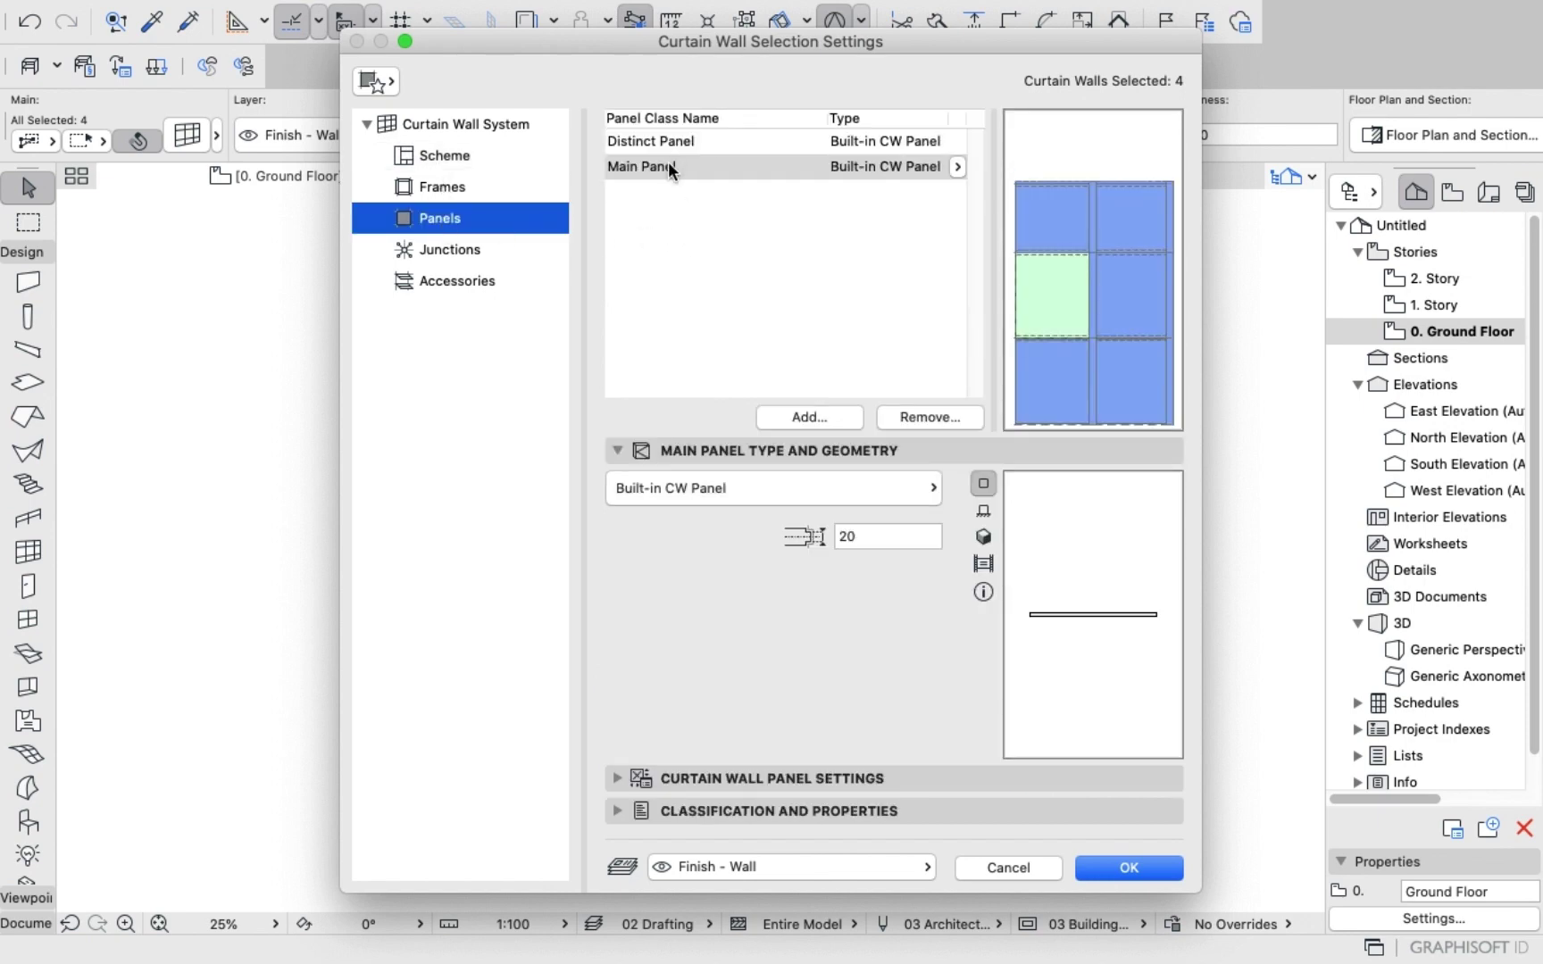
pyautogui.click(661, 488)
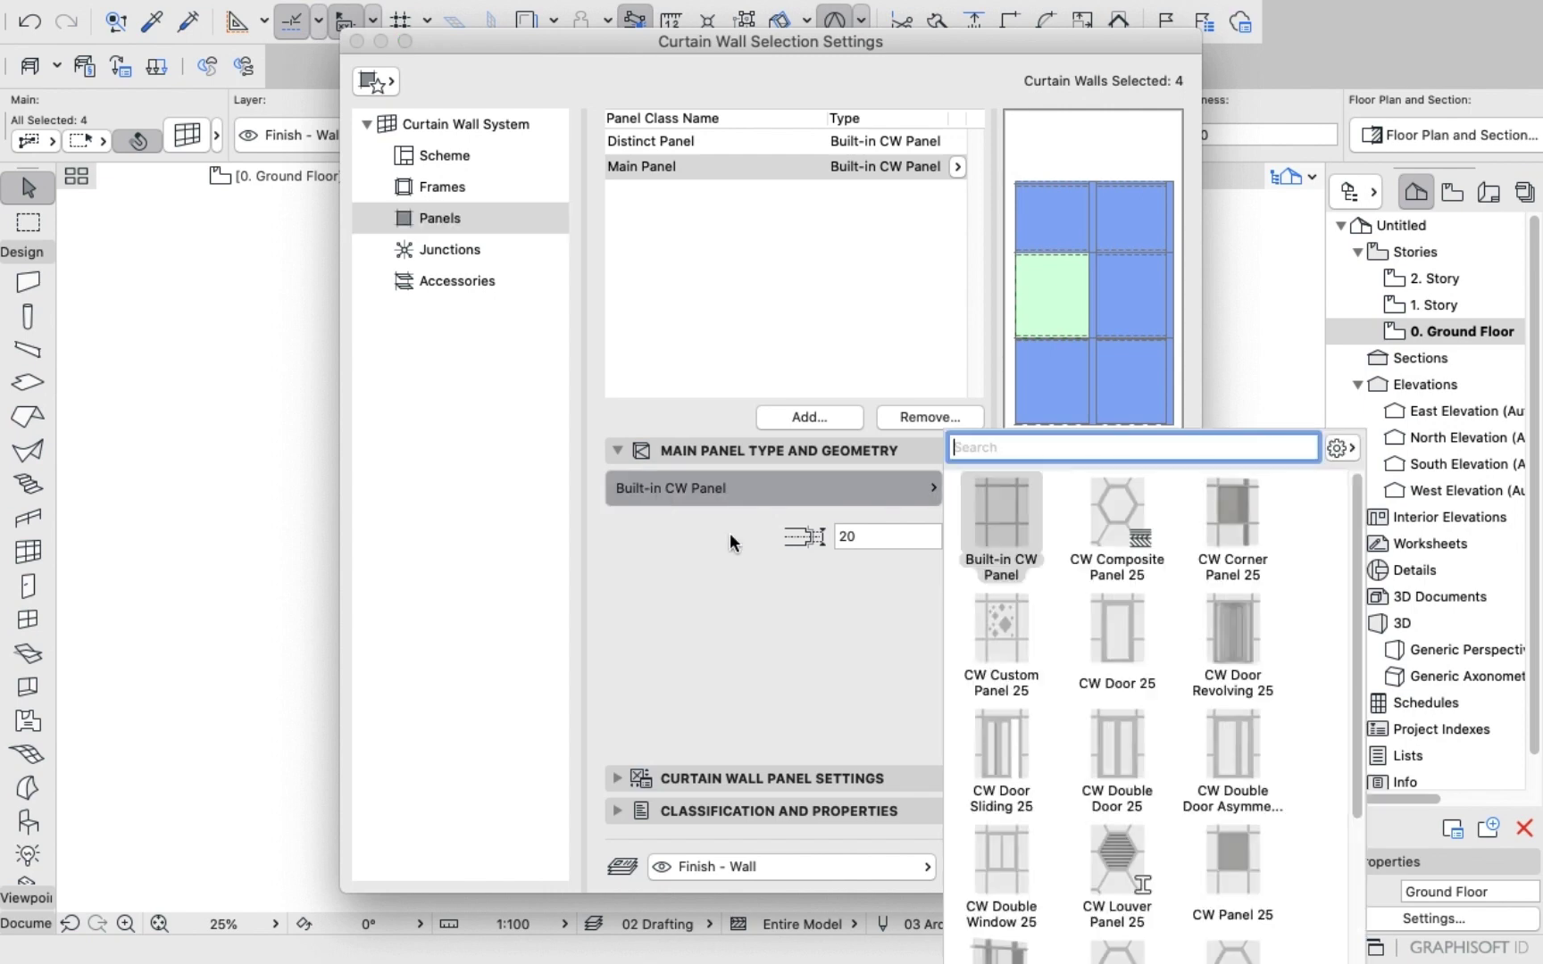
pyautogui.click(998, 519)
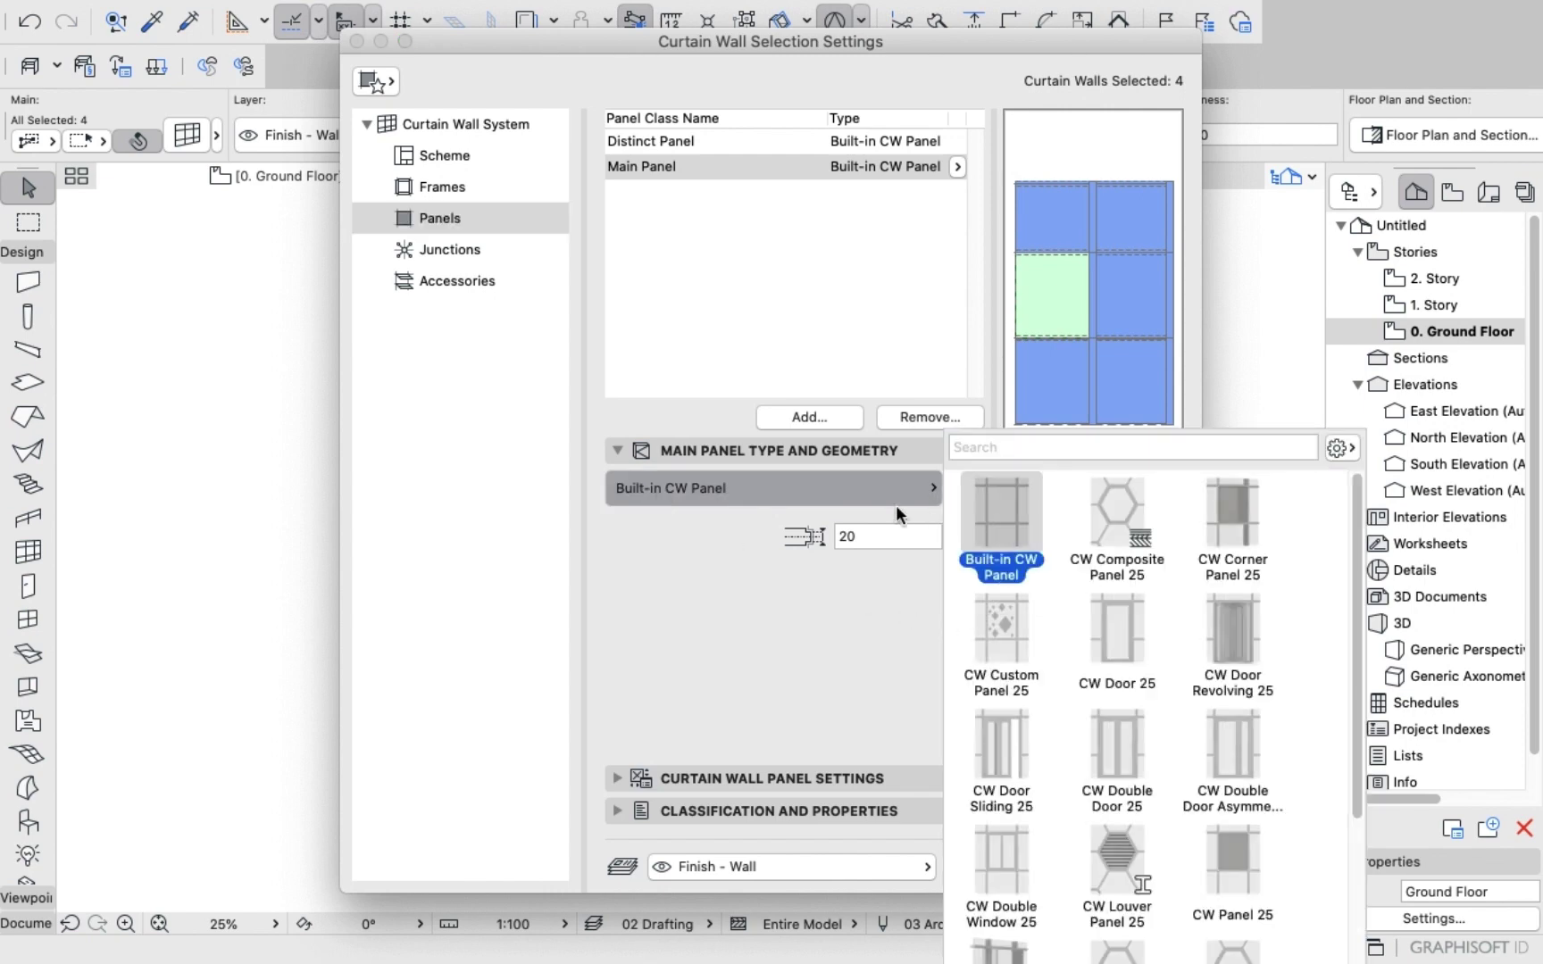
pyautogui.click(989, 509)
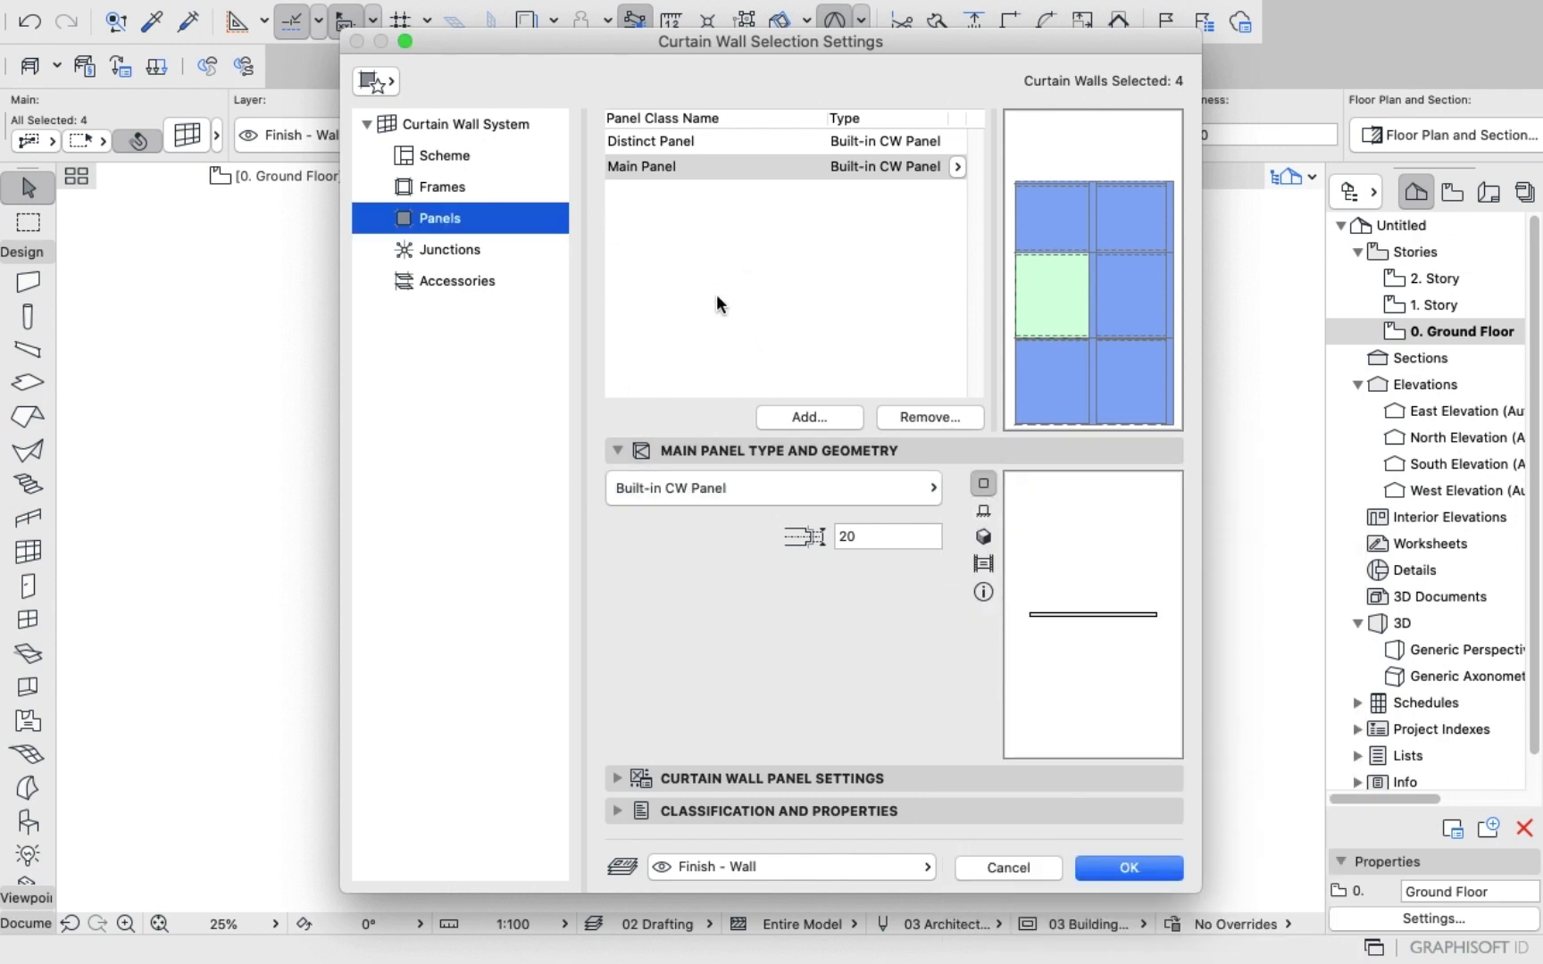
pyautogui.click(804, 140)
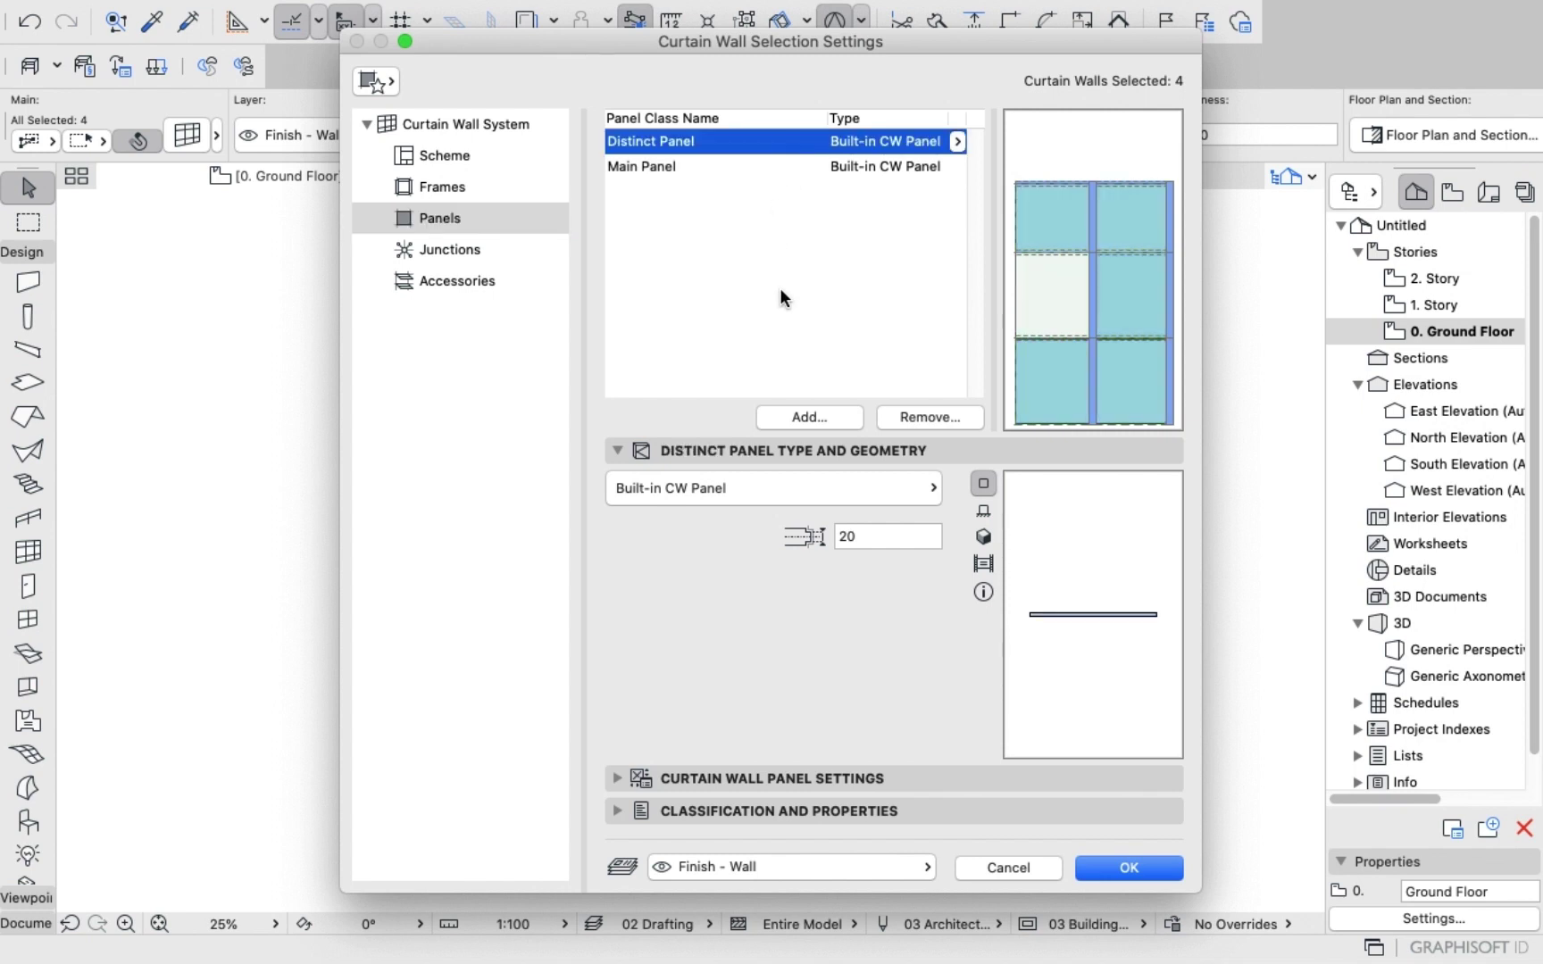
pyautogui.click(1052, 308)
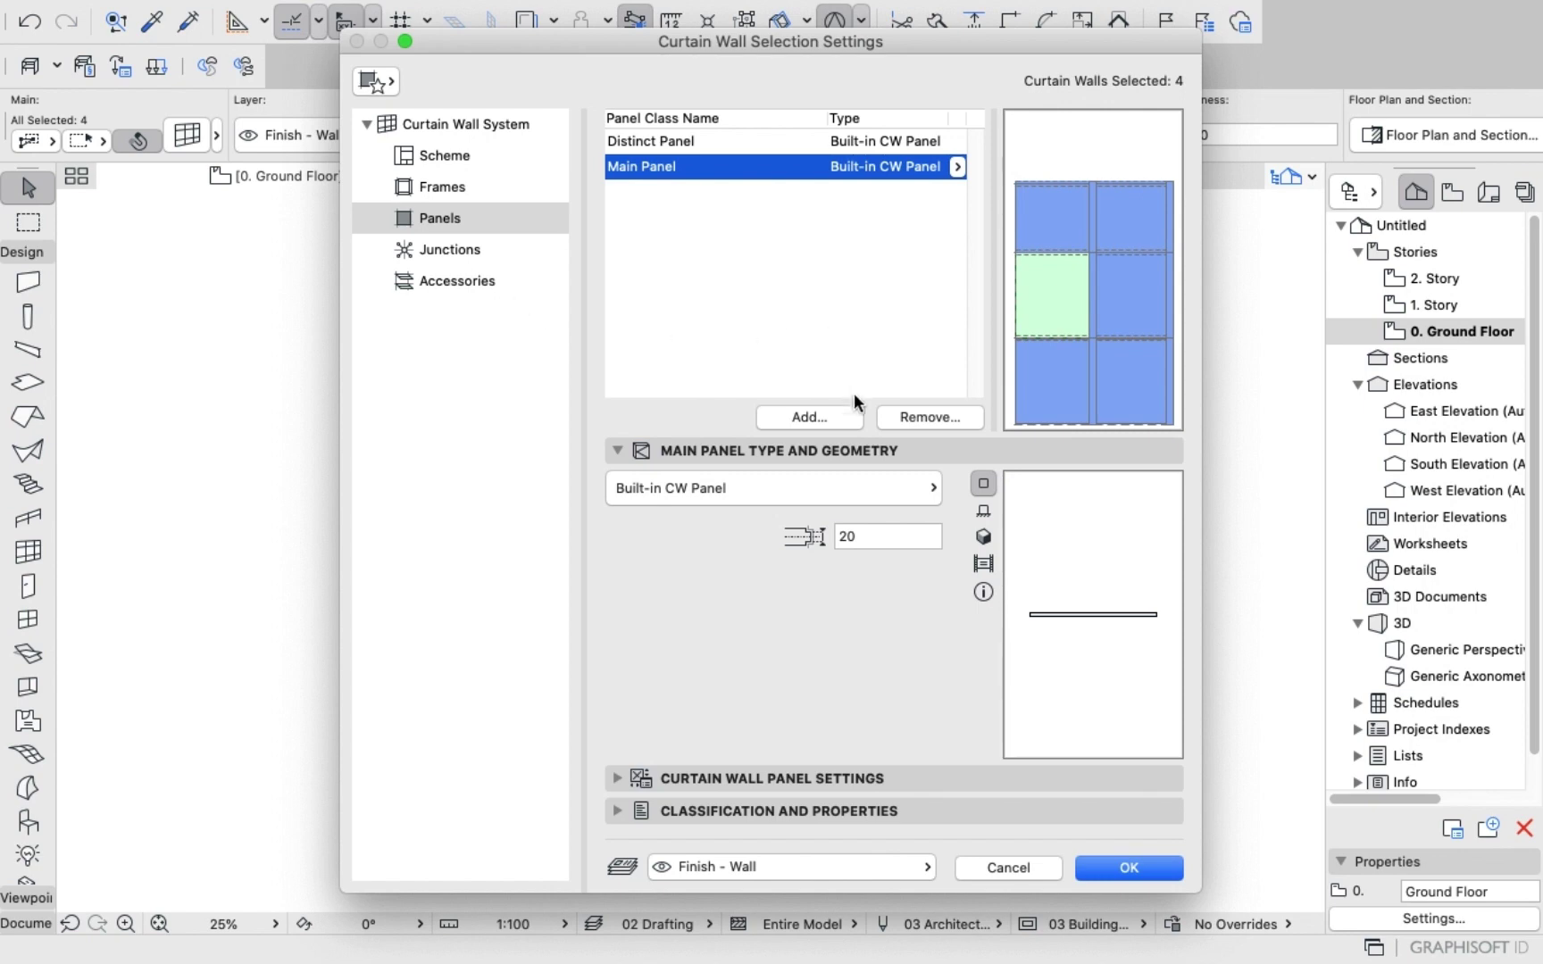
# Check the material and surface override settings of the mullion, transom, boundary and corner frames.
pyautogui.click(441, 193)
pyautogui.click(655, 218)
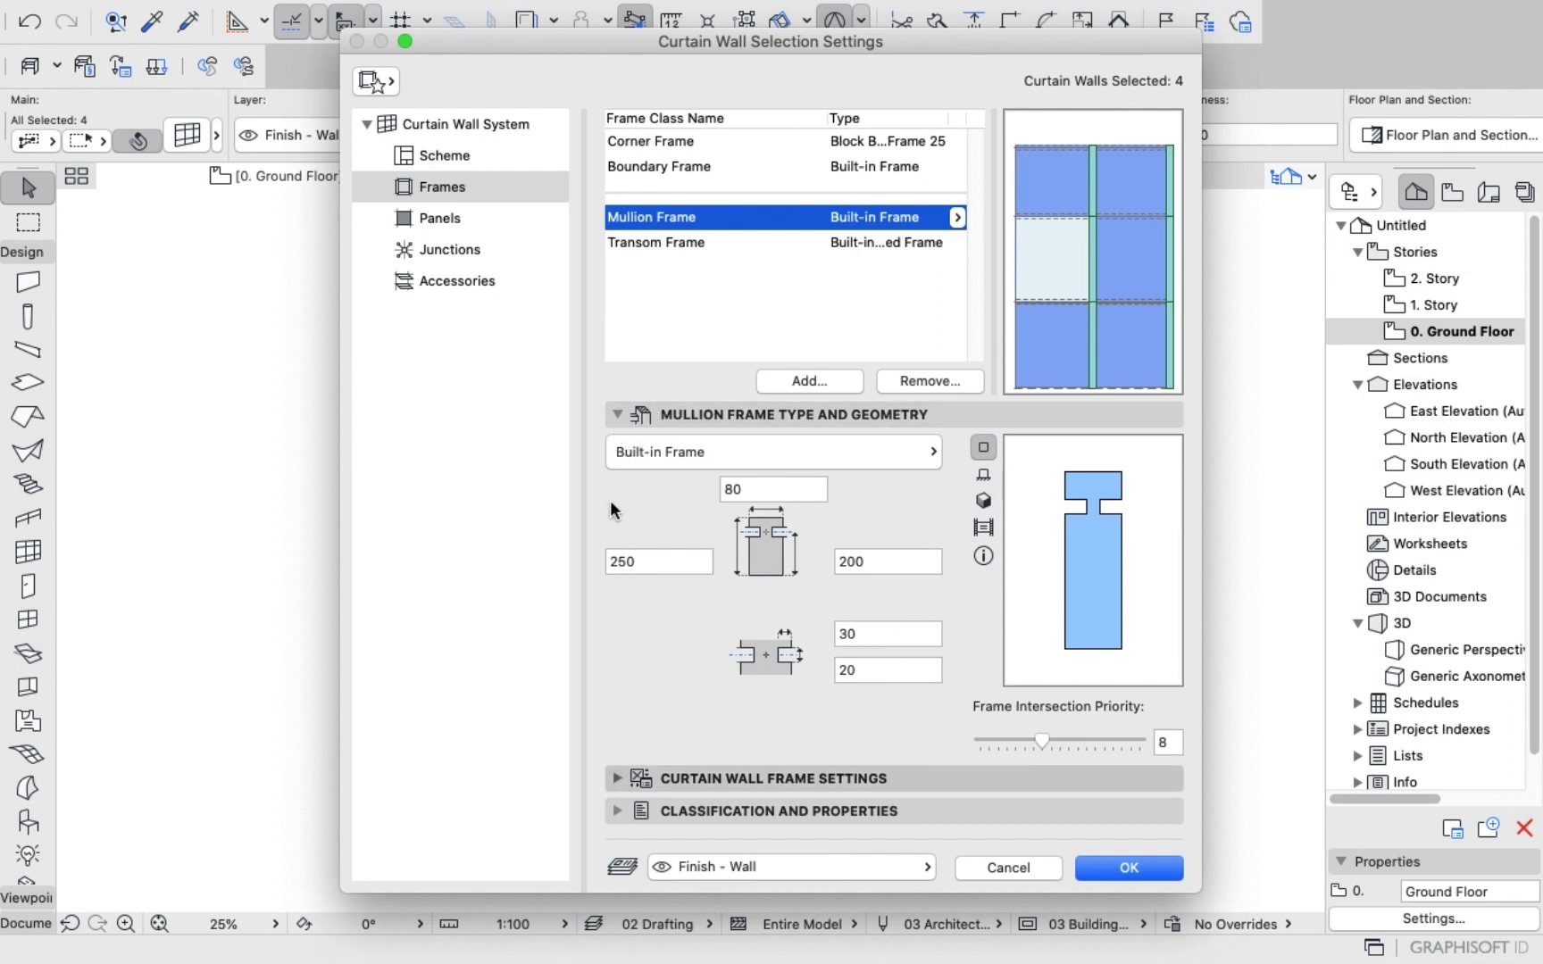
pyautogui.click(643, 244)
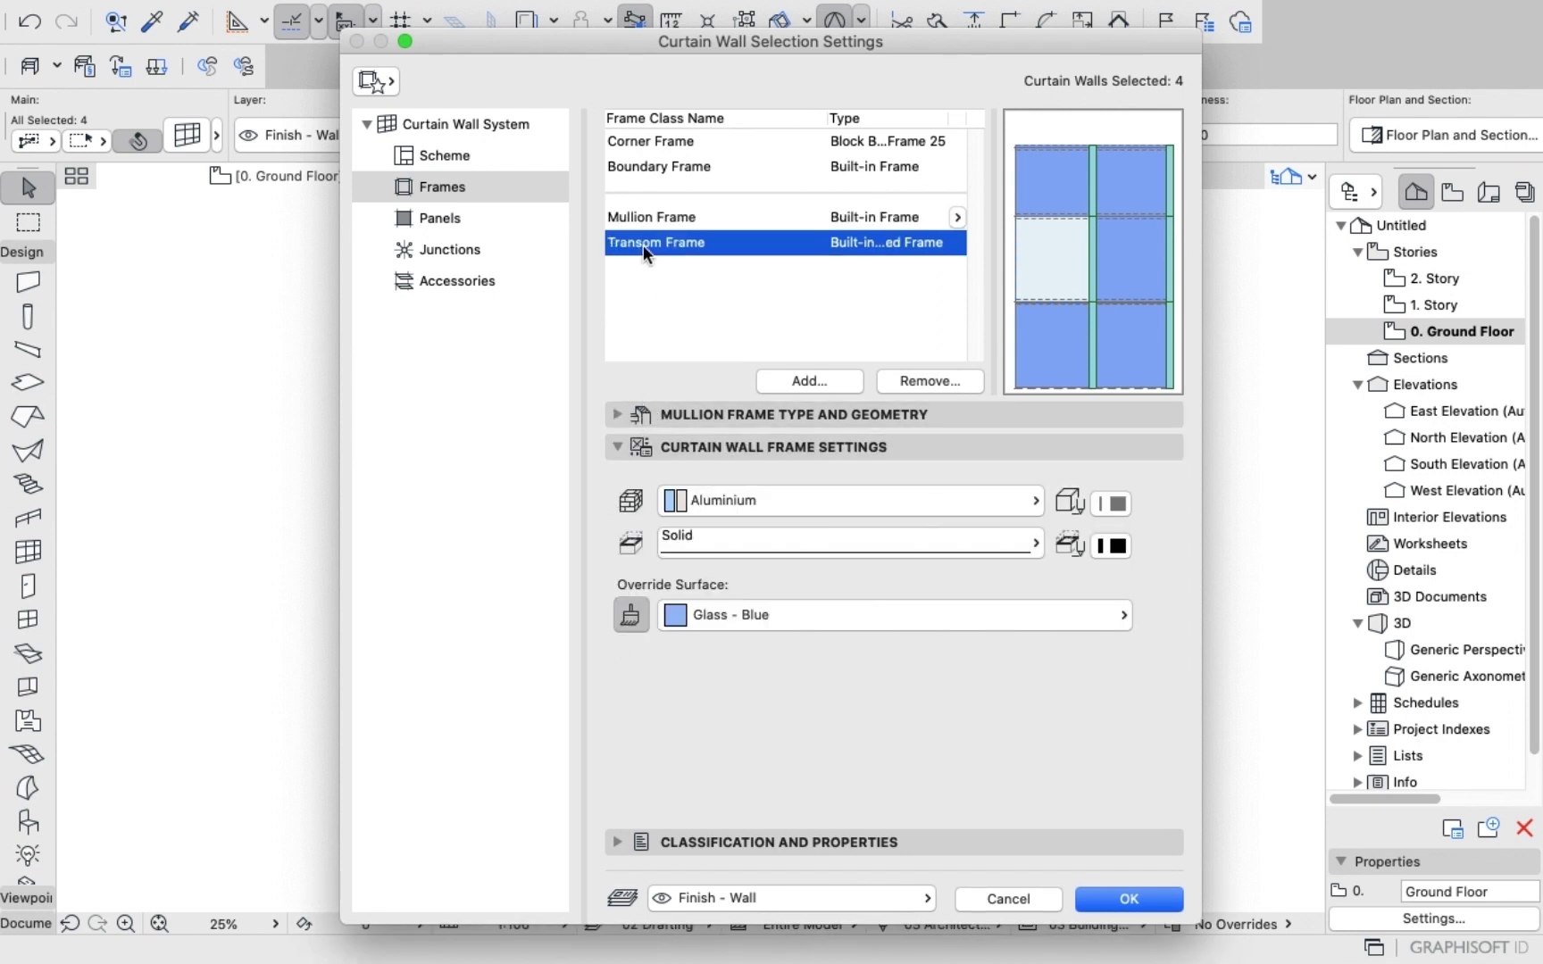
pyautogui.click(626, 173)
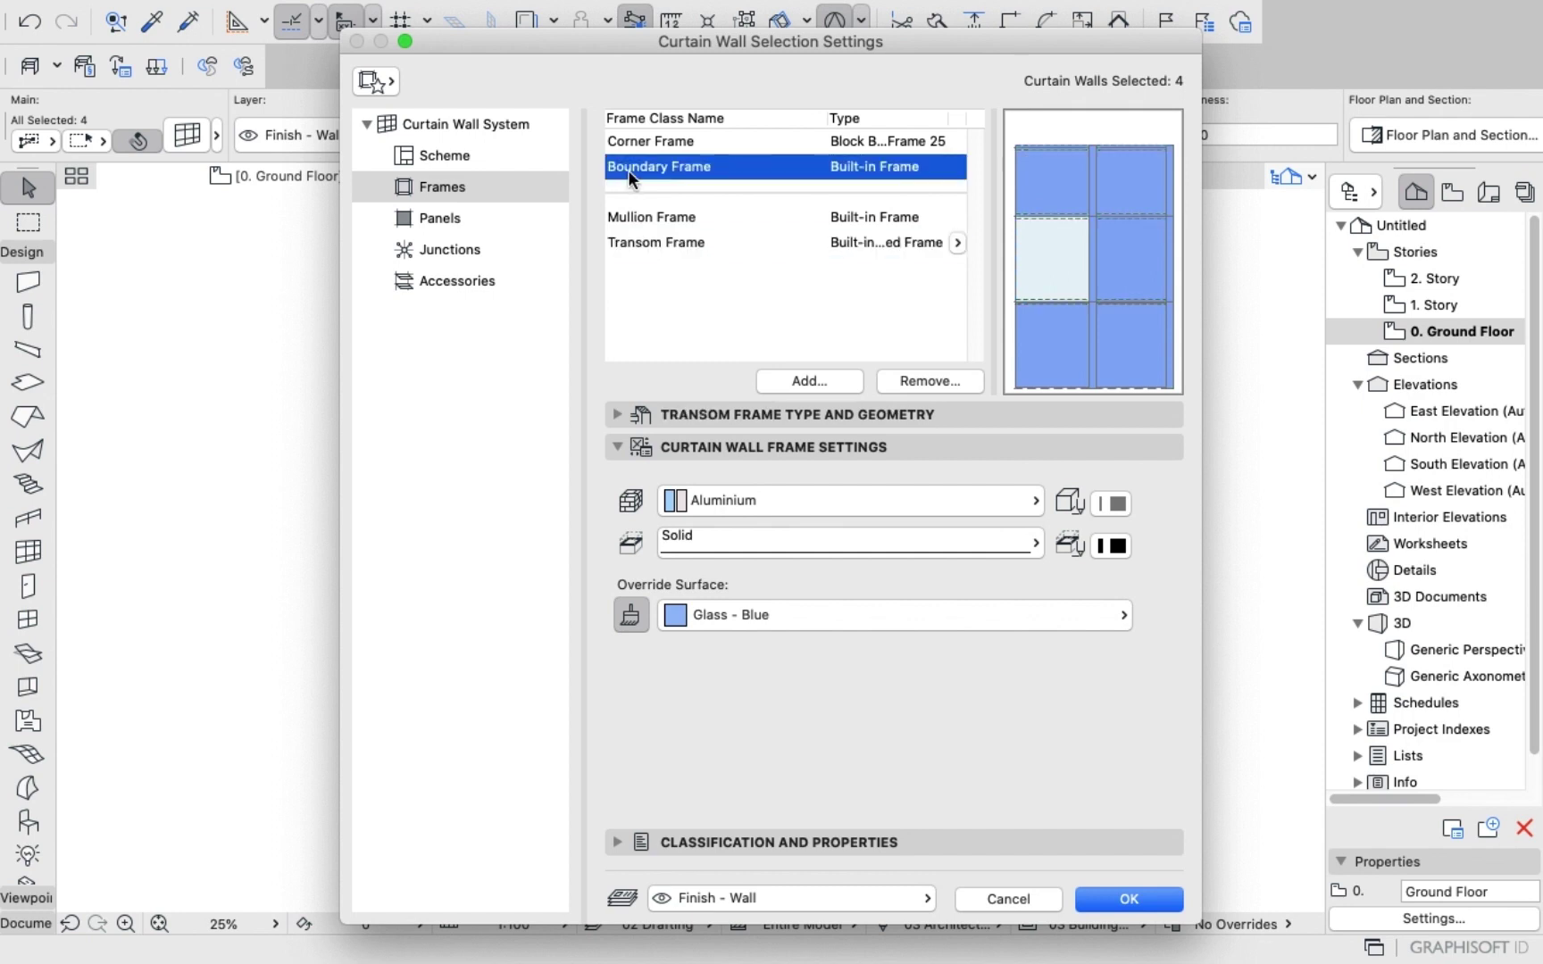
pyautogui.click(625, 140)
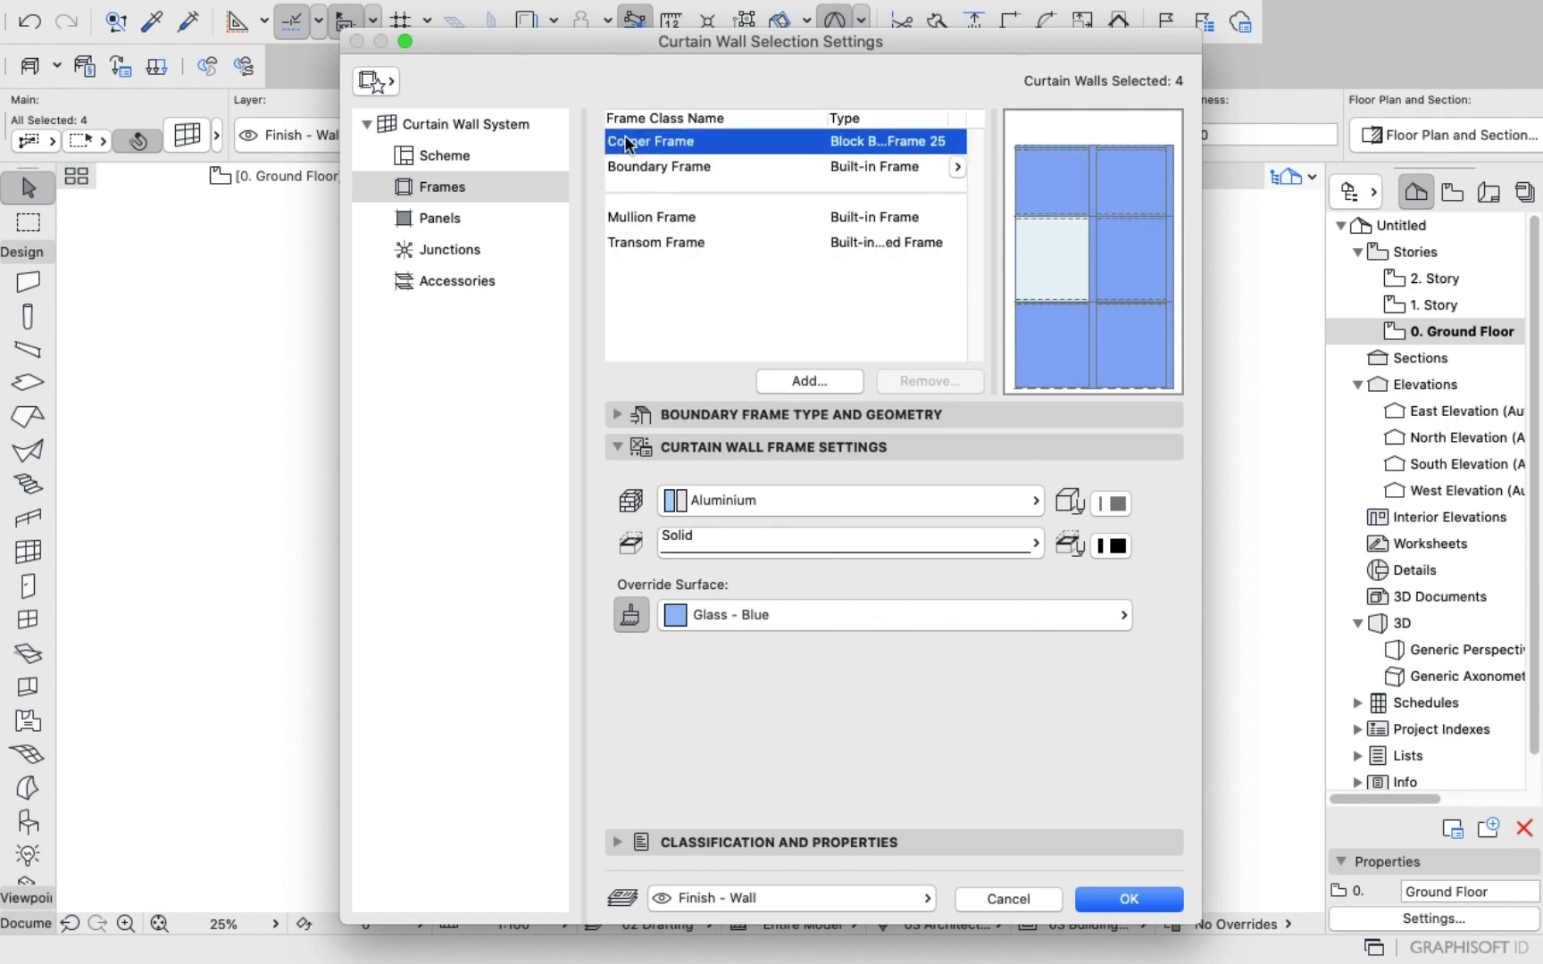
# Override all three Main Panel surfaces with Glass - Blue, link them, and apply the settings to the four curtain walls.
pyautogui.click(456, 218)
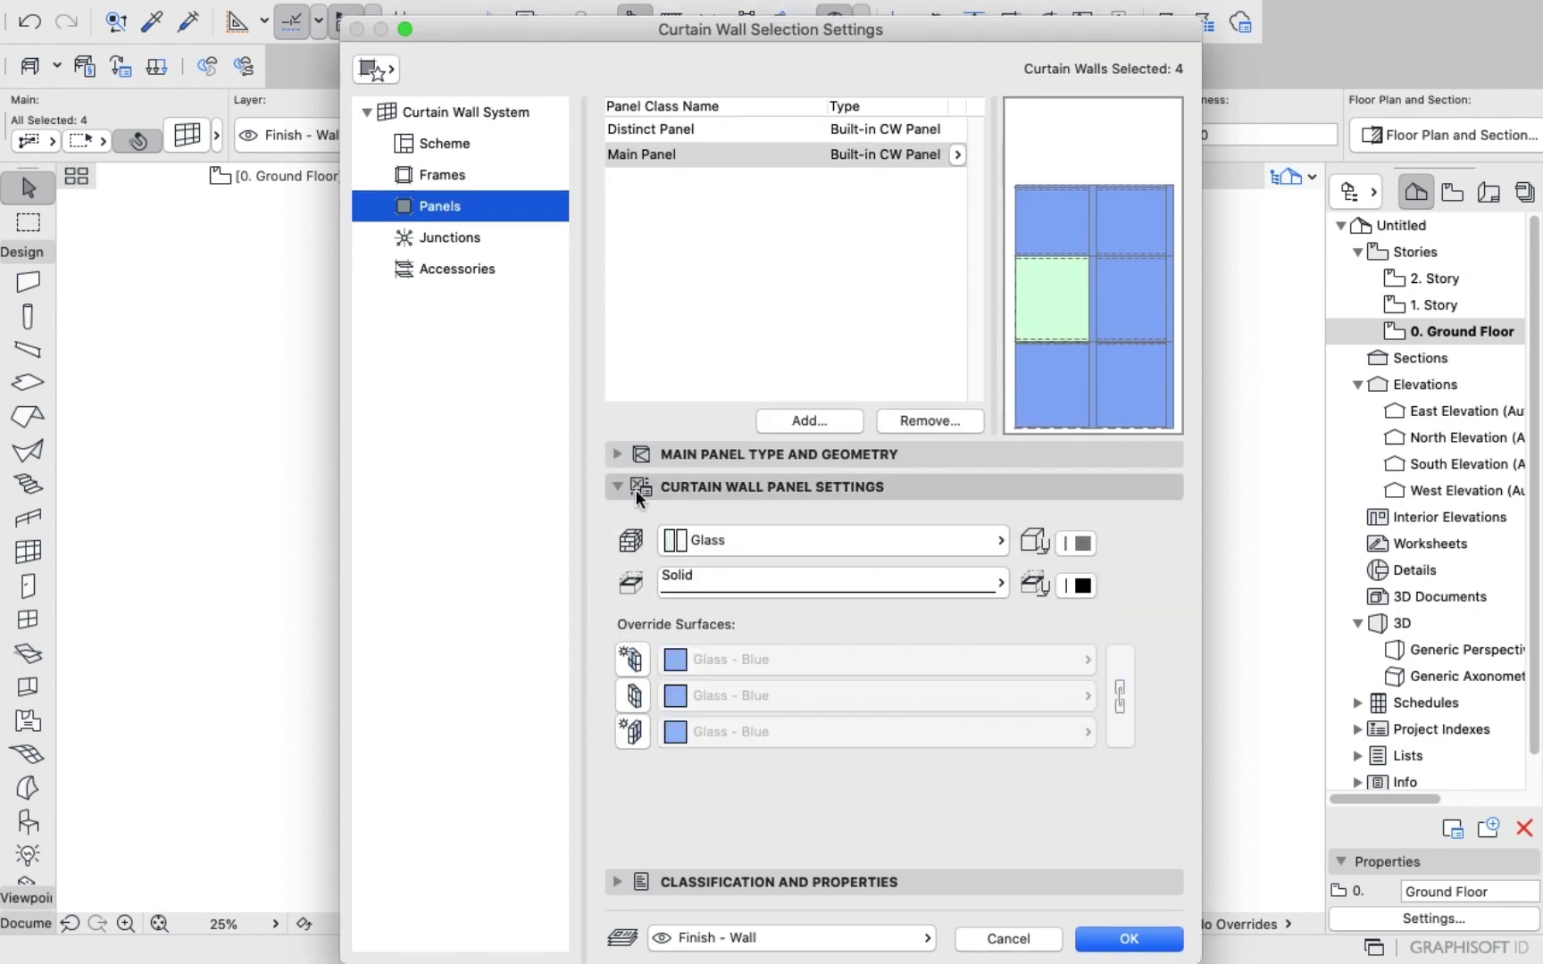
pyautogui.click(633, 660)
pyautogui.click(633, 695)
pyautogui.click(634, 732)
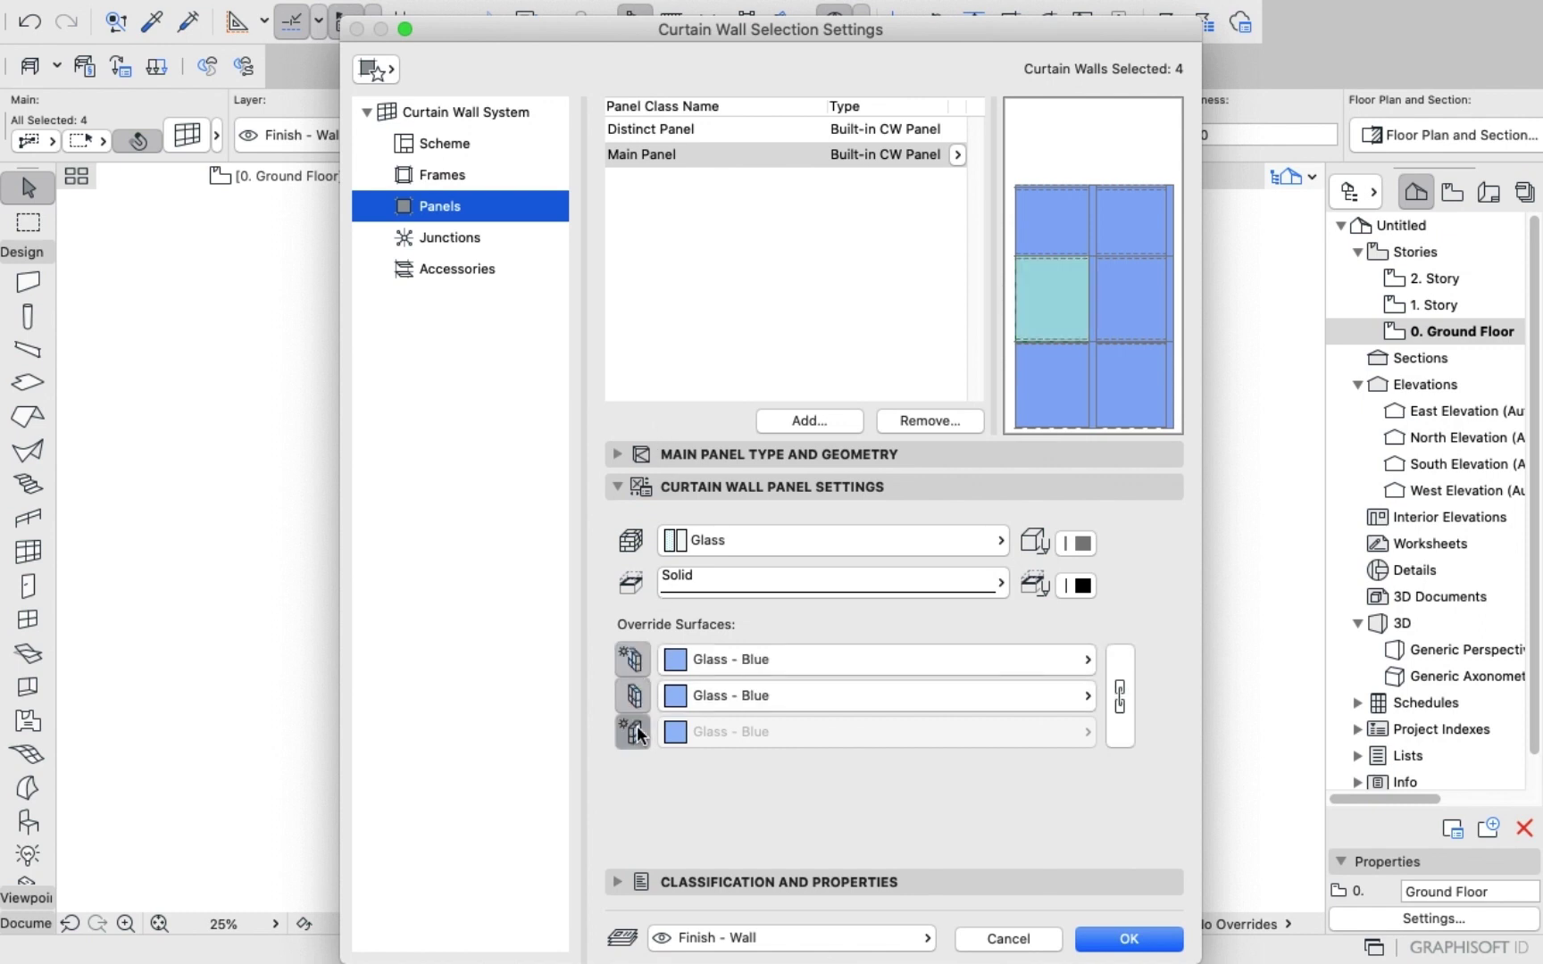
pyautogui.click(1121, 694)
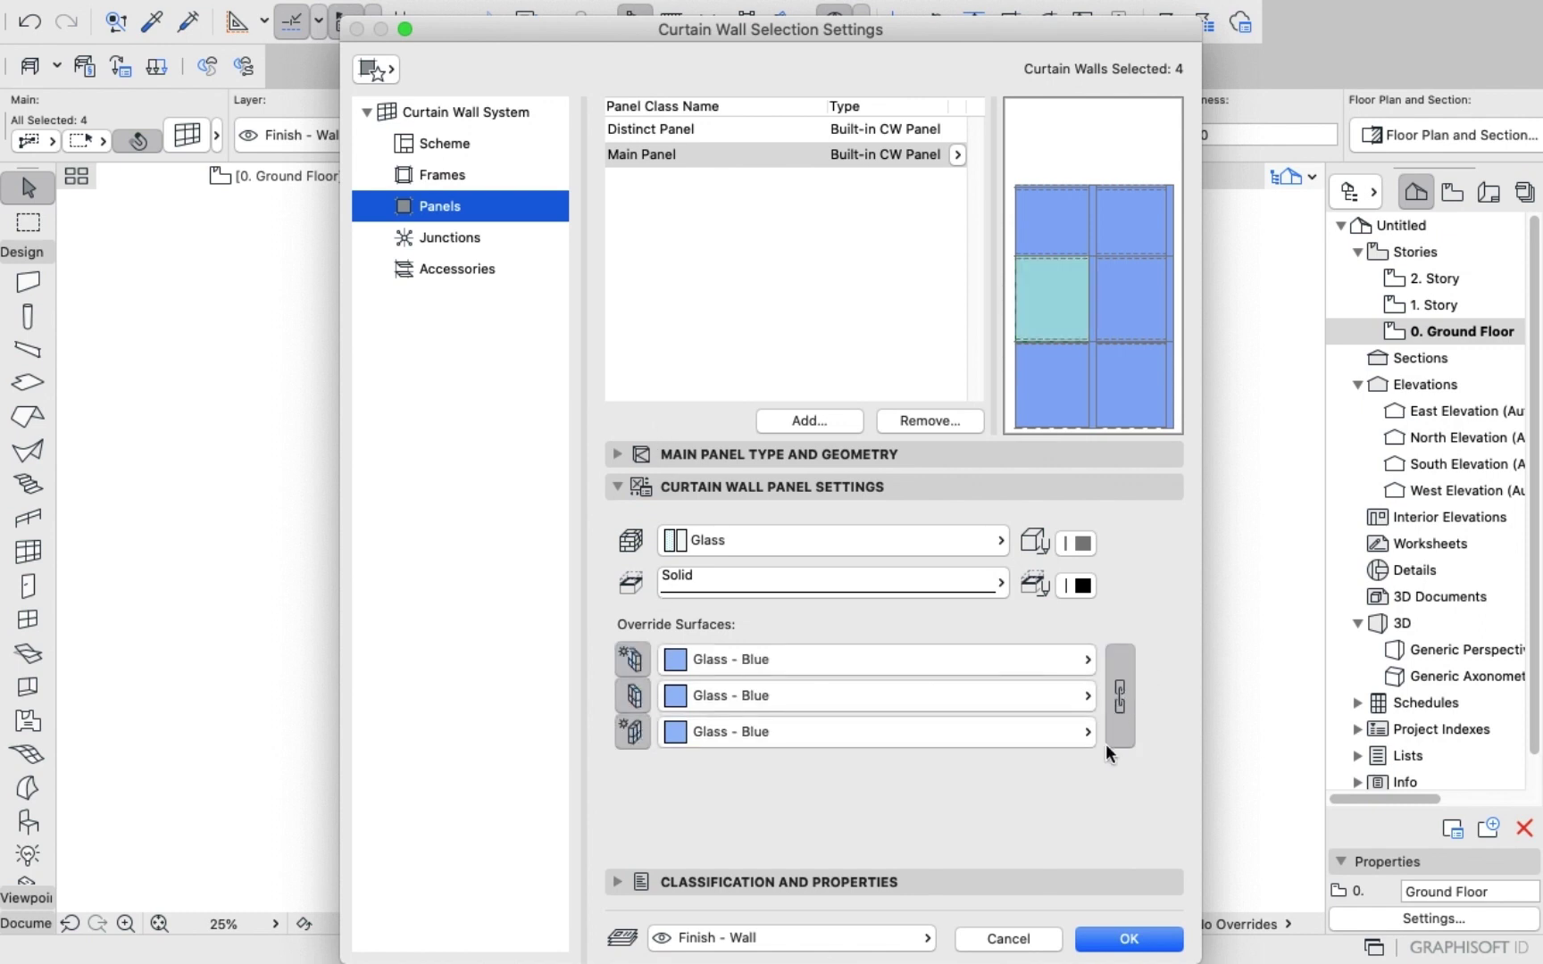
pyautogui.click(1116, 942)
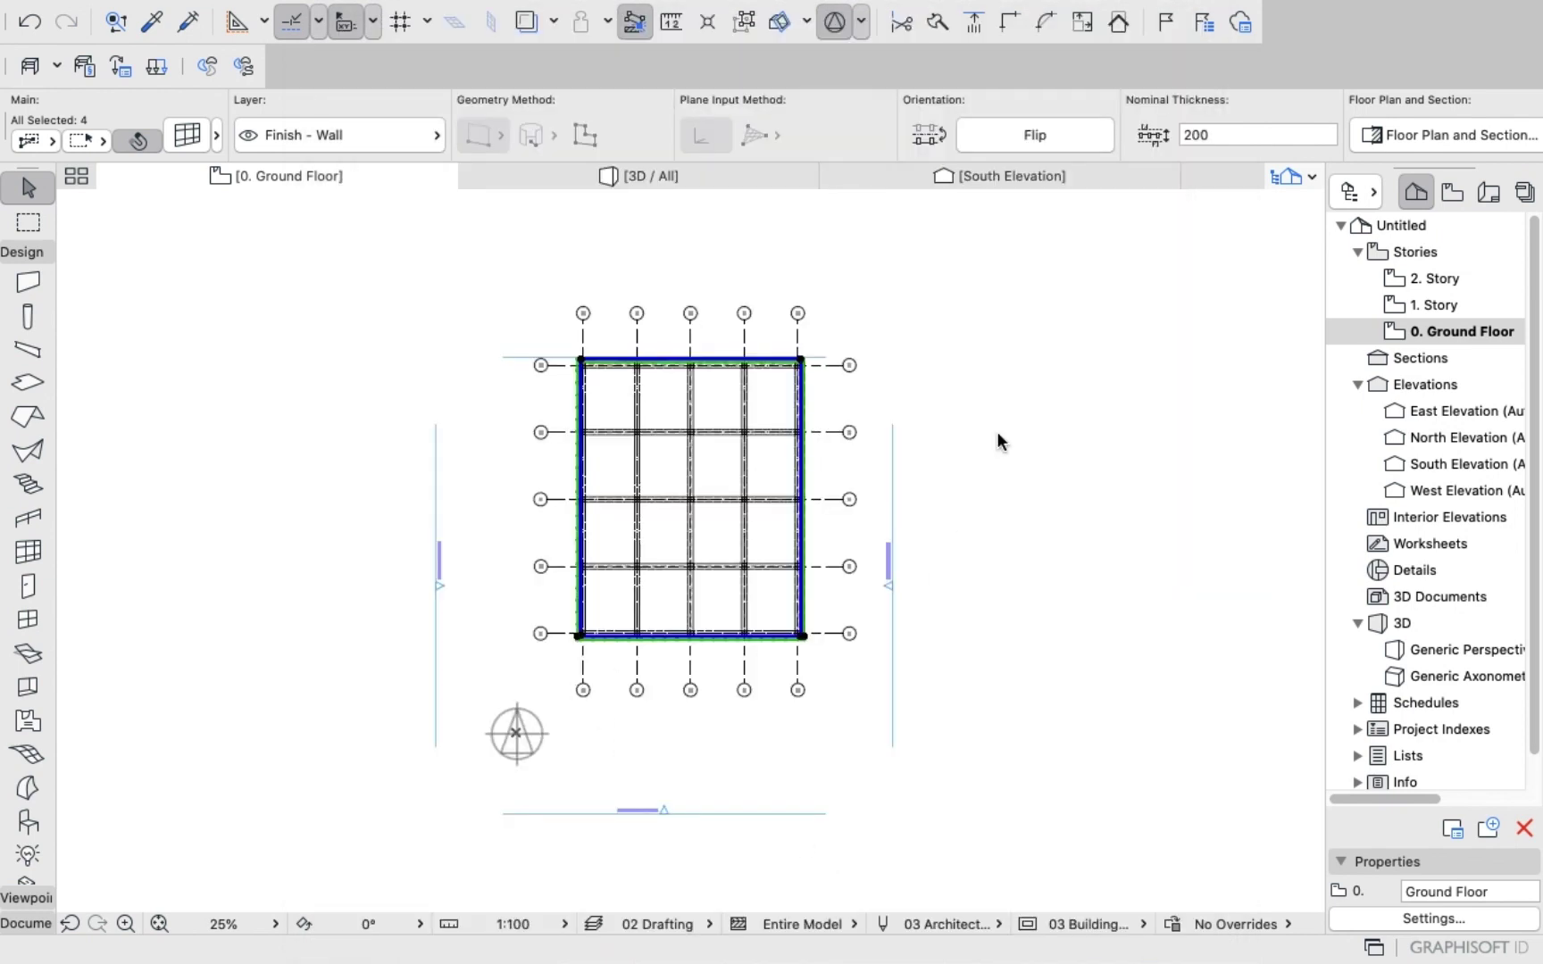
pyautogui.click(997, 431)
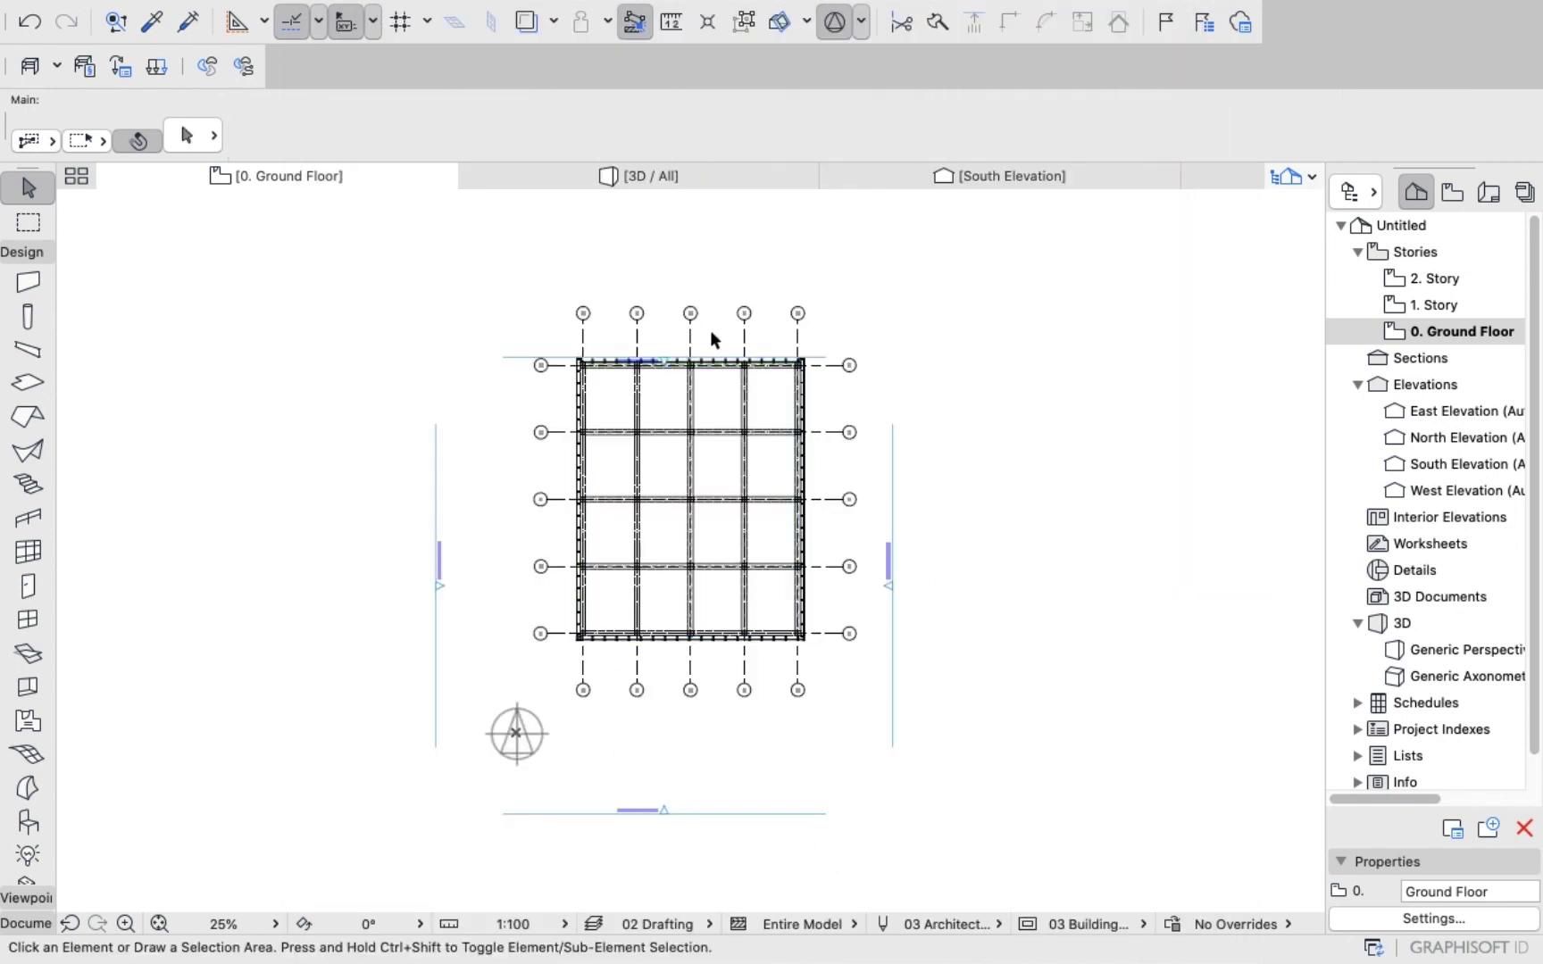
# Examine the glass panels, frames and corner joints of the curtain walls up close in 3D.
pyautogui.click(643, 179)
pyautogui.scroll(-10, 829, 482)
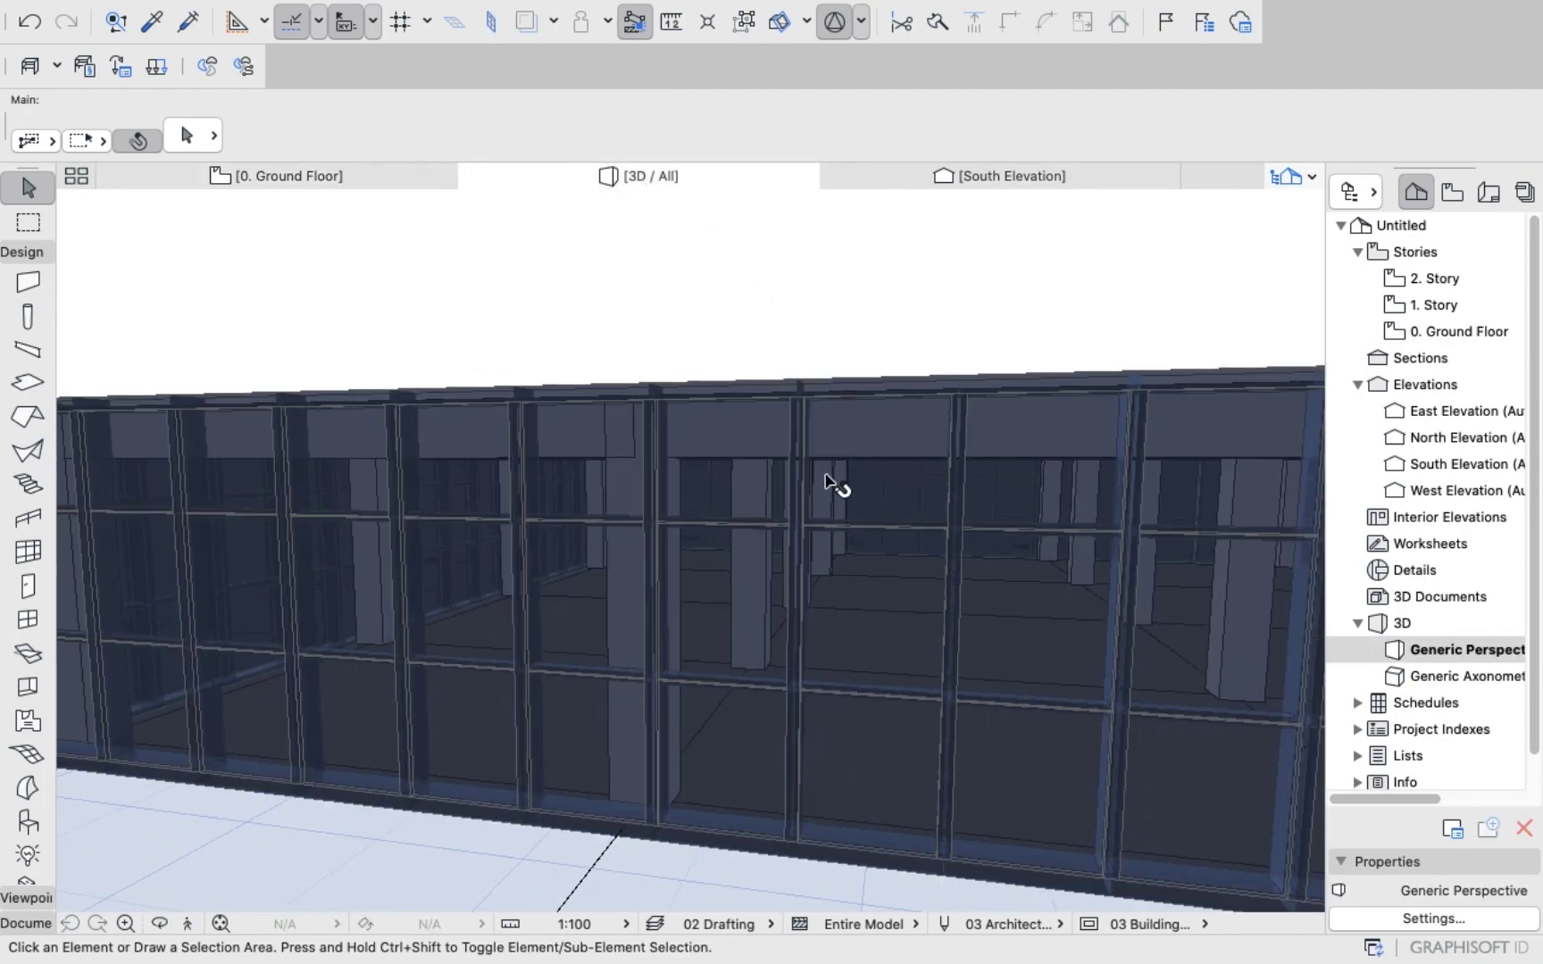
pyautogui.moveTo(835, 507)
pyautogui.keyDown('shift'); pyautogui.mouseDown(button='middle')
pyautogui.moveTo(788, 544)
pyautogui.moveTo(621, 560)
pyautogui.moveTo(630, 537)
pyautogui.moveTo(649, 541)
pyautogui.moveTo(397, 475)
pyautogui.moveTo(551, 469)
pyautogui.mouseUp(button='middle'); pyautogui.keyUp('shift')
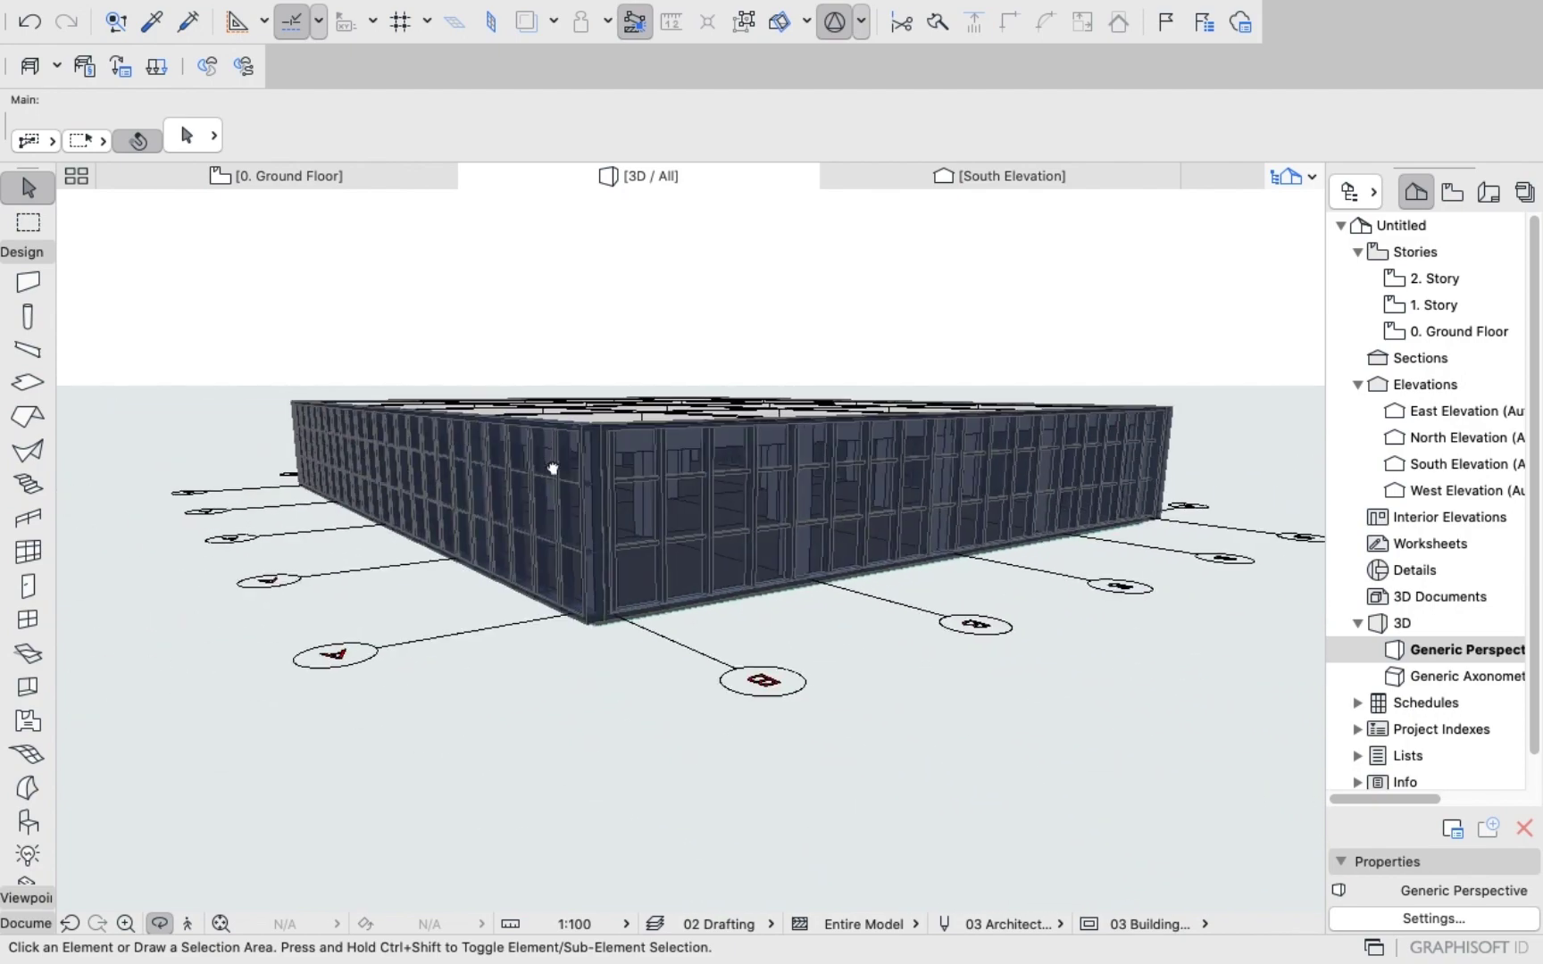
pyautogui.scroll(4, 532, 512)
pyautogui.keyDown('shift'); pyautogui.moveTo(627, 537); pyautogui.dragTo(627, 467, button='middle'); pyautogui.keyUp('shift')
pyautogui.scroll(5, 683, 422)
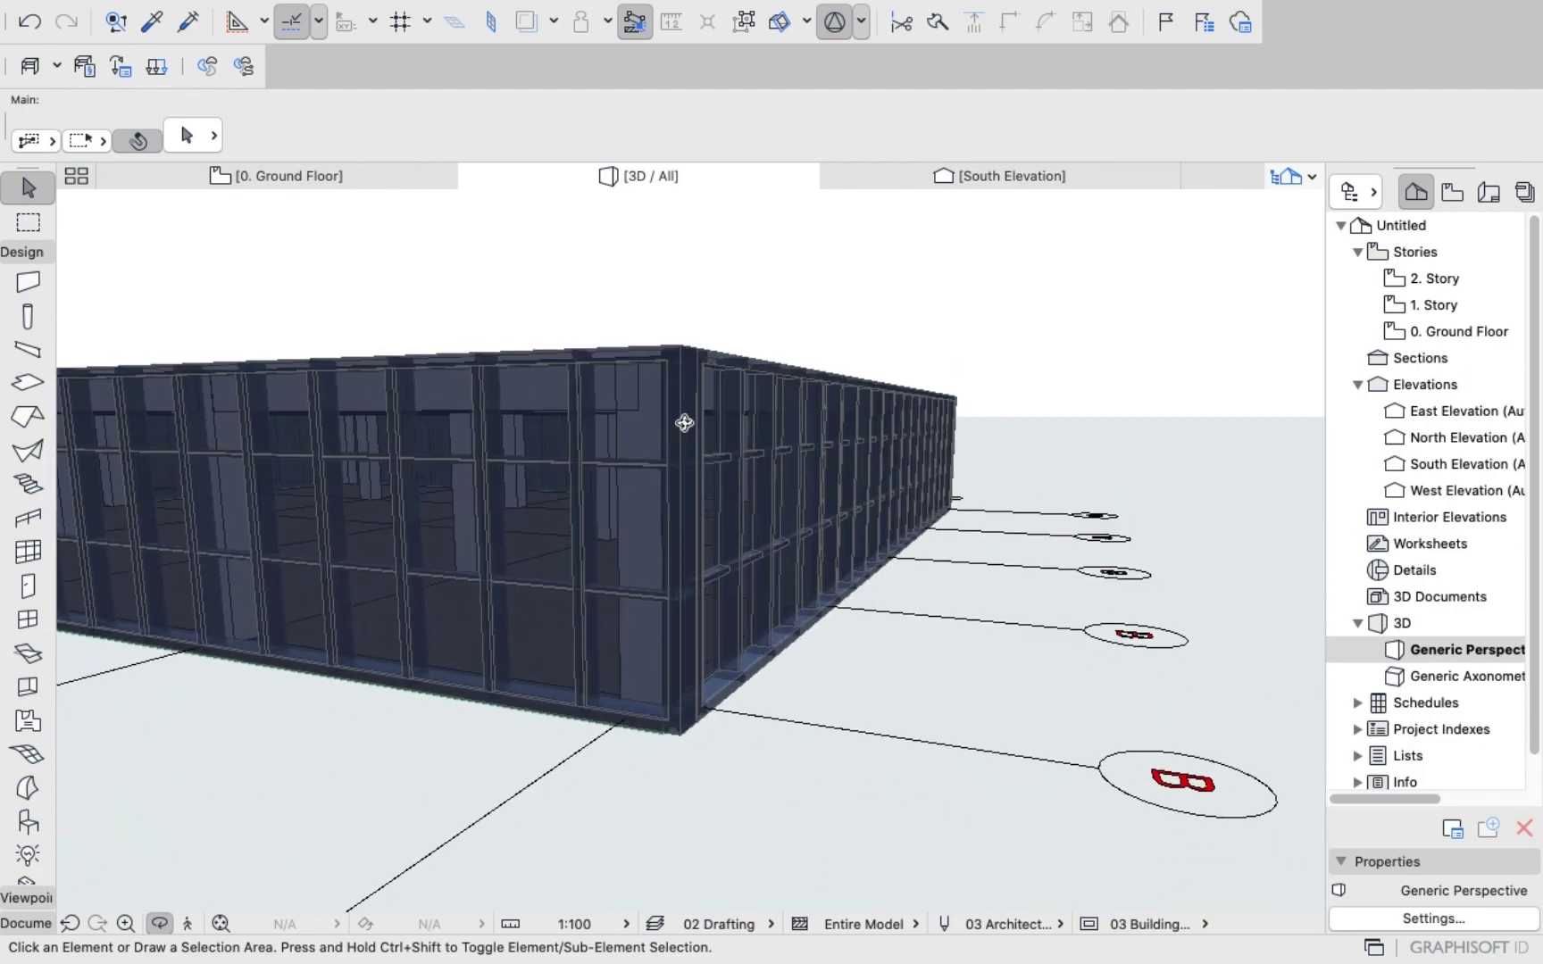
pyautogui.scroll(-8, 655, 487)
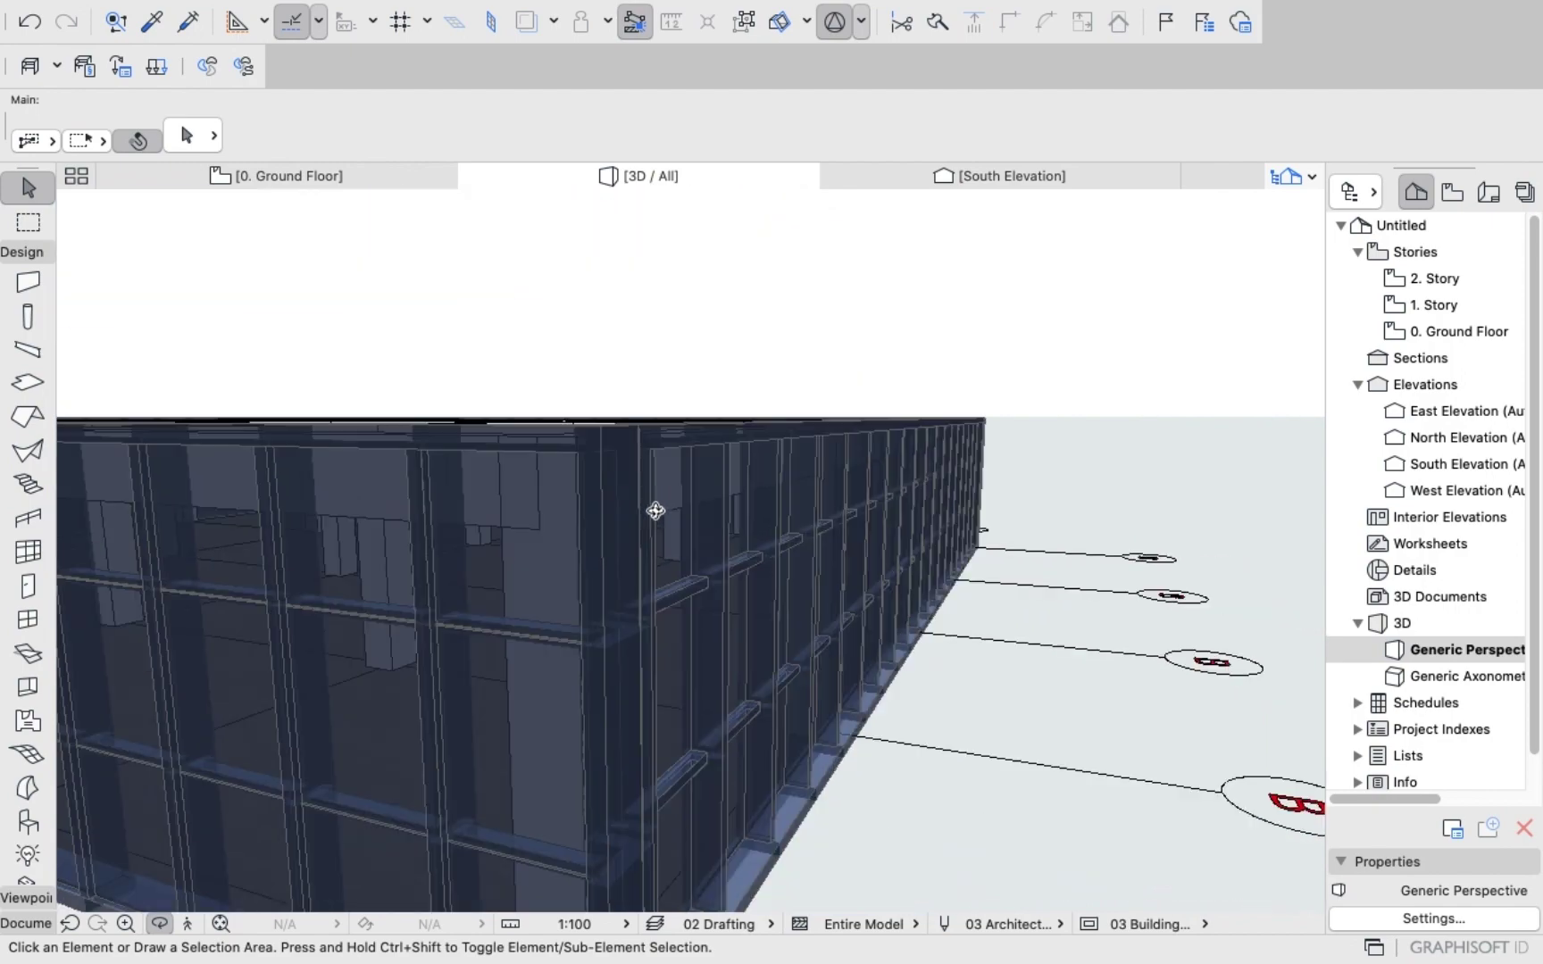
pyautogui.keyDown('shift'); pyautogui.moveTo(663, 578); pyautogui.dragTo(442, 675, button='middle'); pyautogui.keyUp('shift')
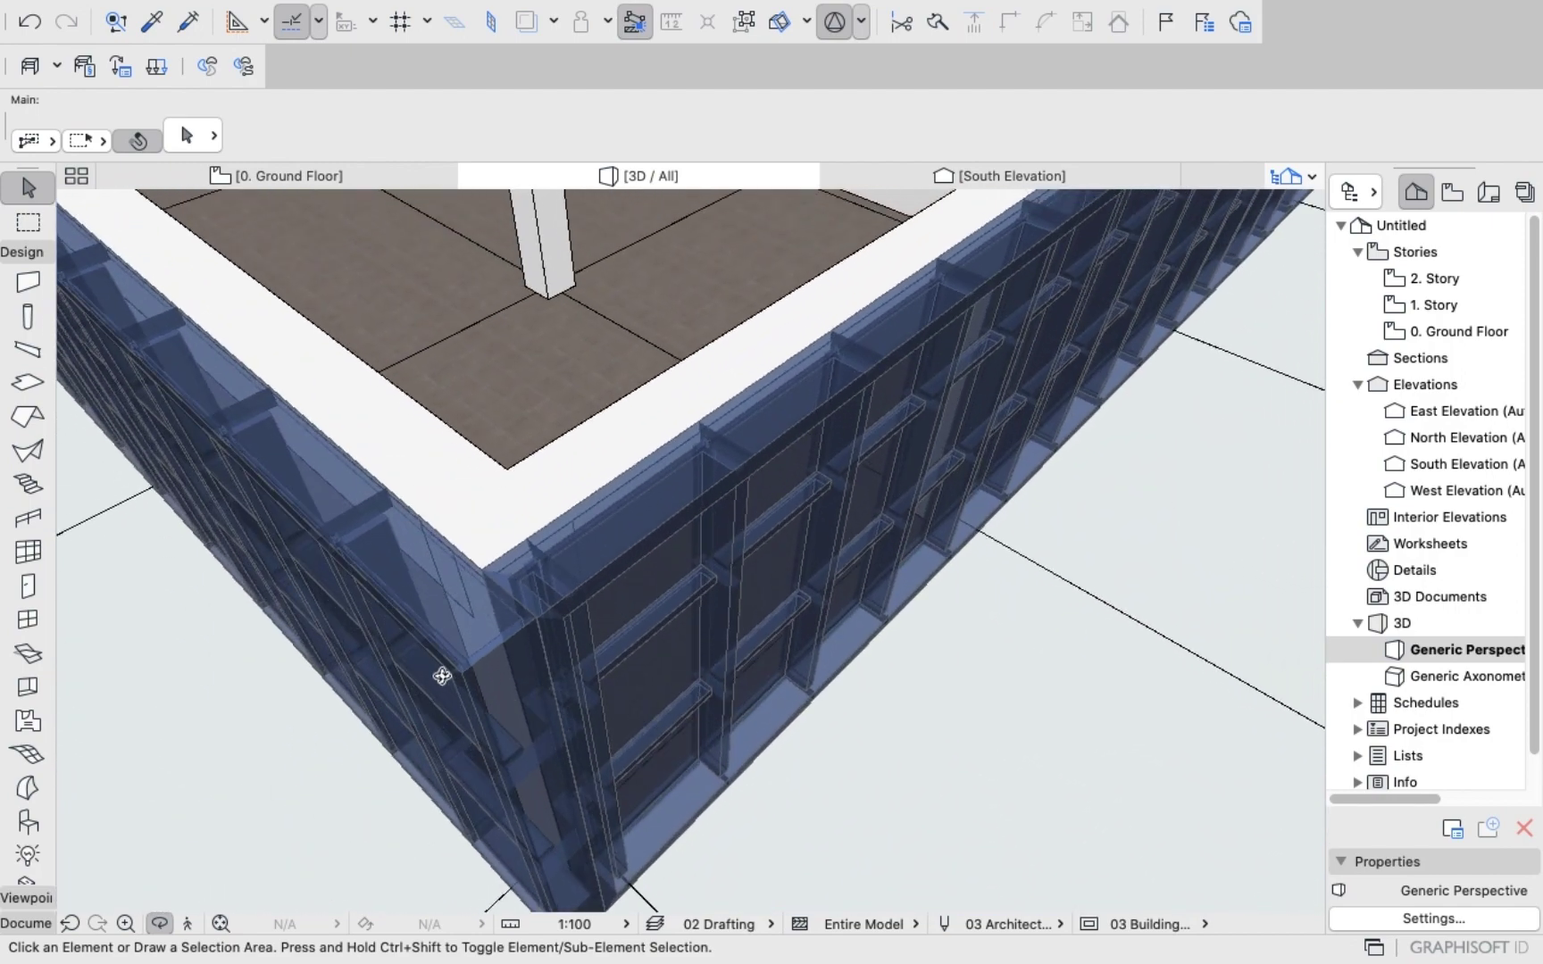
pyautogui.keyDown('shift'); pyautogui.moveTo(413, 545); pyautogui.dragTo(803, 505, button='middle'); pyautogui.keyUp('shift')
pyautogui.scroll(-10, 716, 558)
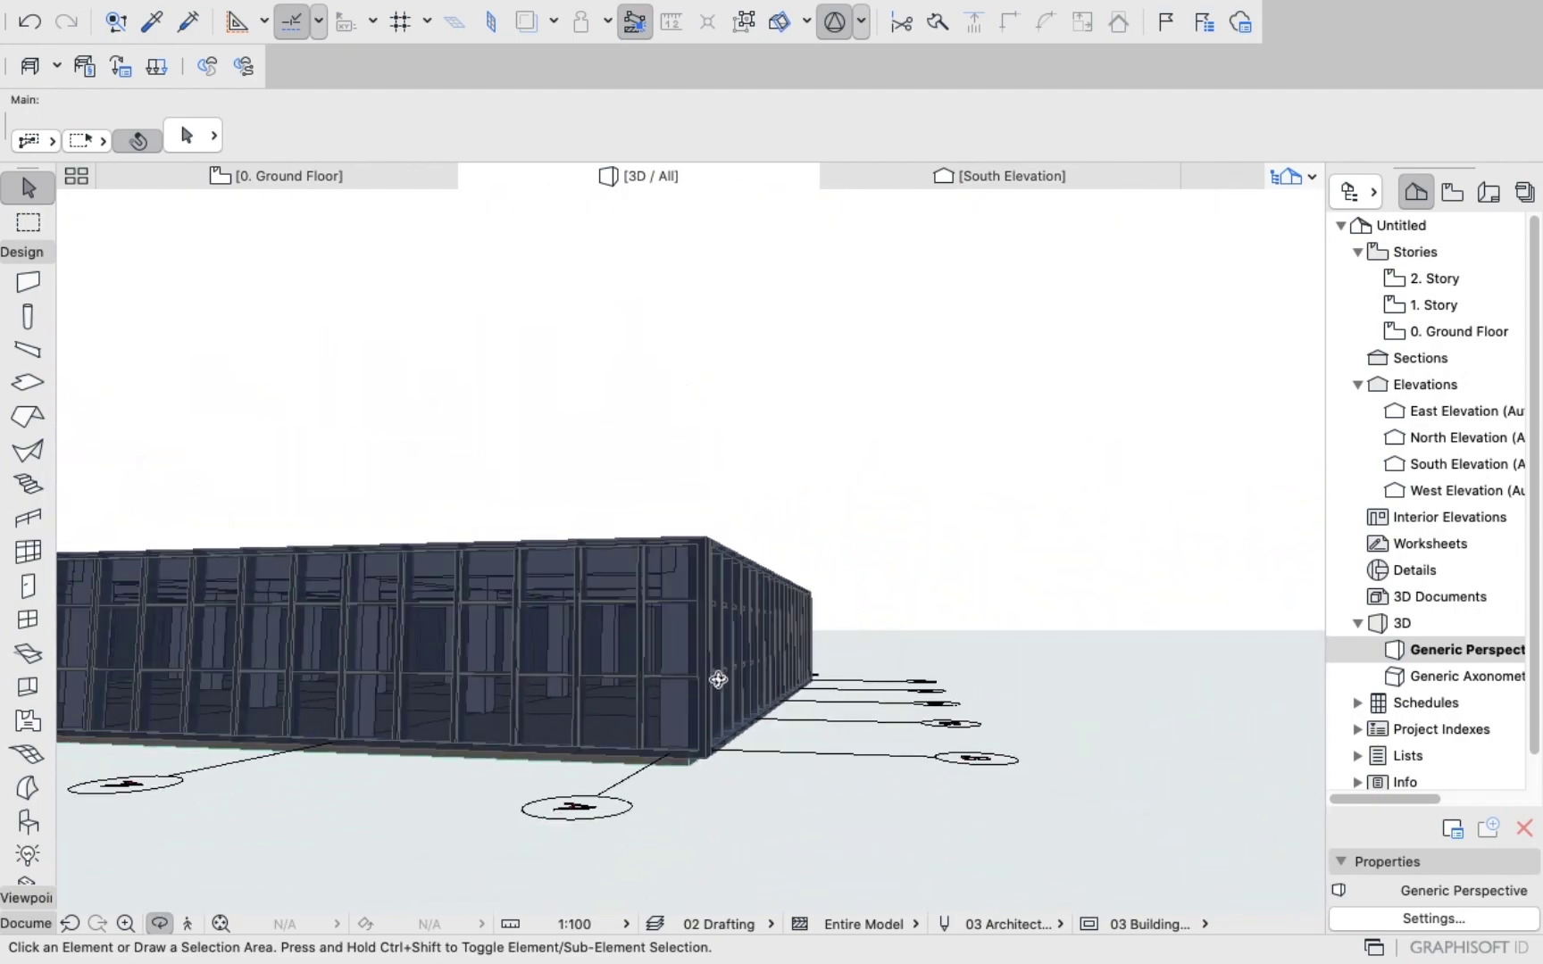
# Examine the whole building in 3D from several sides and from above, including the beam grid inside the curtain walls.
pyautogui.keyDown('shift'); pyautogui.moveTo(718, 676); pyautogui.dragTo(590, 696, button='middle'); pyautogui.keyUp('shift')
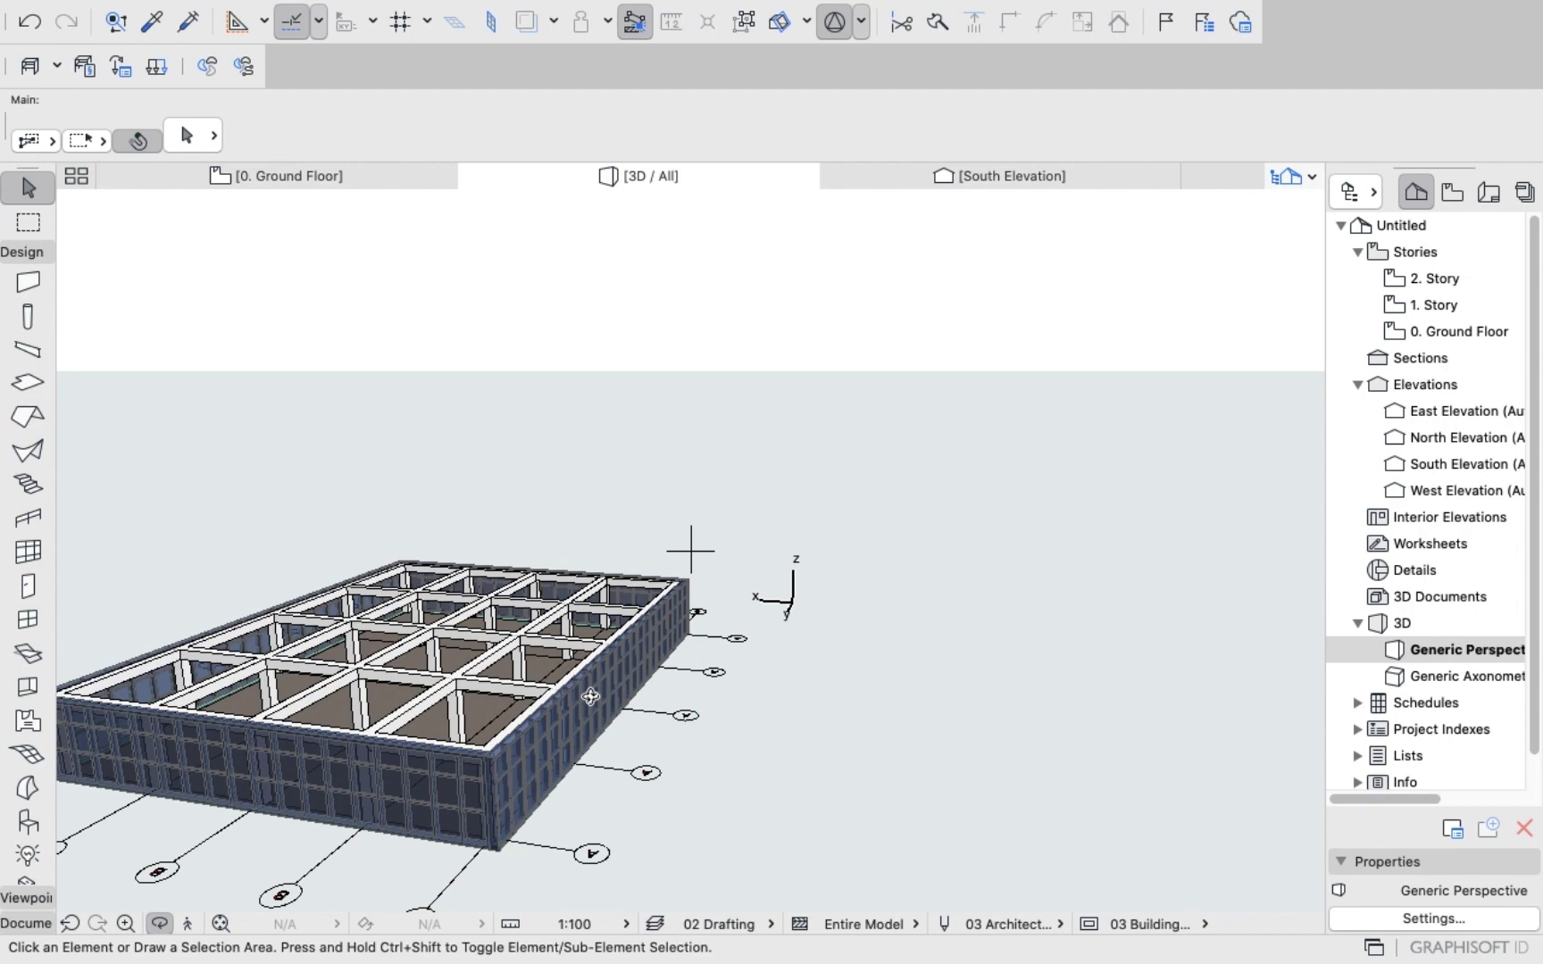
pyautogui.keyDown('shift'); pyautogui.moveTo(588, 696); pyautogui.dragTo(533, 771, button='middle'); pyautogui.keyUp('shift')
pyautogui.scroll(4, 533, 759)
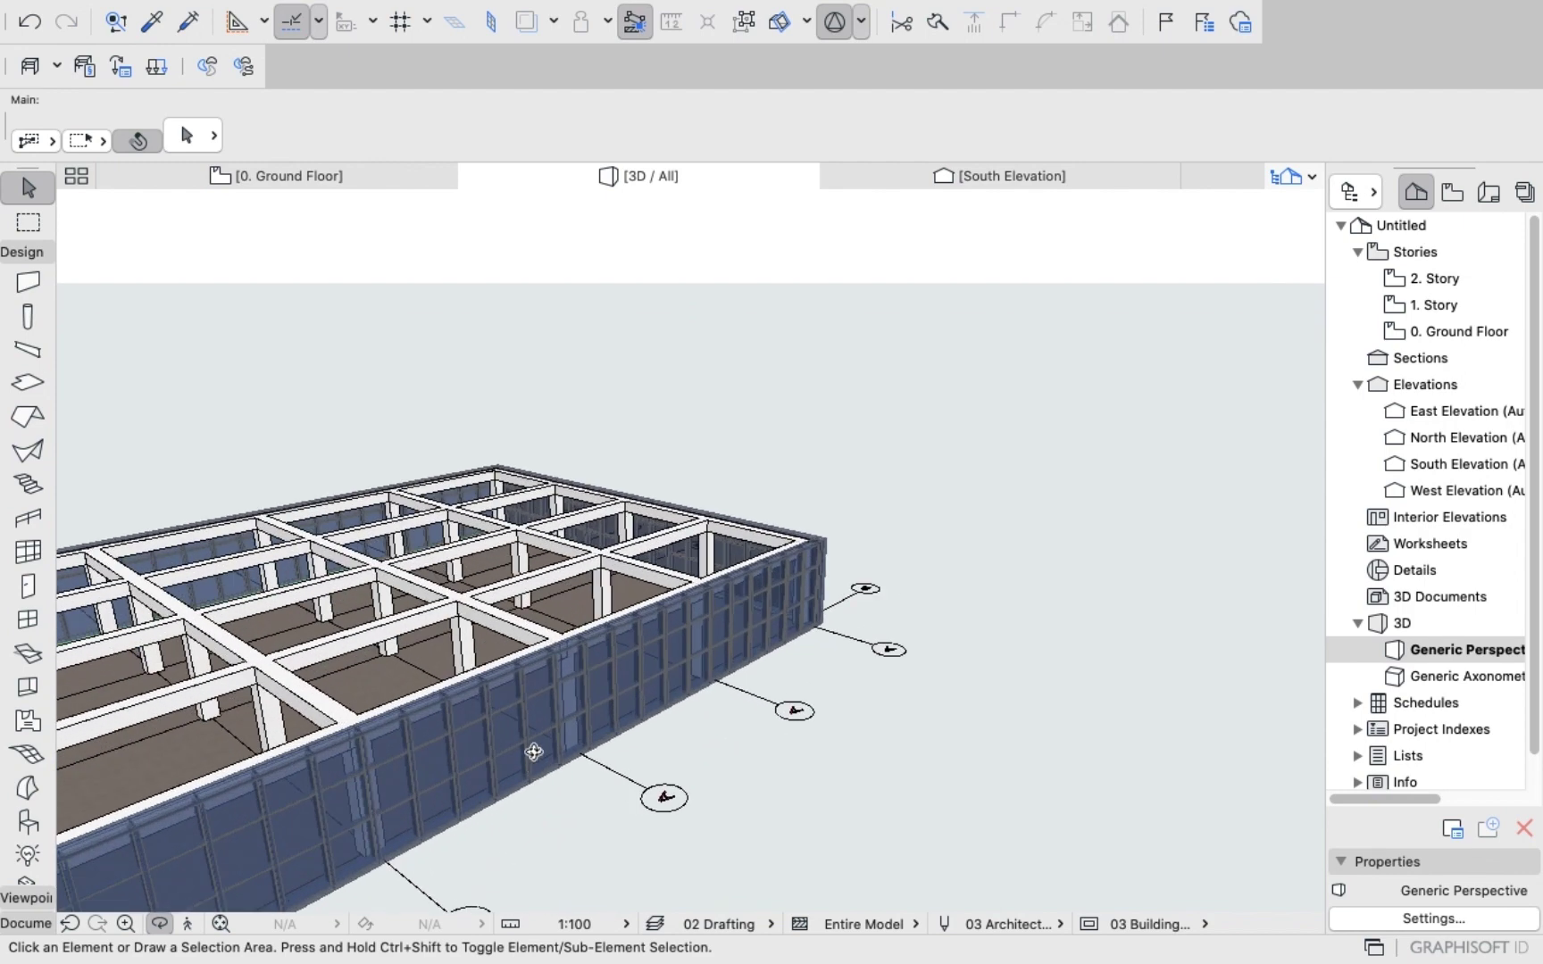
pyautogui.scroll(-5, 540, 727)
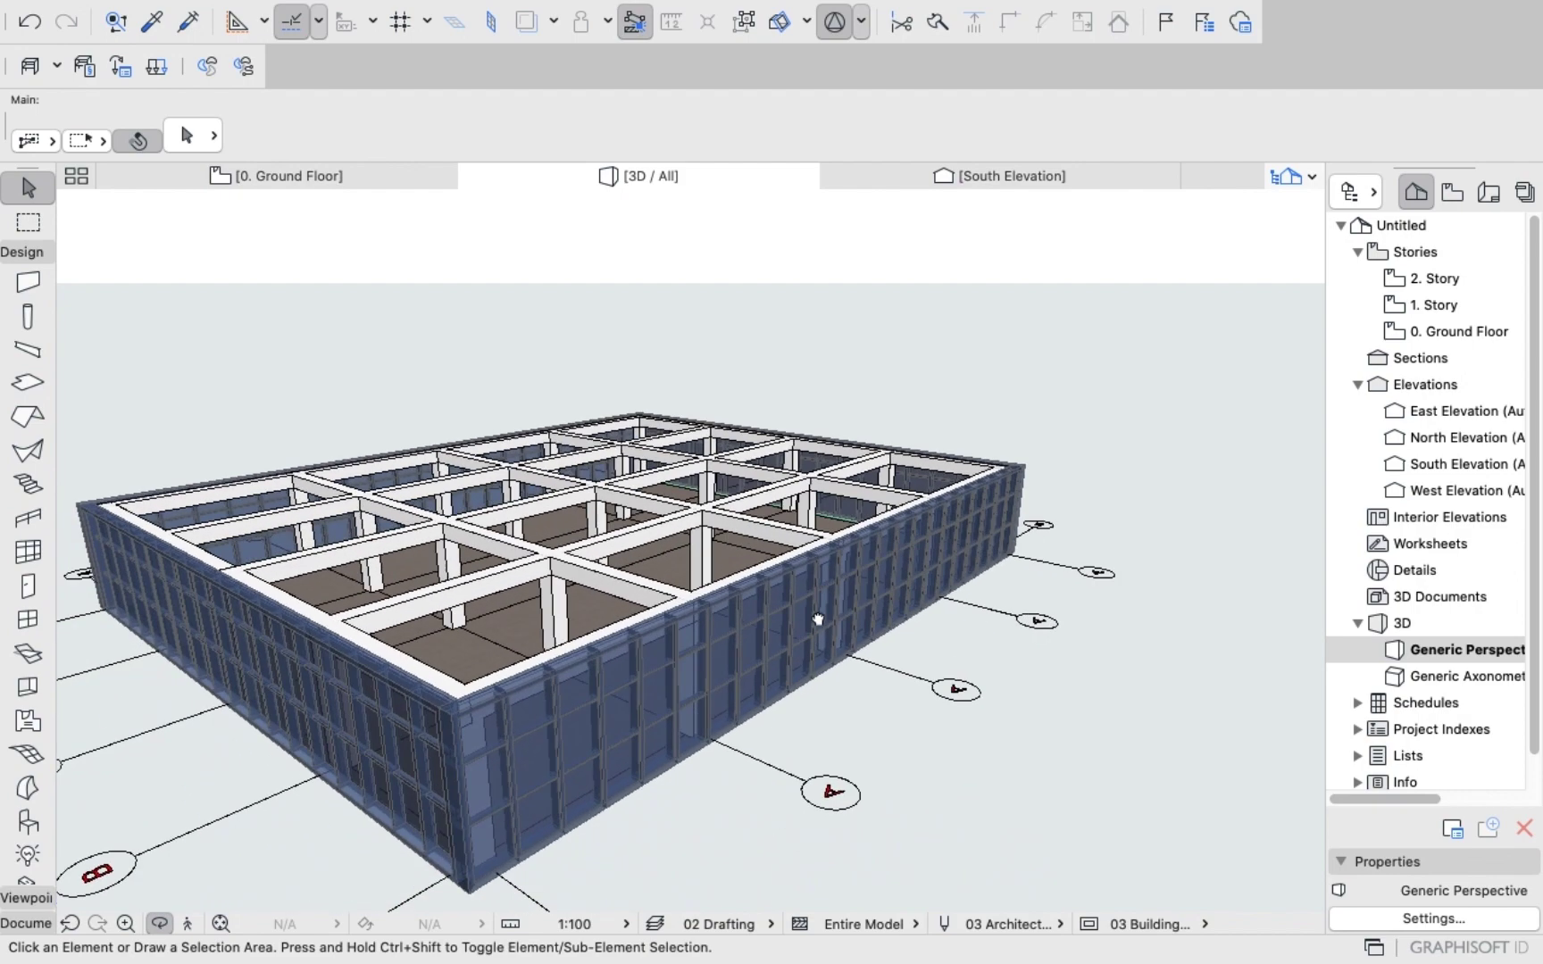
pyautogui.keyDown('shift'); pyautogui.moveTo(816, 619); pyautogui.dragTo(664, 655, button='middle'); pyautogui.keyUp('shift')
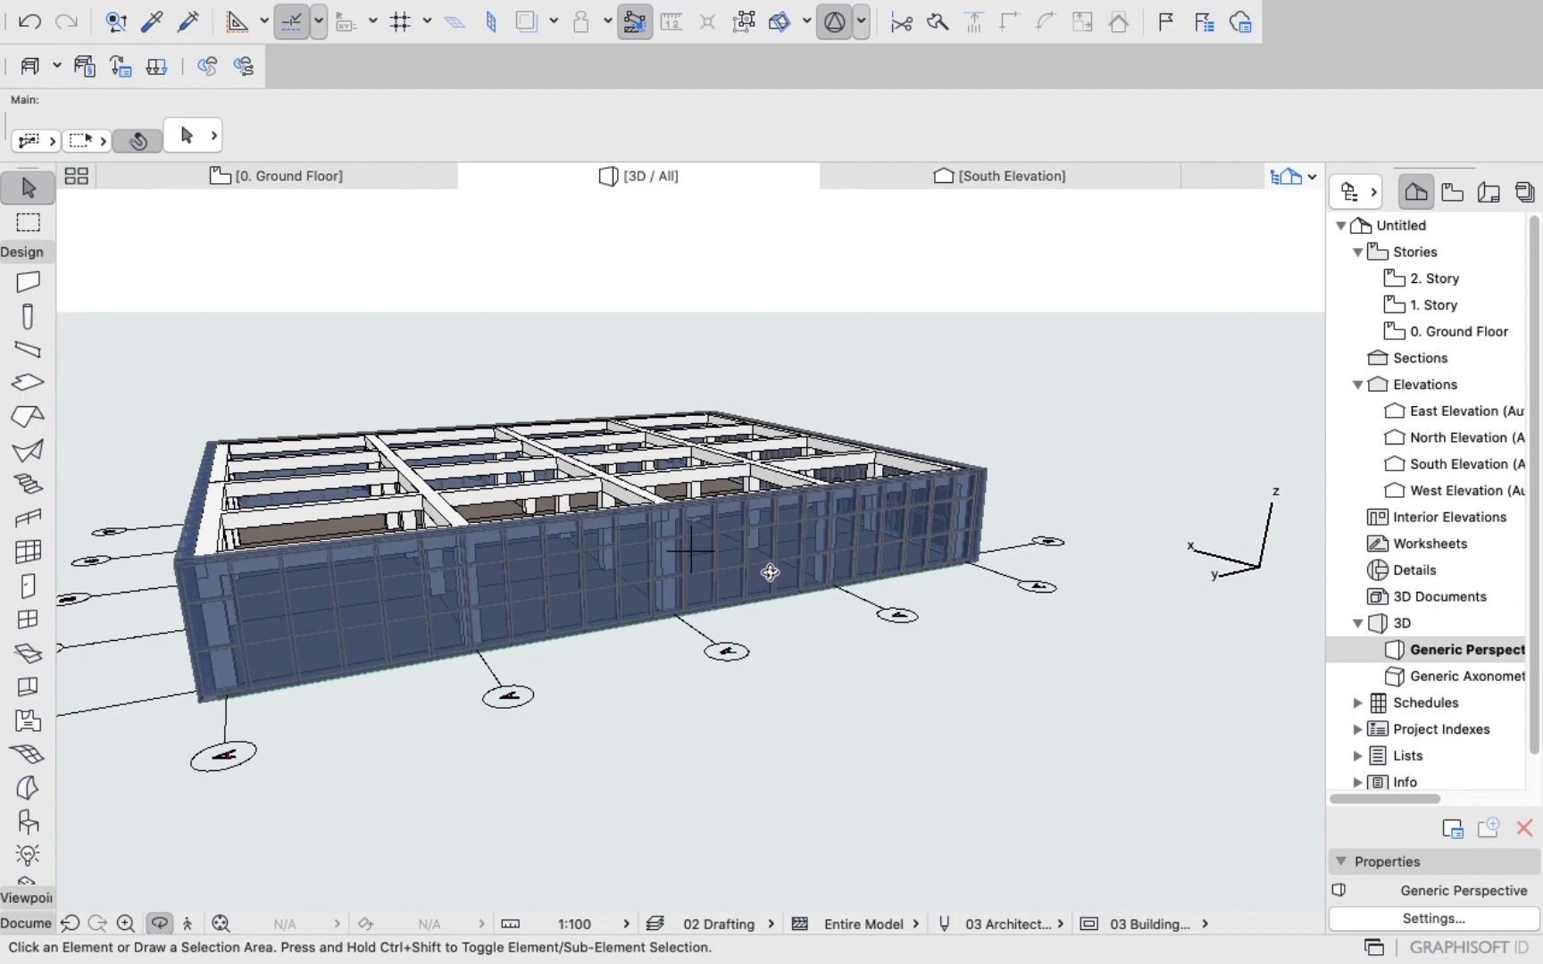
pyautogui.keyDown('shift'); pyautogui.moveTo(657, 534); pyautogui.dragTo(693, 630, button='middle'); pyautogui.keyUp('shift')
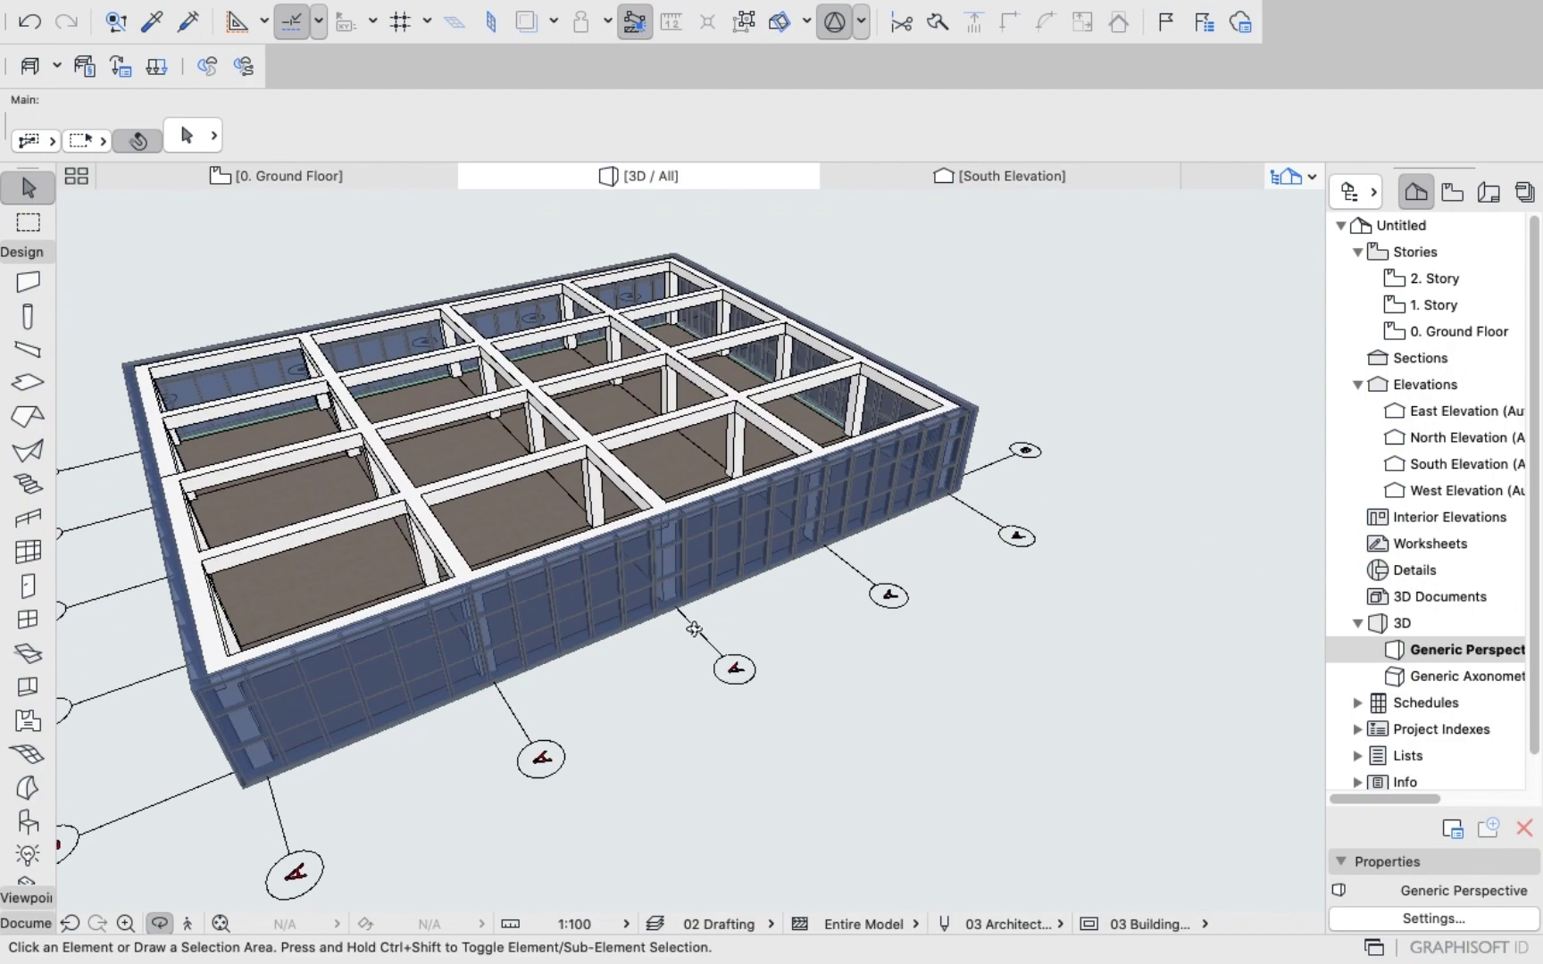
pyautogui.scroll(2, 693, 629)
pyautogui.scroll(1, 527, 473)
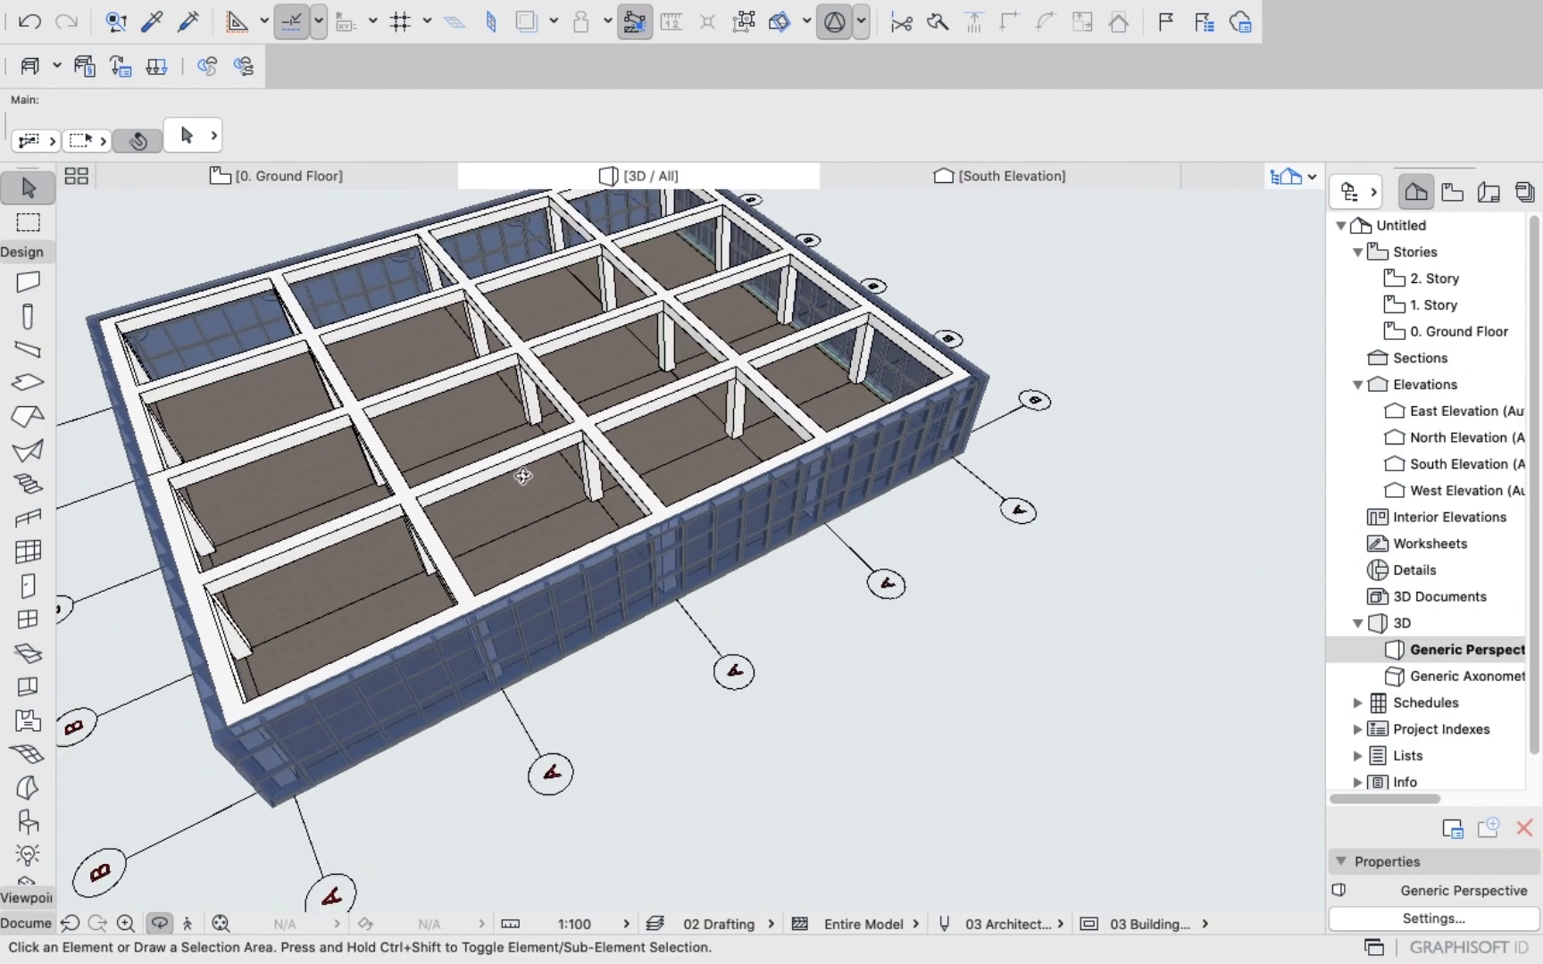
pyautogui.keyDown('shift'); pyautogui.moveTo(523, 476); pyautogui.dragTo(291, 403, button='middle'); pyautogui.keyUp('shift')
pyautogui.keyDown('shift'); pyautogui.moveTo(409, 417); pyautogui.dragTo(585, 517, button='middle'); pyautogui.keyUp('shift')
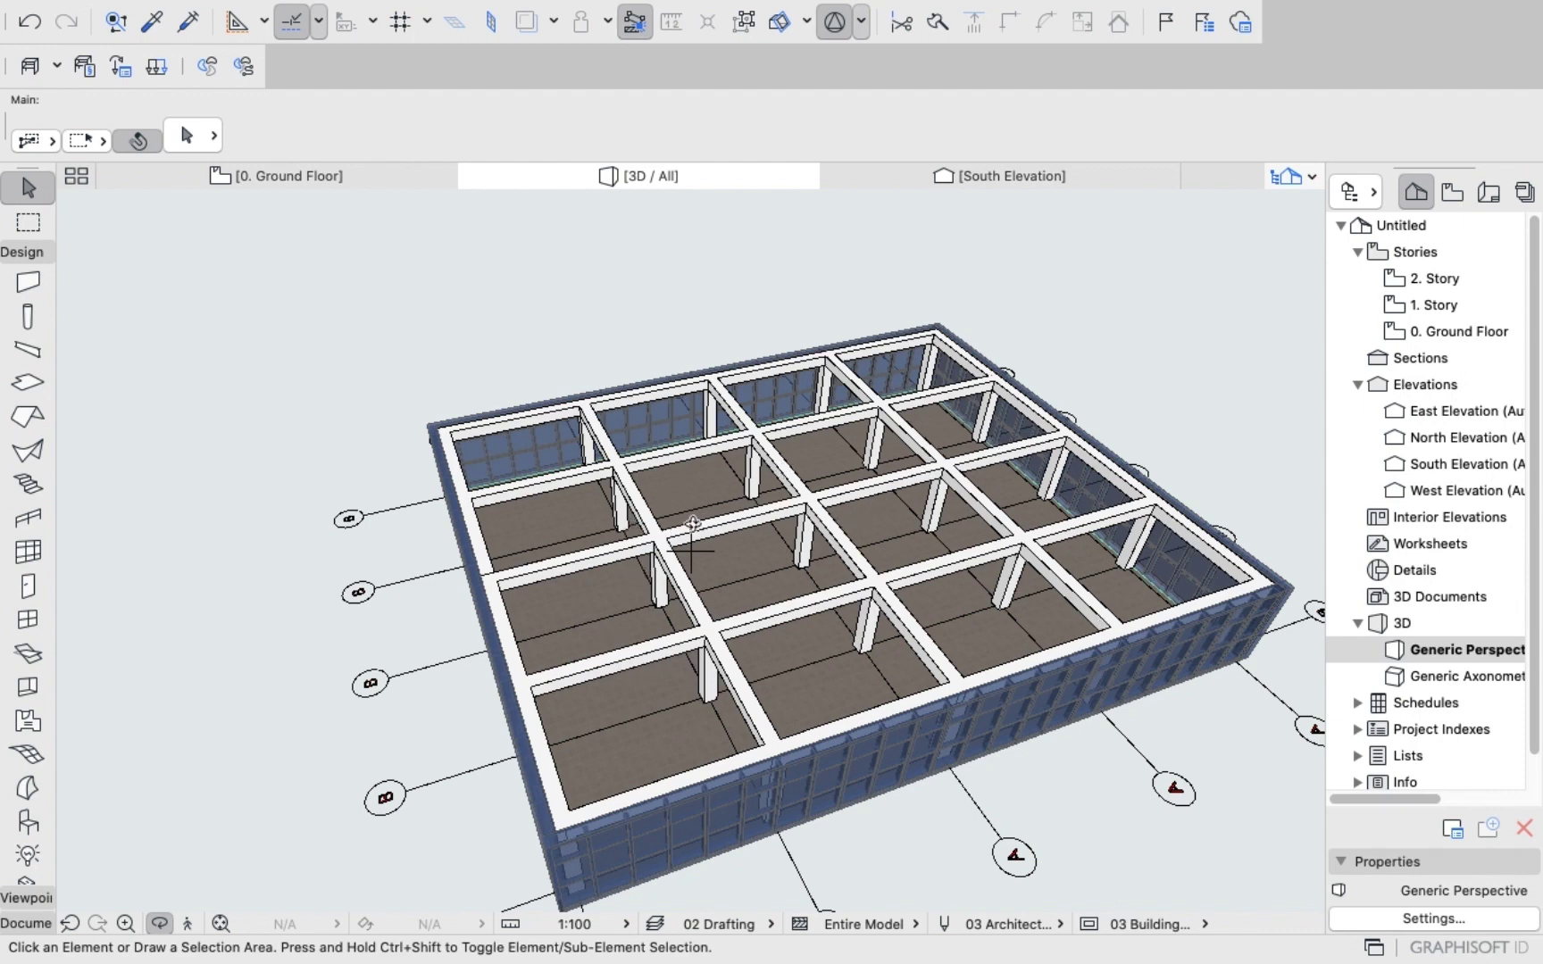
pyautogui.keyDown('shift'); pyautogui.moveTo(901, 579); pyautogui.dragTo(755, 527, button='middle'); pyautogui.keyUp('shift')
pyautogui.scroll(-10, 634, 523)
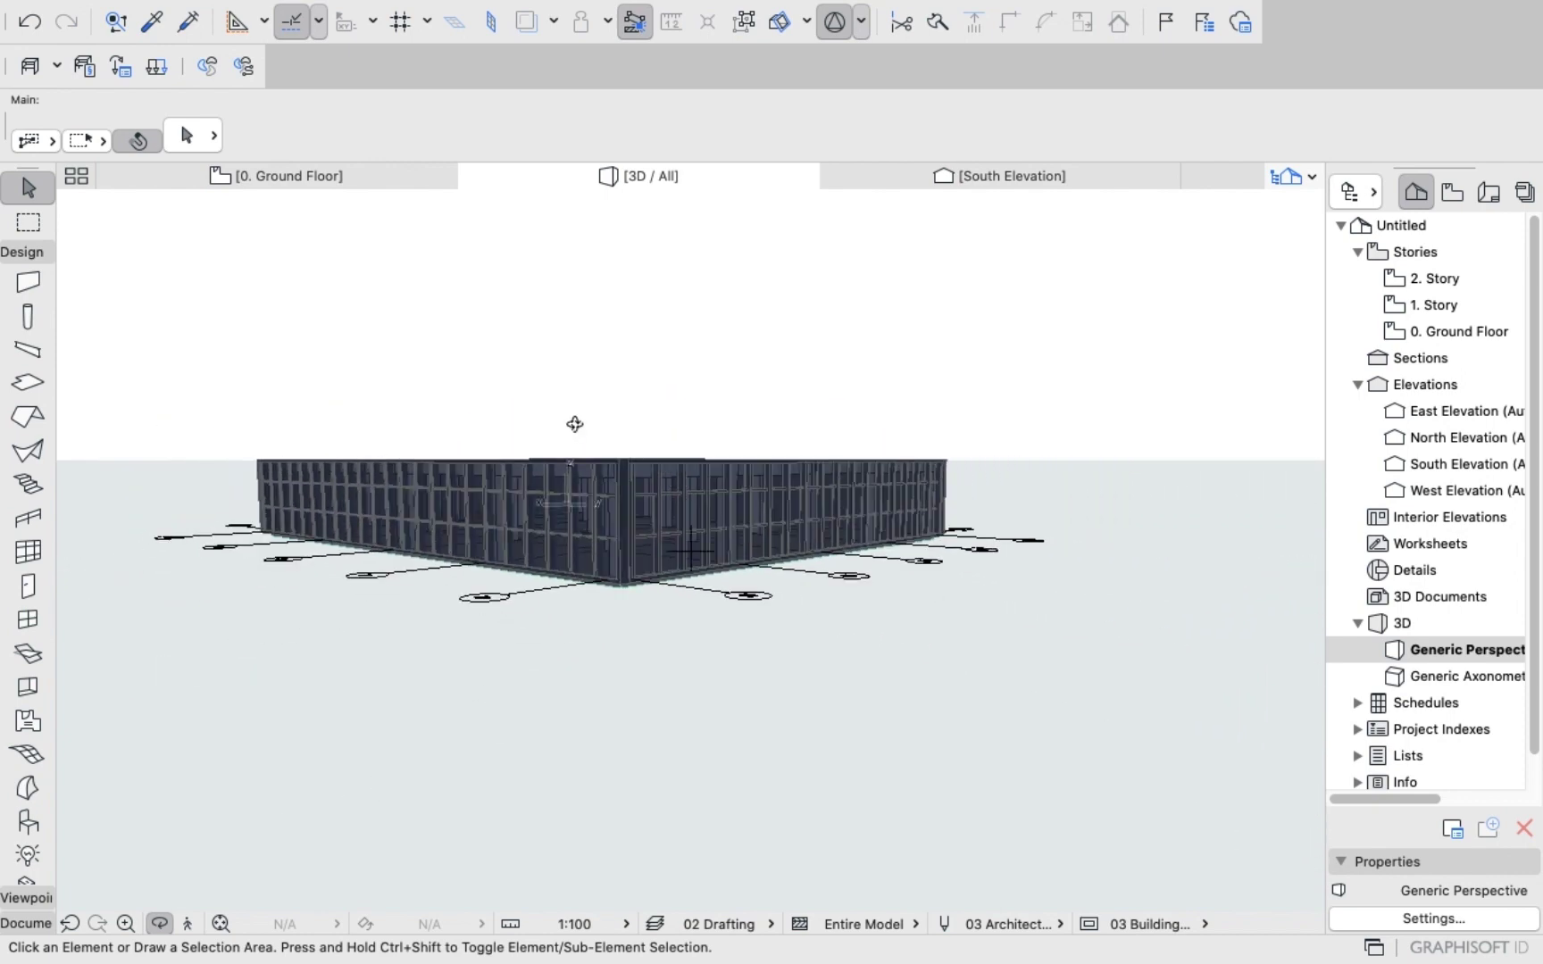
# Copy all ground floor elements, including the grid lines, leaving out the four elevation markers.
pyautogui.click(1407, 317)
pyautogui.click(1408, 331)
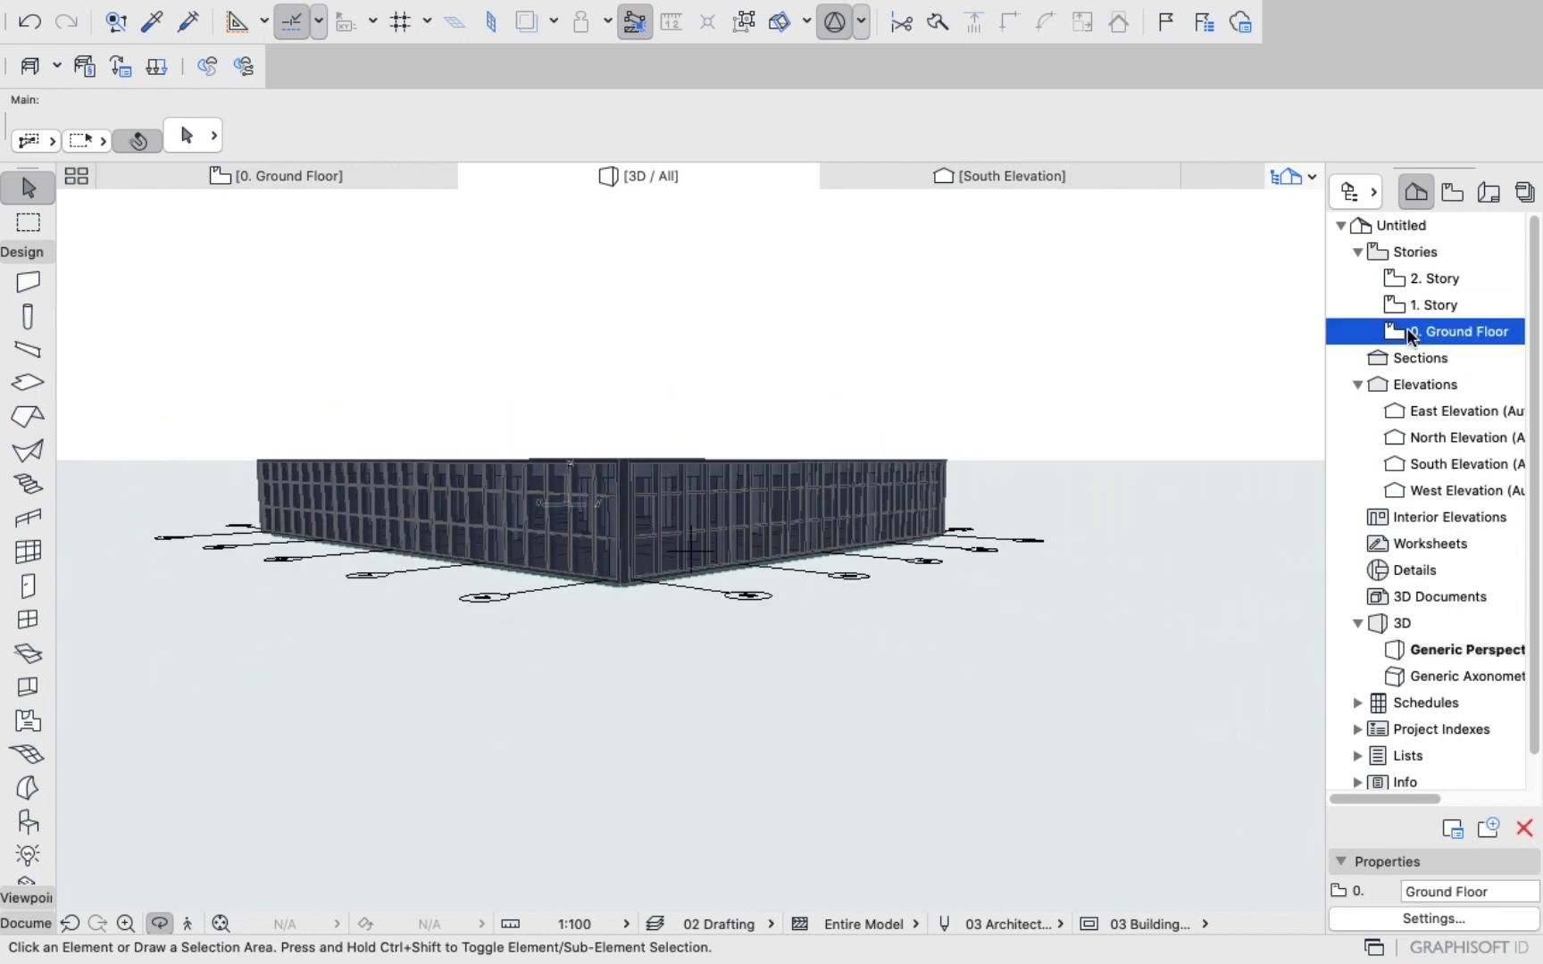
pyautogui.doubleClick(1405, 331)
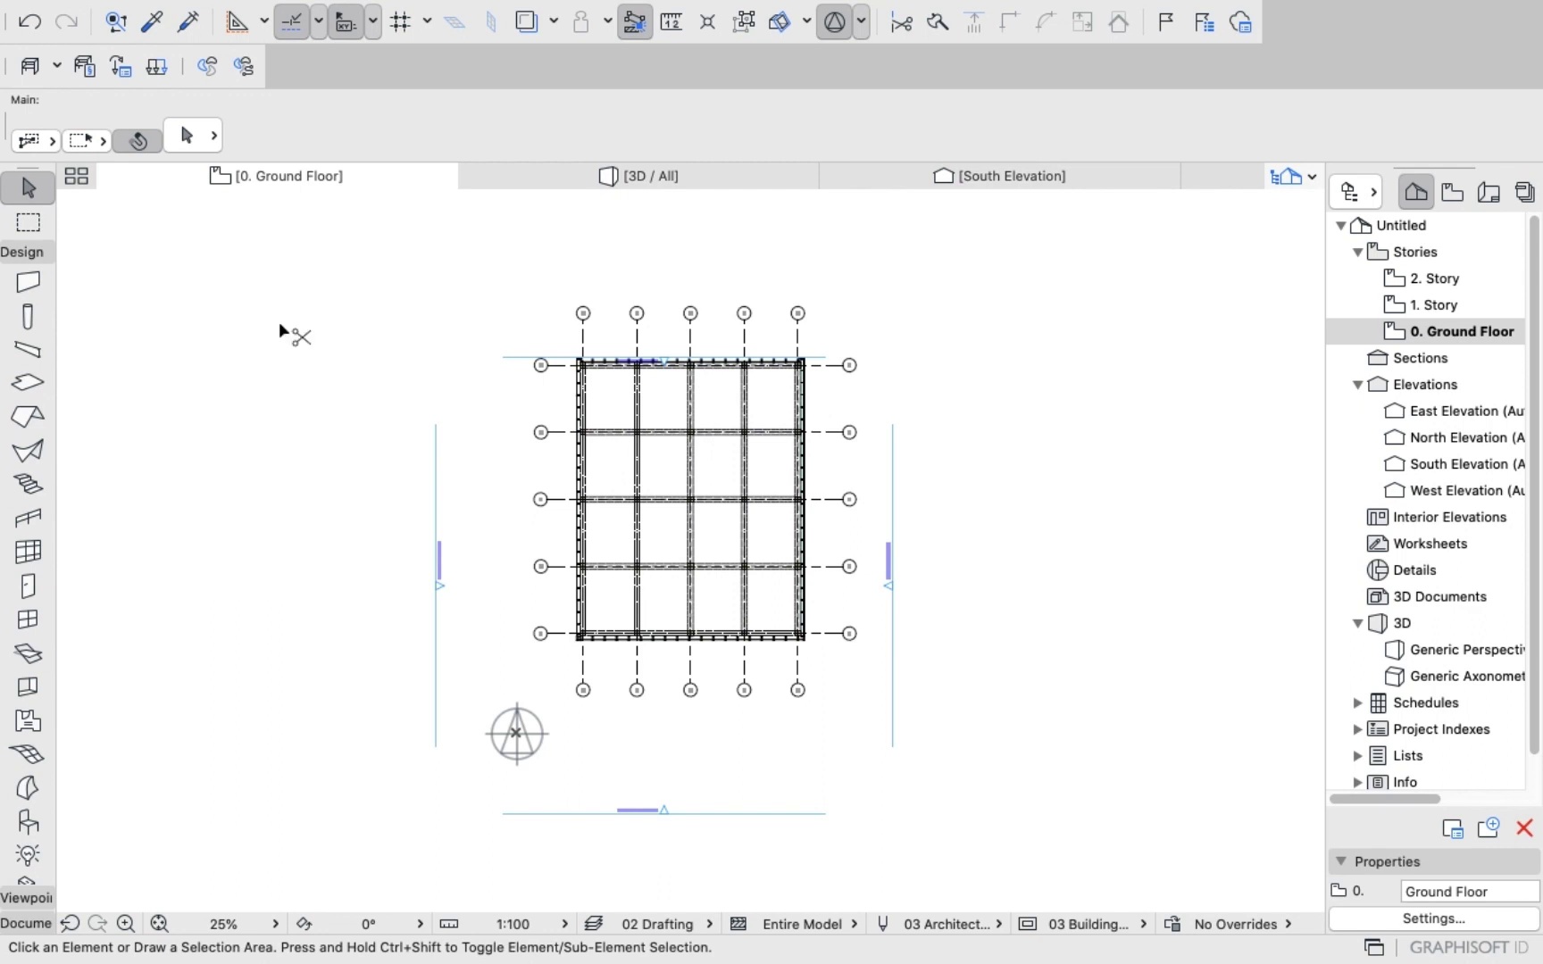
pyautogui.press('super+a')
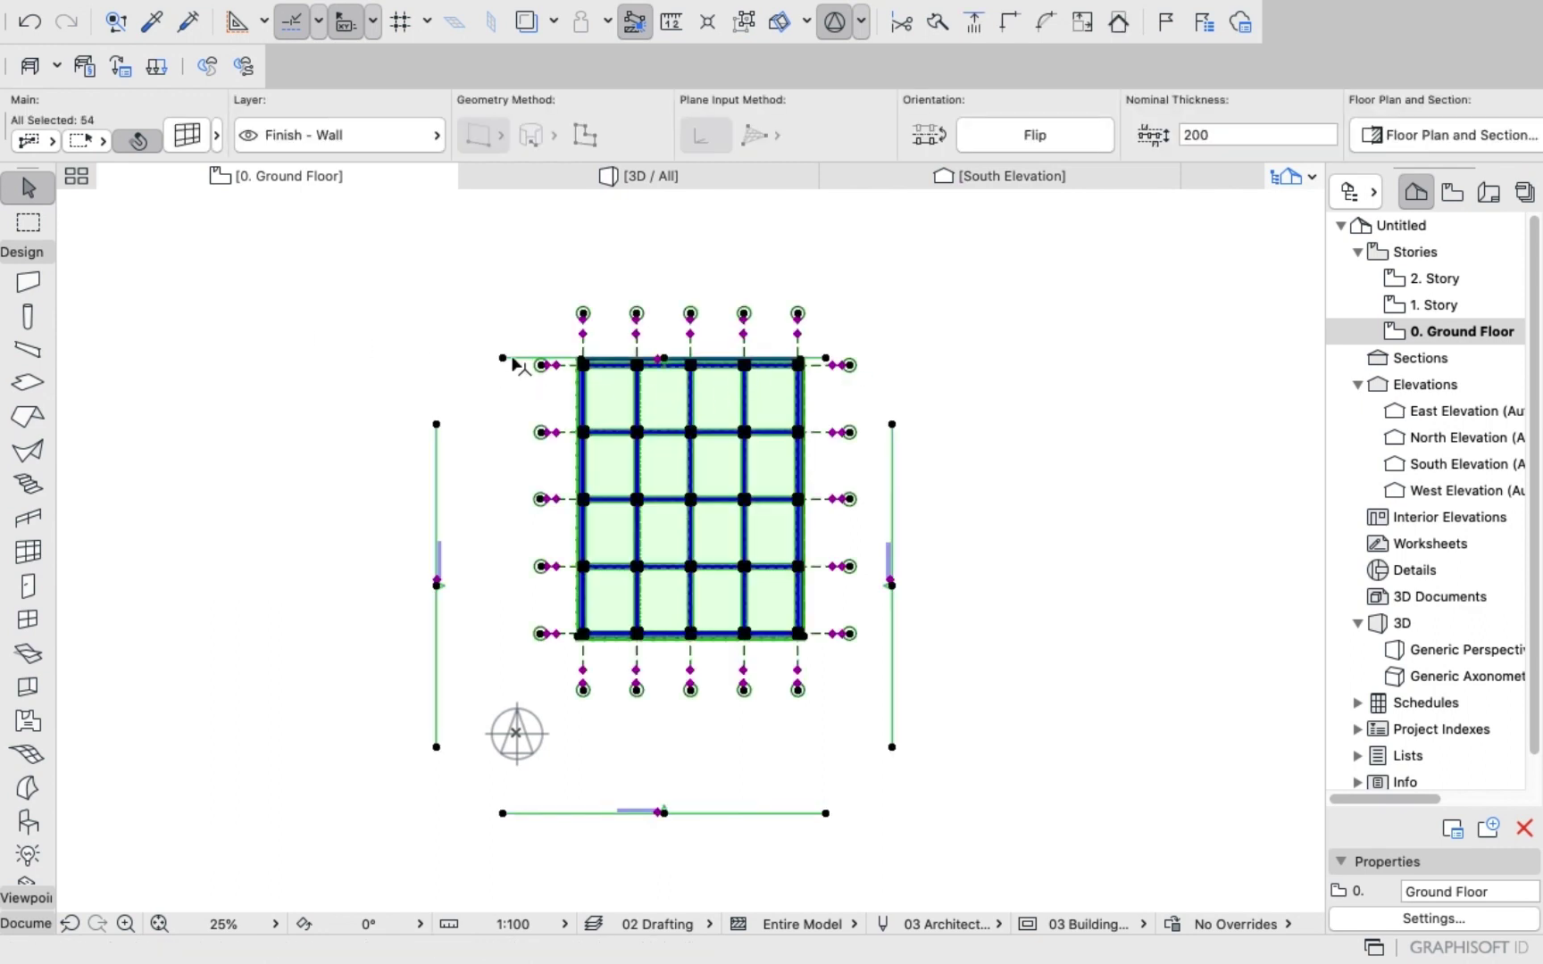
pyautogui.keyDown('shift'); pyautogui.click(430, 476); pyautogui.keyUp('shift')
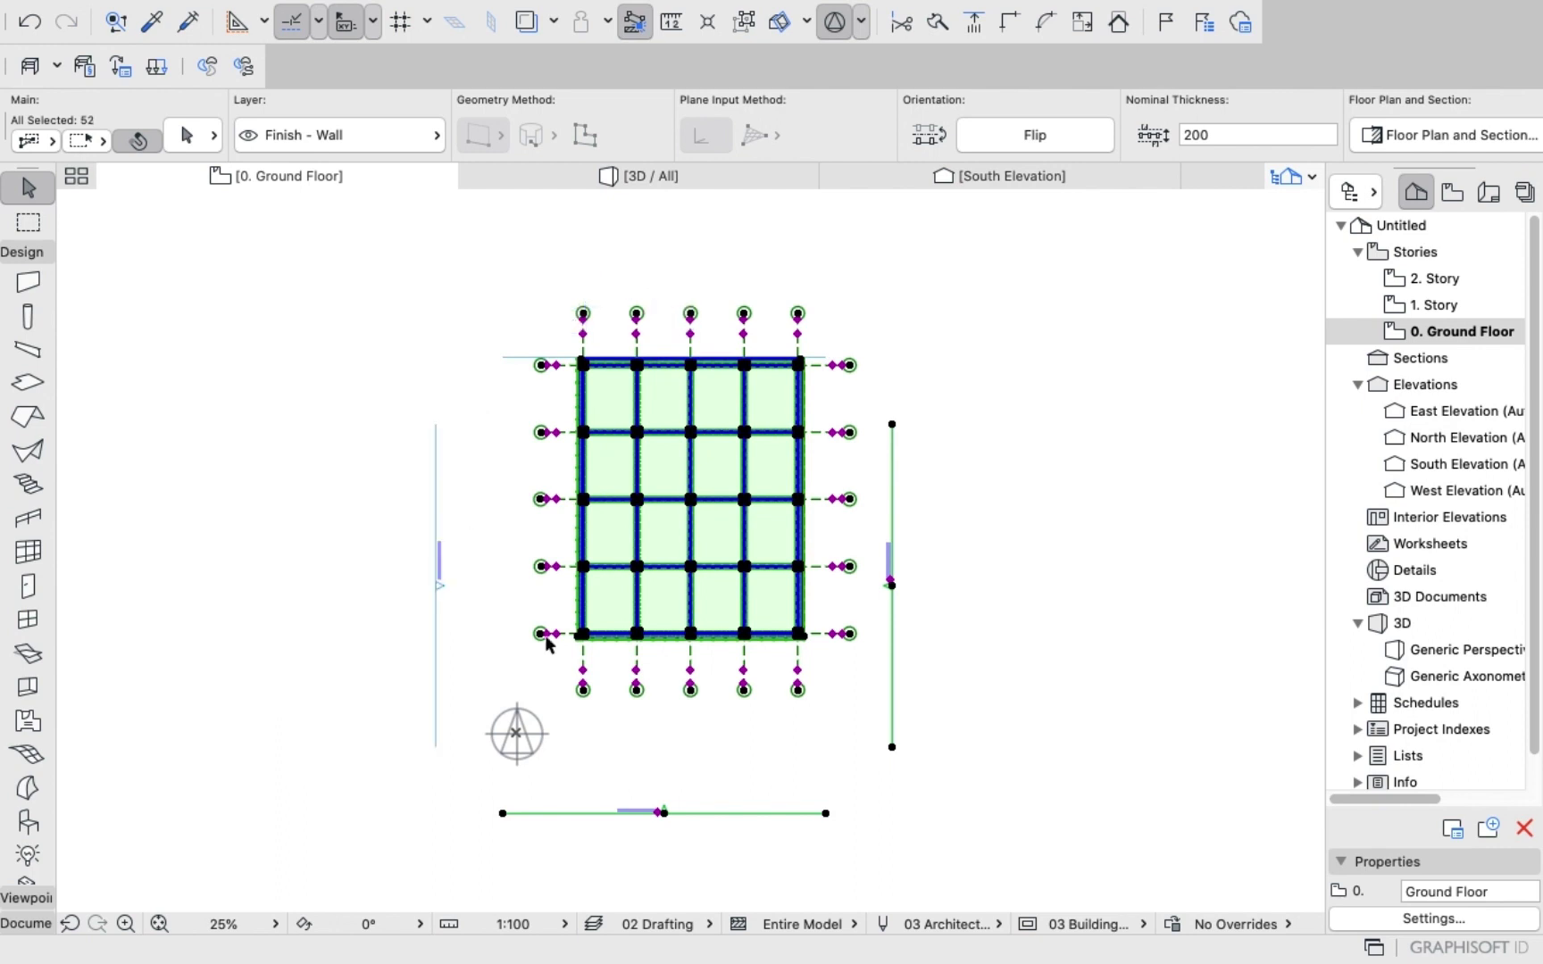
pyautogui.keyDown('shift'); pyautogui.click(589, 812); pyautogui.keyUp('shift')
pyautogui.keyDown('shift'); pyautogui.click(892, 664); pyautogui.keyUp('shift')
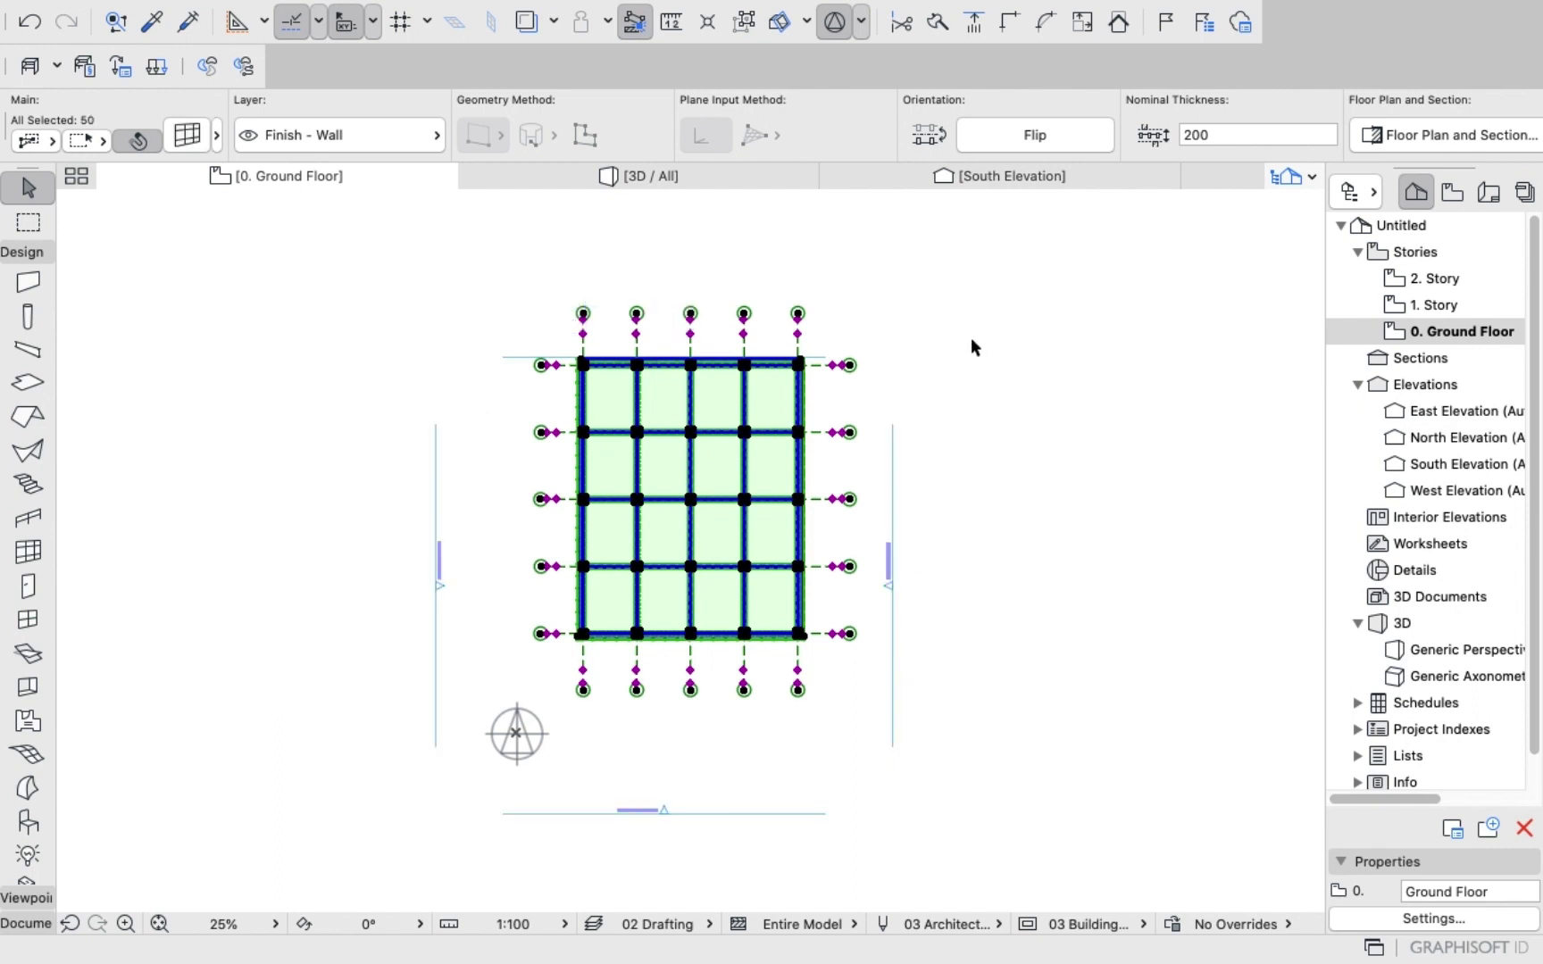
pyautogui.rightClick(978, 294)
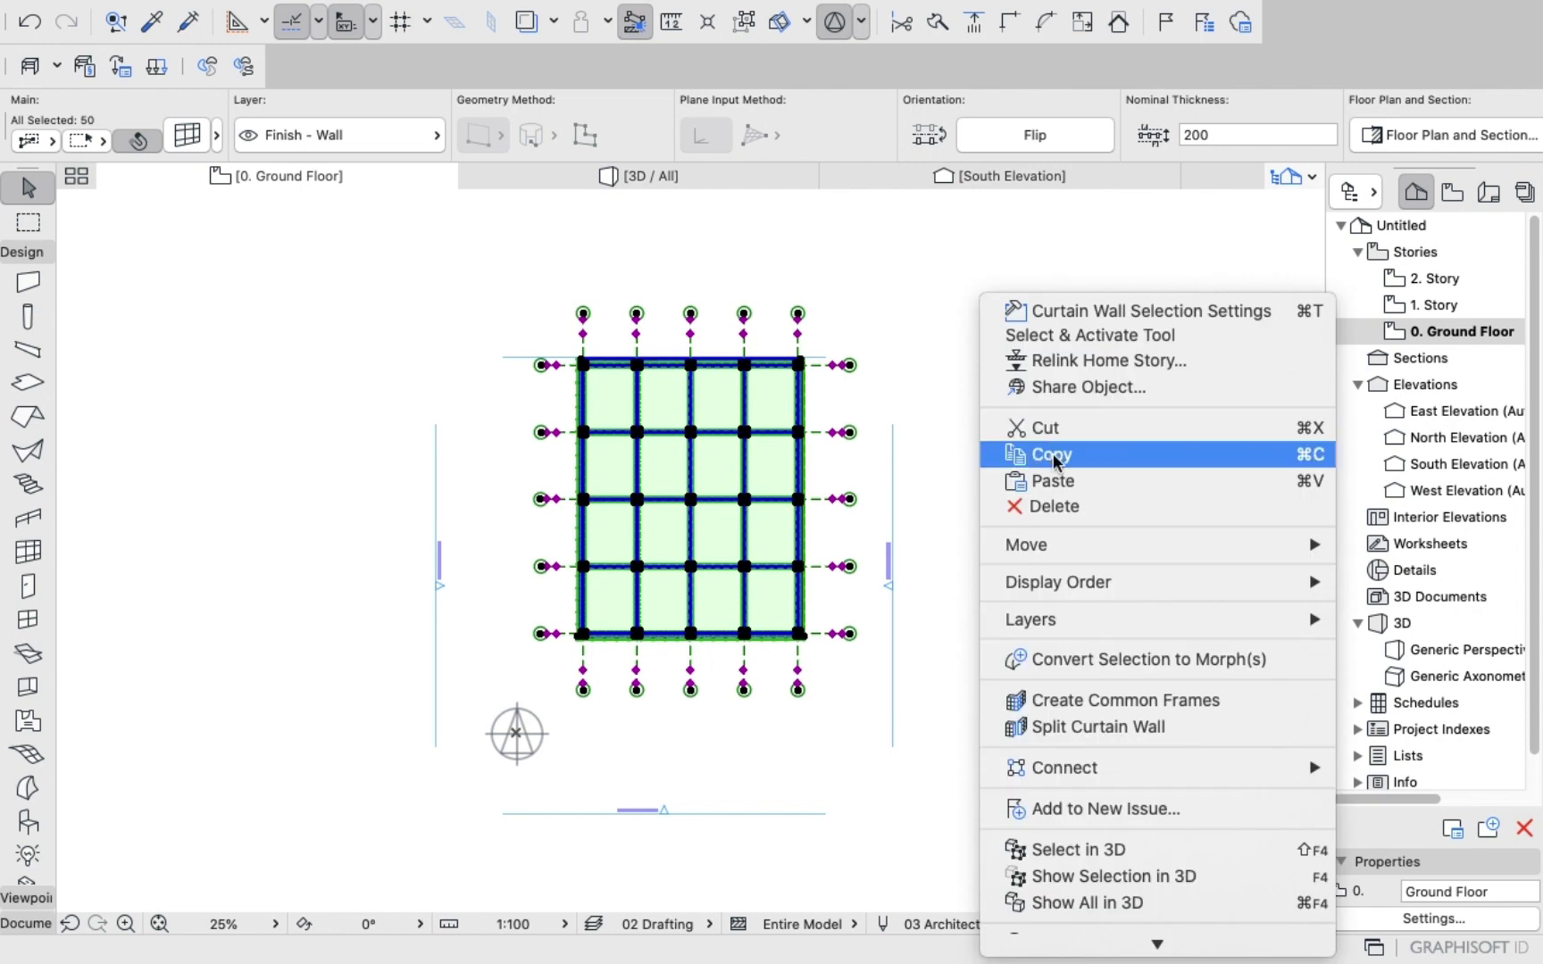
pyautogui.click(1054, 457)
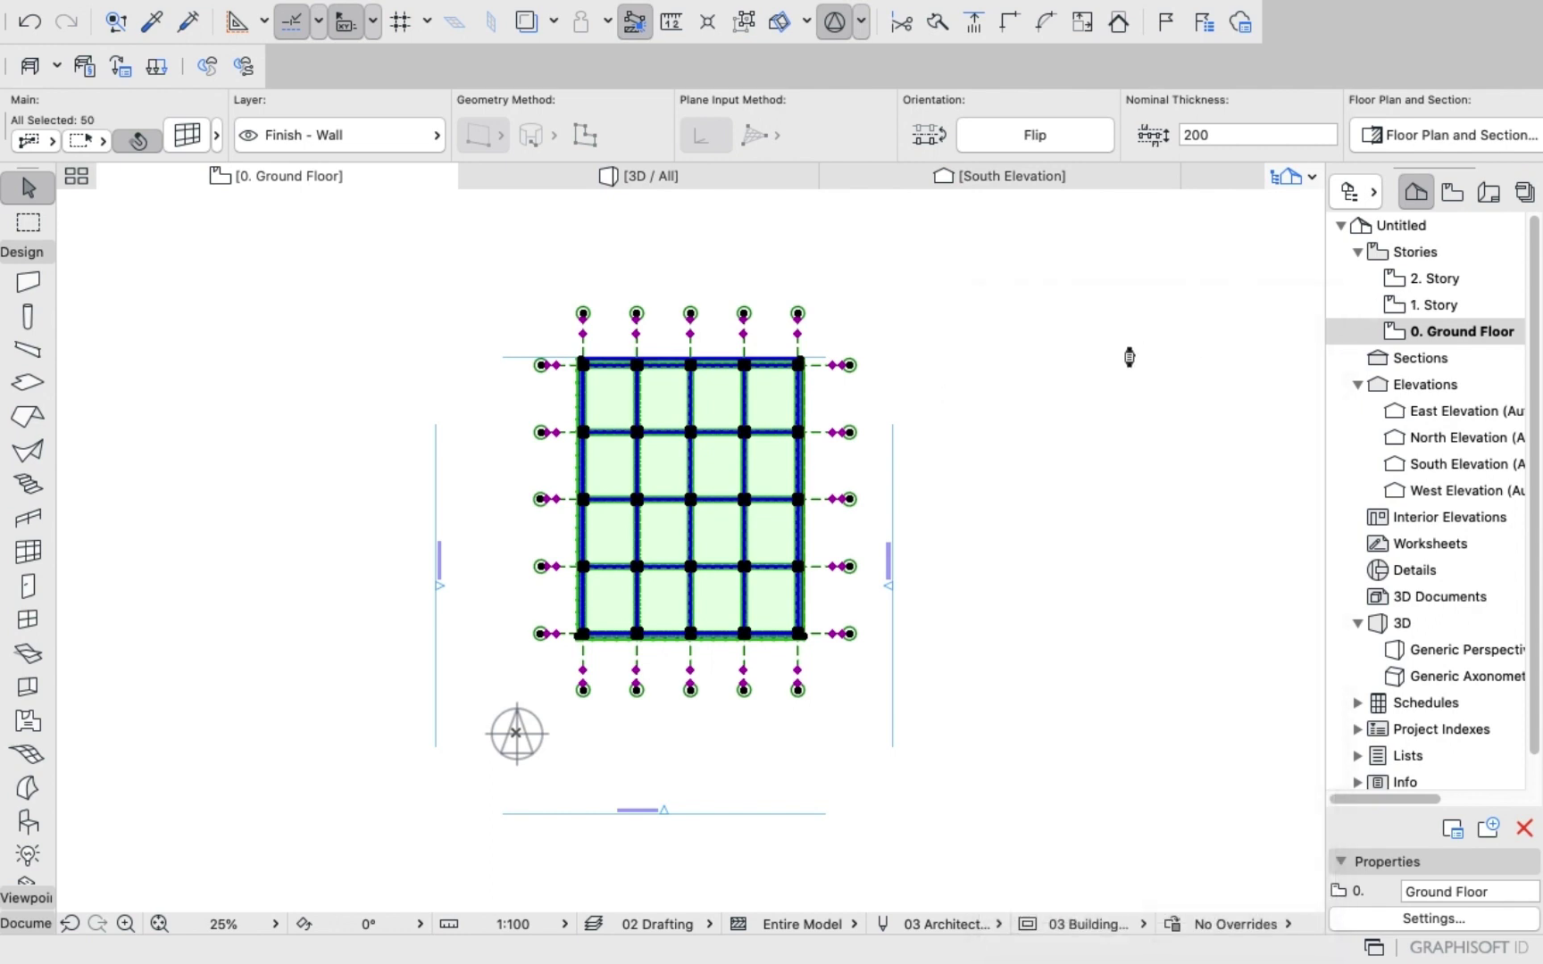
# Paste the copied ground floor elements in place onto 1. Story and check the stacked floors in 3D.
pyautogui.doubleClick(1411, 304)
pyautogui.rightClick(1024, 315)
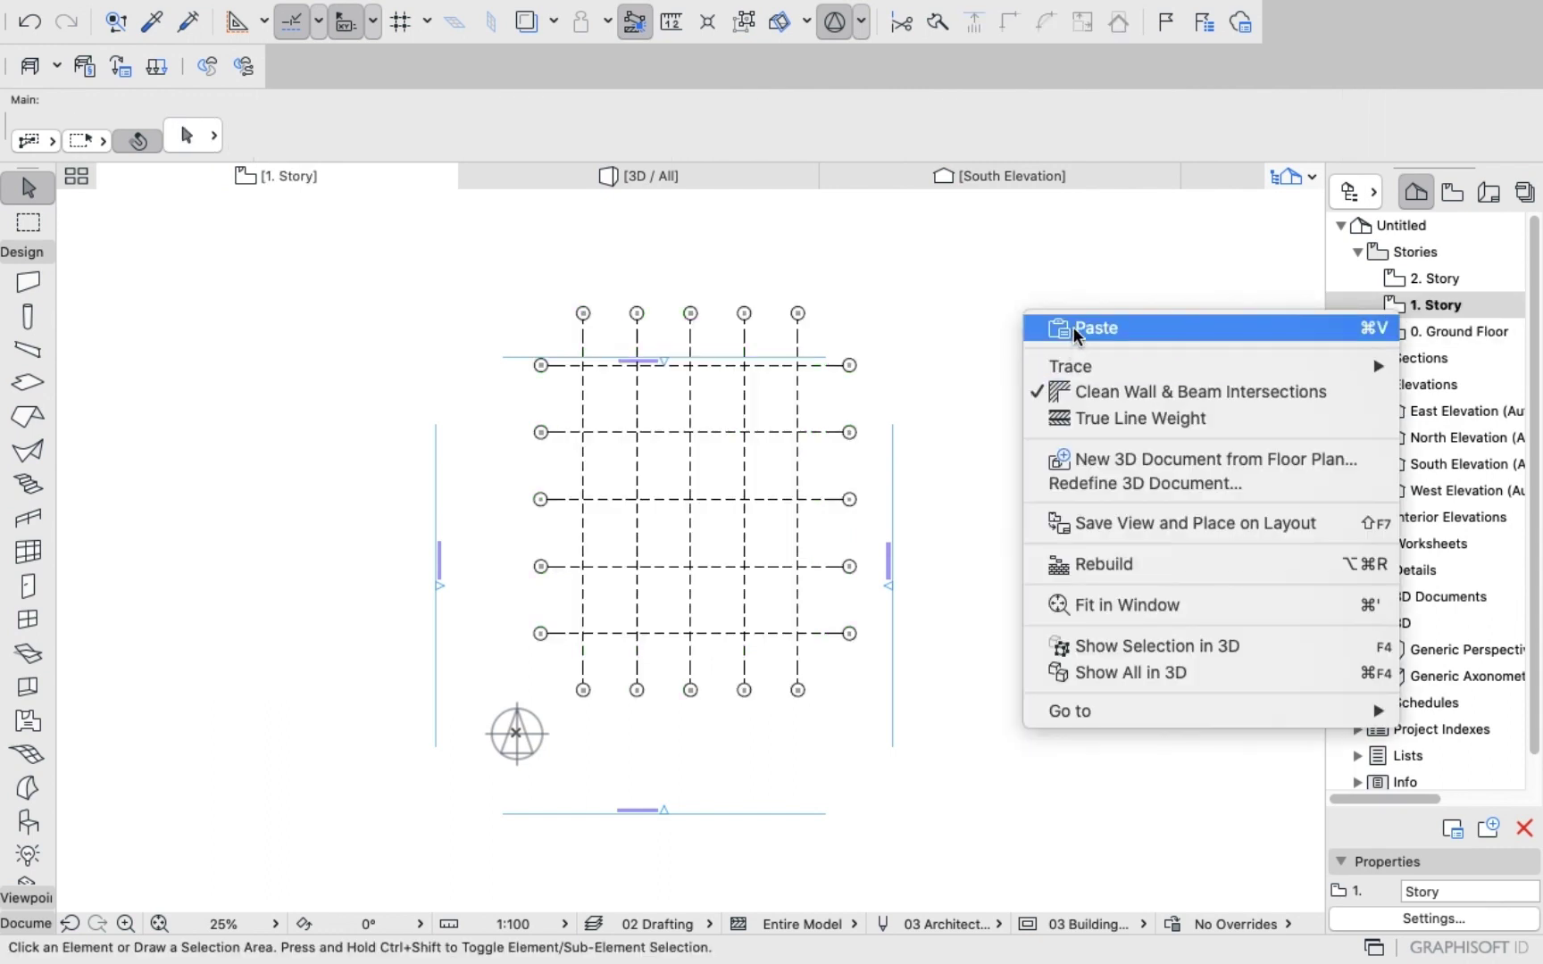
pyautogui.click(1080, 329)
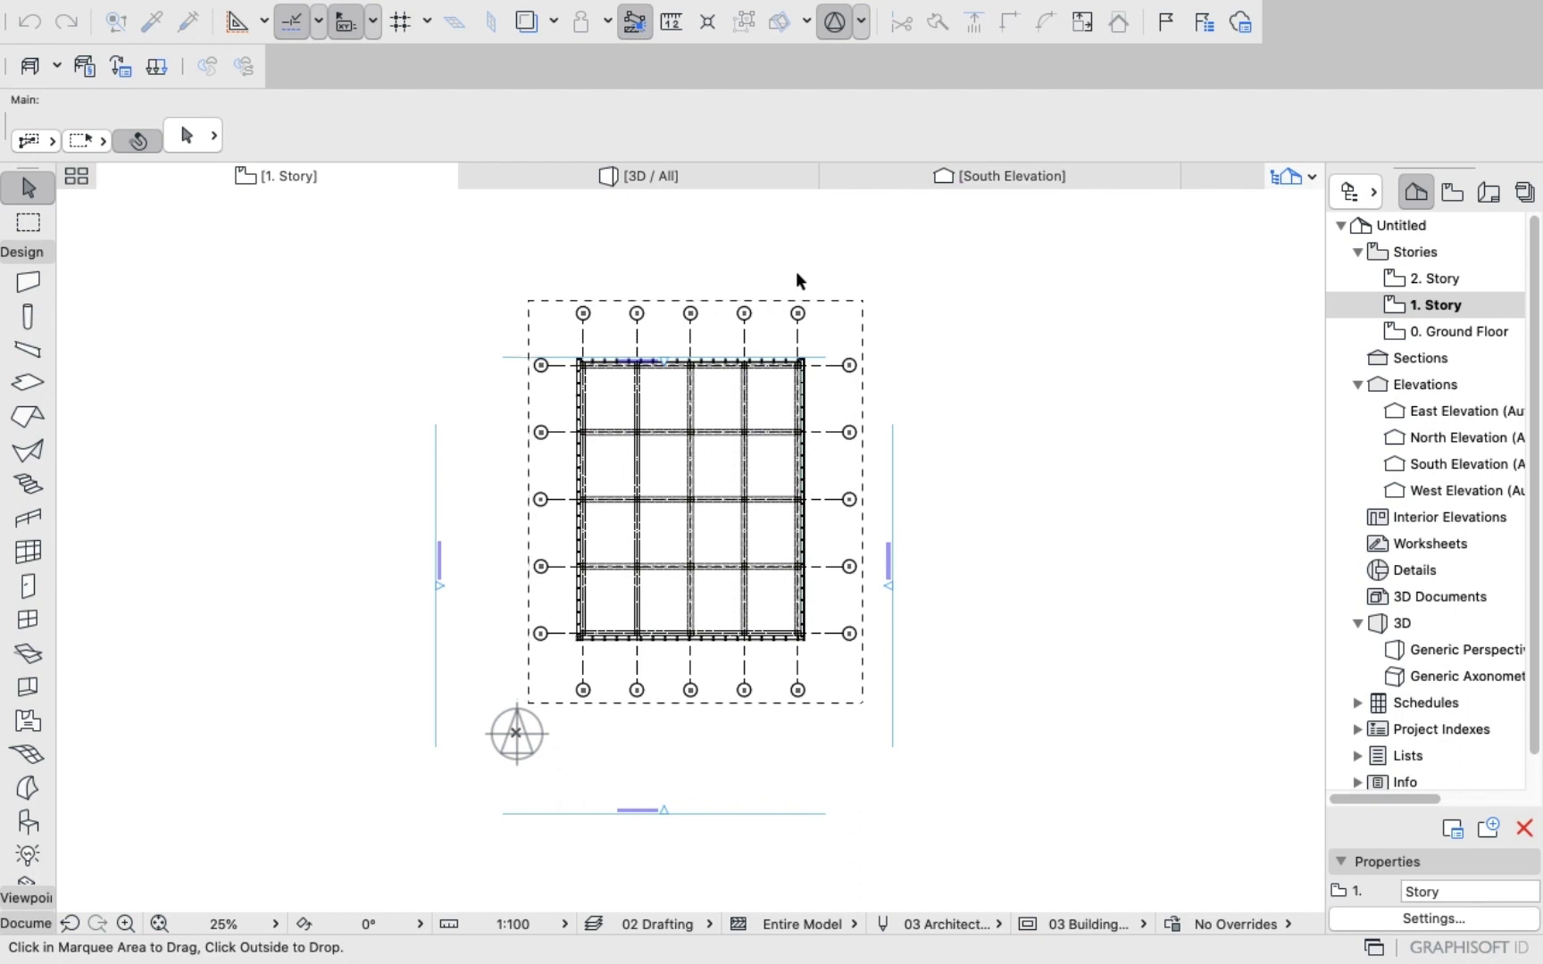
pyautogui.click(665, 201)
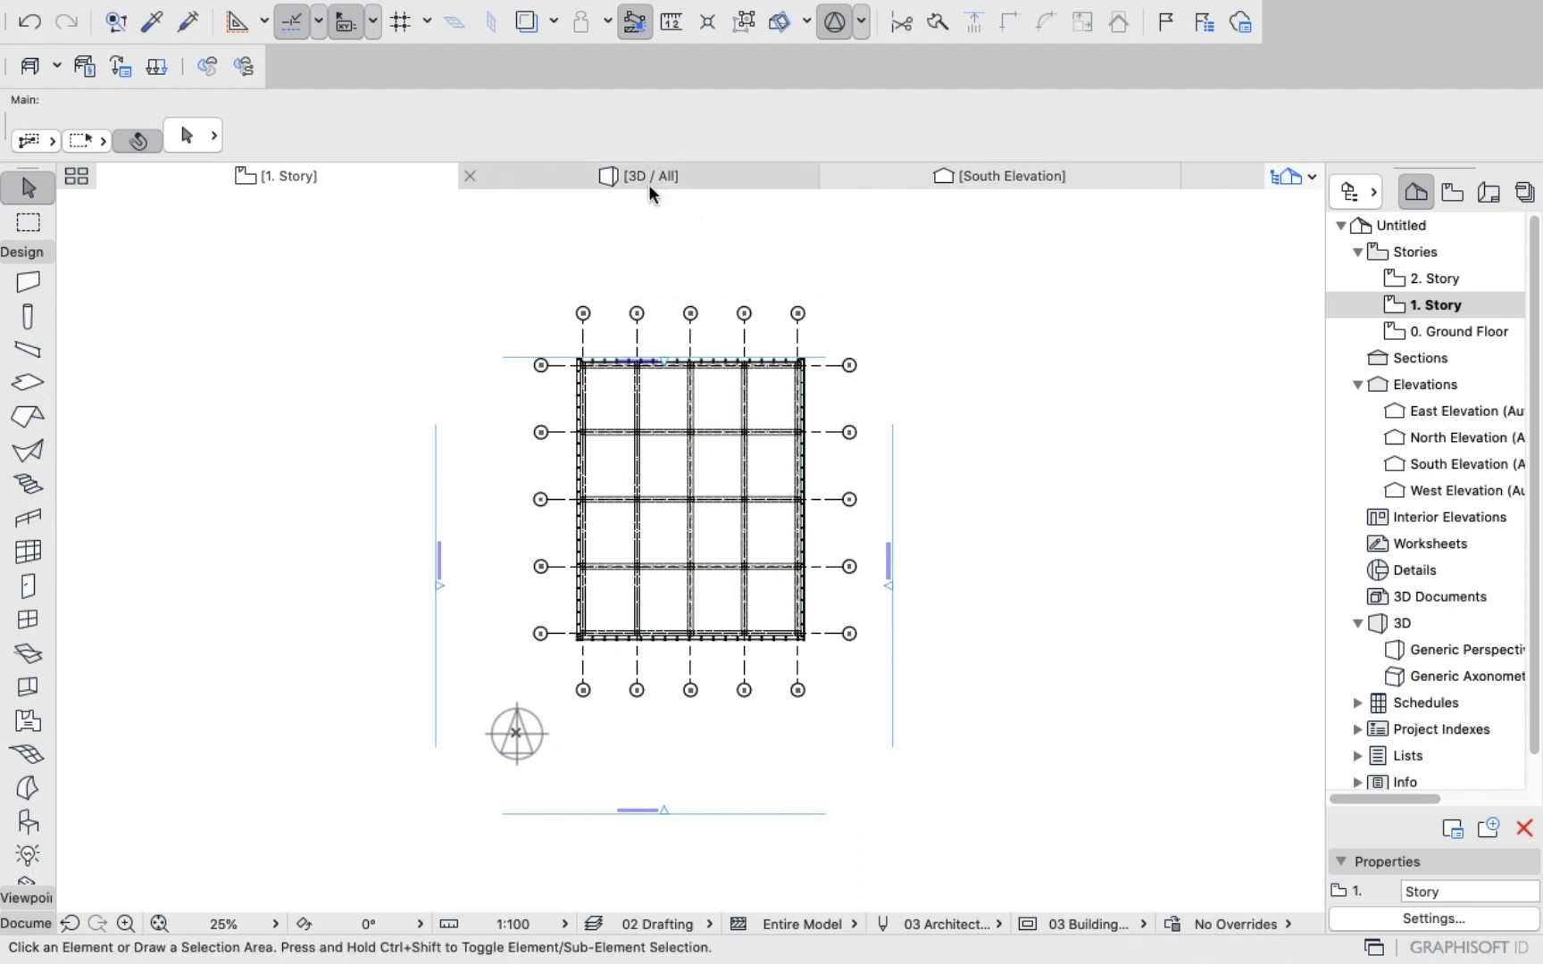
pyautogui.click(663, 198)
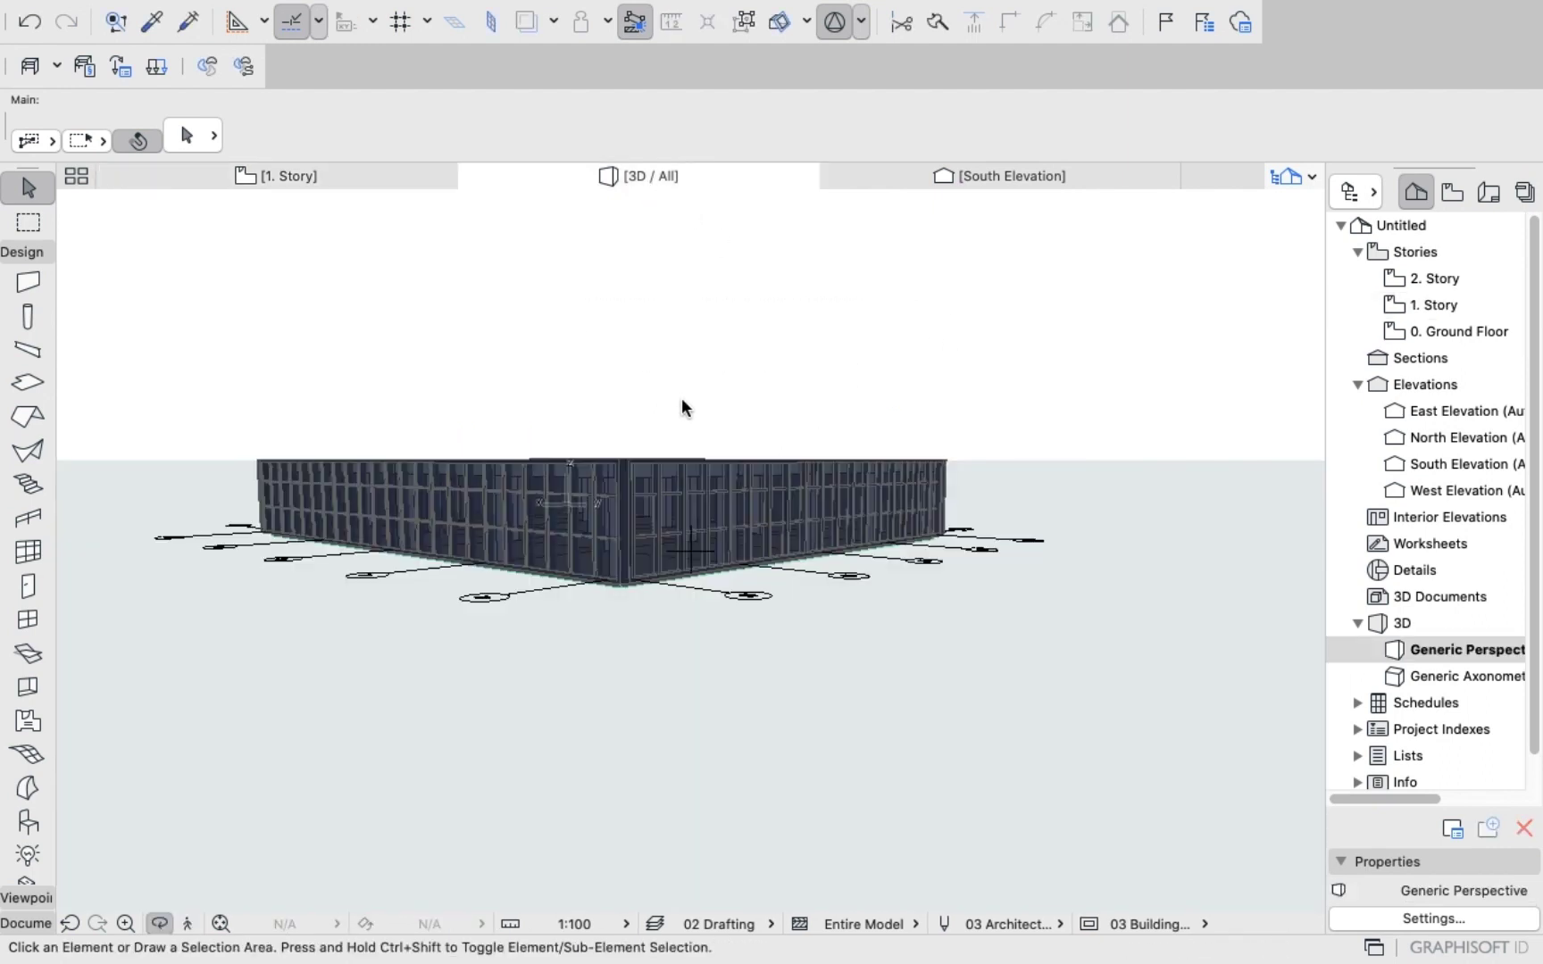
pyautogui.moveTo(706, 403)
pyautogui.keyDown('shift'); pyautogui.mouseDown(button='middle')
pyautogui.moveTo(644, 462)
pyautogui.moveTo(367, 470)
pyautogui.moveTo(669, 462)
pyautogui.moveTo(578, 410)
pyautogui.mouseUp(button='middle'); pyautogui.keyUp('shift')
pyautogui.moveTo(695, 410)
pyautogui.keyDown('shift'); pyautogui.mouseDown(button='middle')
pyautogui.moveTo(696, 359)
pyautogui.moveTo(700, 423)
pyautogui.mouseUp(button='middle'); pyautogui.keyUp('shift')
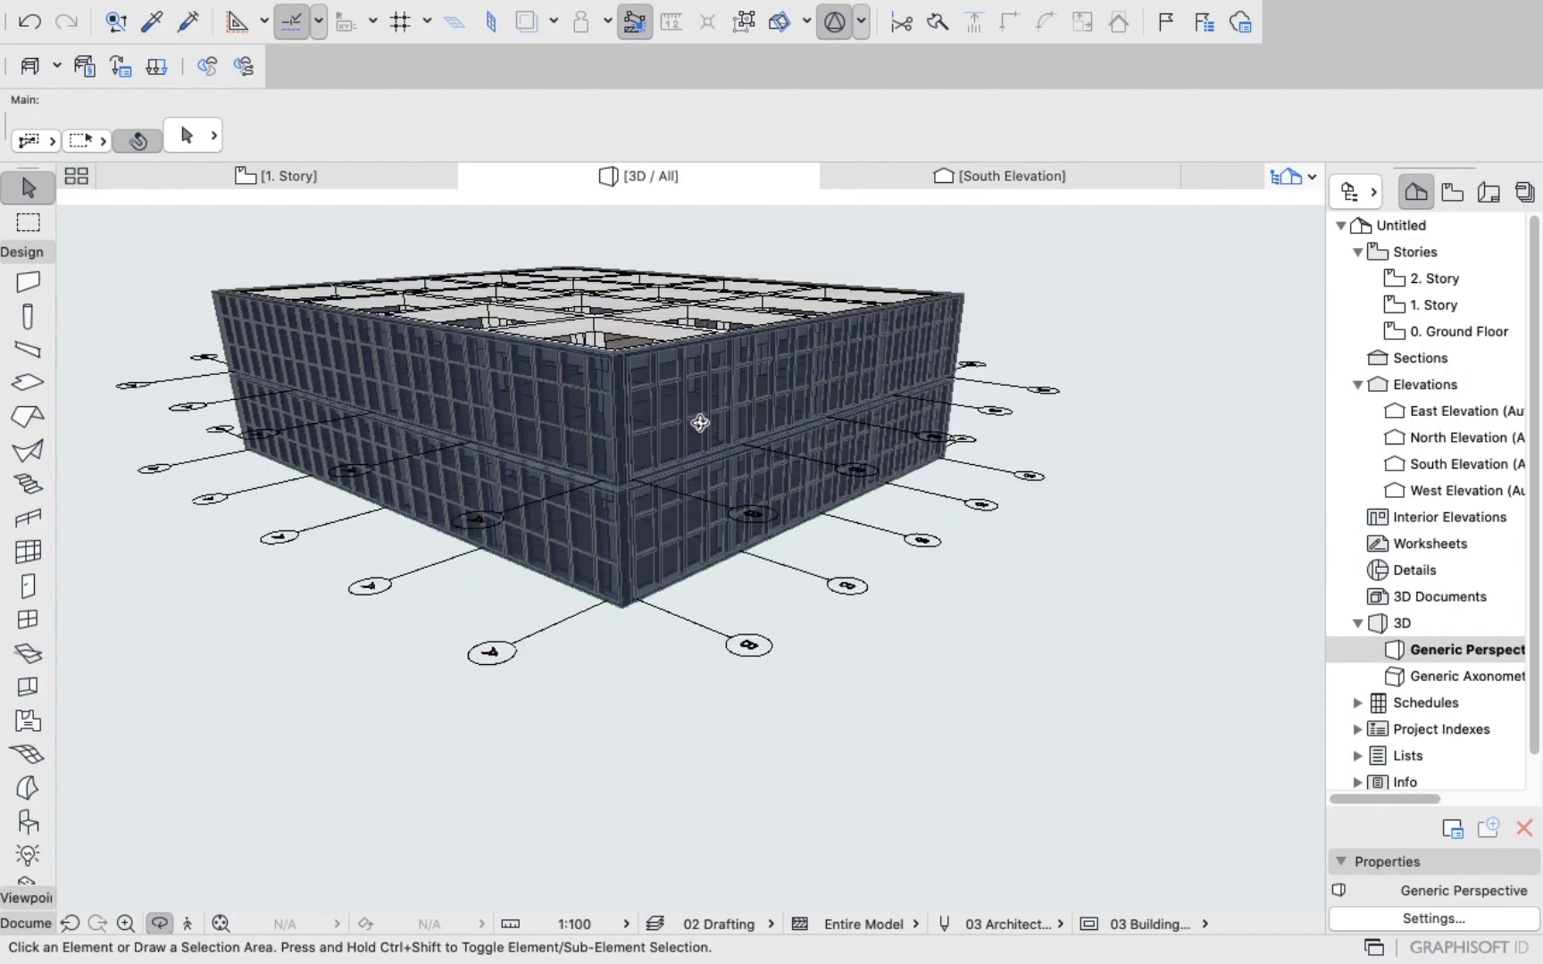
# Delete all grid elements on 1. Story and check the two-floor building in 3D.
pyautogui.doubleClick(1417, 302)
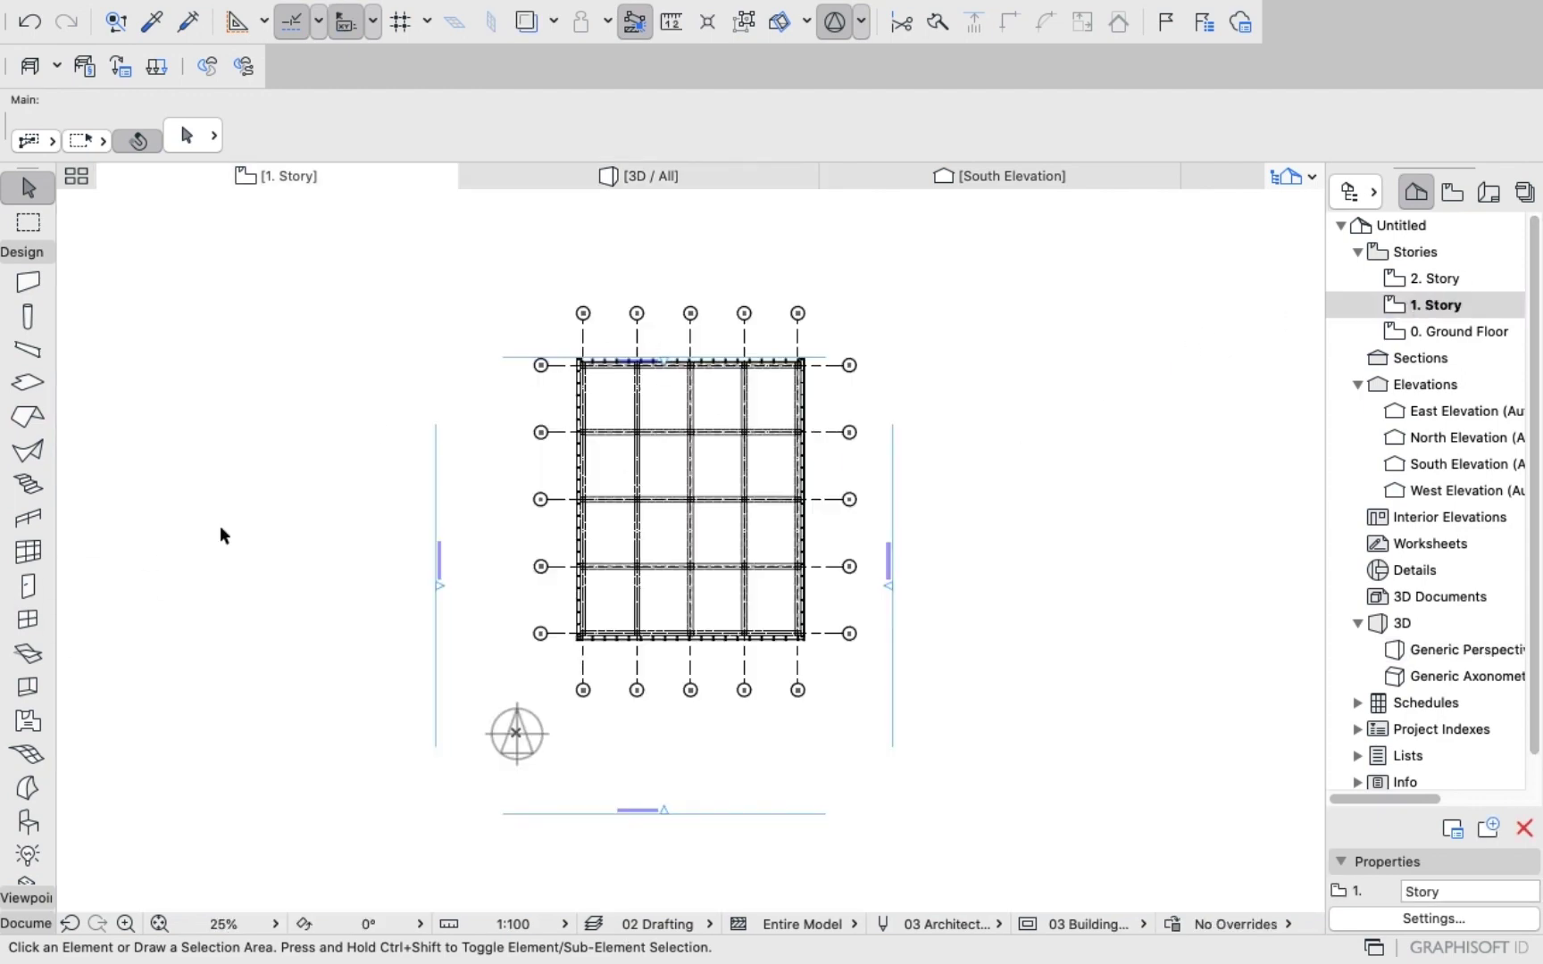
pyautogui.scroll(-3, 36, 757)
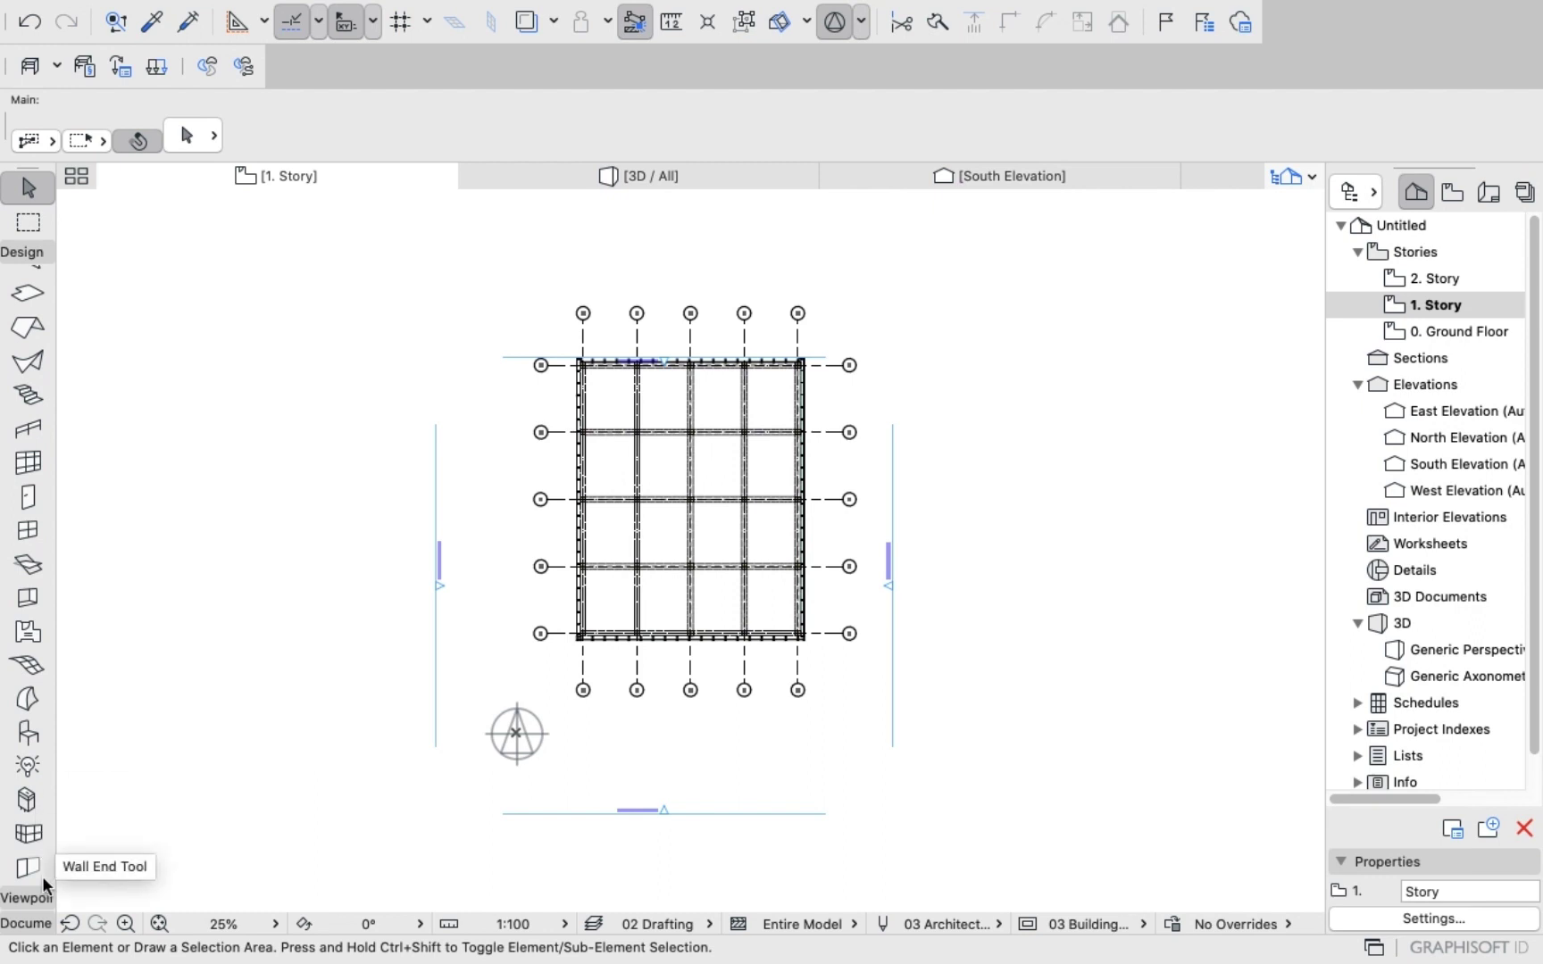
pyautogui.click(25, 923)
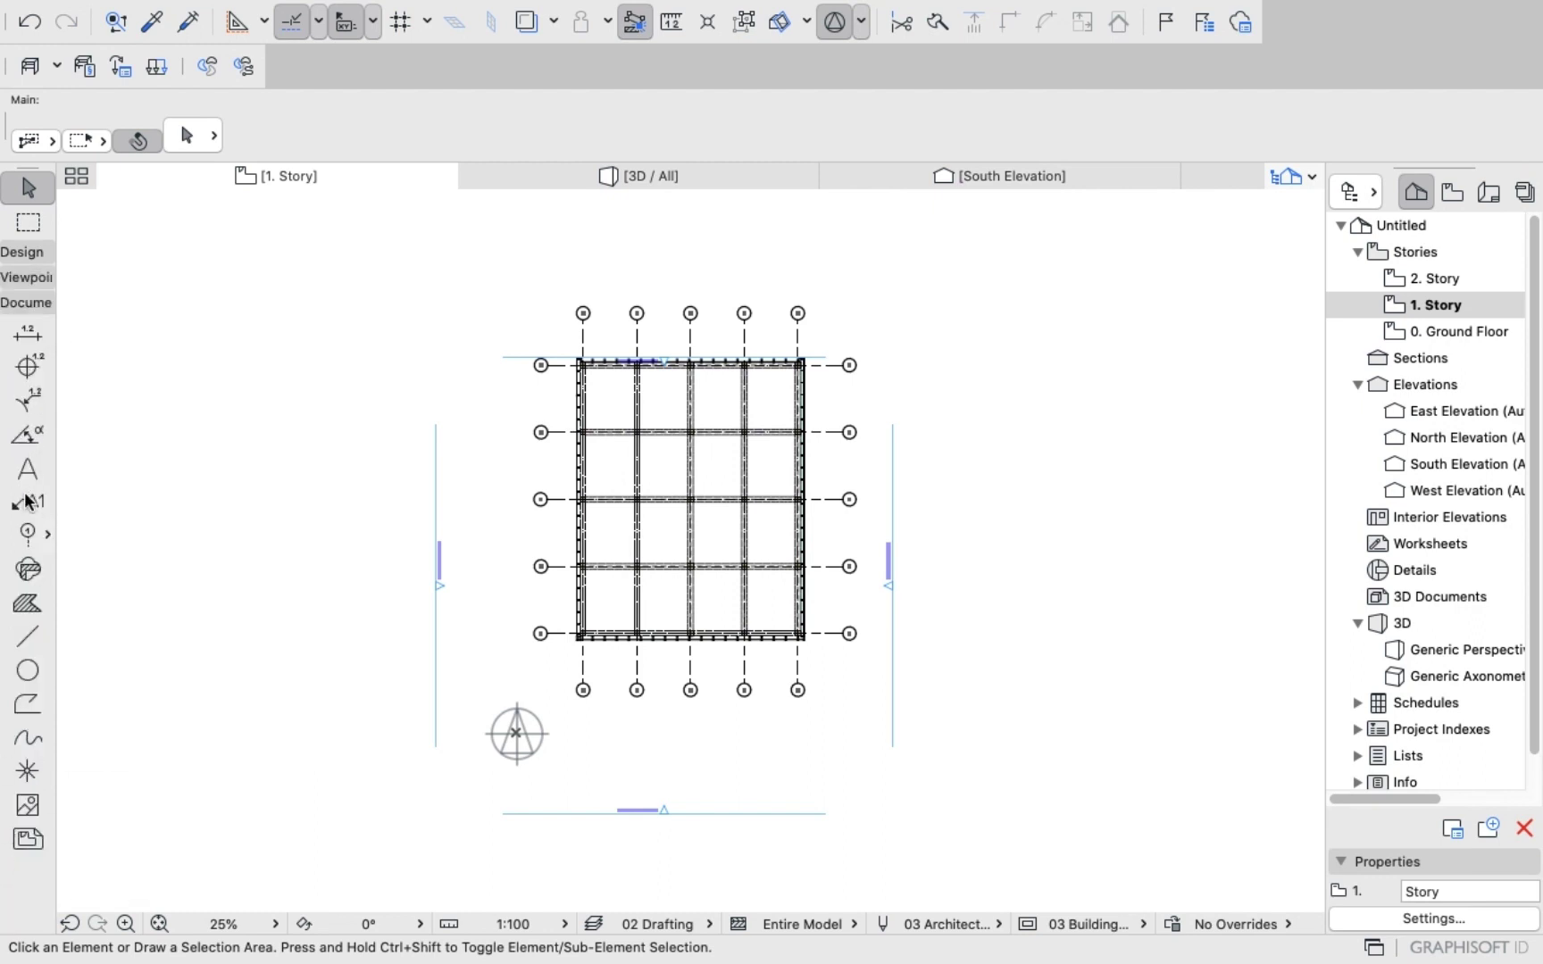
pyautogui.click(28, 534)
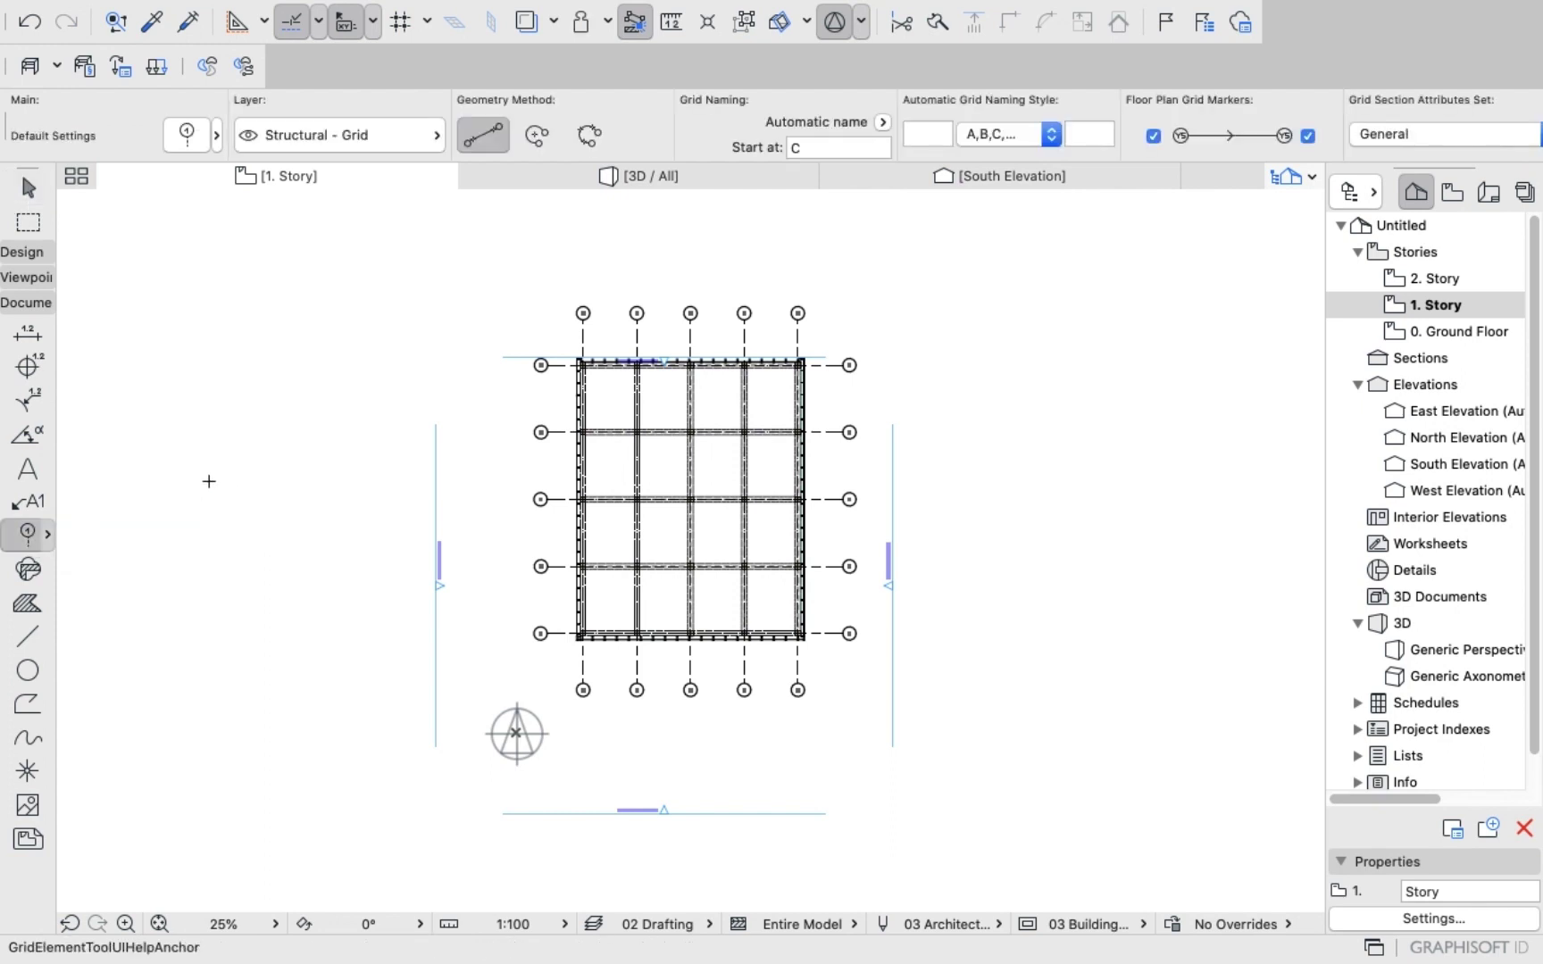
pyautogui.press('super+a')
pyautogui.rightClick(188, 409)
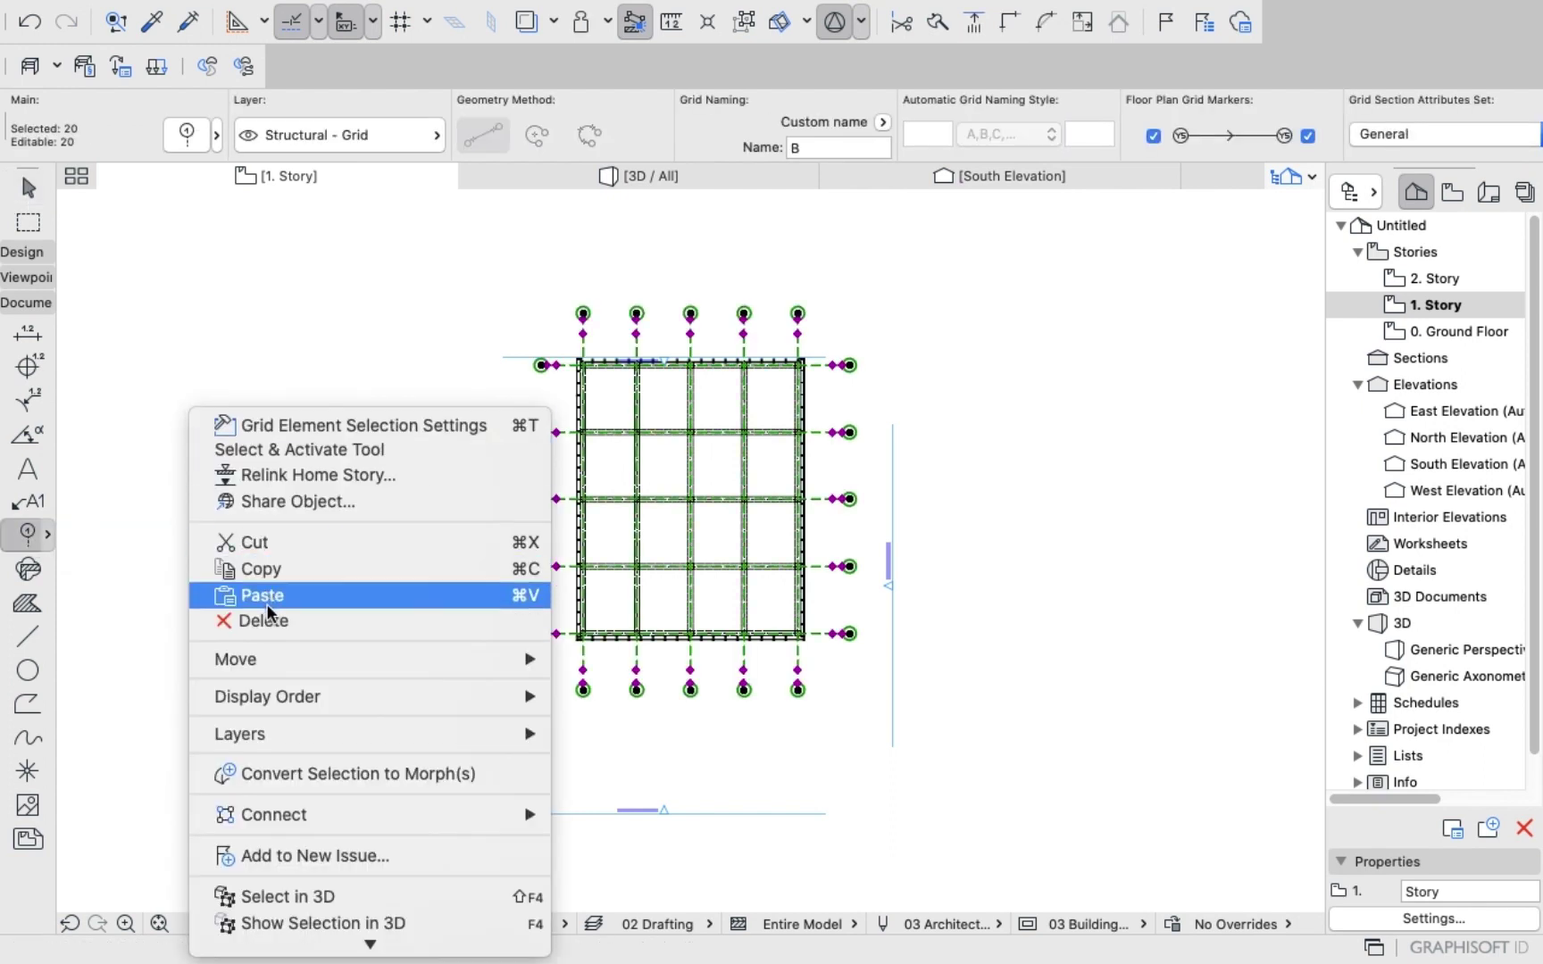
pyautogui.click(264, 620)
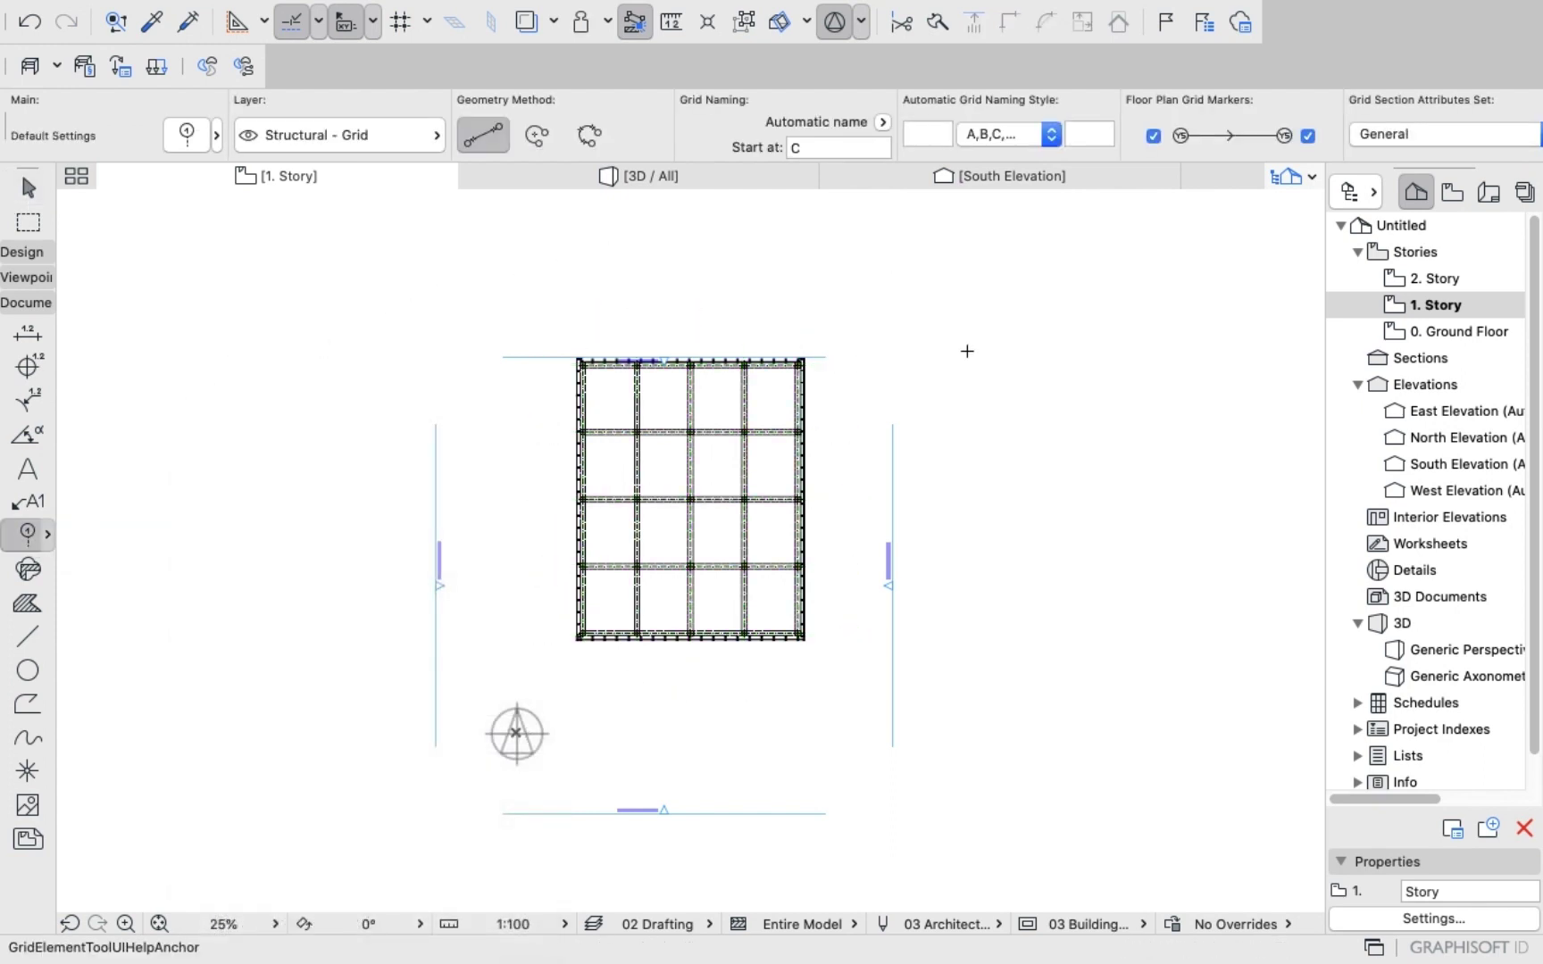
pyautogui.click(623, 183)
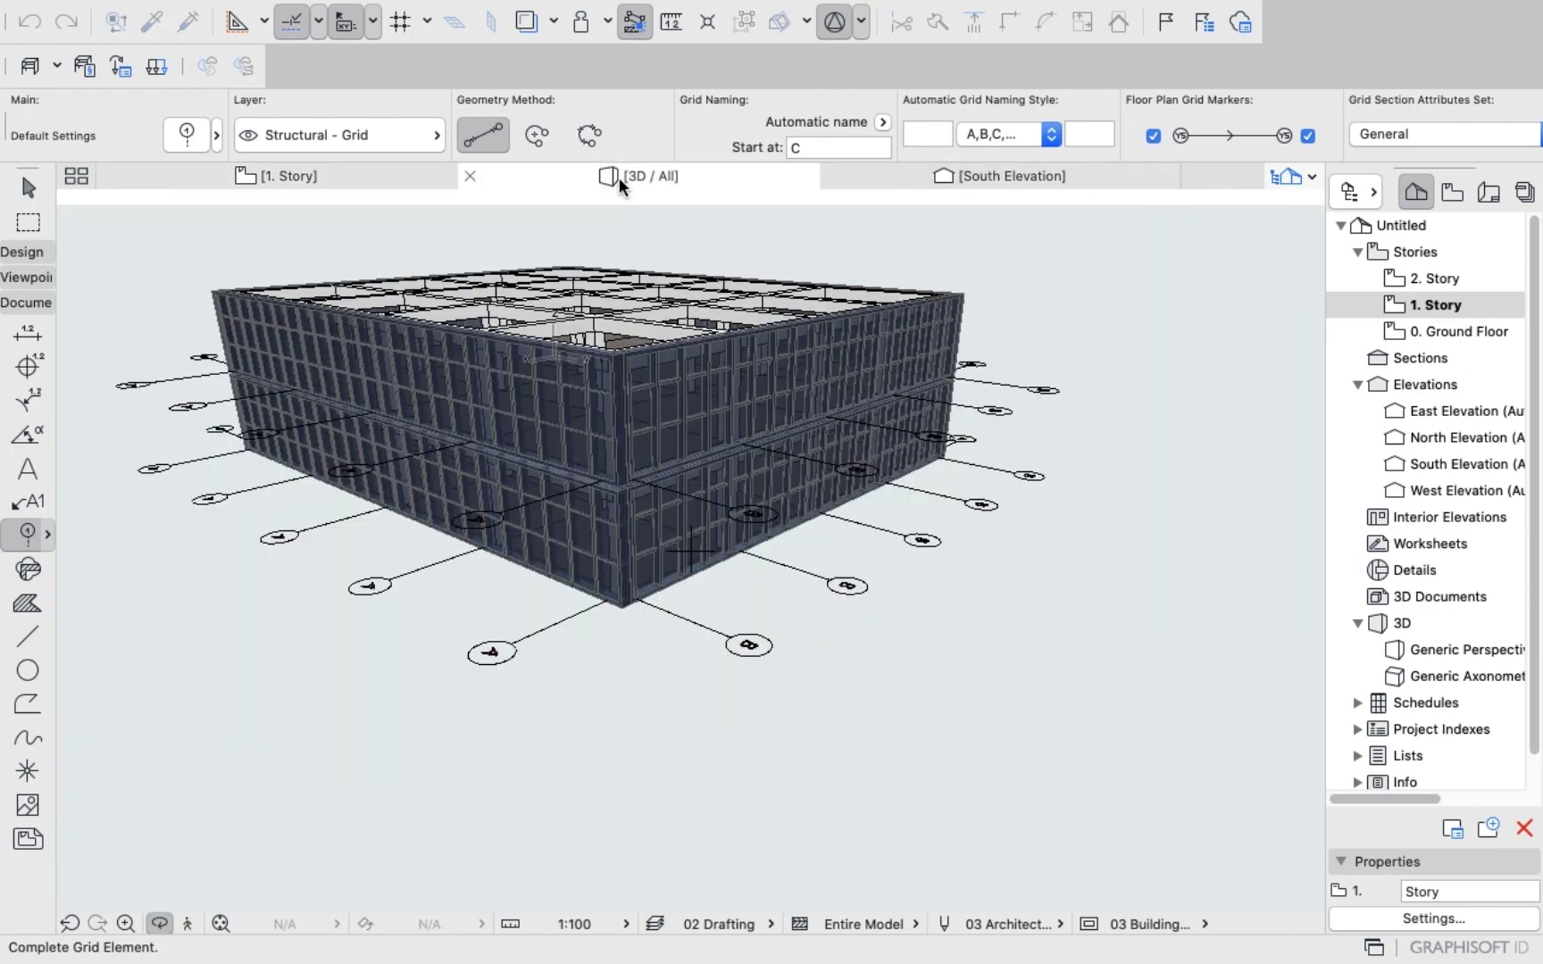
pyautogui.keyDown('shift'); pyautogui.moveTo(592, 447); pyautogui.dragTo(796, 472, button='middle'); pyautogui.keyUp('shift')
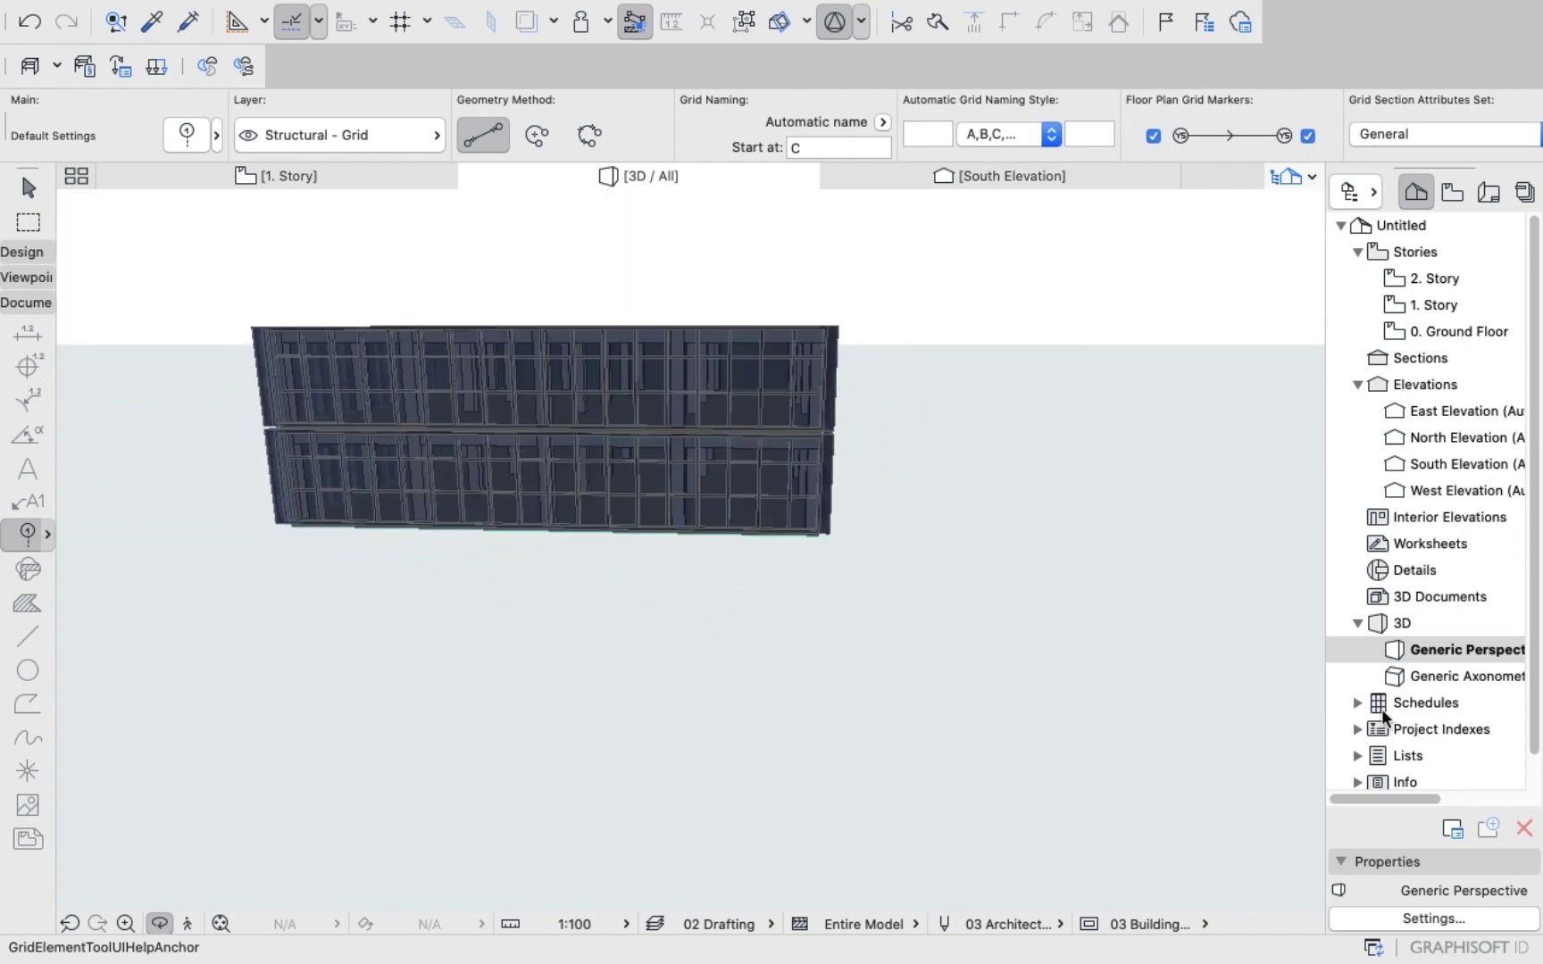
# In the Story Settings, set the elevation of story 1 to 2800 and of story 2 to 5600.
pyautogui.click(1439, 918)
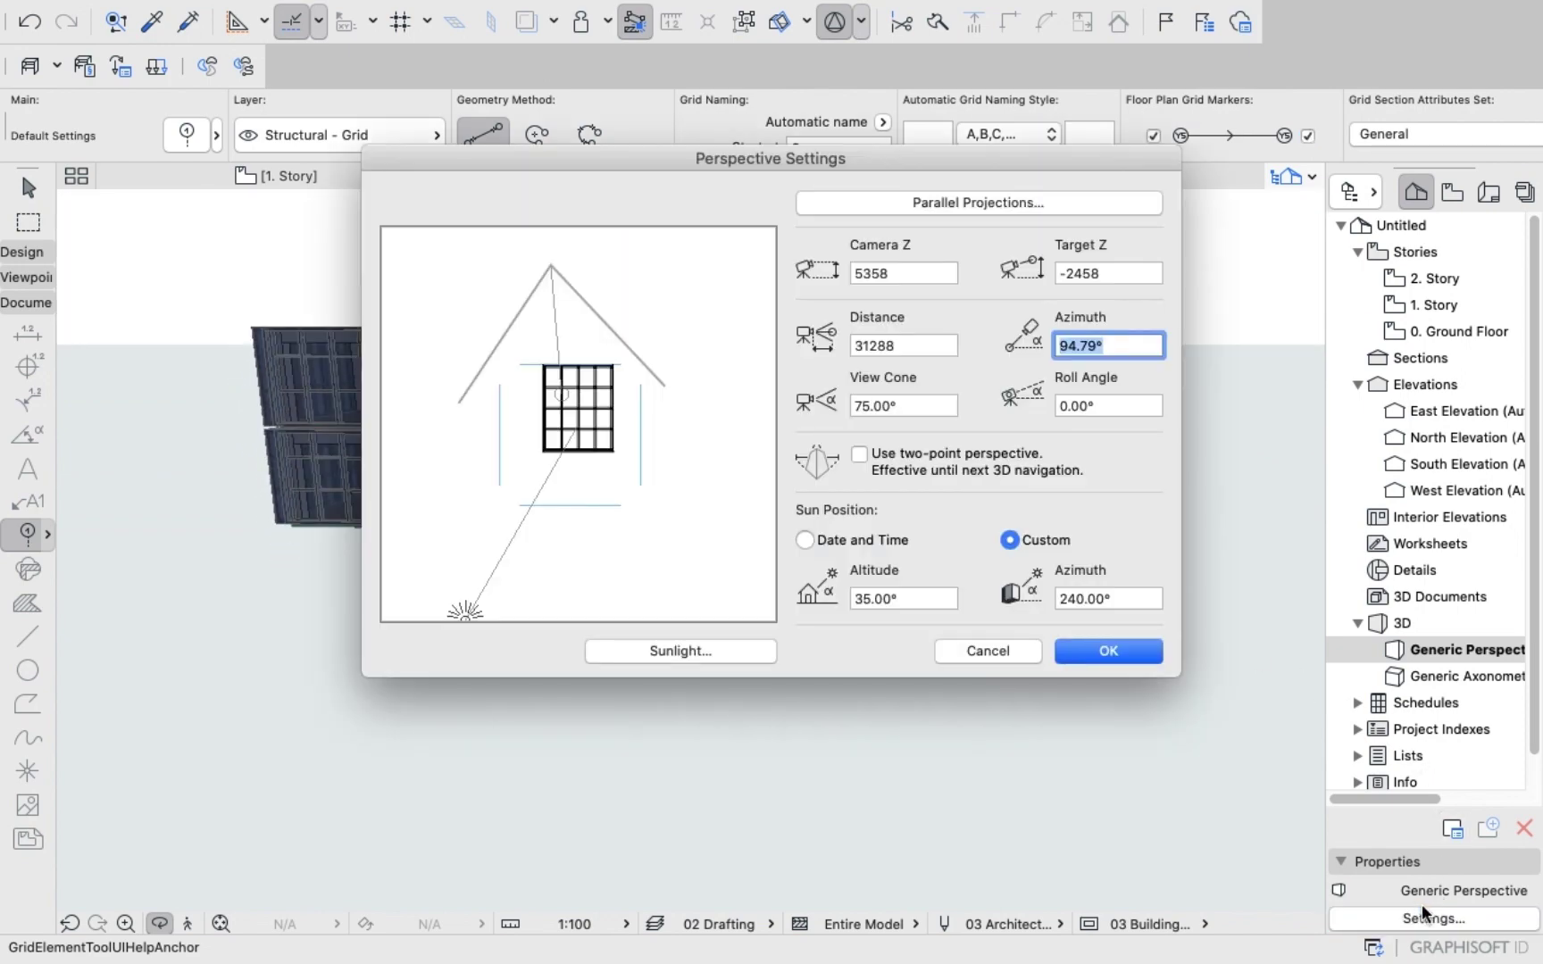
pyautogui.click(988, 650)
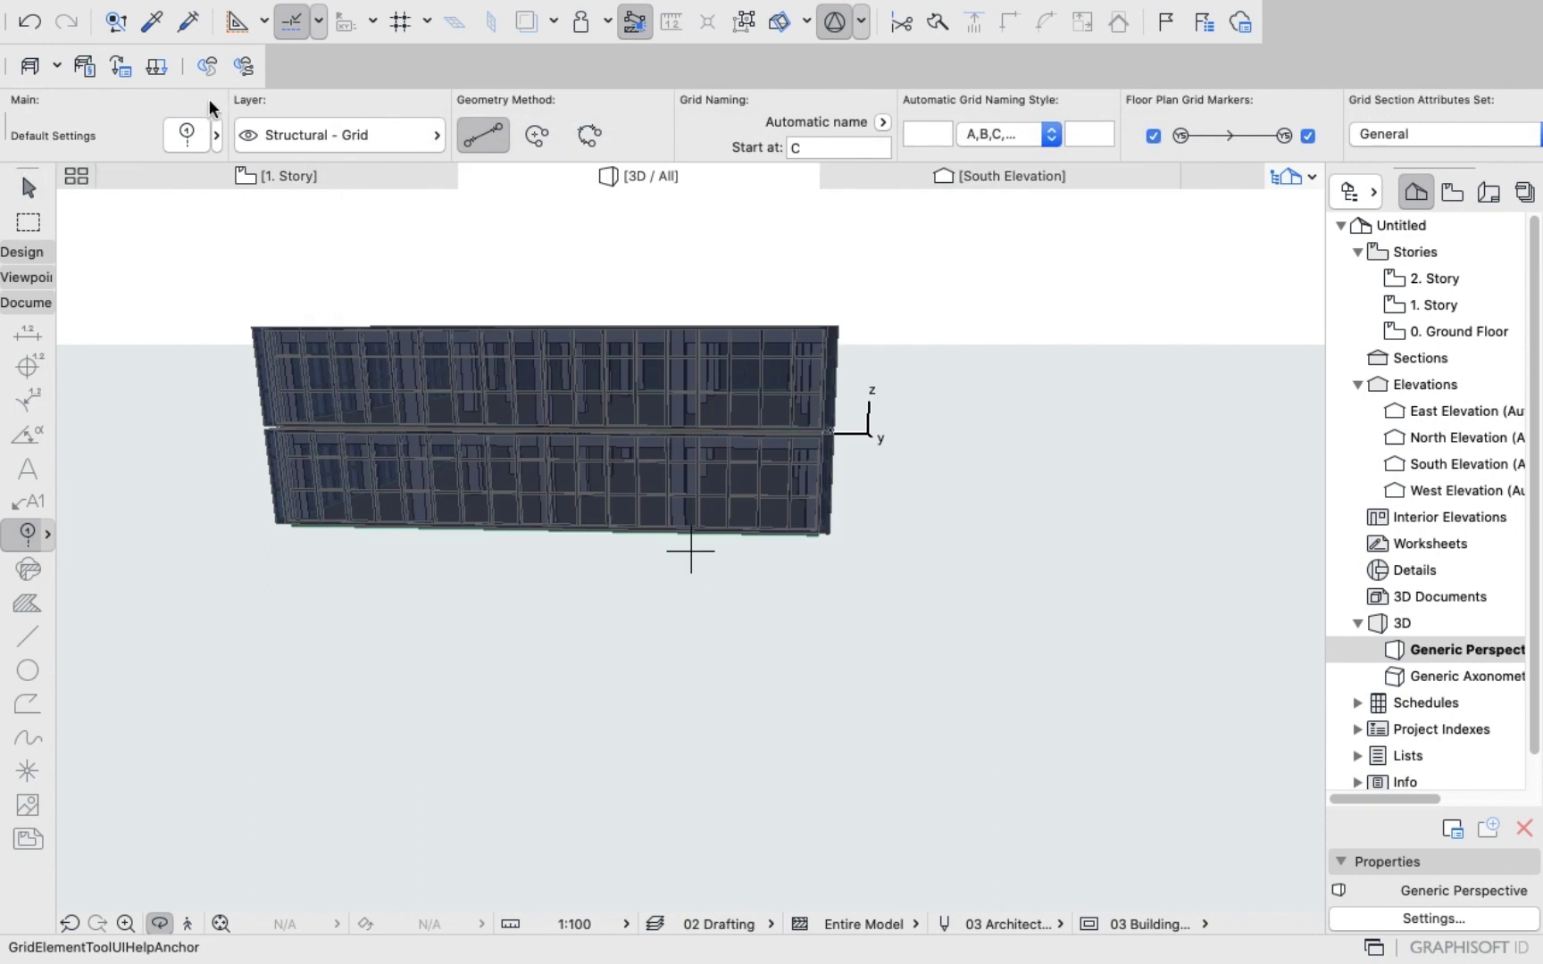
pyautogui.click(284, 179)
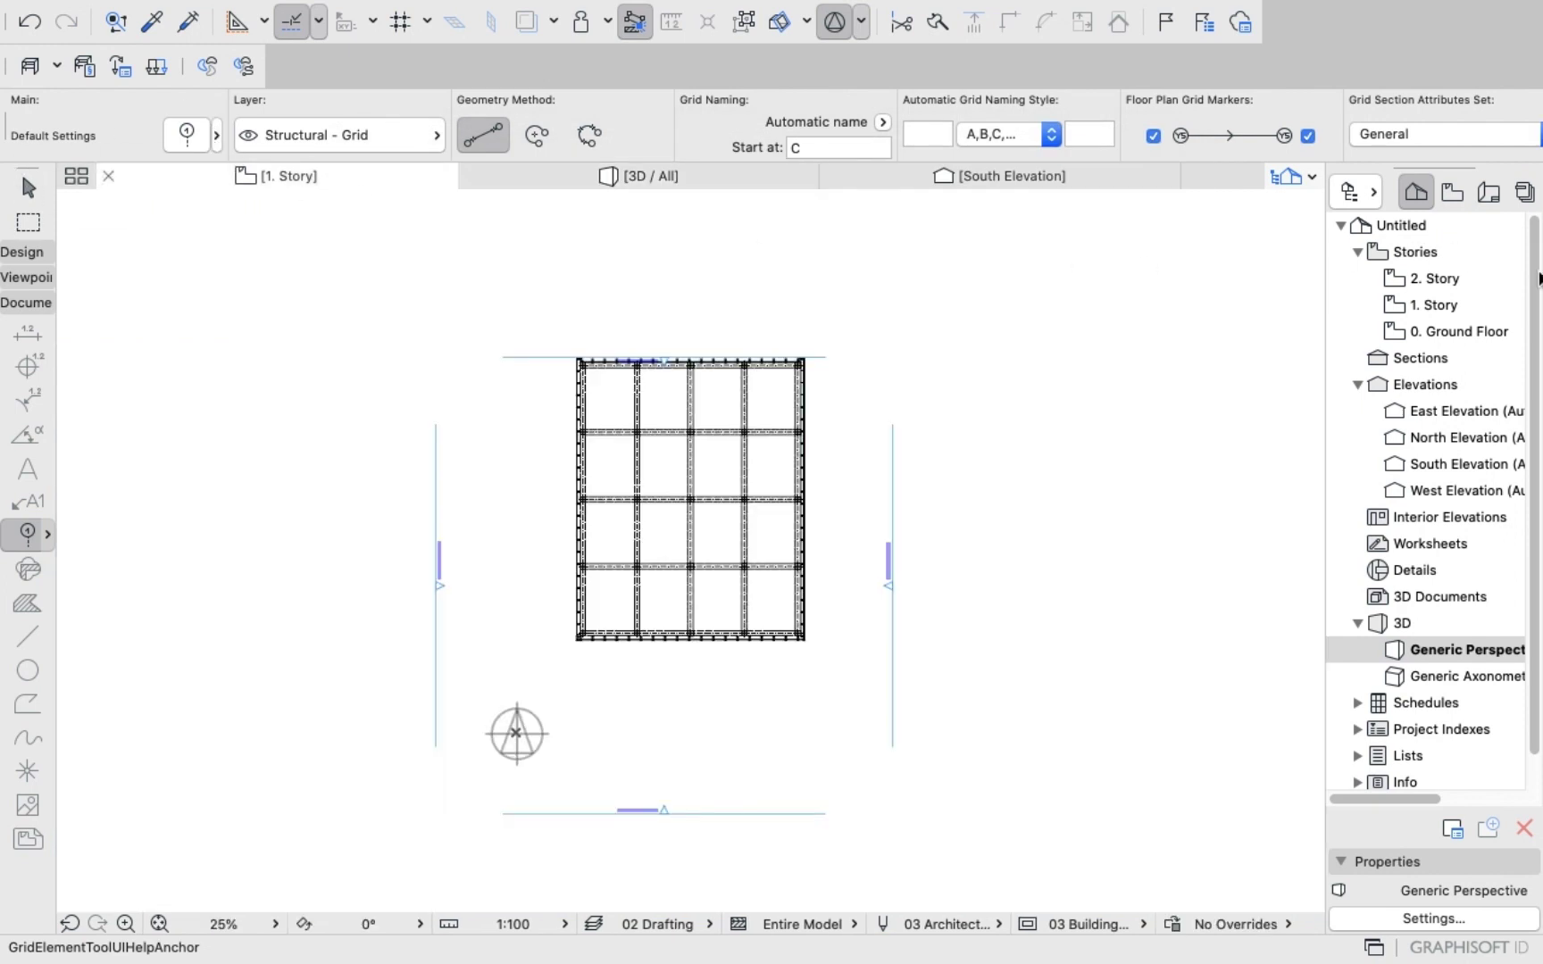
pyautogui.click(1446, 920)
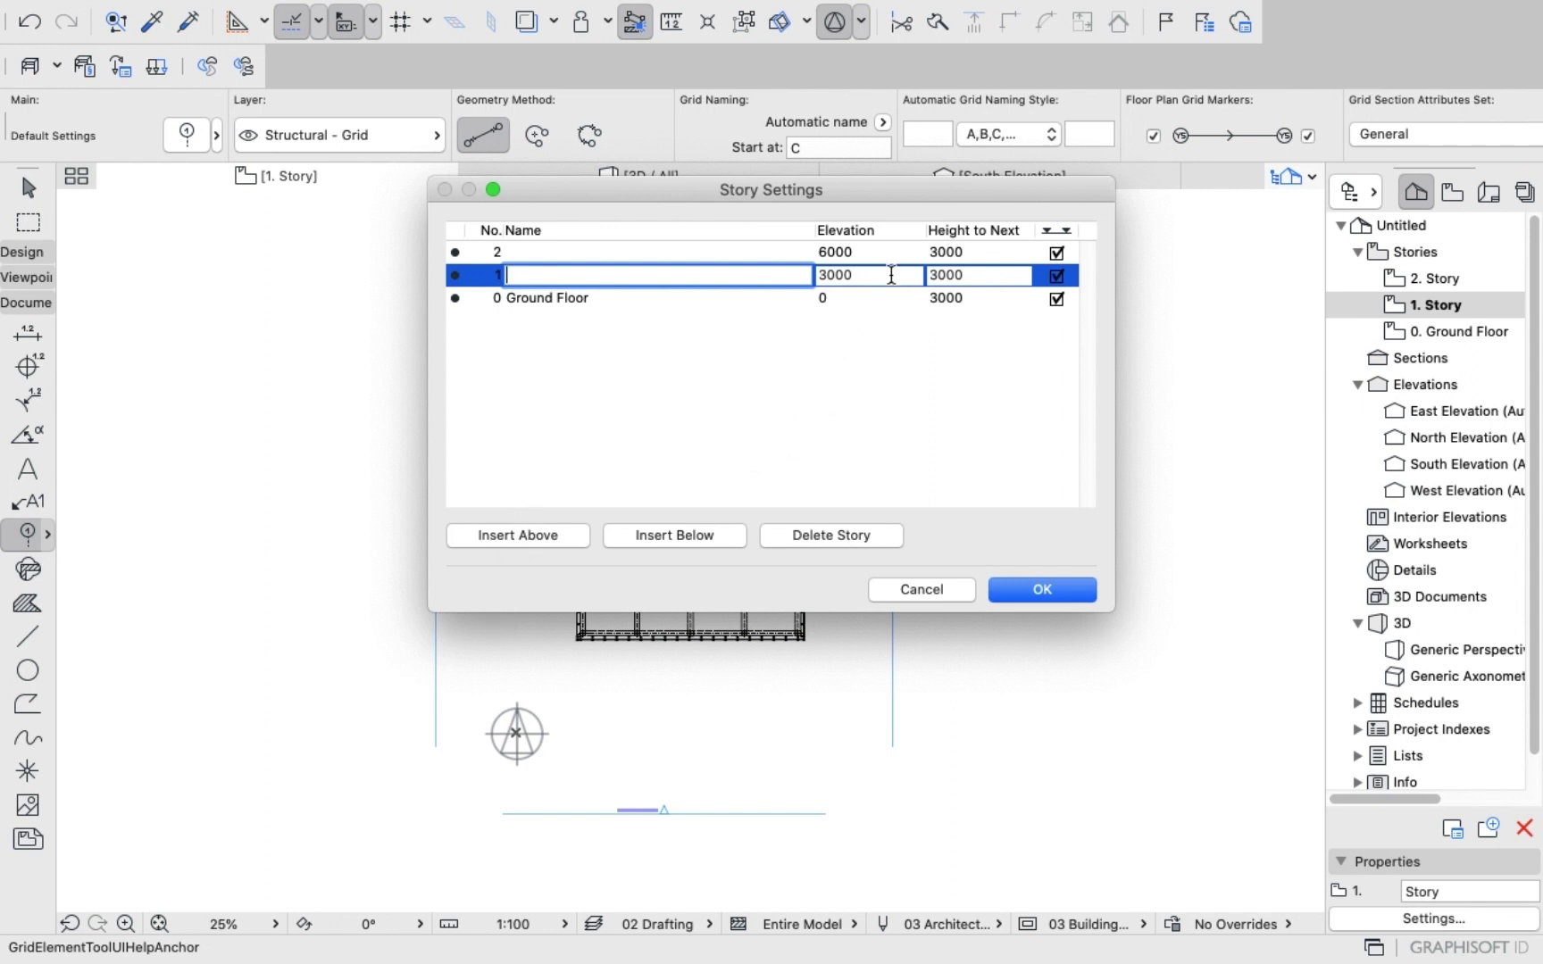
pyautogui.click(891, 275)
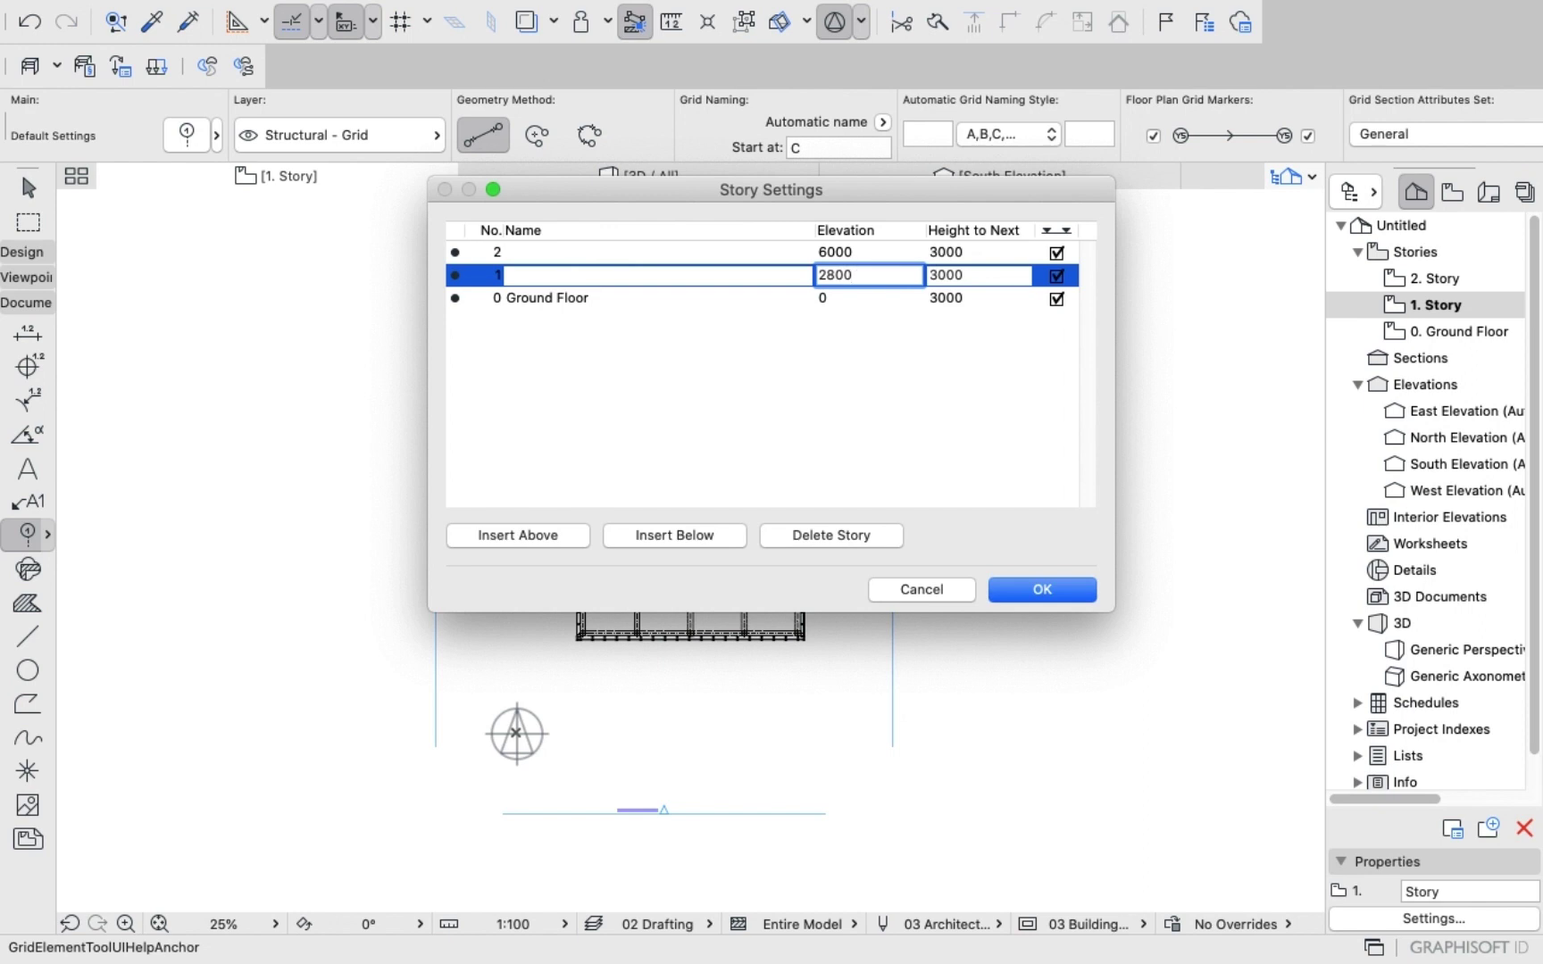
pyautogui.press('Return')
pyautogui.click(868, 253)
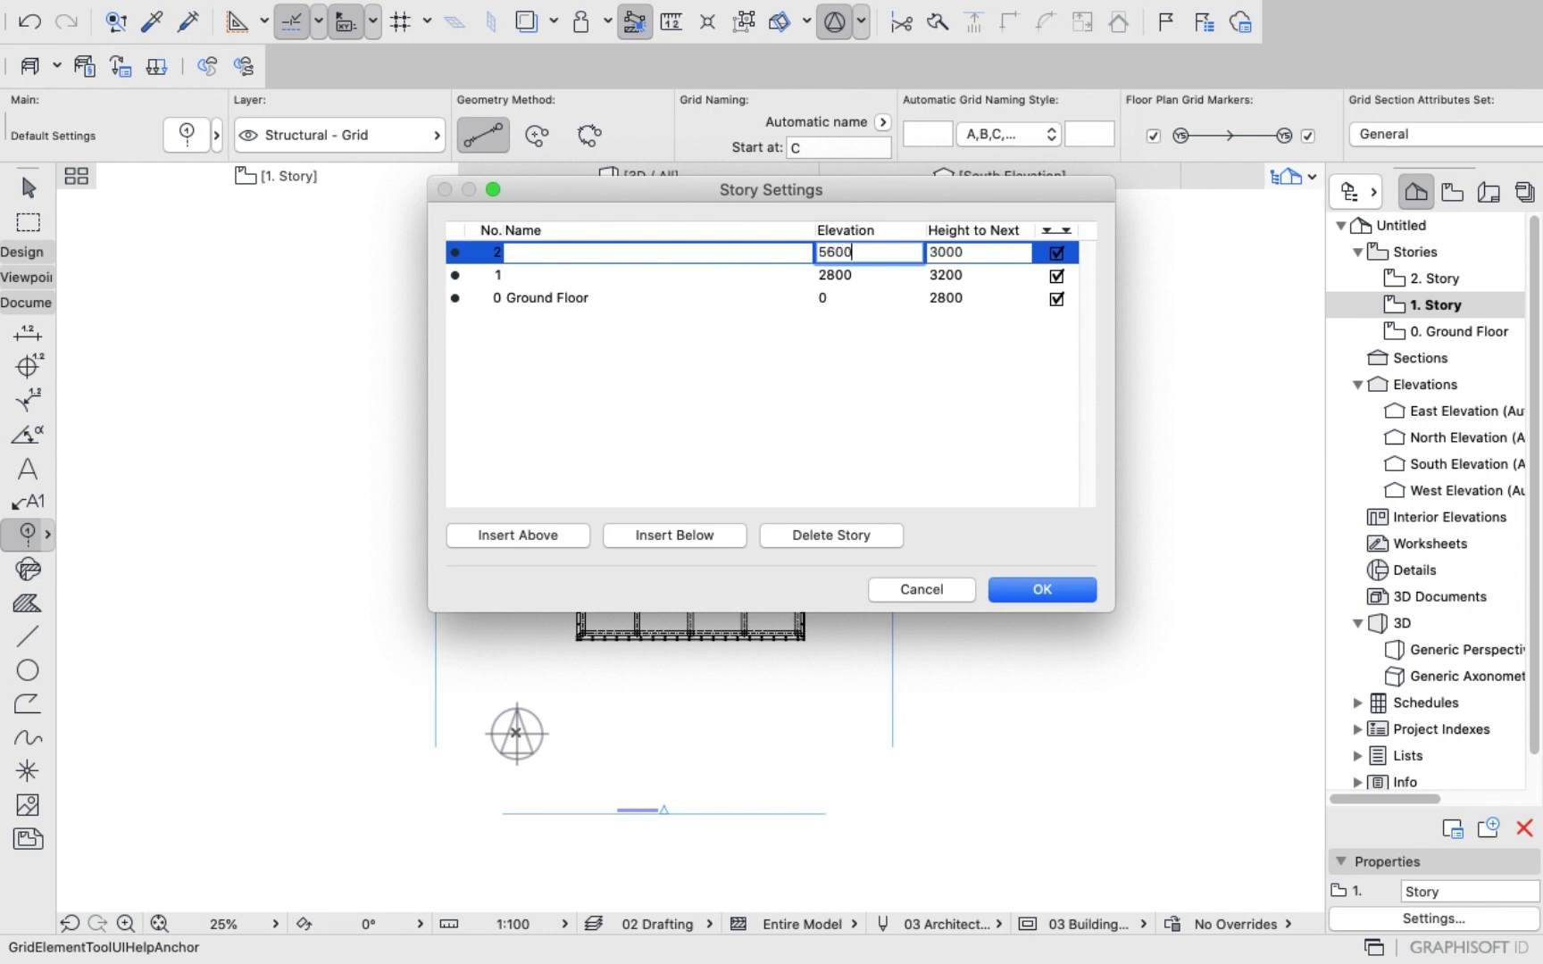
pyautogui.press('Return')
# Insert ten more stories above story 2, up to story 12, and apply the story settings.
pyautogui.click(542, 543)
pyautogui.click(540, 542)
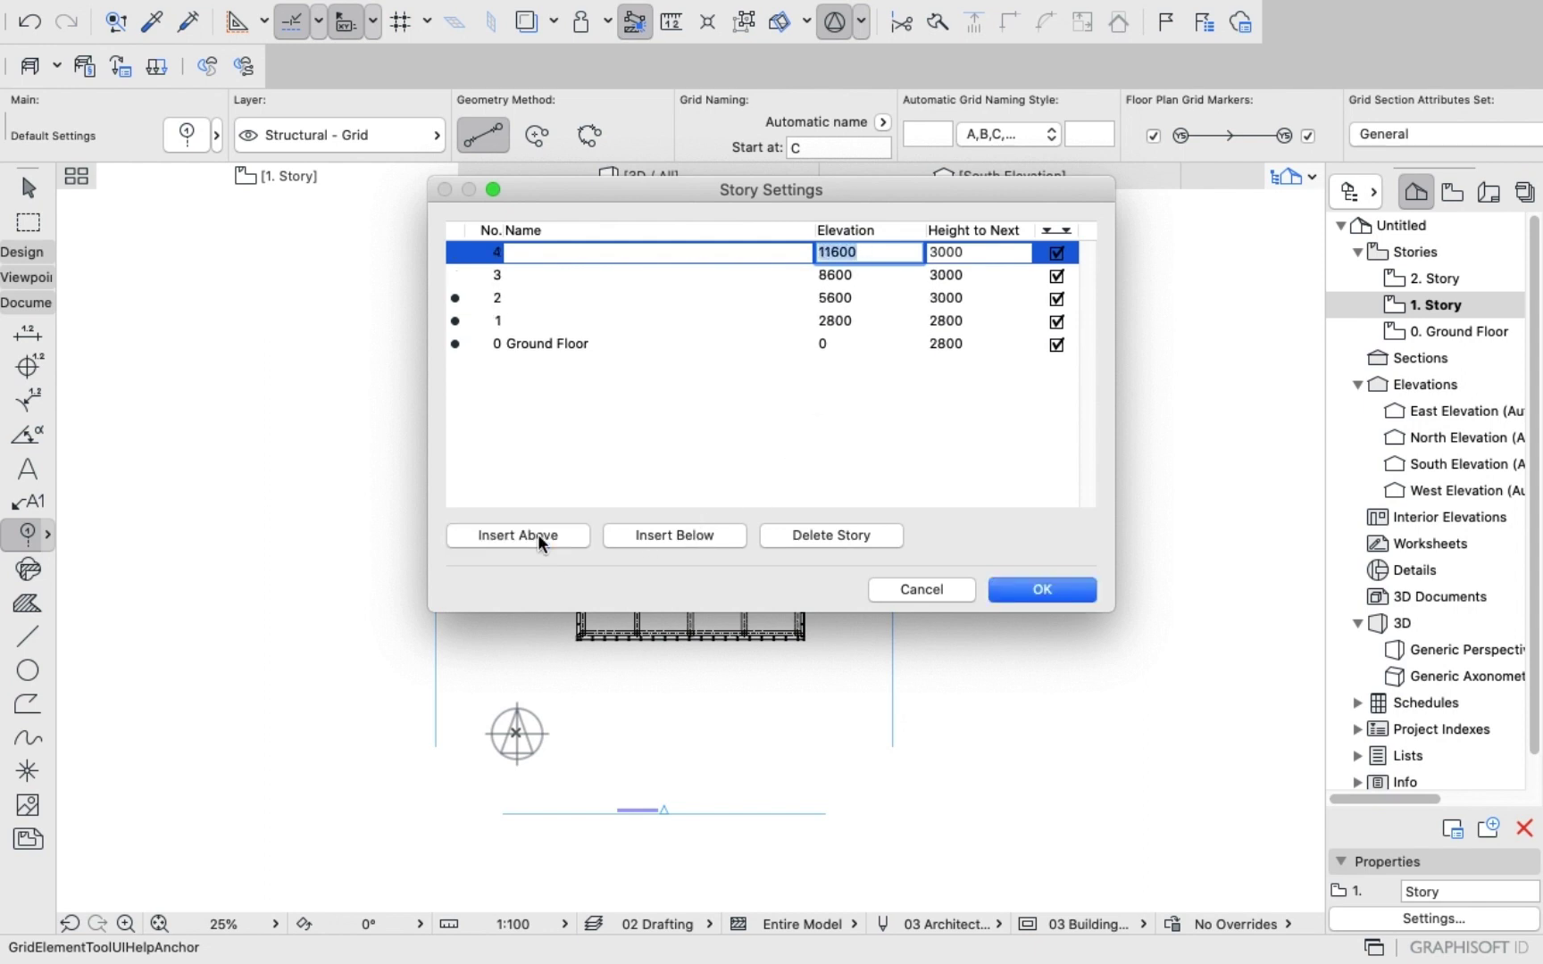
pyautogui.moveTo(539, 542); pyautogui.dragTo(539, 542)
pyautogui.click(540, 542)
pyautogui.click(539, 542)
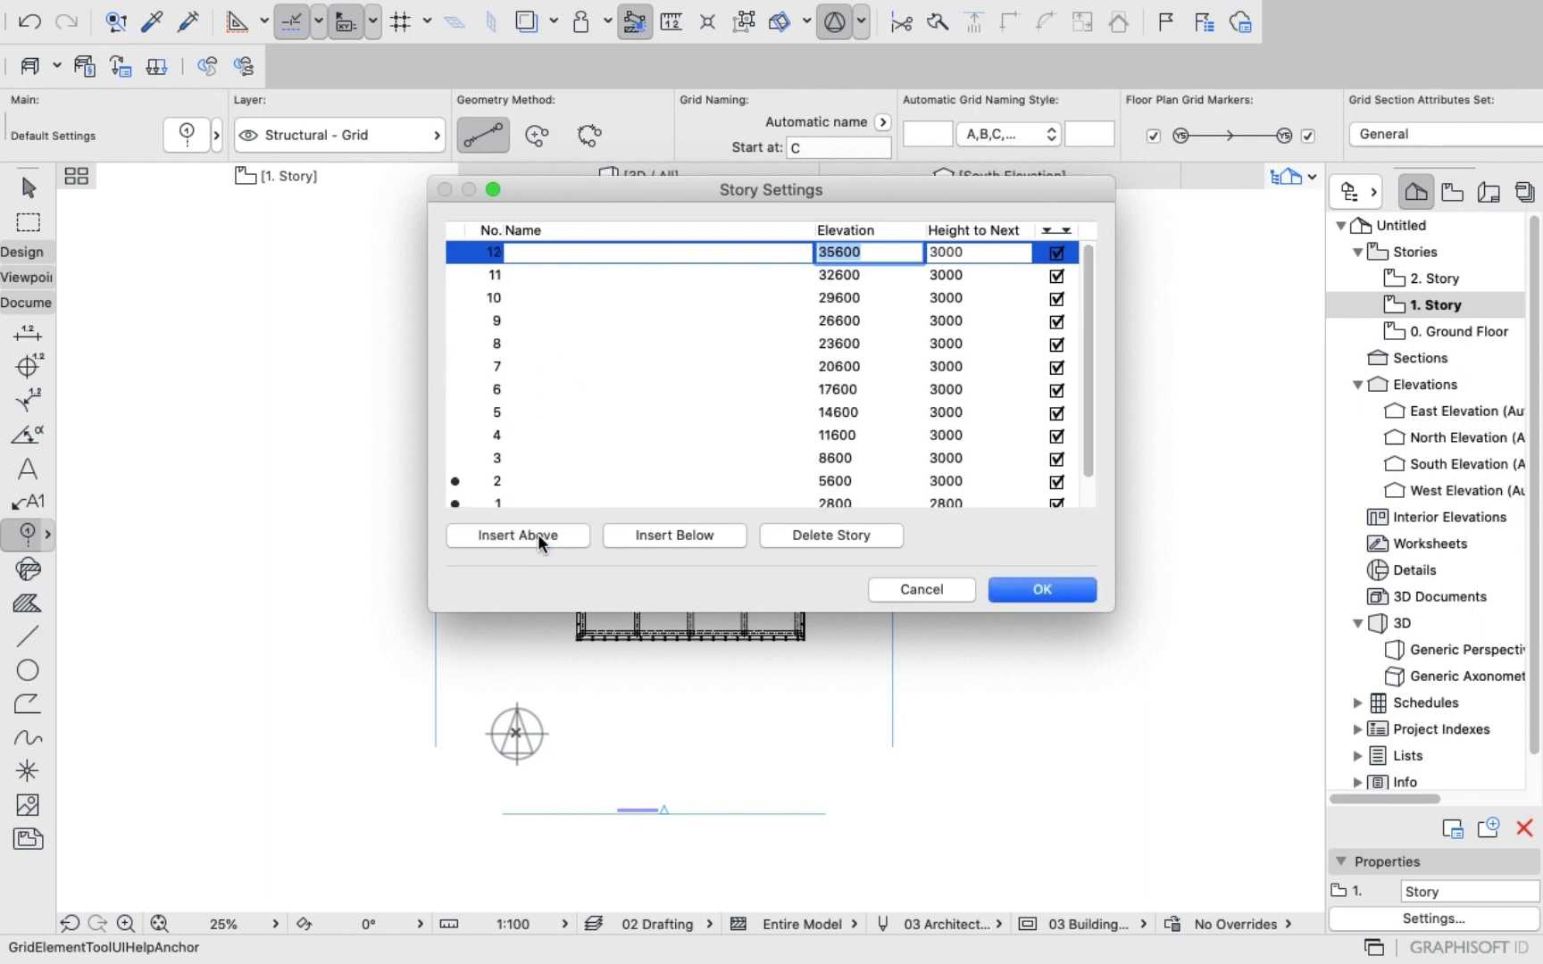
pyautogui.click(1036, 591)
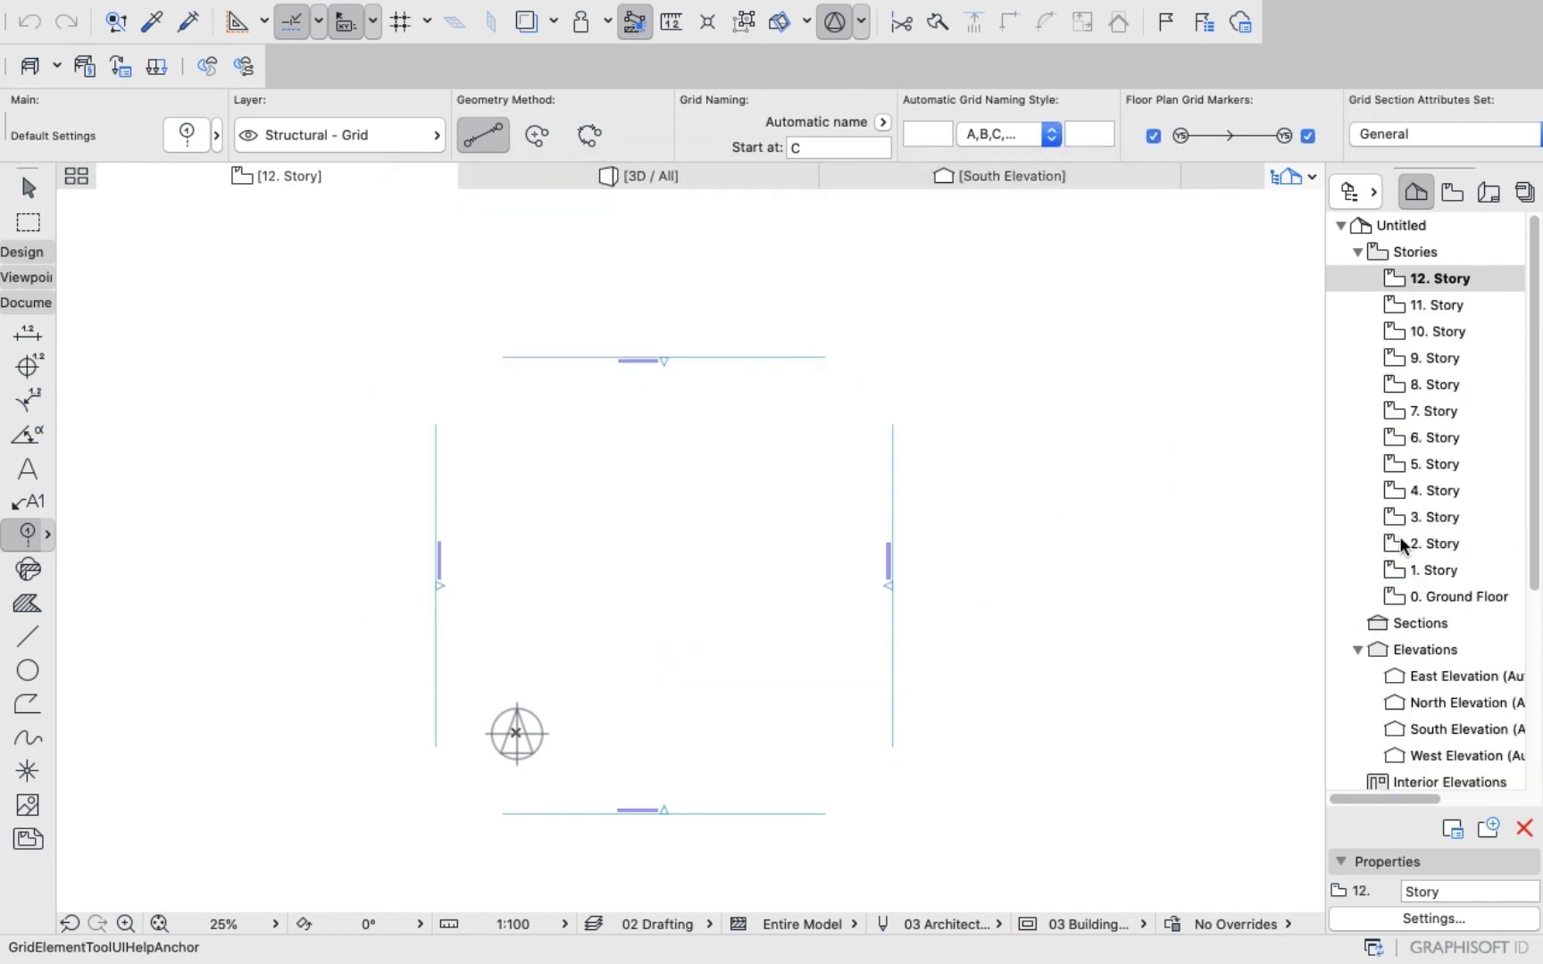
# Copy all building elements on 1. Story, leaving the four elevation markers out of the selection.
pyautogui.doubleClick(1420, 569)
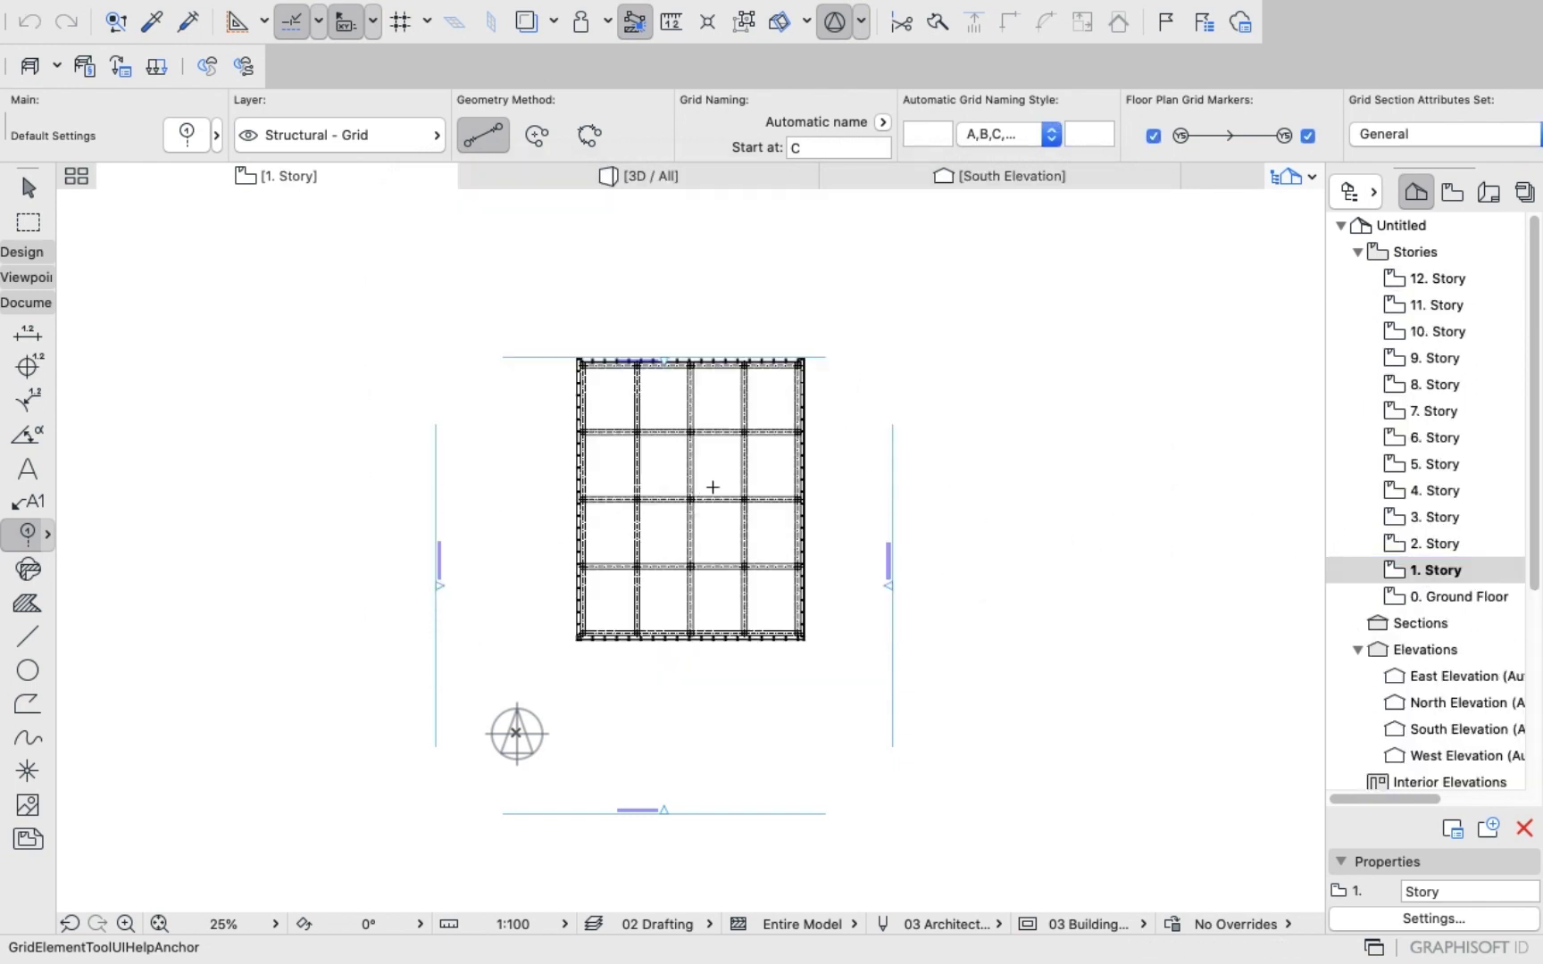
pyautogui.press('Escape')
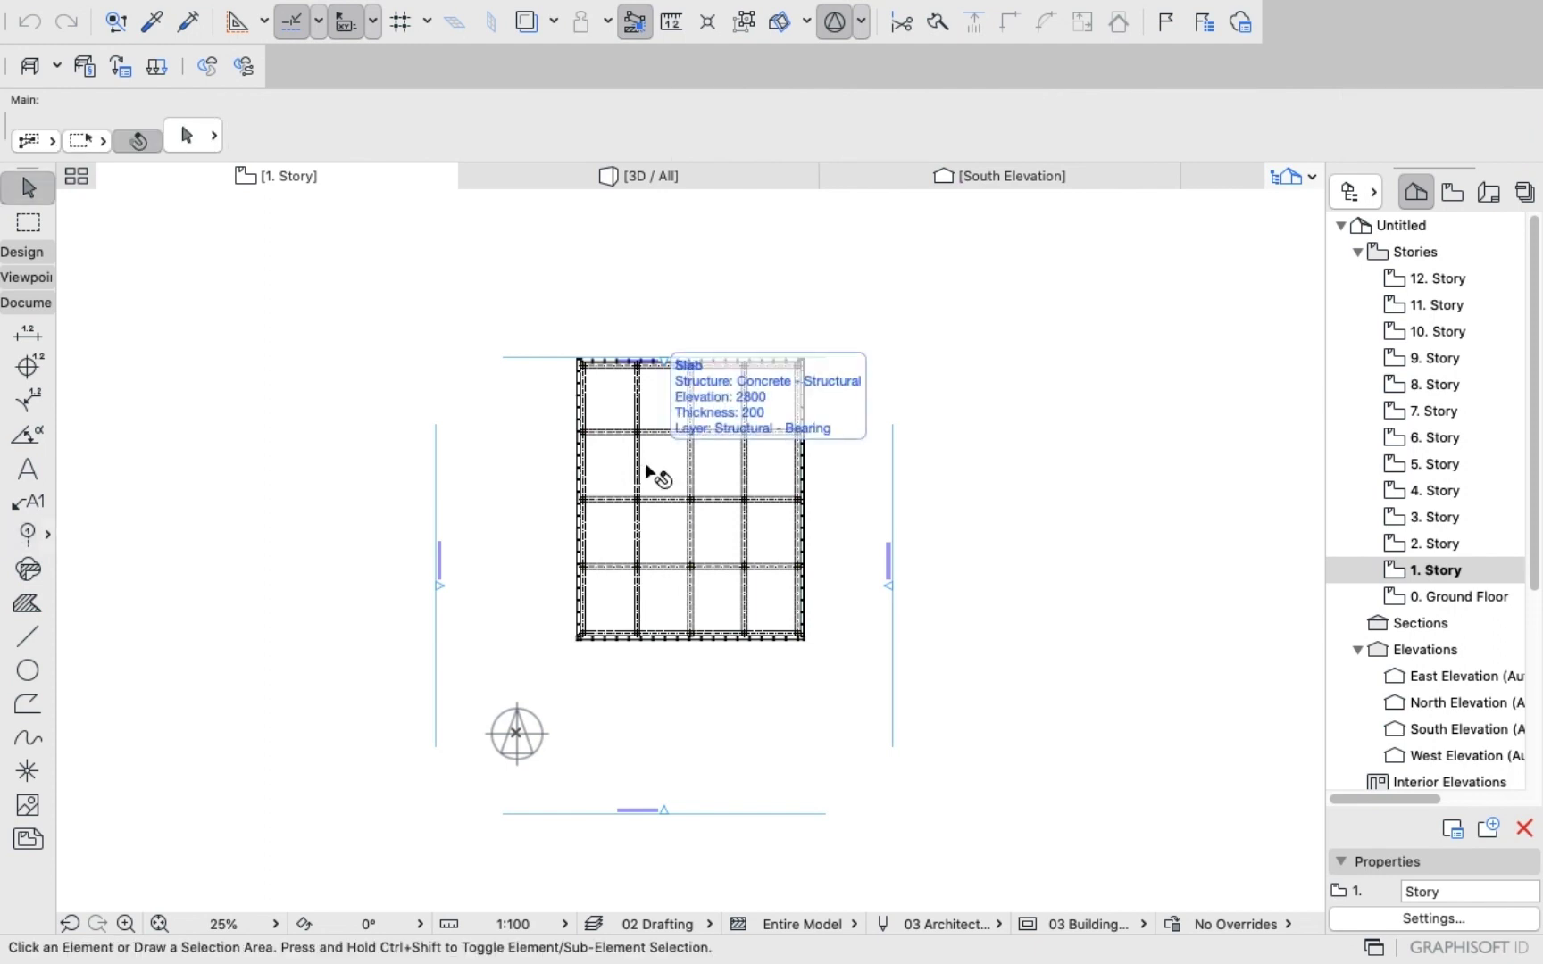
pyautogui.press('super+a')
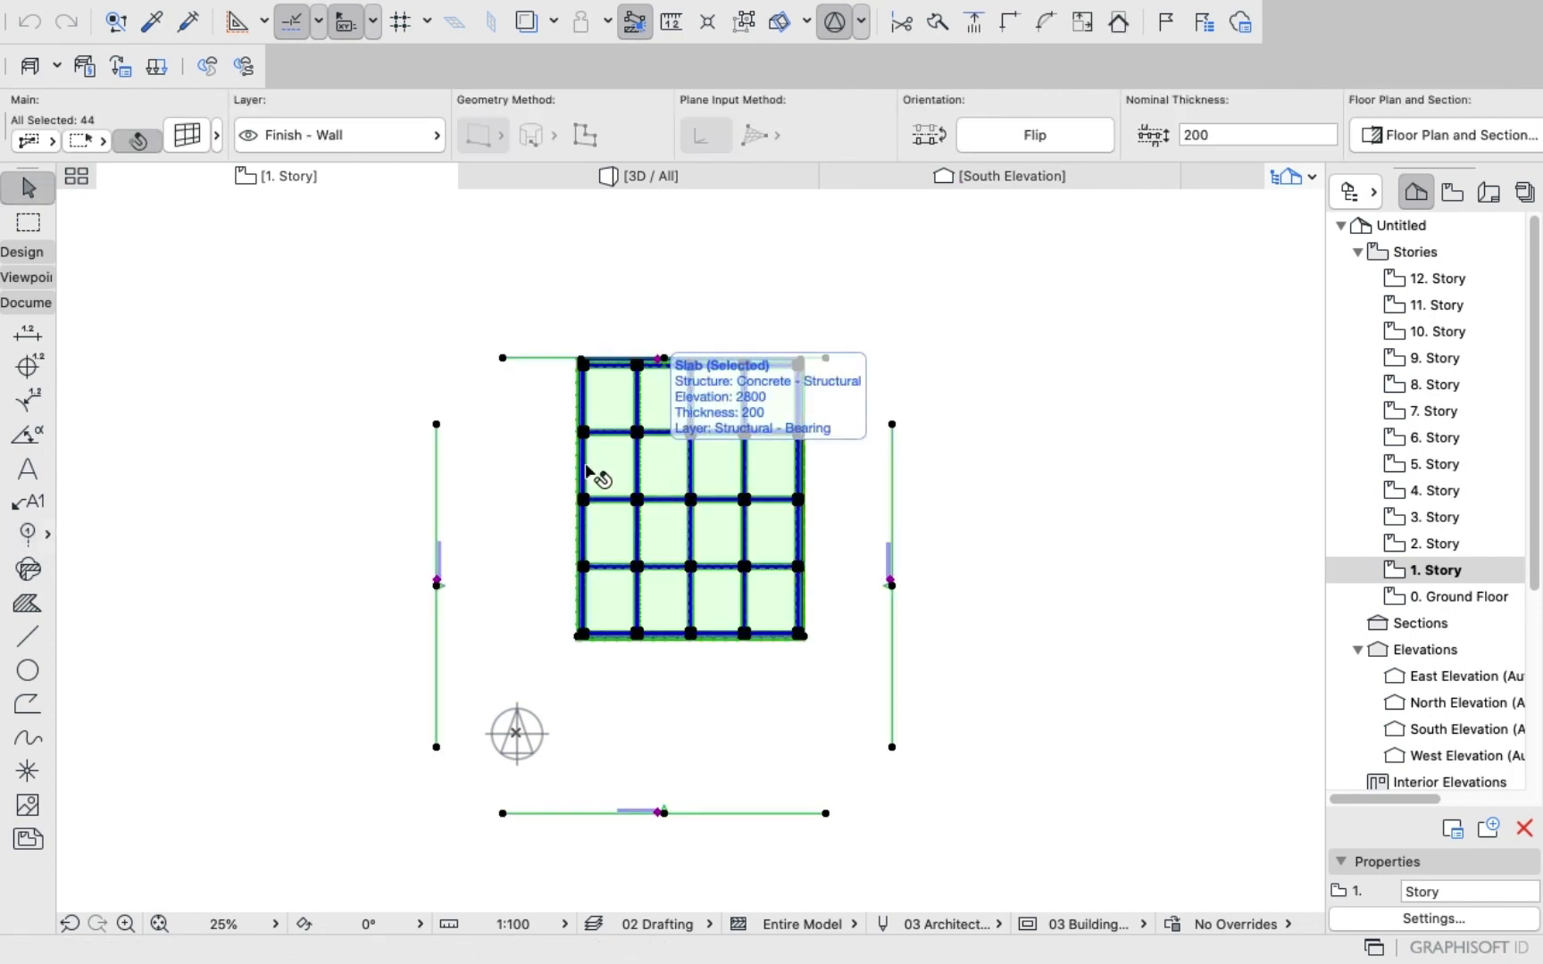
pyautogui.click(523, 369)
pyautogui.rightClick(520, 382)
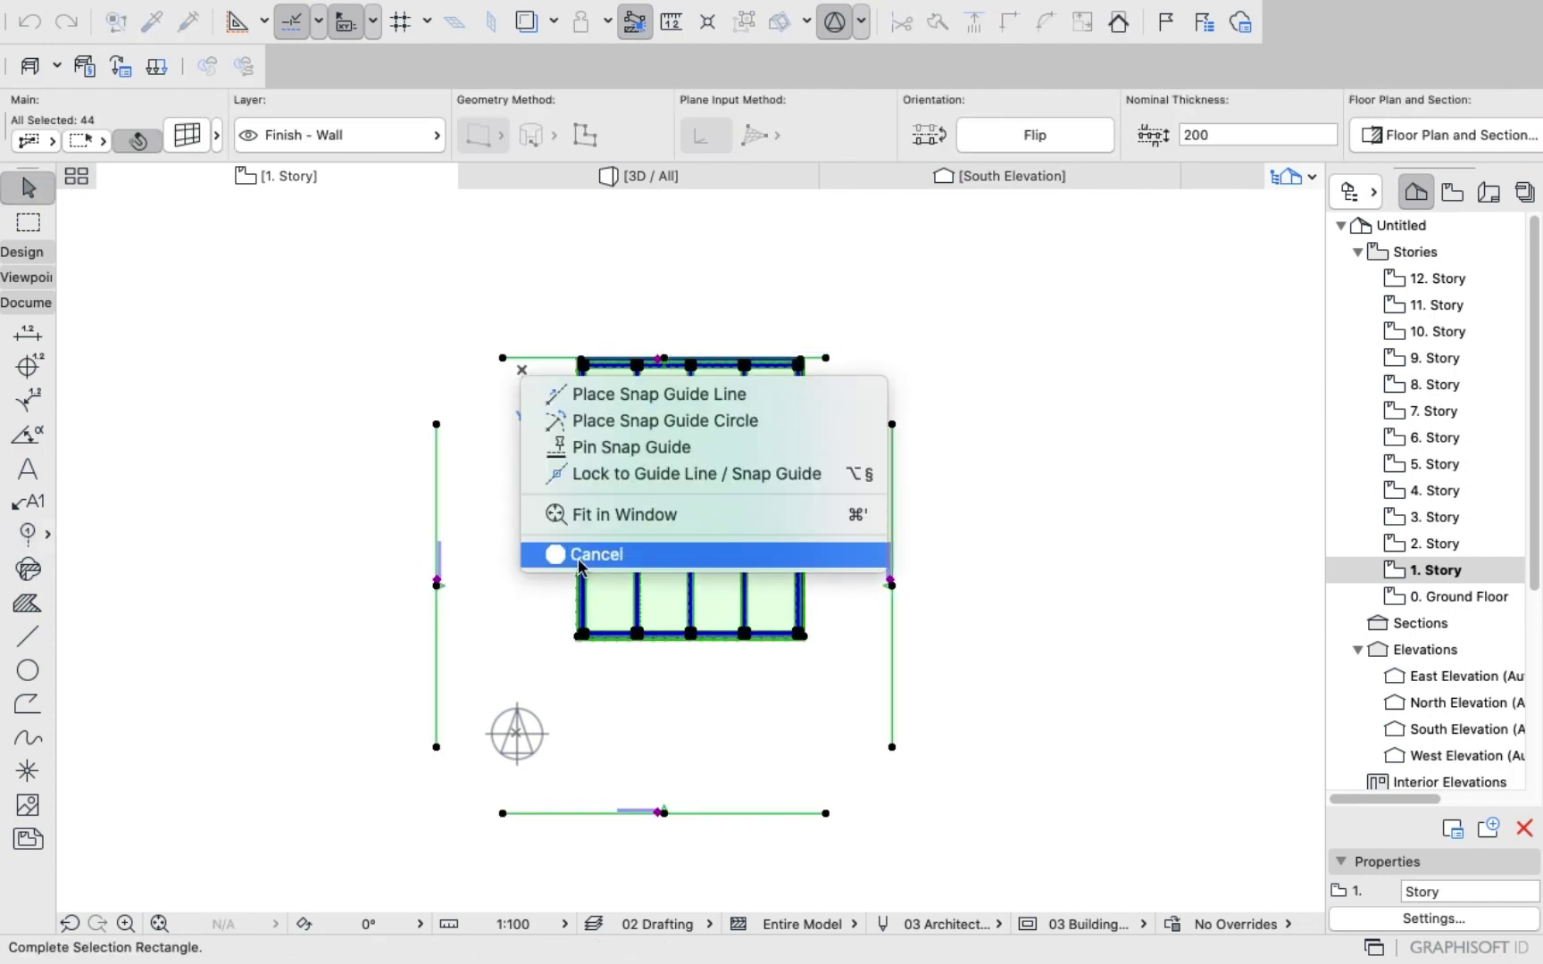
pyautogui.click(597, 555)
pyautogui.keyDown('shift'); pyautogui.click(536, 358); pyautogui.keyUp('shift')
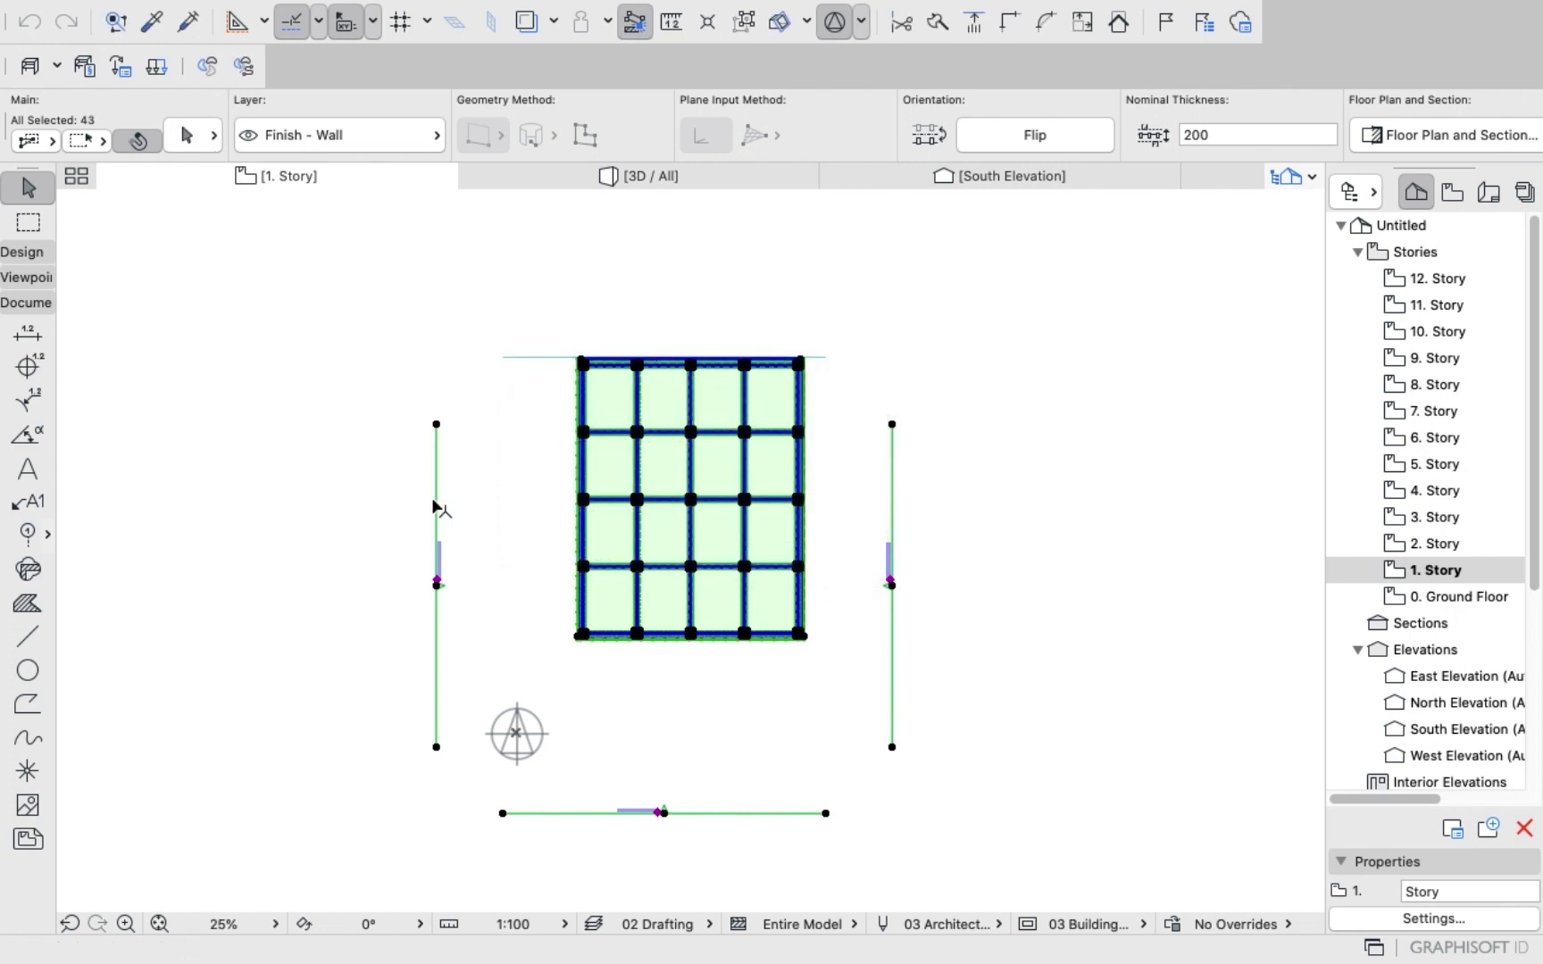
pyautogui.keyDown('shift'); pyautogui.click(436, 506); pyautogui.keyUp('shift')
pyautogui.keyDown('shift'); pyautogui.click(582, 807); pyautogui.keyUp('shift')
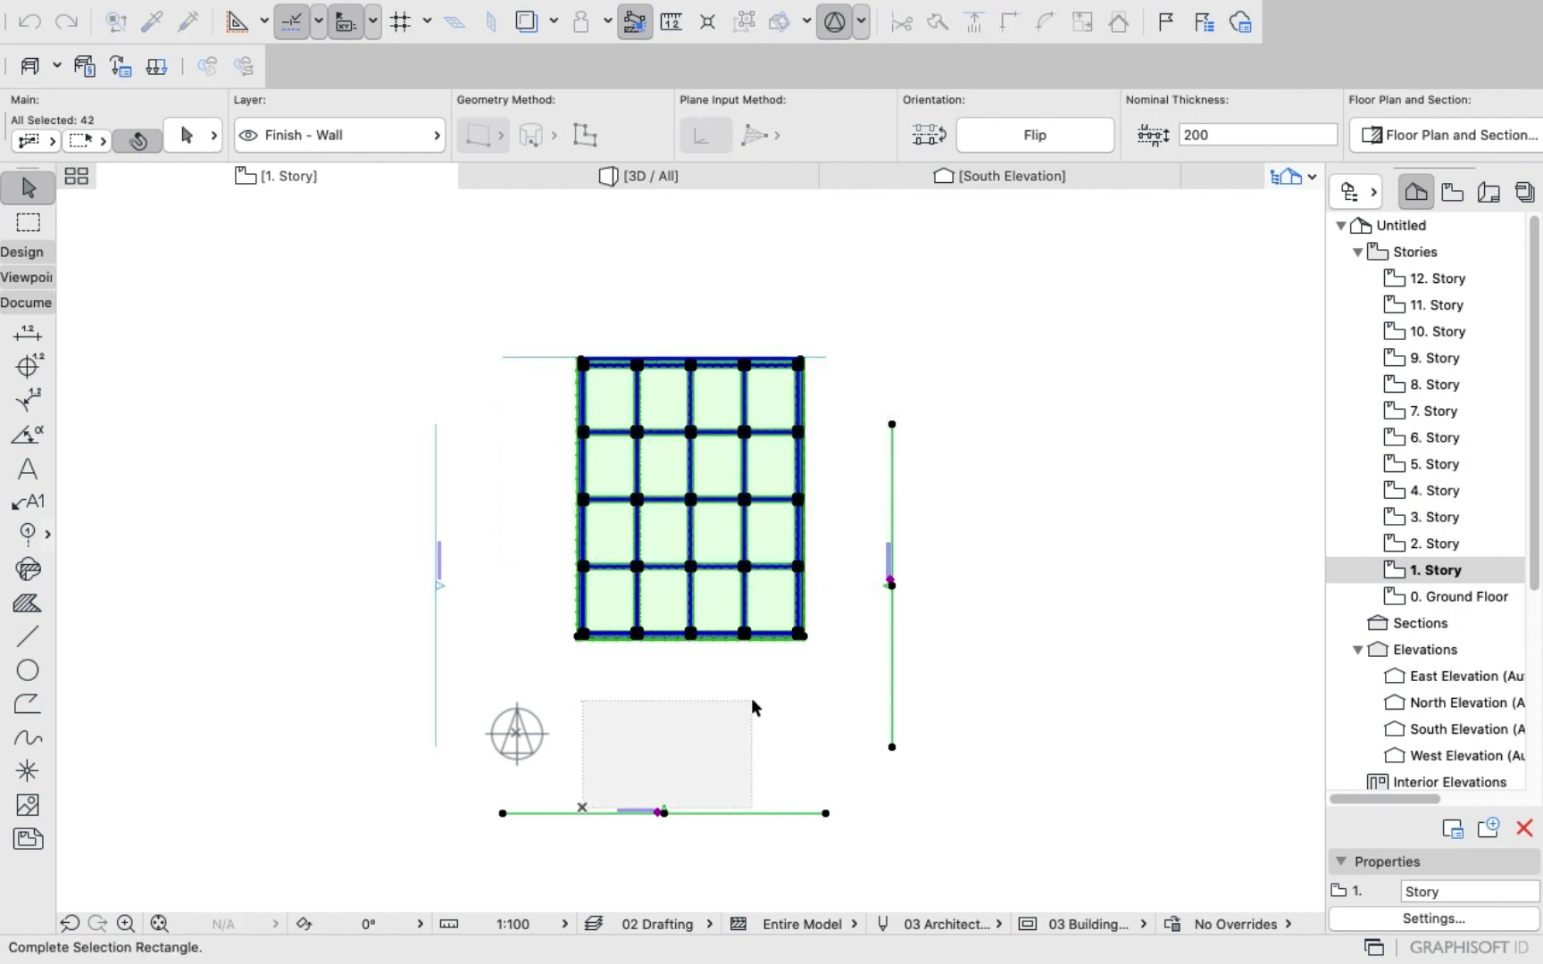
pyautogui.keyDown('shift'); pyautogui.click(600, 806); pyautogui.keyUp('shift')
pyautogui.keyDown('shift'); pyautogui.click(596, 813); pyautogui.keyUp('shift')
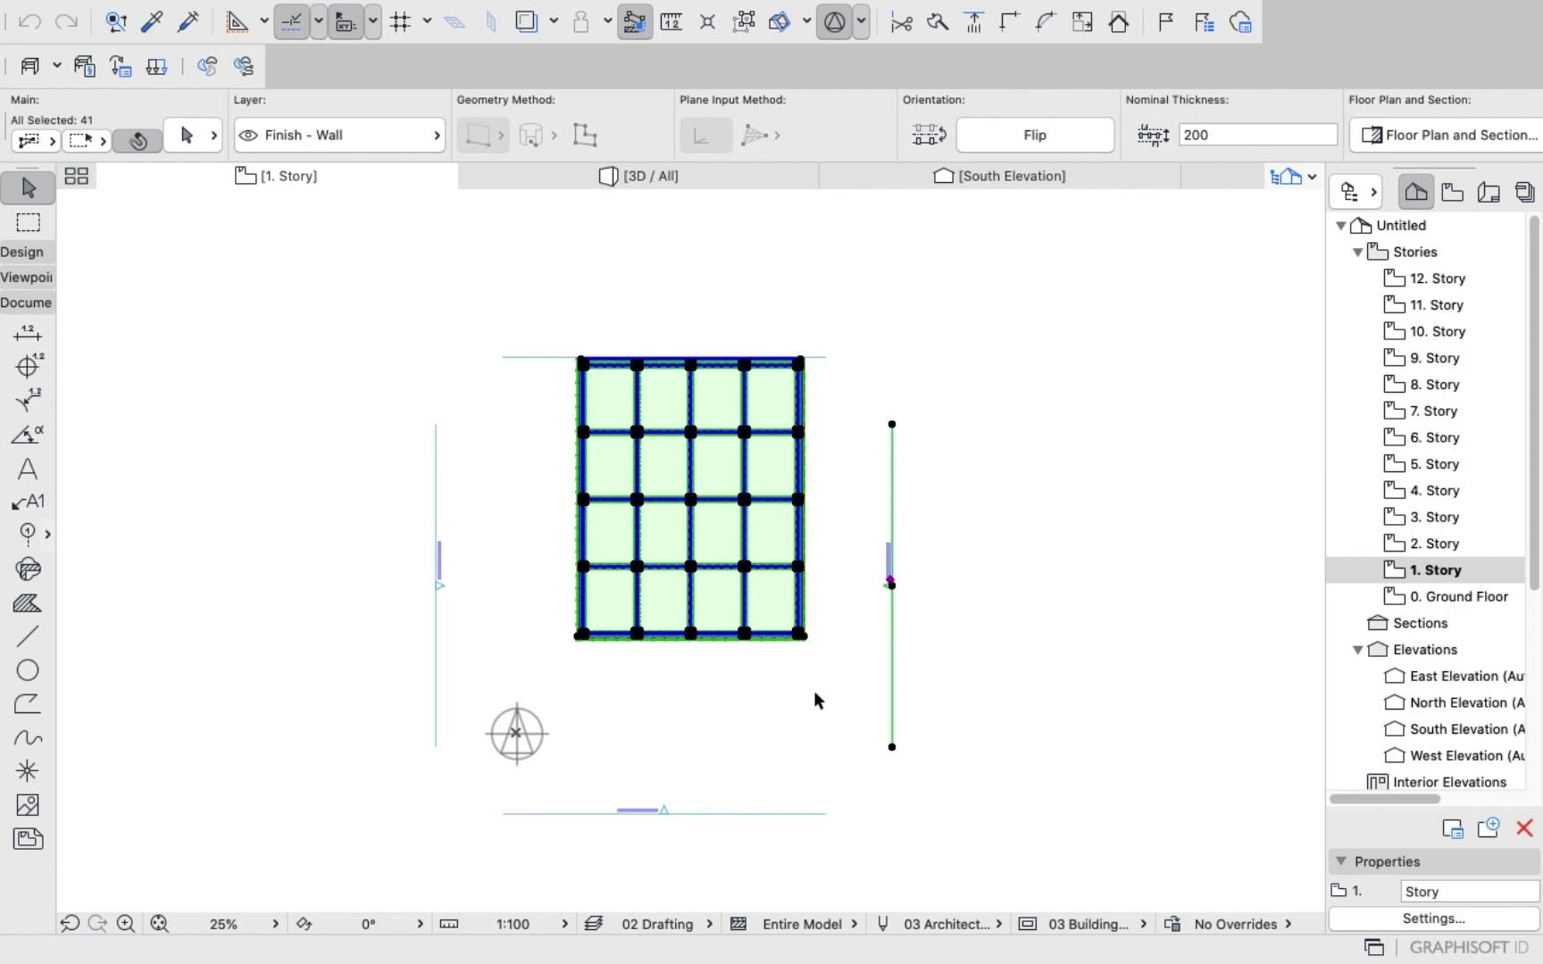
pyautogui.keyDown('shift'); pyautogui.click(891, 686); pyautogui.keyUp('shift')
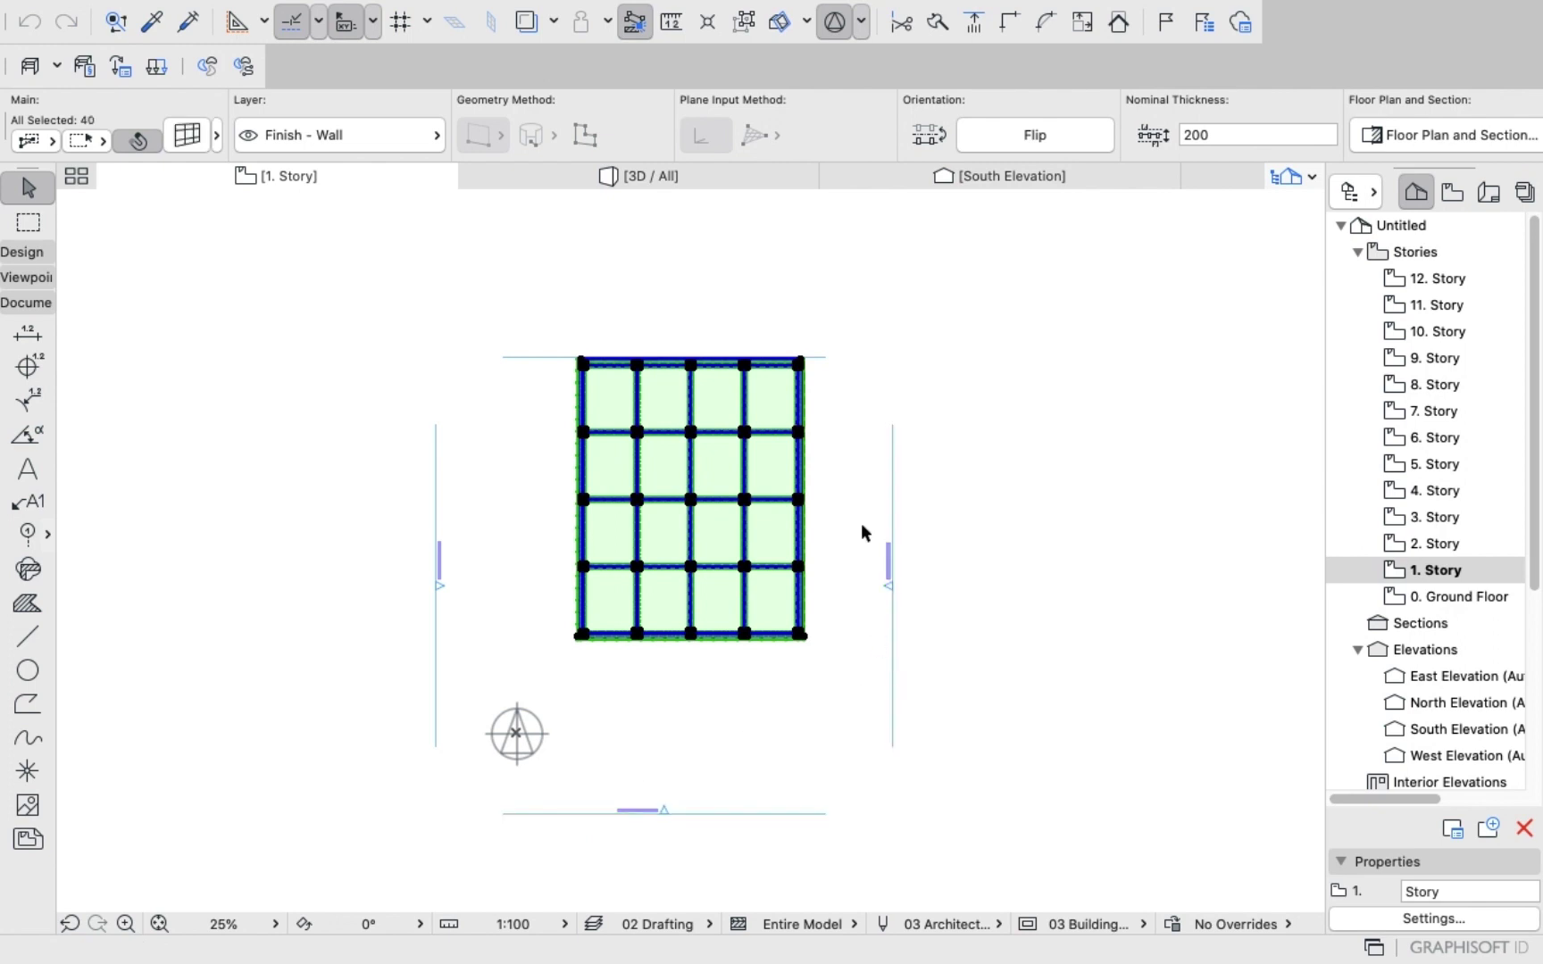
pyautogui.rightClick(994, 329)
pyautogui.click(1053, 462)
# Paste the copied floor elements in place onto 2. Story.
pyautogui.doubleClick(1463, 544)
pyautogui.rightClick(1084, 372)
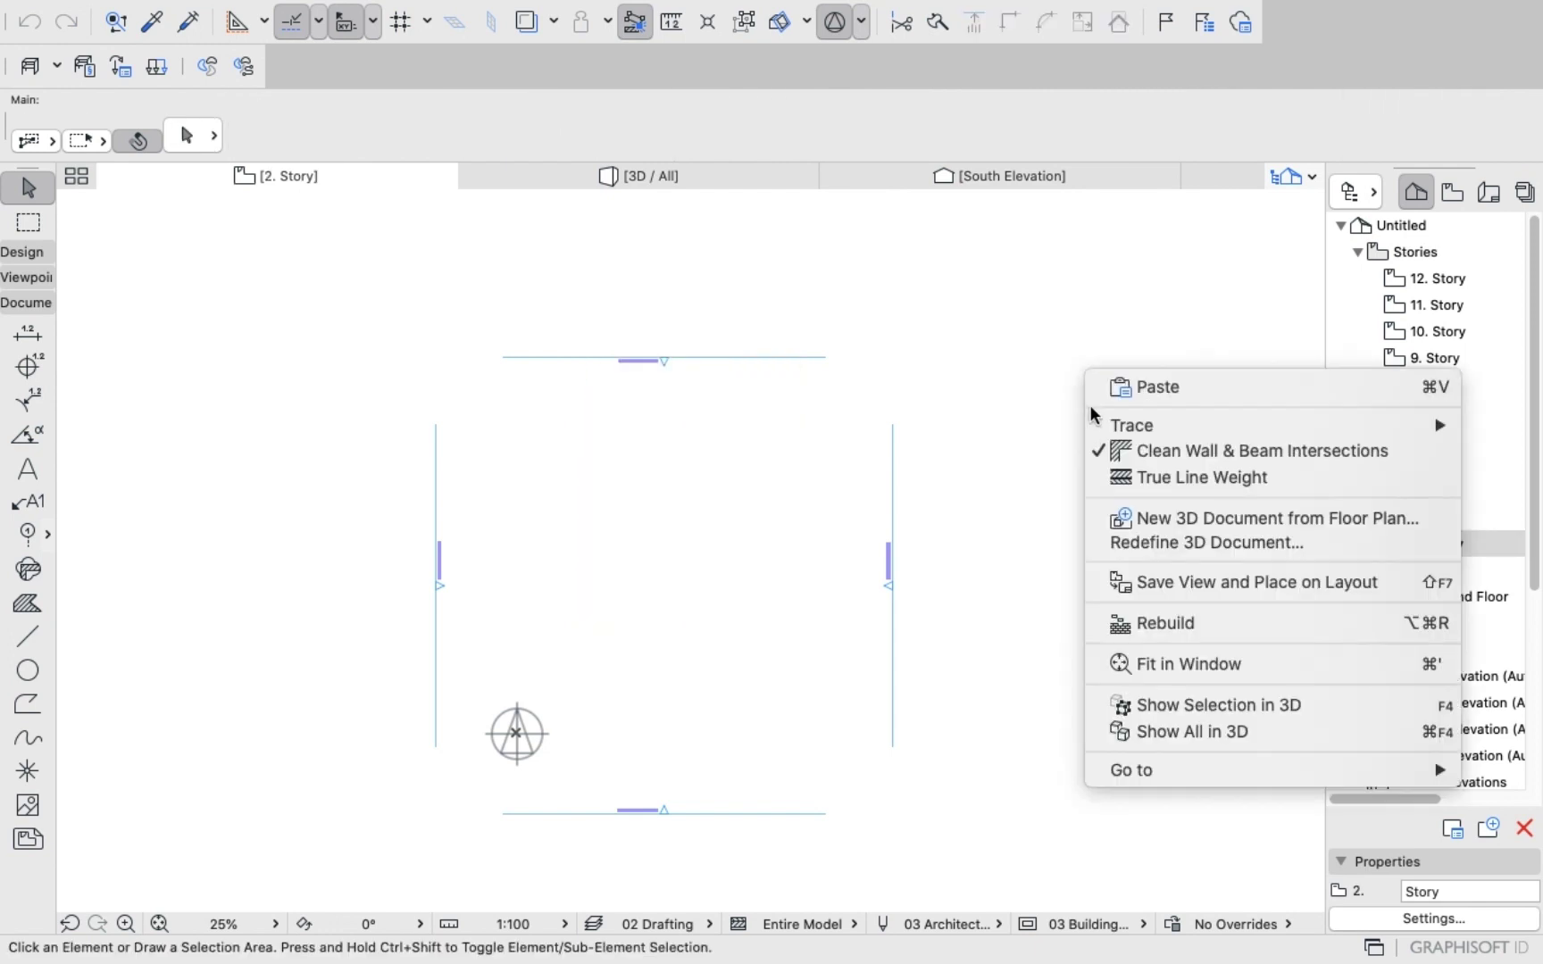
pyautogui.click(1110, 385)
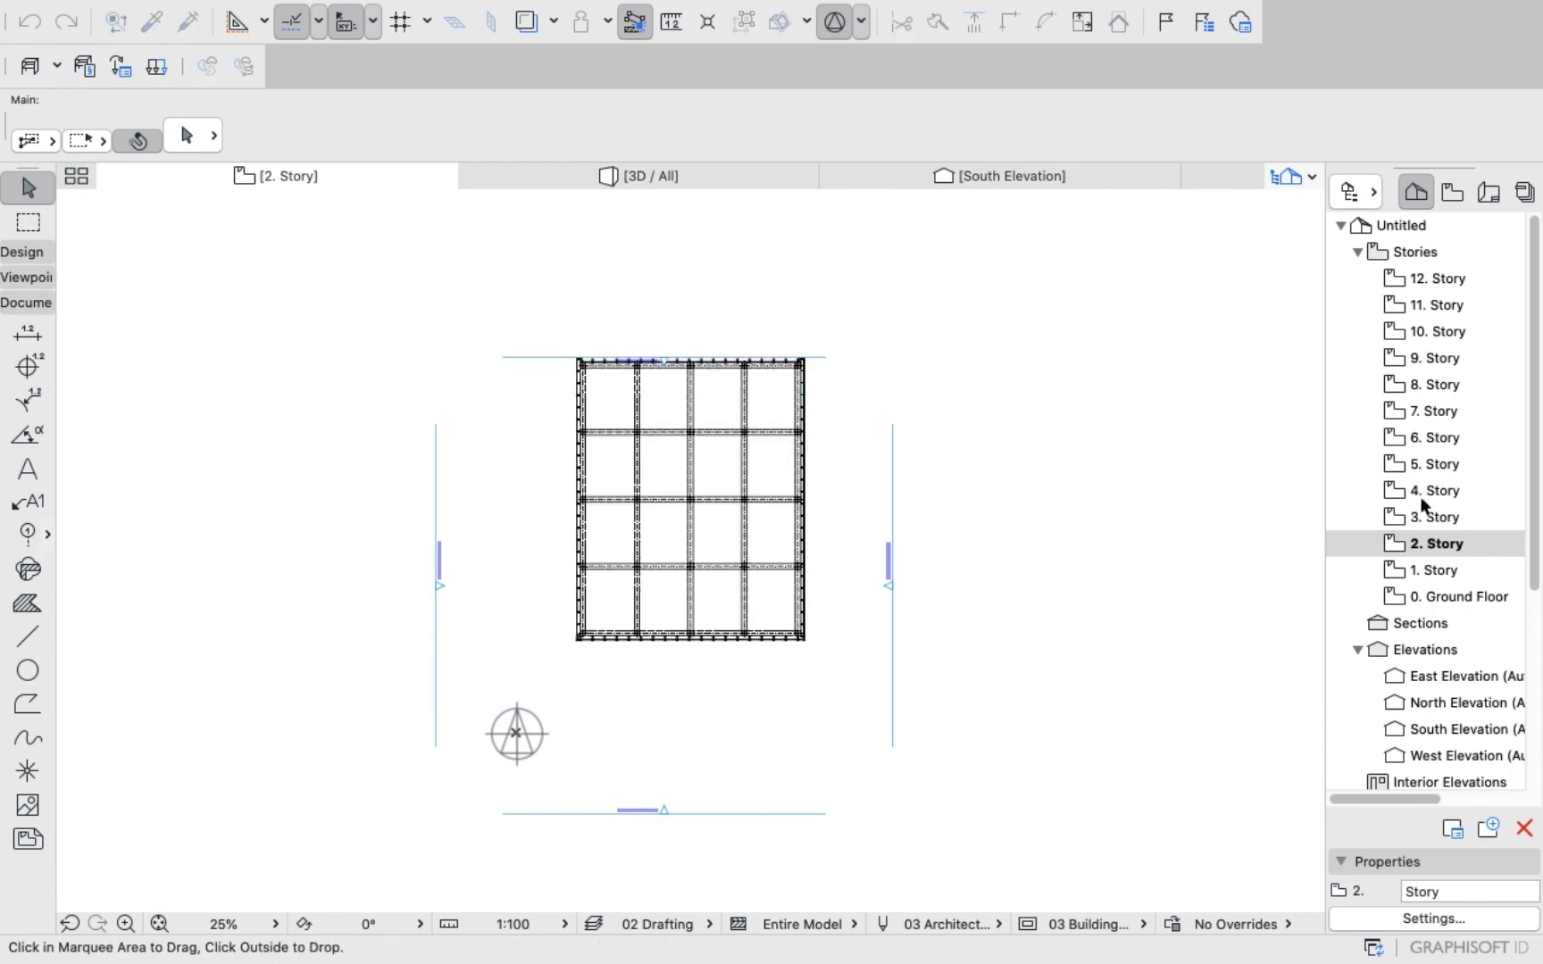
# Try to paste the copied floor elements onto 3. Story.
pyautogui.doubleClick(1414, 511)
pyautogui.rightClick(1109, 367)
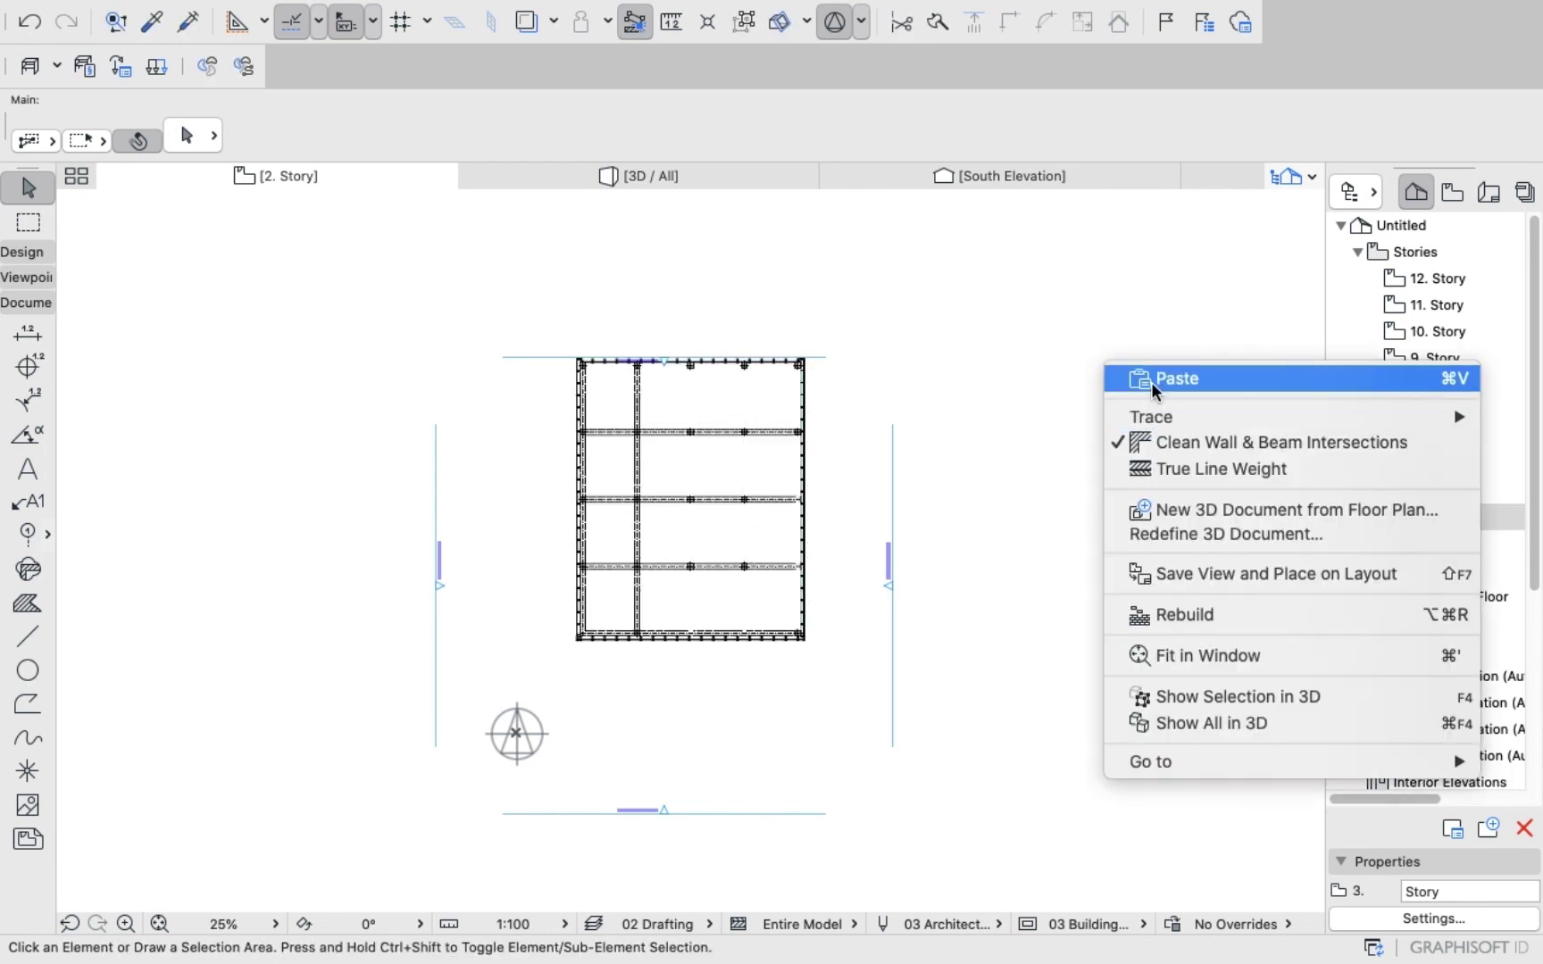
pyautogui.click(1150, 382)
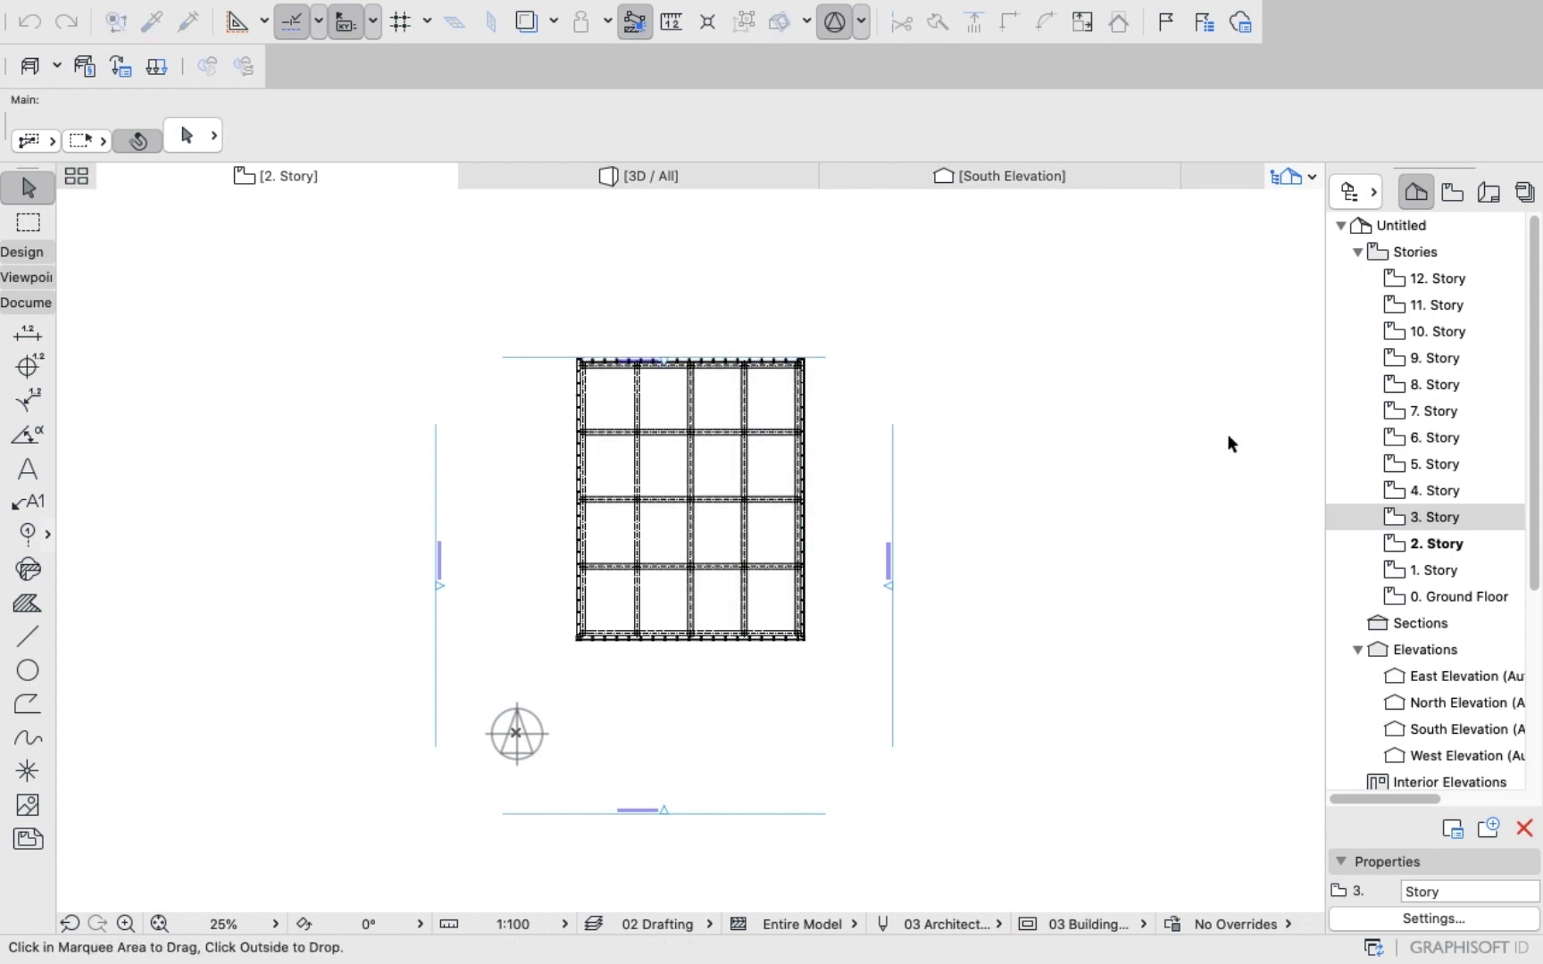
pyautogui.press('super+Up')
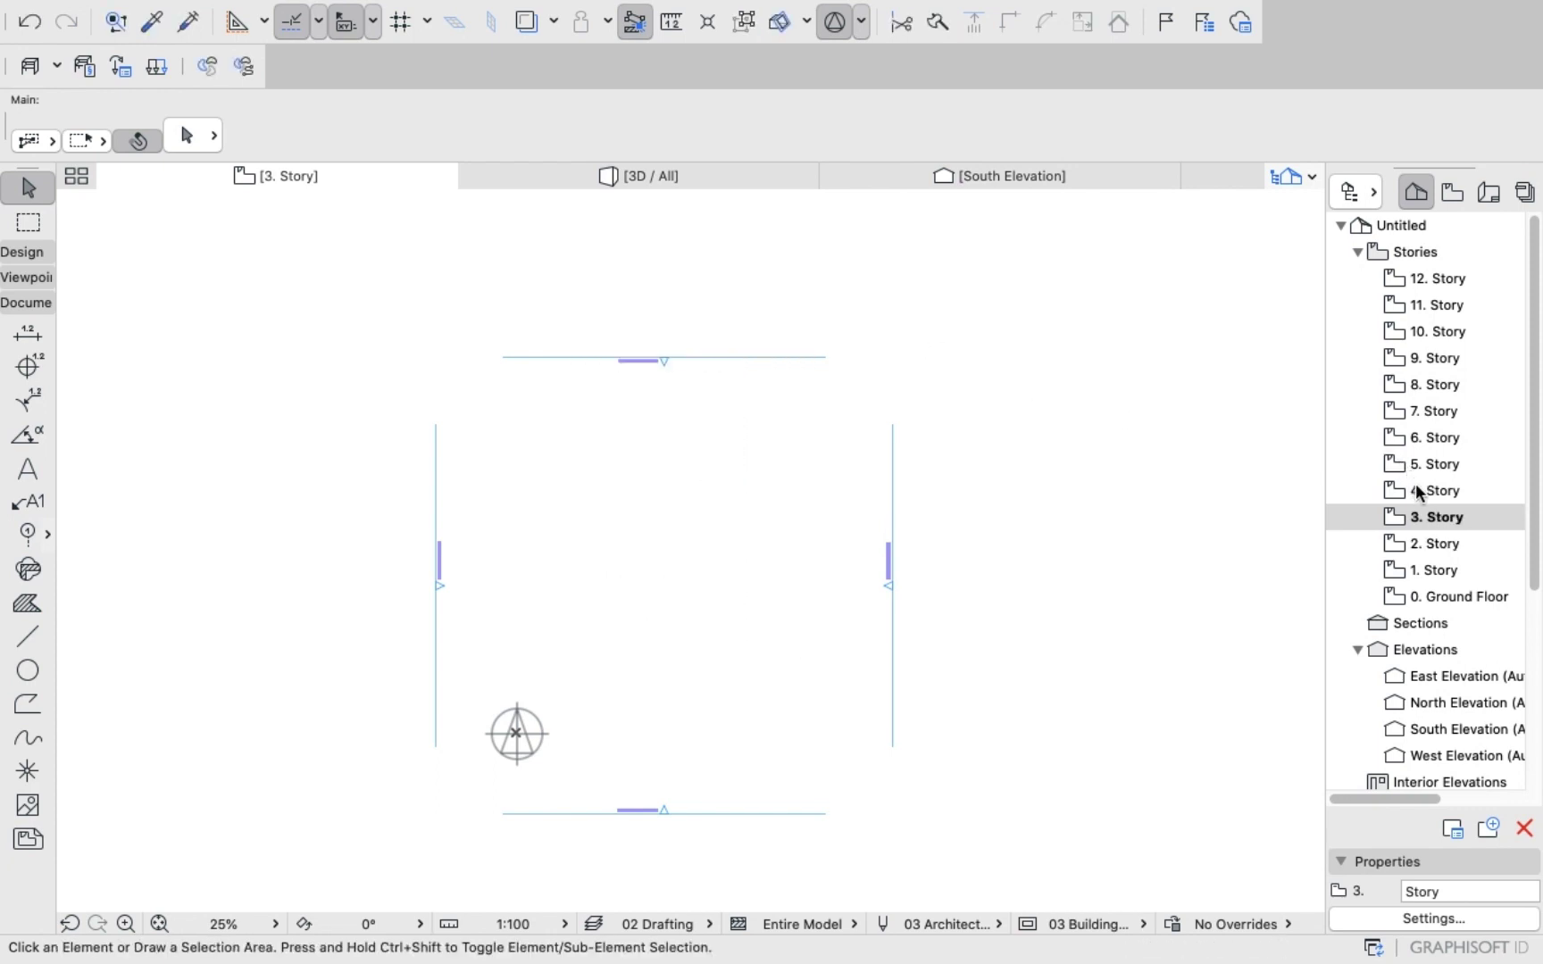
# Paste the copied floor elements in place onto 4. Story and onto 5. Story.
pyautogui.click(1415, 486)
pyautogui.rightClick(1006, 311)
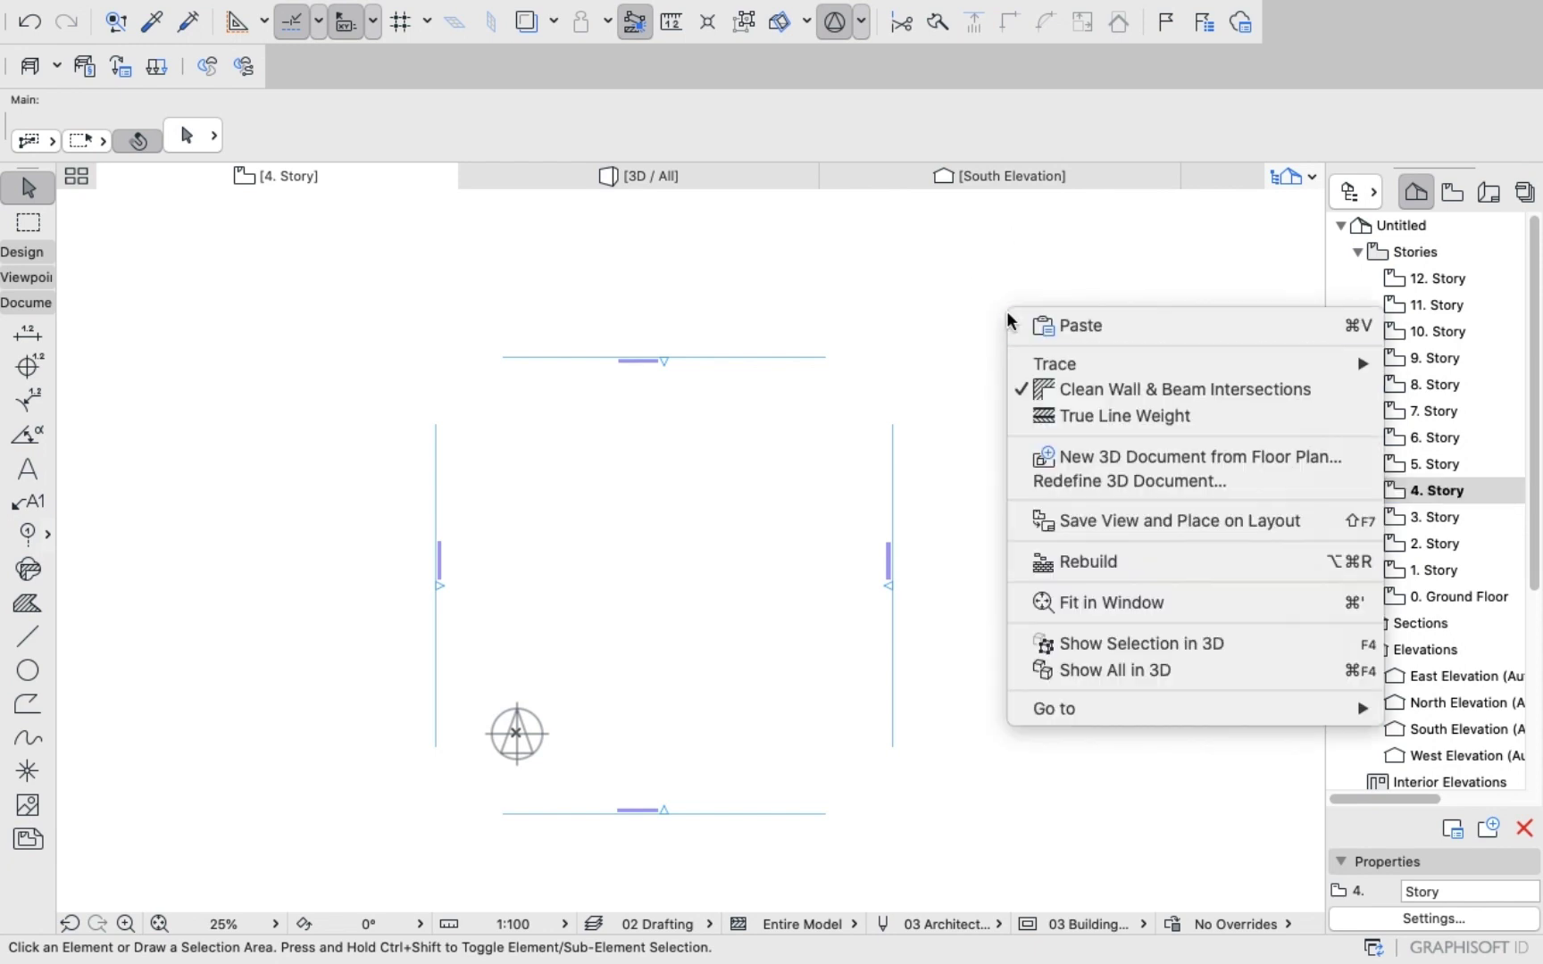
pyautogui.click(1031, 326)
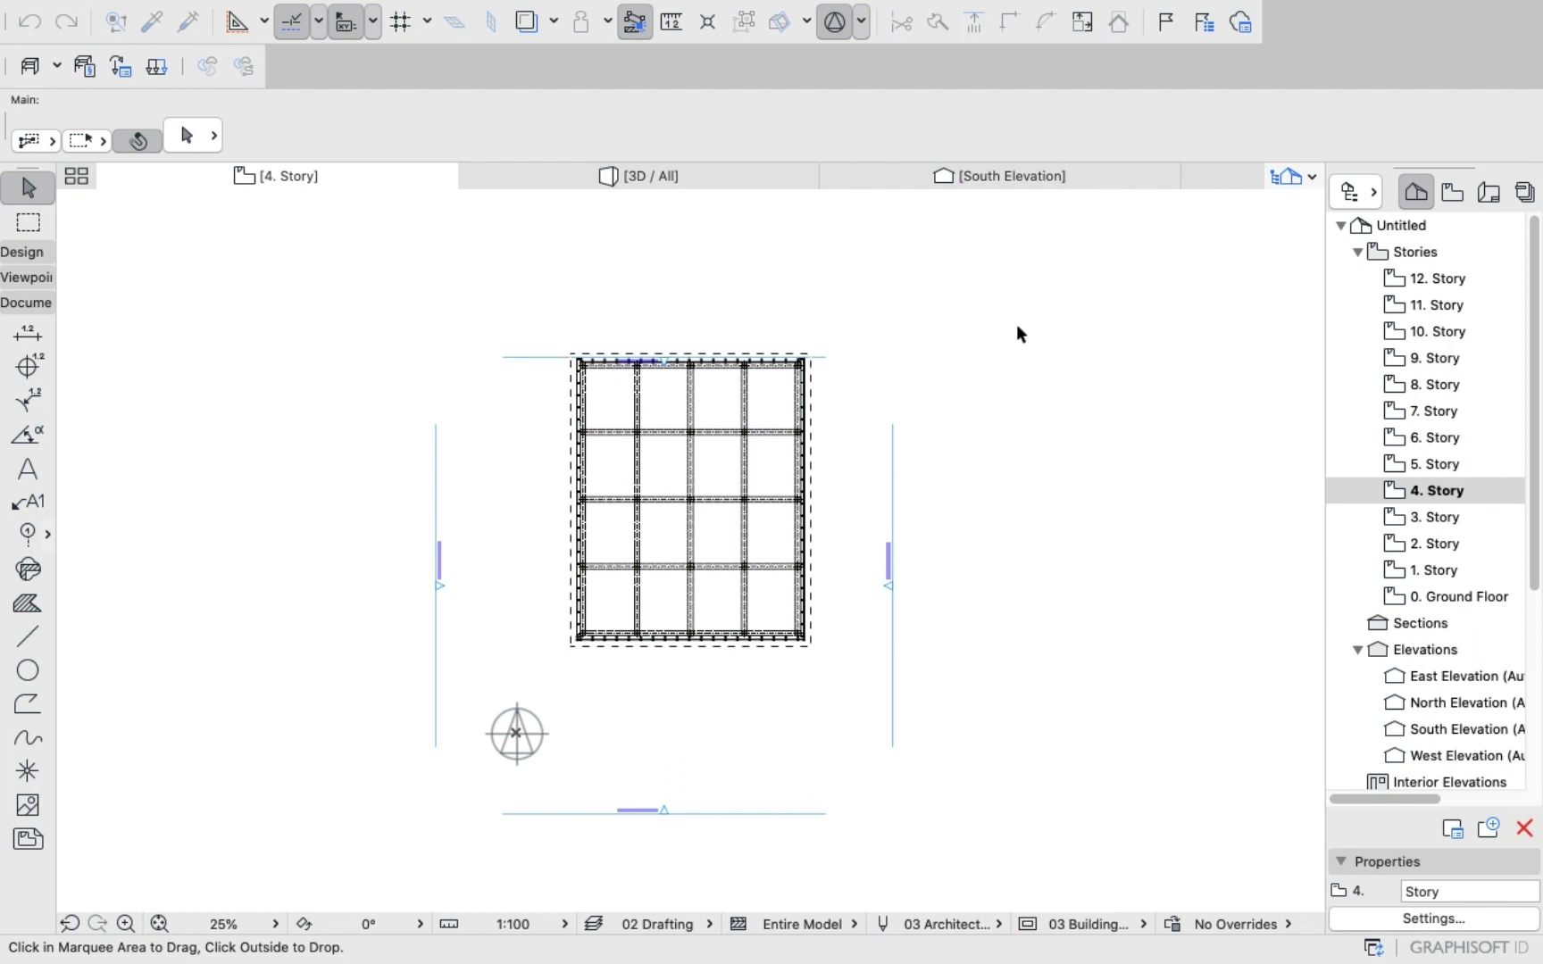
pyautogui.doubleClick(1425, 464)
pyautogui.rightClick(1016, 390)
pyautogui.click(1088, 395)
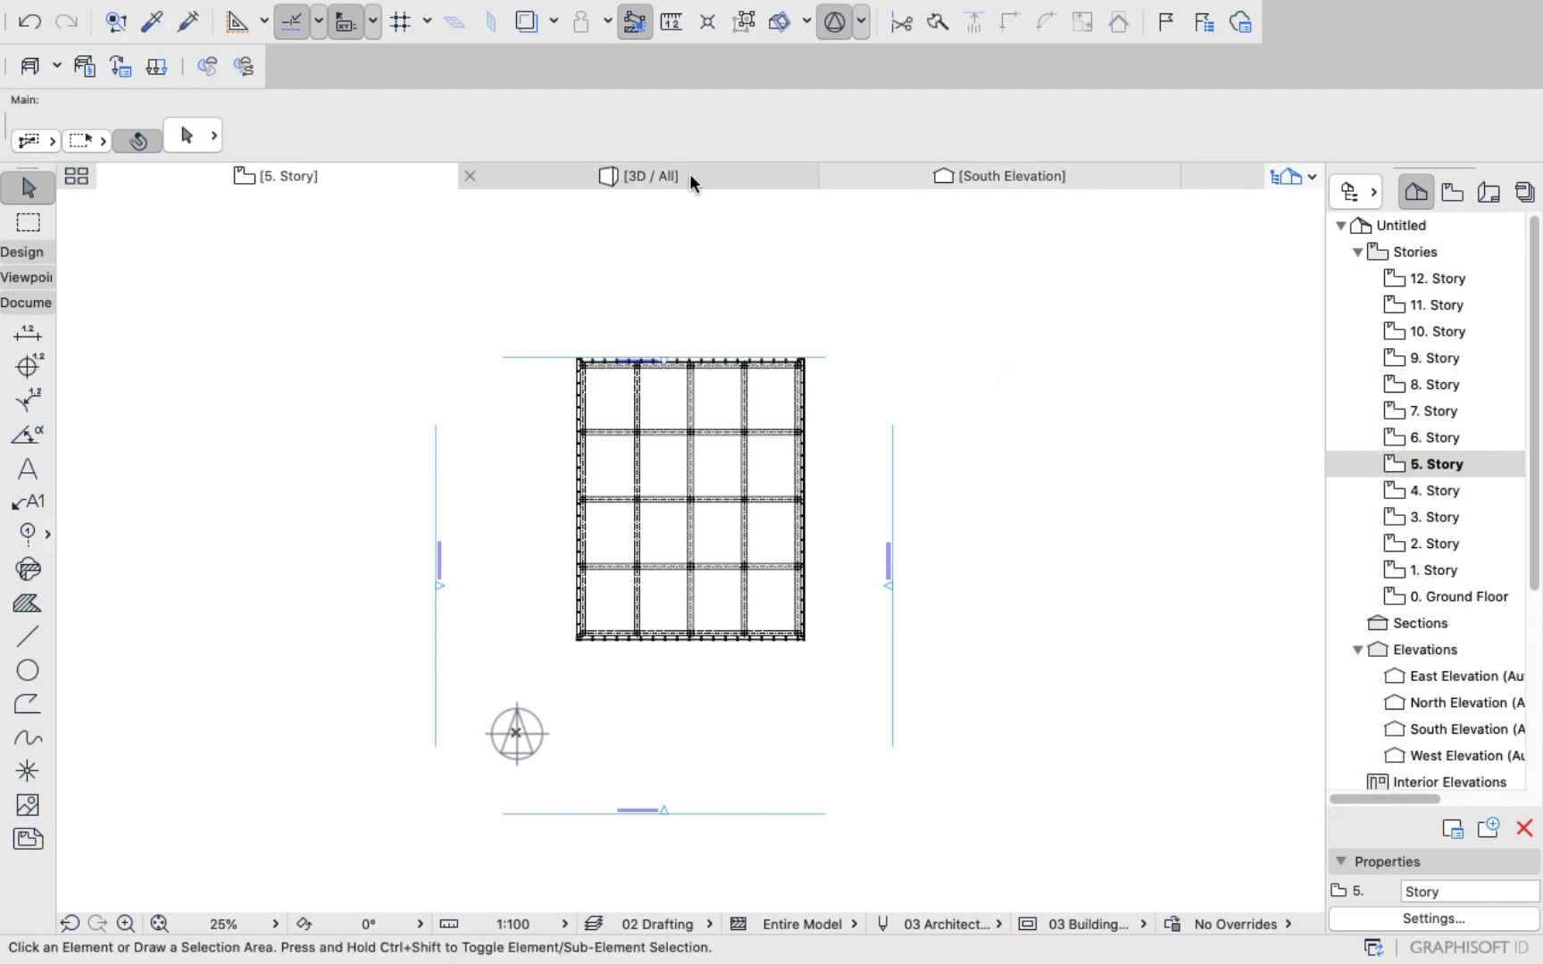
pyautogui.click(712, 301)
# Check the stacked floors in 3D for a missing story.
pyautogui.press('F3')
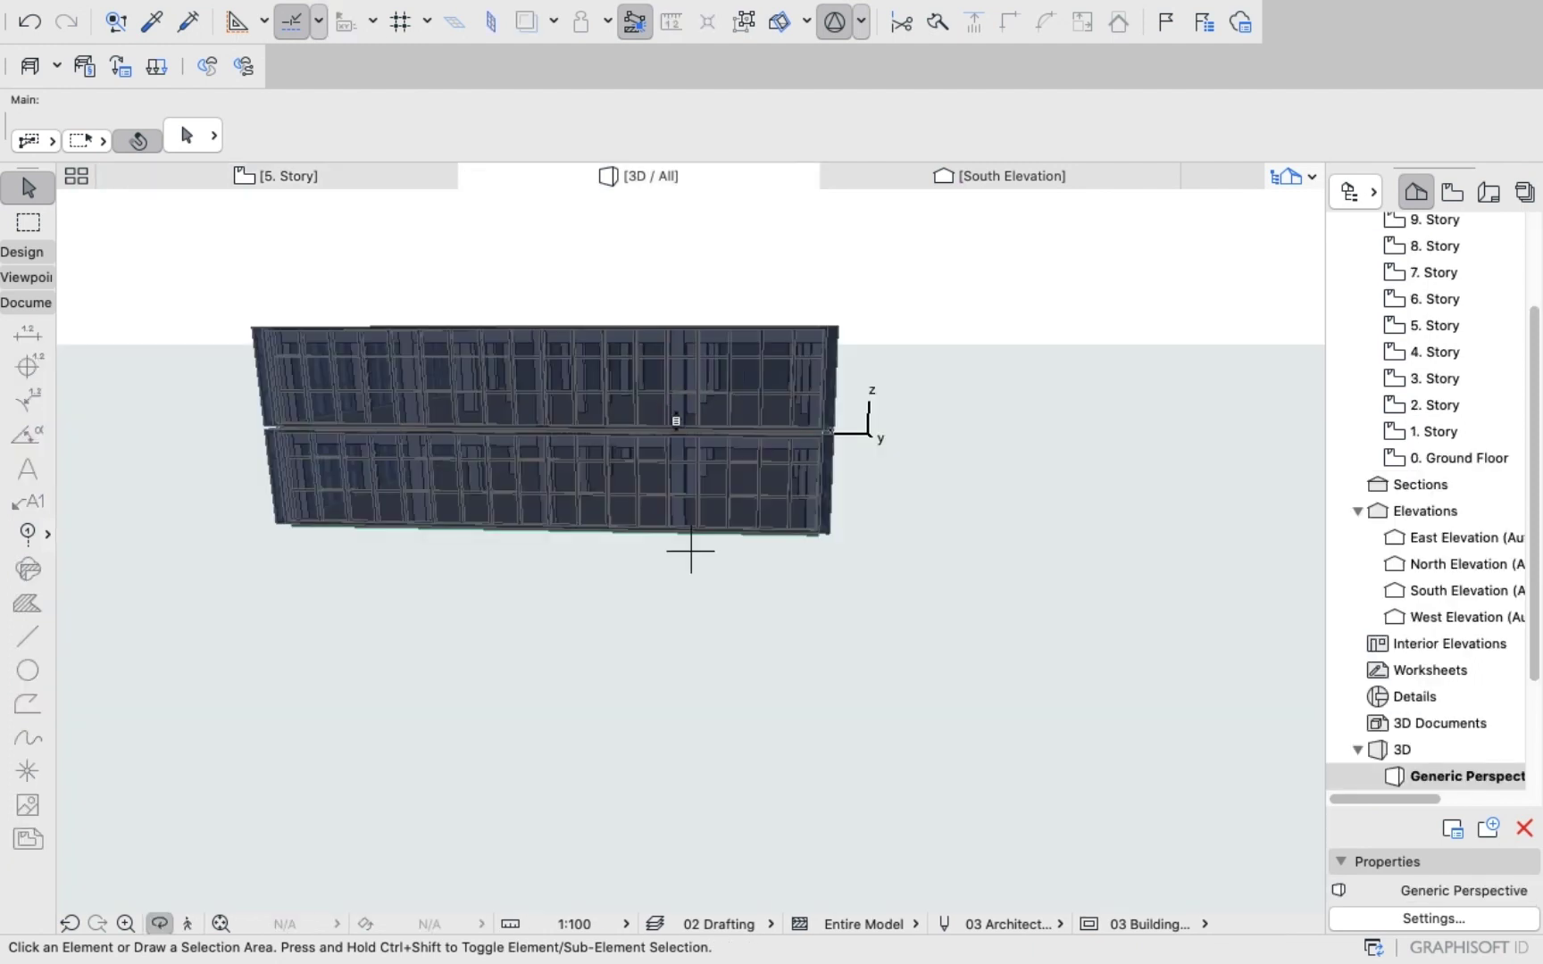
pyautogui.scroll(-10, 694, 384)
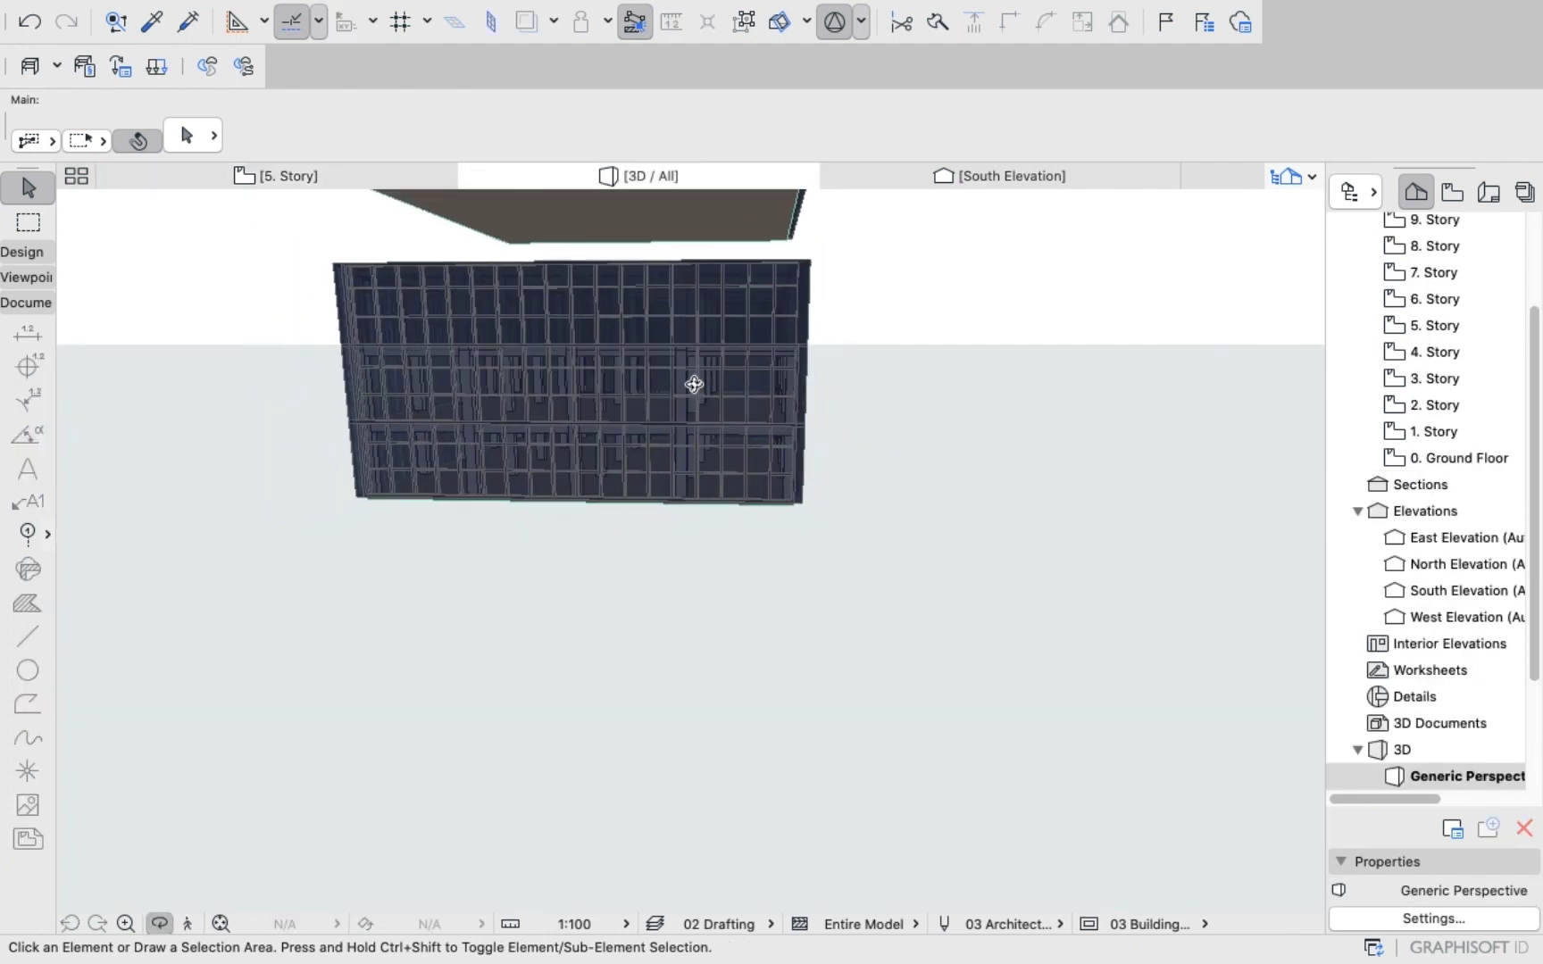
pyautogui.moveTo(771, 363); pyautogui.dragTo(657, 277)
pyautogui.scroll(8, 657, 278)
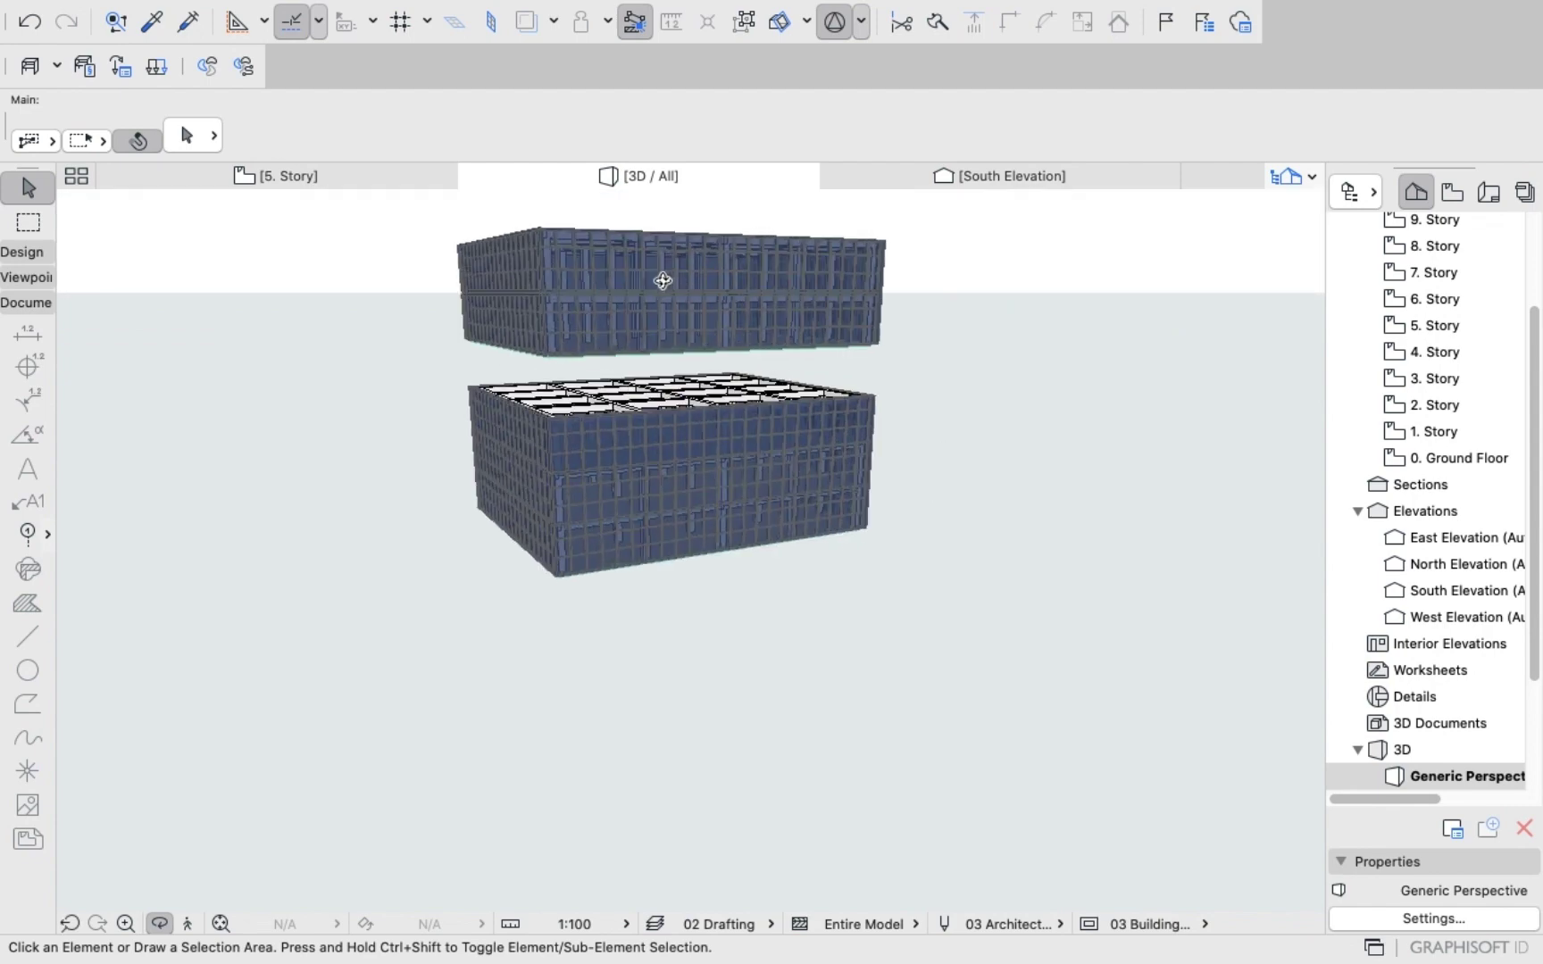
pyautogui.moveTo(687, 504); pyautogui.dragTo(671, 558)
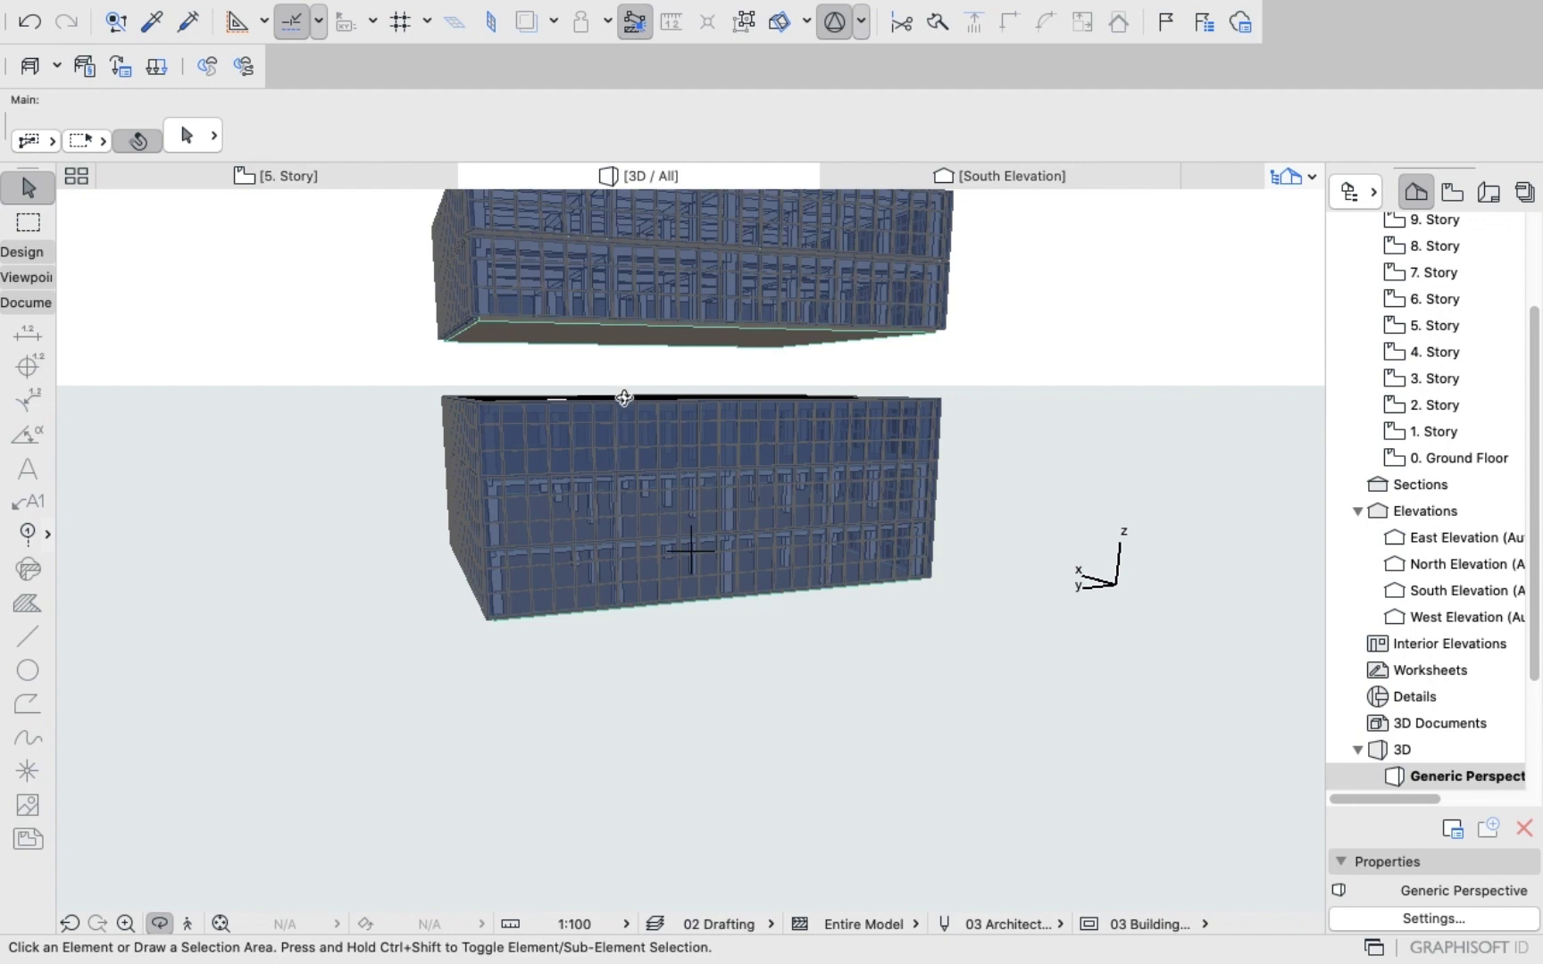
# Paste the copied floor elements in place onto 3. Story.
pyautogui.click(304, 177)
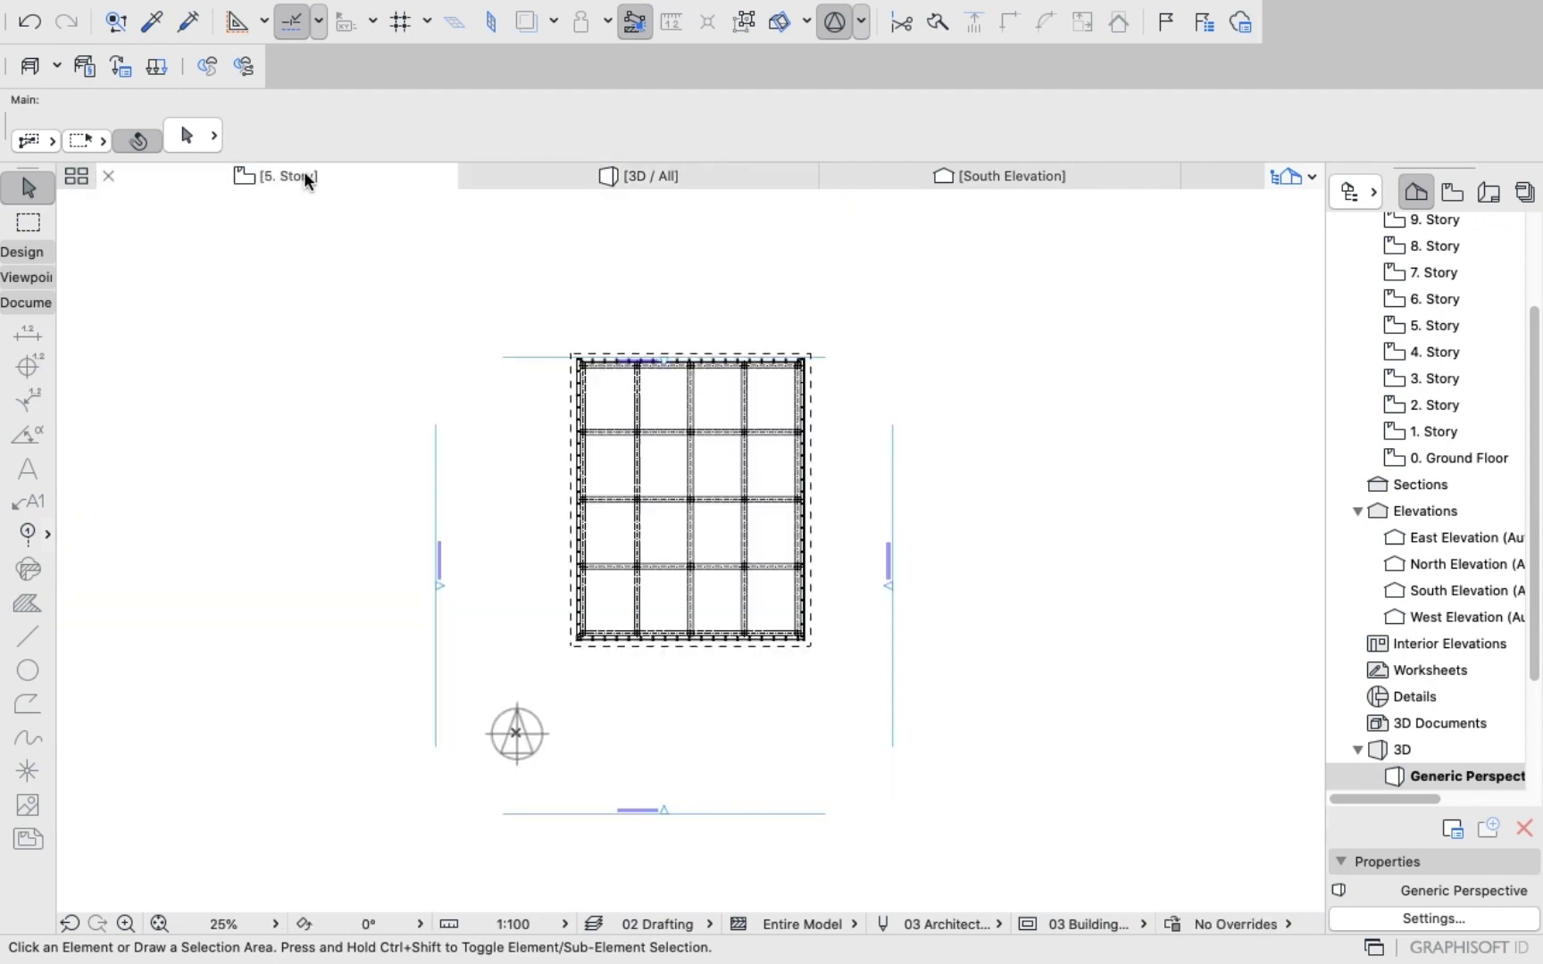
pyautogui.doubleClick(1429, 379)
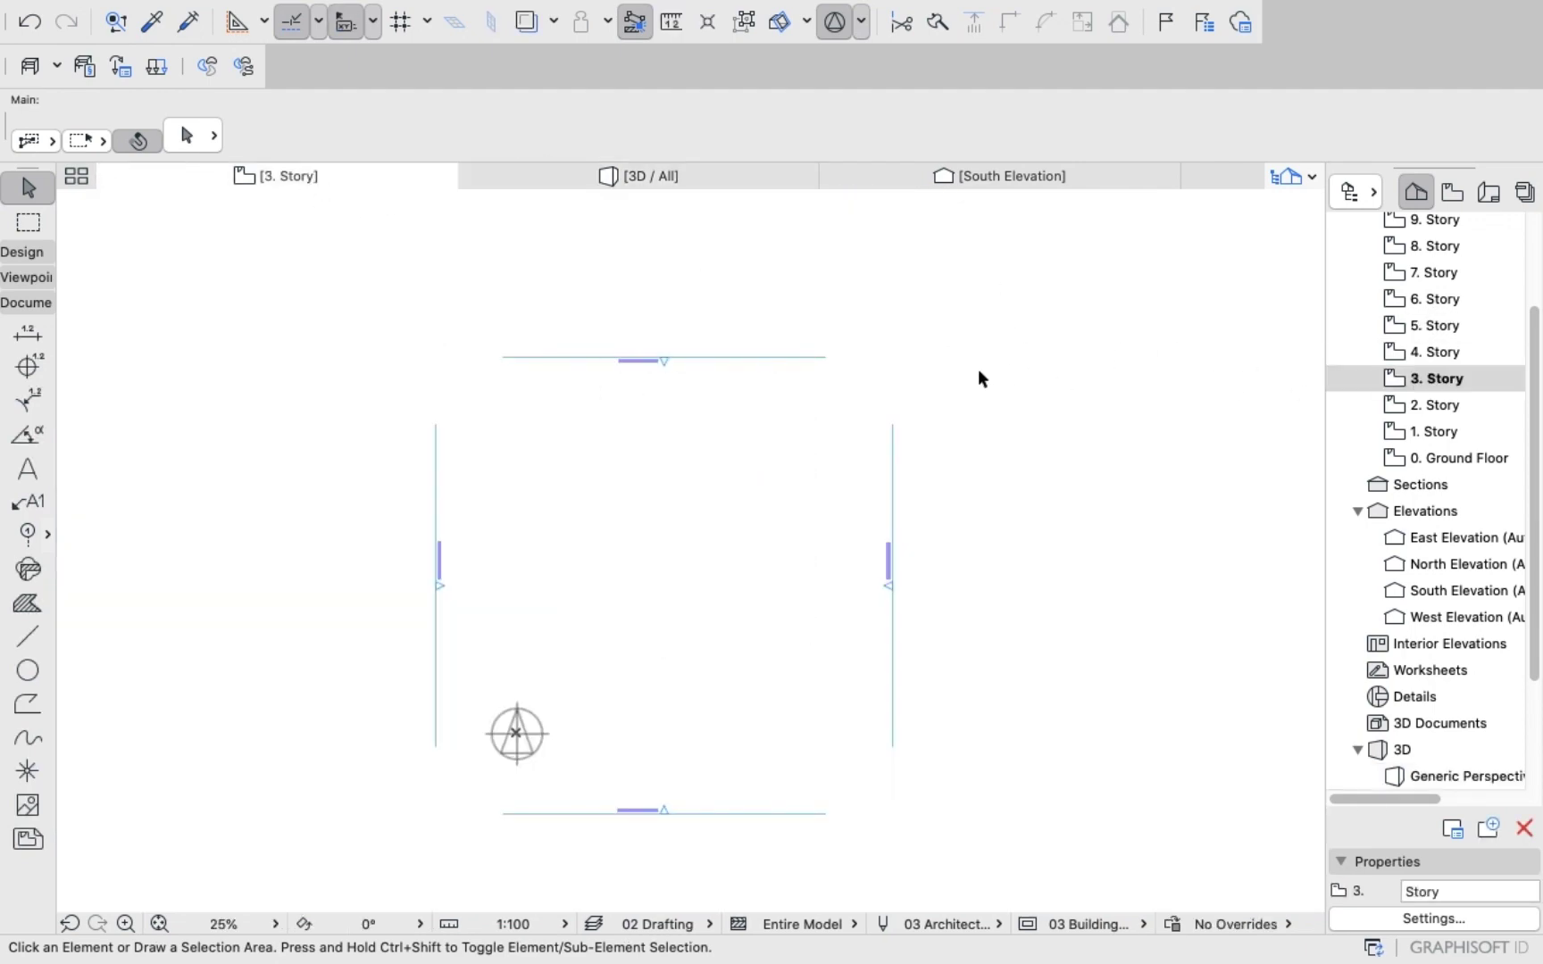
pyautogui.rightClick(978, 369)
pyautogui.click(900, 342)
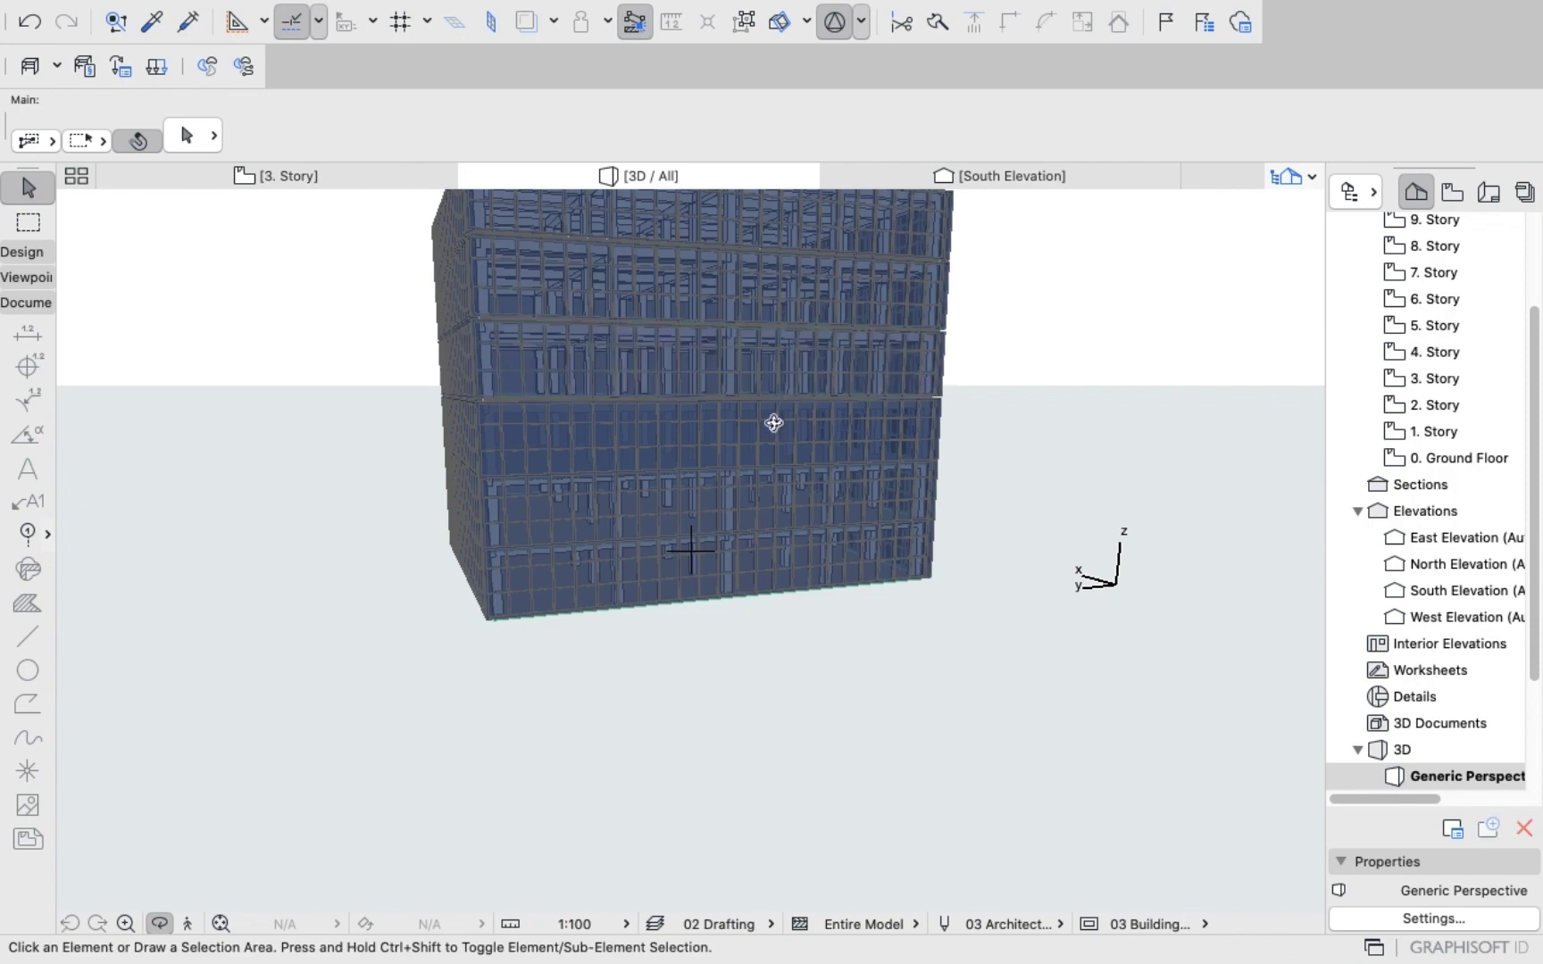
# Inspect the facades and the open top of the stacked building in 3D.
pyautogui.moveTo(773, 424); pyautogui.dragTo(819, 524)
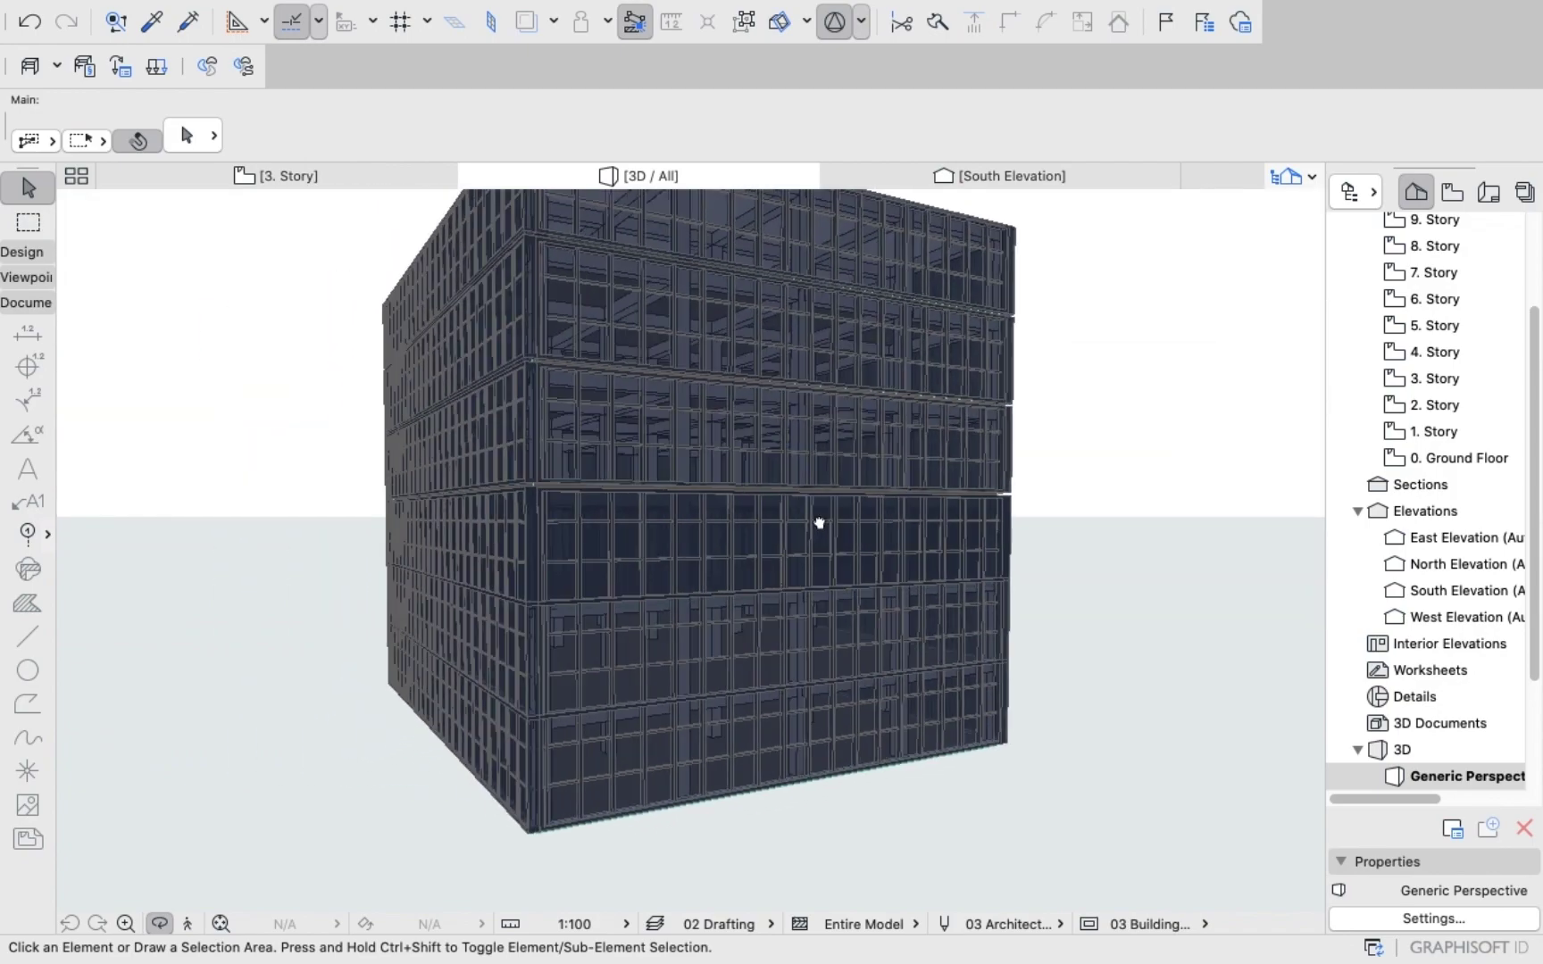
pyautogui.moveTo(819, 523); pyautogui.dragTo(825, 608, button='middle')
pyautogui.scroll(-5, 823, 603)
pyautogui.moveTo(809, 600); pyautogui.dragTo(635, 484)
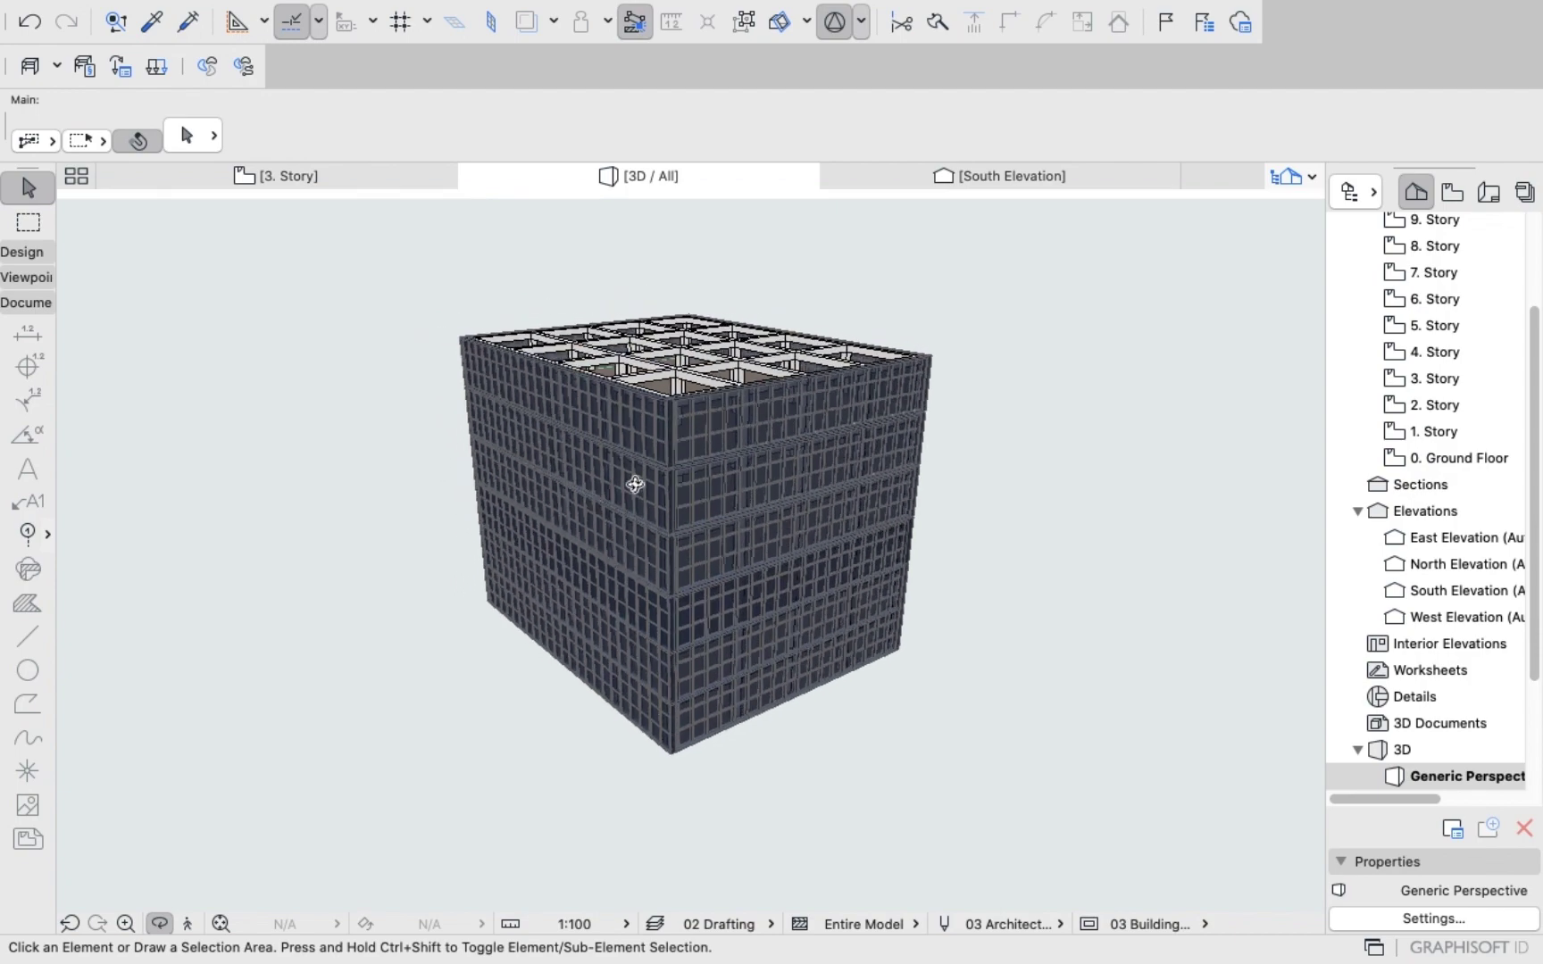
pyautogui.moveTo(675, 419); pyautogui.dragTo(737, 426)
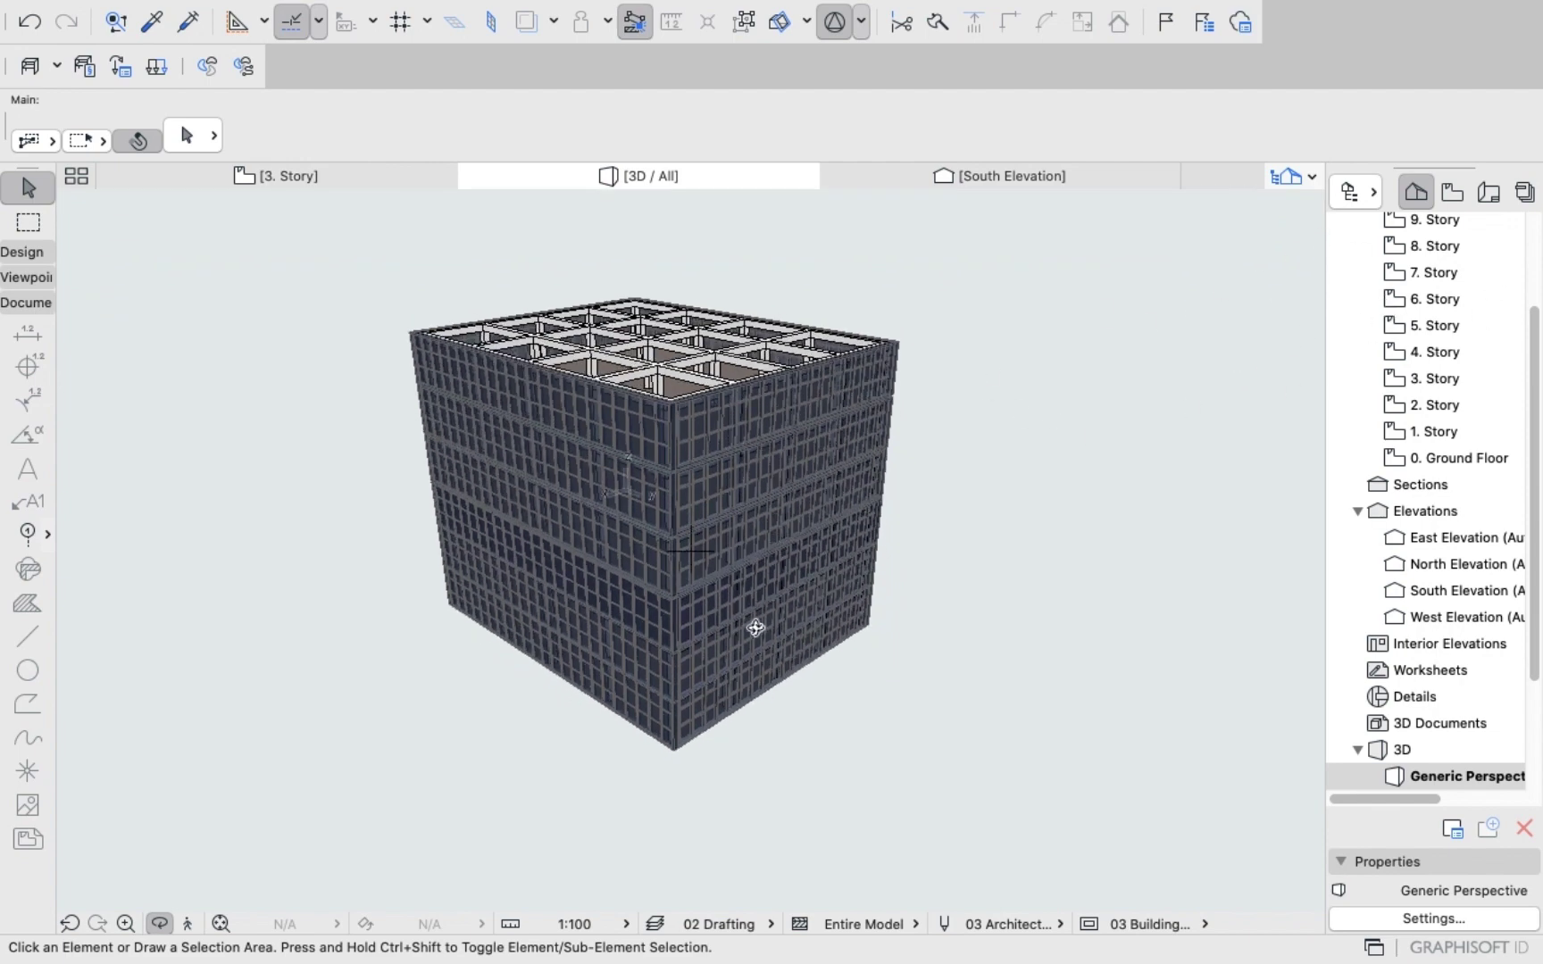
pyautogui.moveTo(754, 624); pyautogui.dragTo(672, 614)
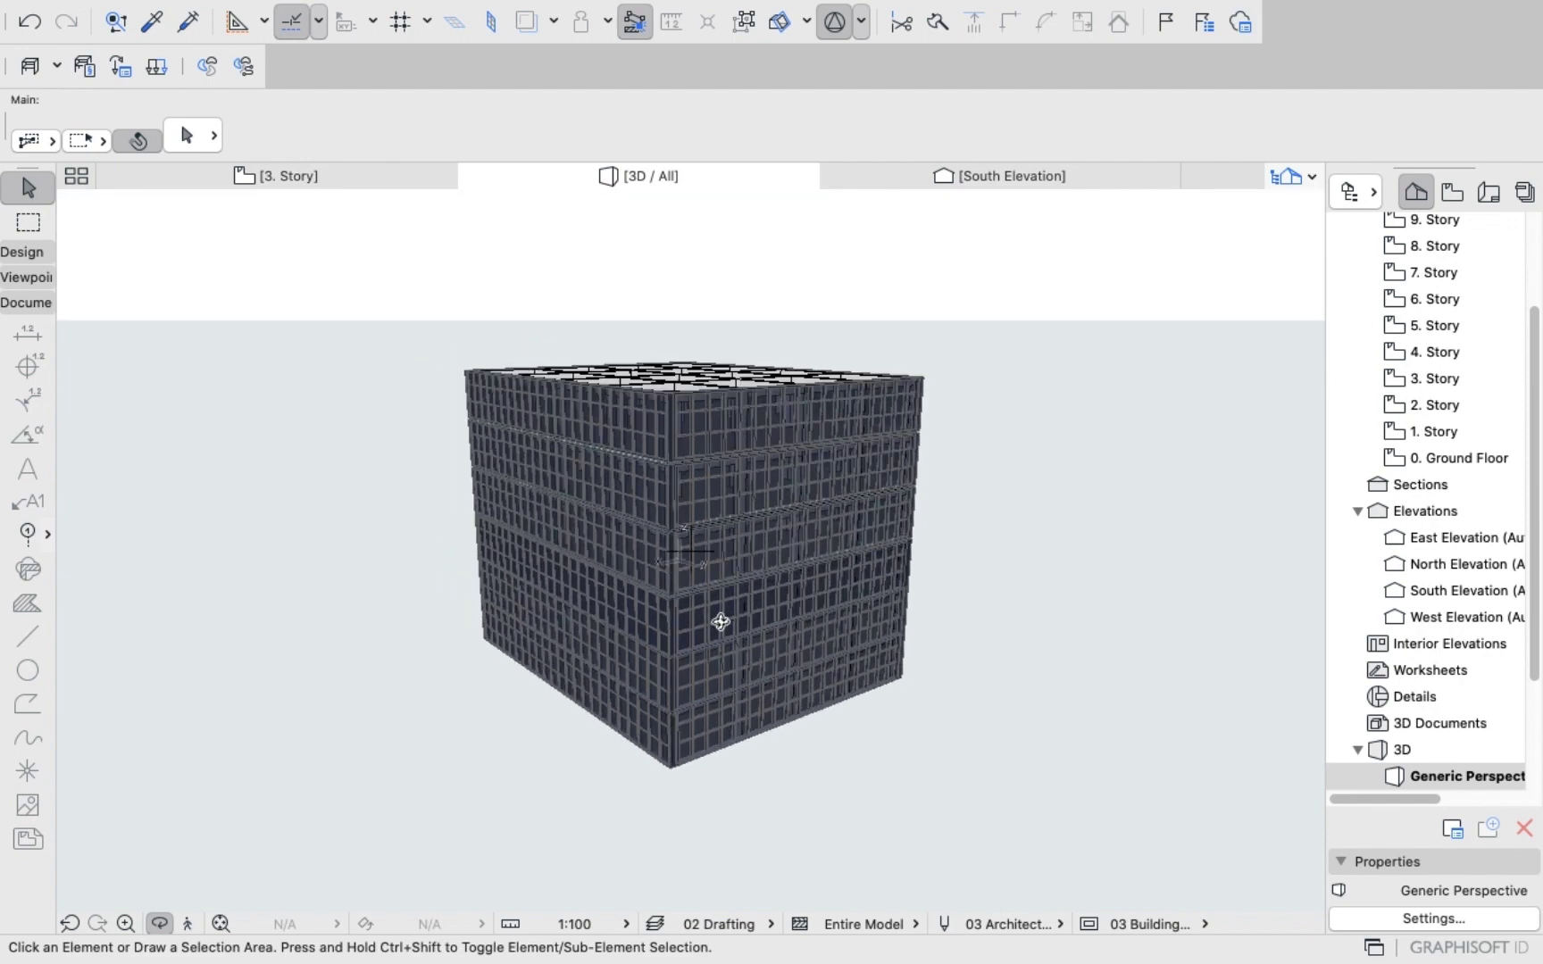
# Paste the copied floor elements in place onto 6. Story.
pyautogui.click(1438, 328)
pyautogui.doubleClick(1434, 325)
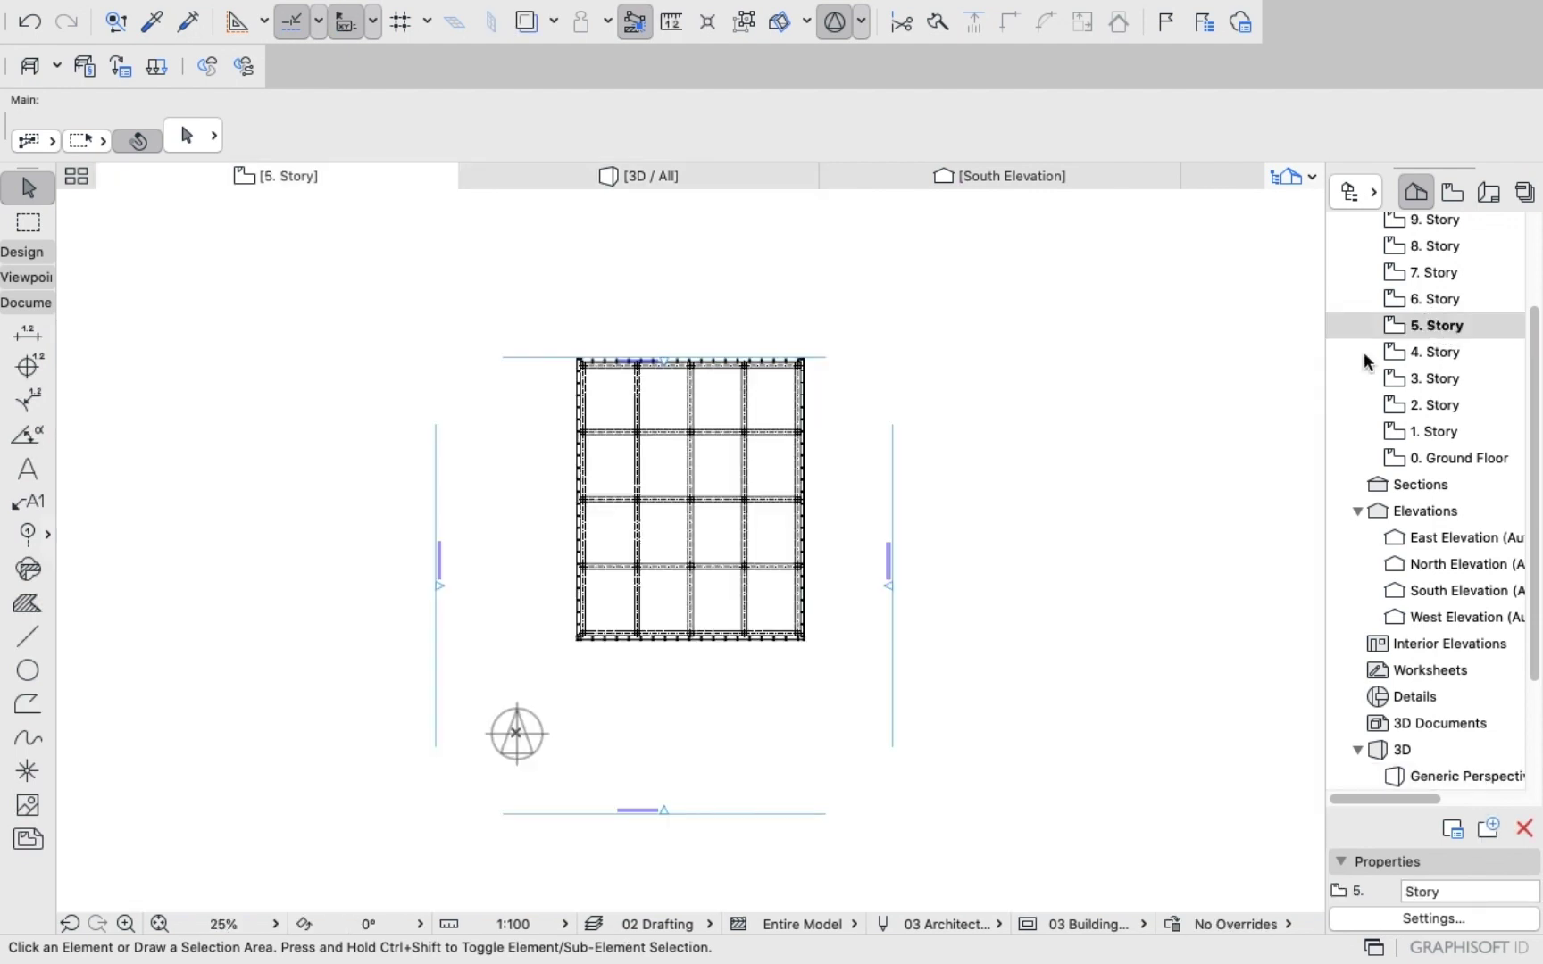
pyautogui.doubleClick(1416, 299)
pyautogui.rightClick(1125, 313)
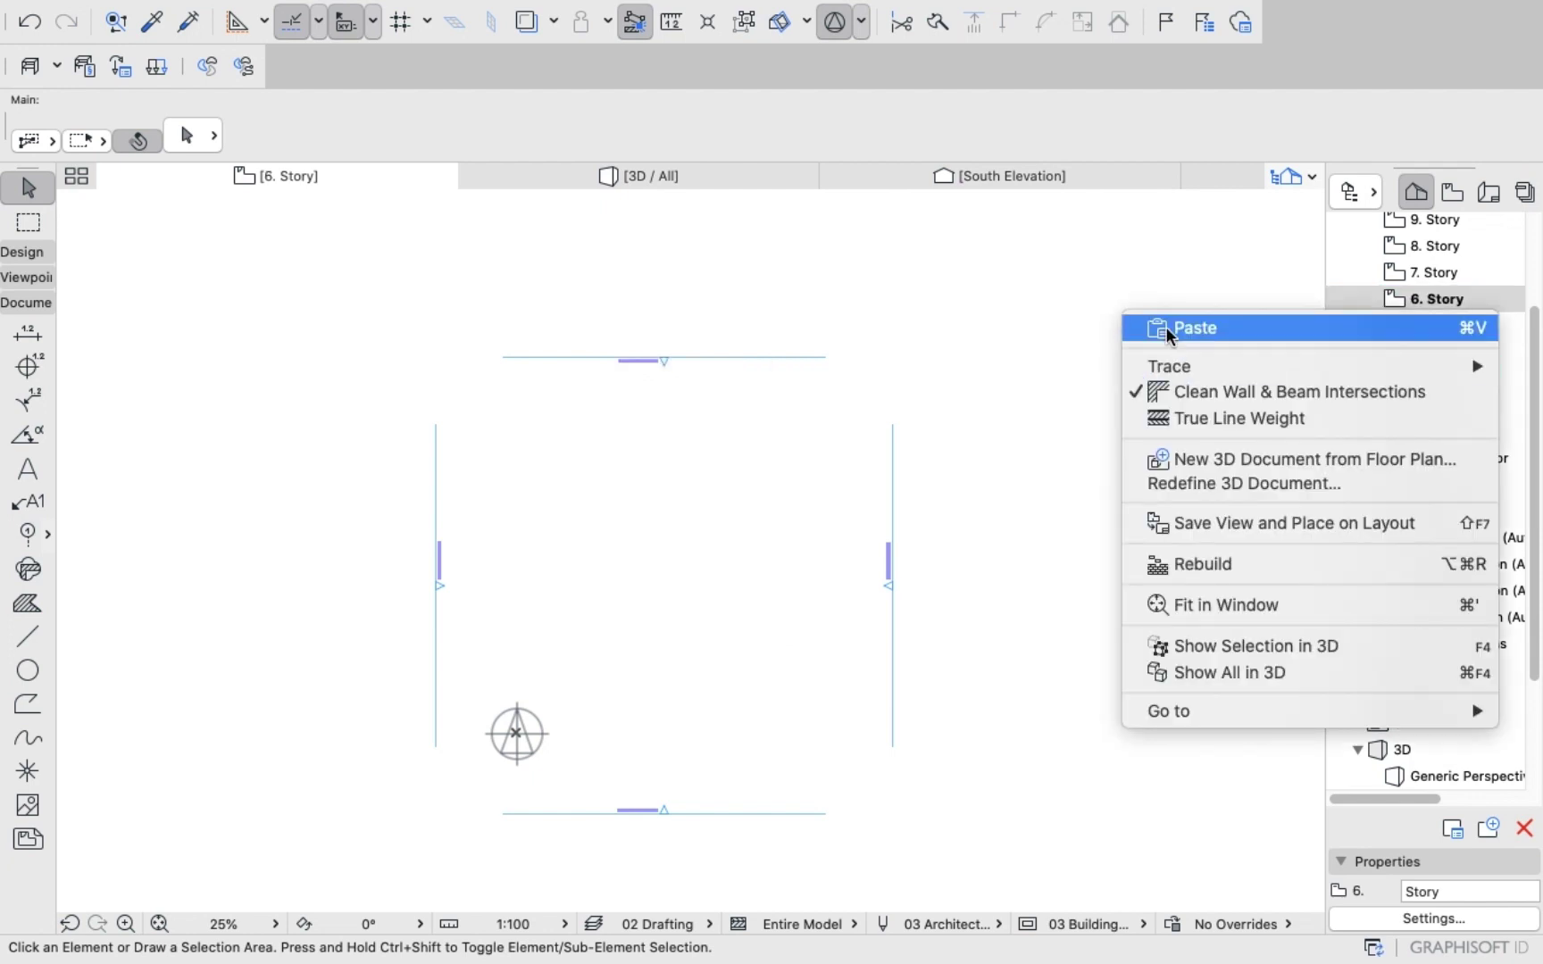
pyautogui.click(962, 343)
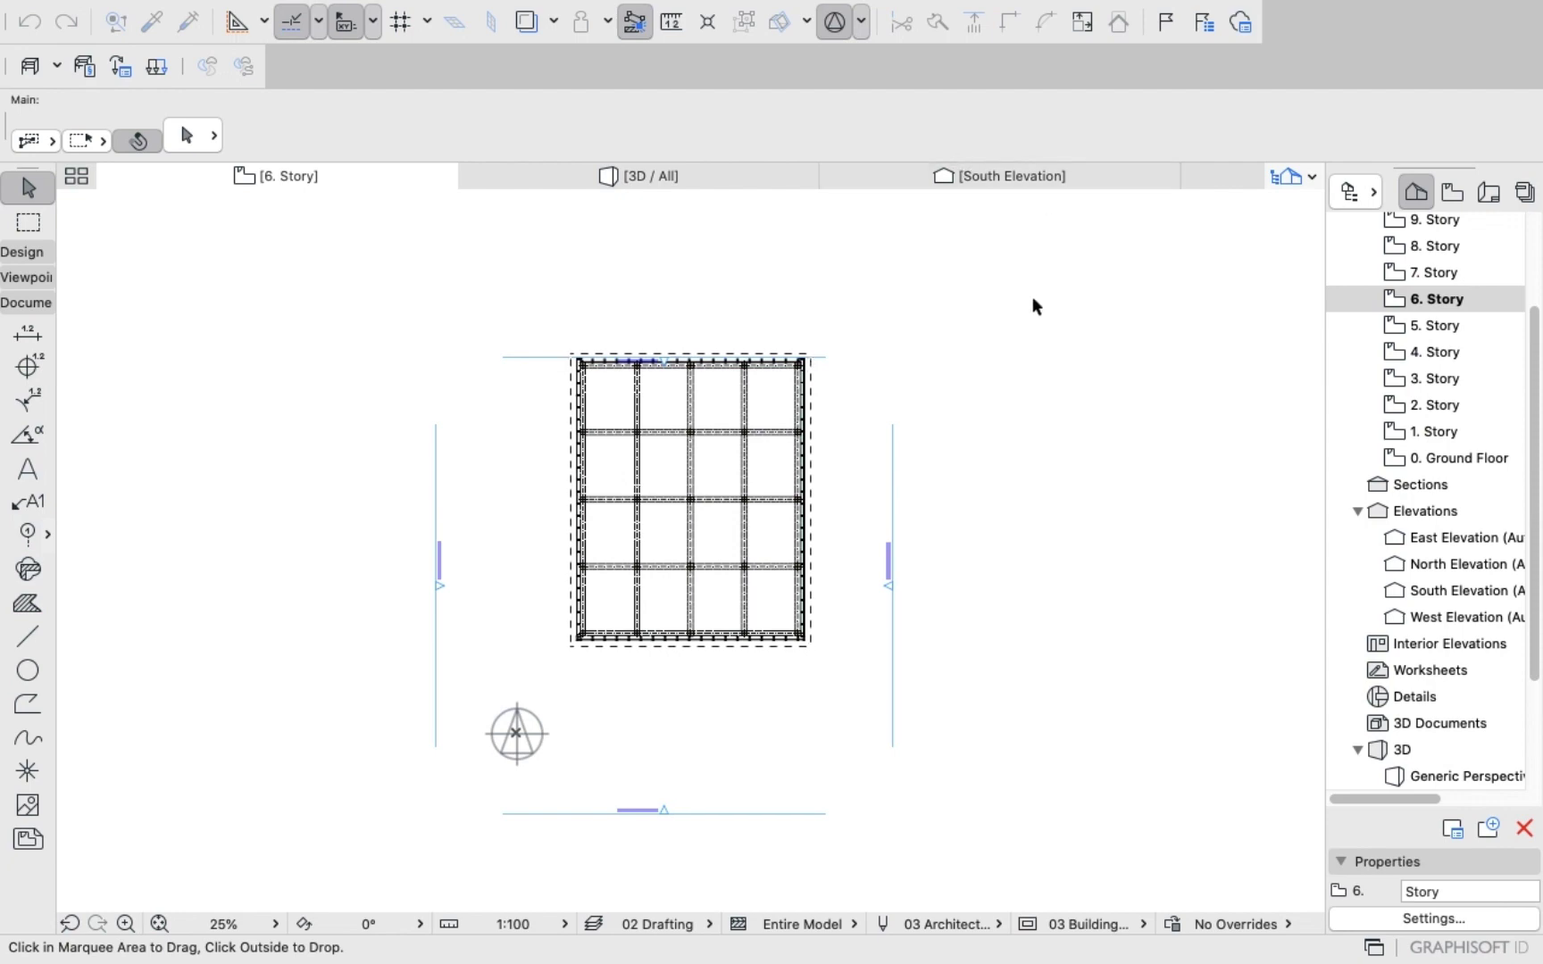
pyautogui.click(820, 356)
# Delete the four curtain walls around the perimeter of 6. Story.
pyautogui.scroll(5, 819, 356)
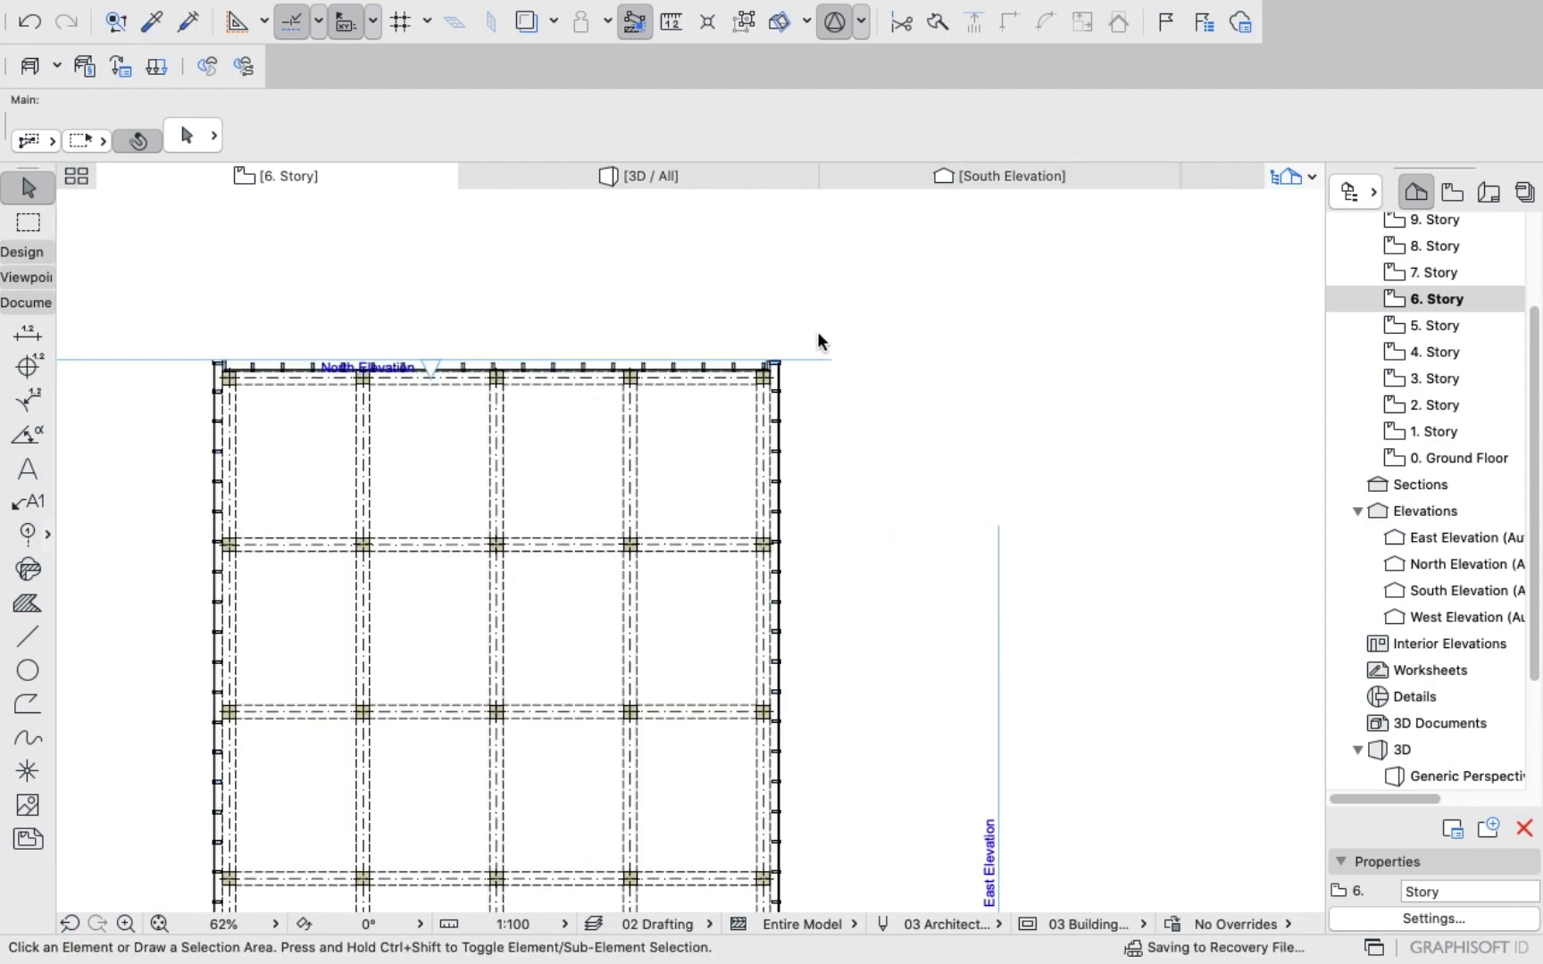
pyautogui.press('XF86MonBrightnessUp')
pyautogui.scroll(-5, 625, 491)
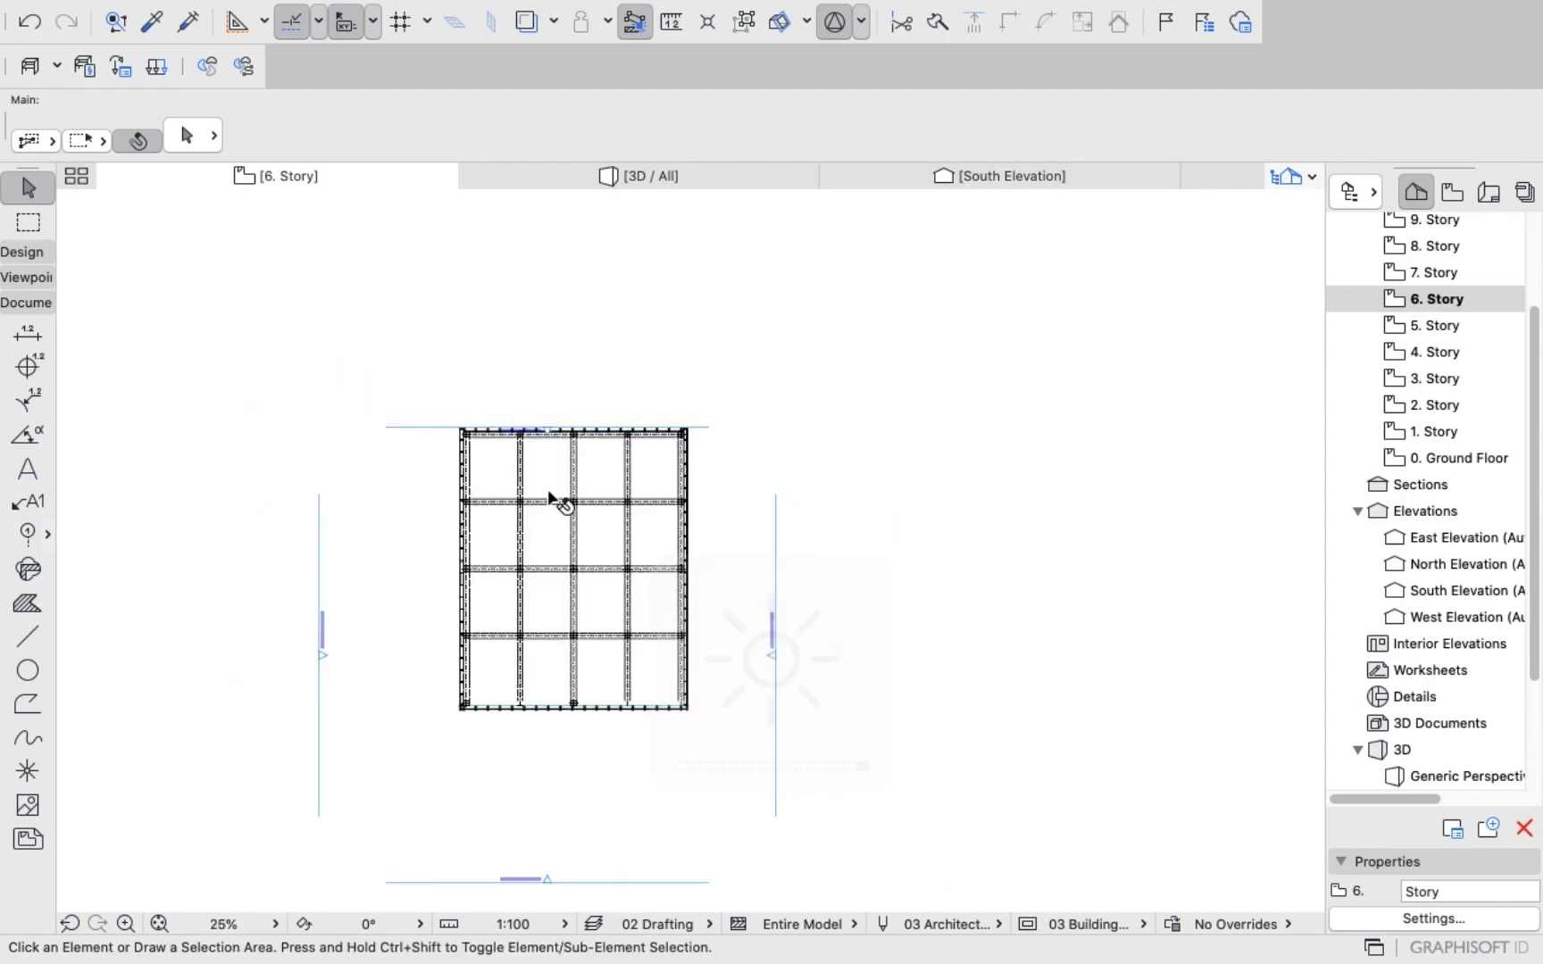
pyautogui.scroll(3, 558, 502)
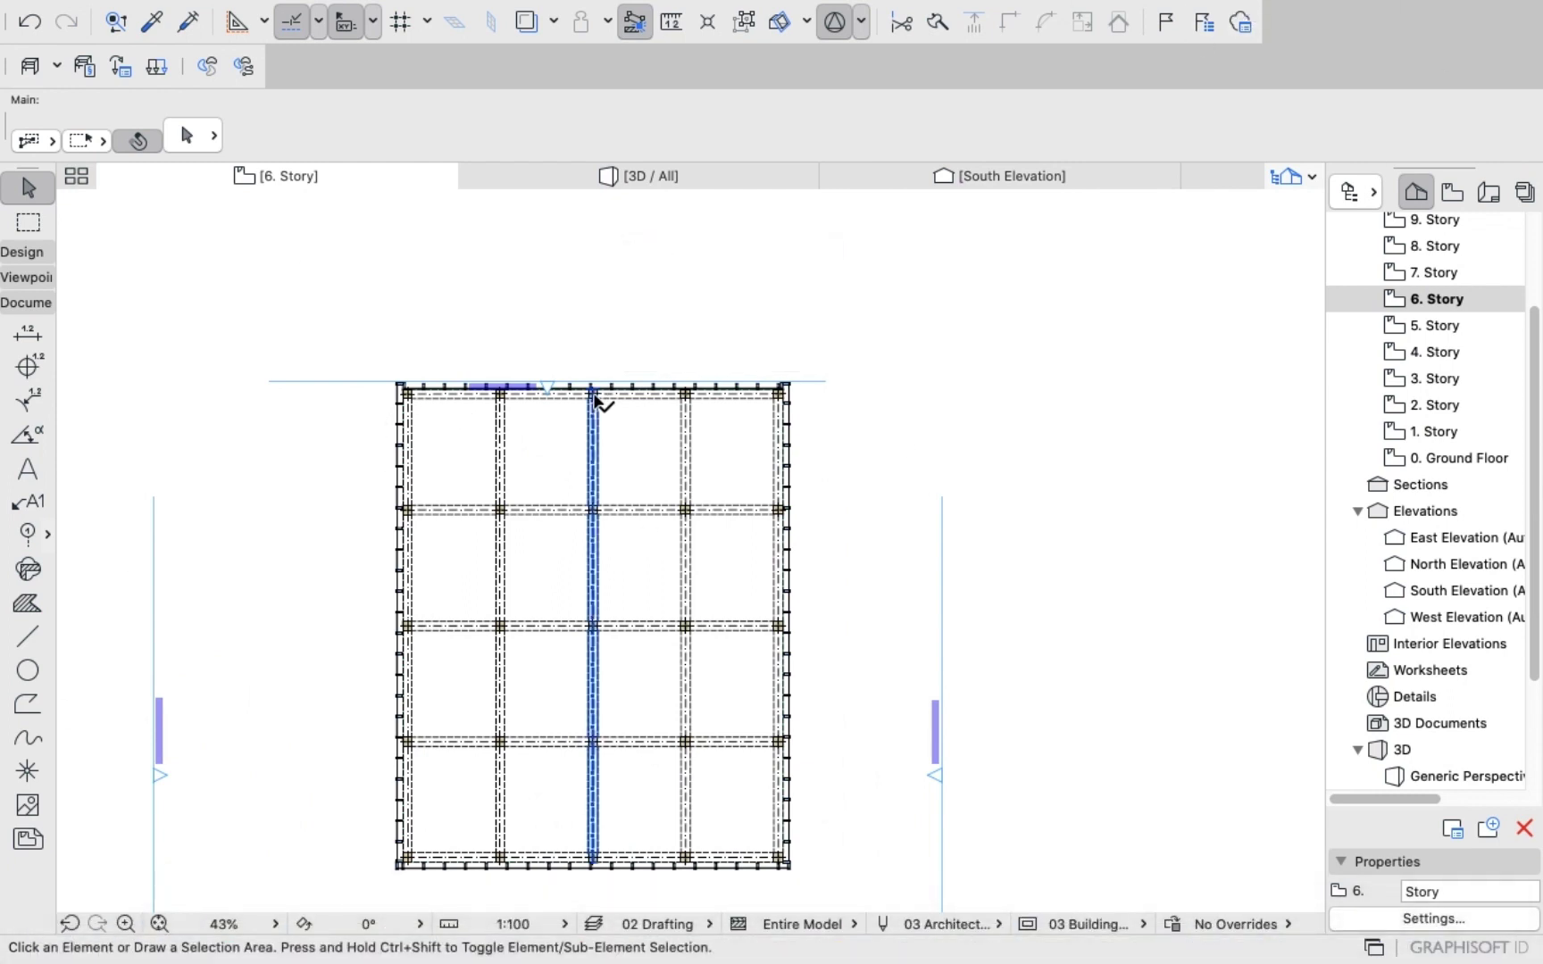
pyautogui.click(625, 391)
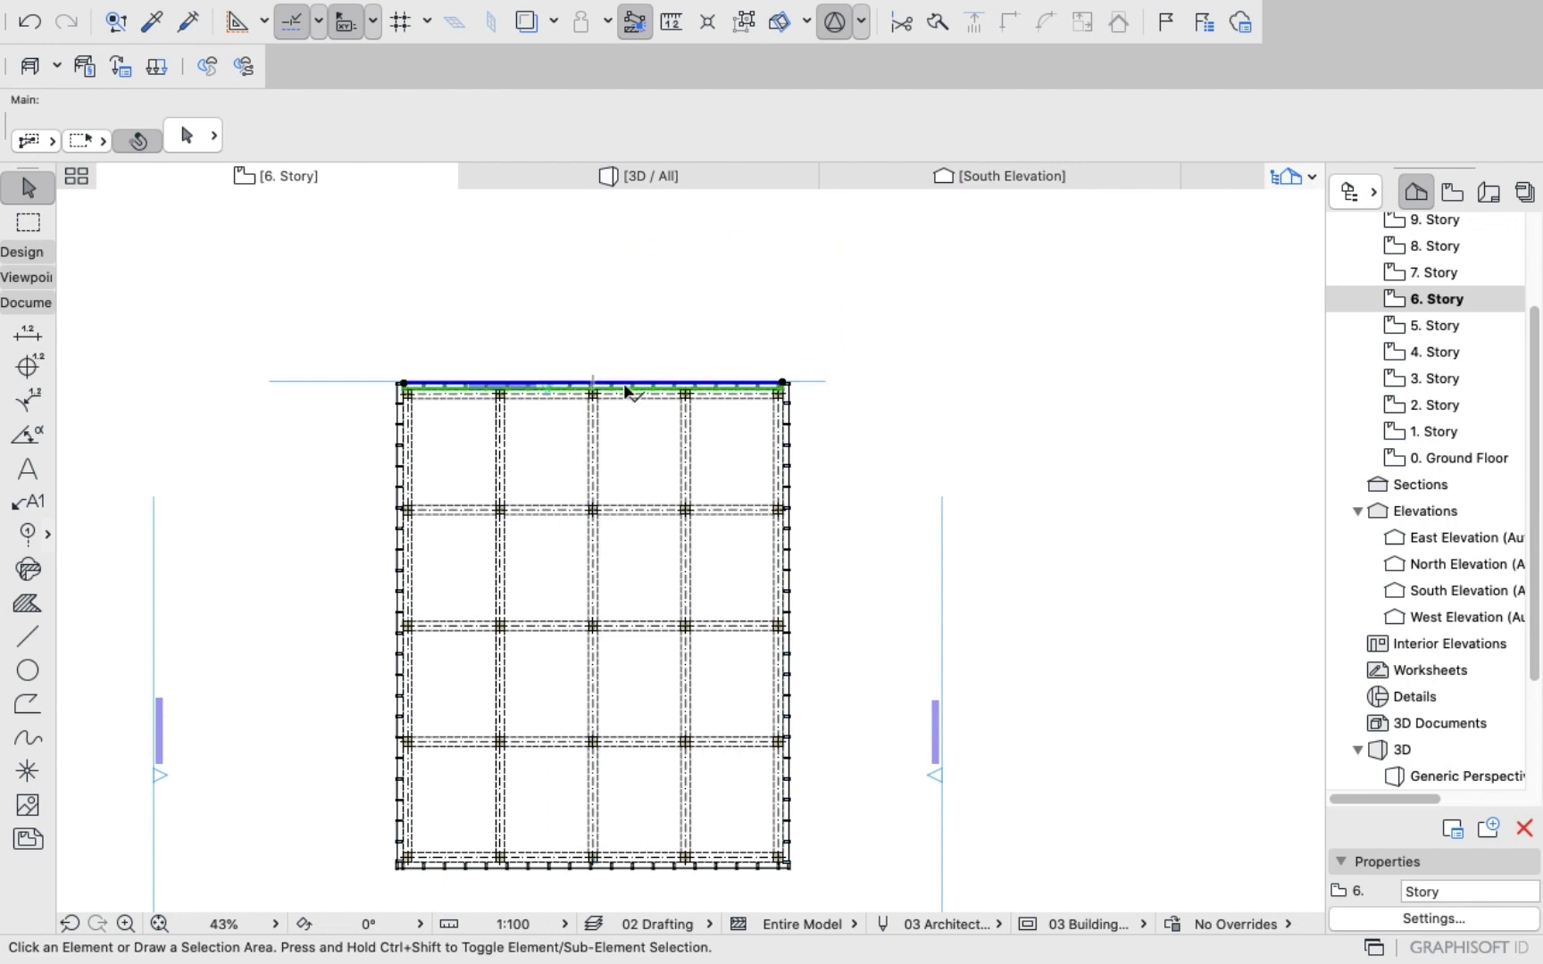
pyautogui.keyDown('shift'); pyautogui.click(398, 490); pyautogui.keyUp('shift')
pyautogui.keyDown('shift'); pyautogui.click(491, 863); pyautogui.keyUp('shift')
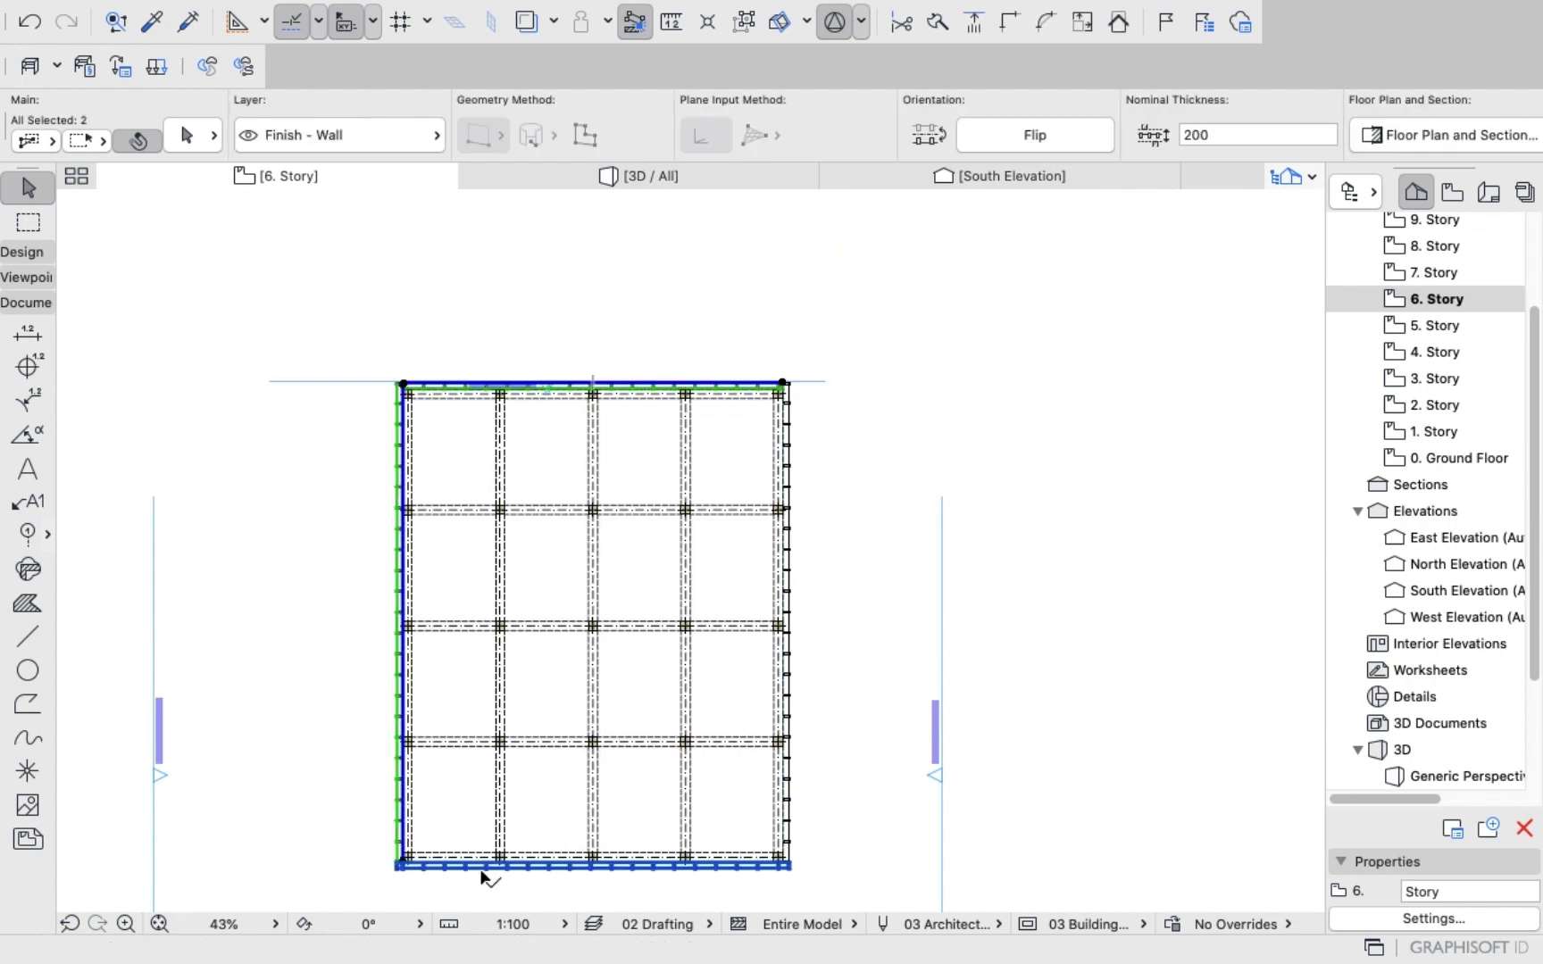
pyautogui.keyDown('shift'); pyautogui.click(789, 805); pyautogui.keyUp('shift')
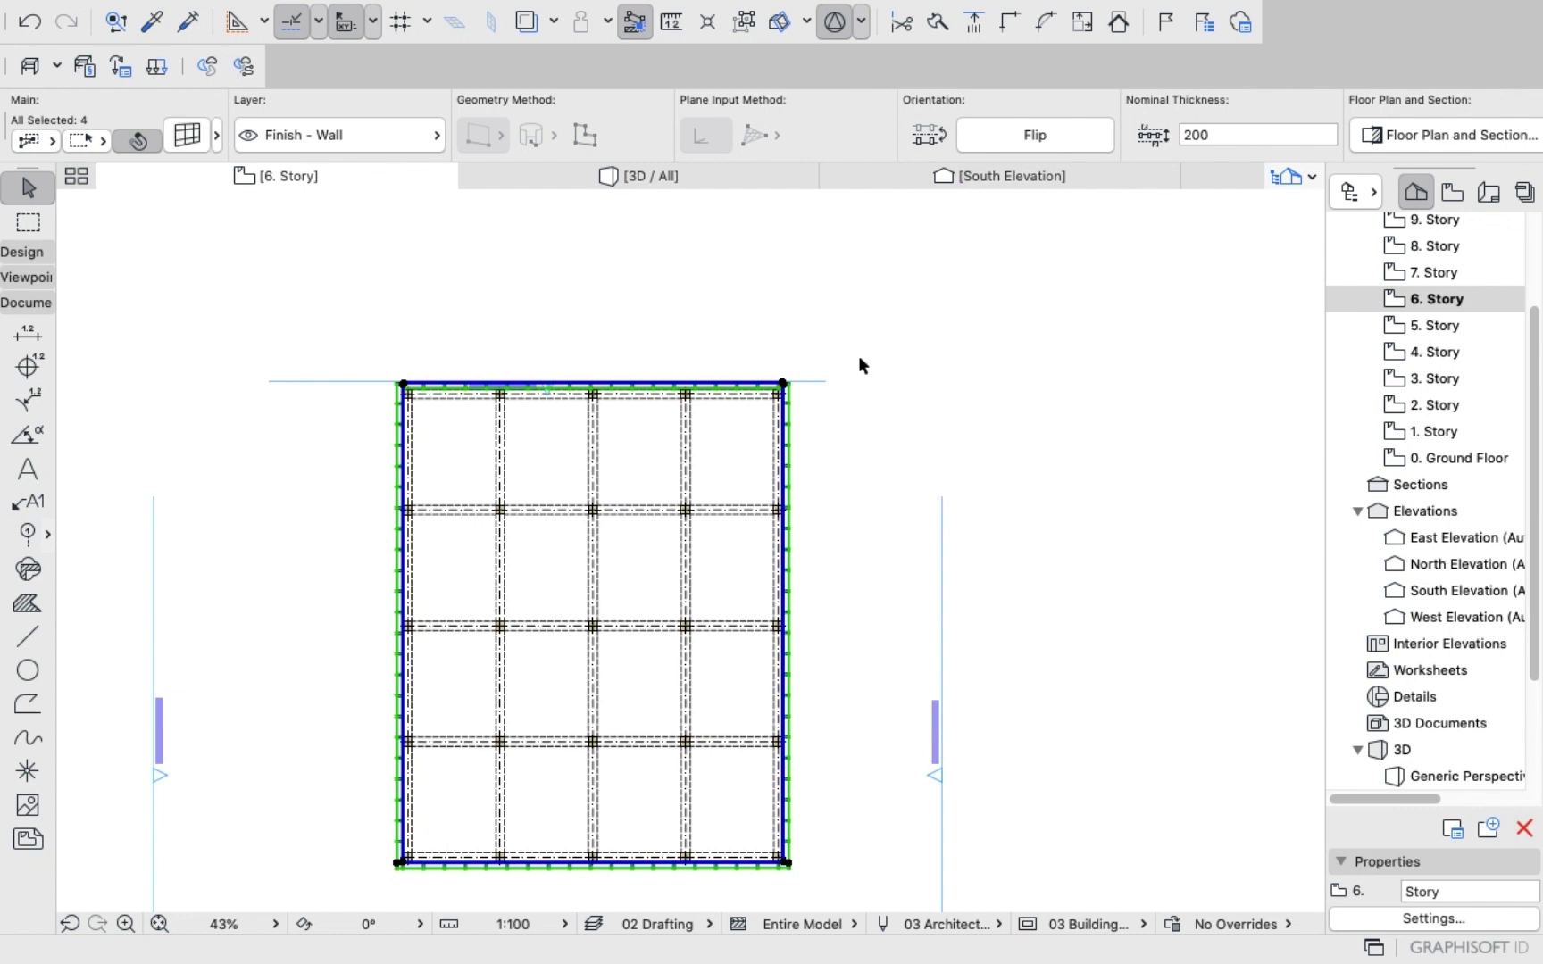
pyautogui.rightClick(894, 317)
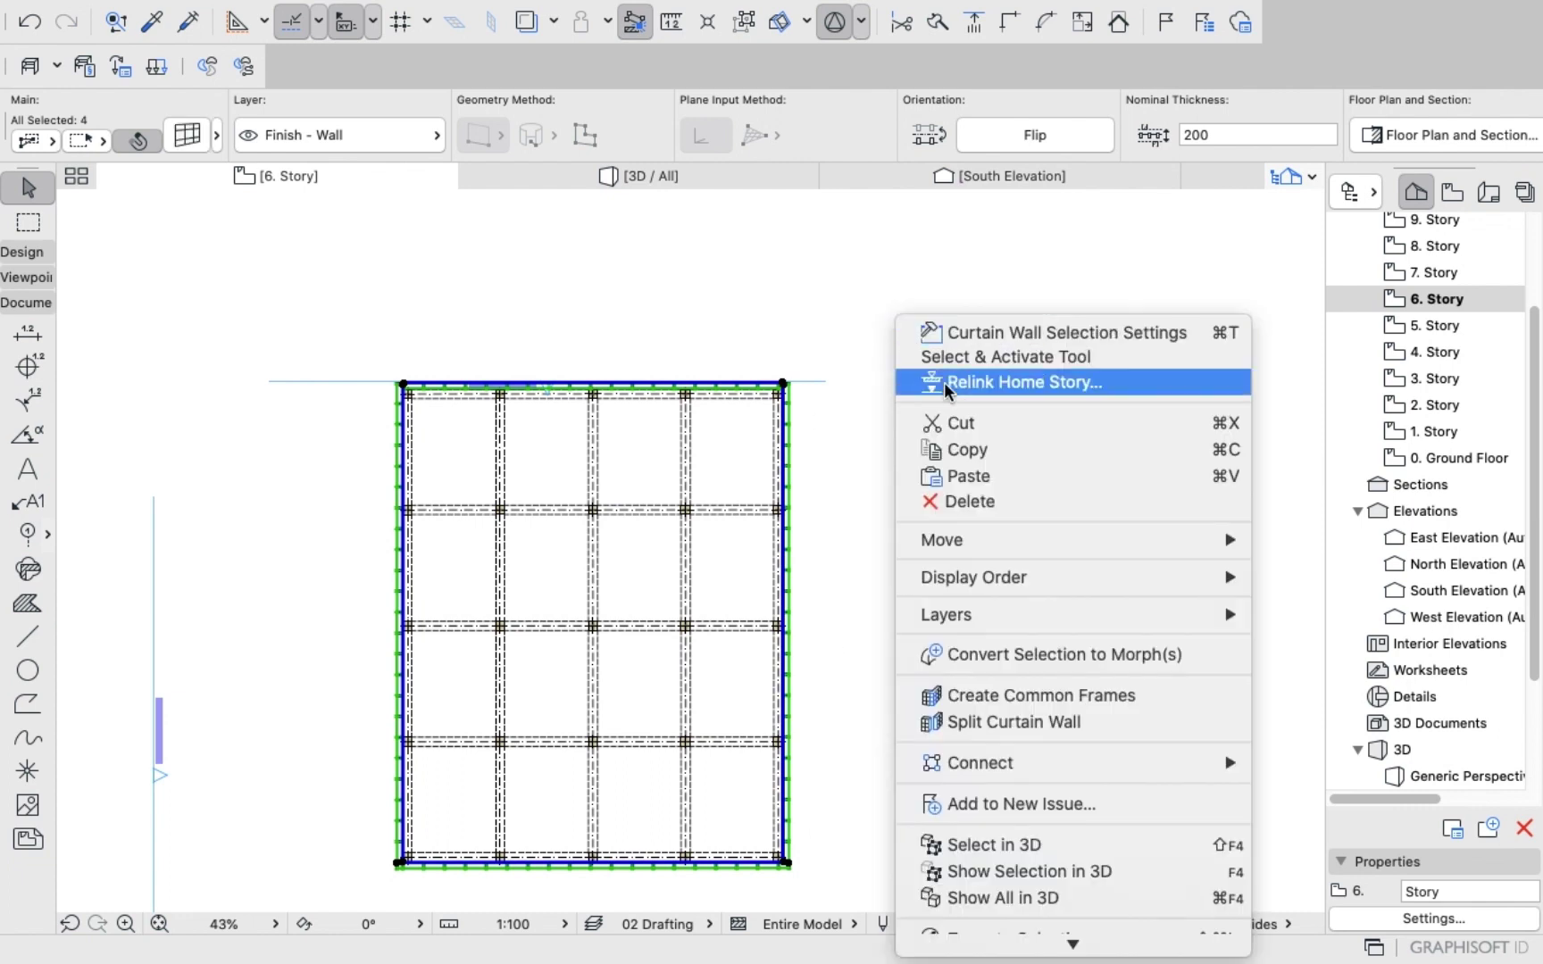
pyautogui.click(966, 498)
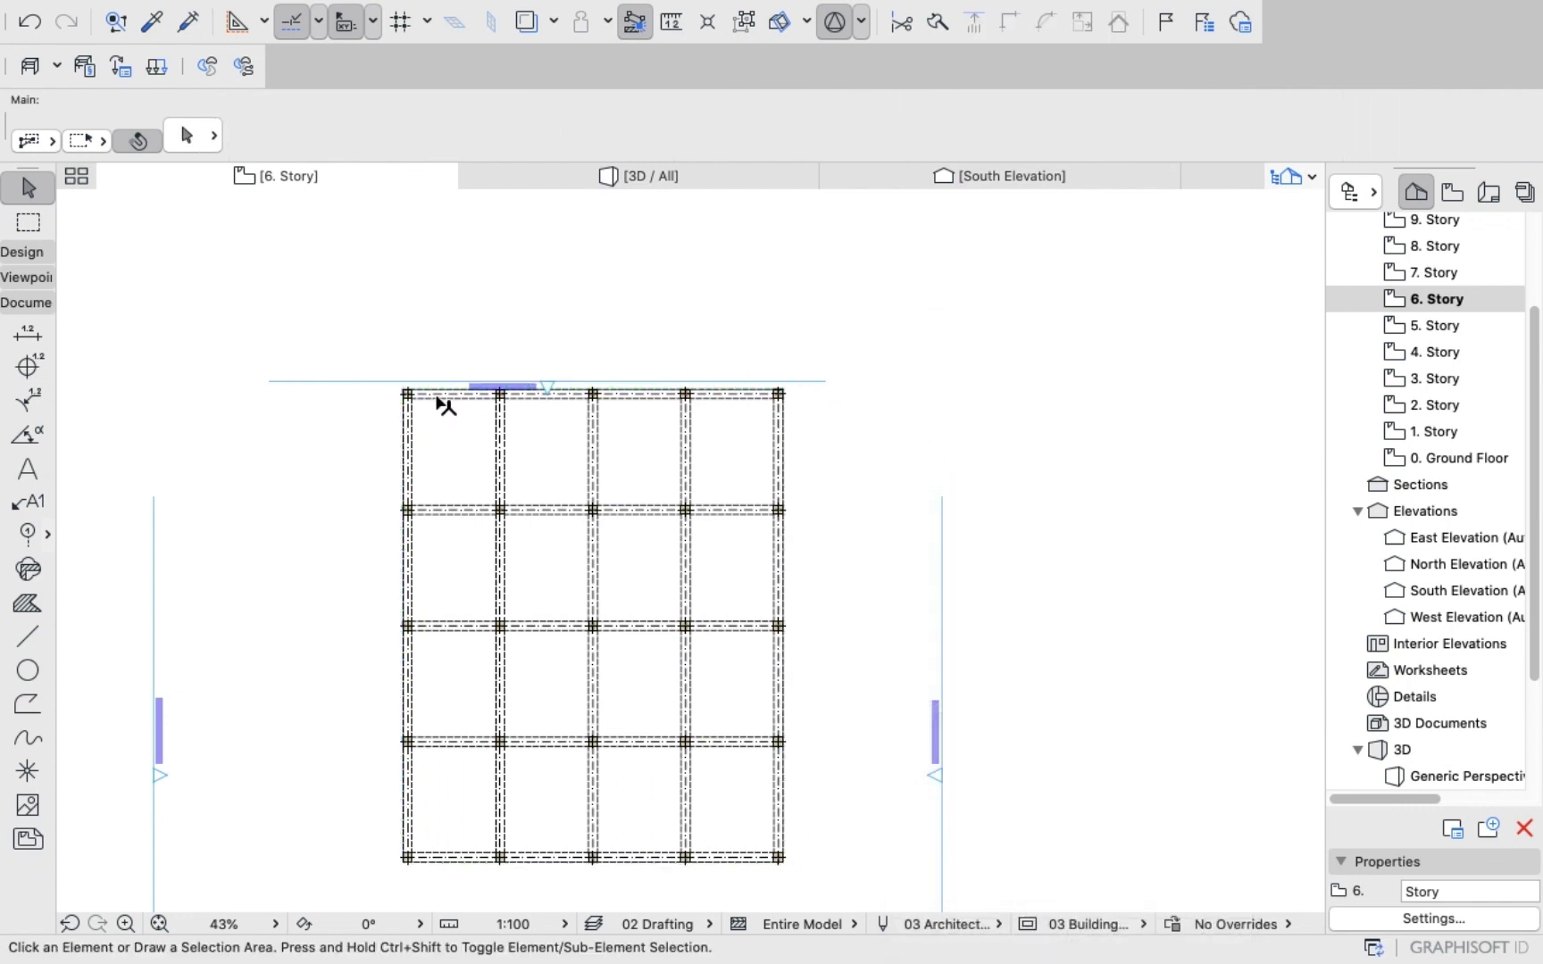
# Delete the four outer beams along the perimeter of 6. Story.
pyautogui.scroll(2, 430, 413)
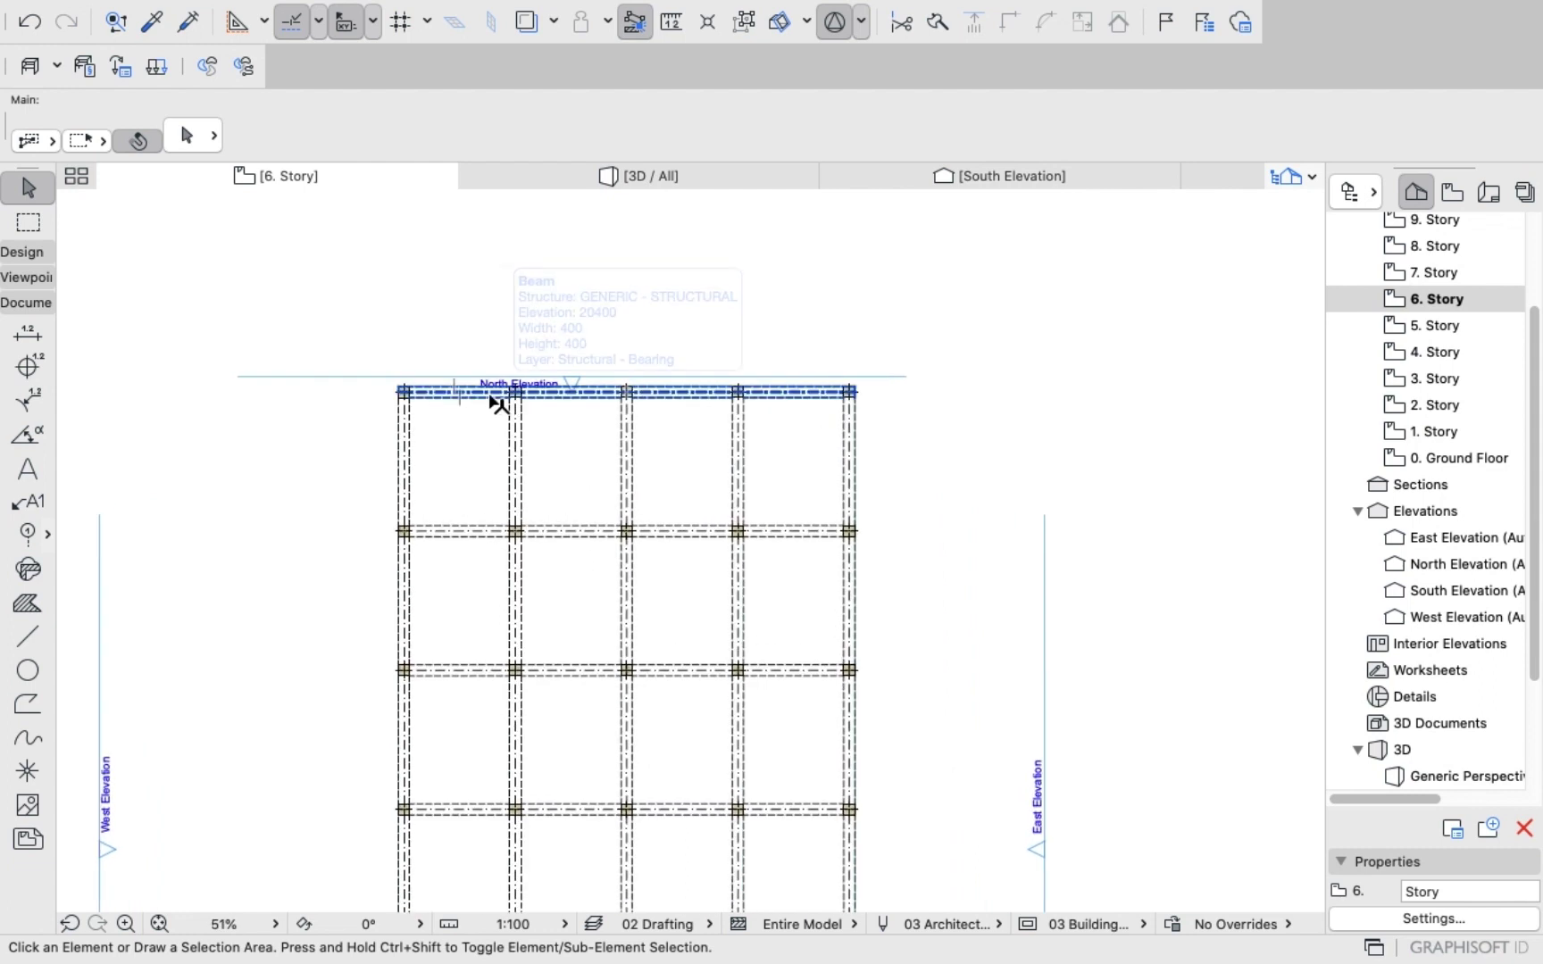
pyautogui.click(410, 475)
pyautogui.keyDown('shift'); pyautogui.click(410, 475); pyautogui.keyUp('shift')
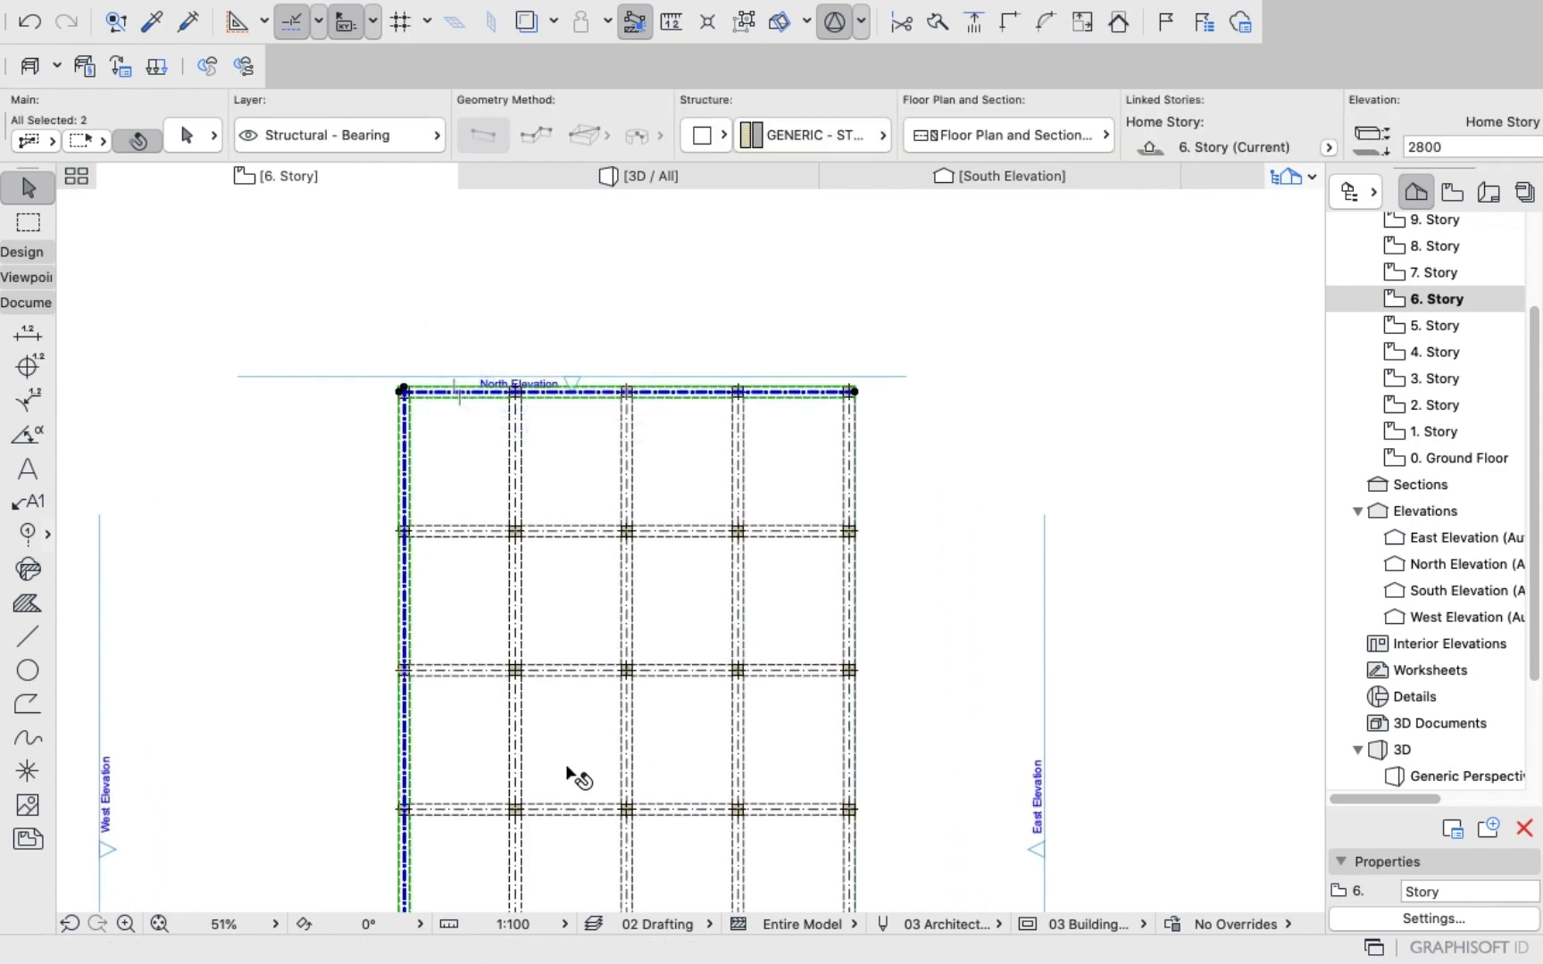
pyautogui.scroll(-2, 572, 617)
pyautogui.scroll(2, 600, 768)
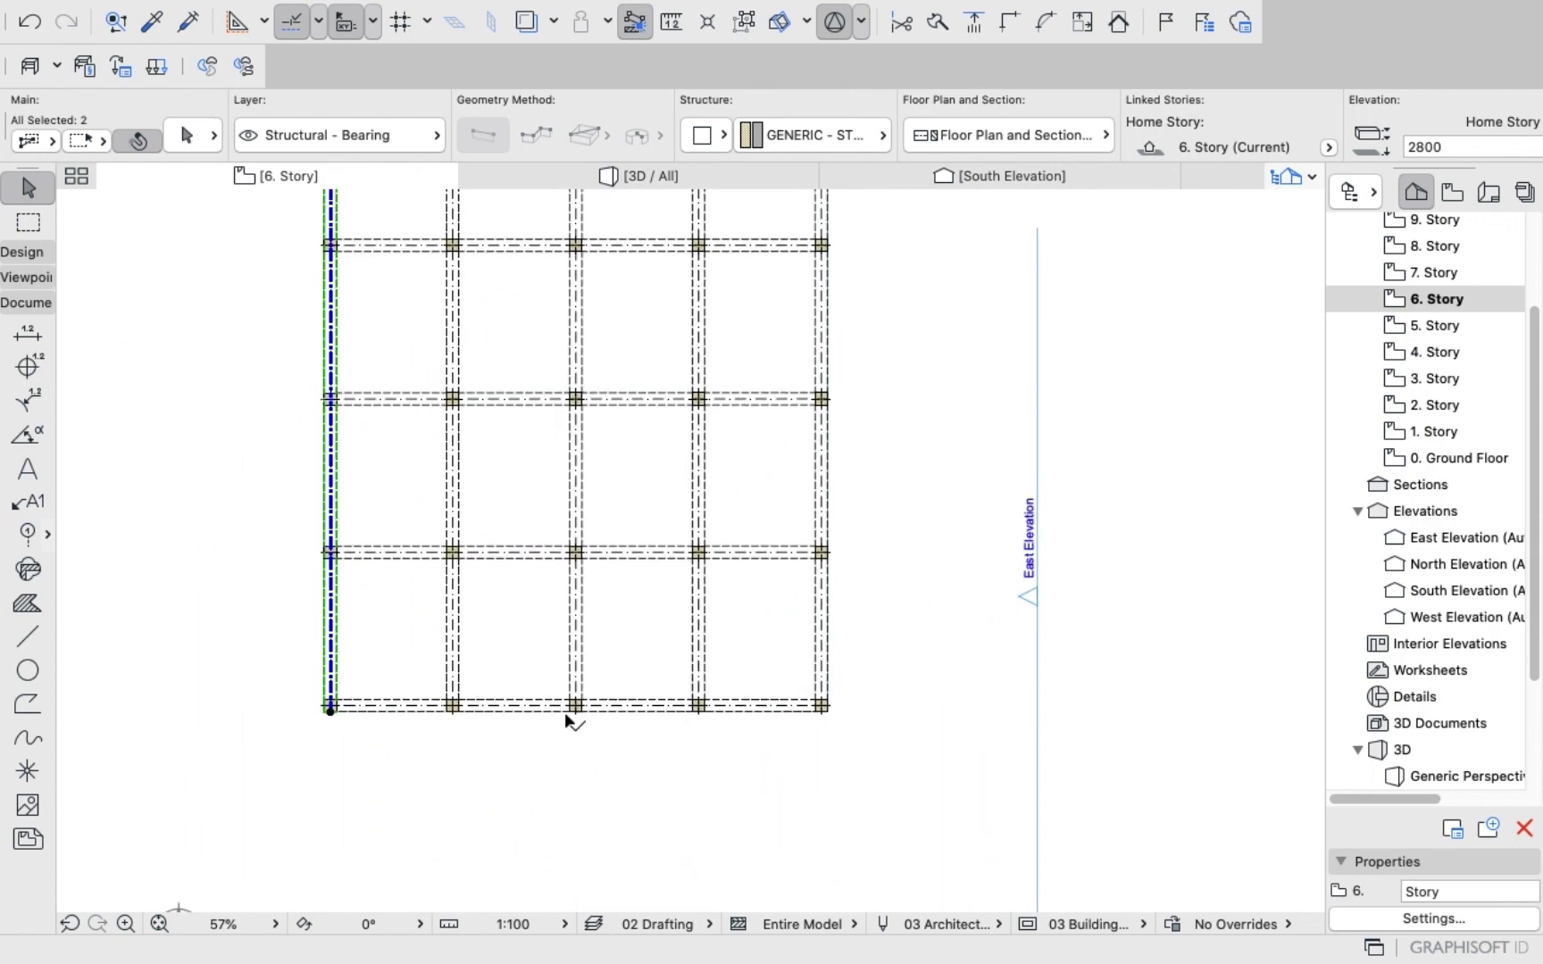
pyautogui.keyDown('shift'); pyautogui.click(534, 706); pyautogui.keyUp('shift')
pyautogui.keyDown('shift'); pyautogui.click(820, 622); pyautogui.keyUp('shift')
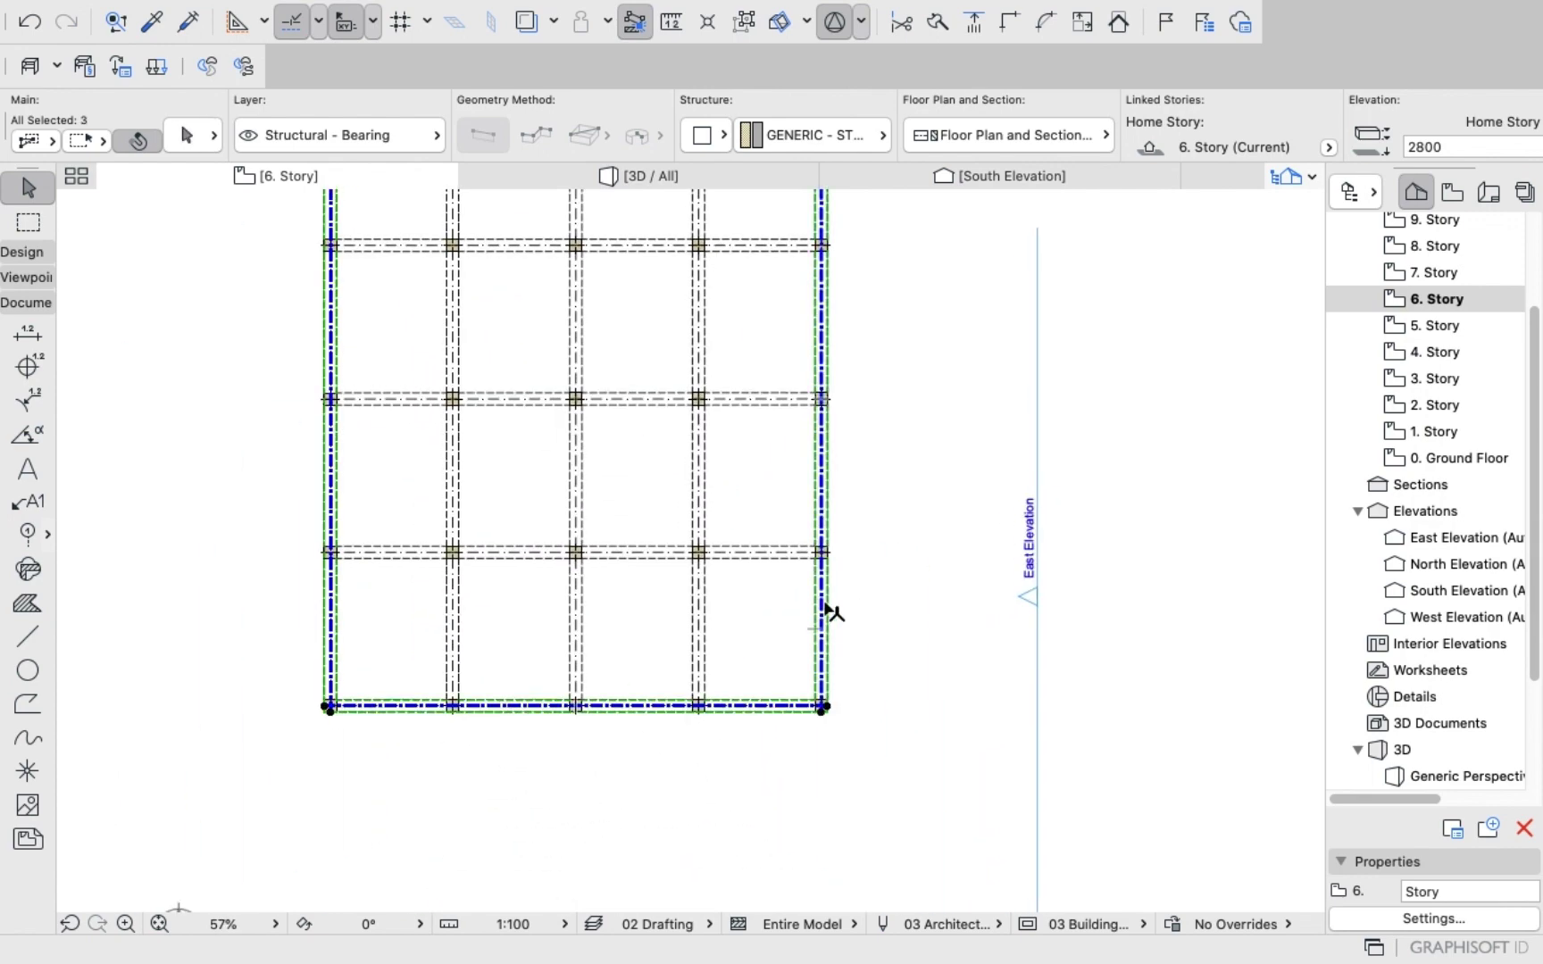
pyautogui.rightClick(894, 383)
pyautogui.click(954, 566)
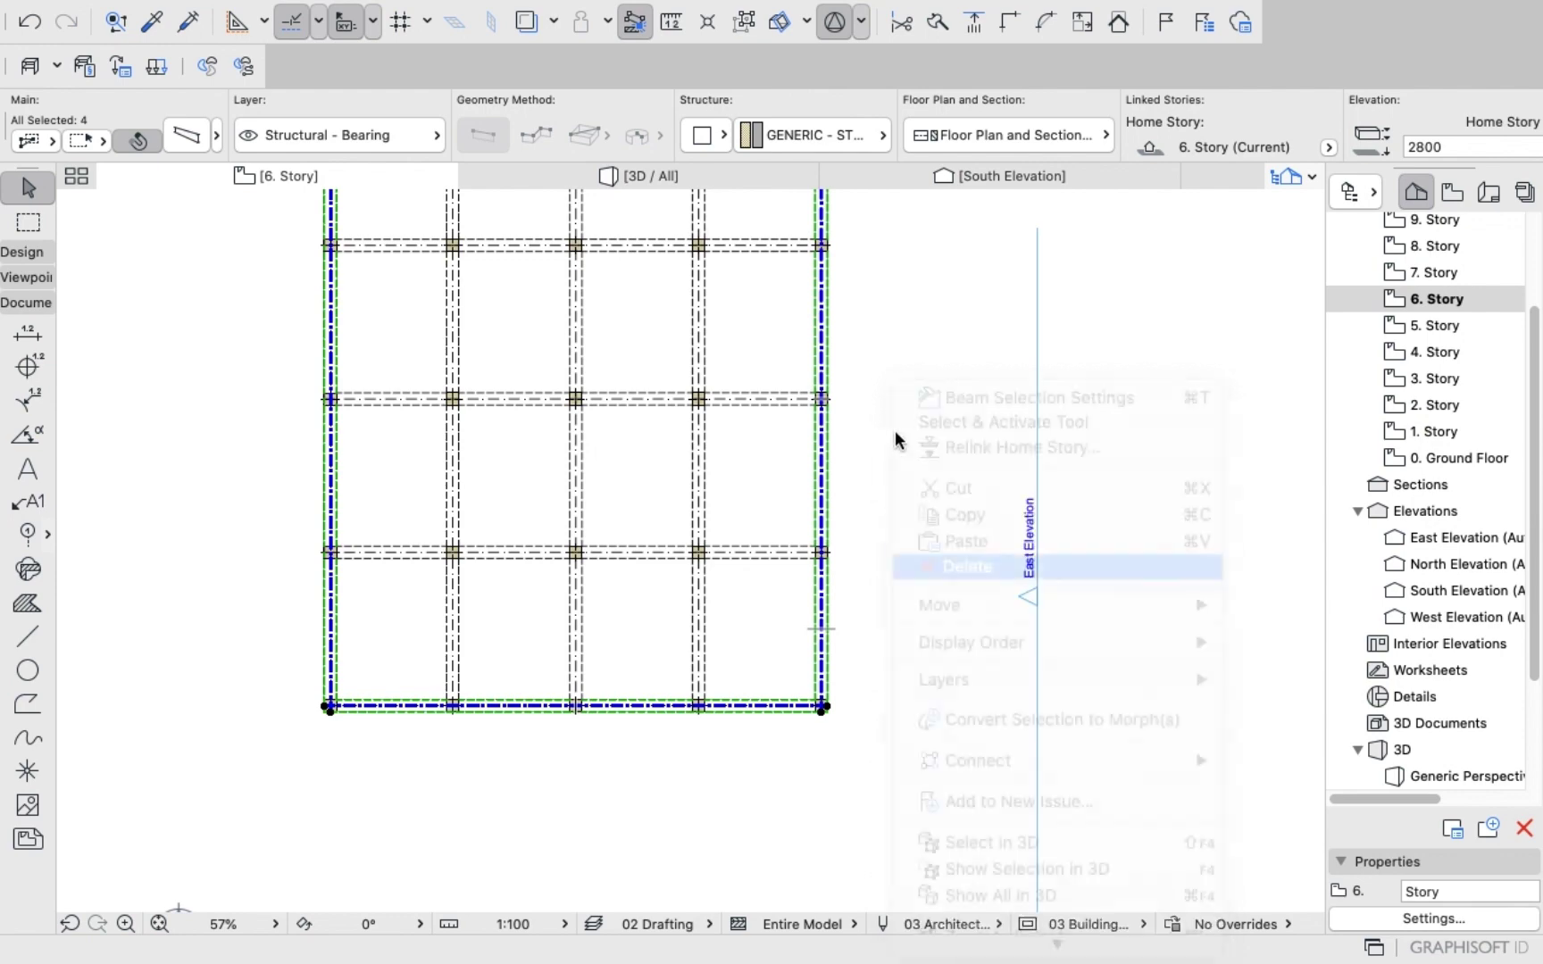
# Delete the 16 perimeter columns of 6. Story, keeping the nine interior columns.
pyautogui.scroll(-5, 894, 430)
pyautogui.scroll(5, 895, 286)
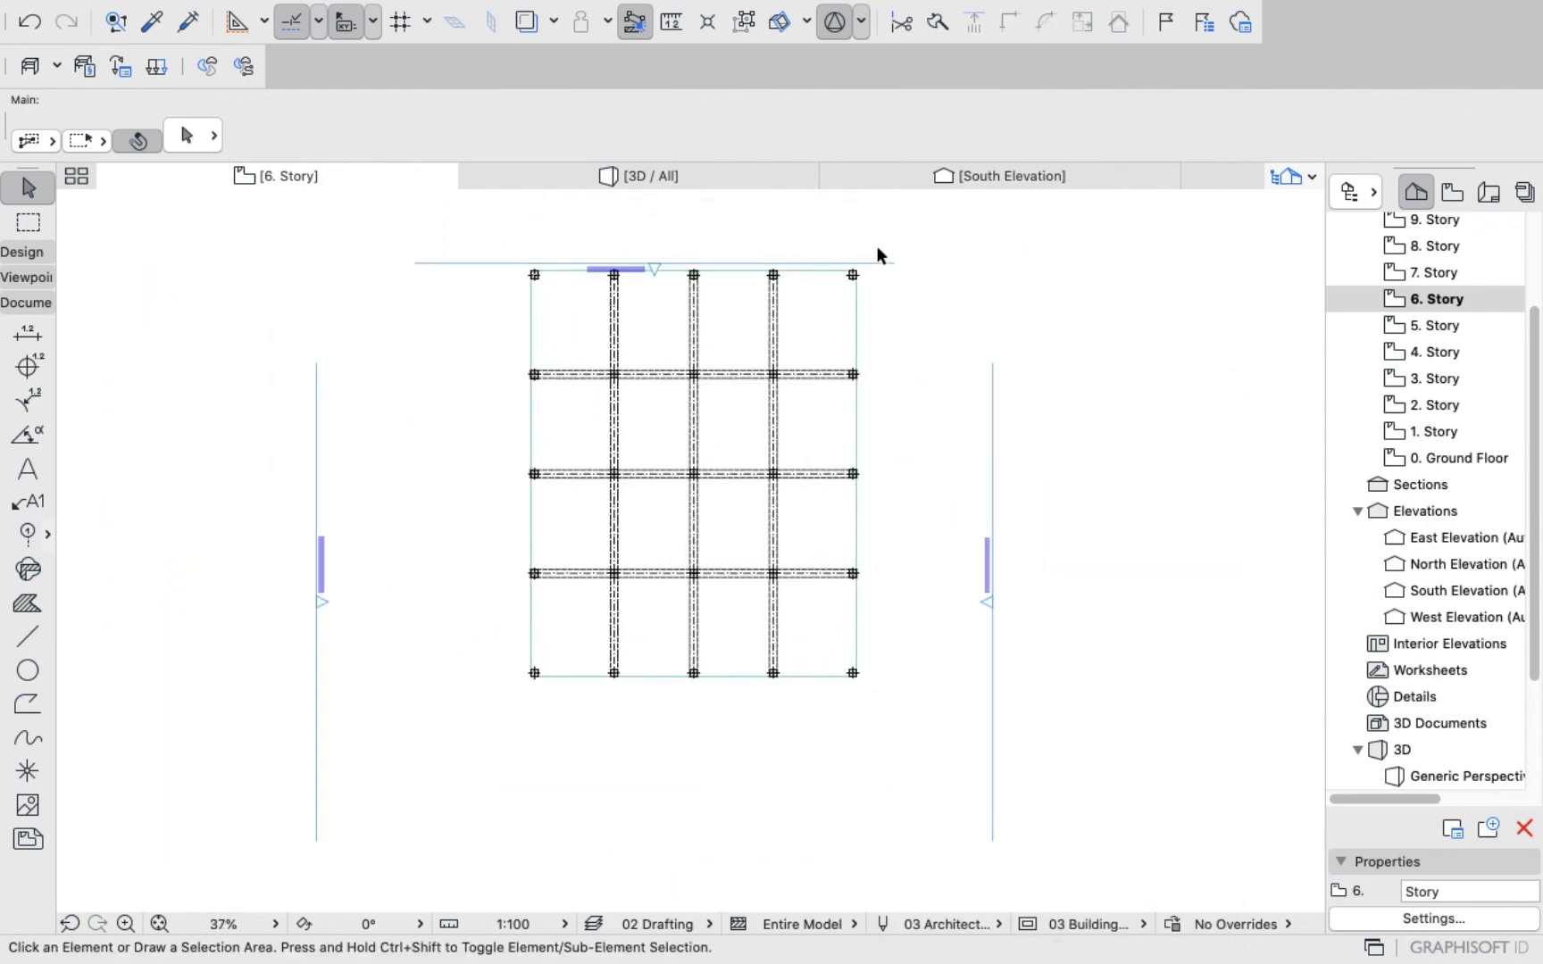
pyautogui.click(840, 291)
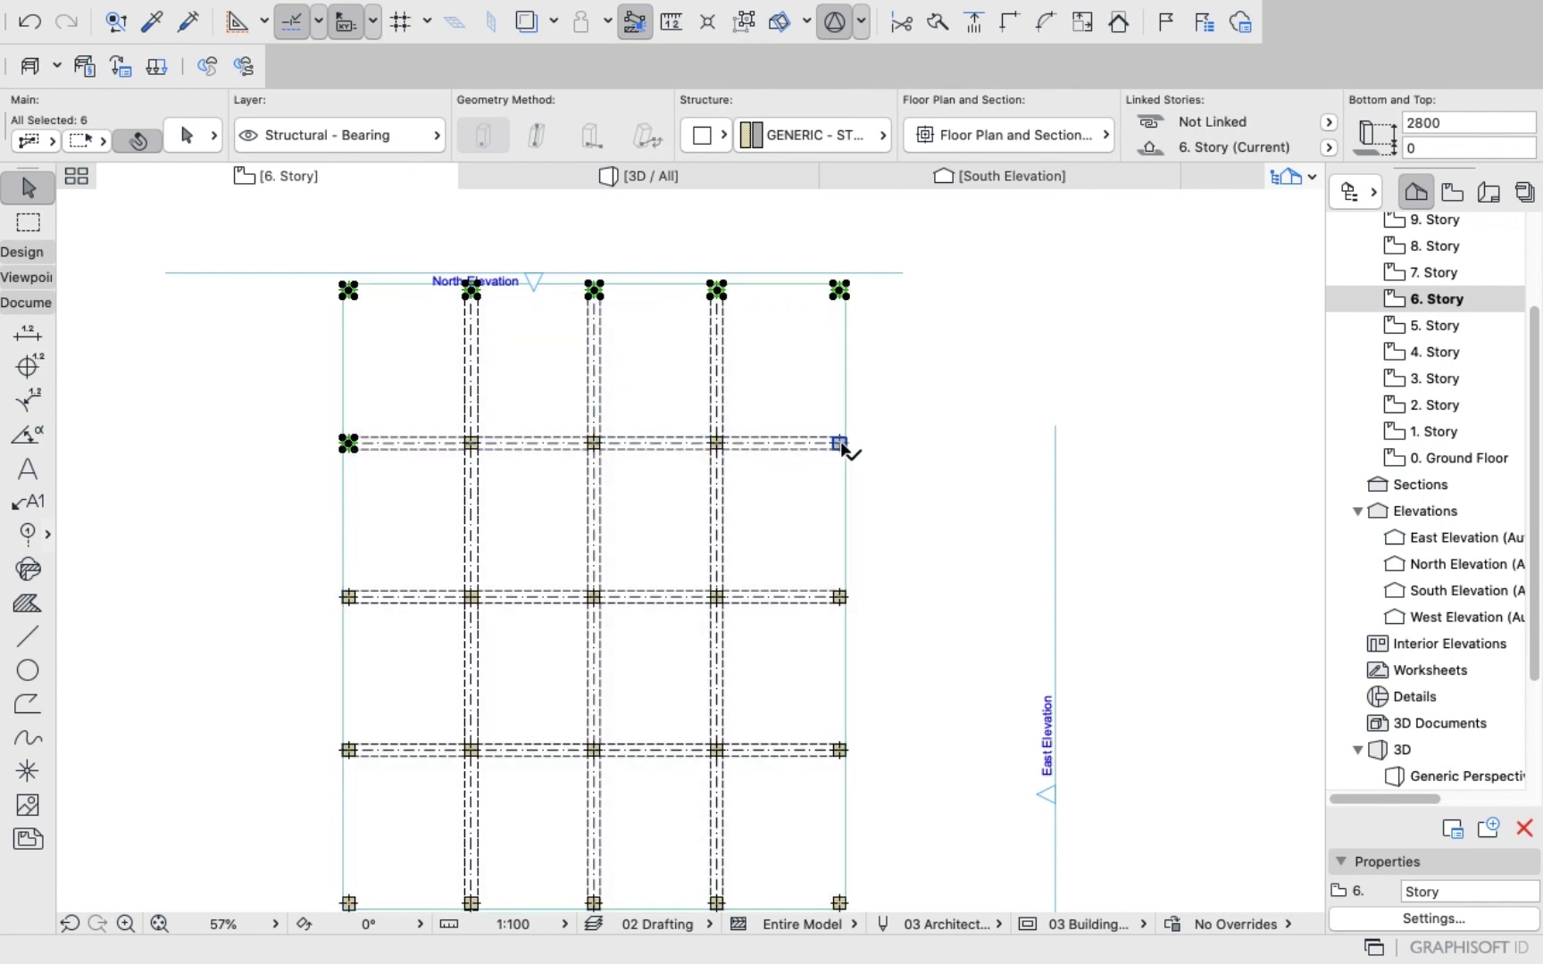
pyautogui.keyDown('shift'); pyautogui.click(840, 596); pyautogui.keyUp('shift')
pyautogui.keyDown('shift'); pyautogui.click(847, 754); pyautogui.keyUp('shift')
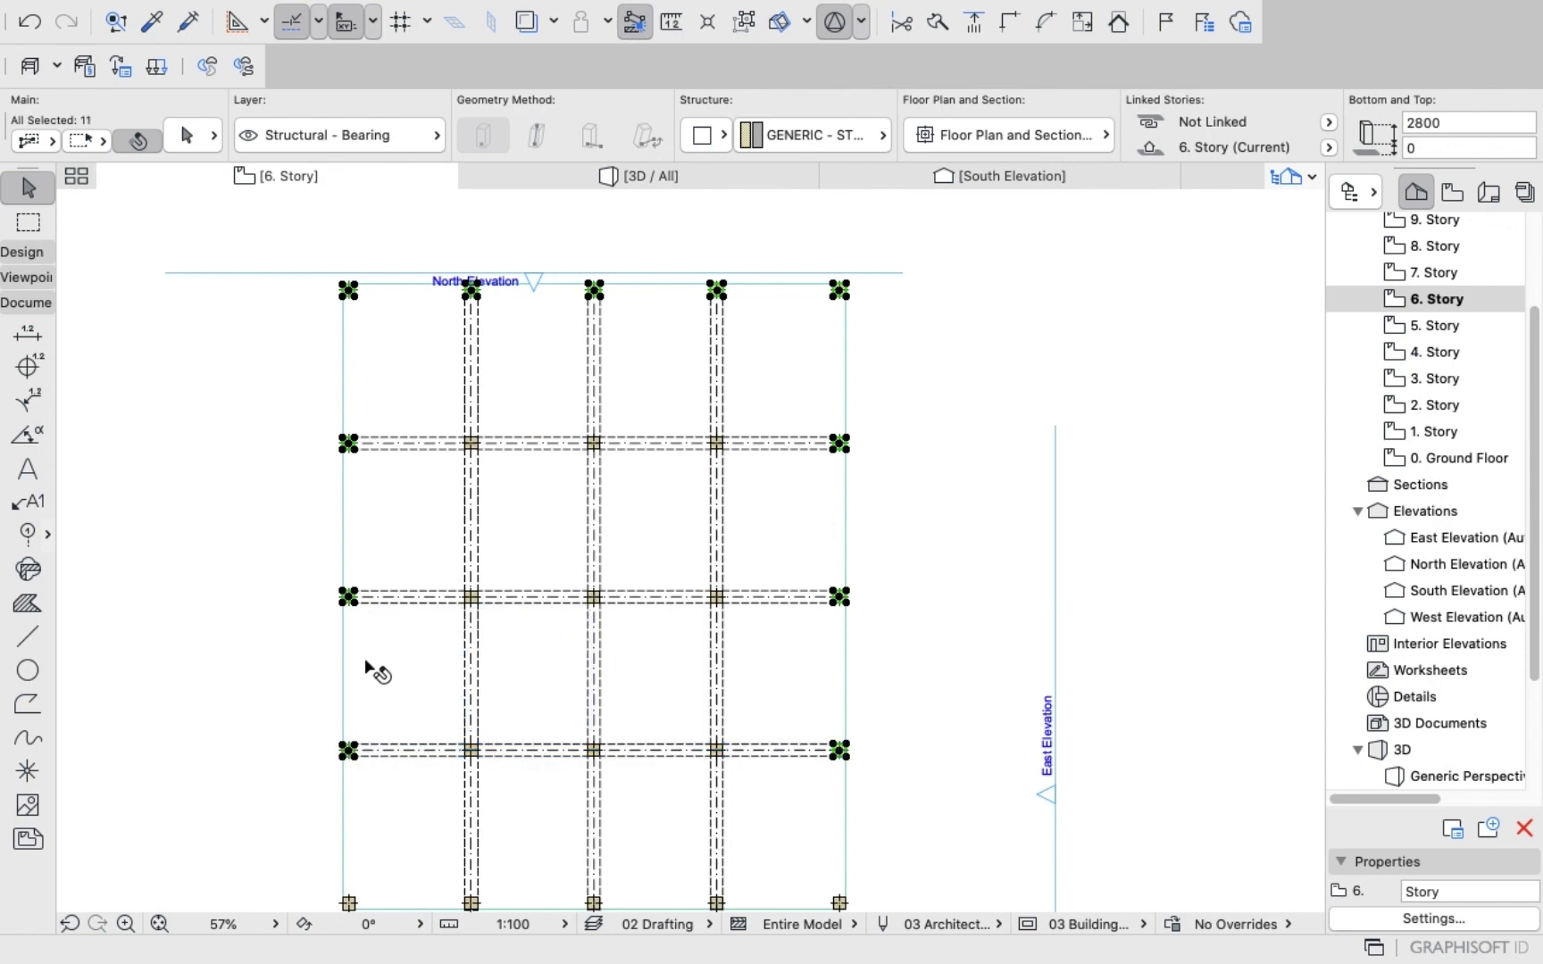
pyautogui.scroll(-5, 378, 655)
pyautogui.scroll(3, 379, 737)
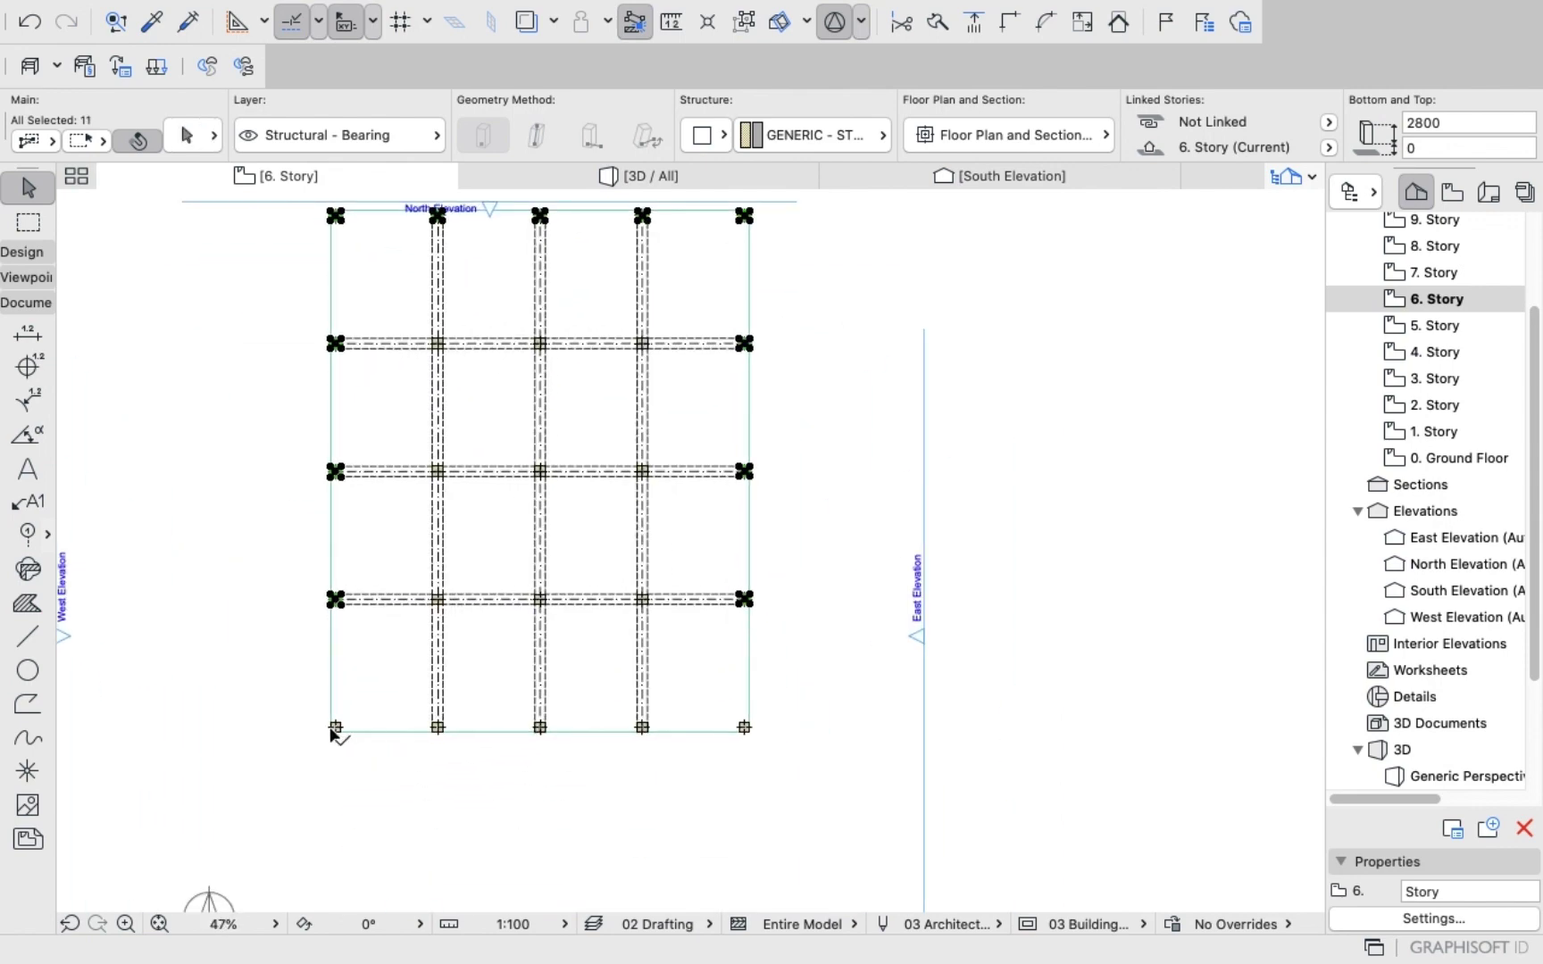
pyautogui.keyDown('shift'); pyautogui.click(435, 730); pyautogui.keyUp('shift')
pyautogui.scroll(8, 545, 732)
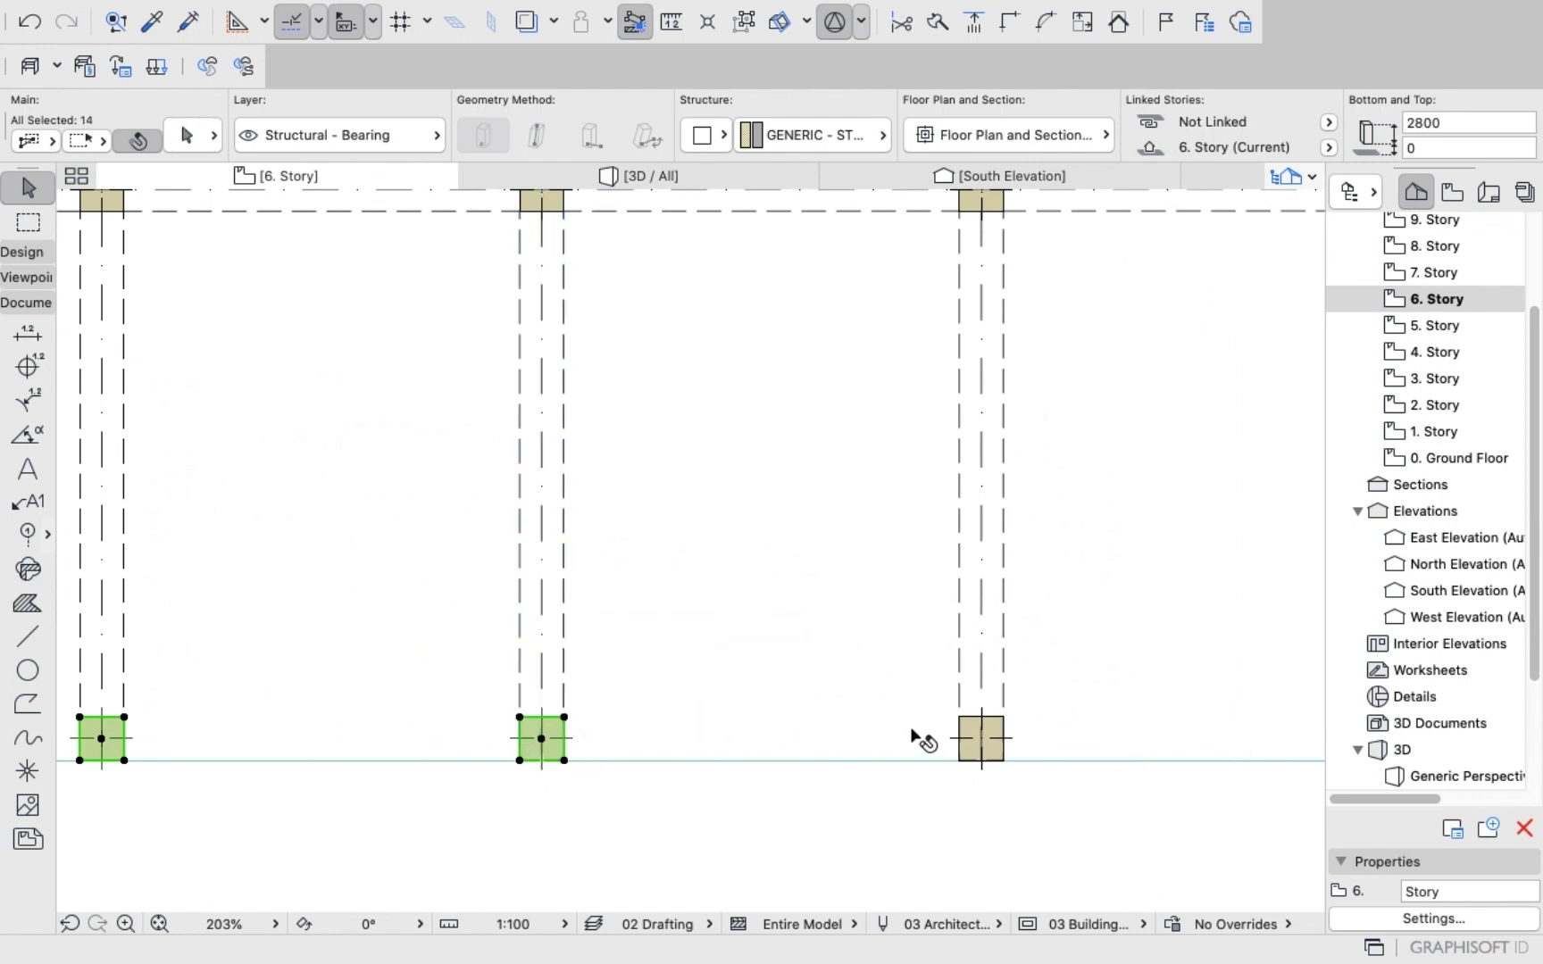
pyautogui.scroll(-5, 758, 683)
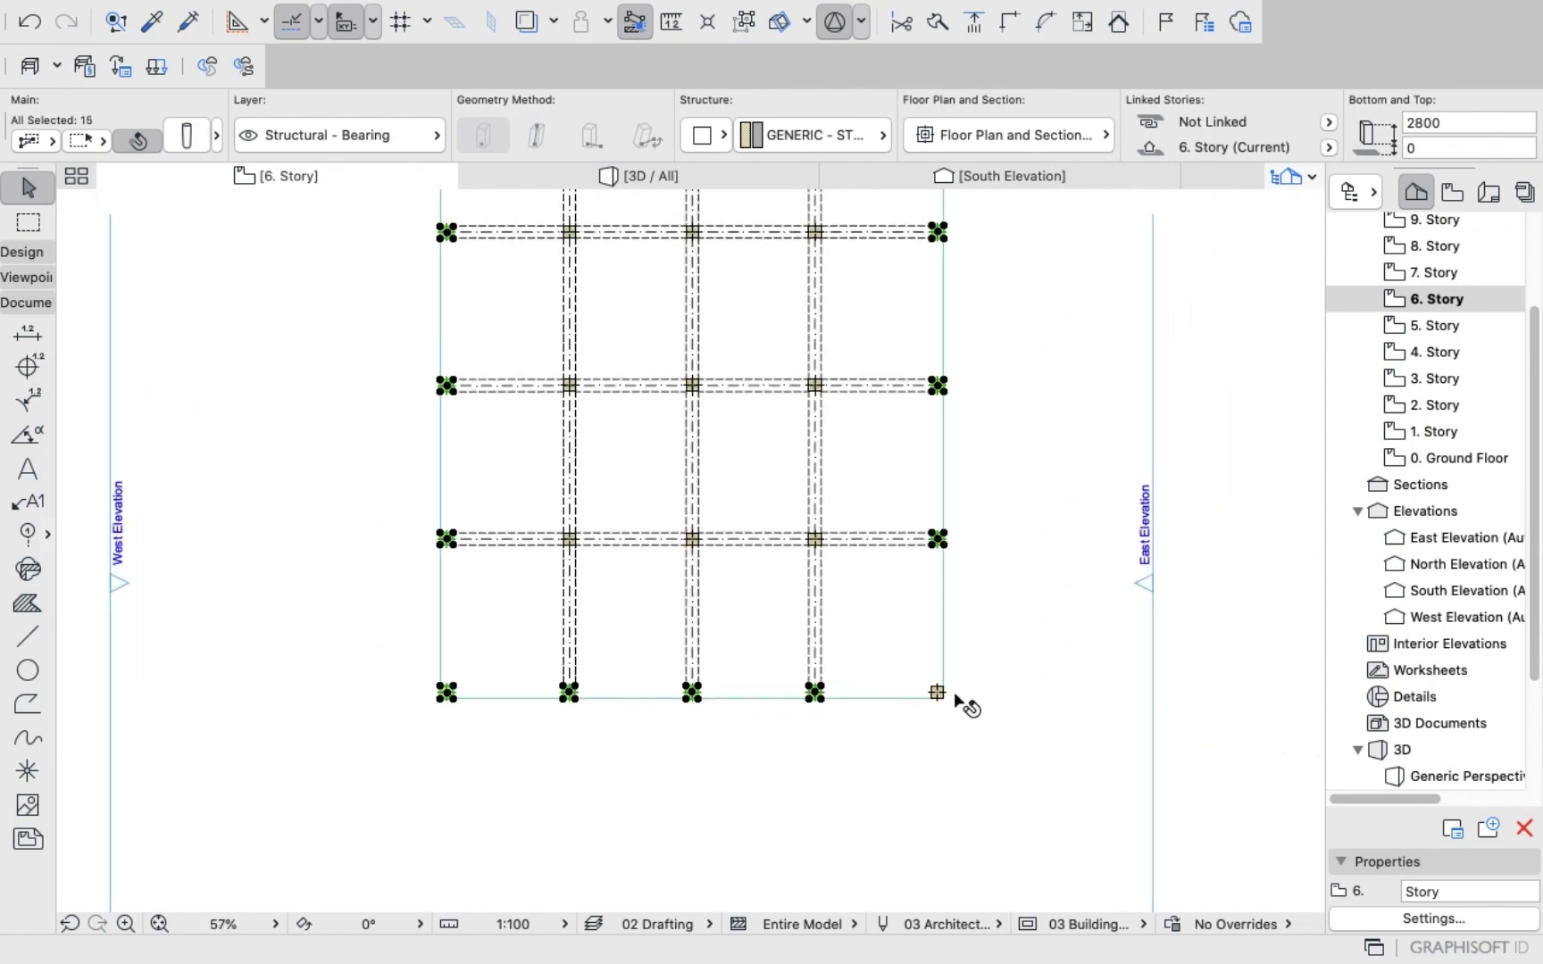
pyautogui.scroll(5, 950, 703)
pyautogui.keyDown('shift'); pyautogui.click(911, 681); pyautogui.keyUp('shift')
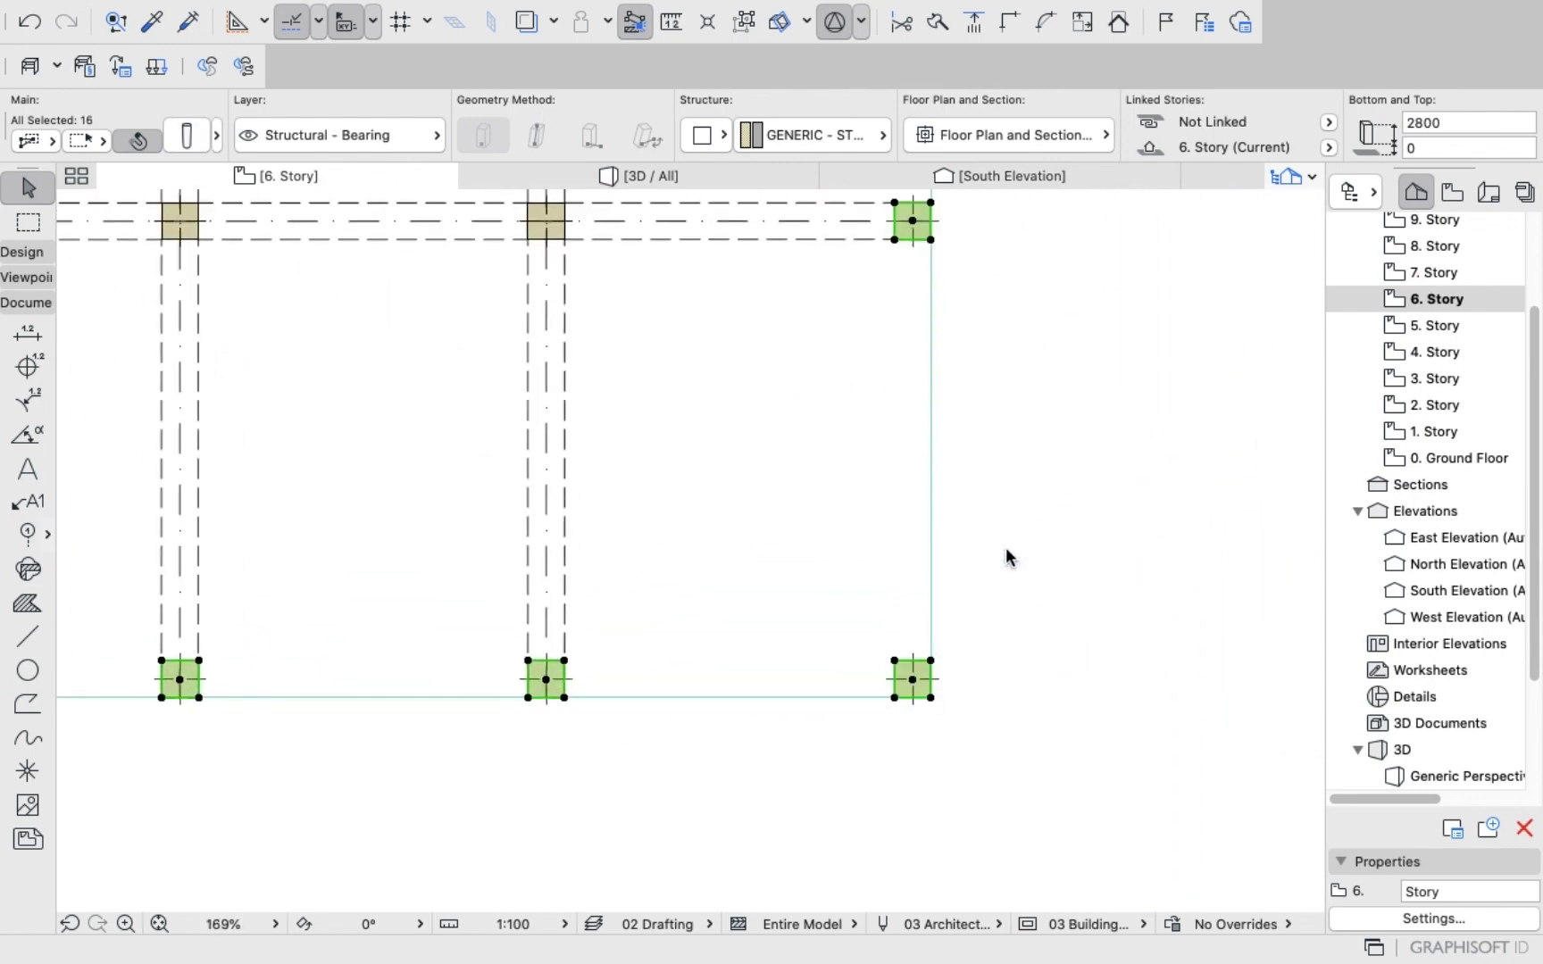
pyautogui.rightClick(1034, 596)
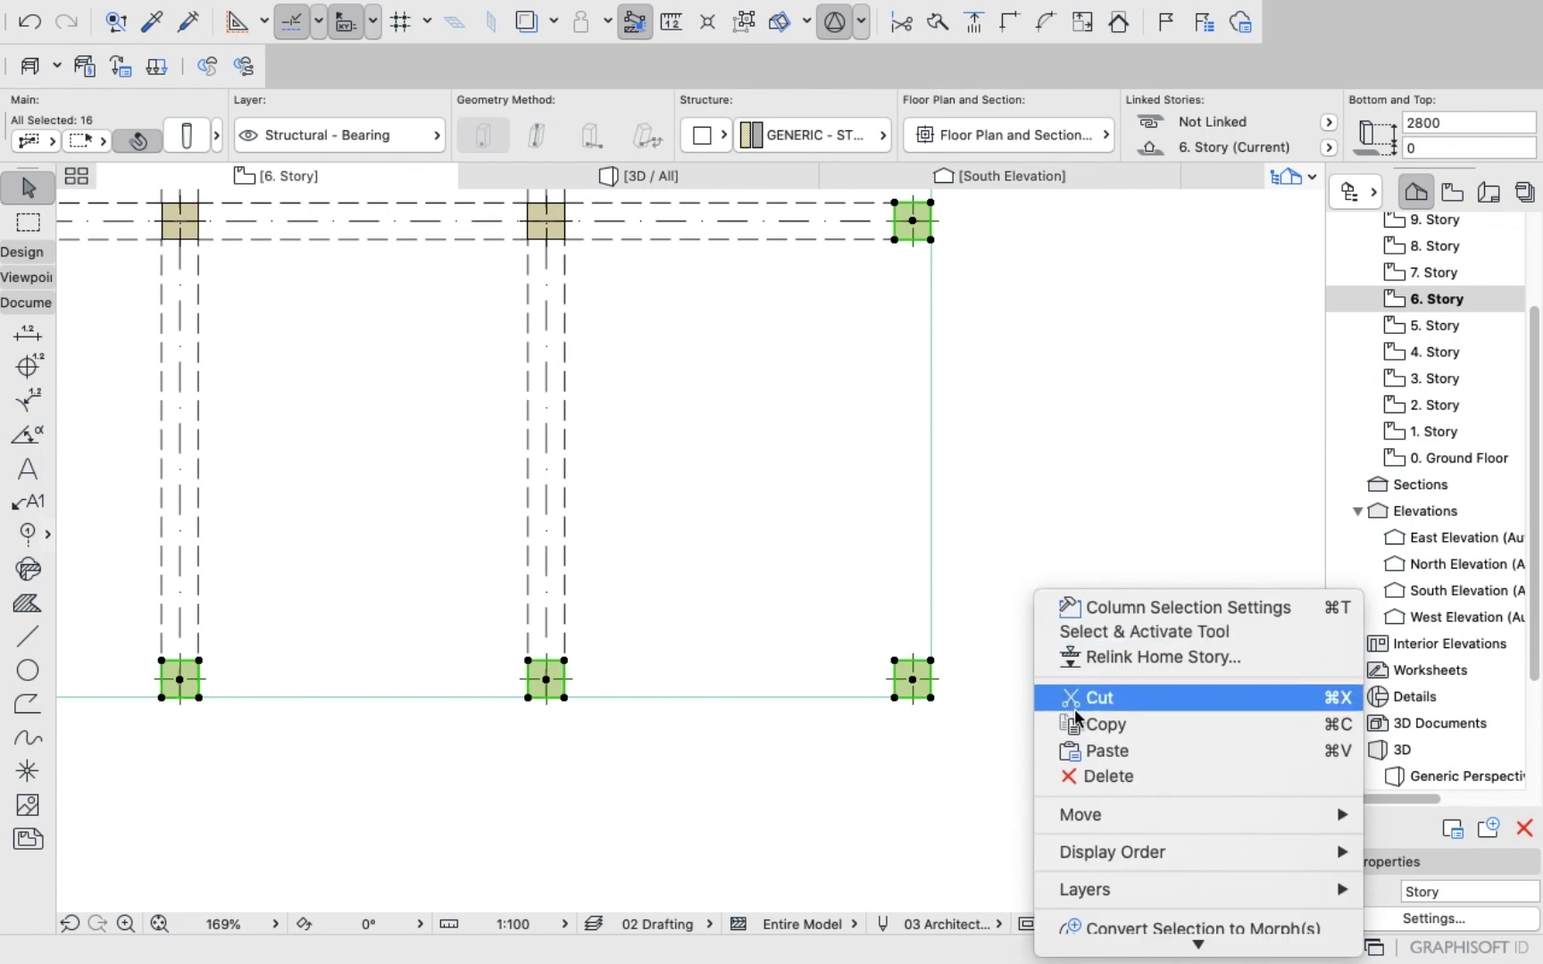
pyautogui.click(1080, 776)
# Shorten the westernmost north-south beam by pulling its north end back to the northernmost row of interior columns.
pyautogui.scroll(-10, 999, 552)
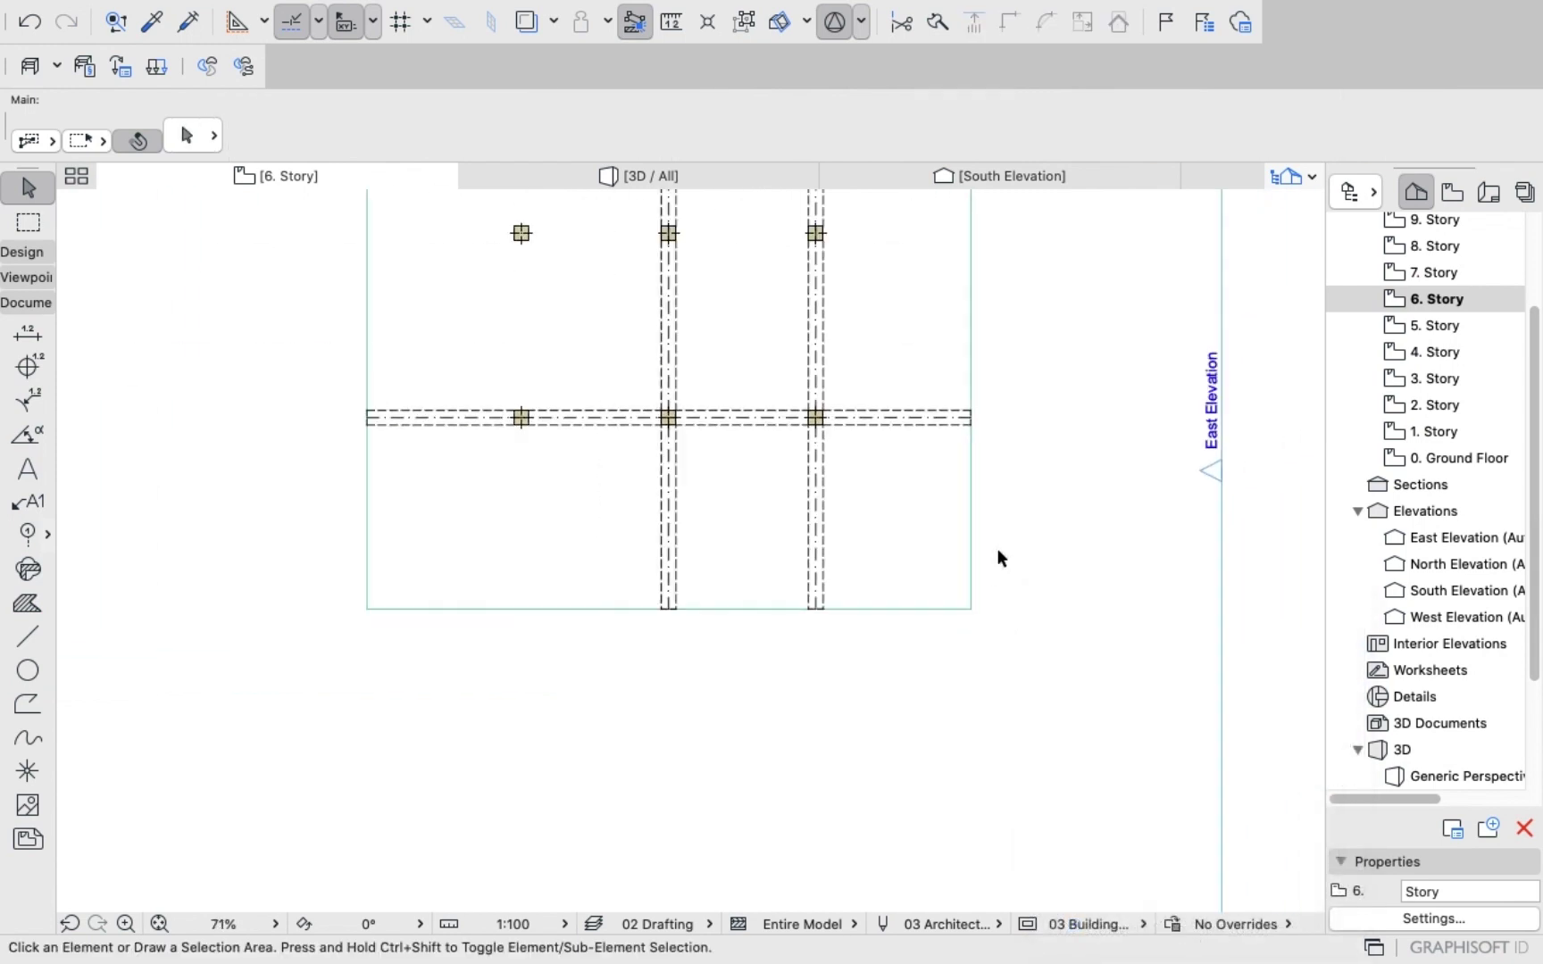
pyautogui.scroll(5, 968, 357)
pyautogui.scroll(2, 775, 348)
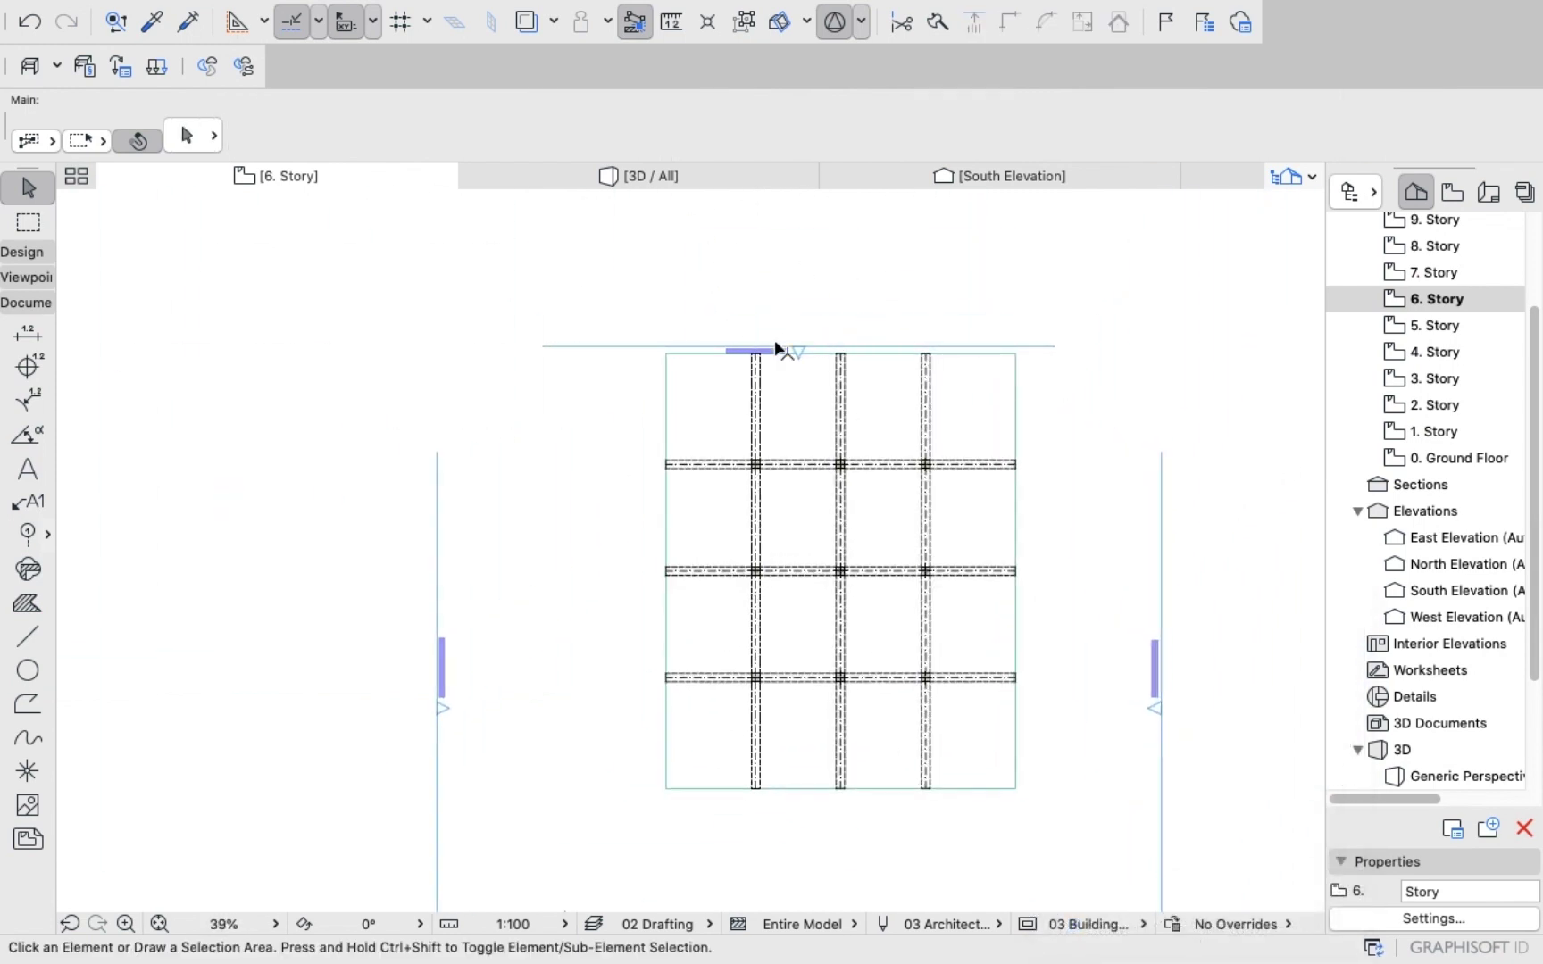
pyautogui.click(750, 364)
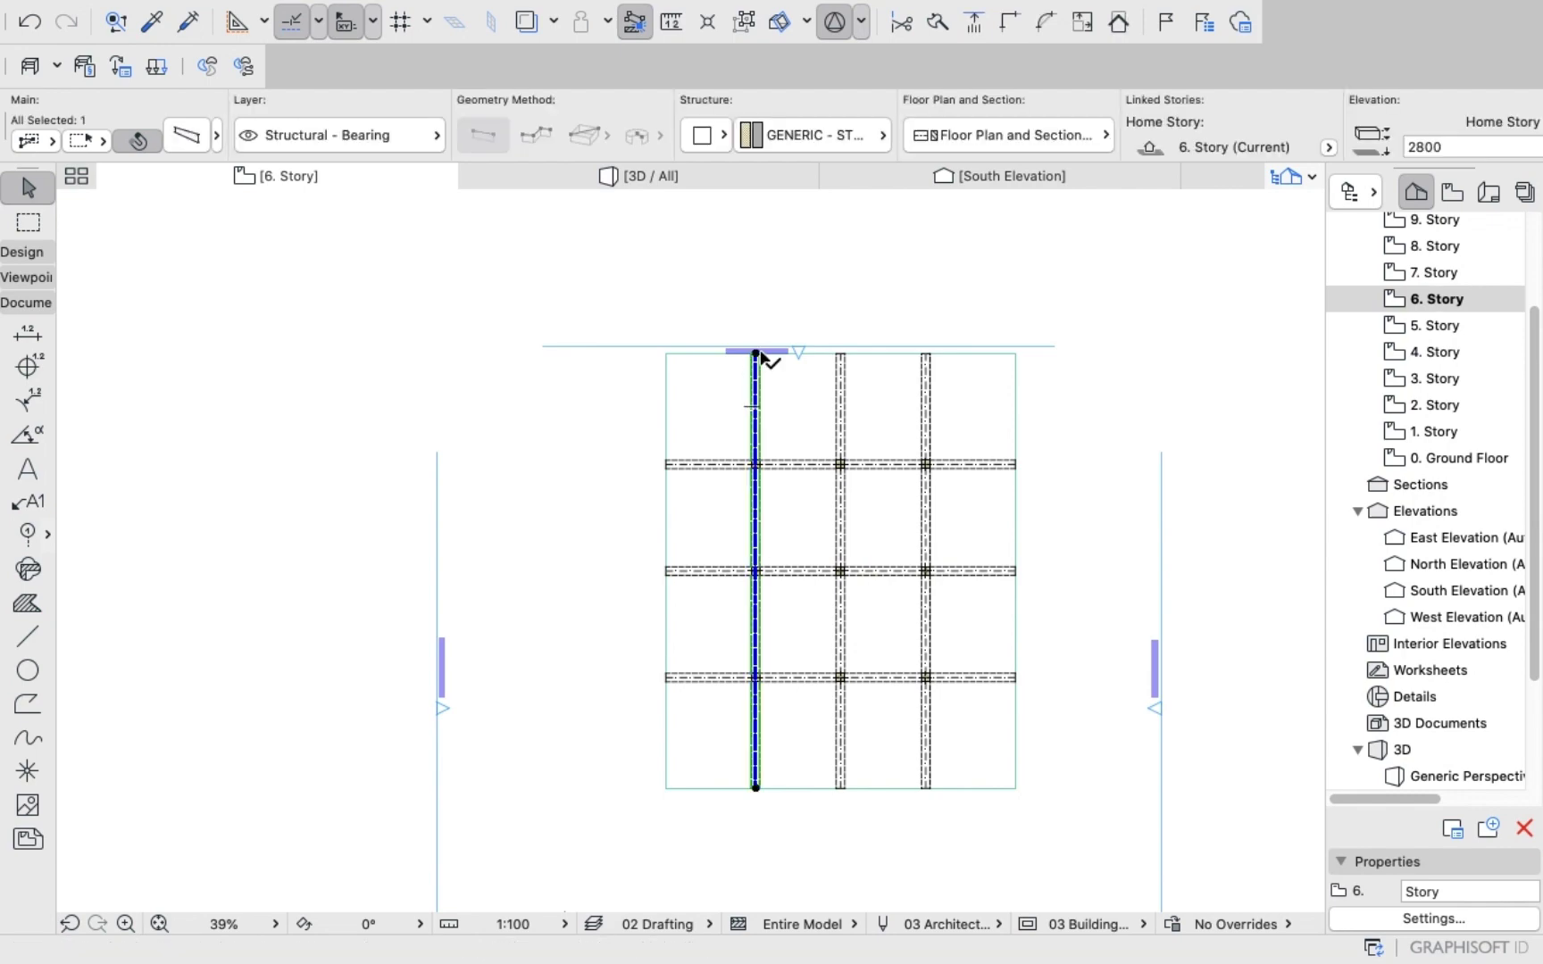
pyautogui.scroll(4, 760, 357)
pyautogui.click(750, 359)
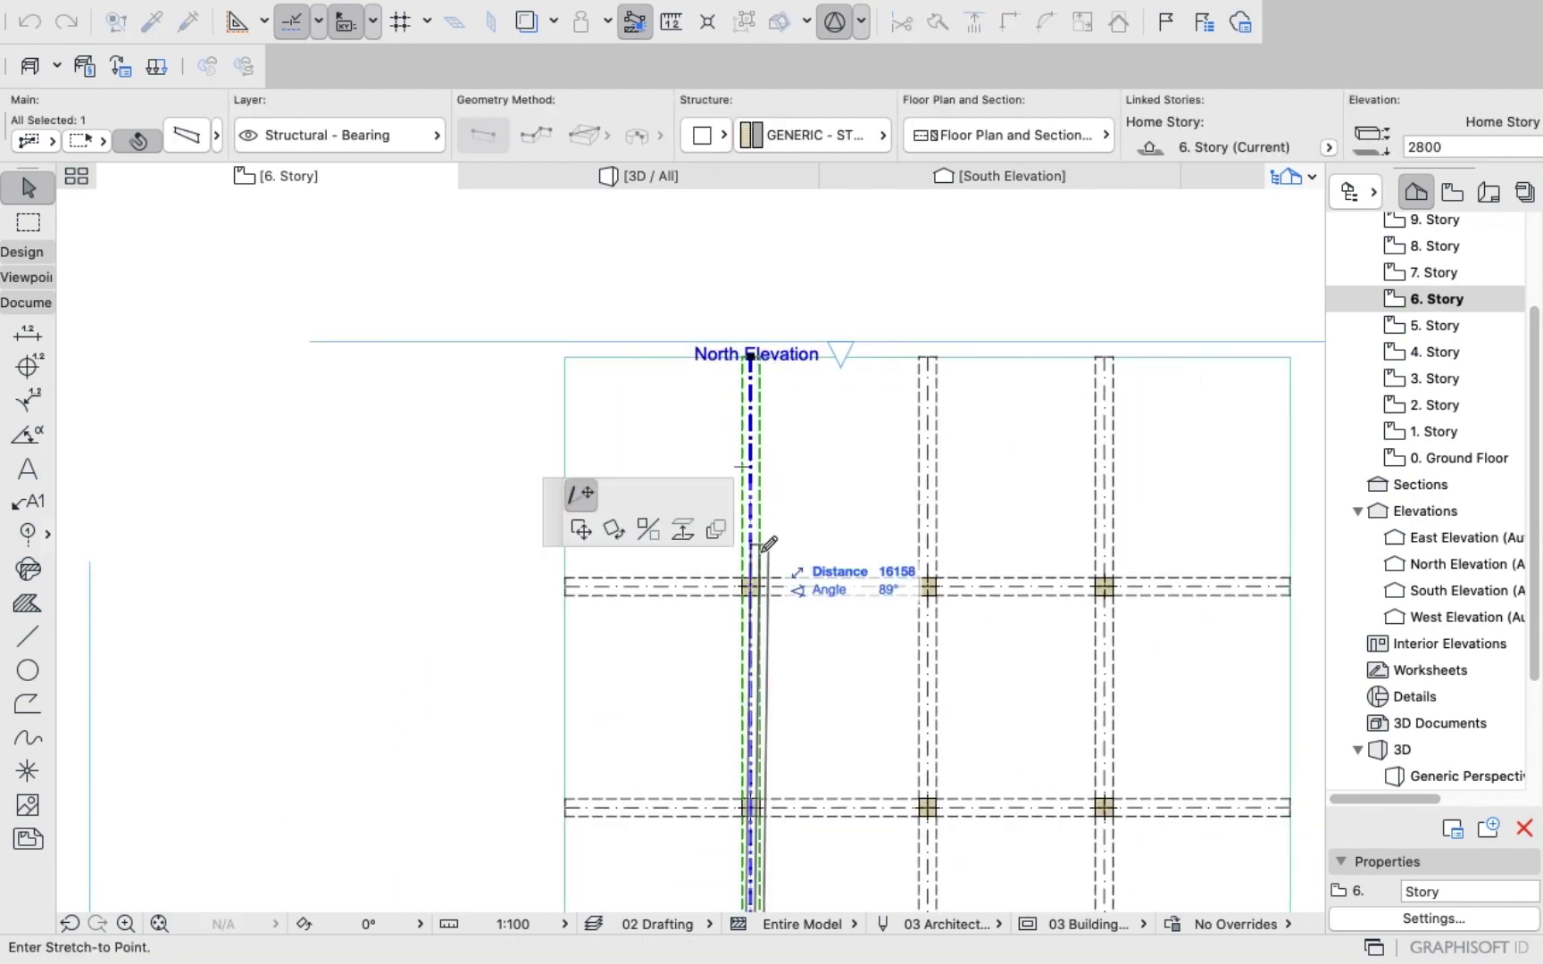
pyautogui.click(750, 578)
pyautogui.click(628, 473)
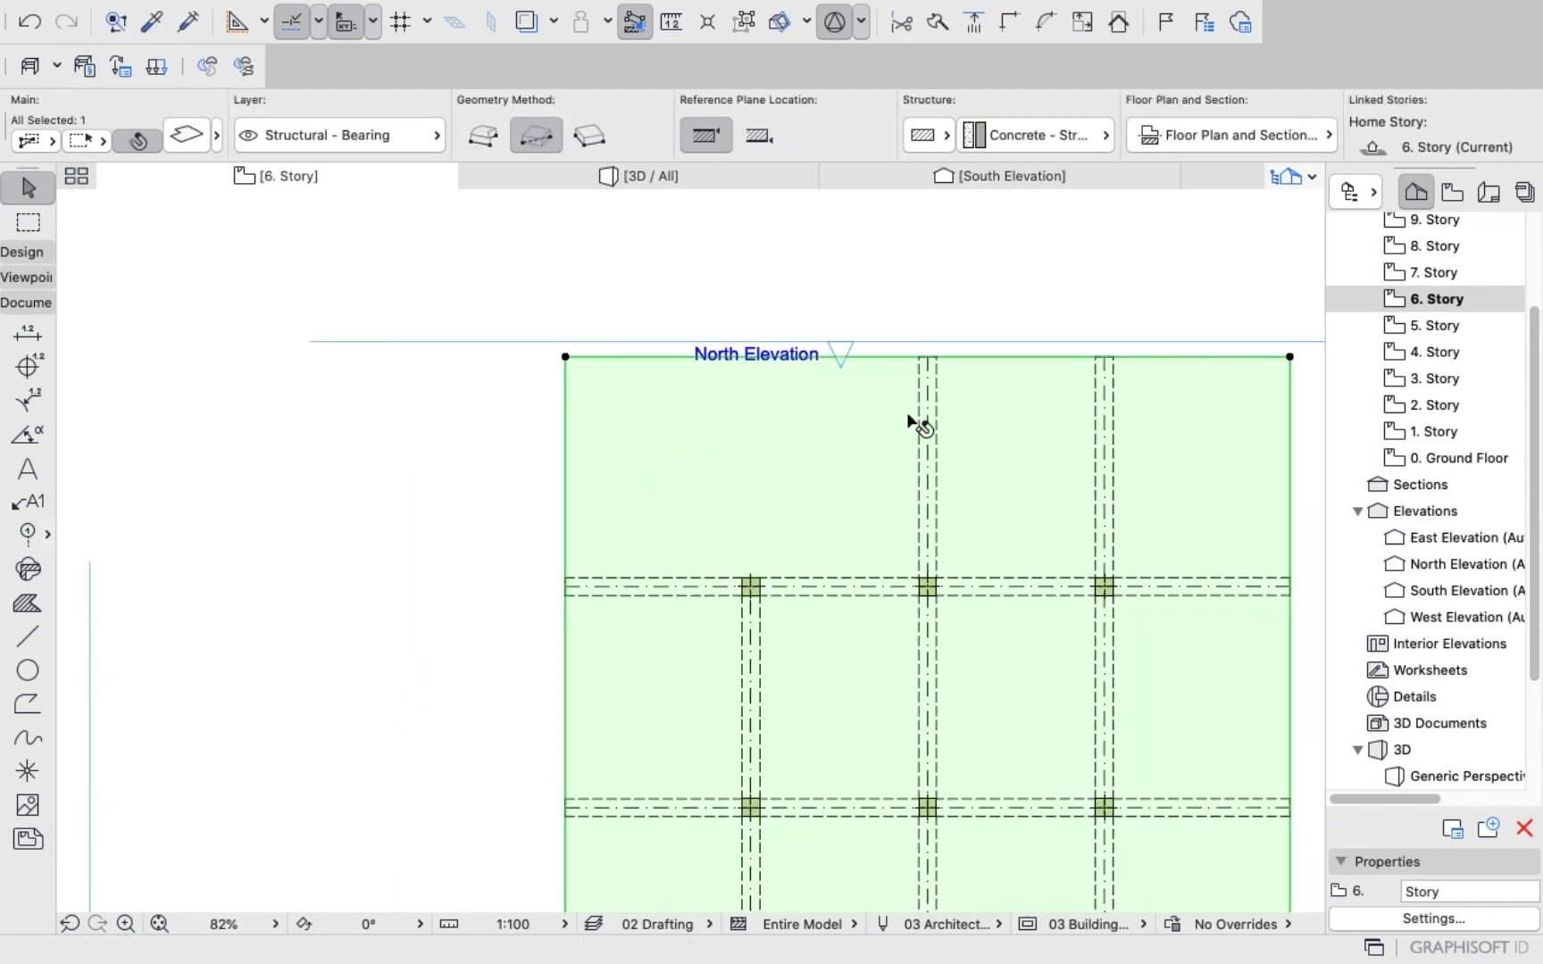
pyautogui.click(478, 395)
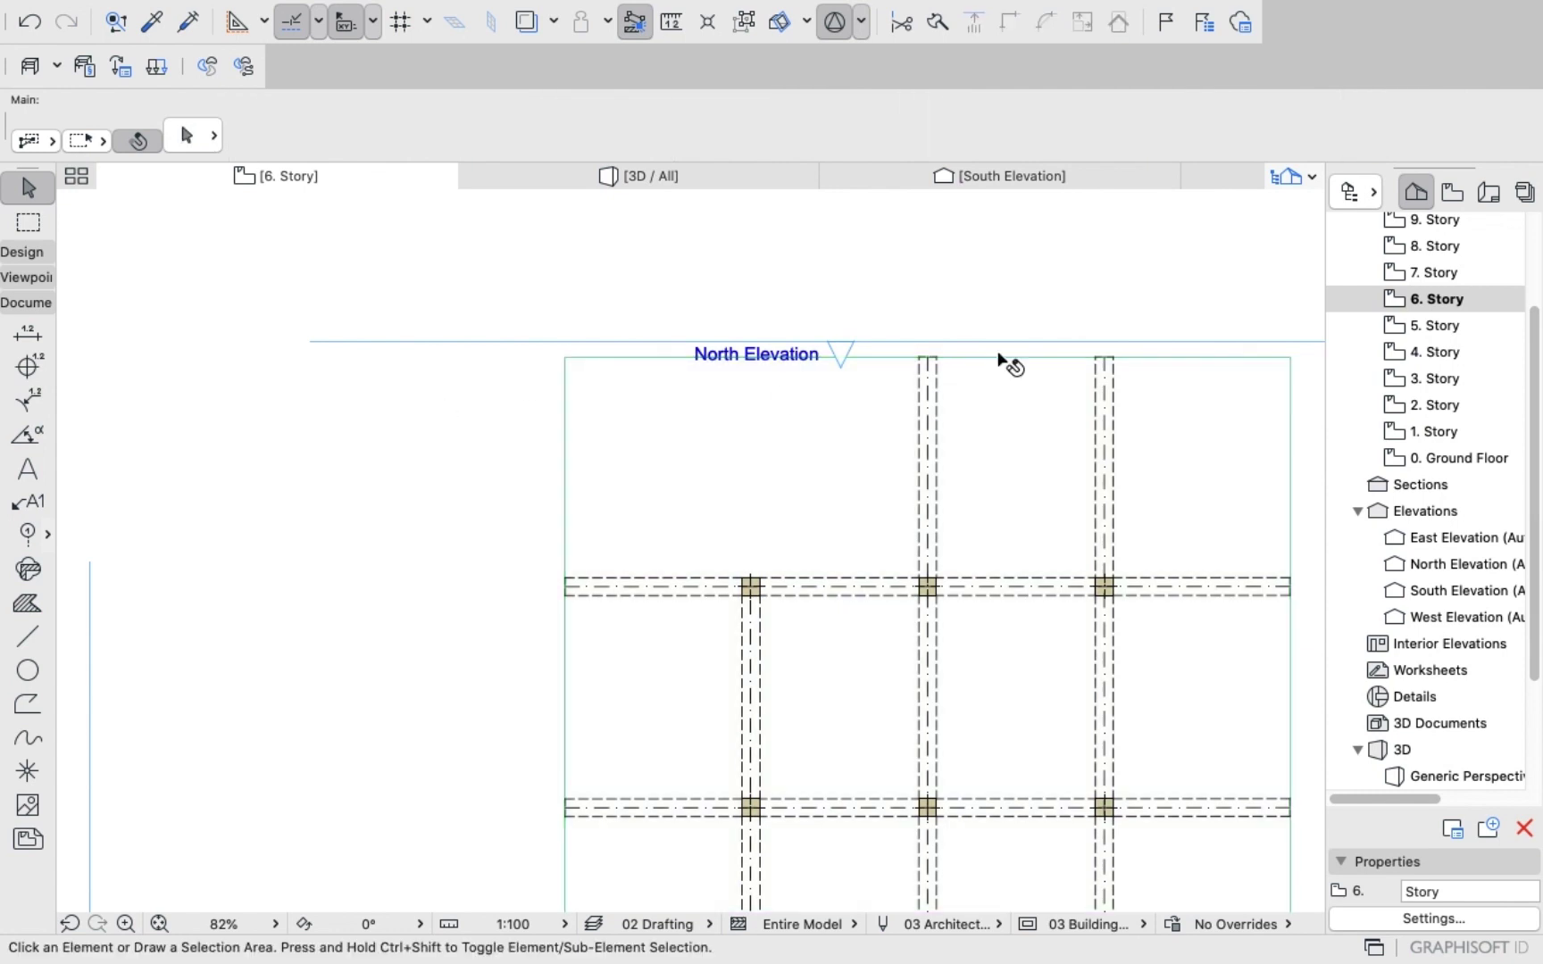
# Shorten the middle and easternmost north-south beams so their north ends stop at the northernmost interior column row.
pyautogui.click(929, 406)
pyautogui.click(929, 359)
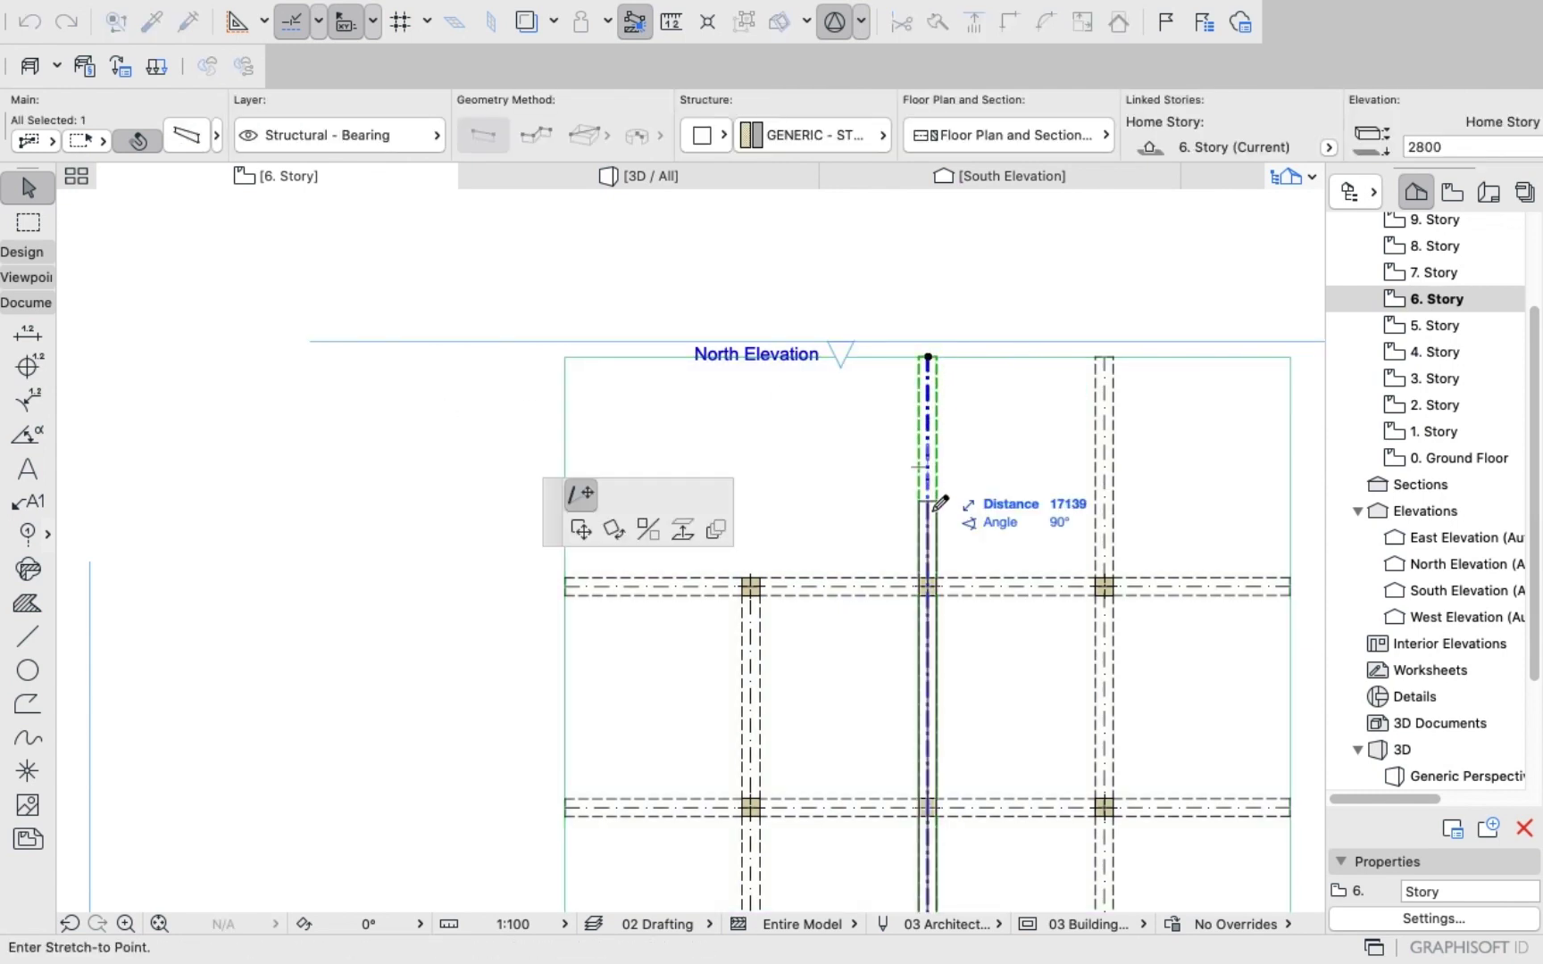
pyautogui.click(930, 577)
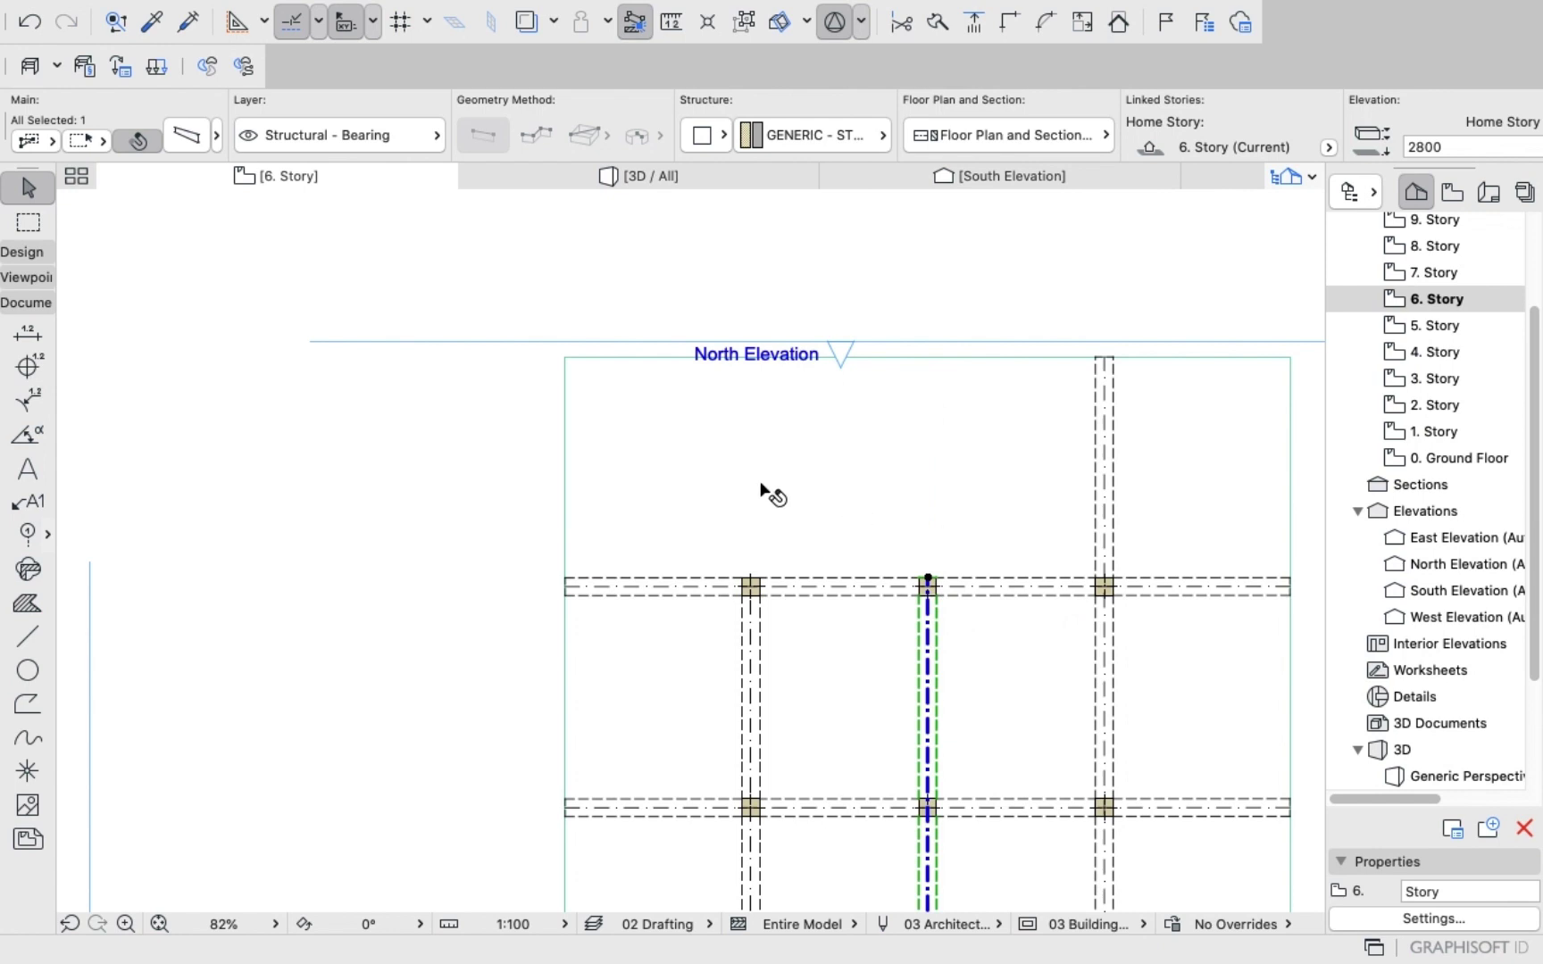
pyautogui.click(625, 449)
pyautogui.click(1106, 364)
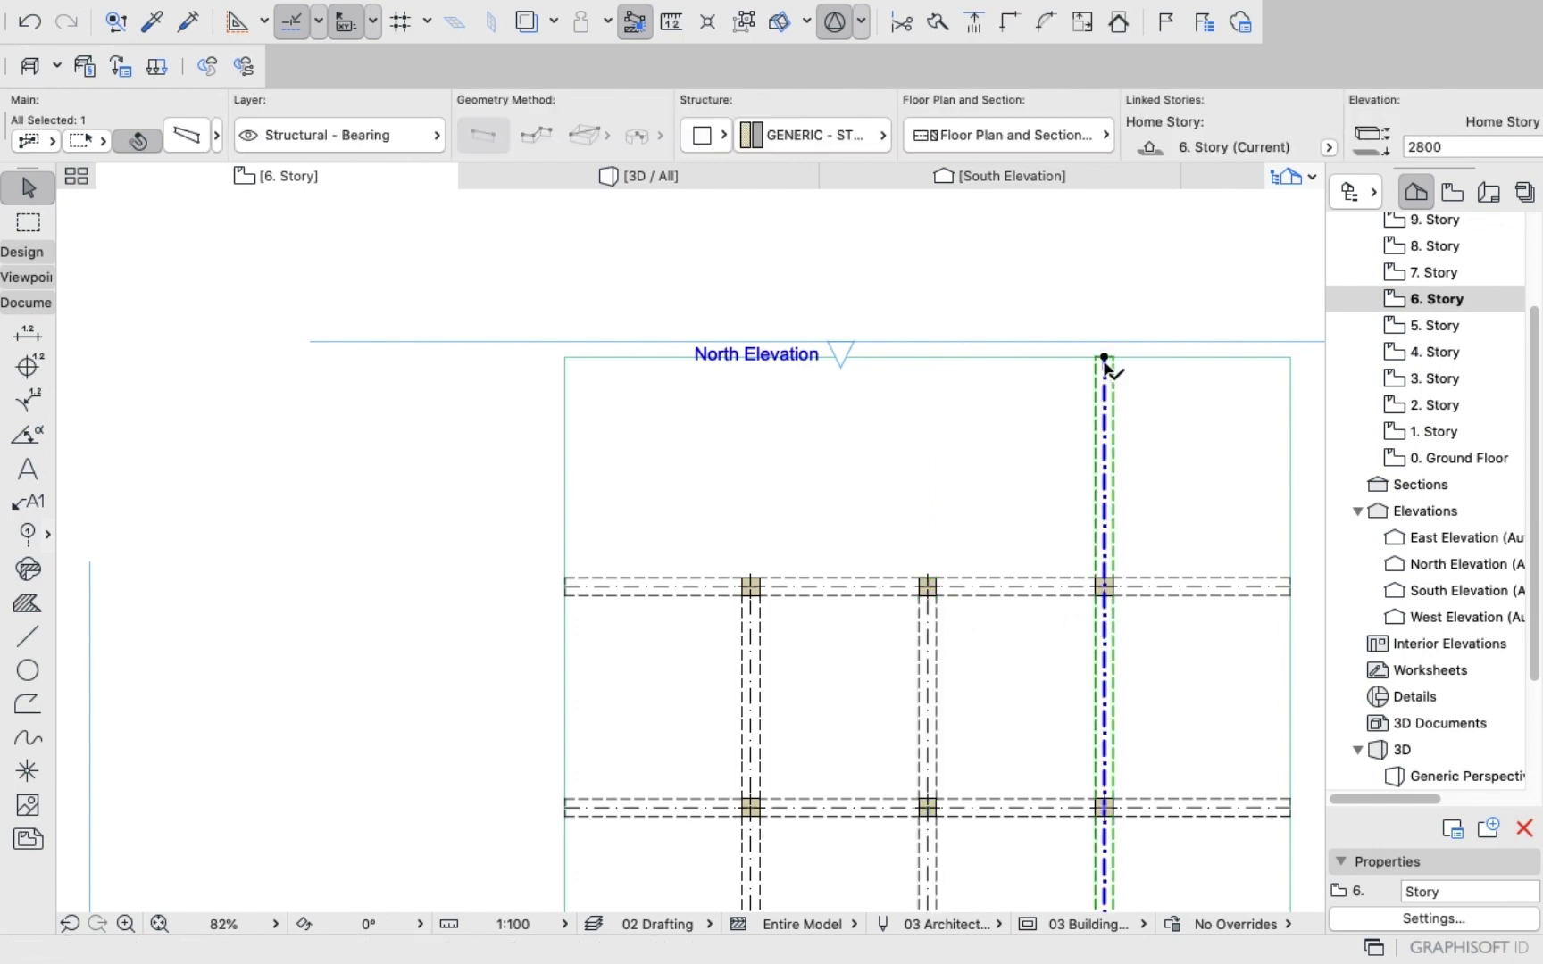
pyautogui.click(1106, 360)
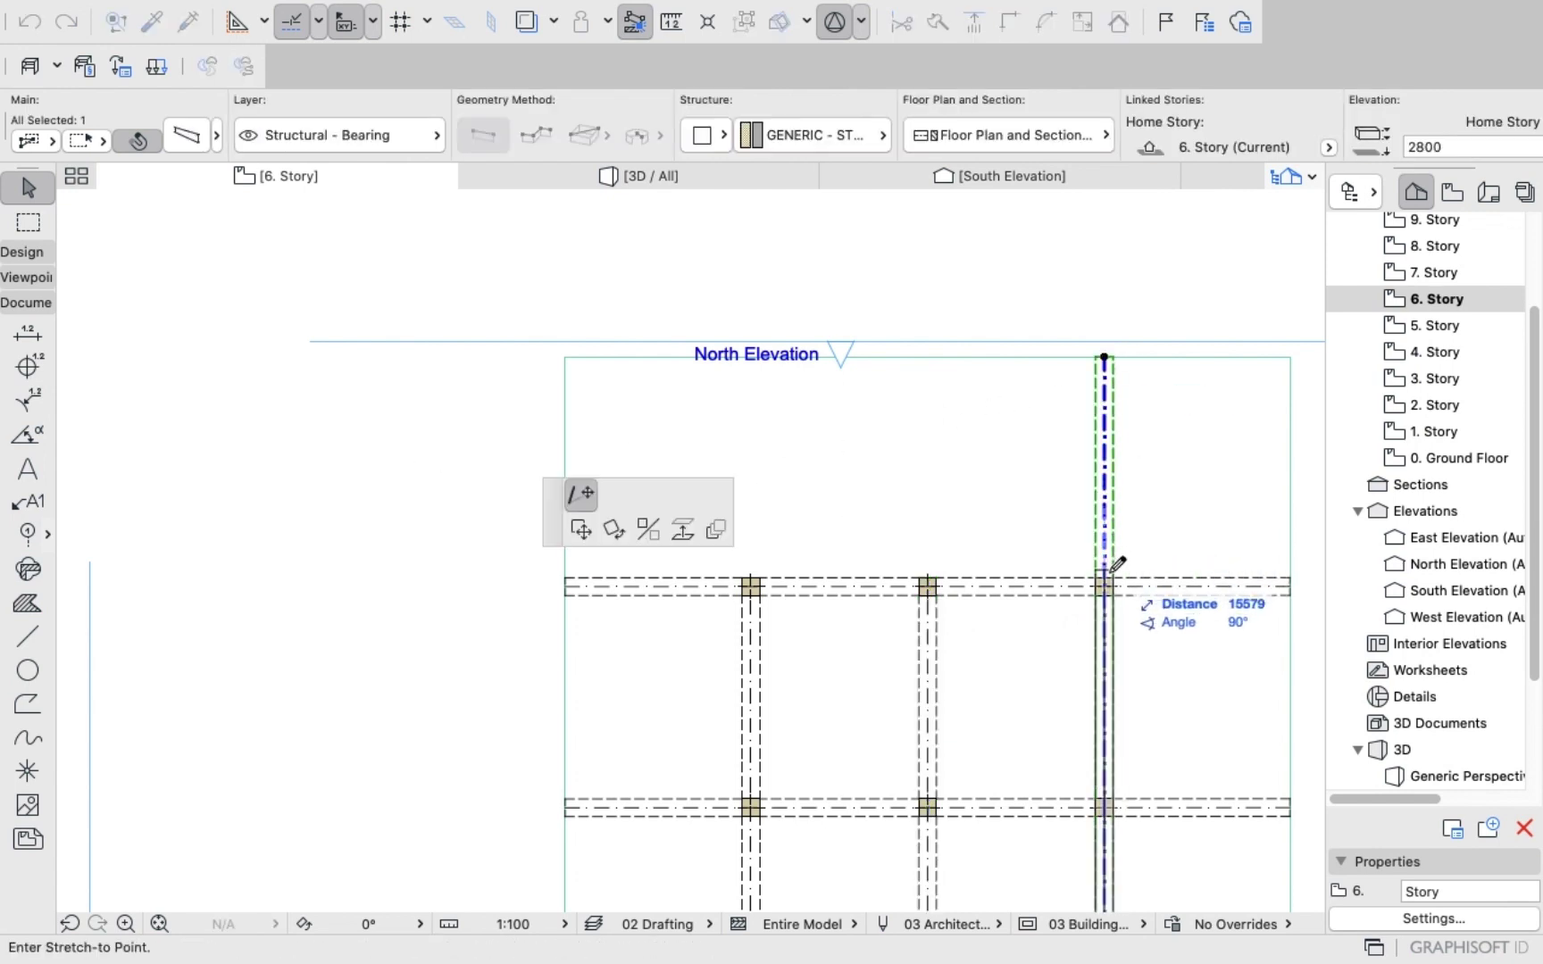
pyautogui.click(1120, 565)
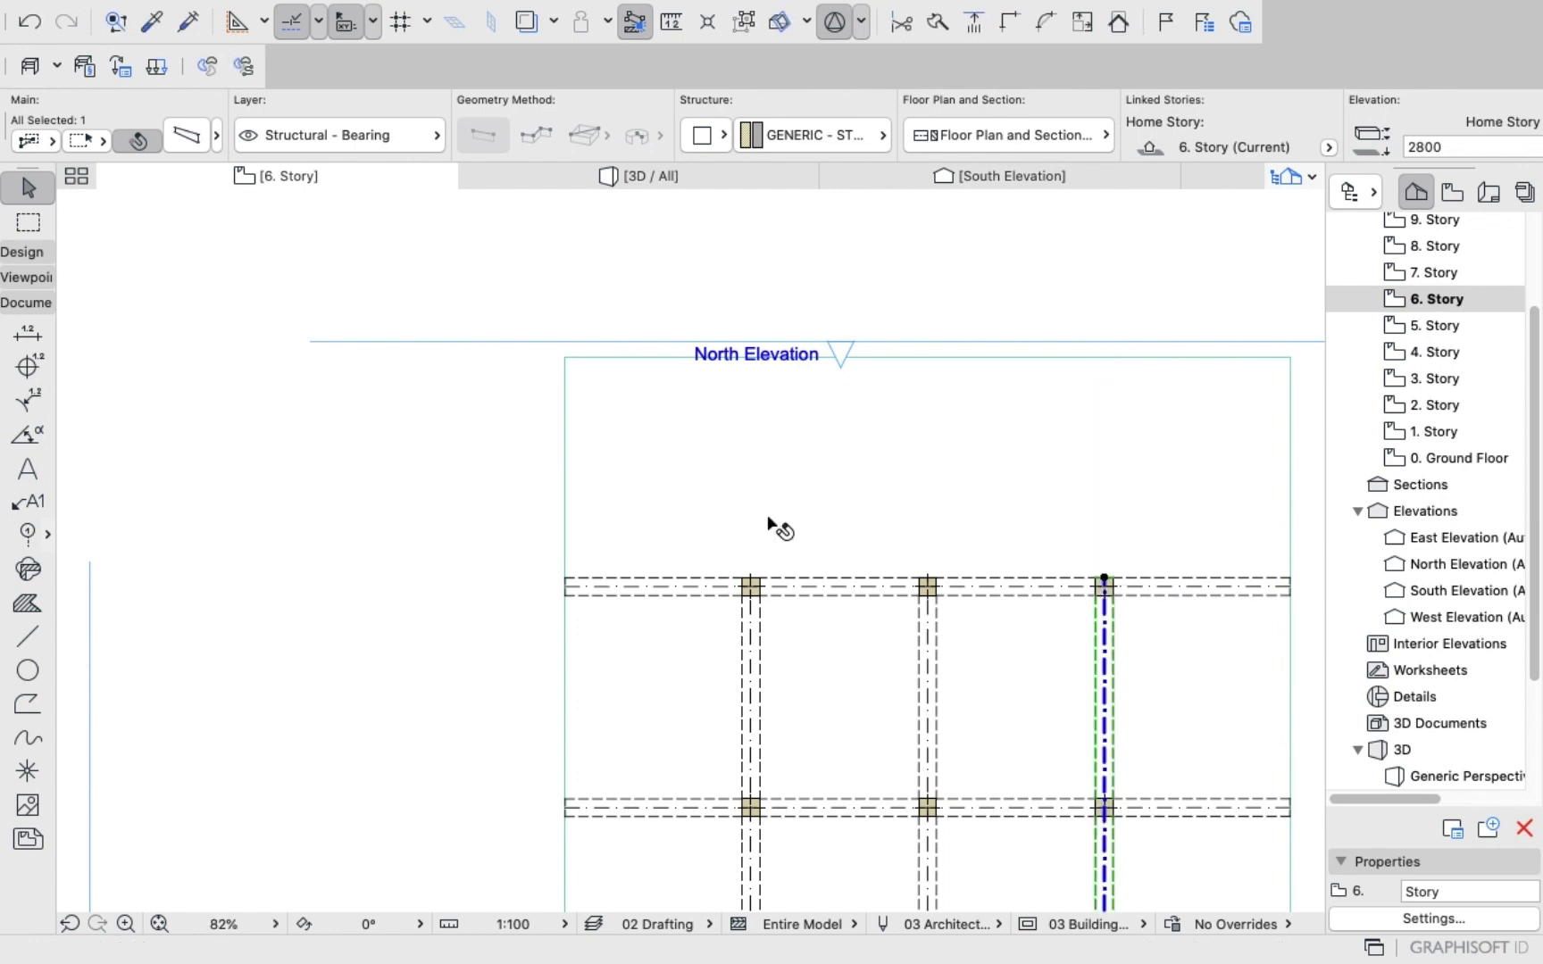
pyautogui.click(431, 498)
# Shorten the westernmost north-south beam on 6. Story by pulling its south end back to the southernmost interior column row.
pyautogui.scroll(-4, 413, 431)
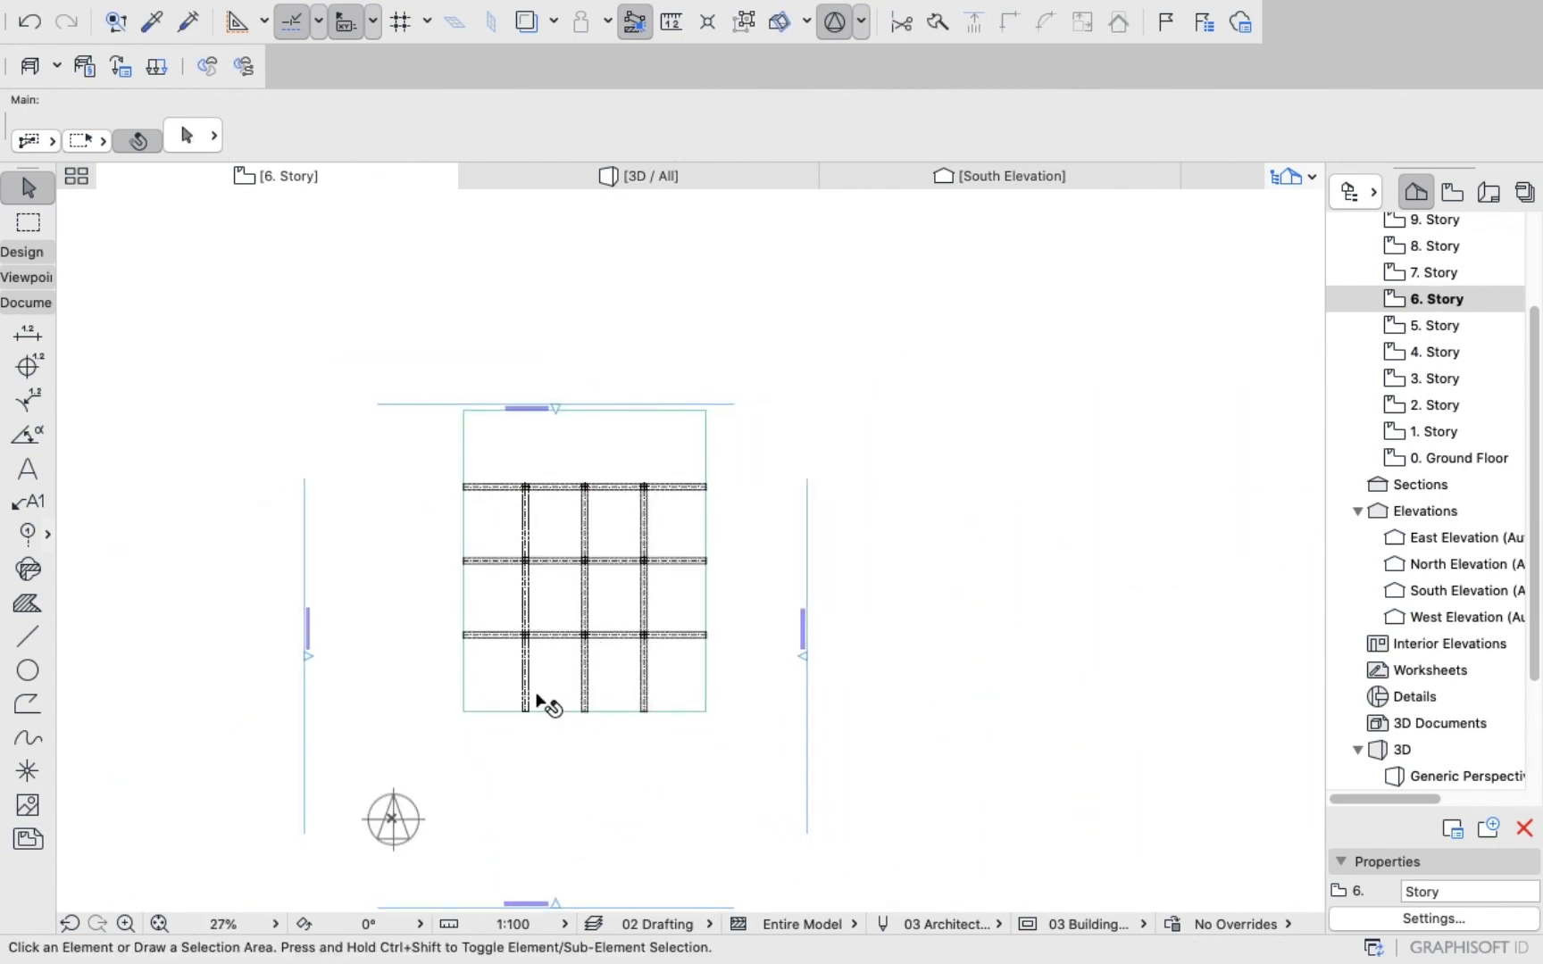
pyautogui.click(531, 691)
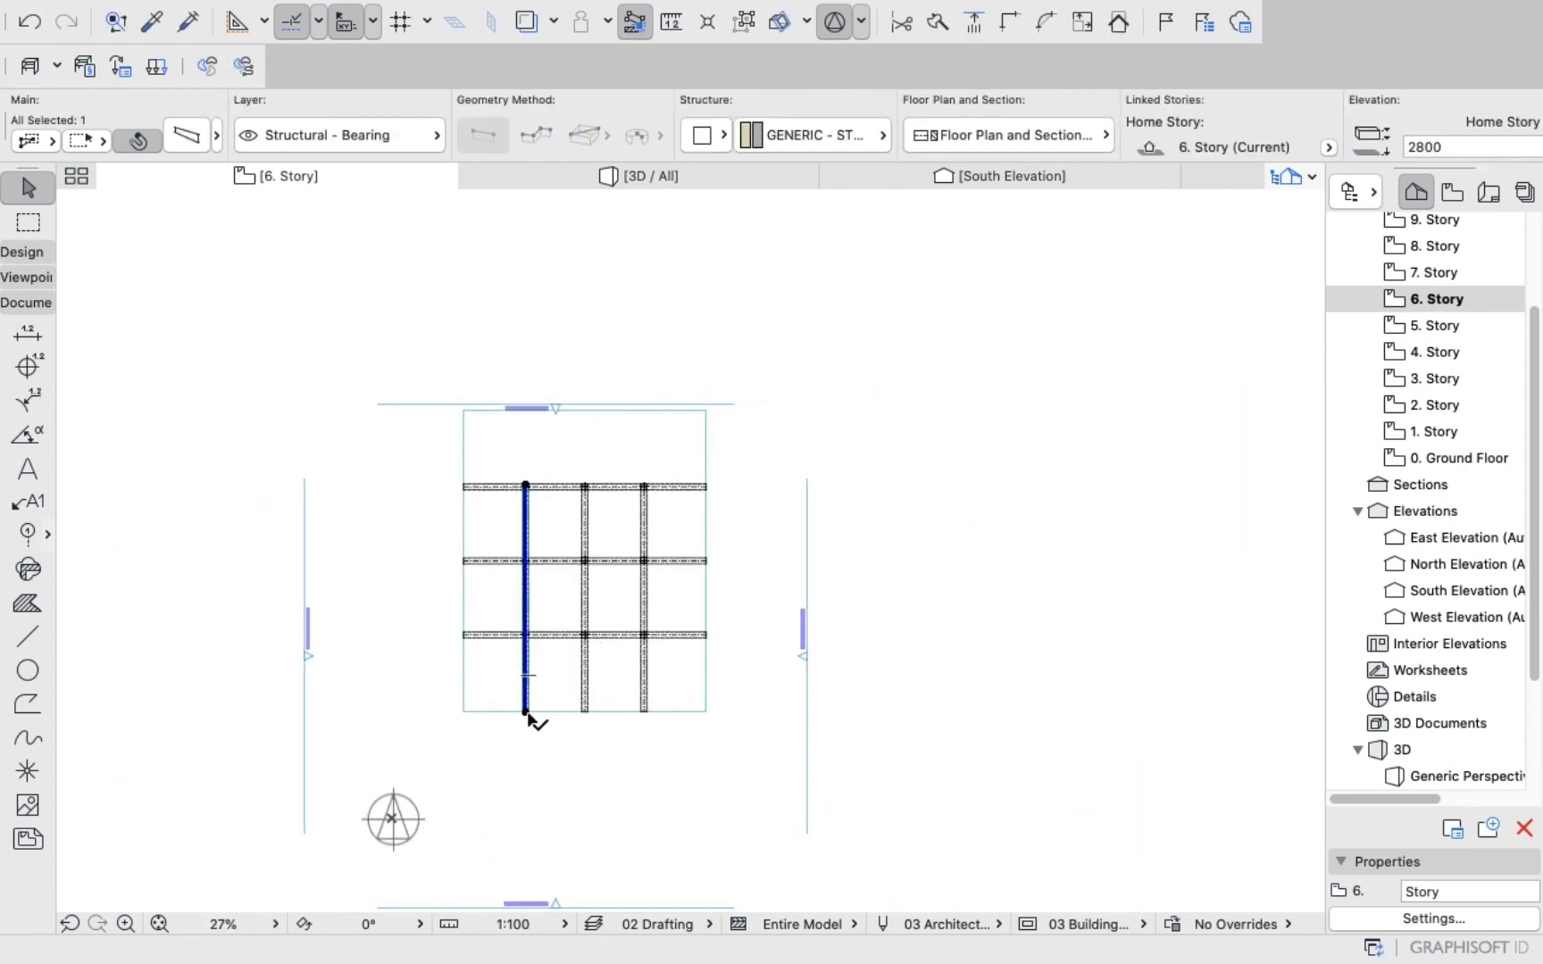
pyautogui.click(526, 711)
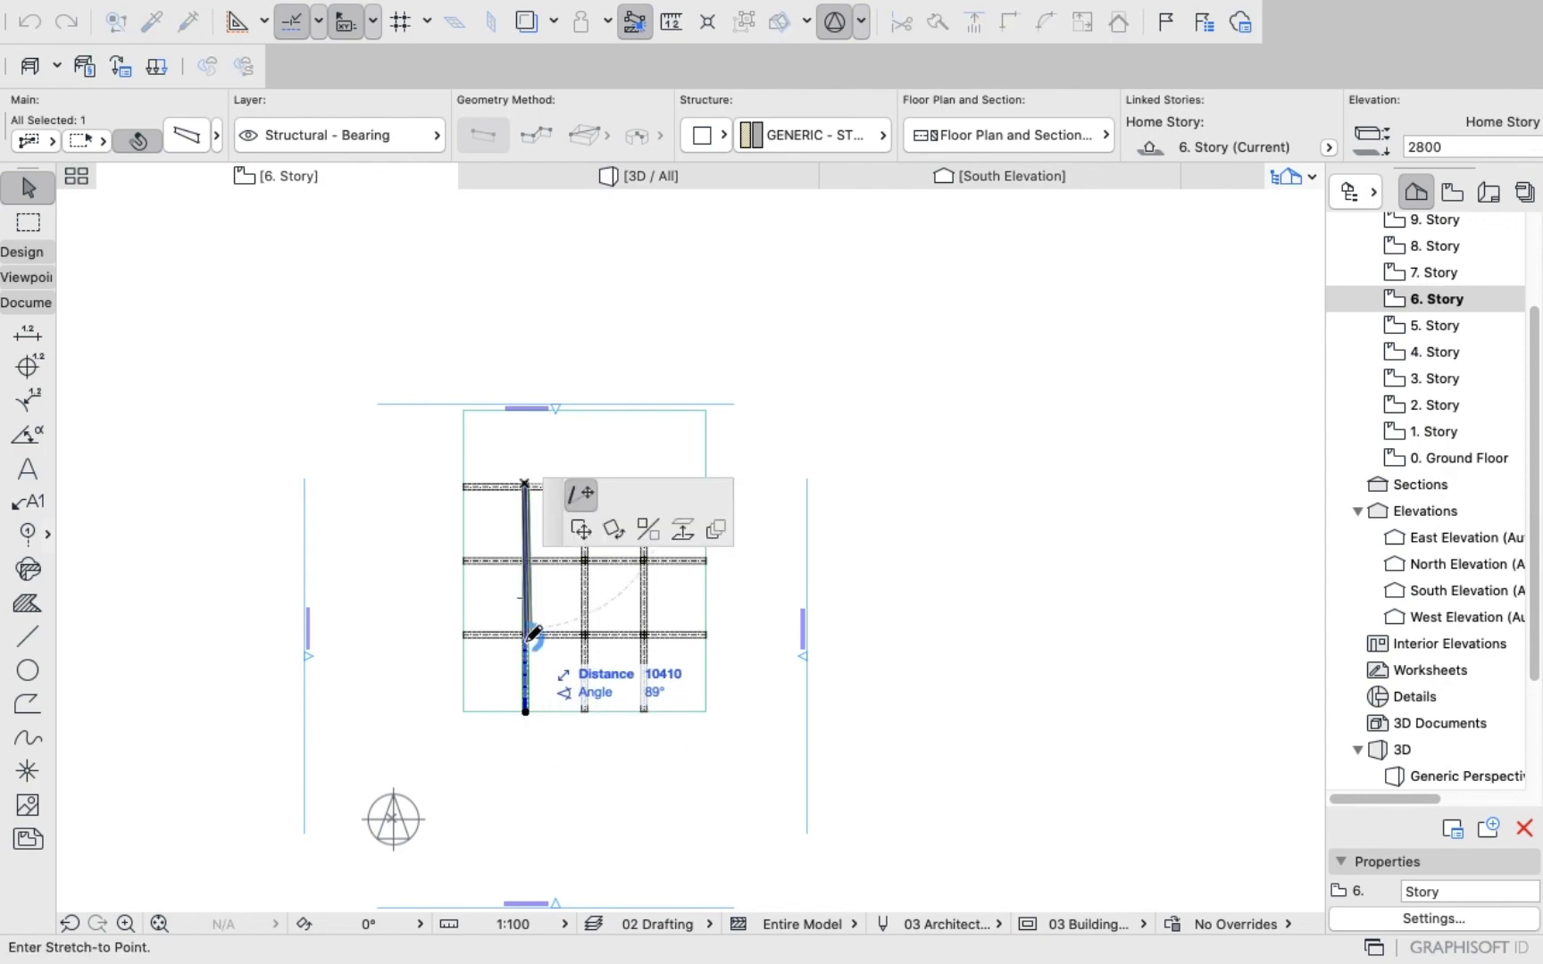
pyautogui.scroll(5, 533, 634)
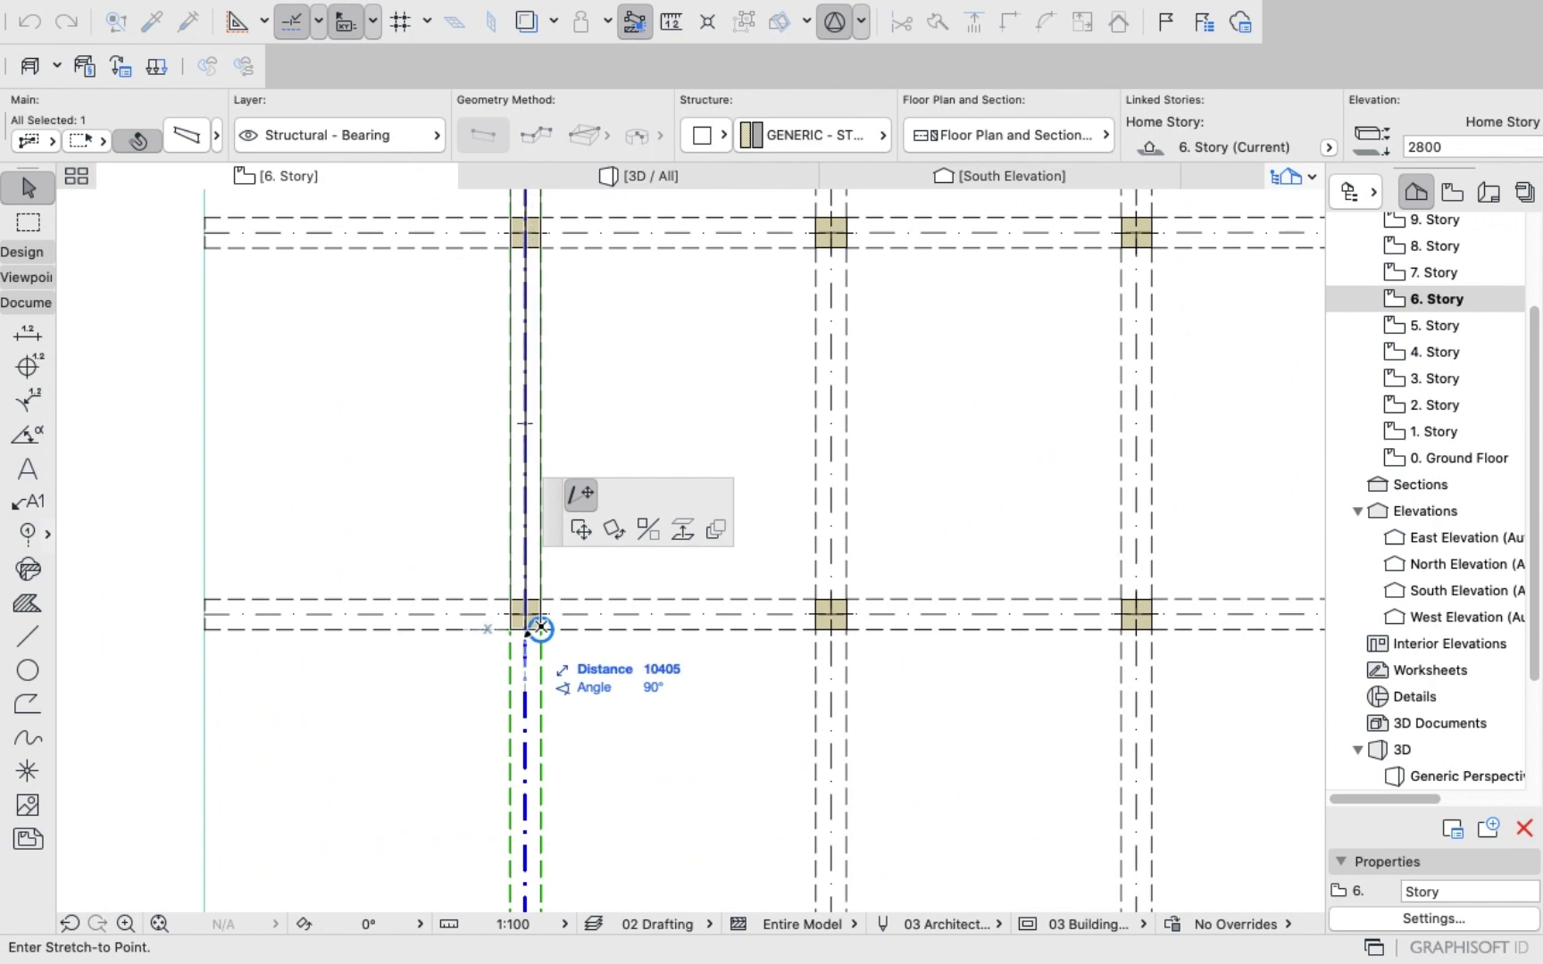
pyautogui.click(527, 630)
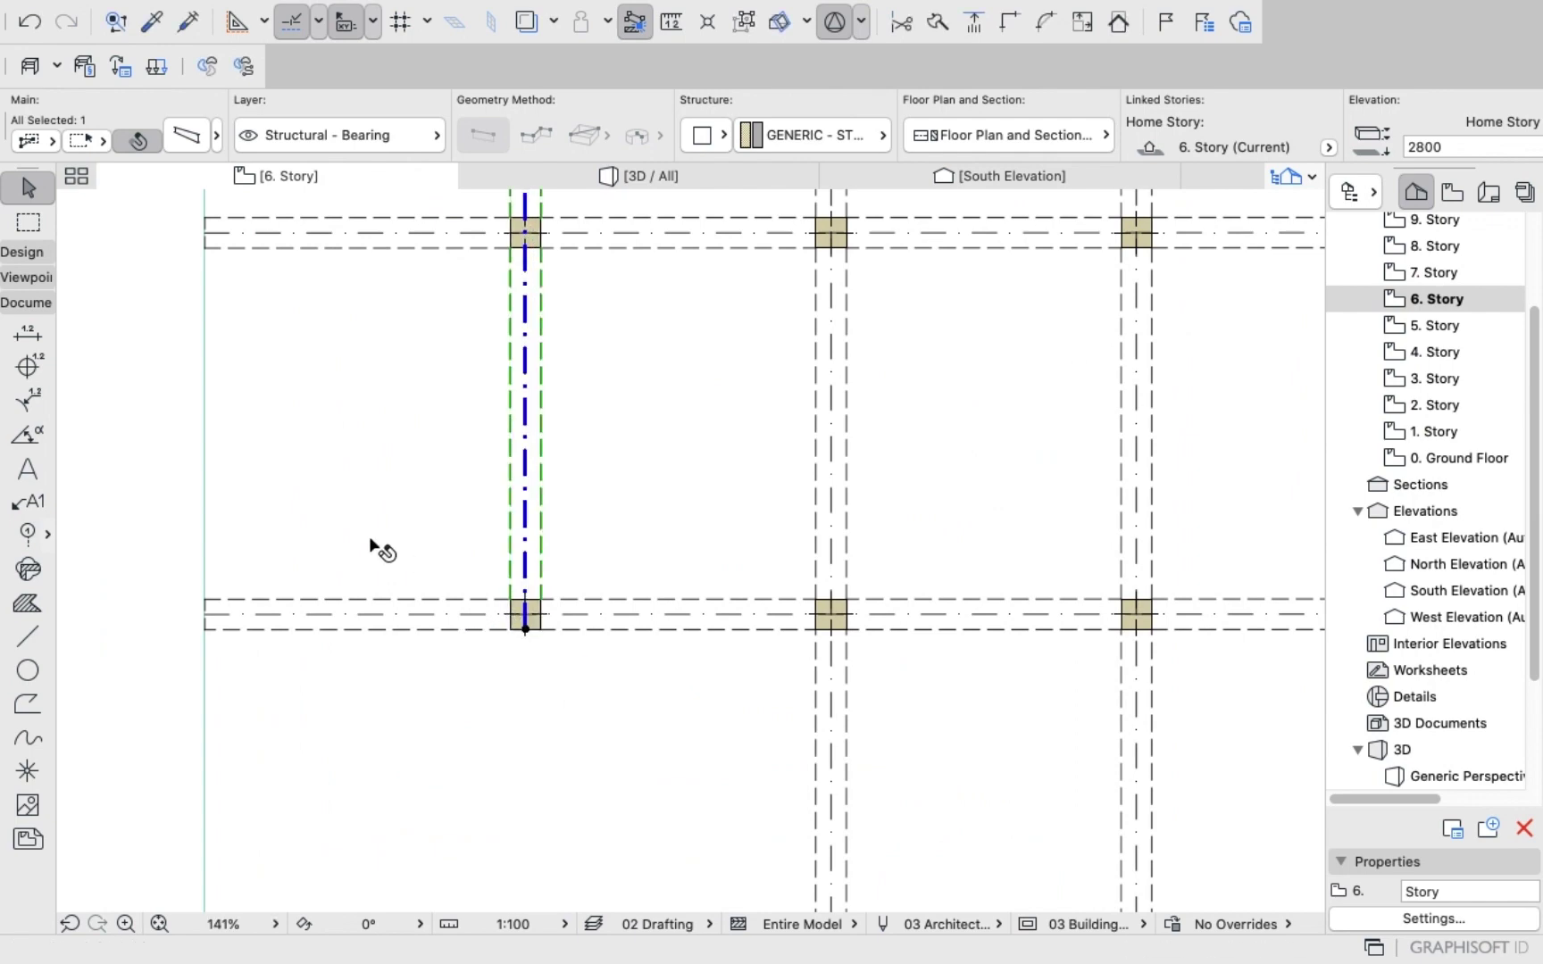
pyautogui.scroll(-5, 406, 769)
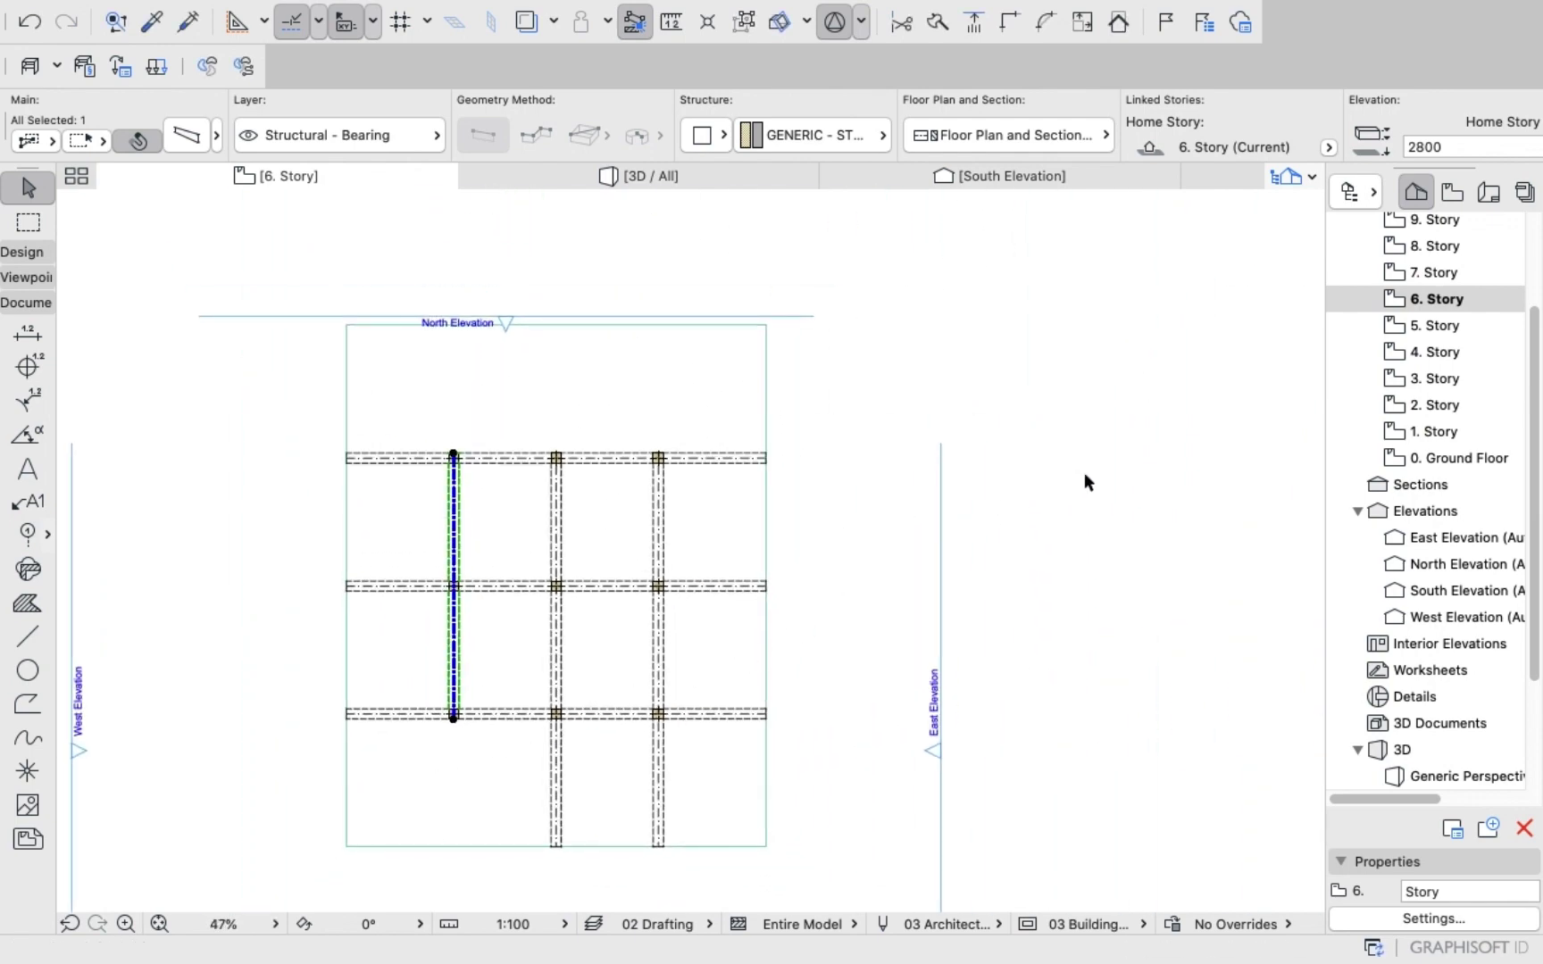
pyautogui.click(1109, 485)
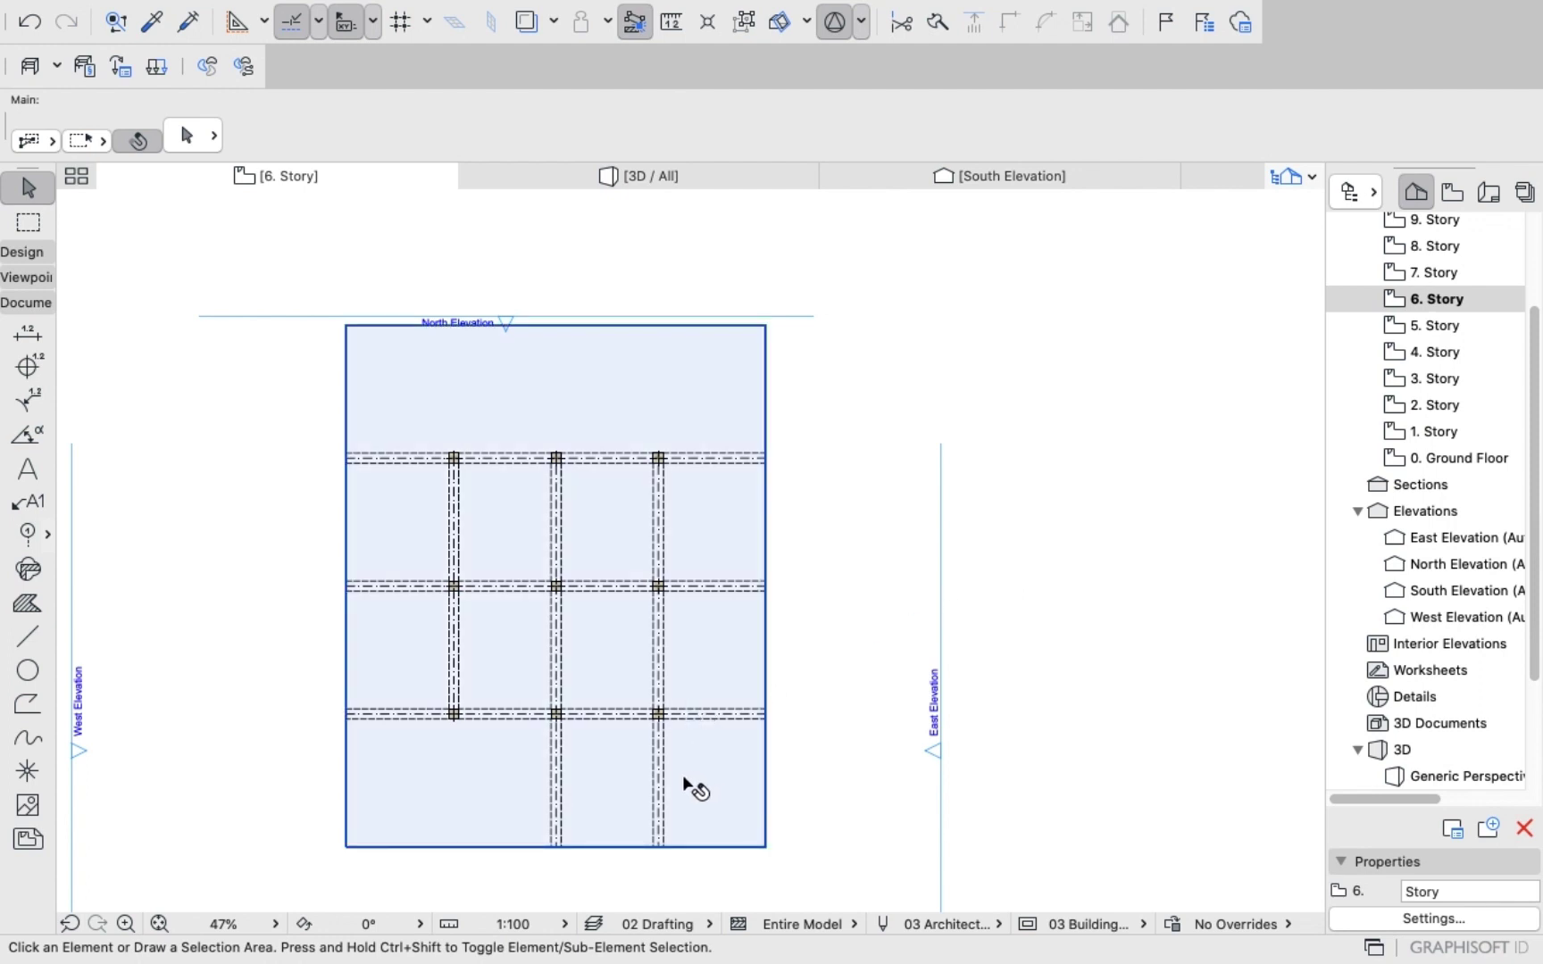
# Shorten the easternmost north-south beam so its south end stops at the outer face of the southernmost interior column.
pyautogui.click(661, 796)
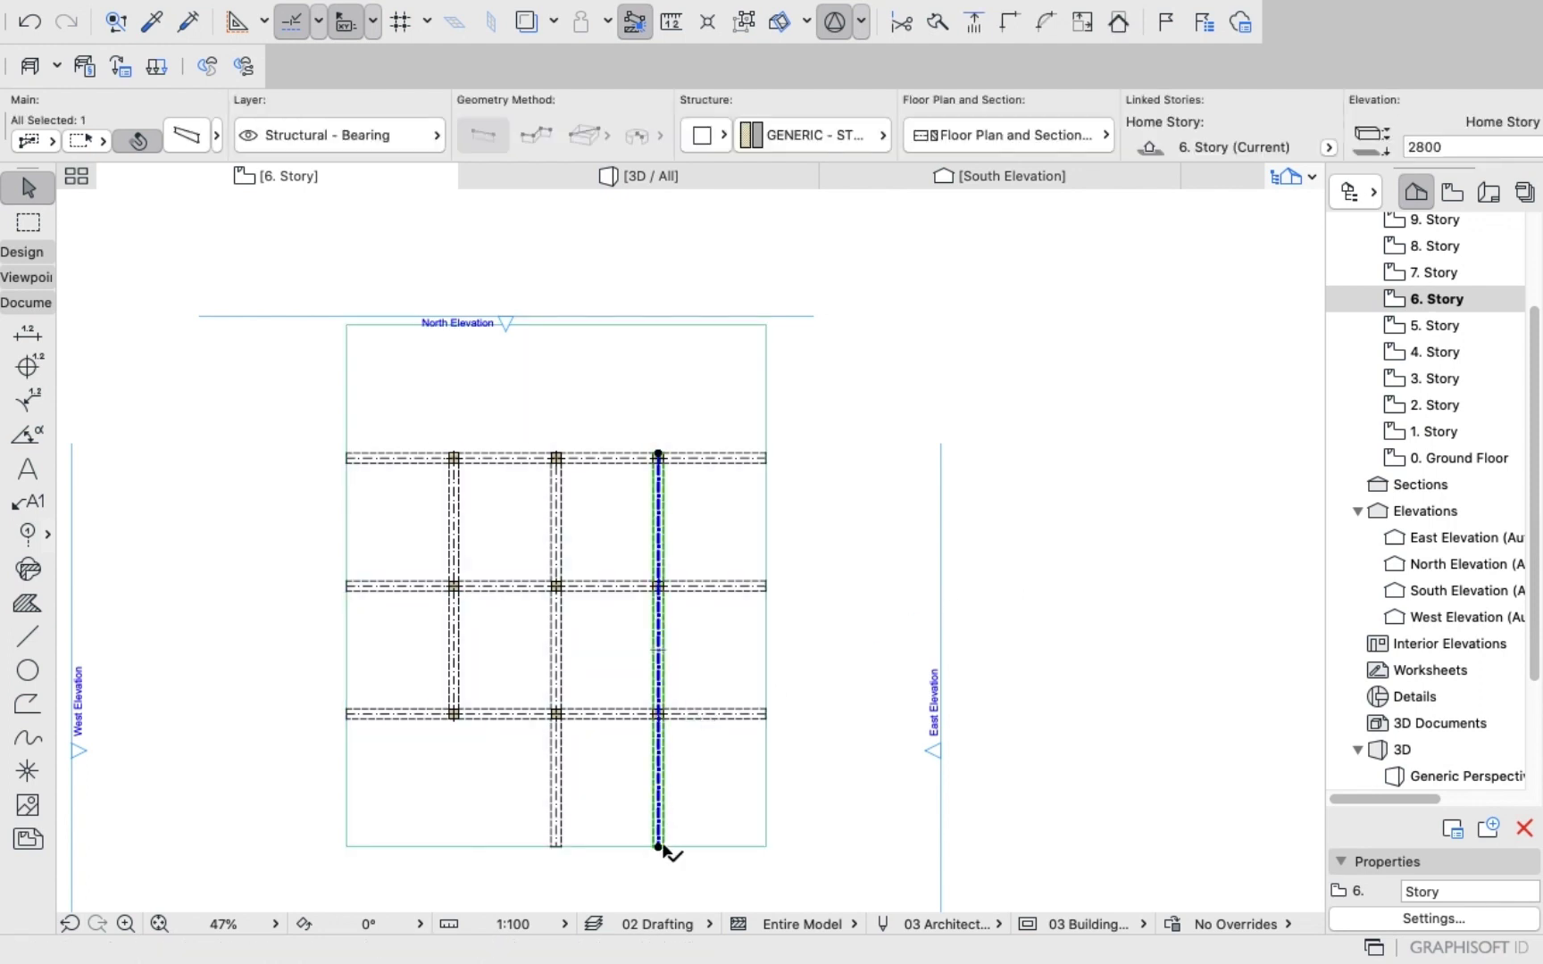
pyautogui.click(659, 848)
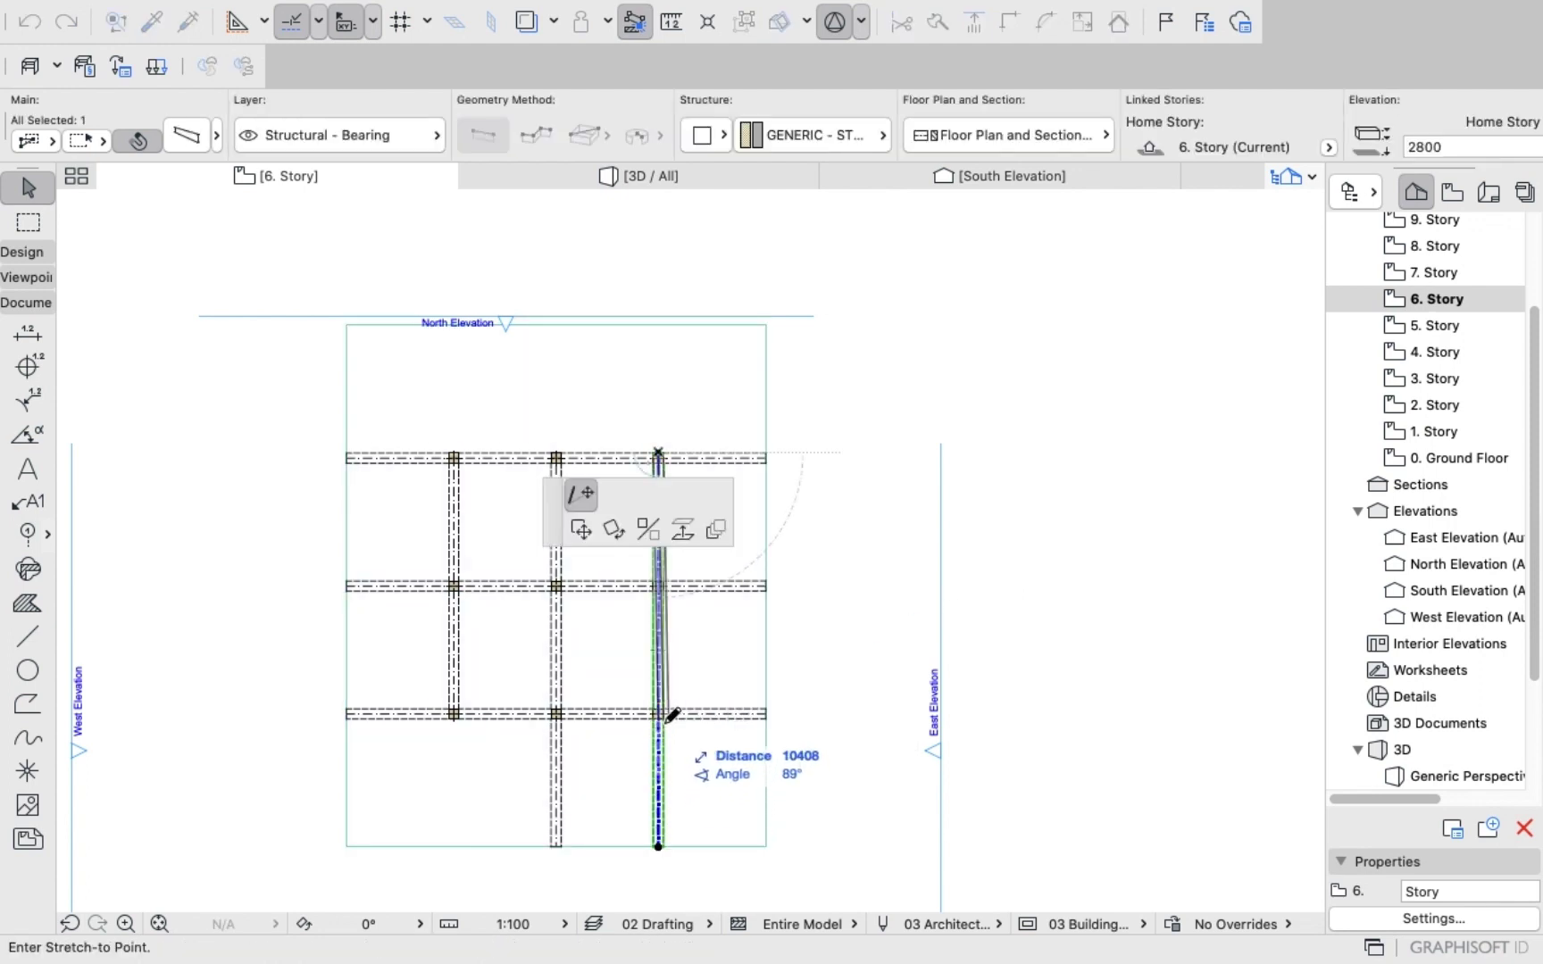
pyautogui.scroll(5, 668, 714)
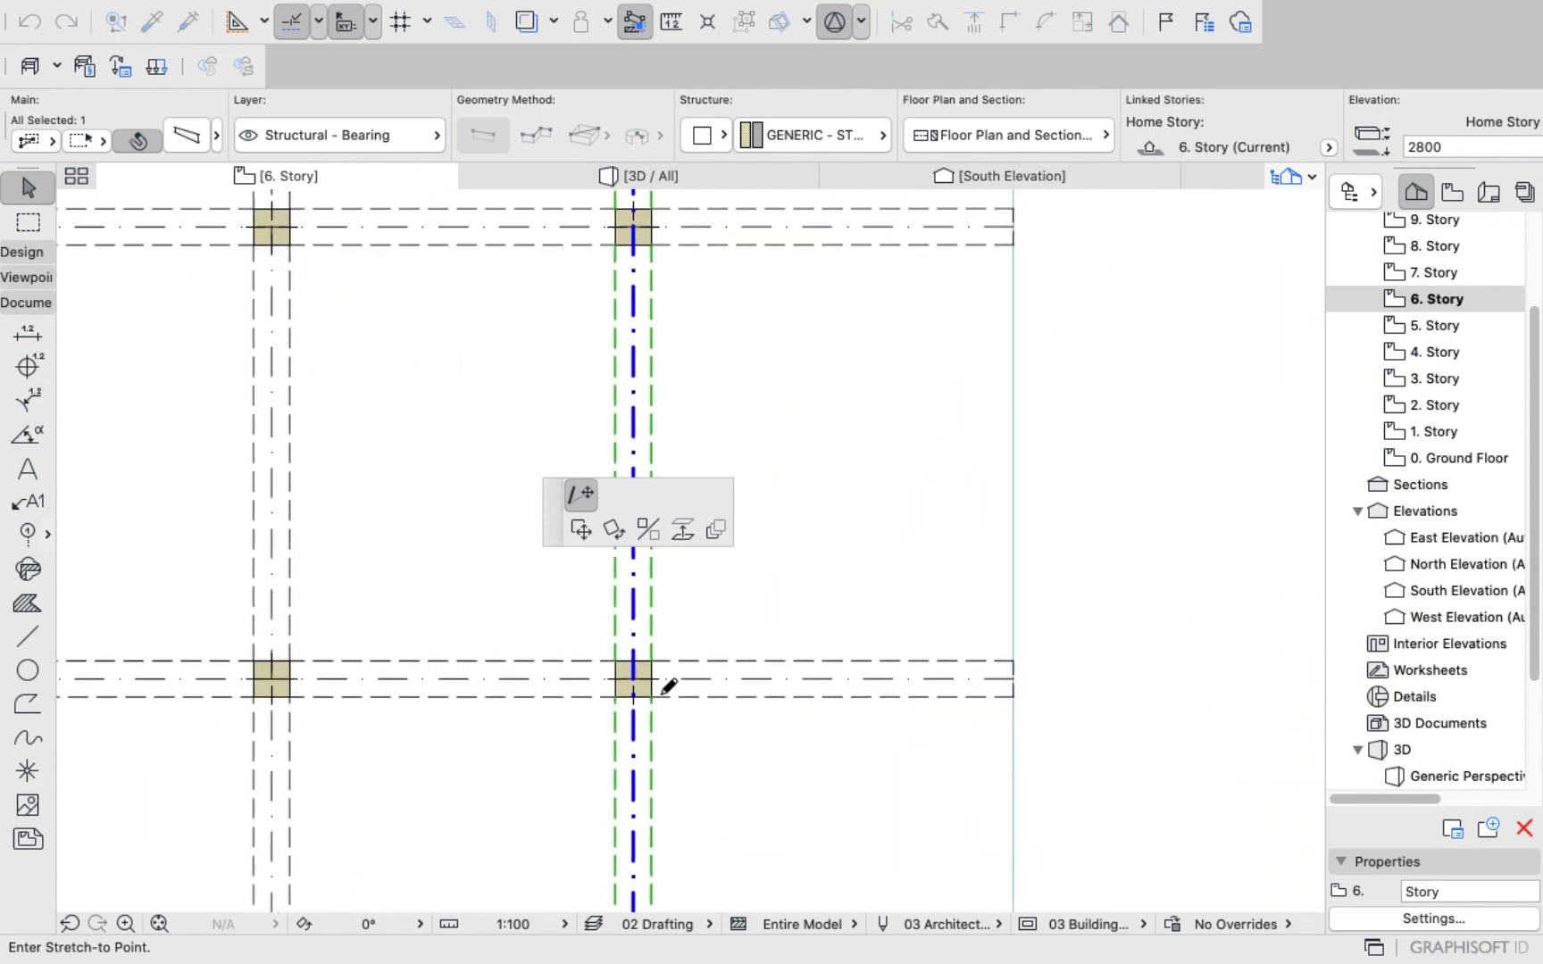
pyautogui.press('Escape')
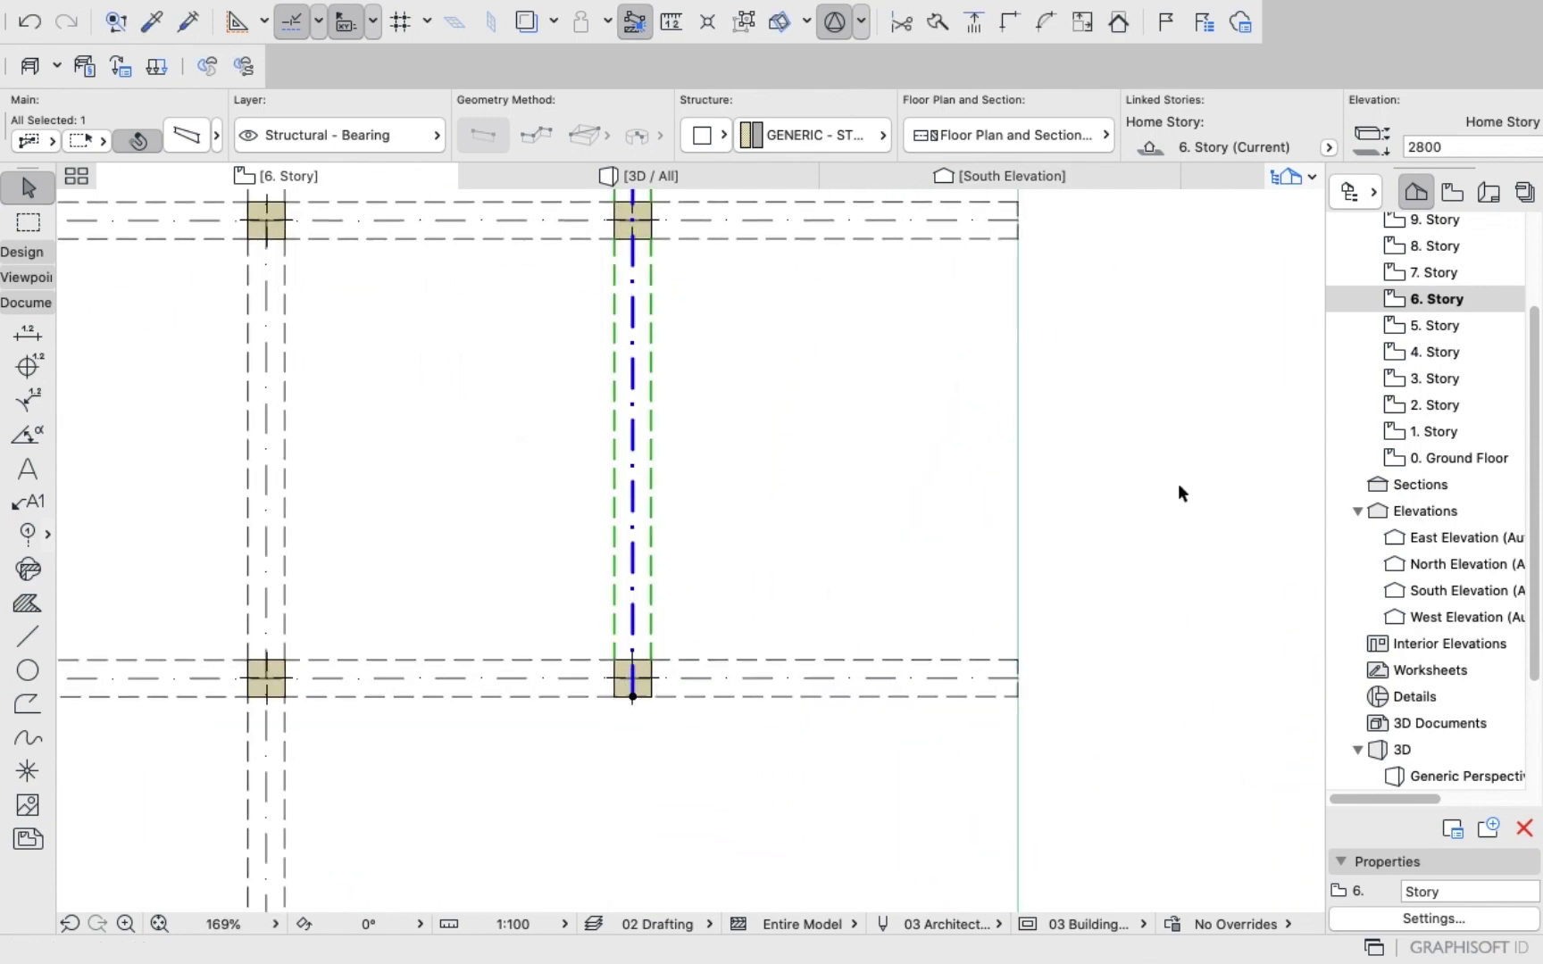
pyautogui.click(1179, 487)
pyautogui.scroll(-6, 1177, 518)
# Pull the south end of the middle north-south beam back to the southernmost row of interior columns.
pyautogui.click(923, 652)
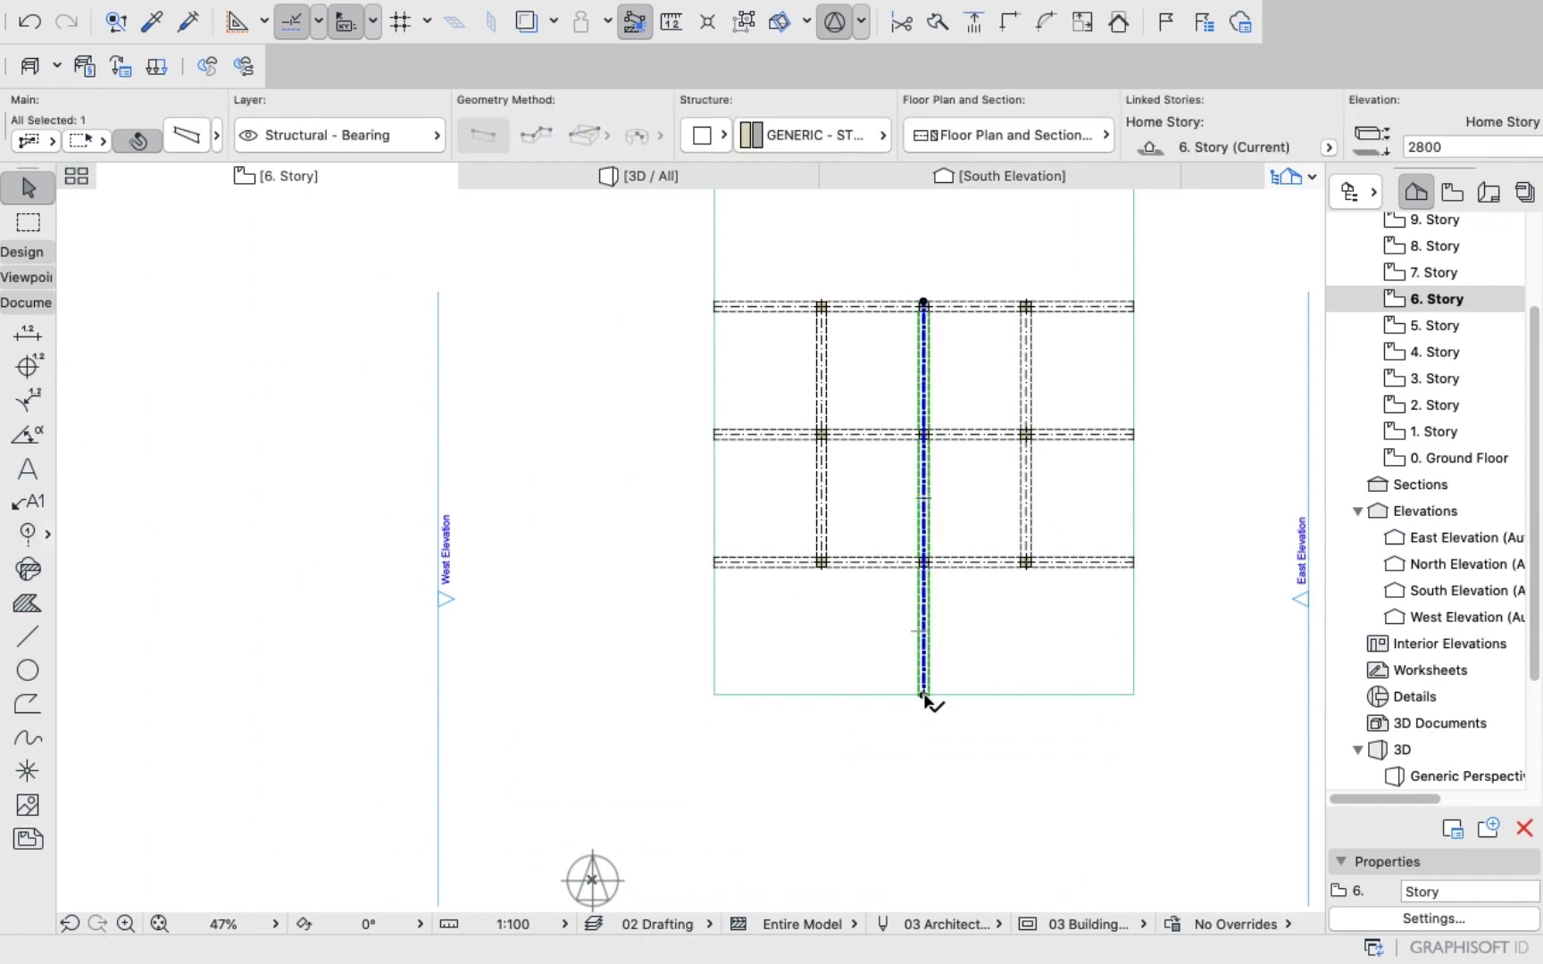
pyautogui.click(926, 700)
pyautogui.scroll(7, 937, 655)
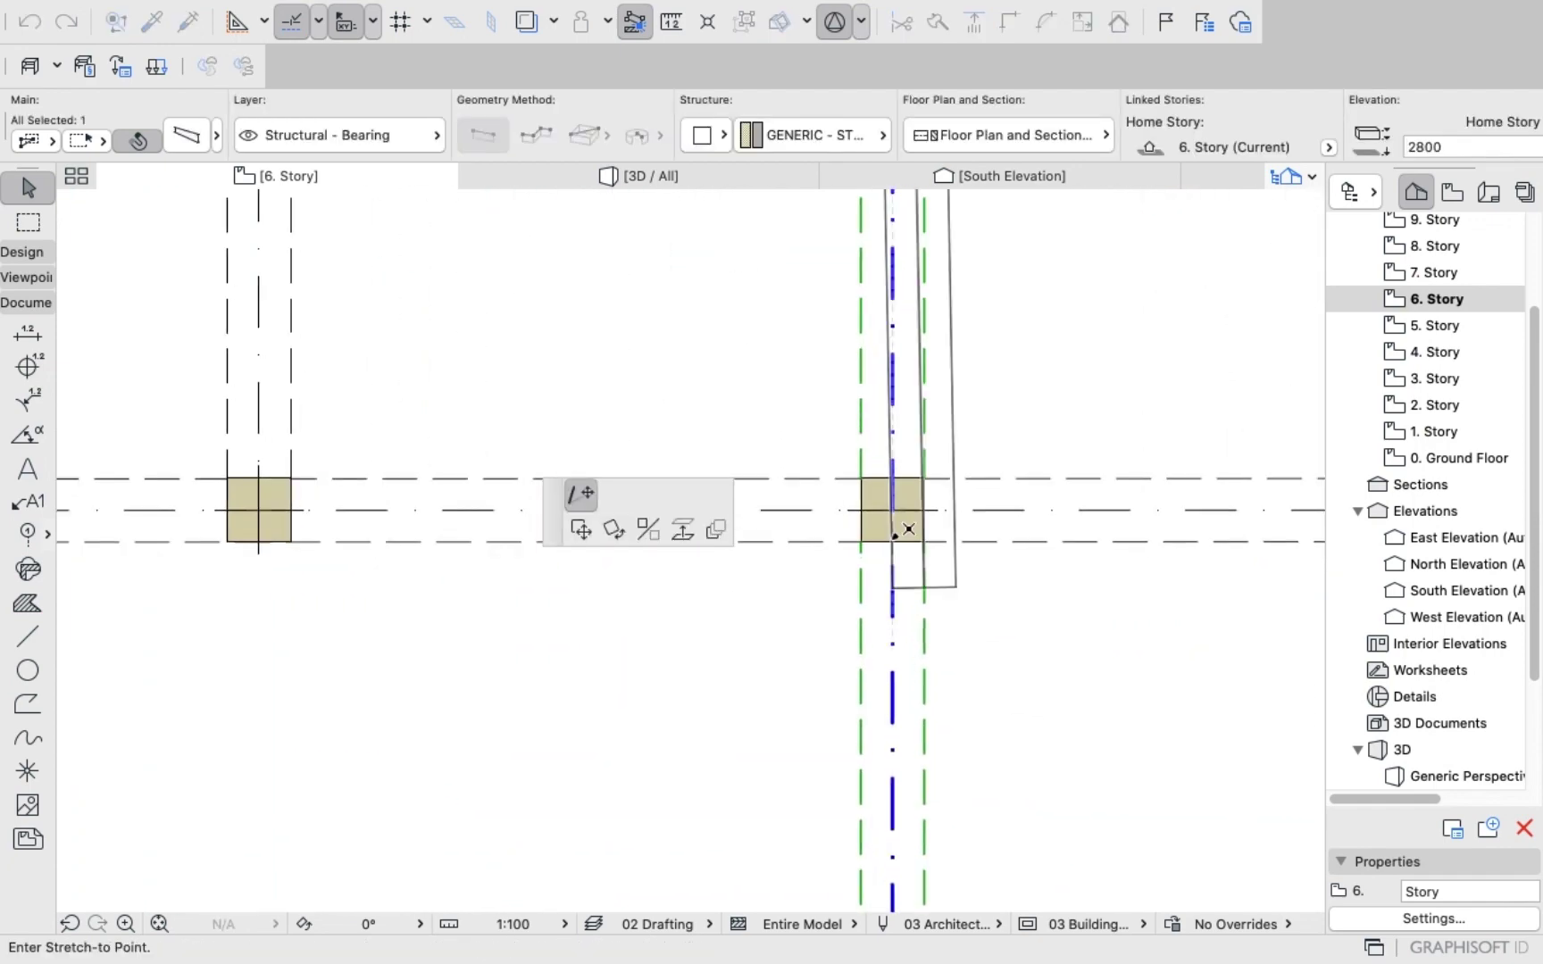
pyautogui.click(891, 536)
pyautogui.scroll(-2, 748, 669)
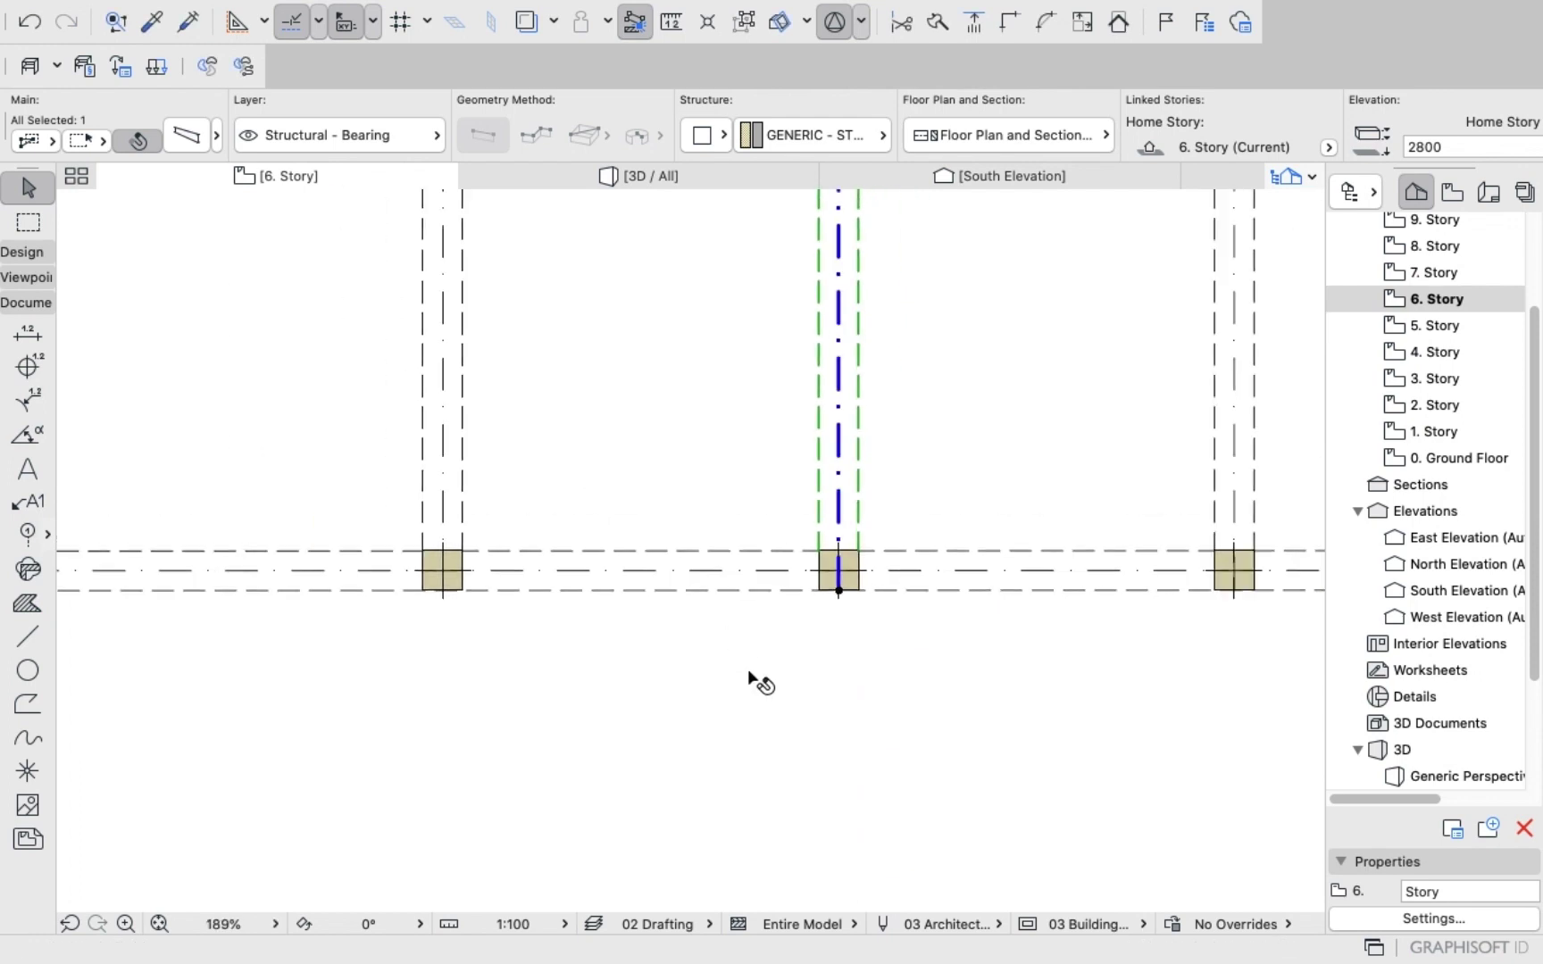
pyautogui.scroll(-4, 747, 669)
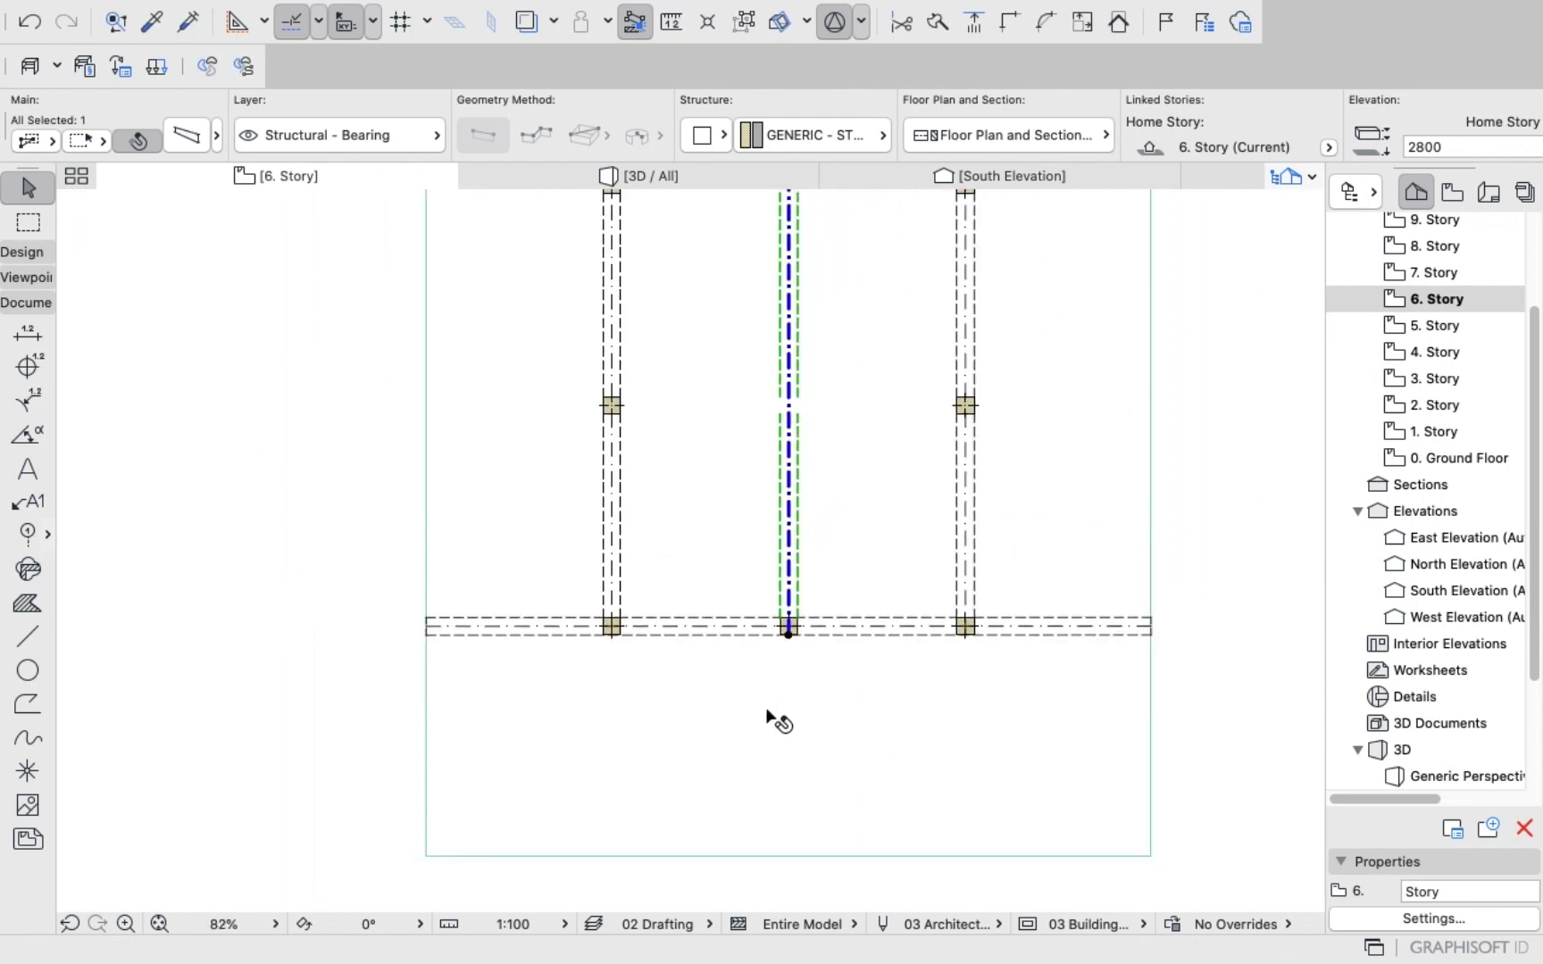
# Shorten the southernmost east-west beam at both ends so it spans only between the westernmost and easternmost interior columns.
pyautogui.click(488, 637)
pyautogui.click(427, 626)
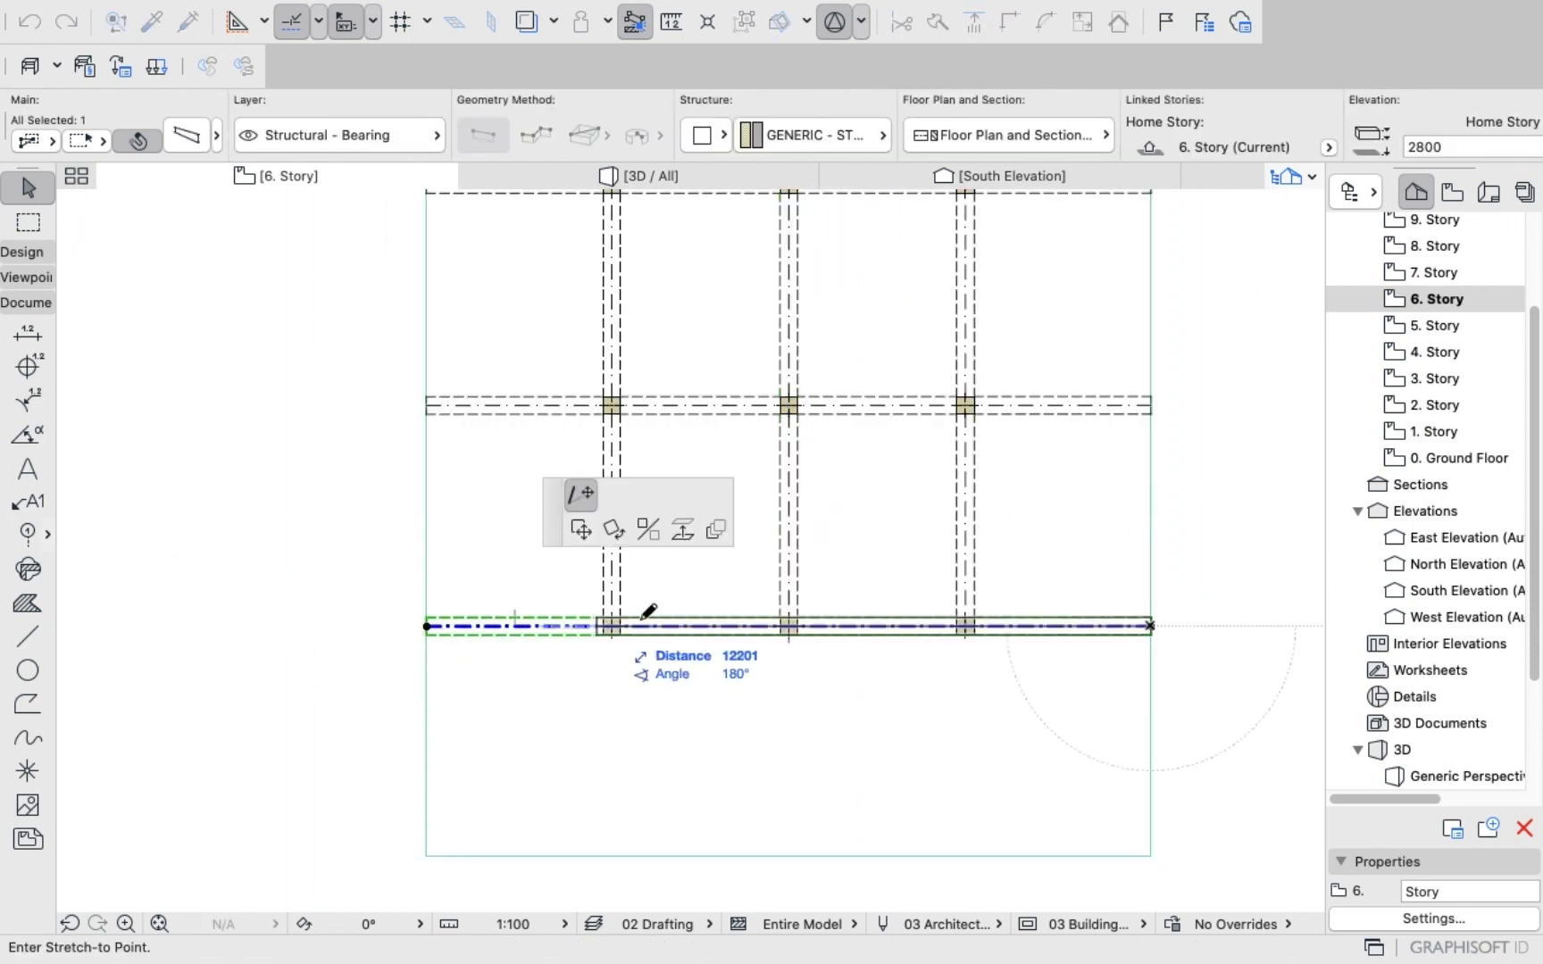
pyautogui.click(602, 626)
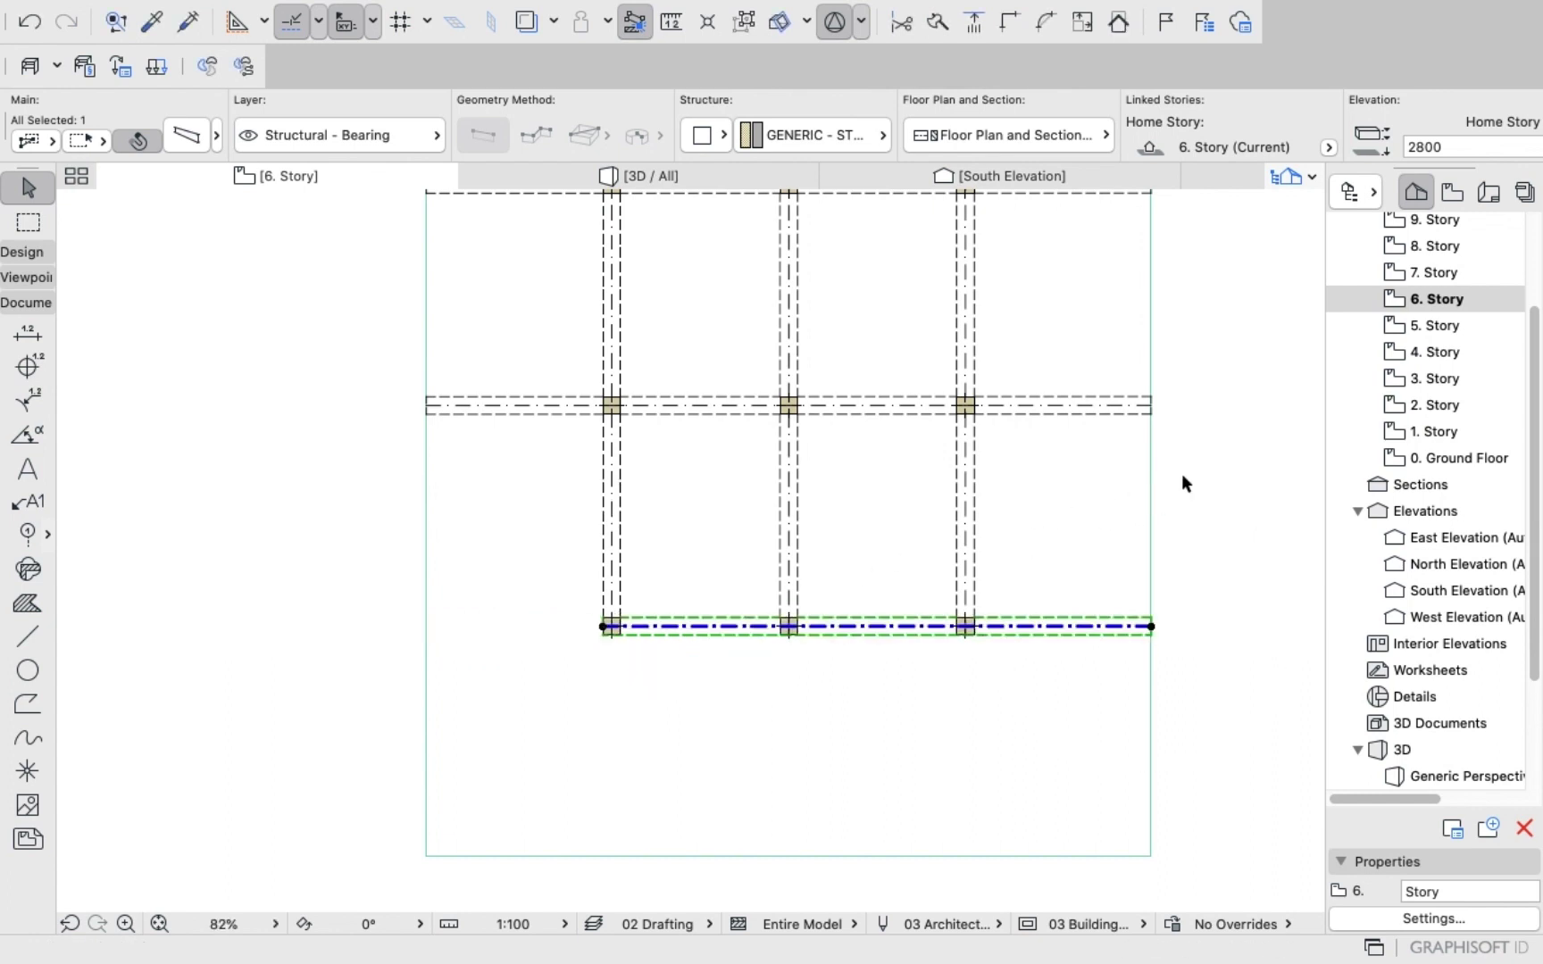
pyautogui.click(1181, 578)
pyautogui.click(1150, 627)
pyautogui.click(1151, 626)
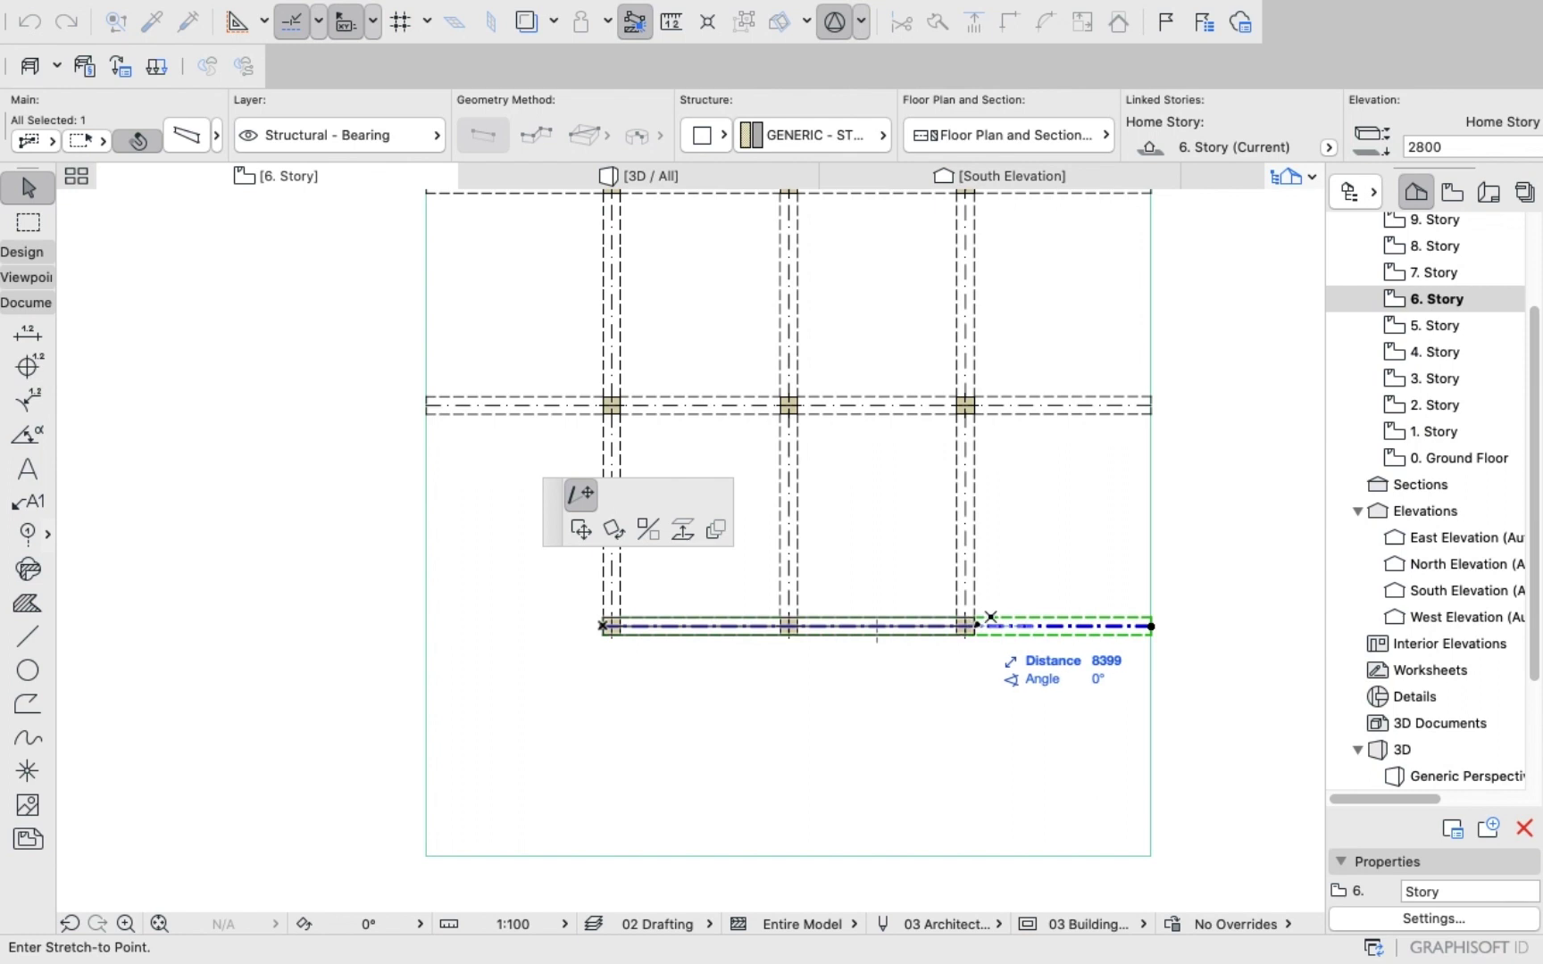
pyautogui.scroll(5, 976, 625)
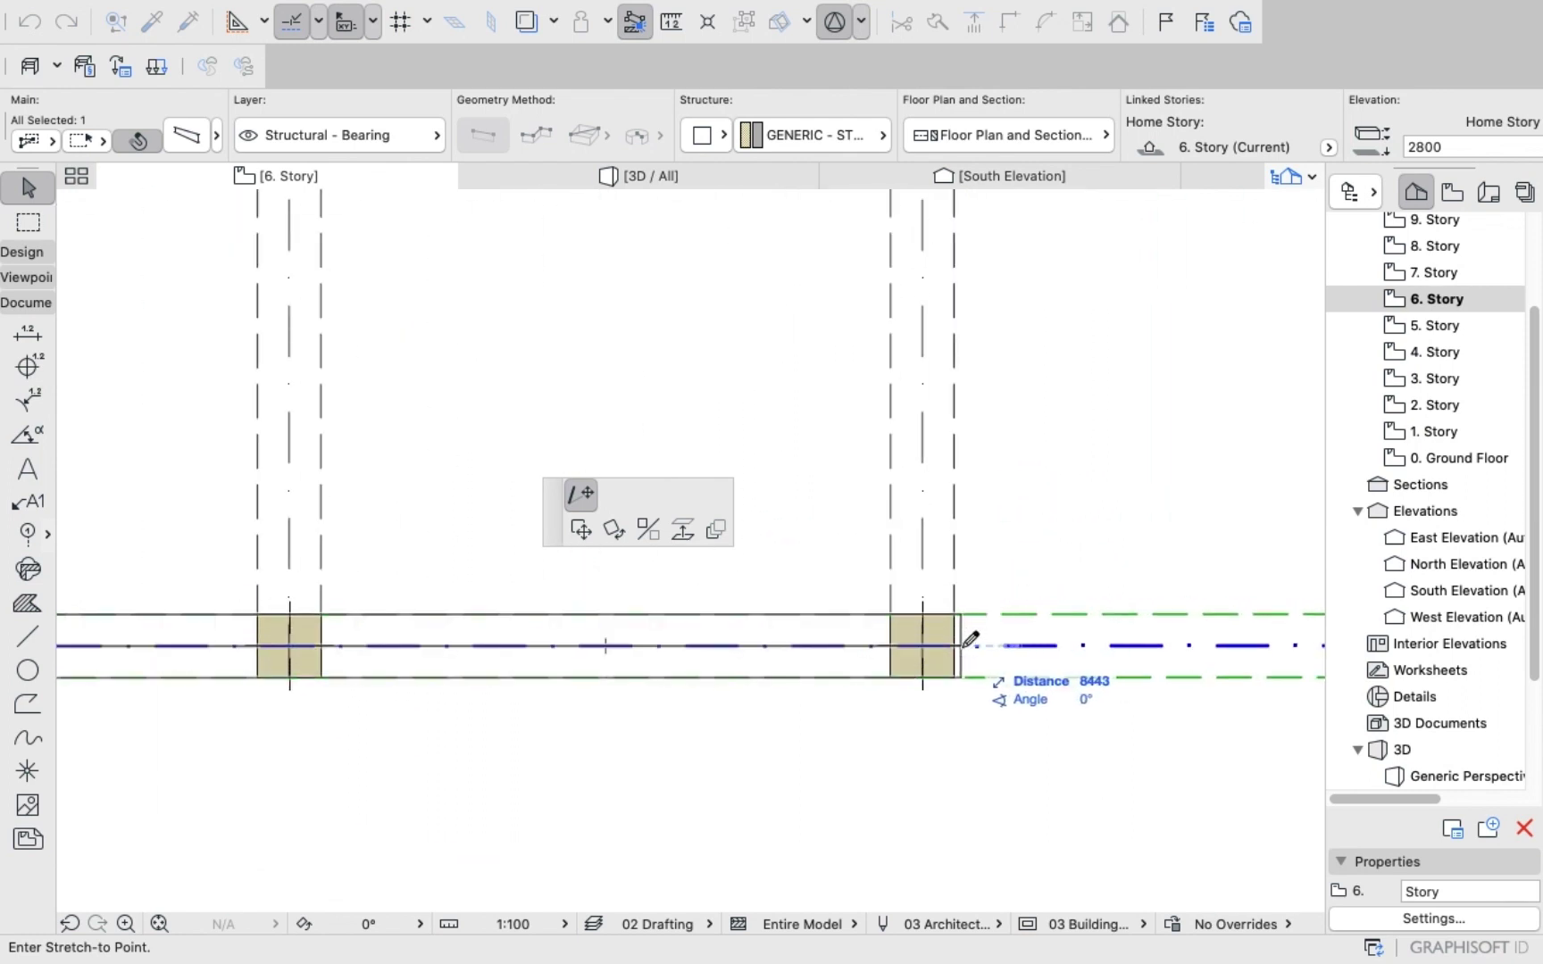
pyautogui.press('Escape')
pyautogui.click(1034, 540)
pyautogui.scroll(-8, 1040, 540)
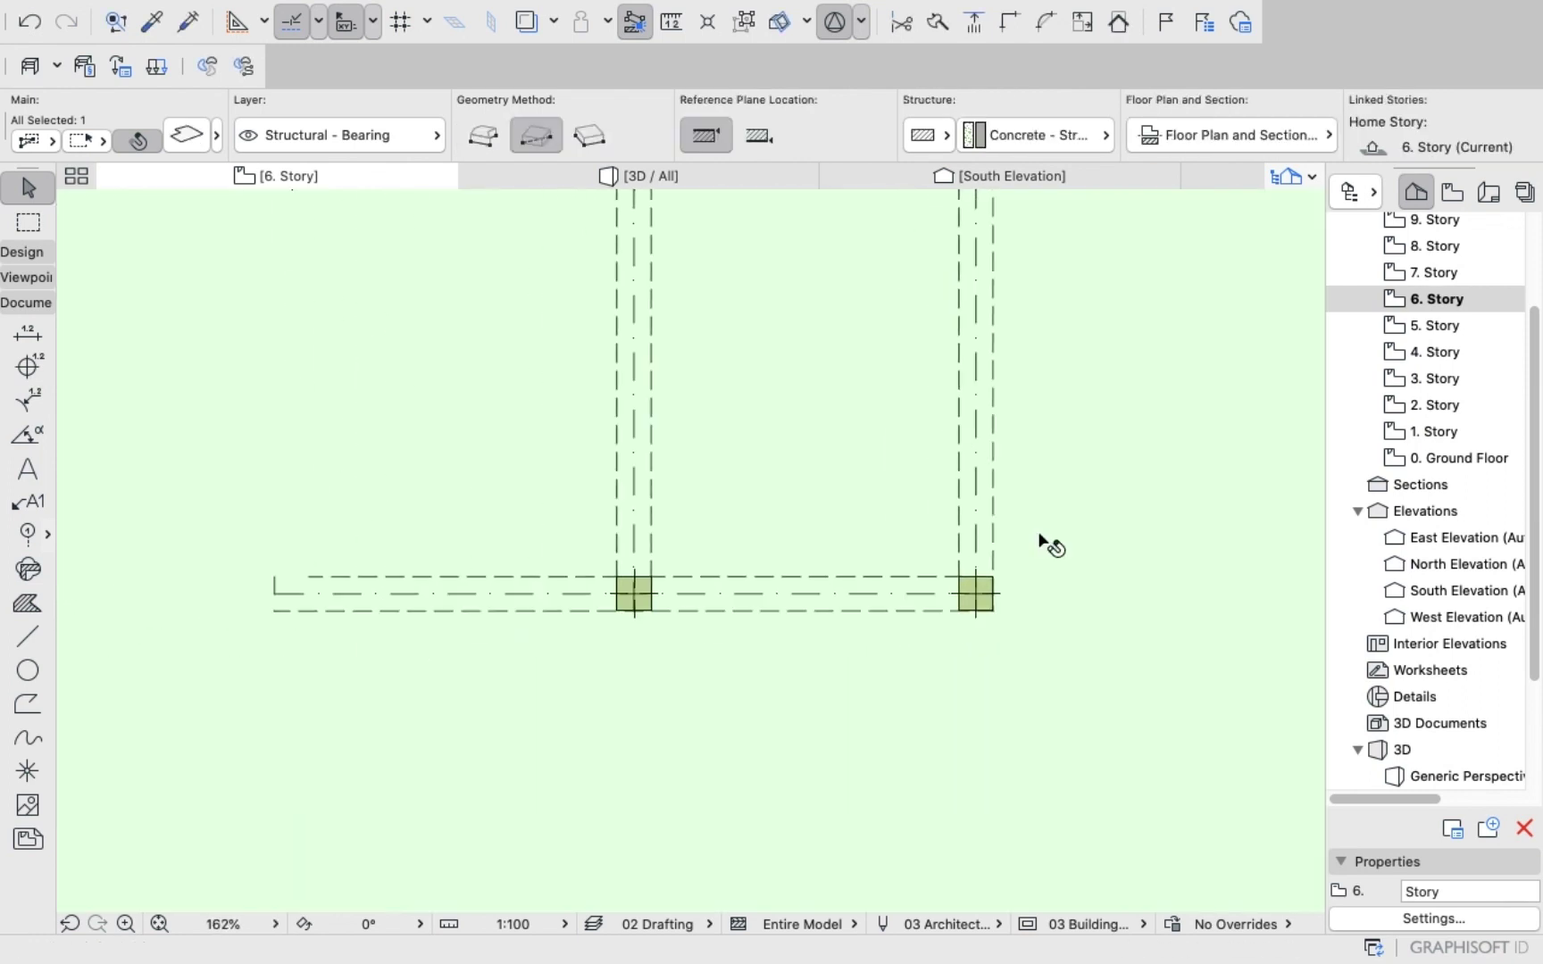
pyautogui.click(633, 468)
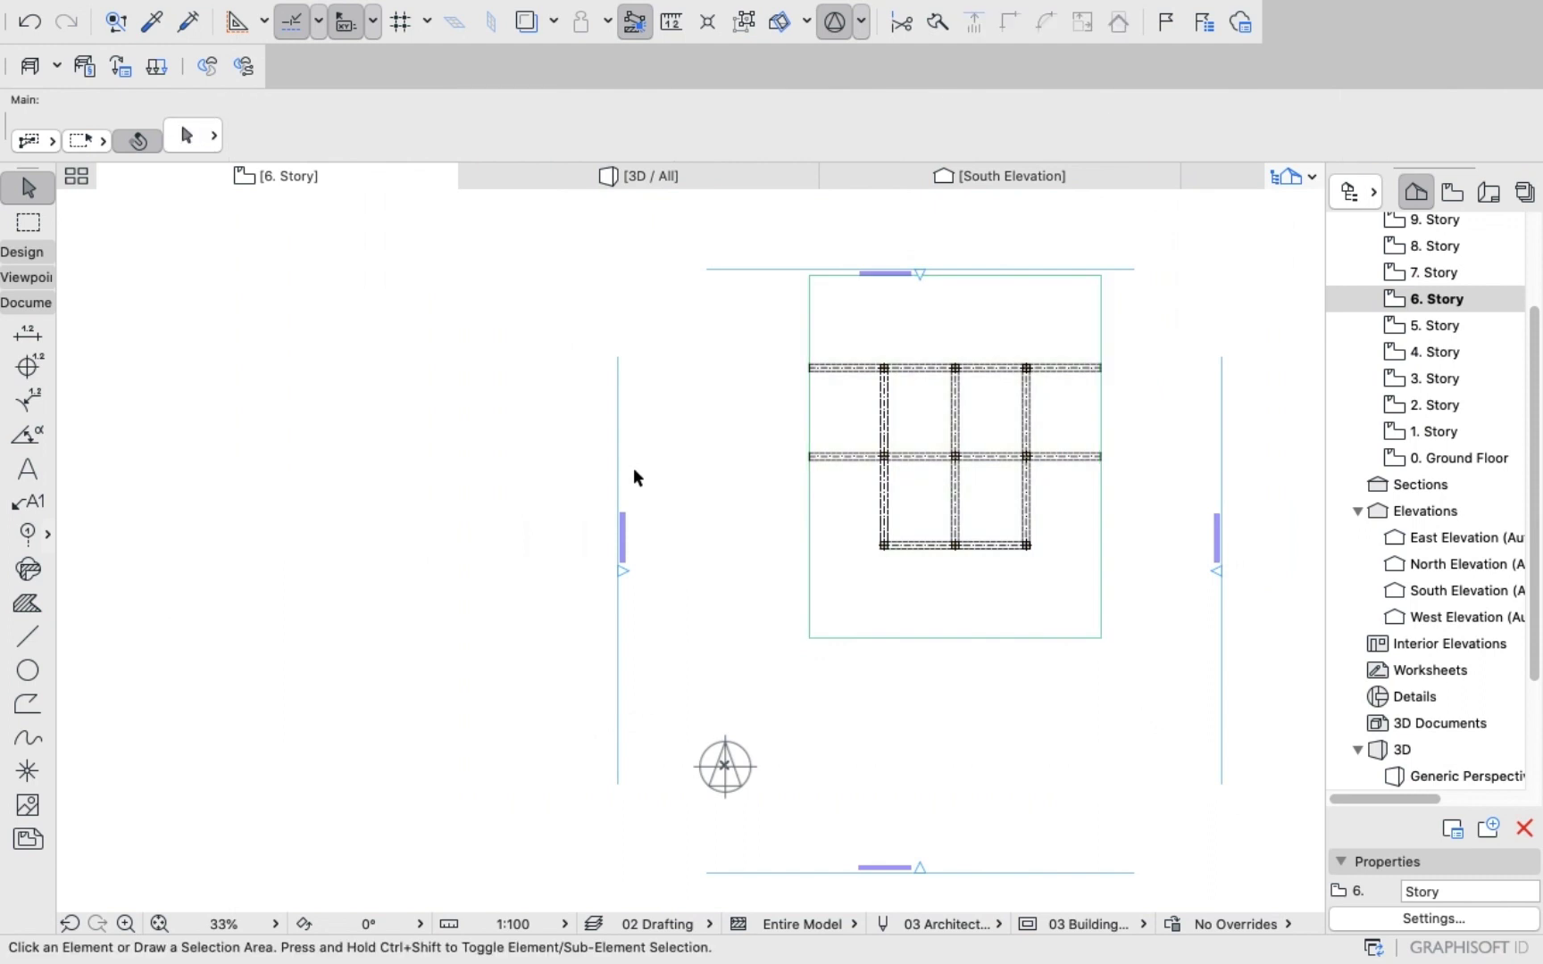
# Pull the west end of the middle east-west beam back to the outer face of the westernmost interior column.
pyautogui.click(830, 458)
pyautogui.scroll(5, 837, 469)
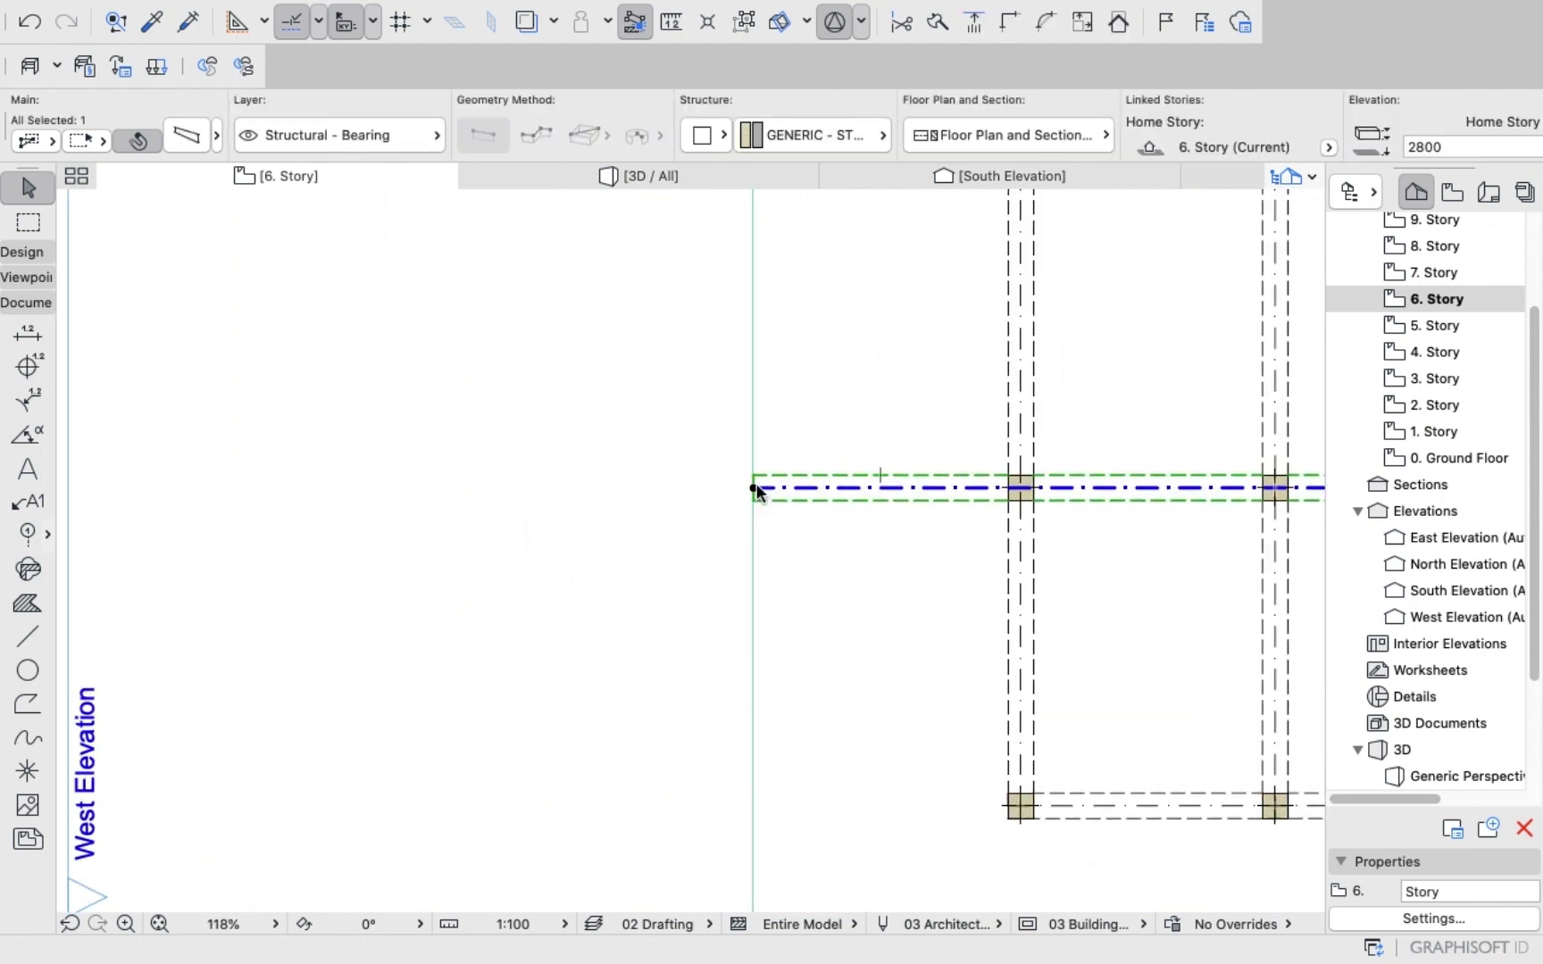
pyautogui.click(754, 487)
pyautogui.click(1007, 488)
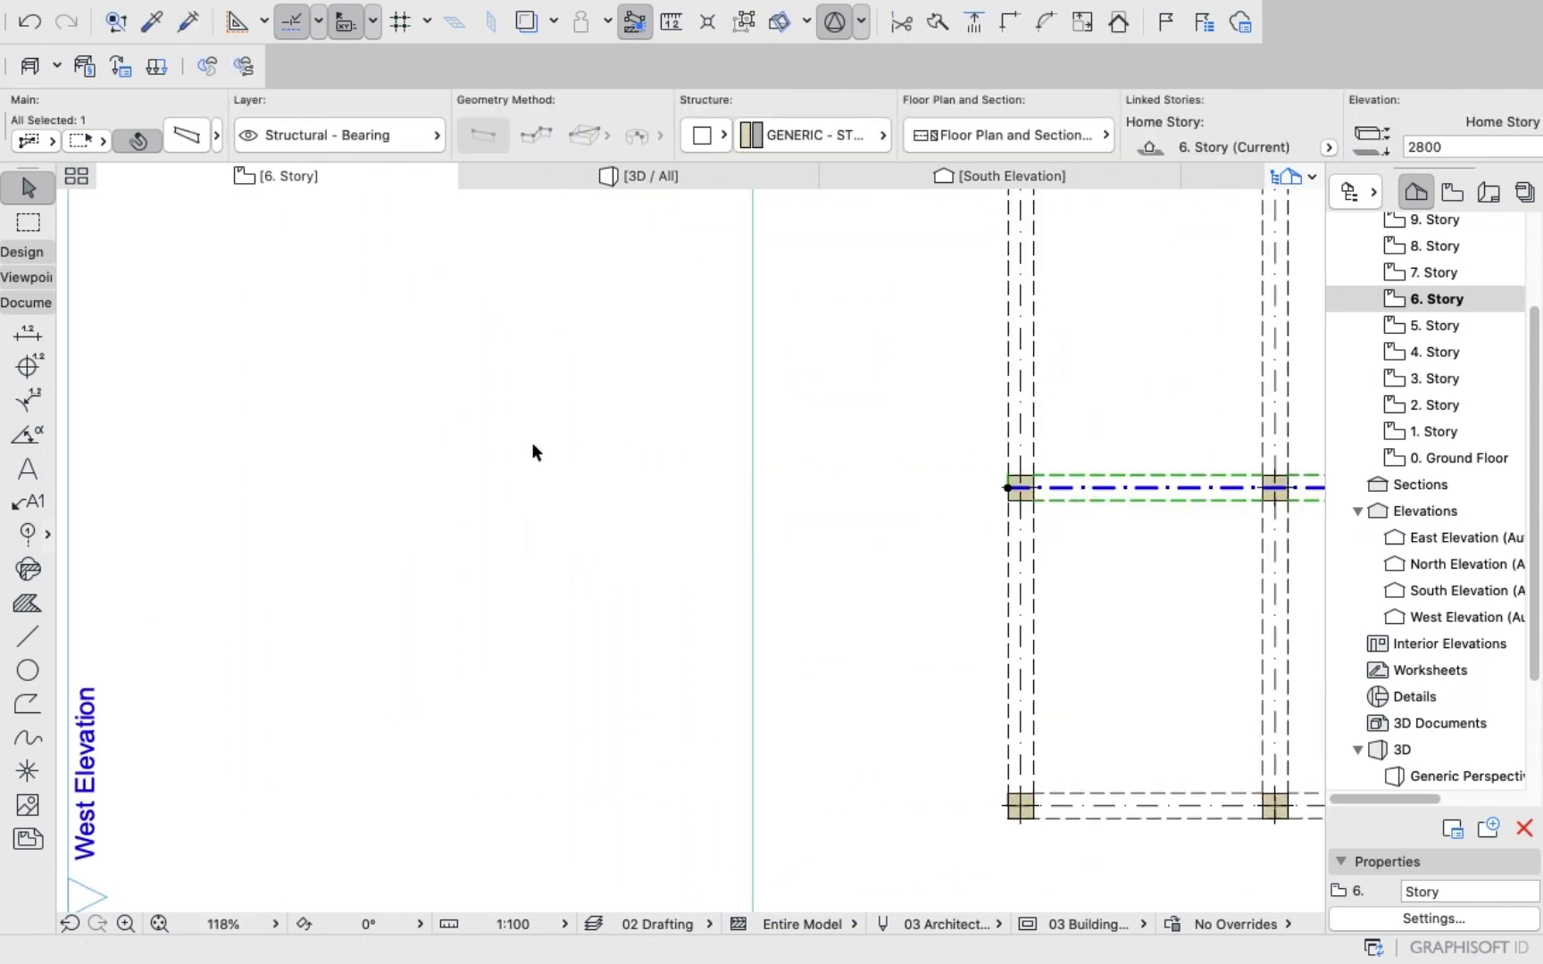
pyautogui.click(533, 442)
pyautogui.scroll(-6, 534, 441)
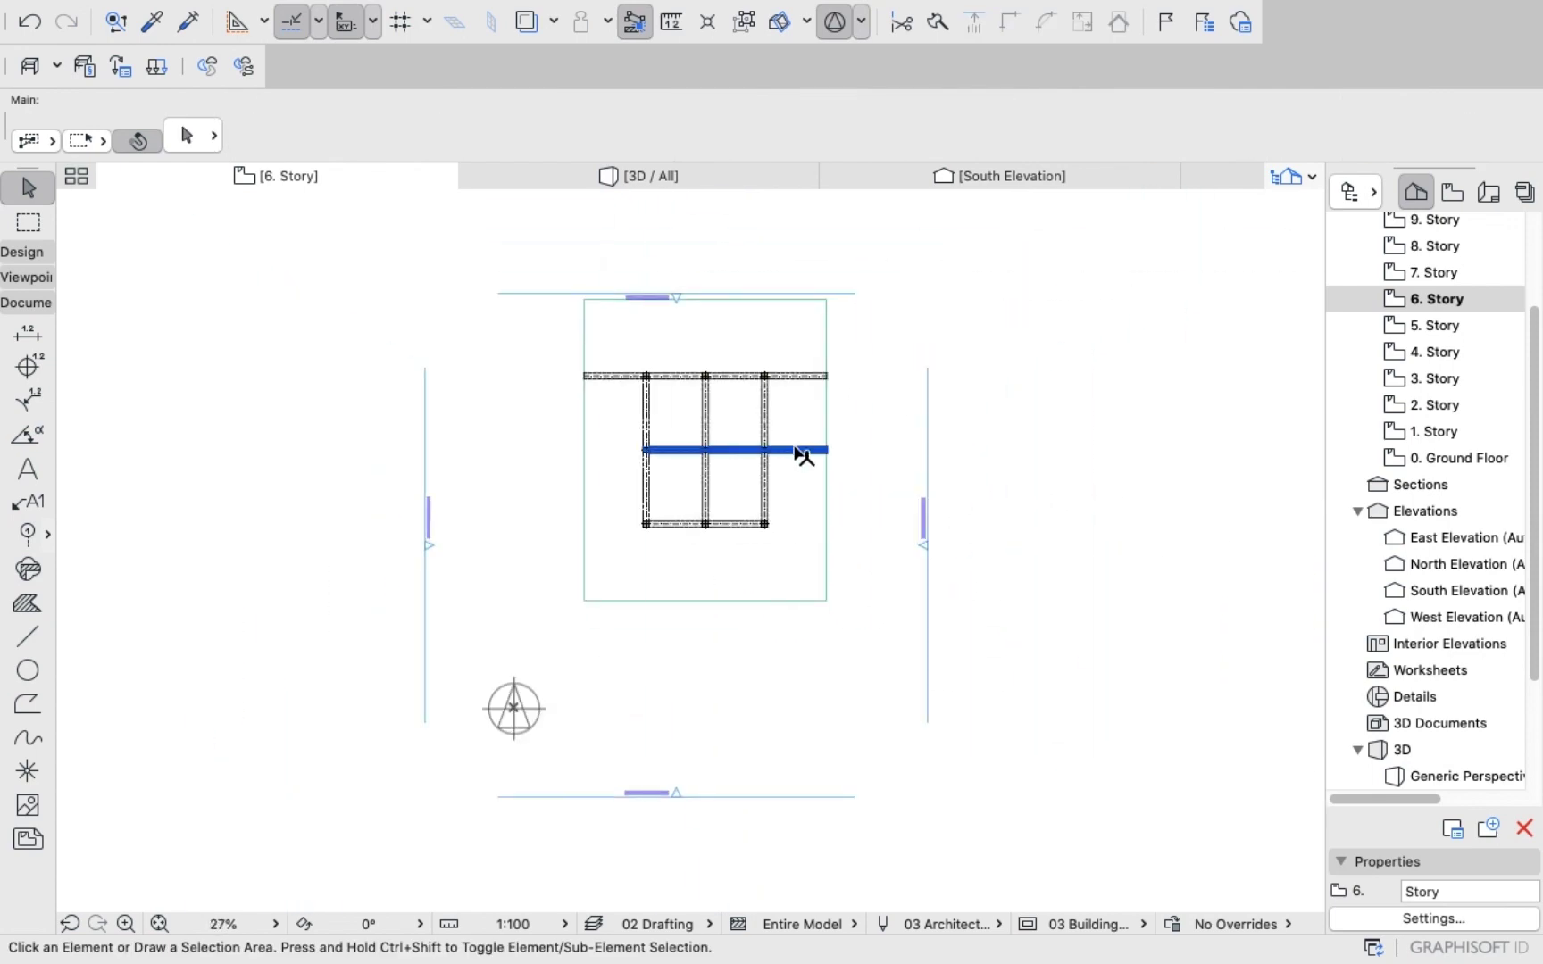
# Shorten the middle east-west beam's east end to the outer face of the easternmost interior column.
pyautogui.click(826, 451)
pyautogui.scroll(6, 833, 451)
pyautogui.click(829, 465)
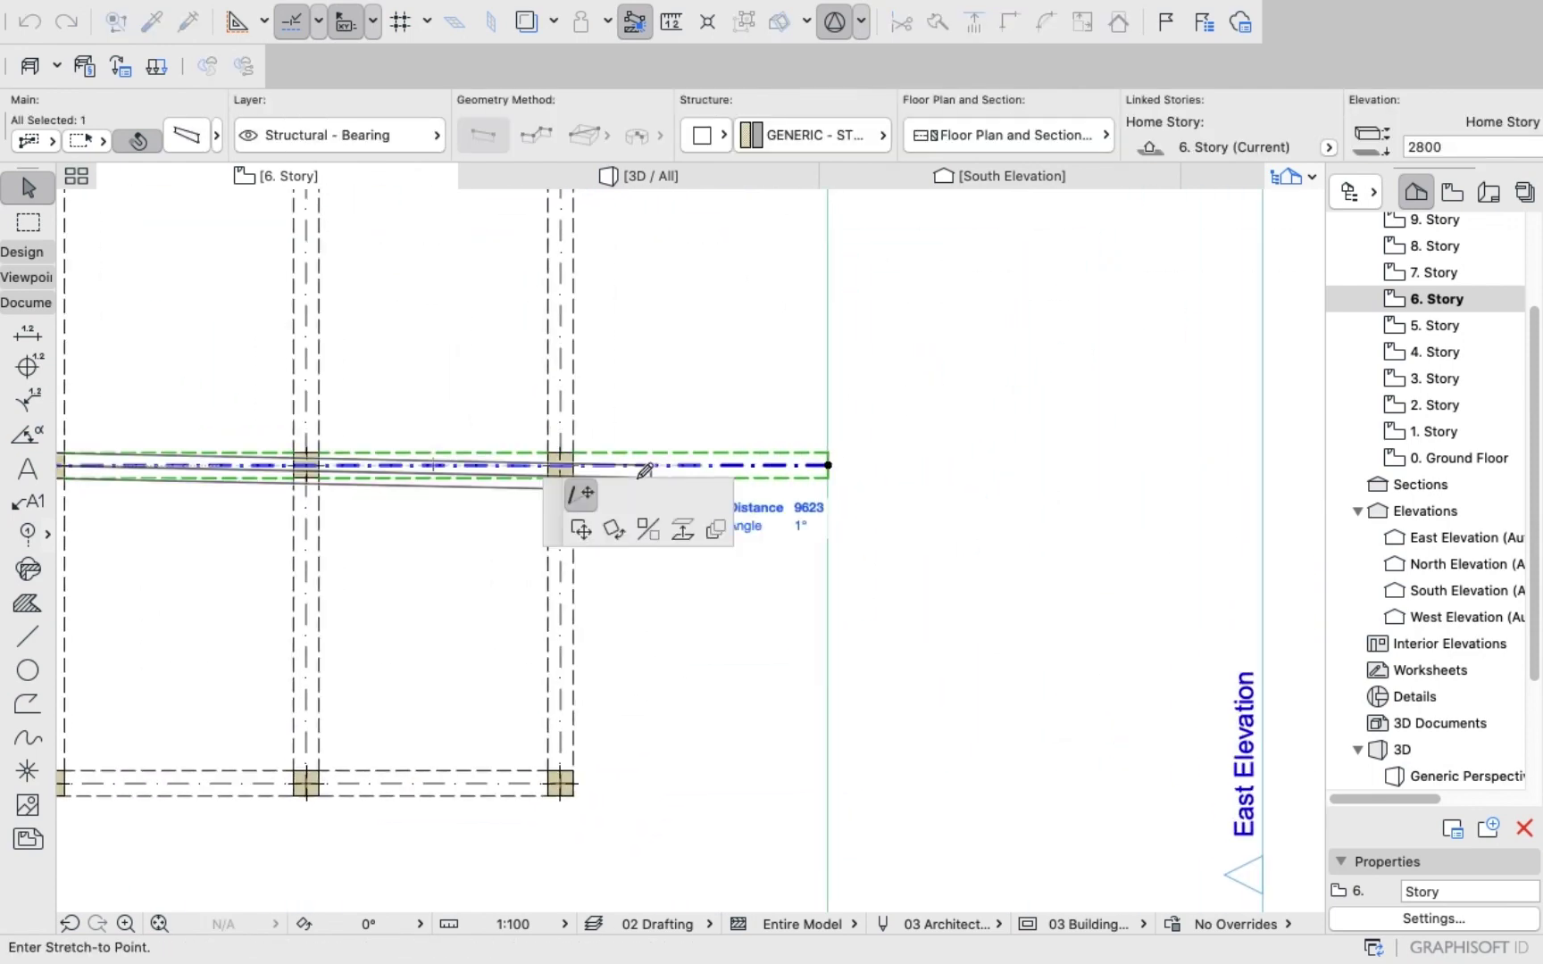
pyautogui.click(587, 452)
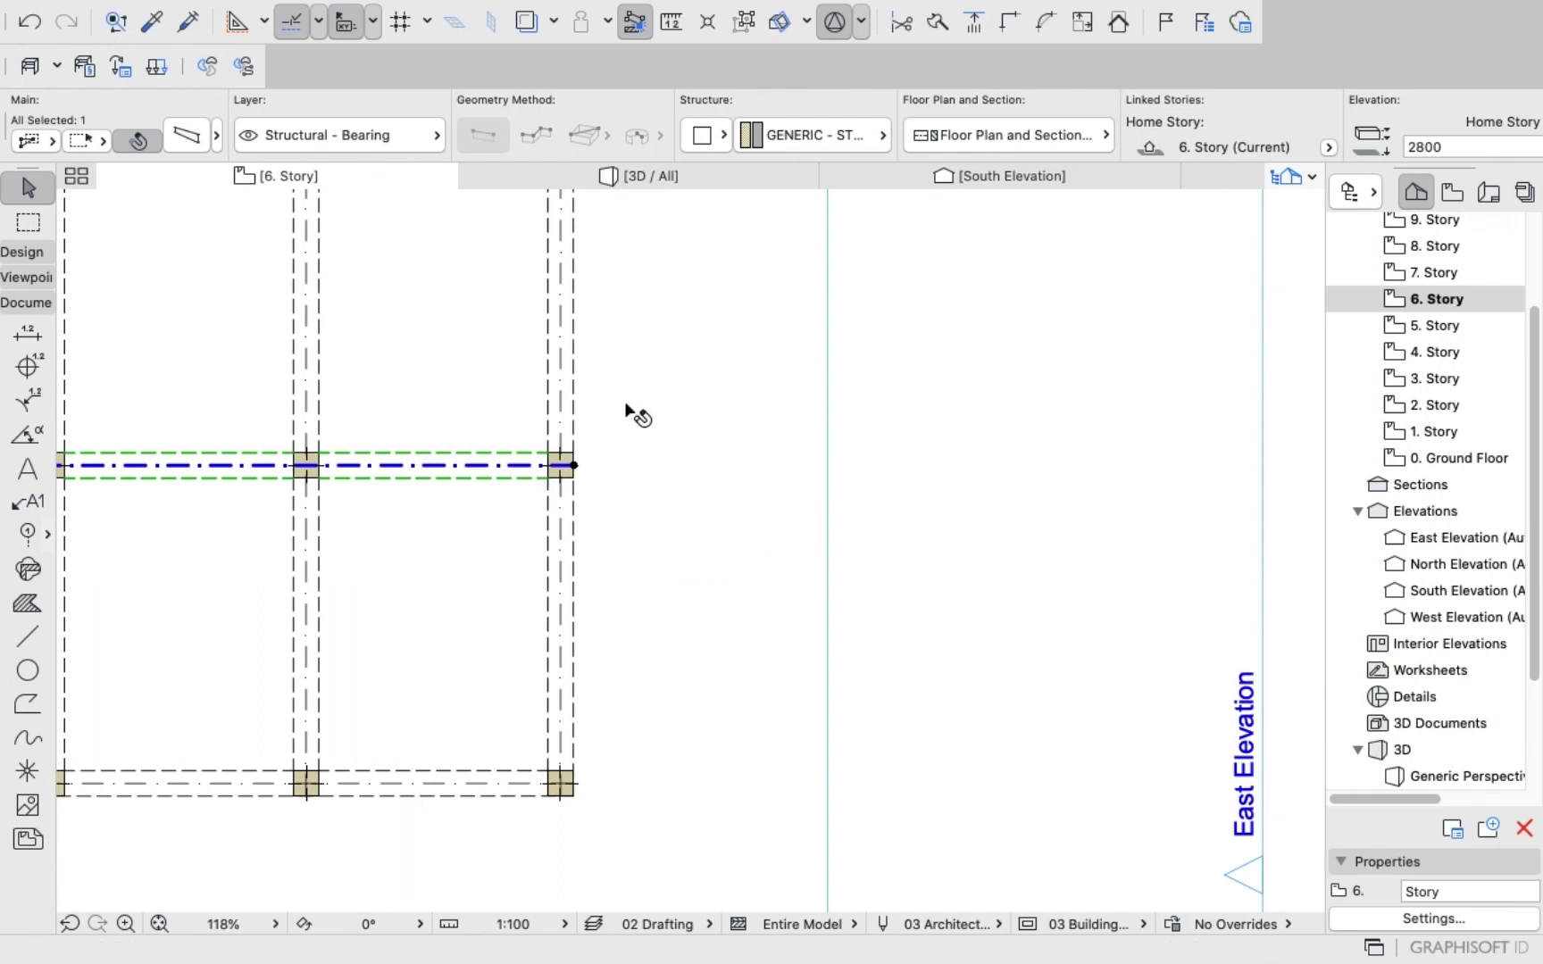
pyautogui.click(640, 414)
pyautogui.scroll(-1, 671, 395)
pyautogui.scroll(-2, 1050, 375)
pyautogui.click(881, 375)
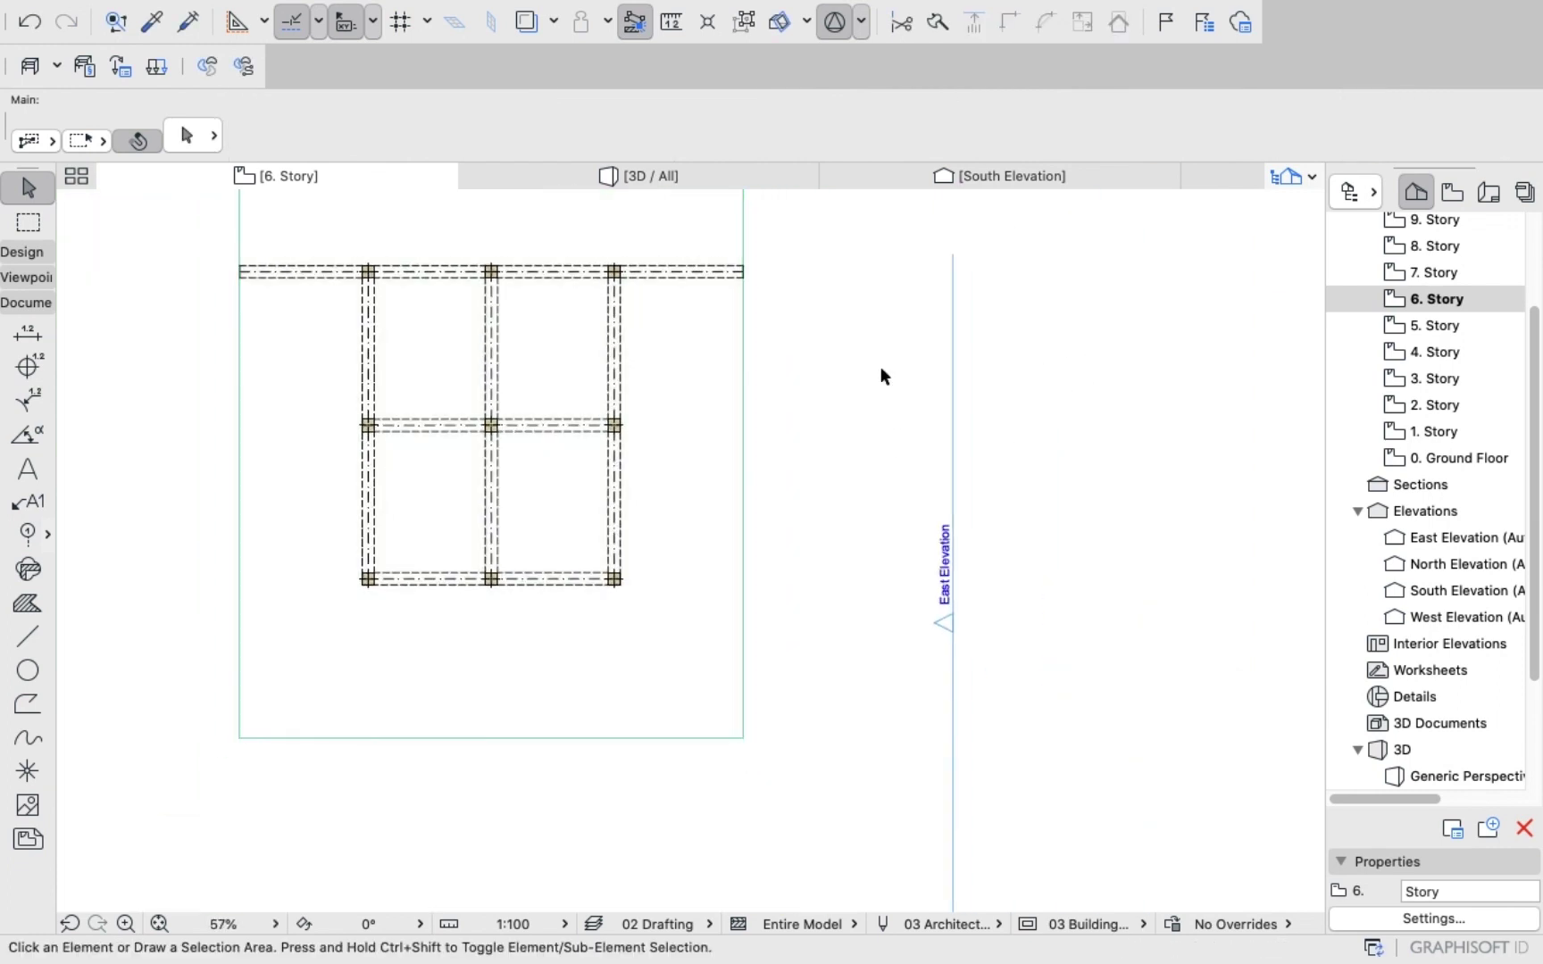
# Pull the east end of the northernmost east-west beam back to the outer face of the northeast interior column.
pyautogui.click(701, 273)
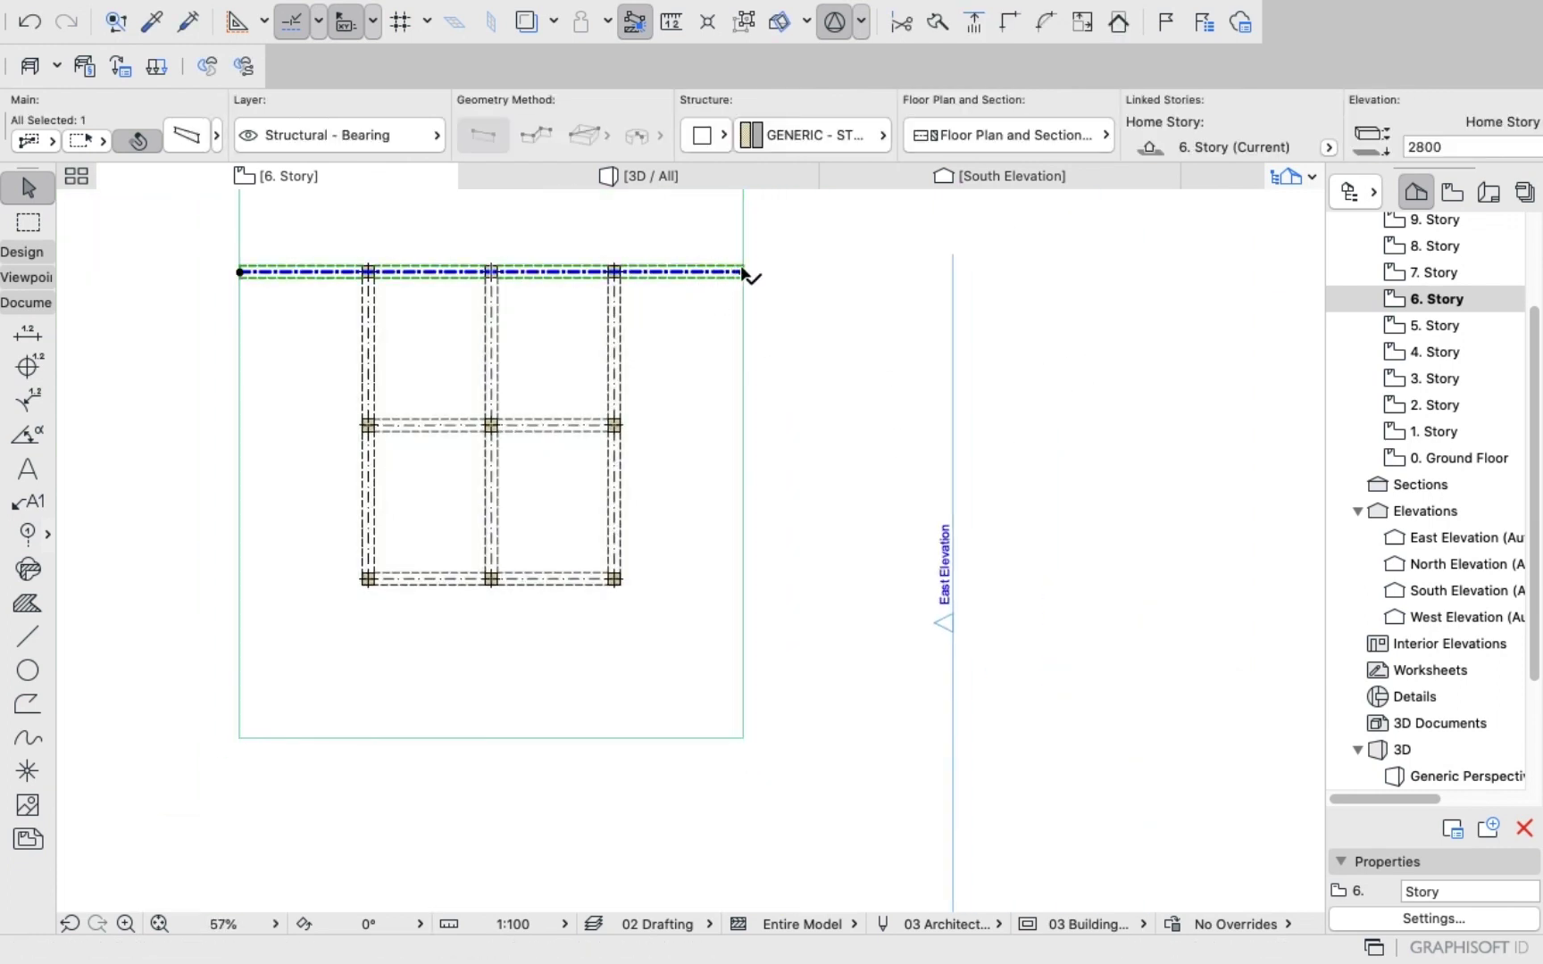
pyautogui.click(744, 273)
pyautogui.scroll(5, 644, 266)
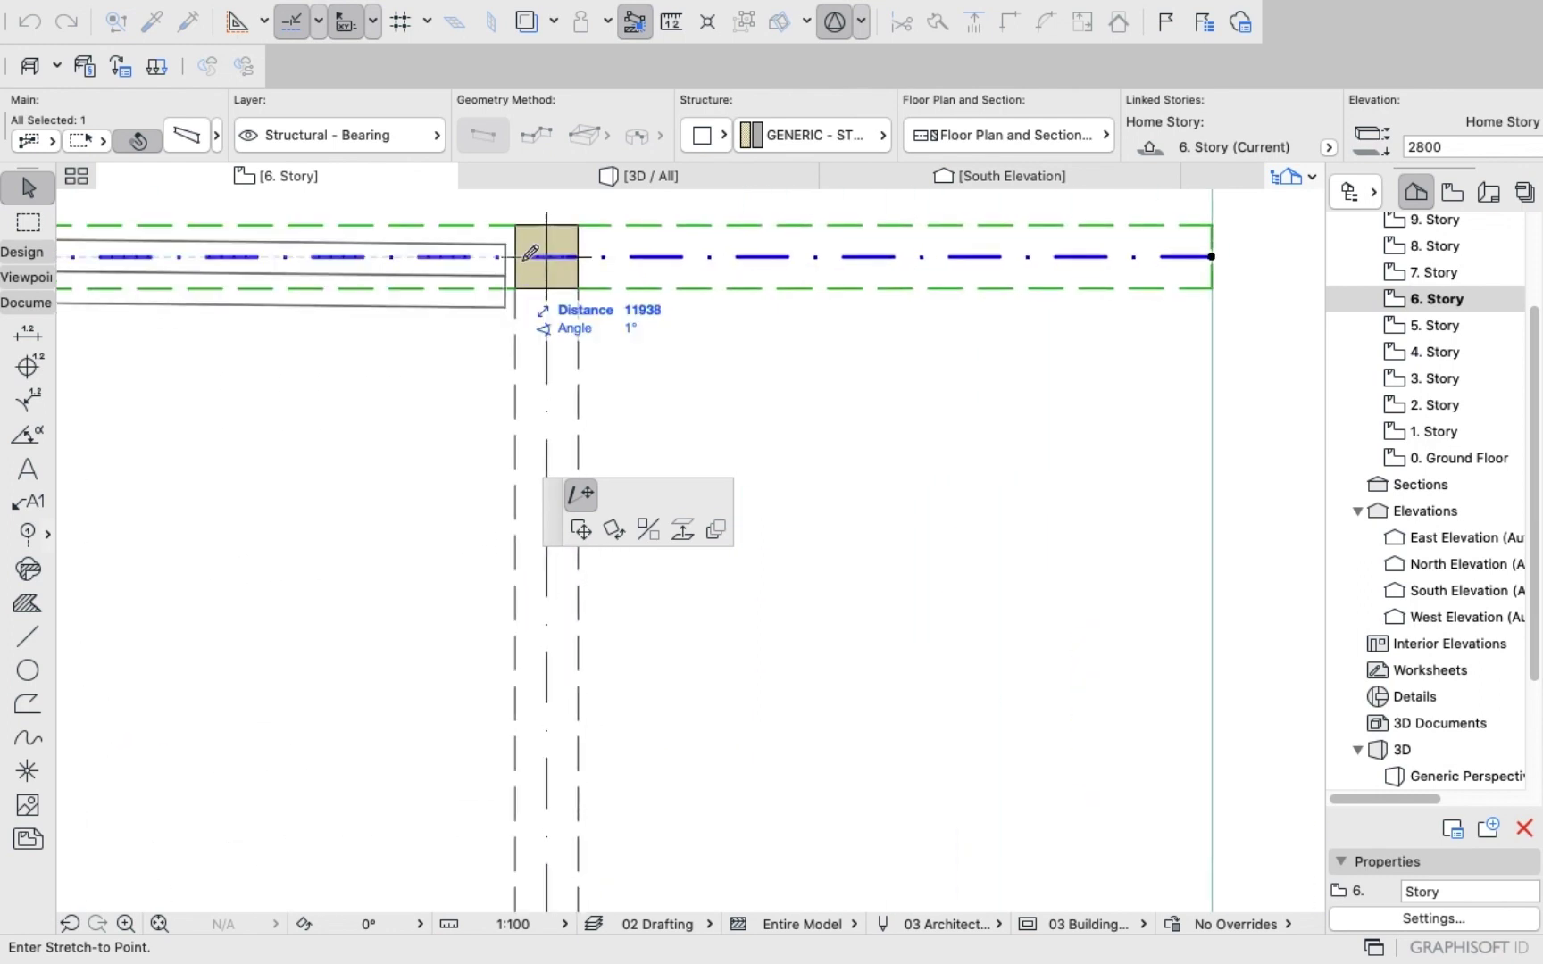
pyautogui.click(576, 253)
pyautogui.scroll(-6, 727, 327)
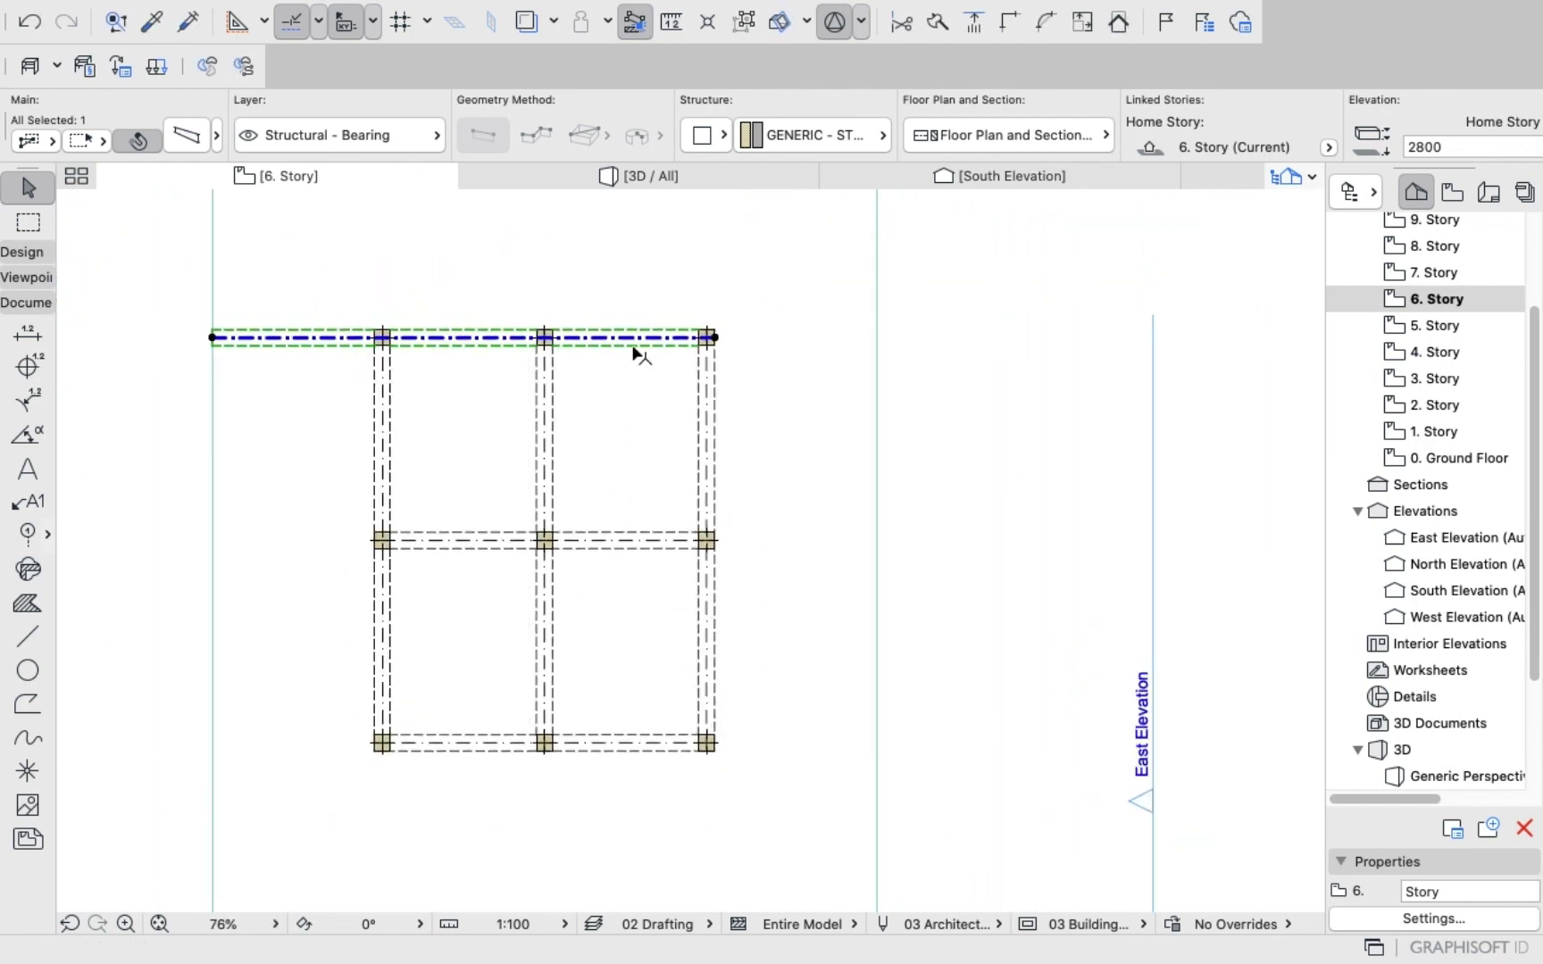
# Shorten the northernmost east-west beam's west end to the outer face of the northwest interior column.
pyautogui.scroll(5, 276, 321)
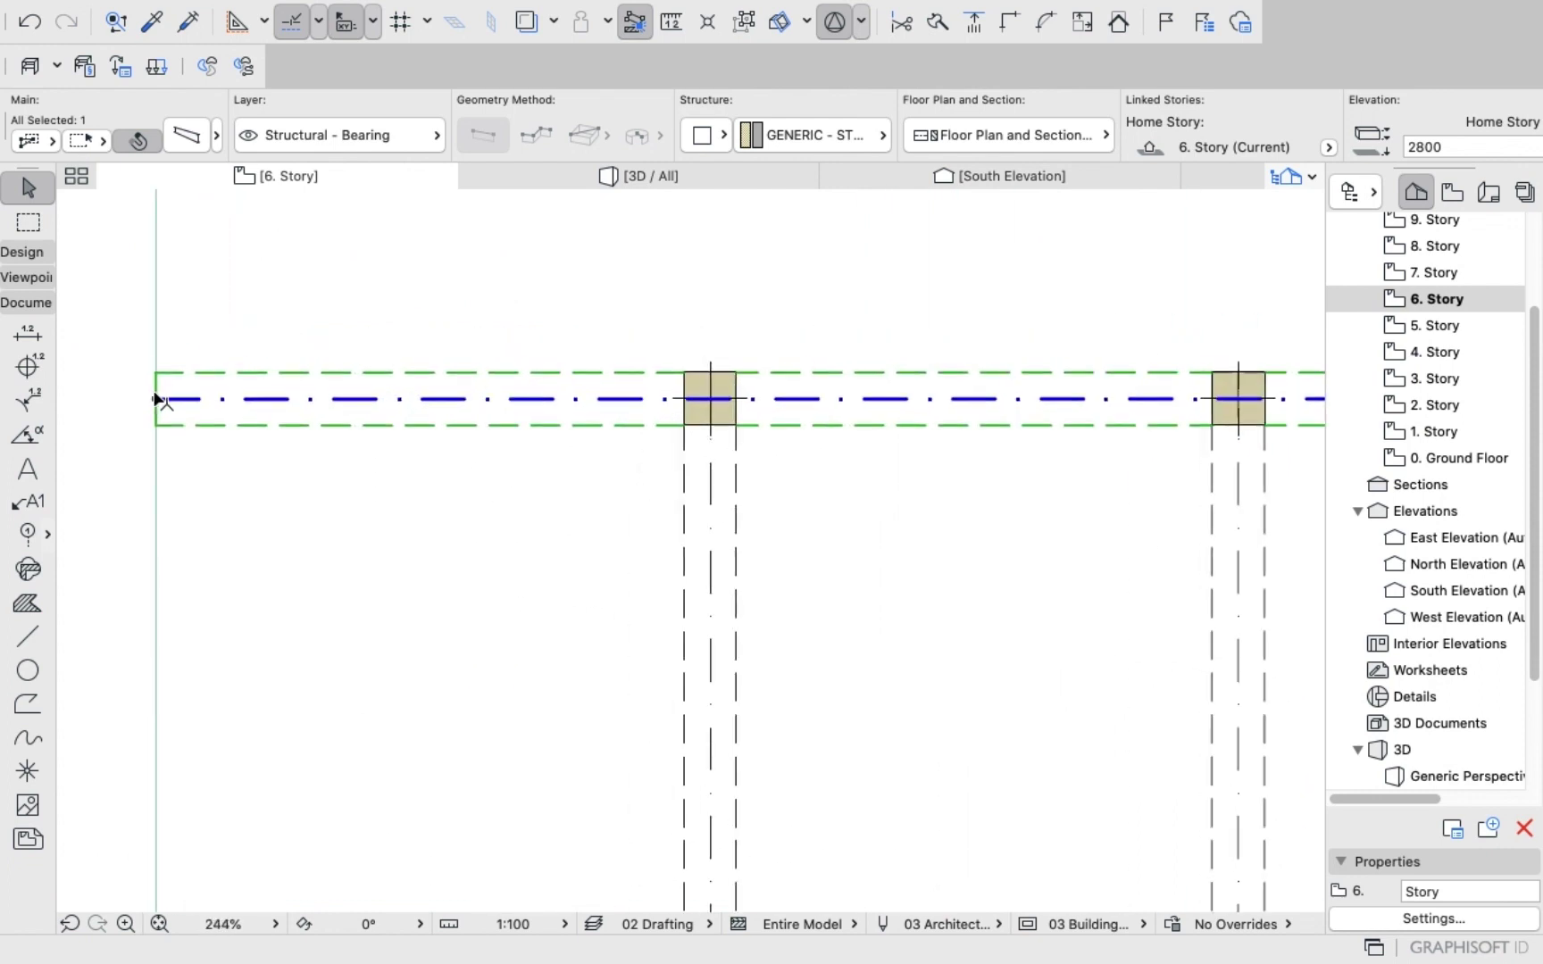
pyautogui.click(156, 399)
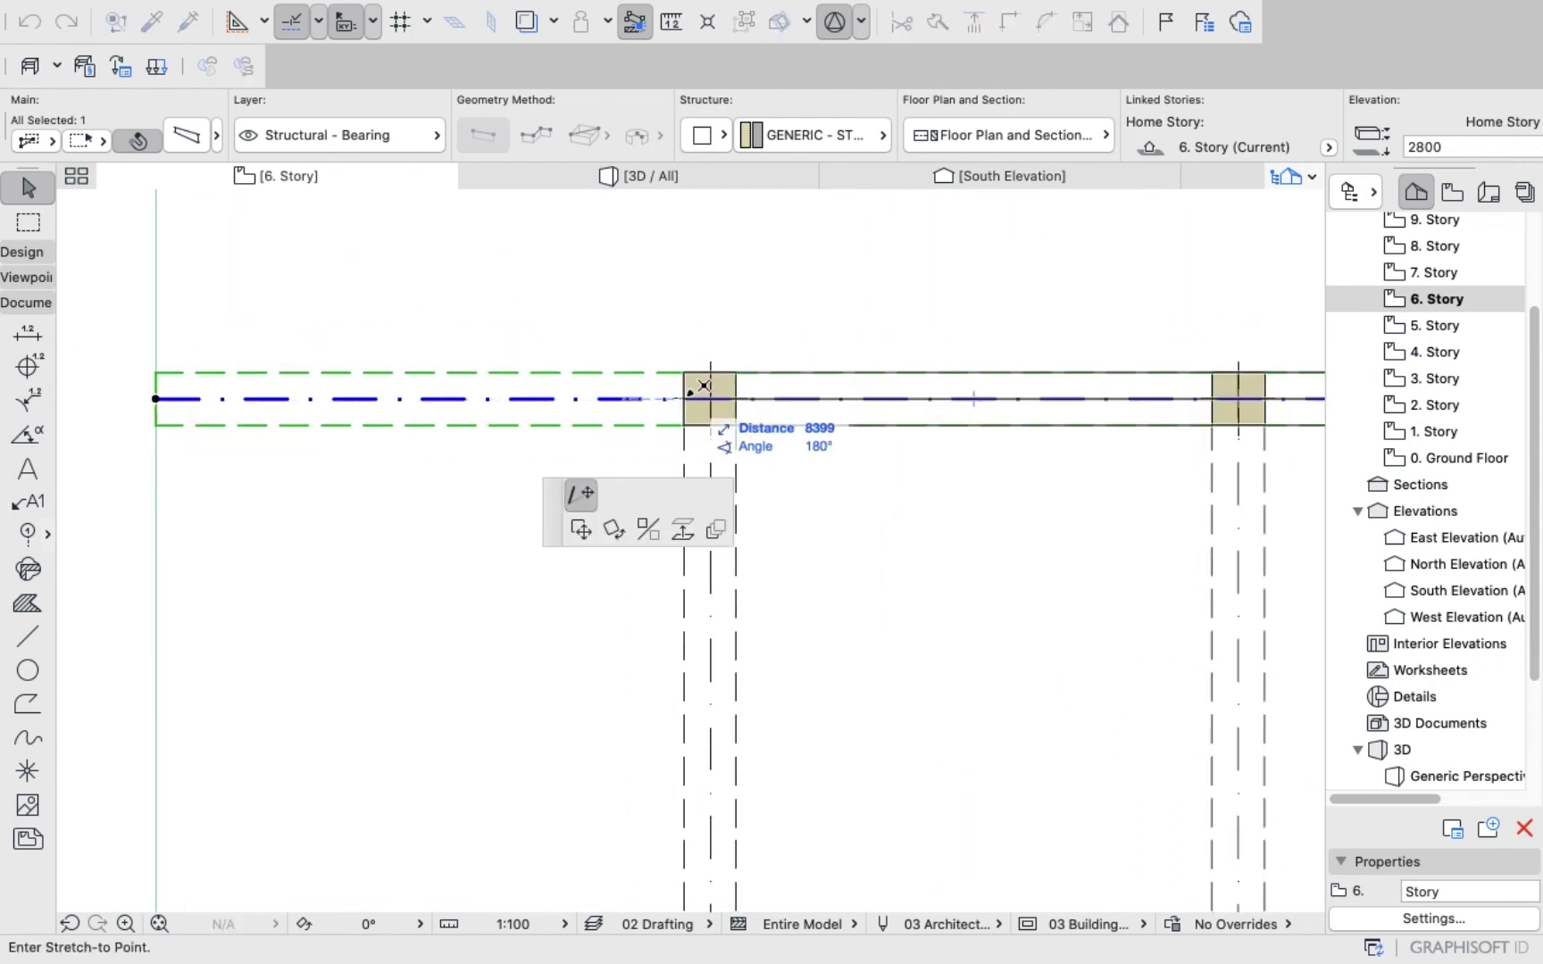
pyautogui.click(687, 398)
pyautogui.click(525, 313)
pyautogui.scroll(-5, 536, 339)
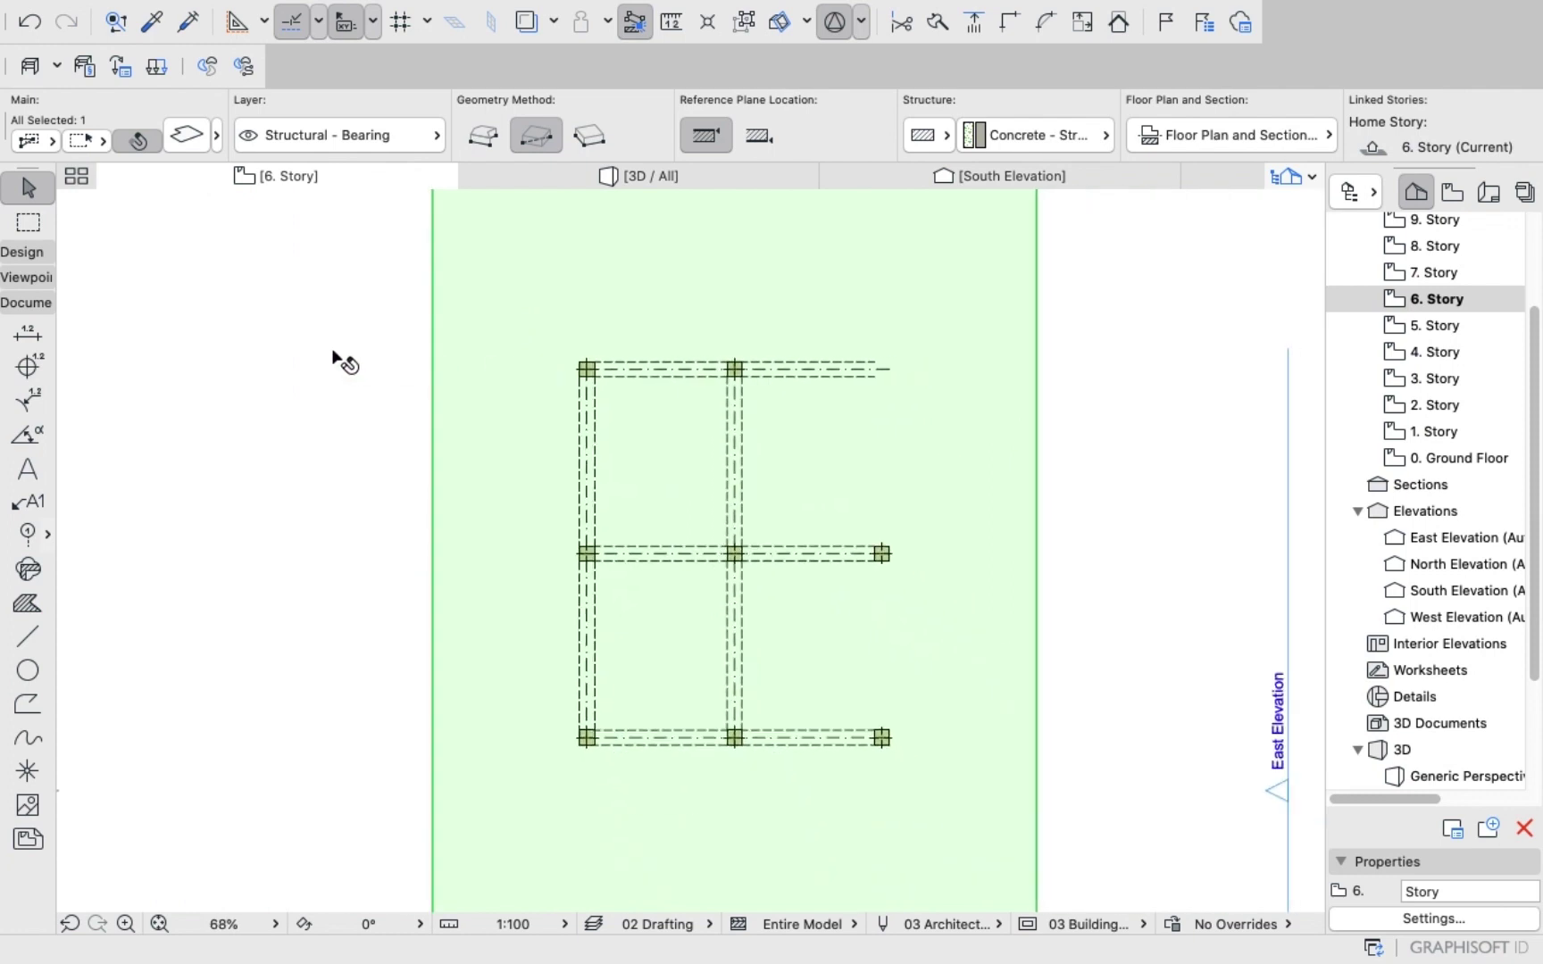
pyautogui.click(334, 358)
# Move the 6. Story slab's northwest corner in to the outer corner of the northwest column.
pyautogui.click(527, 344)
pyautogui.scroll(-2, 568, 386)
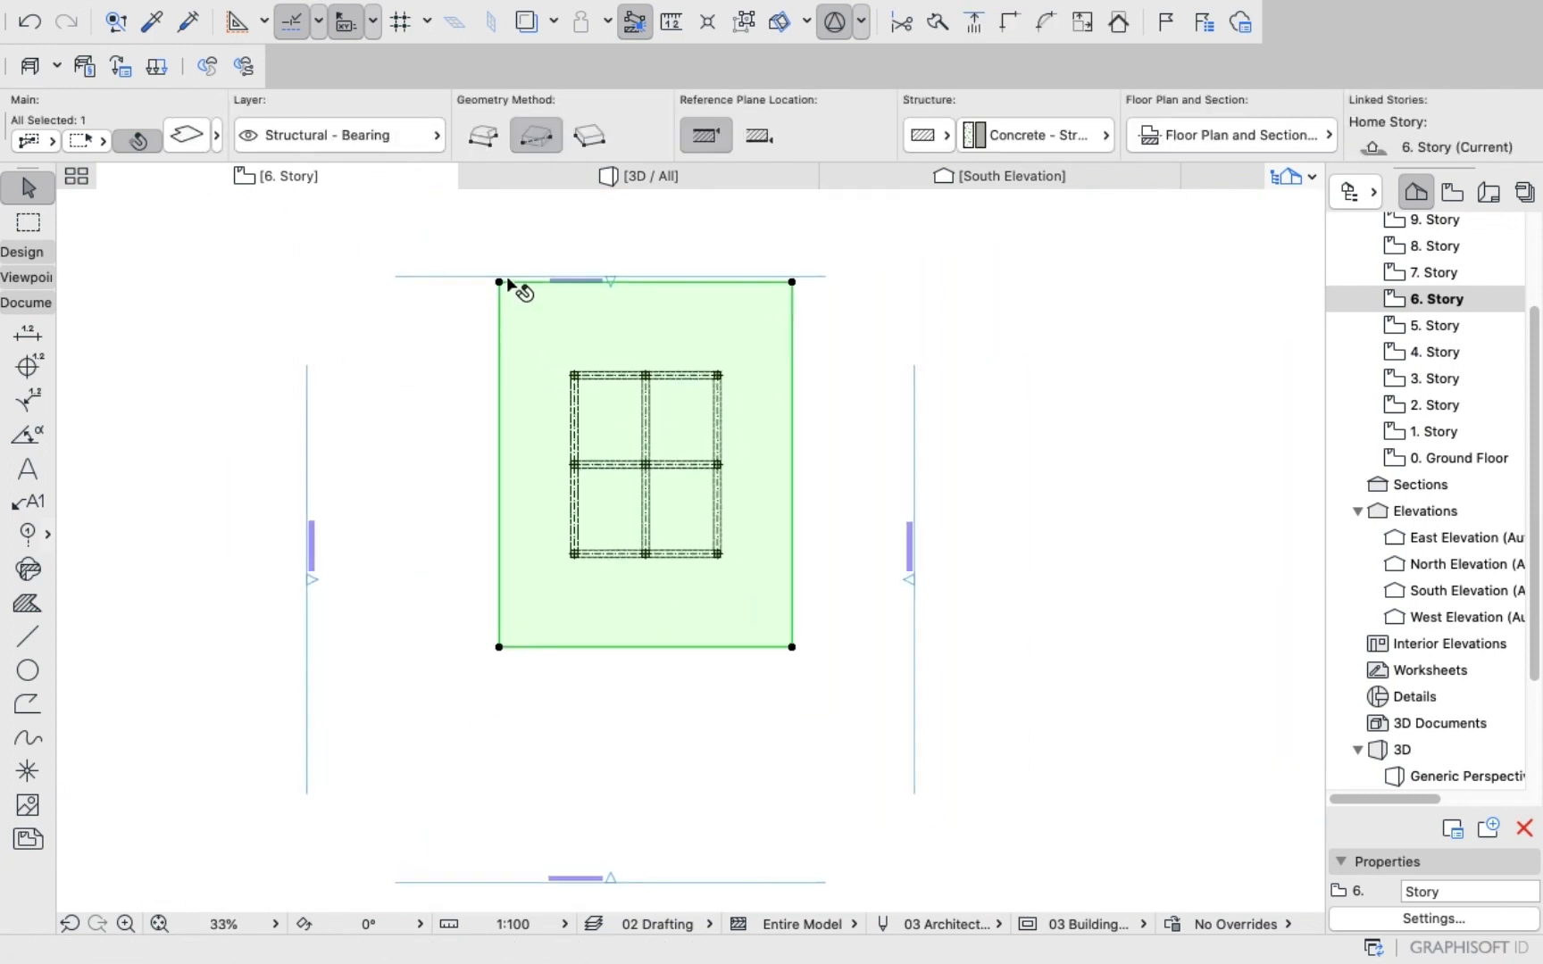
pyautogui.click(493, 286)
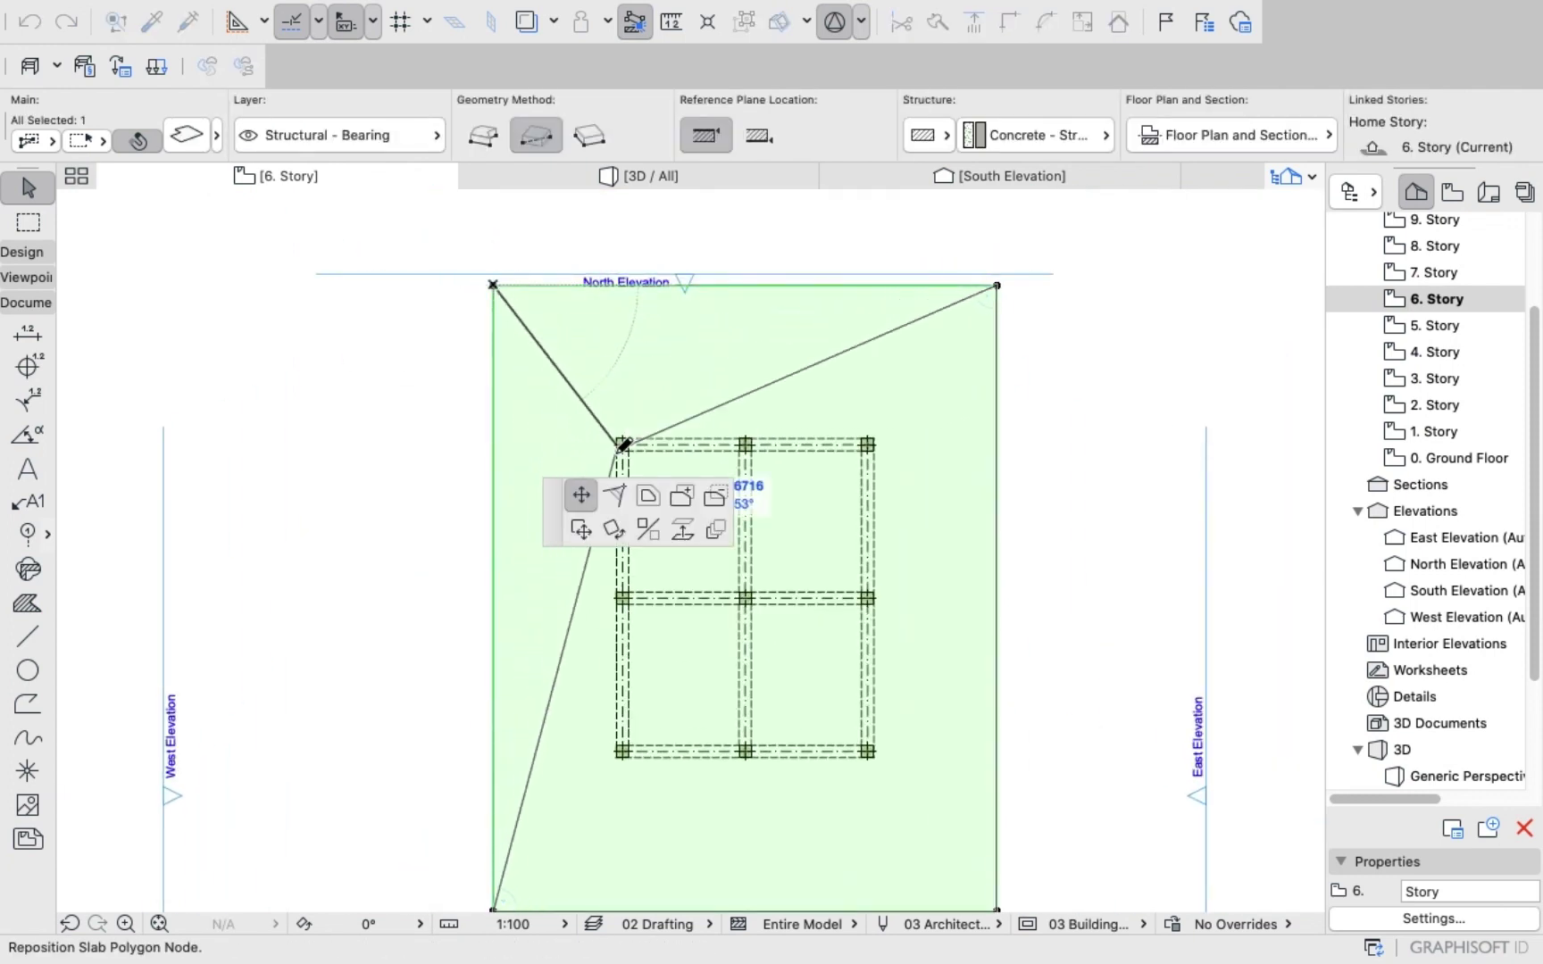
pyautogui.scroll(4, 626, 427)
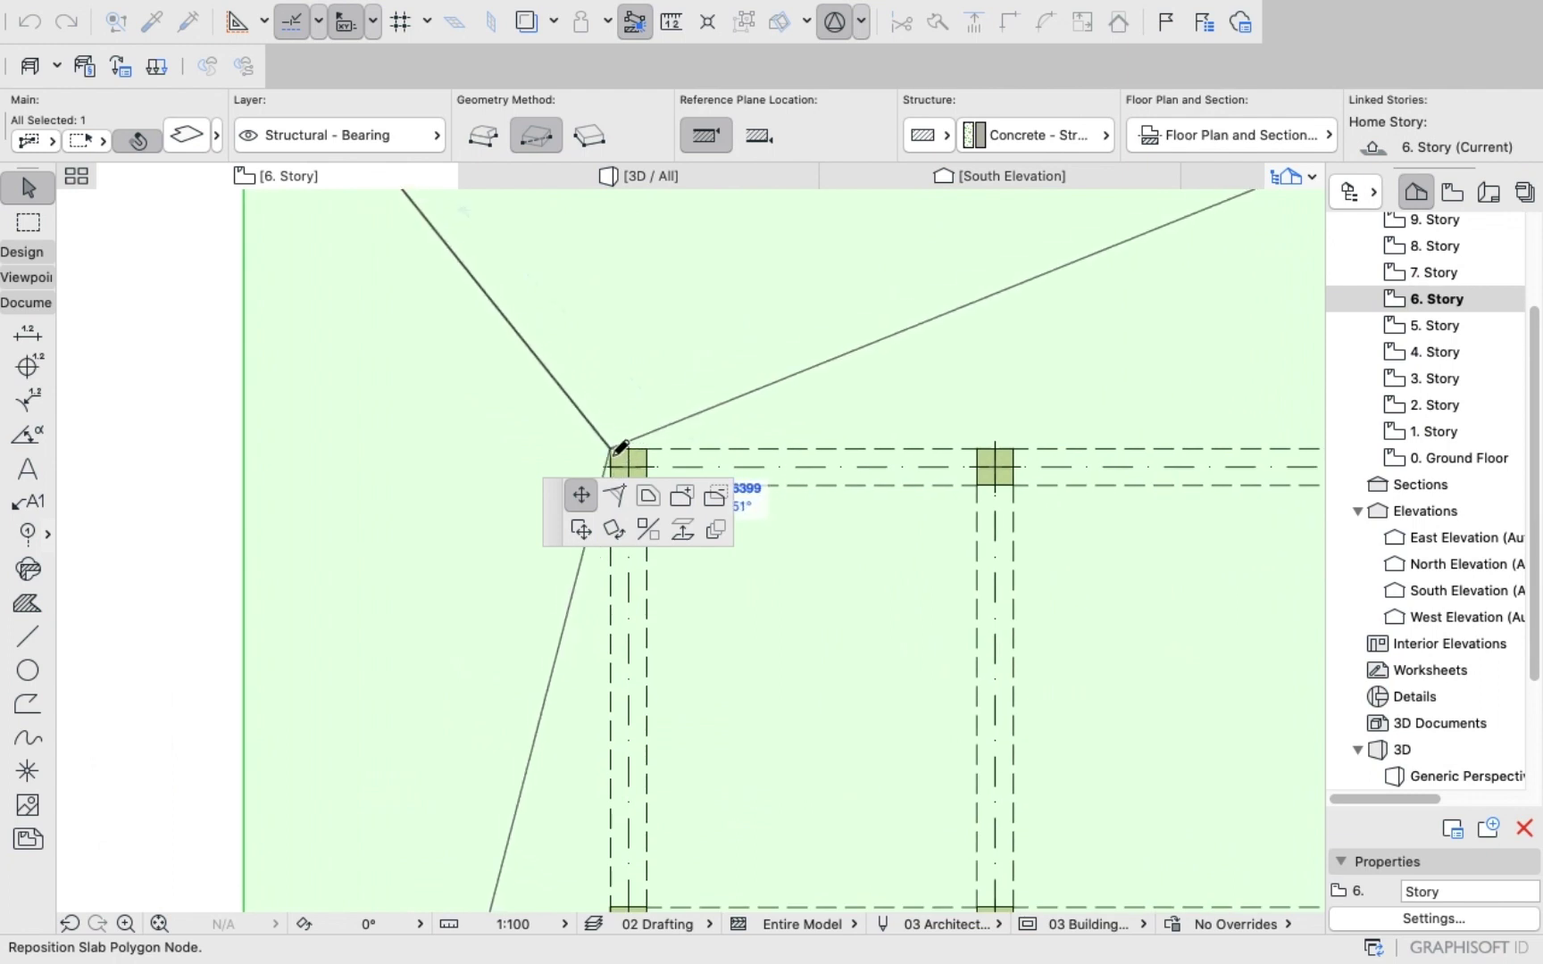
pyautogui.click(612, 449)
pyautogui.scroll(-4, 607, 399)
pyautogui.scroll(-3, 609, 399)
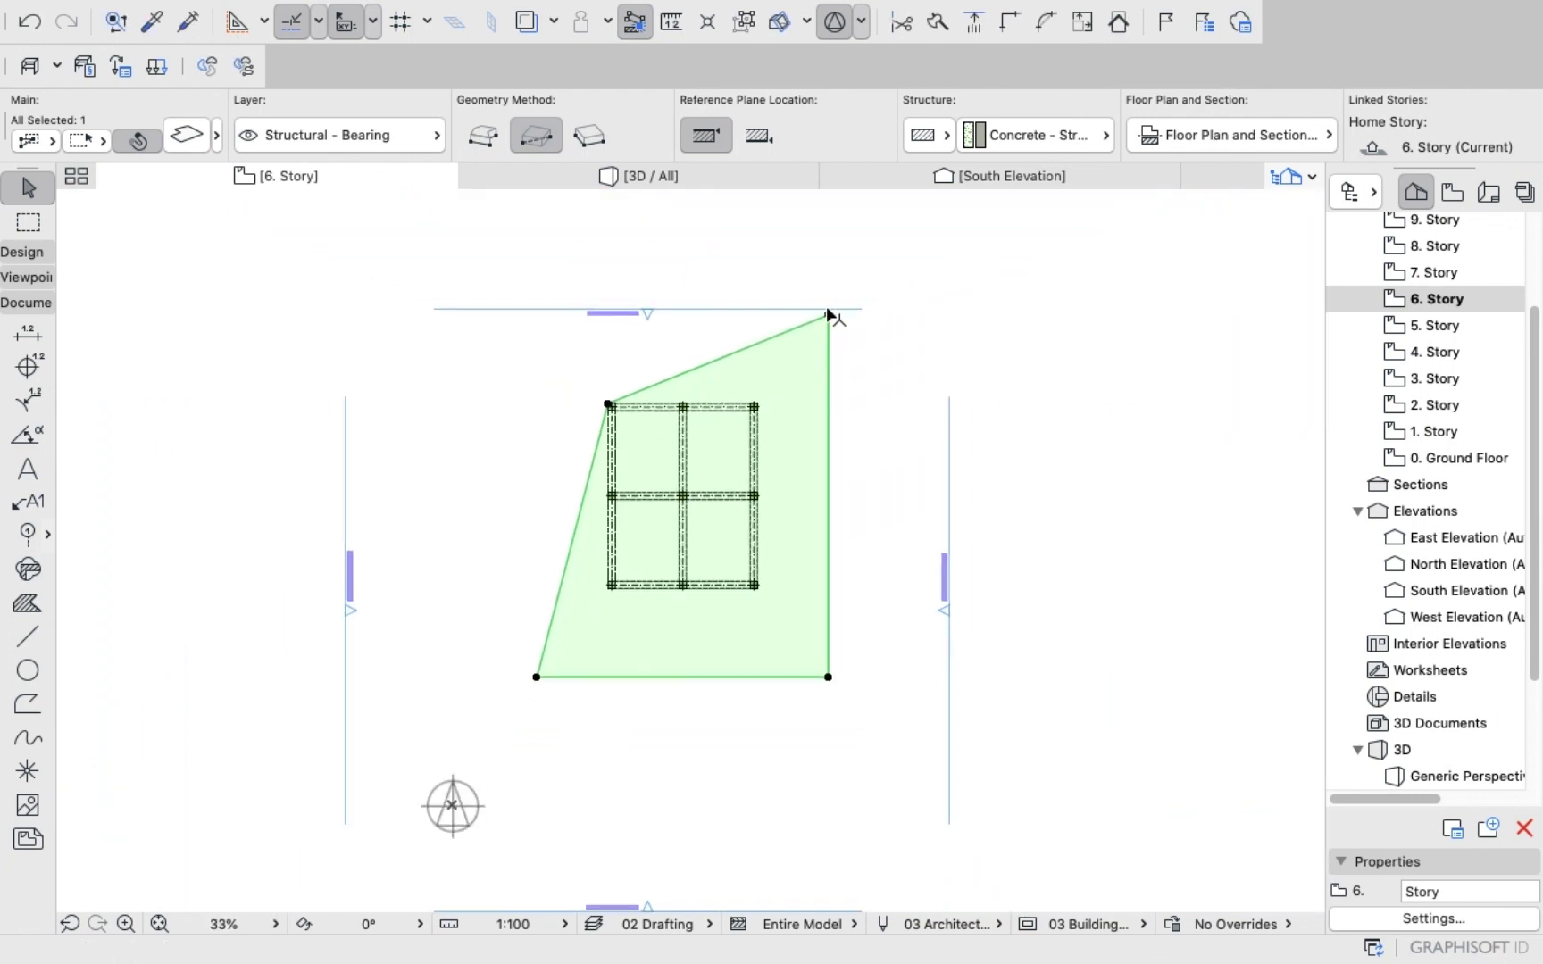
# Move the slab's northeast corner in to the outer corner of the northeast column.
pyautogui.click(828, 314)
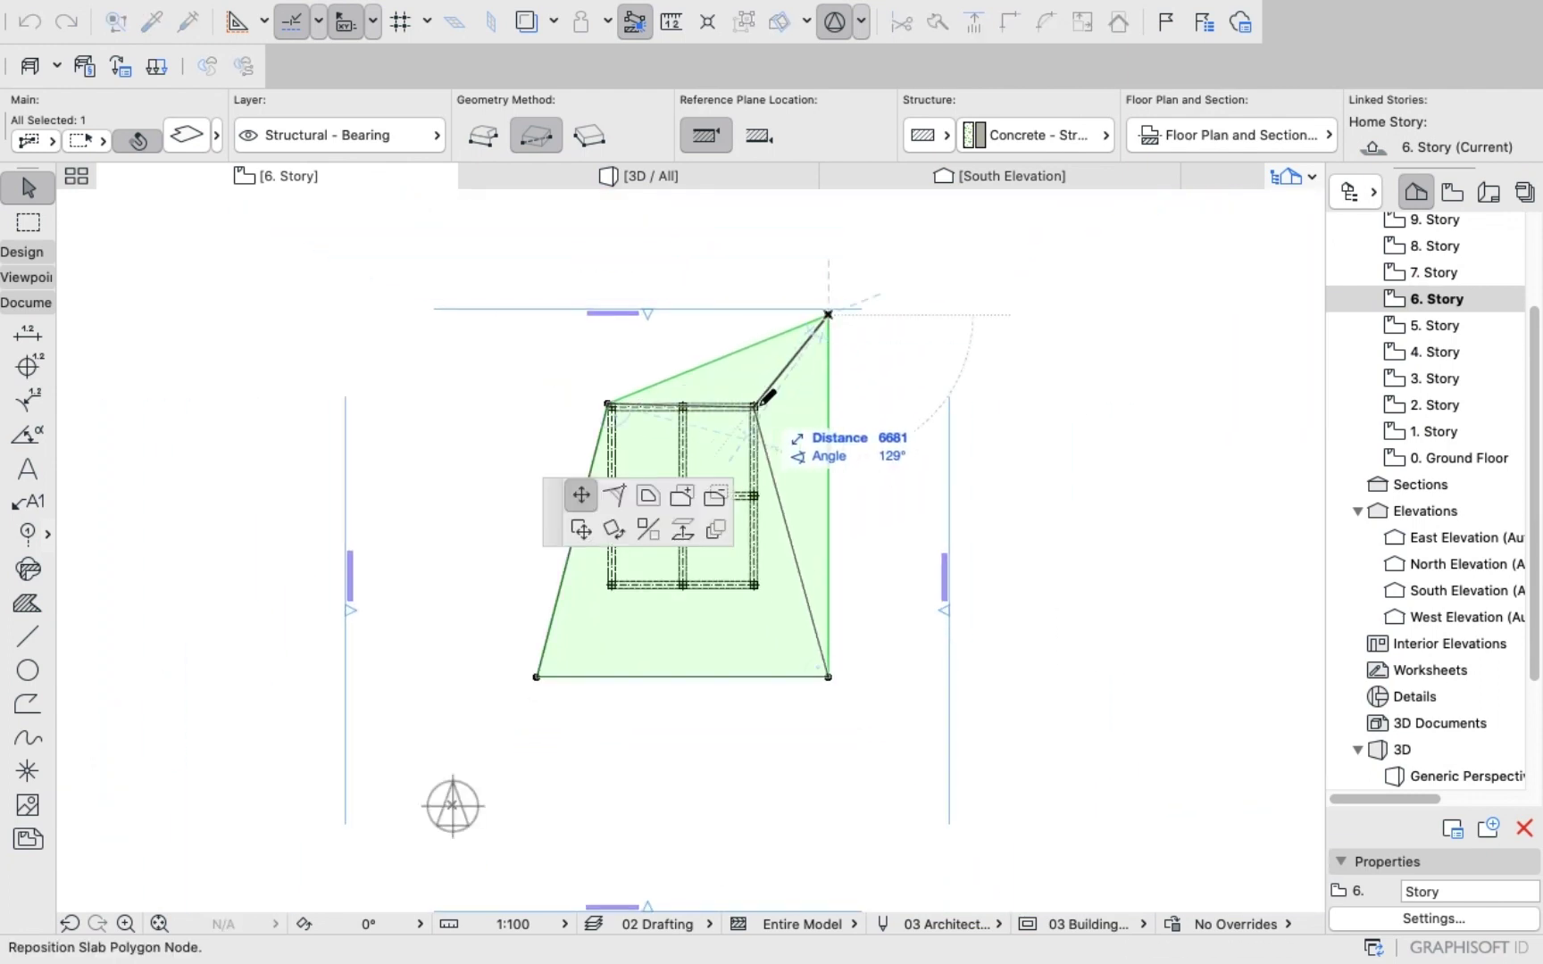
pyautogui.scroll(10, 759, 404)
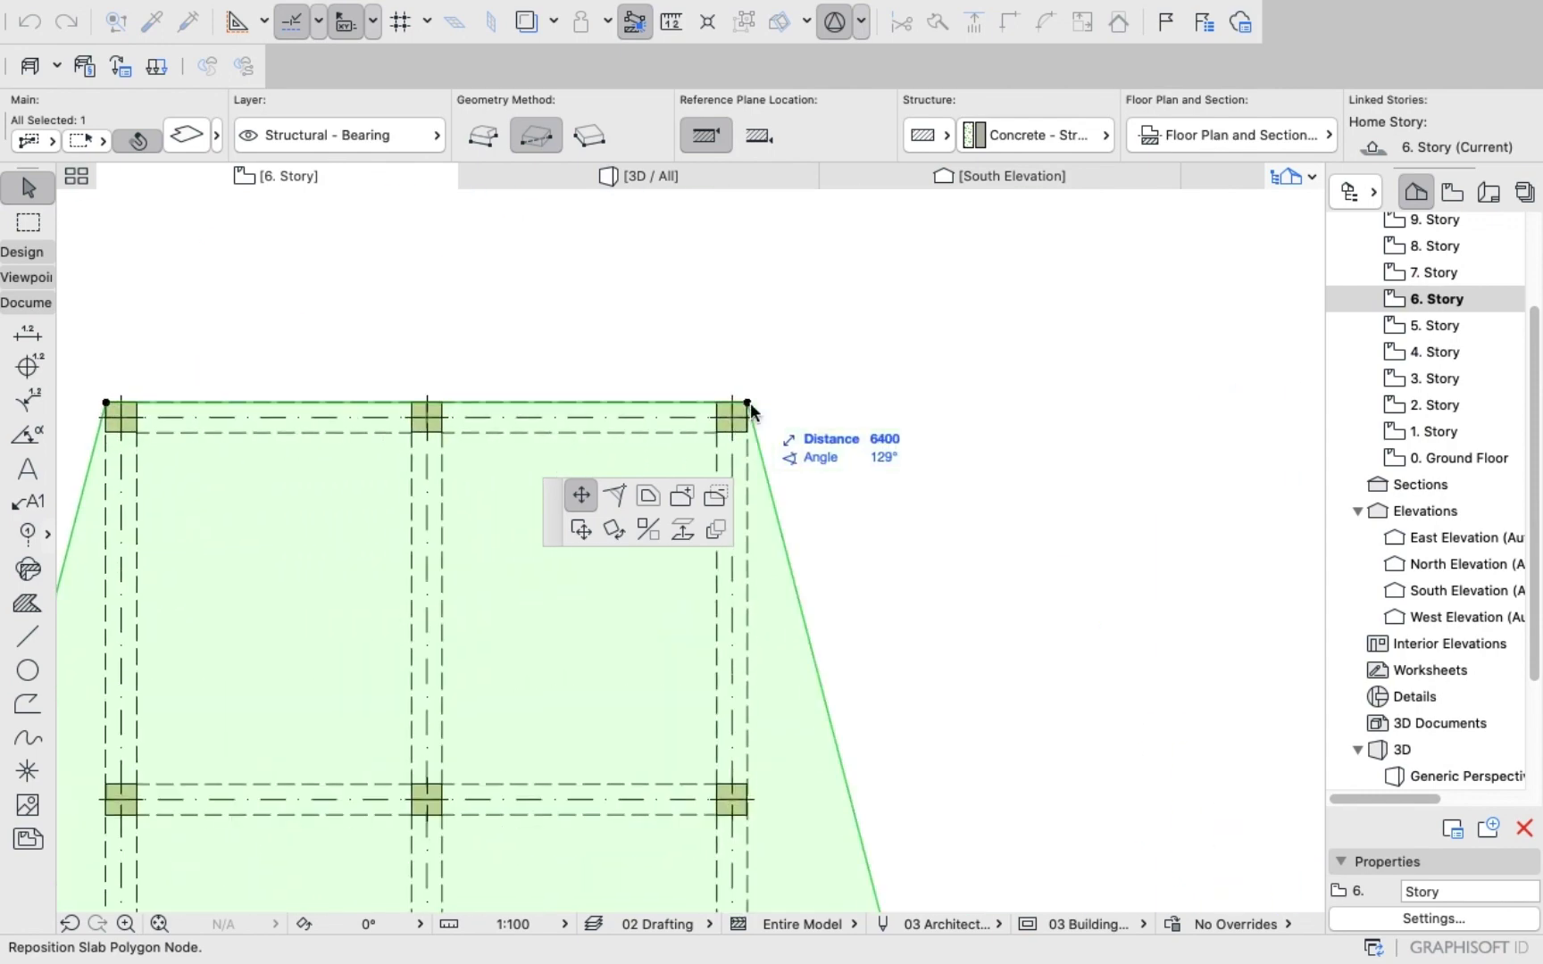
pyautogui.click(748, 404)
pyautogui.scroll(-10, 751, 406)
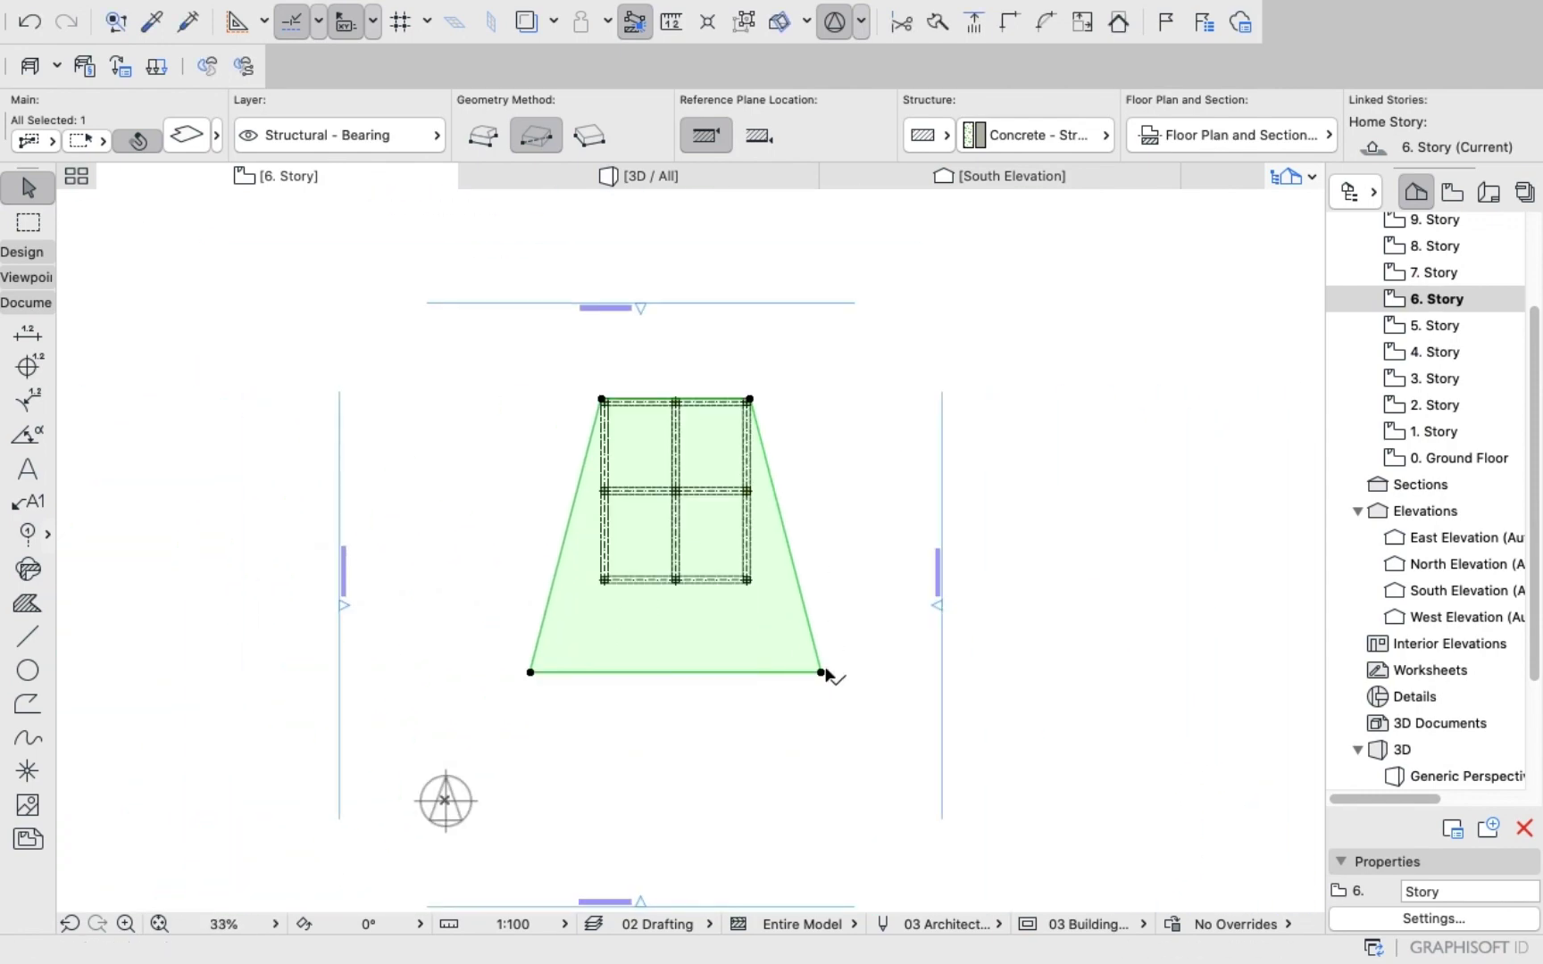
# Move the slab's southeast corner in to the outer corner of the southeast column.
pyautogui.click(821, 673)
pyautogui.scroll(2, 773, 594)
pyautogui.scroll(2, 715, 562)
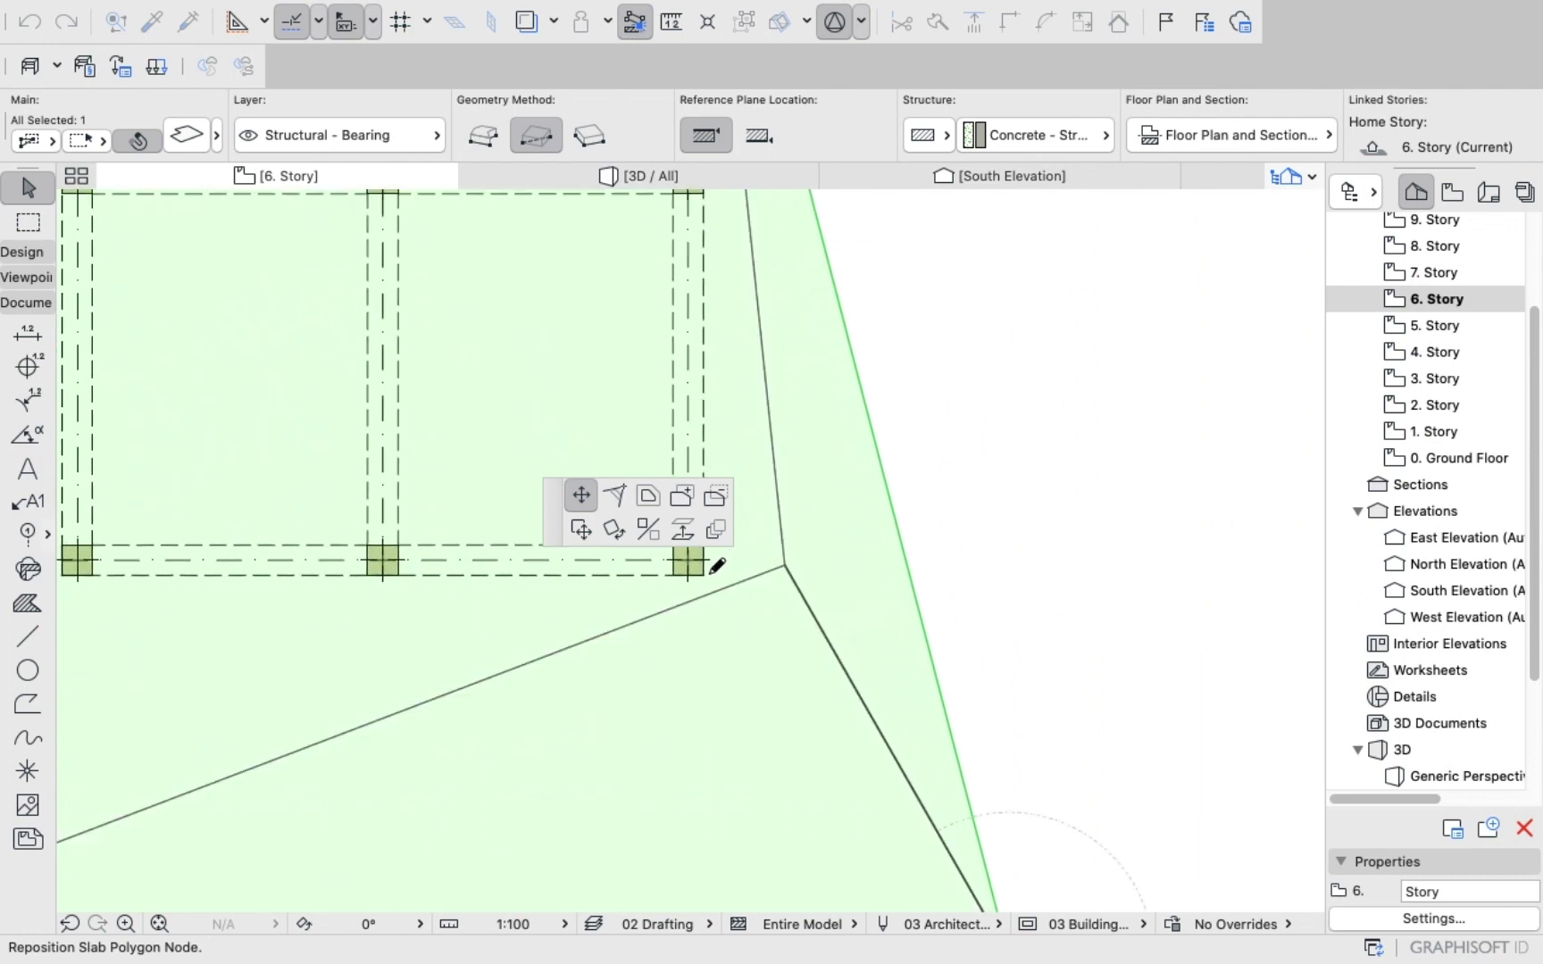
pyautogui.click(692, 565)
pyautogui.scroll(-5, 792, 536)
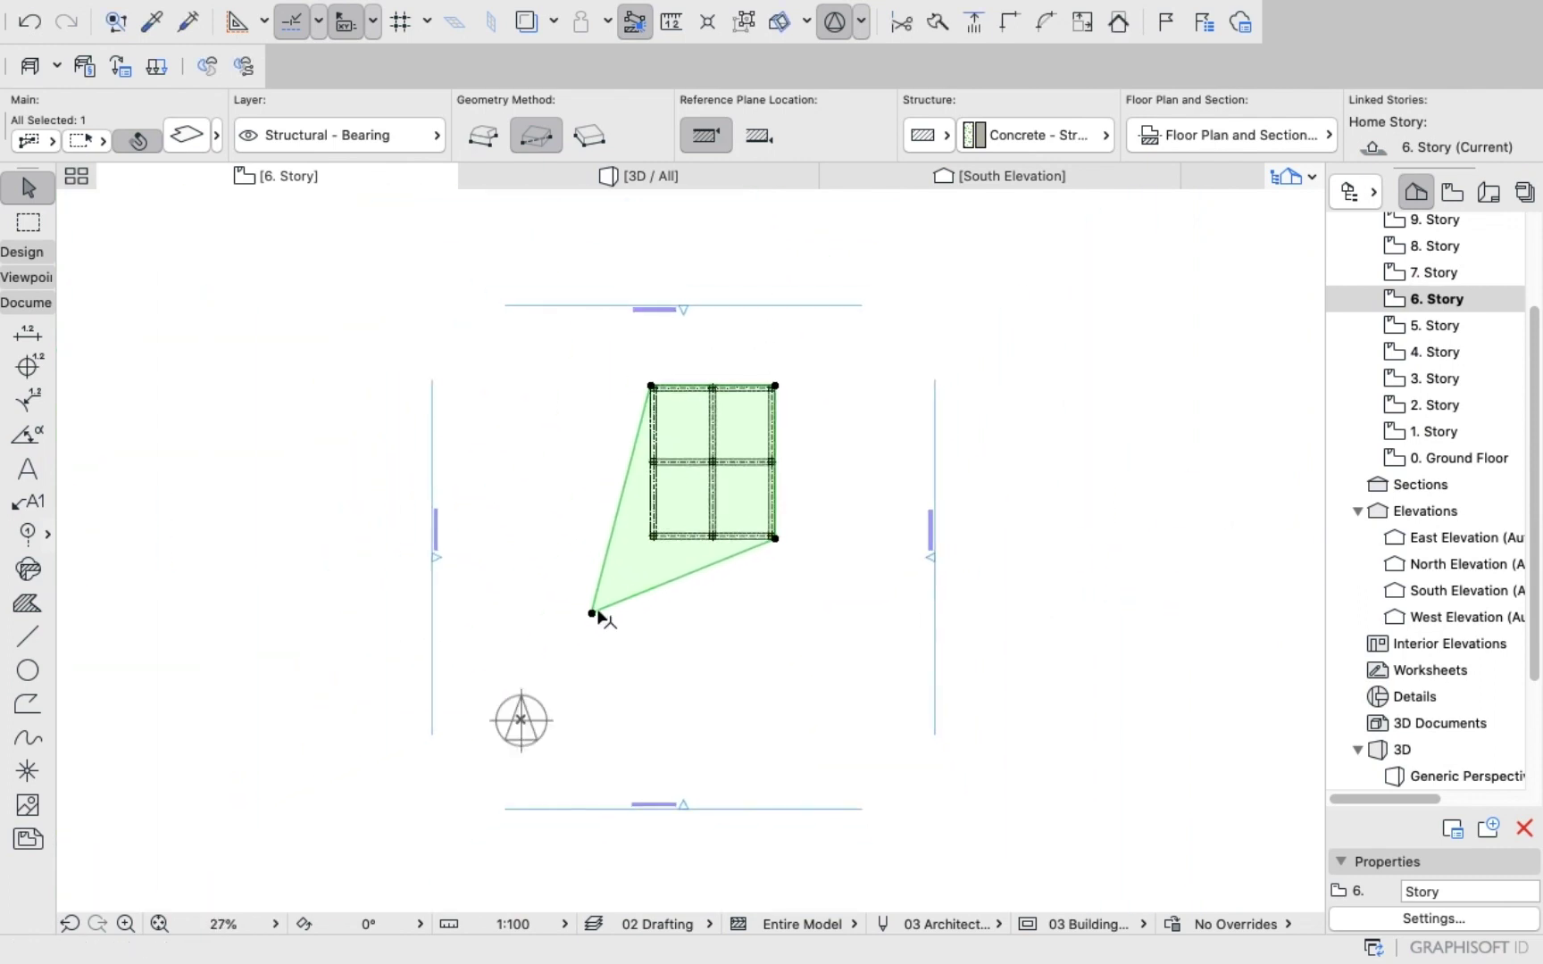
# Move the slab's southwest corner to the outer corner of the southwest column, and show the whole building in 3D.
pyautogui.click(592, 615)
pyautogui.scroll(2, 555, 570)
pyautogui.scroll(3, 669, 573)
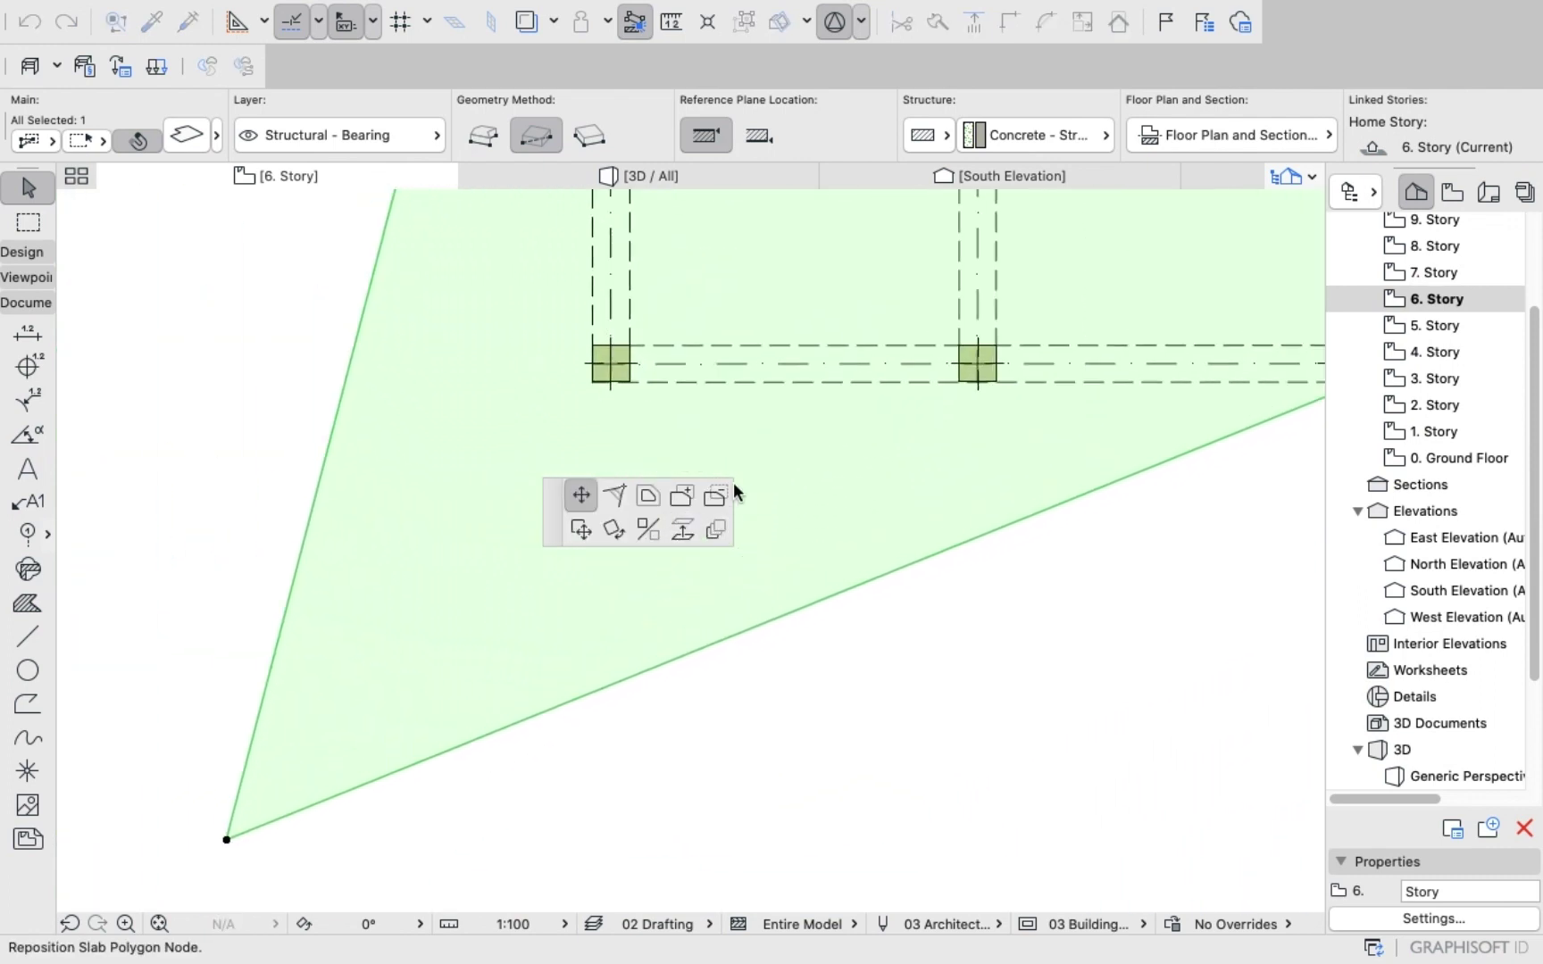
pyautogui.click(593, 381)
pyautogui.scroll(-6, 472, 398)
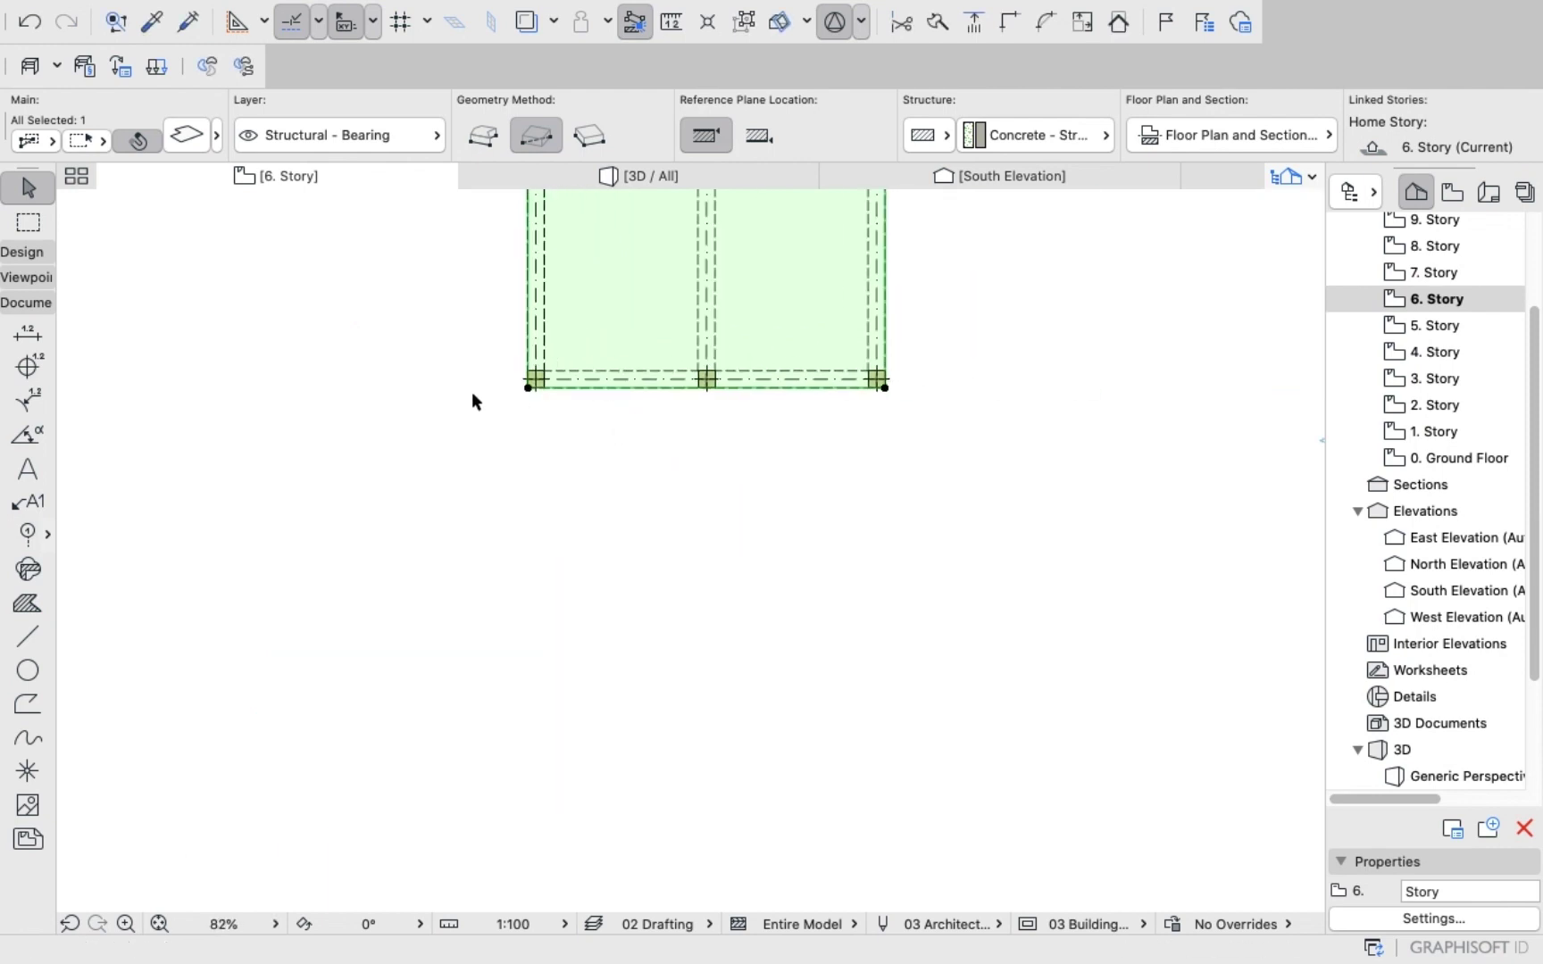
pyautogui.scroll(1, 437, 361)
pyautogui.scroll(1, 435, 344)
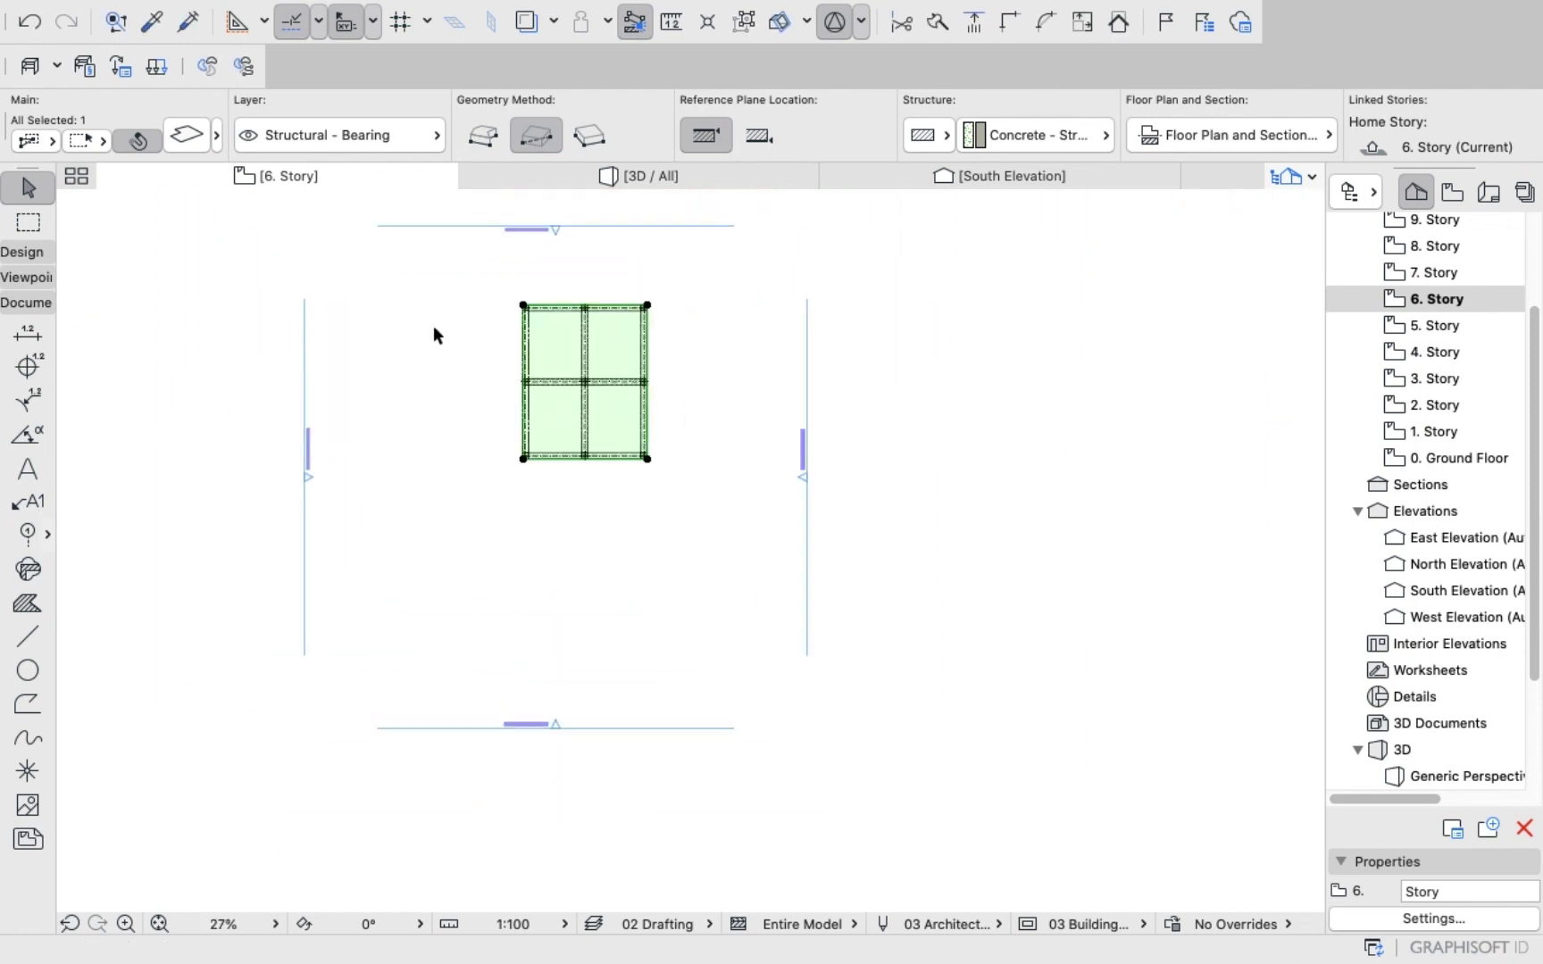
pyautogui.click(430, 311)
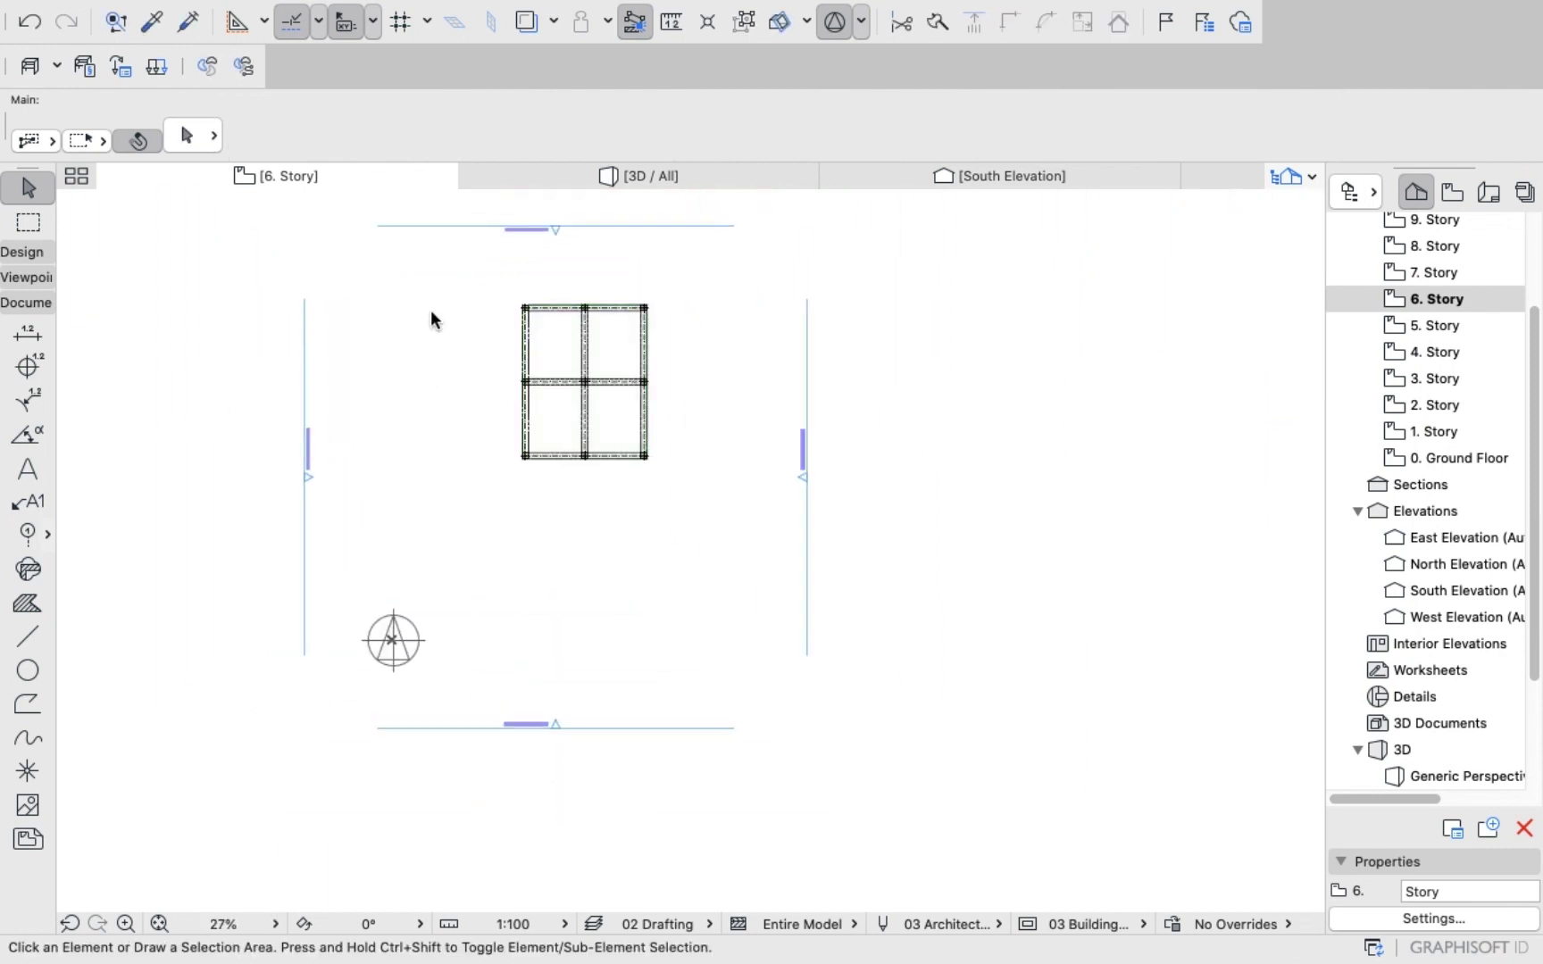
pyautogui.click(663, 175)
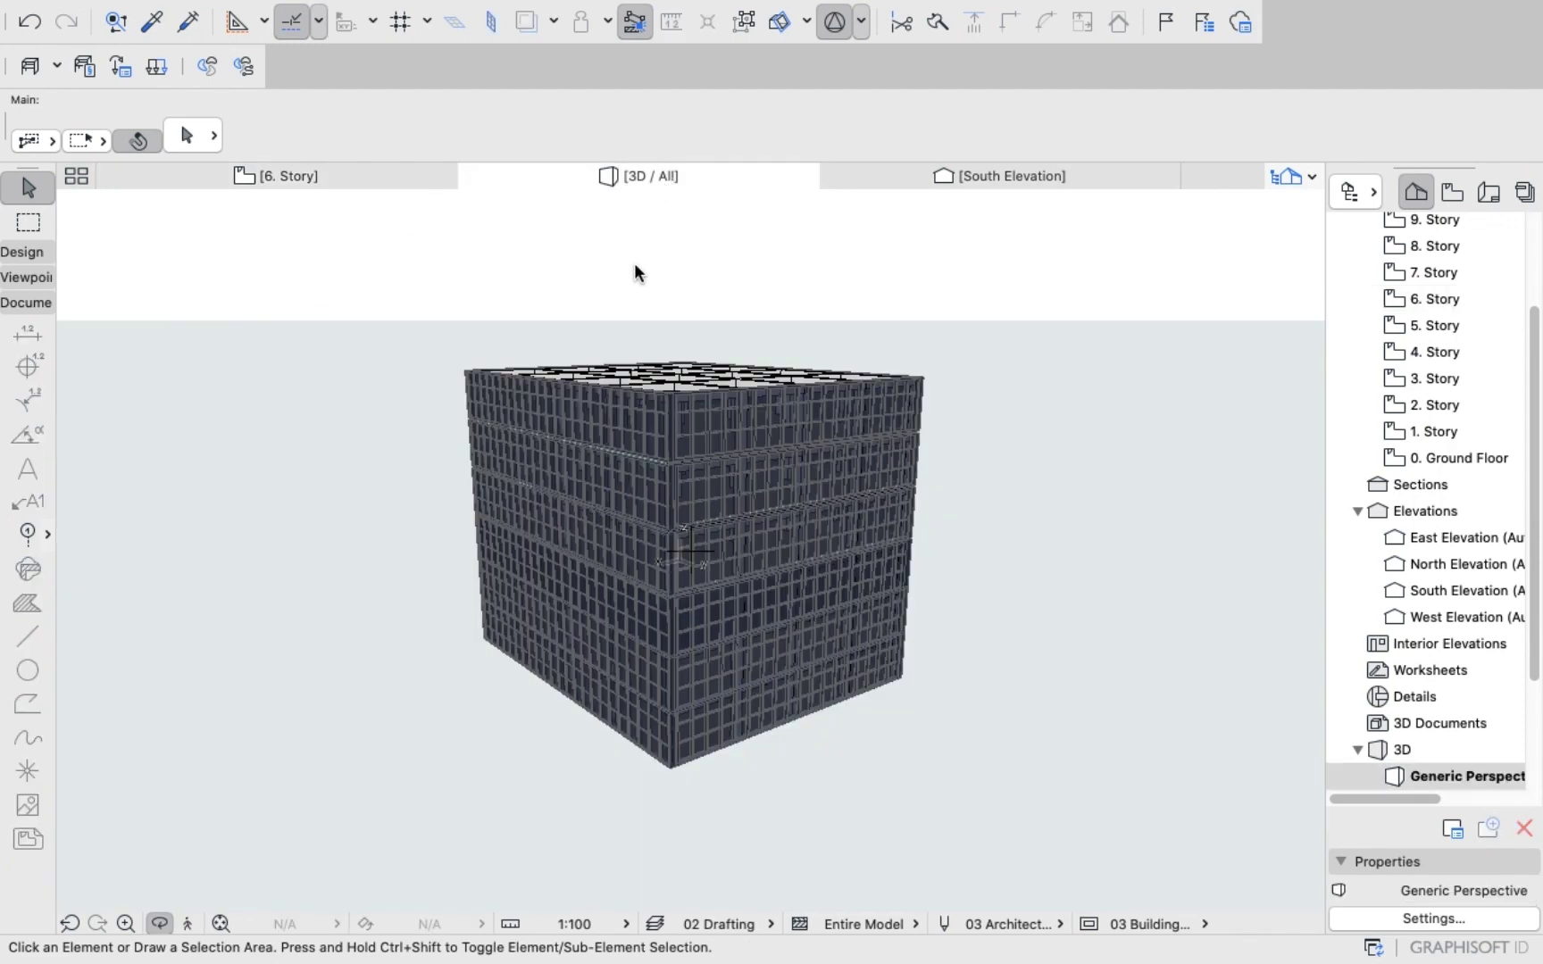
# Undo the last three slab edits on the 6. Story floor plan and clear the slab selection.
pyautogui.moveTo(696, 336); pyautogui.dragTo(709, 402)
pyautogui.scroll(10, 669, 264)
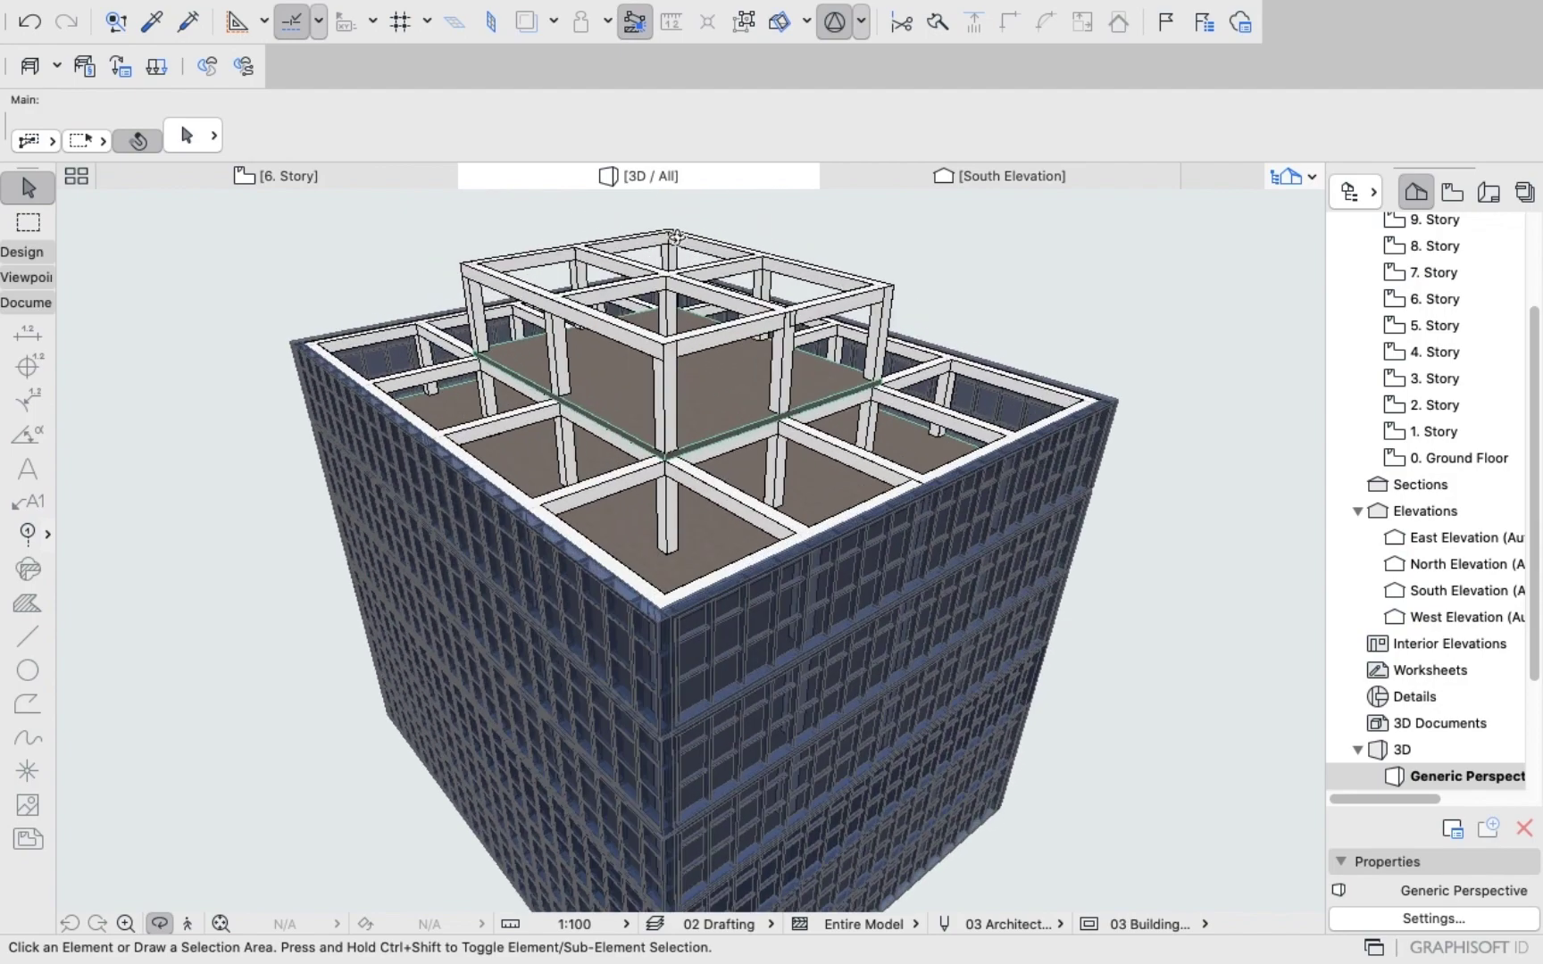
pyautogui.scroll(4, 668, 279)
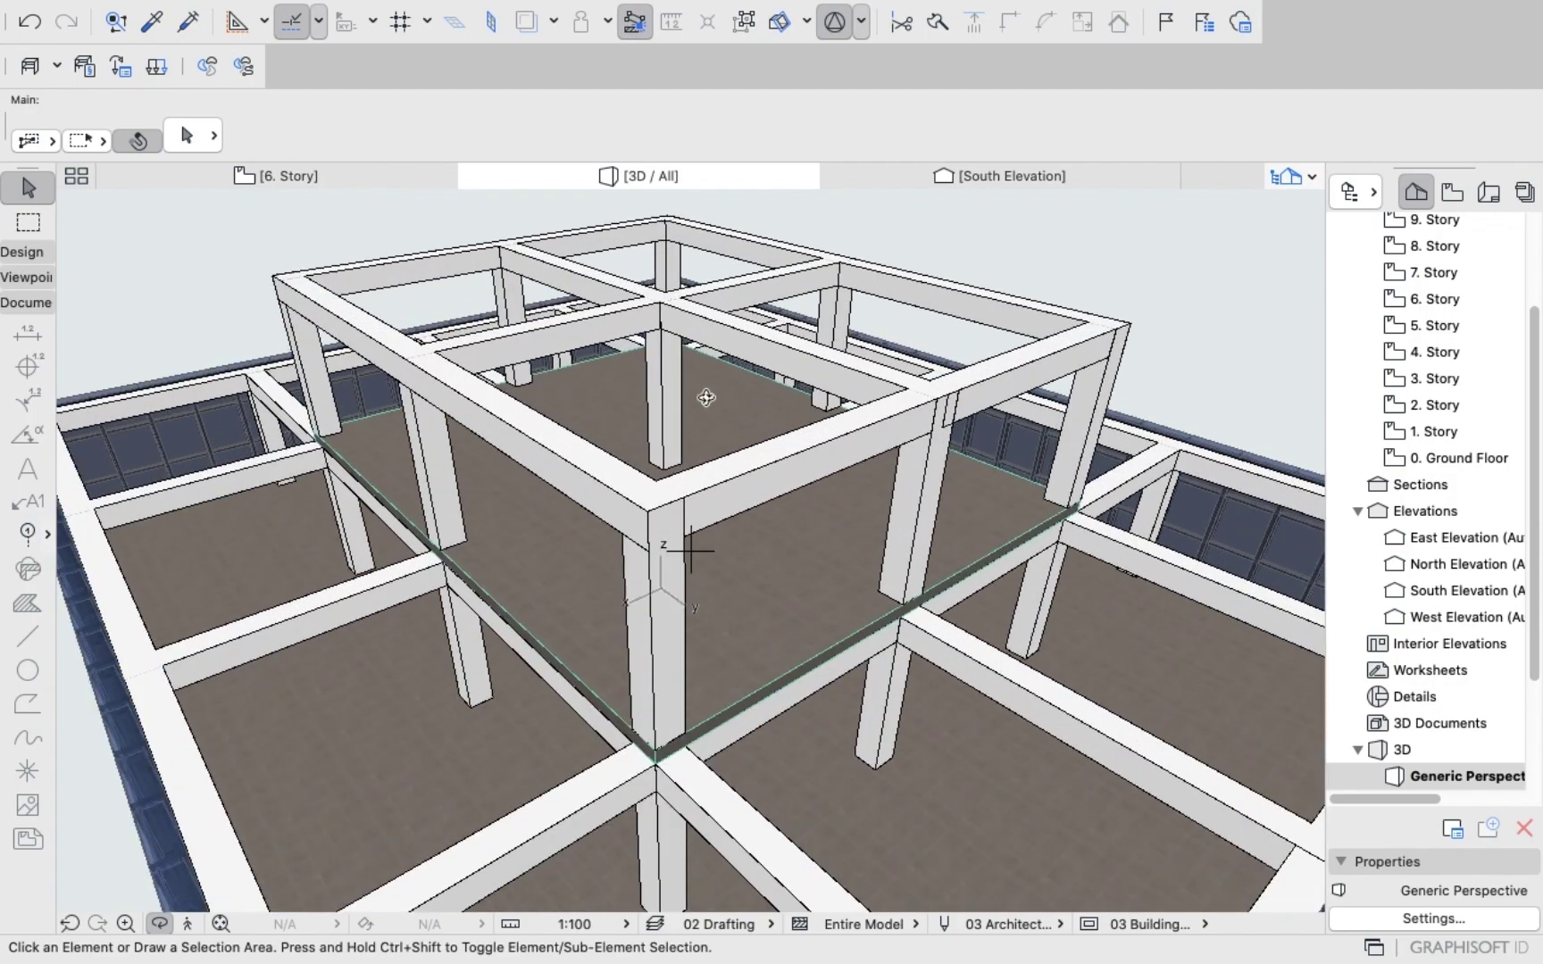
pyautogui.moveTo(707, 396); pyautogui.dragTo(349, 255)
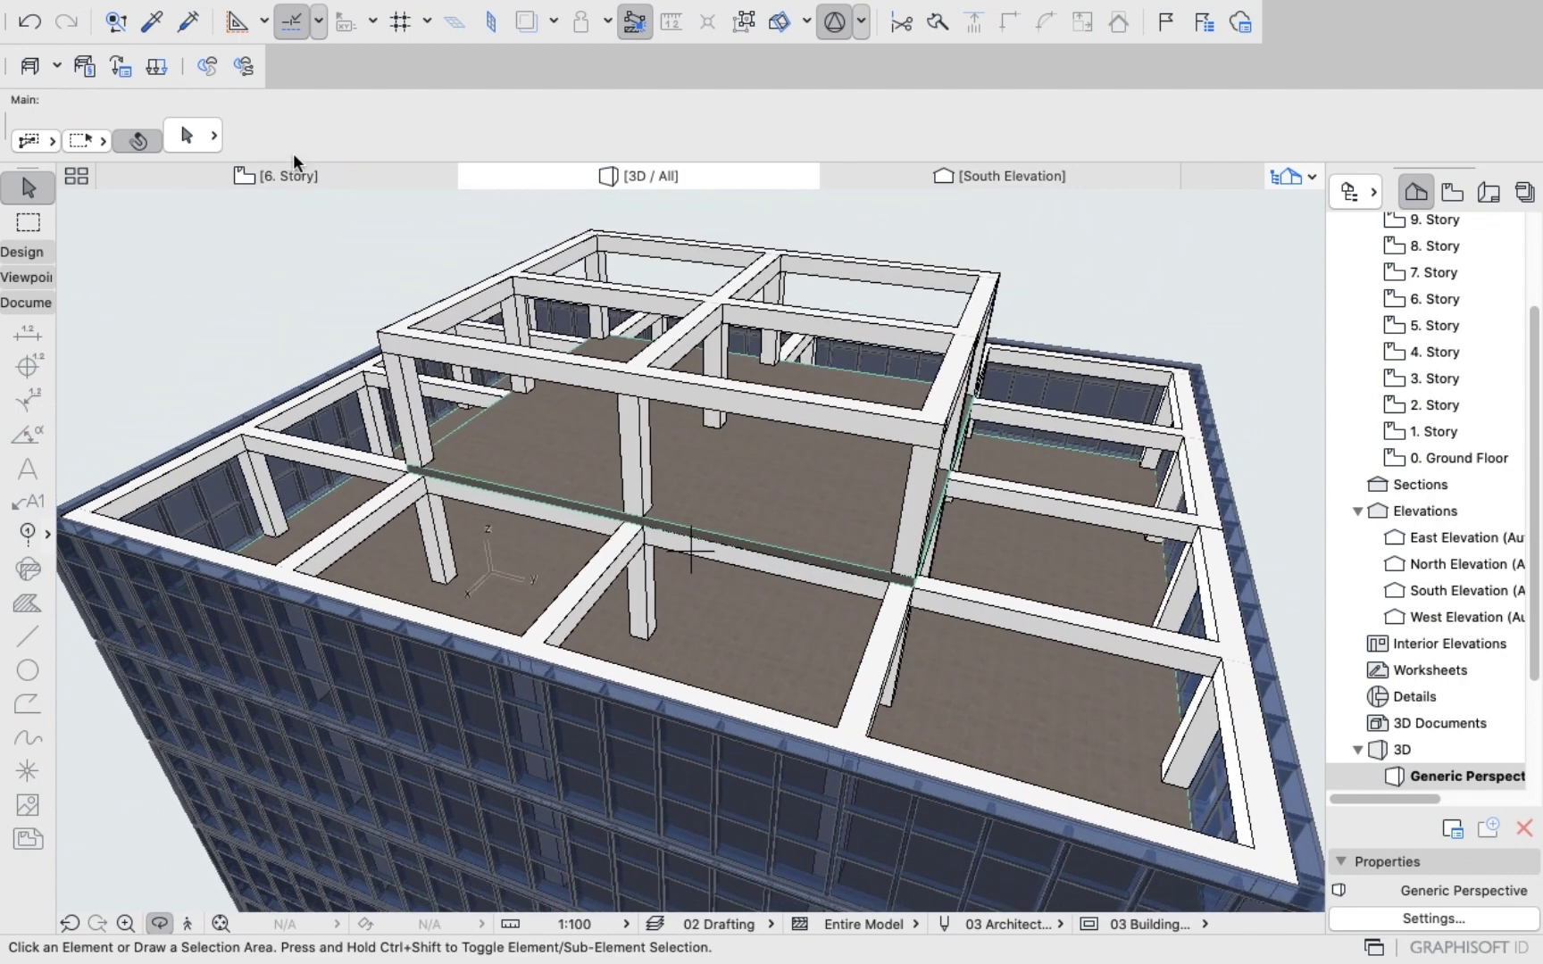
pyautogui.click(288, 175)
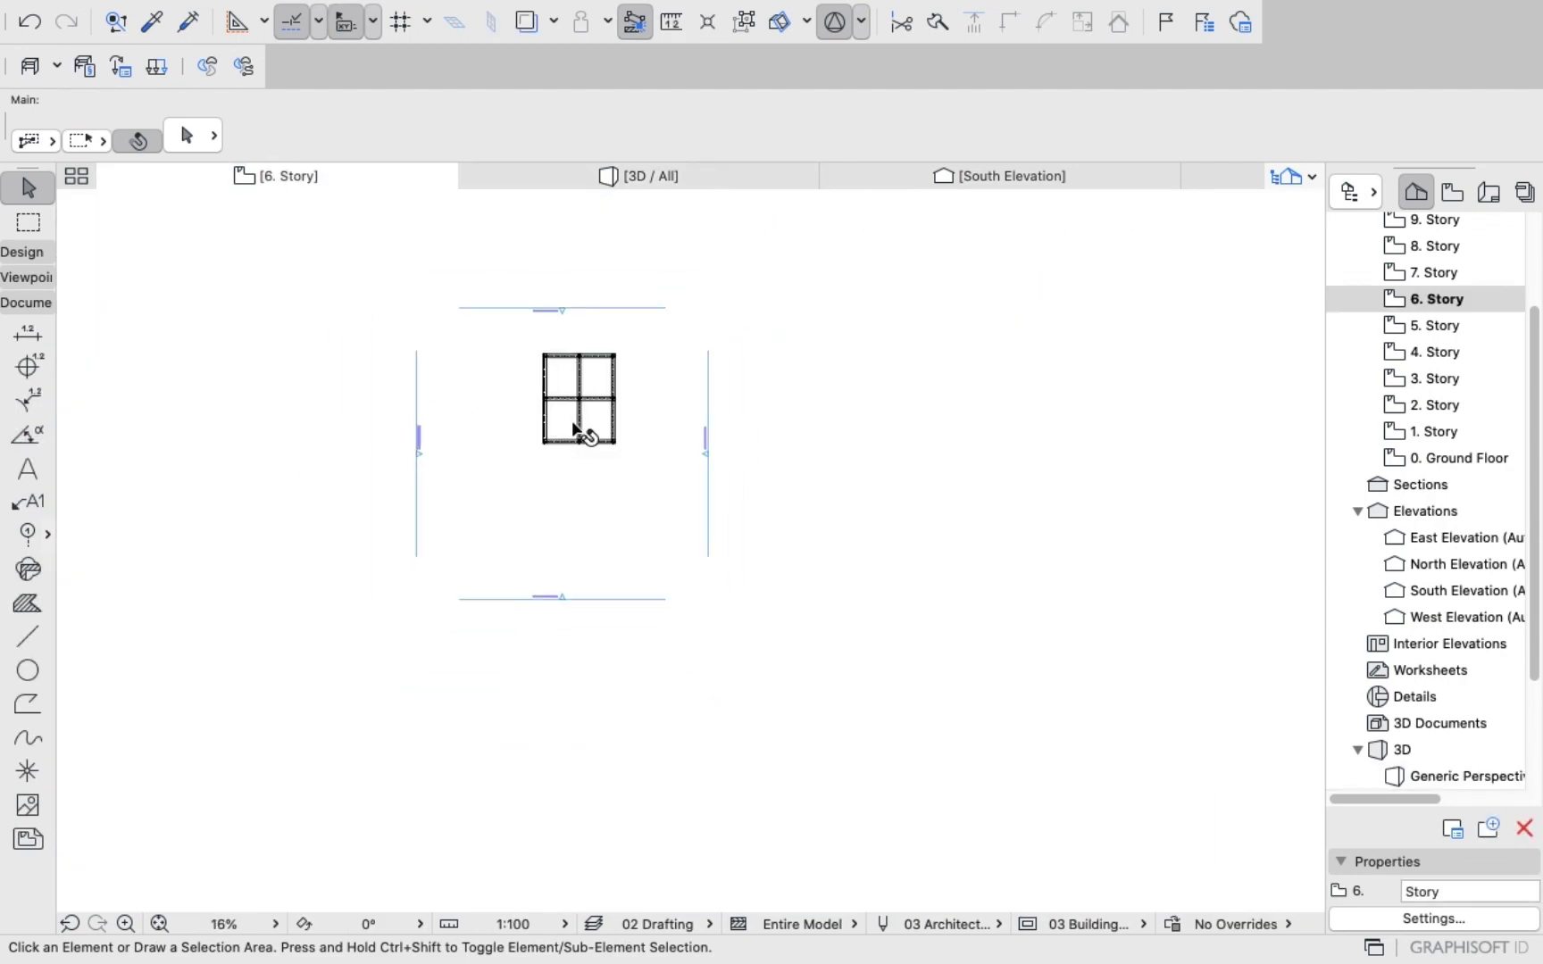
pyautogui.press('super+z')
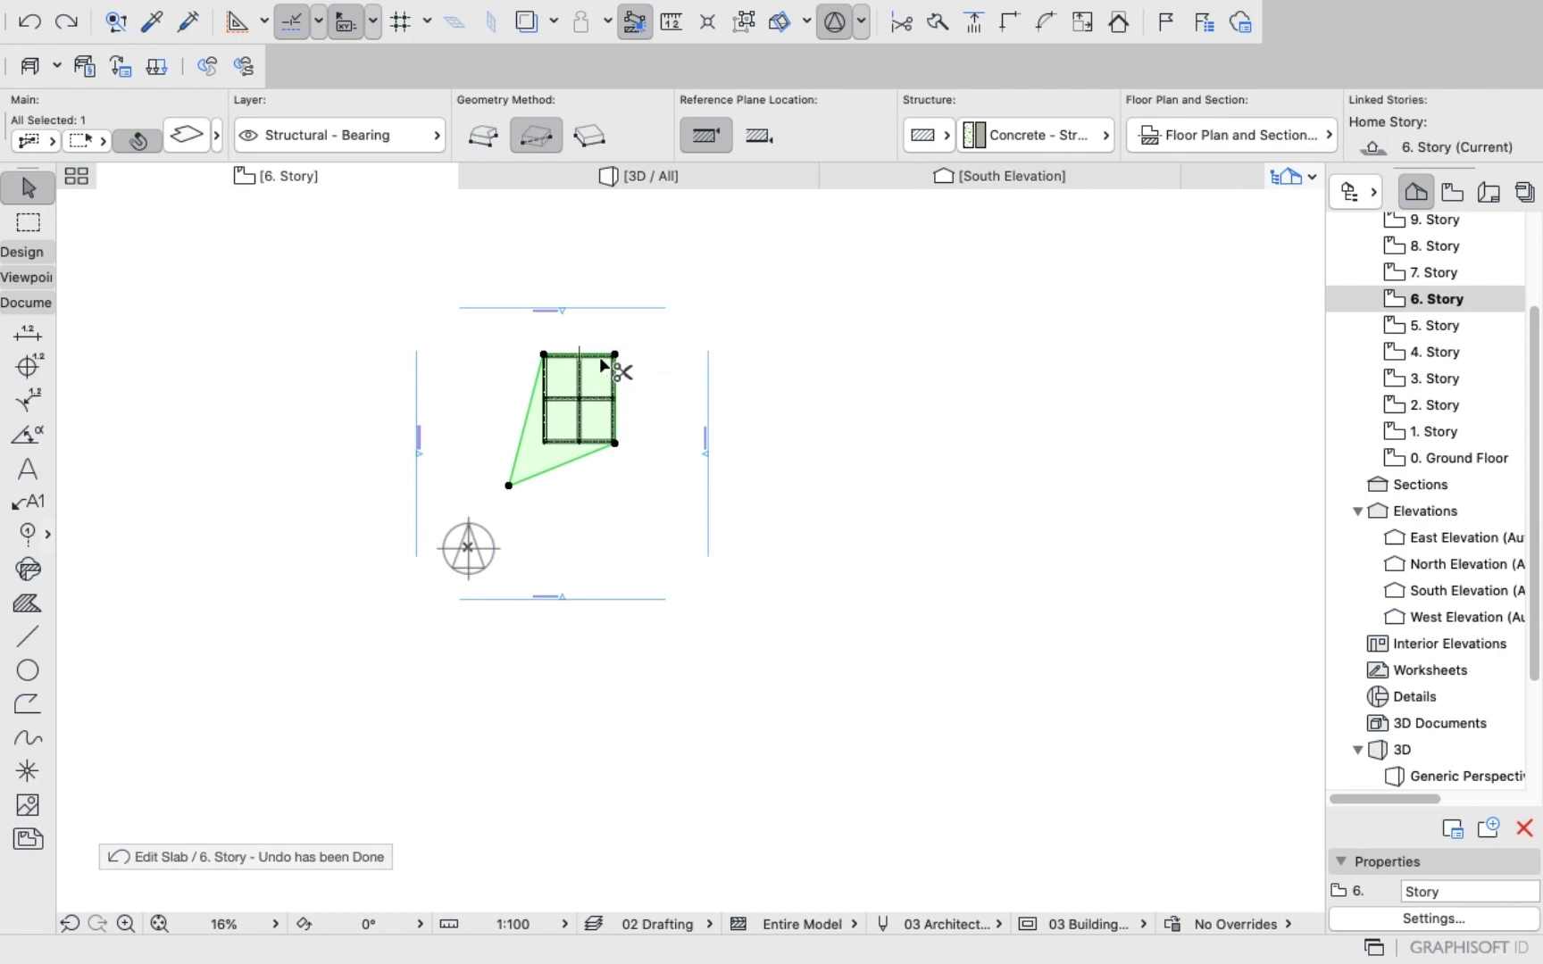
pyautogui.press('super+z')
pyautogui.press('super+z')
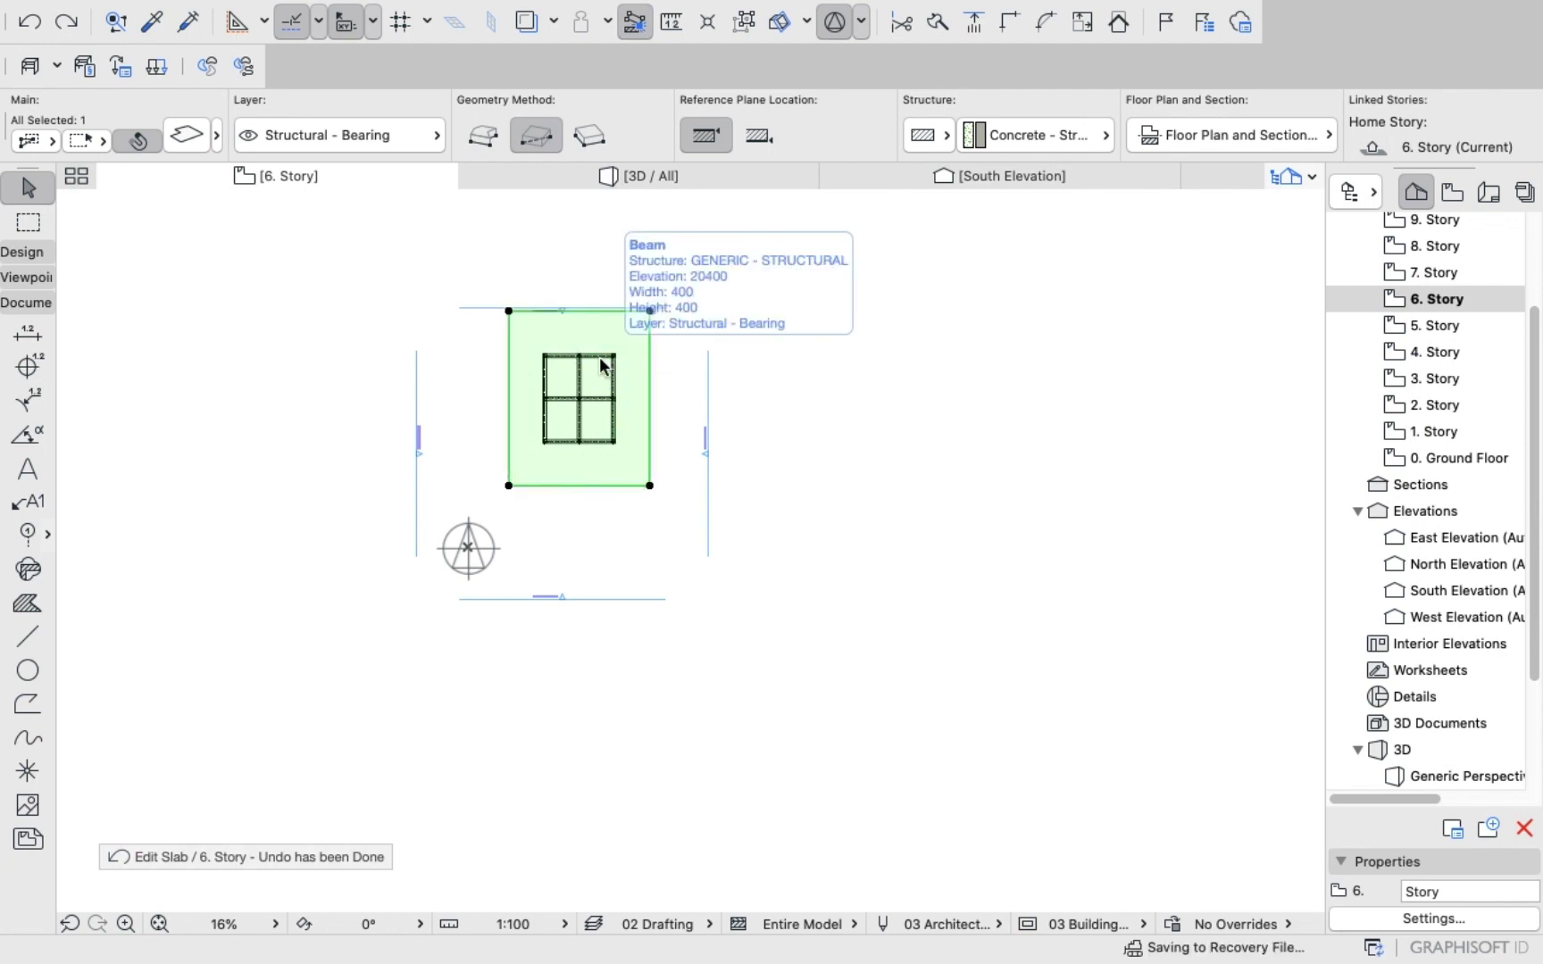
pyautogui.click(610, 257)
# Examine the roof slab, the rooftop column-and-beam frame and the curtain wall facades from several angles in 3D.
pyautogui.click(689, 177)
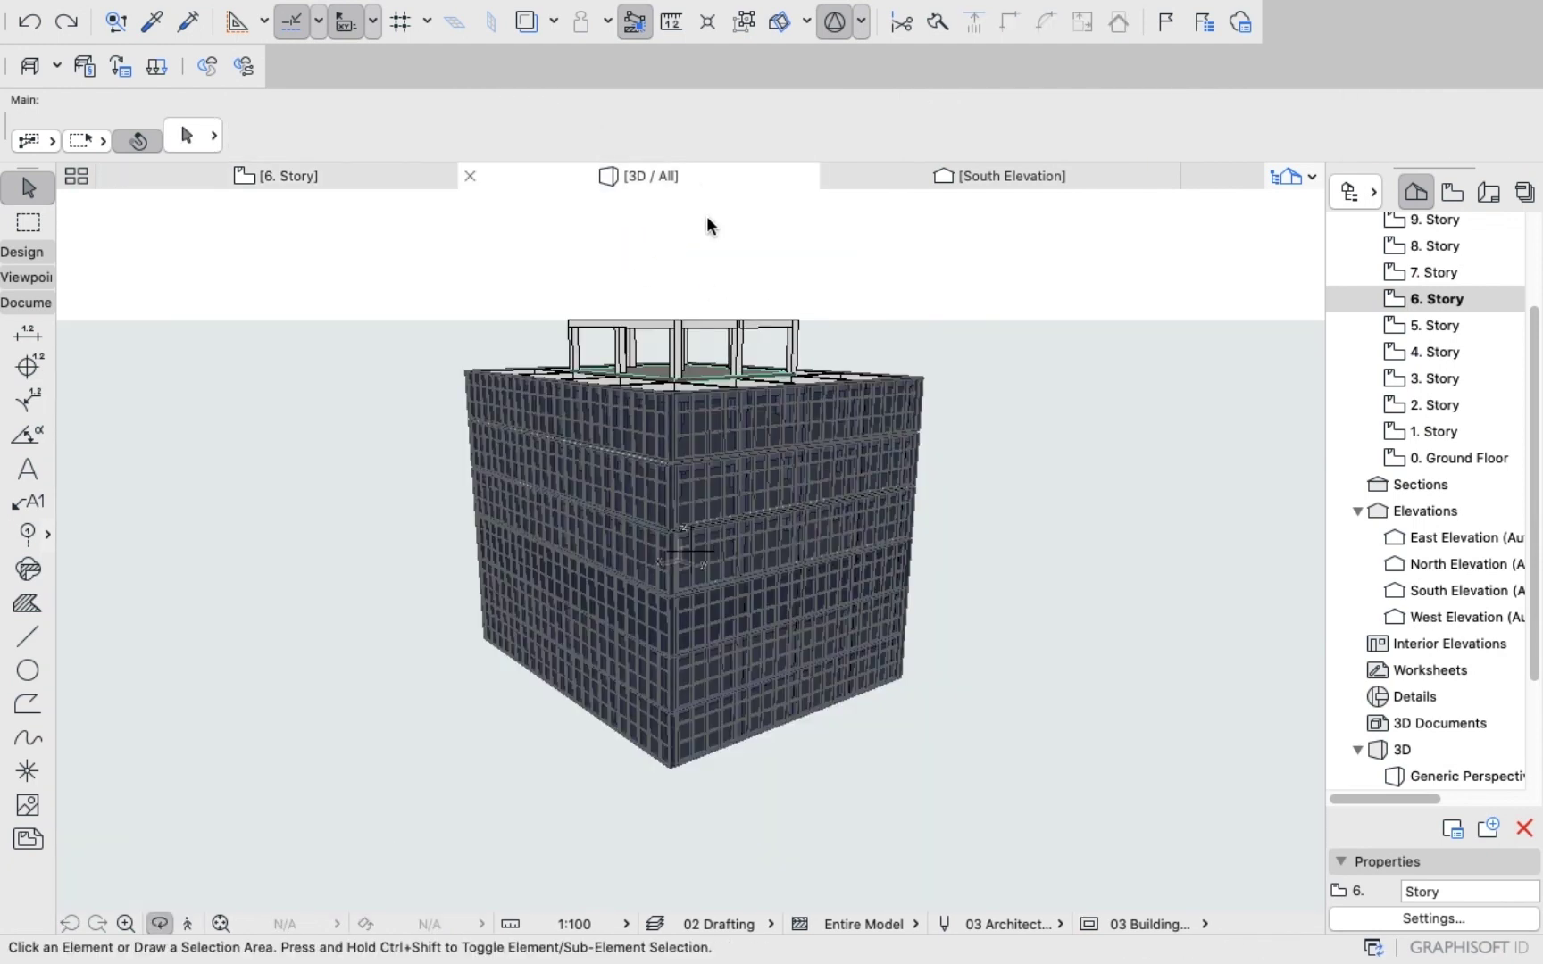
pyautogui.scroll(5, 665, 360)
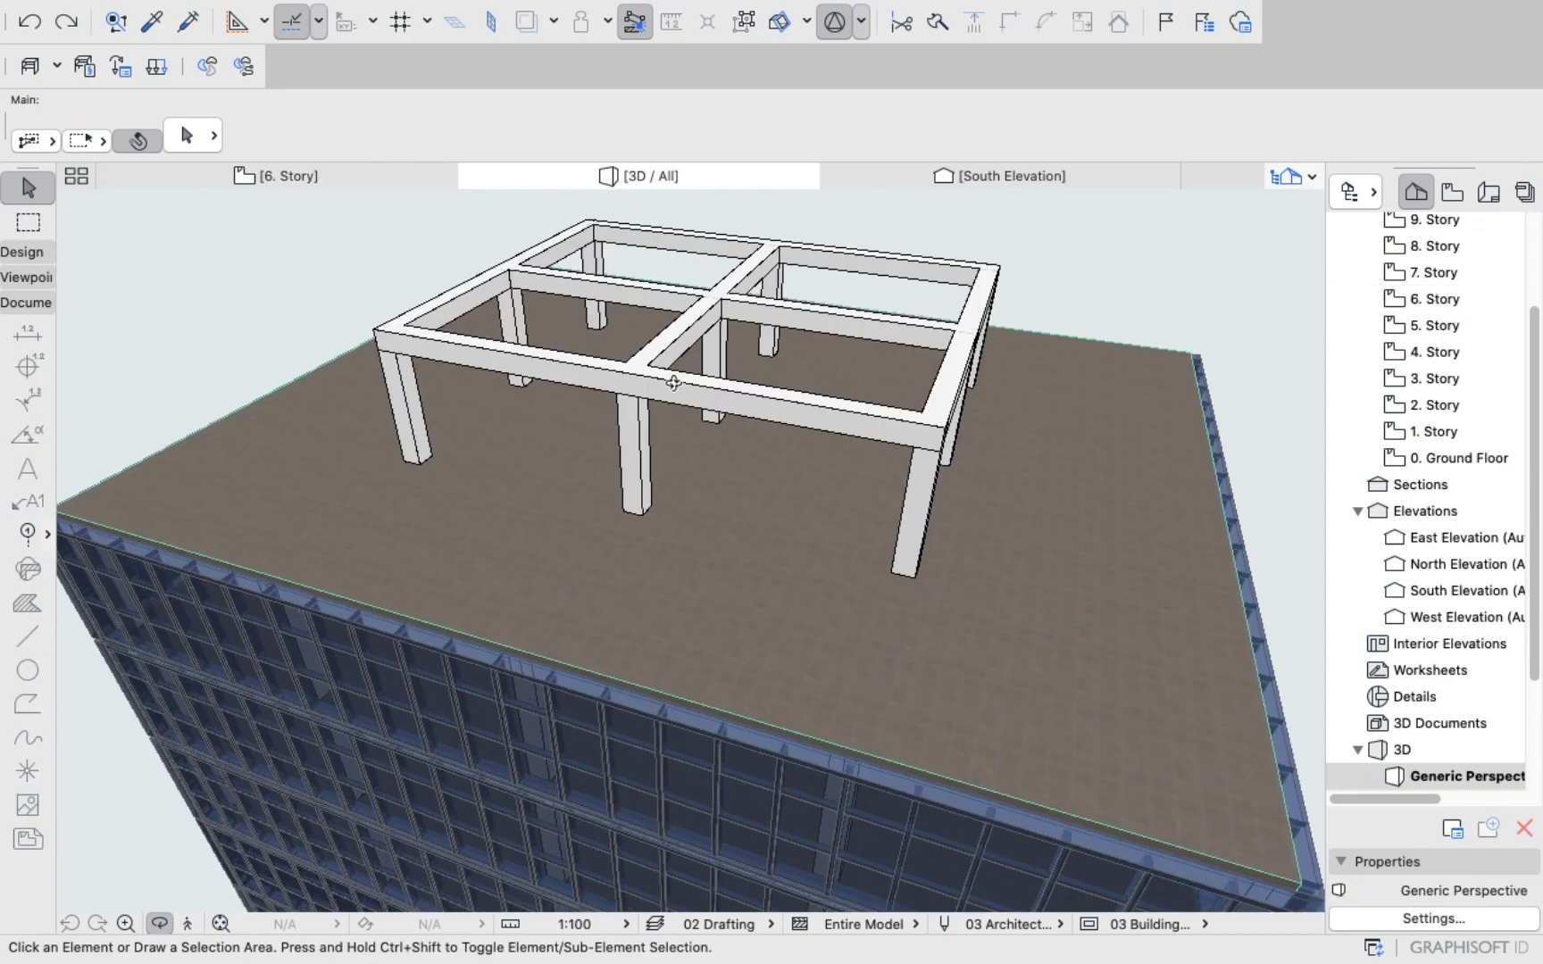
pyautogui.scroll(2, 661, 331)
pyautogui.scroll(-2, 660, 323)
pyautogui.moveTo(661, 323); pyautogui.dragTo(989, 104)
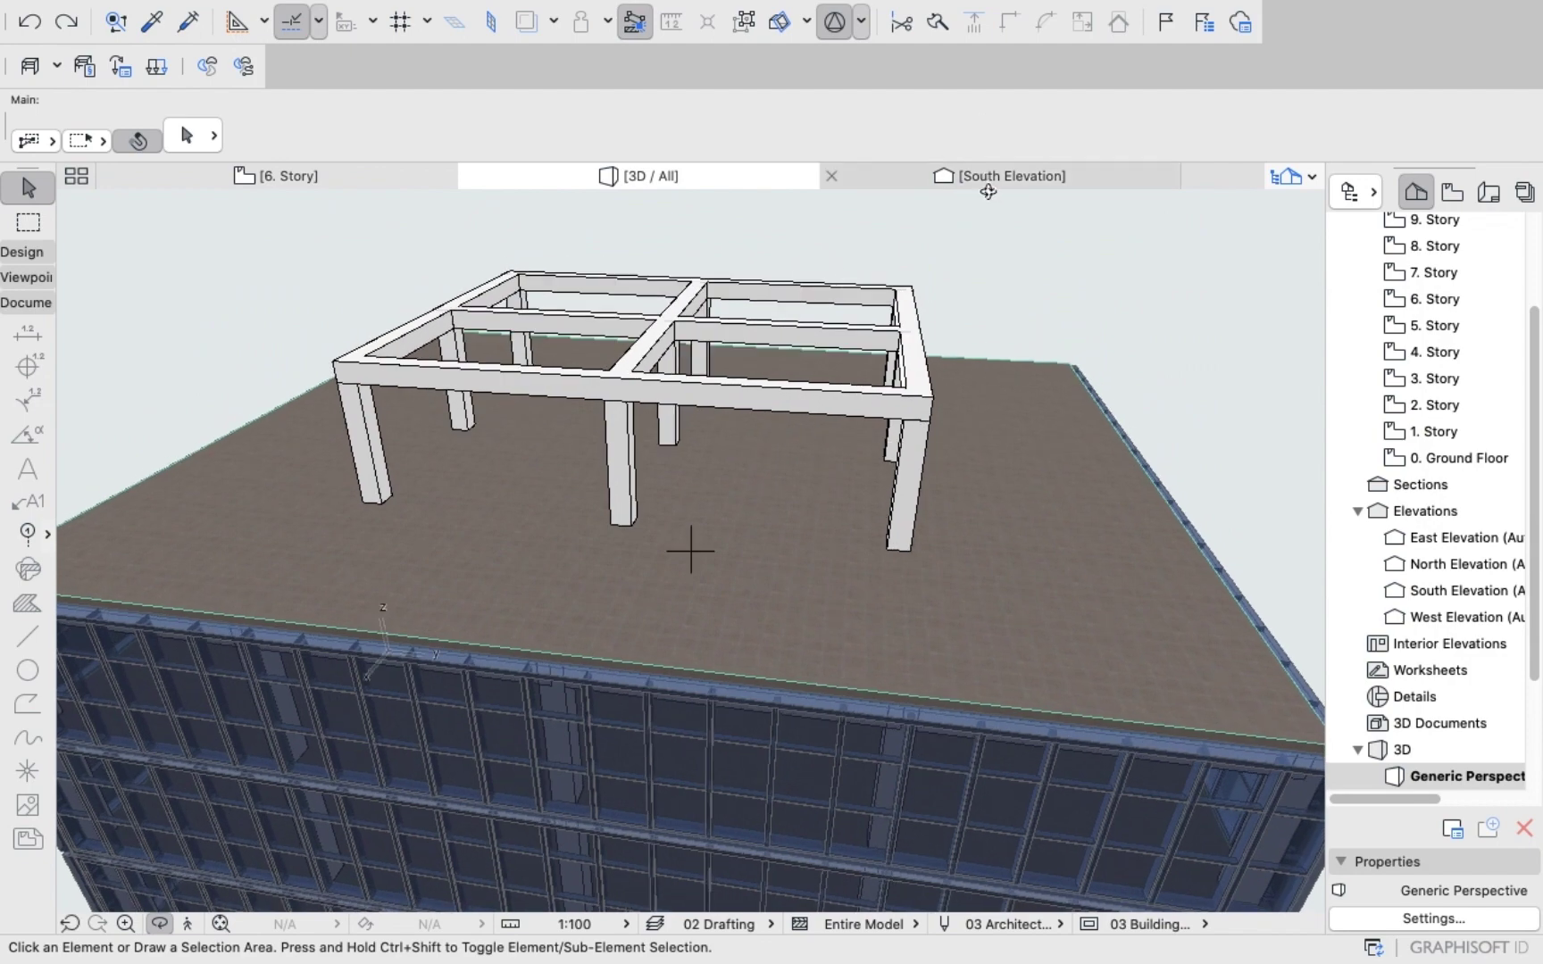
pyautogui.moveTo(810, 559); pyautogui.dragTo(690, 554)
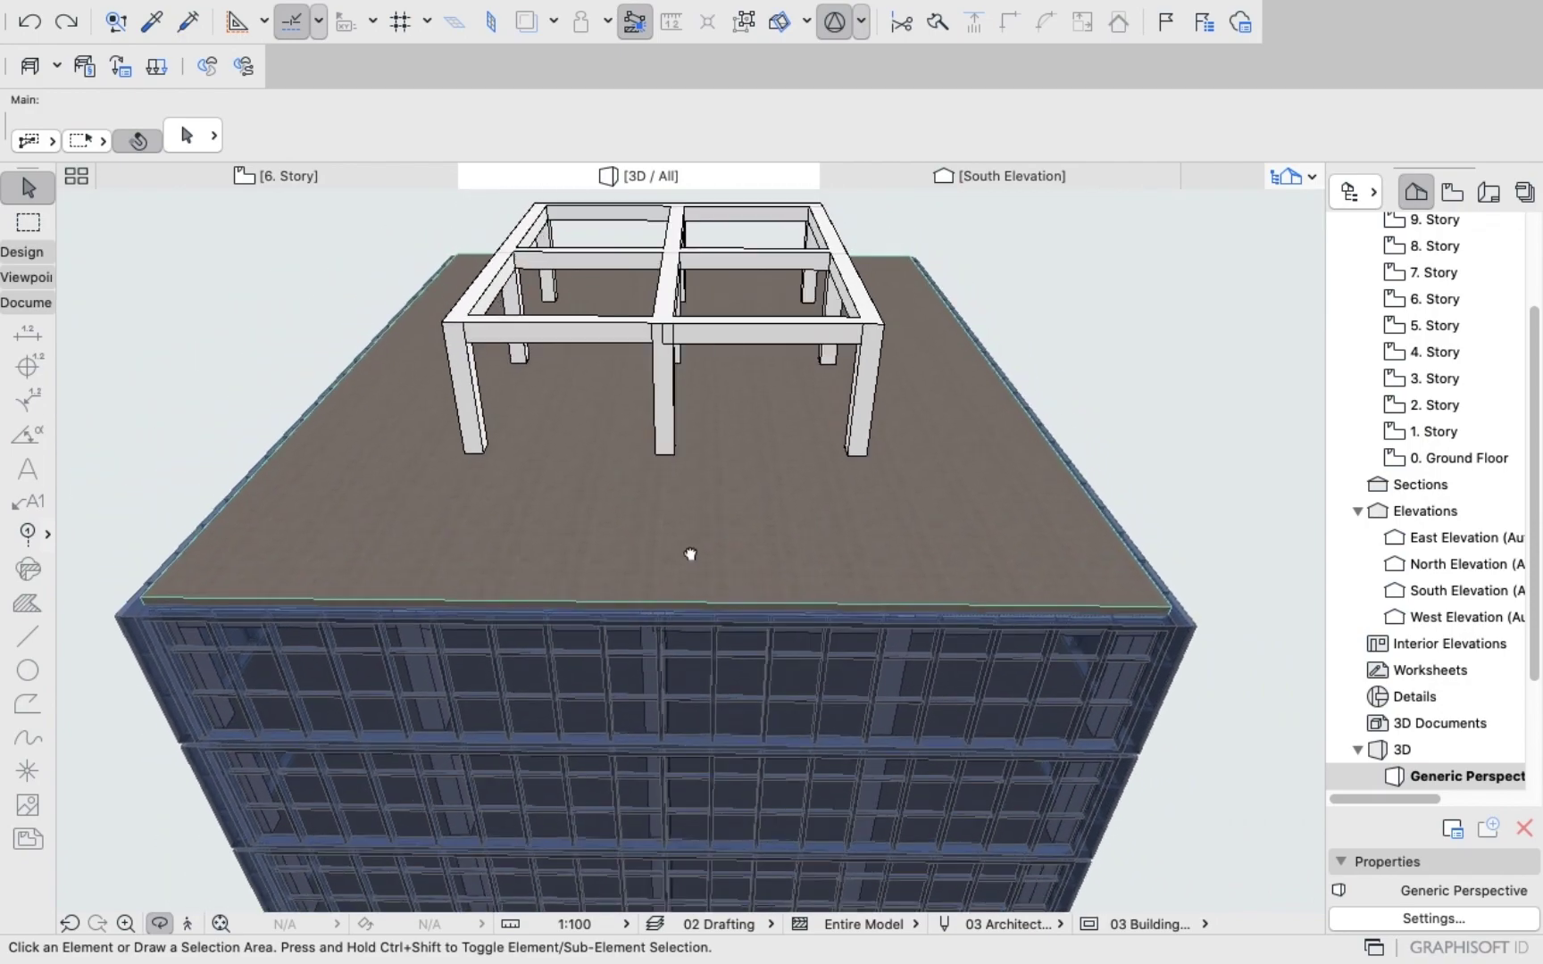
pyautogui.moveTo(607, 479); pyautogui.dragTo(820, 436)
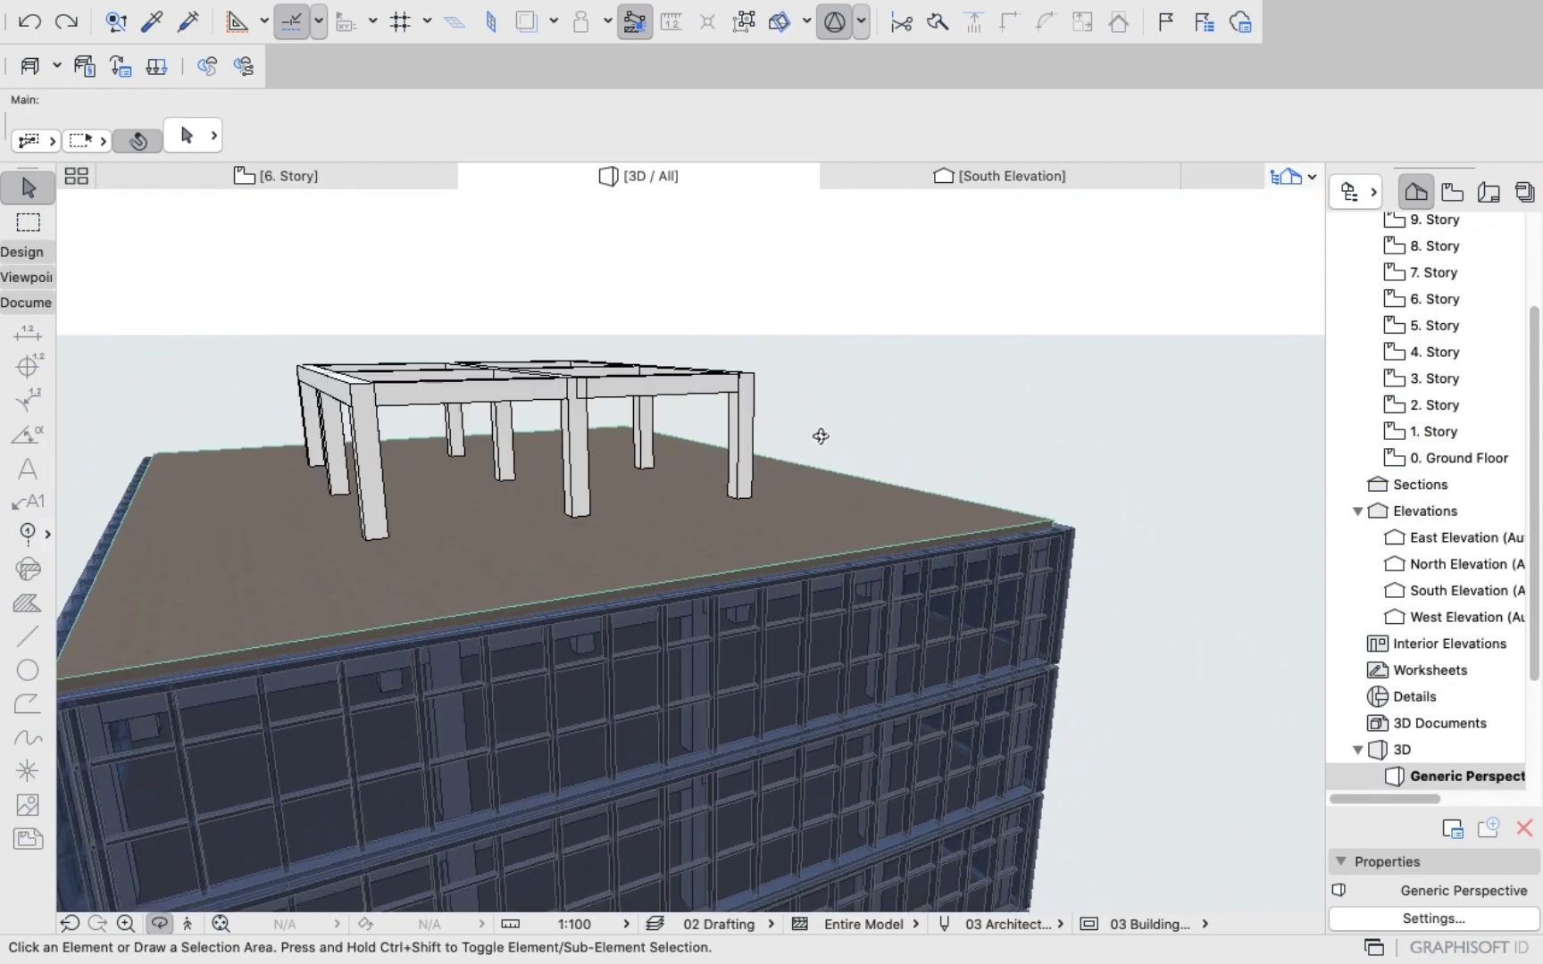
pyautogui.moveTo(715, 477); pyautogui.dragTo(846, 443)
pyautogui.scroll(-5, 846, 442)
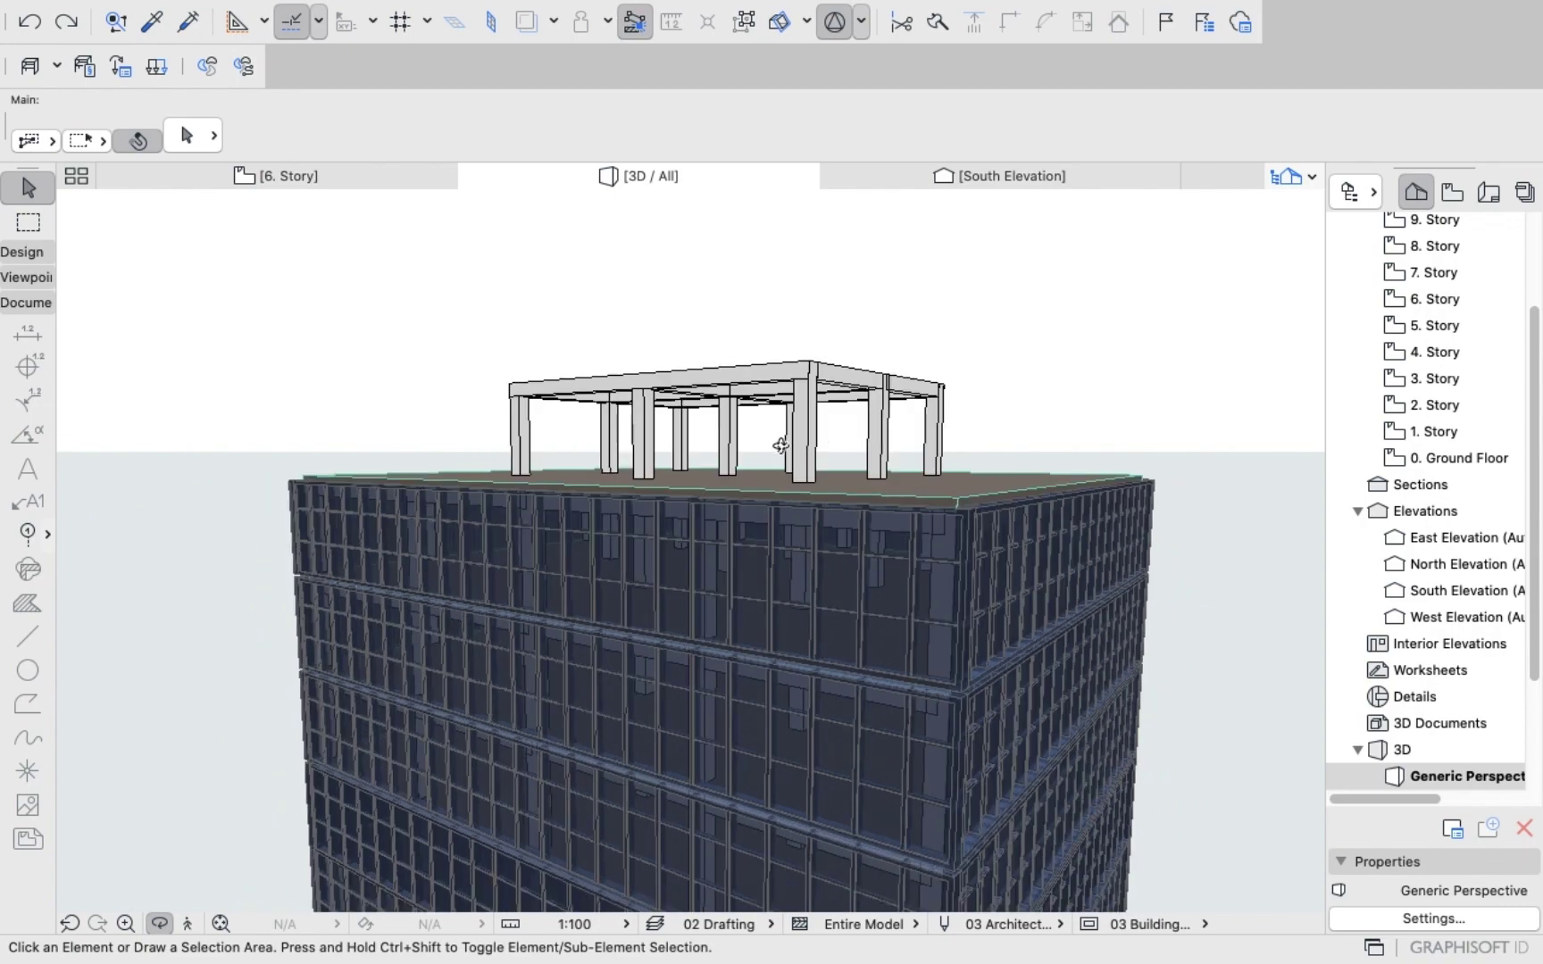
pyautogui.scroll(-3, 705, 520)
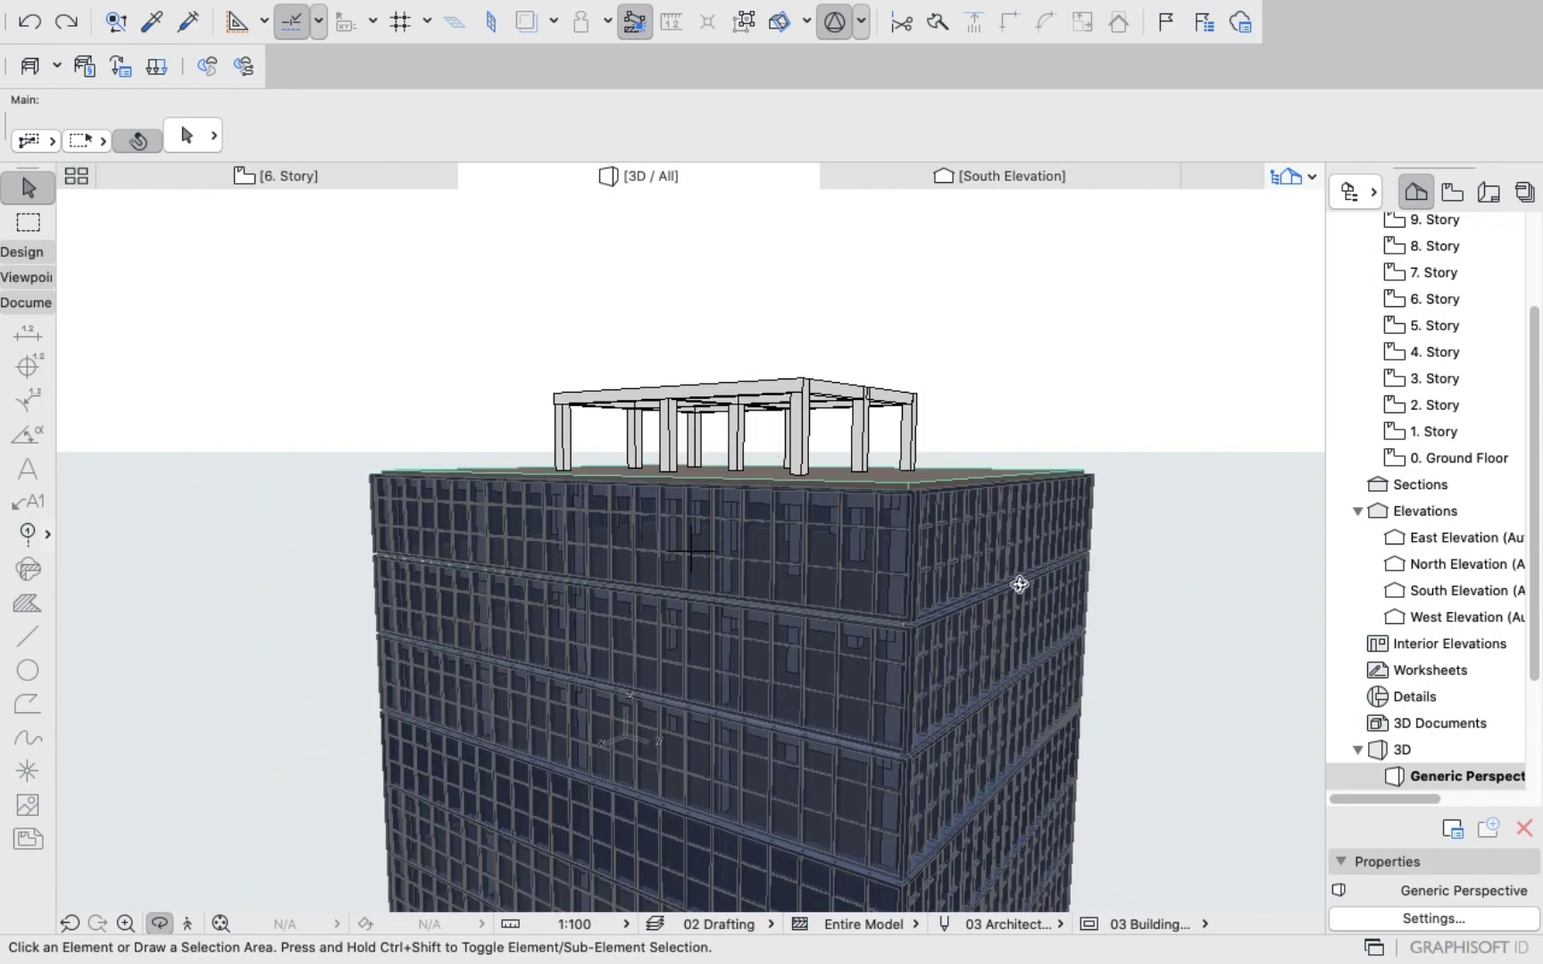
pyautogui.moveTo(1020, 585); pyautogui.dragTo(793, 466)
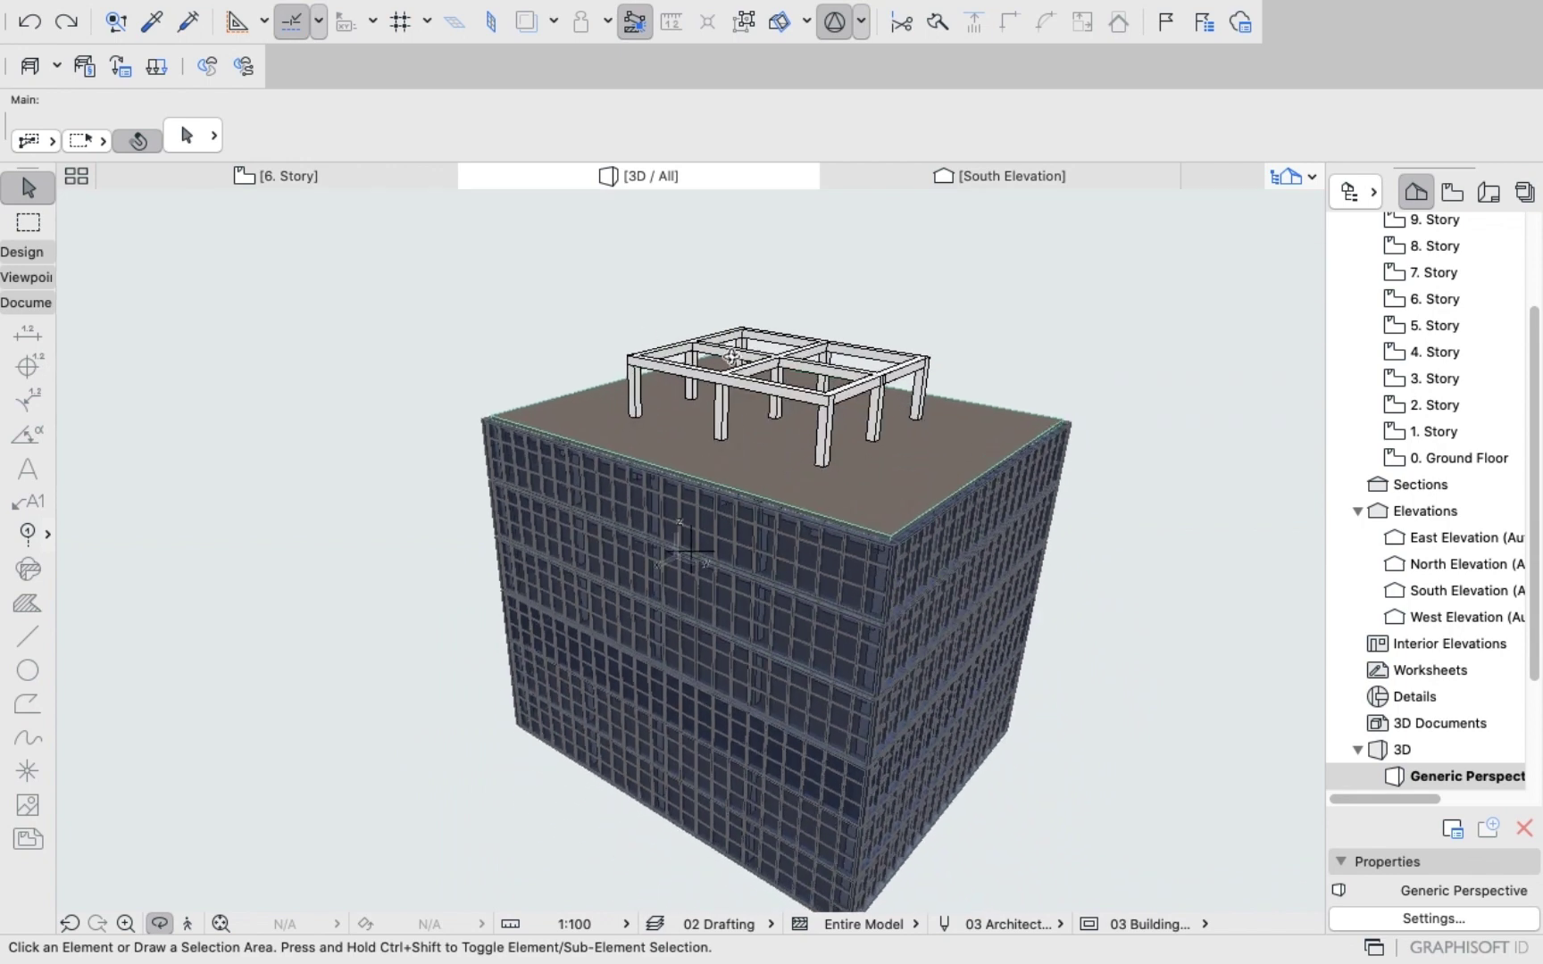
pyautogui.moveTo(700, 413); pyautogui.dragTo(598, 459, button='middle')
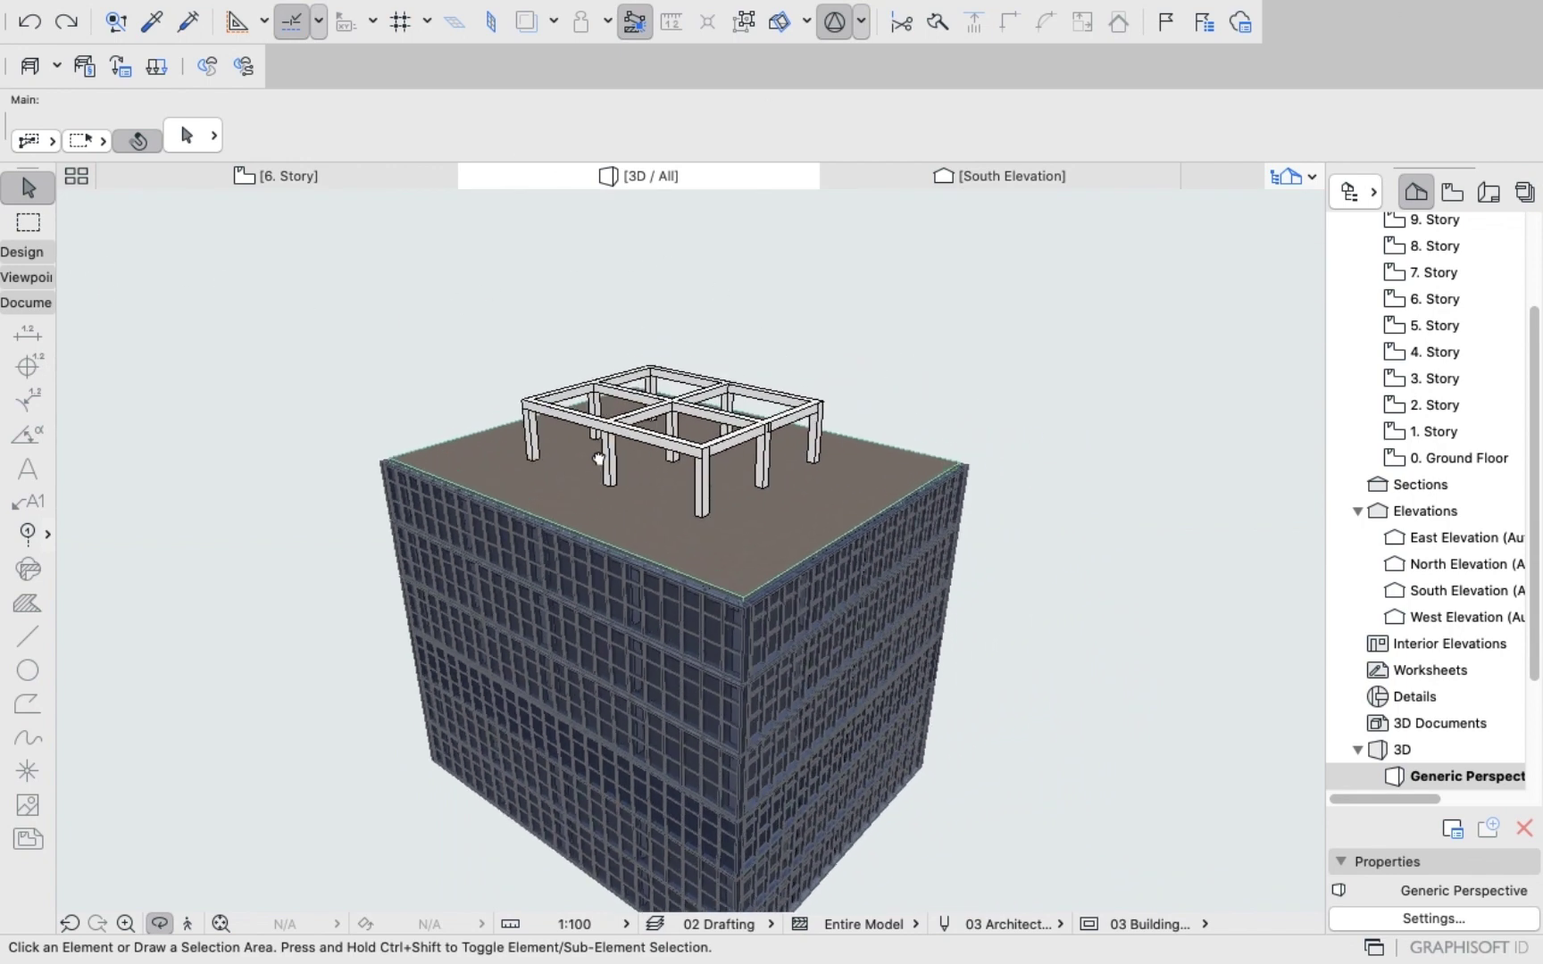
pyautogui.scroll(5, 628, 490)
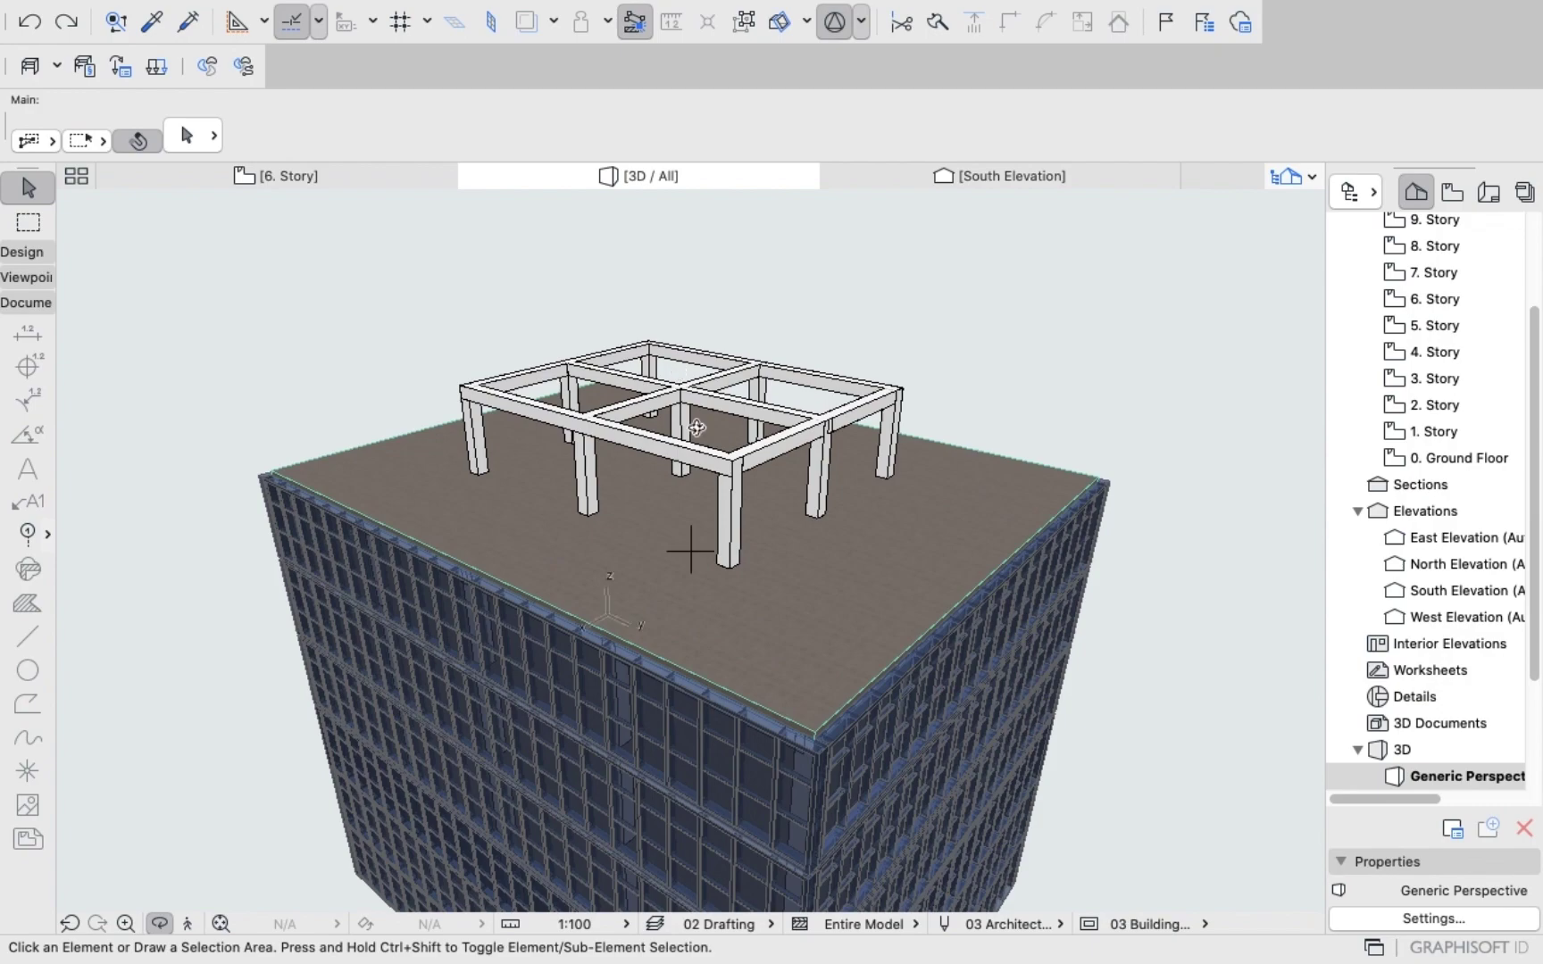
pyautogui.moveTo(696, 427); pyautogui.dragTo(777, 357)
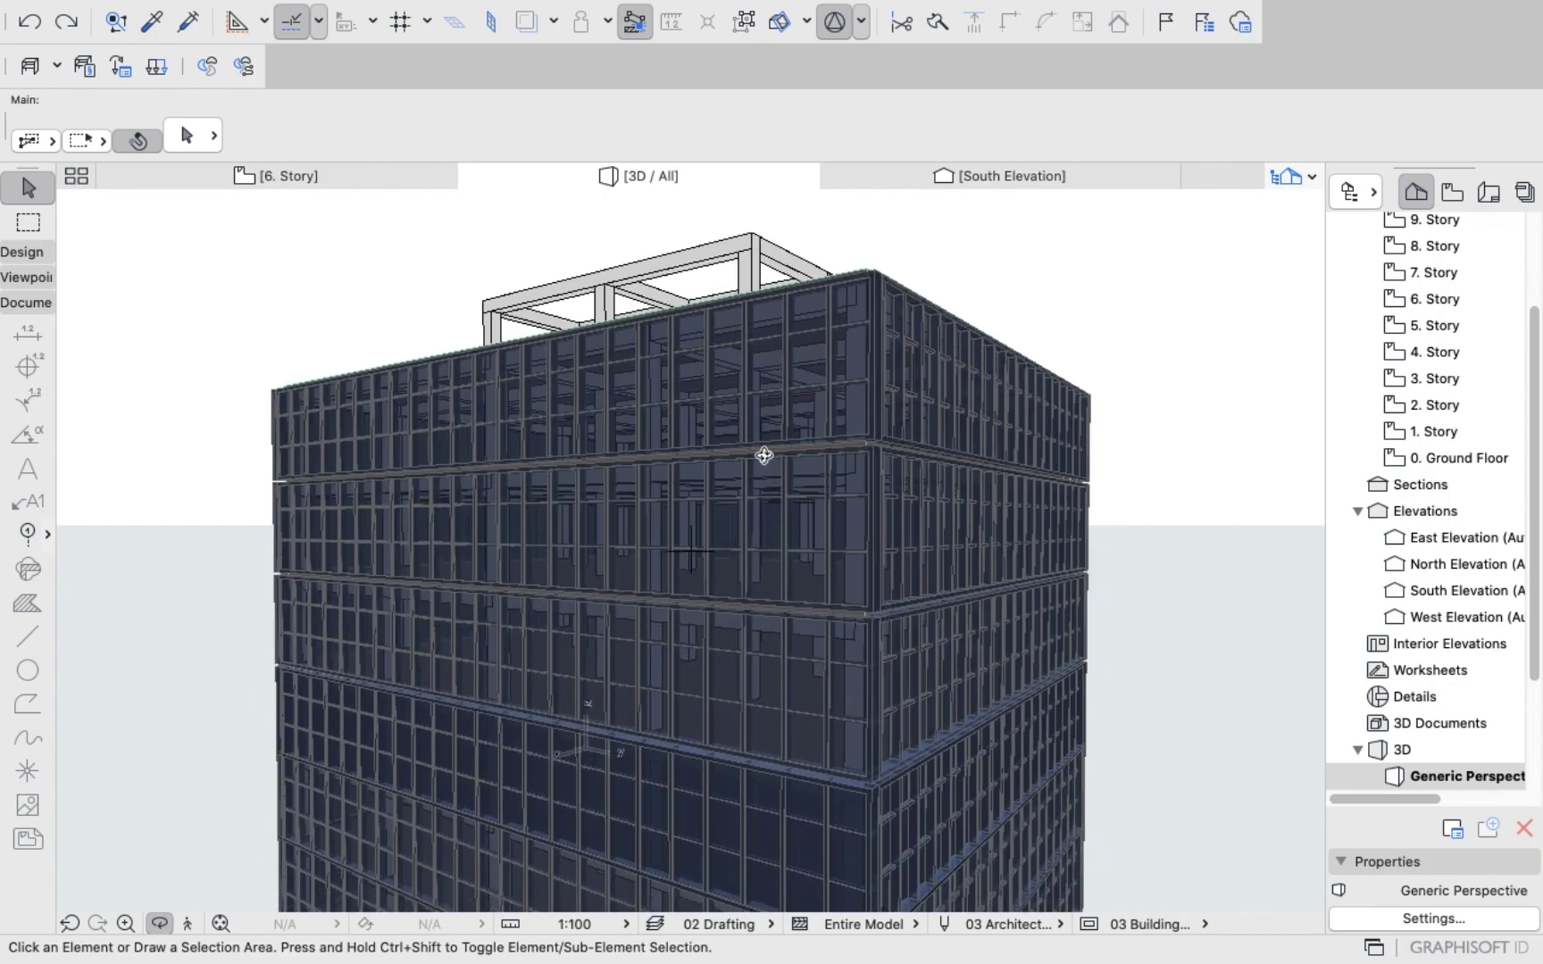
pyautogui.scroll(-5, 765, 456)
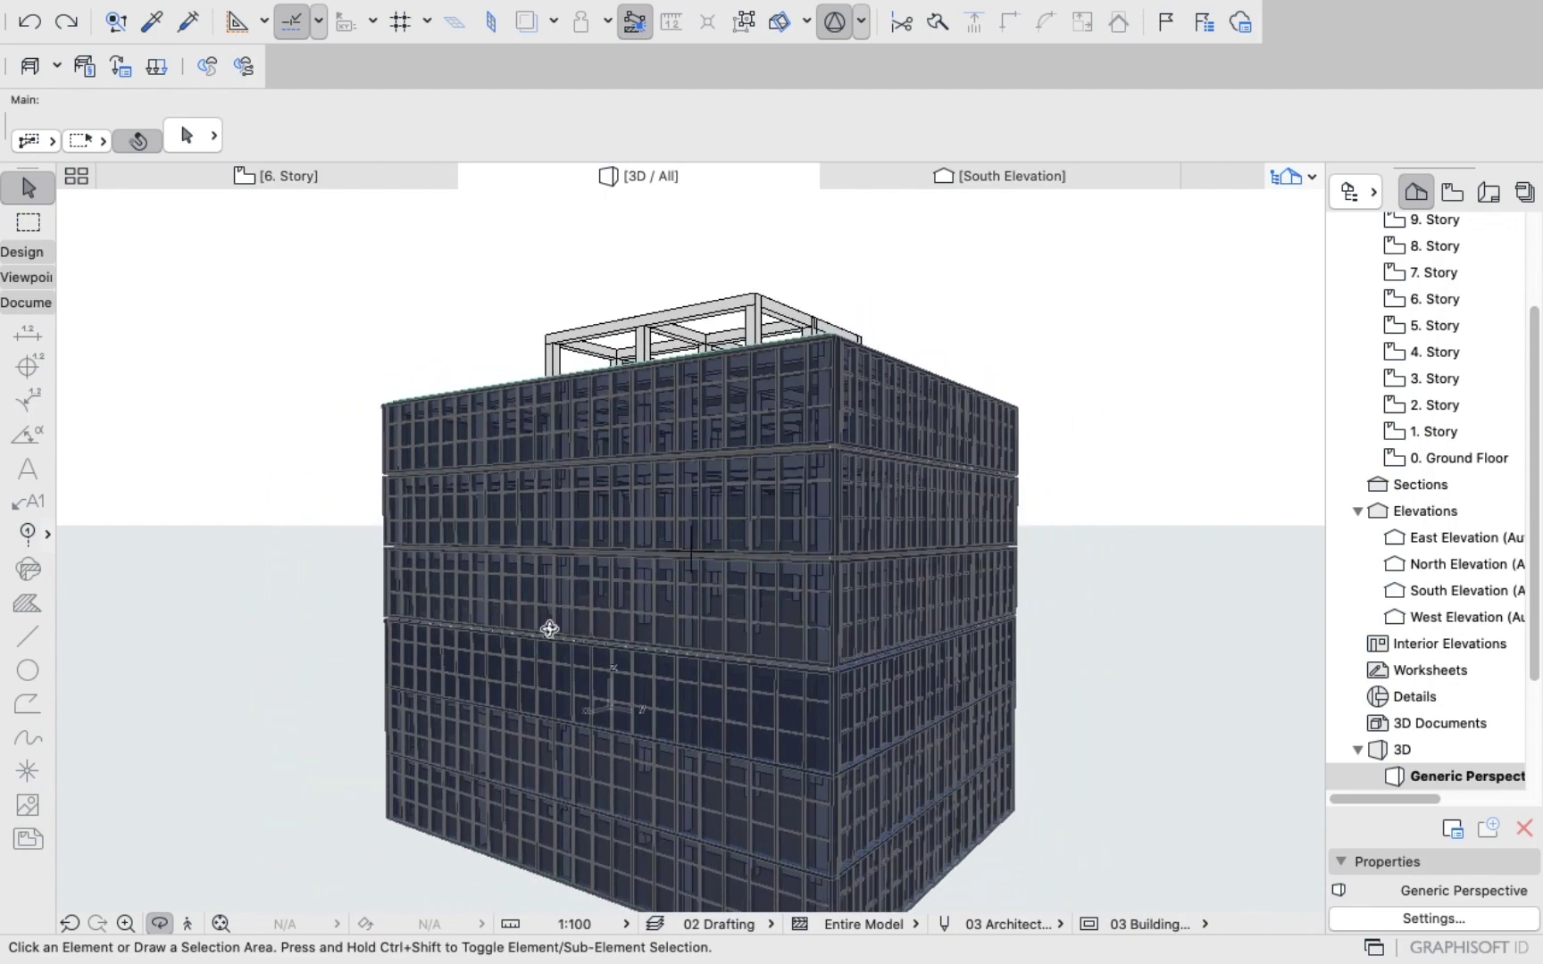
pyautogui.moveTo(628, 517); pyautogui.dragTo(735, 512)
pyautogui.moveTo(845, 491); pyautogui.dragTo(918, 499)
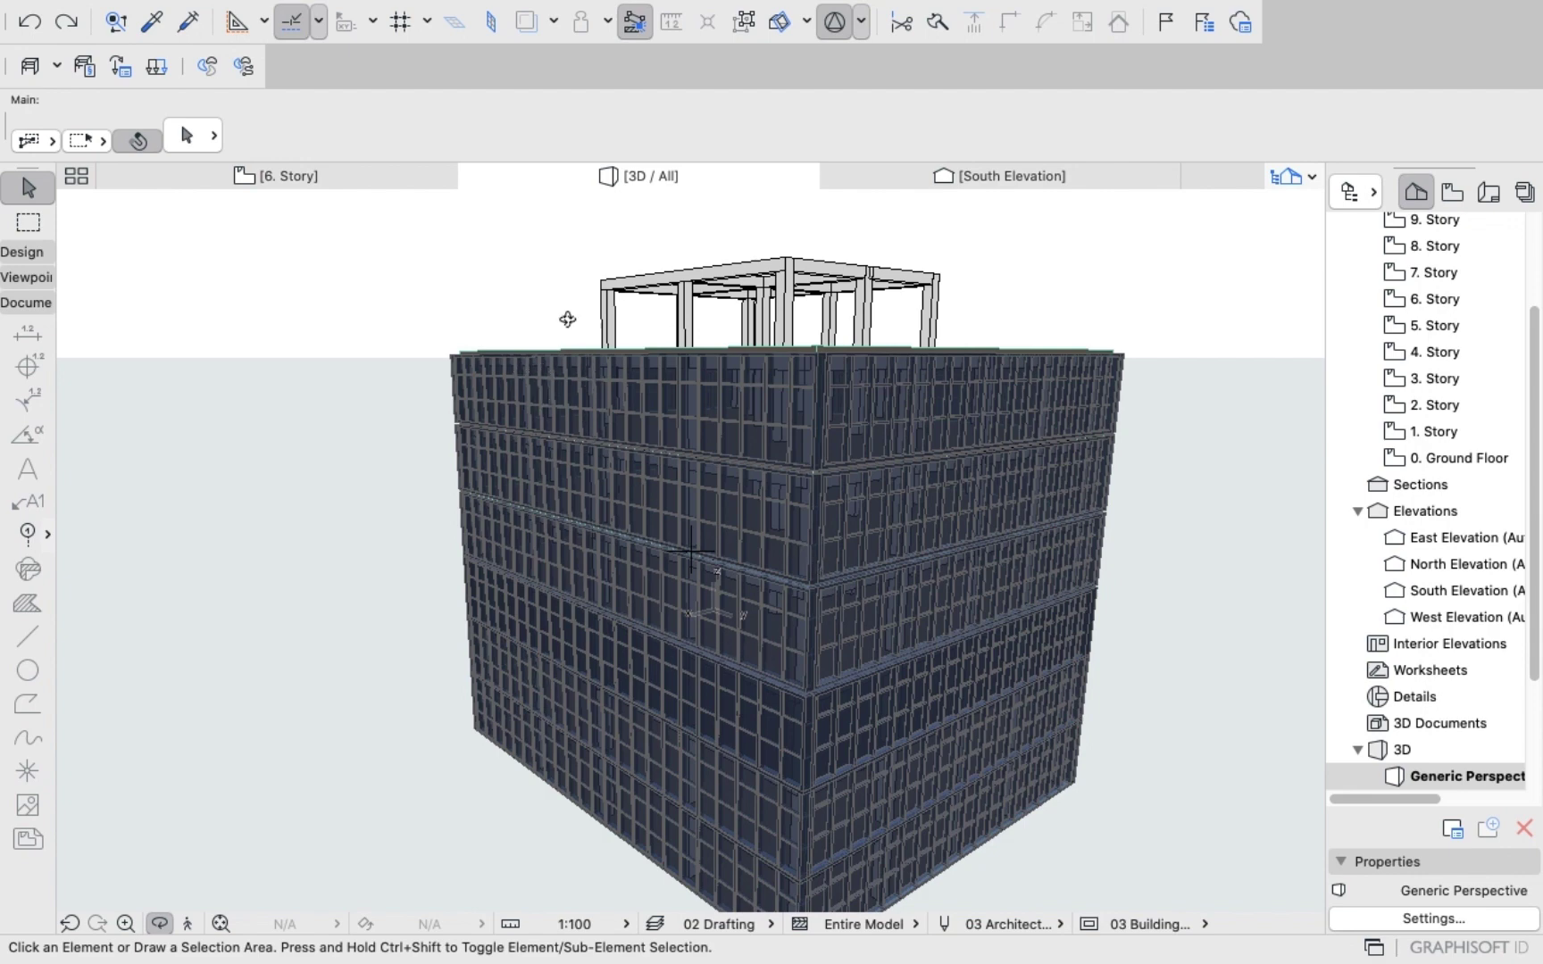
pyautogui.moveTo(568, 319); pyautogui.dragTo(618, 415)
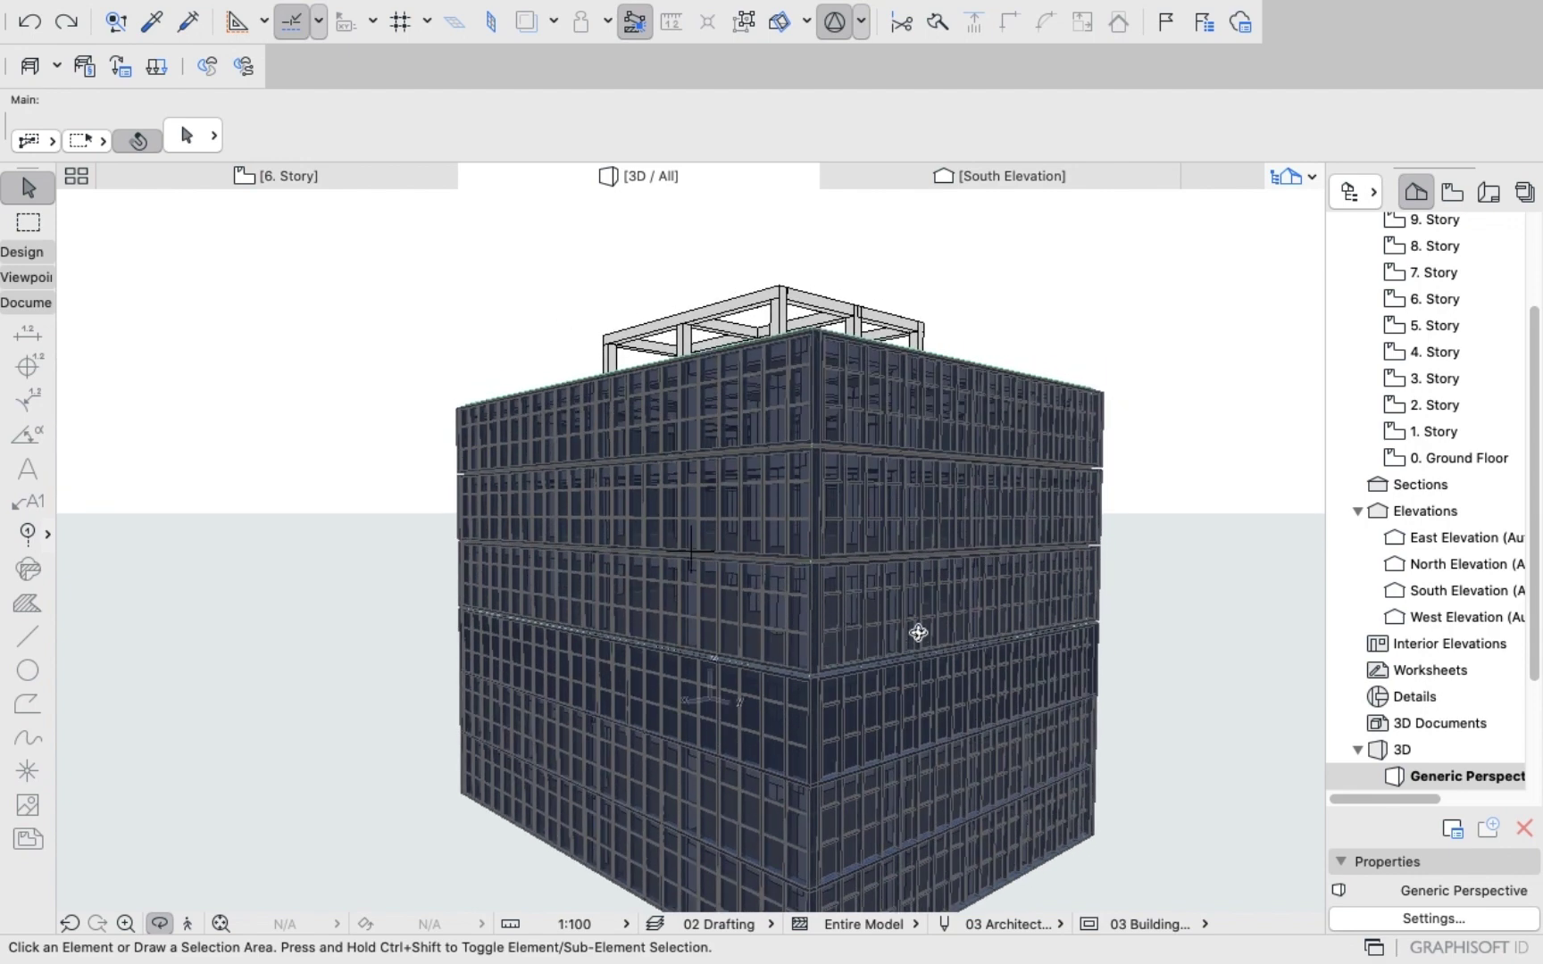
pyautogui.moveTo(788, 461); pyautogui.dragTo(779, 448)
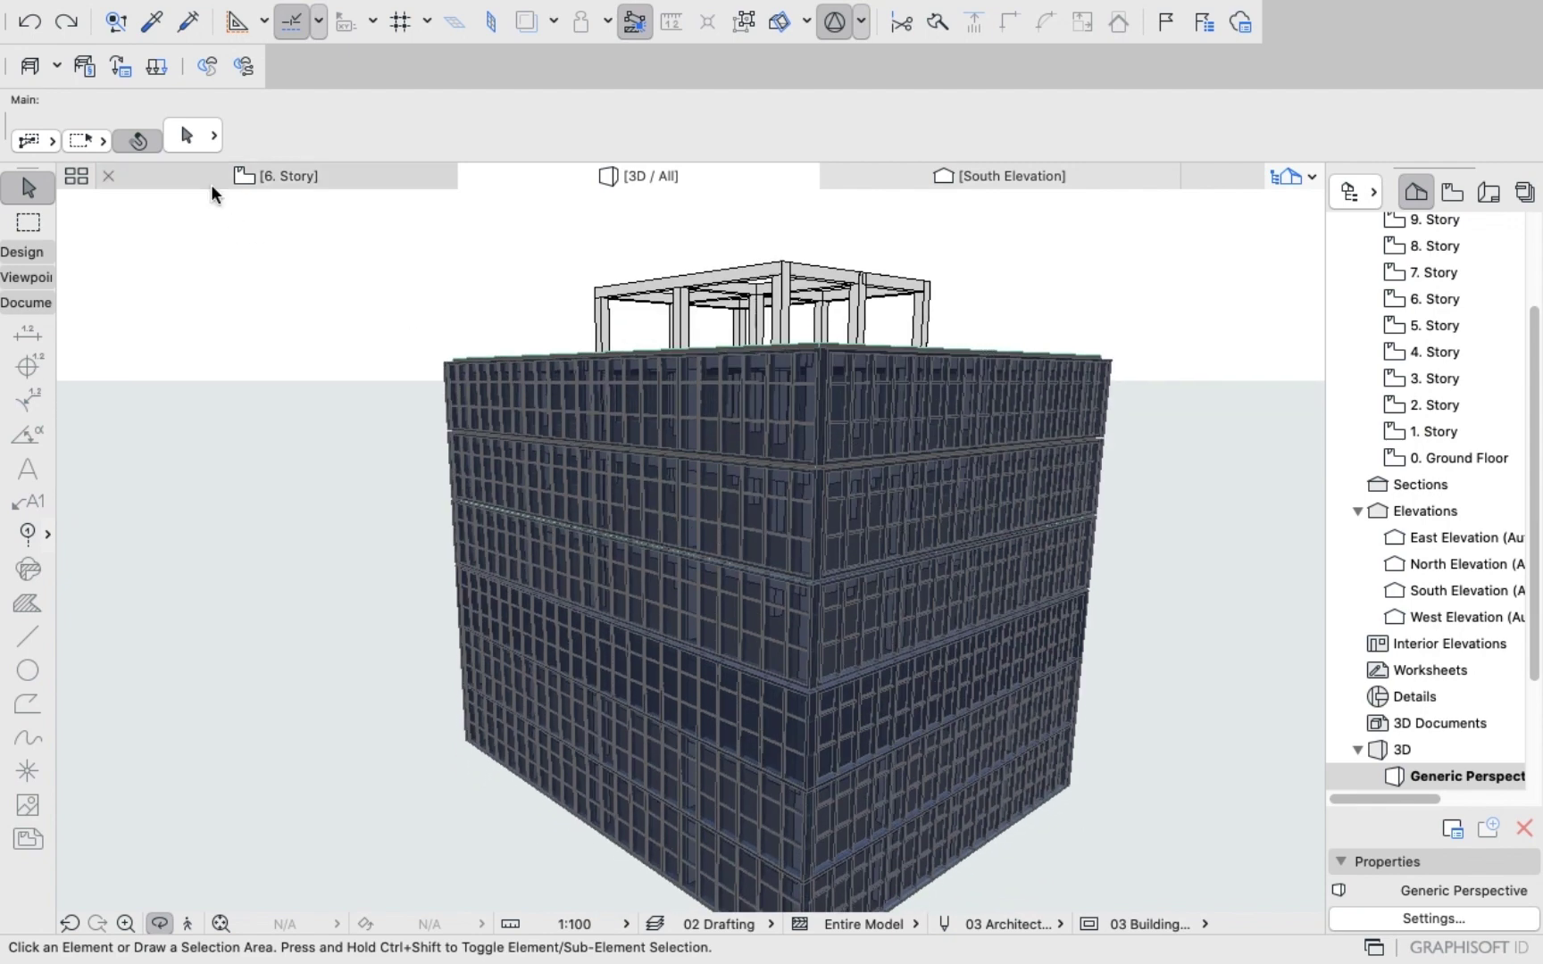
# On the 6. Story plan, enable all three surface overrides with Glass - Blue for the main panel in the default curtain wall settings.
pyautogui.click(277, 176)
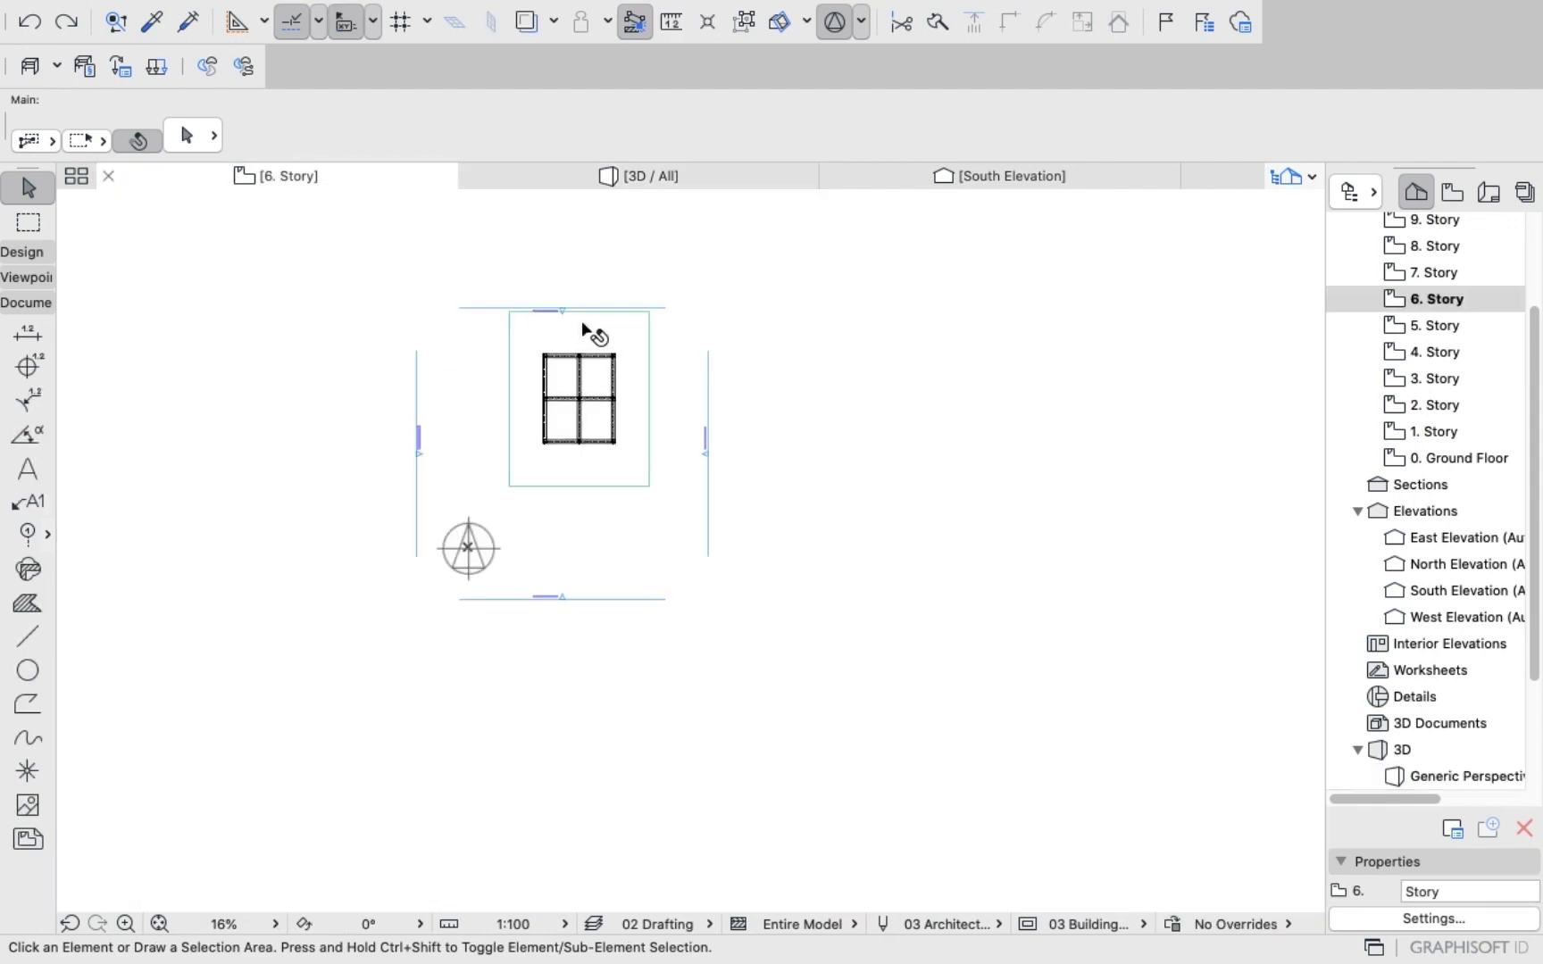
pyautogui.scroll(3, 589, 330)
pyautogui.scroll(1, 584, 326)
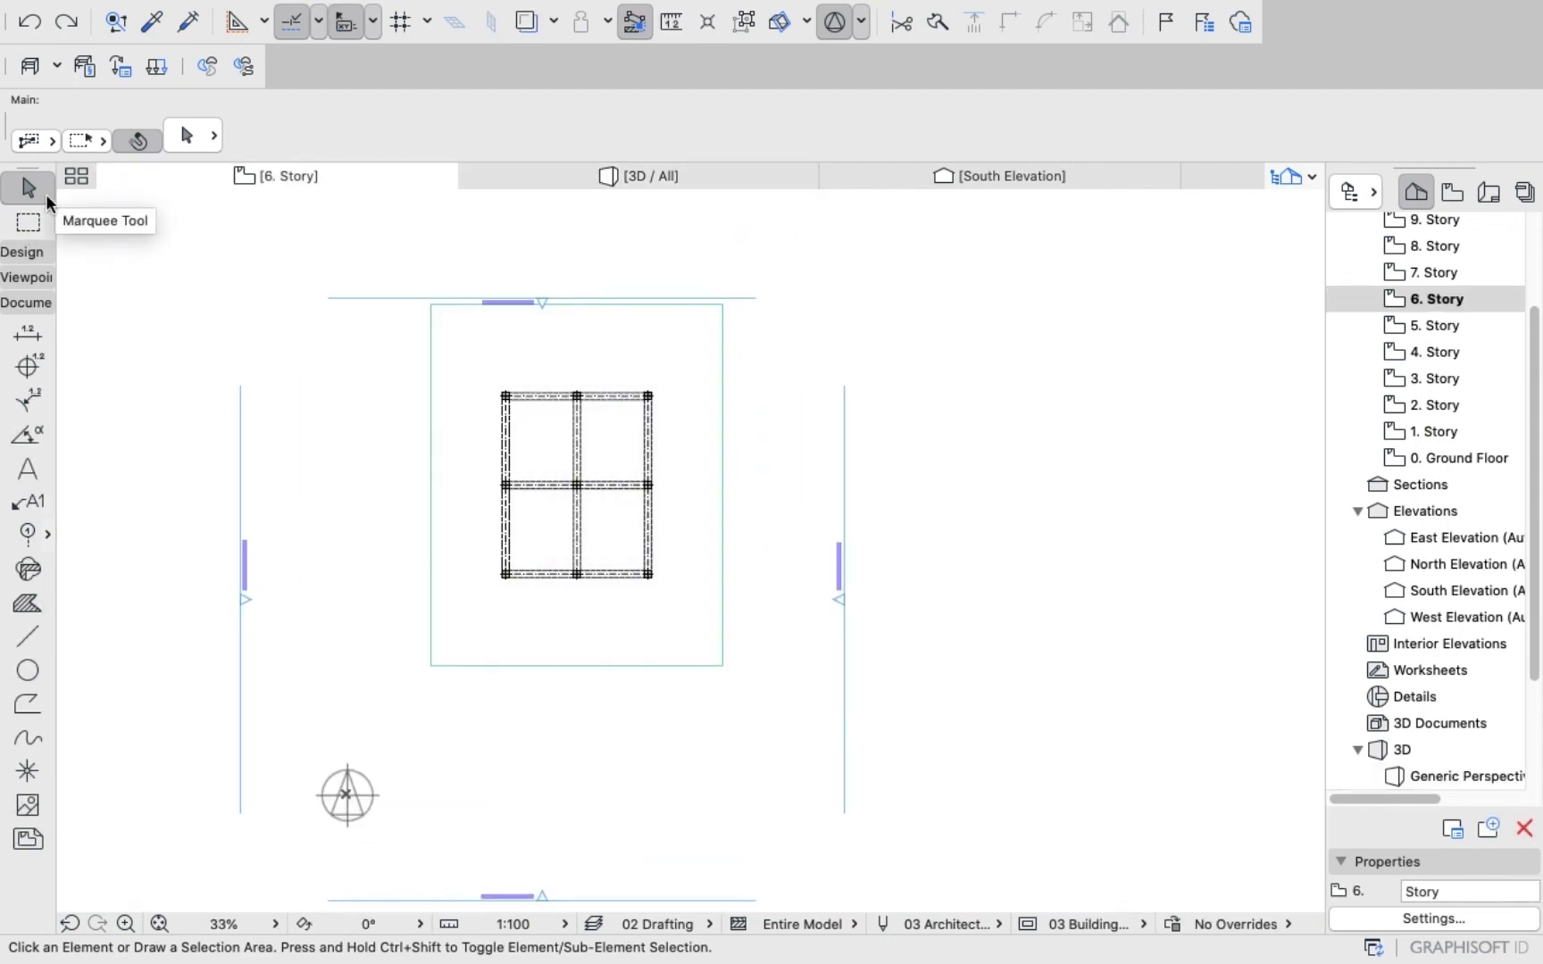
pyautogui.click(27, 253)
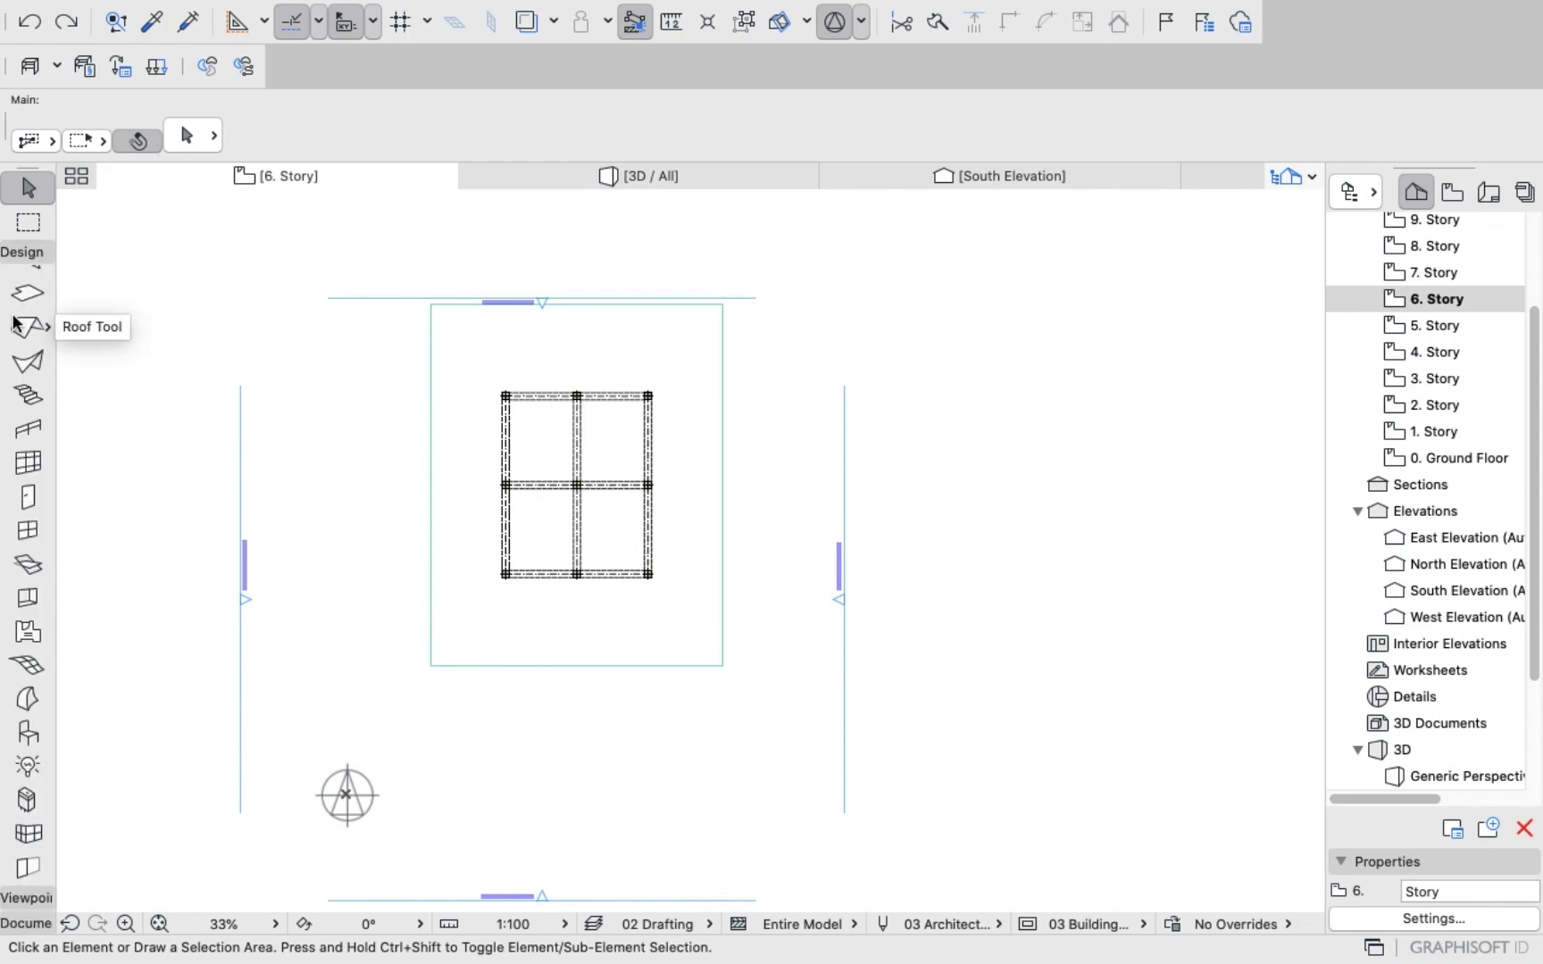
pyautogui.doubleClick(29, 462)
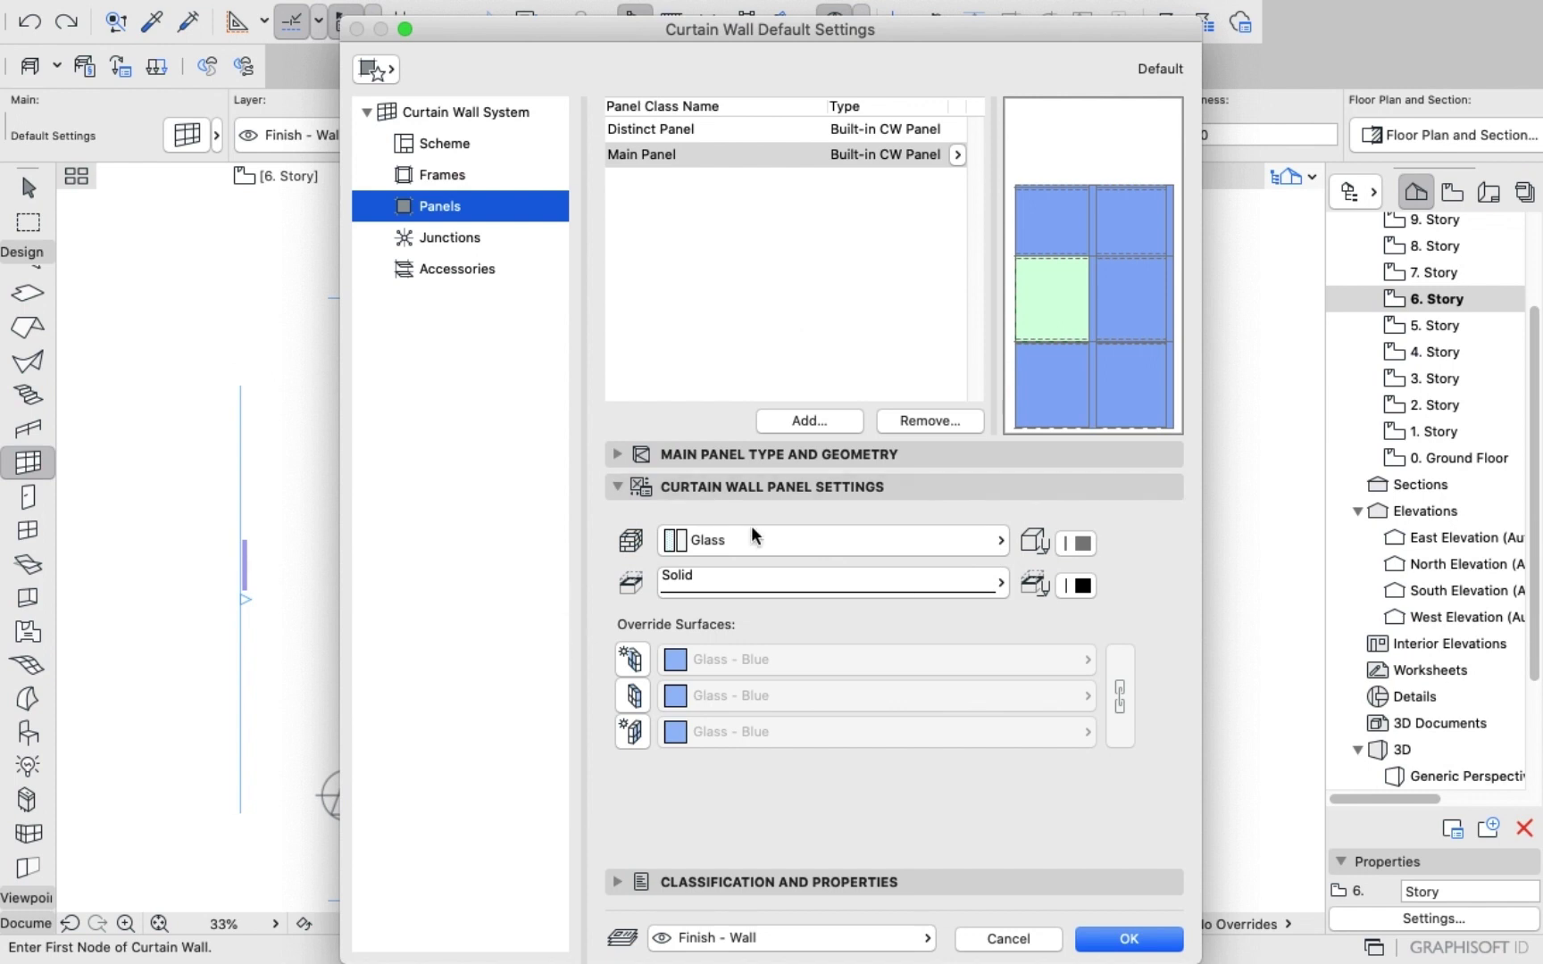
pyautogui.click(638, 658)
pyautogui.click(627, 705)
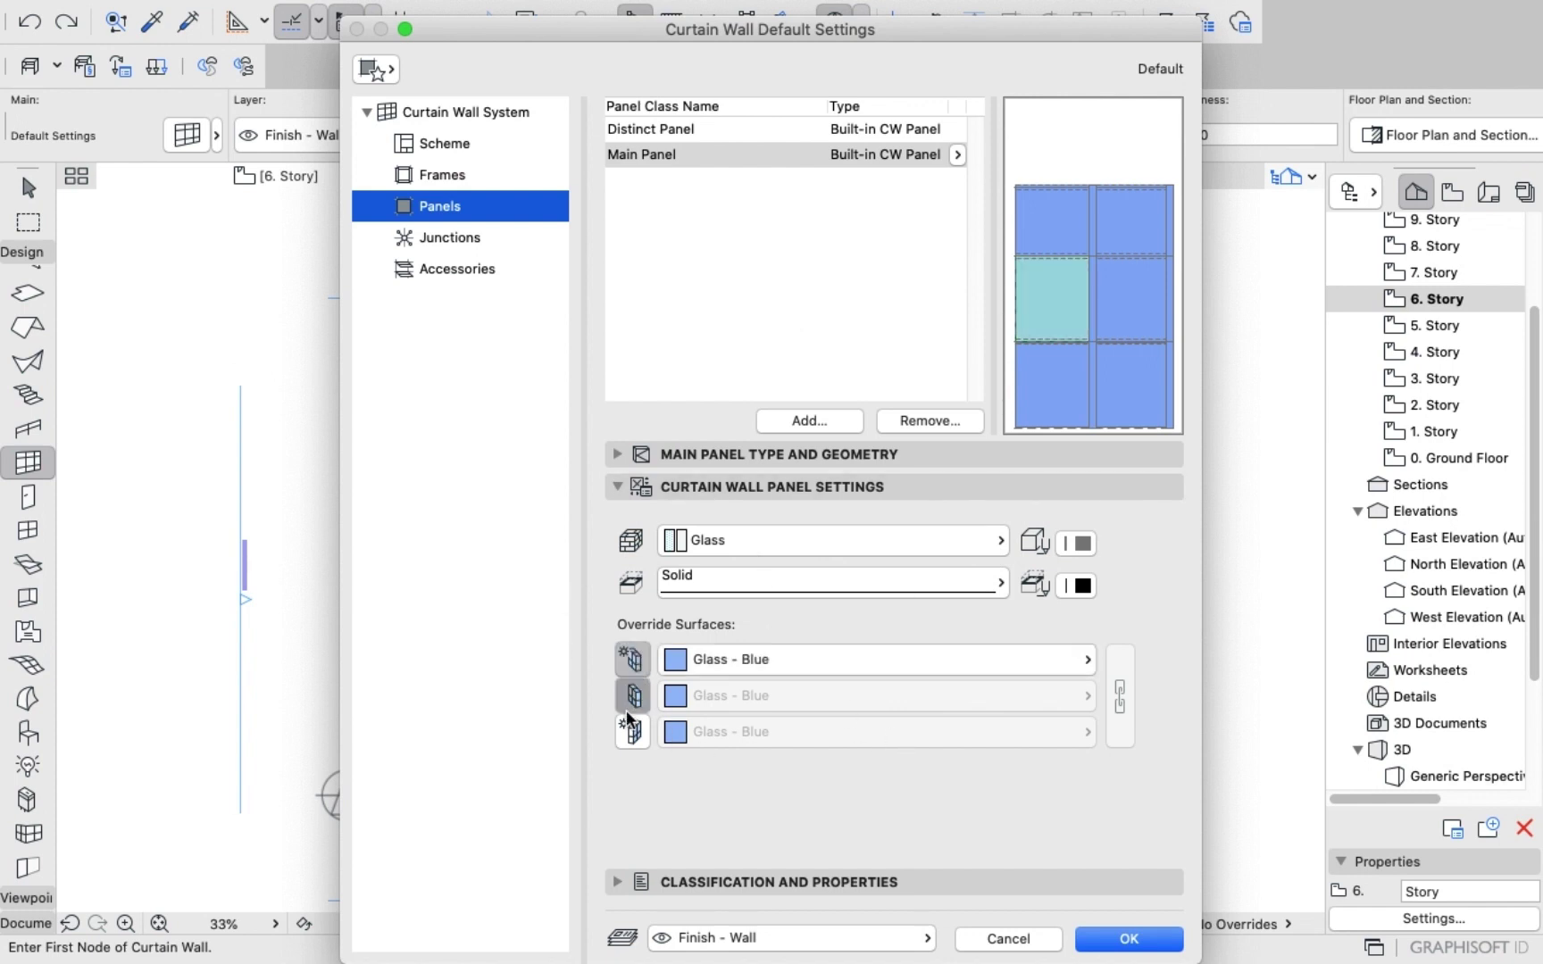
pyautogui.click(624, 734)
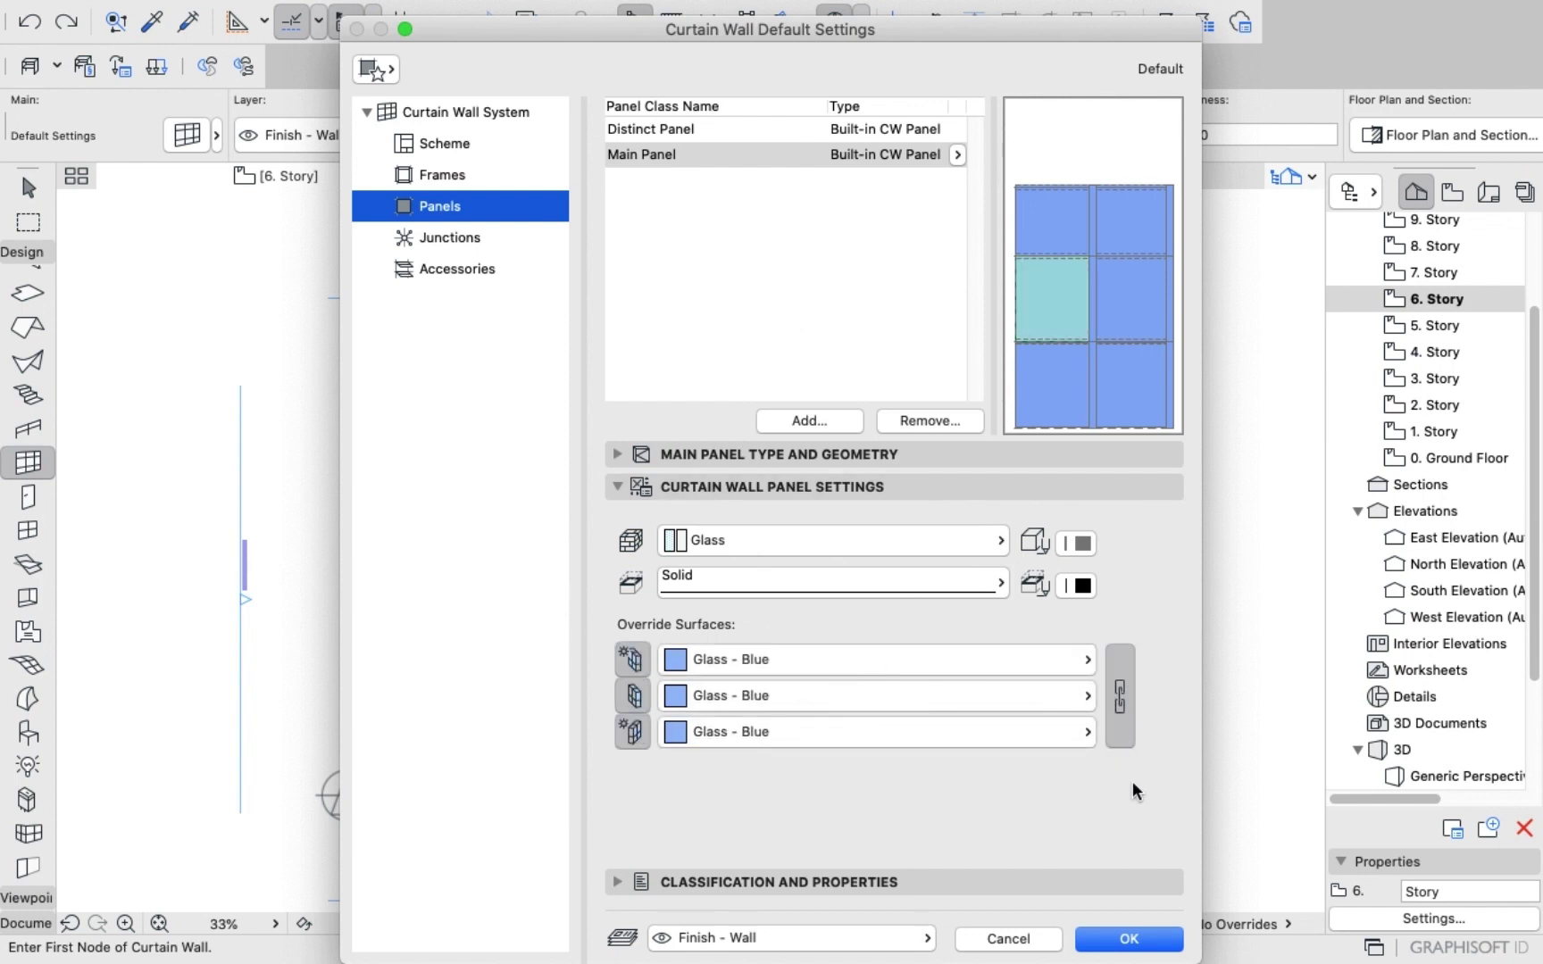
pyautogui.click(1130, 938)
pyautogui.scroll(5, 530, 510)
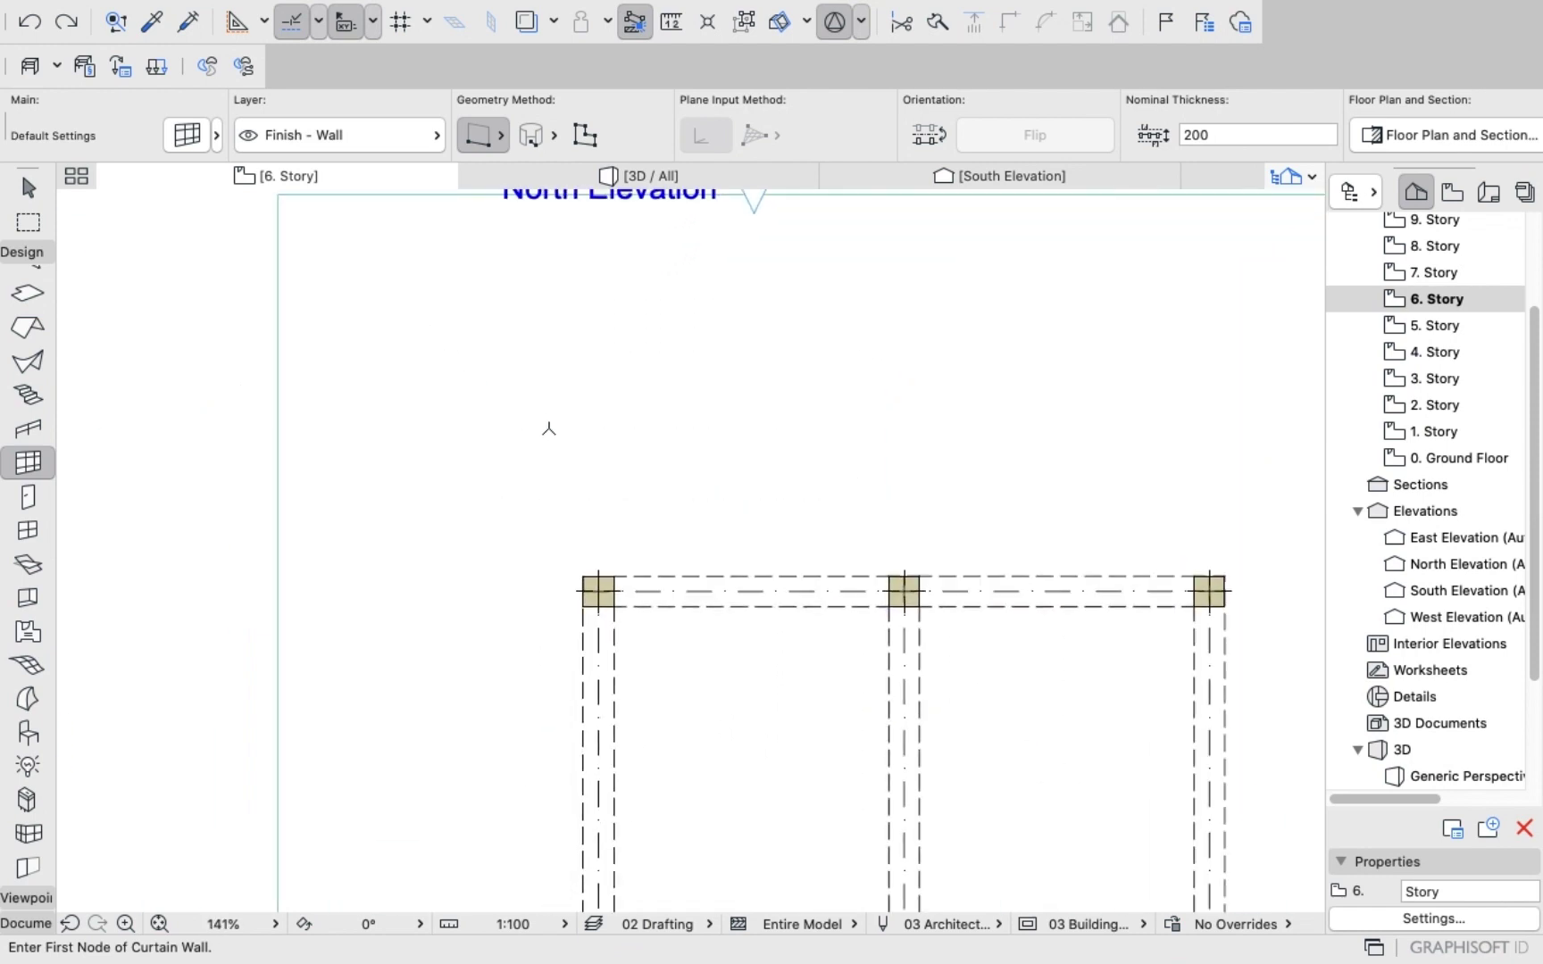
pyautogui.scroll(8, 567, 493)
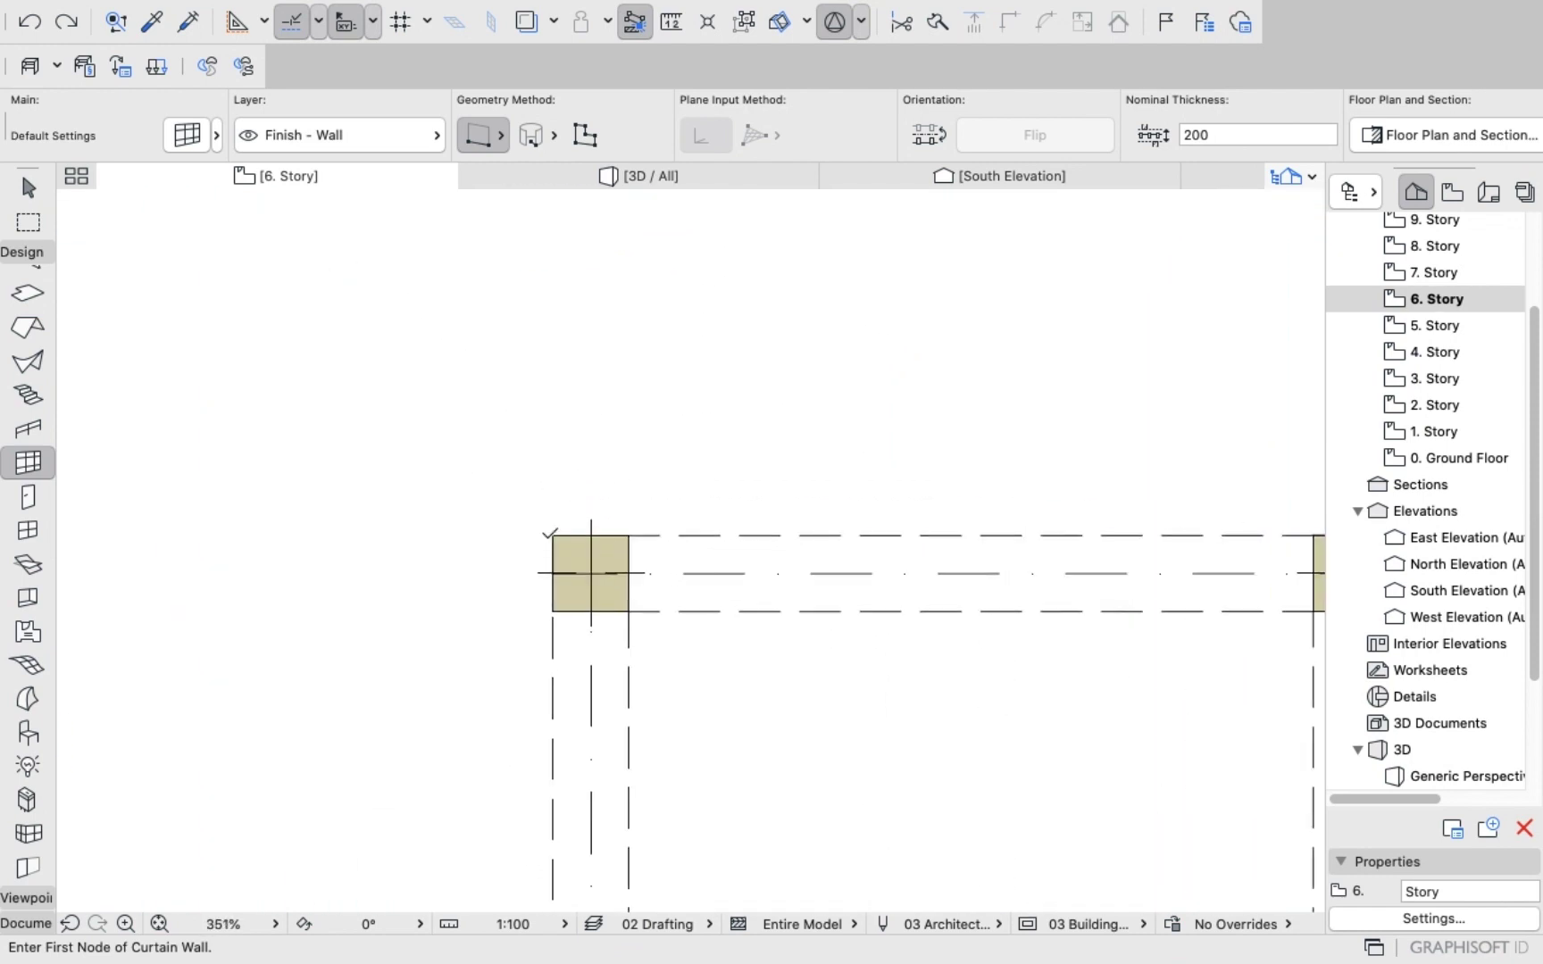
pyautogui.click(551, 534)
pyautogui.rightClick(642, 508)
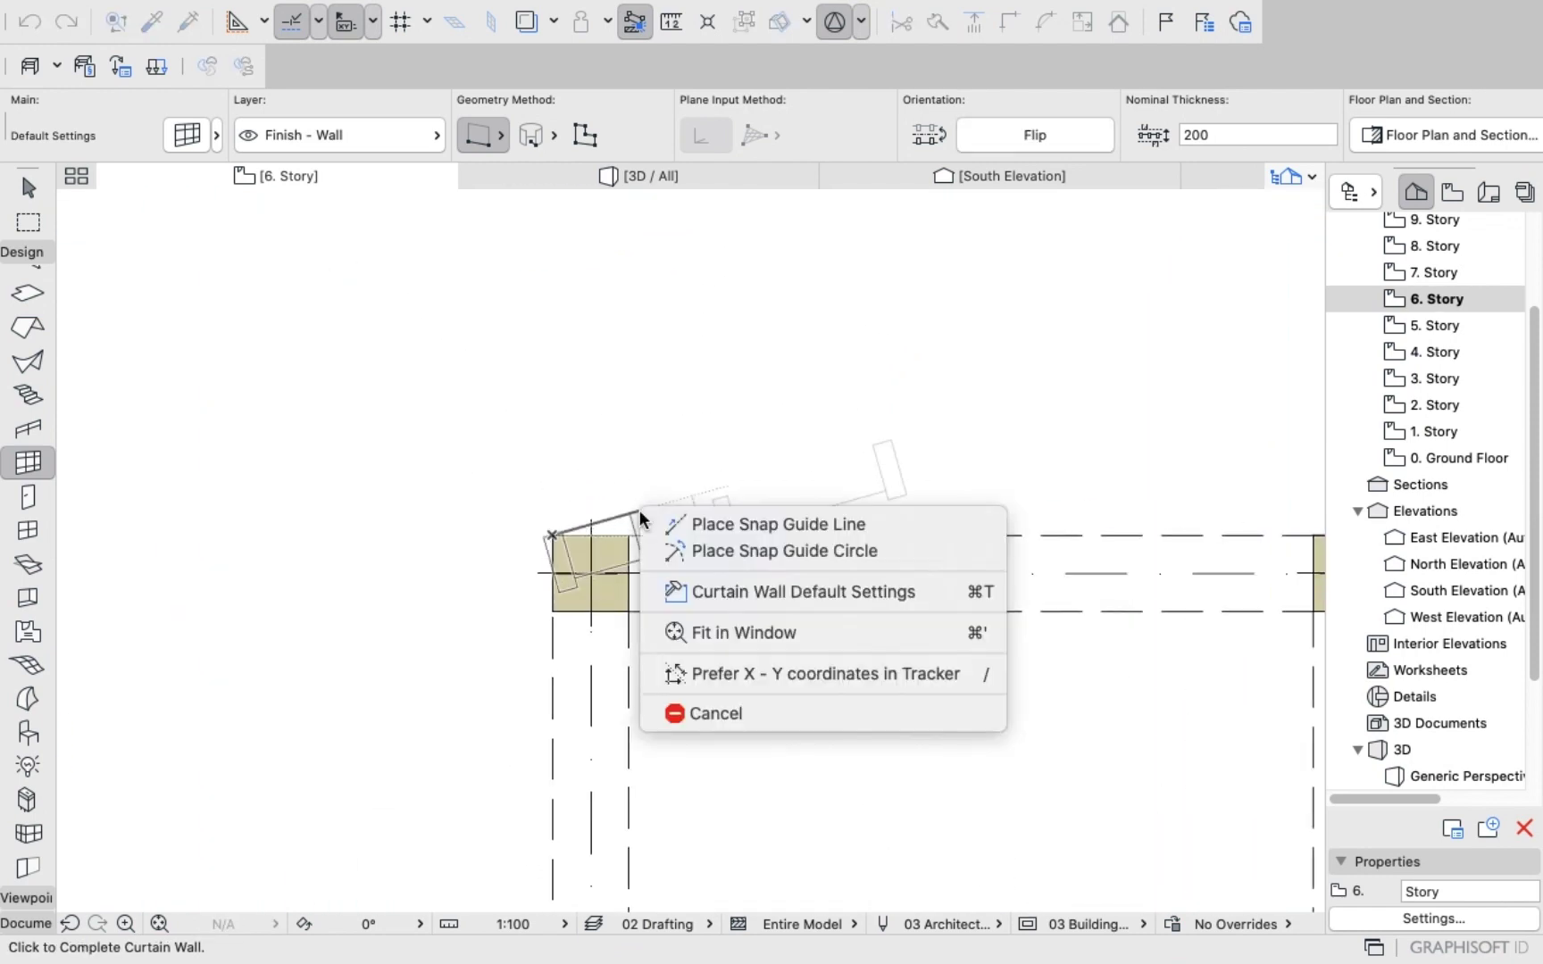
pyautogui.click(697, 713)
# Draw a curtain wall about 8400 mm long along the frame's north edge, from the outer northeast column corner to the northwest one.
pyautogui.scroll(-3, 878, 510)
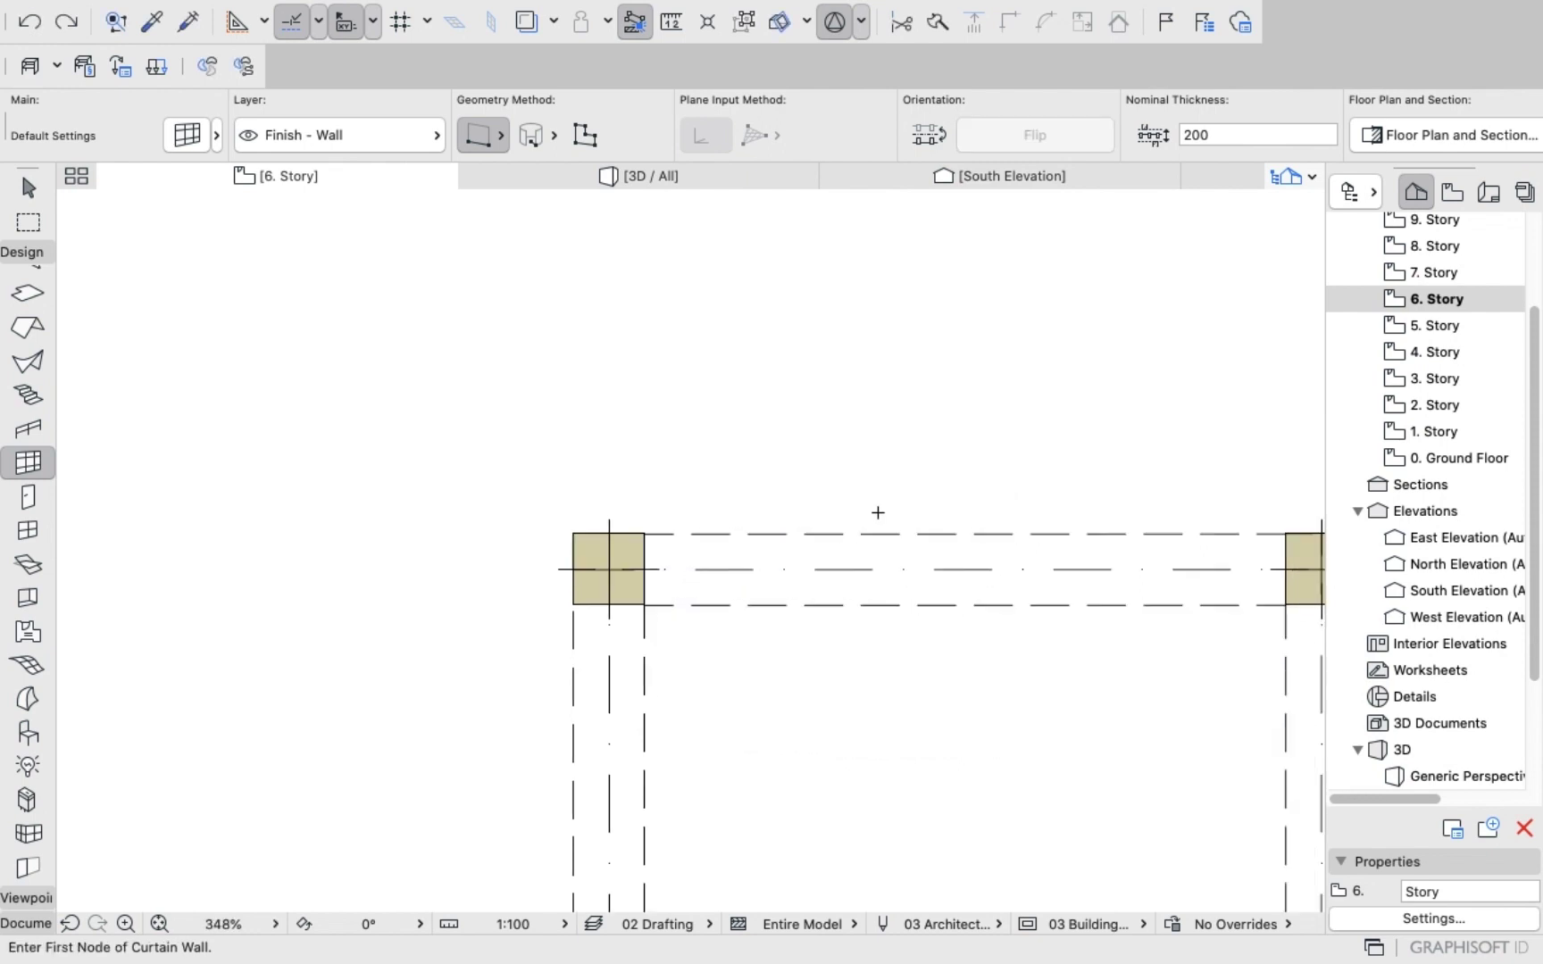
pyautogui.scroll(-5, 1062, 501)
pyautogui.scroll(4, 1161, 518)
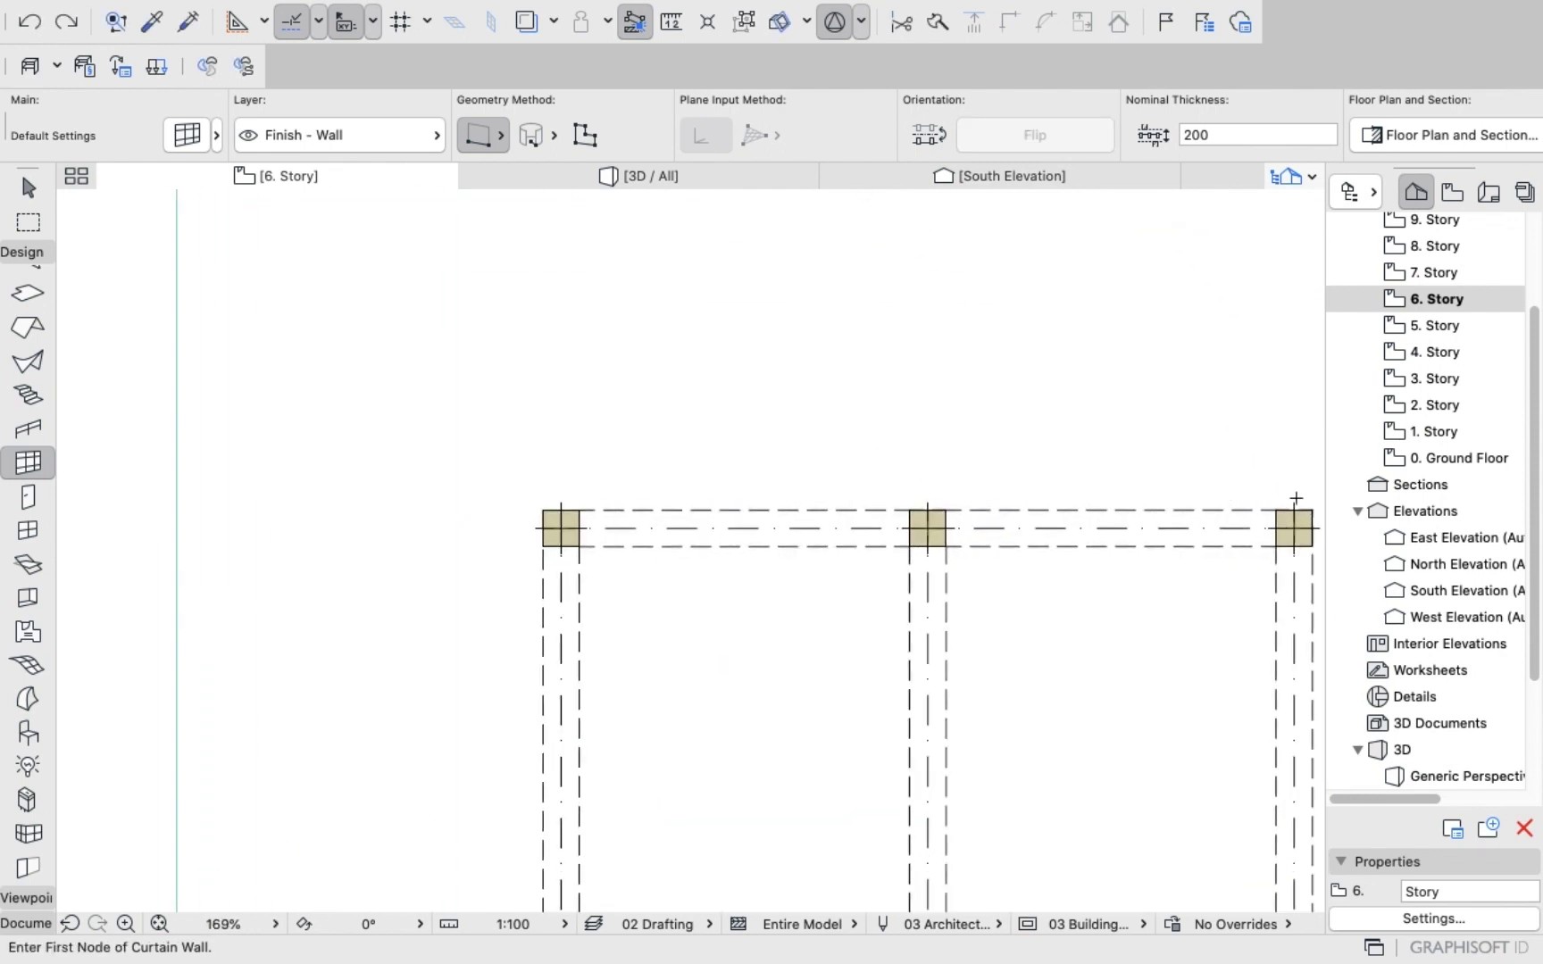
pyautogui.click(1312, 508)
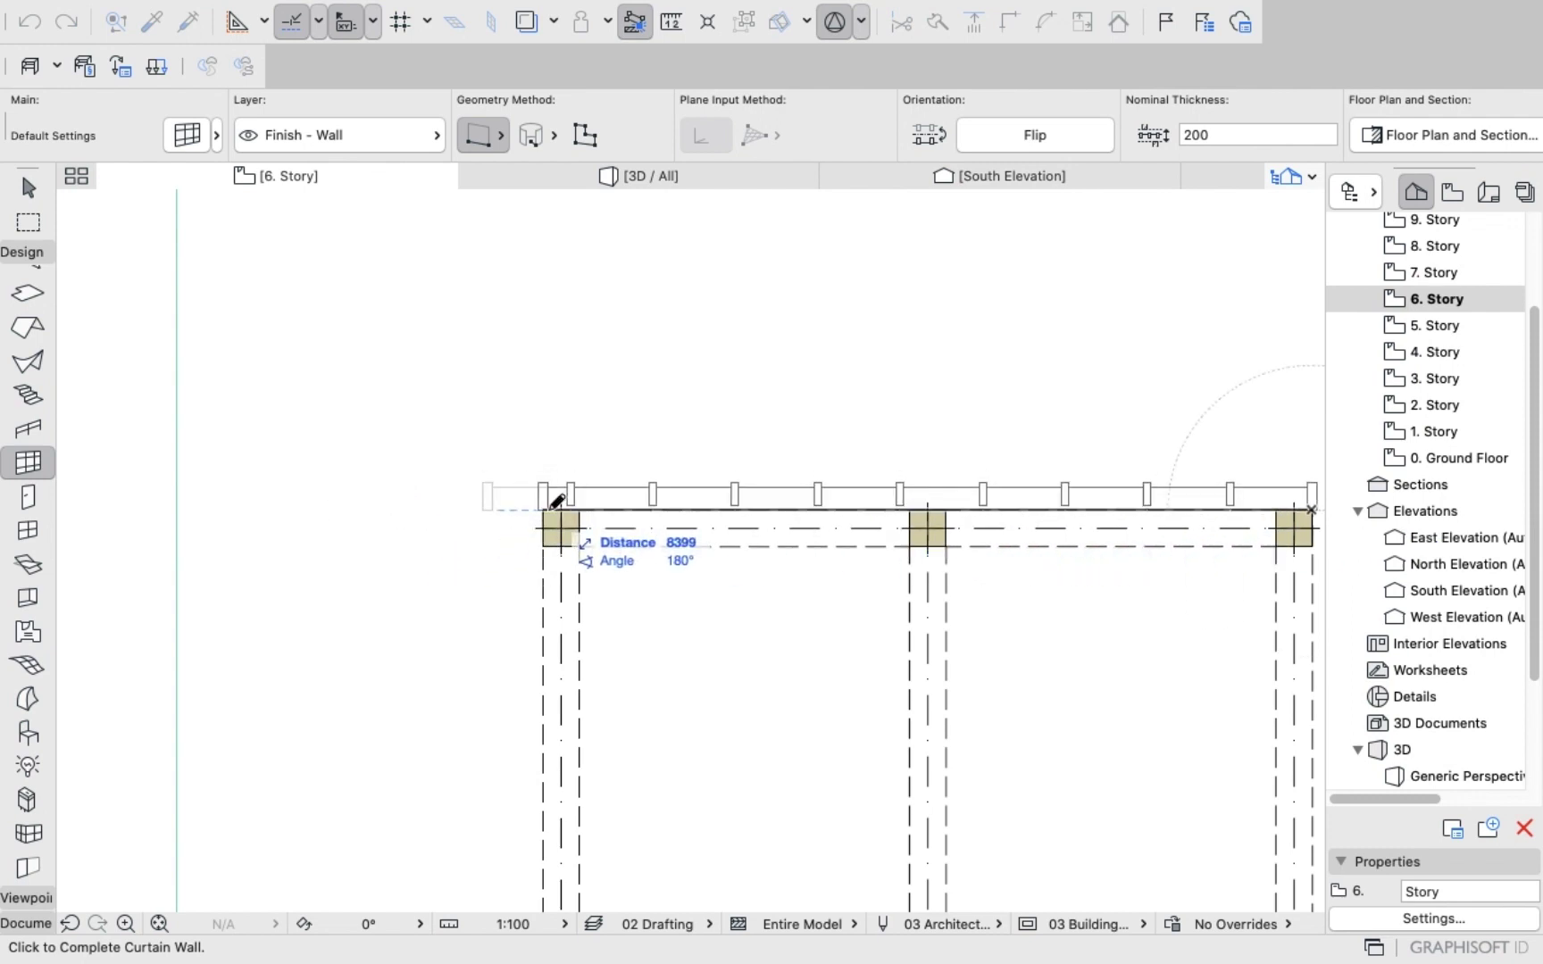
pyautogui.click(553, 505)
pyautogui.click(545, 507)
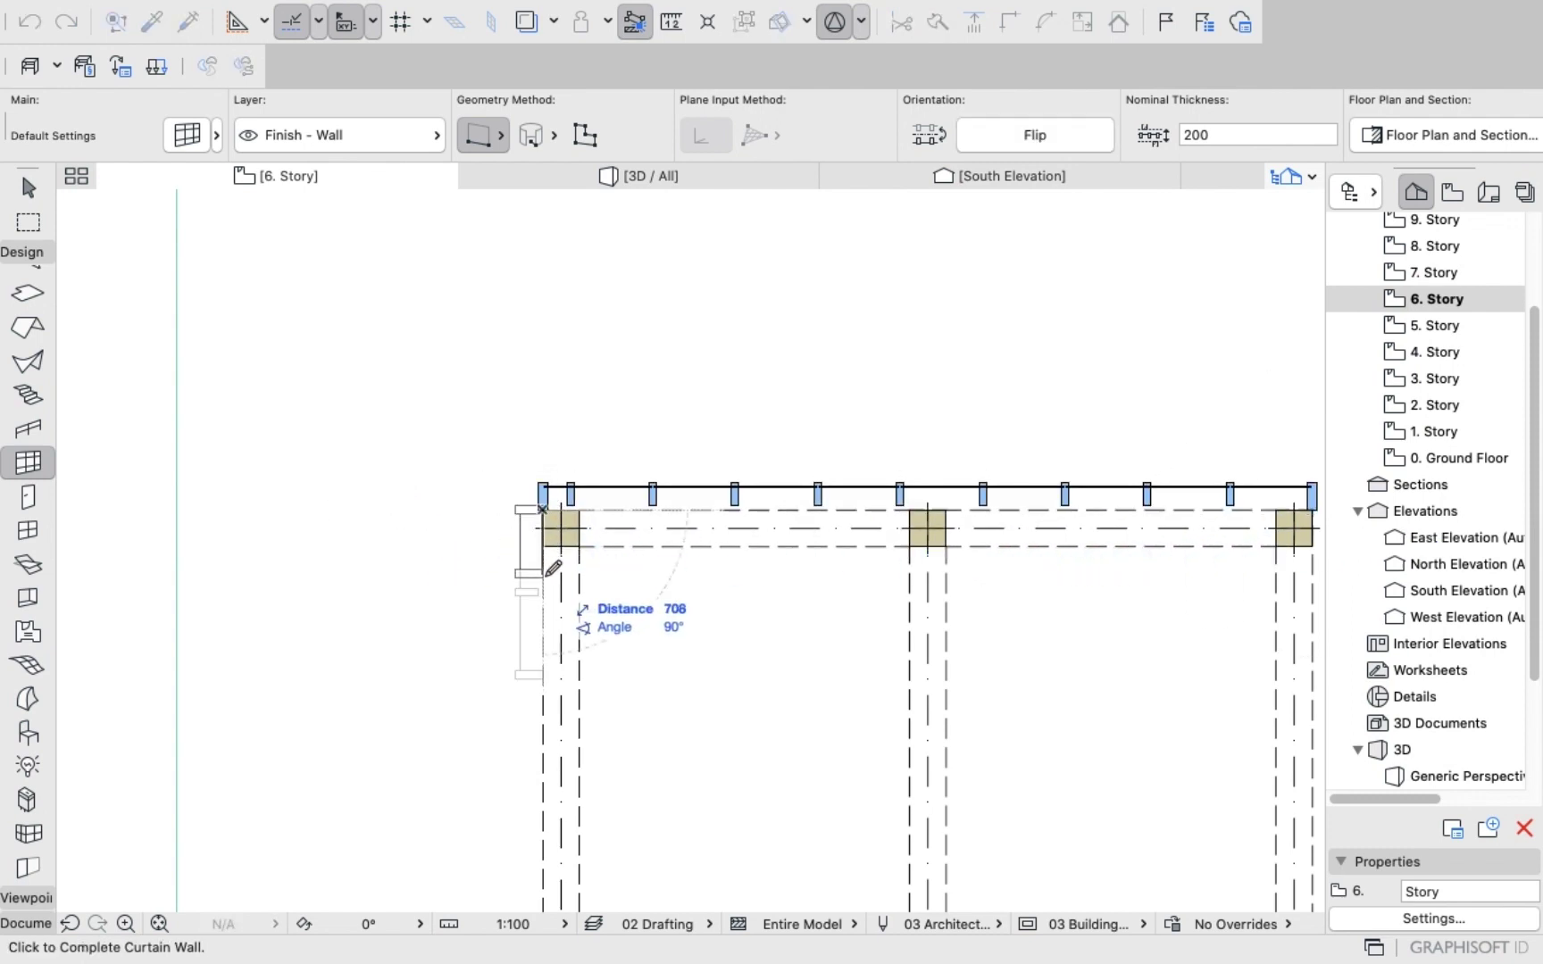
# Complete the west-side curtain wall, about 10400 mm long, from the outer northwest column corner straight to the outer southwest one.
pyautogui.scroll(-4, 552, 521)
pyautogui.scroll(-3, 553, 521)
pyautogui.scroll(5, 554, 741)
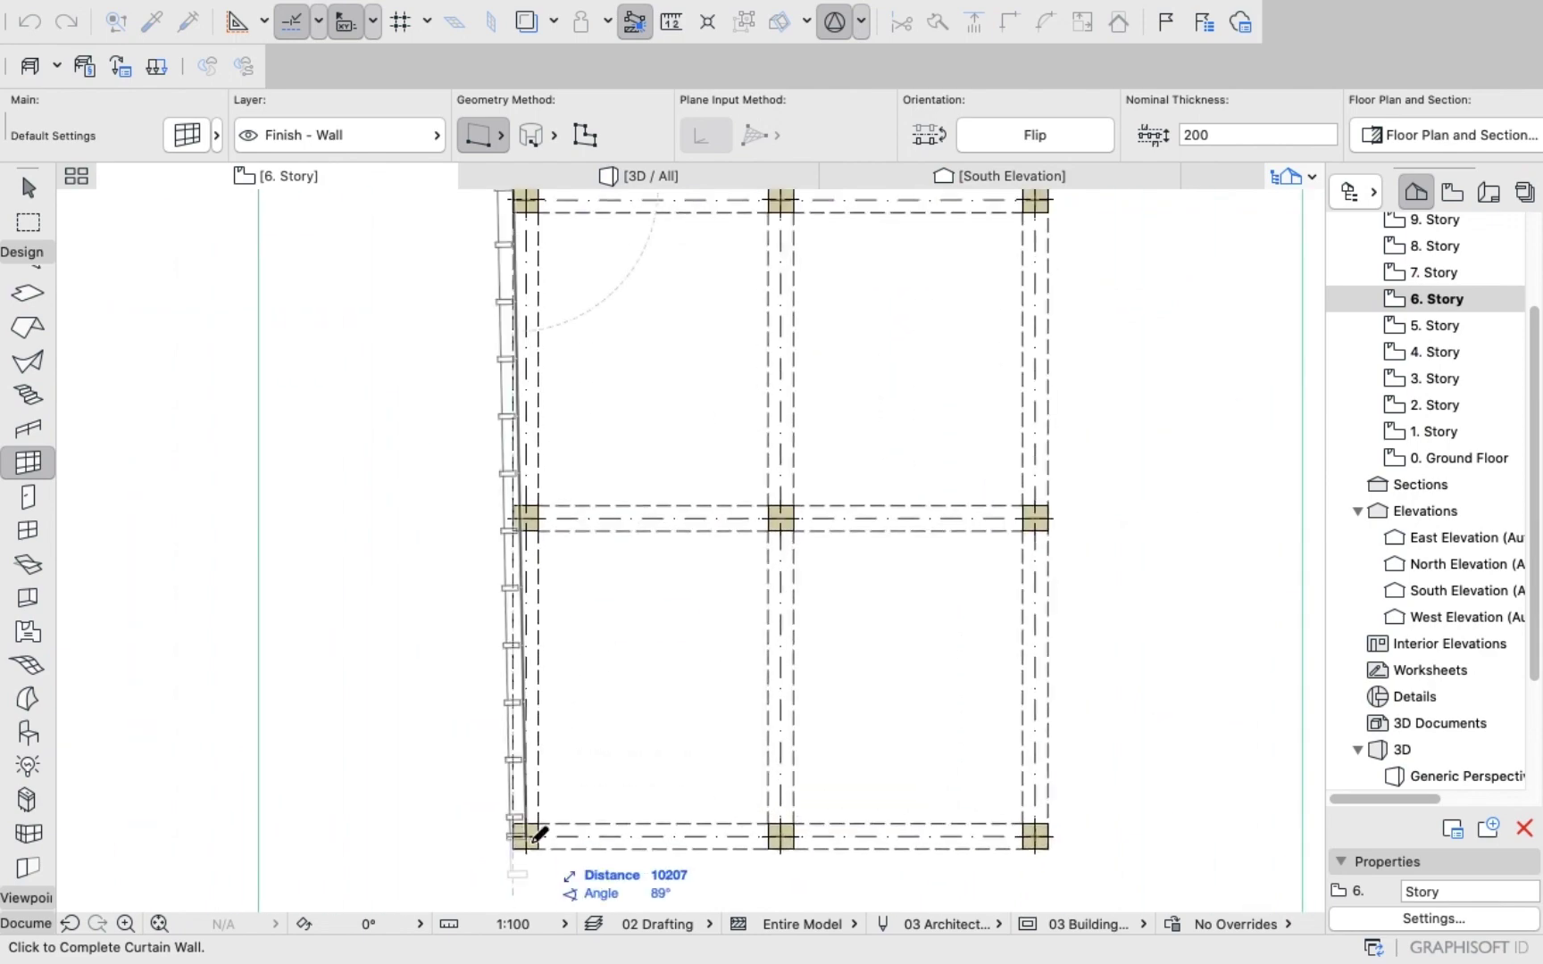
pyautogui.scroll(3, 527, 855)
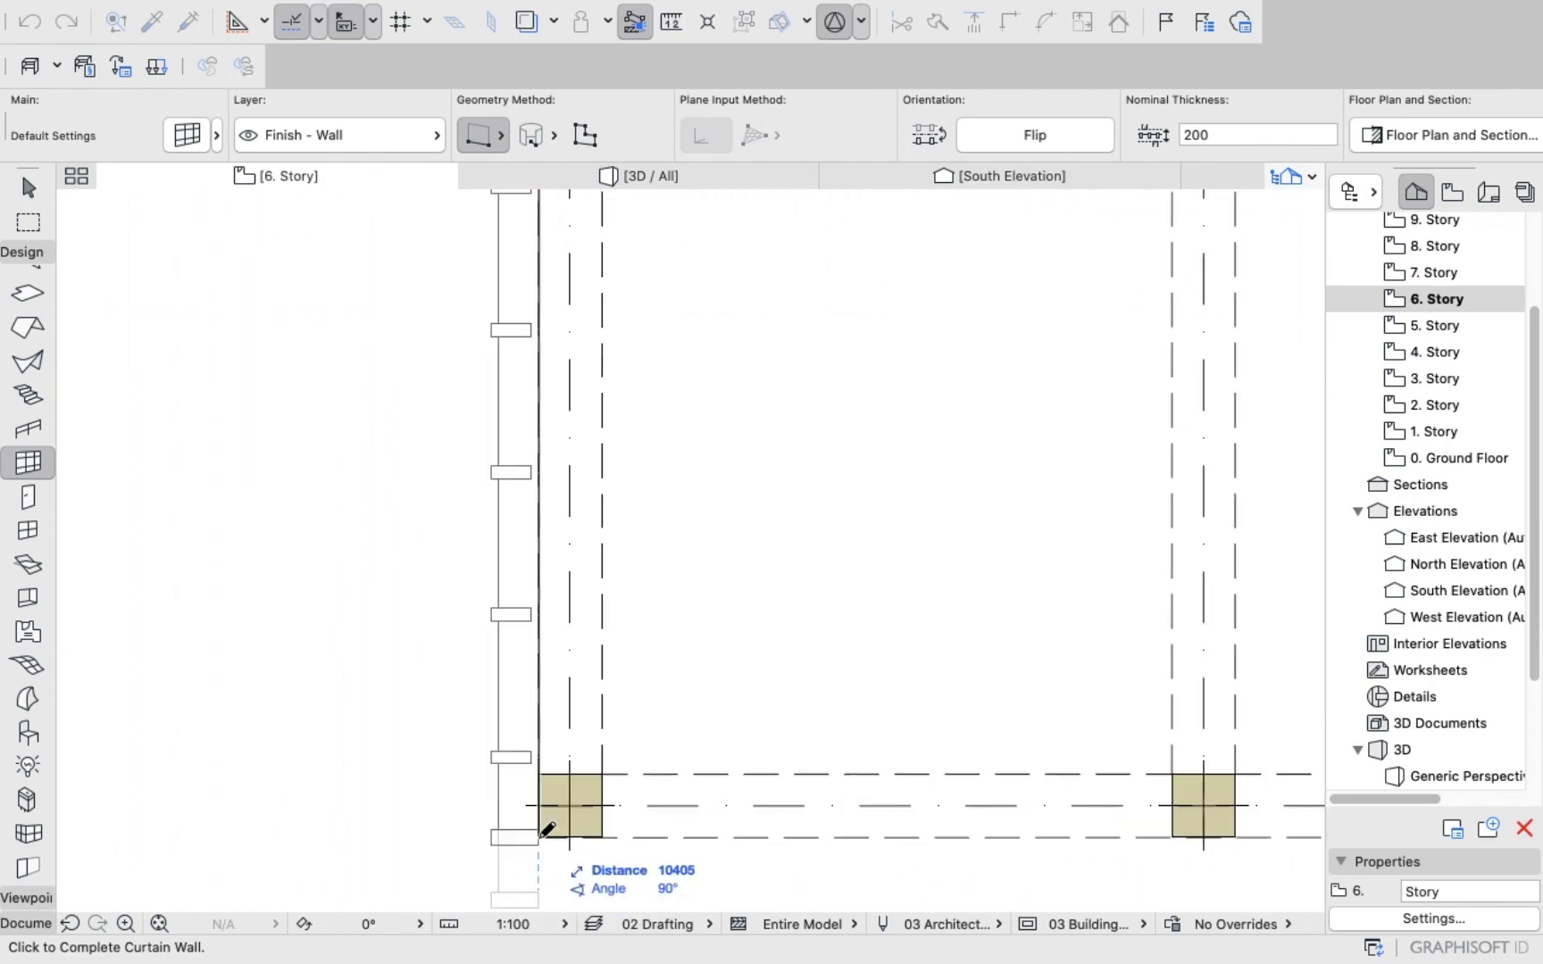
pyautogui.click(537, 805)
pyautogui.scroll(-5, 534, 777)
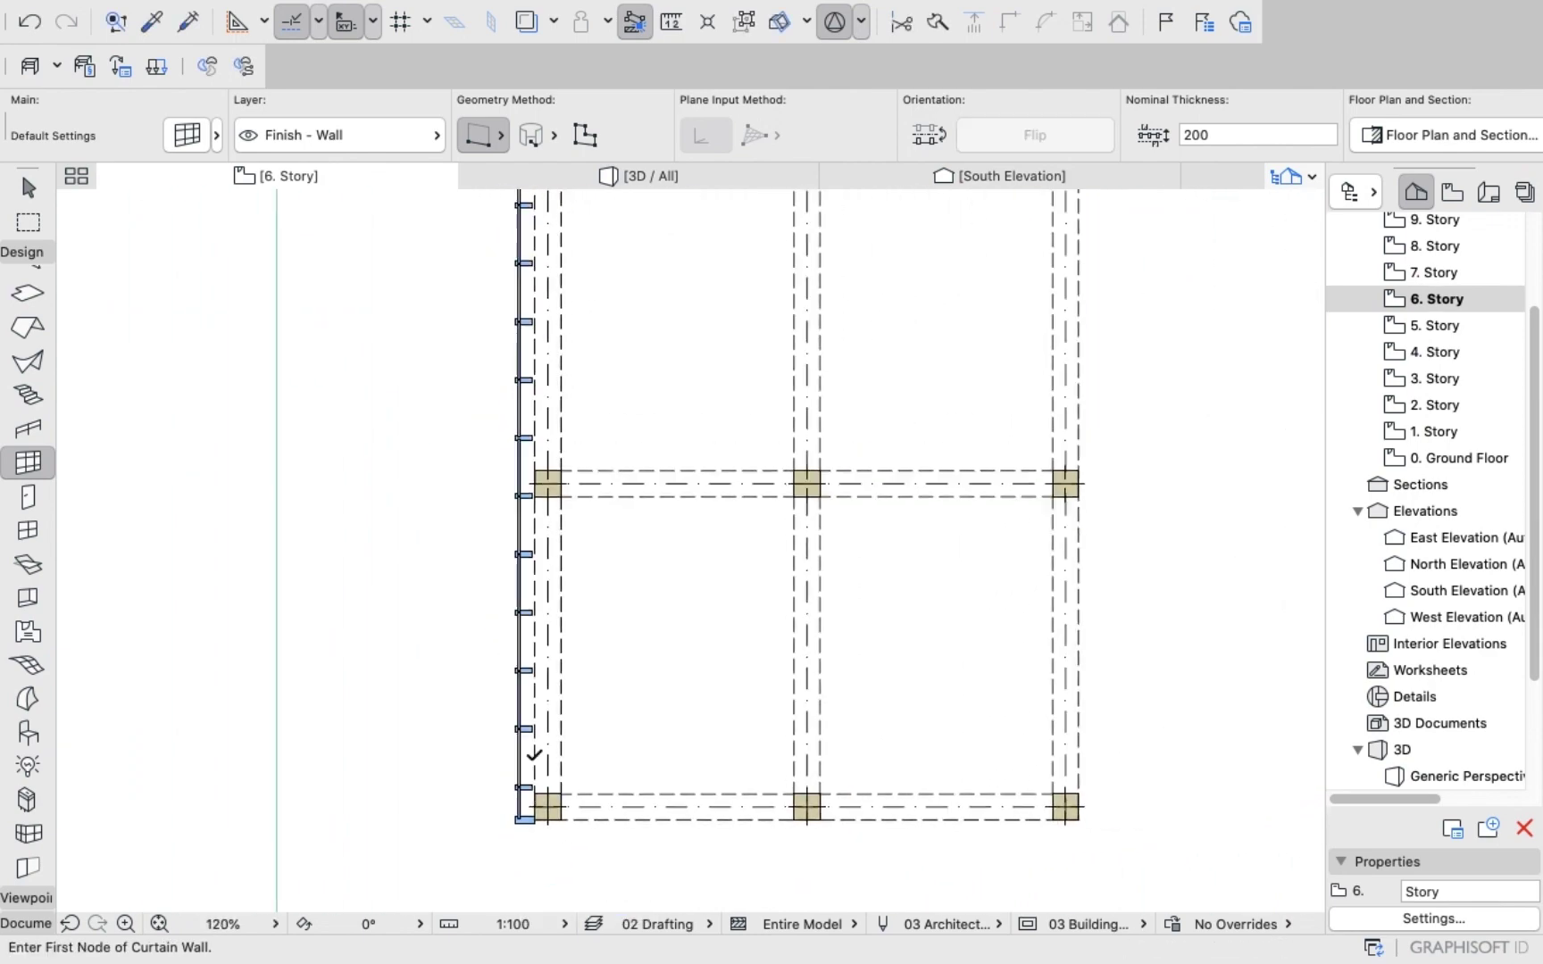
# Stretch the west curtain wall's north end up to the glass line of the north curtain wall.
pyautogui.scroll(-2, 517, 259)
pyautogui.scroll(5, 518, 285)
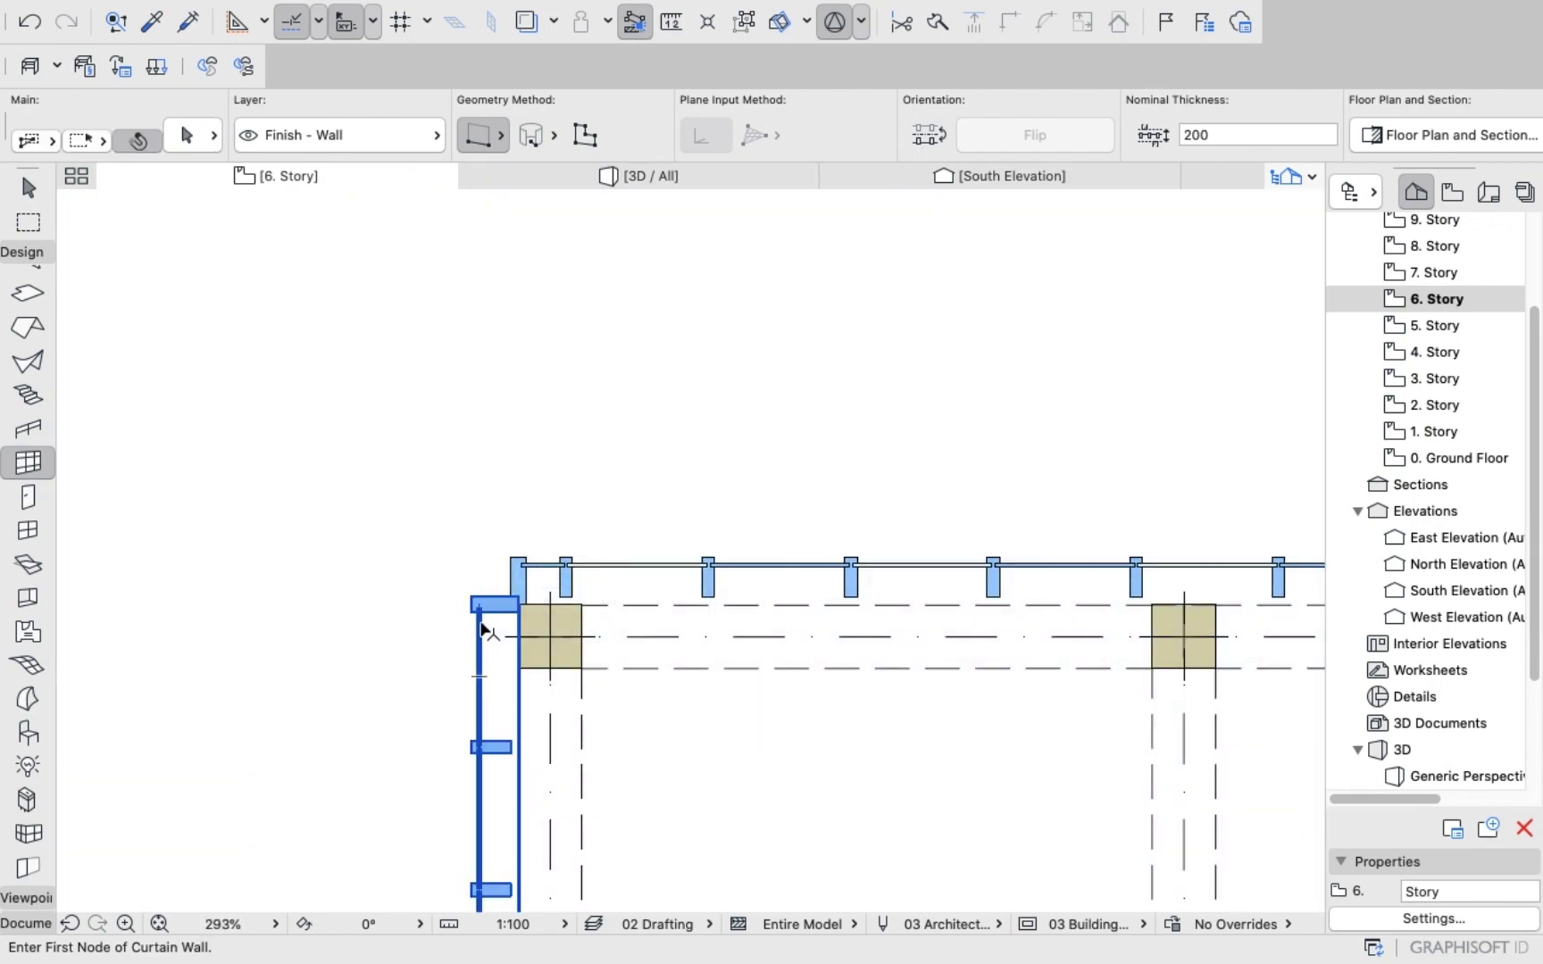
pyautogui.keyDown('shift'); pyautogui.click(490, 607); pyautogui.keyUp('shift')
pyautogui.click(518, 604)
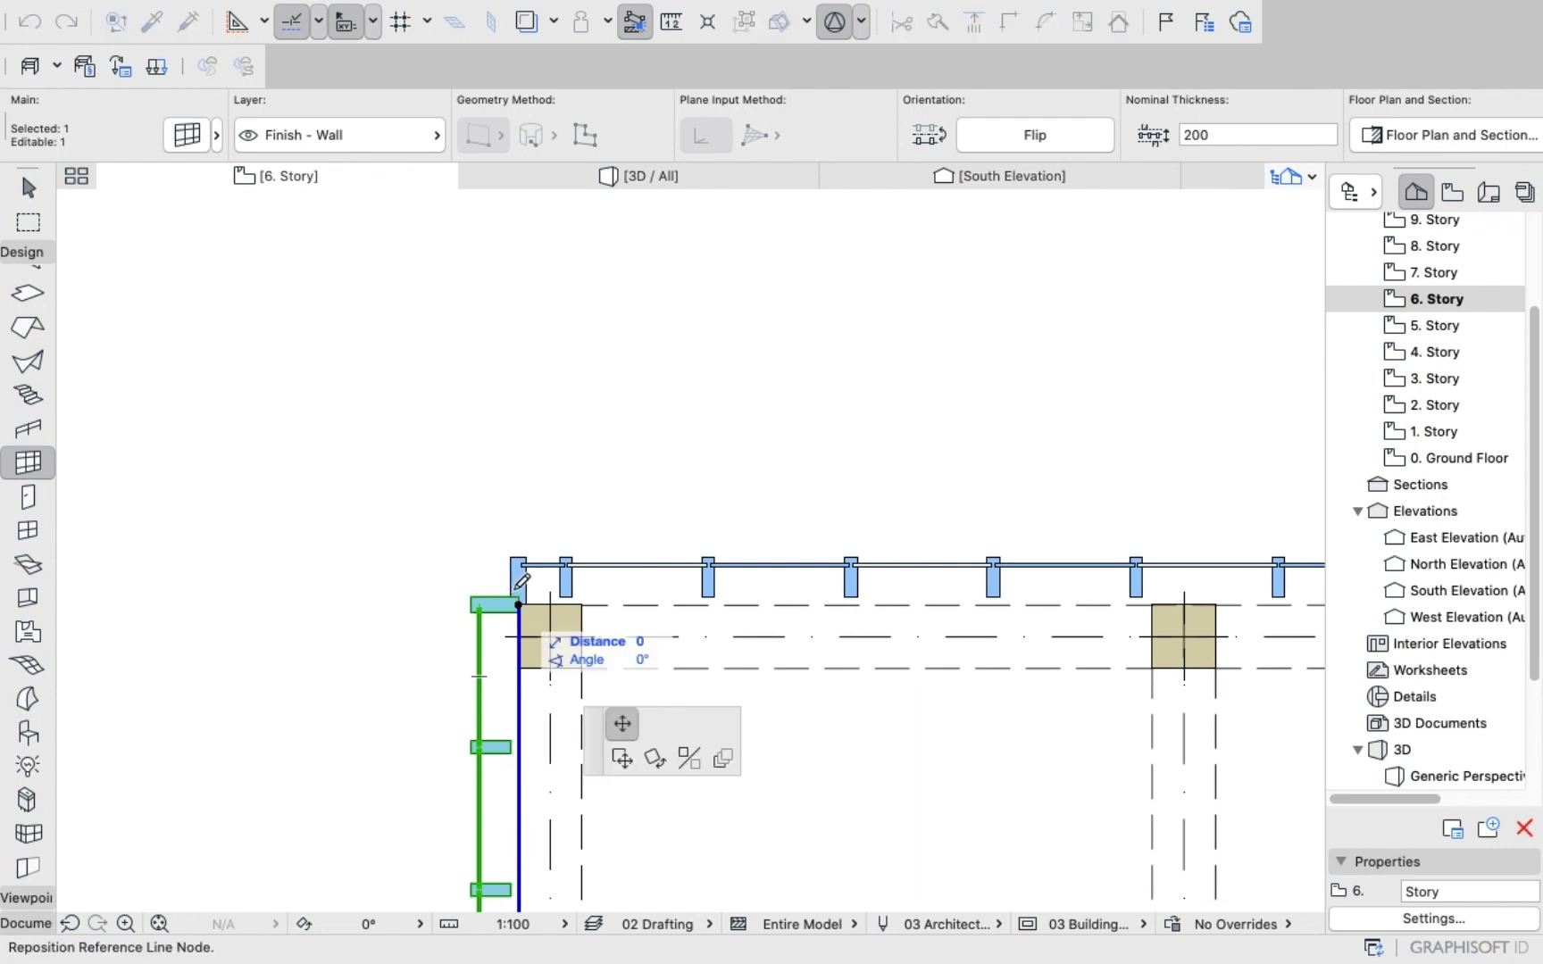
pyautogui.press('Escape')
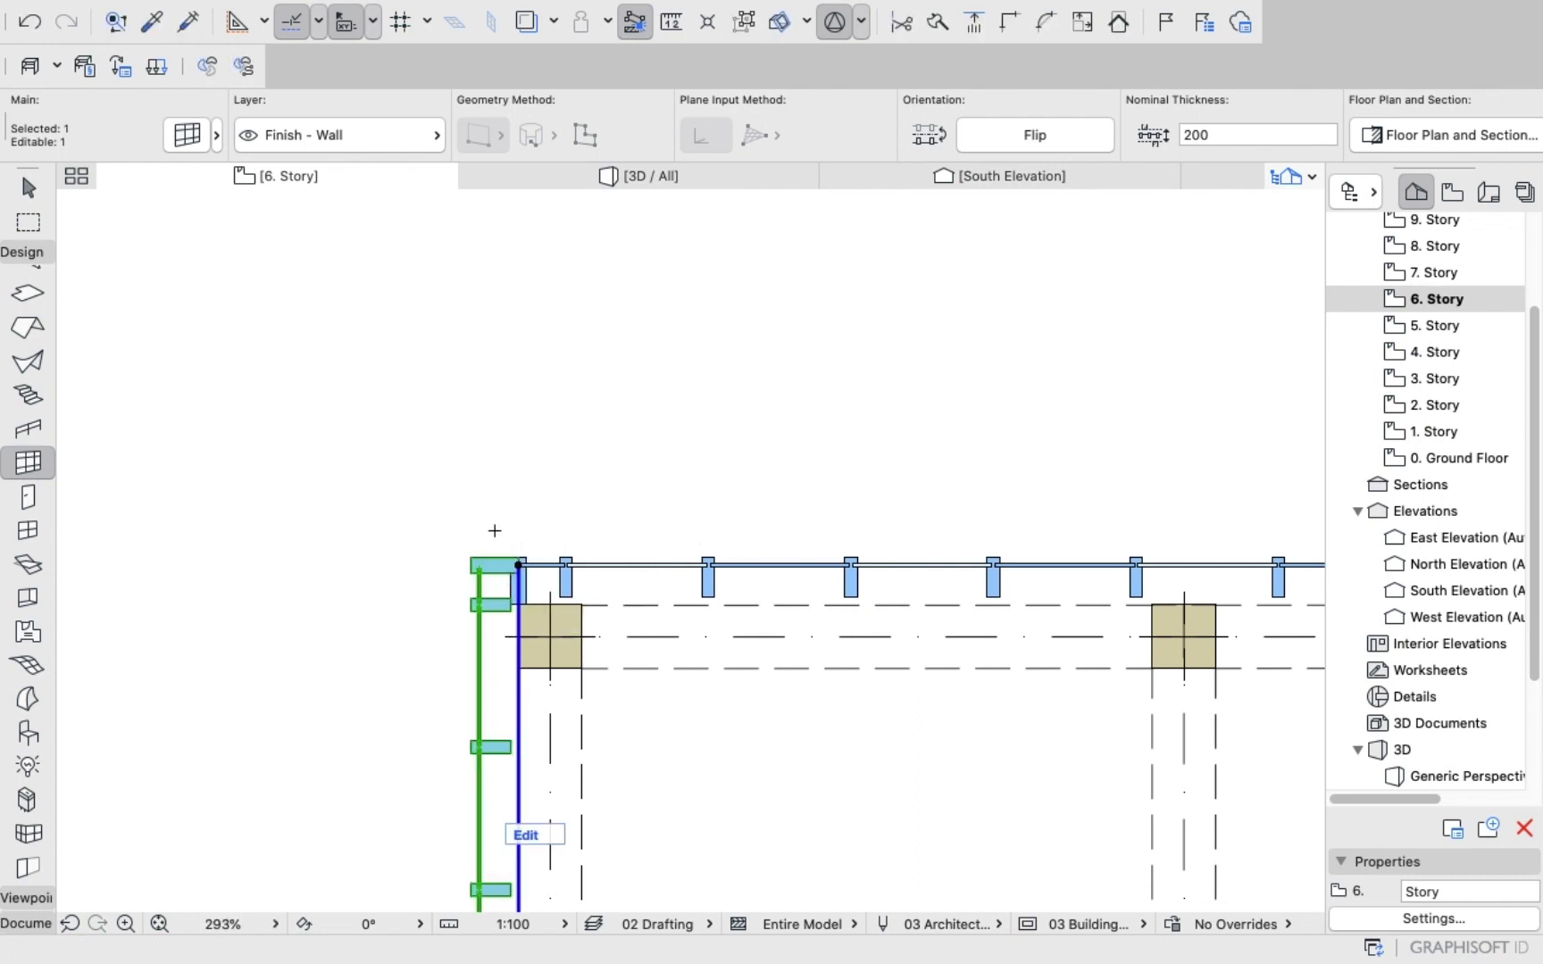
pyautogui.scroll(5, 524, 544)
pyautogui.press('Escape')
# Move the north curtain wall's west end node 50 mm inward so its end frame clears the west wall's corner frame.
pyautogui.keyDown('shift'); pyautogui.click(524, 643); pyautogui.keyUp('shift')
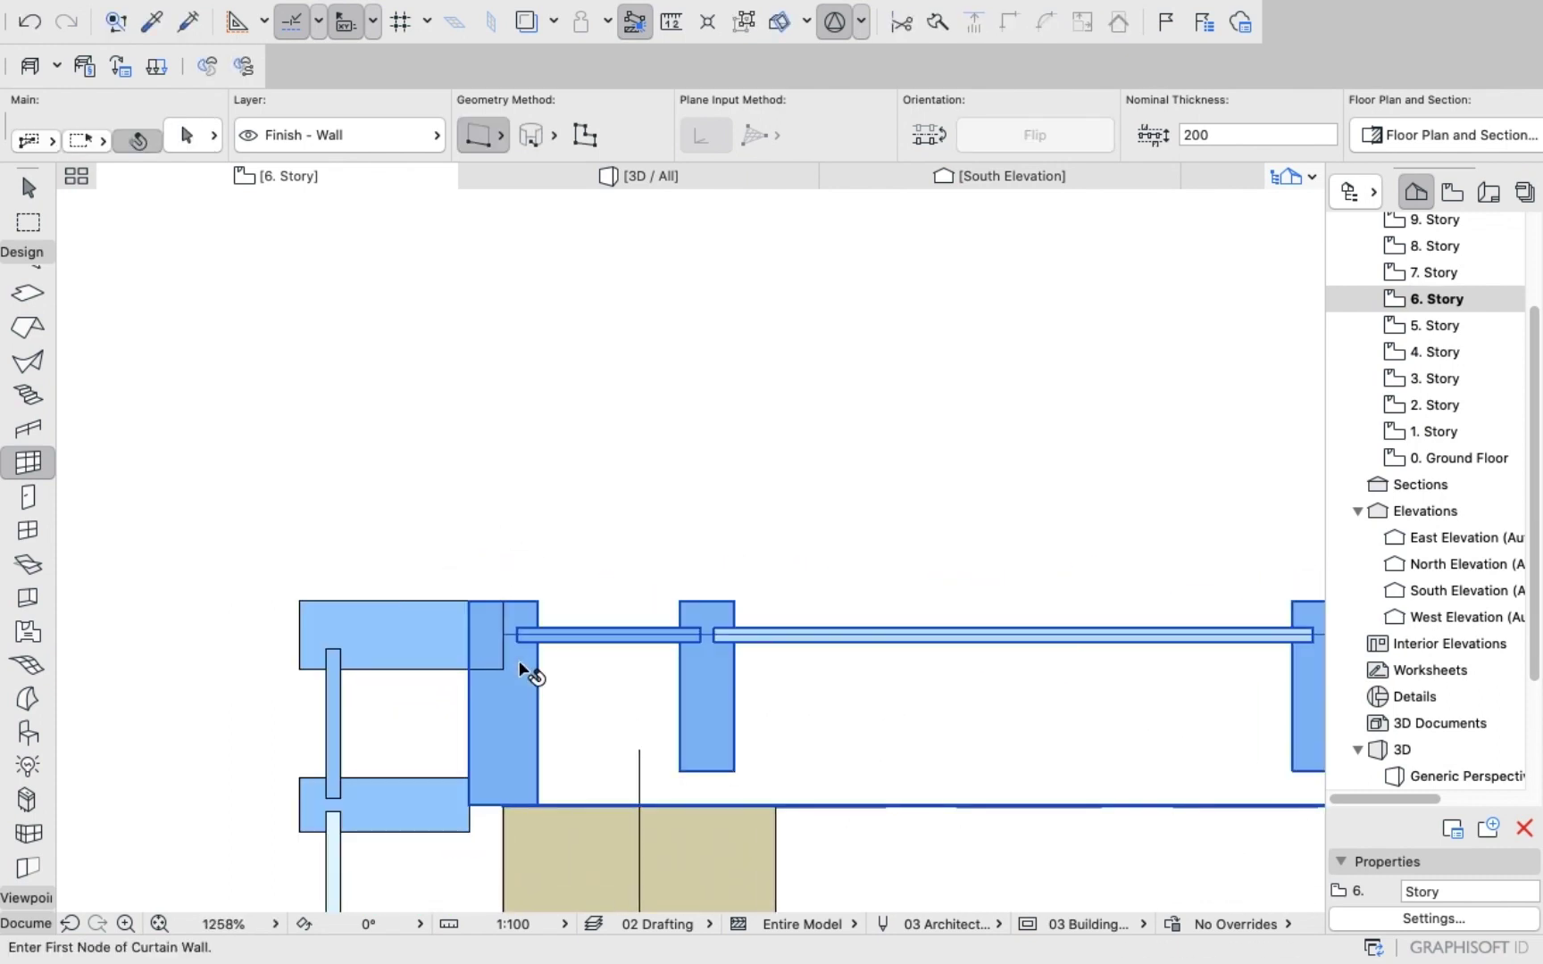
pyautogui.click(504, 805)
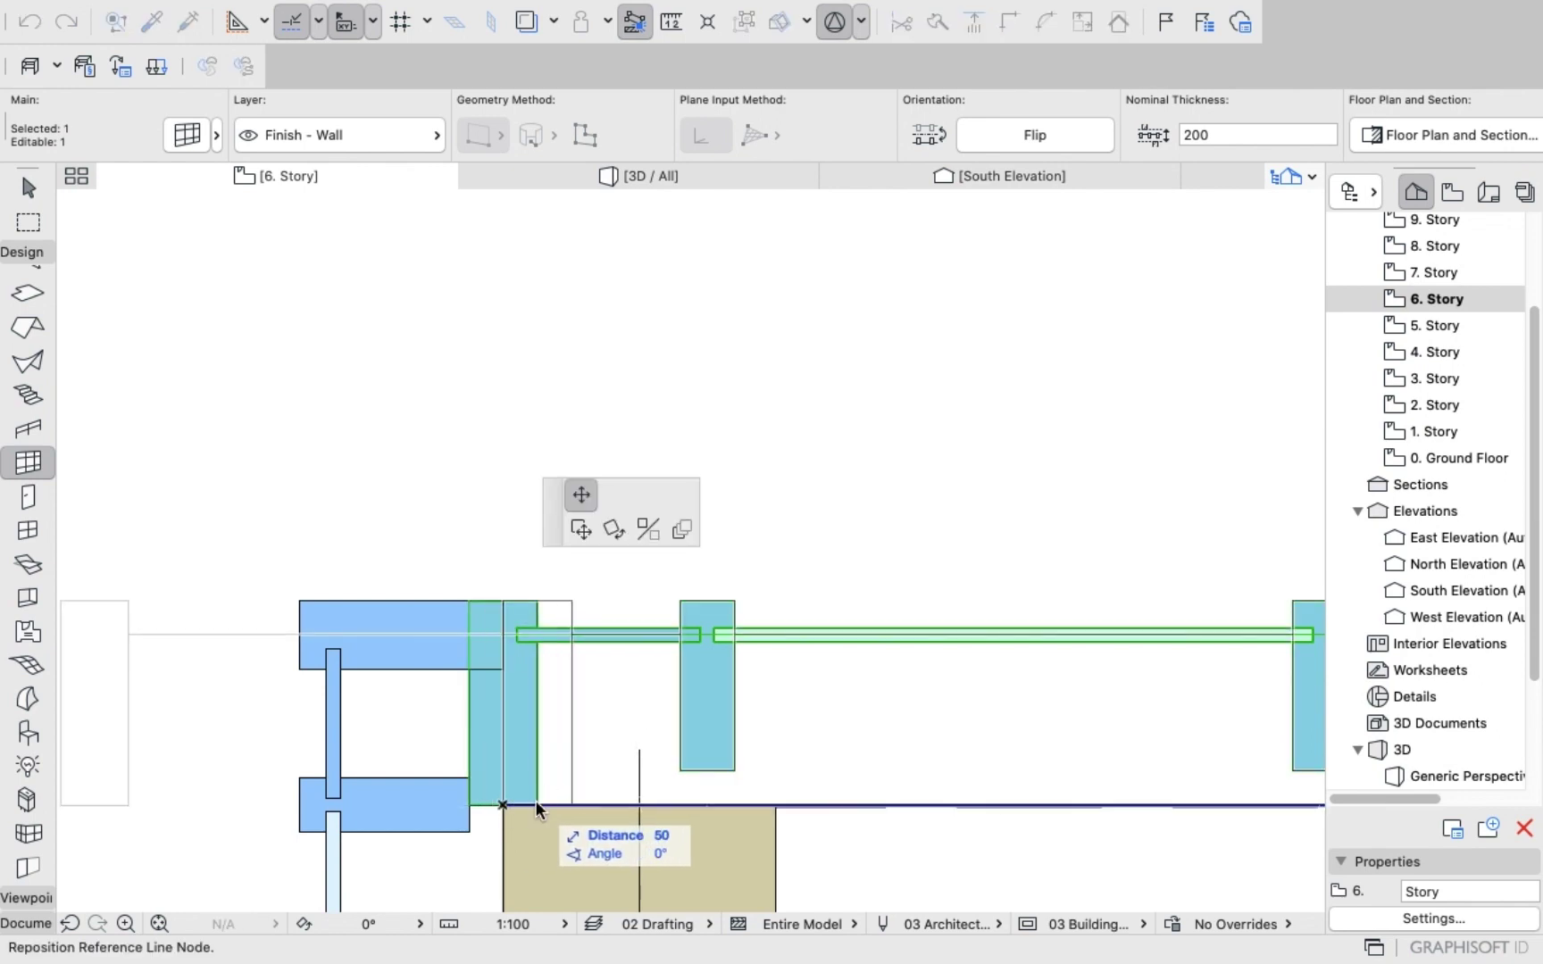
pyautogui.press('Escape')
pyautogui.press('Escape')
# Draw a curtain wall about 8400 mm long along the frame's south edge, from the outer southwest column corner to the southeast one.
pyautogui.scroll(-10, 450, 500)
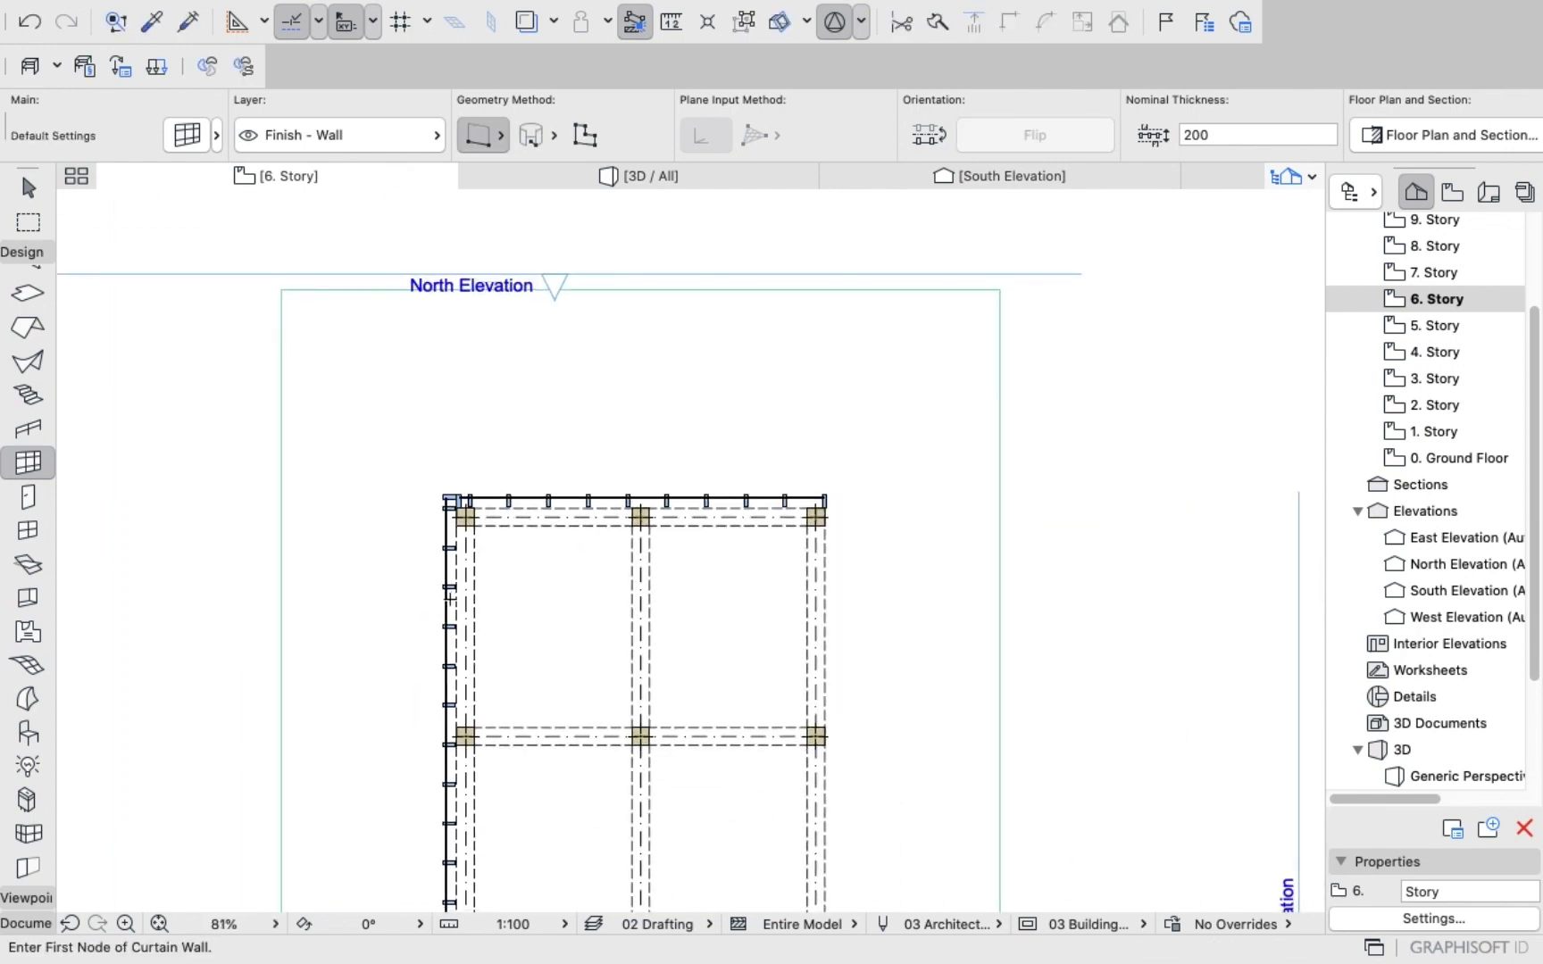
pyautogui.scroll(-5, 451, 596)
pyautogui.scroll(8, 468, 689)
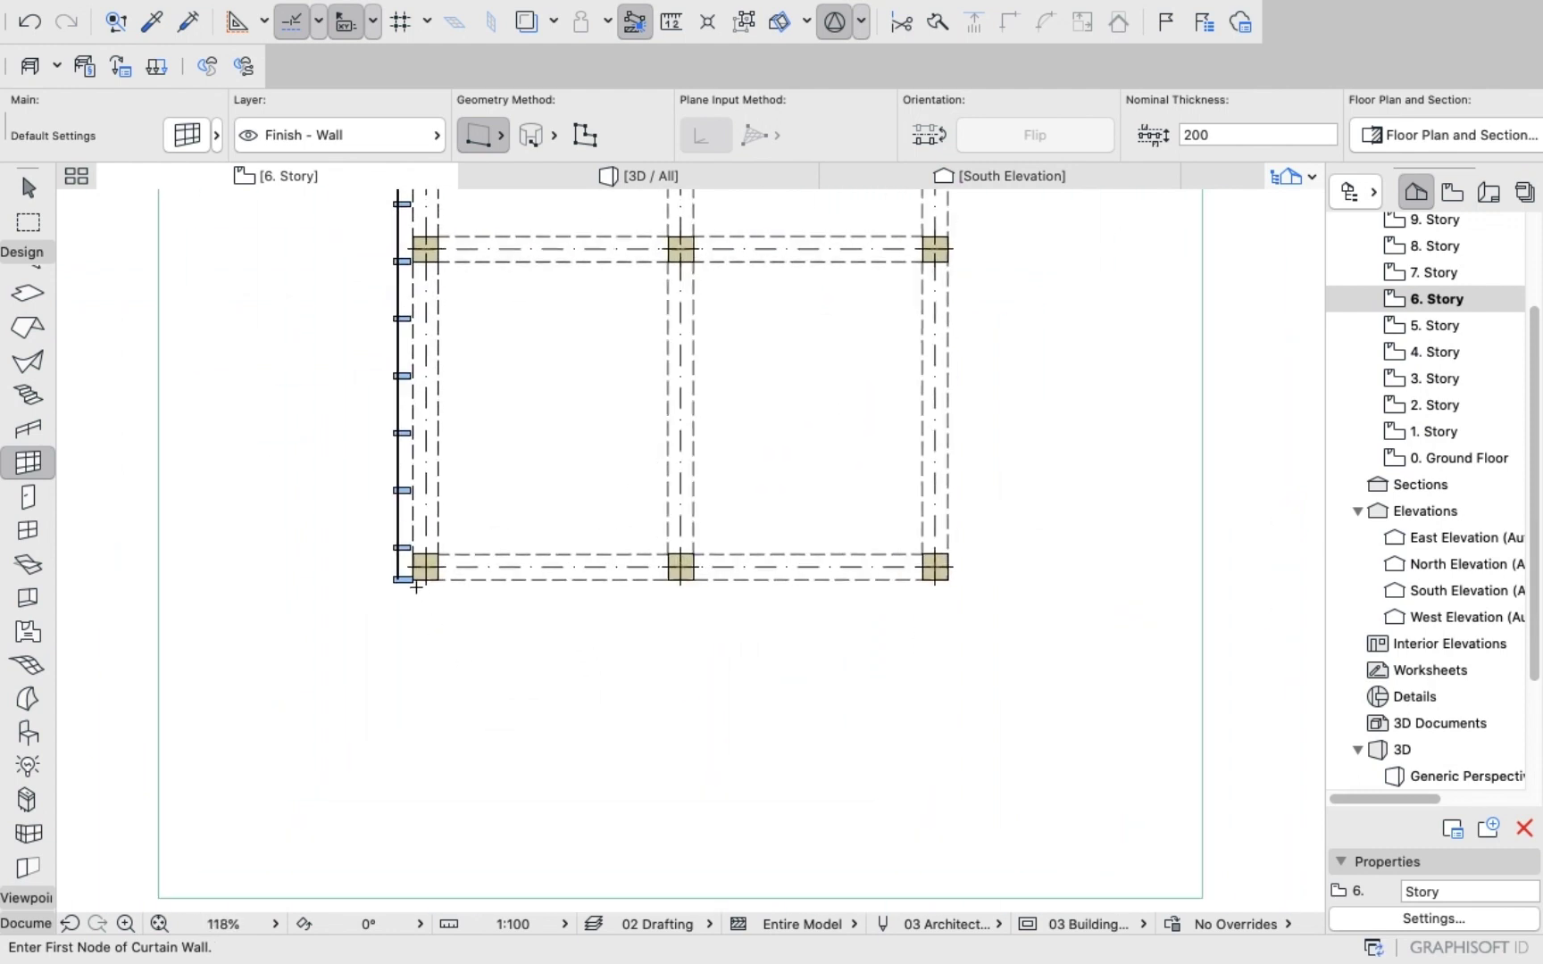
pyautogui.click(412, 579)
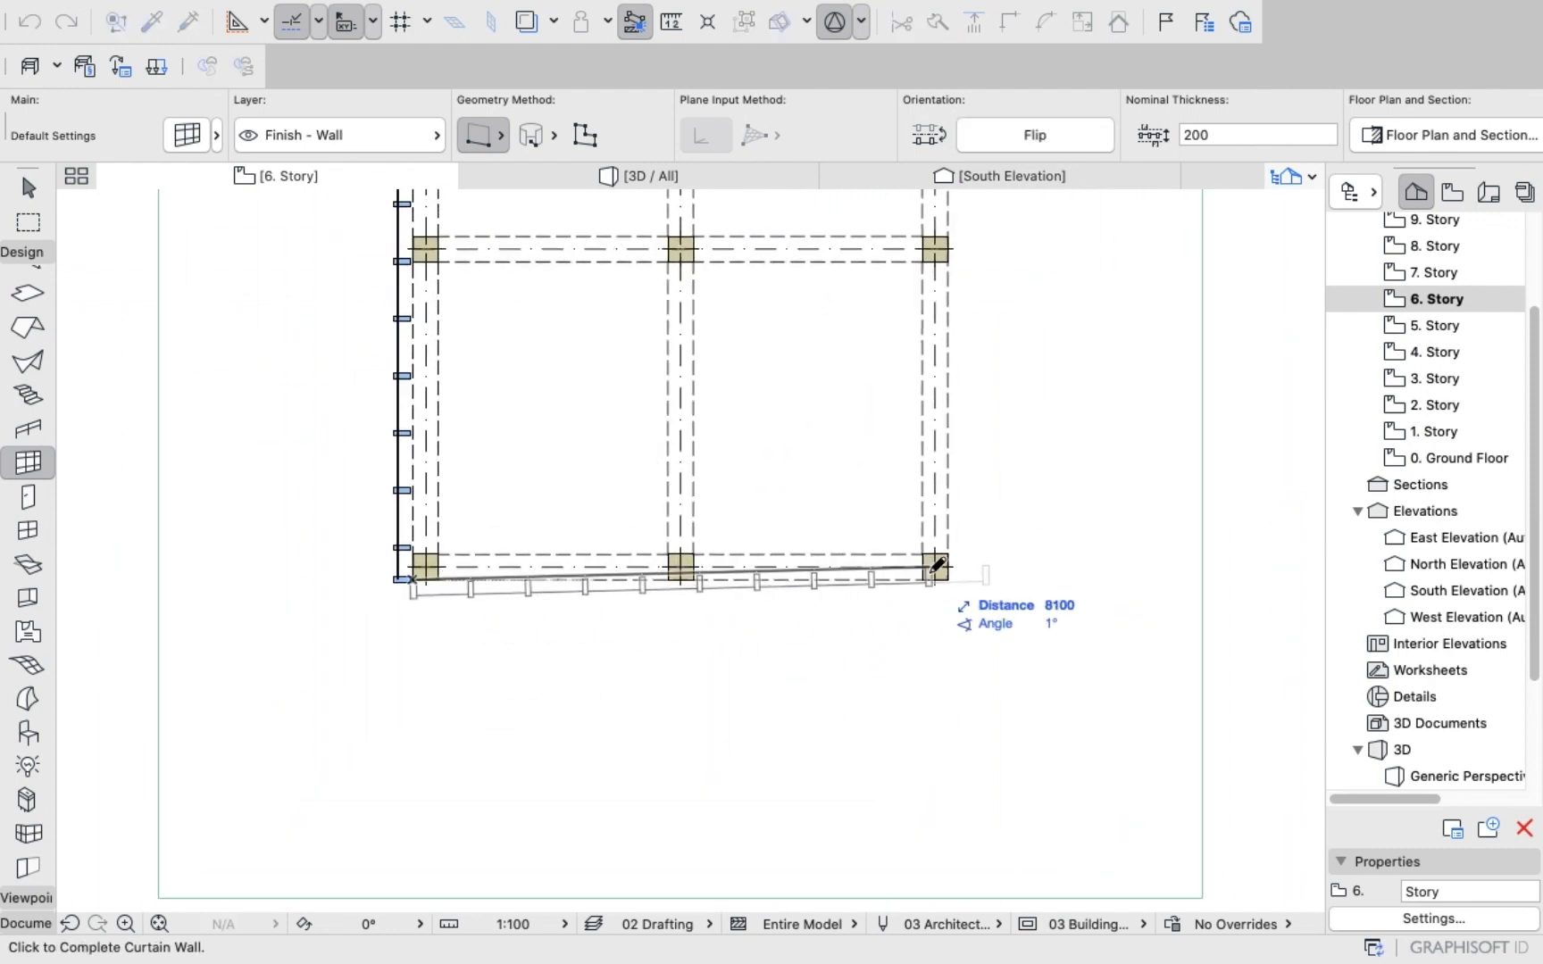
pyautogui.scroll(6, 945, 576)
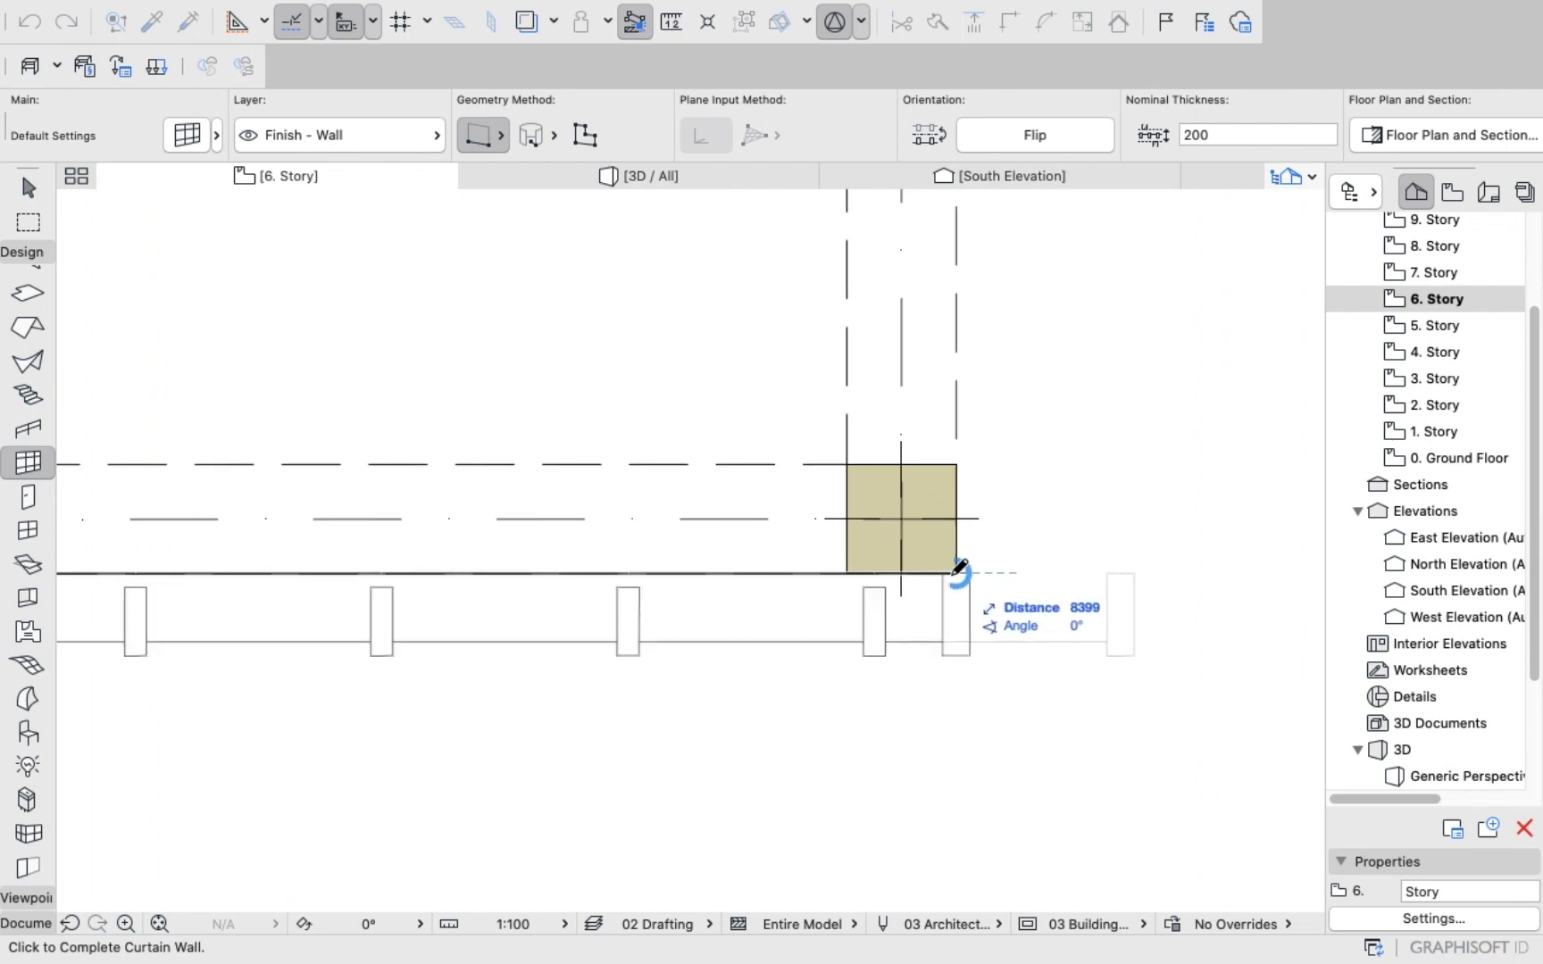
pyautogui.click(953, 570)
# Stretch the west curtain wall's south end down to the glass line of the south curtain wall.
pyautogui.scroll(-6, 954, 570)
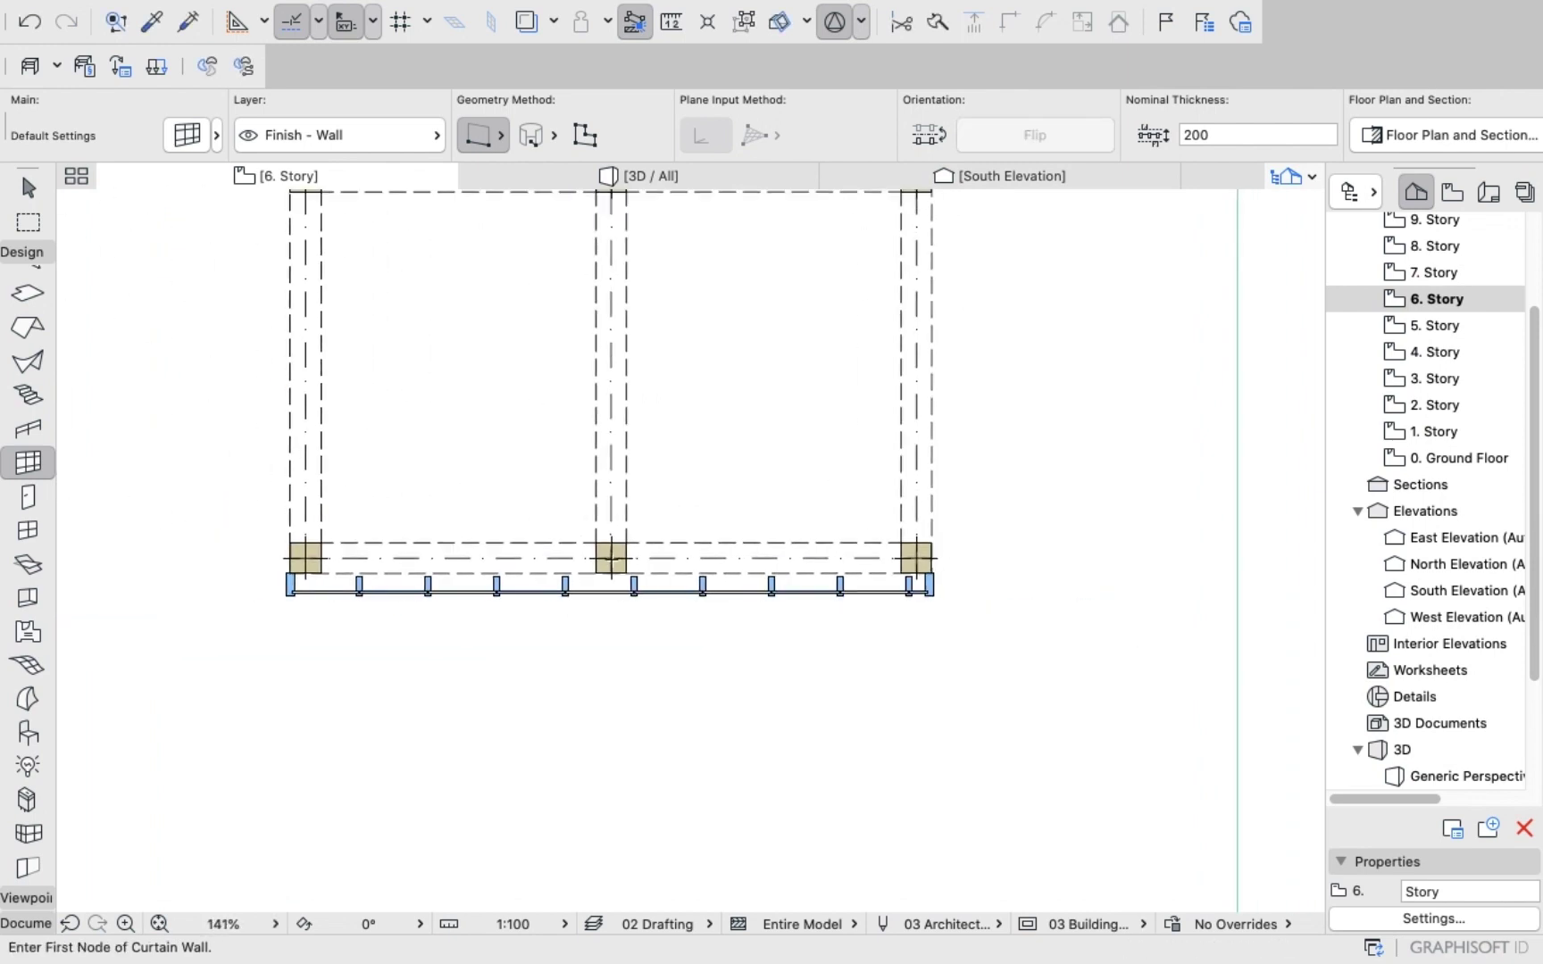
pyautogui.scroll(9, 265, 569)
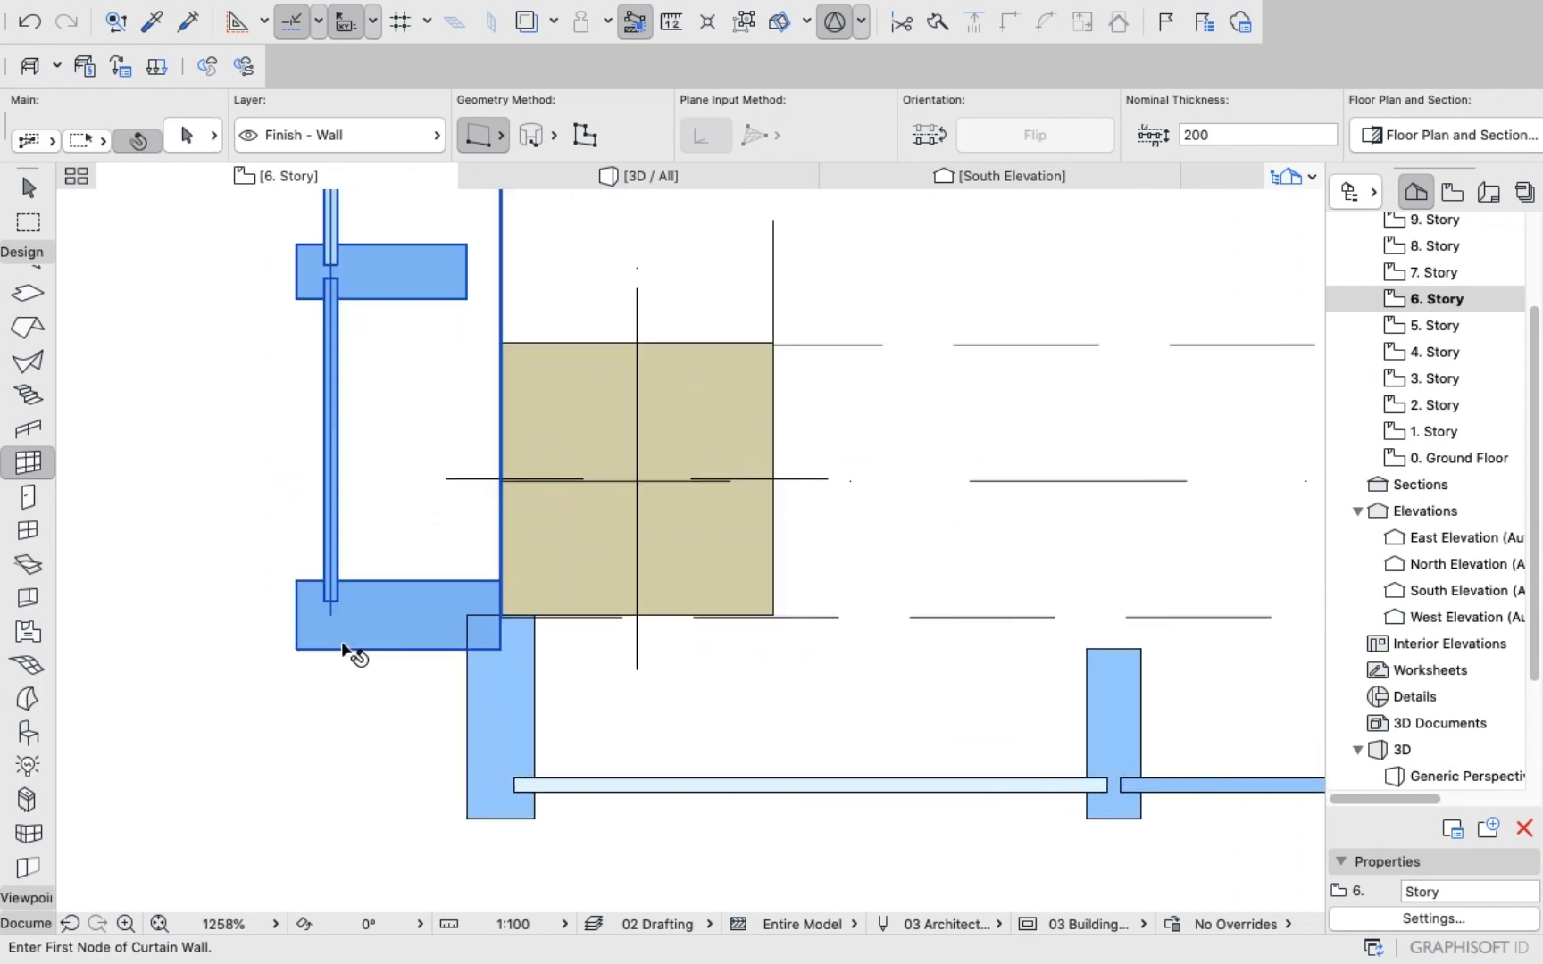
pyautogui.keyDown('shift'); pyautogui.click(464, 607); pyautogui.keyUp('shift')
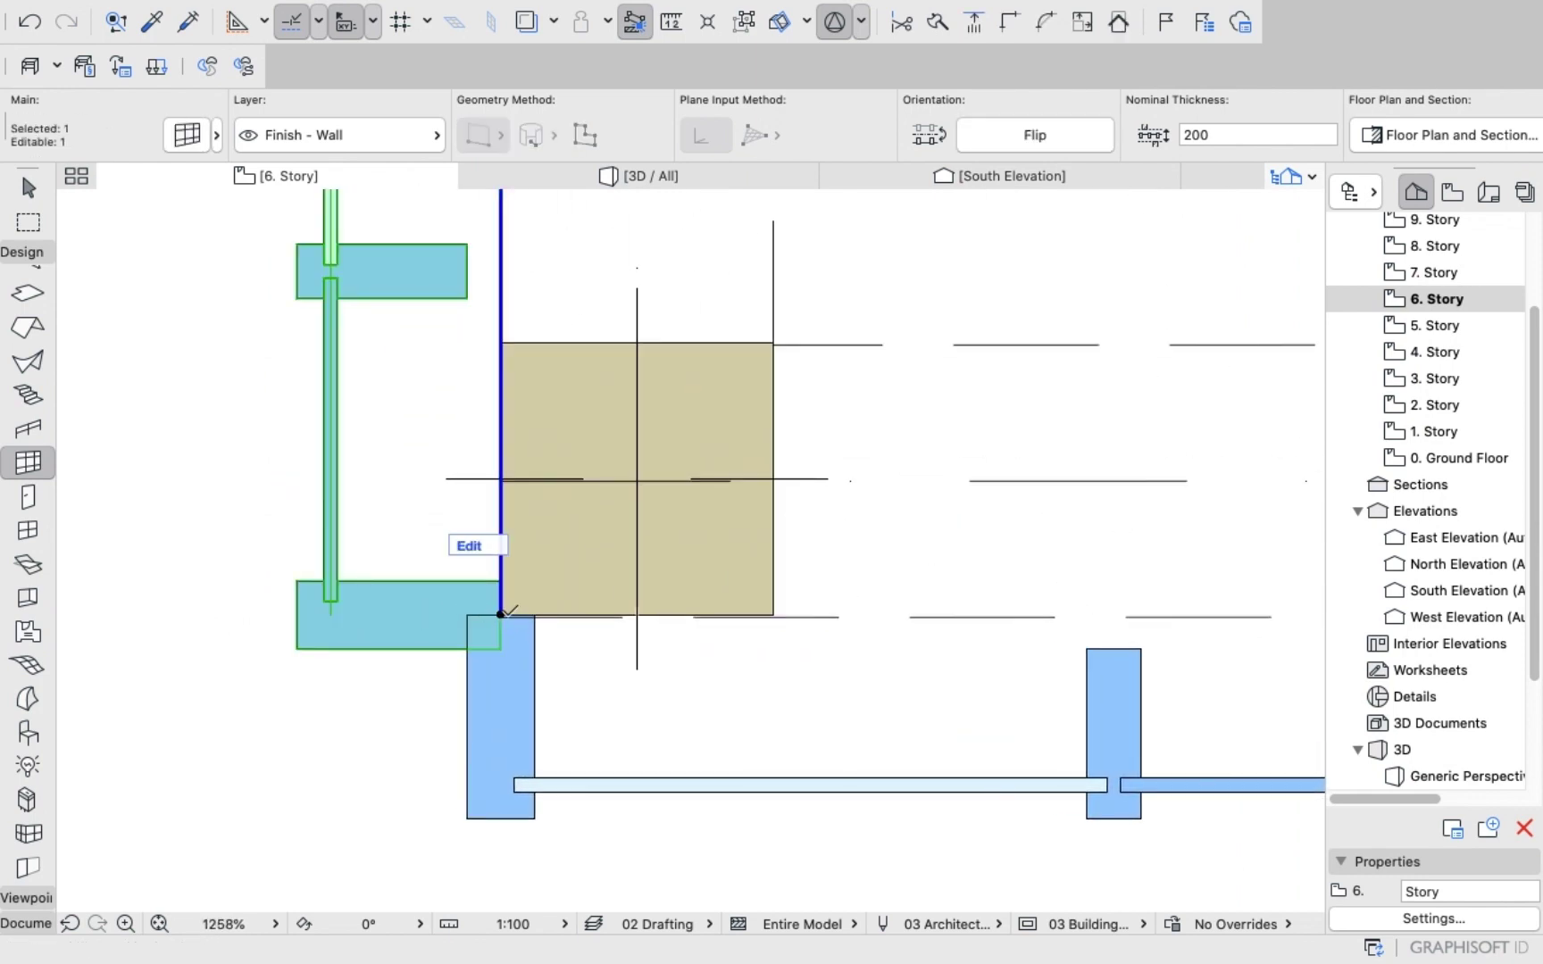
pyautogui.click(501, 615)
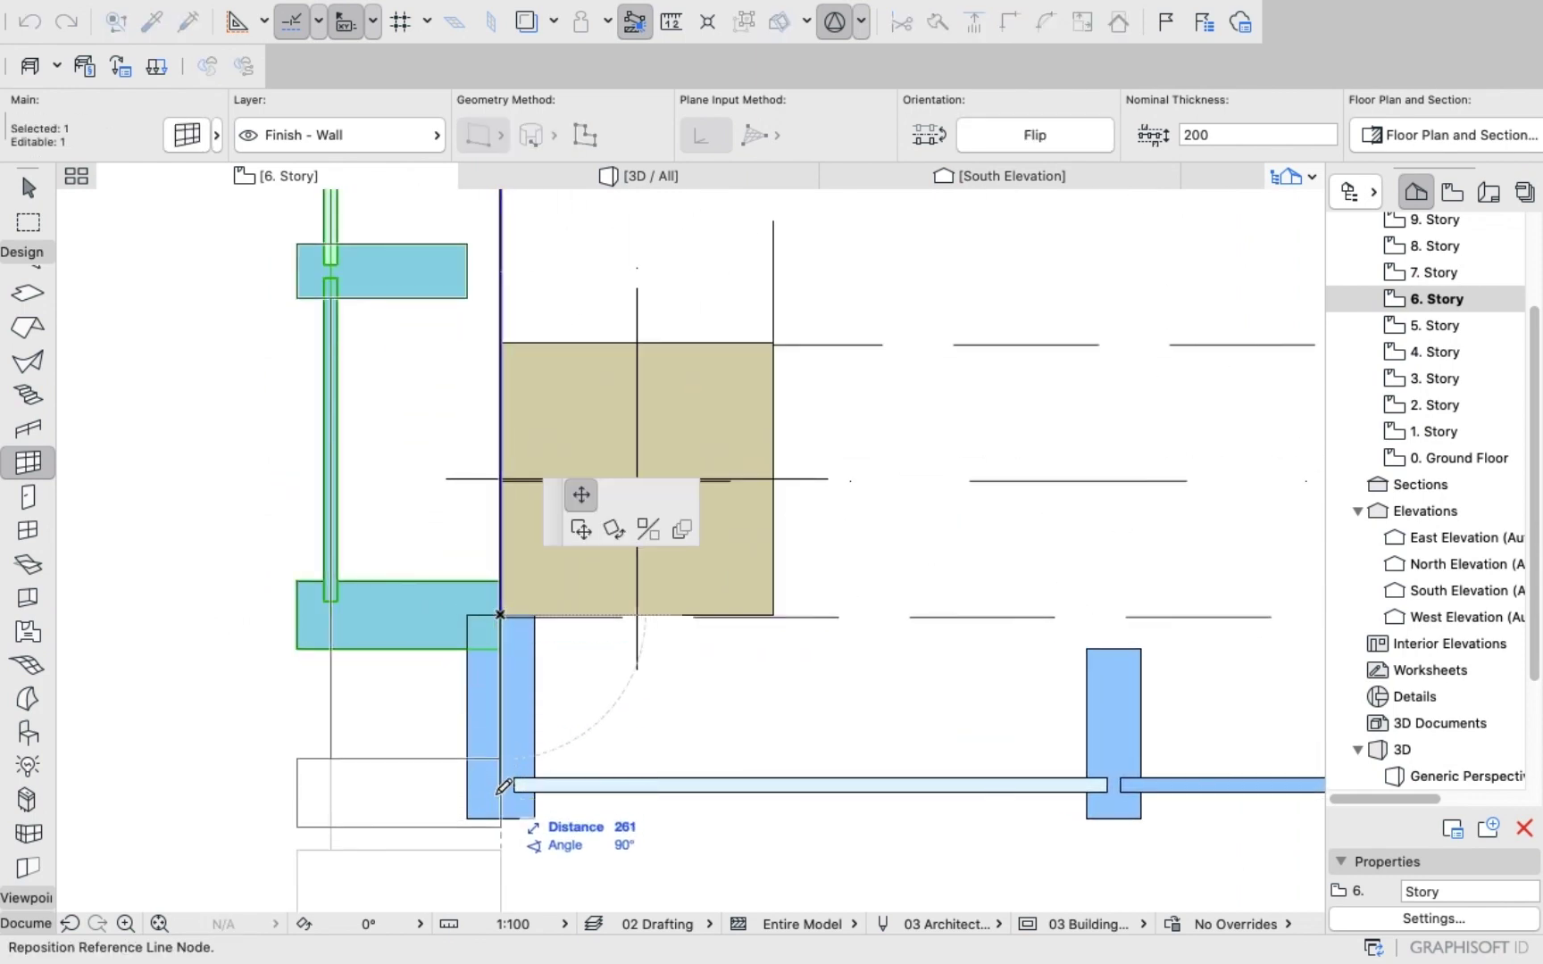
pyautogui.click(502, 787)
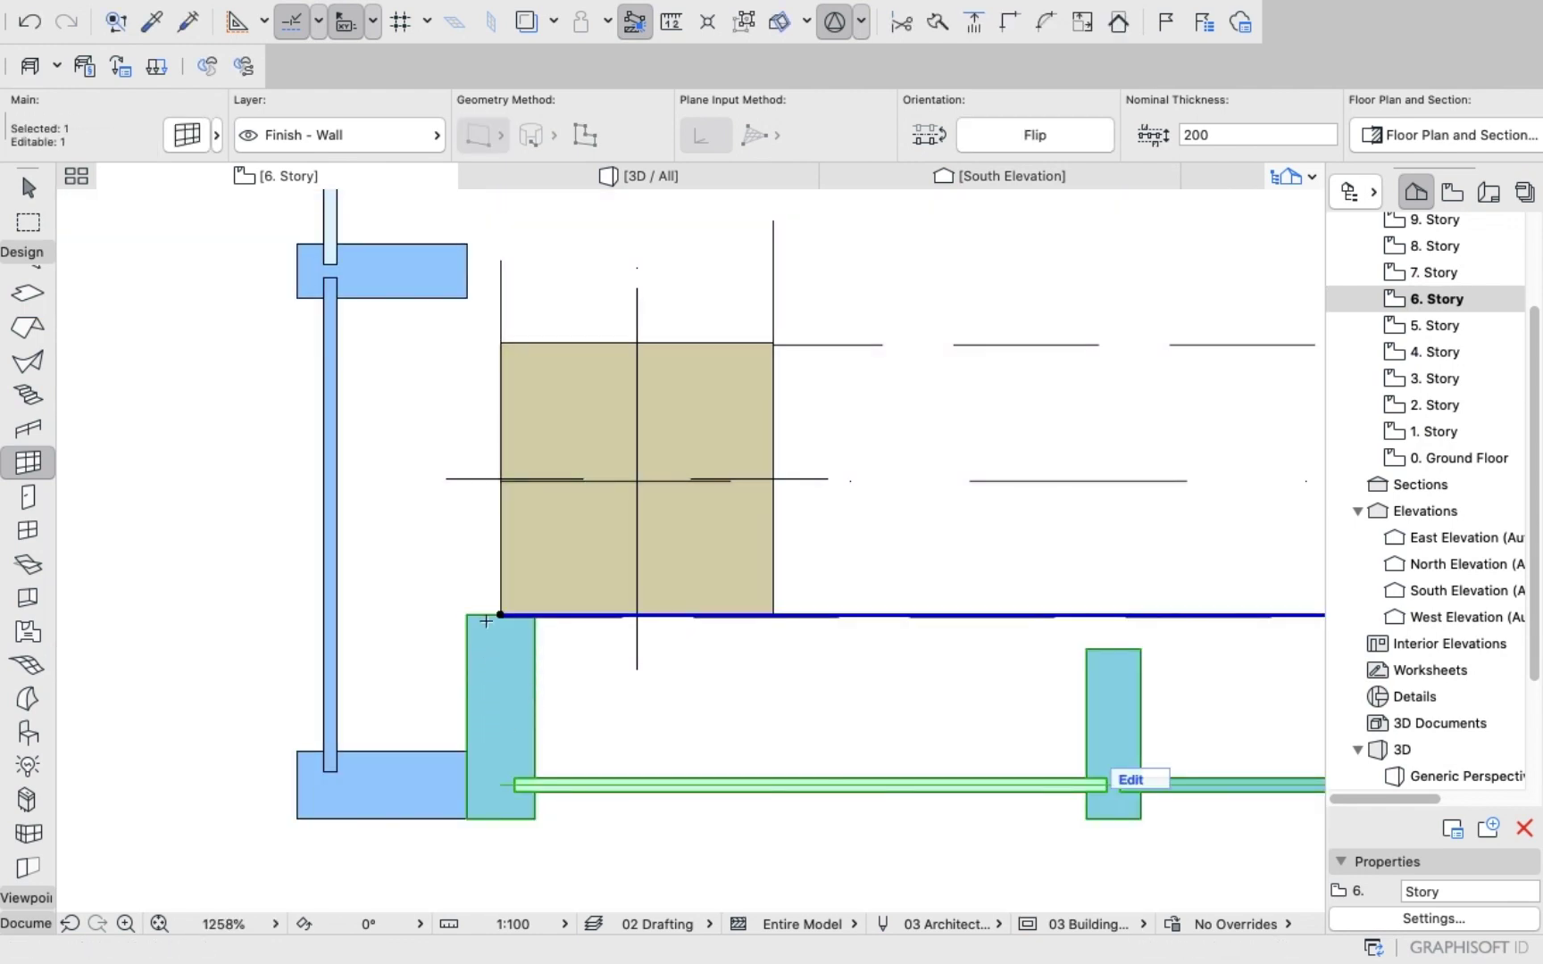
# Move the south curtain wall's west end node 50 mm inward so its end frame lines up with the column's west face.
pyautogui.click(501, 615)
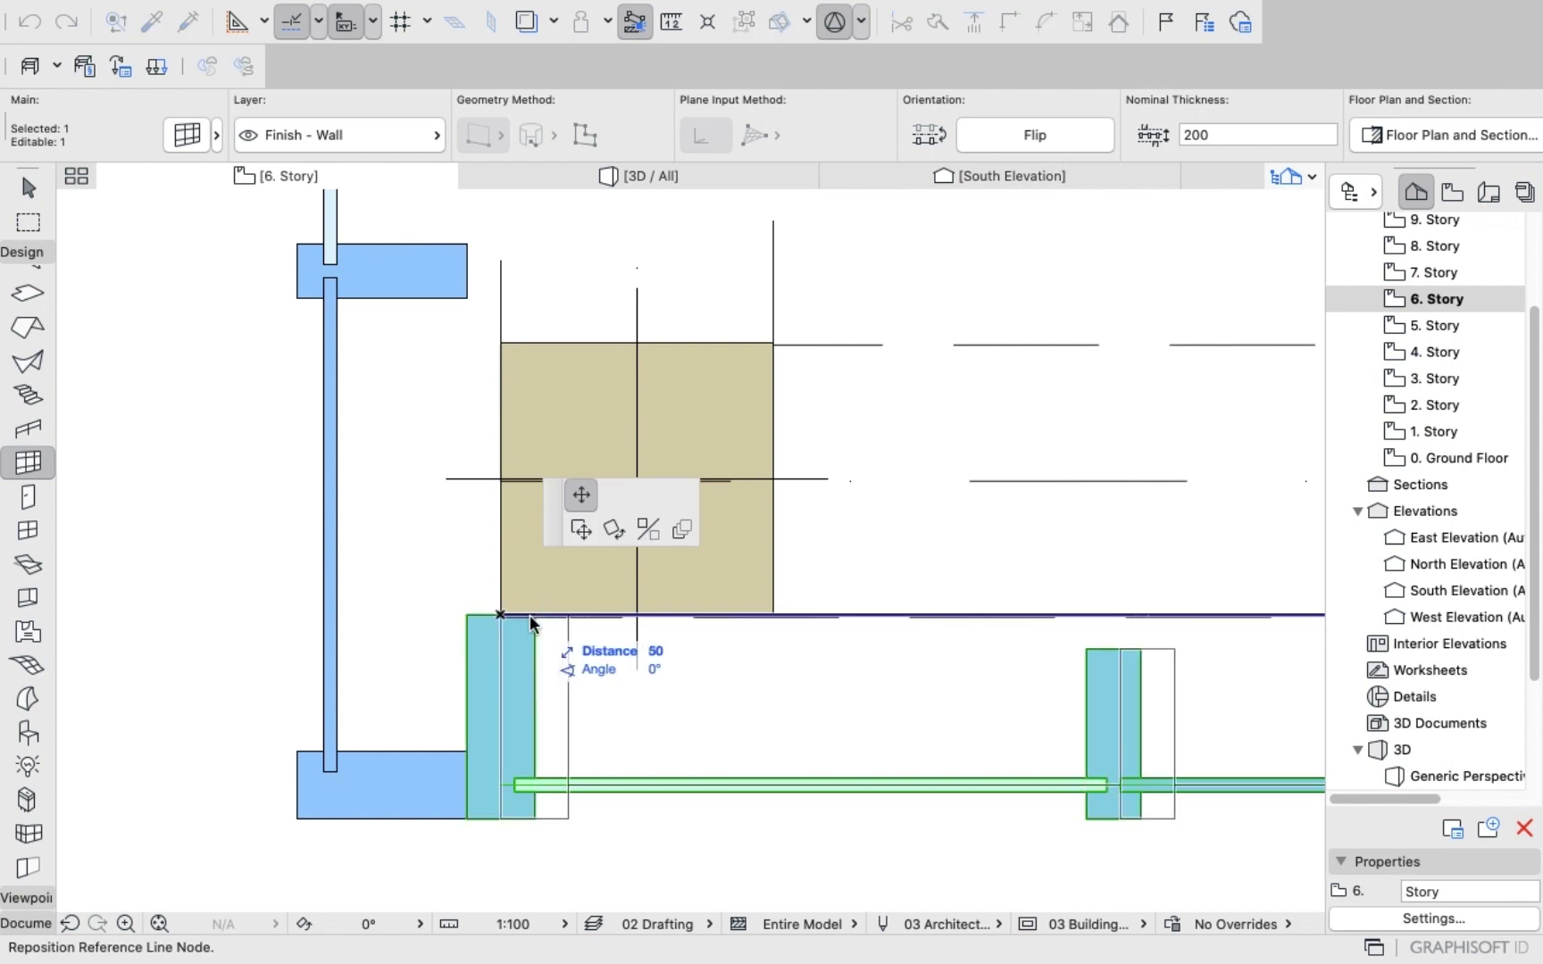
pyautogui.press('Escape')
pyautogui.press('Escape')
# Draw an east-side curtain wall about 10700 mm long from the outer southeast column corner north to the north wall's glass line.
pyautogui.scroll(-5, 238, 584)
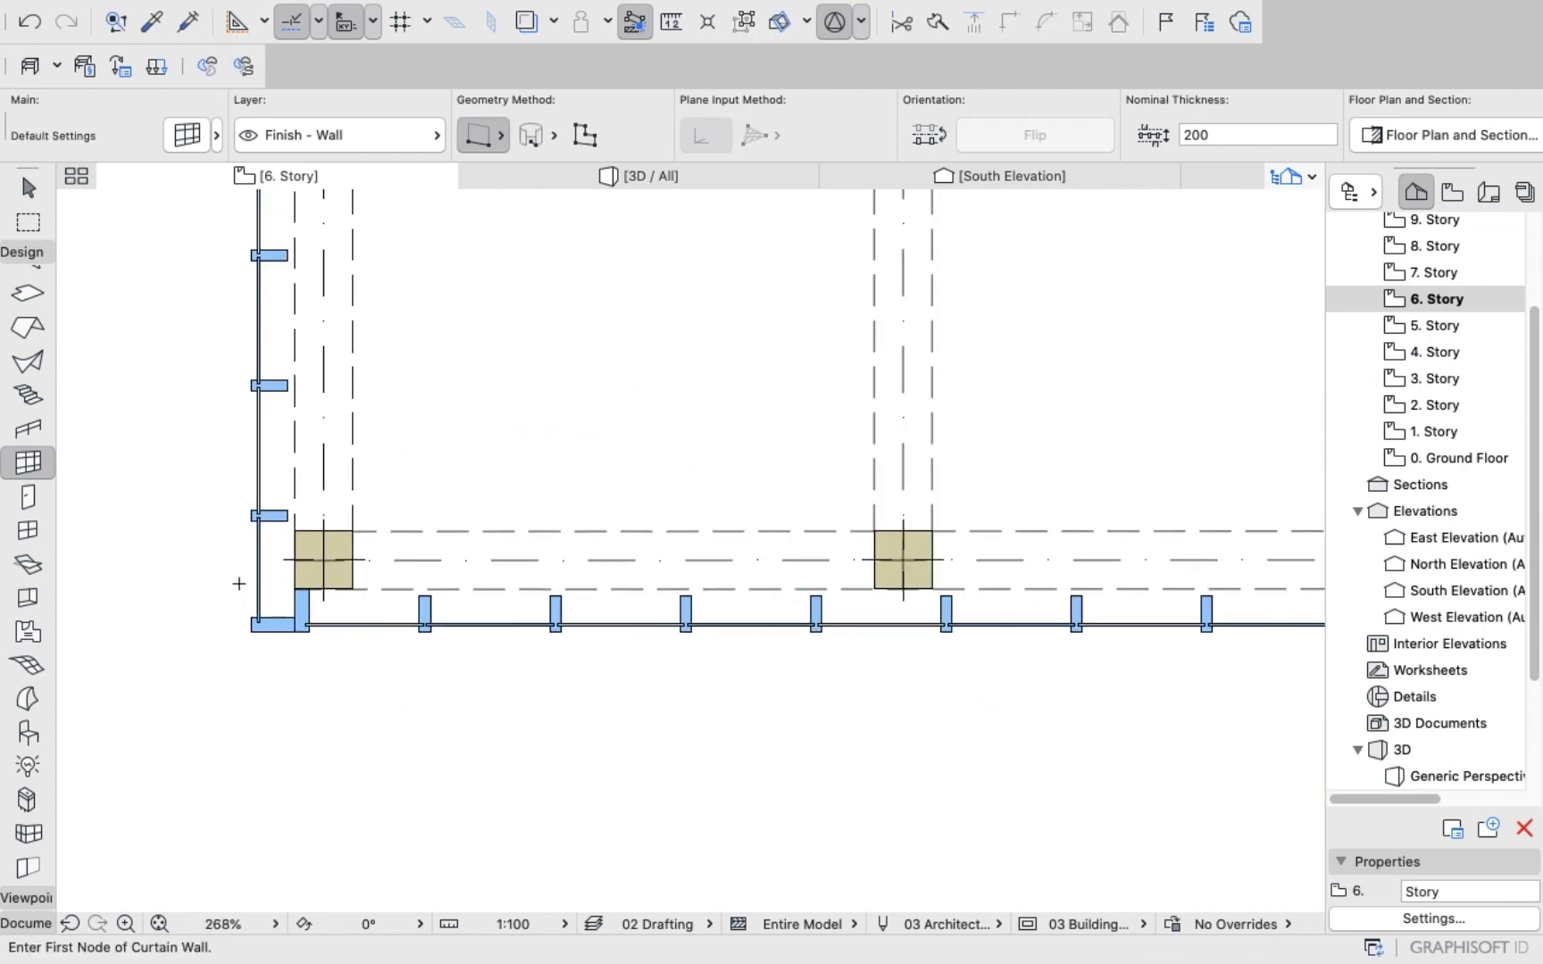
pyautogui.scroll(-5, 238, 584)
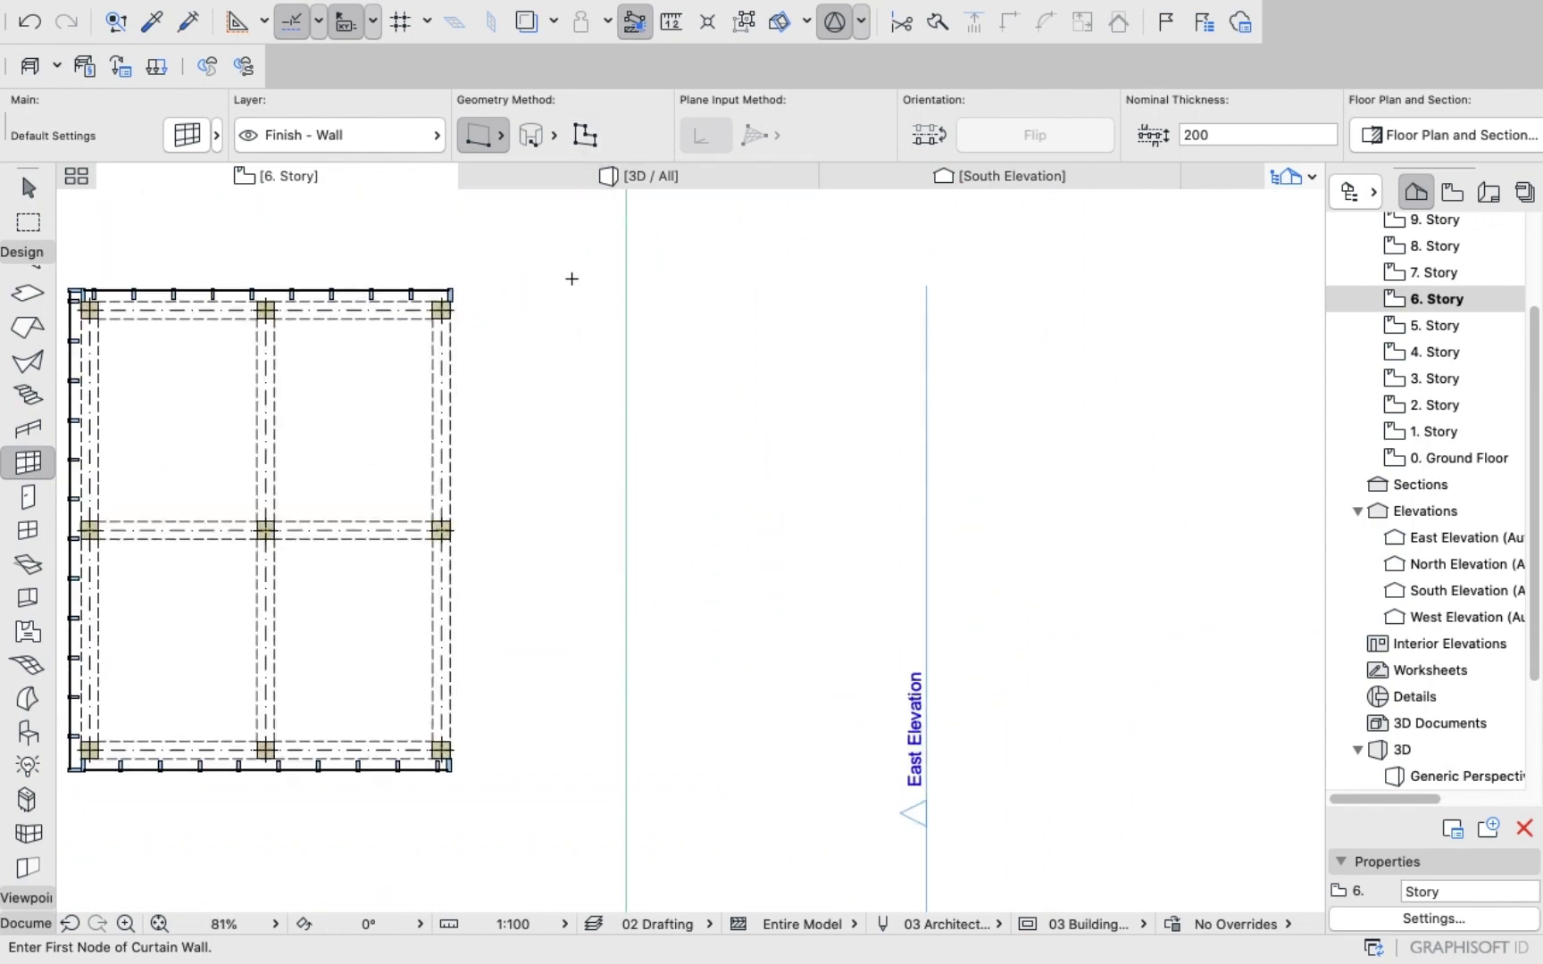
pyautogui.scroll(-3, 510, 341)
pyautogui.scroll(8, 492, 589)
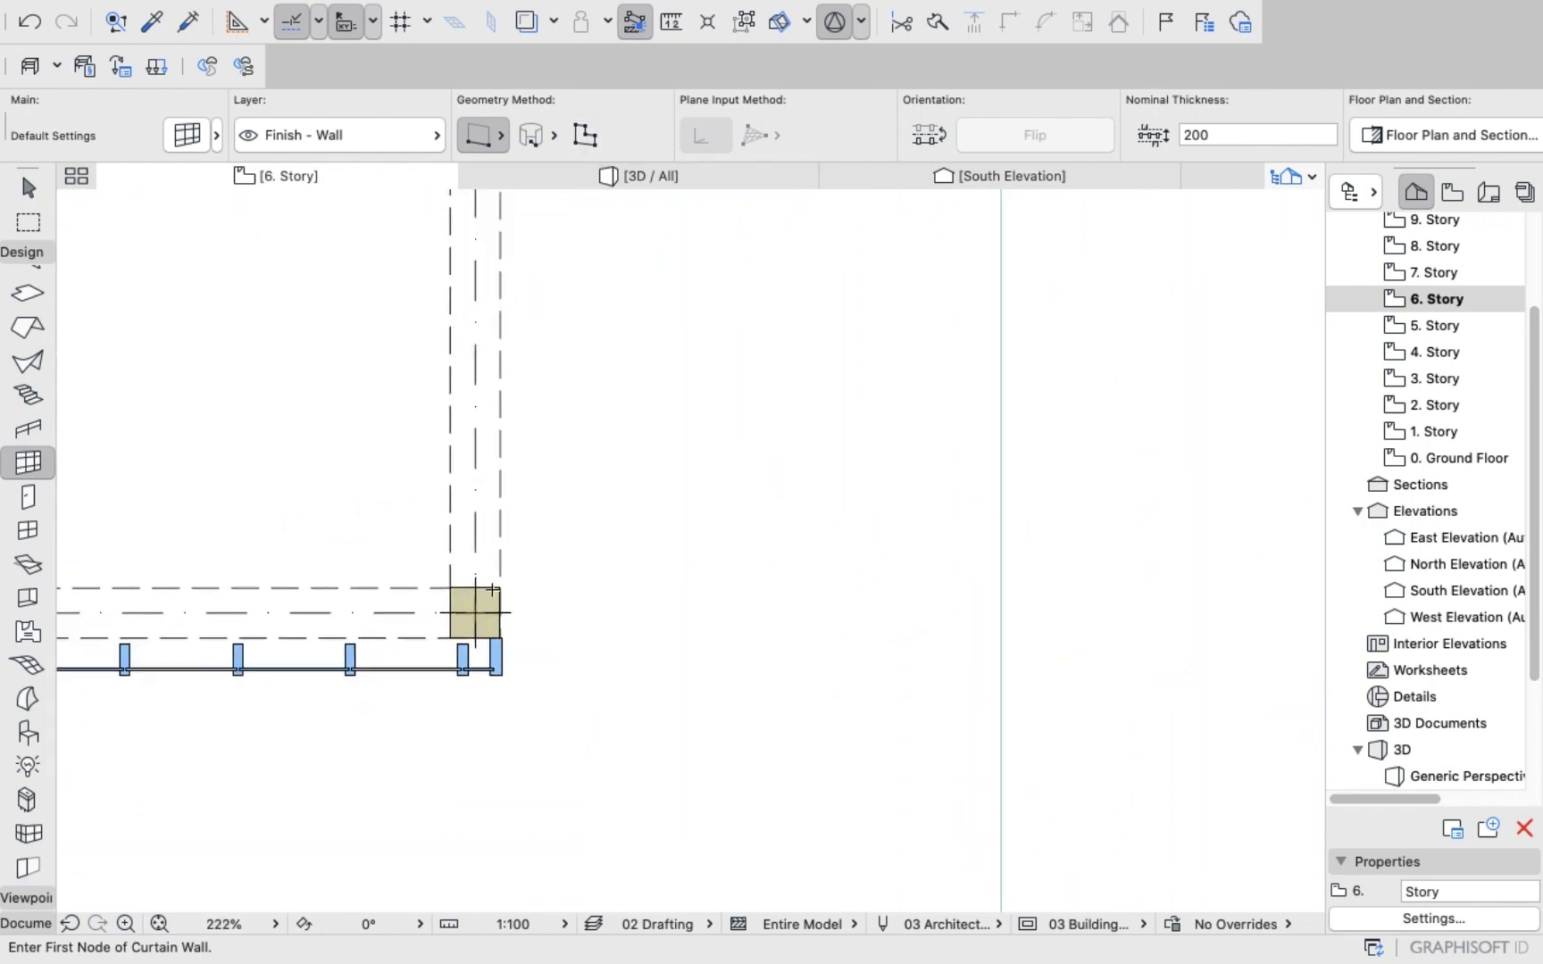
pyautogui.scroll(5, 500, 635)
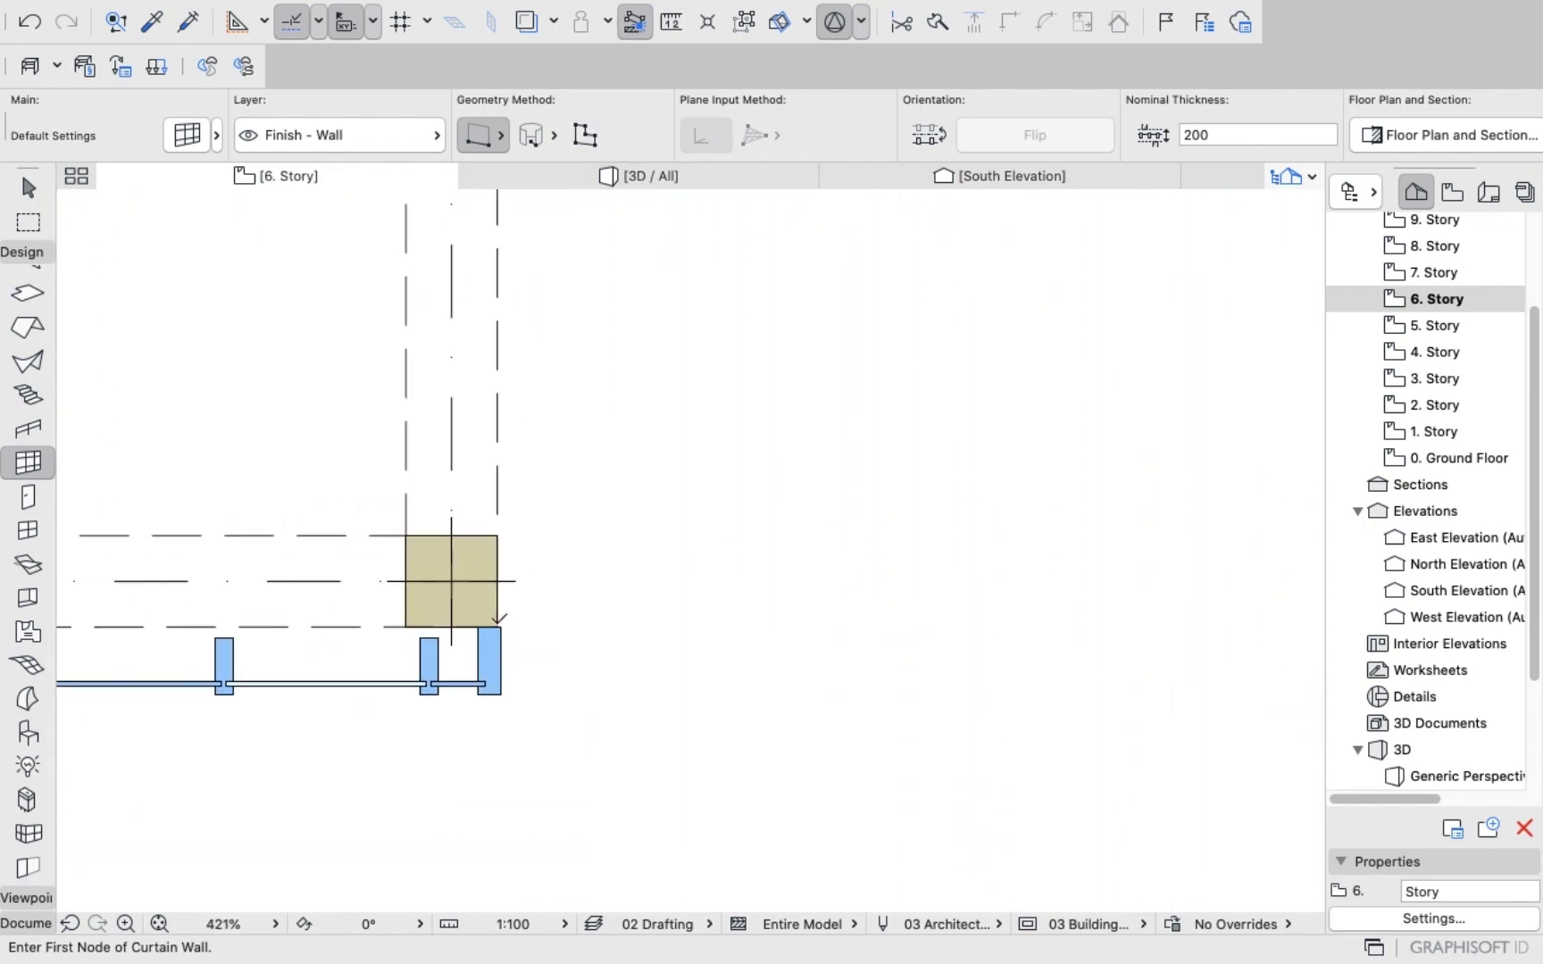
pyautogui.click(499, 625)
pyautogui.scroll(-7, 510, 482)
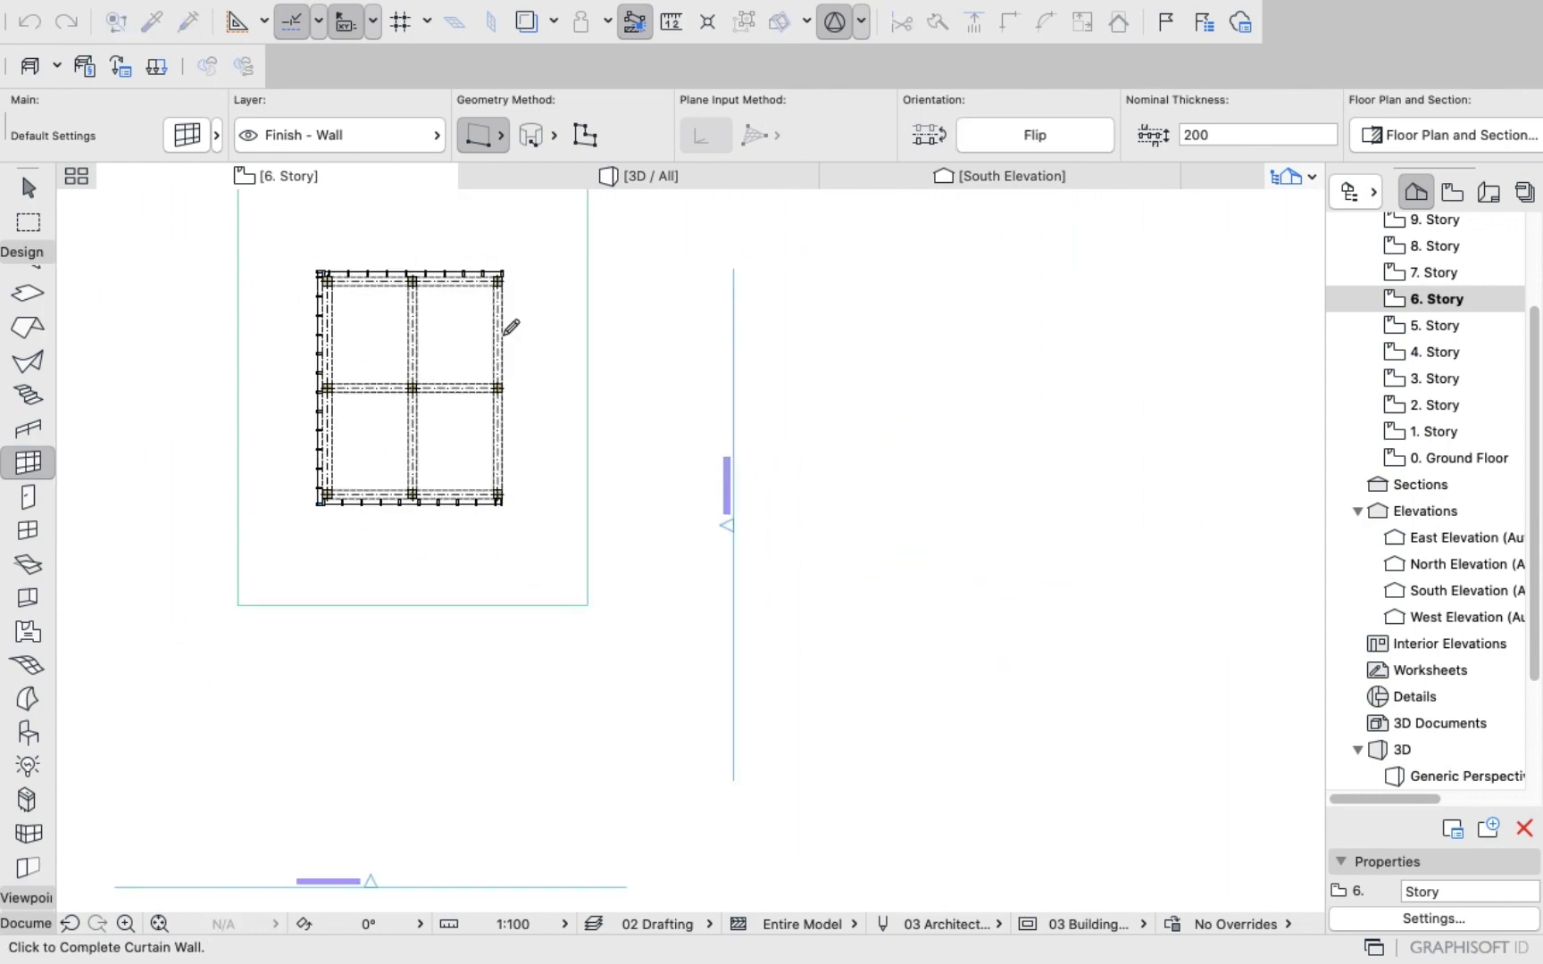
pyautogui.scroll(8, 510, 302)
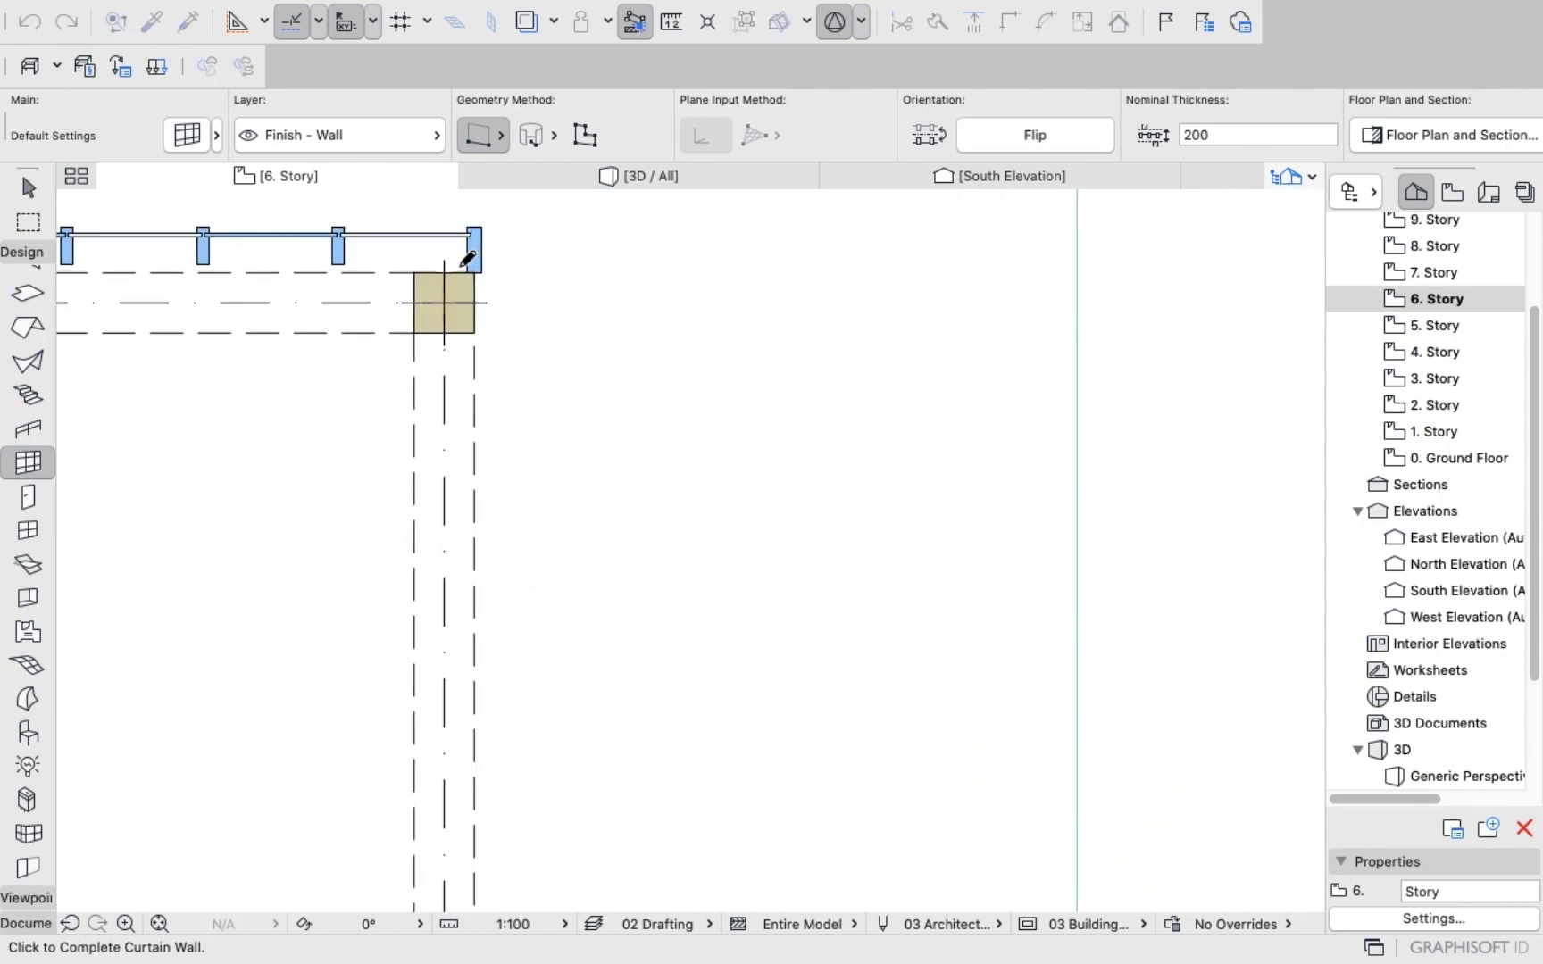
pyautogui.scroll(3, 478, 255)
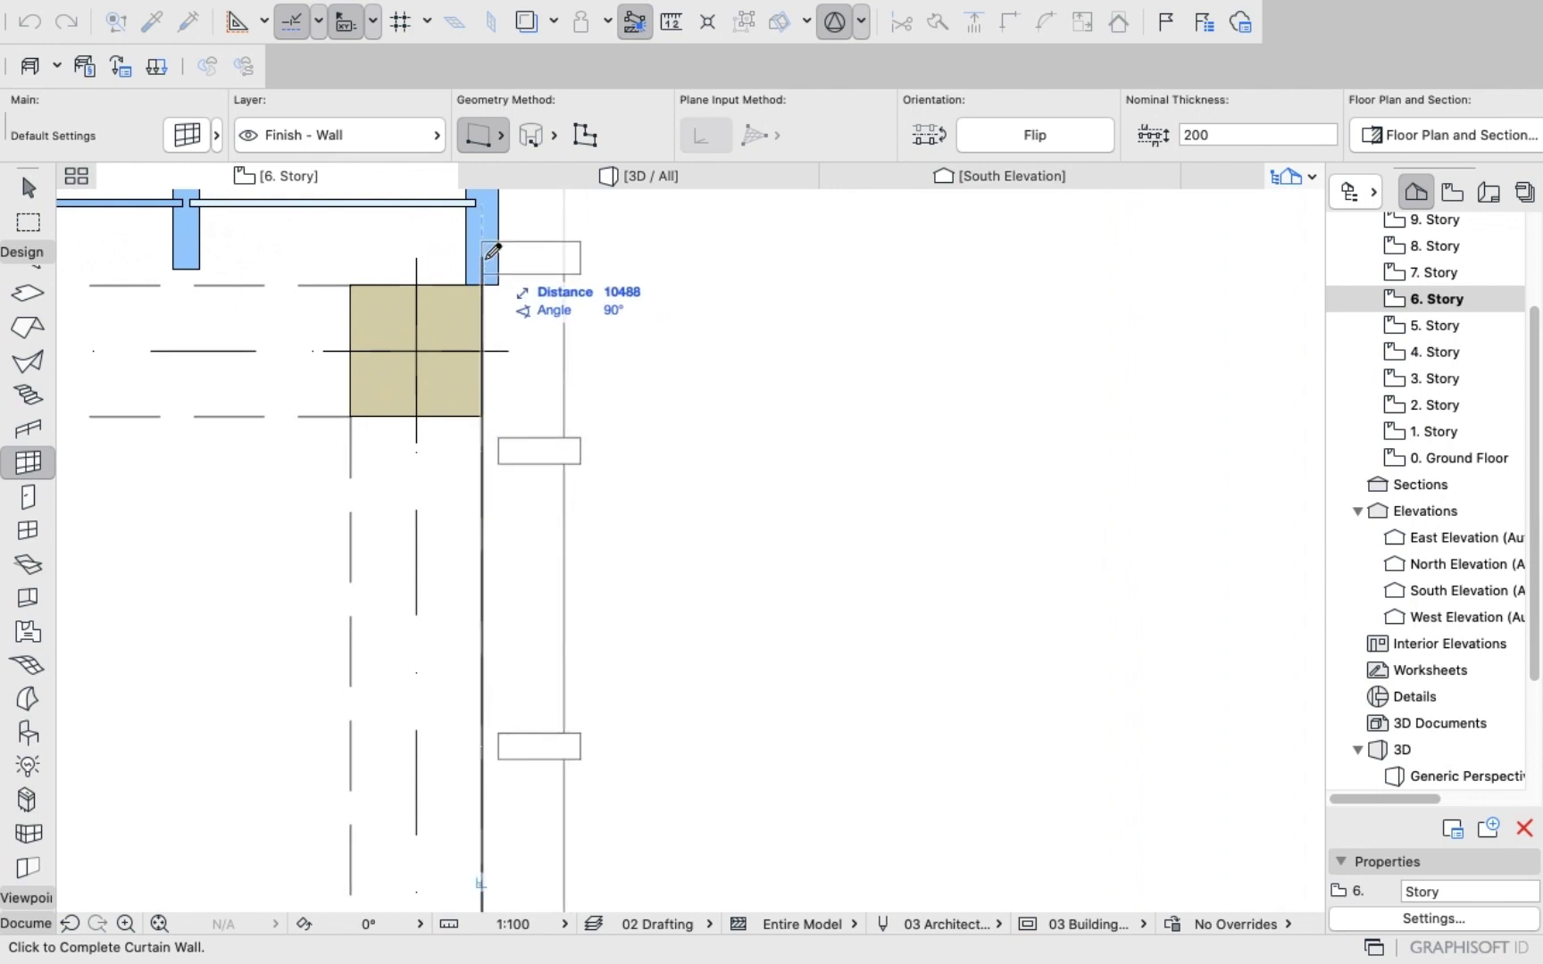
pyautogui.scroll(-5, 492, 252)
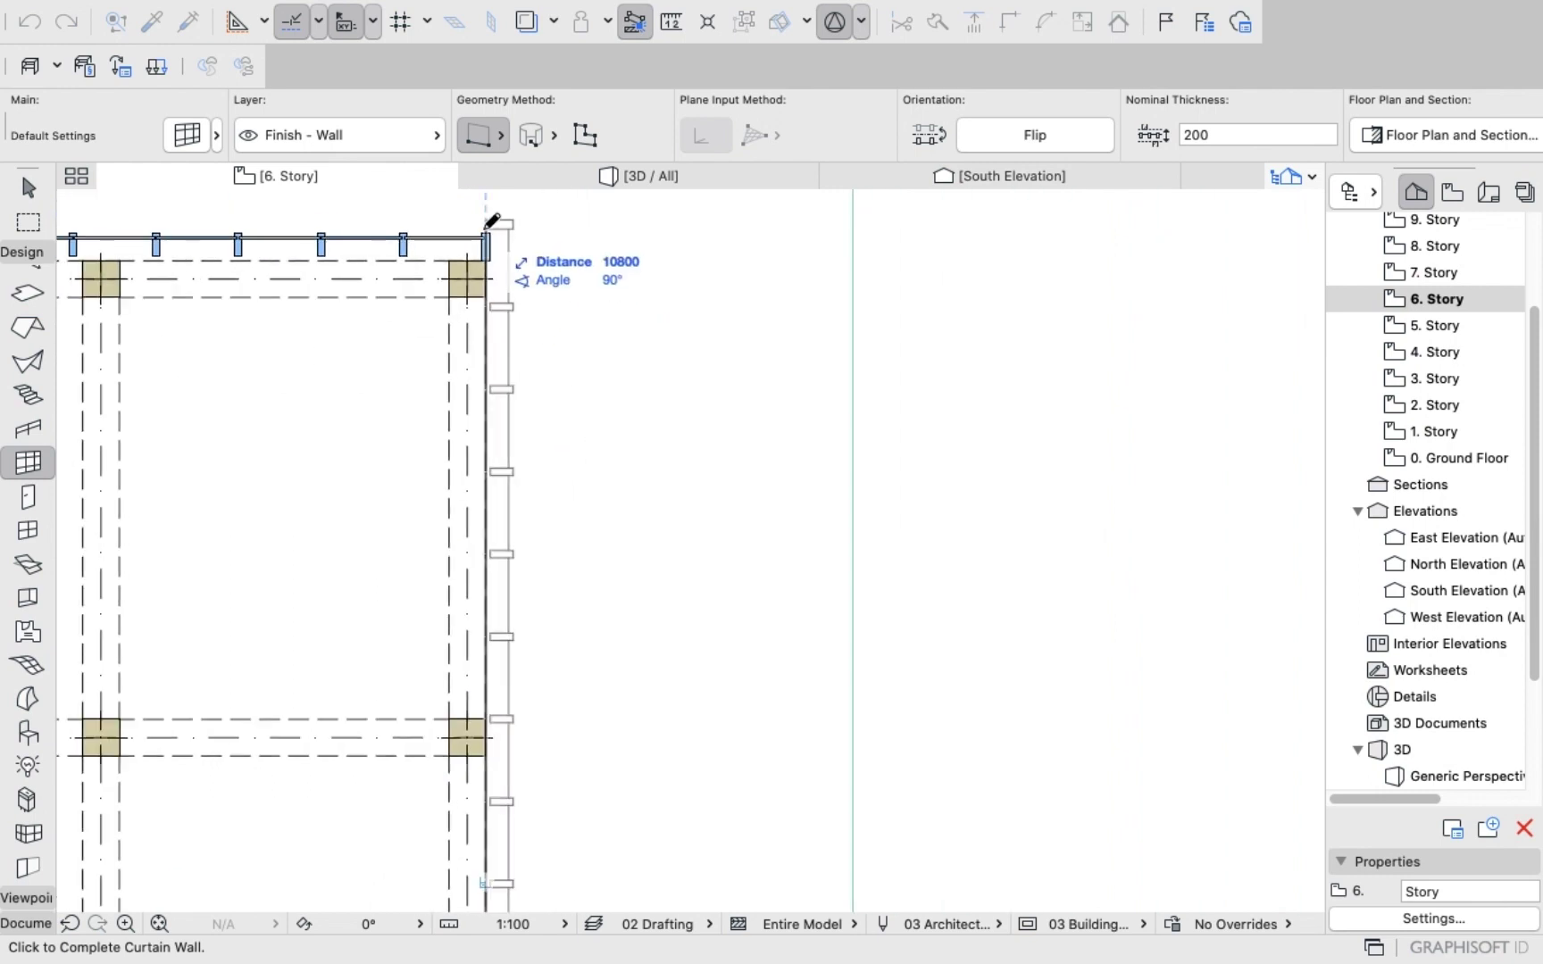
pyautogui.scroll(5, 492, 220)
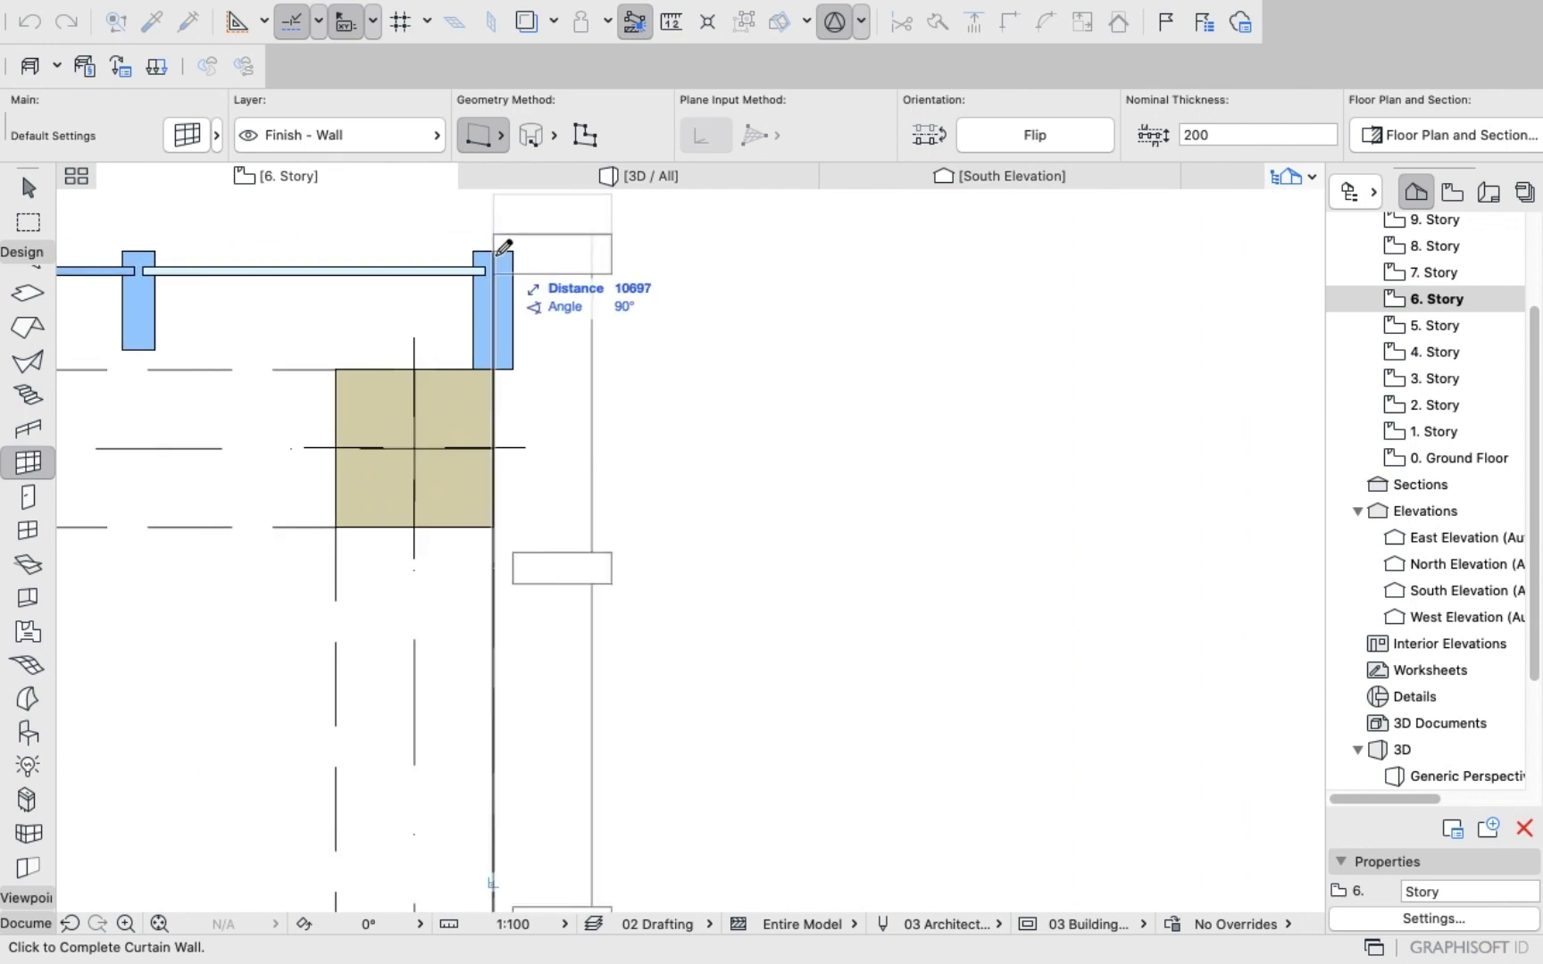
pyautogui.click(640, 300)
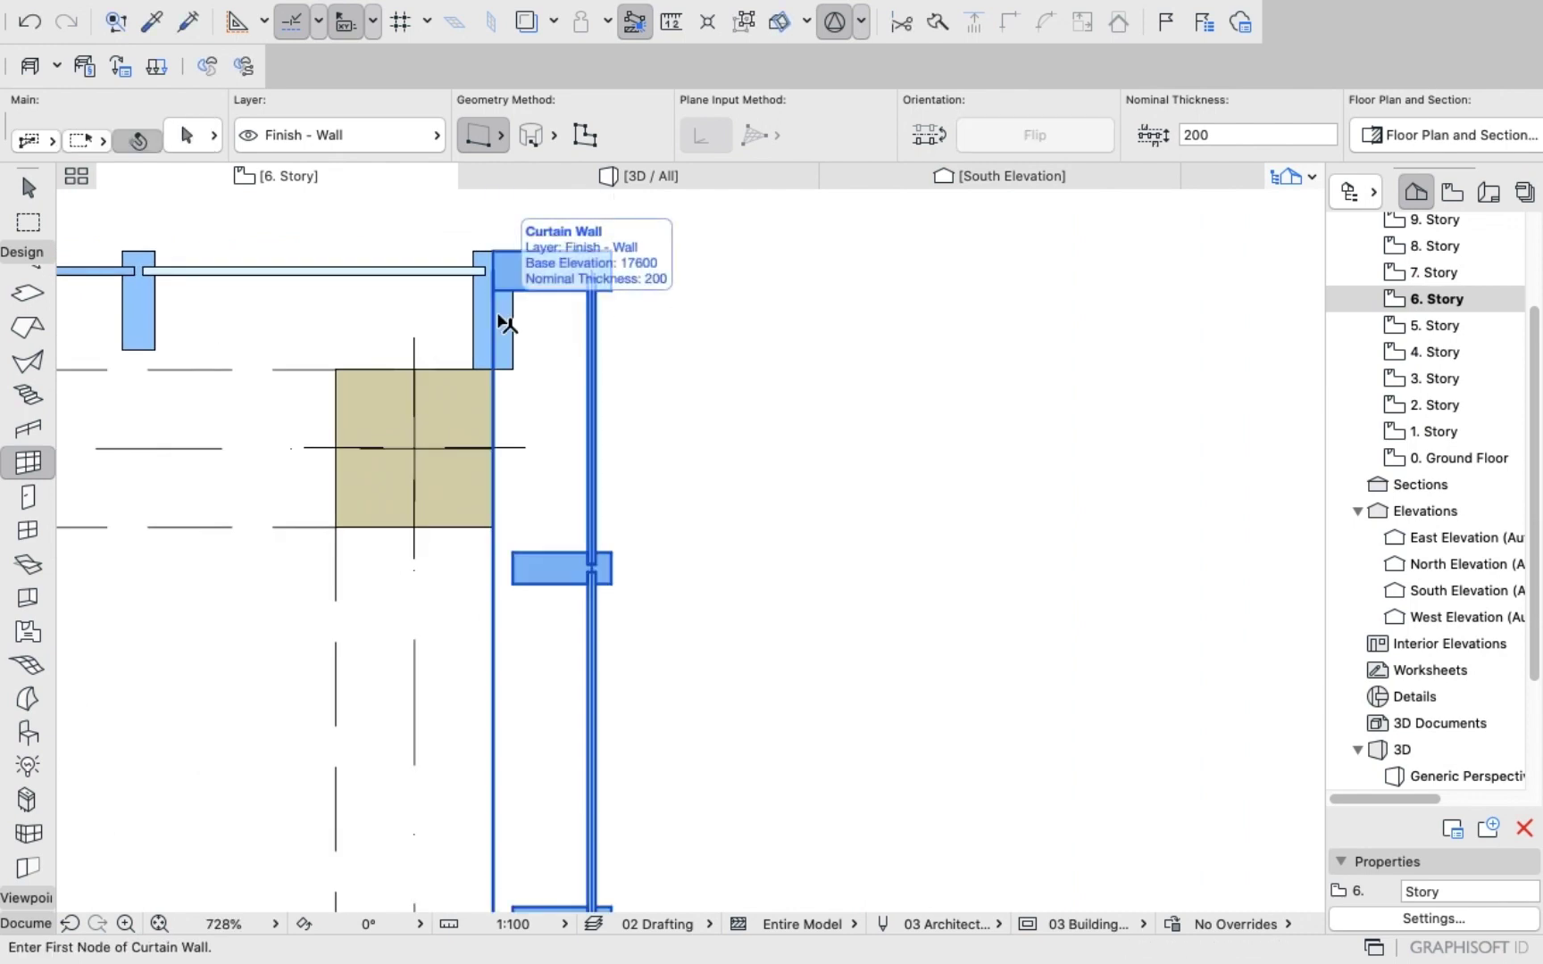
# Move the north curtain wall's east end node 50 mm inward so its end frame meets the east wall's corner frame.
pyautogui.keyDown('shift'); pyautogui.click(492, 303); pyautogui.keyUp('shift')
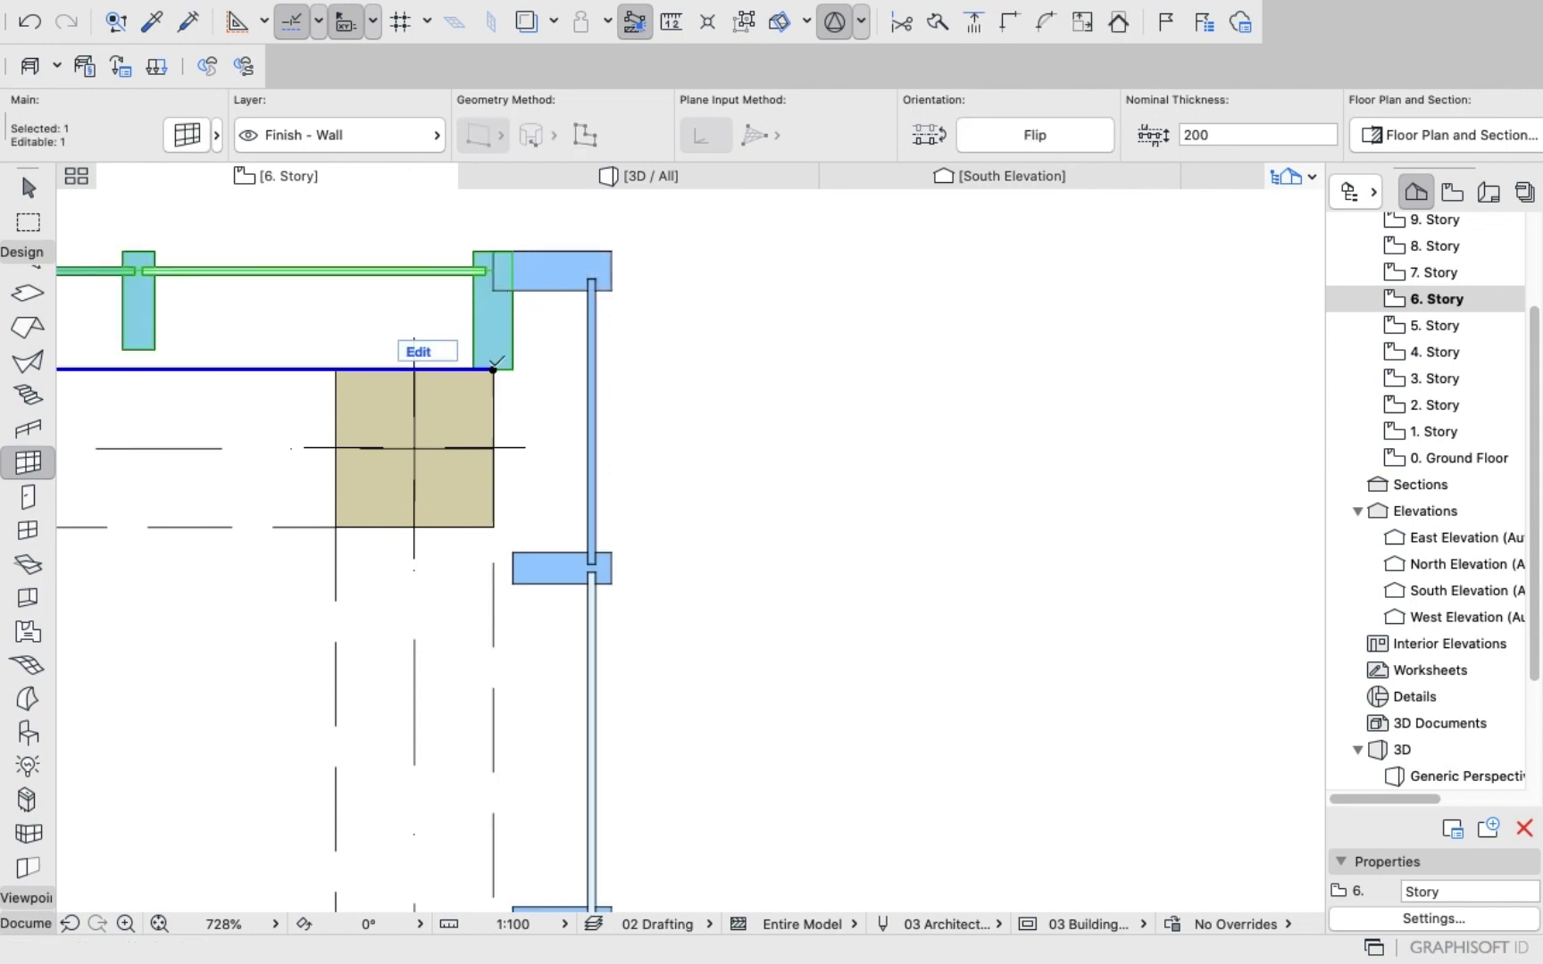
pyautogui.click(491, 366)
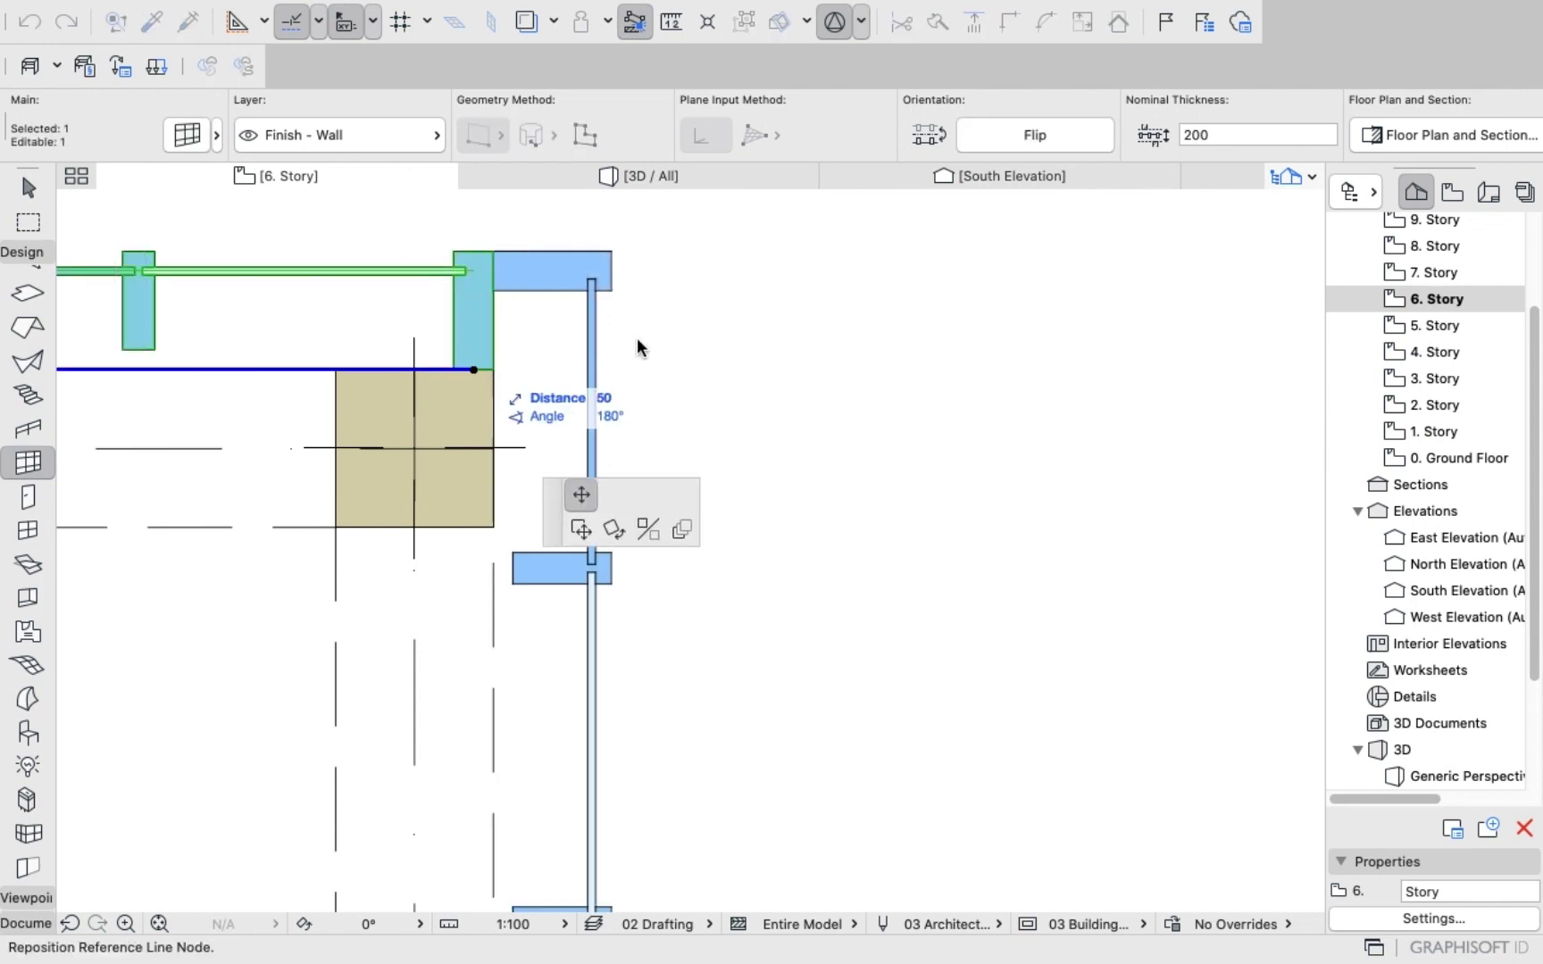
pyautogui.press('Escape')
pyautogui.press('Escape')
# Stretch the east curtain wall's south end about 250 mm to the glass line within the south wall's end frame.
pyautogui.scroll(-15, 643, 347)
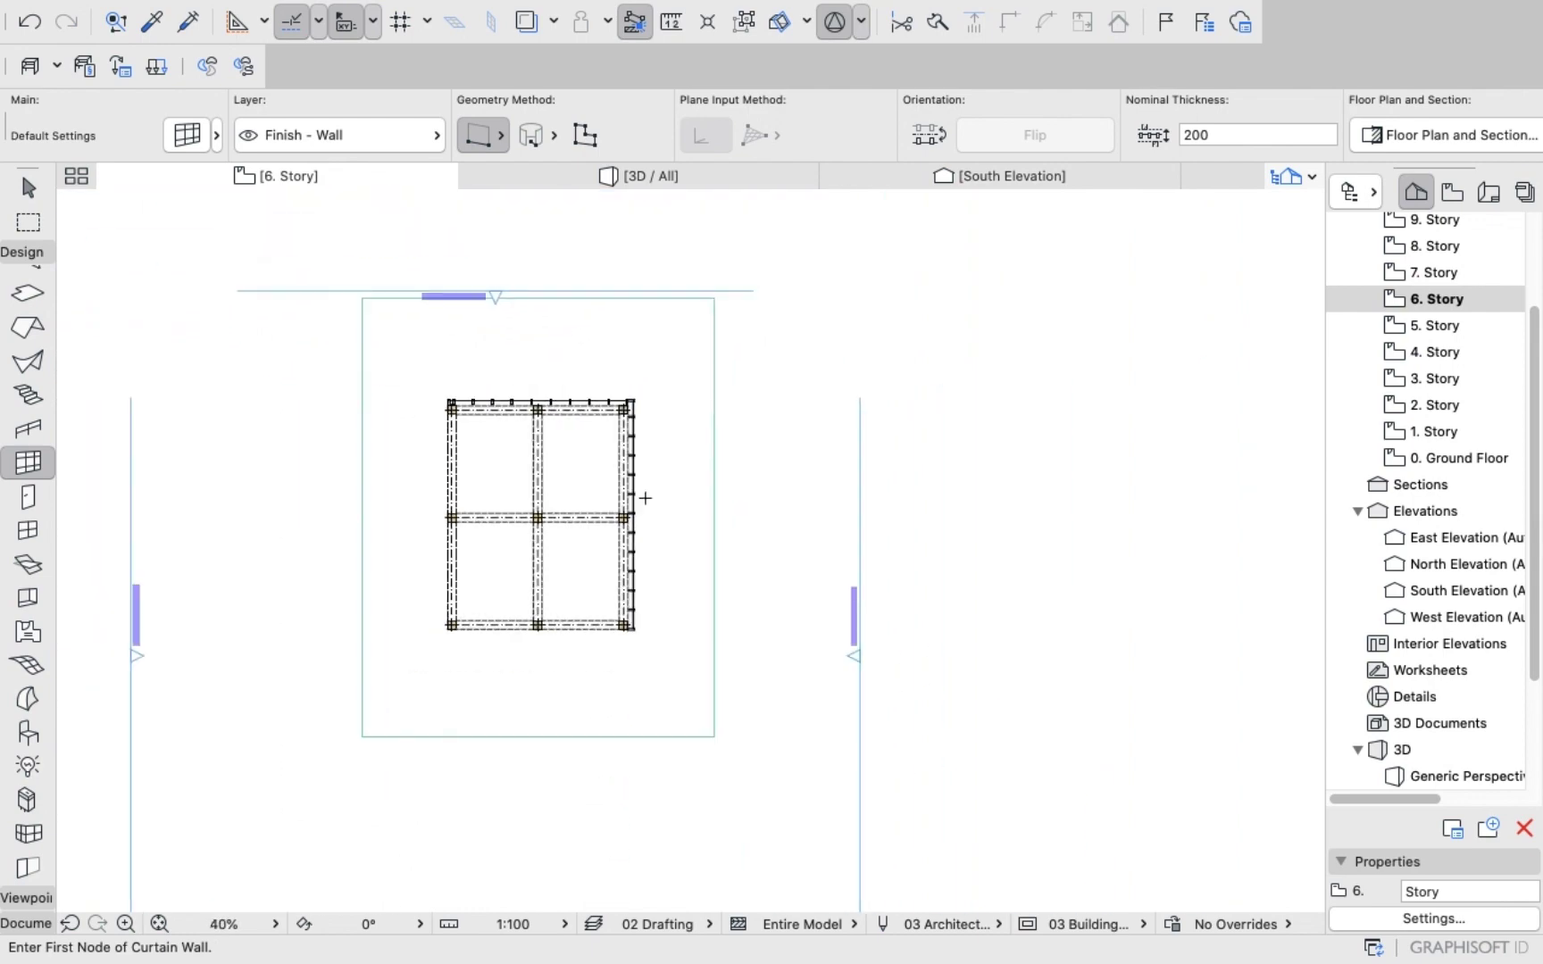
pyautogui.scroll(20, 638, 671)
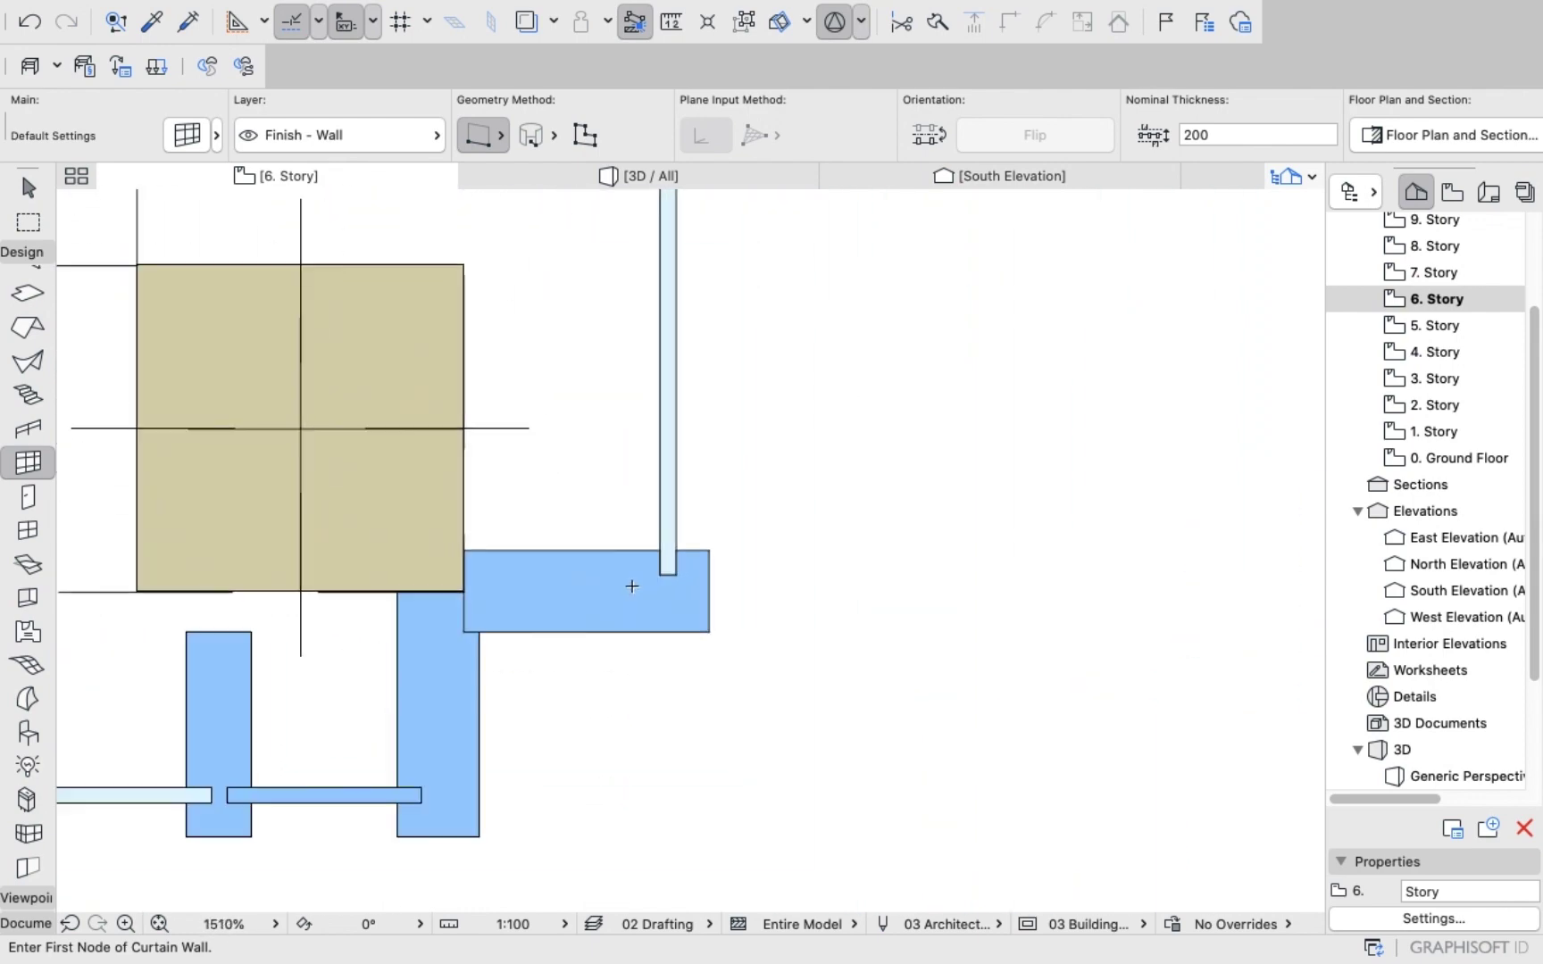
pyautogui.keyDown('shift'); pyautogui.click(604, 599); pyautogui.keyUp('shift')
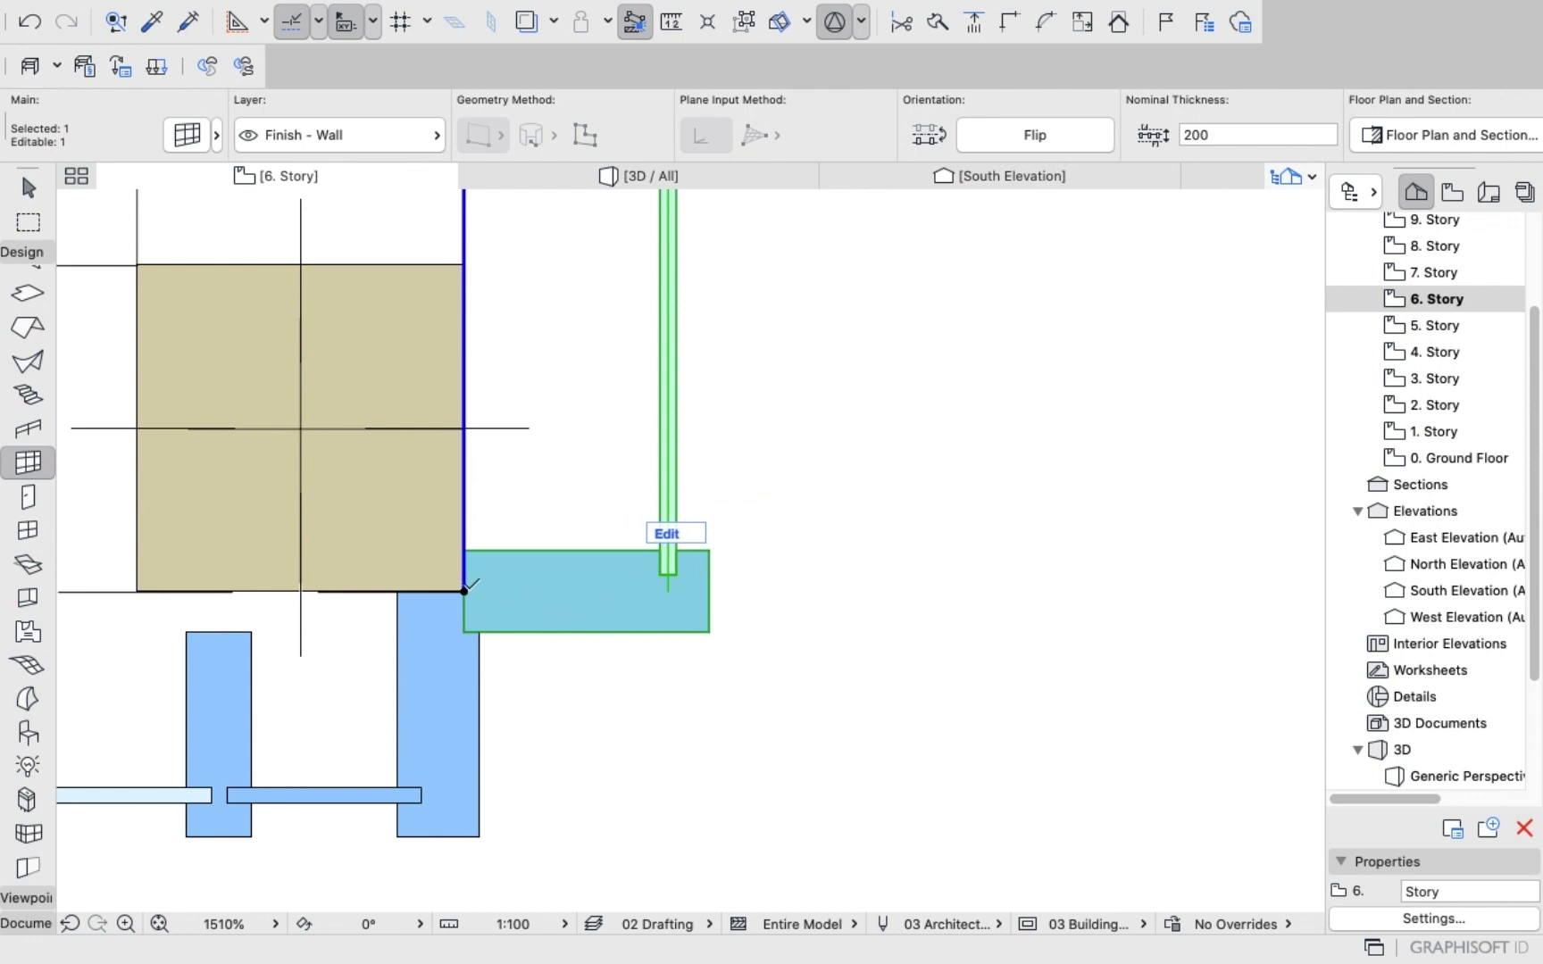
pyautogui.click(464, 590)
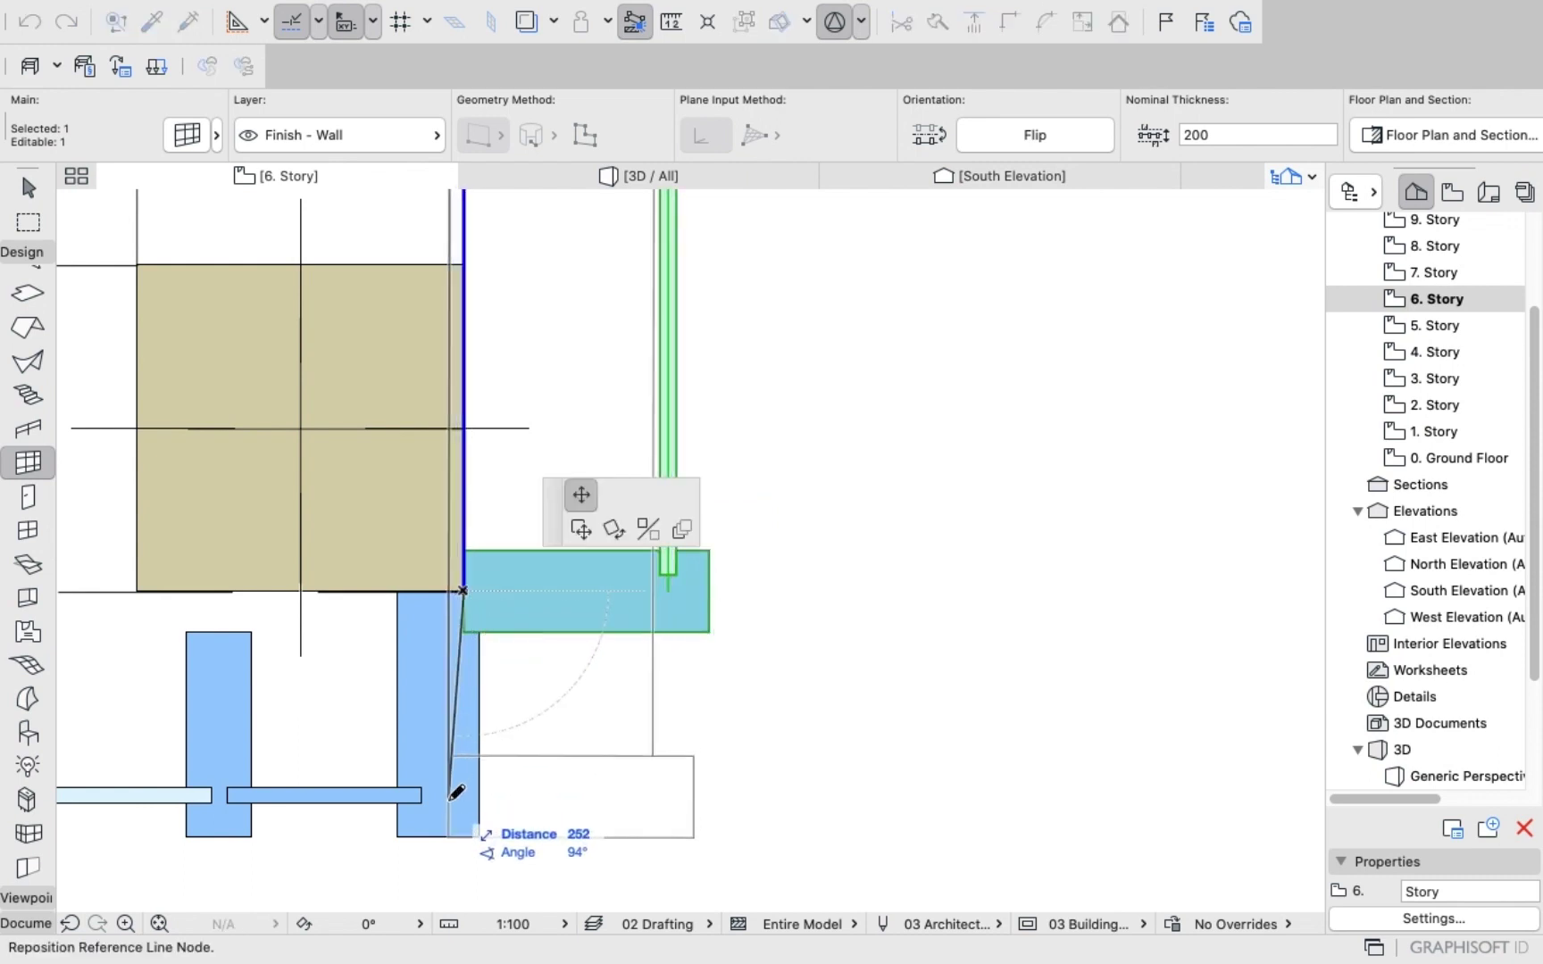
pyautogui.click(450, 799)
pyautogui.press('Escape')
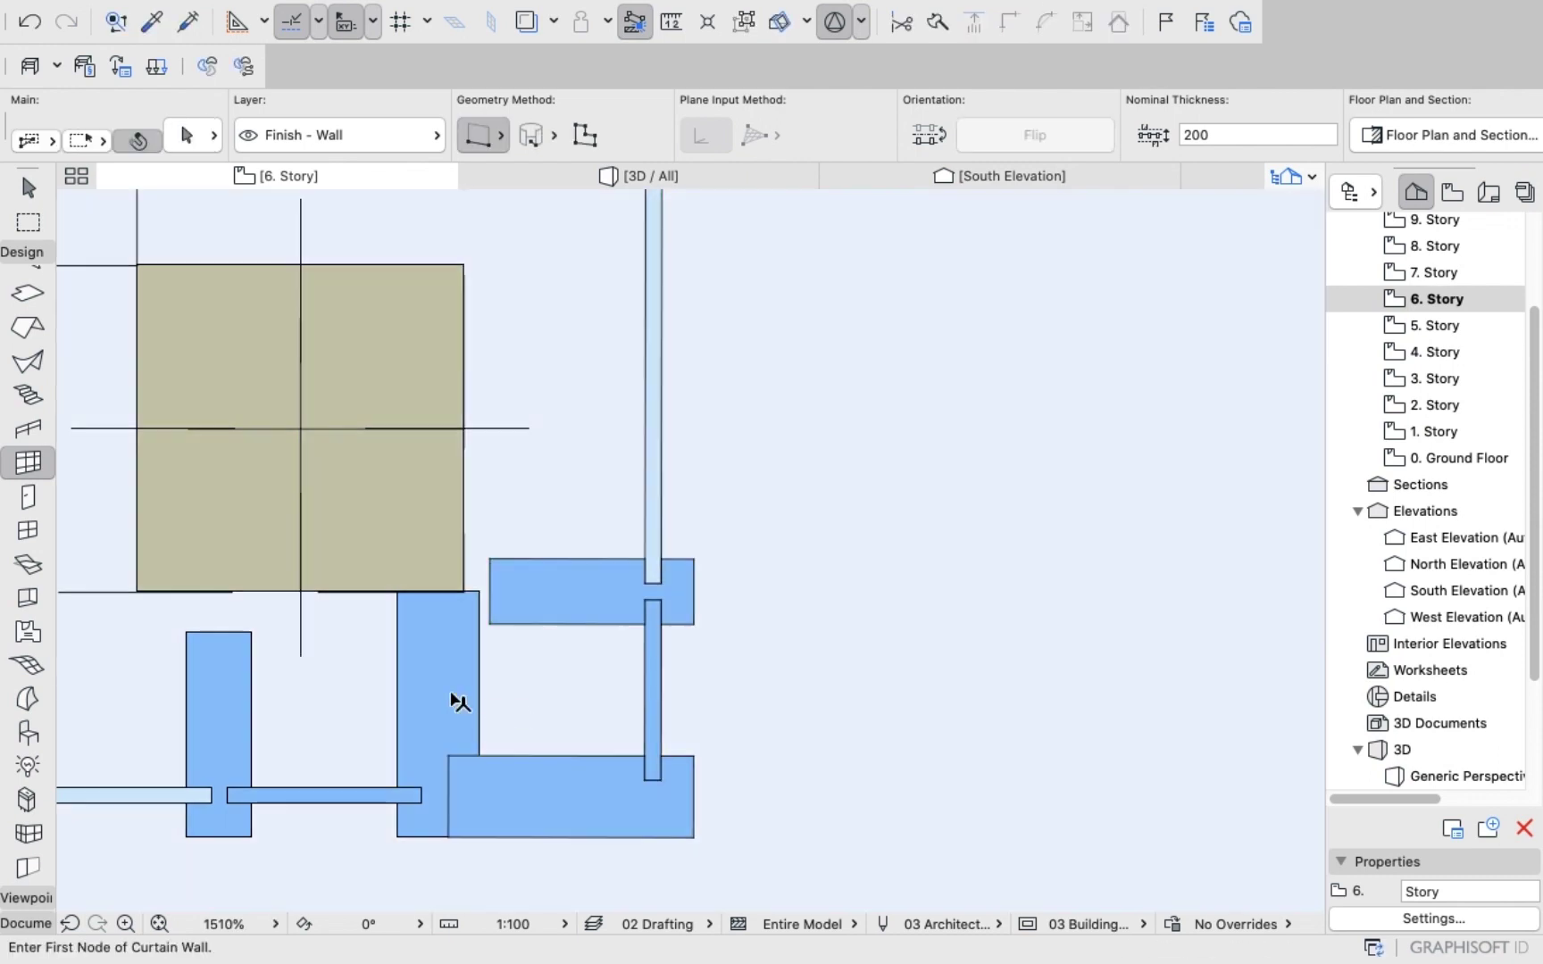
# Move the south curtain wall's east end node inward so its end frame meets the east wall's corner frame.
pyautogui.keyDown('shift'); pyautogui.click(451, 696); pyautogui.keyUp('shift')
pyautogui.press('Escape')
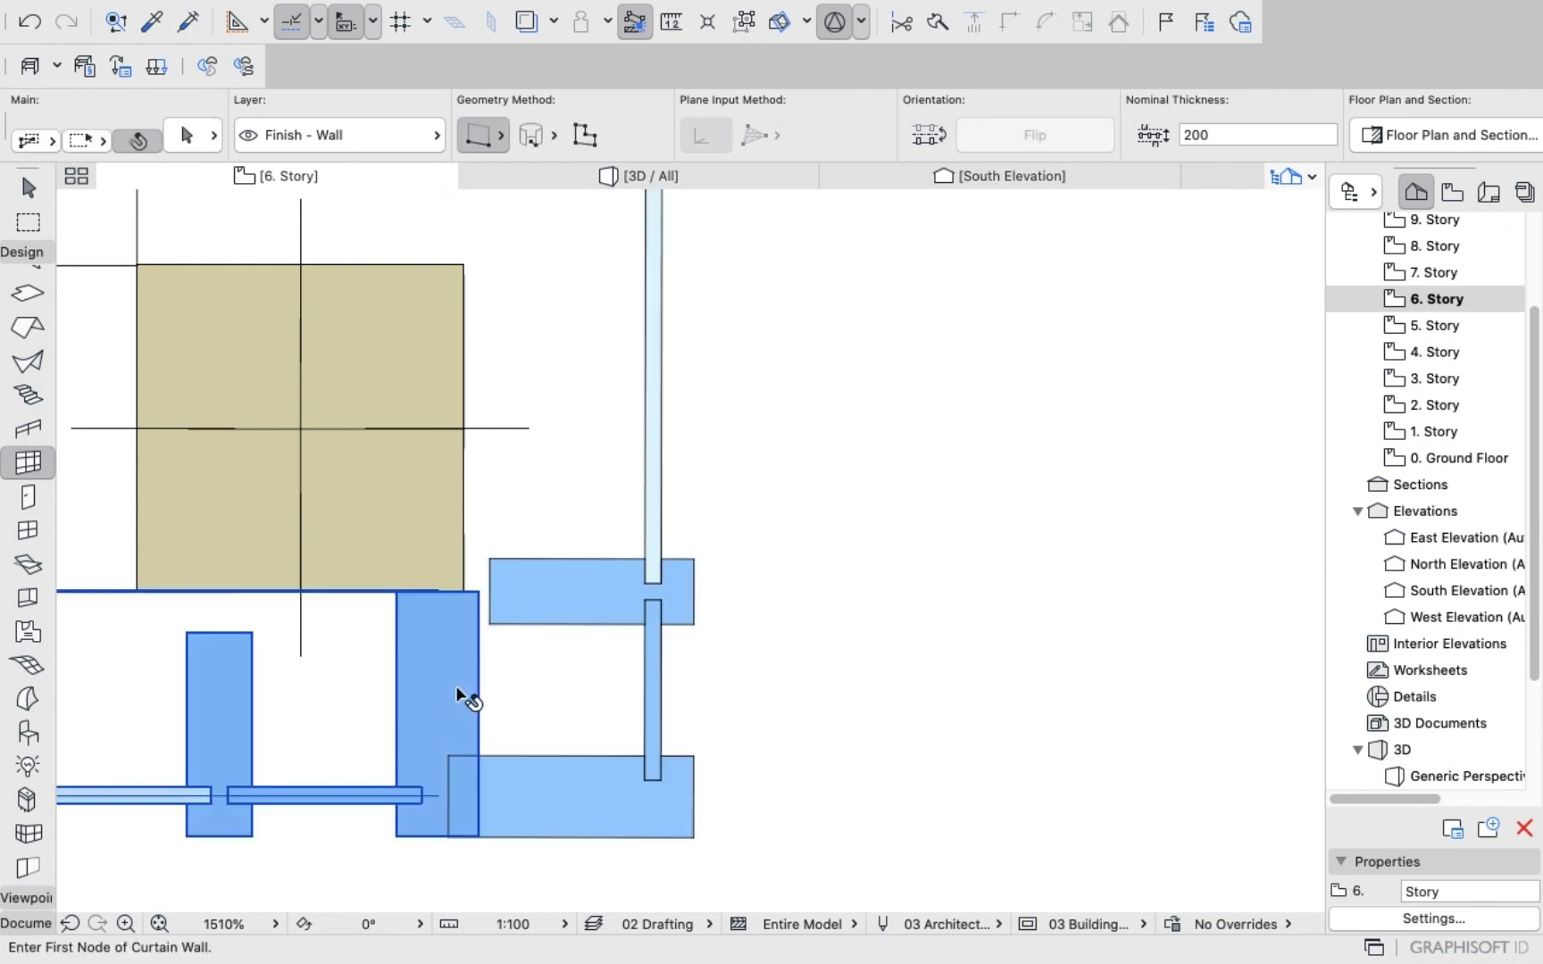
pyautogui.keyDown('shift'); pyautogui.click(458, 692); pyautogui.keyUp('shift')
pyautogui.click(437, 590)
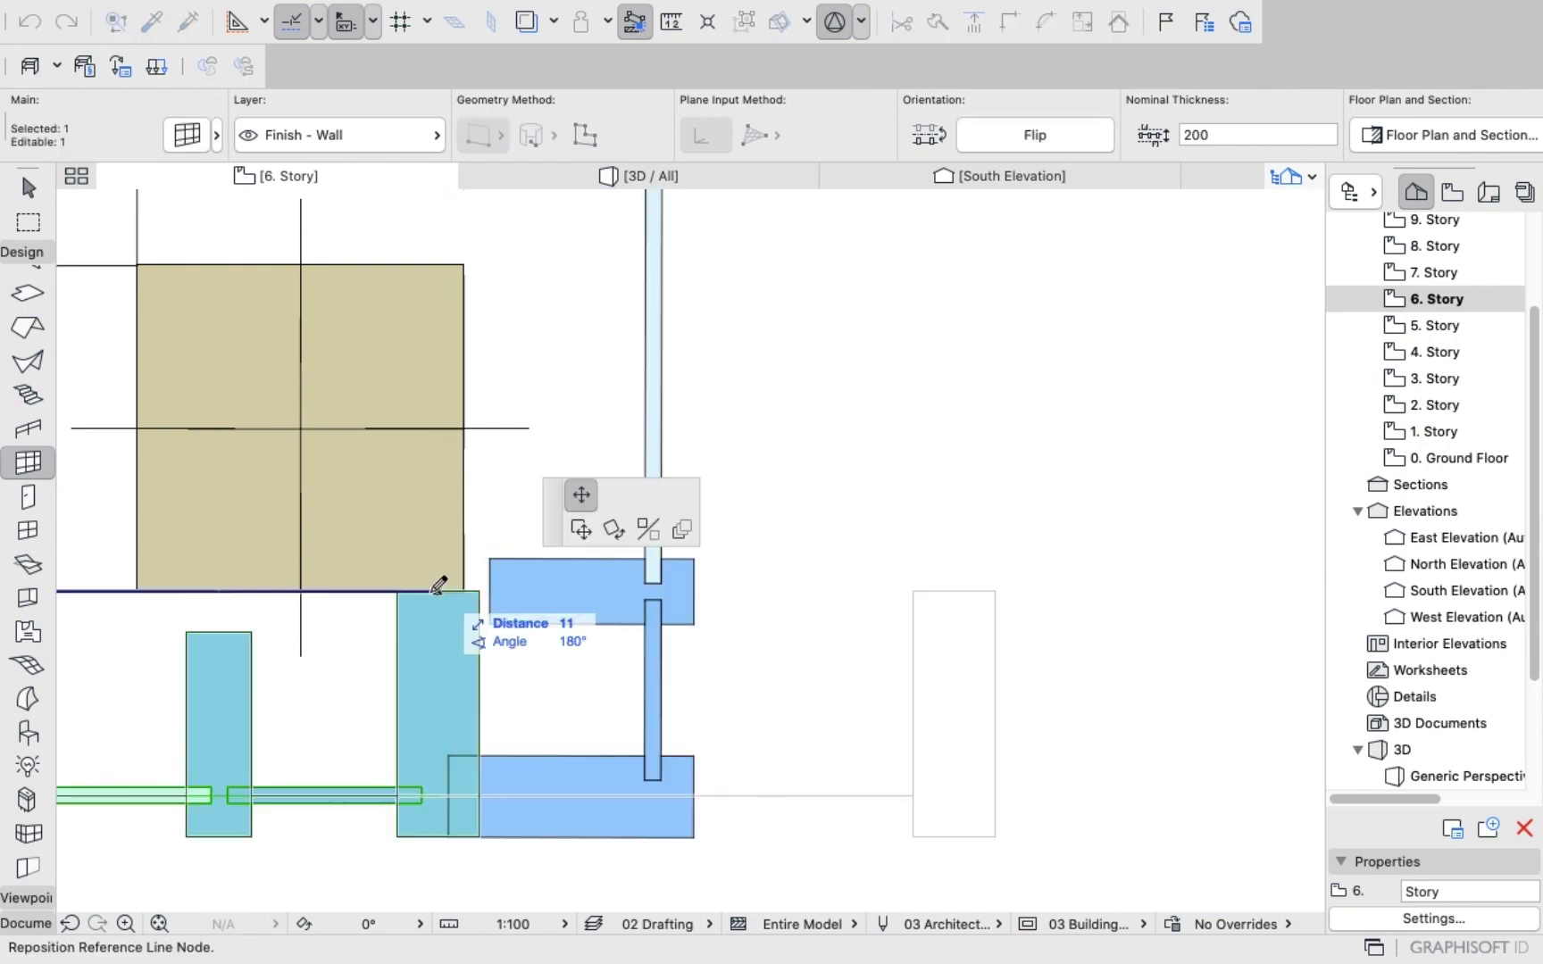
pyautogui.click(410, 599)
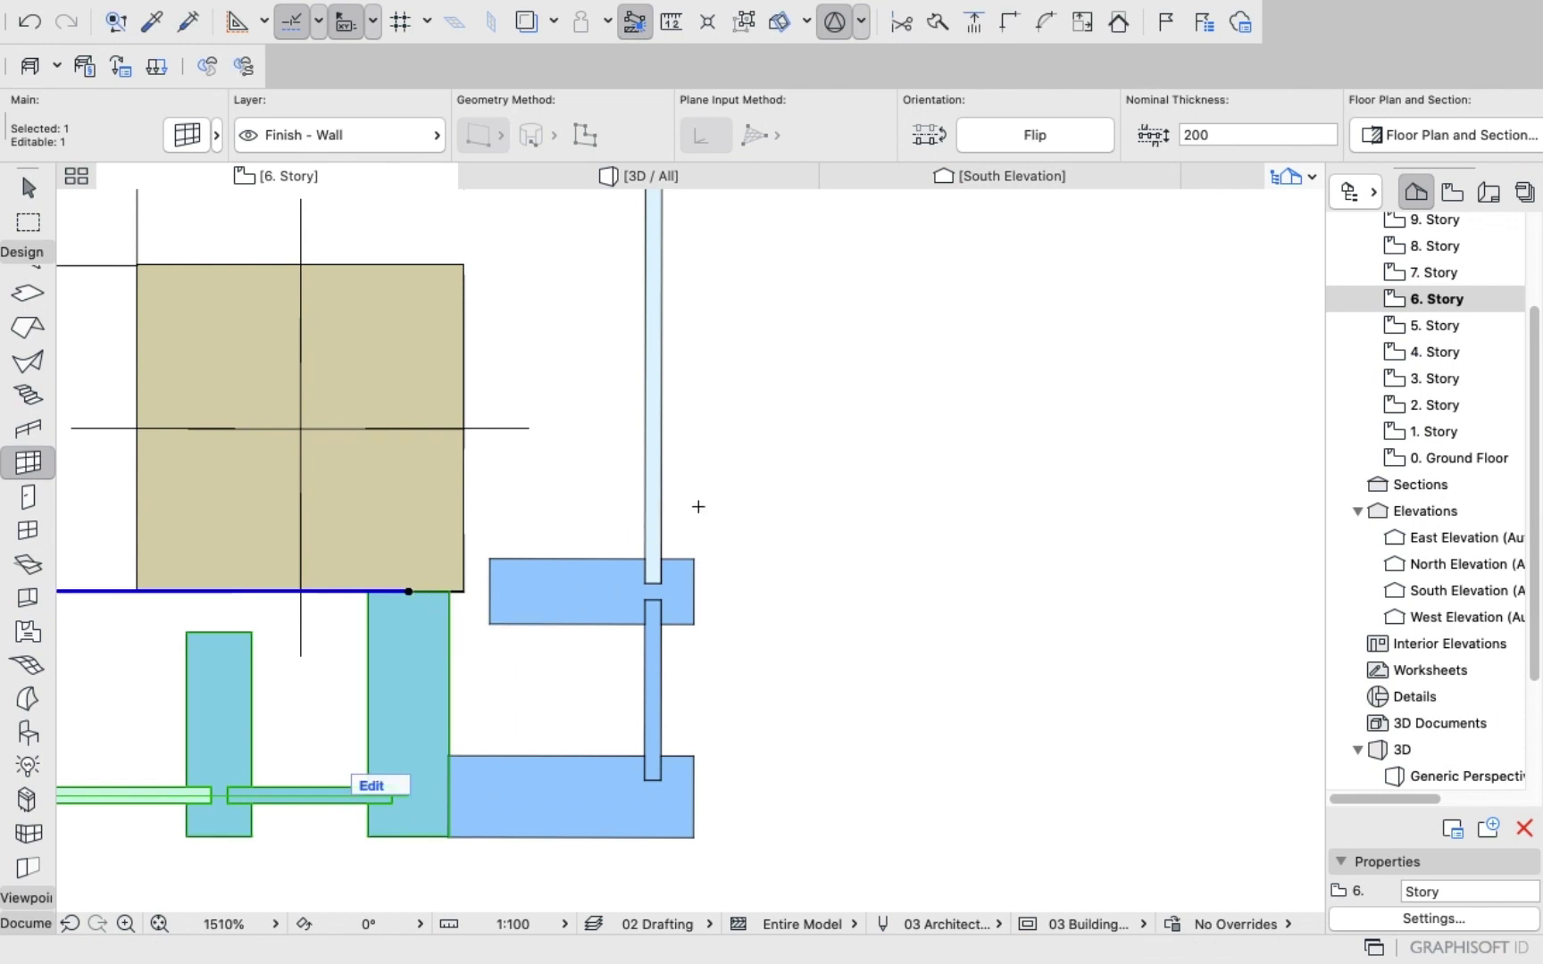
pyautogui.press('Escape')
# Examine the glass-enclosed rooftop volume on the building in the 3D view.
pyautogui.scroll(-5, 765, 506)
pyautogui.scroll(-10, 764, 507)
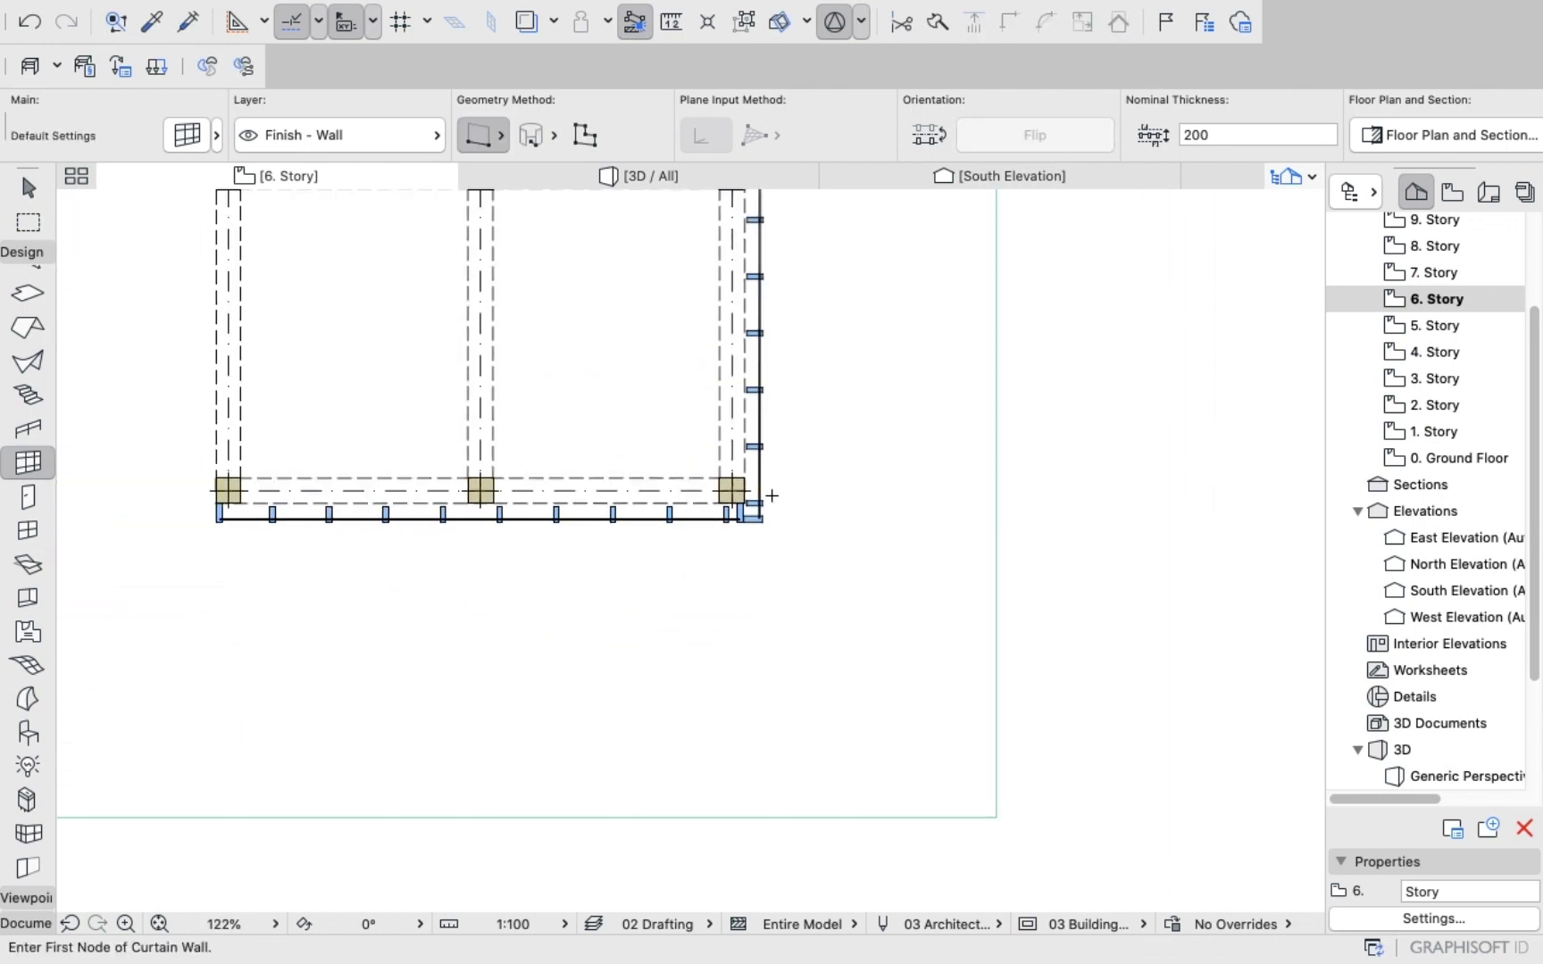
pyautogui.scroll(5, 628, 239)
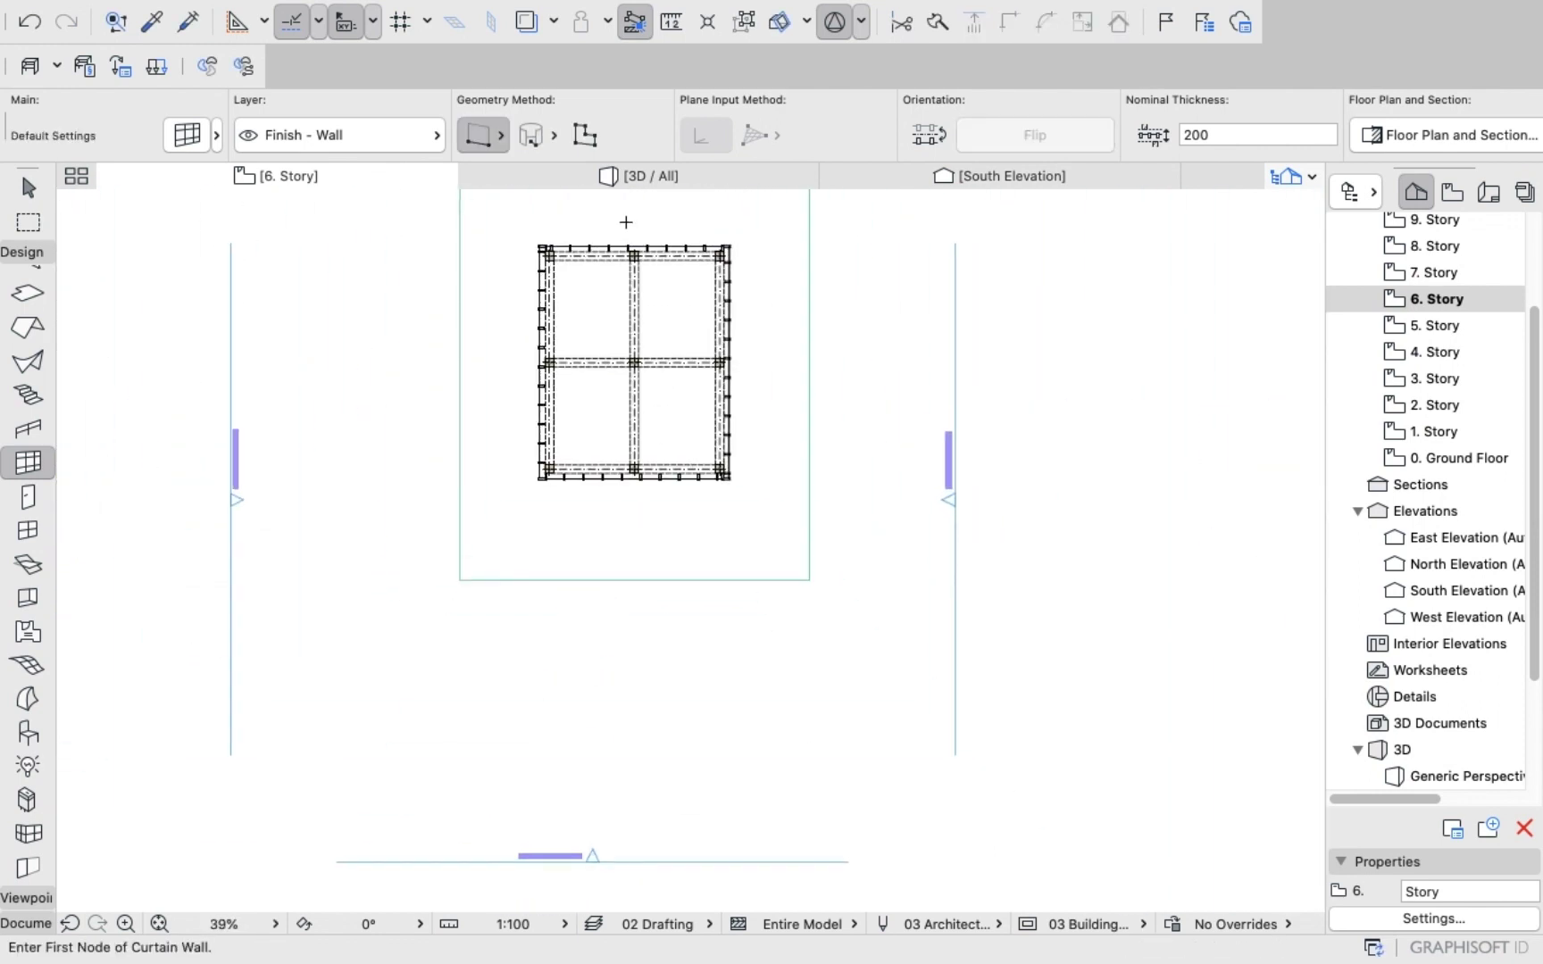
pyautogui.click(640, 179)
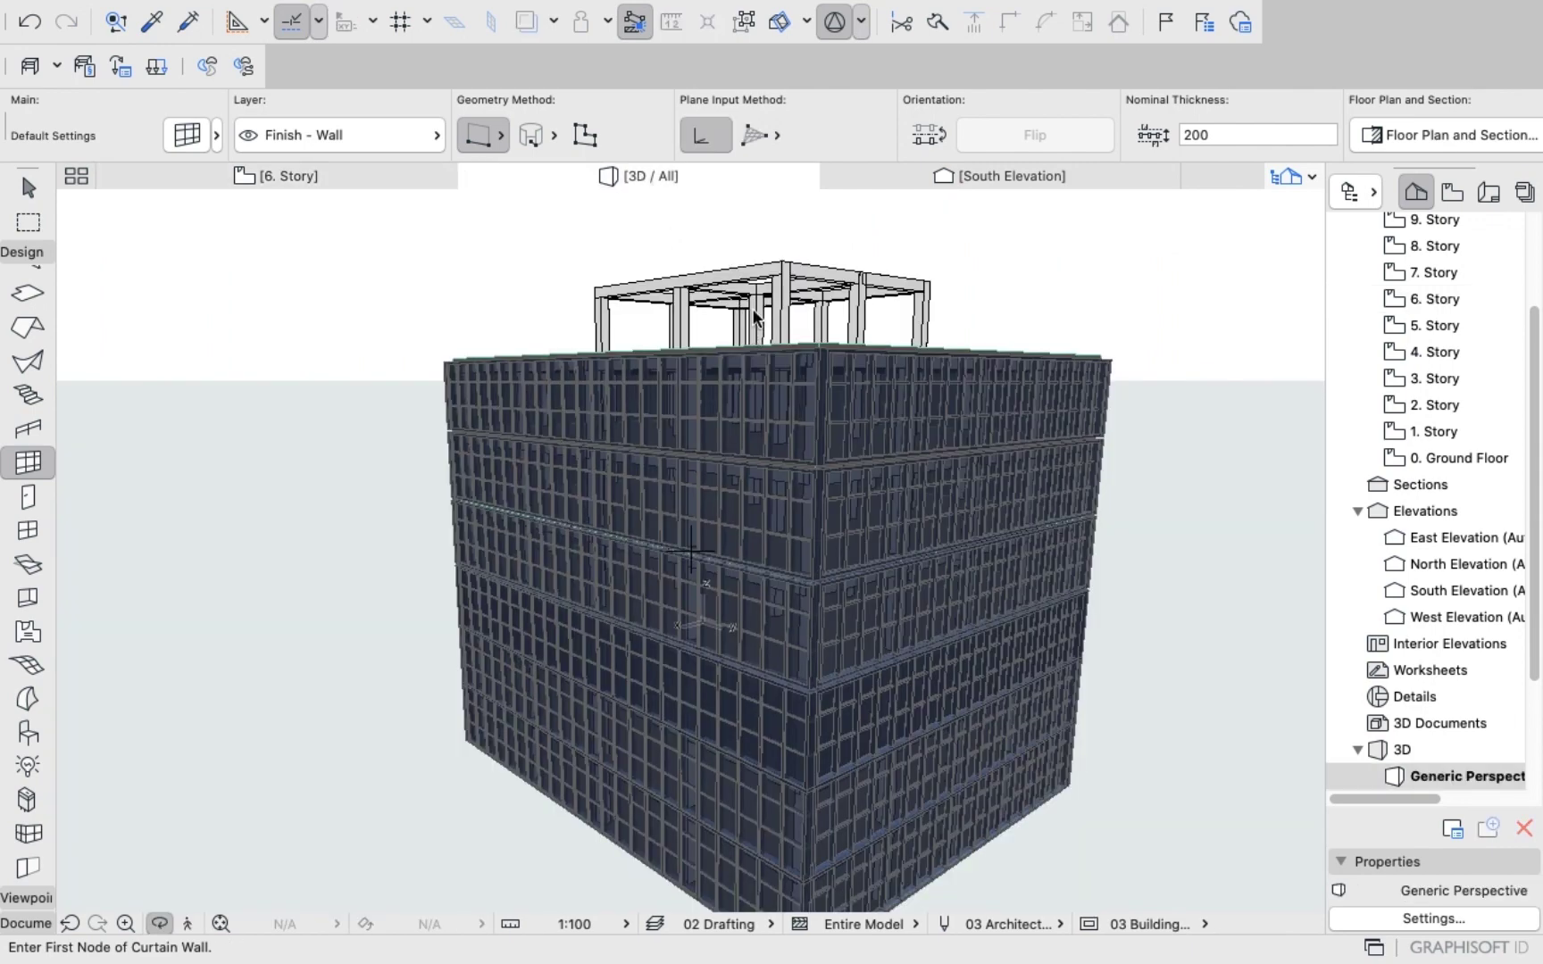
pyautogui.scroll(-5, 755, 315)
pyautogui.moveTo(762, 354); pyautogui.dragTo(647, 479)
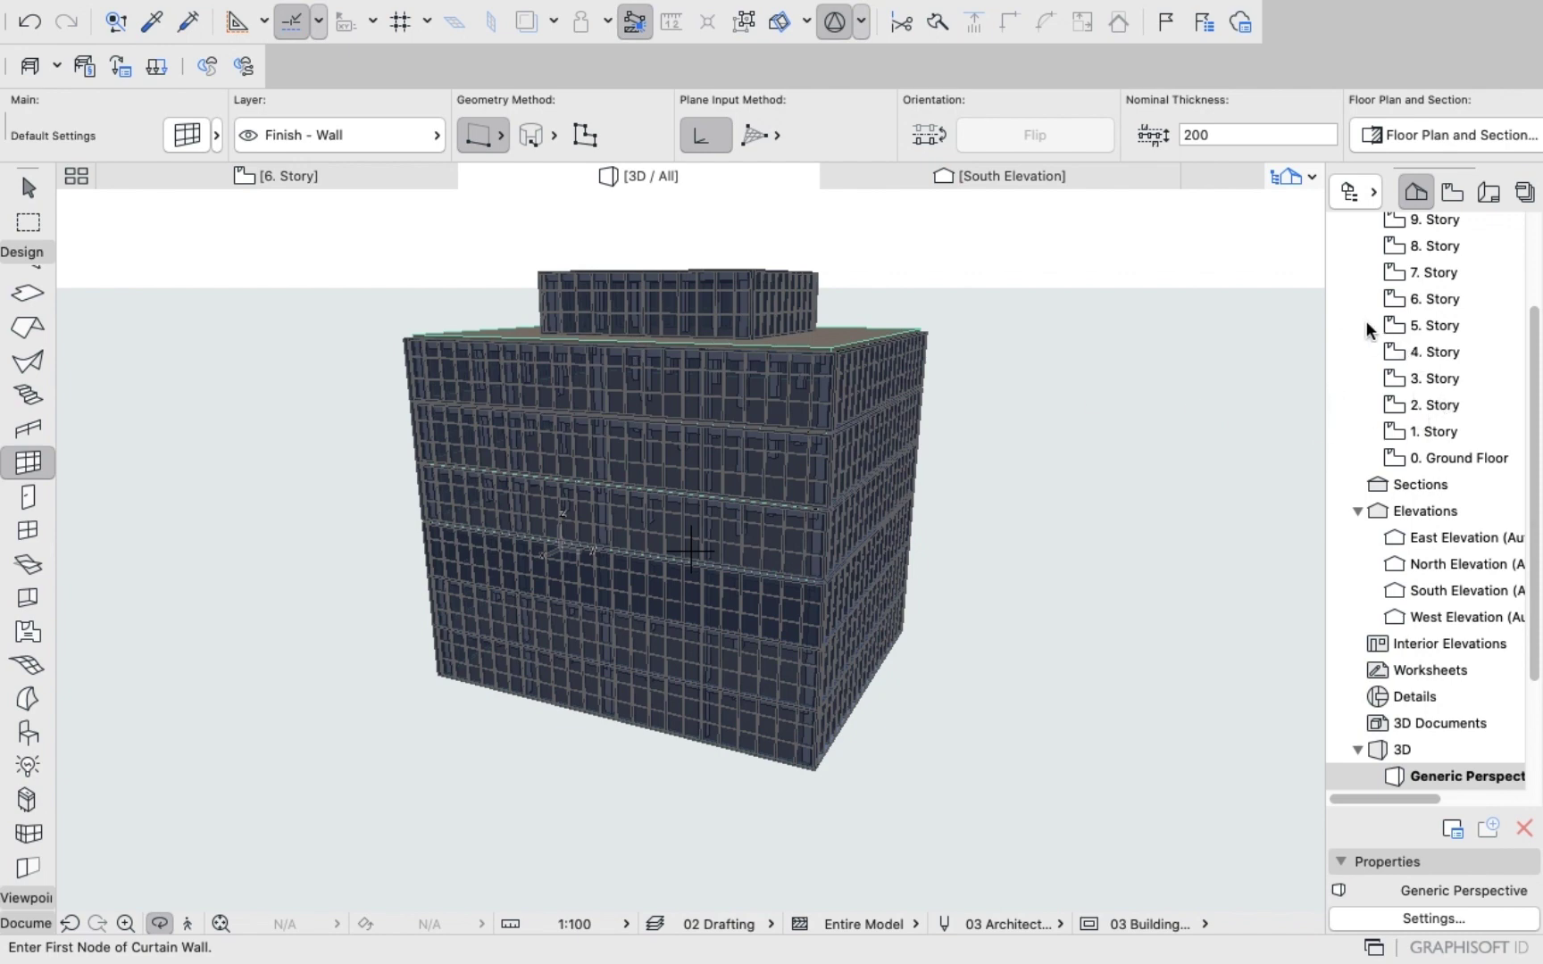
# On the sixth story, select all elements except the four elevation markers.
pyautogui.click(1414, 302)
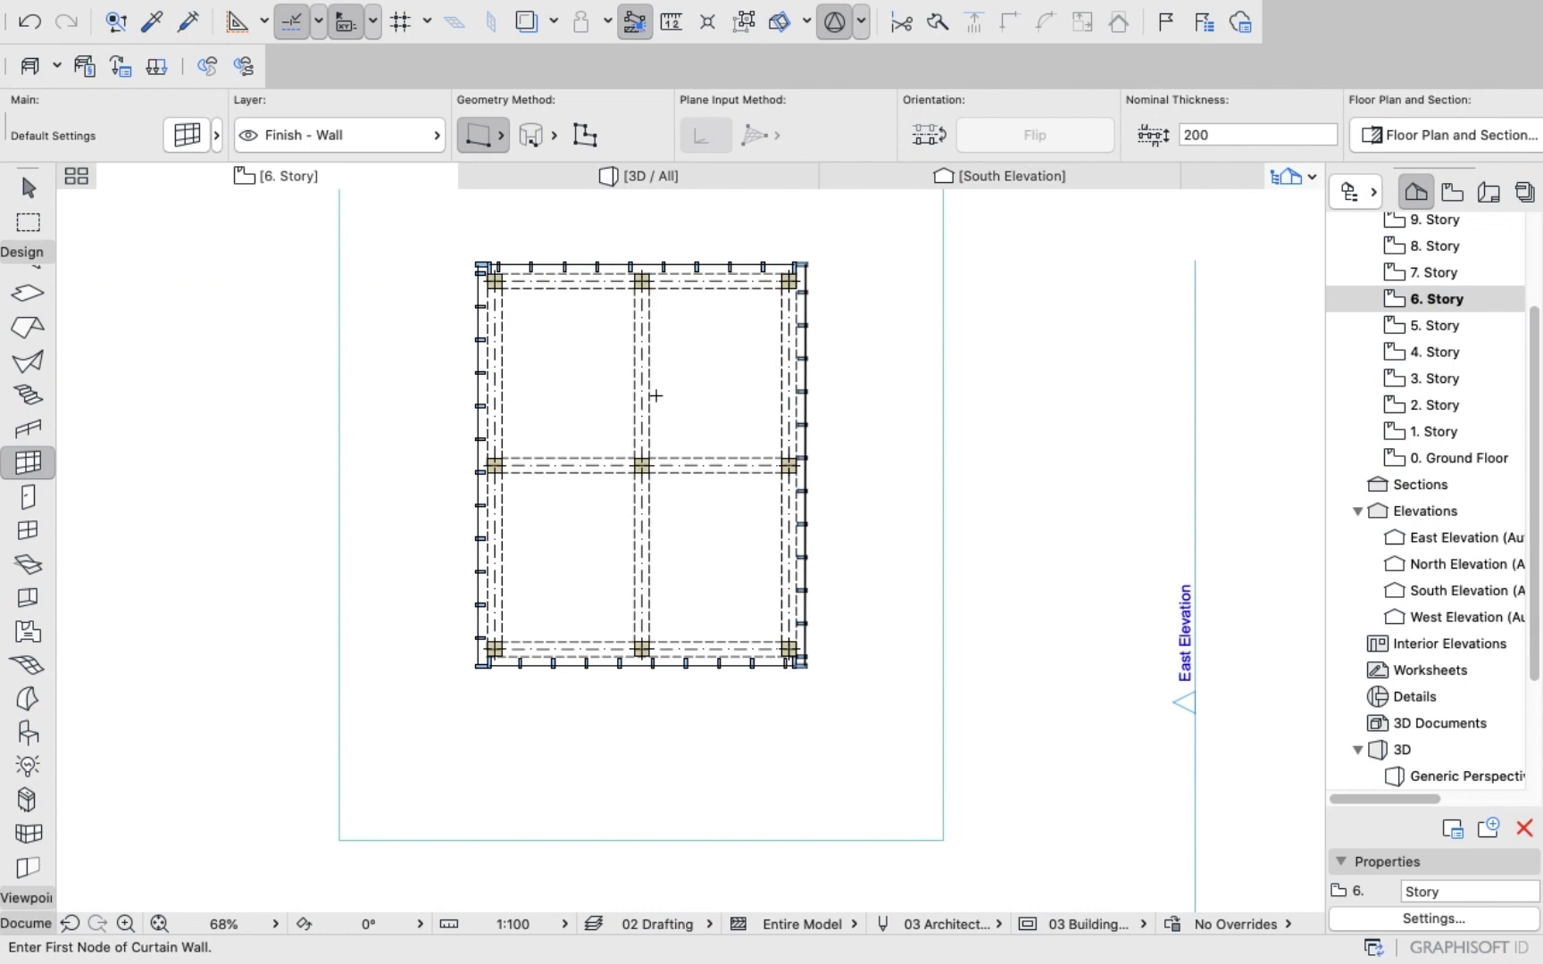
pyautogui.press('Escape')
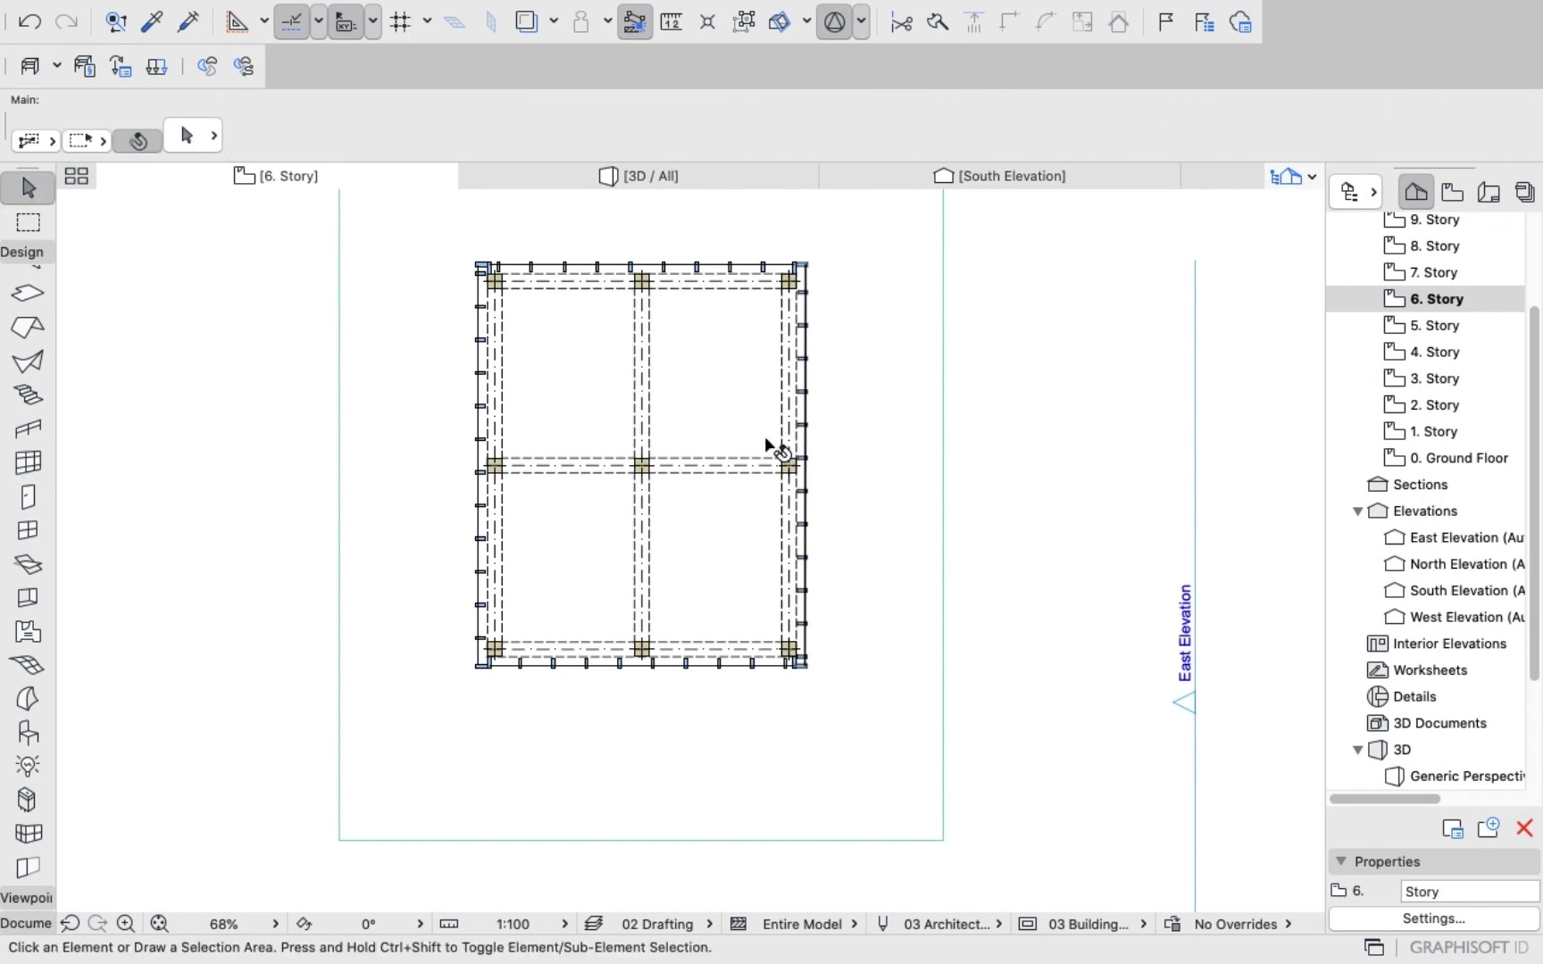
pyautogui.hotkey('ctrl', 'a')
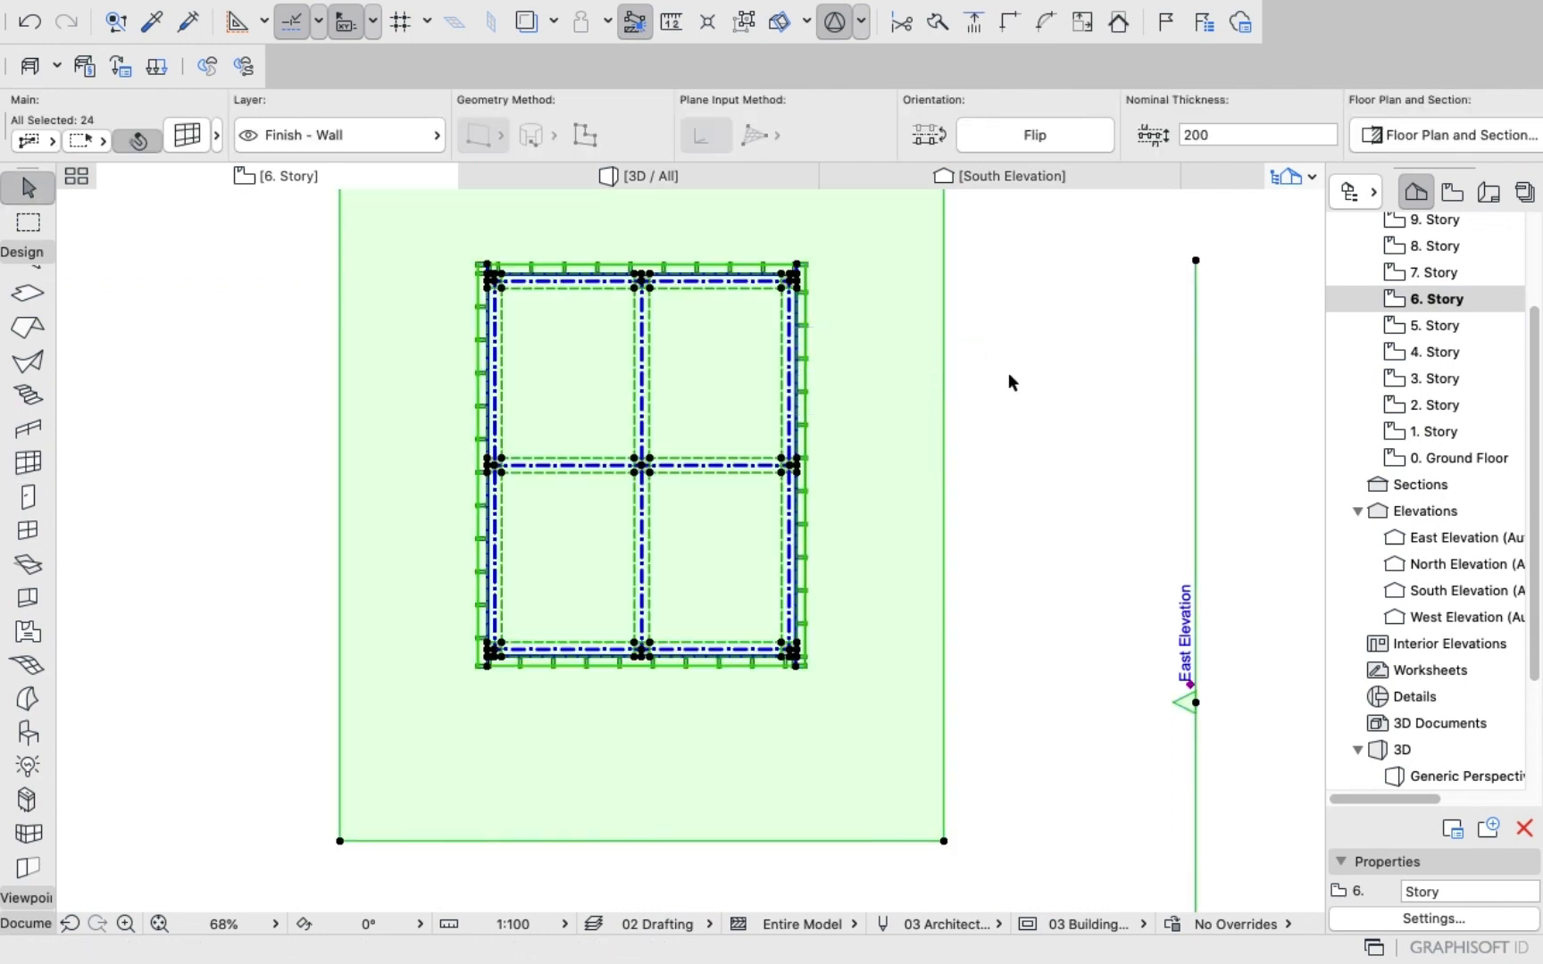
pyautogui.scroll(-5, 1160, 417)
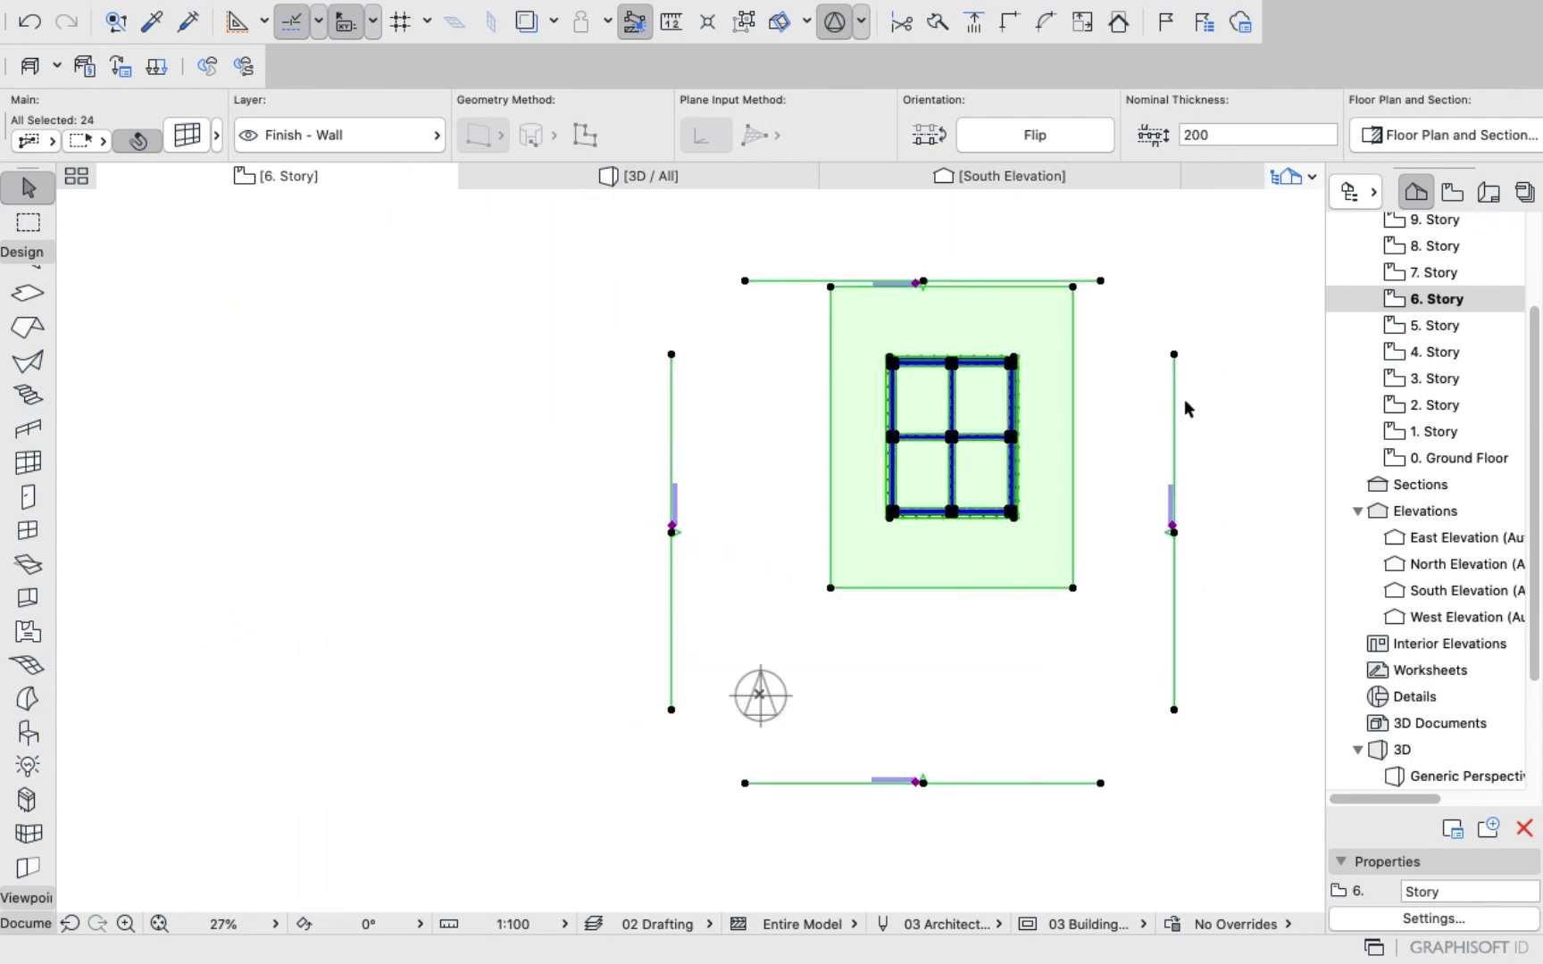
pyautogui.keyDown('shift'); pyautogui.click(1179, 407); pyautogui.keyUp('shift')
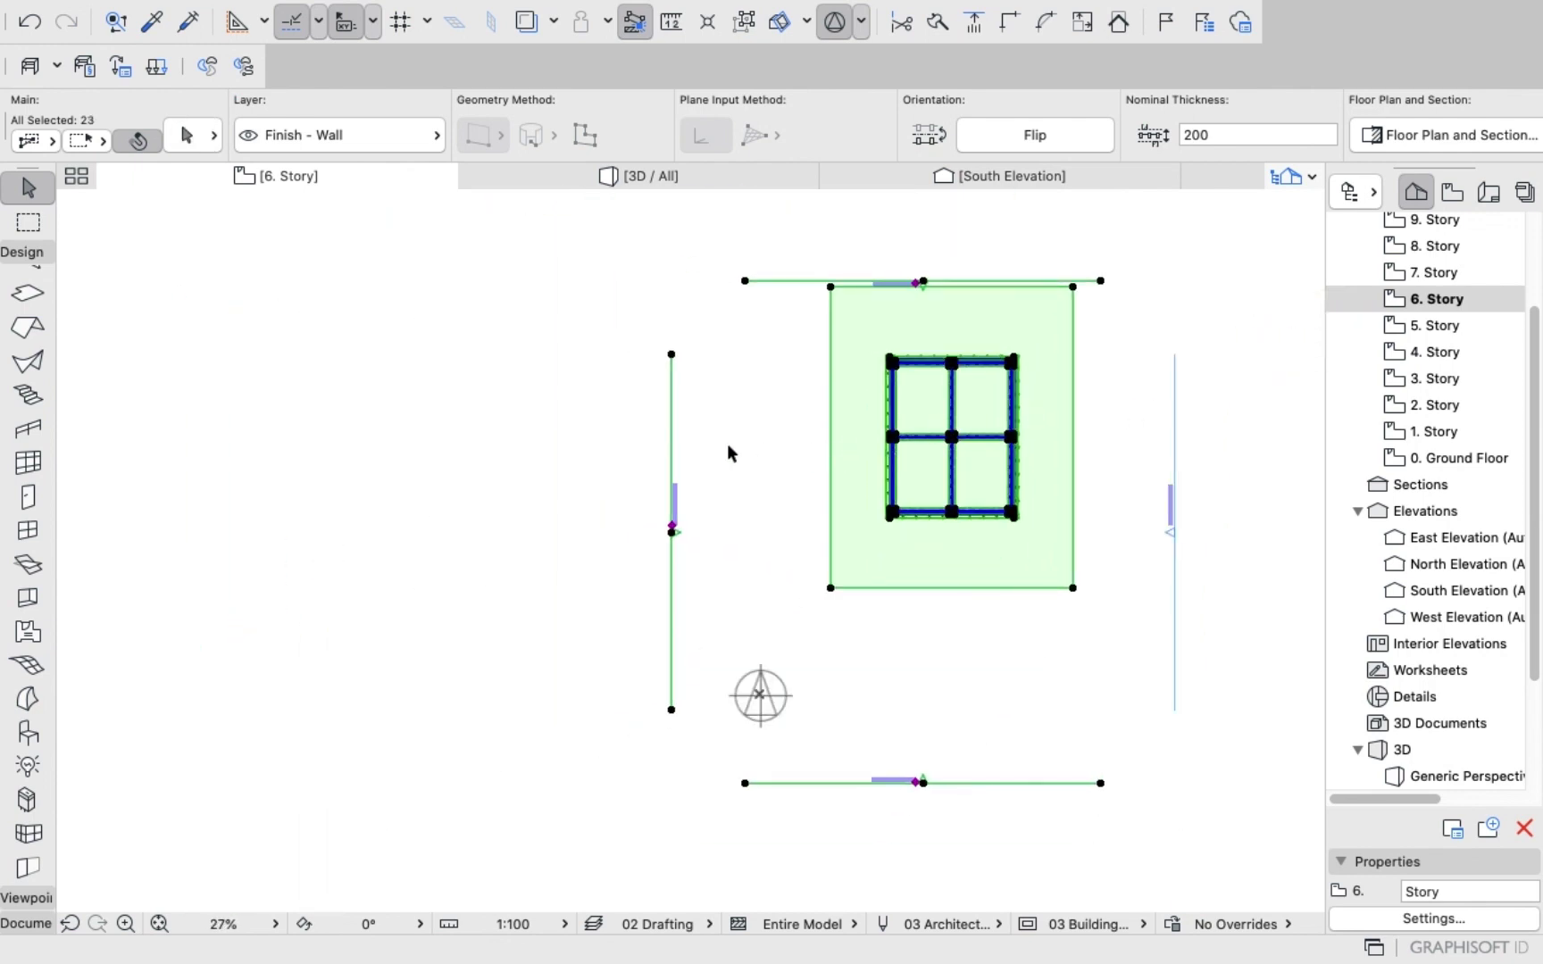
pyautogui.keyDown('shift'); pyautogui.click(674, 420); pyautogui.keyUp('shift')
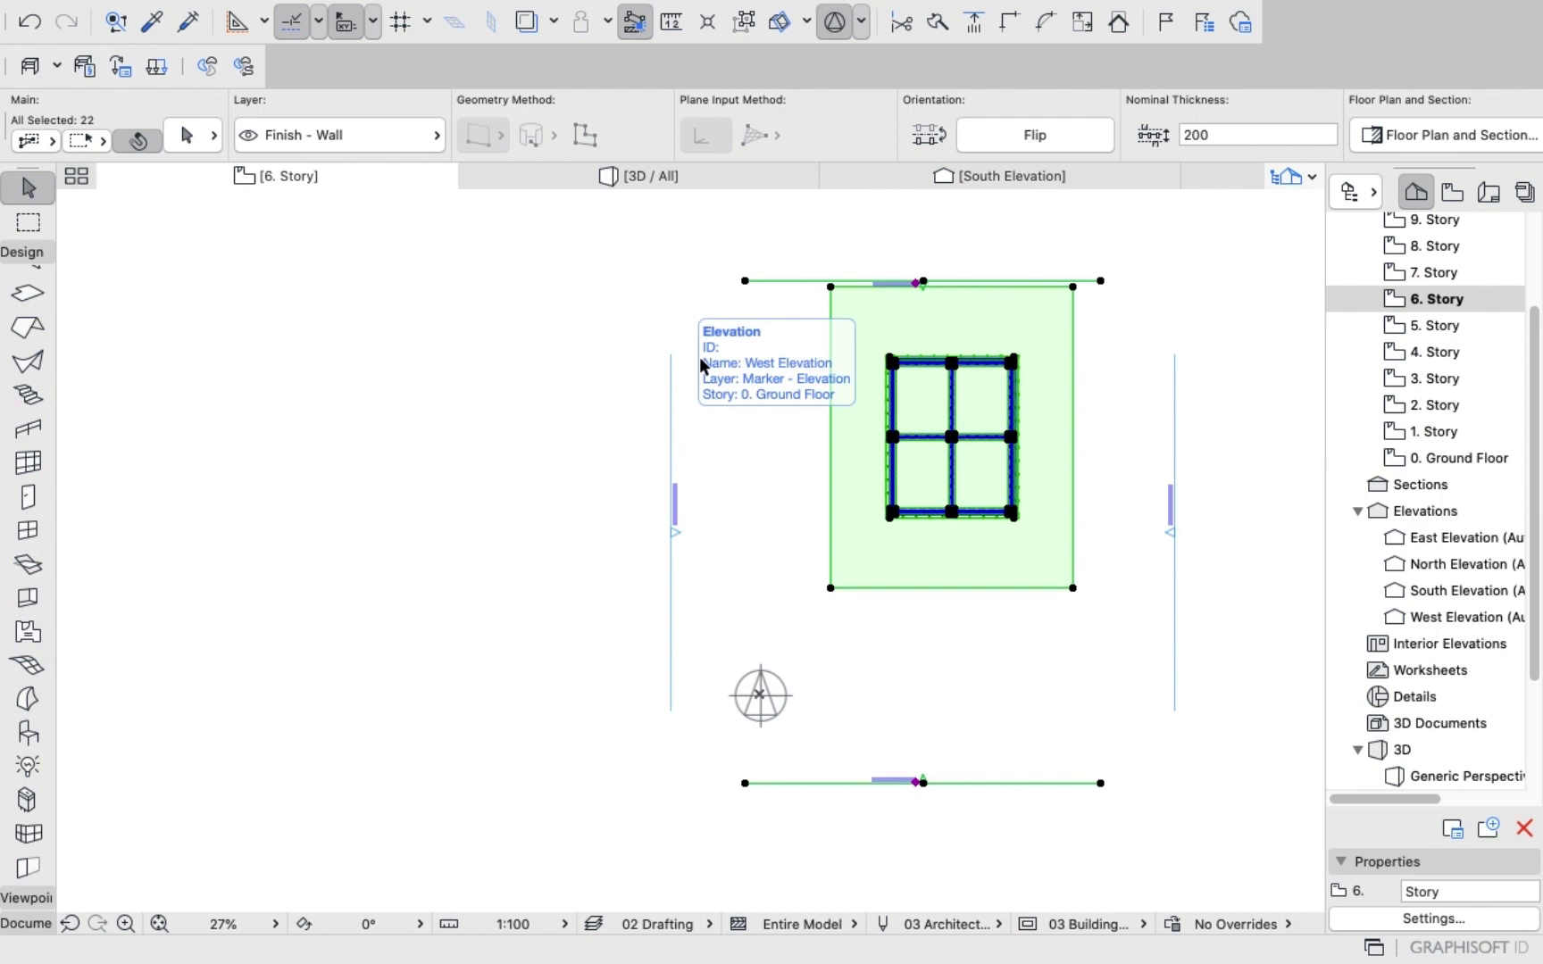
pyautogui.keyDown('shift'); pyautogui.click(779, 282); pyautogui.keyUp('shift')
pyautogui.keyDown('shift'); pyautogui.click(812, 786); pyautogui.keyUp('shift')
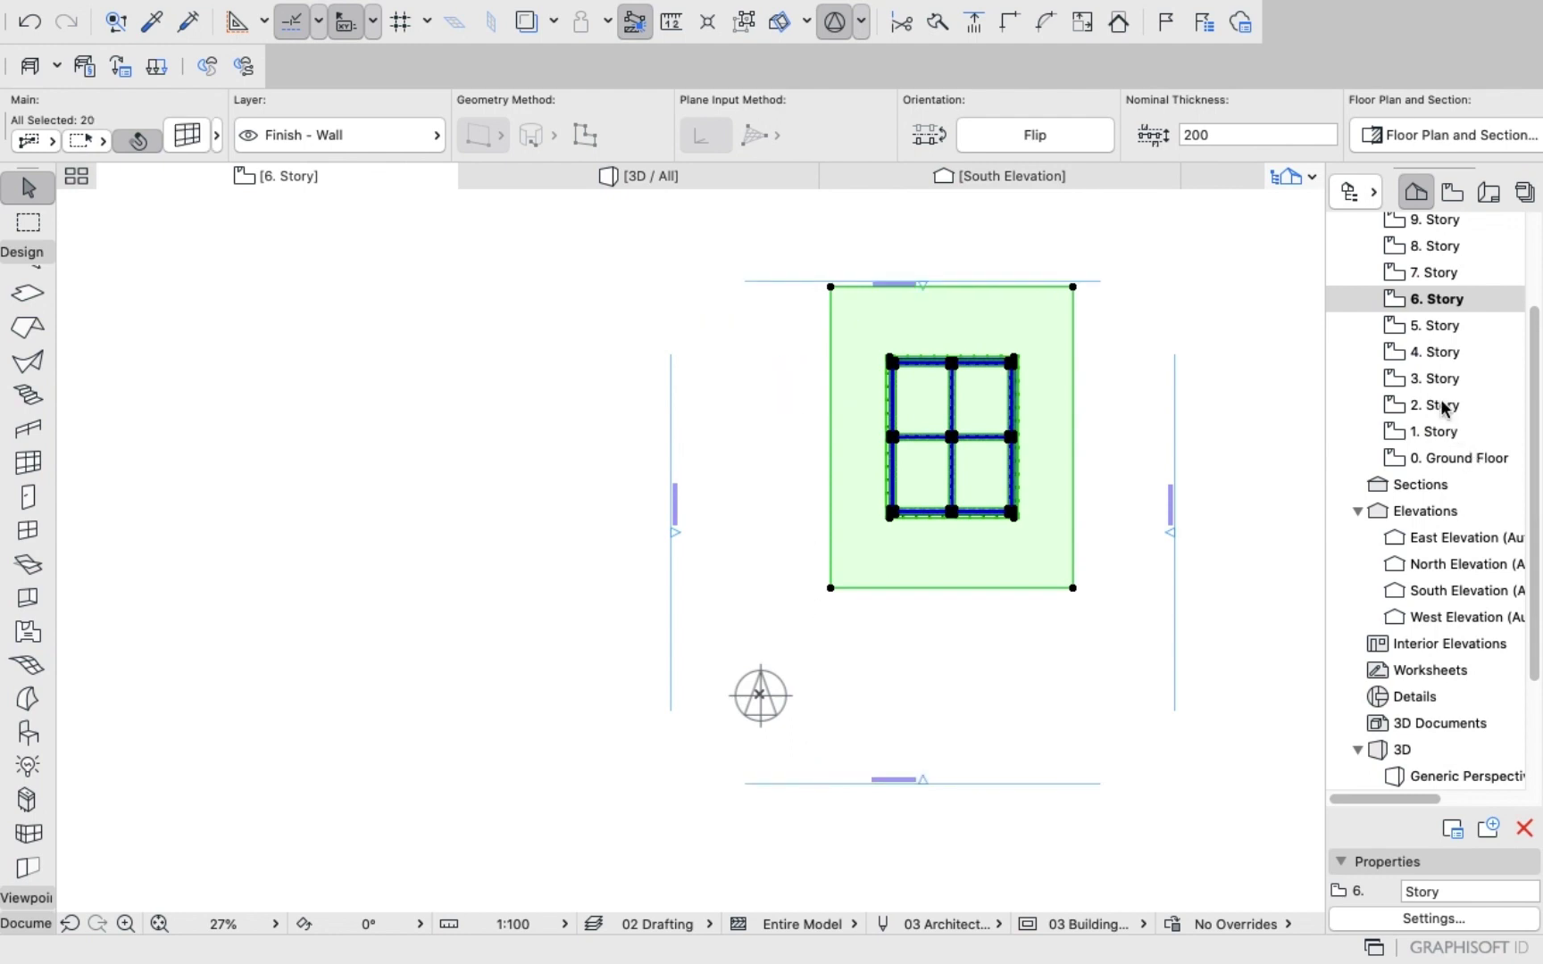
# Try to paste the clipboard contents onto the empty seventh story.
pyautogui.doubleClick(1437, 273)
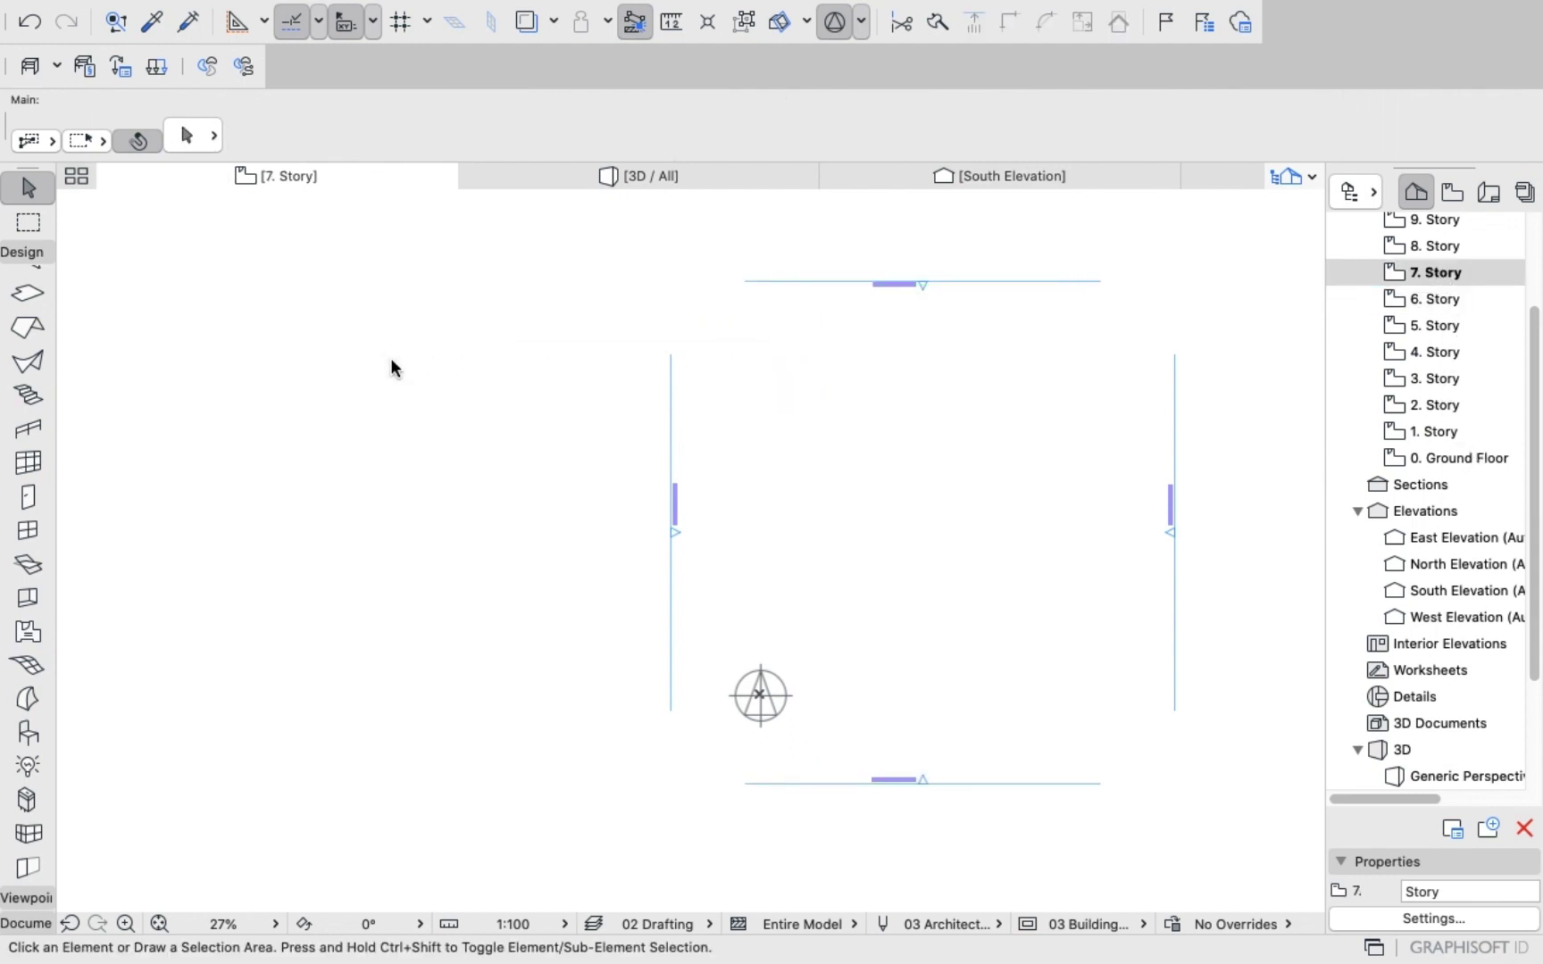
pyautogui.rightClick(390, 357)
pyautogui.click(453, 371)
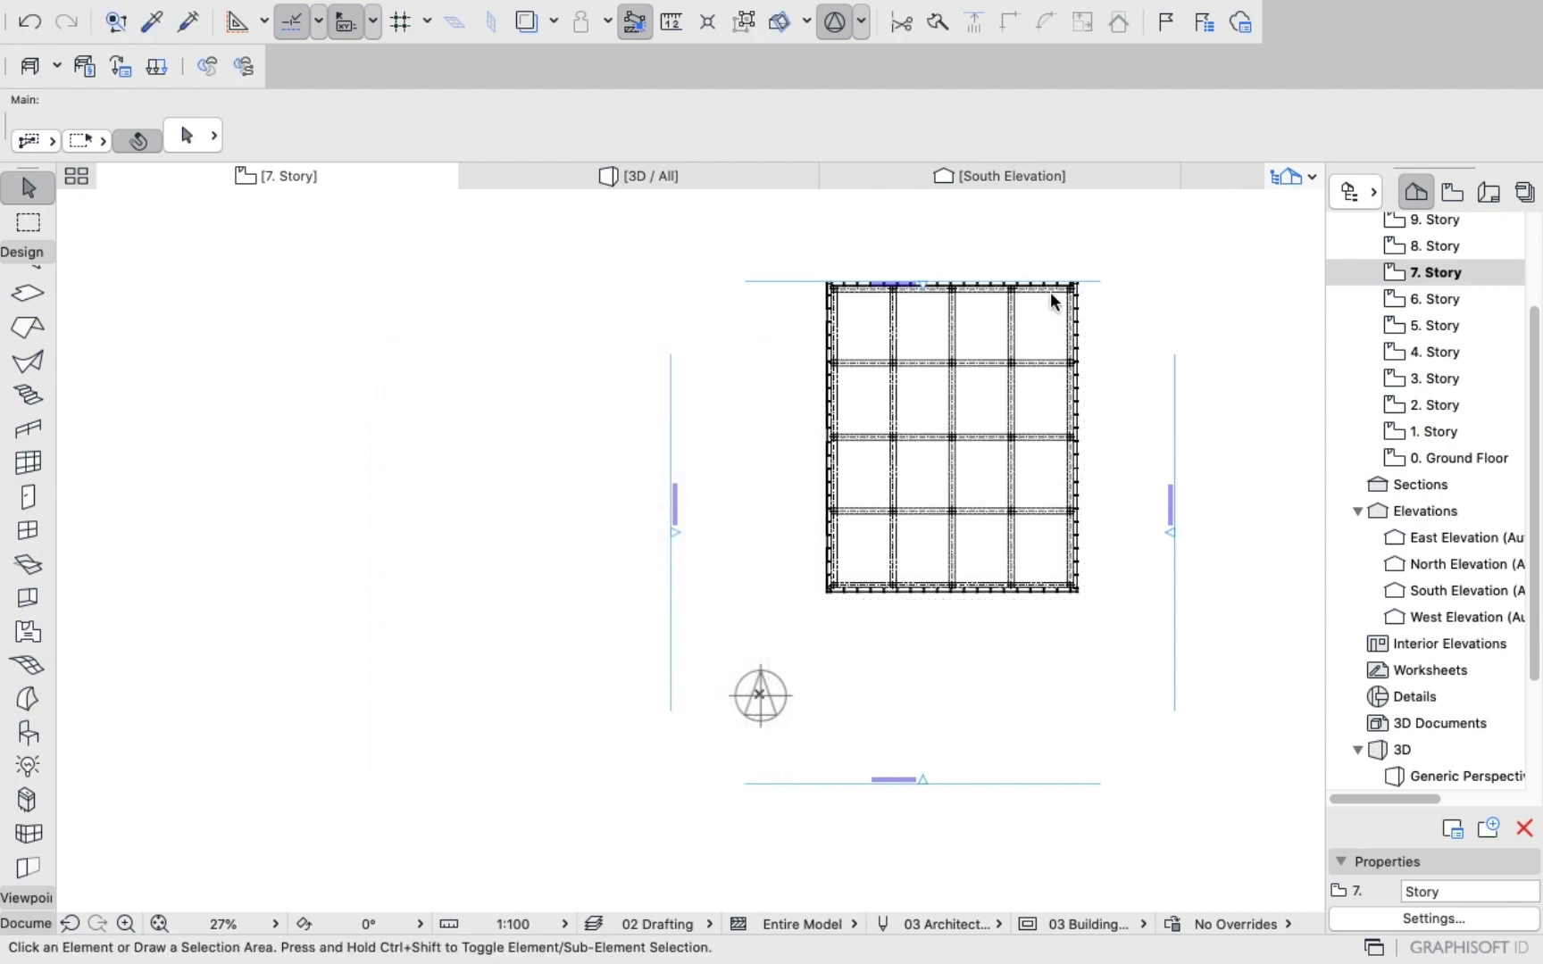
# Inspect the pasted seventh story in 3D and undo the paste.
pyautogui.scroll(2, 1050, 292)
pyautogui.click(630, 183)
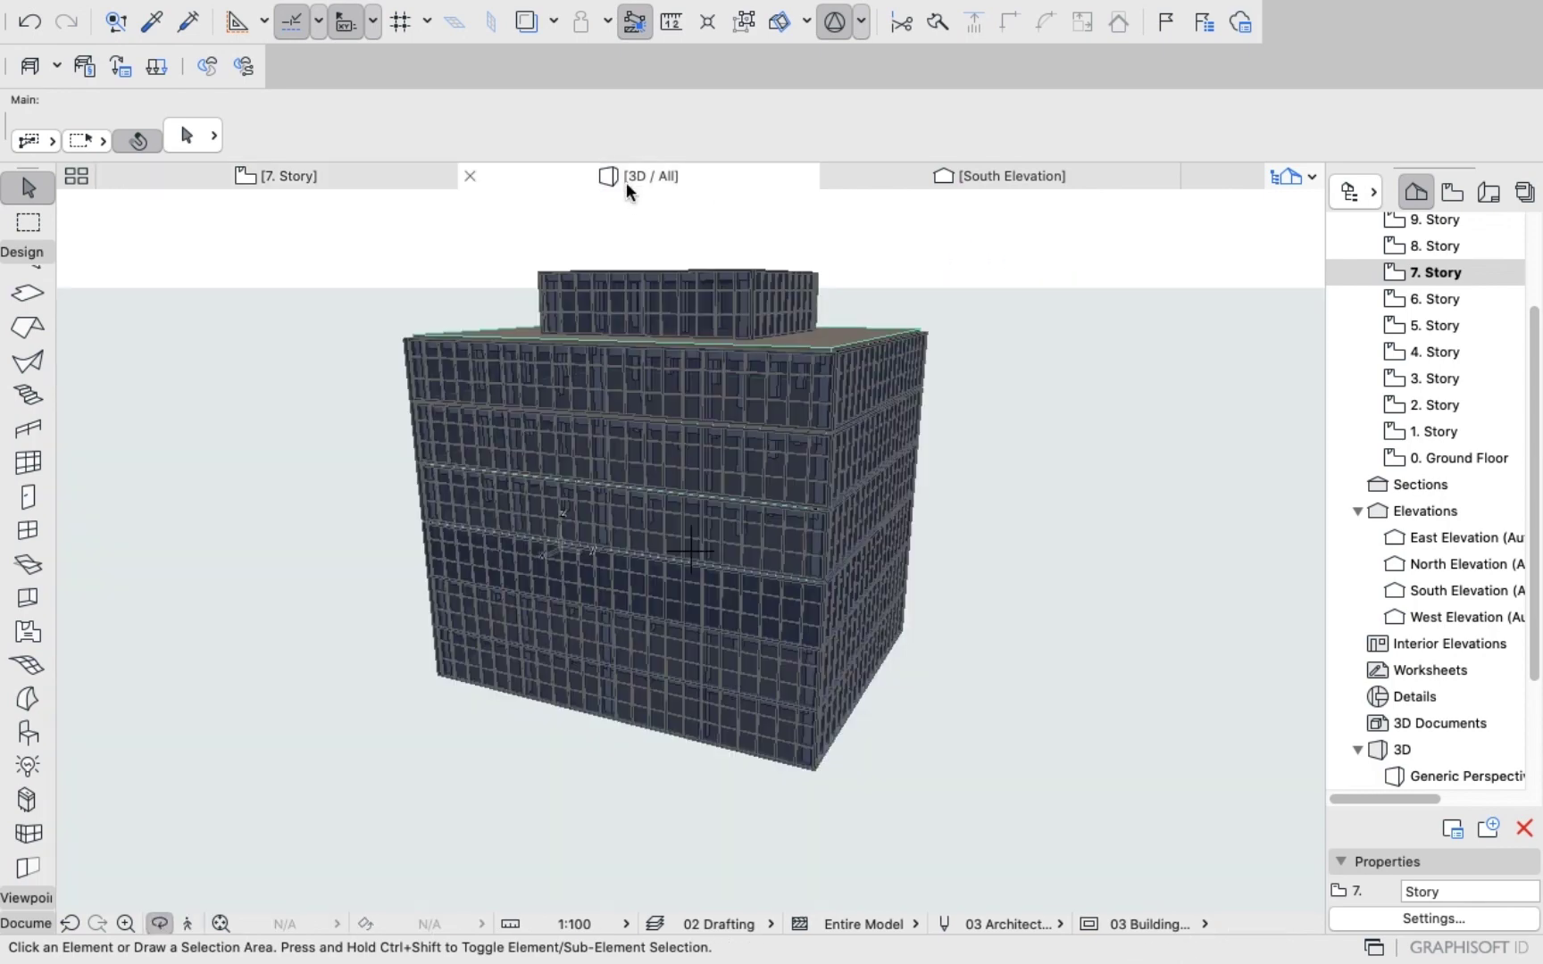
pyautogui.scroll(-5, 666, 356)
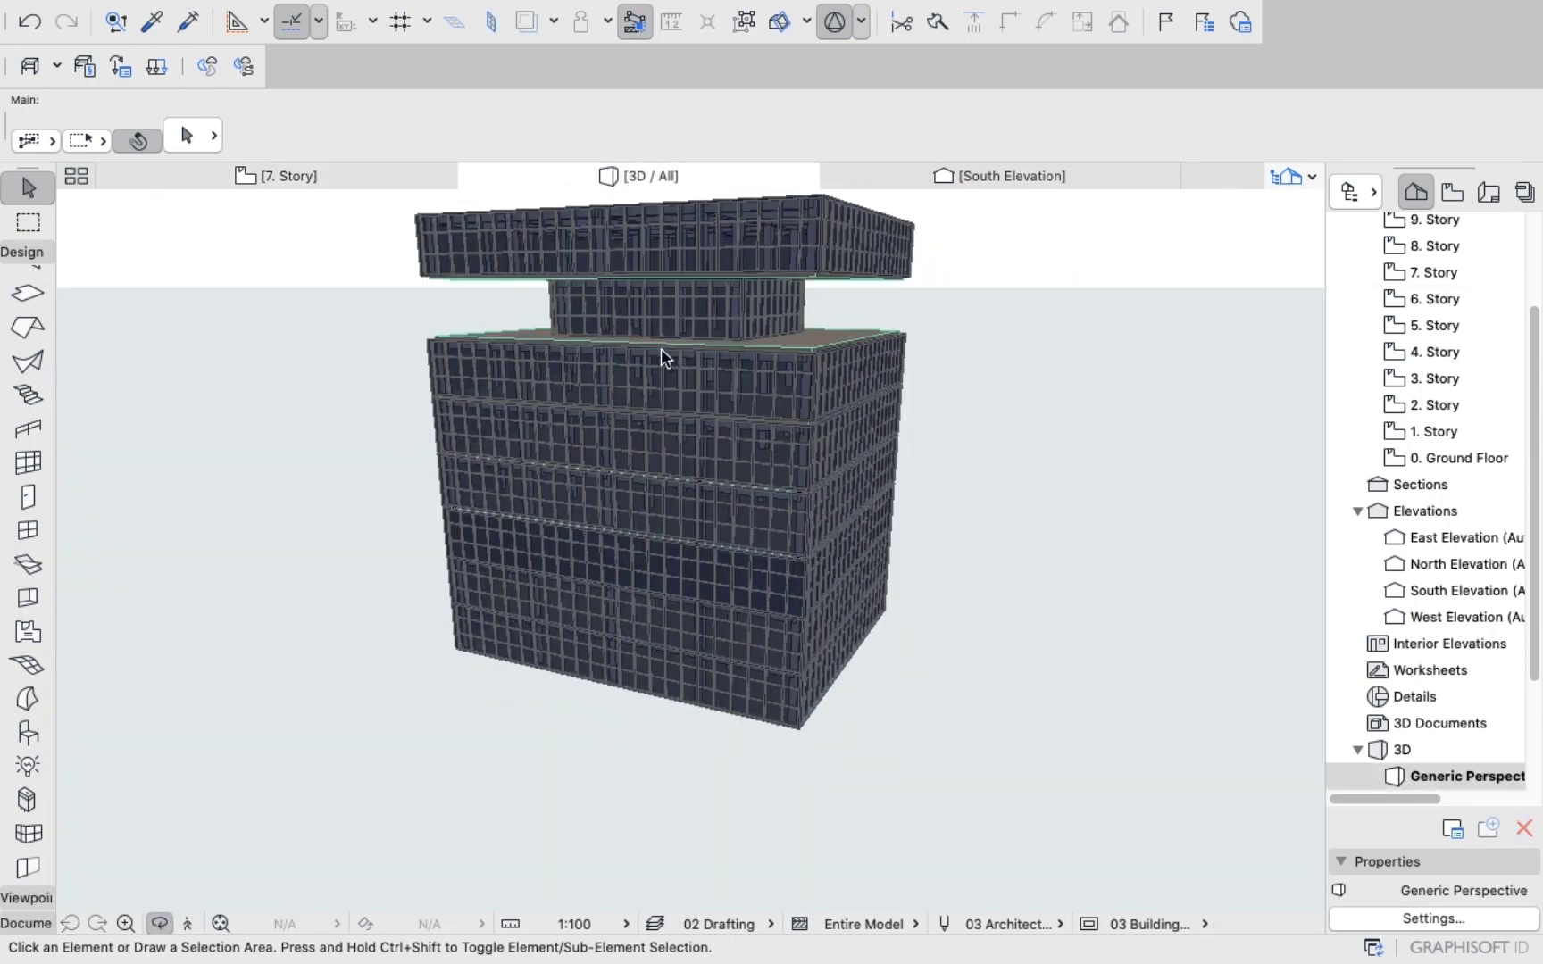
pyautogui.scroll(-2, 671, 361)
pyautogui.moveTo(688, 242); pyautogui.dragTo(682, 291)
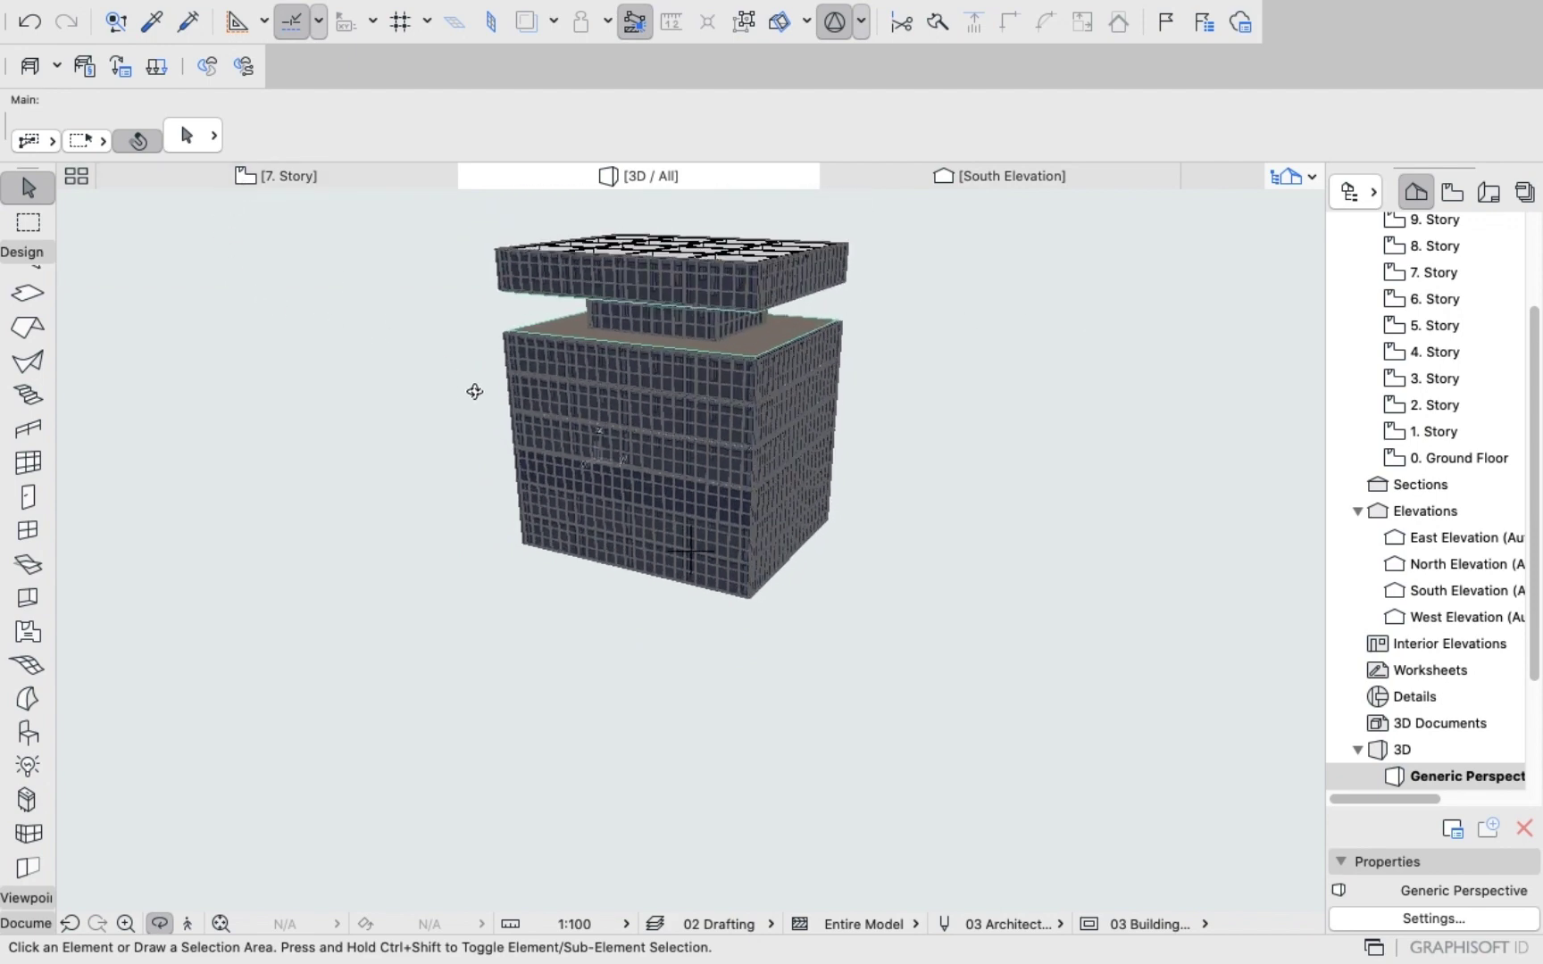
pyautogui.press('super+a')
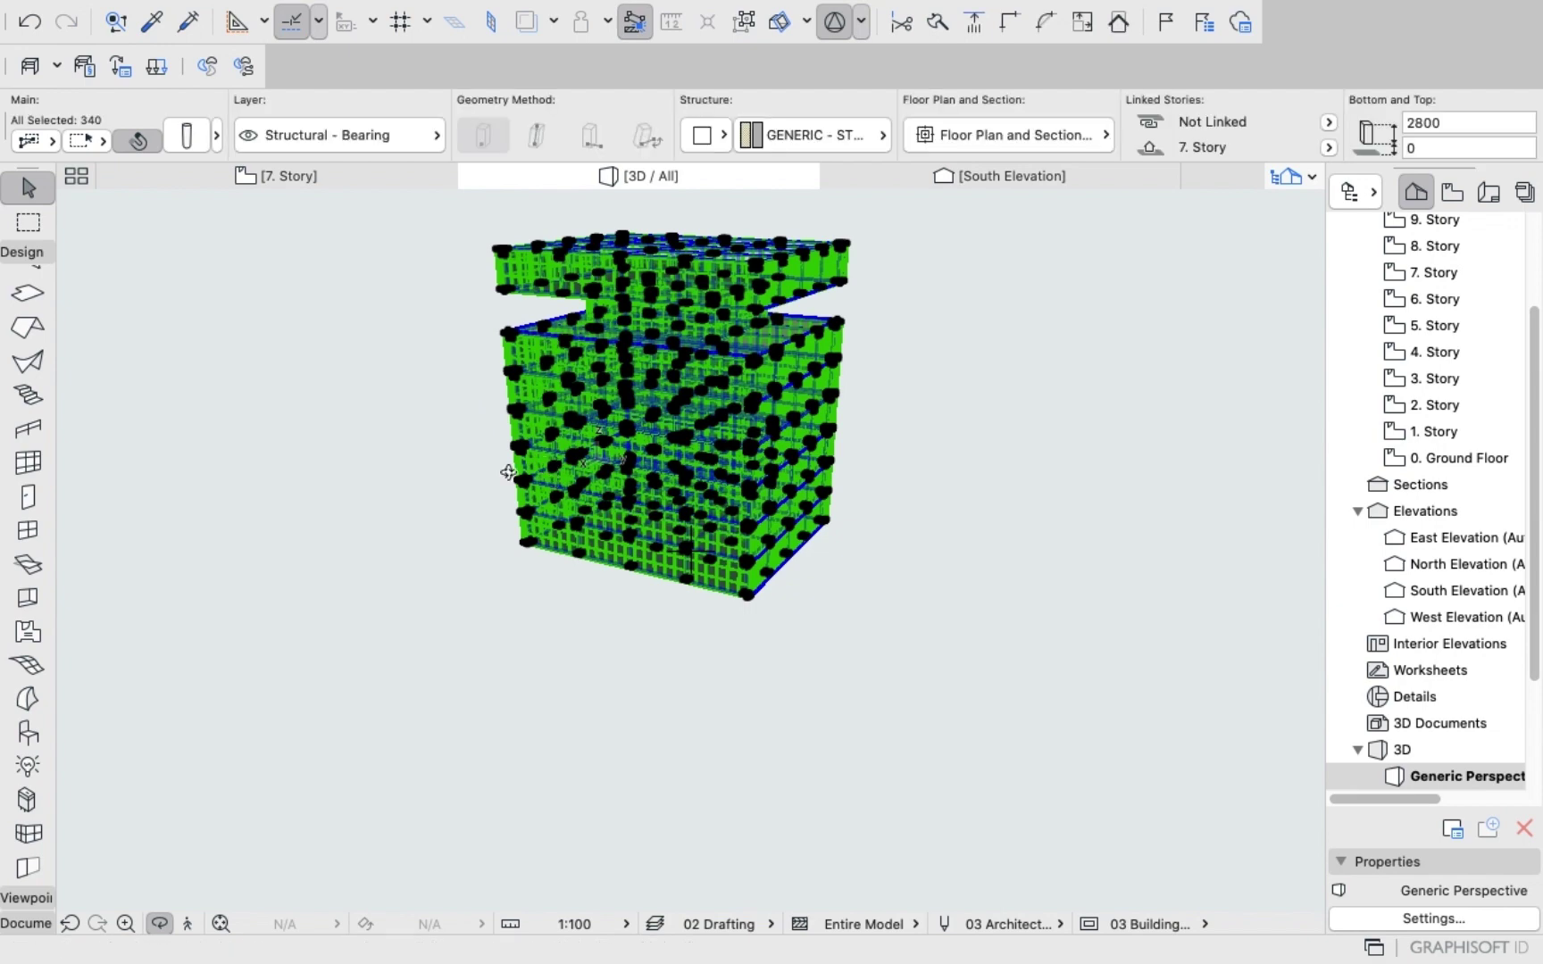
pyautogui.moveTo(338, 420); pyautogui.dragTo(337, 416)
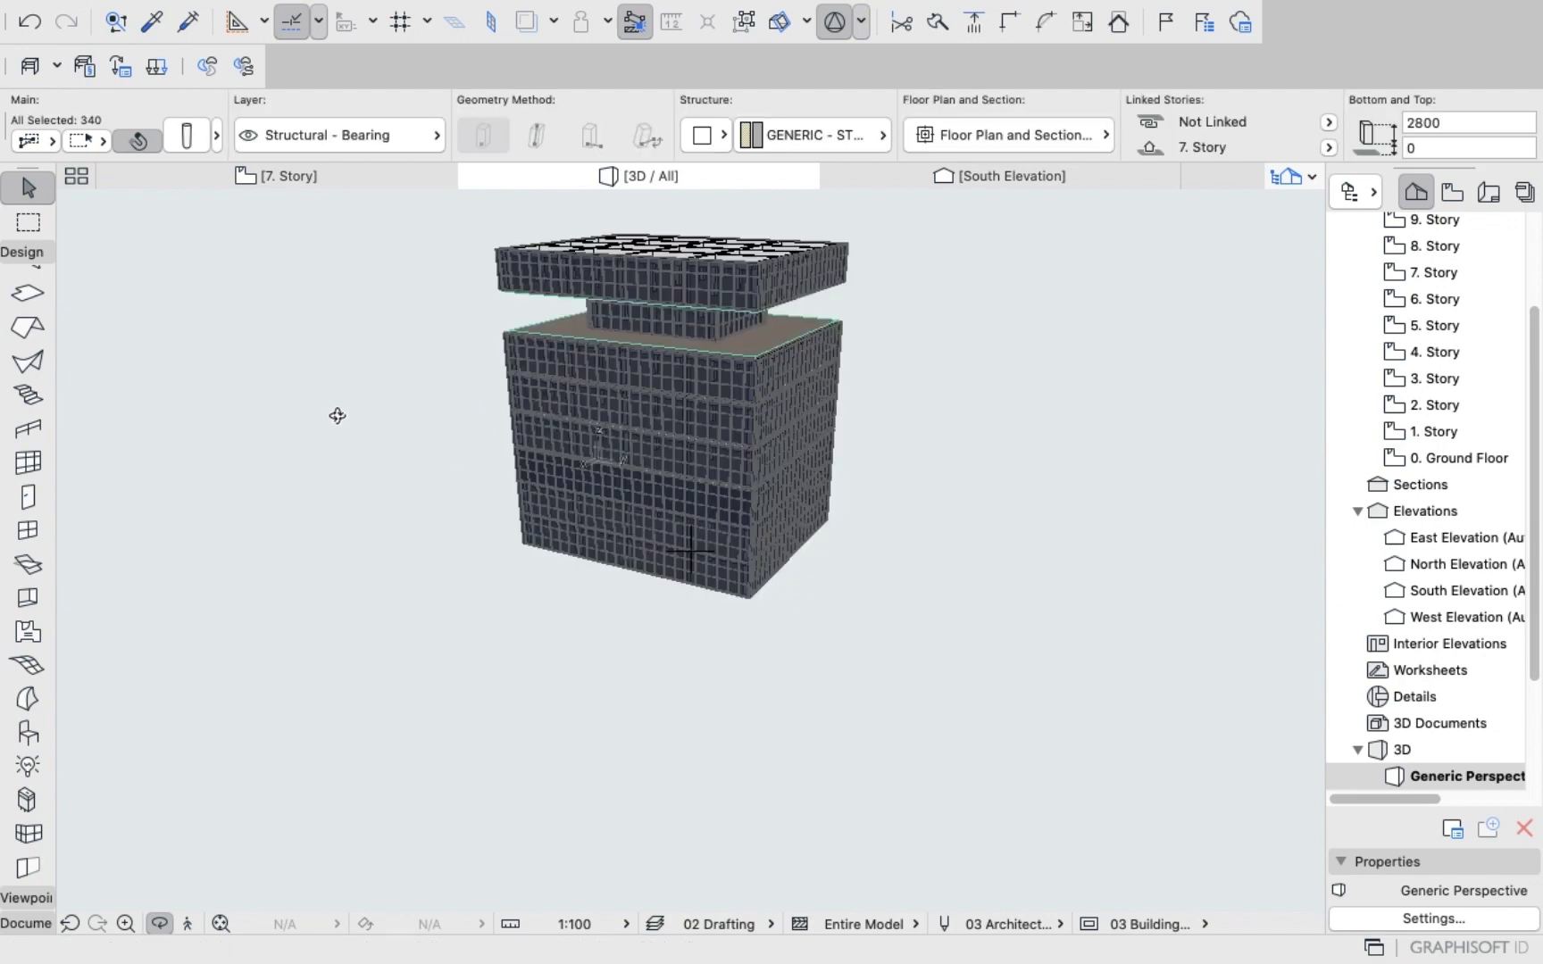
pyautogui.press('super+z')
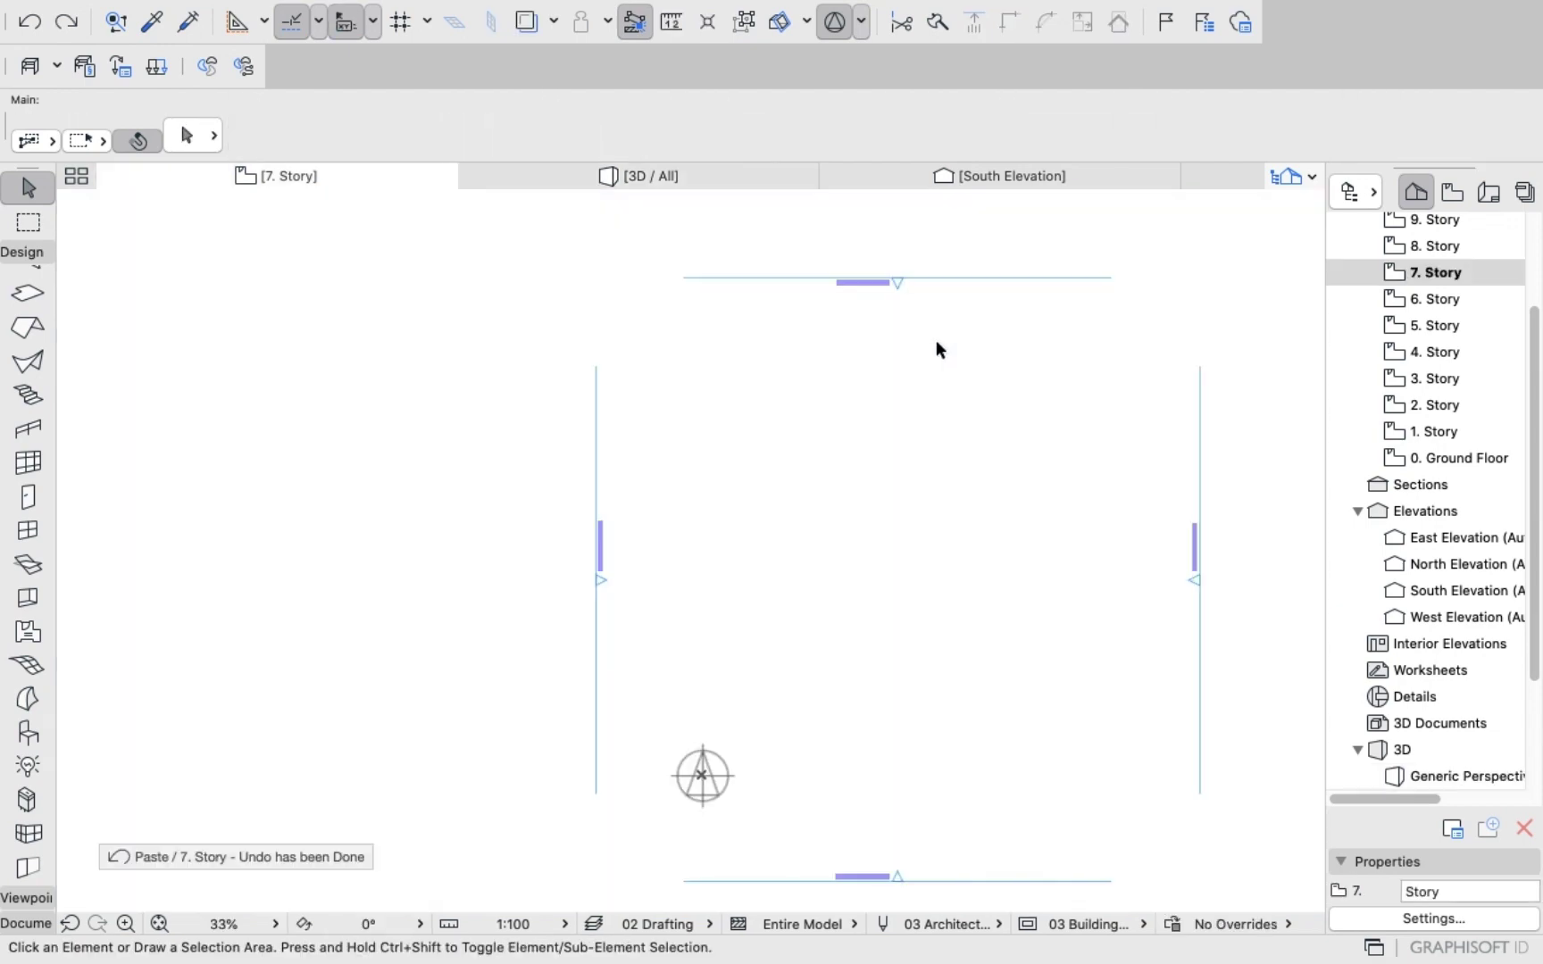
# On the sixth story, select all elements except the four elevation markers and copy them to the clipboard.
pyautogui.doubleClick(1406, 298)
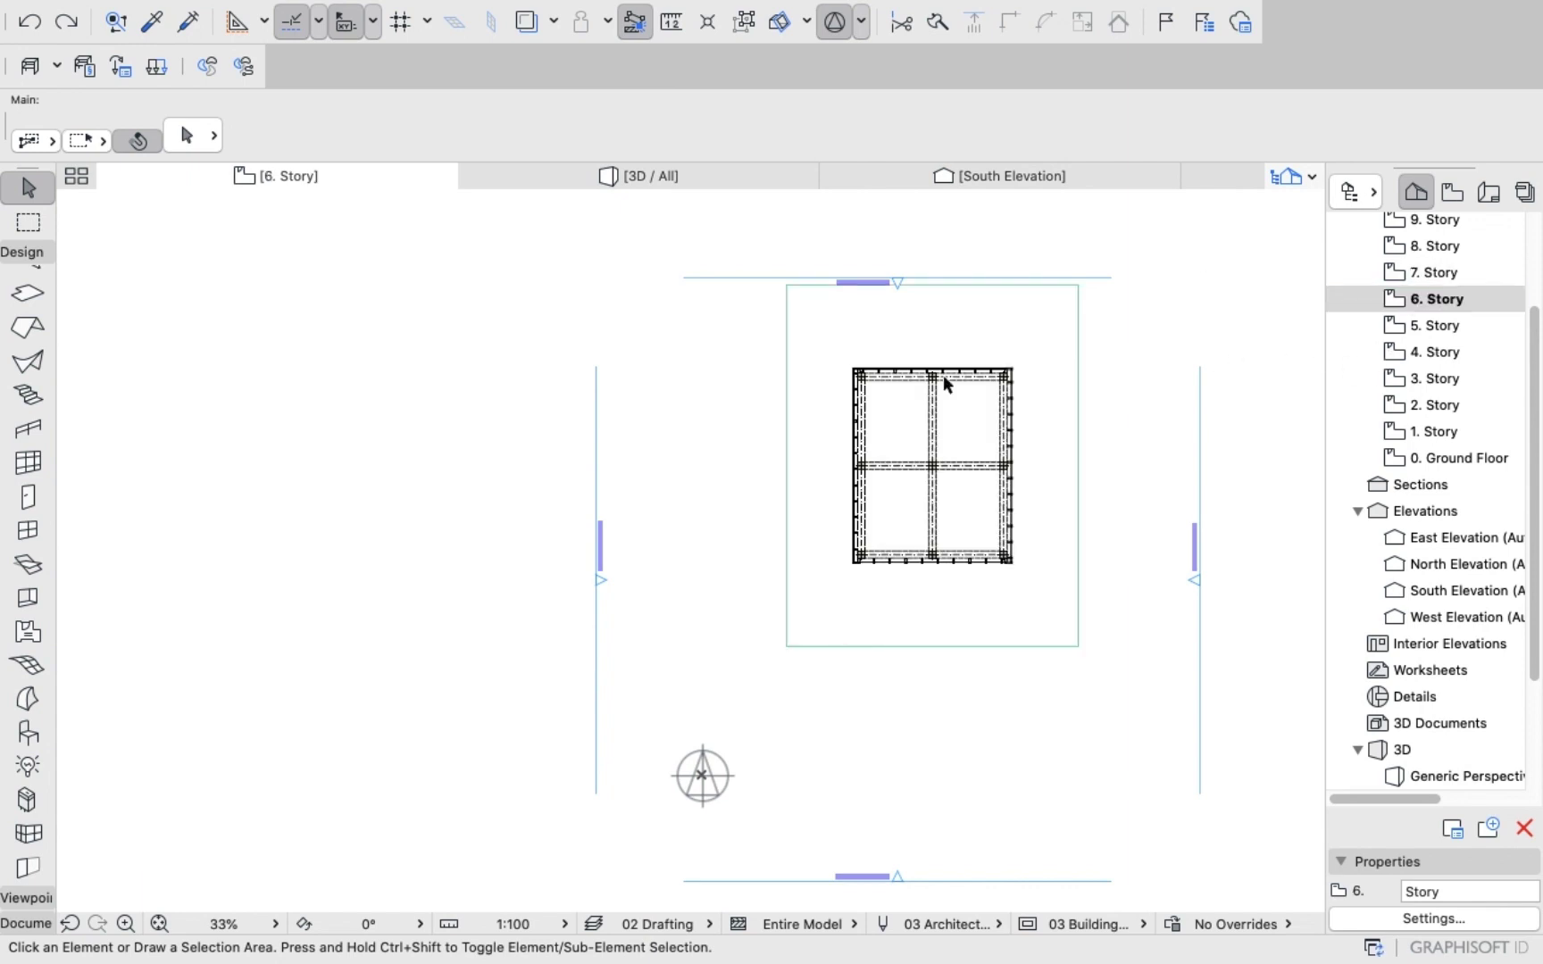
pyautogui.scroll(2, 1139, 462)
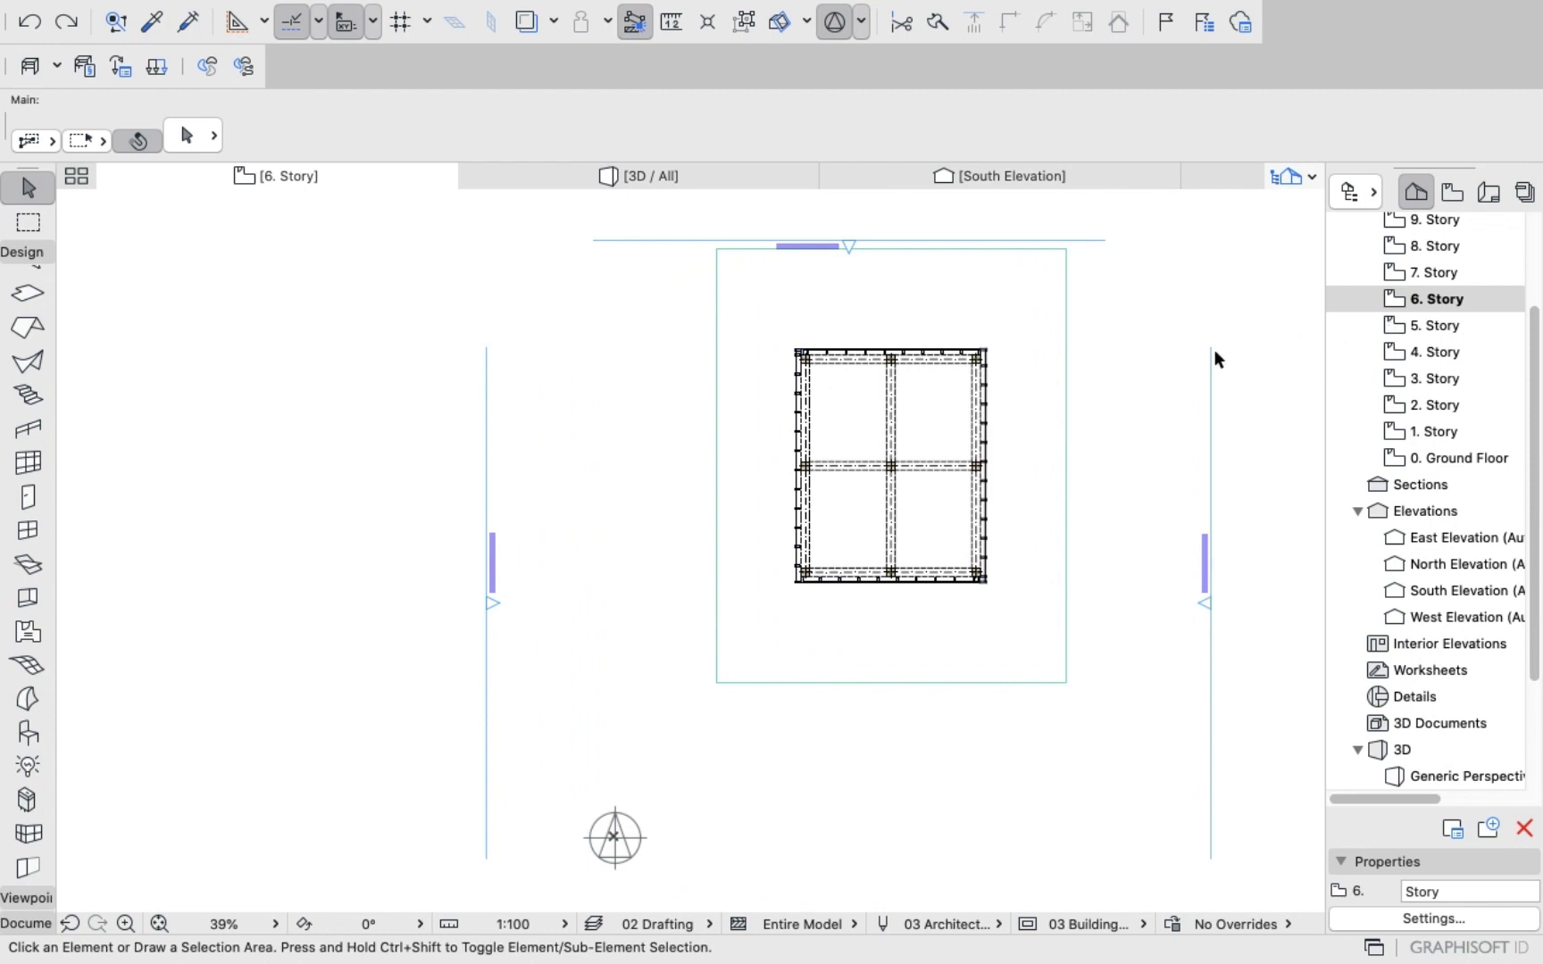
pyautogui.scroll(2, 1139, 413)
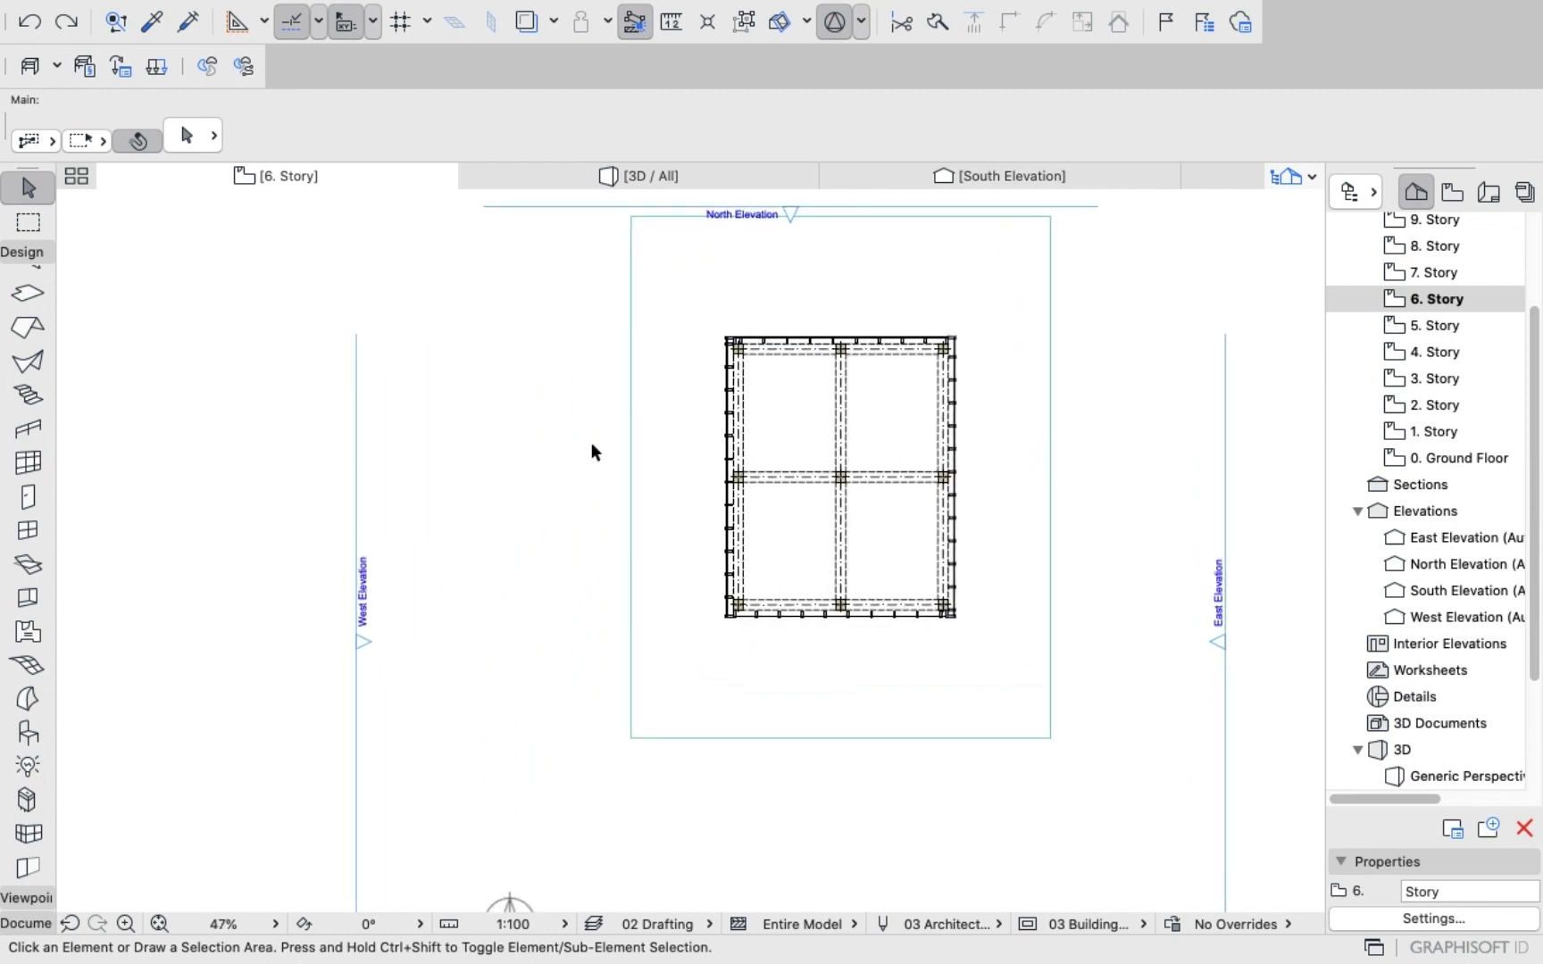
pyautogui.press('super+a')
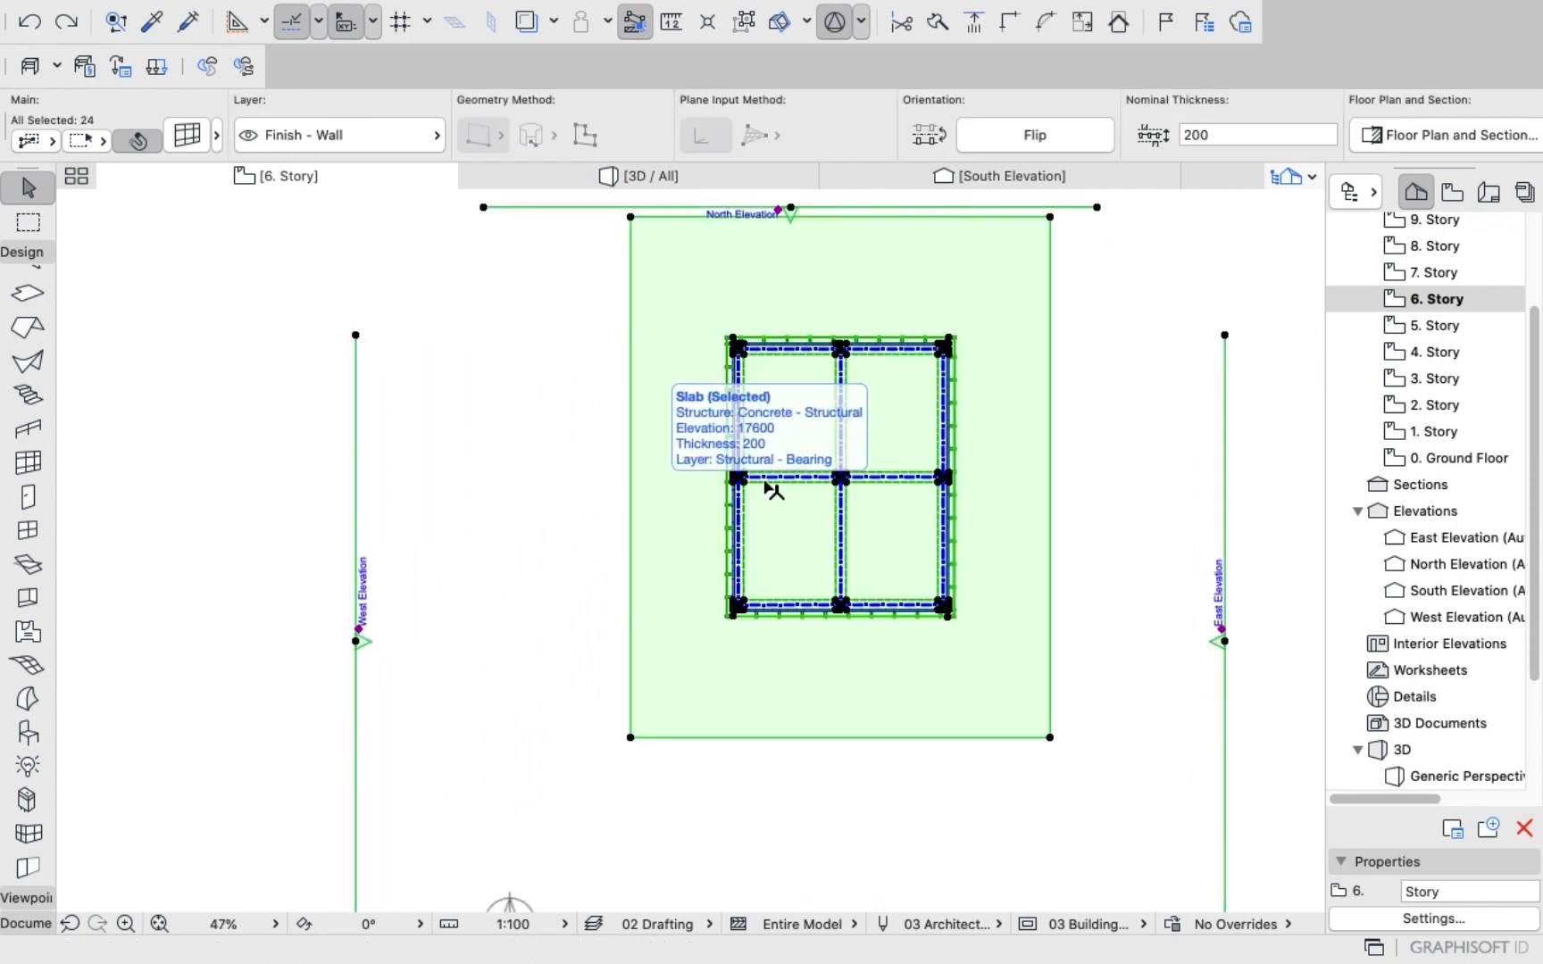
pyautogui.scroll(-2, 786, 473)
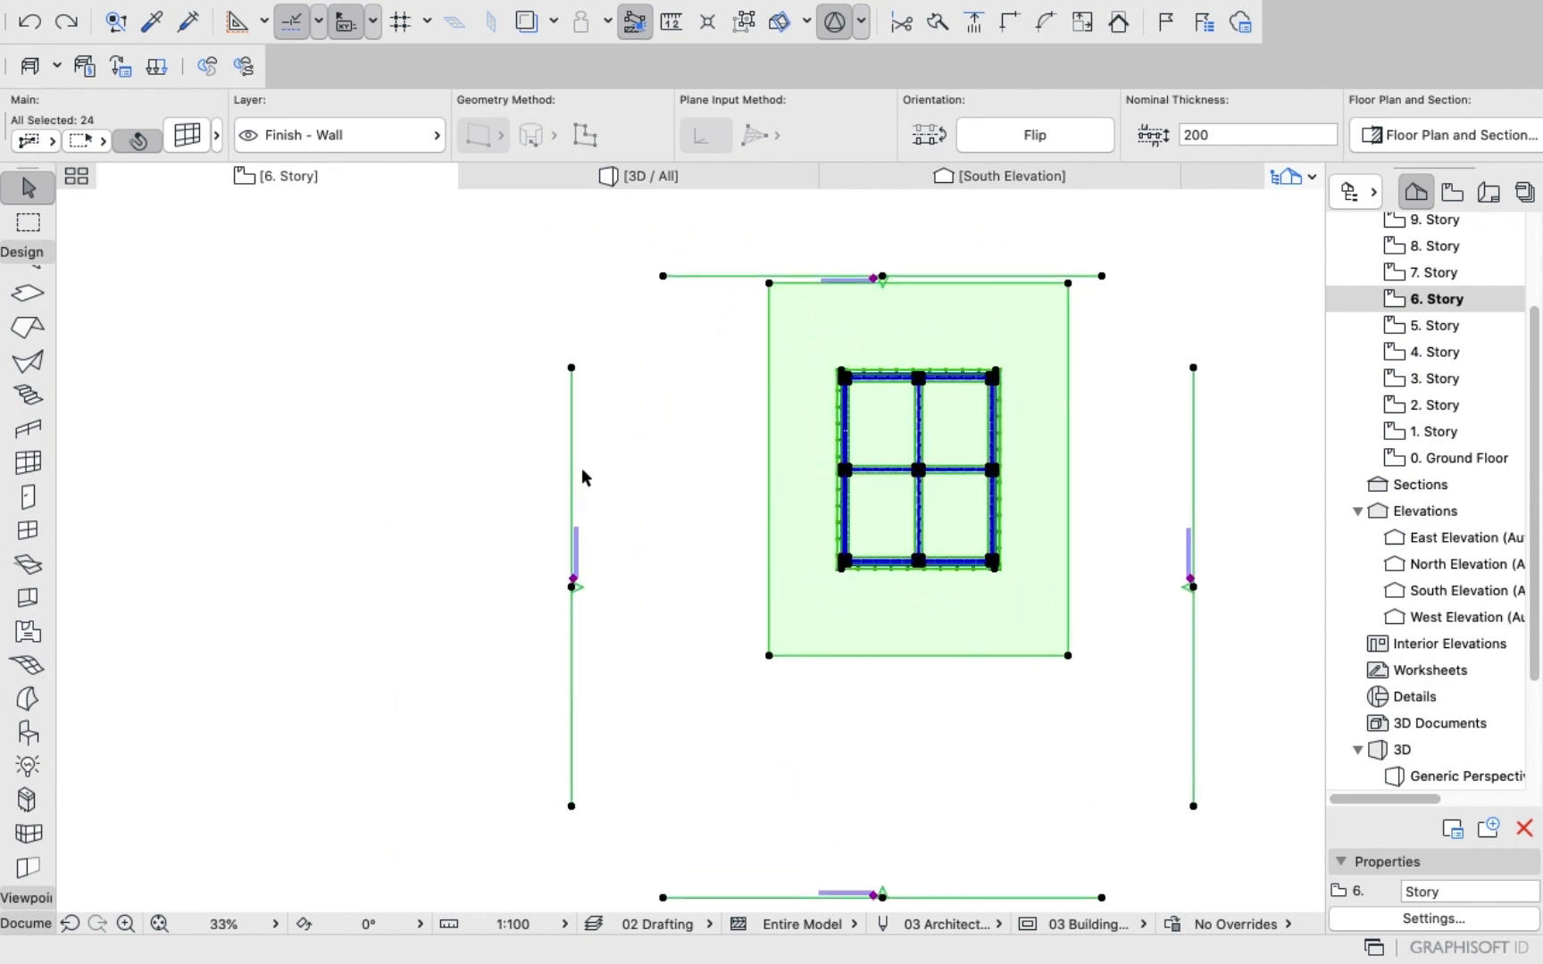
pyautogui.scroll(1, 582, 470)
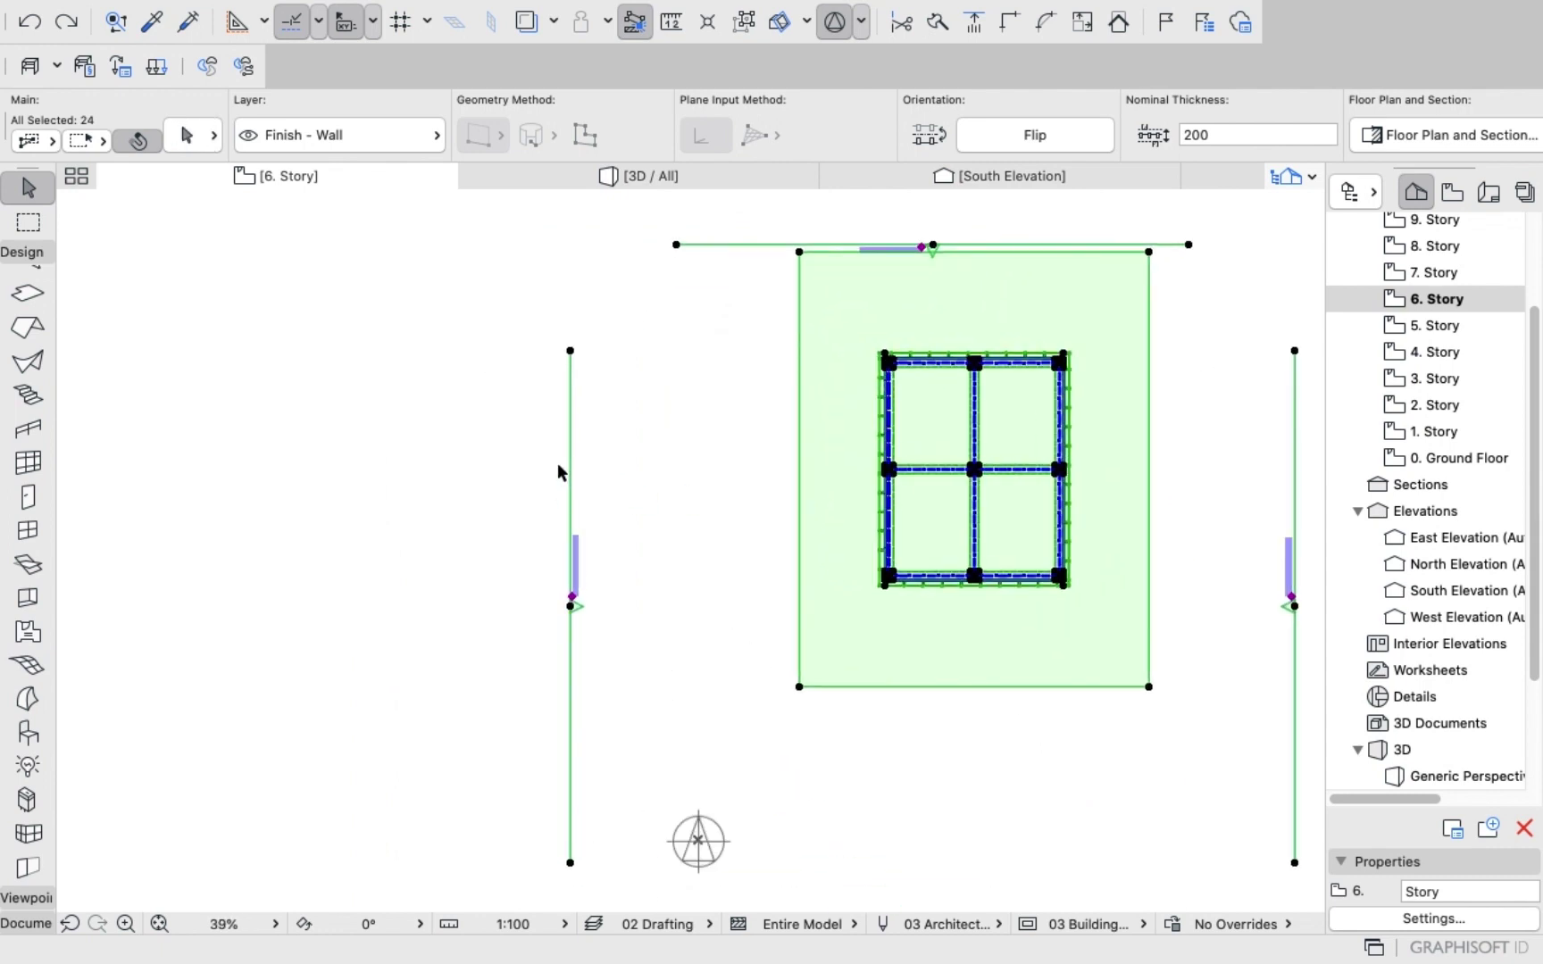
pyautogui.keyDown('shift'); pyautogui.click(571, 478); pyautogui.keyUp('shift')
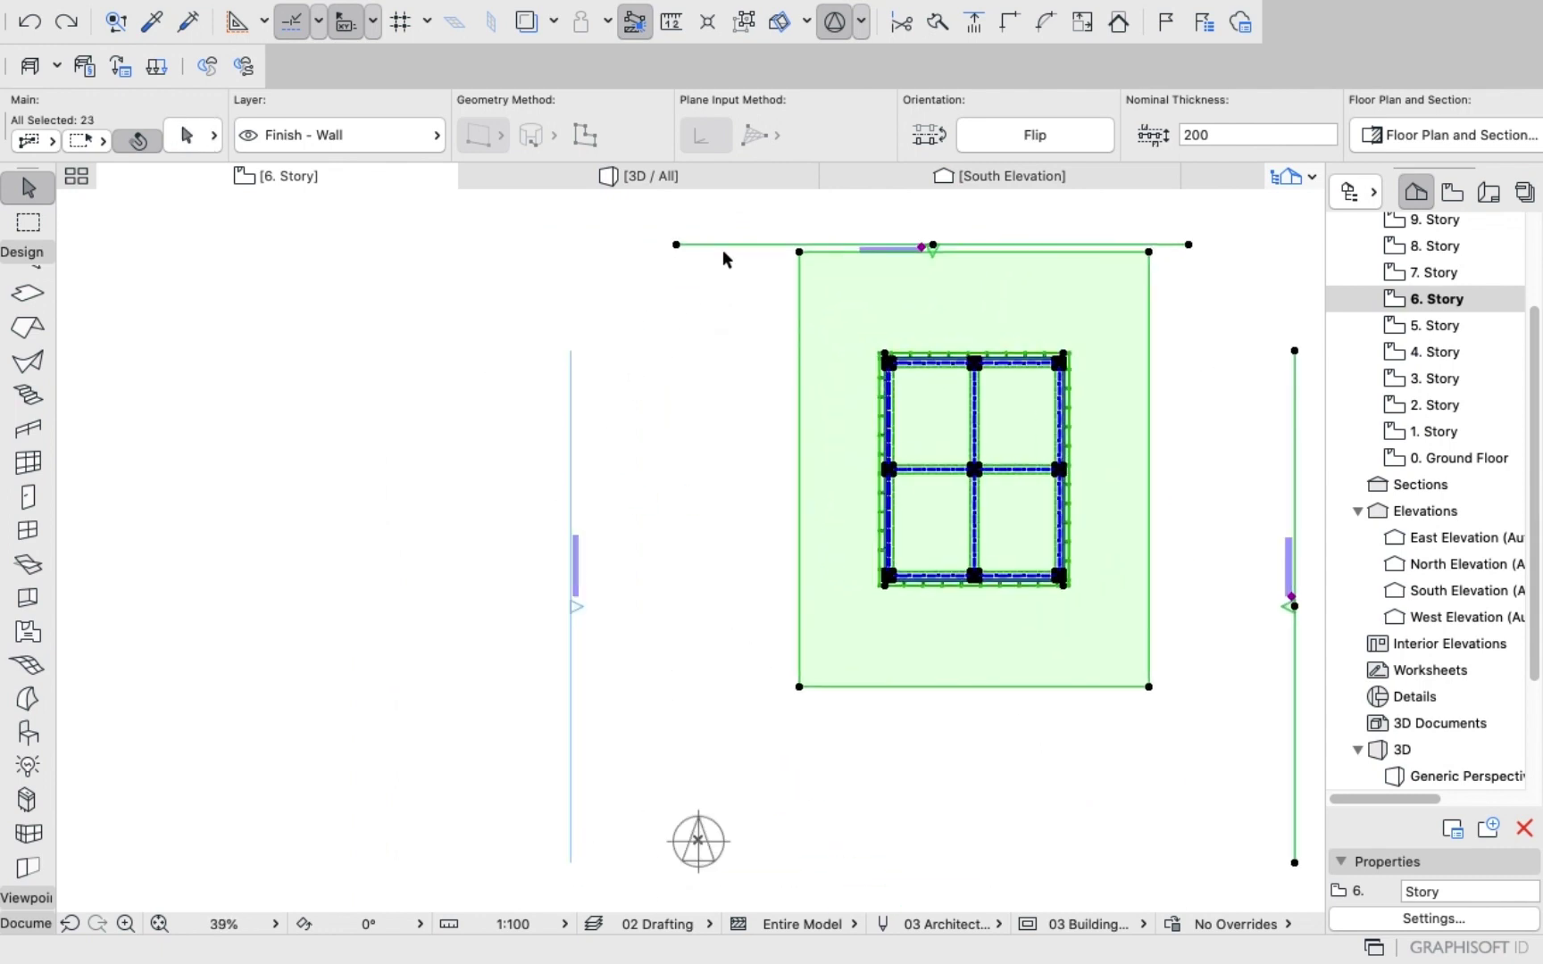
pyautogui.keyDown('shift'); pyautogui.click(722, 246); pyautogui.keyUp('shift')
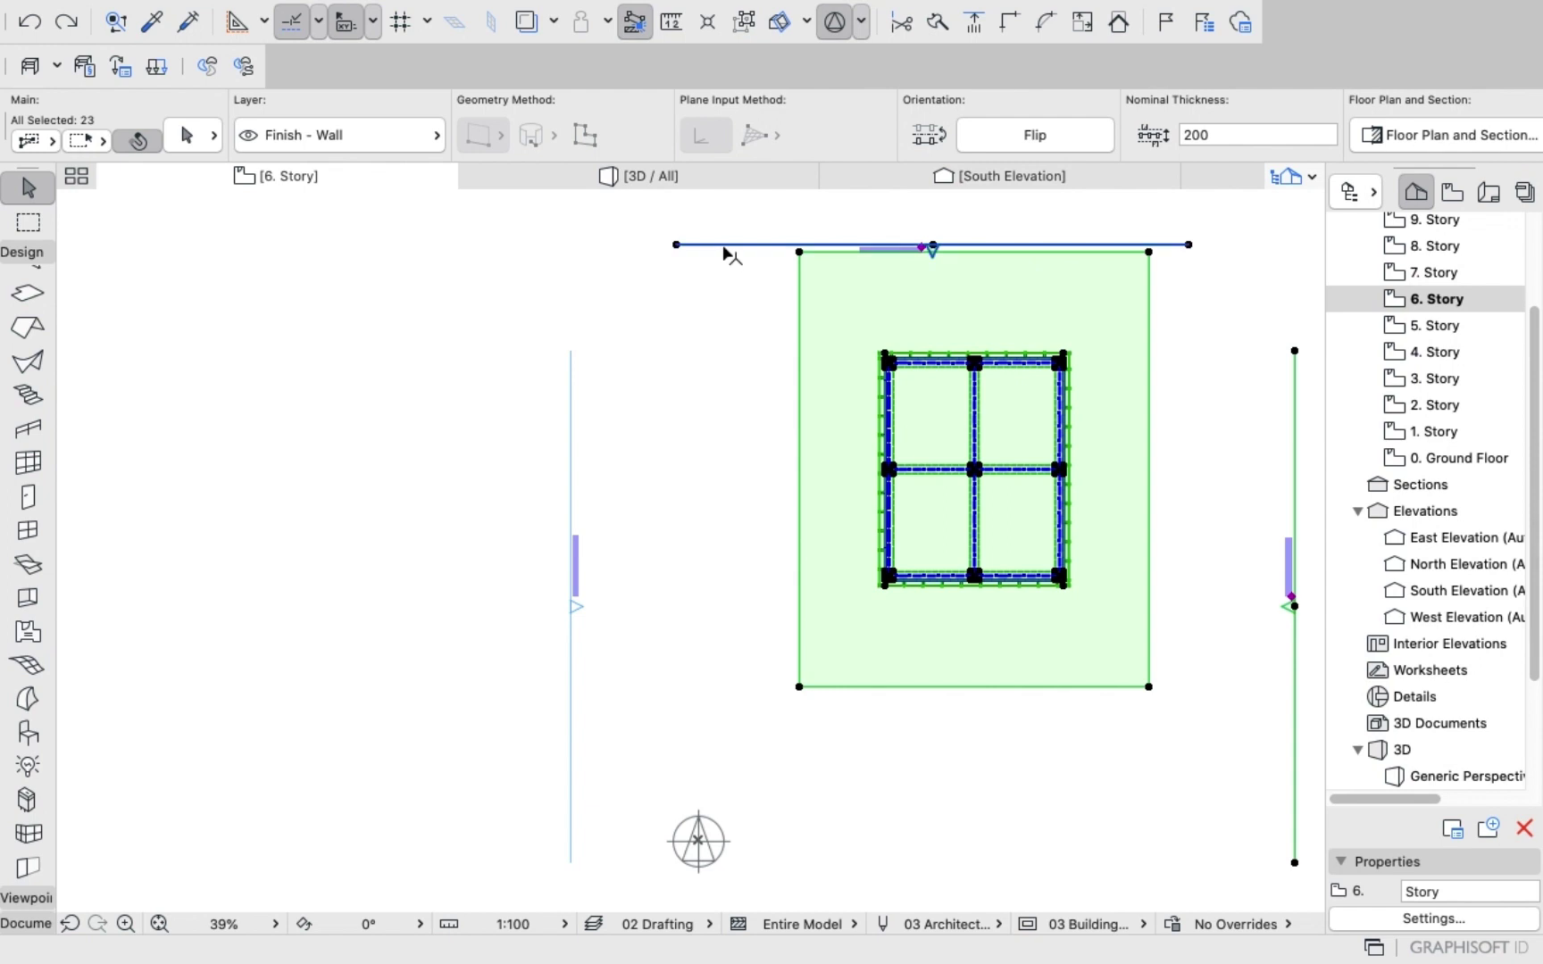
pyautogui.keyDown('shift'); pyautogui.click(1295, 407); pyautogui.keyUp('shift')
pyautogui.scroll(-6, 883, 707)
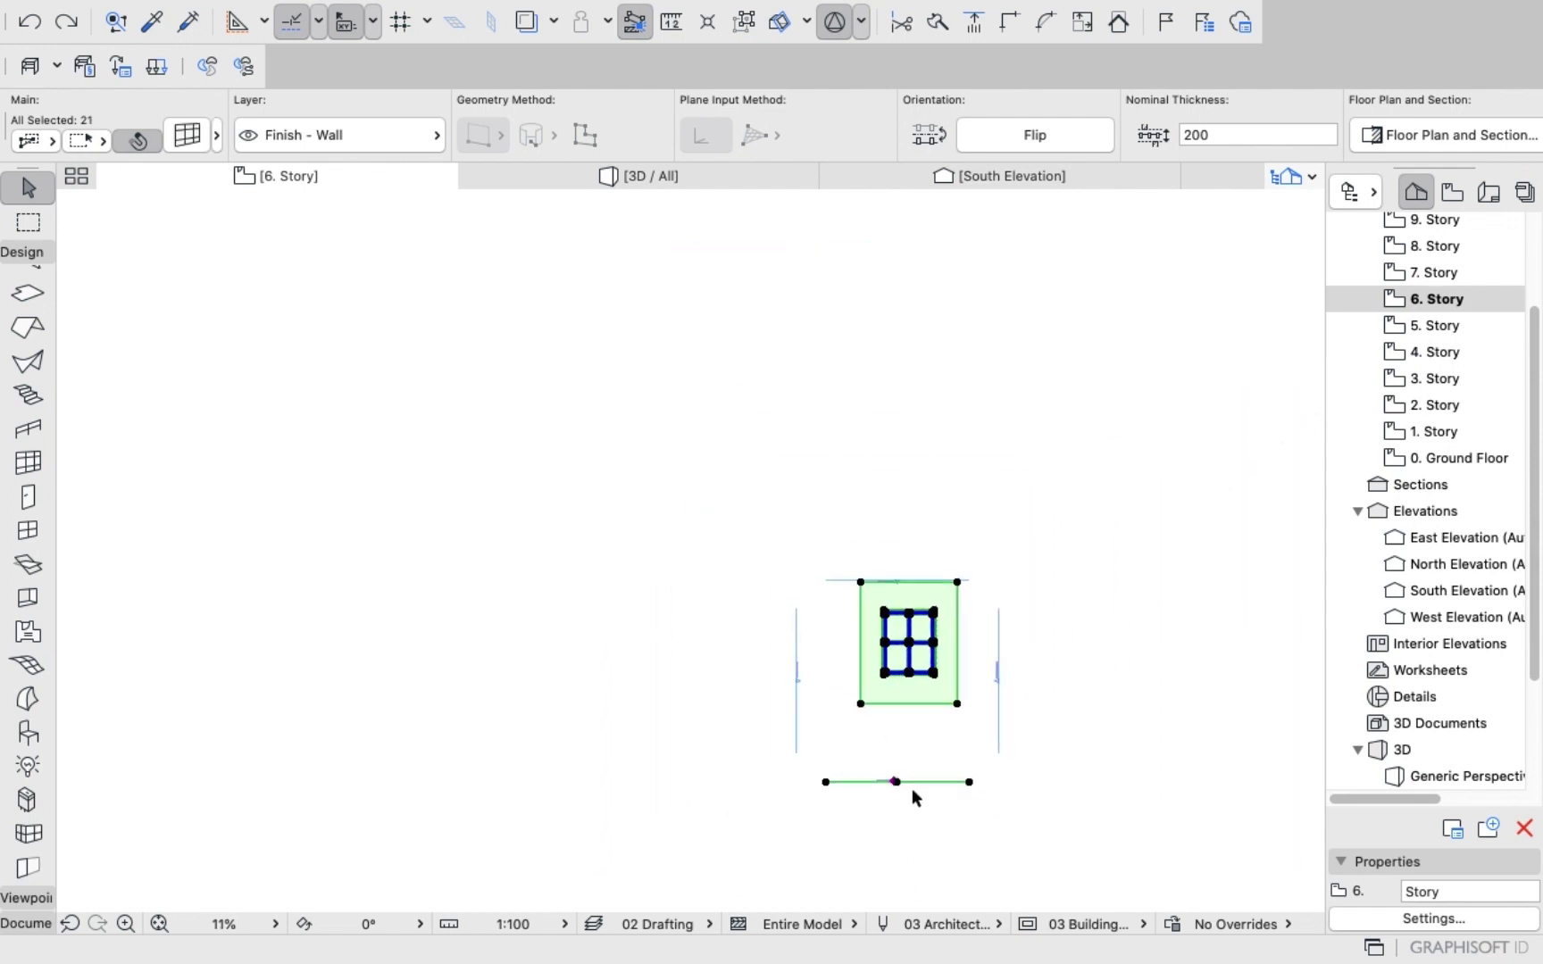
pyautogui.keyDown('shift'); pyautogui.click(914, 786); pyautogui.keyUp('shift')
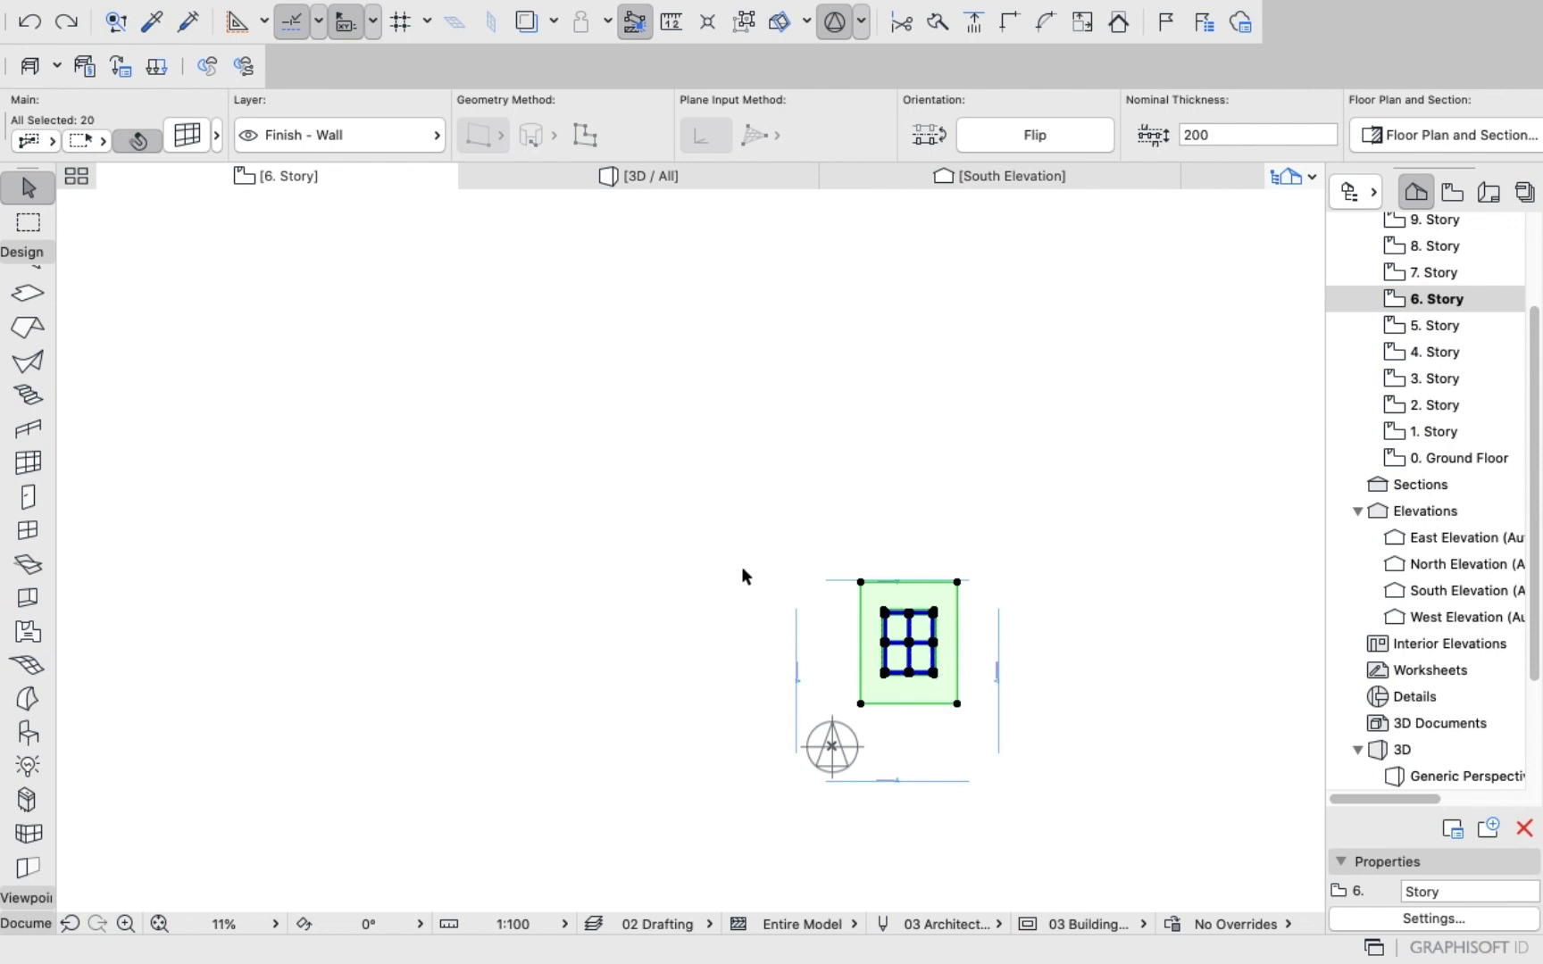
pyautogui.scroll(2, 744, 566)
pyautogui.scroll(1, 746, 571)
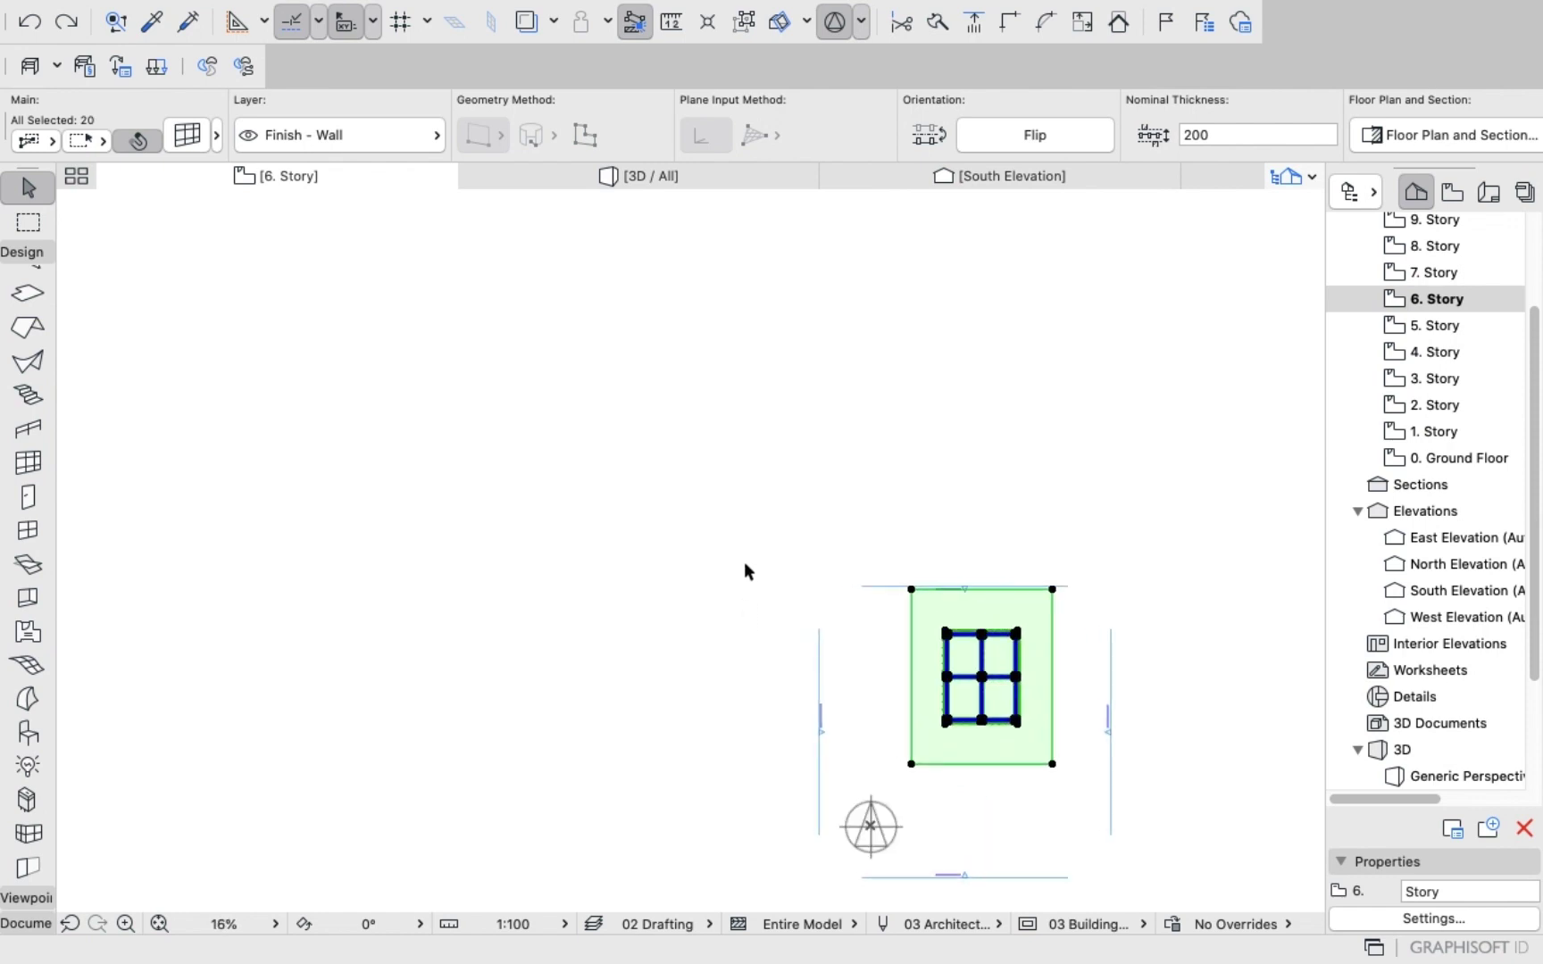
pyautogui.rightClick(1046, 331)
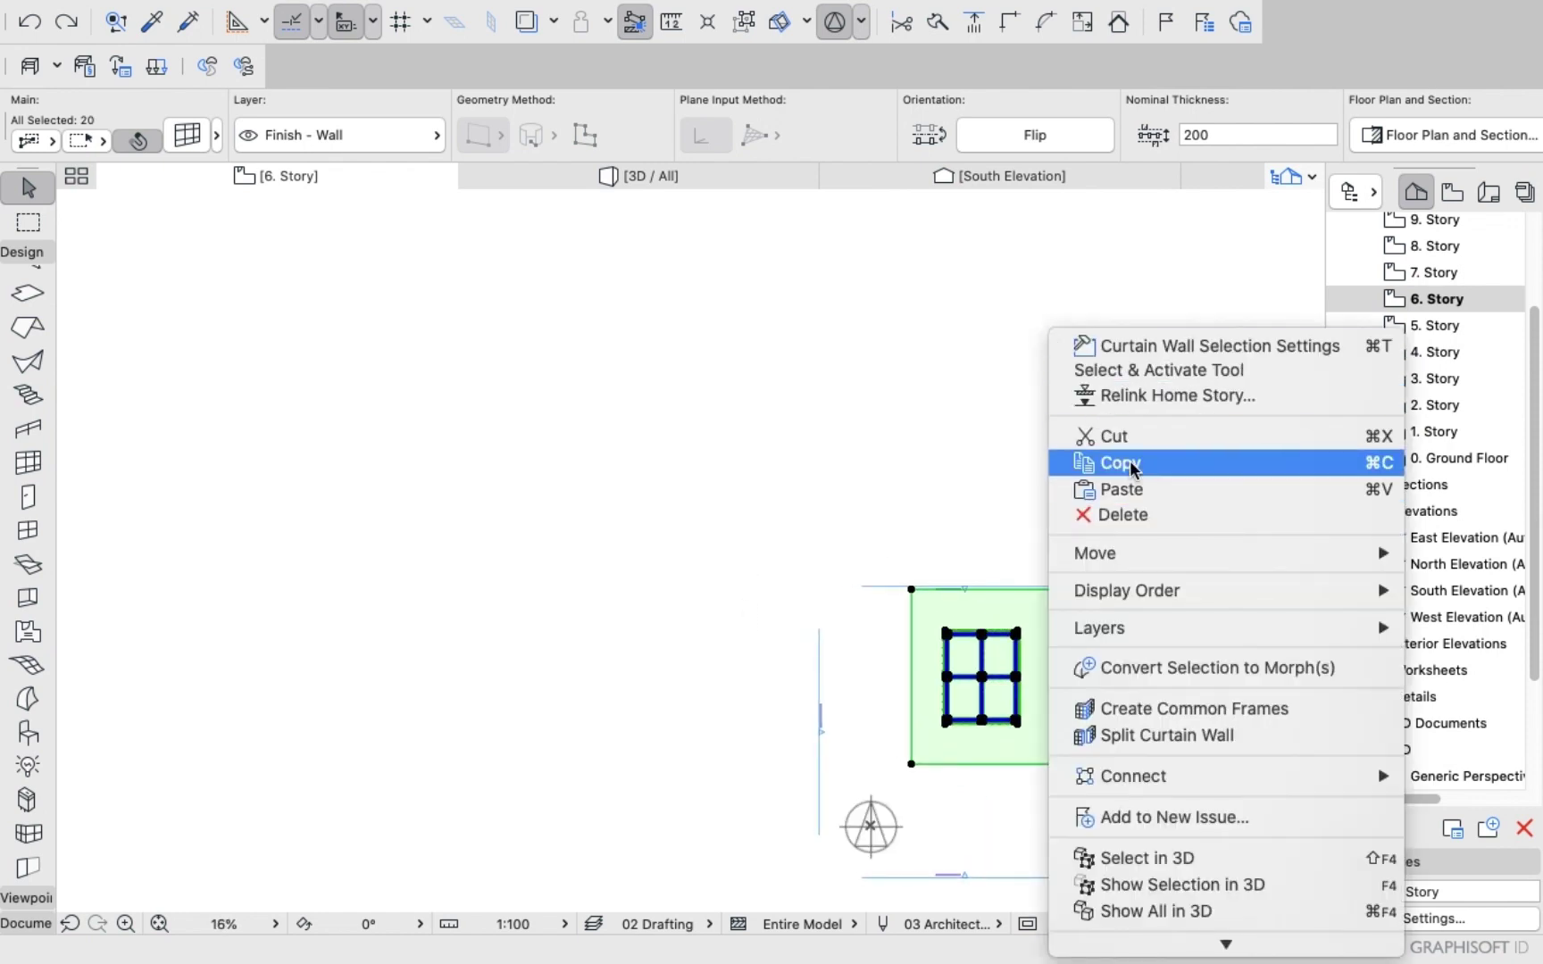
pyautogui.click(1070, 458)
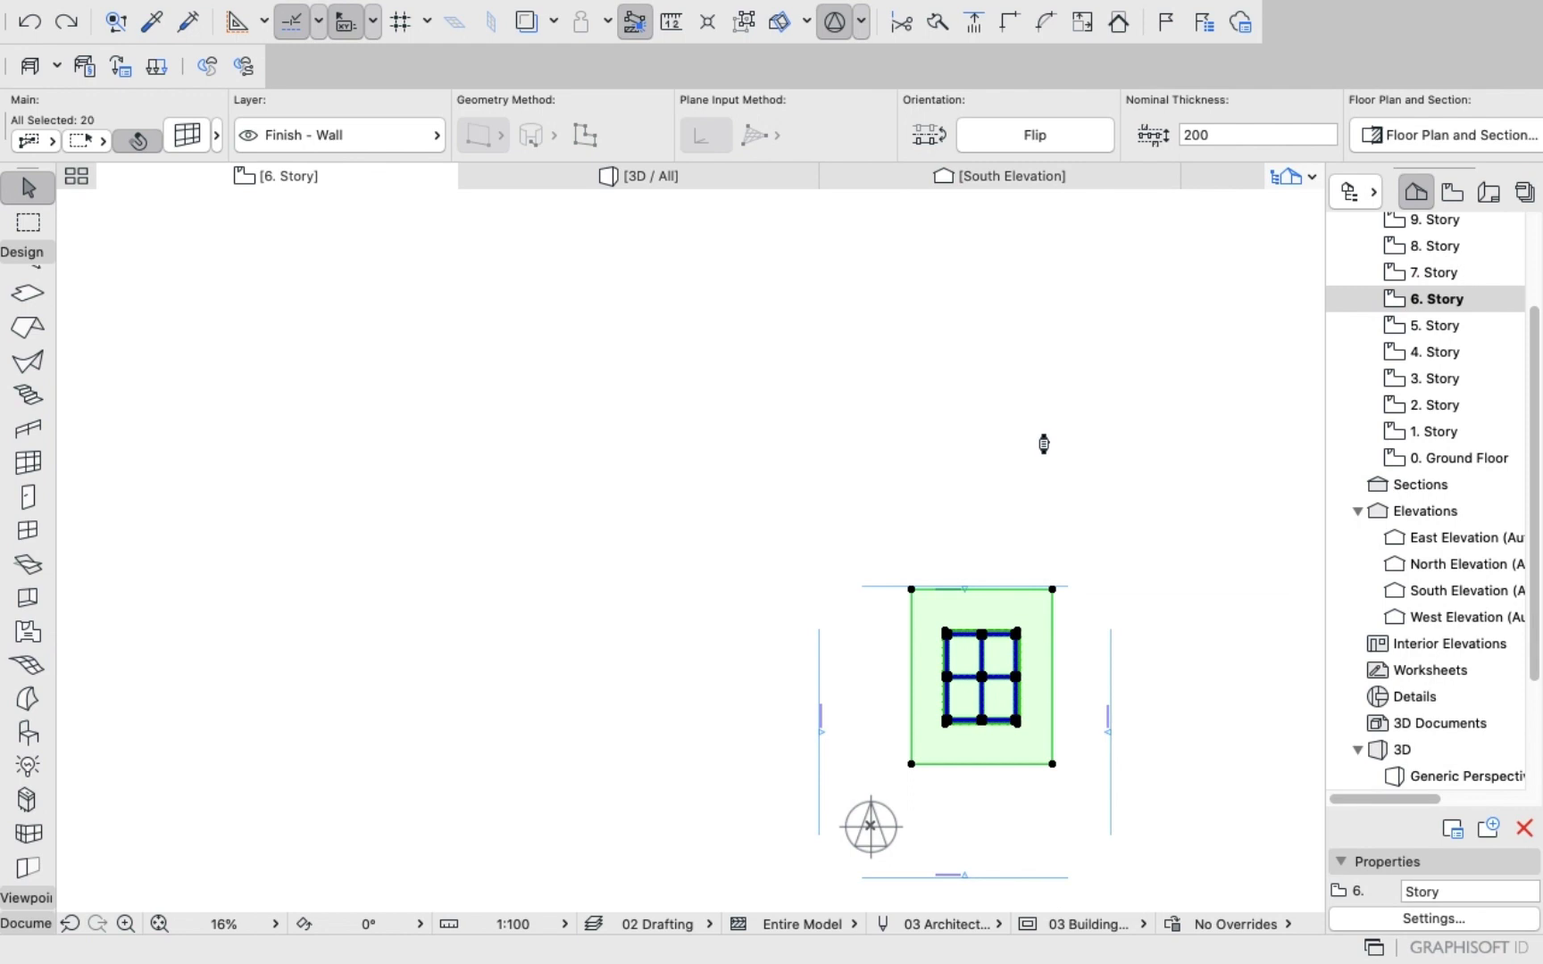
# Paste the copied sixth-story elements onto the seventh story at their original position.
pyautogui.click(1114, 414)
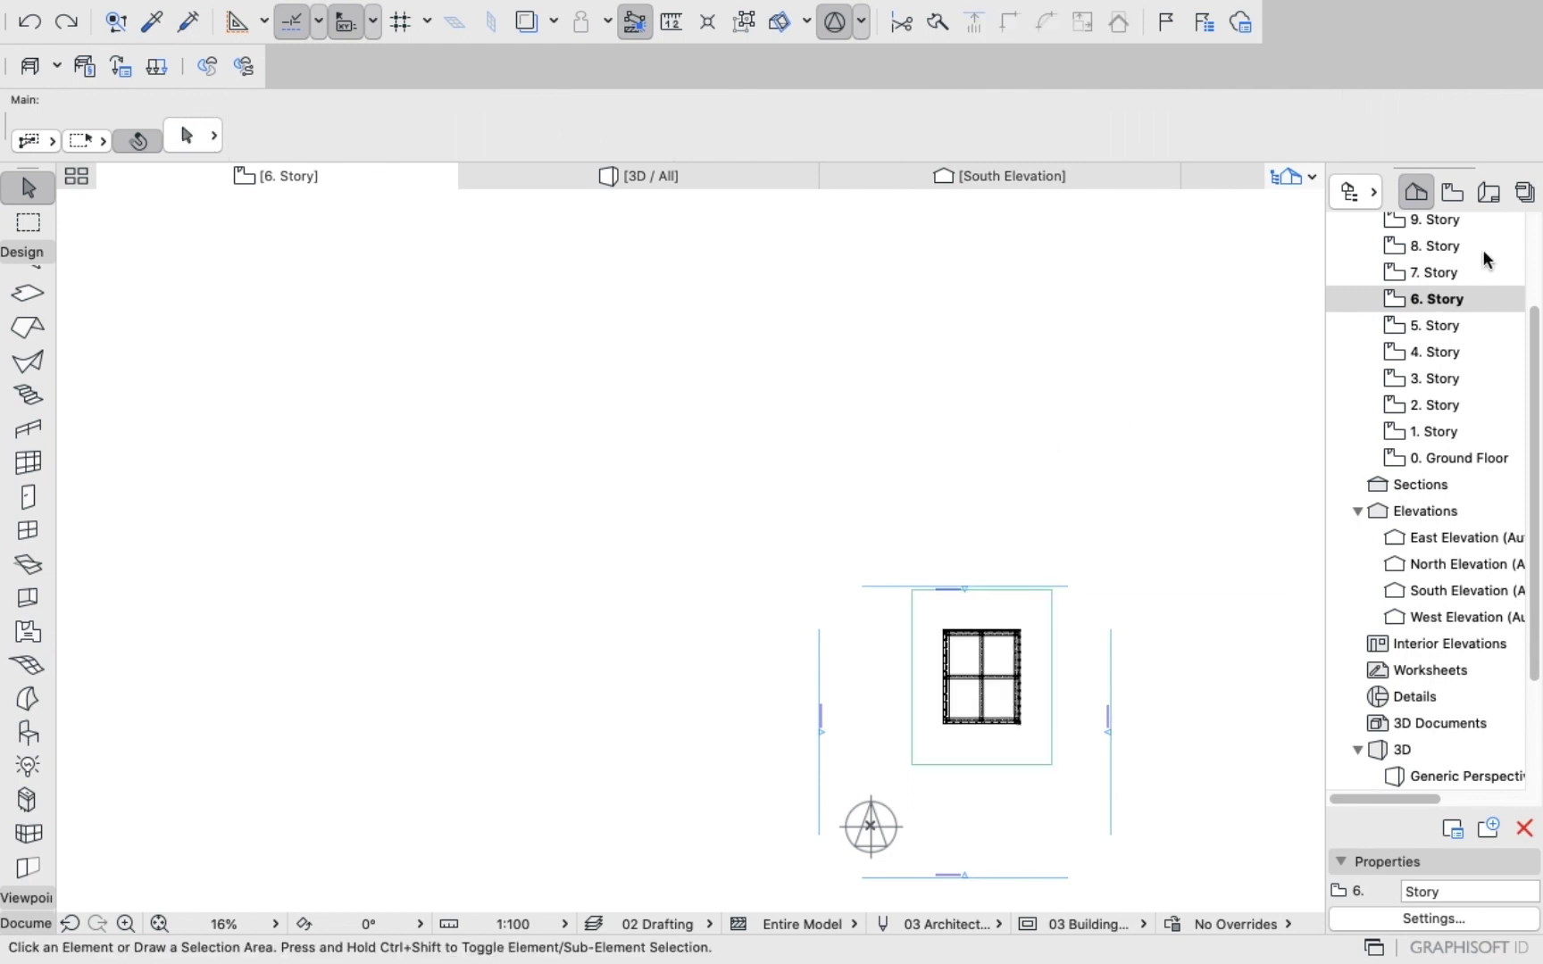
pyautogui.doubleClick(1437, 271)
pyautogui.rightClick(1095, 299)
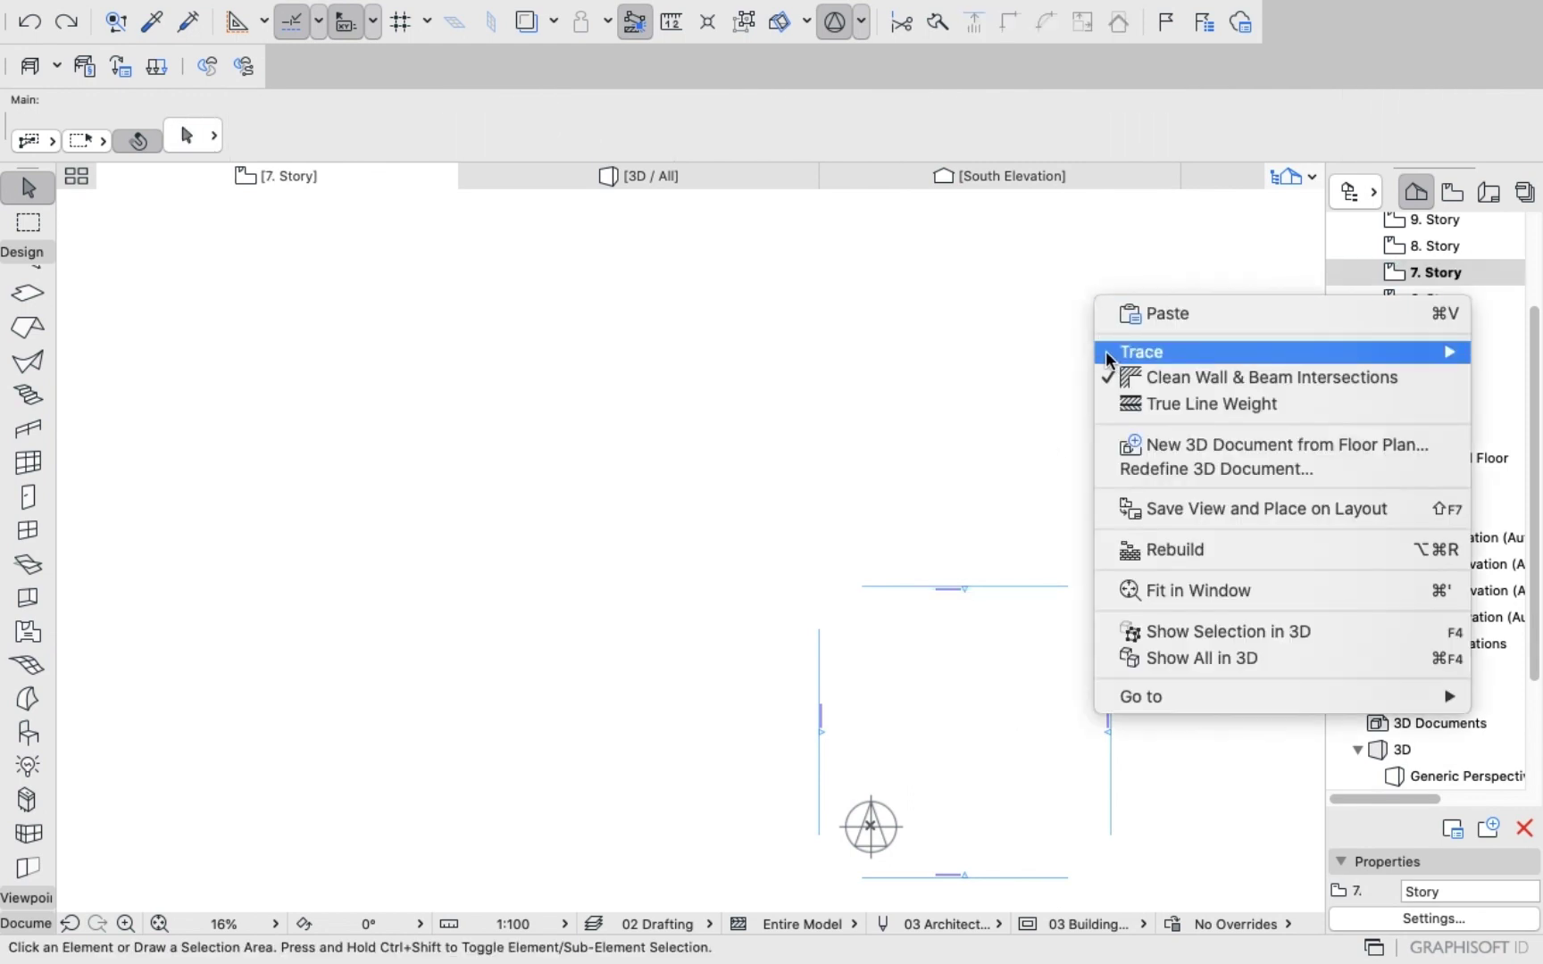
pyautogui.click(1132, 317)
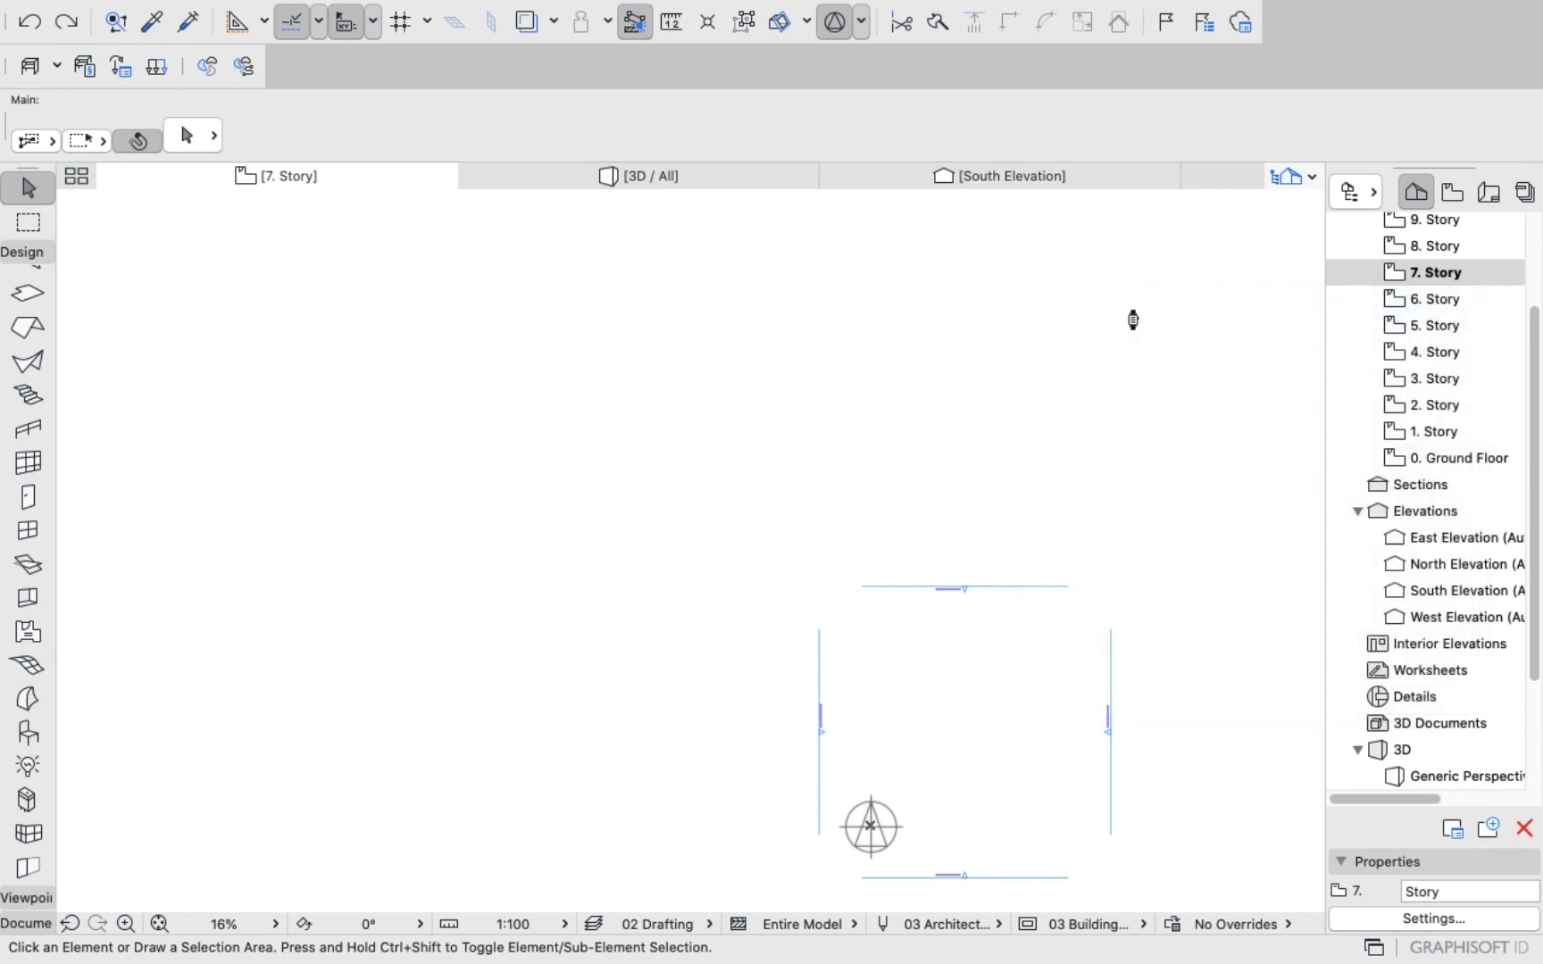
pyautogui.scroll(2, 1037, 643)
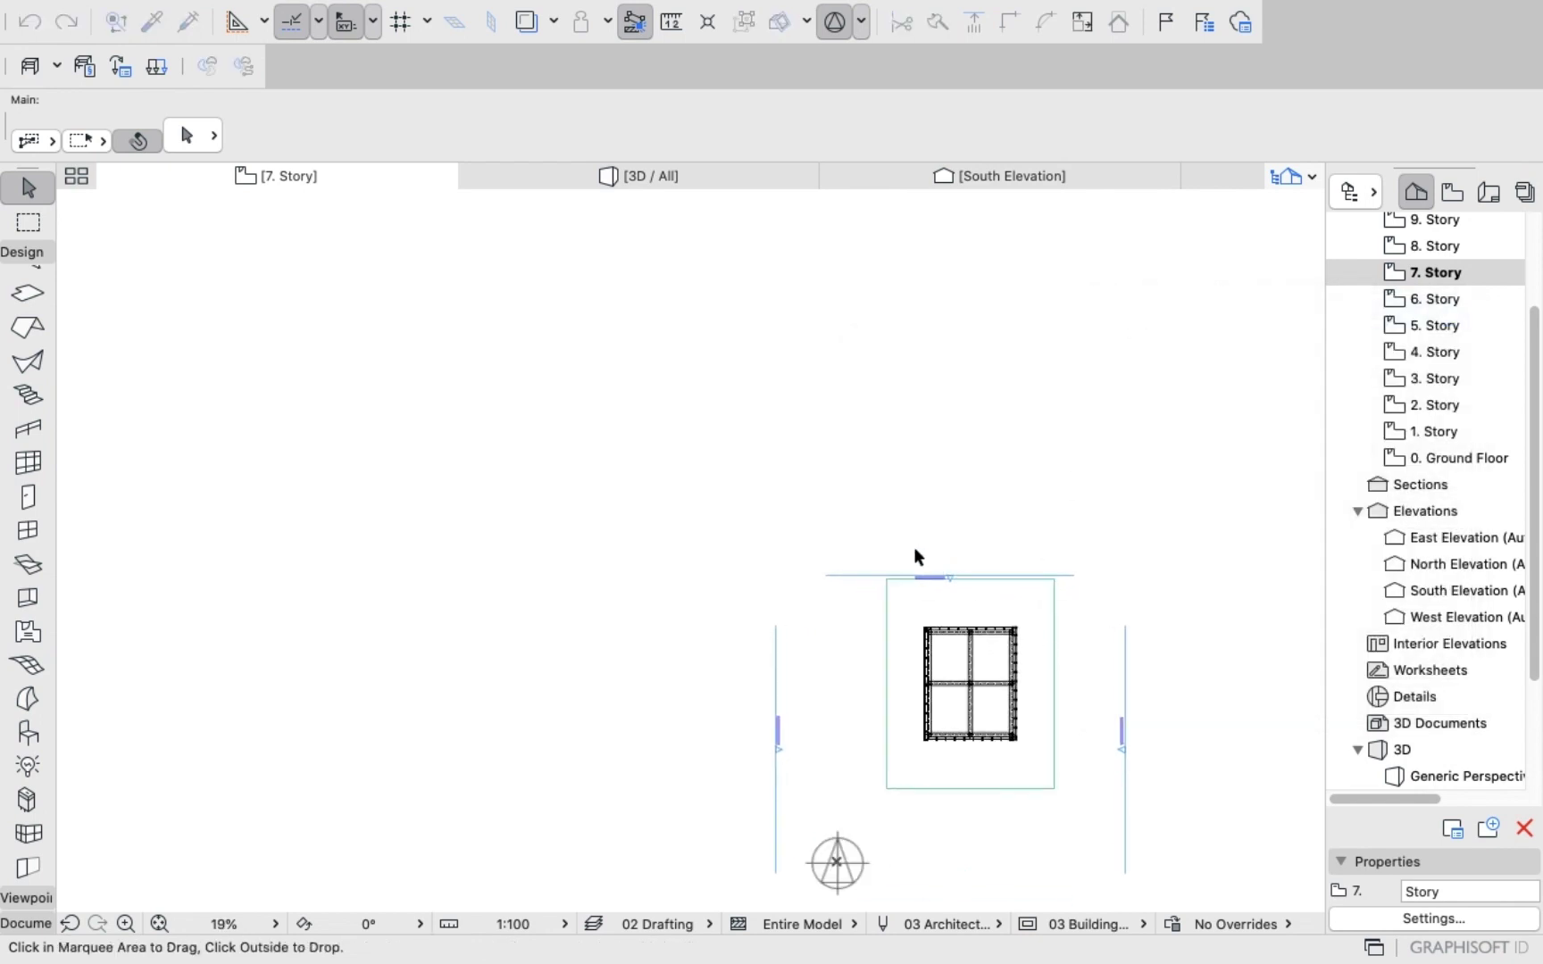
pyautogui.click(834, 482)
# Select the seventh story's oversized floor slab and move its northwest corner to the outer corner of the northwest column.
pyautogui.scroll(4, 950, 616)
pyautogui.scroll(-10, 942, 602)
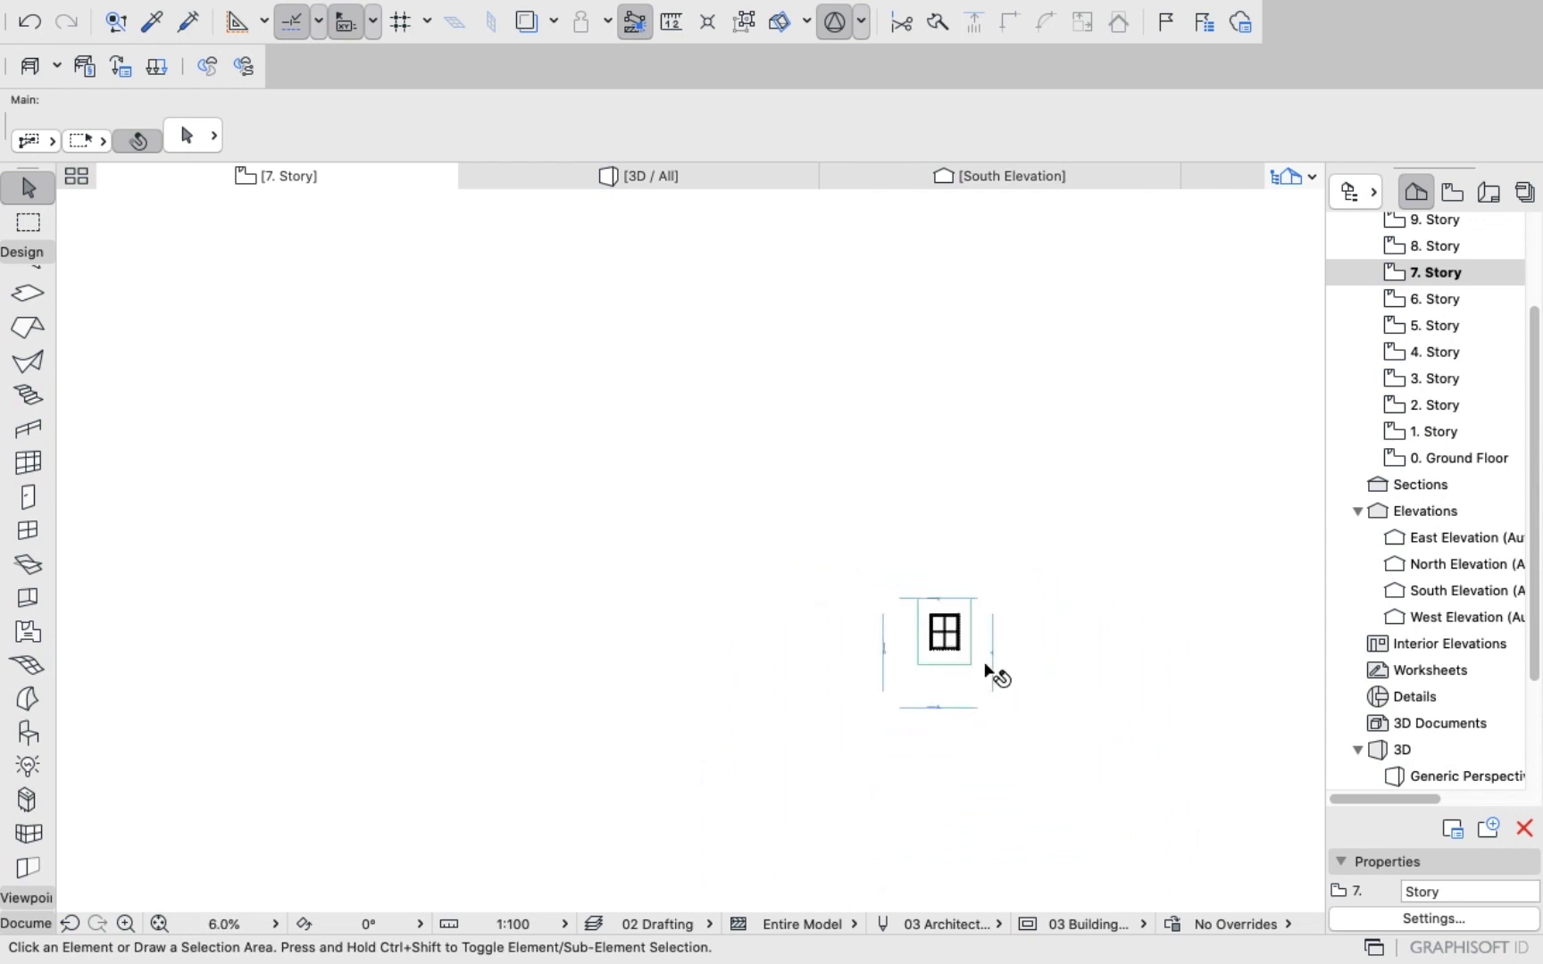
pyautogui.scroll(7, 988, 668)
pyautogui.scroll(5, 934, 599)
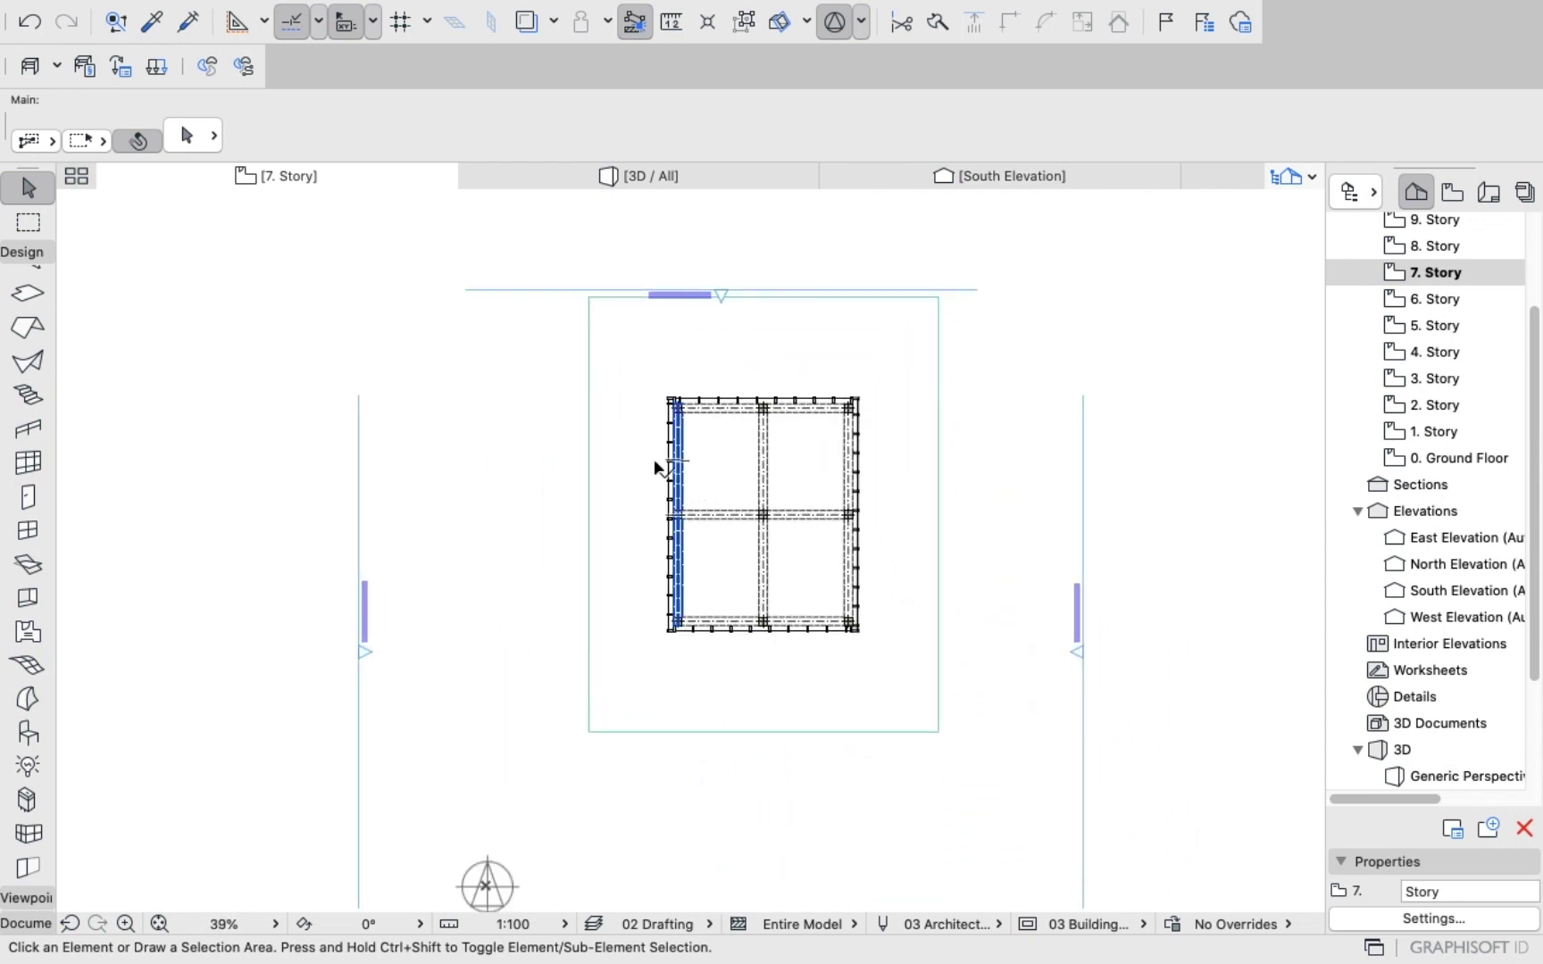
pyautogui.click(644, 462)
pyautogui.click(590, 295)
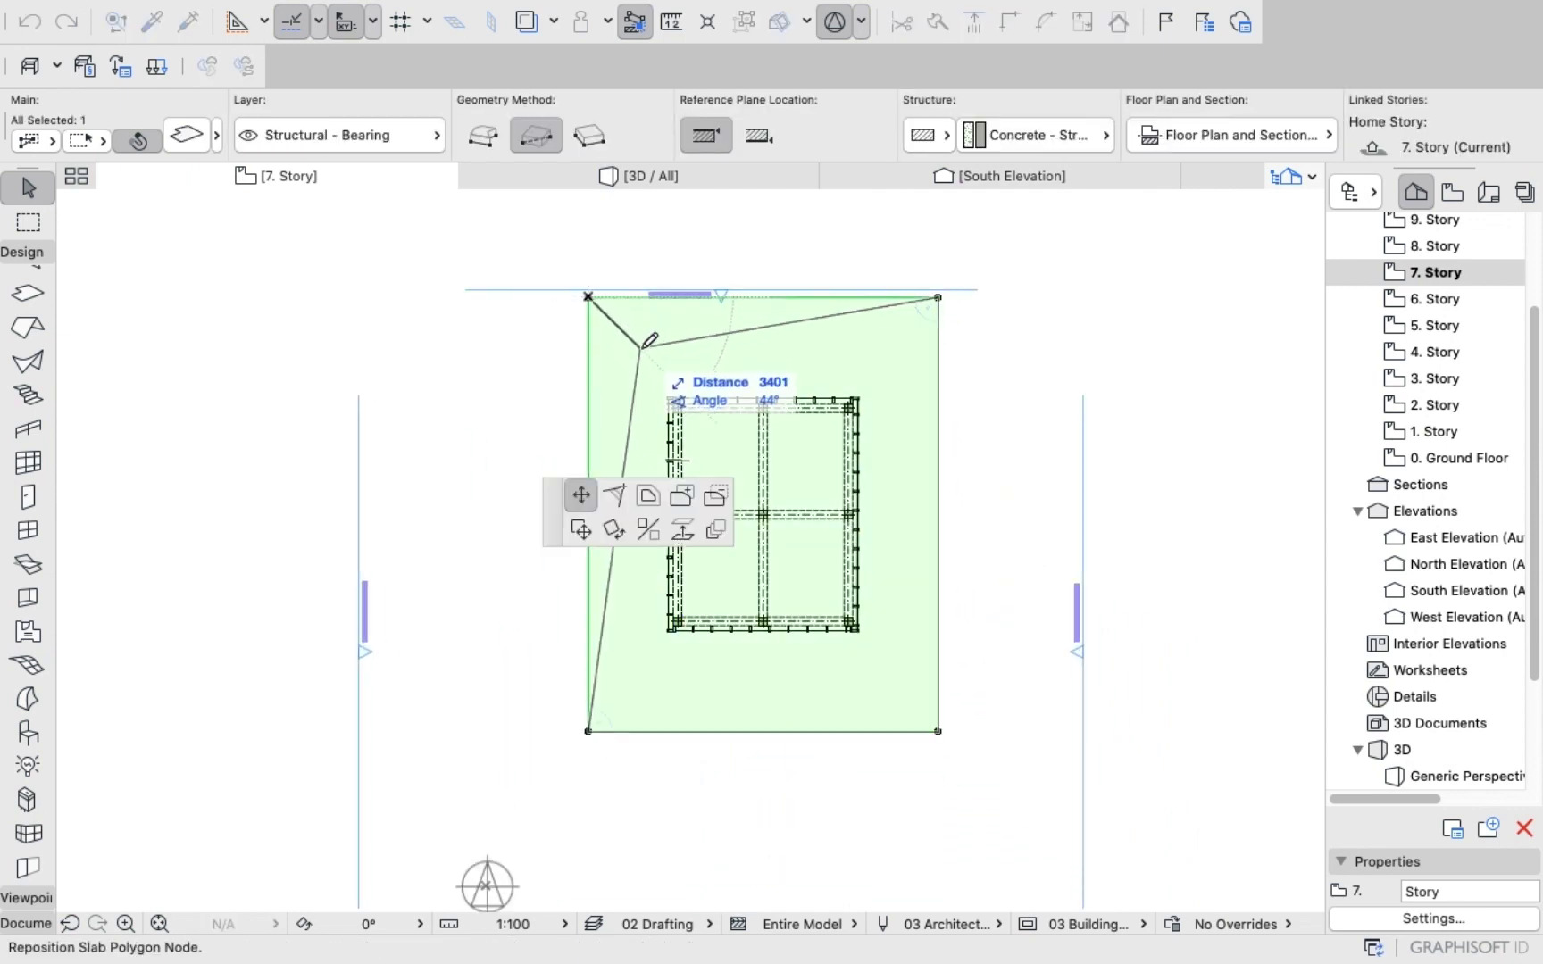
pyautogui.scroll(5, 666, 393)
pyautogui.scroll(4, 696, 447)
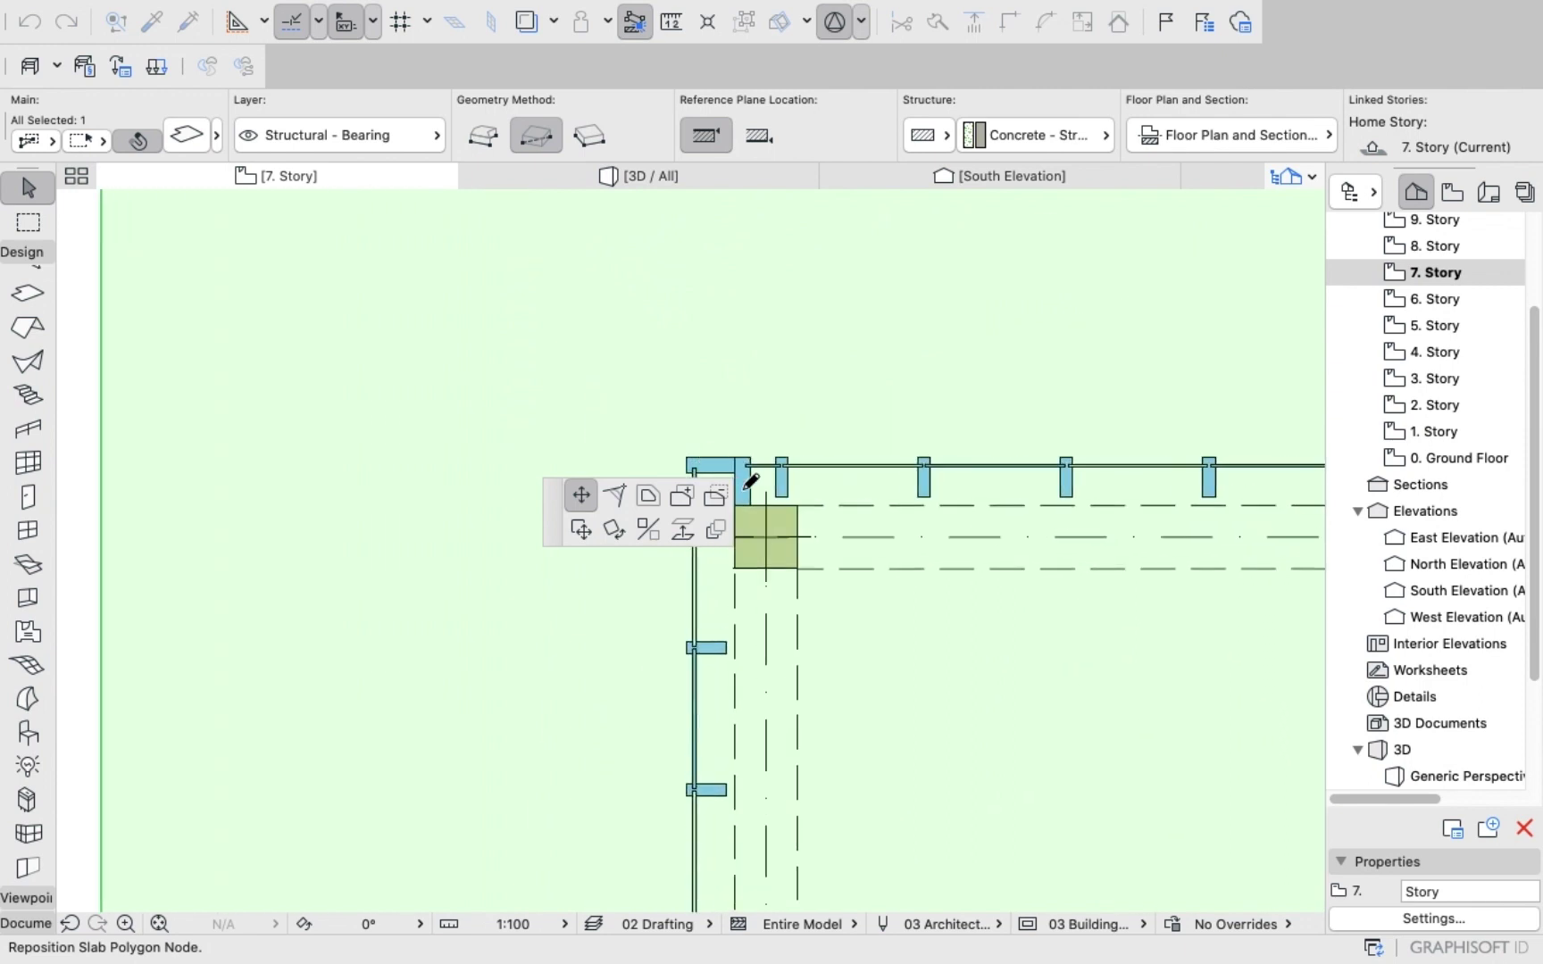
pyautogui.scroll(6, 763, 520)
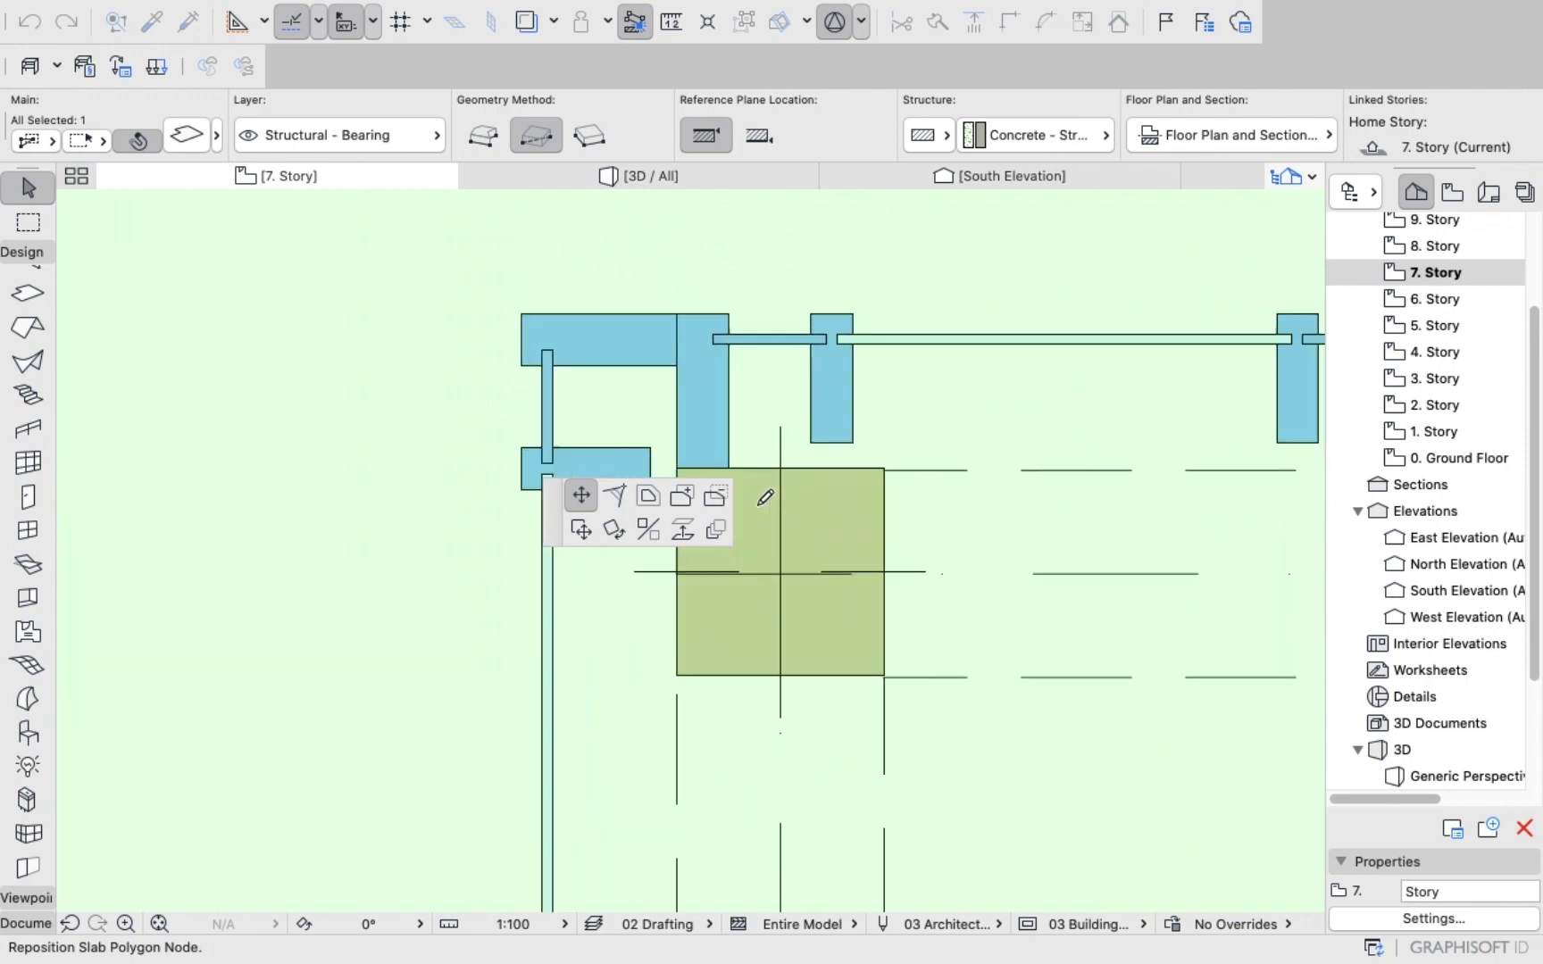
pyautogui.click(674, 461)
pyautogui.scroll(-8, 657, 409)
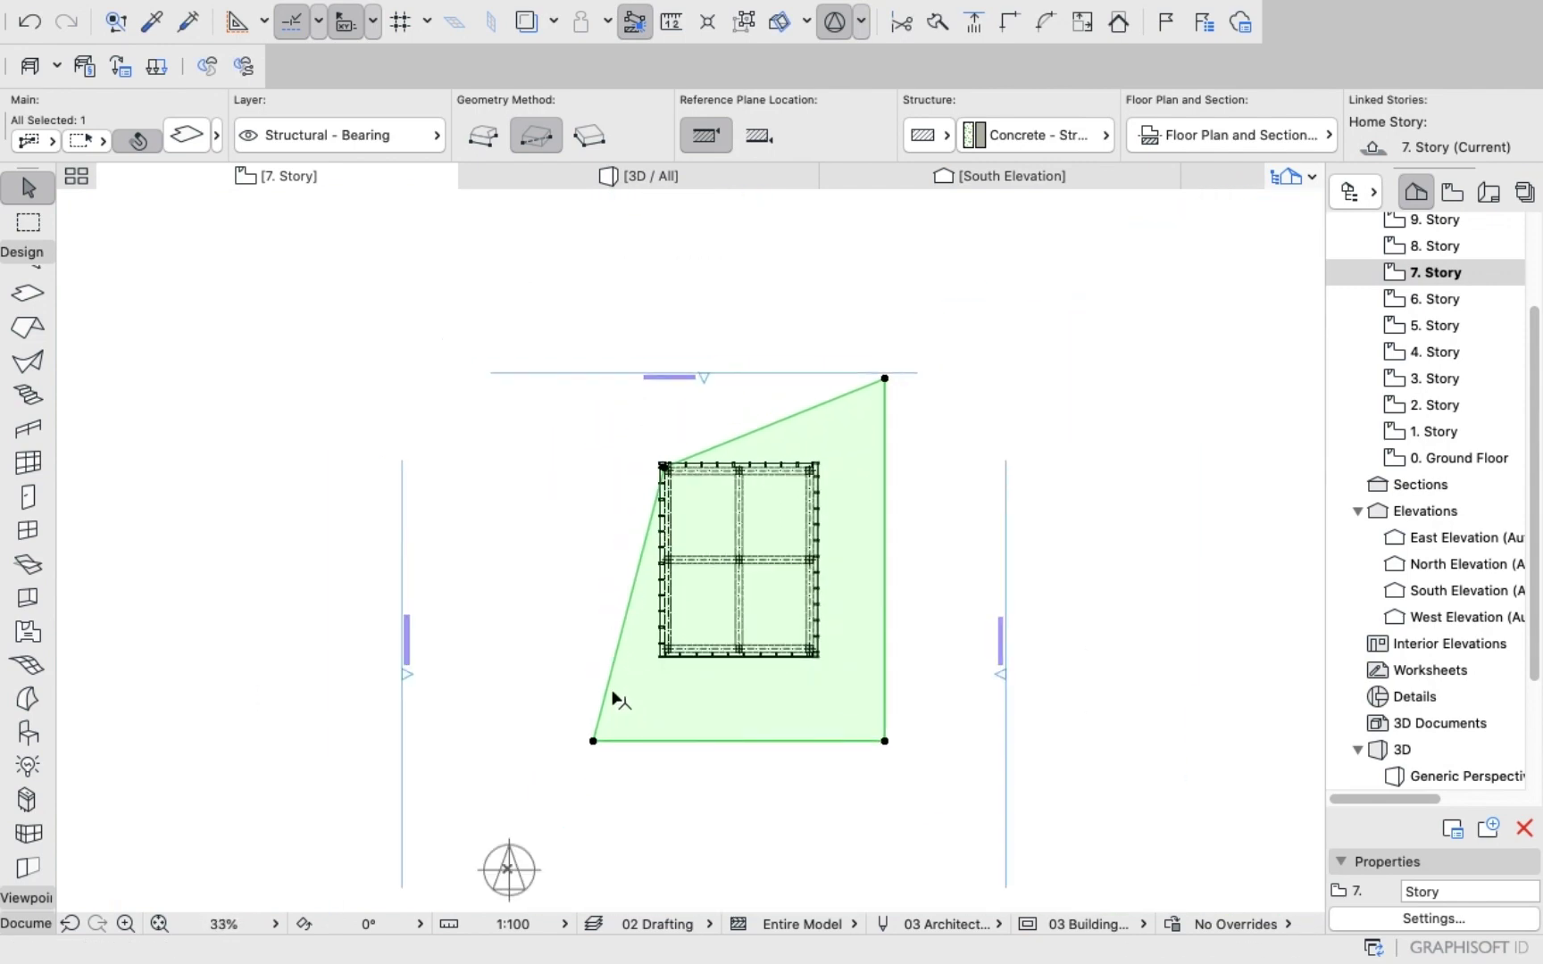
# Move the slab's southwest corner to the outer corner of the southwest column.
pyautogui.click(594, 741)
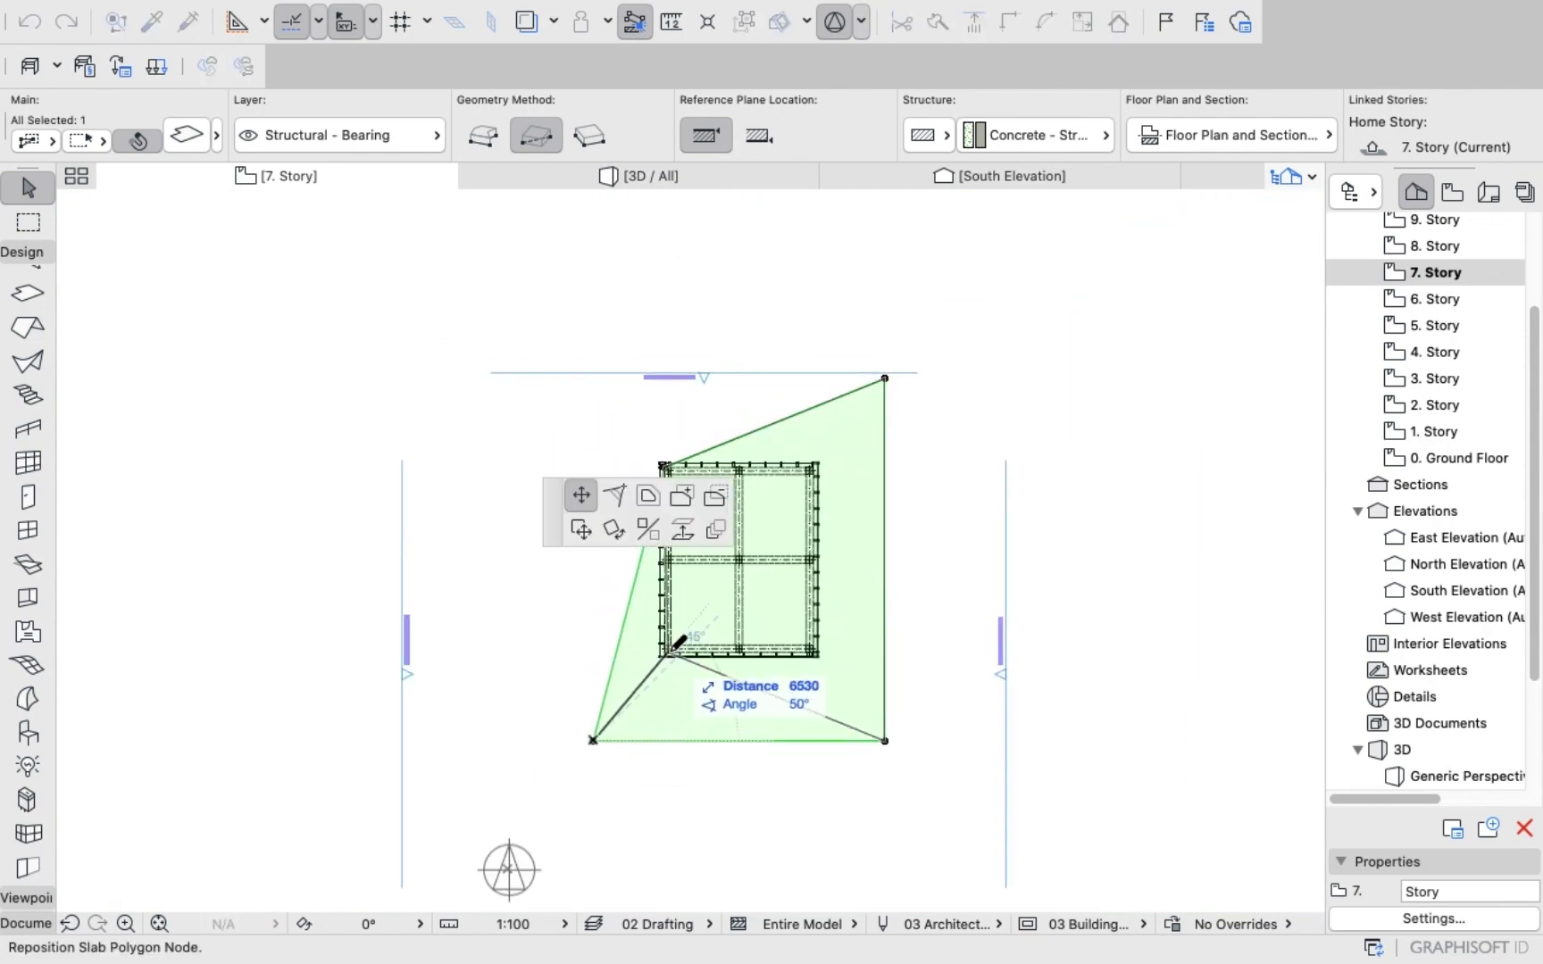
pyautogui.scroll(10, 665, 647)
pyautogui.scroll(3, 665, 645)
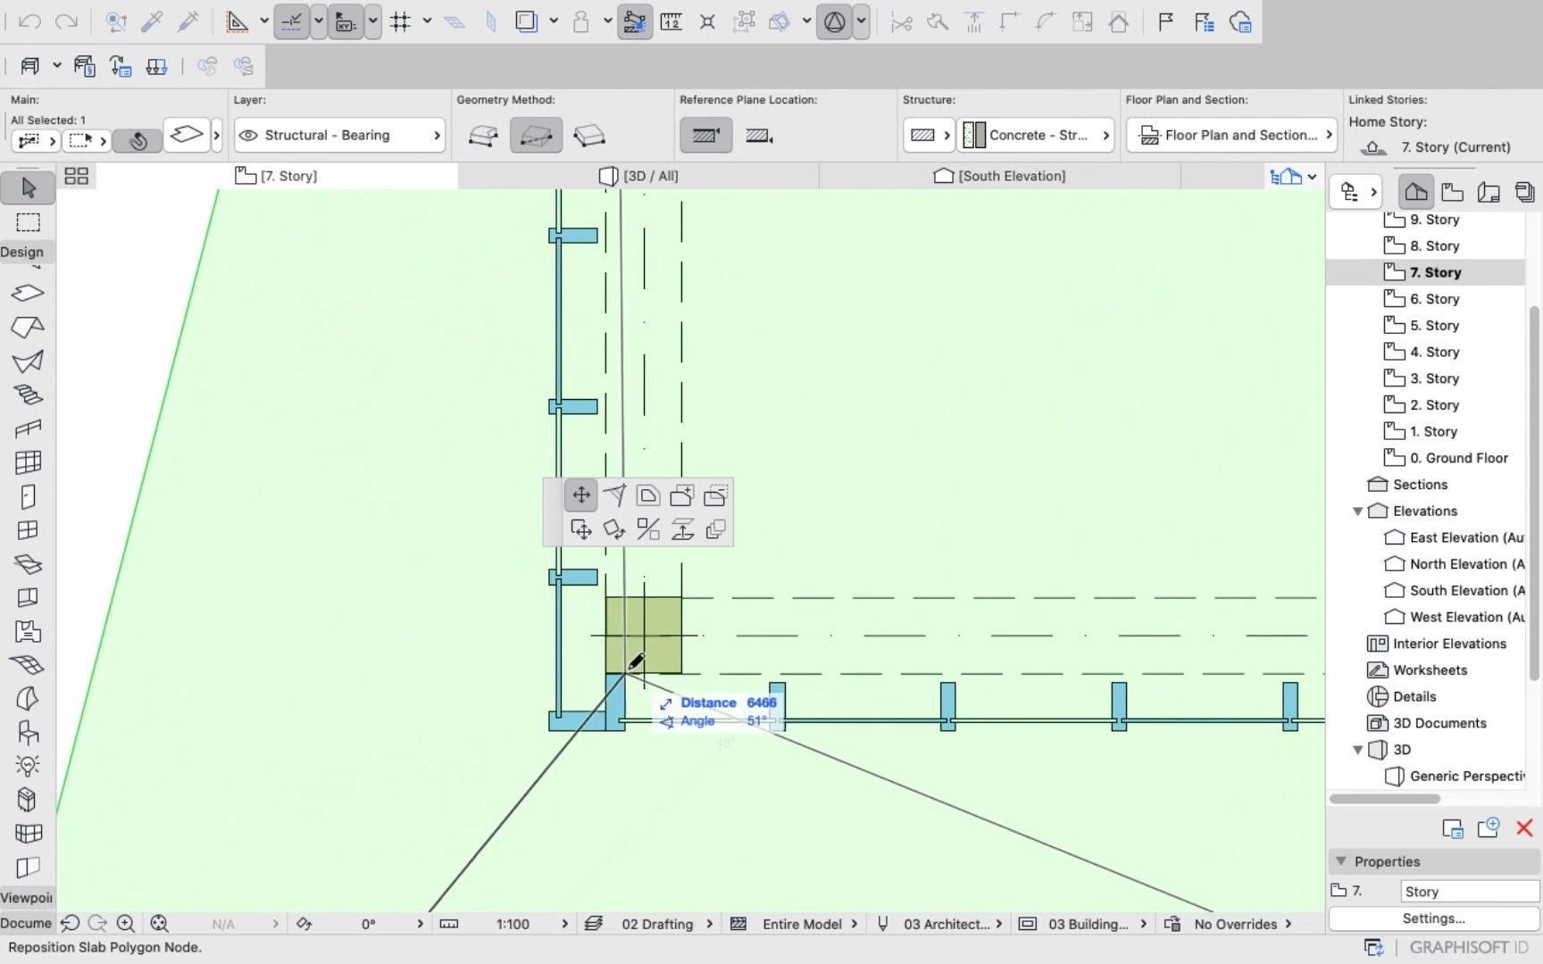
pyautogui.click(617, 671)
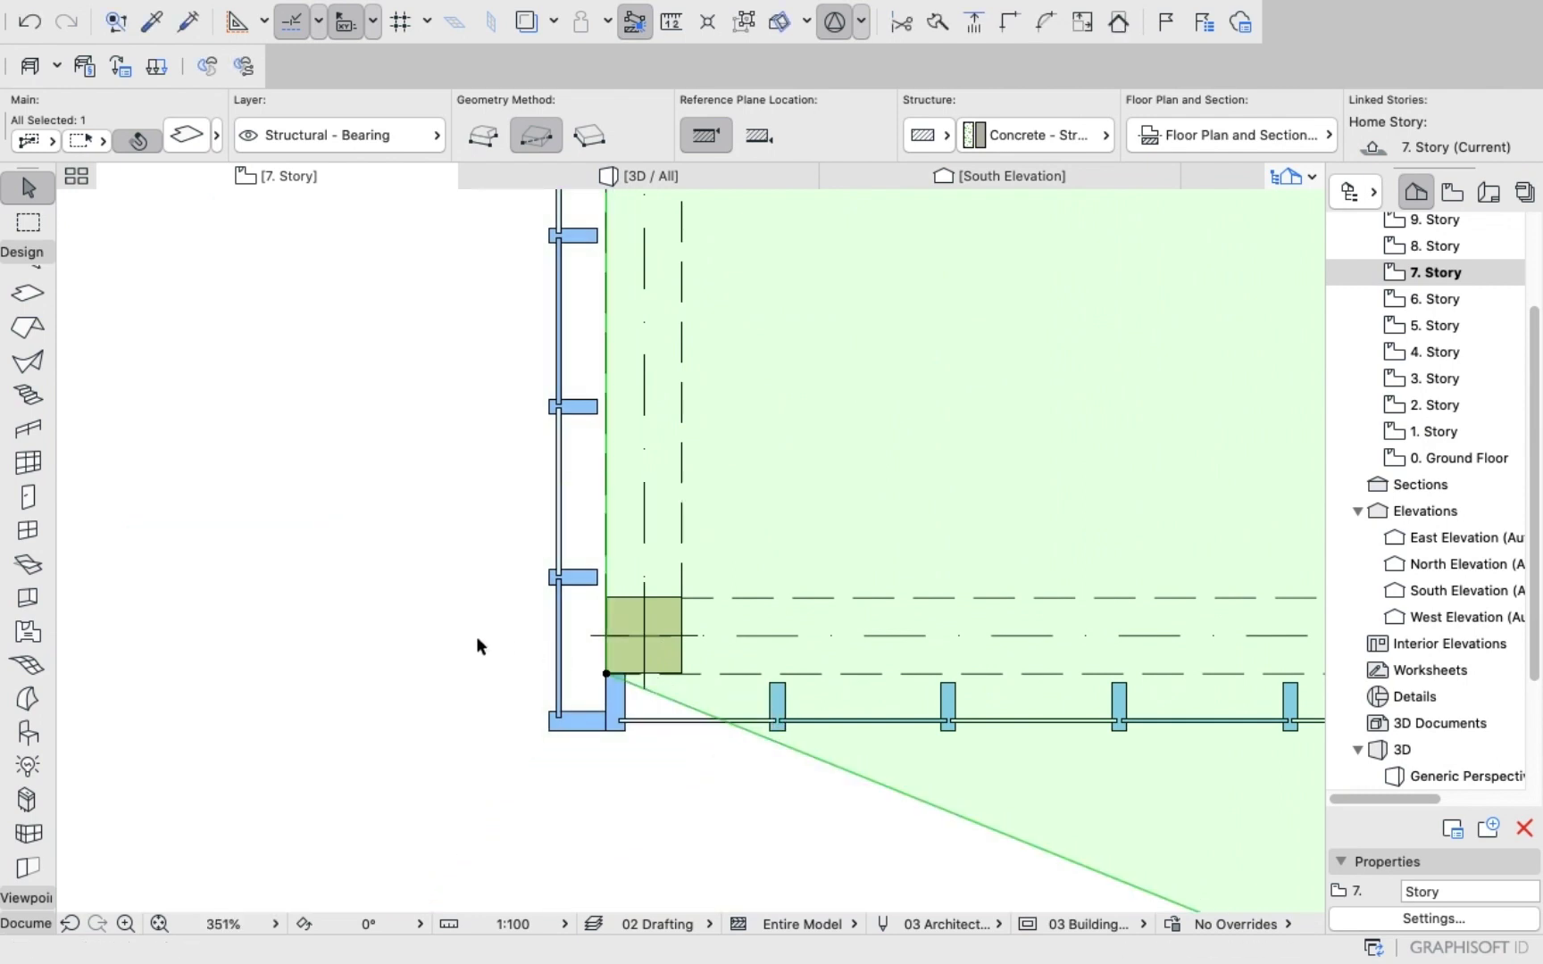
pyautogui.scroll(-10, 482, 634)
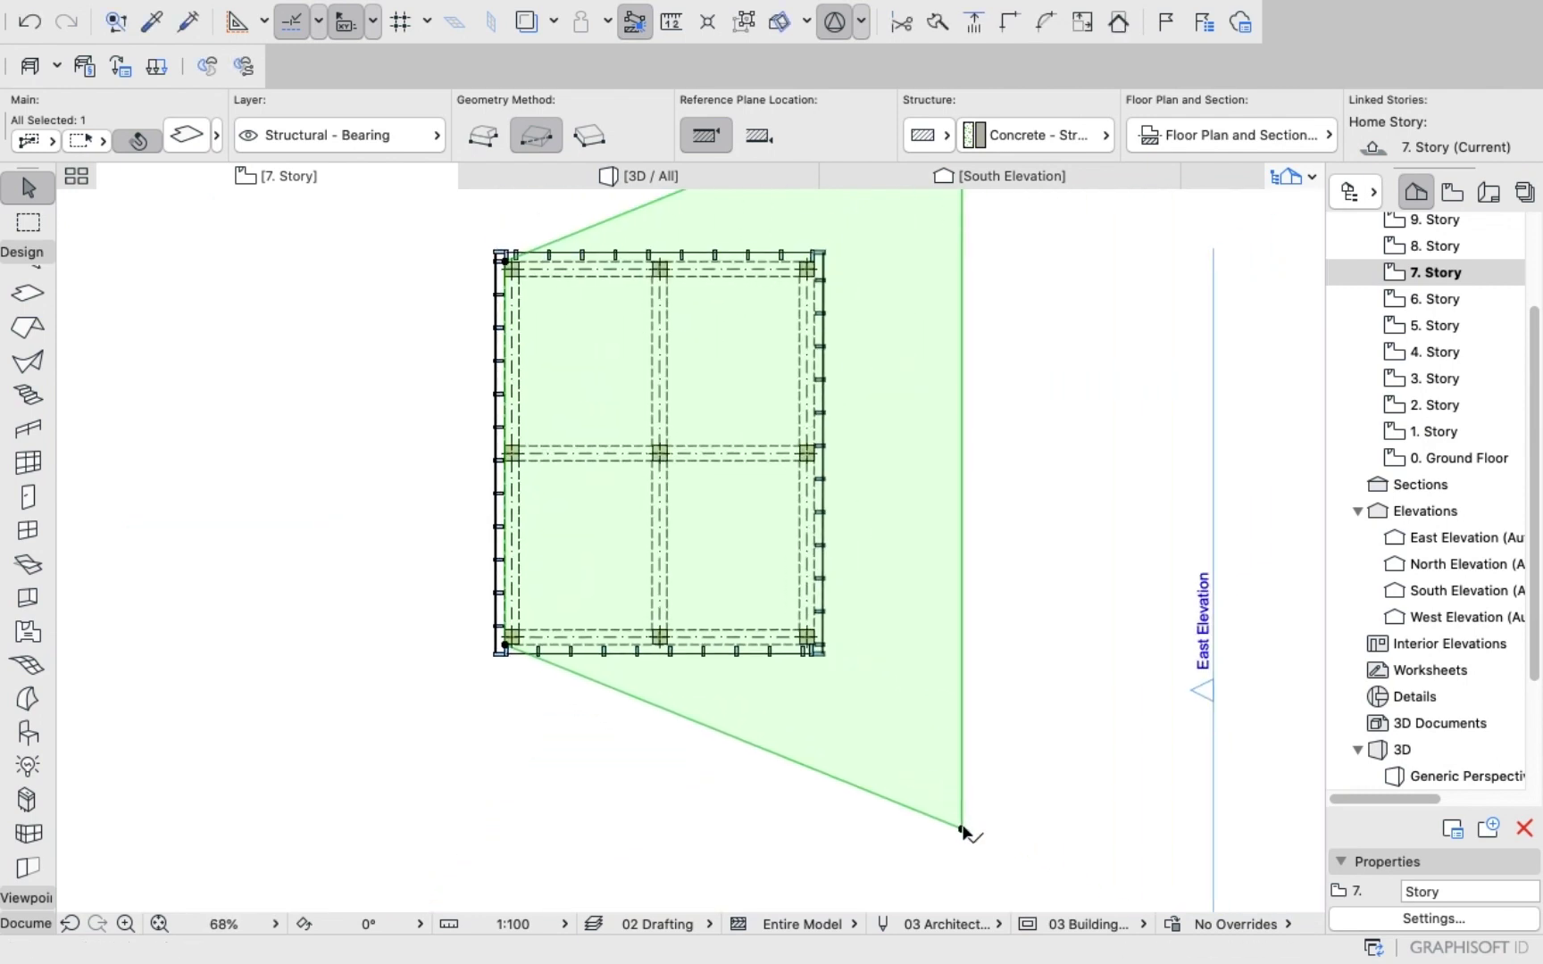
# Move the slab's southeast corner to the outer corner of the southeast column.
pyautogui.click(962, 829)
pyautogui.scroll(10, 825, 651)
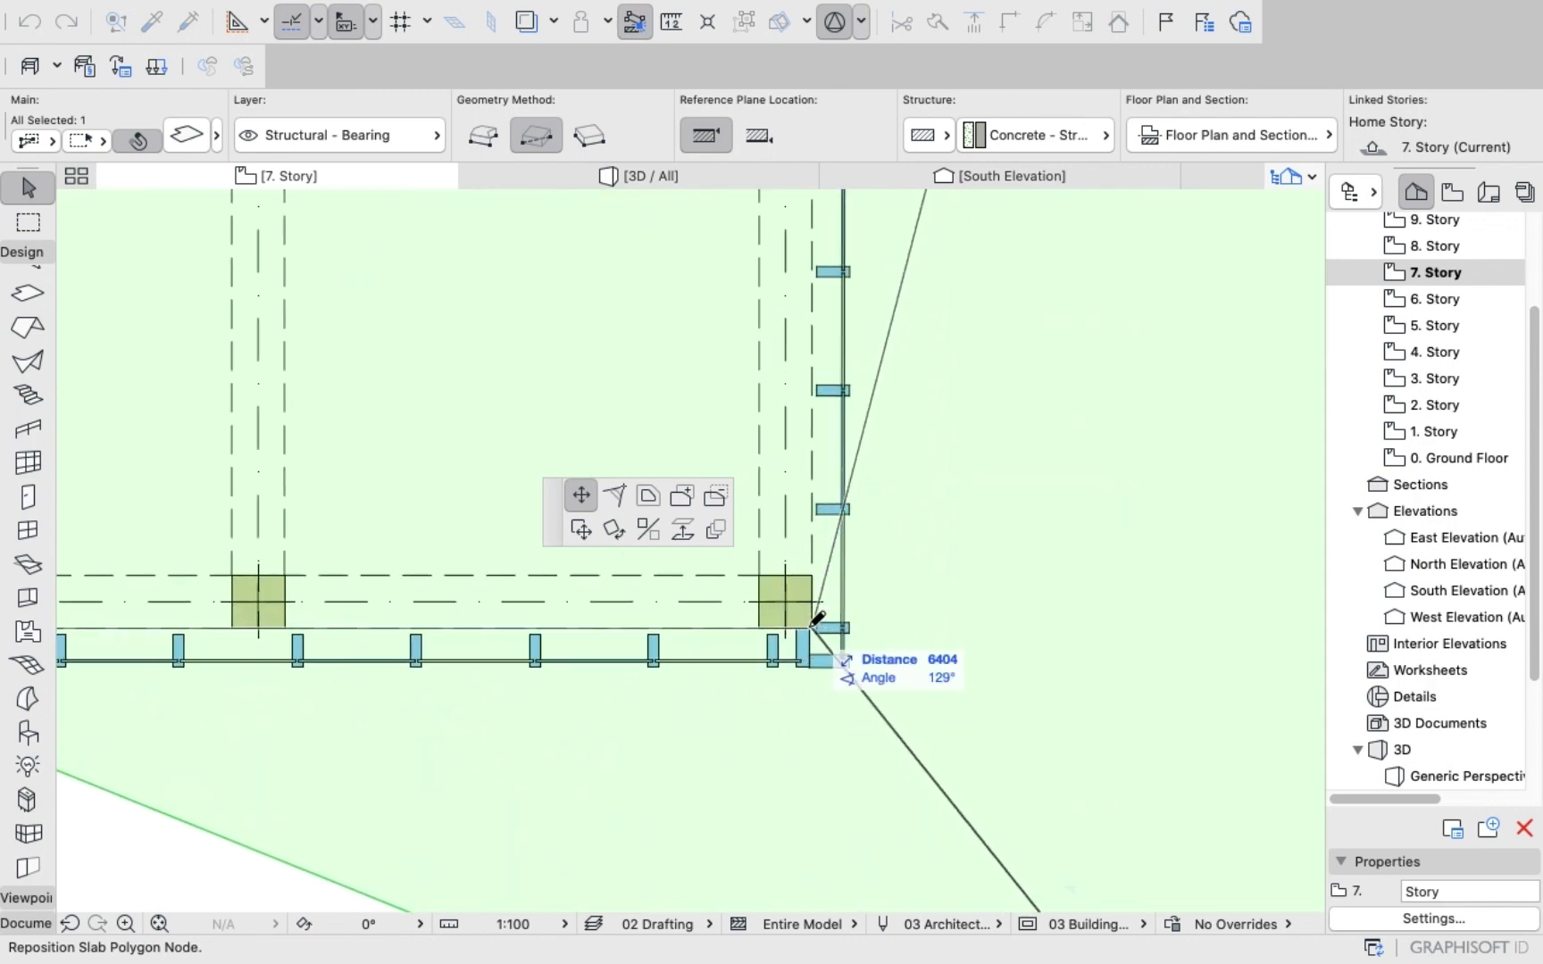
pyautogui.click(815, 618)
pyautogui.scroll(-10, 817, 616)
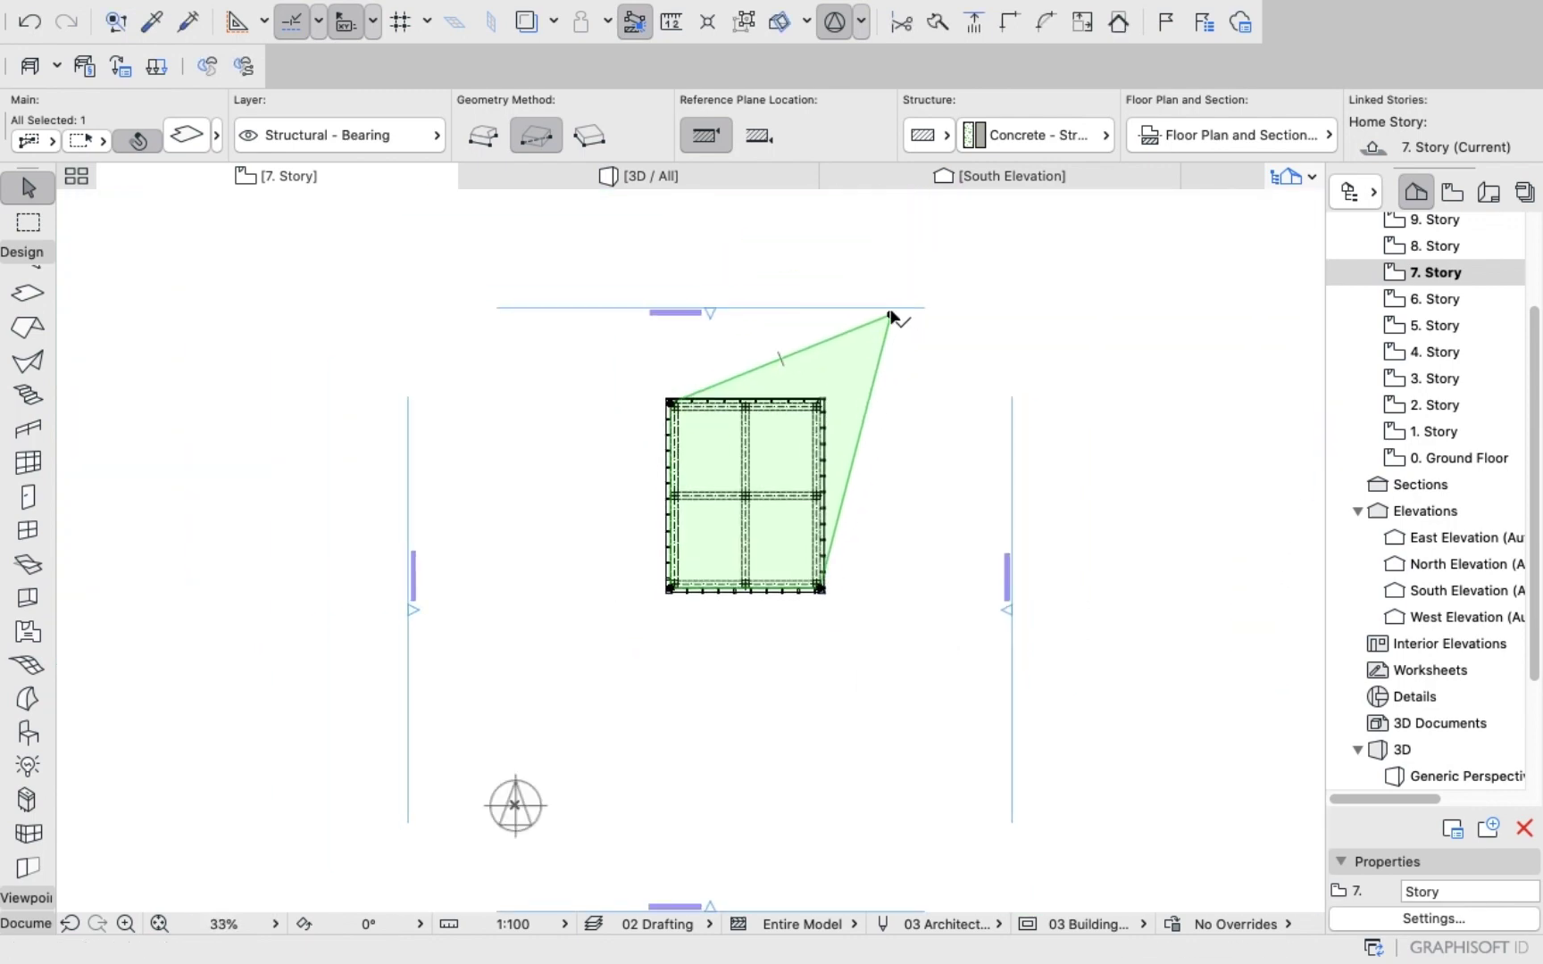
# Move the slab's northeast corner to the outer corner of the northeast column and deselect the slab.
pyautogui.click(890, 316)
pyautogui.scroll(10, 822, 419)
pyautogui.scroll(3, 820, 449)
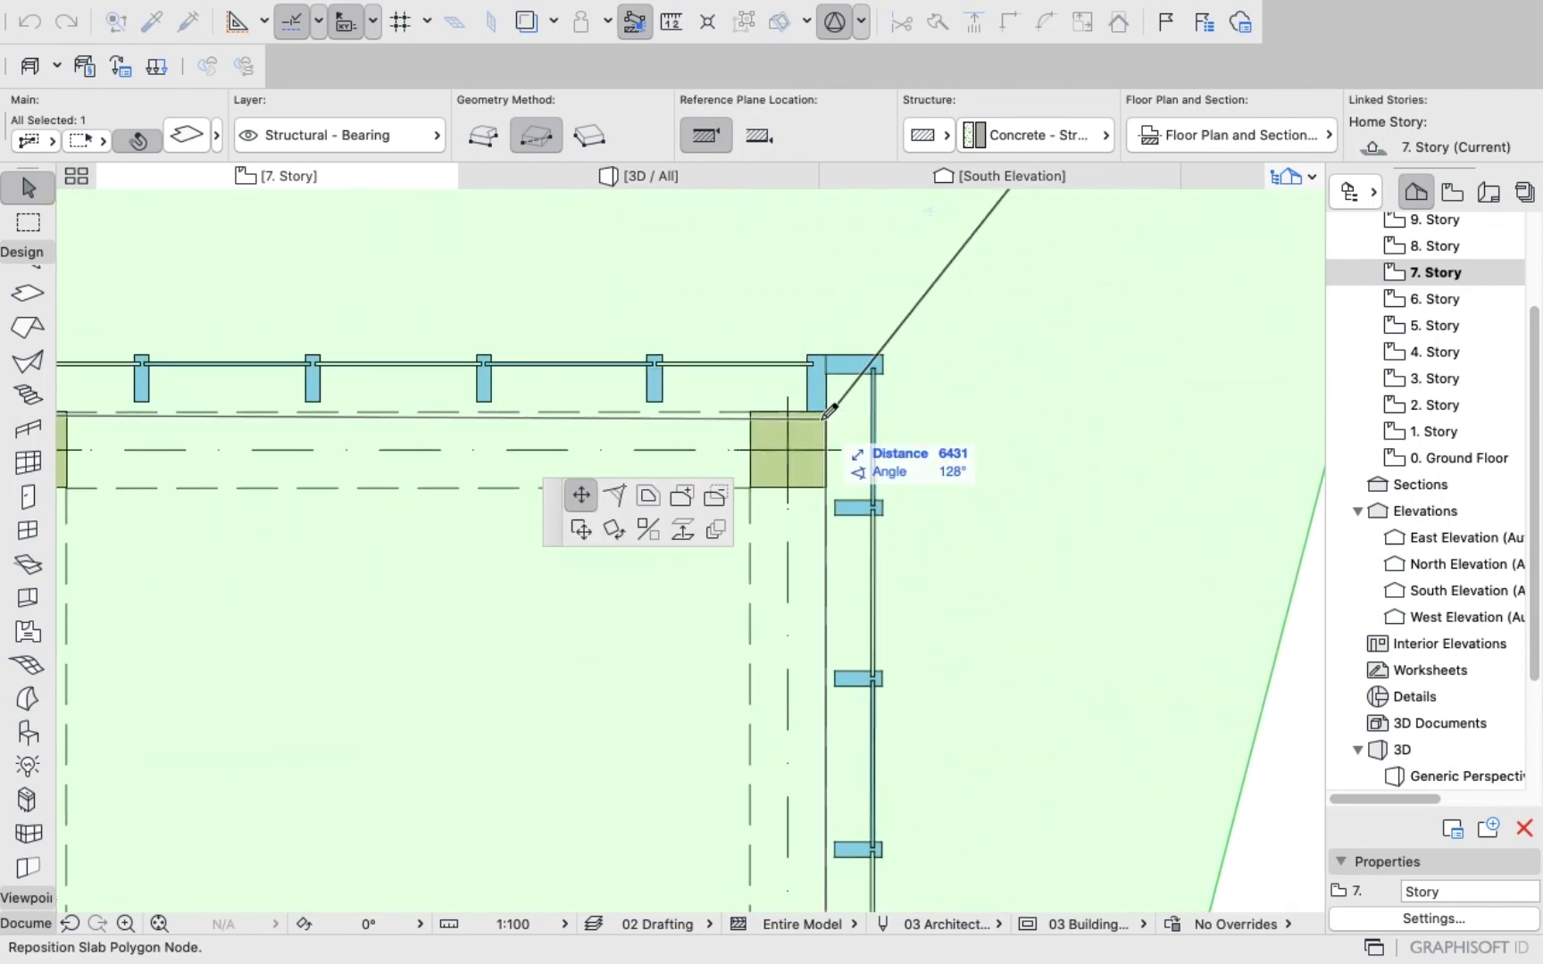
pyautogui.click(825, 411)
pyautogui.click(960, 314)
pyautogui.scroll(-6, 966, 326)
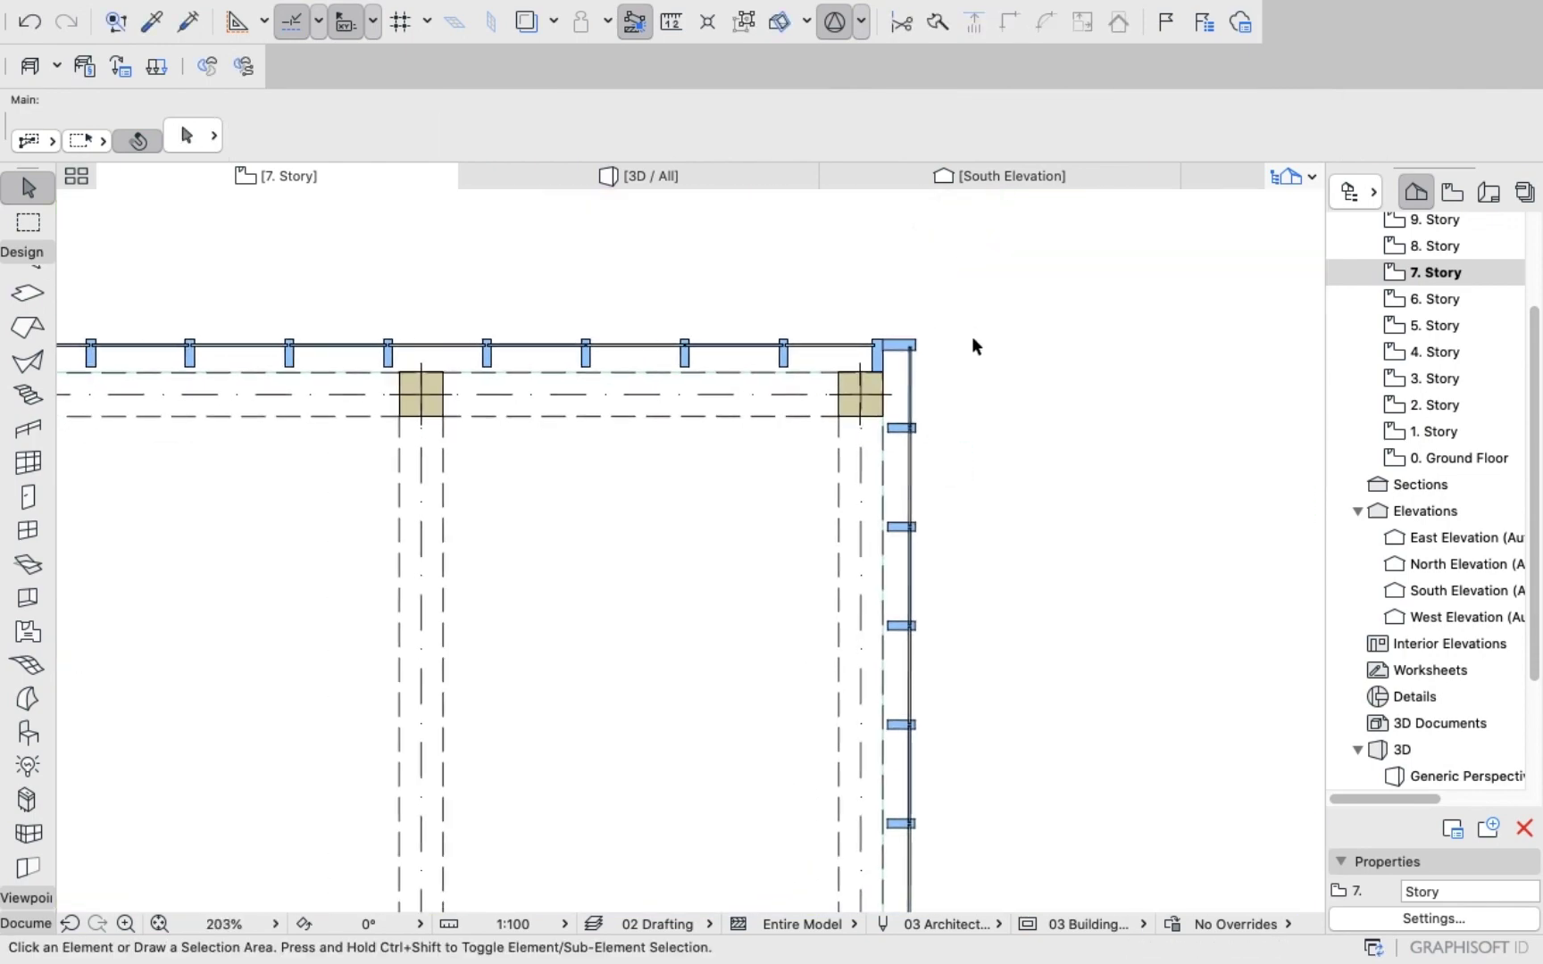
# Inspect the tower with its seventh story in 3D from several angles, and check the eighth story's floor plan.
pyautogui.click(653, 179)
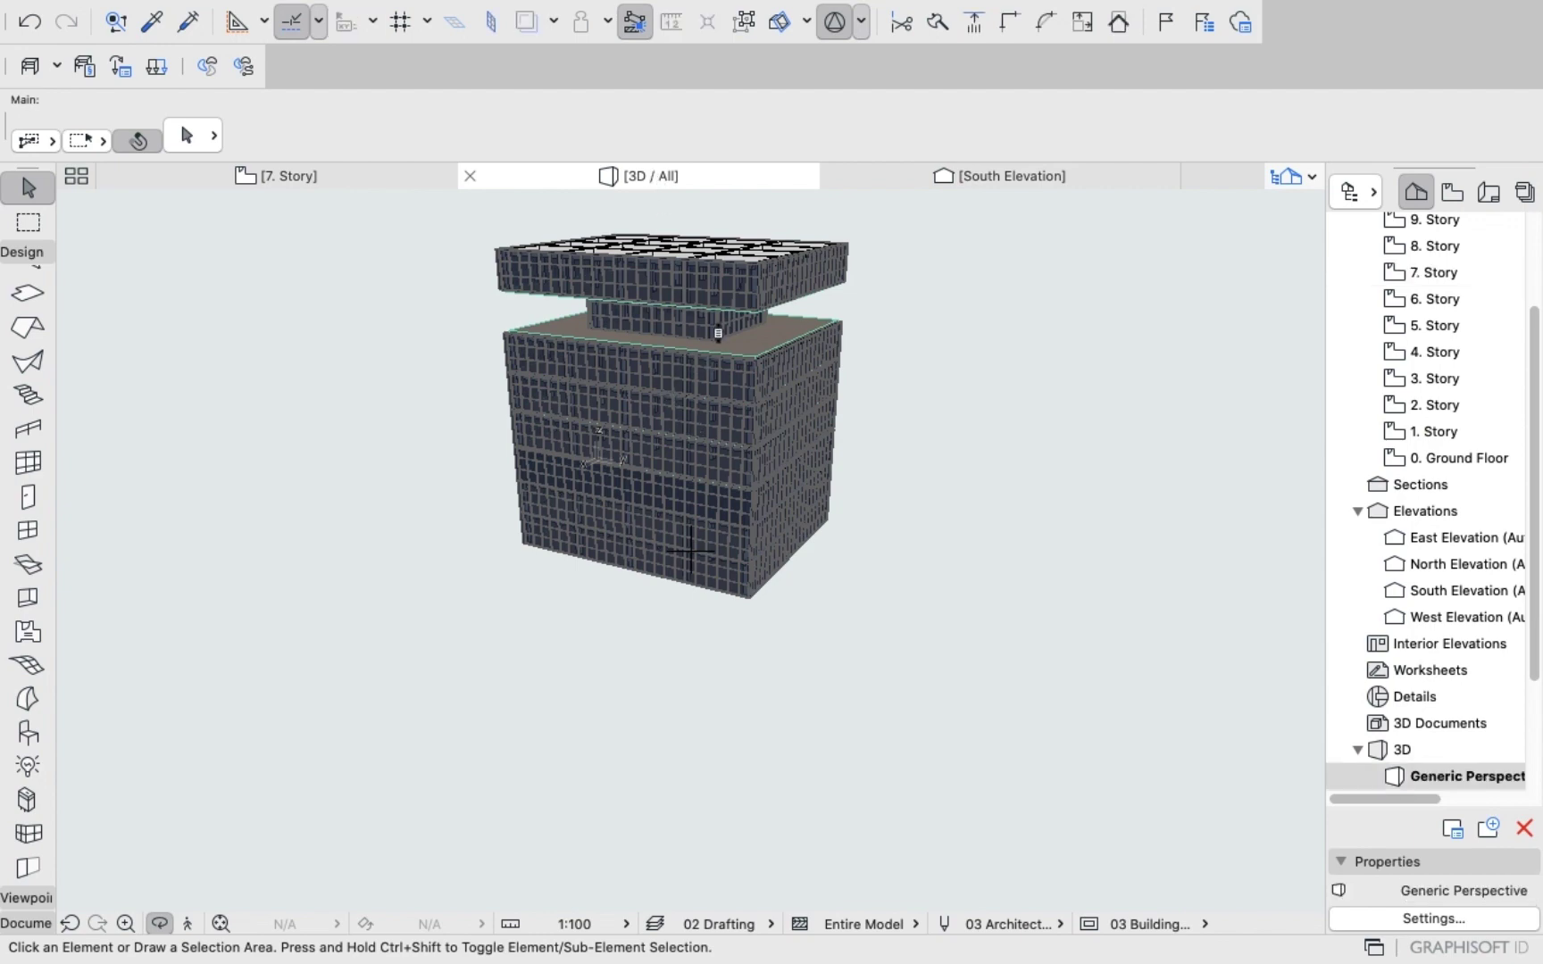
pyautogui.hotkey('ctrl', 'a')
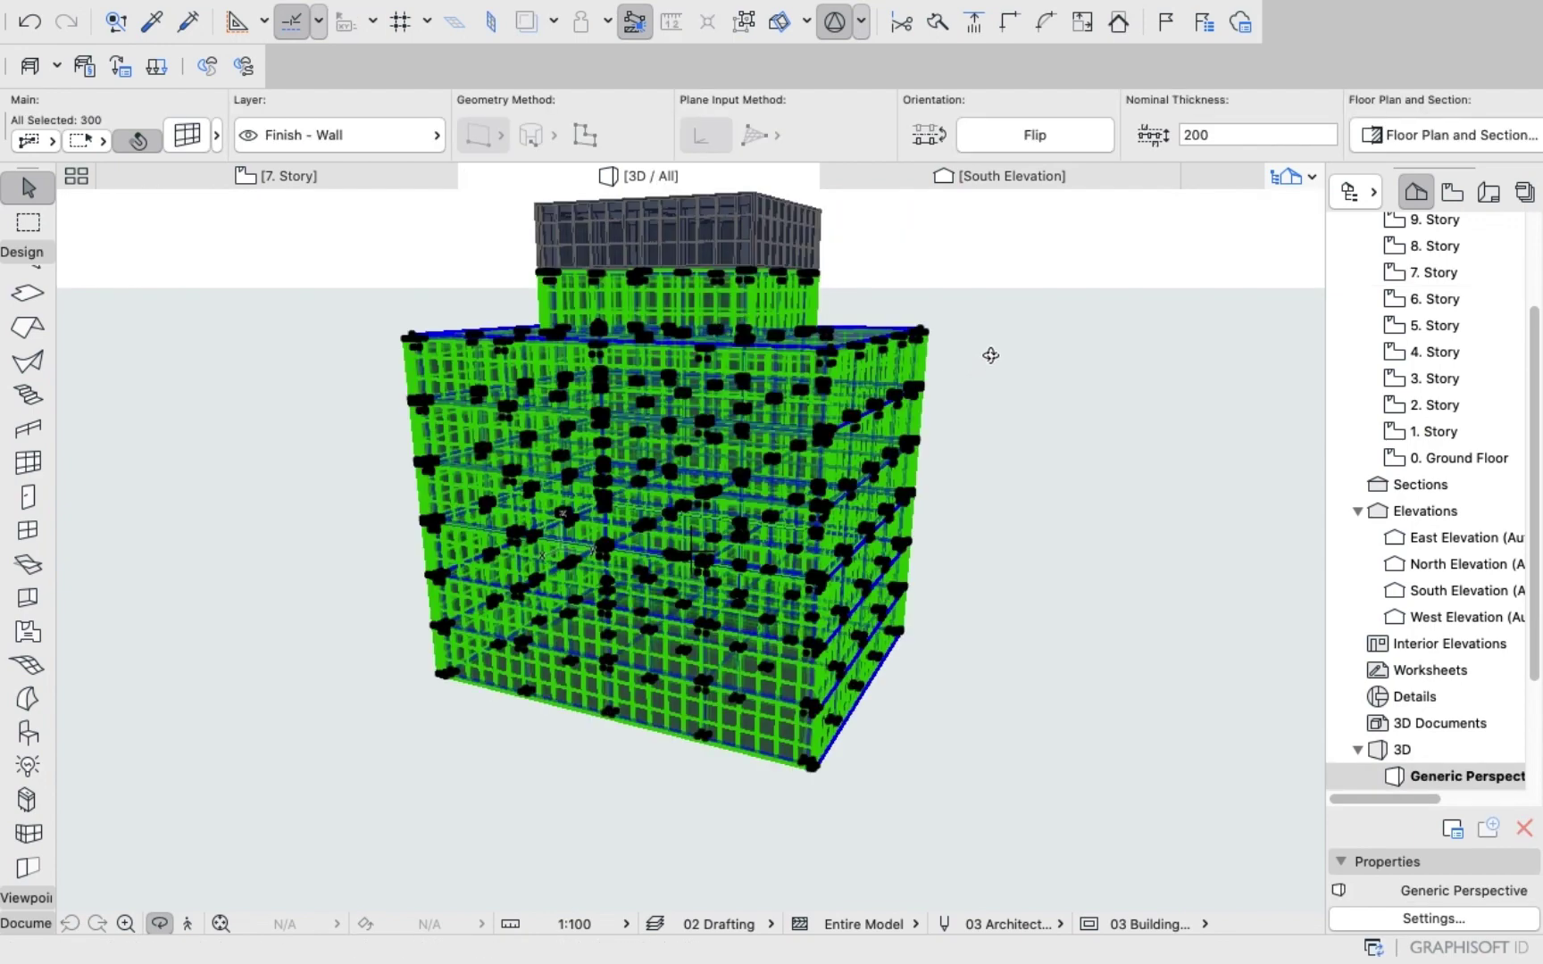
pyautogui.scroll(-3, 837, 402)
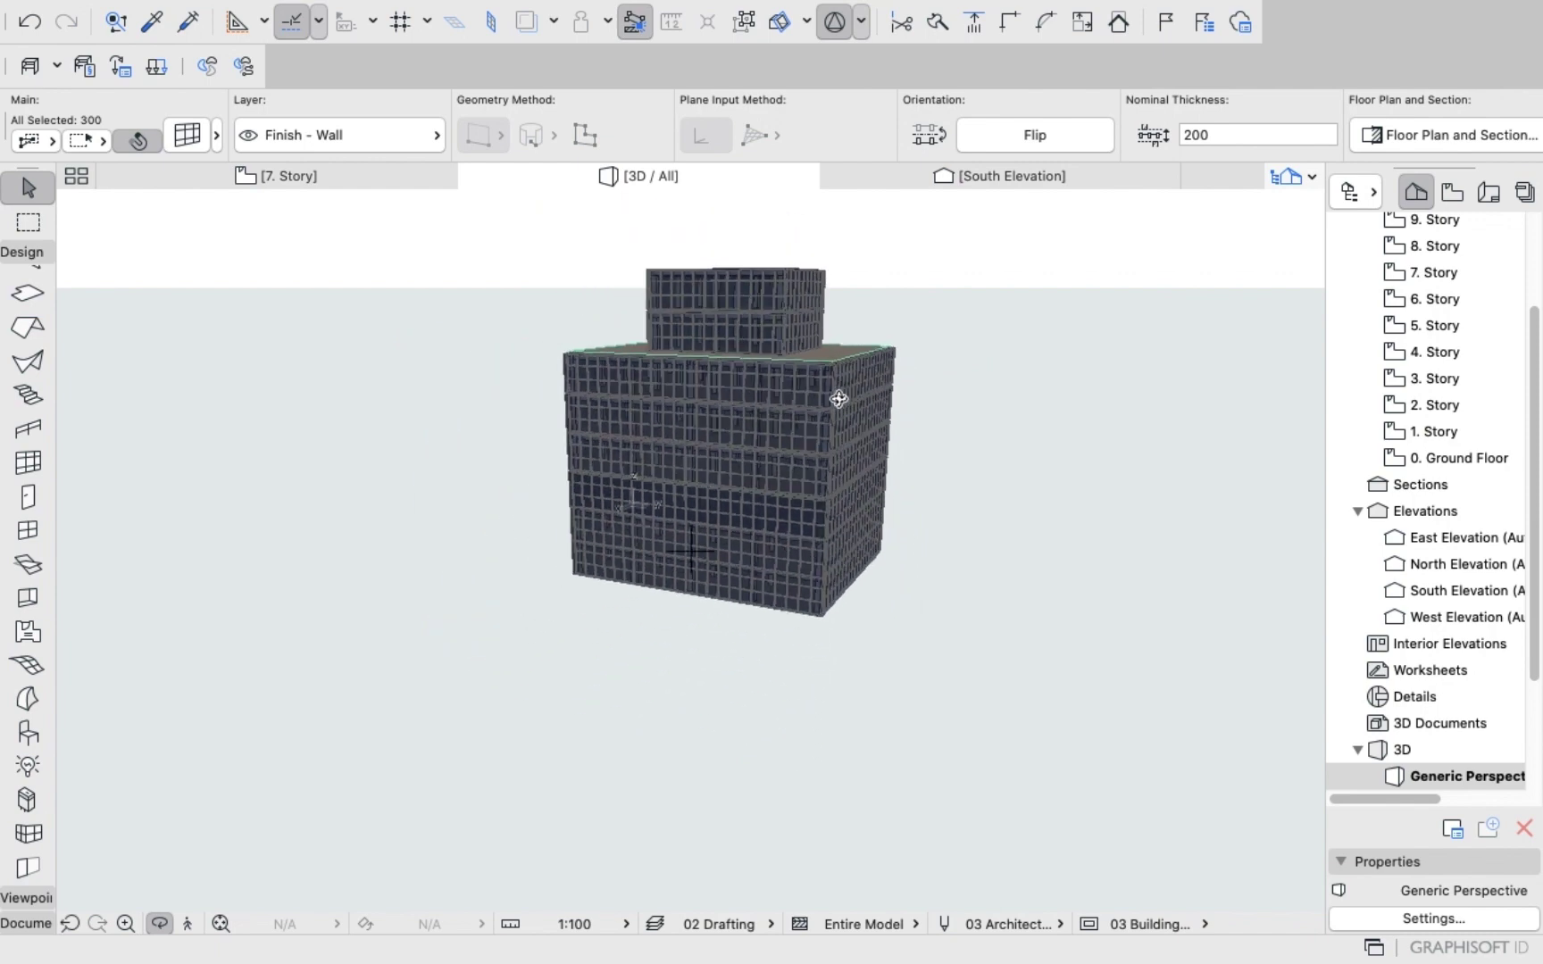
pyautogui.moveTo(838, 399); pyautogui.dragTo(1023, 485)
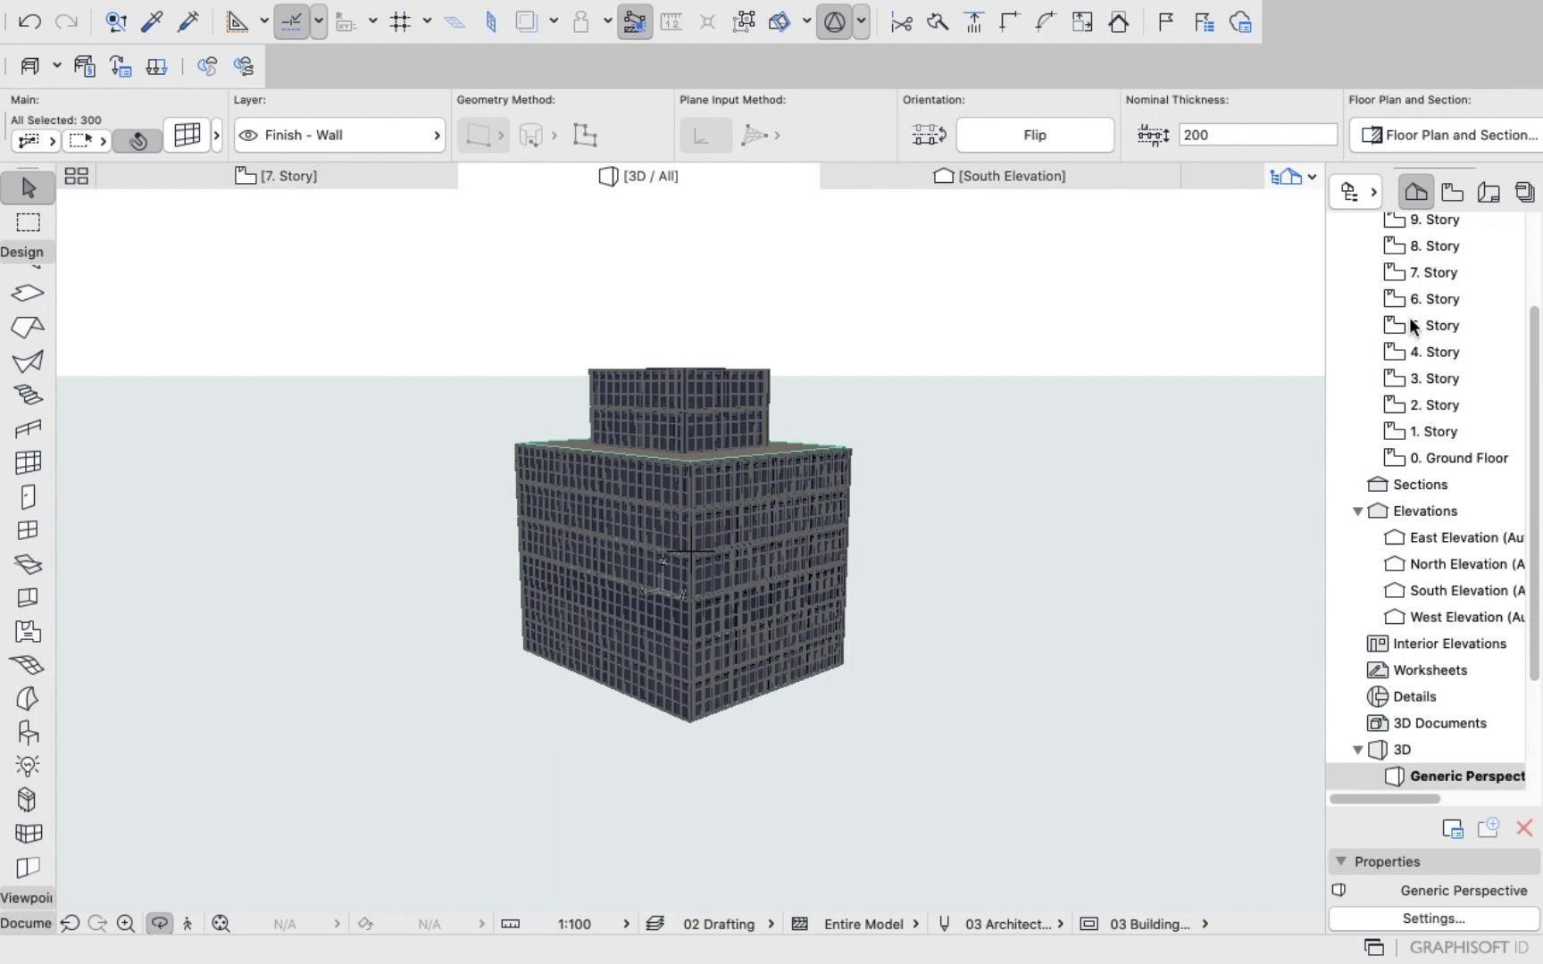
pyautogui.scroll(5, 1414, 327)
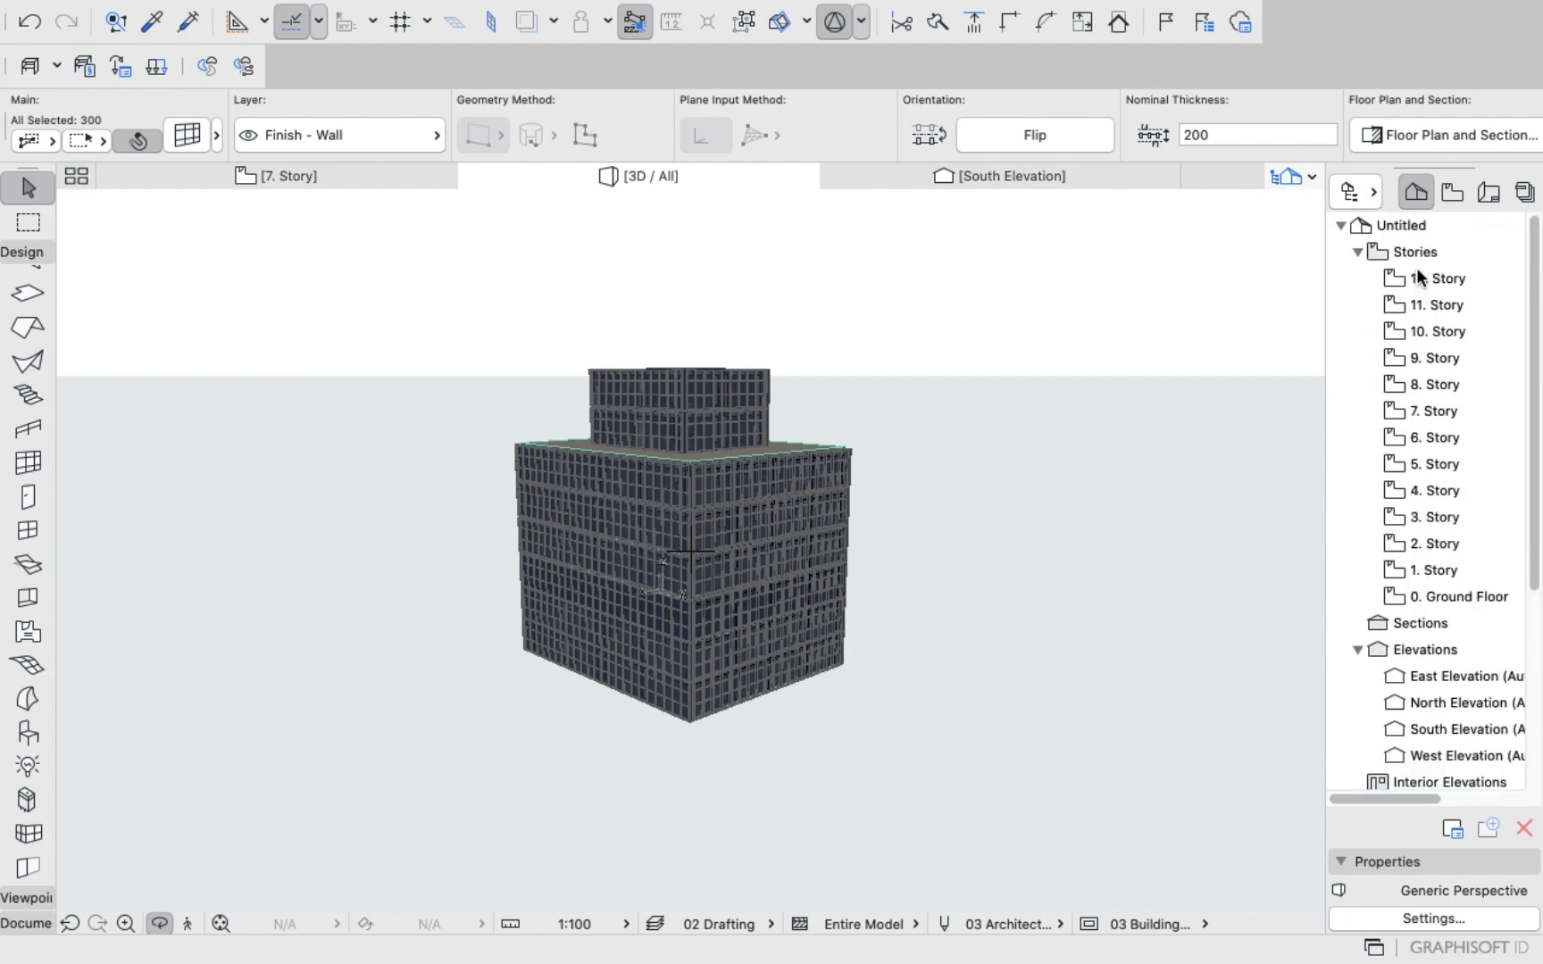
pyautogui.click(1422, 384)
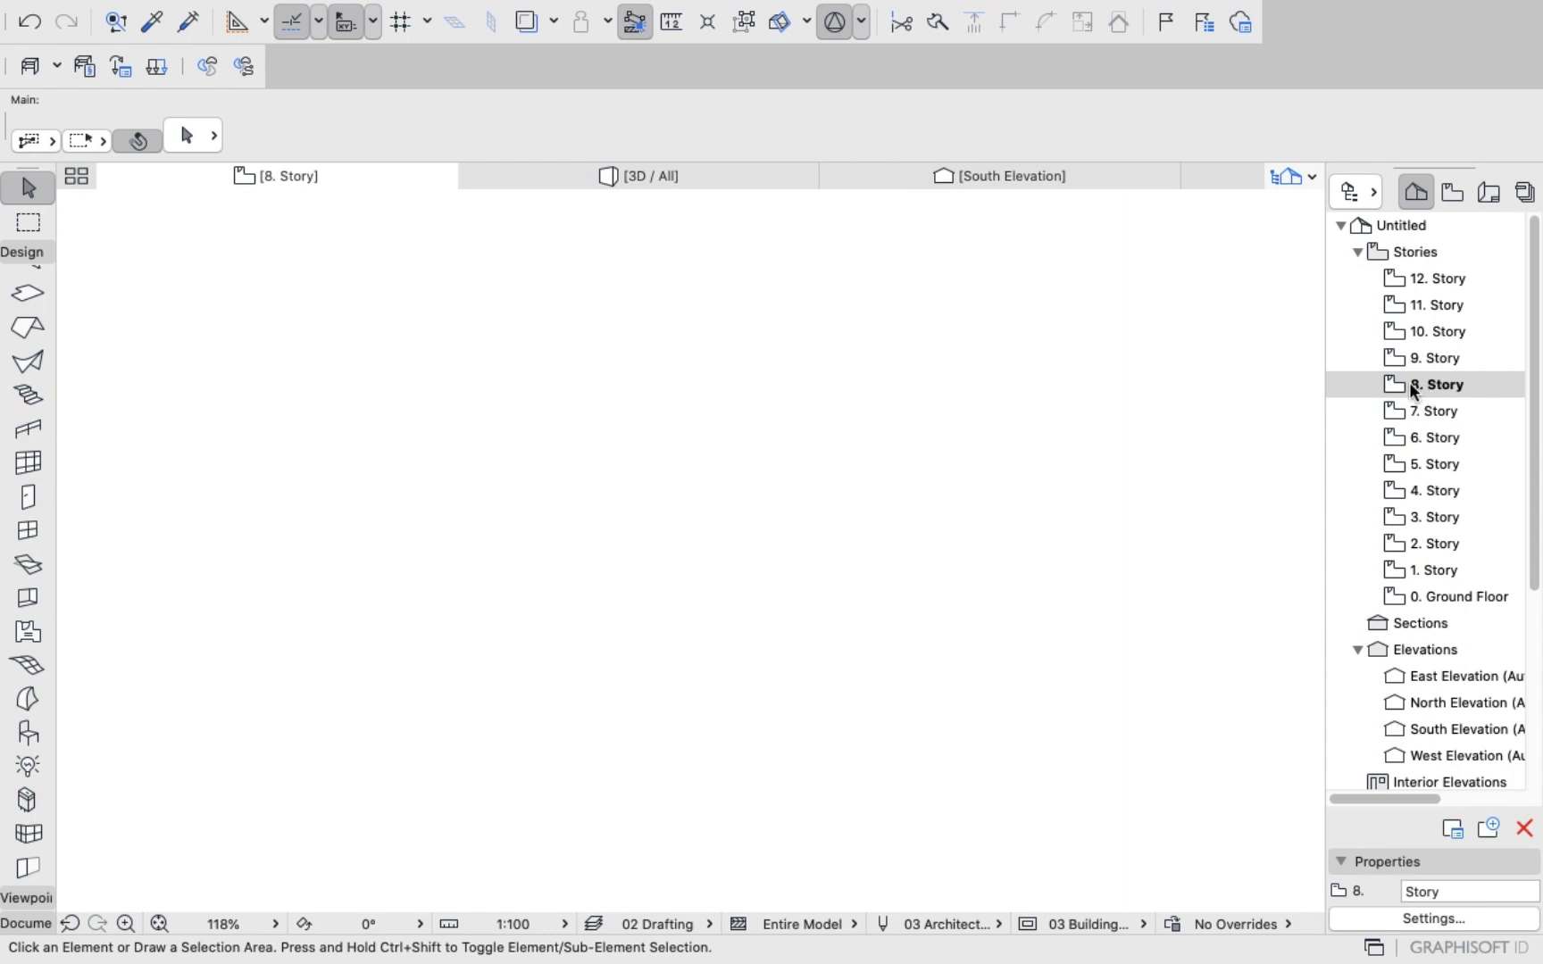
# On the seventh story, select all elements except the four elevation markers.
pyautogui.click(1415, 411)
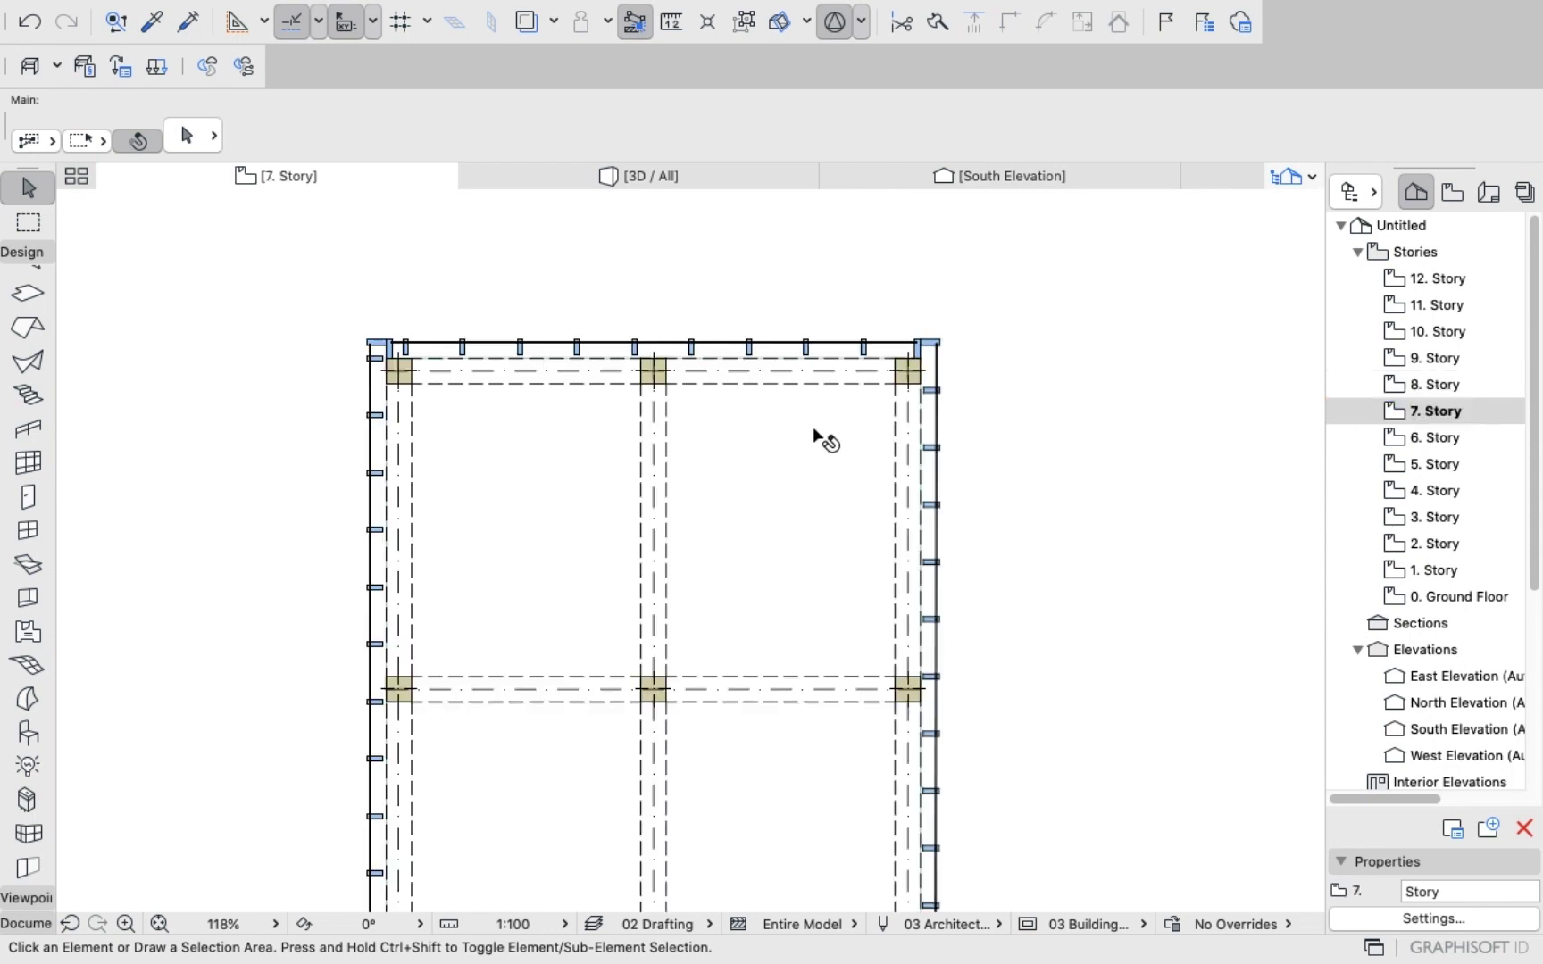
pyautogui.scroll(-5, 808, 458)
pyautogui.scroll(-1, 736, 494)
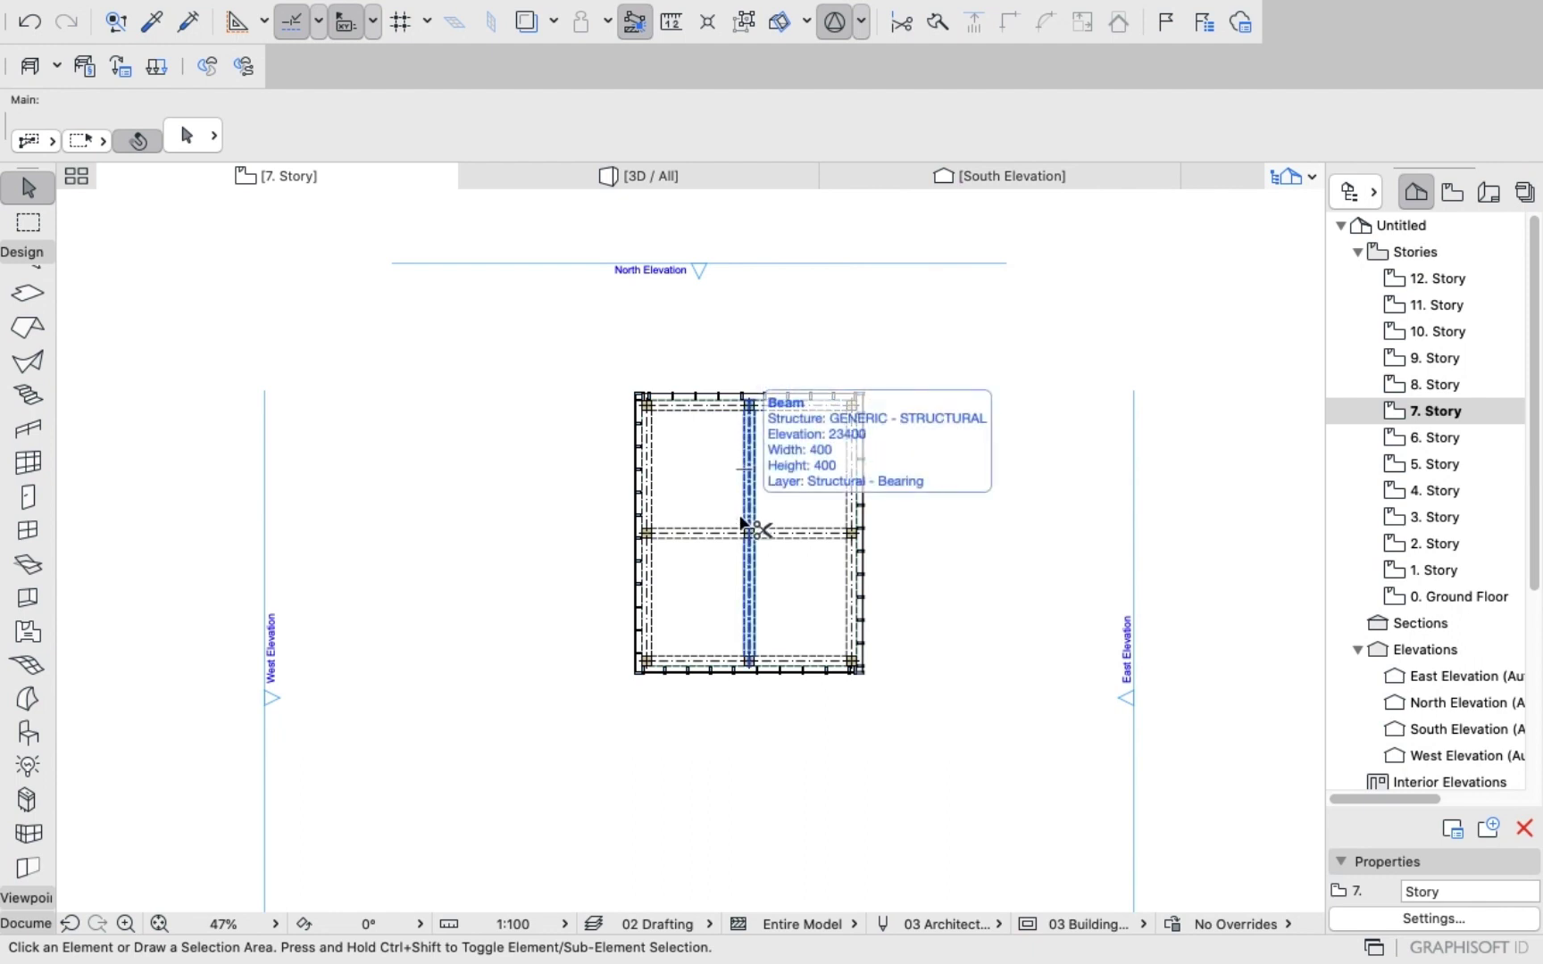
pyautogui.press('super+a')
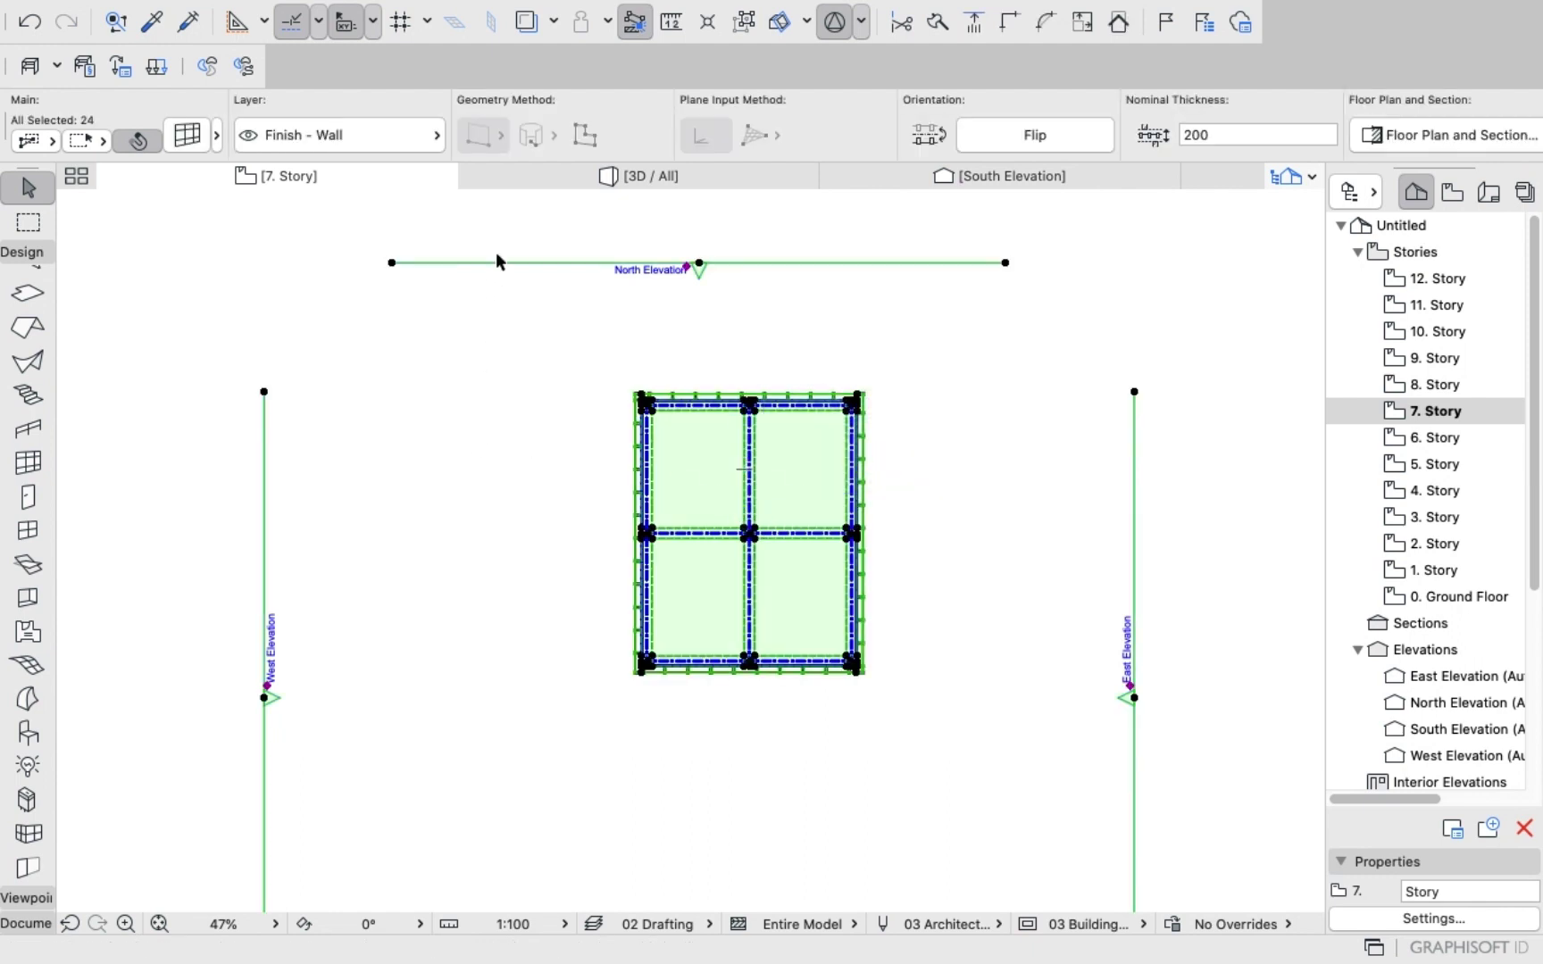
pyautogui.keyDown('shift'); pyautogui.click(496, 259); pyautogui.keyUp('shift')
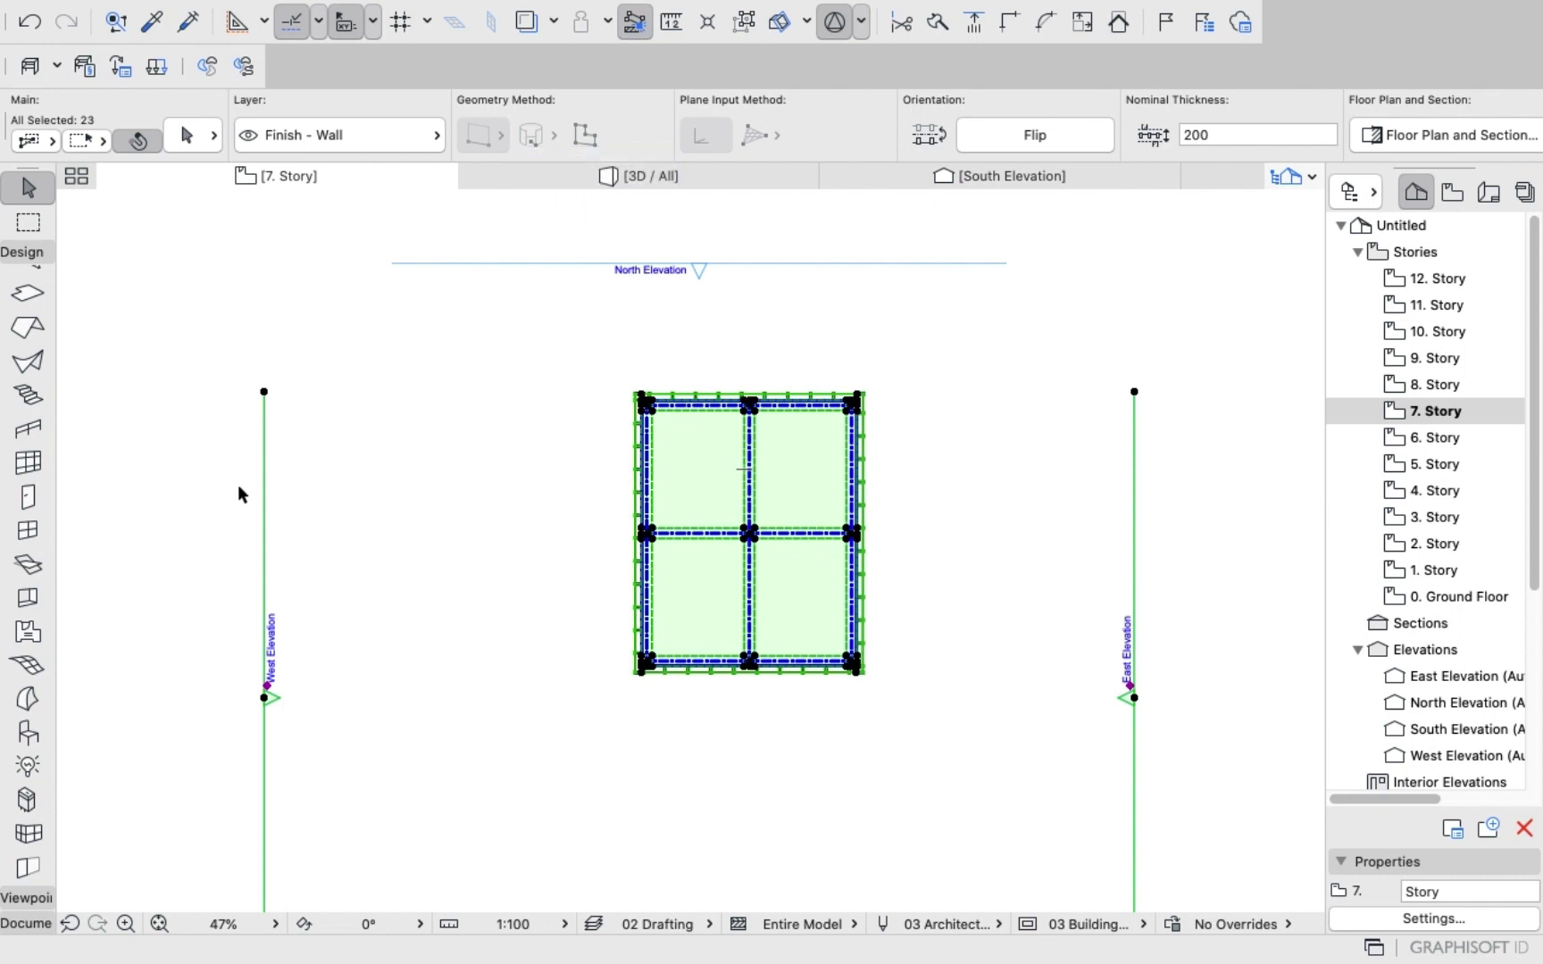
pyautogui.keyDown('shift'); pyautogui.click(263, 501); pyautogui.keyUp('shift')
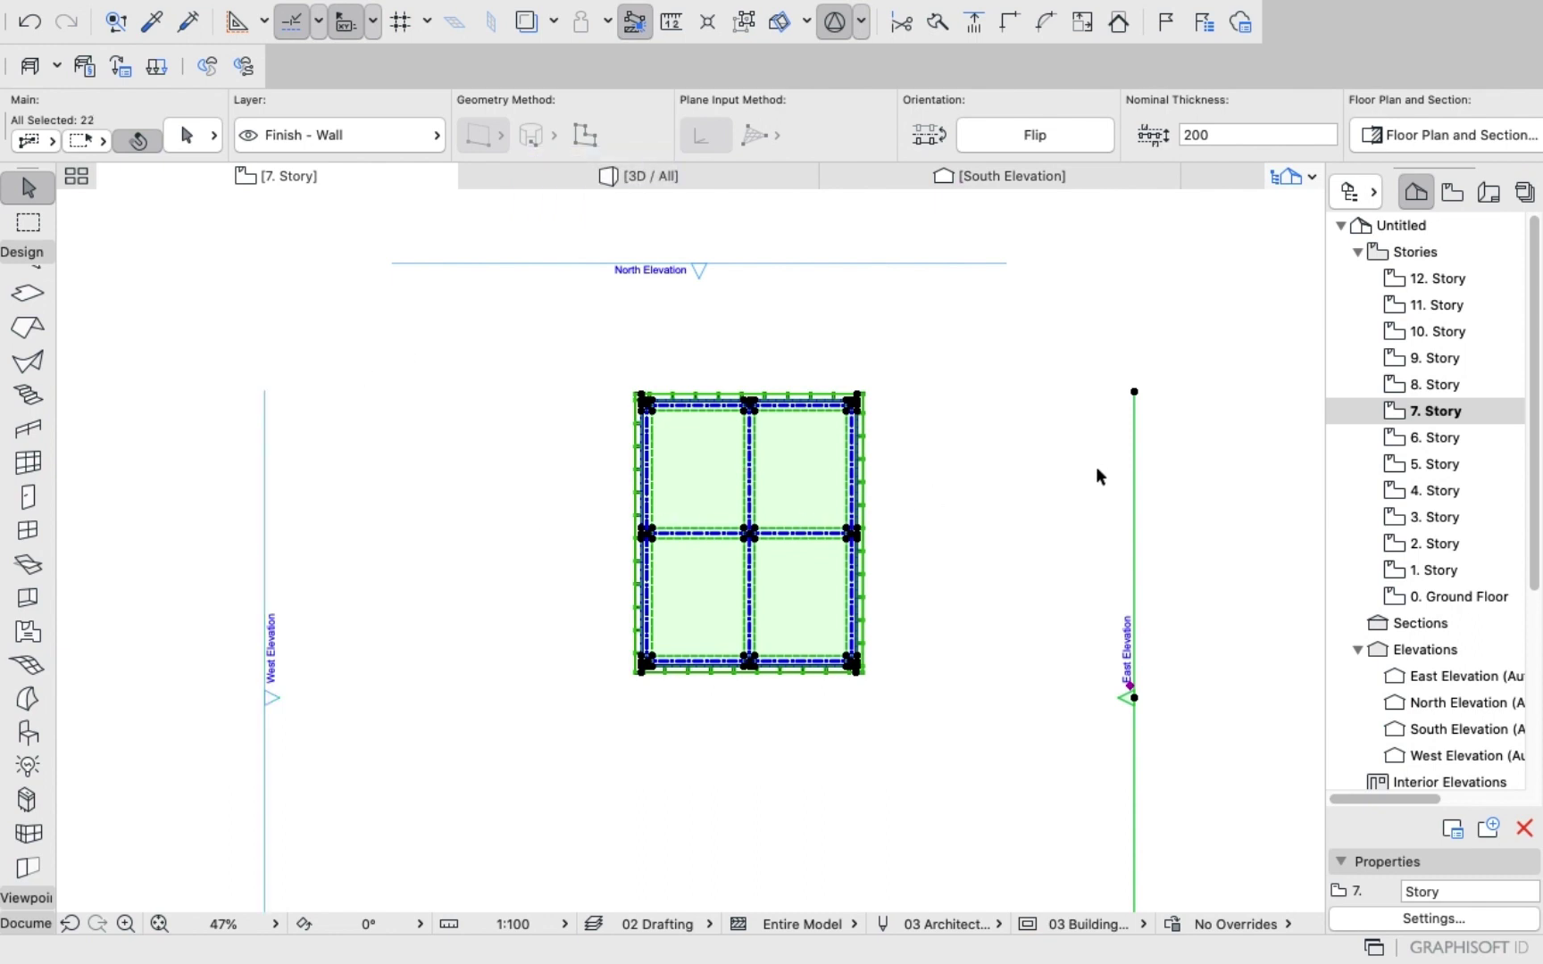
pyautogui.keyDown('shift'); pyautogui.click(1134, 474); pyautogui.keyUp('shift')
pyautogui.scroll(-5, 1023, 571)
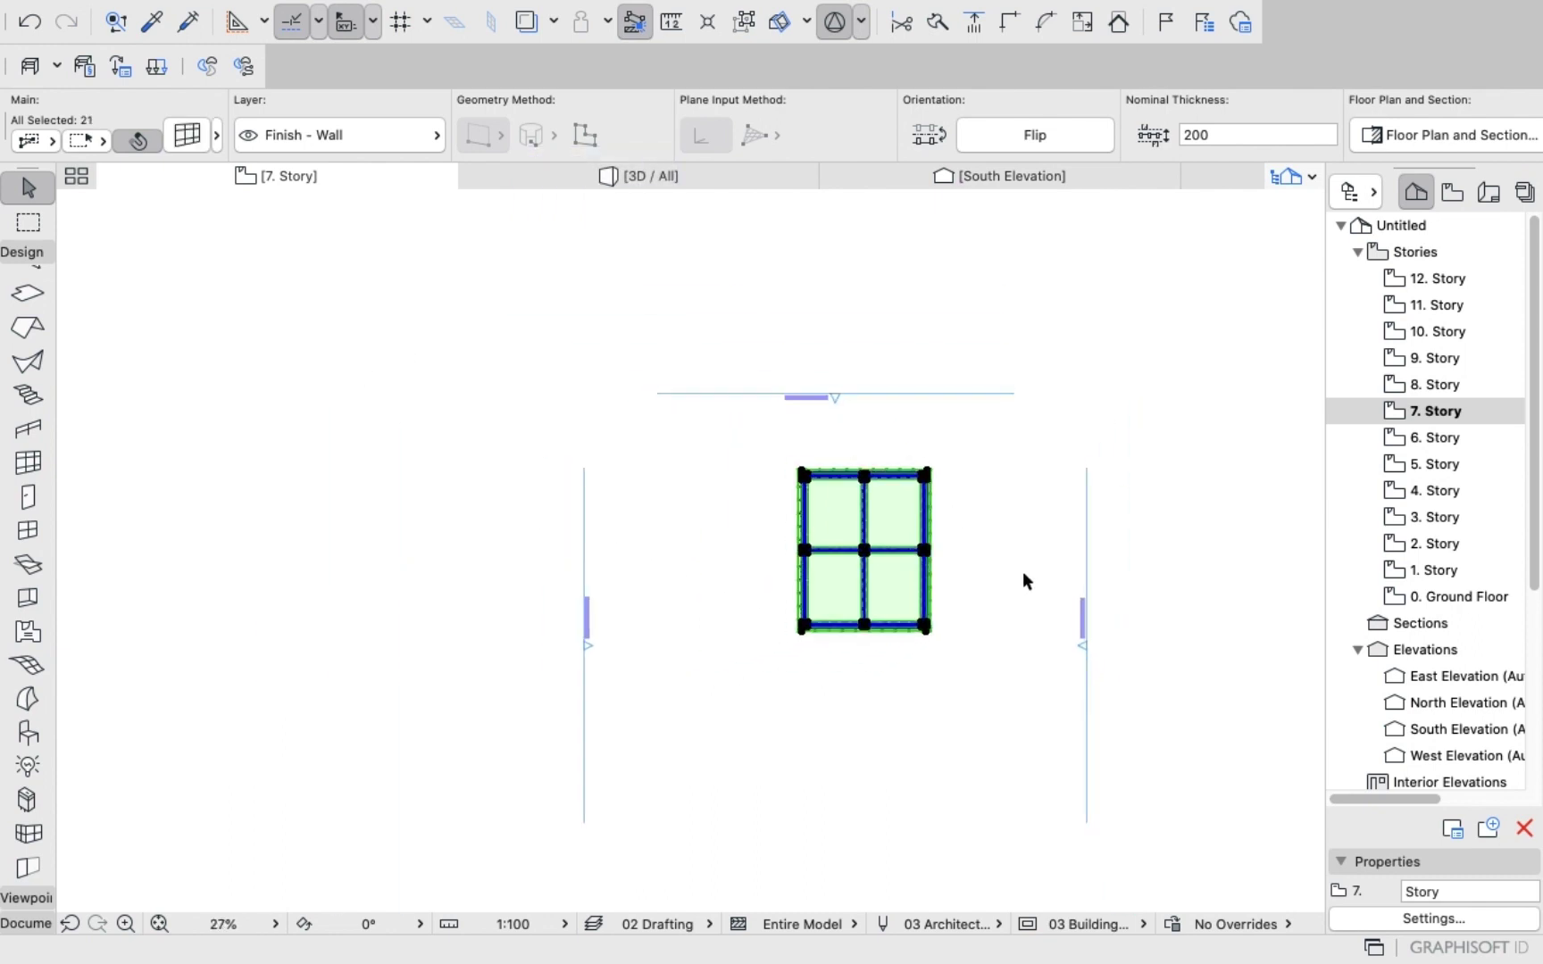
pyautogui.keyDown('shift'); pyautogui.click(953, 844); pyautogui.keyUp('shift')
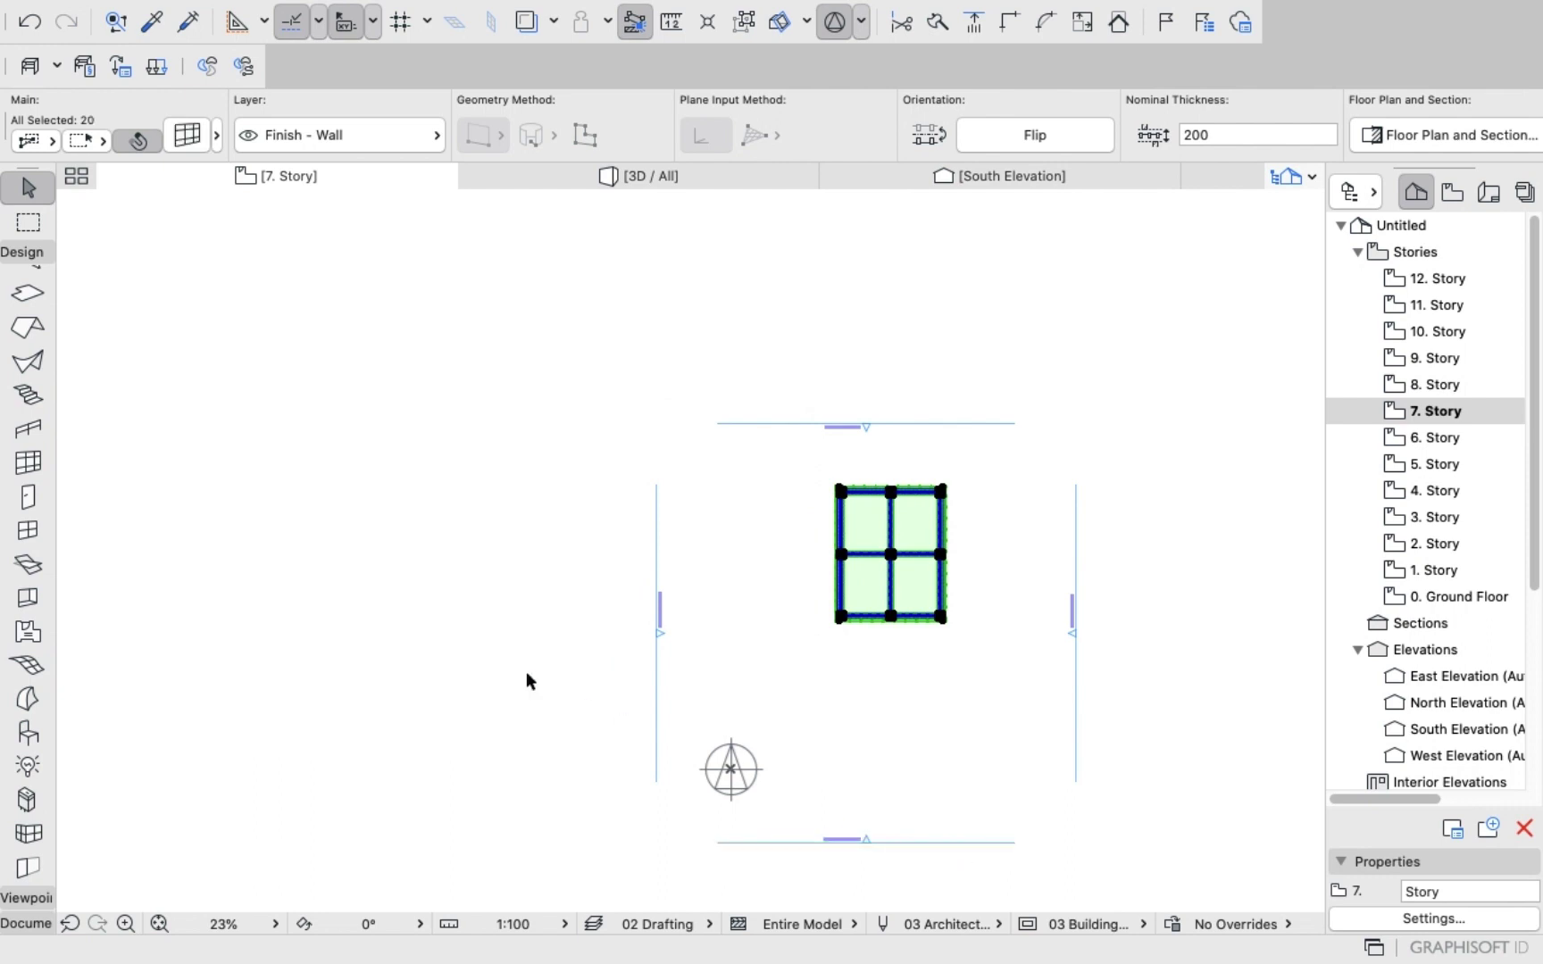
# Rotate the selected seventh-story elements by 10° about a point on the central north-south beam.
pyautogui.scroll(5, 792, 492)
pyautogui.scroll(-2, 806, 487)
pyautogui.scroll(3, 1168, 417)
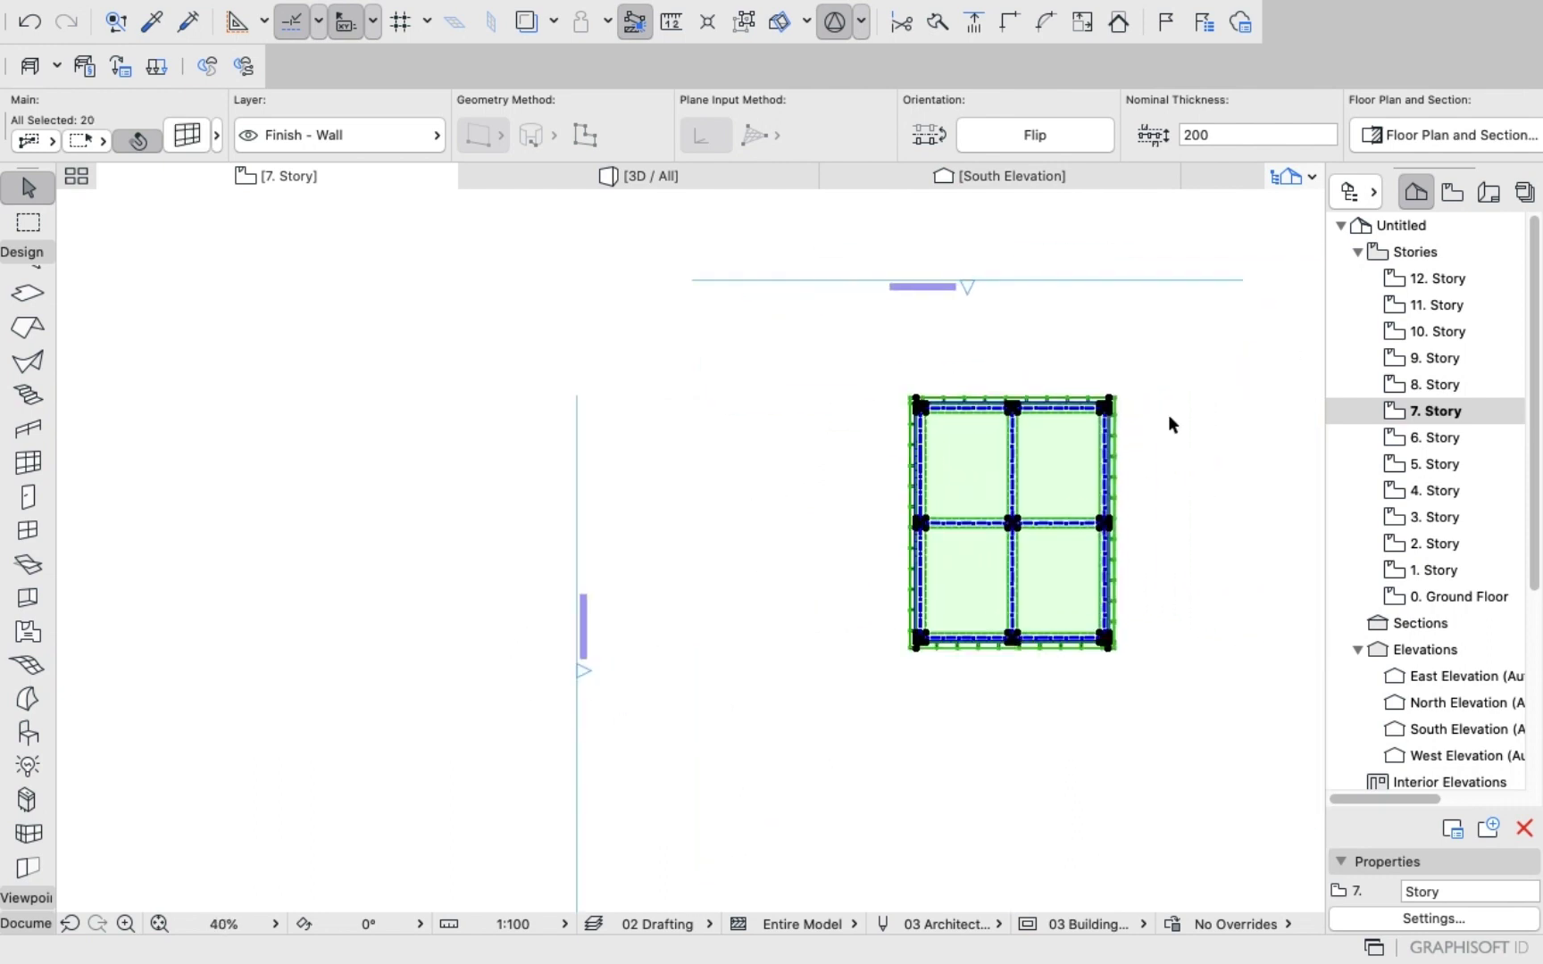
pyautogui.rightClick(344, 408)
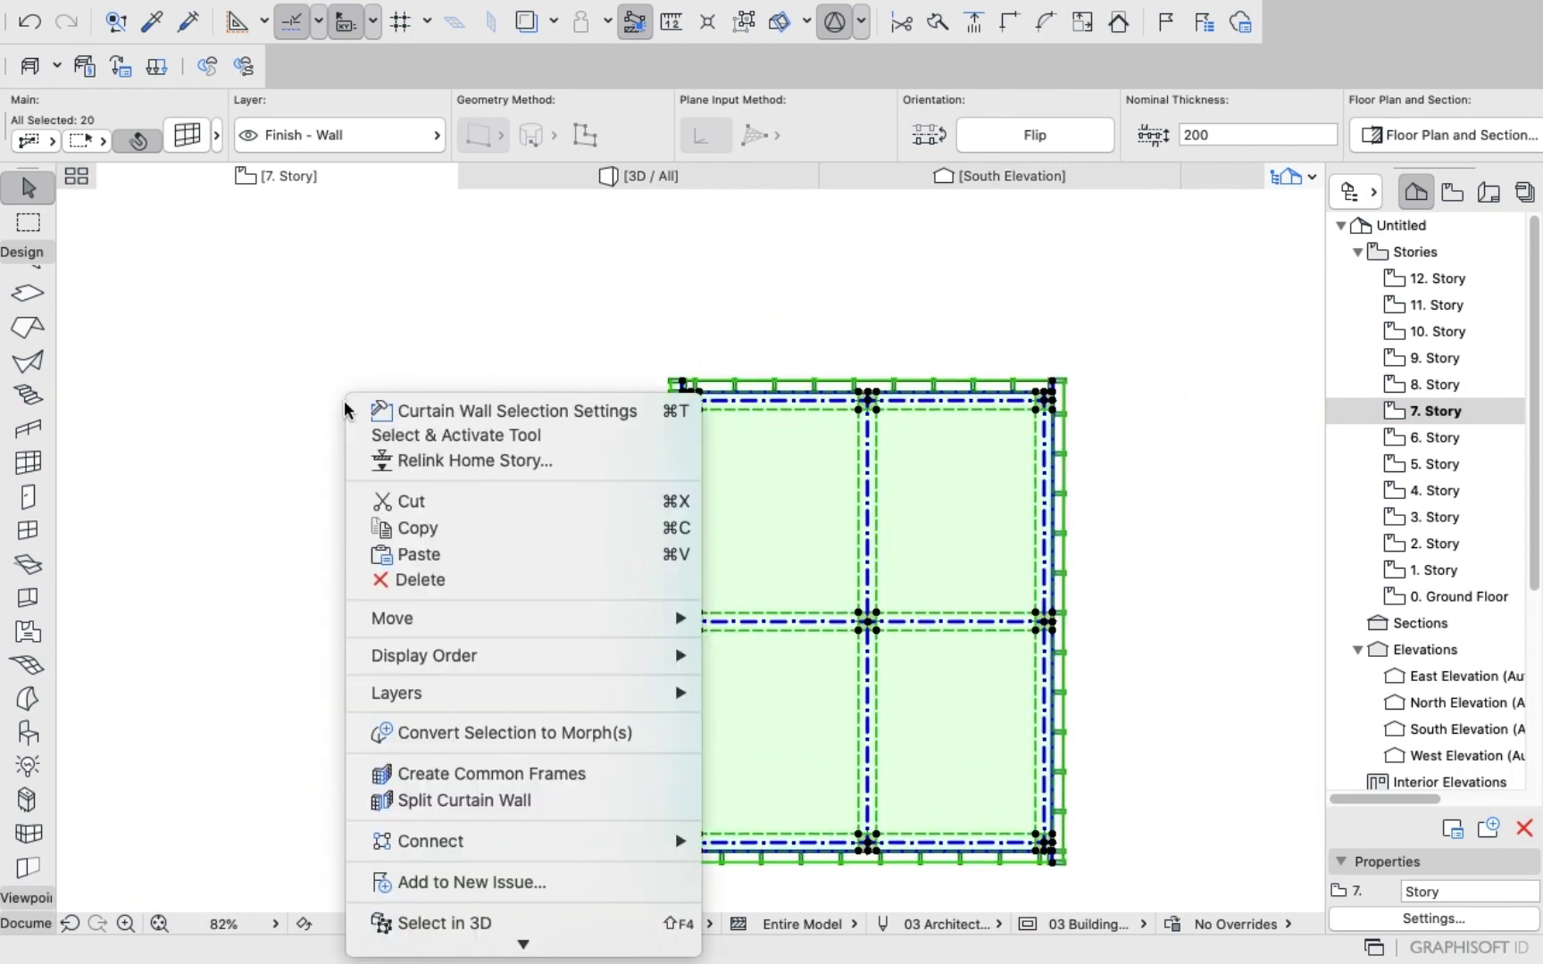
pyautogui.moveTo(390, 616)
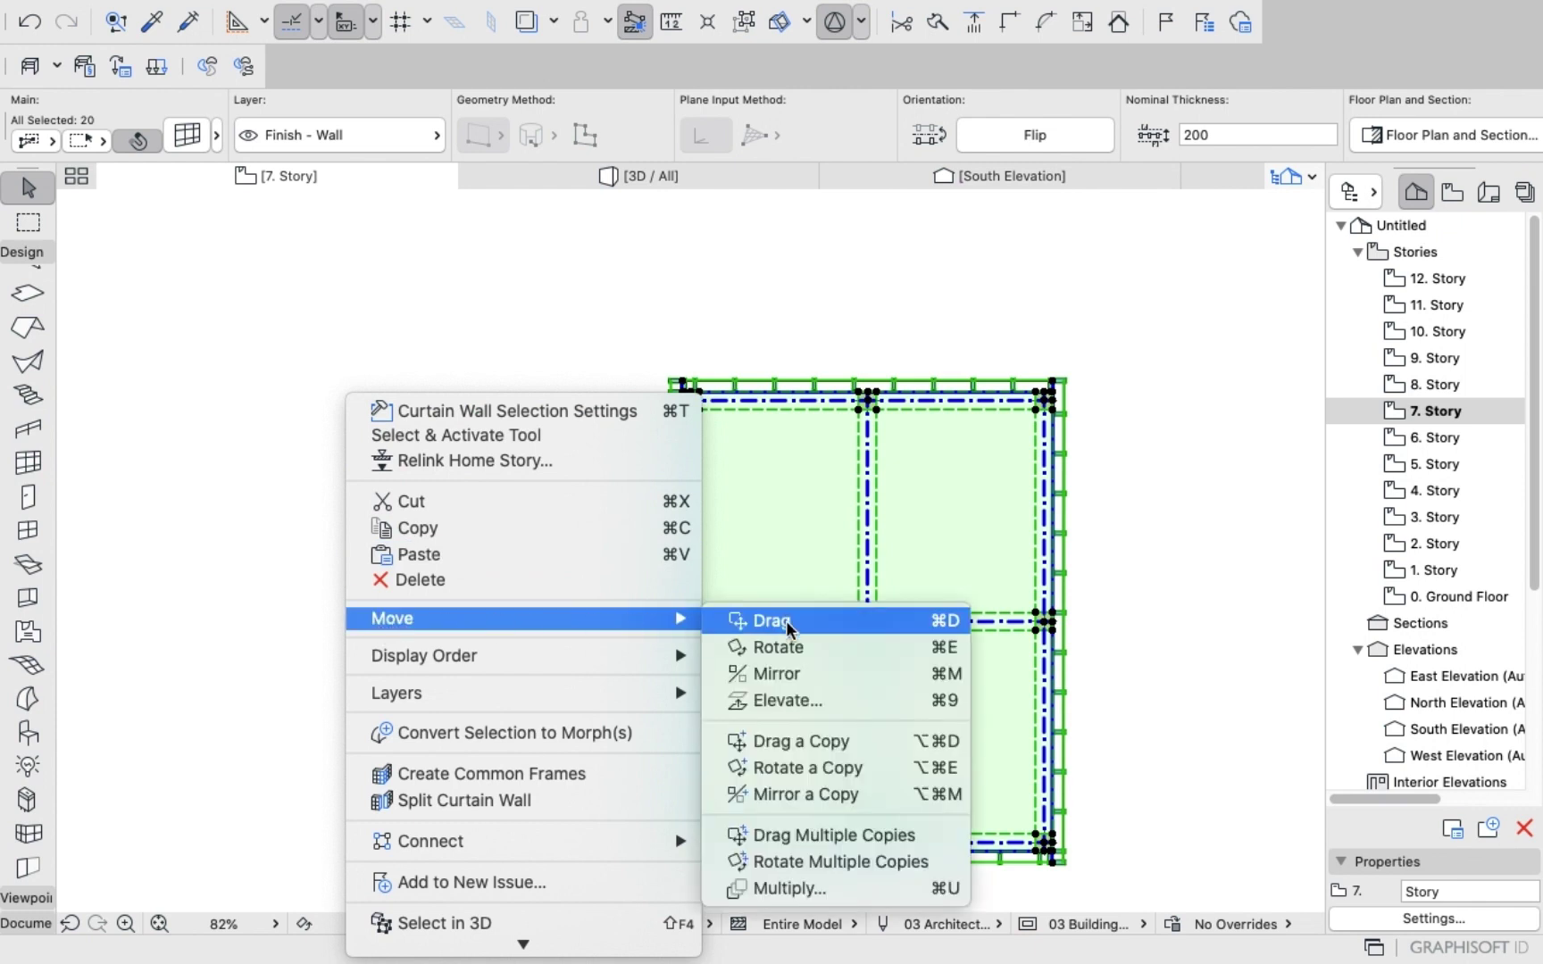
pyautogui.click(785, 642)
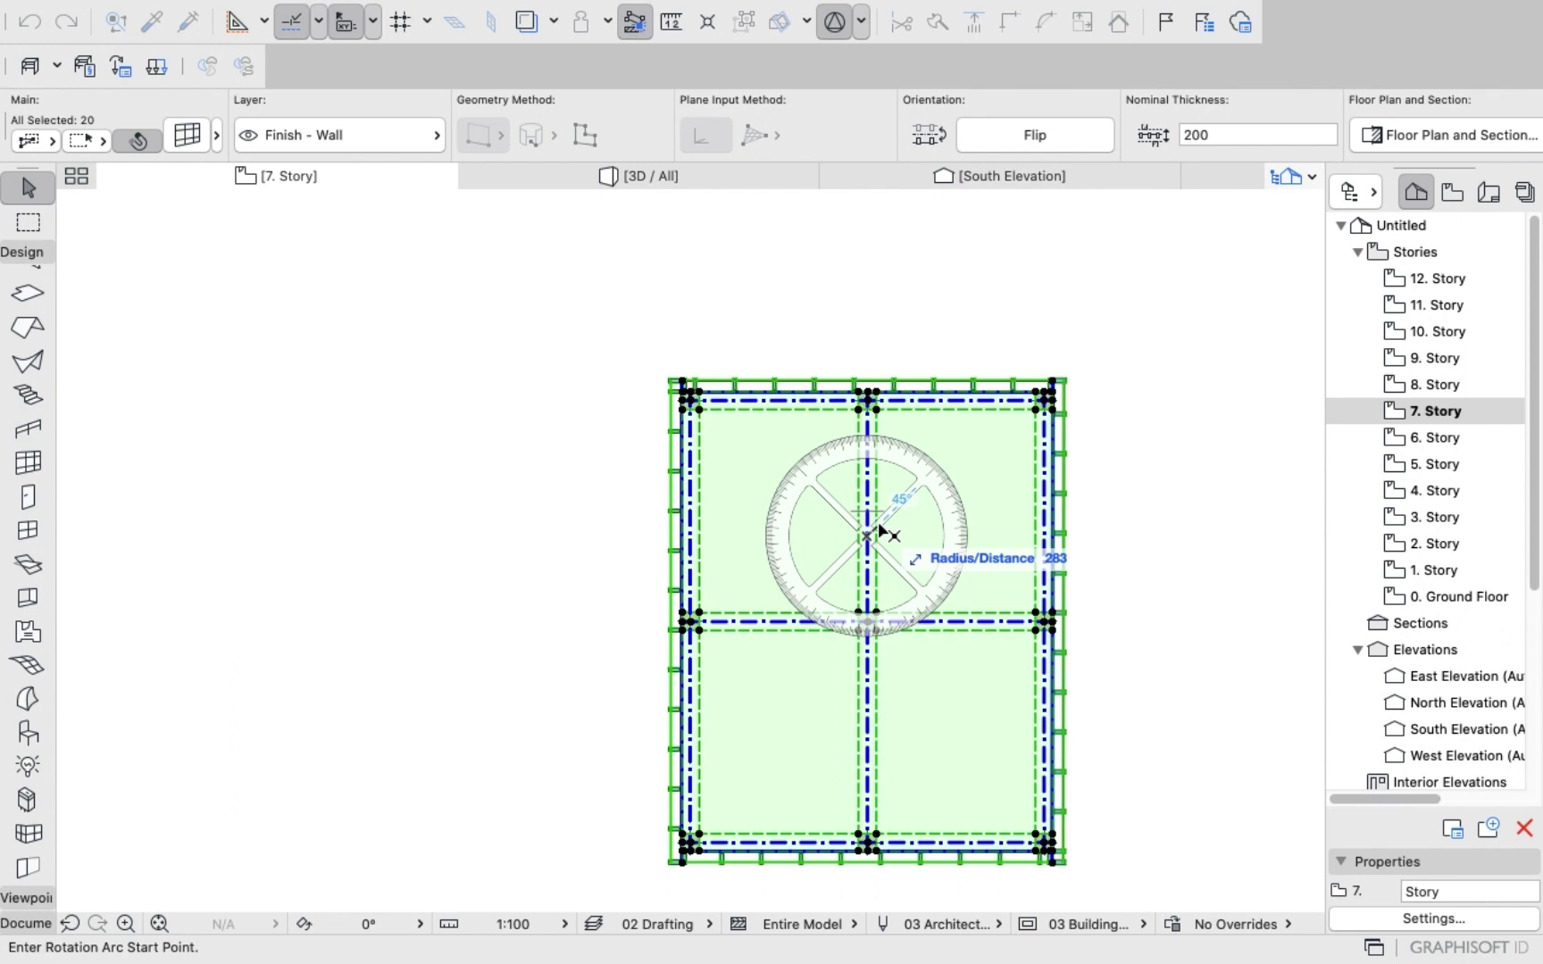
pyautogui.click(868, 457)
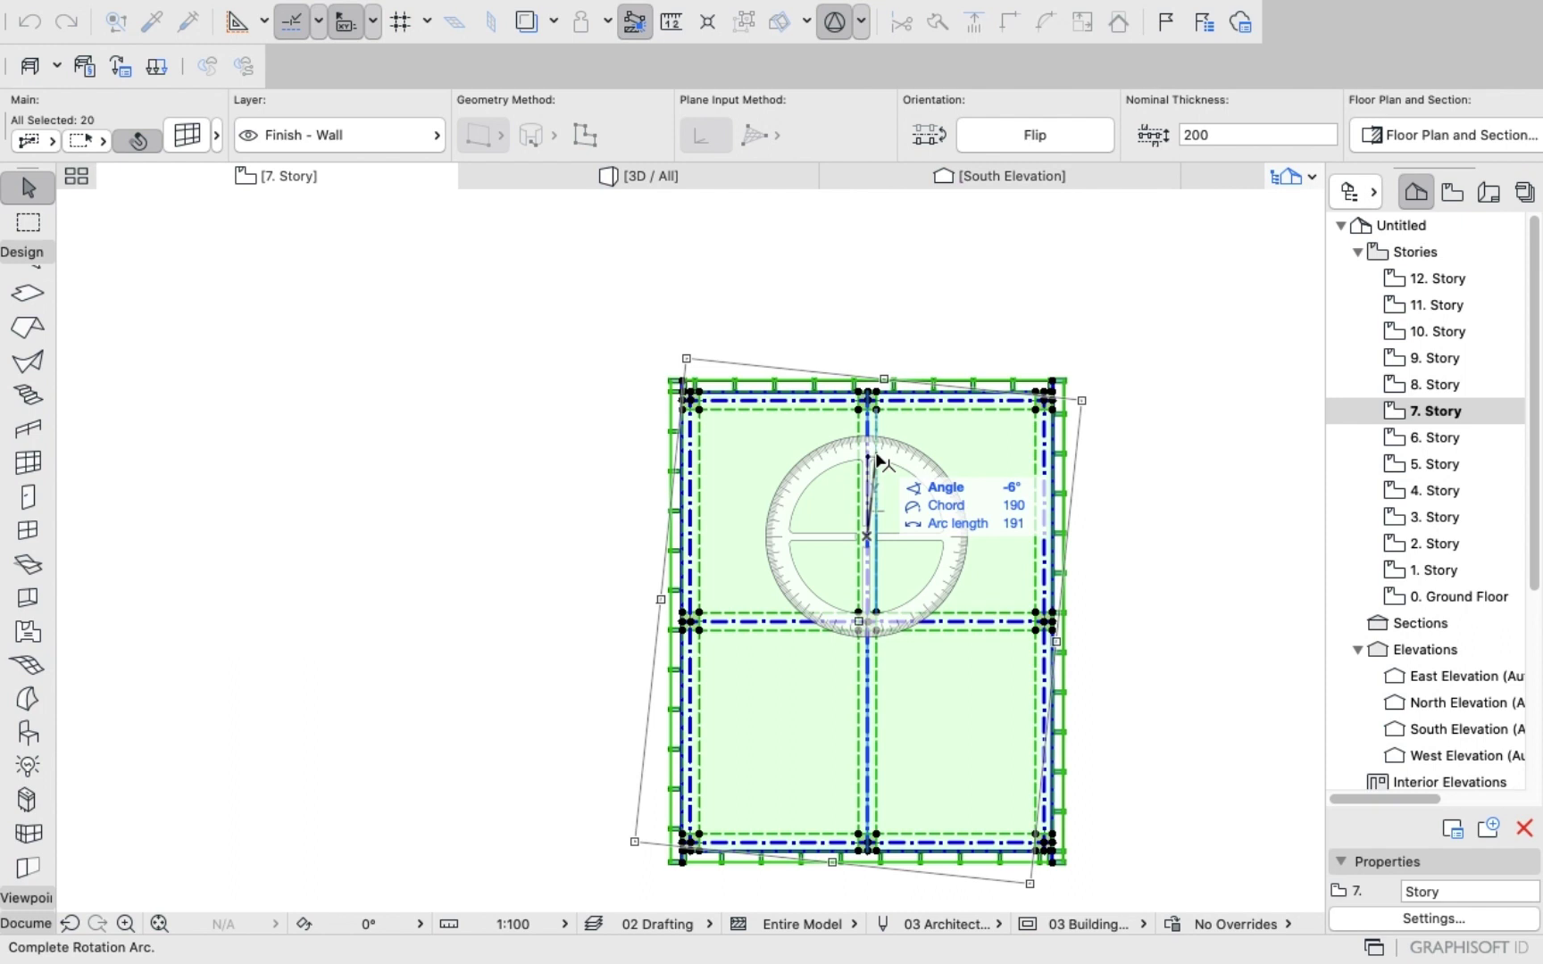
pyautogui.write('10')
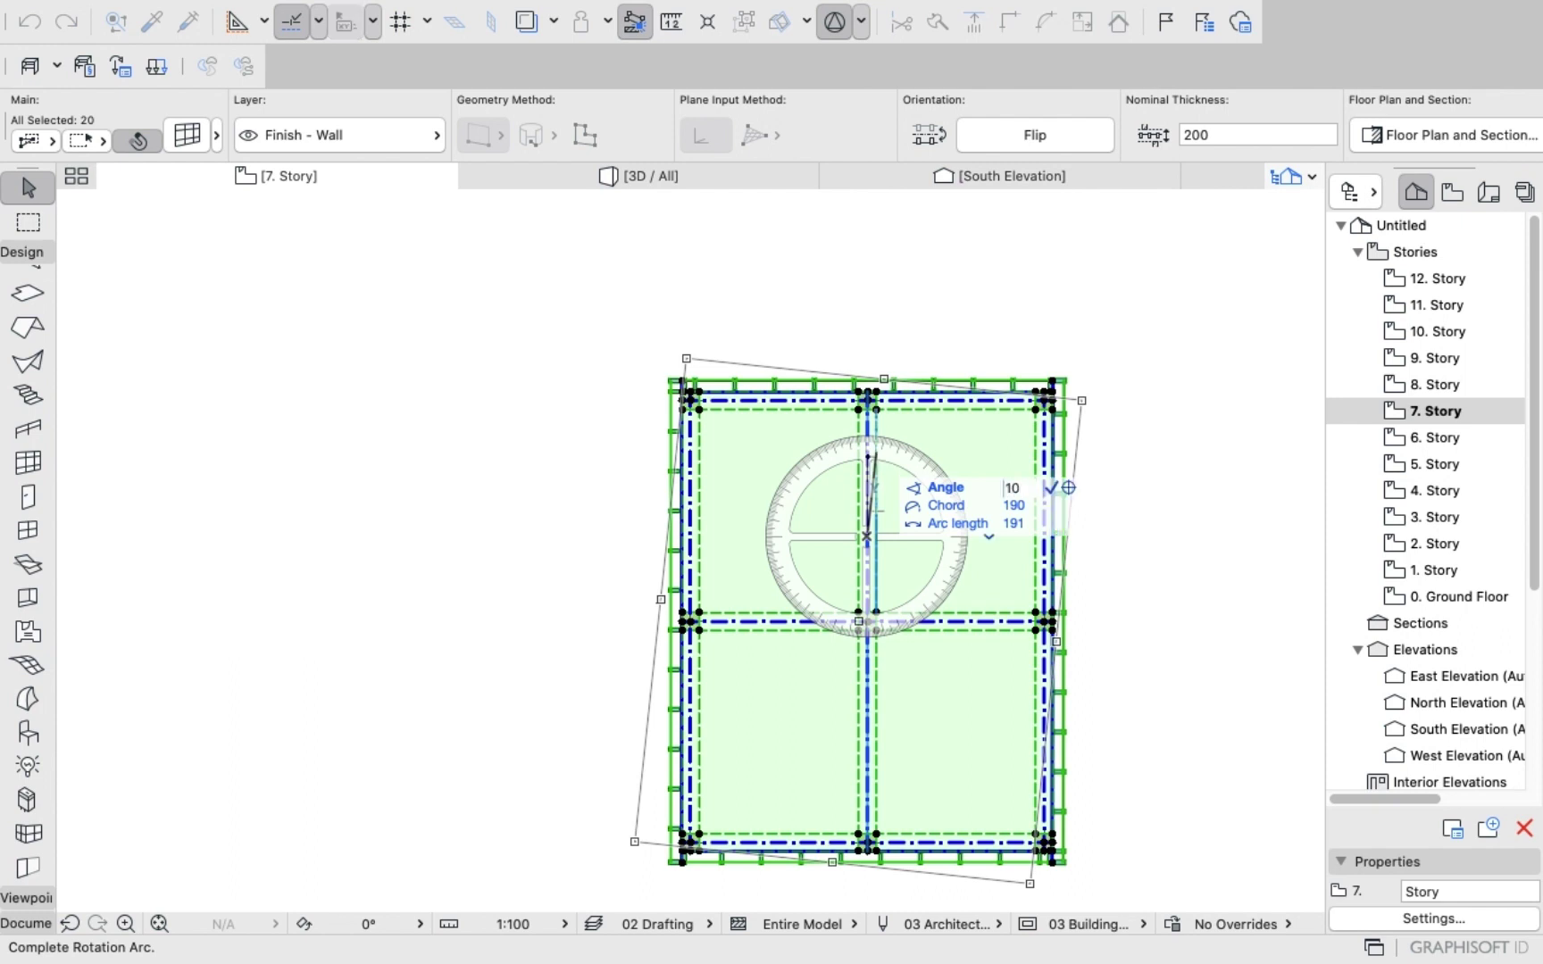
pyautogui.press('Return')
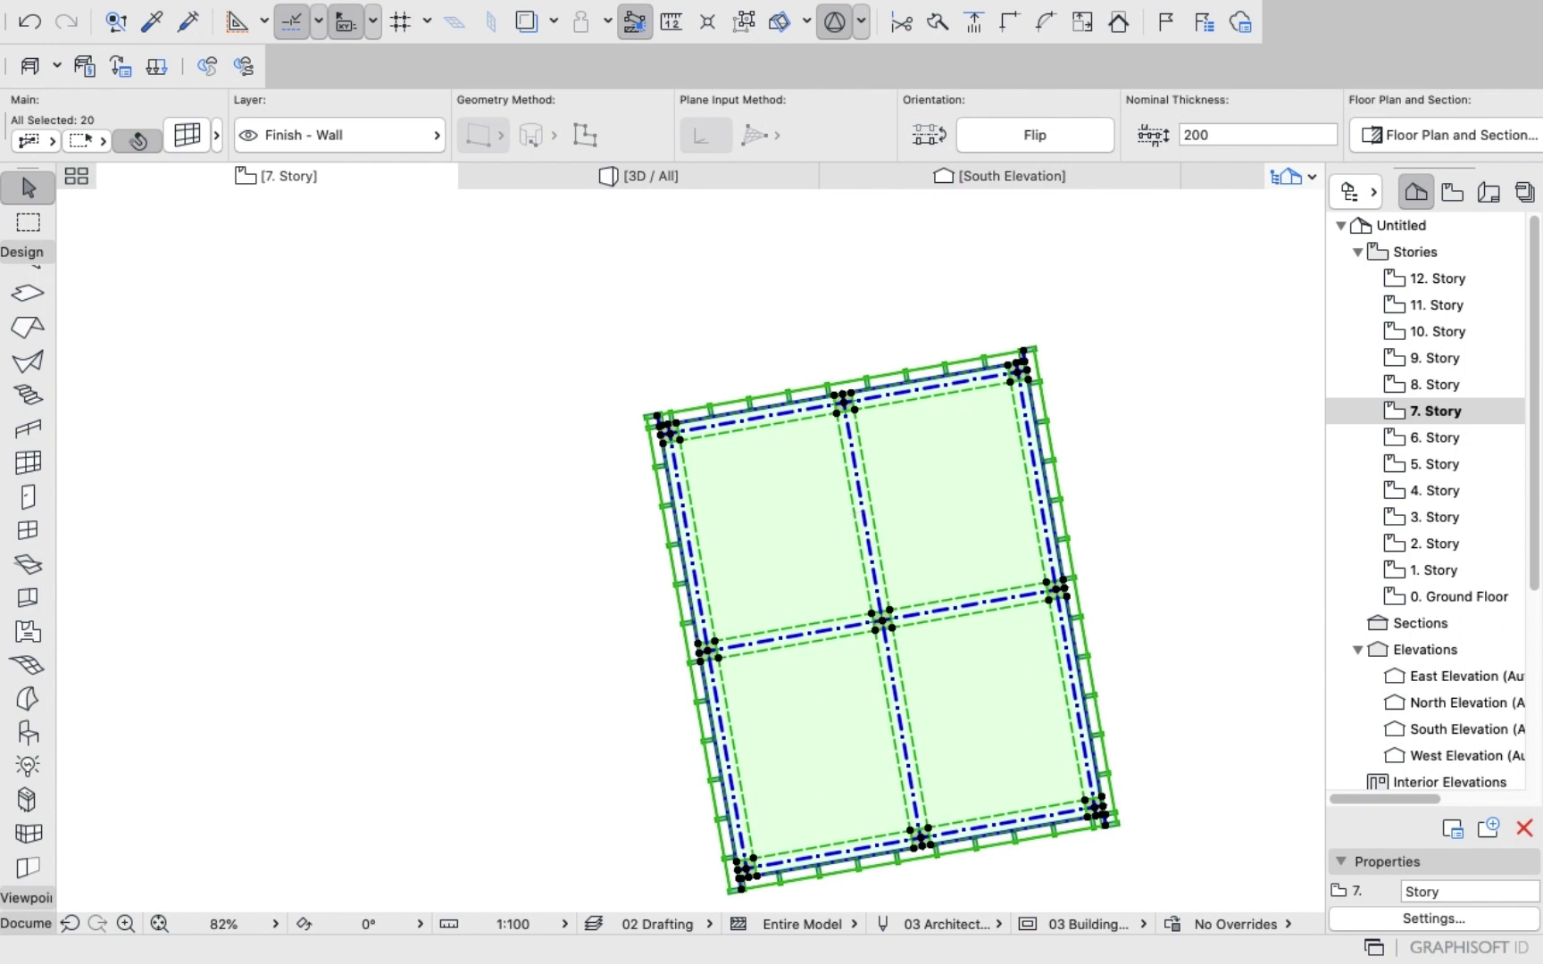
# Copy the rotated seventh-story elements and paste them at the same position on the eighth story.
pyautogui.rightClick(344, 345)
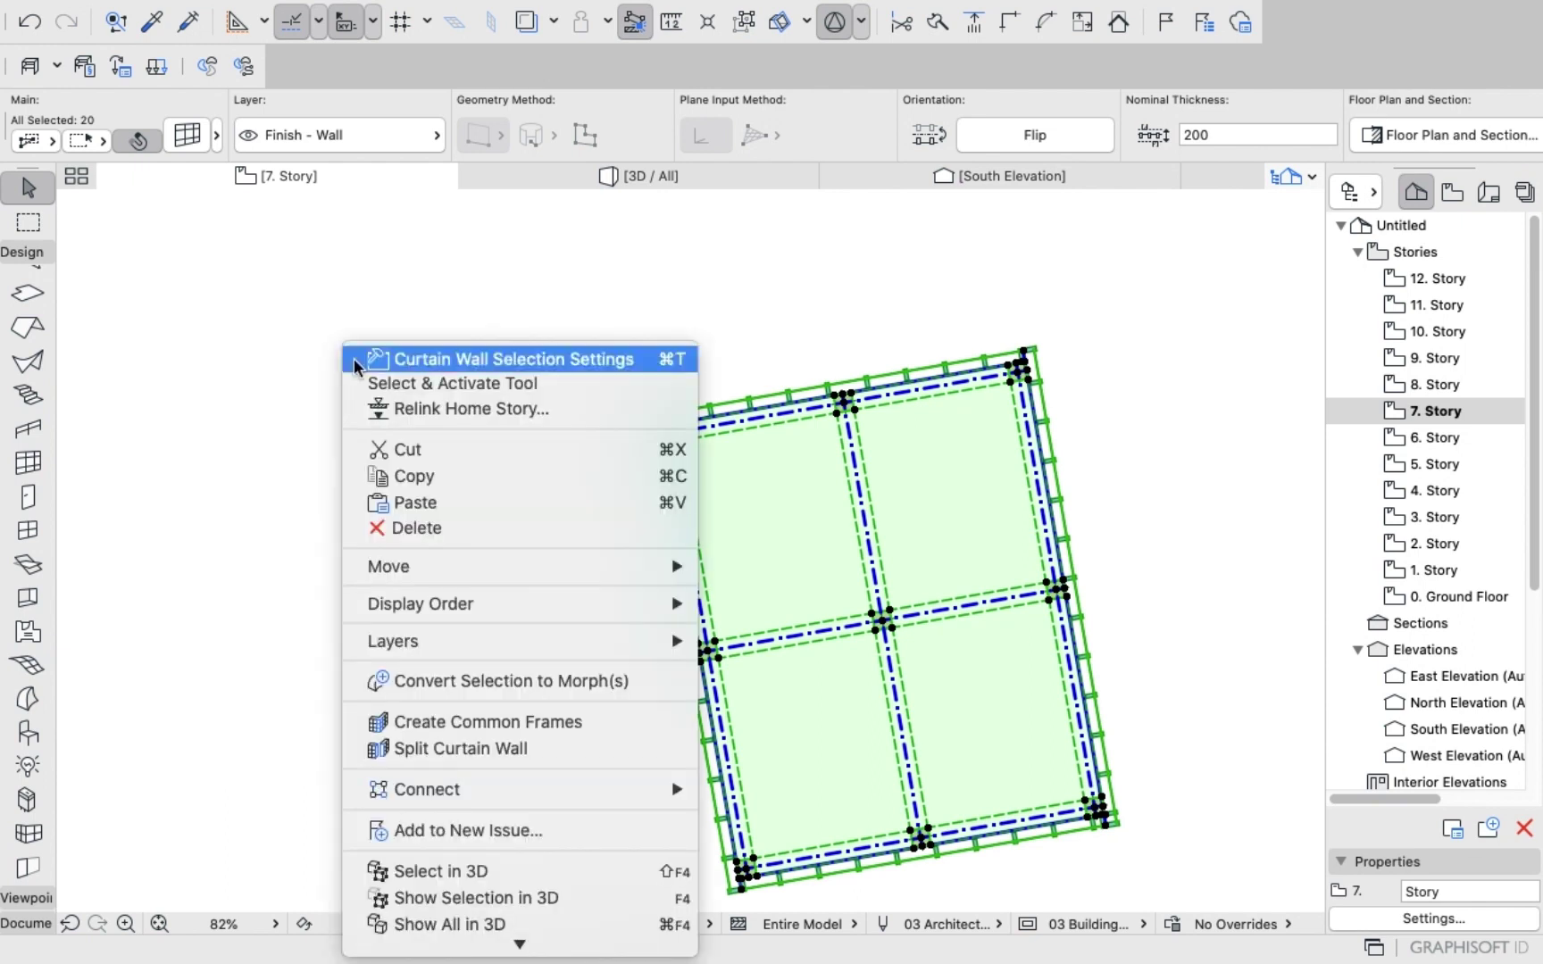
pyautogui.click(413, 478)
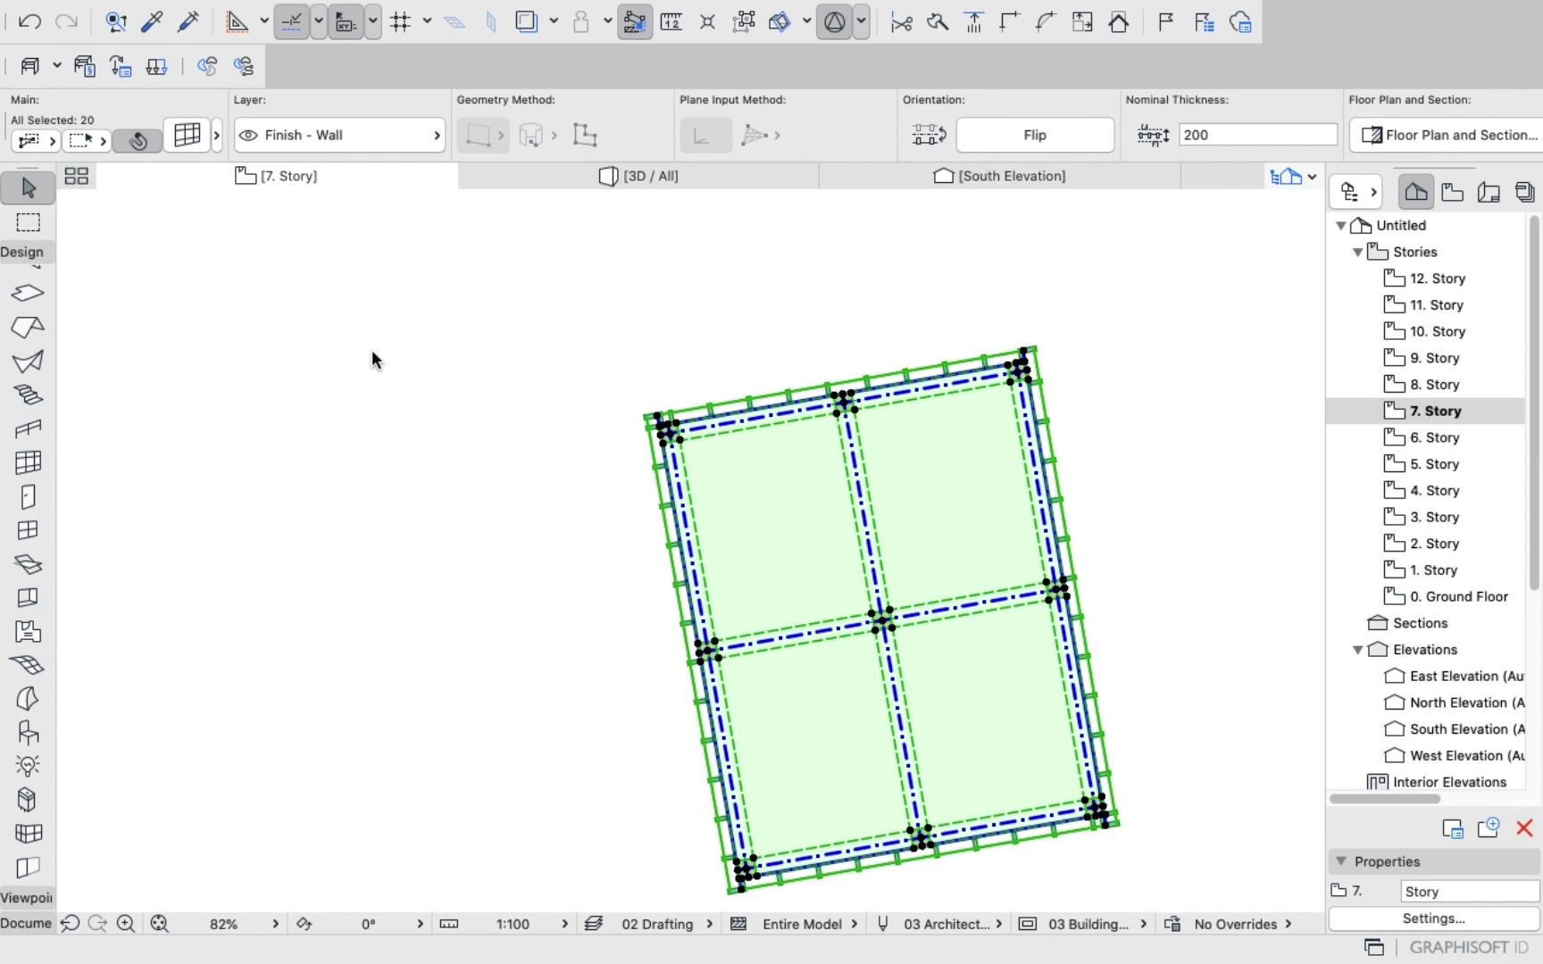
pyautogui.click(371, 350)
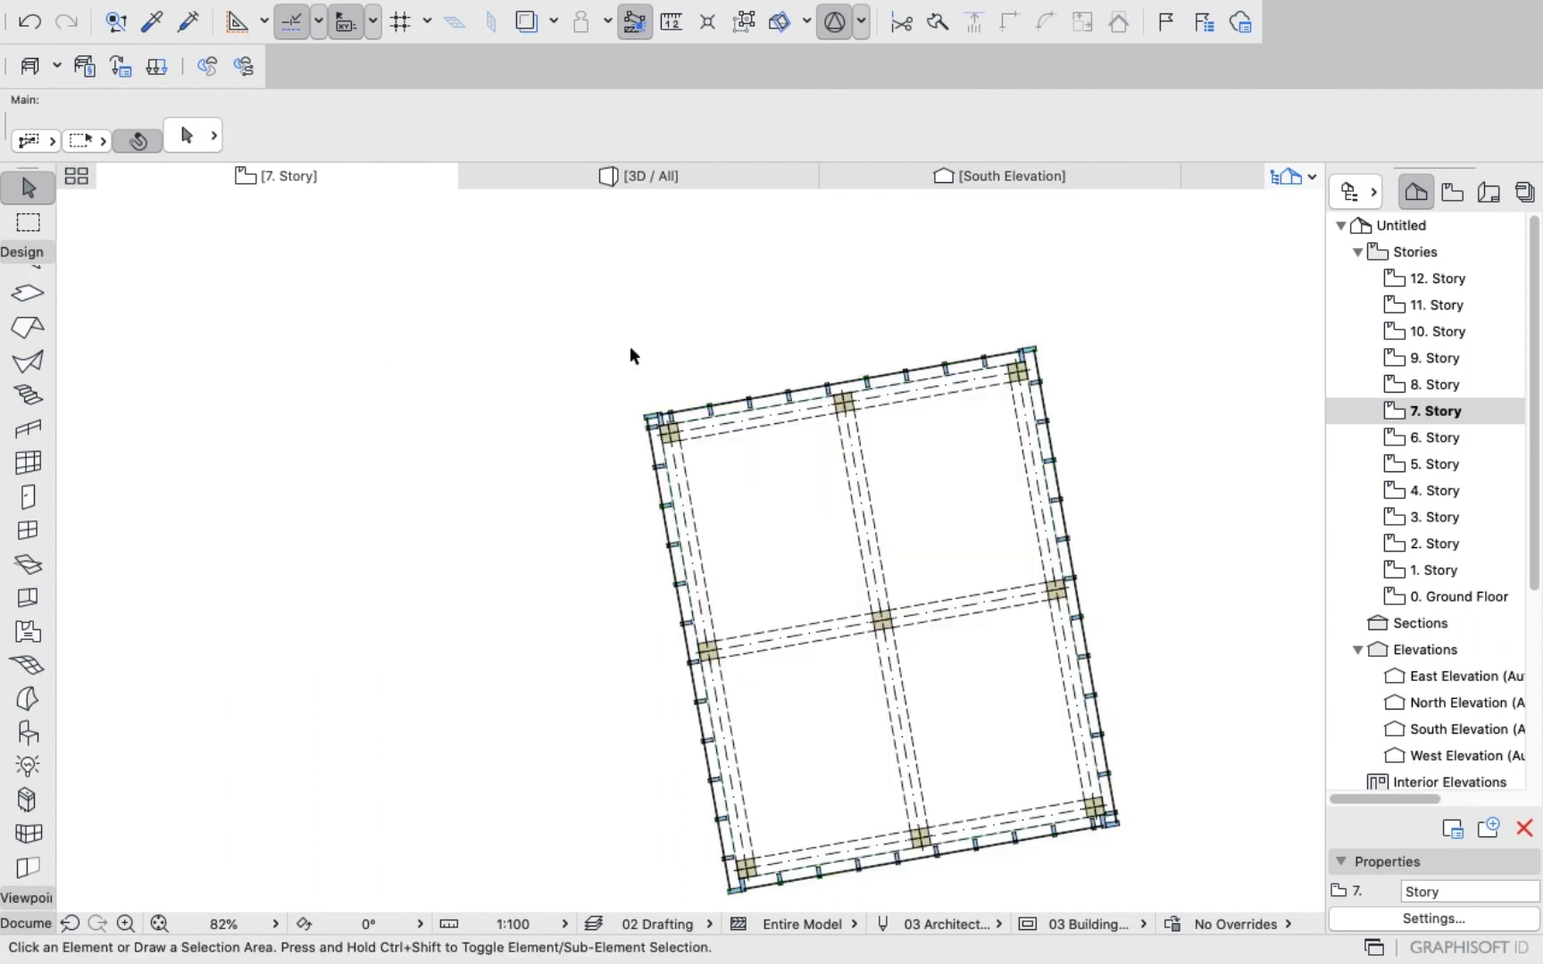
pyautogui.doubleClick(1409, 383)
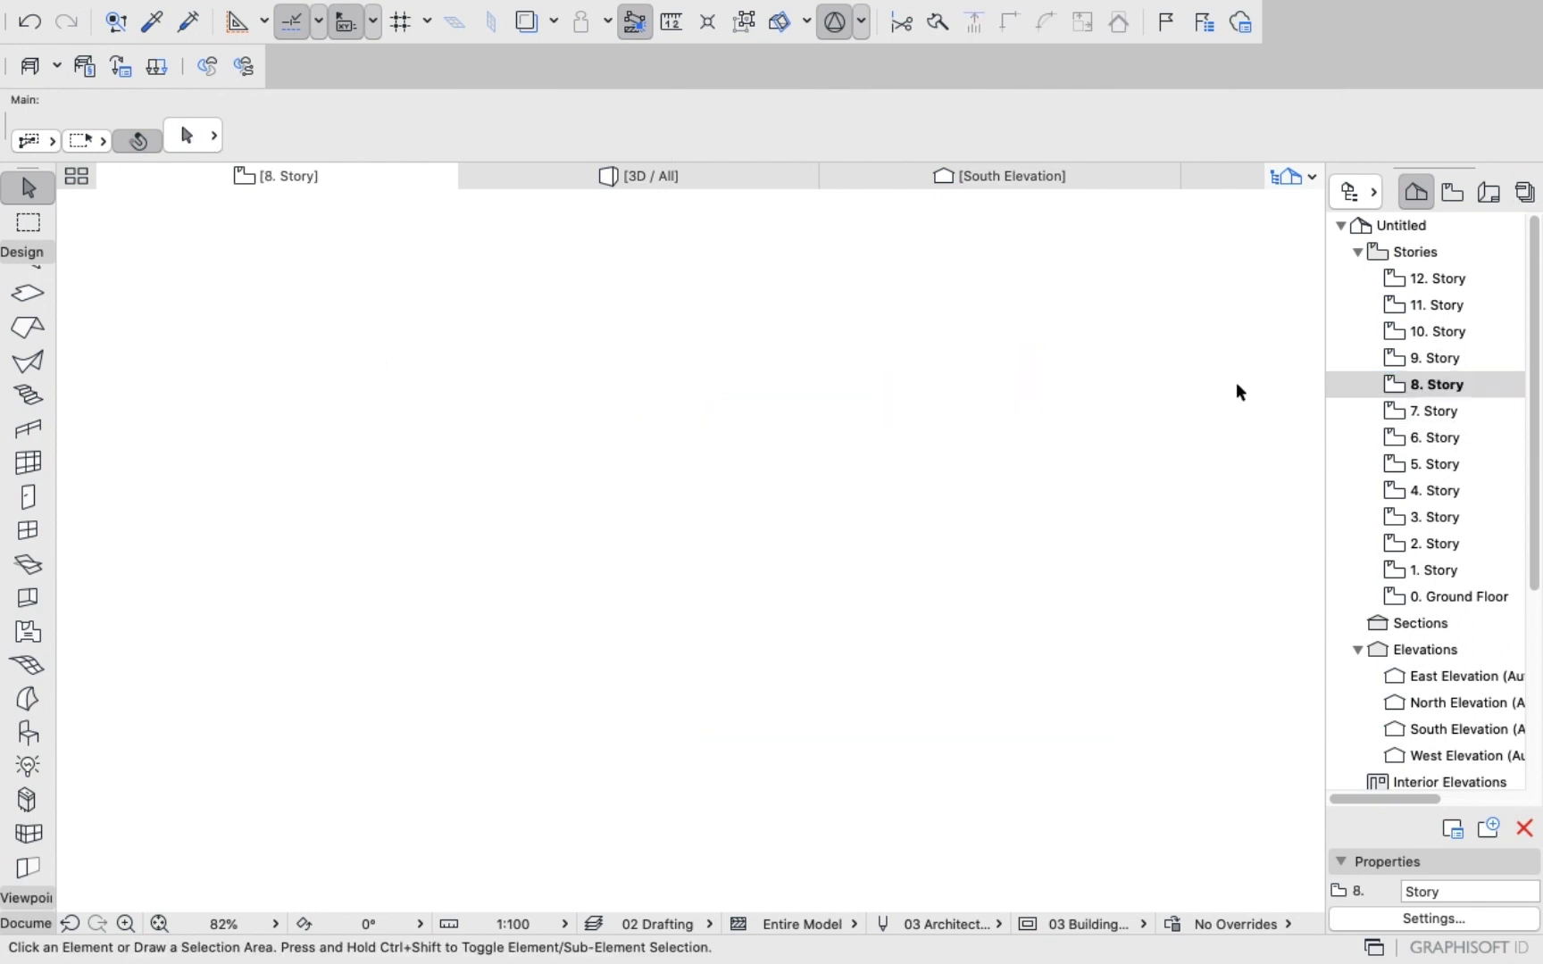
pyautogui.rightClick(630, 393)
pyautogui.click(661, 403)
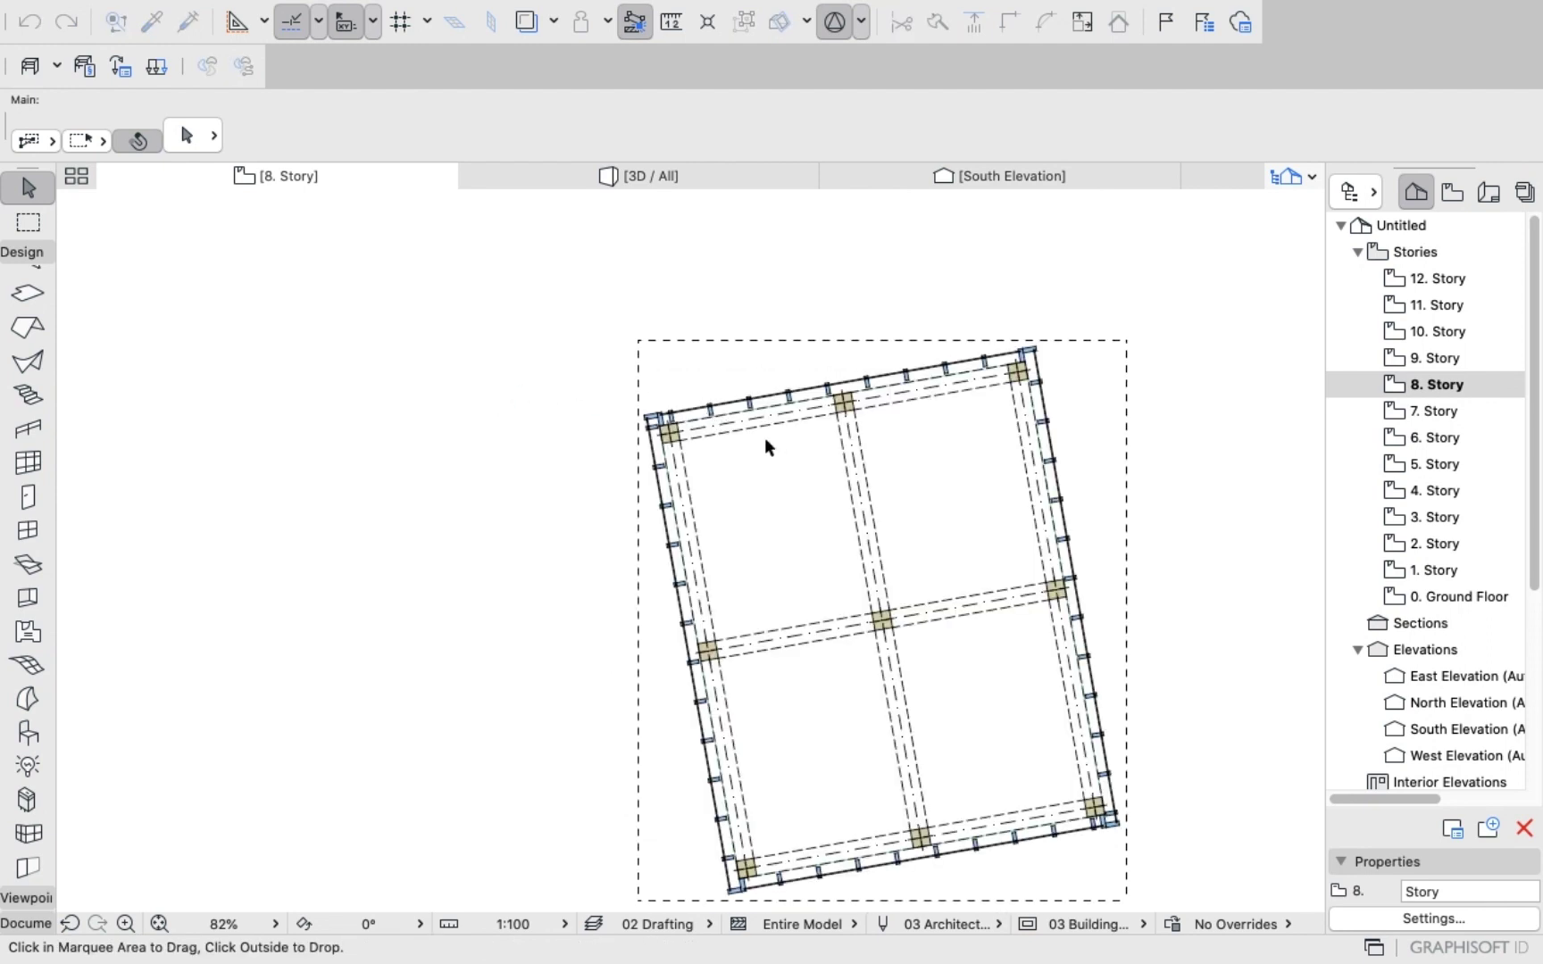
pyautogui.click(774, 485)
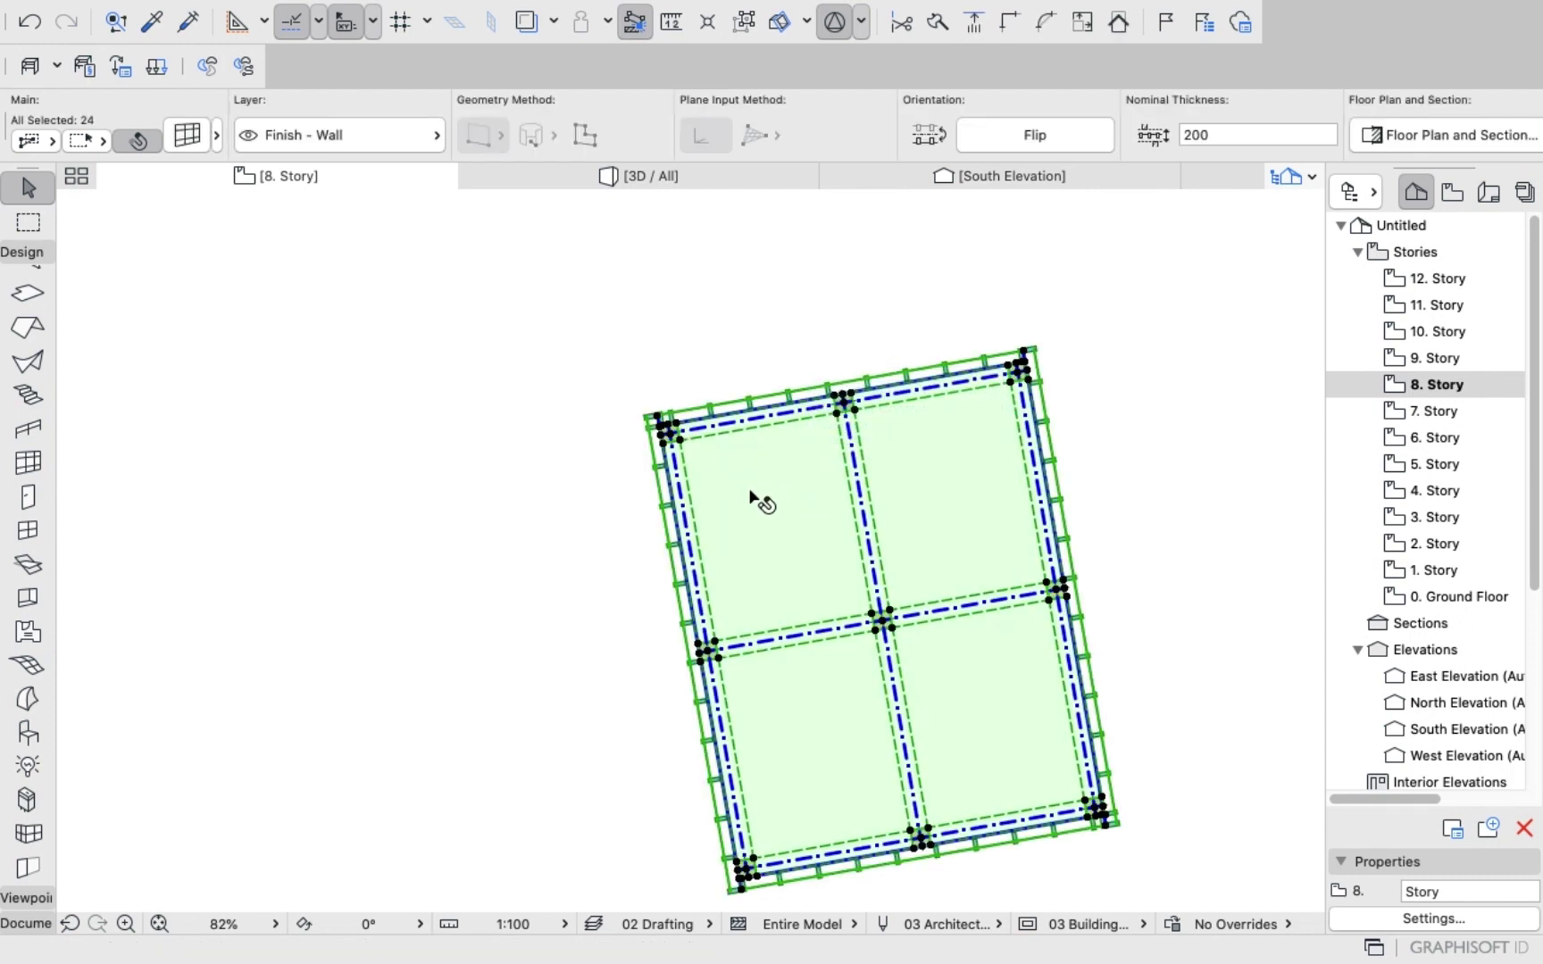
pyautogui.rightClick(287, 433)
pyautogui.moveTo(593, 652)
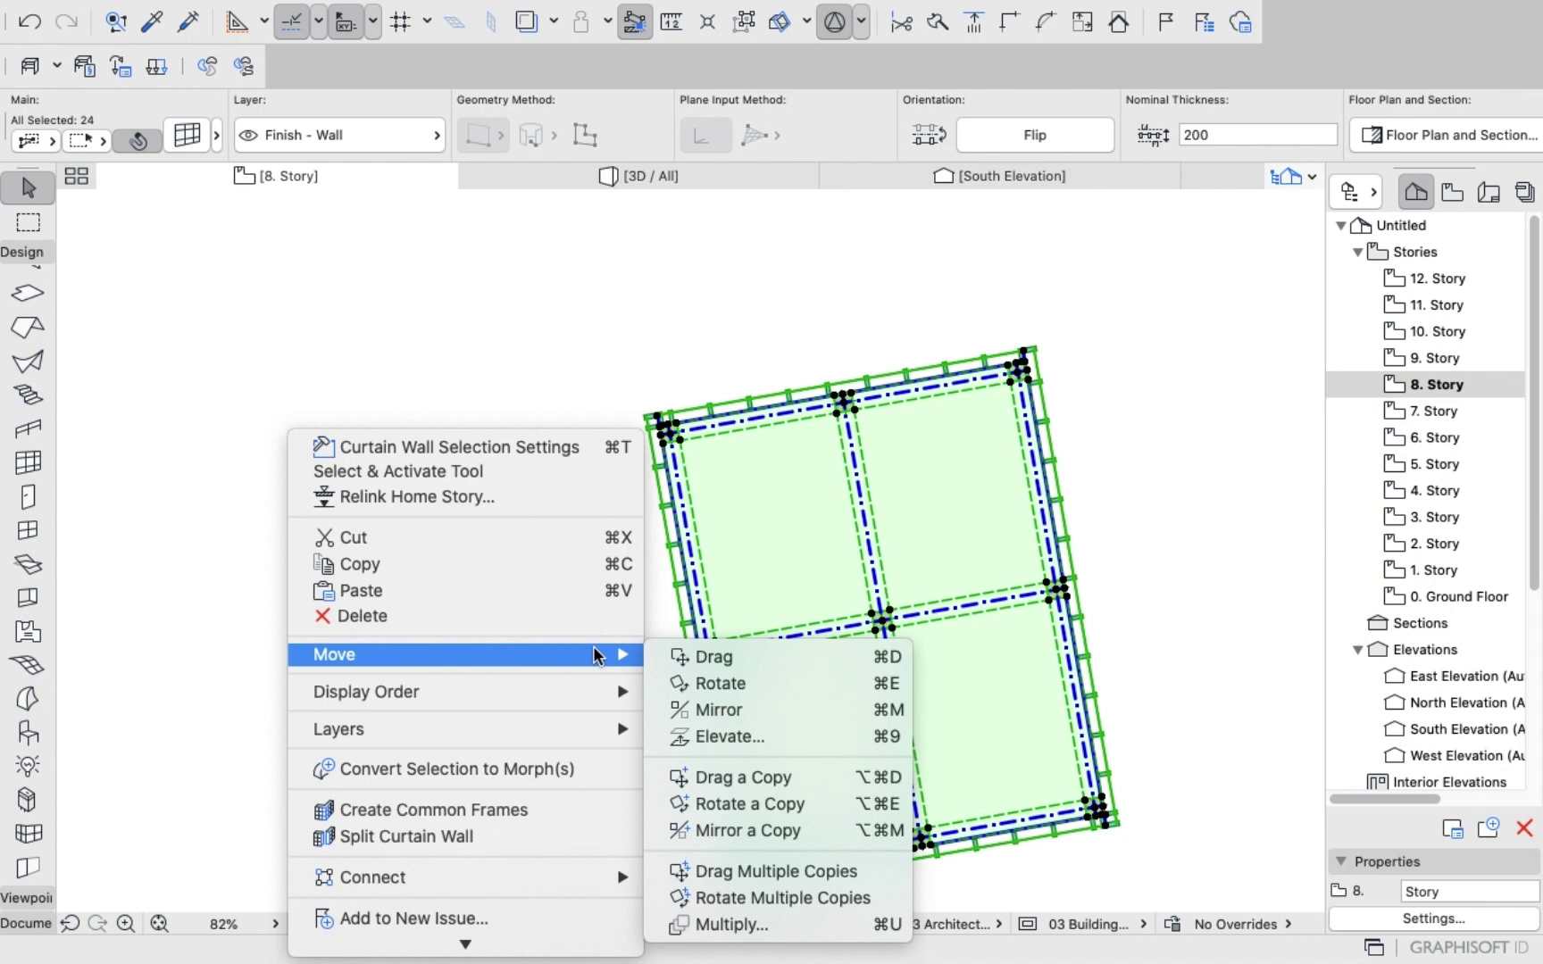
pyautogui.click(726, 686)
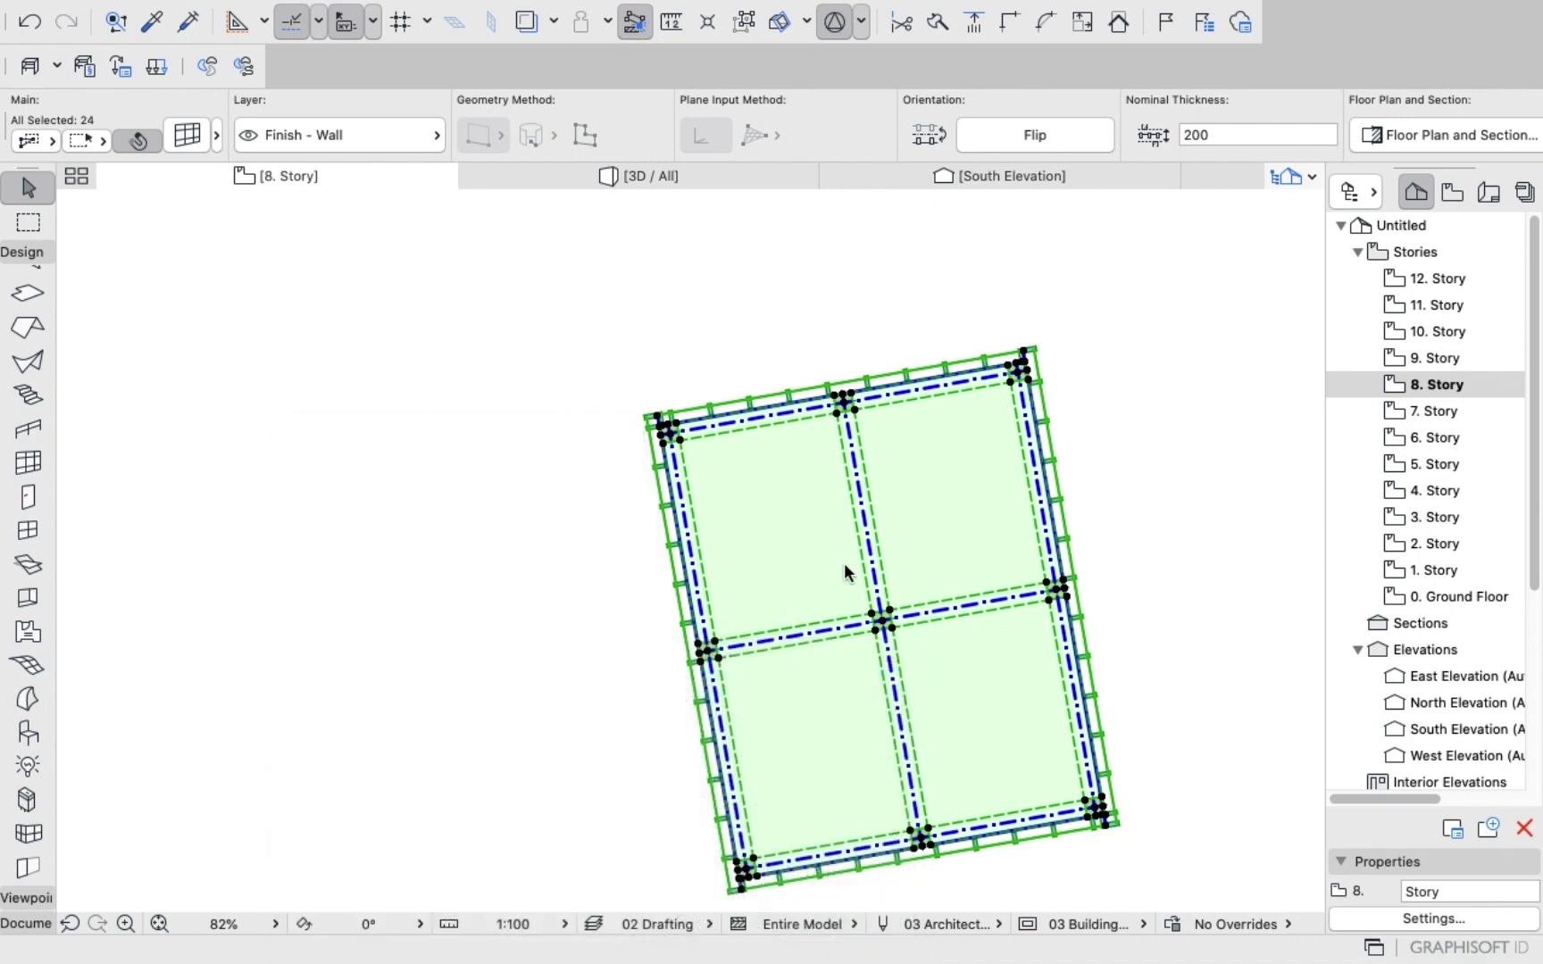
pyautogui.click(877, 600)
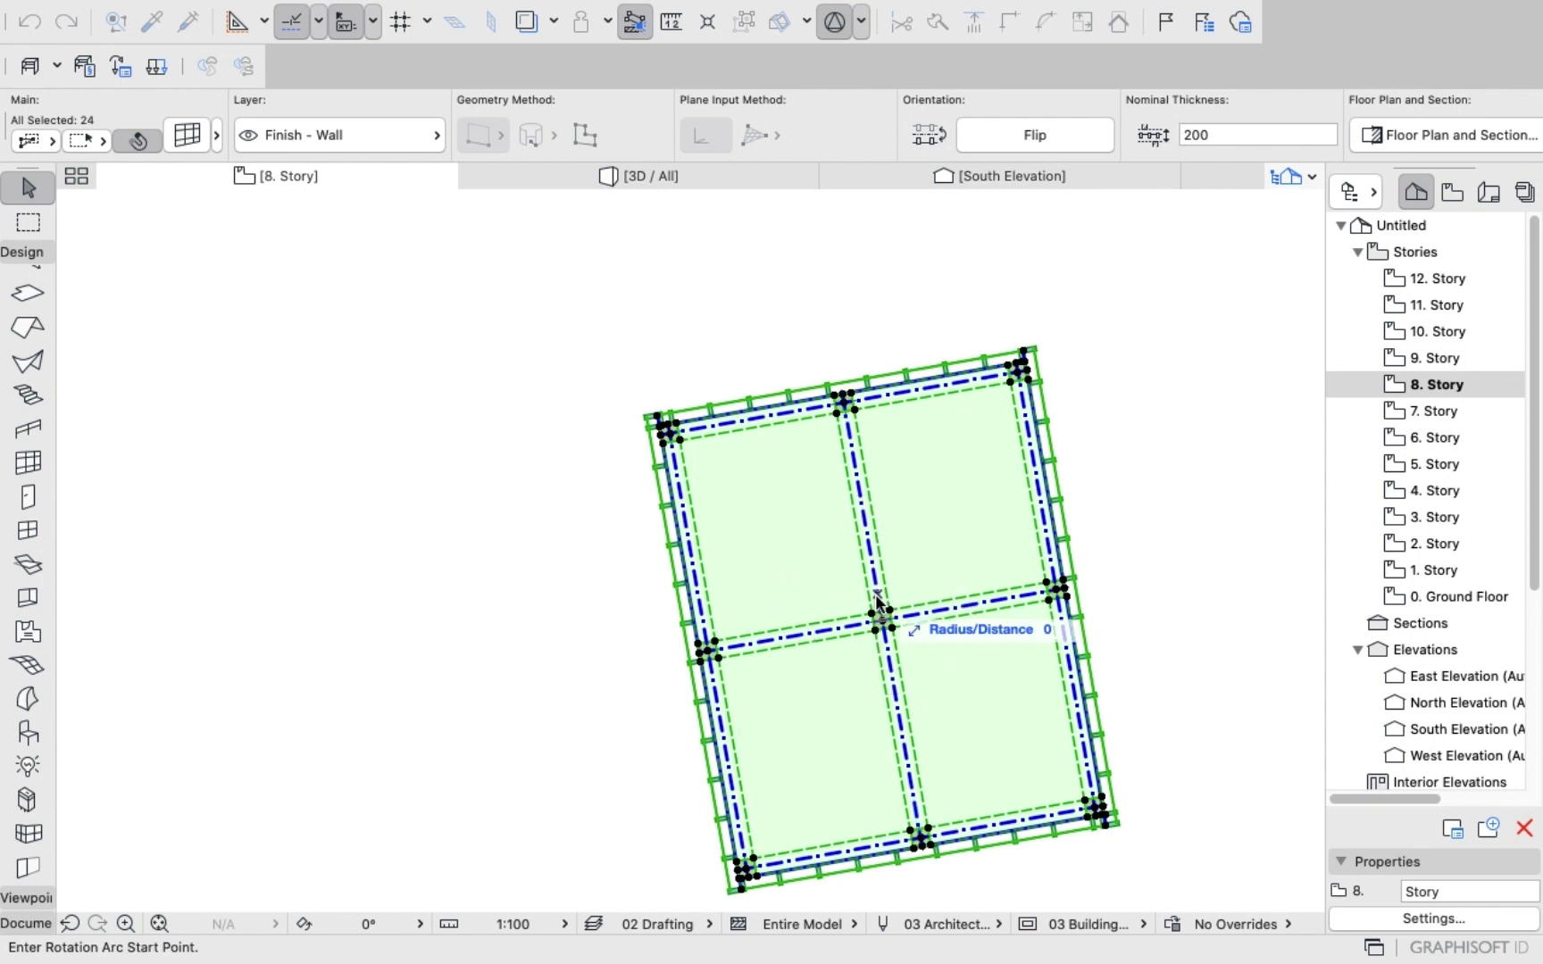
pyautogui.click(868, 547)
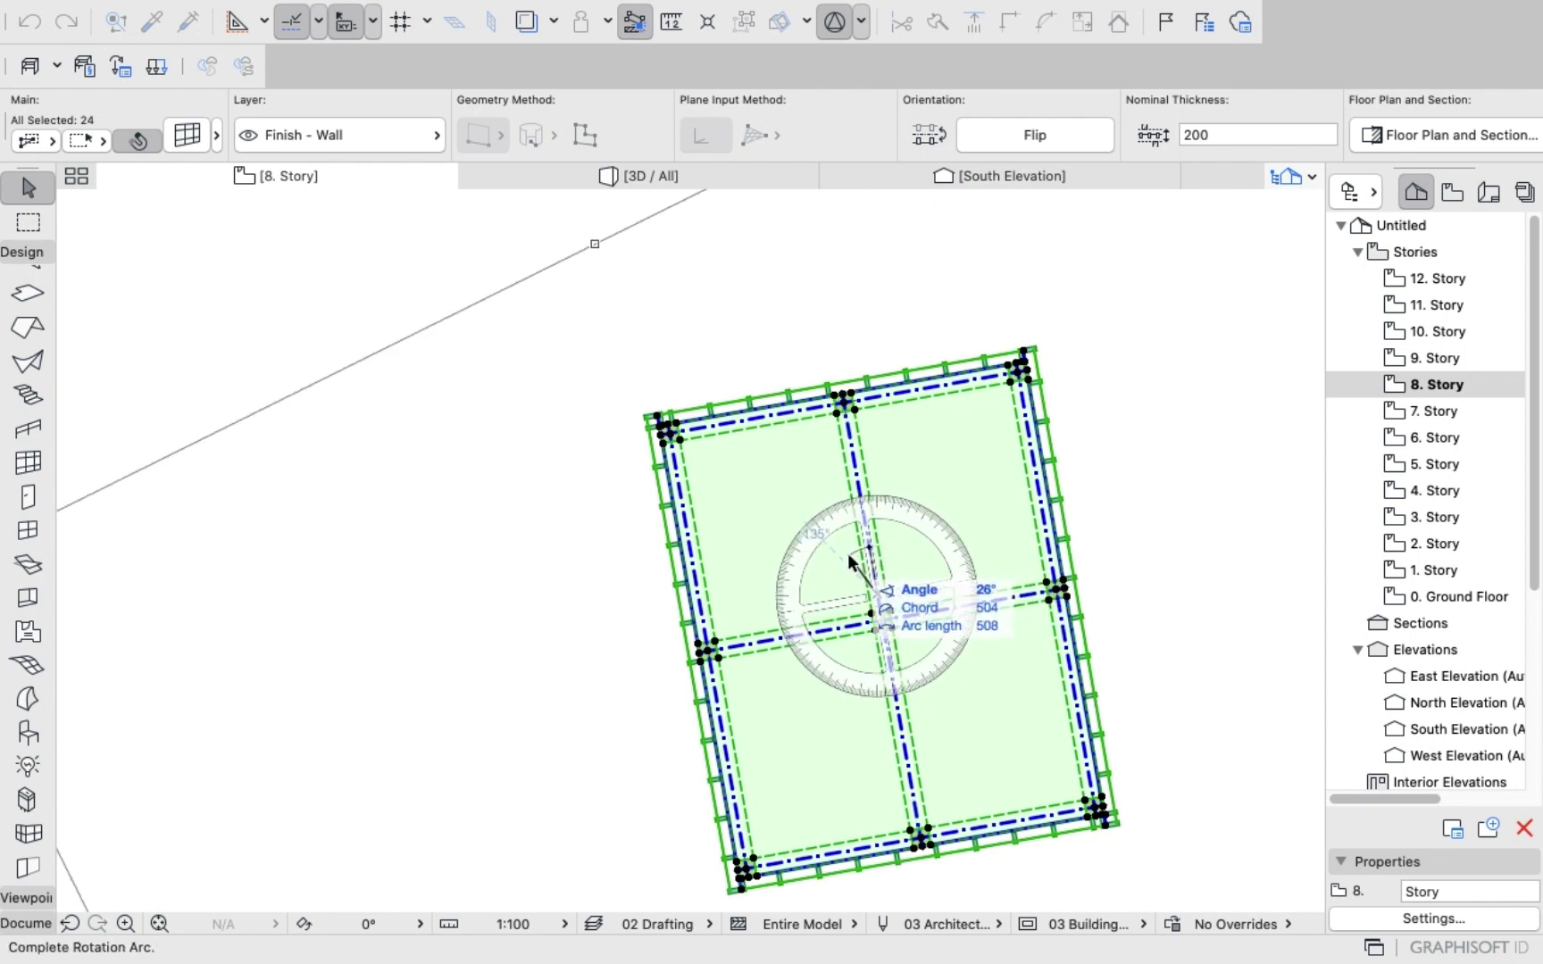
pyautogui.scroll(-3, 847, 553)
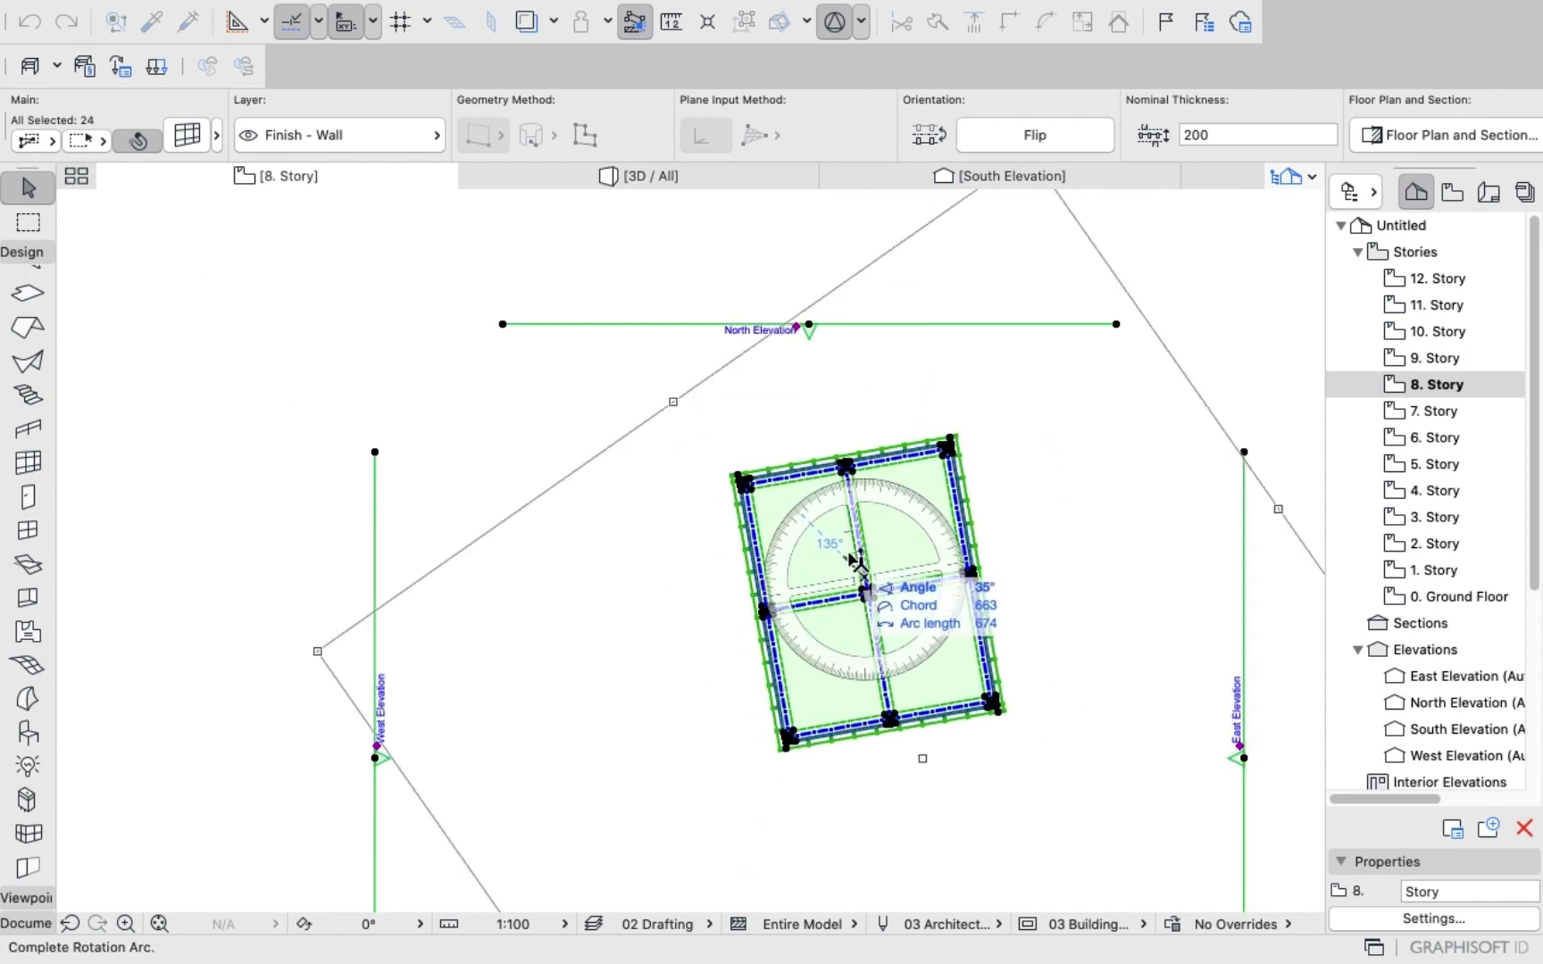
pyautogui.rightClick(834, 555)
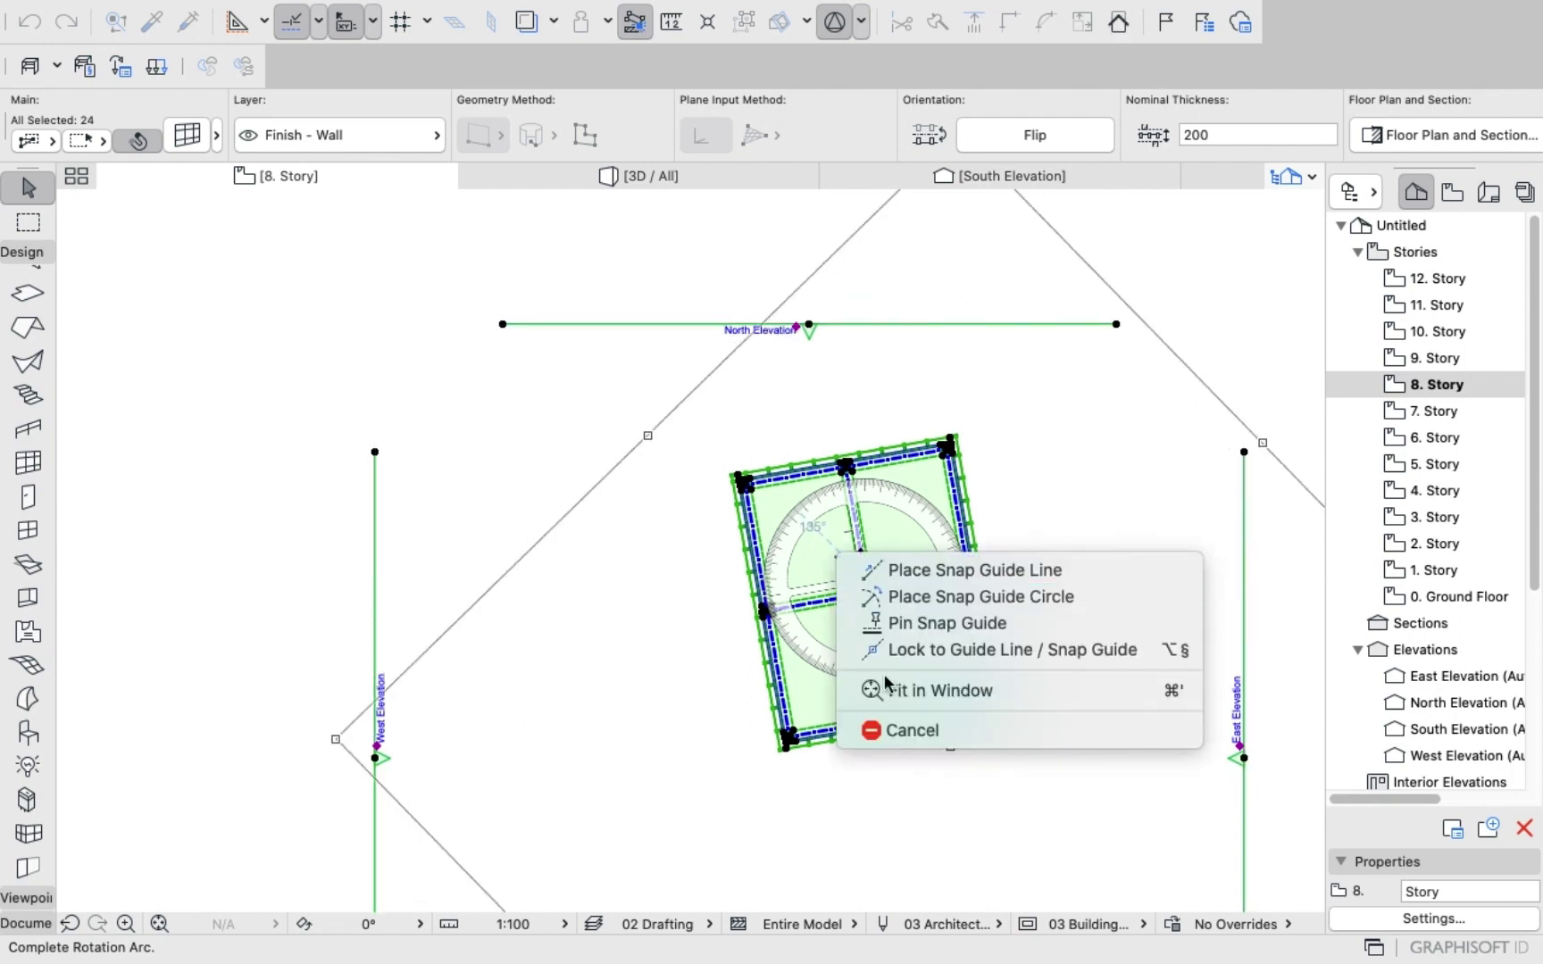
pyautogui.click(895, 732)
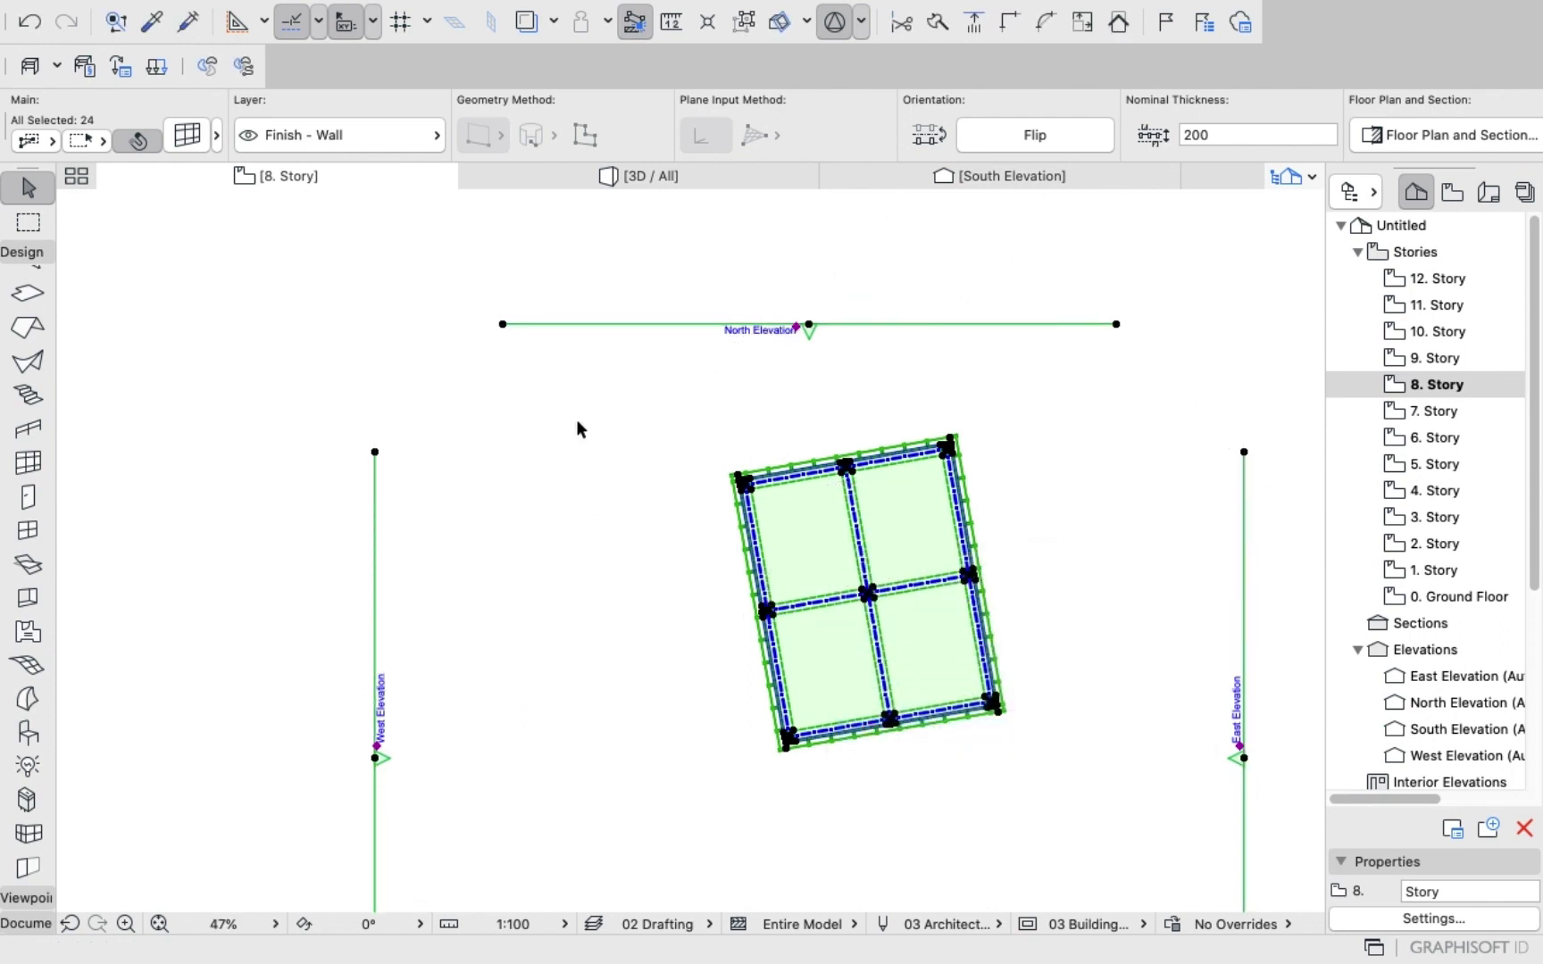
pyautogui.click(585, 324)
pyautogui.rightClick(583, 369)
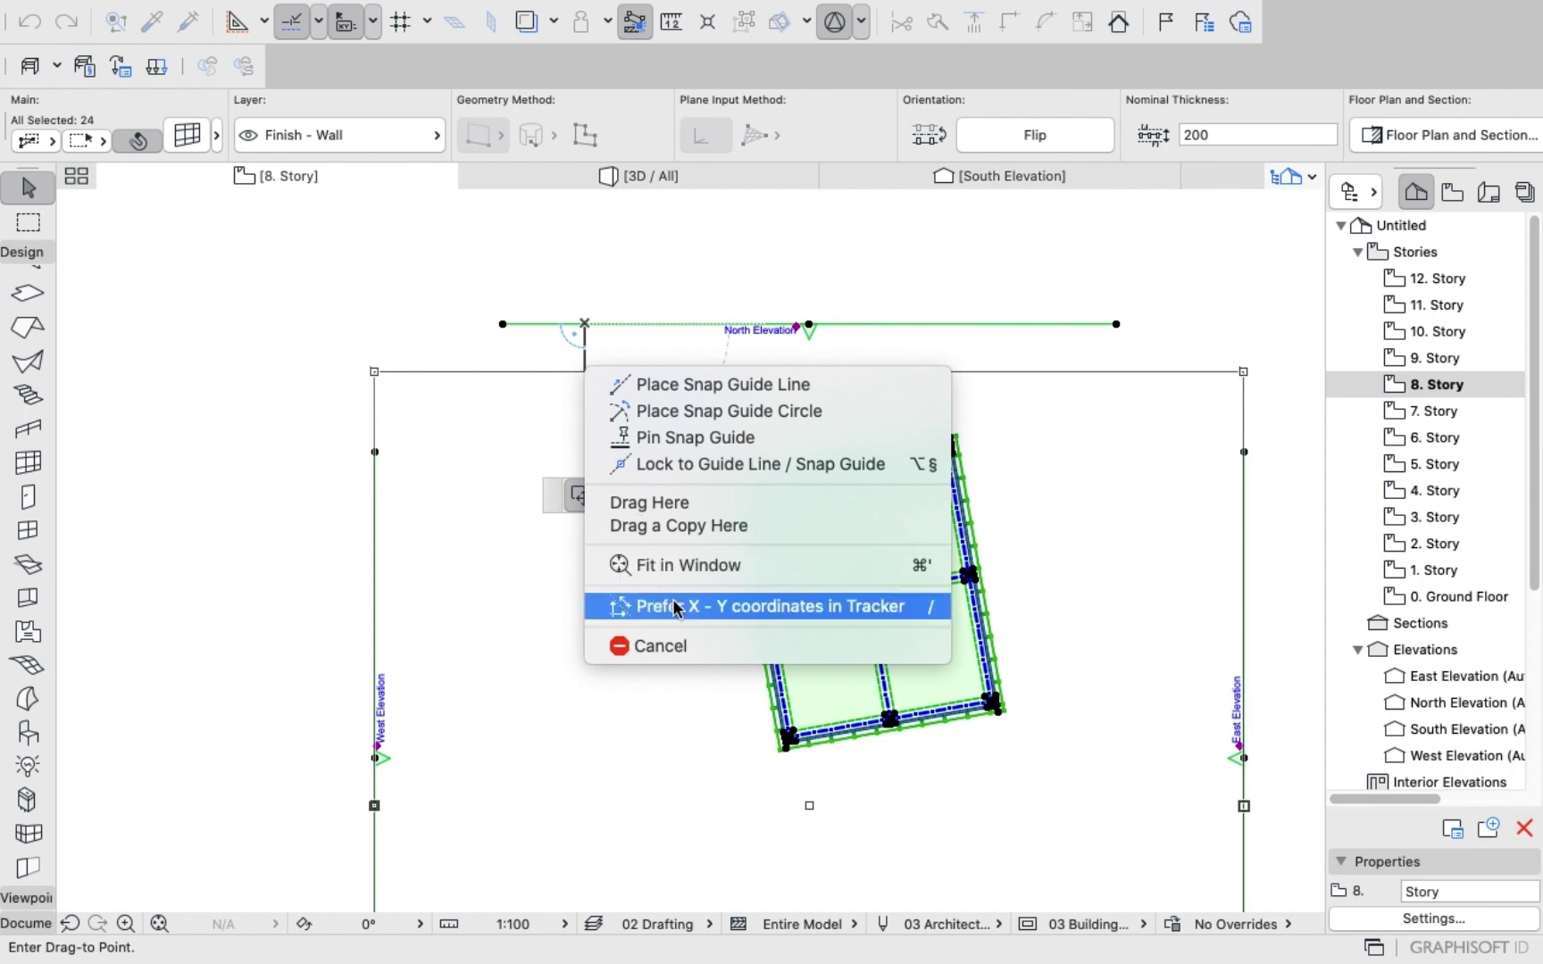
pyautogui.click(672, 637)
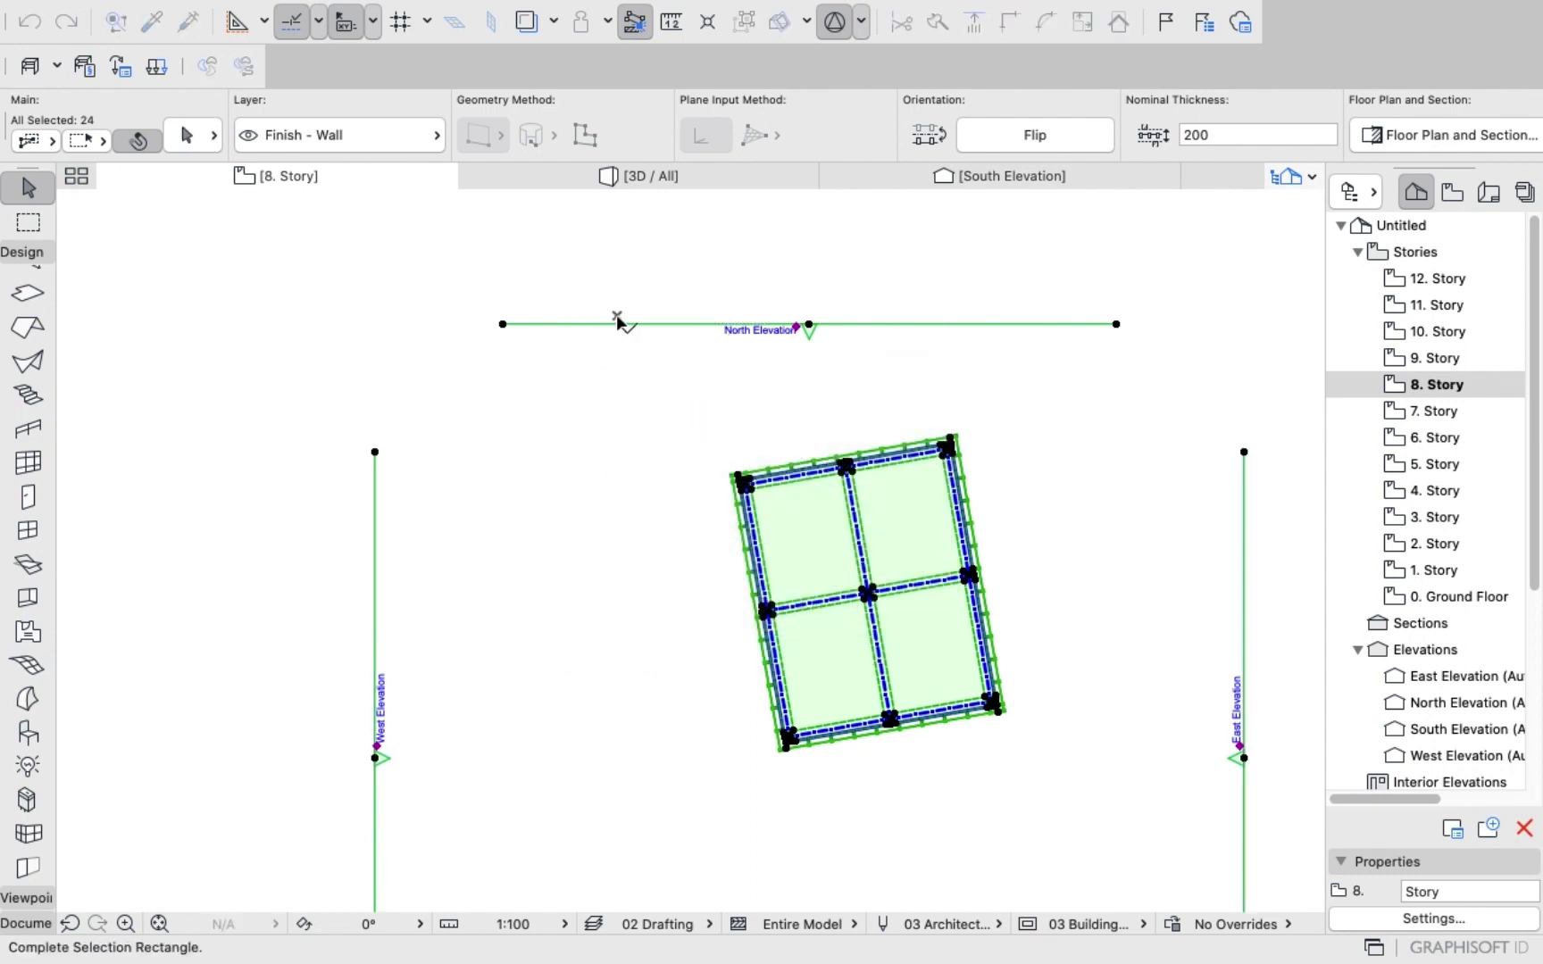
# Remove the four elevation markers from the eighth-story selection, keeping only the building elements selected.
pyautogui.keyDown('shift'); pyautogui.click(376, 575); pyautogui.keyUp('shift')
pyautogui.keyDown('shift'); pyautogui.click(1245, 541); pyautogui.keyUp('shift')
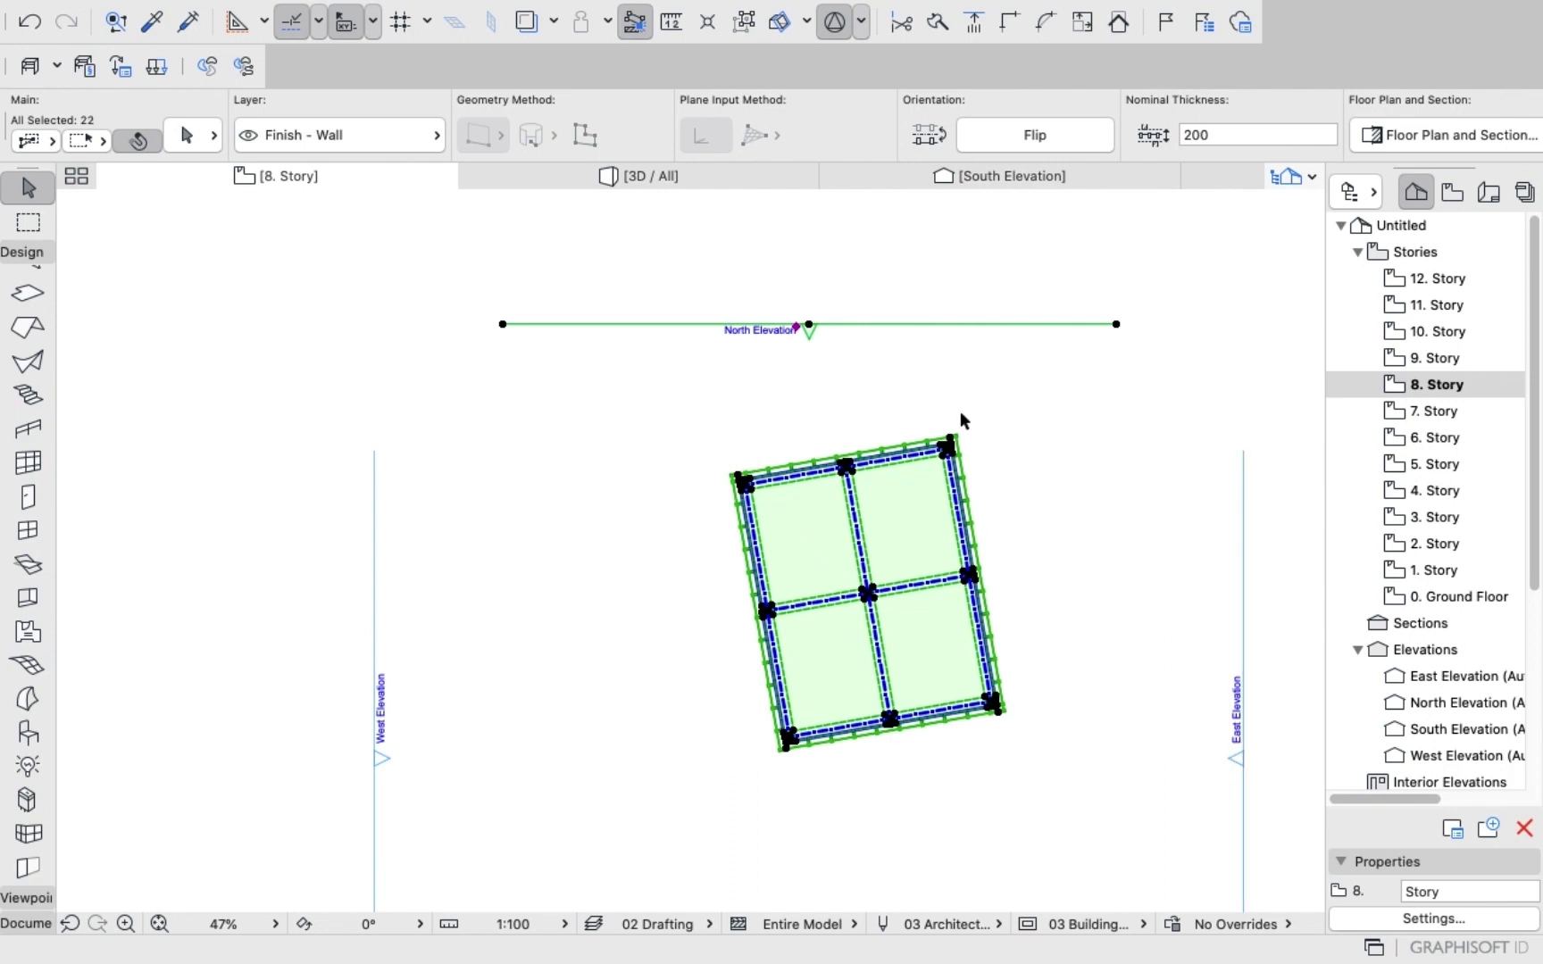
pyautogui.keyDown('shift'); pyautogui.click(987, 326); pyautogui.keyUp('shift')
pyautogui.scroll(-5, 900, 368)
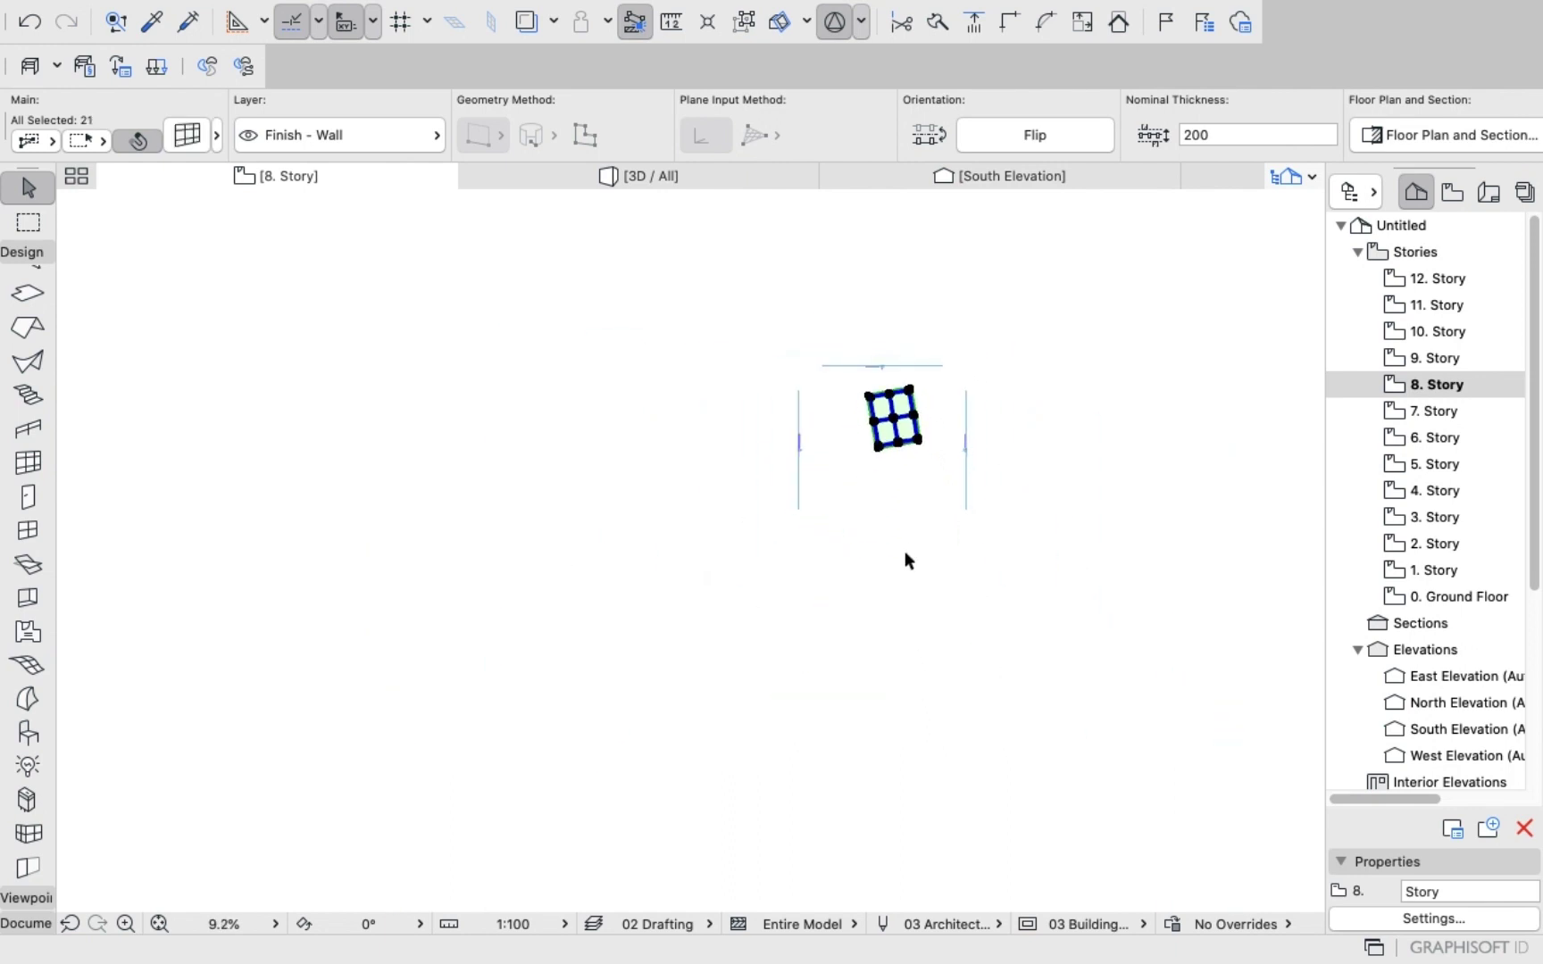
pyautogui.keyDown('shift'); pyautogui.click(903, 528); pyautogui.keyUp('shift')
# Rotate the selected eighth-story elements by 10° about a point on the central beam, and deselect them.
pyautogui.scroll(6, 900, 399)
pyautogui.scroll(1, 873, 355)
pyautogui.rightClick(312, 416)
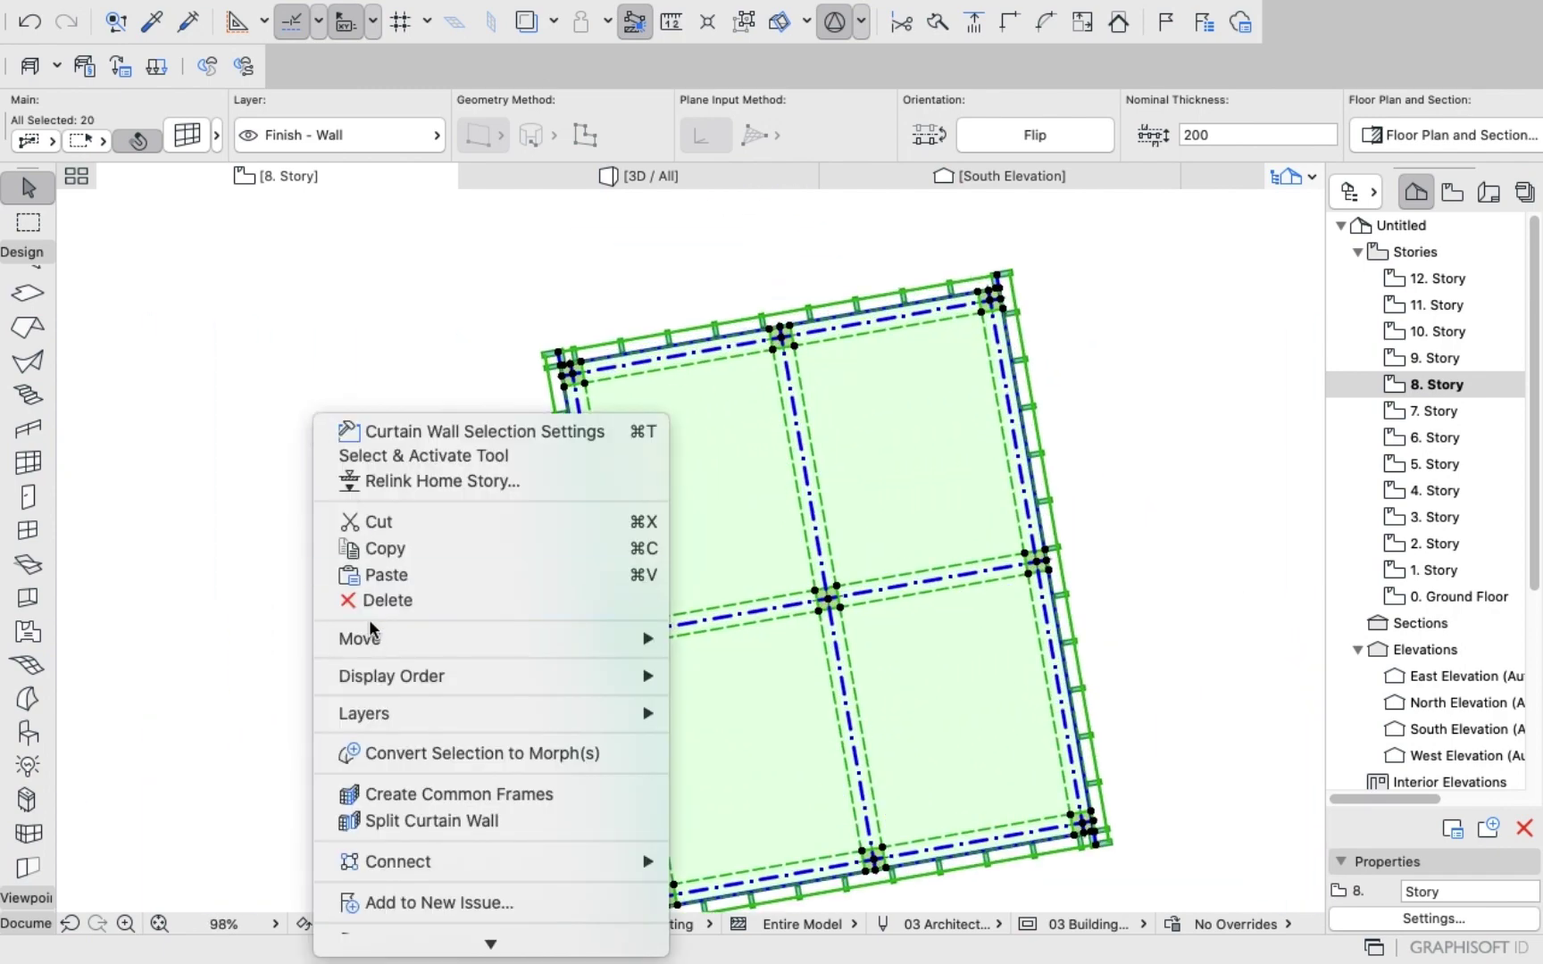
pyautogui.moveTo(370, 637)
pyautogui.click(842, 667)
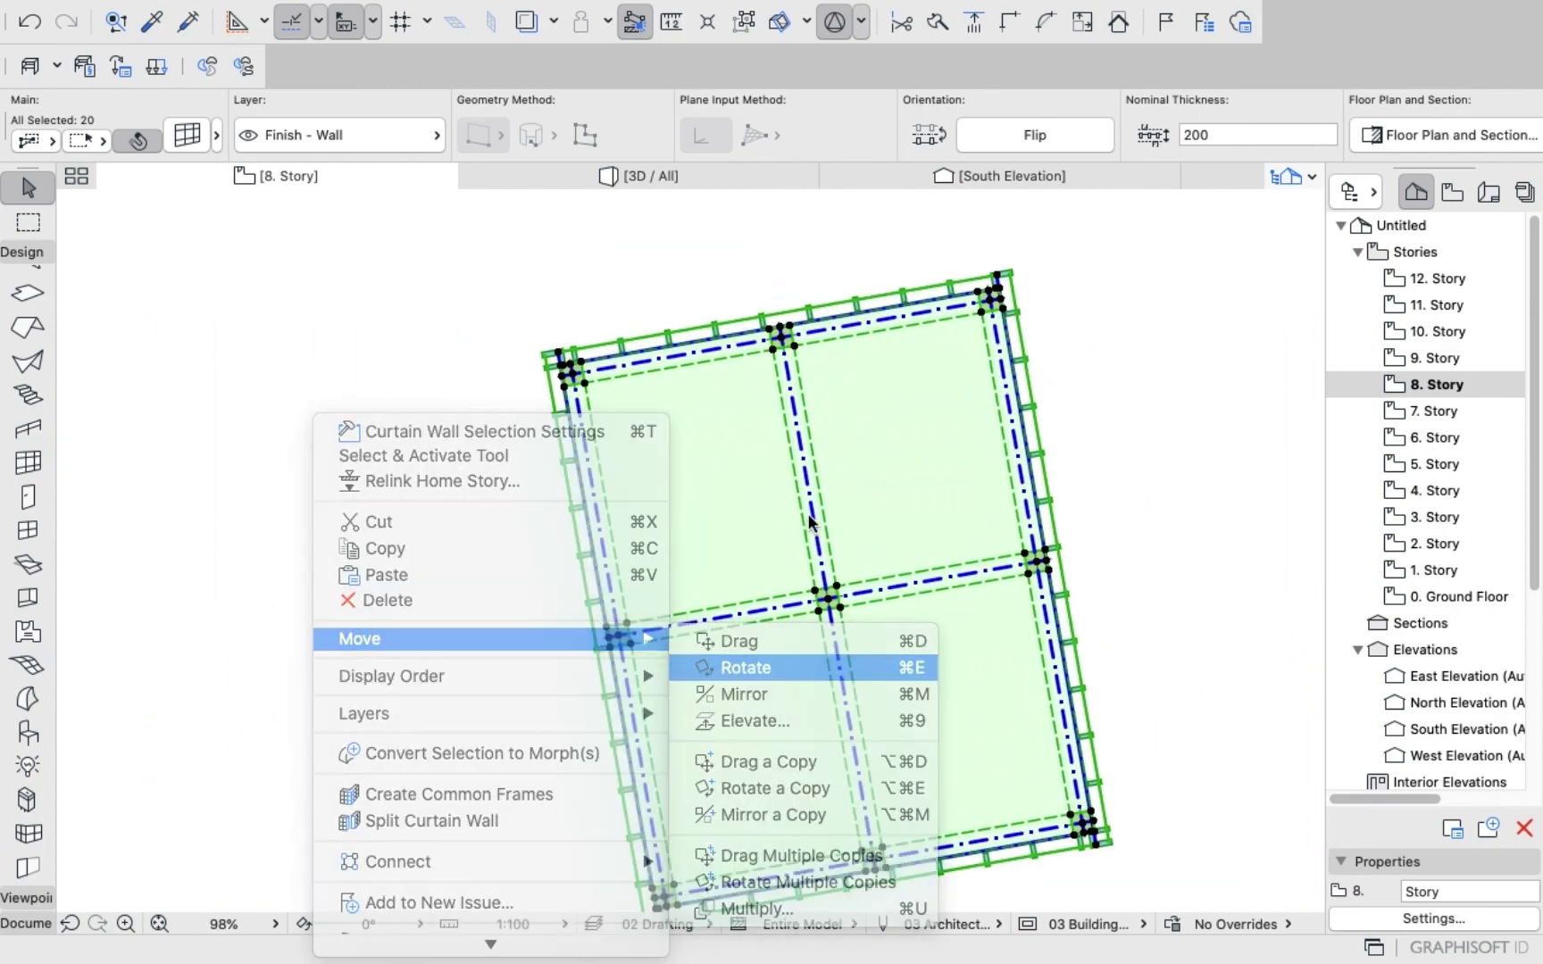
pyautogui.click(817, 528)
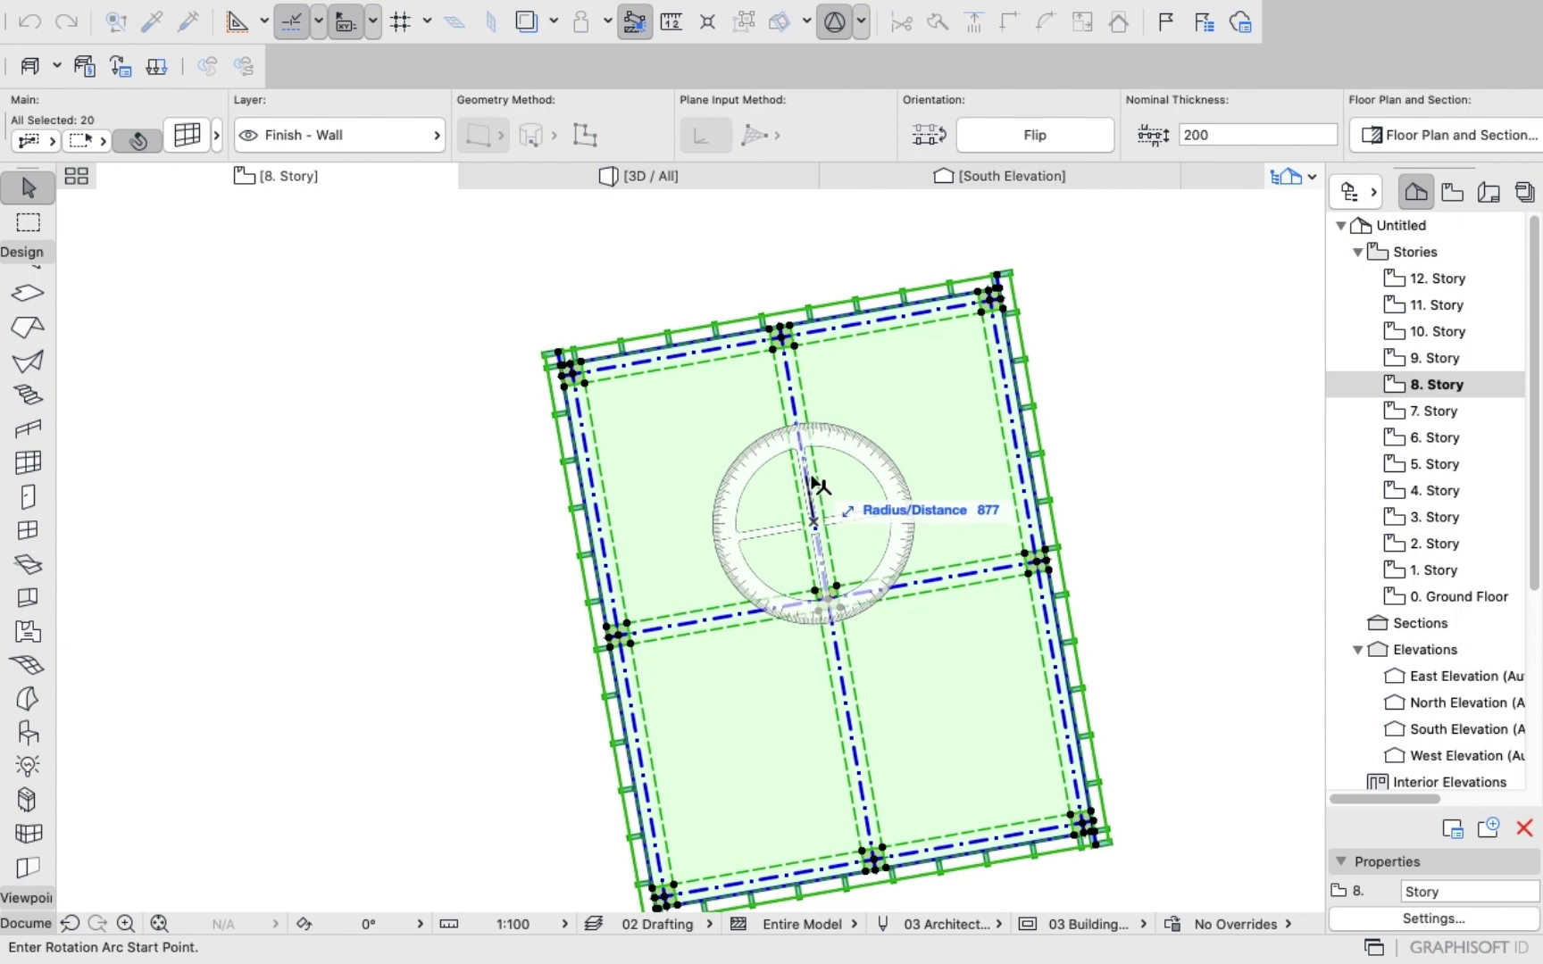
pyautogui.click(815, 490)
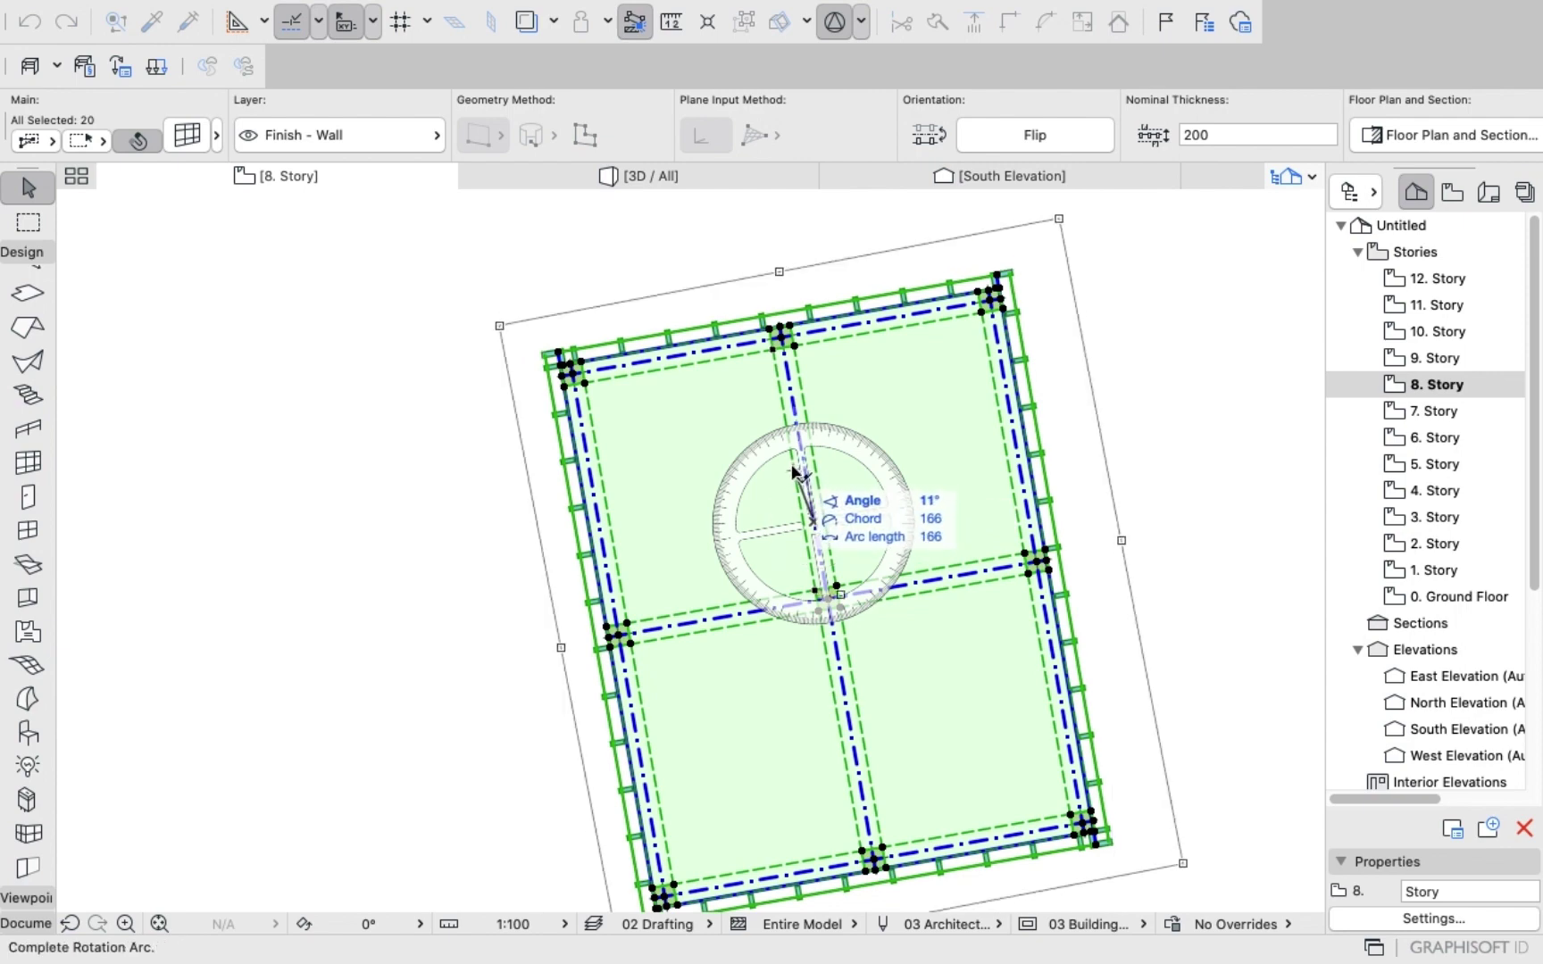
pyautogui.write('10')
pyautogui.press('Return')
pyautogui.click(812, 523)
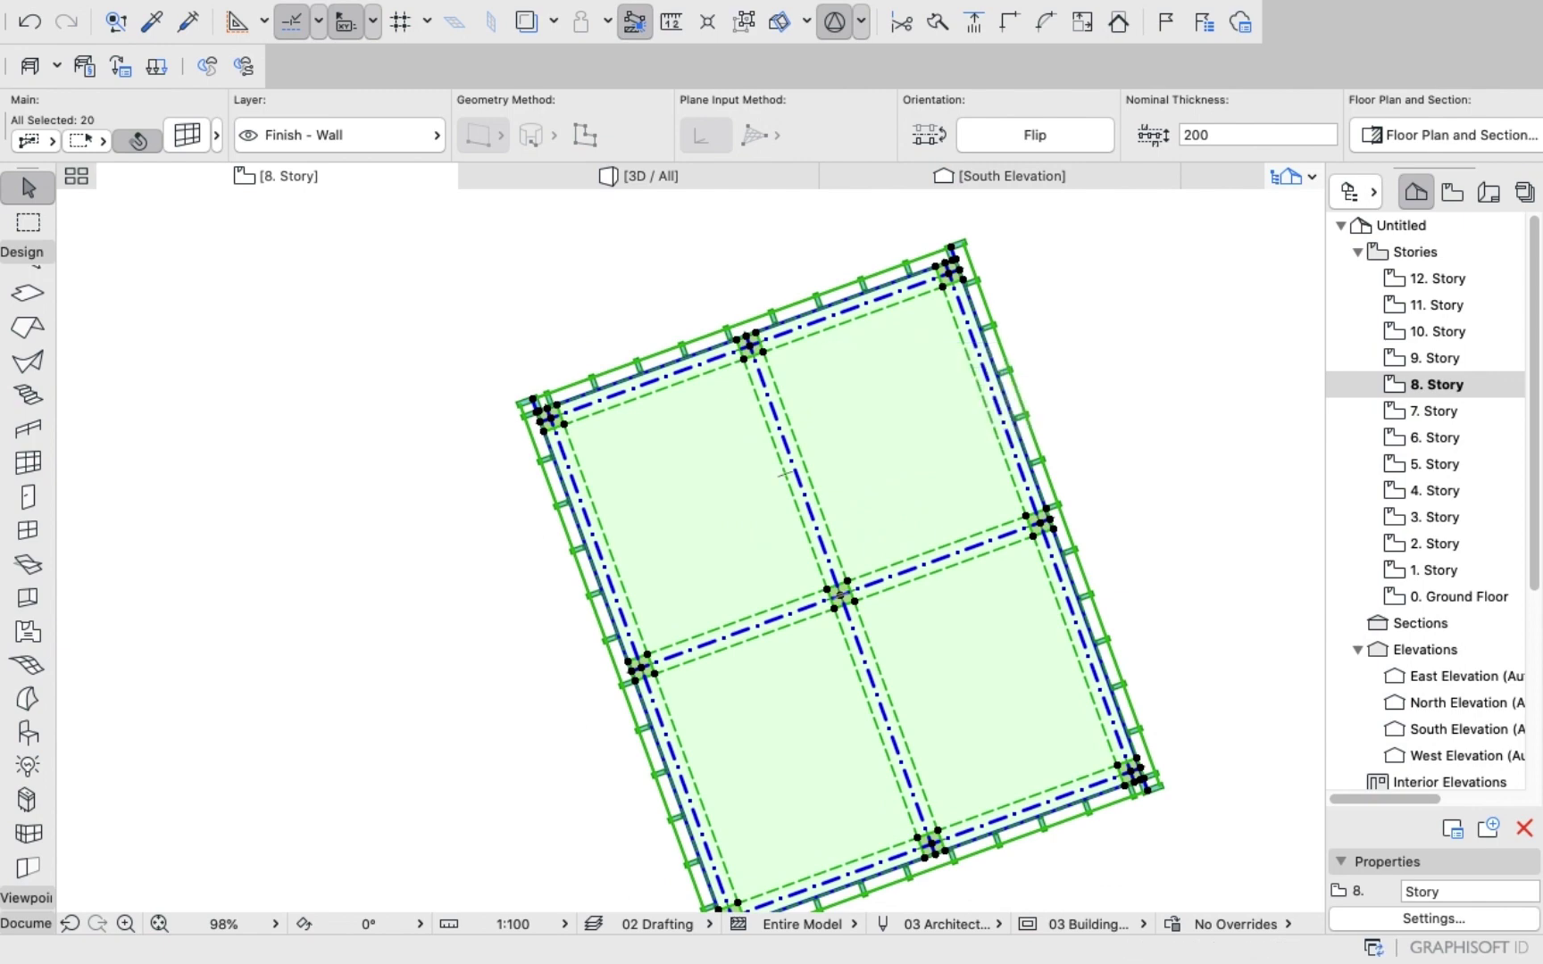
pyautogui.press('Escape')
# Inspect the tower in 3D from several angles and distances, checking the rotated seventh and eighth stories.
pyautogui.press('F3')
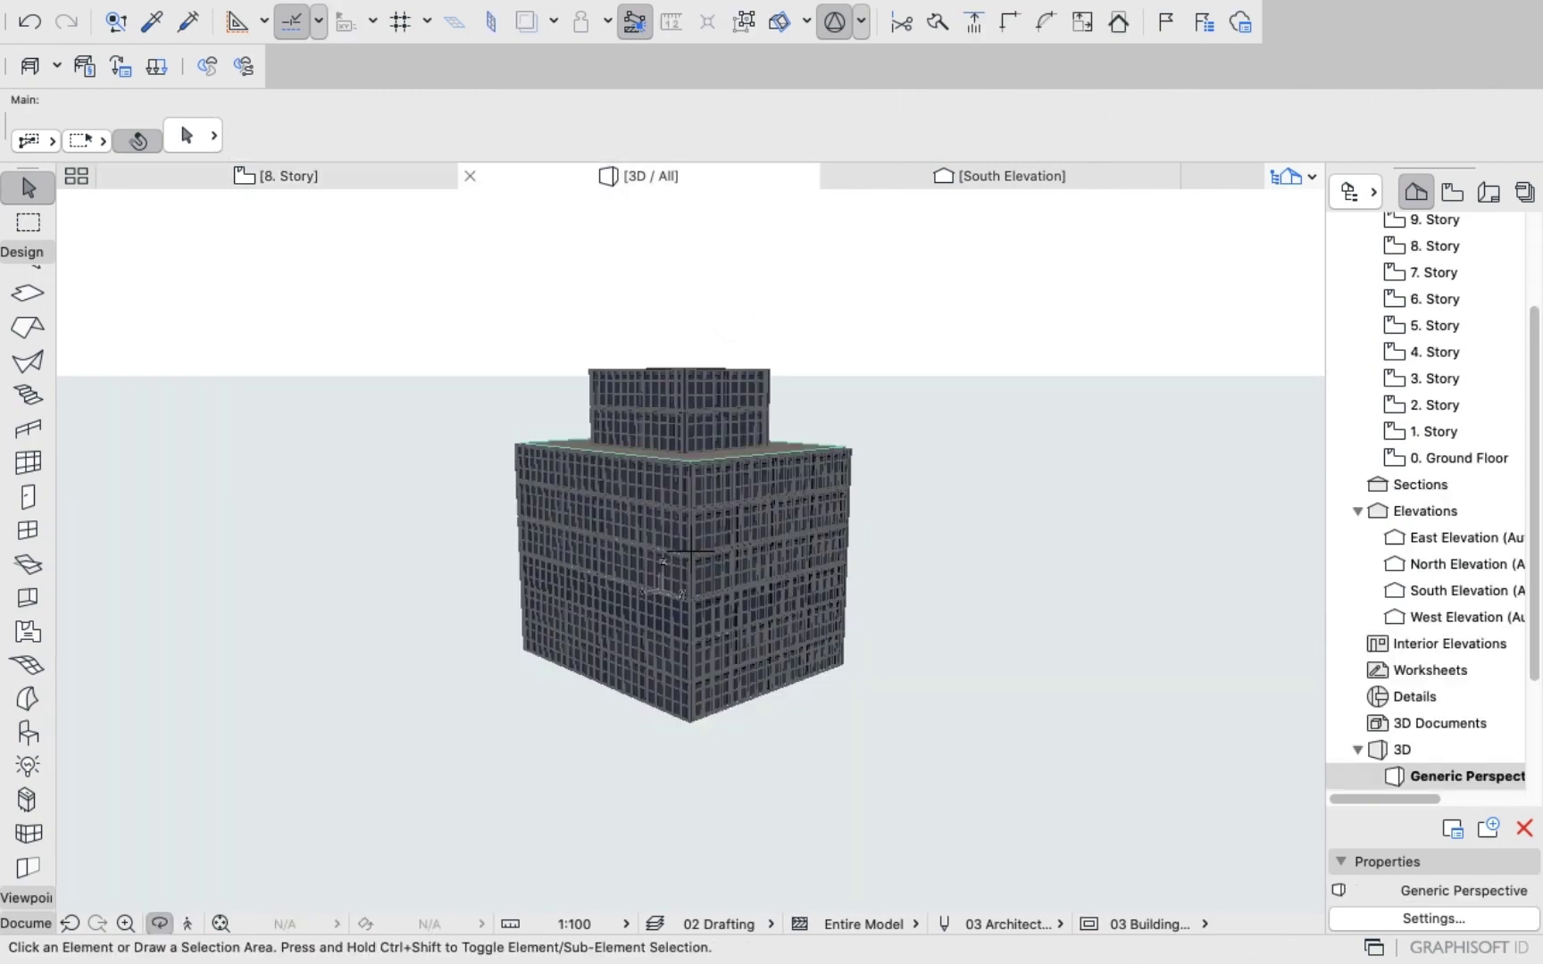
pyautogui.press('super+a')
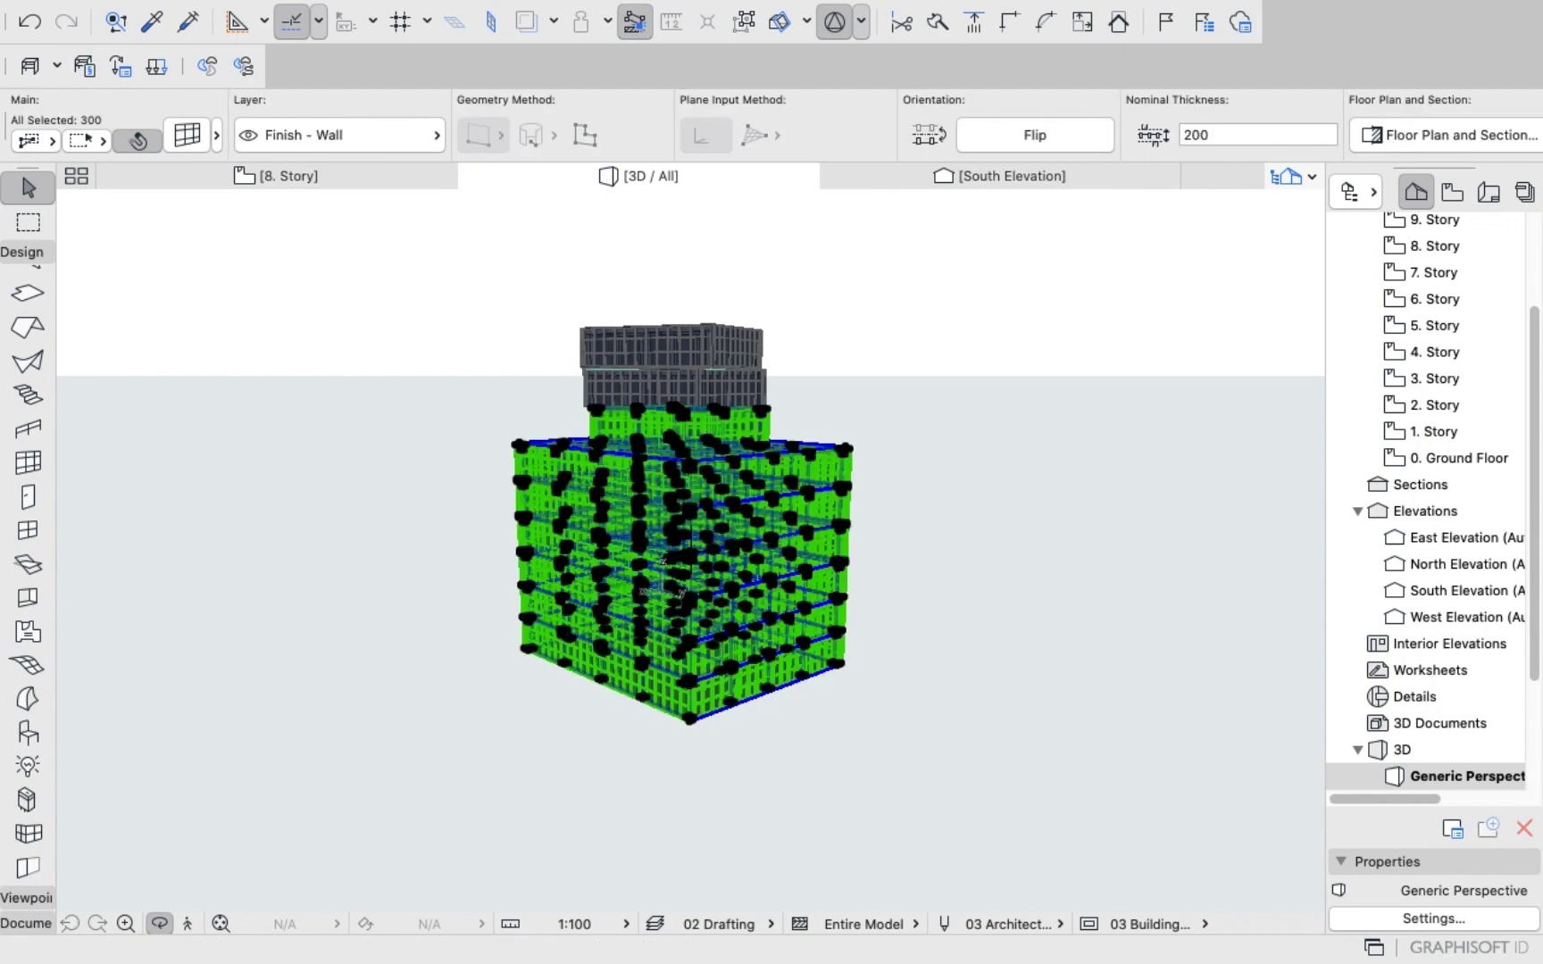
pyautogui.keyDown('shift'); pyautogui.moveTo(790, 482); pyautogui.dragTo(743, 478, button='middle'); pyautogui.keyUp('shift')
pyautogui.scroll(10, 690, 551)
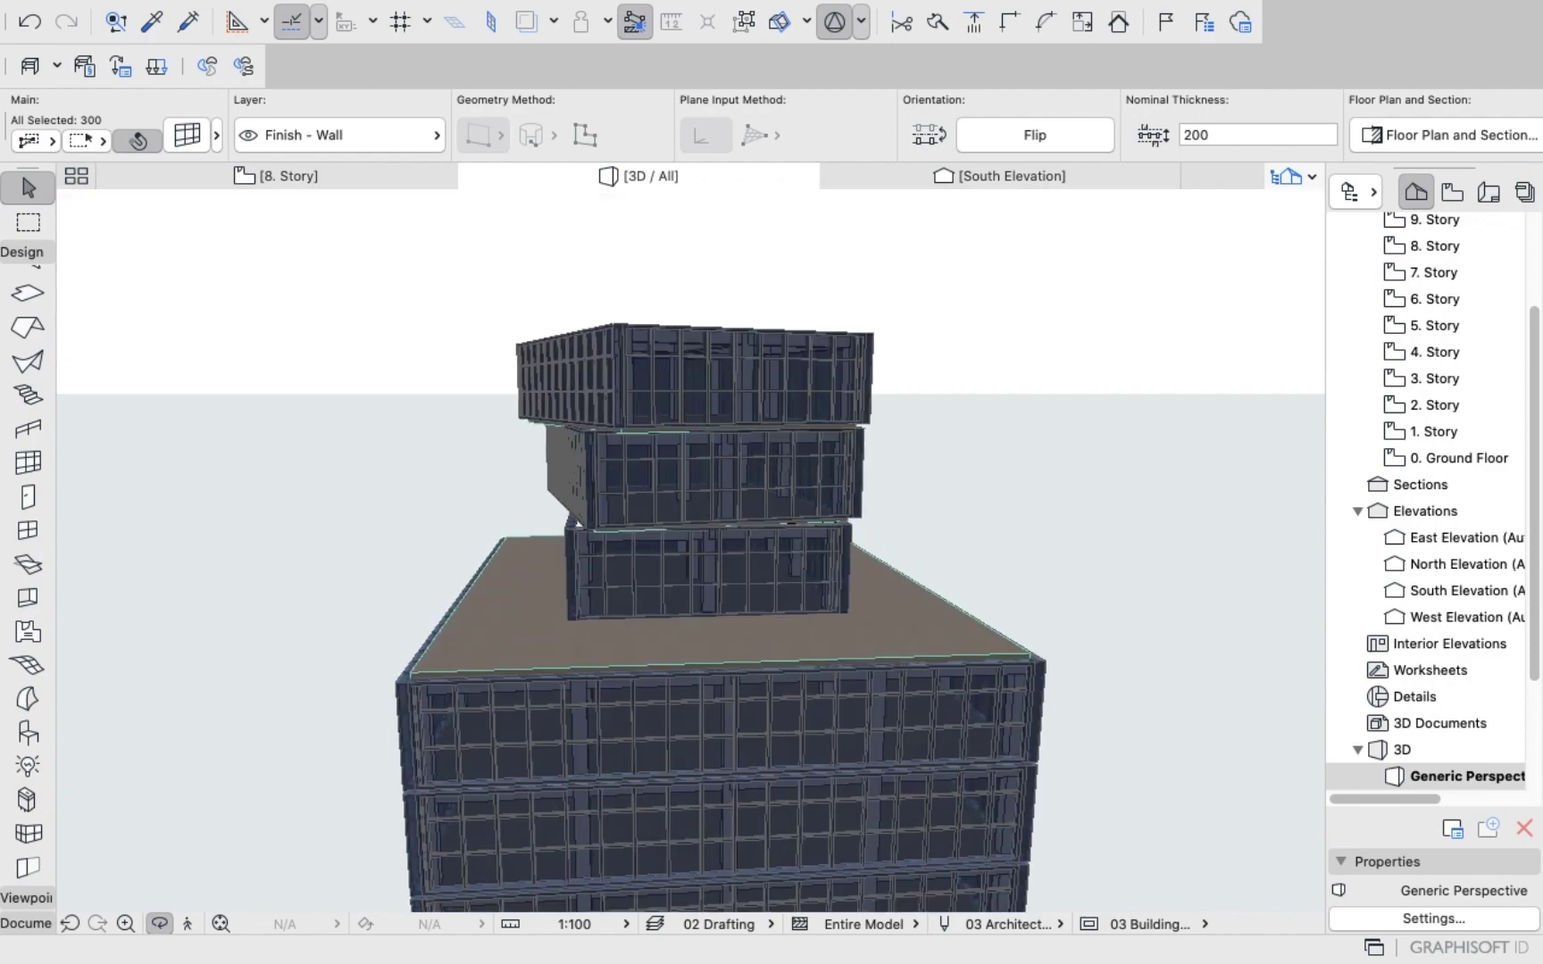
pyautogui.keyDown('shift'); pyautogui.moveTo(714, 483); pyautogui.dragTo(536, 536, button='middle'); pyautogui.keyUp('shift')
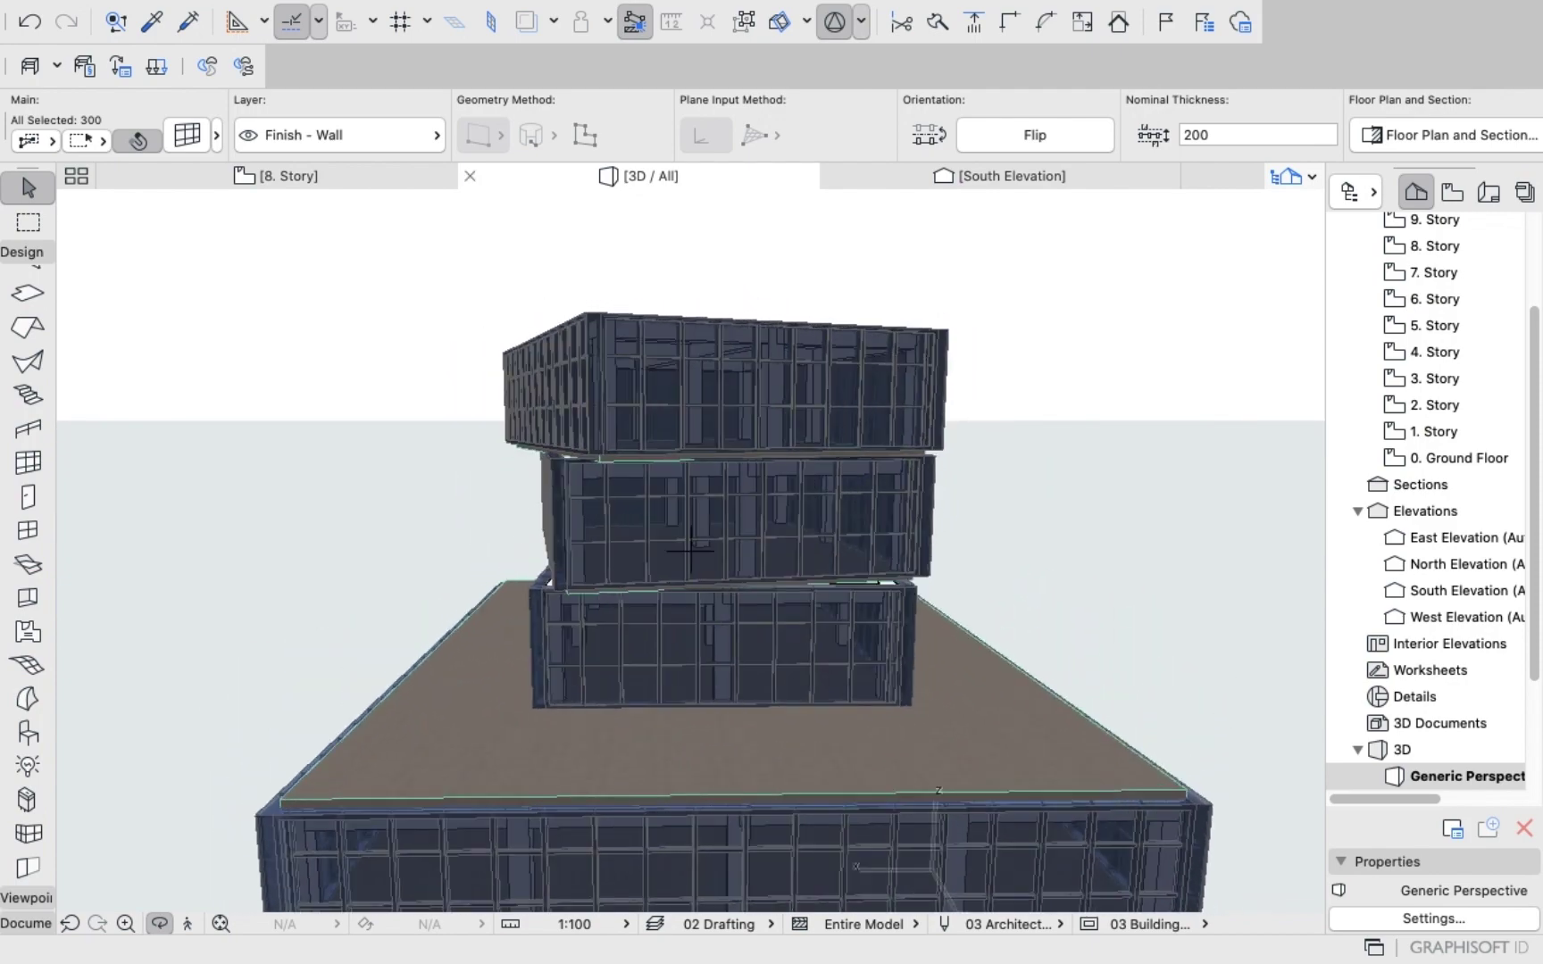
pyautogui.scroll(-6, 690, 551)
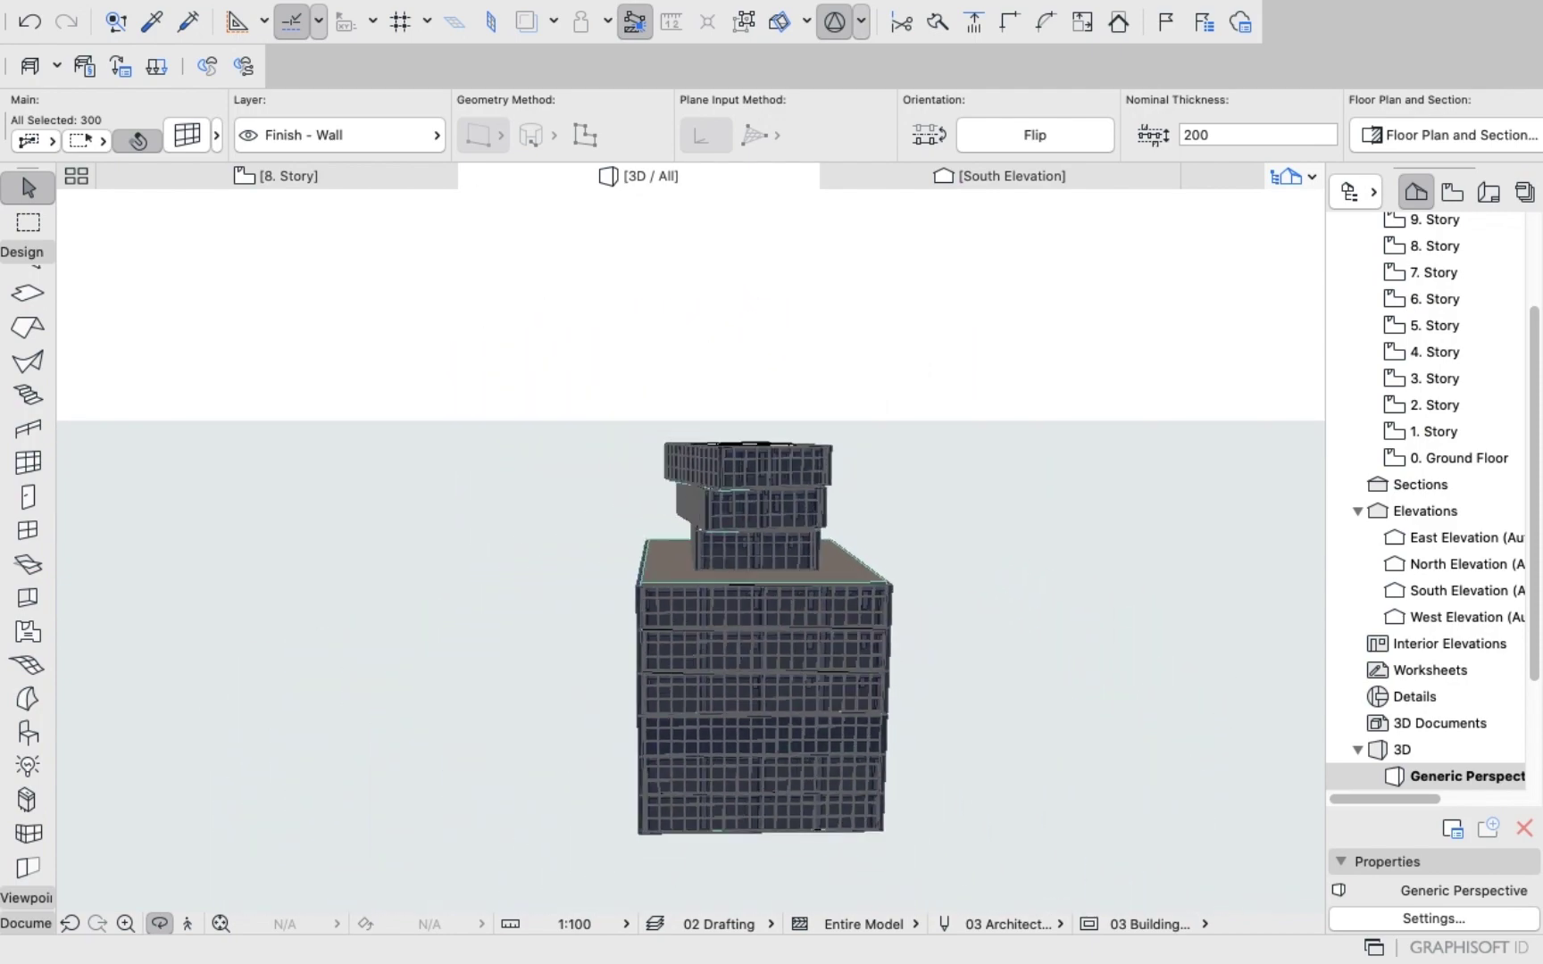
pyautogui.scroll(5, 690, 551)
pyautogui.moveTo(691, 551)
pyautogui.keyDown('shift'); pyautogui.mouseDown(button='middle')
pyautogui.moveTo(683, 593)
pyautogui.moveTo(790, 621)
pyautogui.moveTo(683, 554)
pyautogui.moveTo(671, 647)
pyautogui.moveTo(692, 651)
pyautogui.moveTo(696, 455)
pyautogui.moveTo(768, 366)
pyautogui.moveTo(706, 486)
pyautogui.moveTo(715, 535)
pyautogui.moveTo(683, 545)
pyautogui.moveTo(689, 625)
pyautogui.moveTo(690, 552)
pyautogui.mouseUp(button='middle'); pyautogui.keyUp('shift')
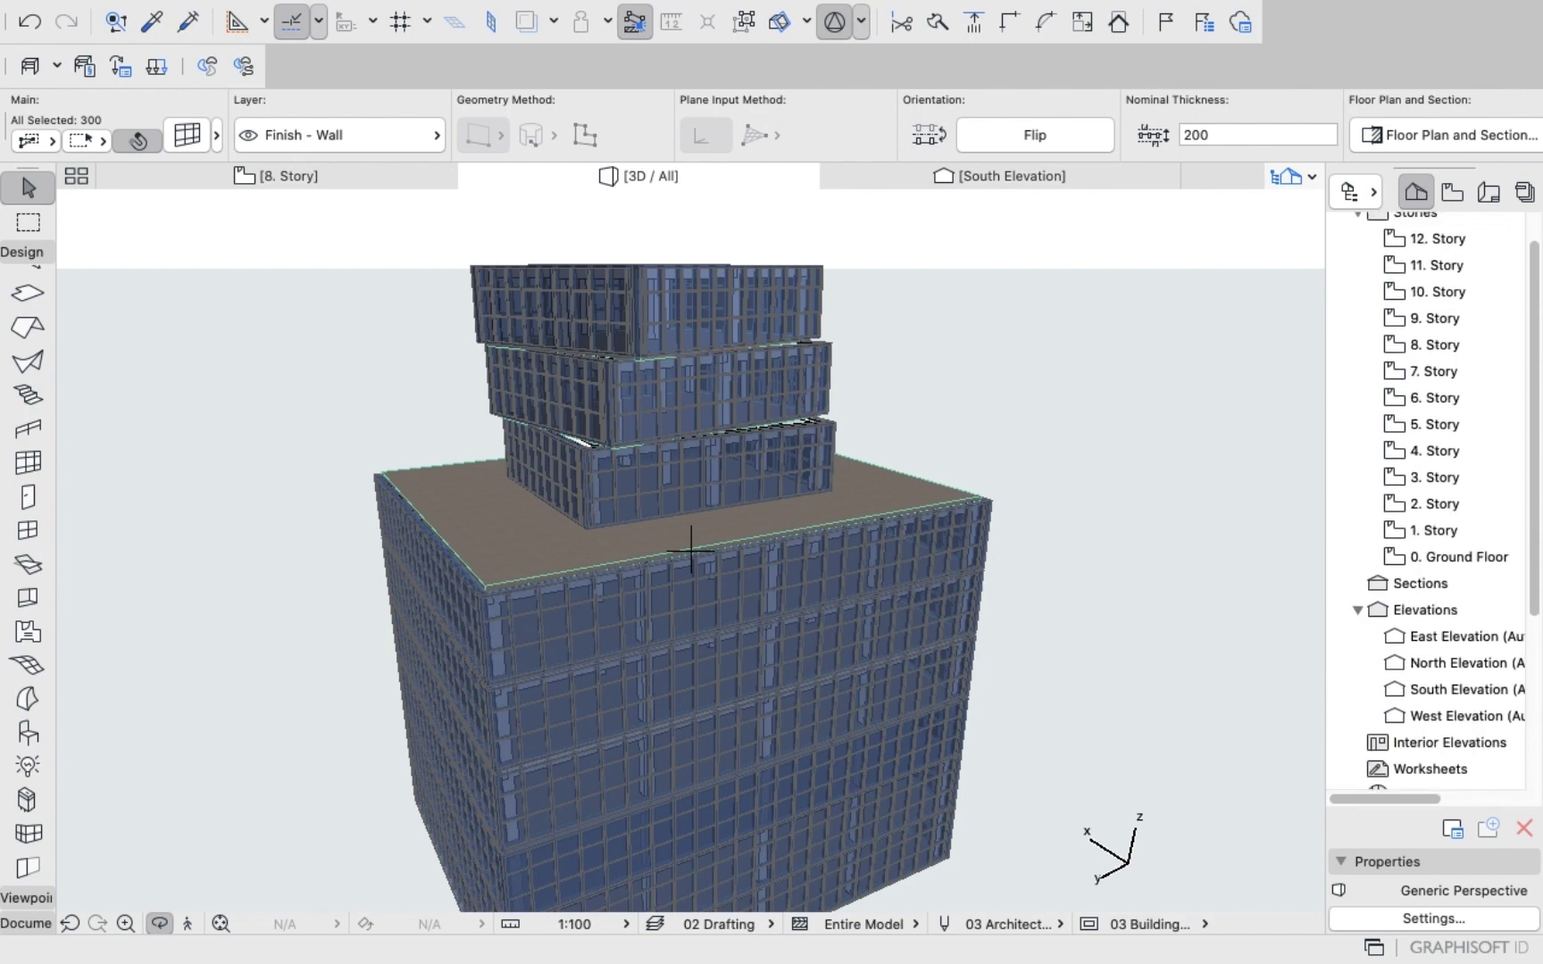
# On the eighth-story floor plan, select all elements and exclude the four elevation markers from the selection.
pyautogui.click(1434, 344)
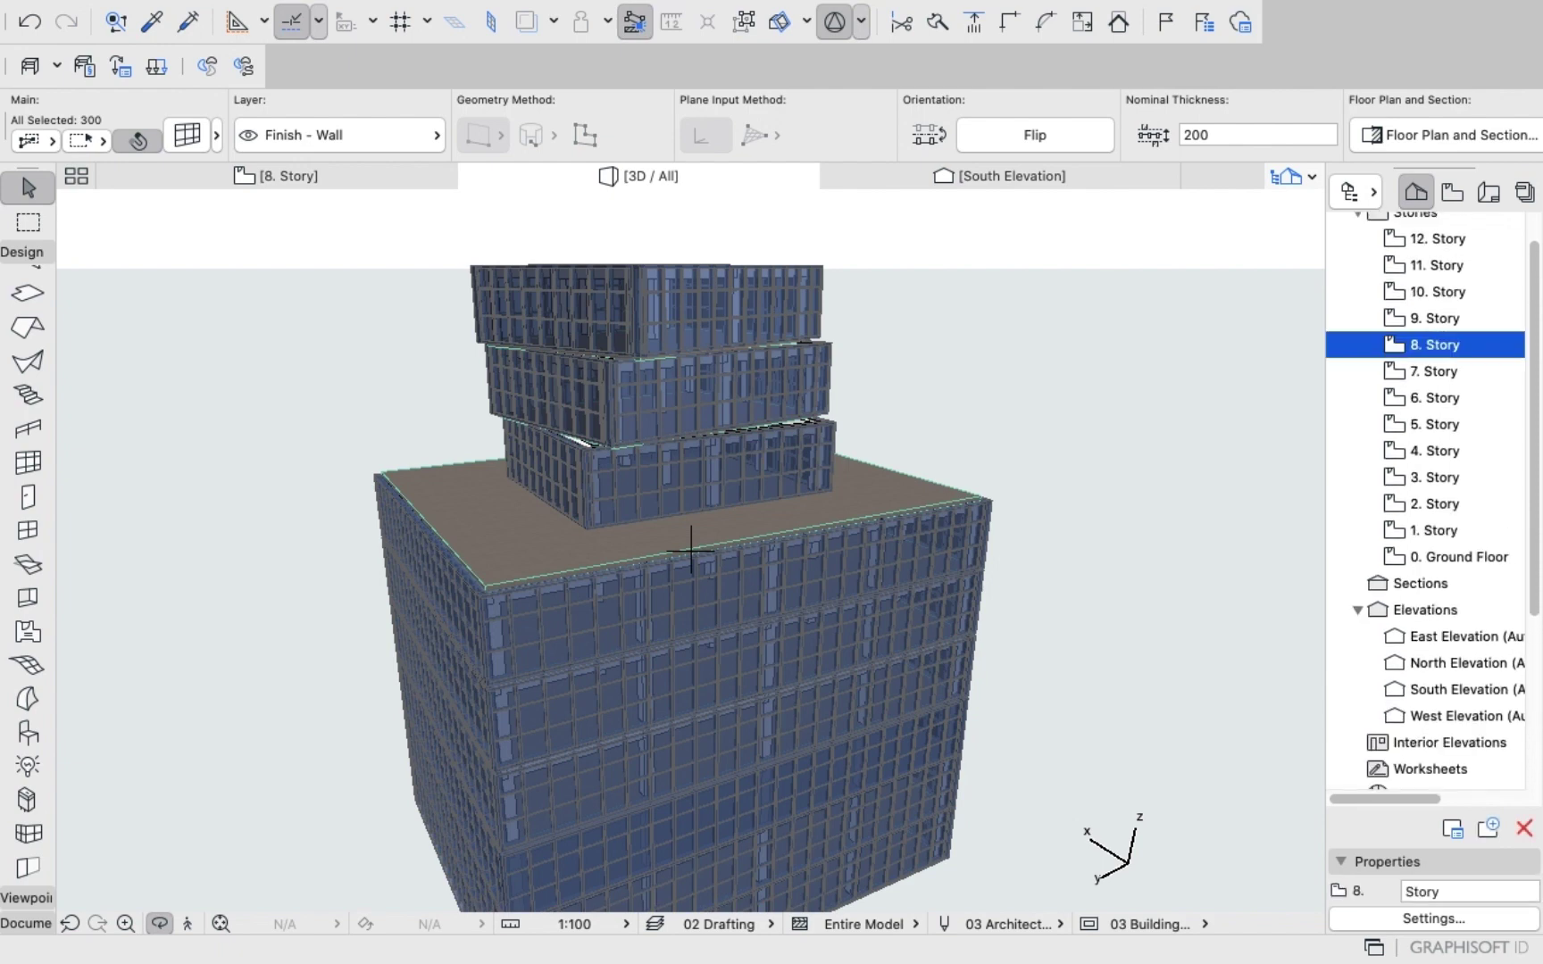
pyautogui.scroll(-5, 659, 408)
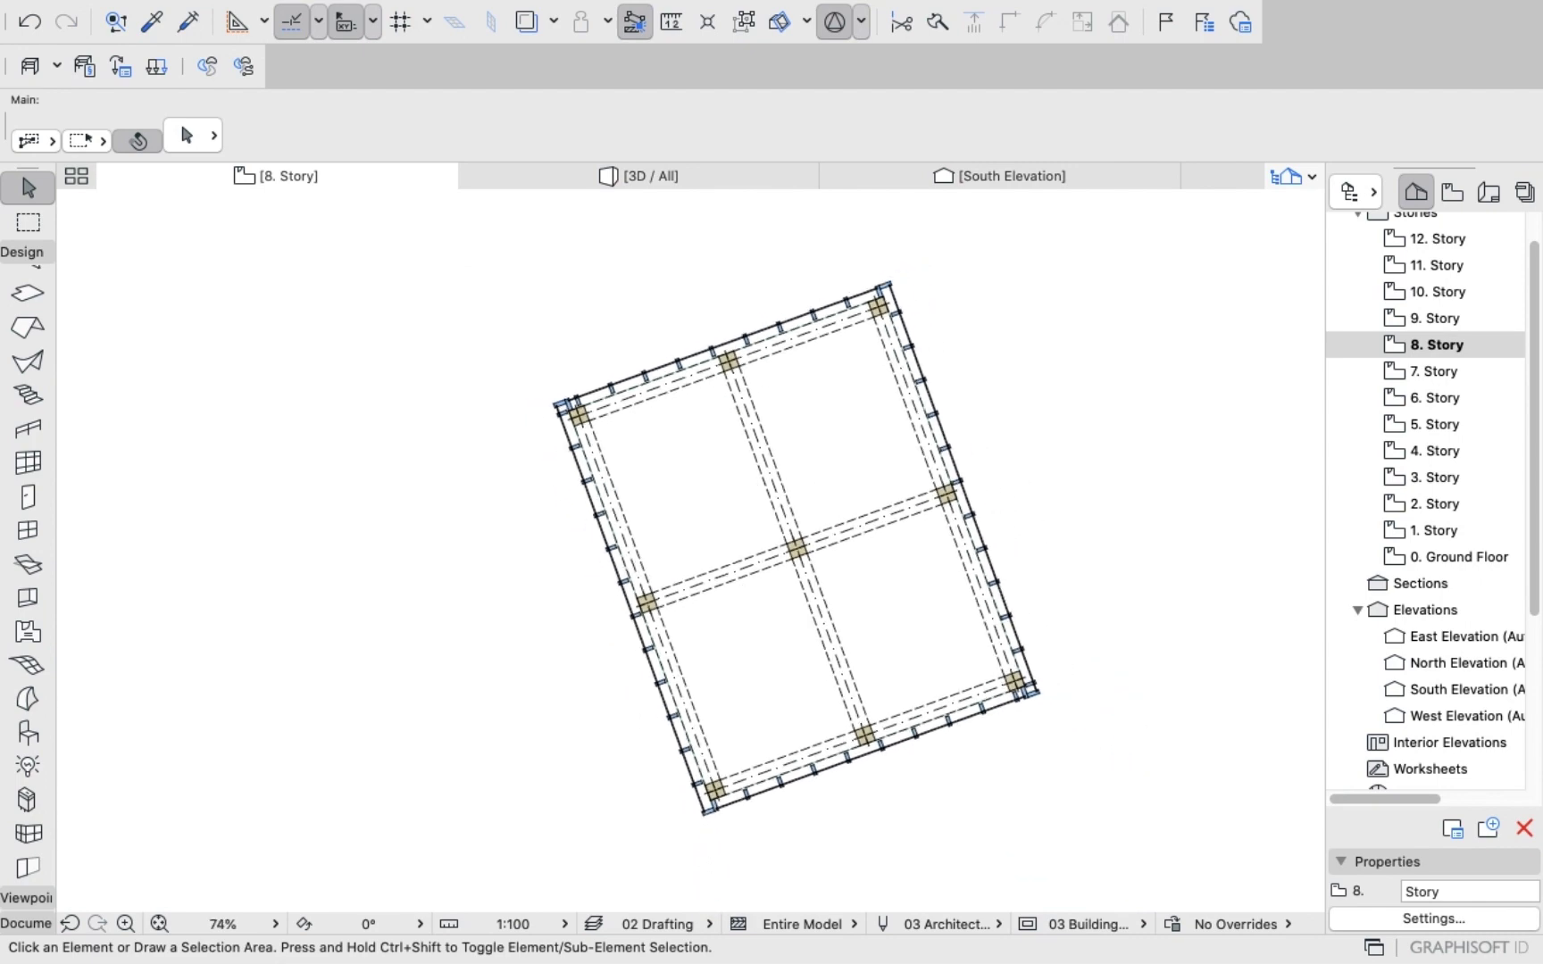
pyautogui.scroll(5, 775, 659)
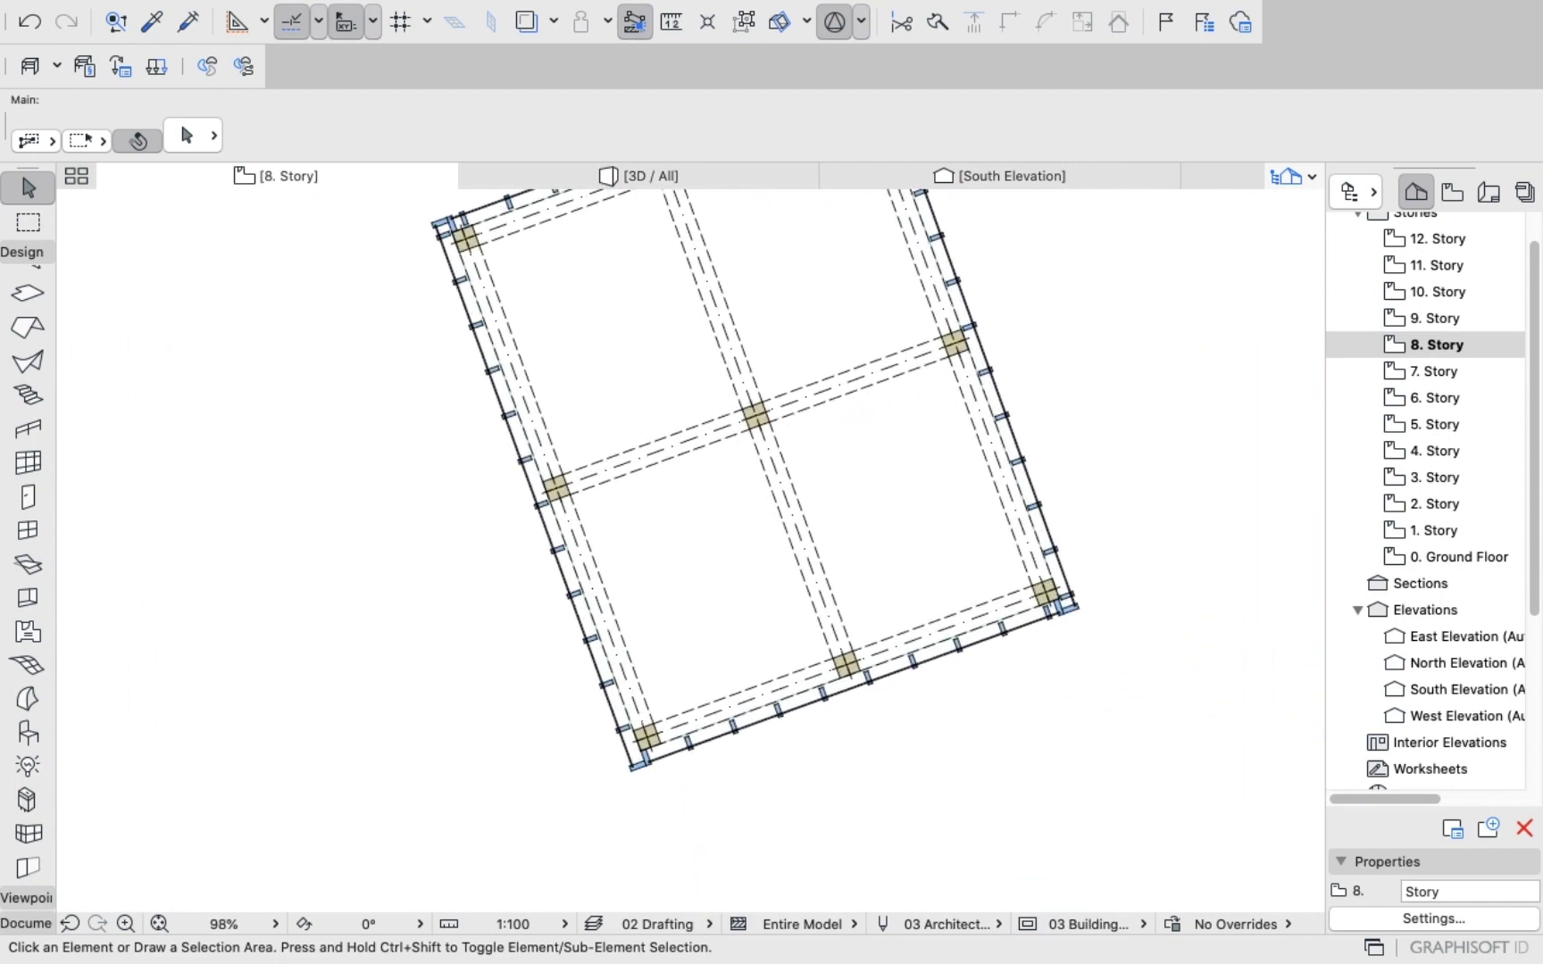
pyautogui.scroll(-5, 786, 643)
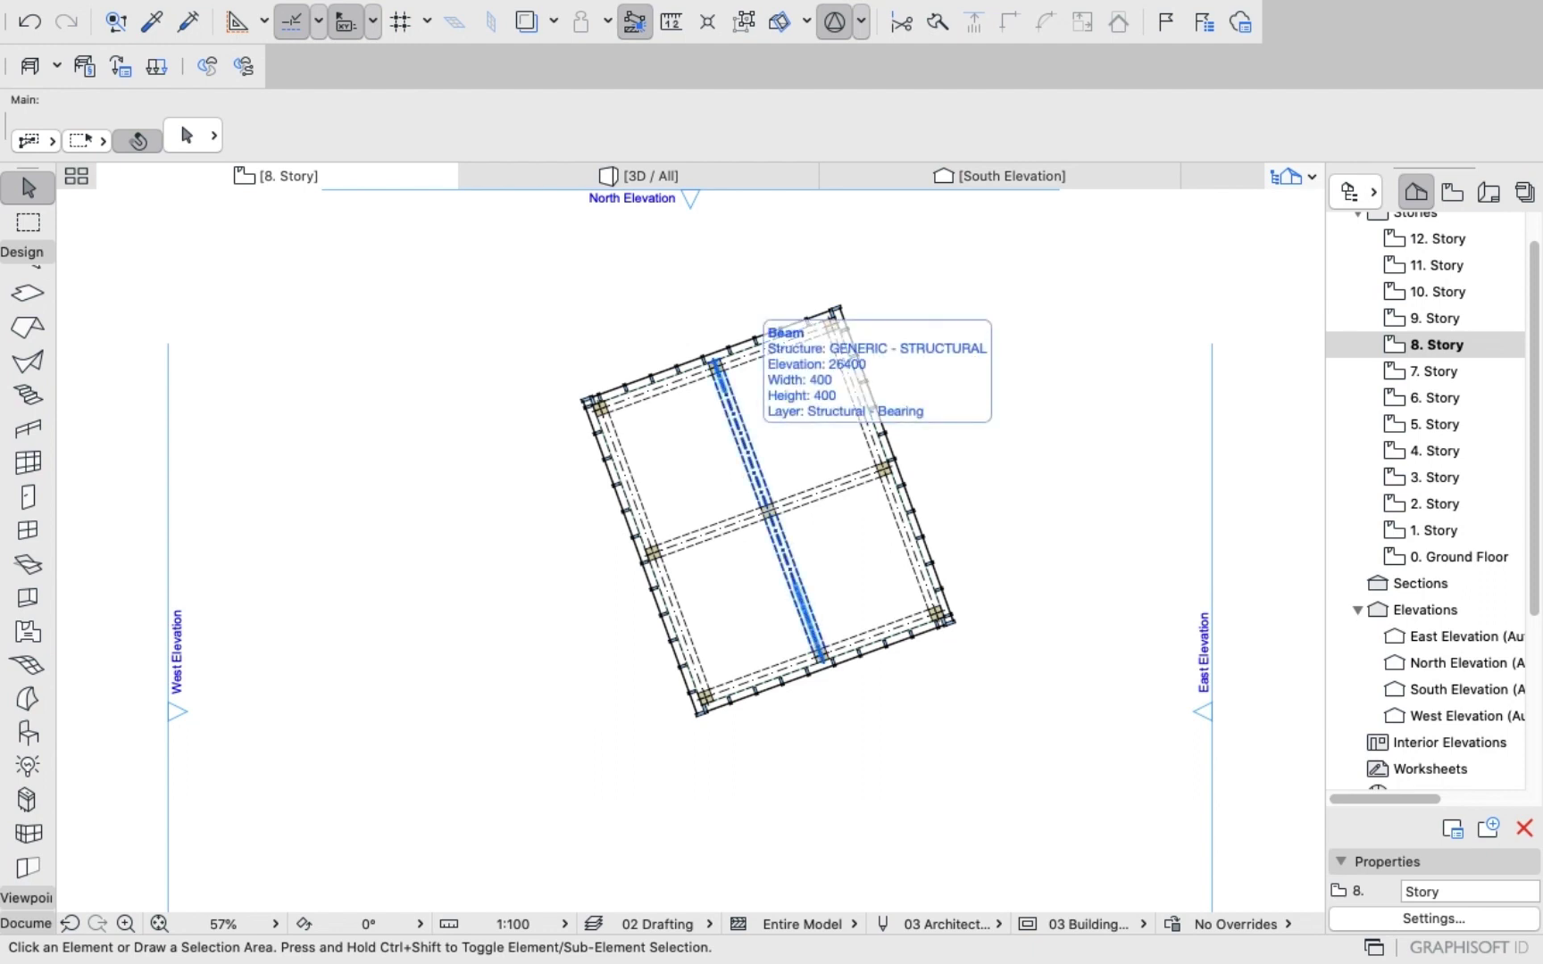
pyautogui.press('super+a')
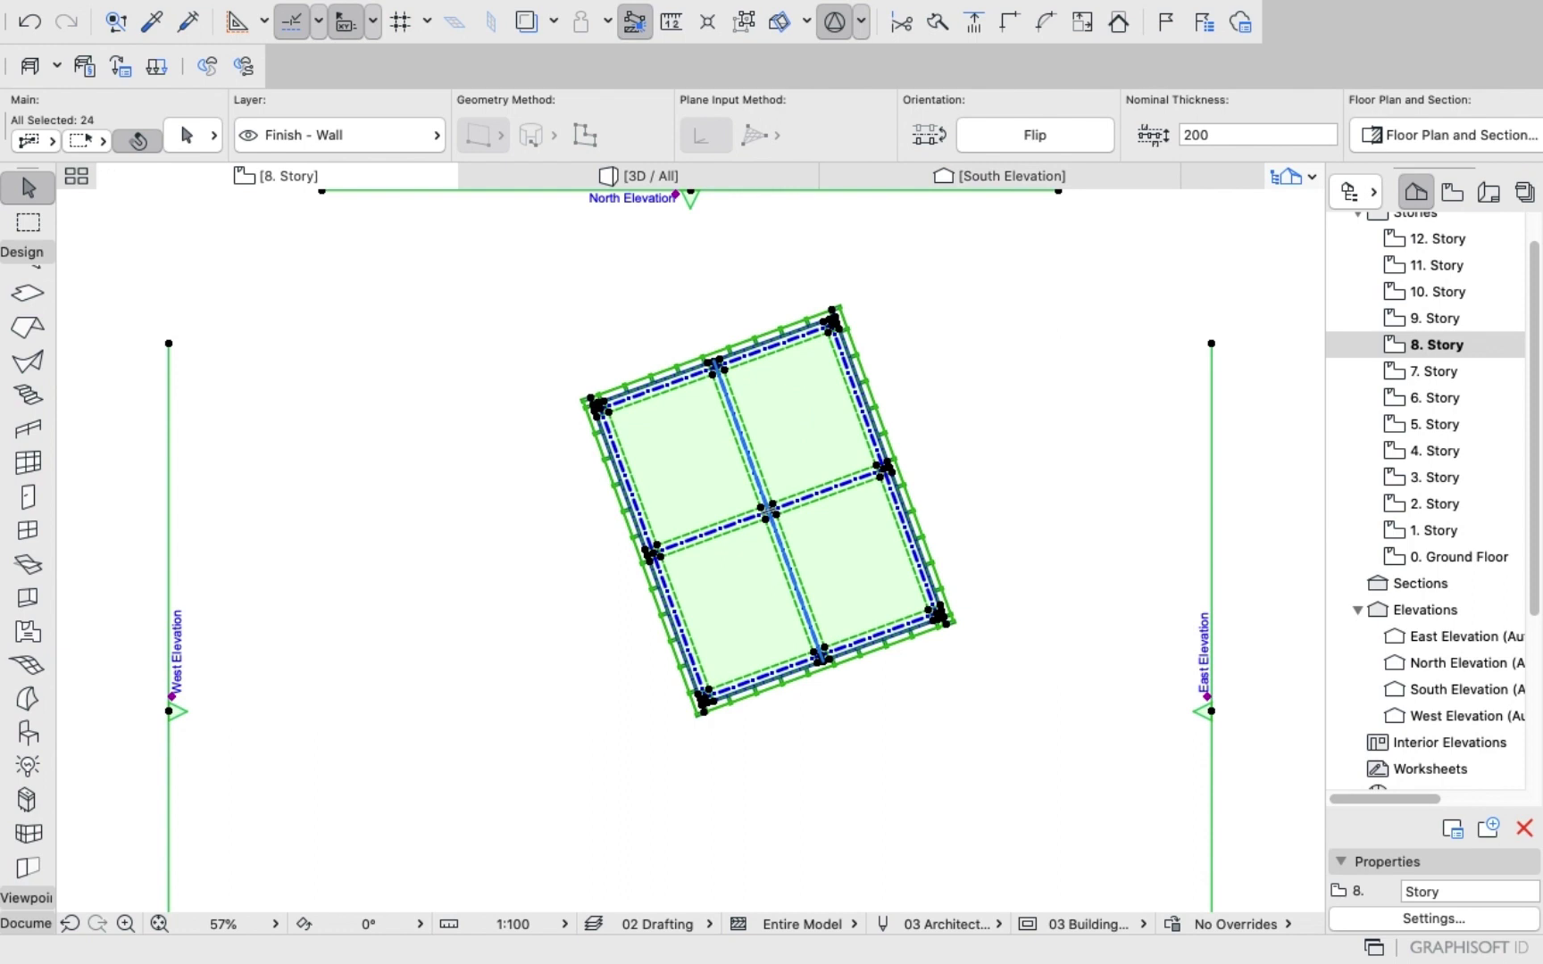
pyautogui.keyDown('shift'); pyautogui.click(168, 711); pyautogui.keyUp('shift')
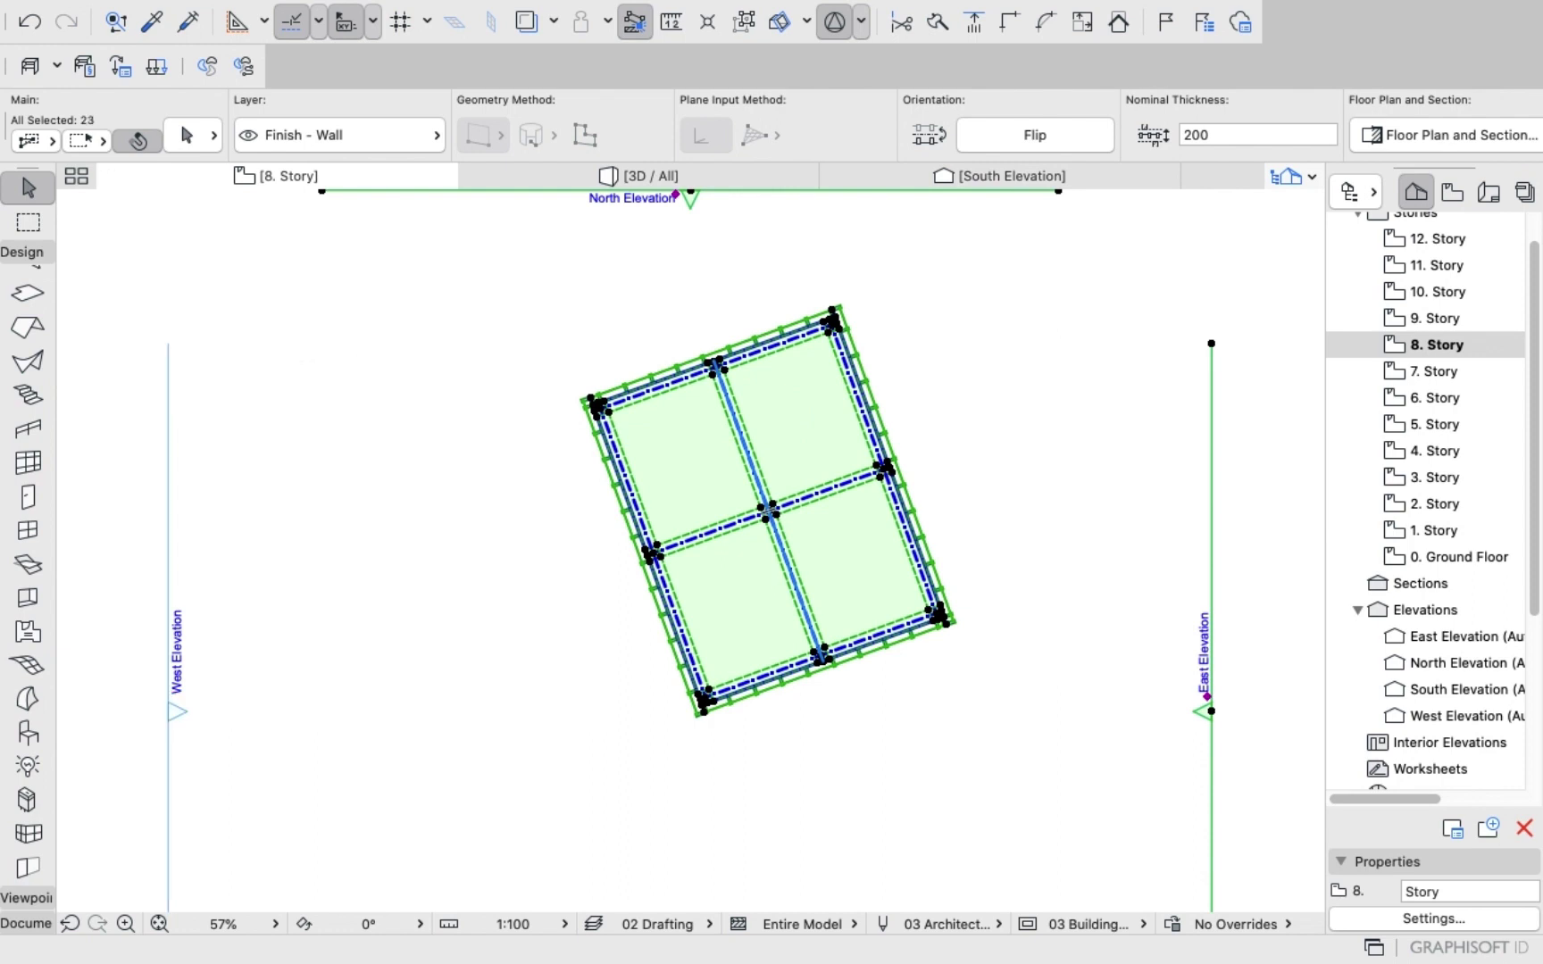
pyautogui.keyDown('shift'); pyautogui.click(1211, 711); pyautogui.keyUp('shift')
pyautogui.scroll(-5, 1009, 442)
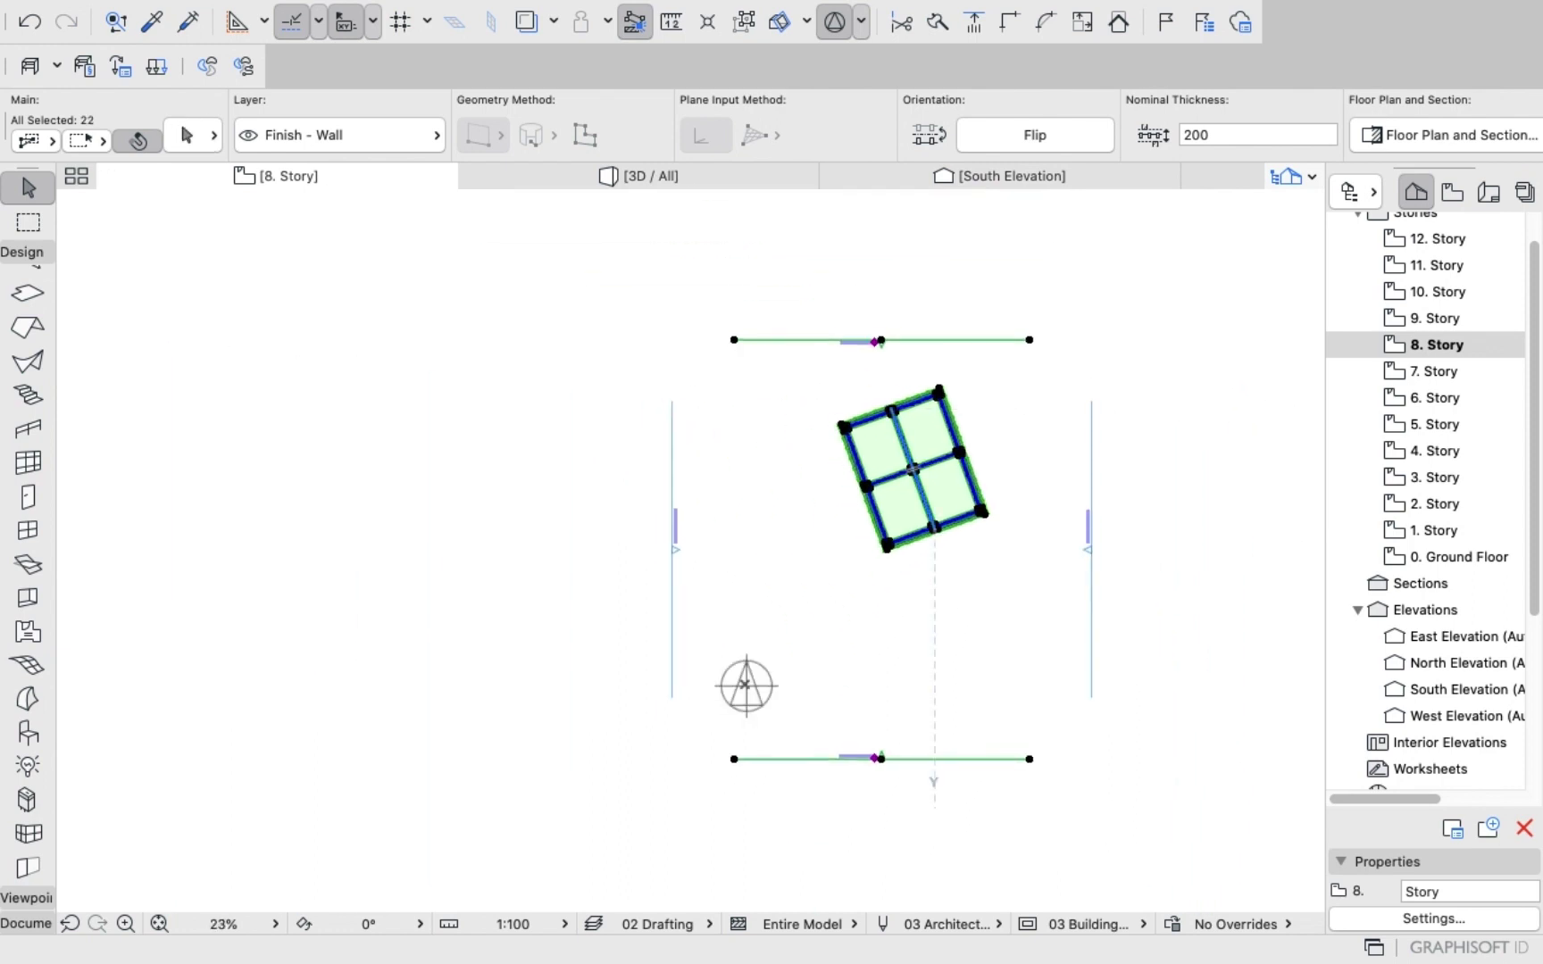
pyautogui.keyDown('shift'); pyautogui.click(881, 758); pyautogui.keyUp('shift')
pyautogui.scroll(2, 915, 401)
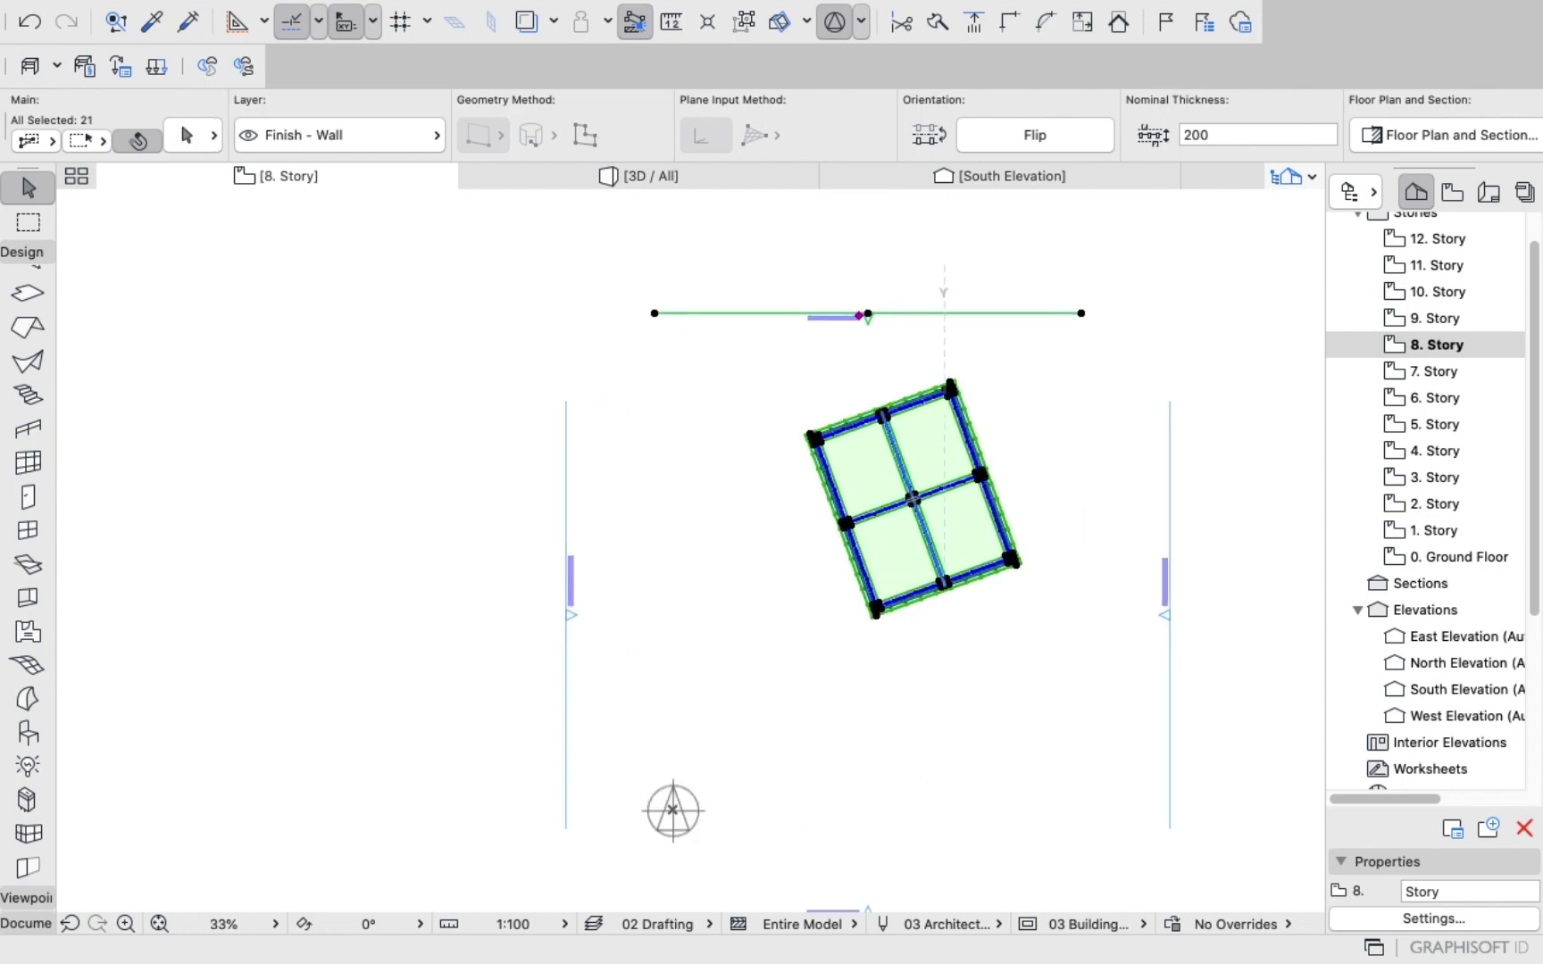
pyautogui.keyDown('shift'); pyautogui.click(947, 313); pyautogui.keyUp('shift')
pyautogui.scroll(6, 916, 454)
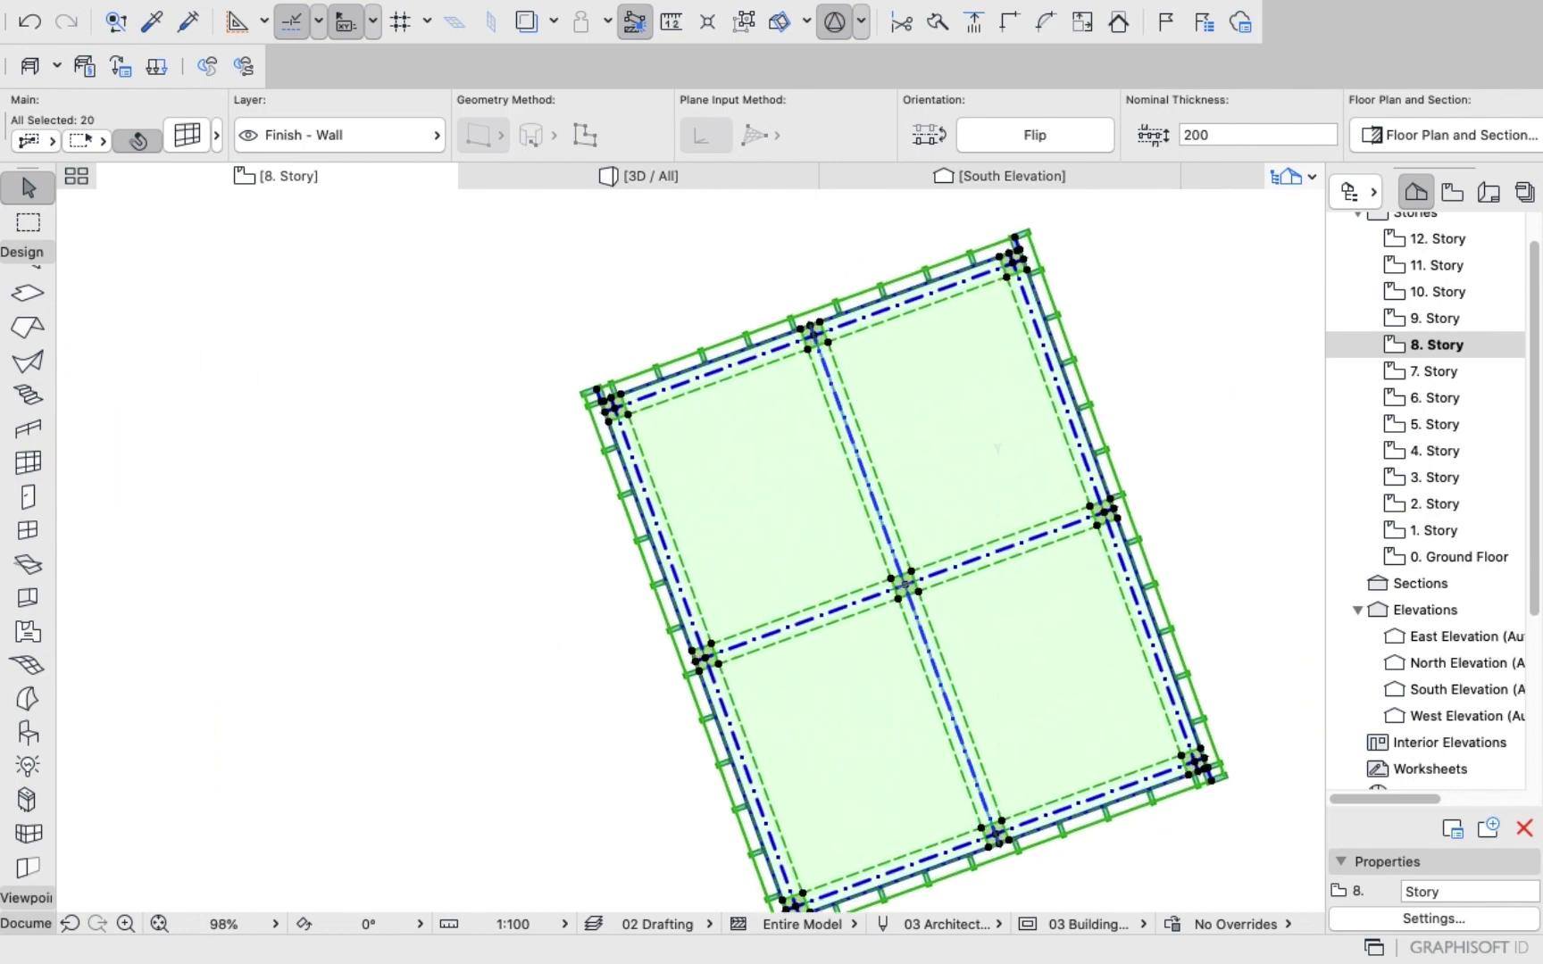
# Rotate the selected eighth-story elements by -10° about the central column.
pyautogui.rightClick(386, 453)
pyautogui.moveTo(447, 676)
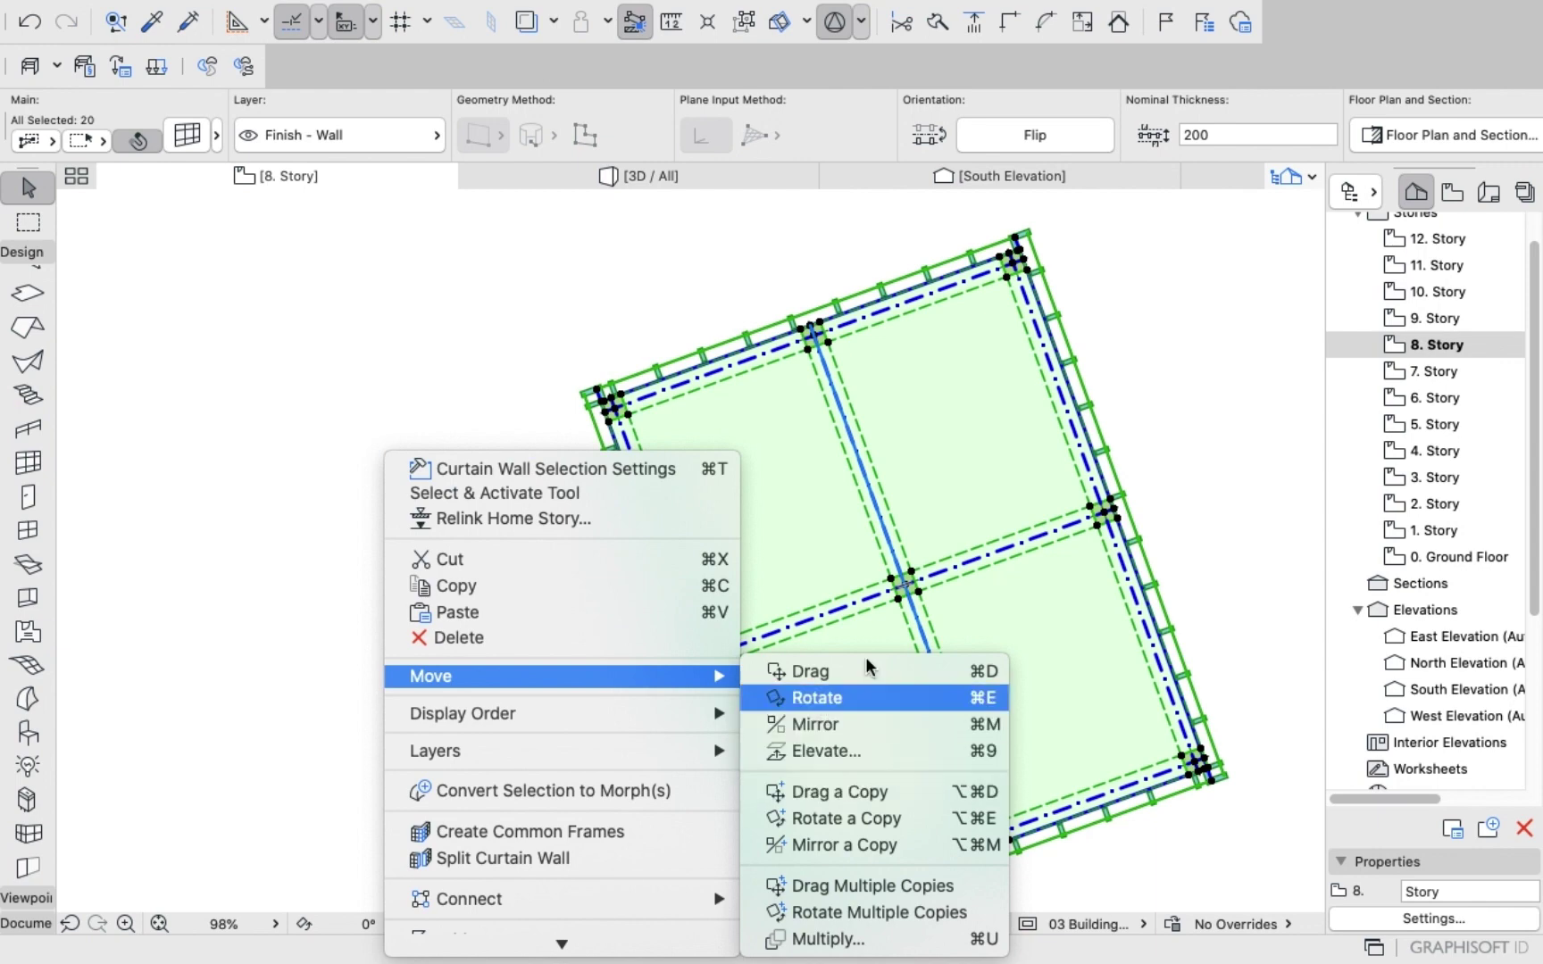
pyautogui.click(817, 697)
pyautogui.click(907, 586)
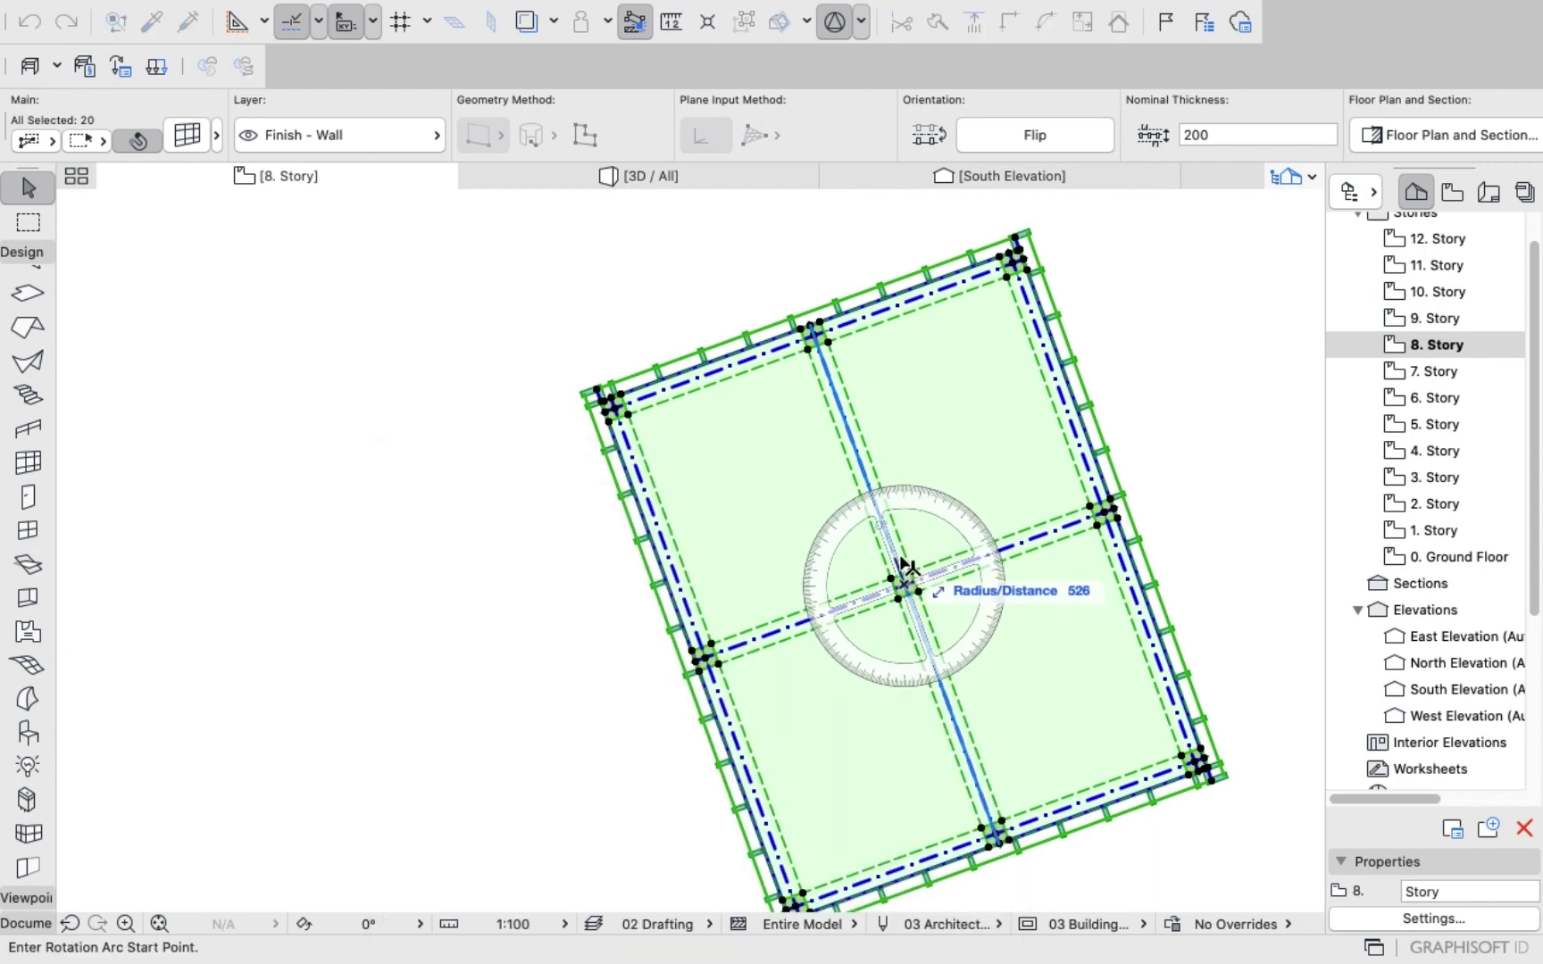
pyautogui.click(908, 564)
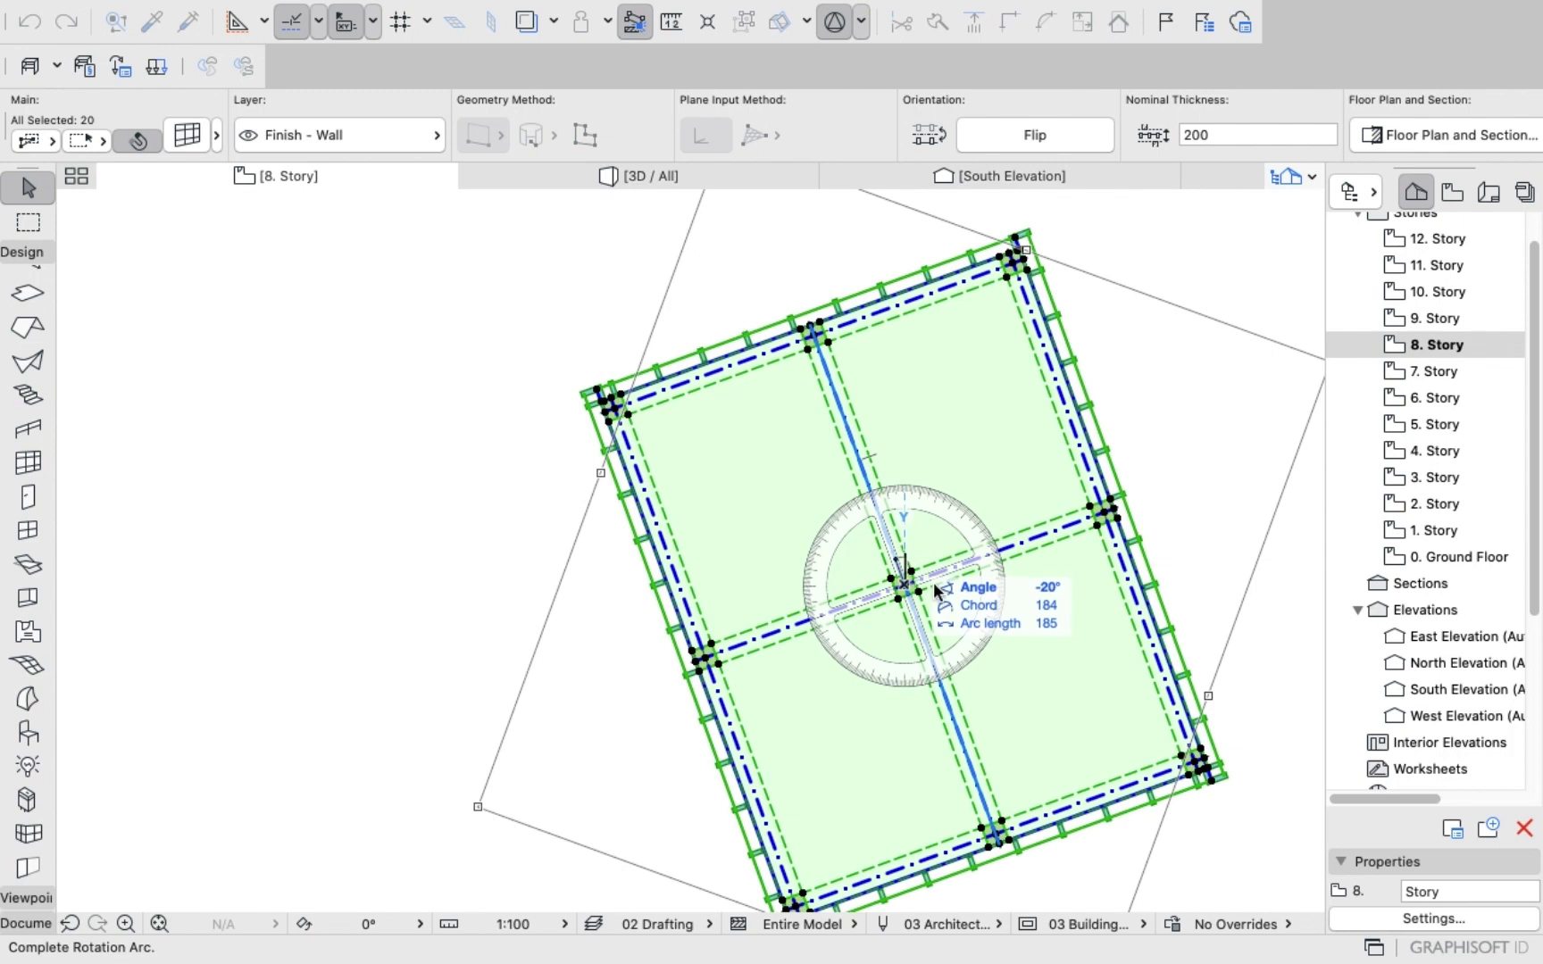
pyautogui.write('-2')
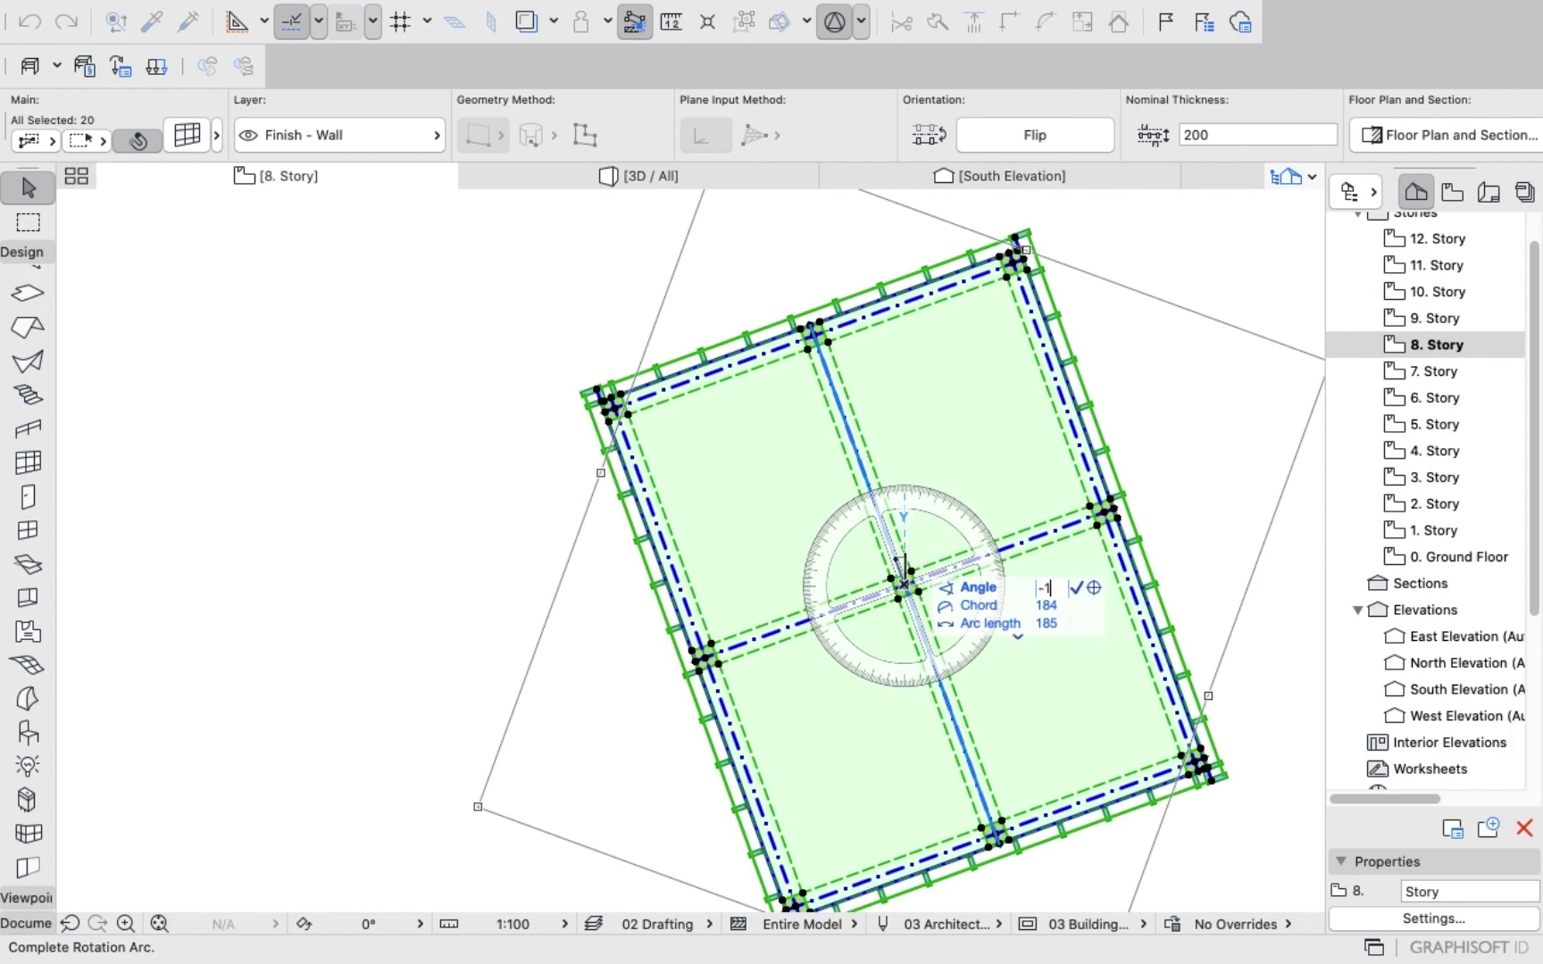
pyautogui.press('Return')
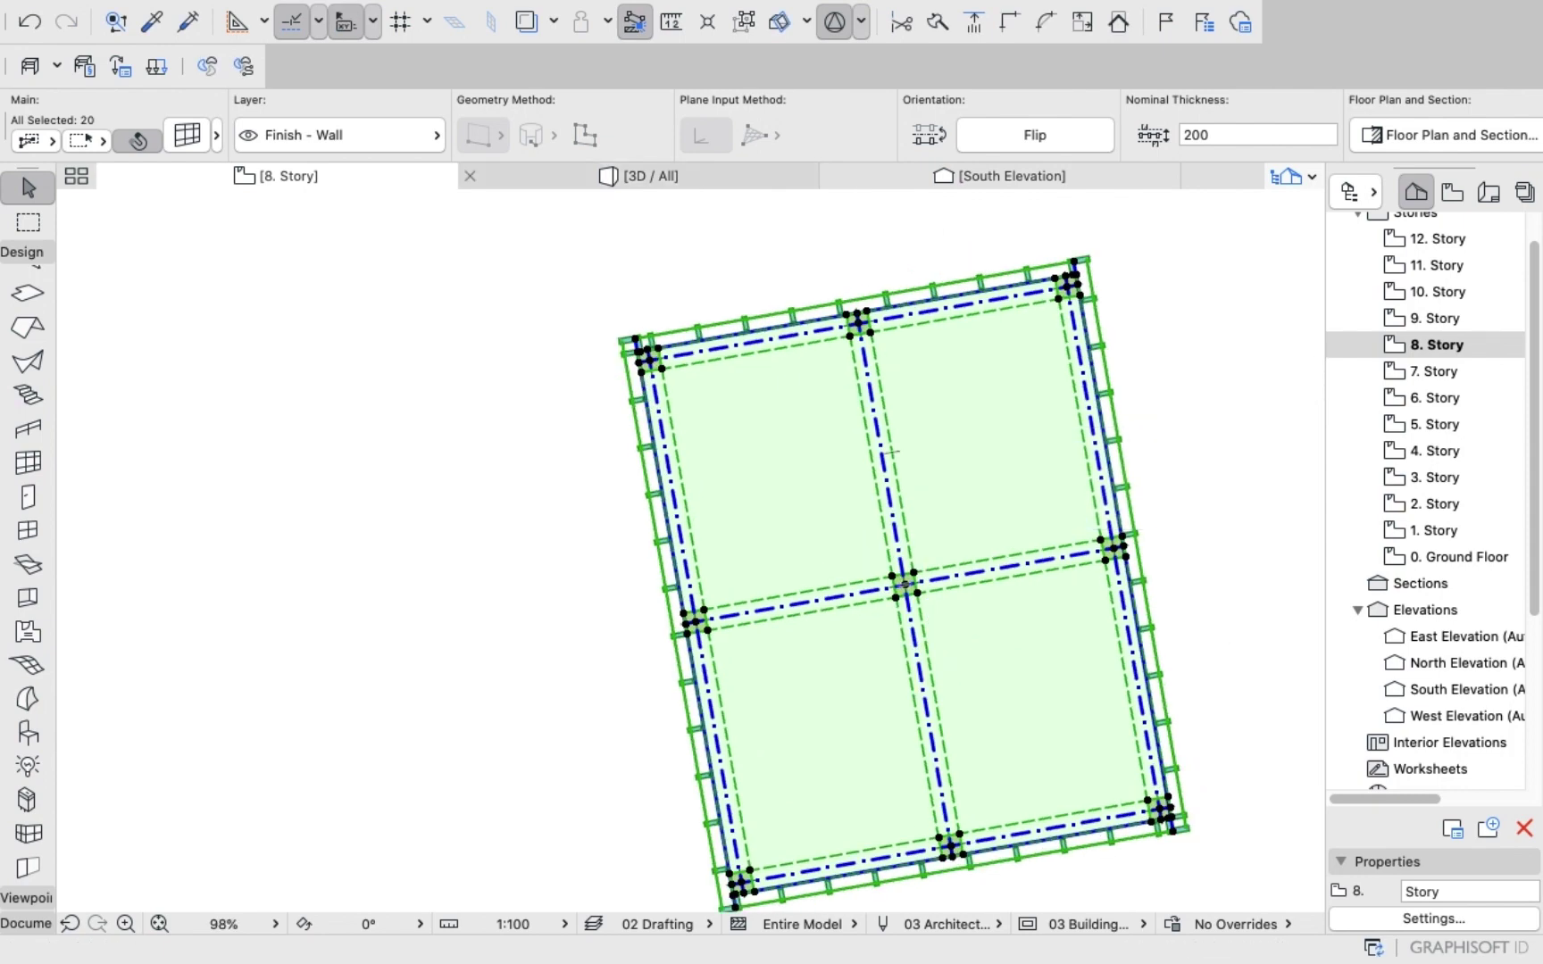
# Copy the rotated eighth-story elements and paste them on the ninth story at their original location, keeping the current view.
pyautogui.rightClick(261, 273)
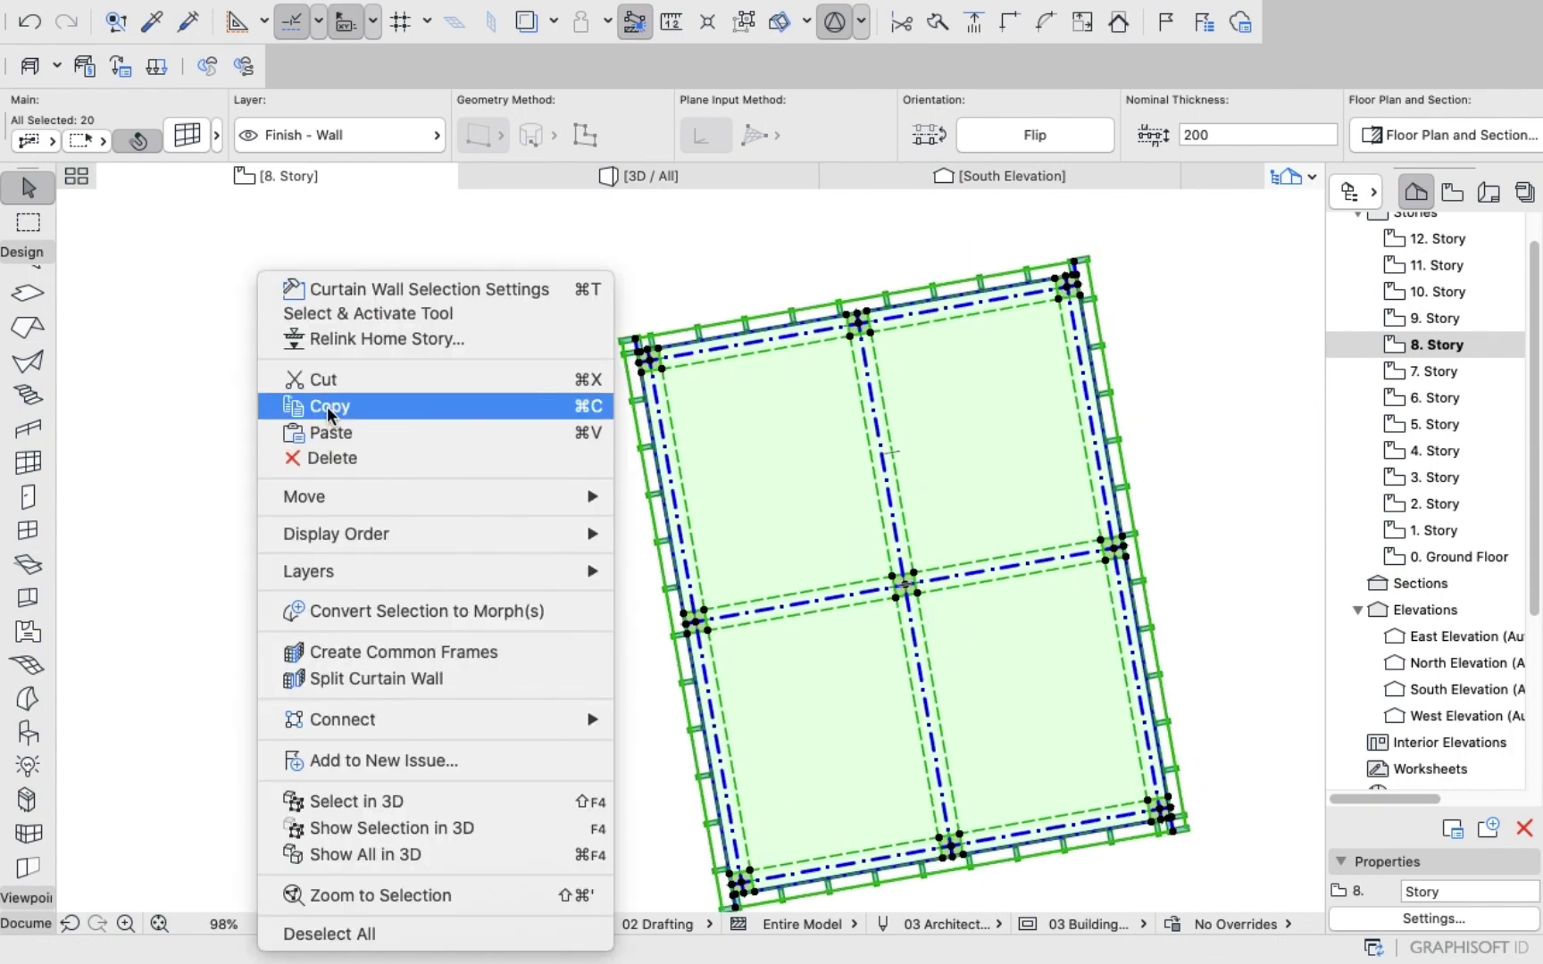
pyautogui.click(339, 404)
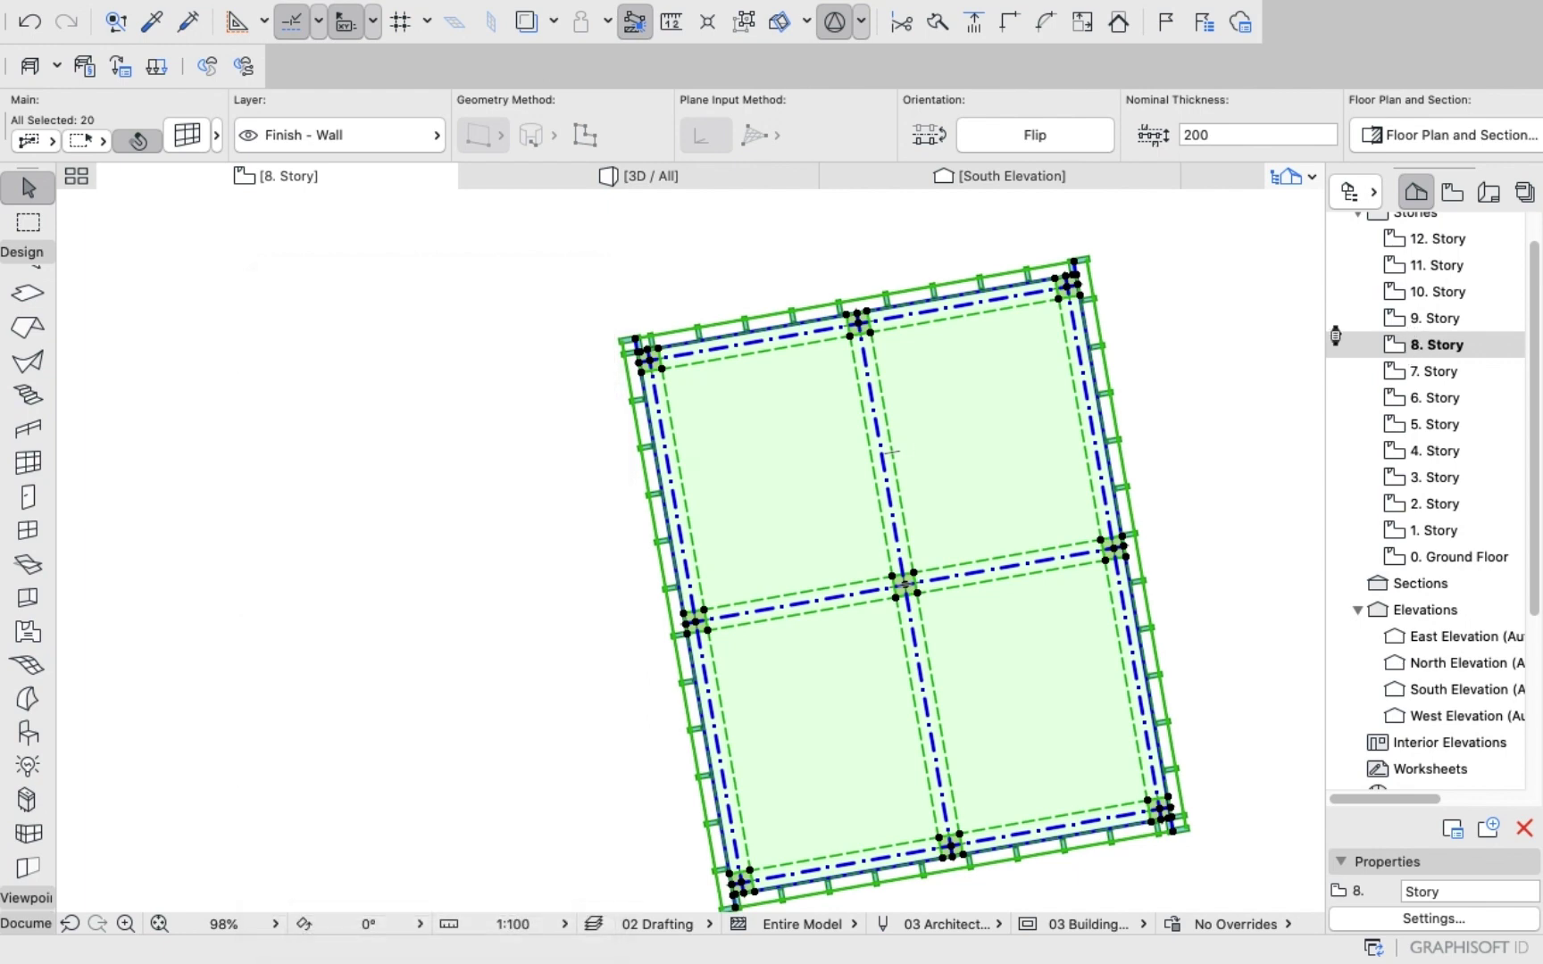
pyautogui.doubleClick(1414, 314)
pyautogui.rightClick(771, 339)
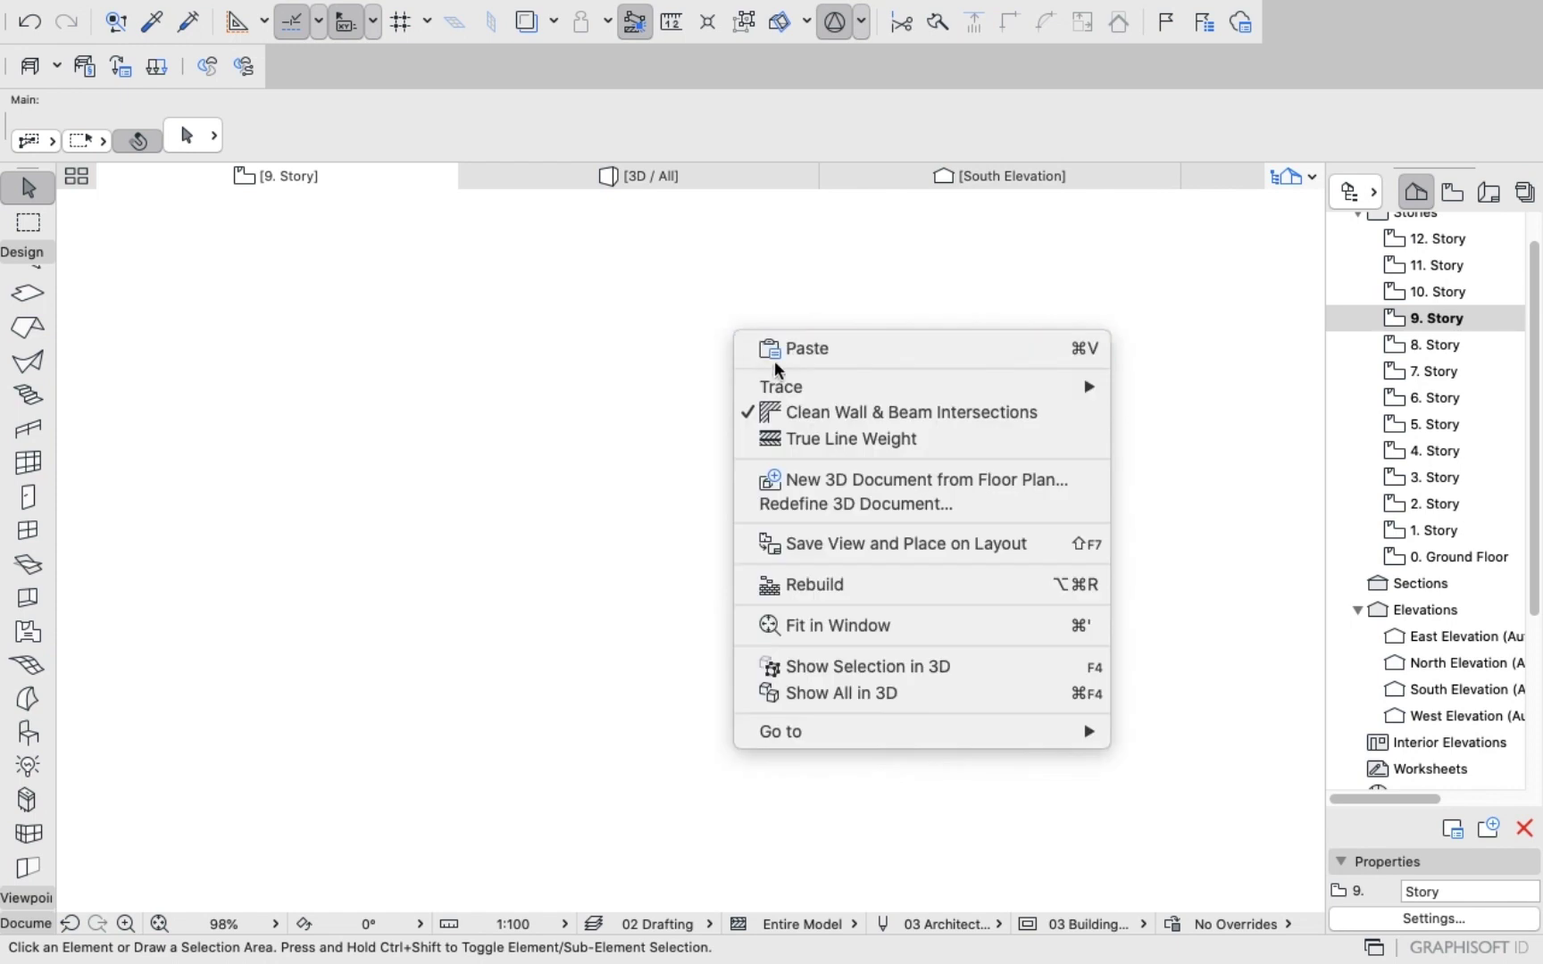
pyautogui.click(779, 350)
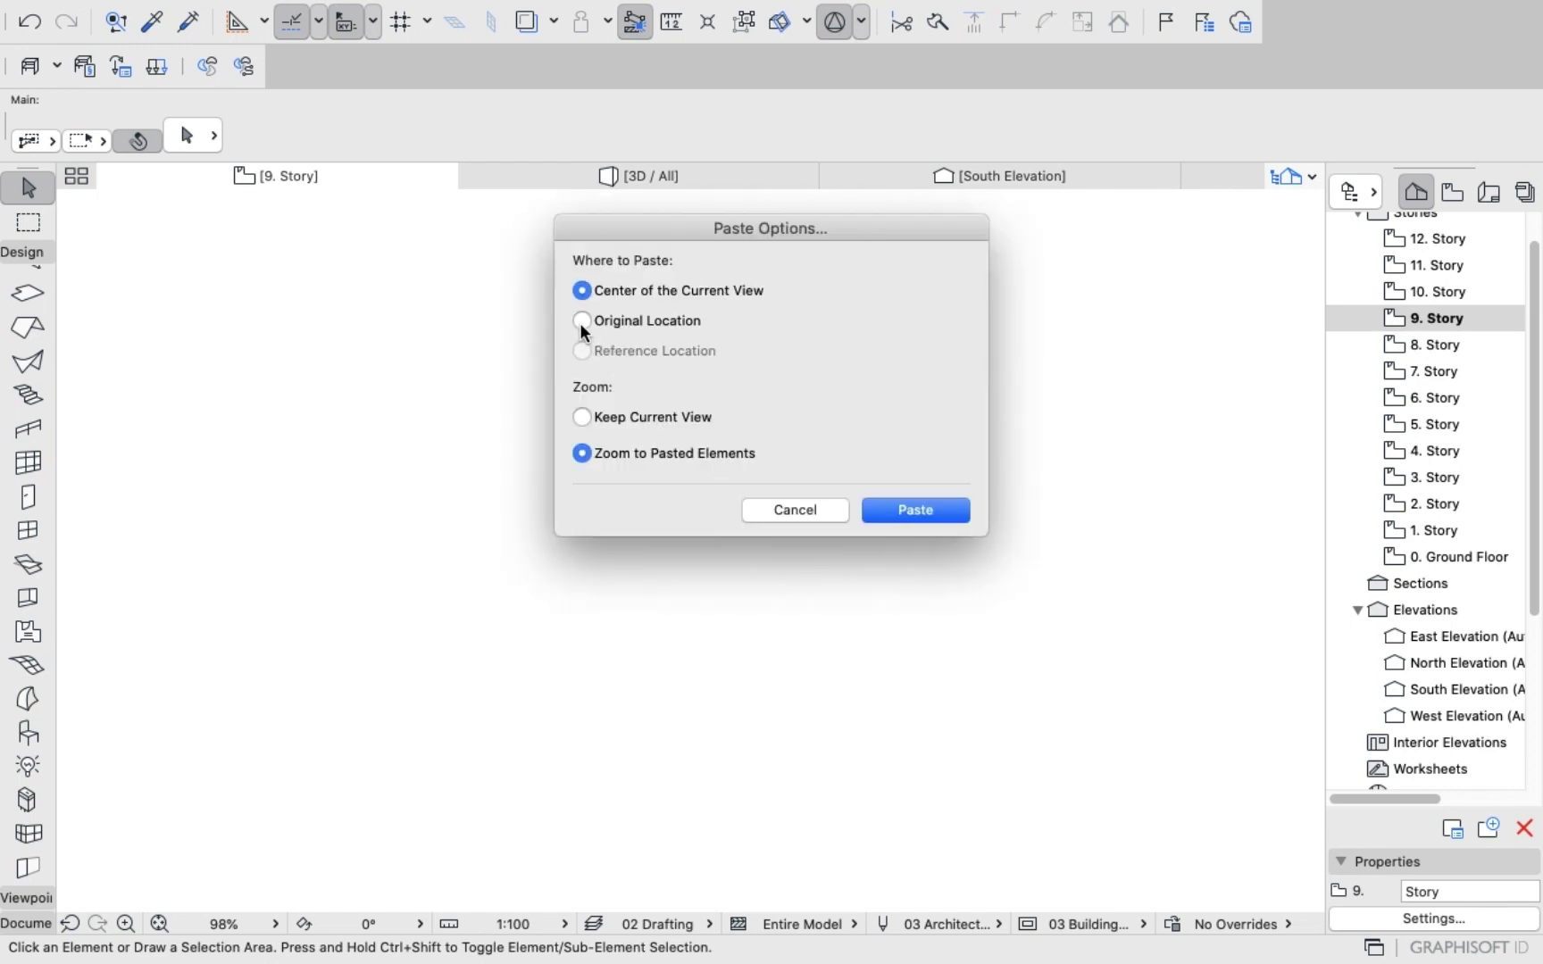
pyautogui.click(580, 417)
pyautogui.click(915, 510)
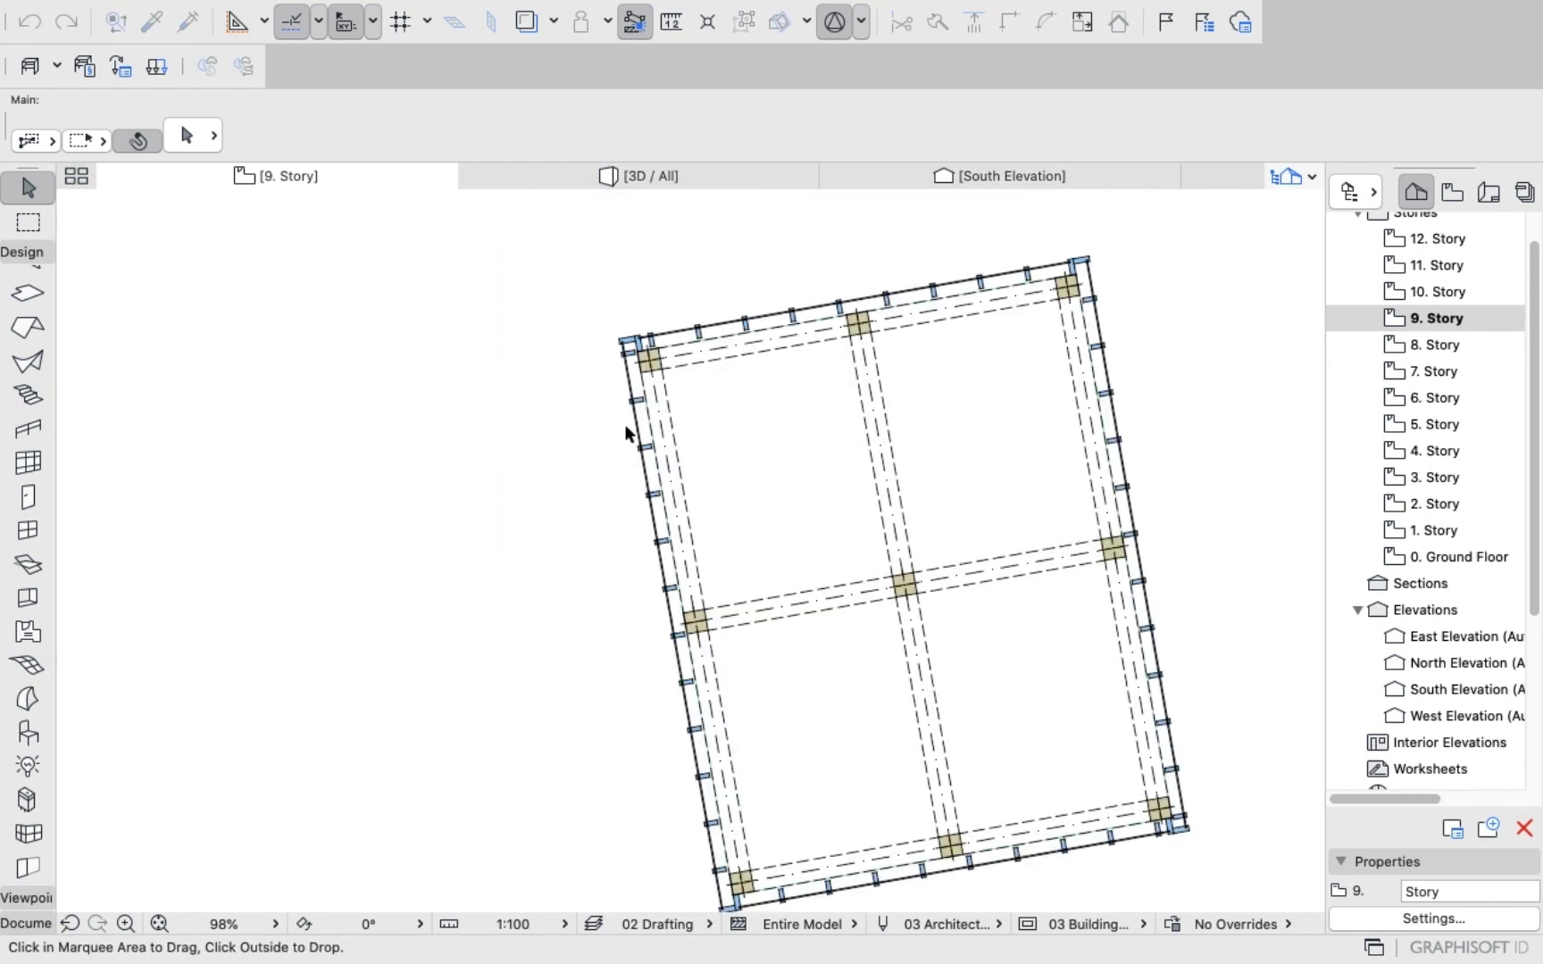
pyautogui.click(625, 429)
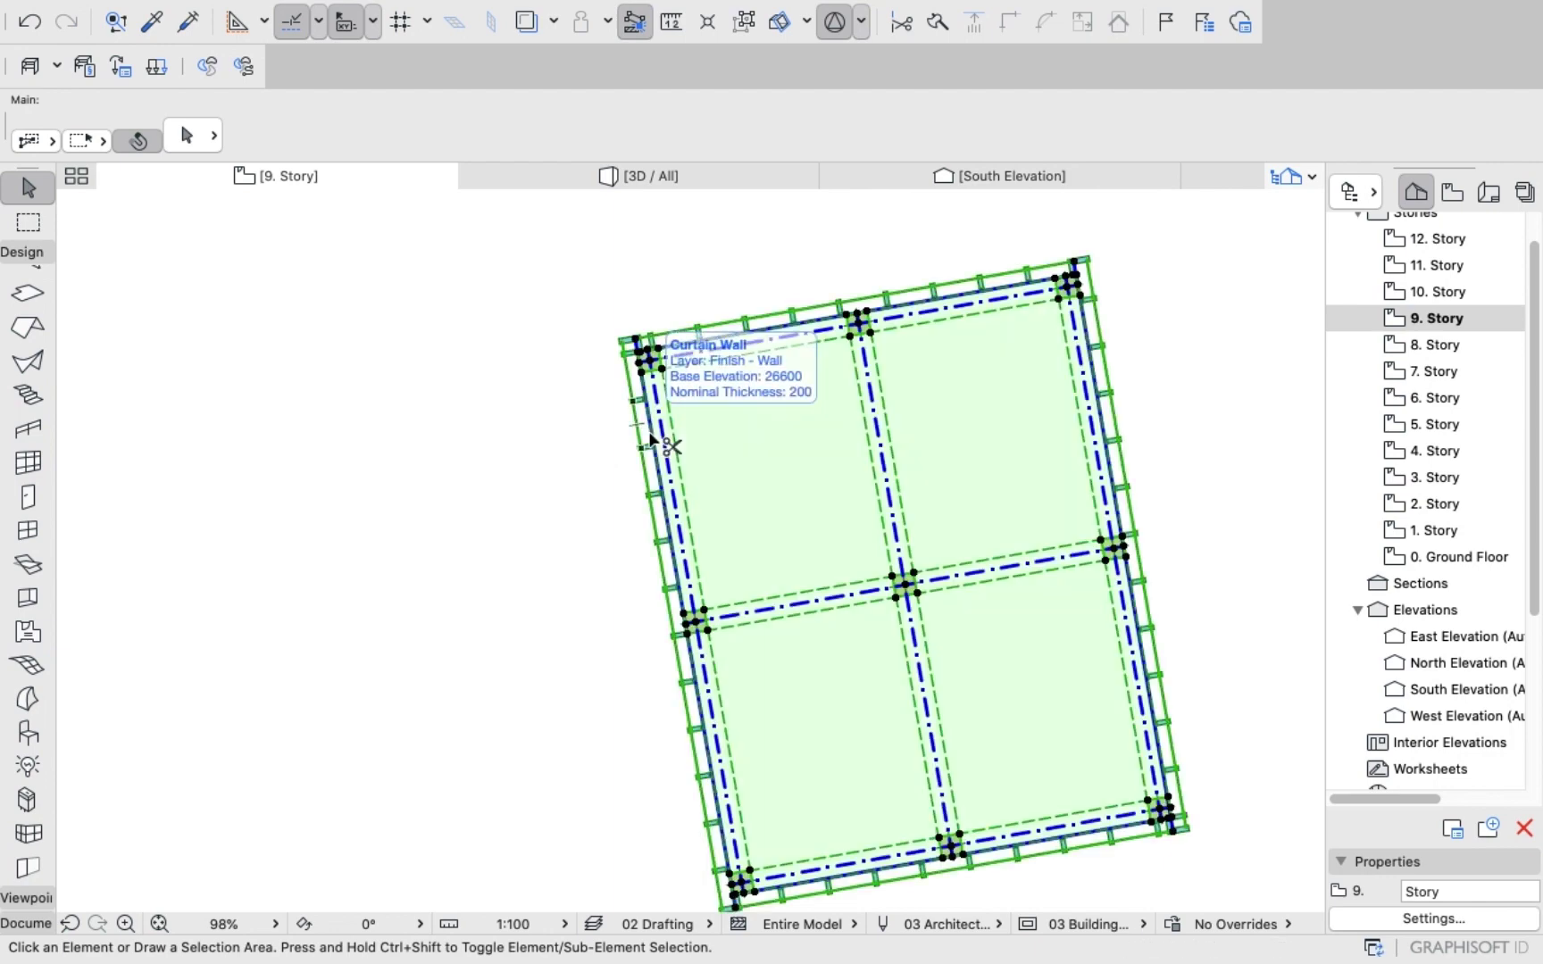
# Select all elements on the ninth story.
pyautogui.click(651, 435)
pyautogui.scroll(-4, 625, 437)
pyautogui.scroll(4, 608, 433)
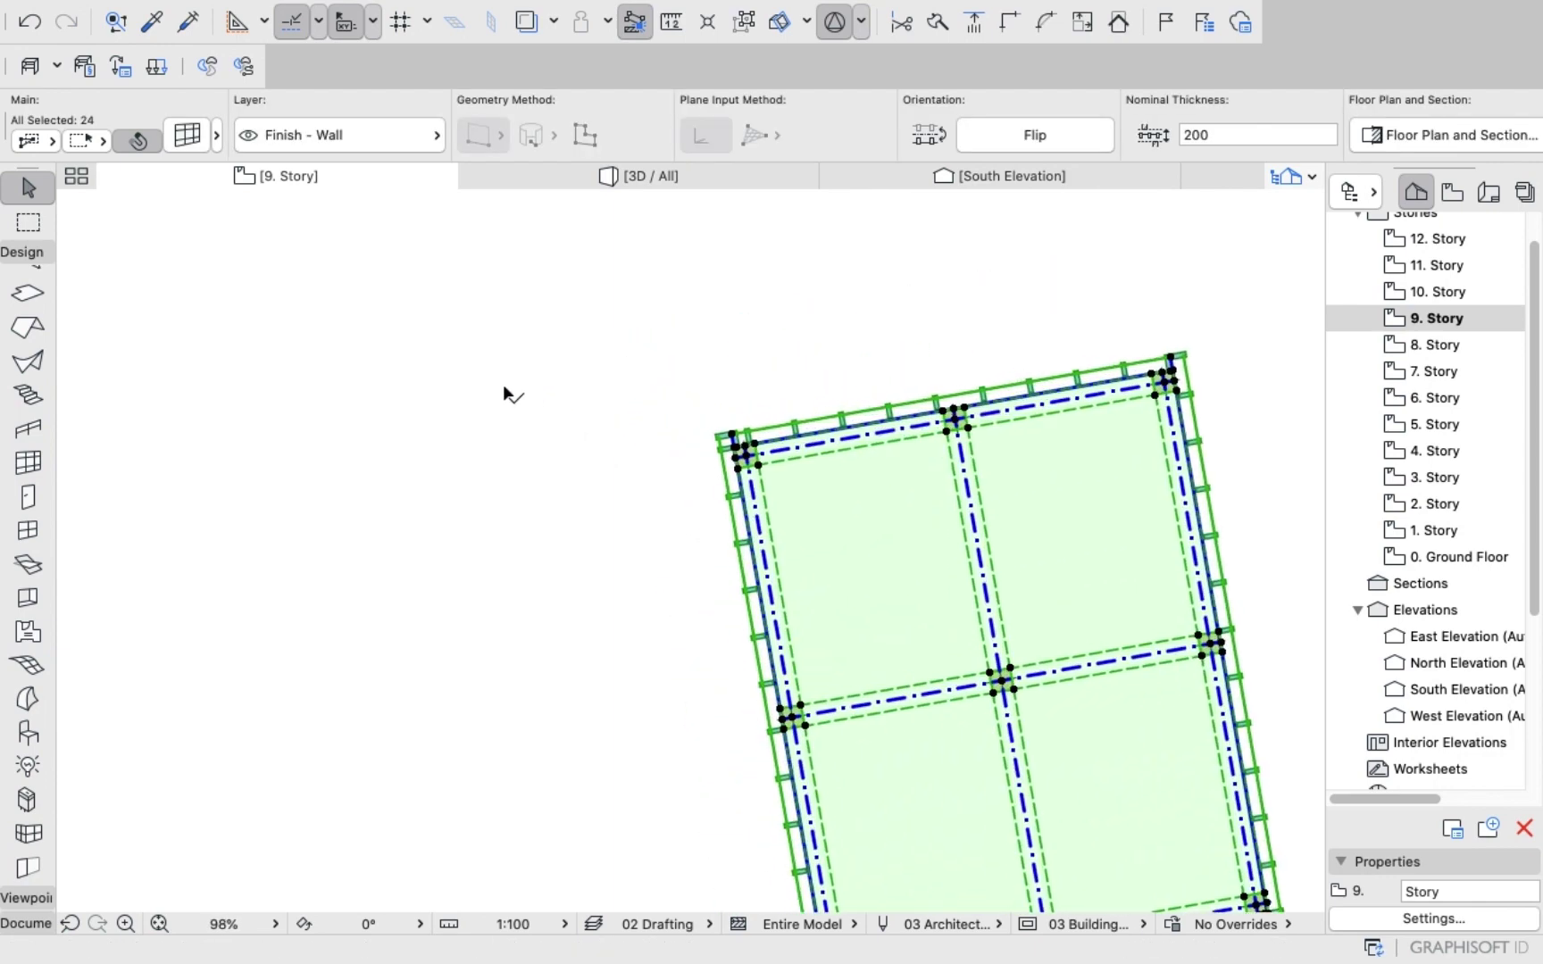
pyautogui.rightClick(504, 388)
pyautogui.moveTo(577, 607)
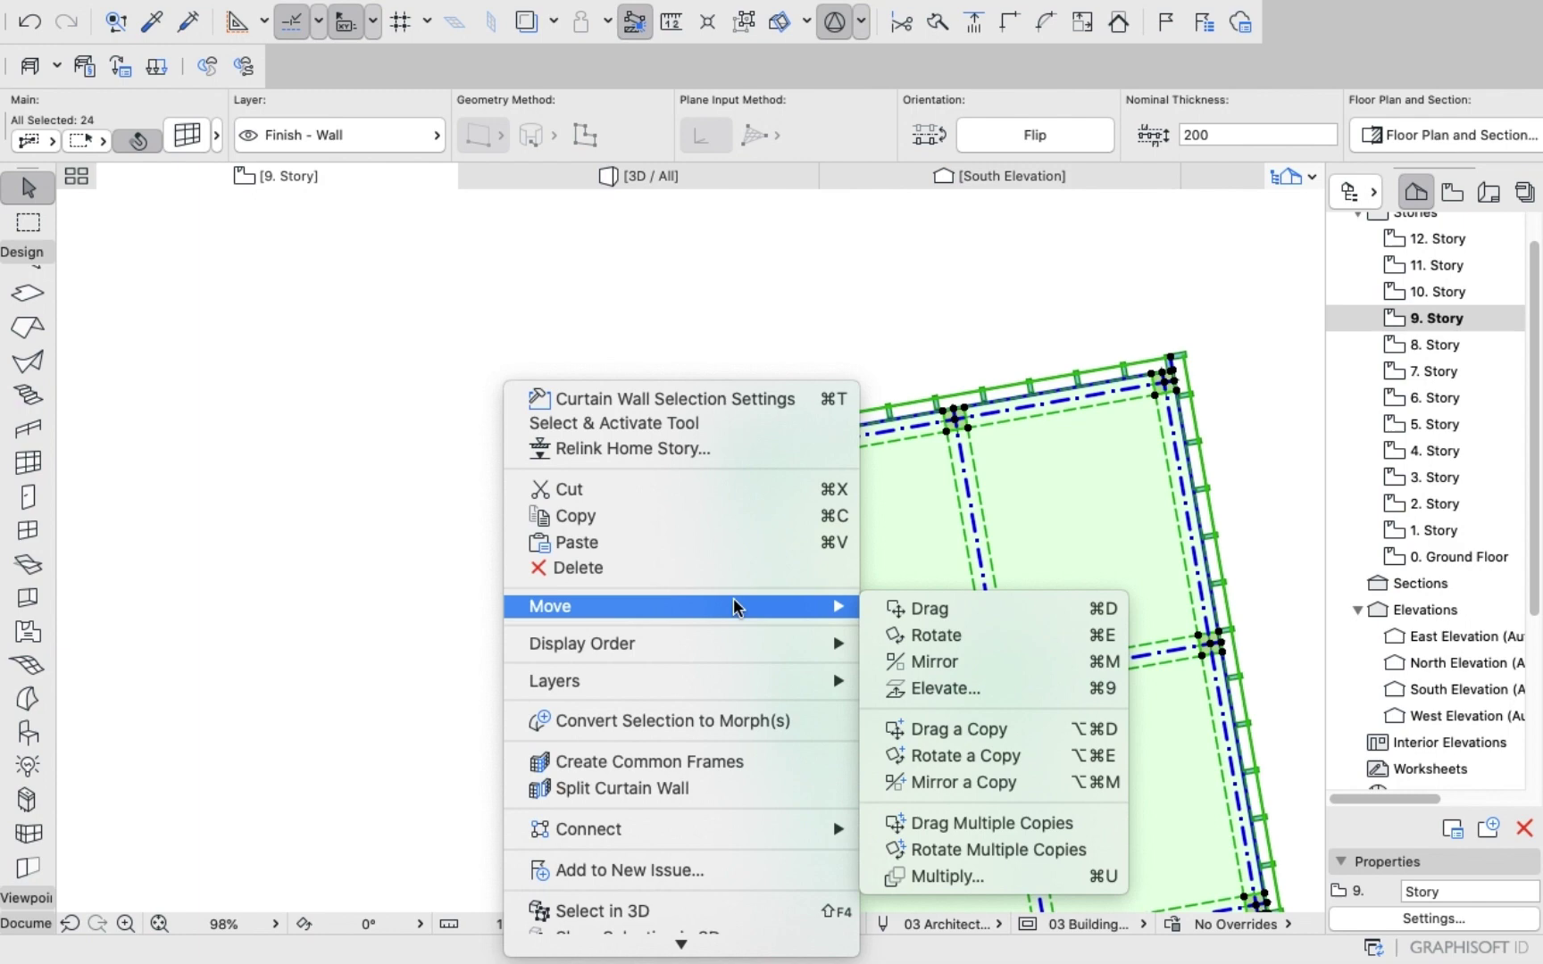
pyautogui.click(937, 635)
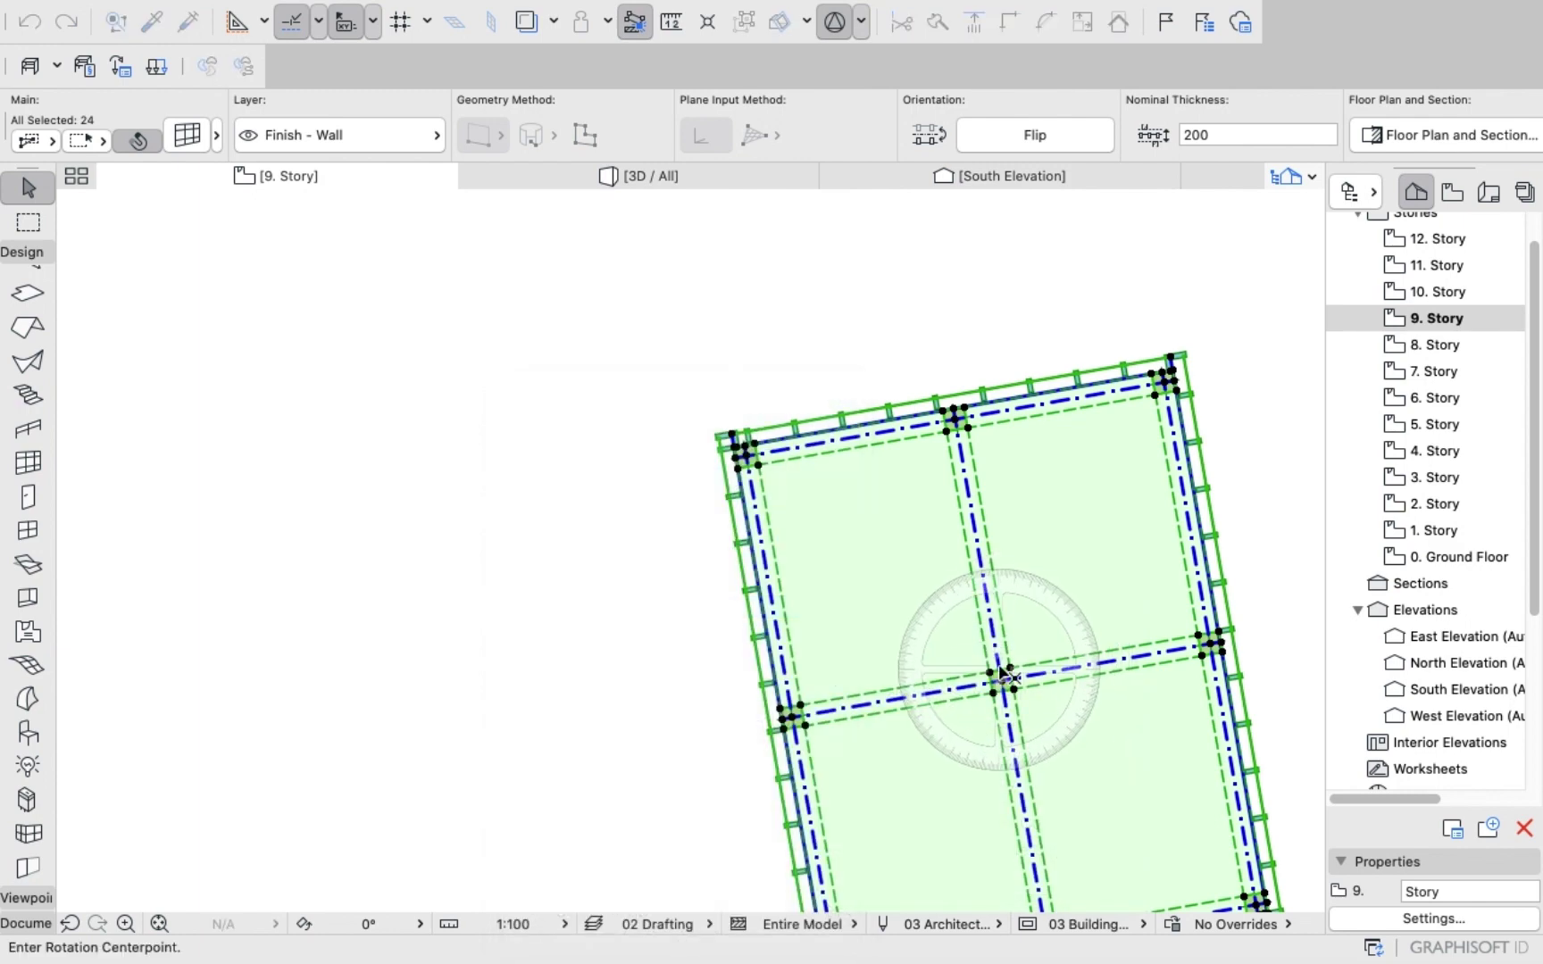
pyautogui.click(997, 676)
pyautogui.click(991, 627)
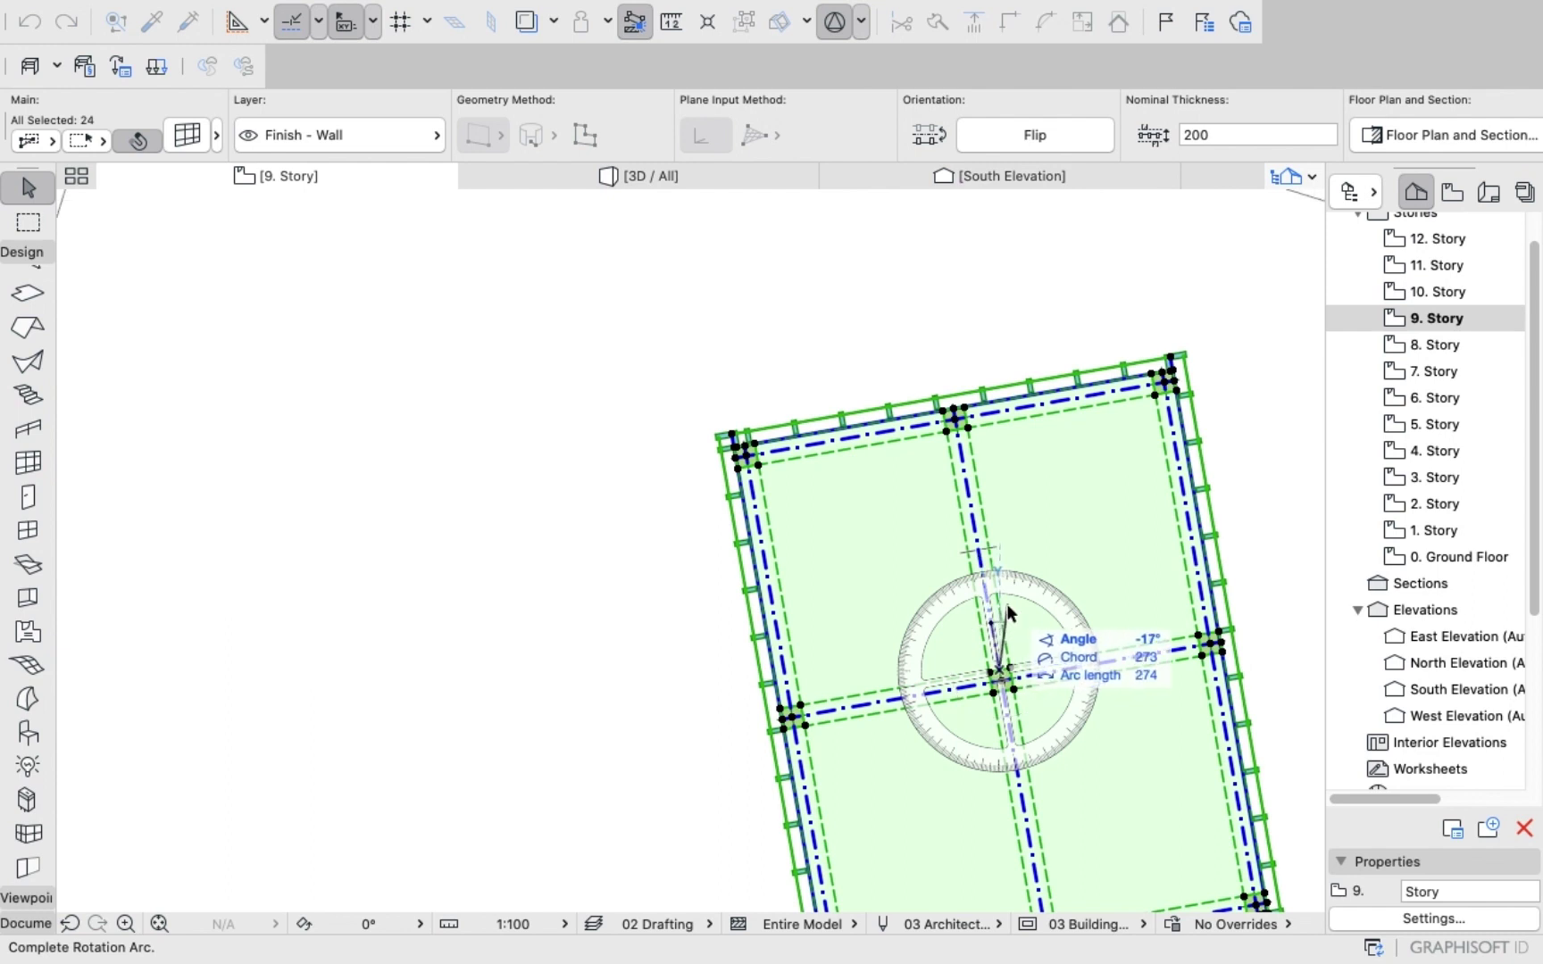
pyautogui.rightClick(995, 616)
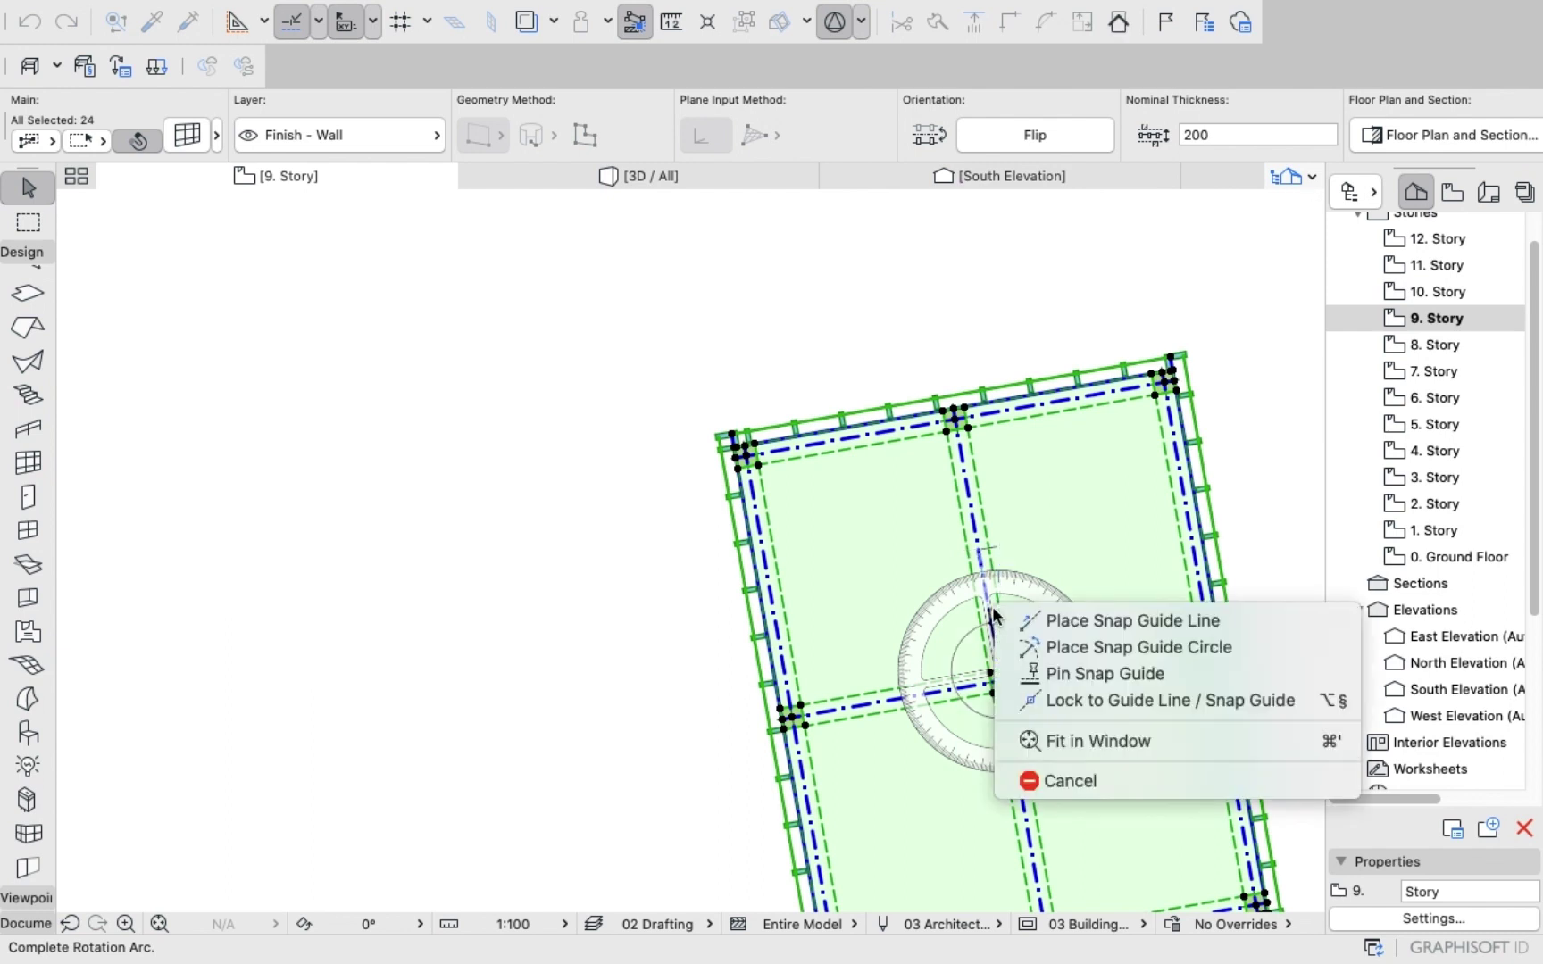
pyautogui.click(1068, 780)
pyautogui.rightClick(276, 411)
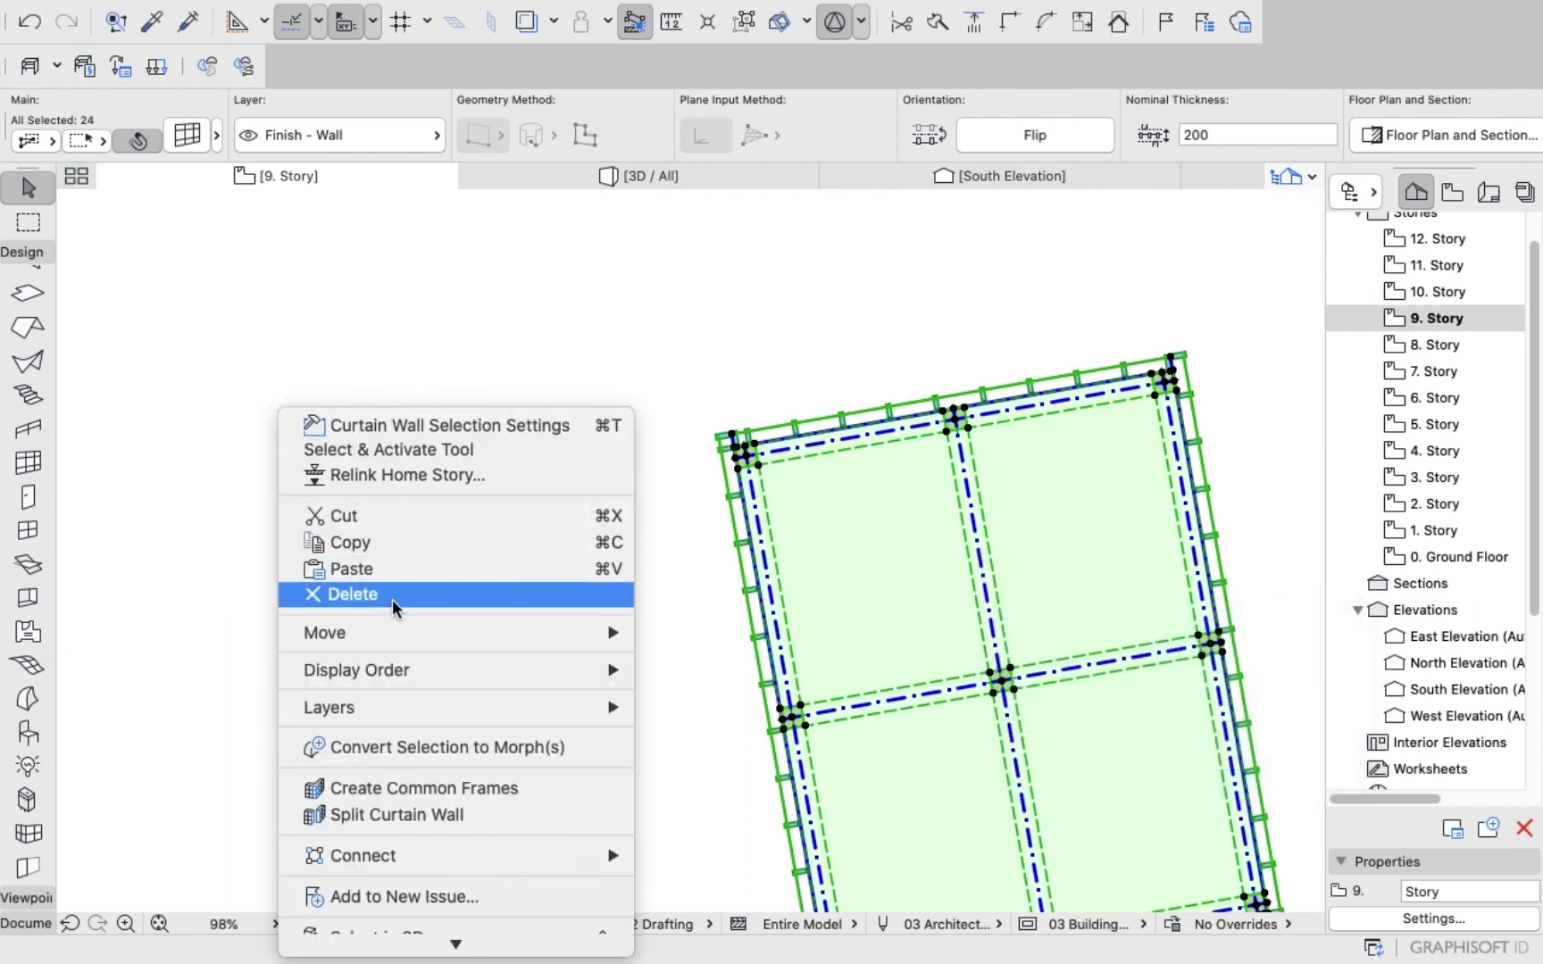
pyautogui.moveTo(392, 632)
pyautogui.click(703, 658)
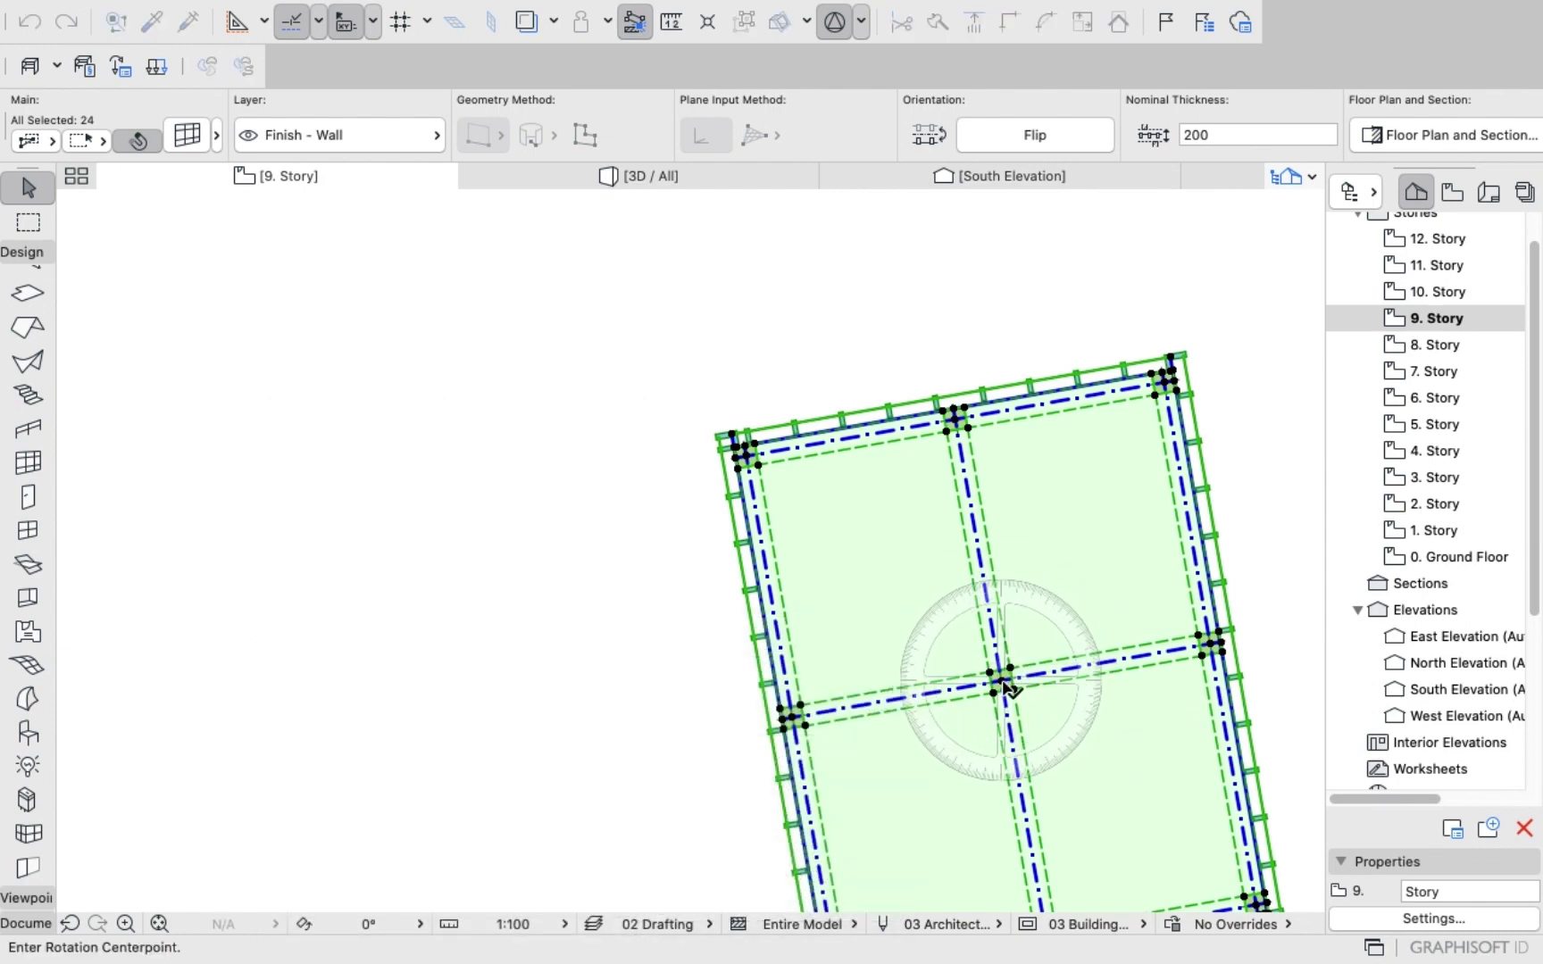
pyautogui.click(1001, 681)
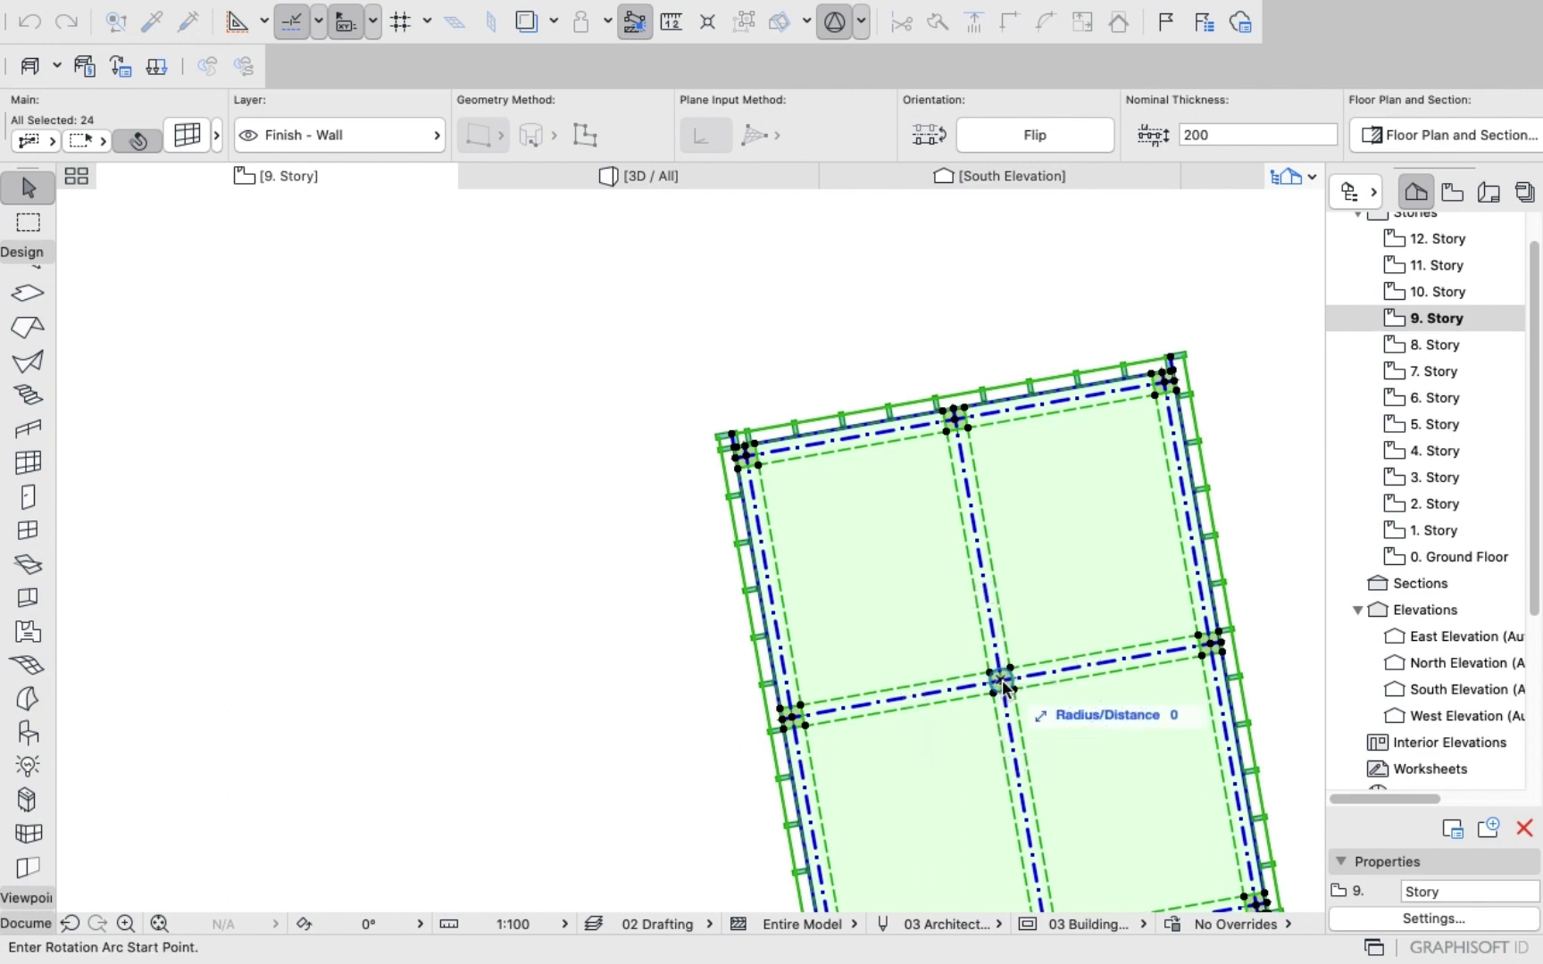
pyautogui.click(987, 613)
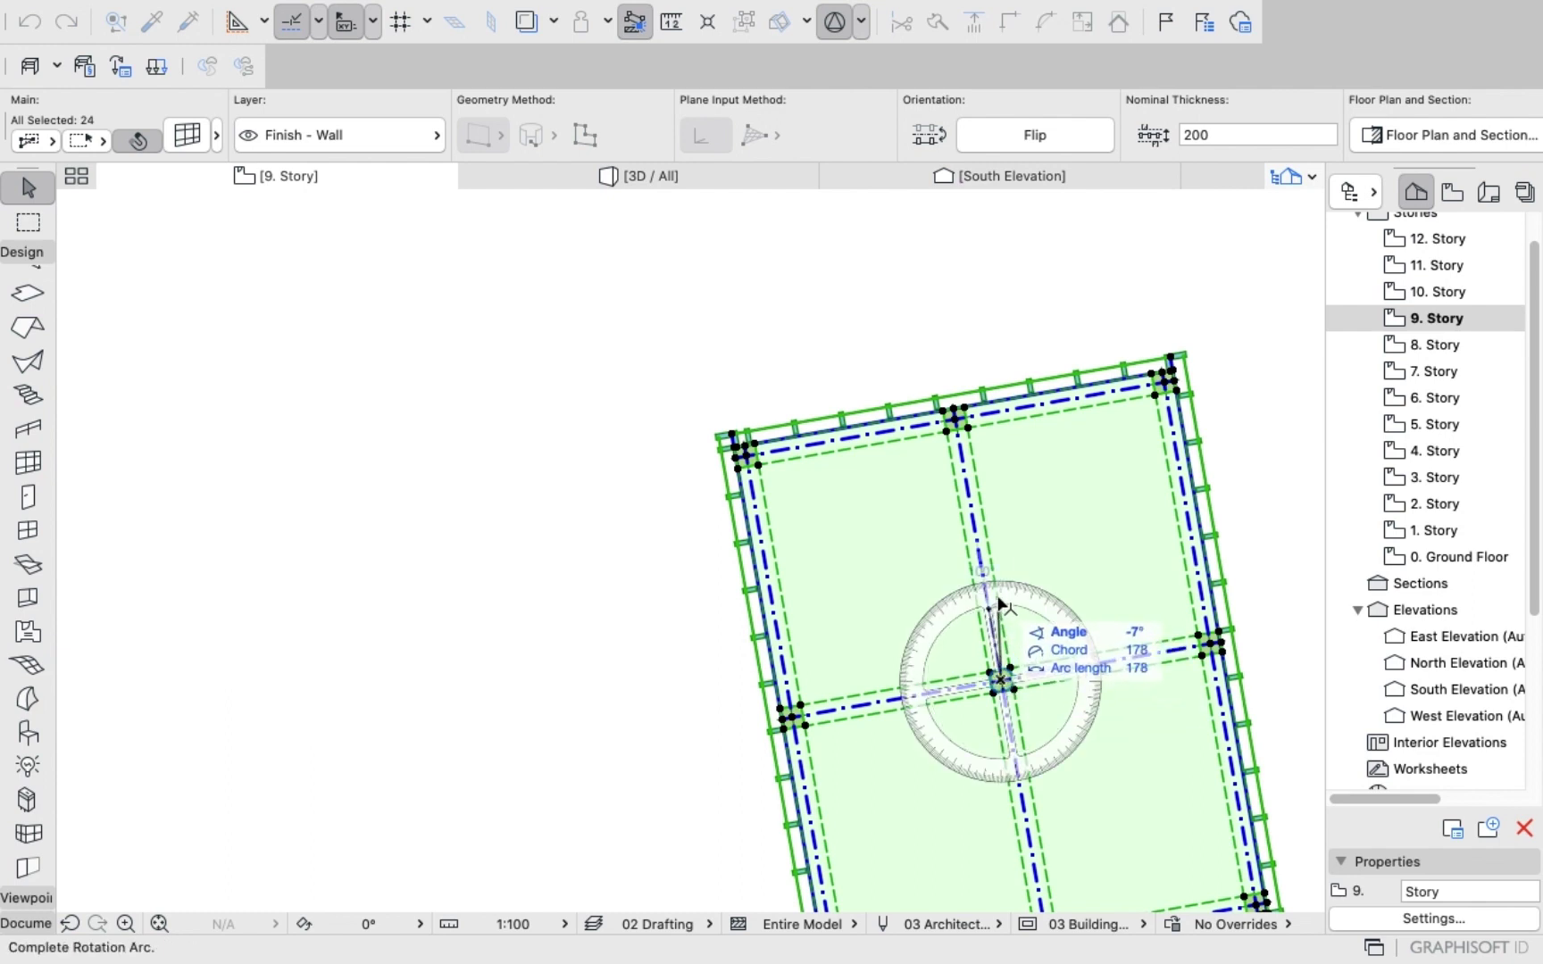
pyautogui.scroll(-6, 1040, 571)
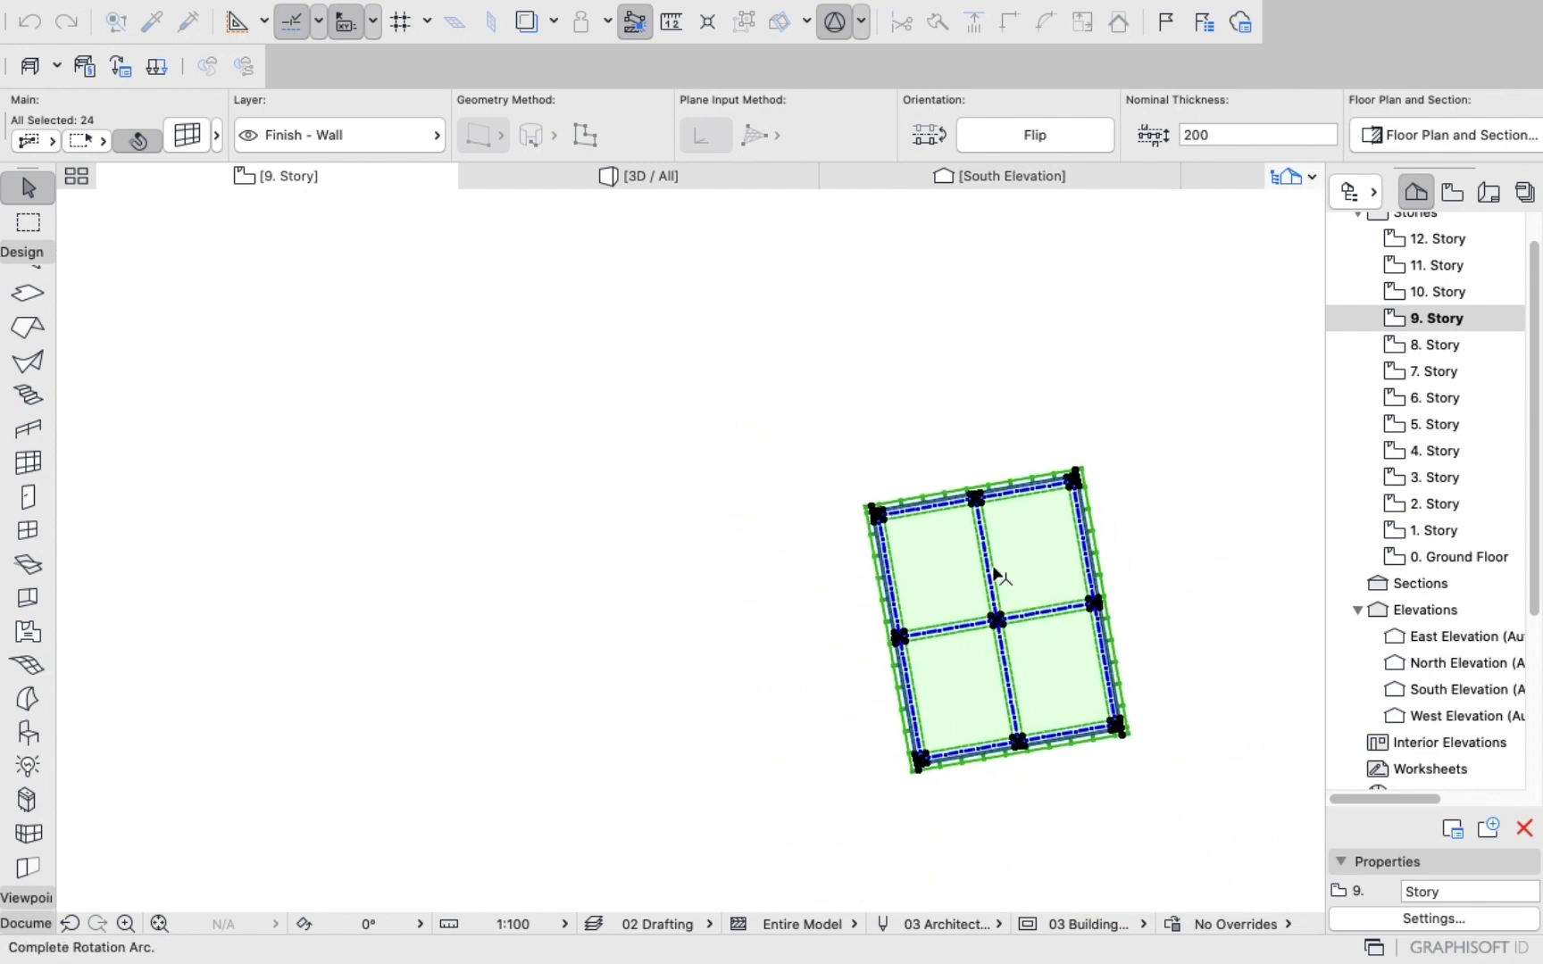
pyautogui.rightClick(1040, 561)
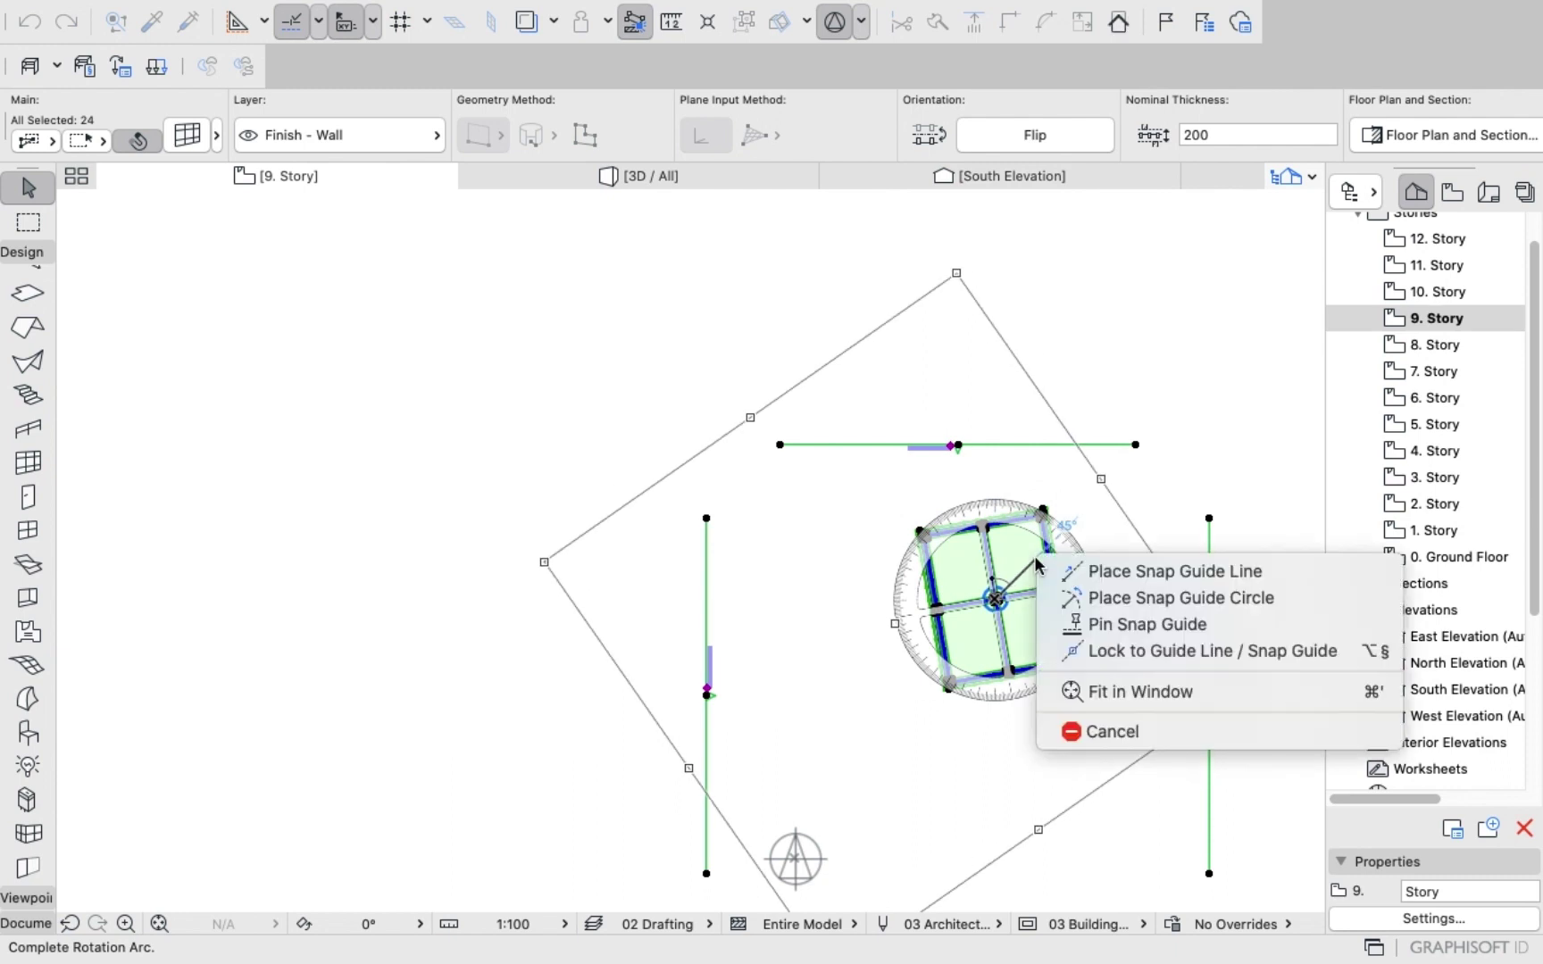
pyautogui.click(1092, 729)
# Remove the north, west, east and south elevation markers from the ninth-story selection, keeping only the building elements selected.
pyautogui.keyDown('shift'); pyautogui.click(854, 444); pyautogui.keyUp('shift')
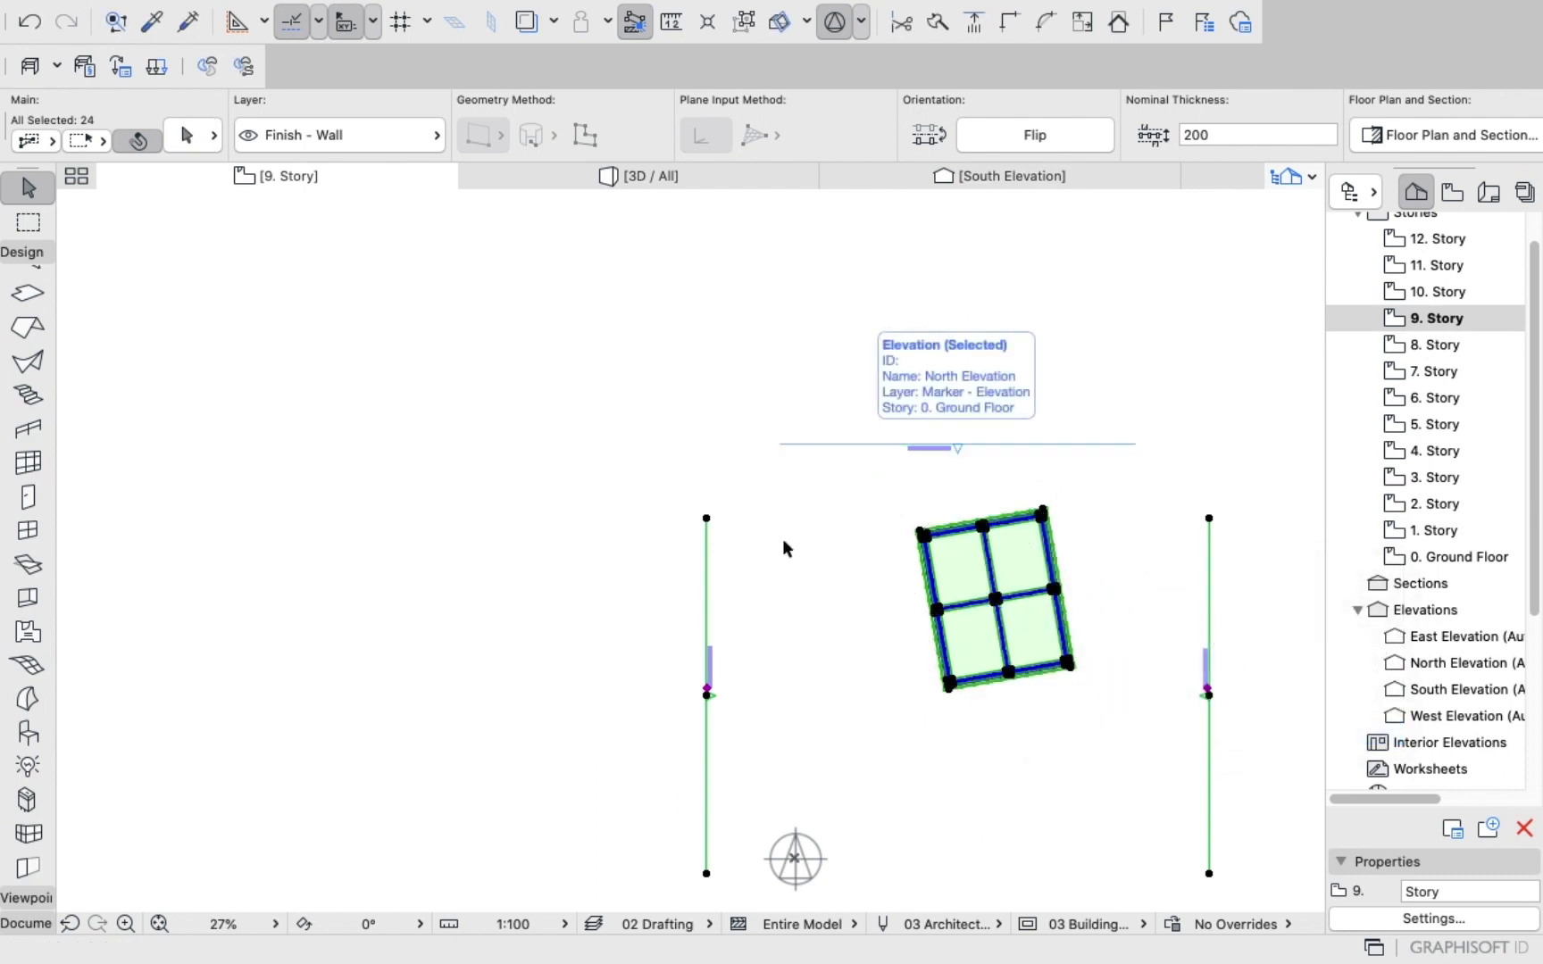
pyautogui.keyDown('shift'); pyautogui.click(707, 607); pyautogui.keyUp('shift')
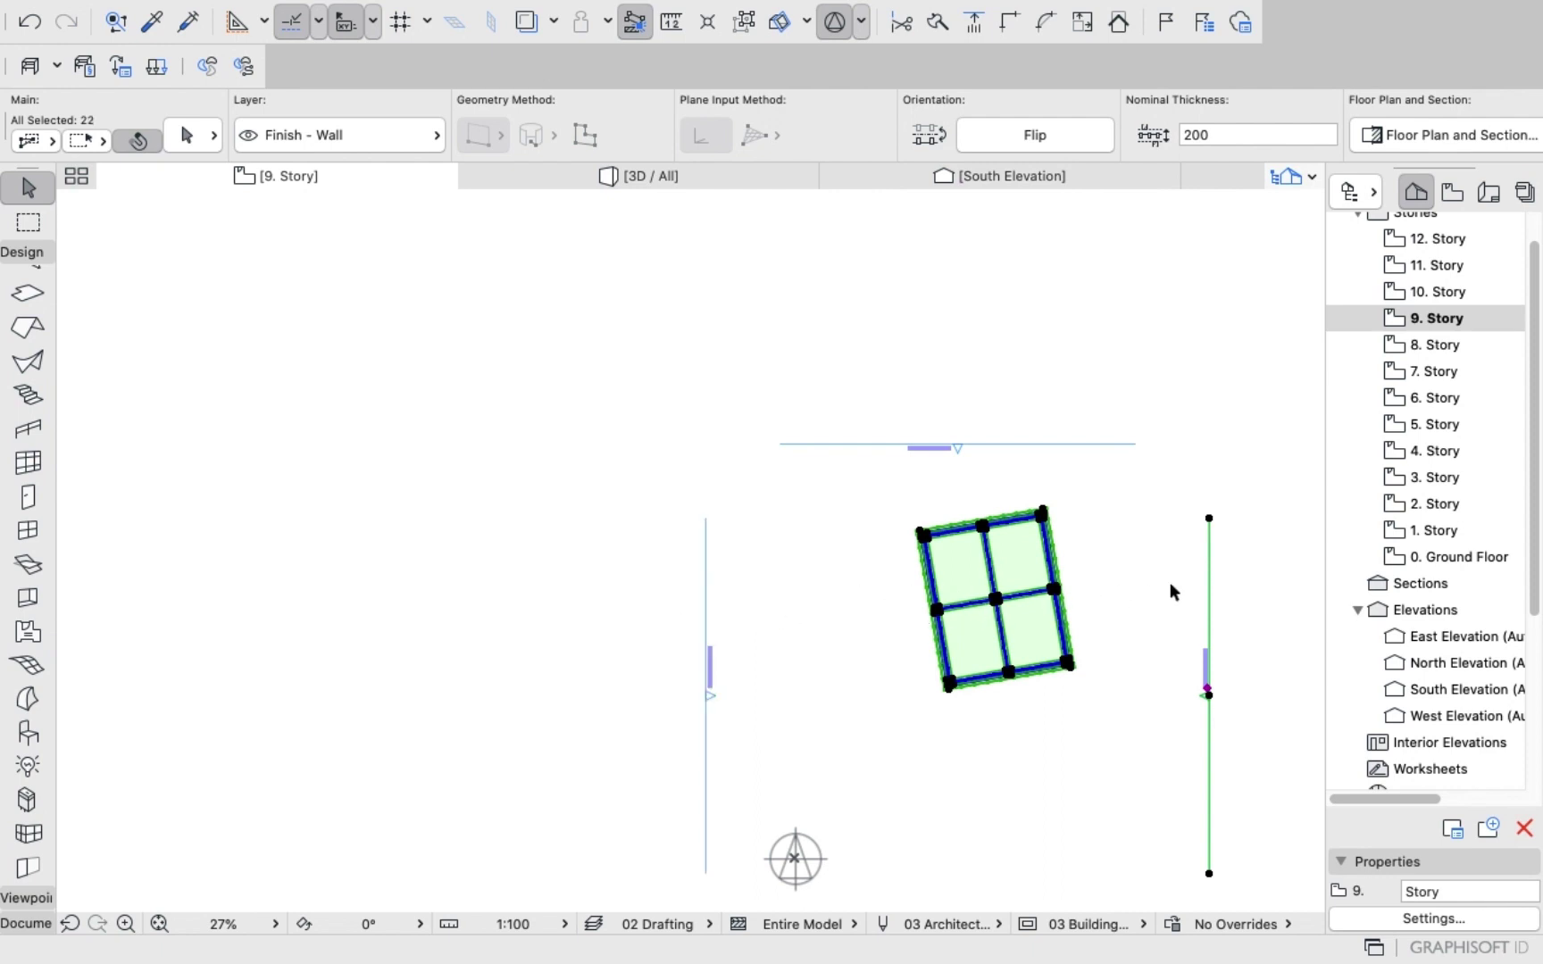
pyautogui.keyDown('shift'); pyautogui.click(1206, 584); pyautogui.keyUp('shift')
pyautogui.scroll(-5, 1155, 594)
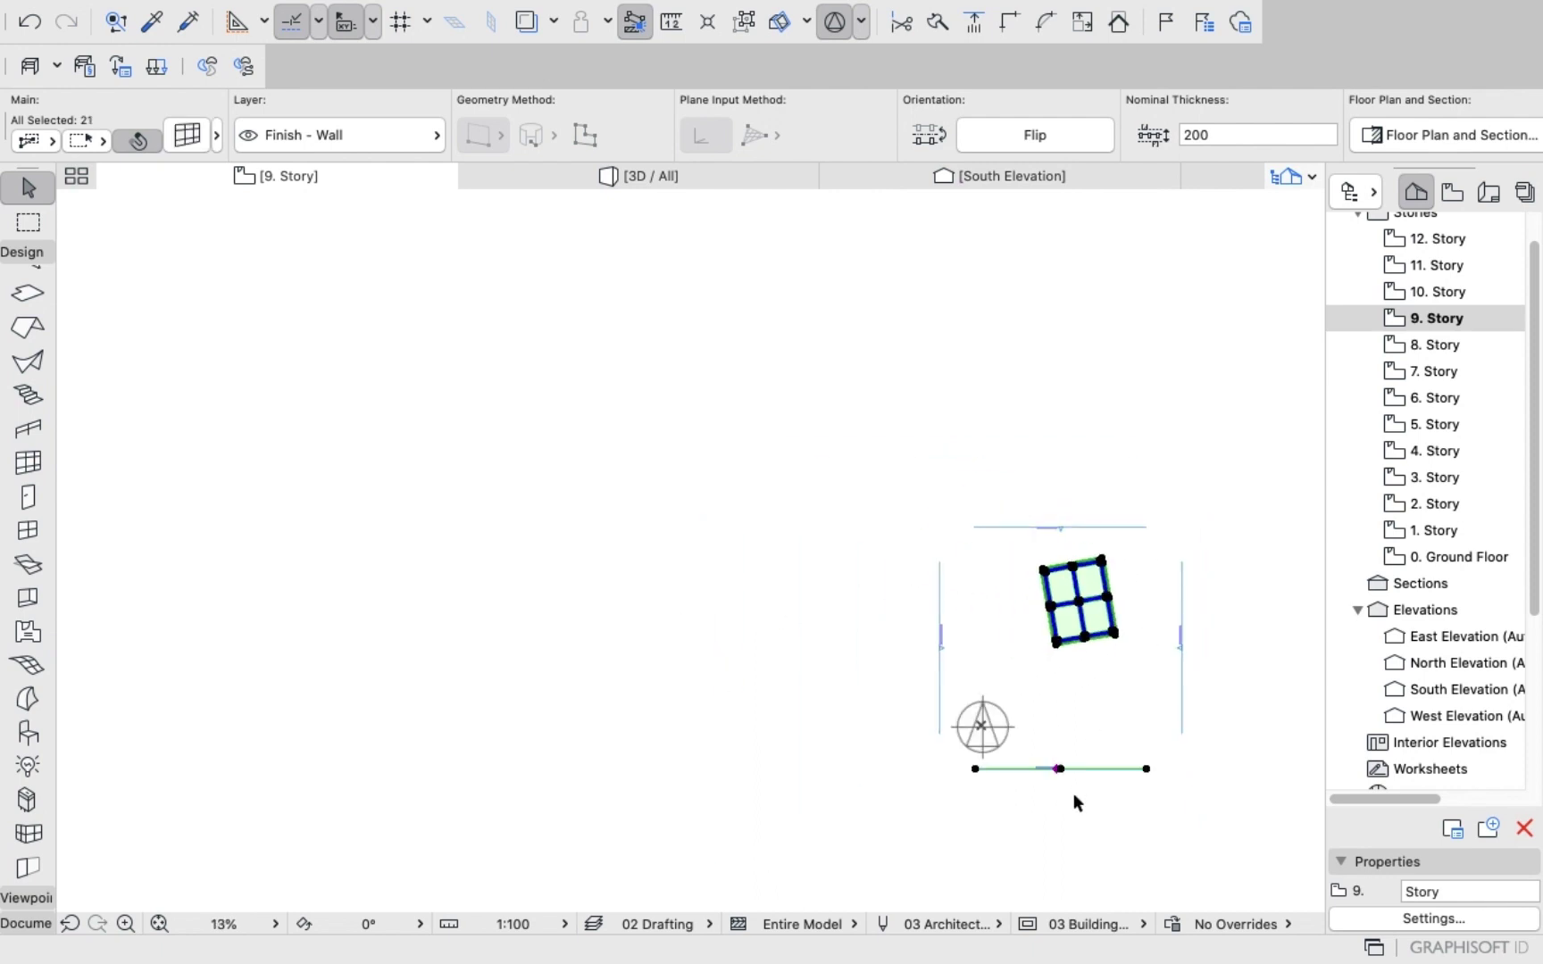
pyautogui.keyDown('shift'); pyautogui.click(1077, 764); pyautogui.keyUp('shift')
pyautogui.scroll(10, 1032, 644)
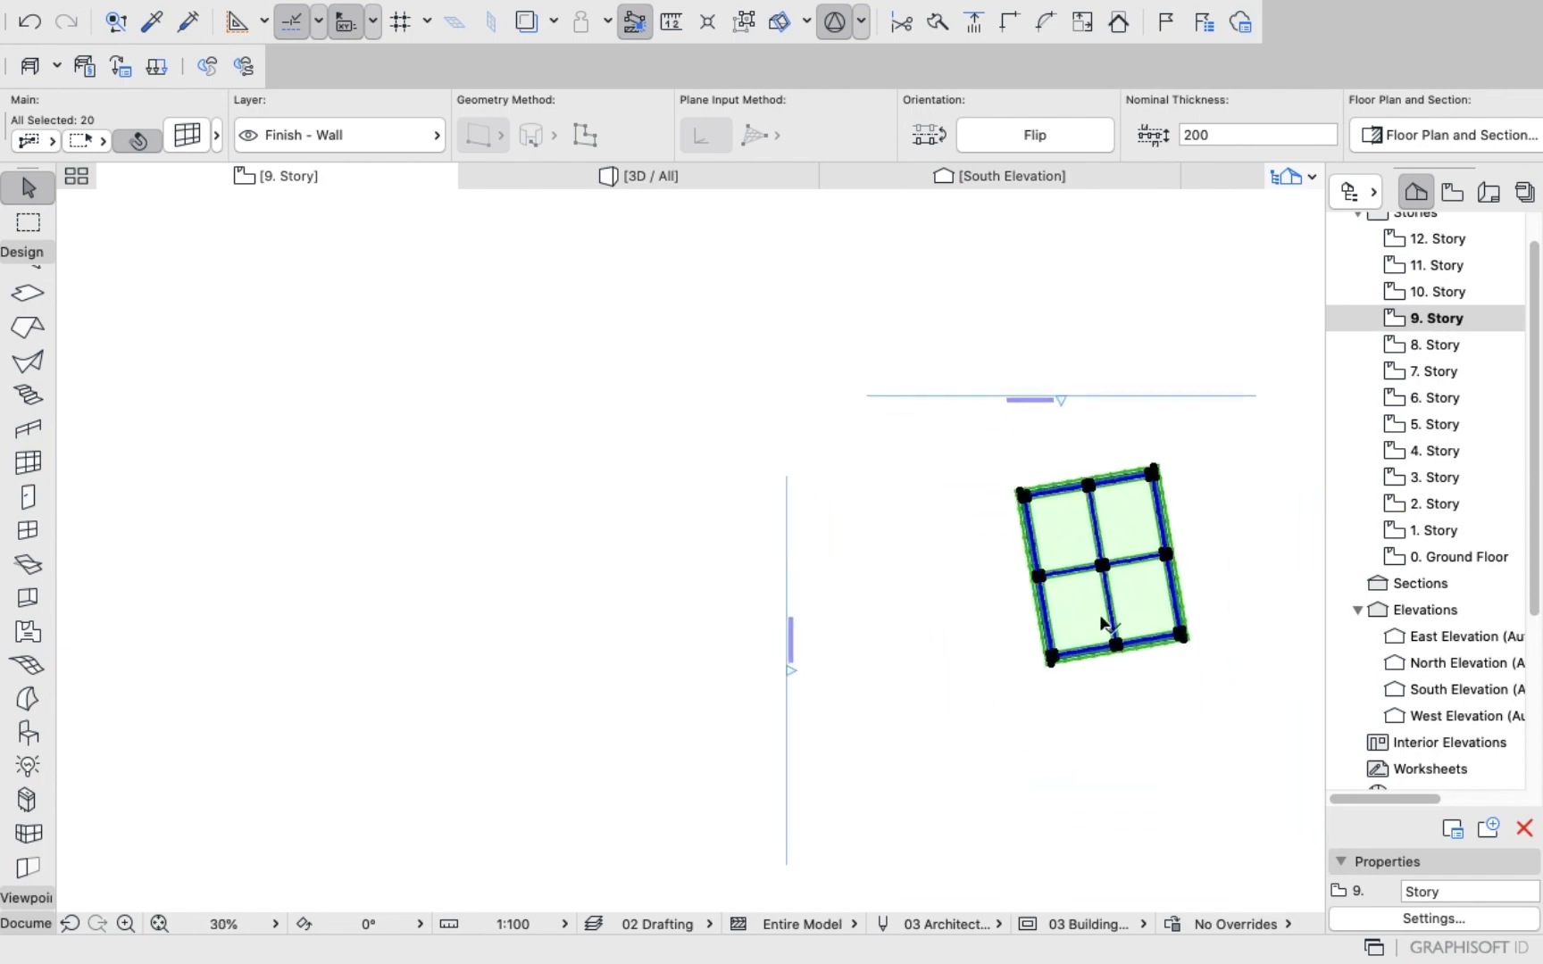
# Rotate the selected ninth-story elements by -10° about the central column and clear the selection.
pyautogui.rightClick(529, 501)
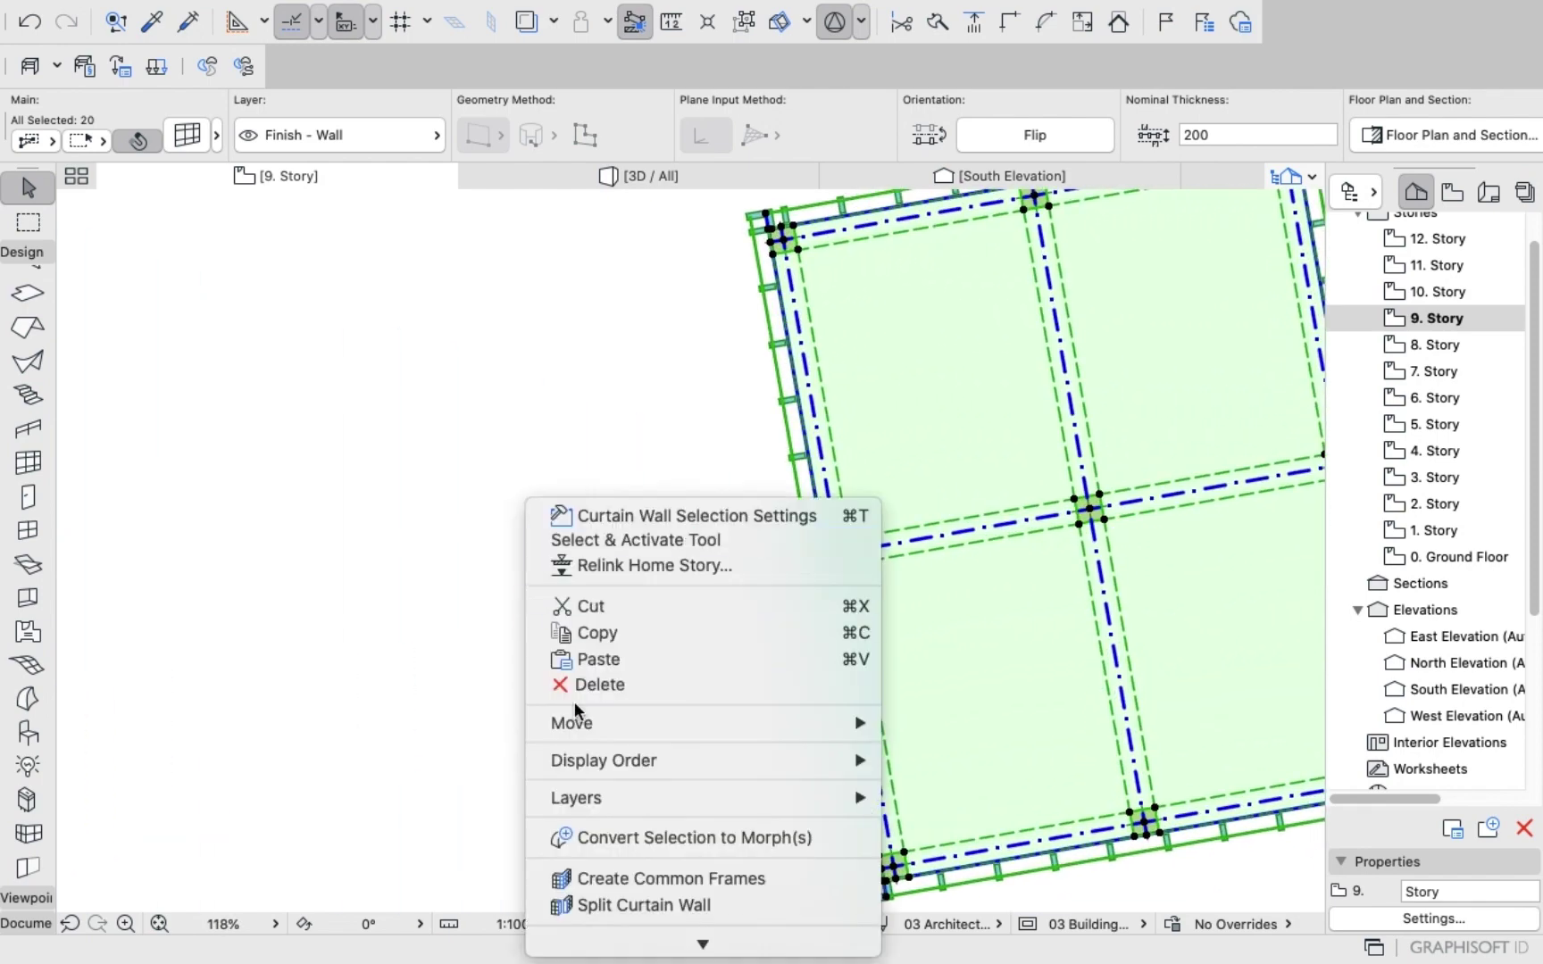
pyautogui.moveTo(597, 721)
pyautogui.click(942, 702)
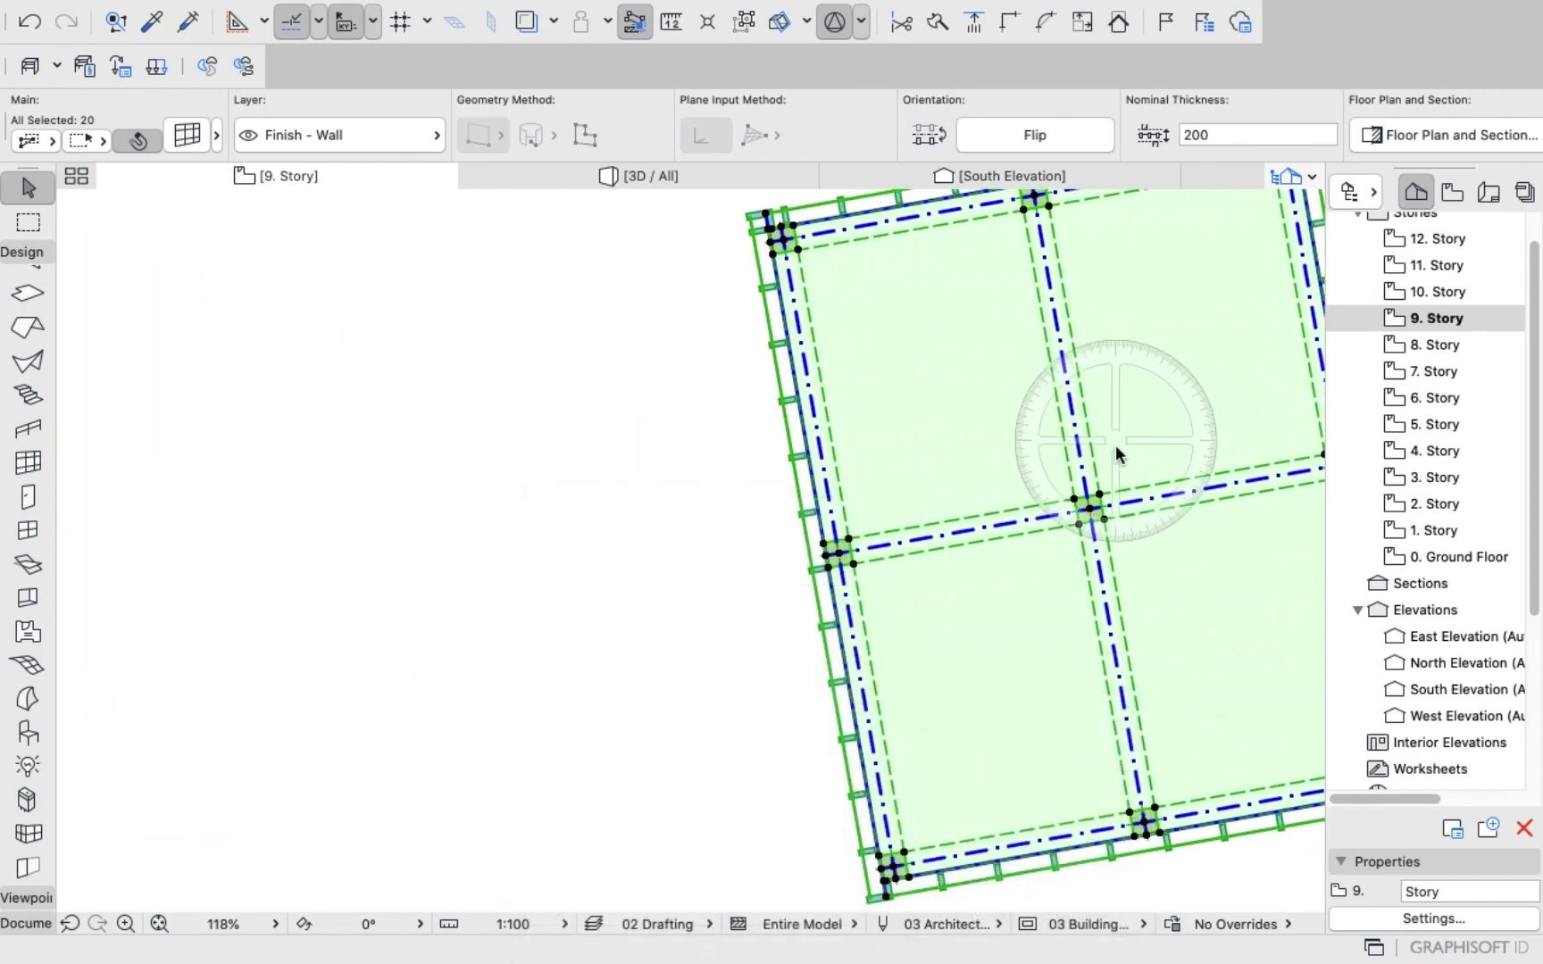
pyautogui.click(1087, 501)
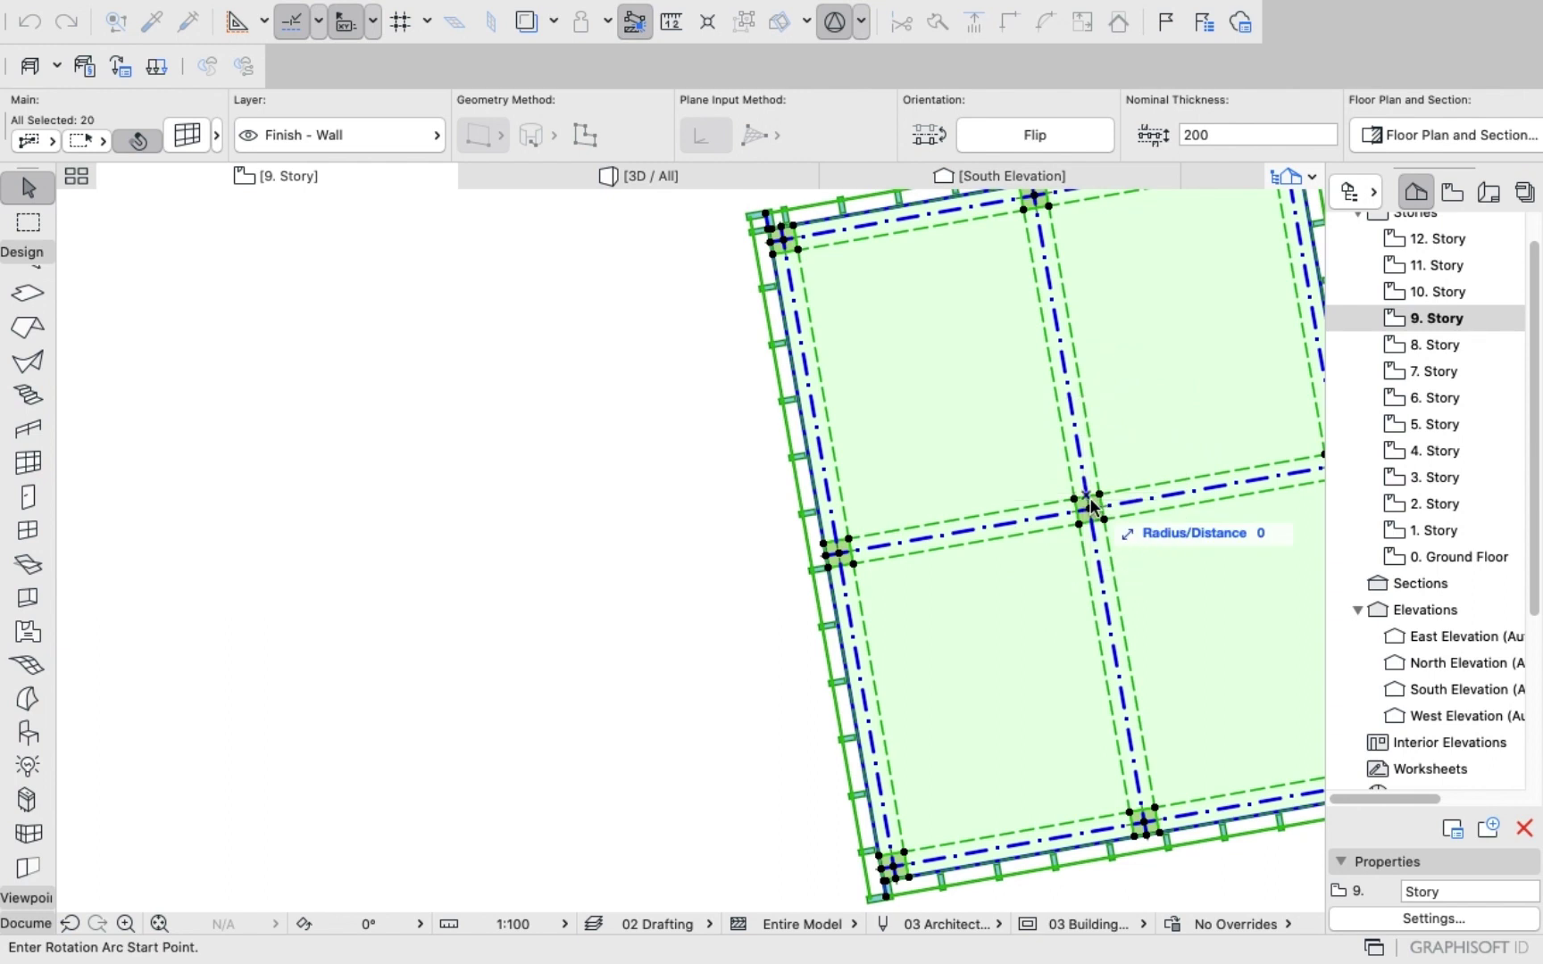
pyautogui.click(1081, 442)
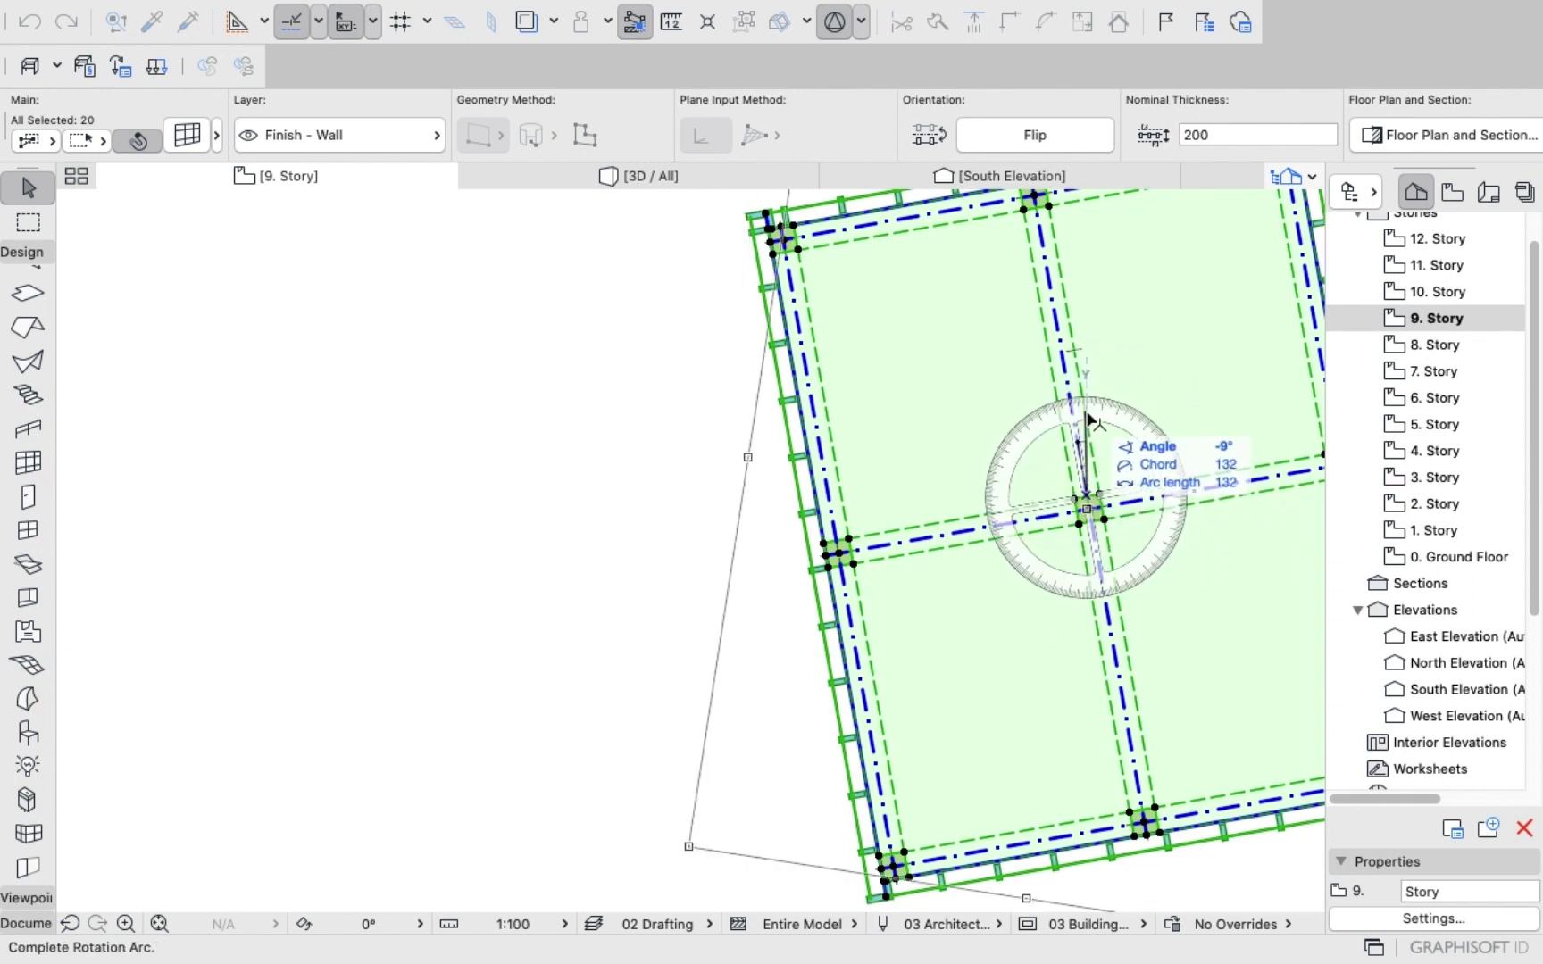
pyautogui.press('Tab')
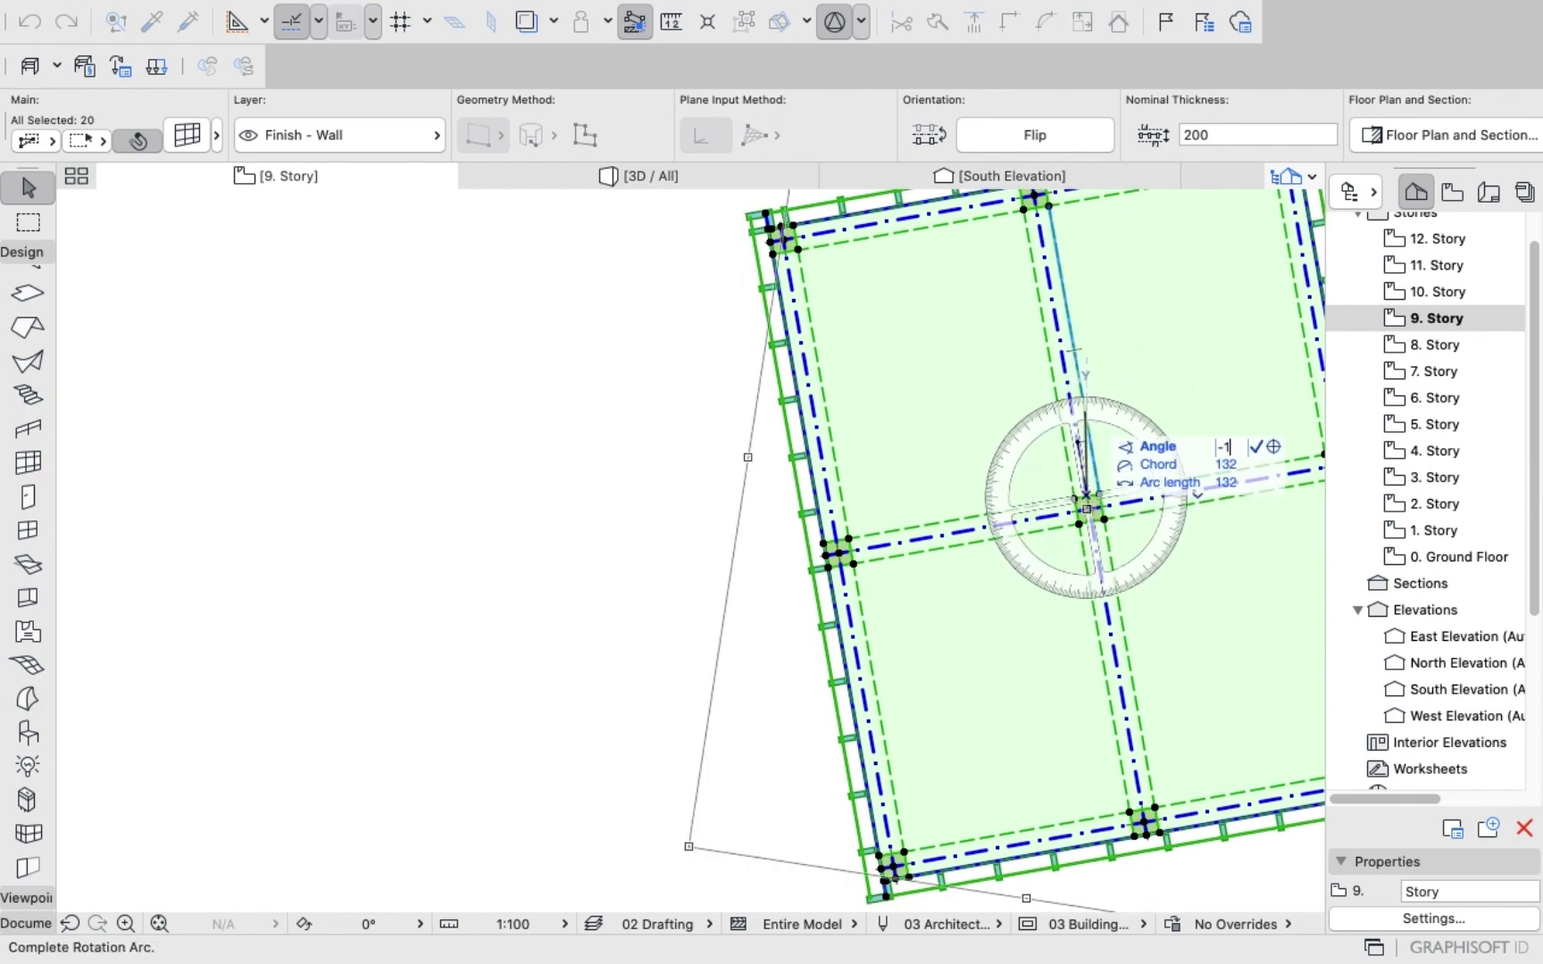
pyautogui.press('Return')
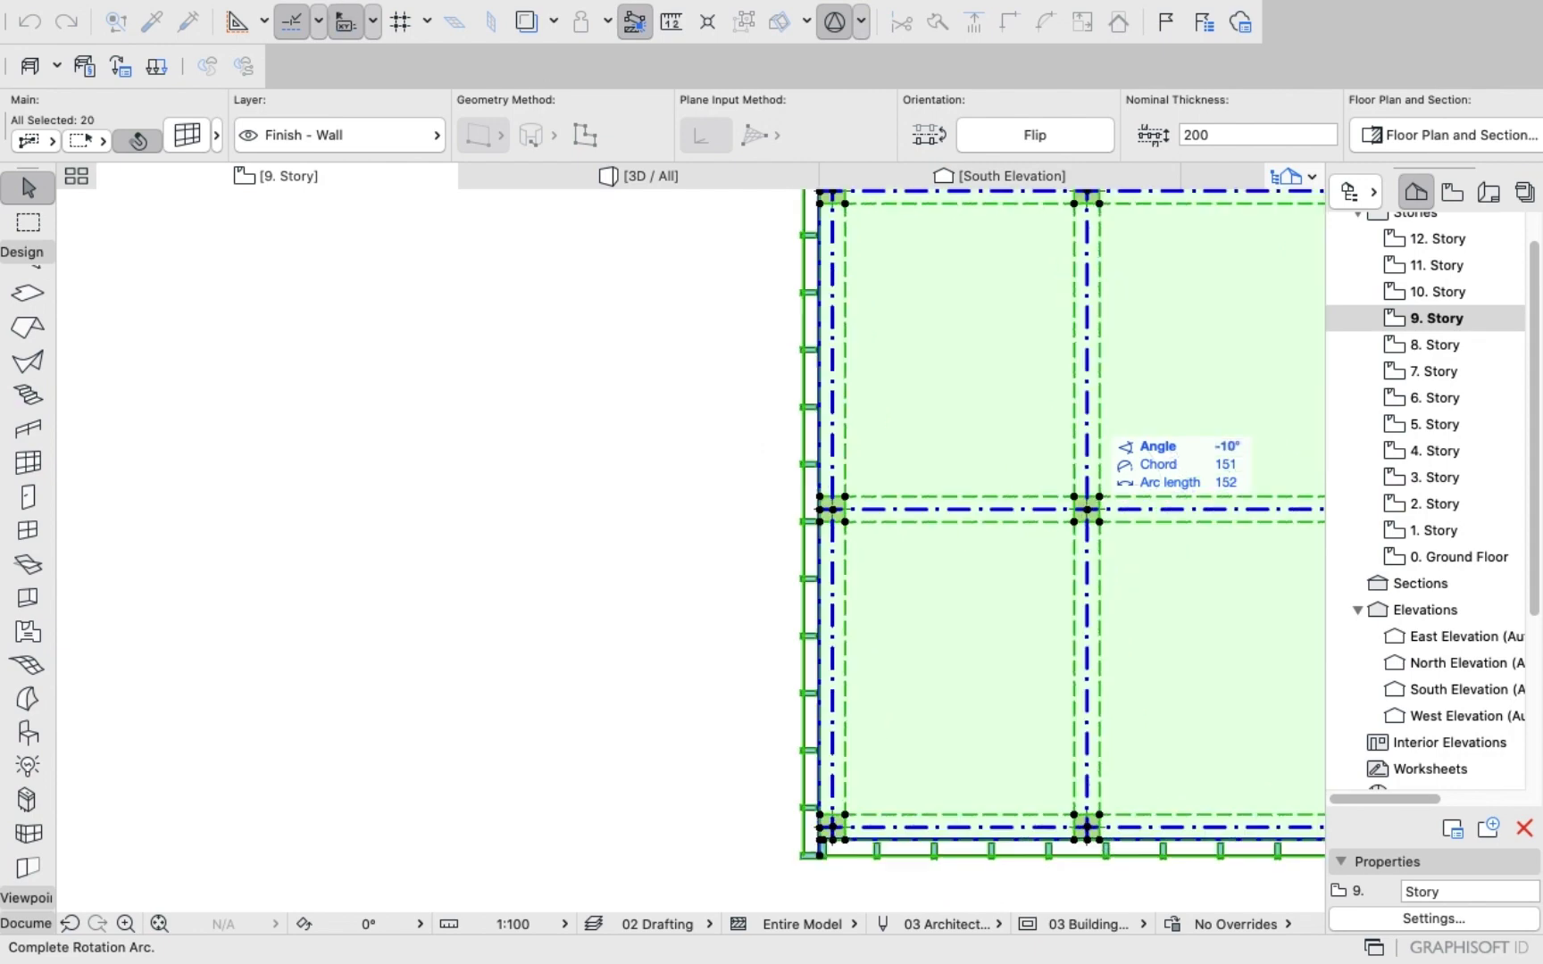
pyautogui.scroll(-4, 526, 454)
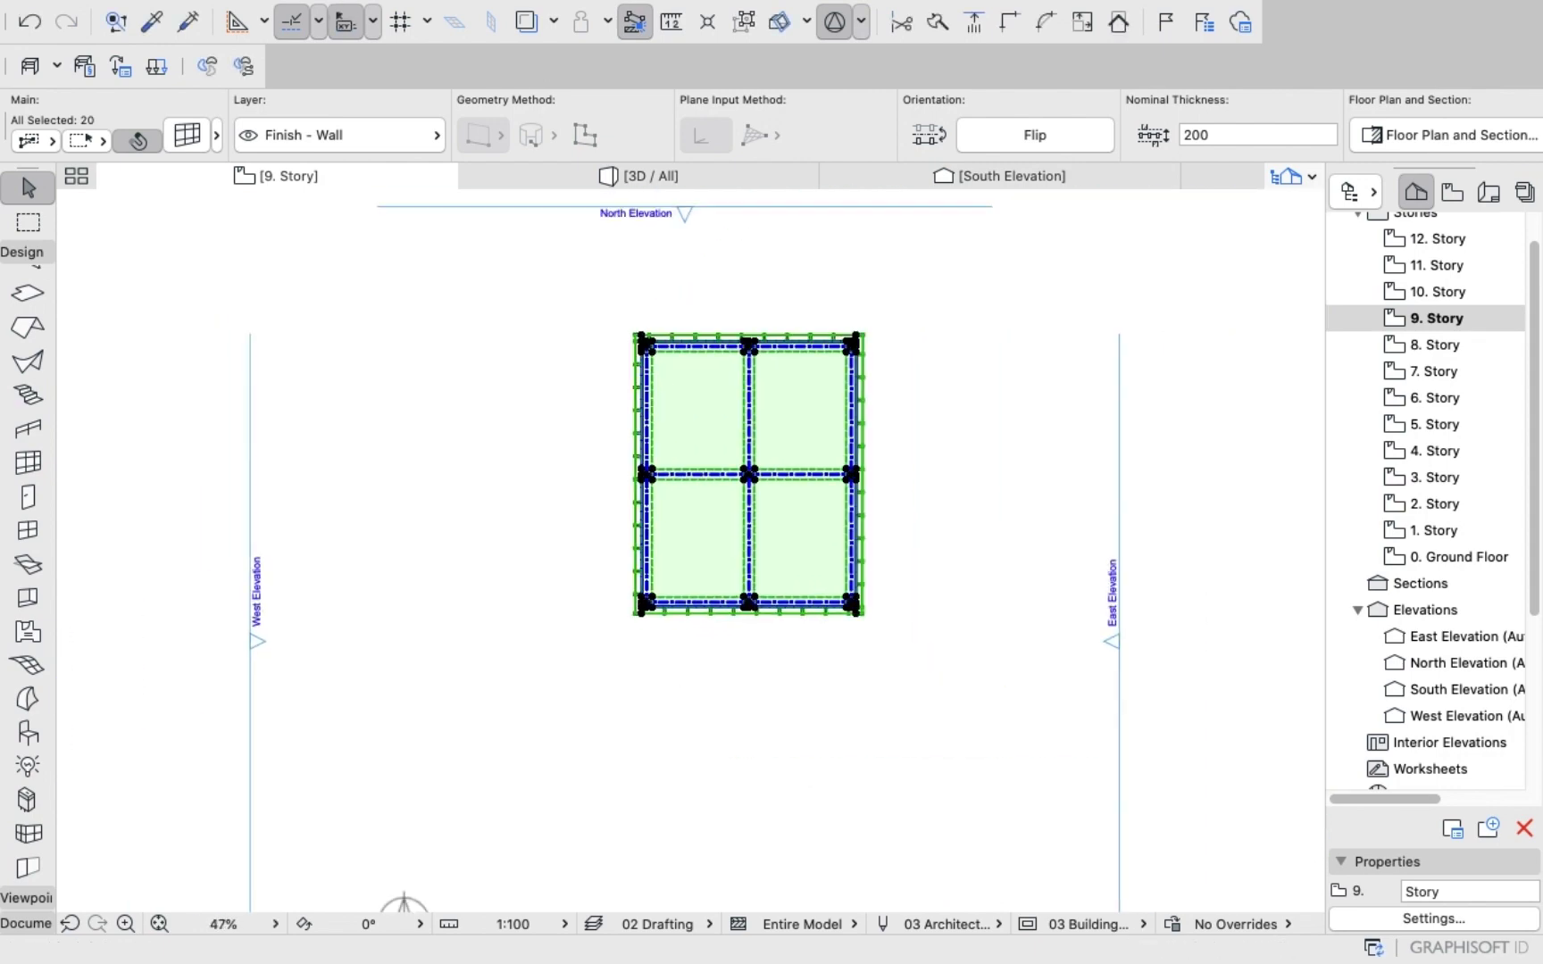
pyautogui.press('Escape')
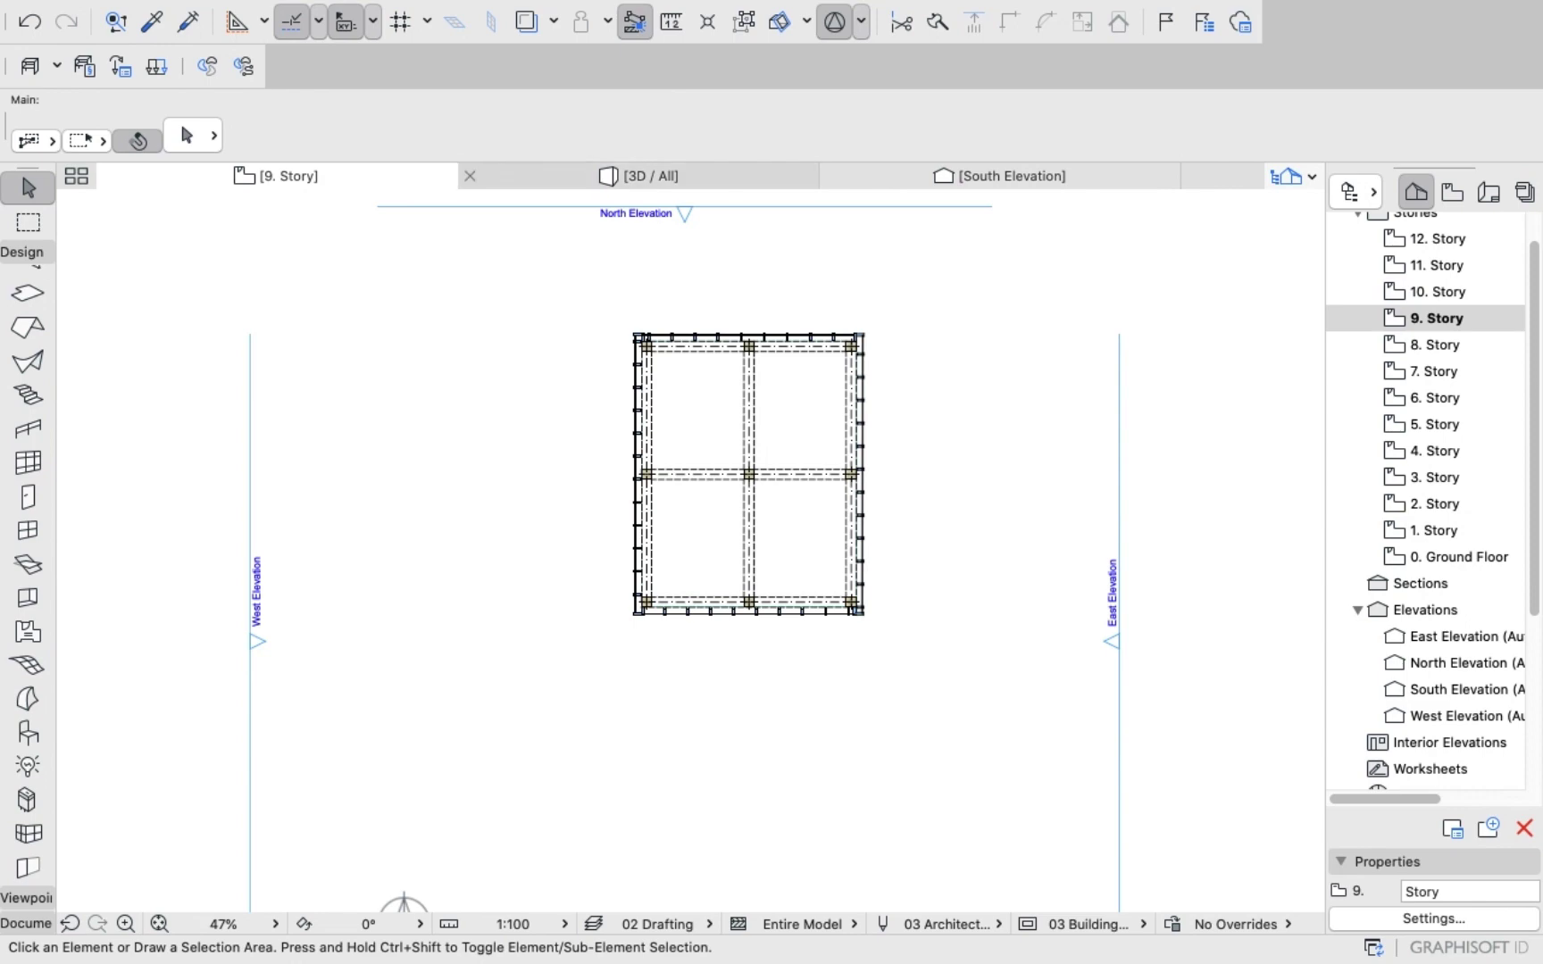
# Examine the alignment and twist of the upper stories in the 3D view from several angles.
pyautogui.click(650, 176)
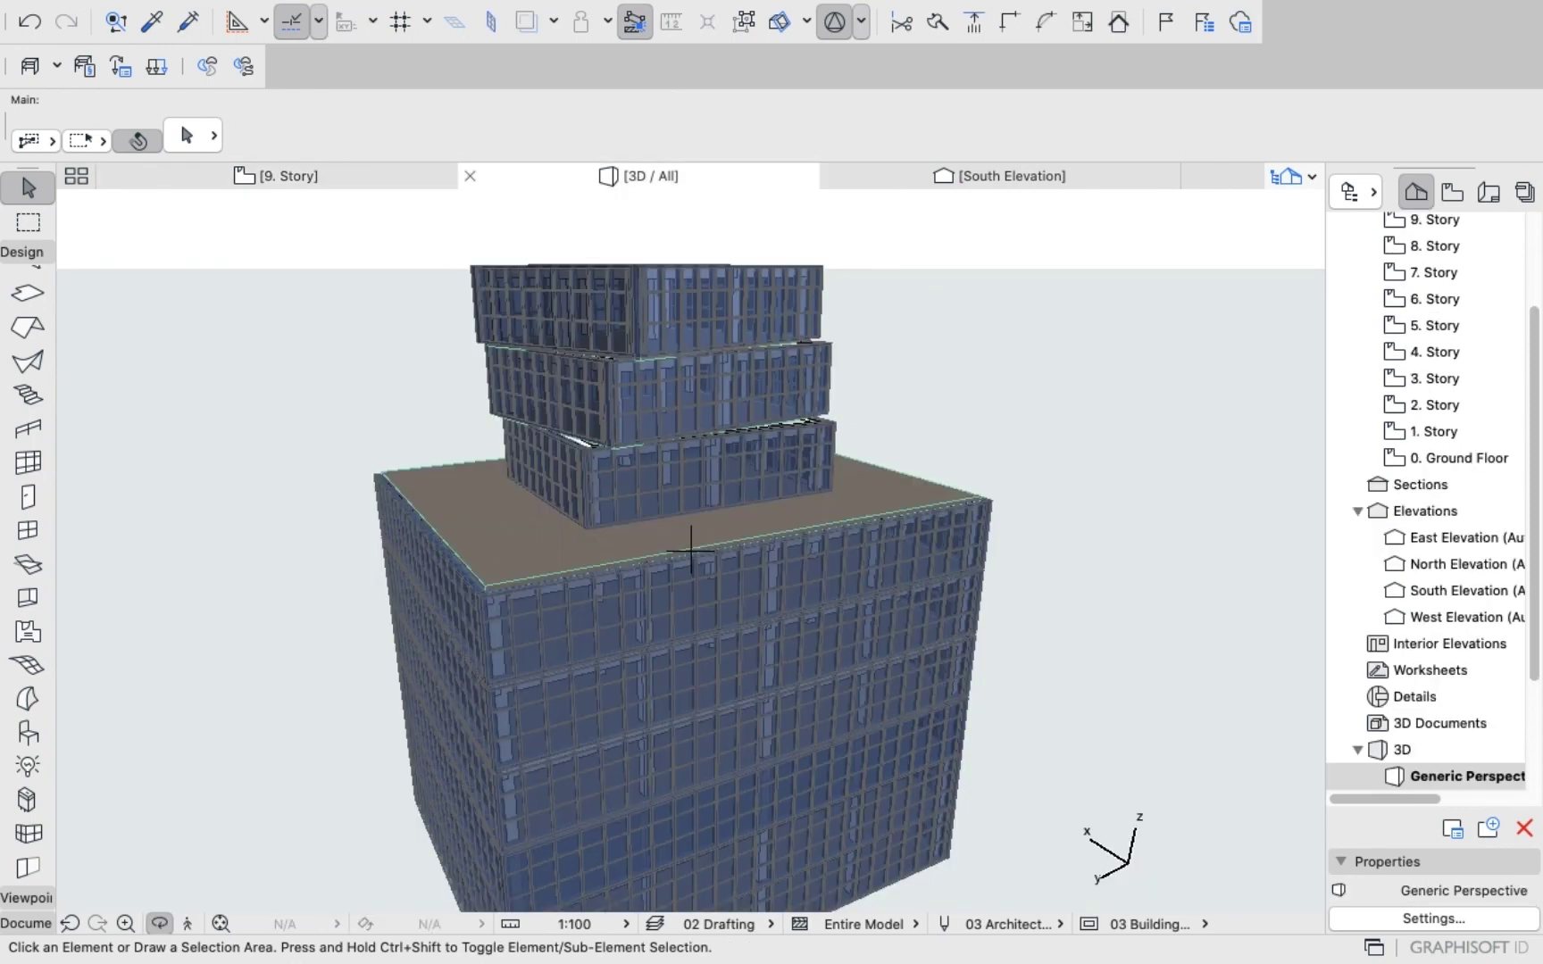
pyautogui.press('super+a')
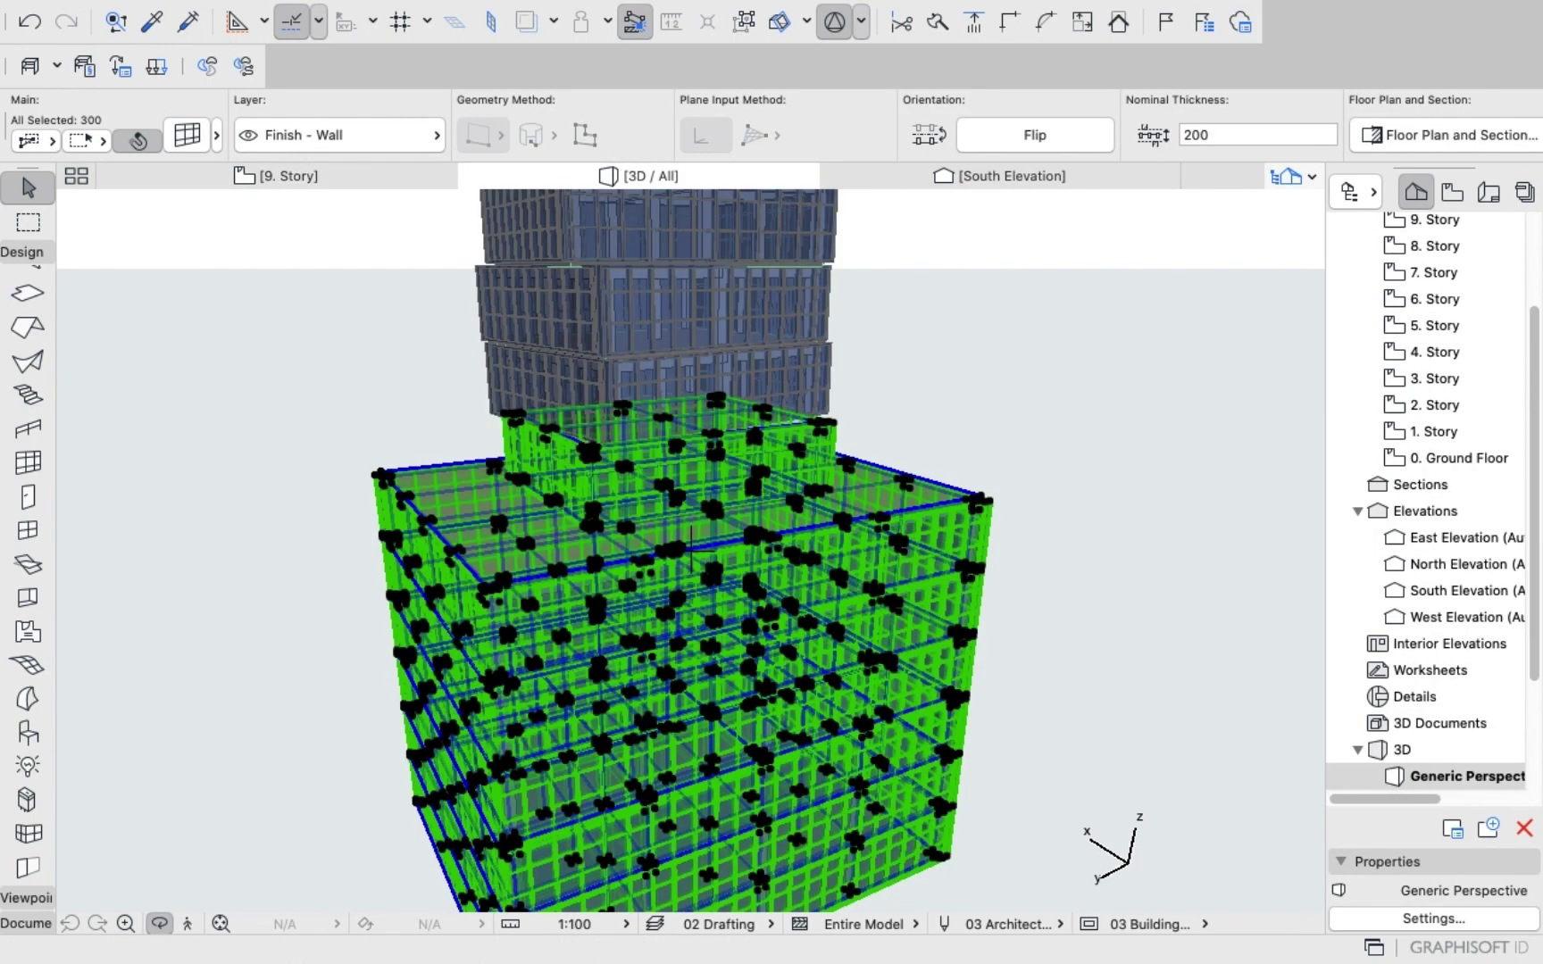
pyautogui.scroll(-3, 691, 551)
pyautogui.keyDown('shift'); pyautogui.moveTo(691, 551); pyautogui.dragTo(803, 496, button='middle'); pyautogui.keyUp('shift')
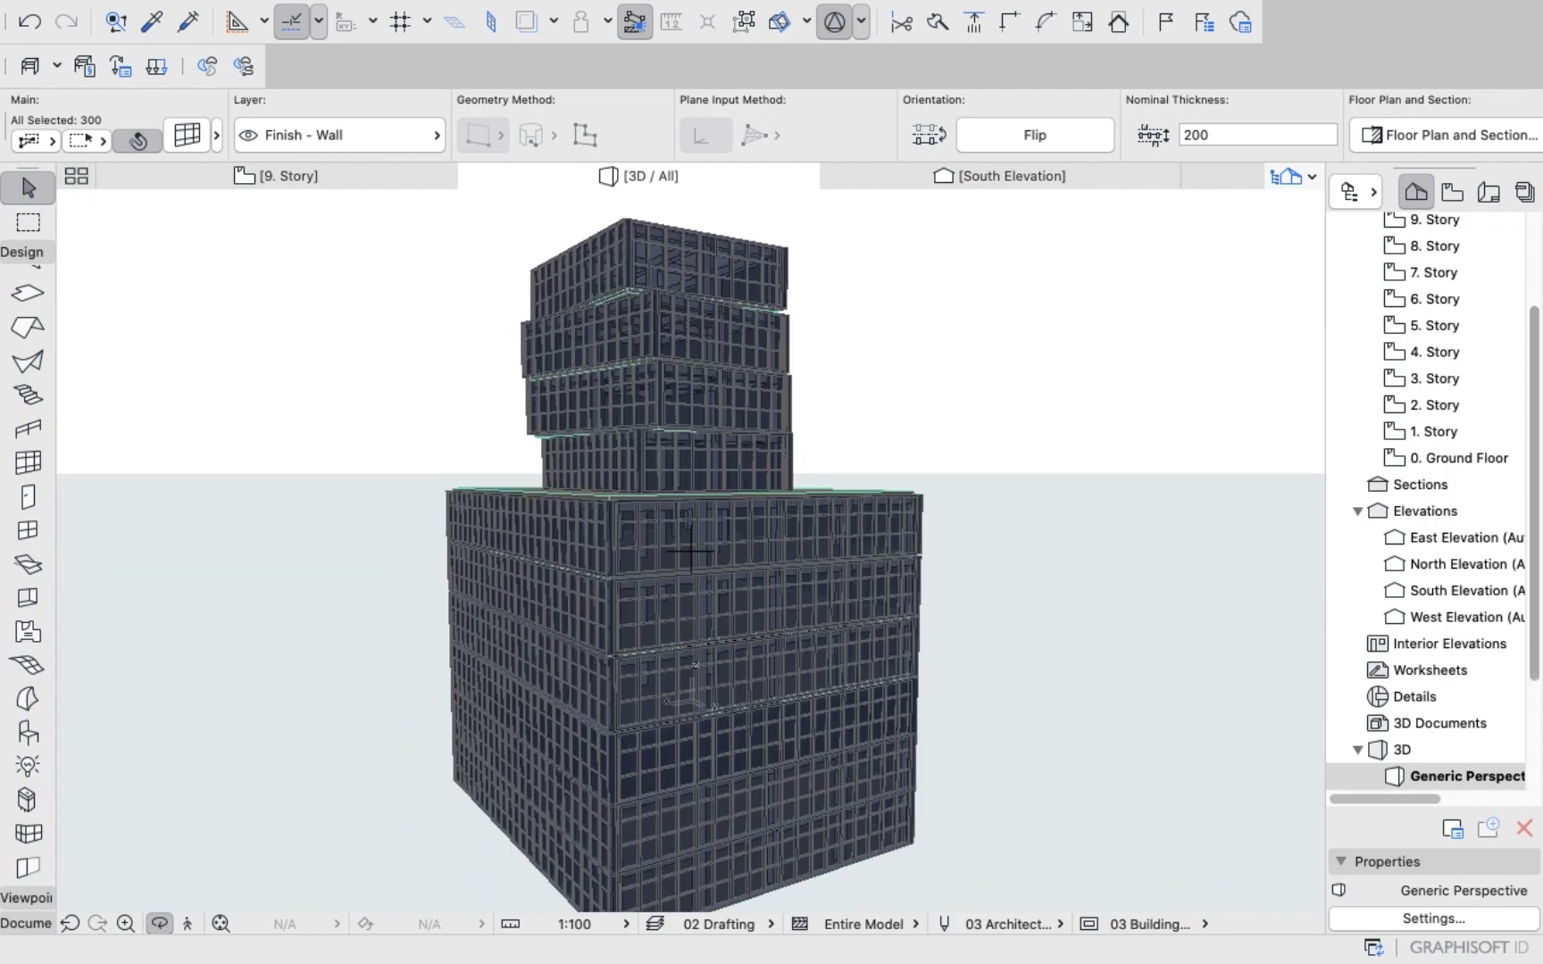
pyautogui.scroll(1, 671, 429)
pyautogui.scroll(-5, 670, 428)
pyautogui.scroll(3, 616, 330)
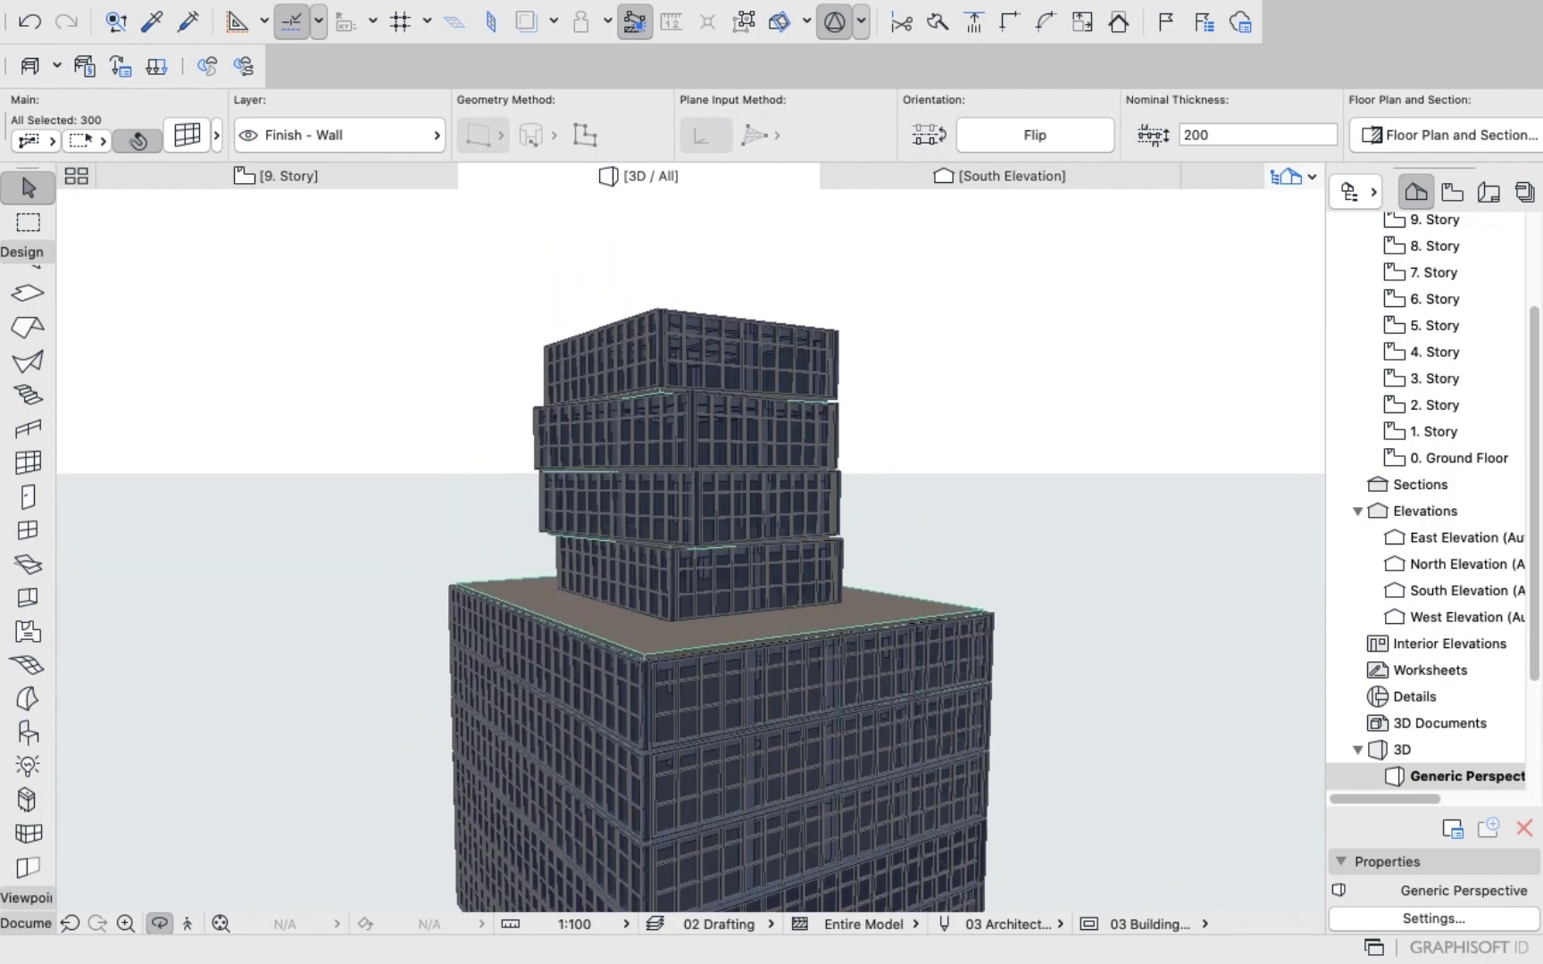
pyautogui.keyDown('shift'); pyautogui.moveTo(690, 551); pyautogui.dragTo(1455, 463, button='middle'); pyautogui.keyUp('shift')
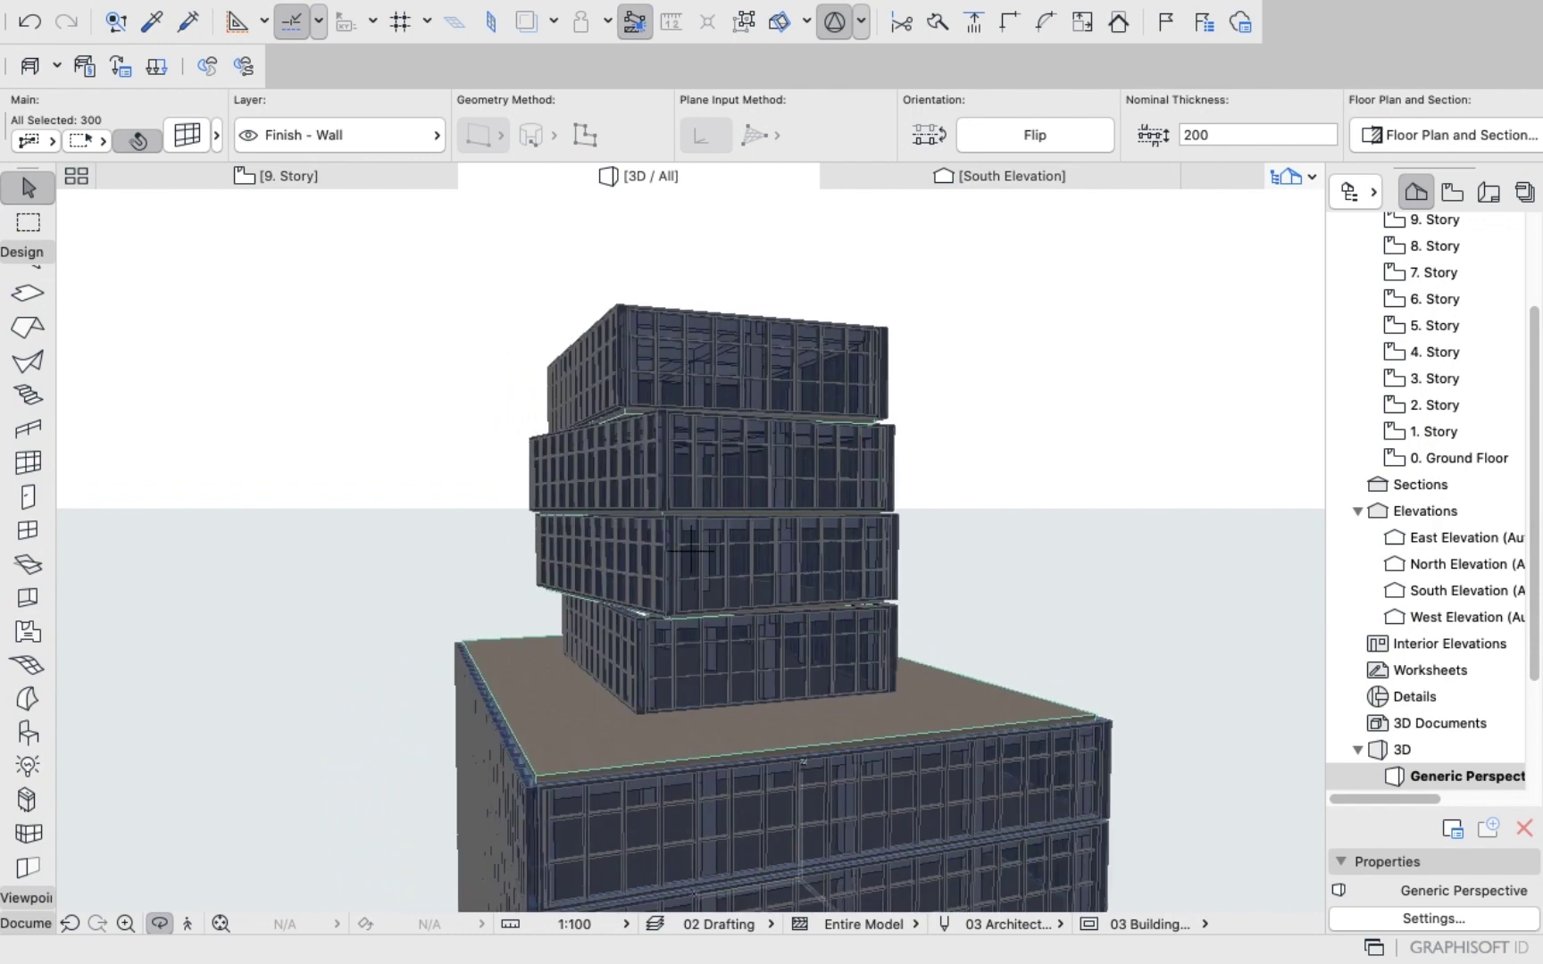
# Compare the floor plans of the seventh and sixth stories.
pyautogui.click(1433, 432)
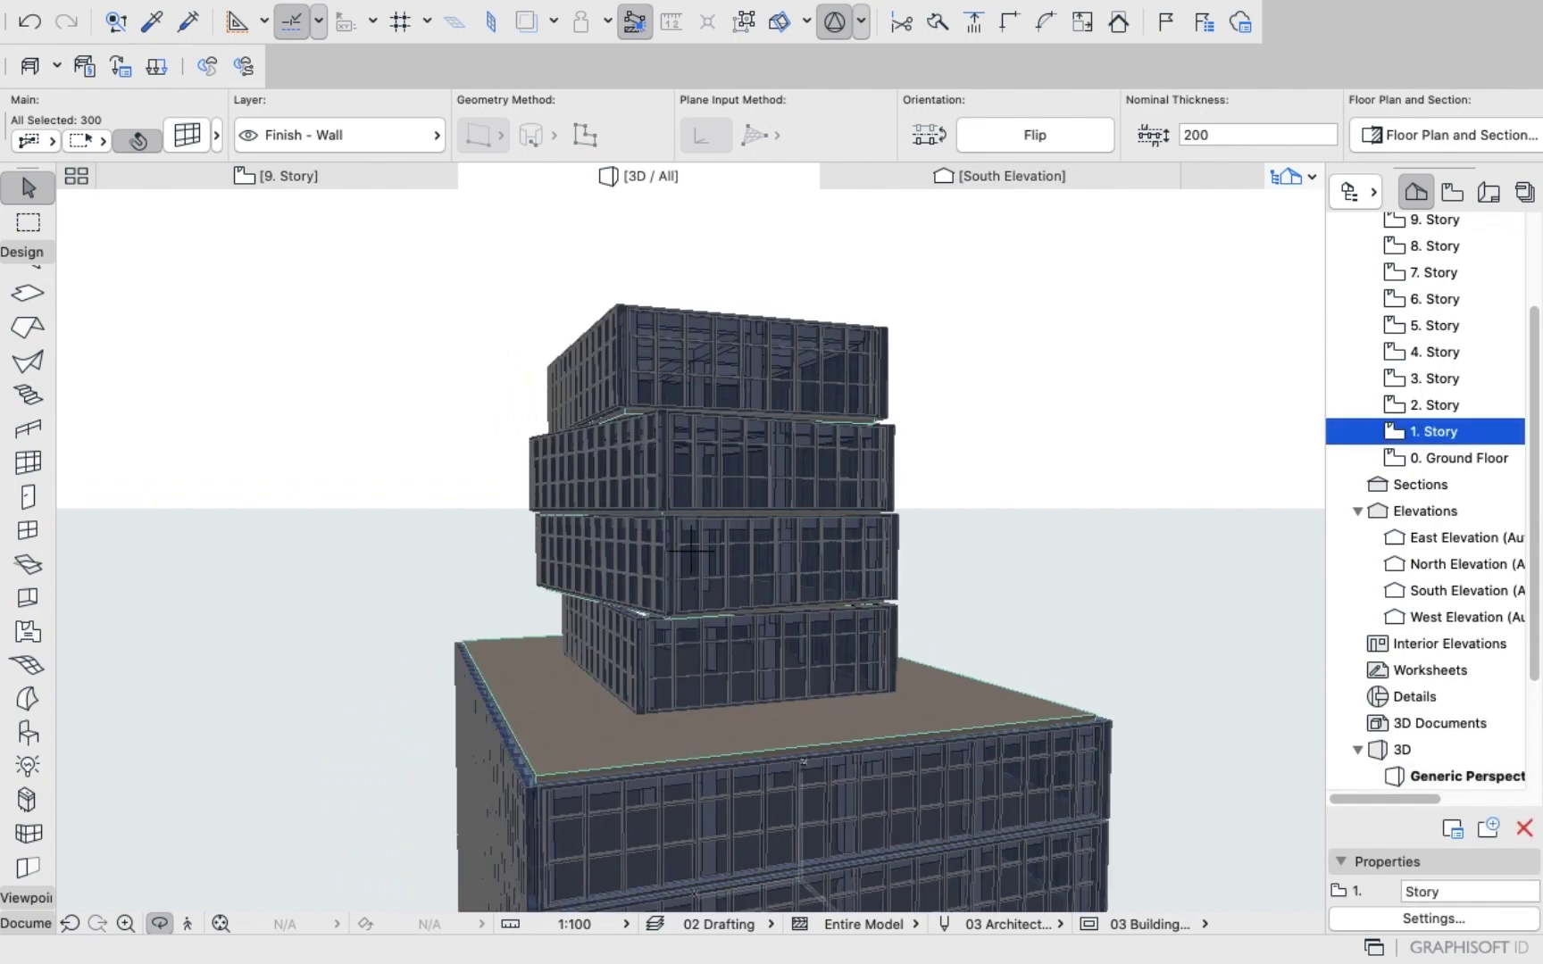
pyautogui.doubleClick(1433, 273)
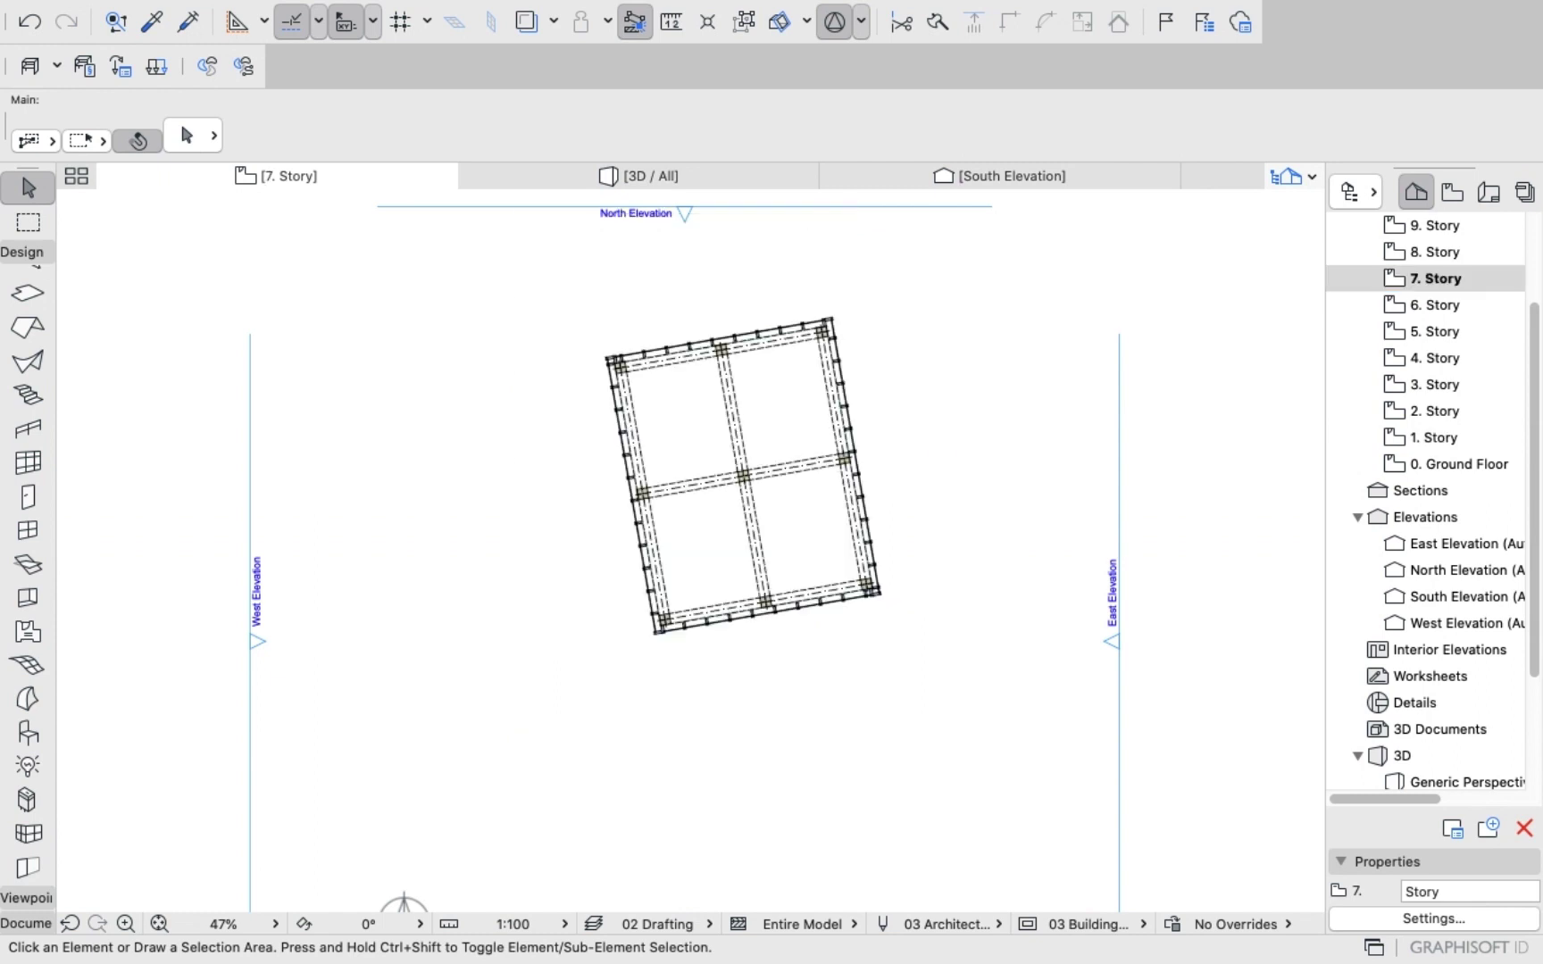
pyautogui.doubleClick(1434, 306)
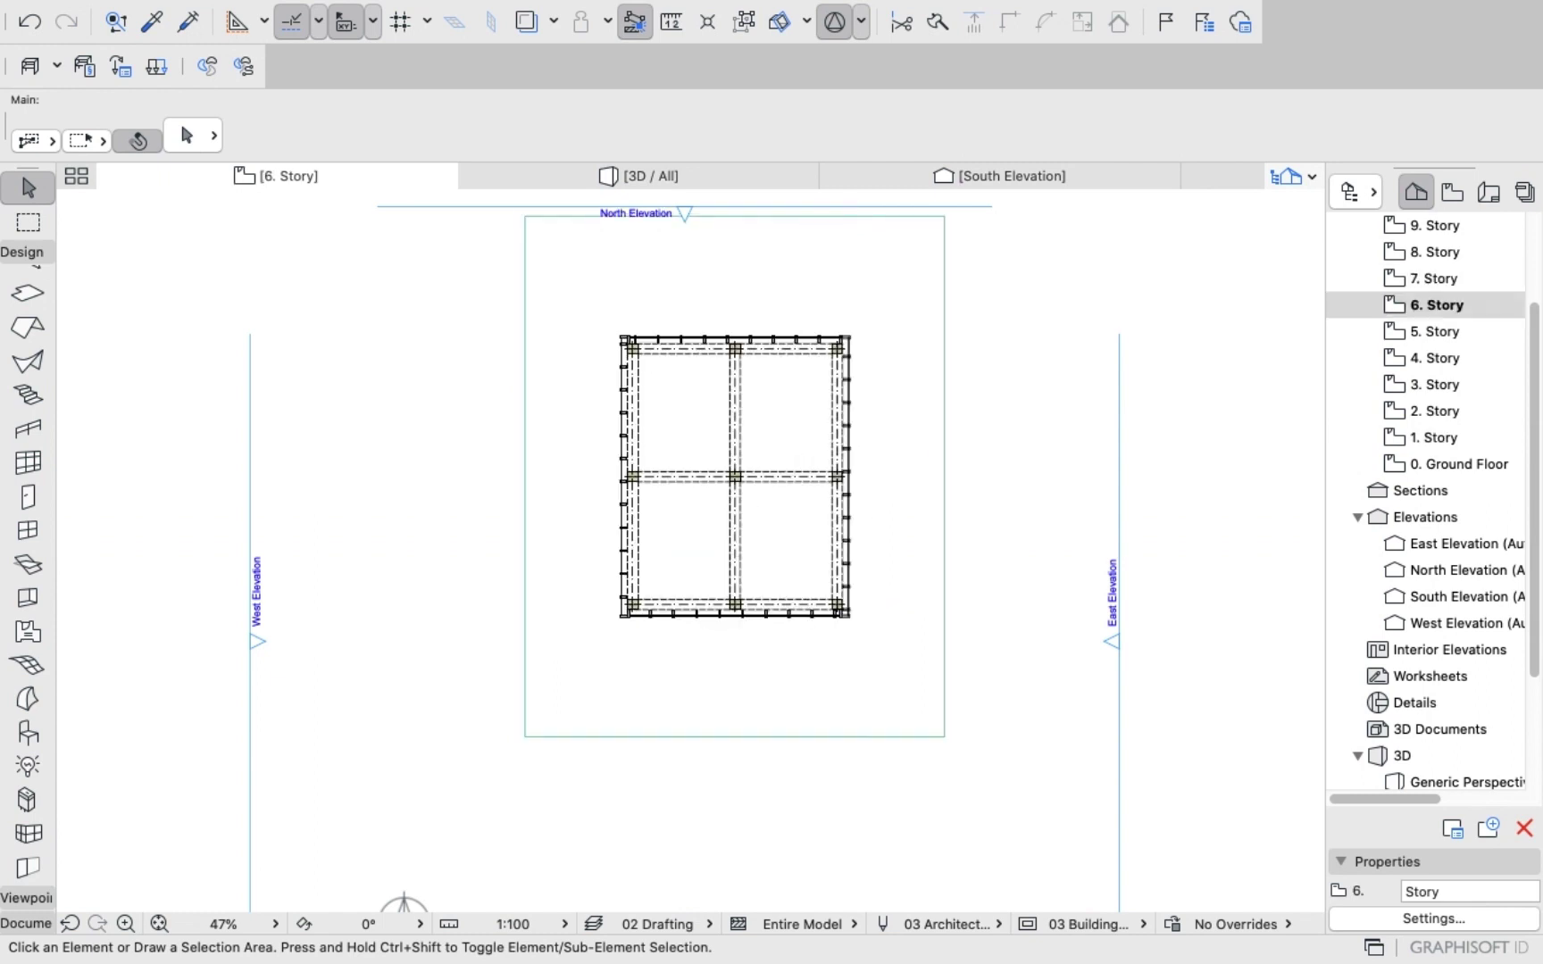
# Select everything on the seventh story except the north, west, east and south elevation markers.
pyautogui.doubleClick(1434, 279)
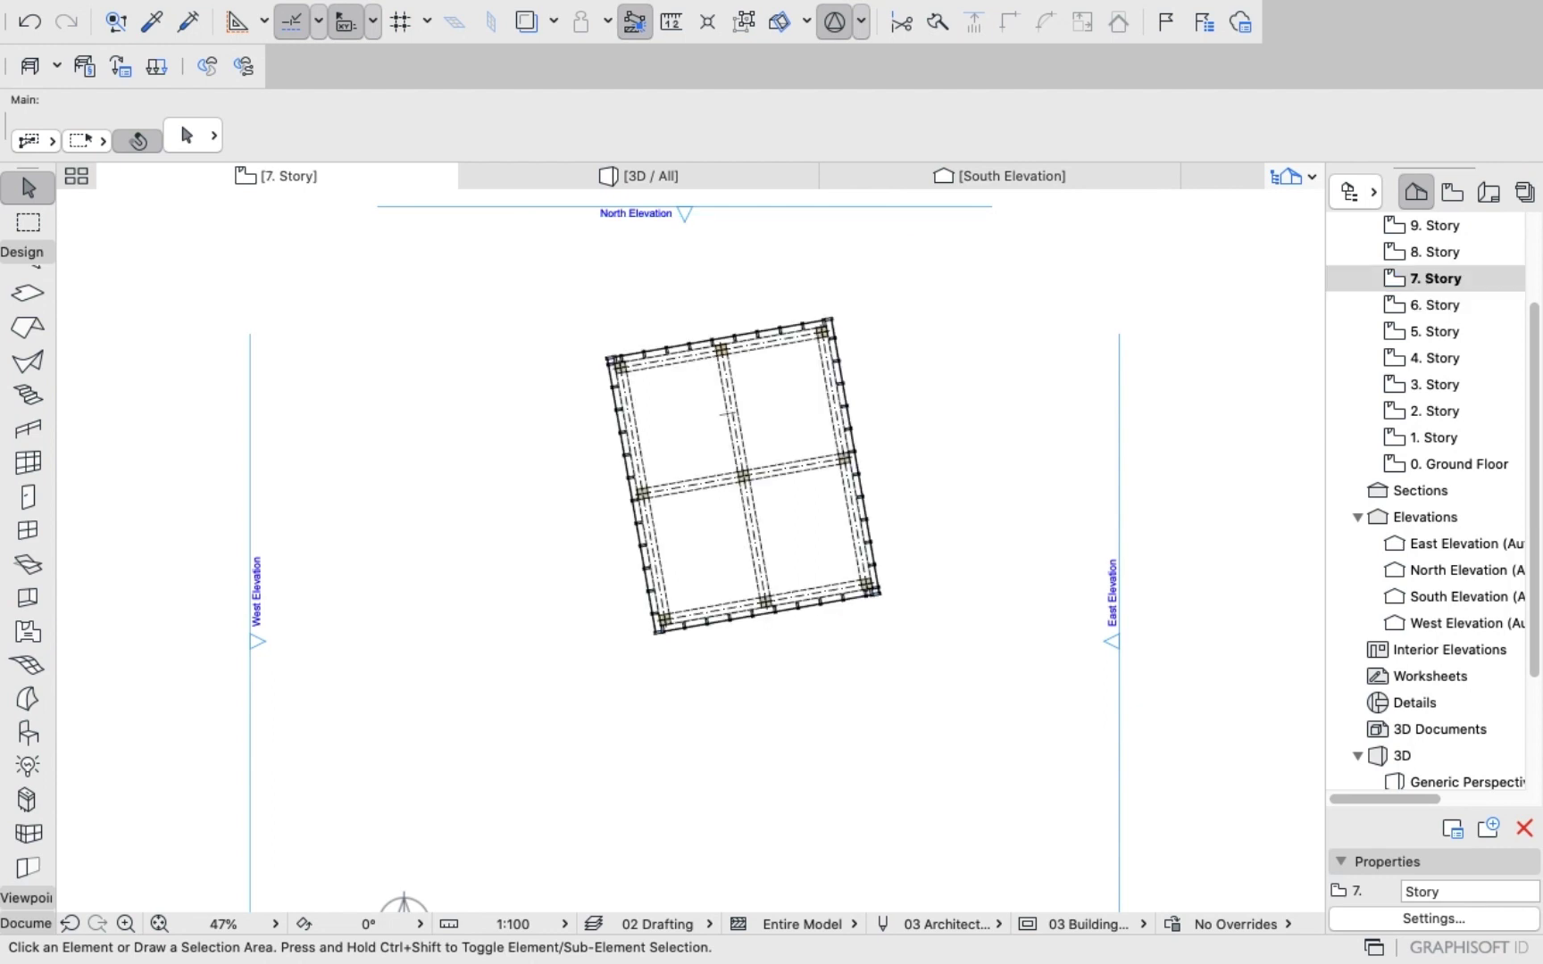
pyautogui.press('super+a')
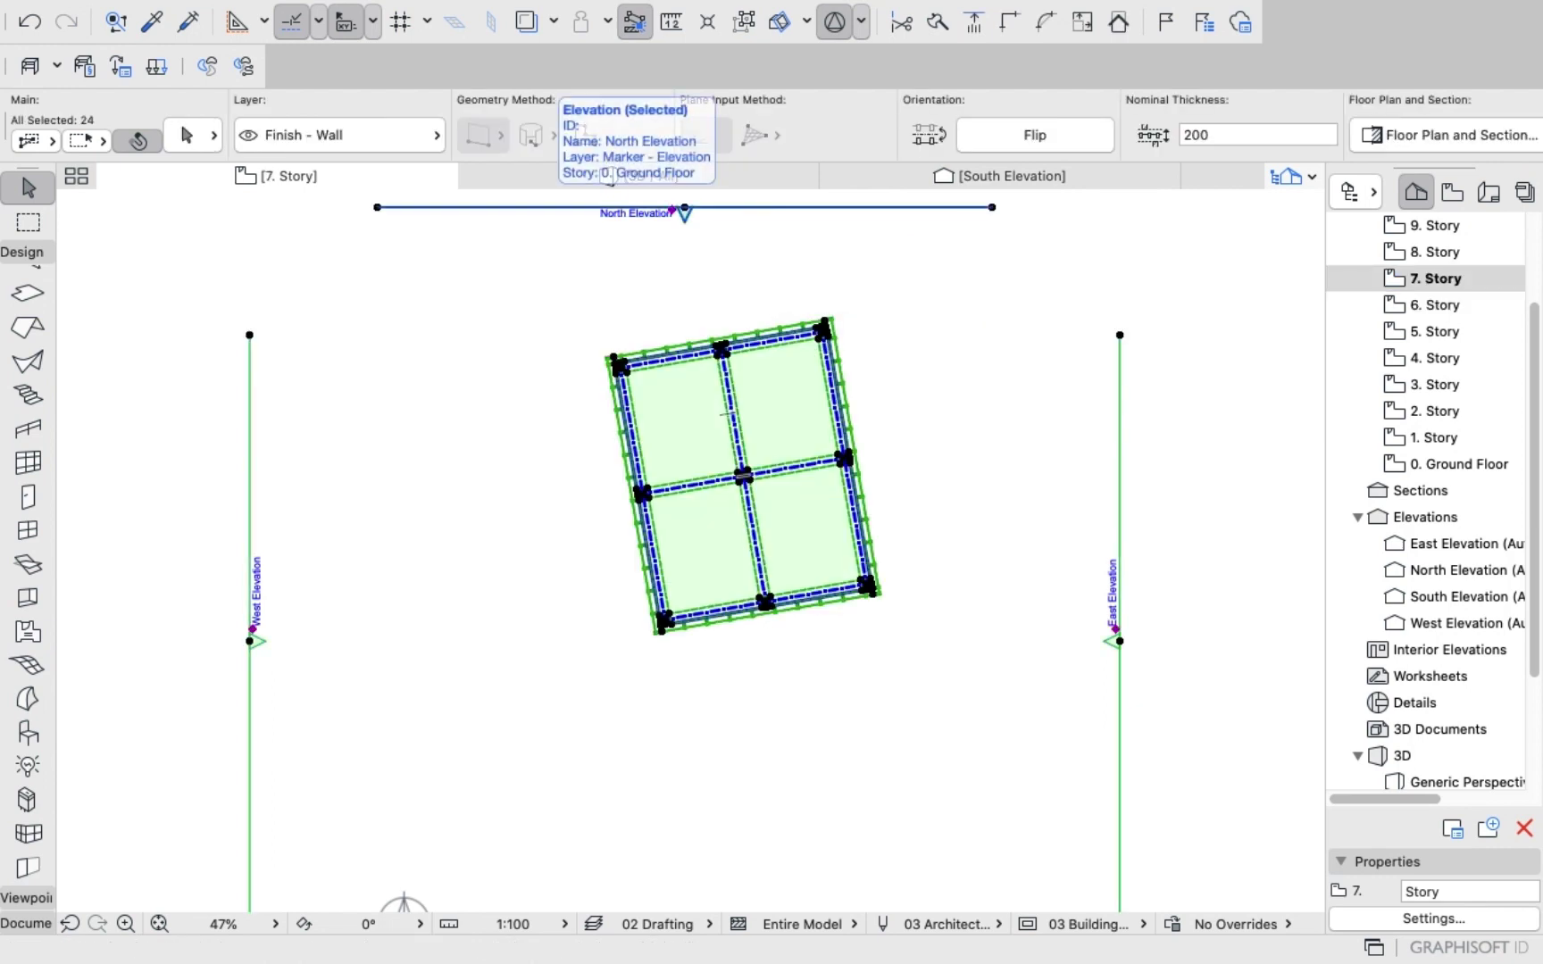
pyautogui.keyDown('shift'); pyautogui.click(684, 211); pyautogui.keyUp('shift')
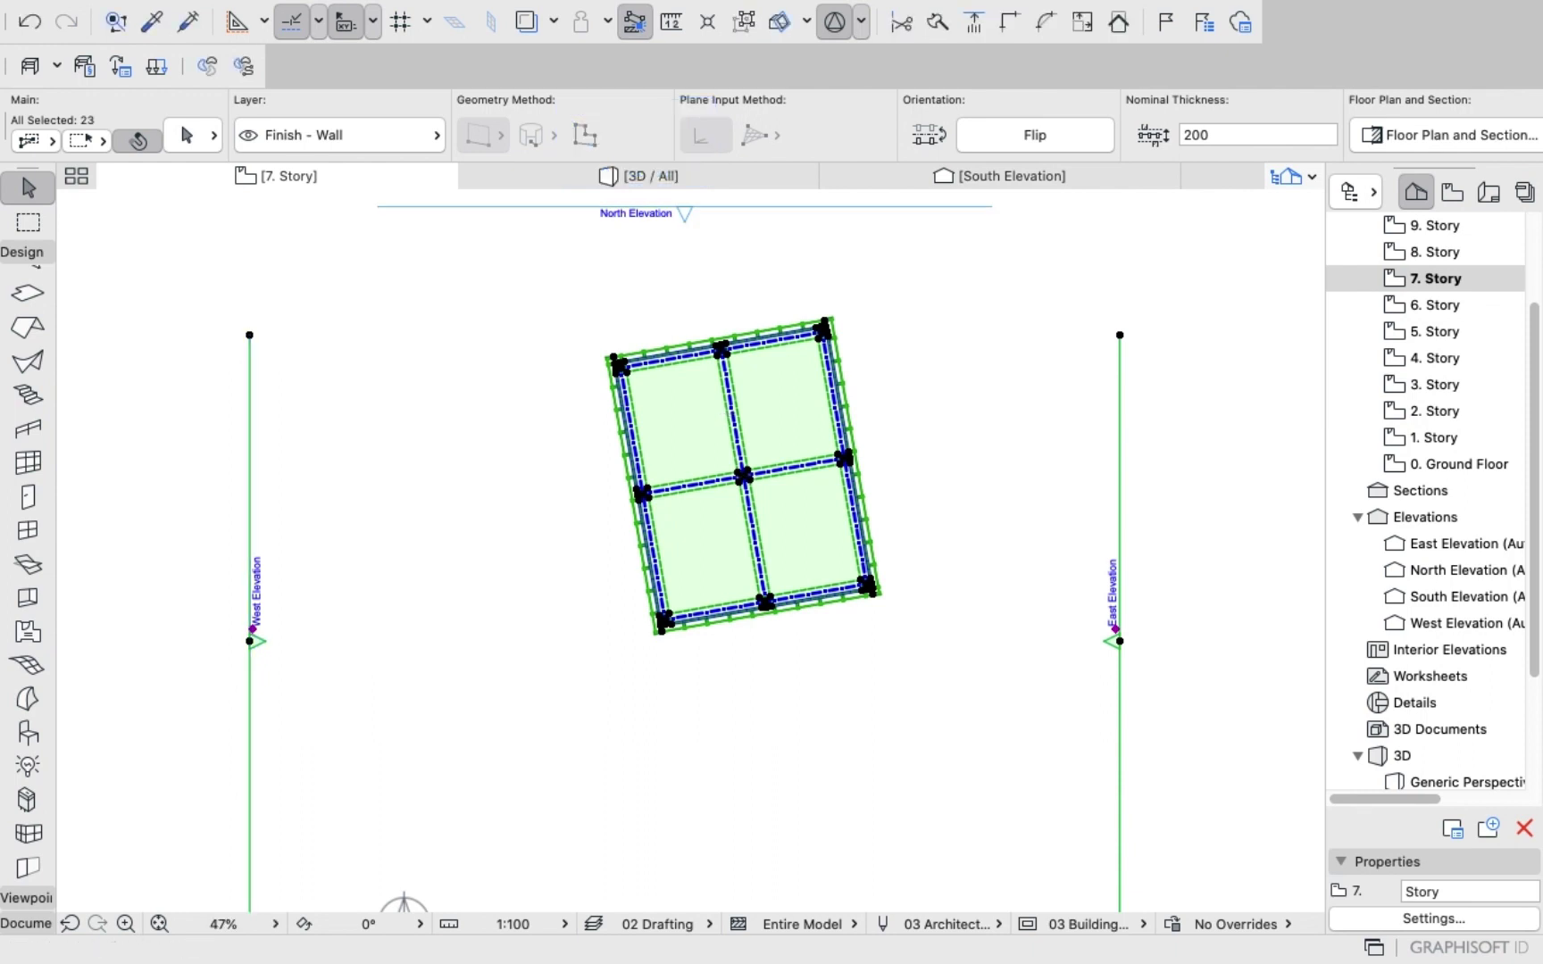
pyautogui.keyDown('shift'); pyautogui.click(251, 641); pyautogui.keyUp('shift')
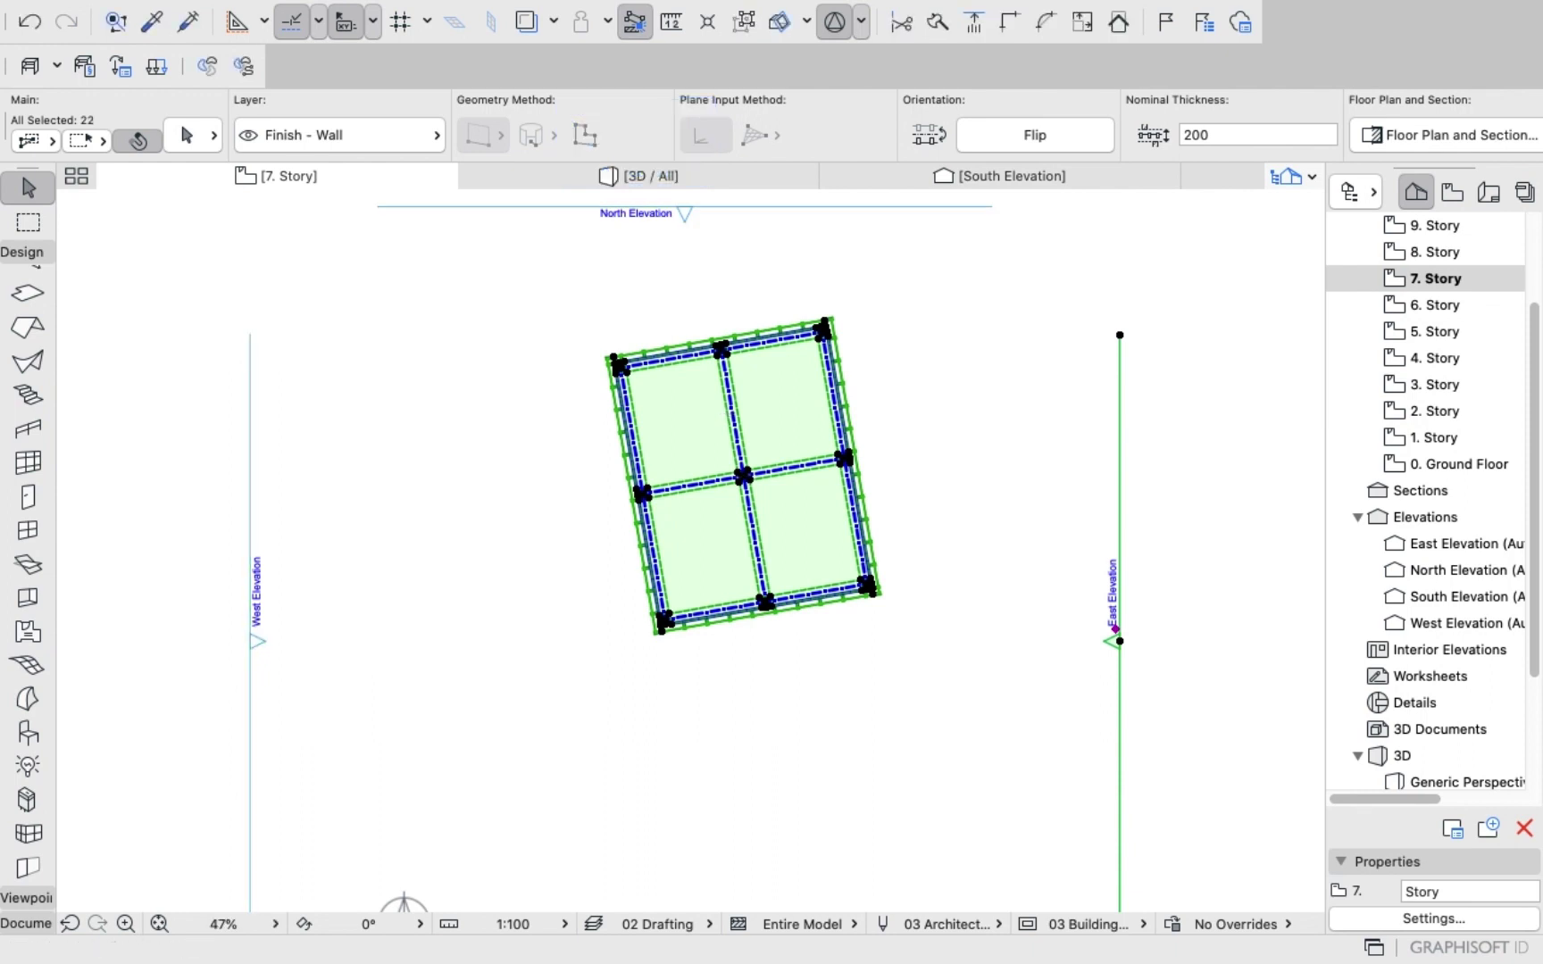
pyautogui.keyDown('shift'); pyautogui.click(1116, 629); pyautogui.keyUp('shift')
pyautogui.scroll(-5, 1078, 275)
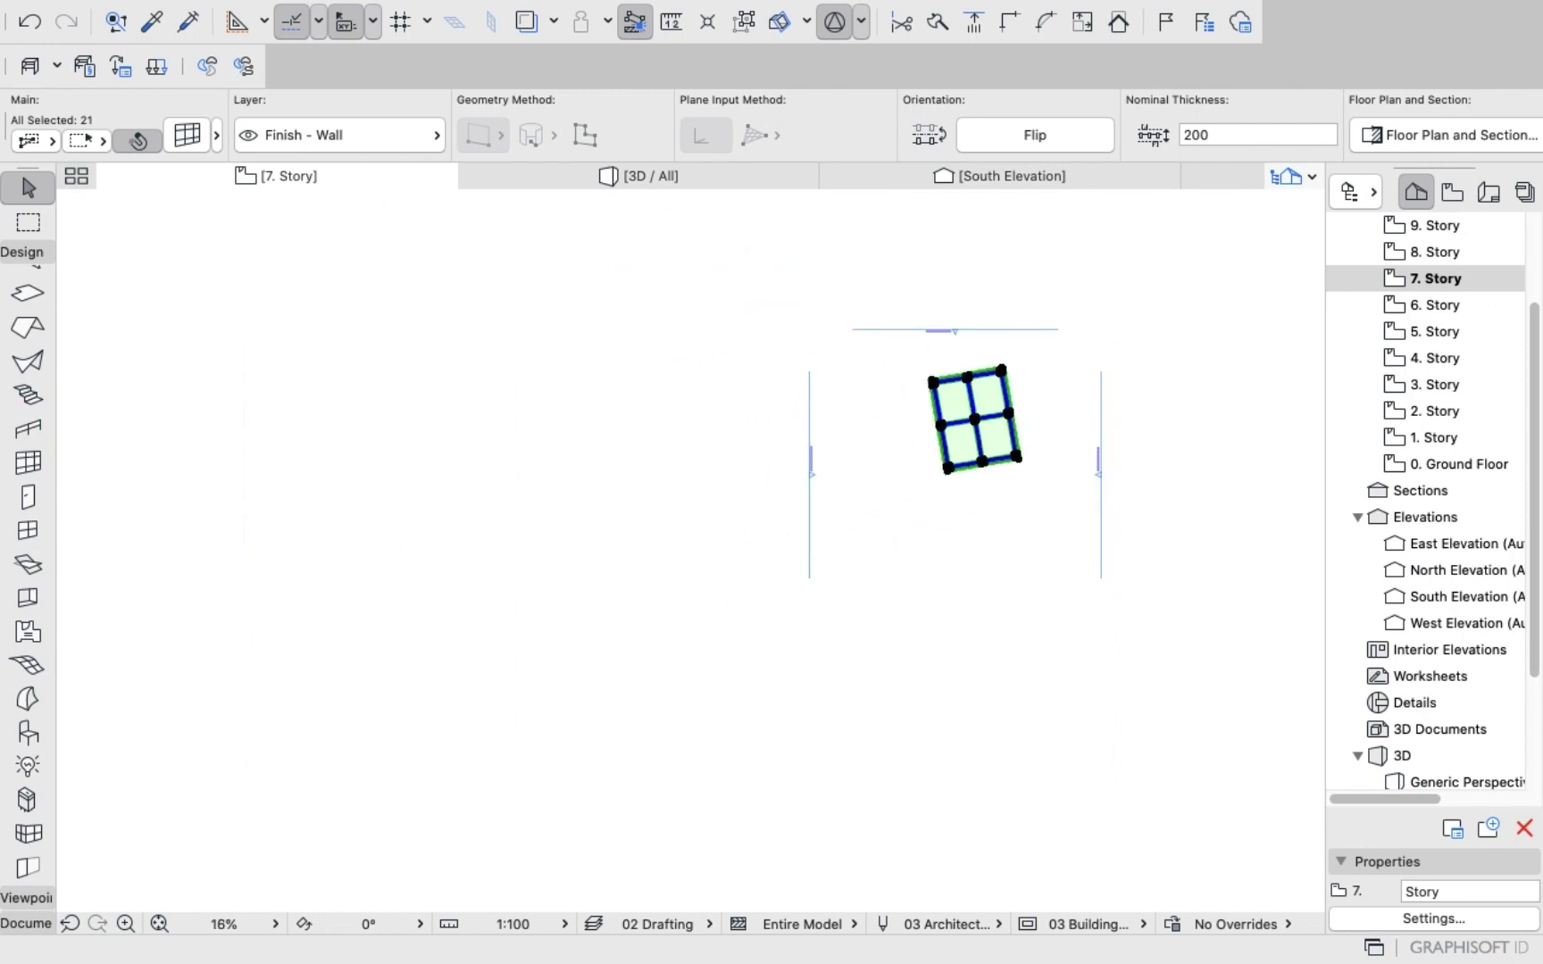
pyautogui.keyDown('shift'); pyautogui.click(963, 661); pyautogui.keyUp('shift')
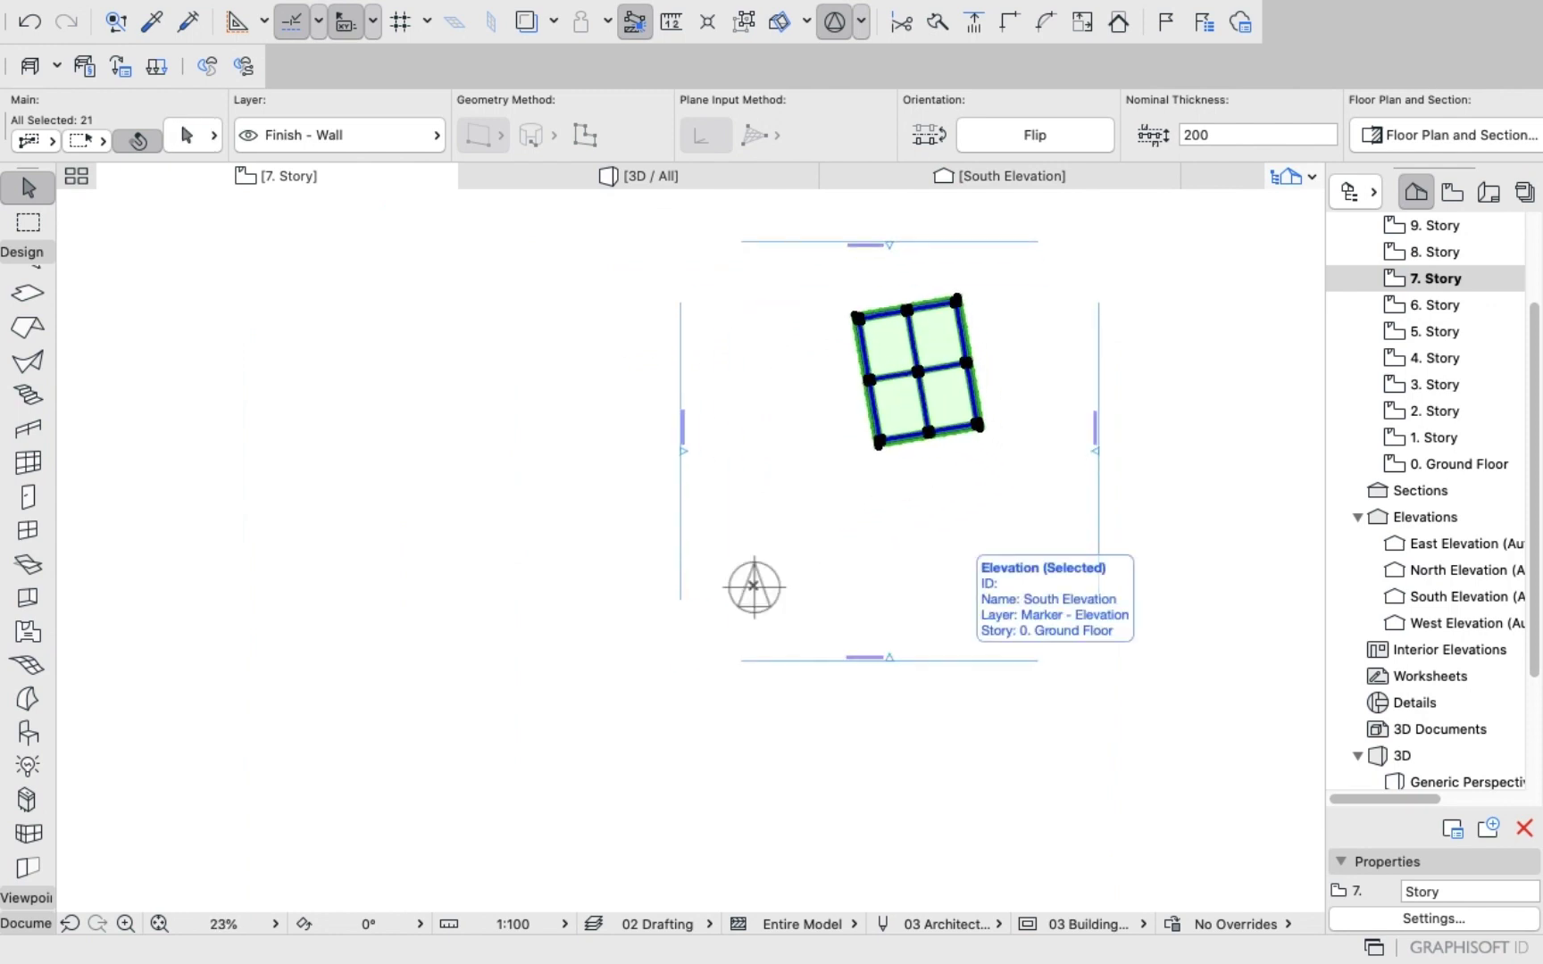
pyautogui.scroll(9, 1056, 272)
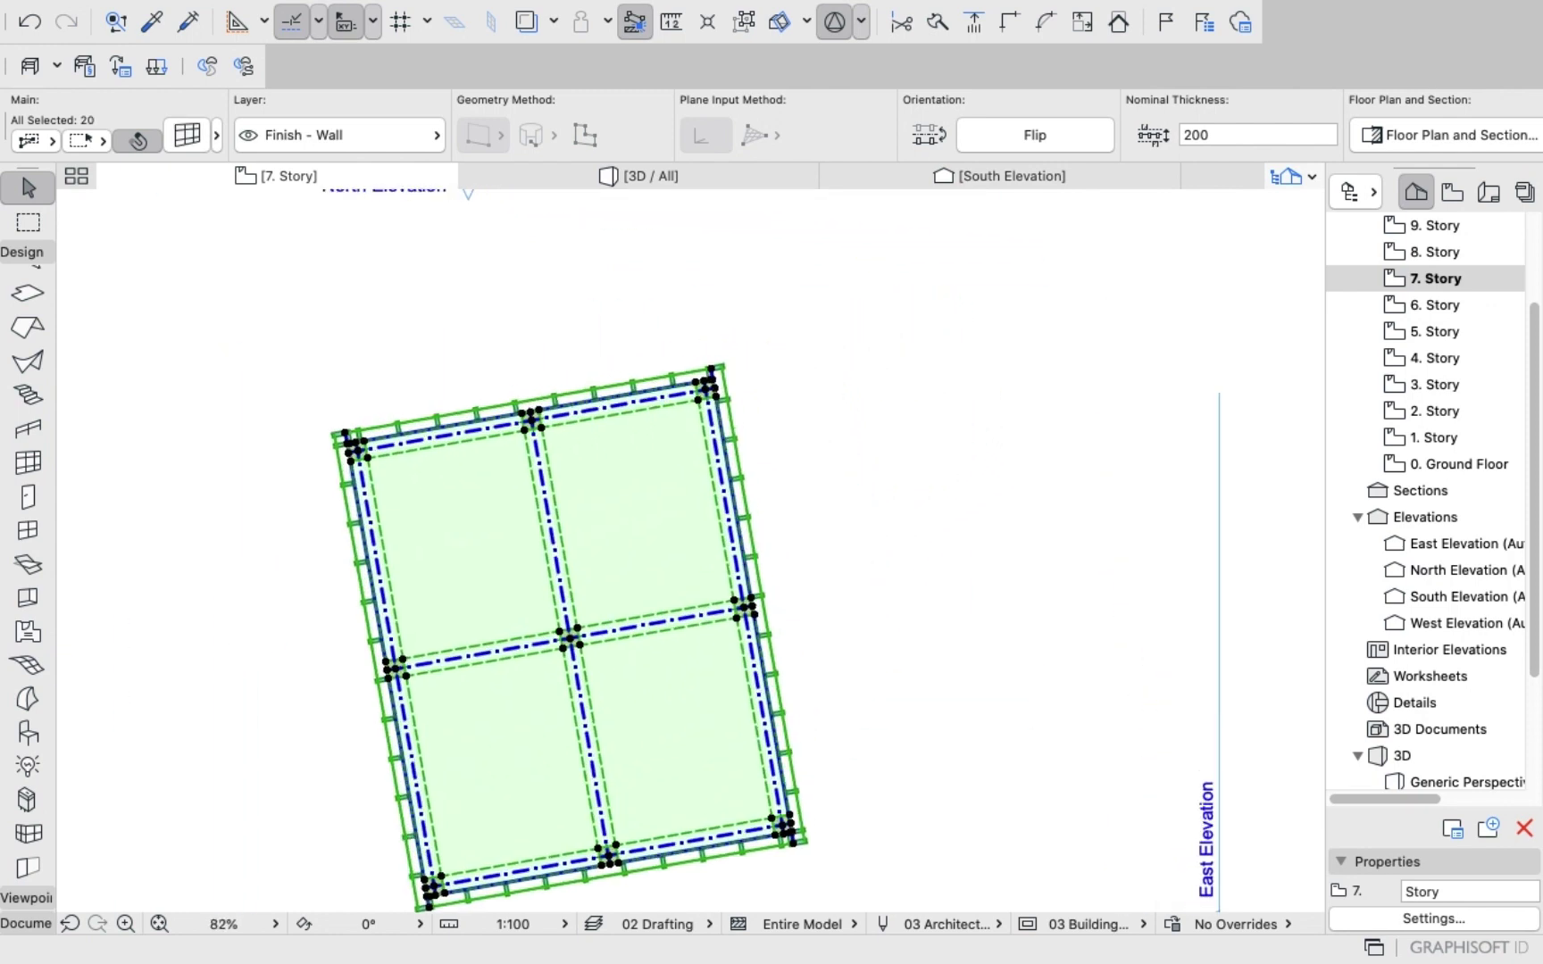
# Rotate the selected seventh-story elements by -10° about the central column and clear the selection.
pyautogui.rightClick(893, 394)
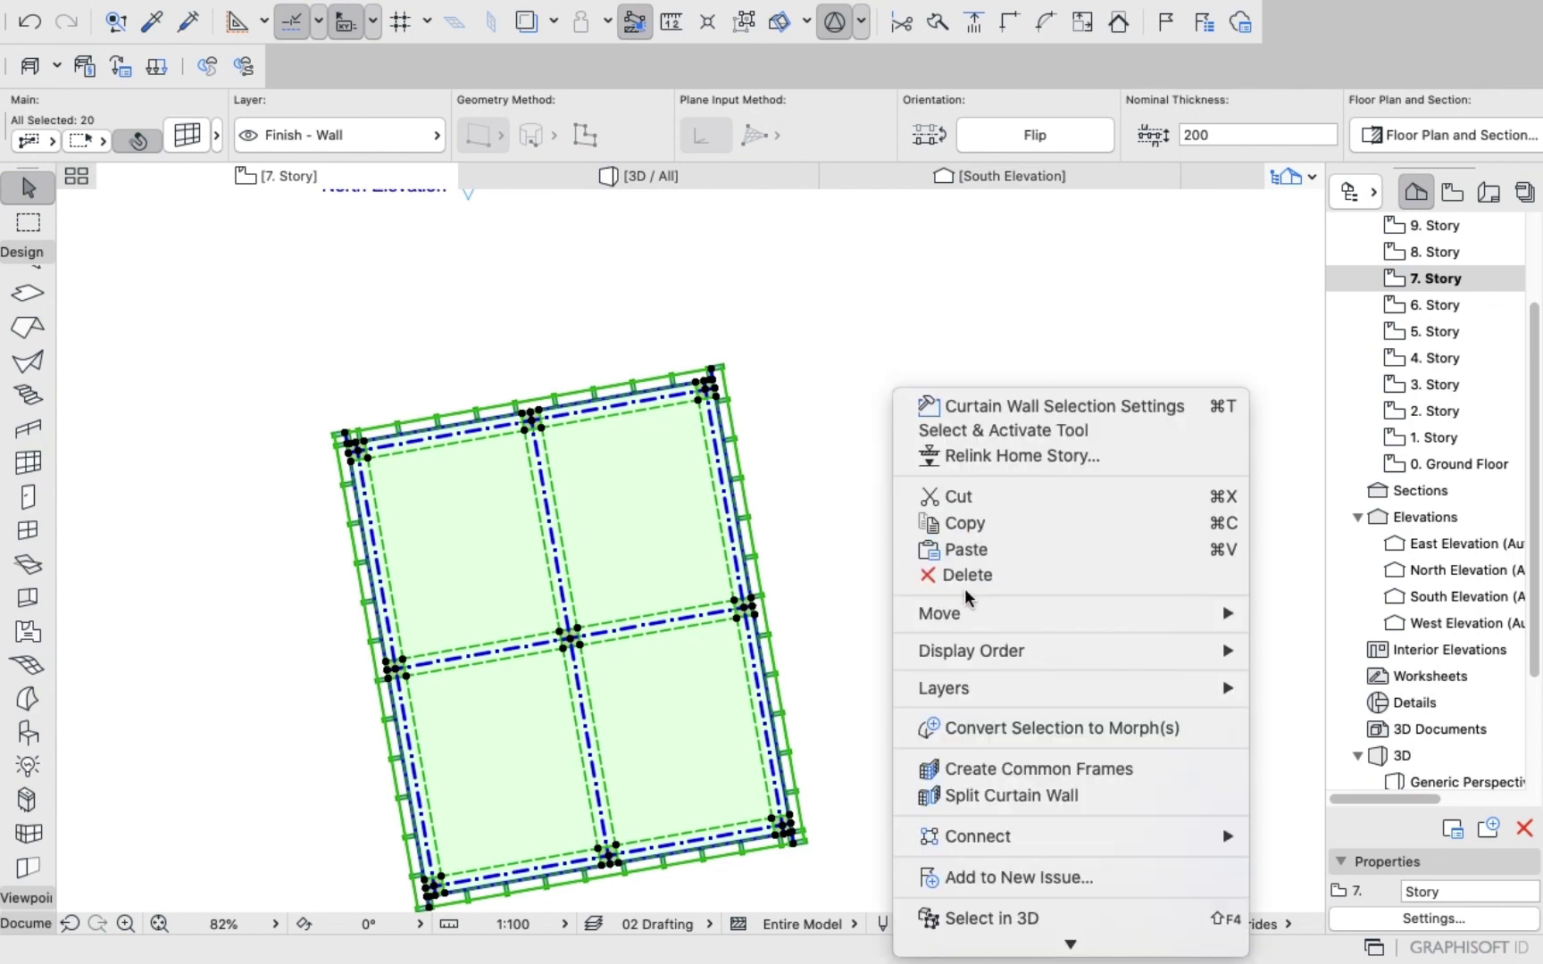
pyautogui.moveTo(964, 613)
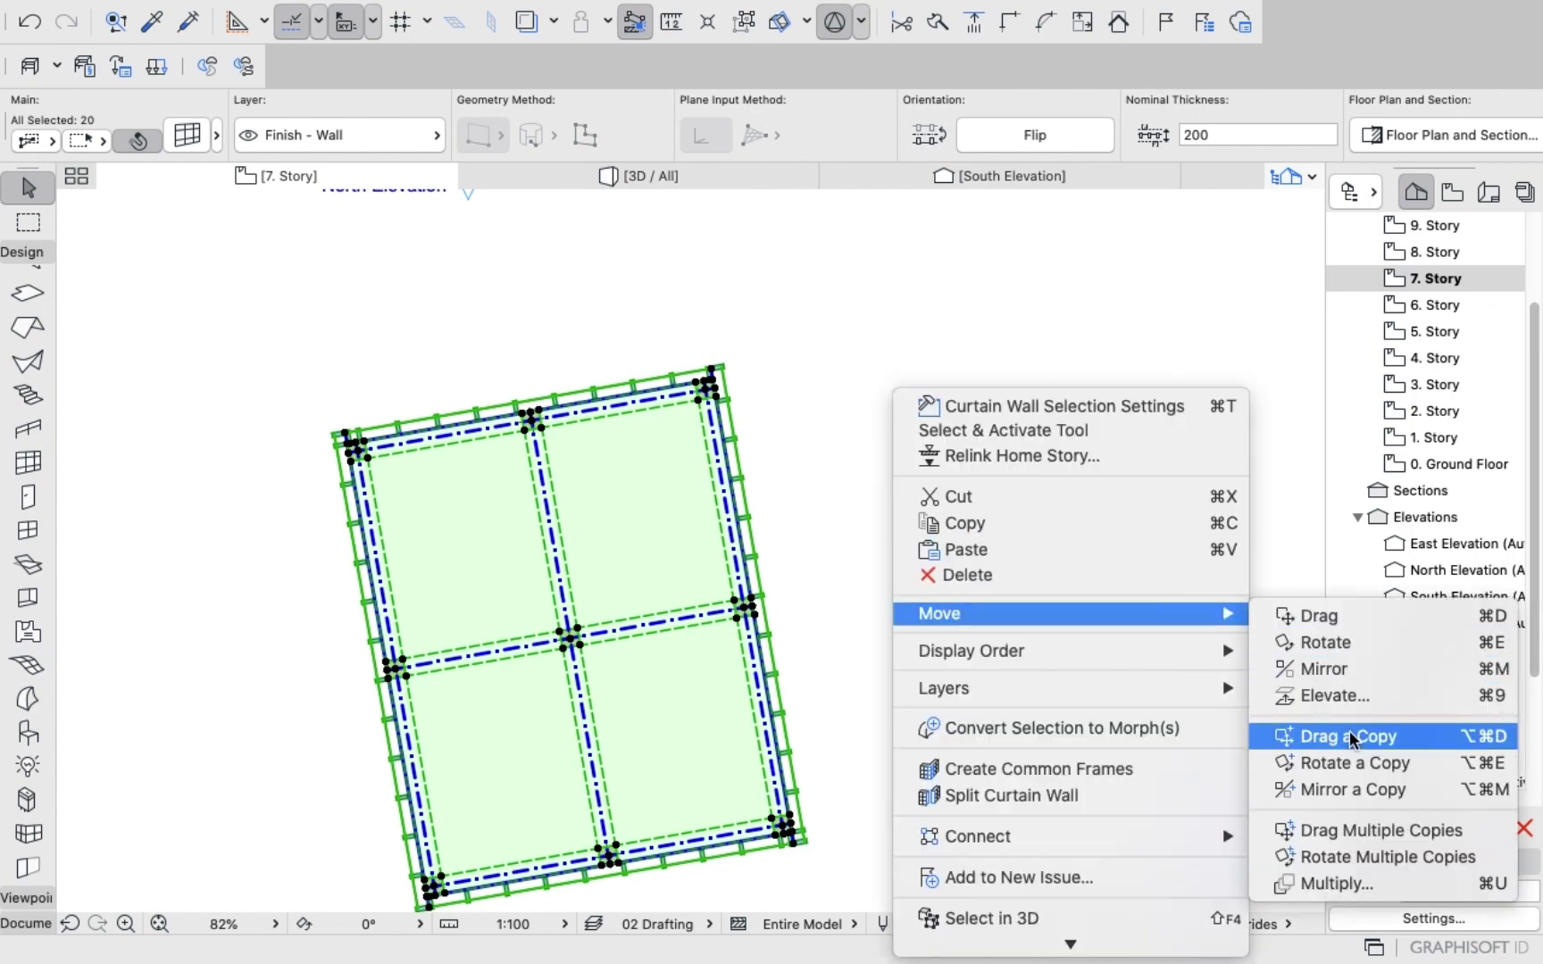
pyautogui.click(1322, 642)
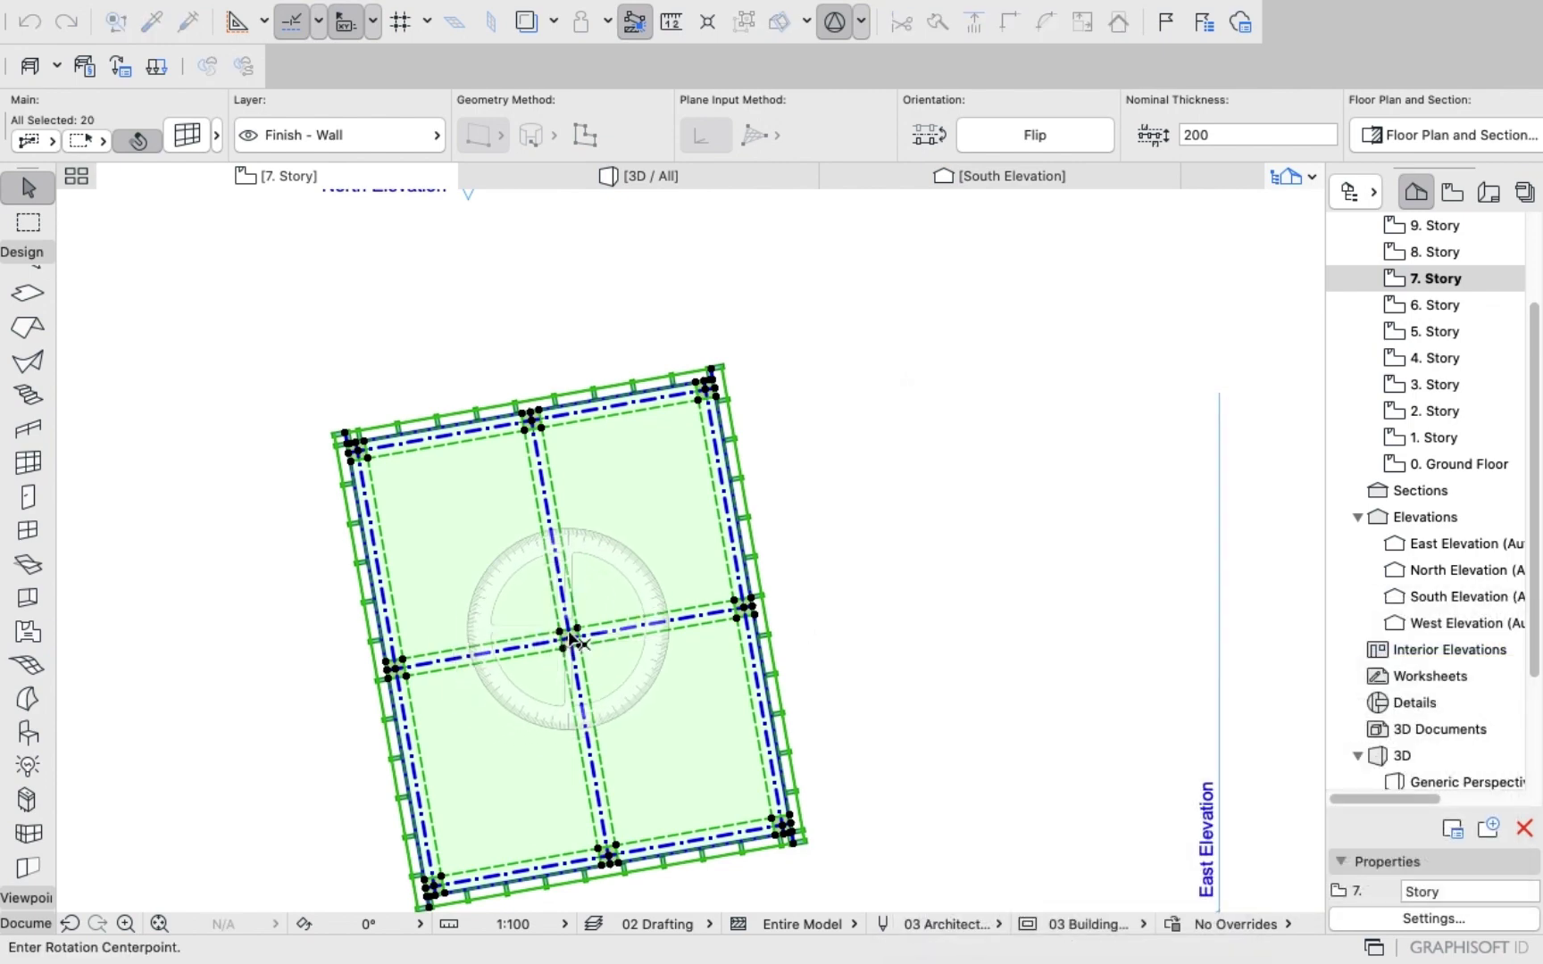
pyautogui.click(568, 632)
pyautogui.click(567, 580)
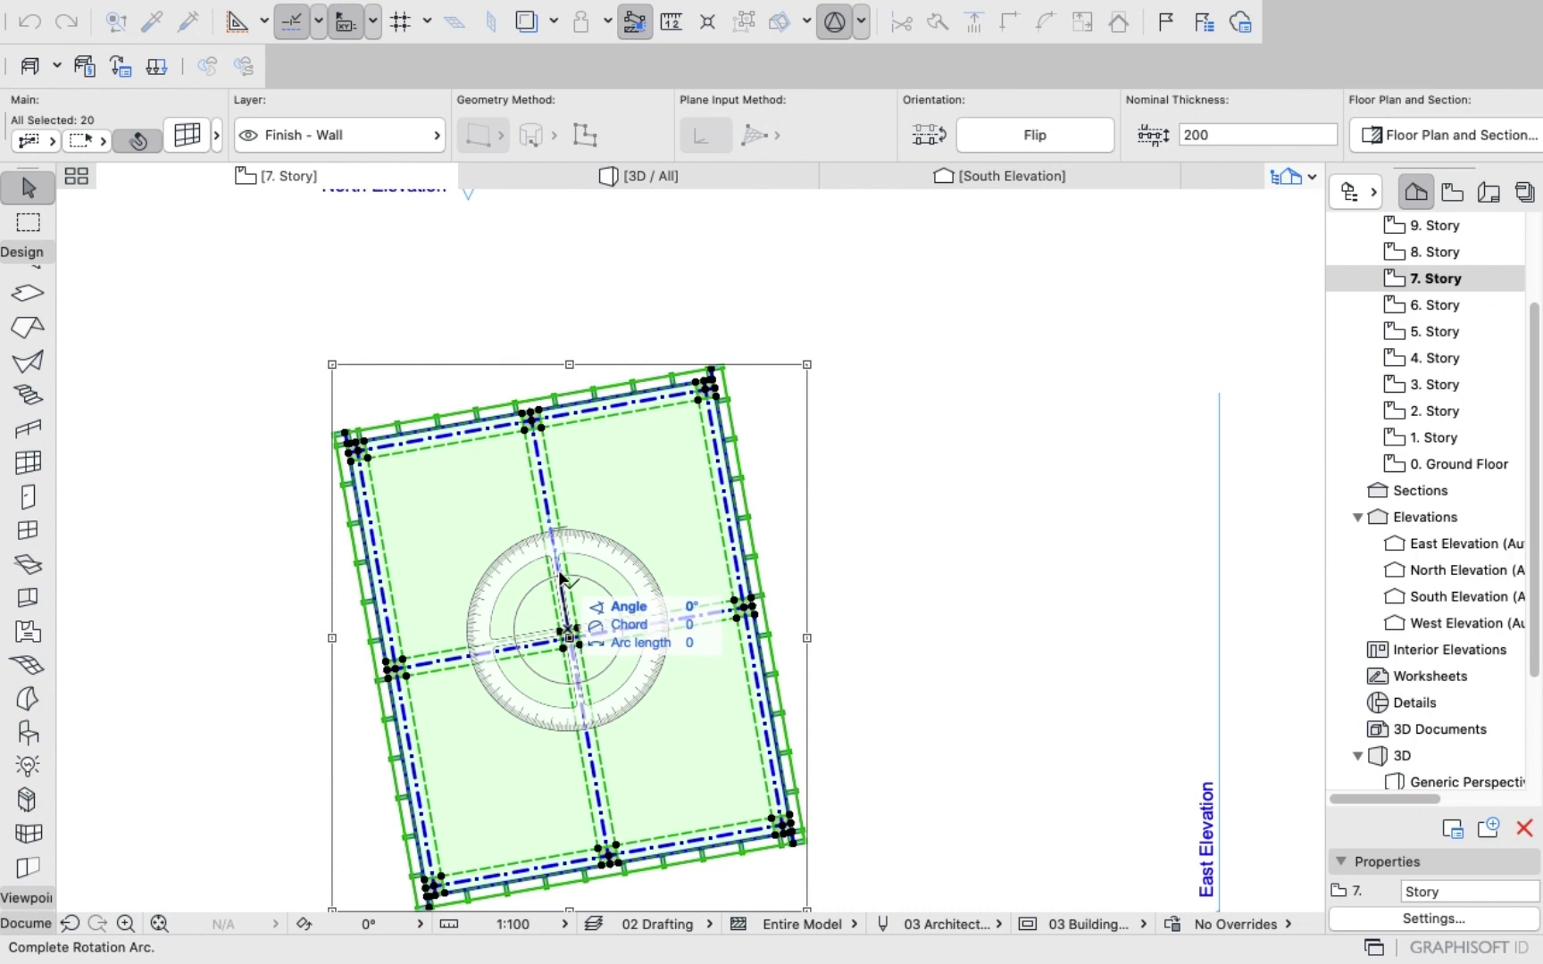
pyautogui.write('-')
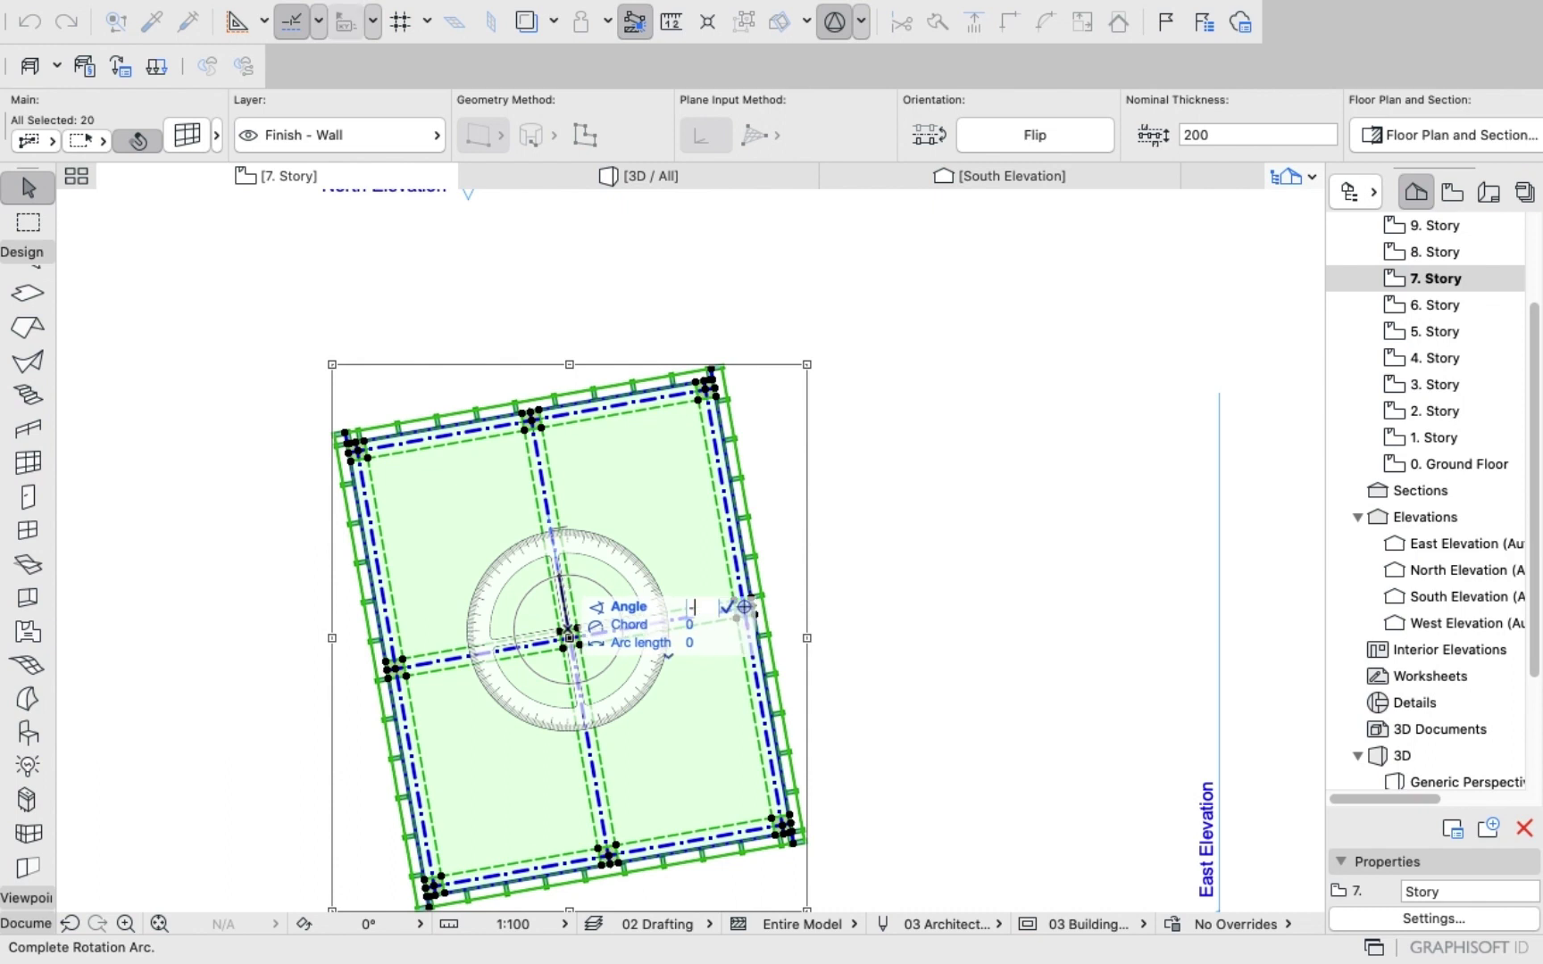
pyautogui.write('10')
pyautogui.press('Return')
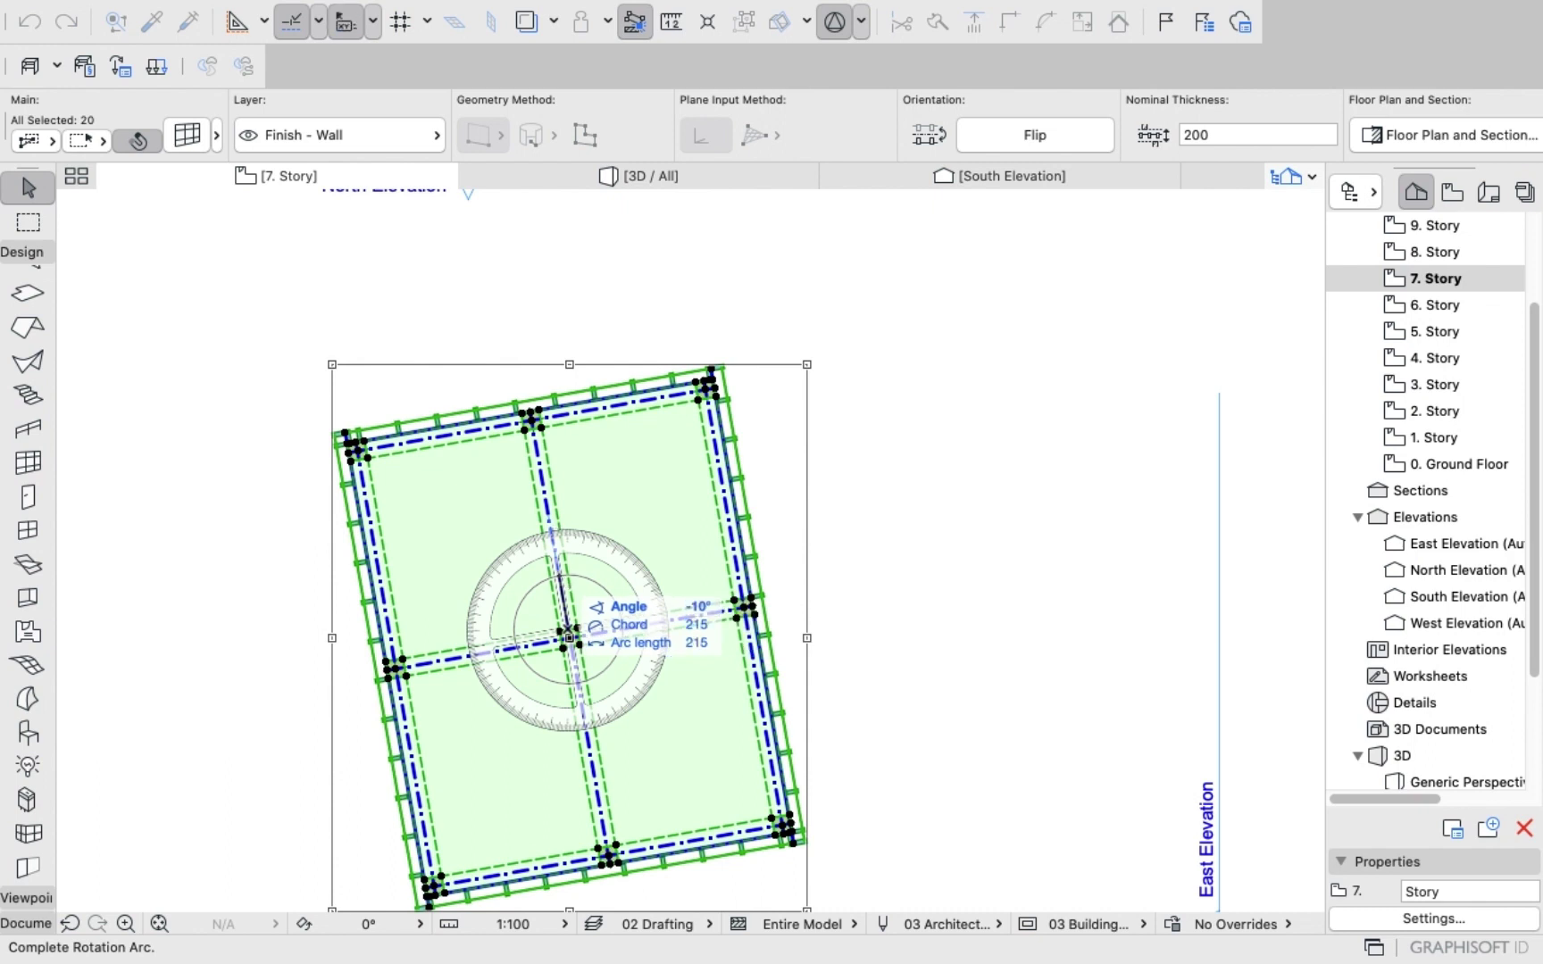
pyautogui.press('Escape')
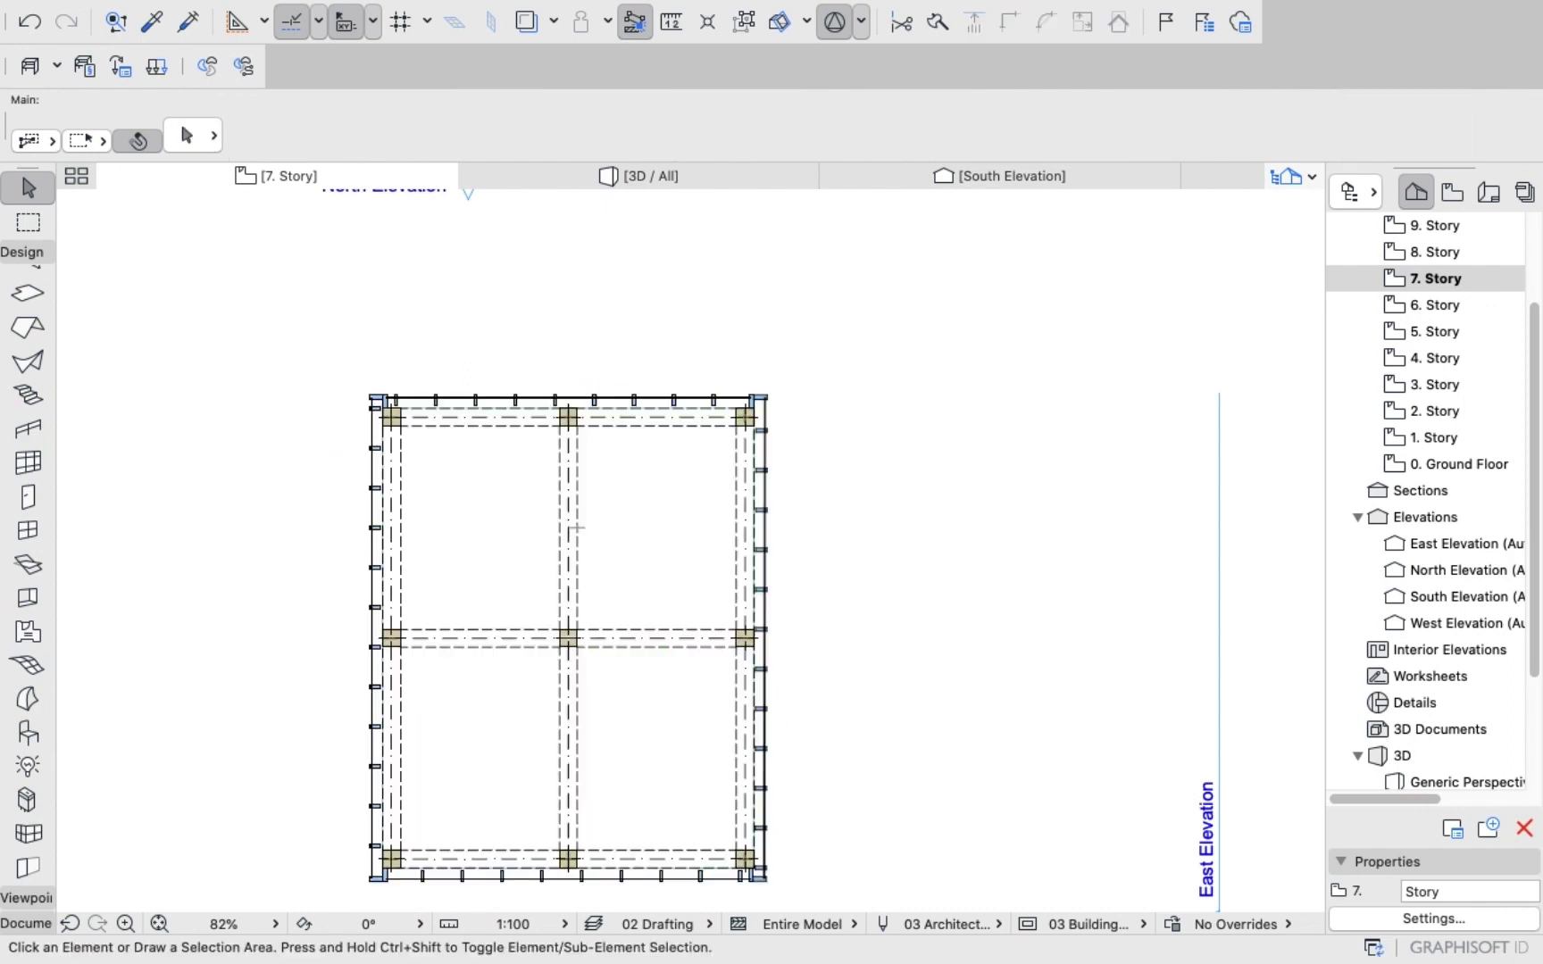
# Select all eighth-story elements, leaving out the east, north, west and south elevation markers.
pyautogui.scroll(1, 1426, 500)
pyautogui.doubleClick(1435, 257)
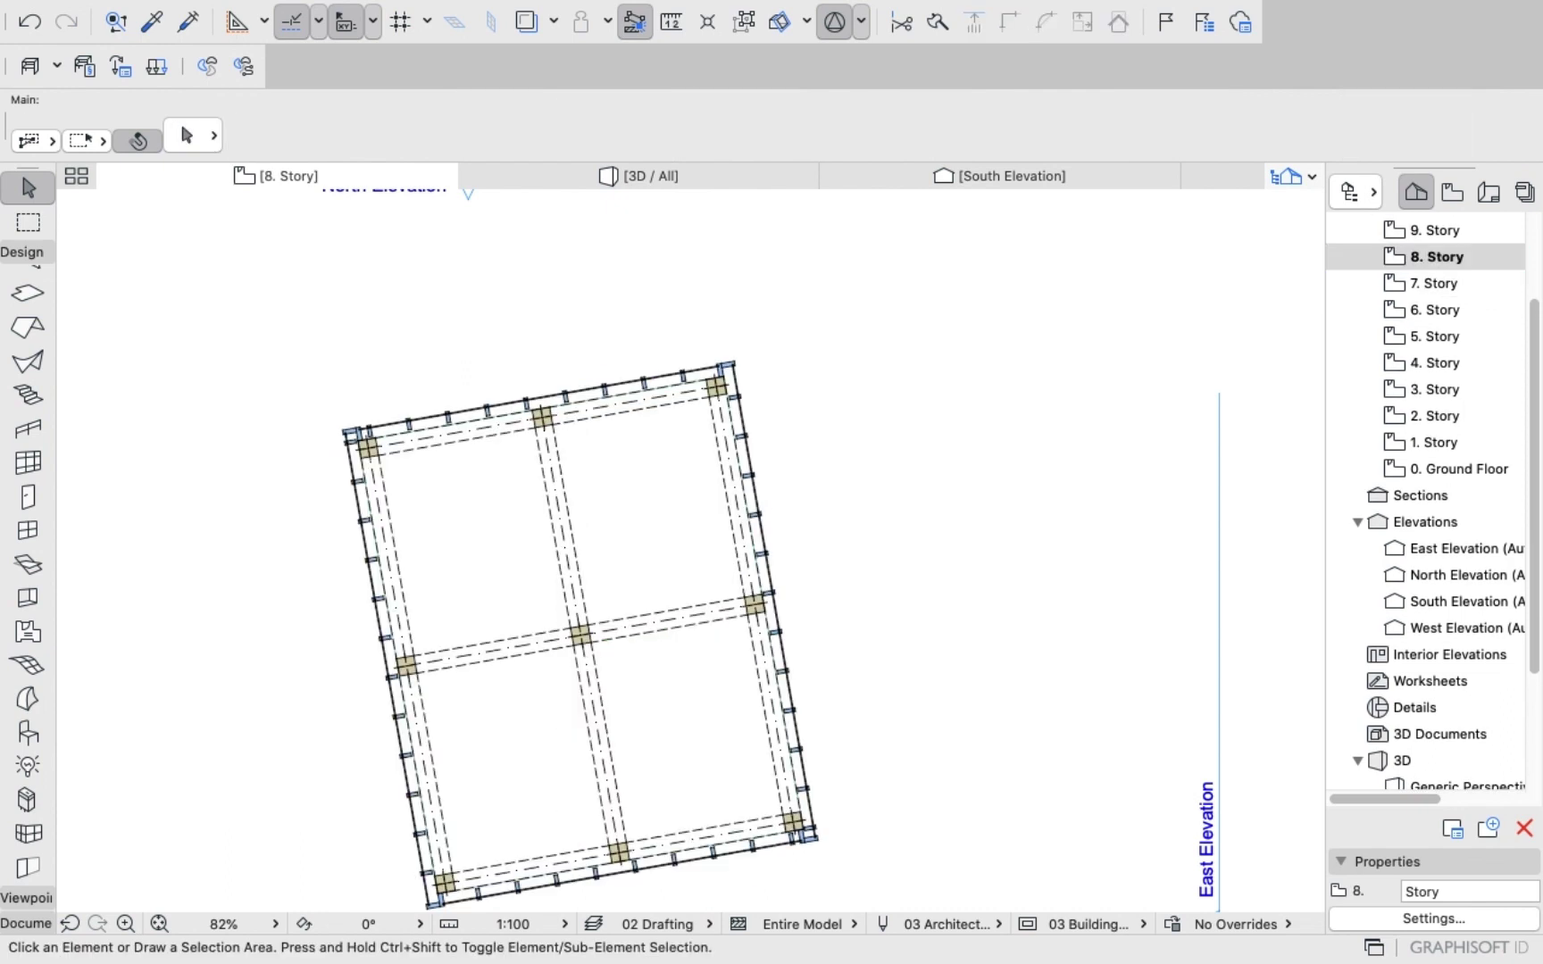
pyautogui.press('super+a')
pyautogui.scroll(-8, 860, 454)
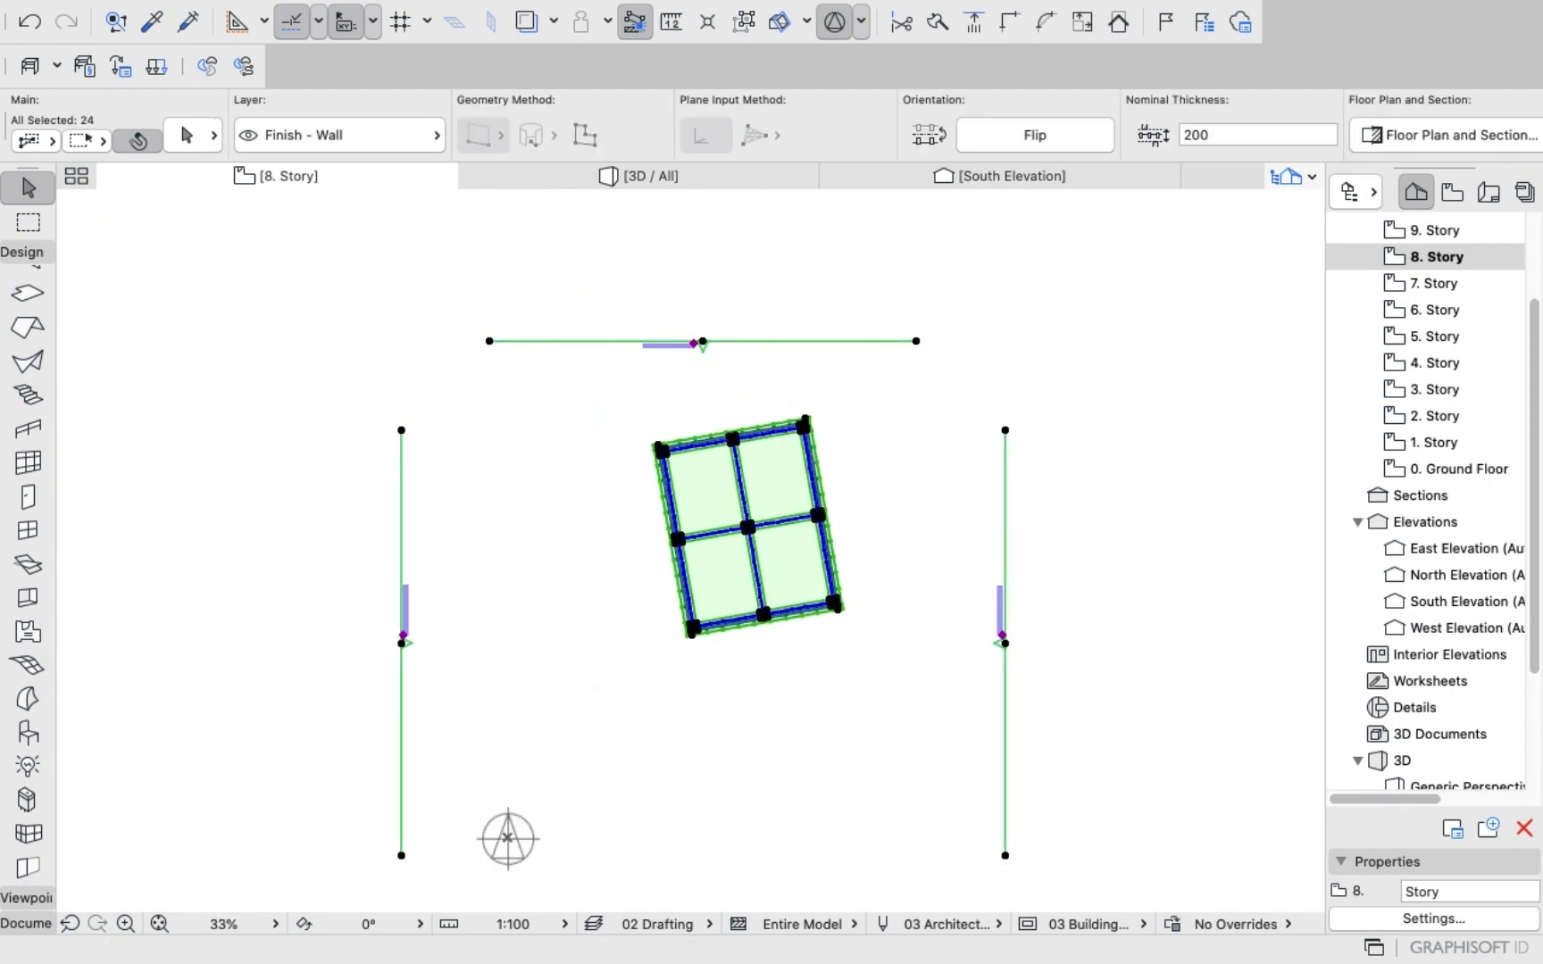
pyautogui.keyDown('shift'); pyautogui.click(1005, 536); pyautogui.keyUp('shift')
pyautogui.keyDown('shift'); pyautogui.click(839, 341); pyautogui.keyUp('shift')
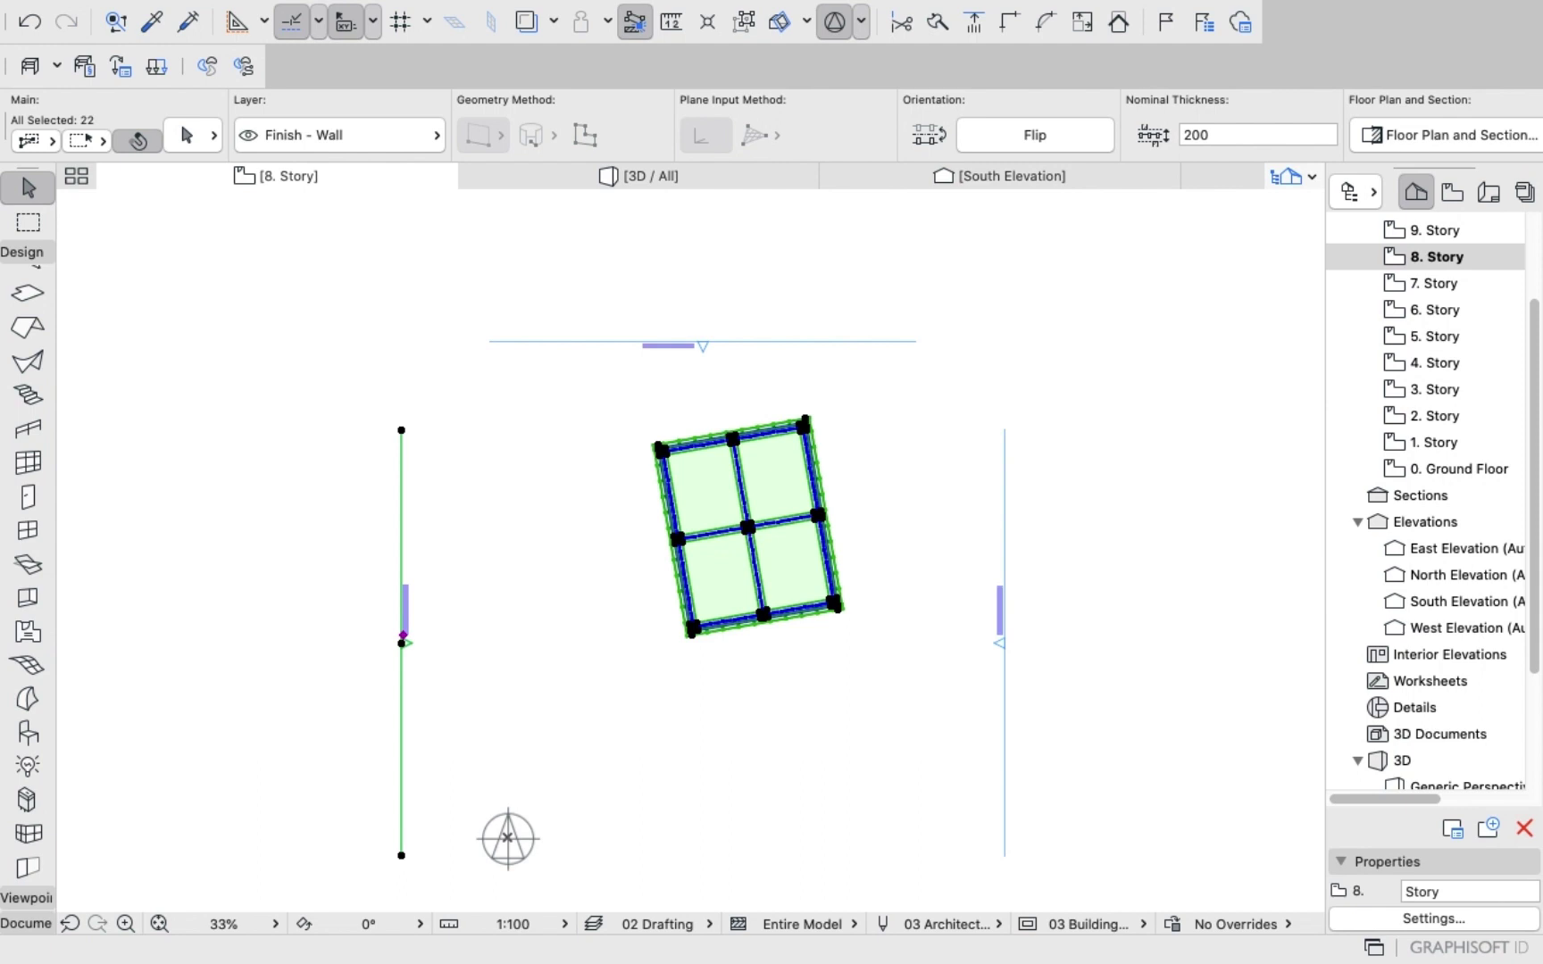
pyautogui.keyDown('shift'); pyautogui.click(401, 447); pyautogui.keyUp('shift')
pyautogui.scroll(-2, 598, 640)
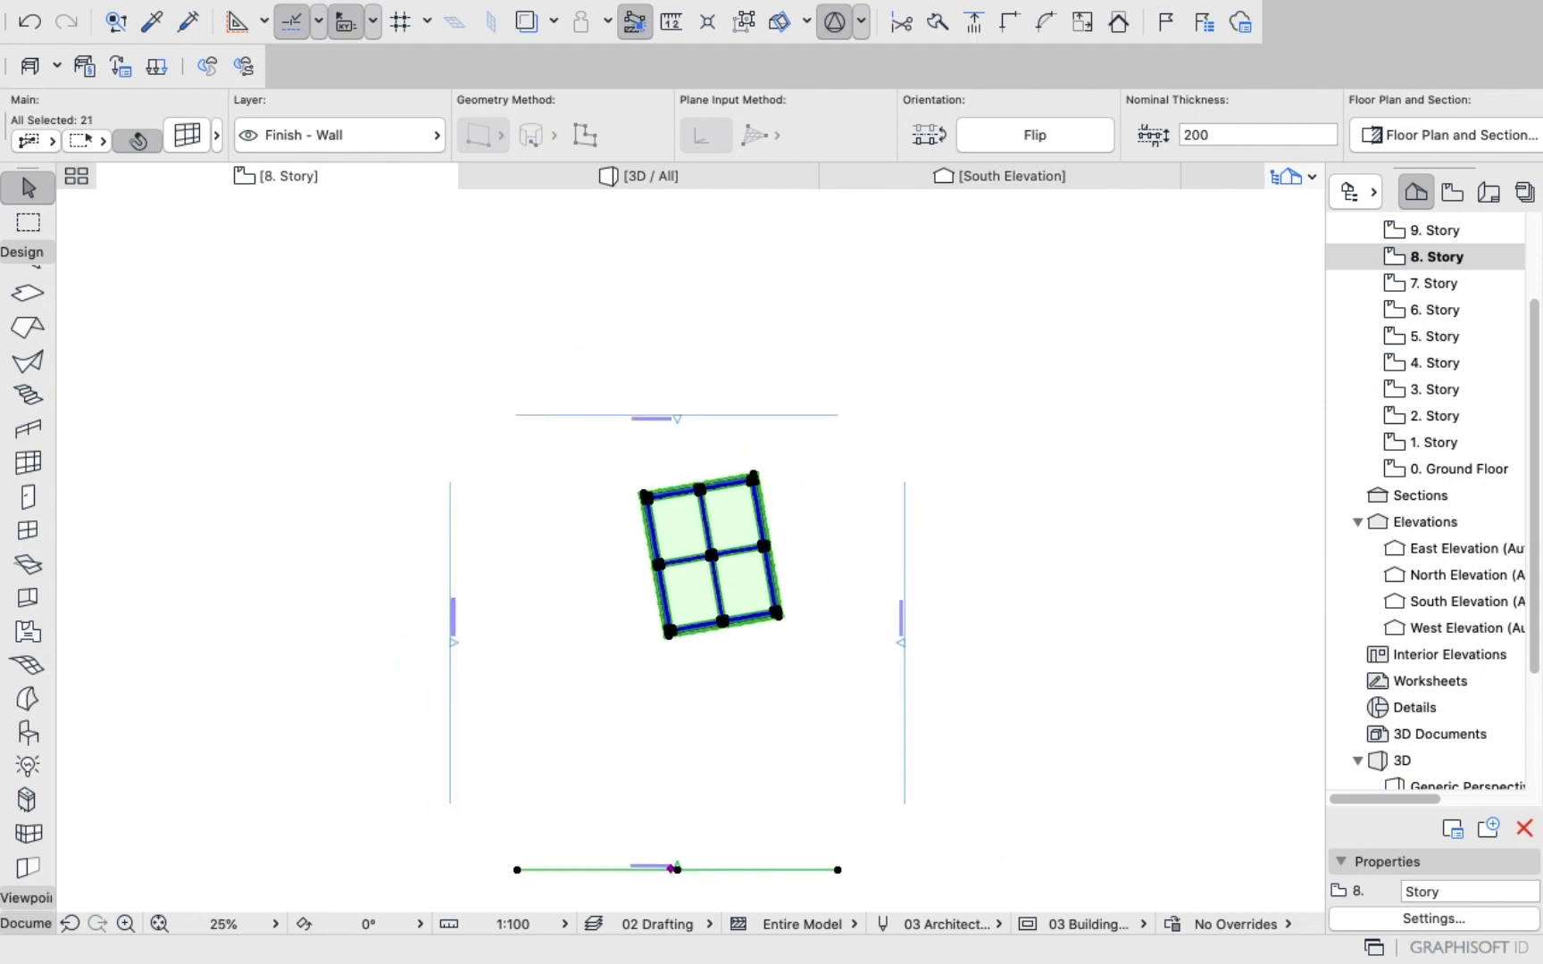
pyautogui.scroll(-1, 647, 696)
pyautogui.keyDown('shift'); pyautogui.click(616, 856); pyautogui.keyUp('shift')
# Rotate the selected eighth-story elements by -20° about the central column.
pyautogui.rightClick(175, 493)
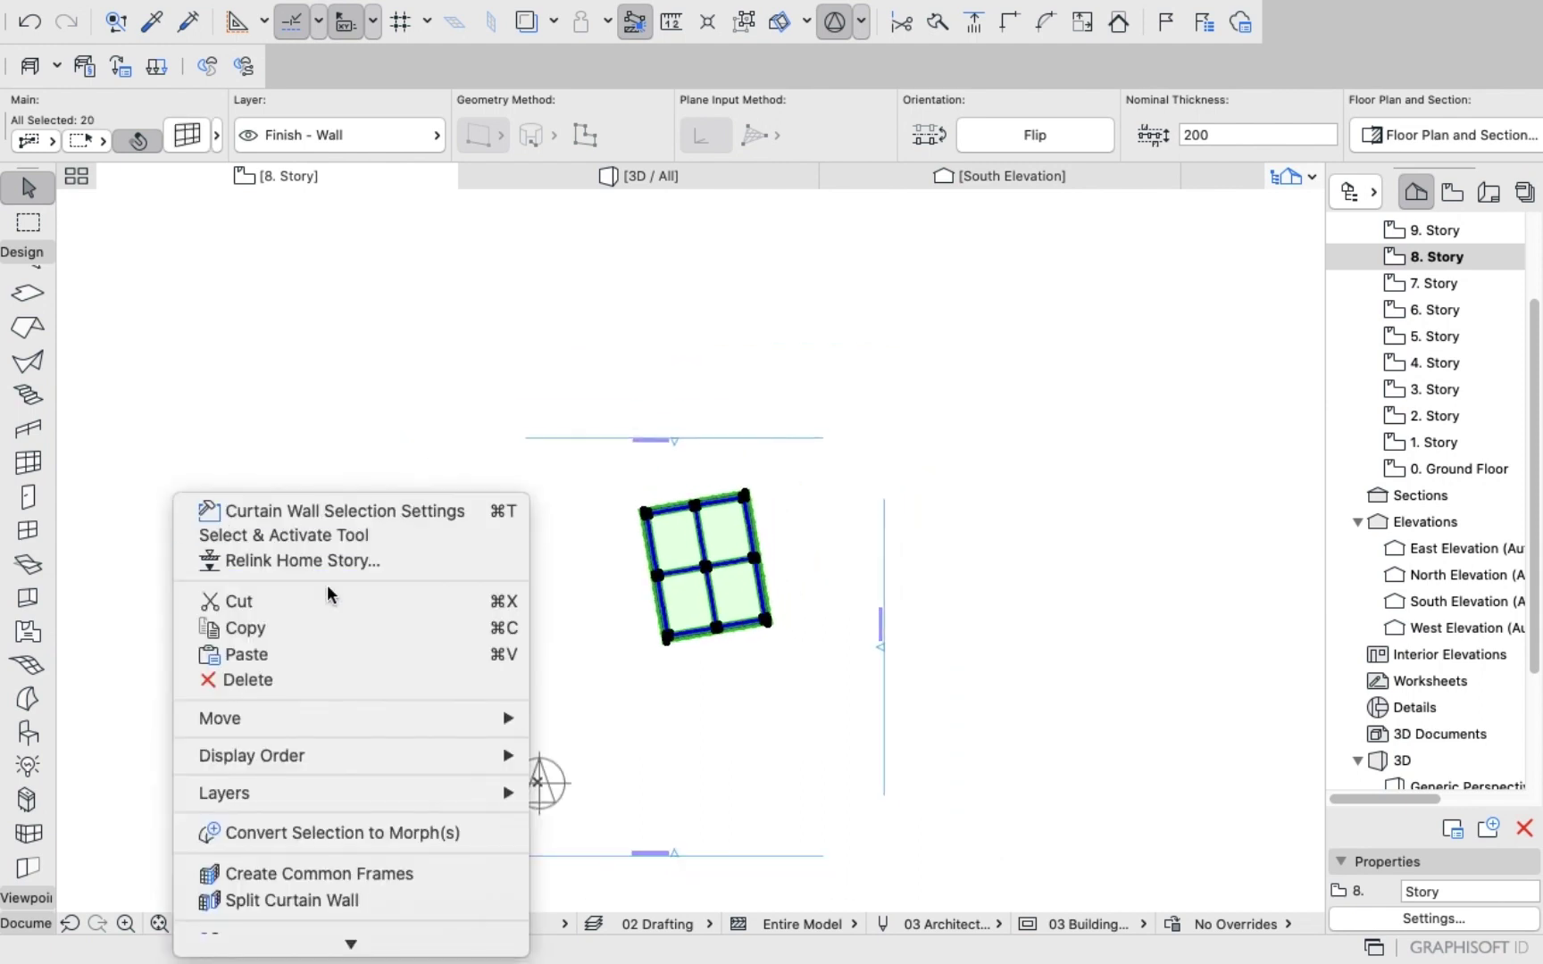
pyautogui.moveTo(314, 715)
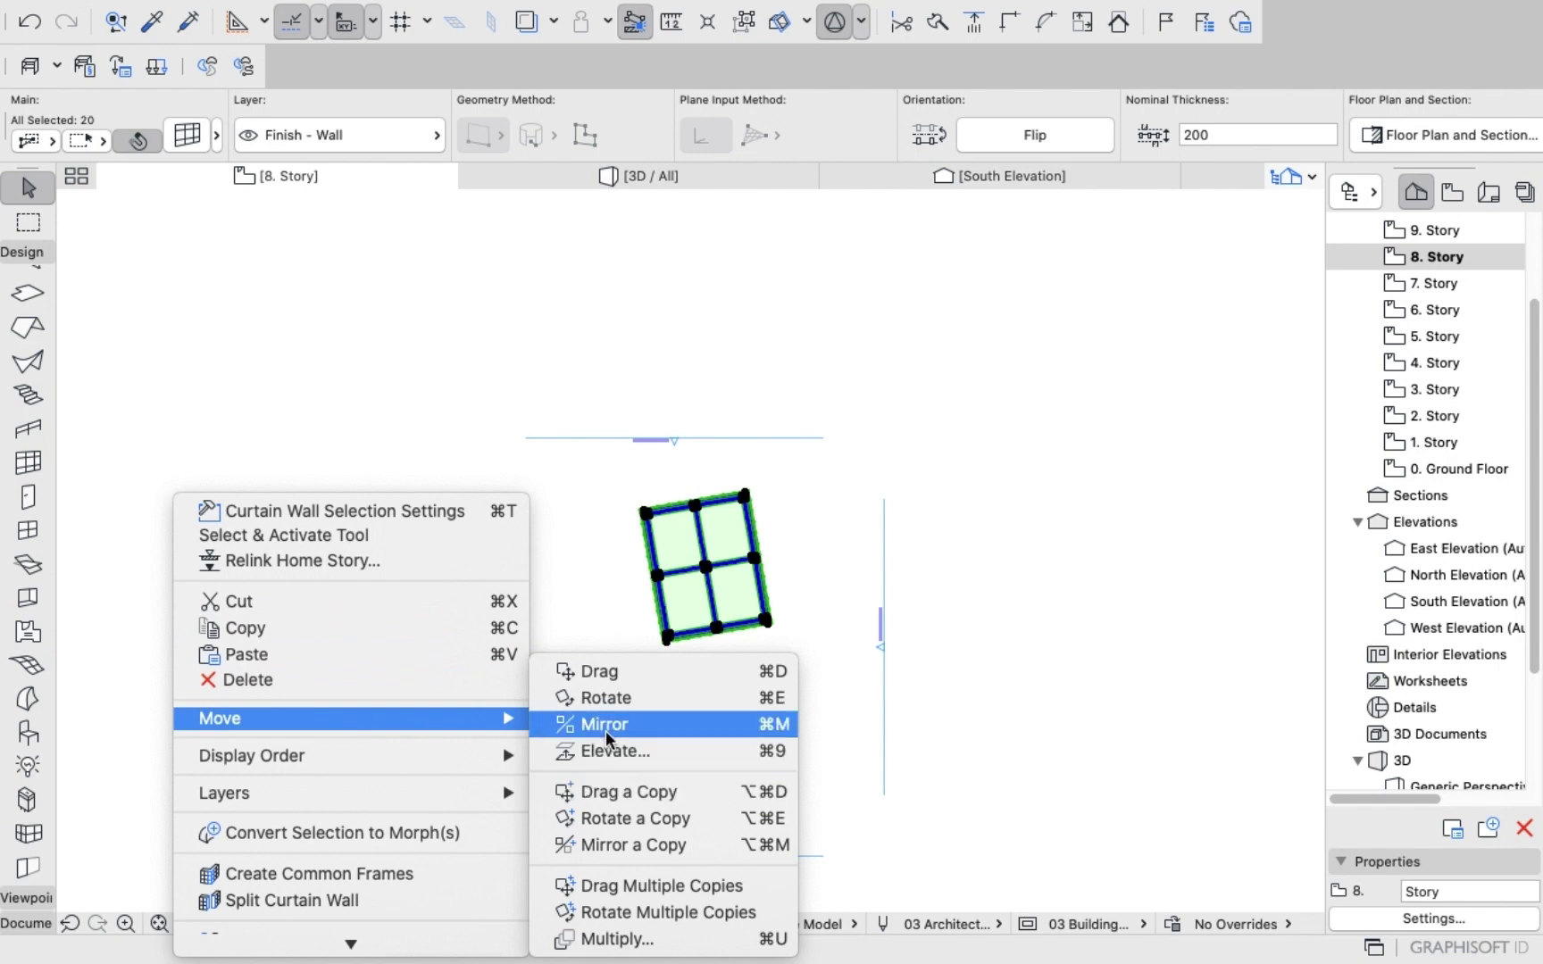
pyautogui.click(604, 696)
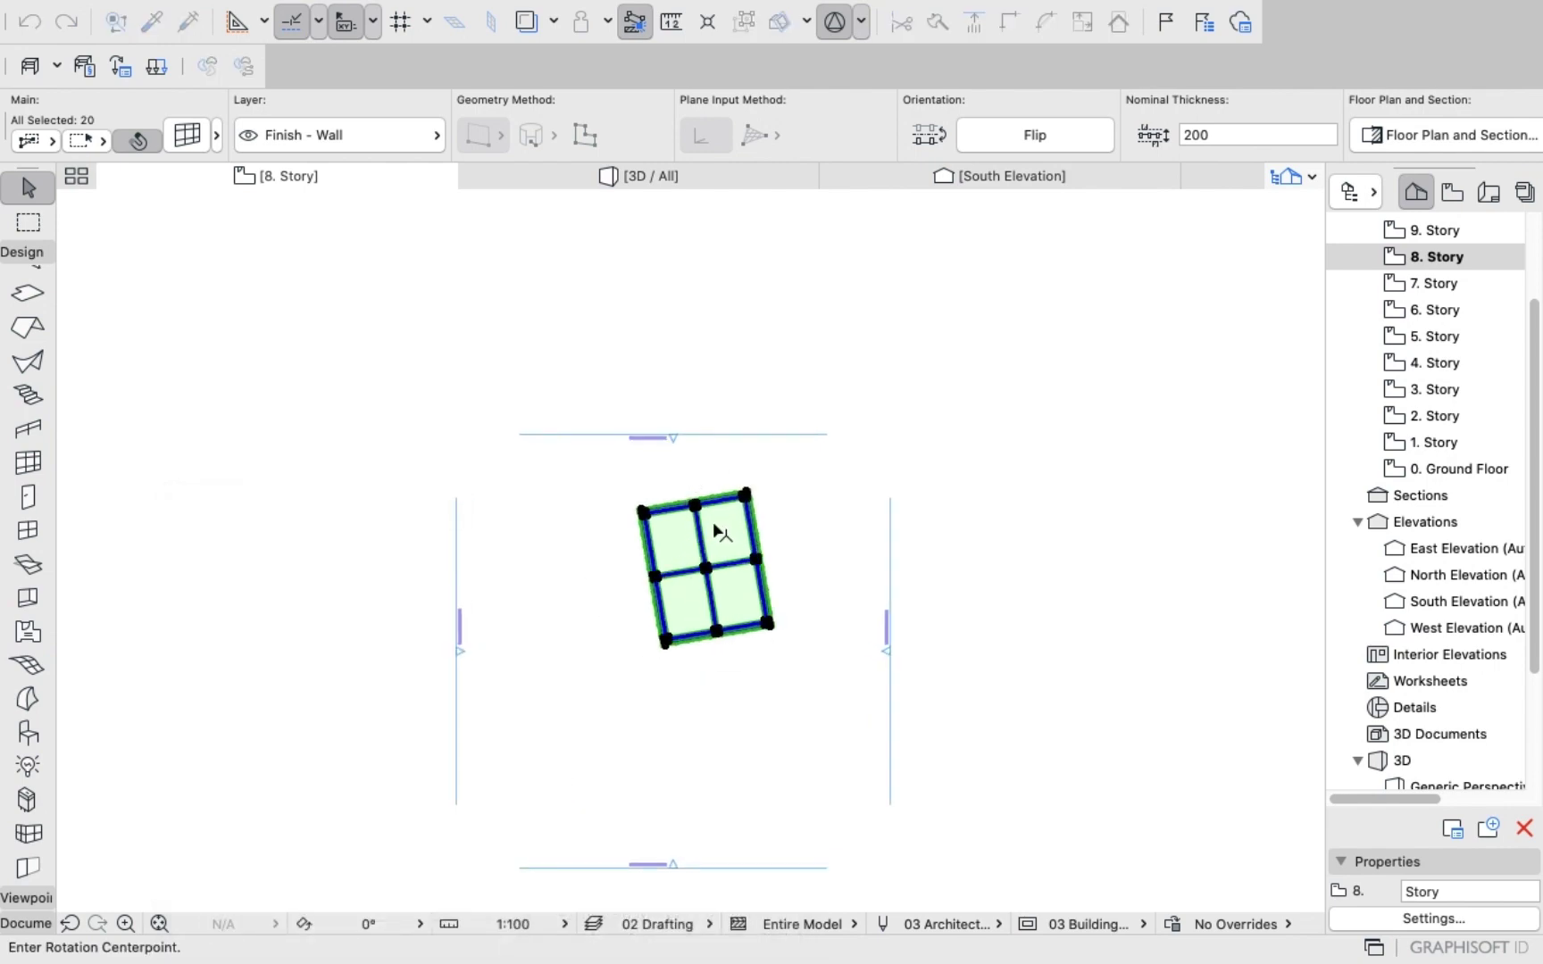
pyautogui.scroll(10, 714, 527)
pyautogui.scroll(-5, 650, 680)
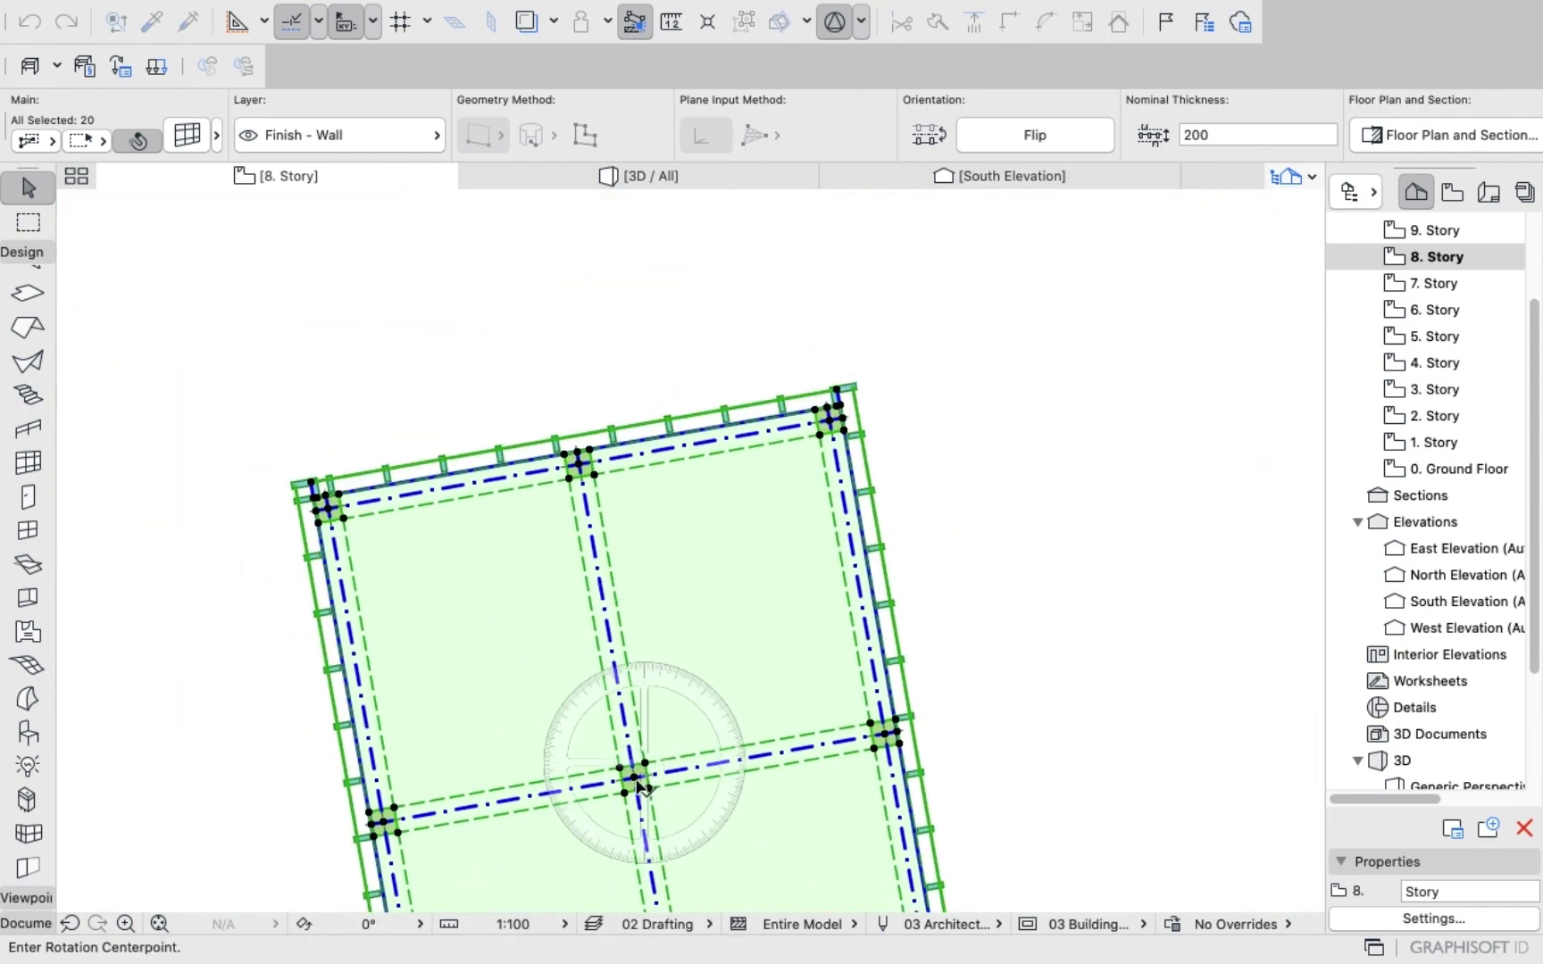
pyautogui.click(633, 777)
pyautogui.click(623, 709)
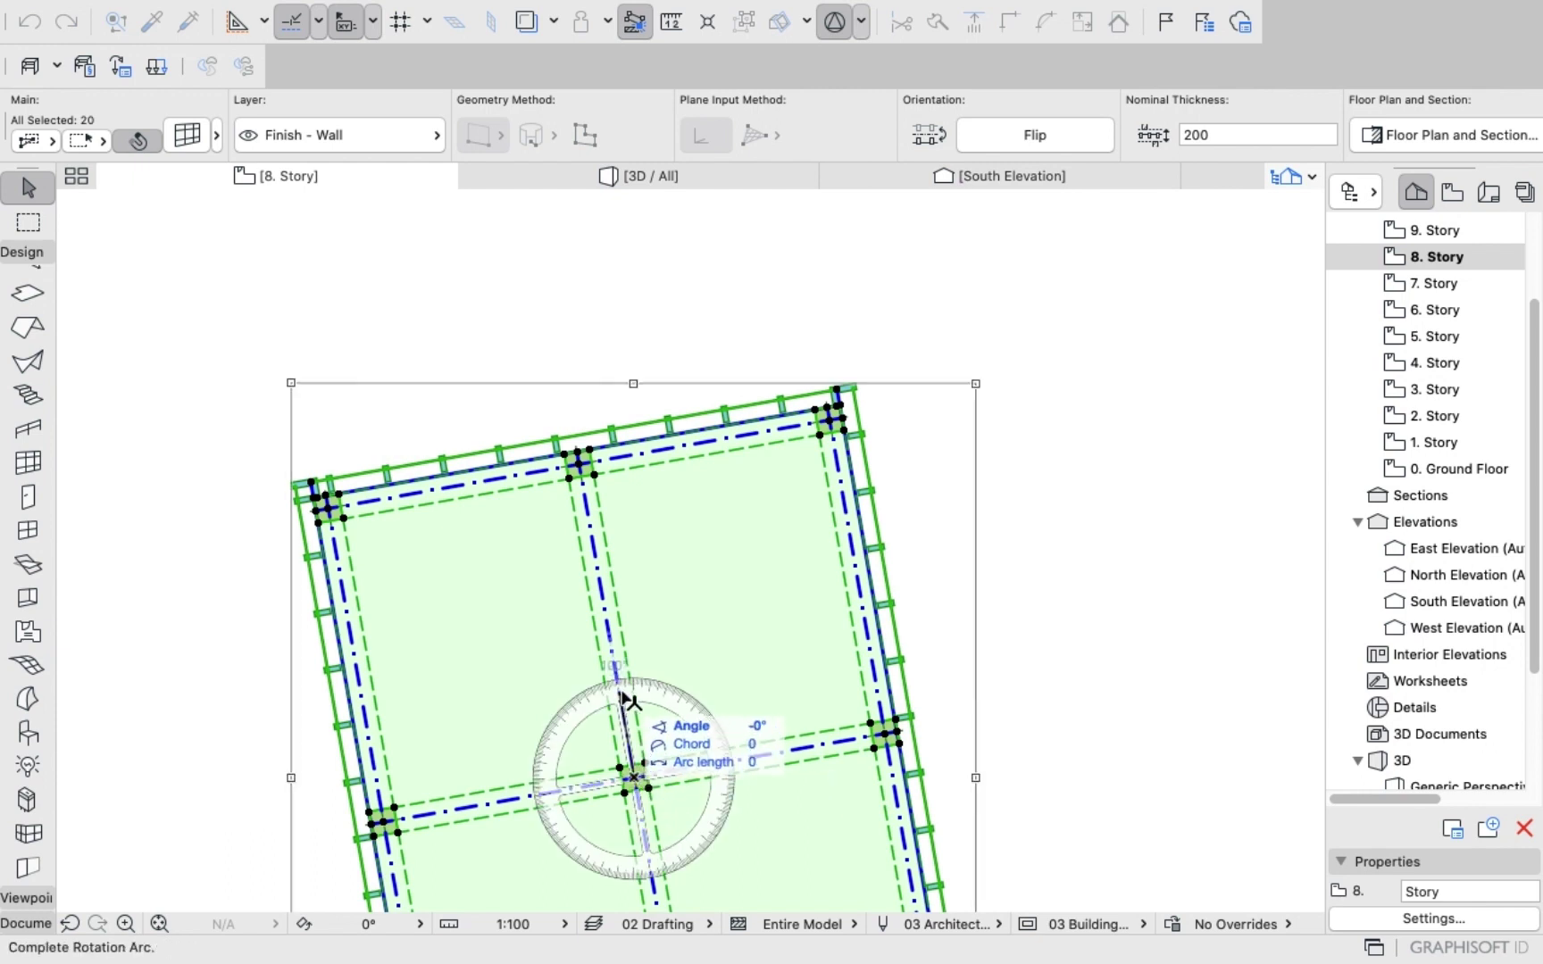
pyautogui.press('Tab')
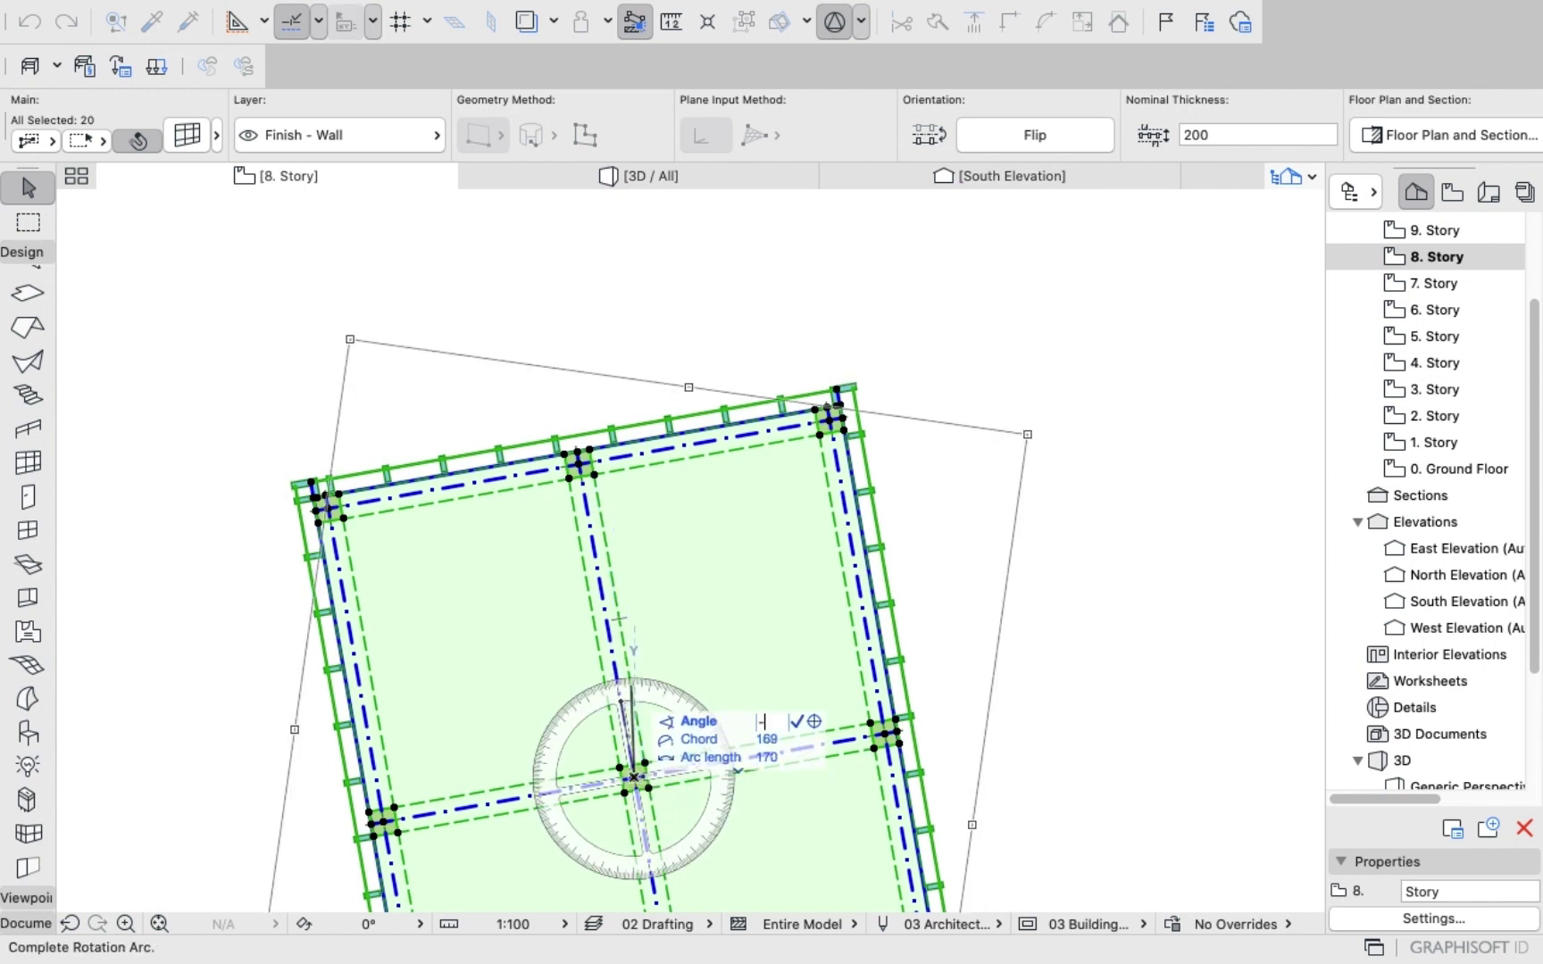
pyautogui.press('Return')
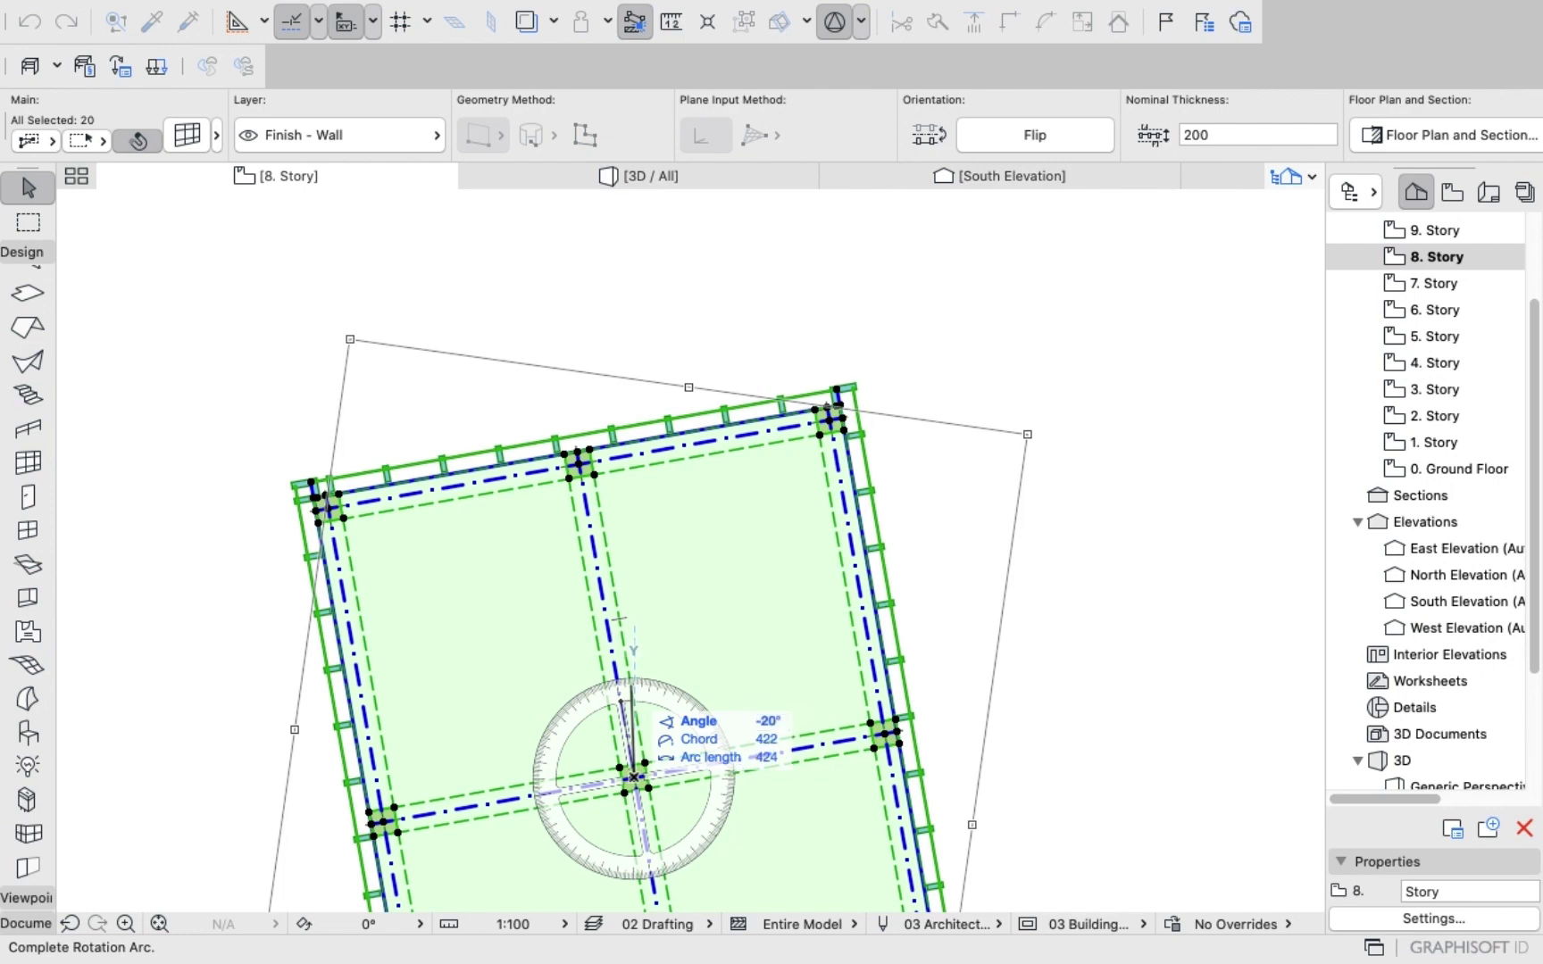
# Rotate the selected eighth-story elements by 10° about the central column and clear the selection.
pyautogui.scroll(-5, 680, 534)
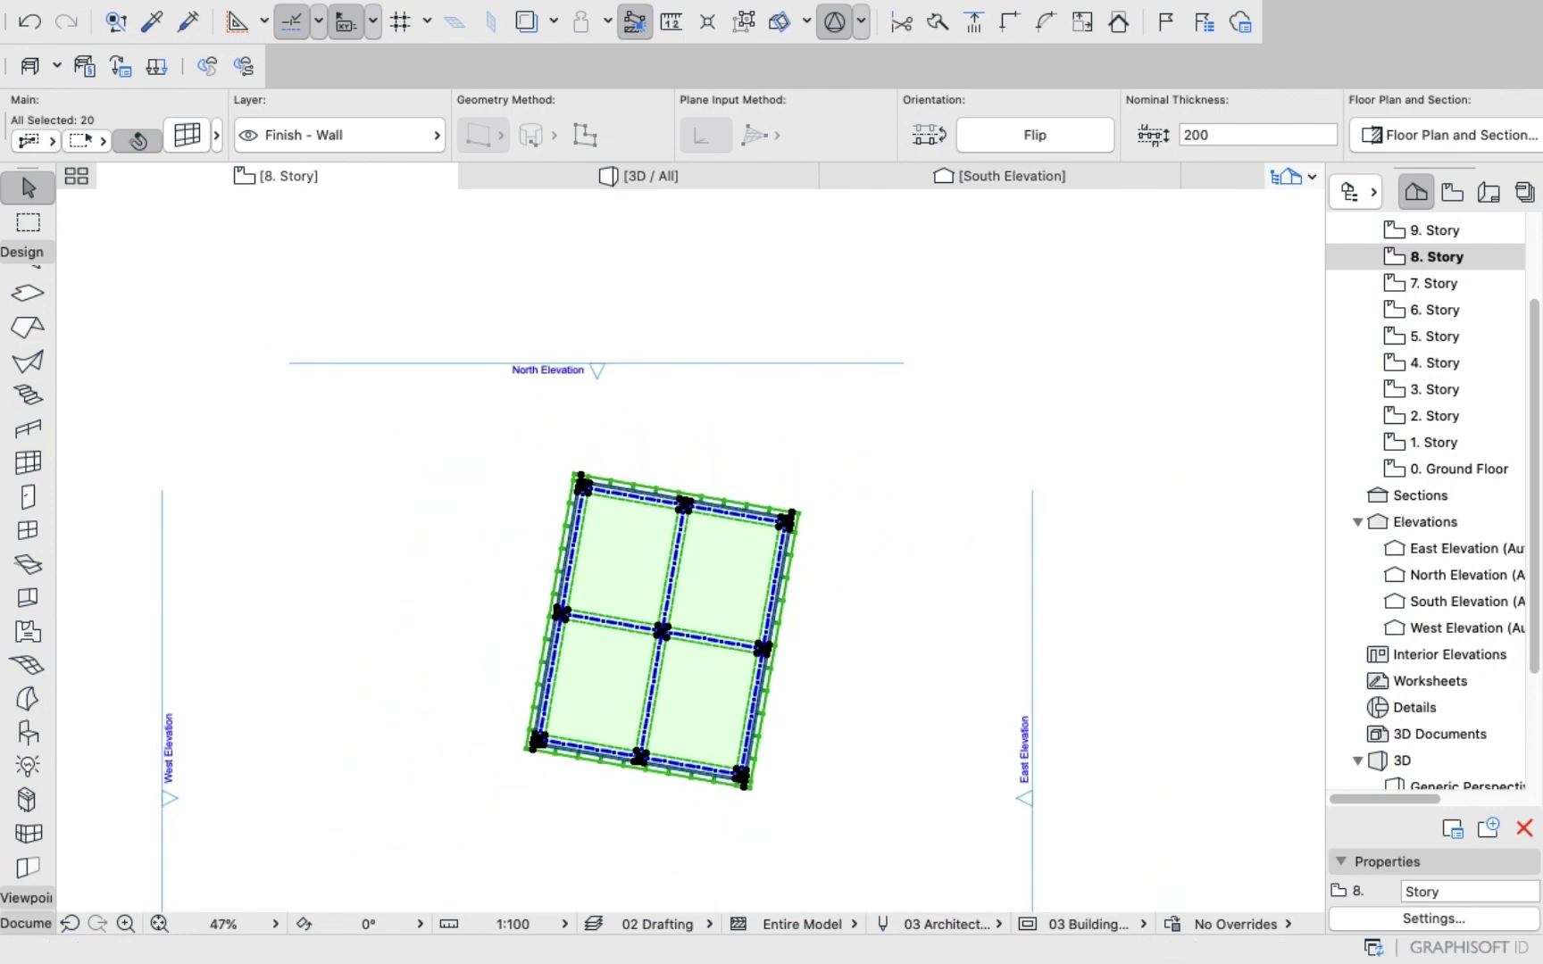
pyautogui.scroll(3, 694, 570)
pyautogui.rightClick(904, 385)
pyautogui.moveTo(971, 611)
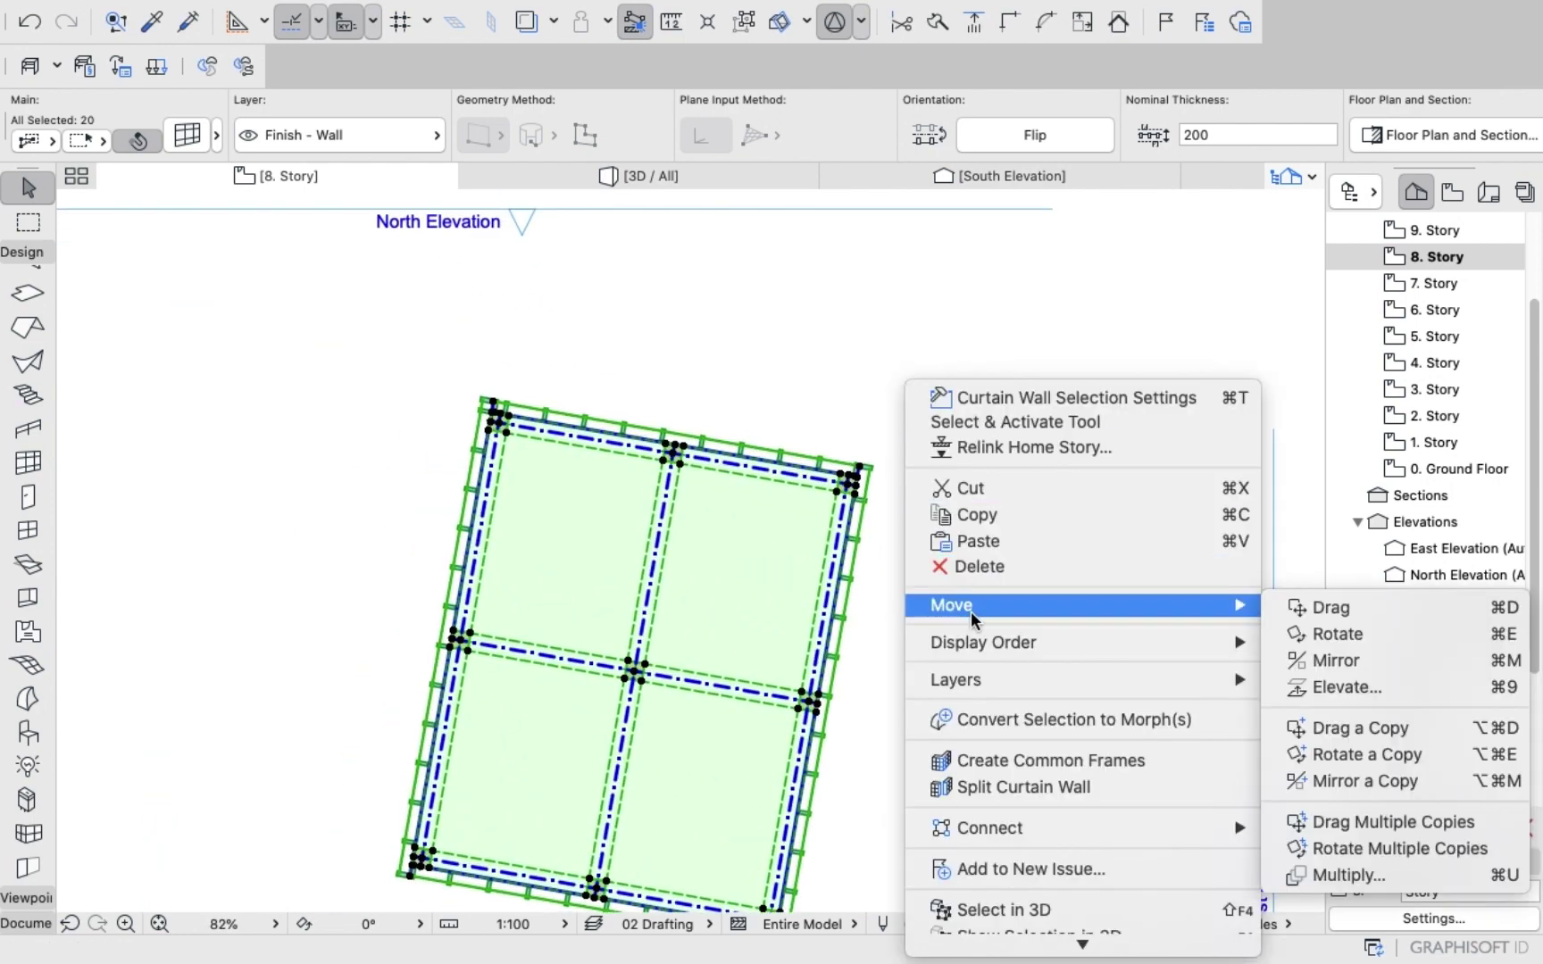
pyautogui.click(1344, 633)
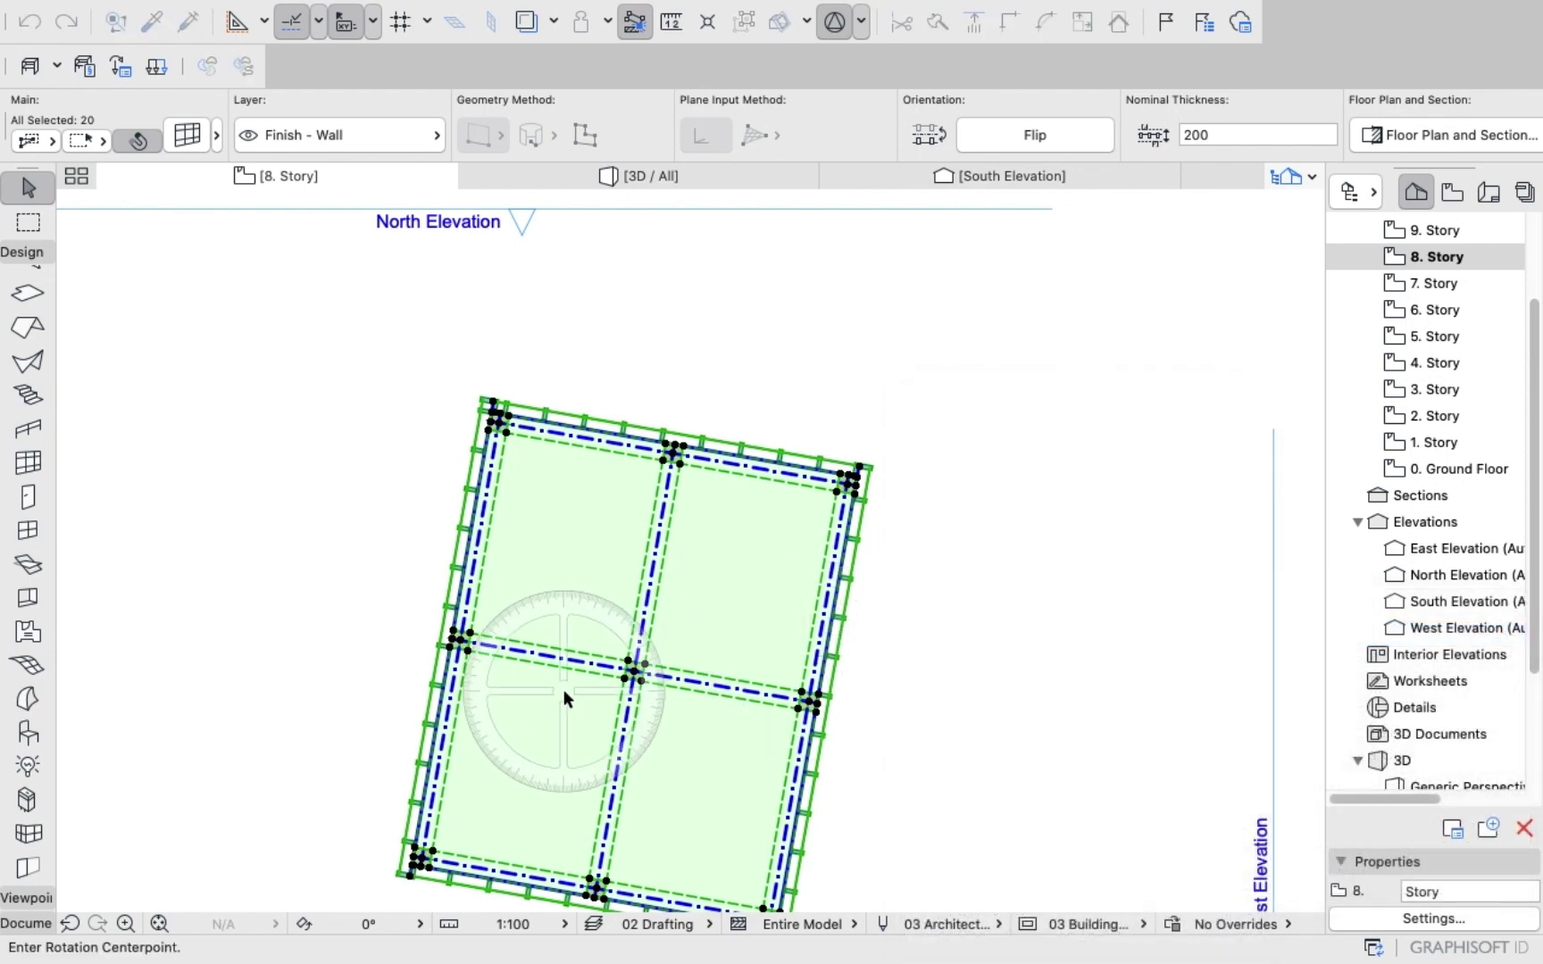
pyautogui.click(635, 670)
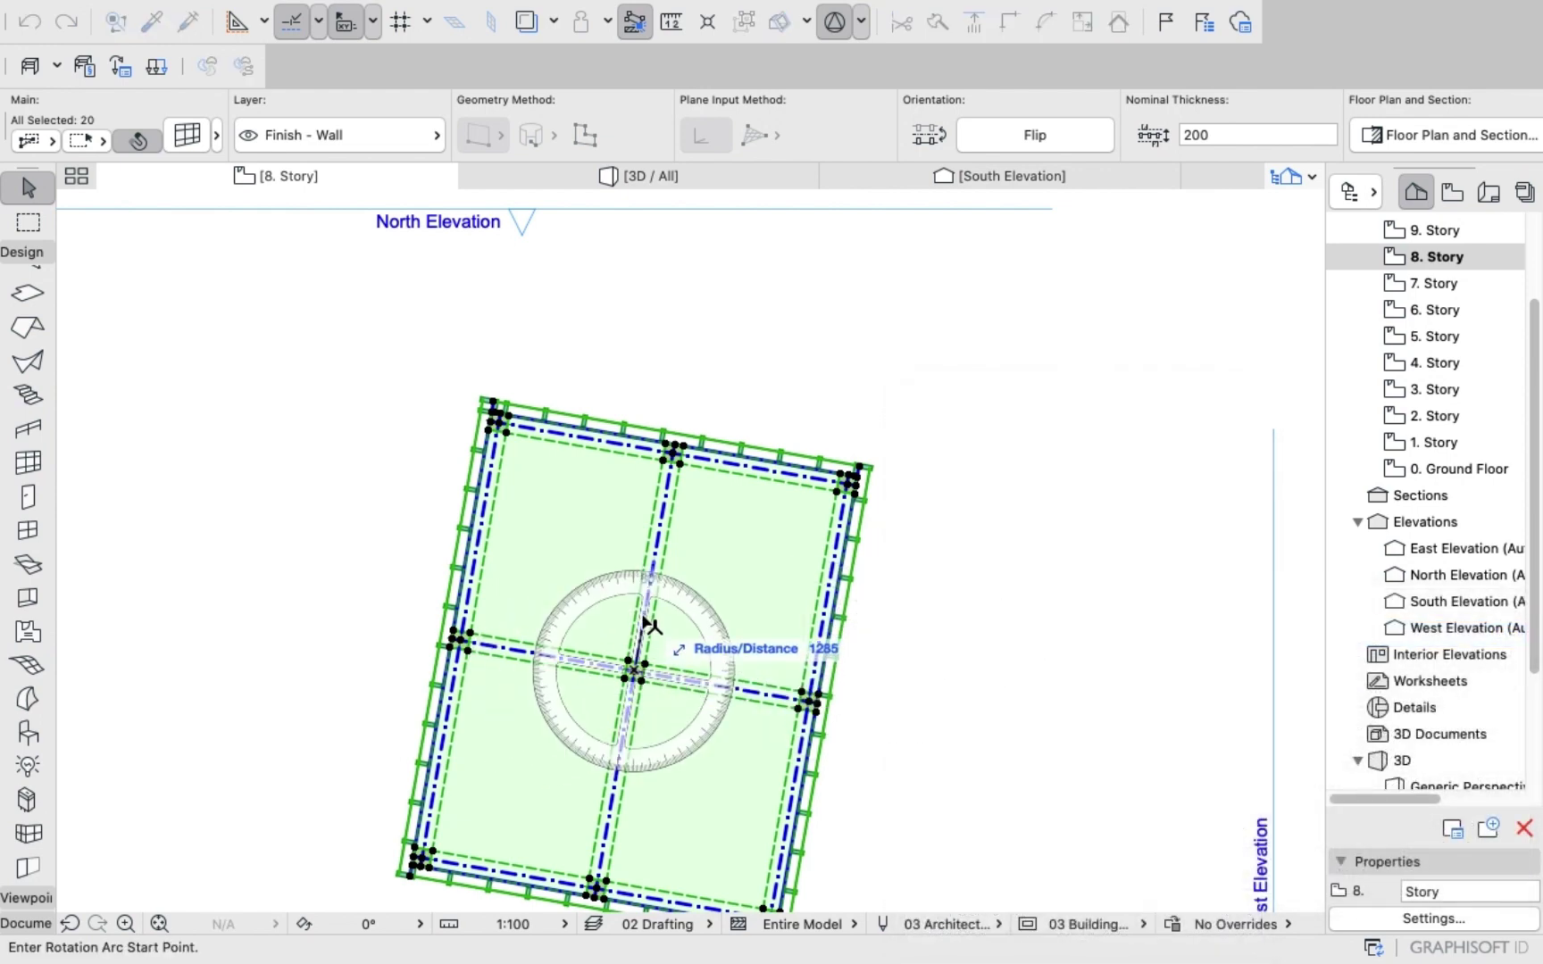
pyautogui.click(647, 623)
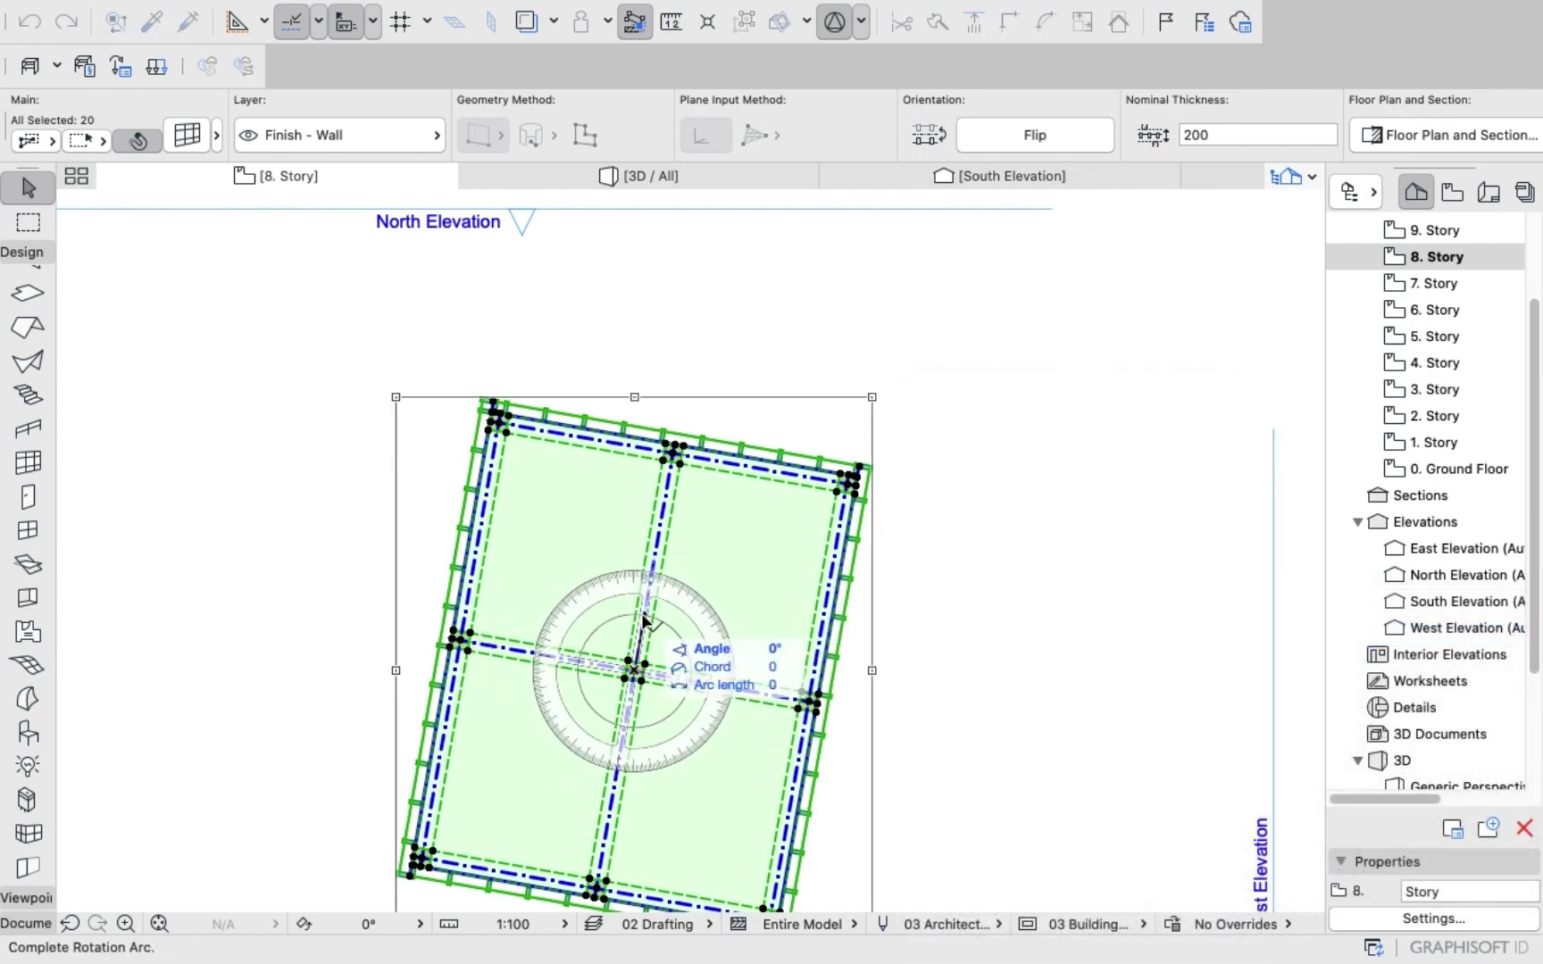
pyautogui.write('10')
pyautogui.press('Return')
pyautogui.press('Escape')
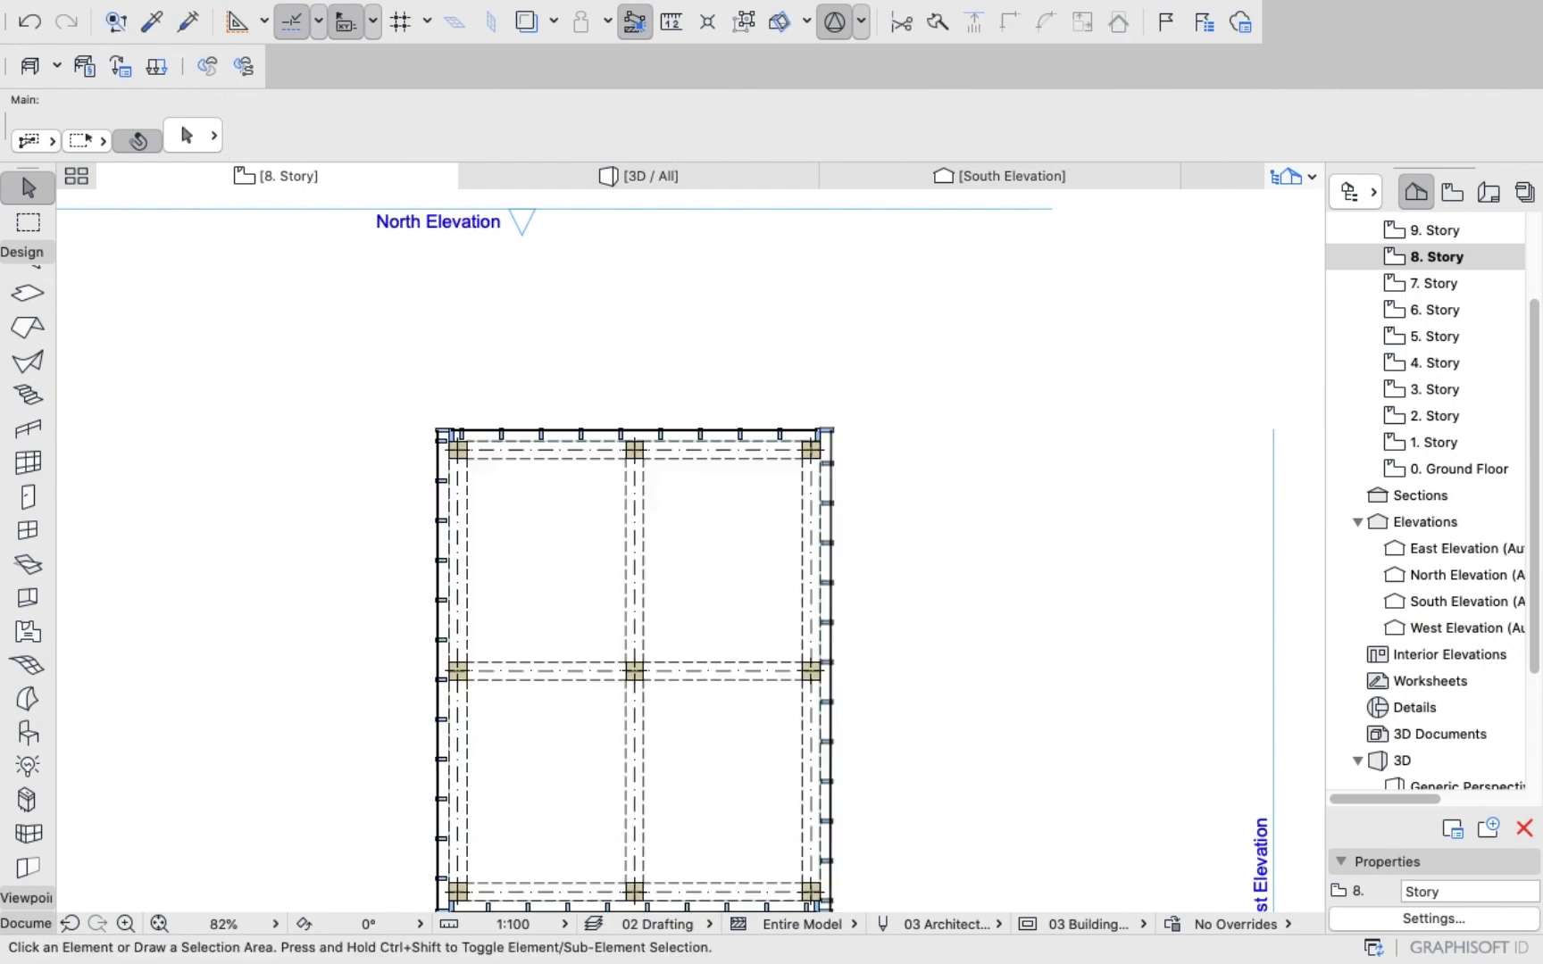
# Inspect the alignment of the upper stories in 3D and compare the sixth- and seventh-story floor plans.
pyautogui.scroll(1, 1433, 500)
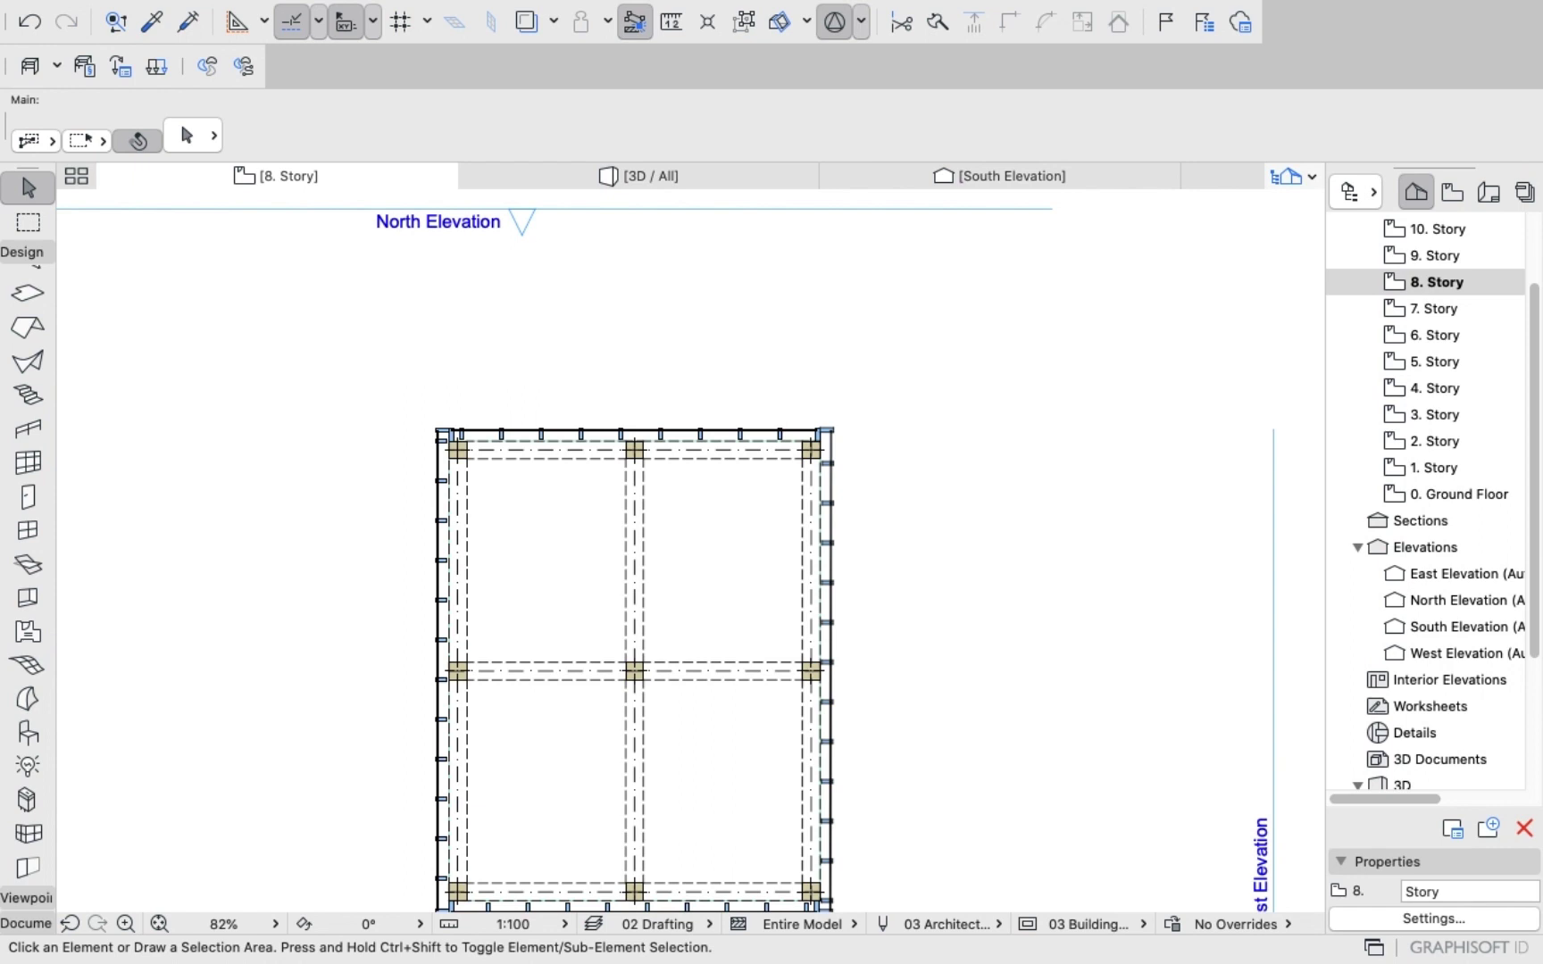
pyautogui.click(1437, 256)
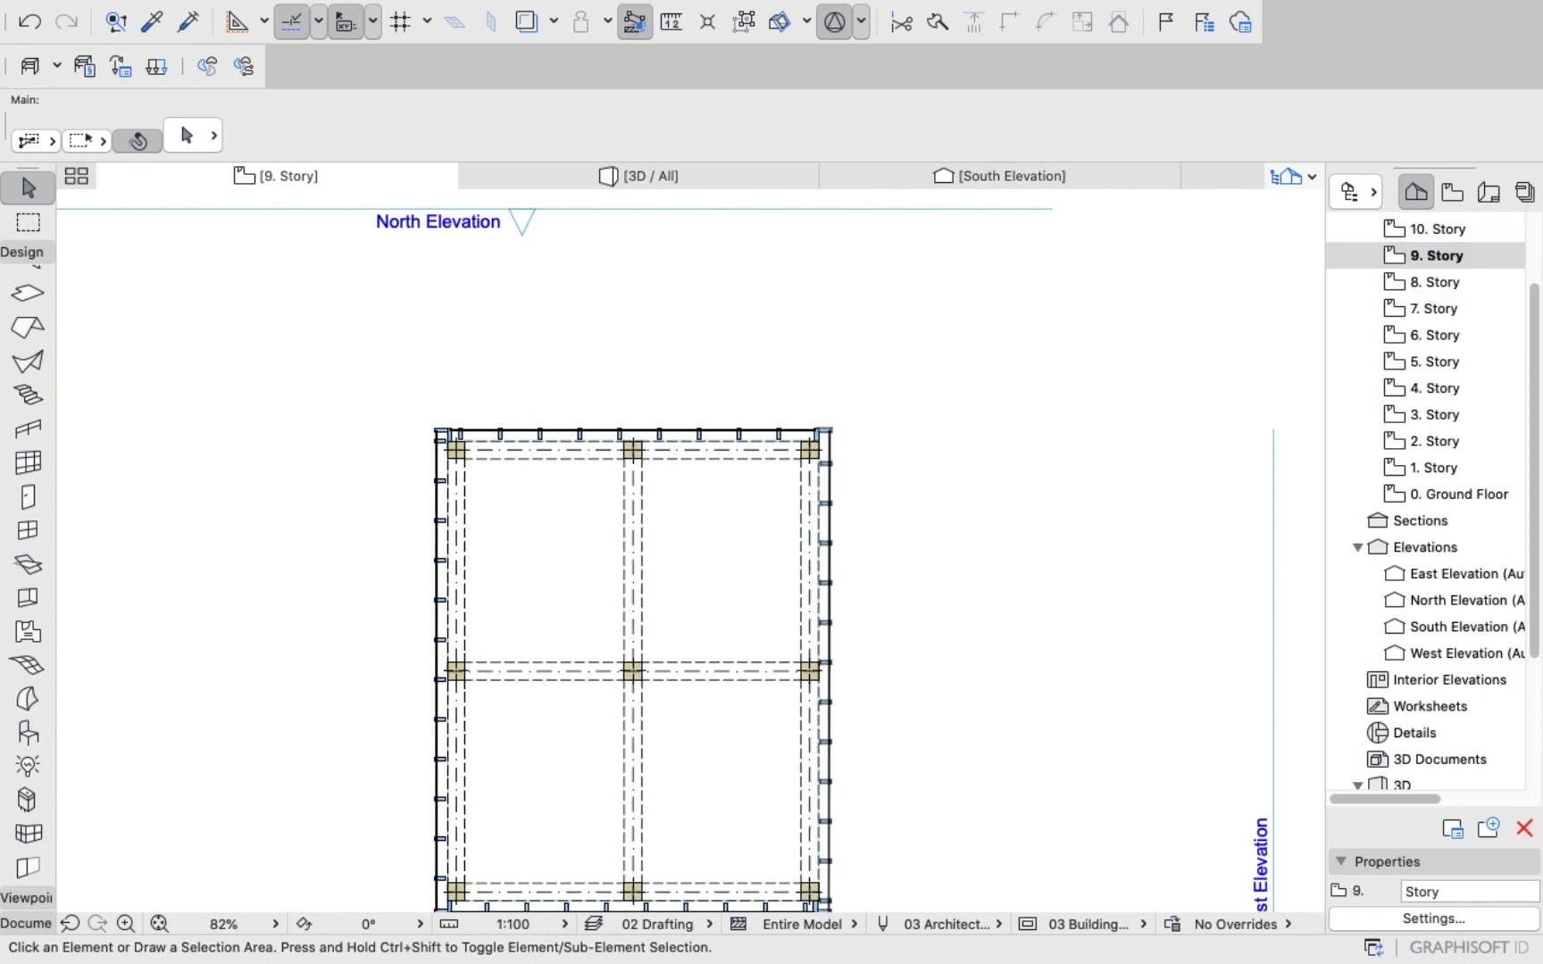
pyautogui.press('F3')
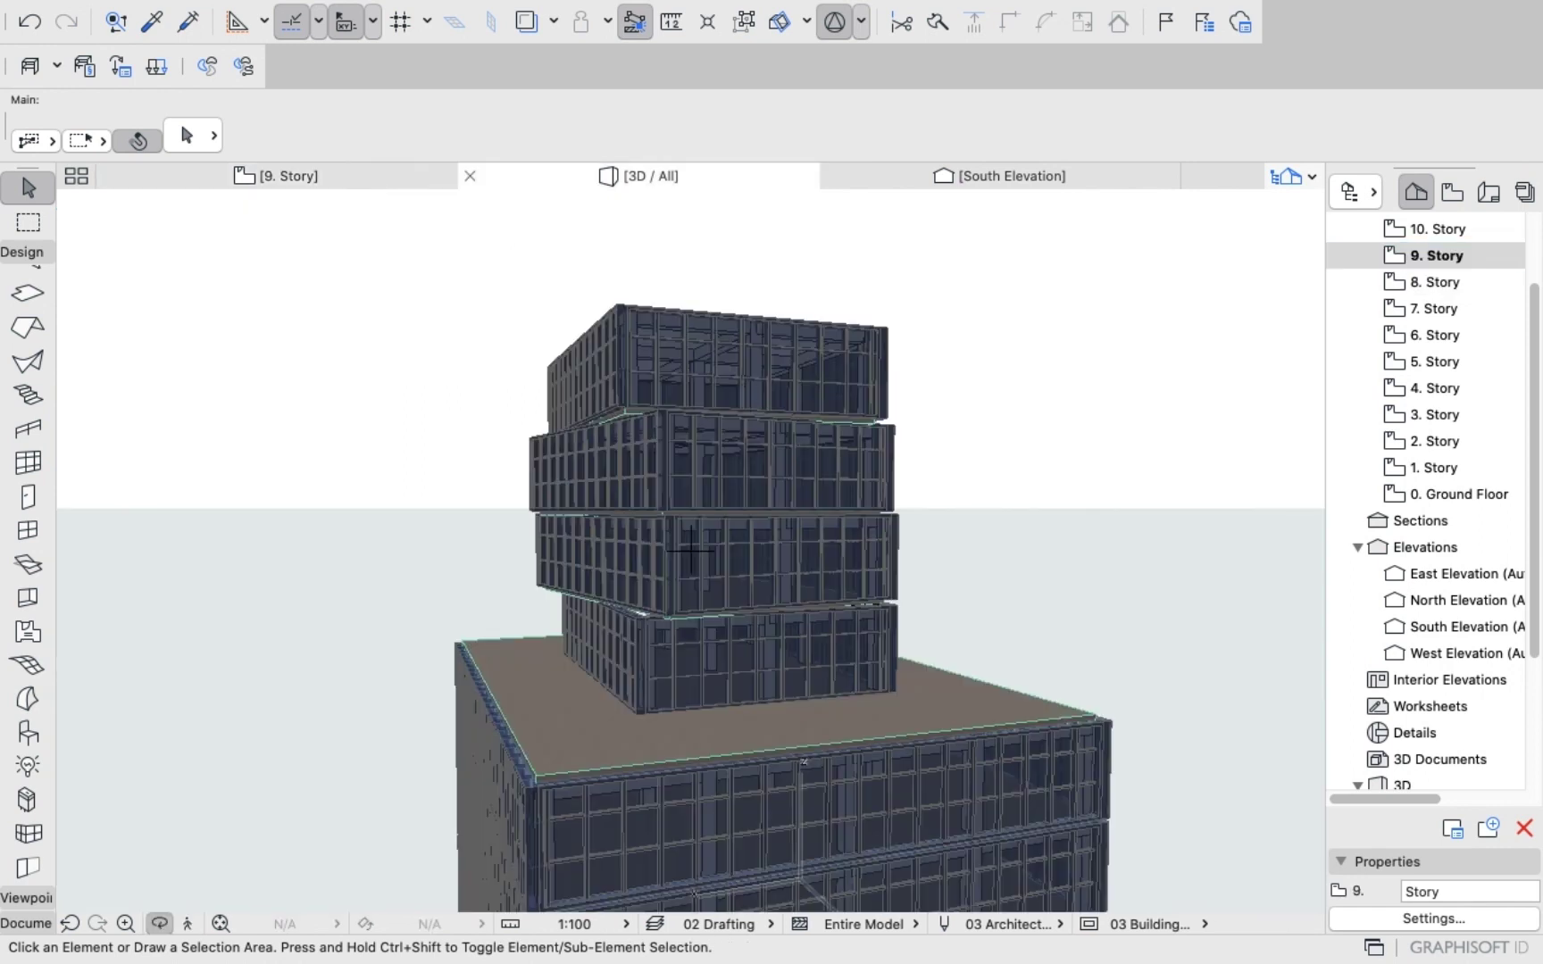
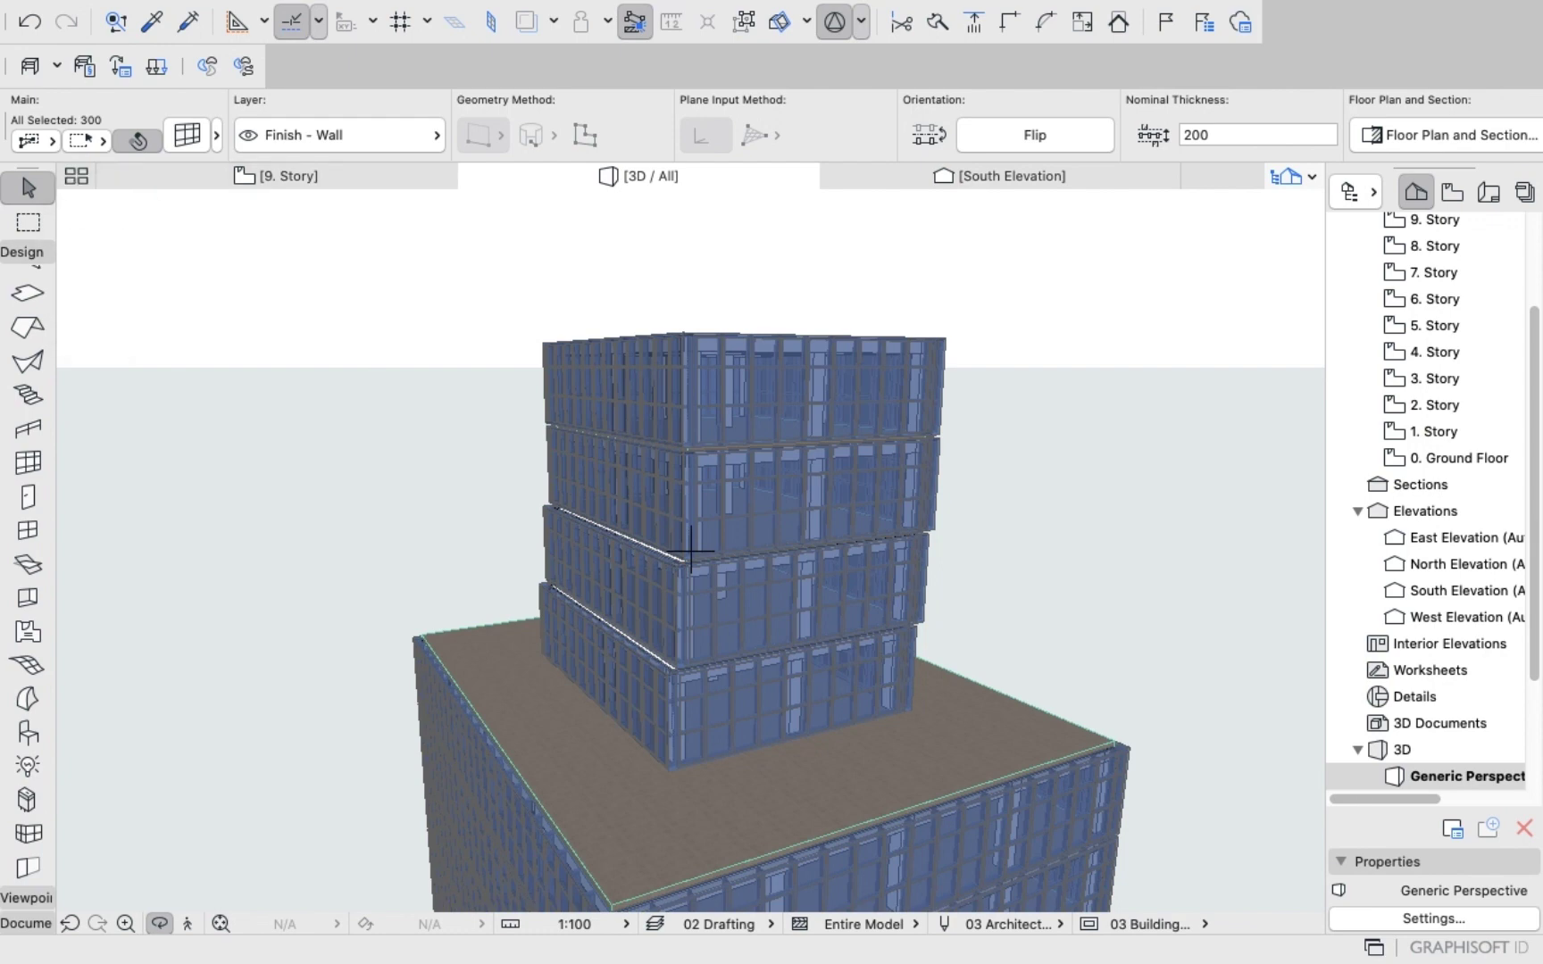
pyautogui.click(29, 188)
pyautogui.press('Escape')
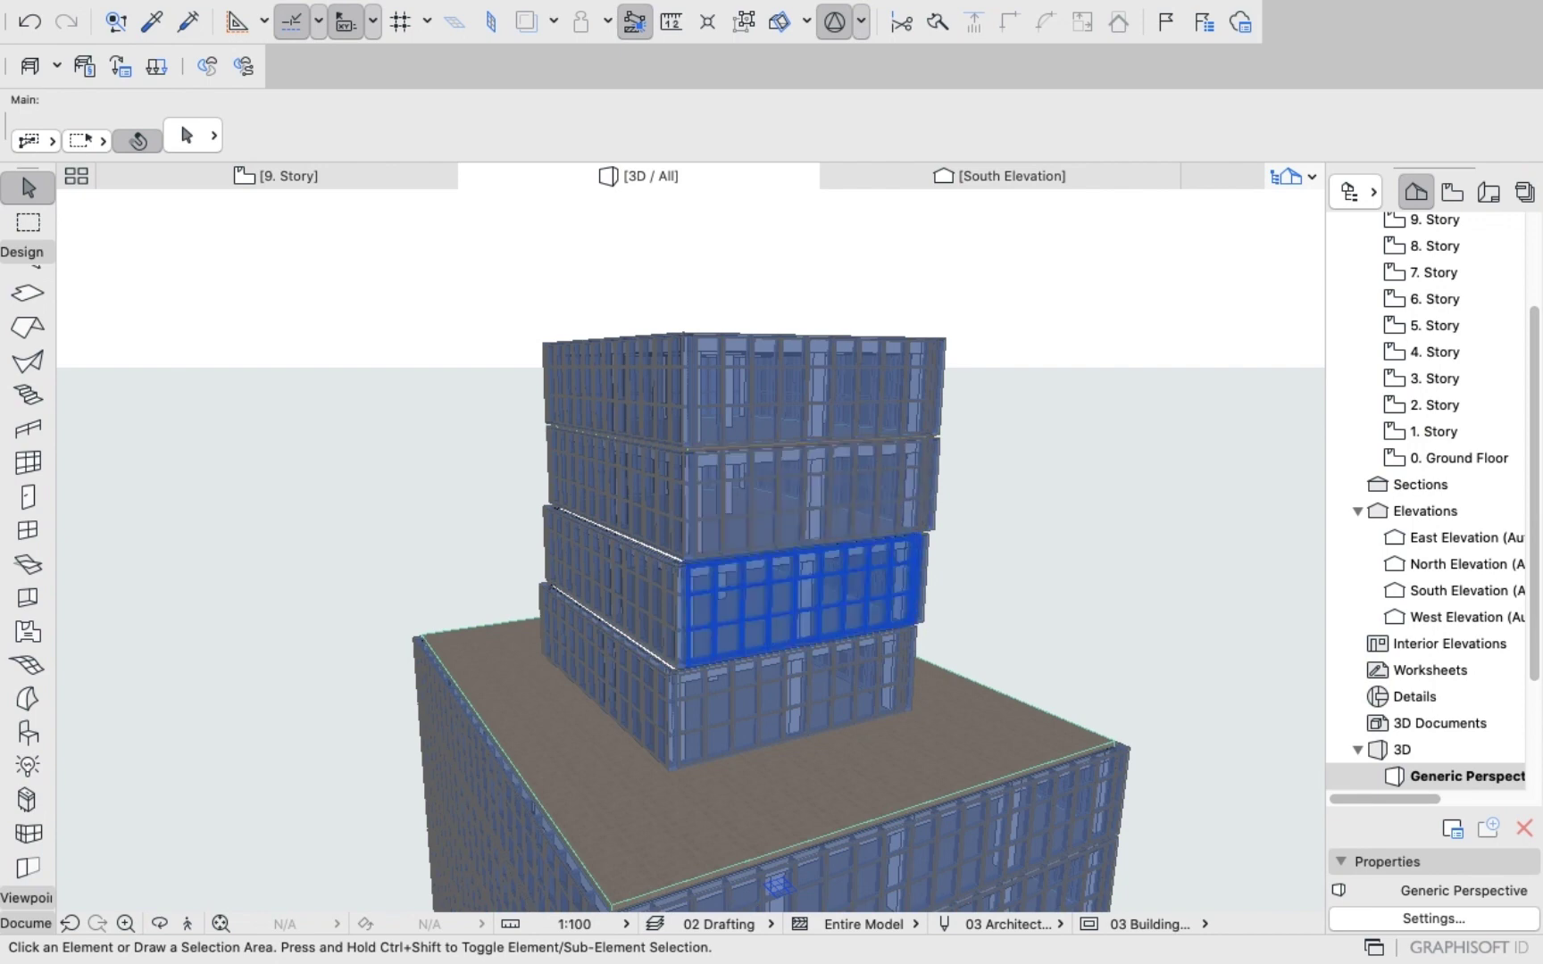
pyautogui.click(855, 636)
pyautogui.press('Escape')
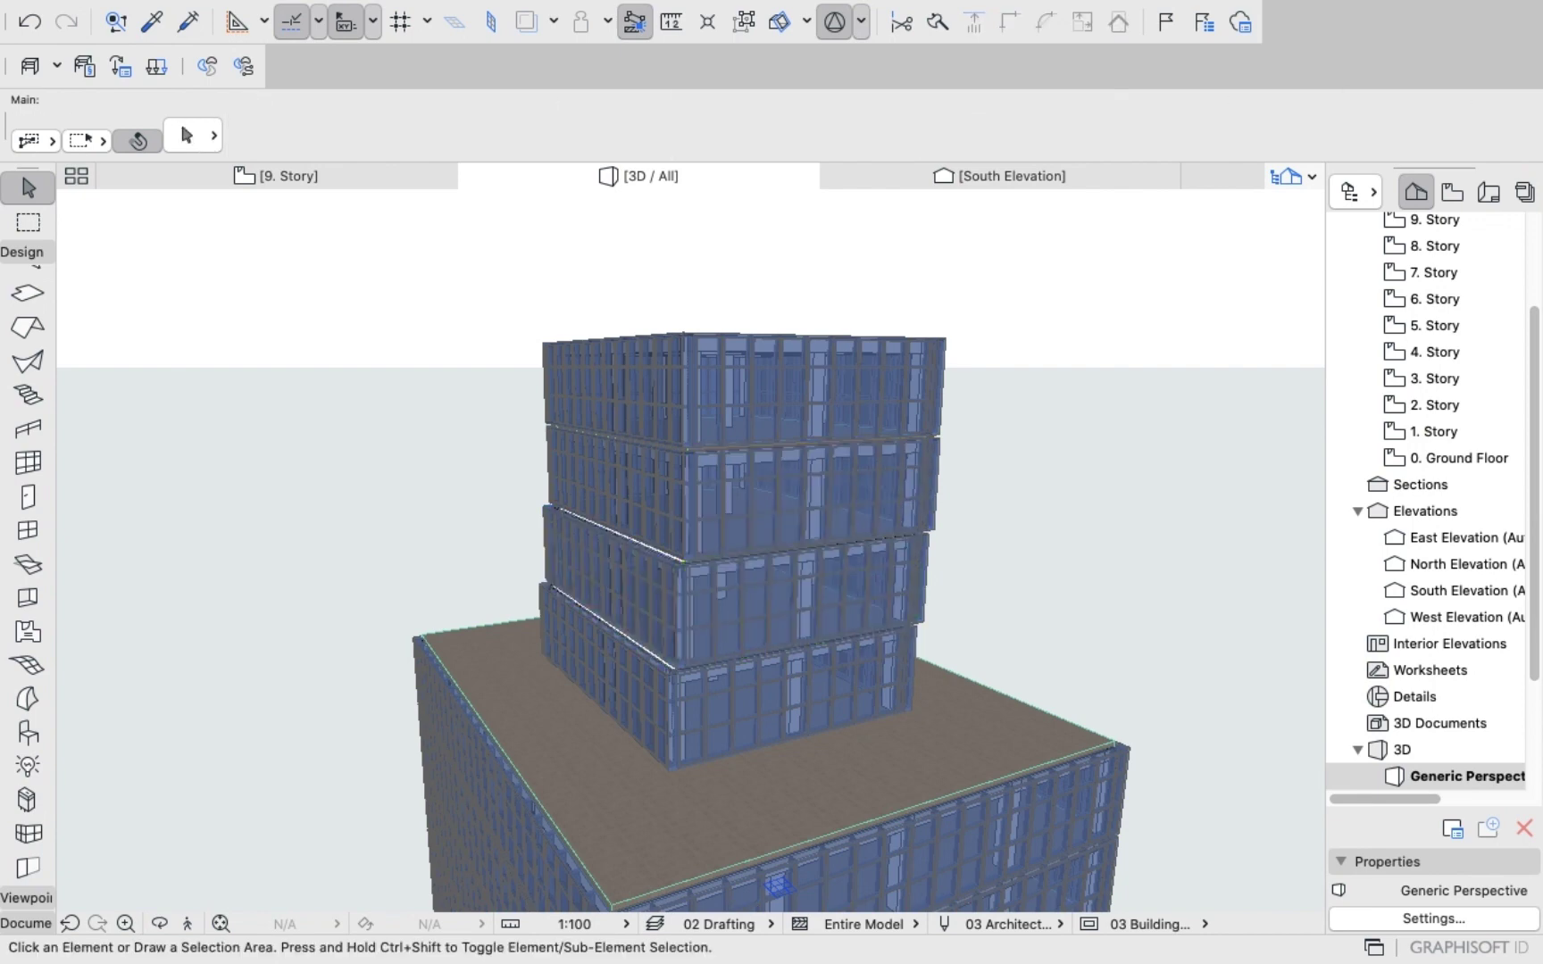
pyautogui.click(1441, 298)
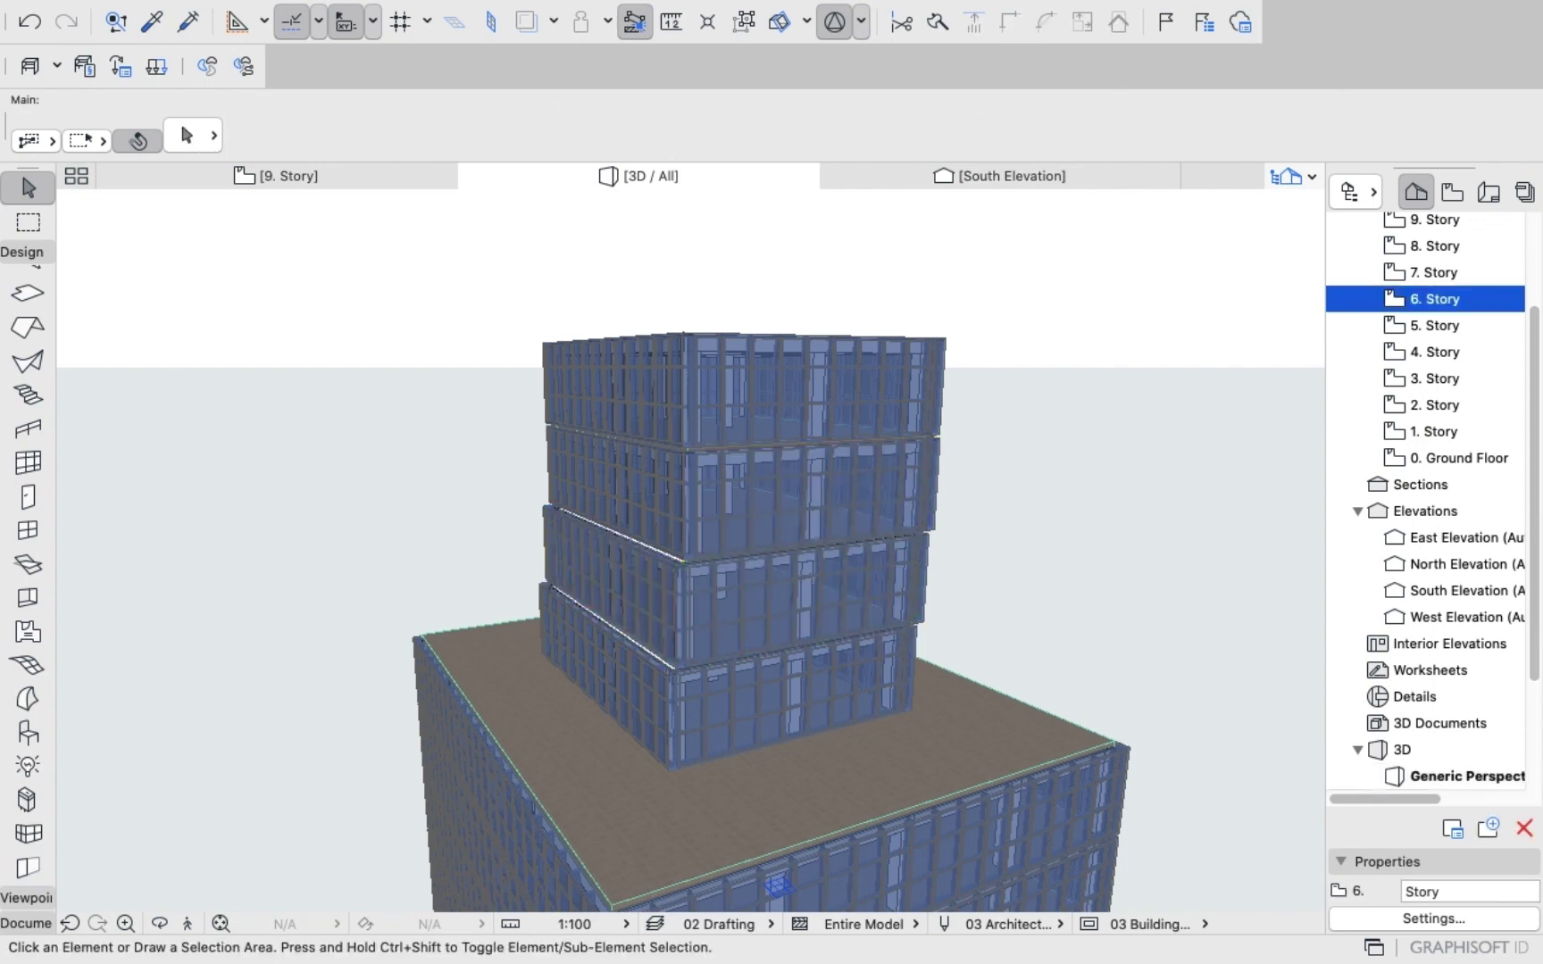
pyautogui.scroll(-5, 1146, 391)
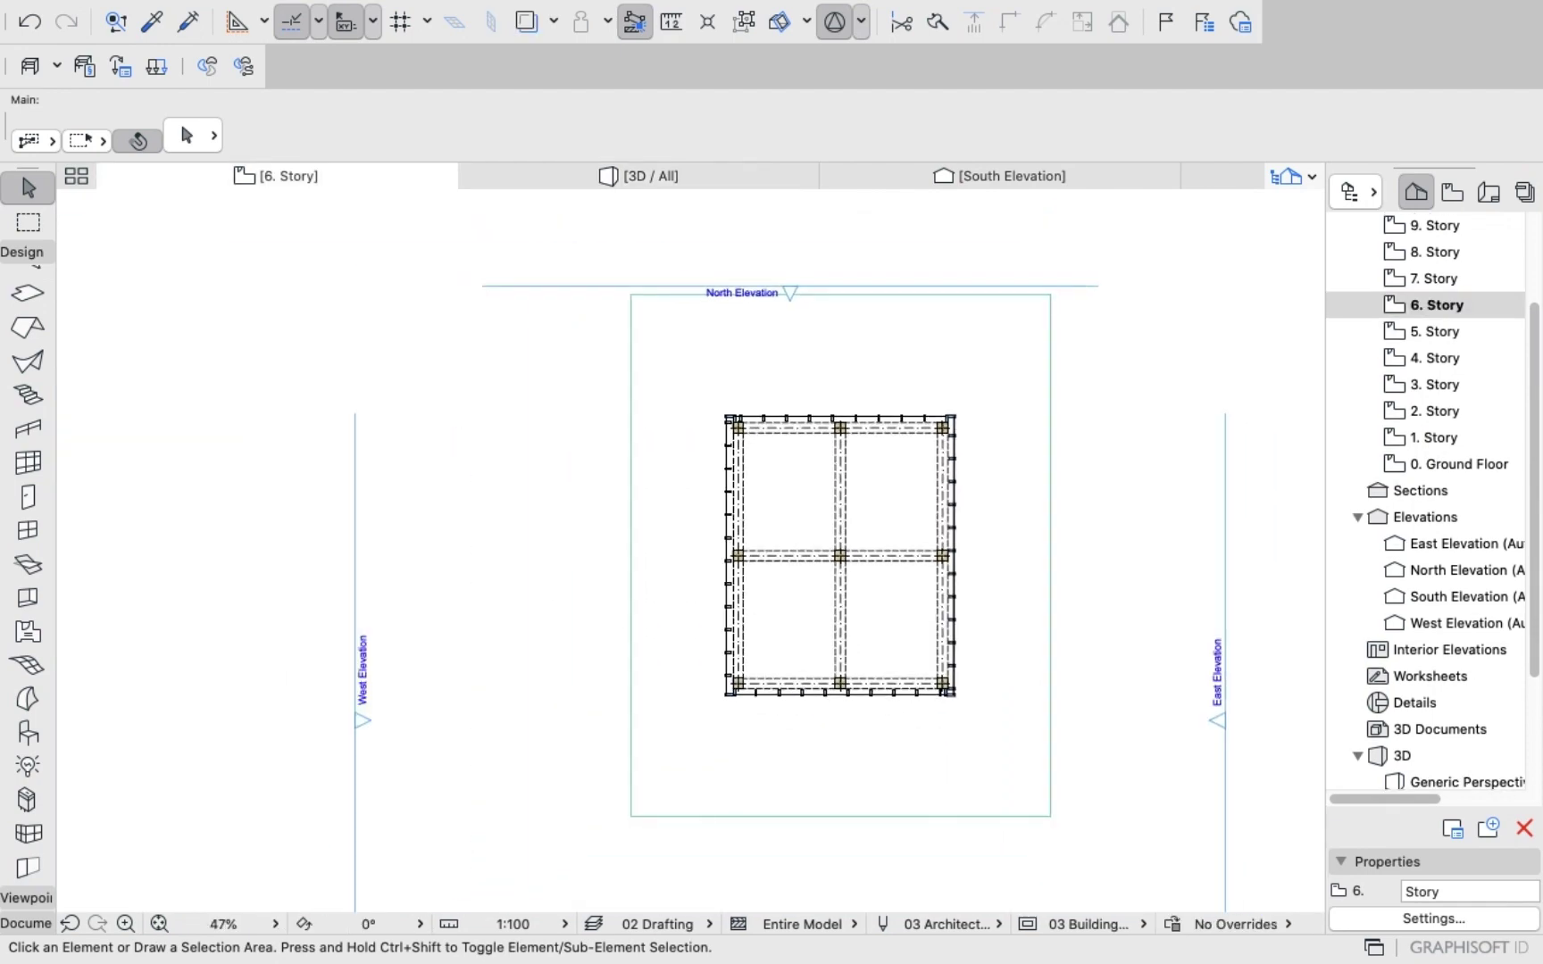
pyautogui.click(1439, 278)
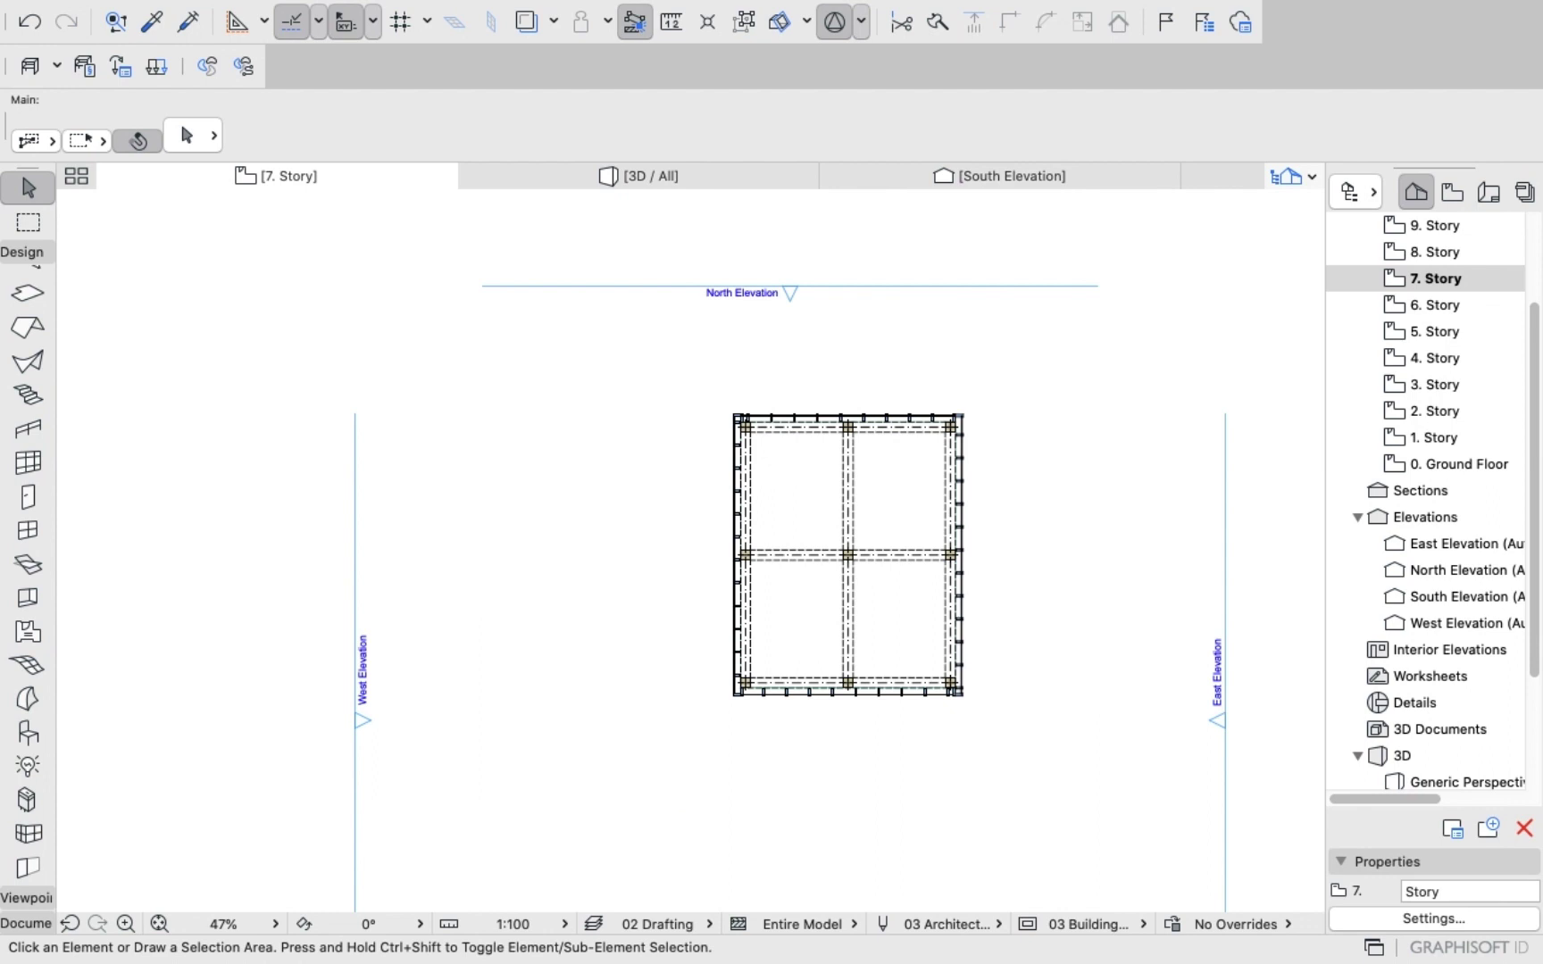
pyautogui.press('super+a')
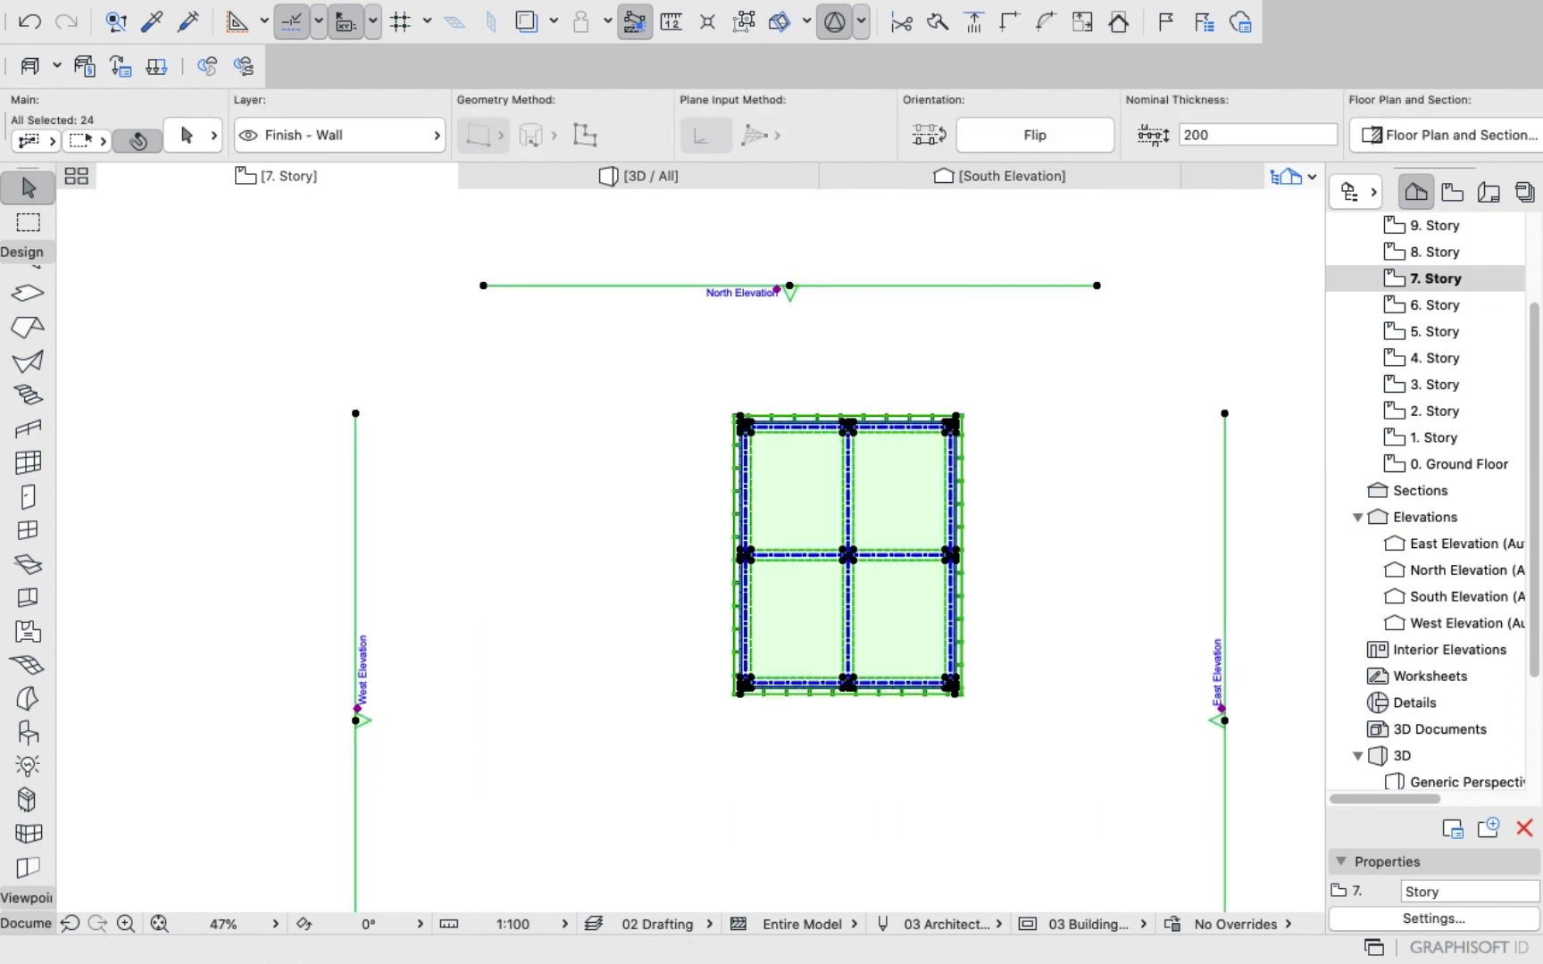
pyautogui.click(885, 276)
pyautogui.rightClick(882, 285)
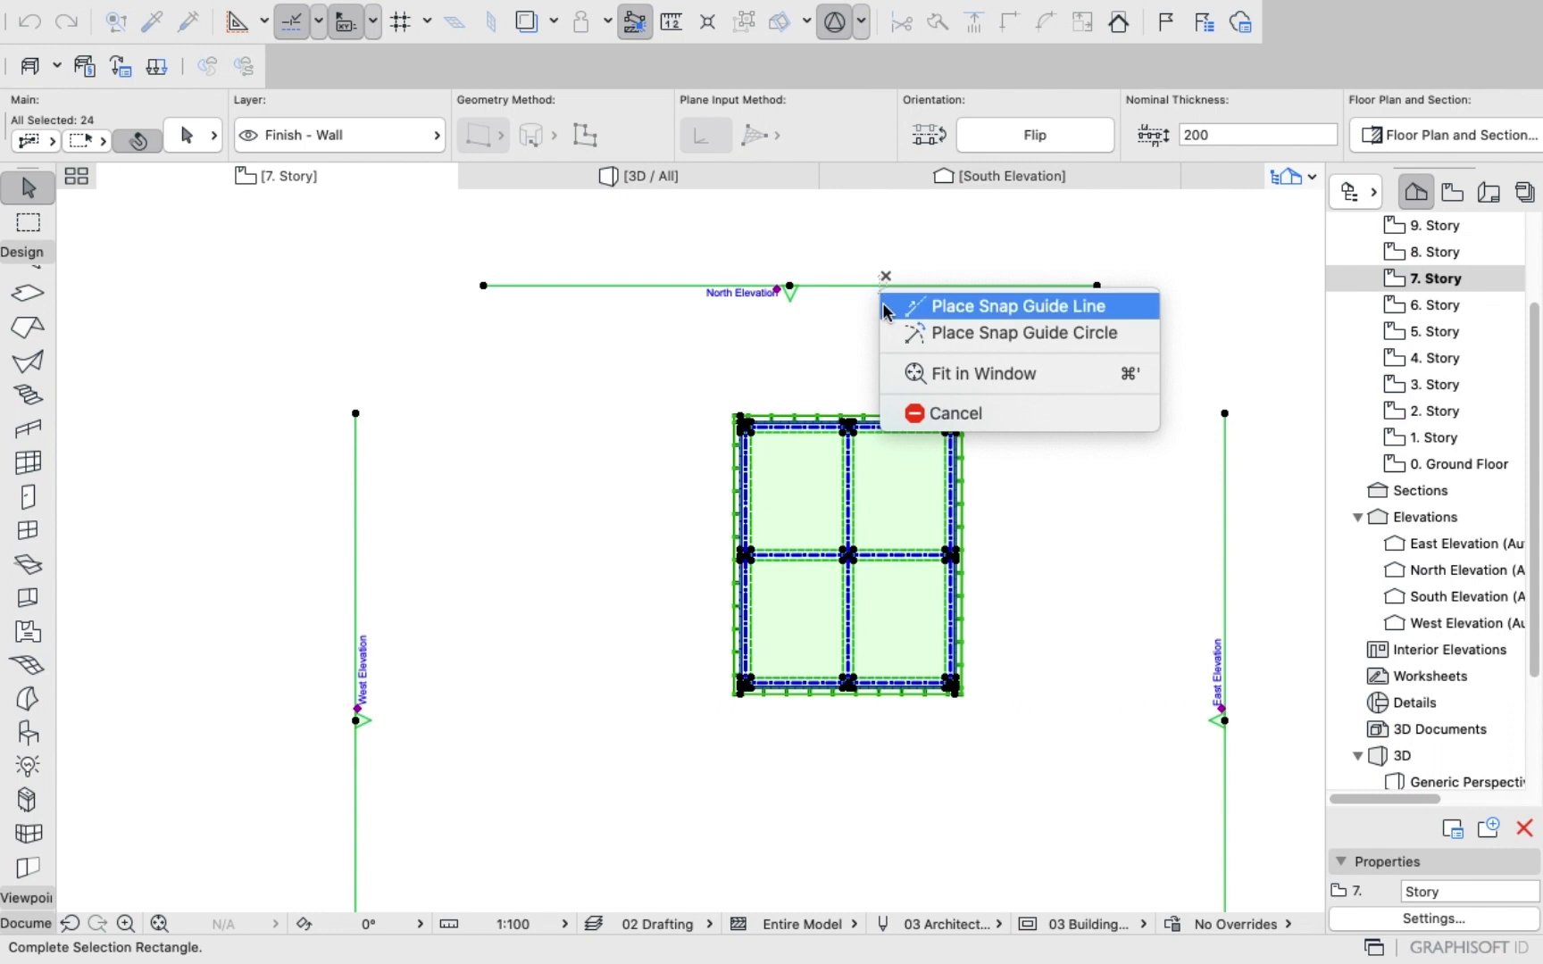
pyautogui.click(927, 413)
pyautogui.rightClick(607, 404)
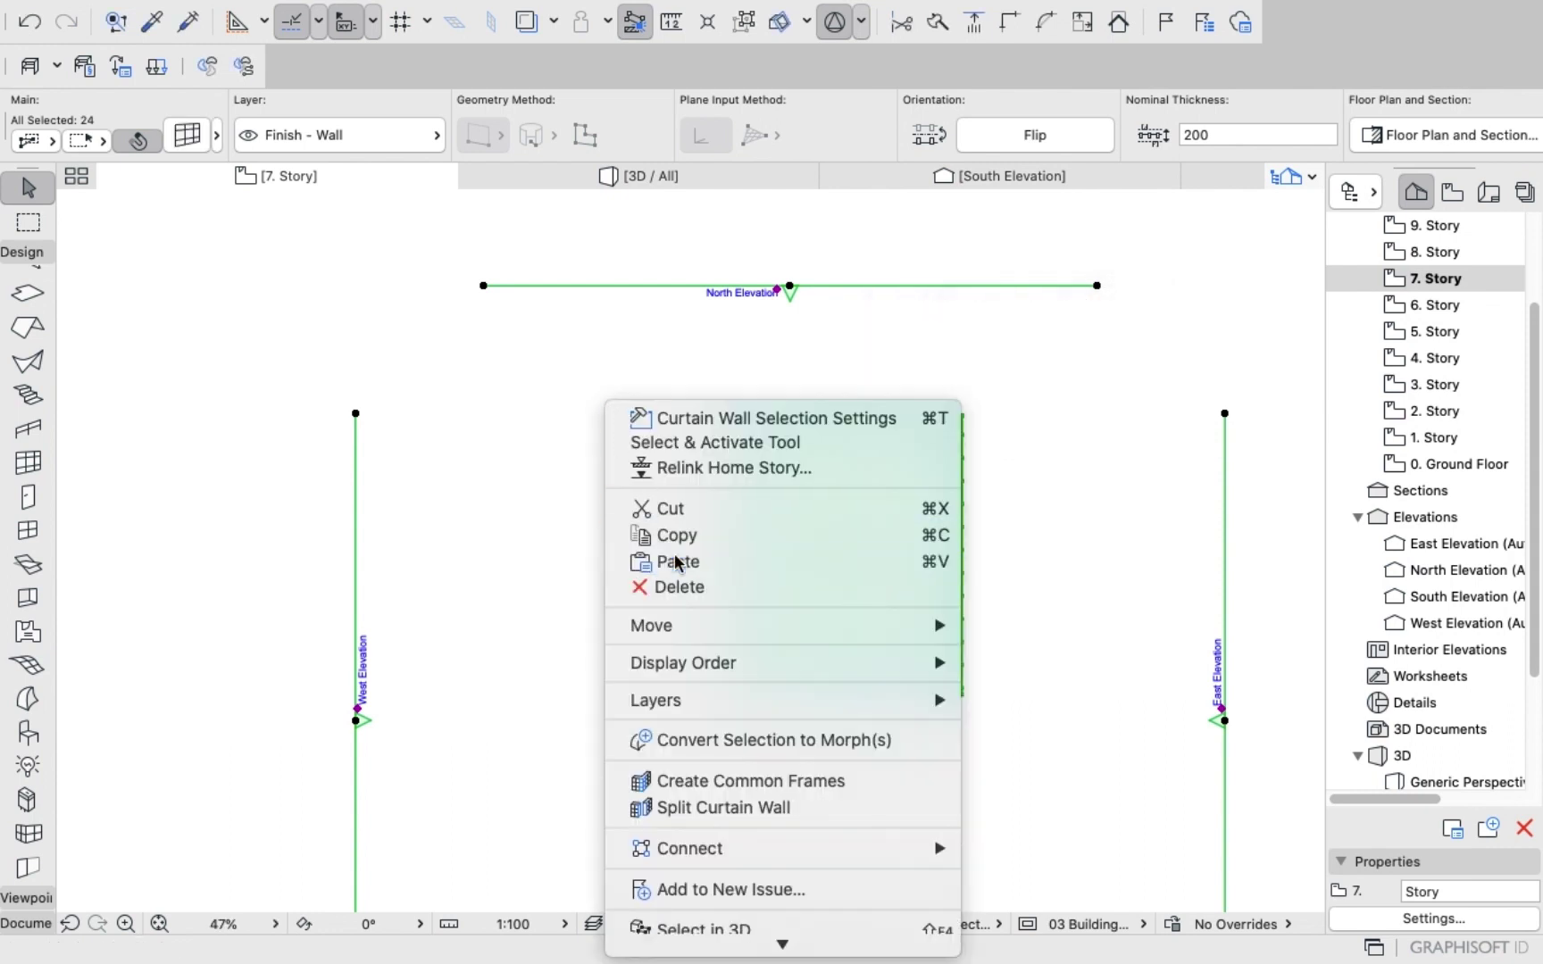
pyautogui.click(551, 499)
pyautogui.press('super+v')
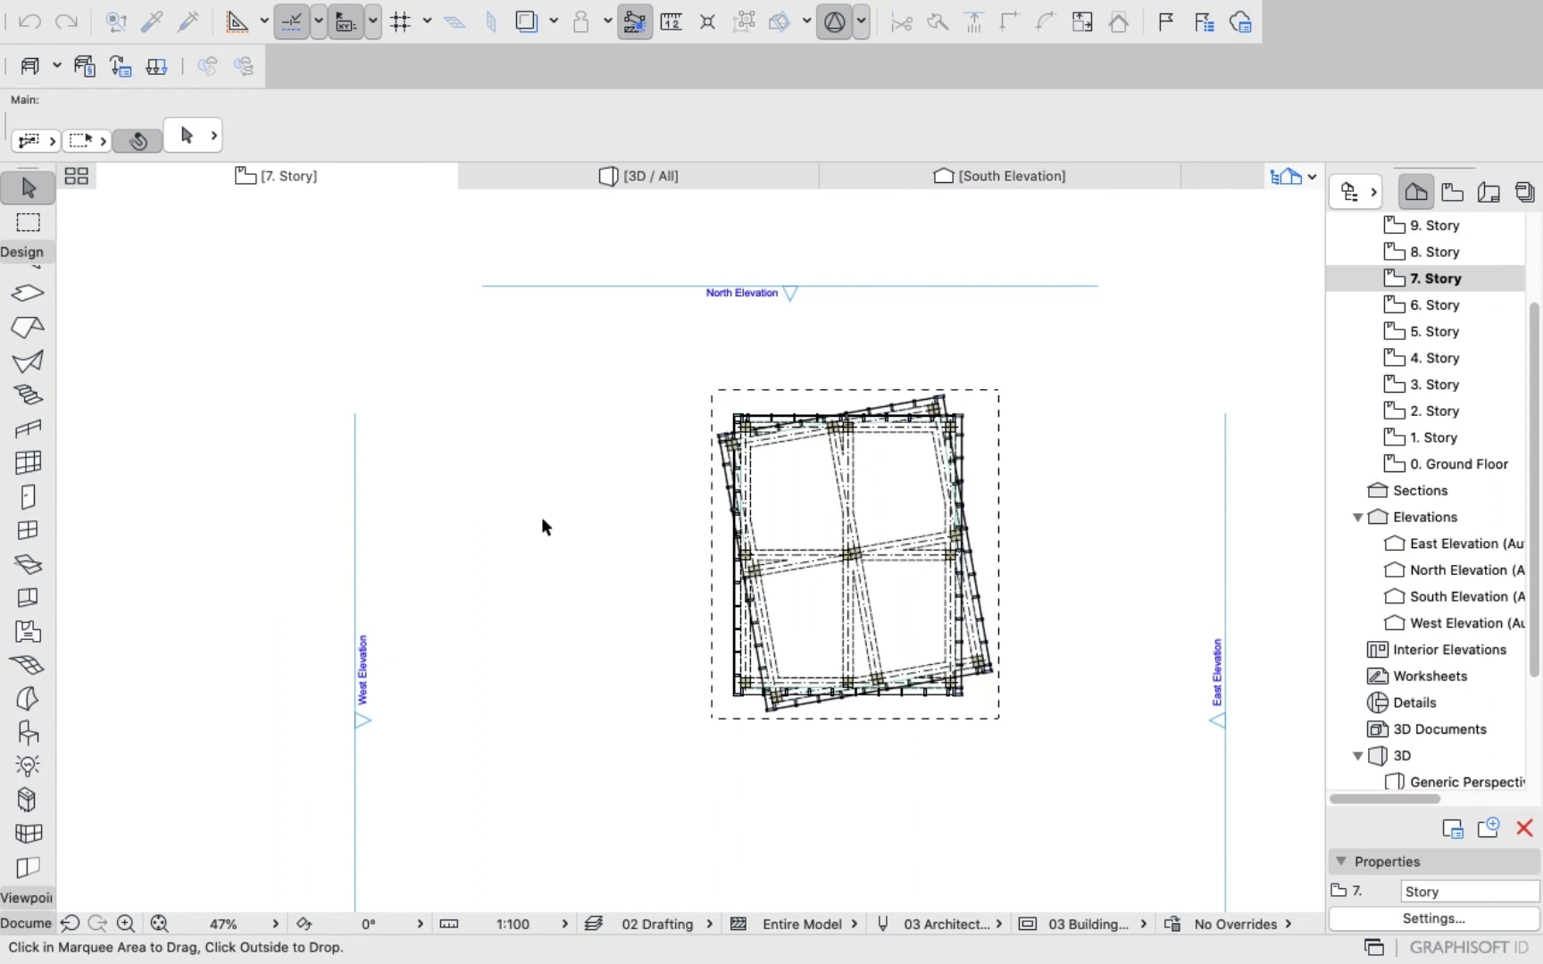
pyautogui.rightClick(500, 511)
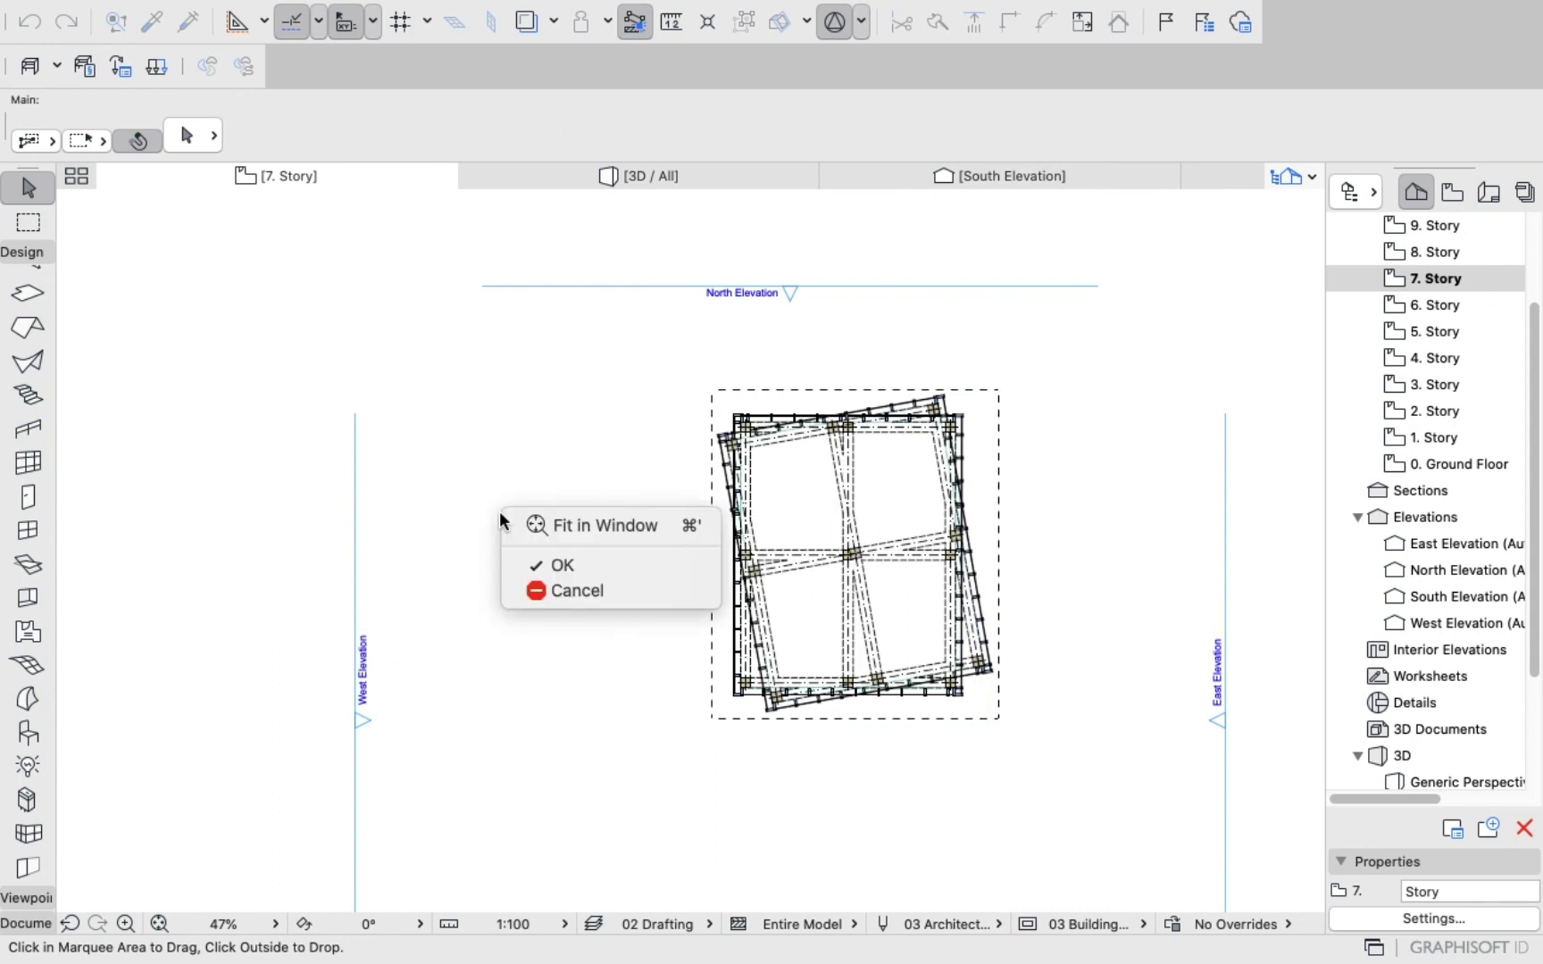
pyautogui.click(572, 591)
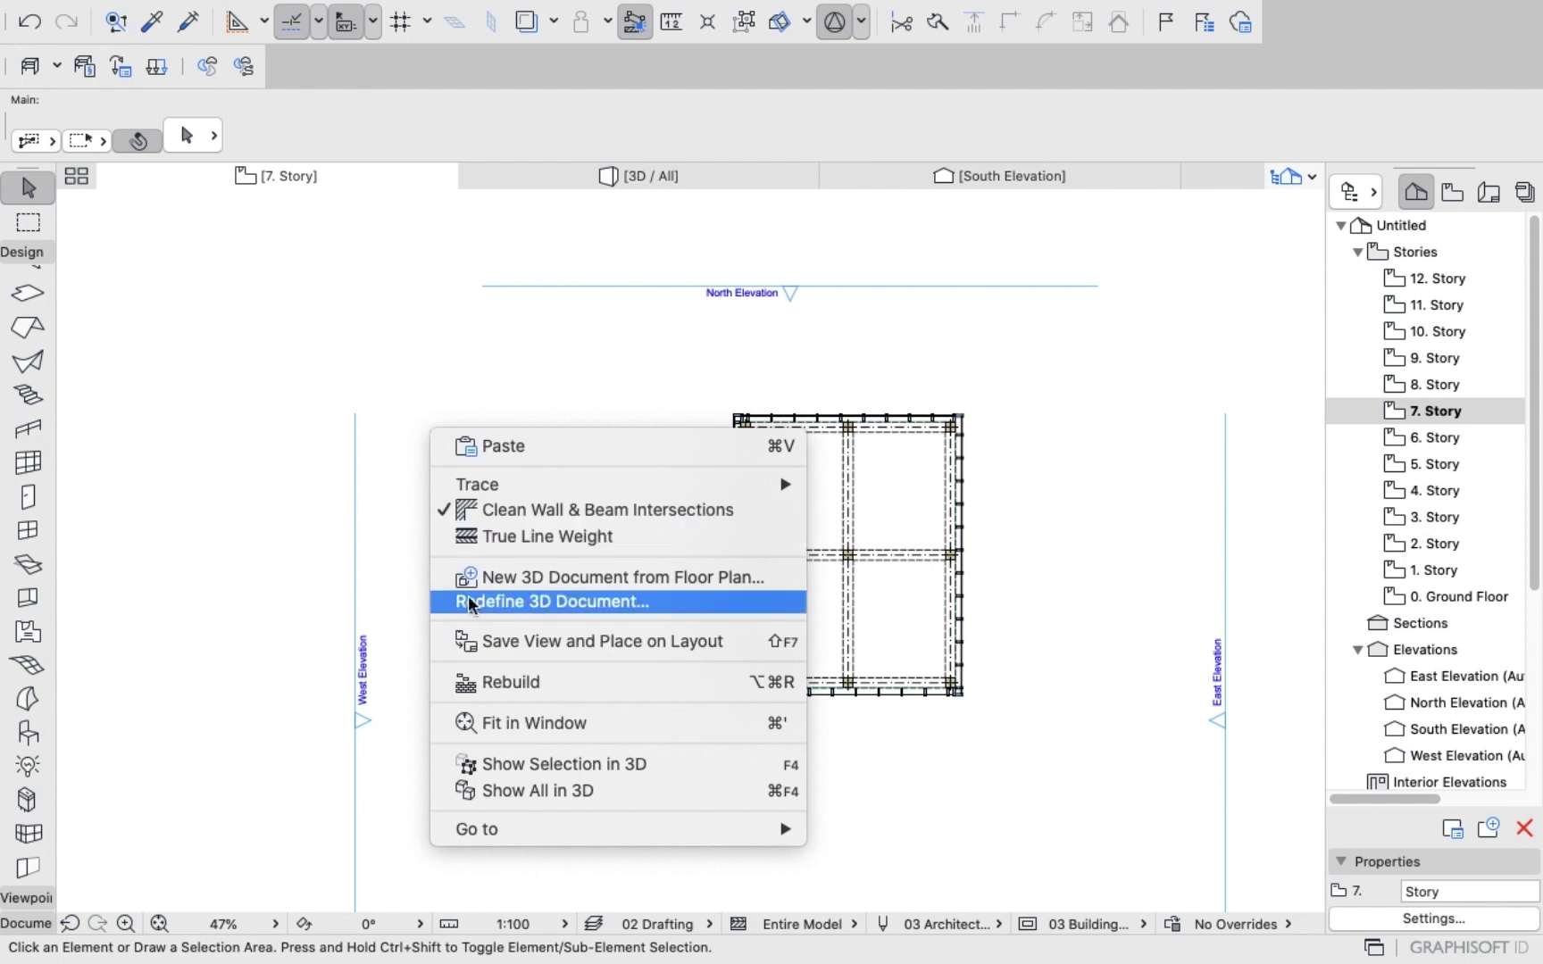
pyautogui.click(382, 412)
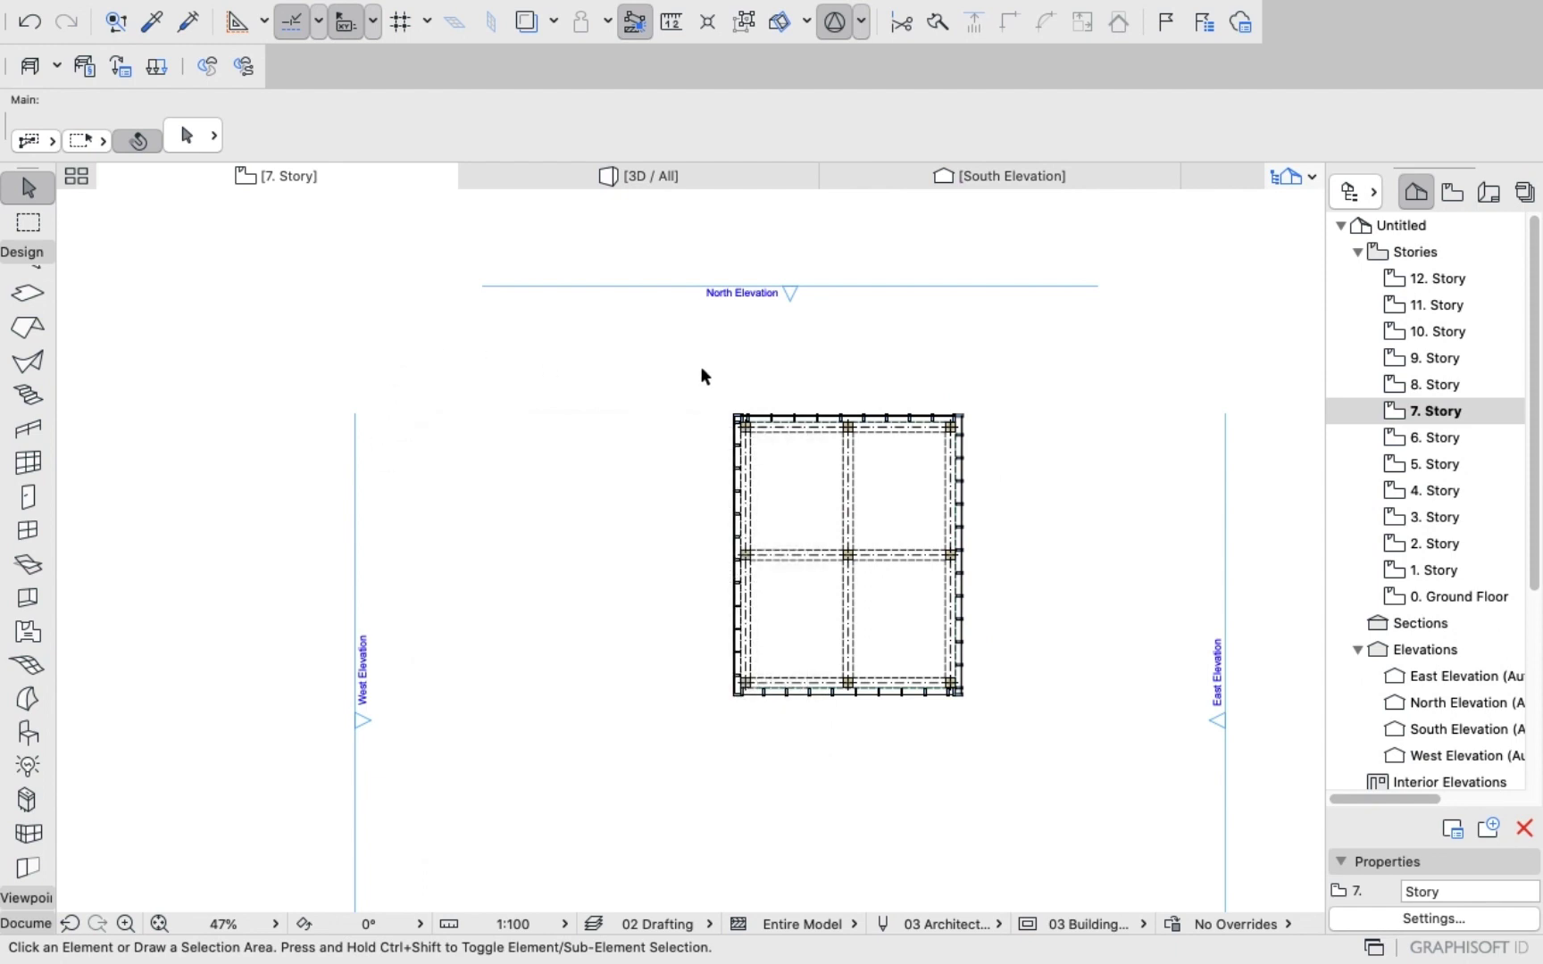
# Delete all seventh-story building elements while keeping the elevation markers and their viewpoints.
pyautogui.press('super+a')
pyautogui.rightClick(569, 438)
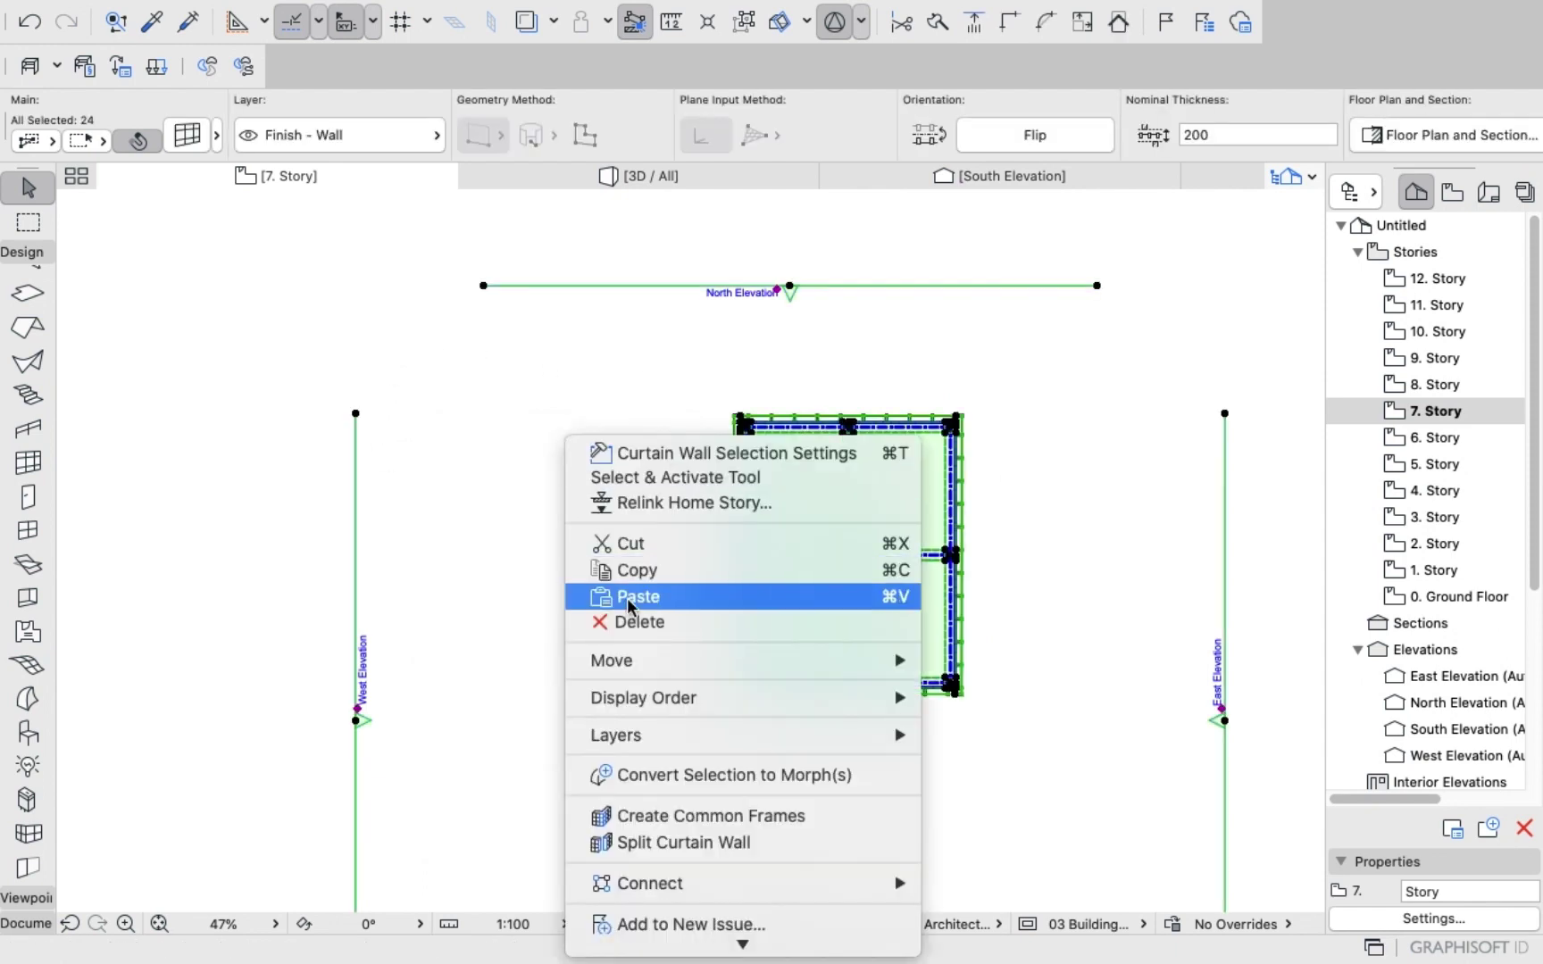
pyautogui.click(637, 618)
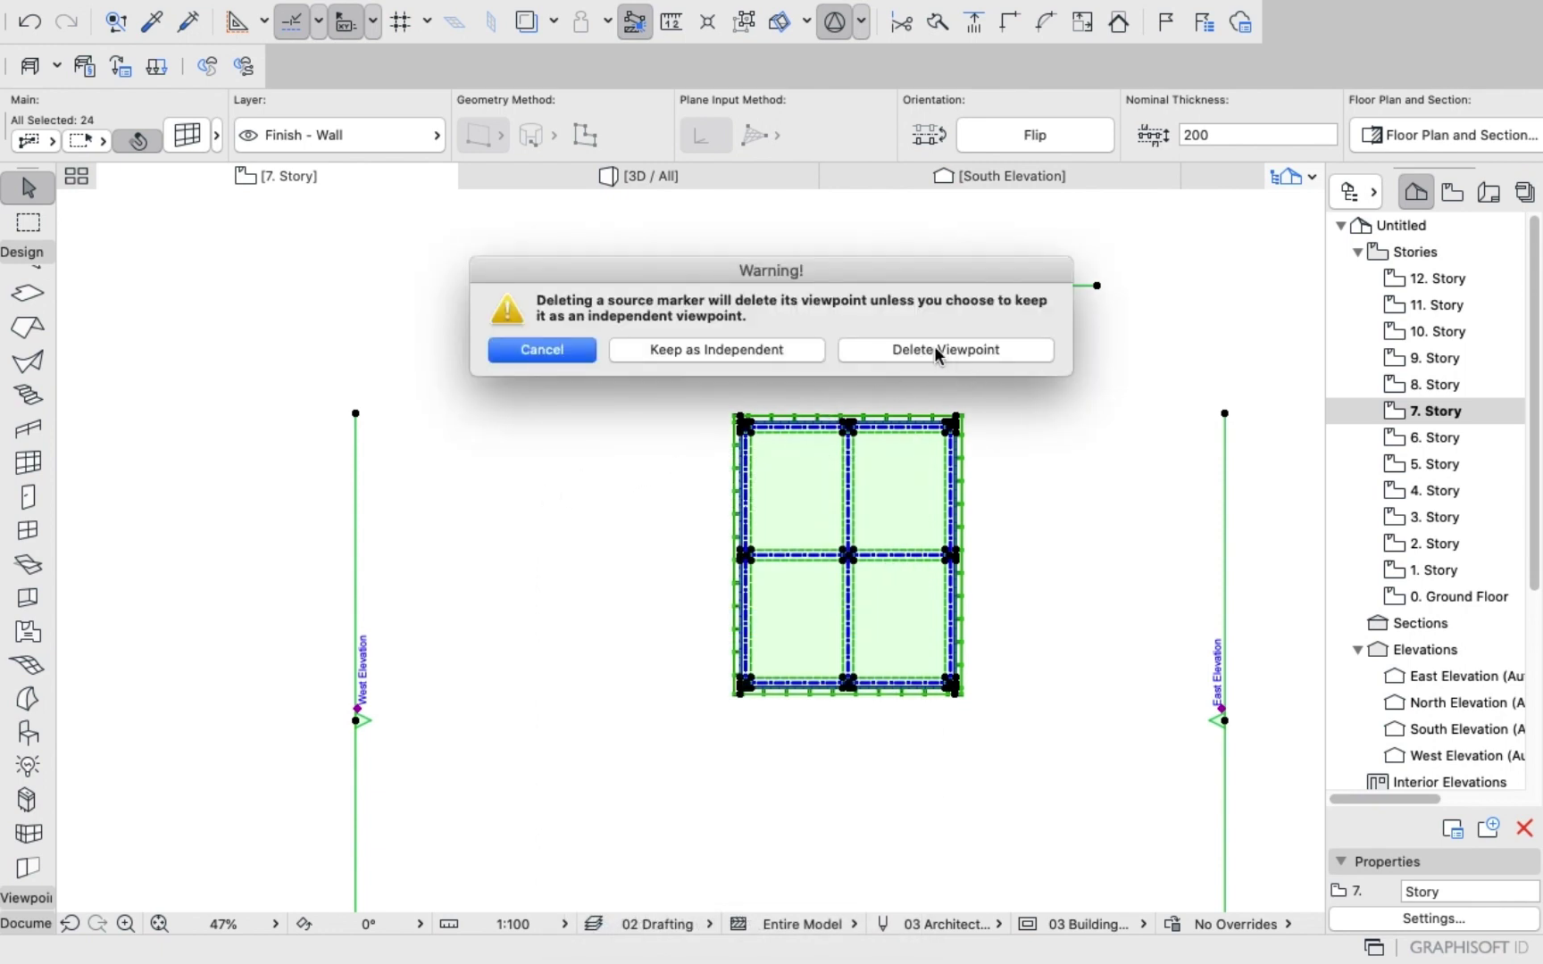
pyautogui.click(934, 350)
pyautogui.click(520, 426)
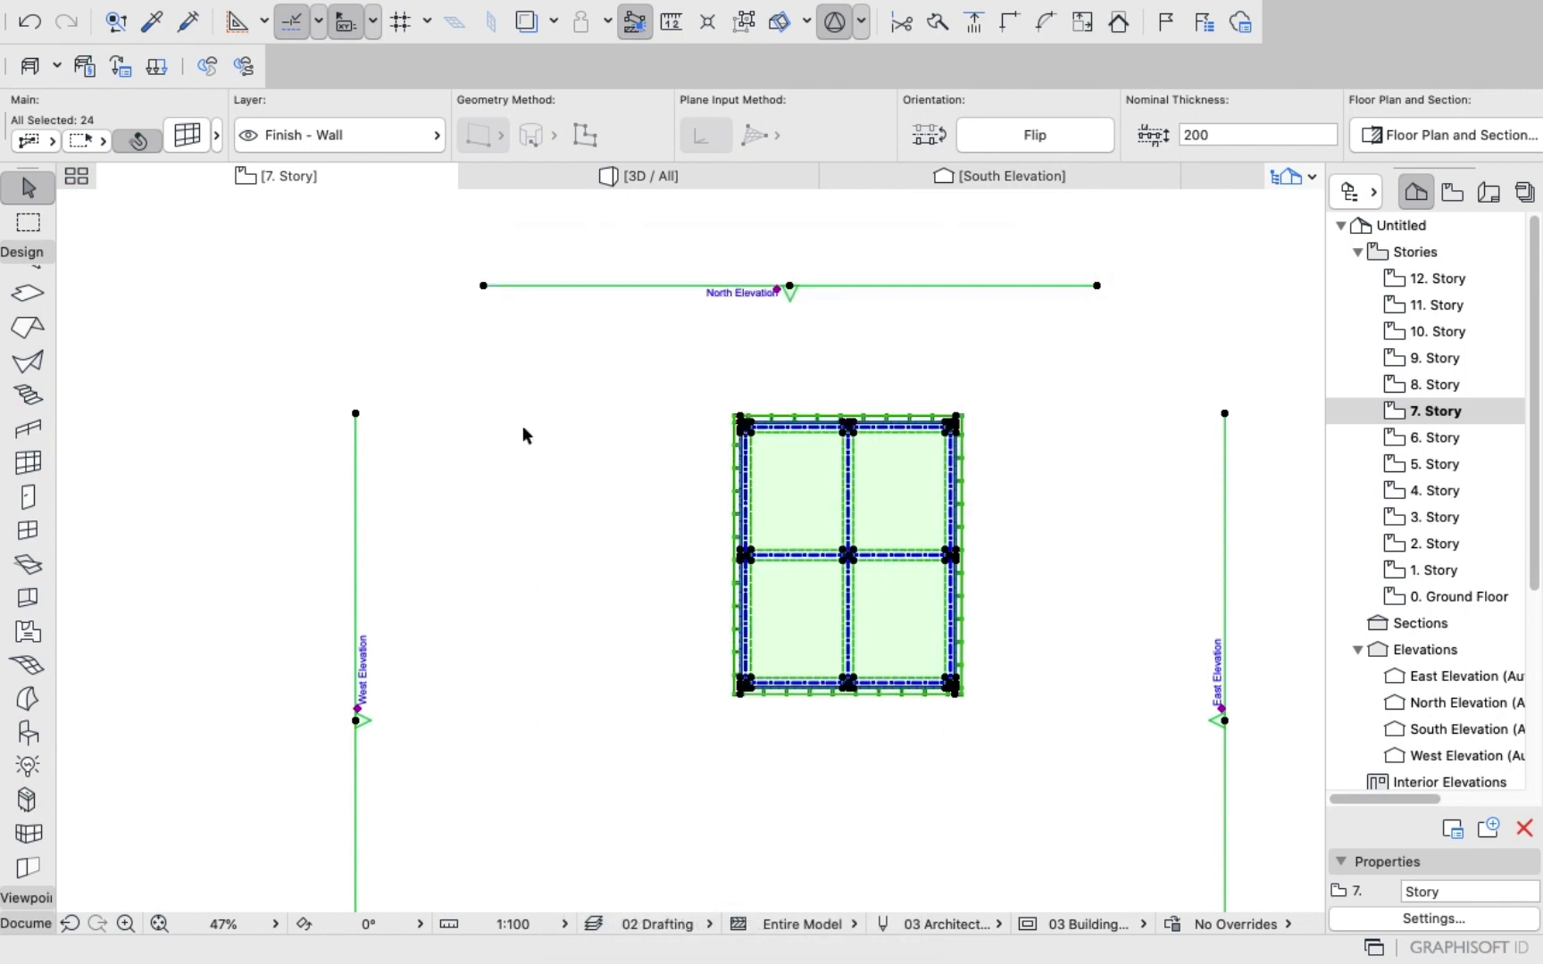
# Open the eighth story and delete all its building elements, keeping the elevation markers and their viewpoints.
pyautogui.doubleClick(1419, 386)
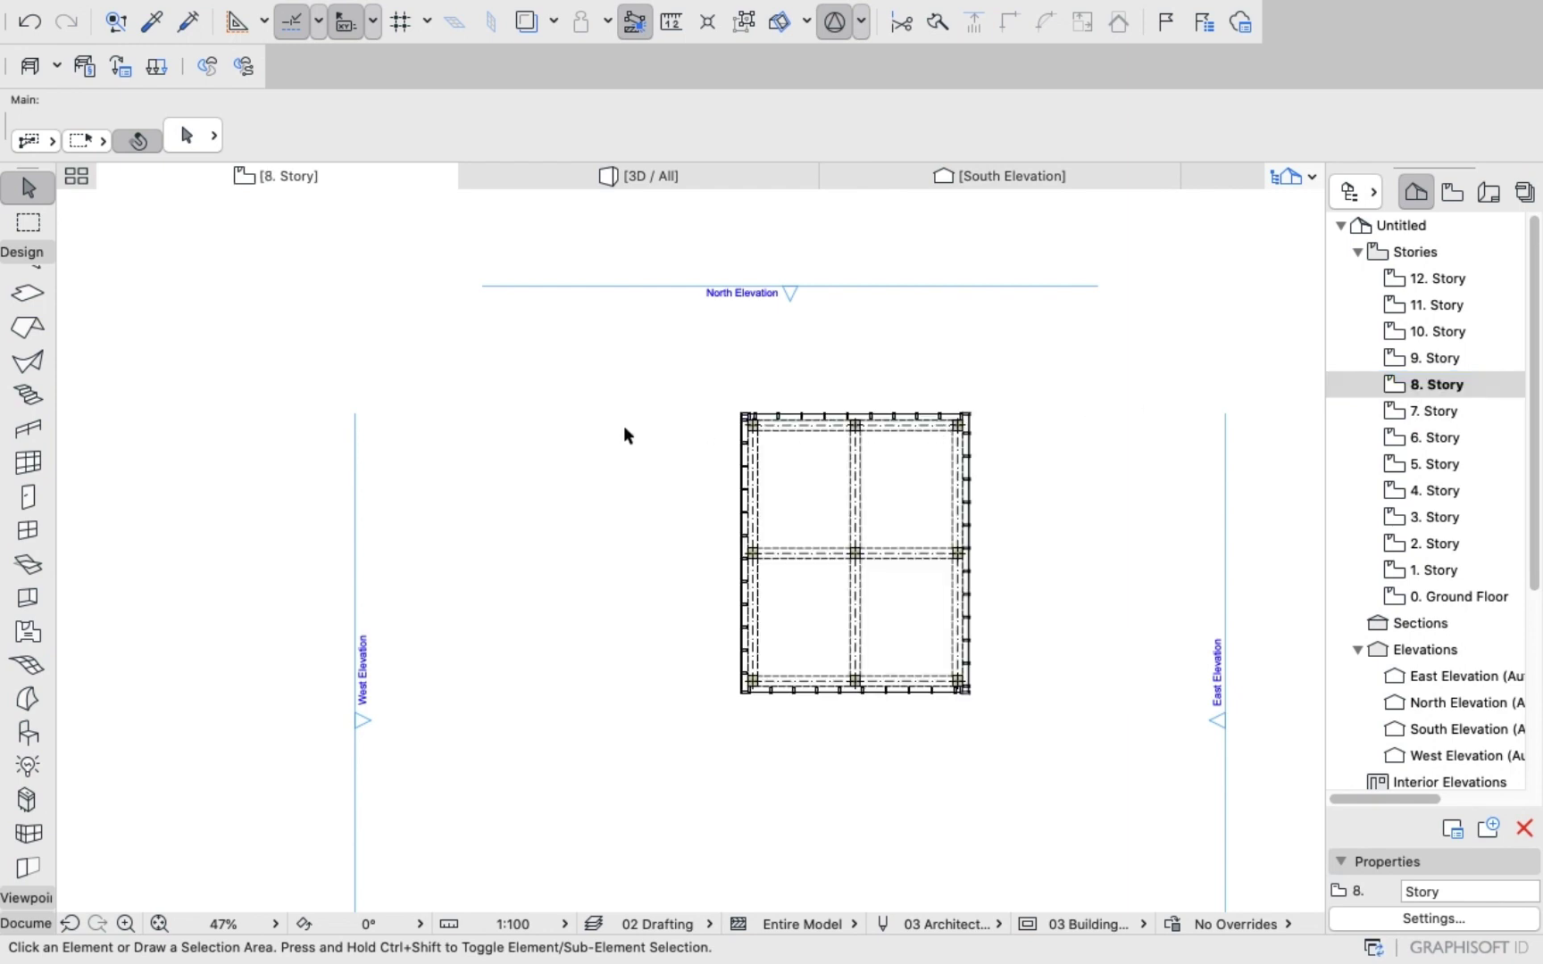
pyautogui.press('super+a')
pyautogui.rightClick(586, 439)
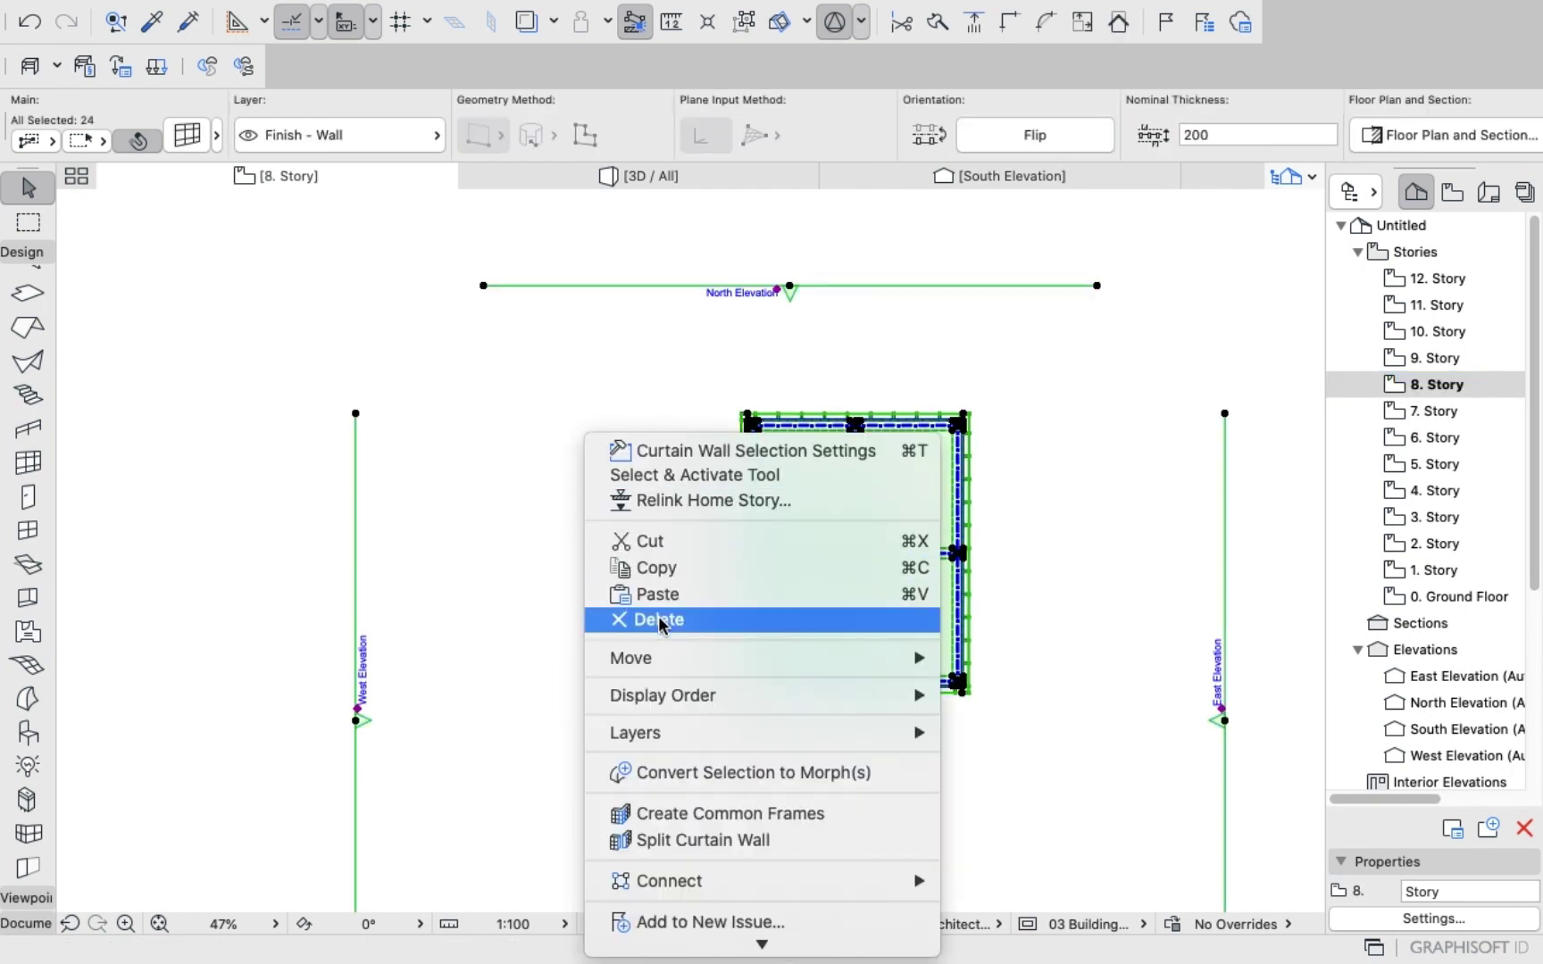
pyautogui.click(659, 620)
pyautogui.click(547, 350)
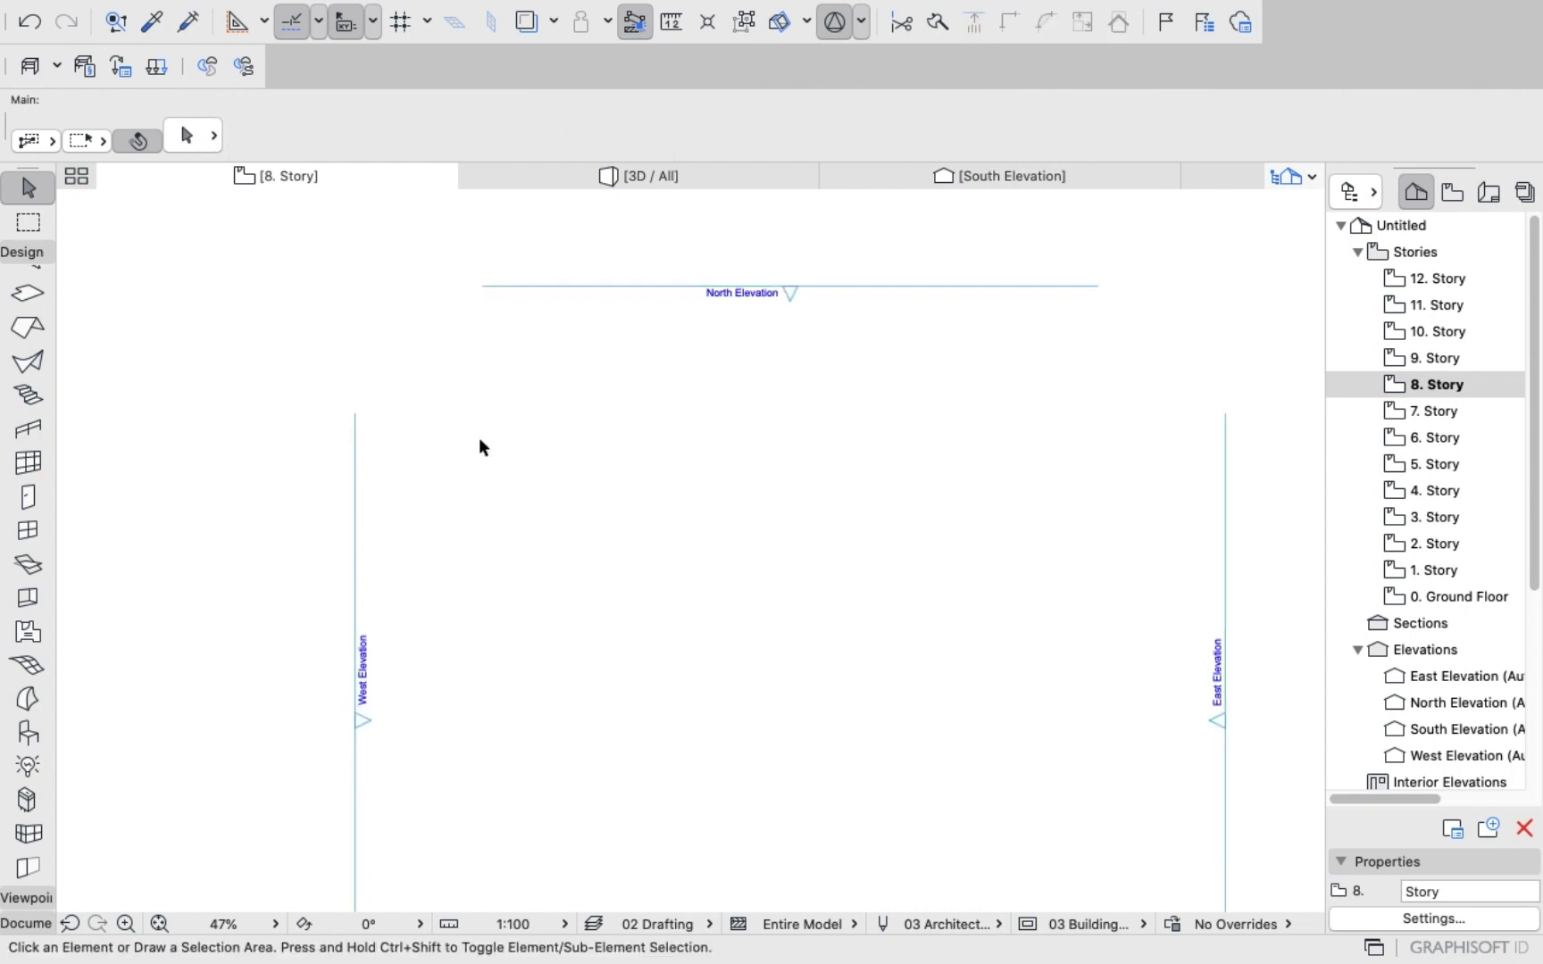
# Open the ninth story and delete all its building elements, keeping the elevation markers and their viewpoints.
pyautogui.doubleClick(1429, 356)
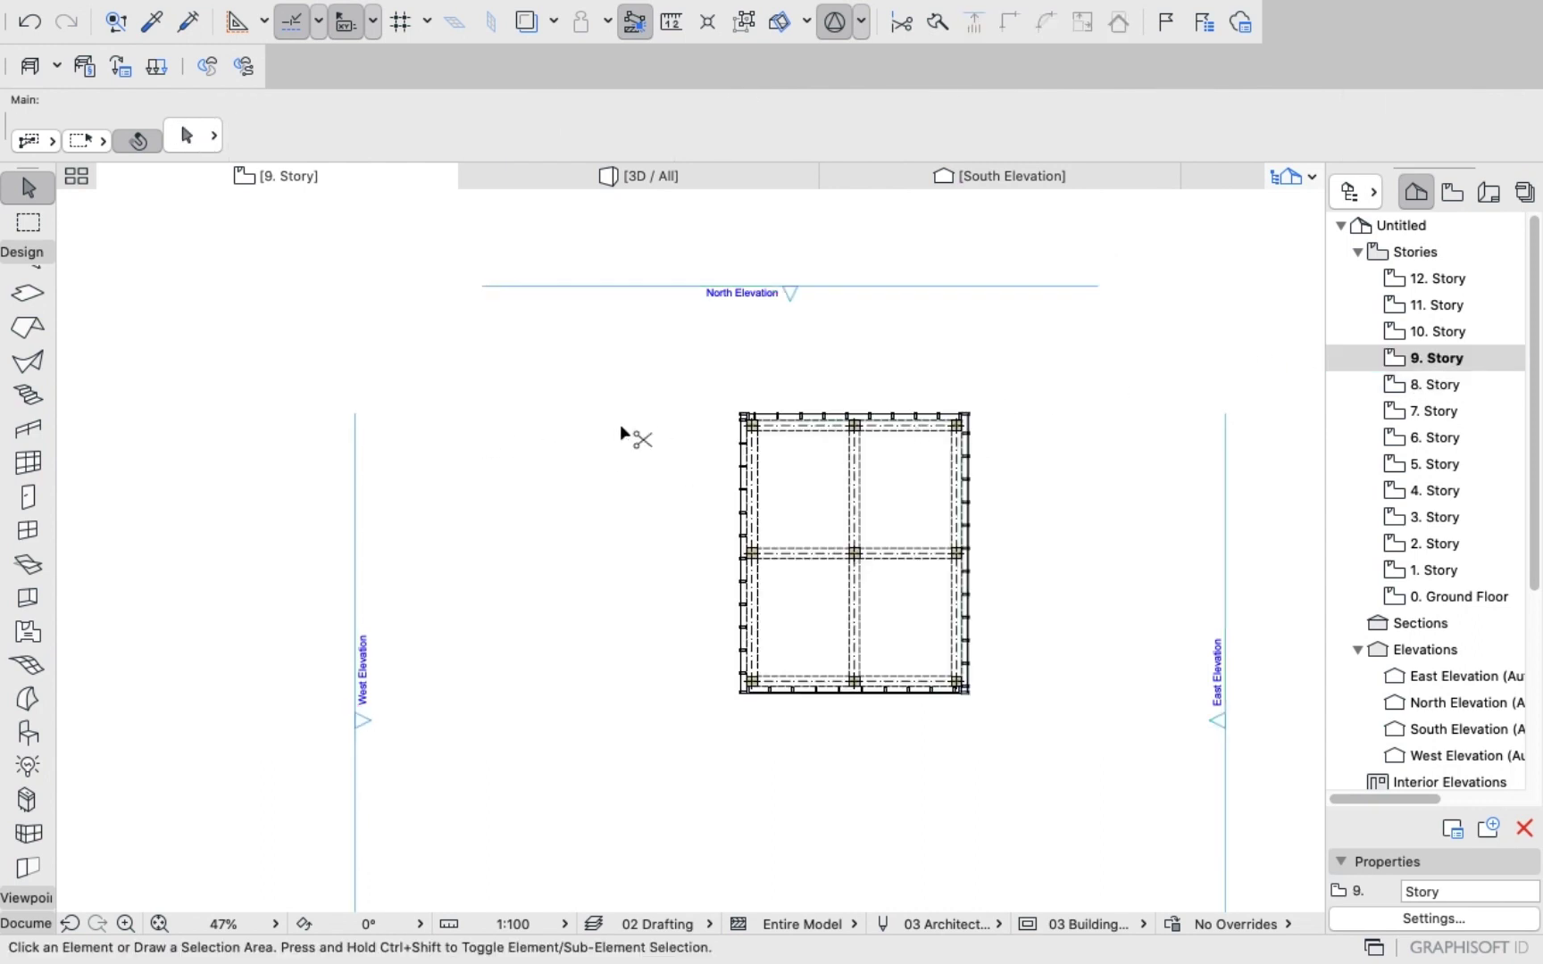
pyautogui.press('super+a')
pyautogui.rightClick(576, 438)
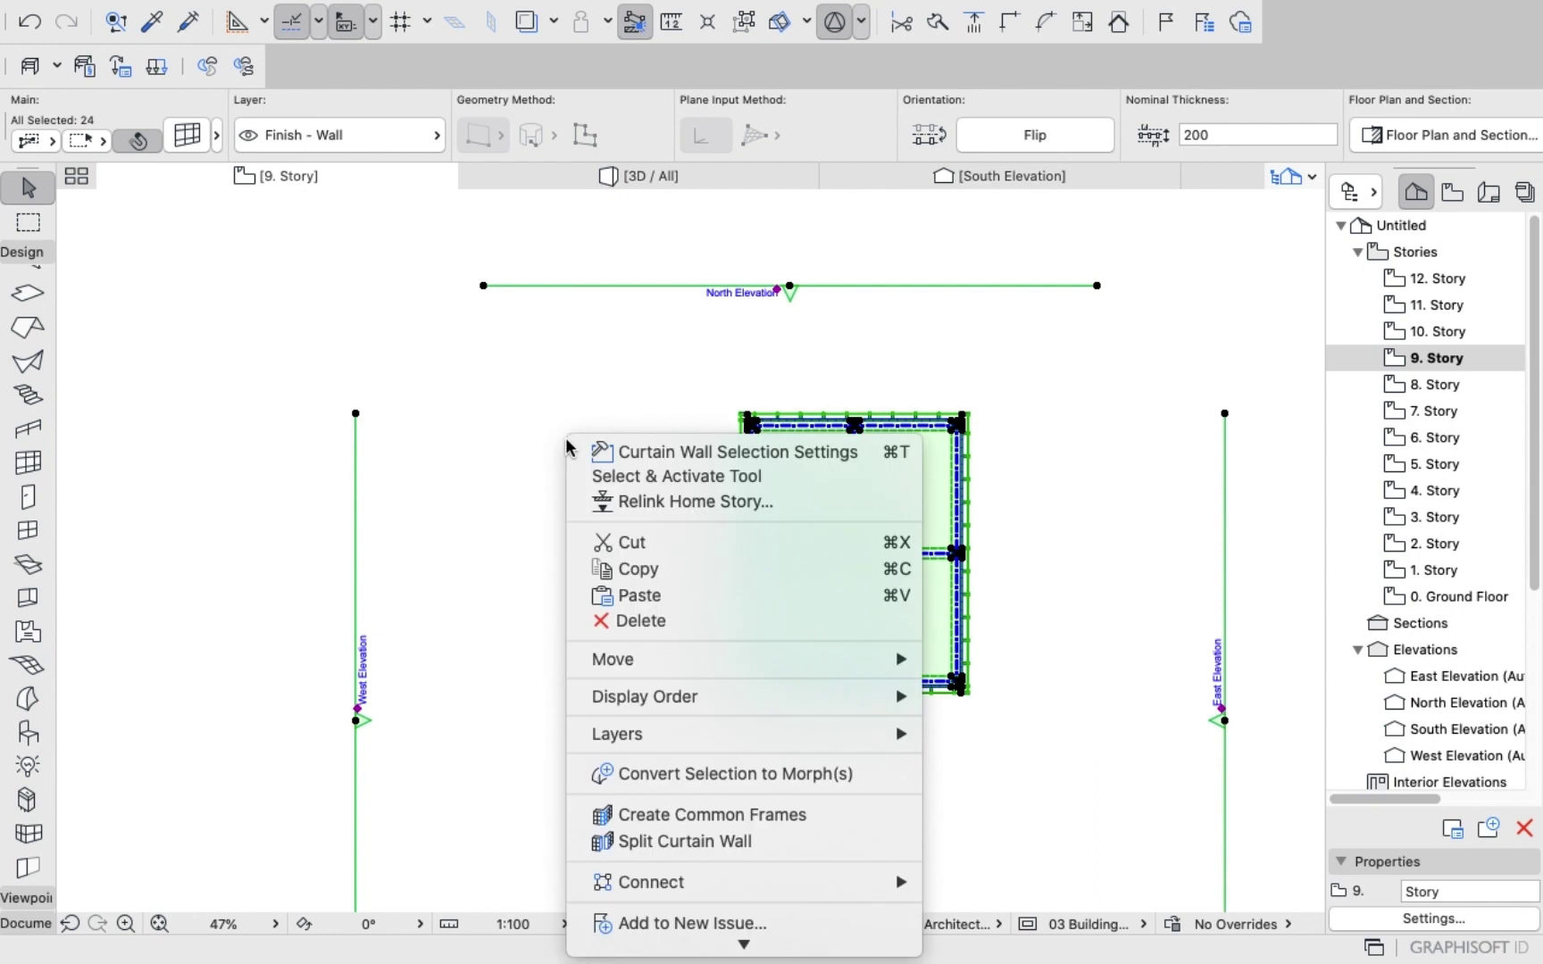
pyautogui.click(636, 620)
pyautogui.click(566, 349)
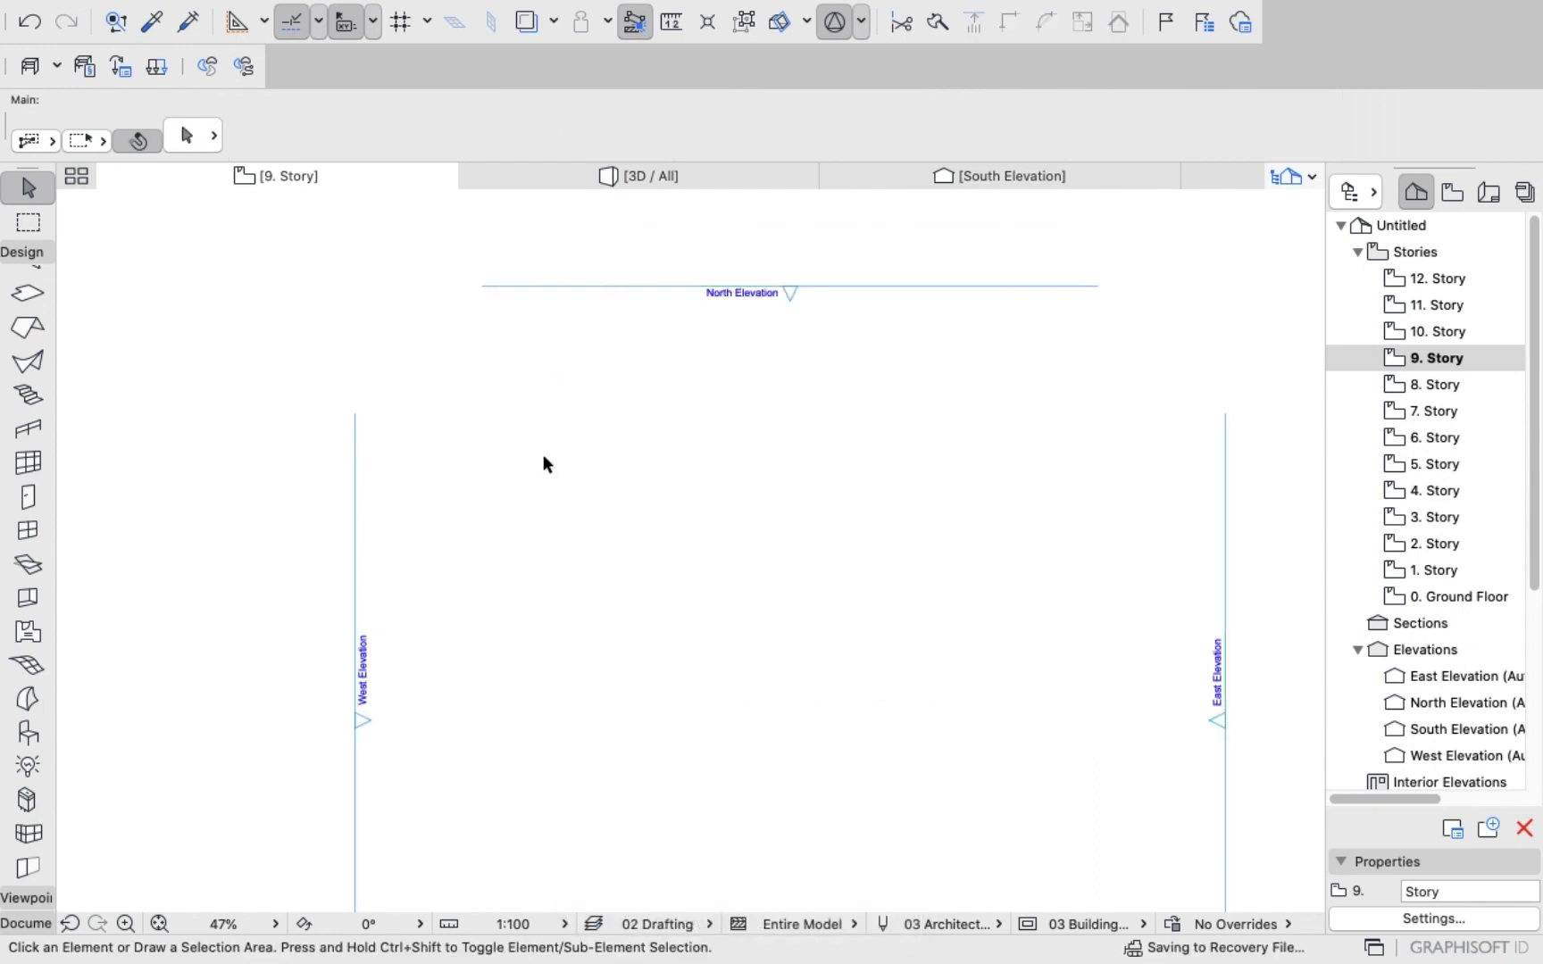
pyautogui.click(543, 454)
pyautogui.click(772, 430)
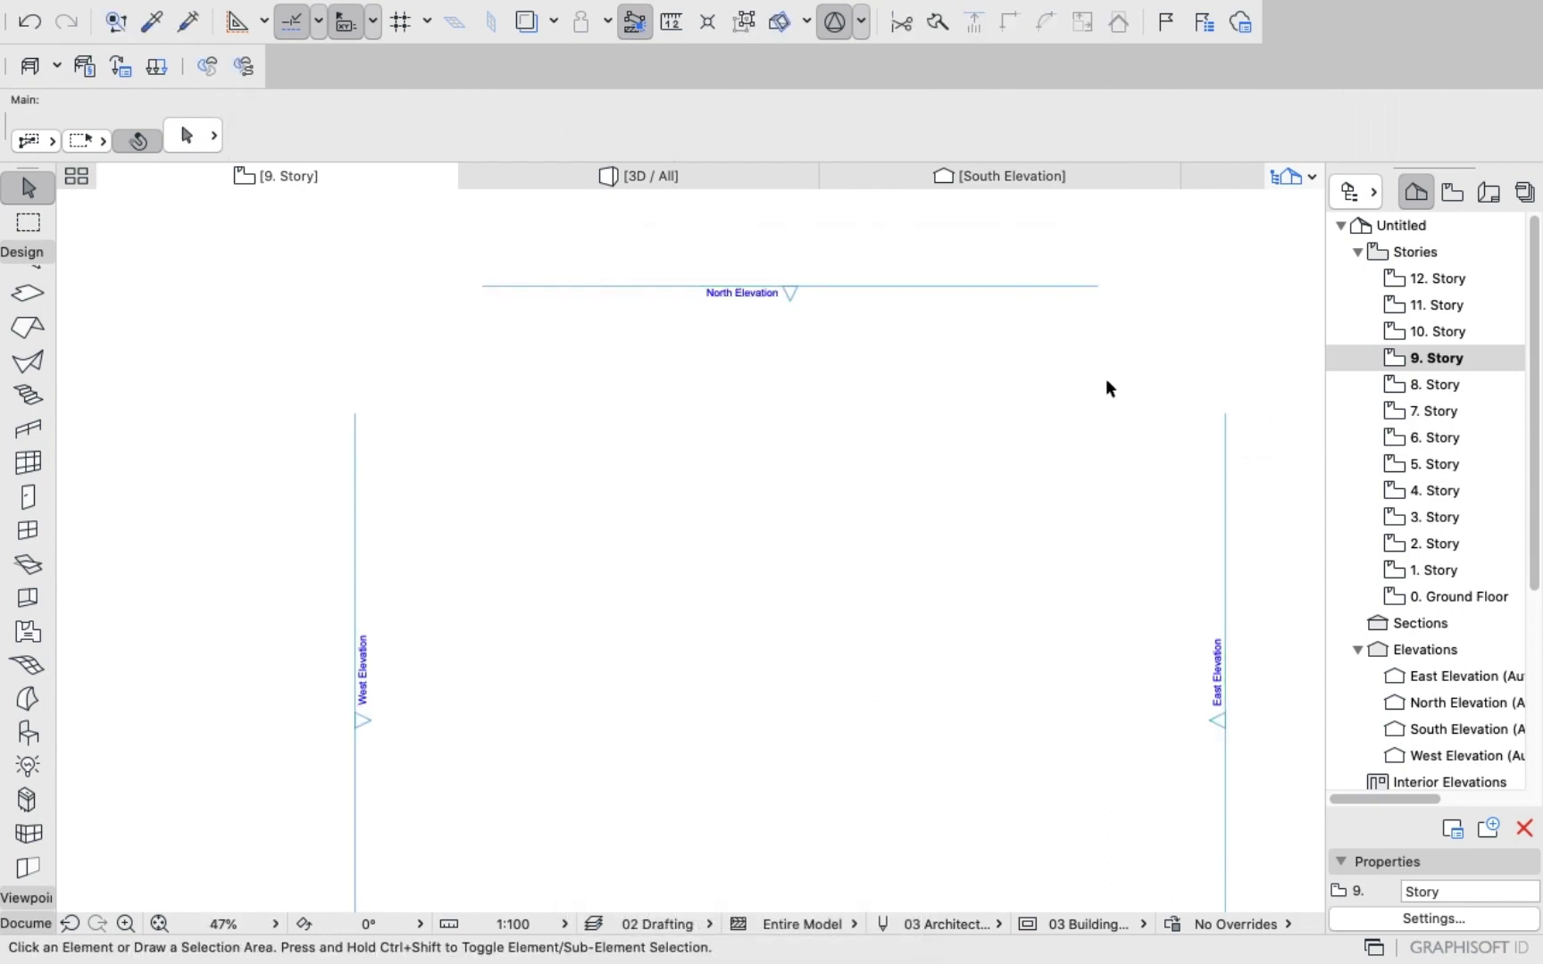
# Open the sixth story and copy all its building elements, leaving the four elevation markers out of the selection.
pyautogui.doubleClick(1439, 330)
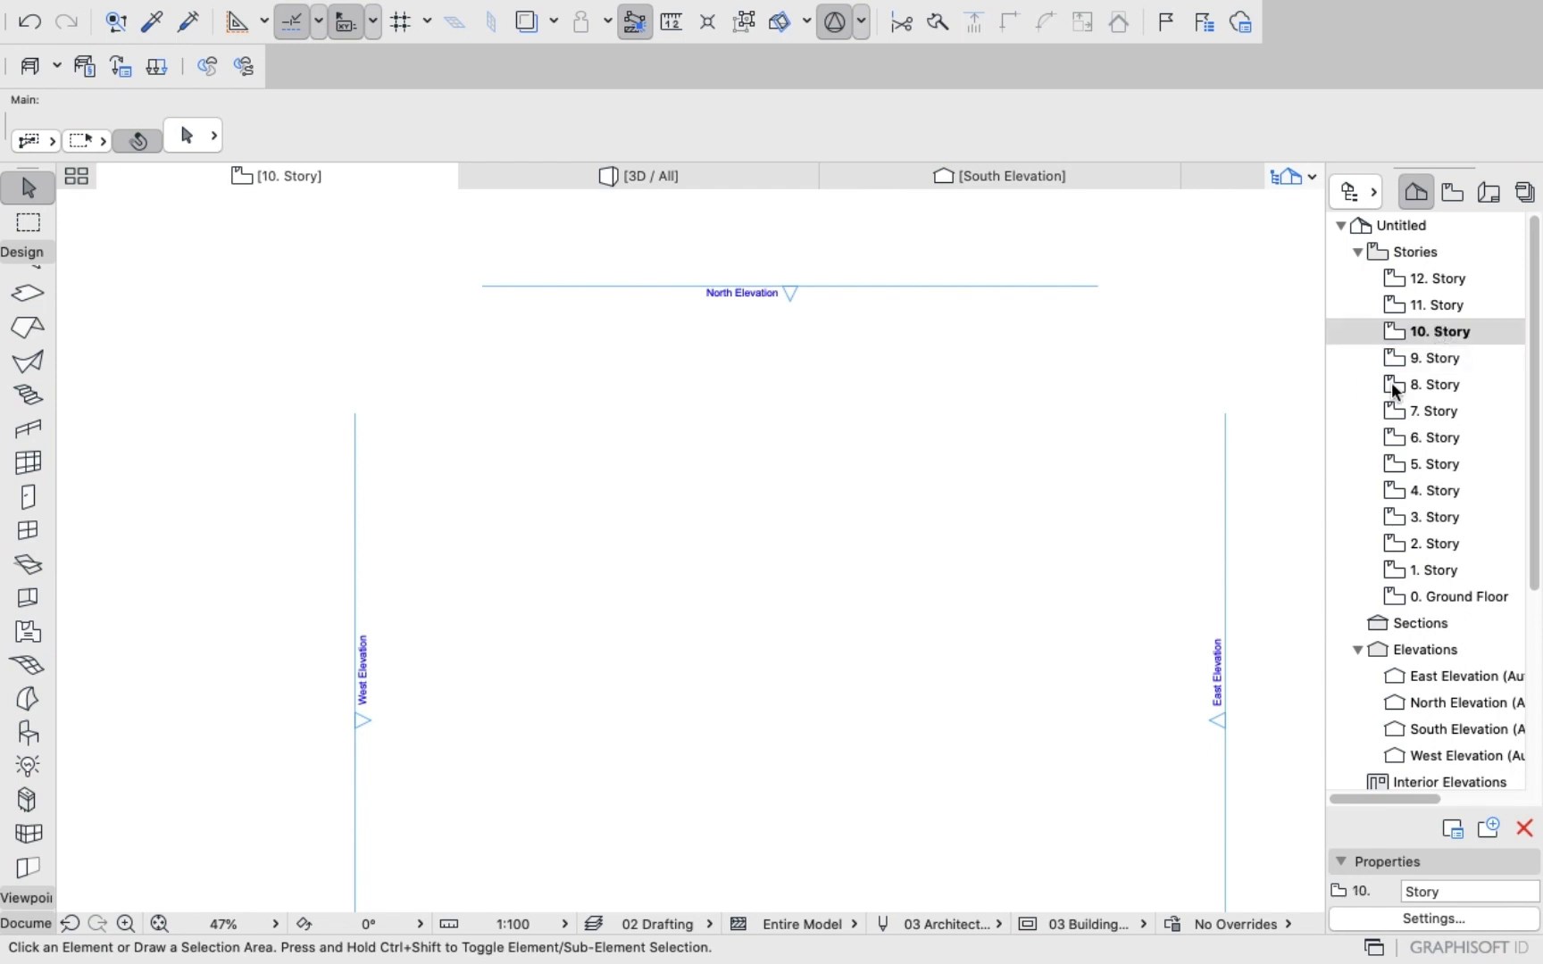
pyautogui.doubleClick(1420, 385)
pyautogui.doubleClick(1421, 438)
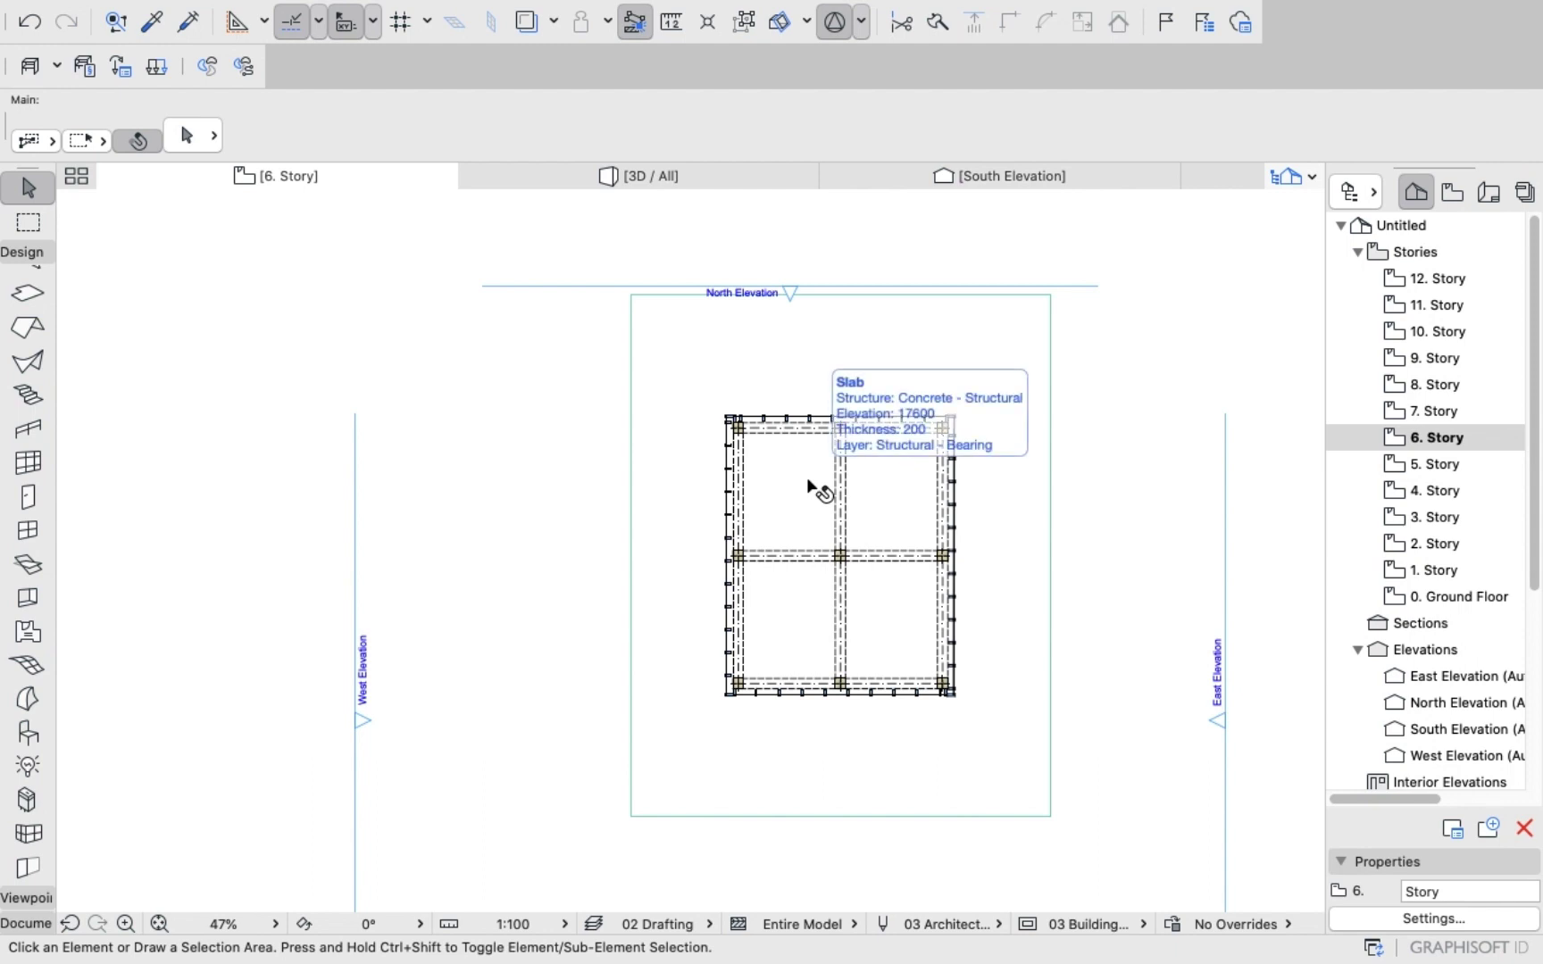
pyautogui.hotkey('ctrl', 'a')
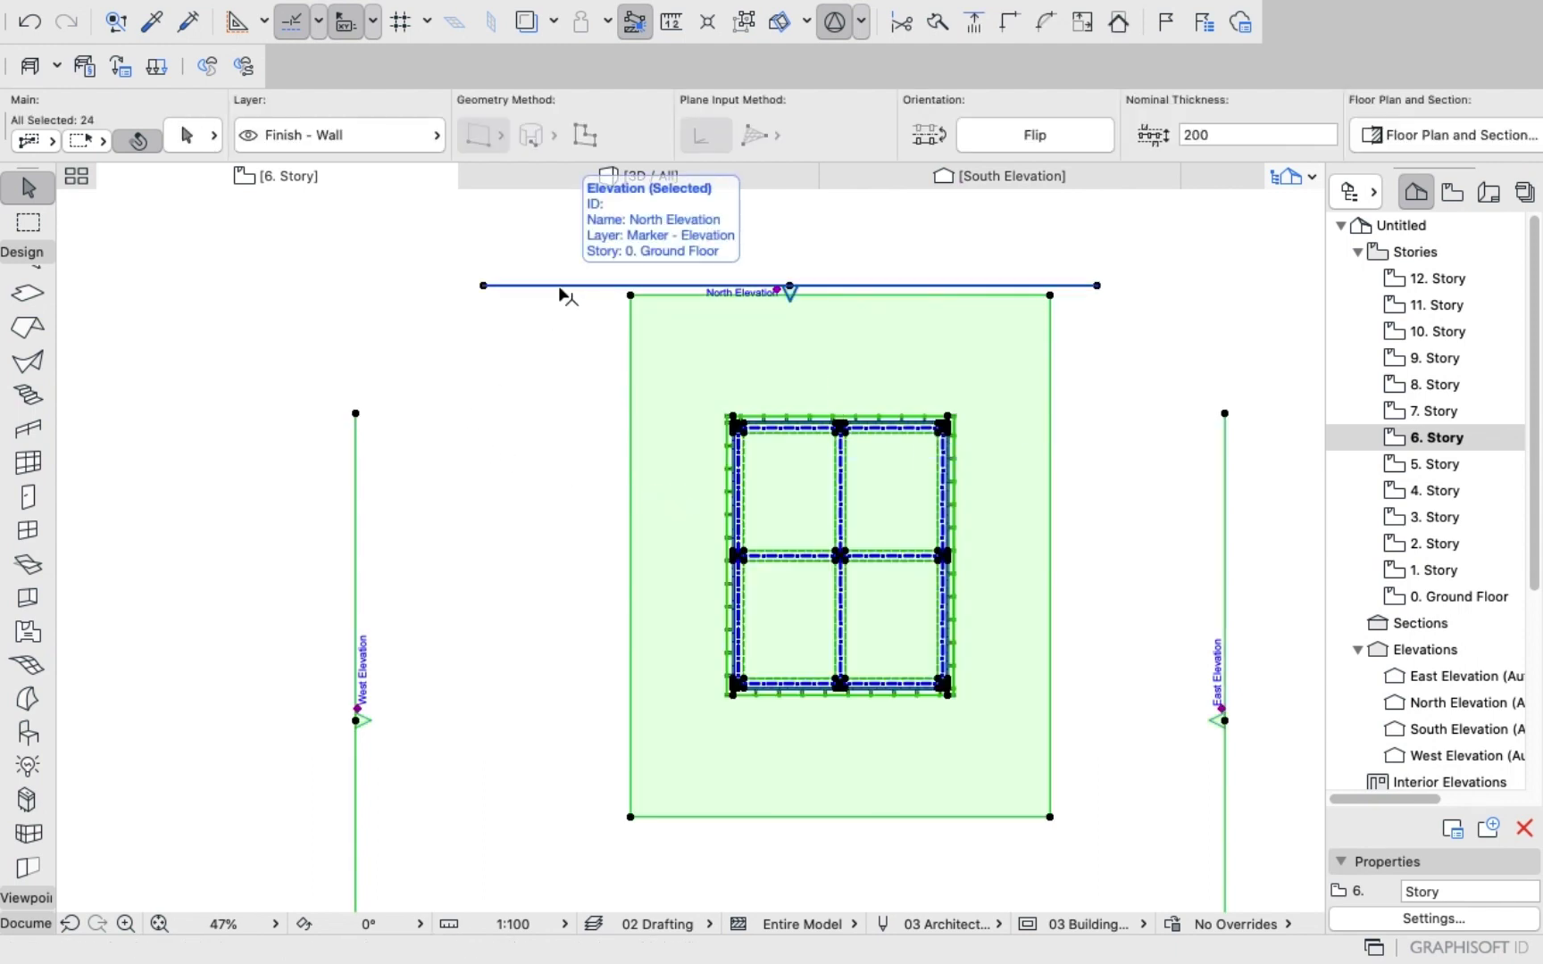
pyautogui.keyDown('shift'); pyautogui.click(560, 286); pyautogui.keyUp('shift')
pyautogui.keyDown('shift'); pyautogui.click(357, 510); pyautogui.keyUp('shift')
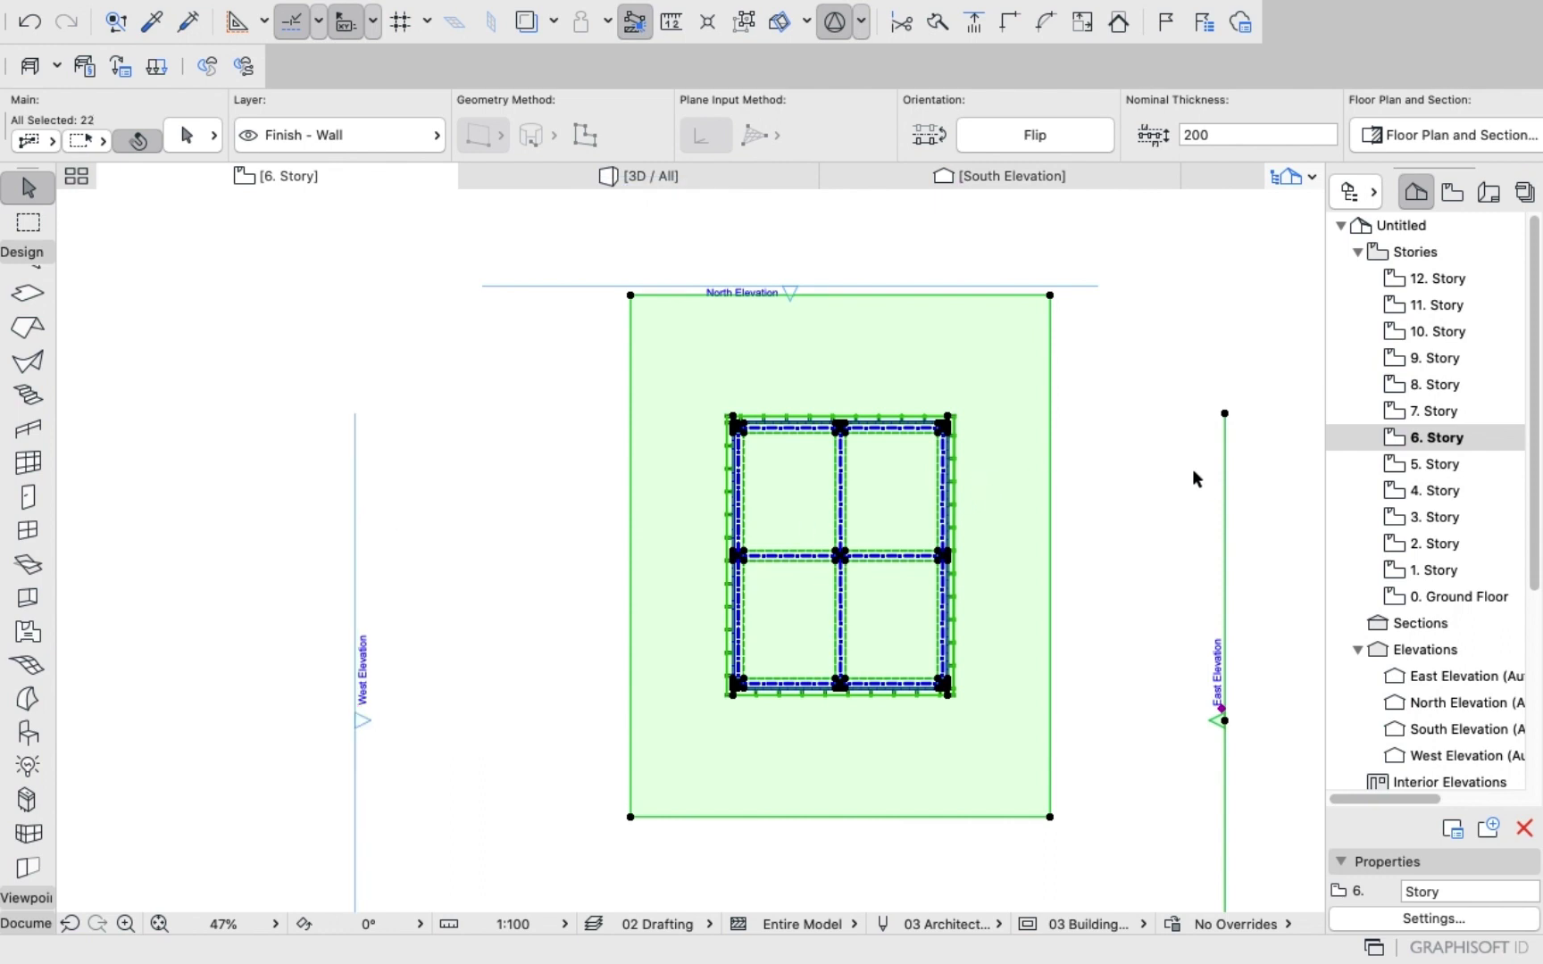
pyautogui.keyDown('shift'); pyautogui.click(1224, 500); pyautogui.keyUp('shift')
pyautogui.scroll(-5, 1166, 442)
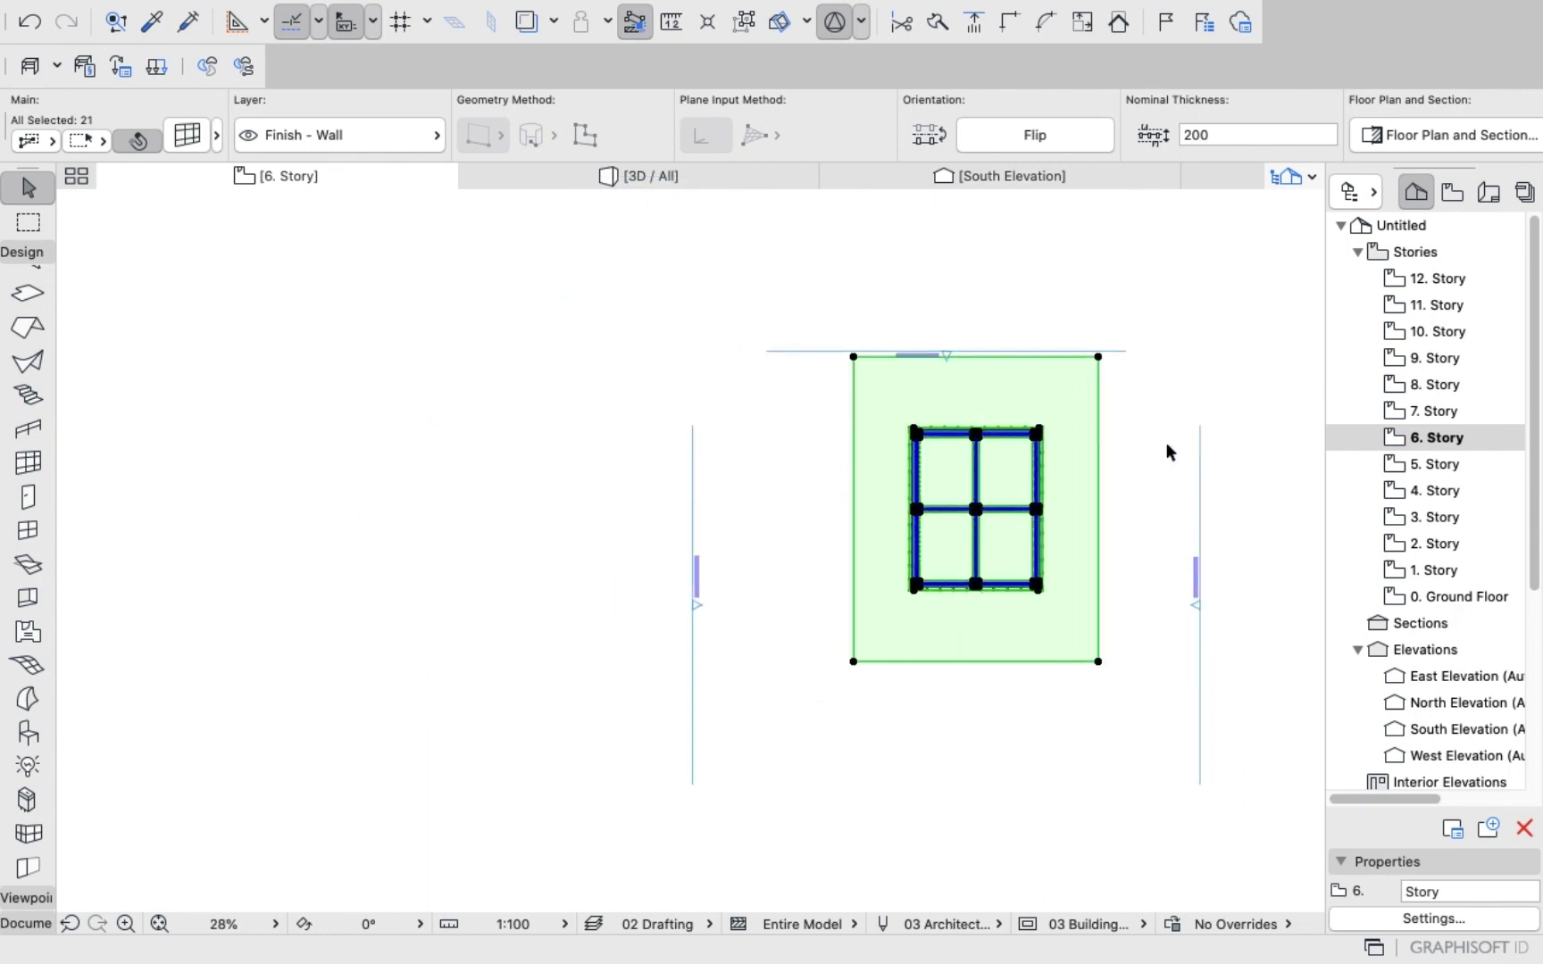
pyautogui.keyDown('shift'); pyautogui.click(1088, 729); pyautogui.keyUp('shift')
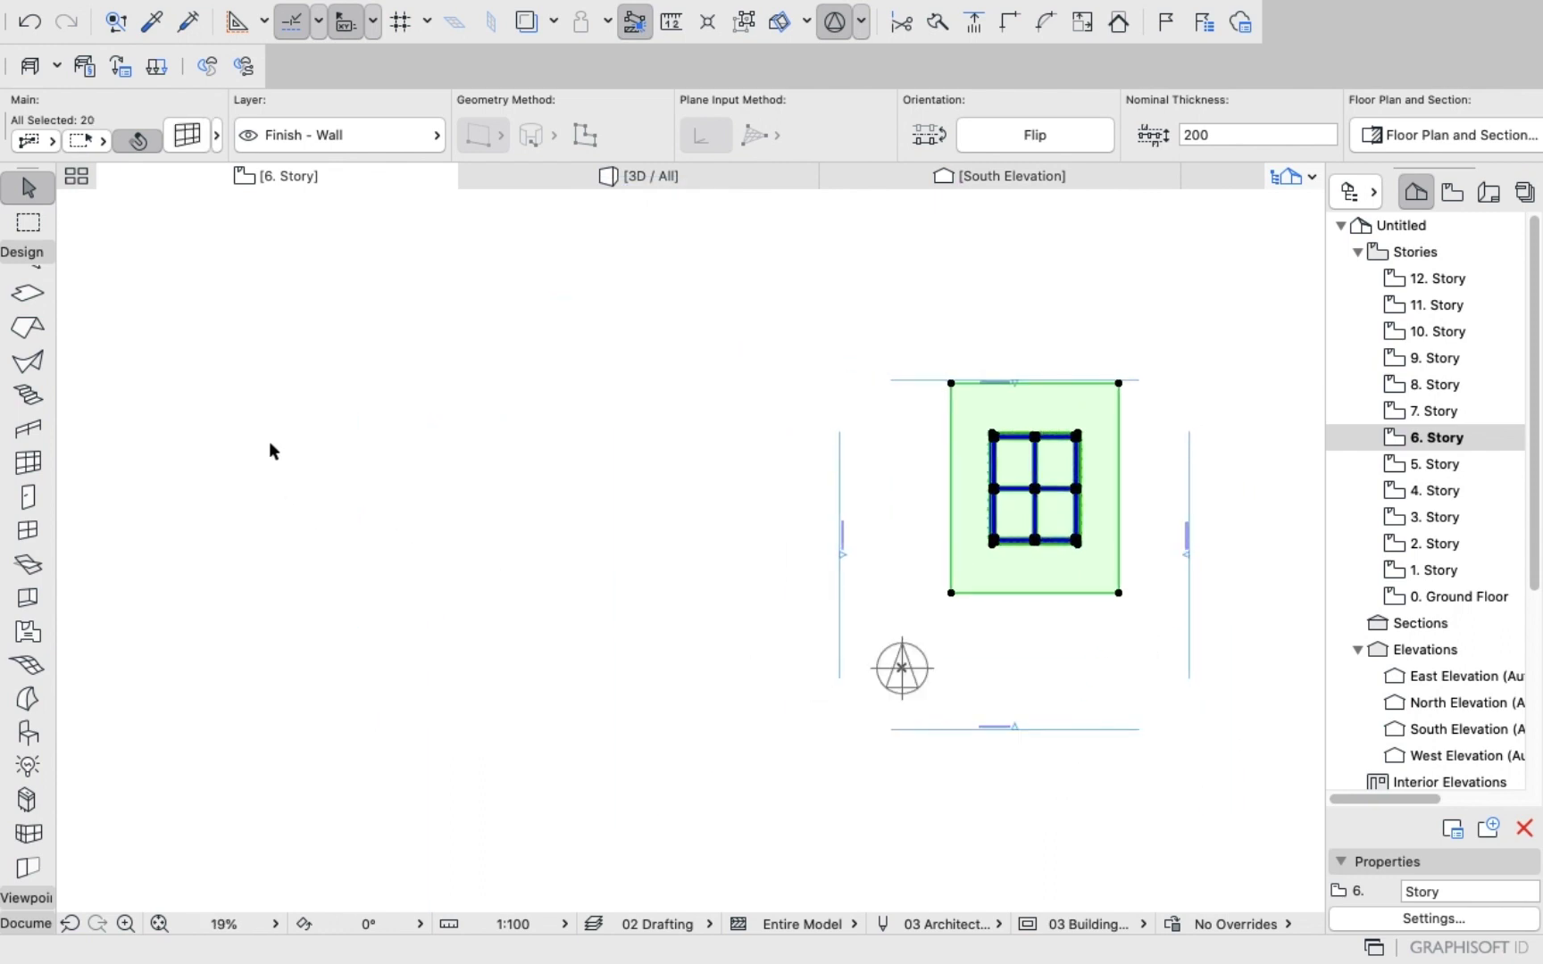
pyautogui.rightClick(273, 451)
pyautogui.click(339, 573)
# Paste the copied sixth-story building elements onto the empty seventh story and clear the selection.
pyautogui.click(1429, 413)
pyautogui.rightClick(907, 280)
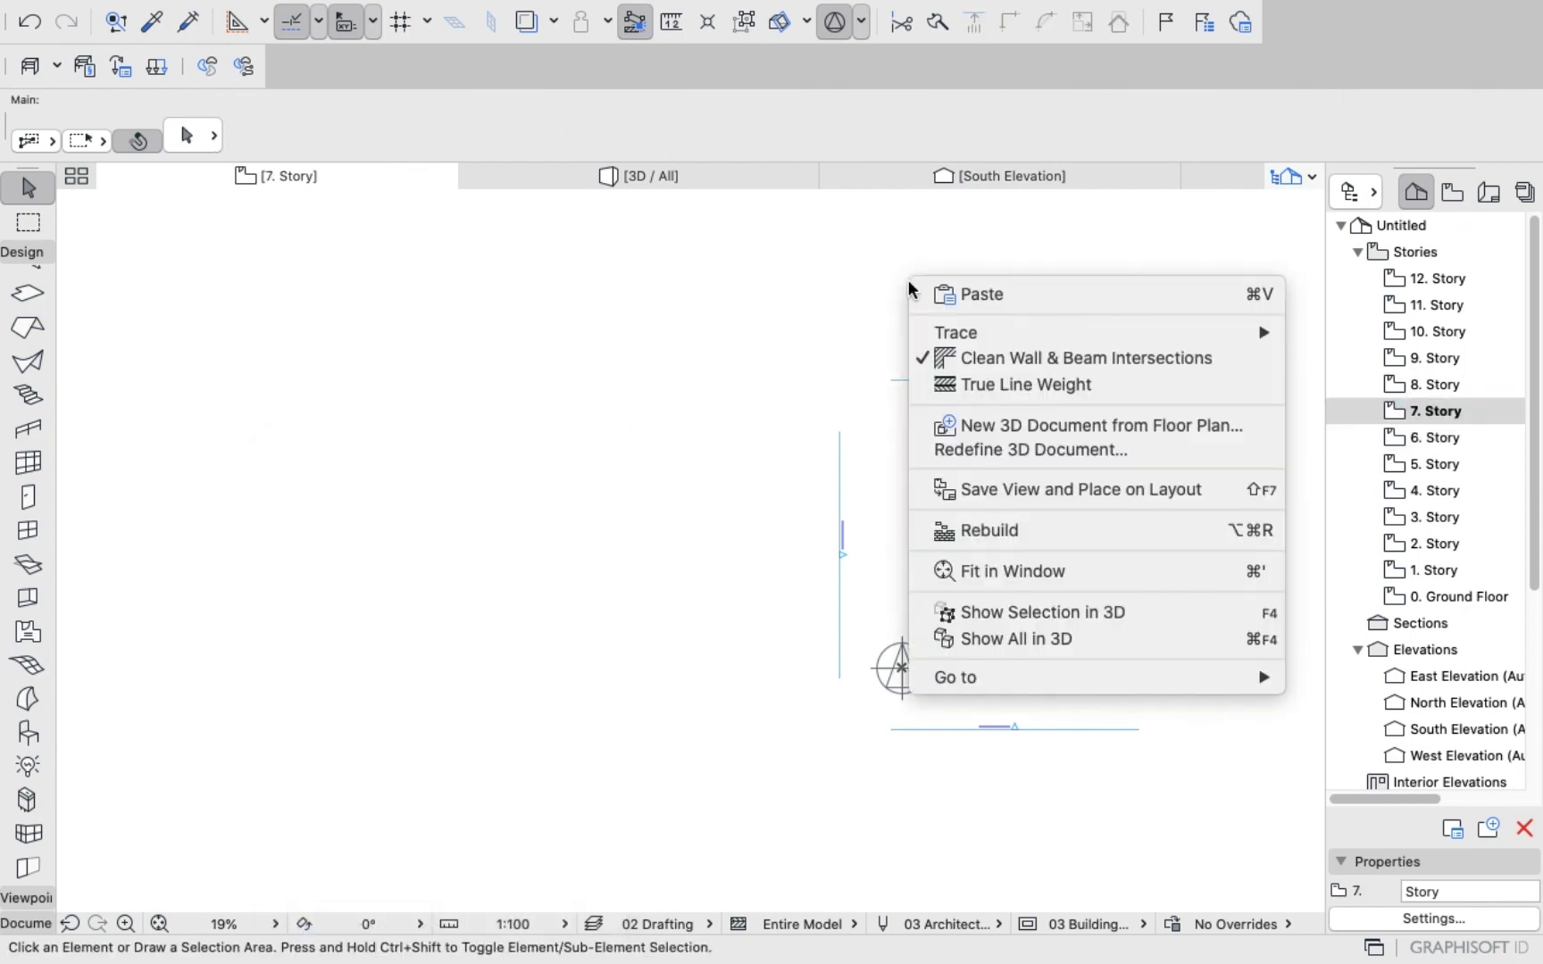
pyautogui.click(971, 295)
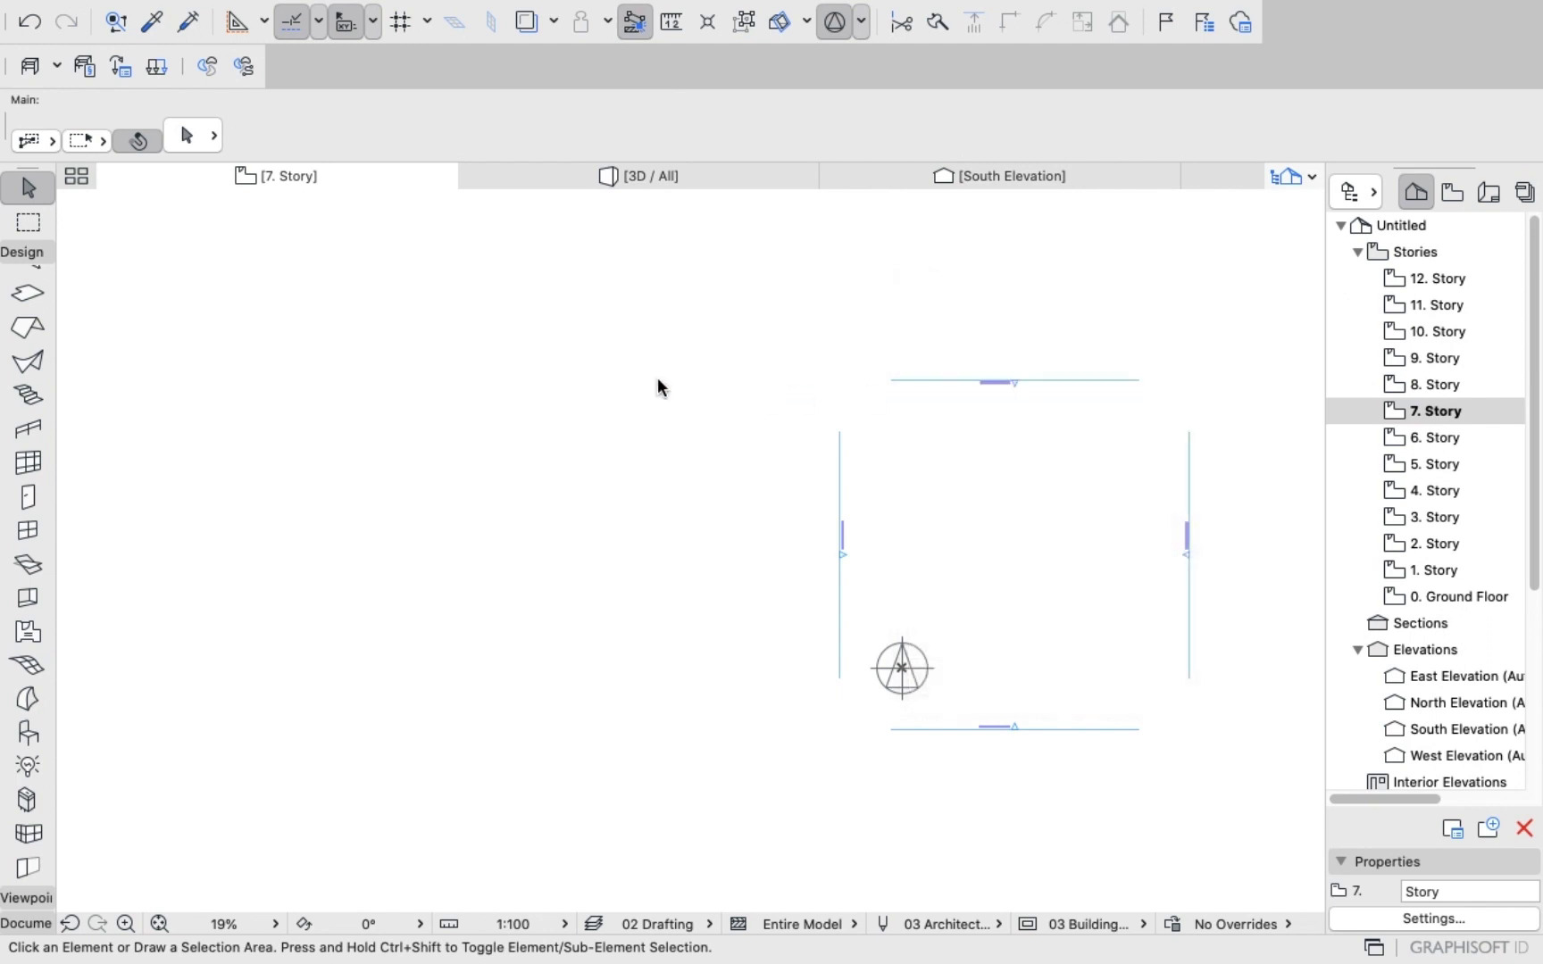
pyautogui.click(604, 367)
pyautogui.scroll(5, 1179, 450)
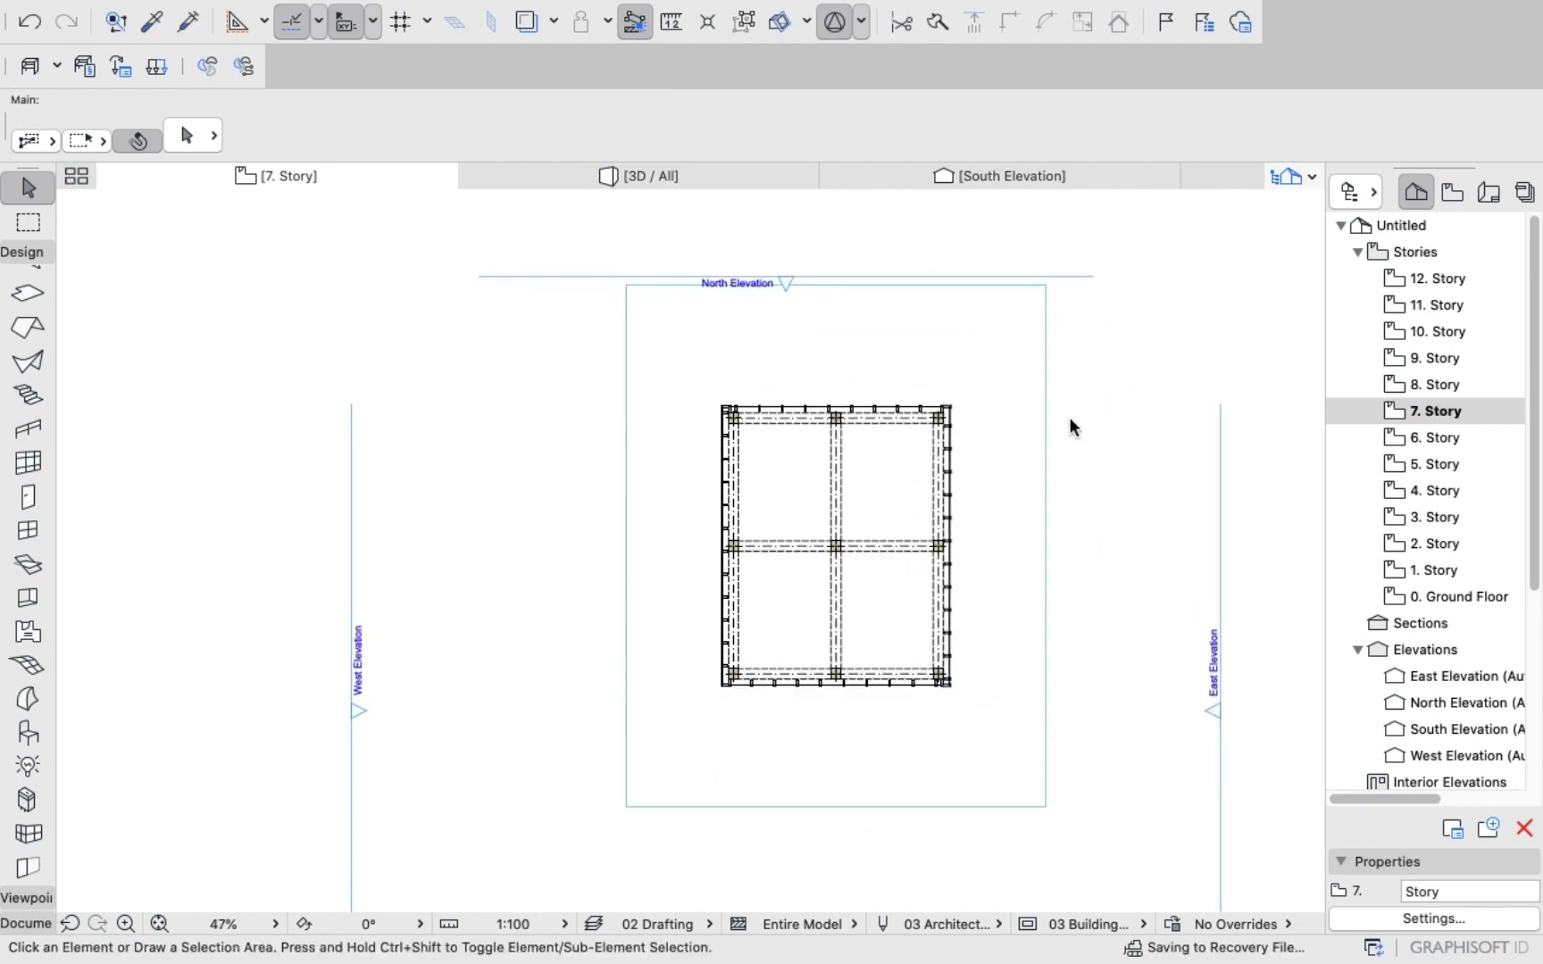
pyautogui.hotkey('ctrl', 'a')
pyautogui.click(1132, 336)
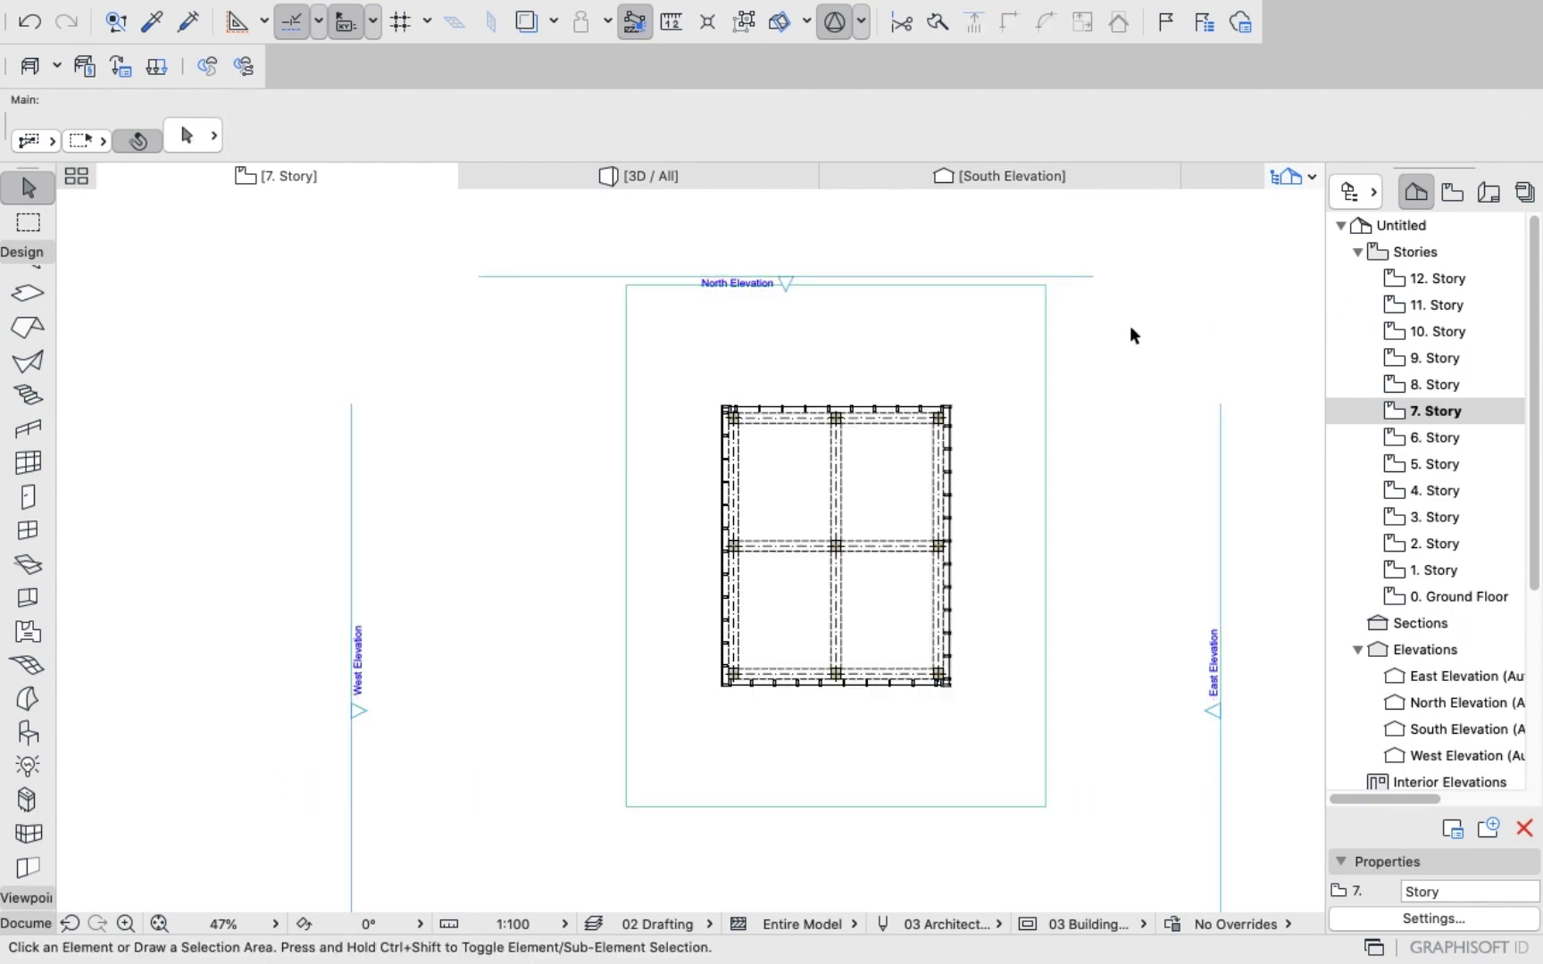
# Move the seventh-story slab's northwest corner to the outer corner of the northwest column.
pyautogui.click(957, 359)
pyautogui.scroll(4, 627, 286)
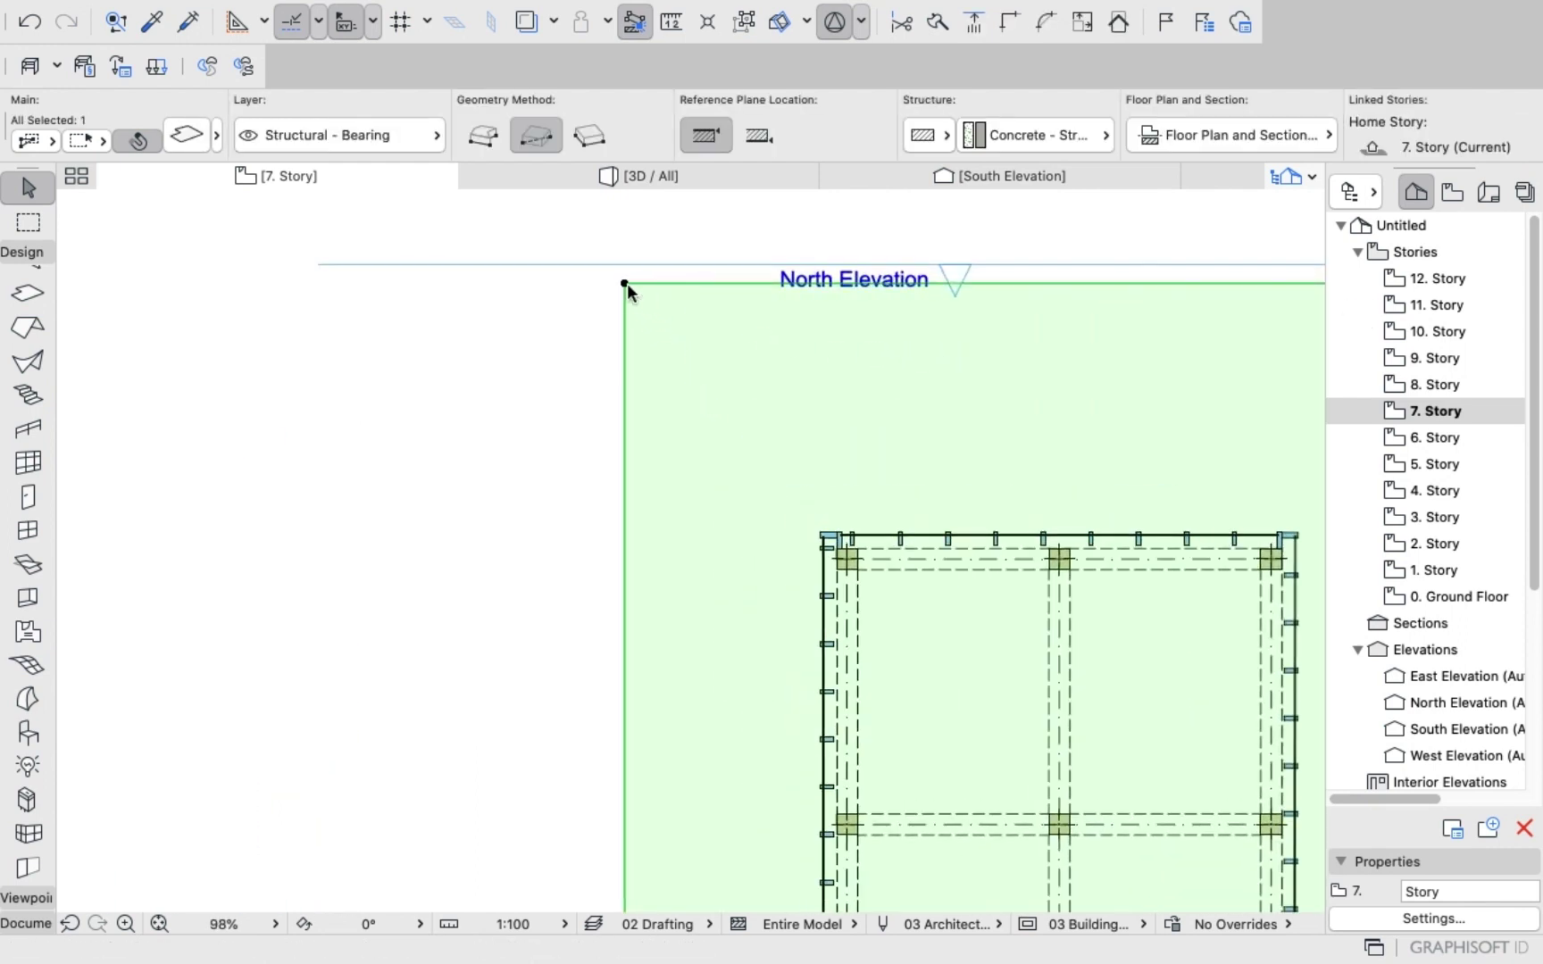
pyautogui.click(627, 283)
pyautogui.scroll(3, 839, 535)
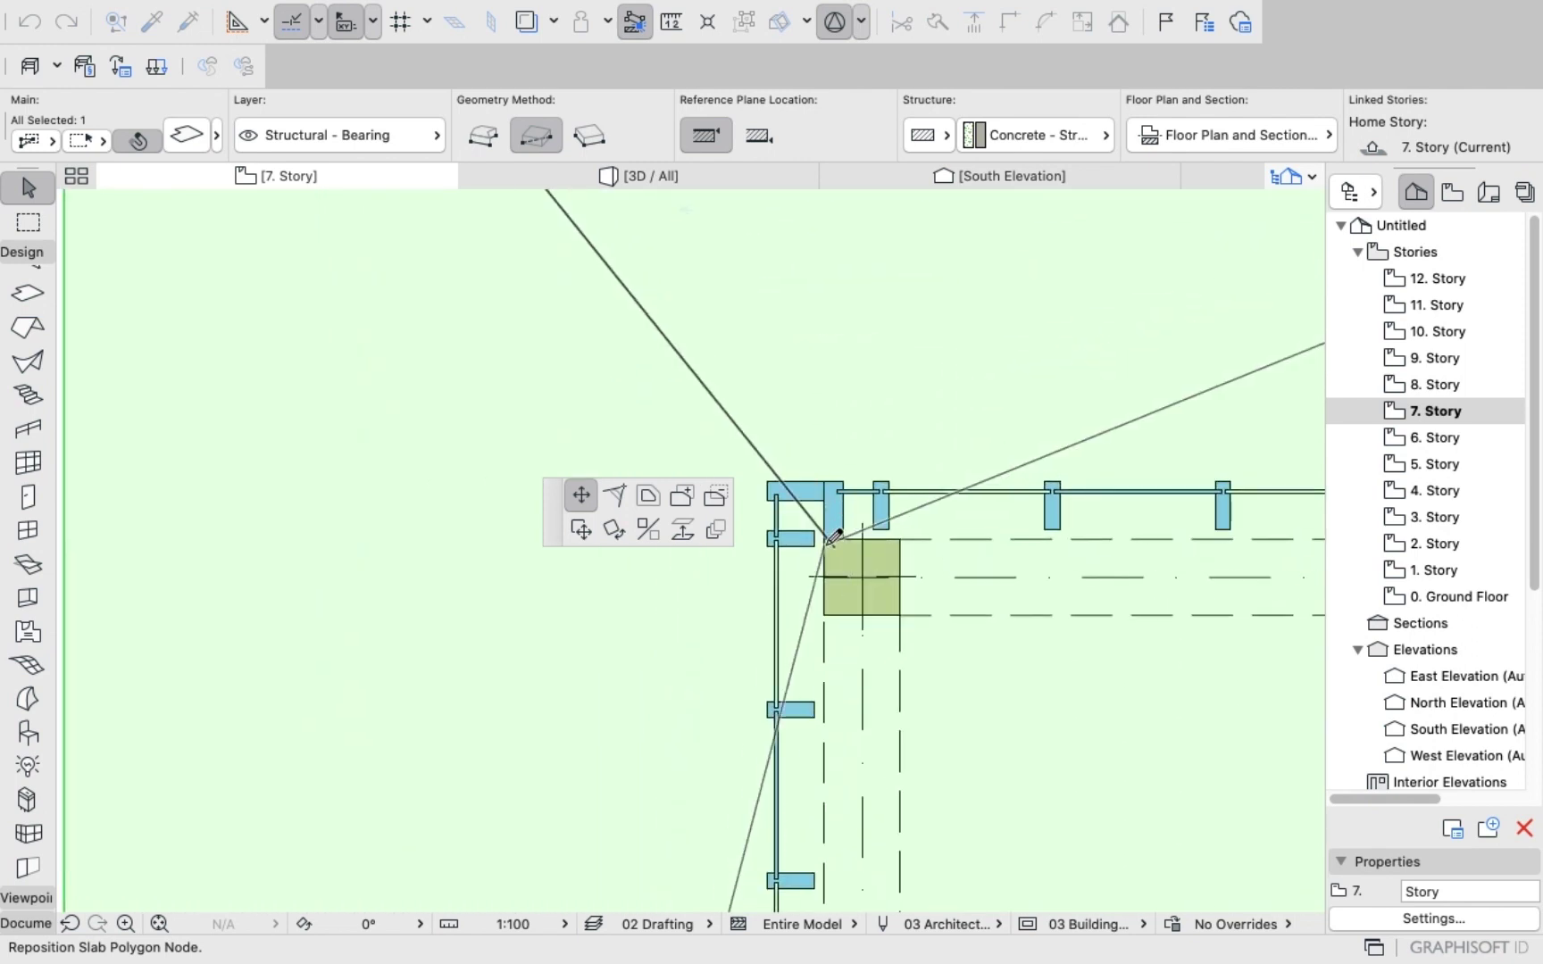
pyautogui.click(826, 540)
pyautogui.scroll(-5, 782, 455)
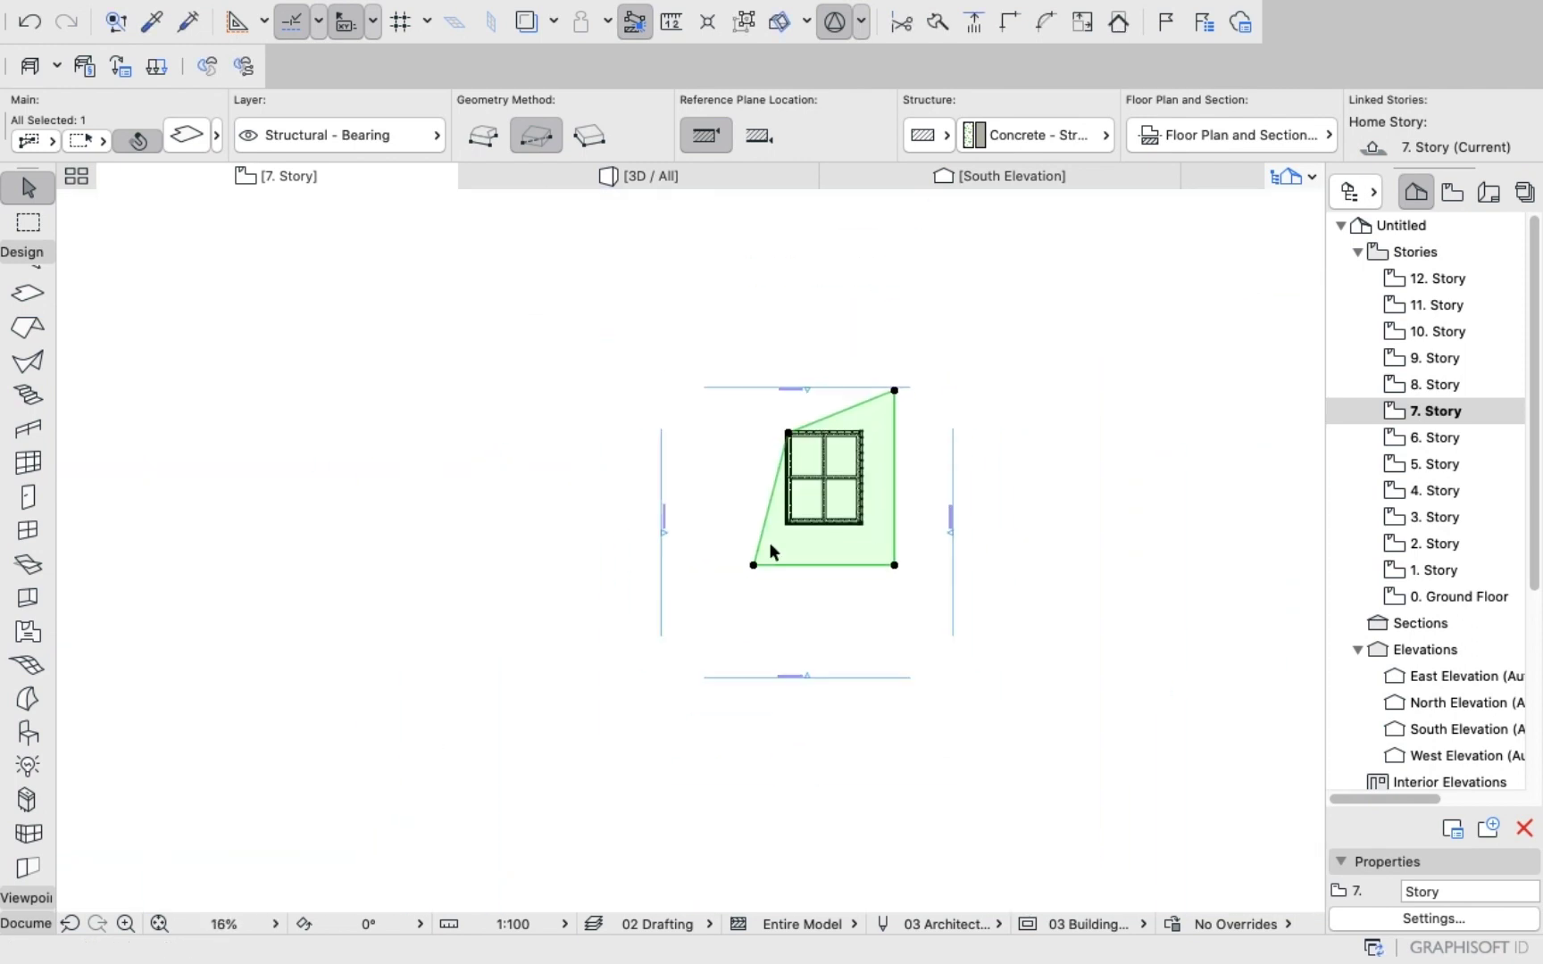
pyautogui.scroll(8, 770, 563)
pyautogui.press('Escape')
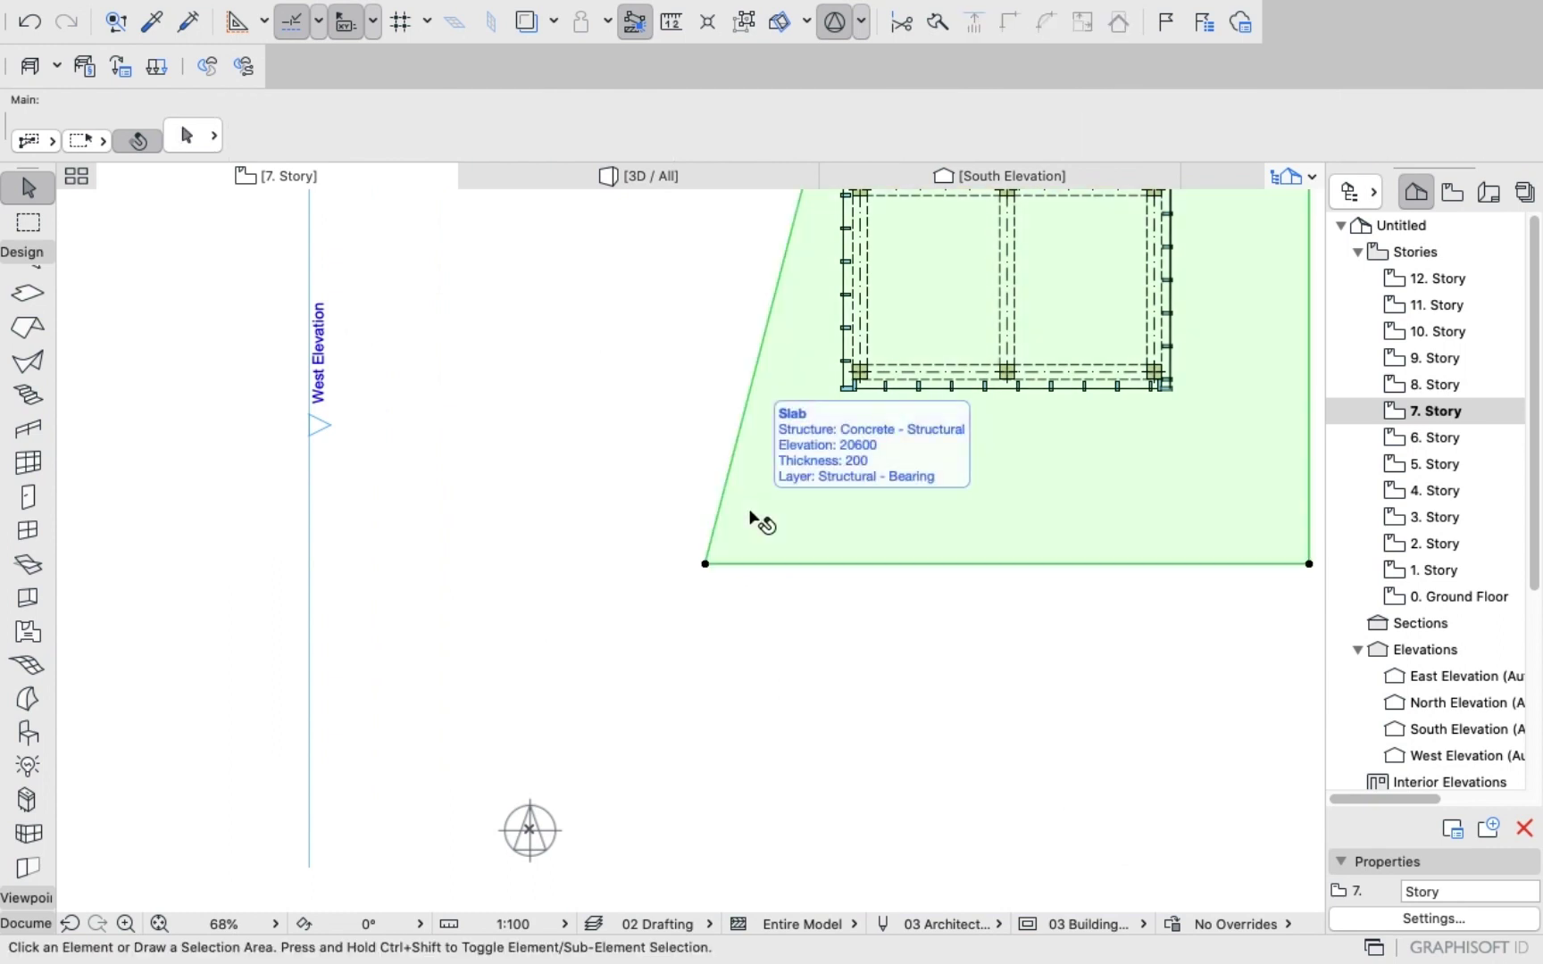
# Move the seventh-story slab's southwest corner to the outer corner of the southwest column.
pyautogui.click(751, 514)
pyautogui.click(706, 564)
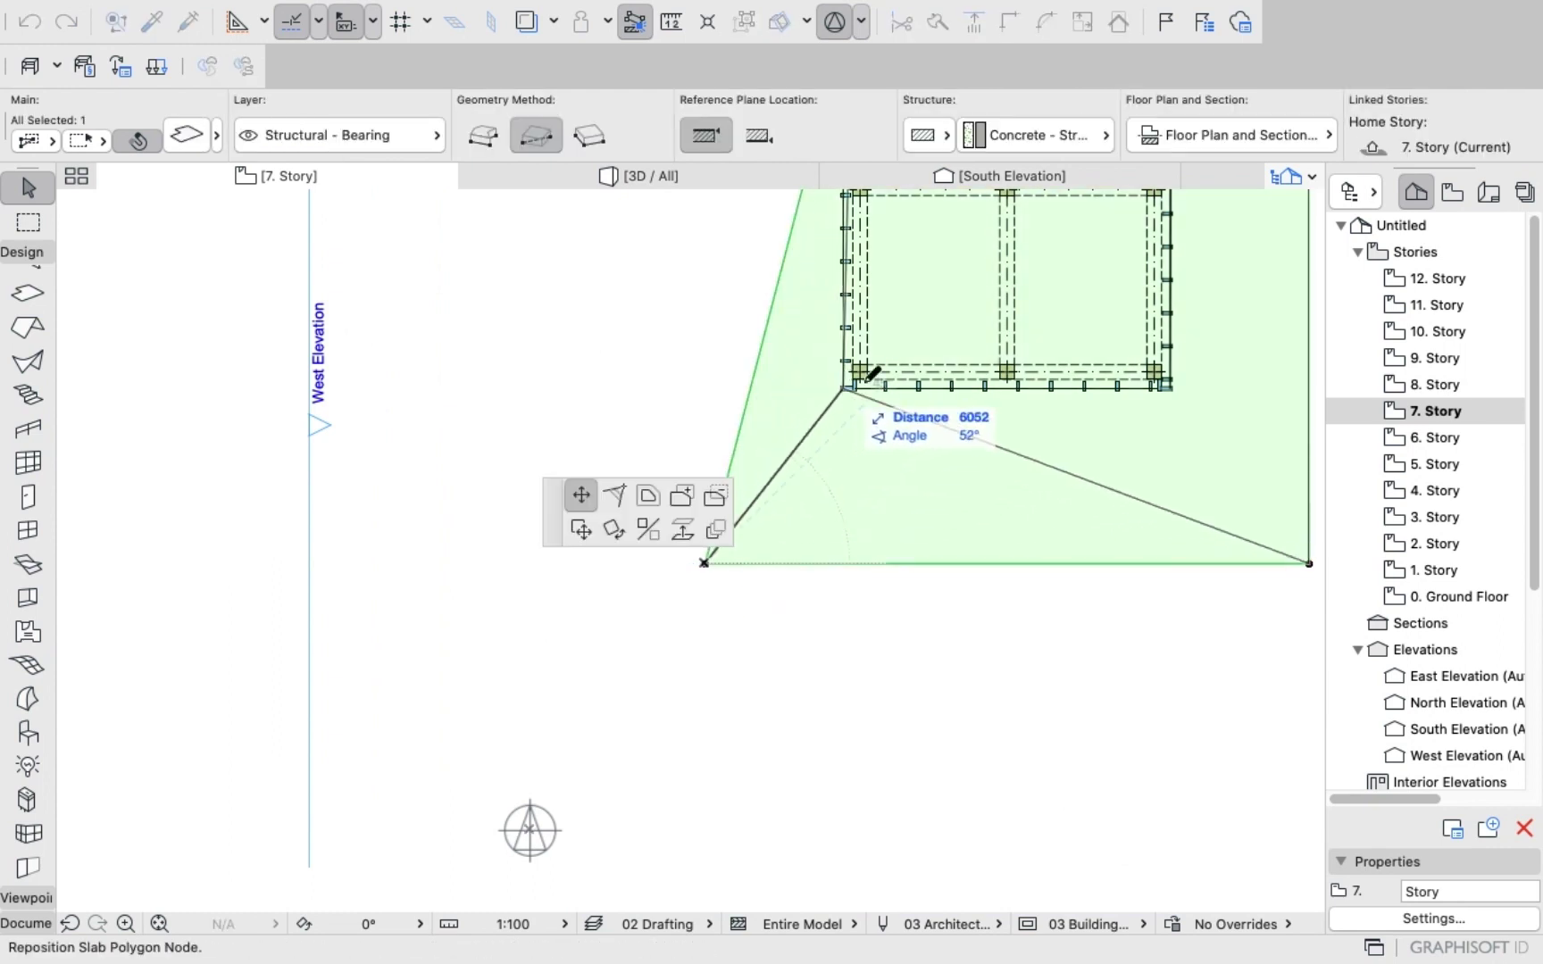
pyautogui.scroll(5, 873, 362)
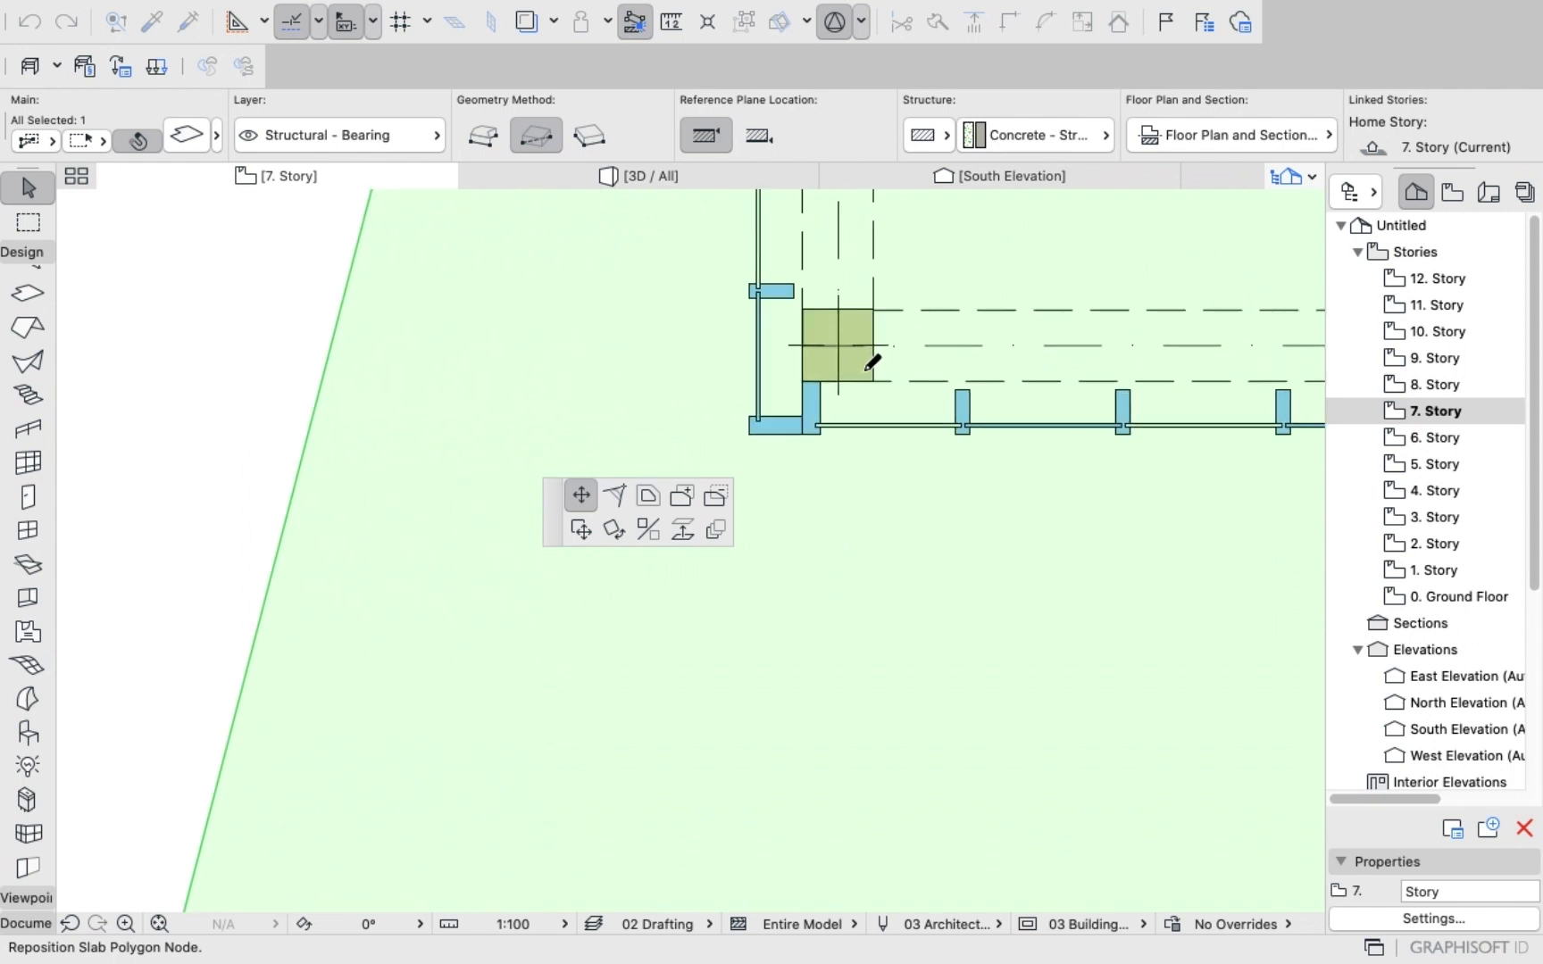
pyautogui.click(803, 386)
pyautogui.scroll(-10, 723, 398)
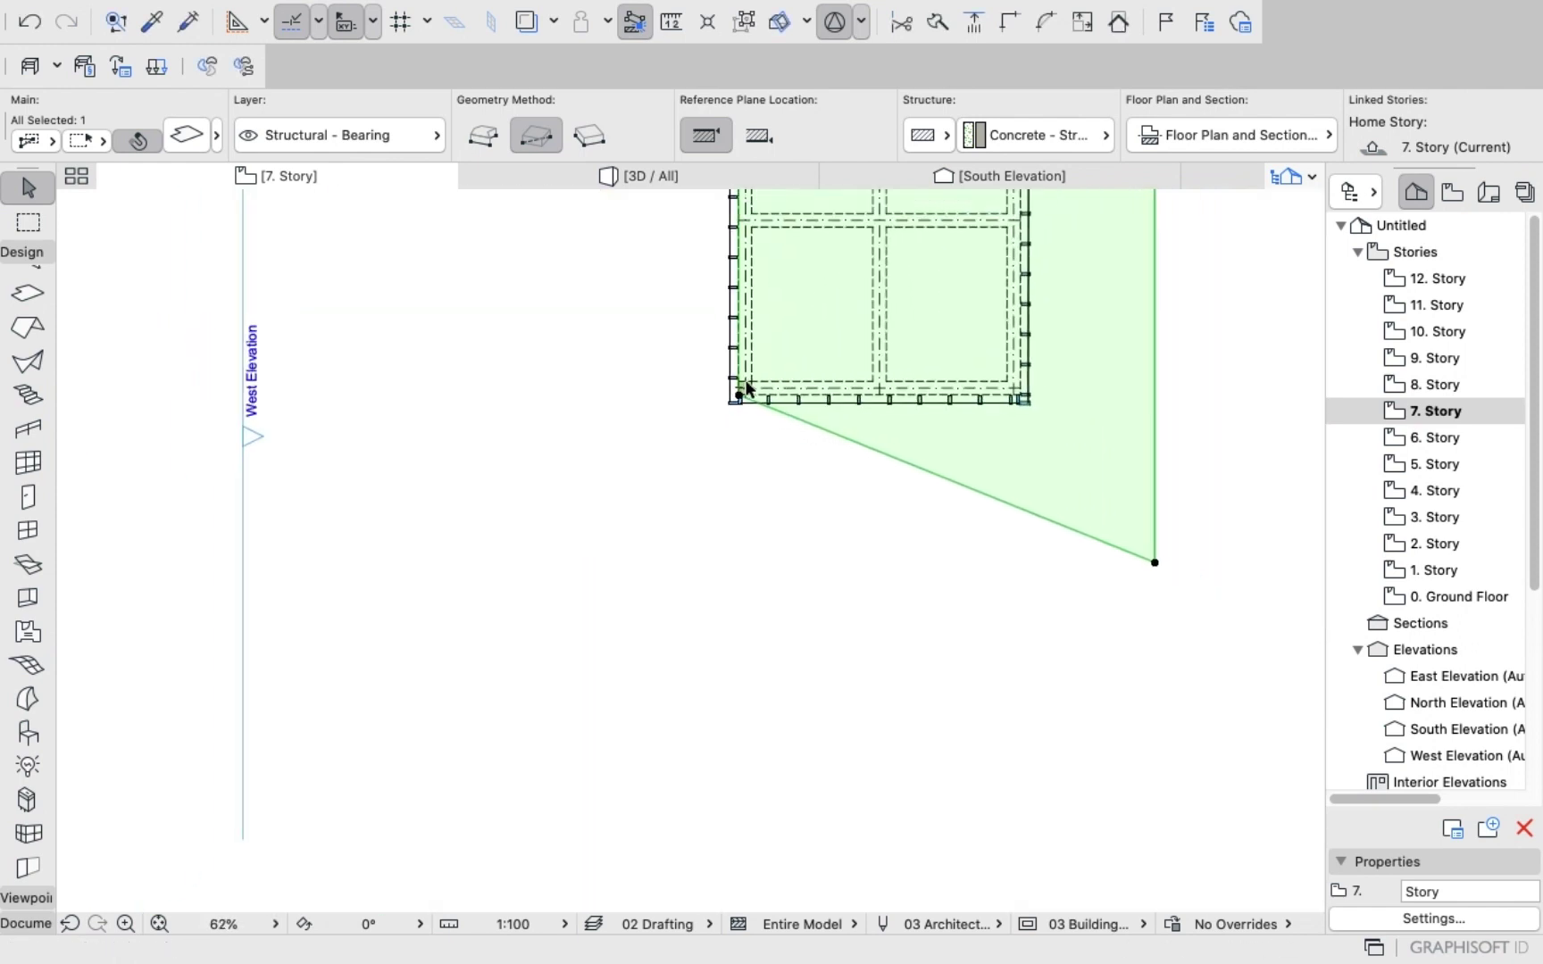
pyautogui.scroll(1, 920, 465)
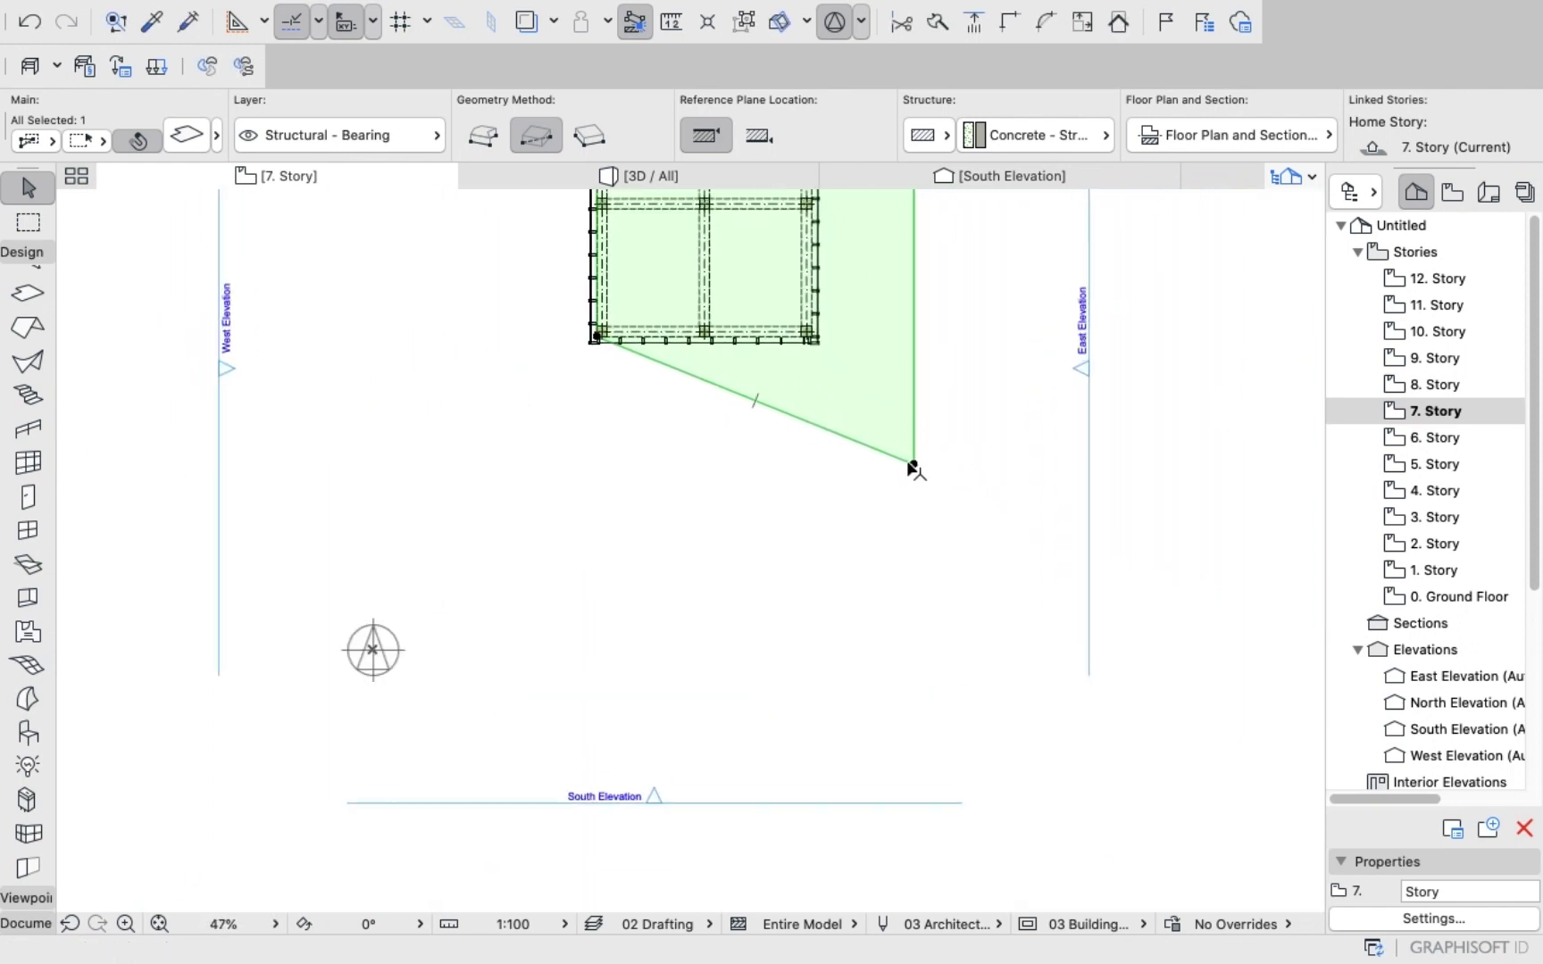
# Move the seventh-story slab's southeast corner to the outer corner of the southeast column.
pyautogui.click(915, 466)
pyautogui.scroll(5, 826, 339)
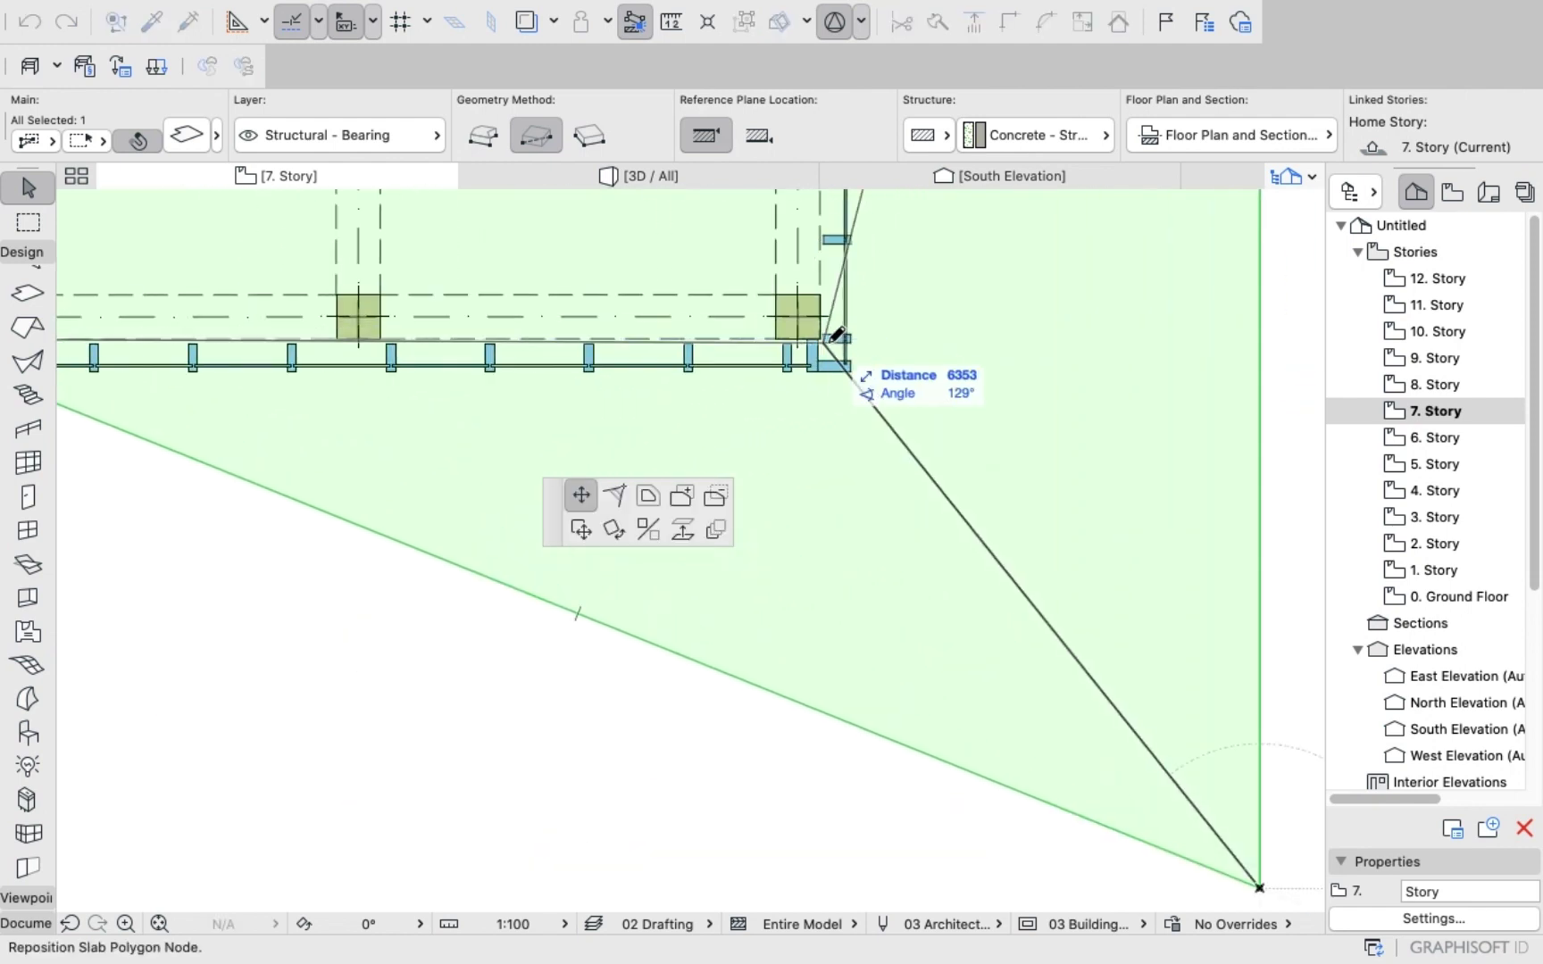
pyautogui.click(824, 338)
pyautogui.scroll(-10, 862, 350)
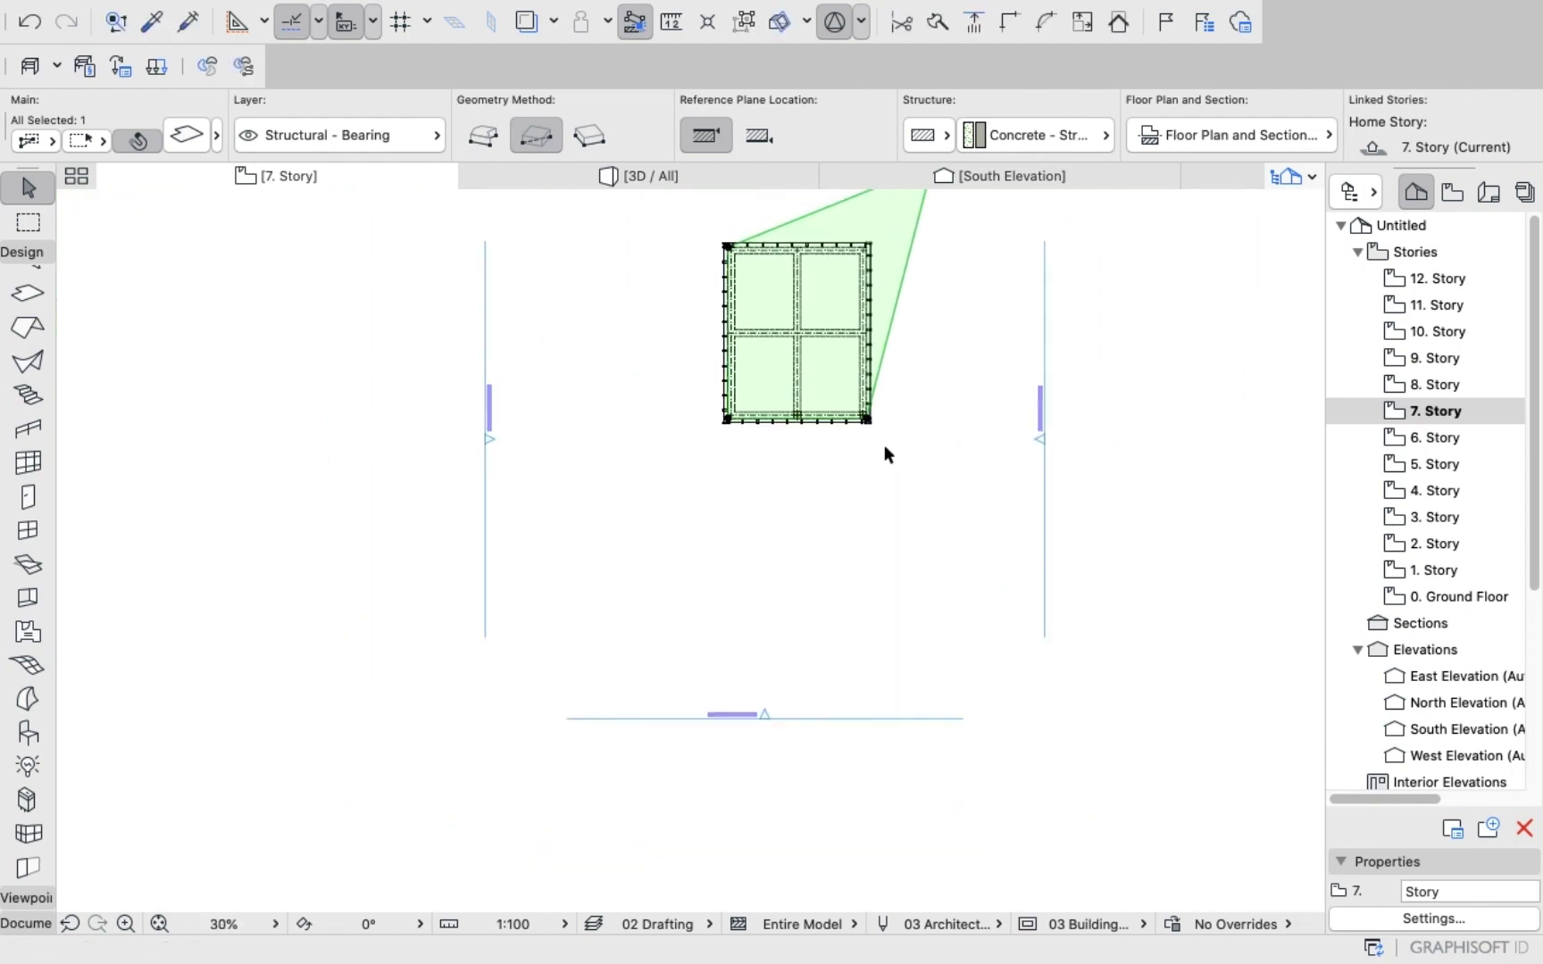
# Move the seventh-story slab's northeast corner to the outer corner of the northeast column and clear the selection.
pyautogui.scroll(12, 922, 308)
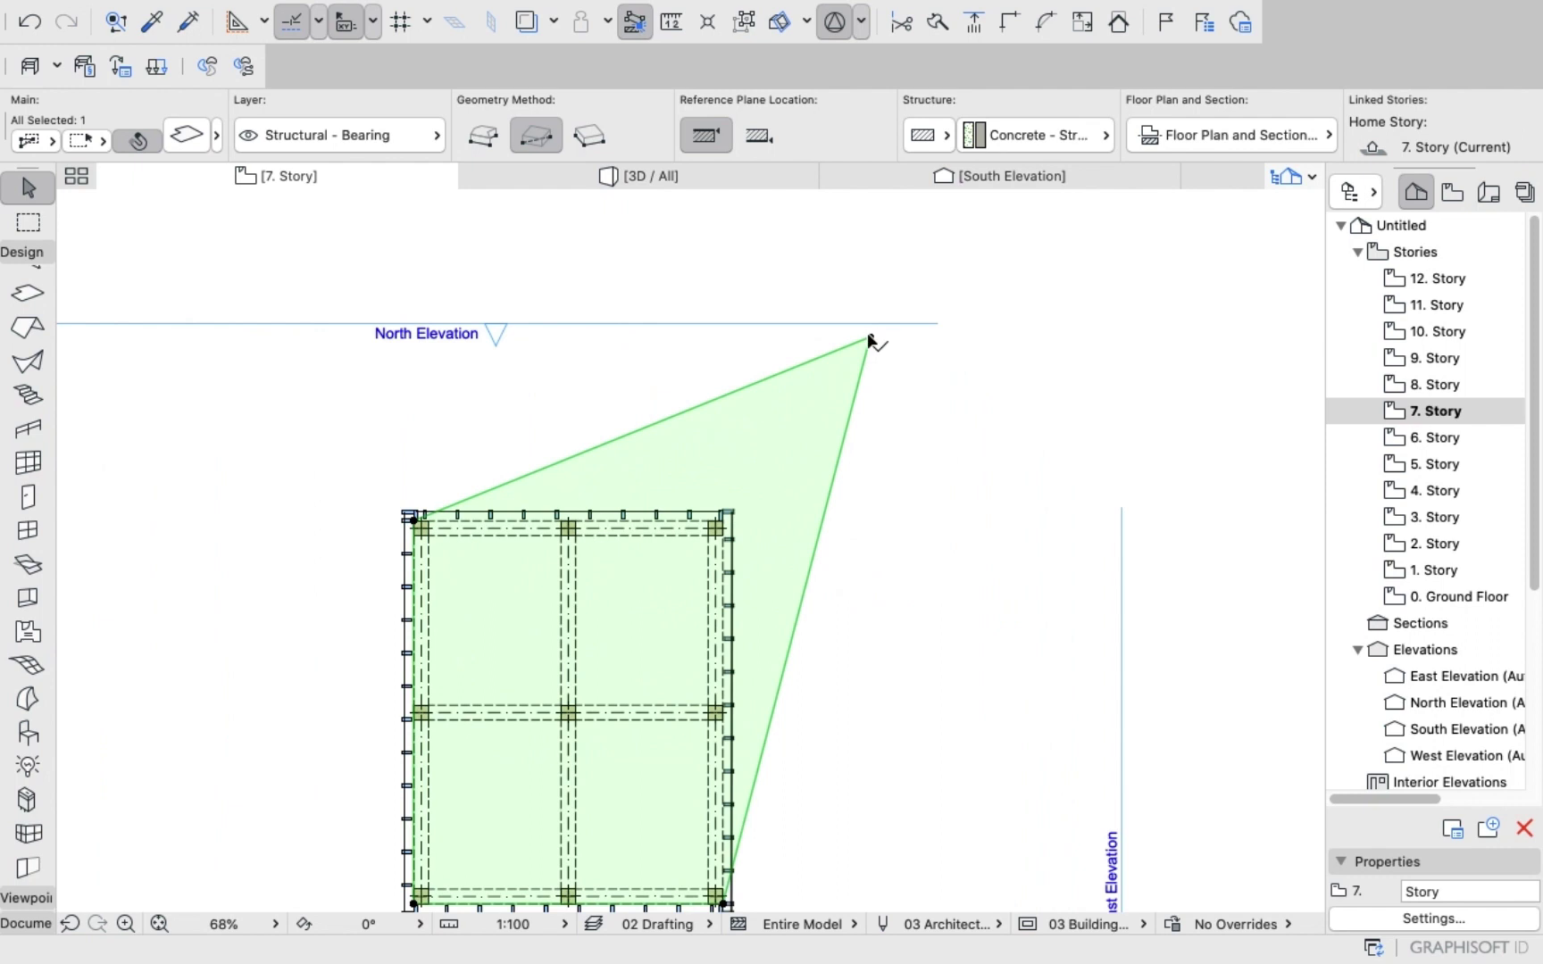
pyautogui.click(870, 339)
pyautogui.scroll(10, 740, 500)
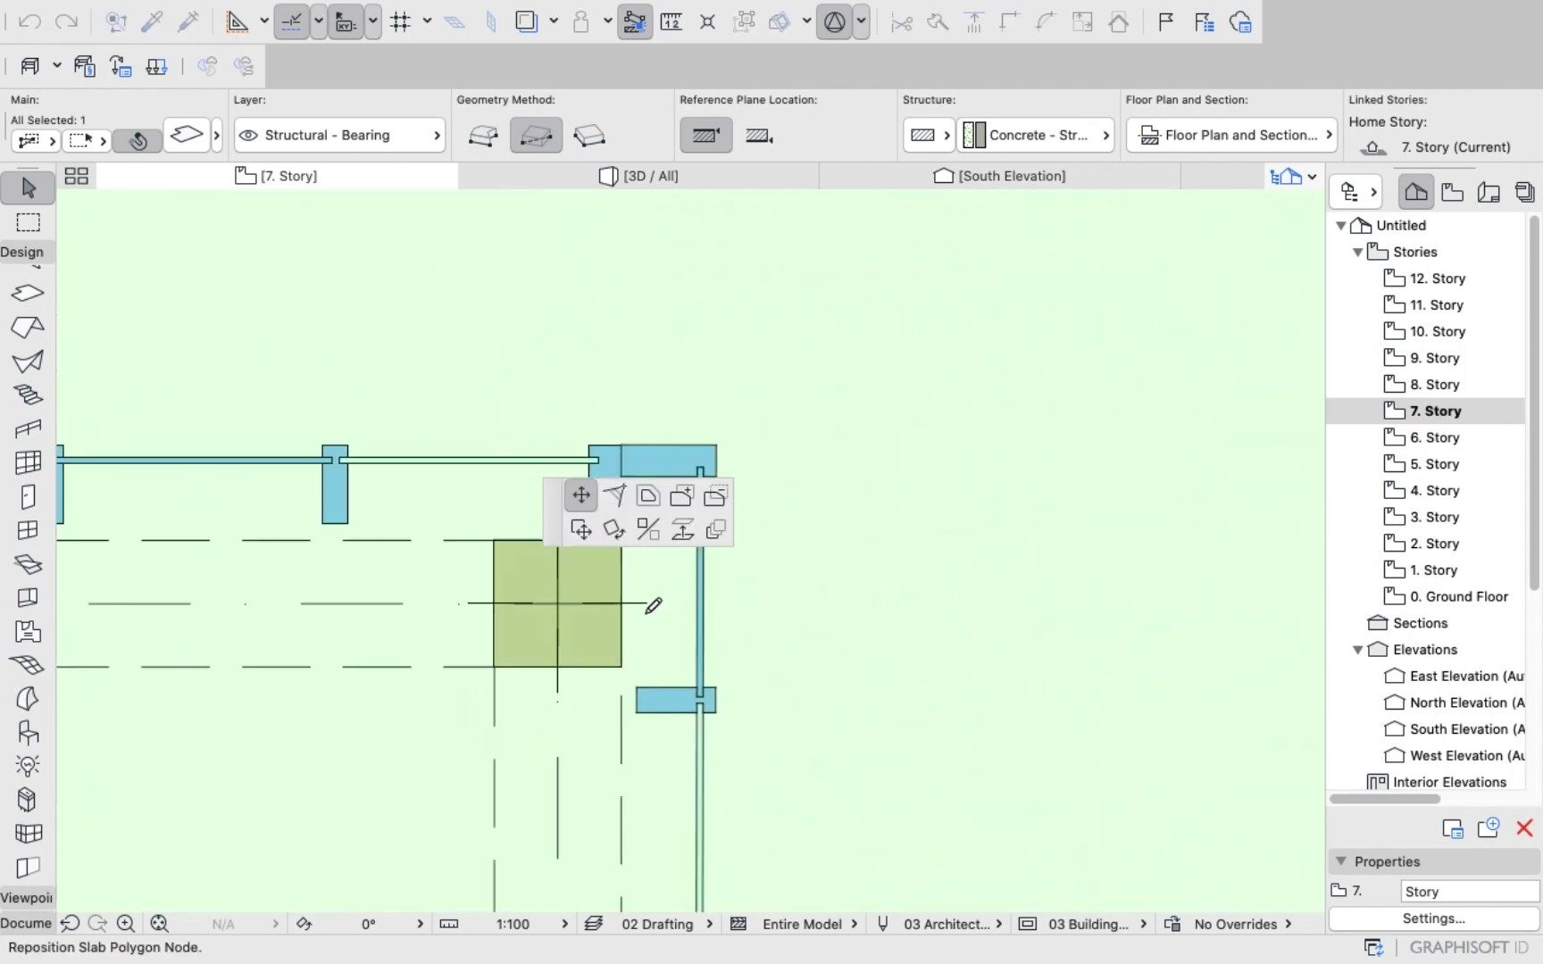
pyautogui.scroll(2, 653, 607)
pyautogui.scroll(8, 570, 644)
pyautogui.scroll(-4, 659, 354)
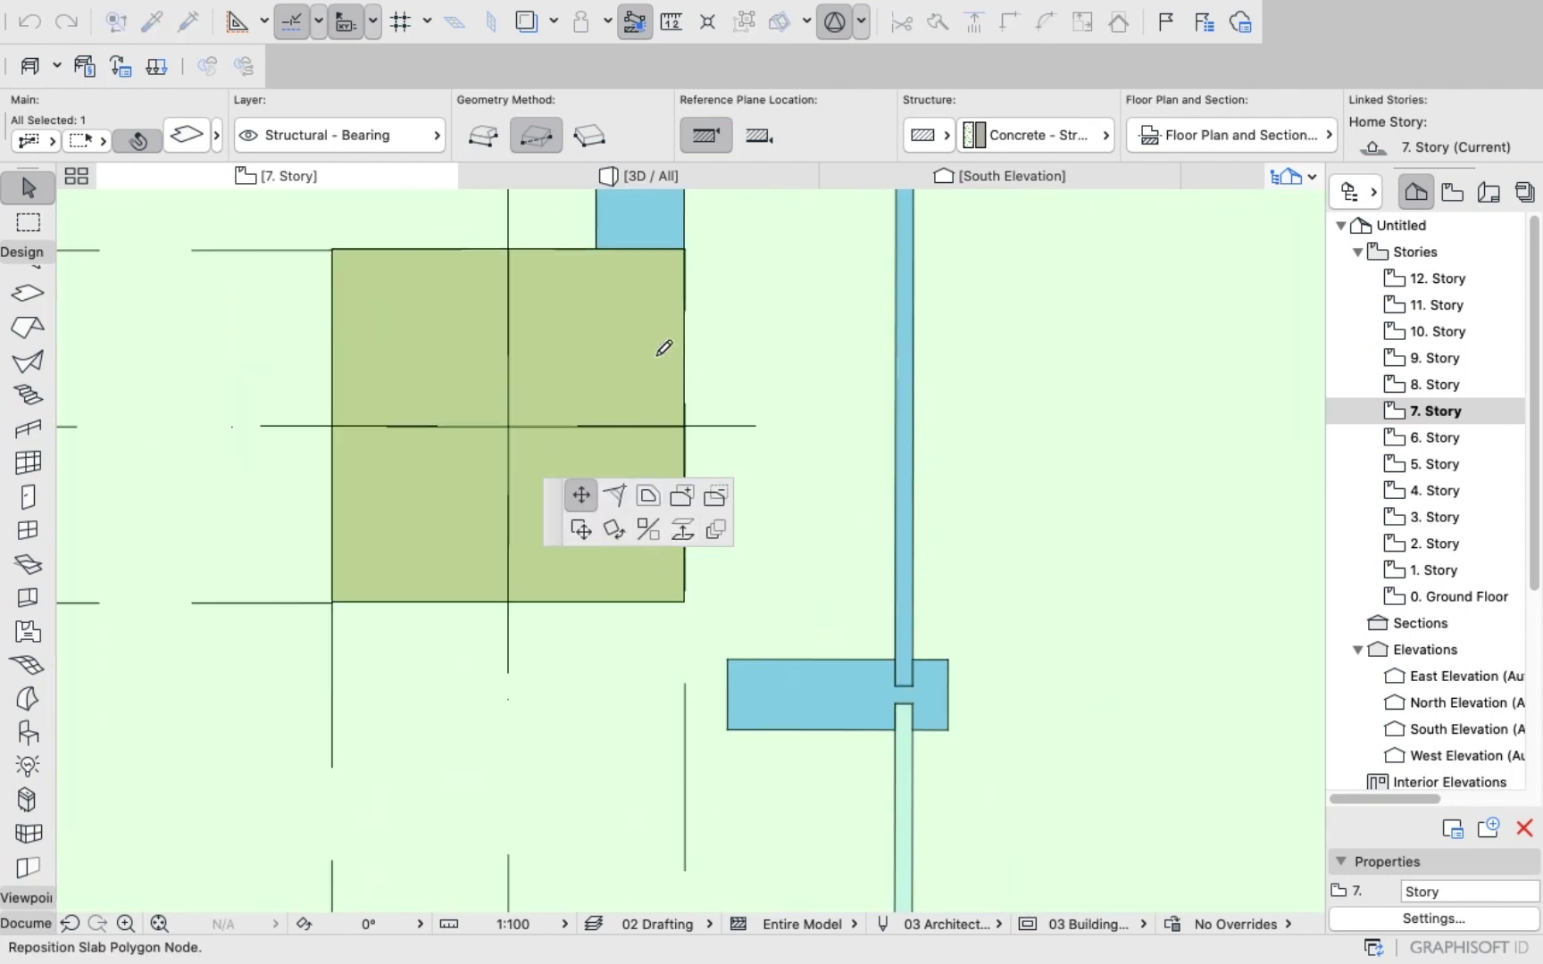
pyautogui.click(682, 257)
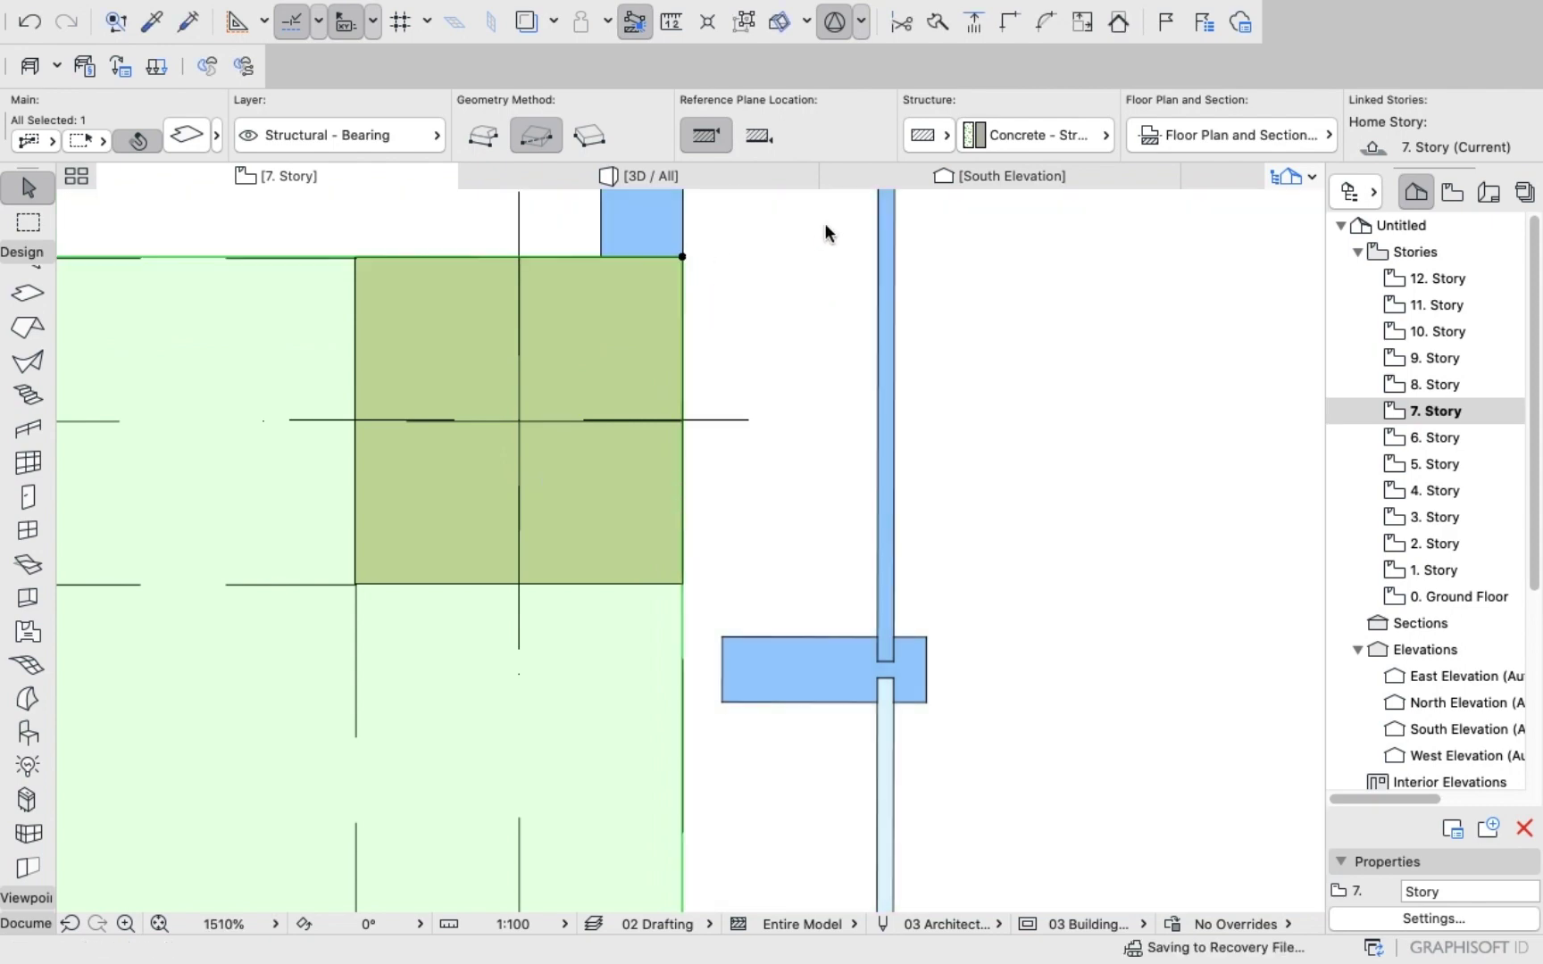
pyautogui.click(1070, 234)
pyautogui.scroll(-10, 1104, 433)
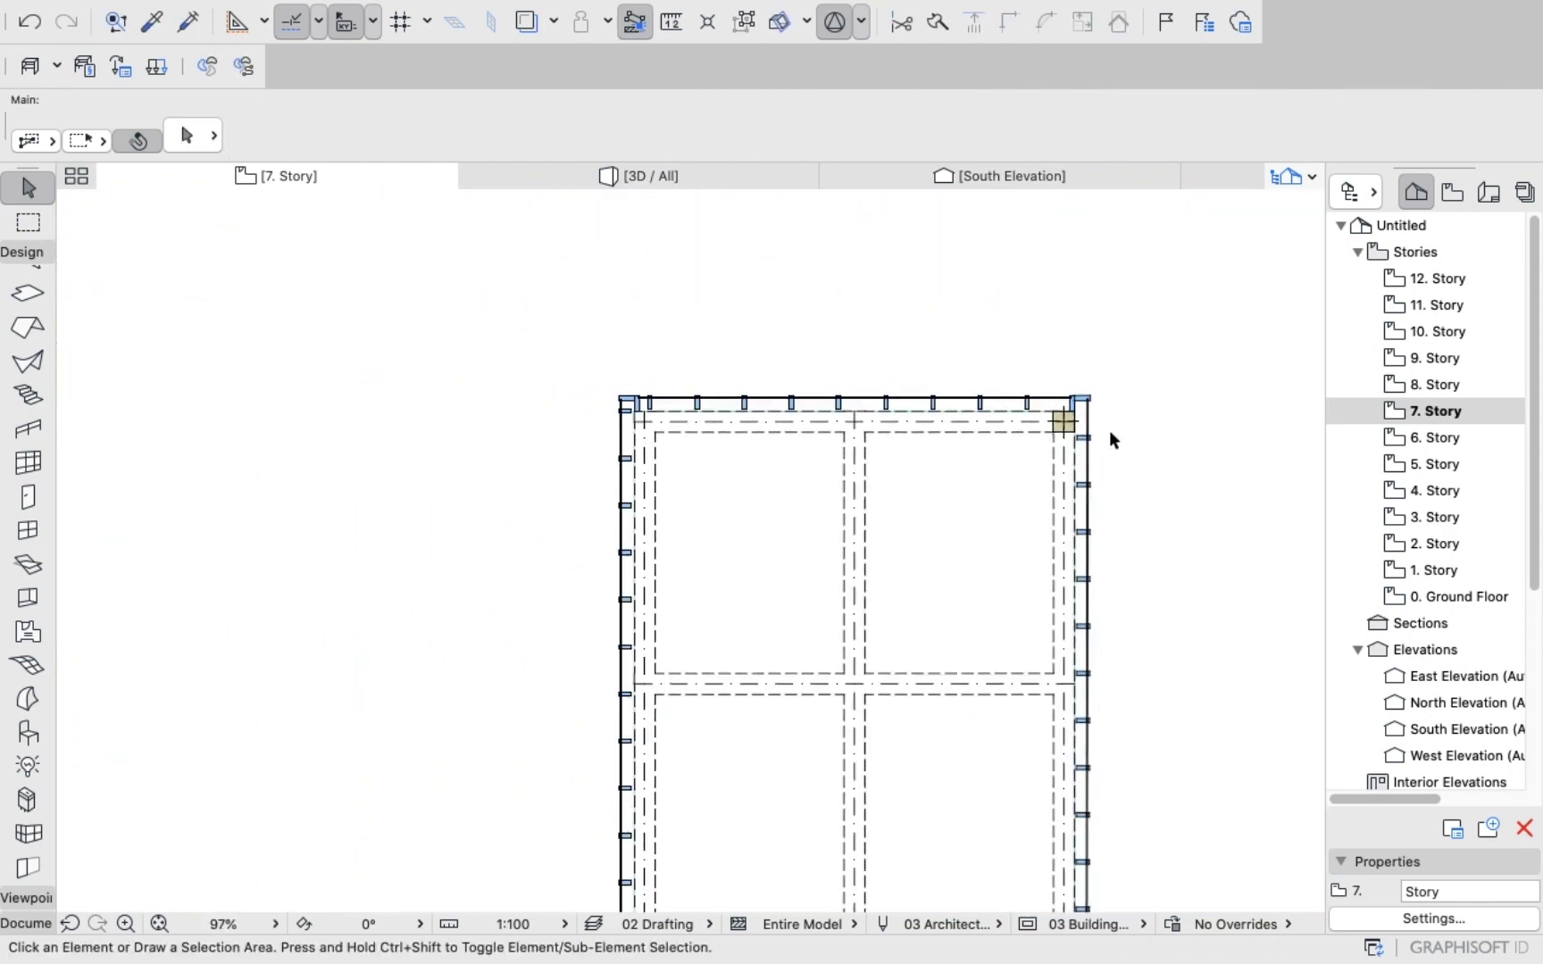
# Select everything on the seventh story, including the elevation markers, and copy it.
pyautogui.scroll(-3, 1109, 430)
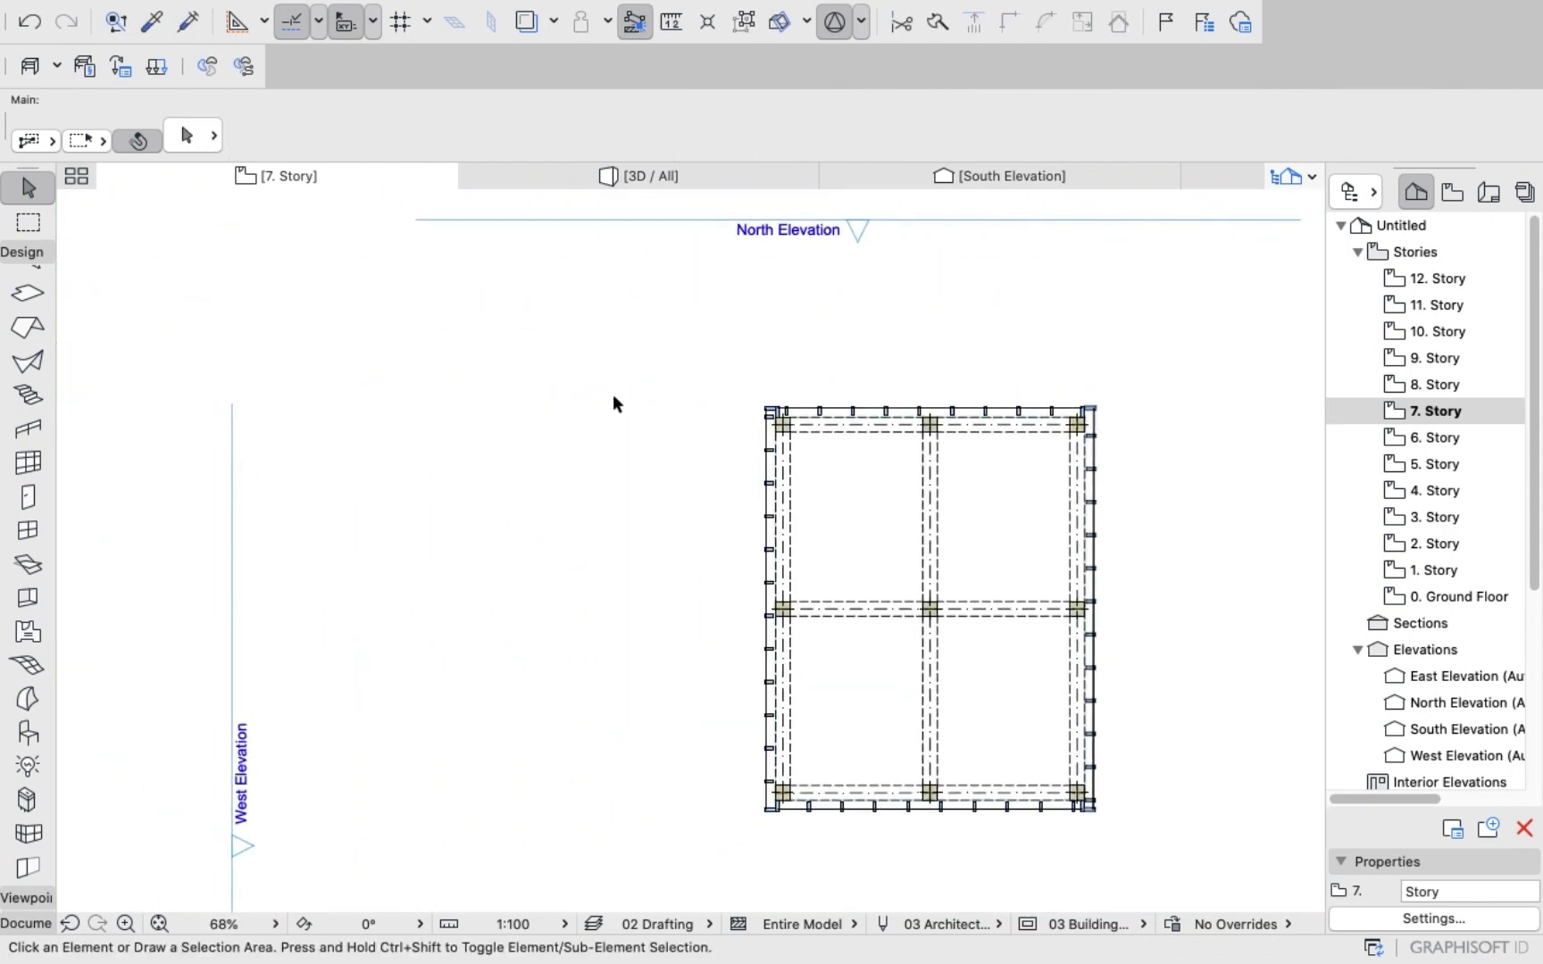
pyautogui.press('super+a')
pyautogui.rightClick(560, 415)
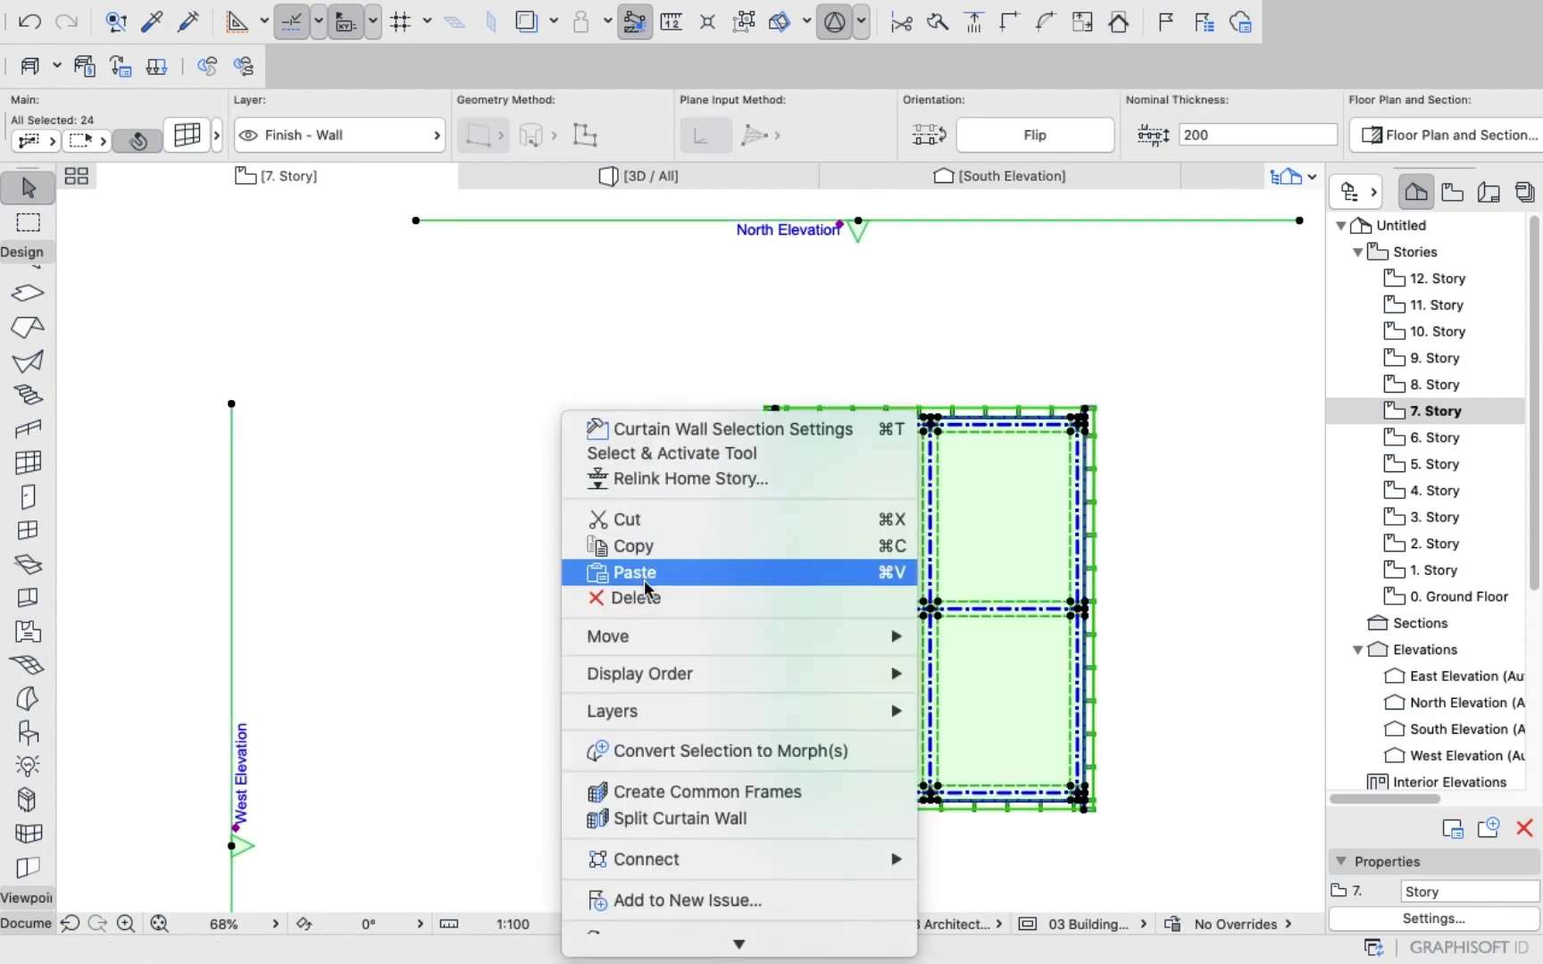
pyautogui.click(640, 543)
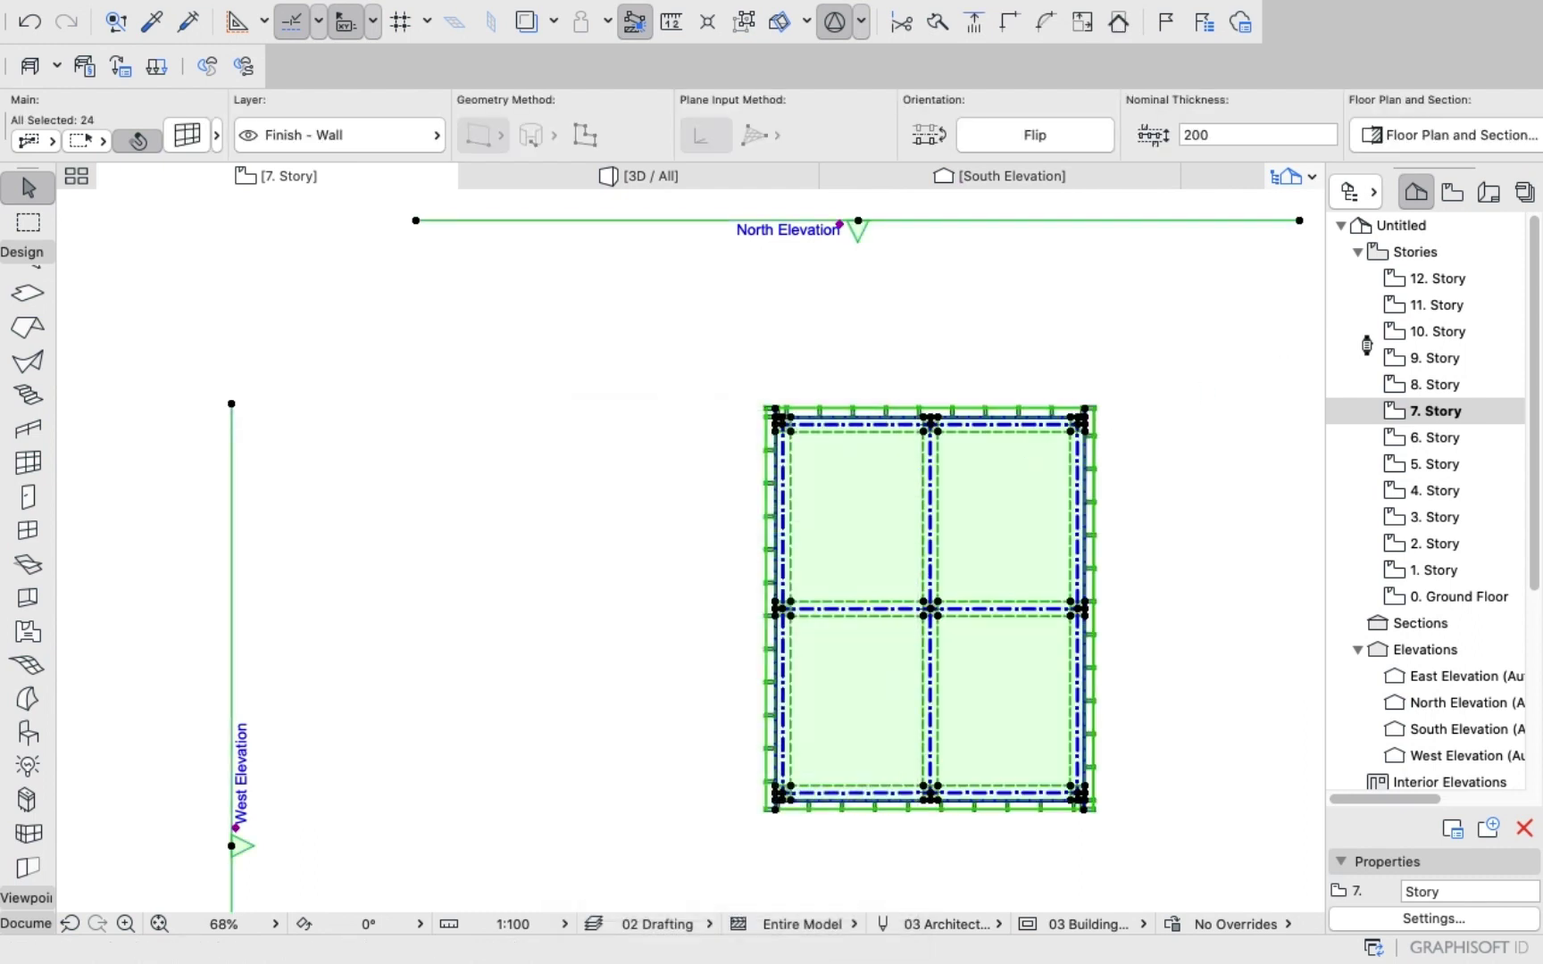
# Open the eighth-story plan and paste the copied seventh-story elements at their original location.
pyautogui.doubleClick(1435, 386)
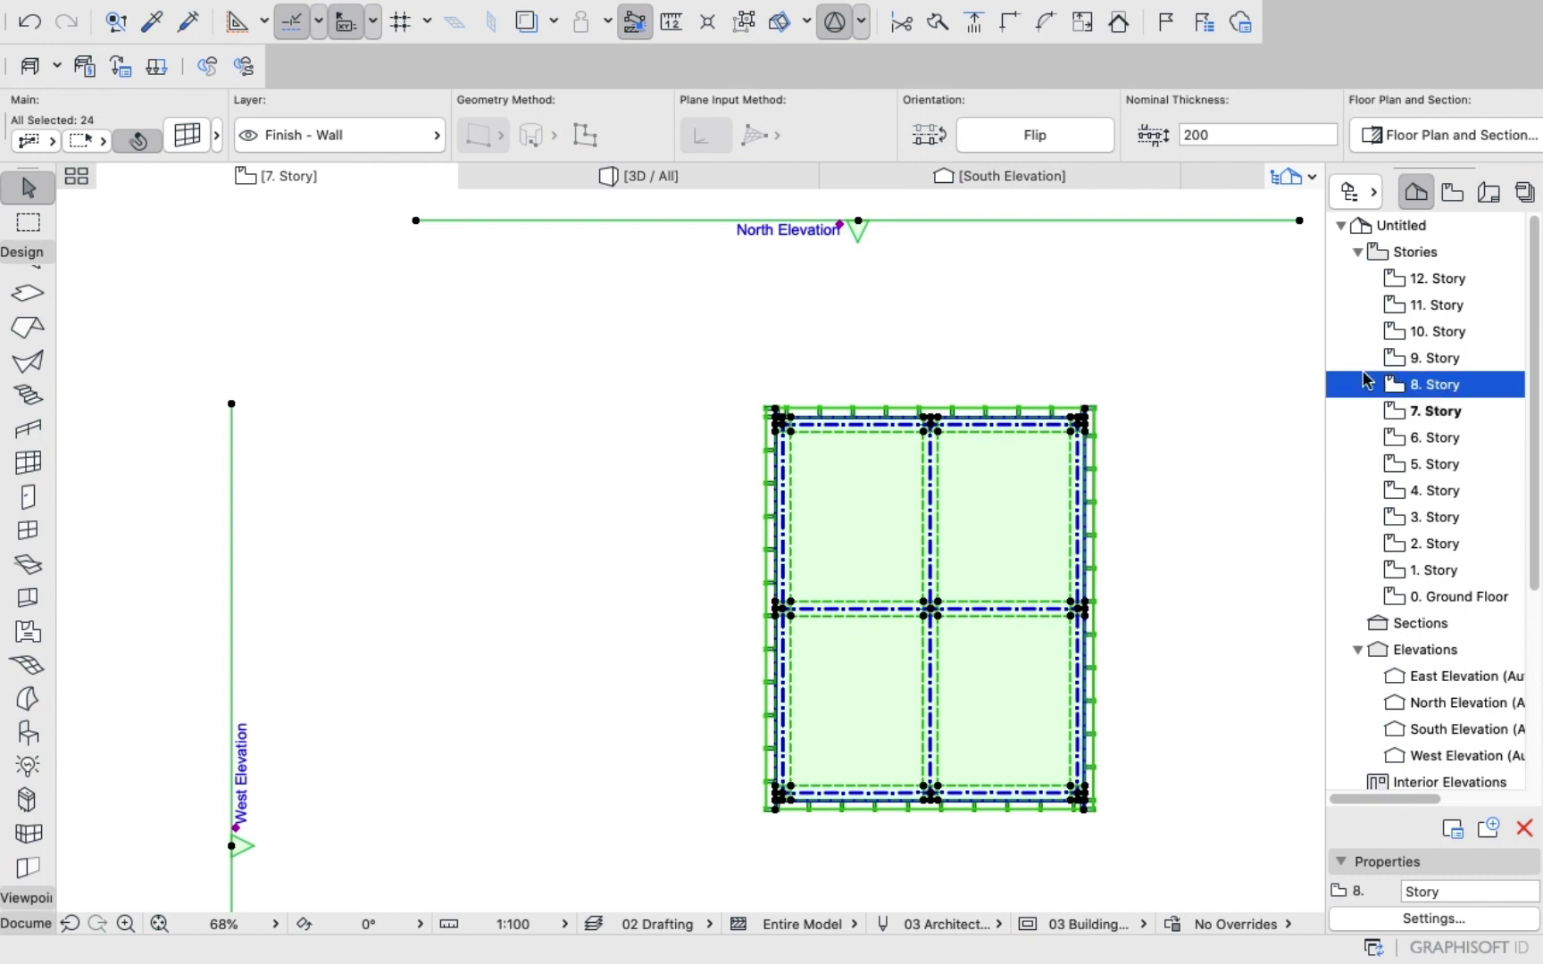
pyautogui.rightClick(1139, 337)
pyautogui.click(1199, 353)
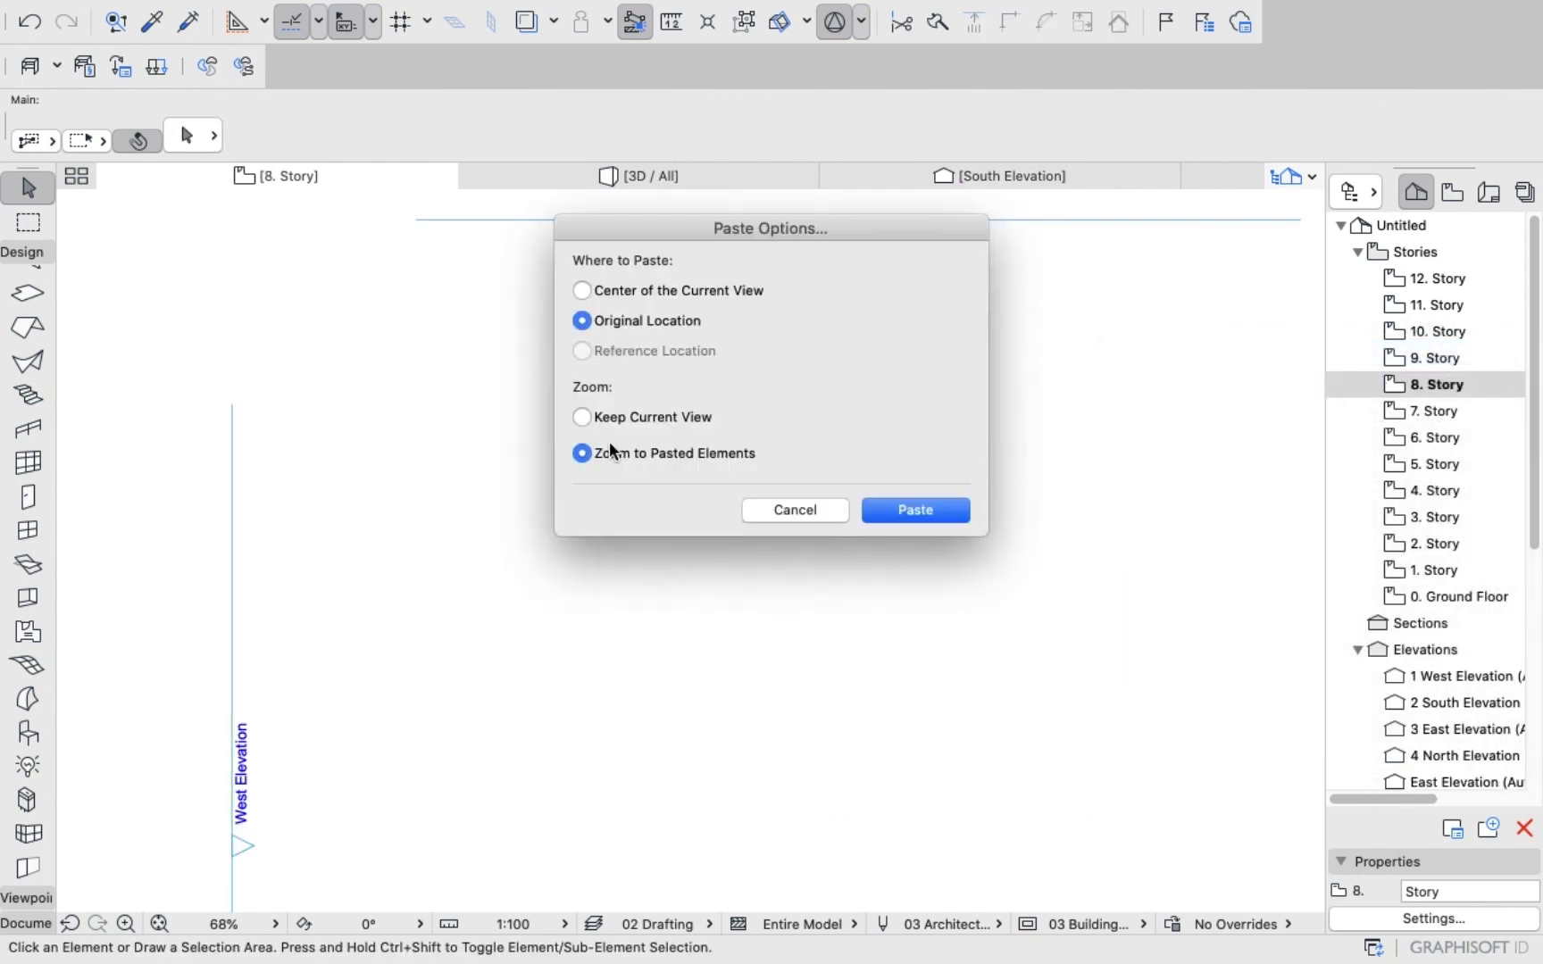
pyautogui.click(898, 509)
pyautogui.click(1162, 391)
pyautogui.rightClick(1162, 428)
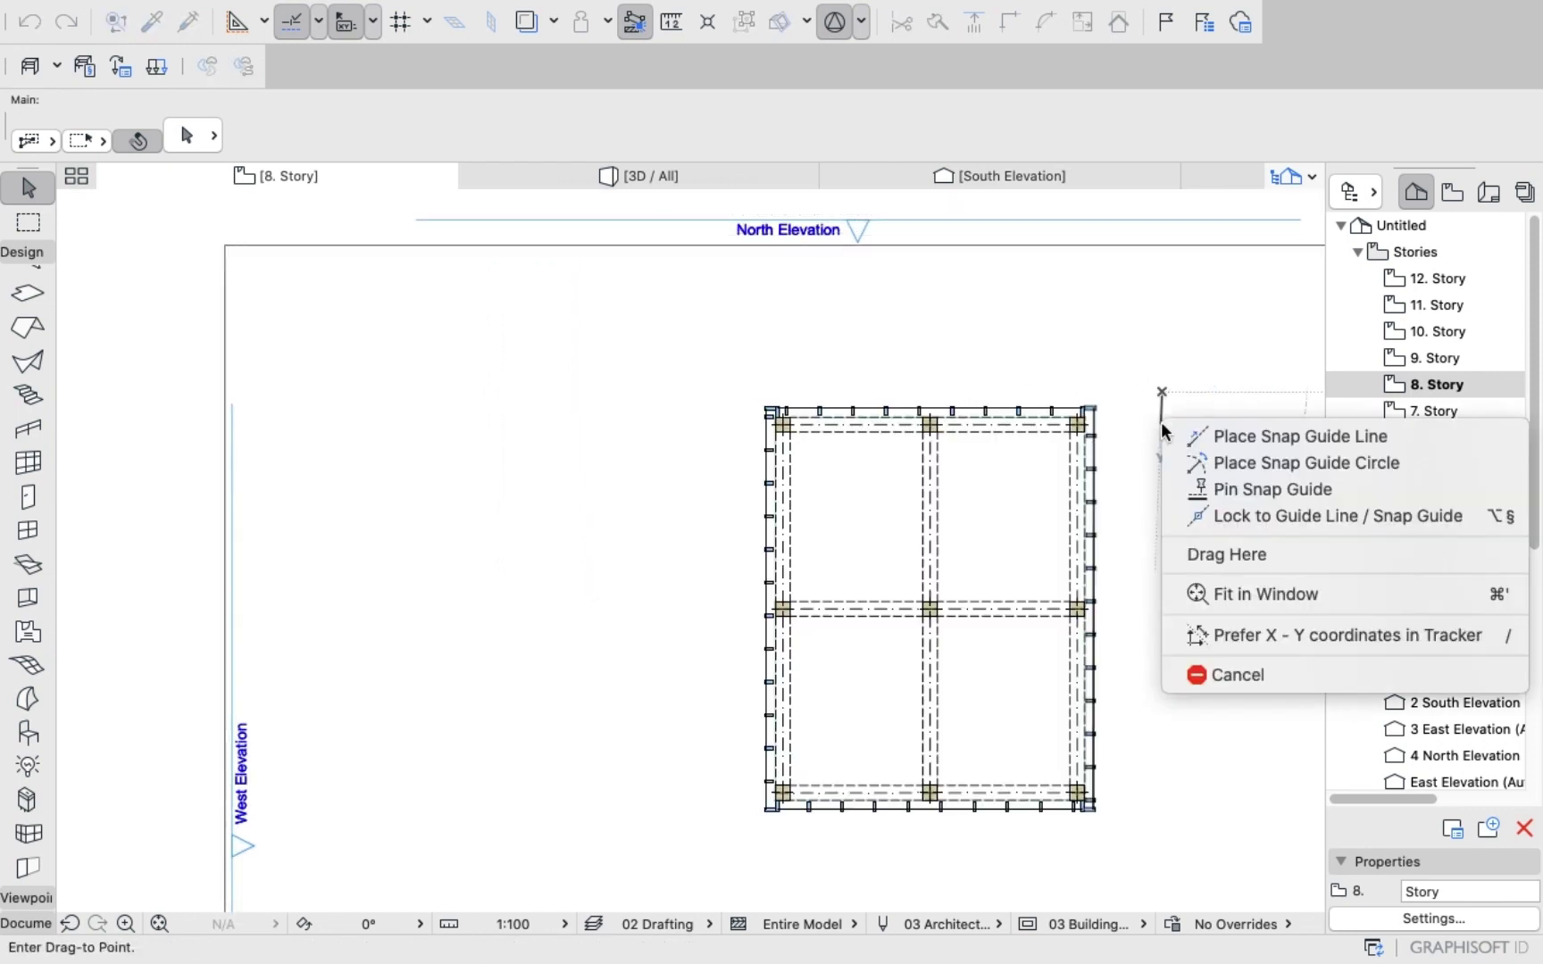
pyautogui.click(1232, 674)
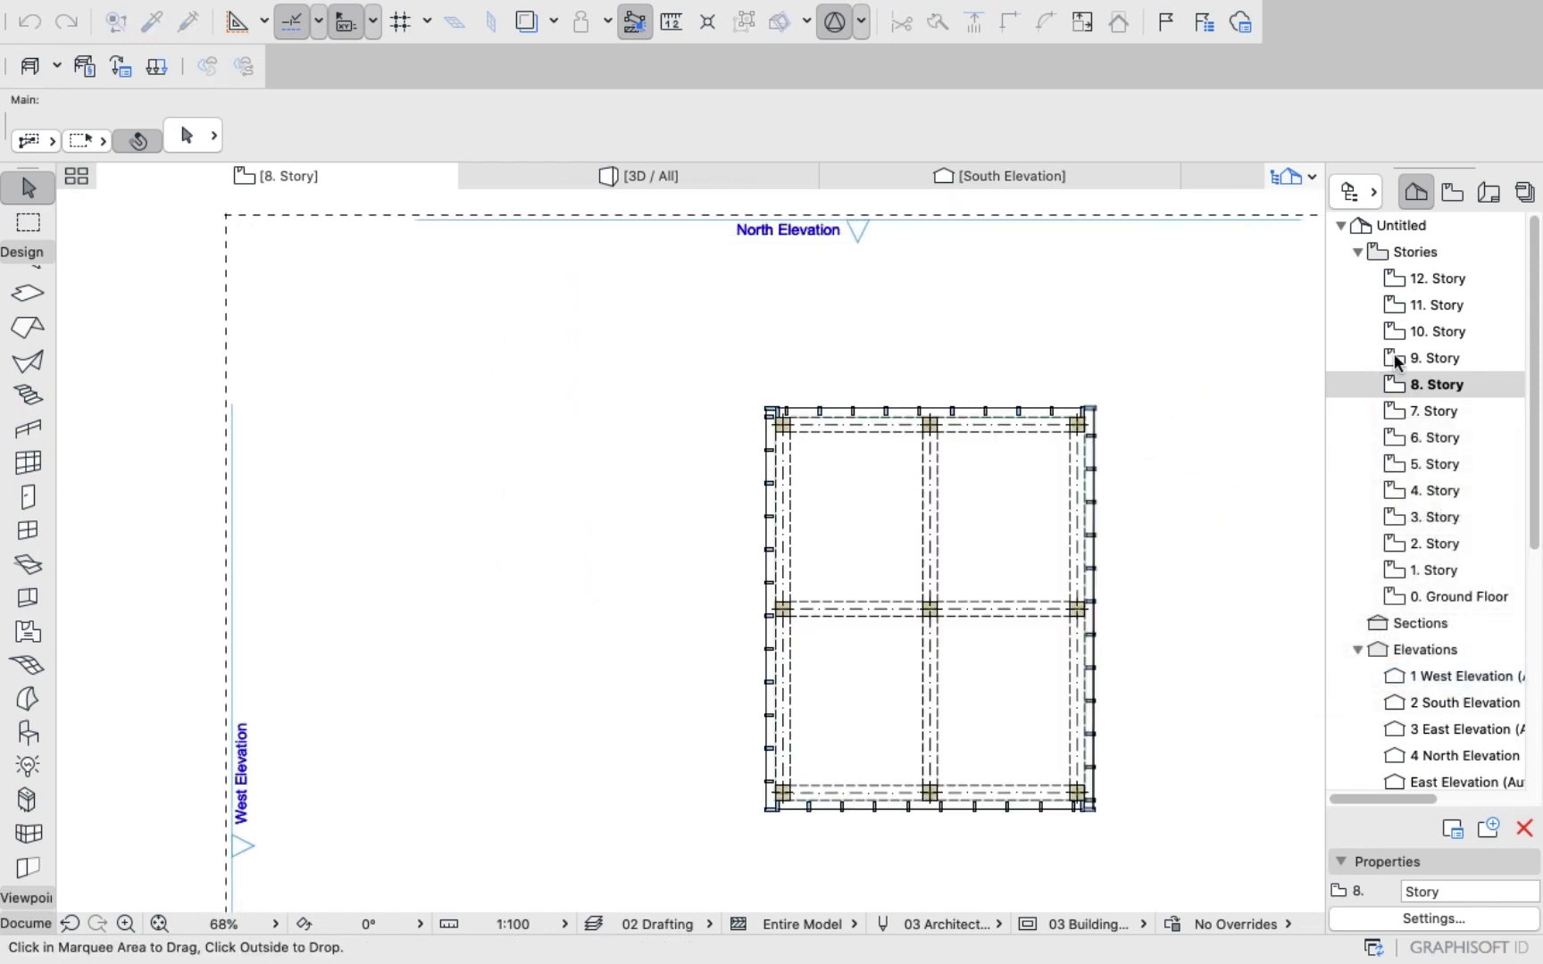
pyautogui.click(1095, 376)
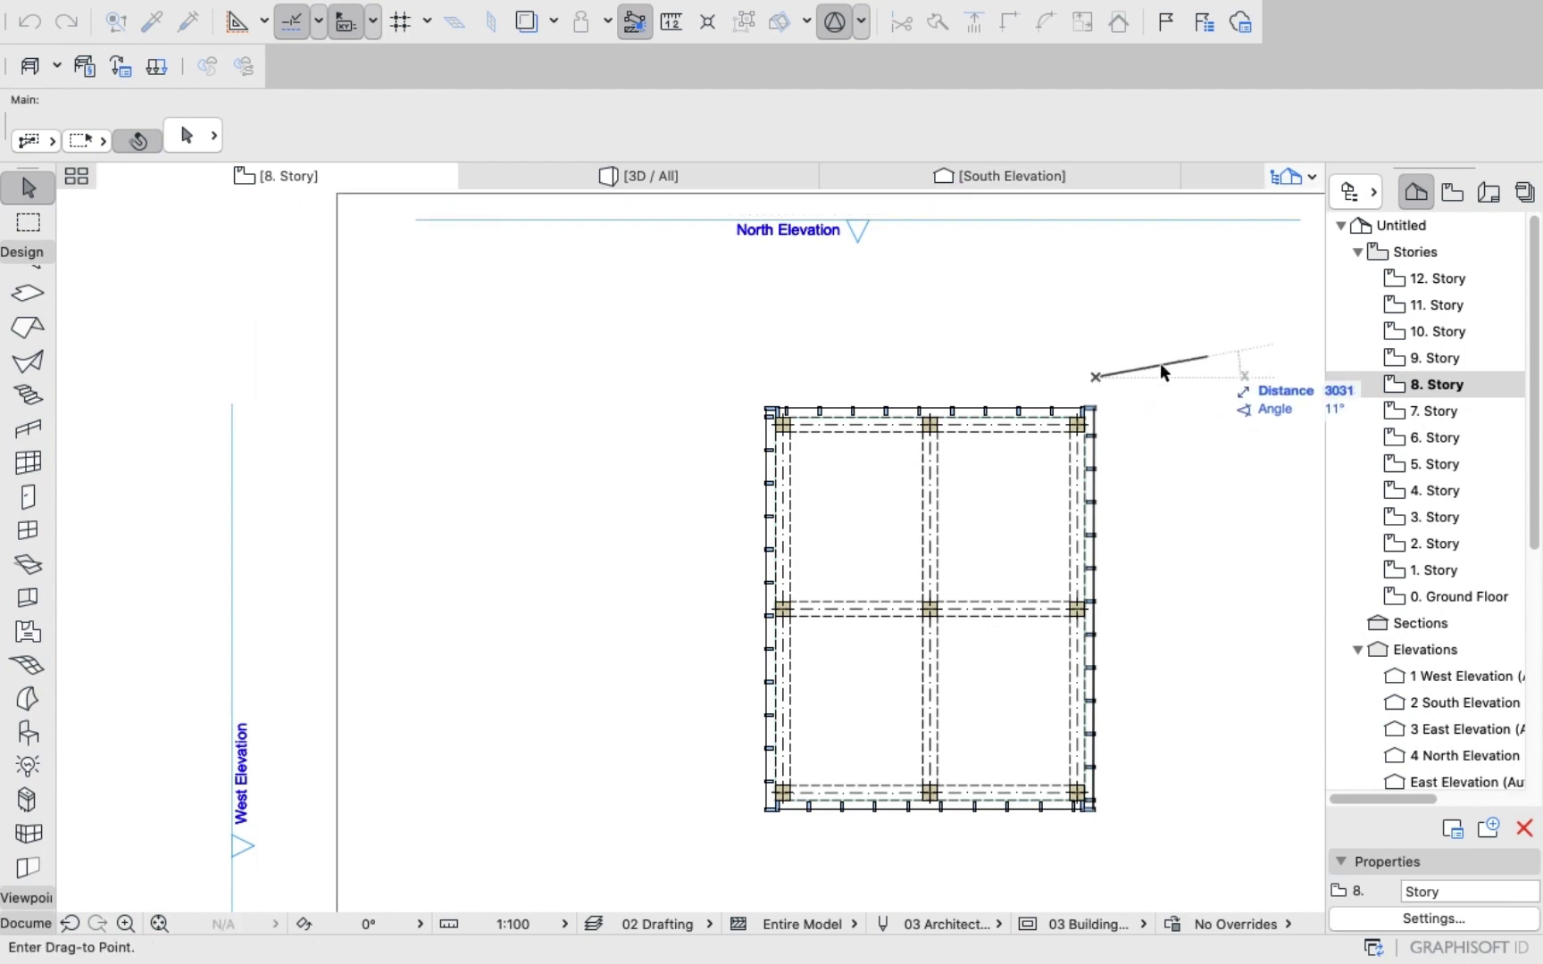
pyautogui.rightClick(1099, 362)
pyautogui.click(1134, 560)
pyautogui.click(637, 364)
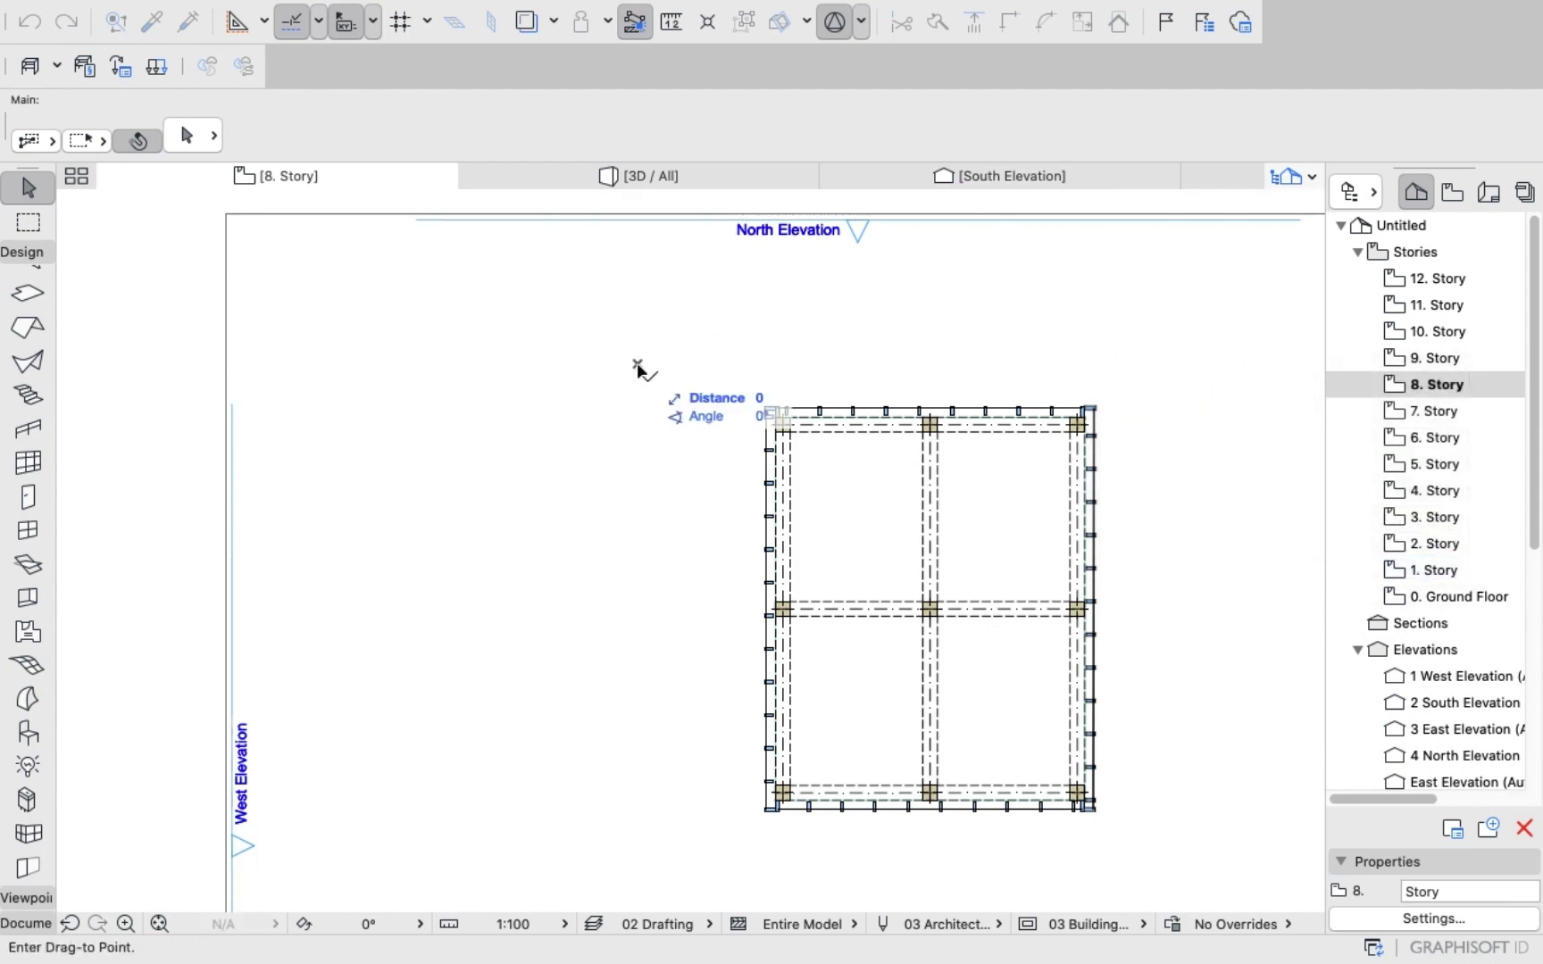
pyautogui.rightClick(637, 367)
pyautogui.click(699, 559)
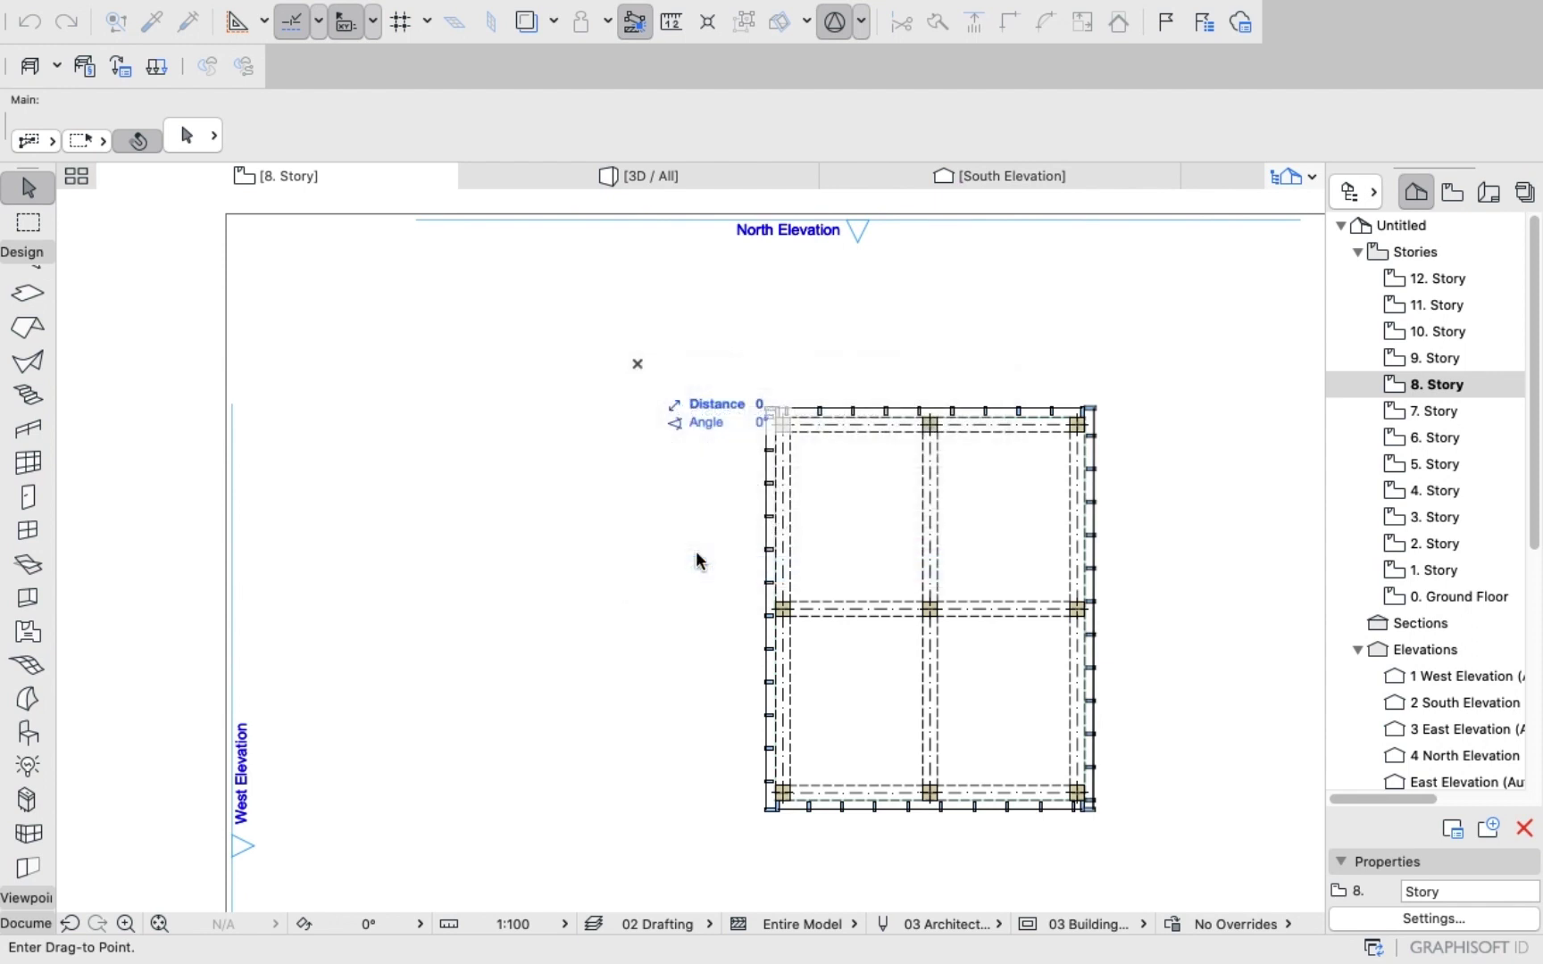
pyautogui.click(697, 553)
pyautogui.rightClick(662, 466)
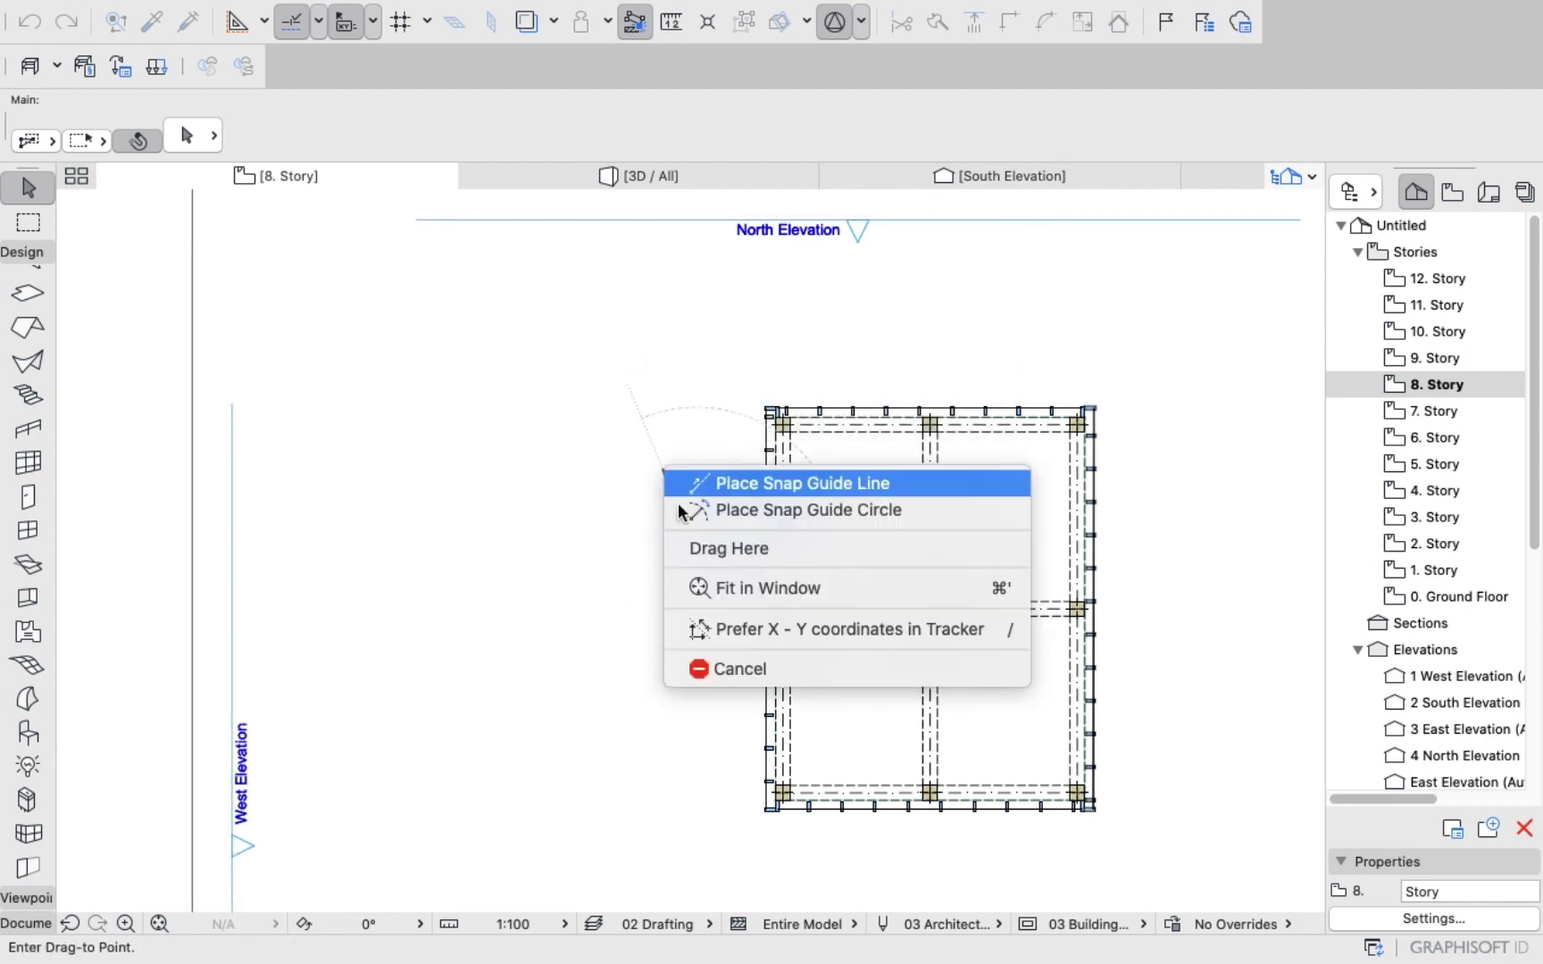
pyautogui.click(740, 663)
pyautogui.click(555, 474)
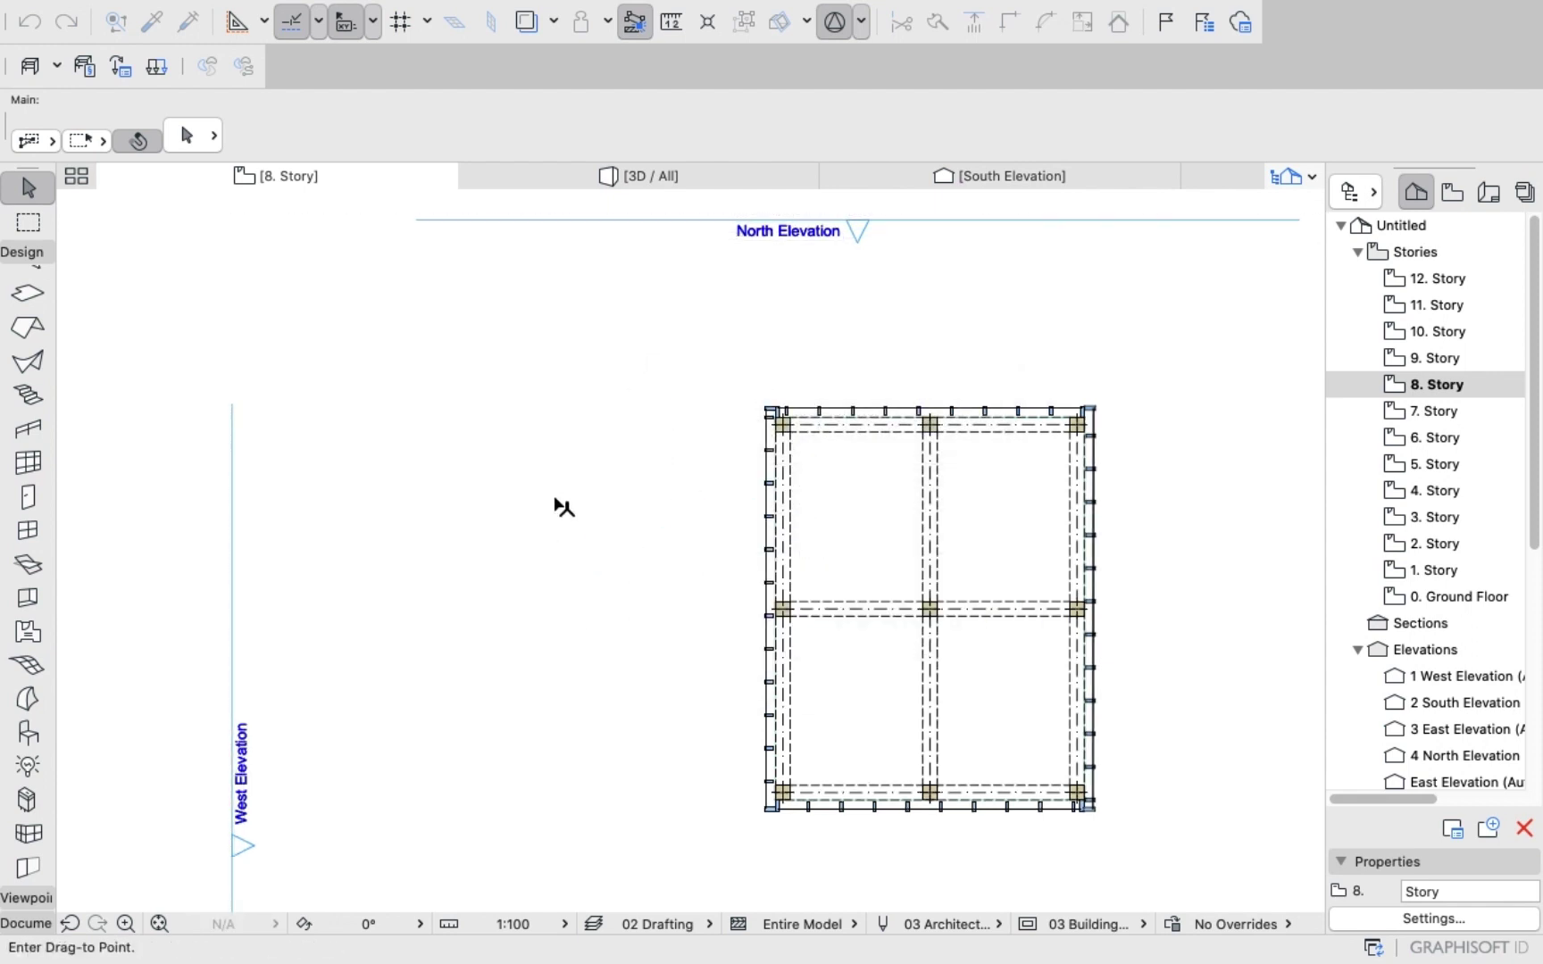
pyautogui.scroll(-5, 563, 507)
pyautogui.rightClick(592, 451)
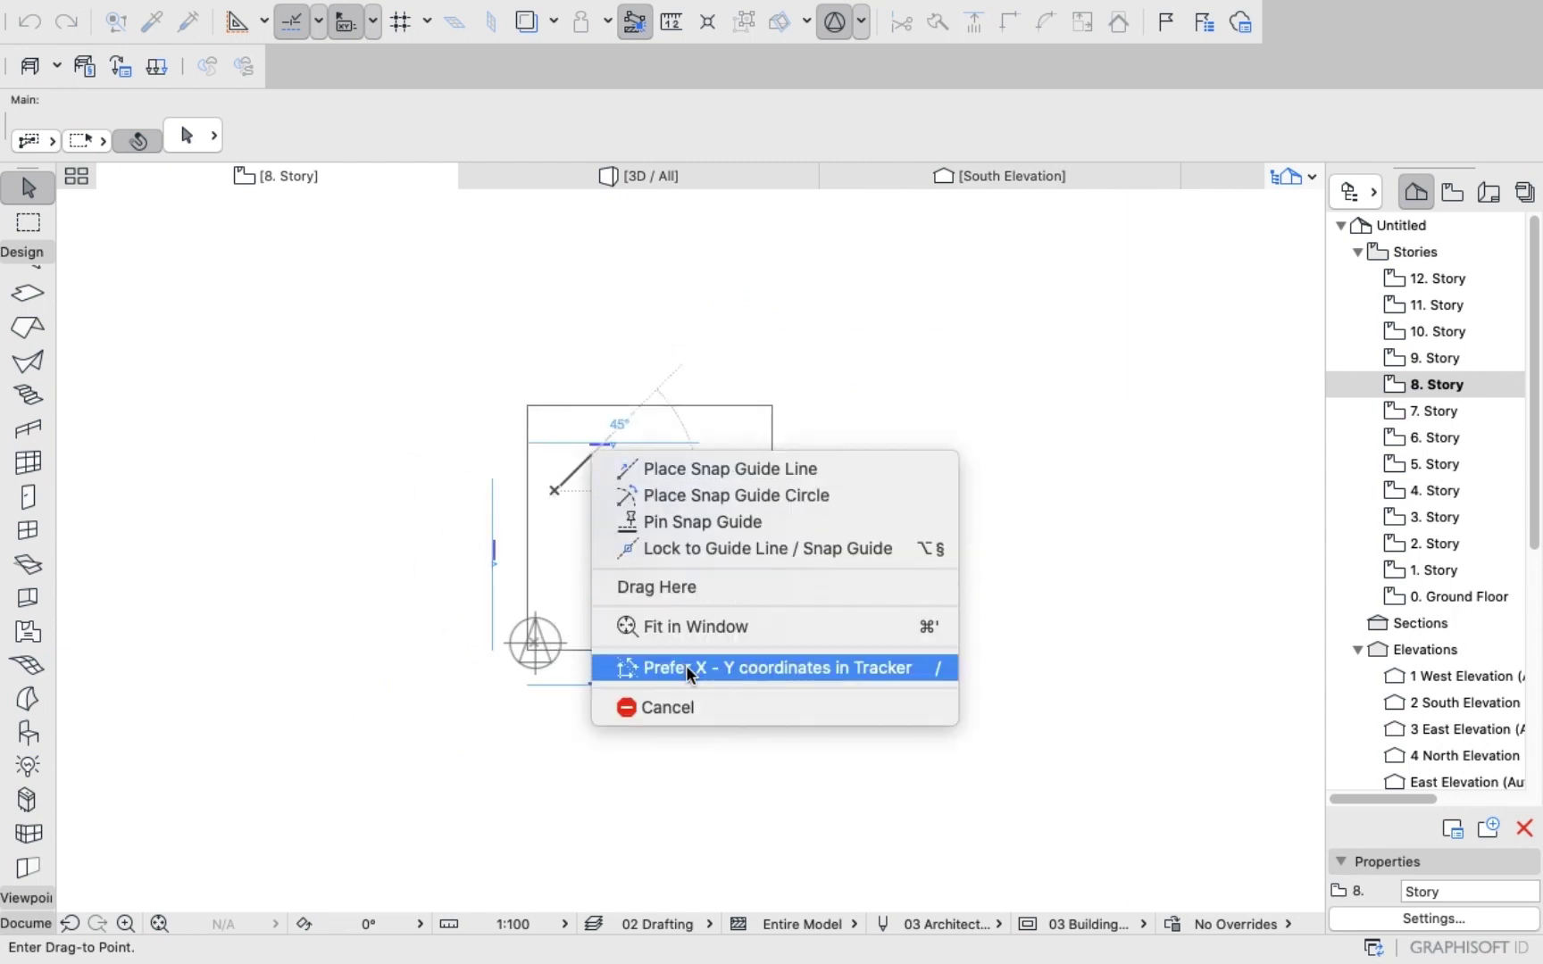
pyautogui.click(681, 695)
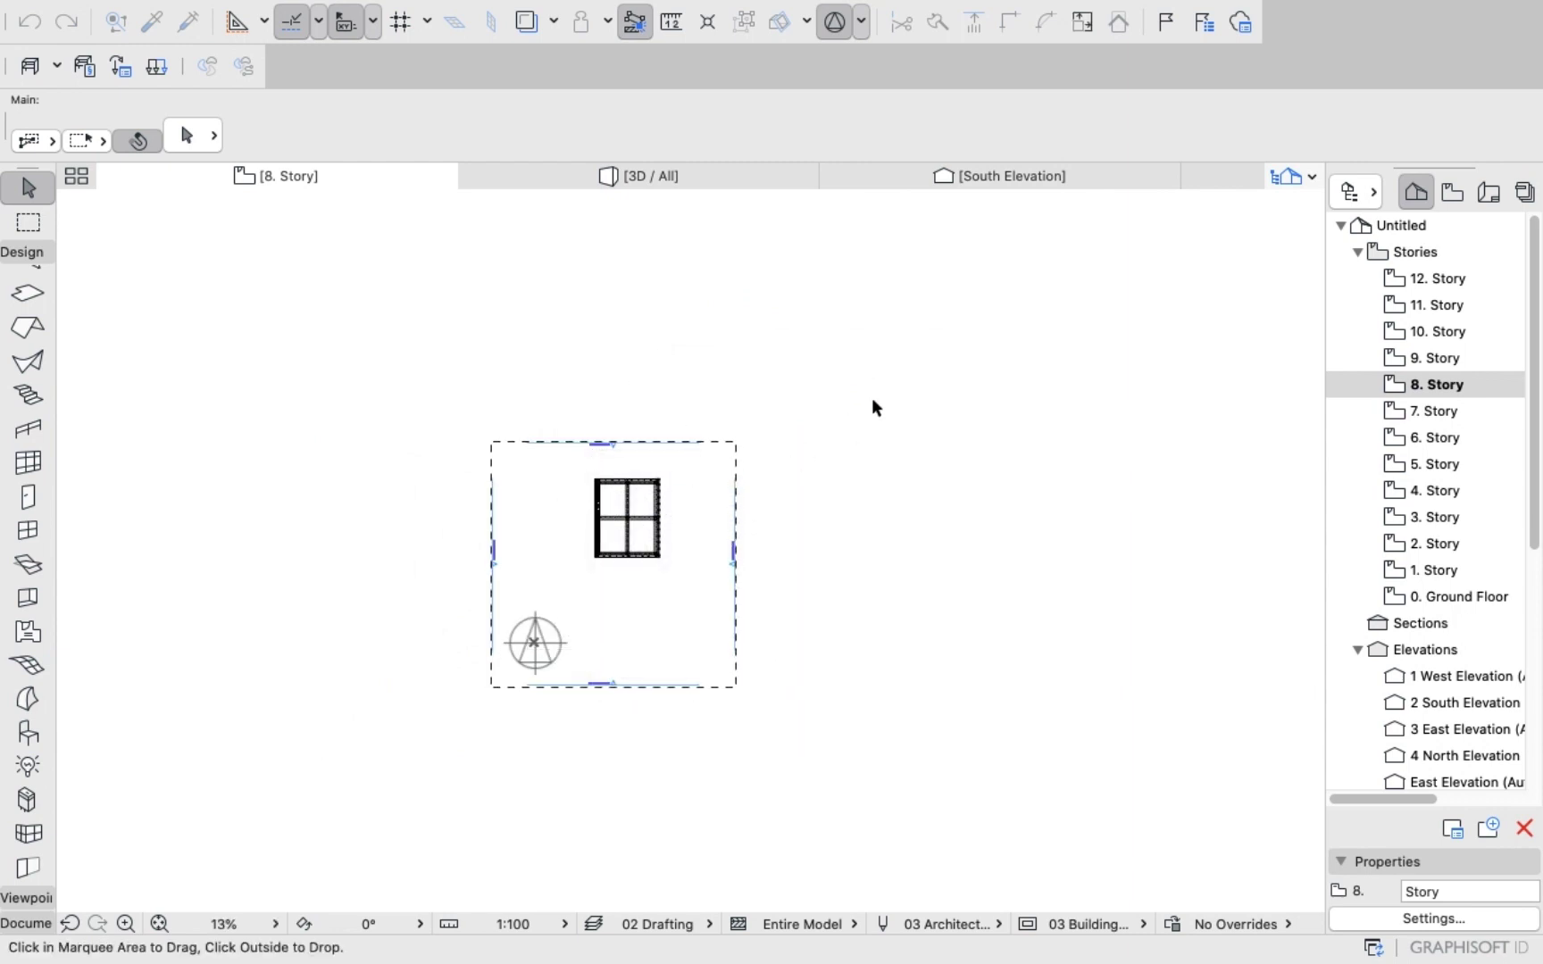
# Open the ninth-story plan and paste the copied story elements in place.
pyautogui.click(1438, 357)
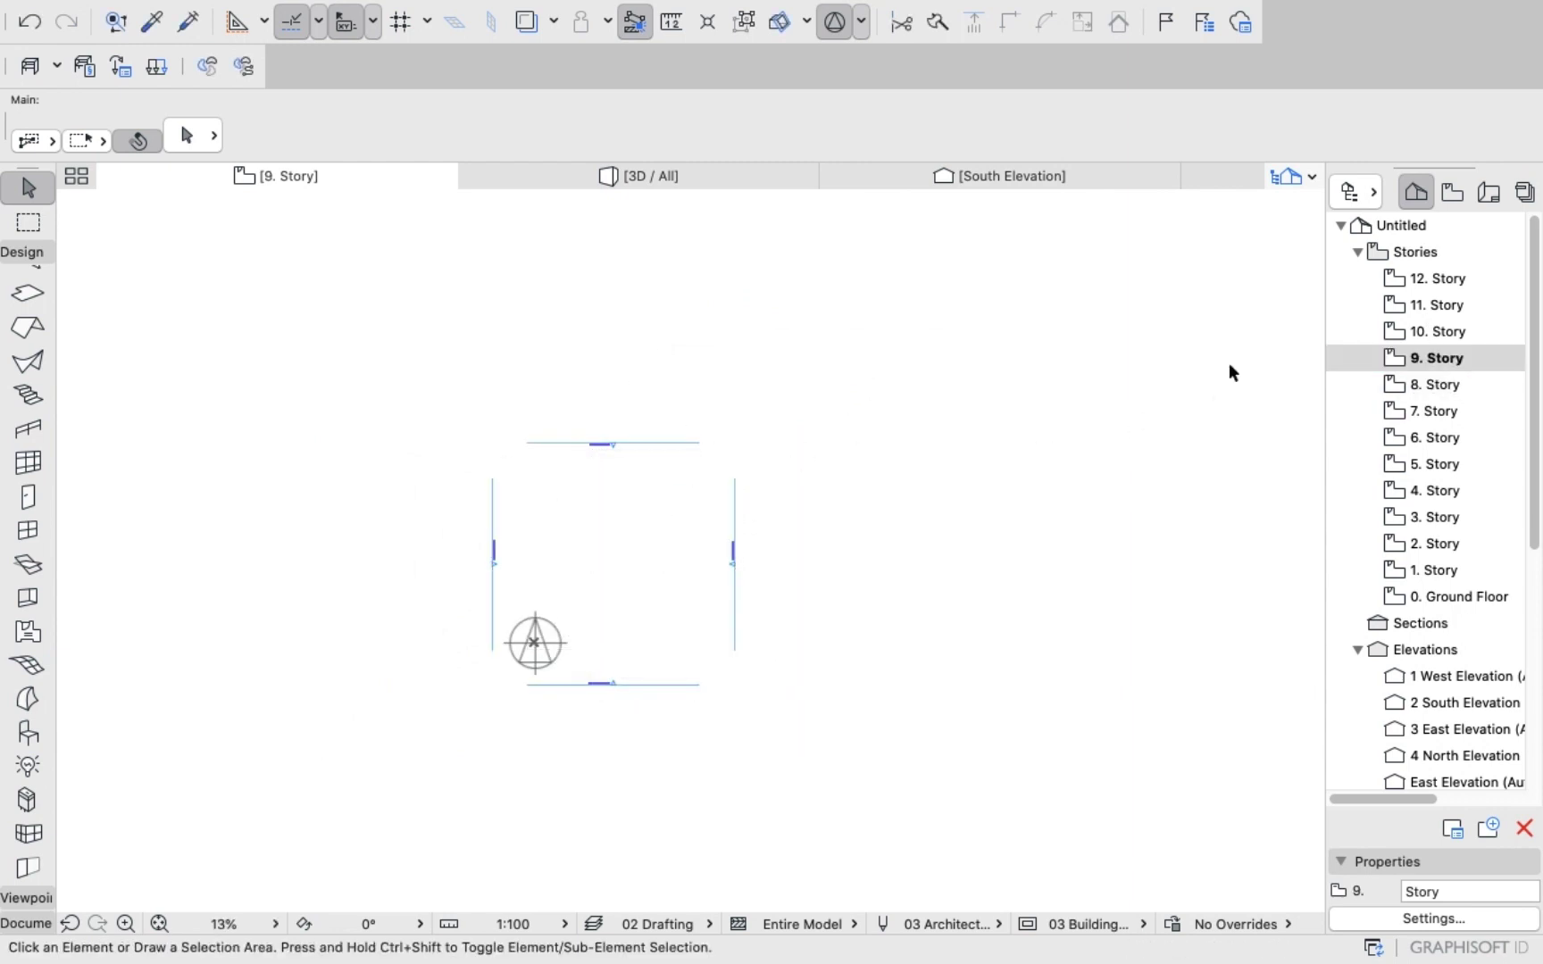
pyautogui.rightClick(1044, 359)
pyautogui.click(833, 385)
pyautogui.press('super+v')
pyautogui.click(964, 400)
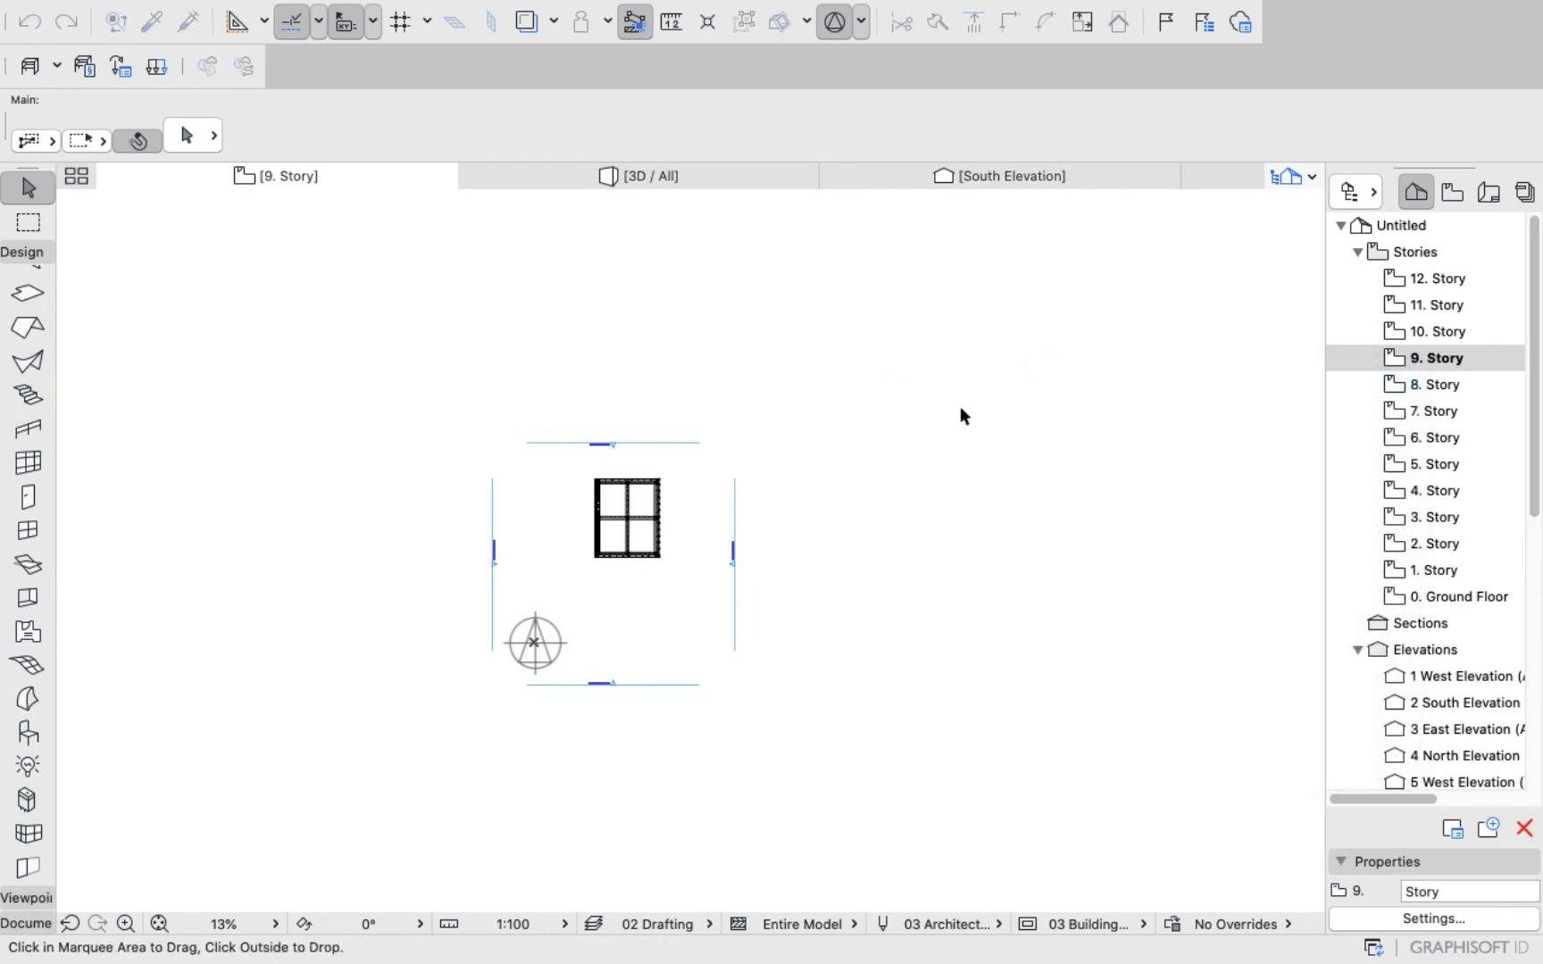
# Paste the copied story elements in place on the tenth story.
pyautogui.click(1424, 331)
pyautogui.rightClick(1058, 324)
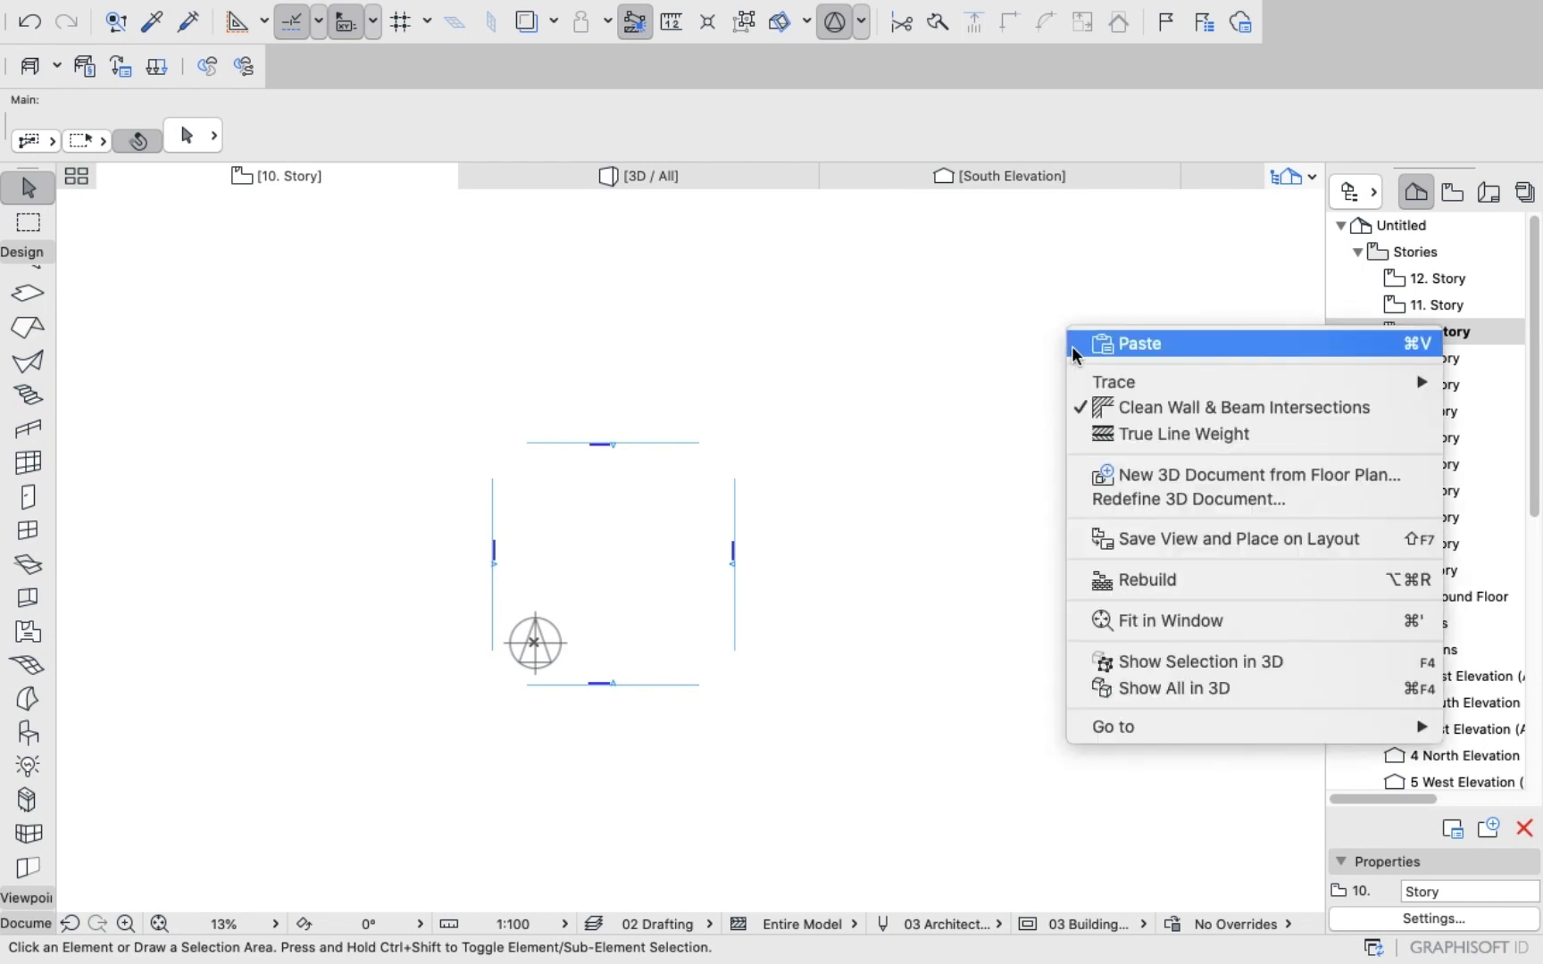
pyautogui.click(991, 357)
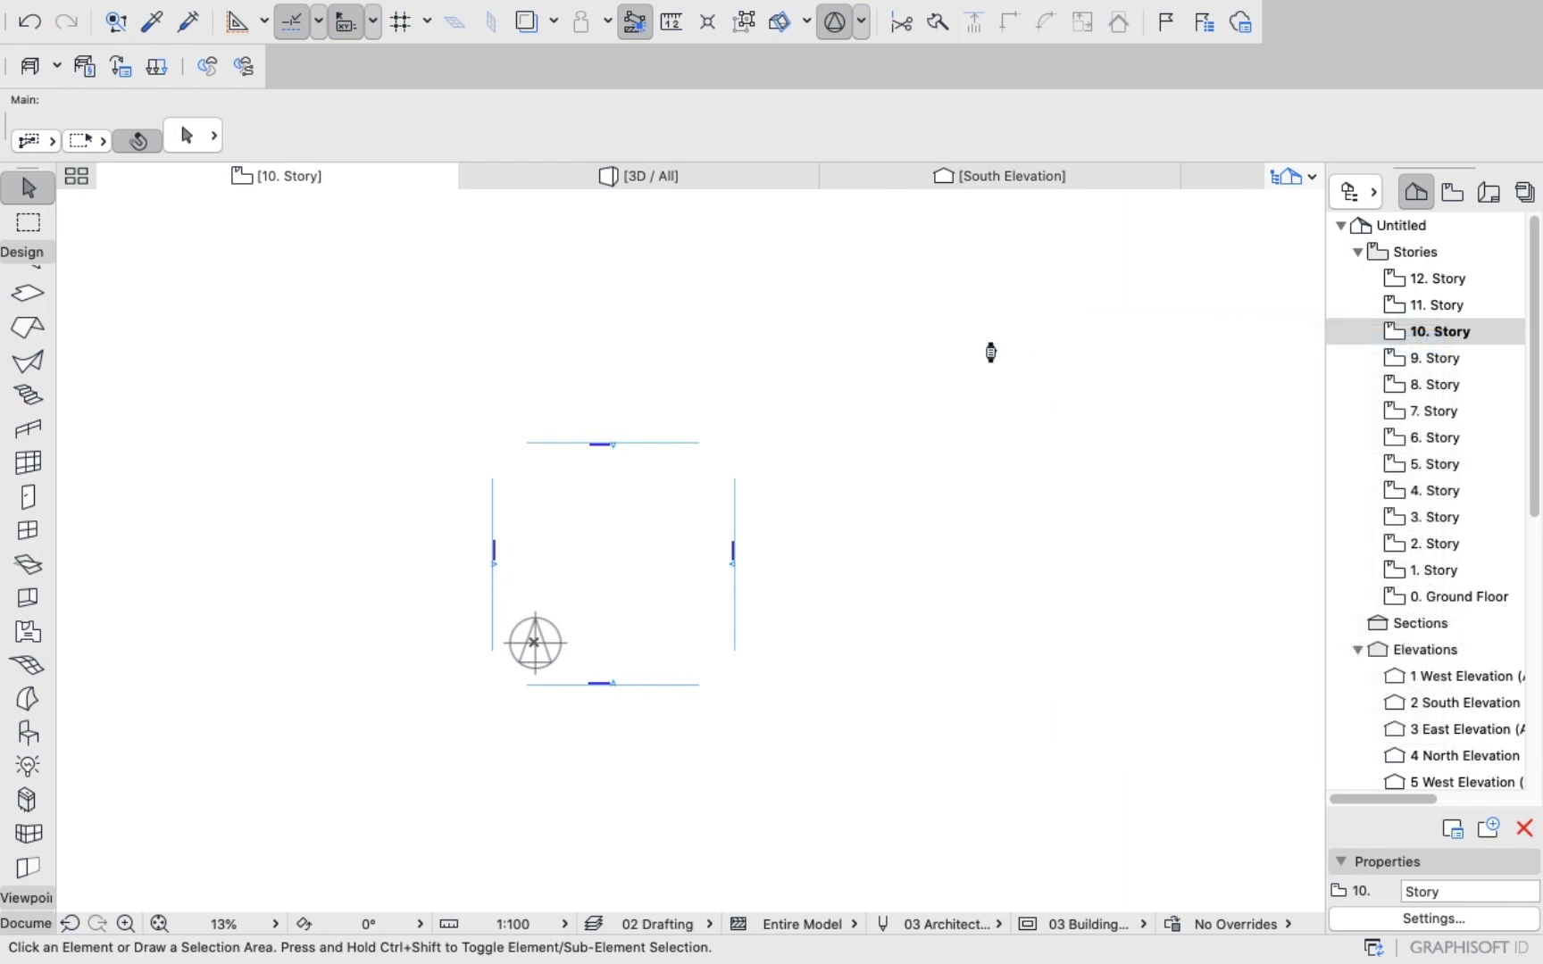
# Paste the copied story elements in place on the eleventh story.
pyautogui.click(1447, 305)
pyautogui.rightClick(1093, 317)
pyautogui.click(1147, 341)
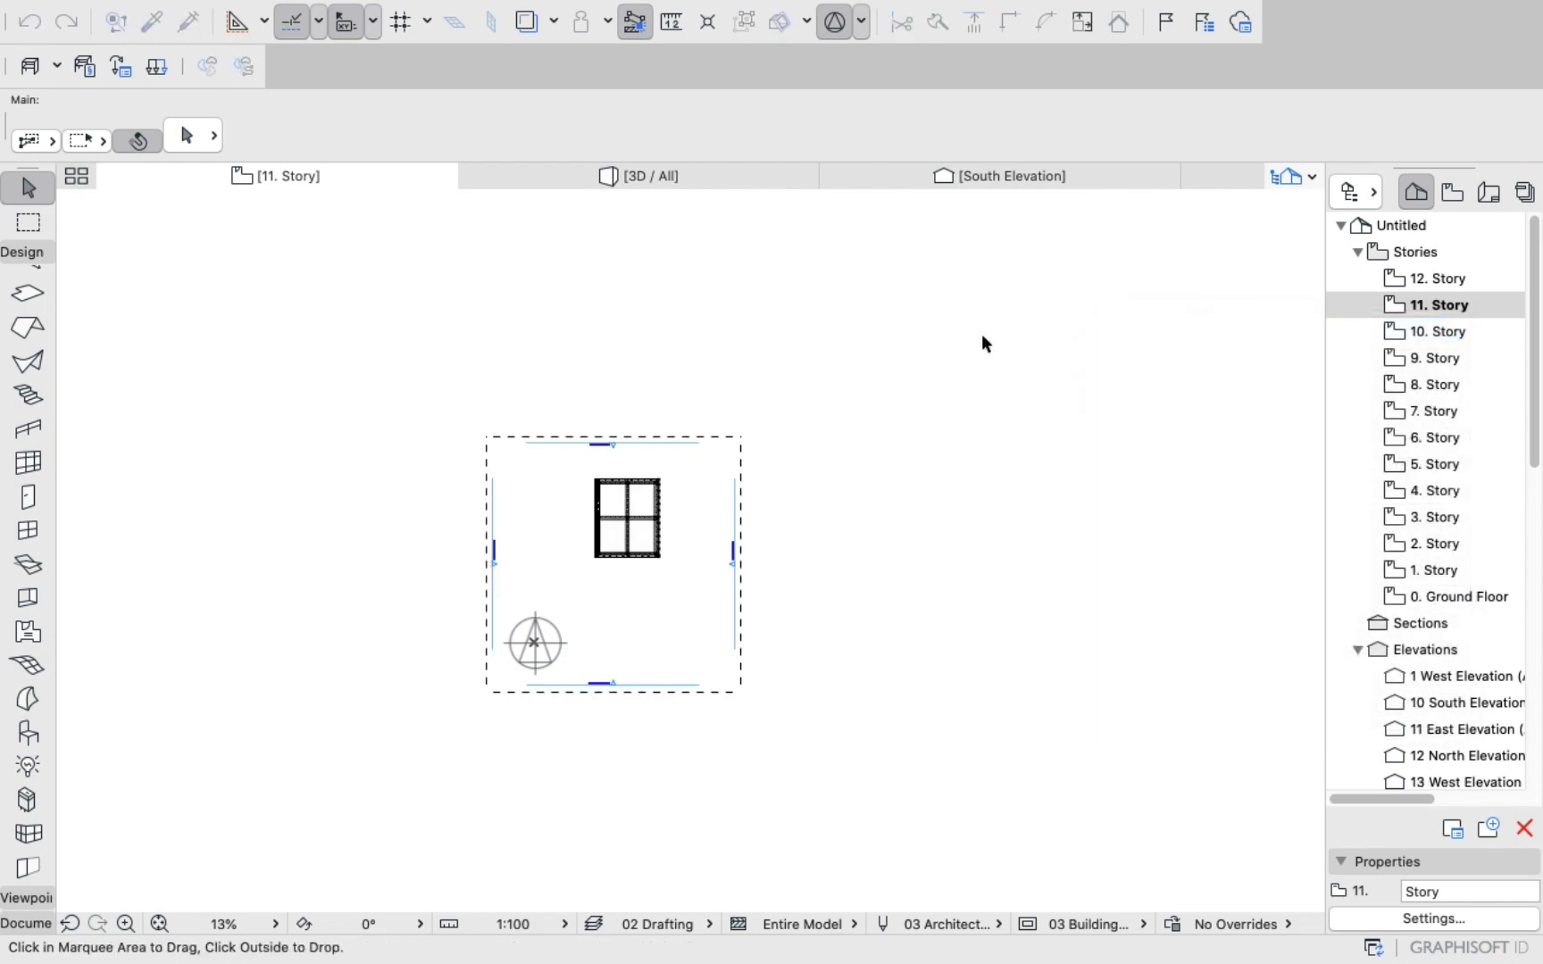
# Paste the copied story elements in place on the twelfth story and accept the placement.
pyautogui.click(1398, 278)
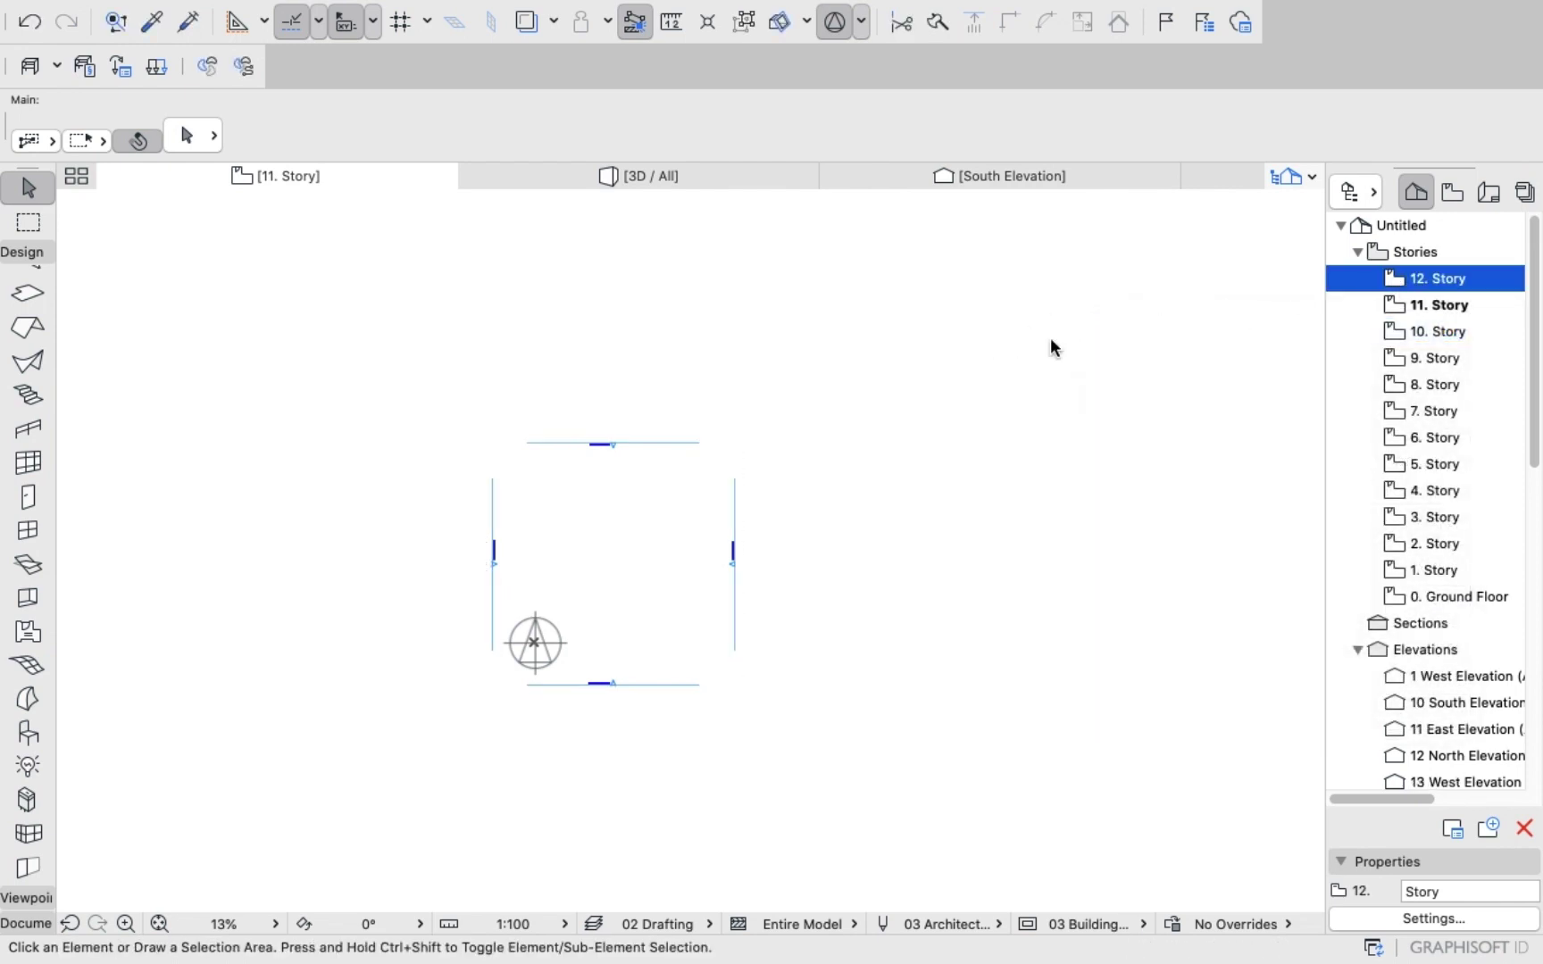
pyautogui.rightClick(1014, 343)
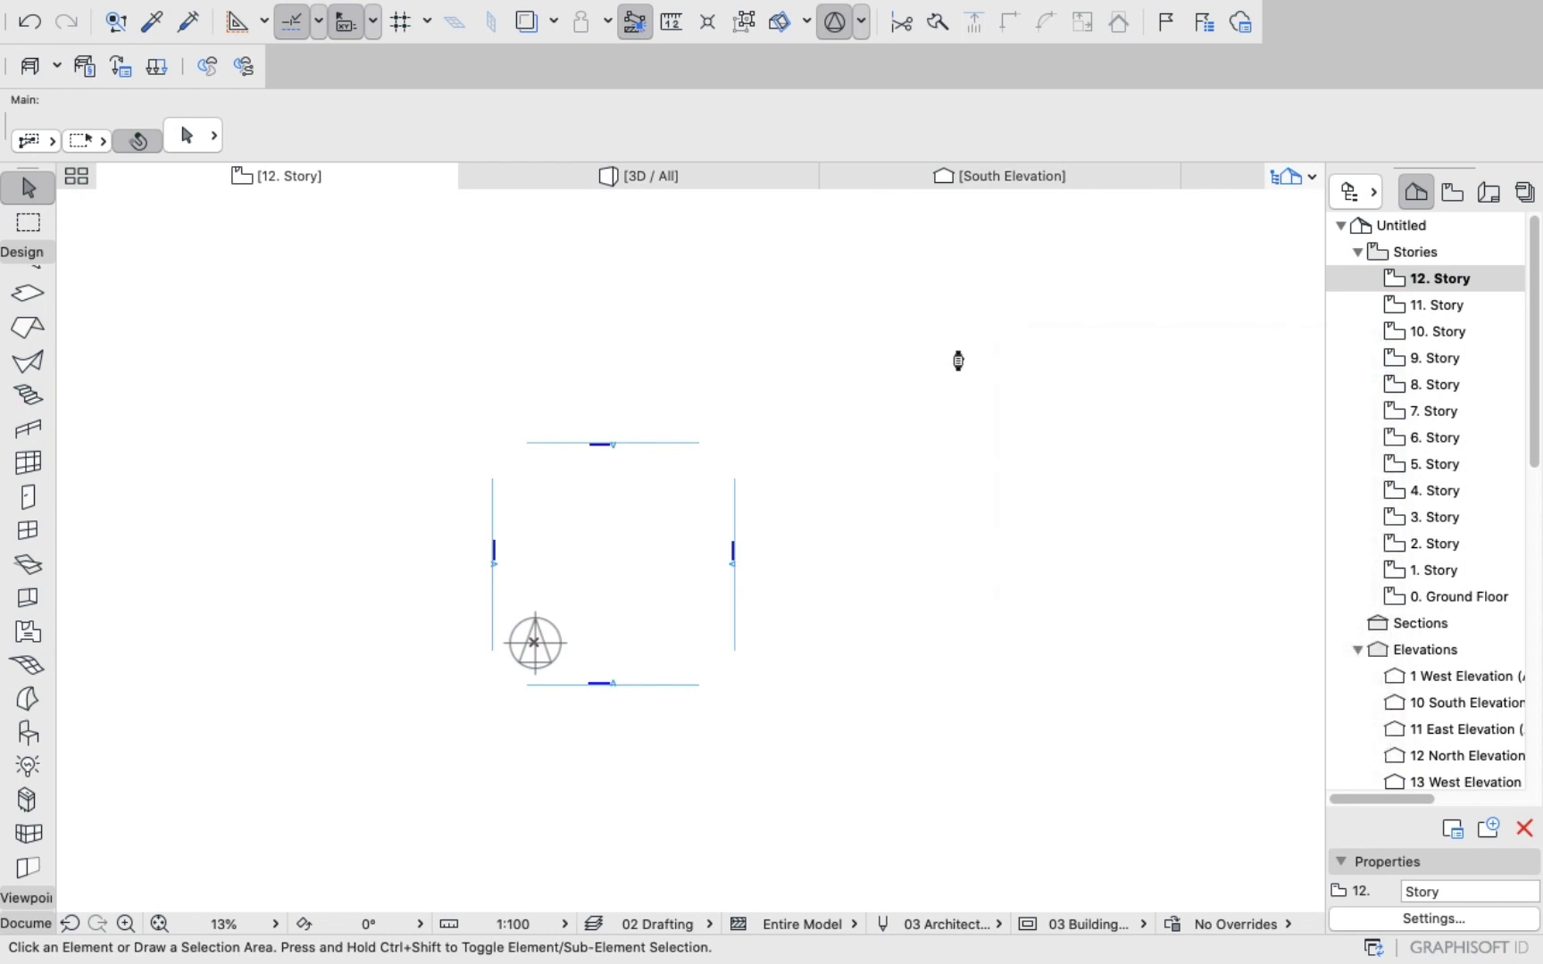
pyautogui.rightClick(951, 350)
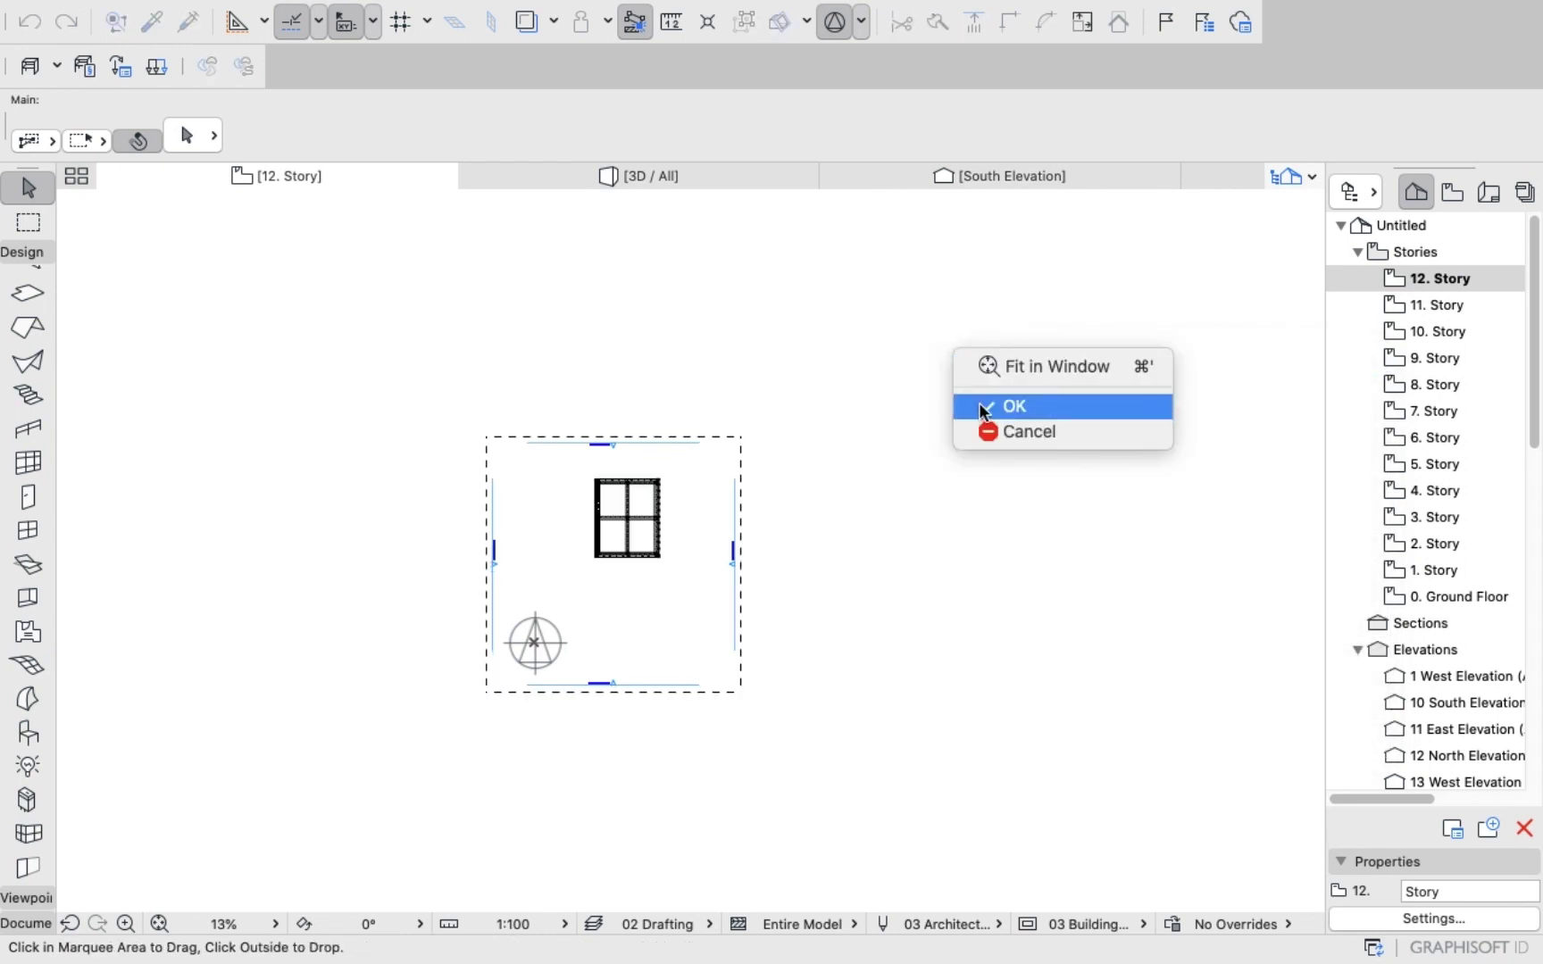
pyautogui.click(897, 411)
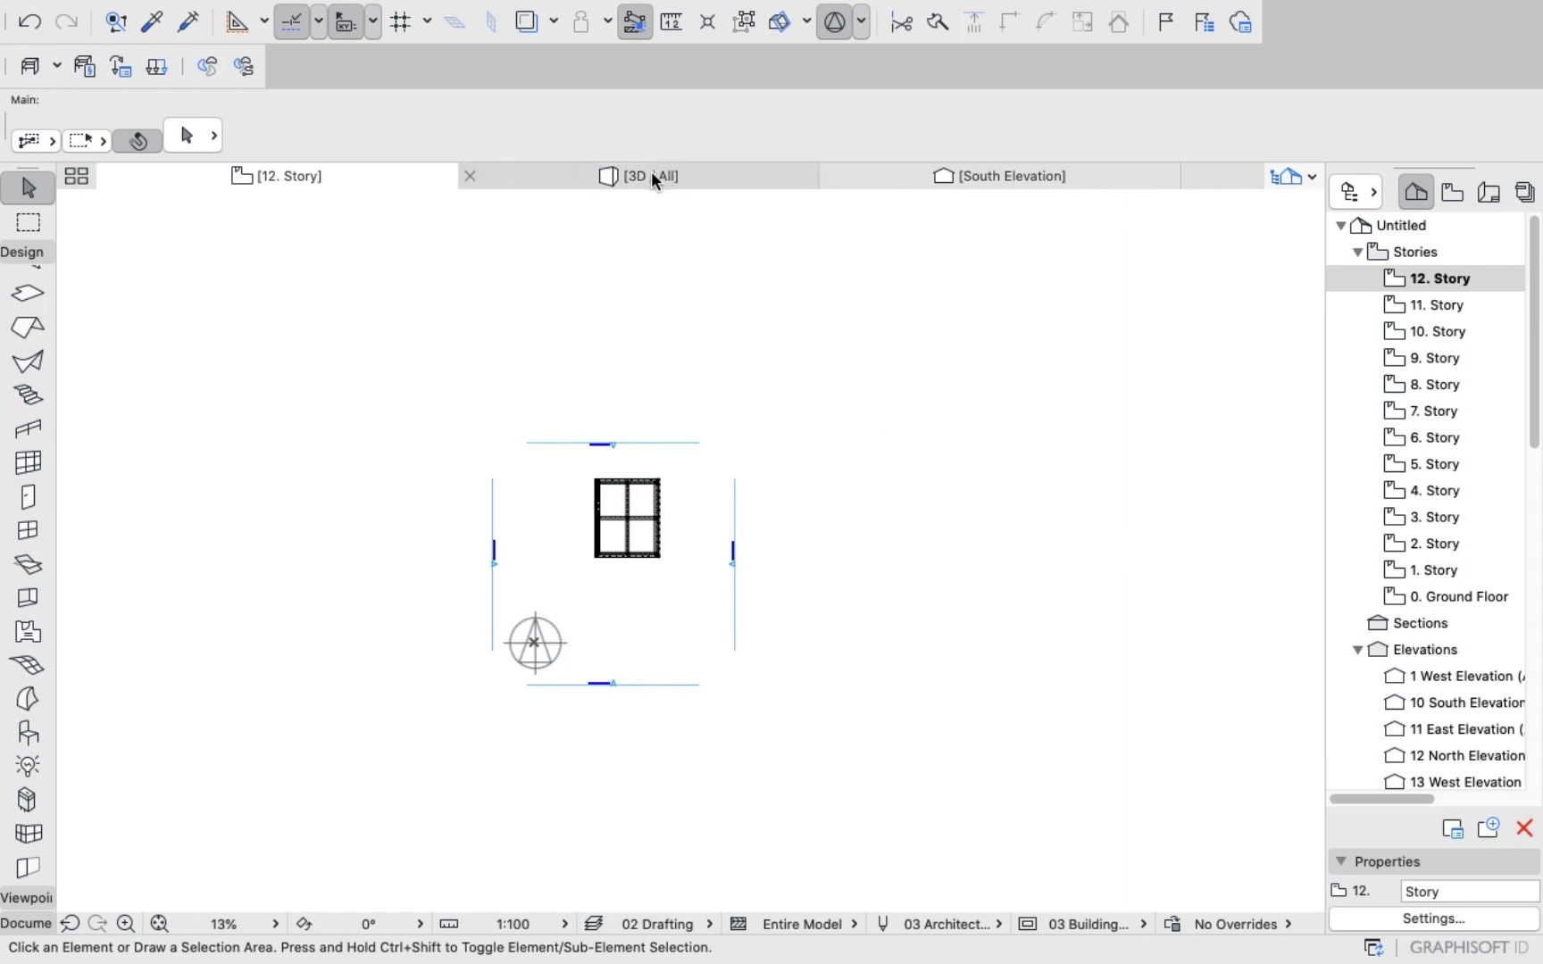
# Open the 3D view and examine the rebuilt upper stories of the tower from several sides.
pyautogui.doubleClick(1411, 597)
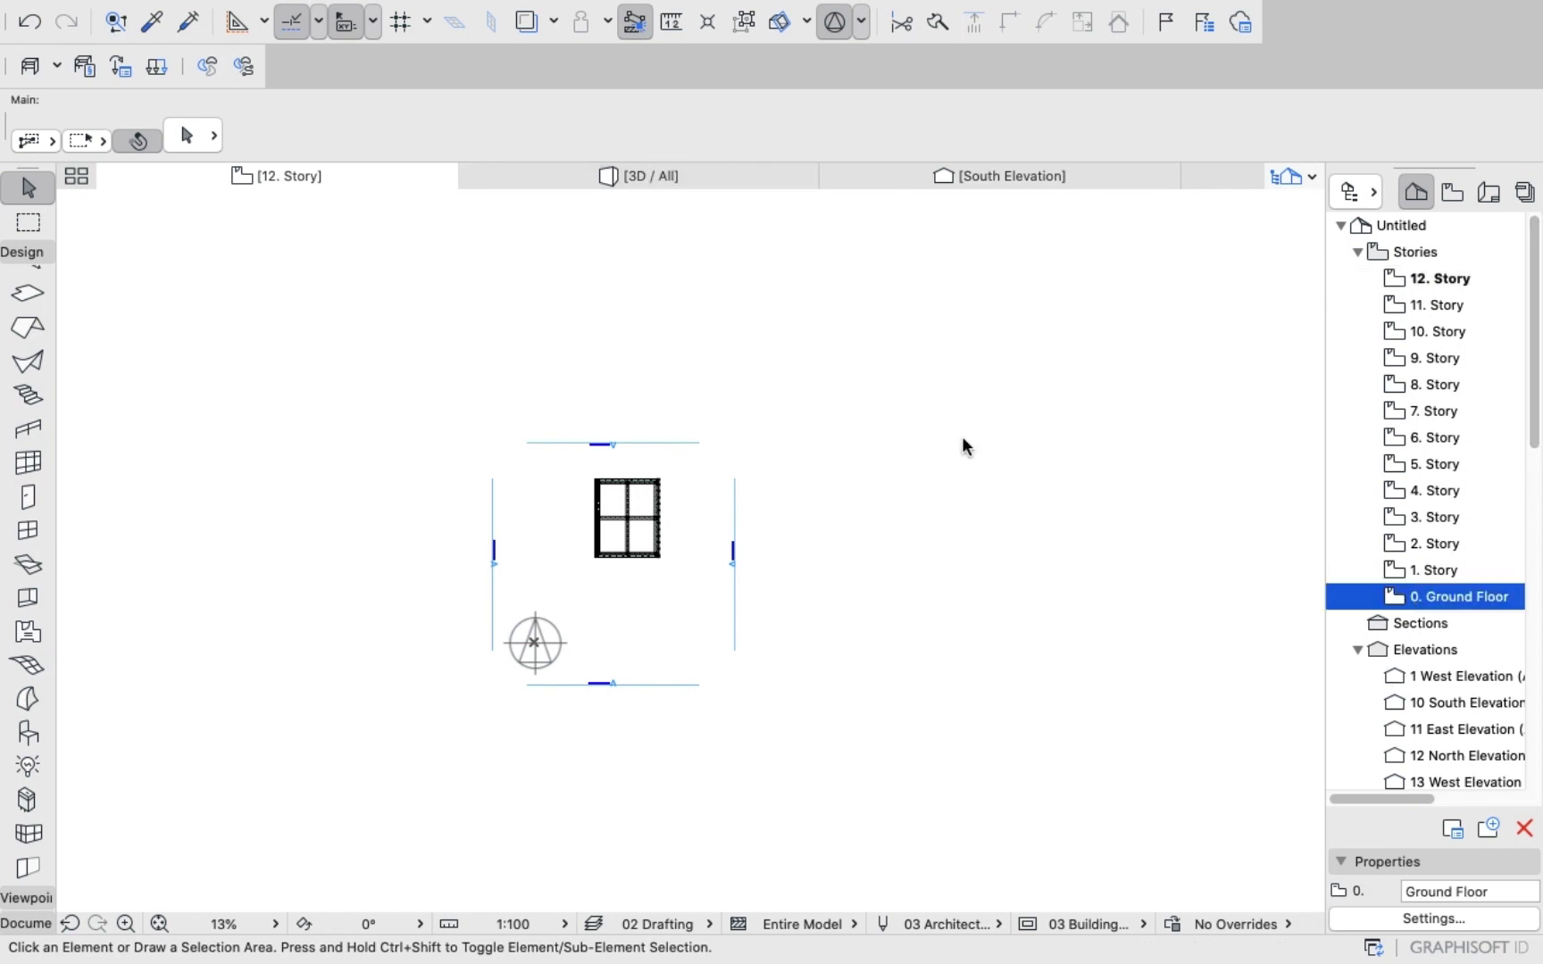
pyautogui.click(635, 175)
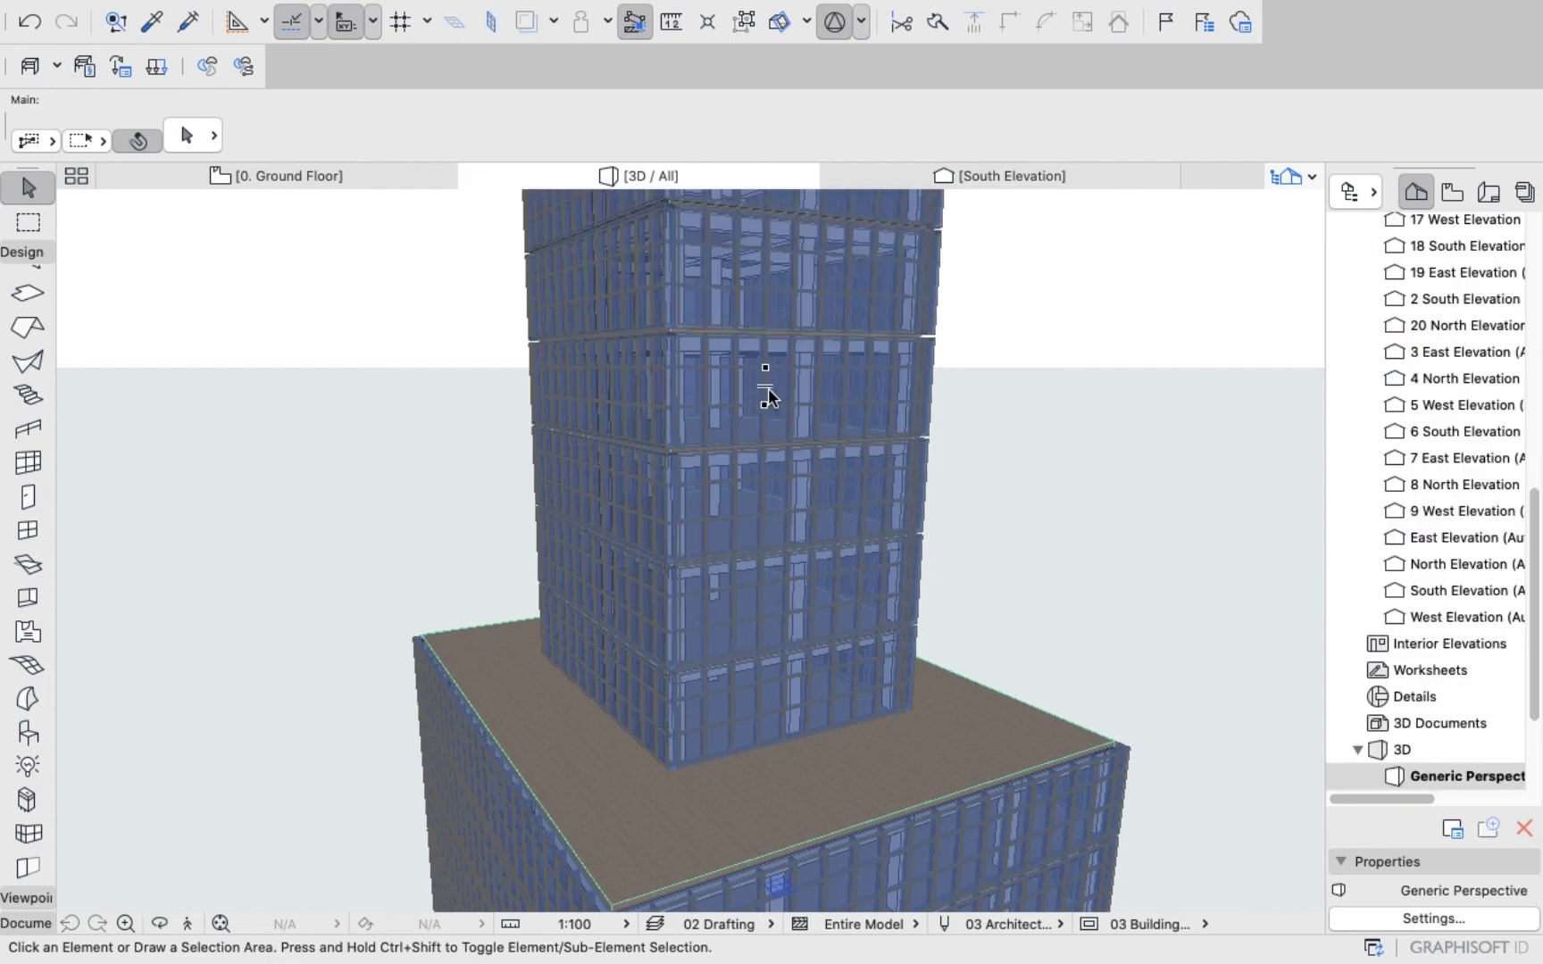
pyautogui.scroll(-4, 840, 449)
pyautogui.scroll(-2, 840, 449)
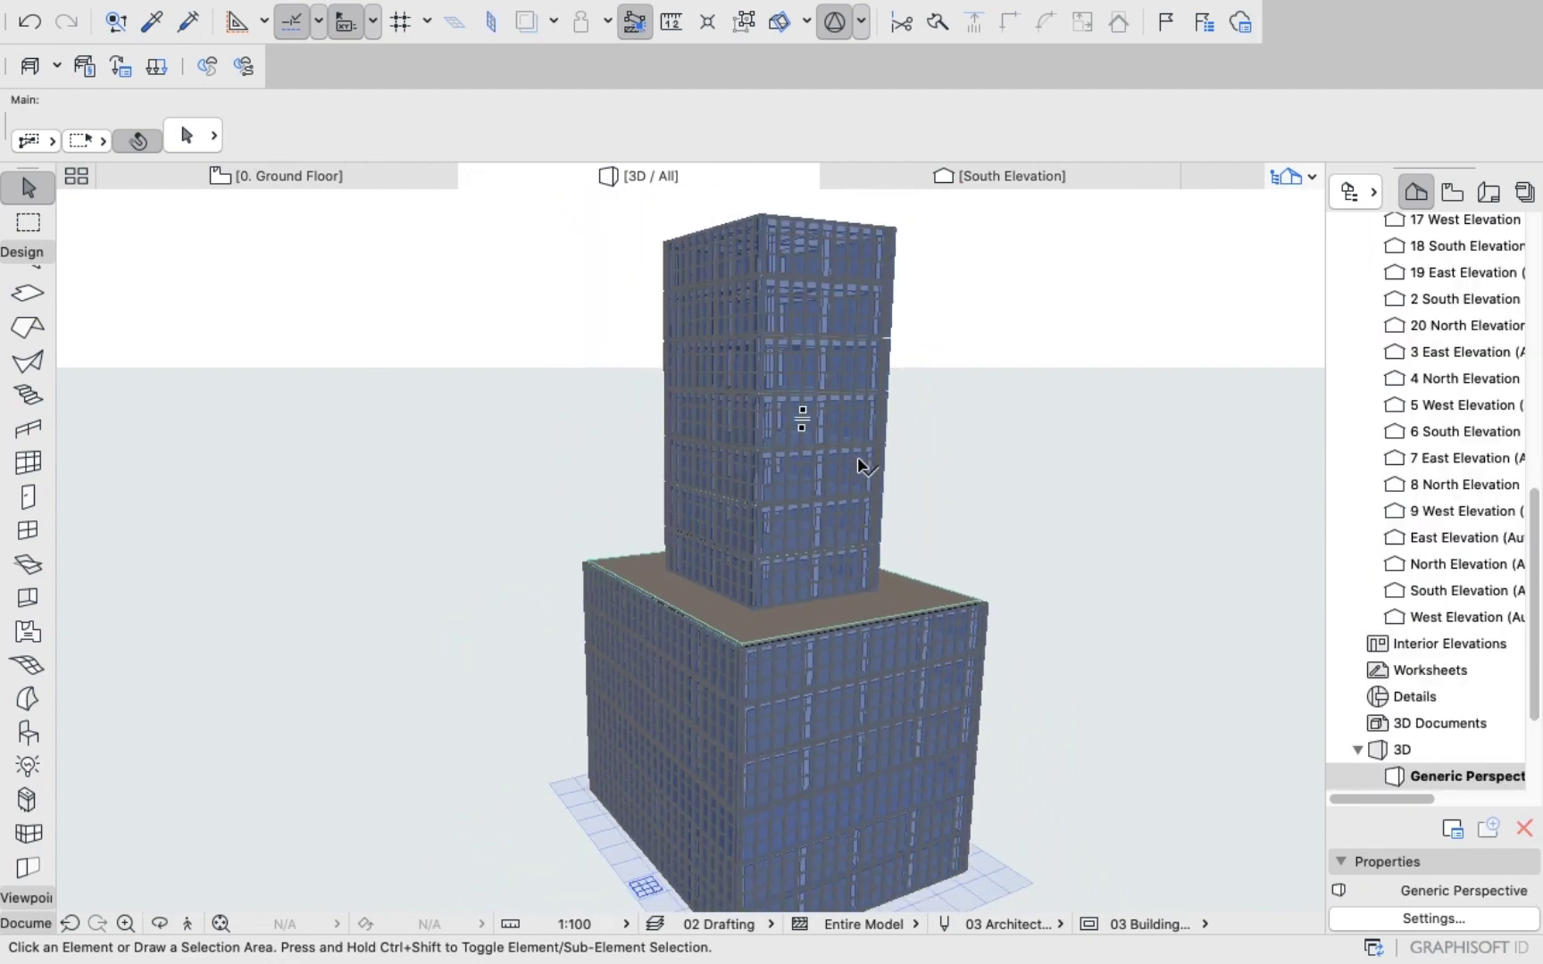
pyautogui.keyDown('shift'); pyautogui.moveTo(861, 462); pyautogui.dragTo(531, 489, button='middle'); pyautogui.keyUp('shift')
pyautogui.scroll(-3, 723, 507)
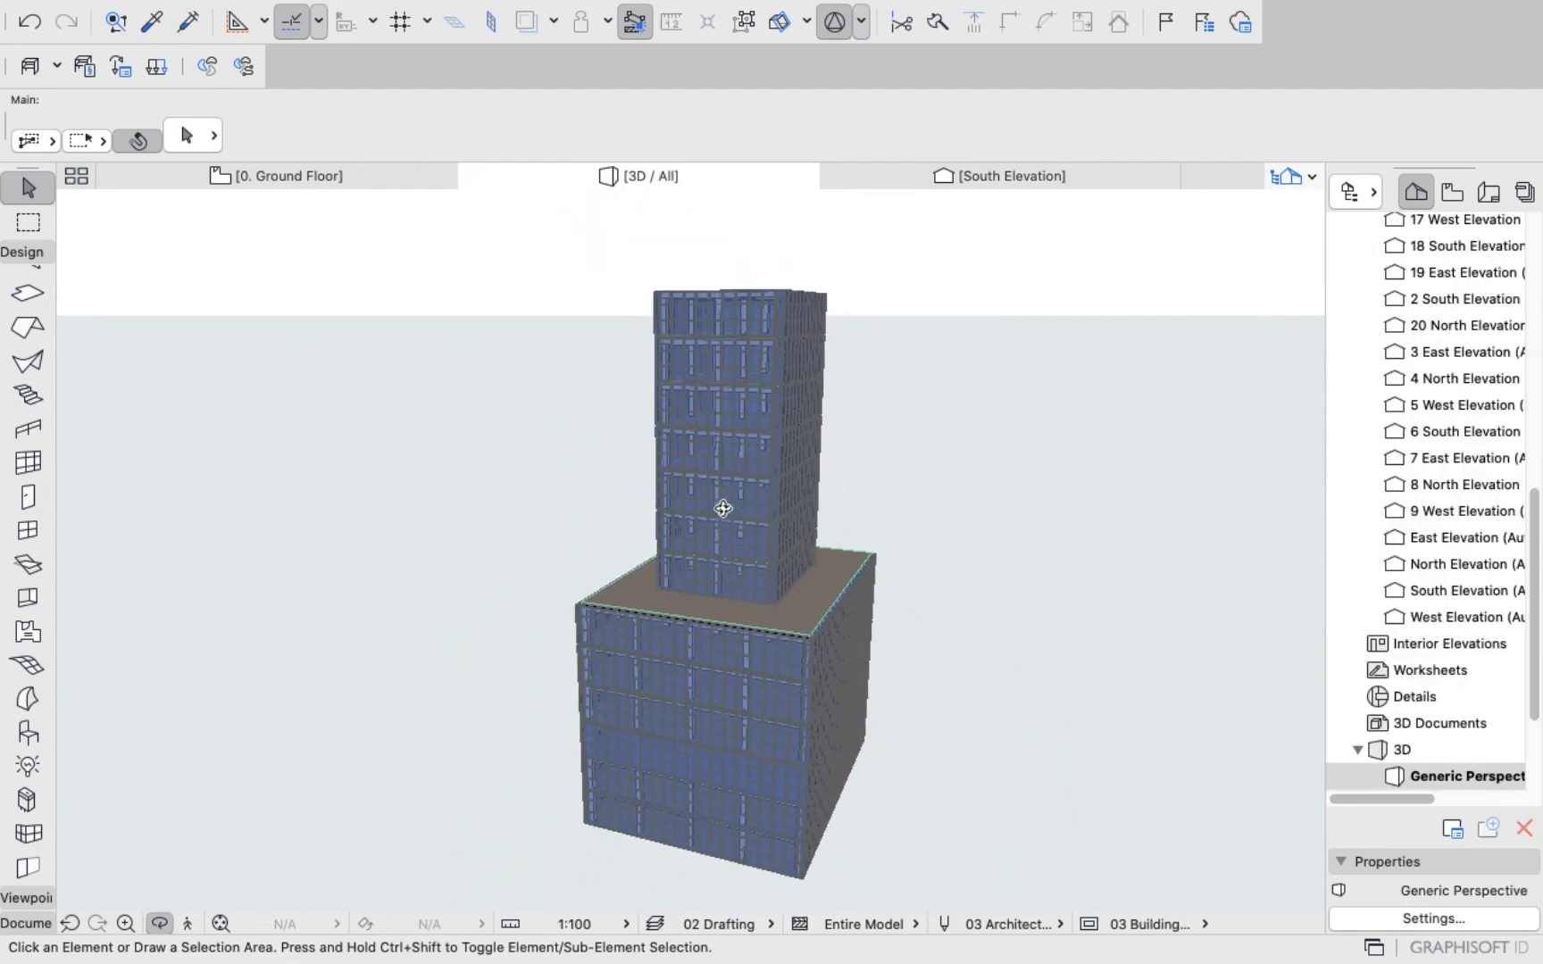
pyautogui.keyDown('shift'); pyautogui.moveTo(772, 562); pyautogui.dragTo(815, 458, button='middle'); pyautogui.keyUp('shift')
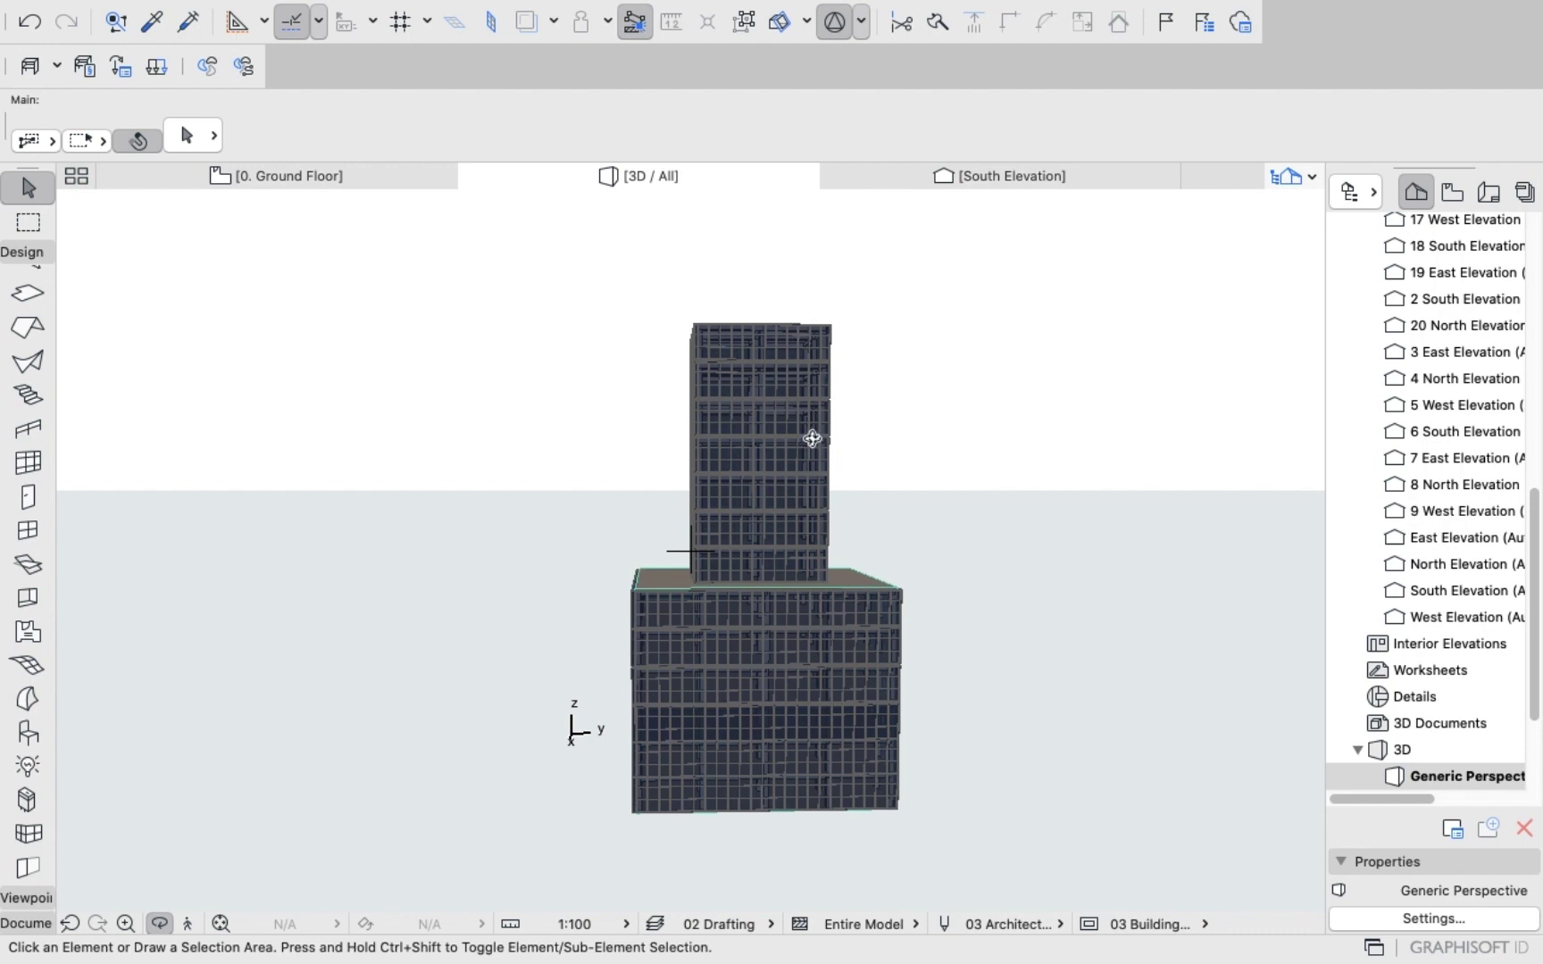
pyautogui.scroll(2, 812, 439)
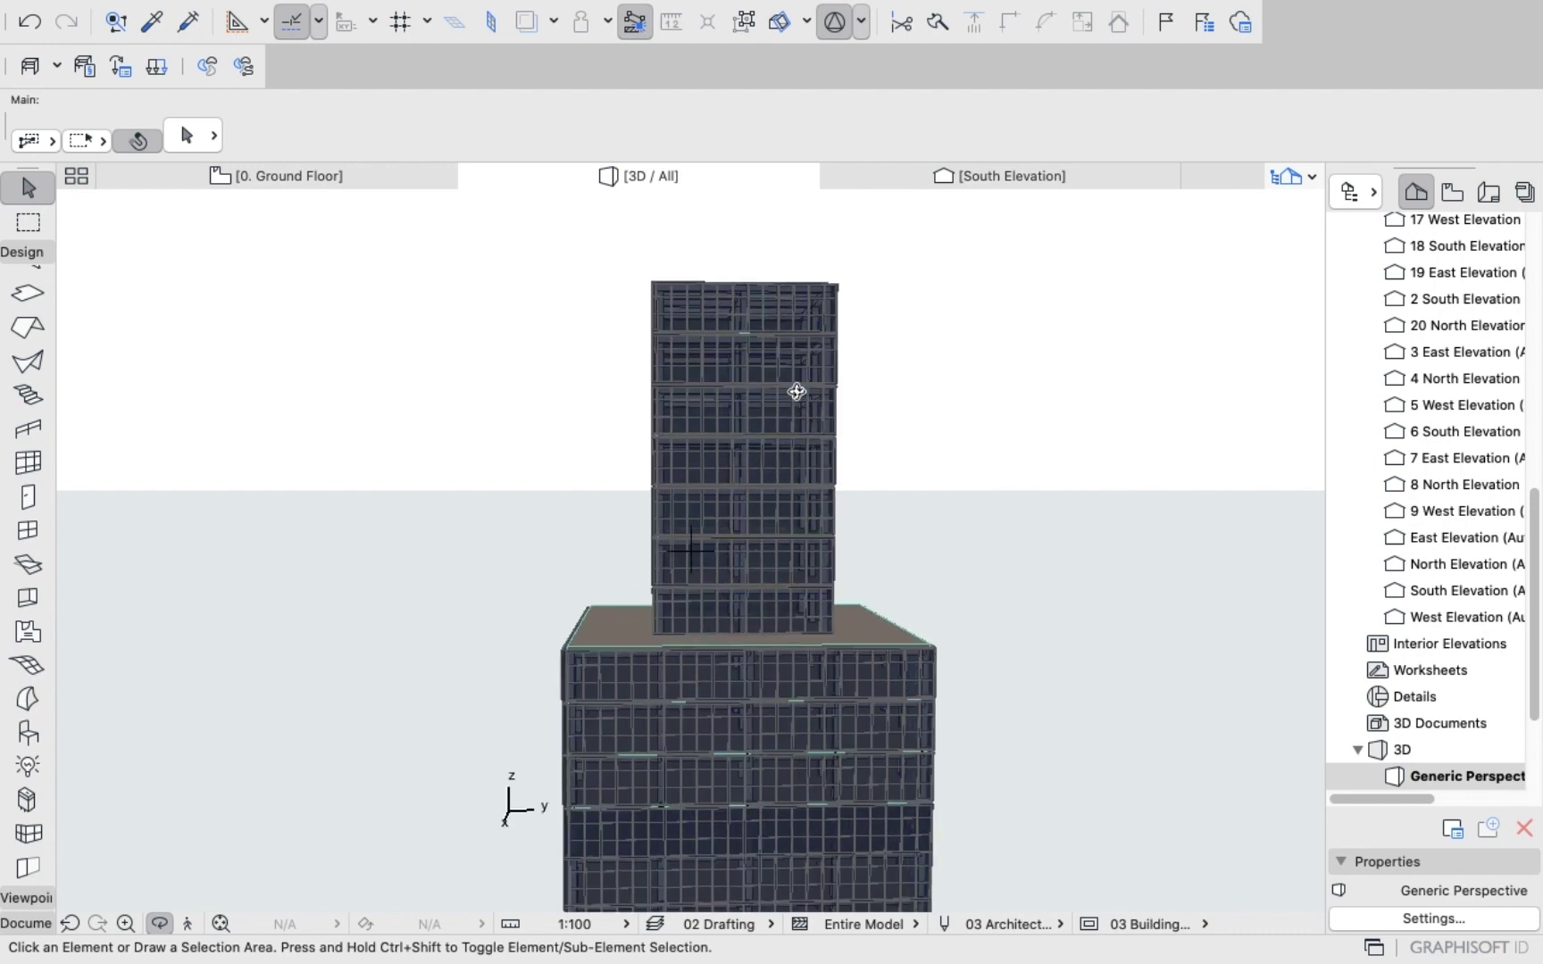
pyautogui.scroll(-3, 813, 500)
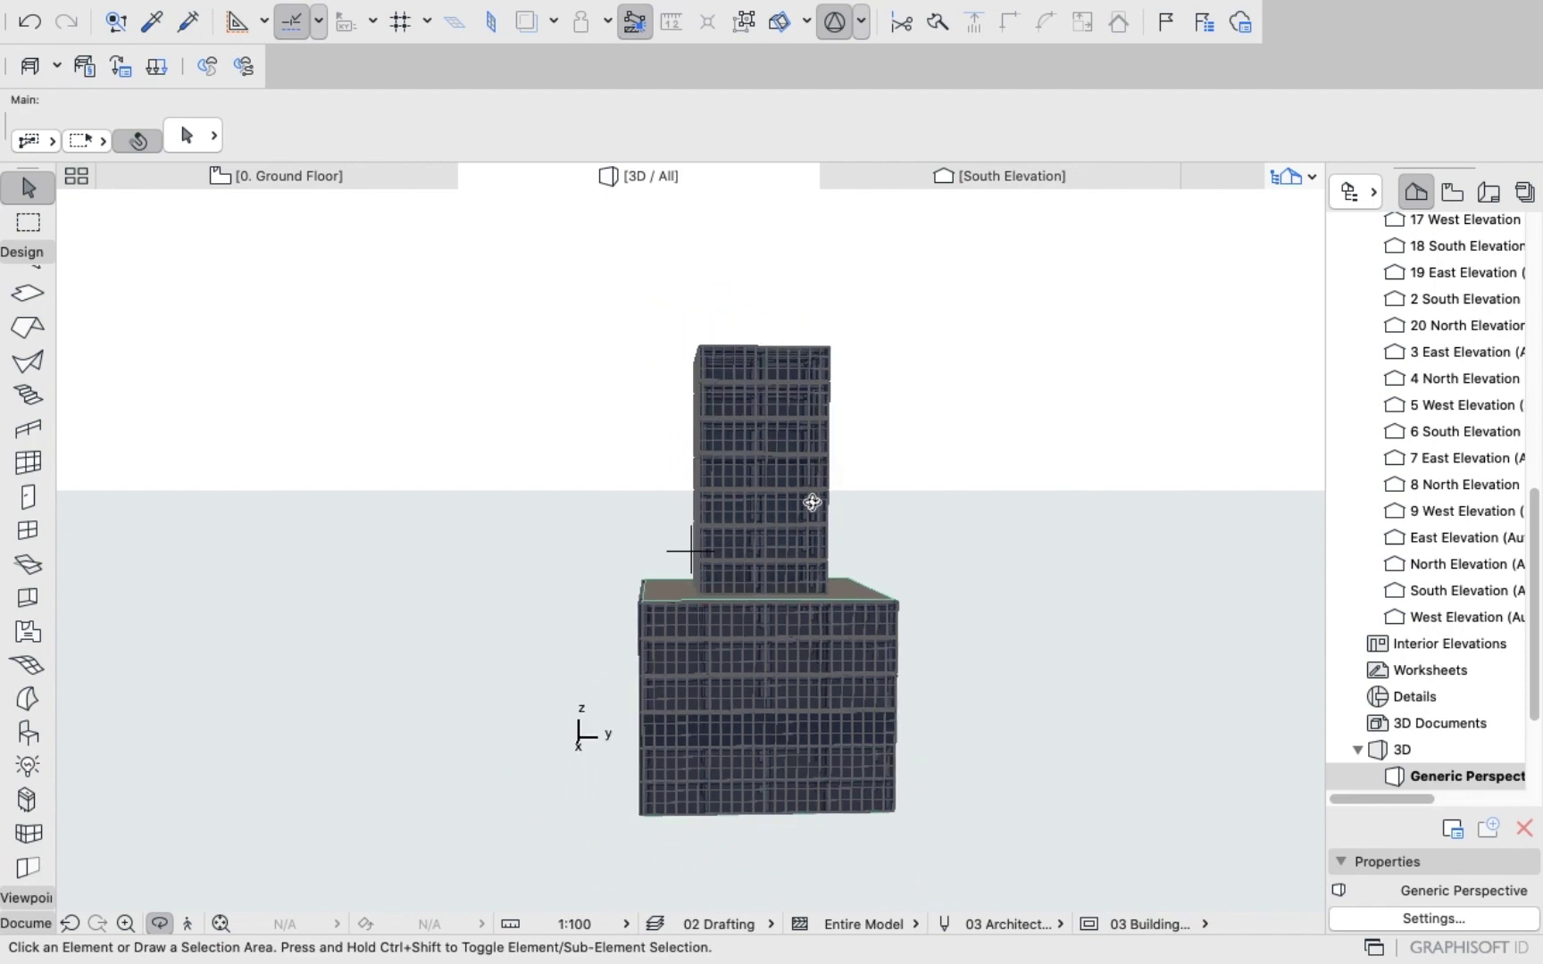
pyautogui.scroll(-2, 812, 503)
pyautogui.scroll(4, 744, 534)
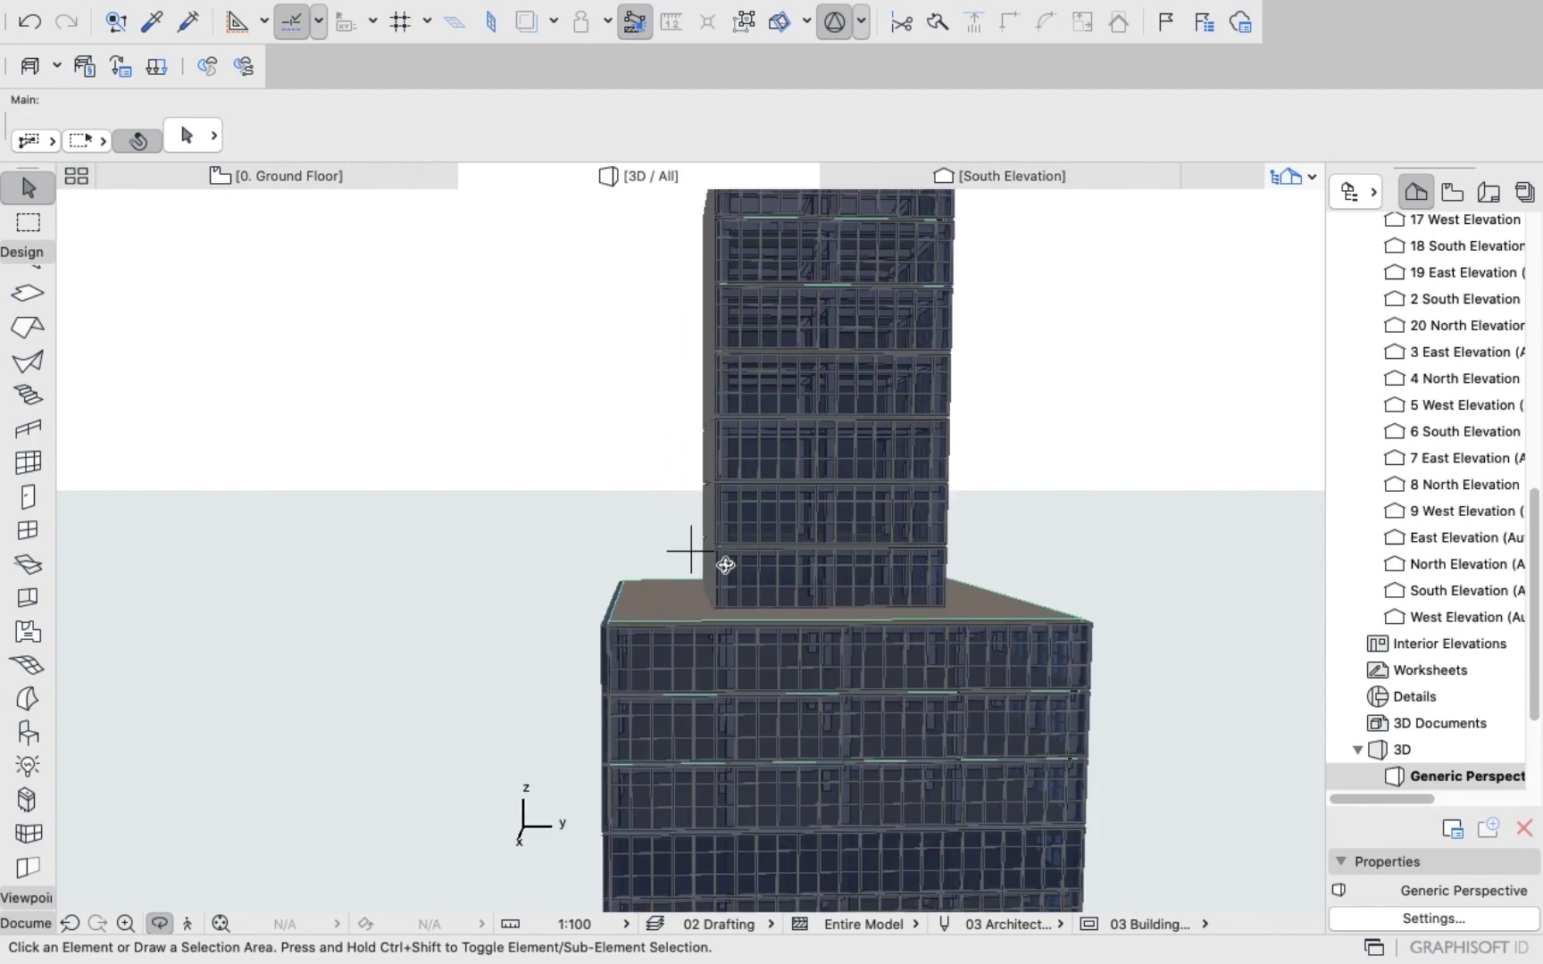
pyautogui.scroll(2, 734, 555)
pyautogui.scroll(-2, 734, 555)
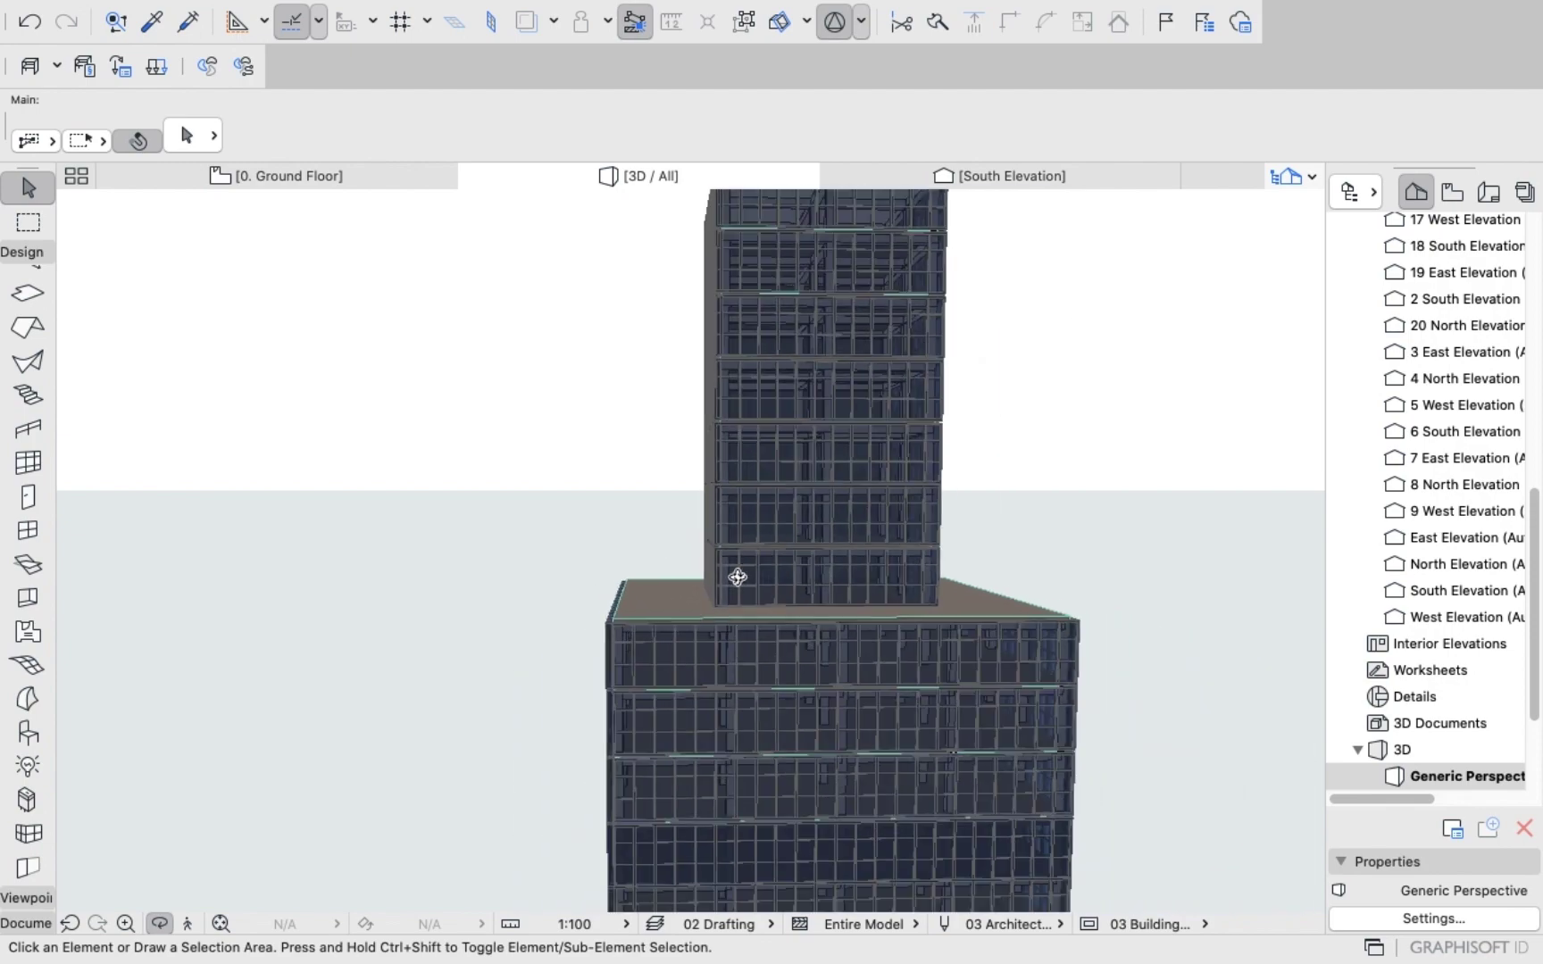
pyautogui.moveTo(737, 577); pyautogui.dragTo(690, 549)
# Open the twelfth story's floor plan, select its floor slab and copy it.
pyautogui.scroll(10, 1451, 339)
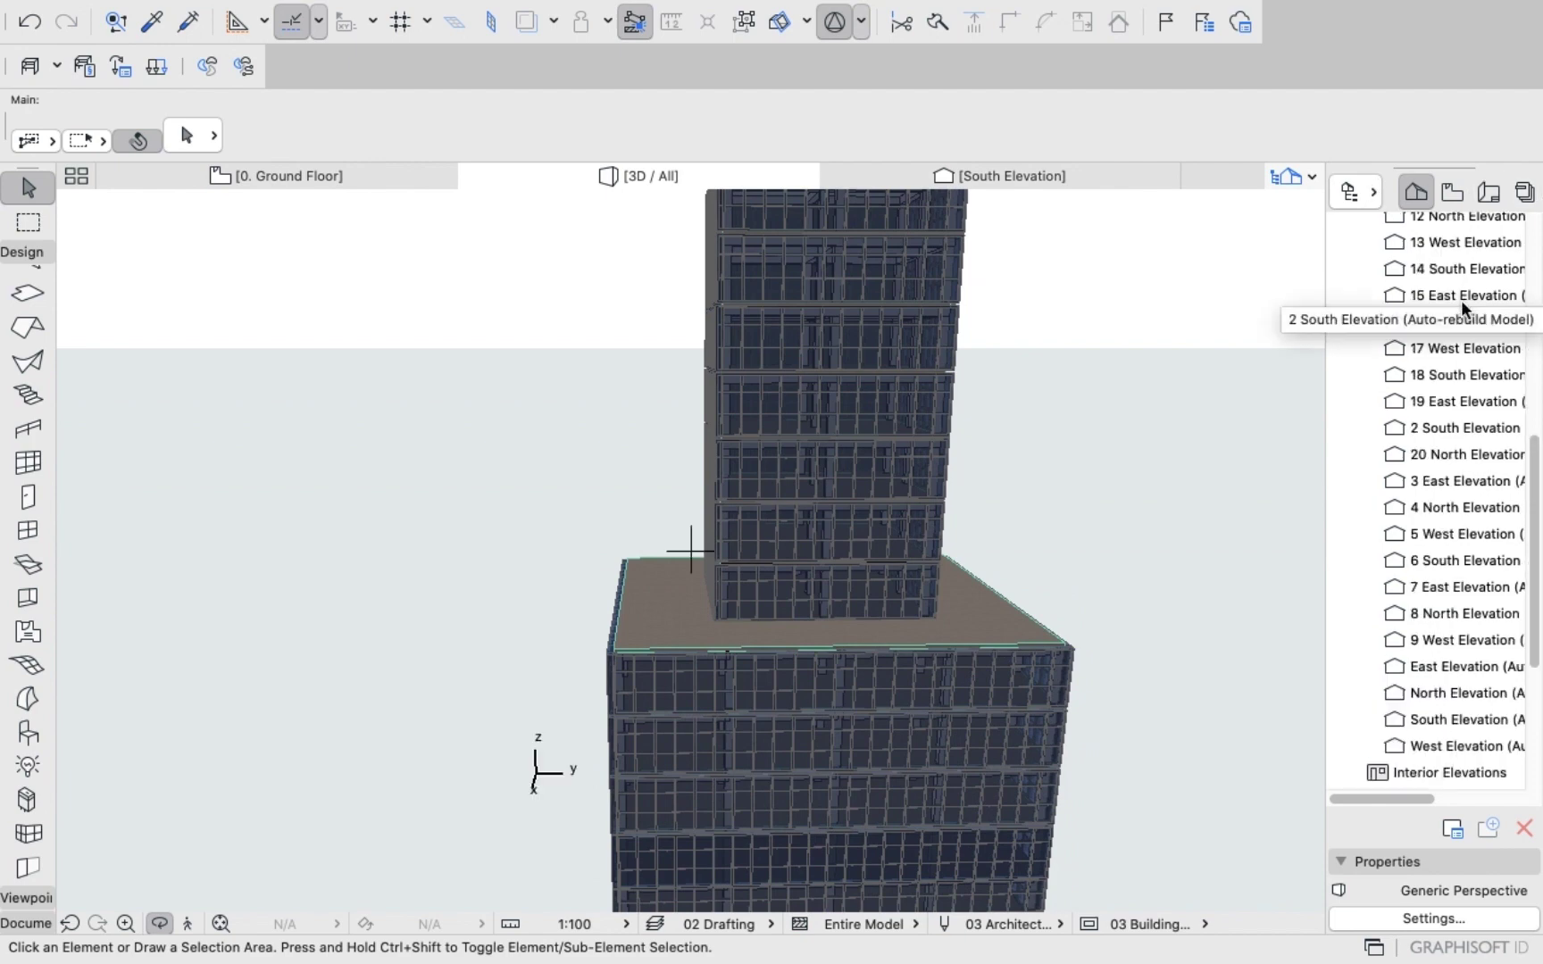
pyautogui.scroll(3, 1433, 384)
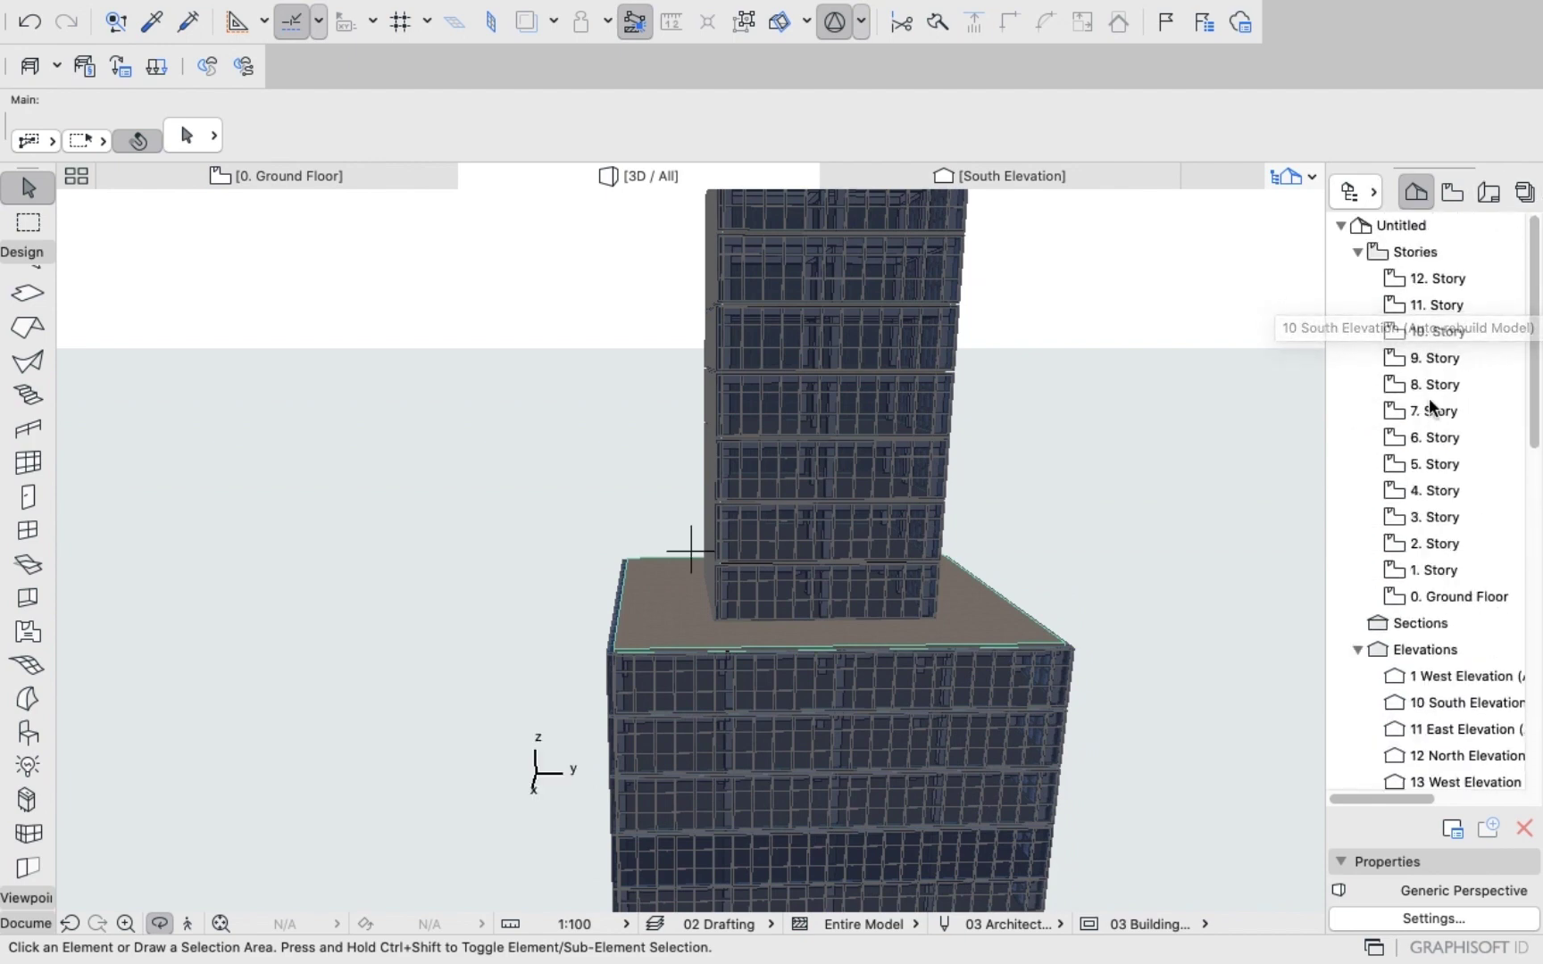
pyautogui.click(1426, 275)
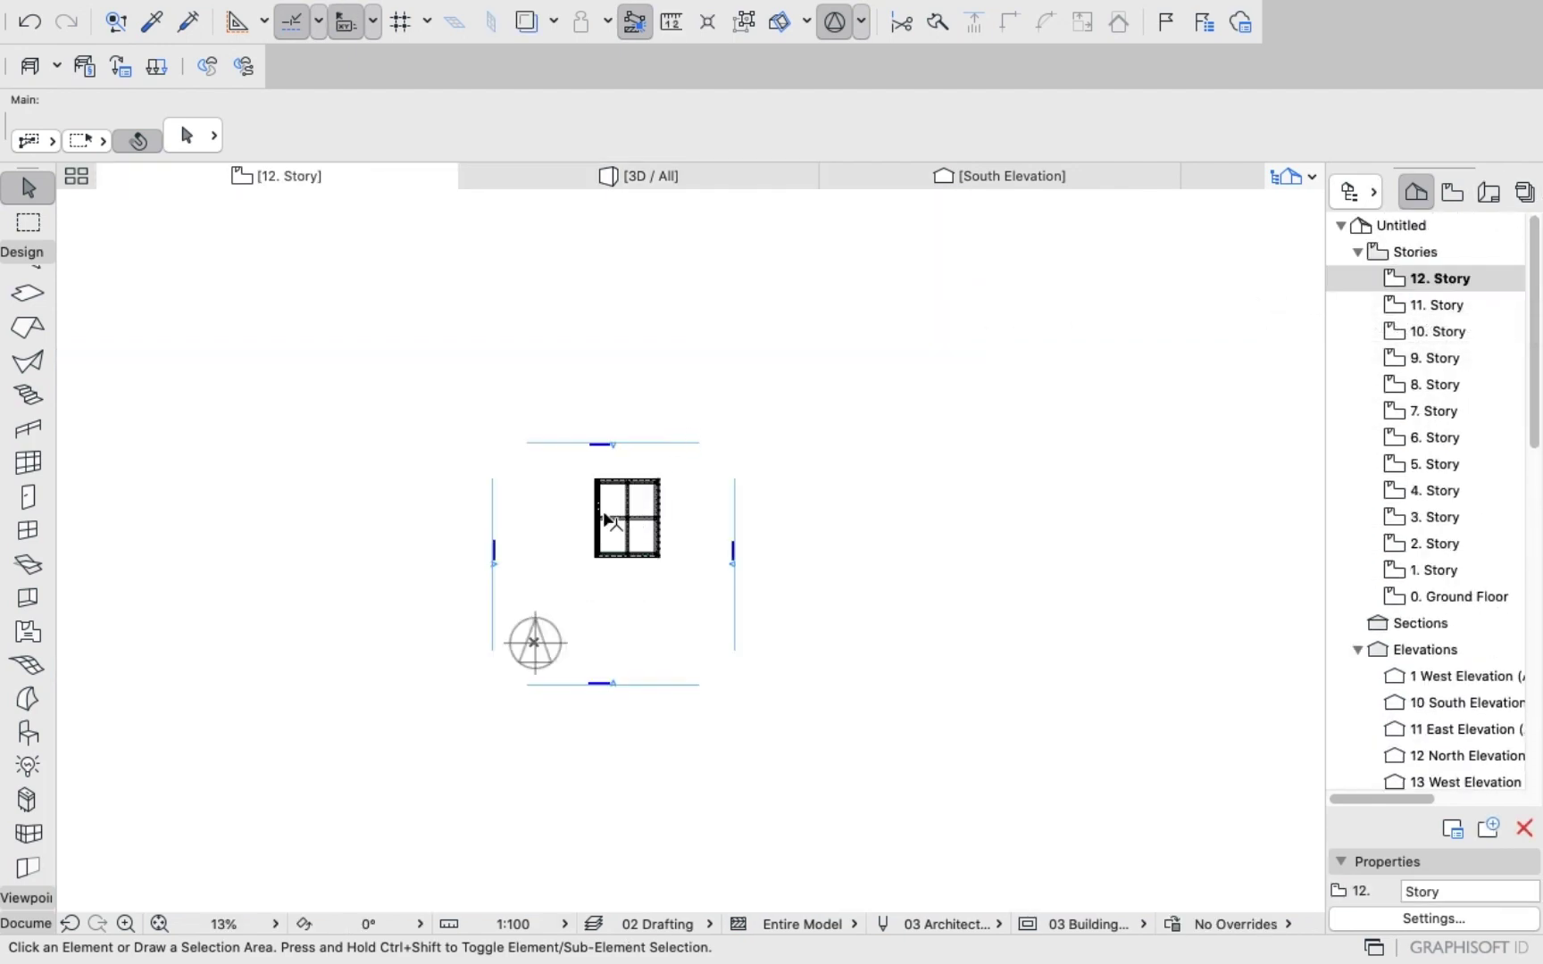
pyautogui.scroll(3, 604, 493)
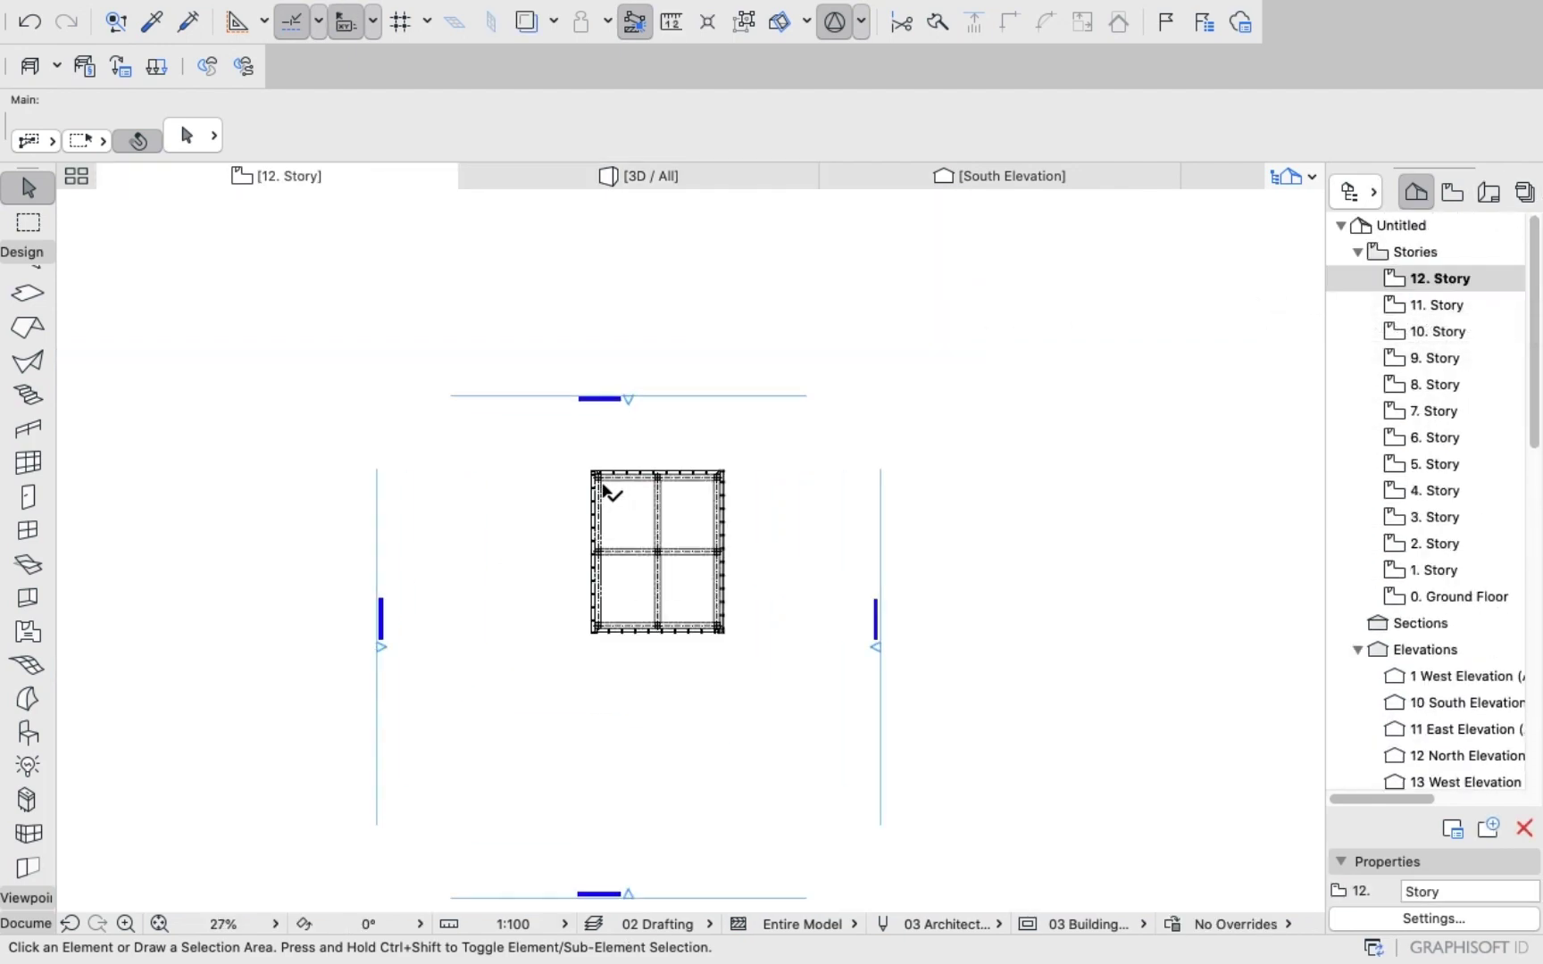
pyautogui.click(28, 294)
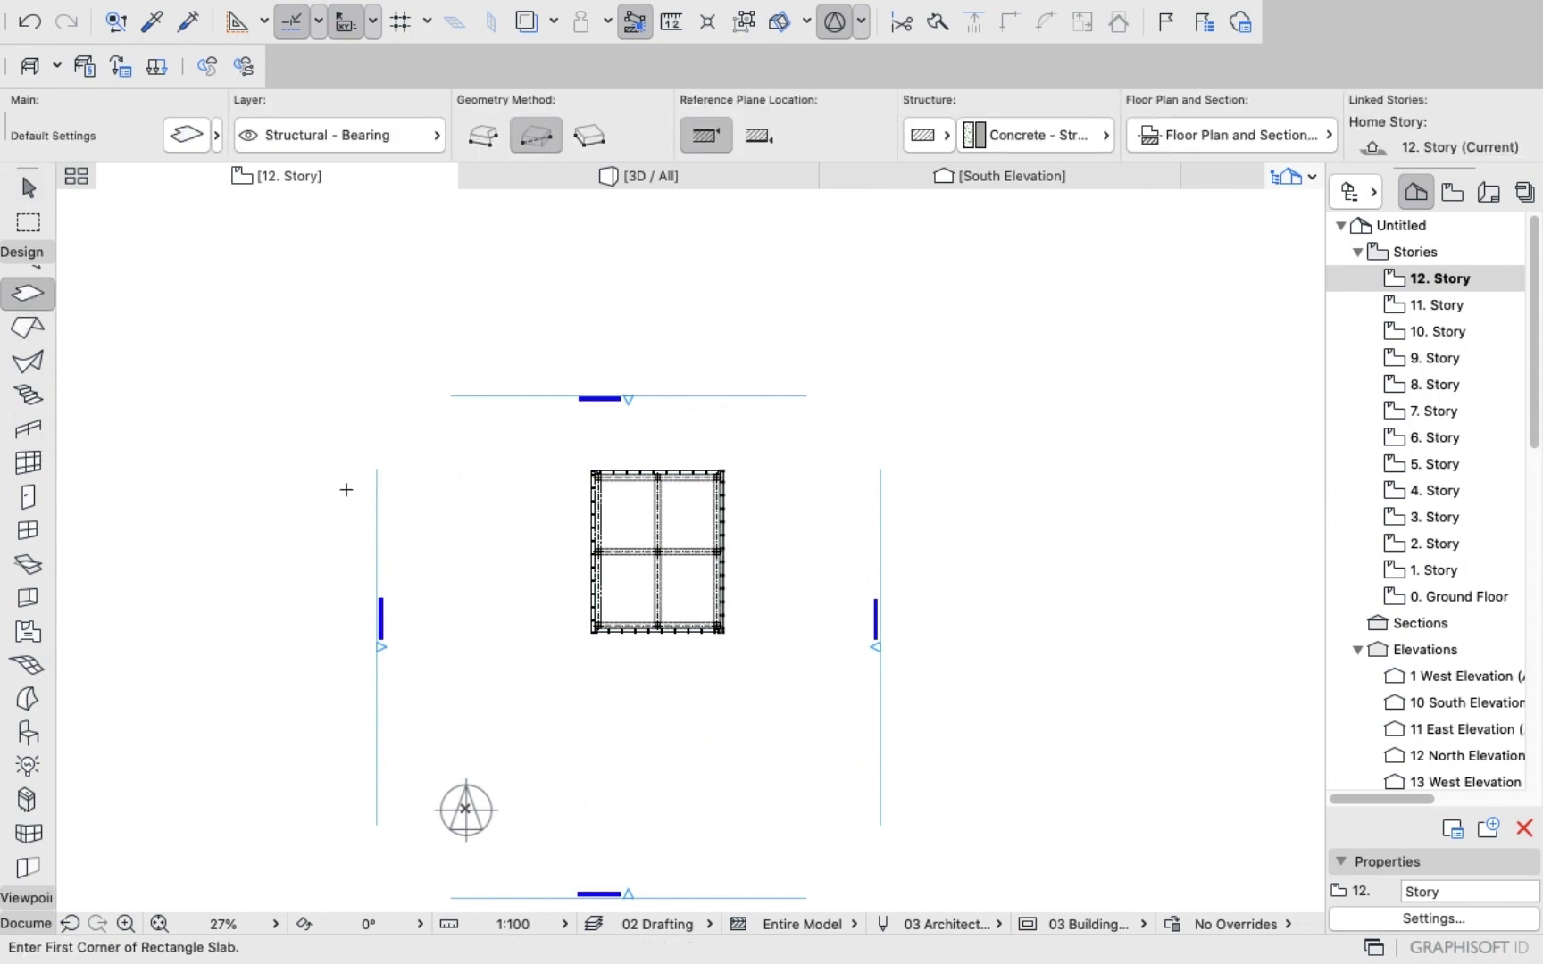
pyautogui.click(657, 551)
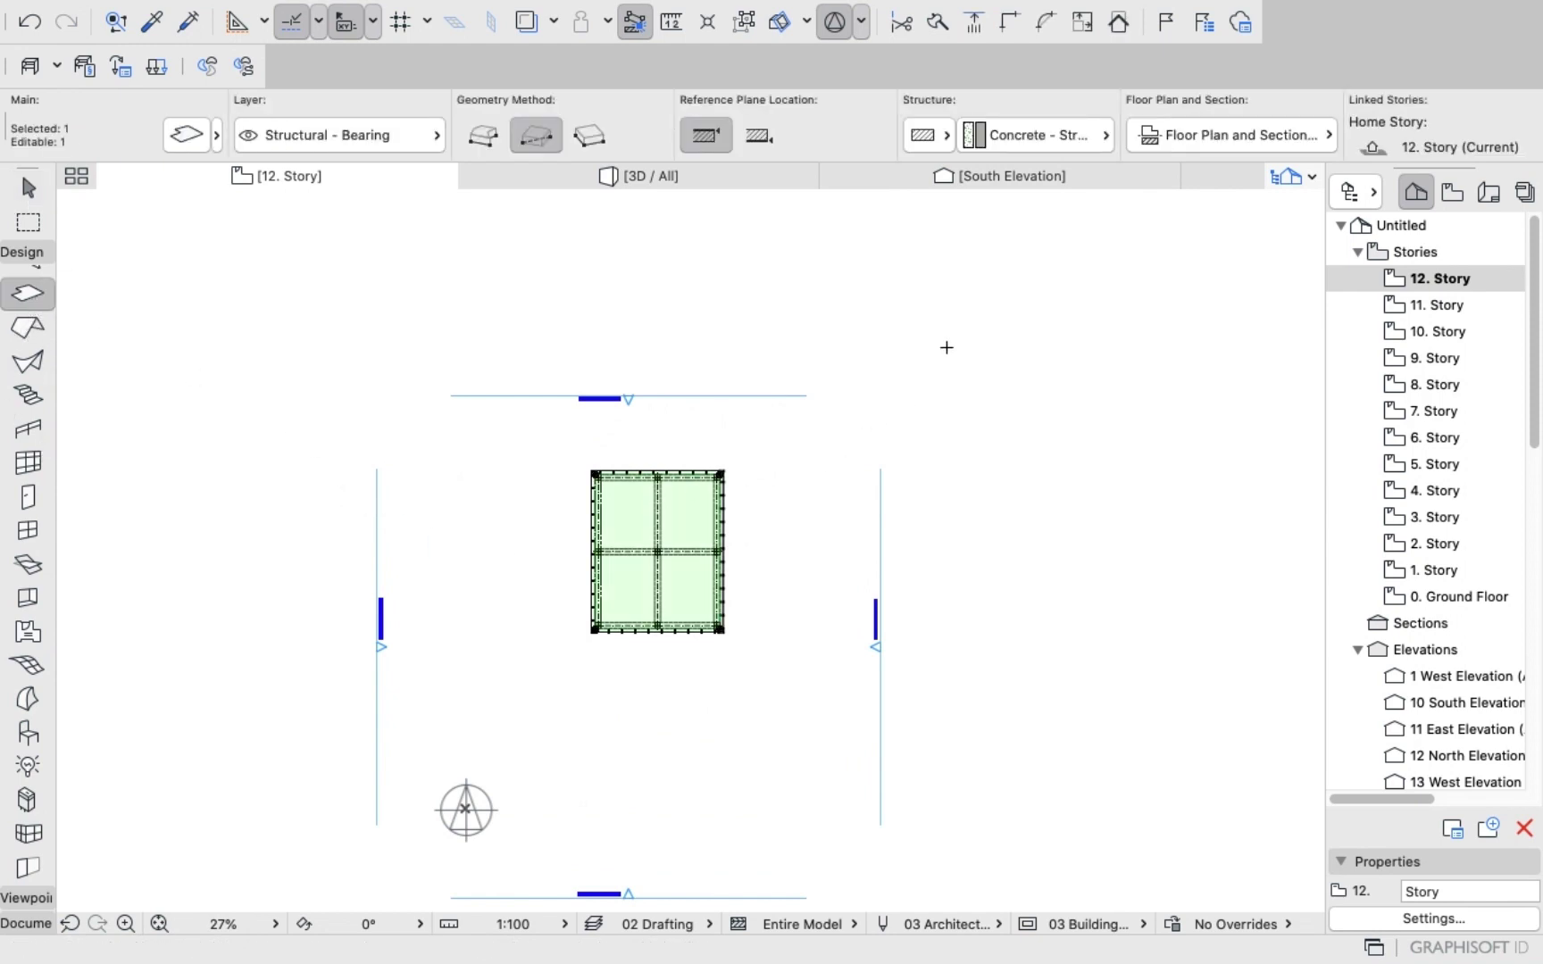
pyautogui.rightClick(947, 348)
pyautogui.click(1024, 479)
# Insert a new thirteenth story above the twelfth in the story settings.
pyautogui.click(1424, 920)
pyautogui.click(520, 536)
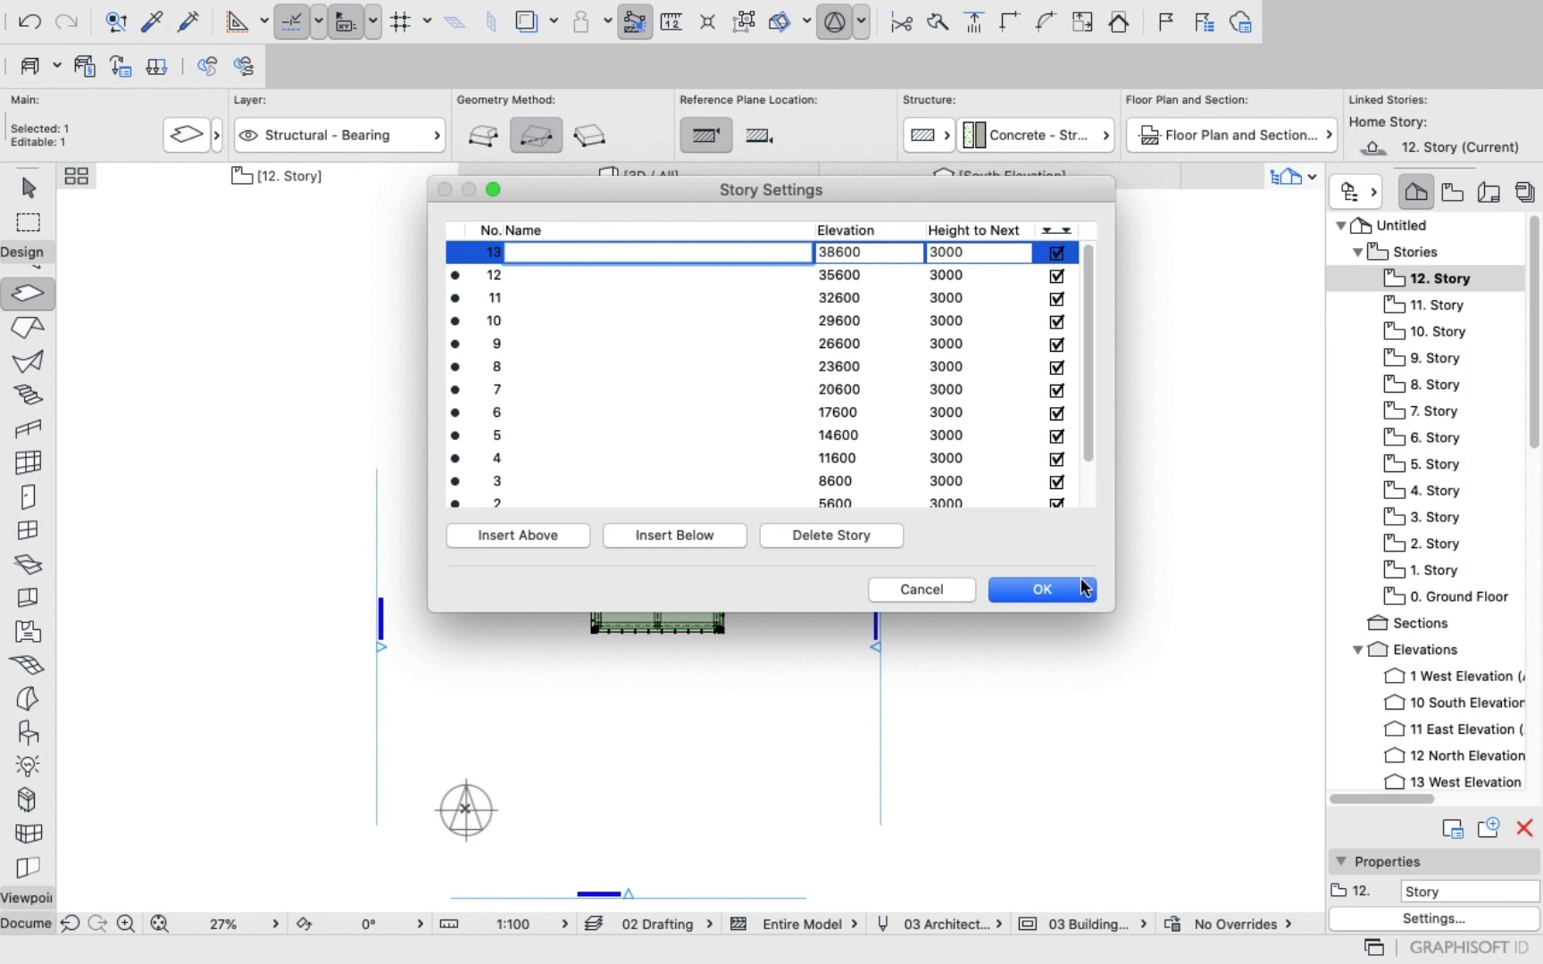
pyautogui.click(1042, 589)
# Open the thirteenth story's floor plan and paste the copied slab there.
pyautogui.click(1437, 280)
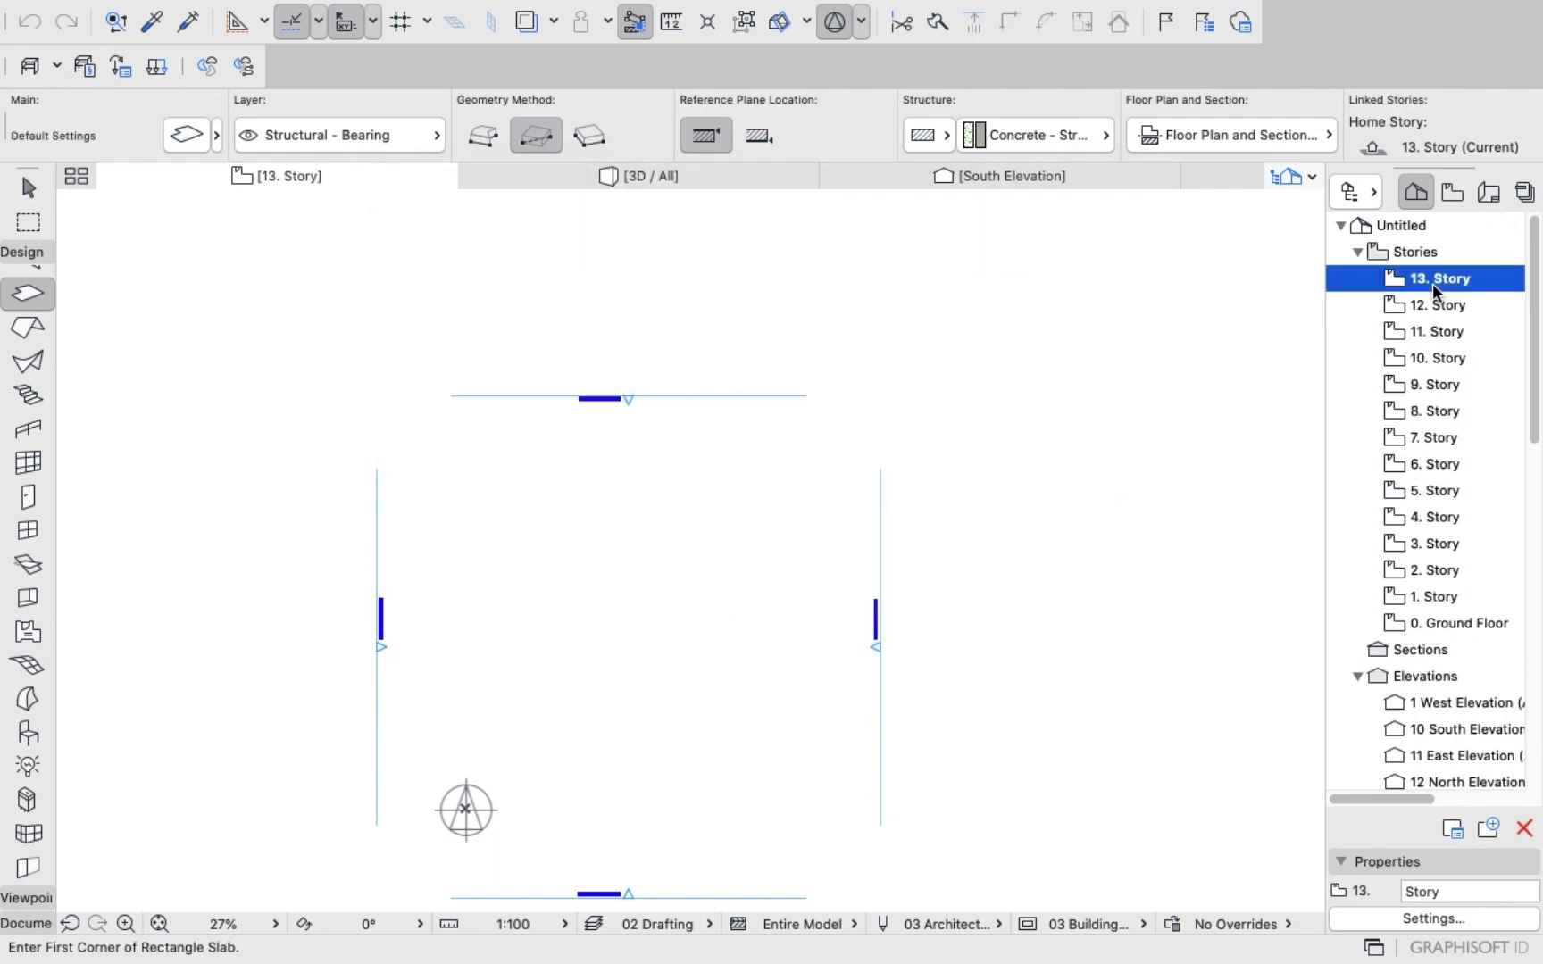
pyautogui.rightClick(1200, 297)
pyautogui.click(957, 320)
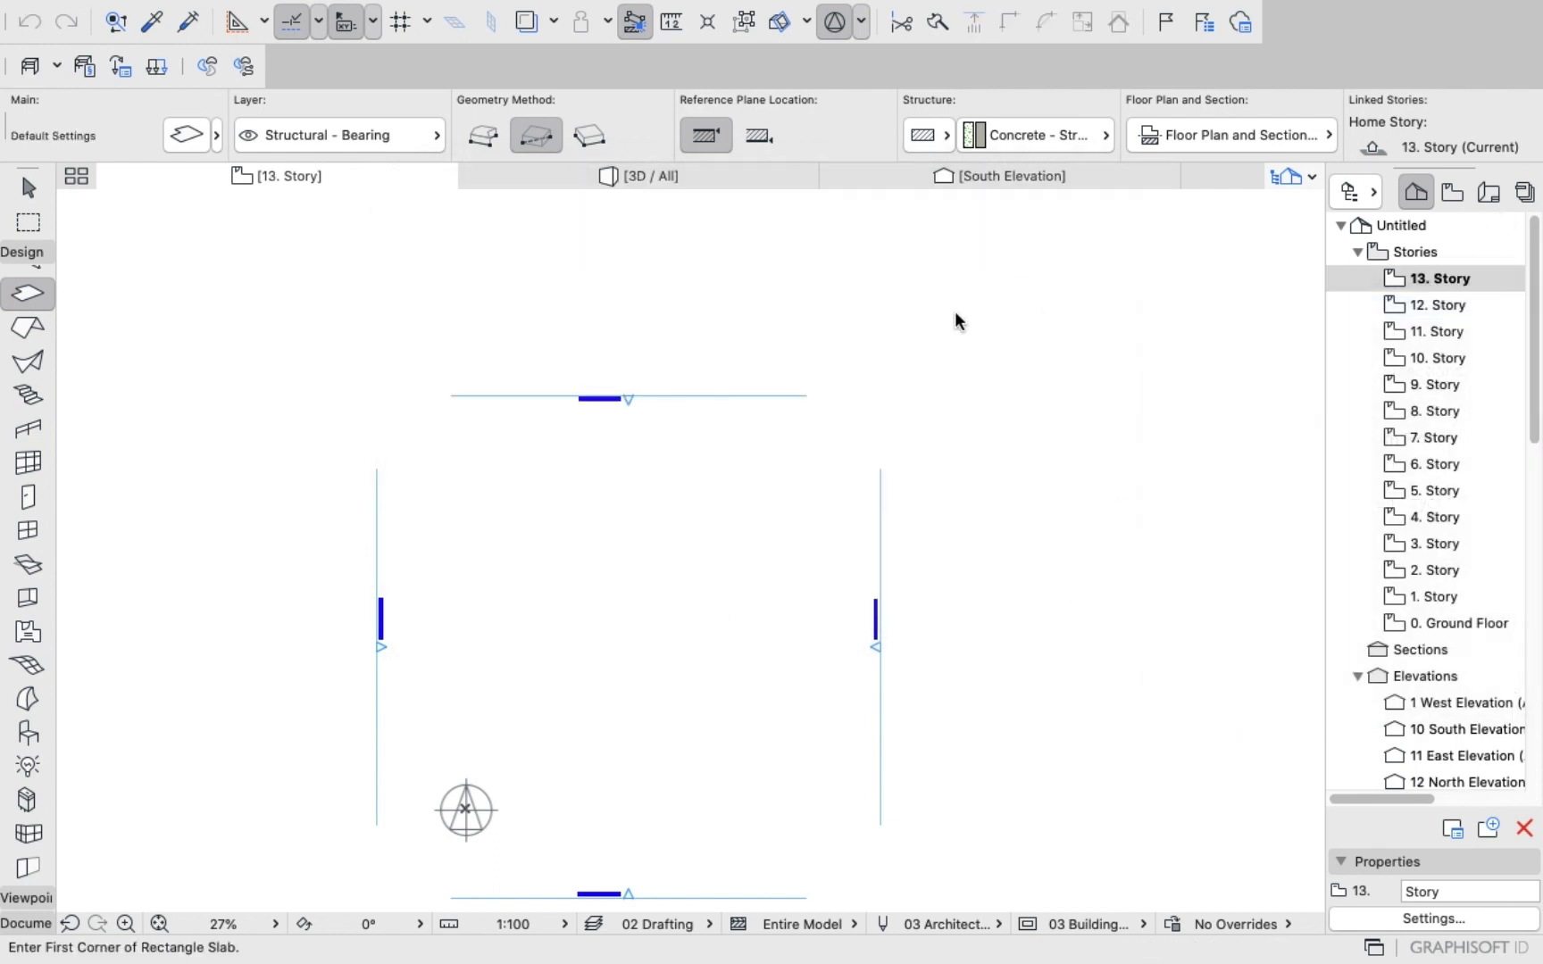
# Examine the whole tower in the 3D view, from the lower block's facade up to the top.
pyautogui.click(624, 176)
pyautogui.keyDown('shift'); pyautogui.moveTo(773, 344); pyautogui.dragTo(865, 363, button='middle'); pyautogui.keyUp('shift')
pyautogui.scroll(3, 823, 241)
pyautogui.keyDown('shift'); pyautogui.moveTo(696, 694); pyautogui.dragTo(742, 859, button='middle'); pyautogui.keyUp('shift')
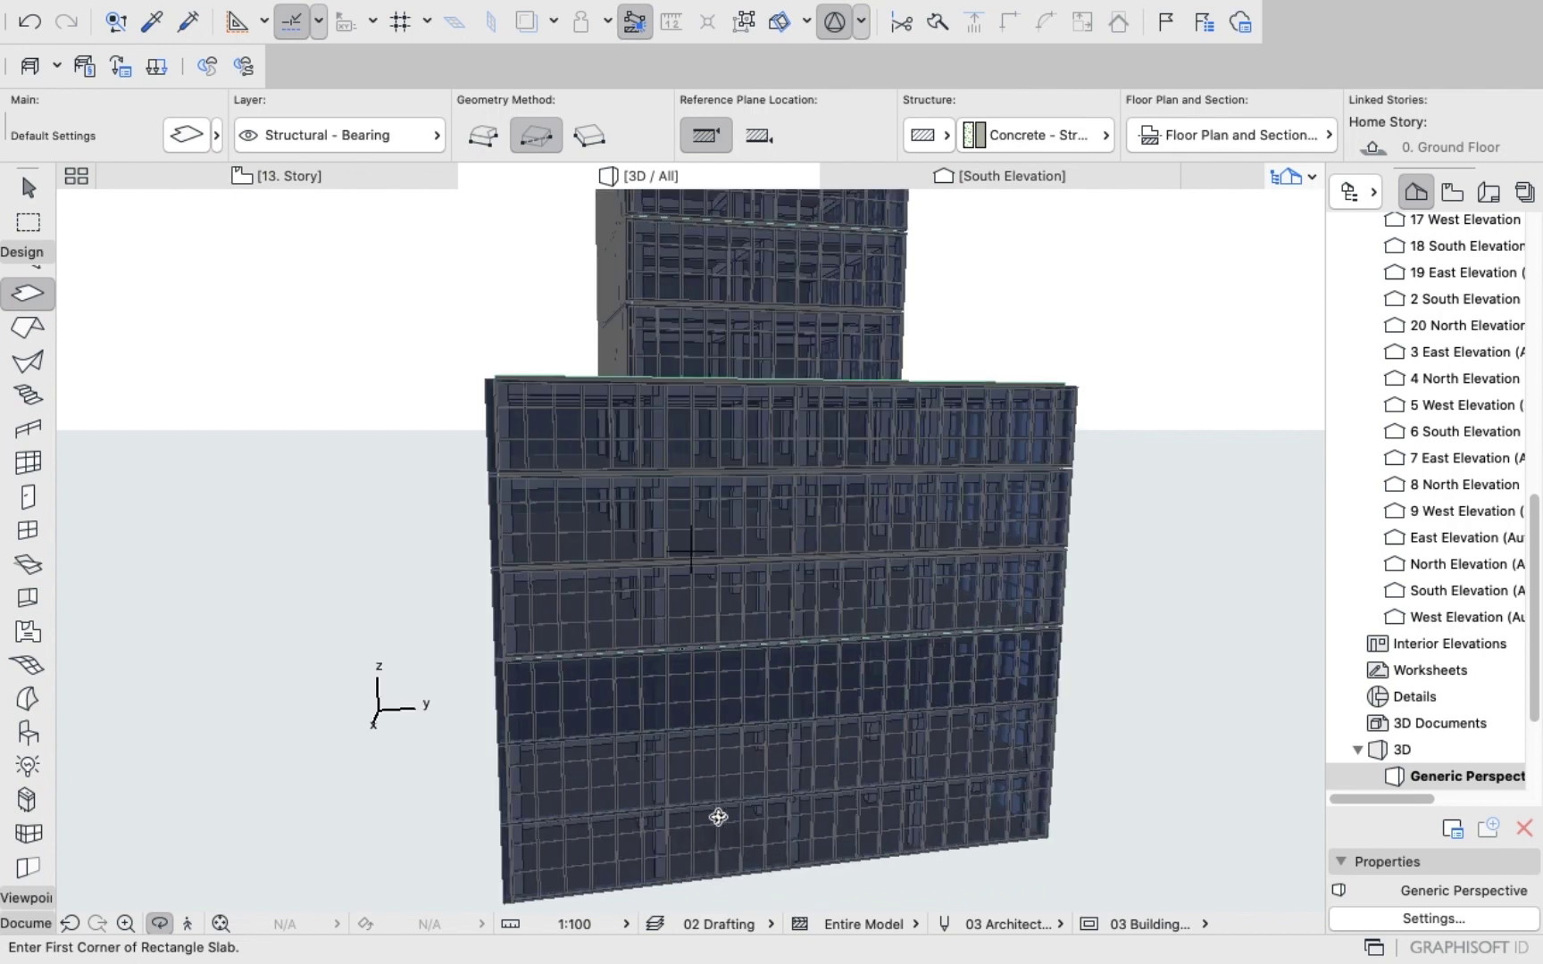
pyautogui.keyDown('shift'); pyautogui.moveTo(721, 709); pyautogui.dragTo(721, 623, button='middle'); pyautogui.keyUp('shift')
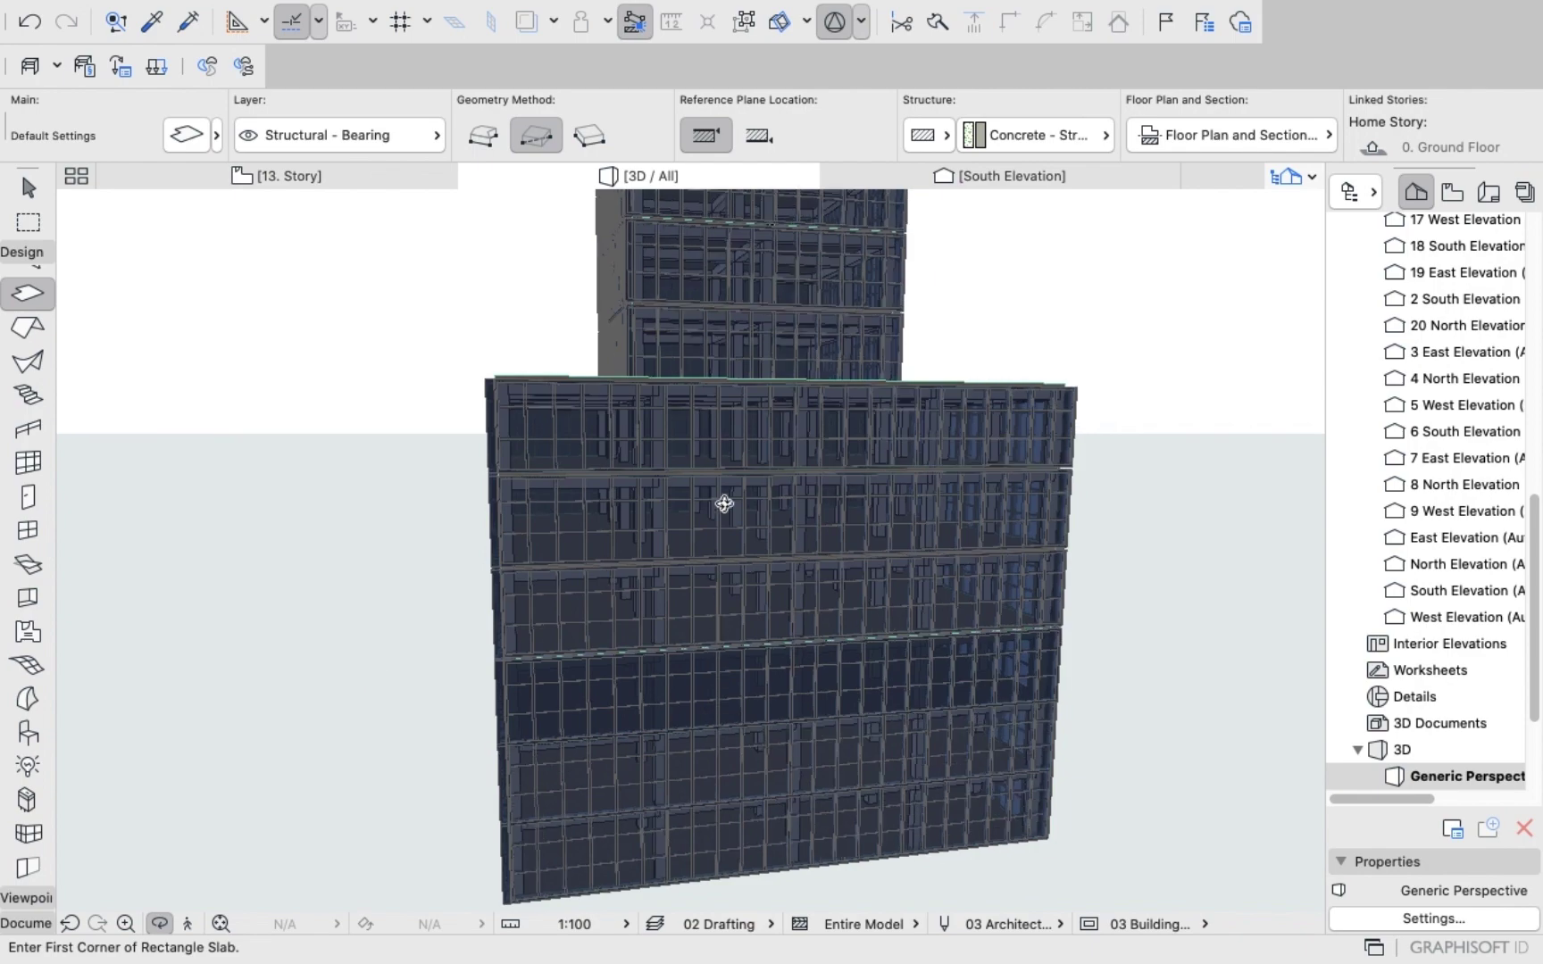
pyautogui.keyDown('shift'); pyautogui.moveTo(724, 505); pyautogui.dragTo(734, 411, button='middle'); pyautogui.keyUp('shift')
pyautogui.keyDown('shift'); pyautogui.moveTo(1274, 370); pyautogui.dragTo(1007, 514, button='middle'); pyautogui.keyUp('shift')
pyautogui.keyDown('shift'); pyautogui.moveTo(1107, 400); pyautogui.dragTo(518, 467, button='middle'); pyautogui.keyUp('shift')
# Compare the fifth- and sixth-story floor plans, inspecting the fifth story's northwest corner column and curtain wall up close.
pyautogui.scroll(10, 1457, 309)
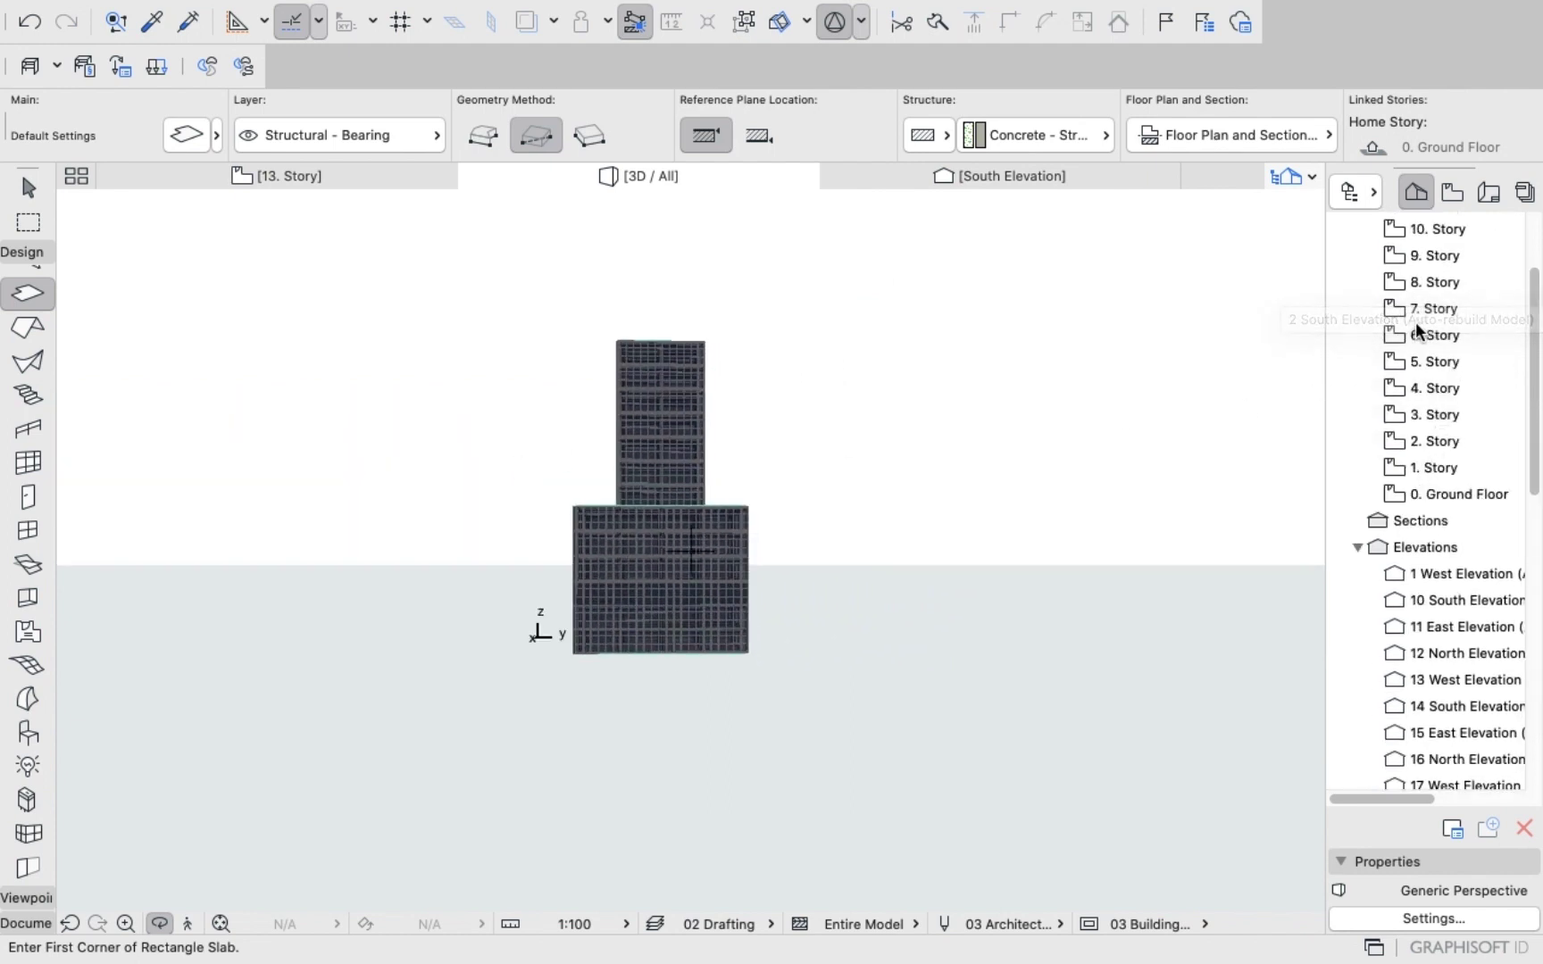
pyautogui.click(1423, 361)
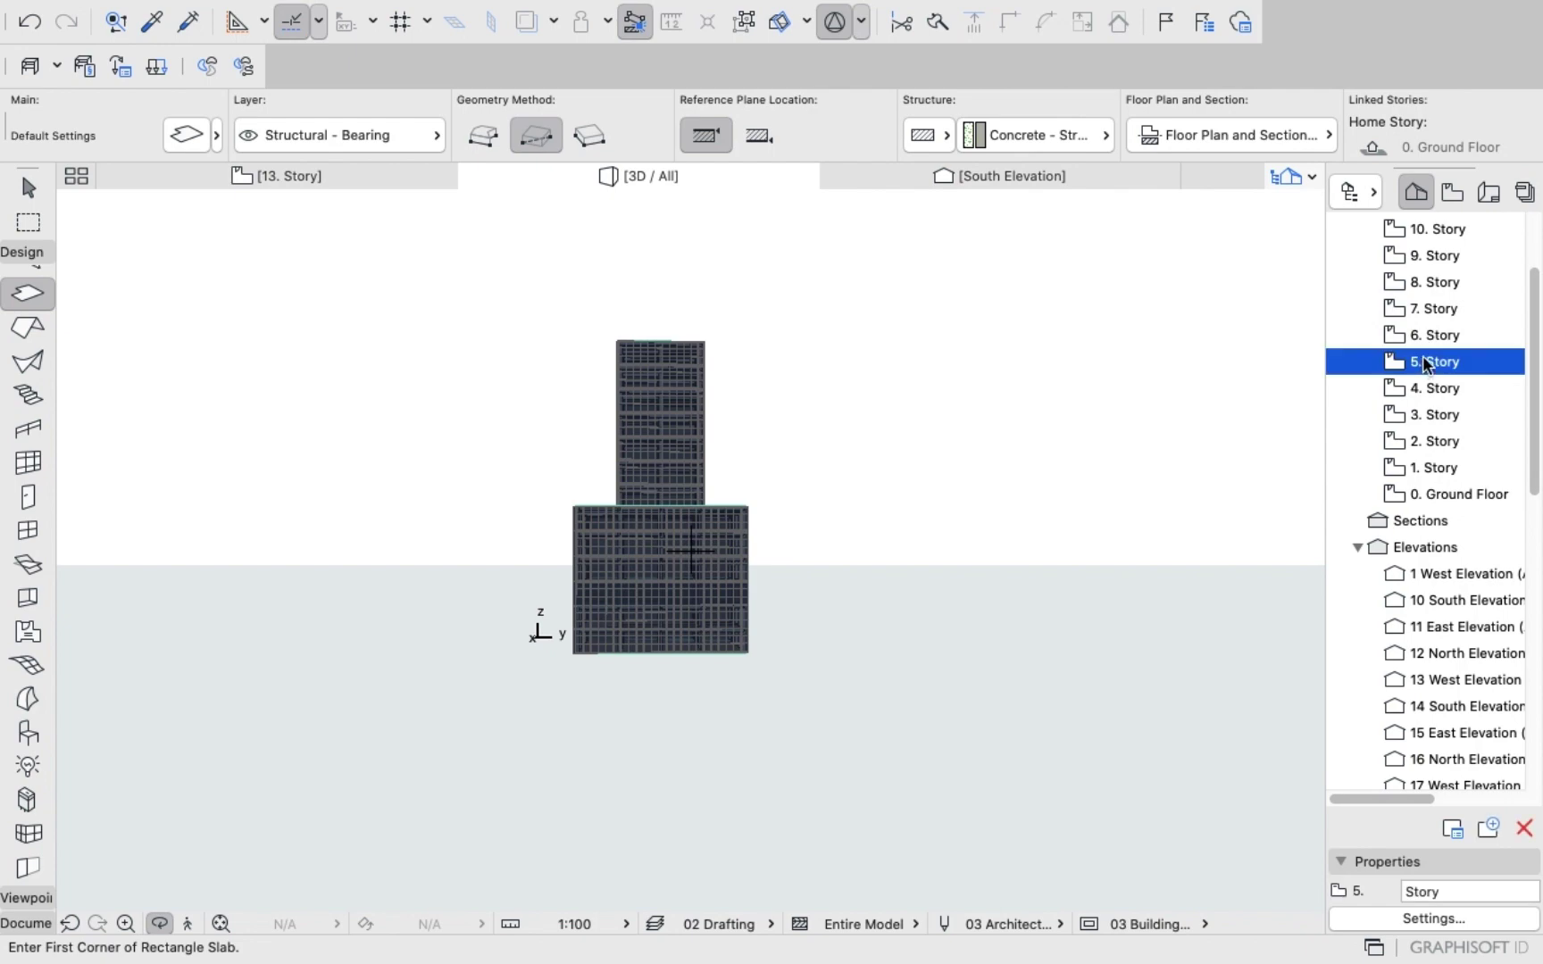
pyautogui.doubleClick(1423, 359)
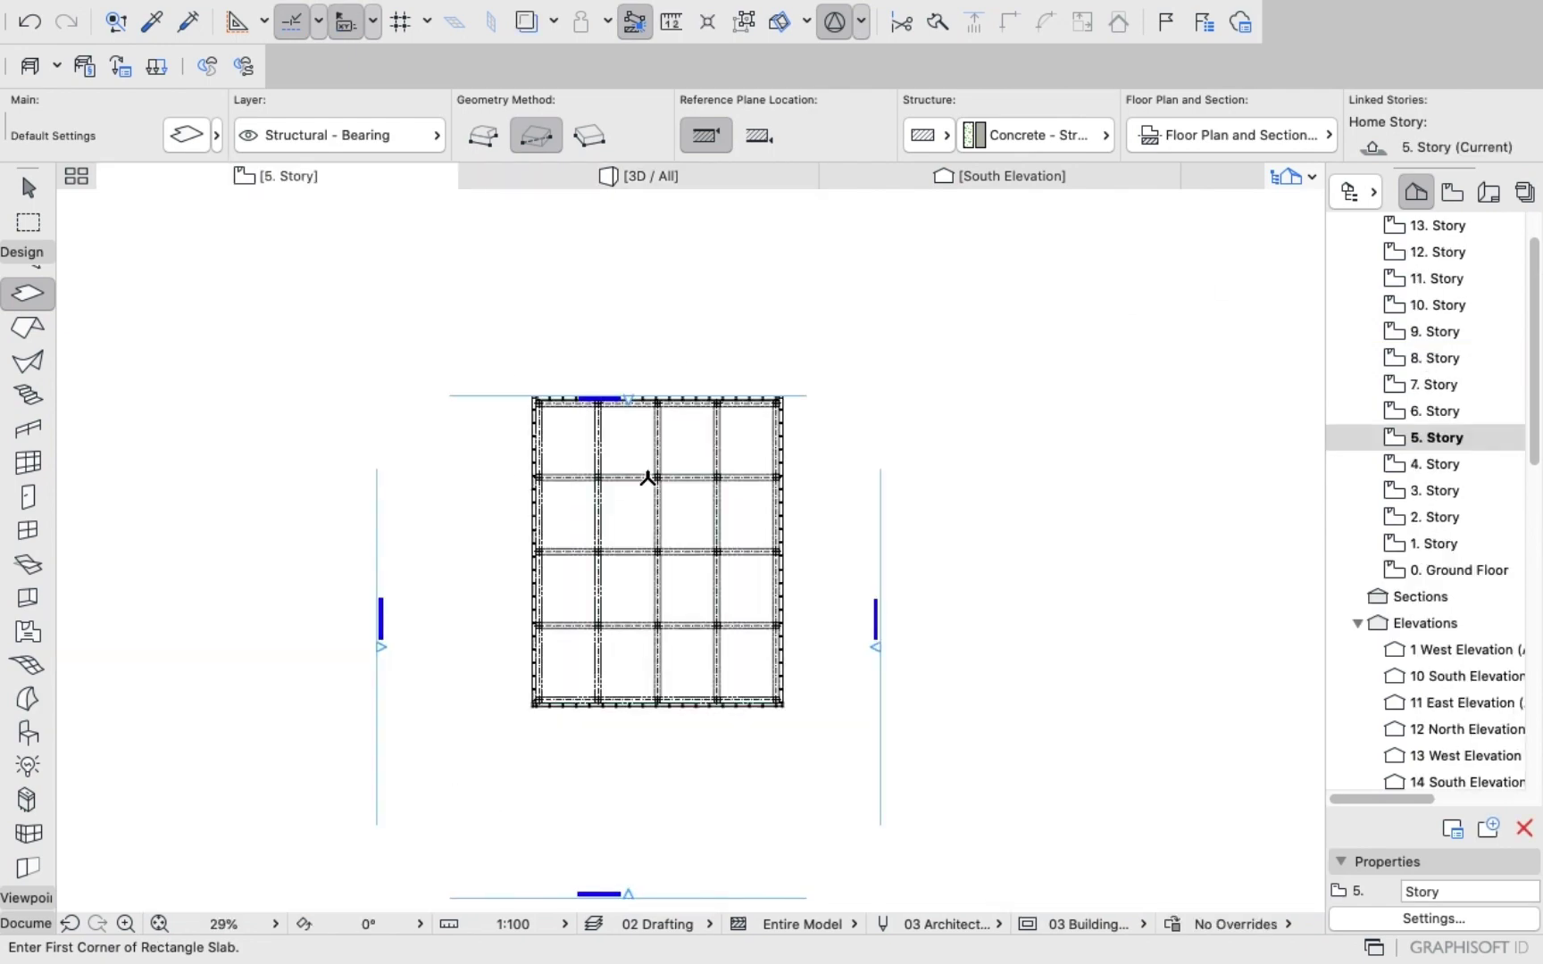
pyautogui.scroll(3, 648, 479)
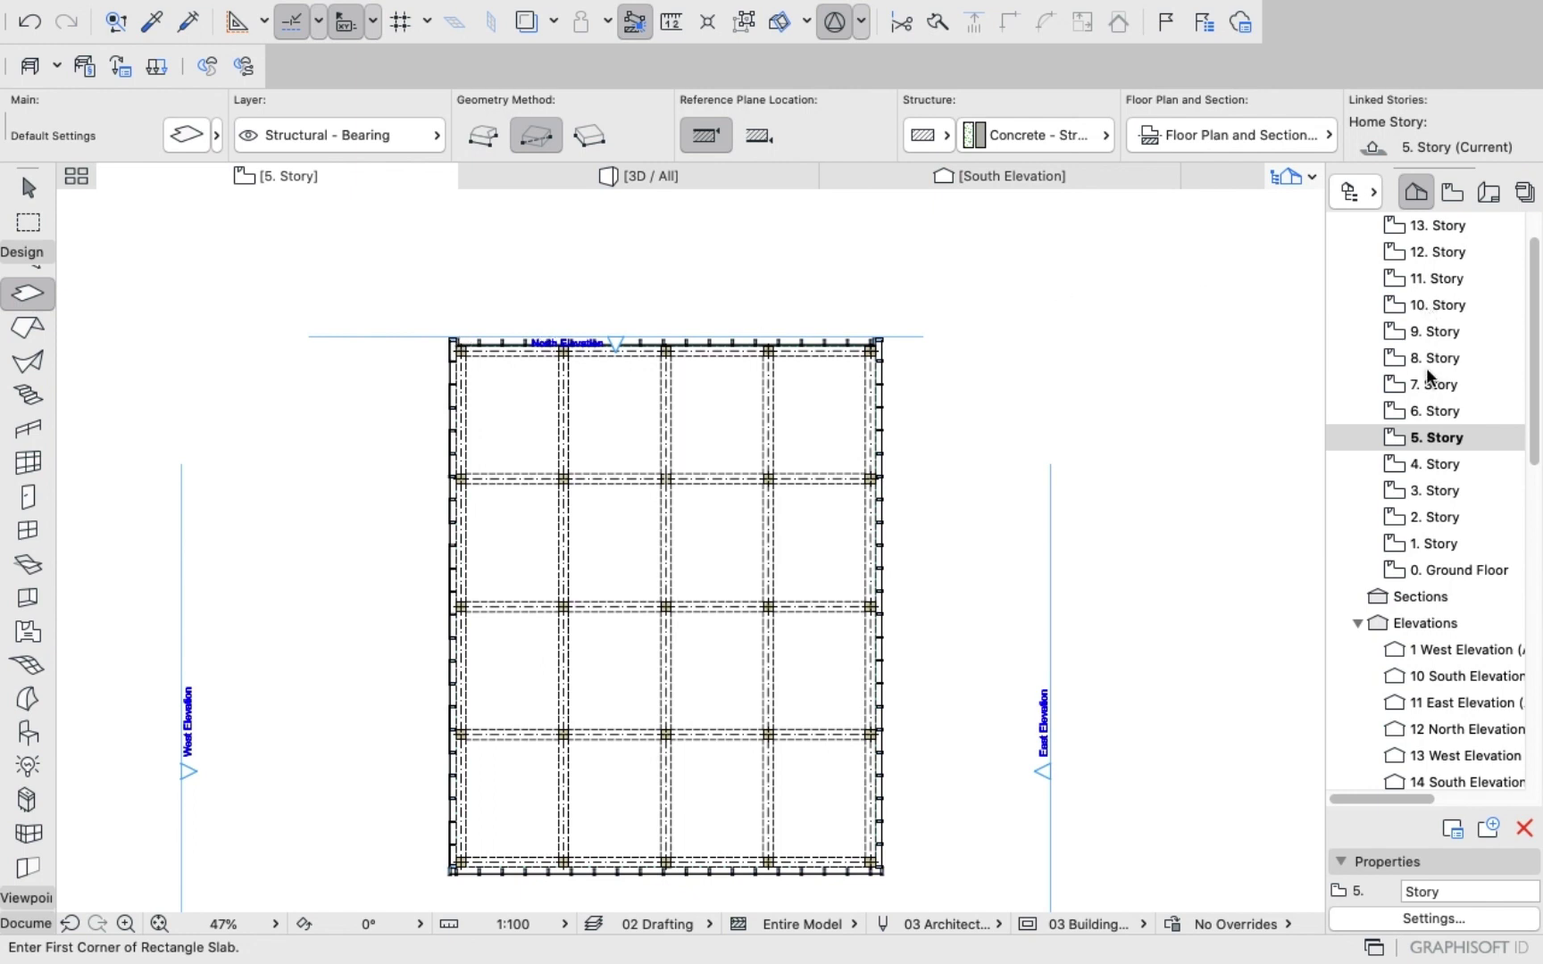
pyautogui.doubleClick(1434, 409)
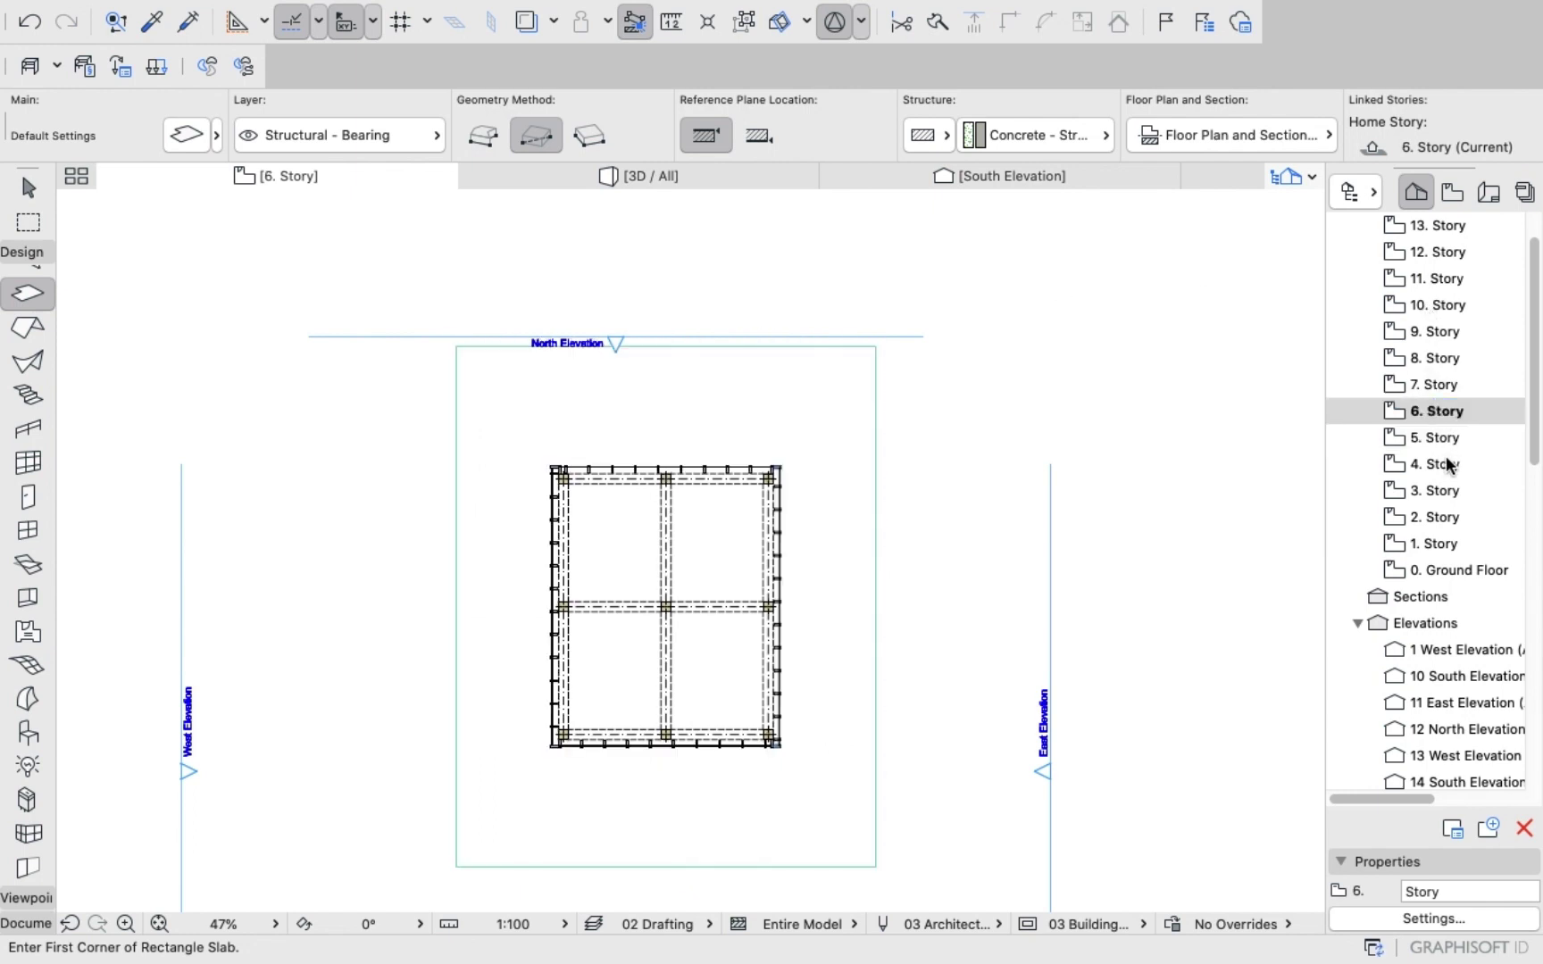
pyautogui.doubleClick(1435, 437)
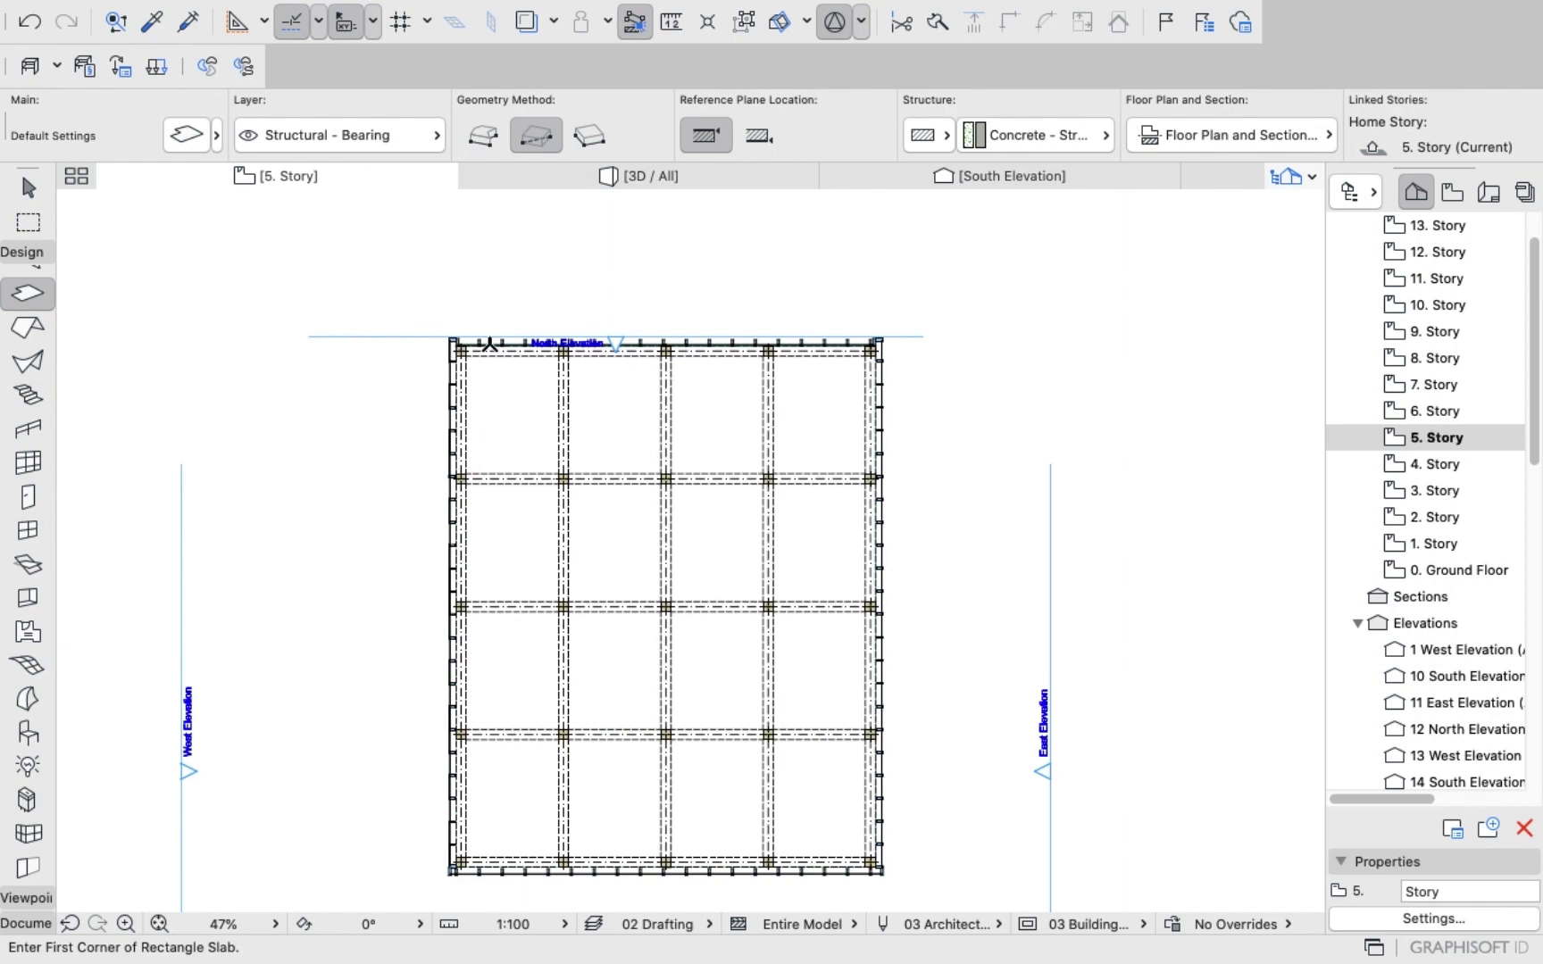
pyautogui.scroll(5, 489, 344)
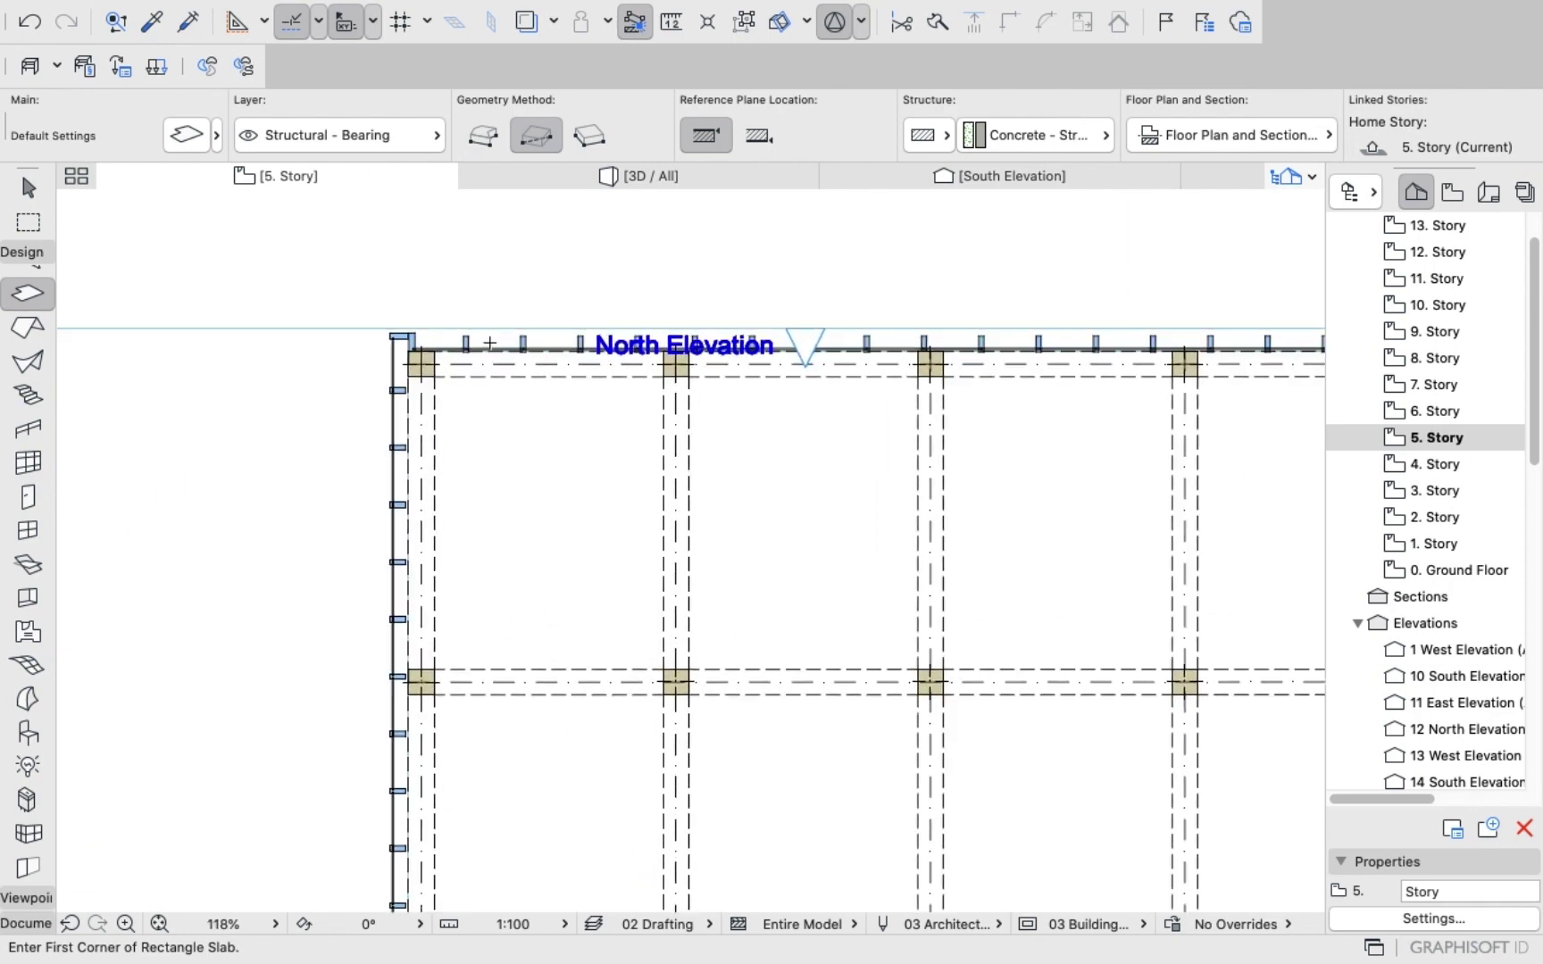
pyautogui.scroll(-1, 490, 345)
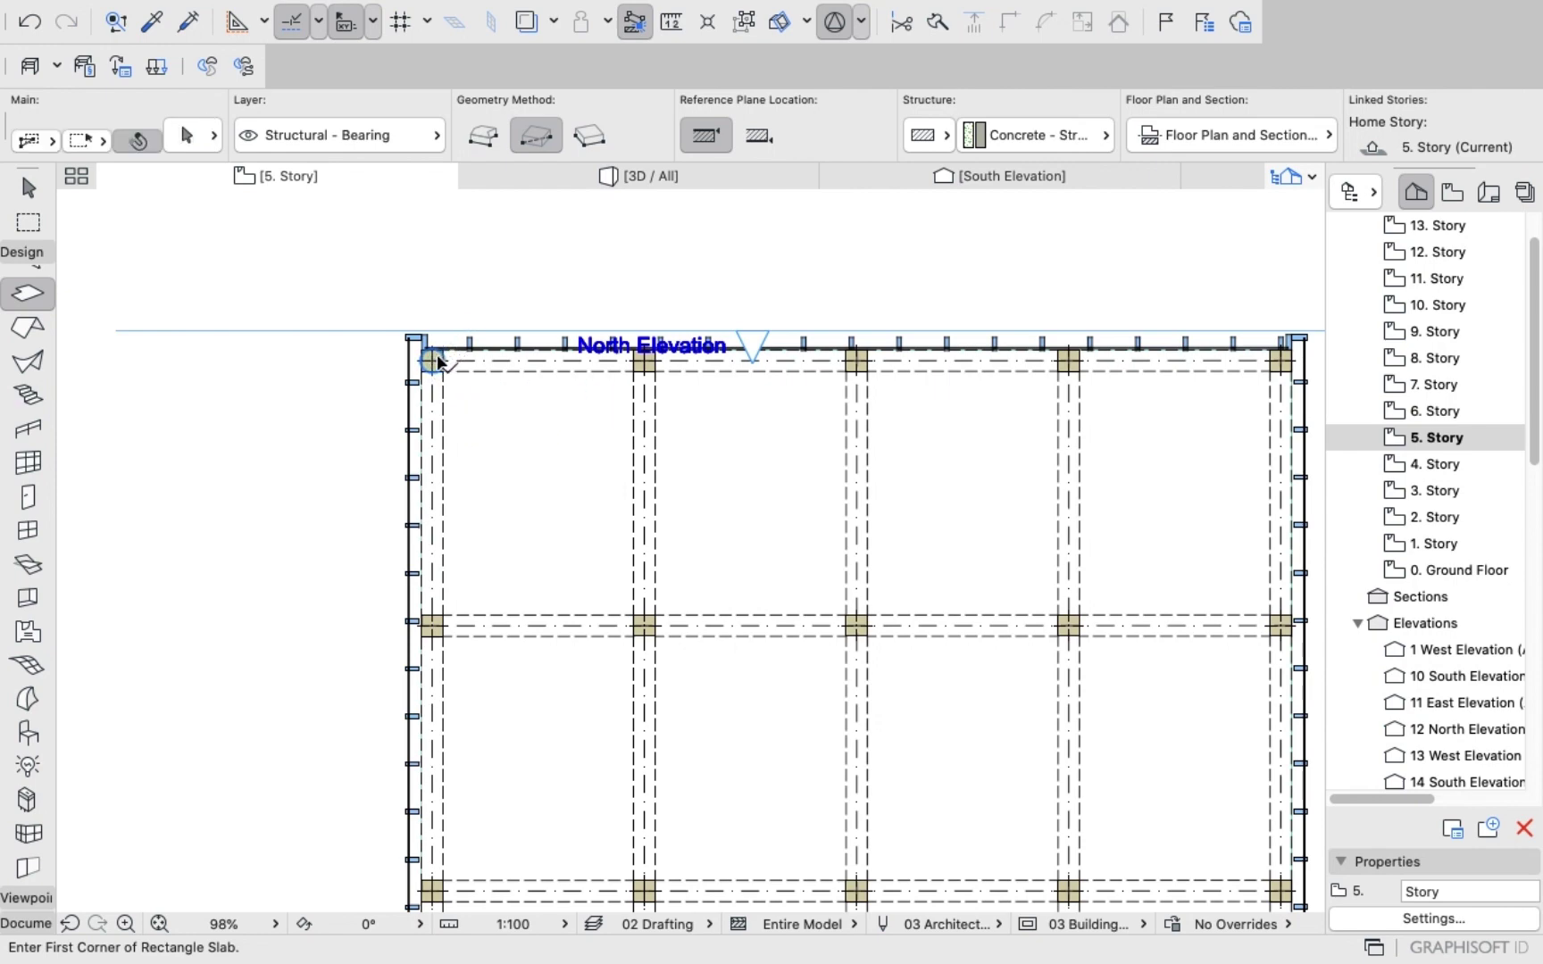
pyautogui.scroll(5, 436, 360)
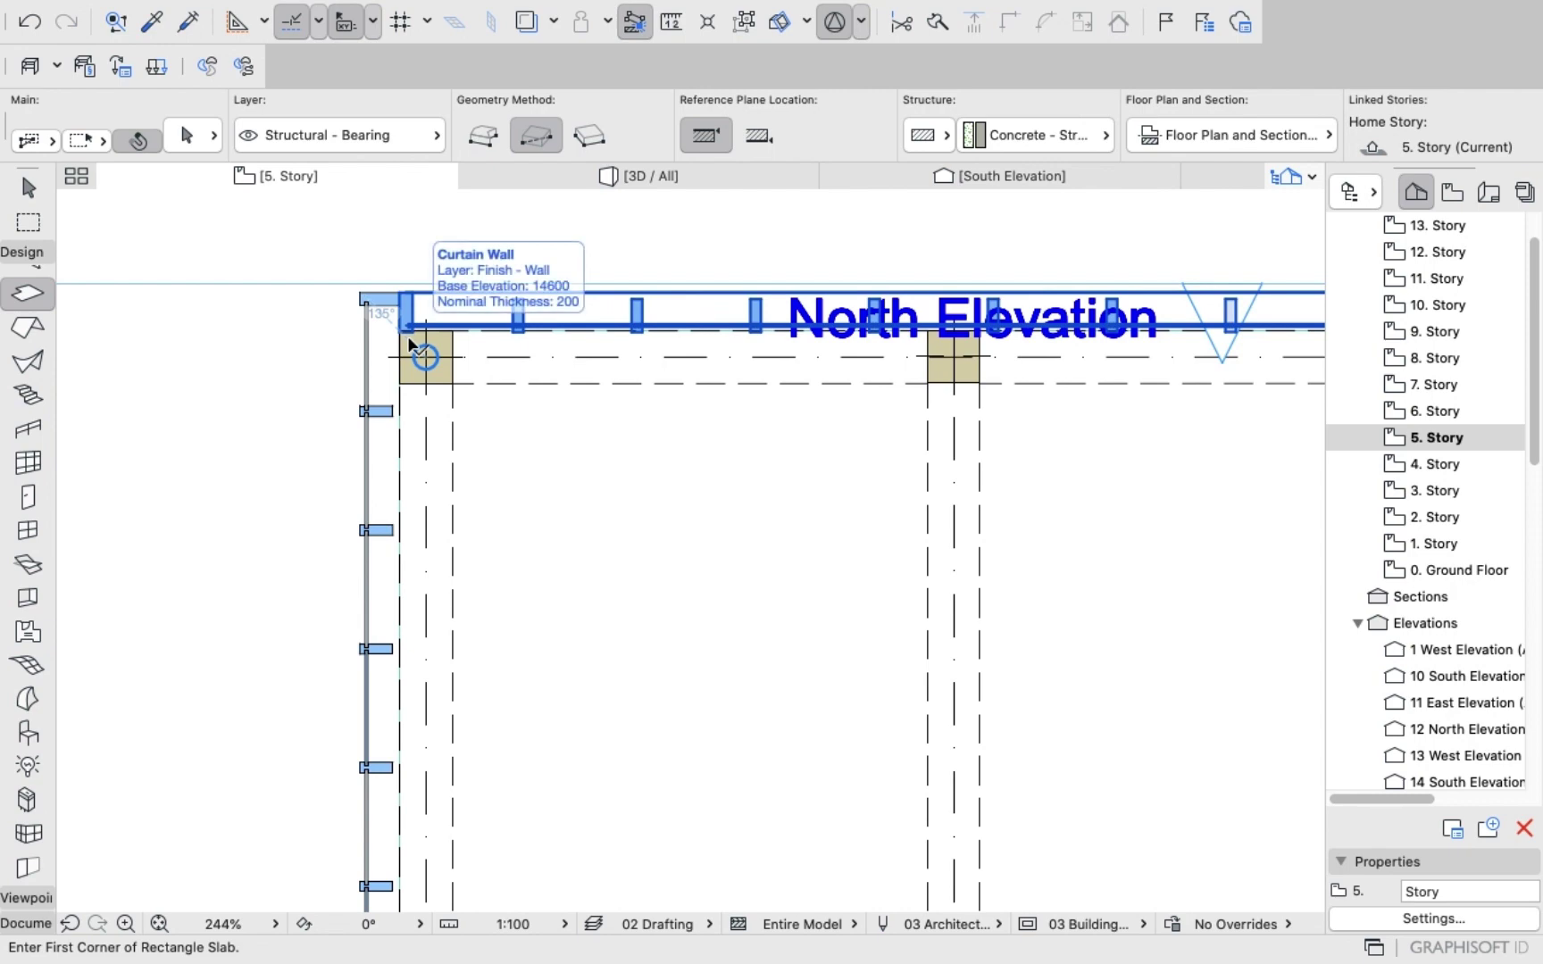
pyautogui.scroll(-3, 410, 344)
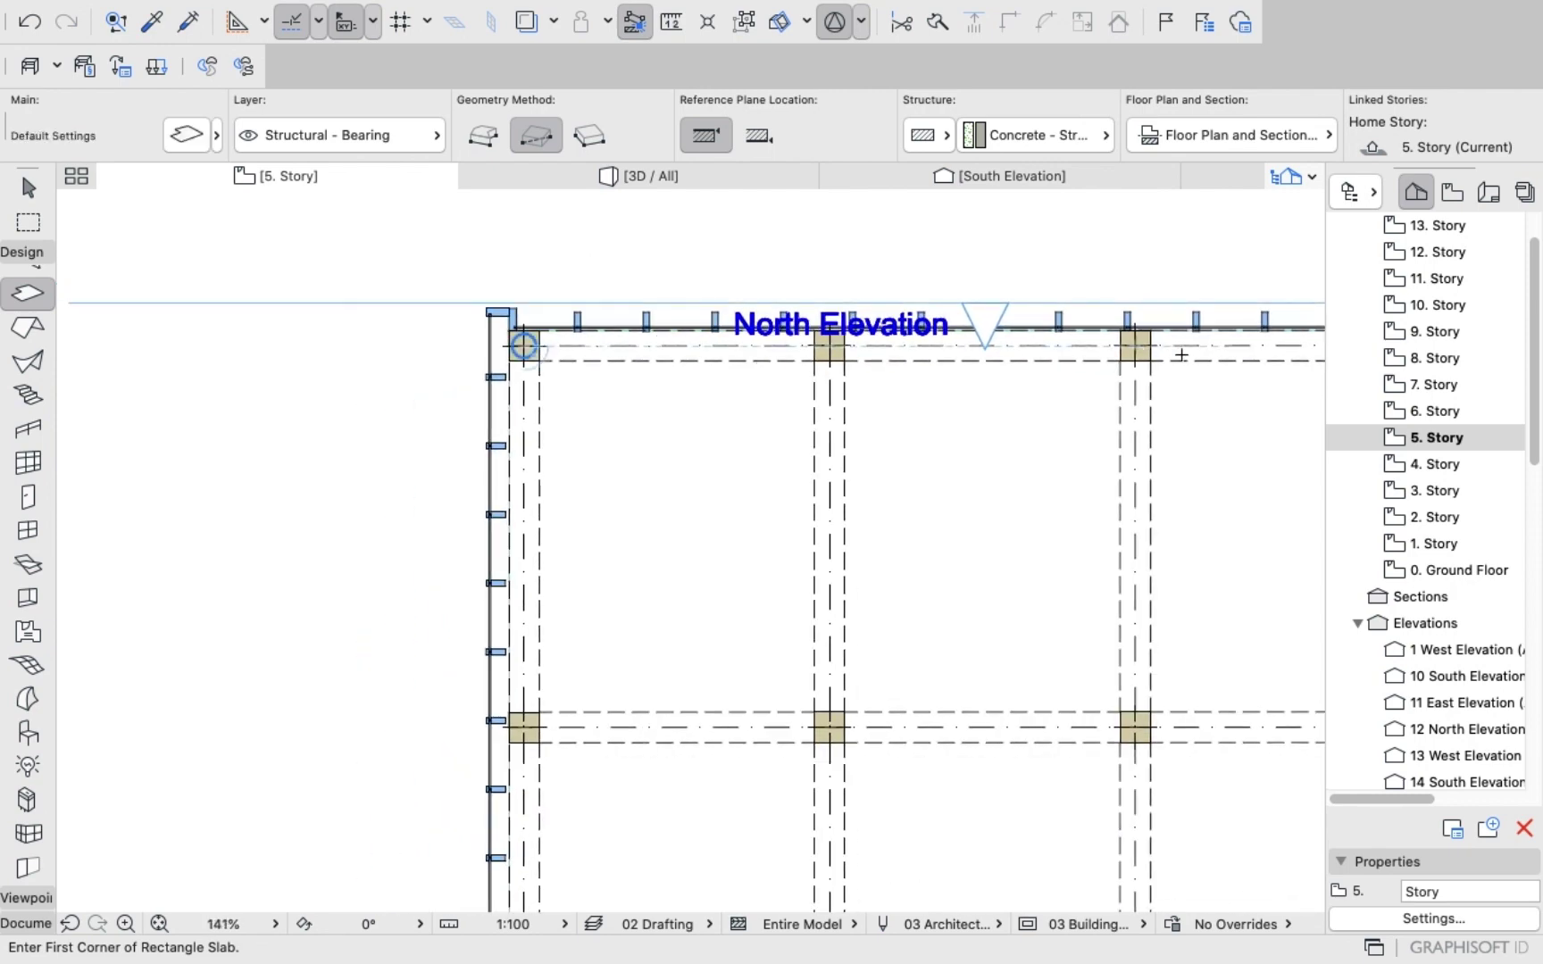
pyautogui.scroll(-6, 971, 361)
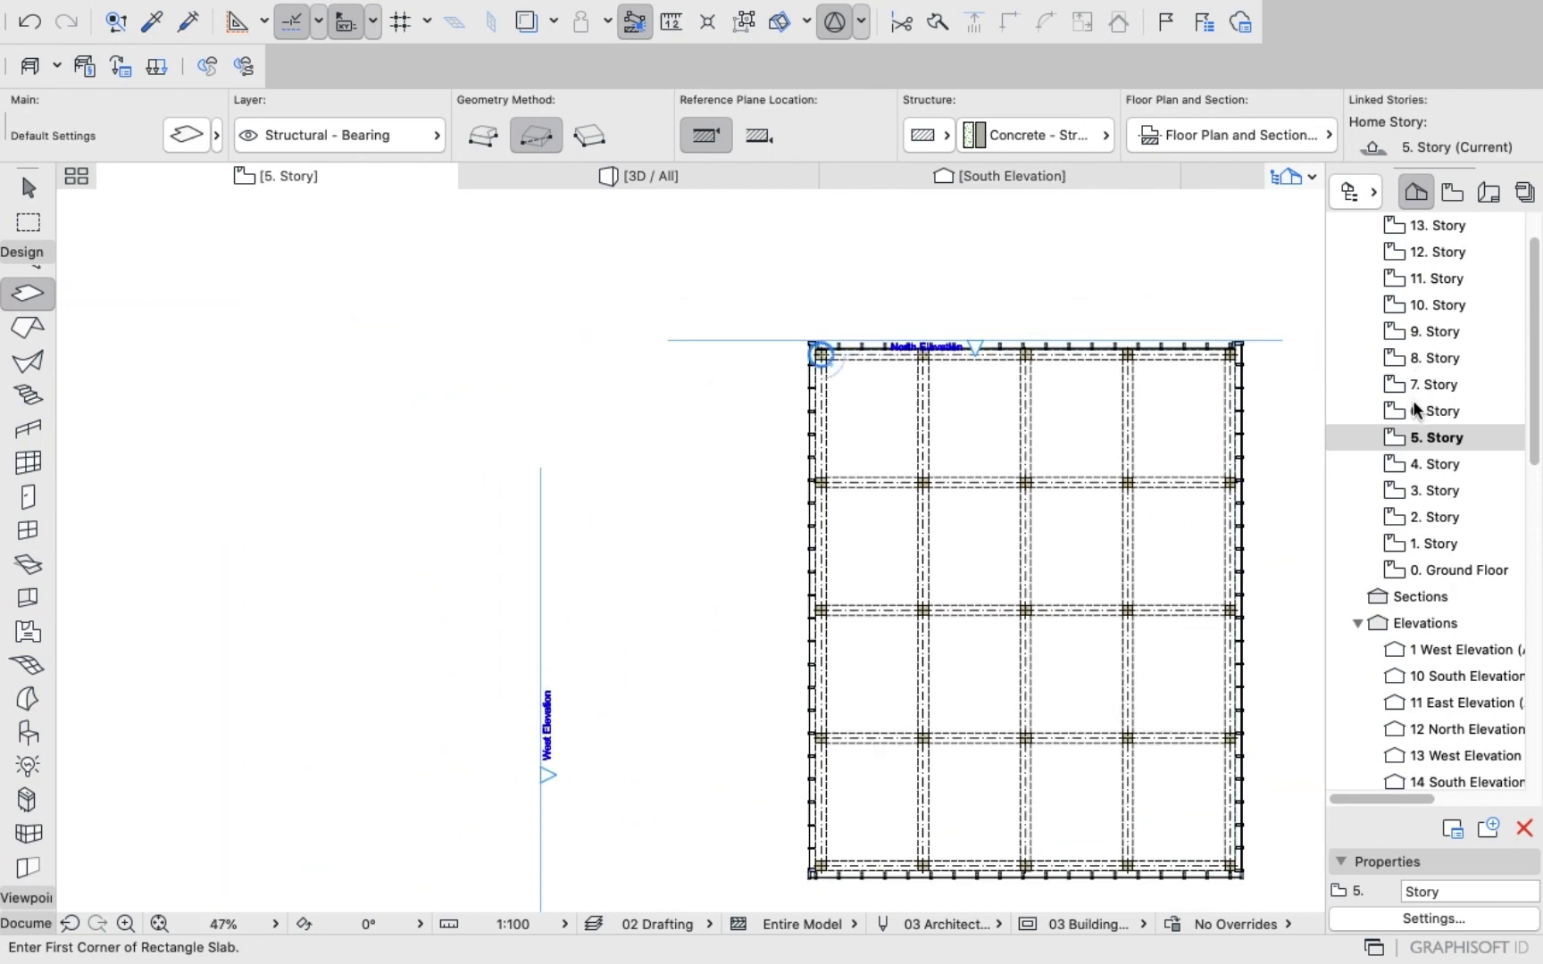
pyautogui.doubleClick(1426, 411)
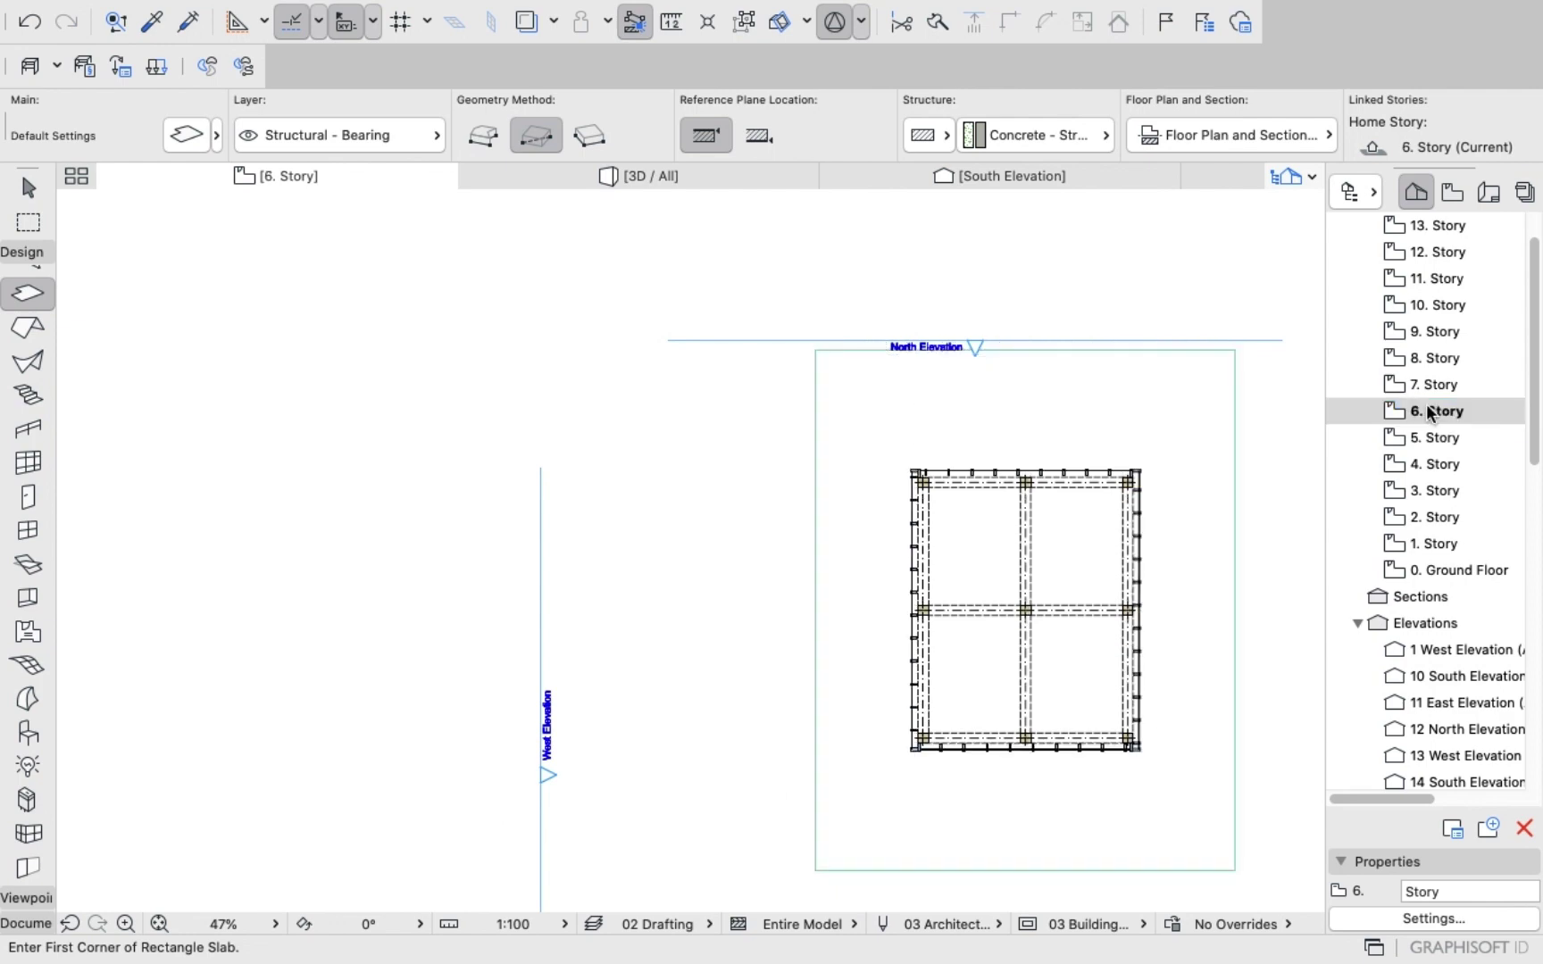
# On the fifth story, select the three westernmost columns of the north row with the Column tool.
pyautogui.doubleClick(1434, 437)
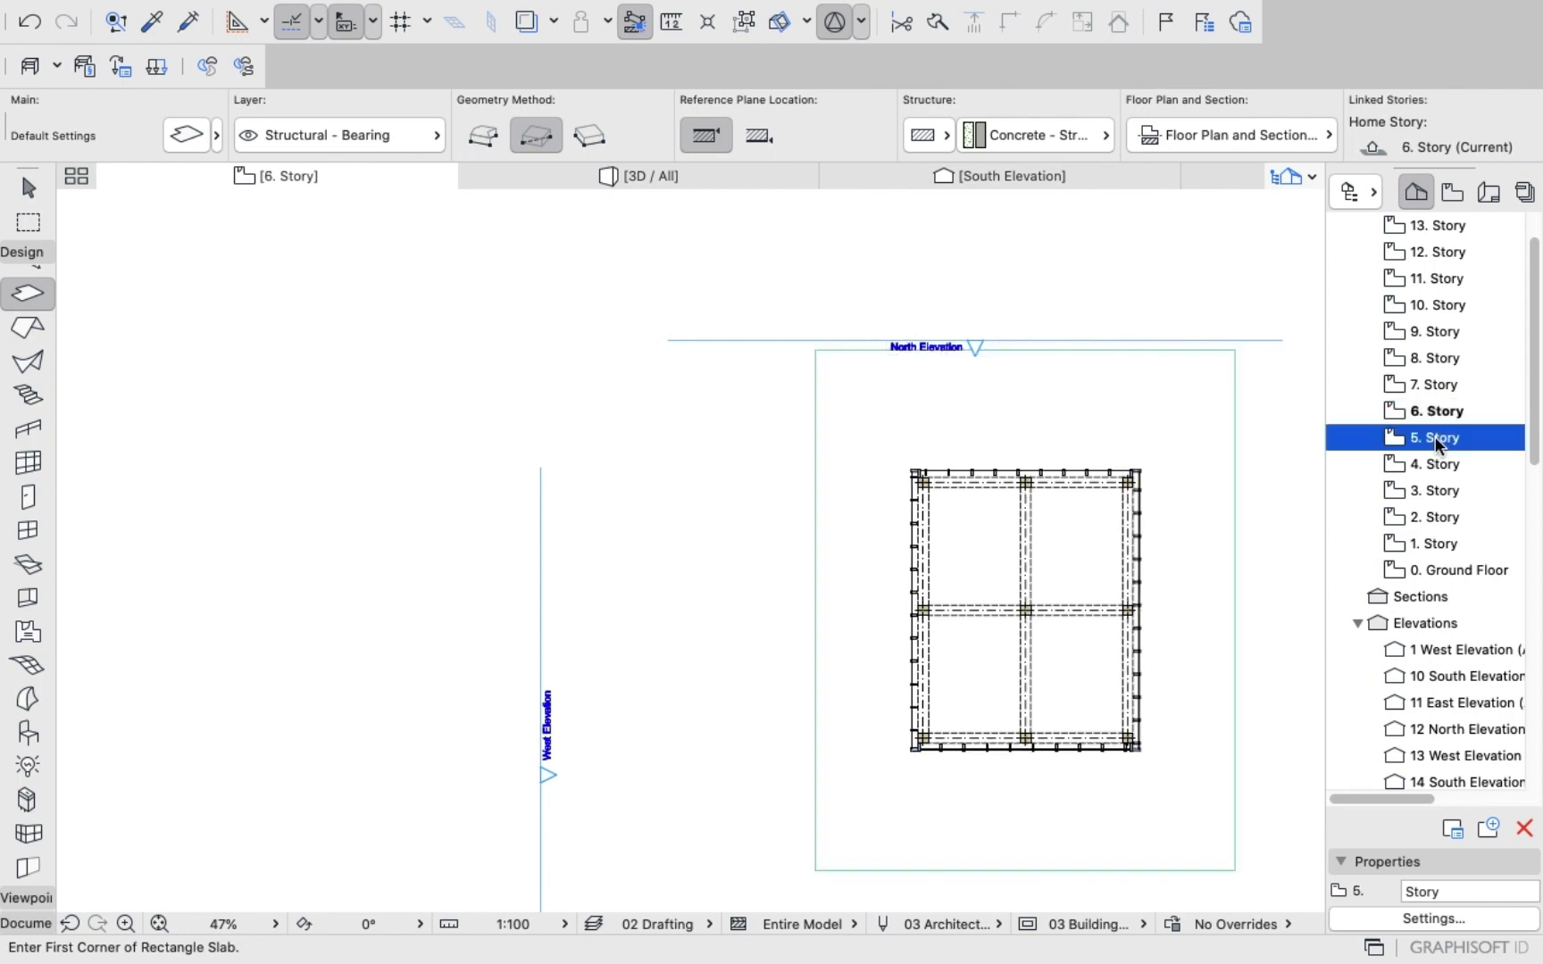
pyautogui.scroll(8, 850, 406)
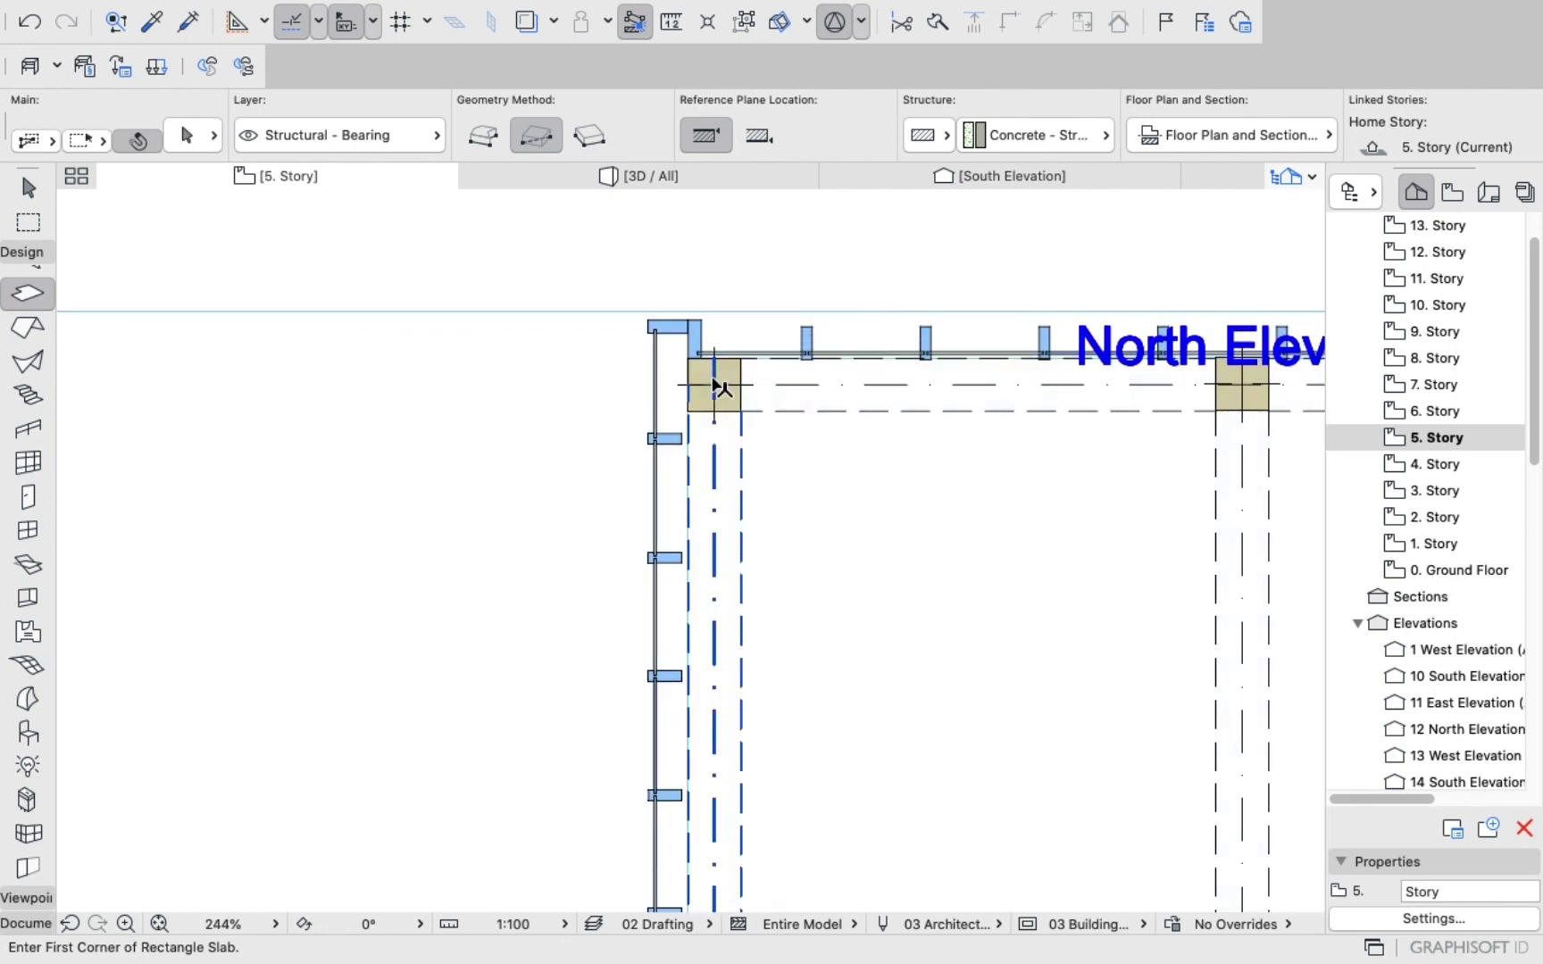
pyautogui.scroll(3, 38, 416)
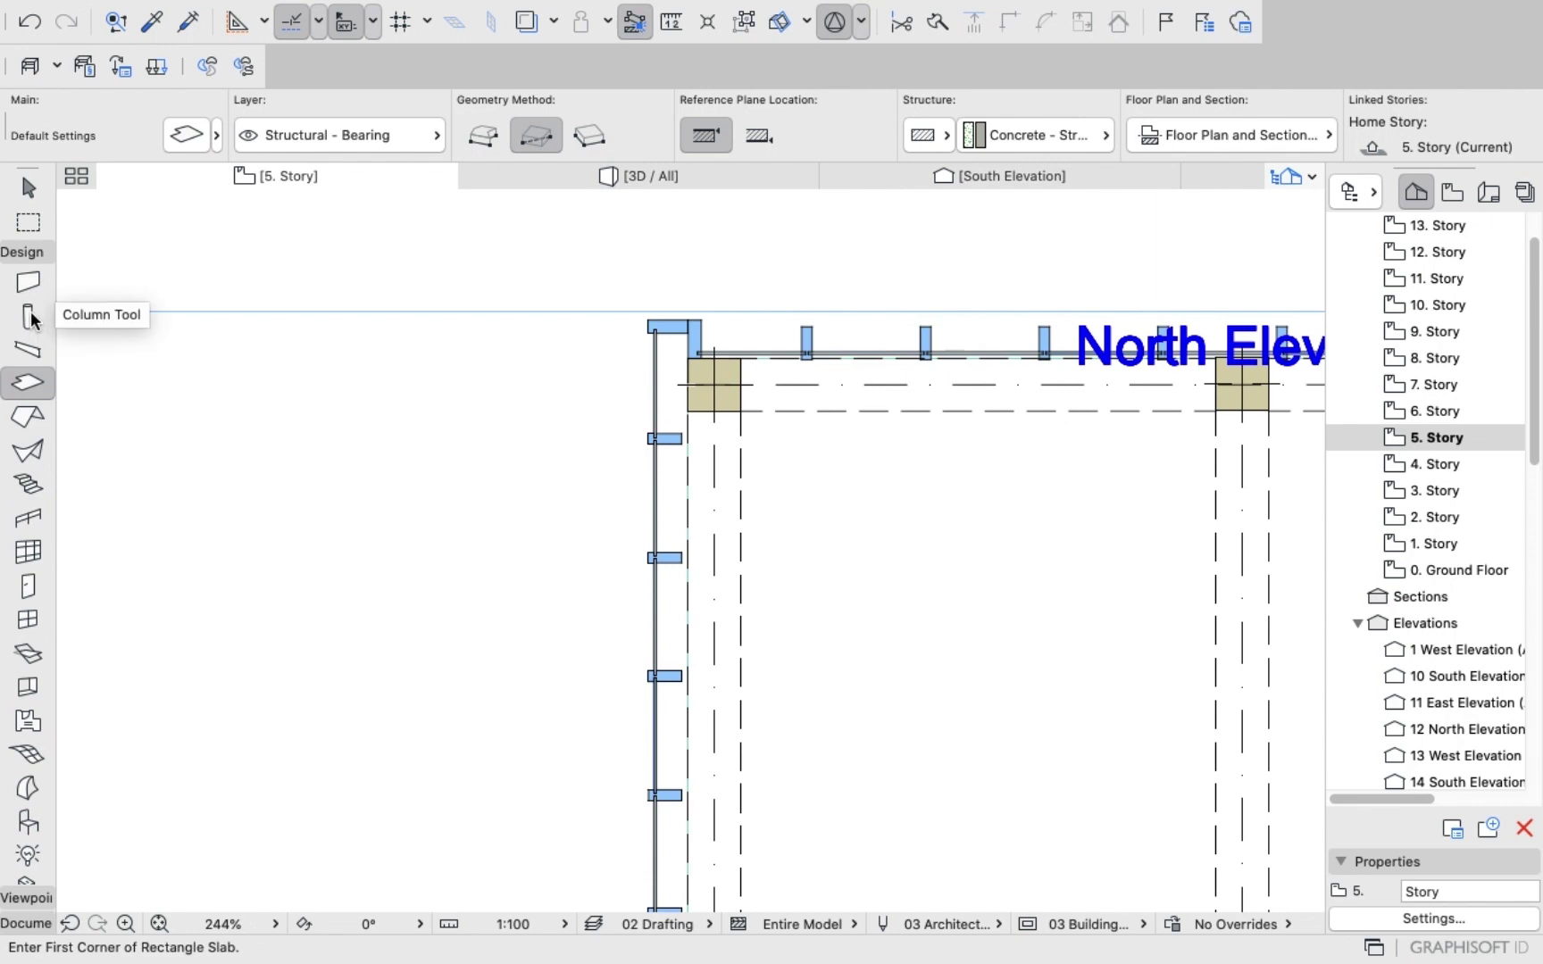
pyautogui.click(28, 316)
pyautogui.click(696, 367)
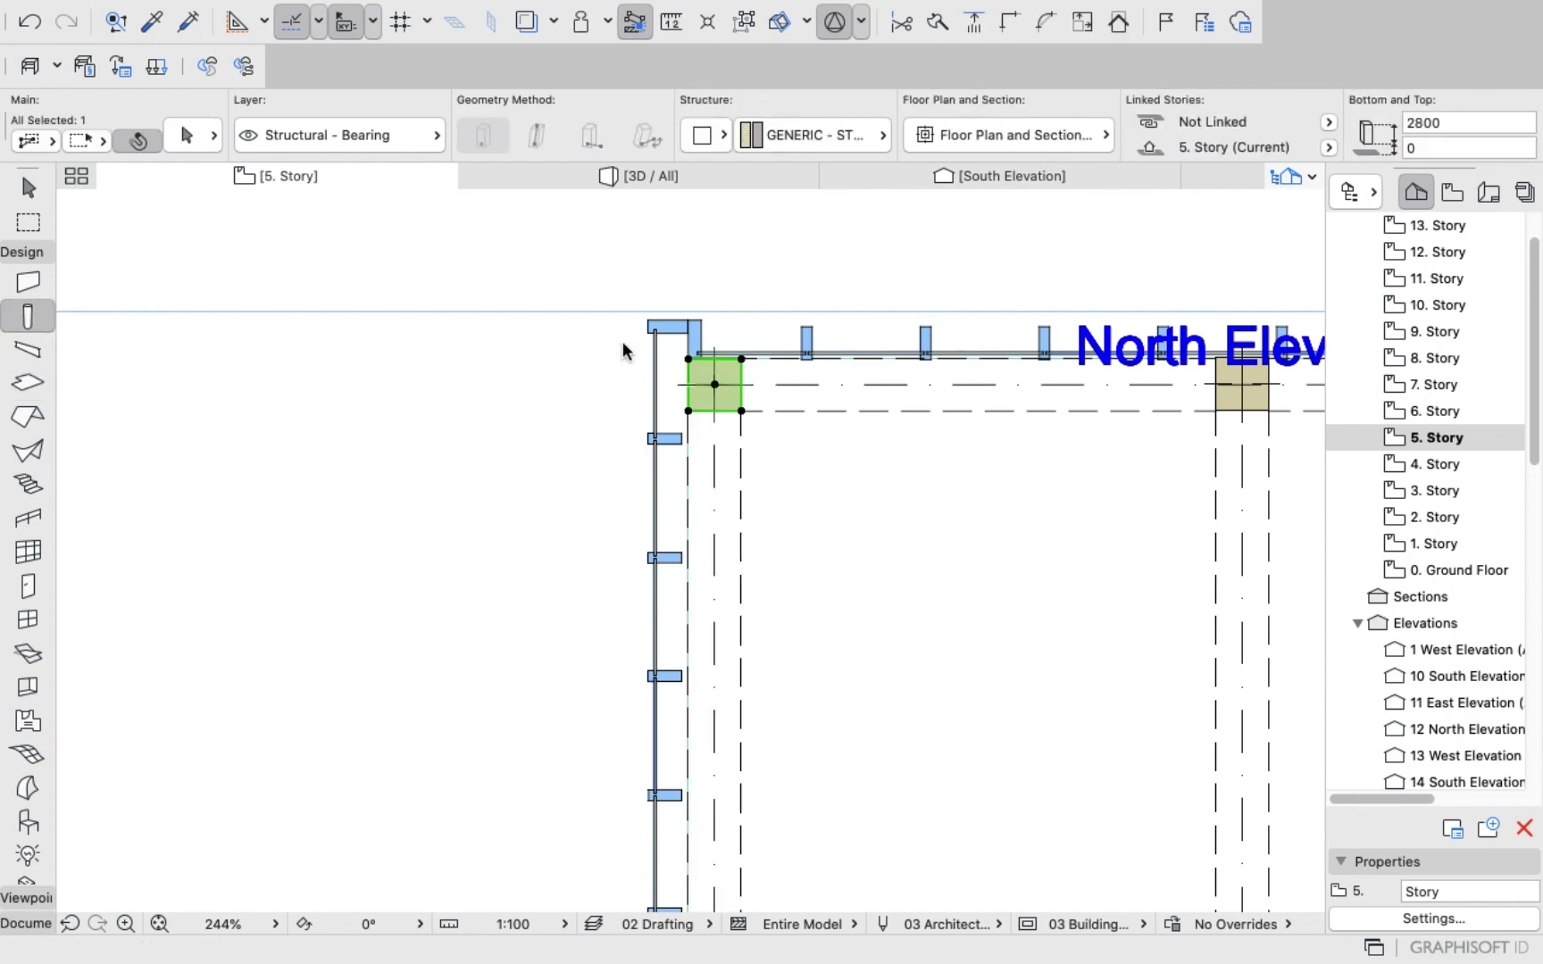
pyautogui.scroll(-3, 558, 334)
pyautogui.scroll(-2, 897, 373)
pyautogui.scroll(5, 870, 370)
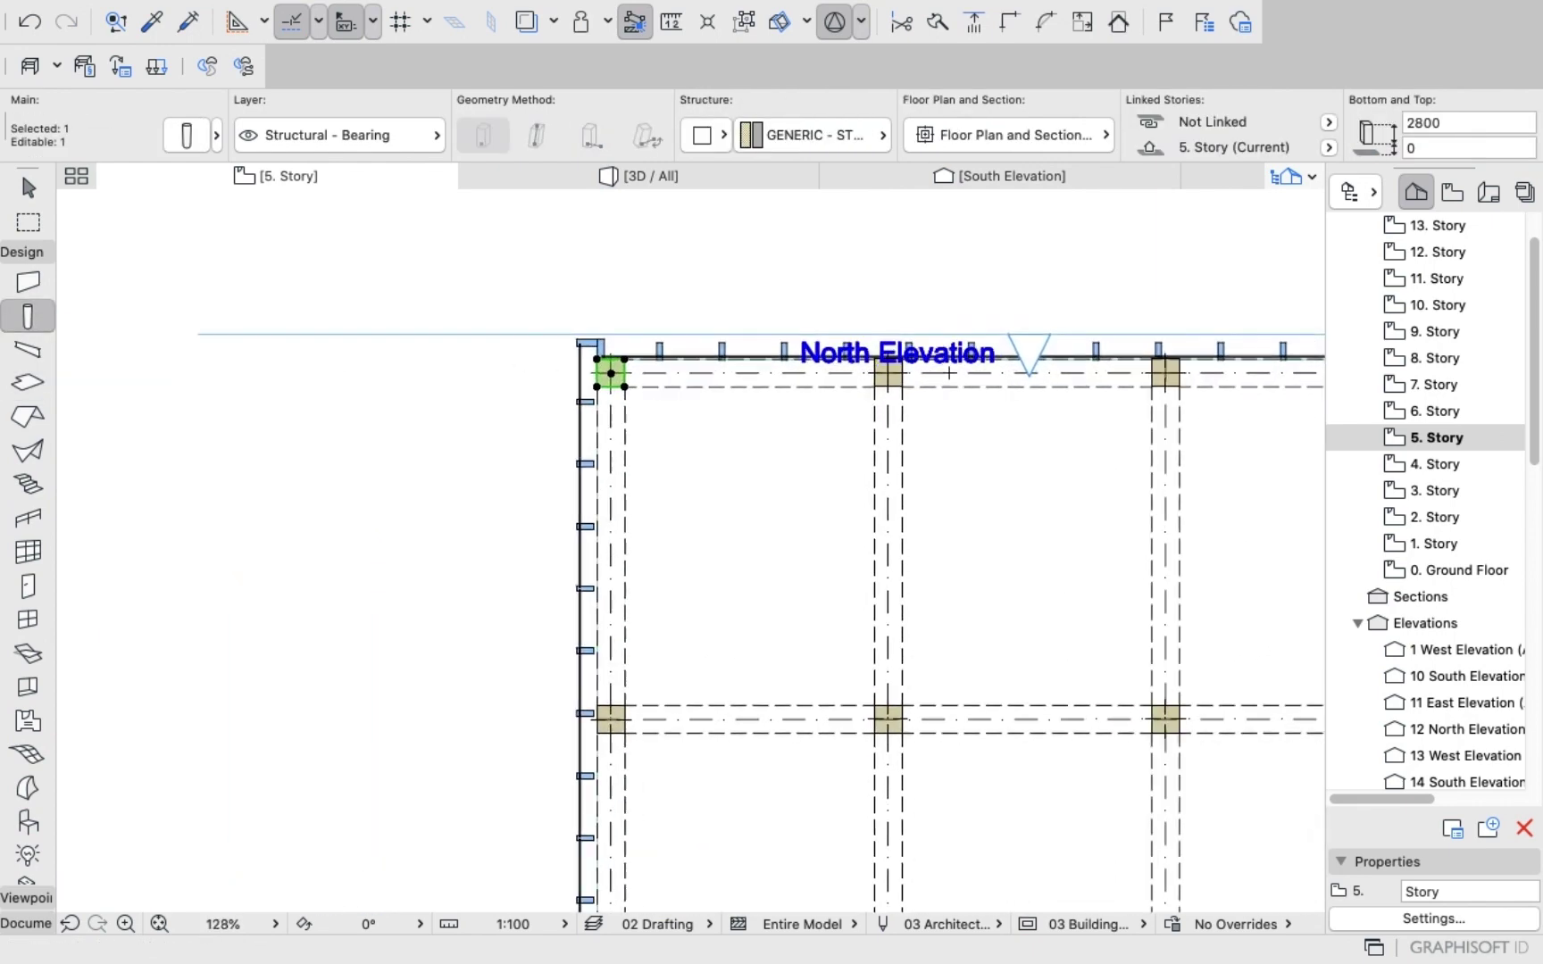
pyautogui.click(870, 370)
pyautogui.scroll(-3, 892, 357)
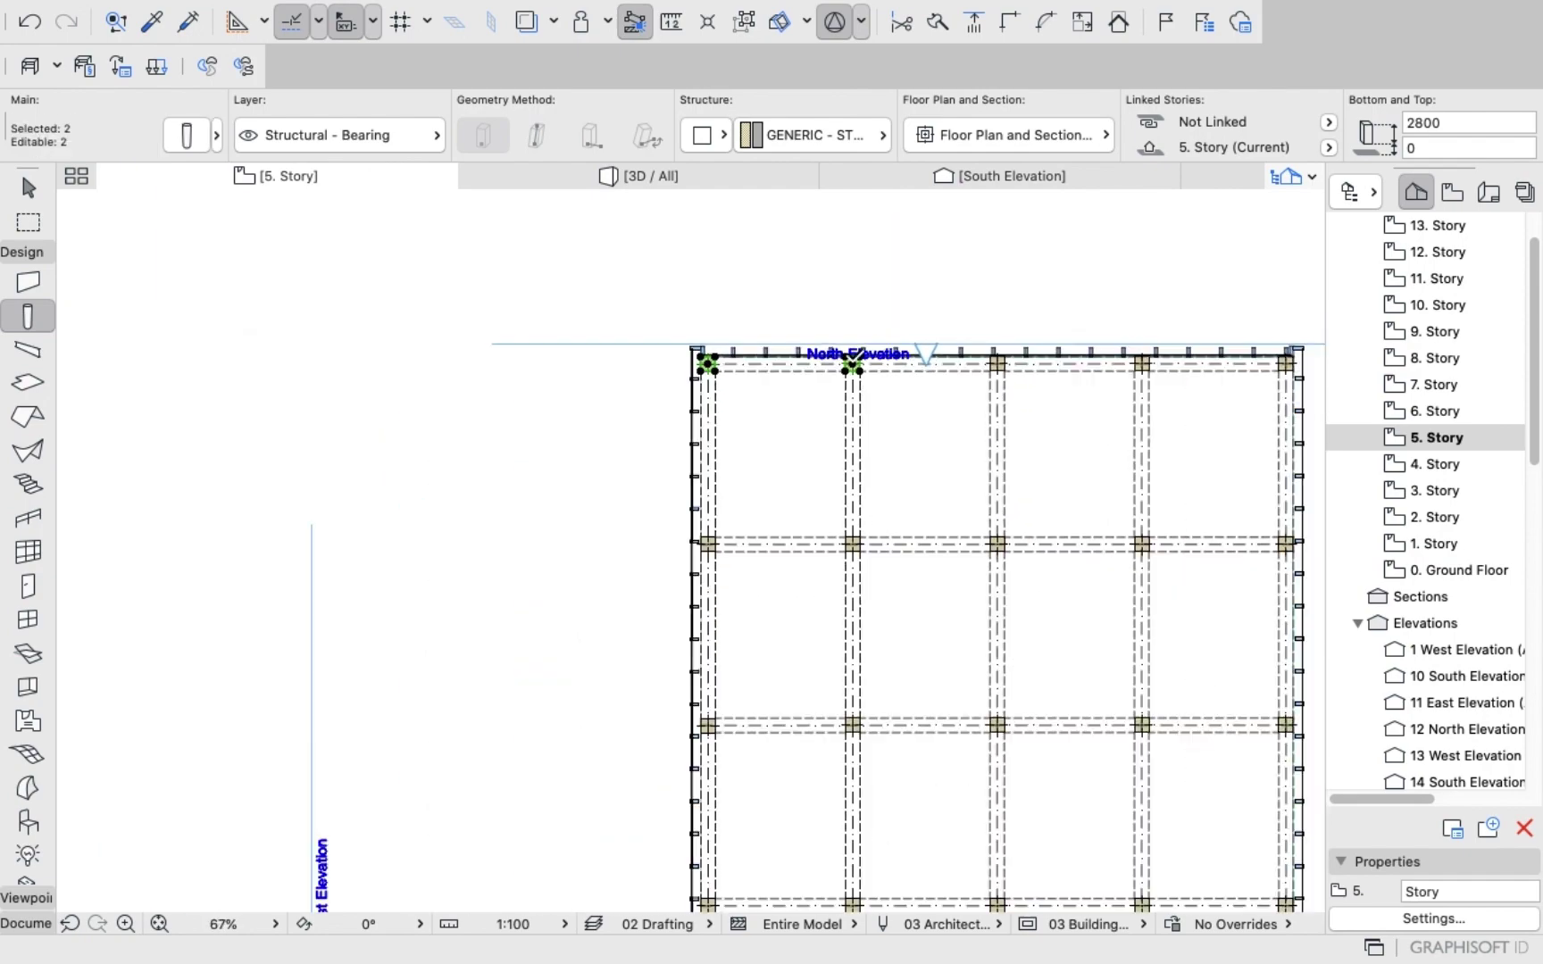
pyautogui.scroll(3, 982, 349)
pyautogui.scroll(3, 968, 397)
pyautogui.click(871, 317)
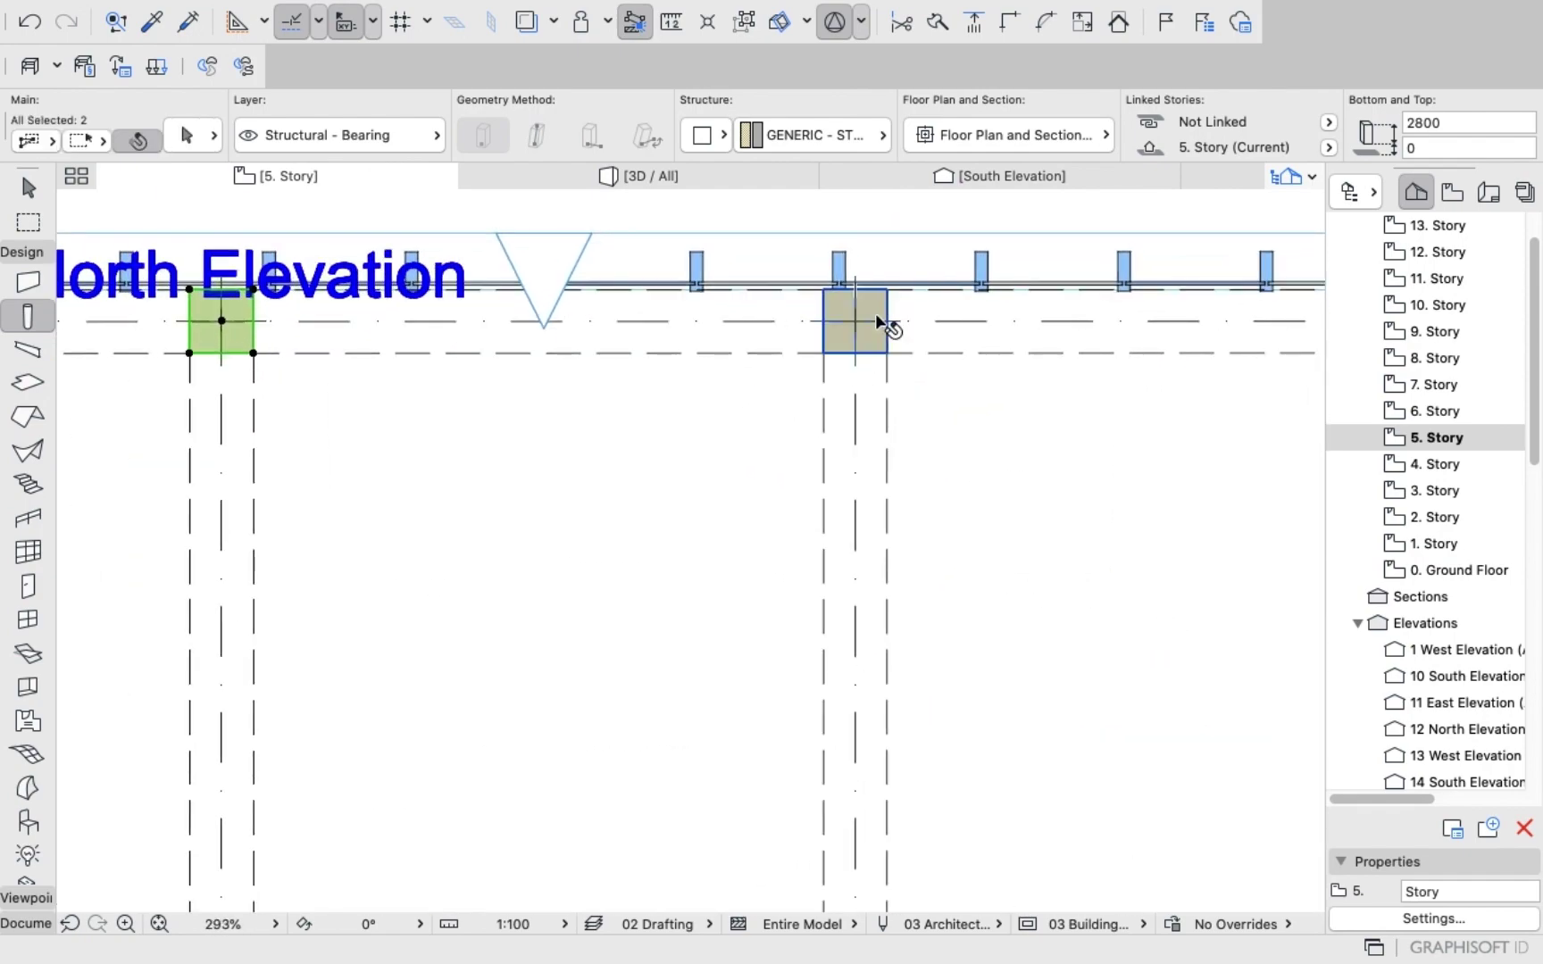
pyautogui.scroll(-1, 844, 311)
pyautogui.scroll(-5, 840, 308)
pyautogui.scroll(5, 857, 313)
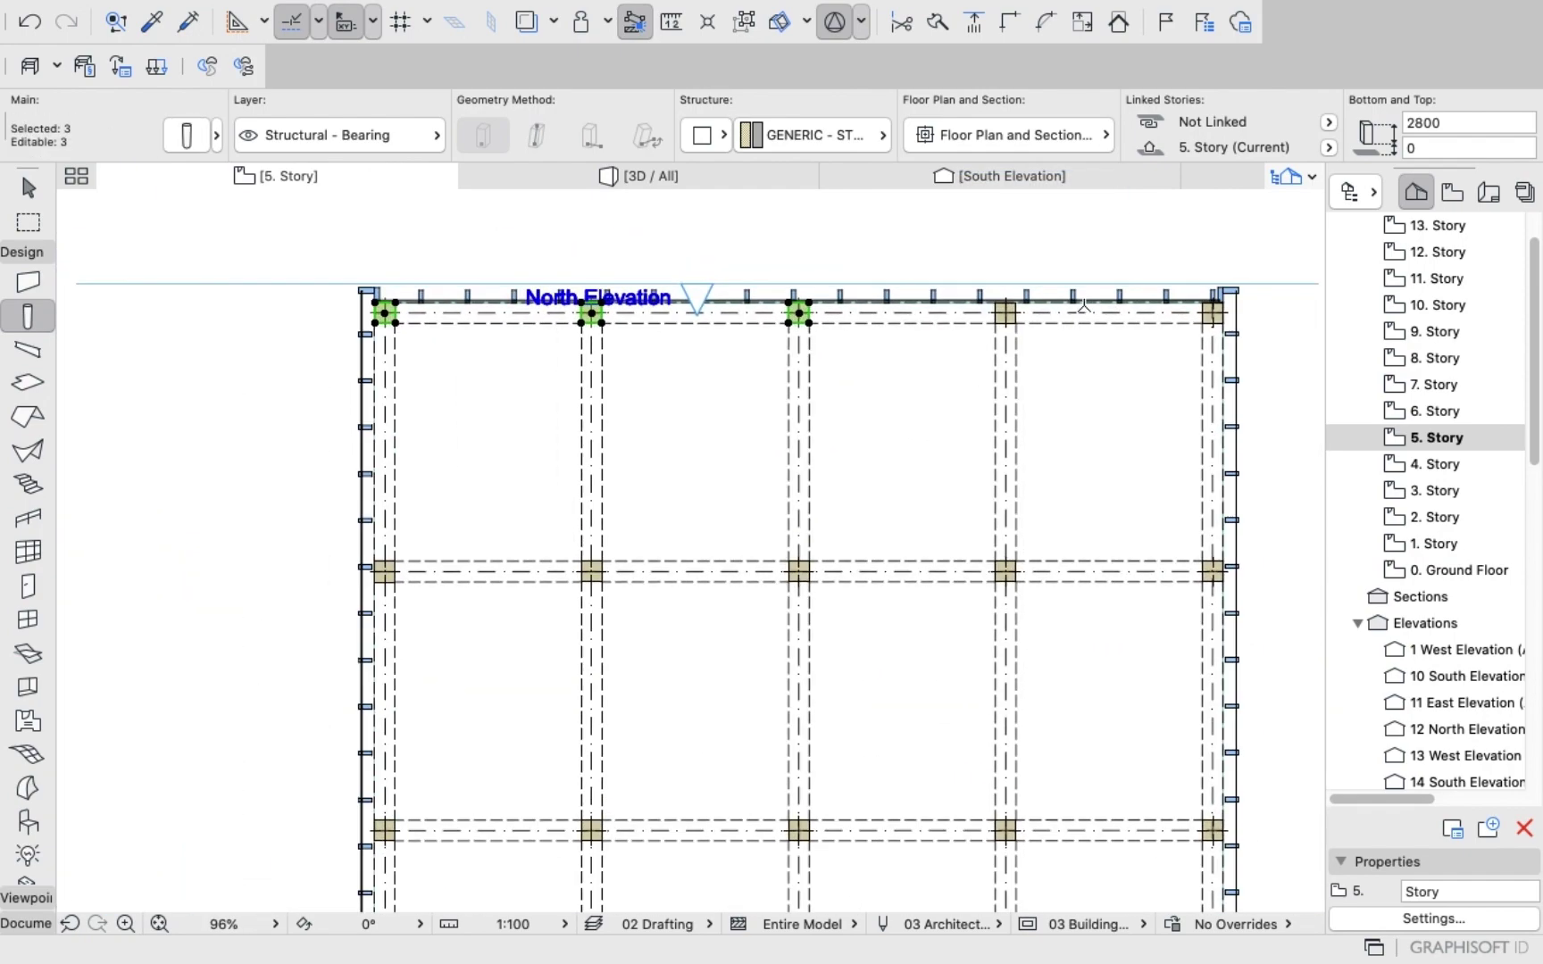
# Add the two remaining columns at the east end of the north row to the column selection.
pyautogui.press('shift')
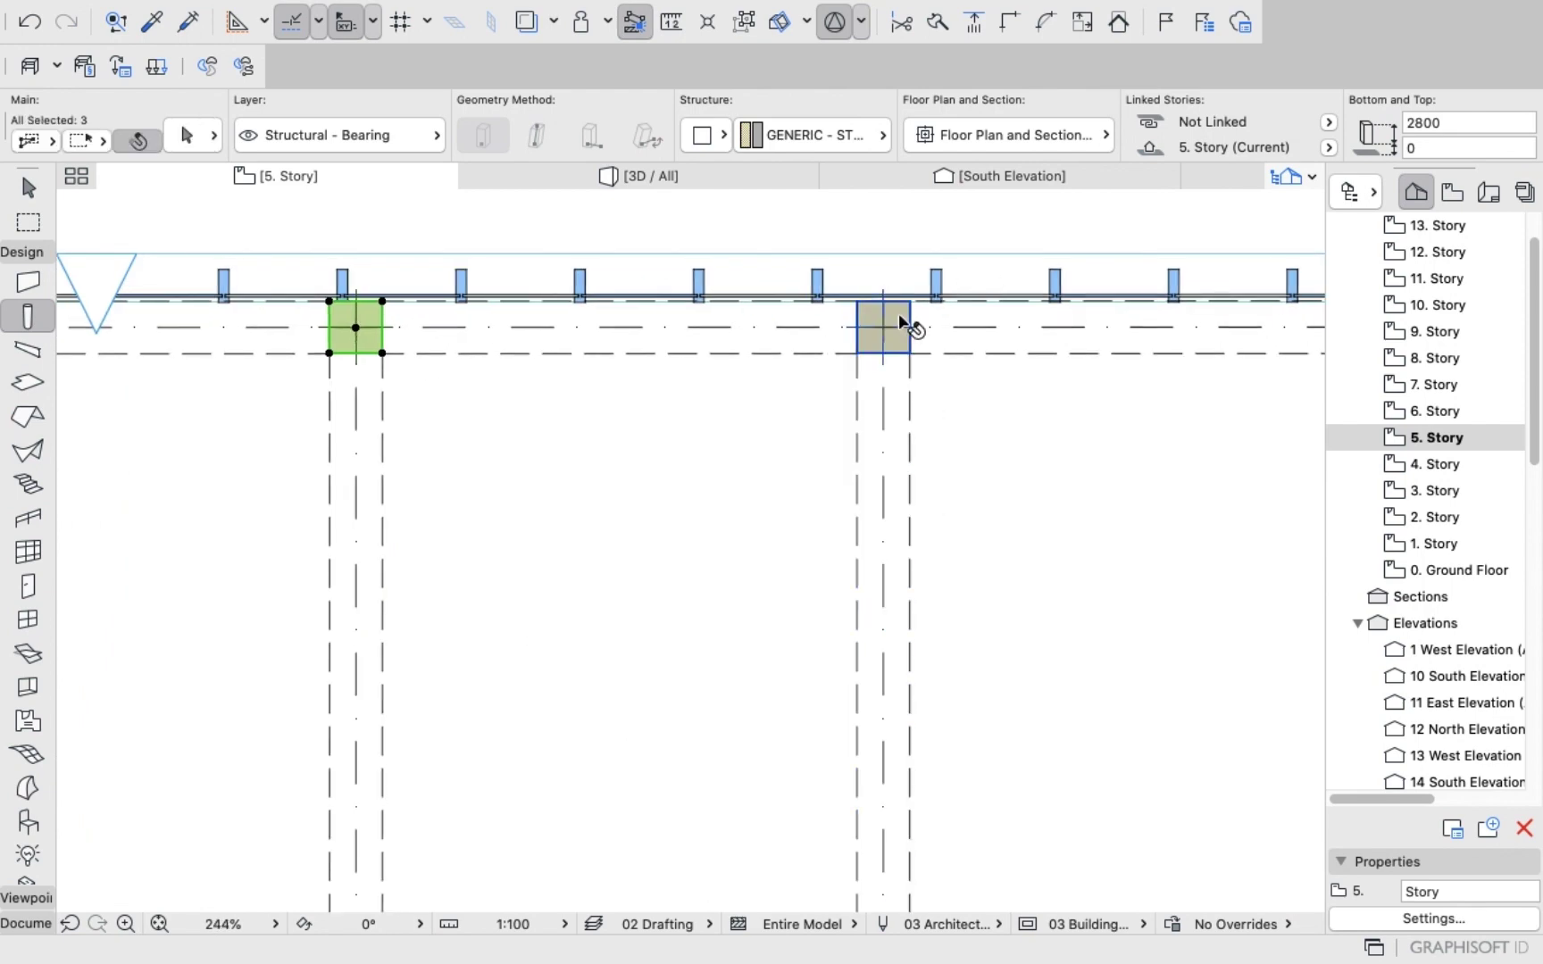
pyautogui.keyDown('shift'); pyautogui.click(895, 322); pyautogui.keyUp('shift')
pyautogui.scroll(-6, 923, 320)
pyautogui.scroll(5, 1127, 311)
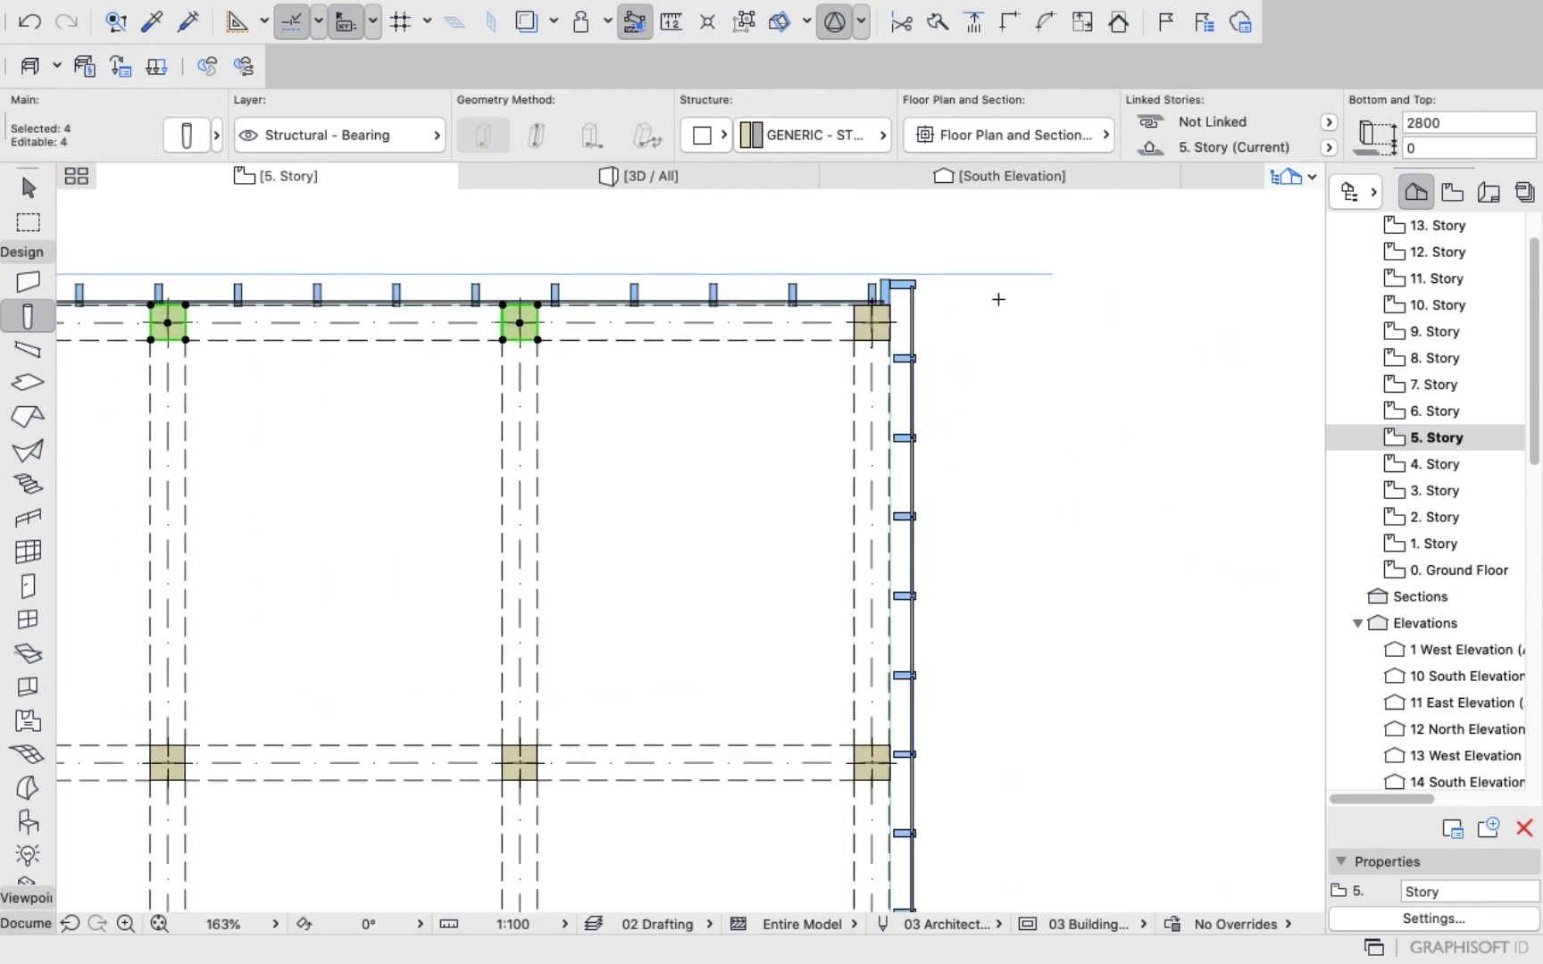
pyautogui.keyDown('shift'); pyautogui.click(886, 322); pyautogui.keyUp('shift')
pyautogui.scroll(-5, 974, 260)
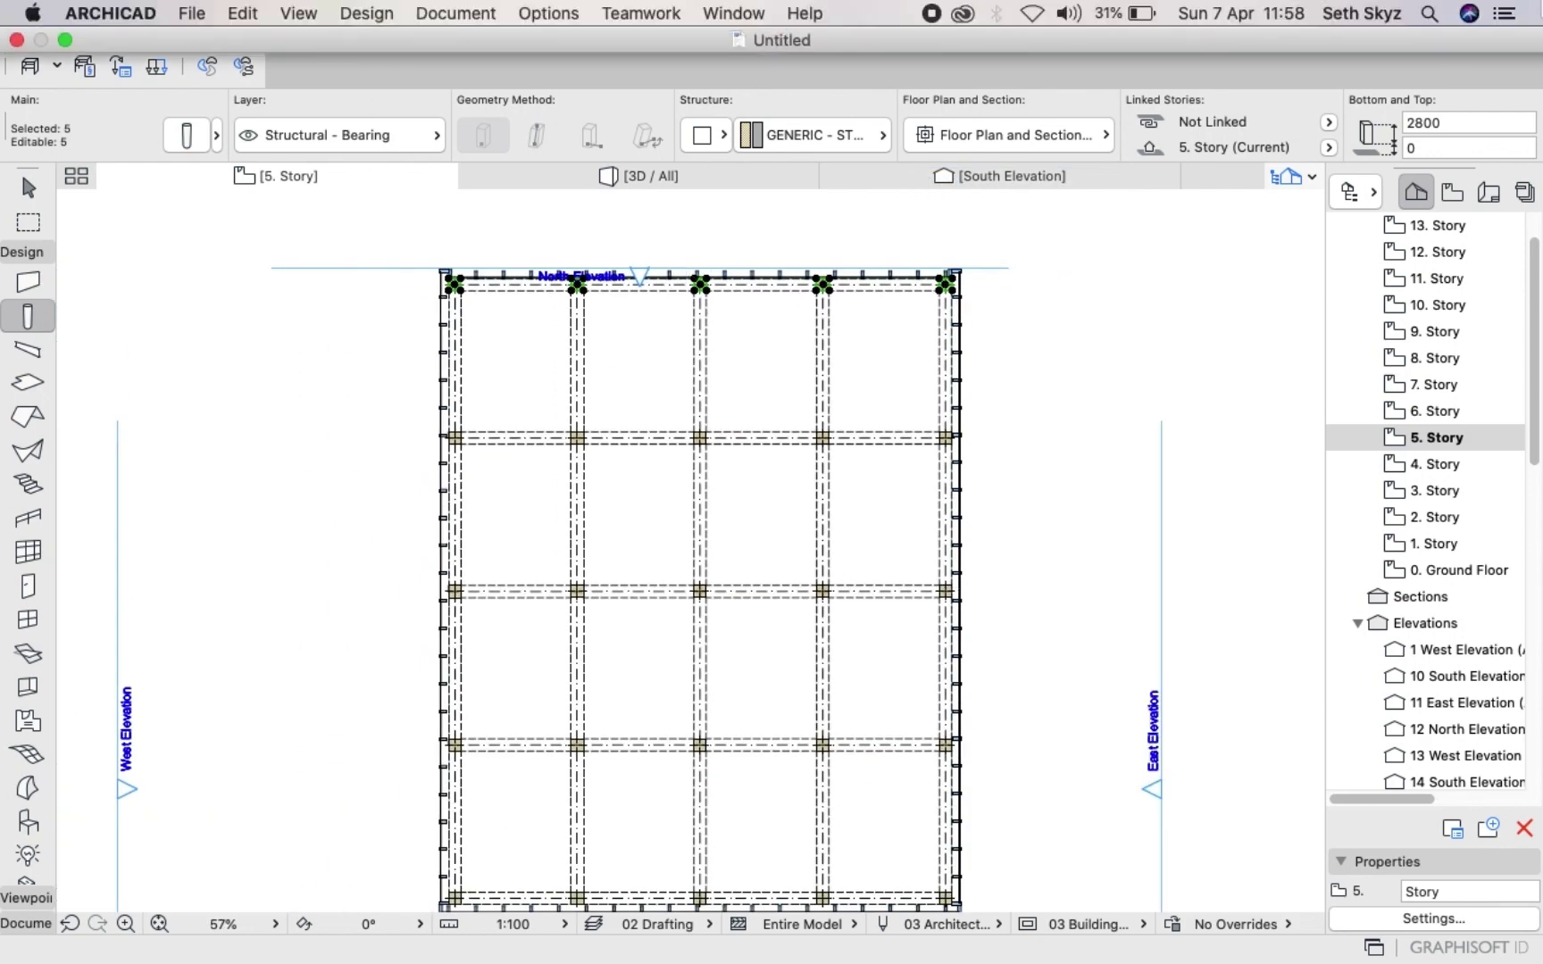
# Try to slant the five selected north-row columns at an angle of 45°.
pyautogui.click(190, 135)
pyautogui.click(967, 417)
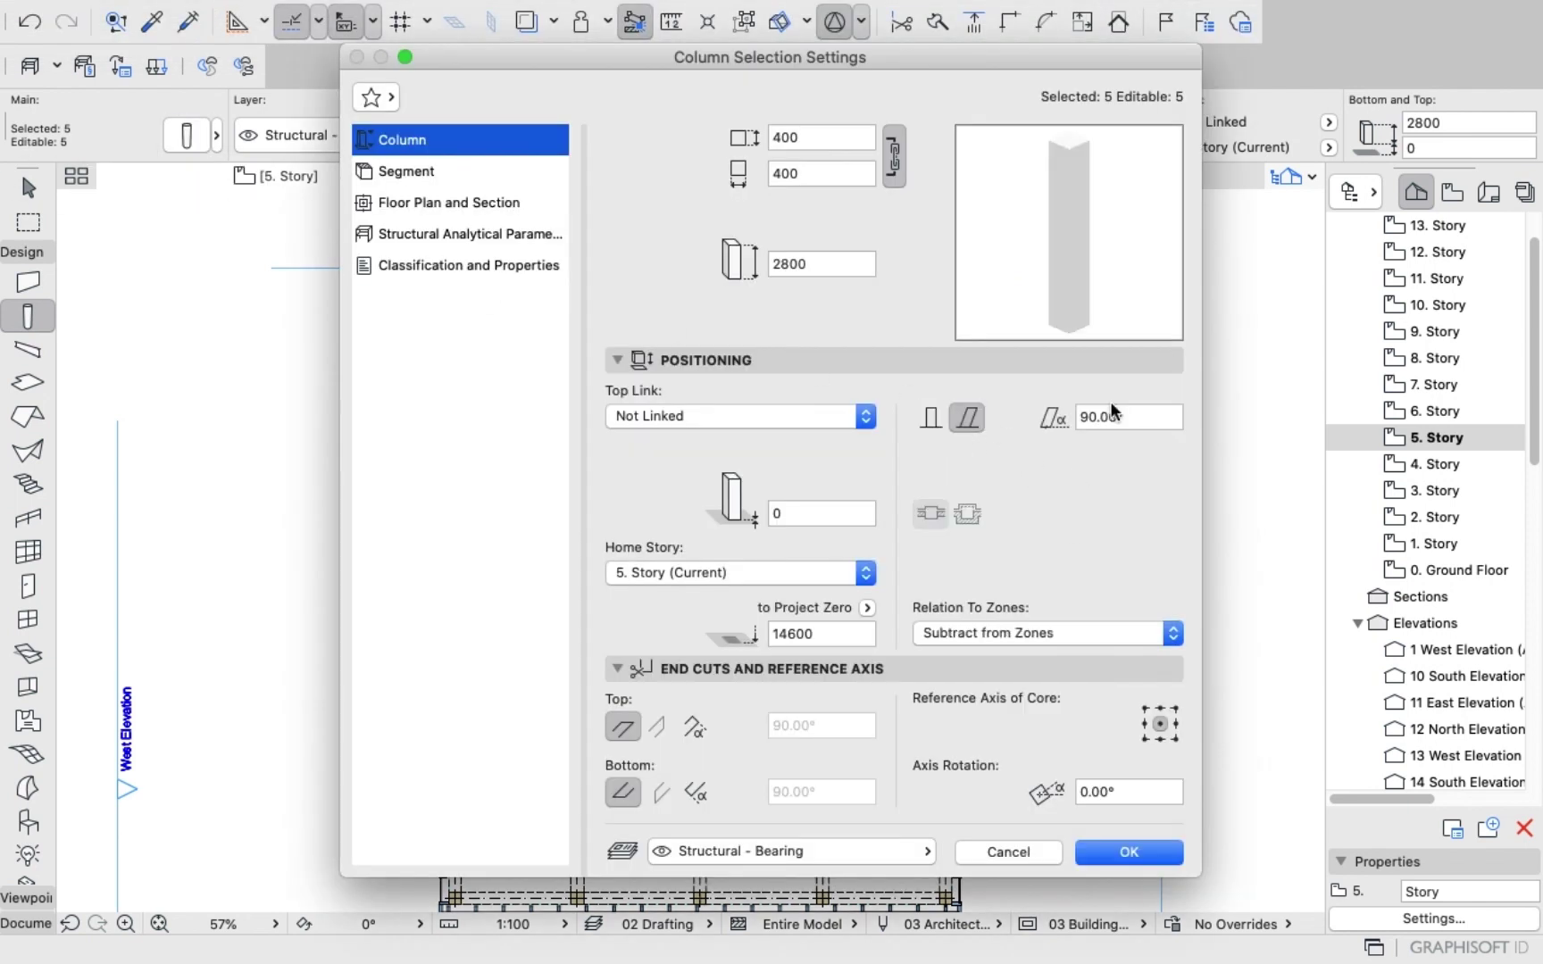
pyautogui.click(1151, 417)
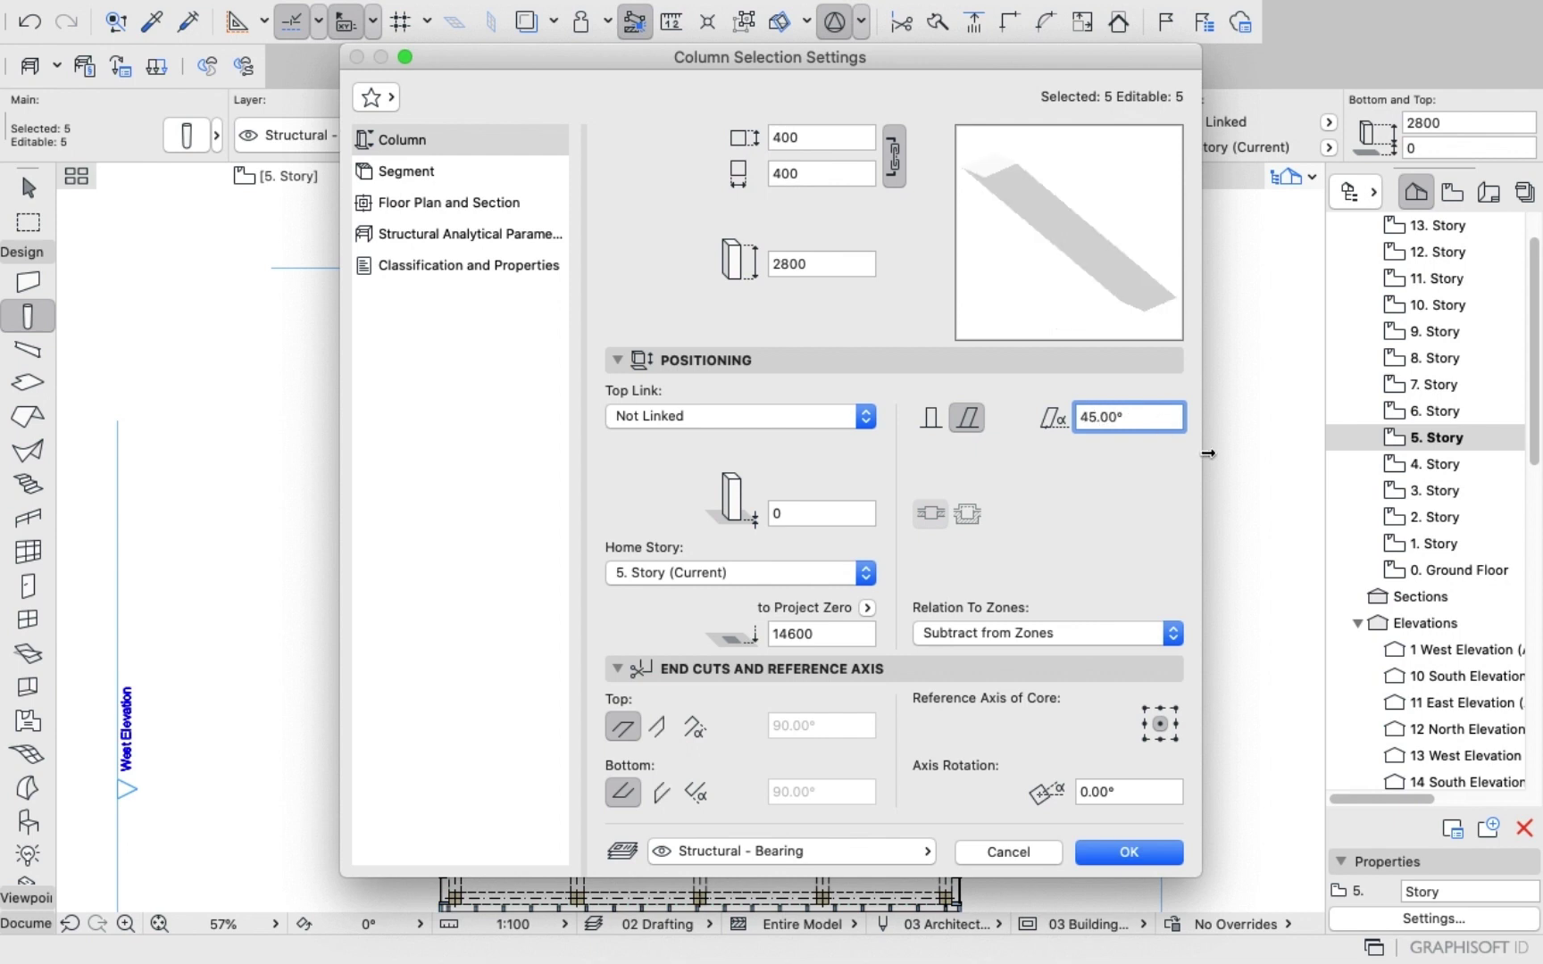
pyautogui.click(1129, 853)
pyautogui.scroll(-5, 725, 178)
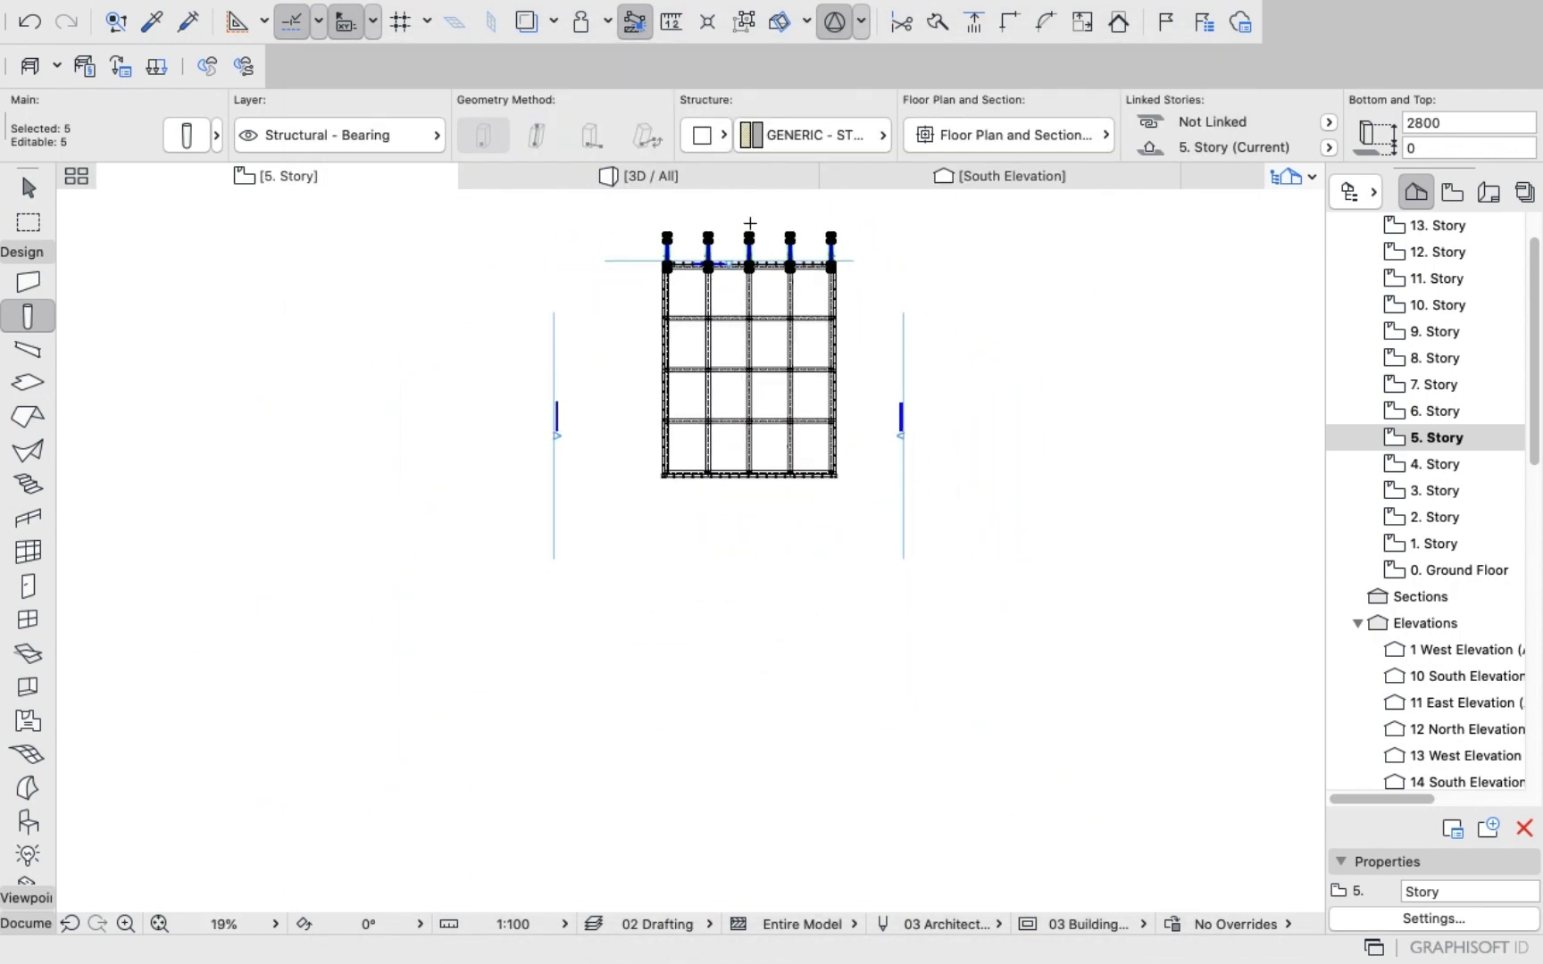
# Examine the slanted columns on the building's upper edge in the 3D view.
pyautogui.click(630, 172)
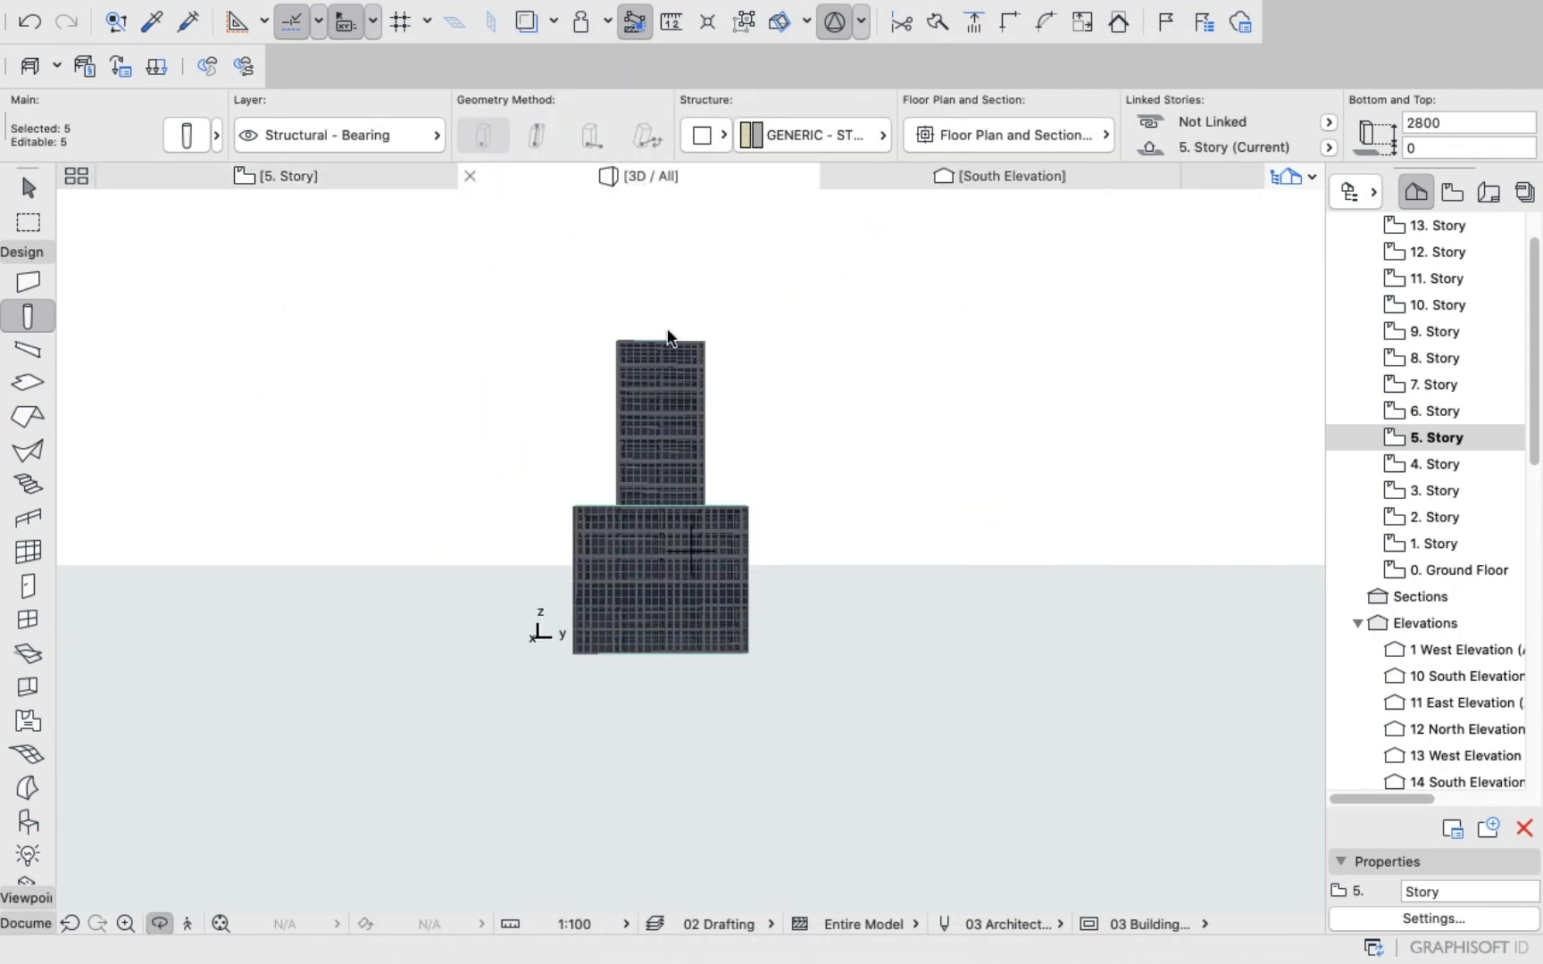
pyautogui.scroll(5, 599, 492)
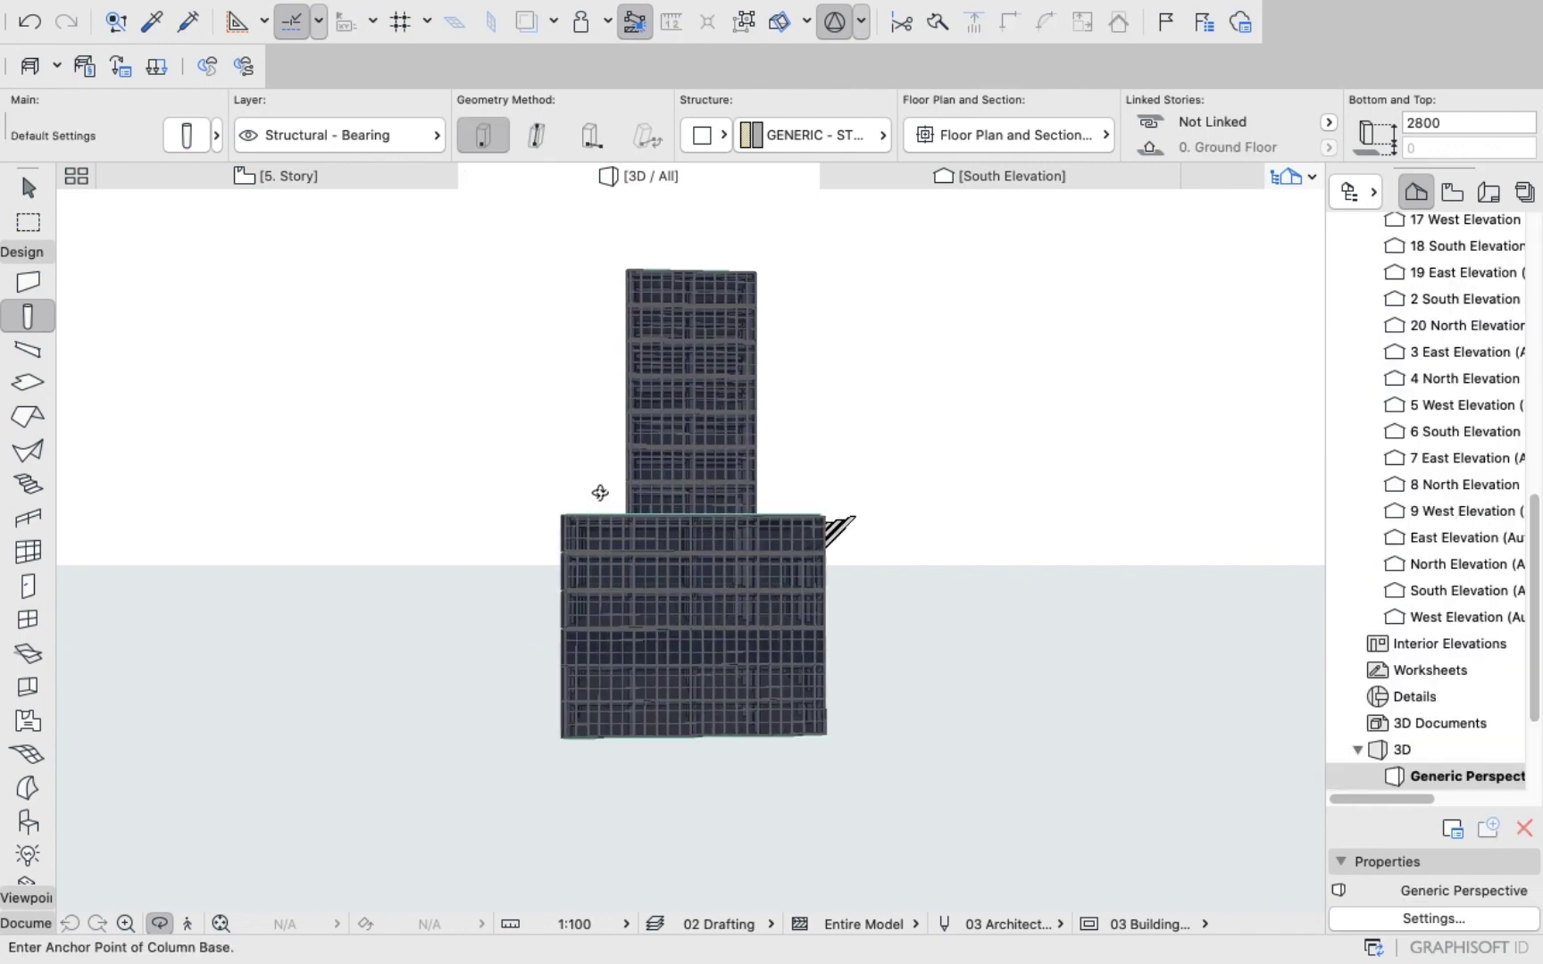
pyautogui.moveTo(810, 520); pyautogui.dragTo(625, 583)
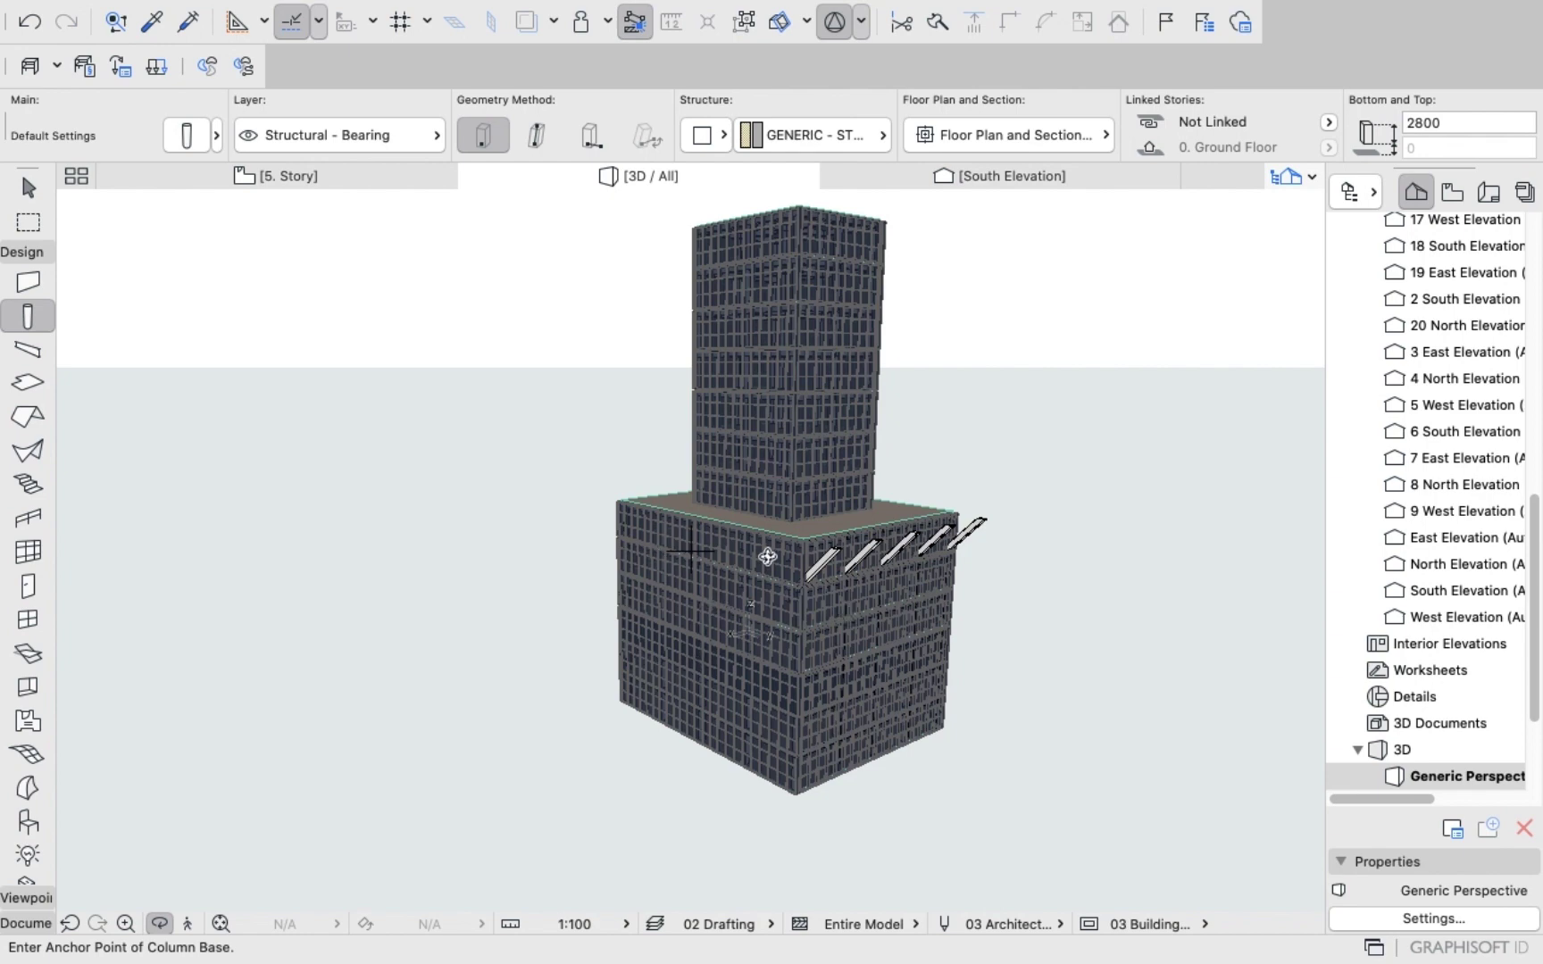
pyautogui.scroll(6, 900, 534)
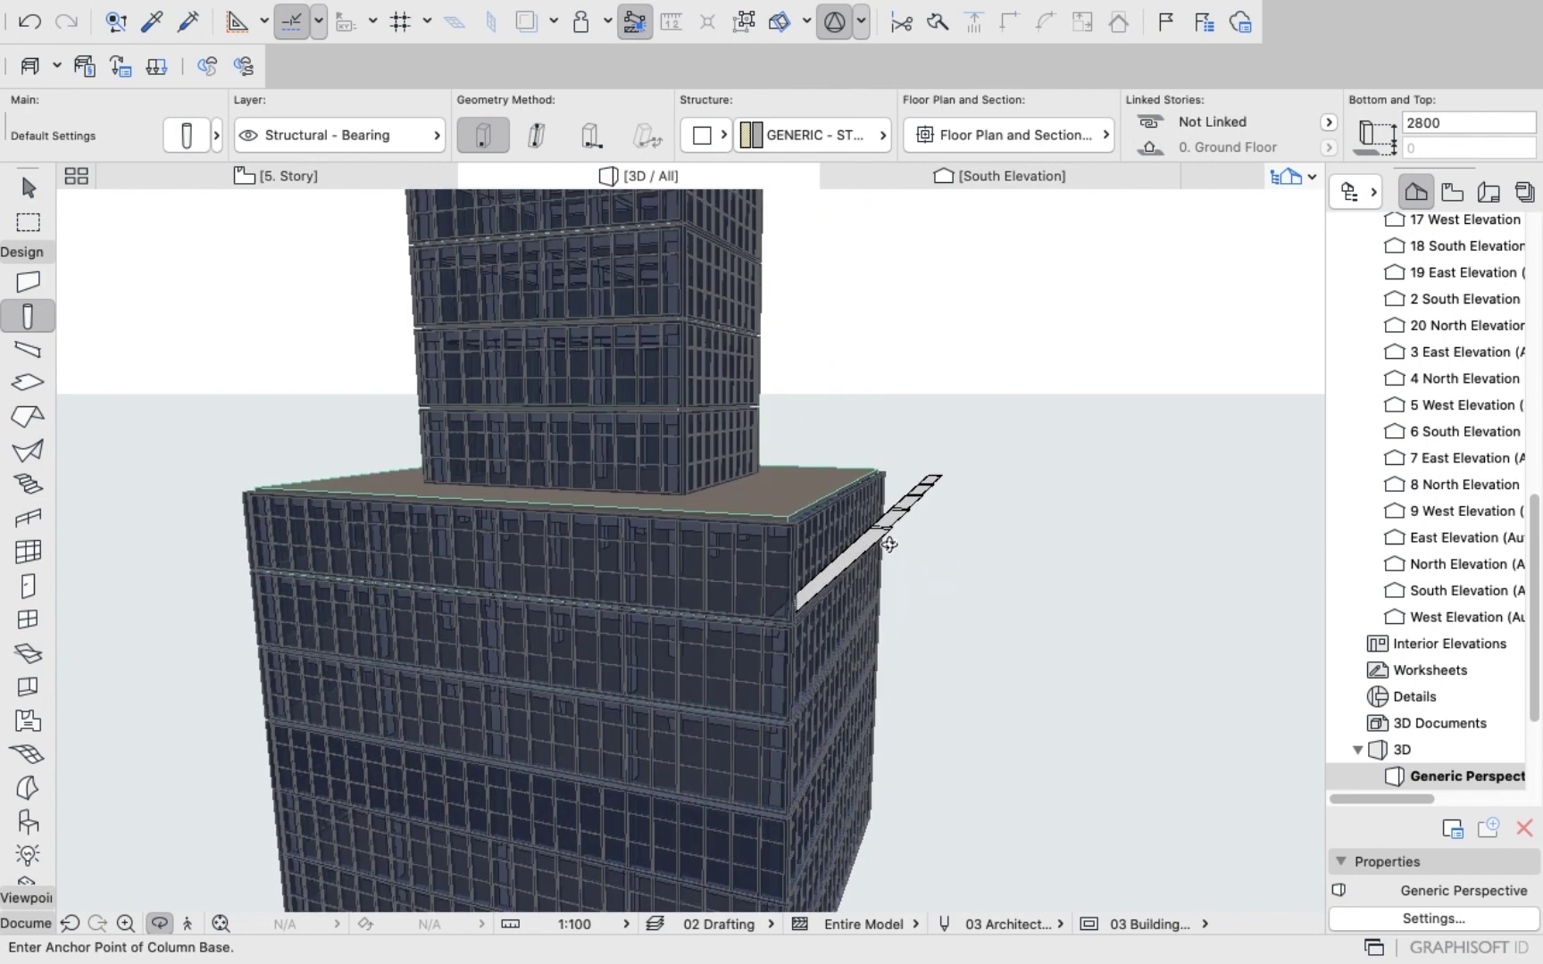
pyautogui.scroll(2, 889, 544)
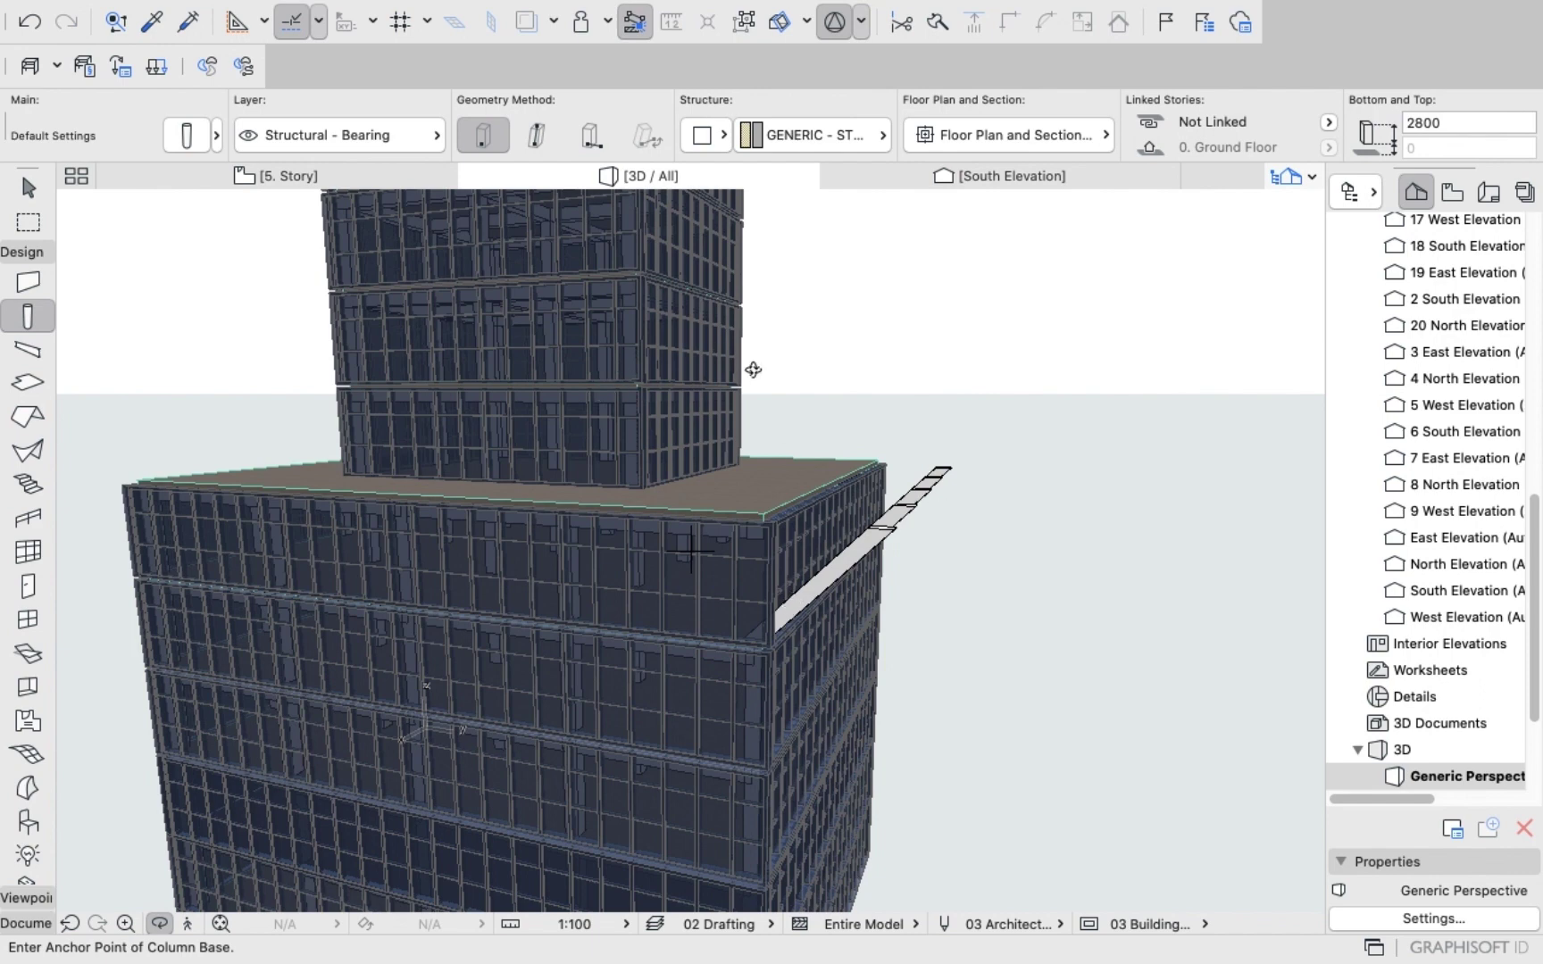
pyautogui.keyDown('shift'); pyautogui.moveTo(810, 493); pyautogui.dragTo(403, 355, button='middle'); pyautogui.keyUp('shift')
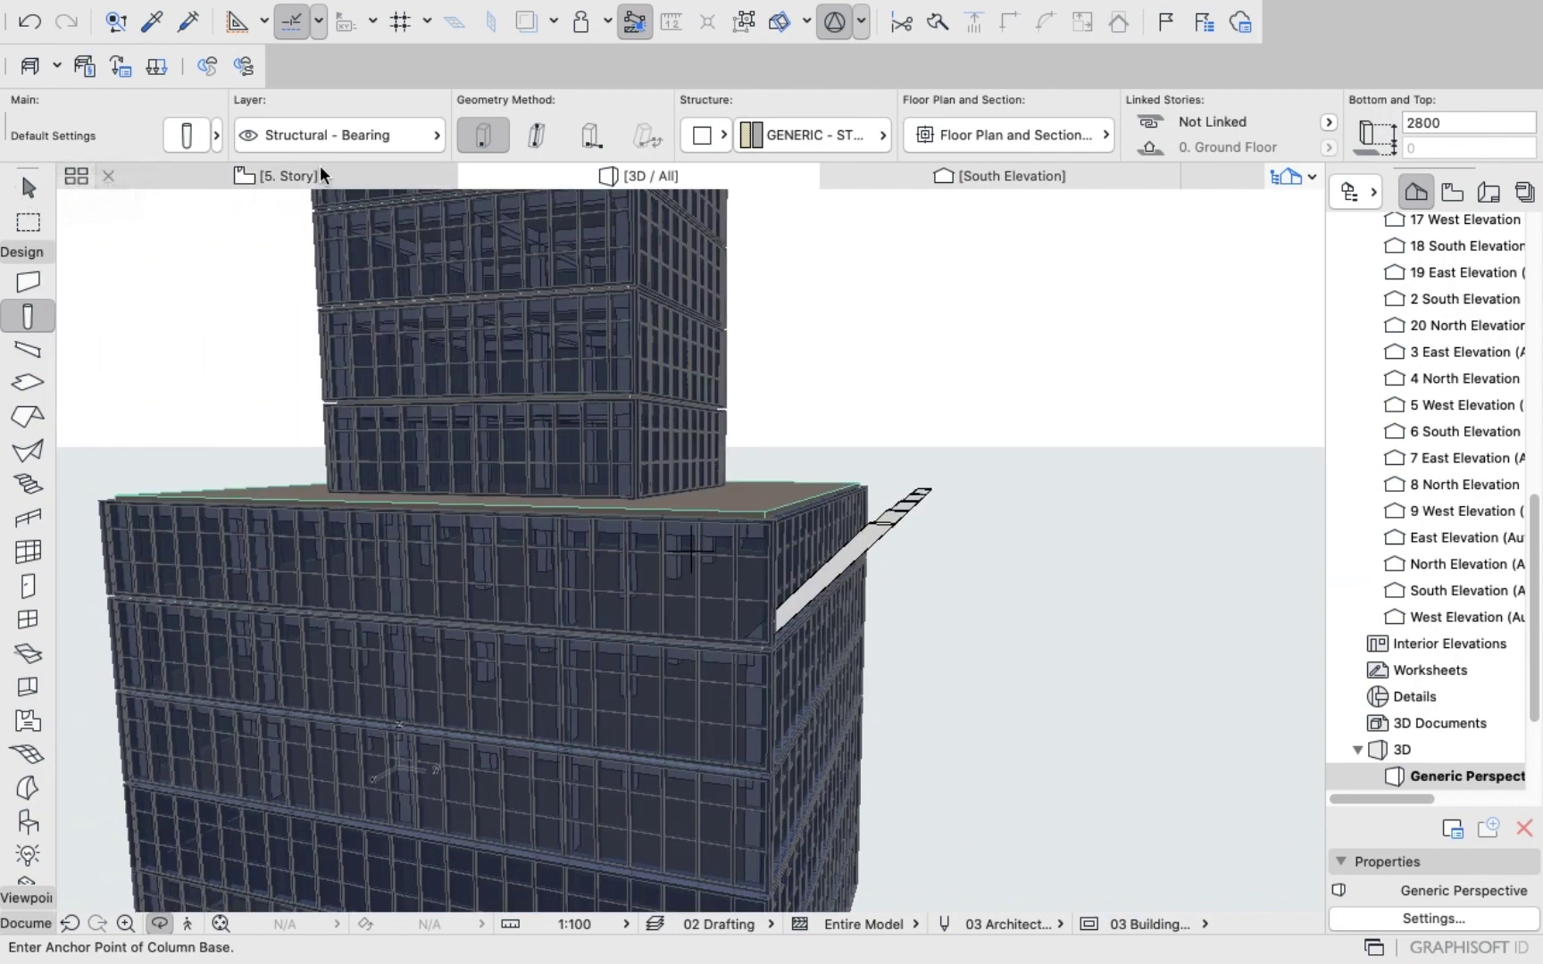
# Return to the 5. Story floor plan and undo the slant of the north-row columns.
pyautogui.click(279, 173)
pyautogui.scroll(-3, 578, 285)
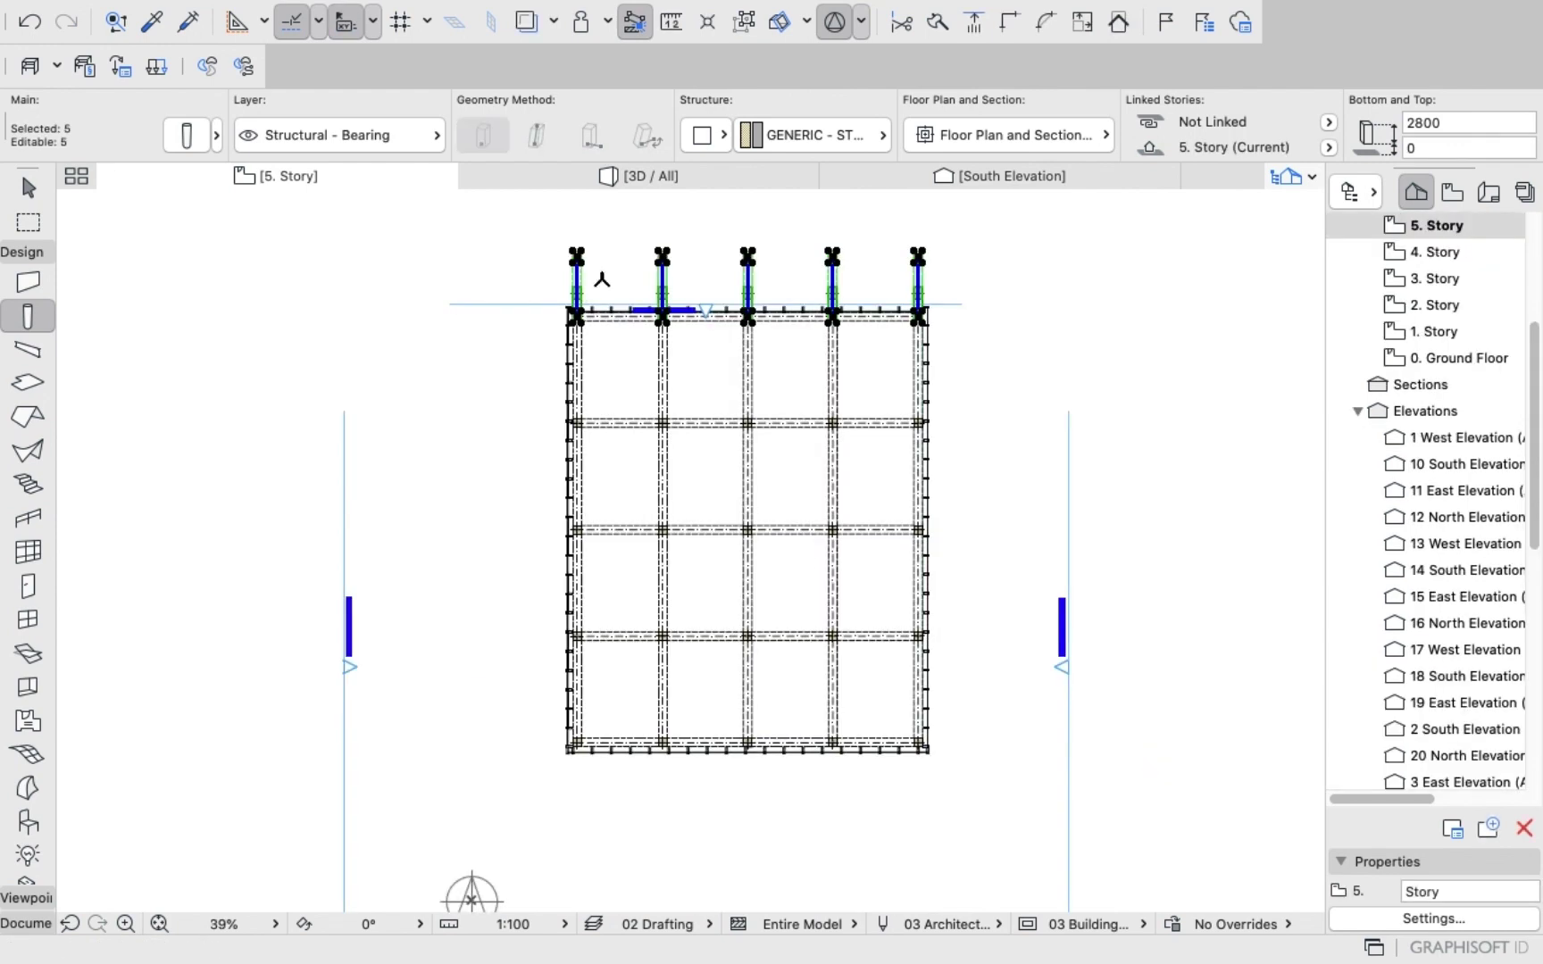
pyautogui.press('super+z')
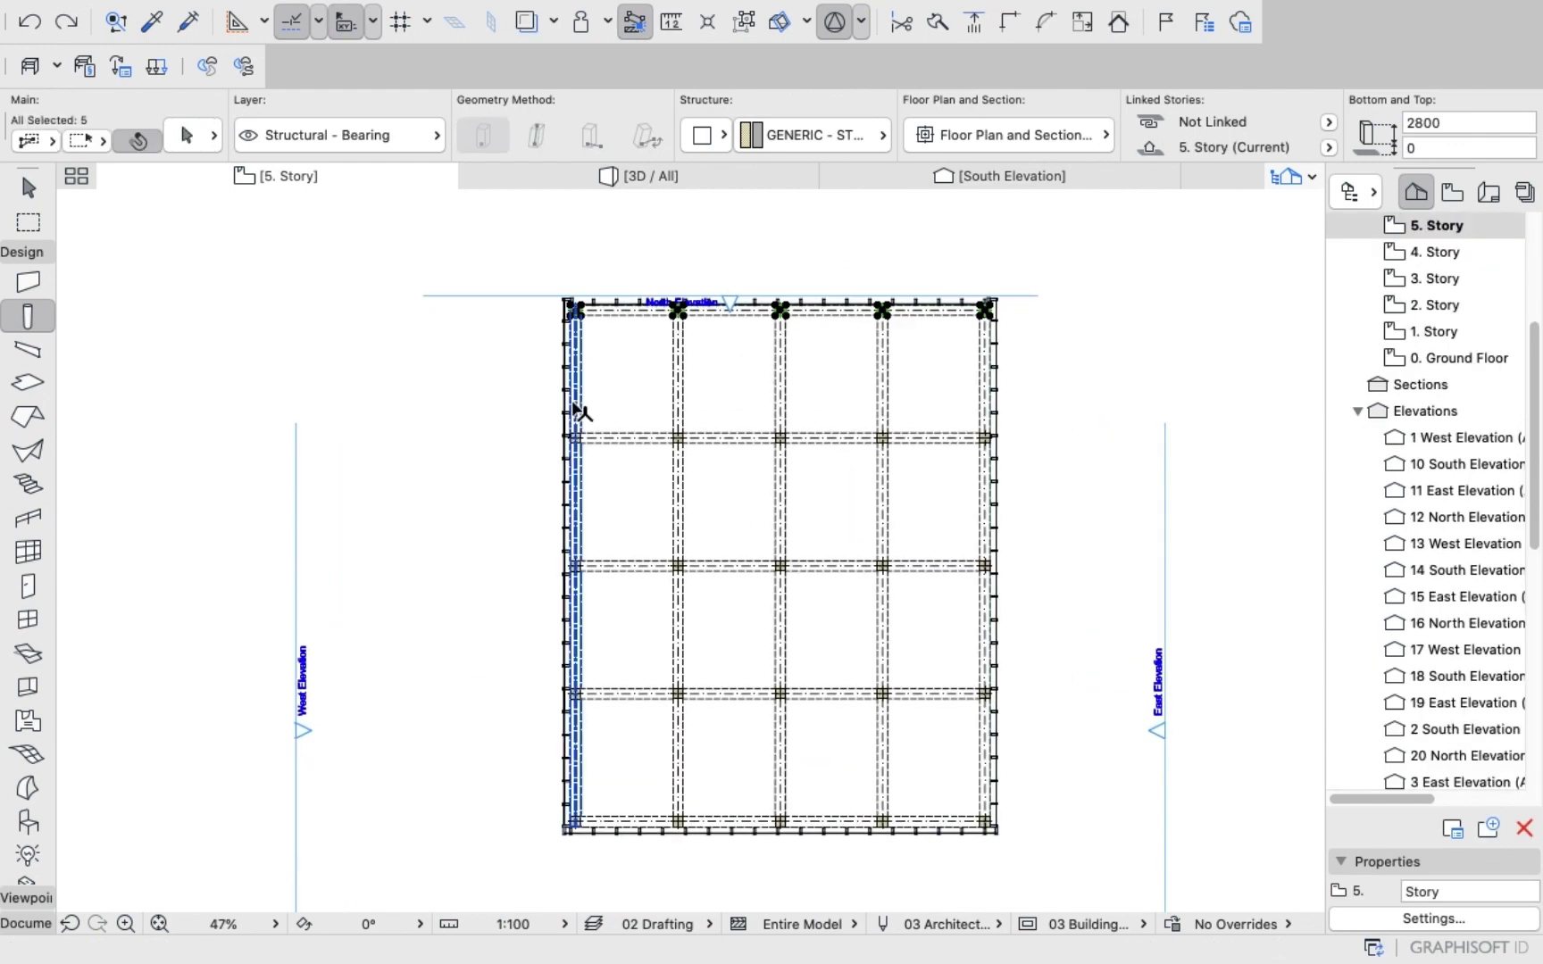
# Add the four remaining columns along the west edge, down to the southwest corner, to the selection.
pyautogui.scroll(5, 579, 408)
pyautogui.keyDown('shift'); pyautogui.click(589, 540); pyautogui.keyUp('shift')
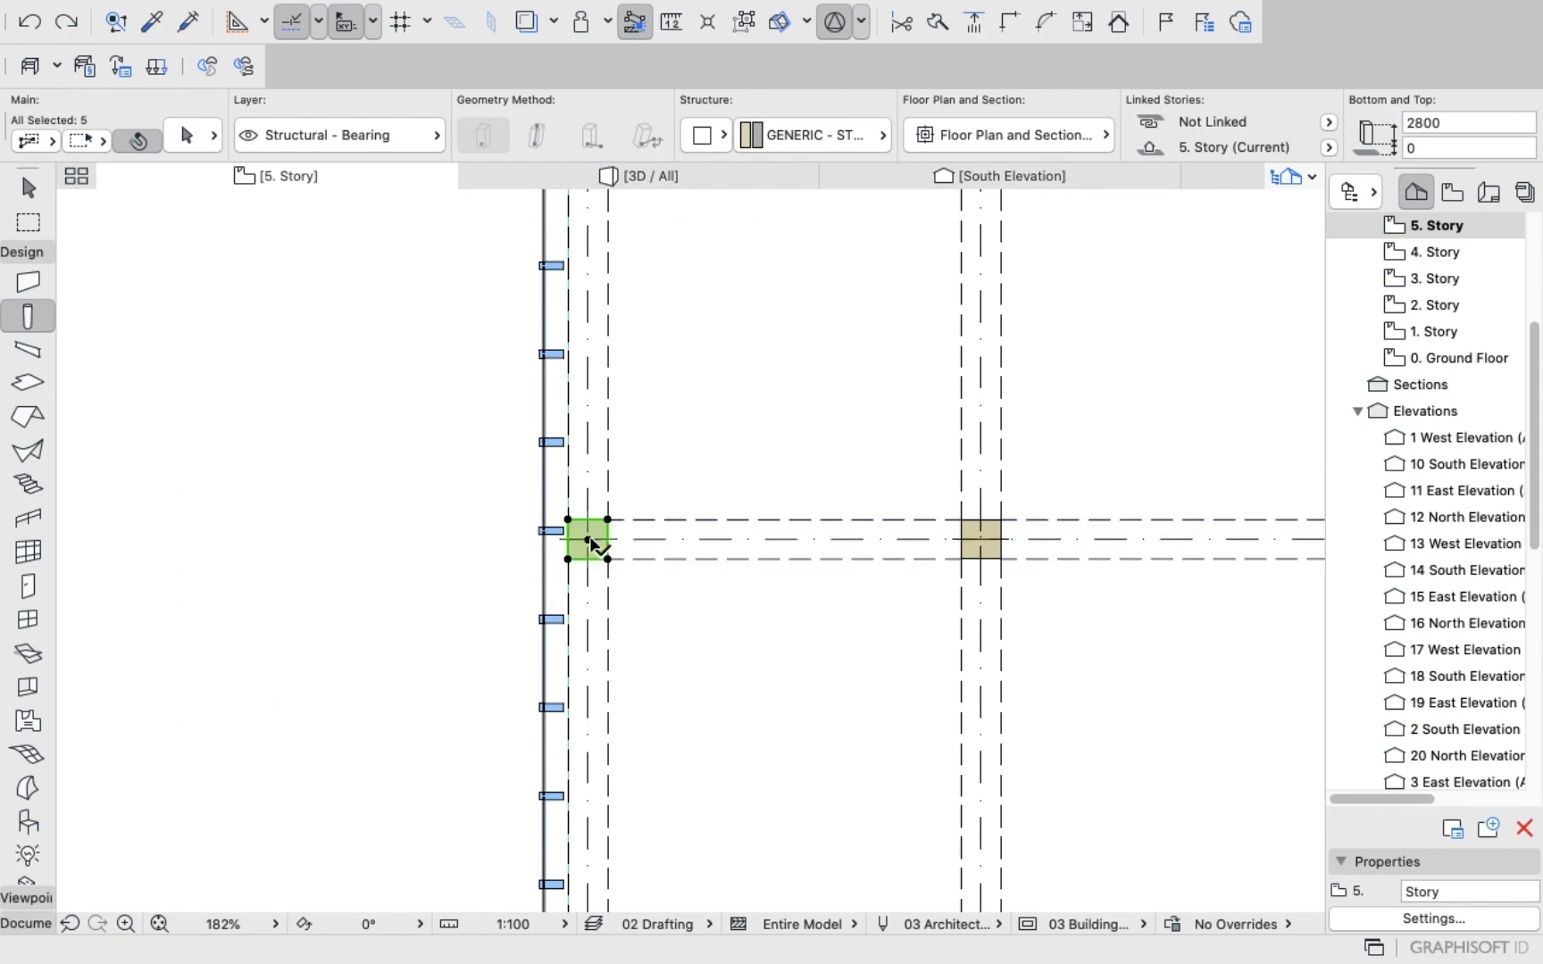
pyautogui.scroll(-2, 572, 448)
pyautogui.scroll(-4, 572, 449)
pyautogui.scroll(4, 572, 500)
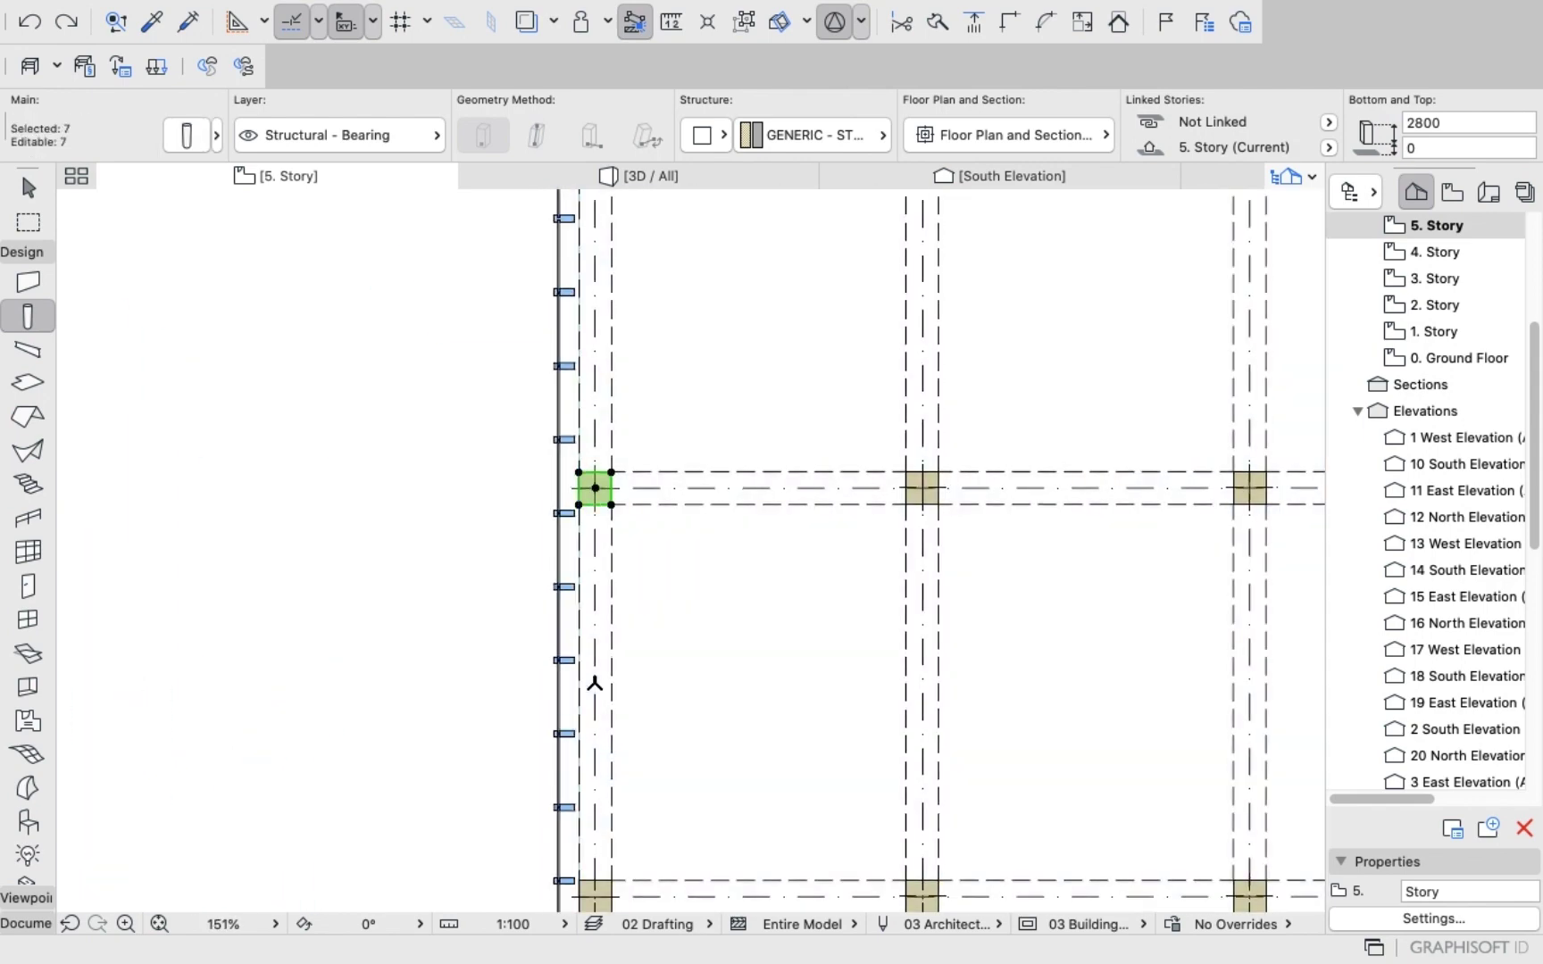
pyautogui.scroll(-5, 594, 705)
pyautogui.keyDown('shift'); pyautogui.click(596, 757); pyautogui.keyUp('shift')
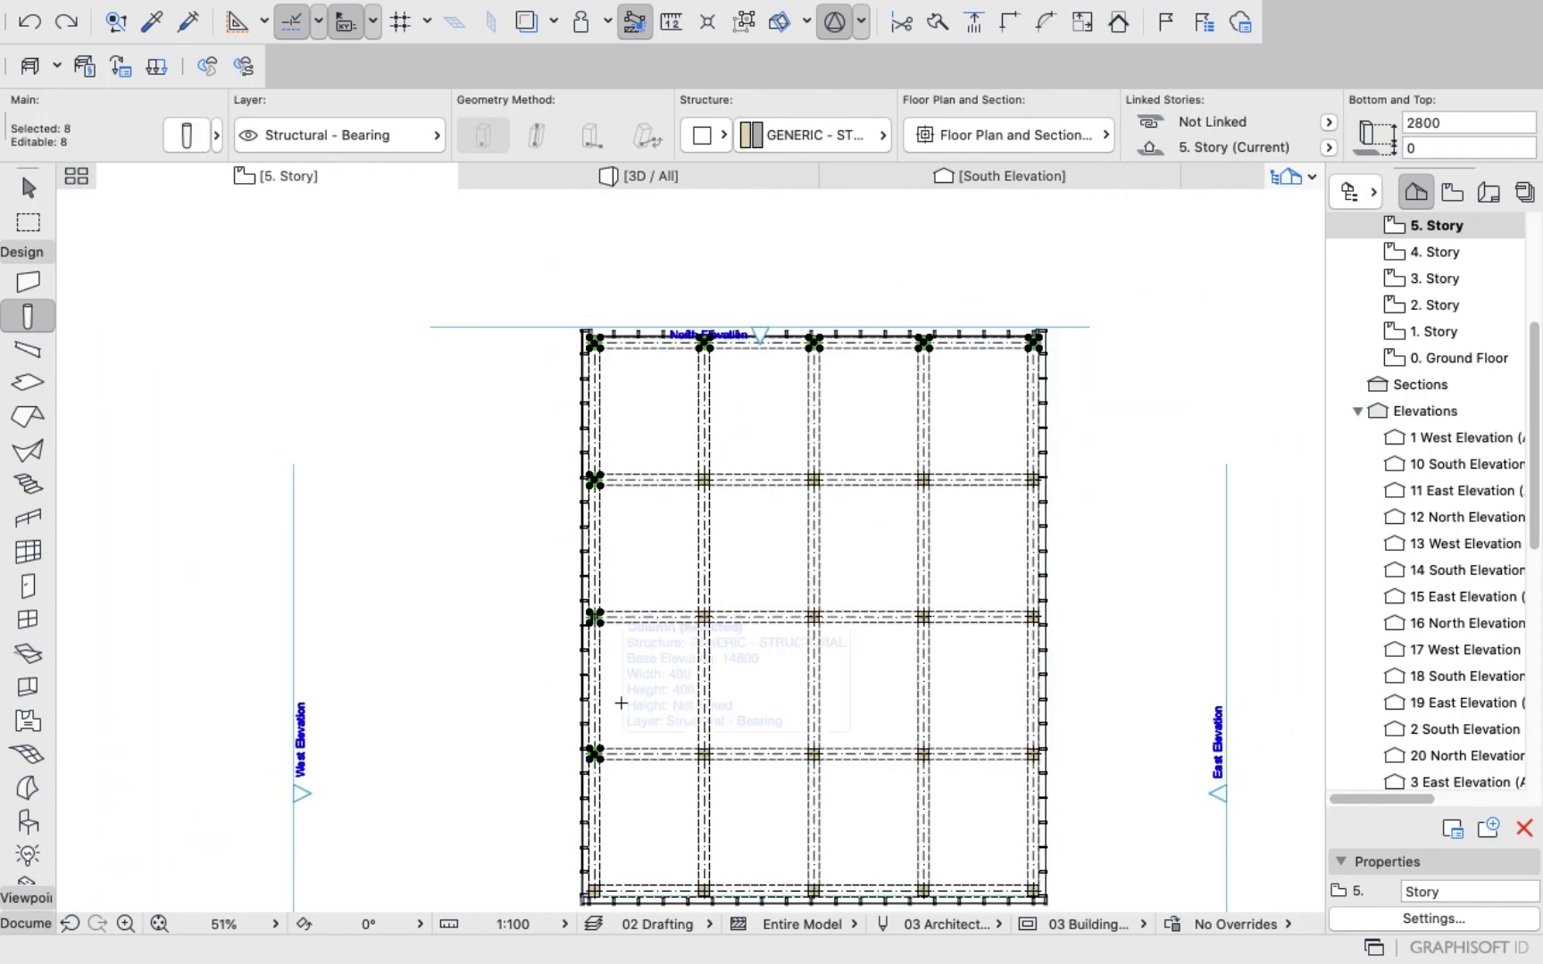
pyautogui.scroll(2, 616, 803)
pyautogui.scroll(-5, 618, 802)
pyautogui.scroll(5, 619, 802)
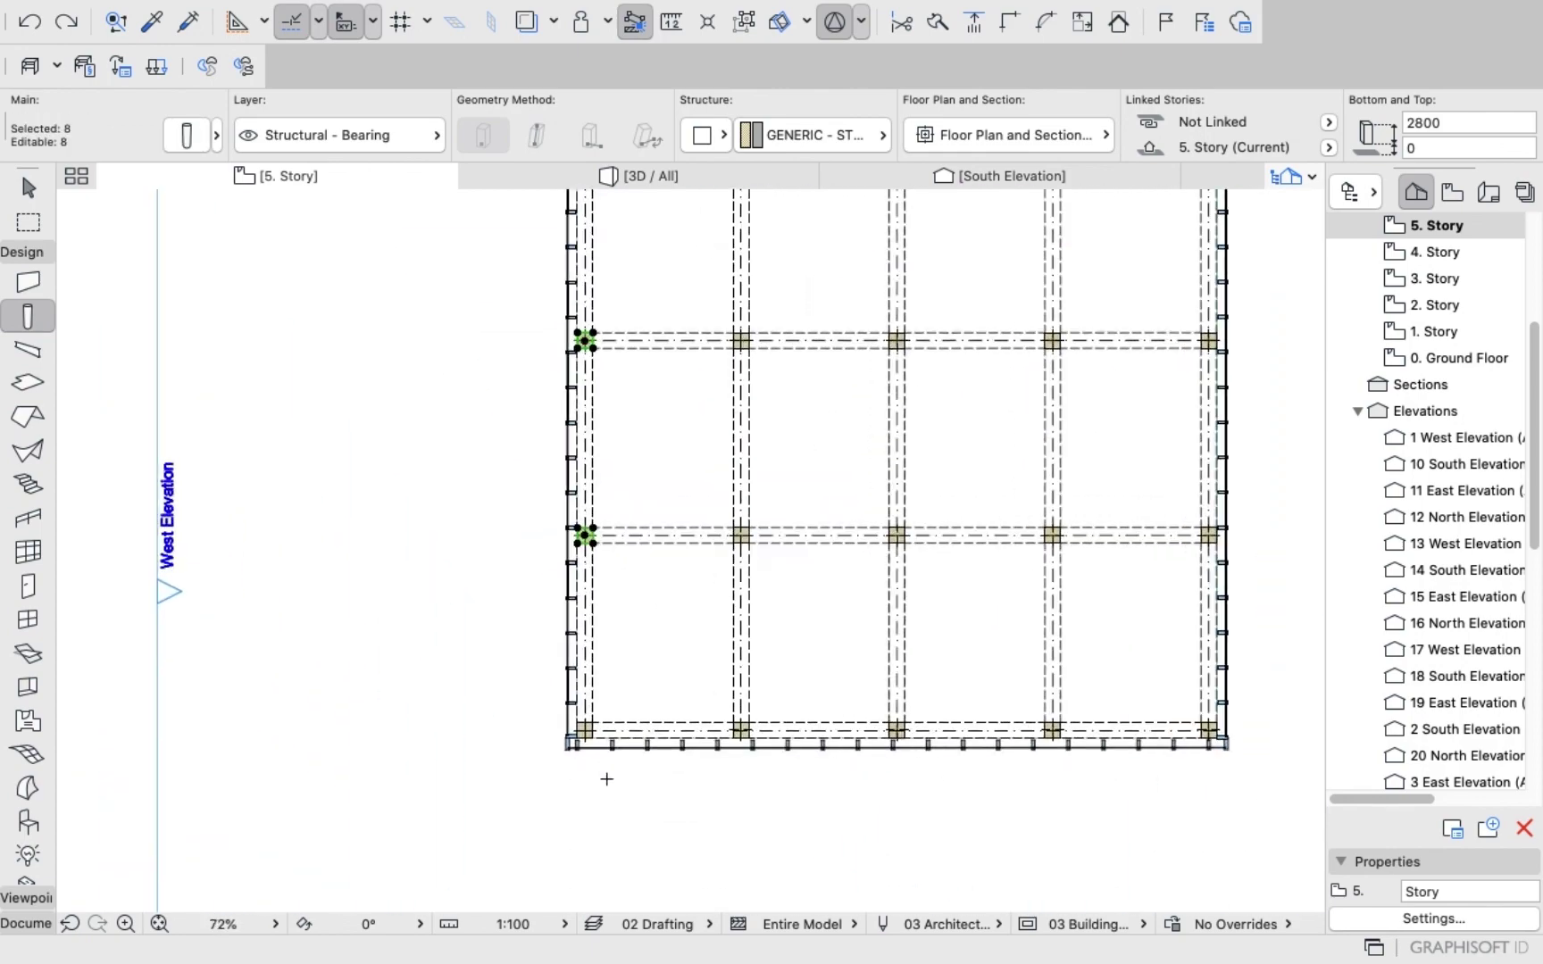
pyautogui.keyDown('shift'); pyautogui.click(562, 704); pyautogui.keyUp('shift')
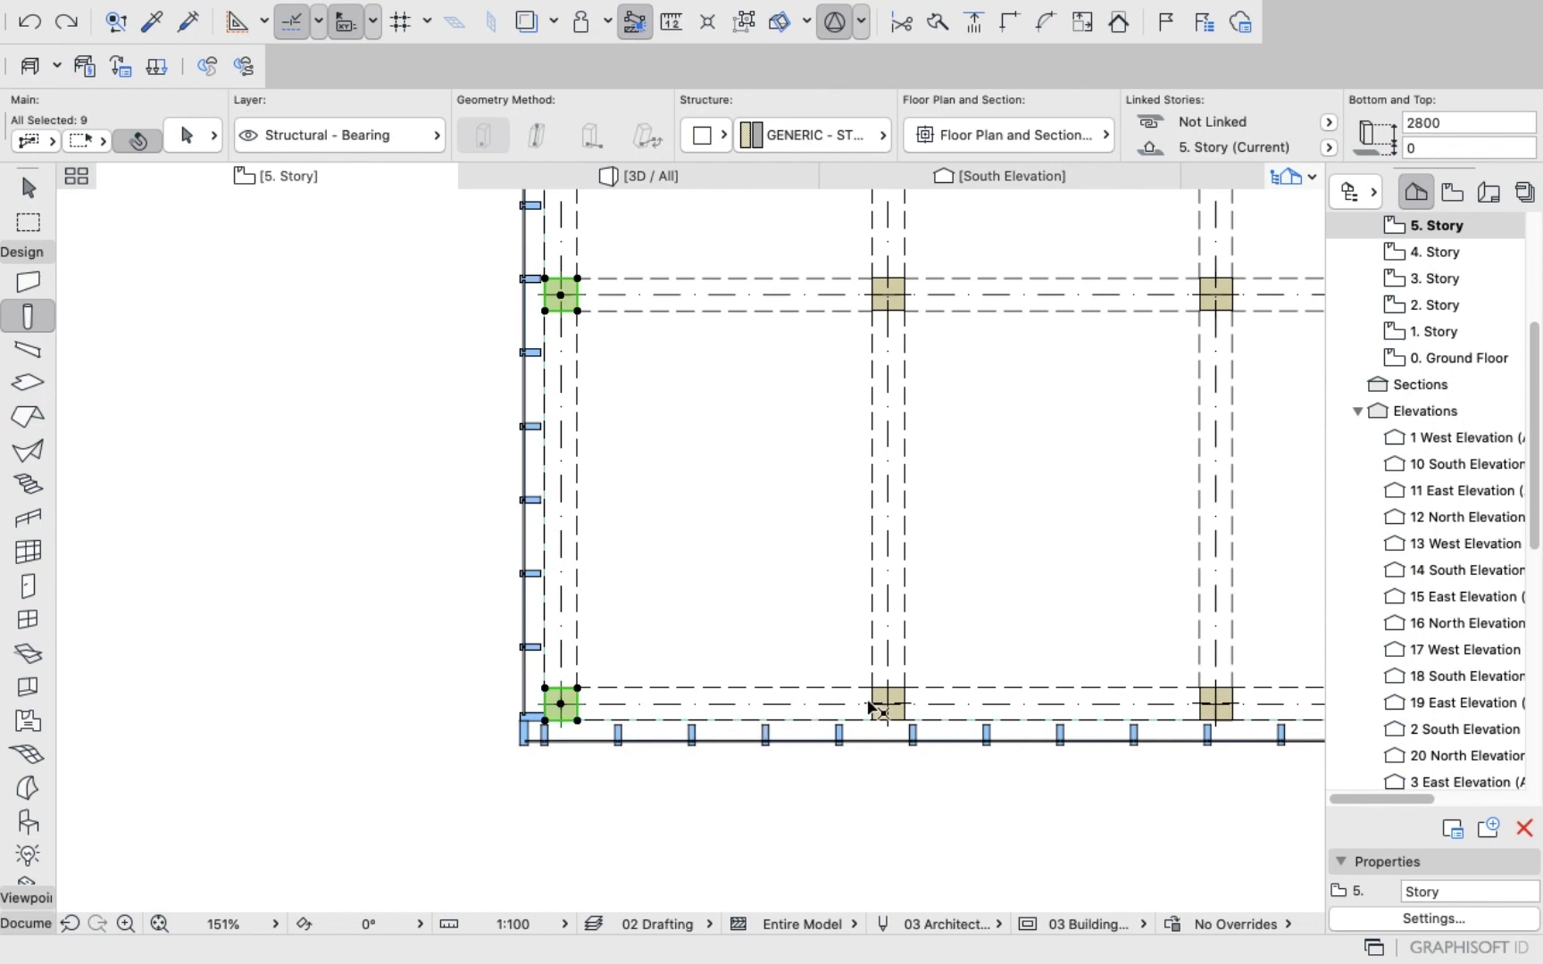
# Add the four remaining columns along the south edge, up to the southeast corner, to the selection.
pyautogui.keyDown('shift'); pyautogui.click(884, 705); pyautogui.keyUp('shift')
pyautogui.scroll(-2, 884, 710)
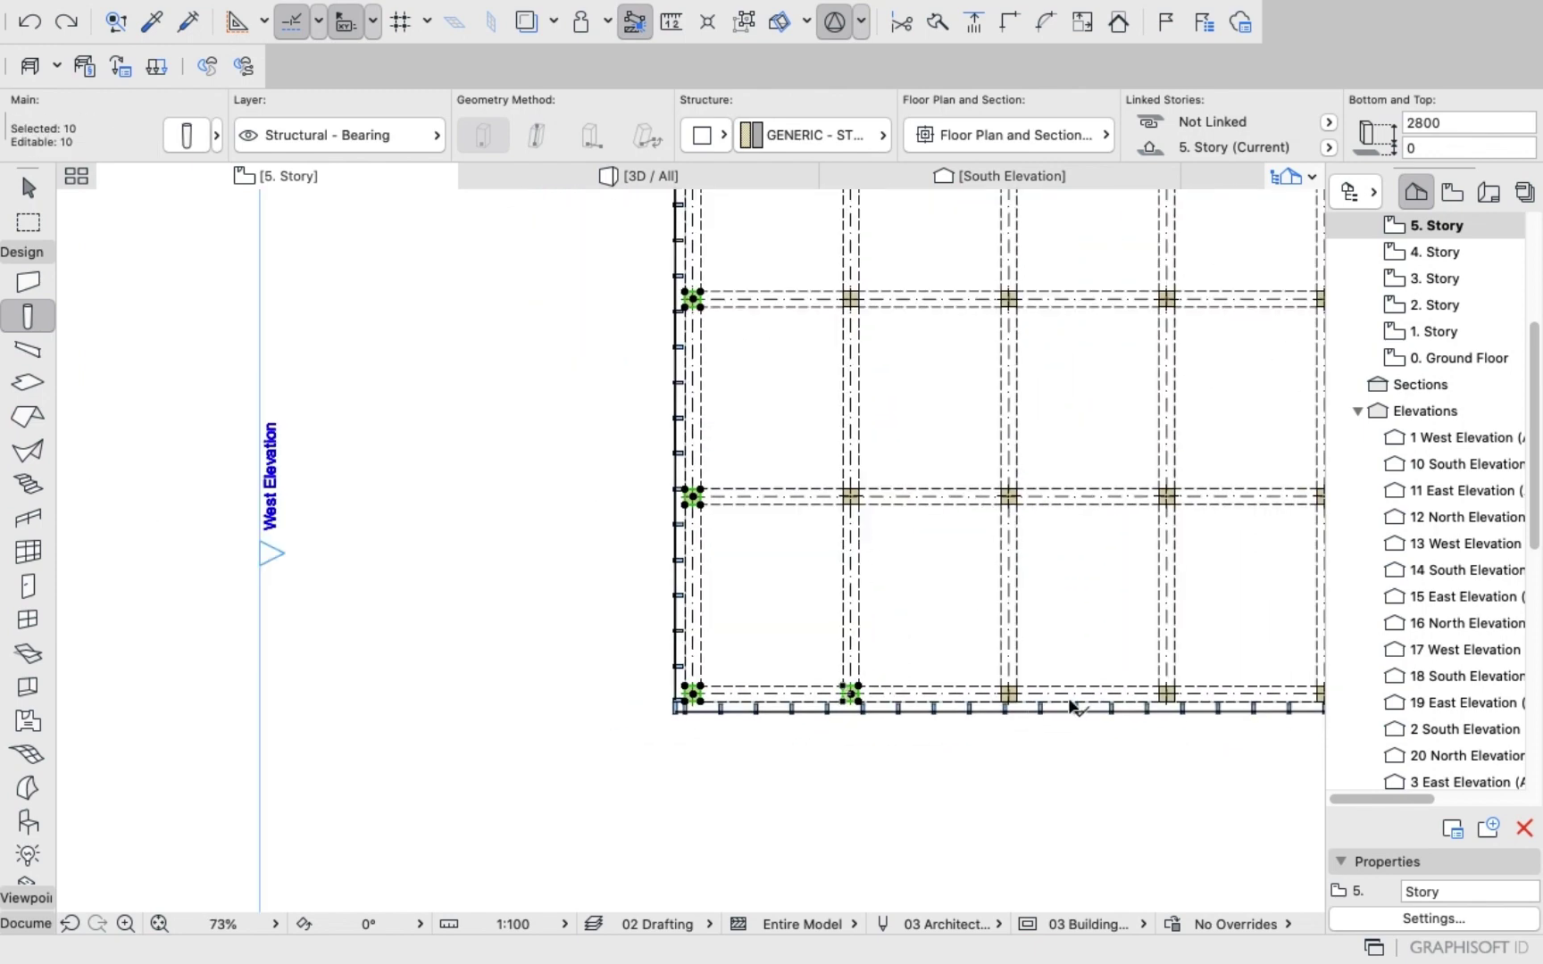
pyautogui.keyDown('shift'); pyautogui.click(1011, 695); pyautogui.keyUp('shift')
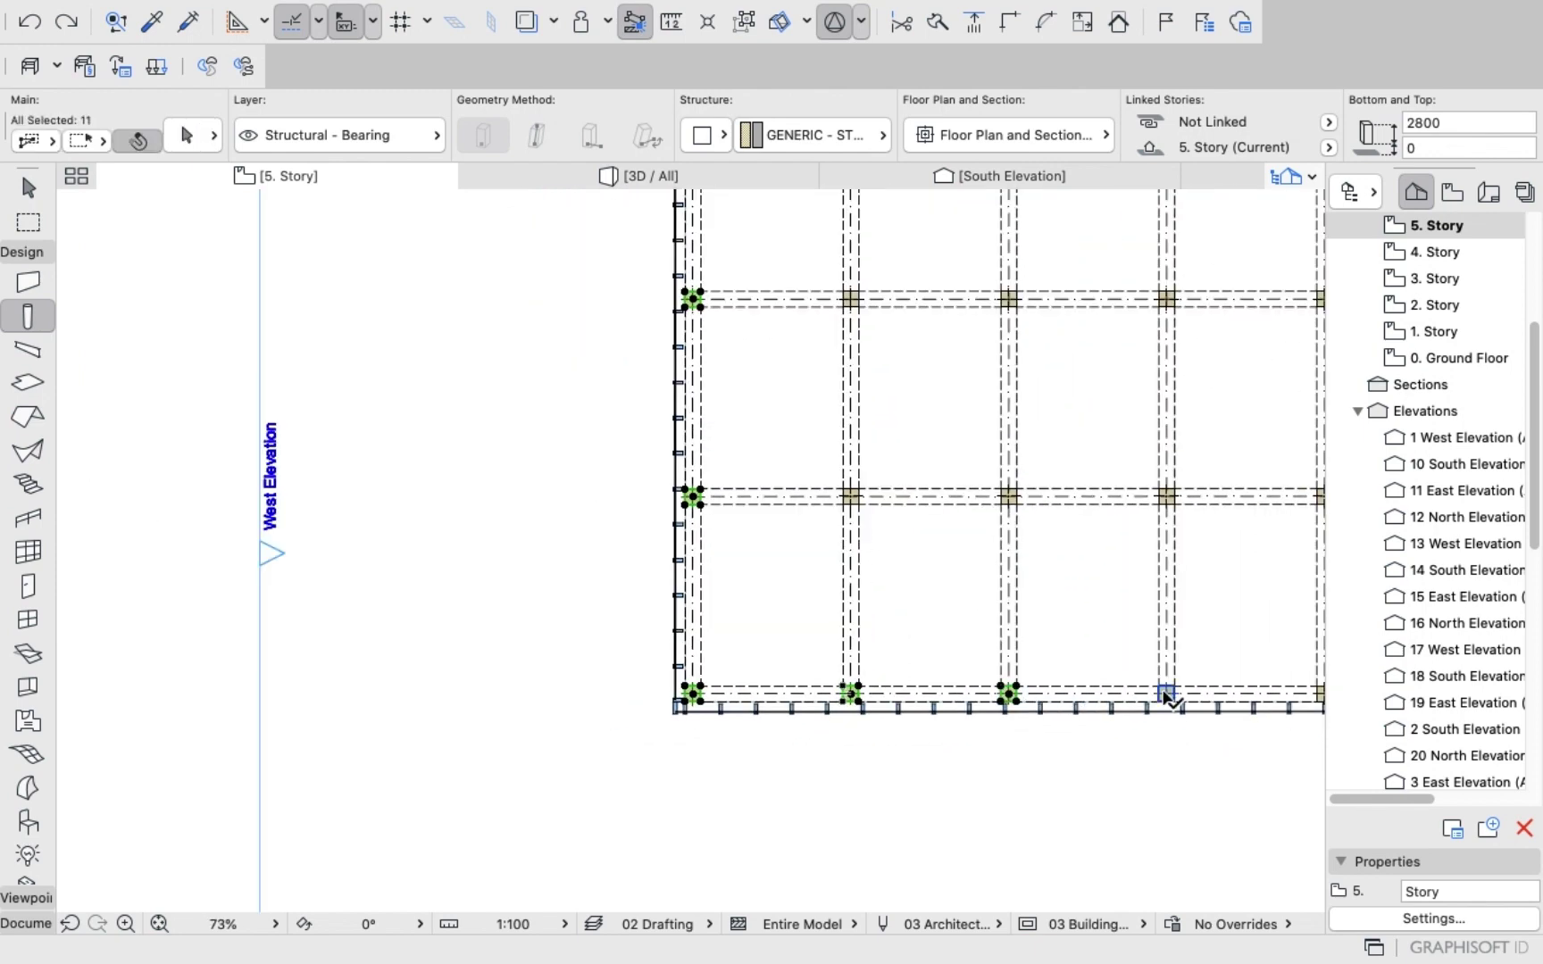
pyautogui.scroll(-2, 1072, 661)
pyautogui.scroll(6, 1201, 665)
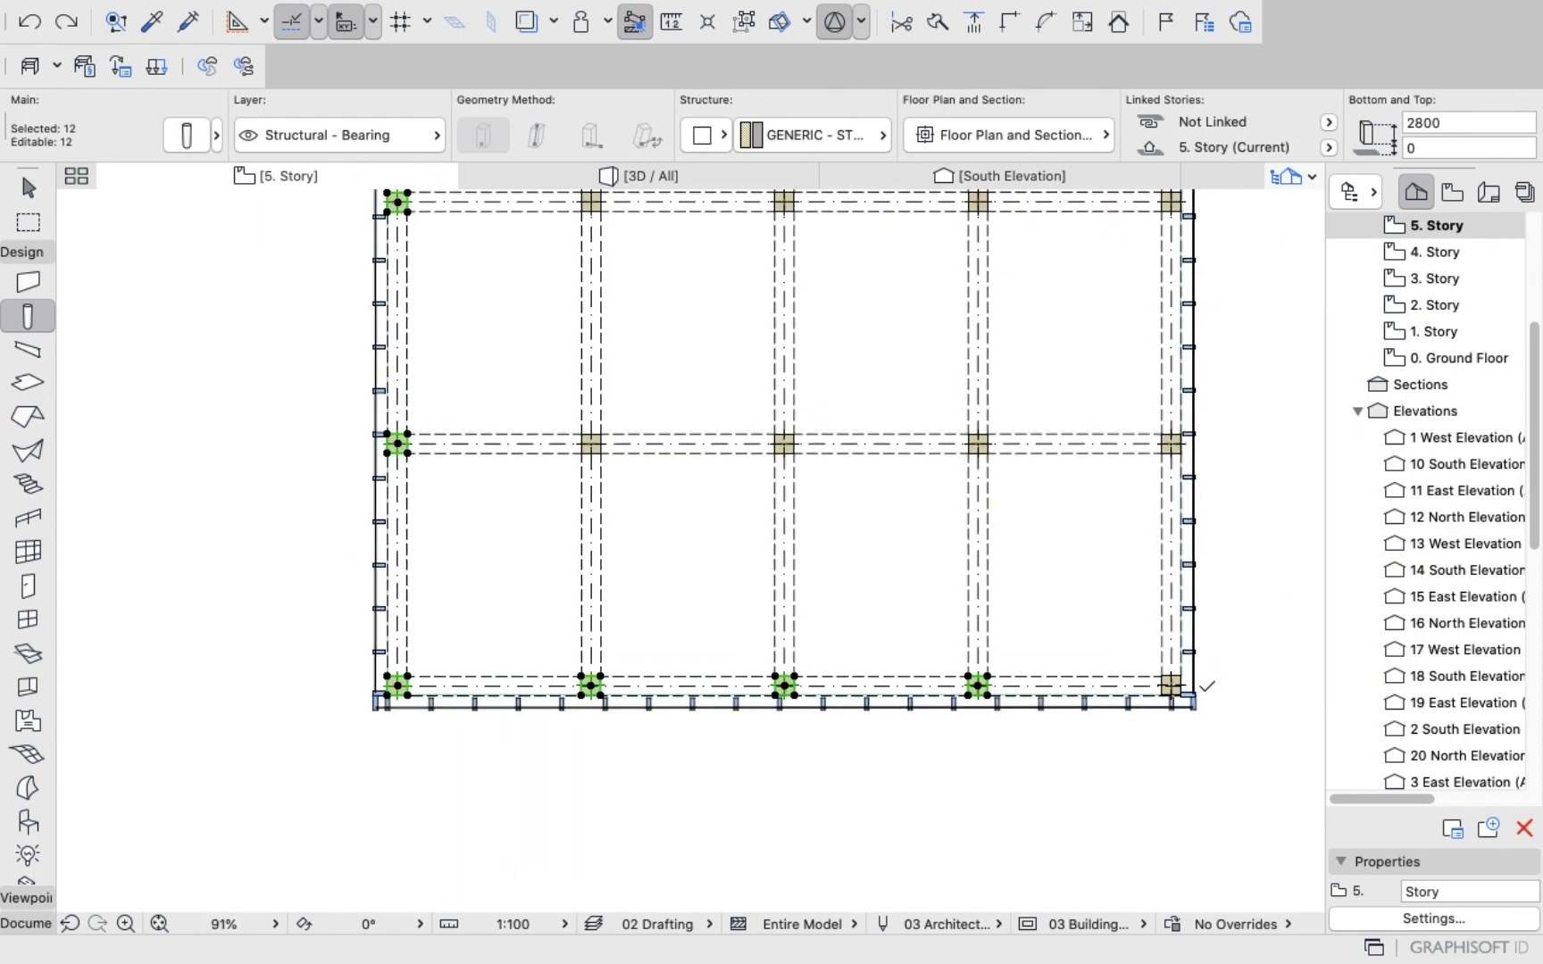
pyautogui.keyDown('shift'); pyautogui.click(1150, 684); pyautogui.keyUp('shift')
pyautogui.scroll(-2, 1150, 536)
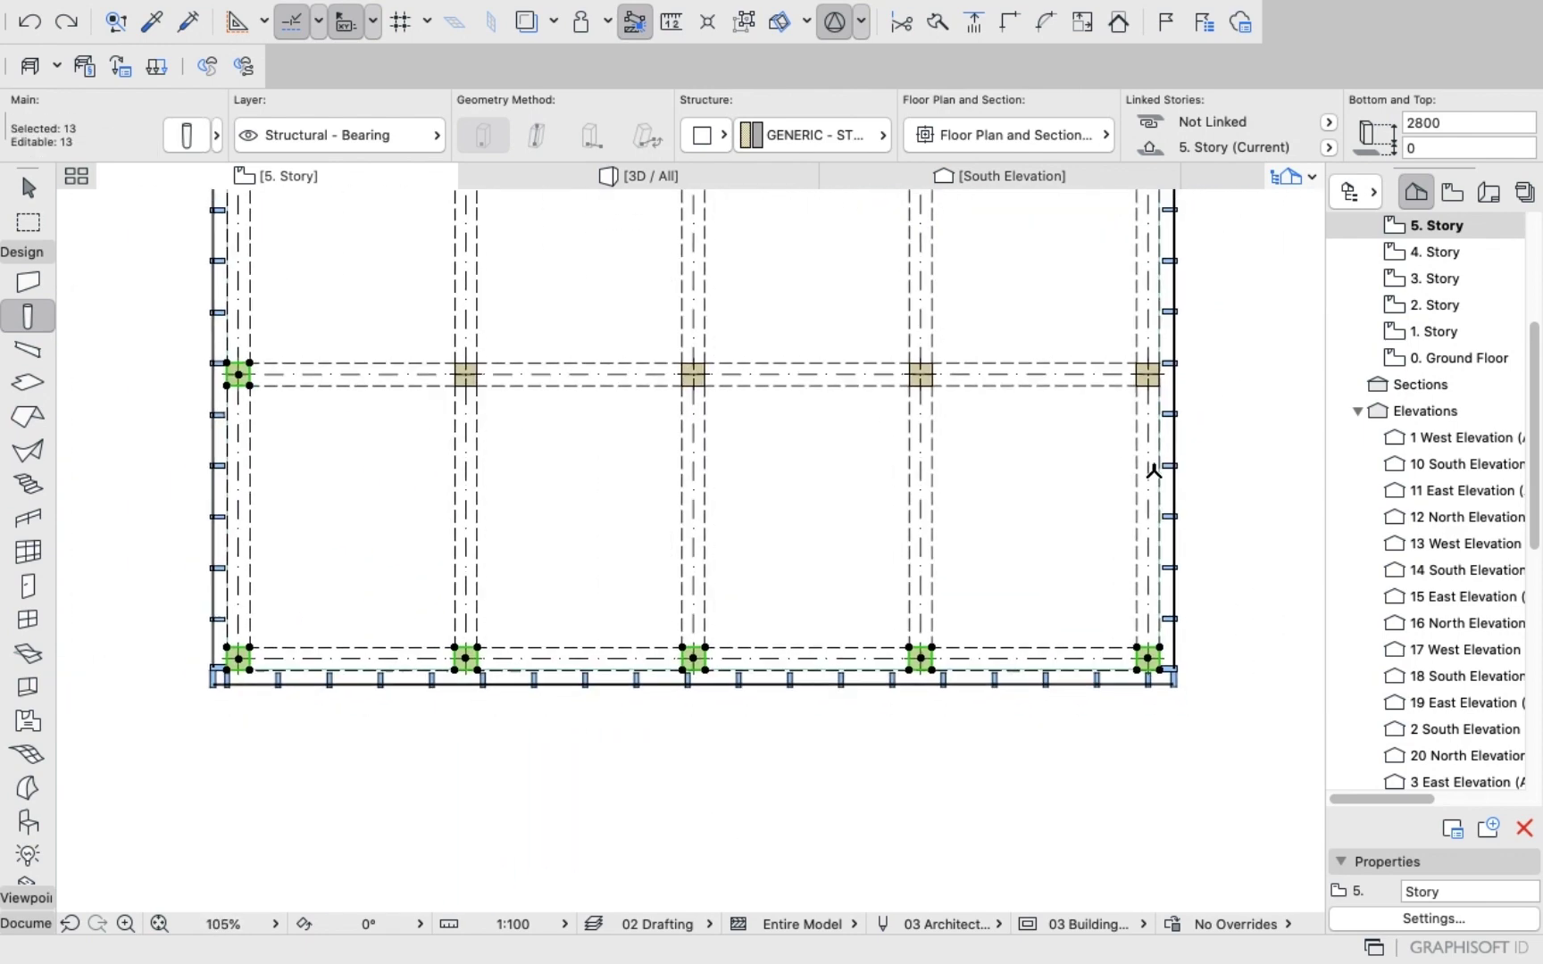
# Add the three remaining columns along the east edge to complete the selection of perimeter columns.
pyautogui.scroll(2, 1157, 411)
pyautogui.scroll(3, 1197, 366)
pyautogui.keyDown('shift'); pyautogui.click(1184, 382); pyautogui.keyUp('shift')
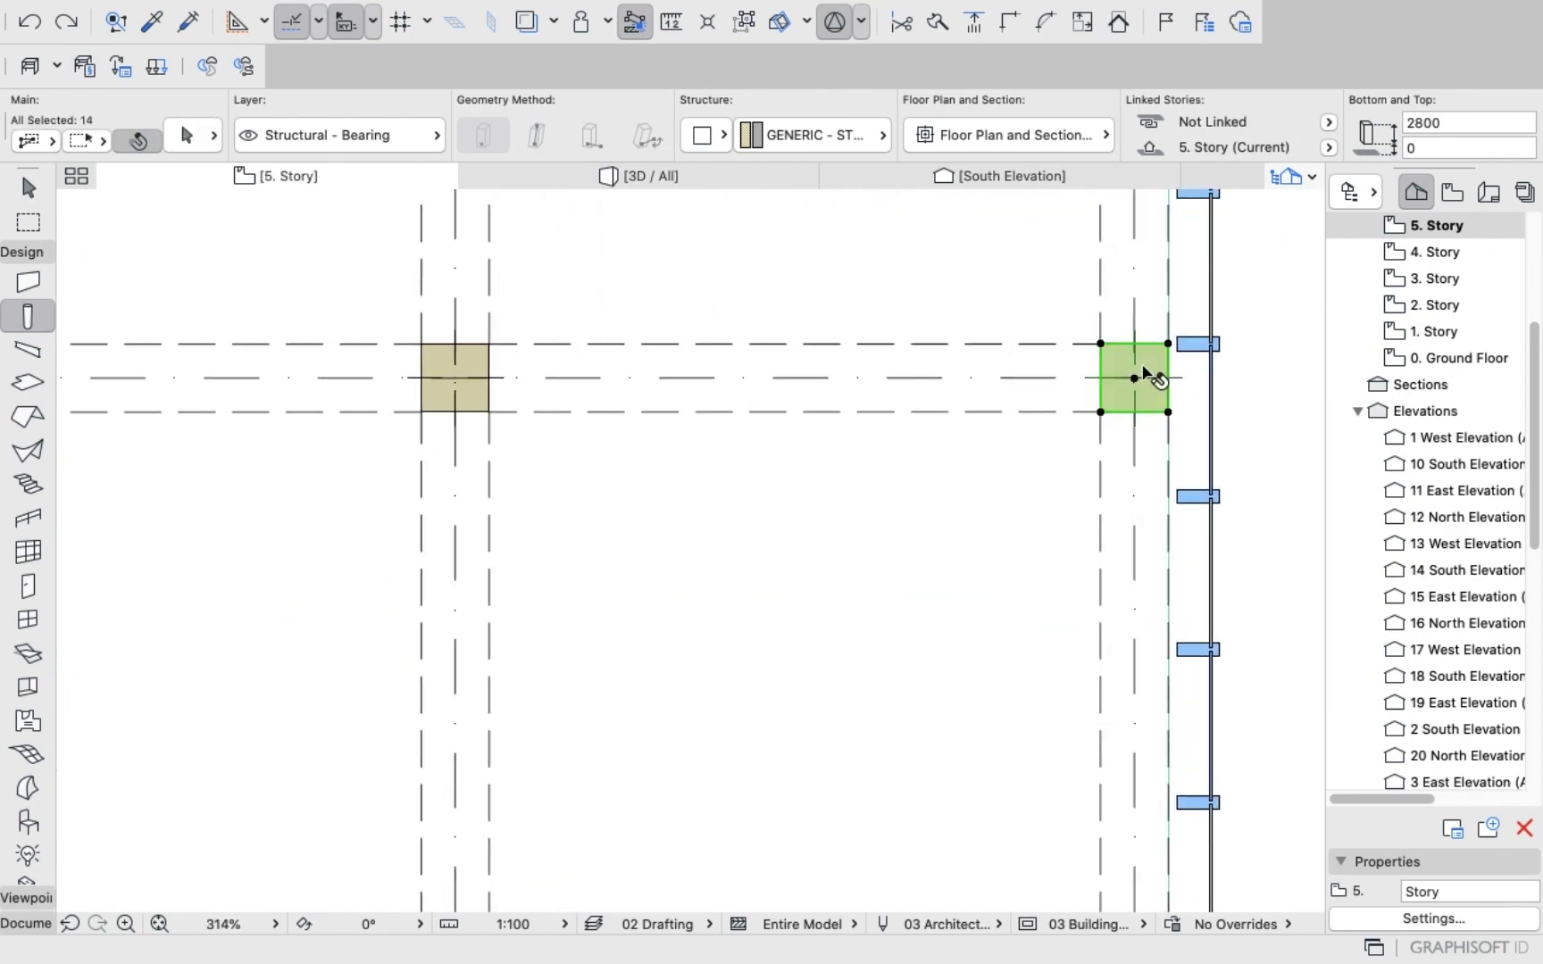
pyautogui.scroll(-3, 1152, 402)
pyautogui.scroll(-3, 1146, 357)
pyautogui.scroll(7, 1143, 369)
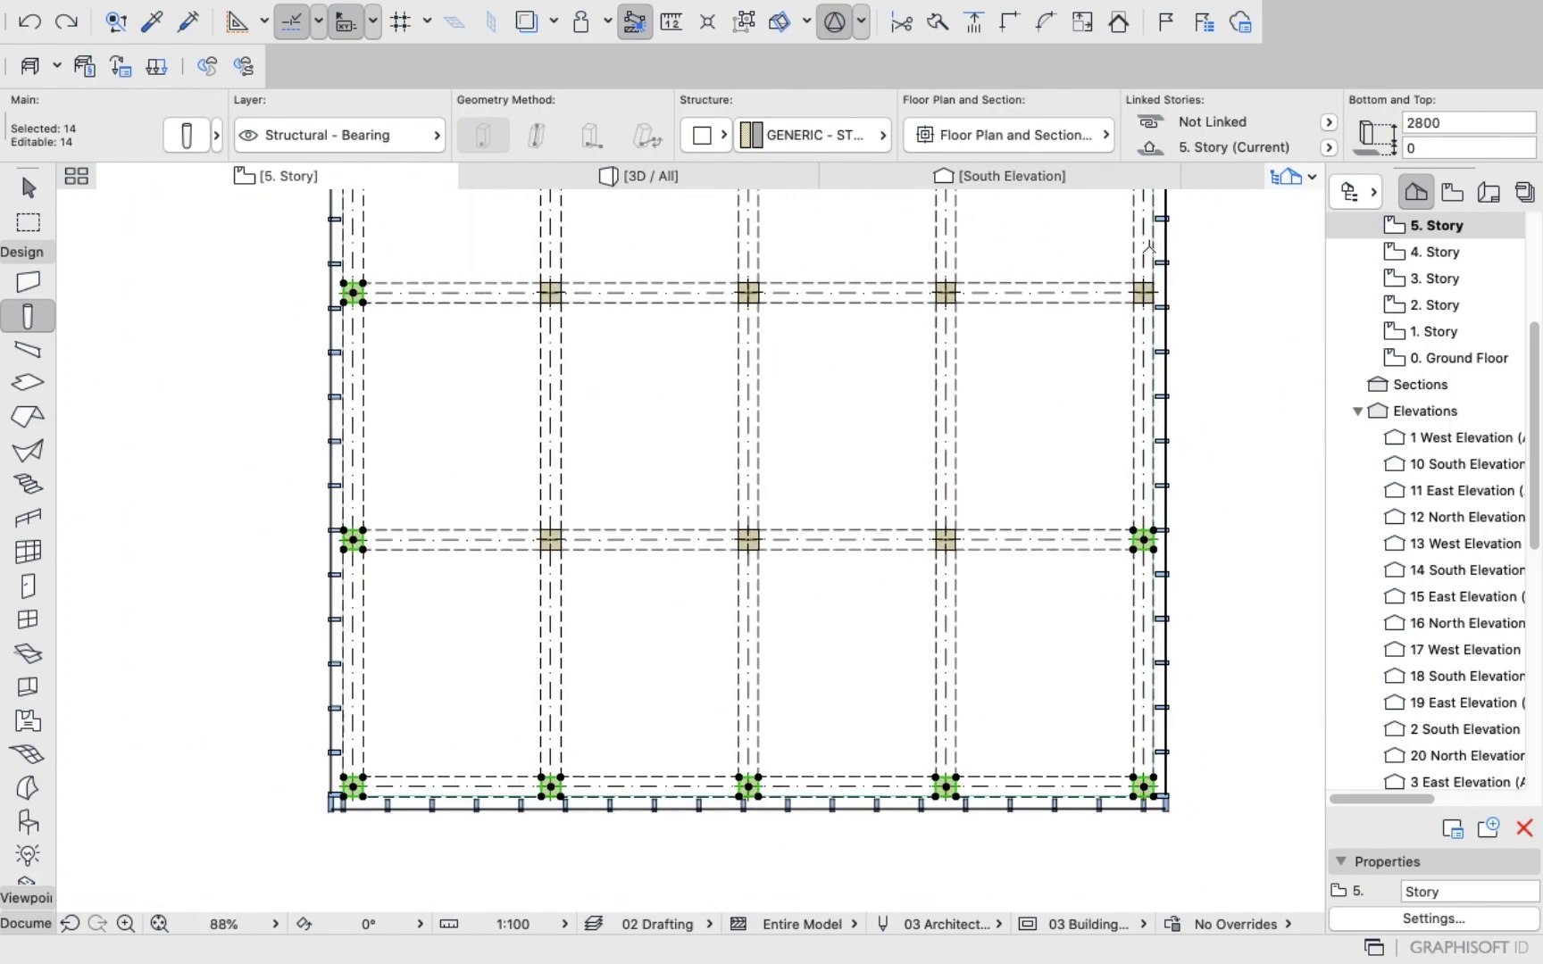
pyautogui.keyDown('shift'); pyautogui.click(1144, 414); pyautogui.keyUp('shift')
pyautogui.scroll(-10, 1139, 390)
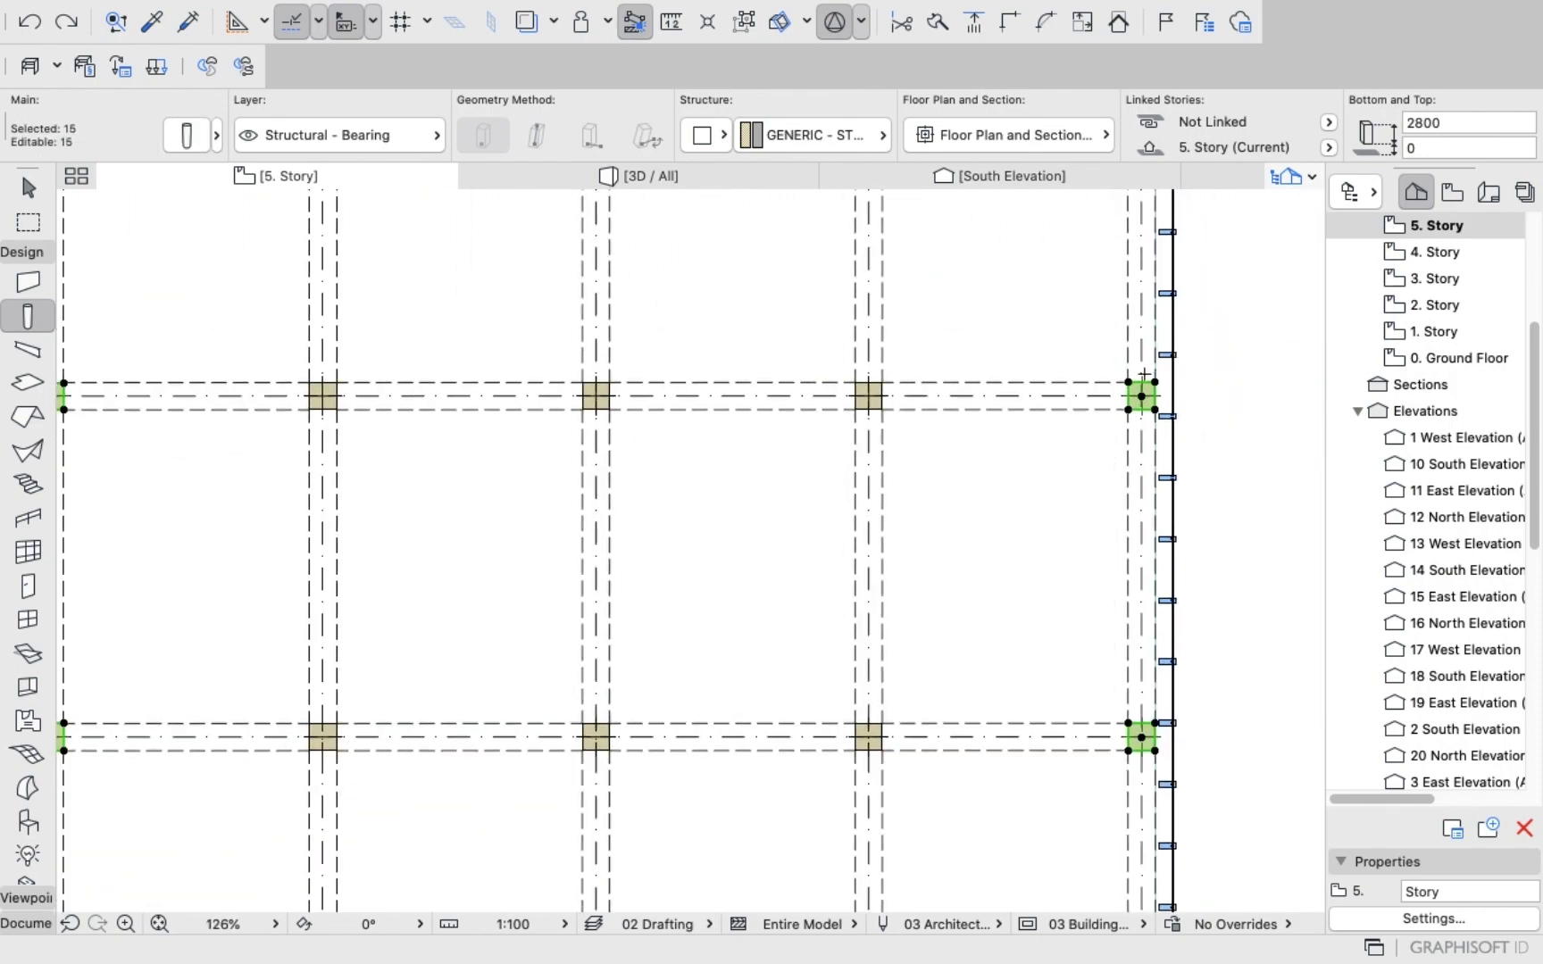
pyautogui.scroll(5, 1160, 300)
pyautogui.keyDown('shift'); pyautogui.click(1144, 301); pyautogui.keyUp('shift')
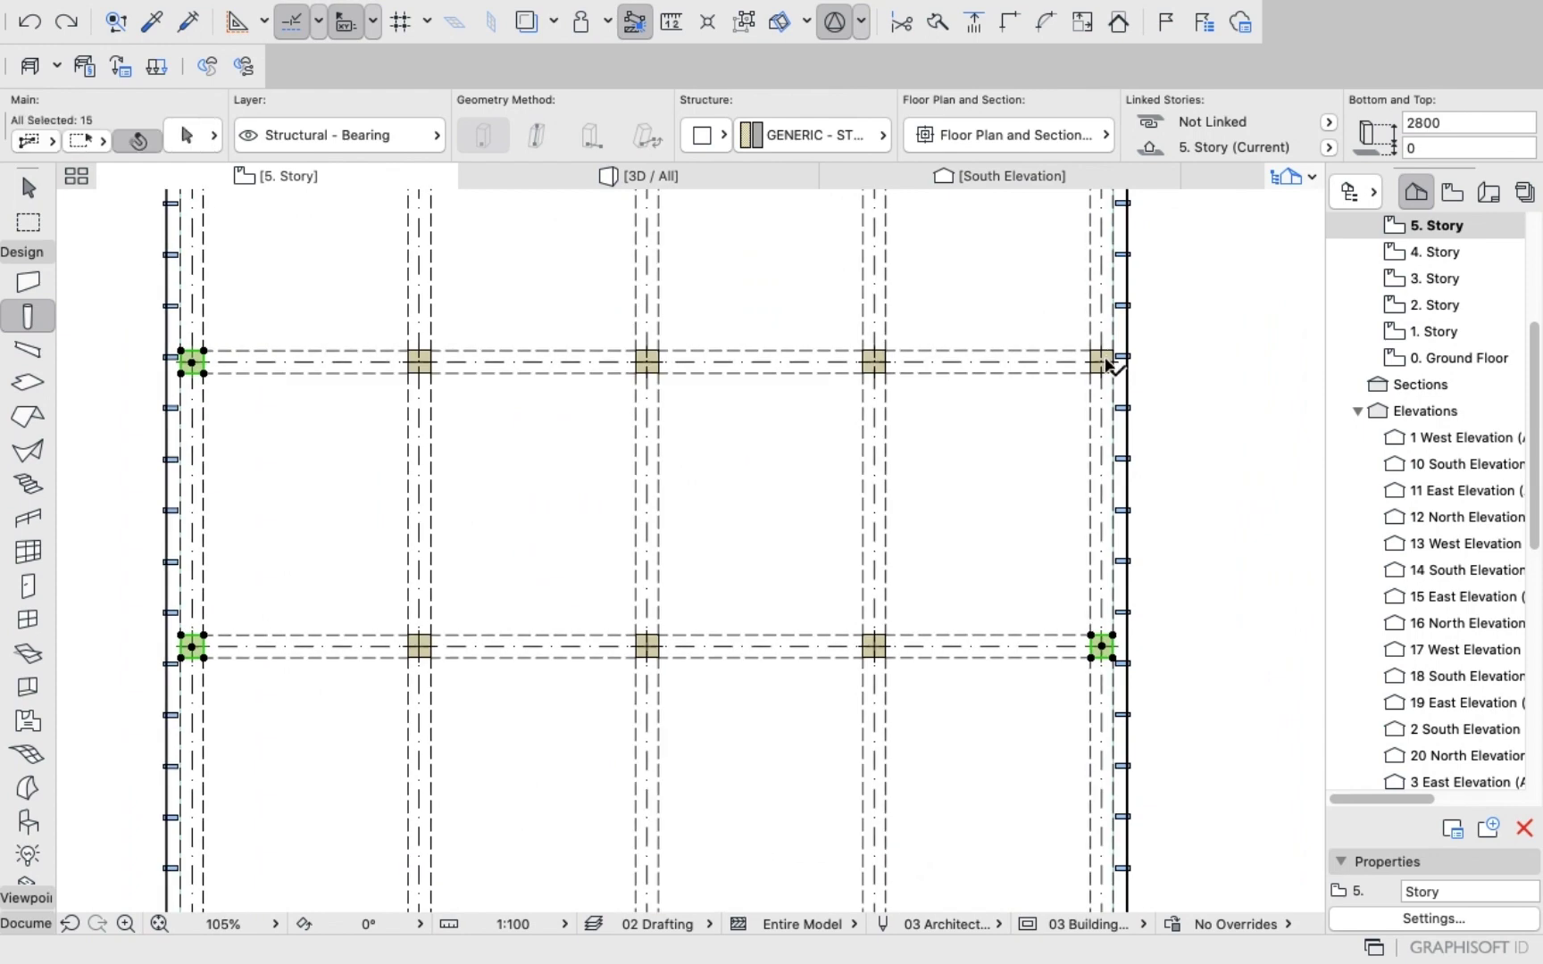
pyautogui.scroll(-5, 1181, 302)
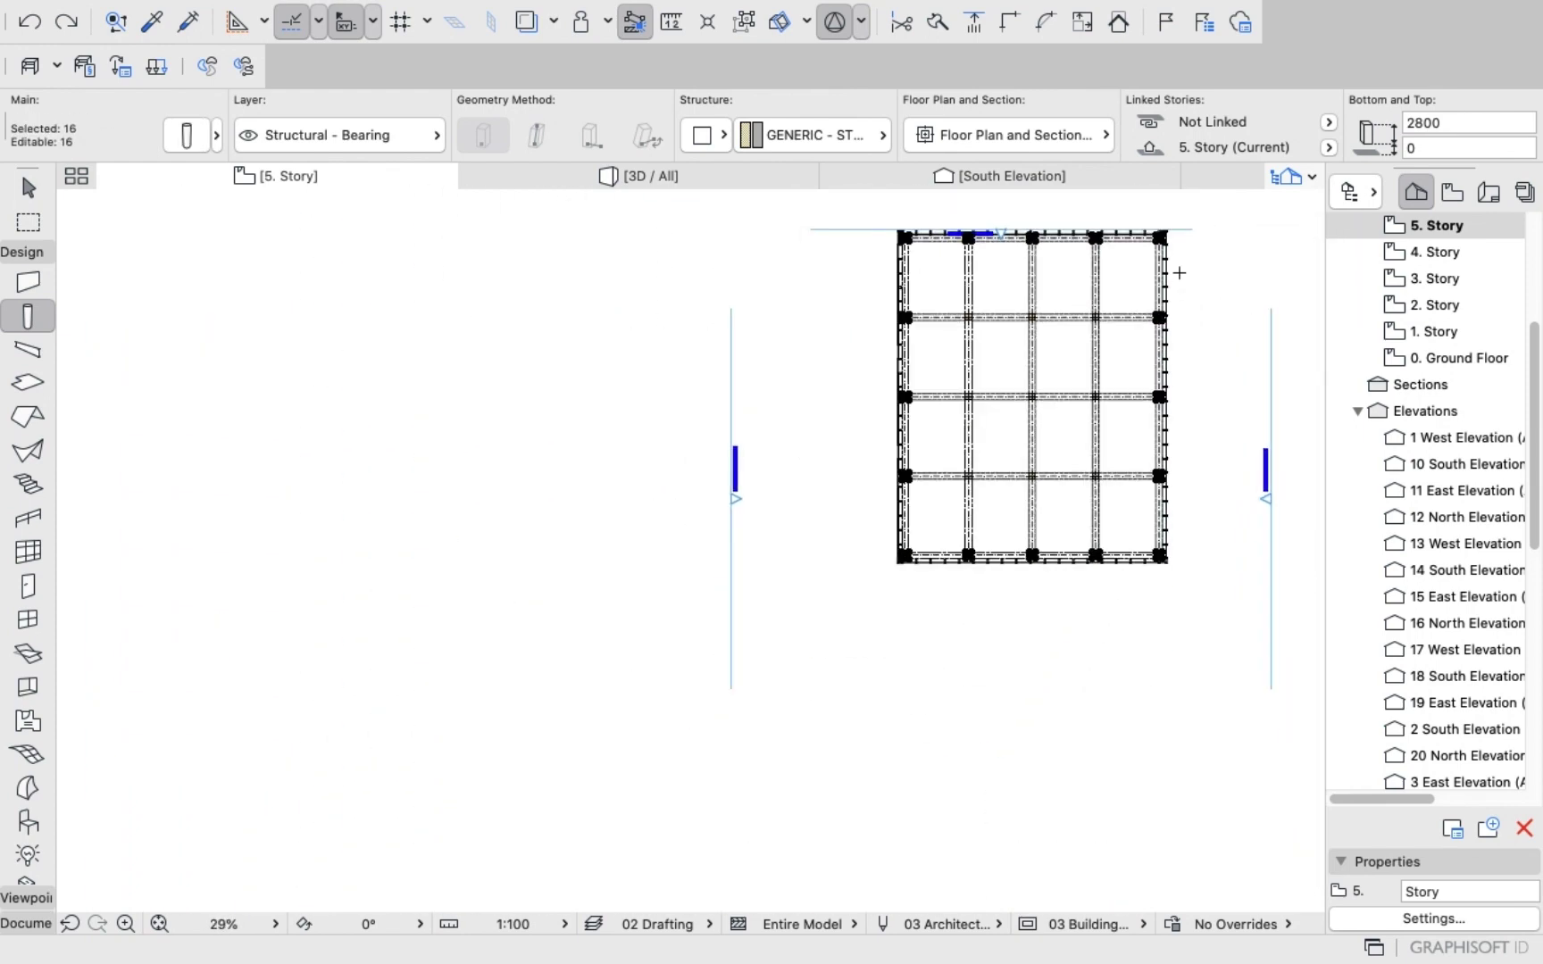
pyautogui.scroll(3, 1205, 246)
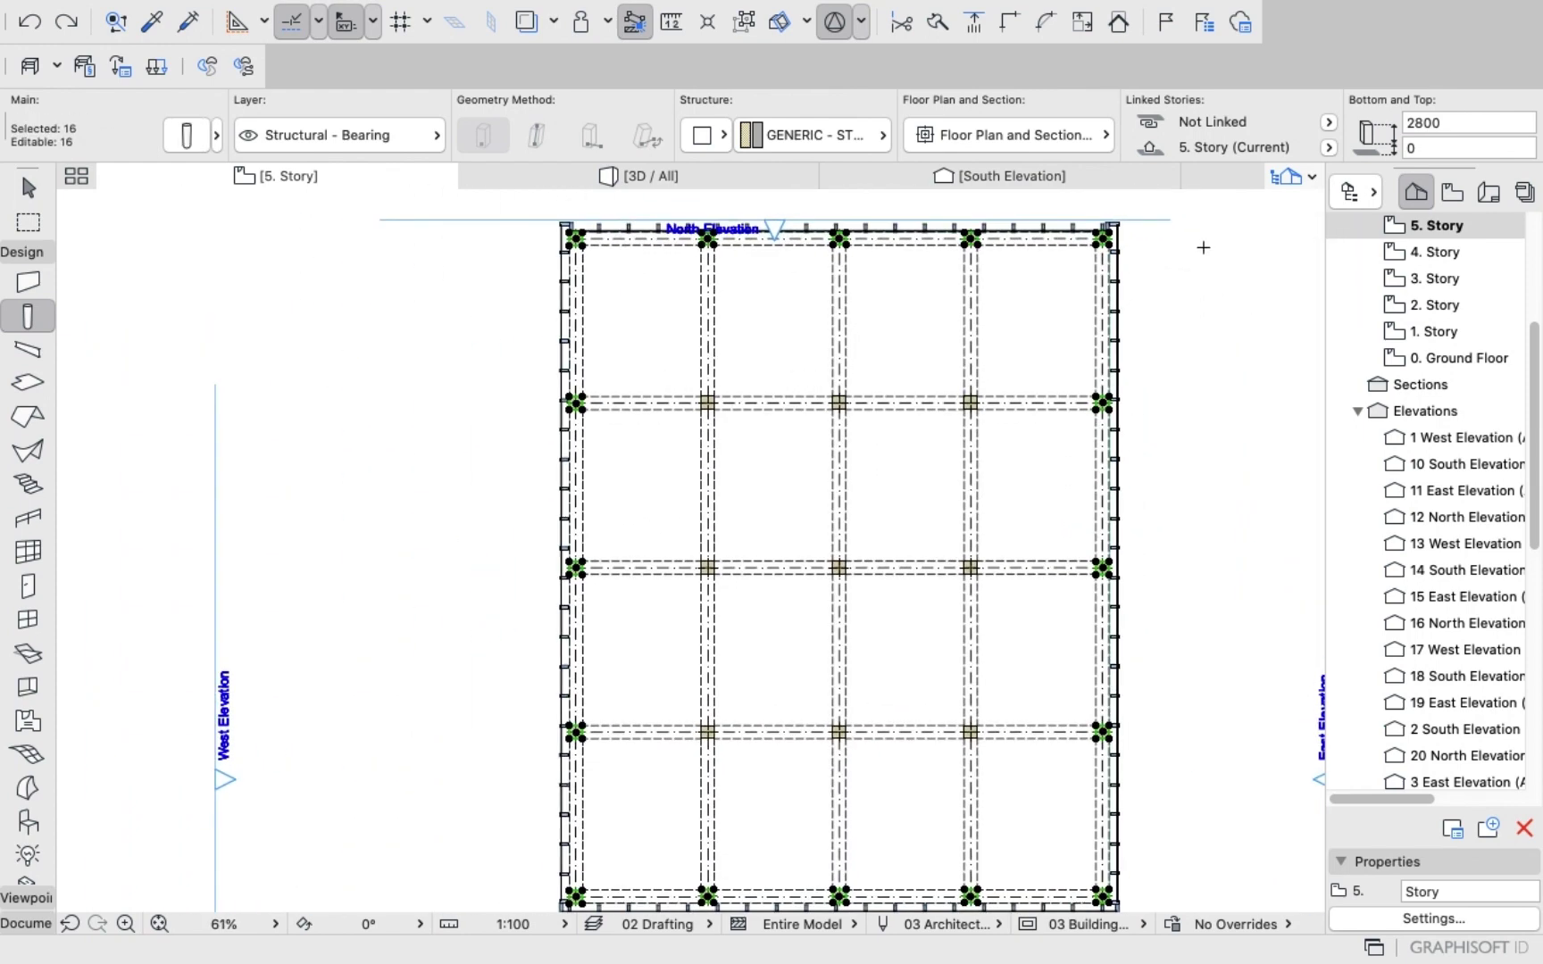
# Copy the selected perimeter columns from 5. Story and paste them in the same position on 6. Story.
pyautogui.rightClick(326, 254)
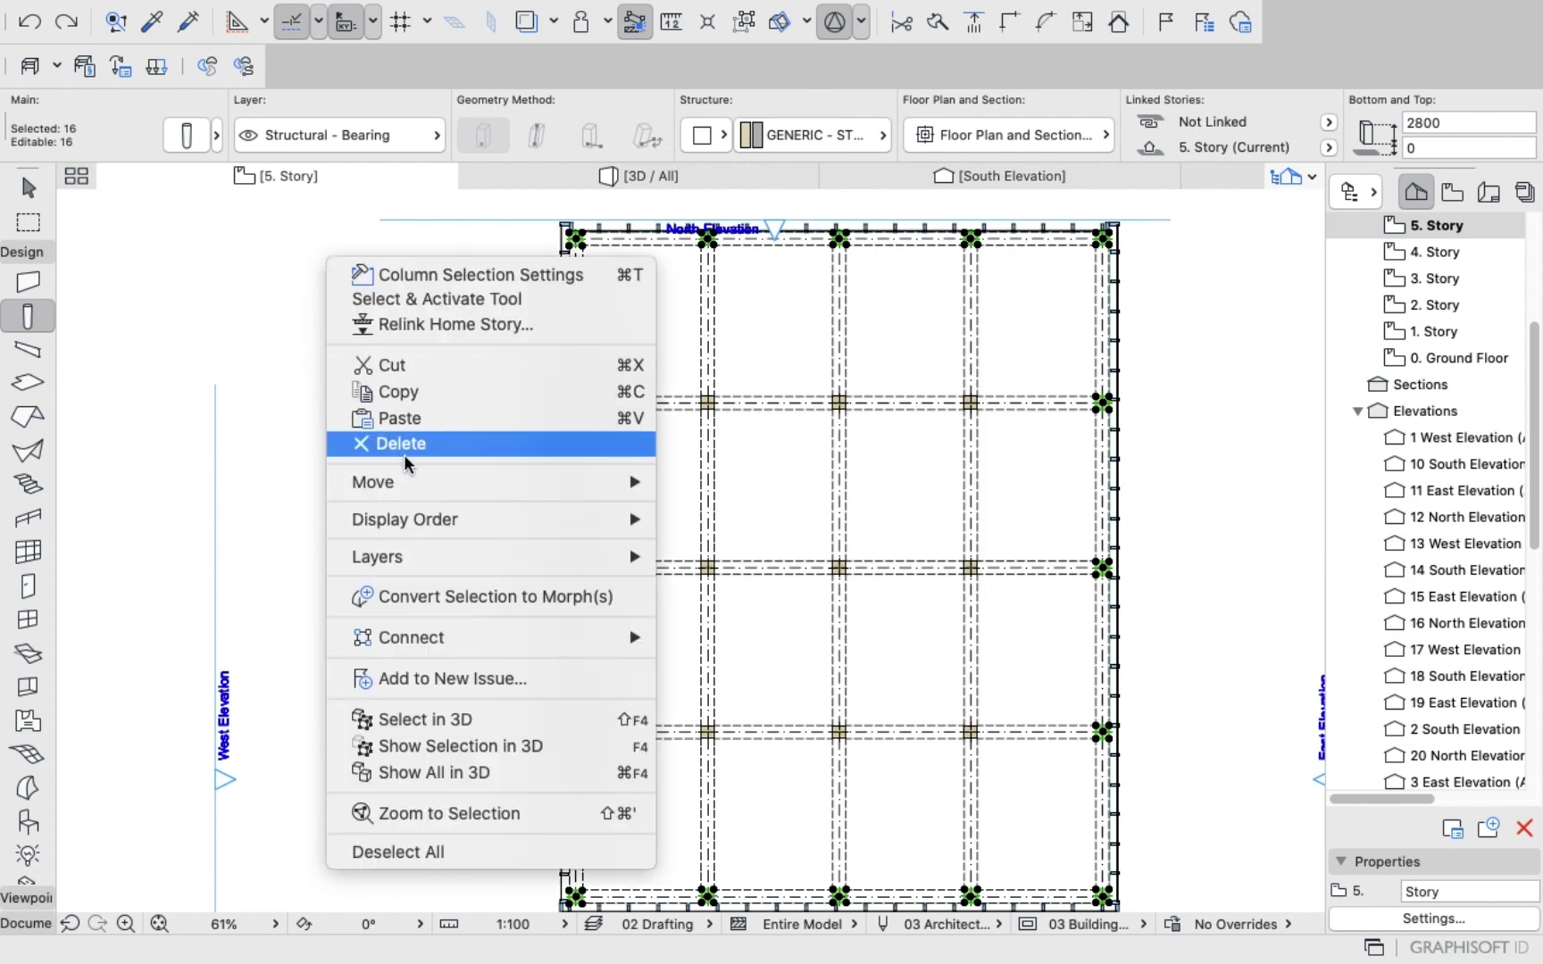
pyautogui.click(409, 404)
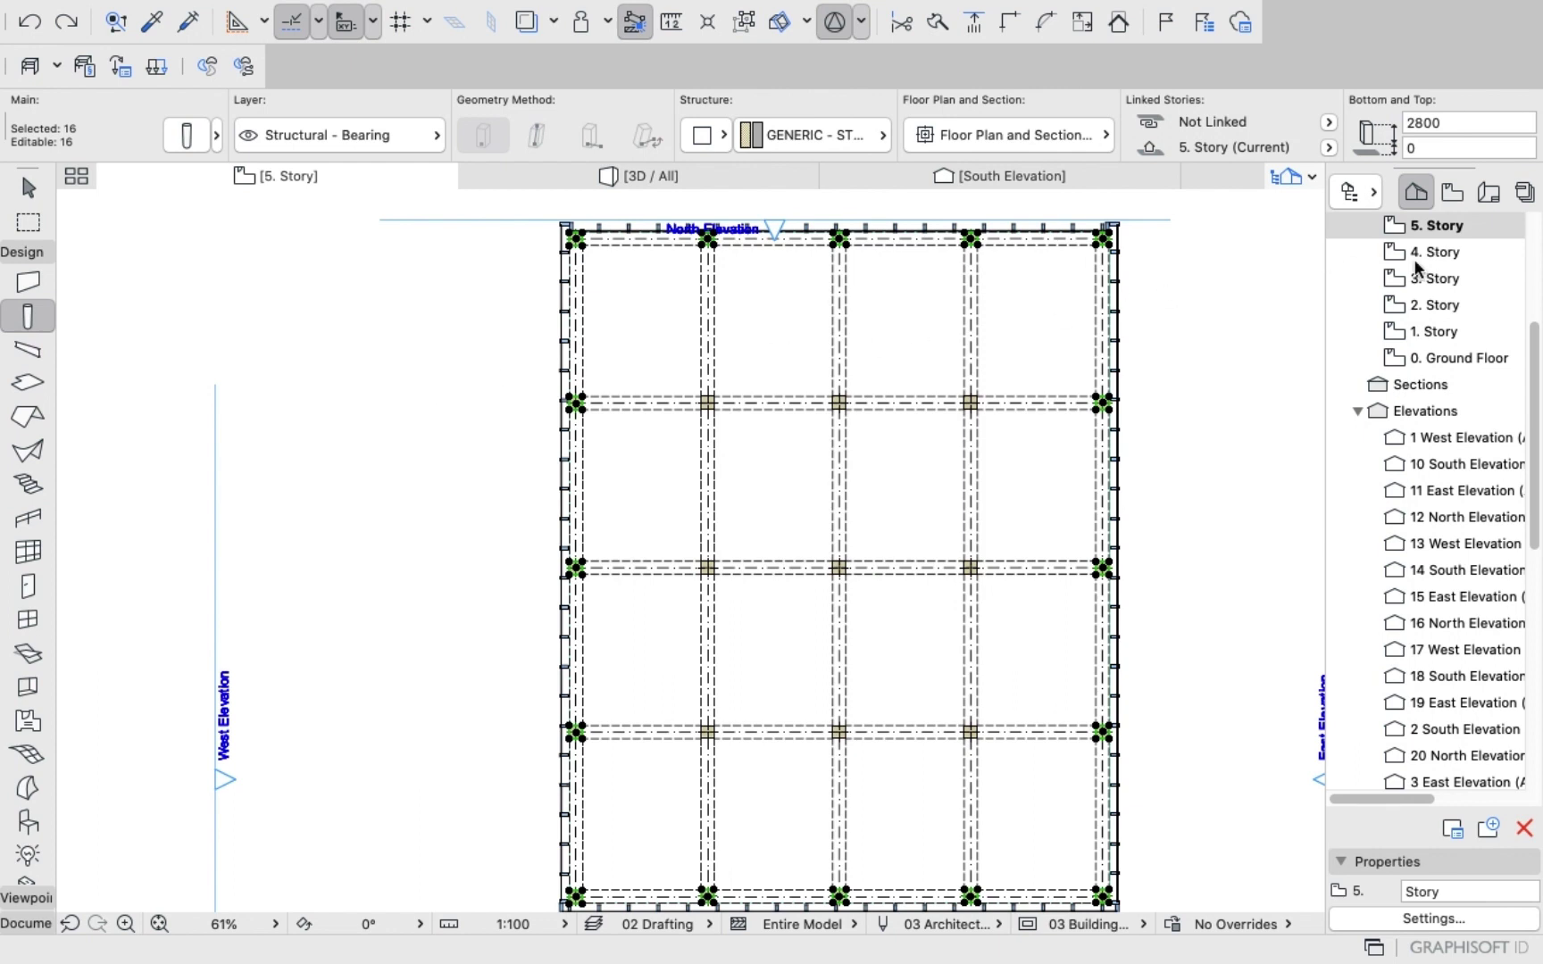
pyautogui.scroll(5, 1418, 282)
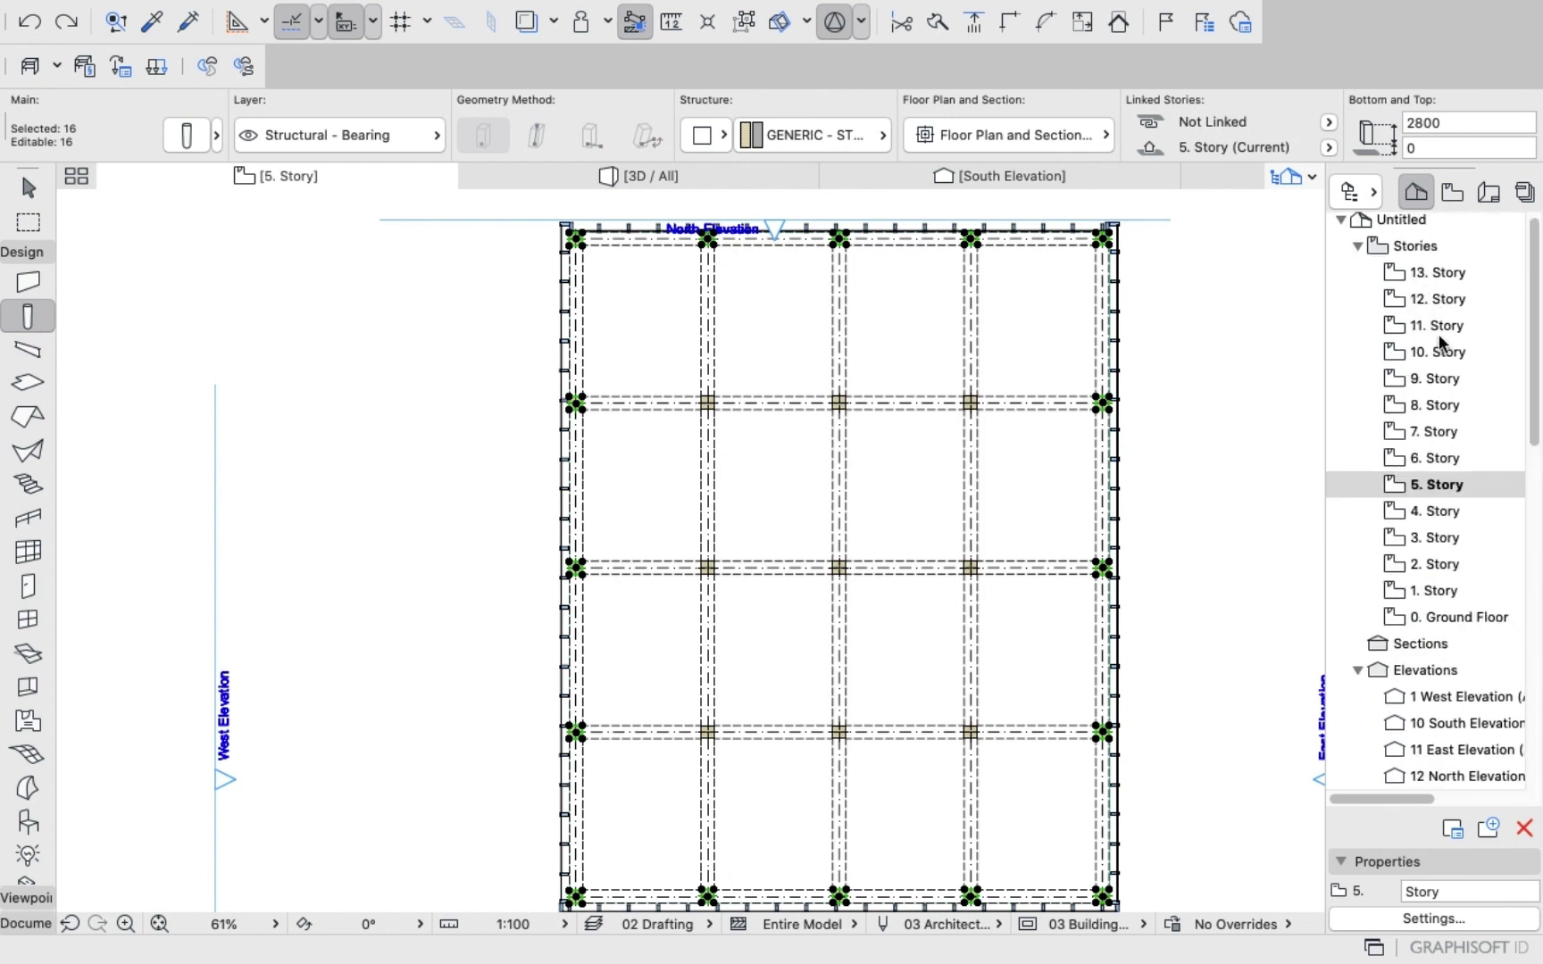
pyautogui.doubleClick(1424, 457)
pyautogui.rightClick(268, 340)
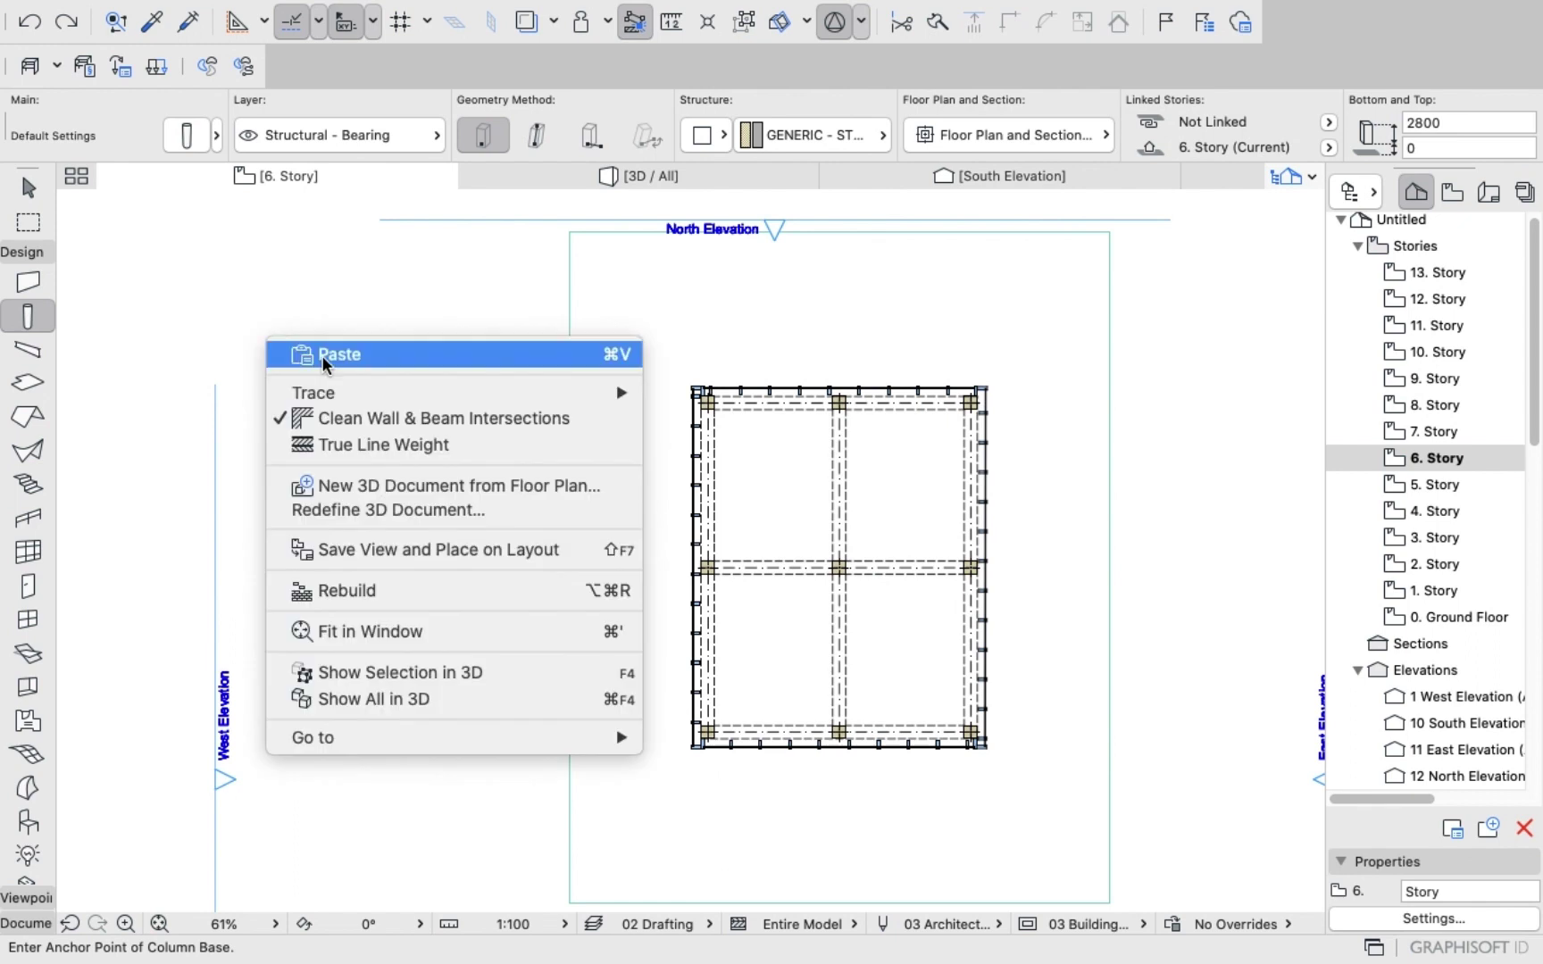
pyautogui.click(327, 355)
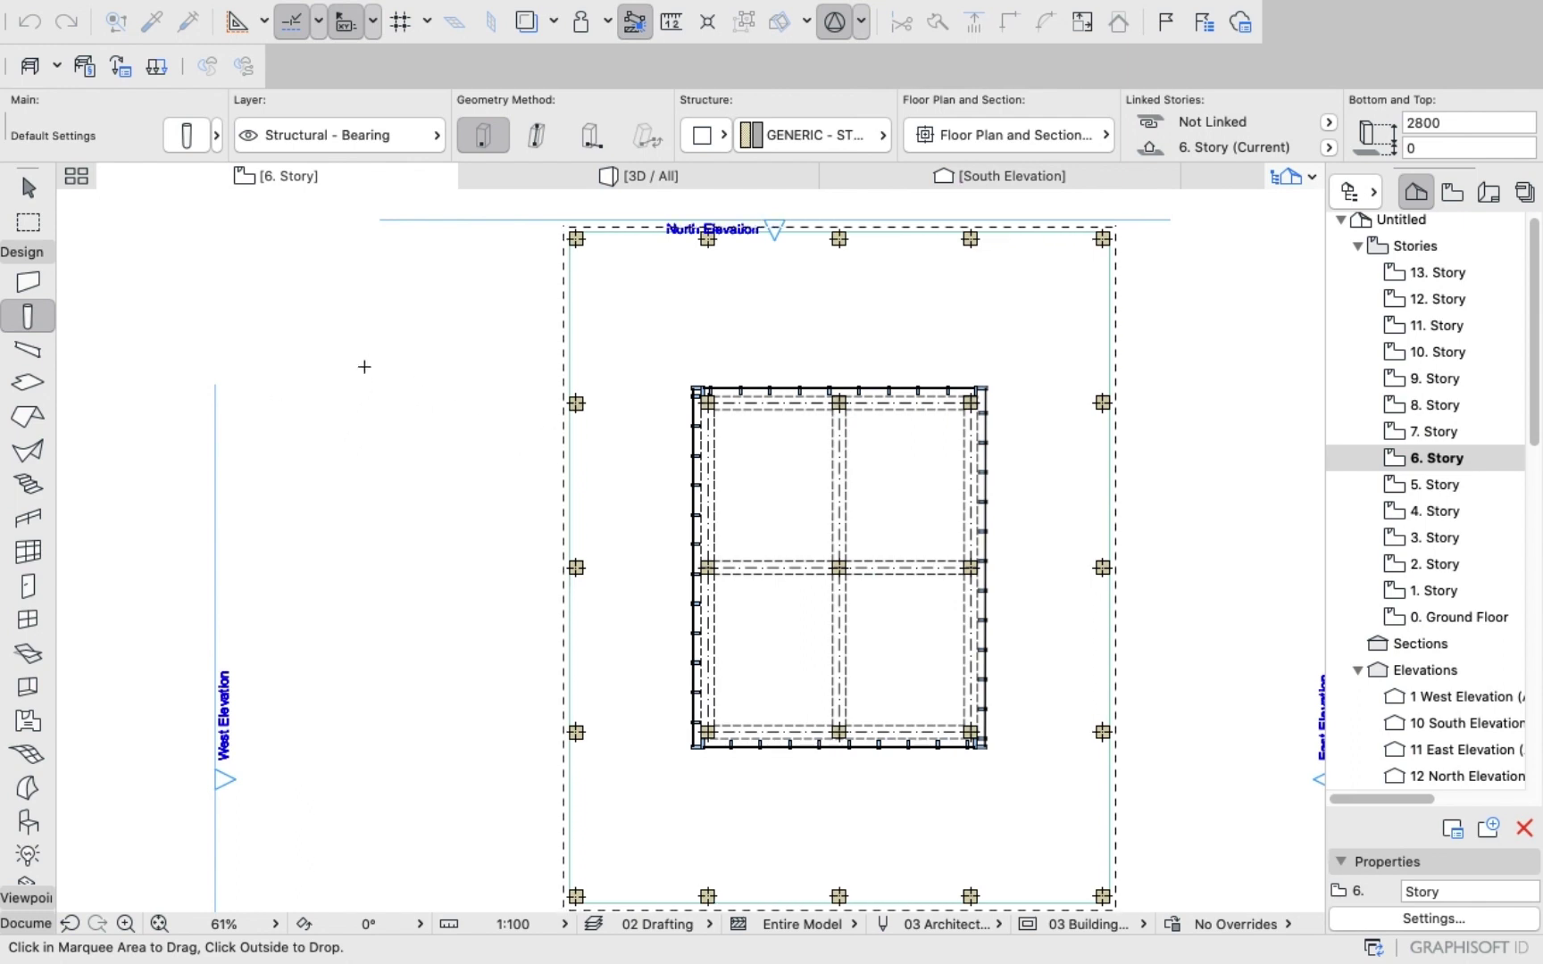
pyautogui.click(460, 271)
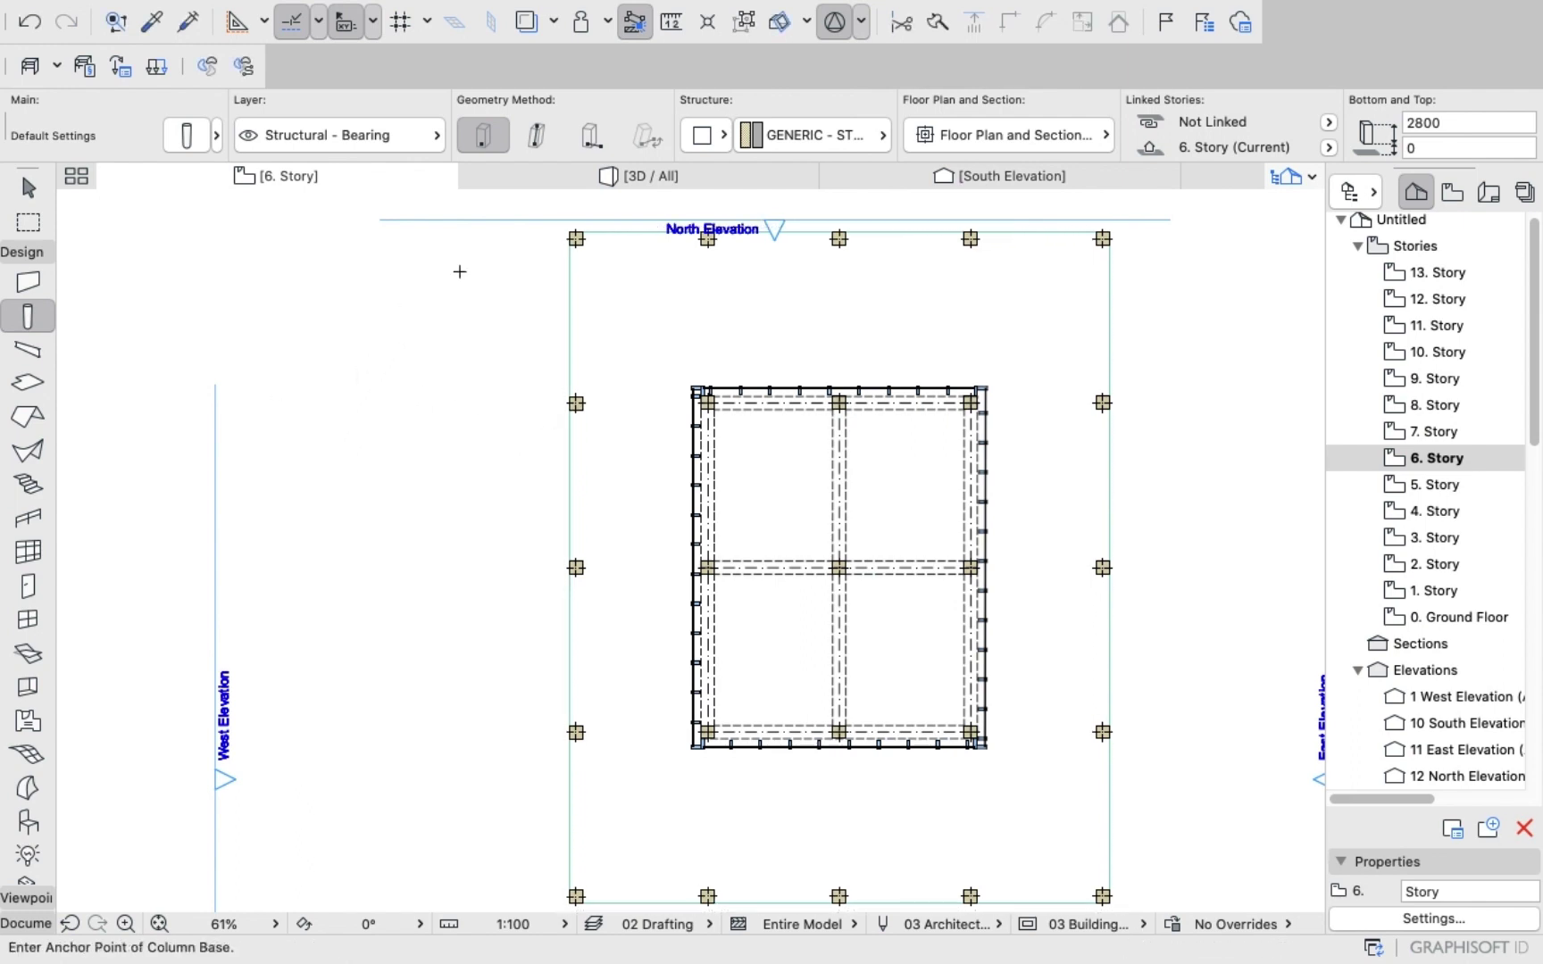
# Check the copied perimeter columns around the tower's base in the 3D model and on the 6. Story plan.
pyautogui.click(634, 174)
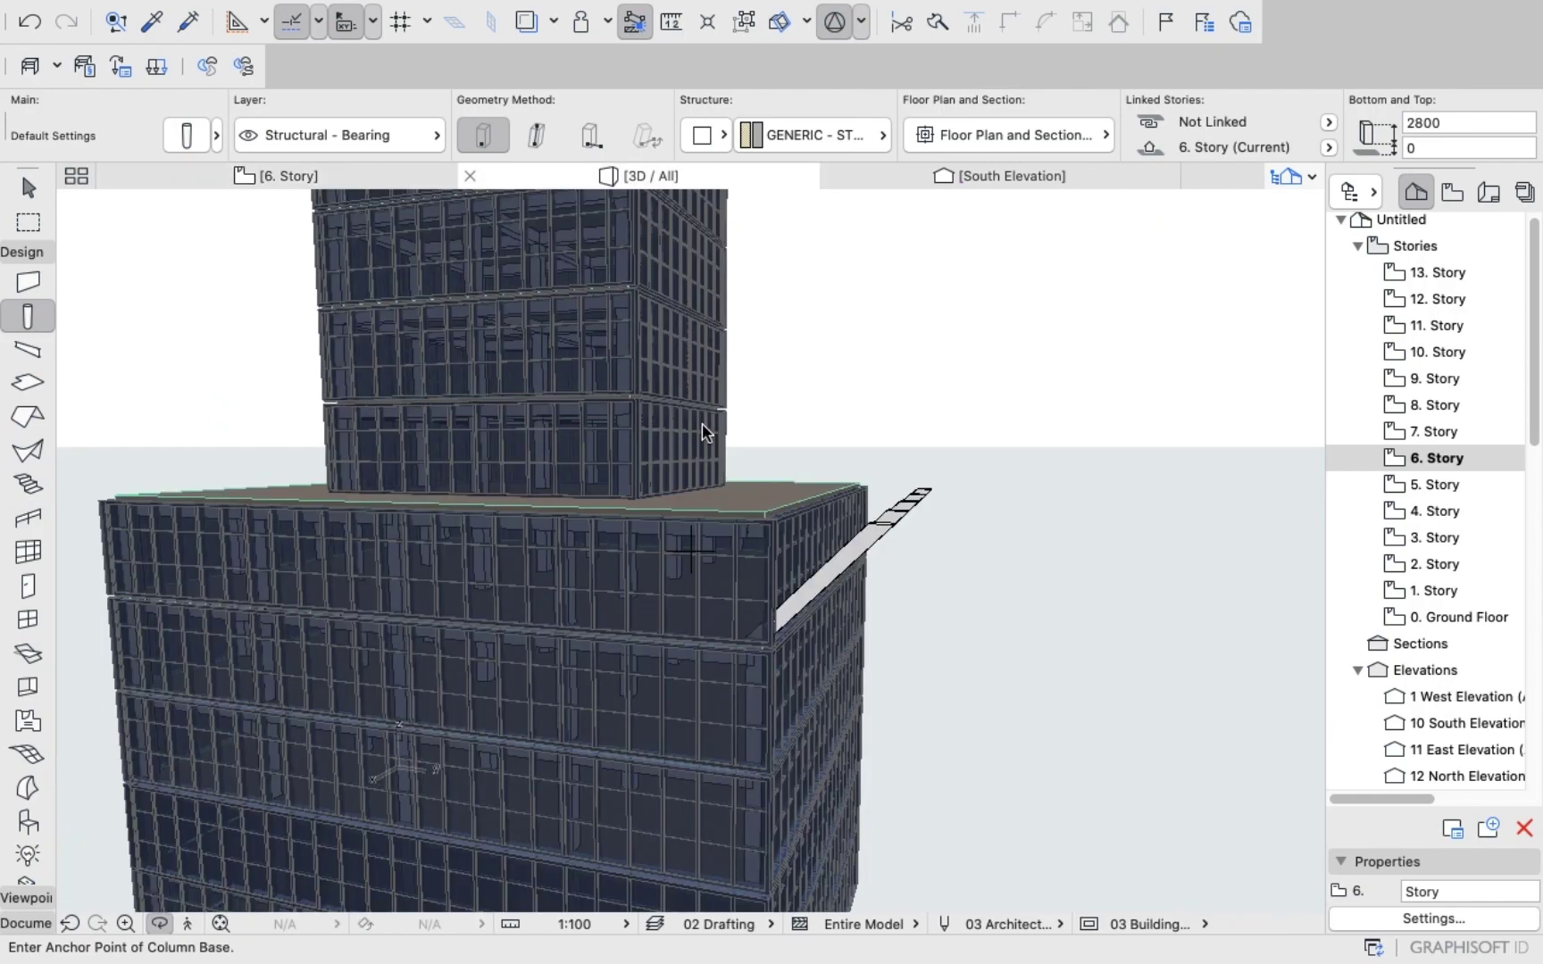
pyautogui.keyDown('shift'); pyautogui.moveTo(736, 426); pyautogui.dragTo(498, 427, button='middle'); pyautogui.keyUp('shift')
pyautogui.keyDown('shift'); pyautogui.moveTo(545, 376); pyautogui.dragTo(695, 399, button='middle'); pyautogui.keyUp('shift')
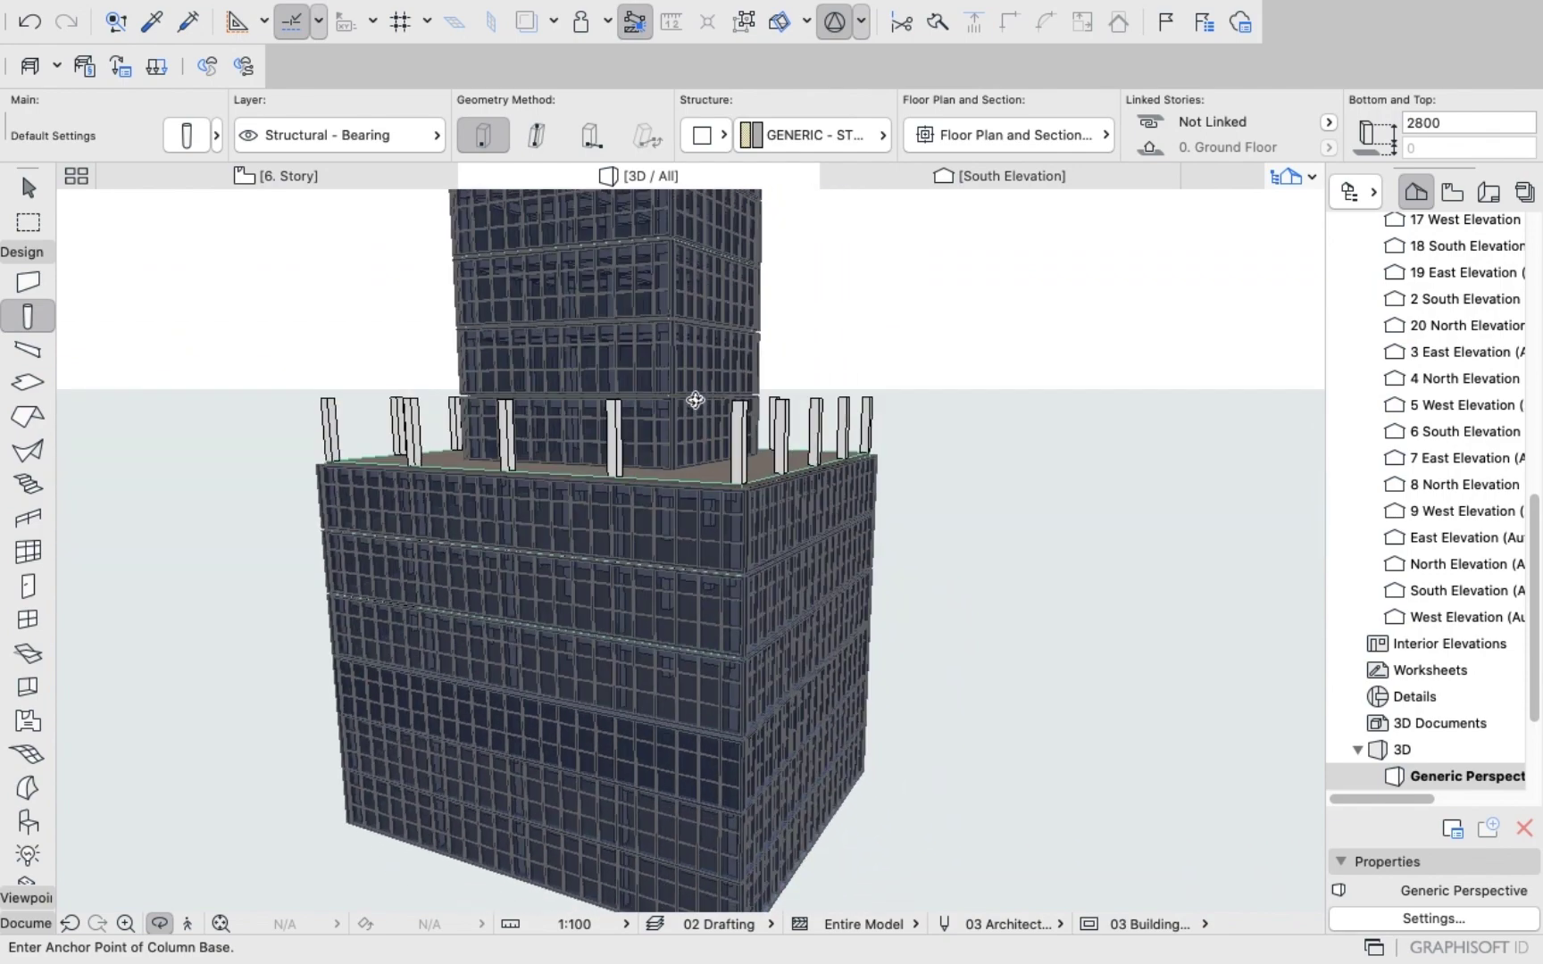
pyautogui.click(279, 176)
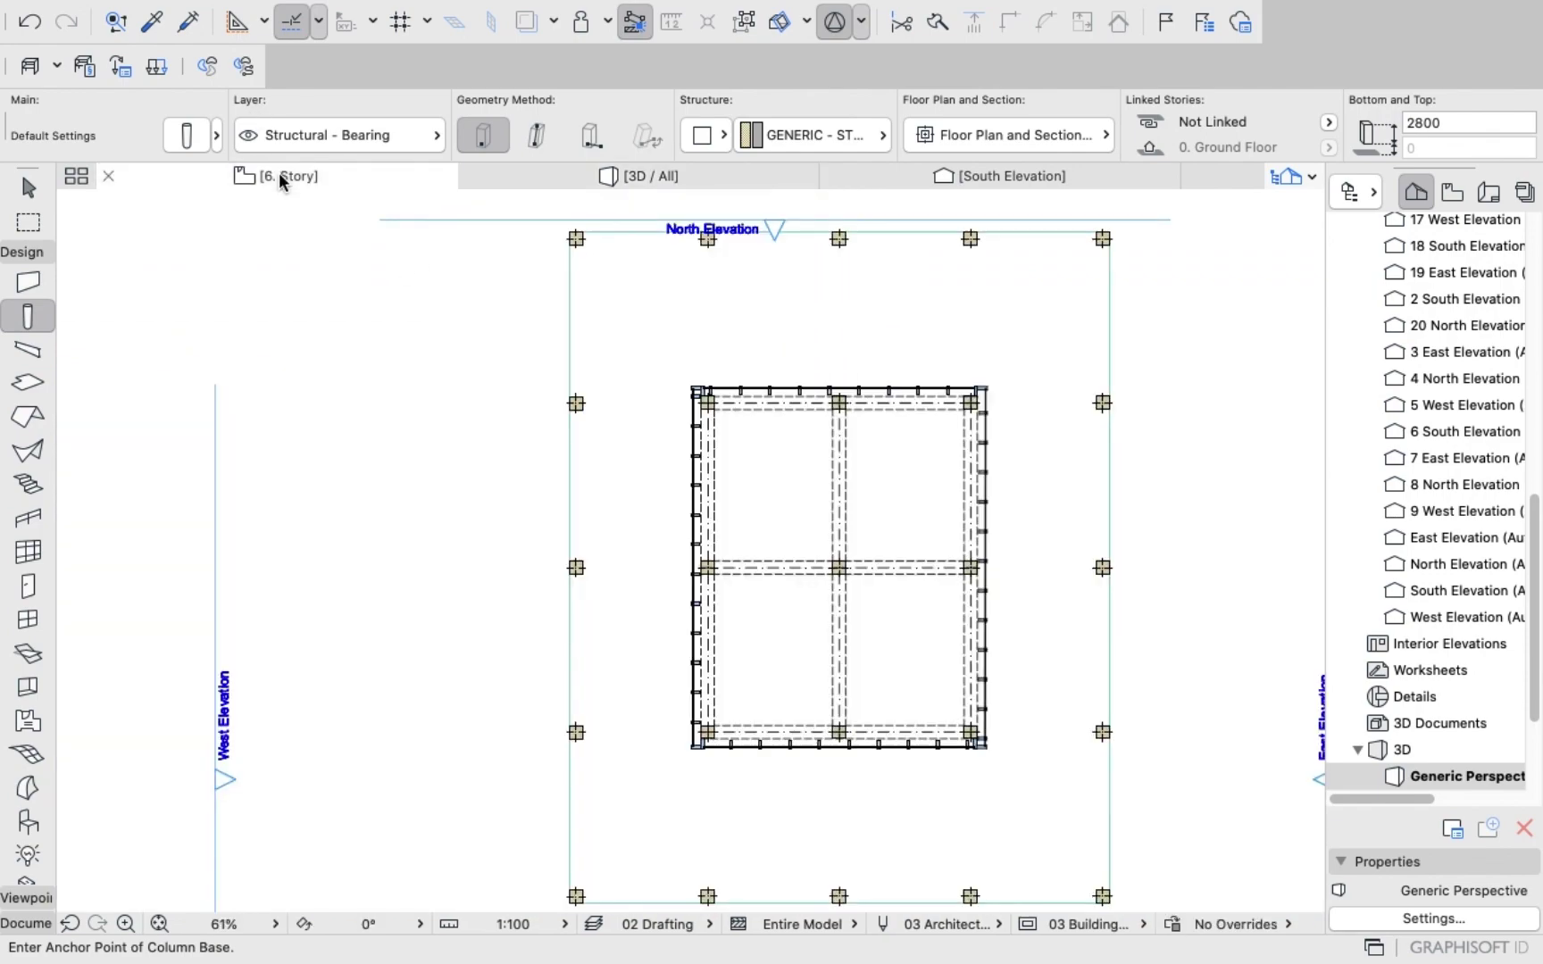
pyautogui.scroll(3, 595, 236)
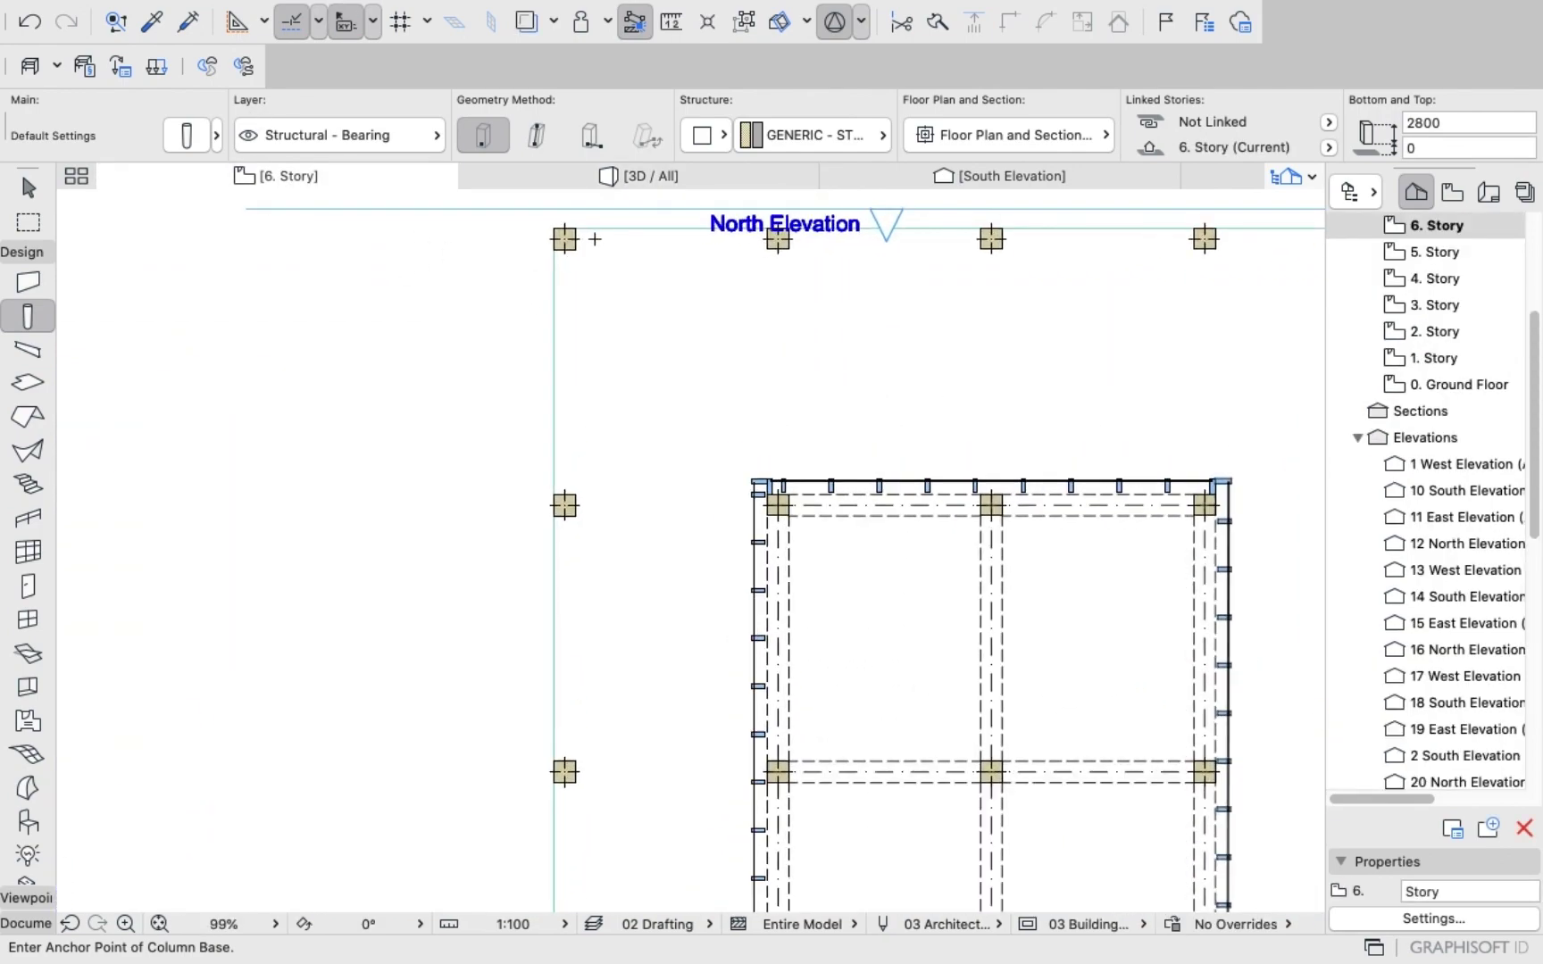
pyautogui.scroll(-8, 598, 268)
pyautogui.scroll(5, 612, 378)
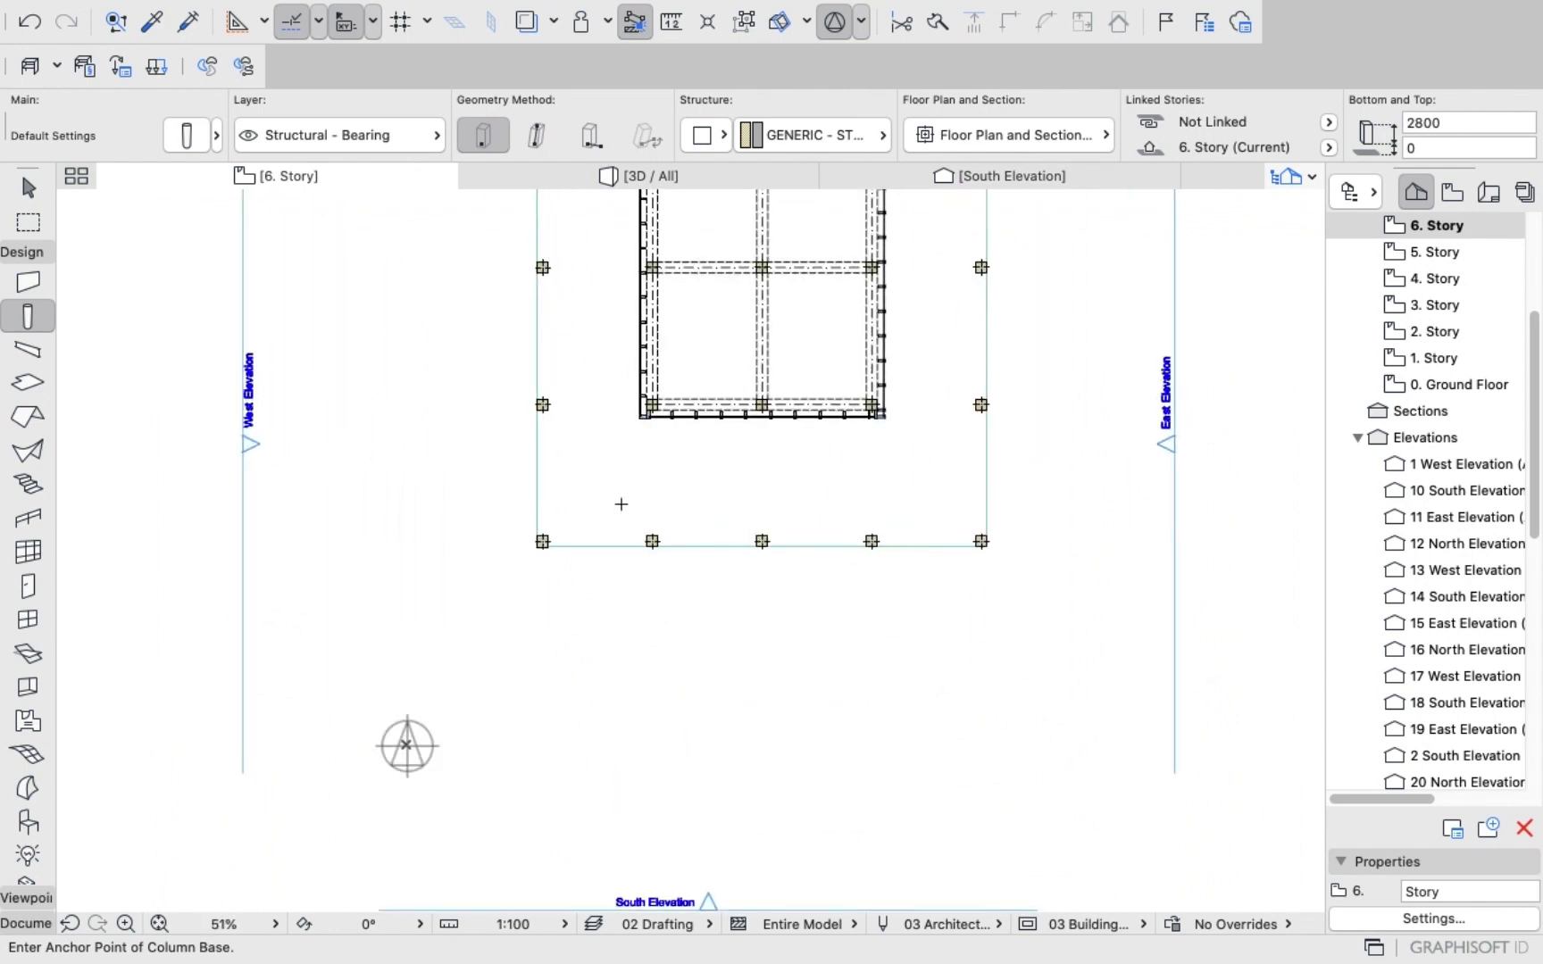
# Select the five columns along the south edge of 6. Story and make them slanted at 45°.
pyautogui.click(543, 541)
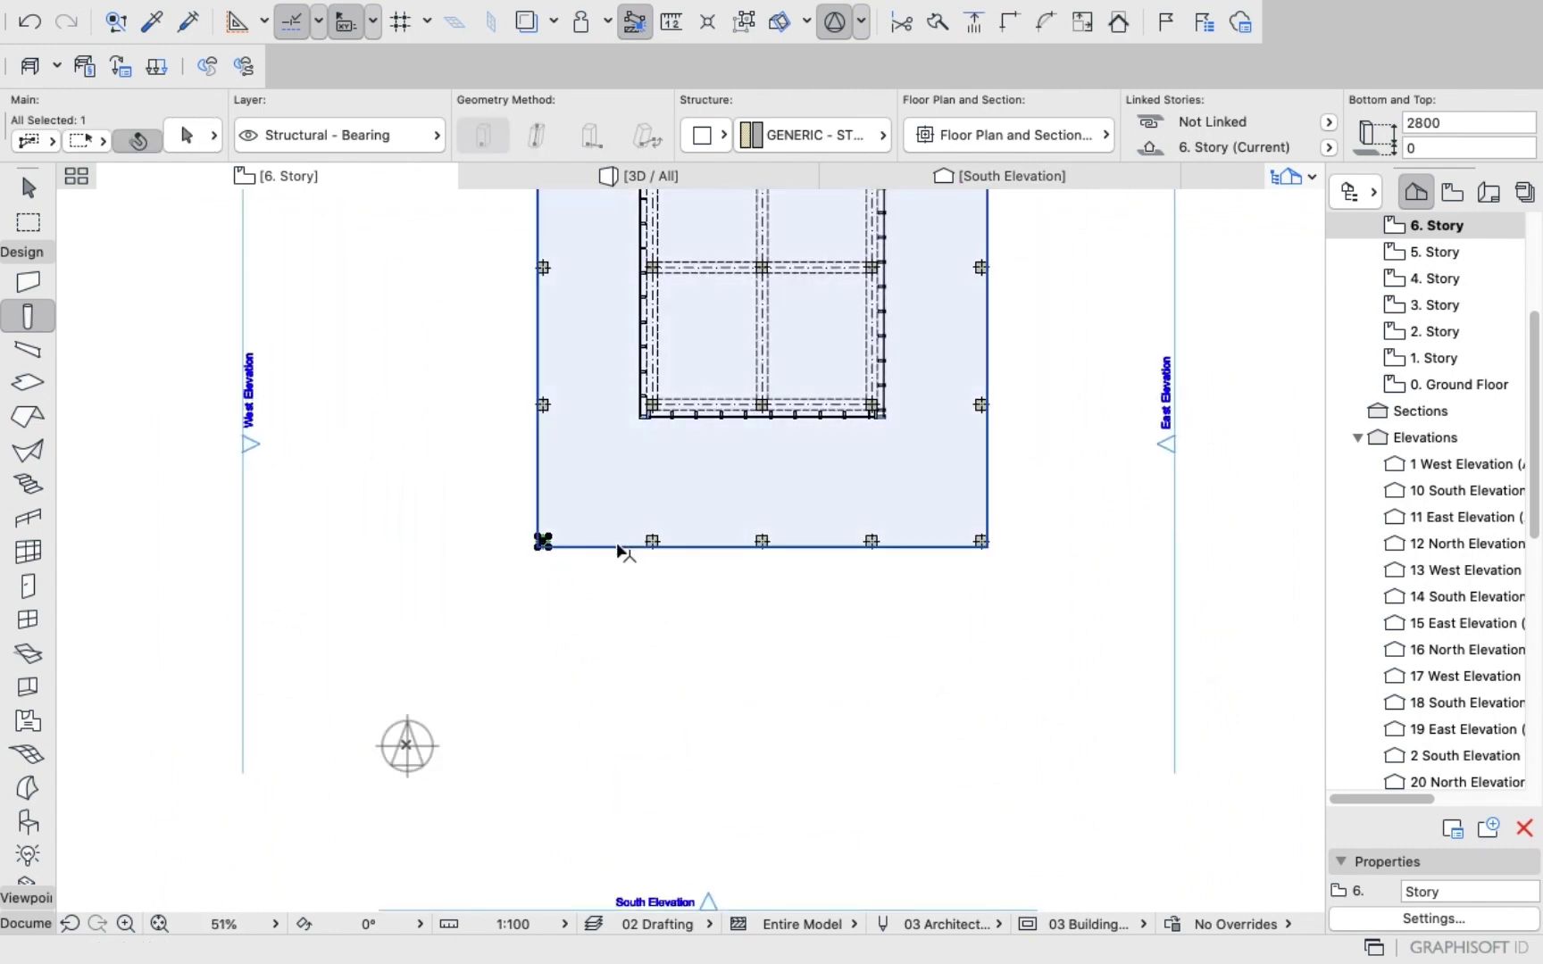
pyautogui.click(653, 541)
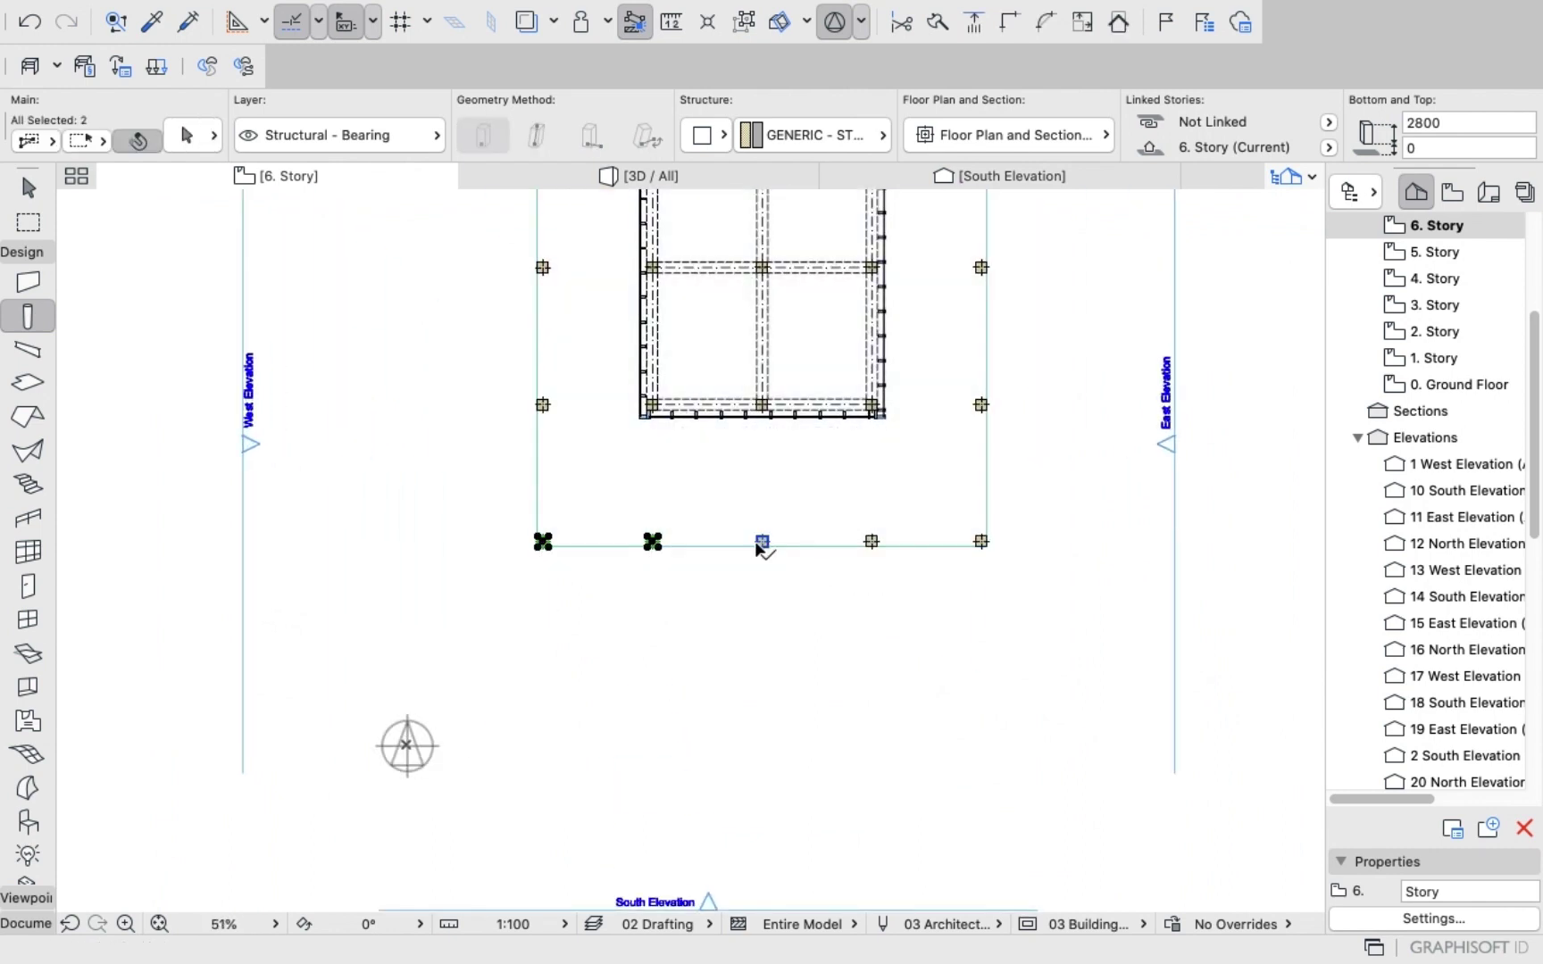
pyautogui.click(761, 541)
pyautogui.click(871, 541)
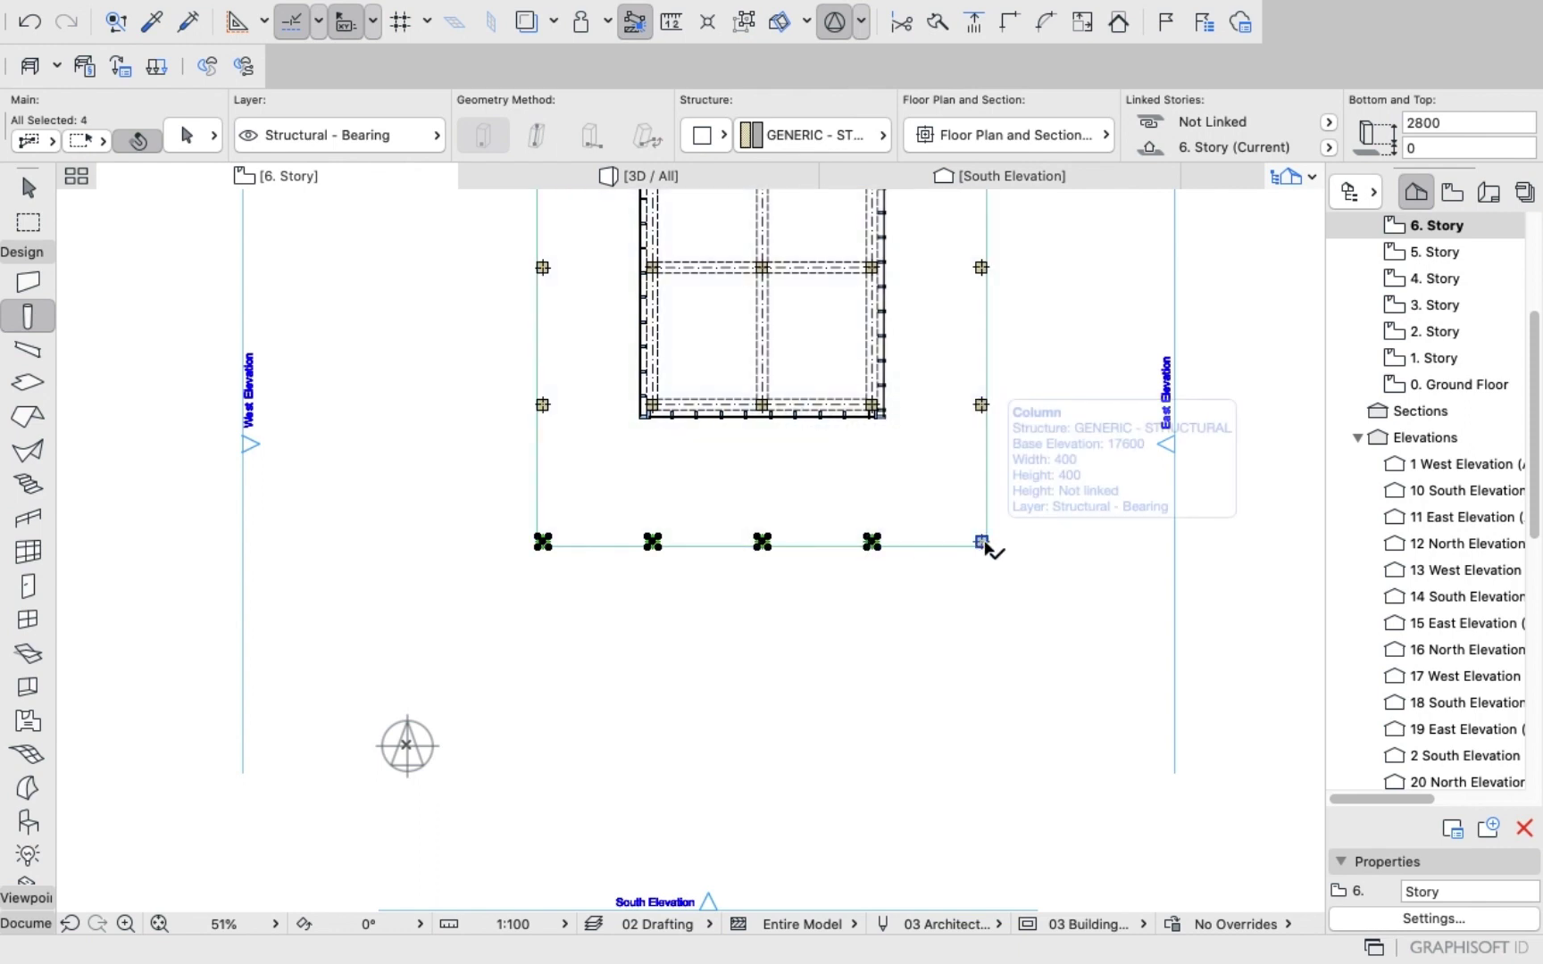
pyautogui.click(982, 541)
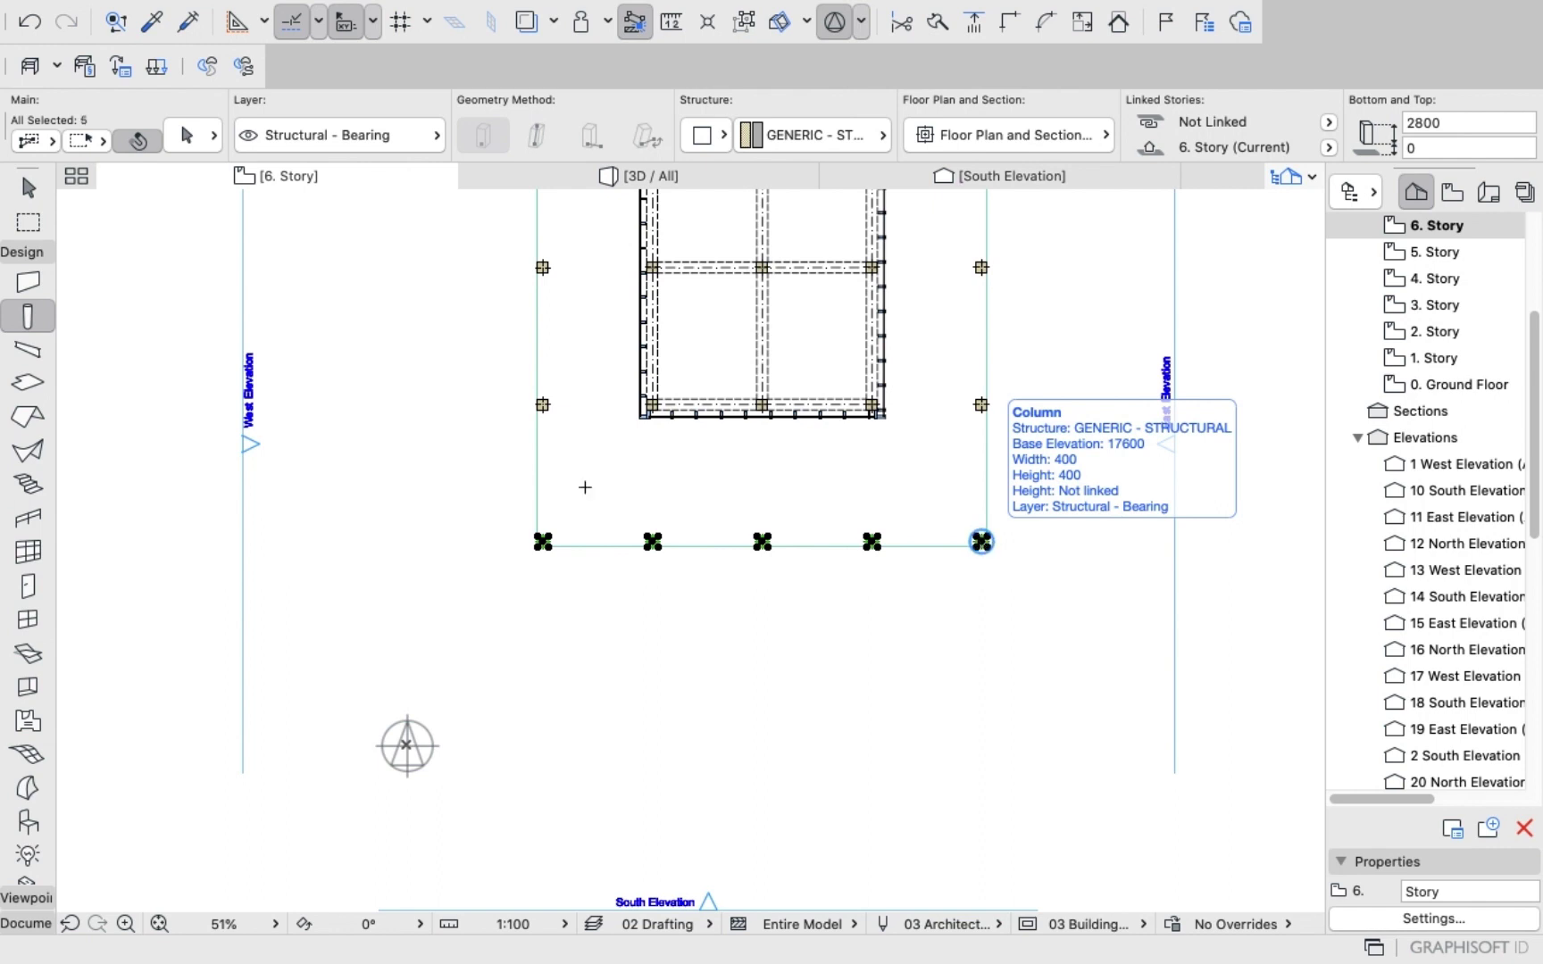
pyautogui.click(185, 135)
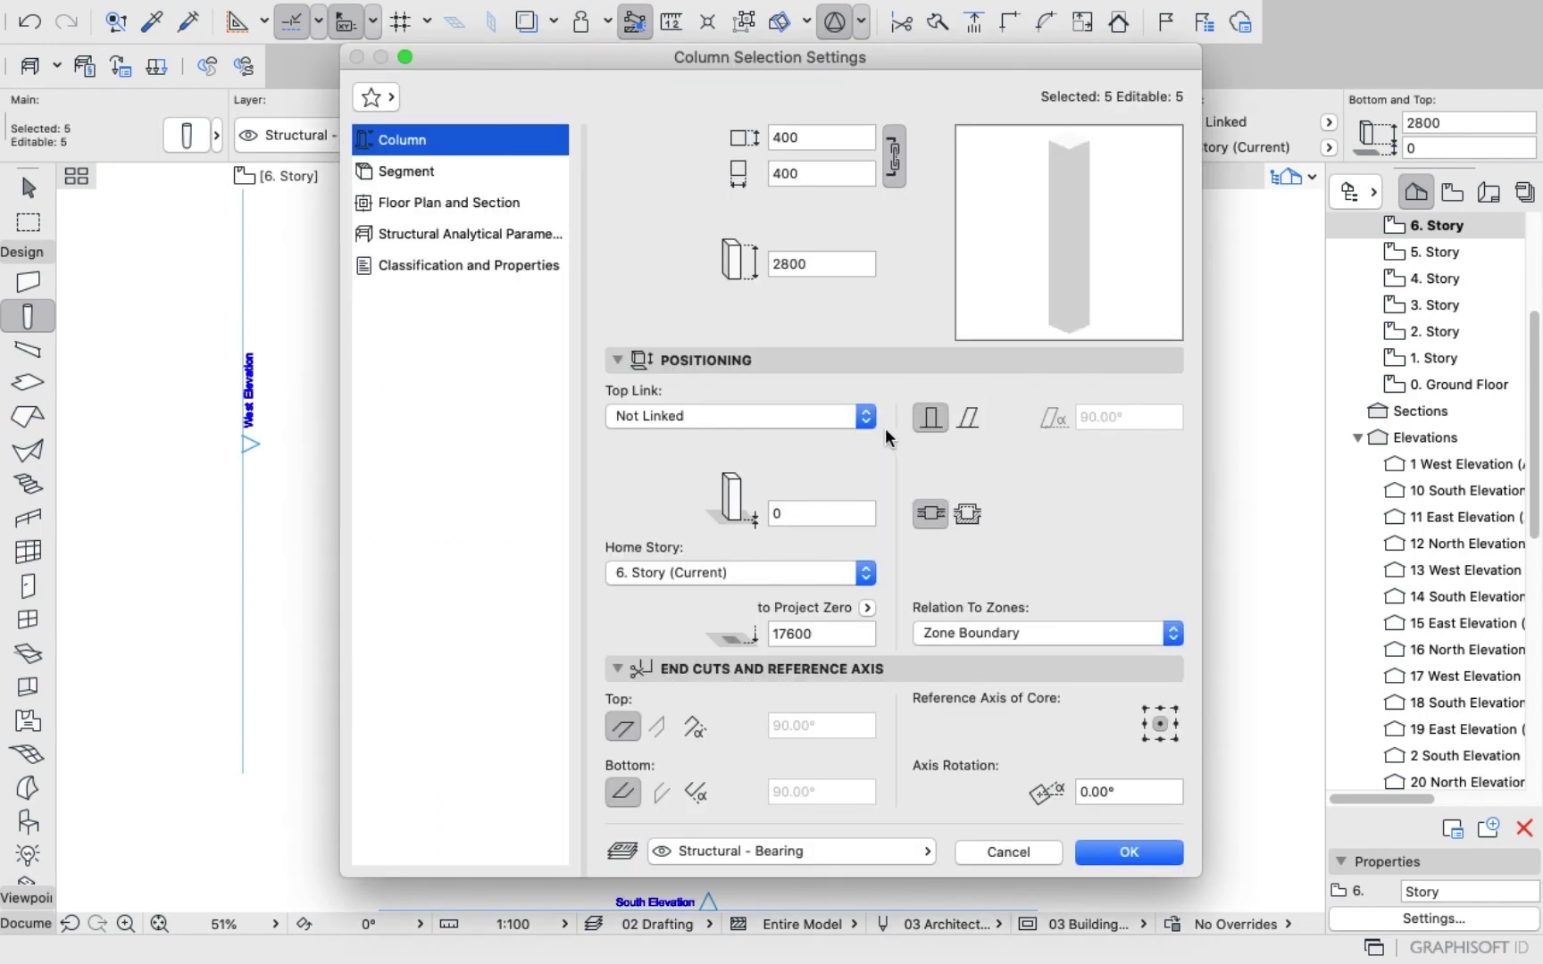
pyautogui.click(968, 417)
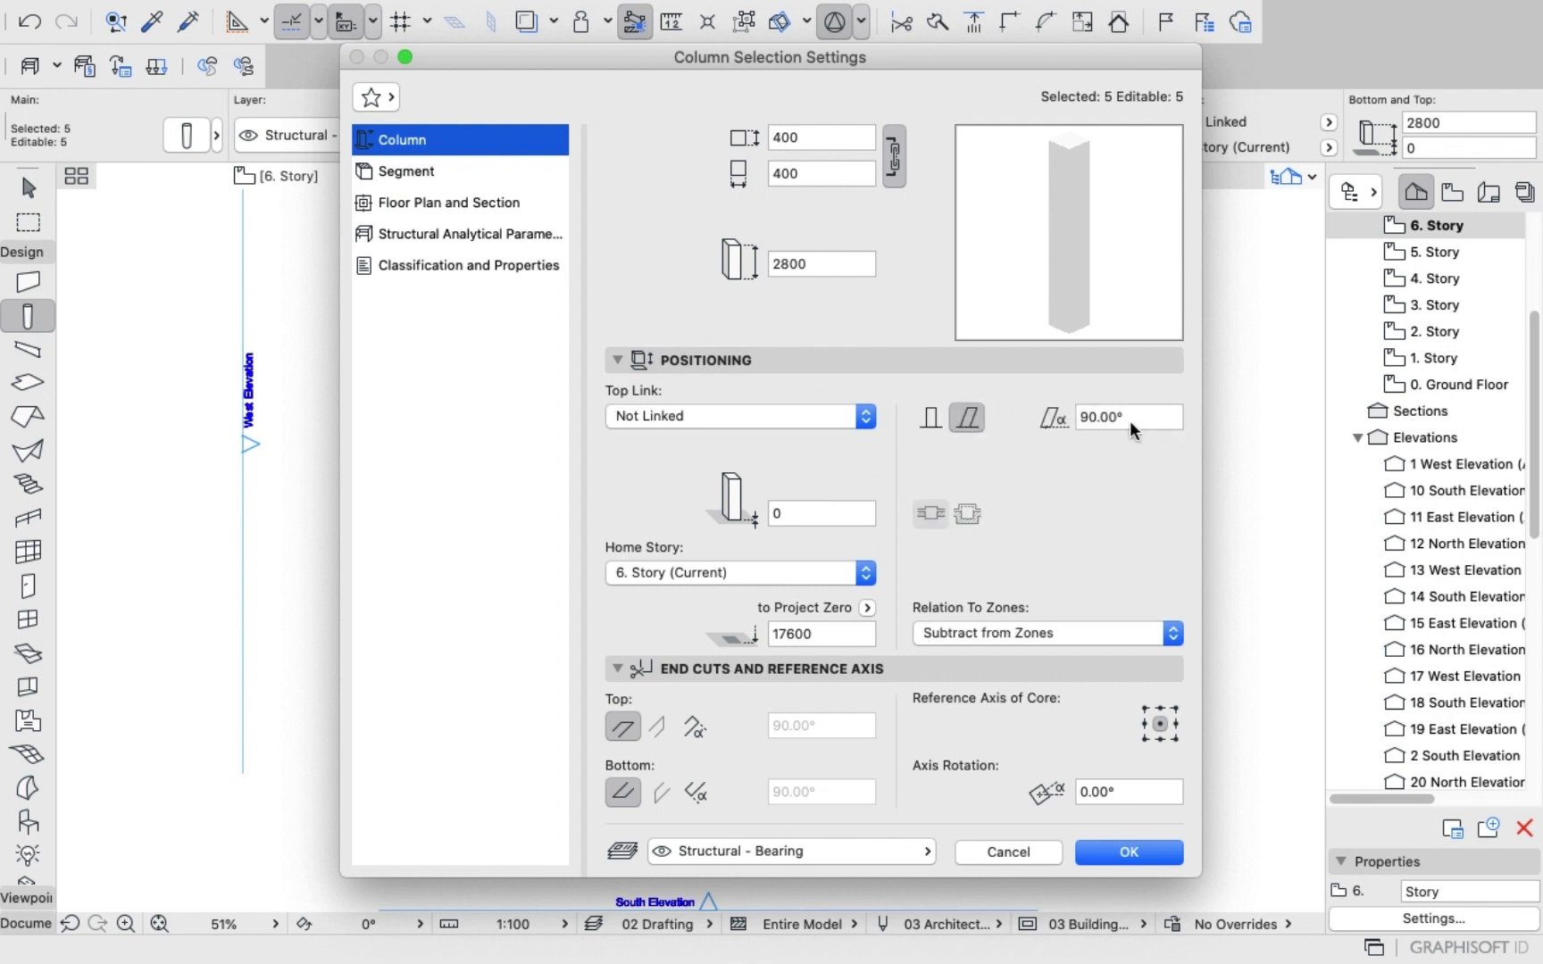
pyautogui.click(1136, 418)
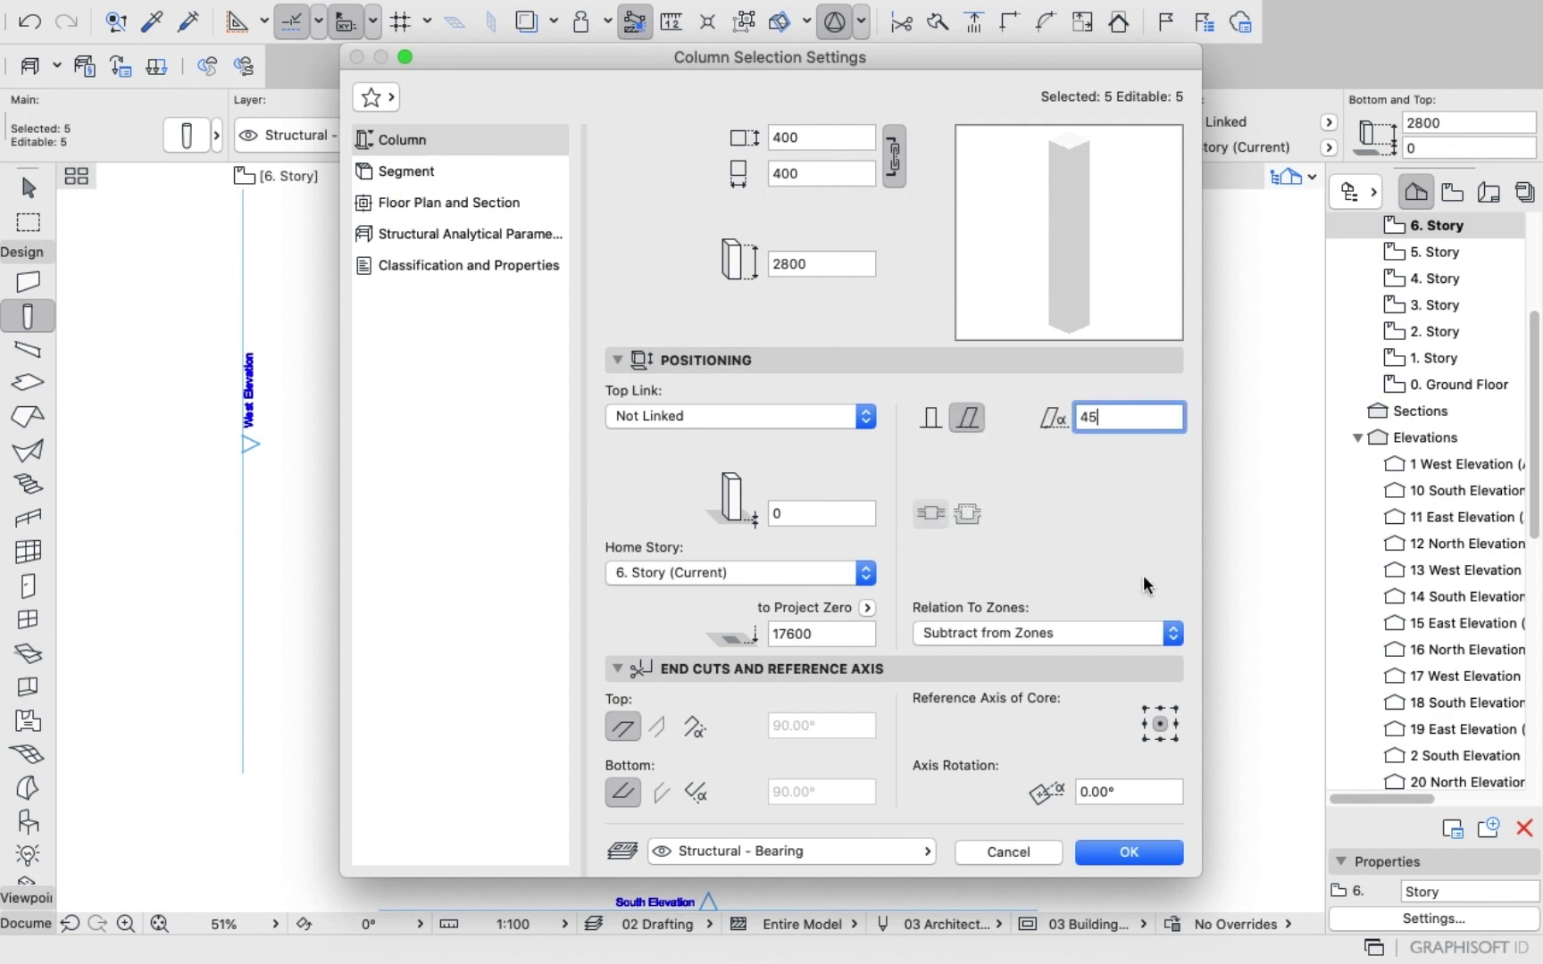
pyautogui.click(1129, 853)
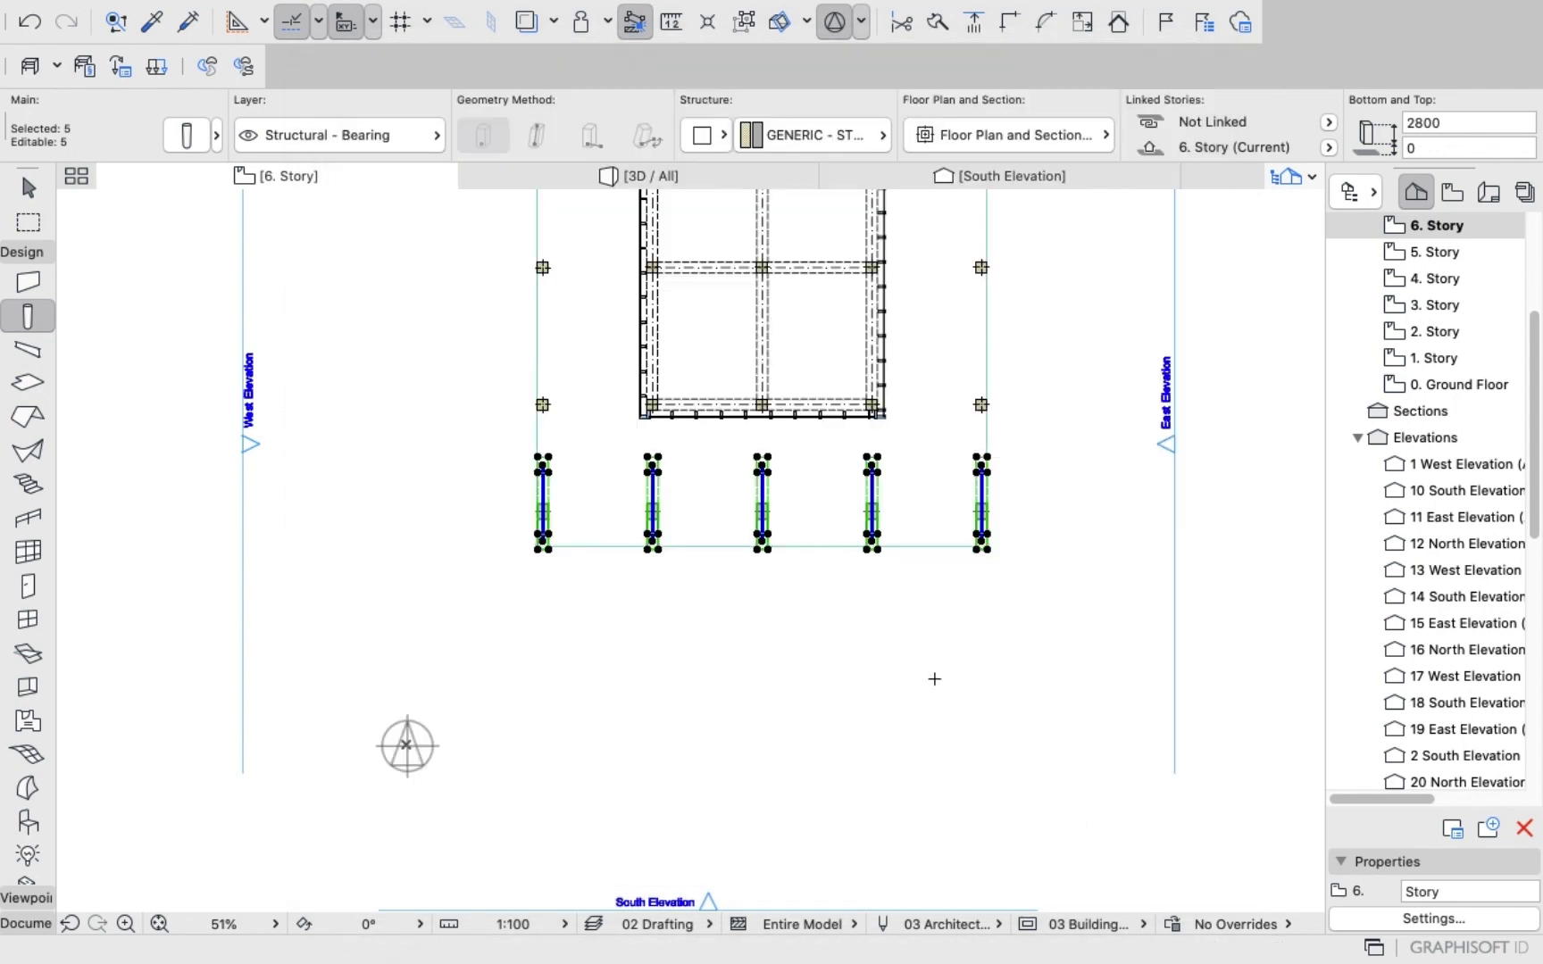
# Examine from several sides in 3D how the slanted south-edge columns lean toward the tower.
pyautogui.click(628, 178)
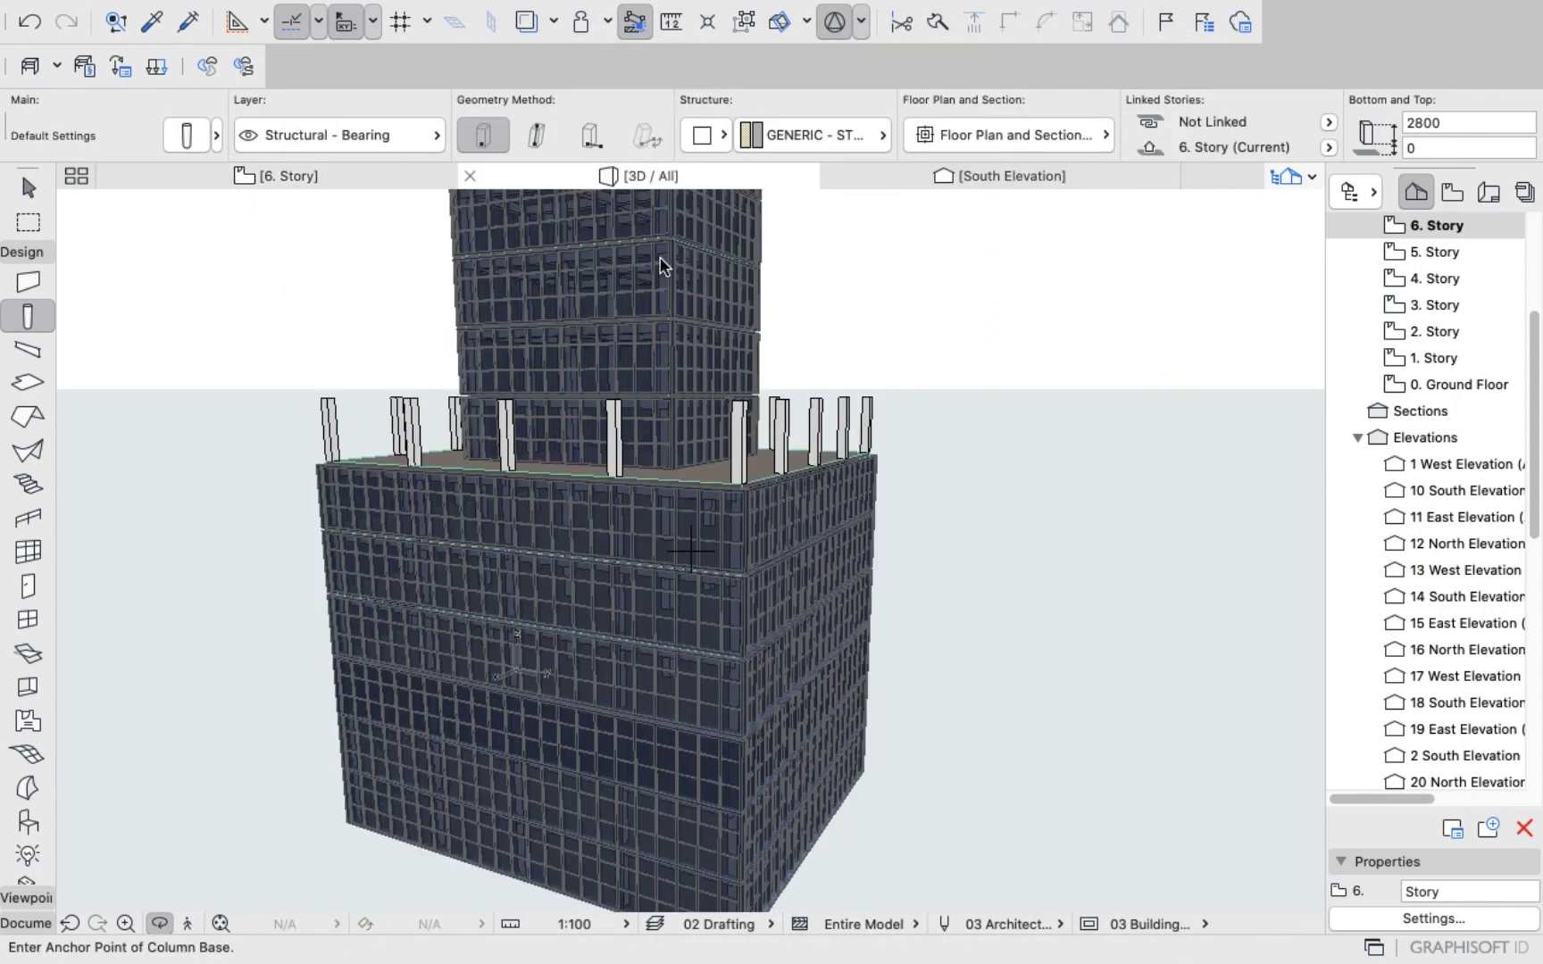
pyautogui.keyDown('shift'); pyautogui.moveTo(633, 407); pyautogui.dragTo(773, 404, button='middle'); pyautogui.keyUp('shift')
pyautogui.moveTo(774, 404); pyautogui.dragTo(401, 440)
pyautogui.scroll(-5, 461, 425)
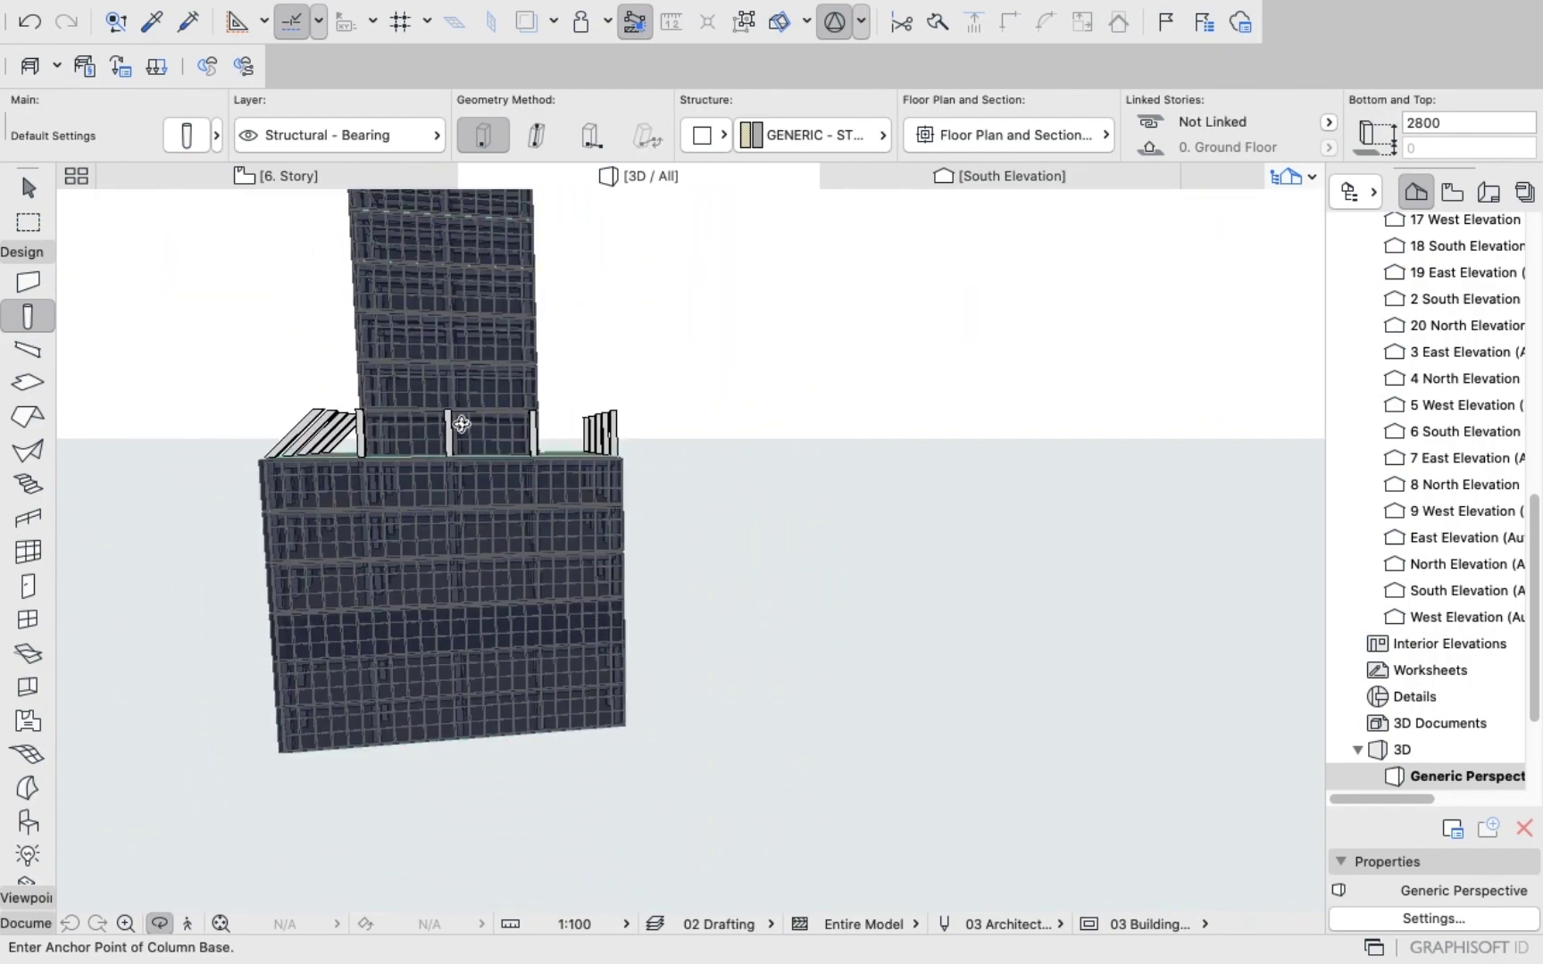
pyautogui.moveTo(310, 457); pyautogui.dragTo(656, 502)
pyautogui.moveTo(357, 504); pyautogui.dragTo(786, 543)
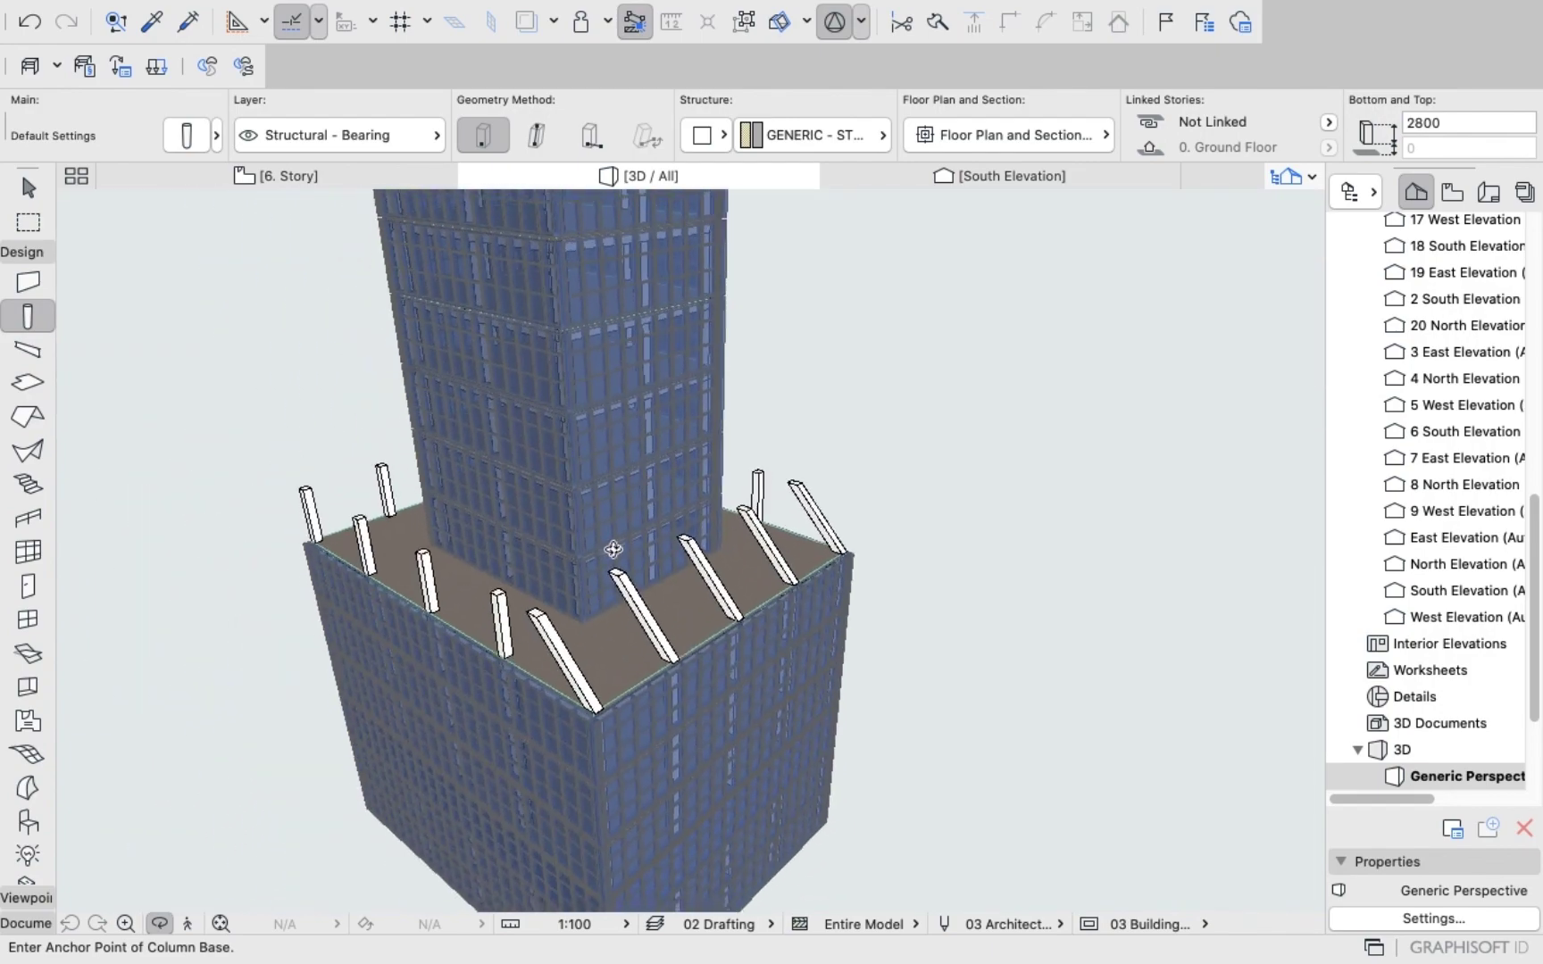
pyautogui.moveTo(614, 547); pyautogui.dragTo(742, 453)
pyautogui.click(294, 176)
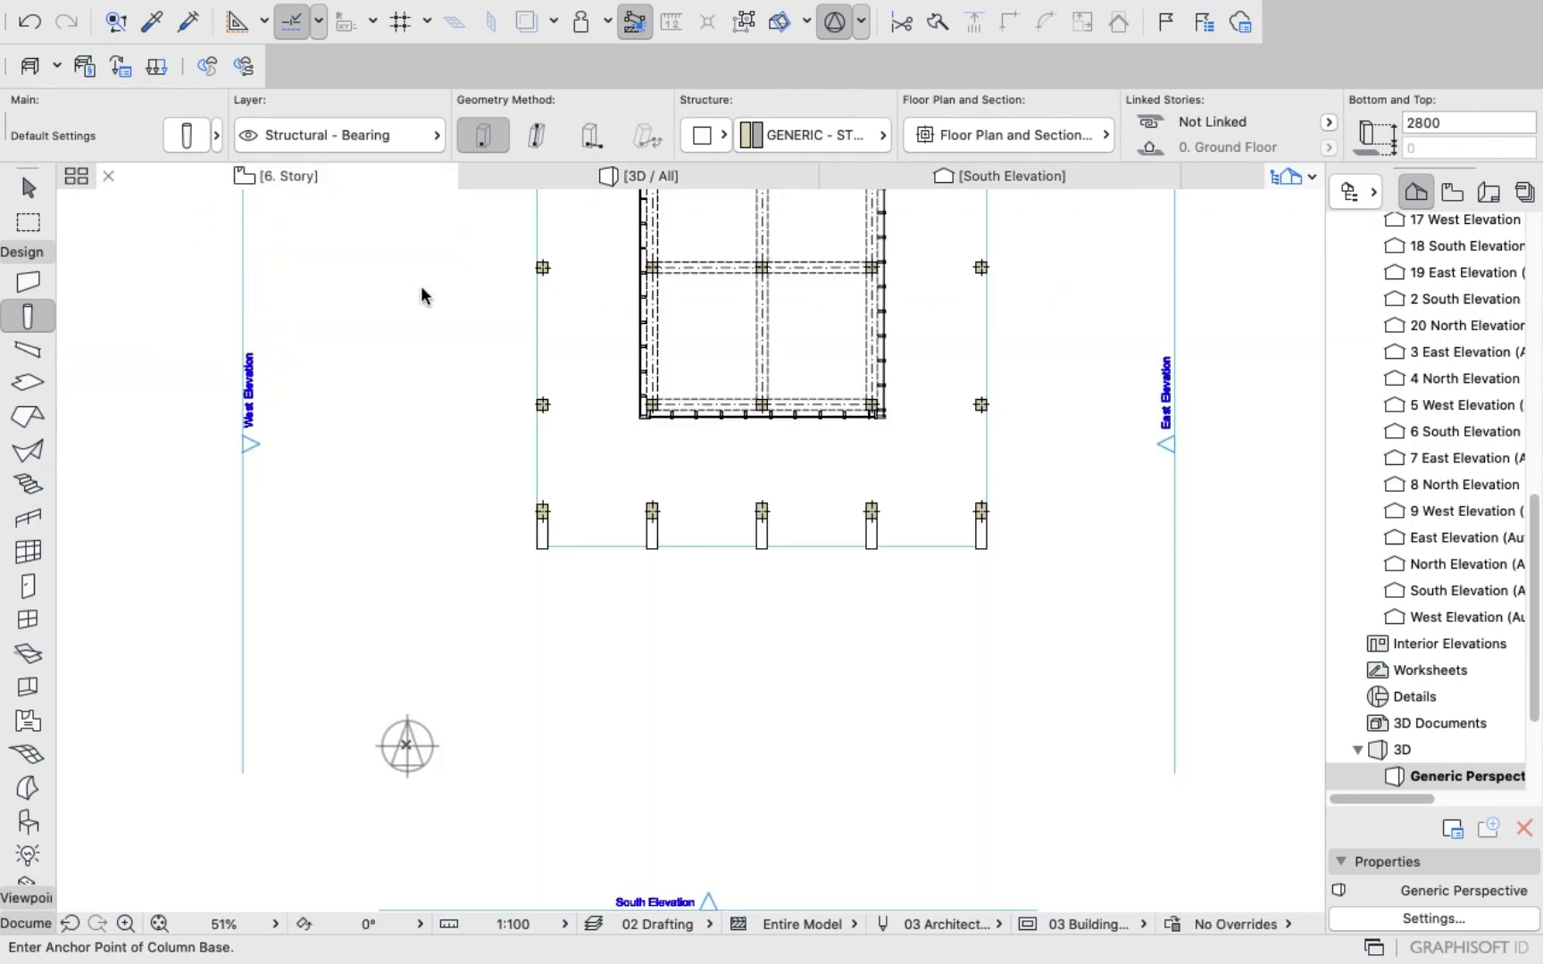
# Select the five slanted south-edge columns on the 6. Story plan and set their height to 5600.
pyautogui.keyDown('shift'); pyautogui.click(543, 532); pyautogui.keyUp('shift')
pyautogui.keyDown('shift'); pyautogui.click(646, 525); pyautogui.keyUp('shift')
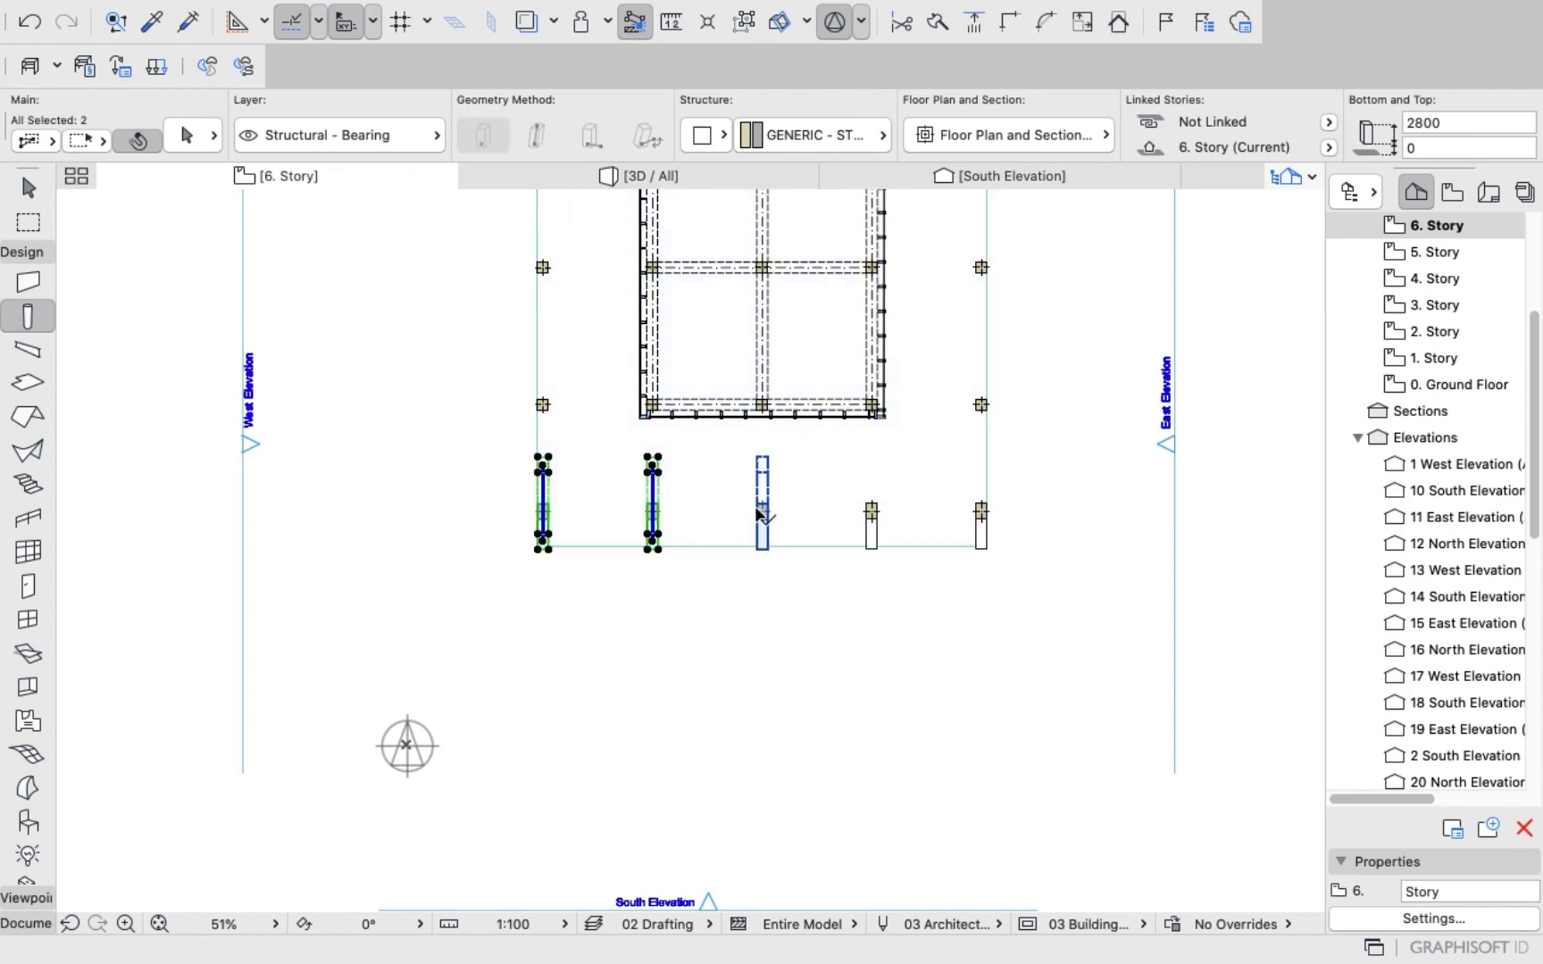
pyautogui.keyDown('shift'); pyautogui.click(760, 511); pyautogui.keyUp('shift')
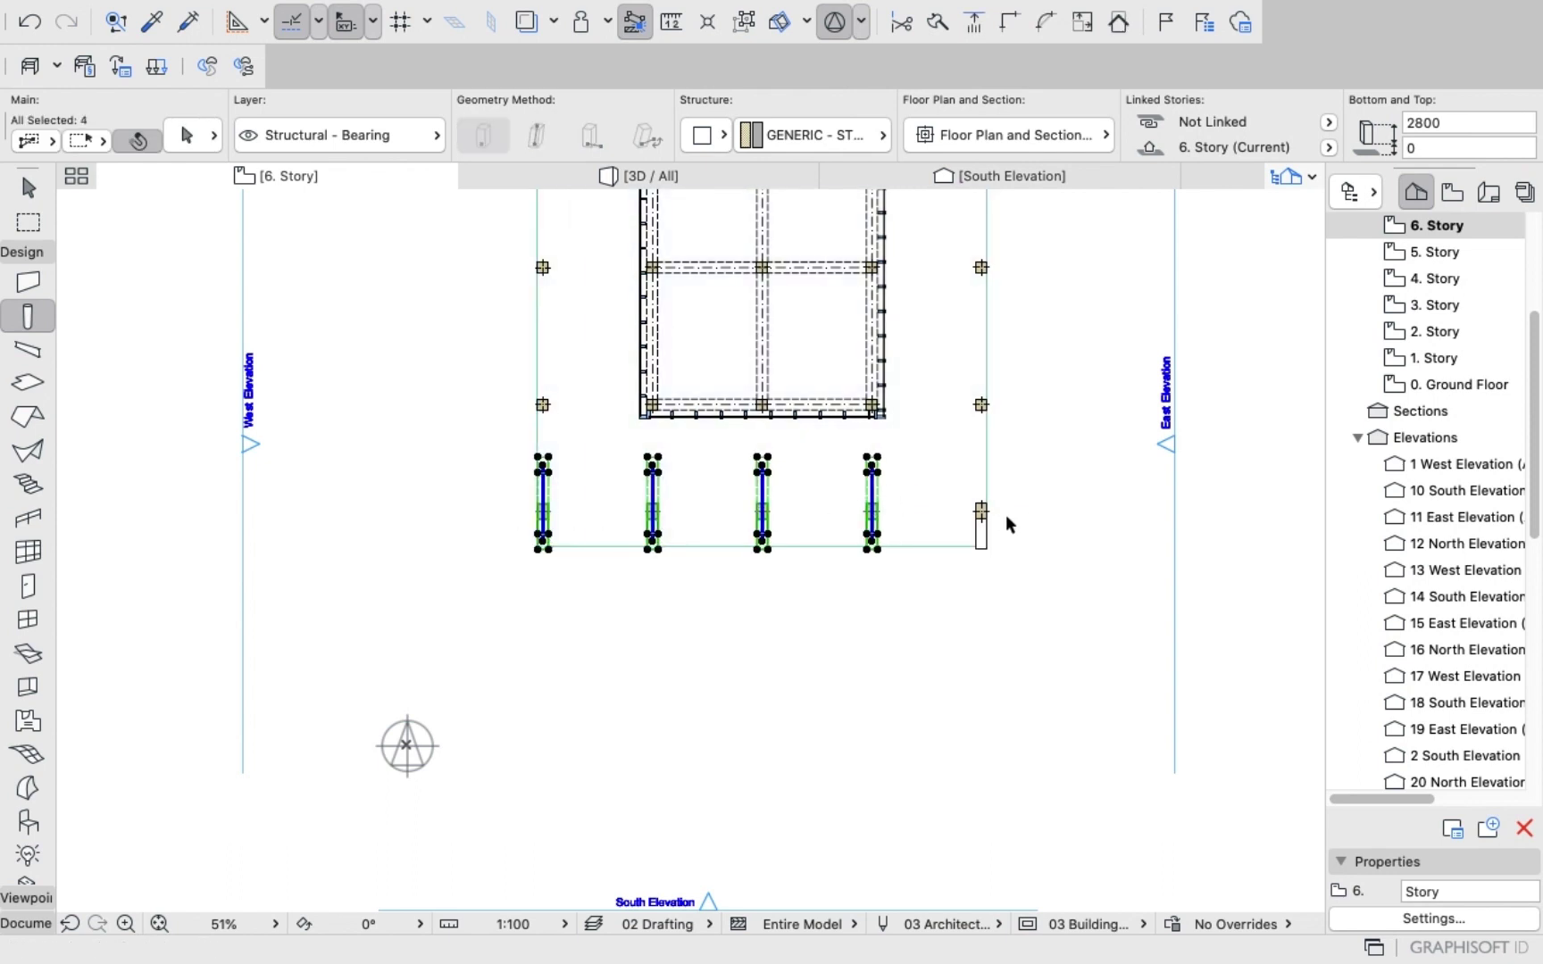
pyautogui.keyDown('shift'); pyautogui.click(978, 525); pyautogui.keyUp('shift')
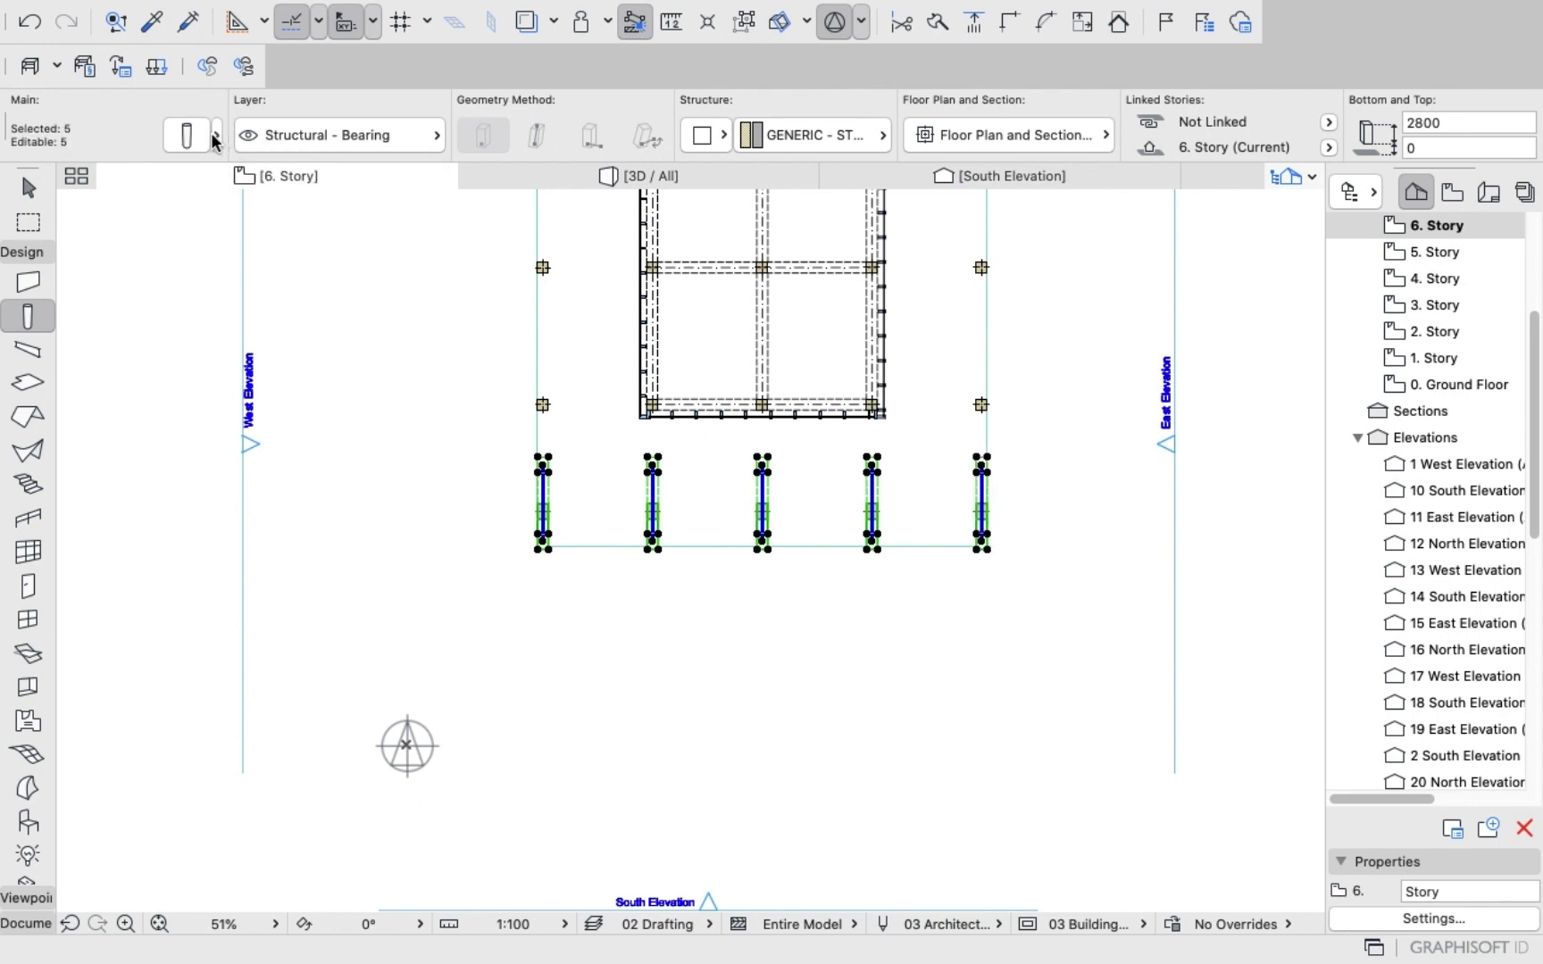
pyautogui.click(187, 136)
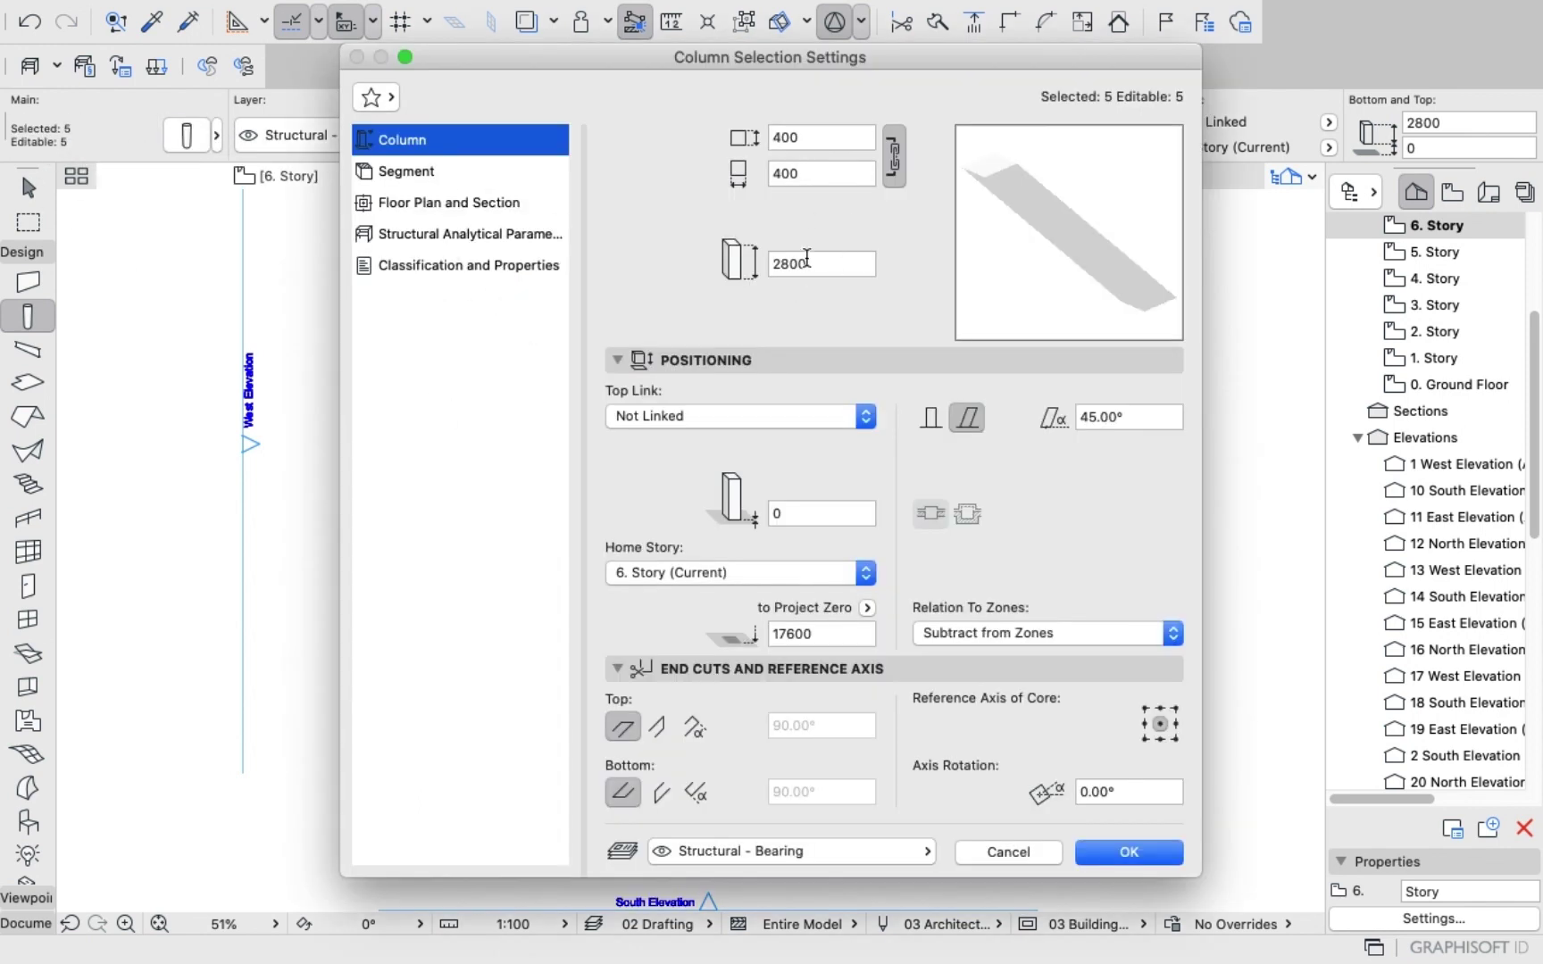
pyautogui.click(806, 258)
pyautogui.press('BackSpace')
pyautogui.press('BackSpace')
pyautogui.press('BackSpace')
pyautogui.press('BackSpace')
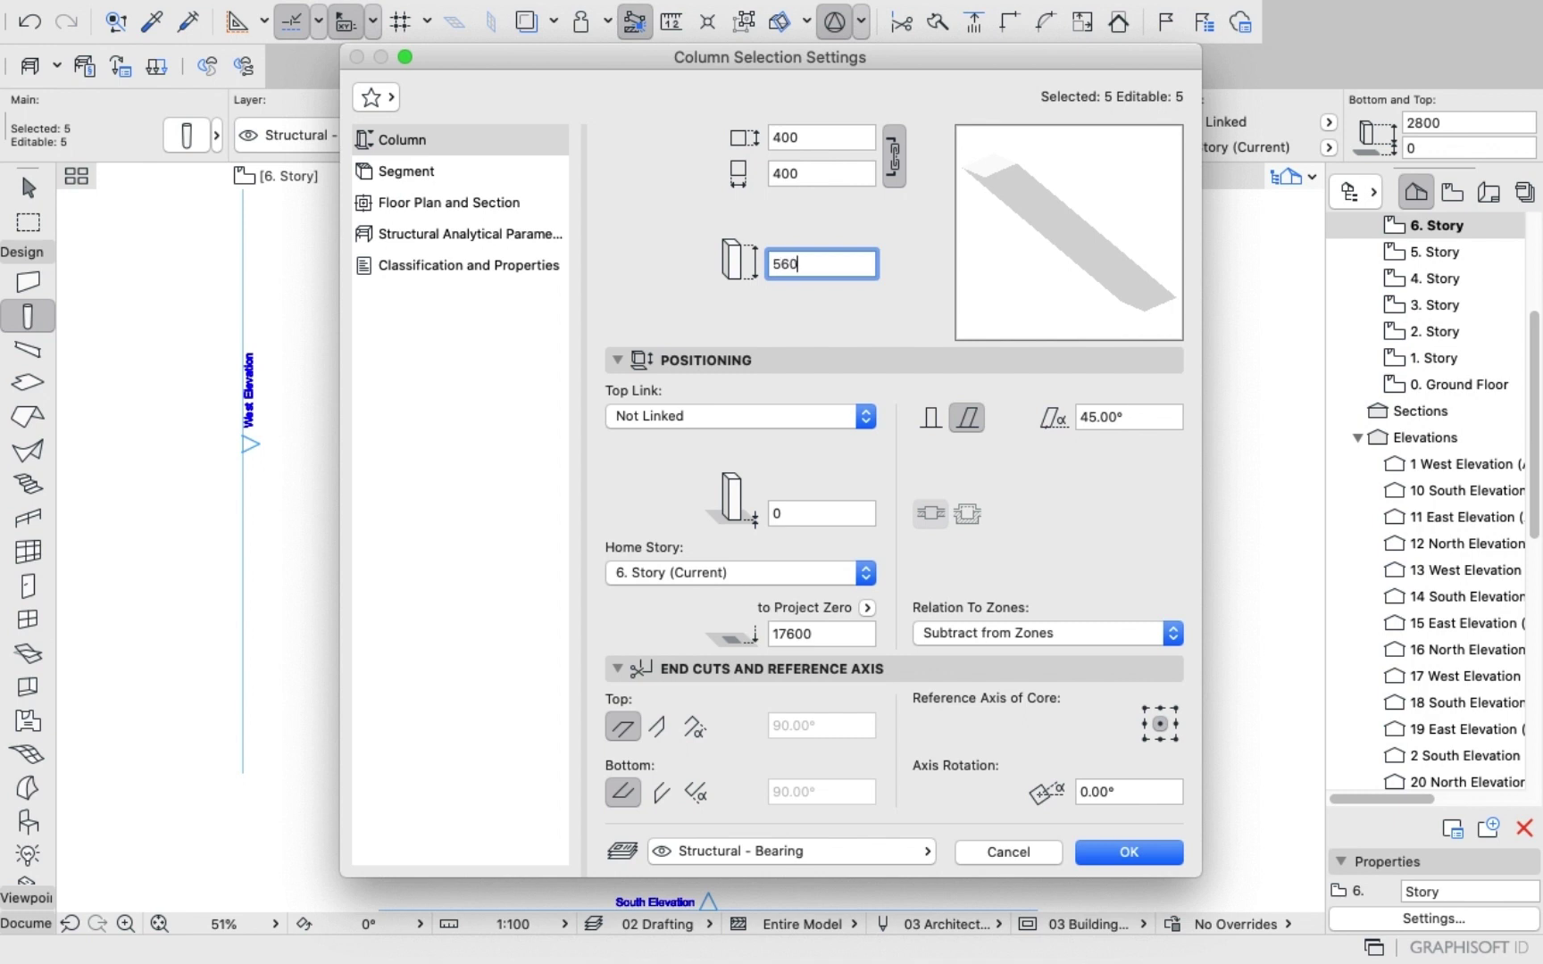
pyautogui.write('5600')
pyautogui.press('Return')
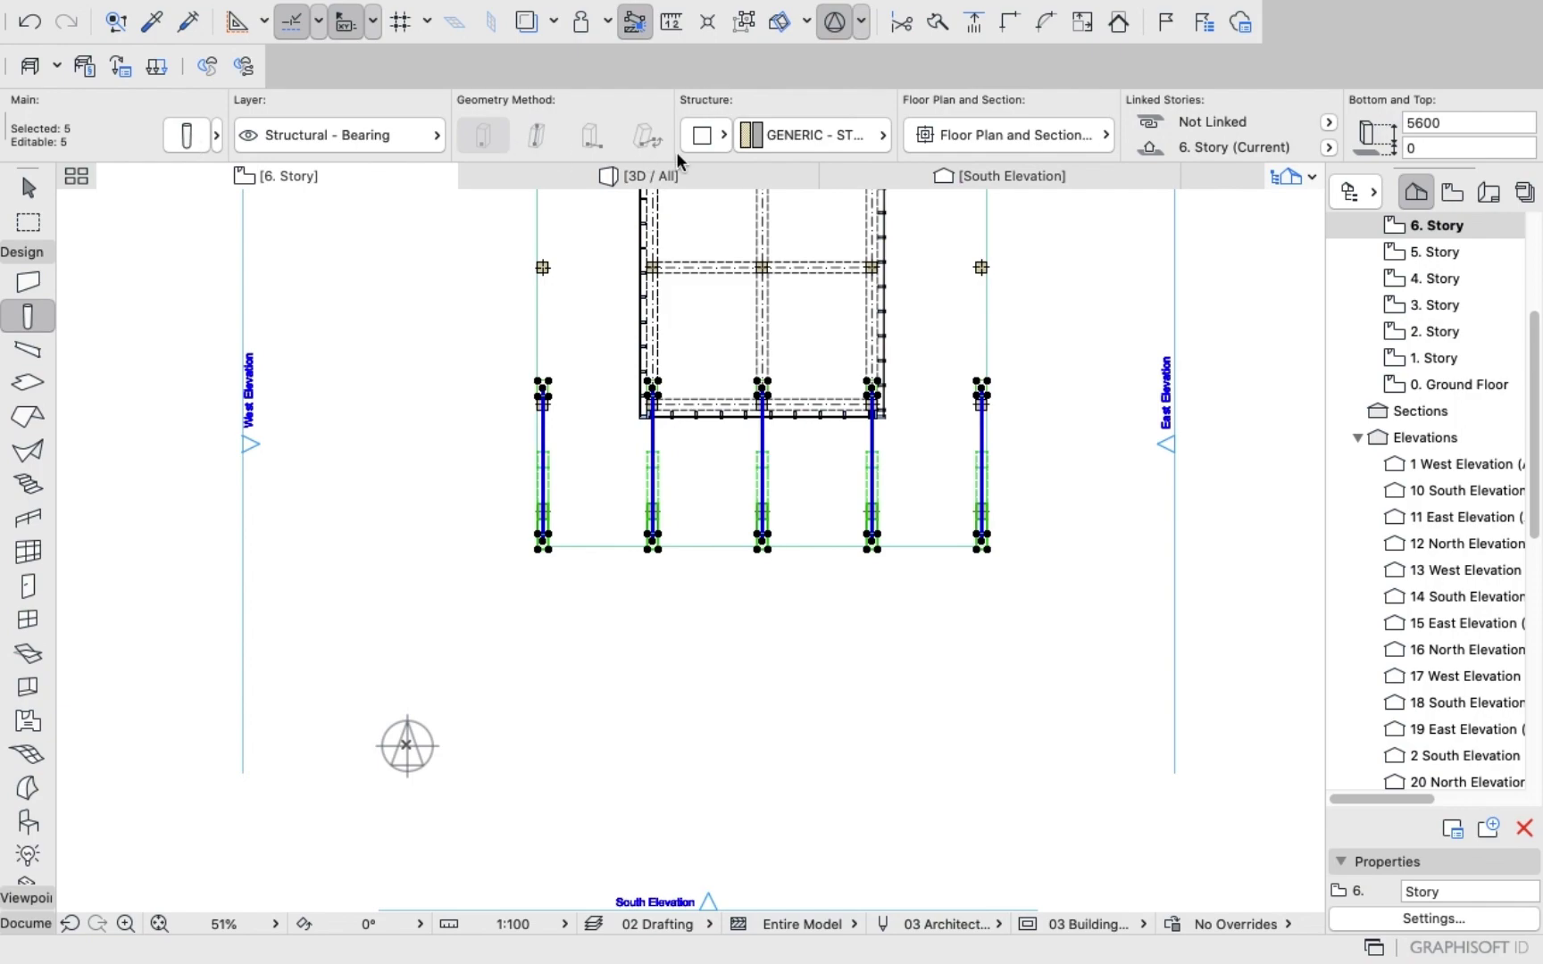
# Check in 3D how far the slanted columns reach into the tower, and set their height to 5400.
pyautogui.click(623, 169)
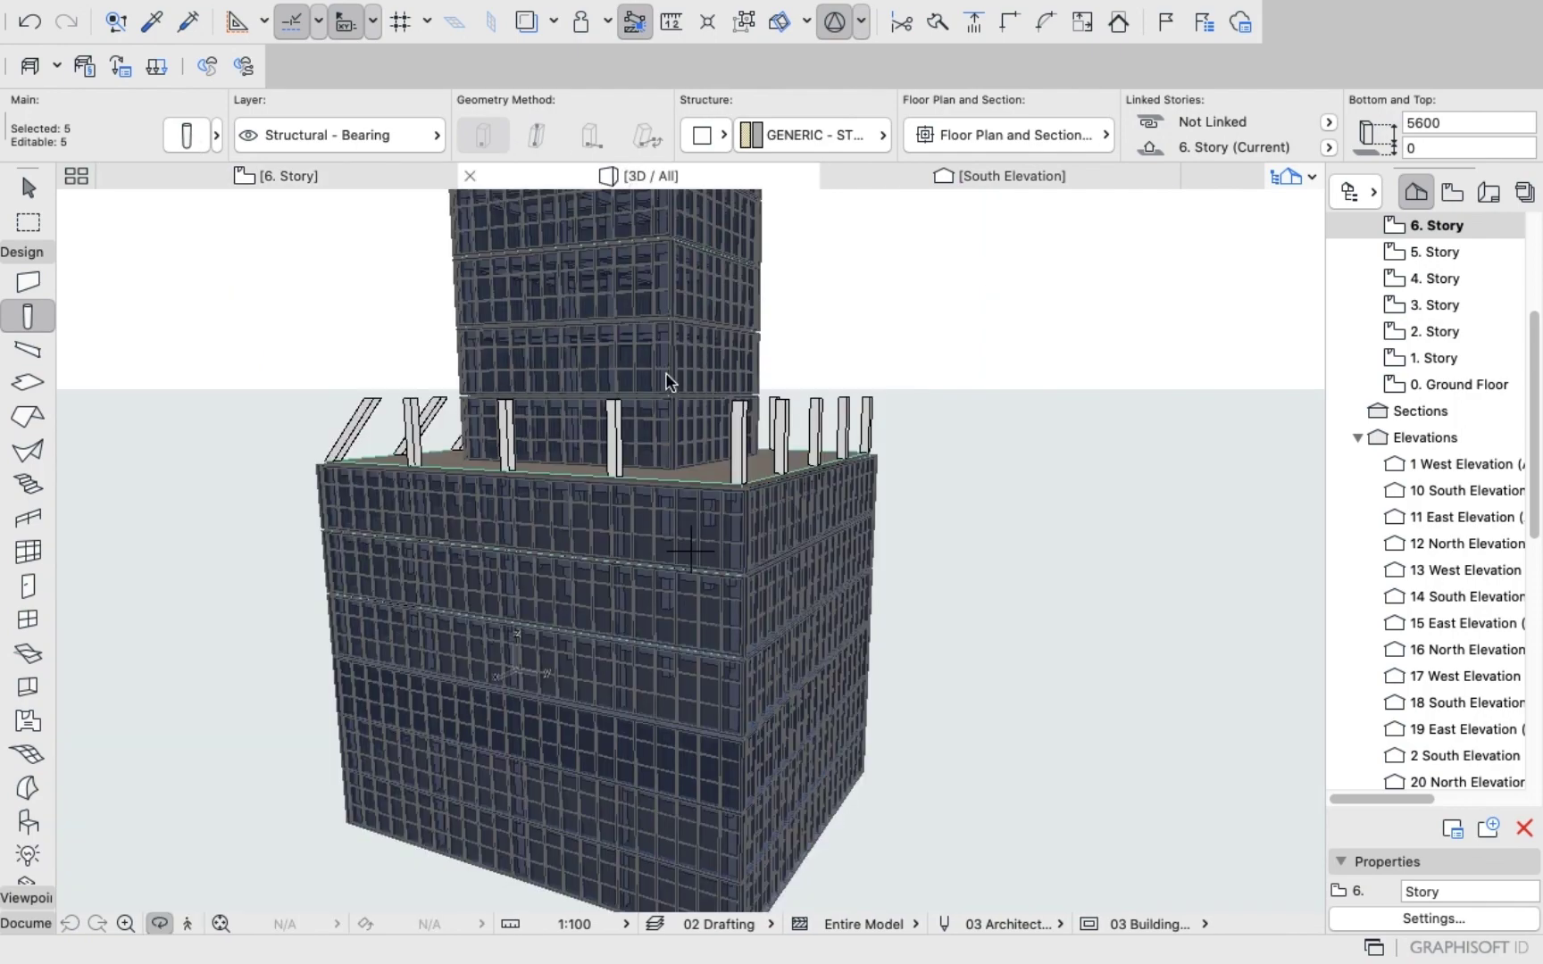
pyautogui.moveTo(644, 368); pyautogui.dragTo(799, 375)
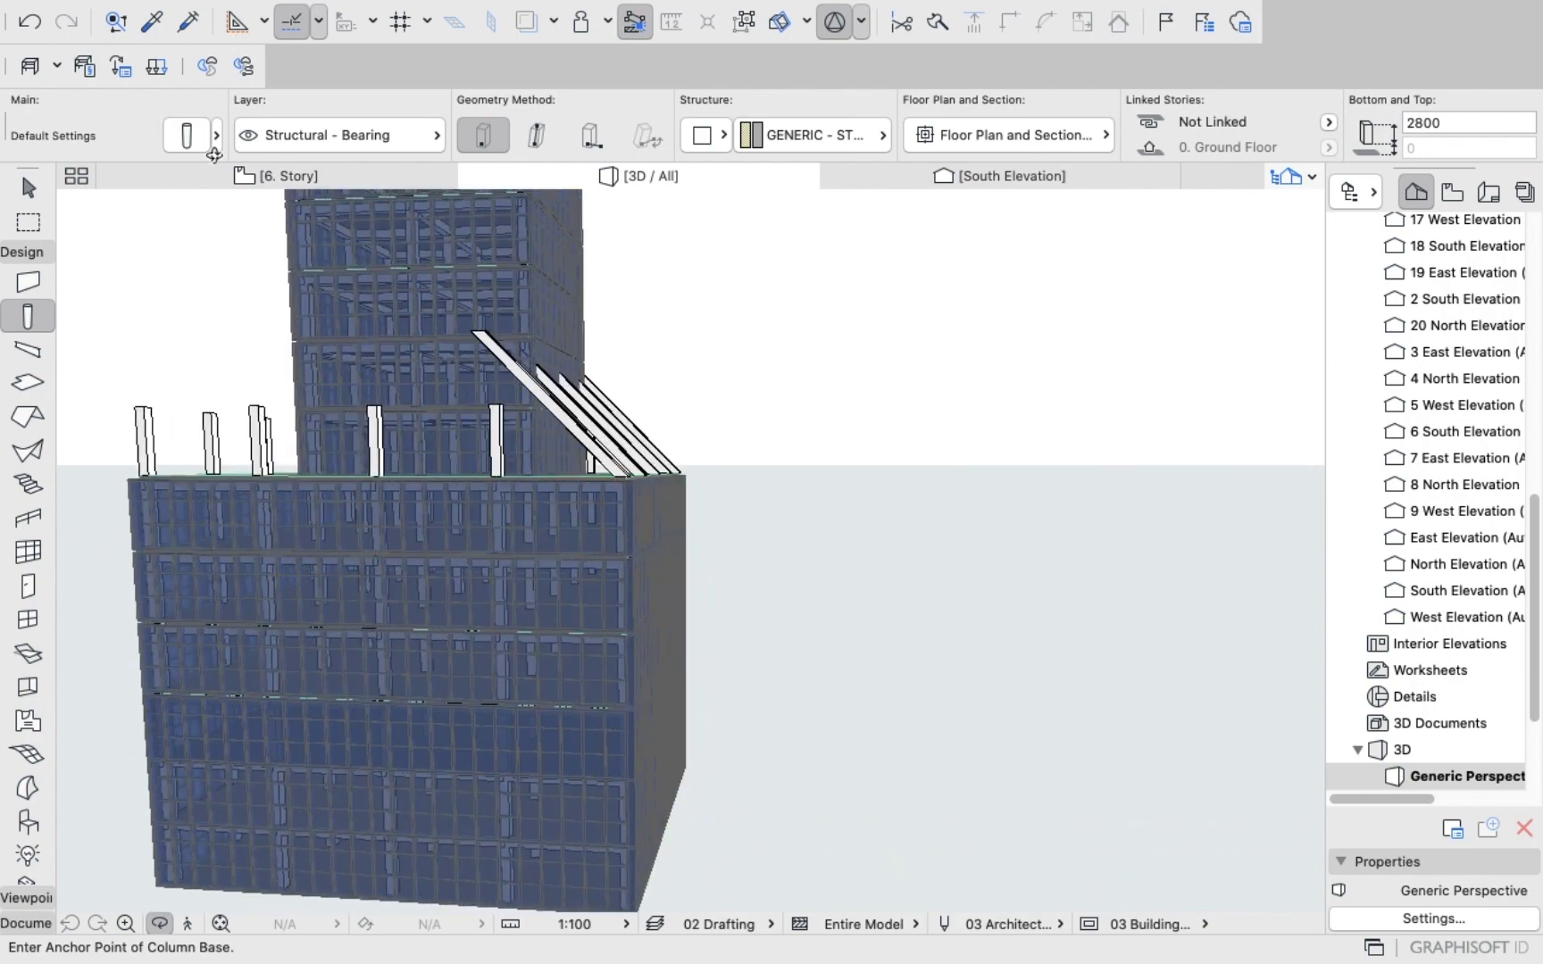
pyautogui.click(259, 175)
pyautogui.press('super+a')
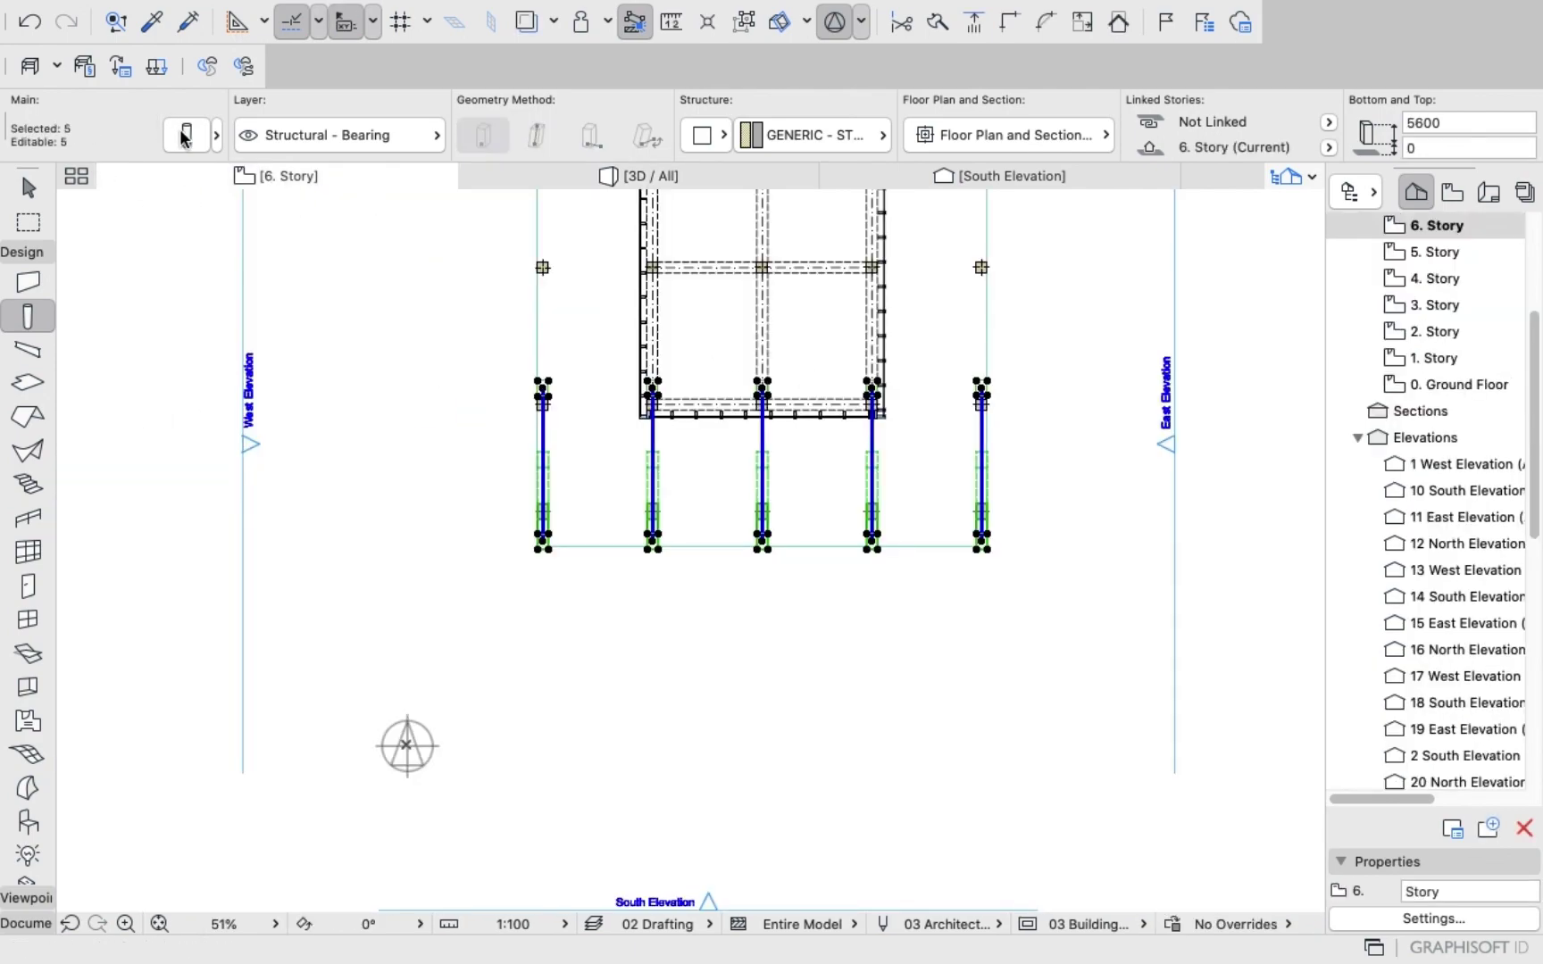
pyautogui.click(185, 135)
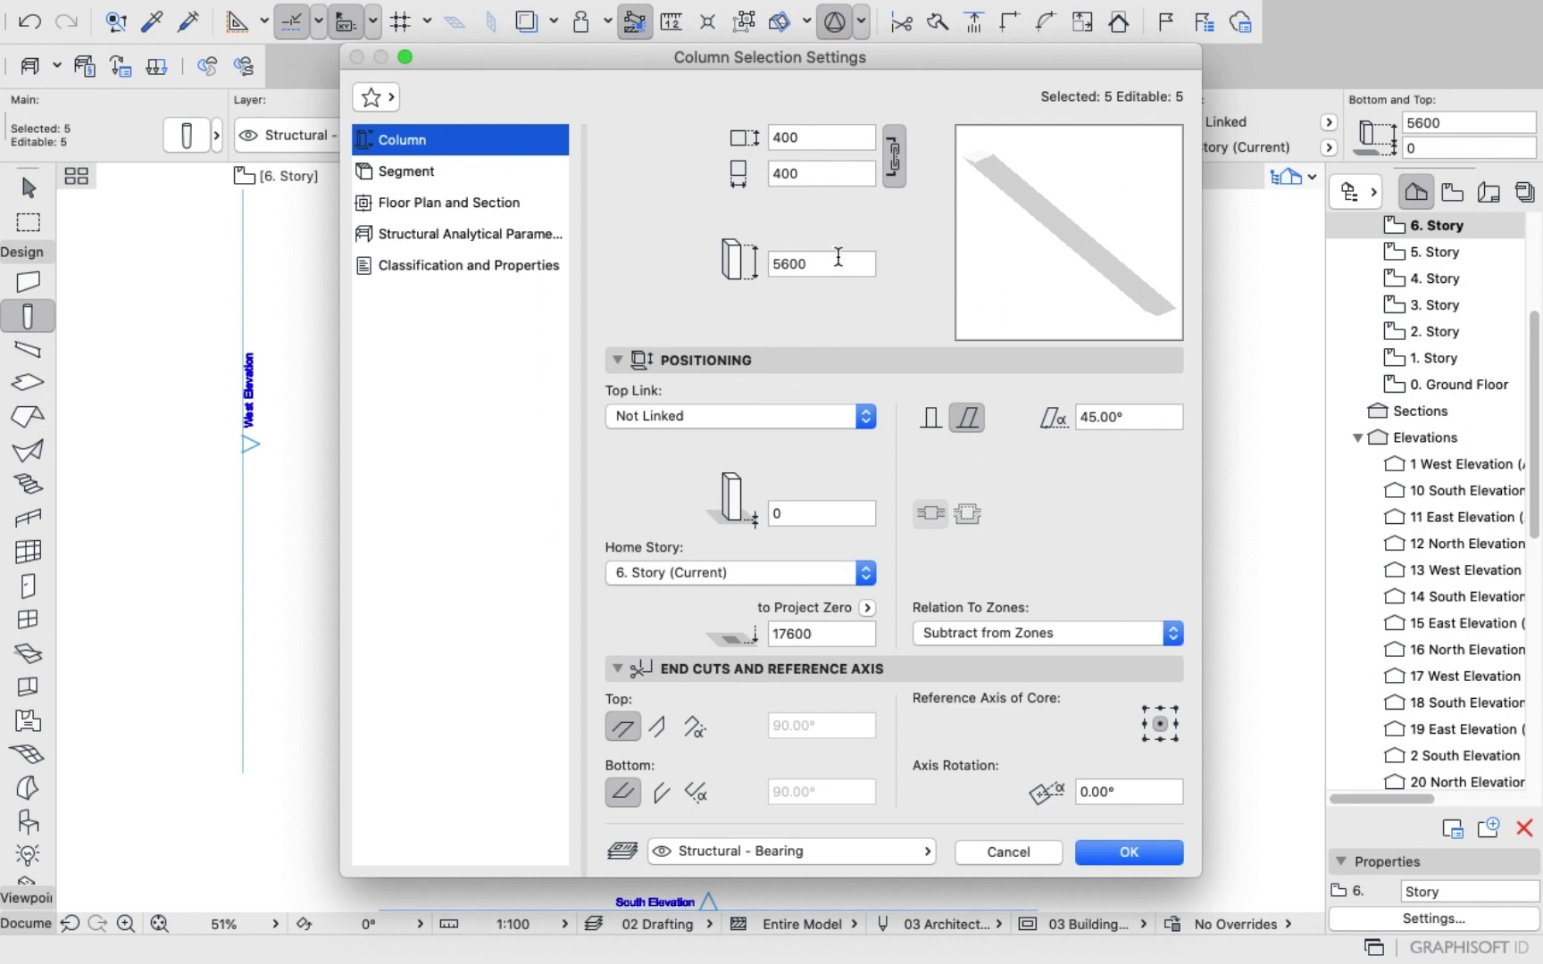
pyautogui.click(838, 260)
pyautogui.press('BackSpace')
pyautogui.press('BackSpace')
pyautogui.press('BackSpace')
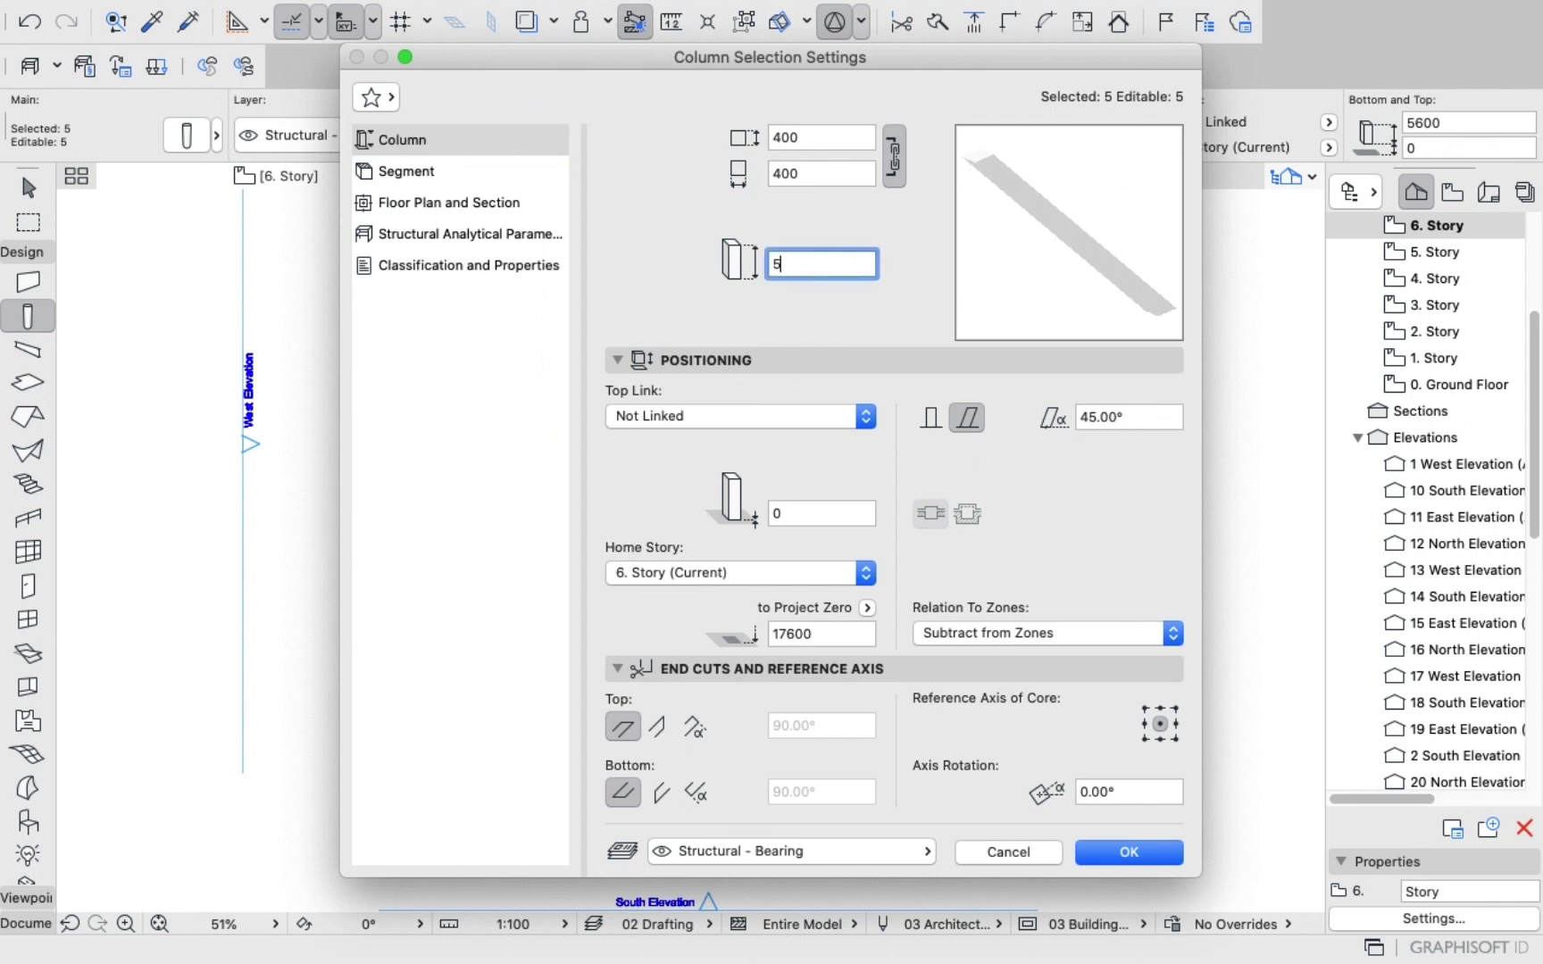
pyautogui.press('Return')
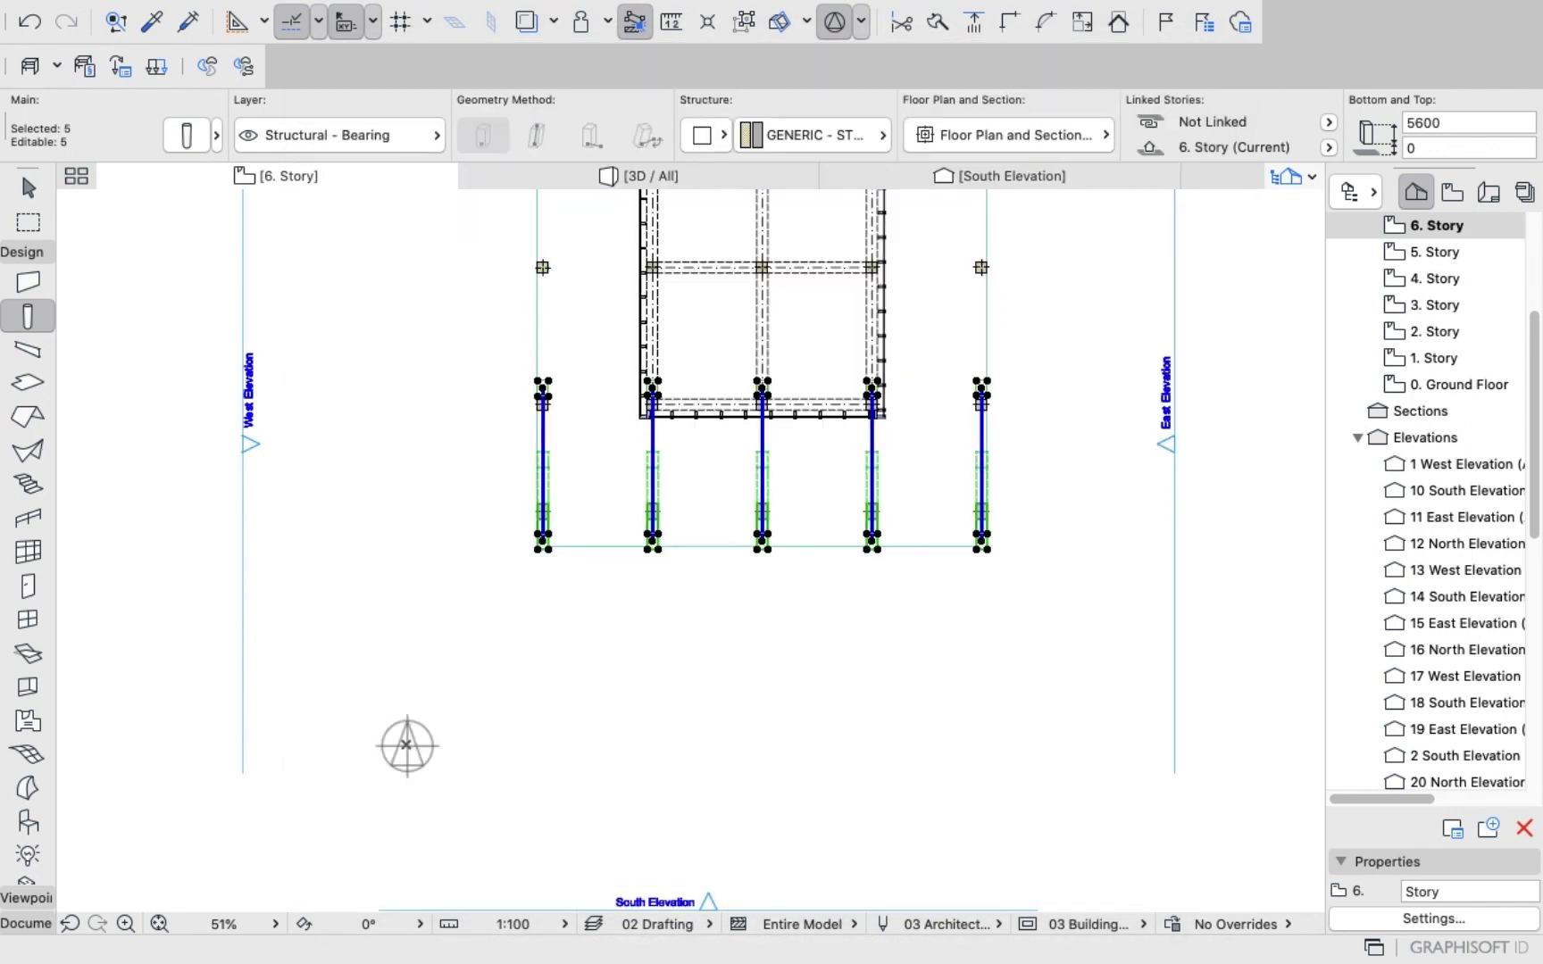
# Reduce the height of the five slanted south-edge columns slightly further and check their fit against the tower in 3D.
pyautogui.scroll(5, 679, 362)
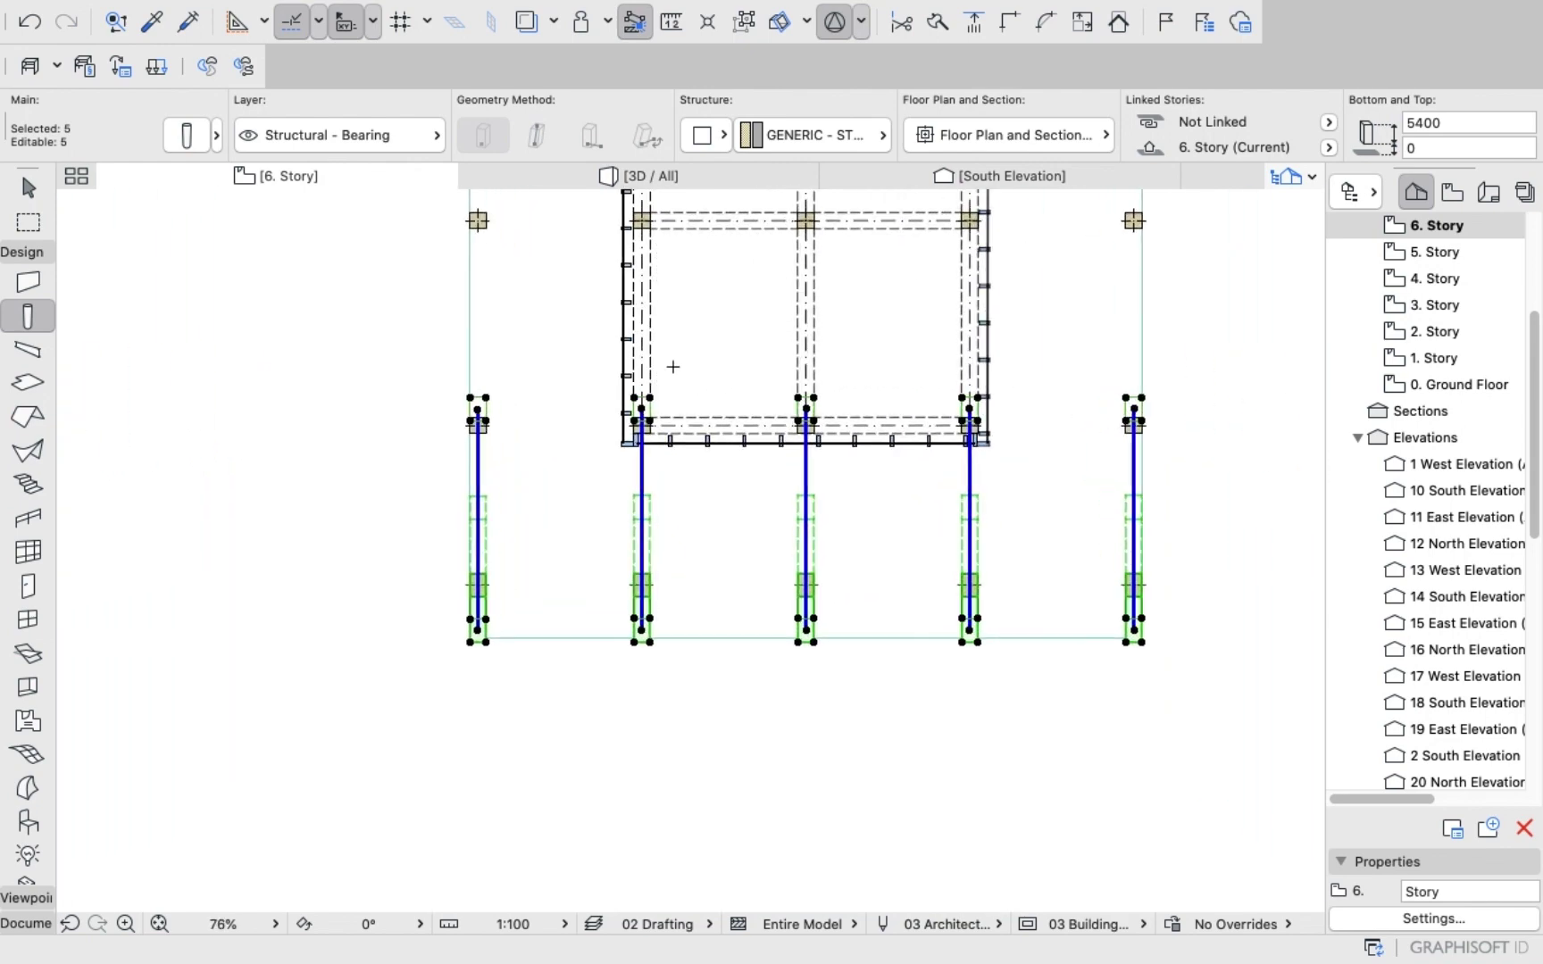
pyautogui.click(182, 144)
pyautogui.click(836, 257)
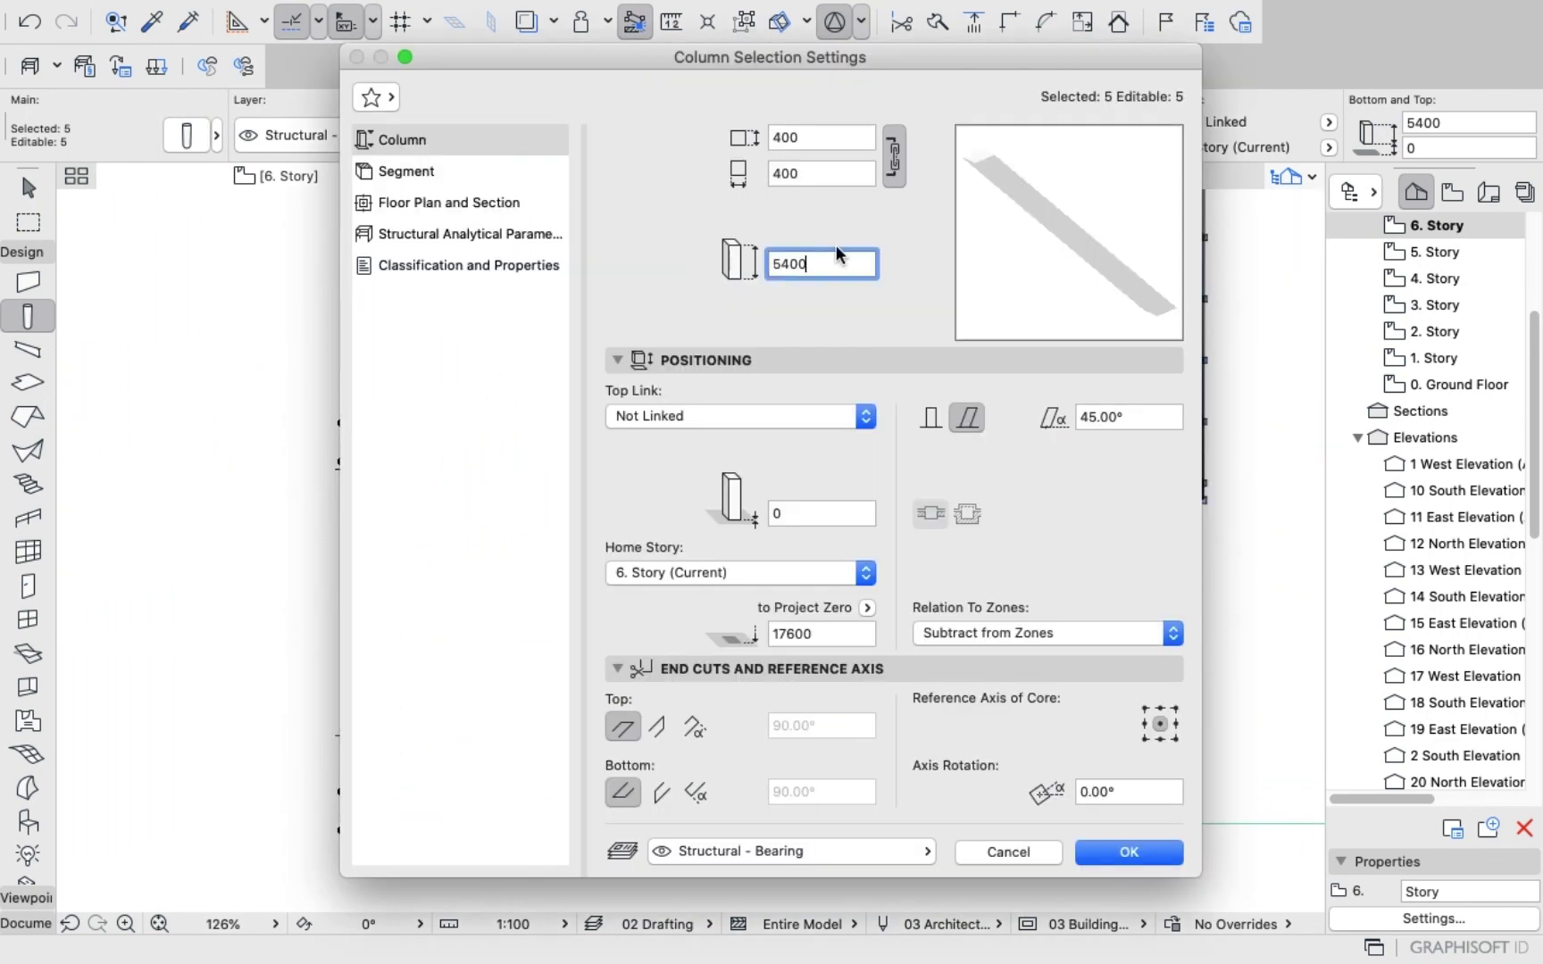
pyautogui.press('BackSpace')
pyautogui.press('BackSpace')
pyautogui.press('BackSpace')
pyautogui.press('Return')
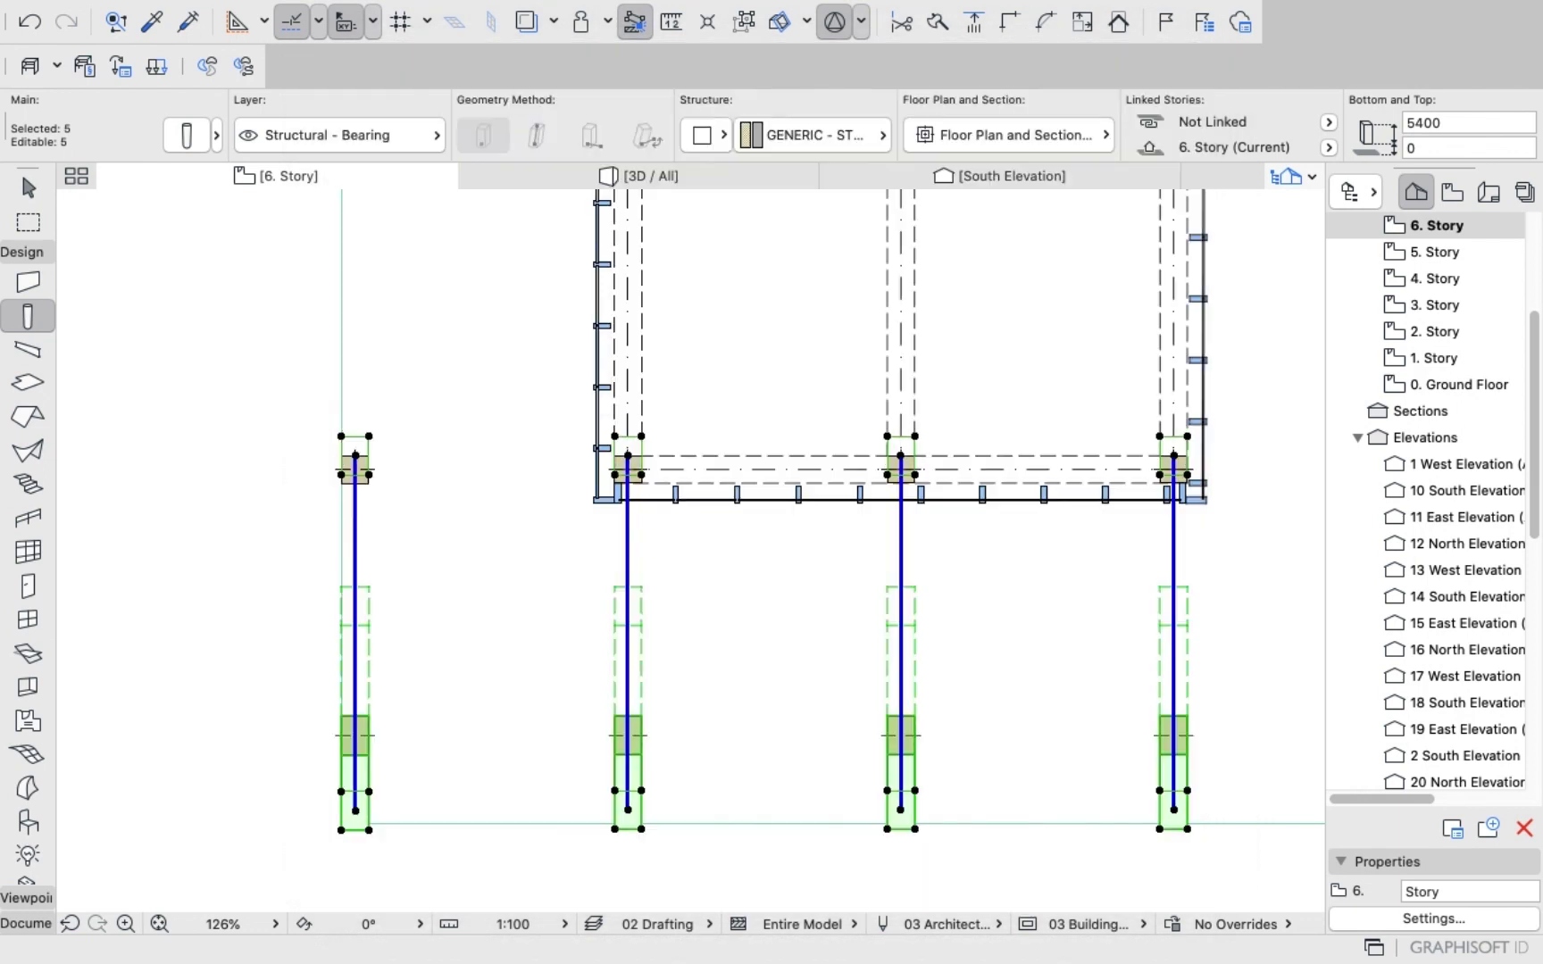
pyautogui.click(623, 175)
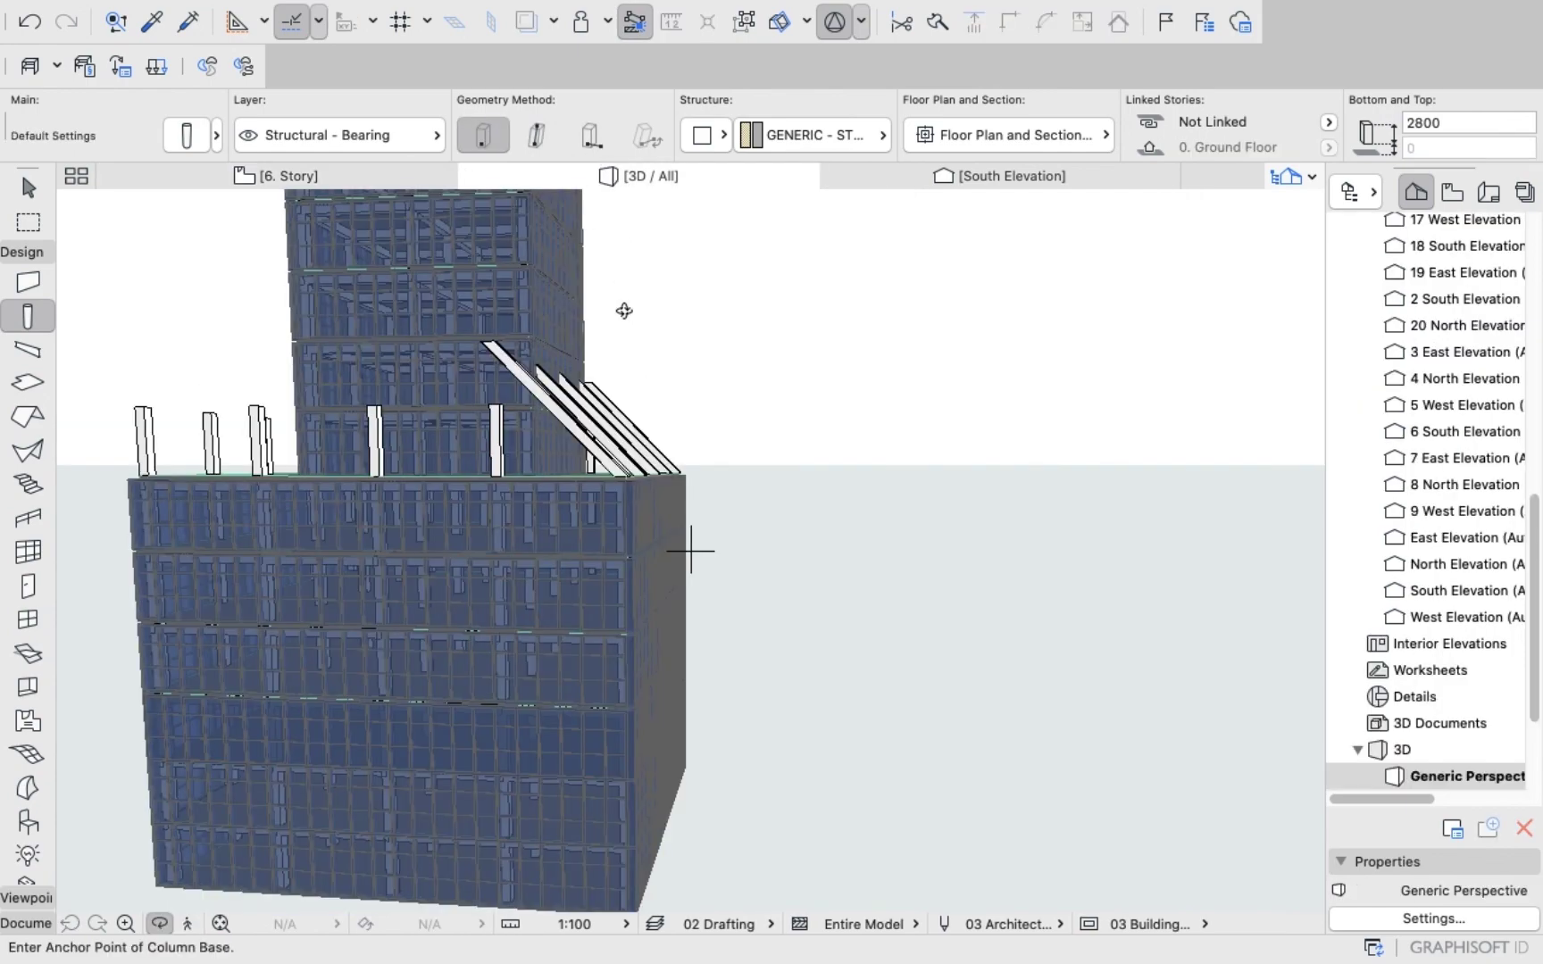
pyautogui.keyDown('shift'); pyautogui.moveTo(623, 310); pyautogui.dragTo(490, 346, button='middle'); pyautogui.keyUp('shift')
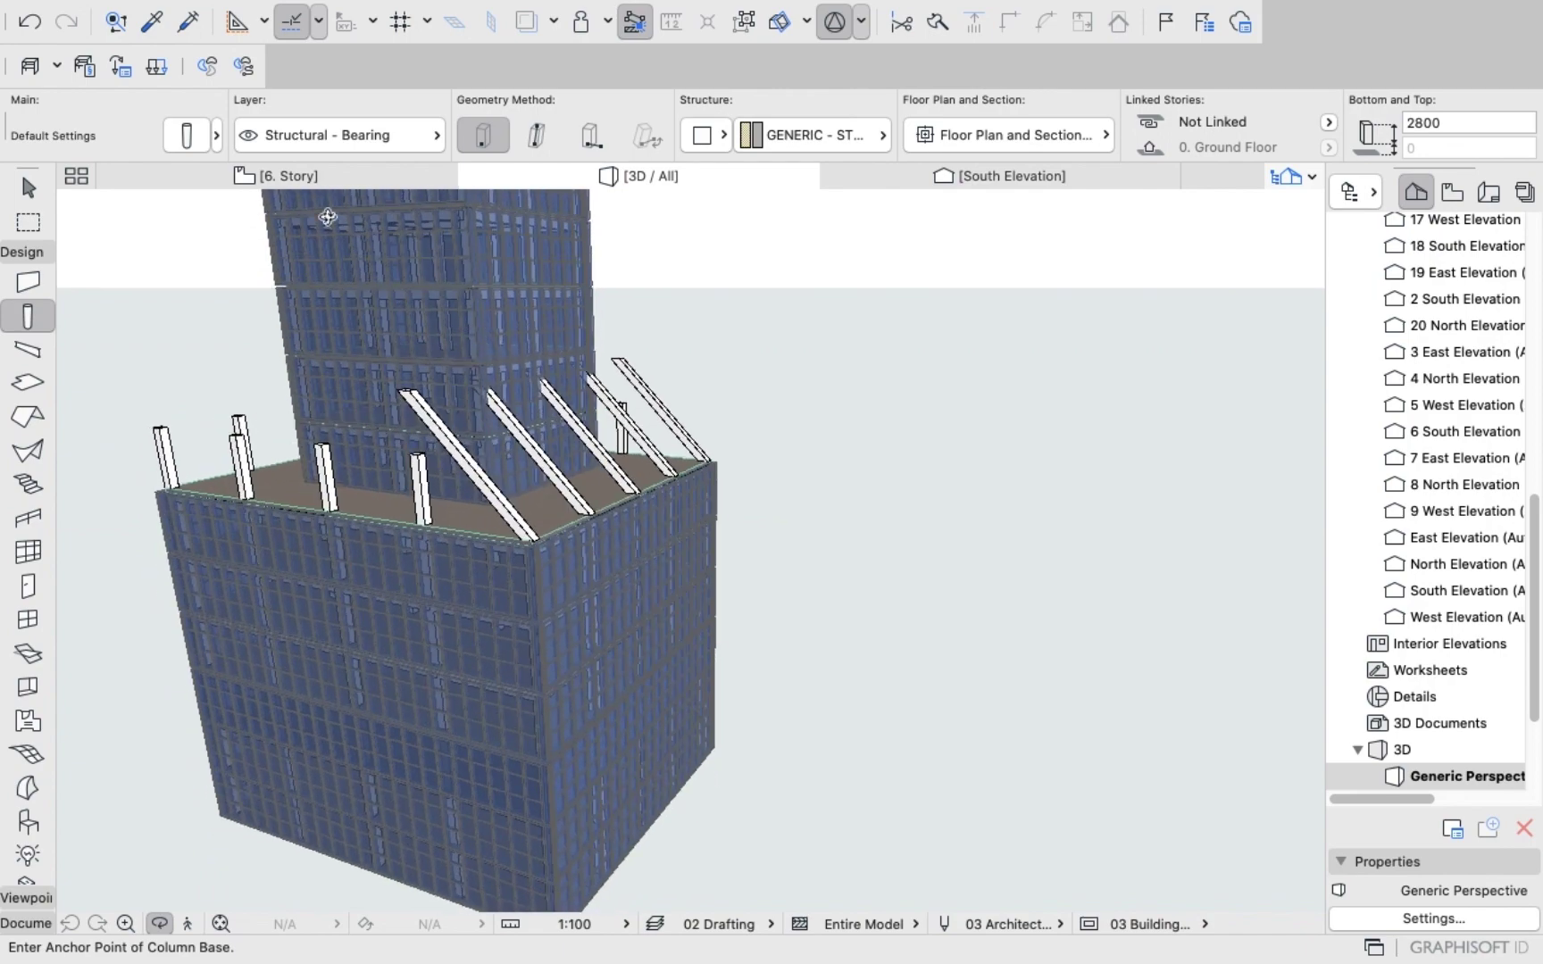
pyautogui.click(263, 178)
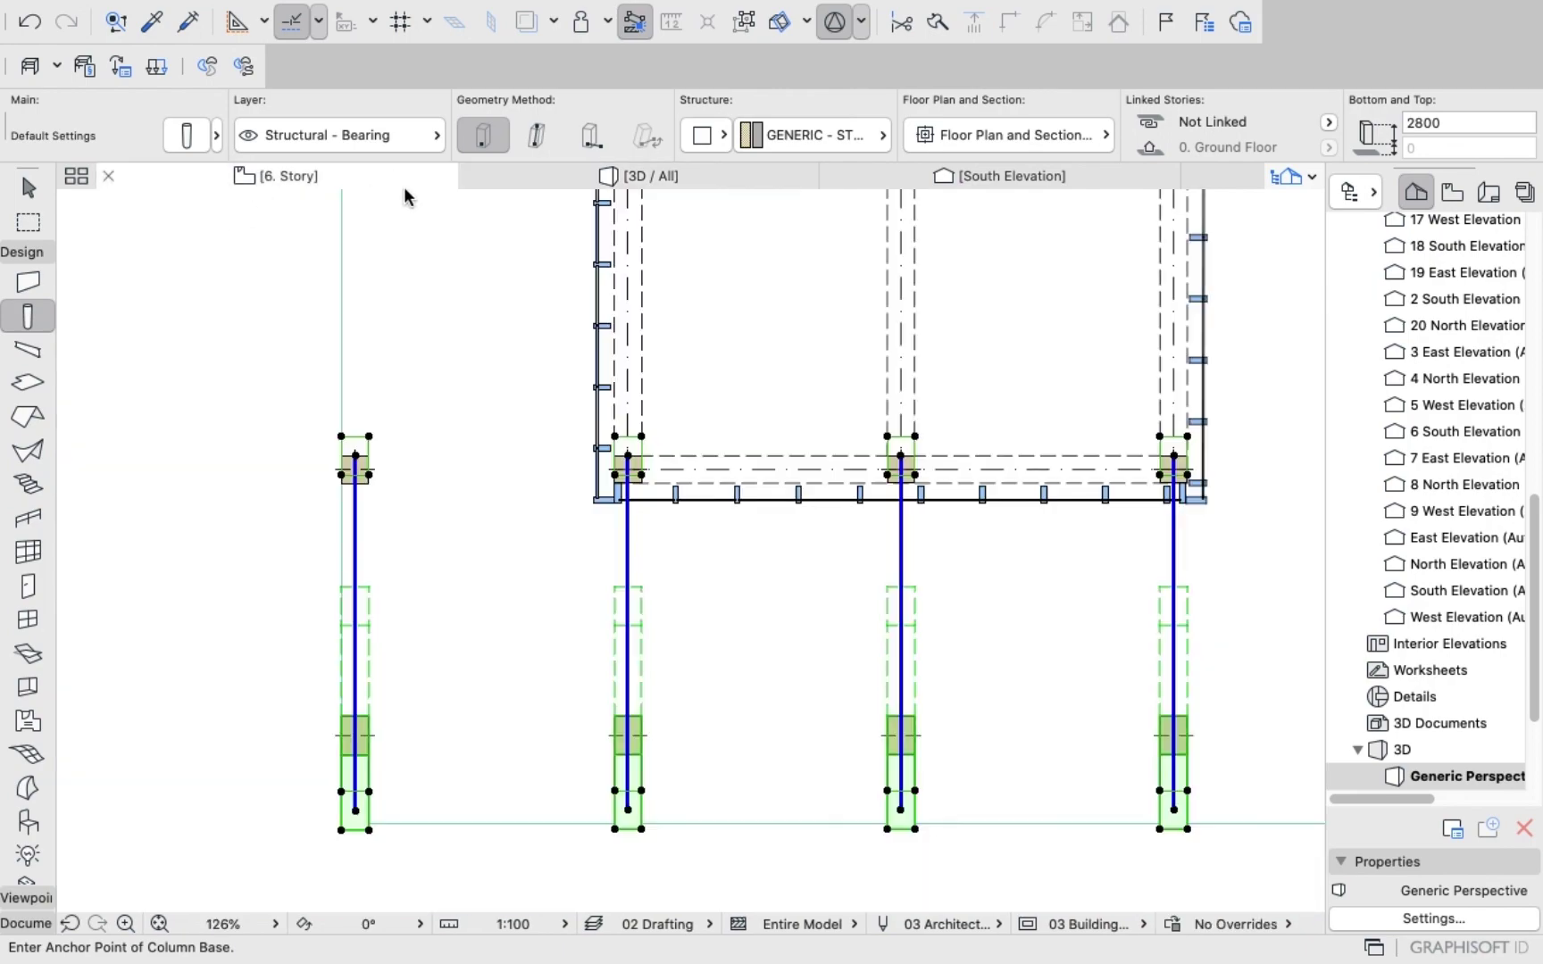
# Set the height of the five selected slanted south-edge columns to 5000.
pyautogui.click(186, 135)
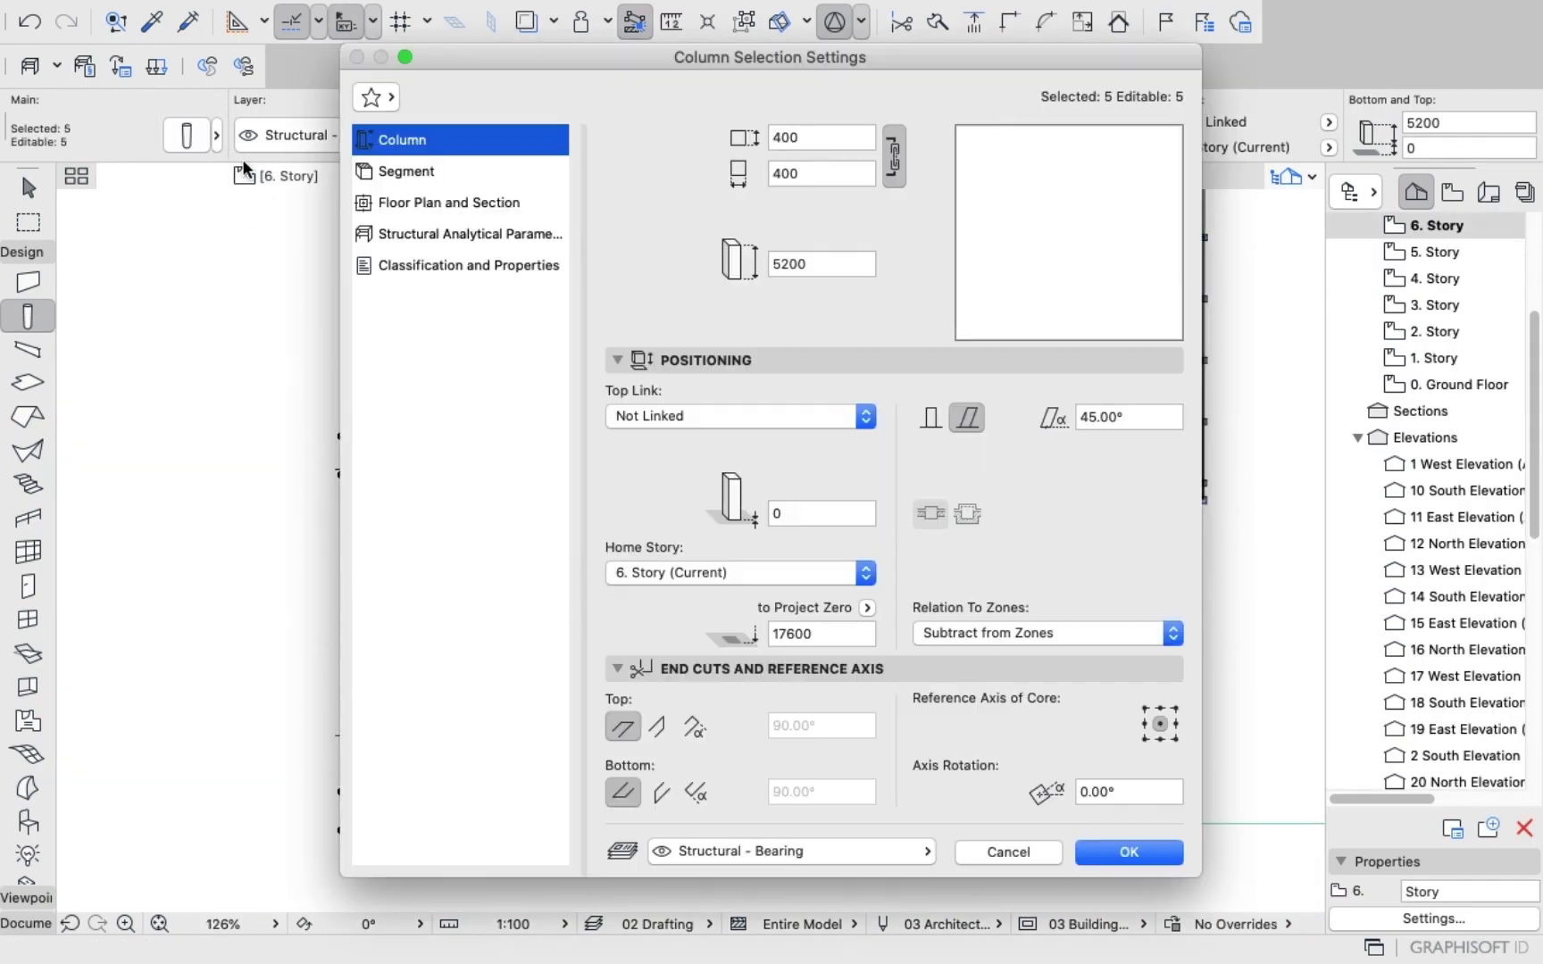
pyautogui.click(809, 261)
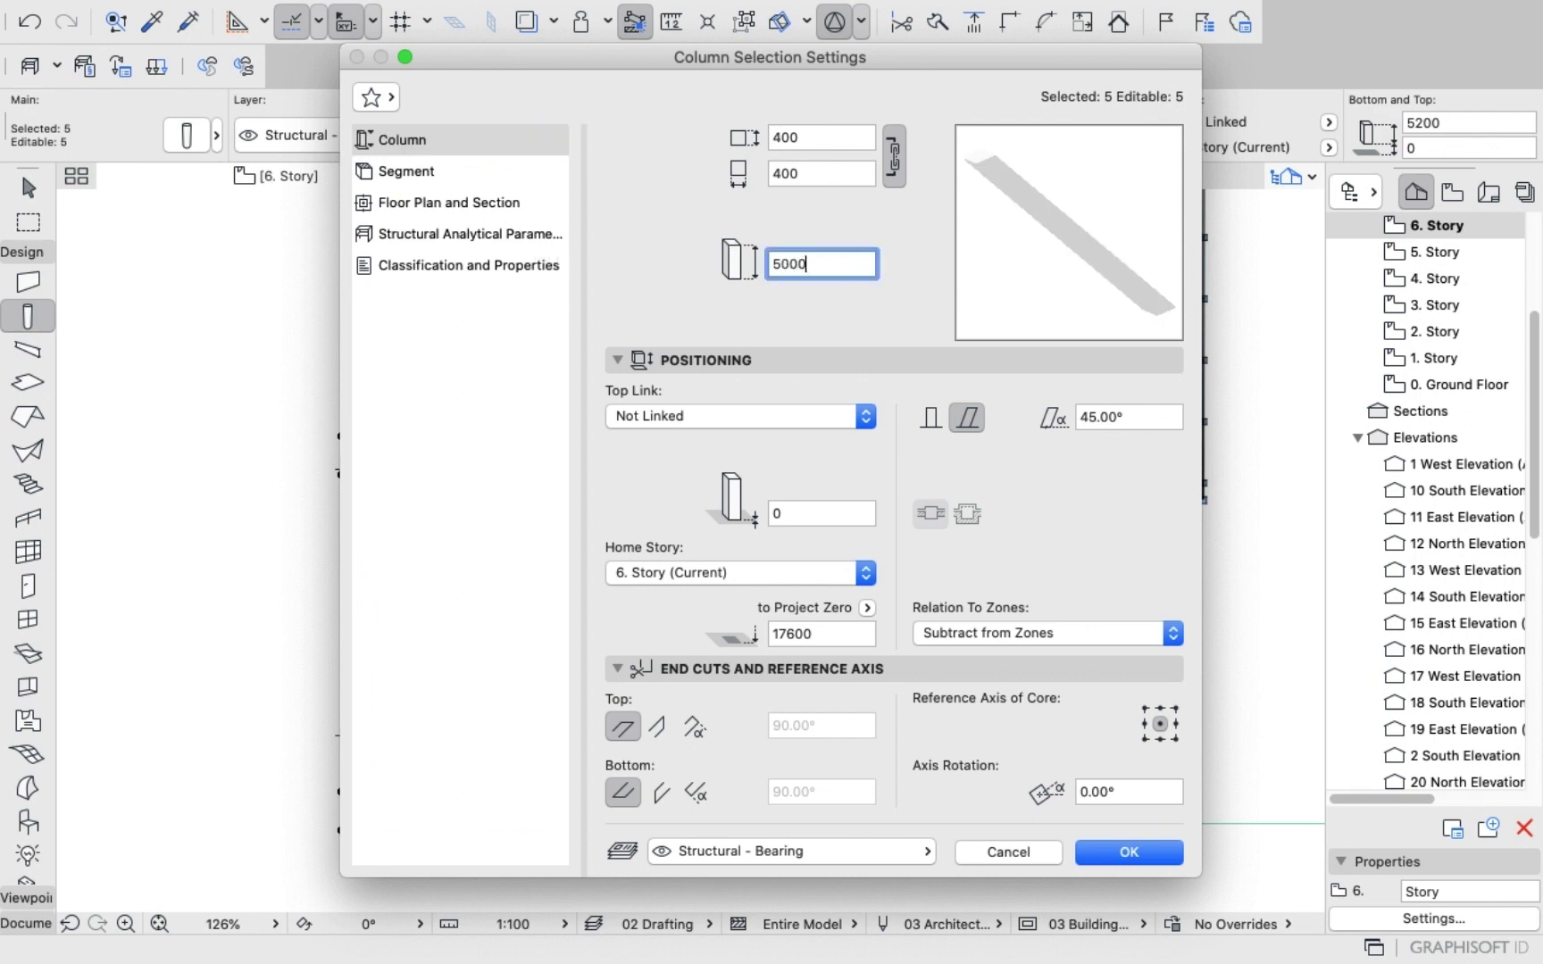
pyautogui.press('Return')
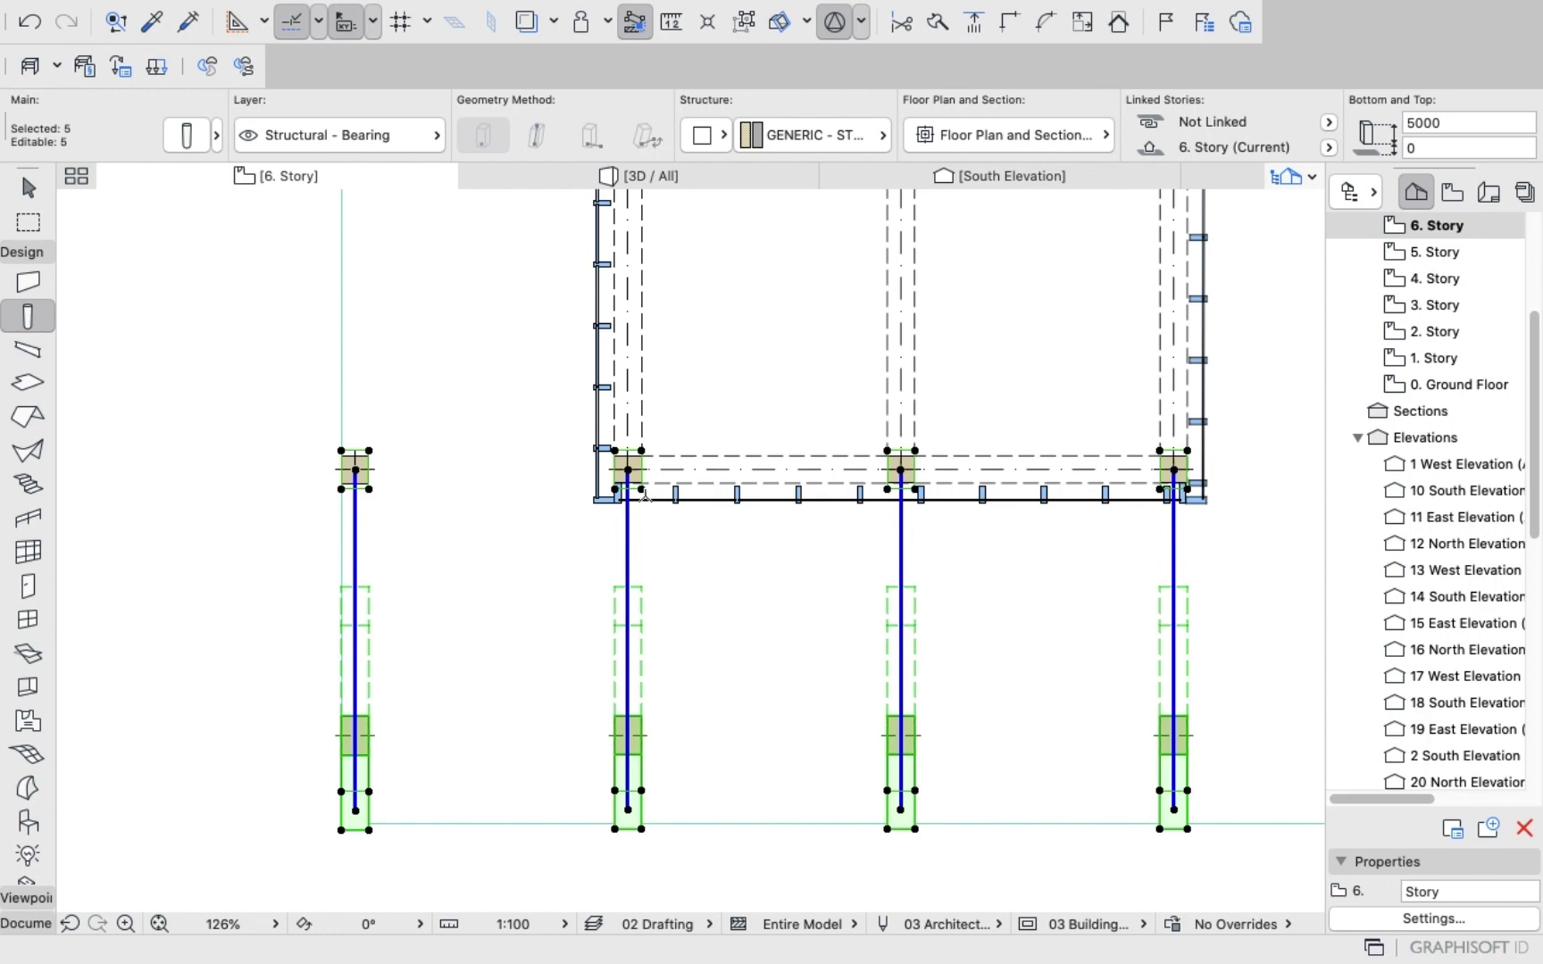
# Lower the five slanted south-edge columns to a height of 4600.
pyautogui.click(188, 135)
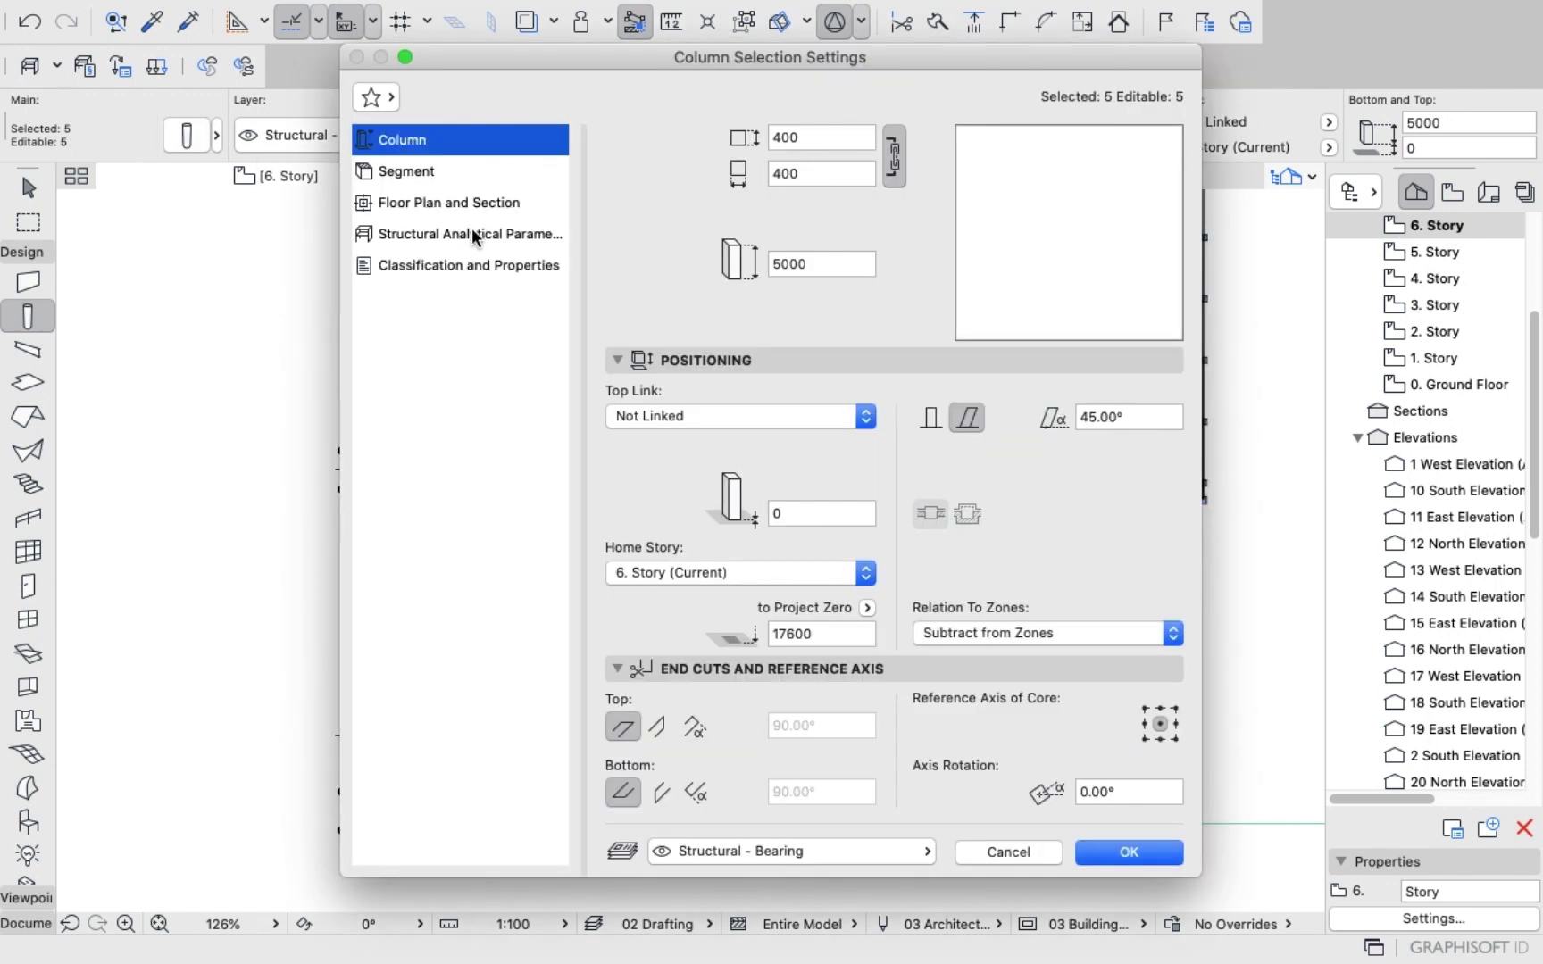
pyautogui.doubleClick(807, 259)
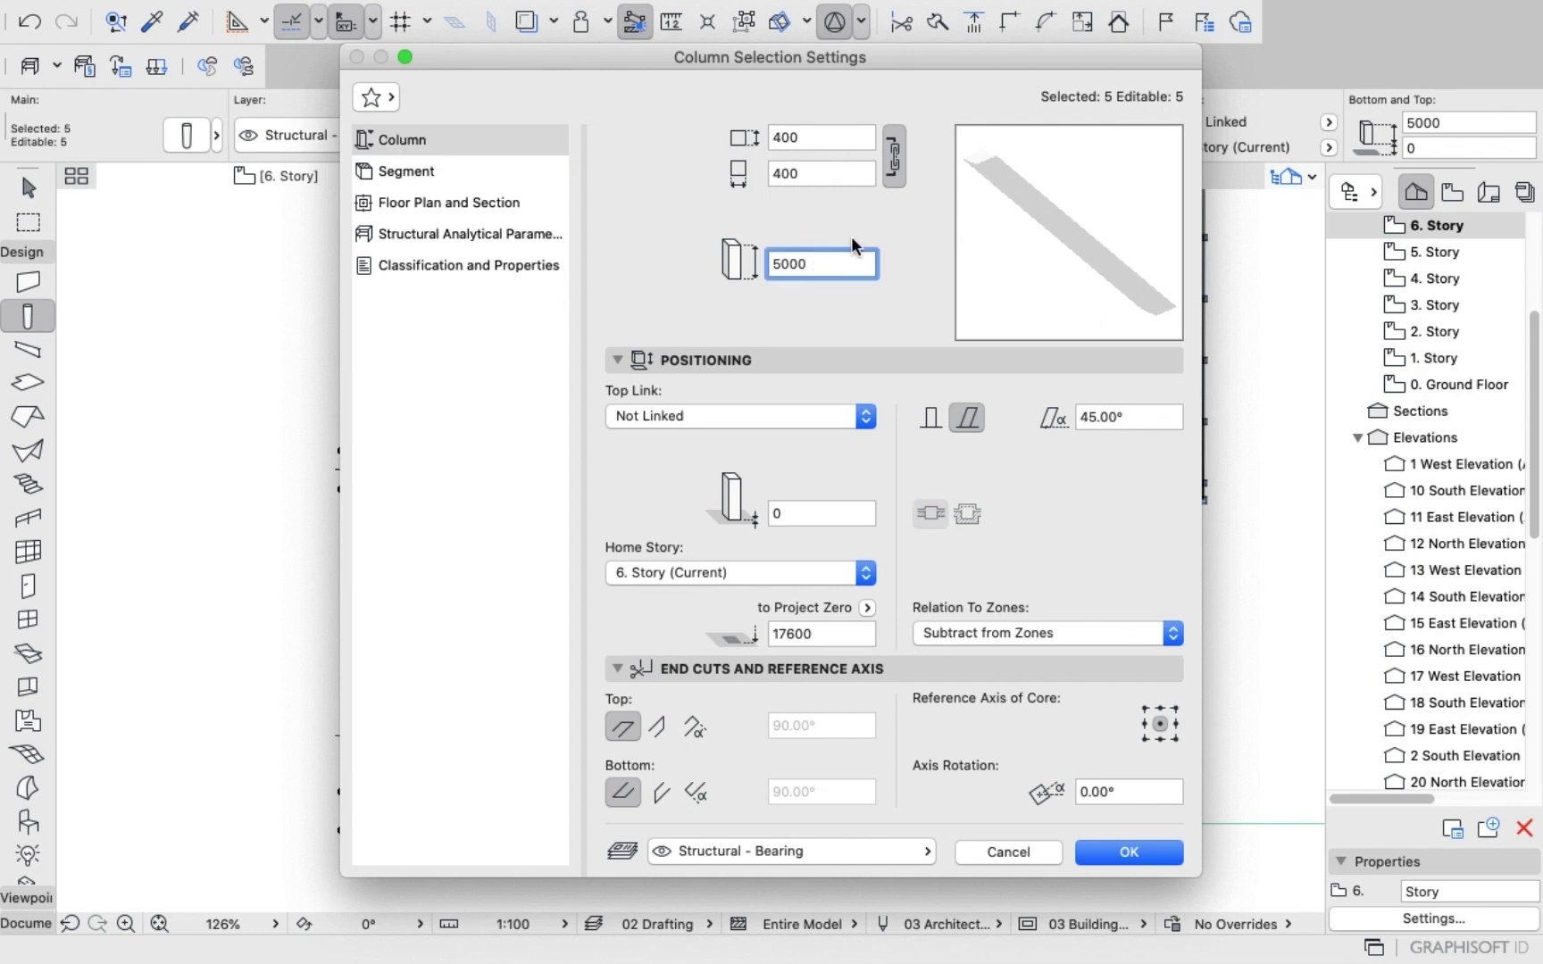
pyautogui.press('BackSpace')
pyautogui.press('Return')
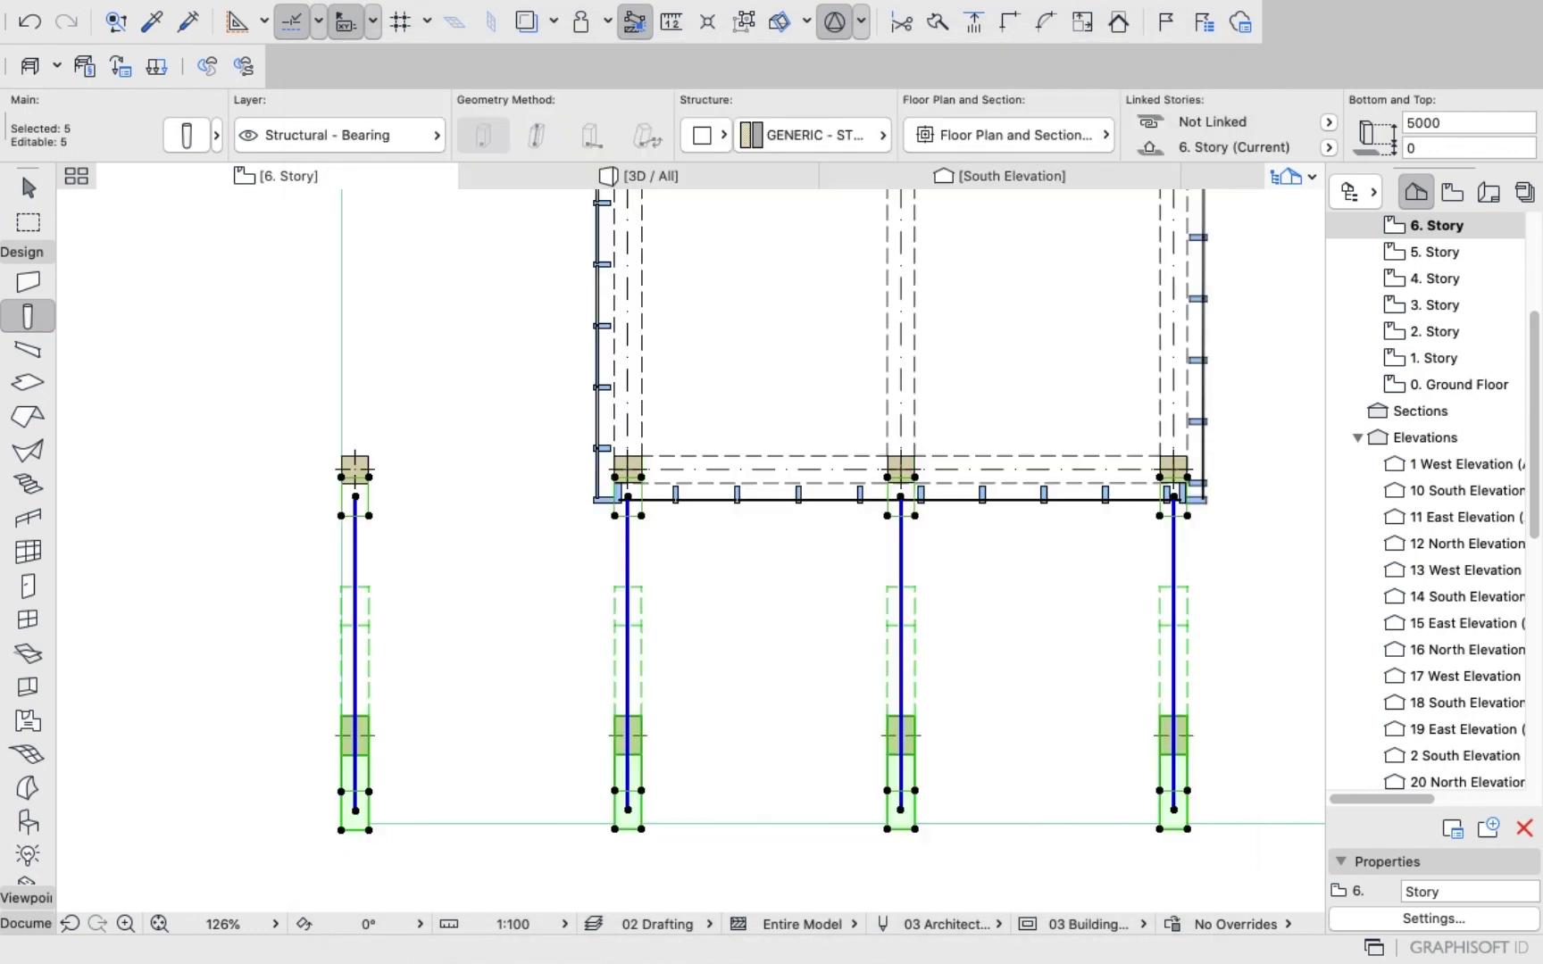
# Examine on the plan and in 3D how the tops of the slanted south-edge columns meet the tower facade.
pyautogui.scroll(5, 701, 490)
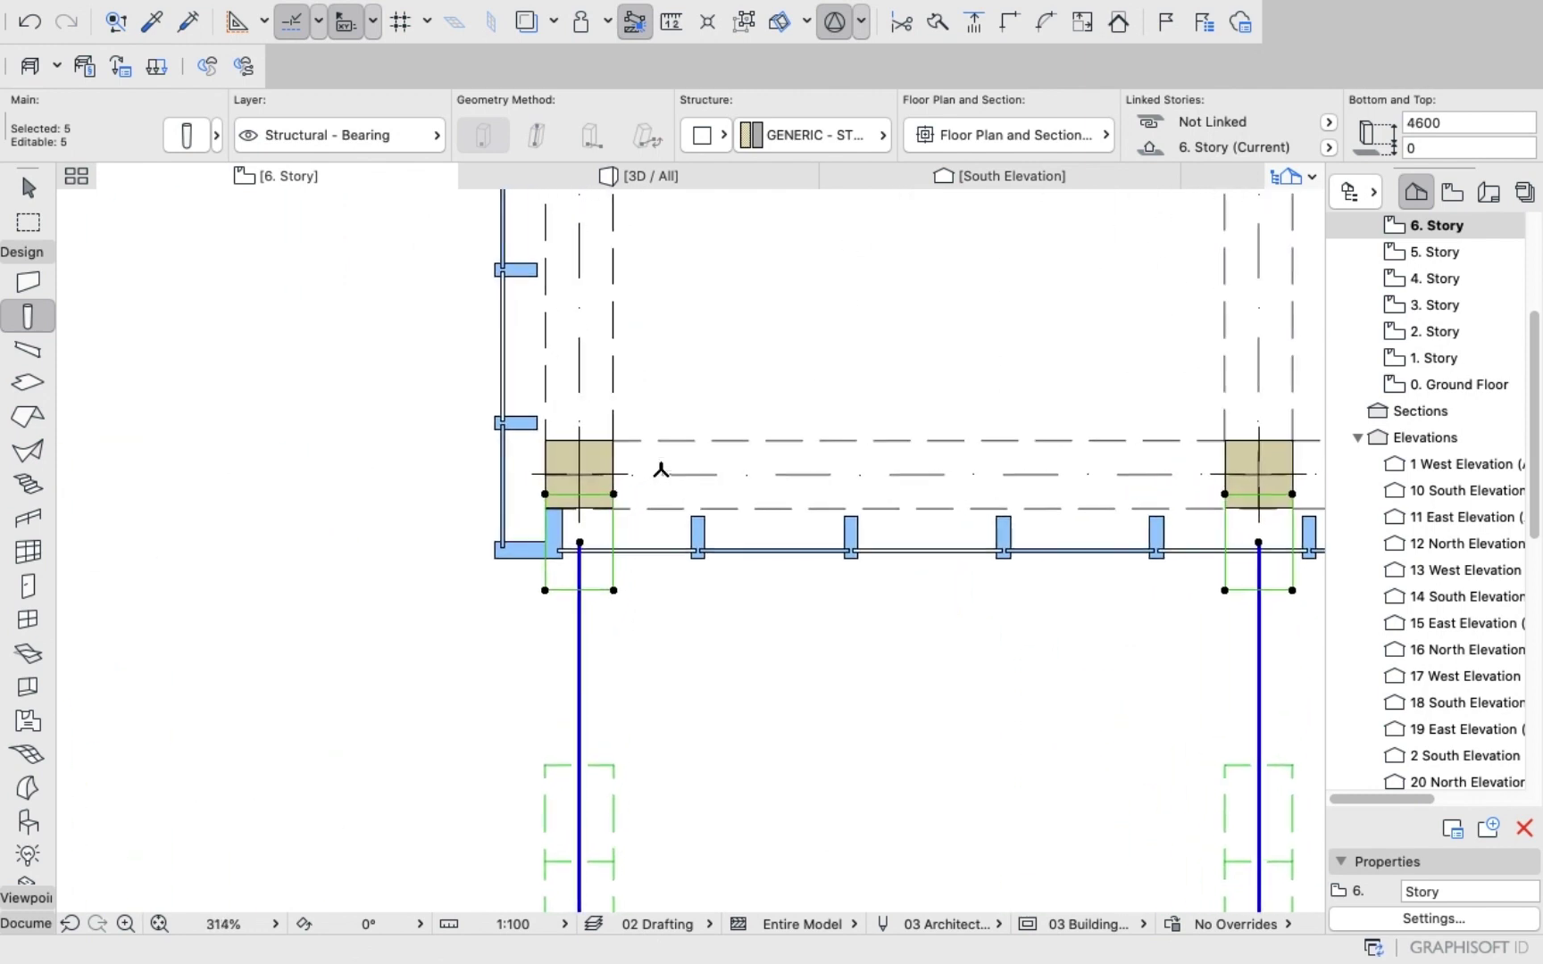
pyautogui.scroll(2, 658, 458)
pyautogui.scroll(-2, 659, 459)
pyautogui.click(613, 181)
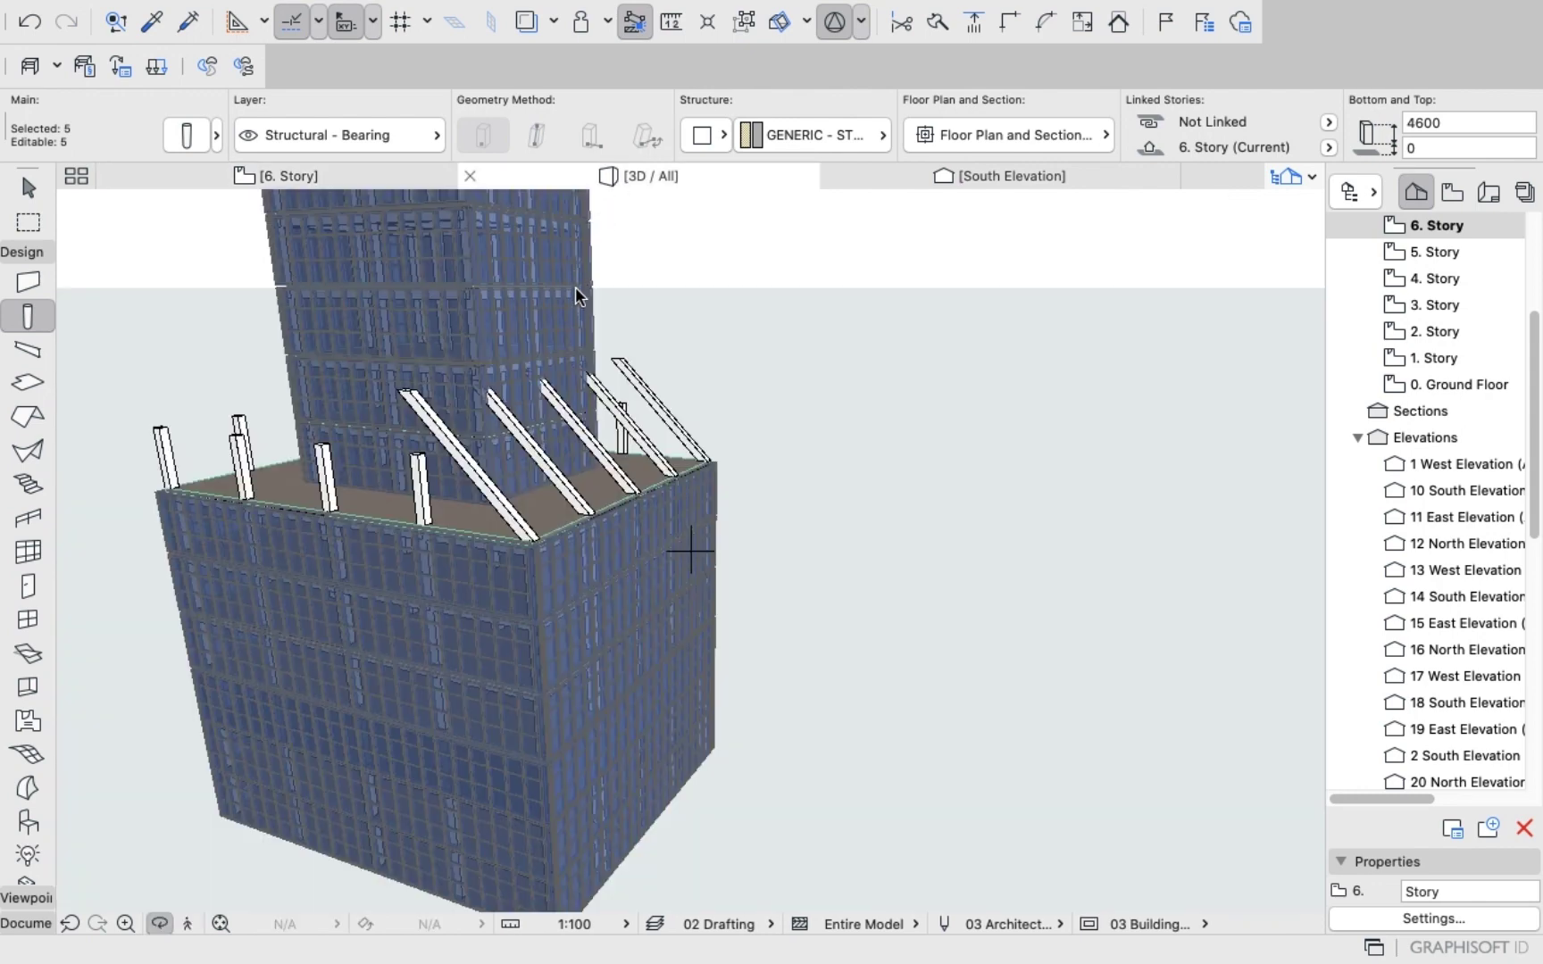
pyautogui.moveTo(529, 427)
pyautogui.keyDown('shift'); pyautogui.mouseDown(button='middle')
pyautogui.moveTo(514, 489)
pyautogui.moveTo(448, 505)
pyautogui.moveTo(415, 460)
pyautogui.moveTo(729, 414)
pyautogui.moveTo(740, 378)
pyautogui.moveTo(510, 420)
pyautogui.mouseUp(button='middle'); pyautogui.keyUp('shift')
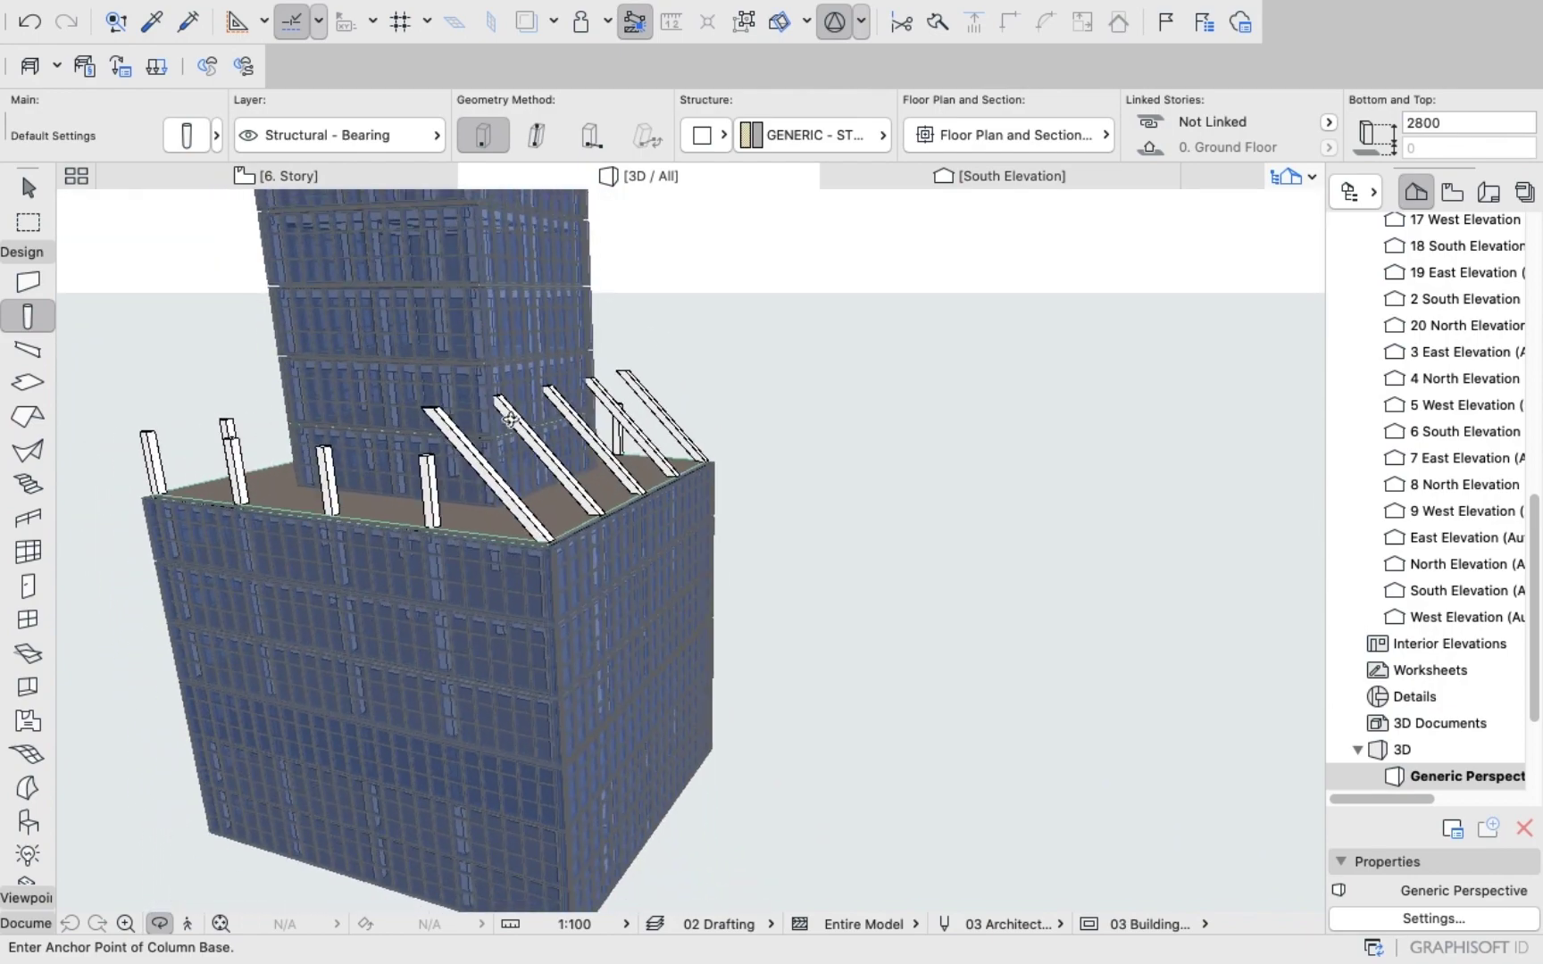
pyautogui.scroll(10, 510, 420)
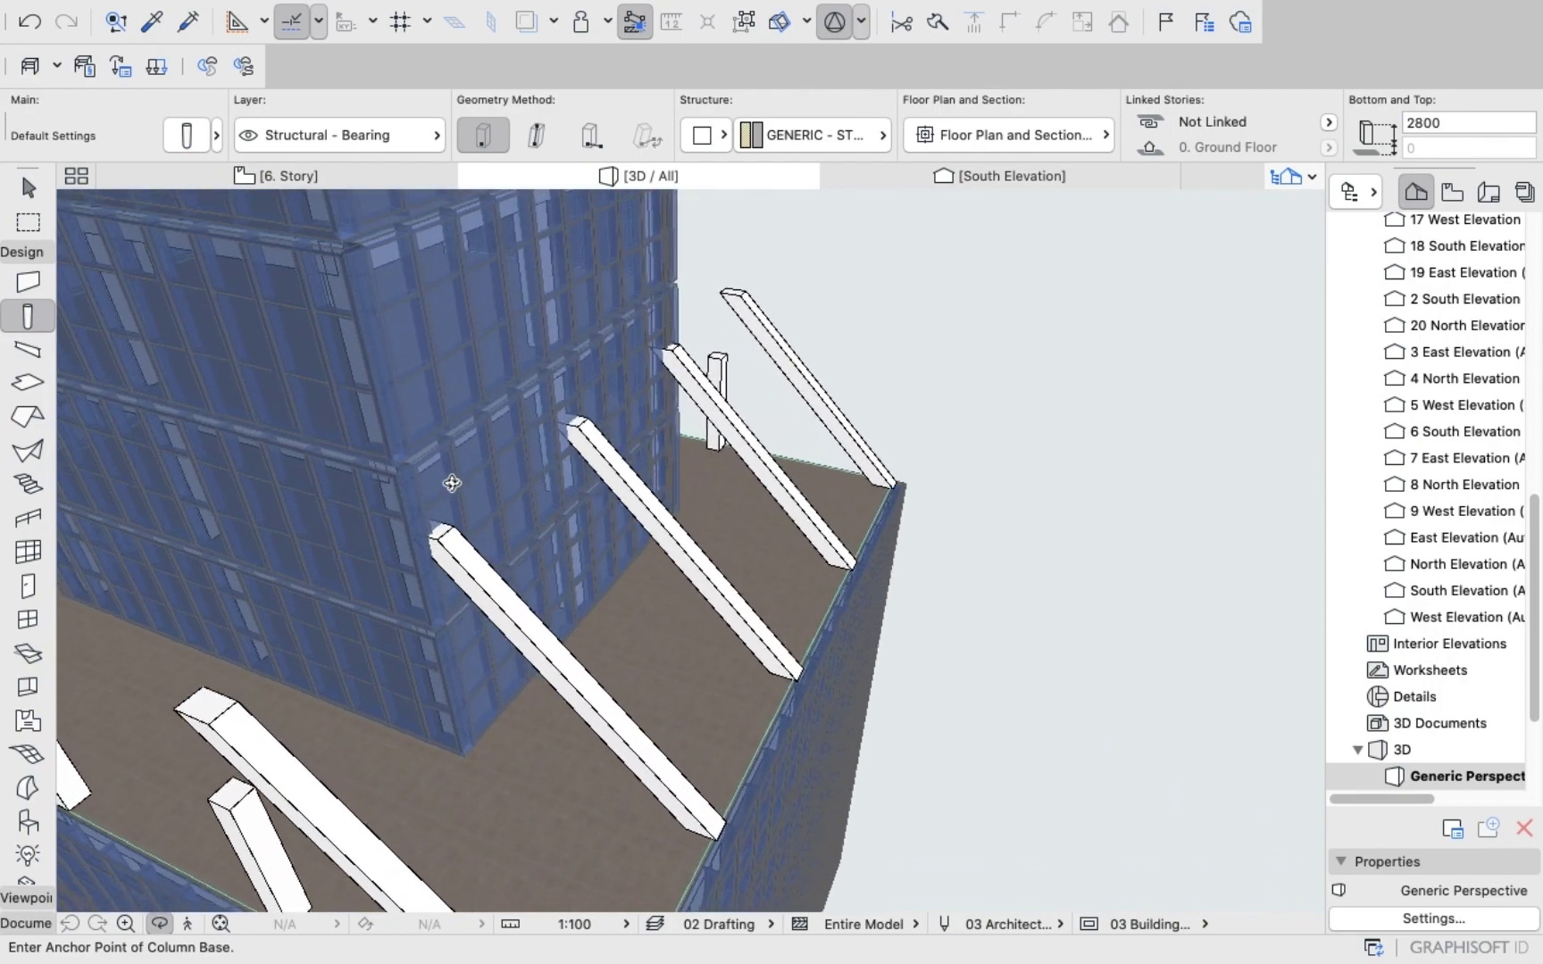
pyautogui.keyDown('shift'); pyautogui.moveTo(451, 483); pyautogui.dragTo(804, 494, button='middle'); pyautogui.keyUp('shift')
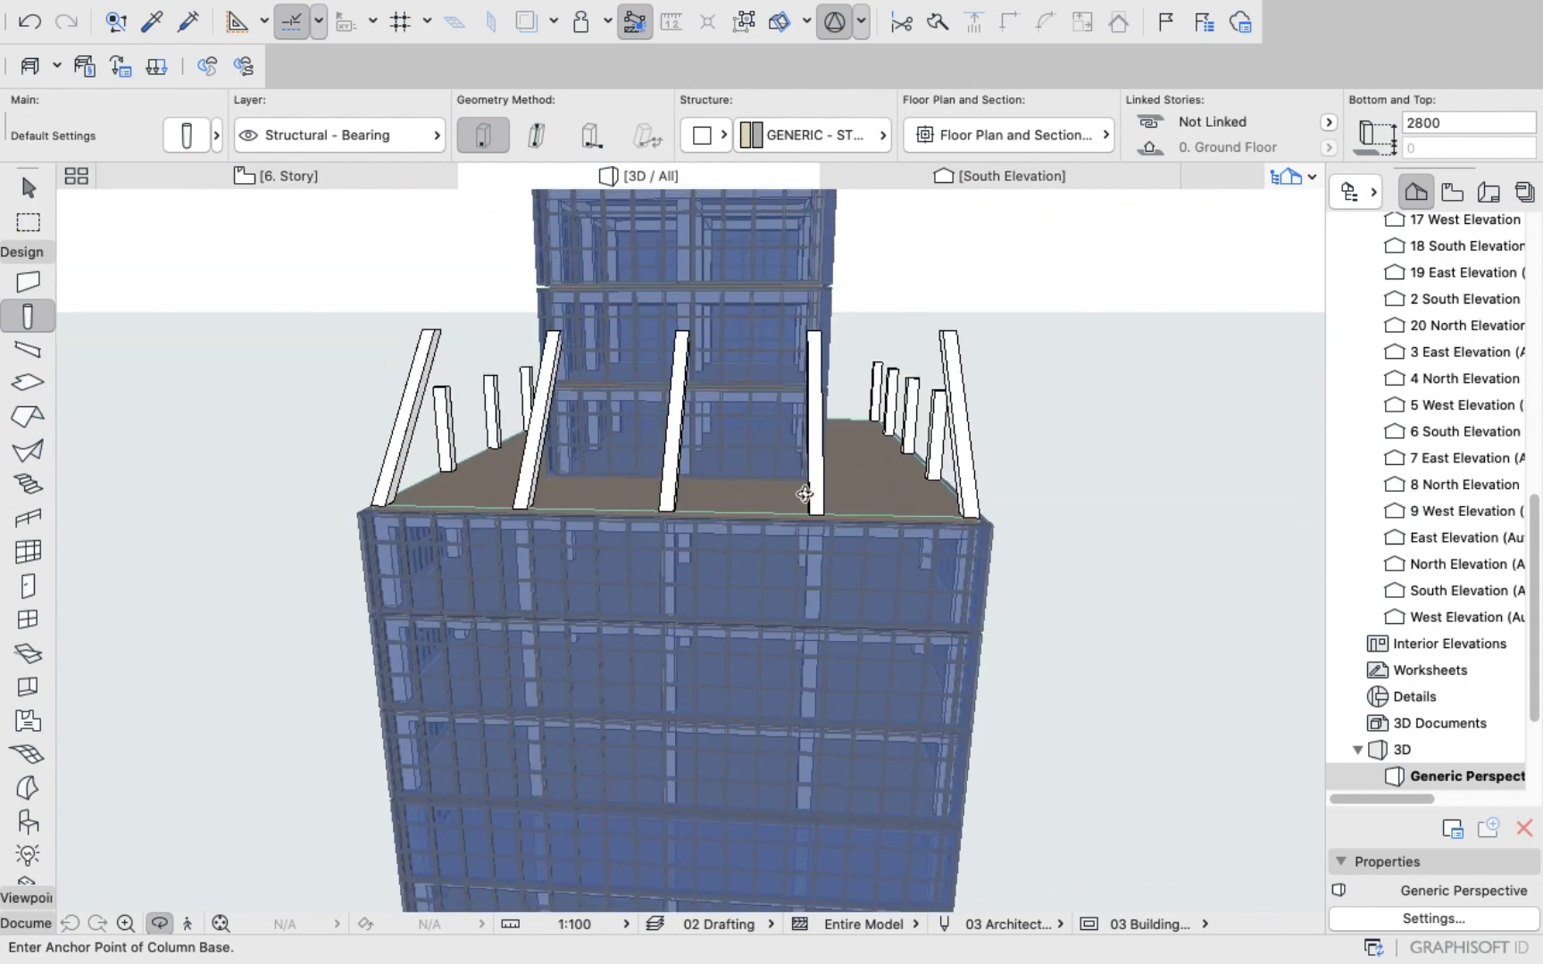
pyautogui.moveTo(3, 4)
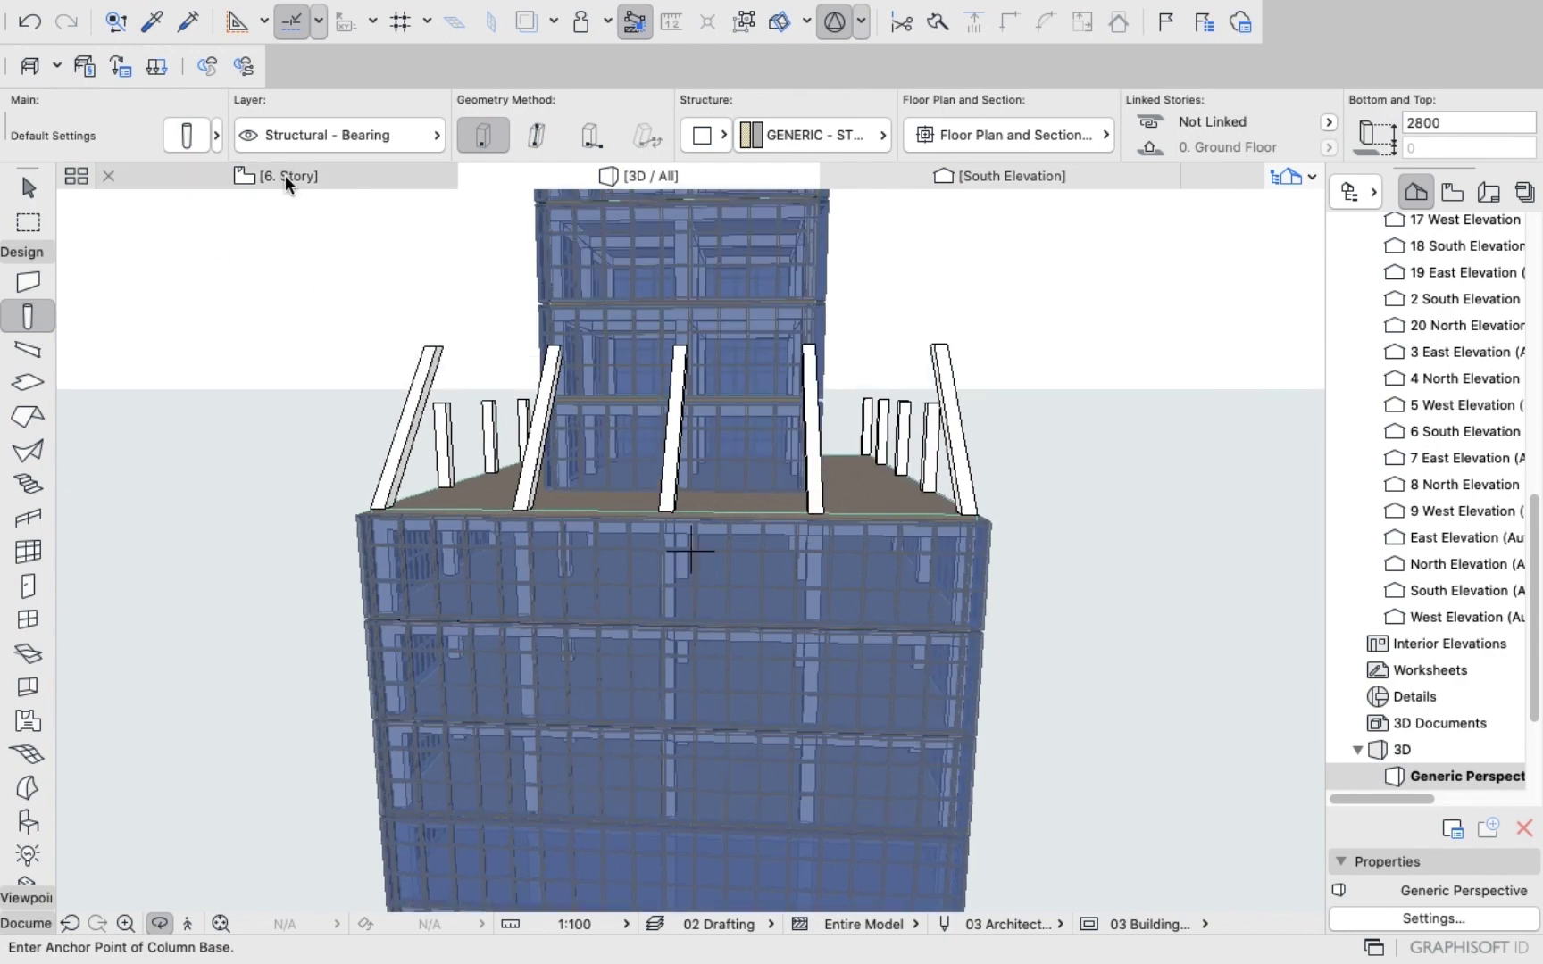
# Clear the selection on the 6. Story plan and select the six upright columns along the west and east edges.
pyautogui.click(285, 175)
pyautogui.scroll(-2, 317, 471)
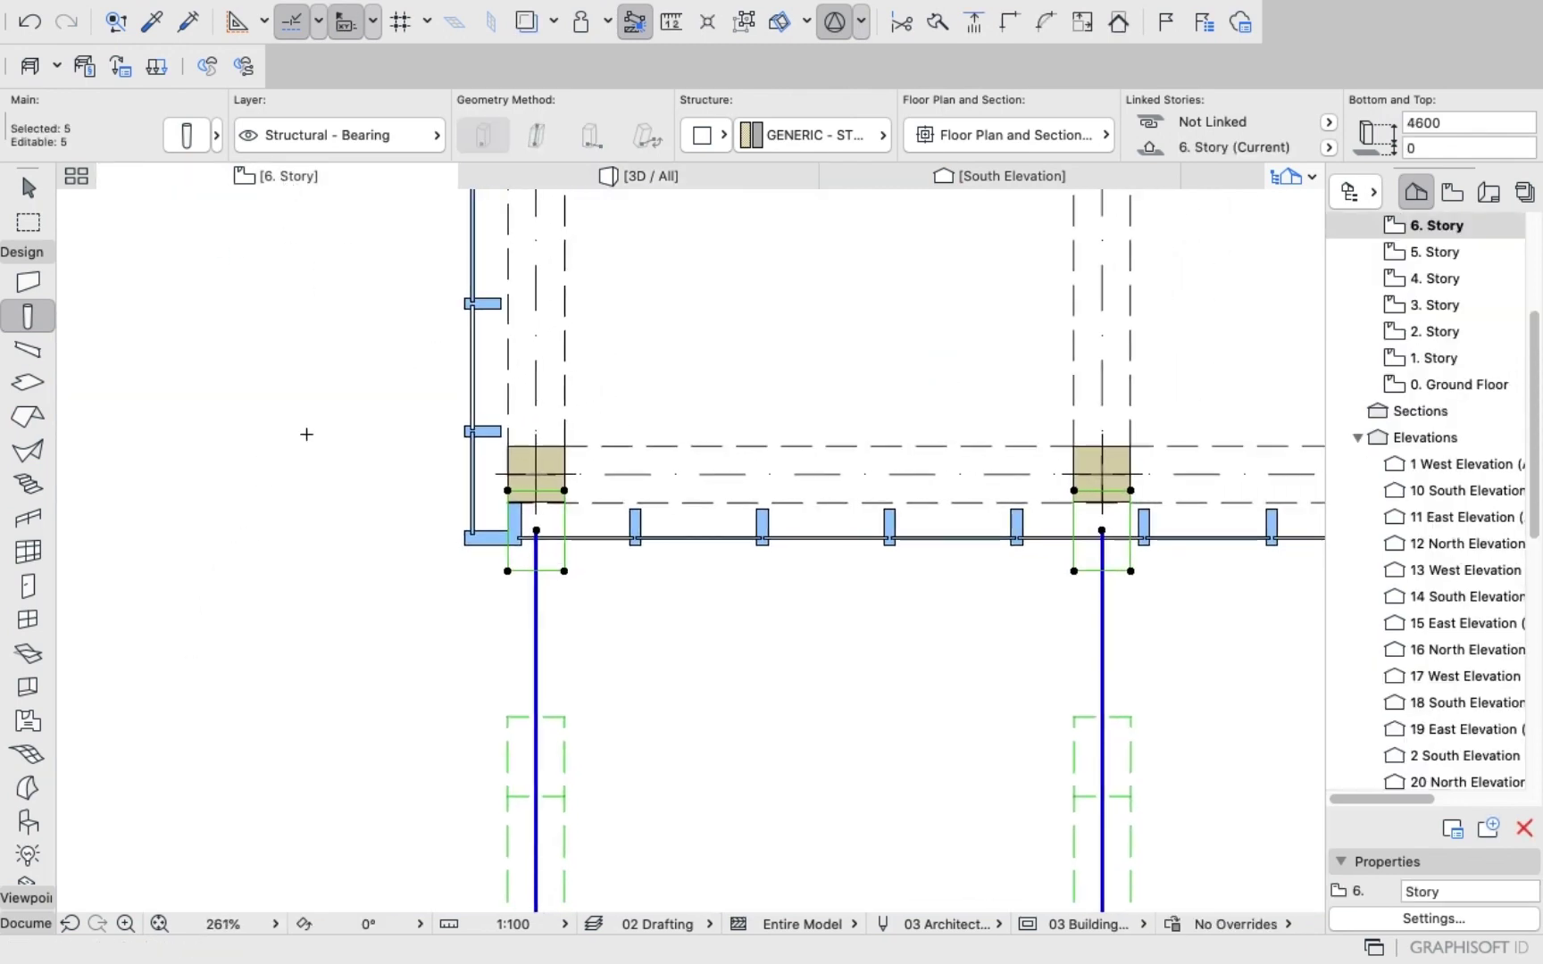
pyautogui.press('Escape')
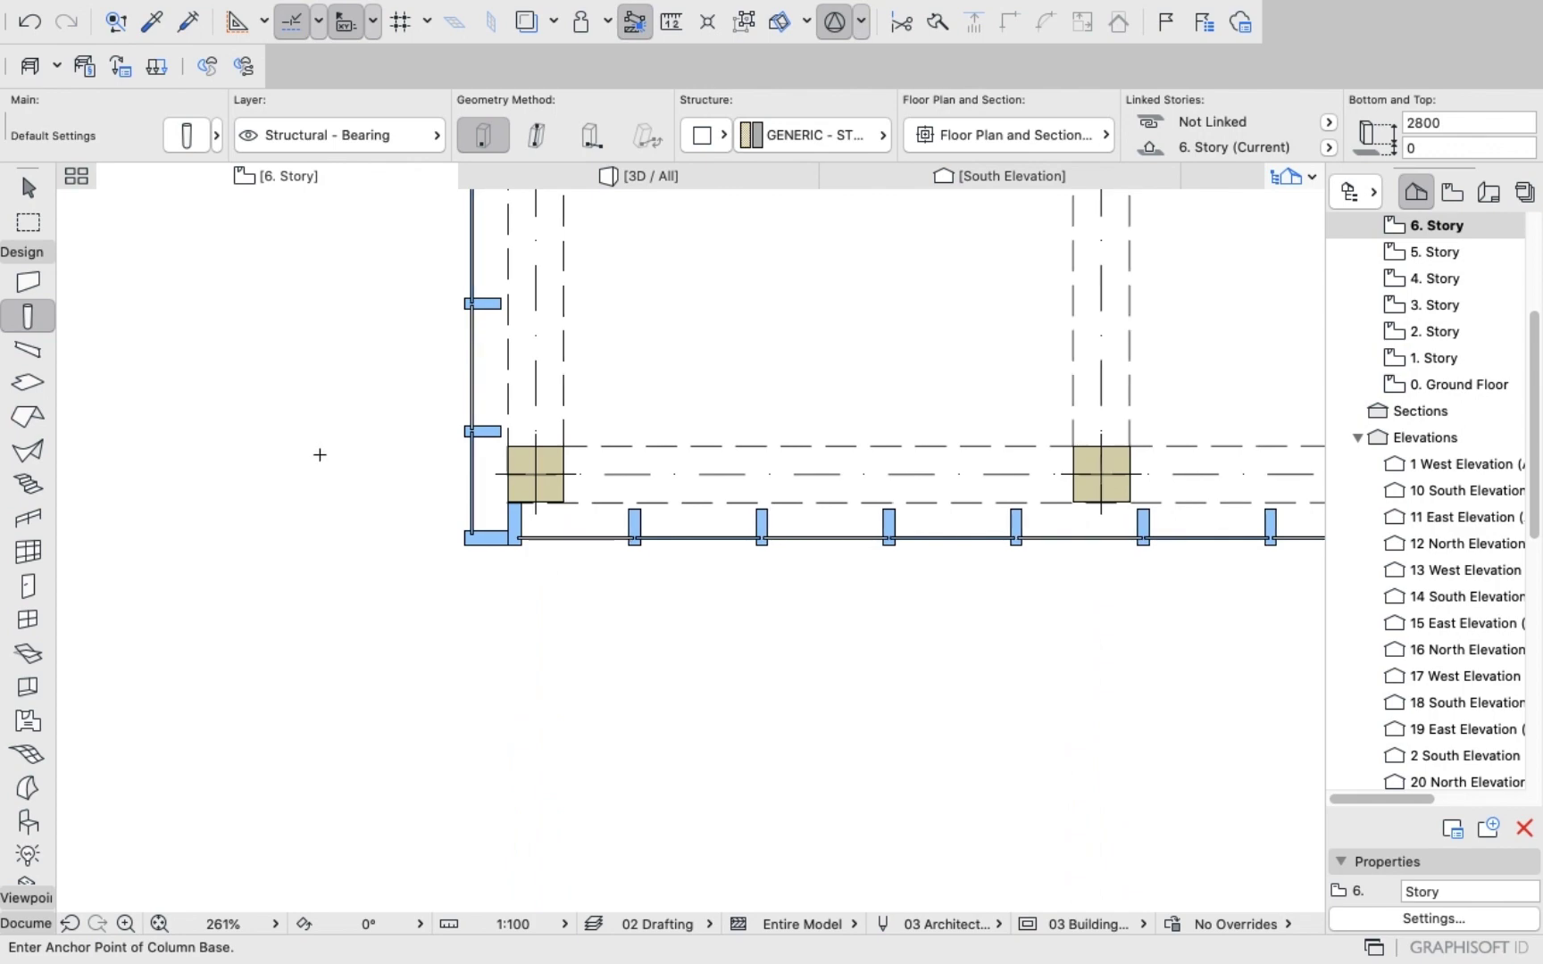
pyautogui.scroll(-10, 321, 451)
pyautogui.scroll(4, 353, 513)
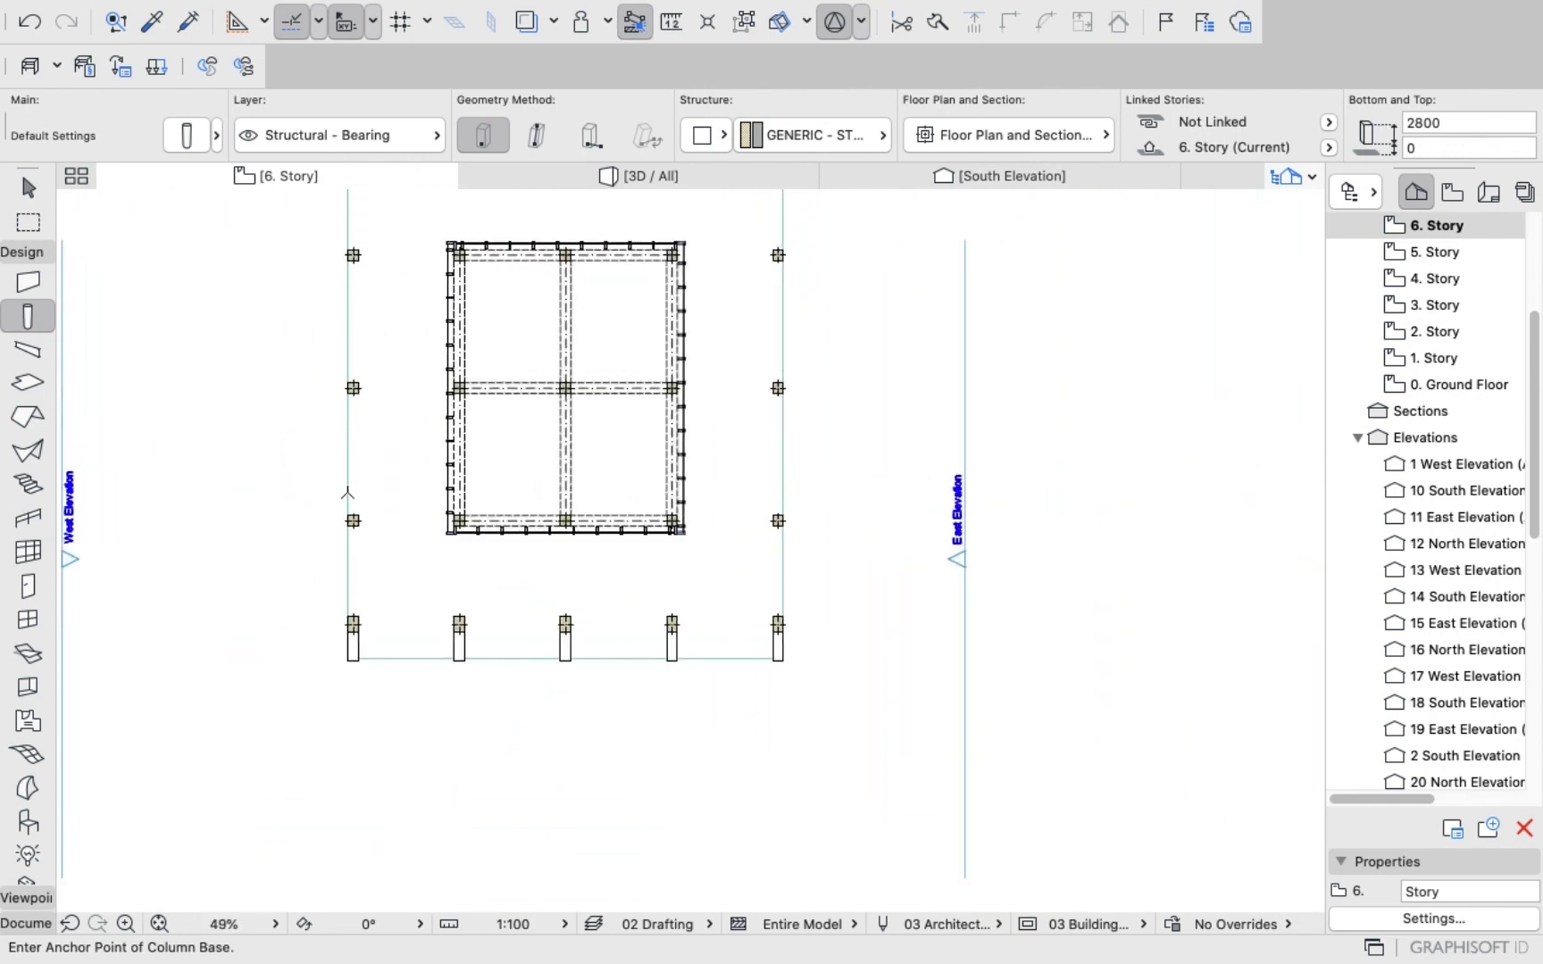
pyautogui.keyDown('shift'); pyautogui.click(358, 535); pyautogui.keyUp('shift')
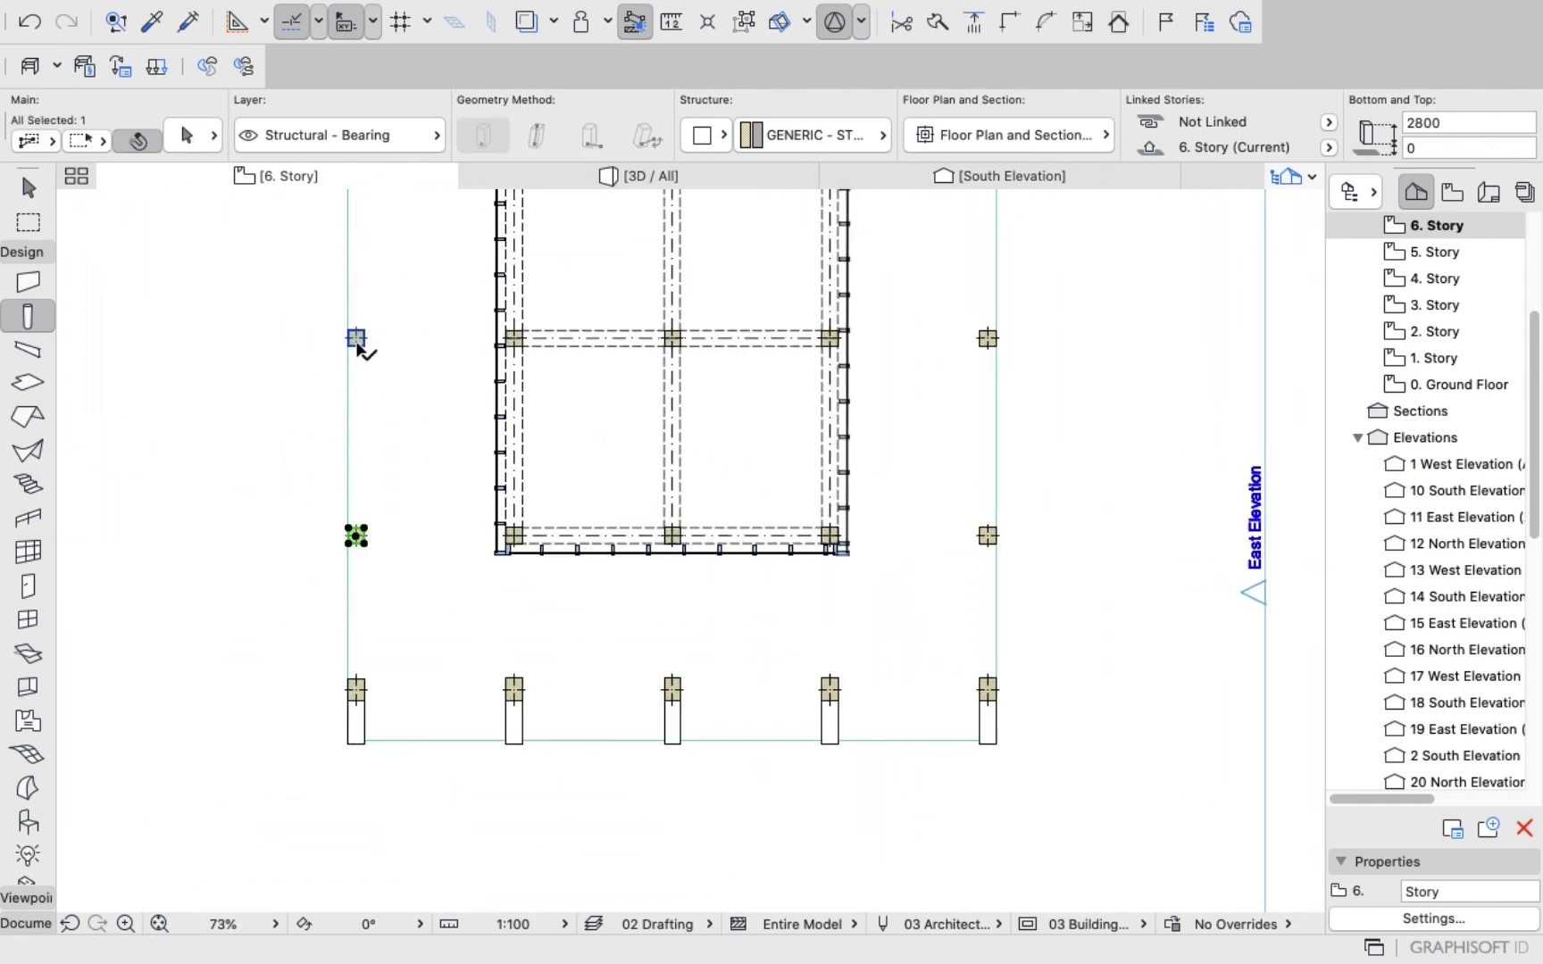
pyautogui.keyDown('shift'); pyautogui.click(356, 339); pyautogui.keyUp('shift')
pyautogui.keyDown('shift'); pyautogui.click(986, 532); pyautogui.keyUp('shift')
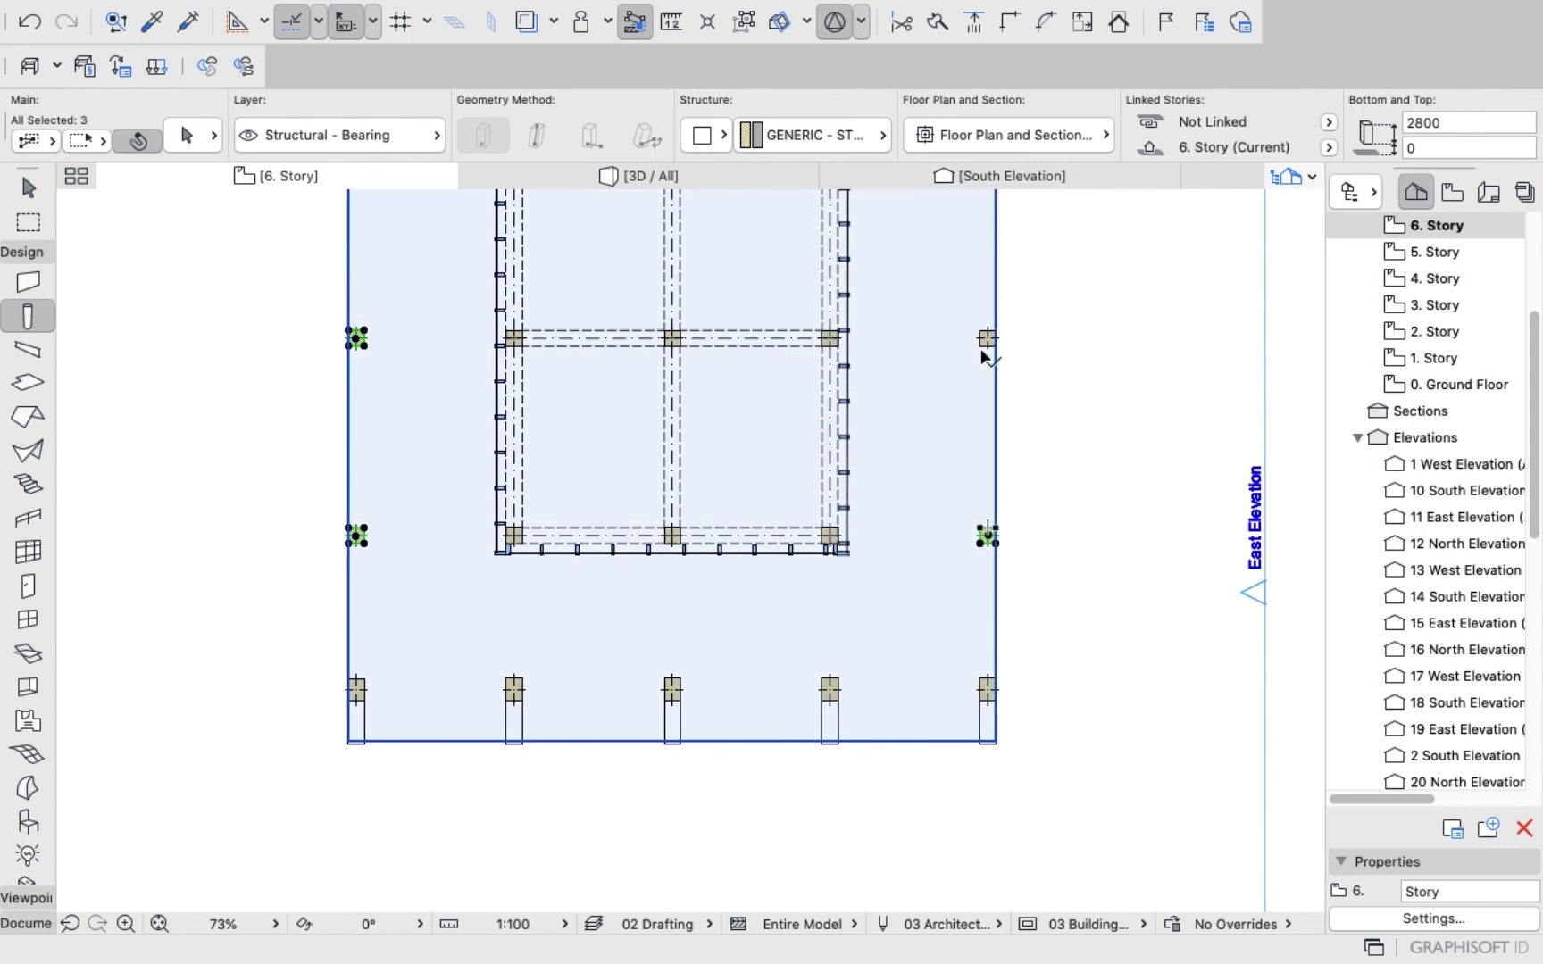
pyautogui.keyDown('shift'); pyautogui.click(988, 341); pyautogui.keyUp('shift')
pyautogui.scroll(-3, 1006, 517)
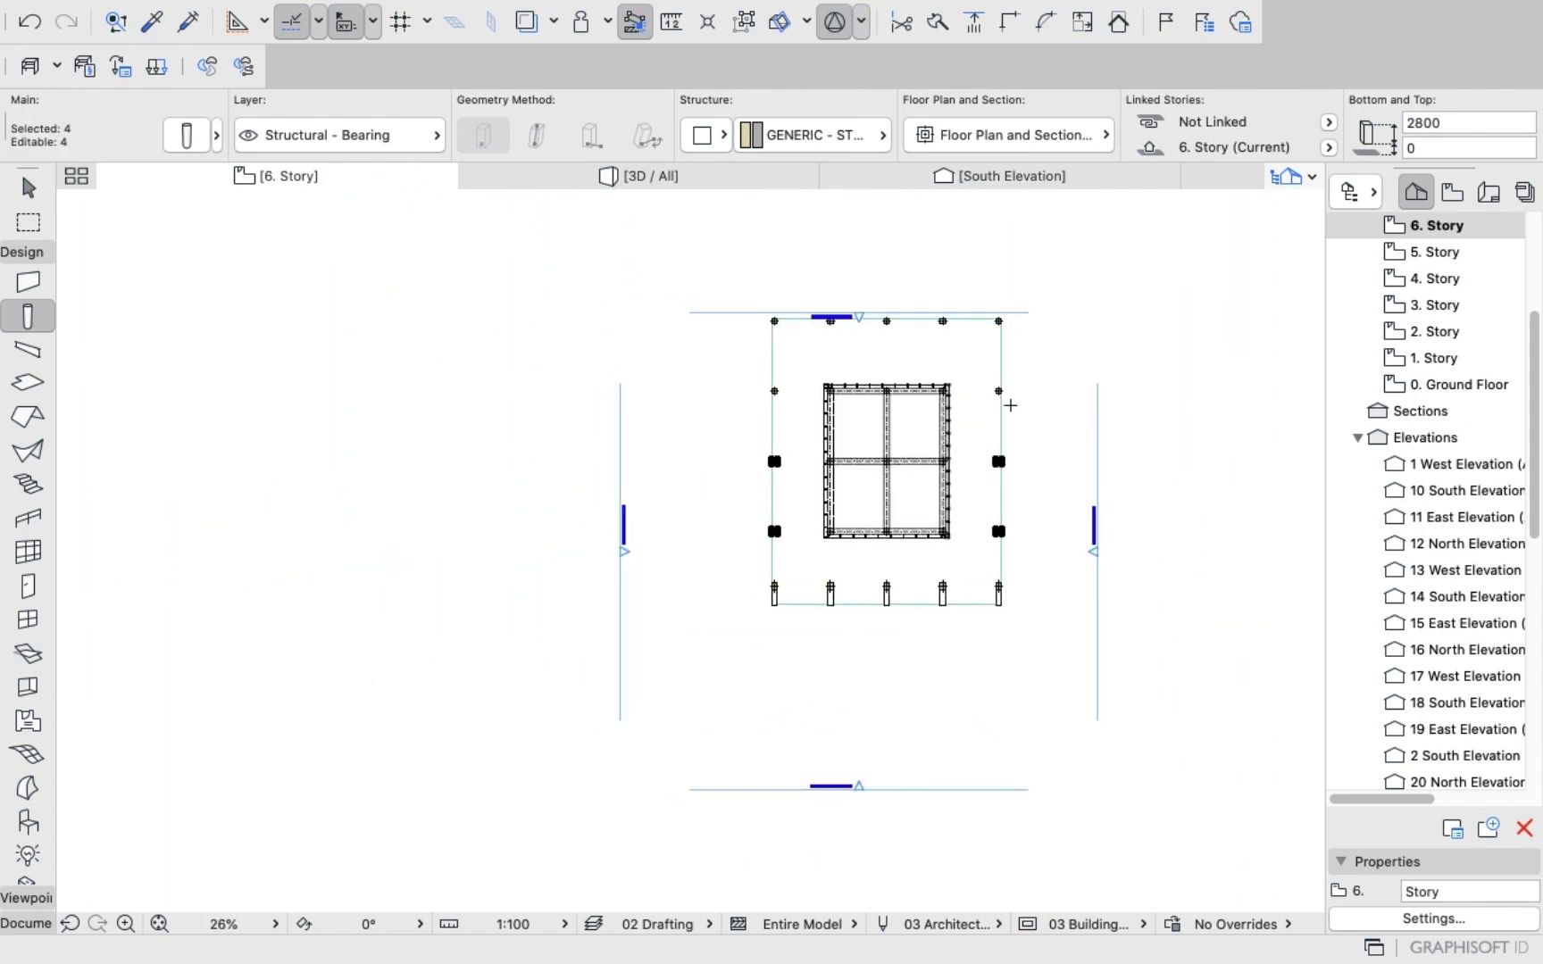
pyautogui.scroll(3, 999, 392)
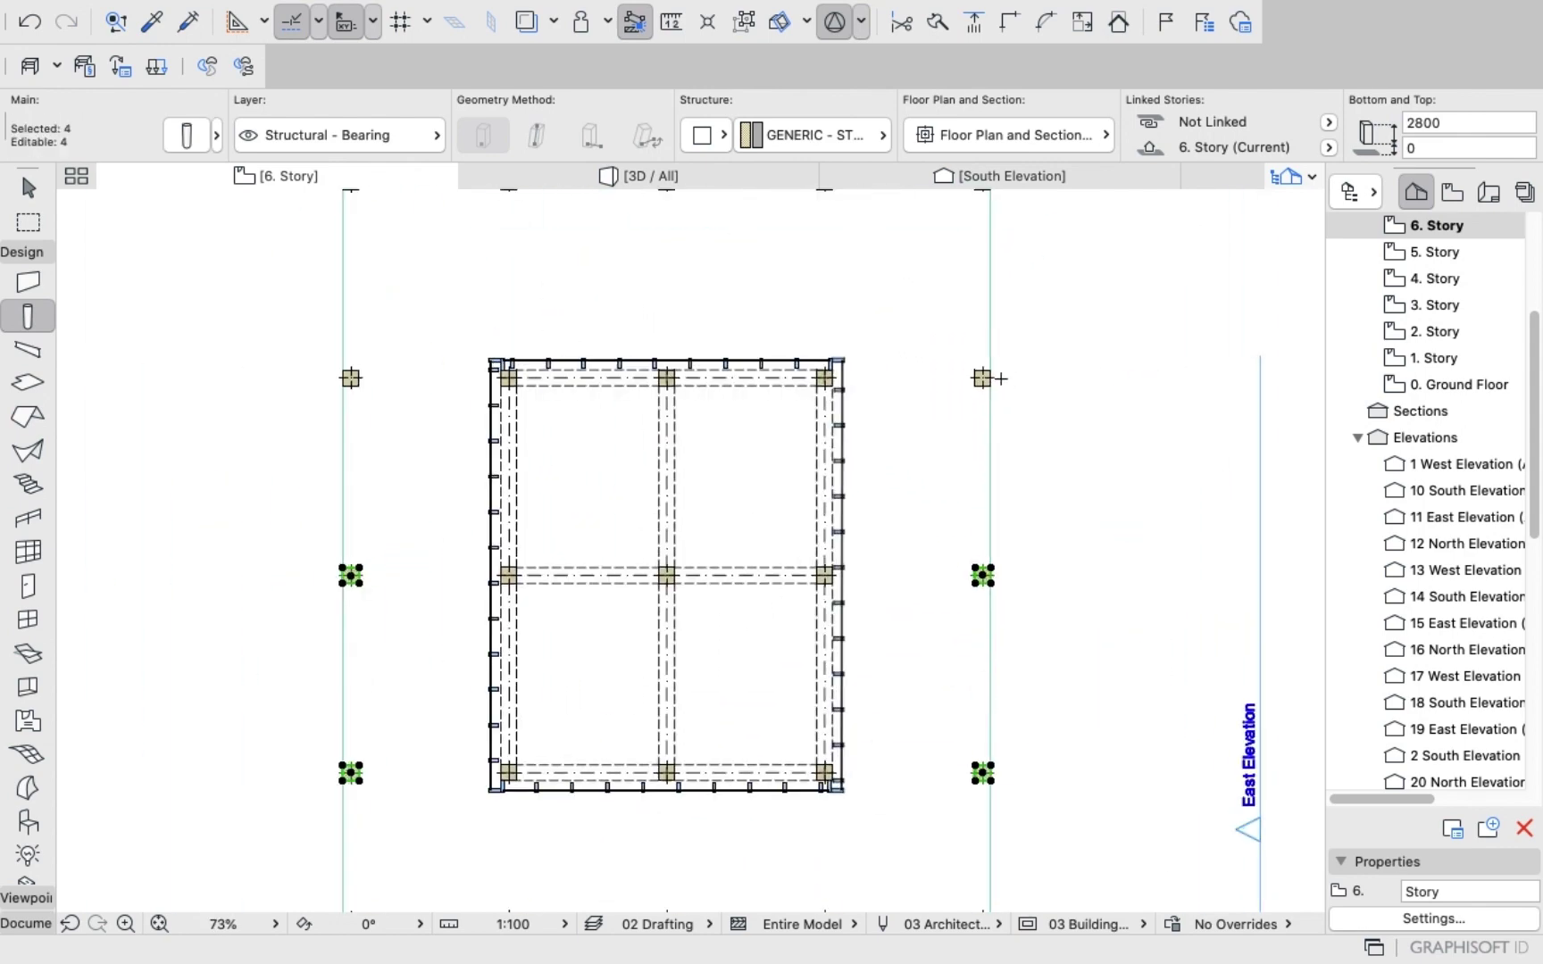
pyautogui.keyDown('shift'); pyautogui.click(351, 378); pyautogui.keyUp('shift')
pyautogui.scroll(-5, 357, 382)
pyautogui.scroll(5, 411, 322)
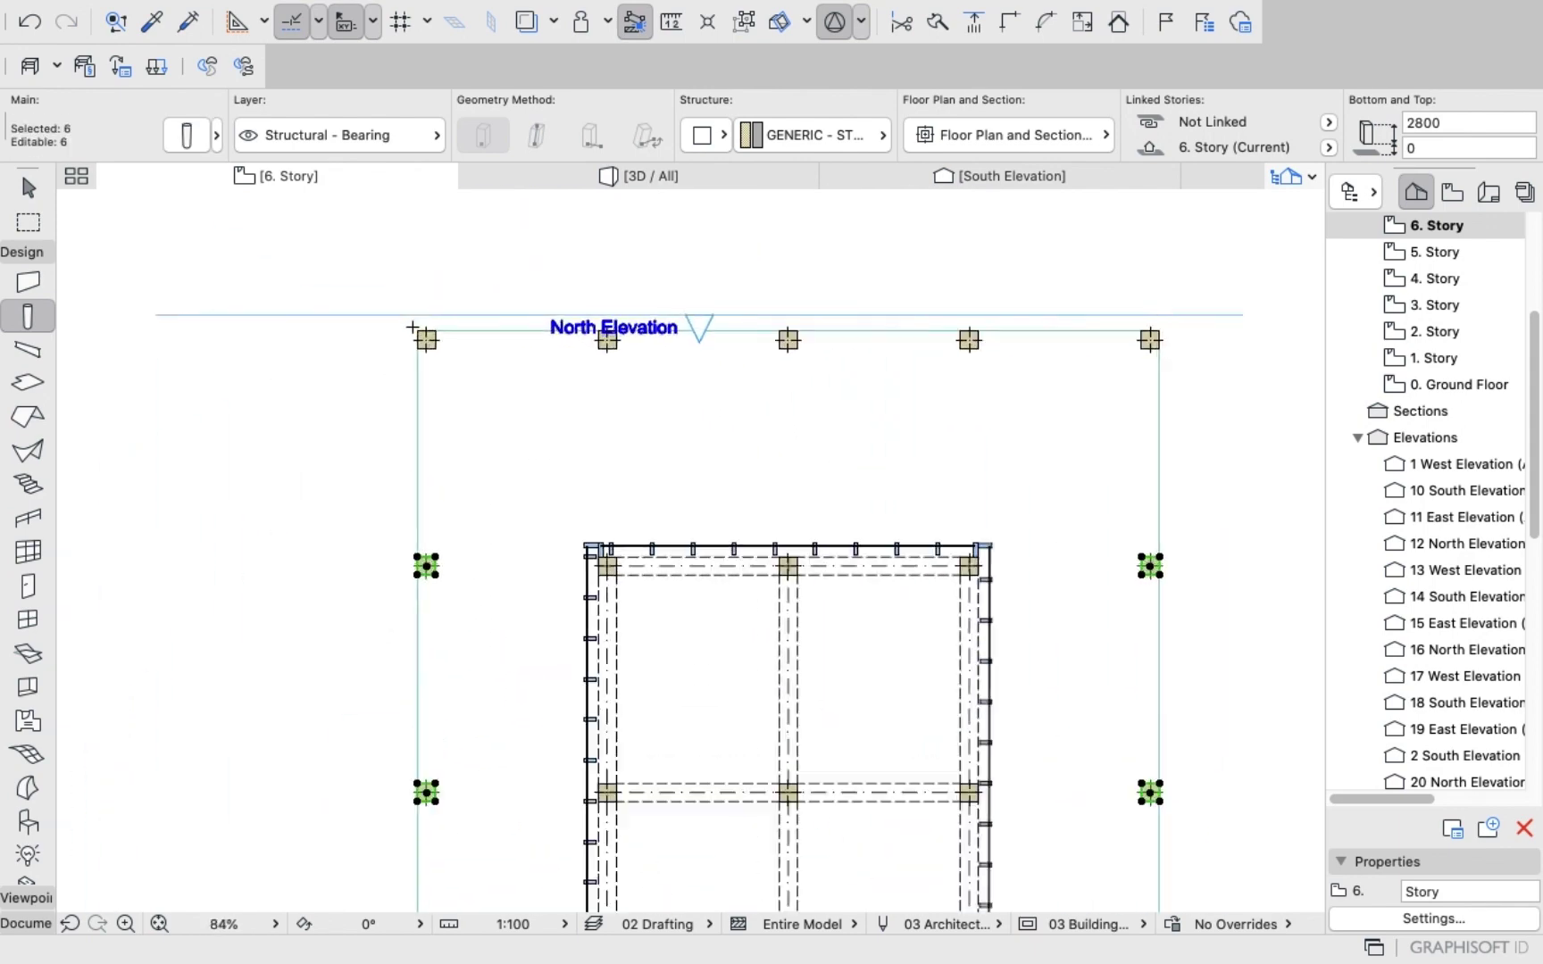
# Add the five north-edge columns to the selection and enter a new height for all eleven upright columns.
pyautogui.keyDown('shift'); pyautogui.click(426, 343); pyautogui.keyUp('shift')
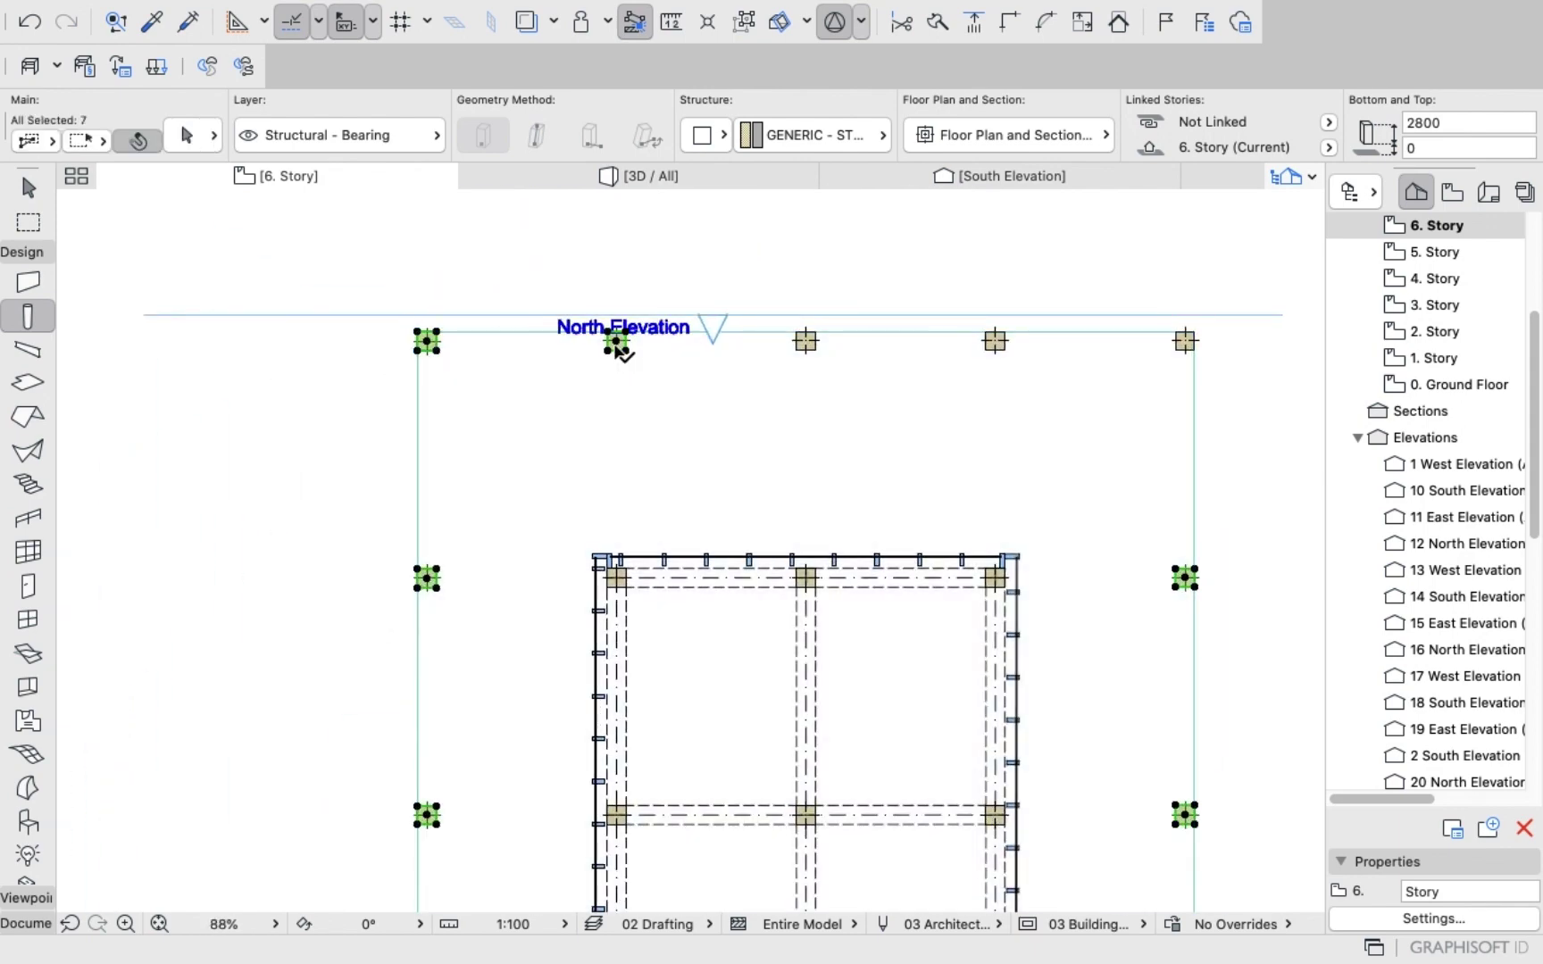
pyautogui.keyDown('shift'); pyautogui.click(806, 342); pyautogui.keyUp('shift')
pyautogui.keyDown('shift'); pyautogui.click(994, 342); pyautogui.keyUp('shift')
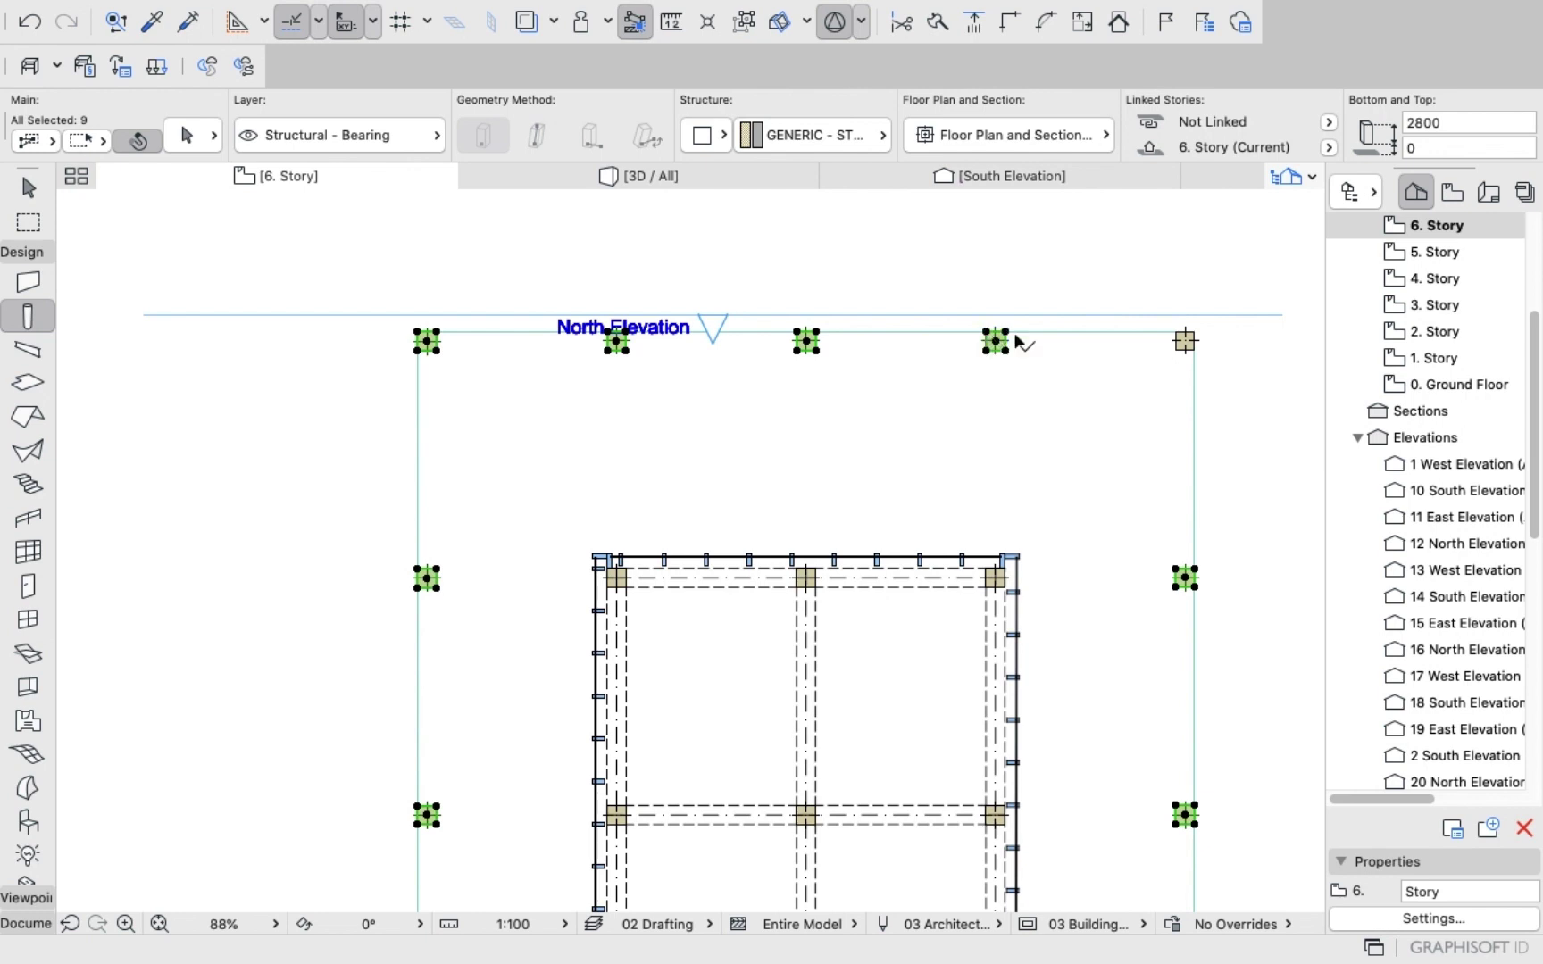
pyautogui.keyDown('shift'); pyautogui.click(1184, 340); pyautogui.keyUp('shift')
pyautogui.keyDown('shift'); pyautogui.click(1183, 346); pyautogui.keyUp('shift')
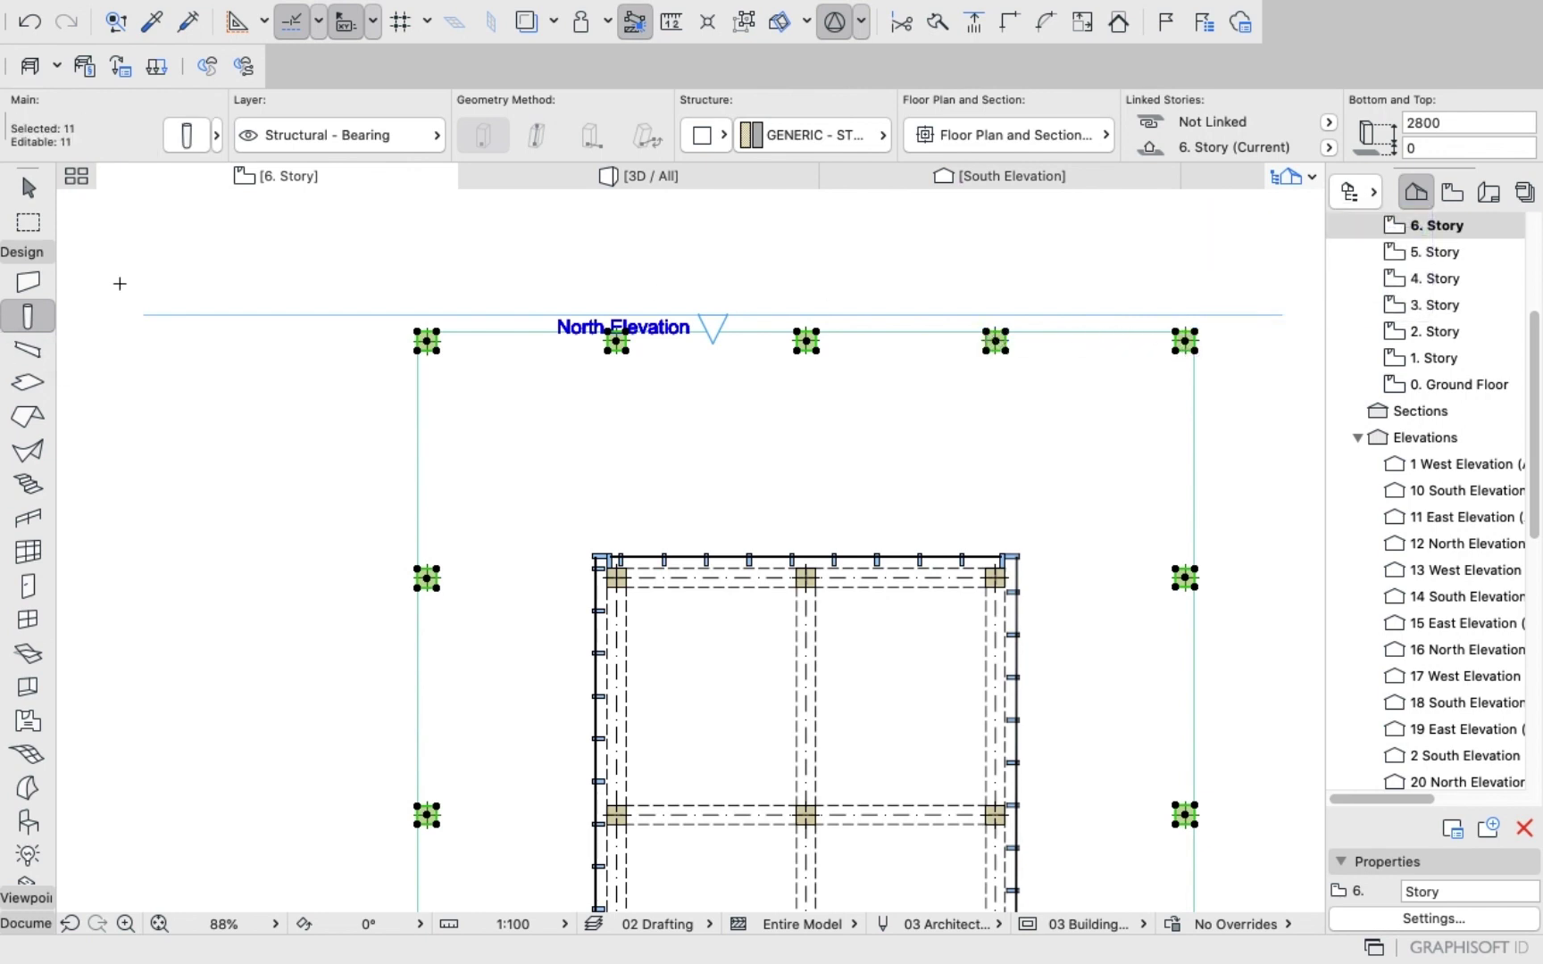
pyautogui.click(183, 136)
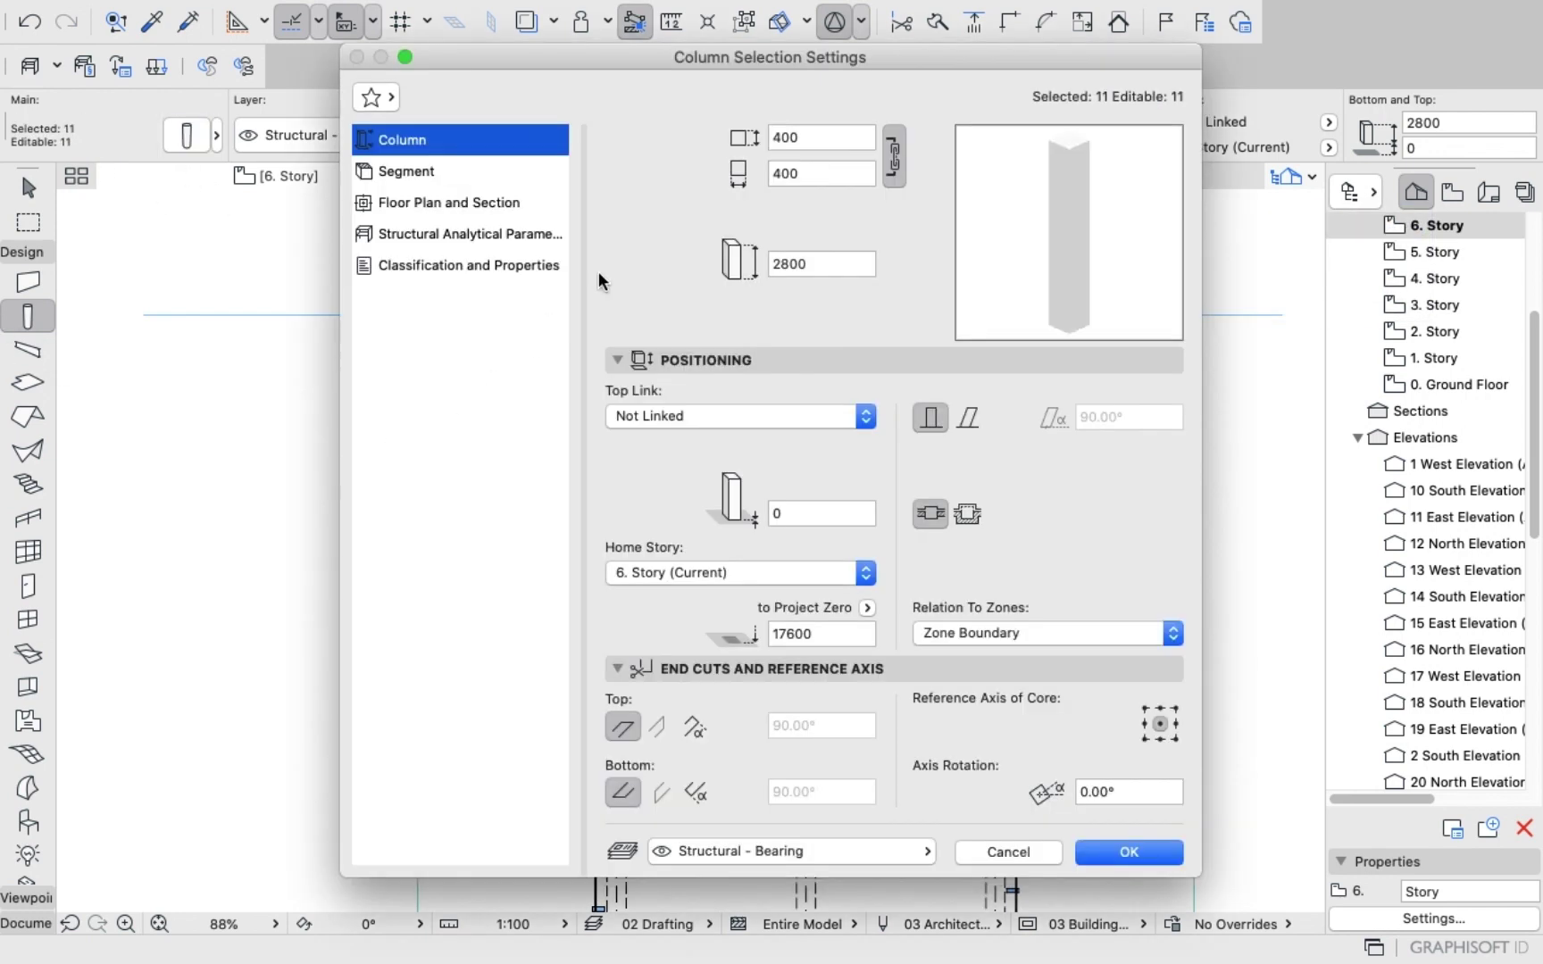
pyautogui.click(844, 260)
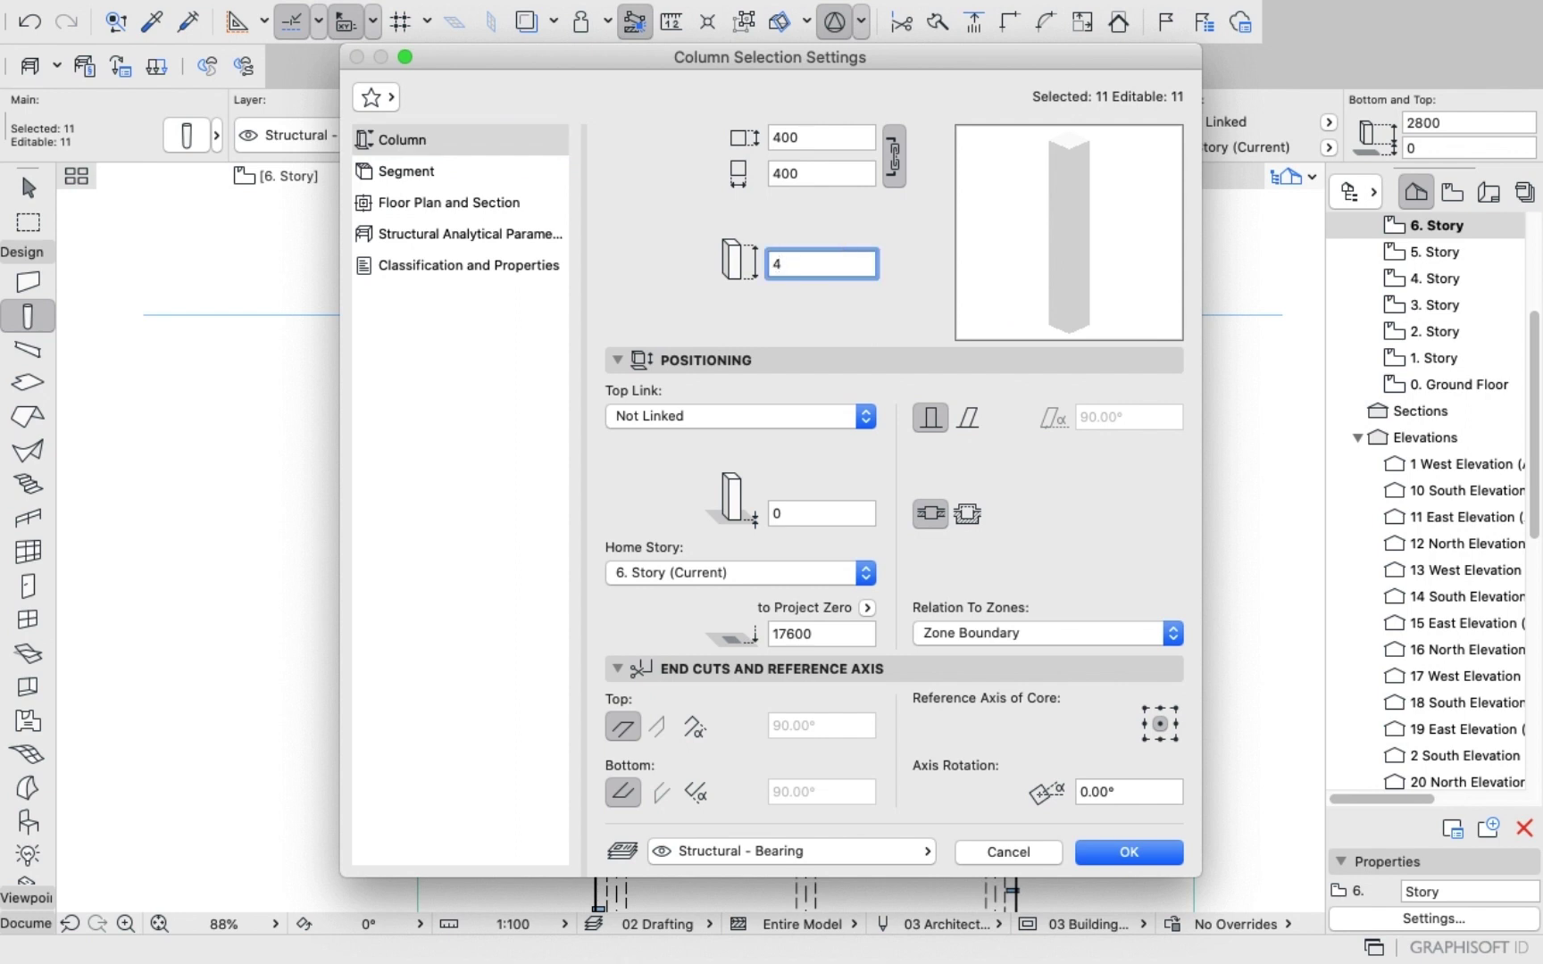
pyautogui.press('Return')
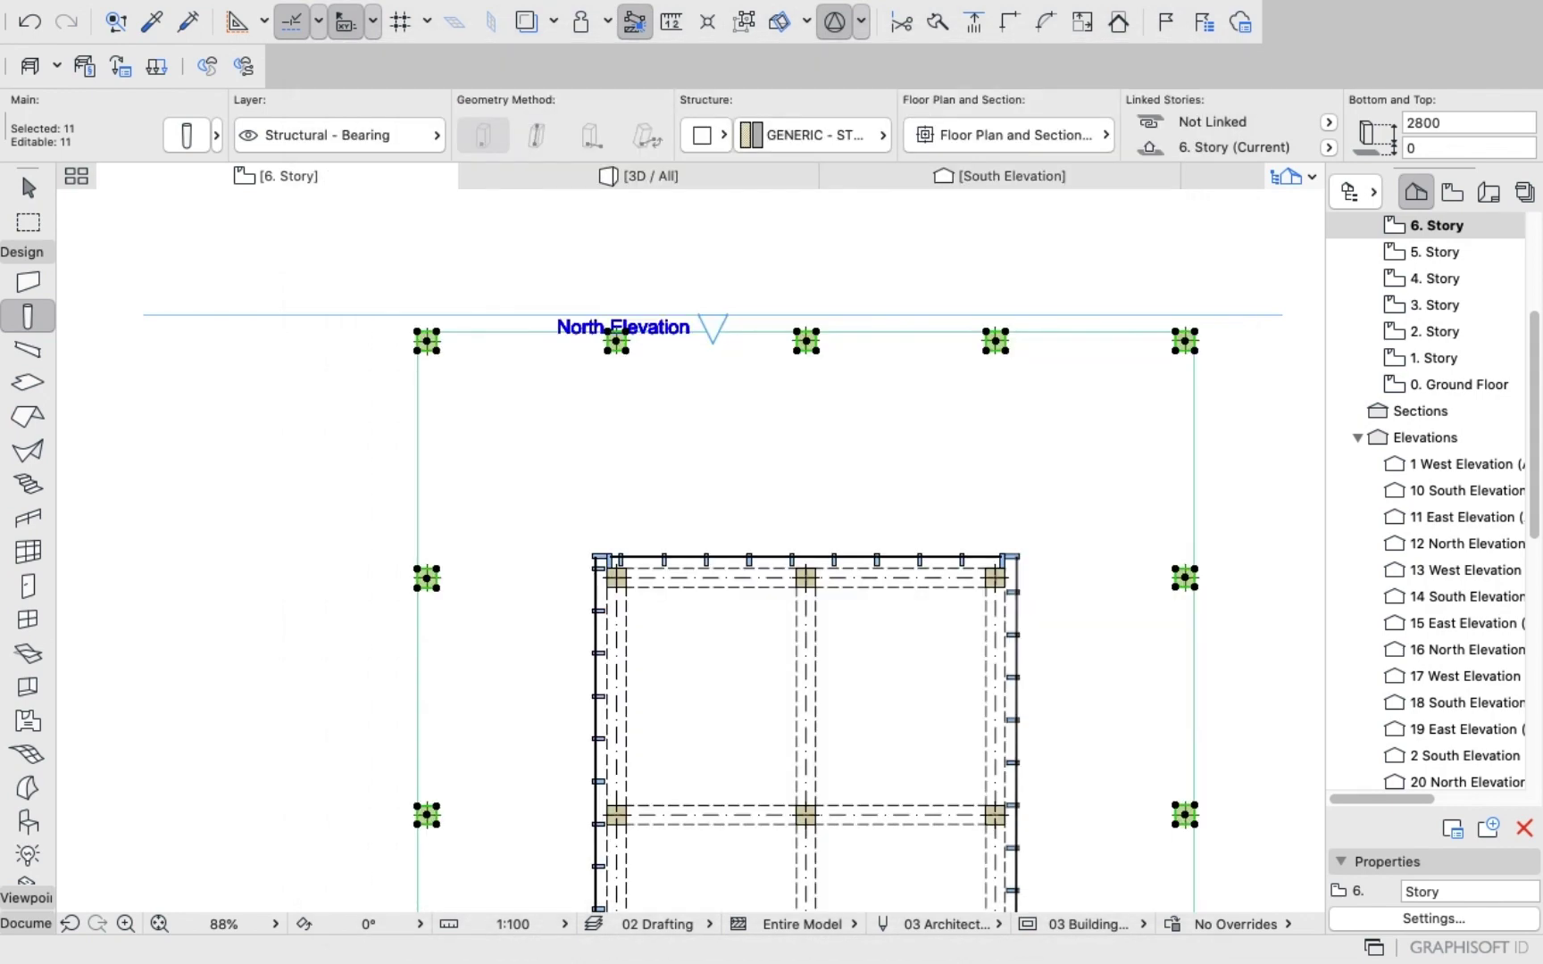
pyautogui.press('Escape')
# Review the height and slant settings of the second slanted south-edge column from the west without changing them.
pyautogui.scroll(-5, 610, 403)
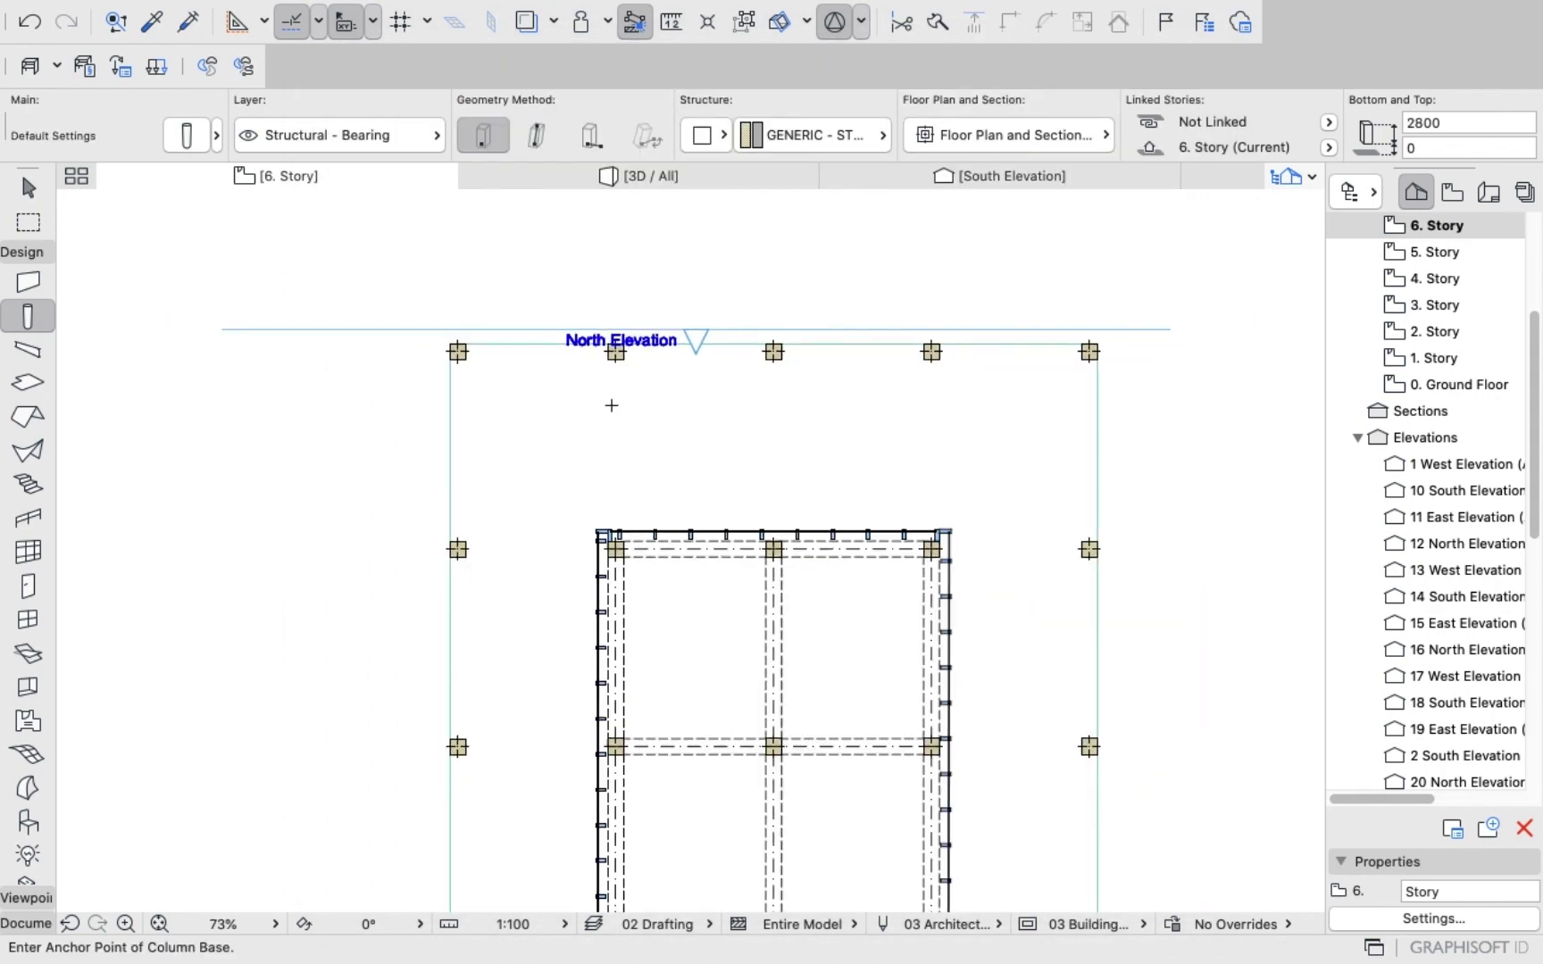
pyautogui.keyDown('shift'); pyautogui.click(579, 707); pyautogui.keyUp('shift')
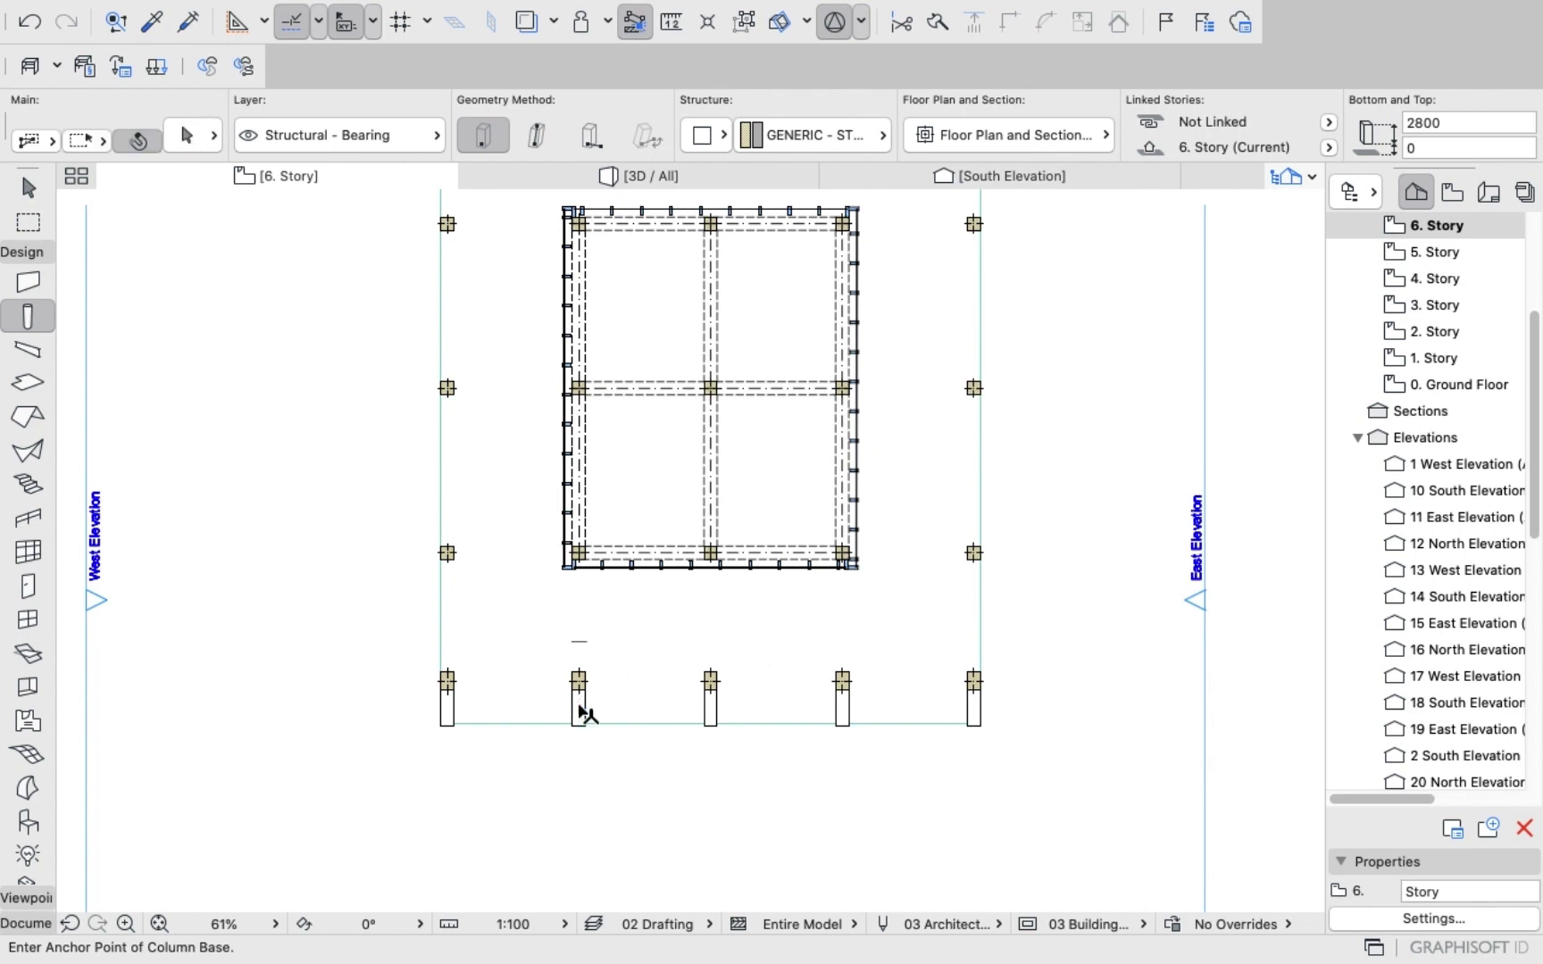
pyautogui.click(184, 141)
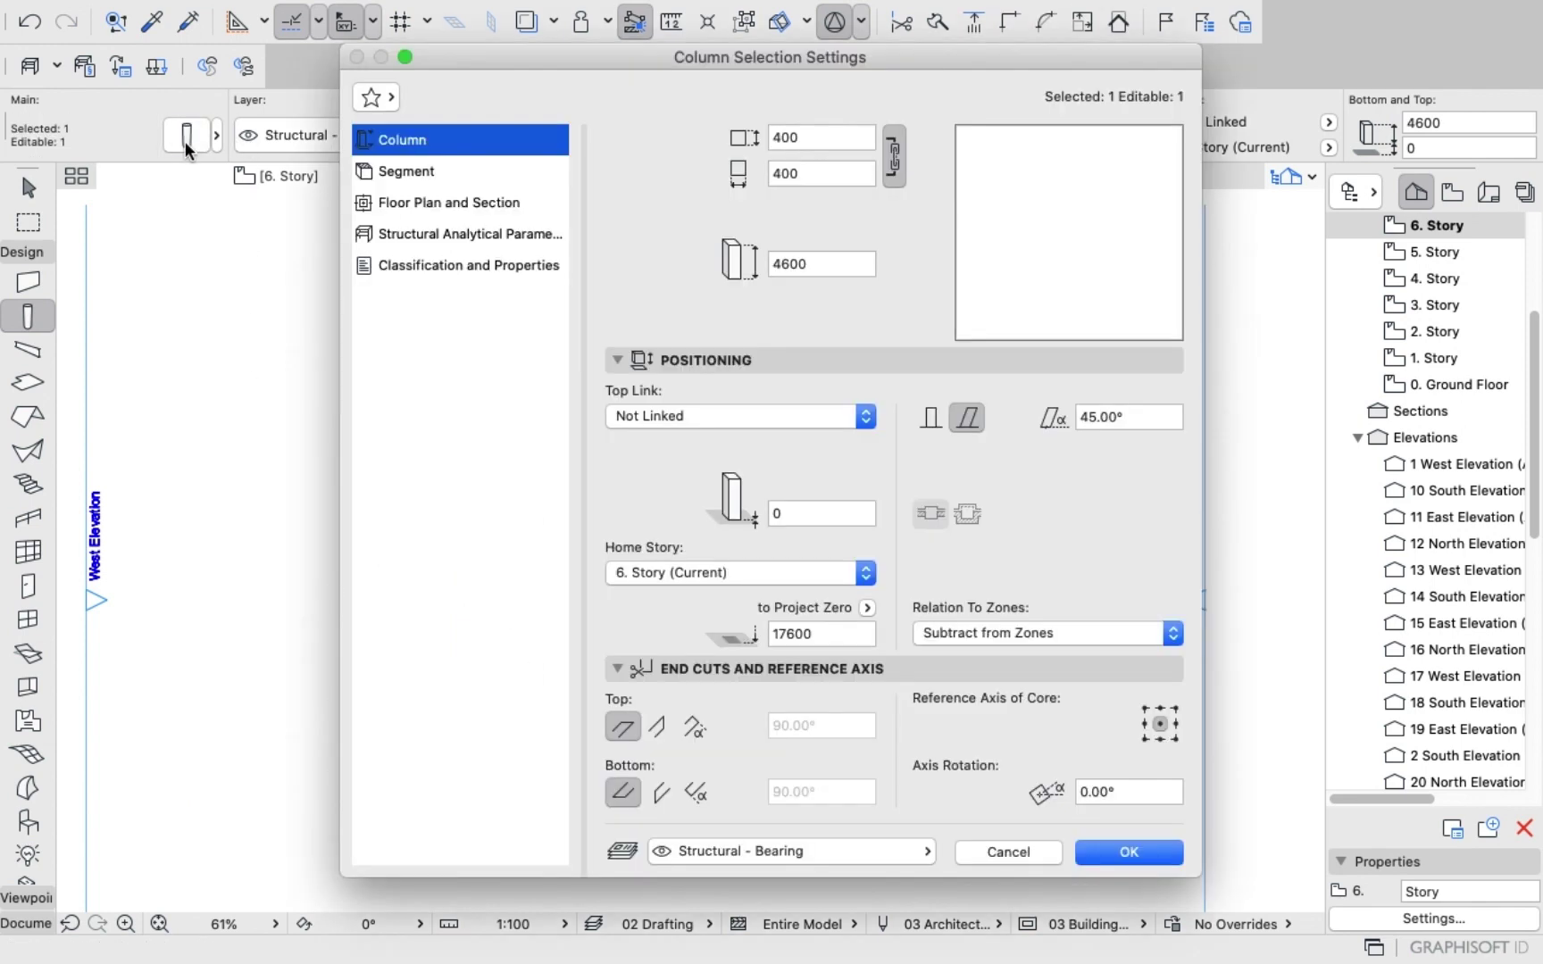
pyautogui.click(1009, 853)
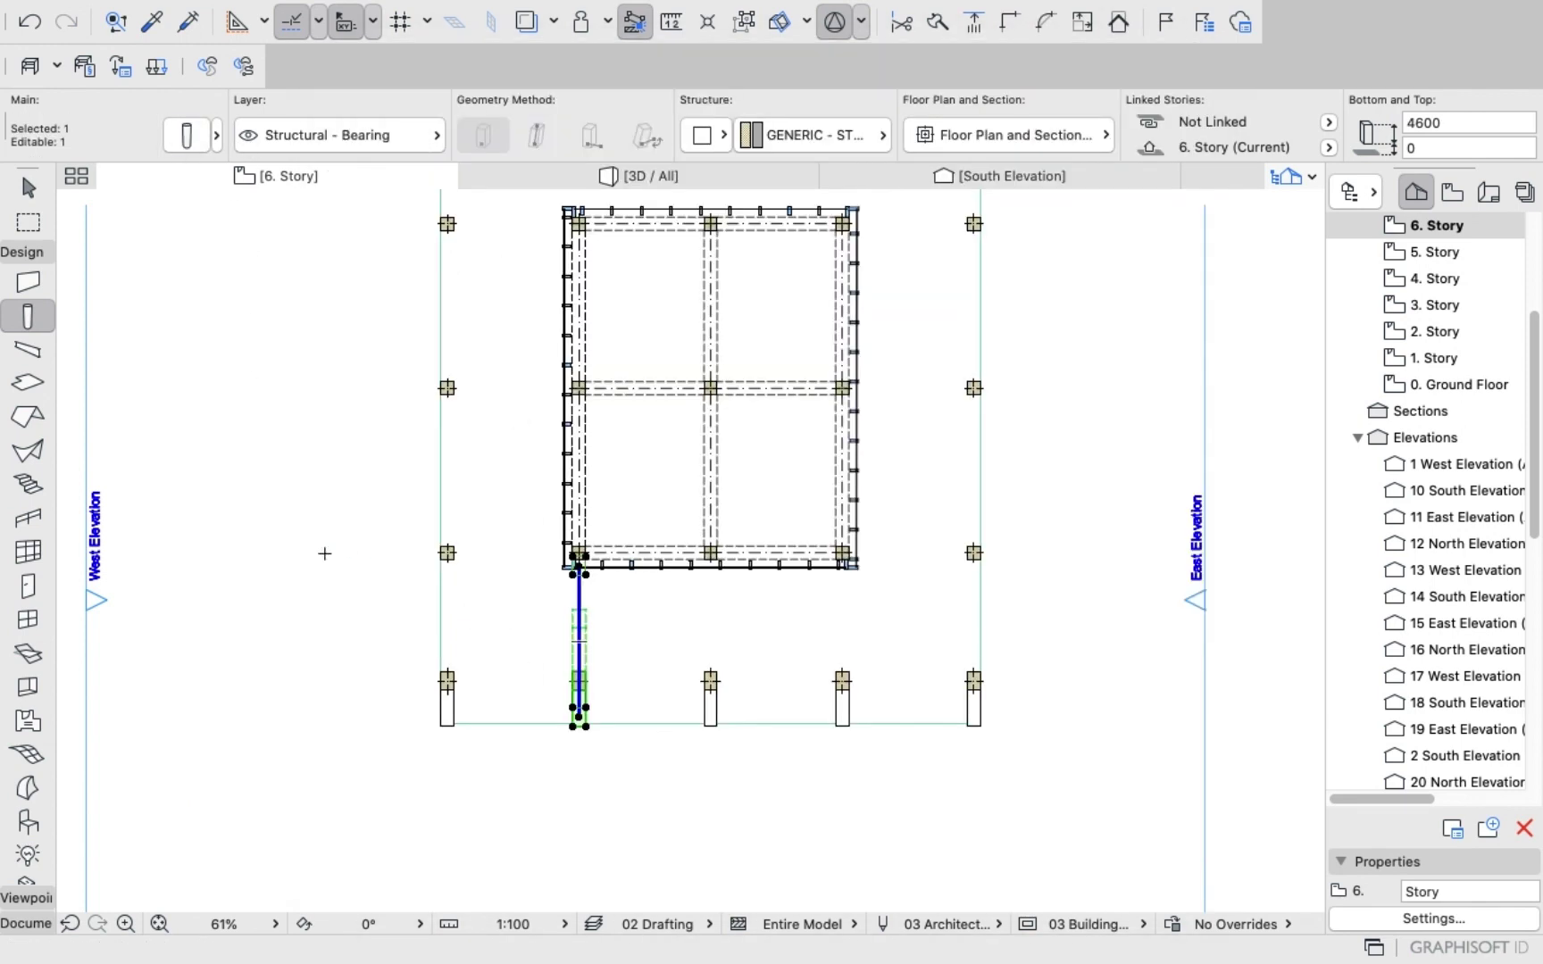
pyautogui.press('Escape')
# Select the slanted column at the south-east corner and review its height and slant settings without changing them.
pyautogui.keyDown('shift'); pyautogui.click(973, 692); pyautogui.keyUp('shift')
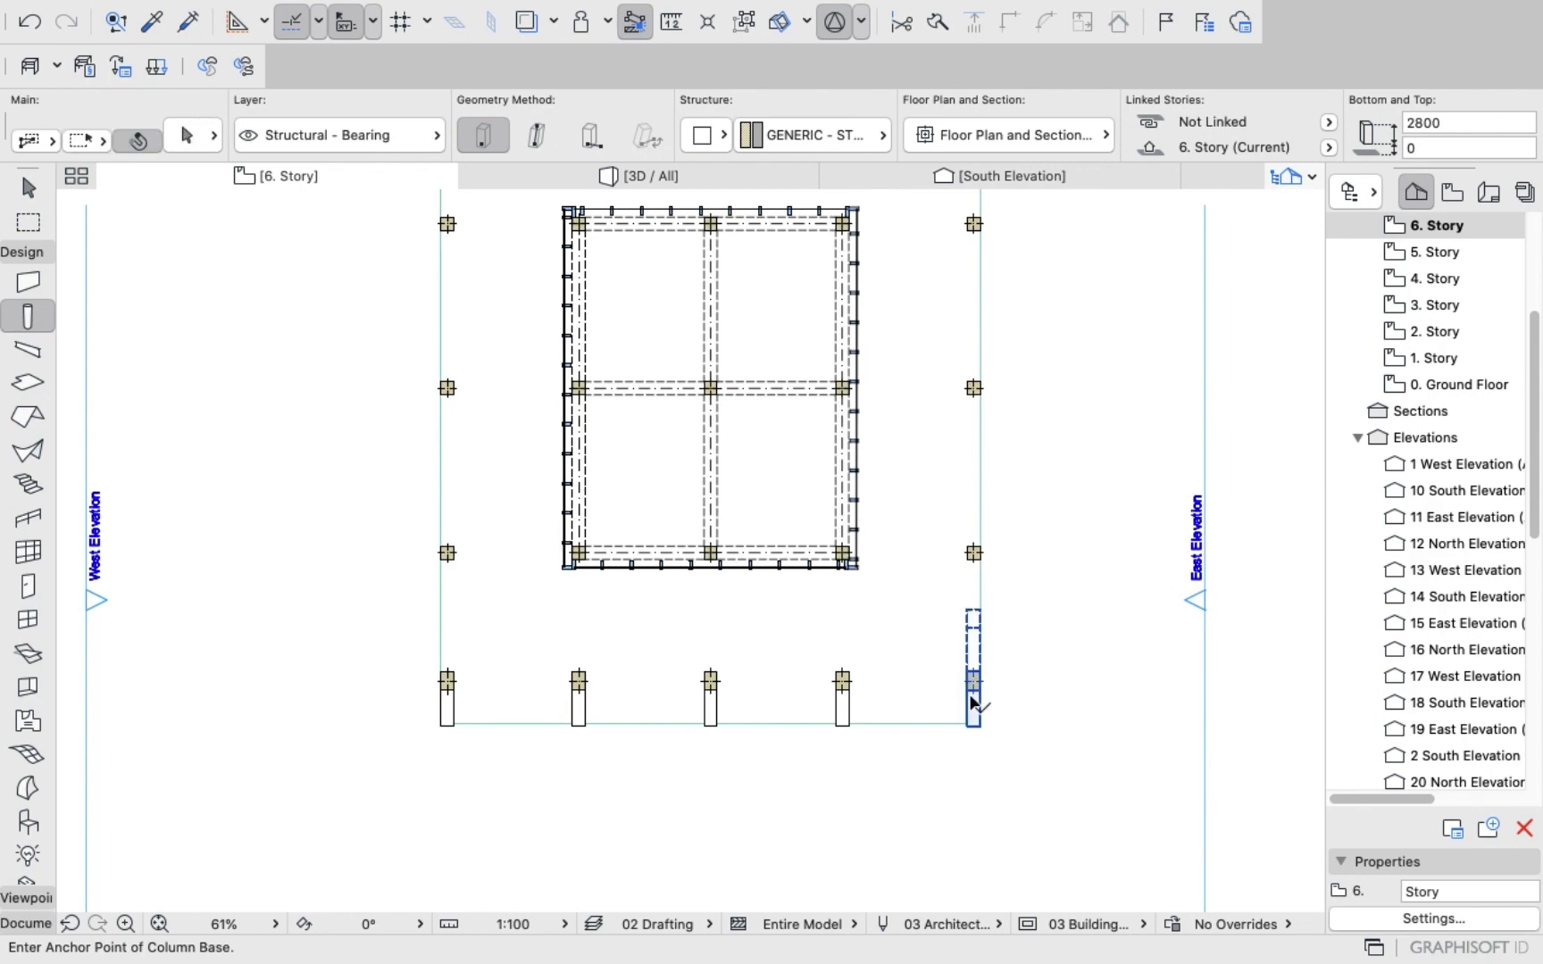
pyautogui.scroll(6, 1027, 623)
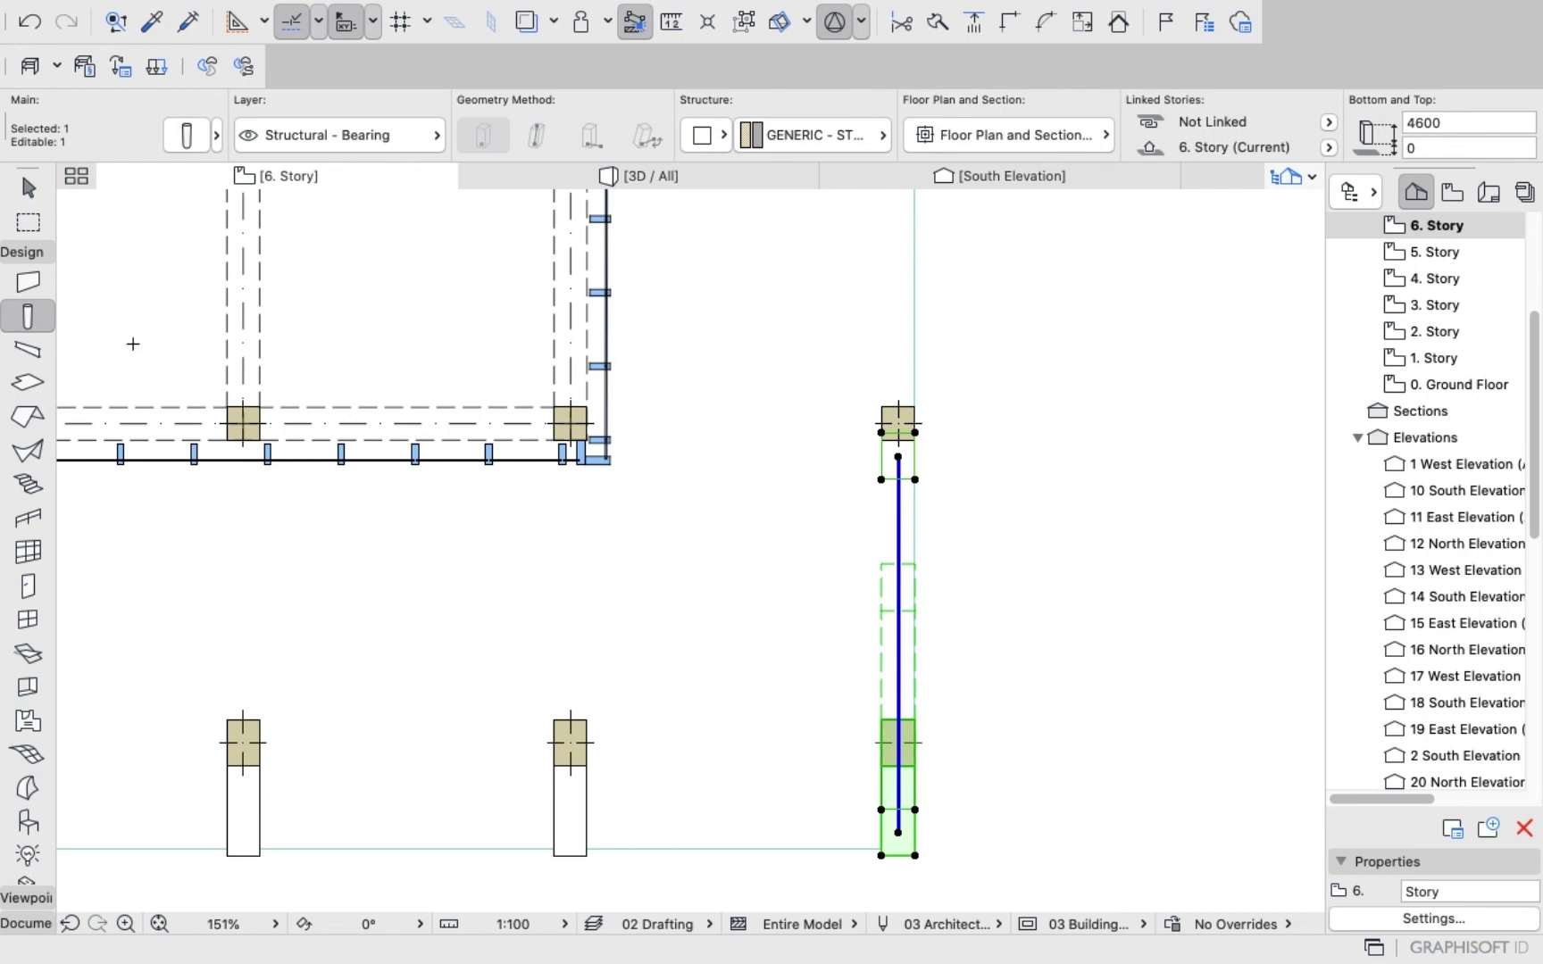
pyautogui.click(188, 135)
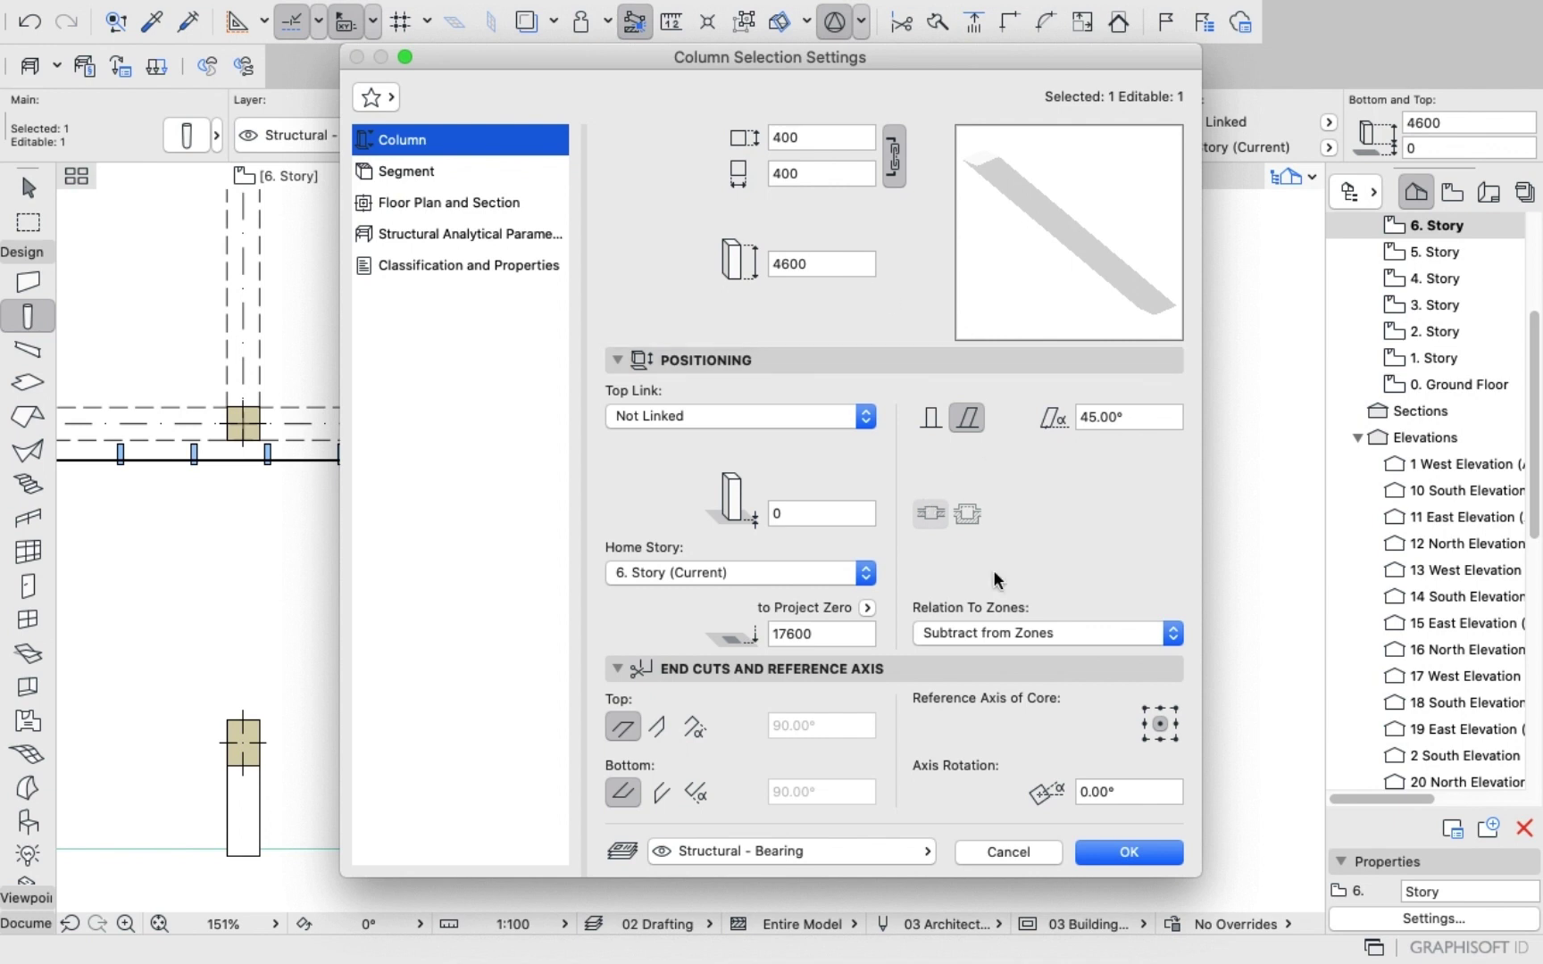
pyautogui.click(1120, 856)
# Rotate the south-east corner column about its base by about 38° so it leans toward the tower's corner.
pyautogui.rightClick(1067, 511)
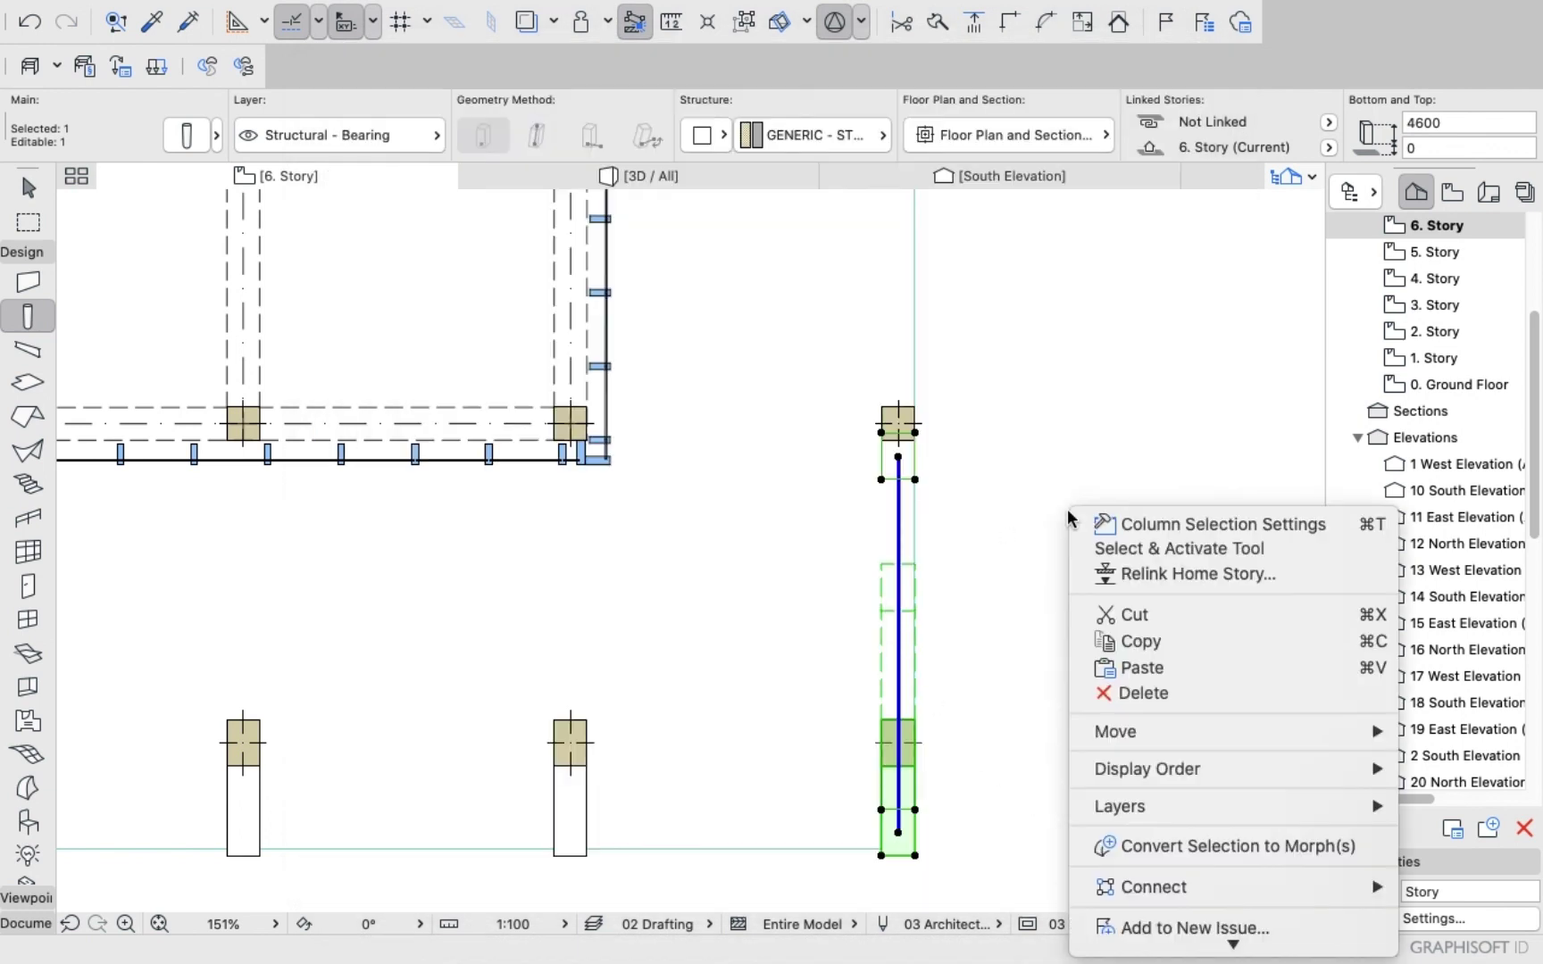
pyautogui.moveTo(1141, 731)
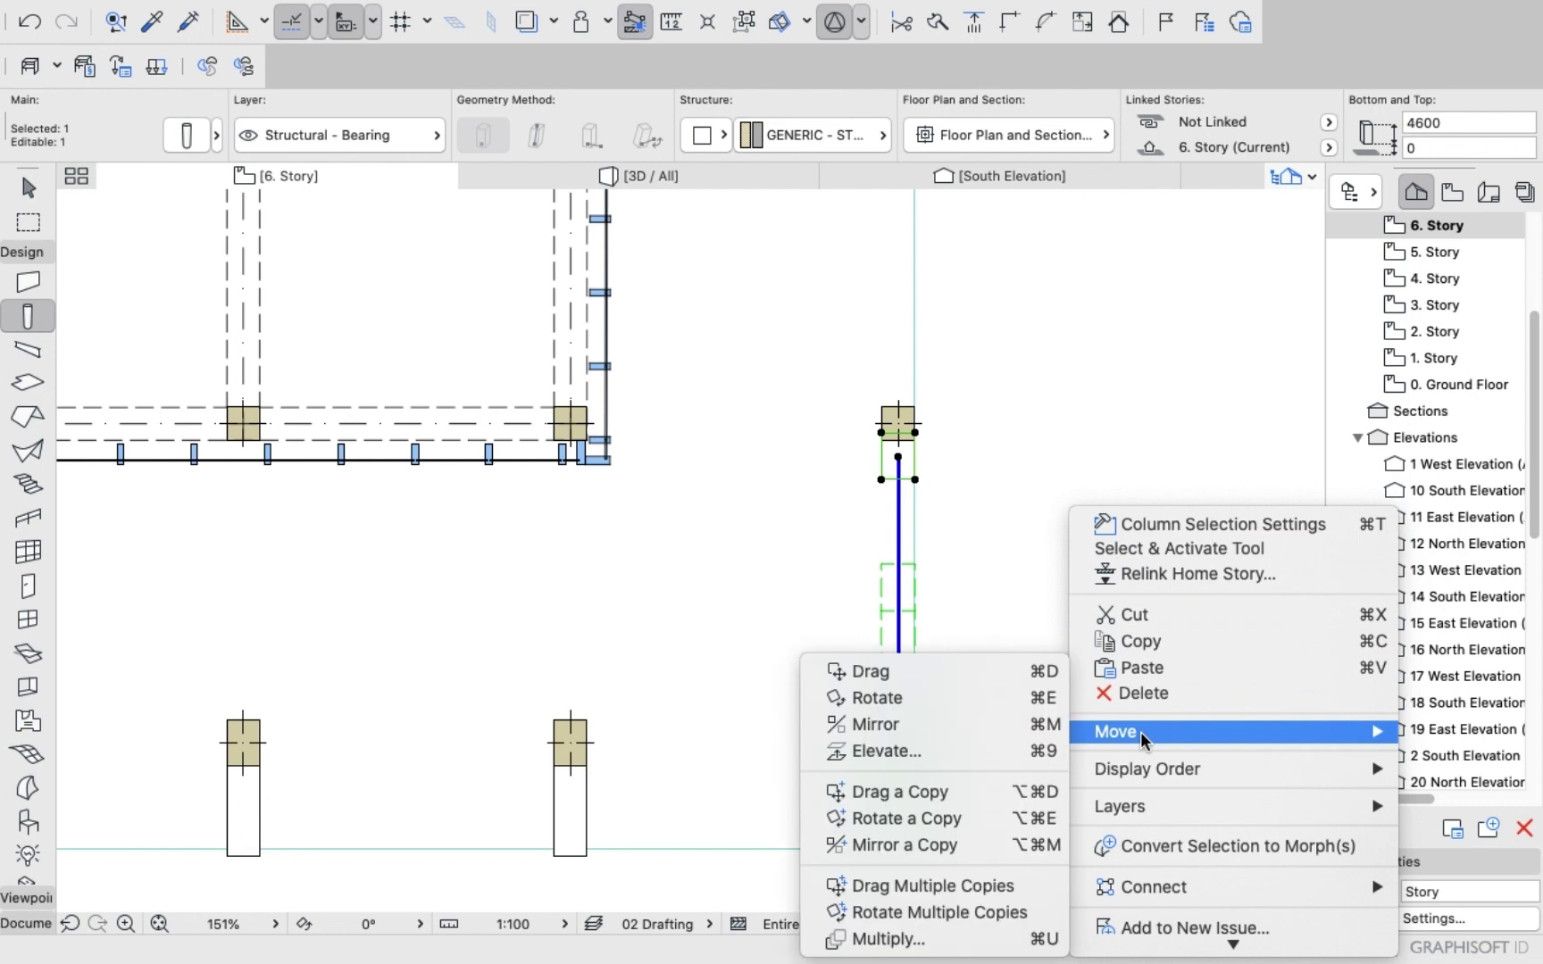
pyautogui.click(892, 699)
pyautogui.scroll(3, 915, 809)
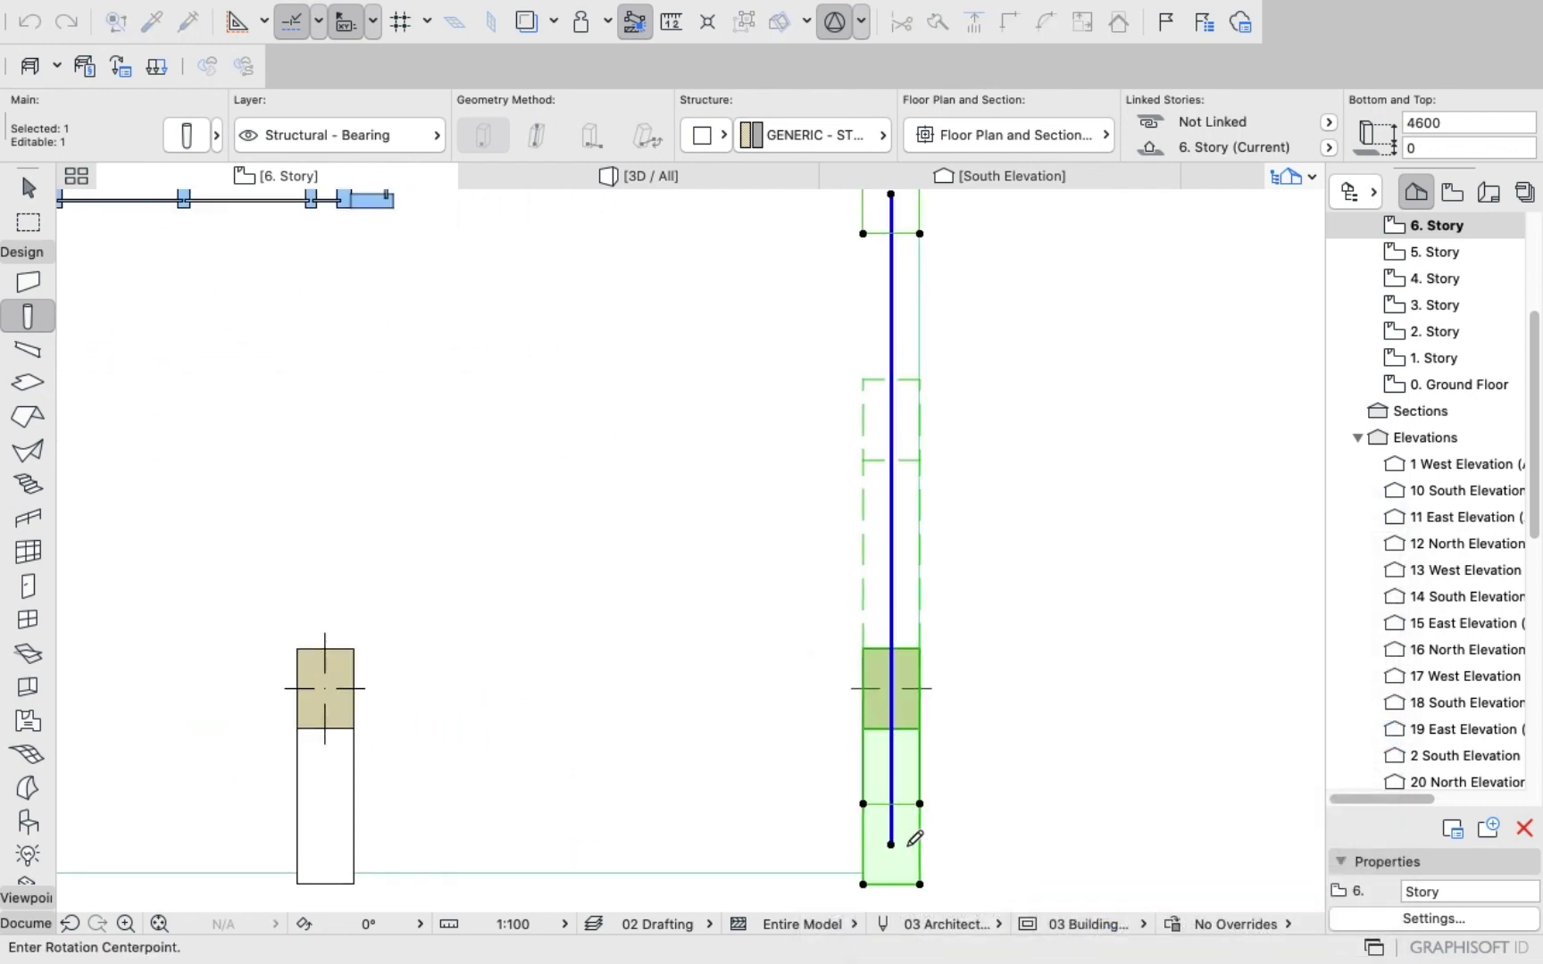
pyautogui.click(898, 832)
pyautogui.click(891, 843)
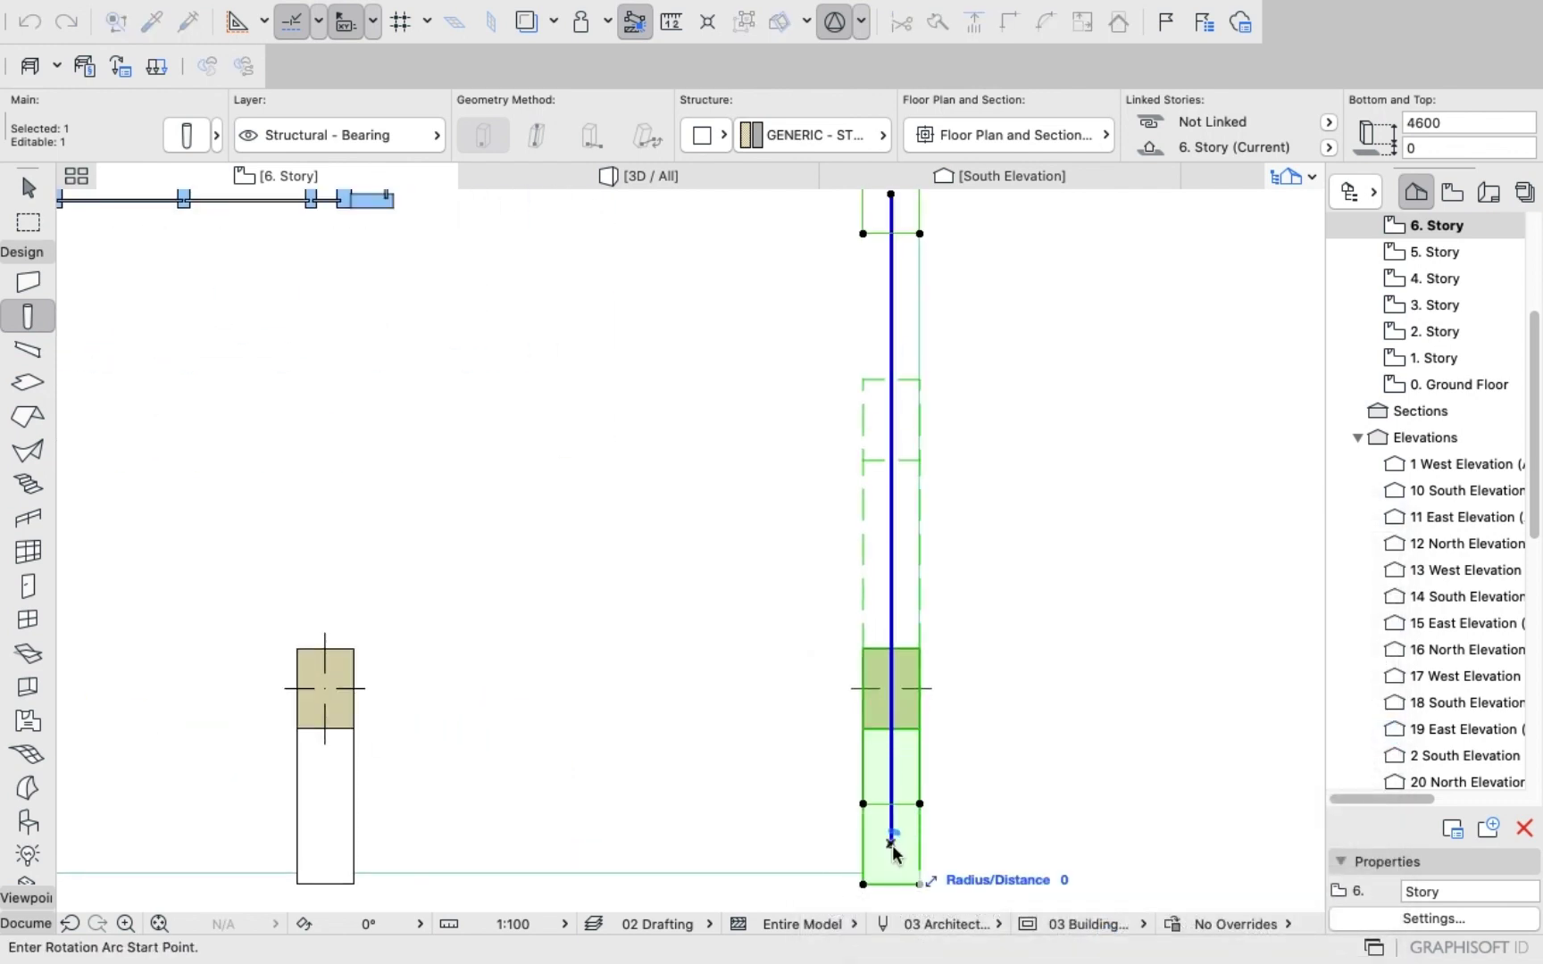
pyautogui.click(890, 774)
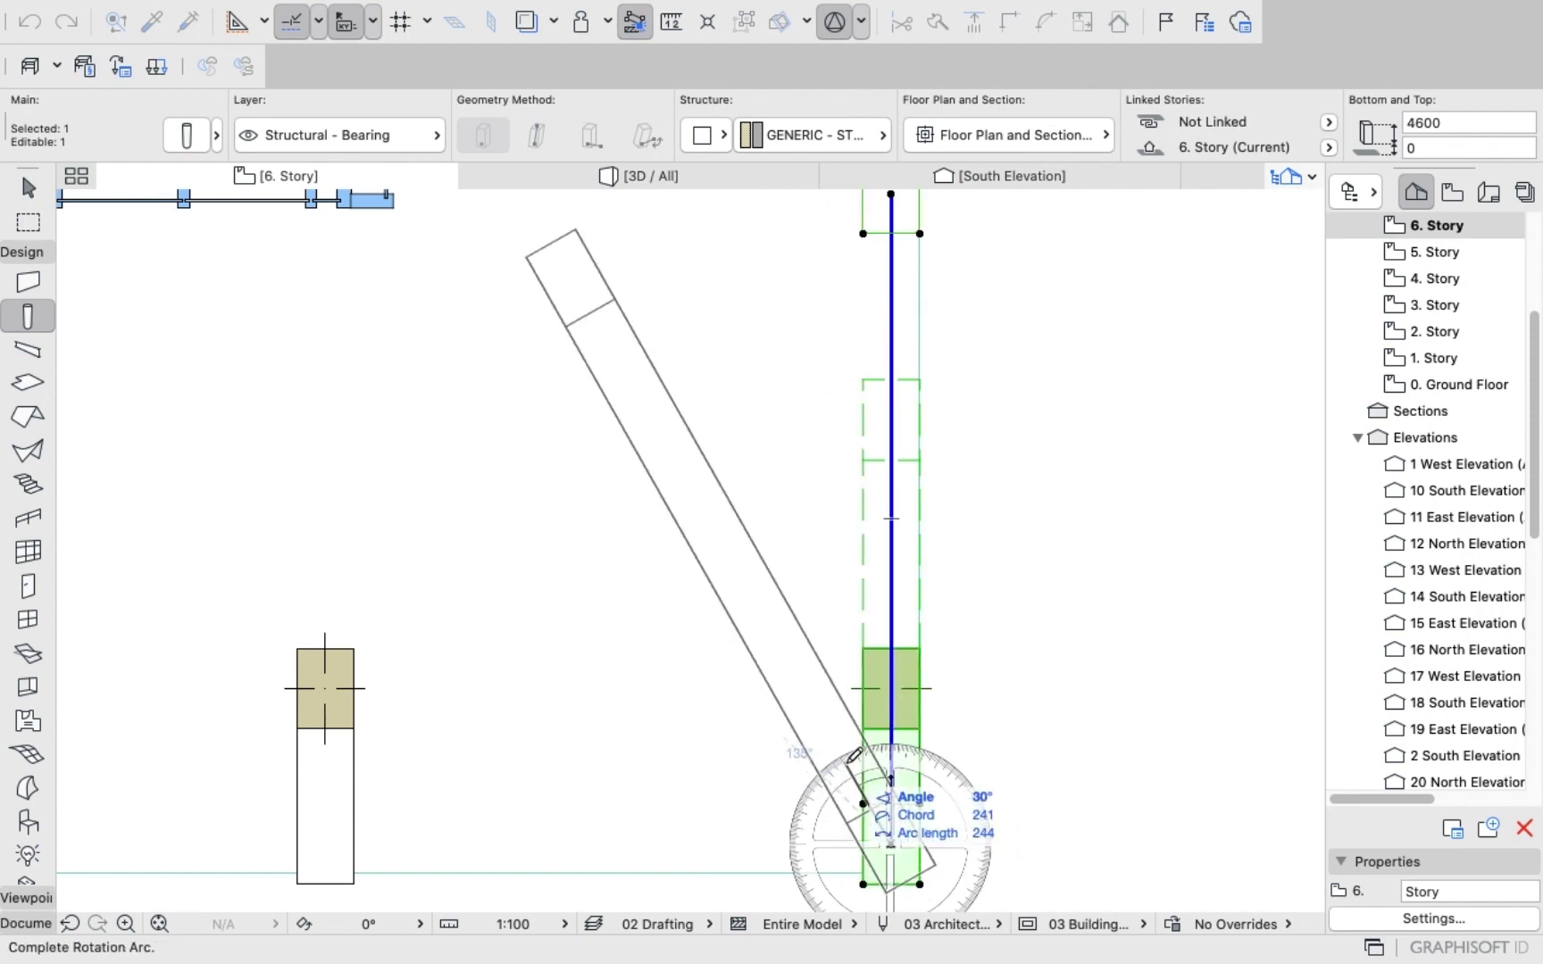
pyautogui.scroll(-3, 853, 777)
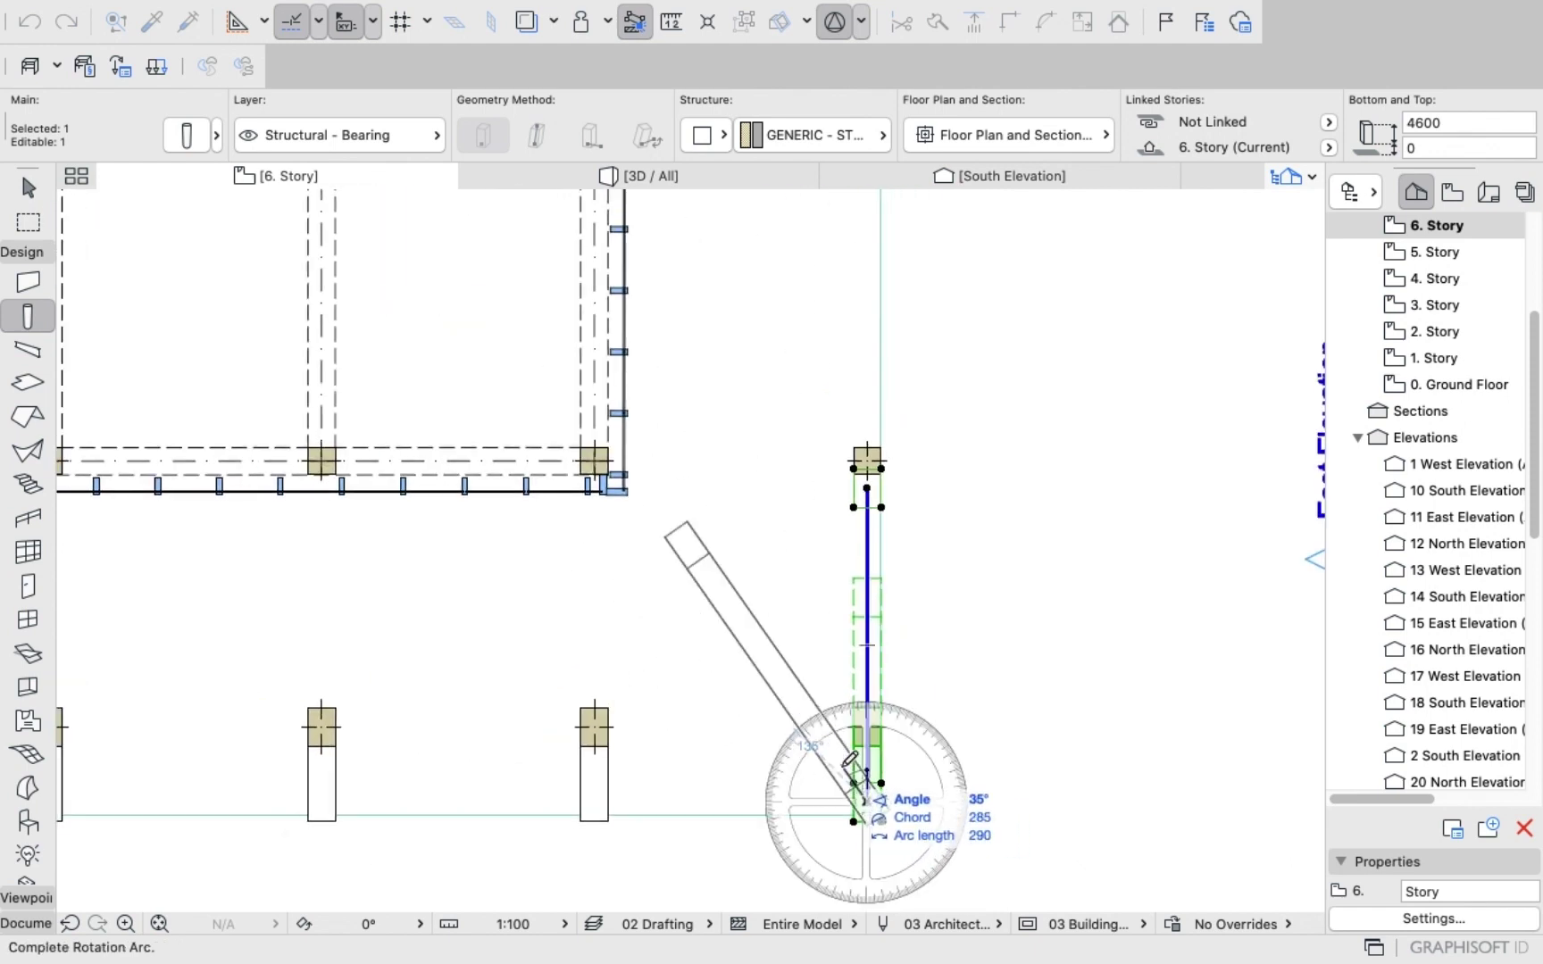
pyautogui.scroll(2, 850, 759)
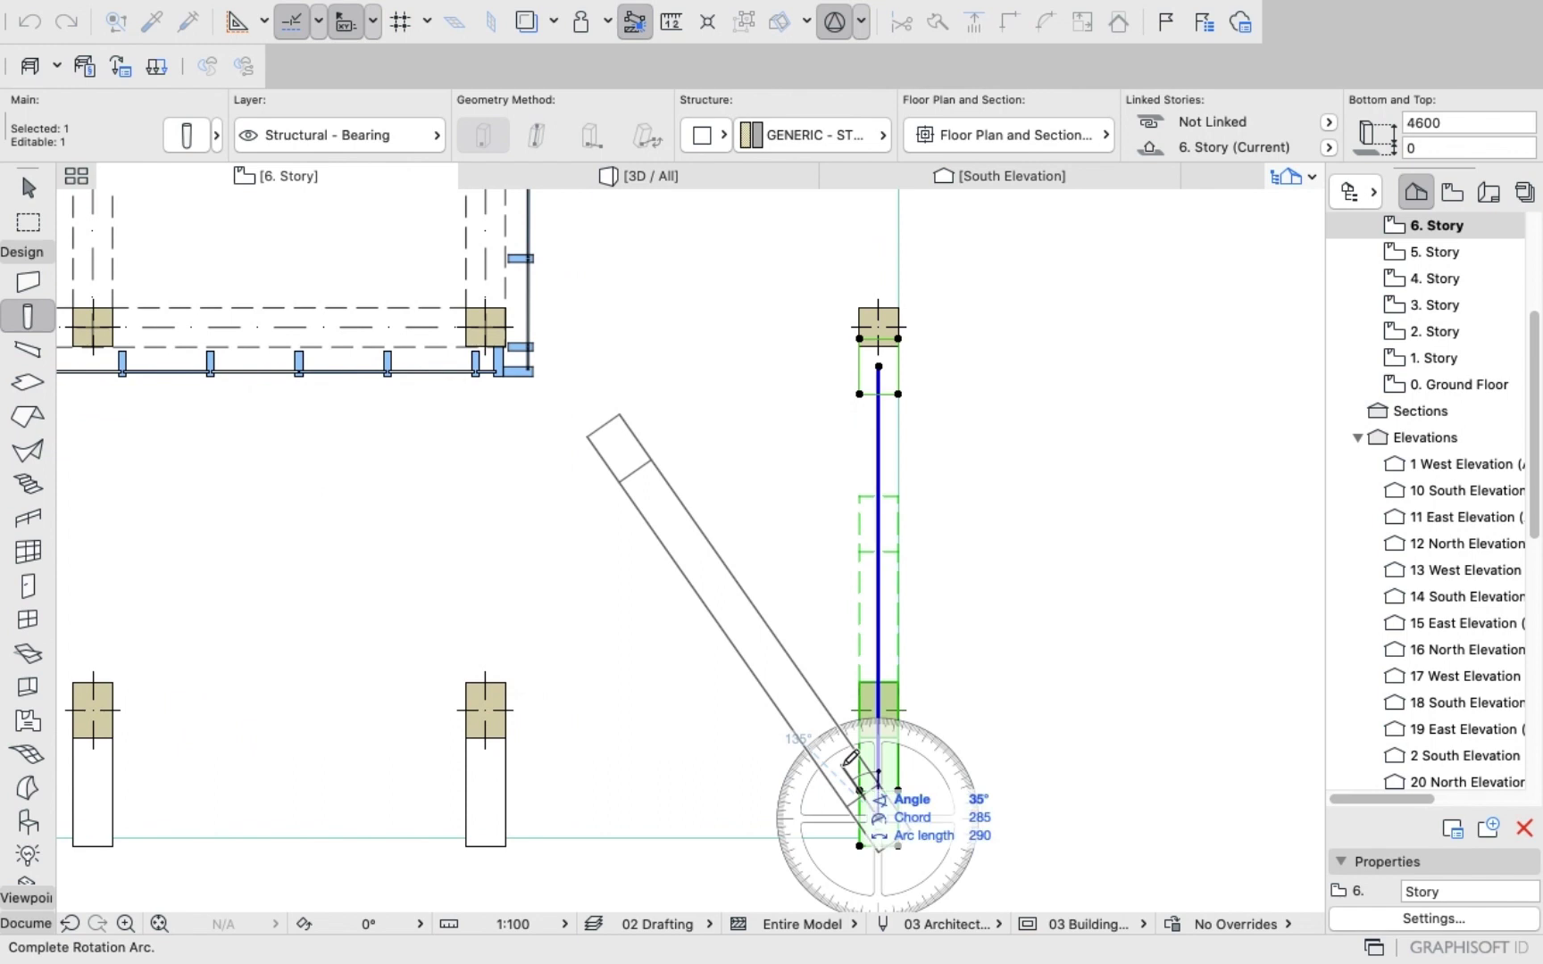
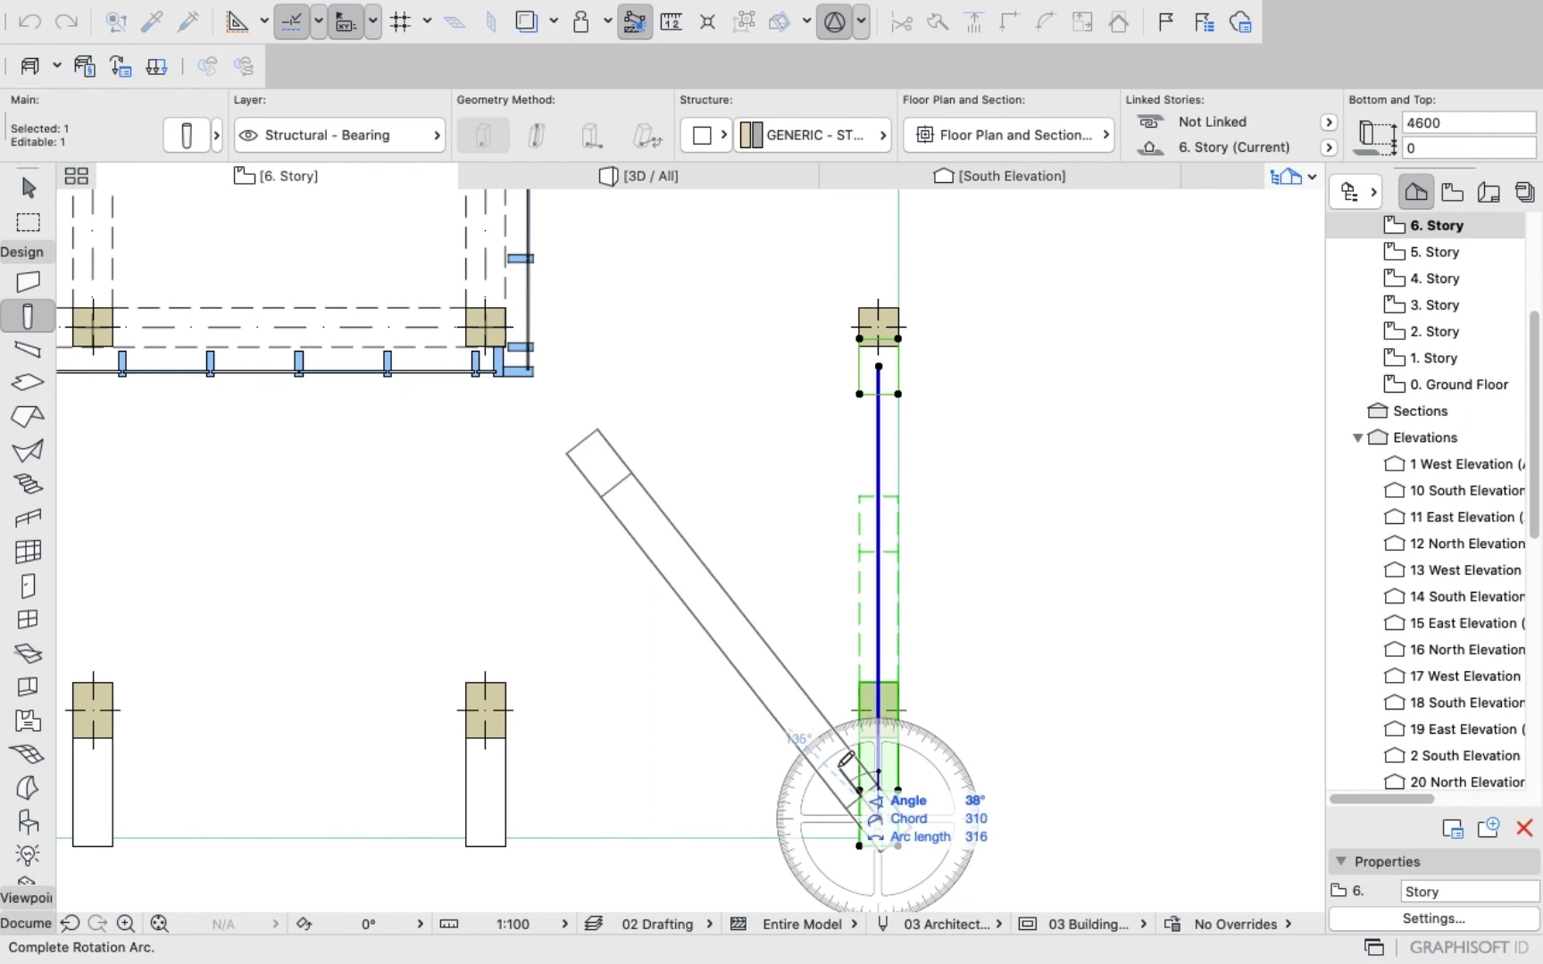
pyautogui.write('3')
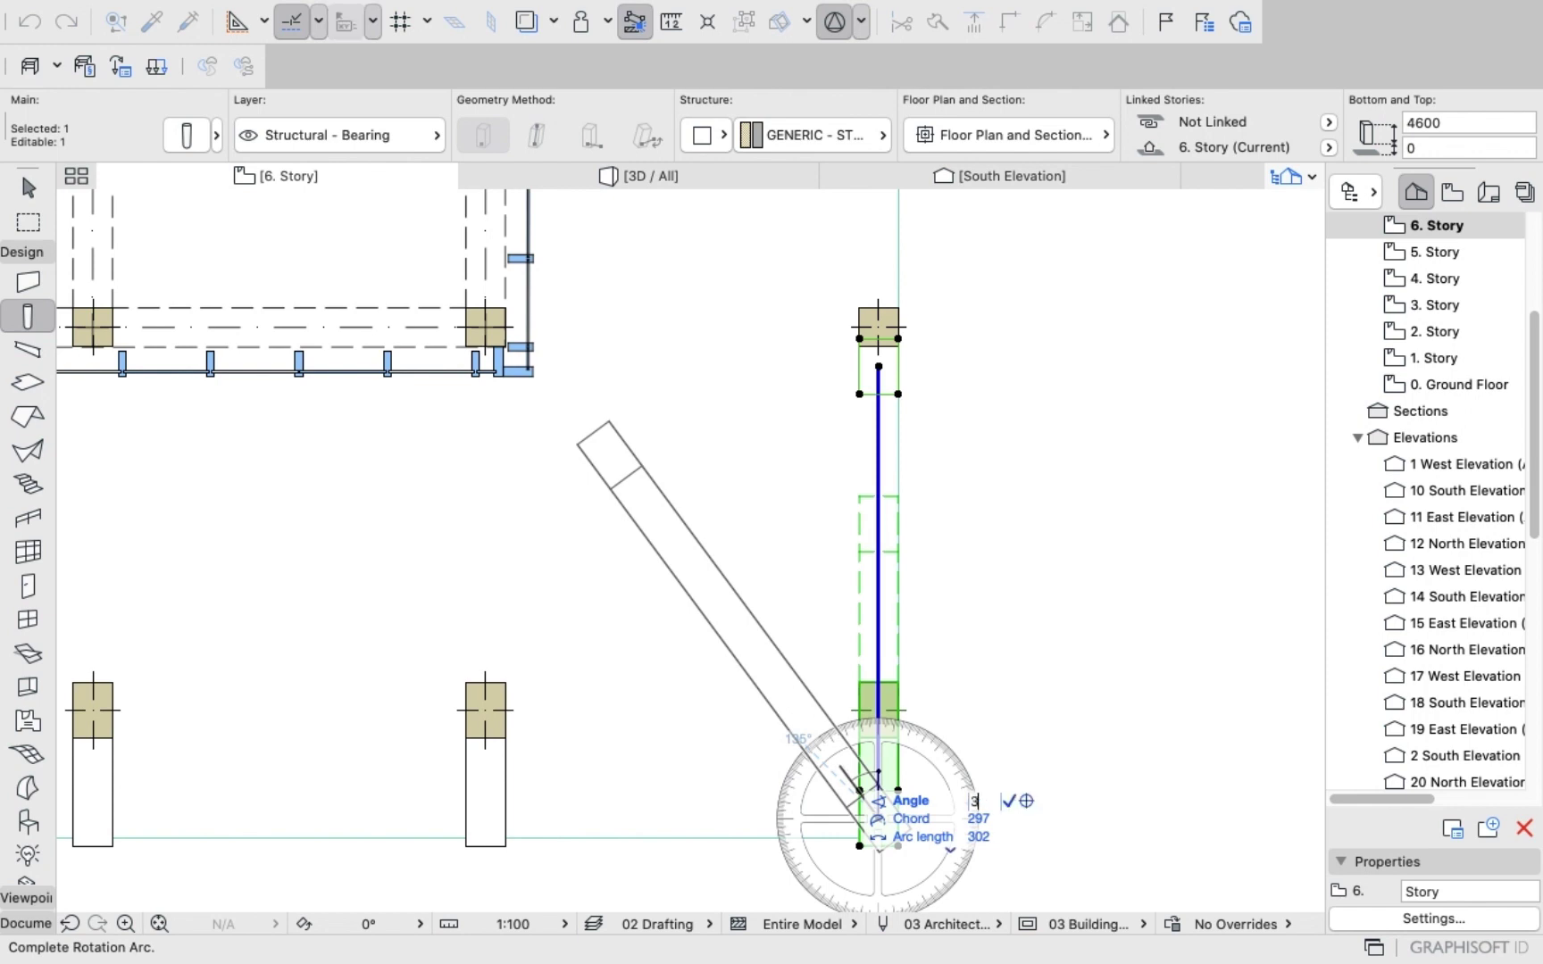
pyautogui.press('Return')
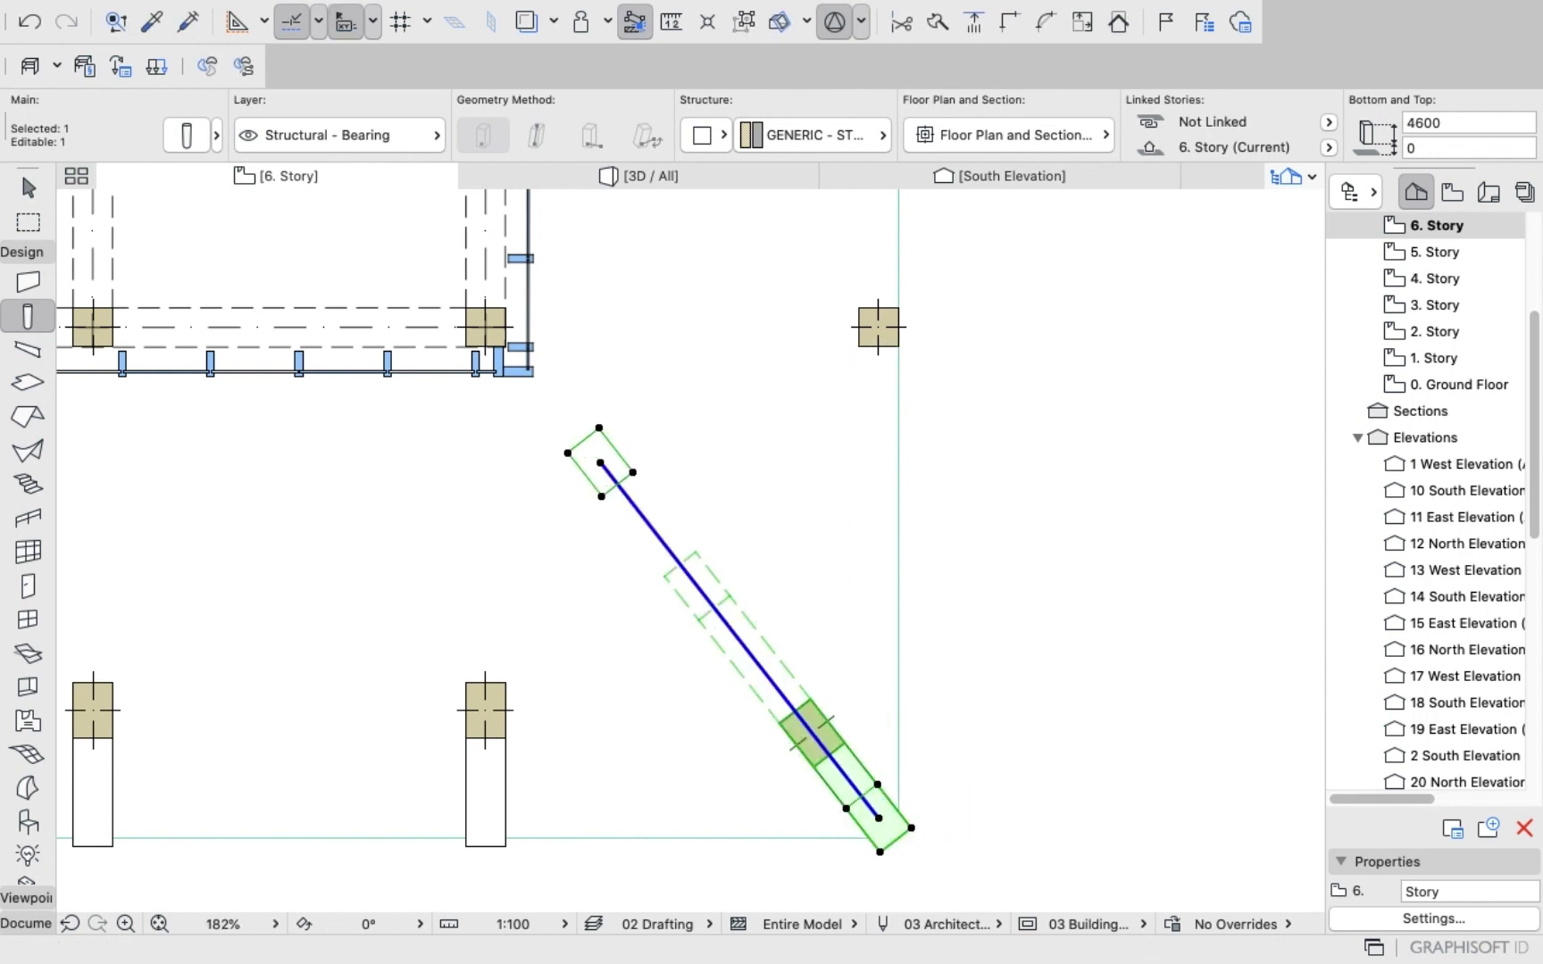
# Examine in 3D how the top of the rotated corner column meets the tower's corner.
pyautogui.press('F3')
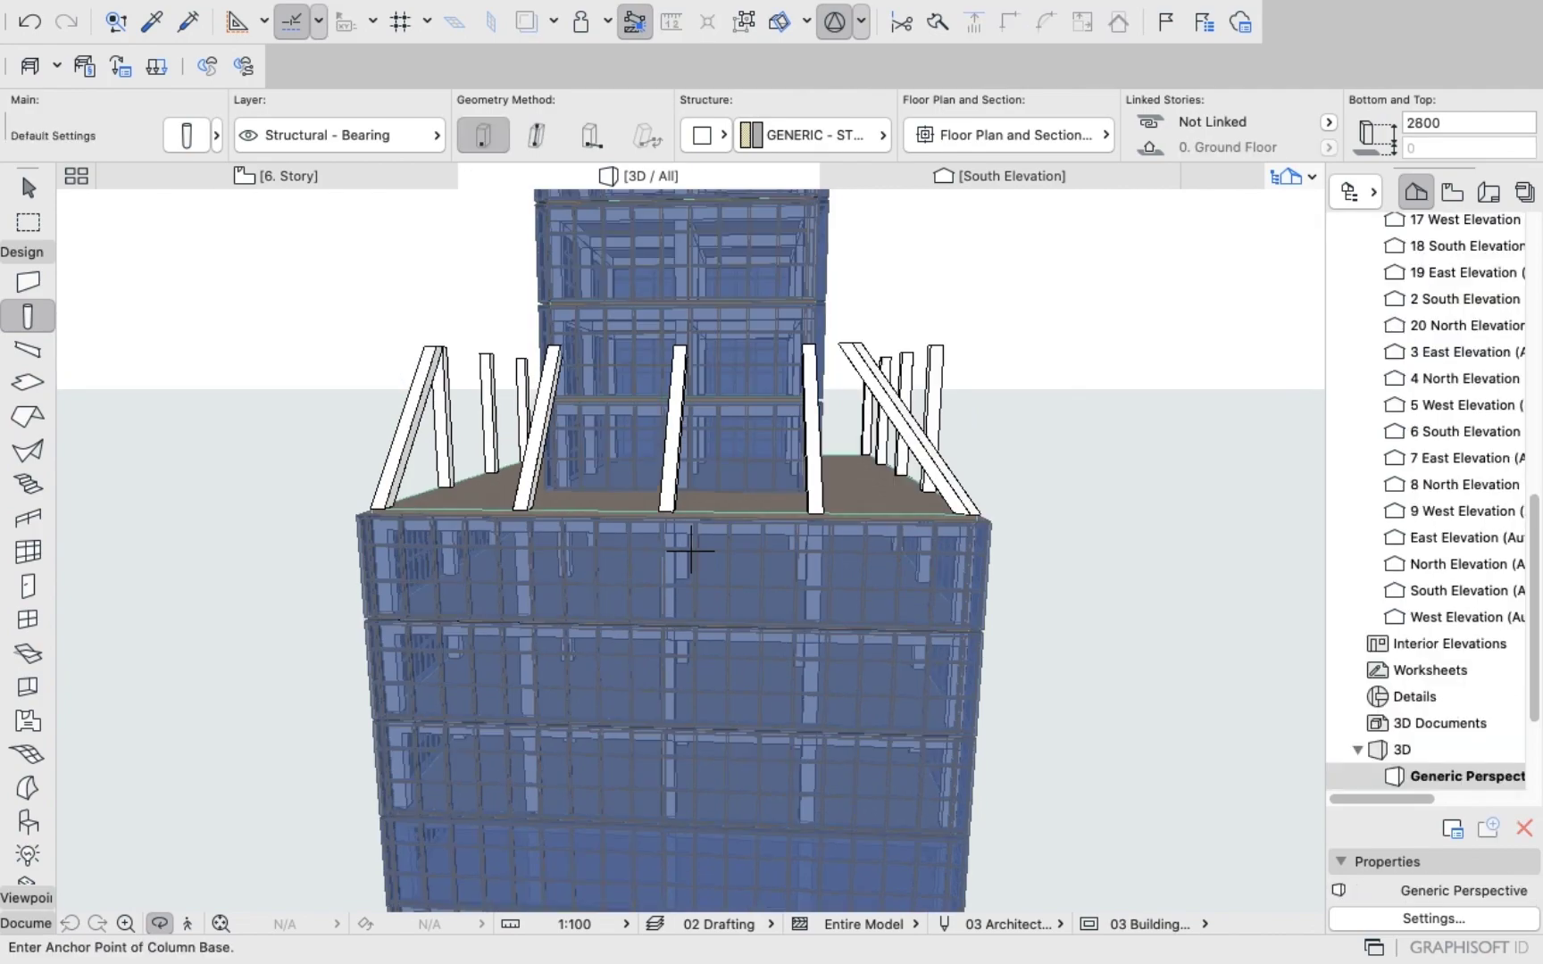
pyautogui.keyDown('shift'); pyautogui.moveTo(690, 551); pyautogui.dragTo(581, 555, button='middle'); pyautogui.keyUp('shift')
pyautogui.keyDown('shift'); pyautogui.moveTo(660, 679); pyautogui.dragTo(701, 594, button='middle'); pyautogui.keyUp('shift')
pyautogui.scroll(5, 625, 607)
pyautogui.scroll(6, 893, 384)
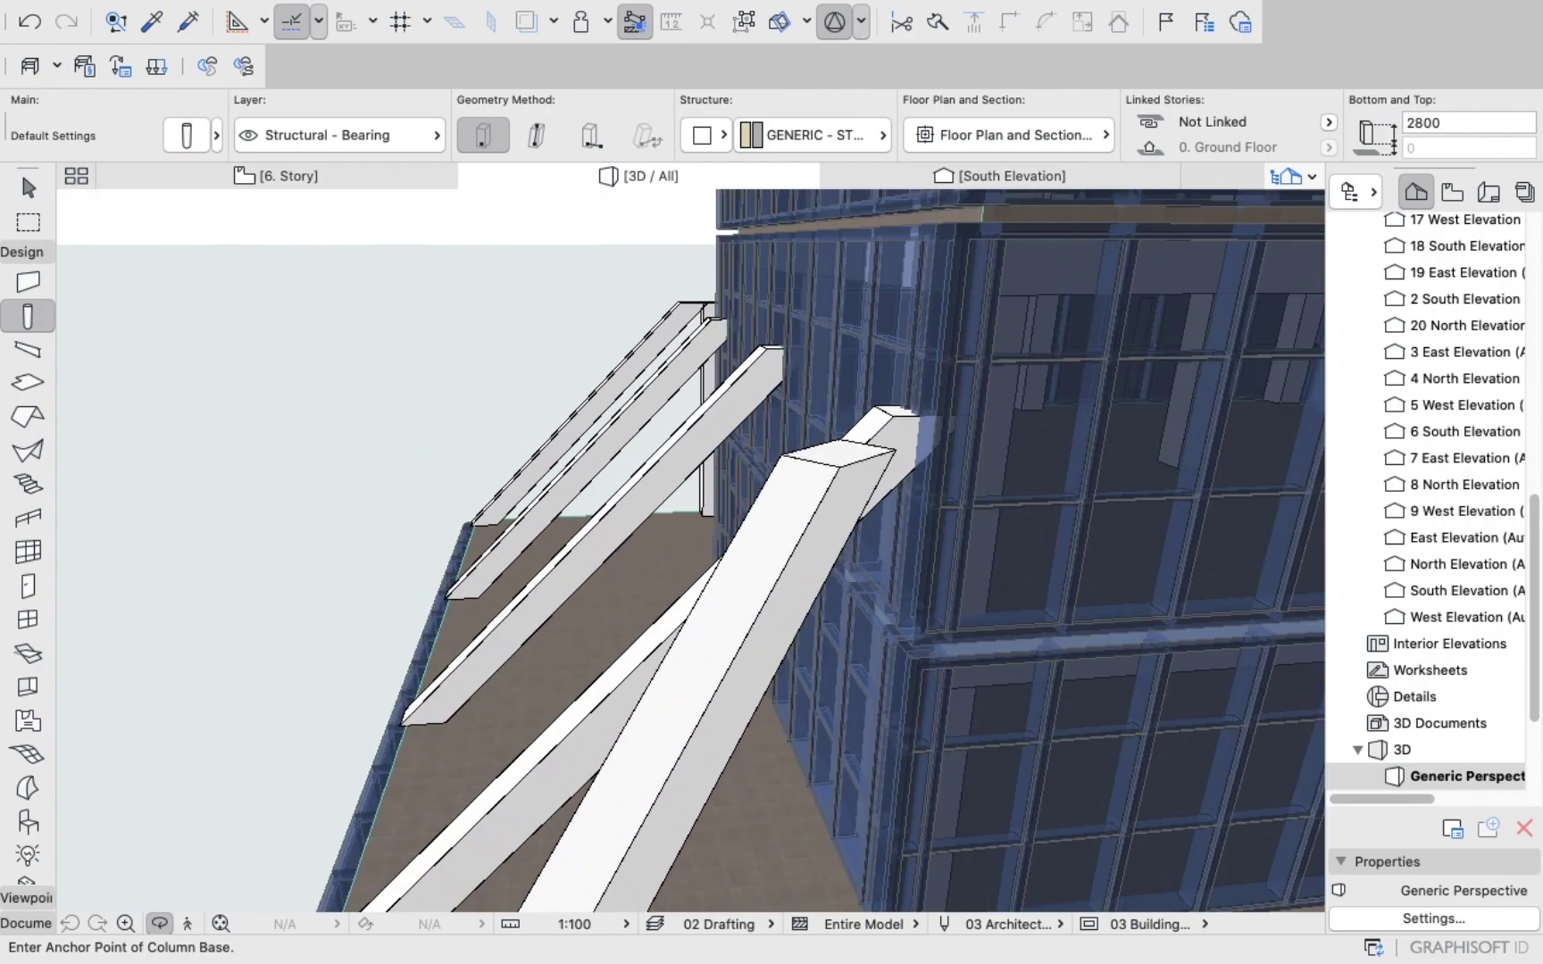
pyautogui.moveTo(715, 536)
pyautogui.keyDown('shift'); pyautogui.mouseDown(button='middle')
pyautogui.moveTo(911, 536)
pyautogui.moveTo(509, 557)
pyautogui.moveTo(579, 681)
pyautogui.moveTo(821, 659)
pyautogui.moveTo(690, 551)
pyautogui.mouseUp(button='middle'); pyautogui.keyUp('shift')
pyautogui.press('super+t')
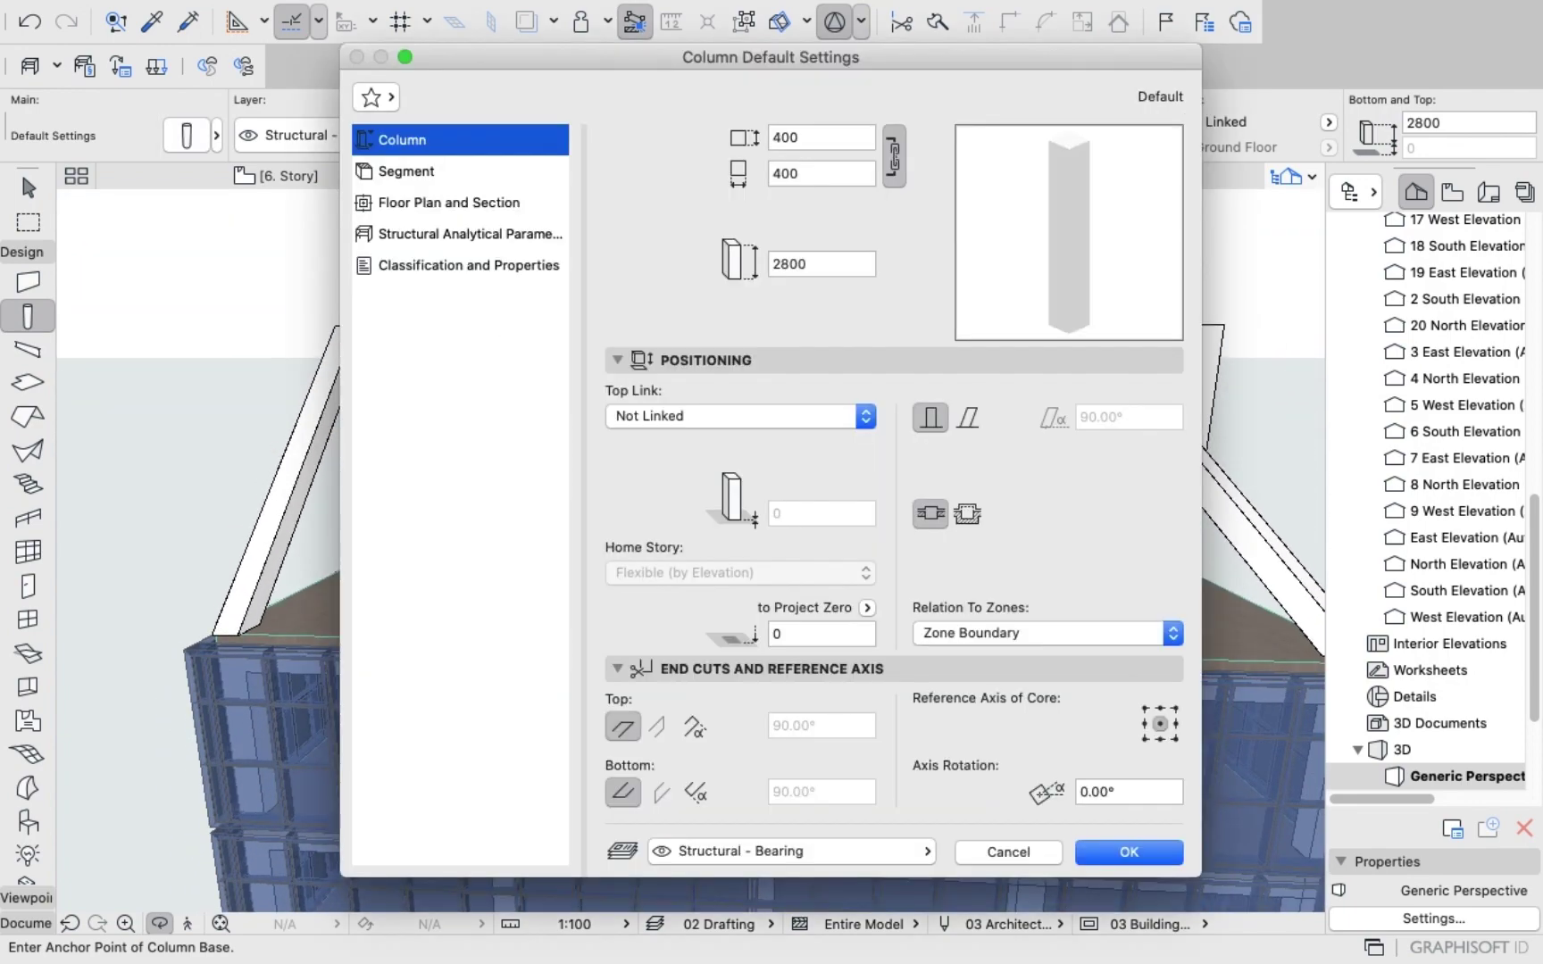
pyautogui.press('Return')
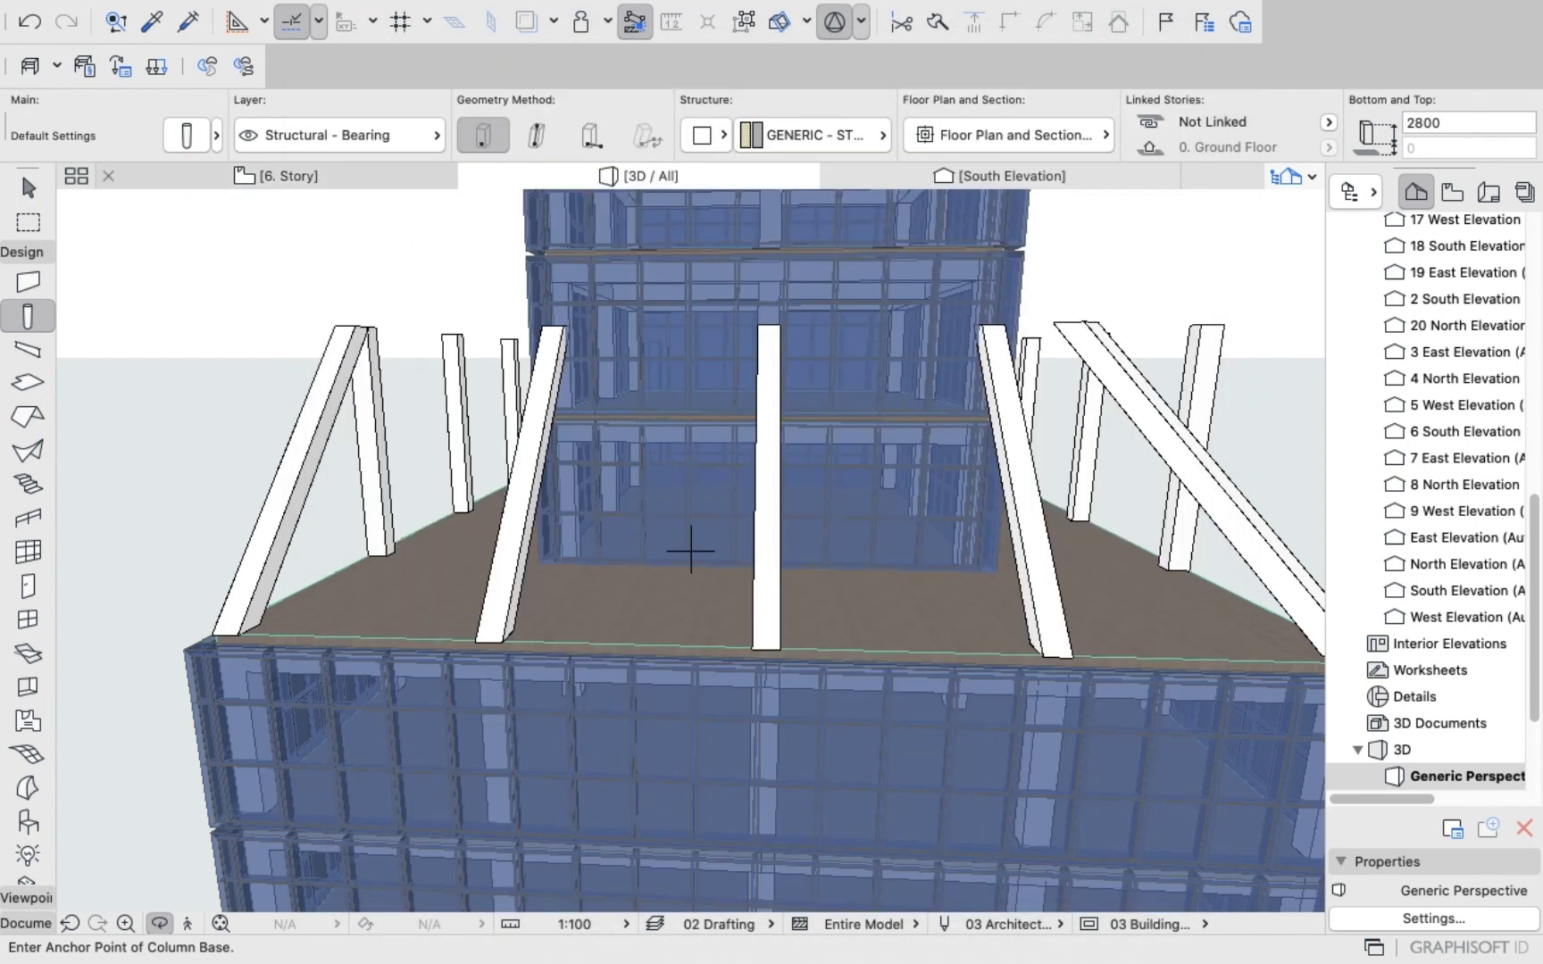
# Set the rotated corner column's height to 5000 and check its reach to the tower in 3D.
pyautogui.press('F2')
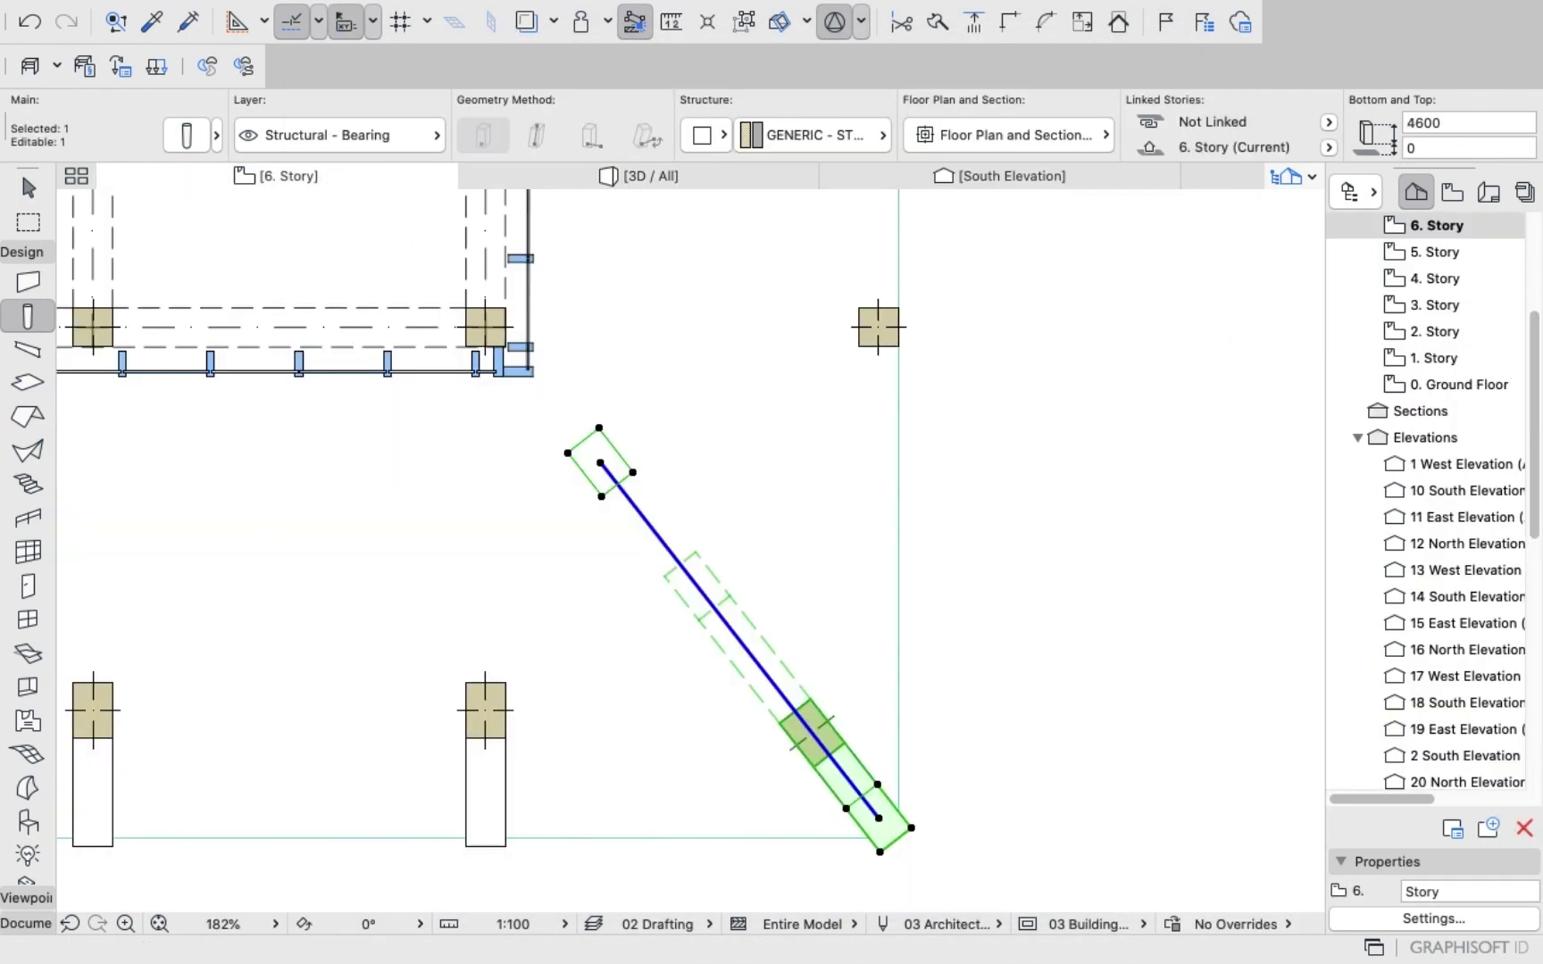
pyautogui.press('super+t')
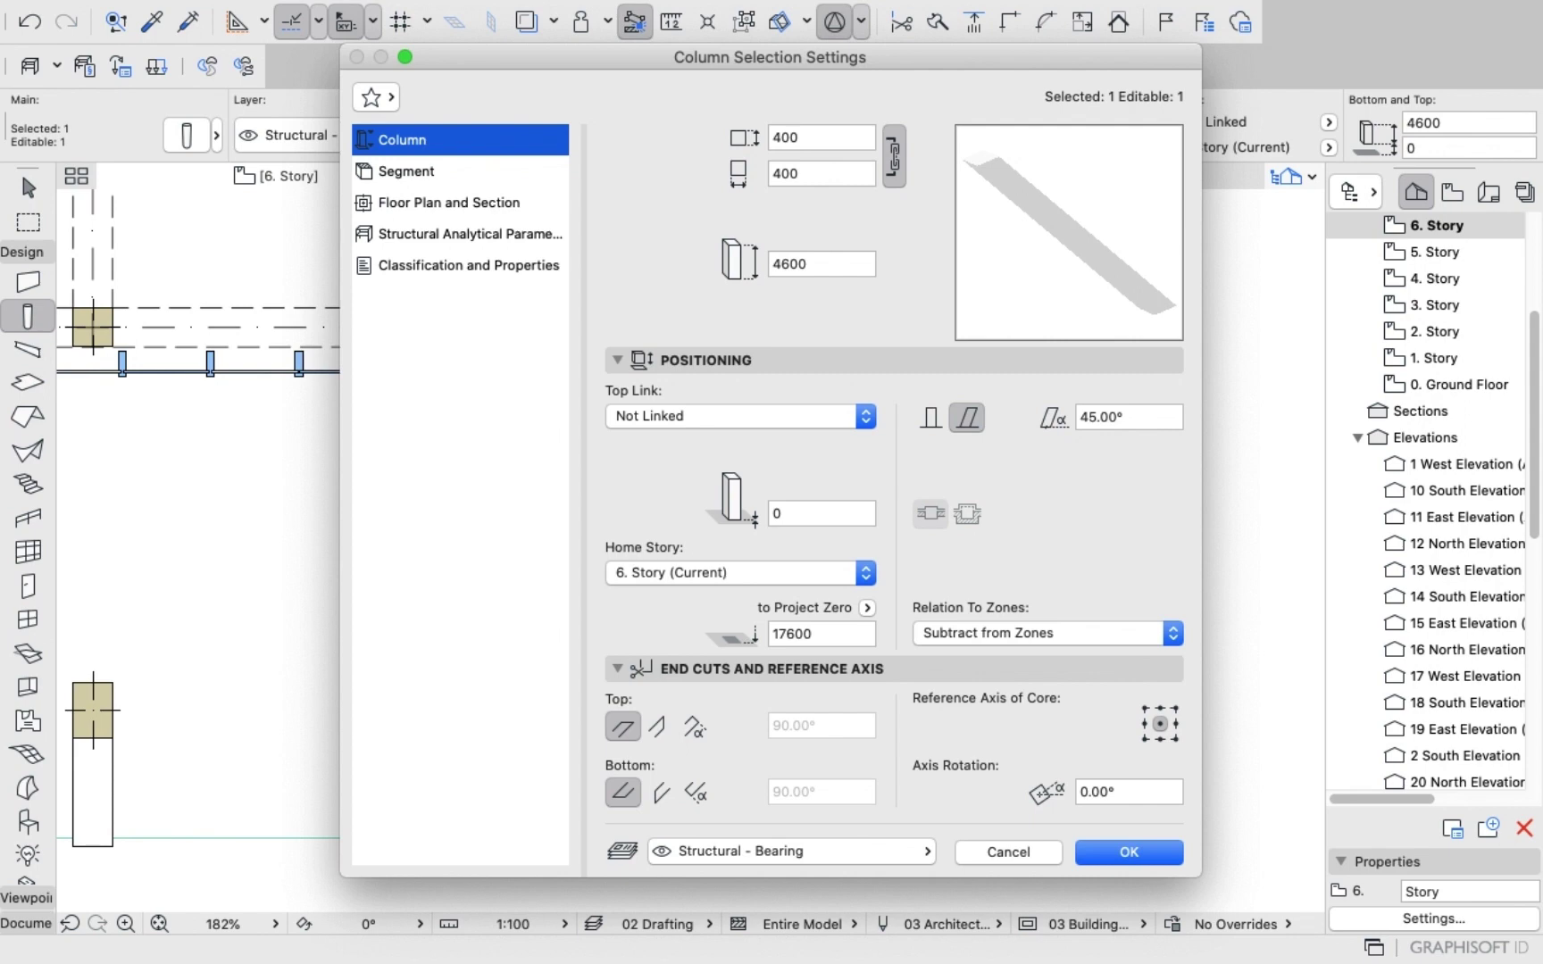
pyautogui.click(814, 264)
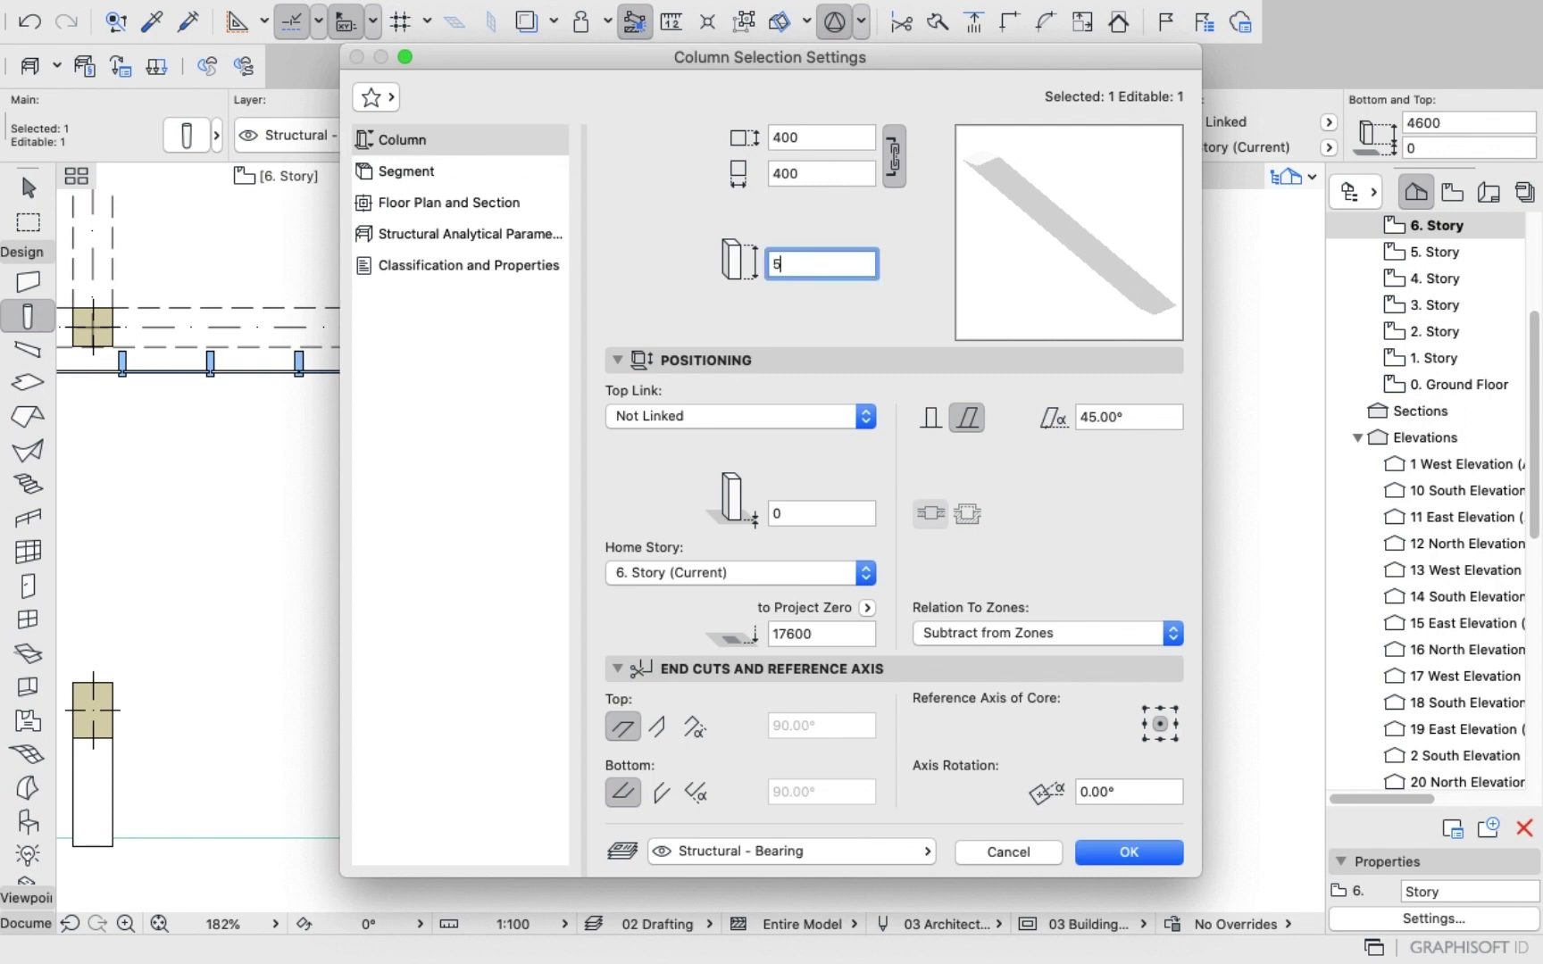
pyautogui.press('Return')
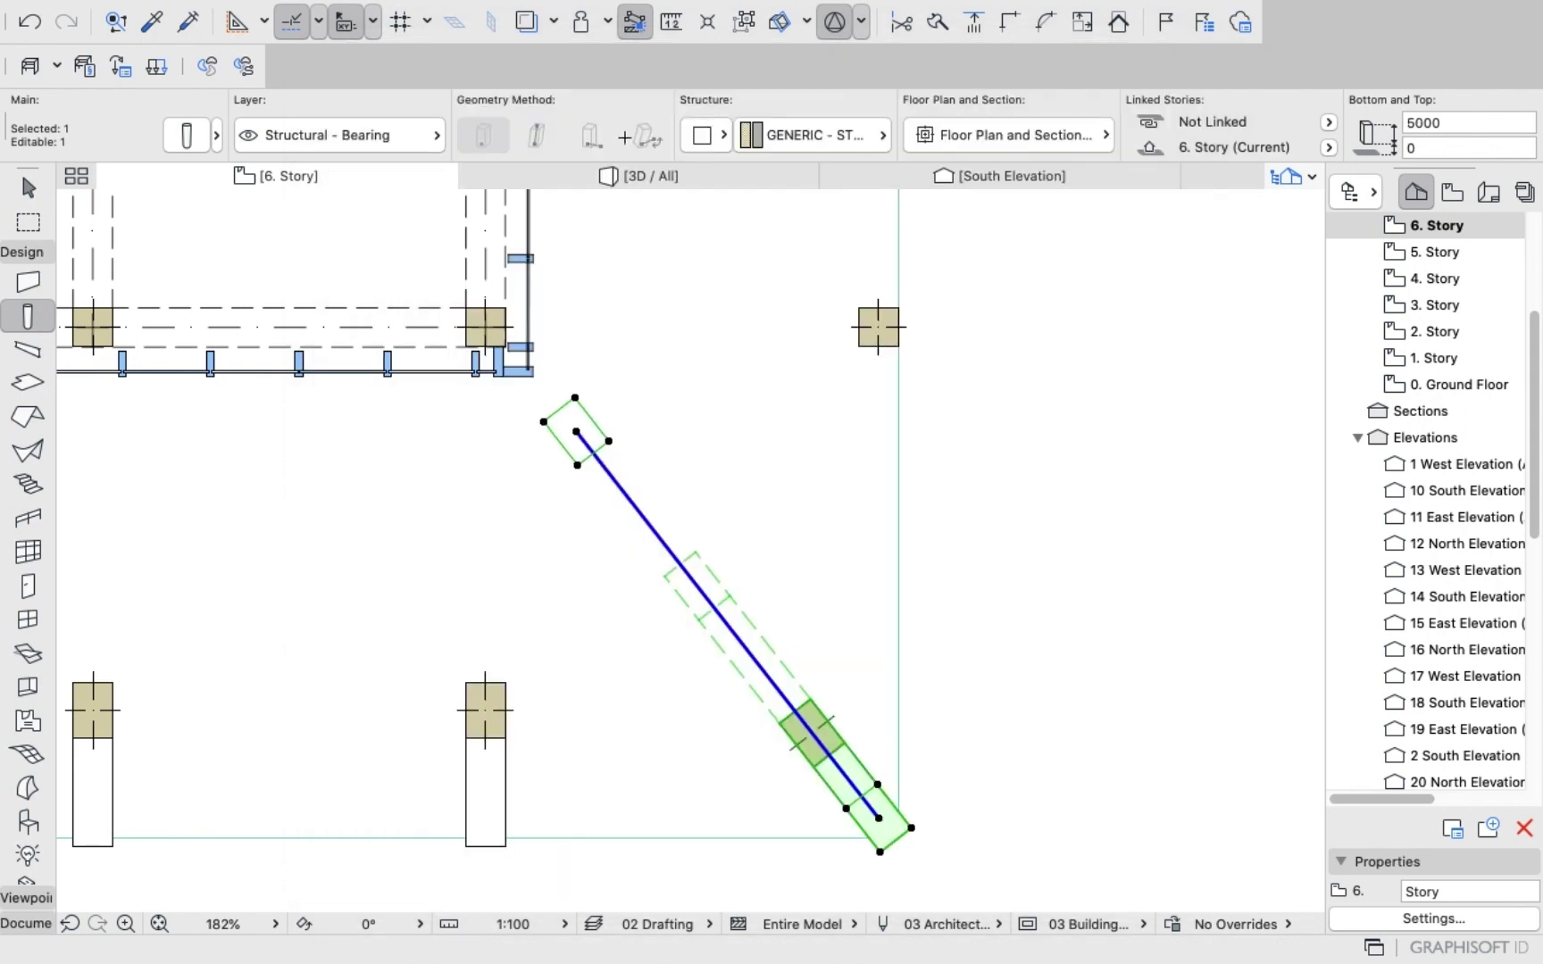
pyautogui.click(644, 172)
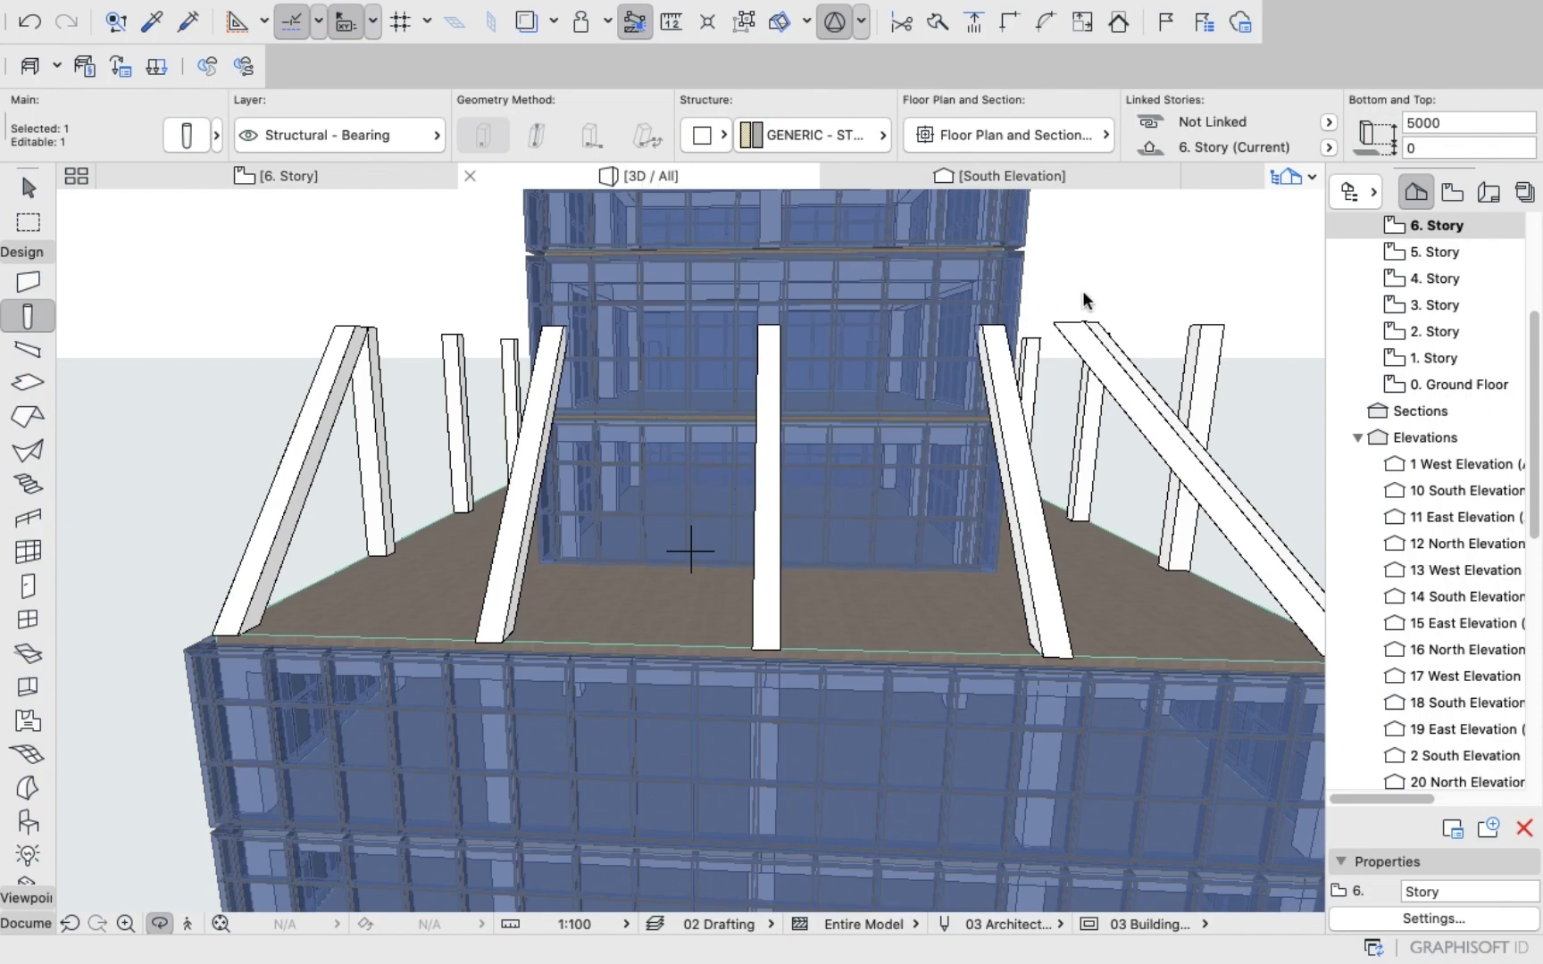
pyautogui.keyDown('shift'); pyautogui.moveTo(1094, 308); pyautogui.dragTo(903, 293, button='middle'); pyautogui.keyUp('shift')
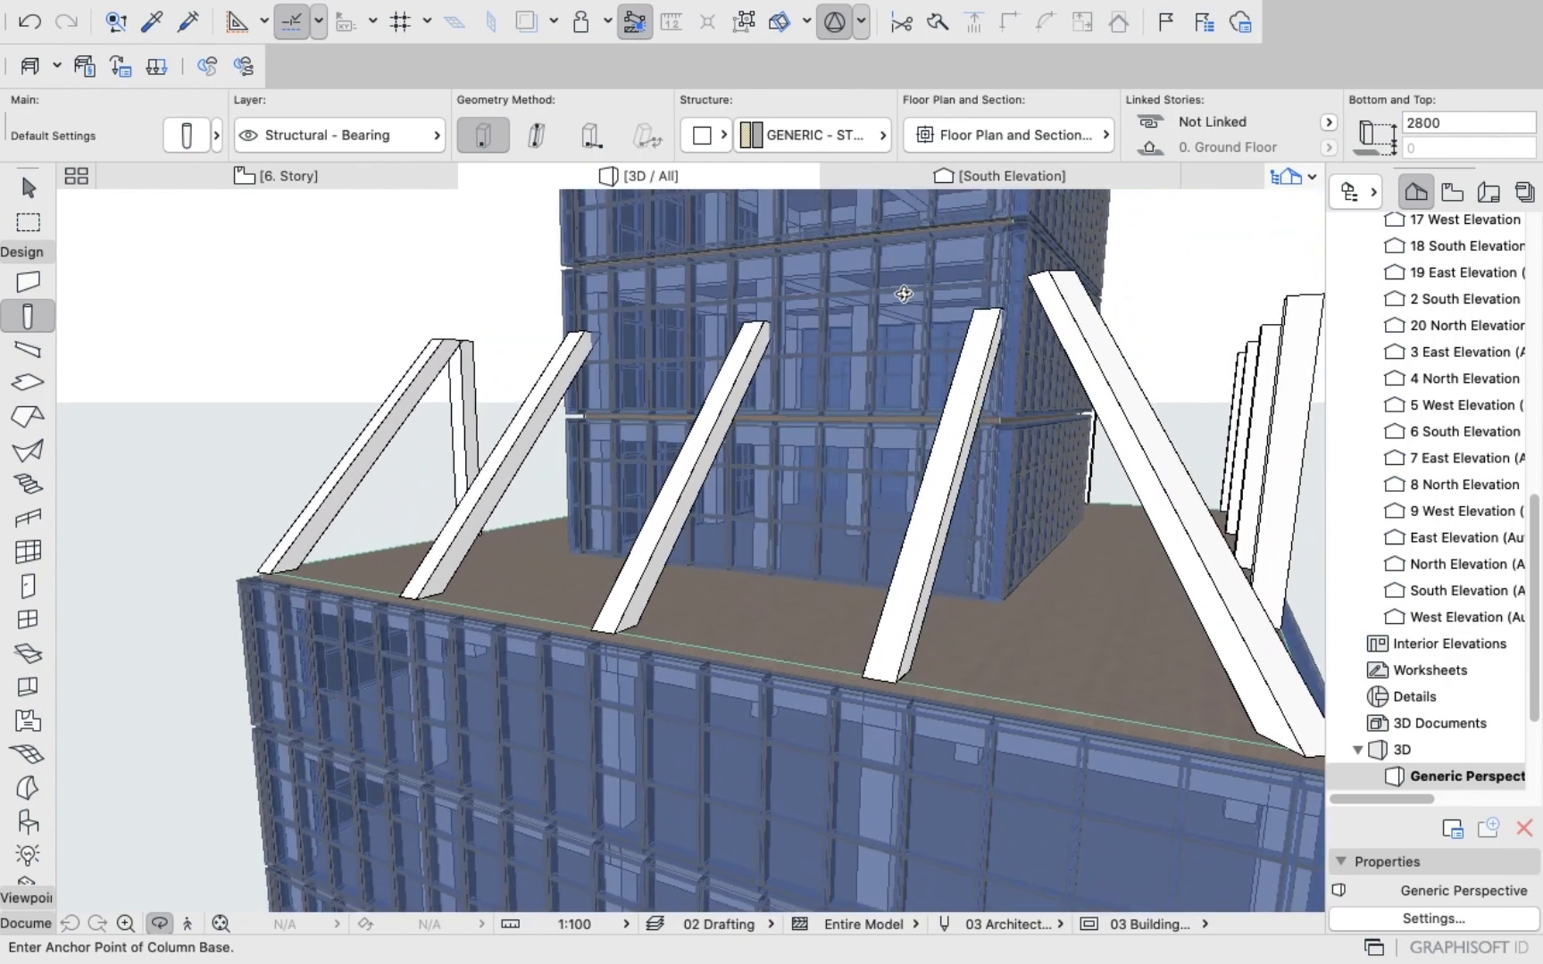
pyautogui.click(196, 134)
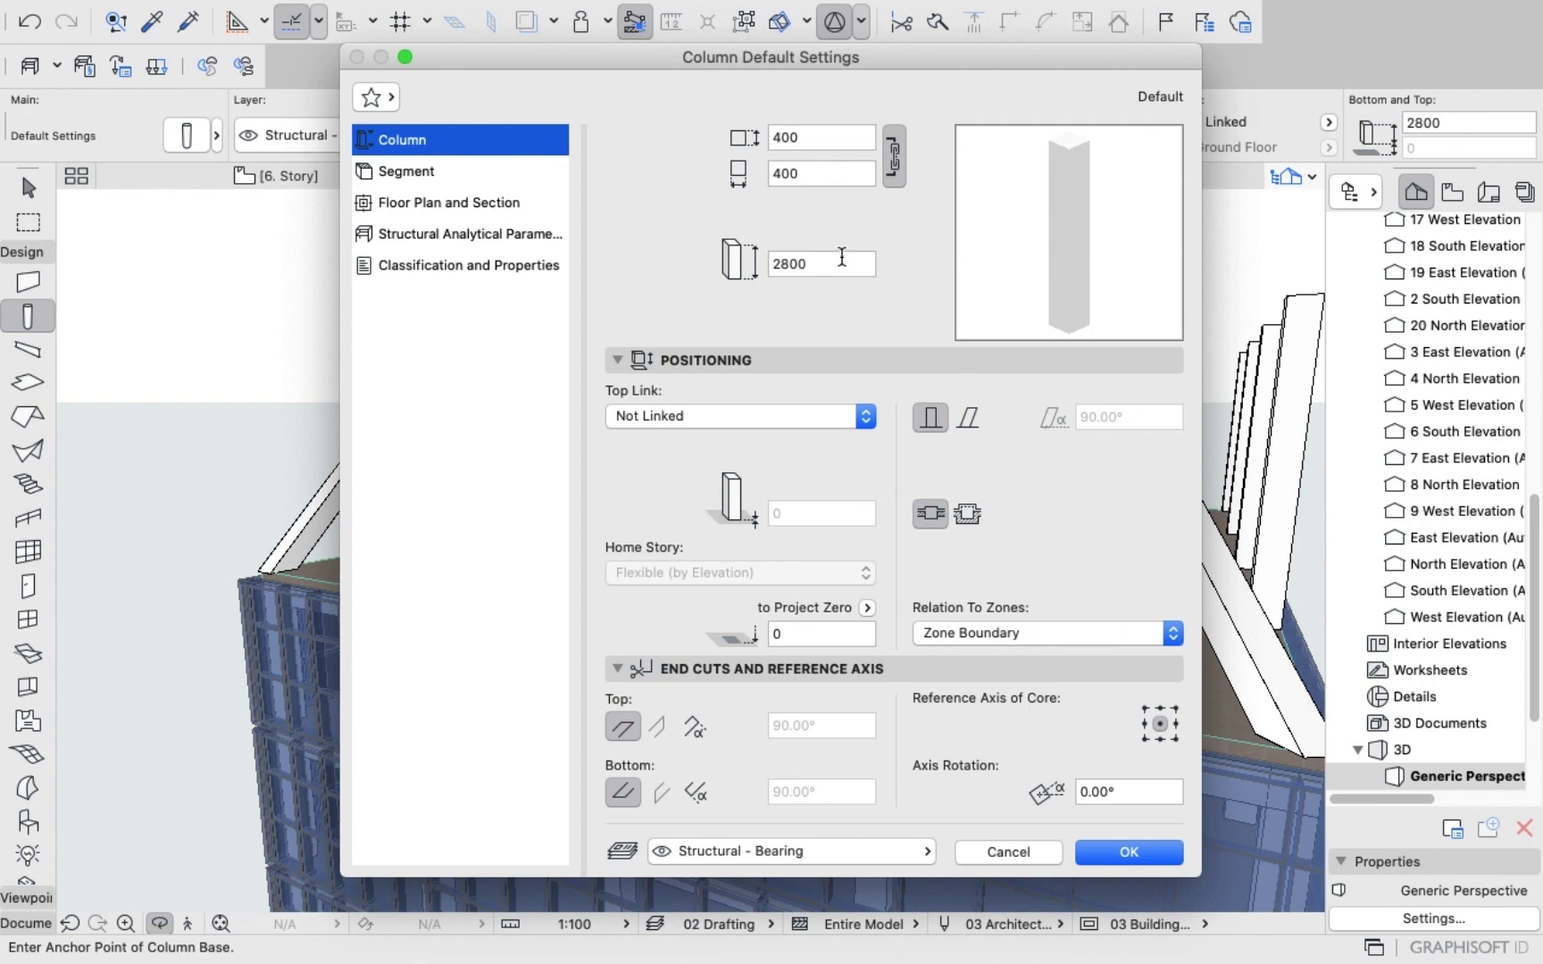
pyautogui.click(1010, 855)
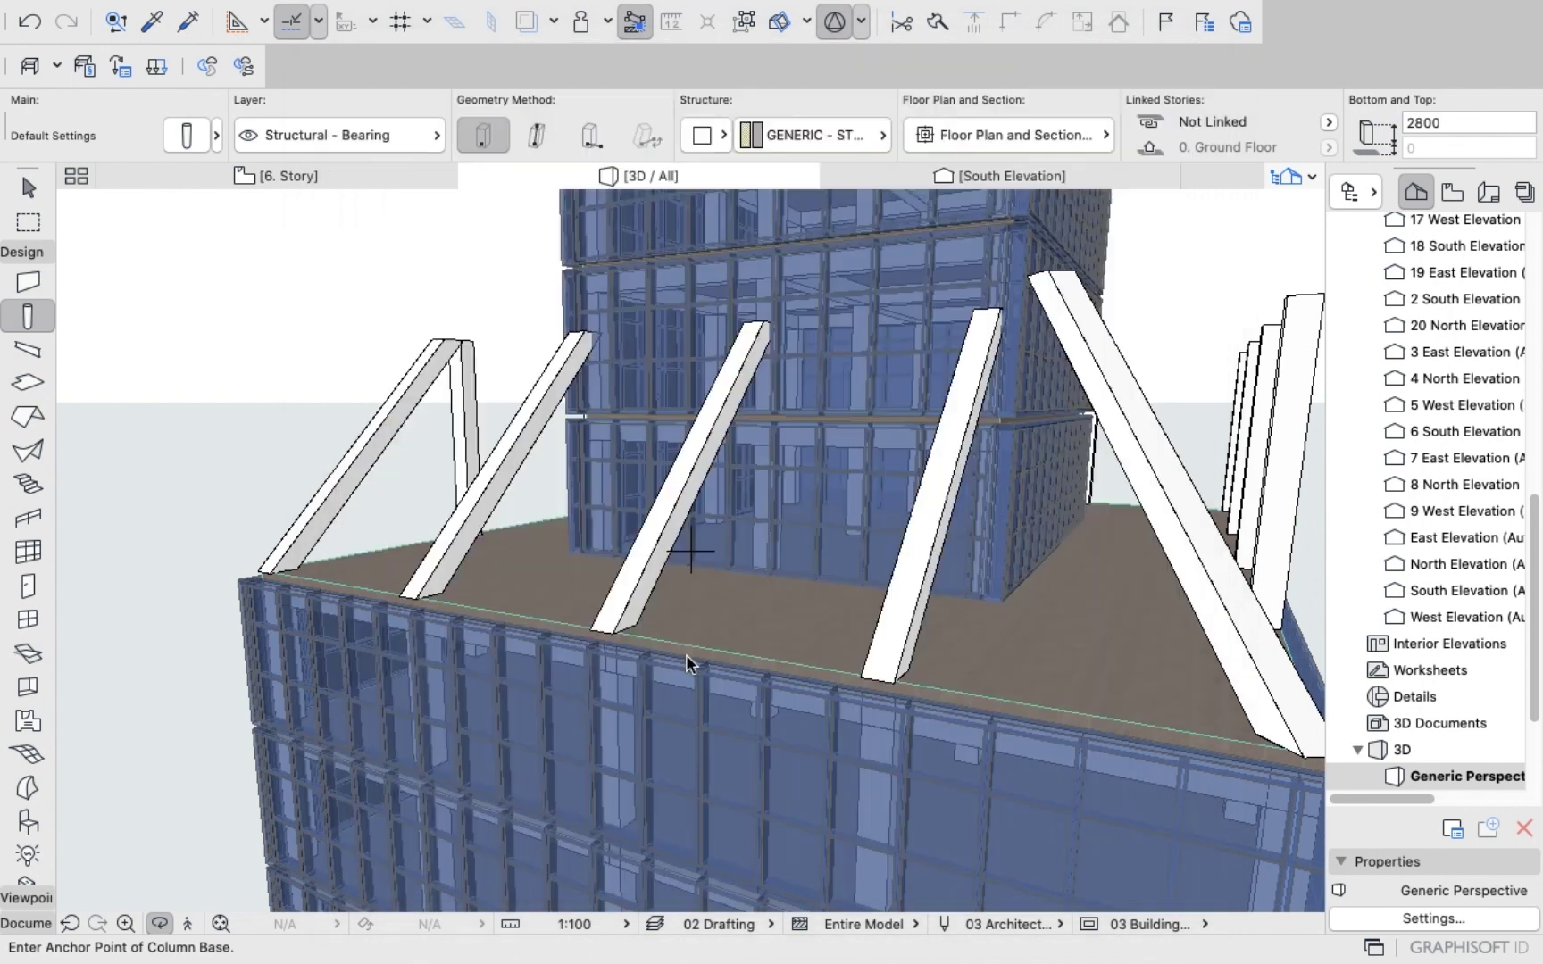
pyautogui.click(186, 138)
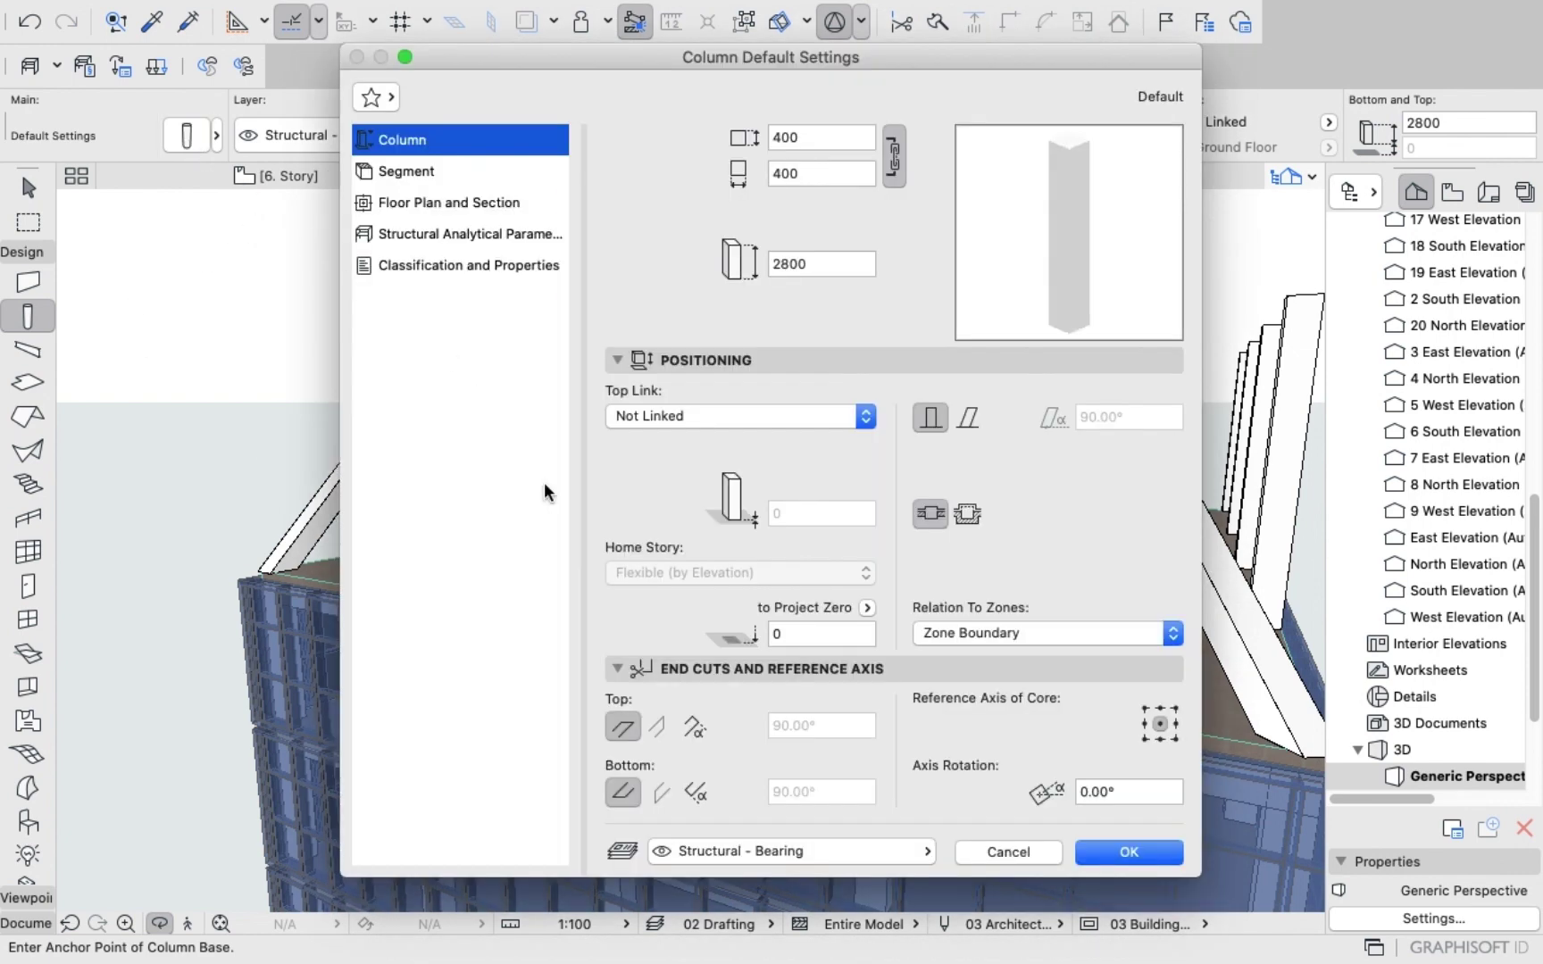
pyautogui.click(1021, 859)
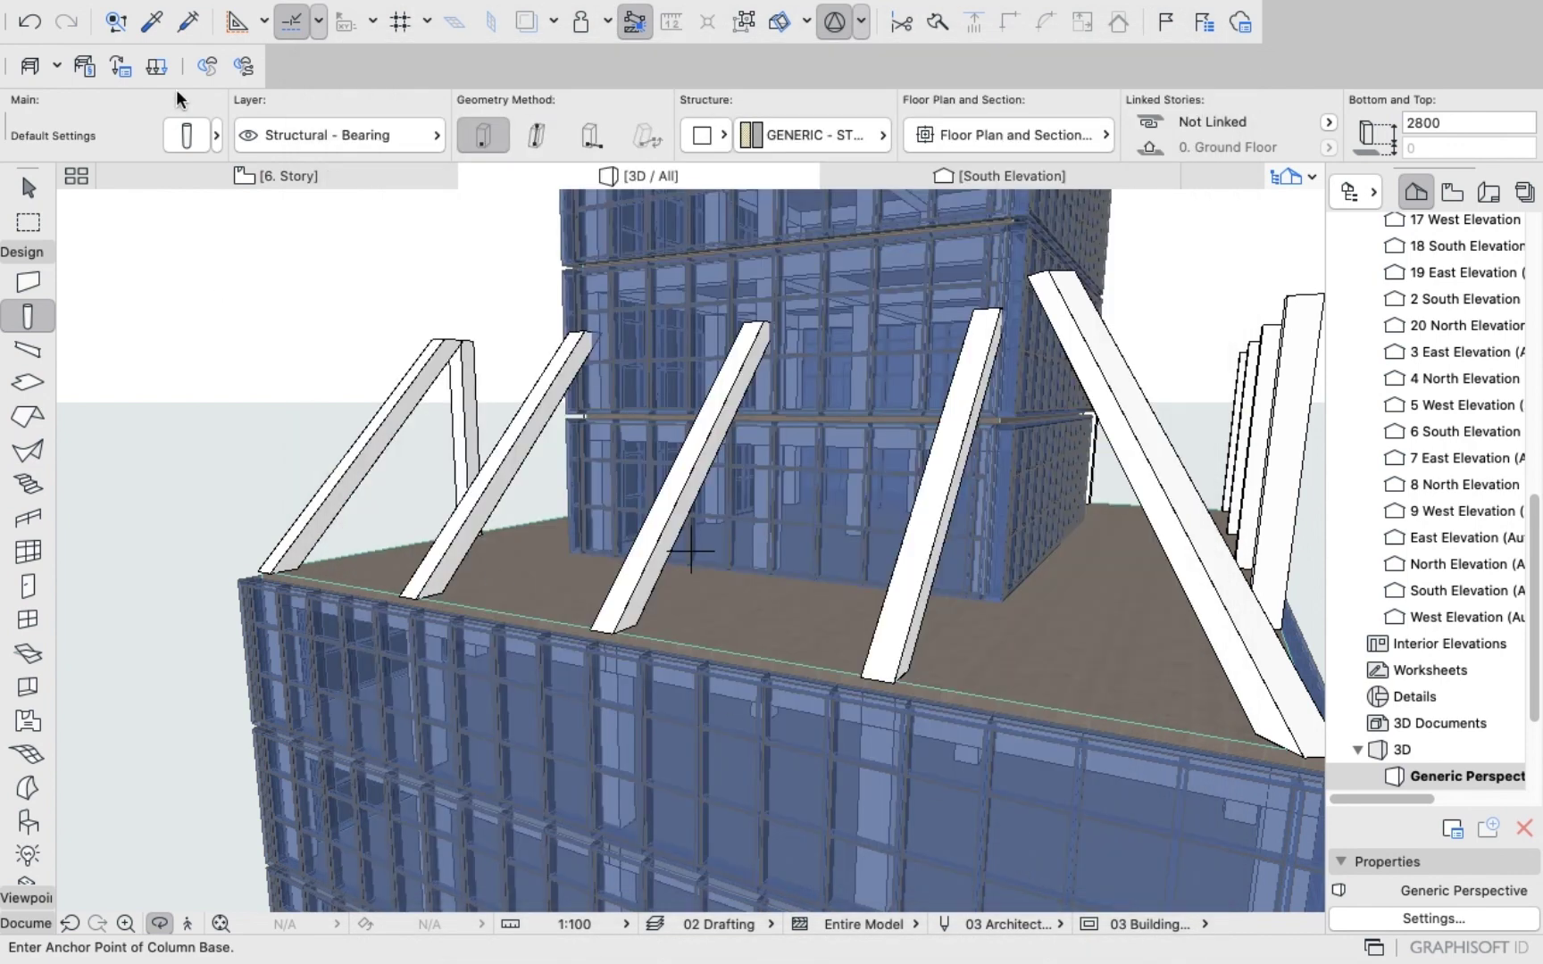
# Set the corner column's height to 4600 and enter a new slant angle for it.
pyautogui.click(280, 176)
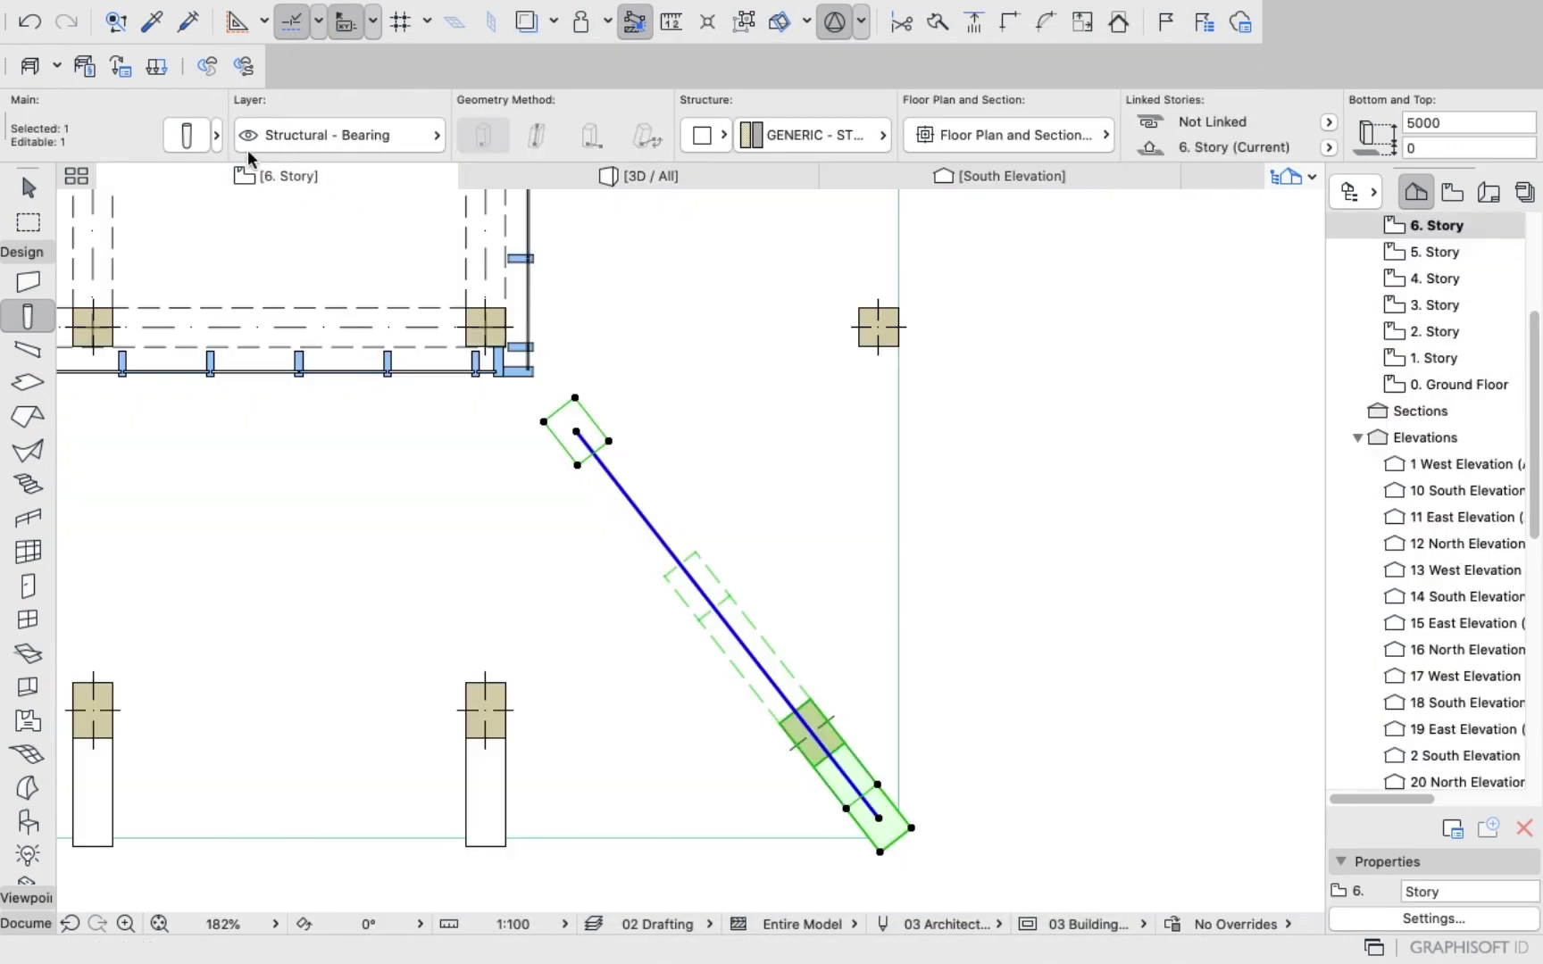
pyautogui.press('super+t')
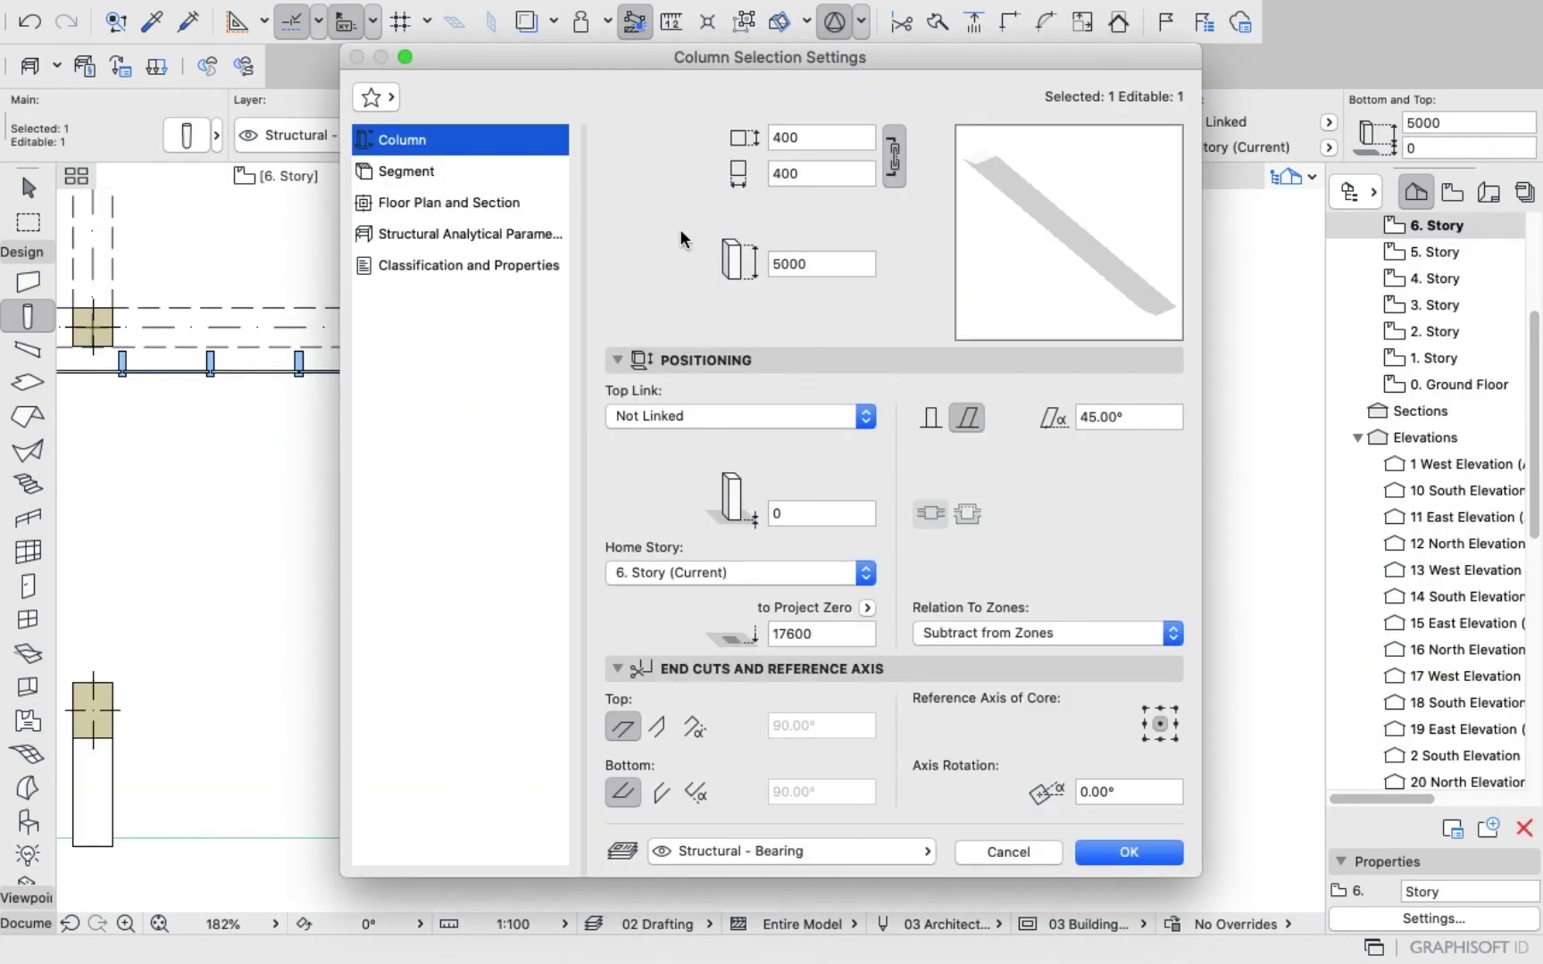
pyautogui.click(839, 260)
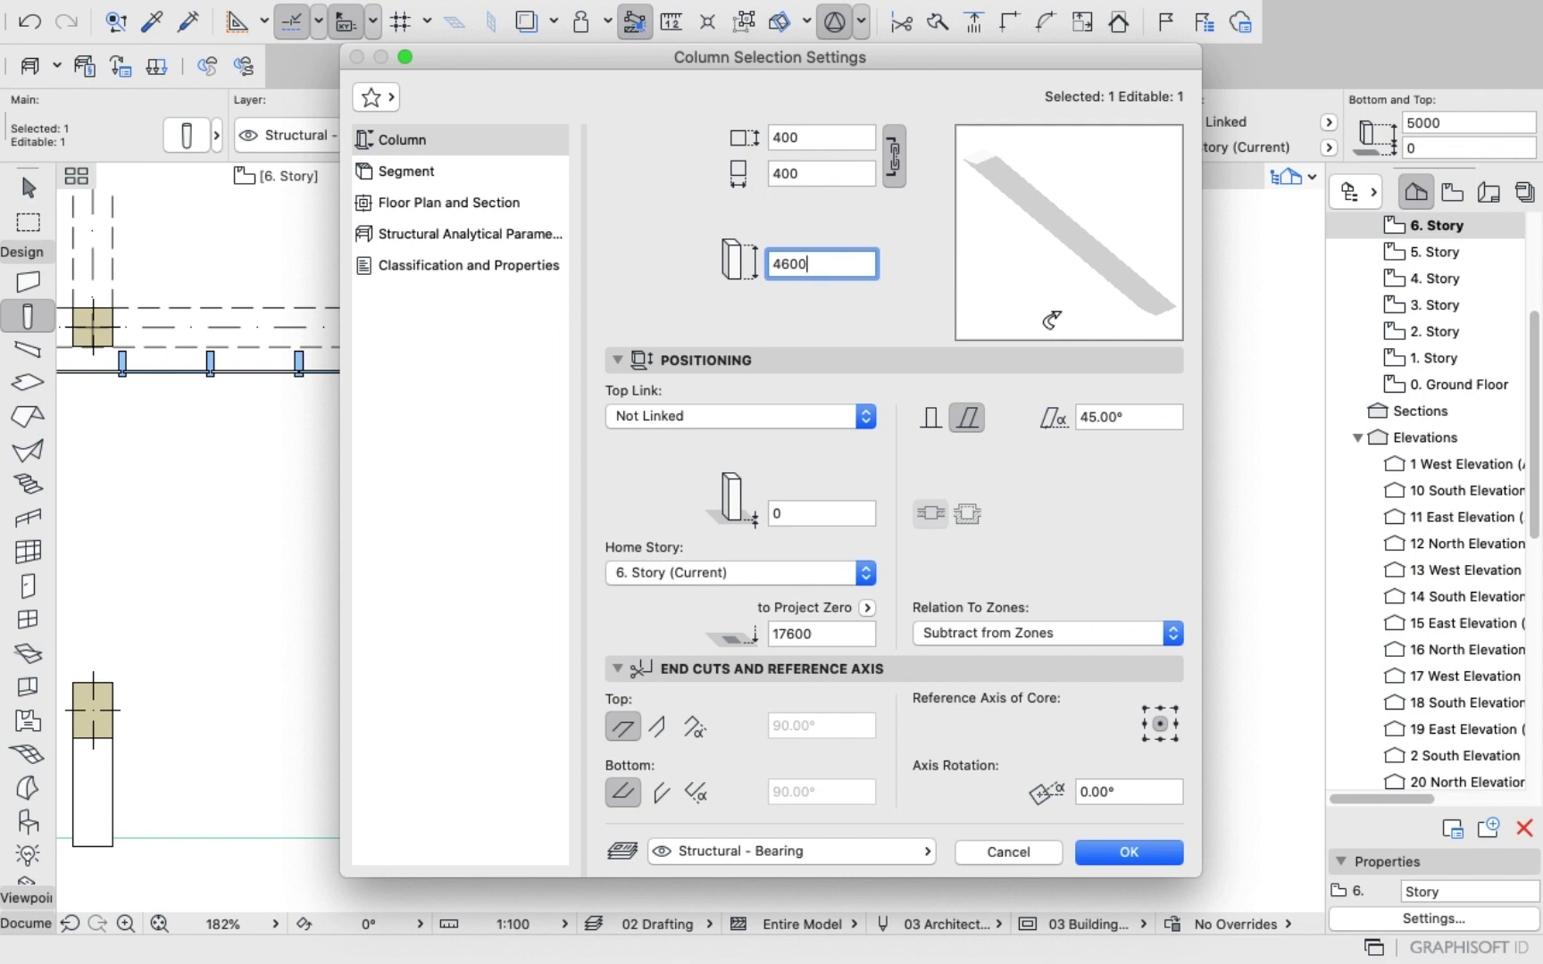
pyautogui.click(1162, 417)
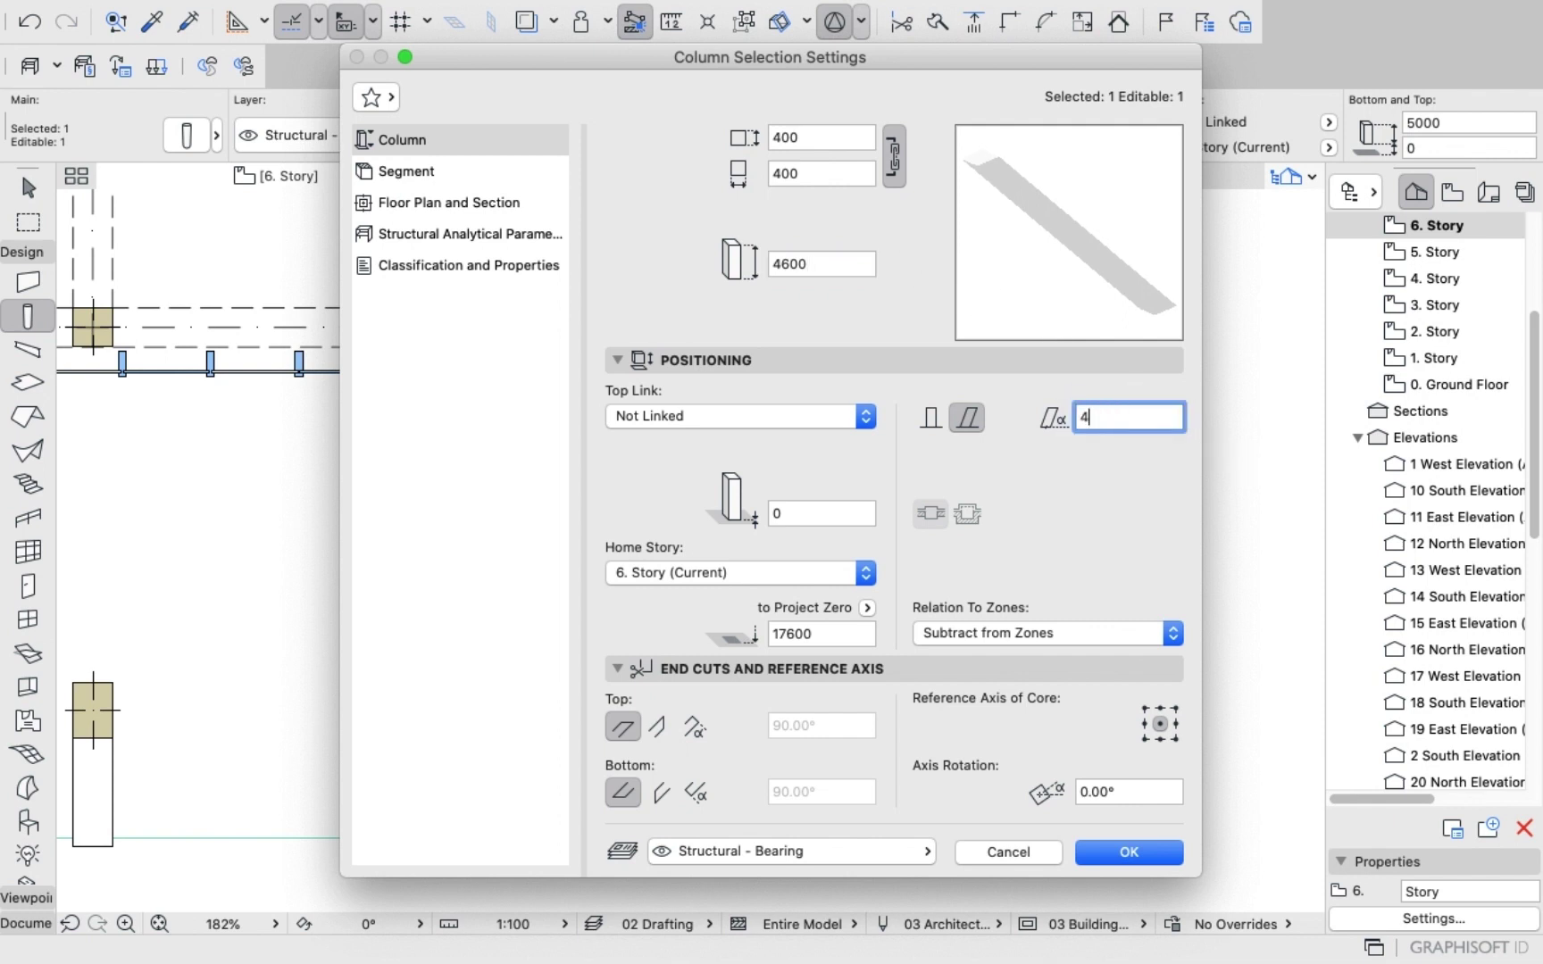
pyautogui.click(1130, 852)
# Inspect the adjusted corner column and the whole ring of perimeter columns in 3D from several sides.
pyautogui.click(639, 176)
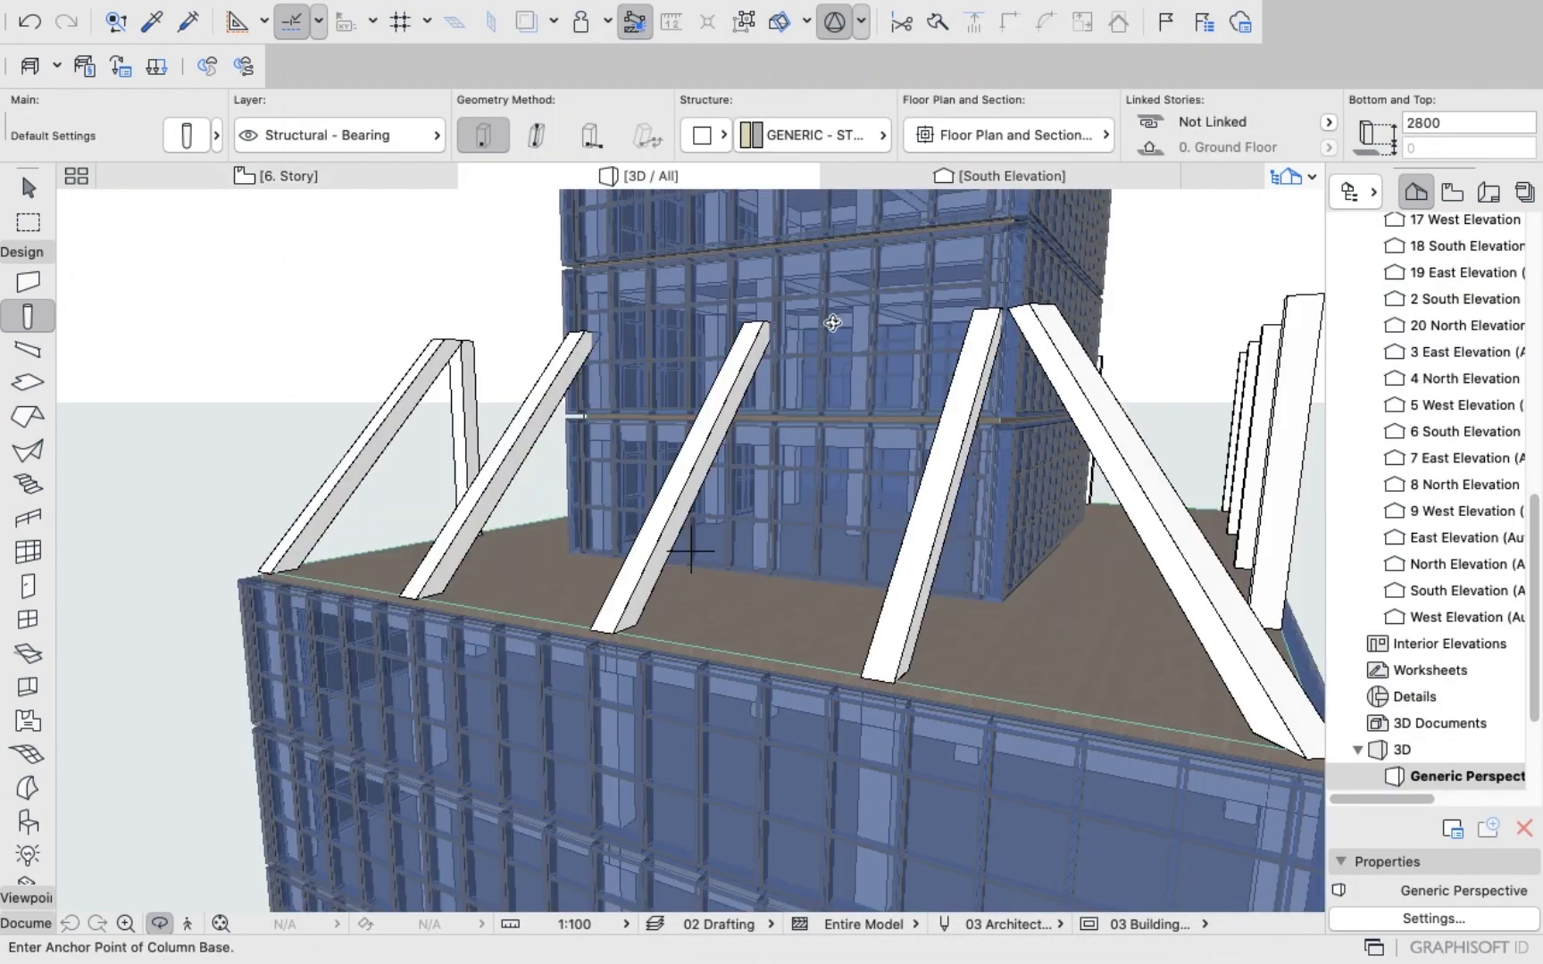
pyautogui.moveTo(999, 328); pyautogui.dragTo(961, 320)
pyautogui.scroll(10, 1072, 382)
pyautogui.scroll(-10, 965, 339)
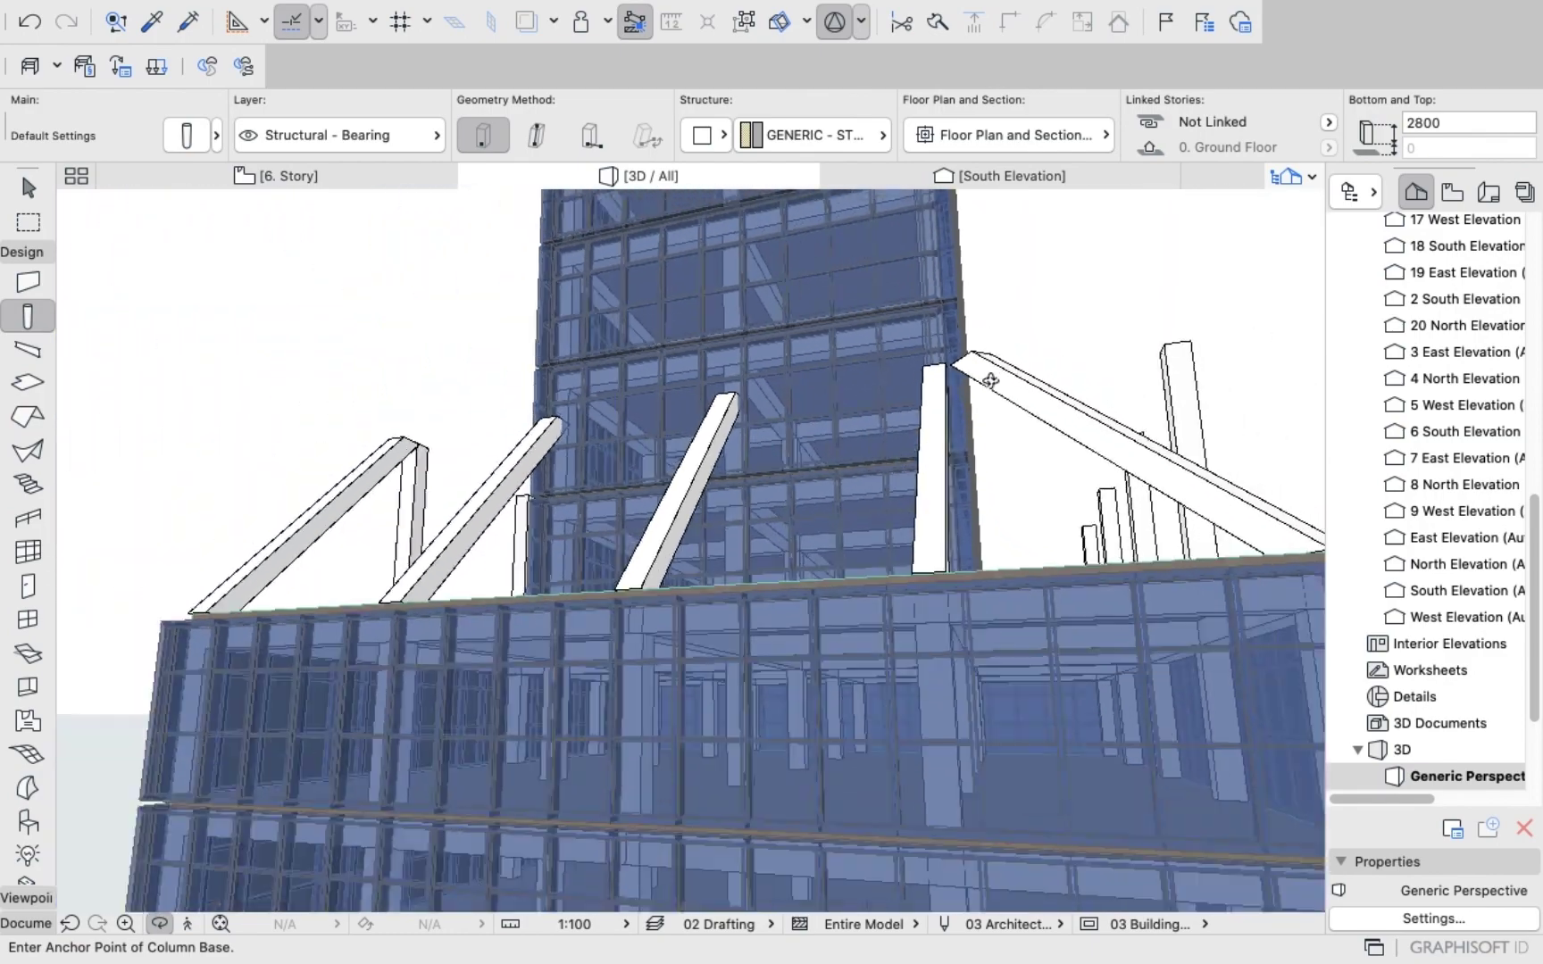
pyautogui.scroll(-10, 973, 388)
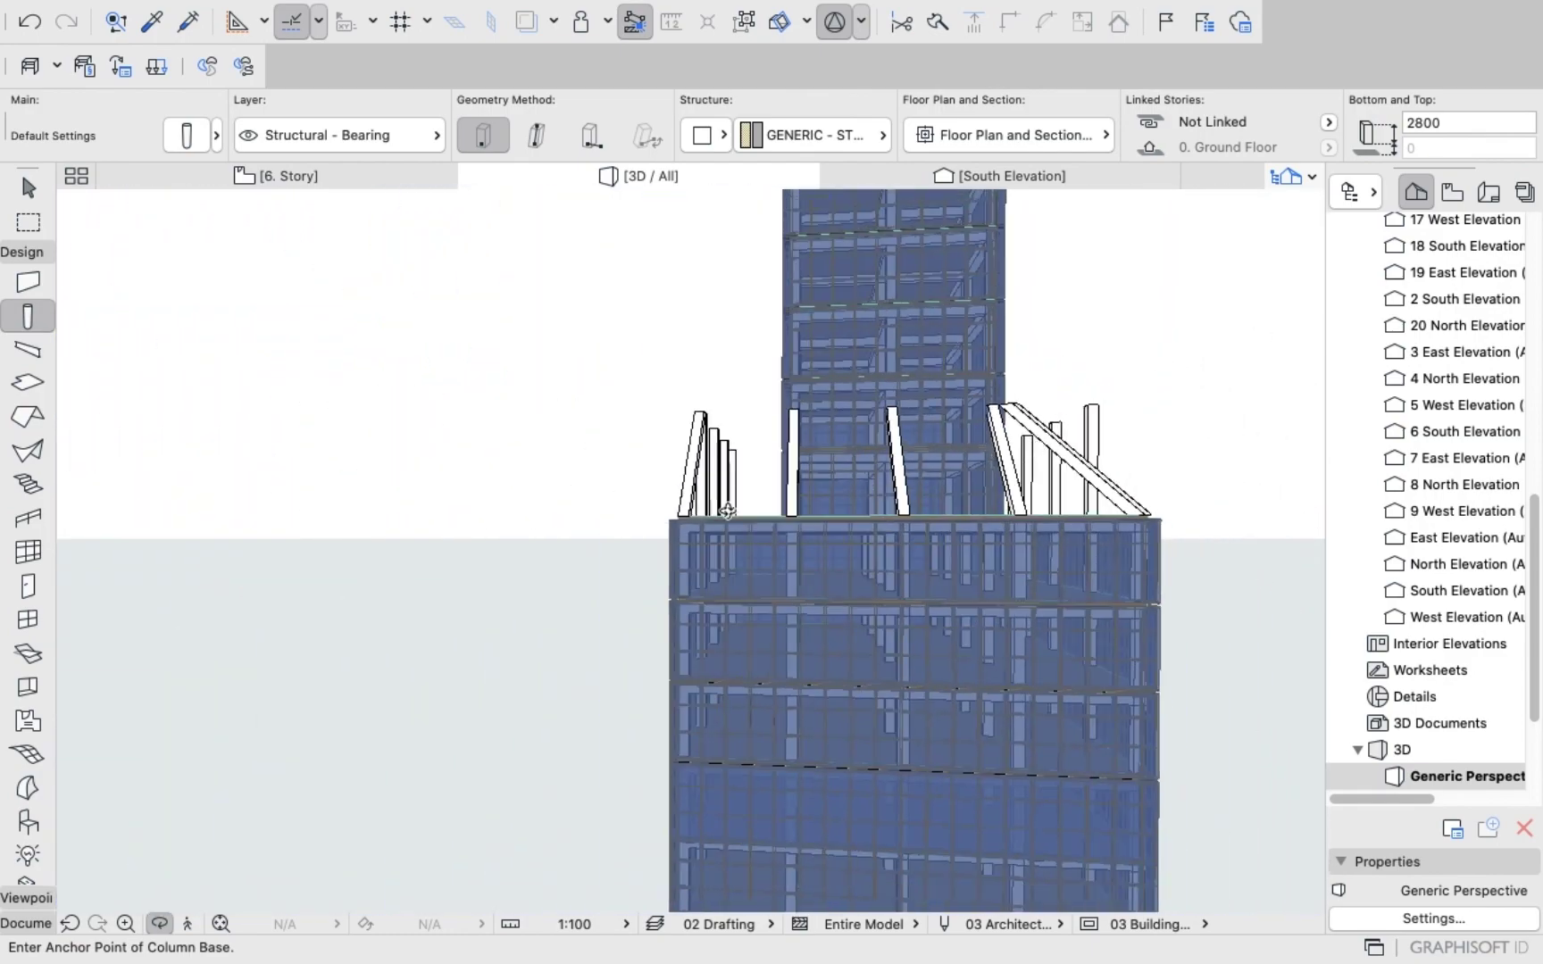
pyautogui.moveTo(690, 550); pyautogui.dragTo(746, 477)
pyautogui.scroll(-6, 687, 476)
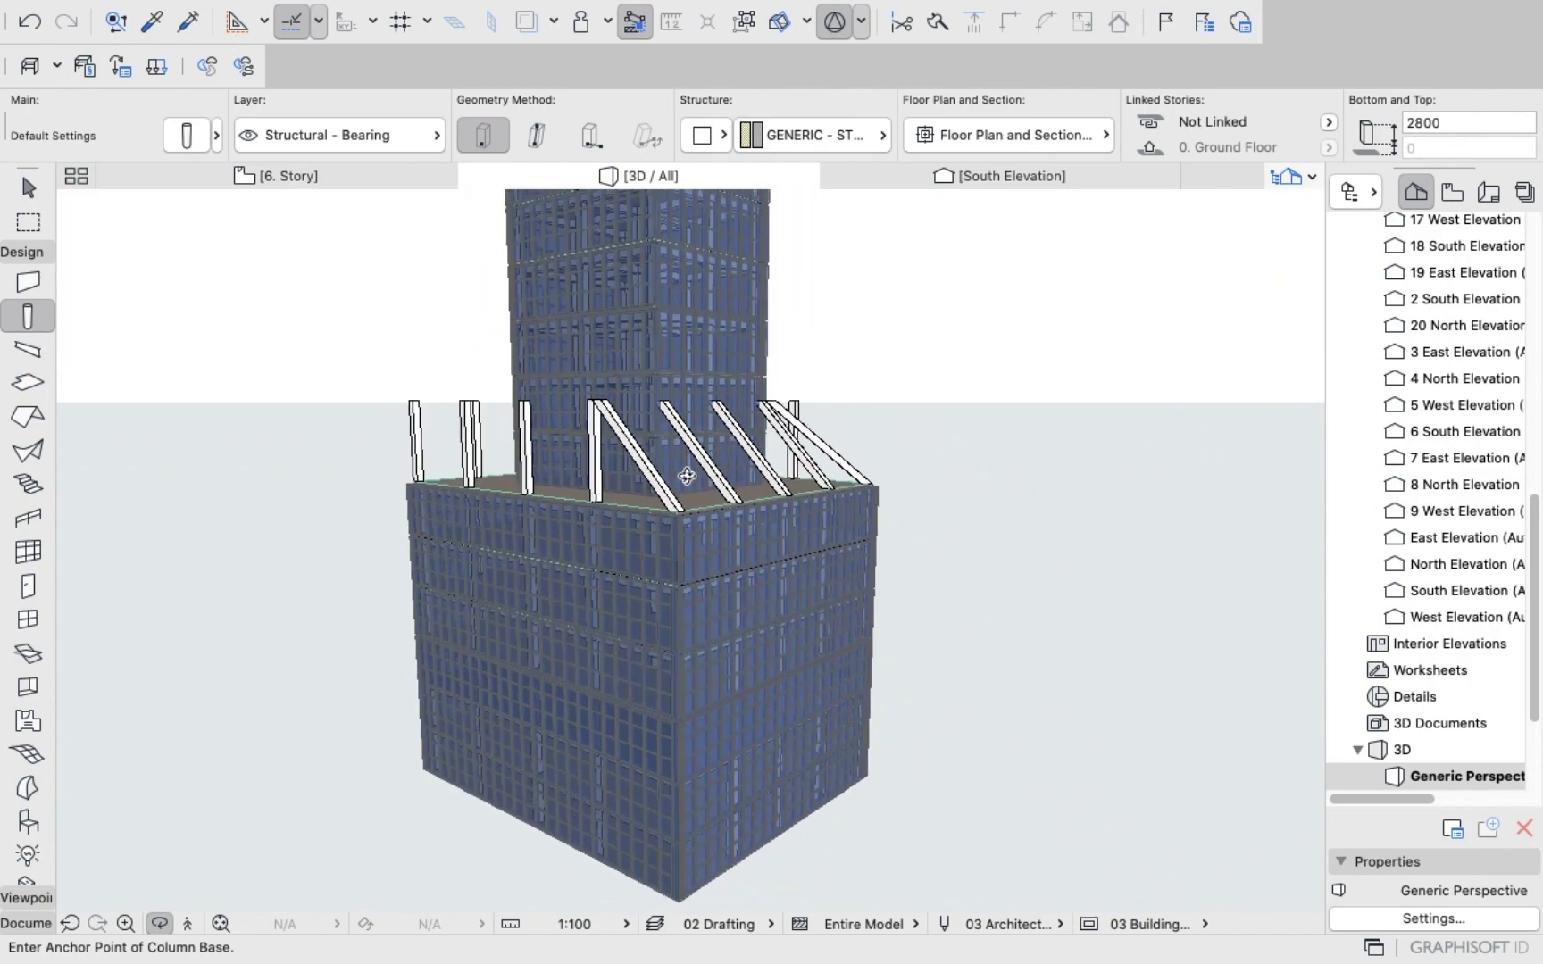
# Rotate the still-straight south-west corner column on 6. Story by -38° about its section centre, so it leans toward the tower's corner.
pyautogui.scroll(5, 661, 410)
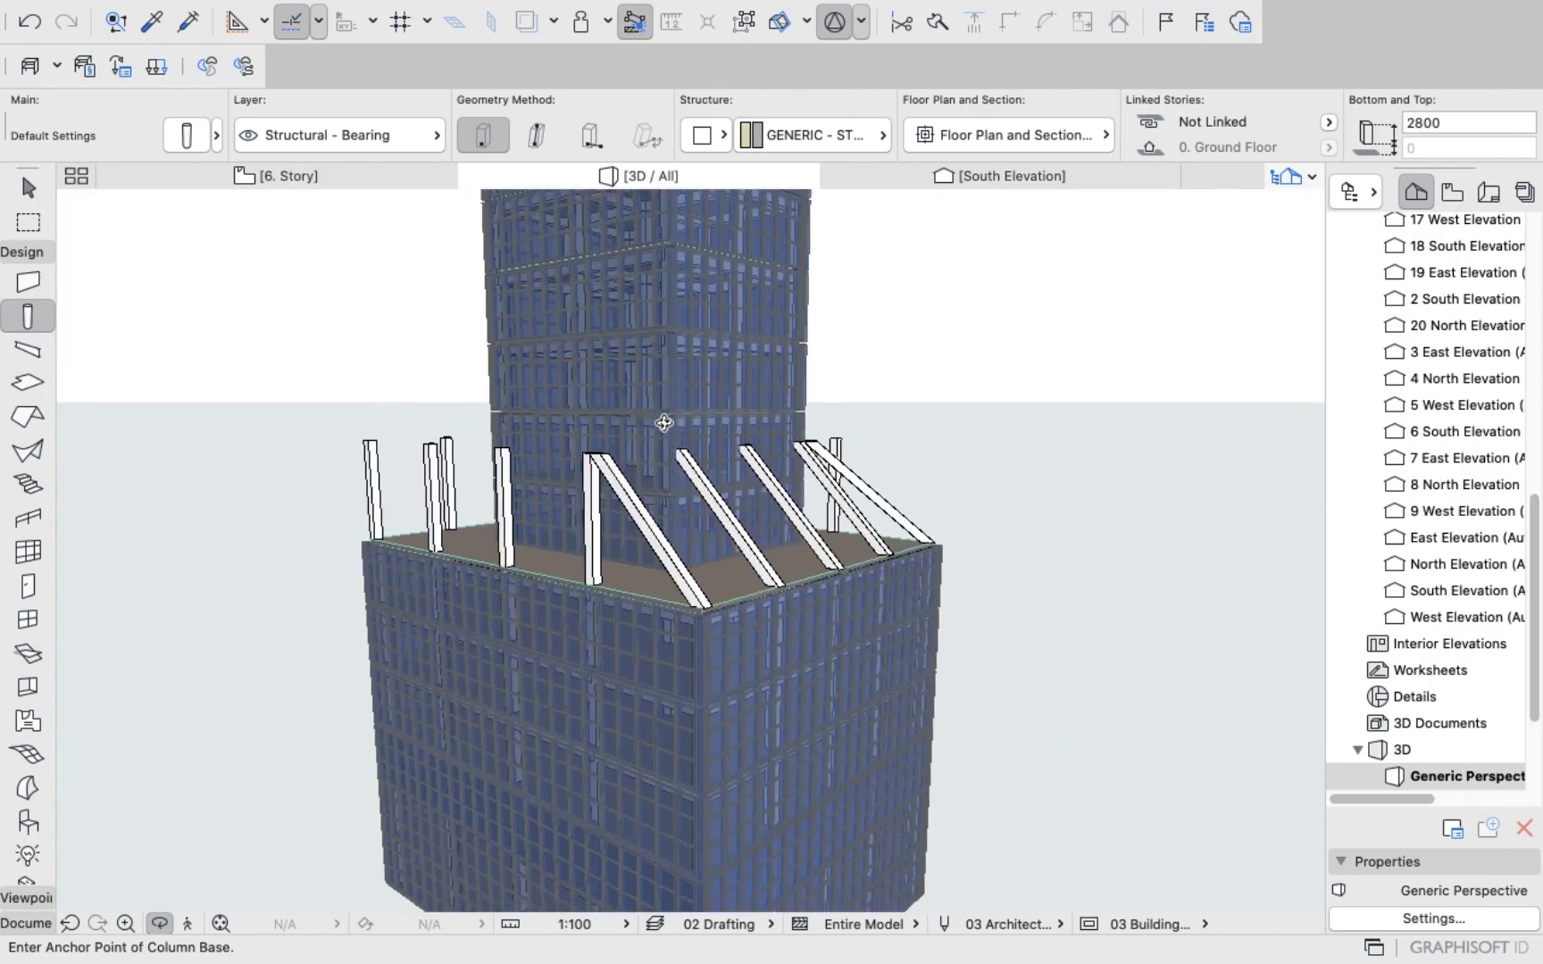
pyautogui.moveTo(929, 418); pyautogui.dragTo(543, 327)
pyautogui.click(268, 176)
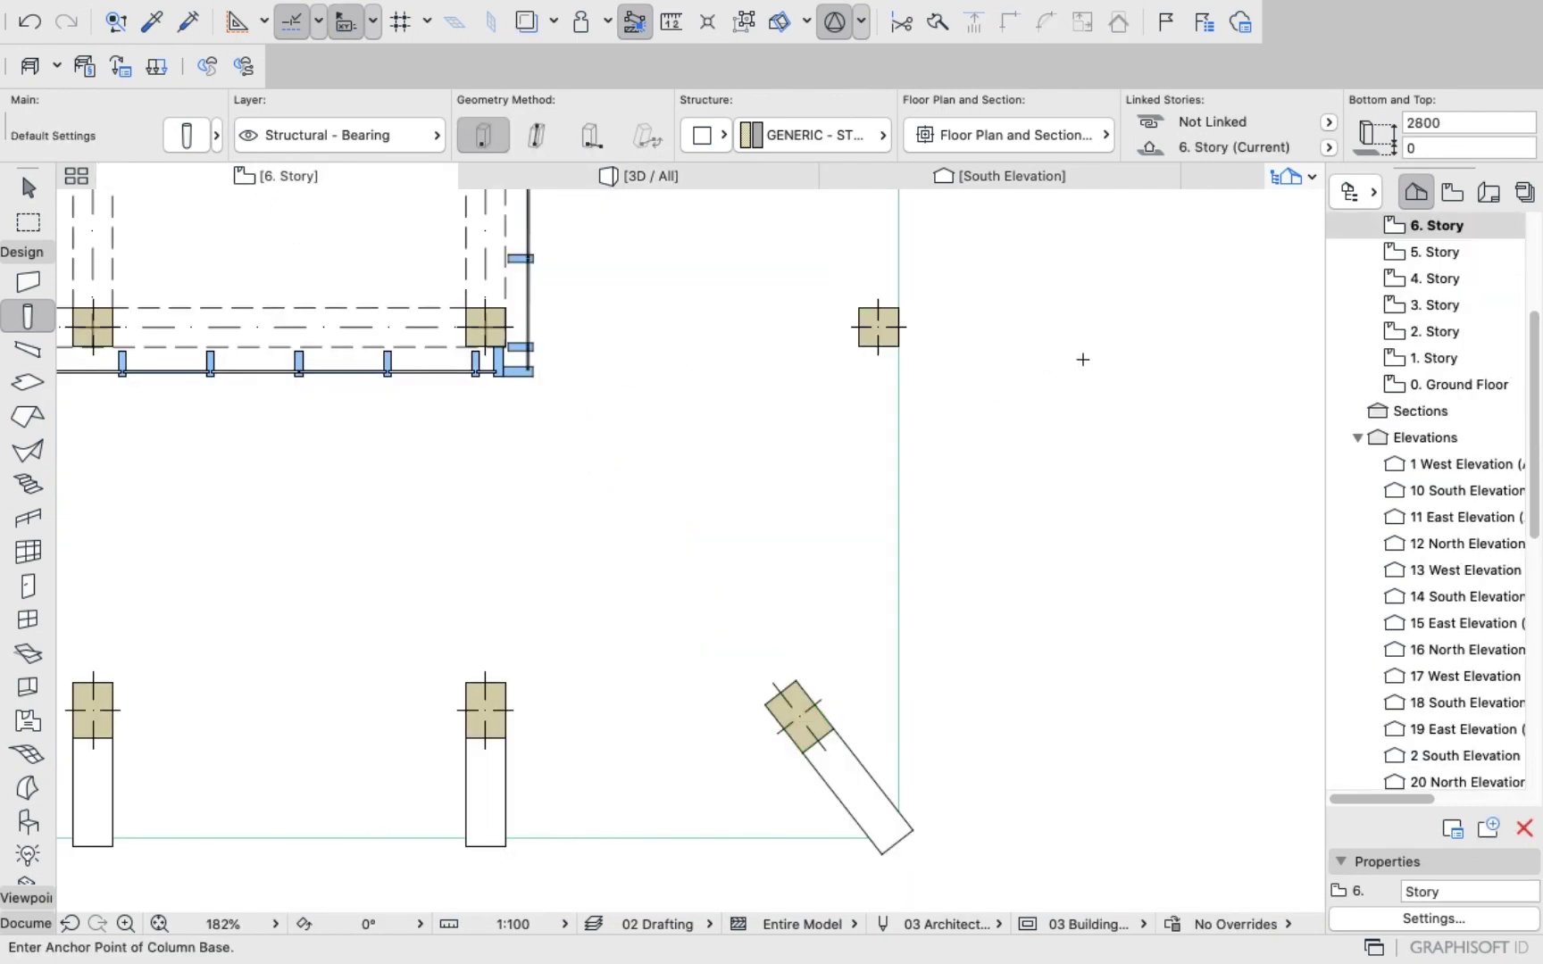
pyautogui.scroll(-6, 1083, 358)
pyautogui.scroll(5, 678, 431)
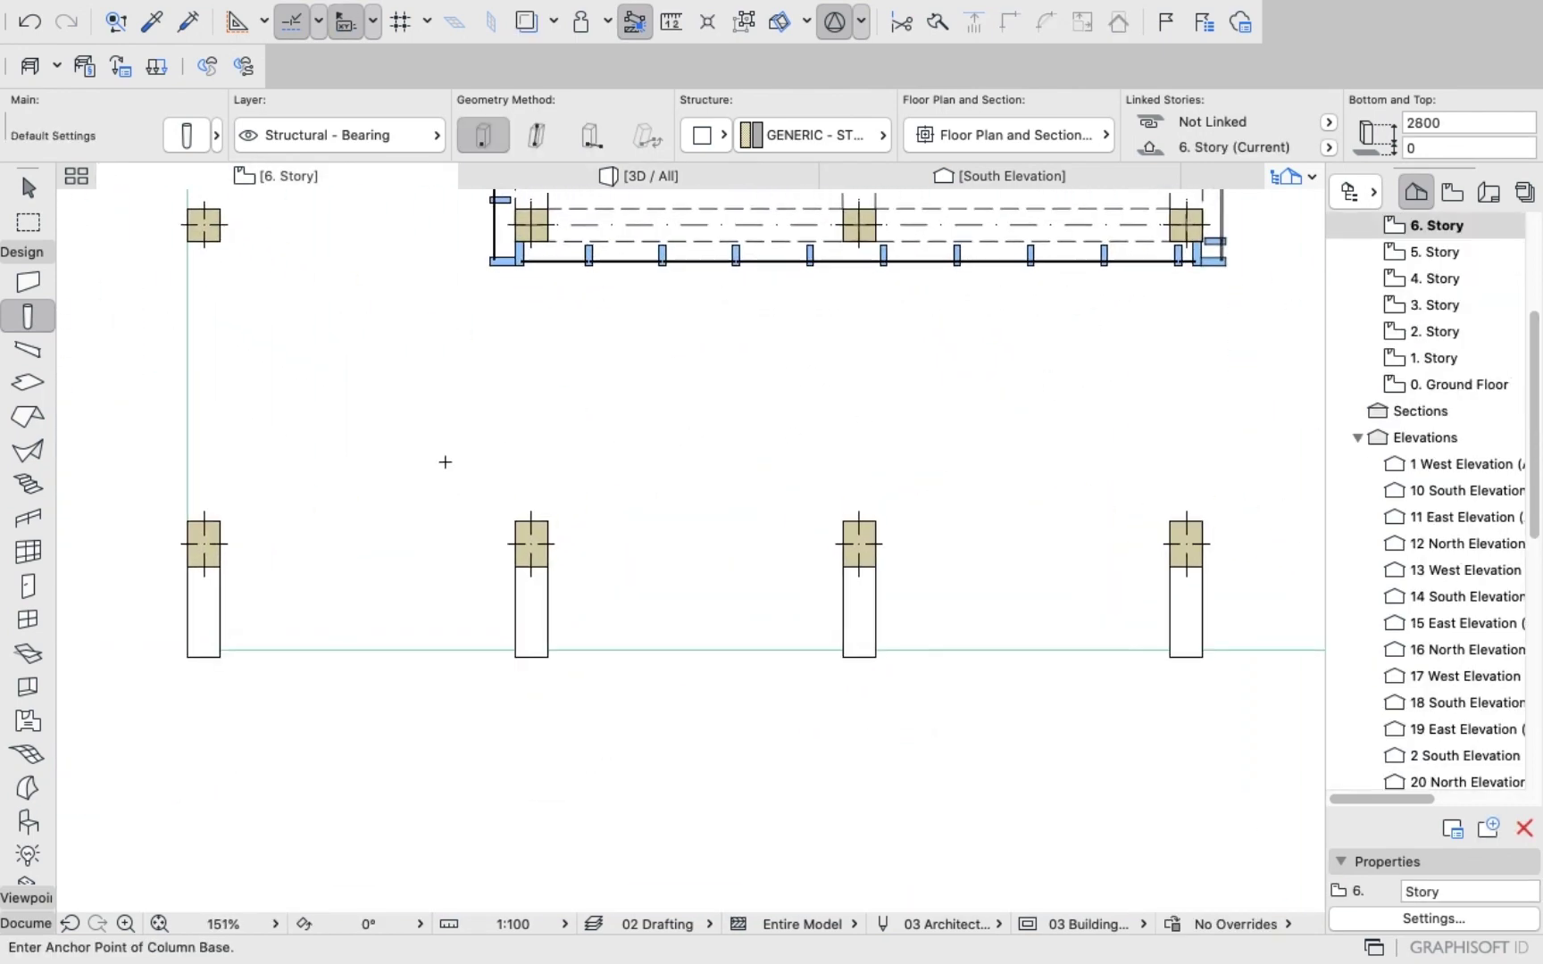
pyautogui.keyDown('shift'); pyautogui.click(214, 533); pyautogui.keyUp('shift')
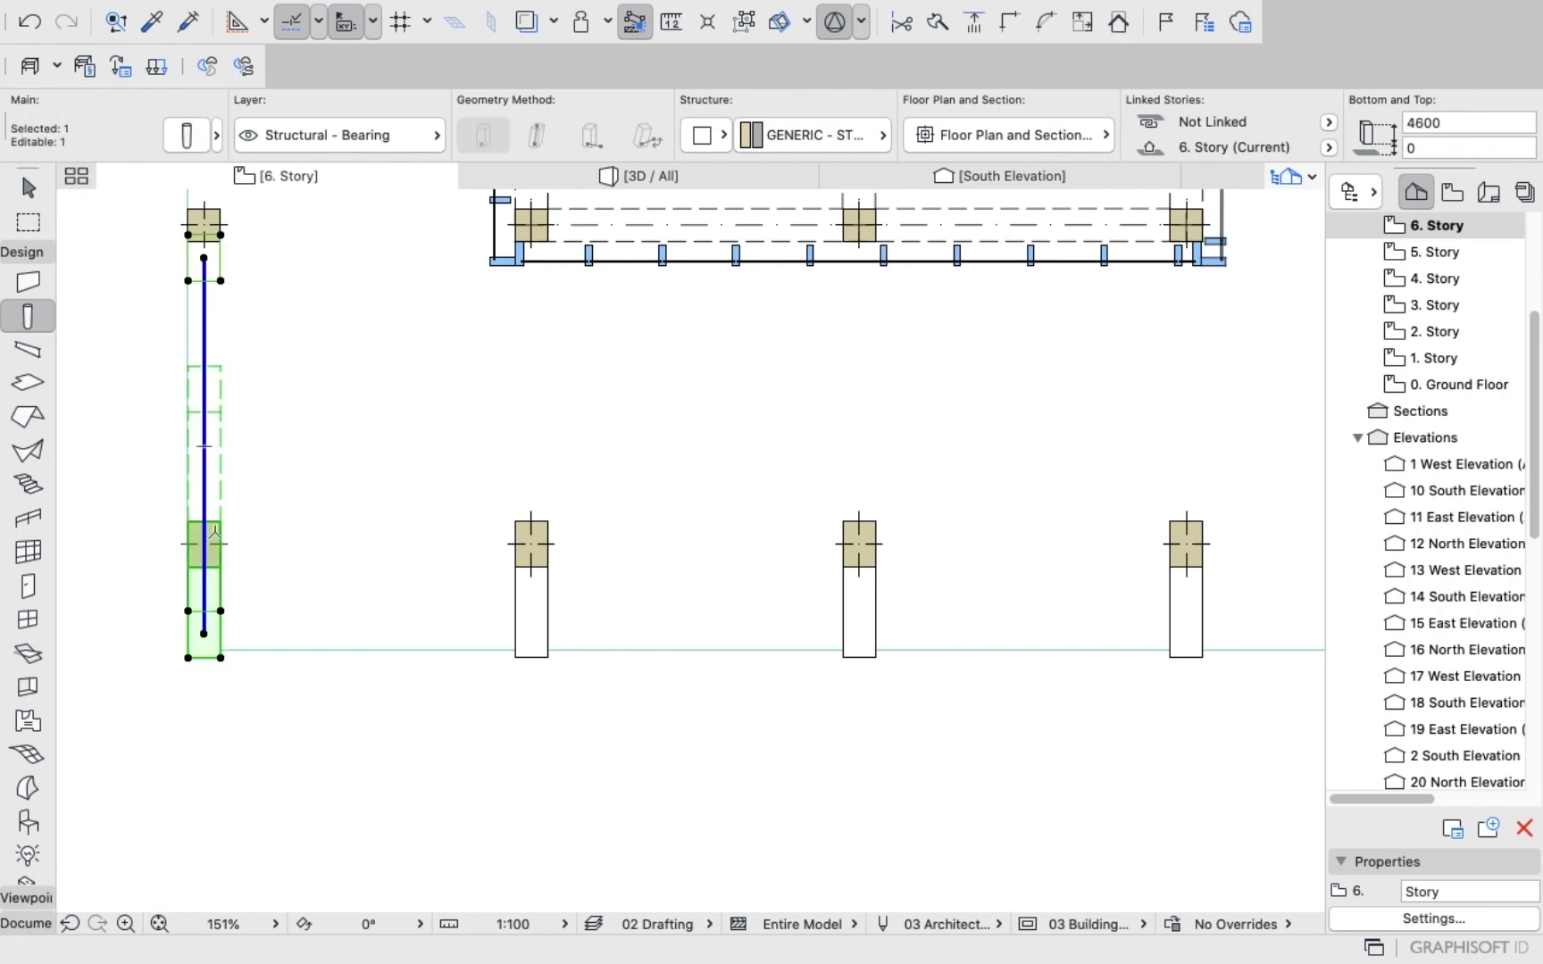
pyautogui.rightClick(266, 742)
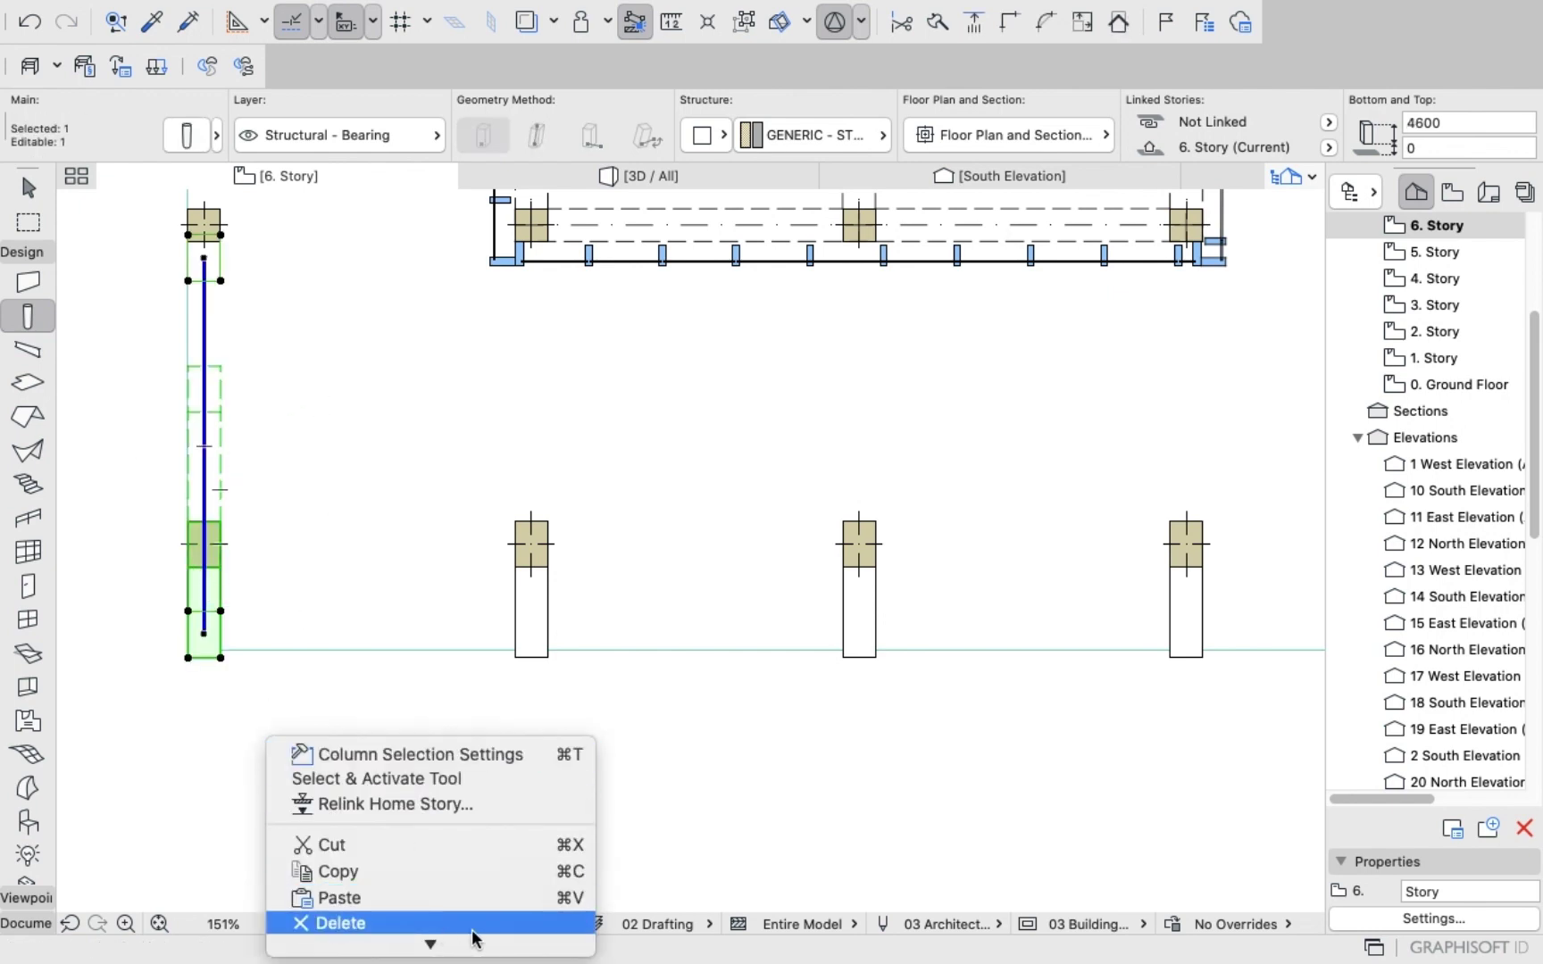
pyautogui.moveTo(562, 782)
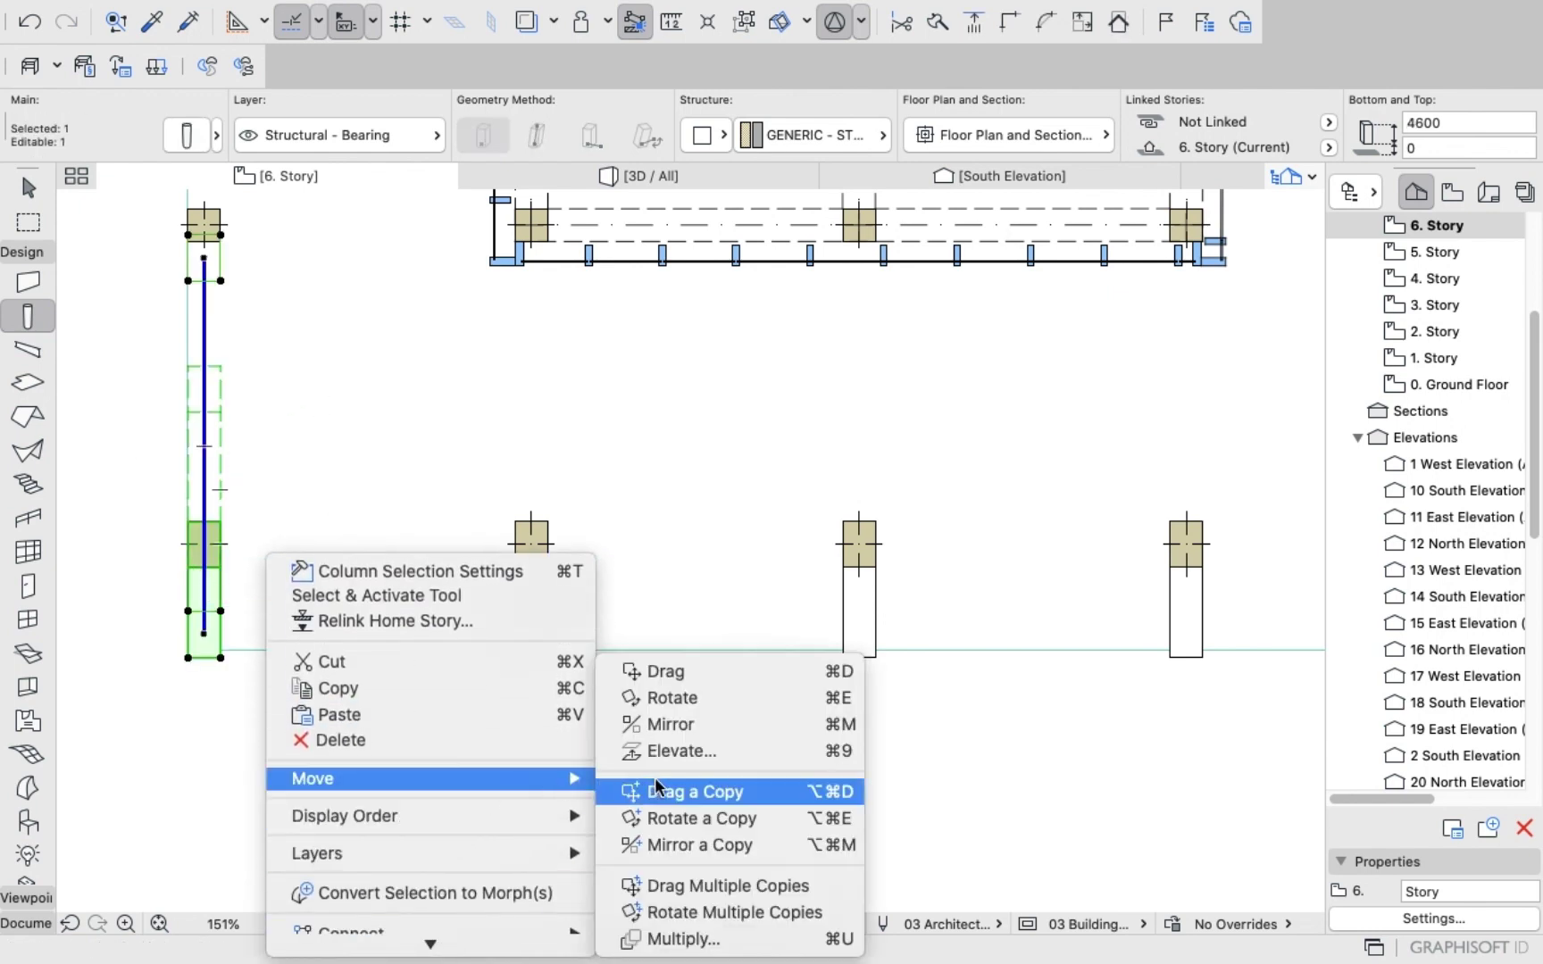
pyautogui.click(669, 699)
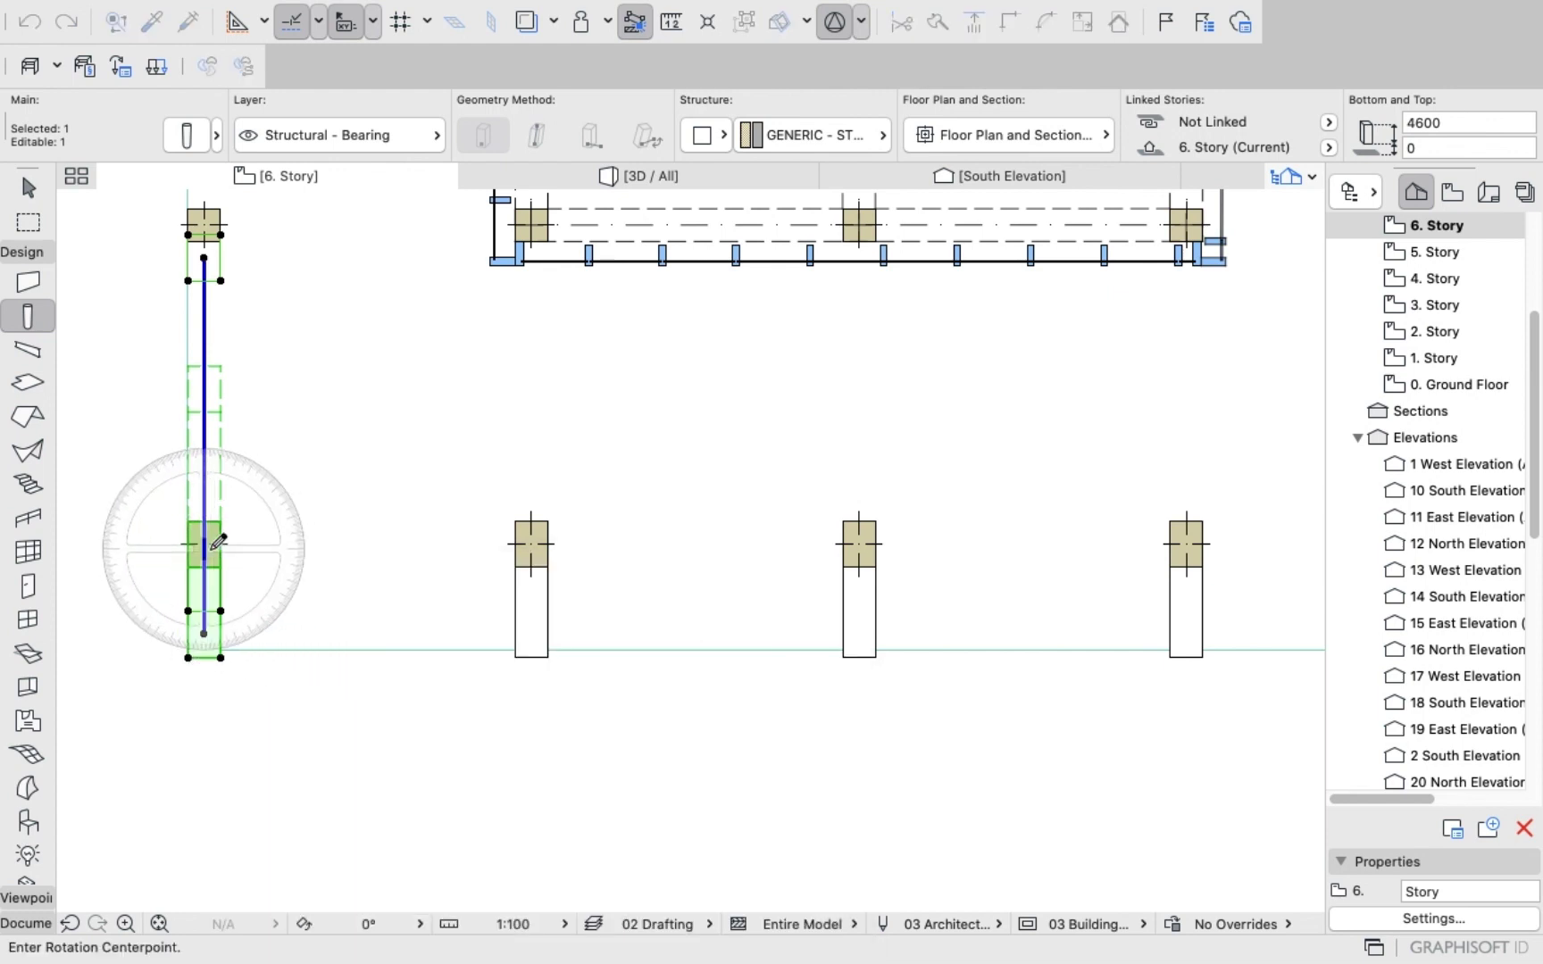
pyautogui.click(214, 438)
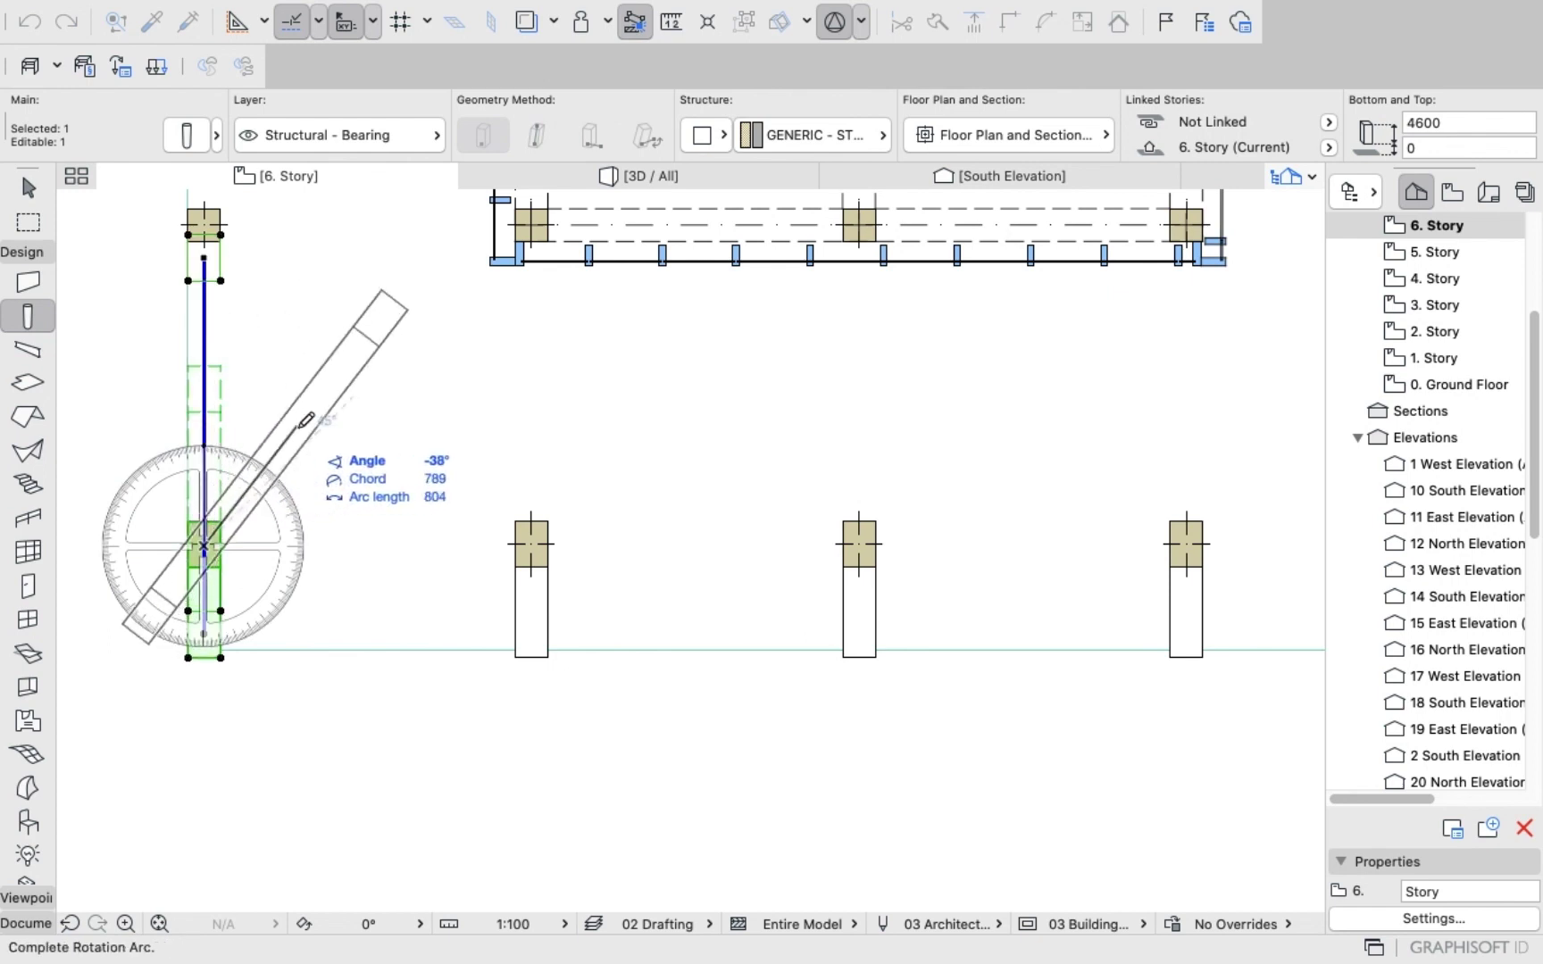
pyautogui.write('-')
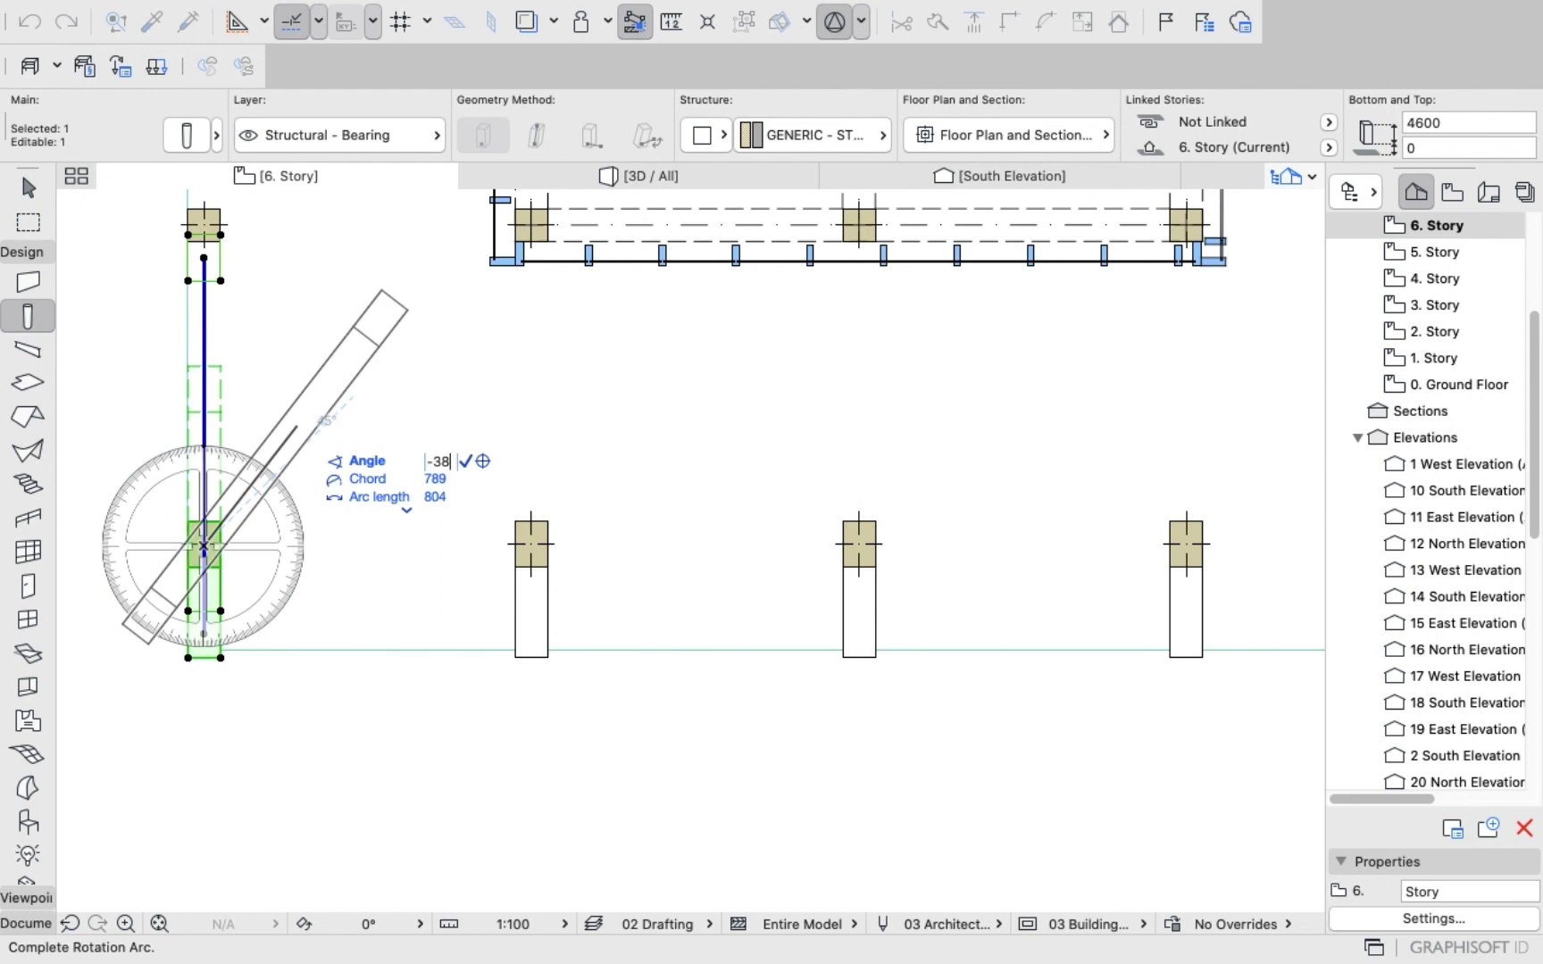
pyautogui.write('38')
pyautogui.press('Return')
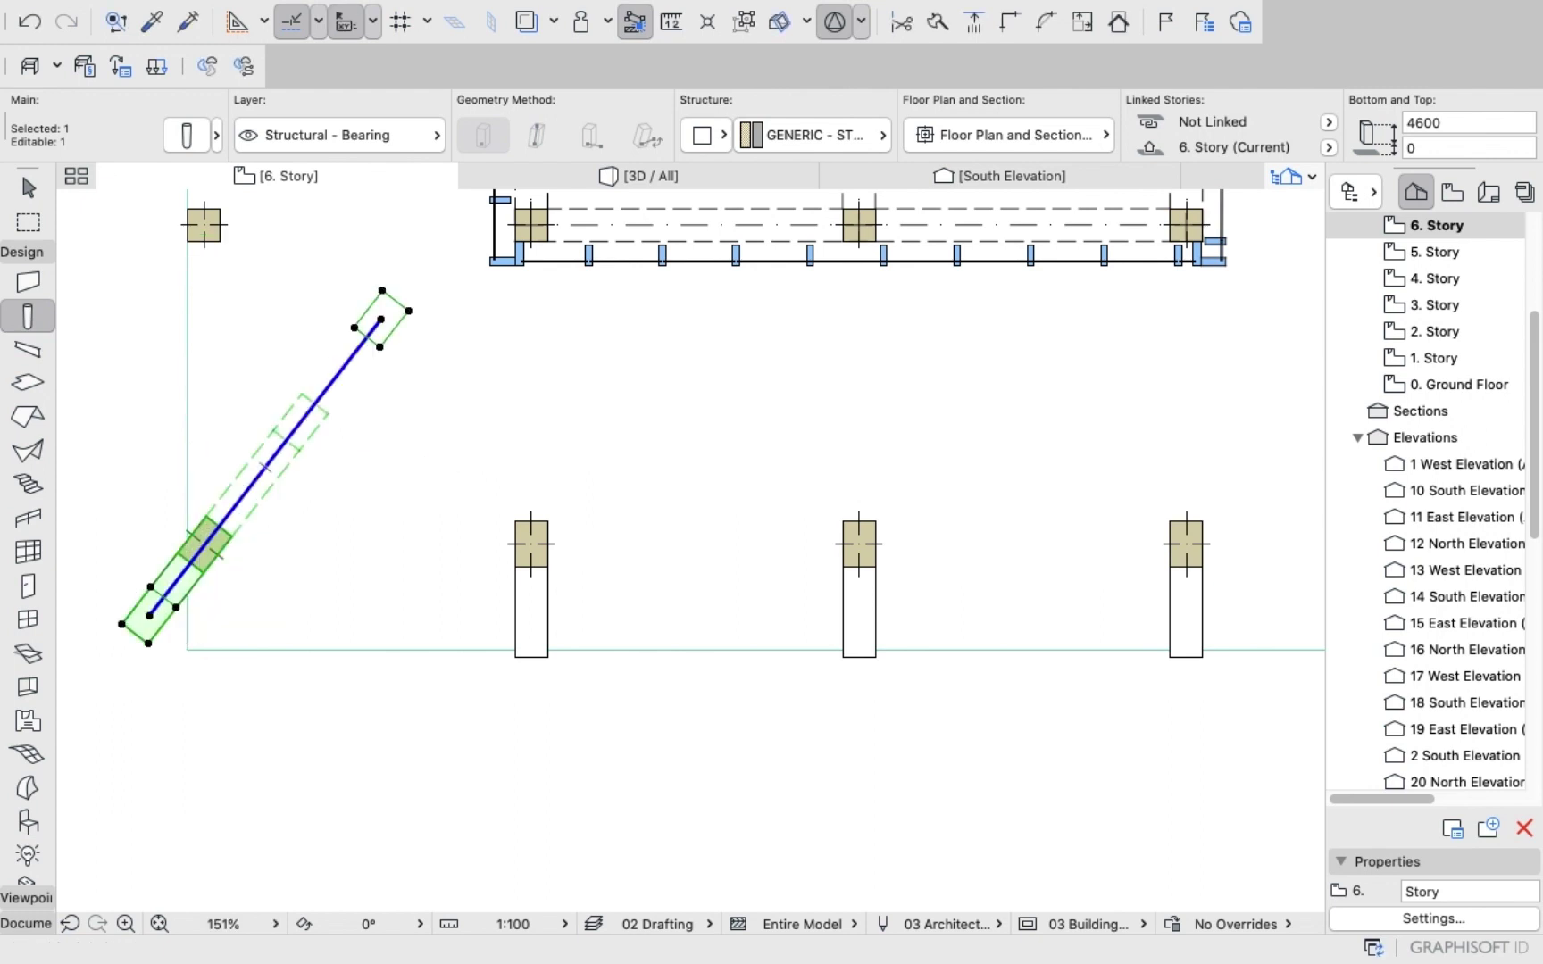
# Set the rotated south-west corner column's slant angle to 40° and check its lean toward the tower in 3D.
pyautogui.click(185, 135)
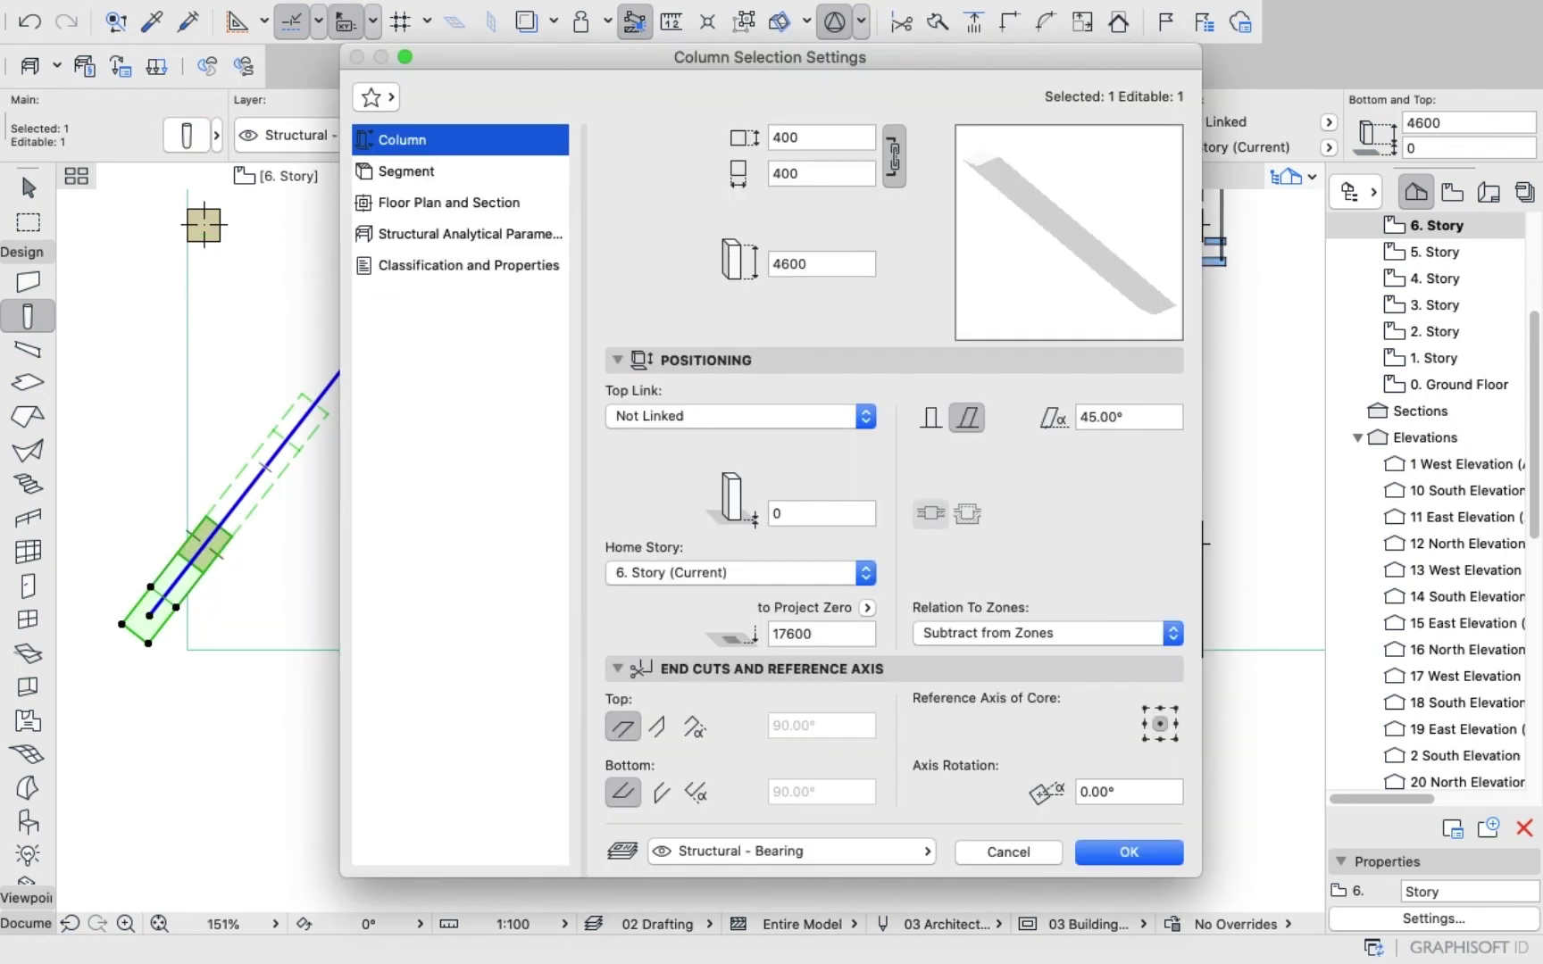
pyautogui.click(1125, 417)
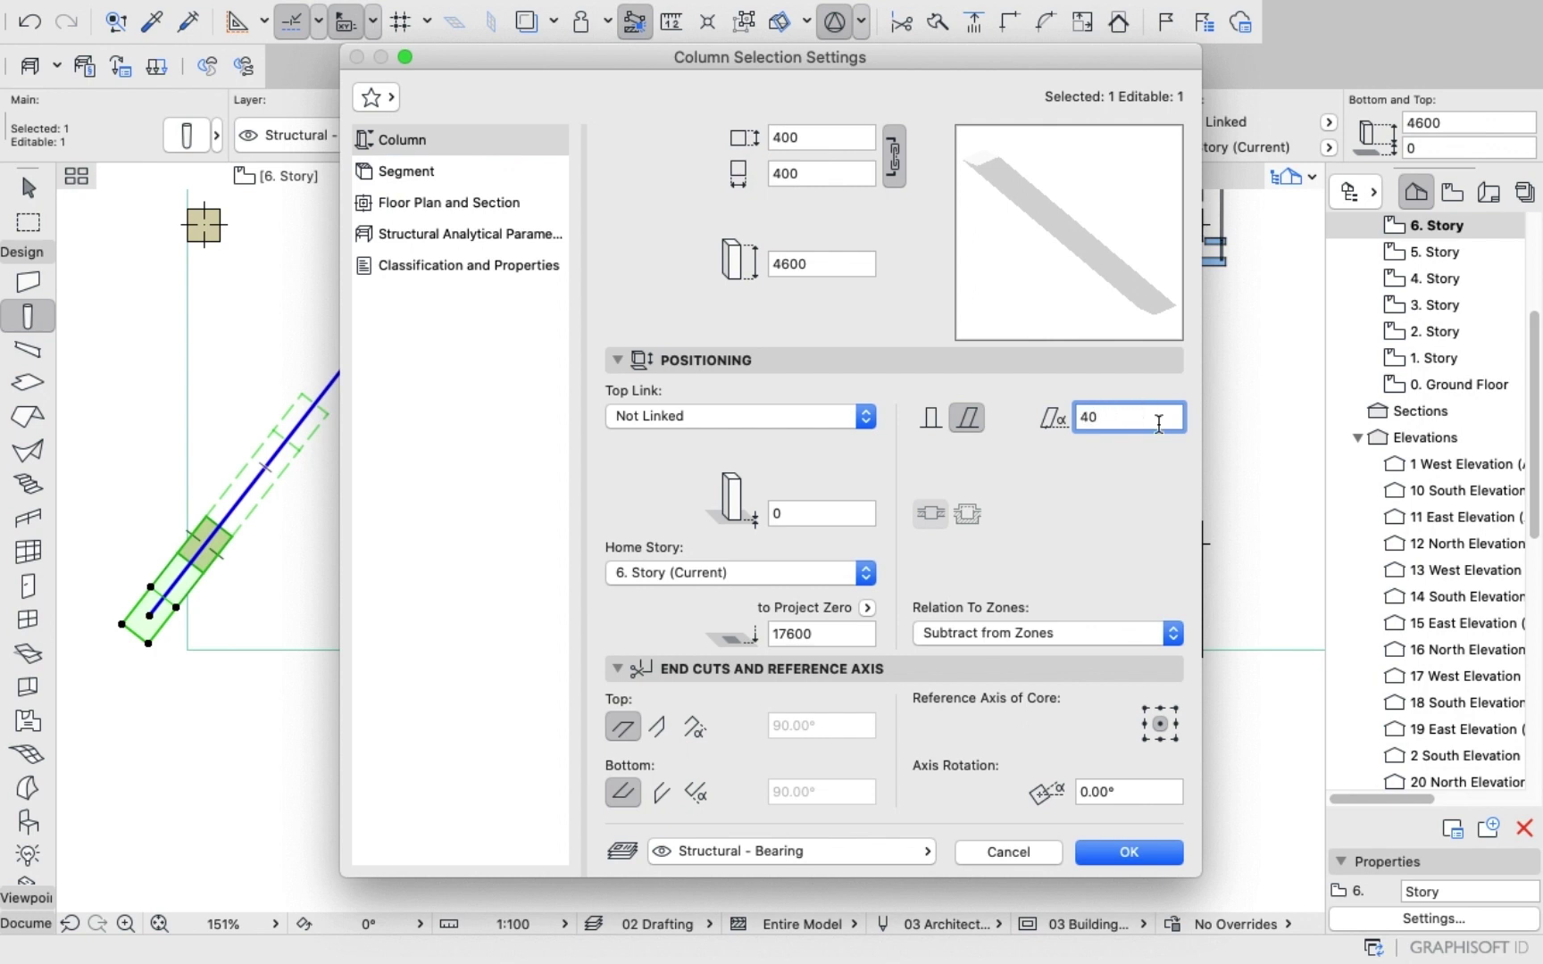
pyautogui.click(1128, 852)
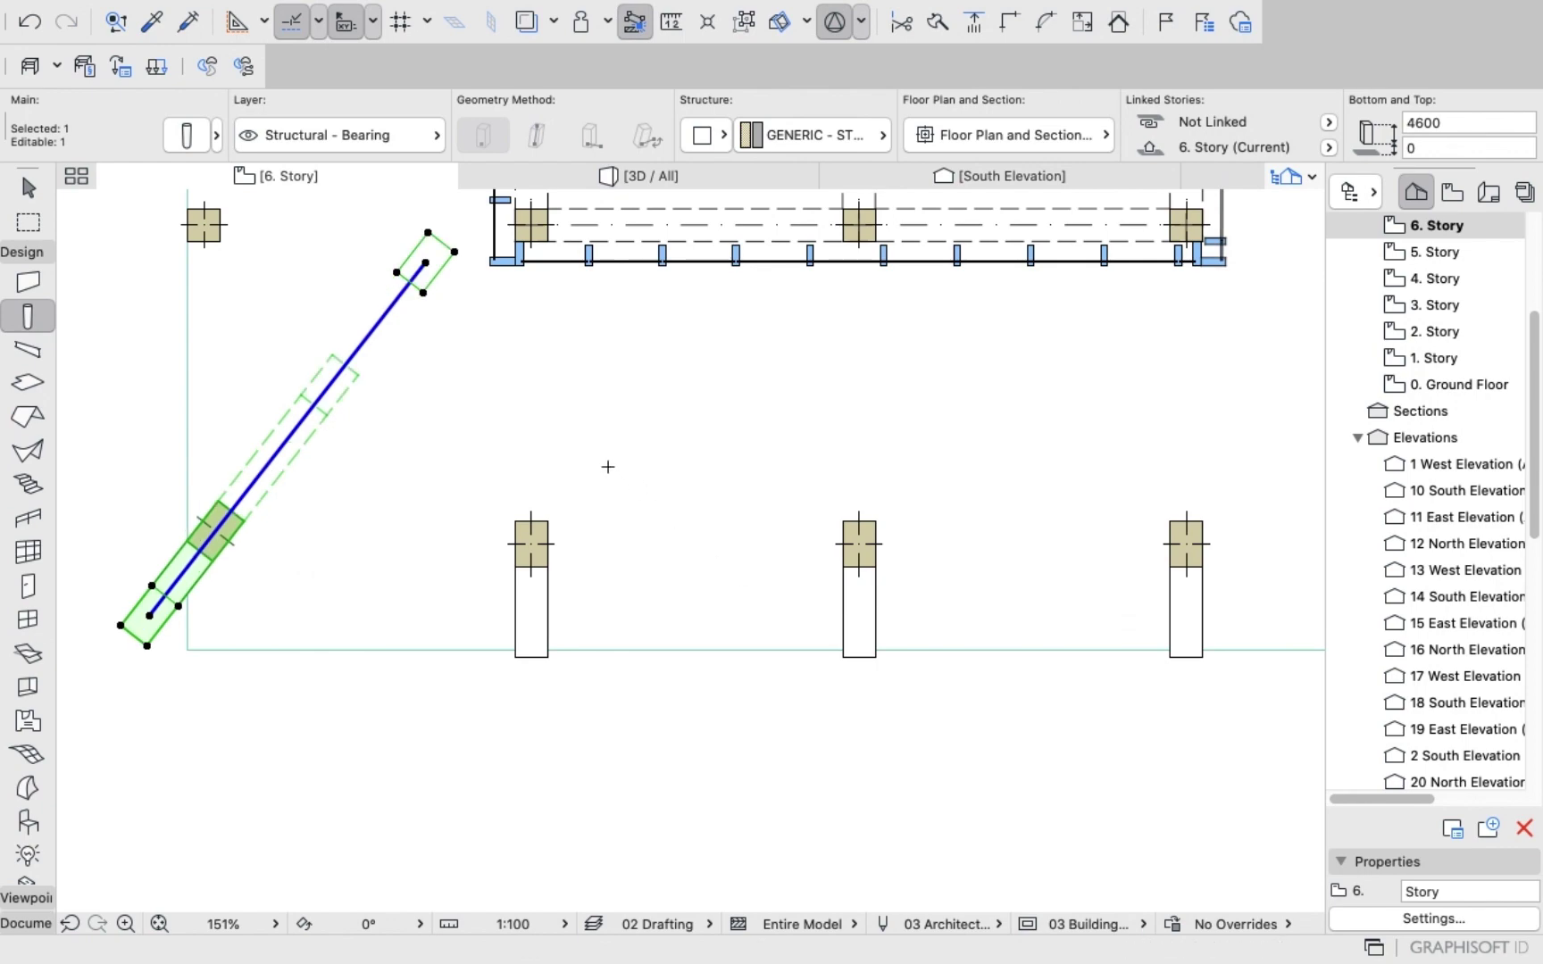
pyautogui.click(656, 176)
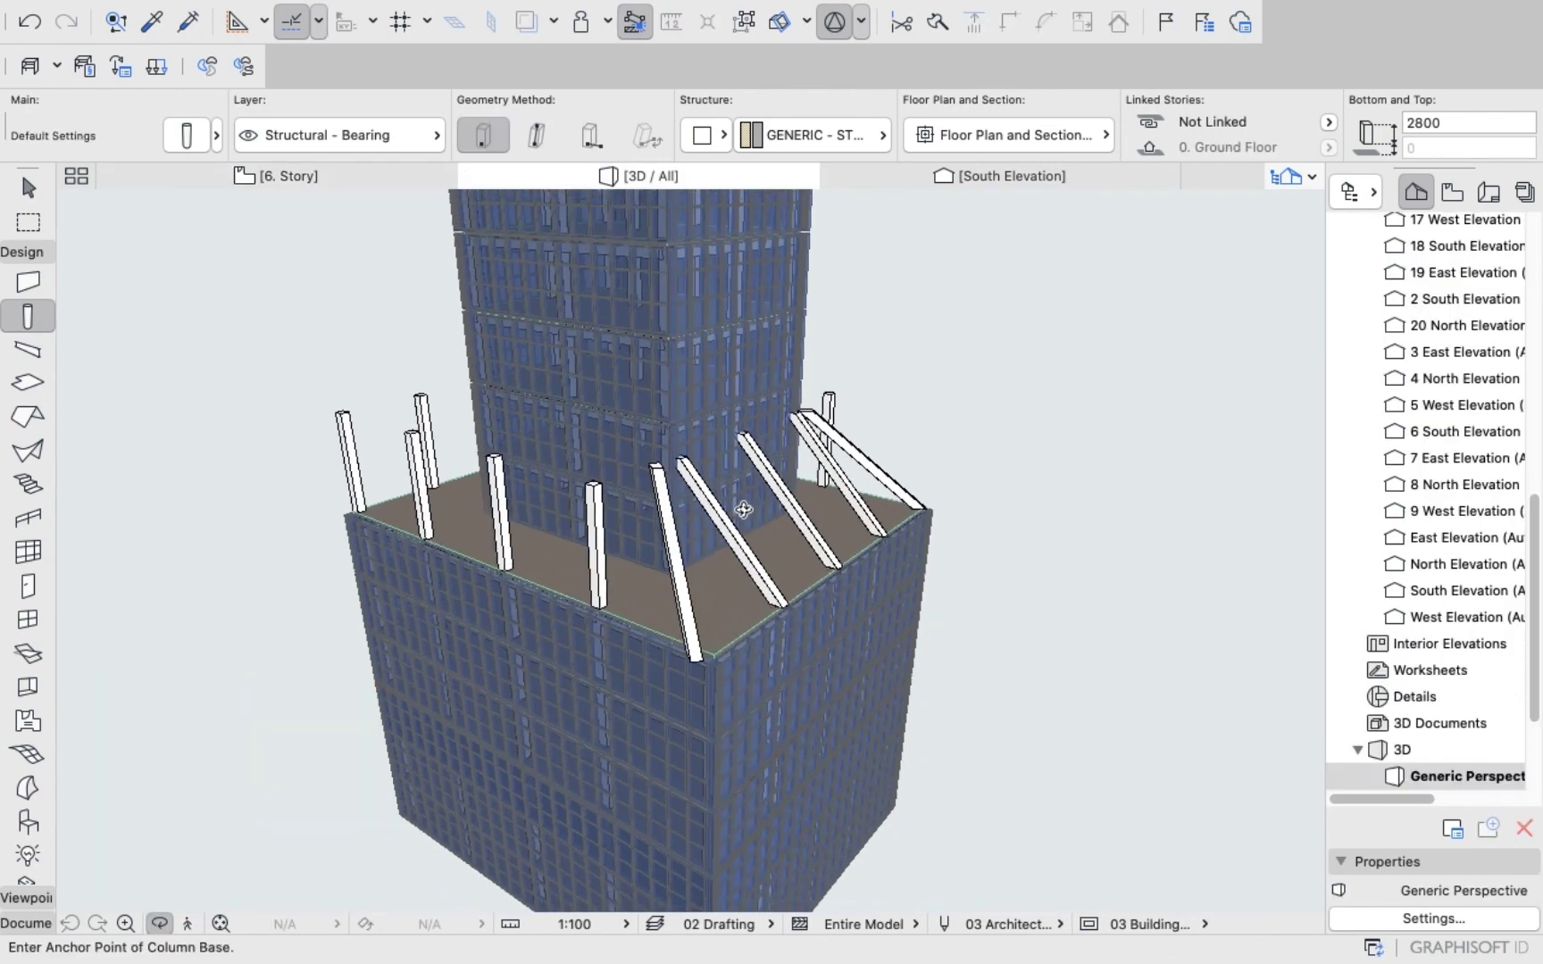
pyautogui.keyDown('shift'); pyautogui.moveTo(744, 509); pyautogui.dragTo(973, 417, button='middle'); pyautogui.keyUp('shift')
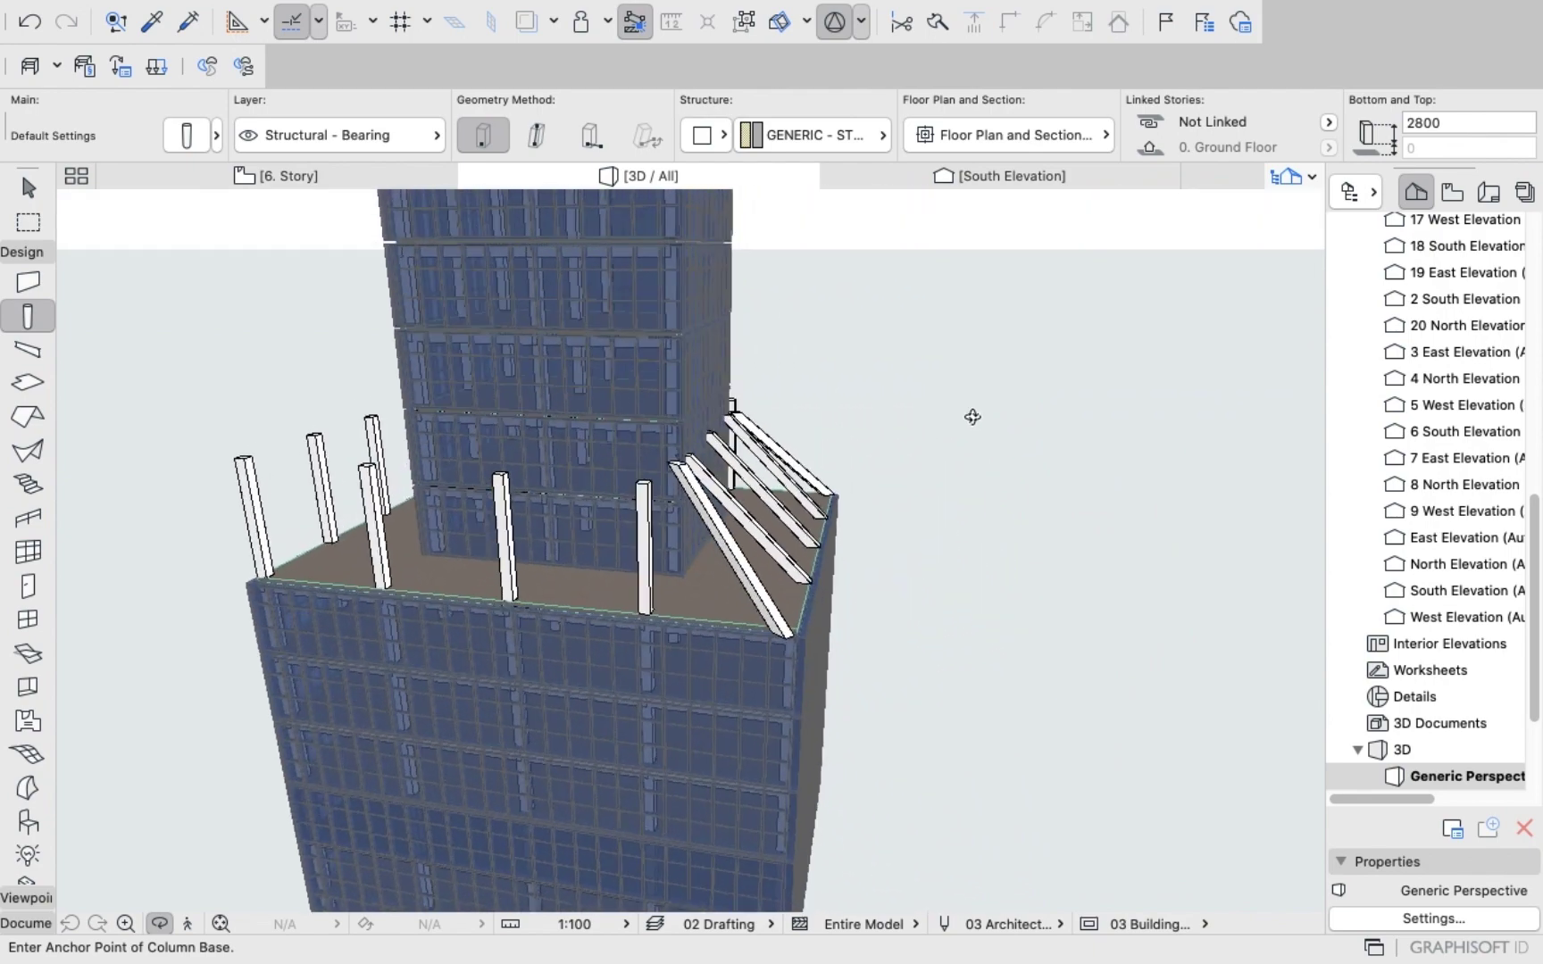
# Move the south-west corner column inward on 6. Story until its top meets the tower's corner, and check the fit in 3D.
pyautogui.click(318, 177)
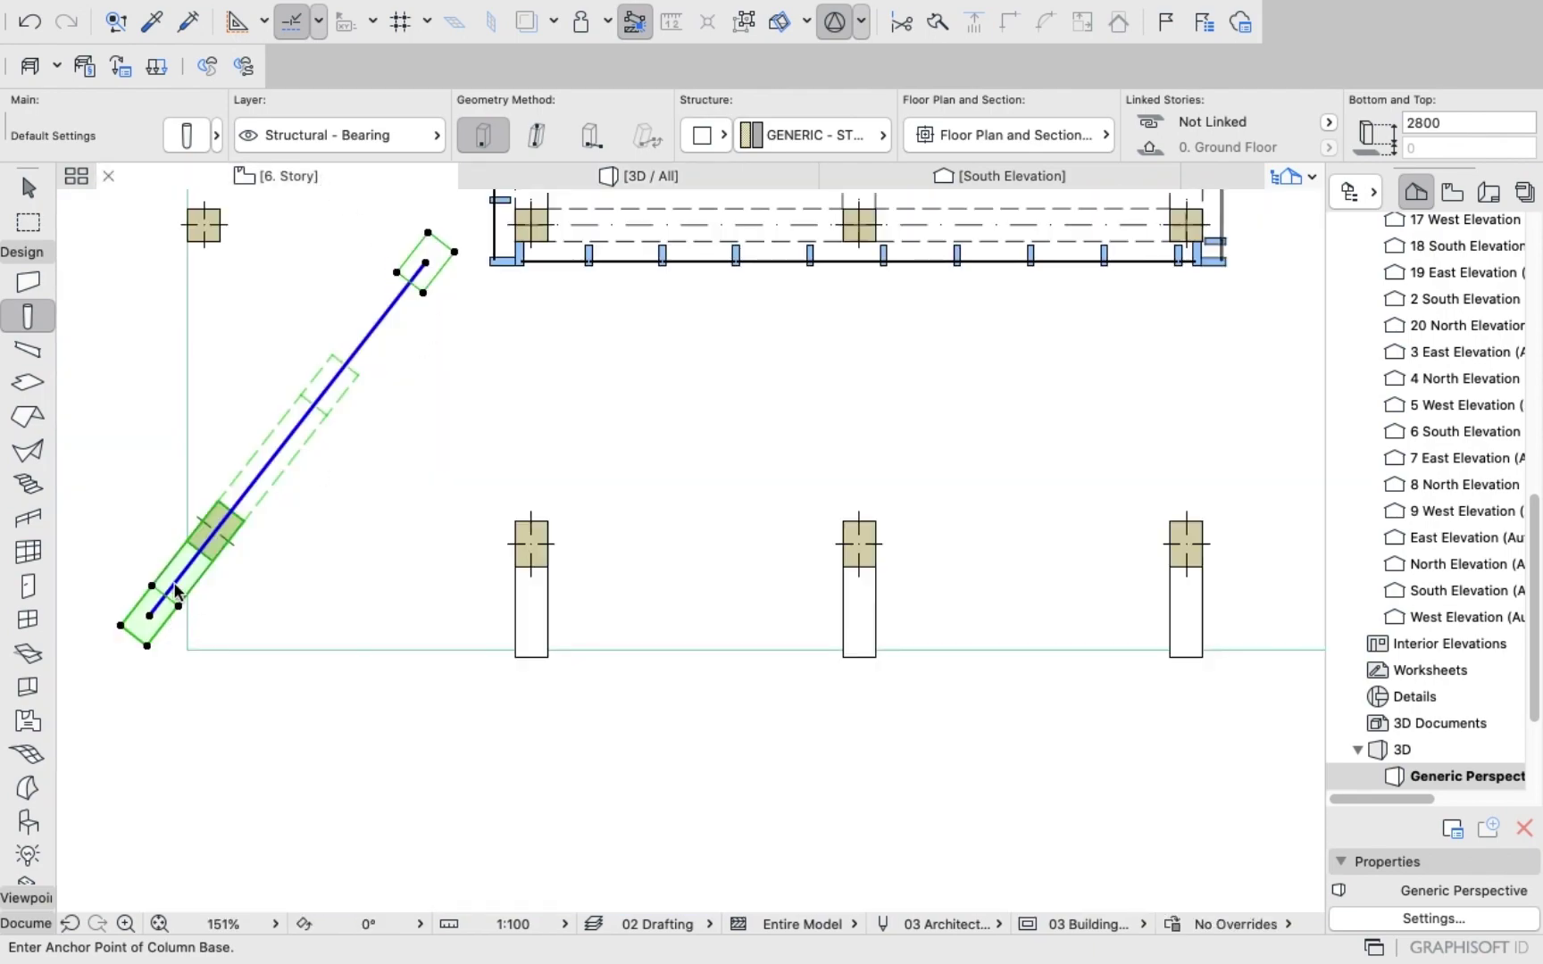
pyautogui.scroll(-6, 396, 458)
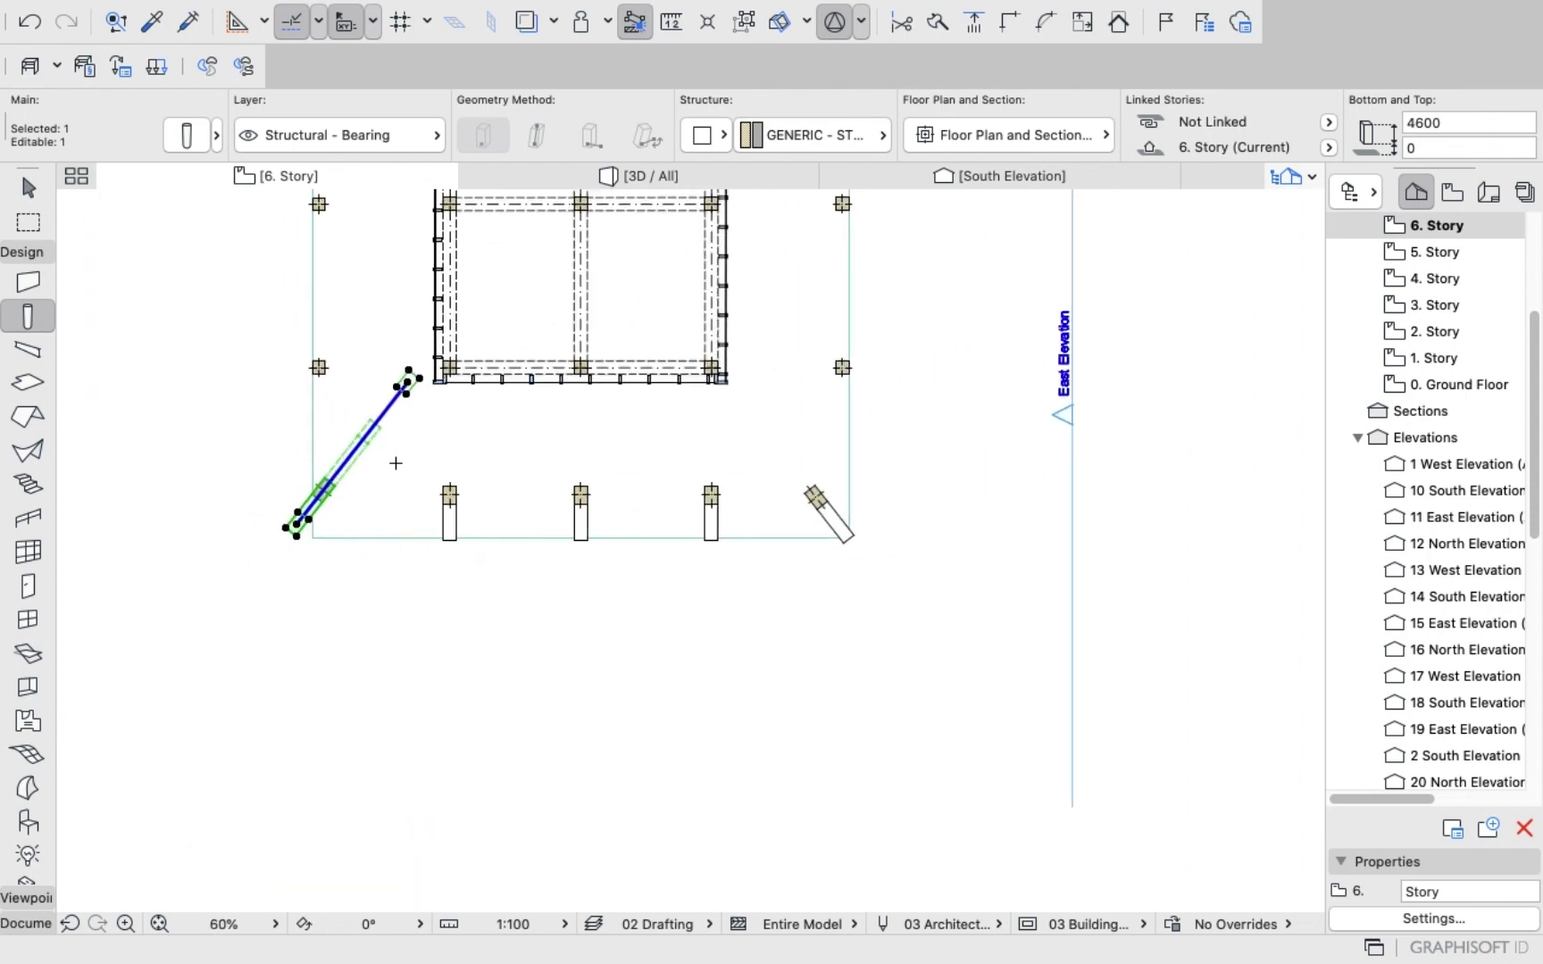
pyautogui.scroll(6, 395, 464)
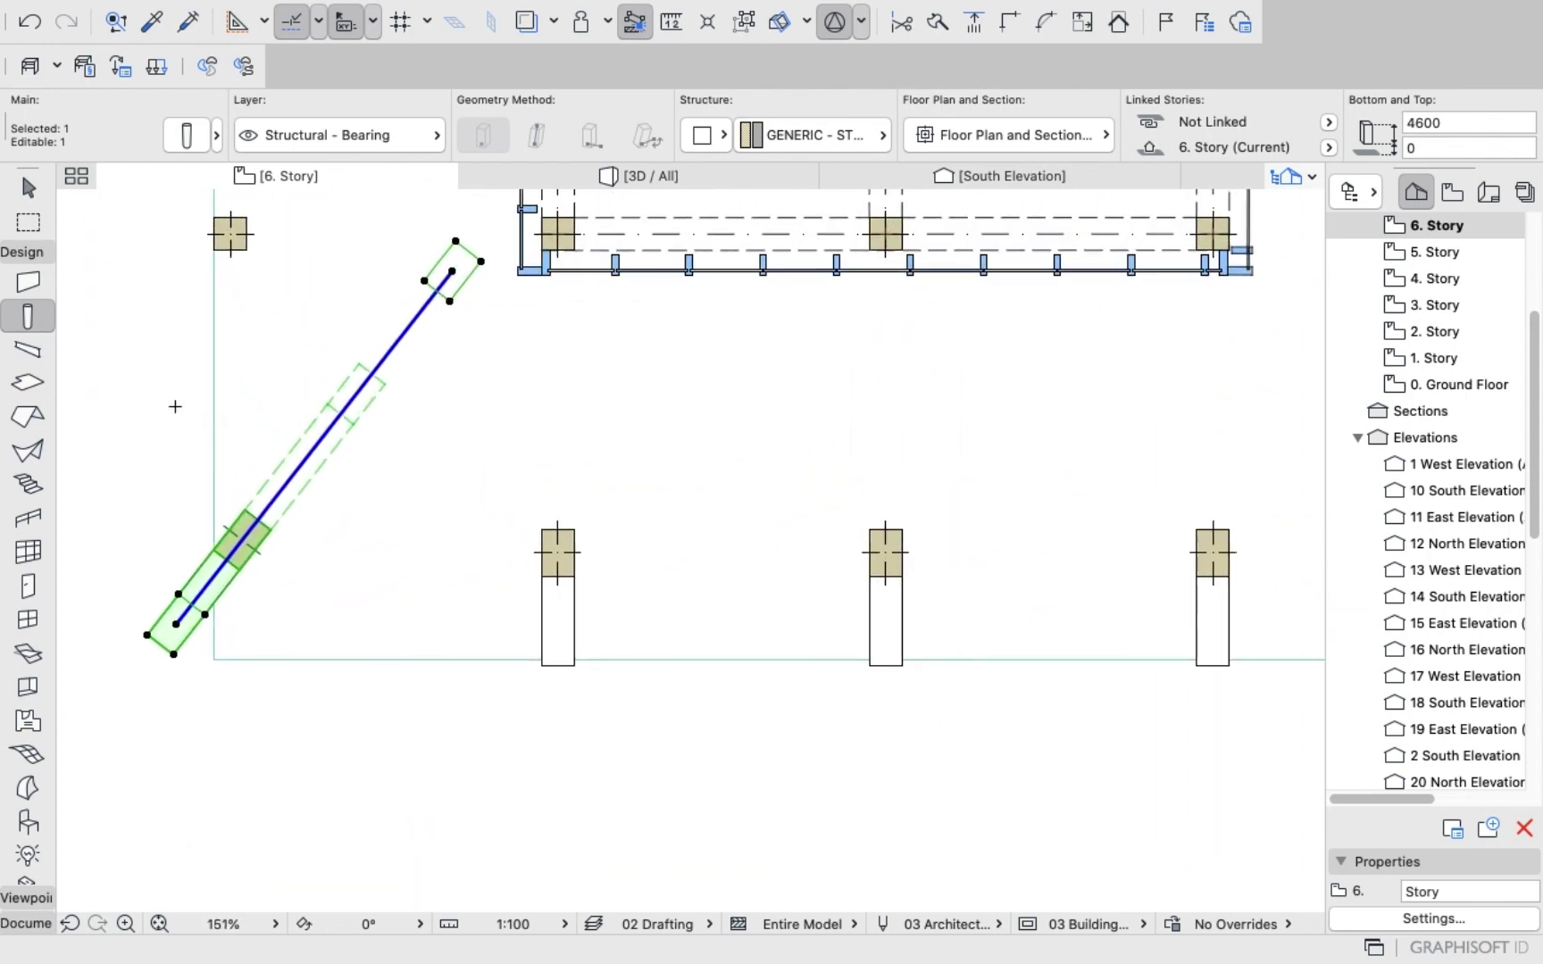
pyautogui.rightClick(143, 382)
pyautogui.click(106, 423)
pyautogui.press('super+d')
pyautogui.click(231, 555)
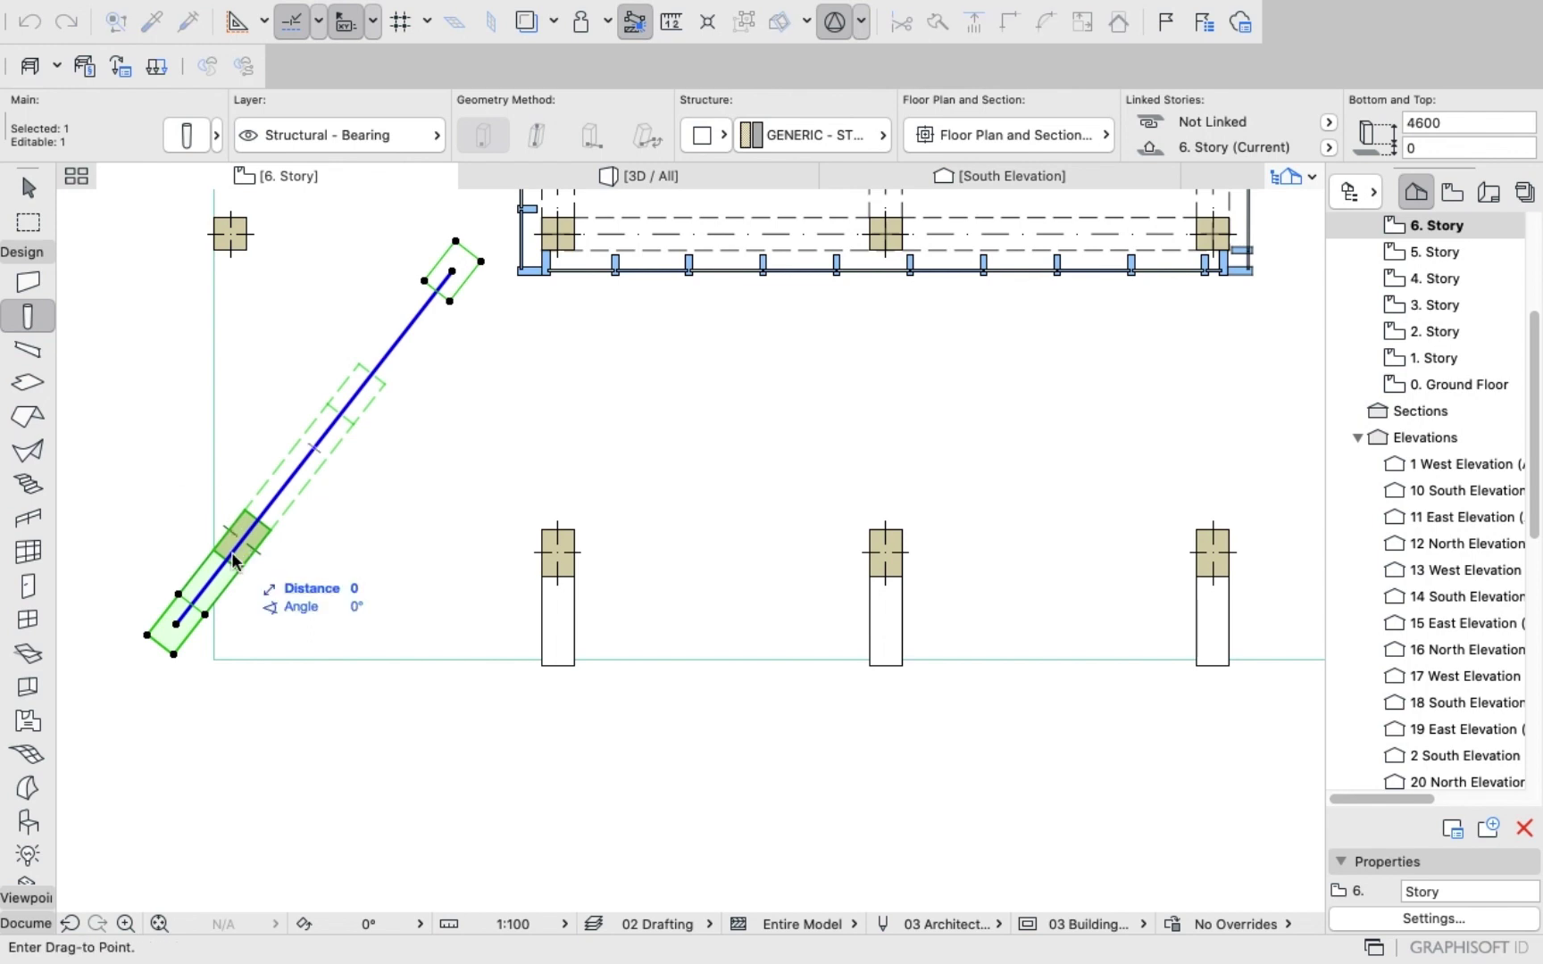
pyautogui.click(306, 558)
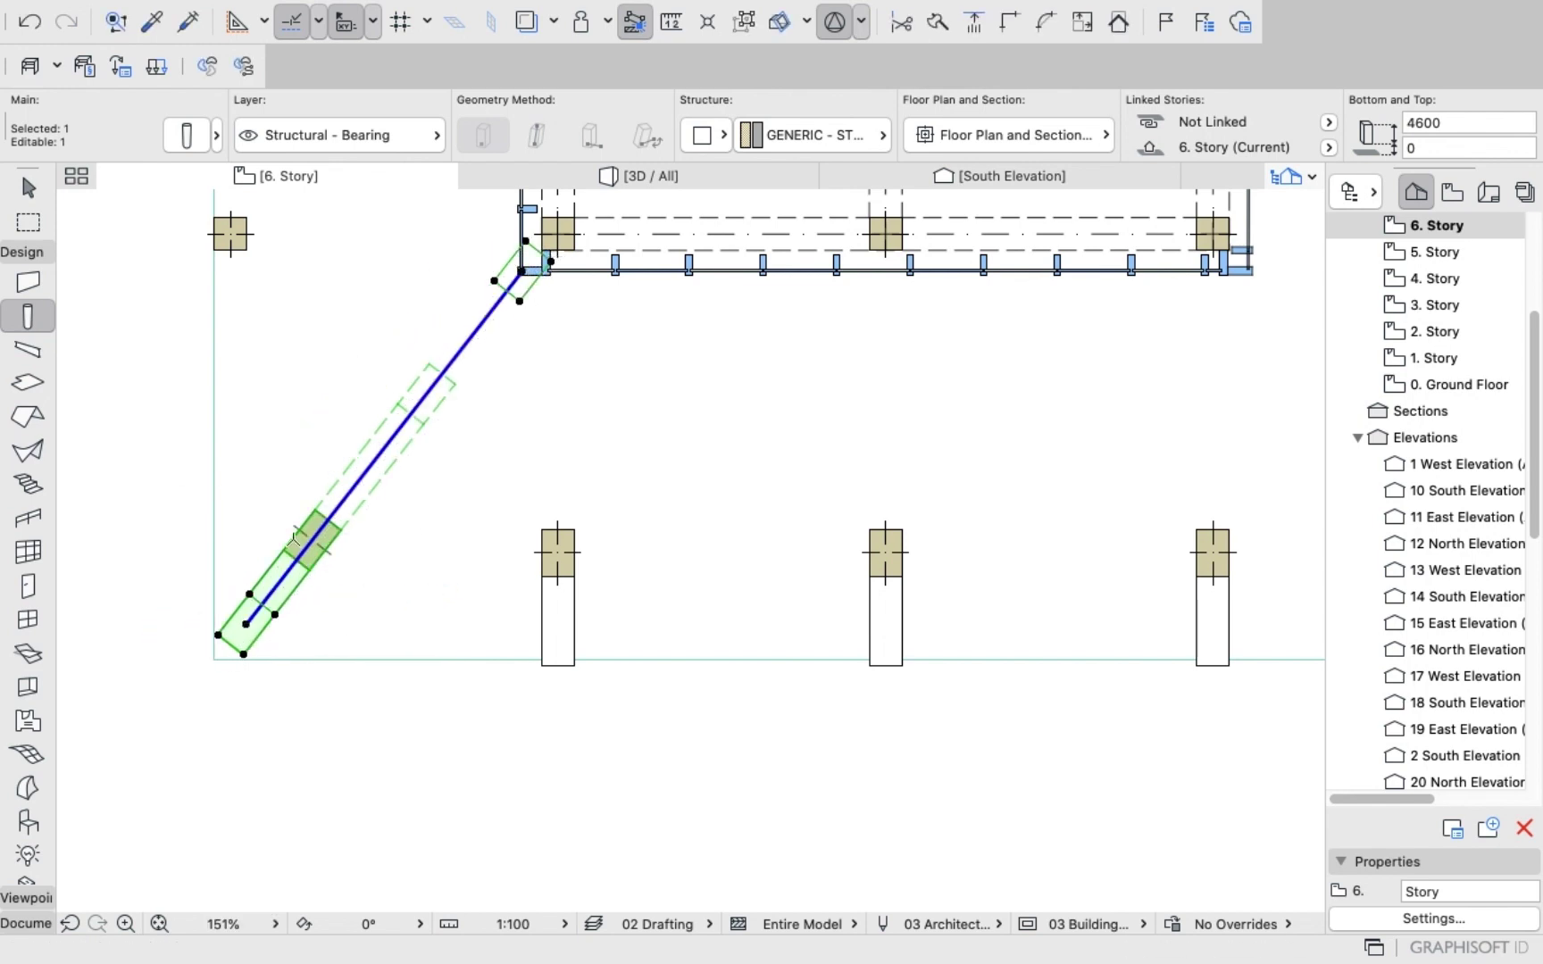
pyautogui.scroll(-5, 300, 549)
pyautogui.scroll(4, 292, 540)
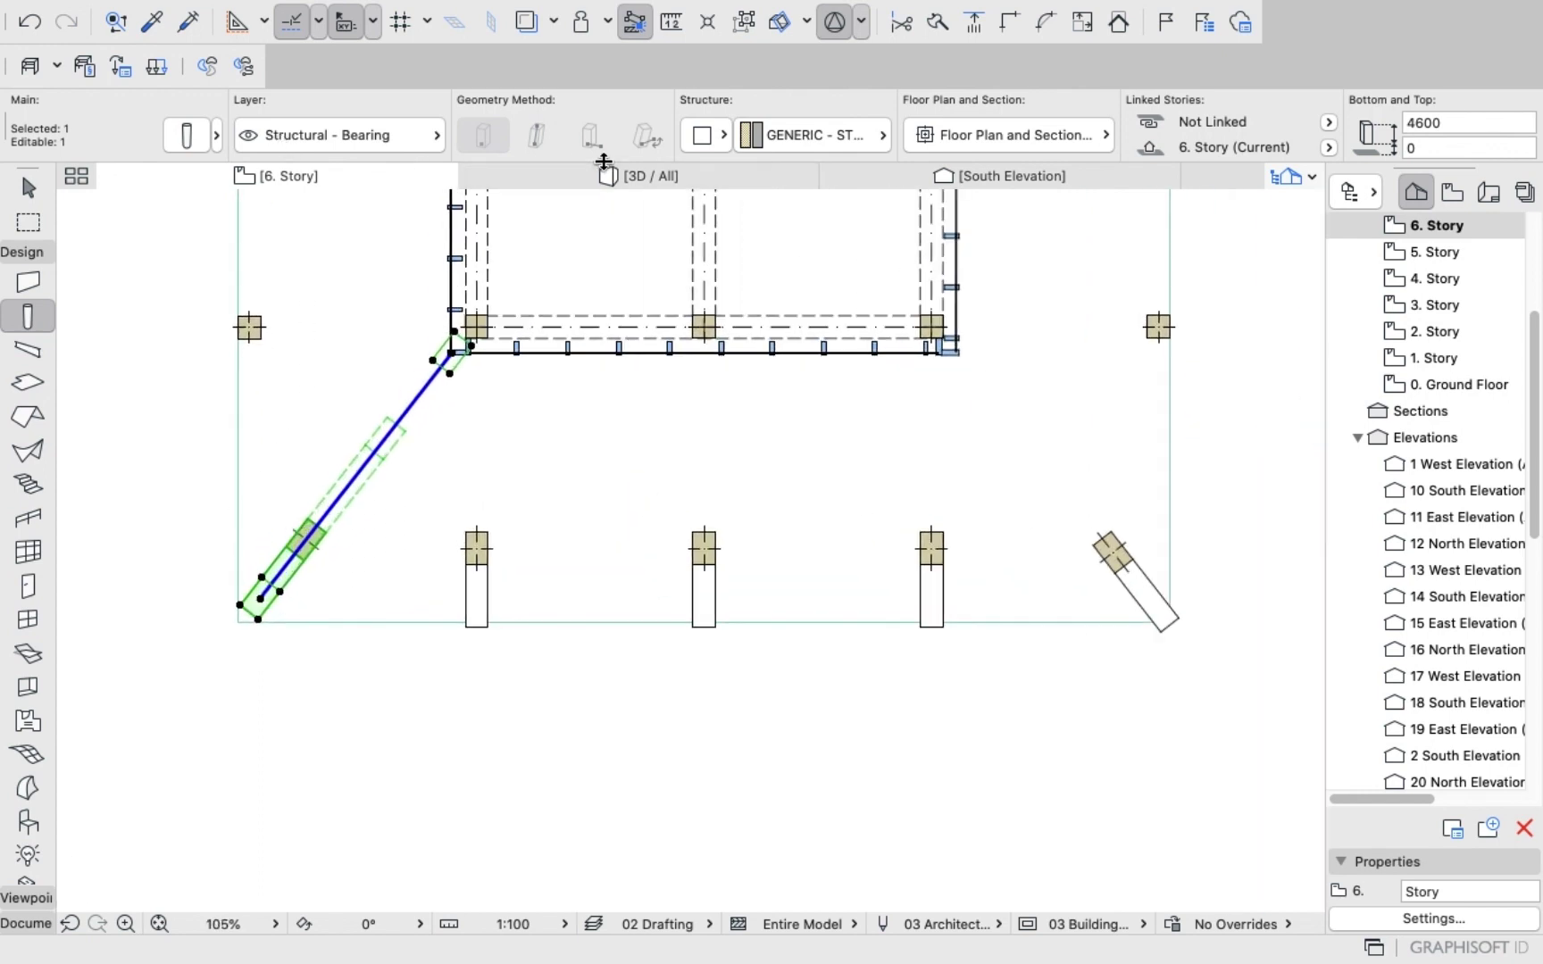
pyautogui.click(641, 172)
pyautogui.press('Escape')
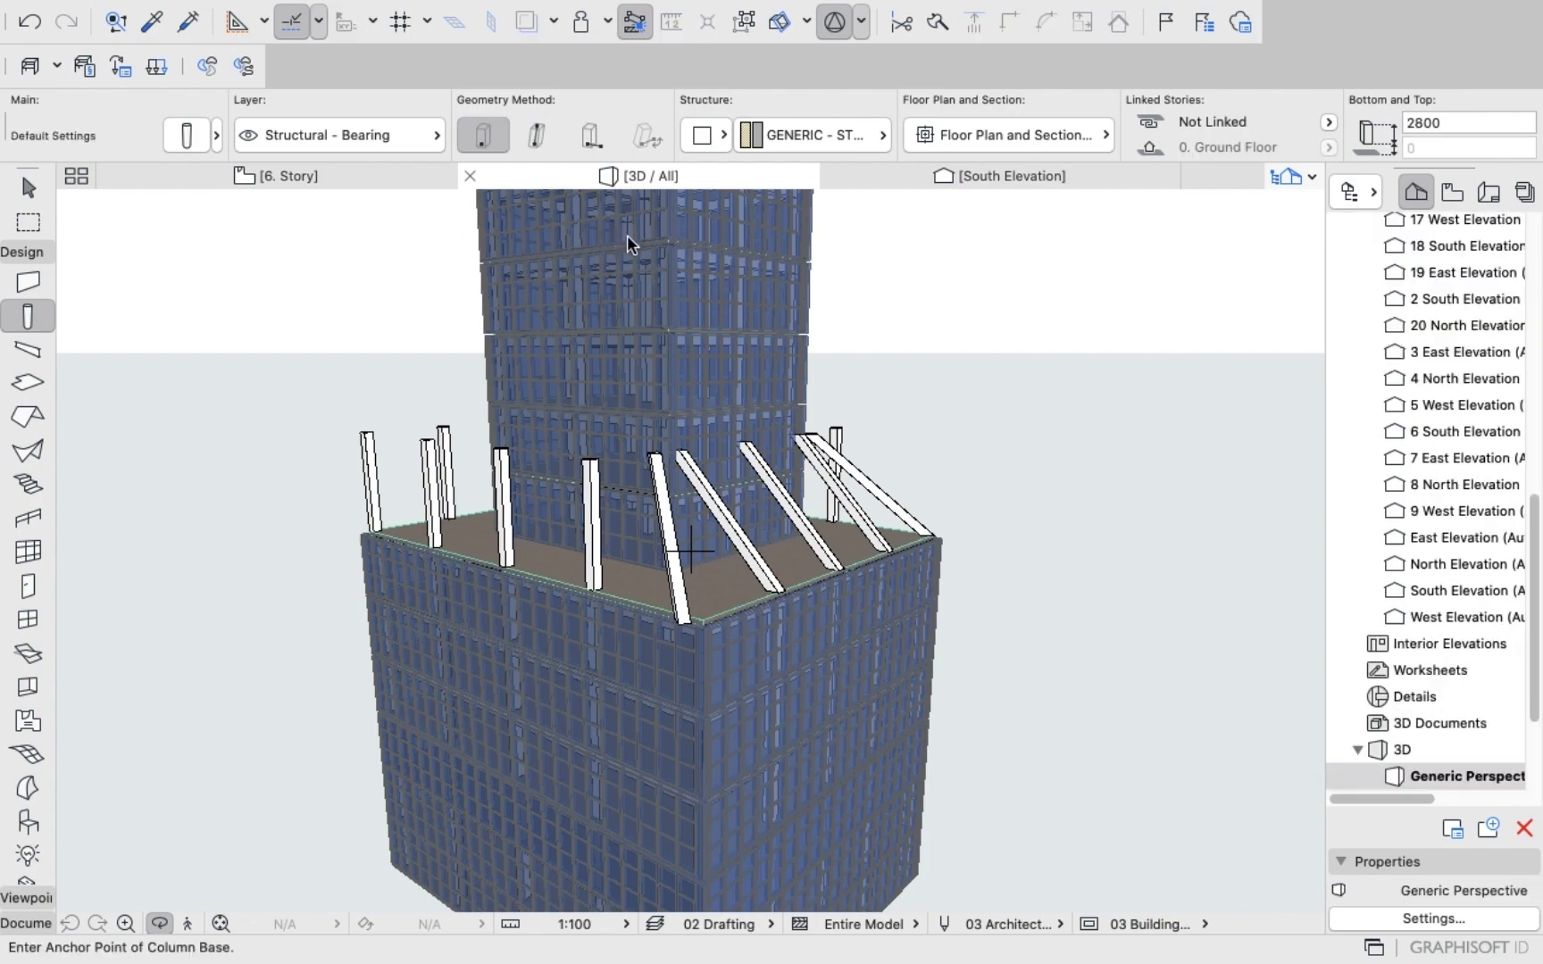
pyautogui.keyDown('shift'); pyautogui.moveTo(627, 235); pyautogui.dragTo(536, 338, button='middle'); pyautogui.keyUp('shift')
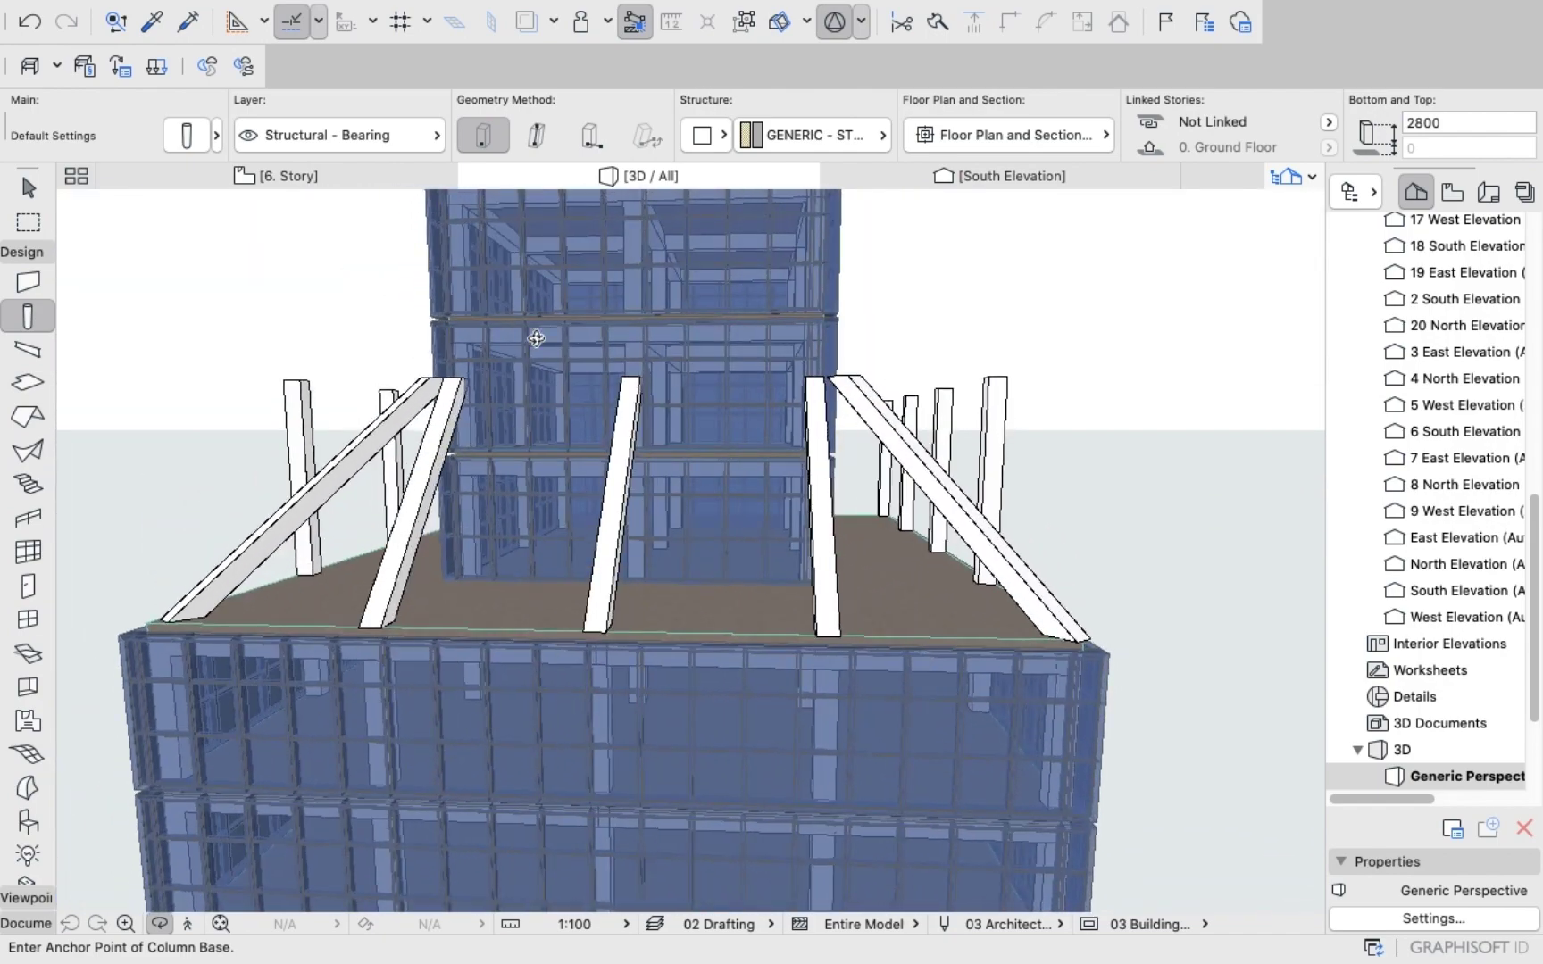
# Move the south-east corner column inward on 6. Story so the corners of its base lie within the slab edges.
pyautogui.click(317, 172)
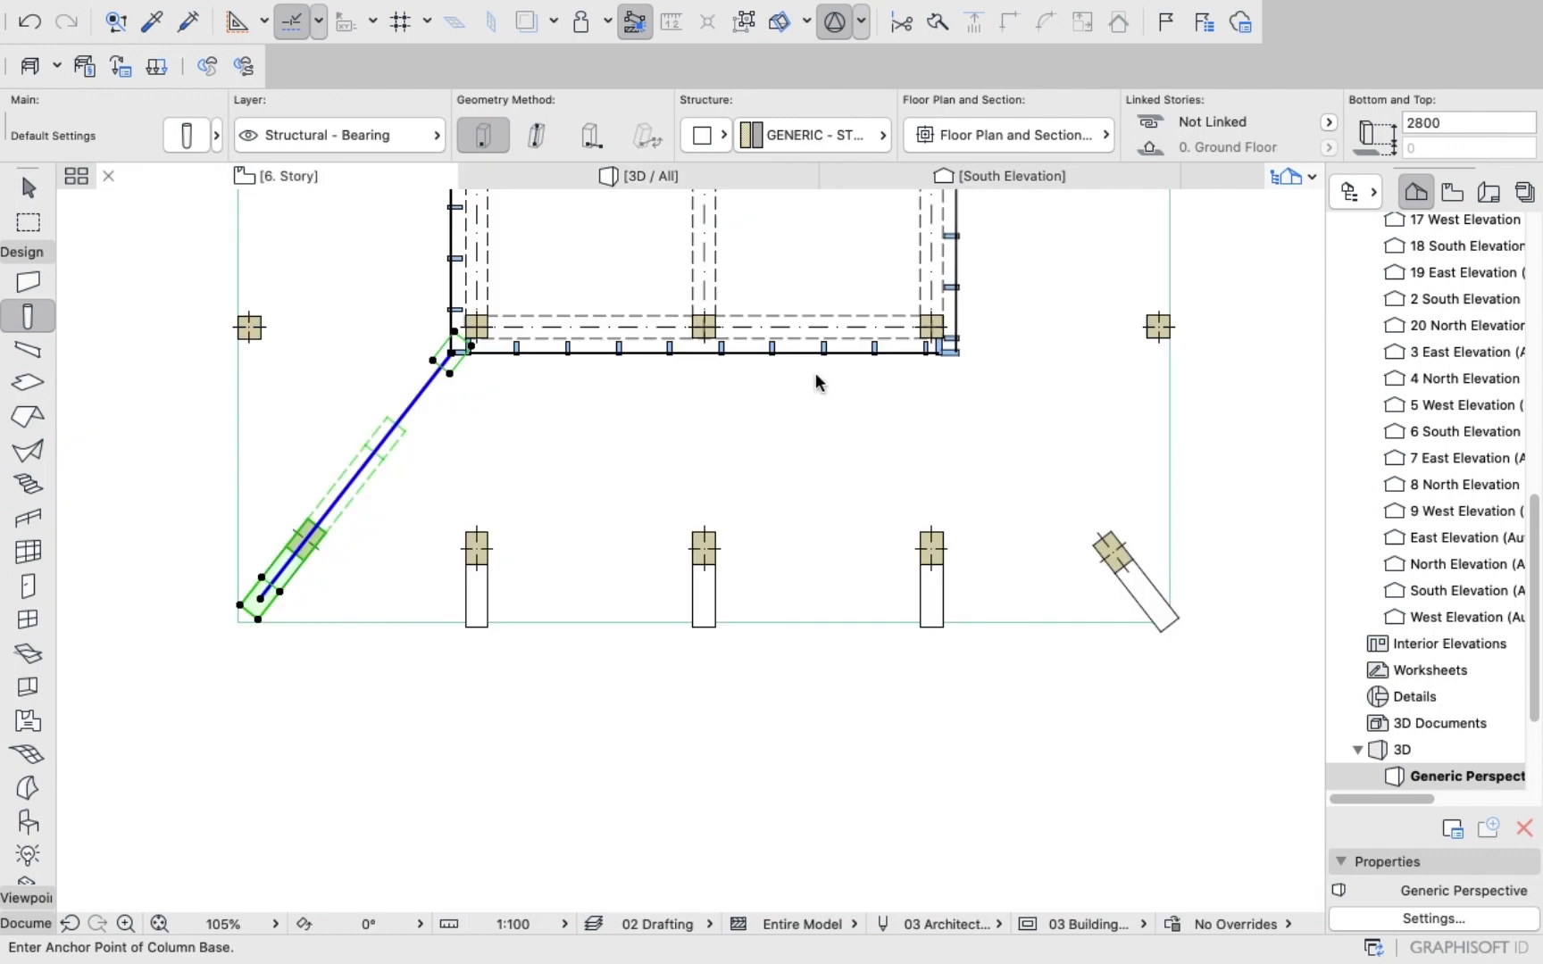
pyautogui.press('Escape')
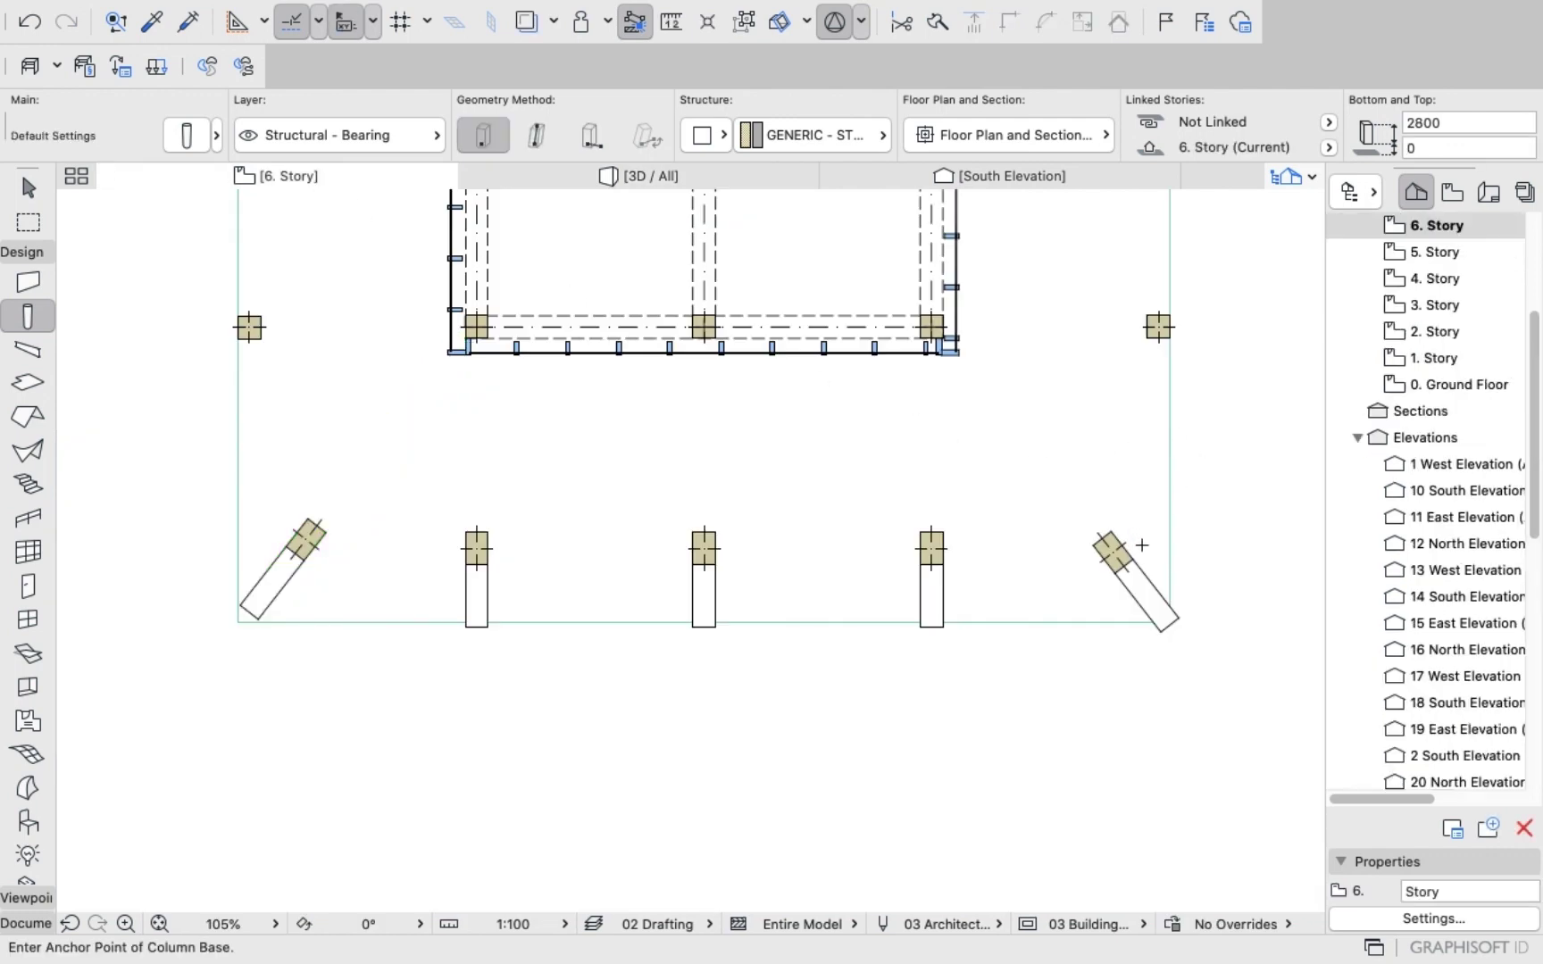
pyautogui.keyDown('shift'); pyautogui.click(1153, 610); pyautogui.keyUp('shift')
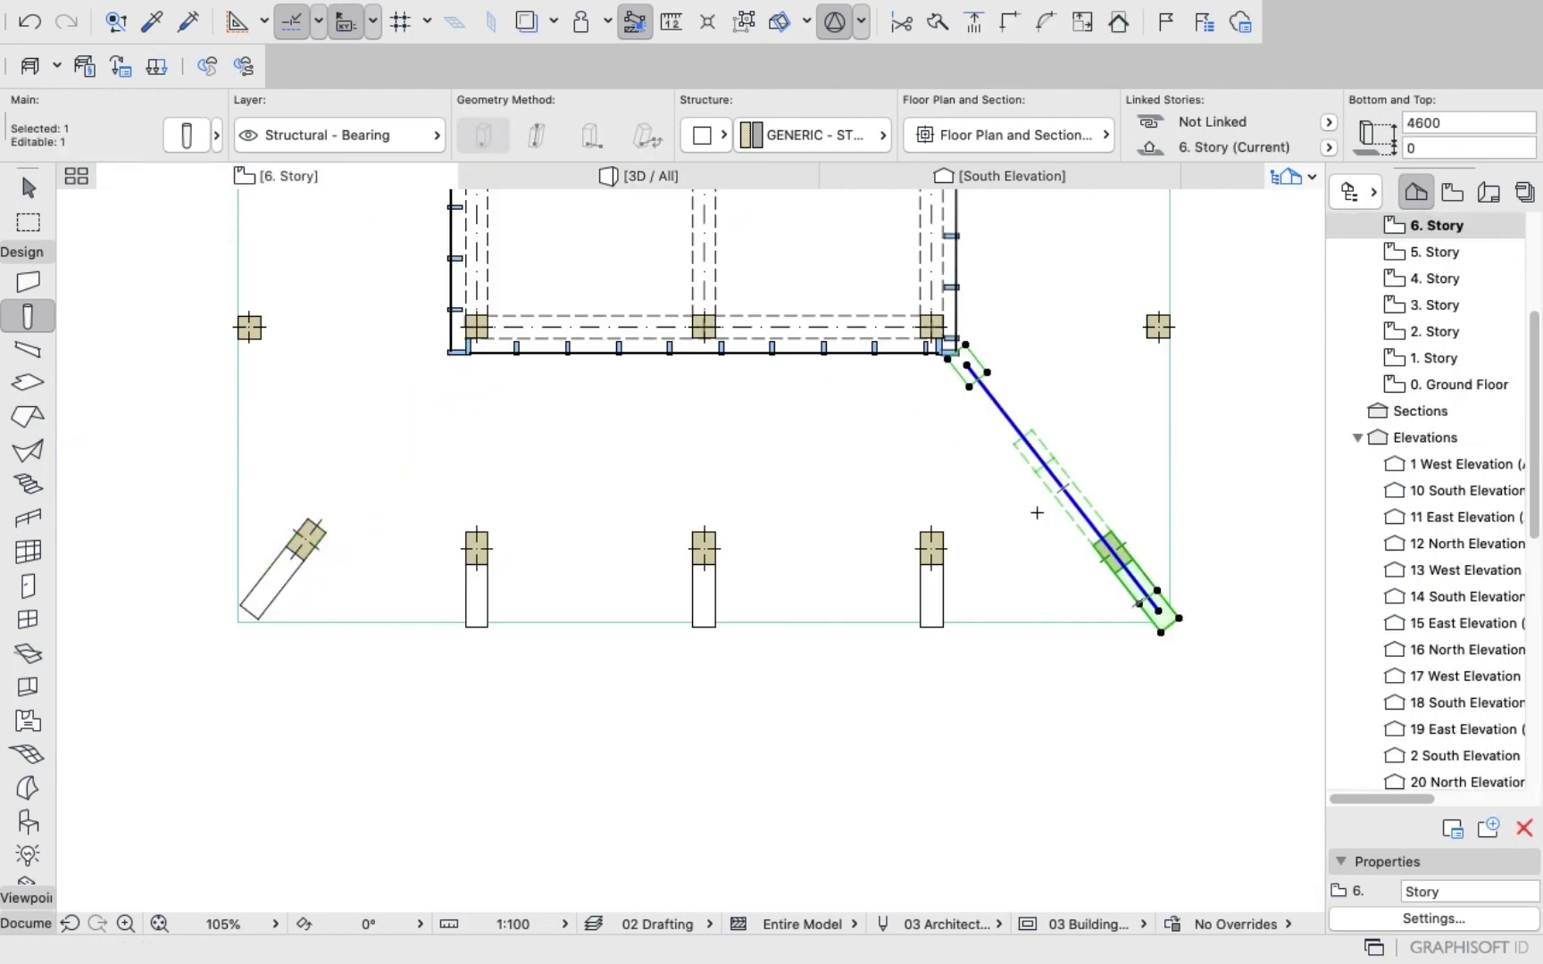
pyautogui.press('super+d')
pyautogui.scroll(5, 1165, 606)
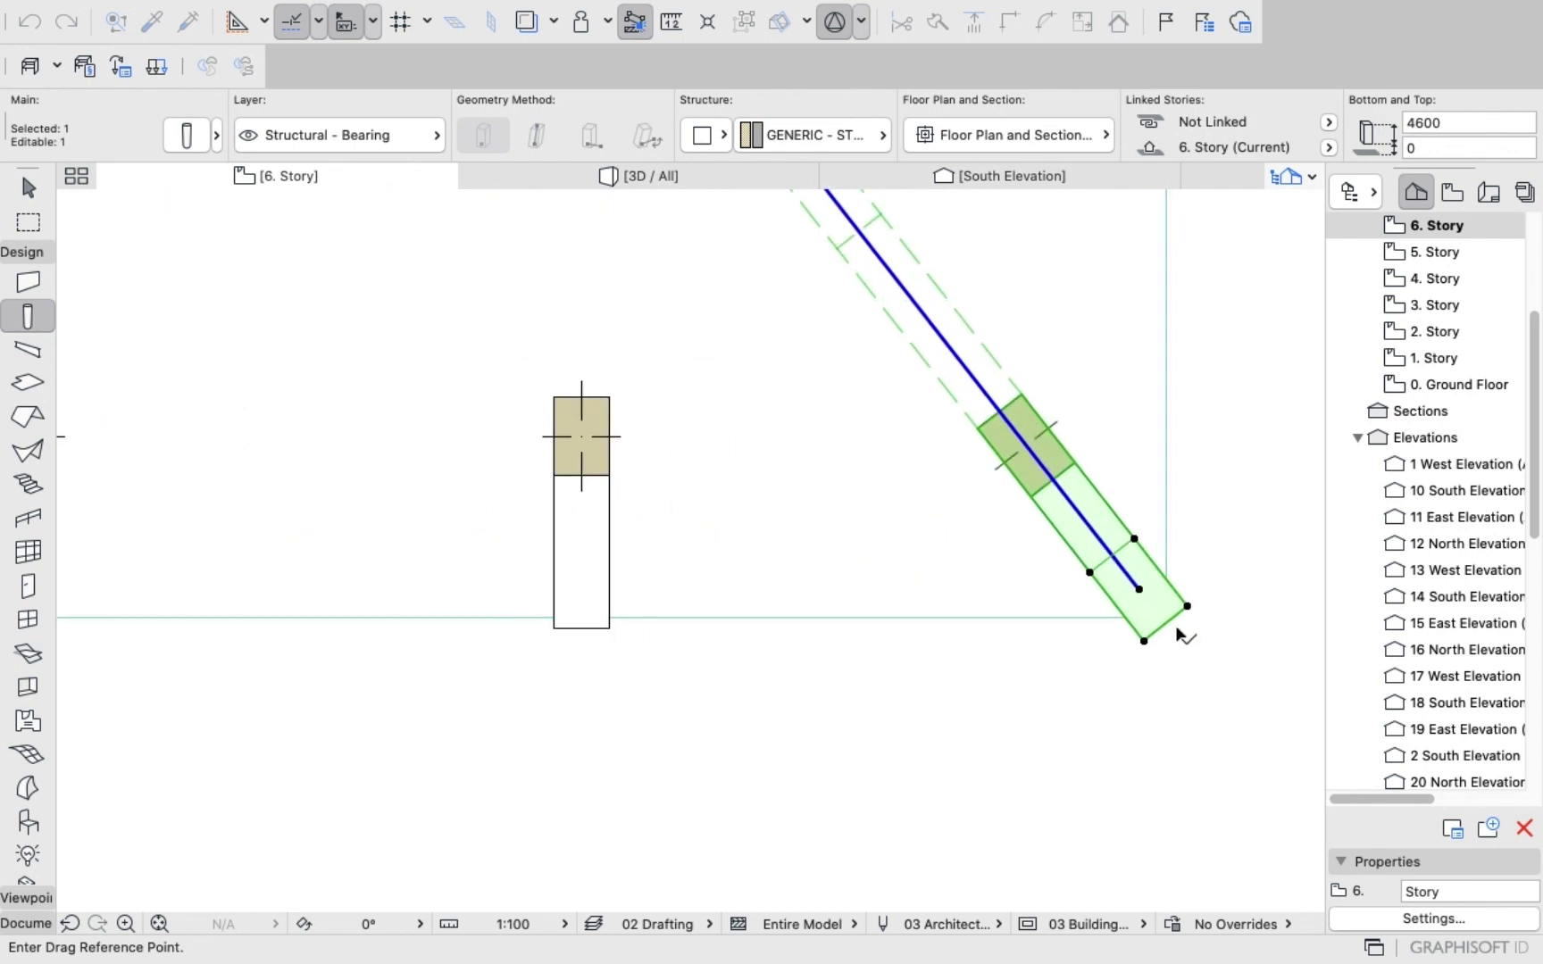
pyautogui.click(1123, 576)
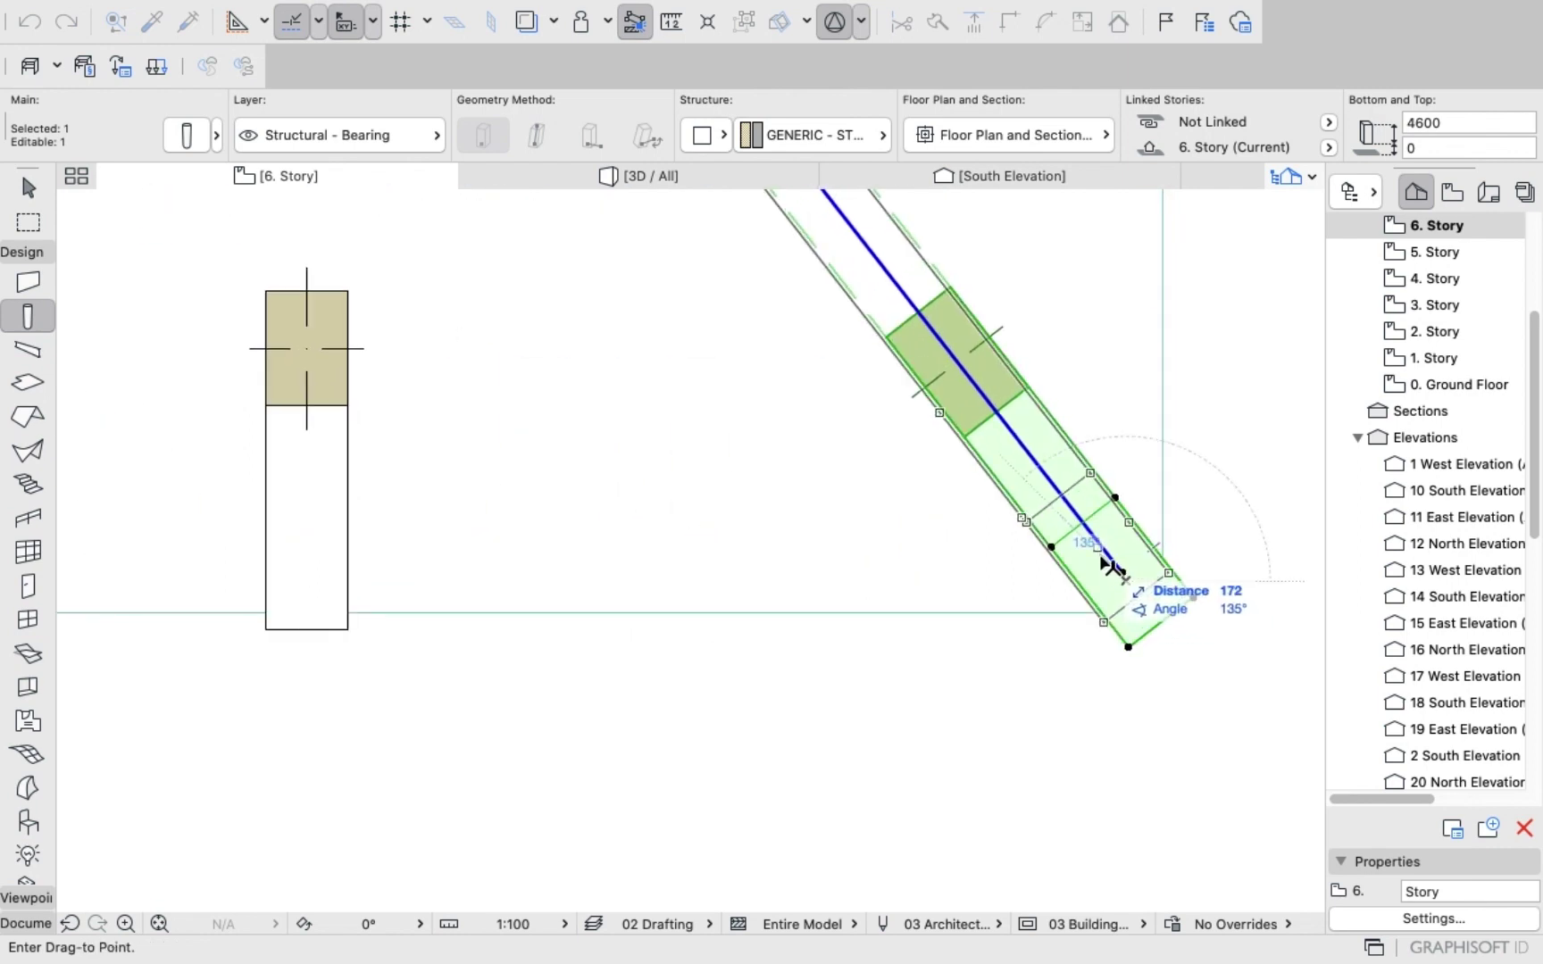
pyautogui.click(1100, 542)
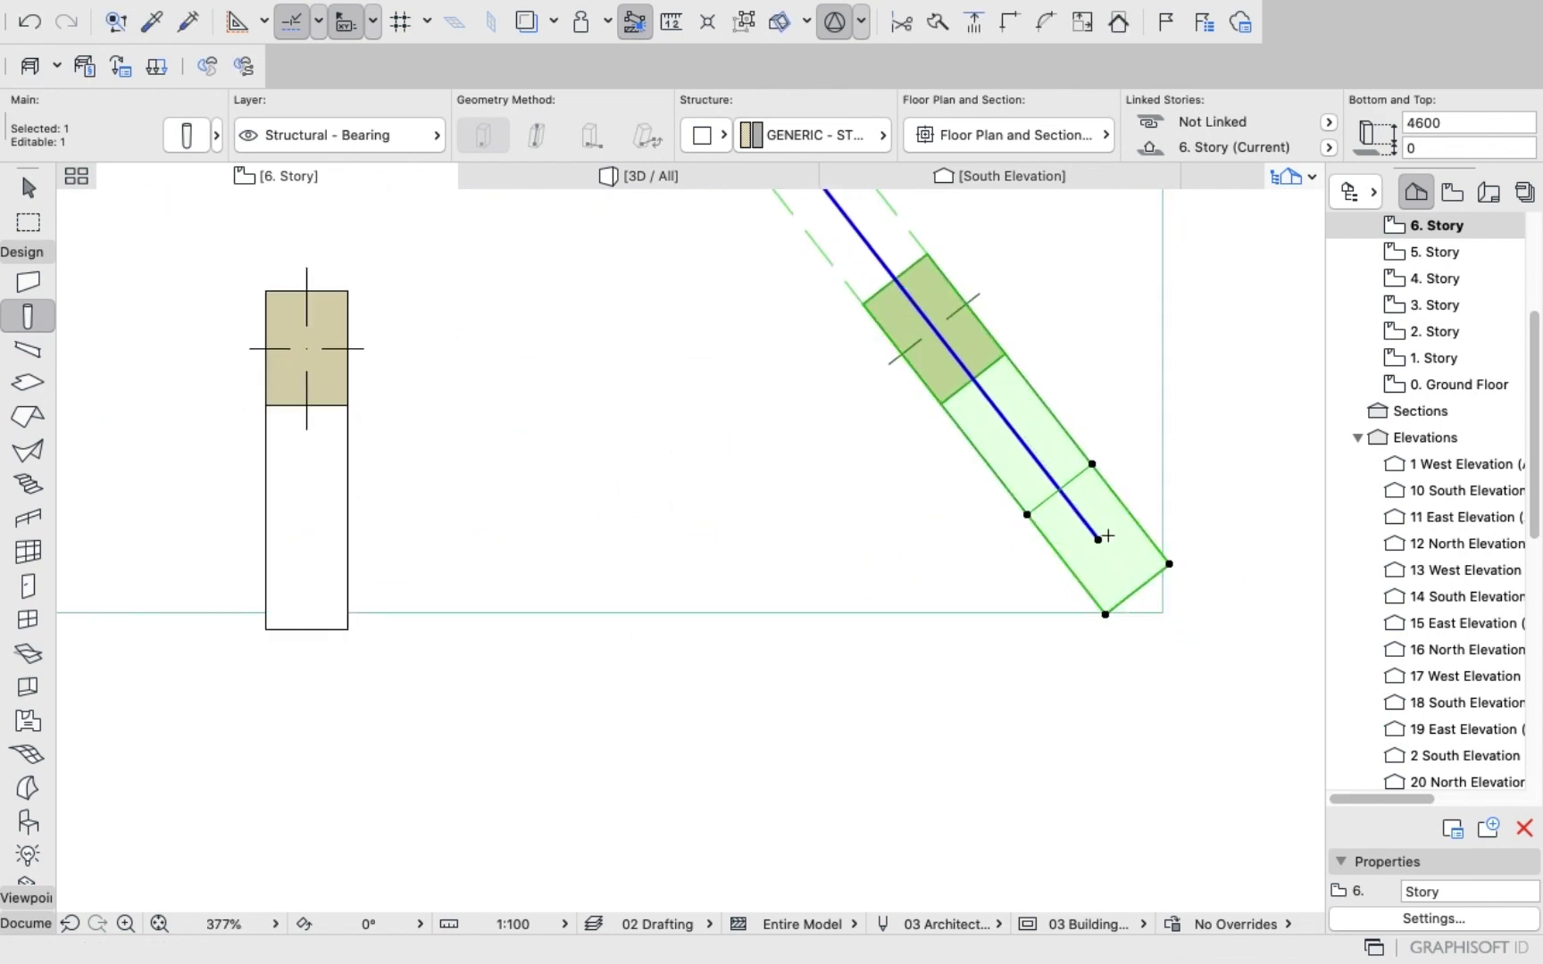
pyautogui.click(1100, 540)
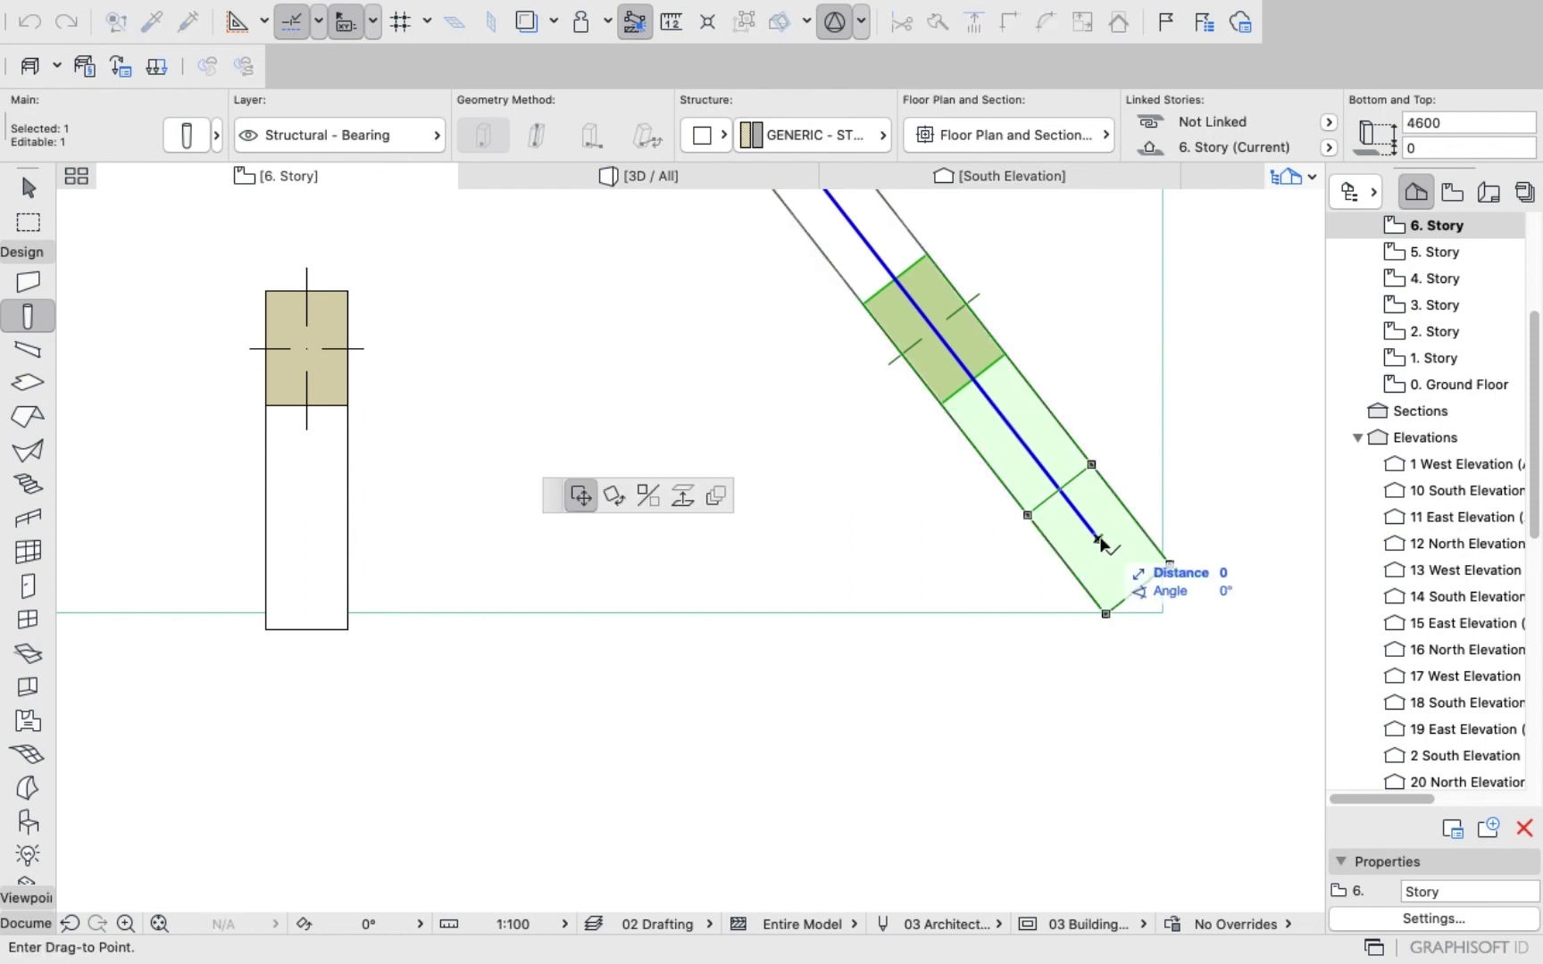
pyautogui.click(1094, 530)
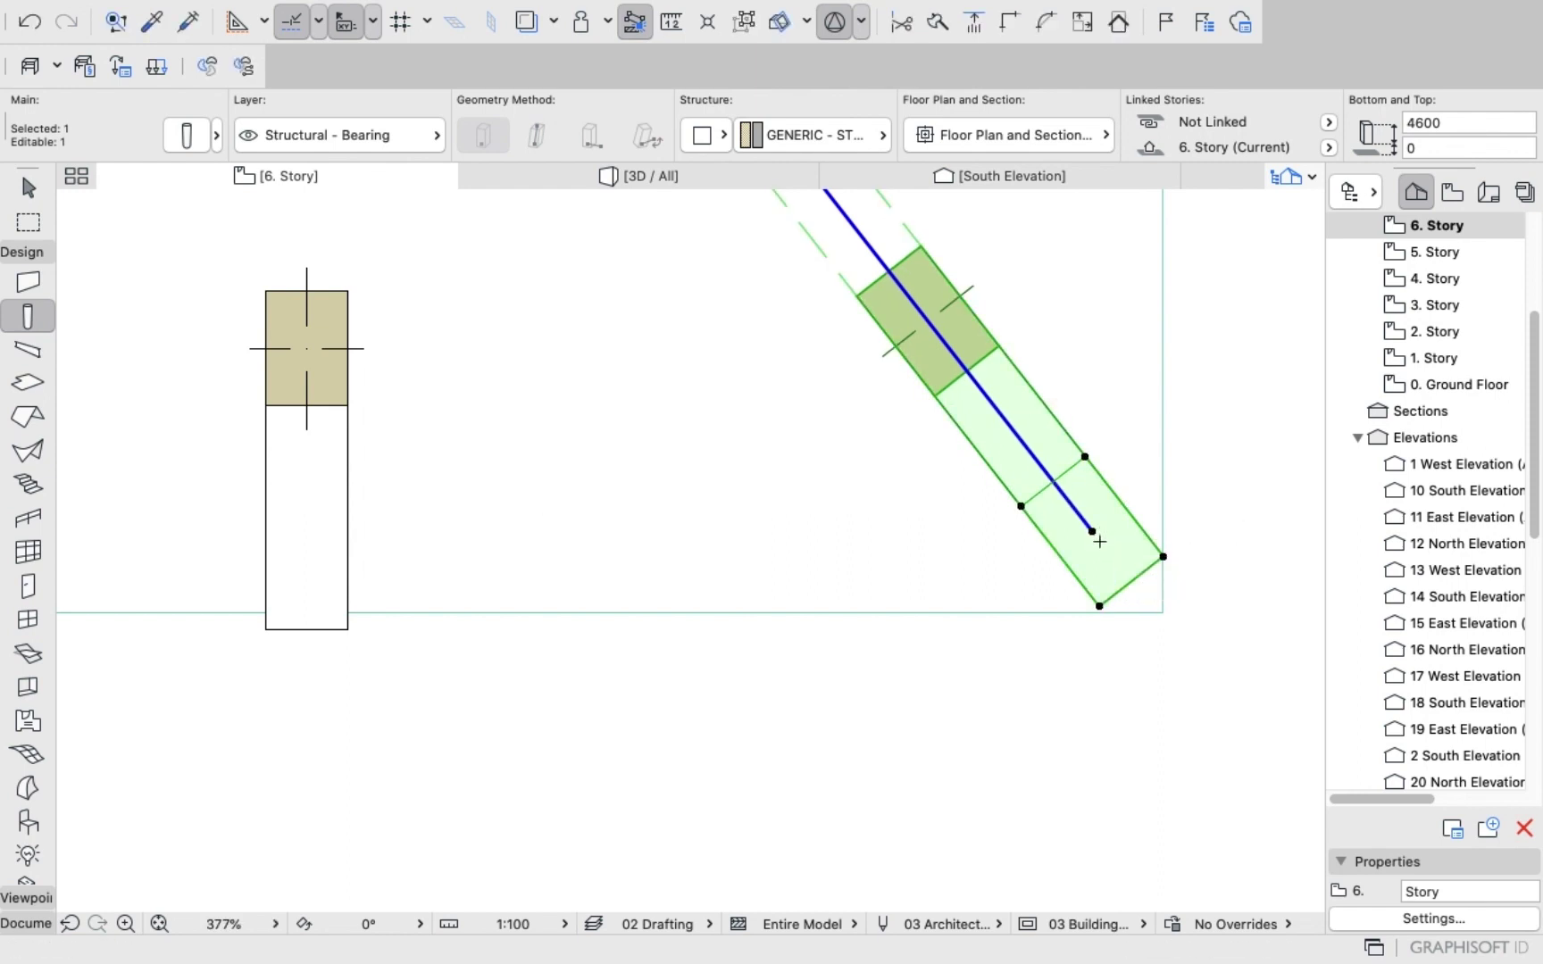
pyautogui.click(1093, 531)
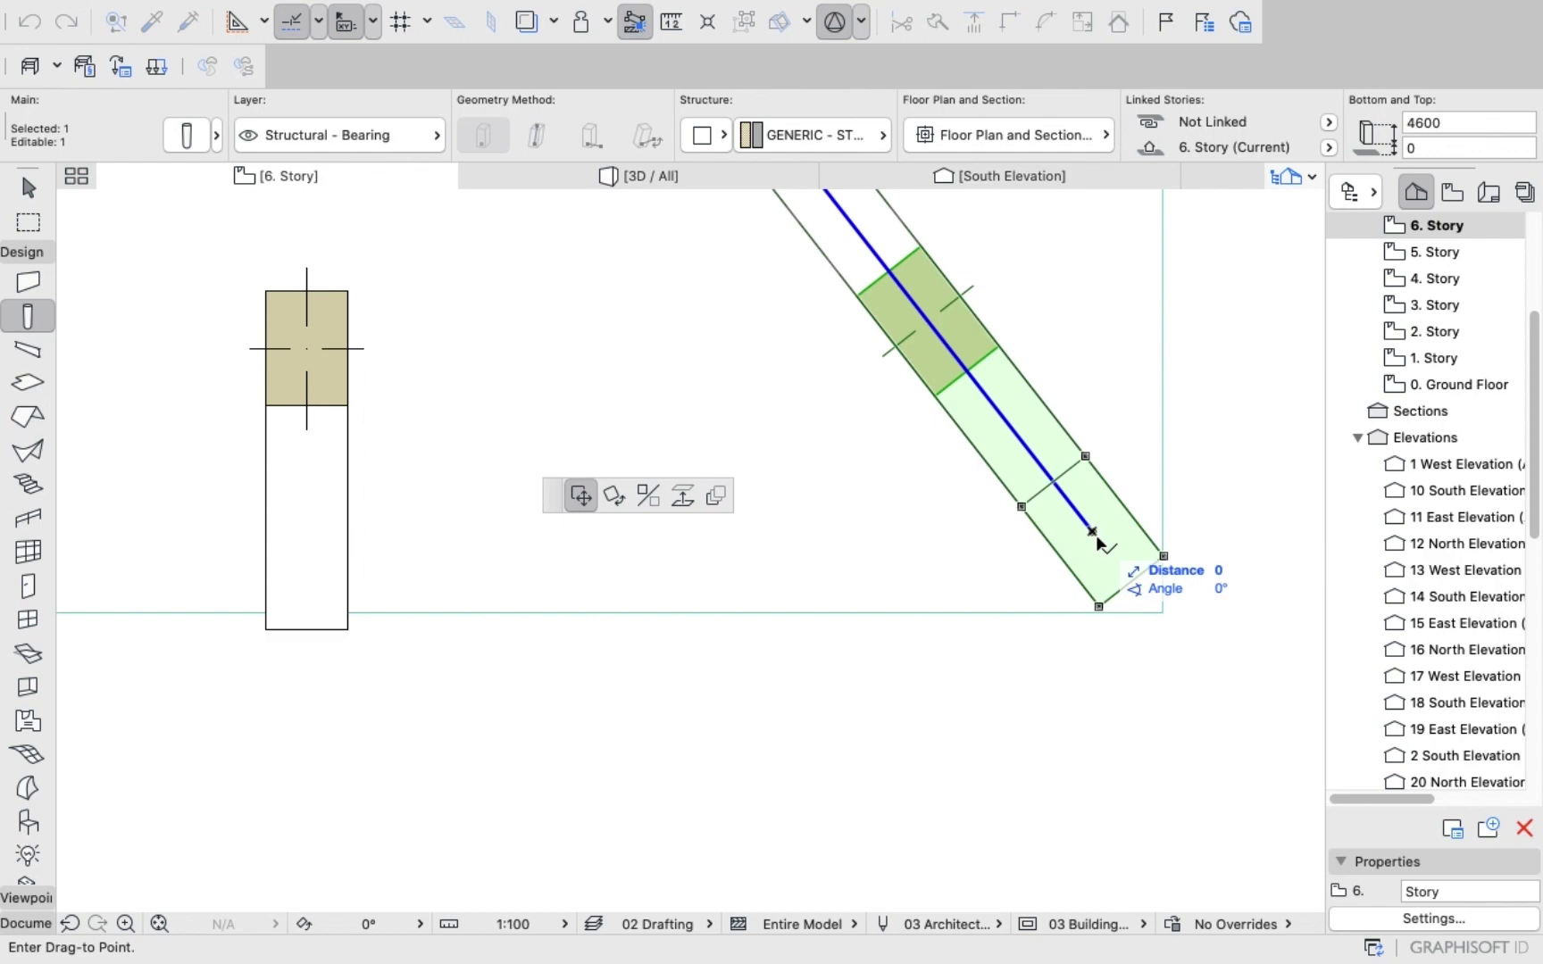
pyautogui.click(1093, 531)
pyautogui.press('Escape')
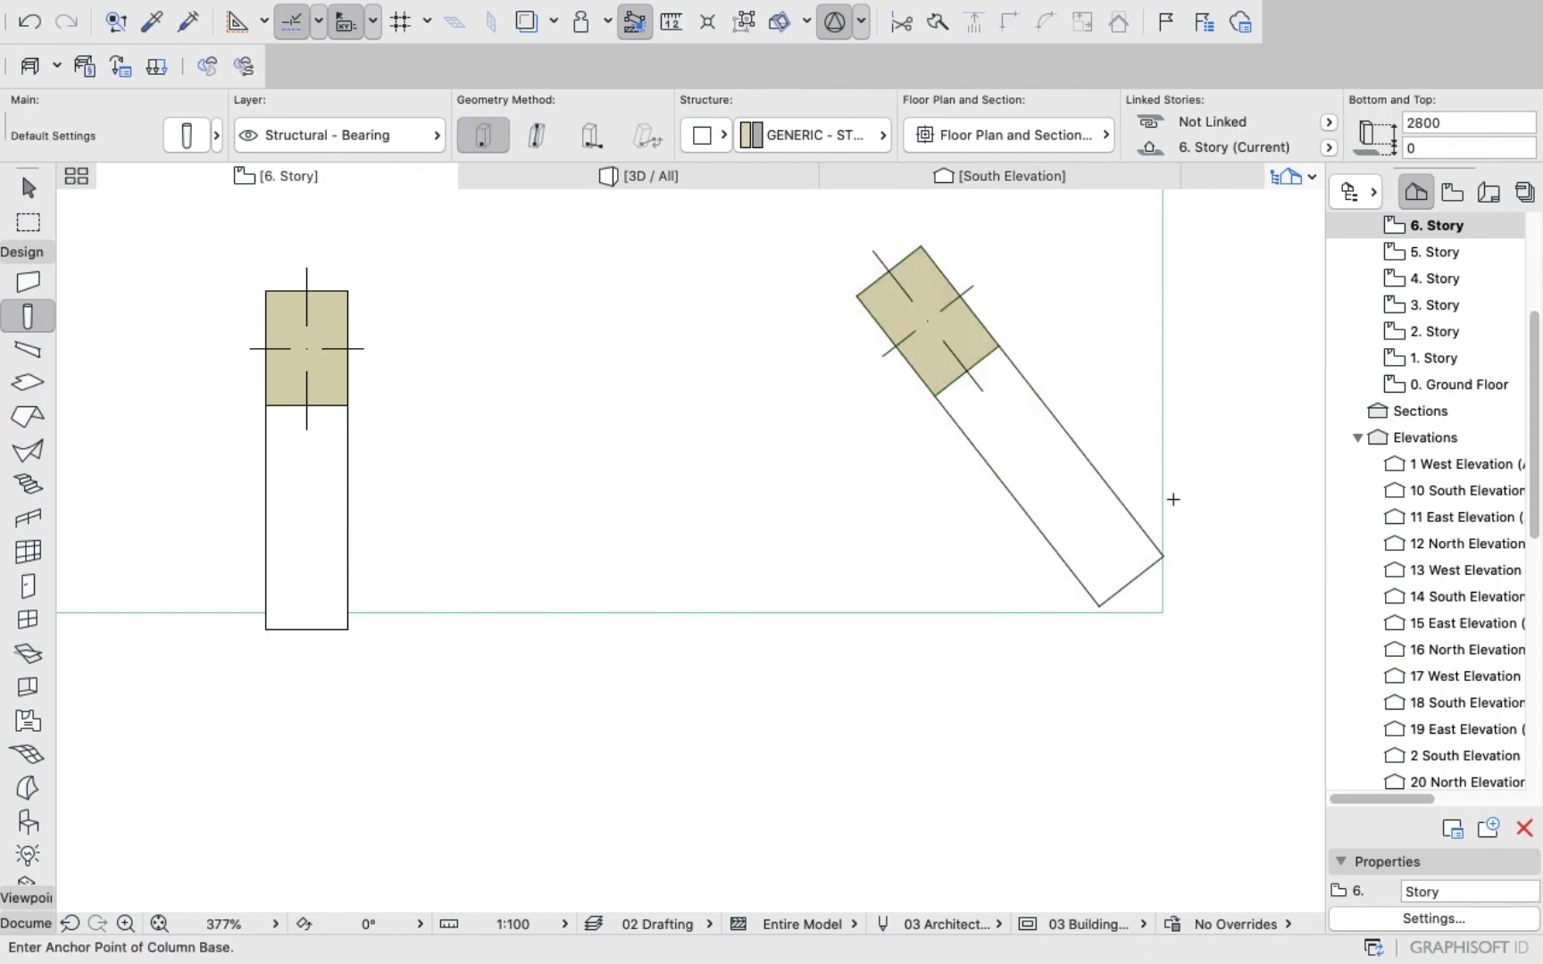
# Inspect both repositioned corner columns in 3D, checking their bases at the slab corners and their tops at the tower.
pyautogui.click(646, 175)
pyautogui.scroll(-3, 924, 362)
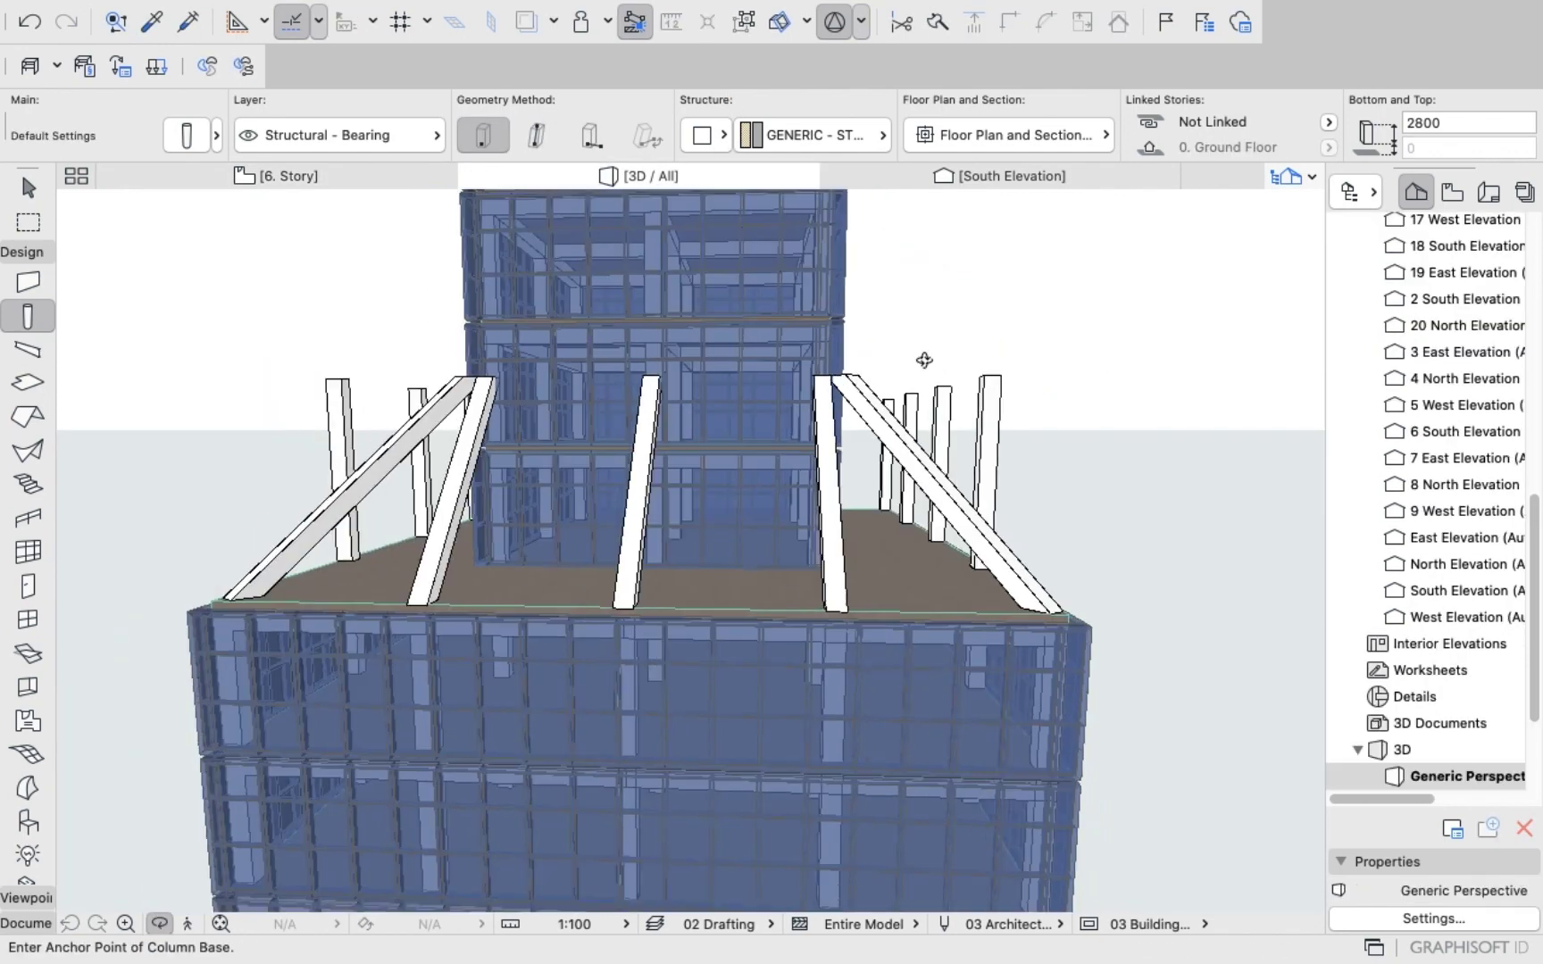
pyautogui.moveTo(919, 389); pyautogui.dragTo(793, 414)
pyautogui.scroll(-4, 772, 389)
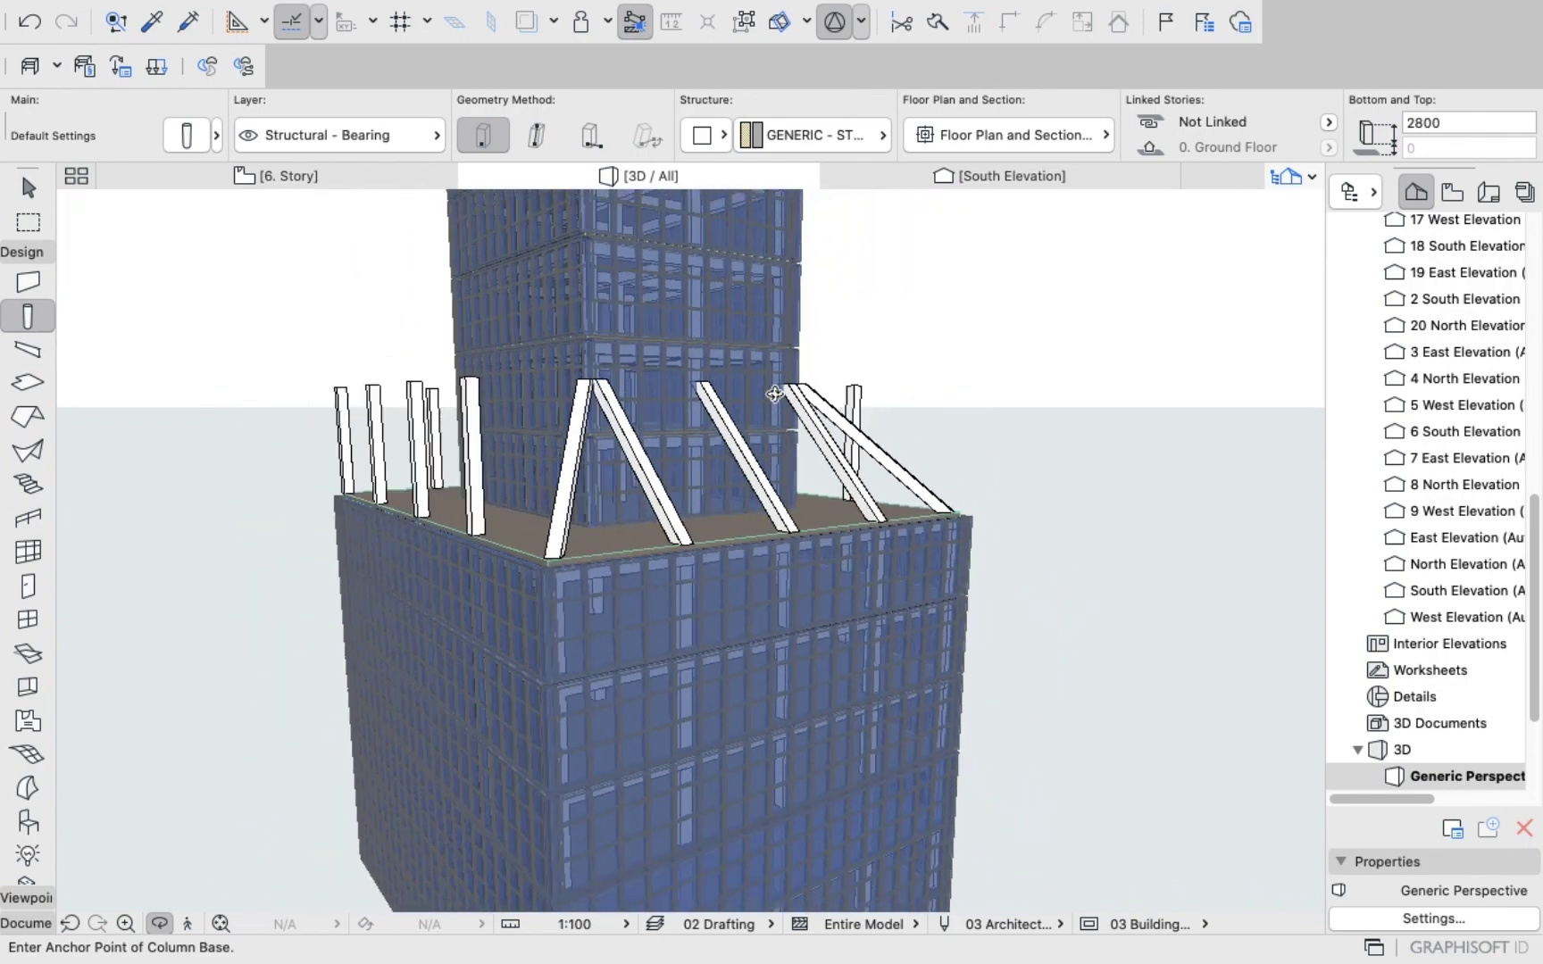
# Examine the perimeter columns around the tower's base in 3D, from the slanted south row to the west edge.
pyautogui.moveTo(742, 339); pyautogui.dragTo(911, 370)
pyautogui.scroll(-5, 911, 371)
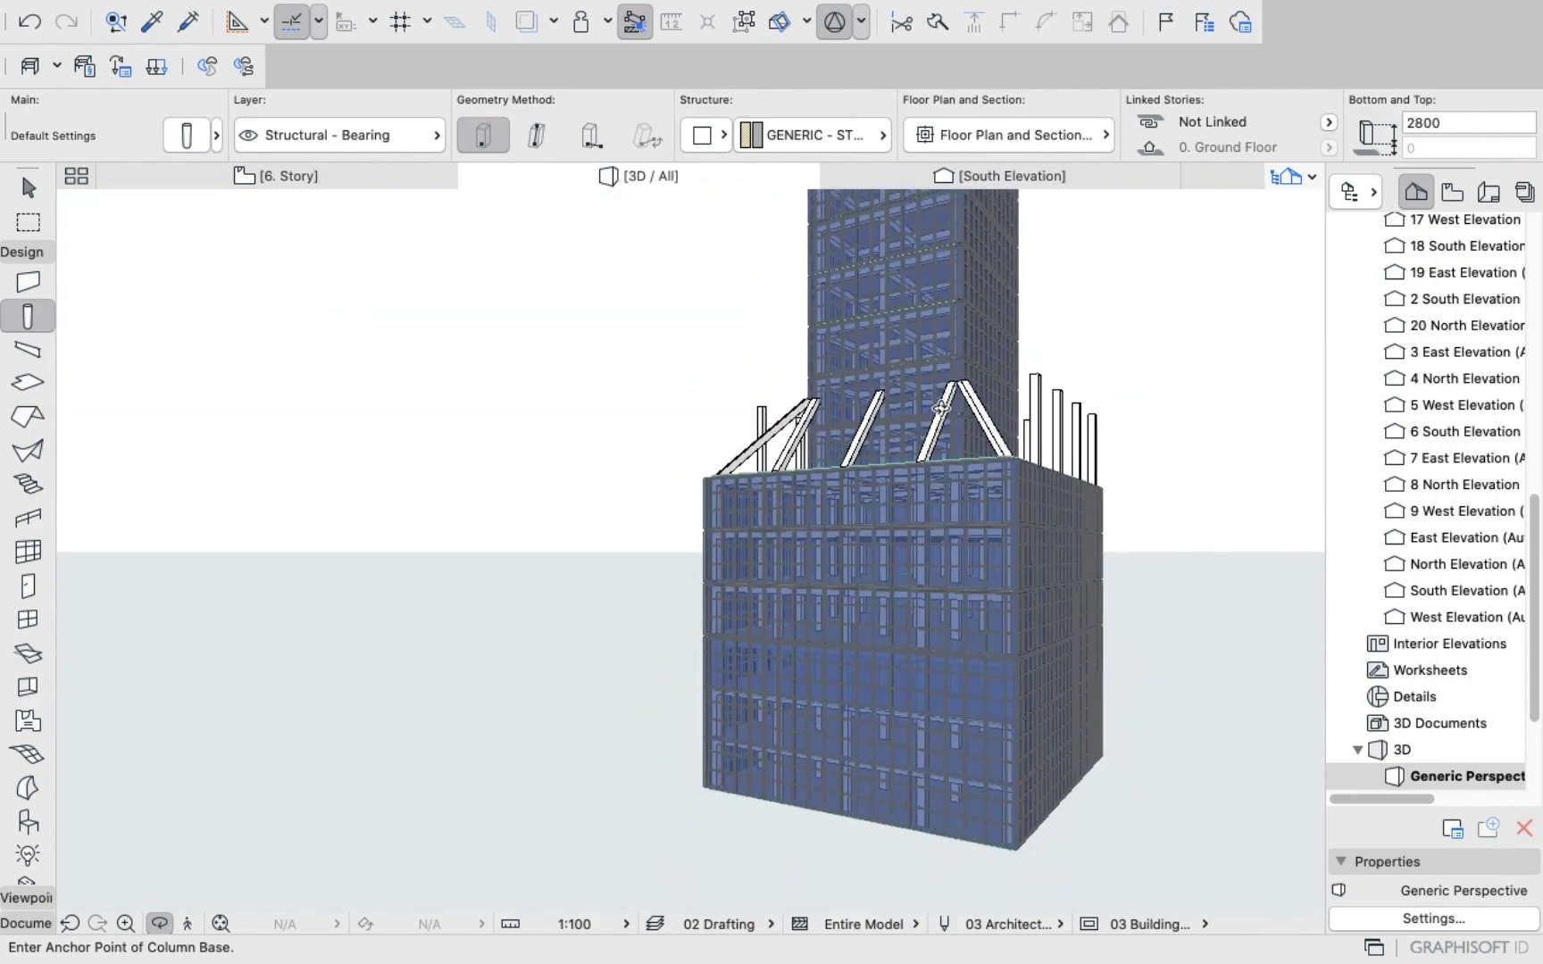
pyautogui.moveTo(326, 443); pyautogui.dragTo(491, 656)
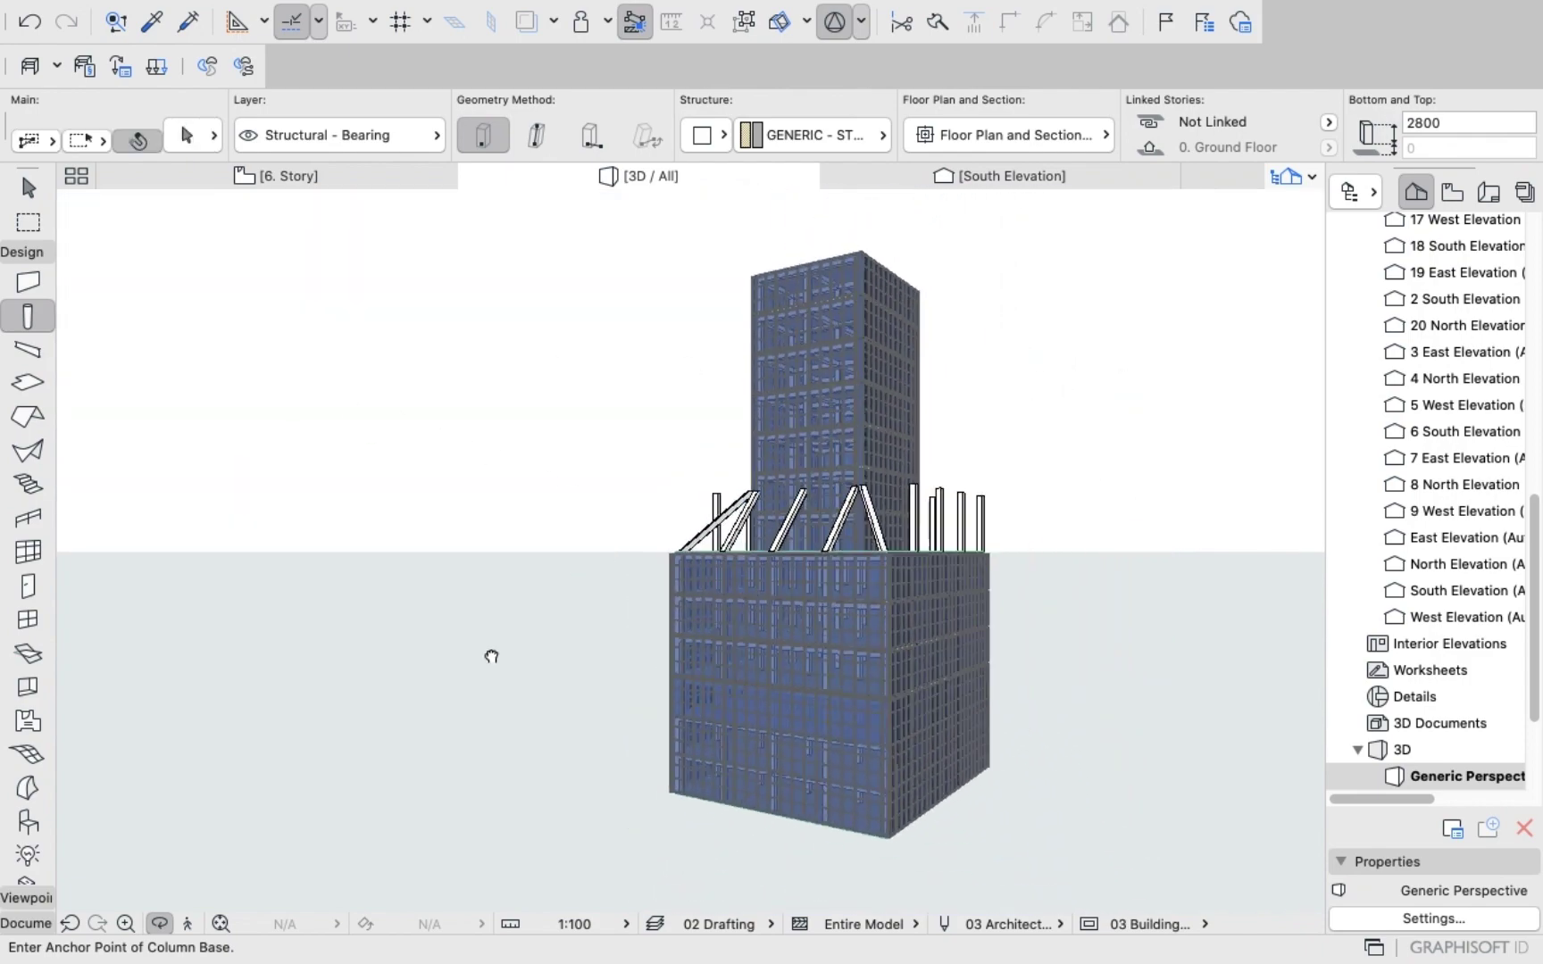
pyautogui.moveTo(745, 589)
pyautogui.mouseDown()
pyautogui.moveTo(542, 604)
pyautogui.moveTo(637, 568)
pyautogui.moveTo(669, 676)
pyautogui.moveTo(632, 600)
pyautogui.moveTo(671, 686)
pyautogui.moveTo(656, 628)
pyautogui.moveTo(727, 585)
pyautogui.moveTo(981, 558)
pyautogui.moveTo(1047, 624)
pyautogui.moveTo(740, 586)
pyautogui.moveTo(740, 560)
pyautogui.mouseUp()
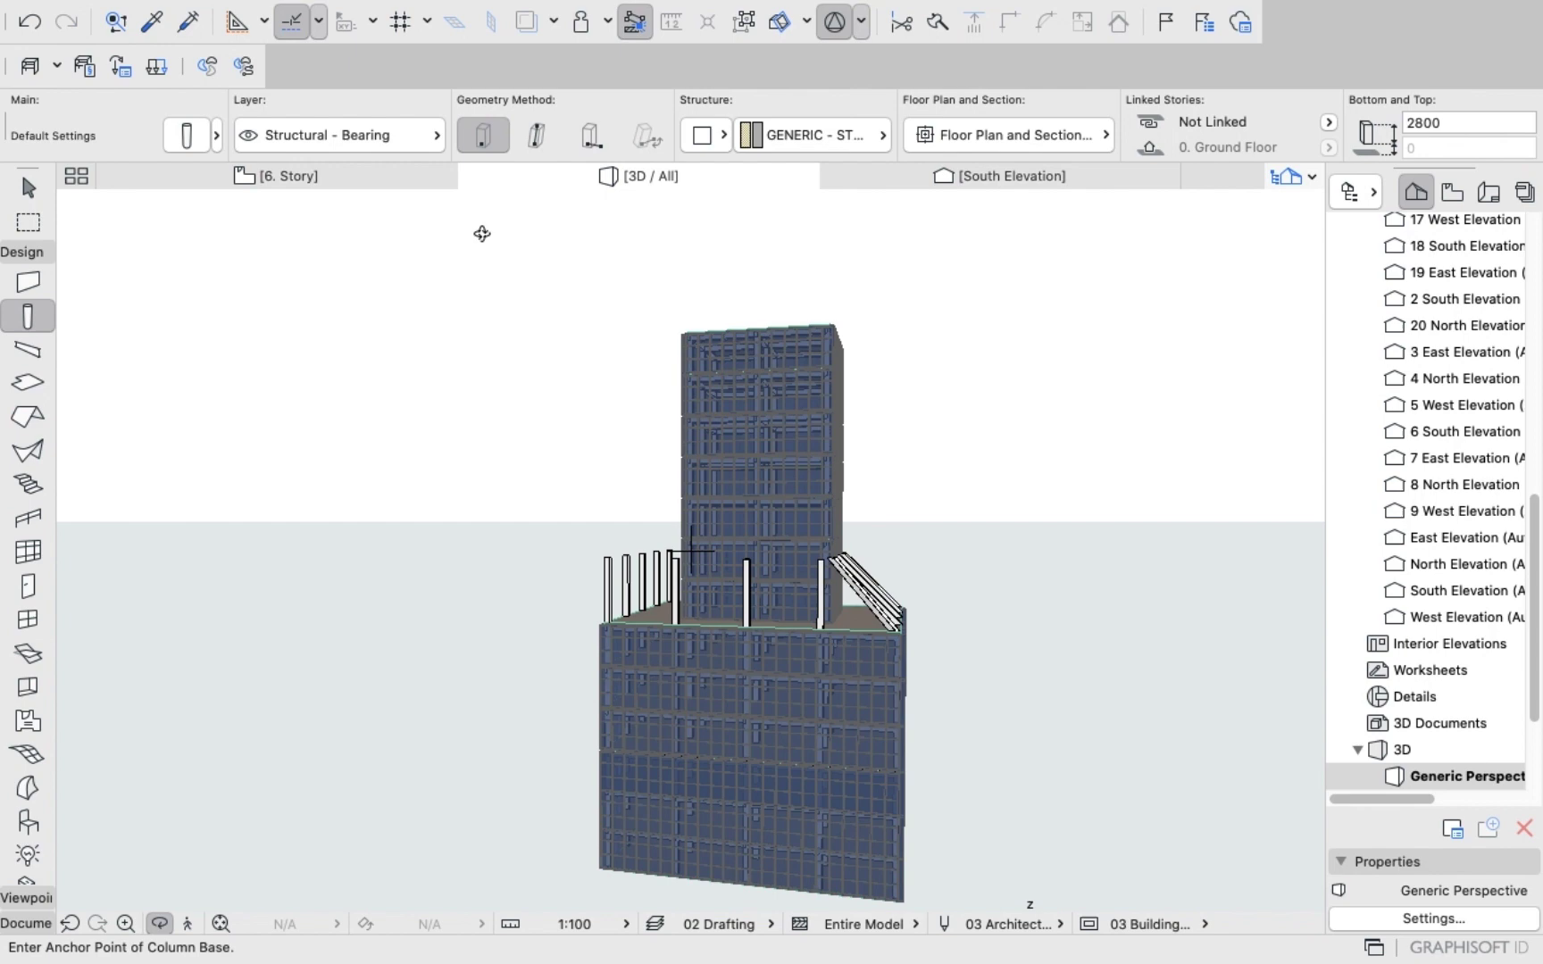
# Make the four upright columns along the west edge of 6. Story slanted, with a slant angle of 45°.
pyautogui.click(340, 181)
pyautogui.scroll(-10, 892, 500)
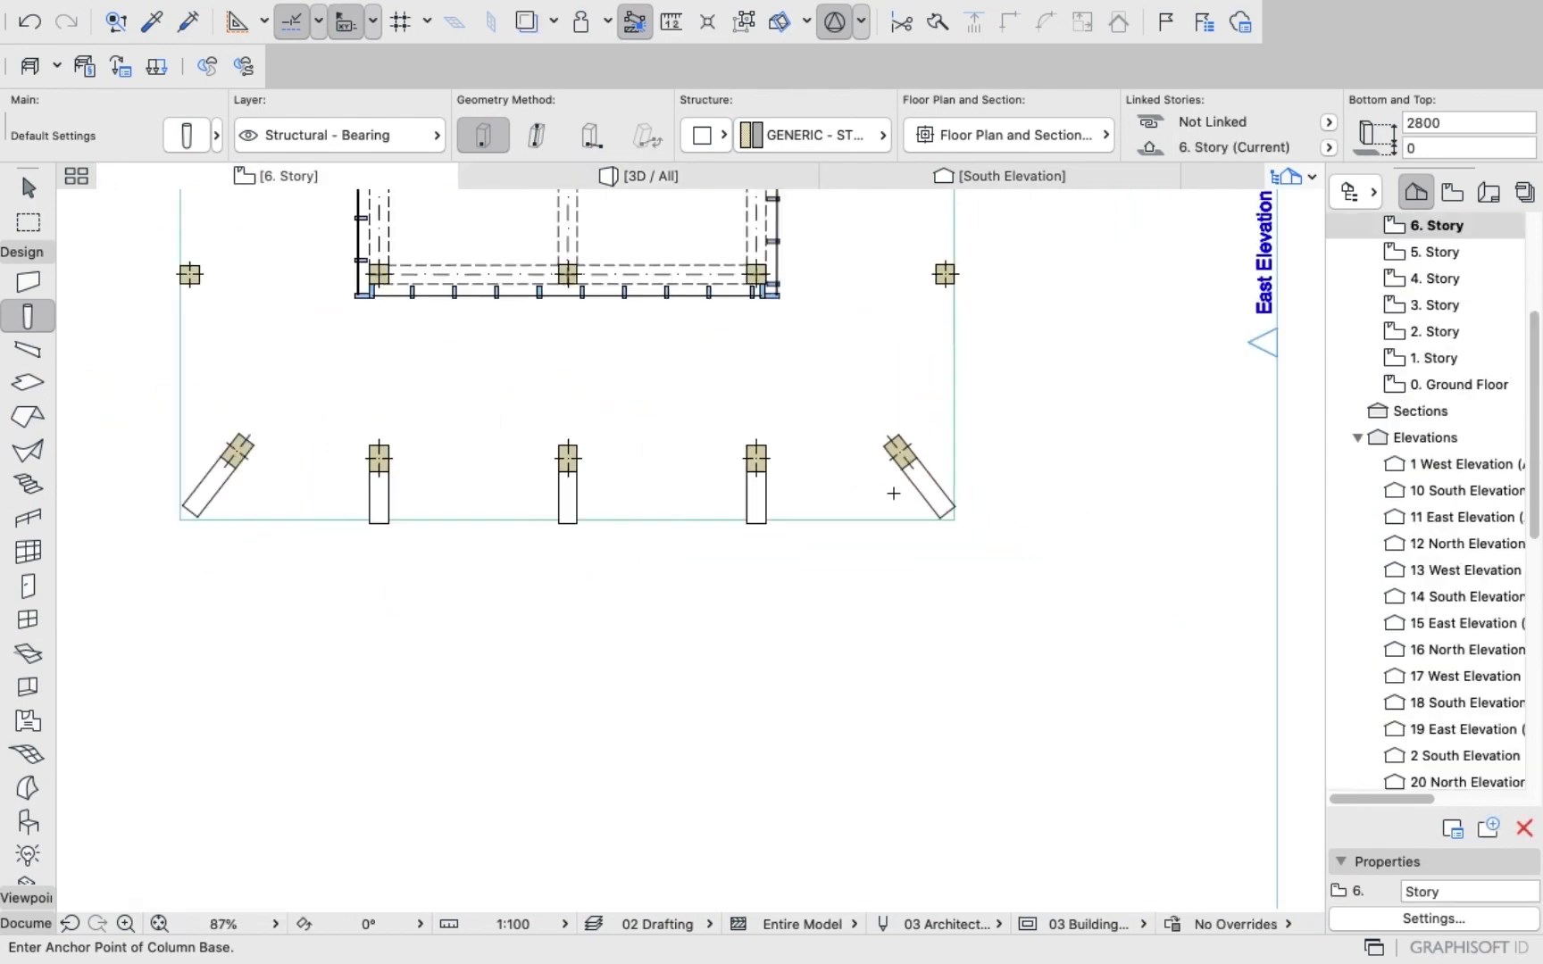
pyautogui.scroll(-5, 667, 411)
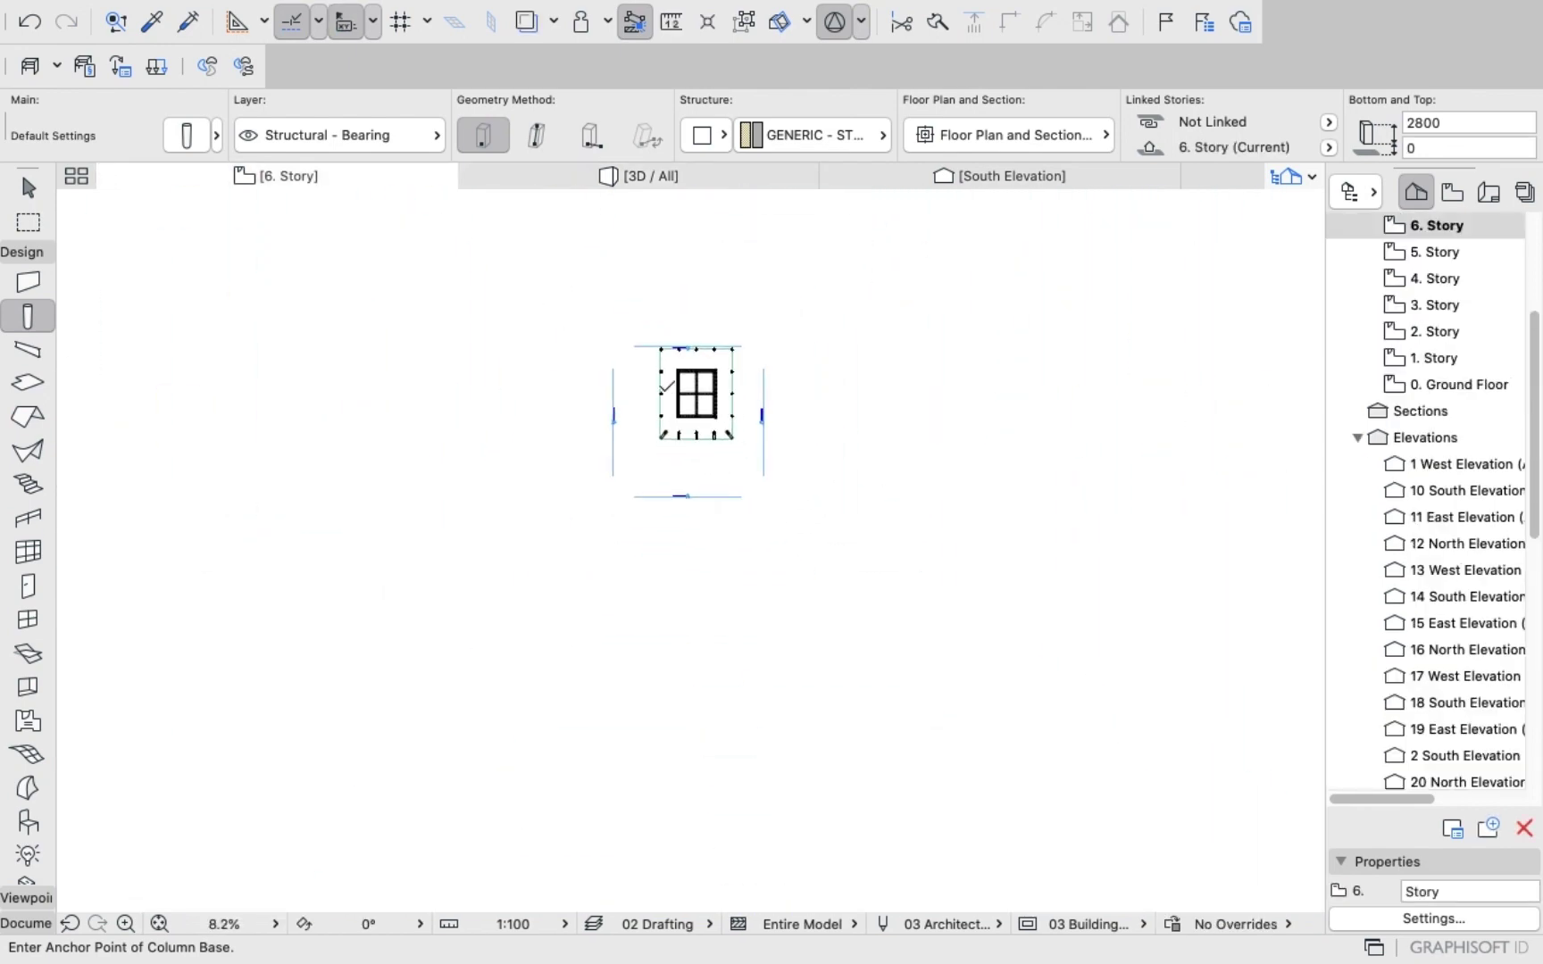
pyautogui.scroll(5, 668, 310)
pyautogui.scroll(2, 668, 310)
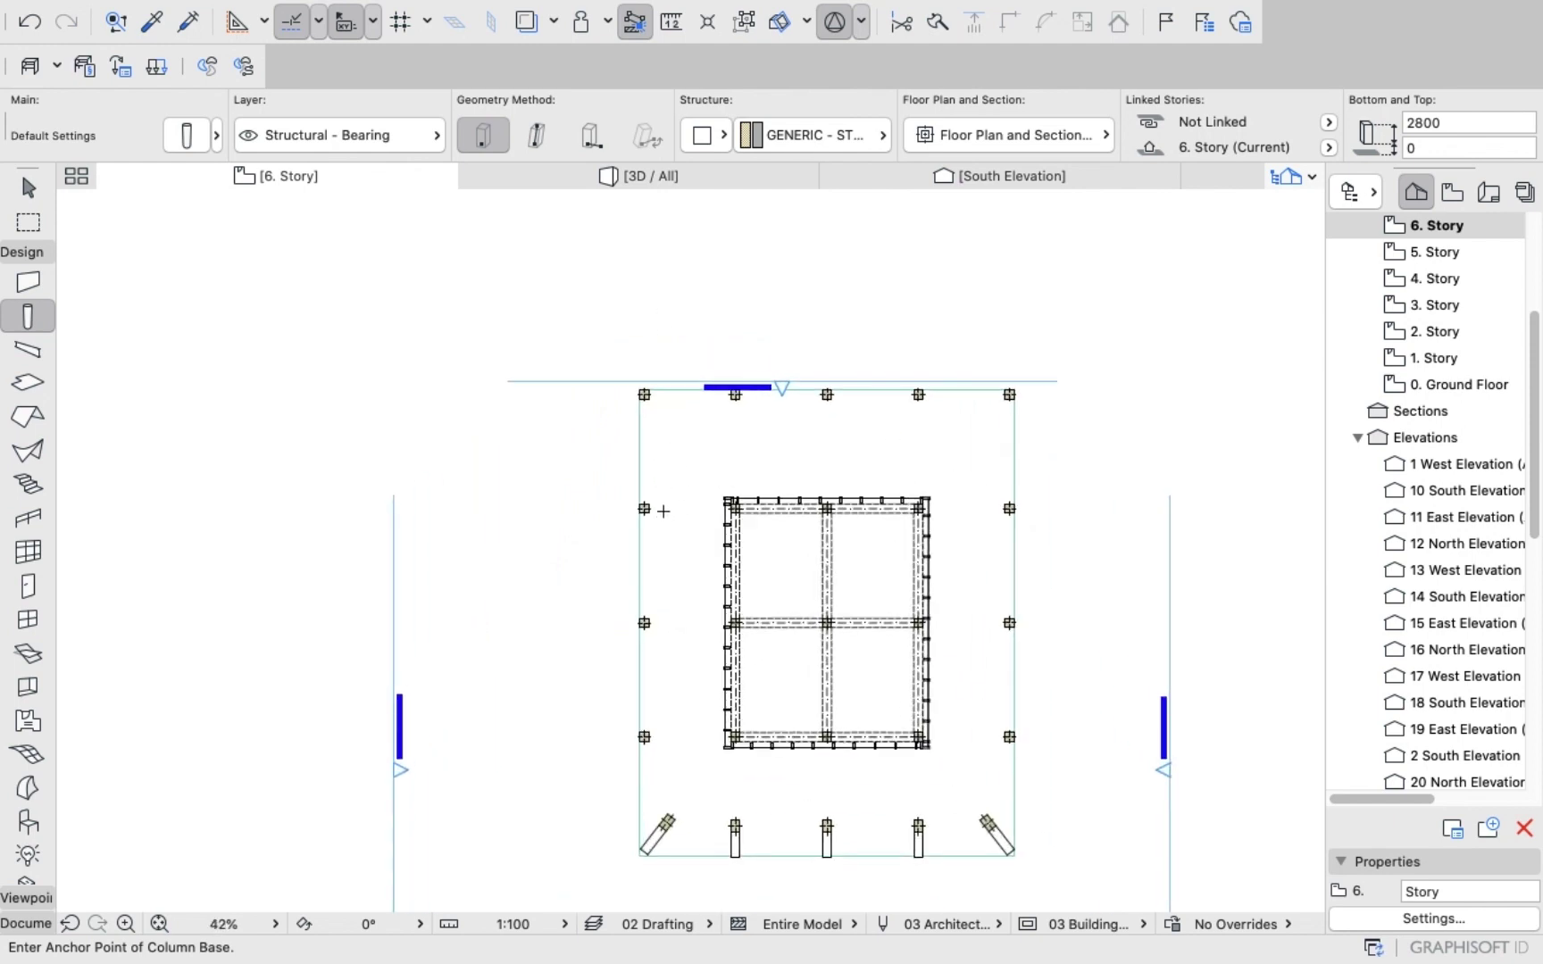
pyautogui.press('shift')
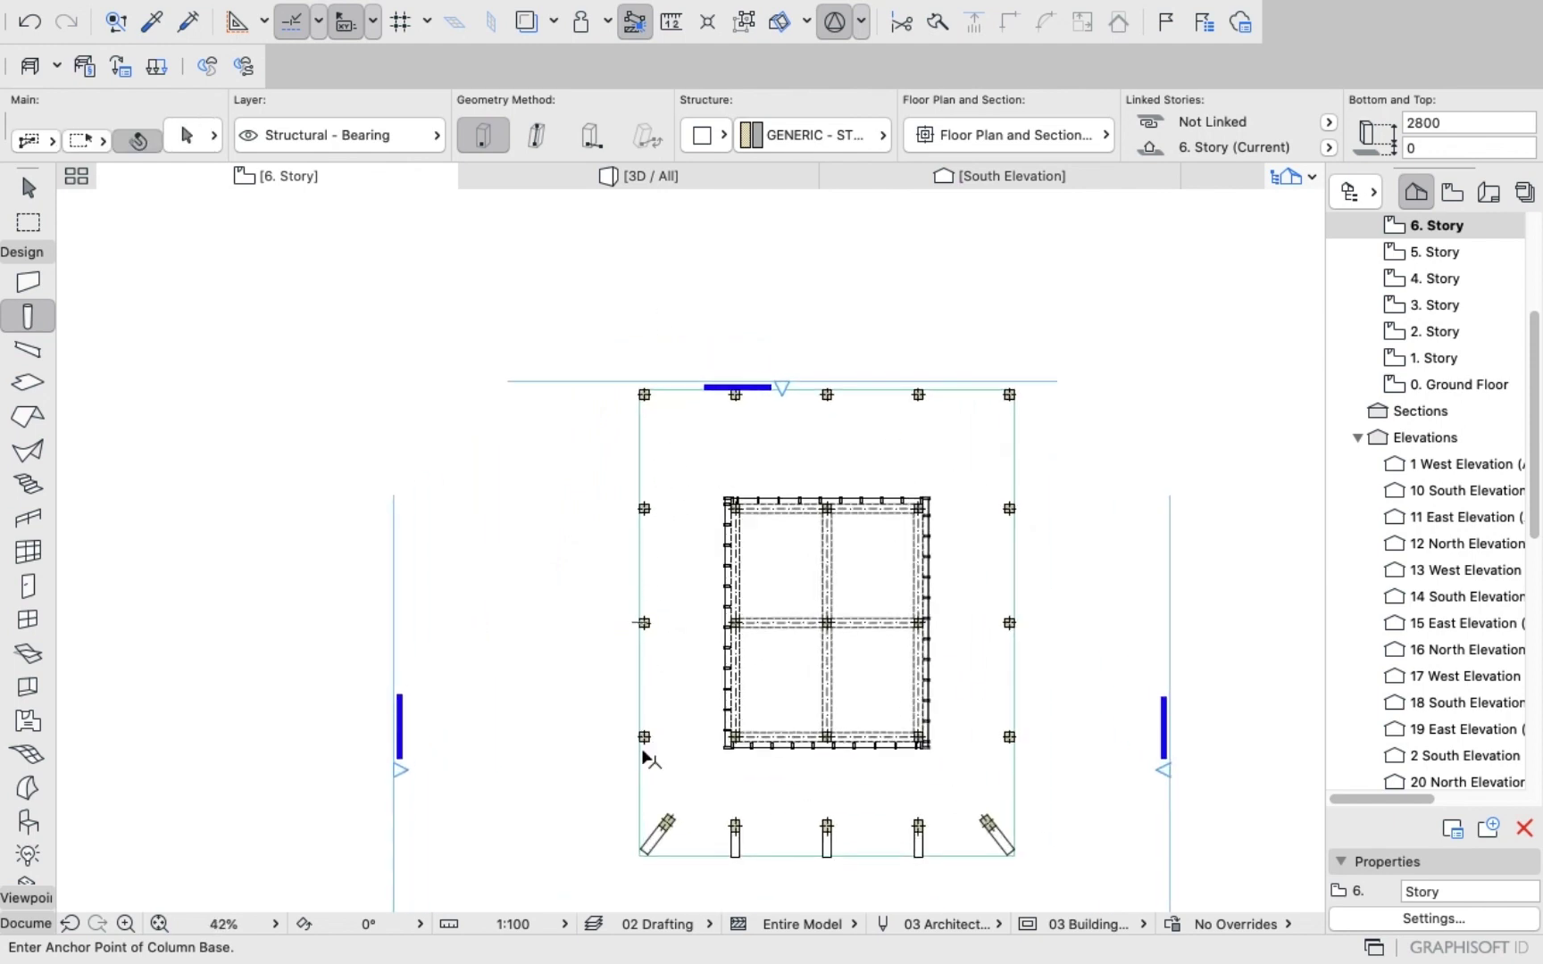
pyautogui.keyDown('shift'); pyautogui.click(644, 737); pyautogui.keyUp('shift')
pyautogui.keyDown('shift'); pyautogui.click(644, 623); pyautogui.keyUp('shift')
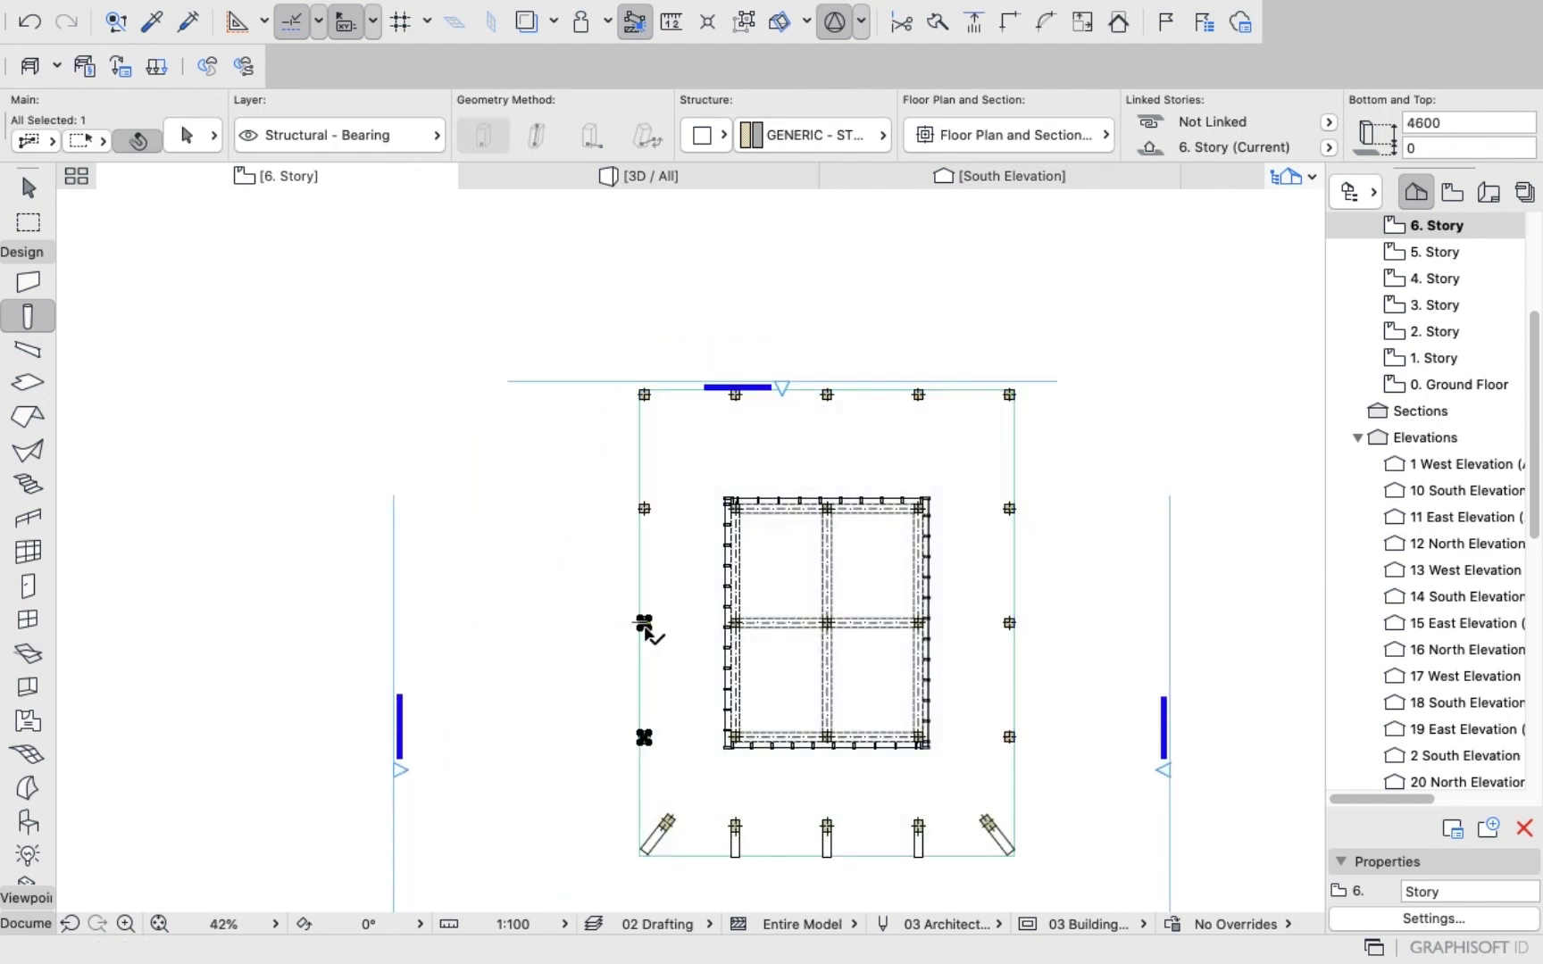
pyautogui.keyDown('shift'); pyautogui.click(644, 395); pyautogui.keyUp('shift')
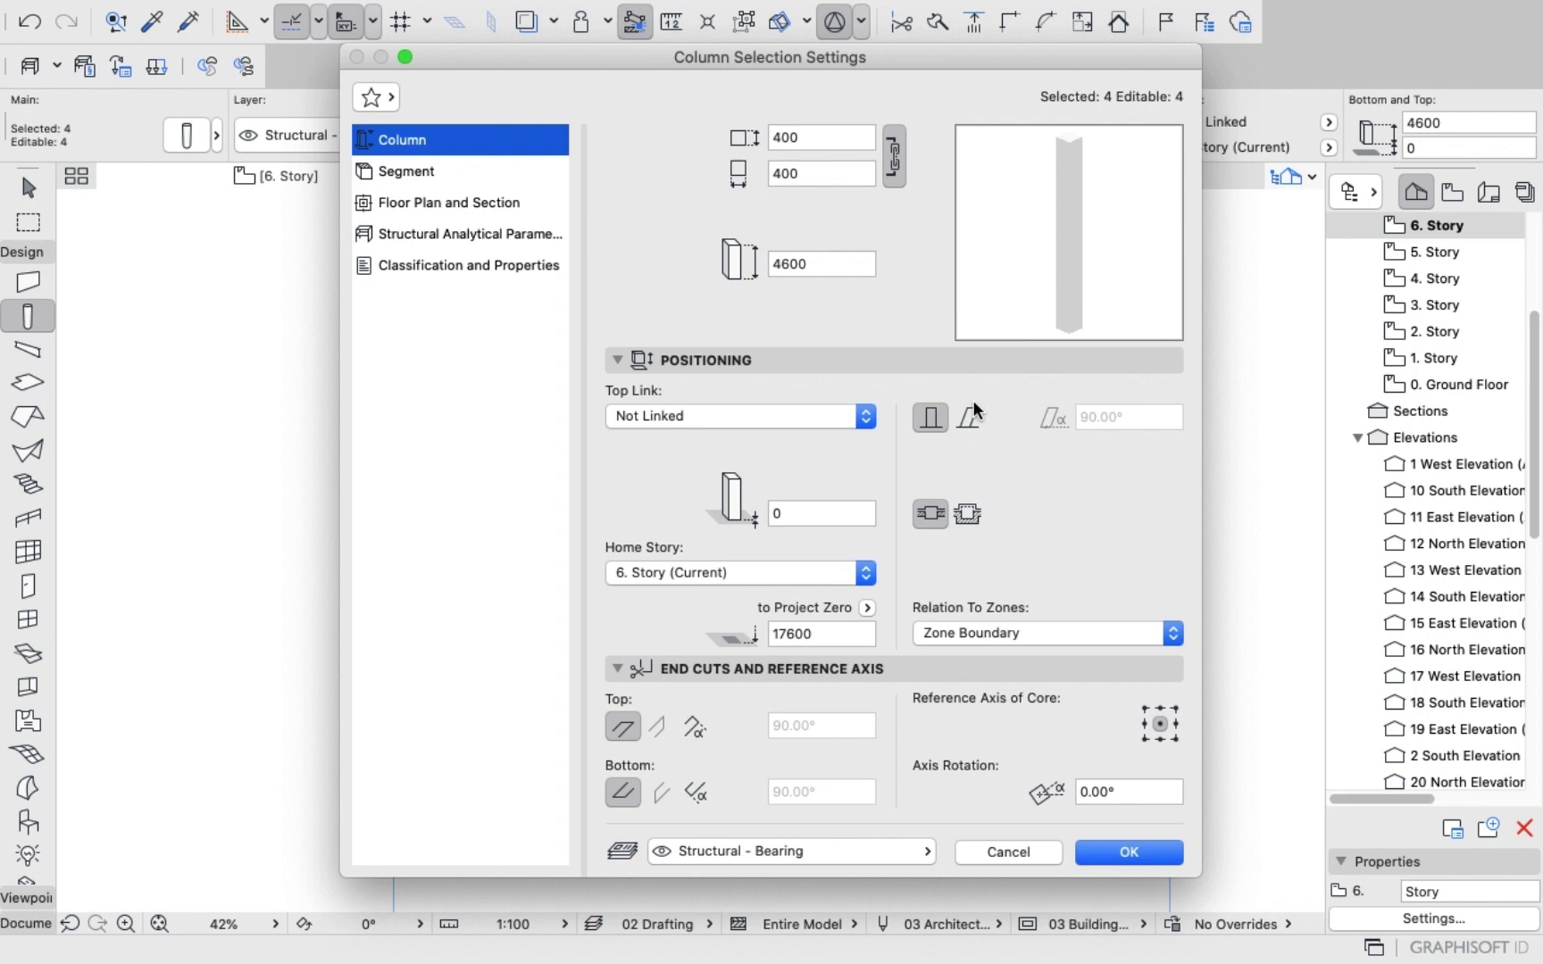
pyautogui.click(972, 408)
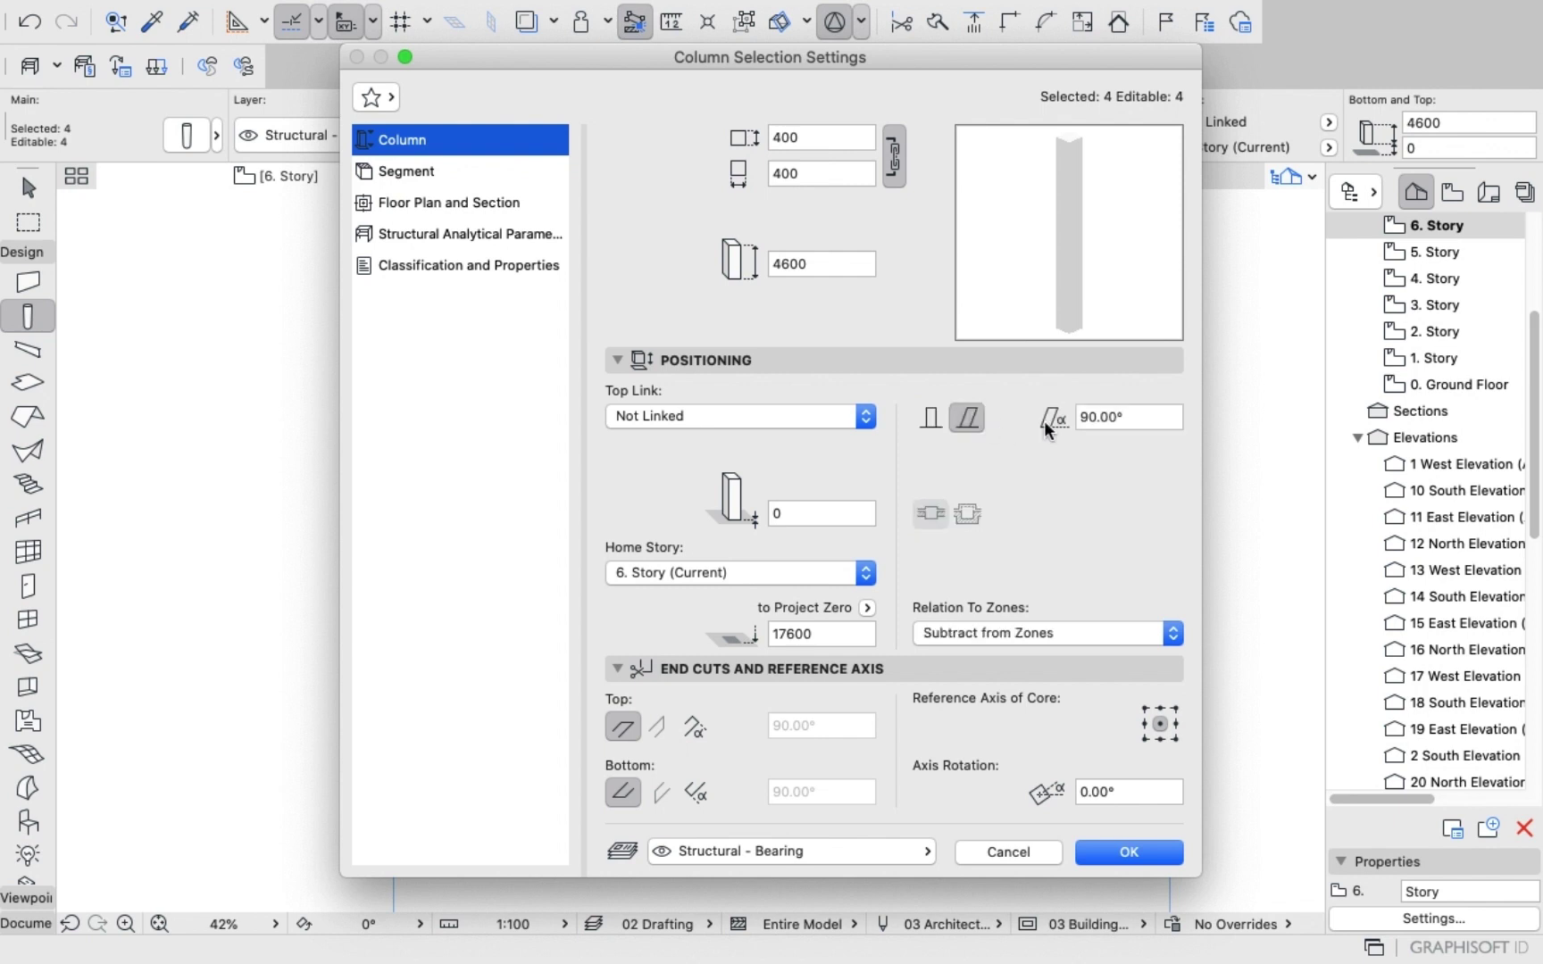
pyautogui.click(1131, 409)
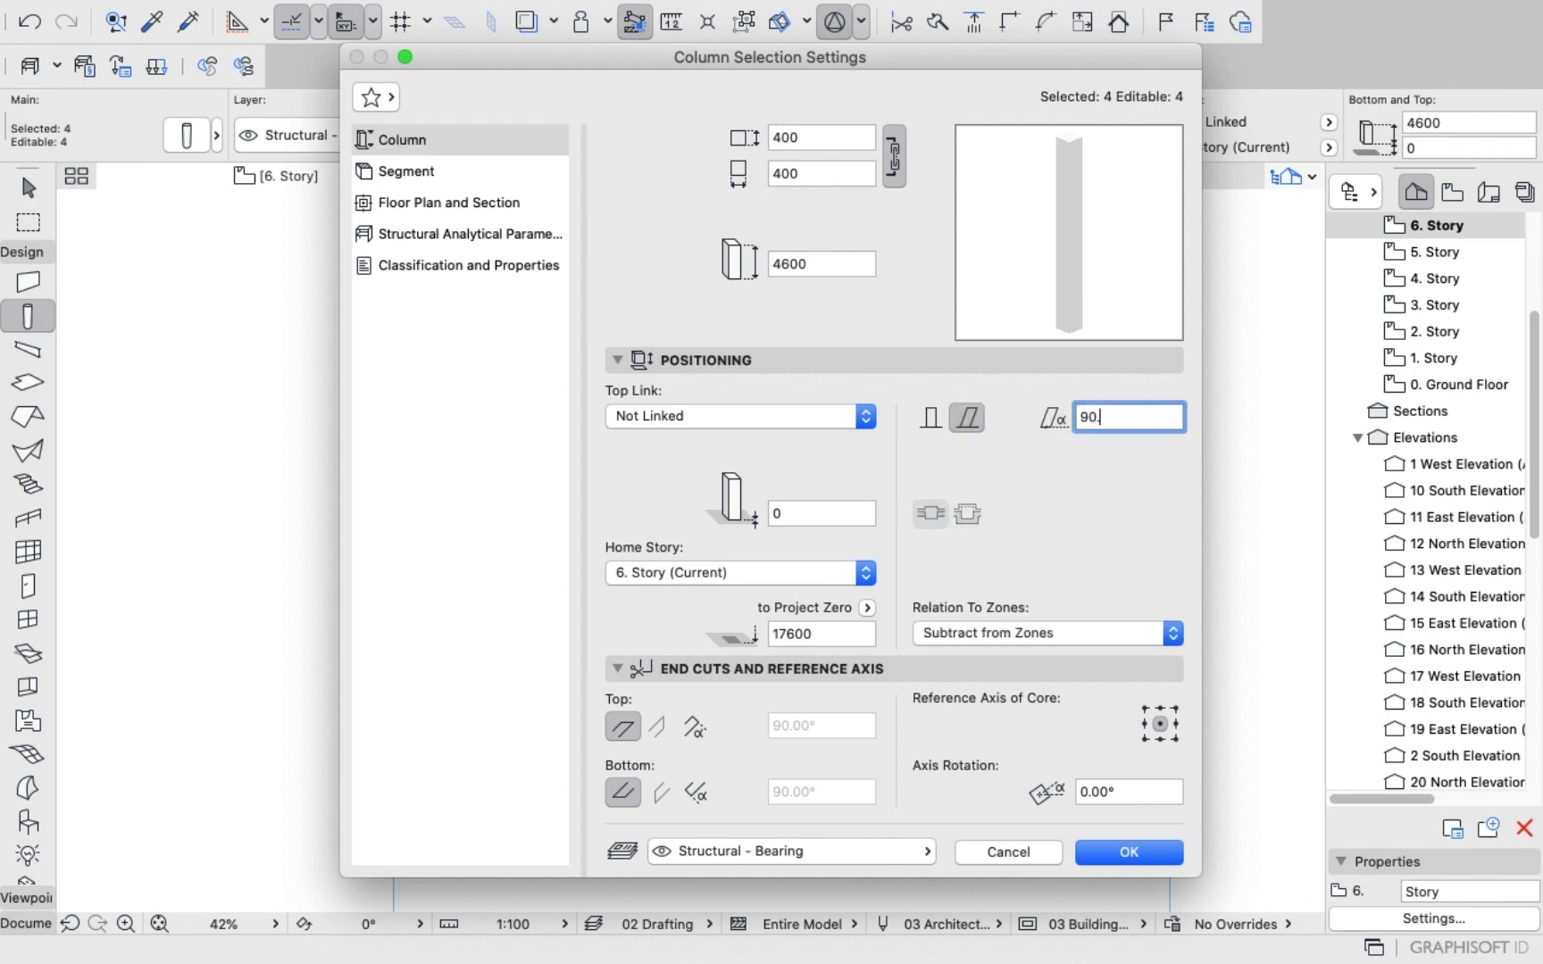
pyautogui.write('45')
pyautogui.press('Return')
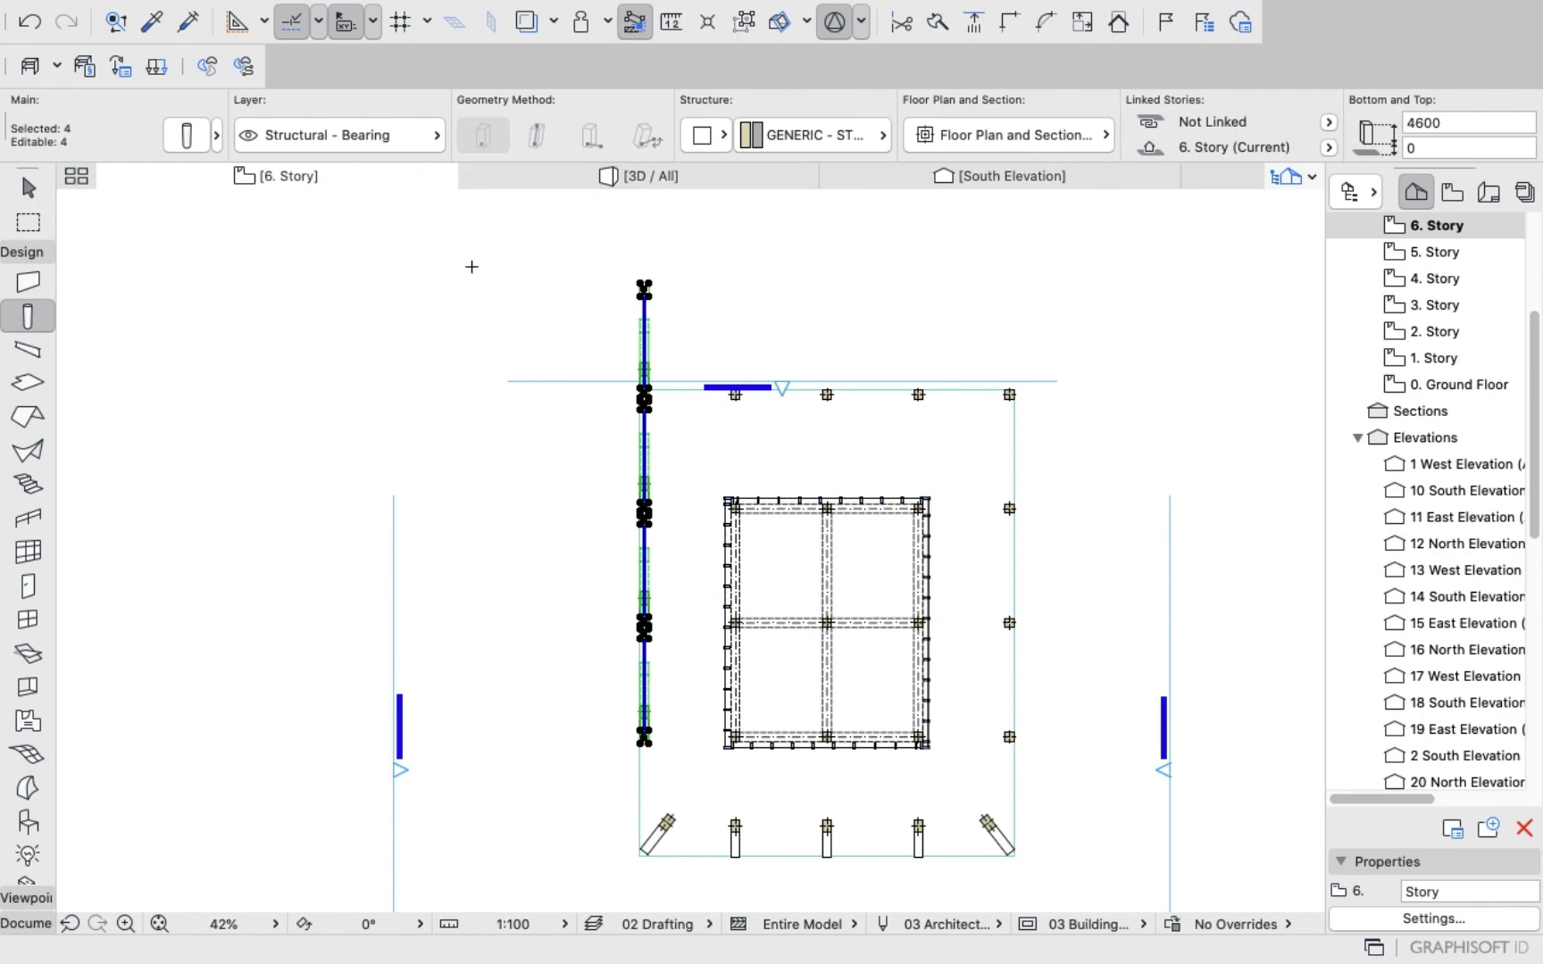
# Deselect the west-edge columns and check the direction of their lean in 3D.
pyautogui.press('Escape')
pyautogui.click(609, 173)
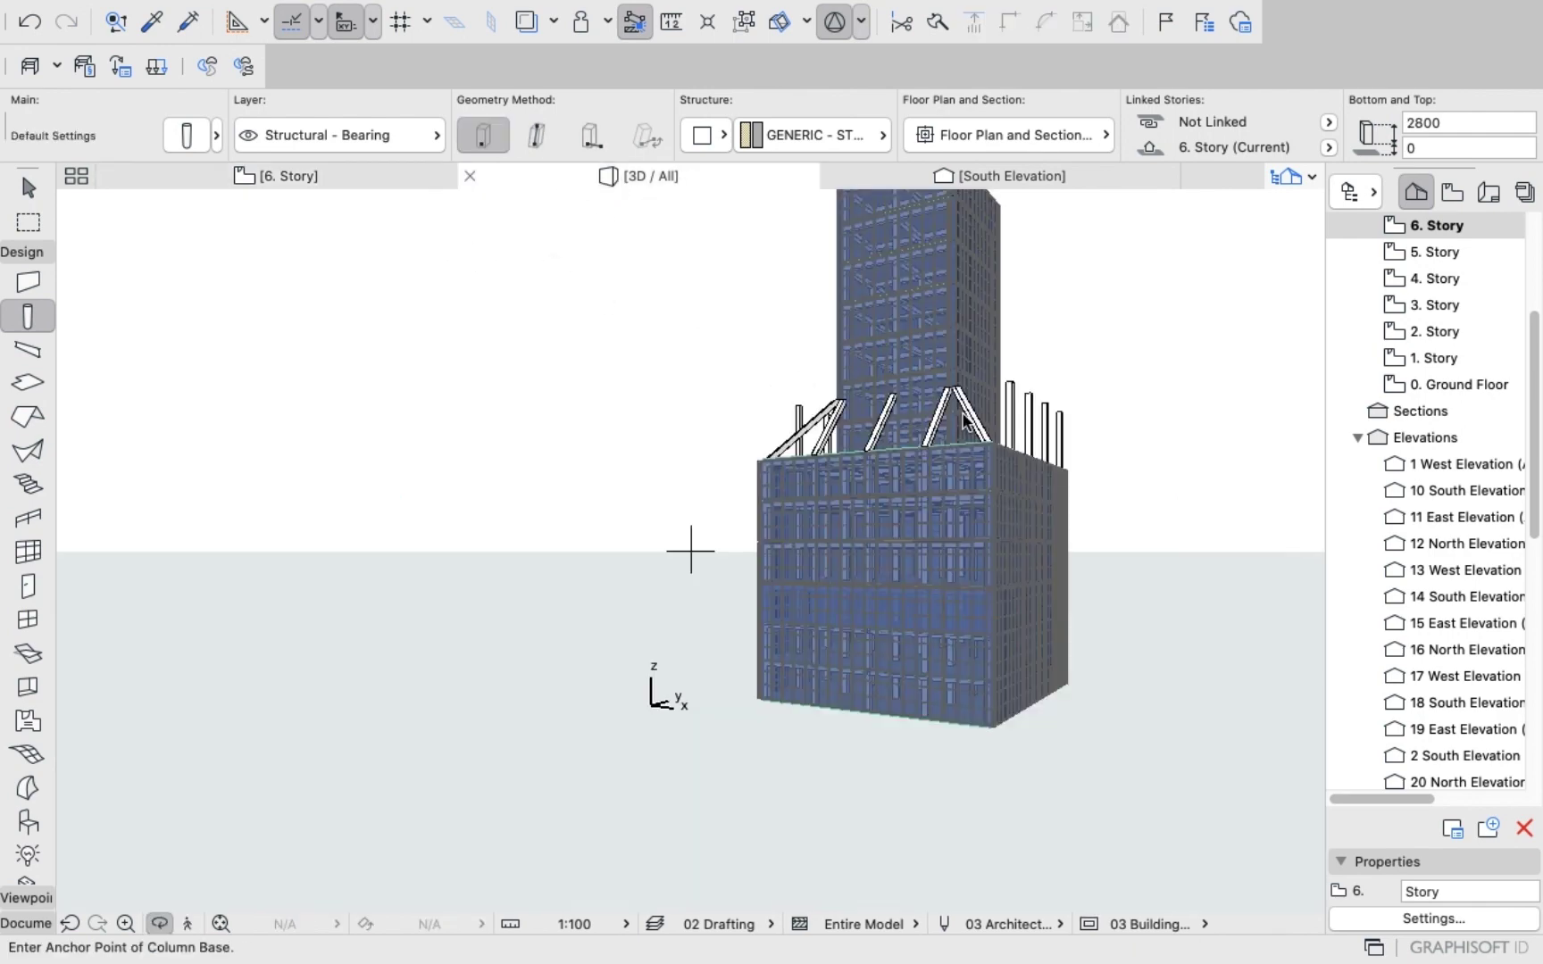
pyautogui.keyDown('shift'); pyautogui.moveTo(847, 550); pyautogui.dragTo(804, 402, button='middle'); pyautogui.keyUp('shift')
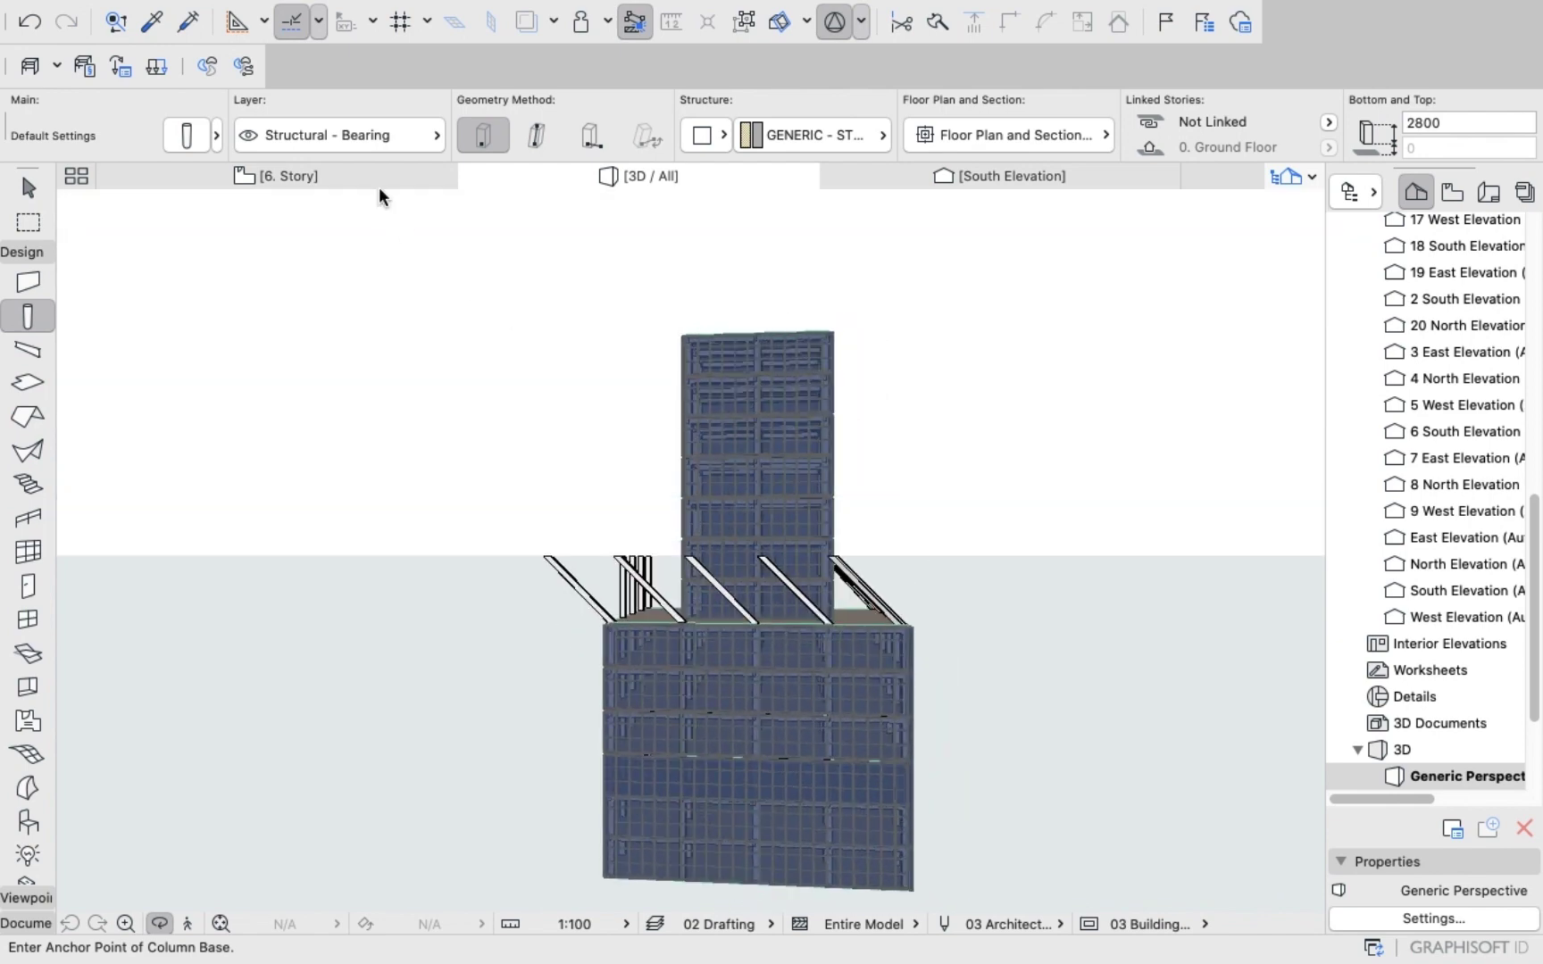
# Try rotating the southernmost slanted west-edge column on 6. Story by -90° so that it leans toward the tower.
pyautogui.click(287, 179)
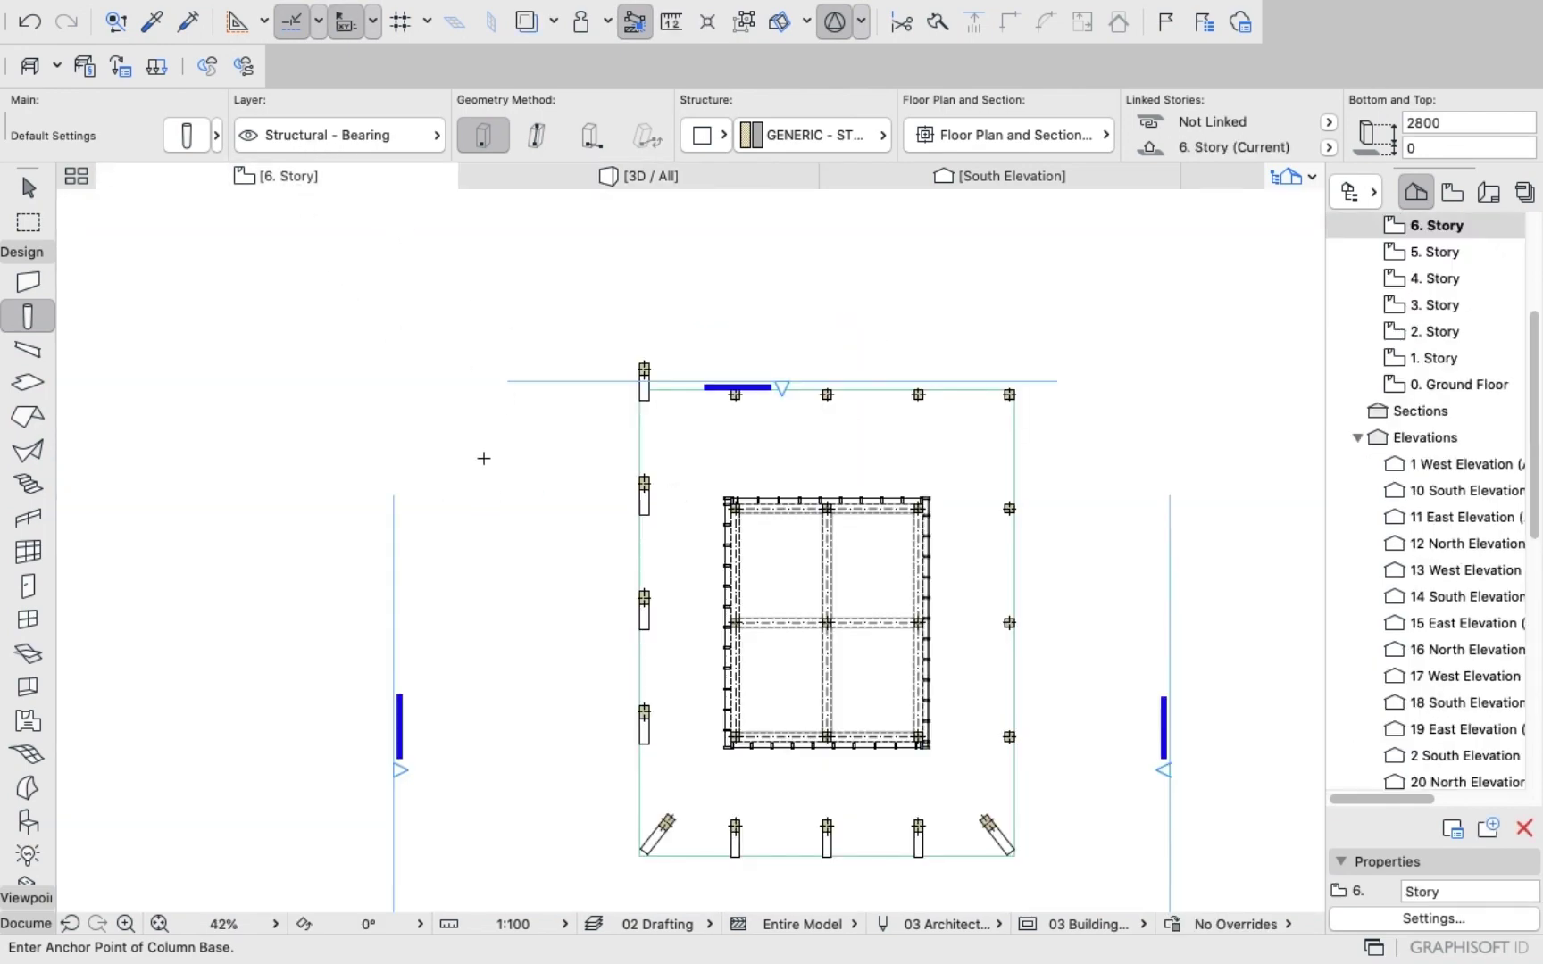
pyautogui.scroll(10, 631, 708)
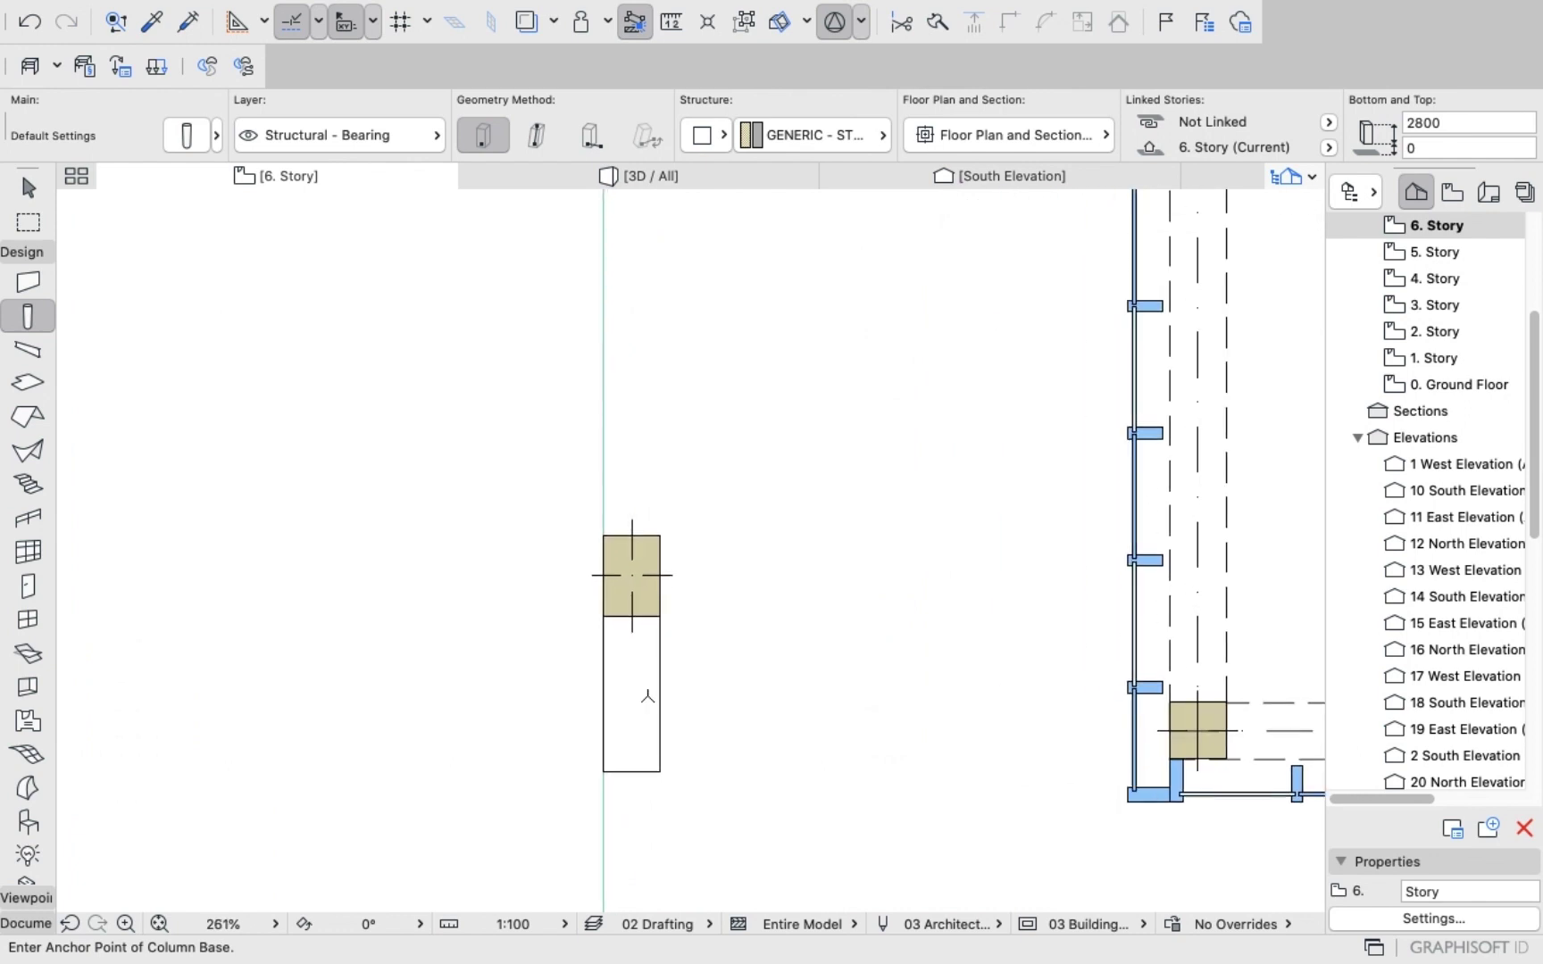
pyautogui.rightClick(624, 675)
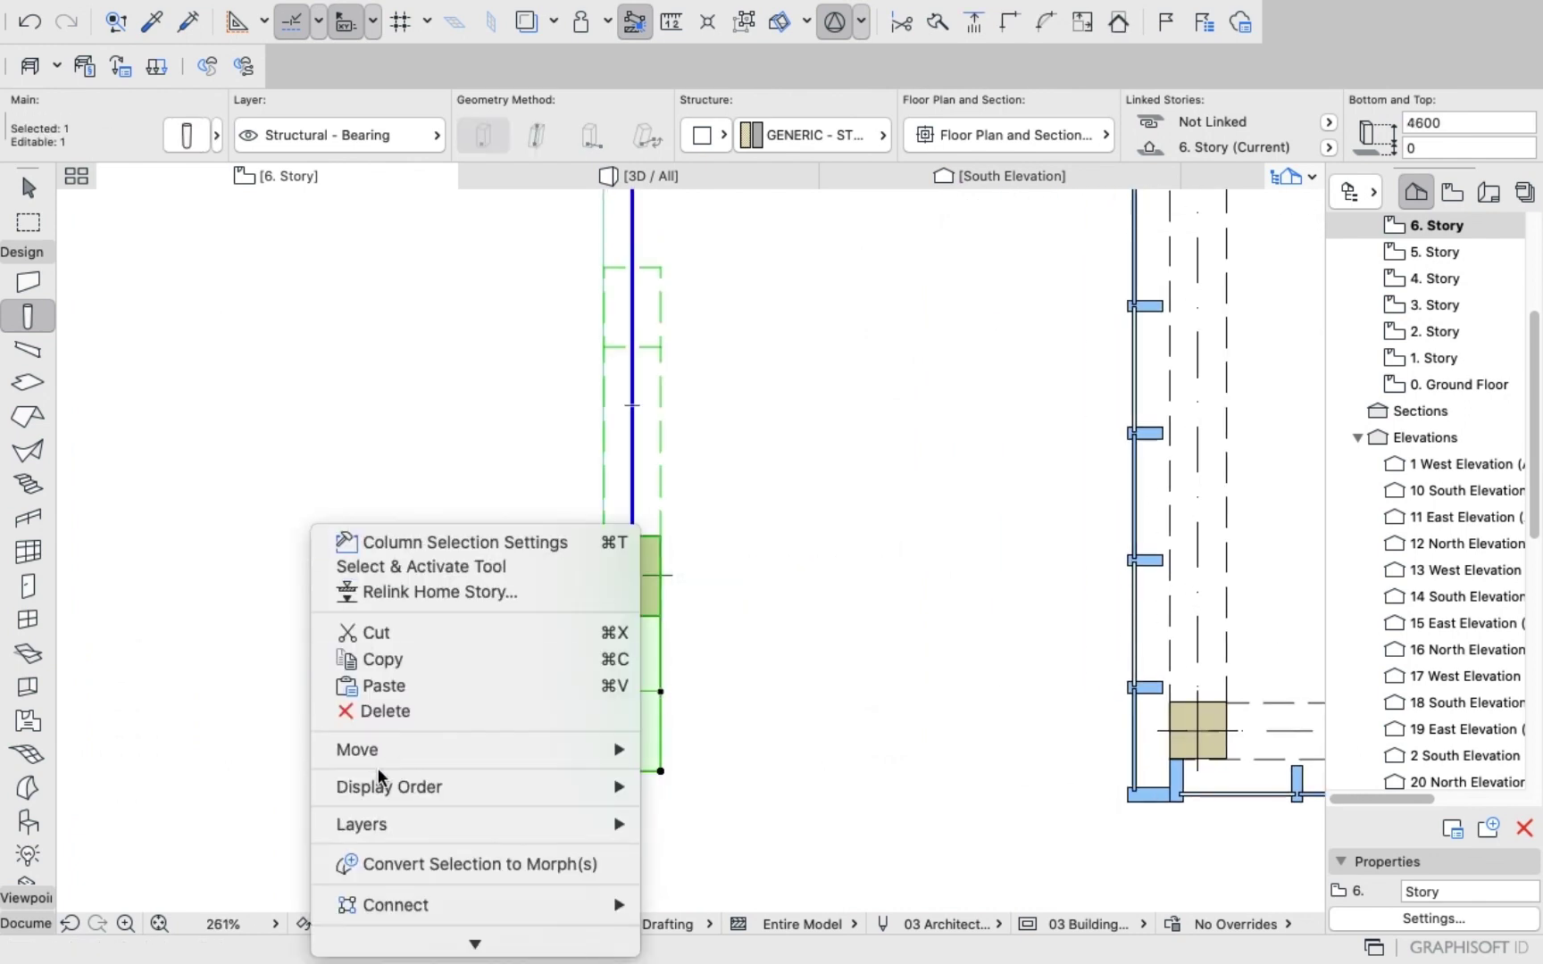
pyautogui.moveTo(376, 760)
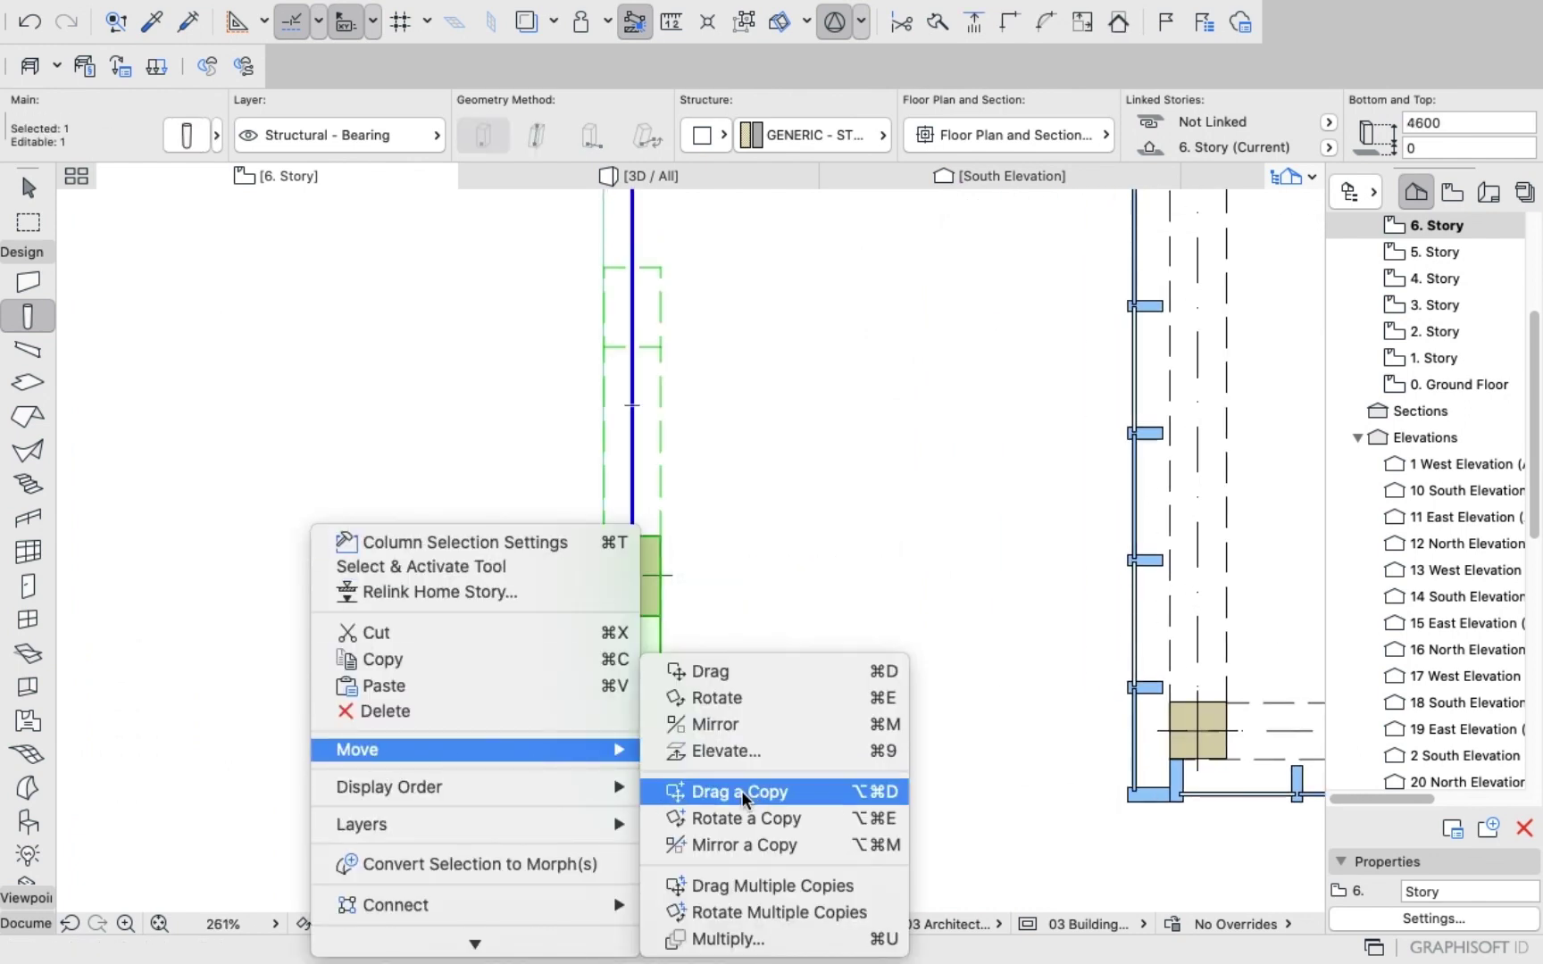
pyautogui.click(715, 698)
pyautogui.click(632, 626)
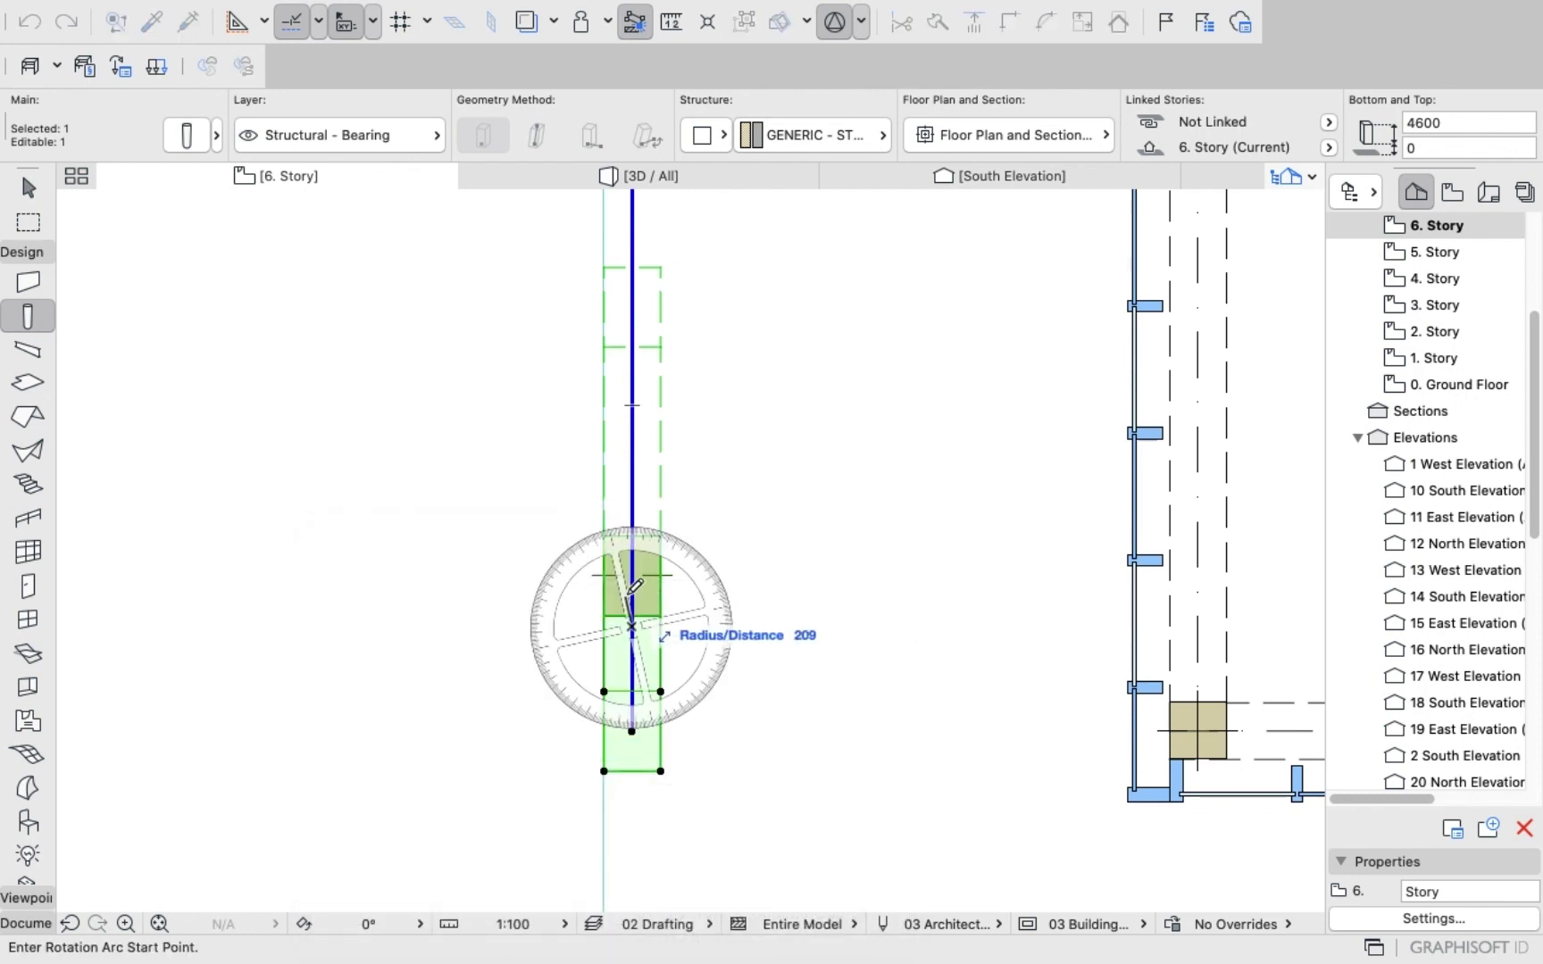
pyautogui.click(641, 548)
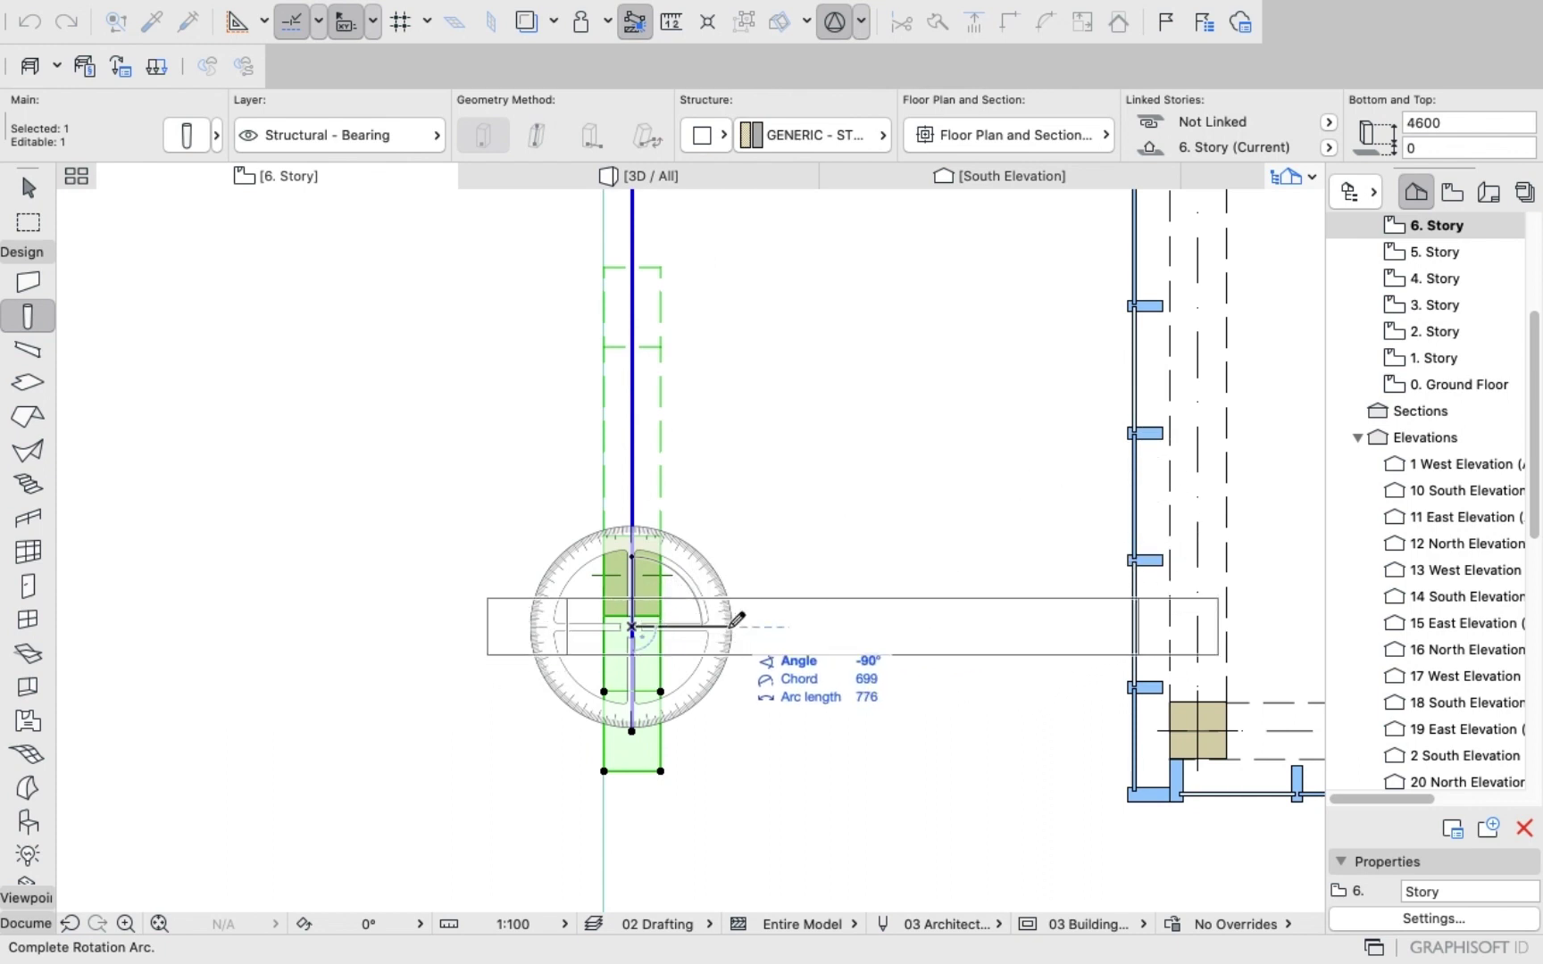
pyautogui.click(733, 624)
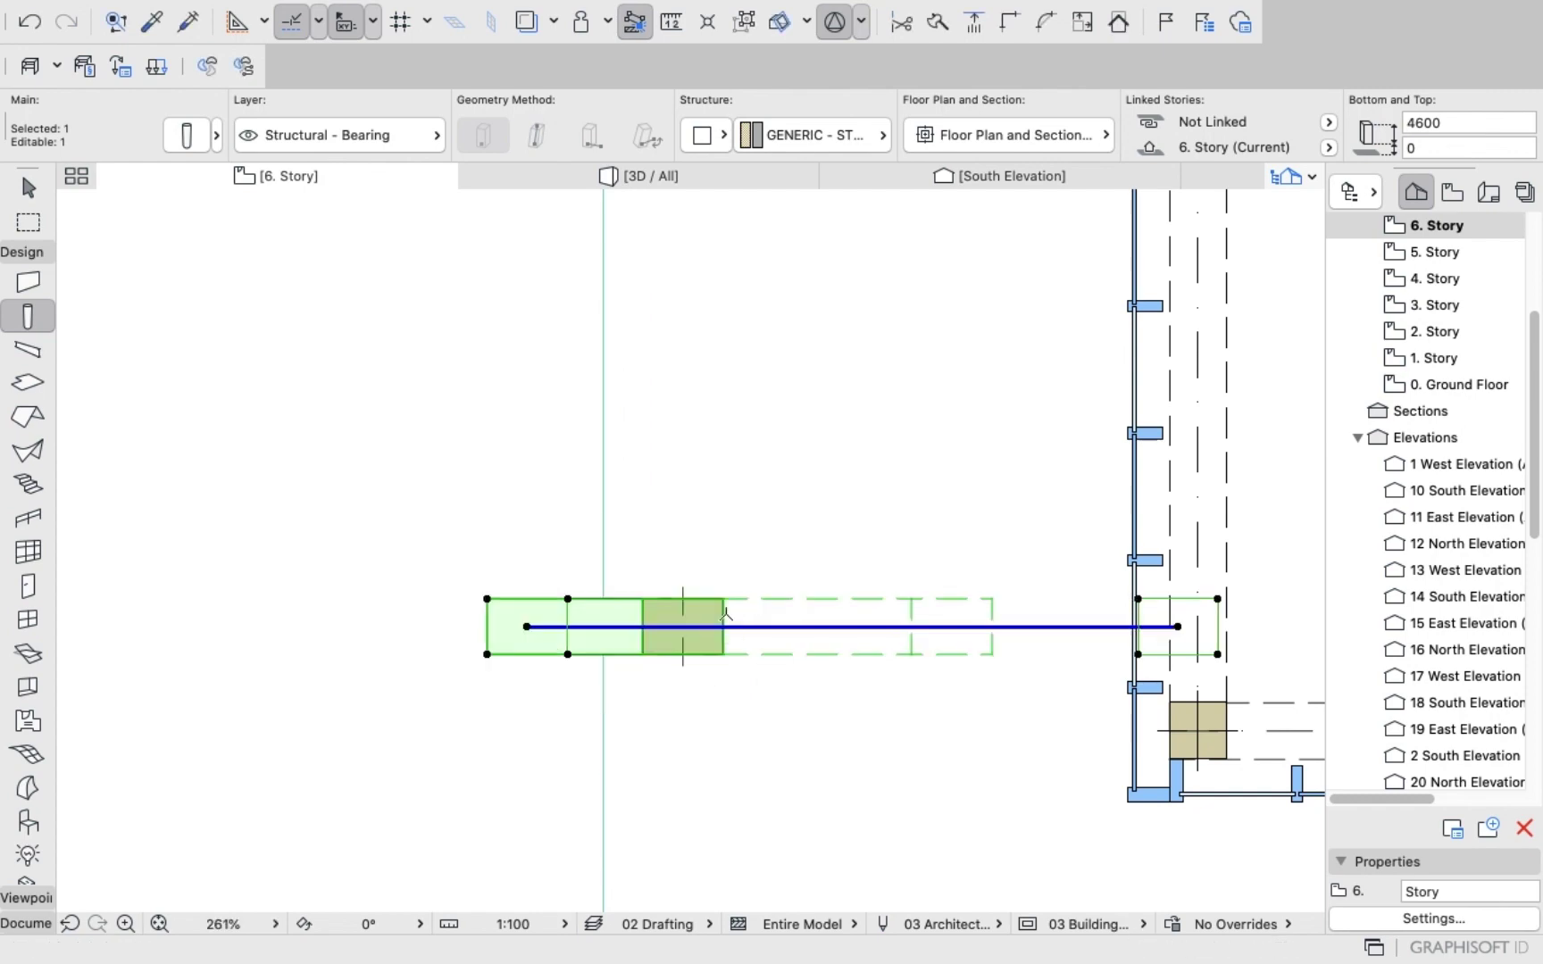
# Check the rotated west-edge column's base on the slab and its top against the tower in 3D.
pyautogui.scroll(-6, 723, 579)
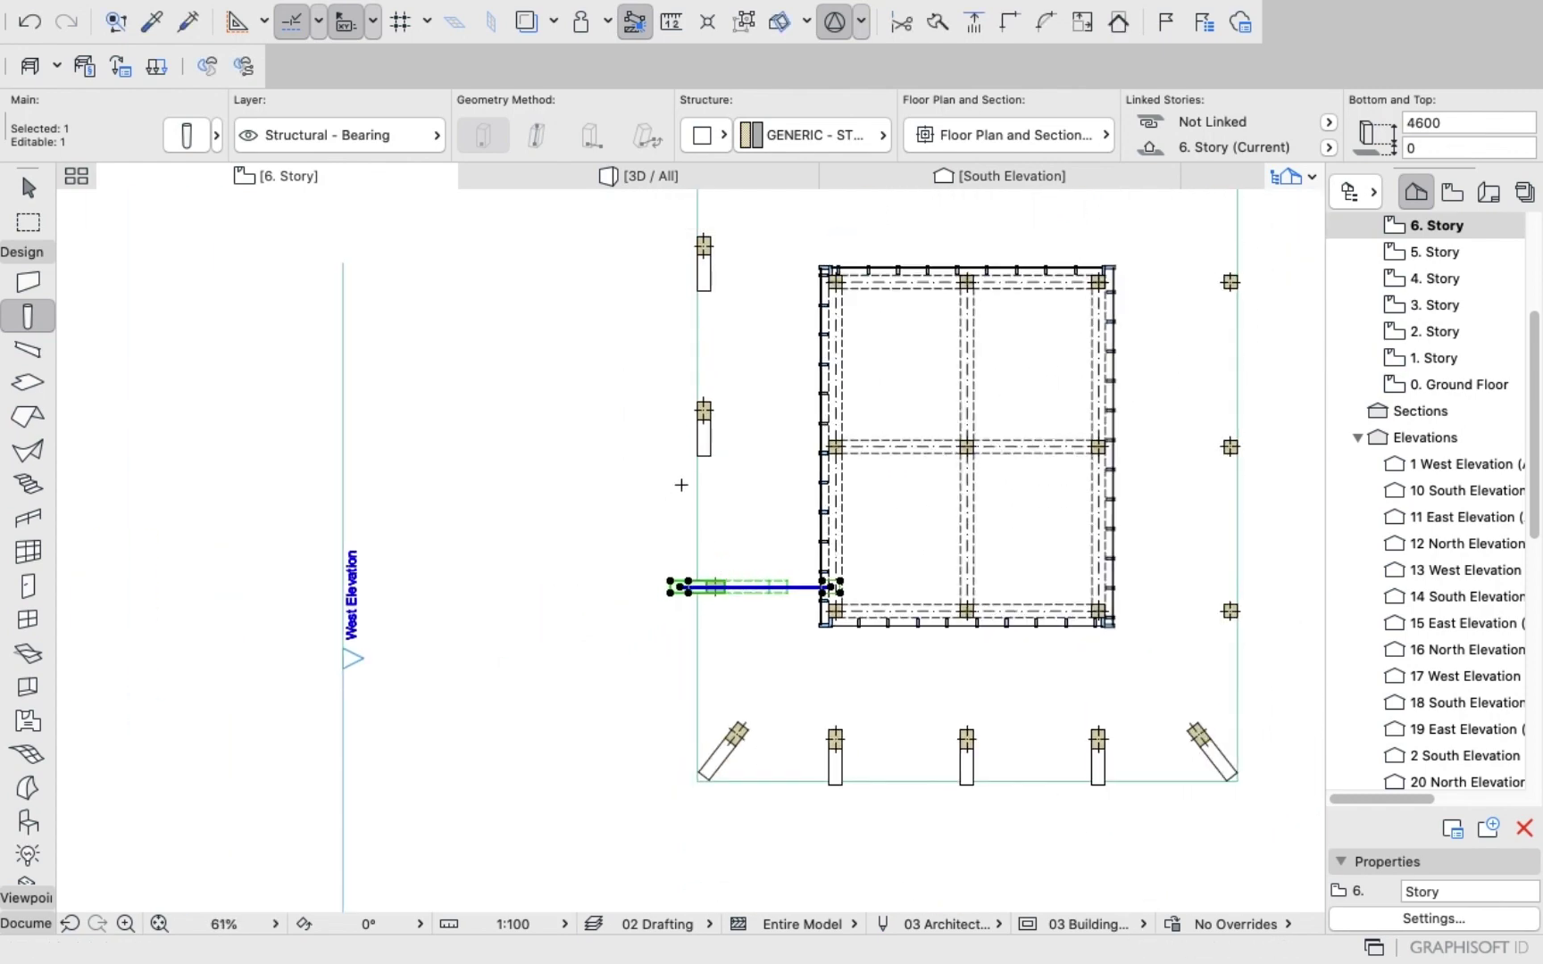
pyautogui.click(646, 177)
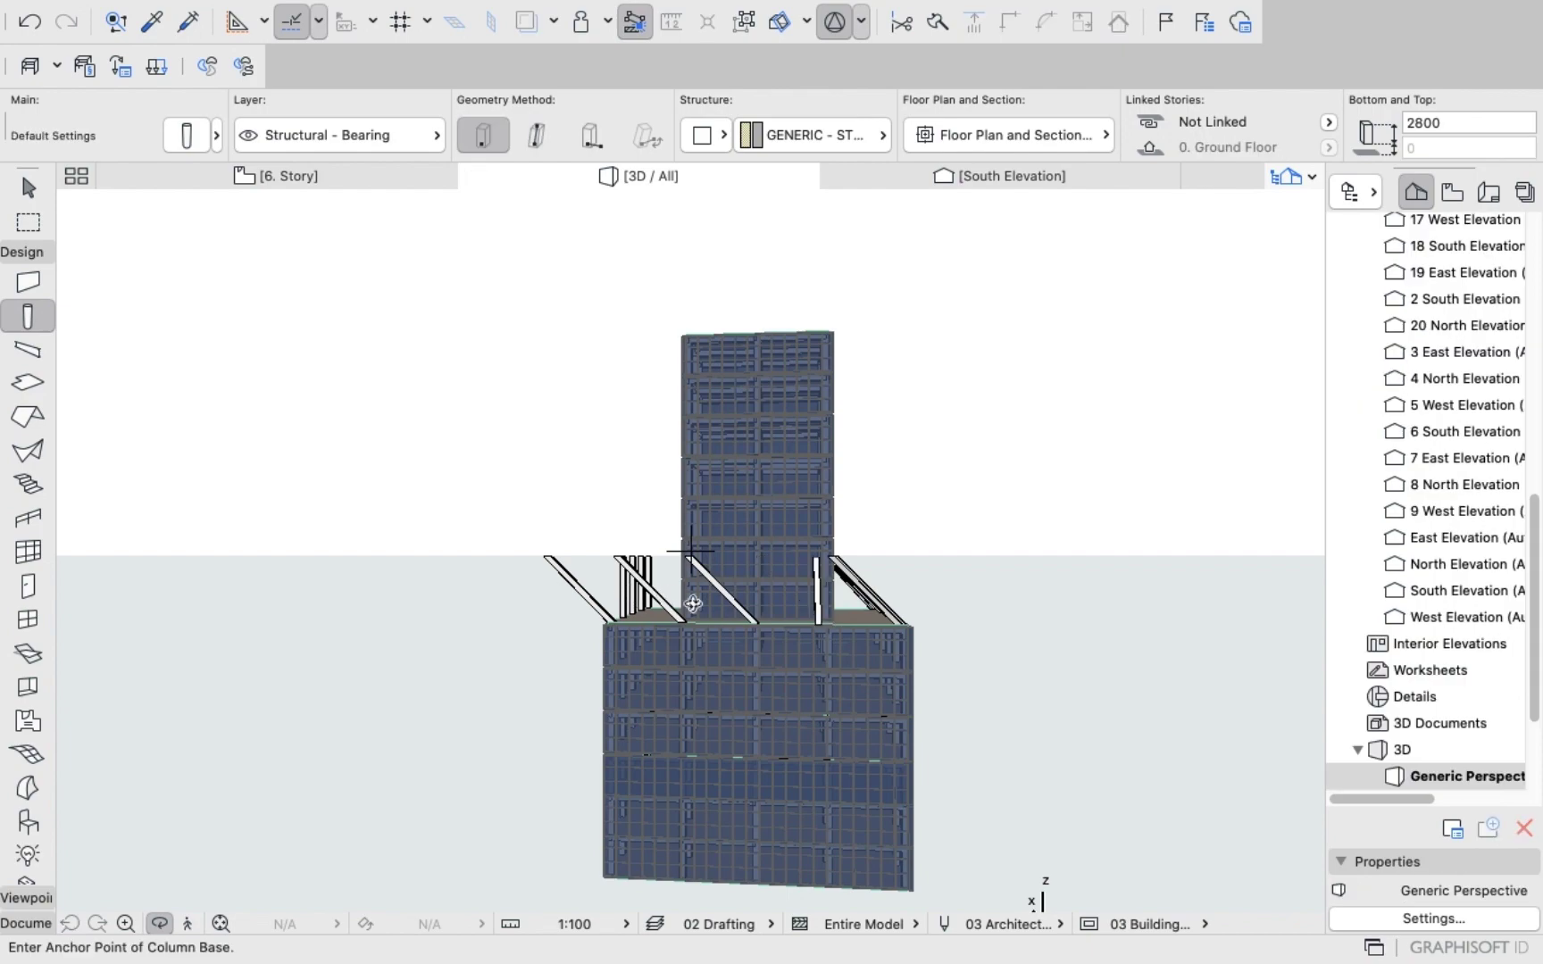
pyautogui.scroll(10, 693, 604)
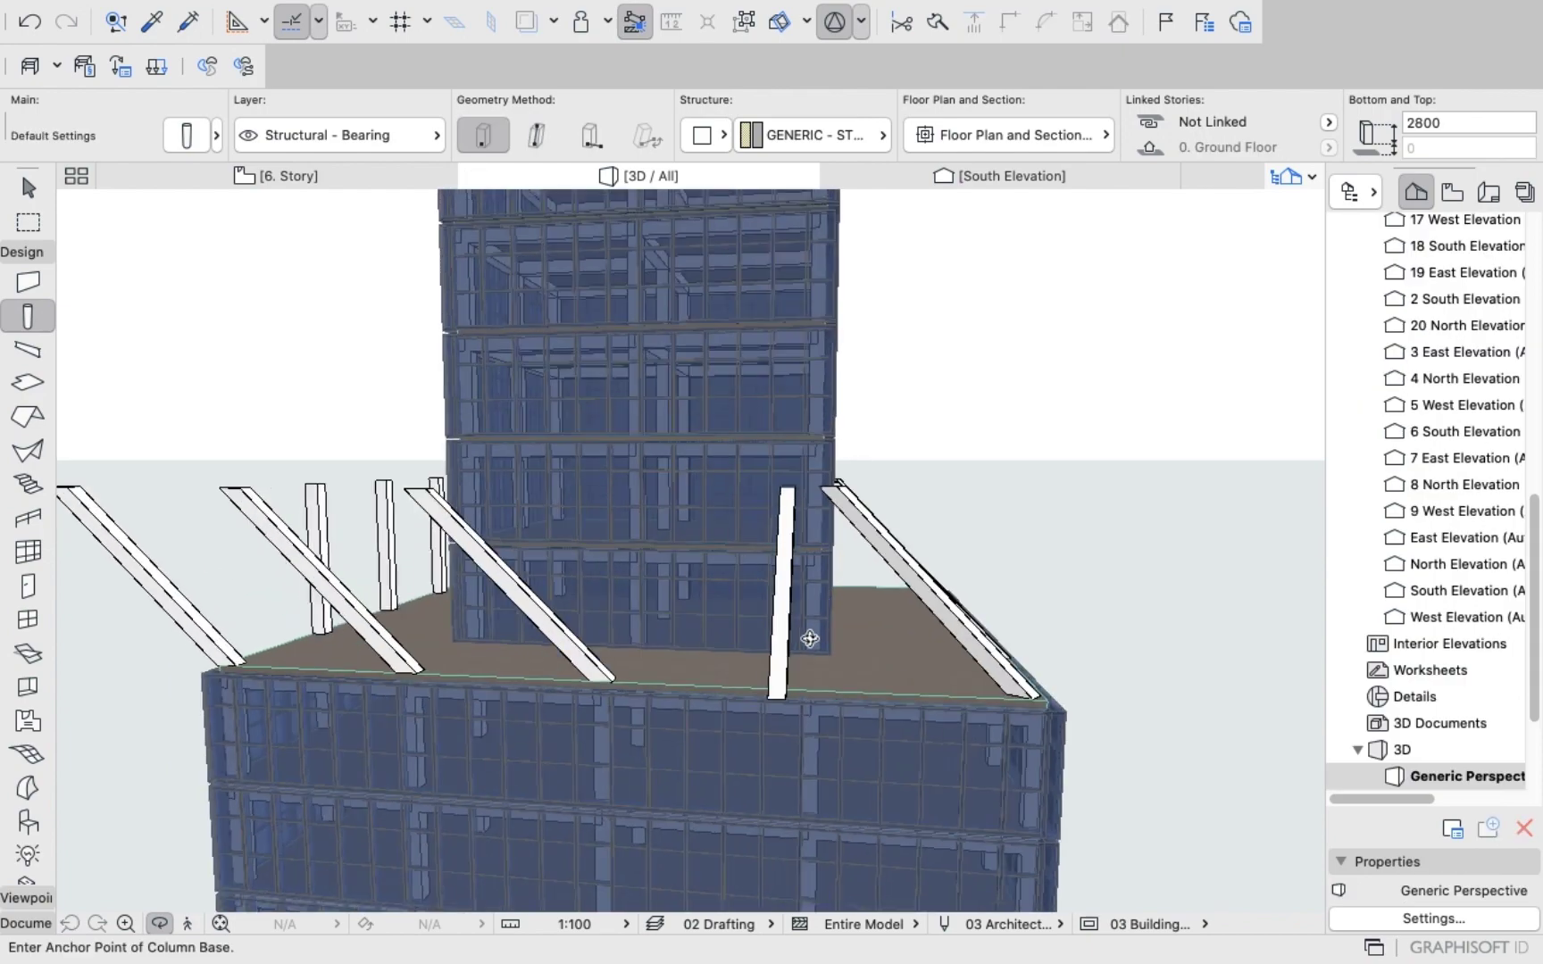
pyautogui.moveTo(810, 638); pyautogui.dragTo(756, 589)
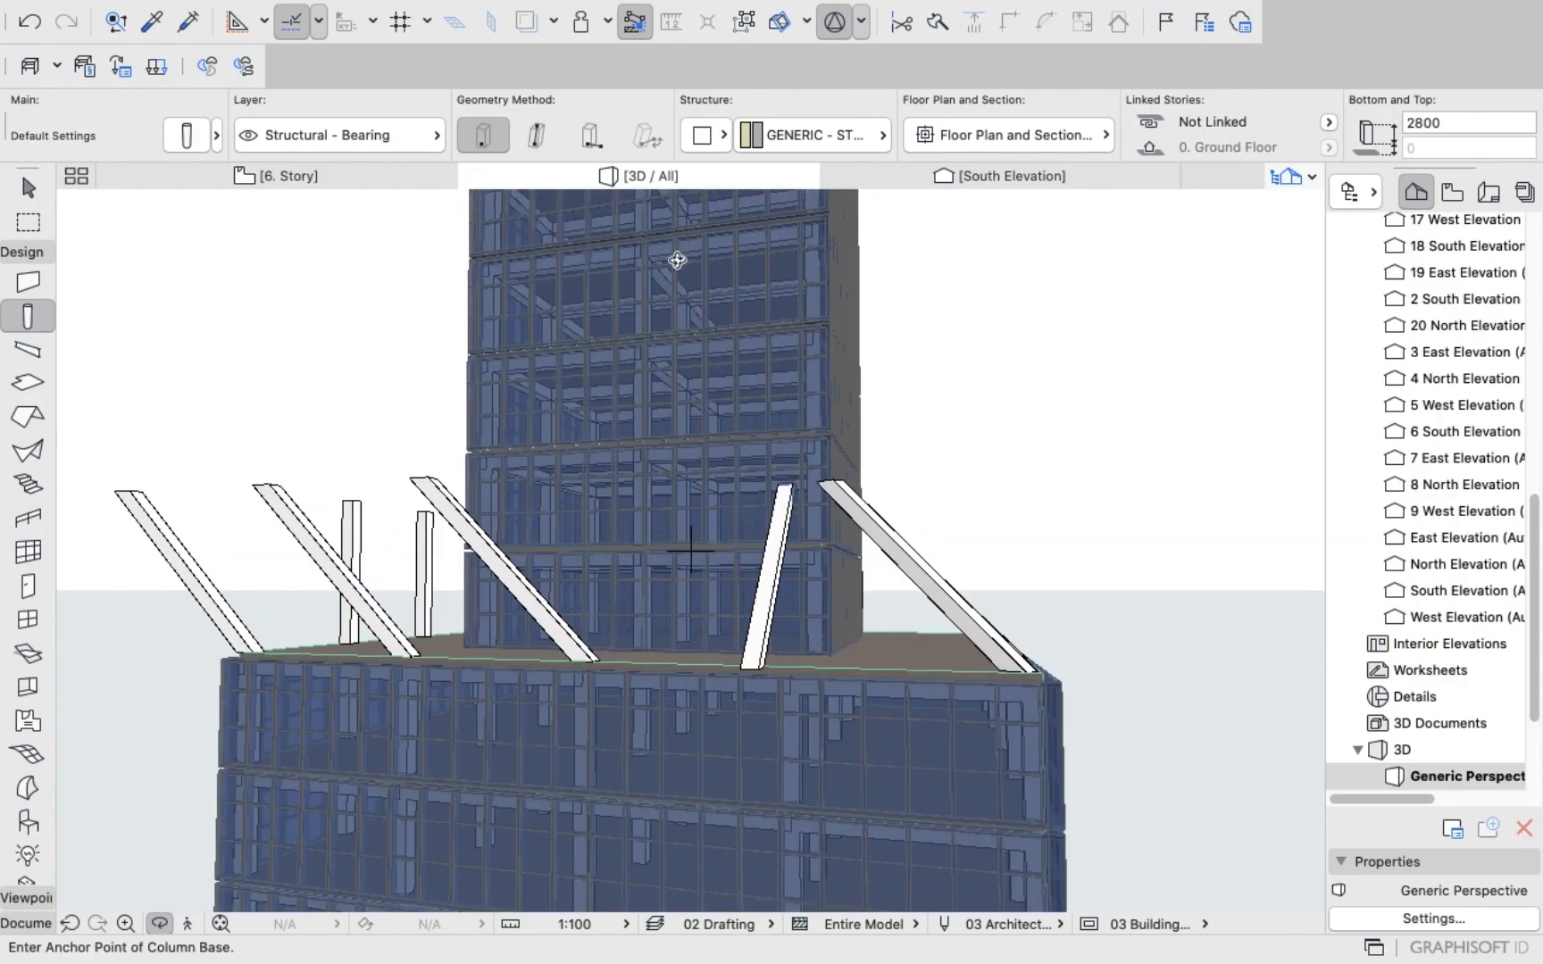
# Undo the rotation of the southernmost west-edge column on 6. Story and deselect the column.
pyautogui.click(345, 178)
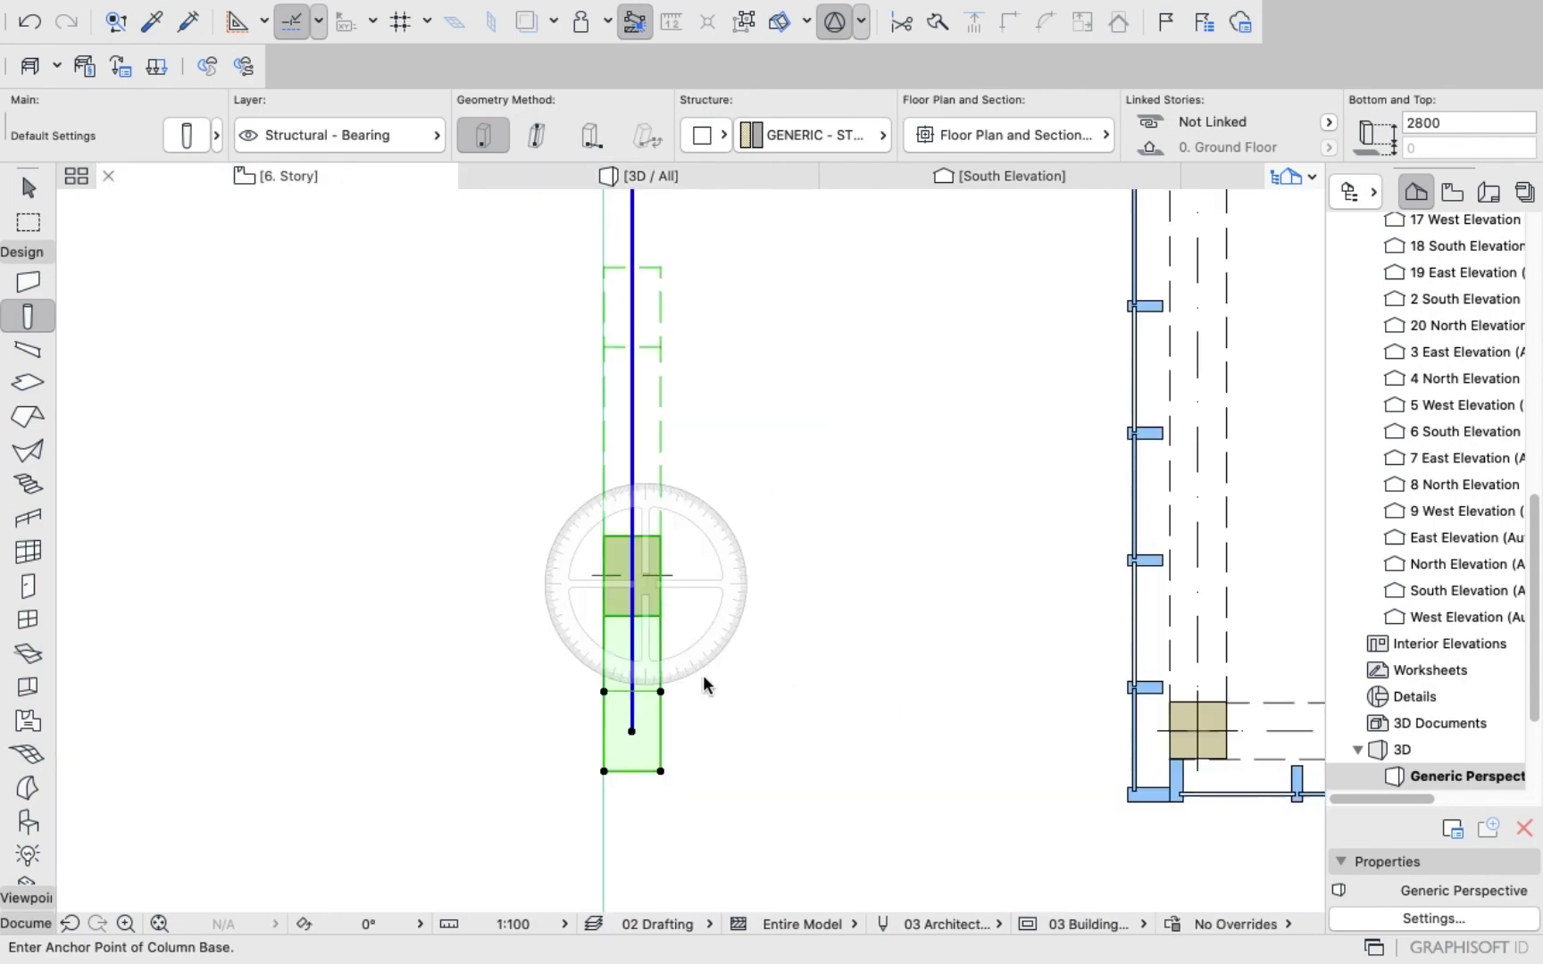
pyautogui.scroll(-5, 704, 675)
pyautogui.scroll(8, 641, 623)
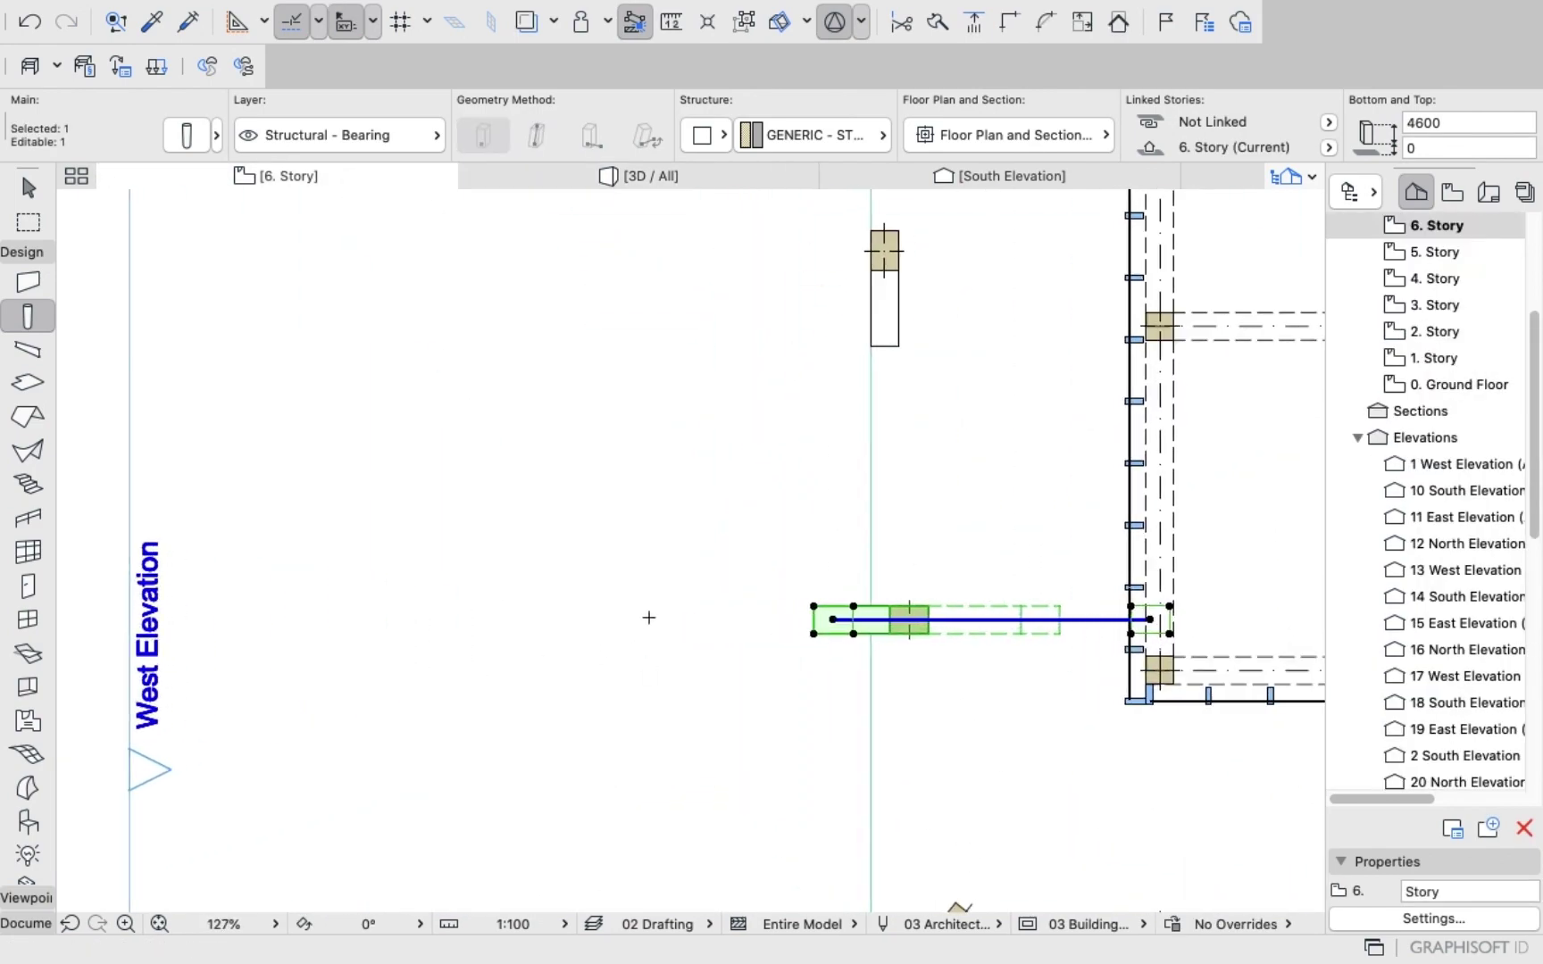
pyautogui.scroll(3, 649, 617)
pyautogui.scroll(-8, 647, 616)
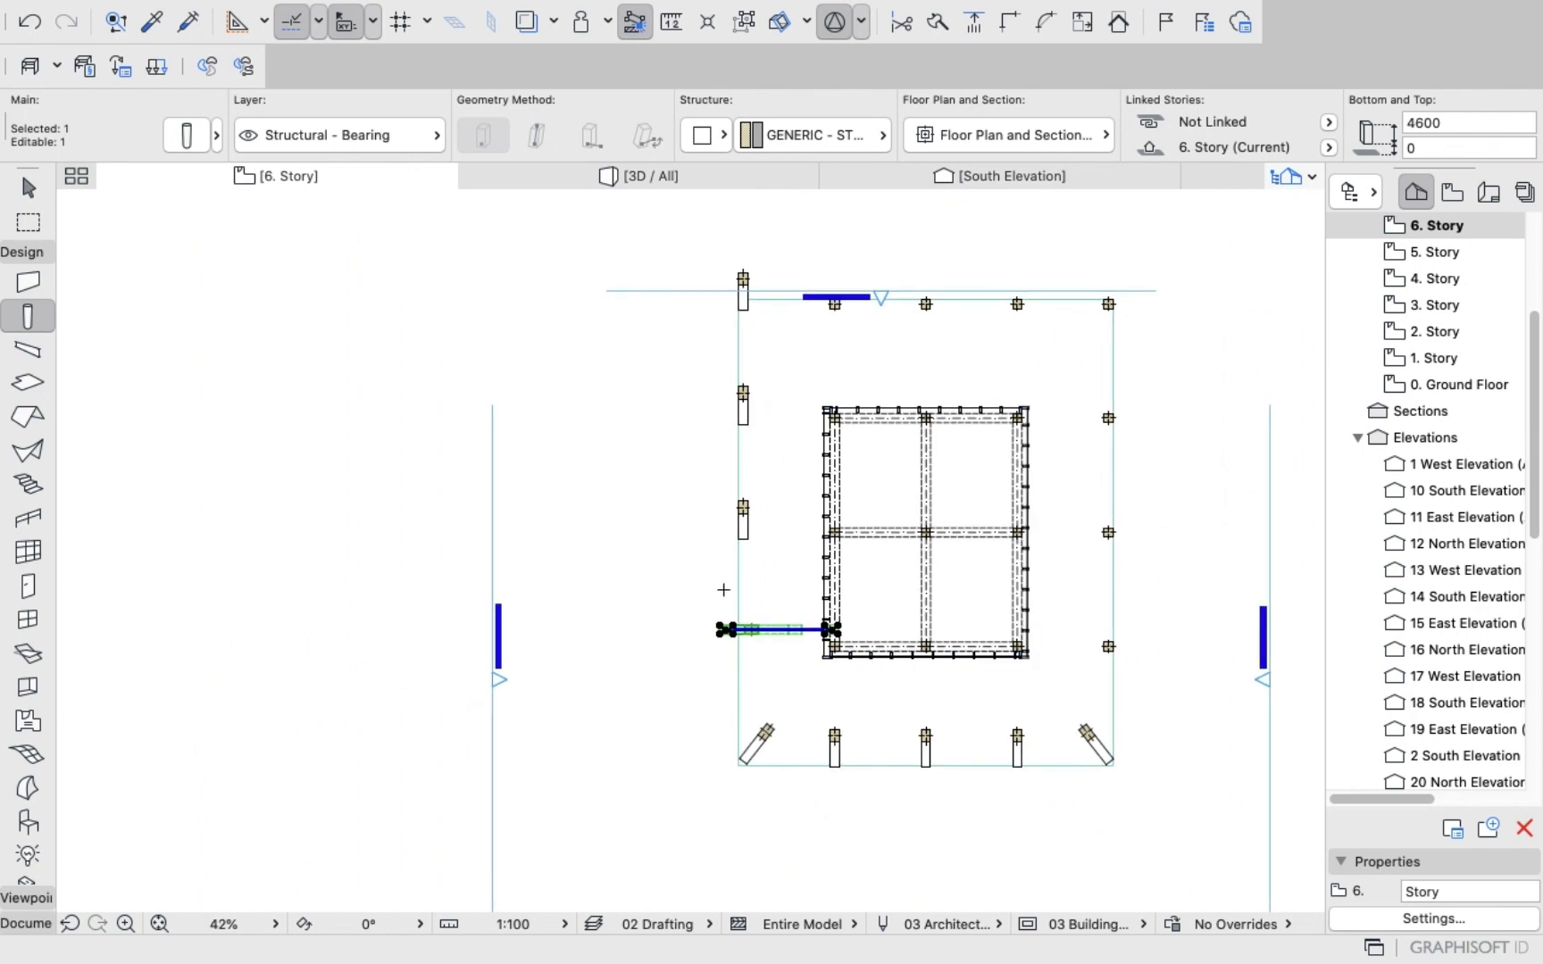
pyautogui.scroll(2, 723, 589)
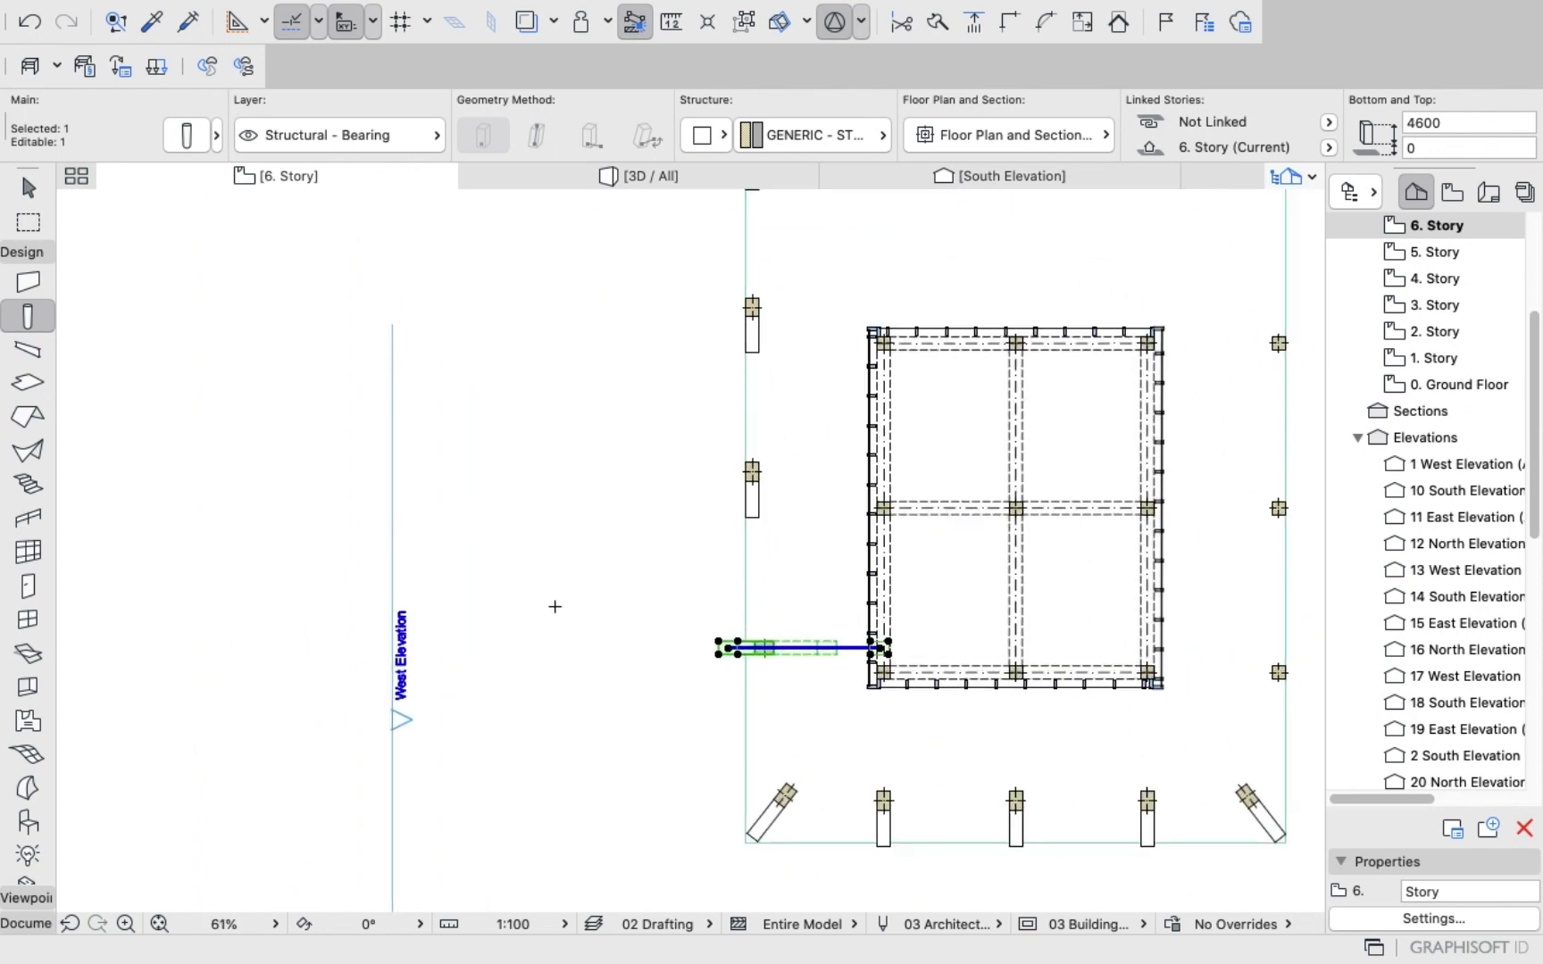
pyautogui.press('super+z')
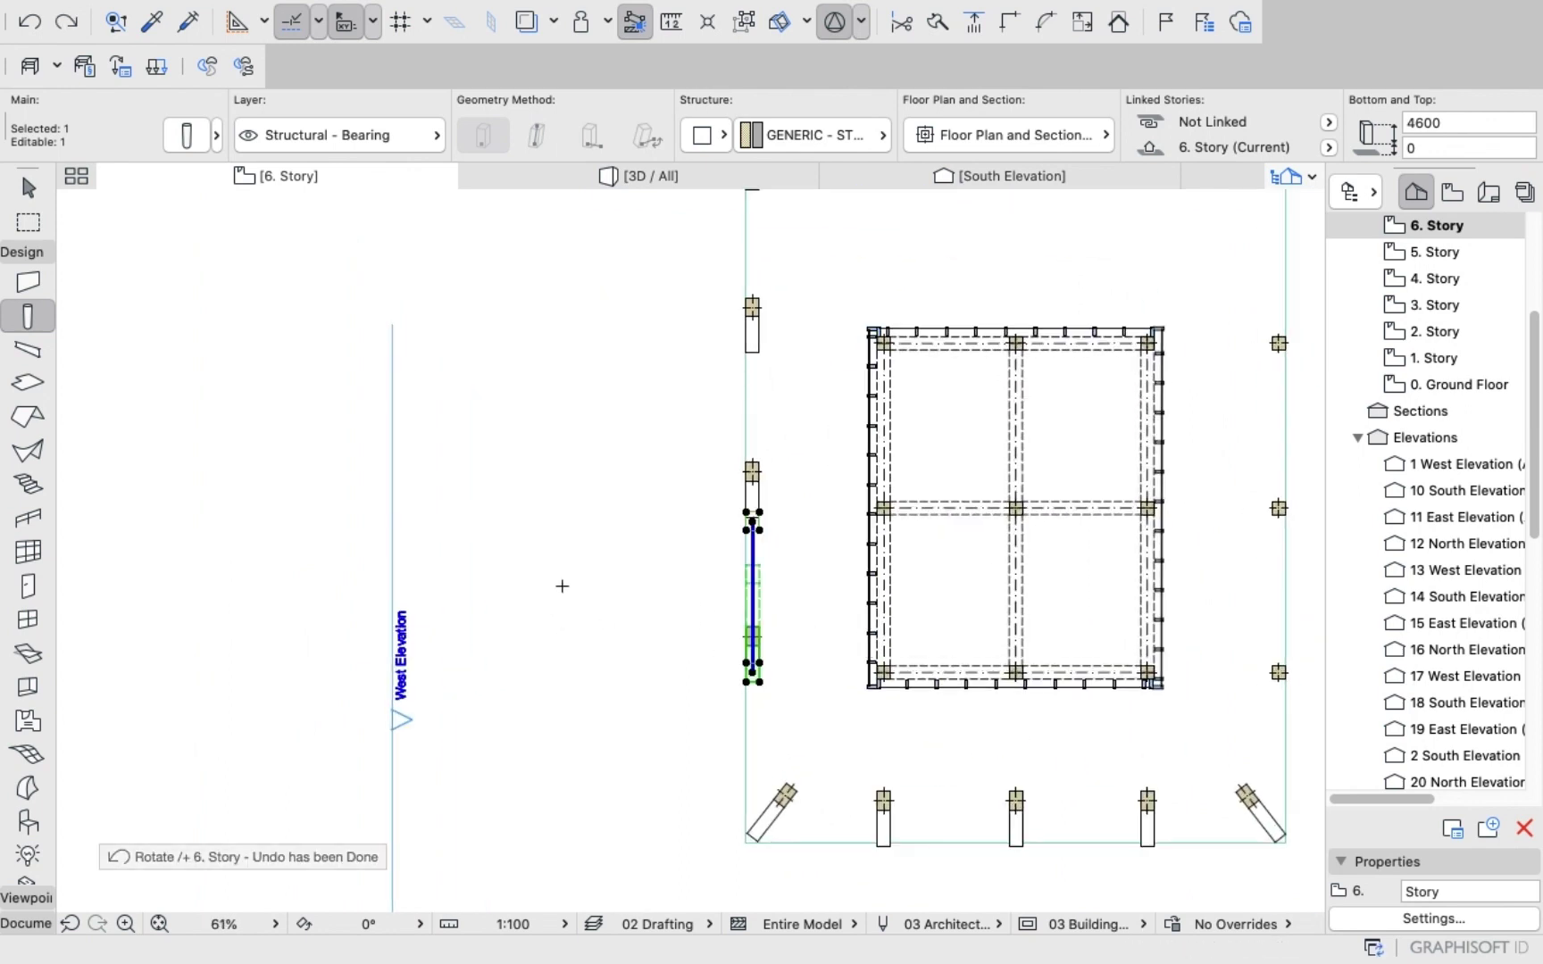
pyautogui.press('Escape')
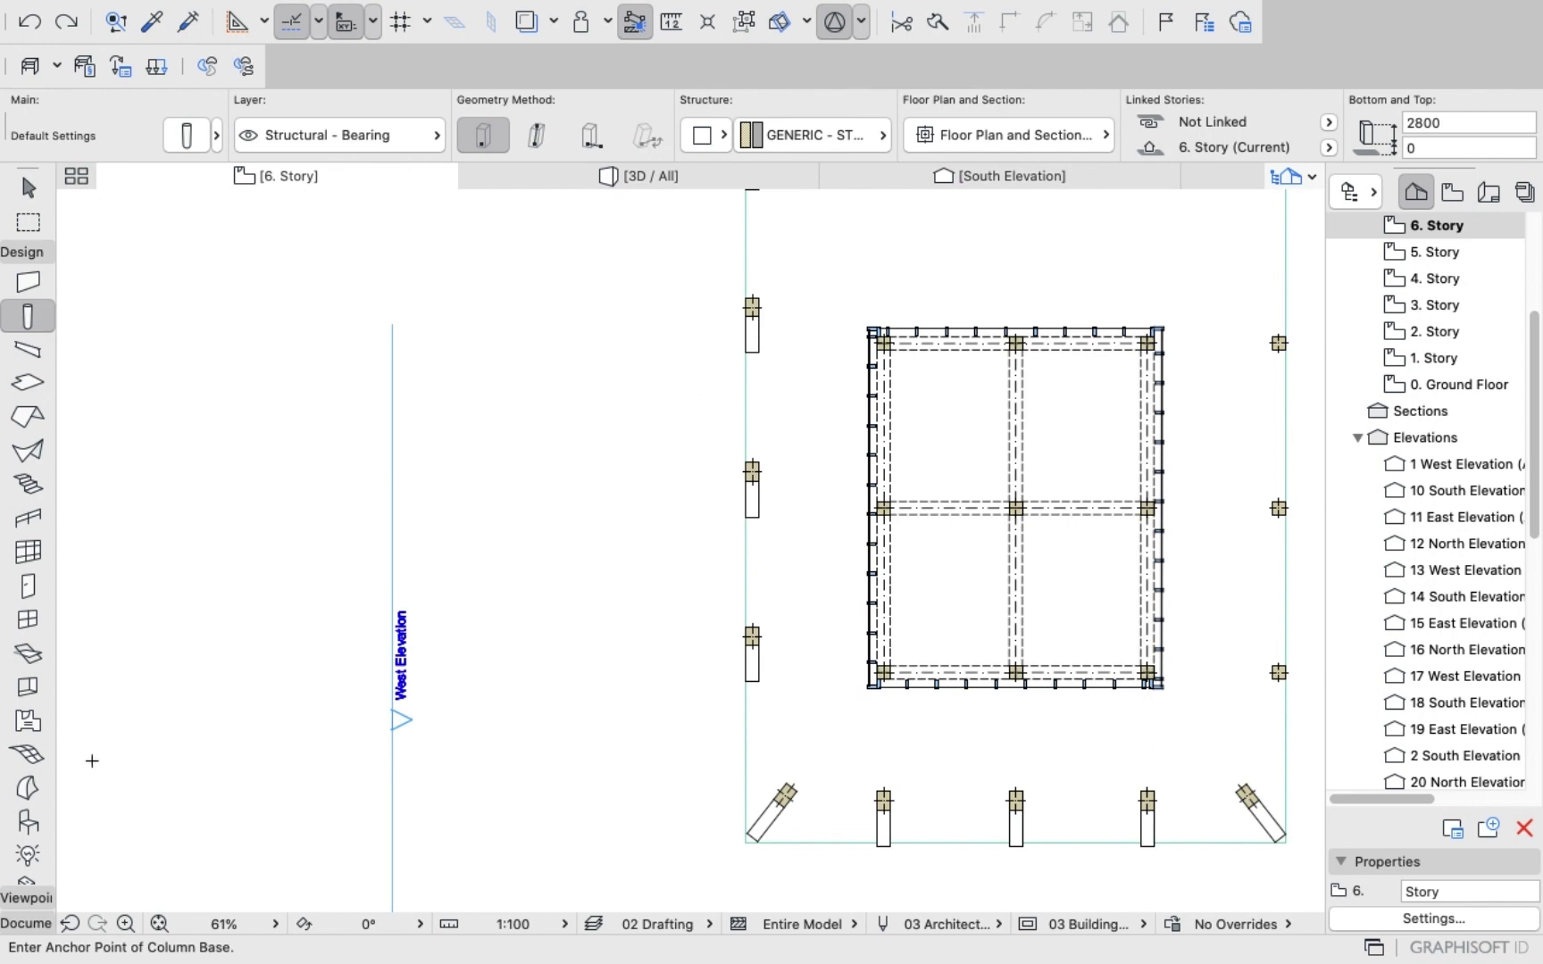
# Draw a horizontal solid drafting line westward from the southeast corner of the southernmost west-edge column's slanted outline on 6. Story.
pyautogui.scroll(-3, 44, 761)
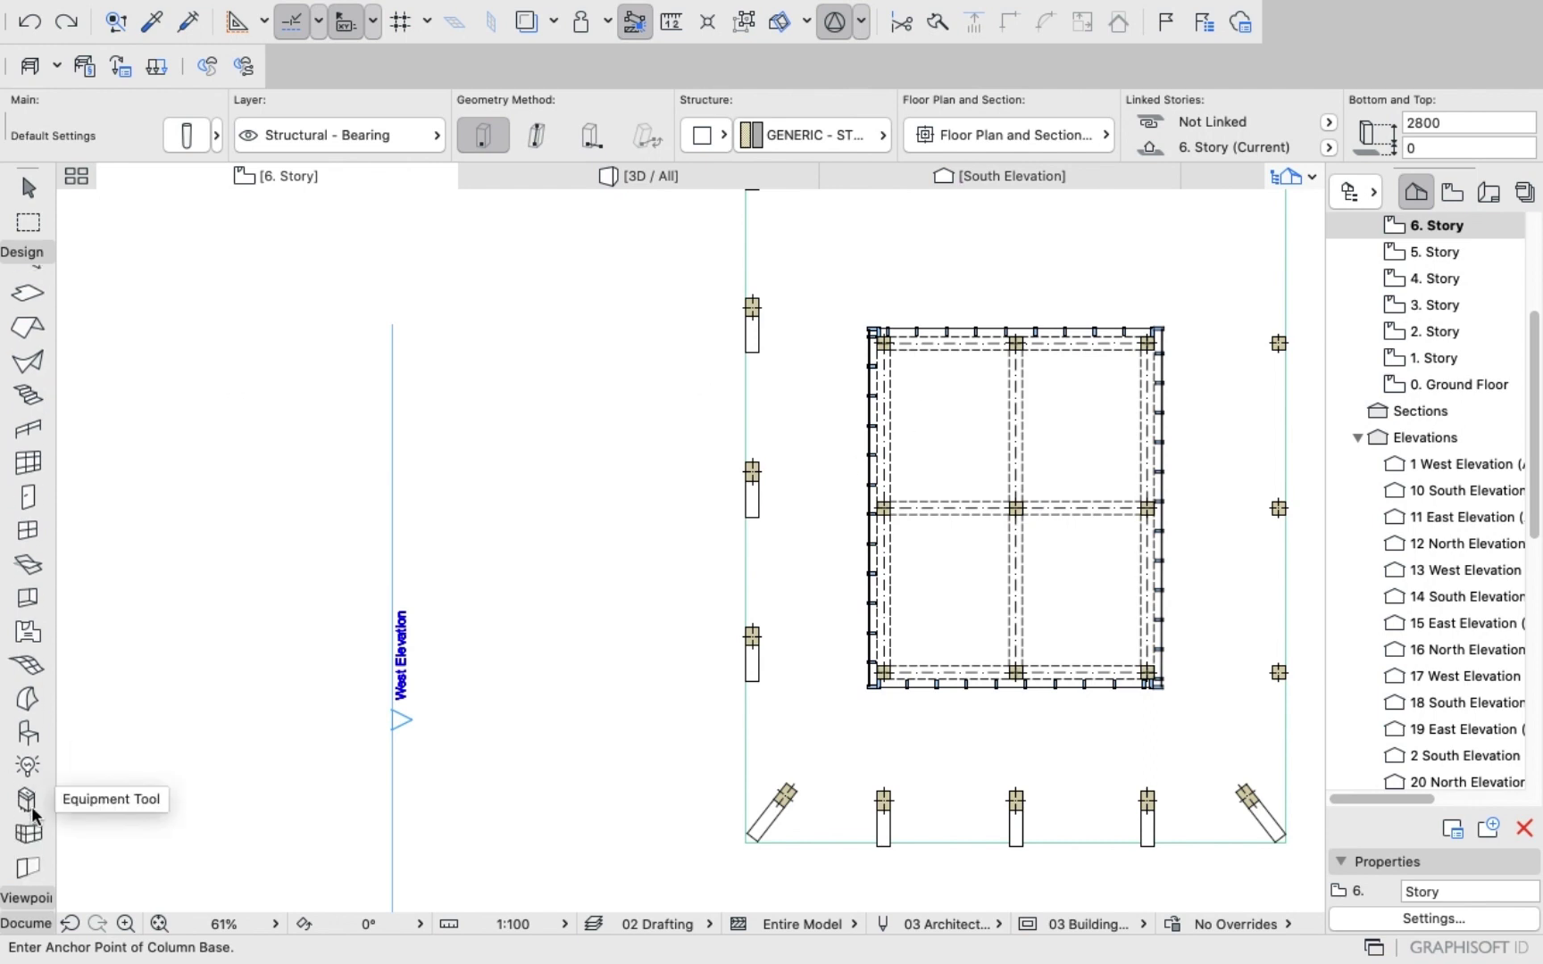
pyautogui.click(24, 897)
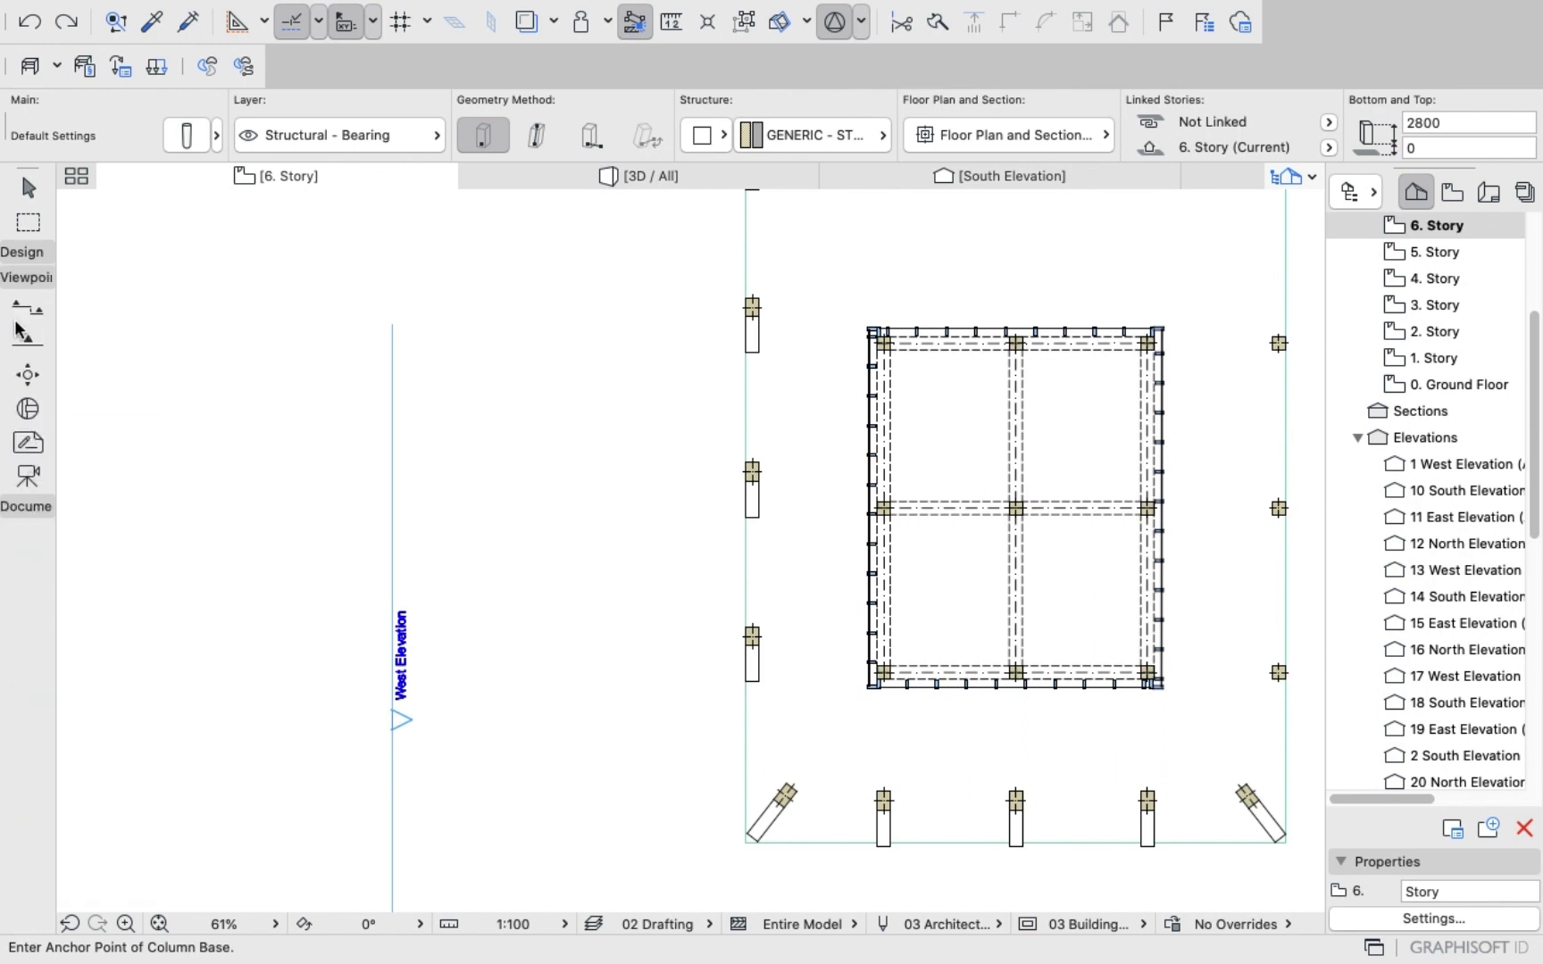
pyautogui.click(27, 505)
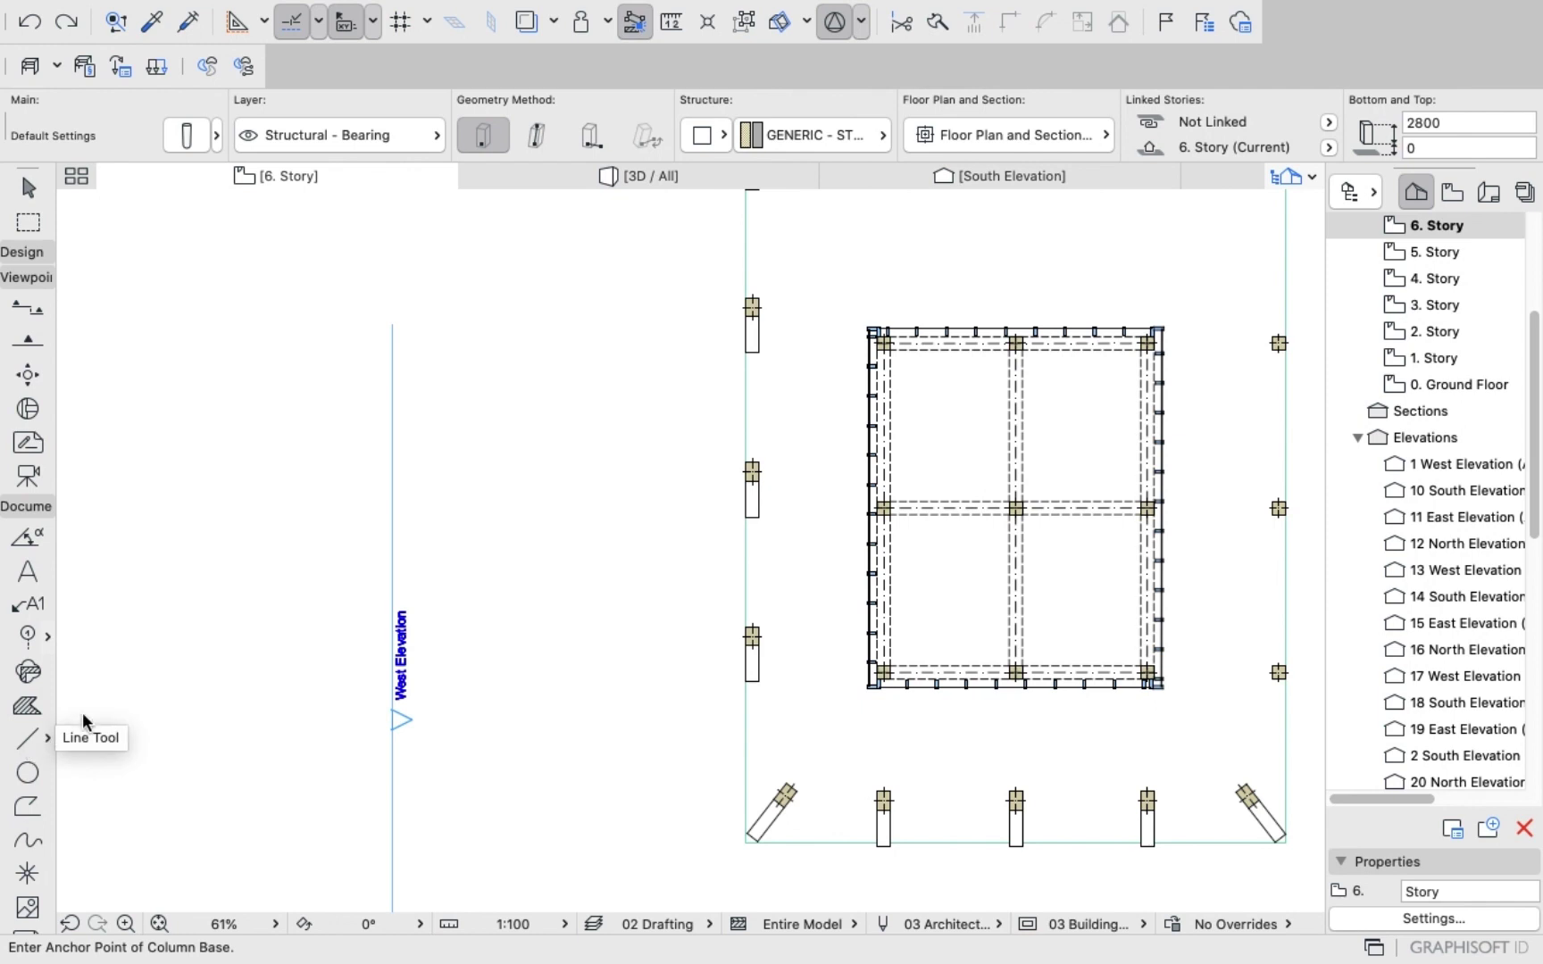
pyautogui.click(28, 738)
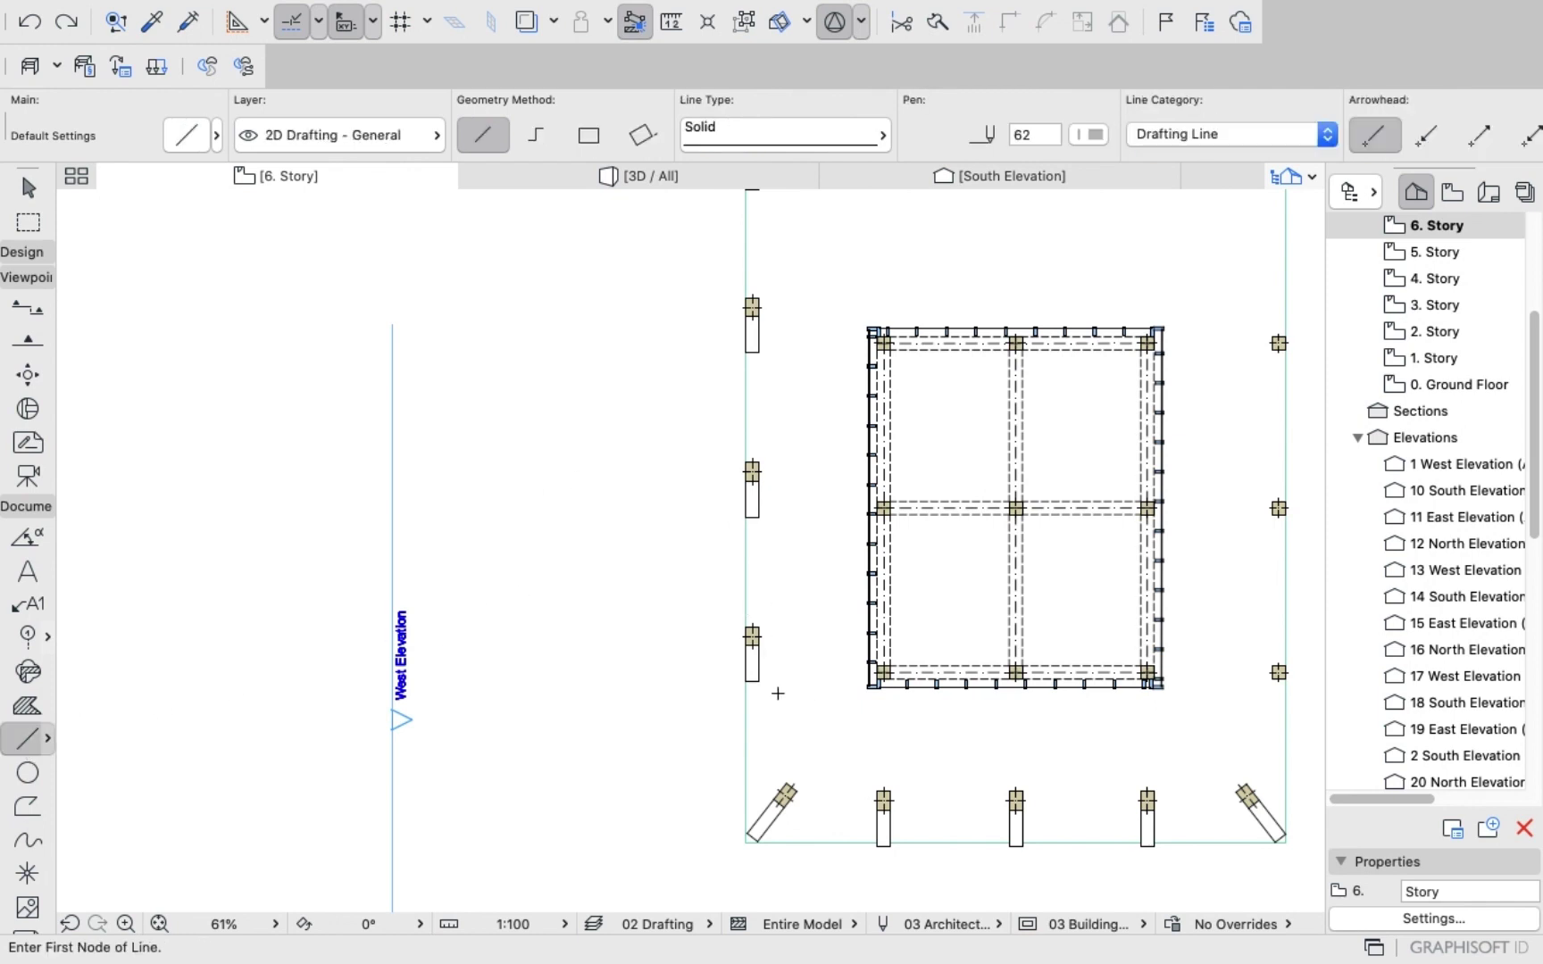
pyautogui.scroll(10, 758, 682)
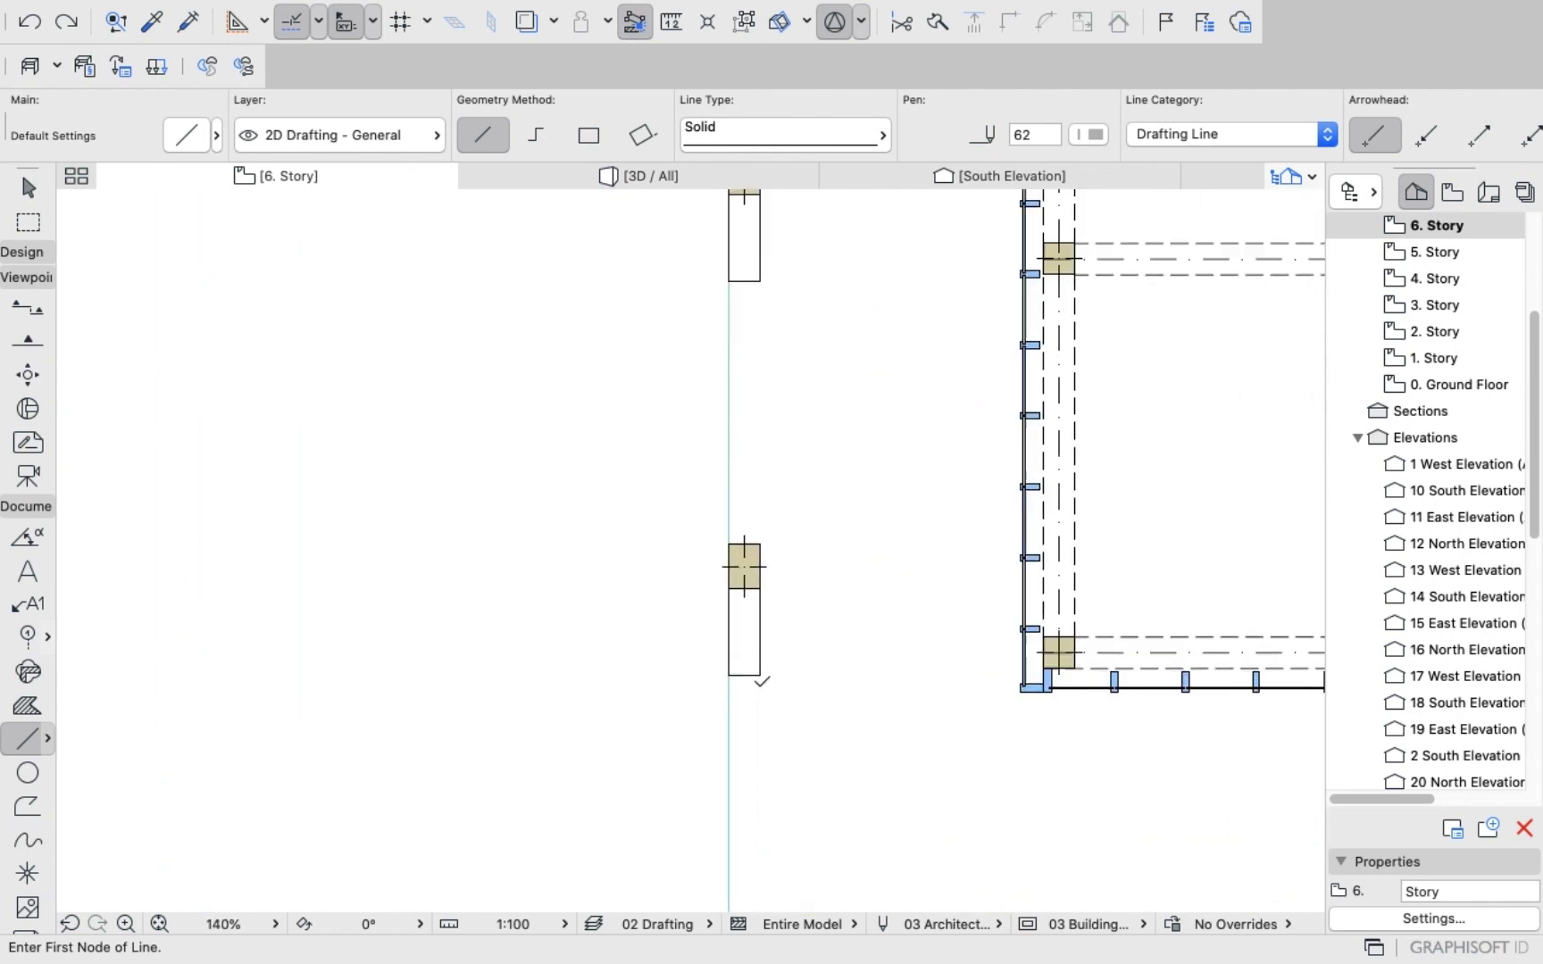
pyautogui.click(759, 679)
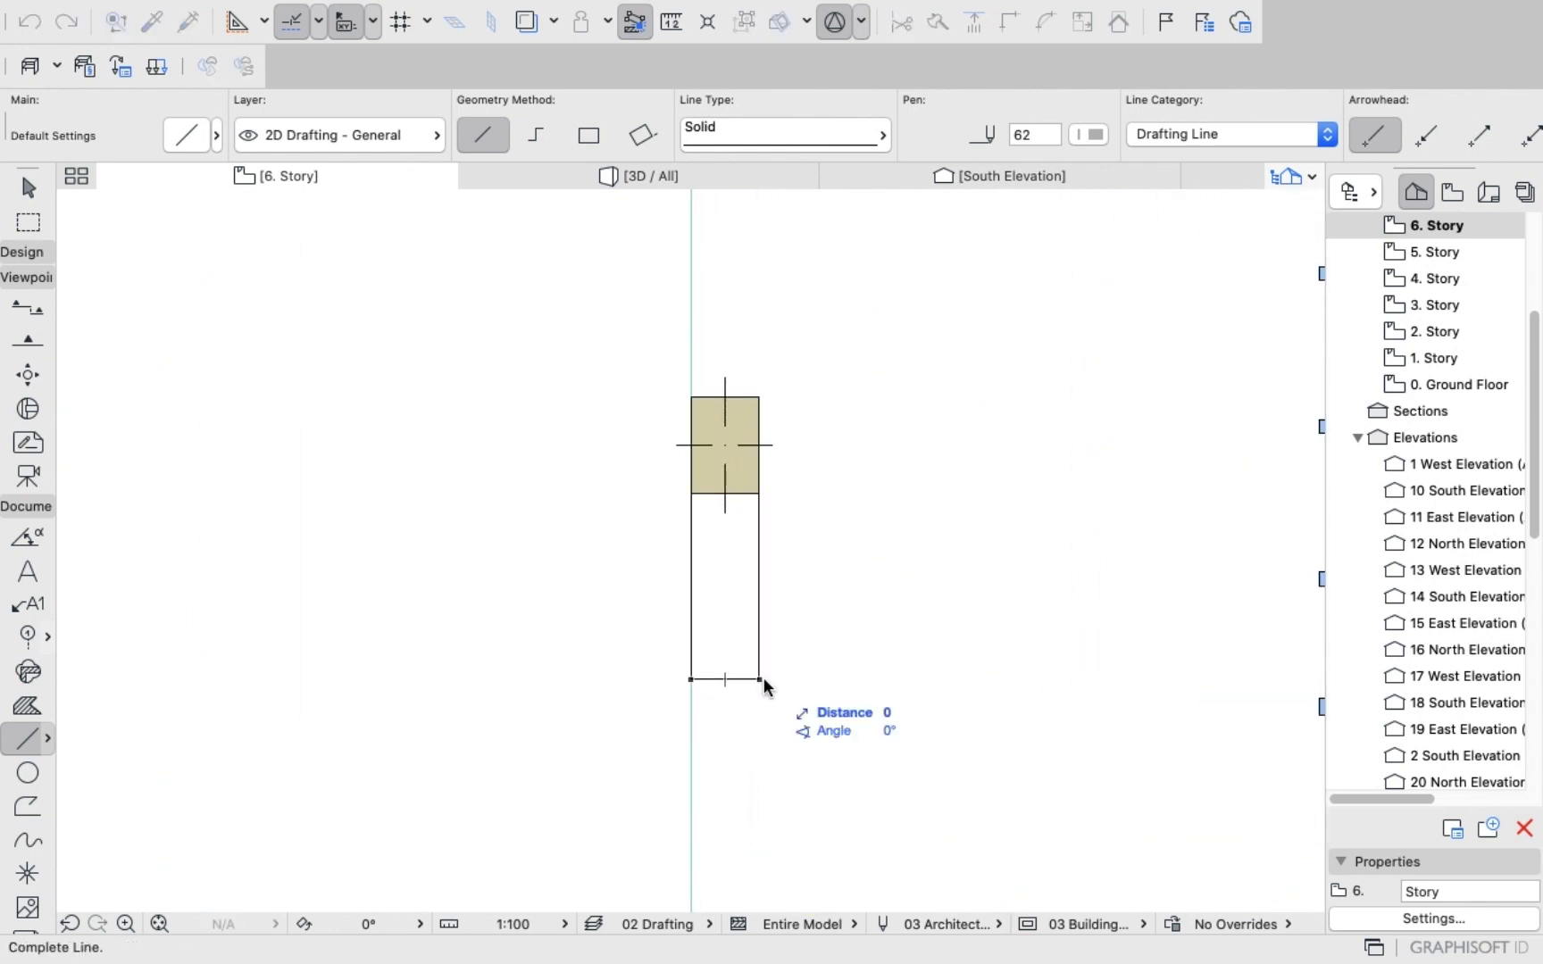
pyautogui.click(572, 679)
# Draw matching westward horizontal lines from the southeast corners of the next two west-edge columns' slanted outlines, going north.
pyautogui.scroll(-5, 614, 586)
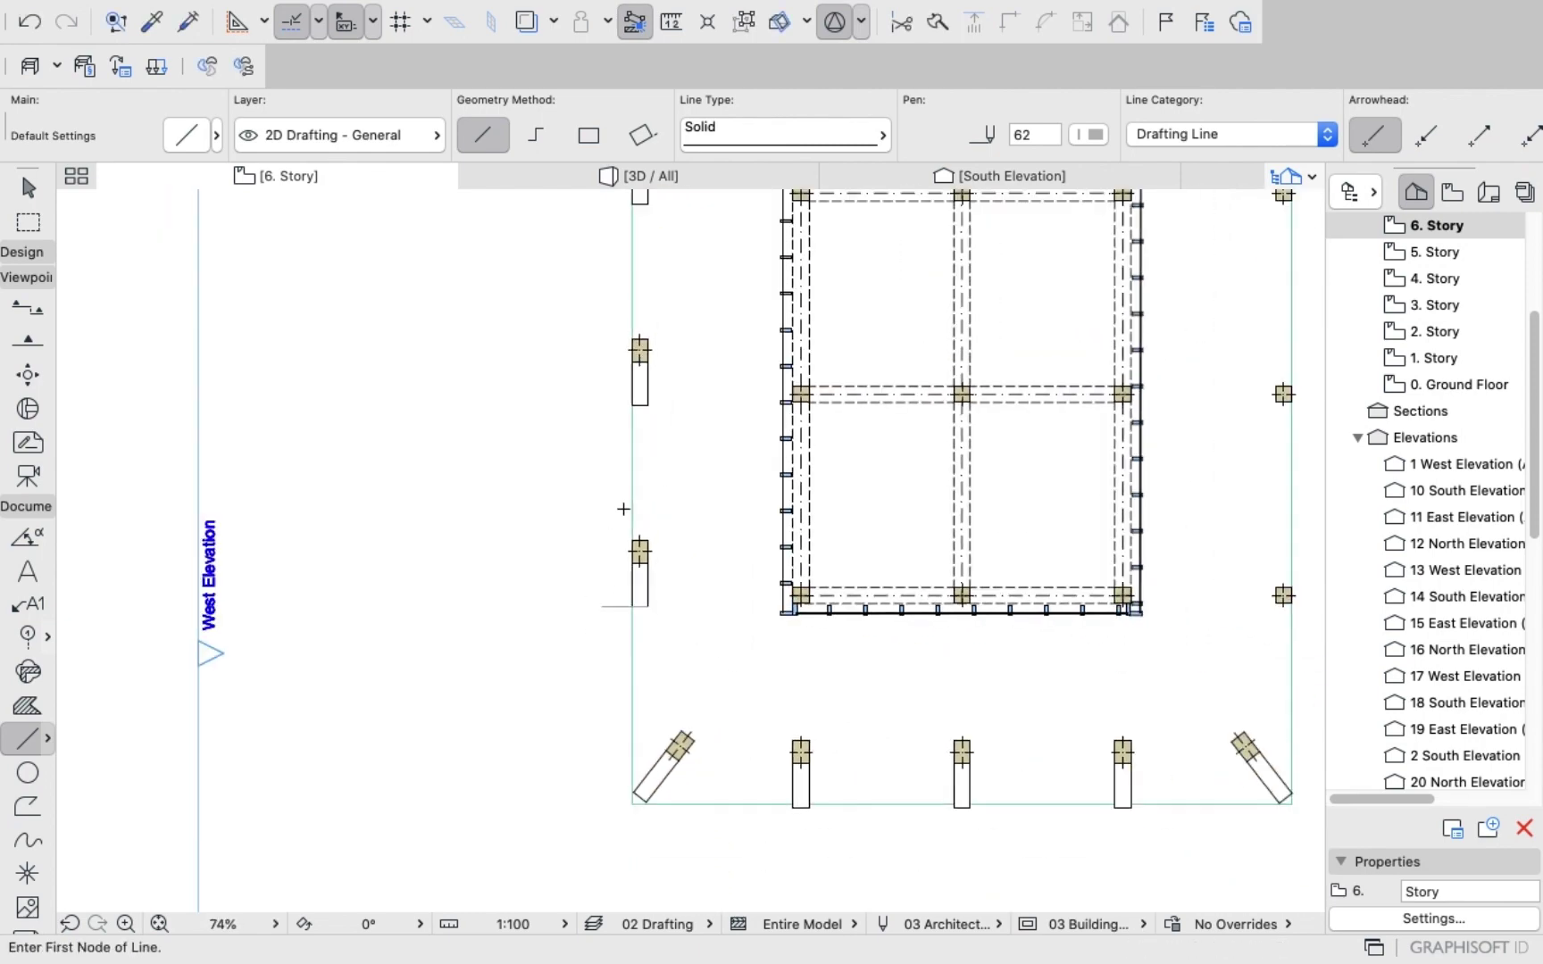
pyautogui.scroll(5, 655, 393)
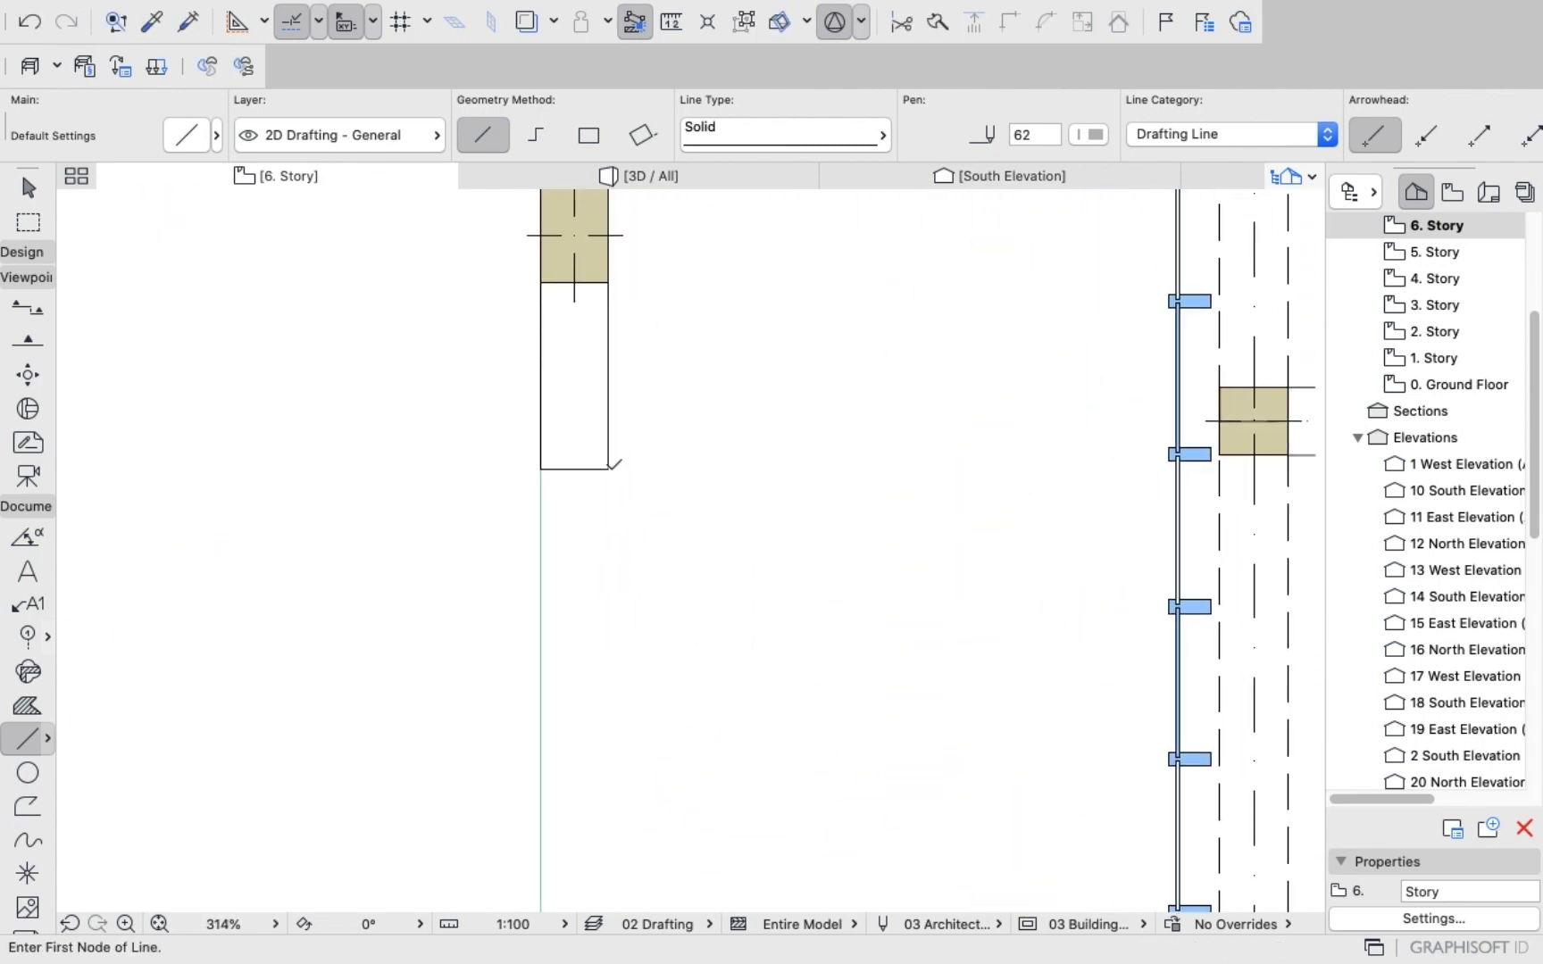
pyautogui.click(609, 467)
pyautogui.click(485, 462)
pyautogui.scroll(-8, 664, 369)
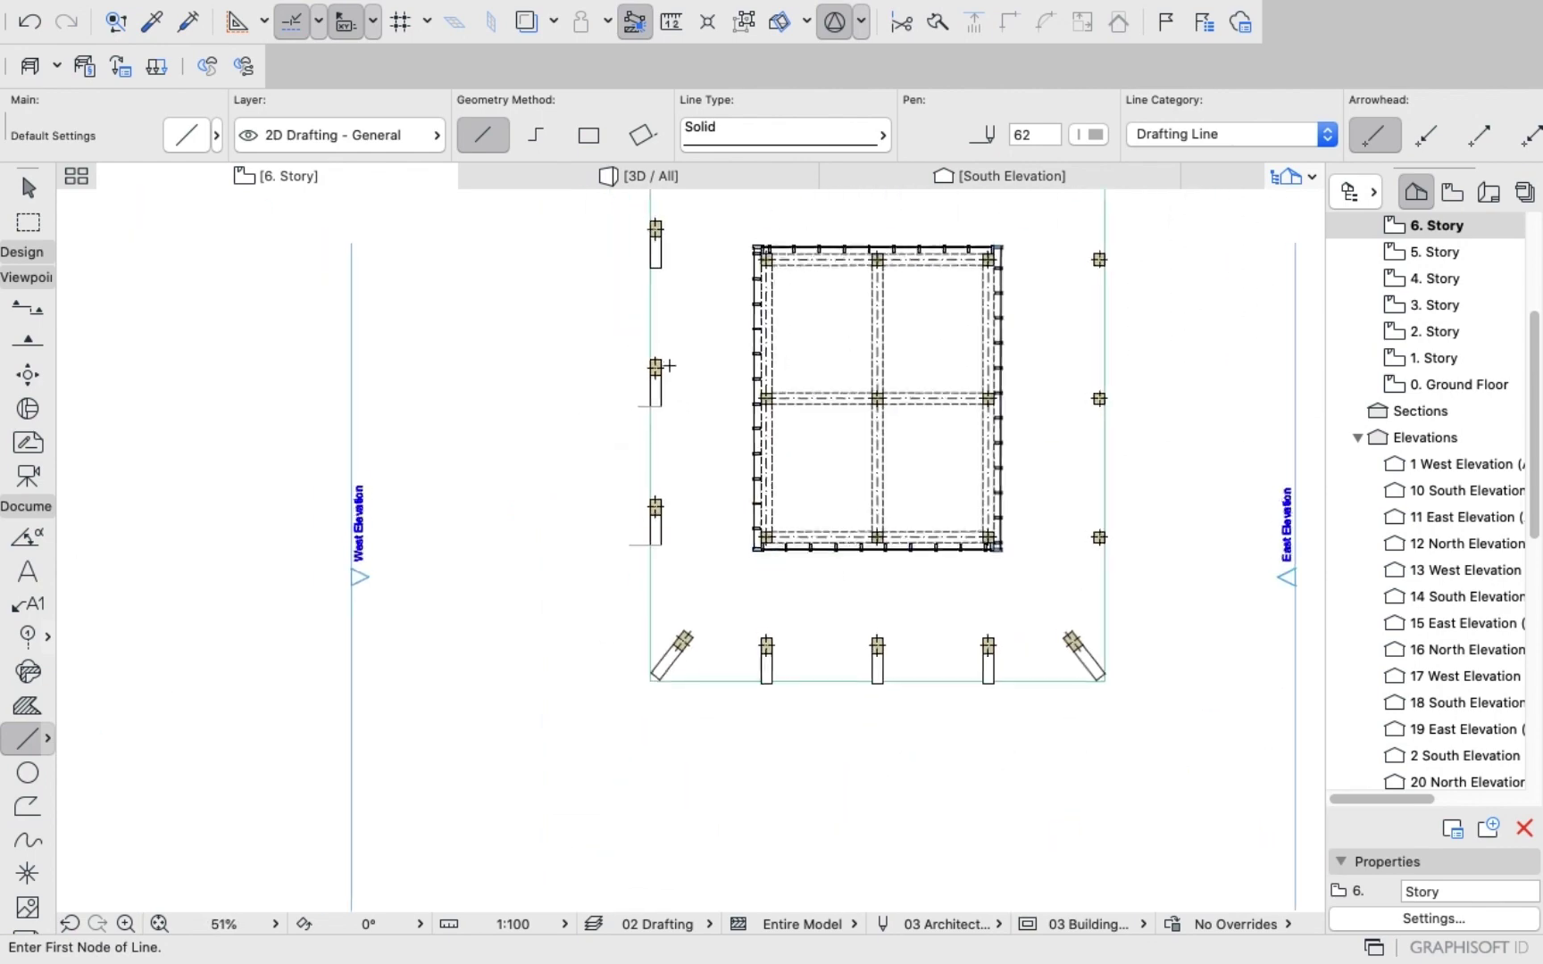
pyautogui.scroll(-2, 662, 366)
pyautogui.scroll(8, 654, 295)
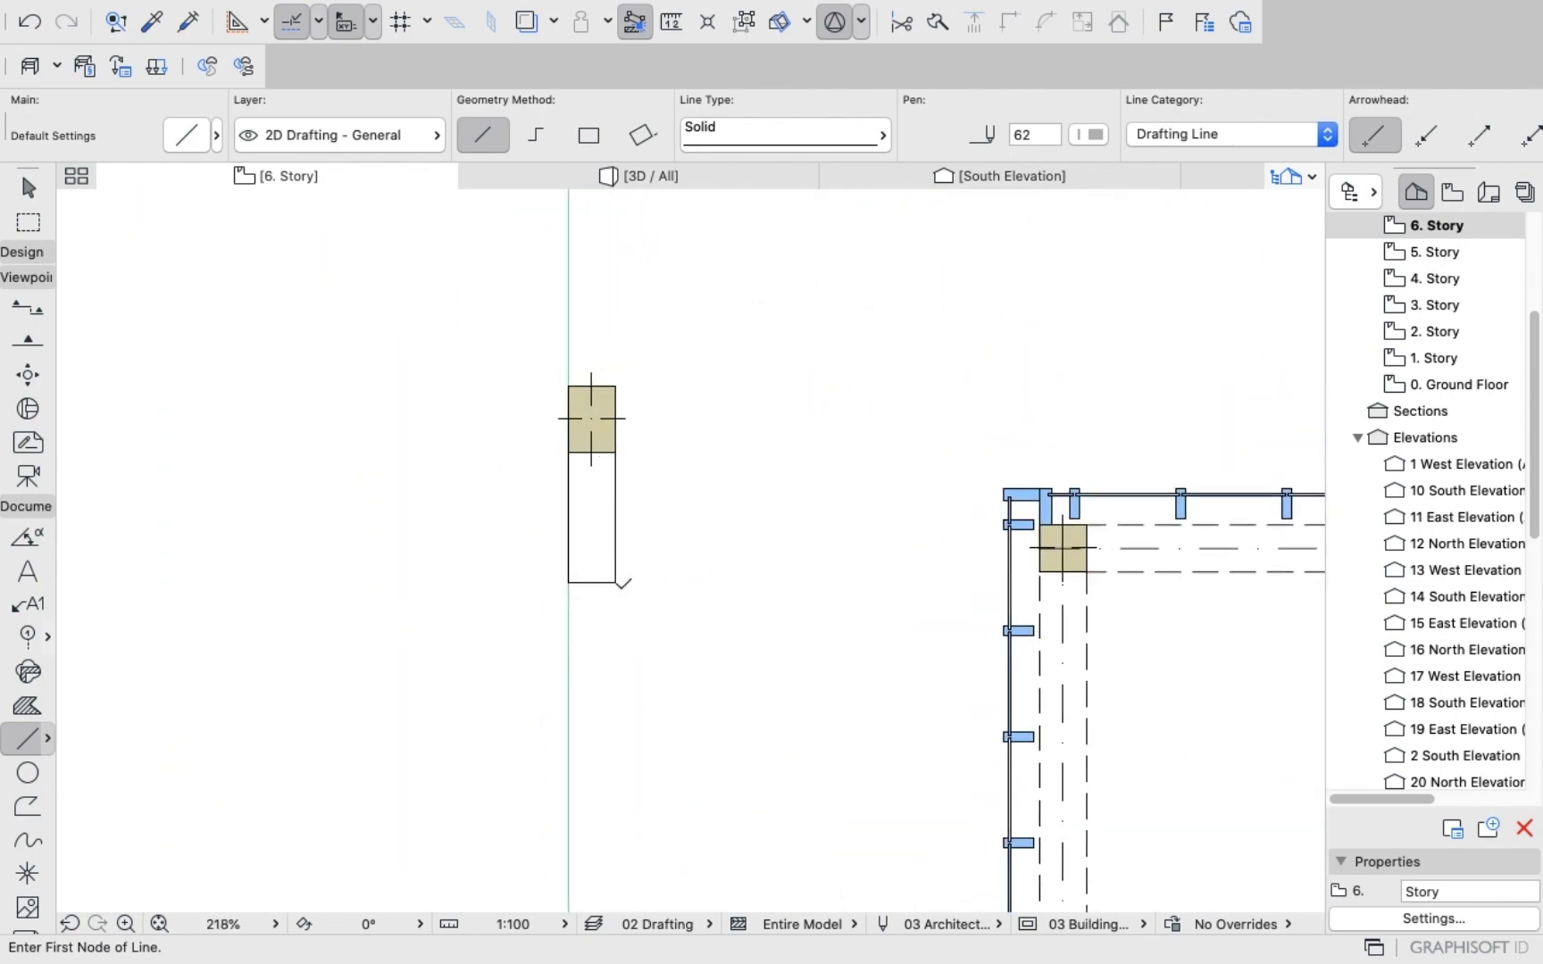
pyautogui.click(616, 581)
pyautogui.click(497, 581)
# Draw a westward horizontal line and a northward vertical line from the southeast corner of the northwest corner column's slanted outline.
pyautogui.scroll(-5, 621, 460)
pyautogui.scroll(-2, 621, 459)
pyautogui.scroll(7, 580, 429)
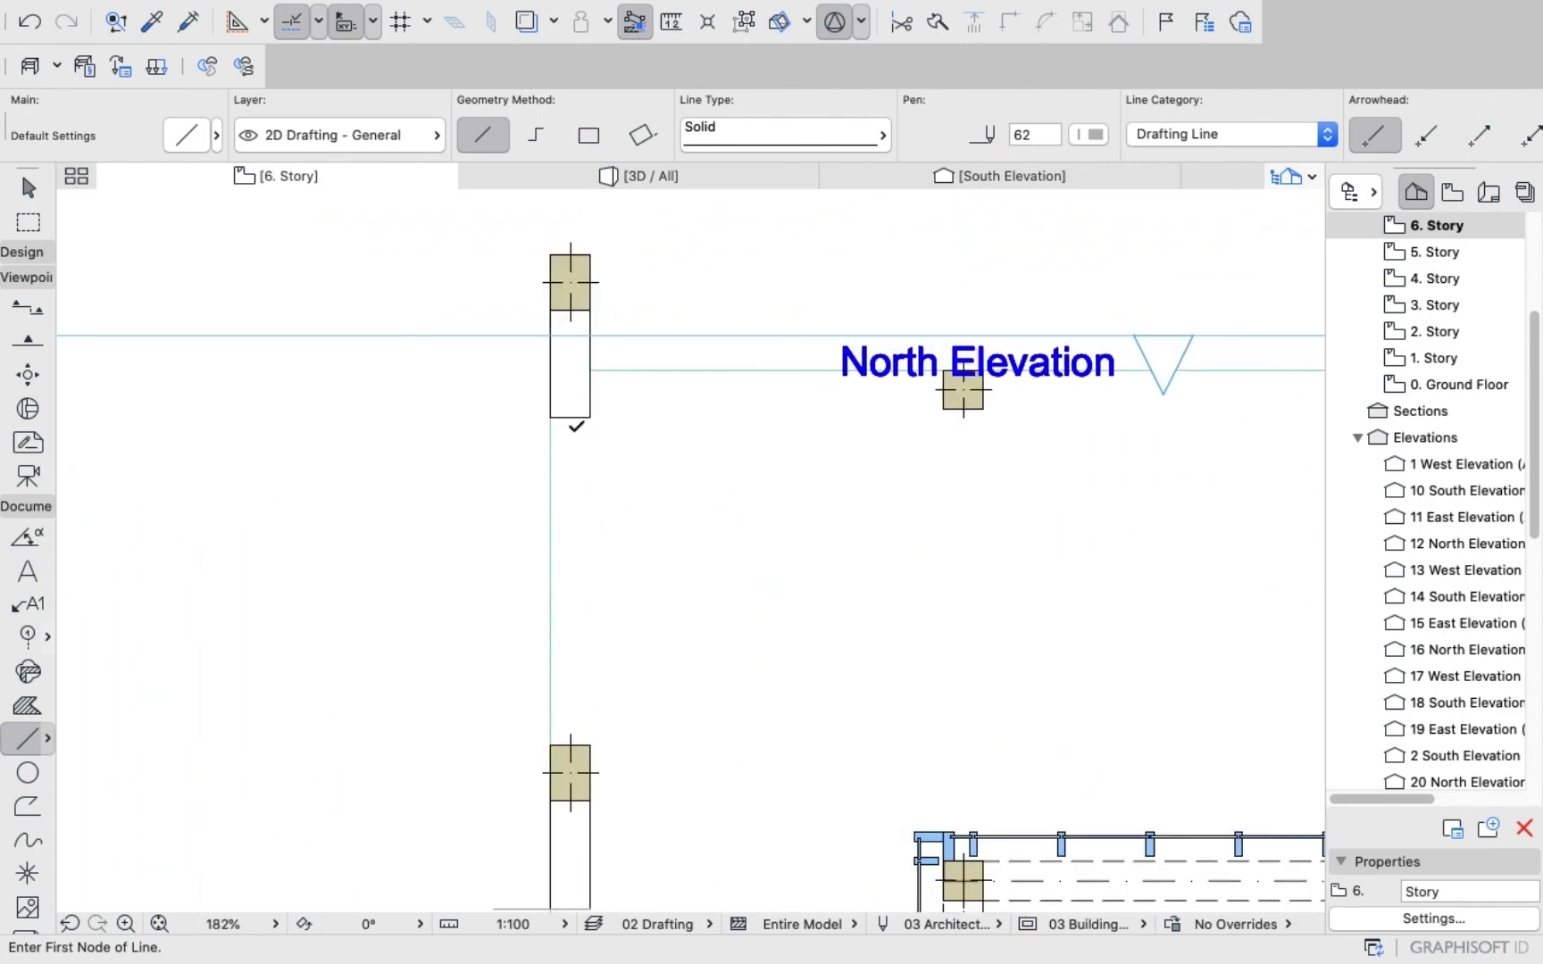
pyautogui.click(590, 417)
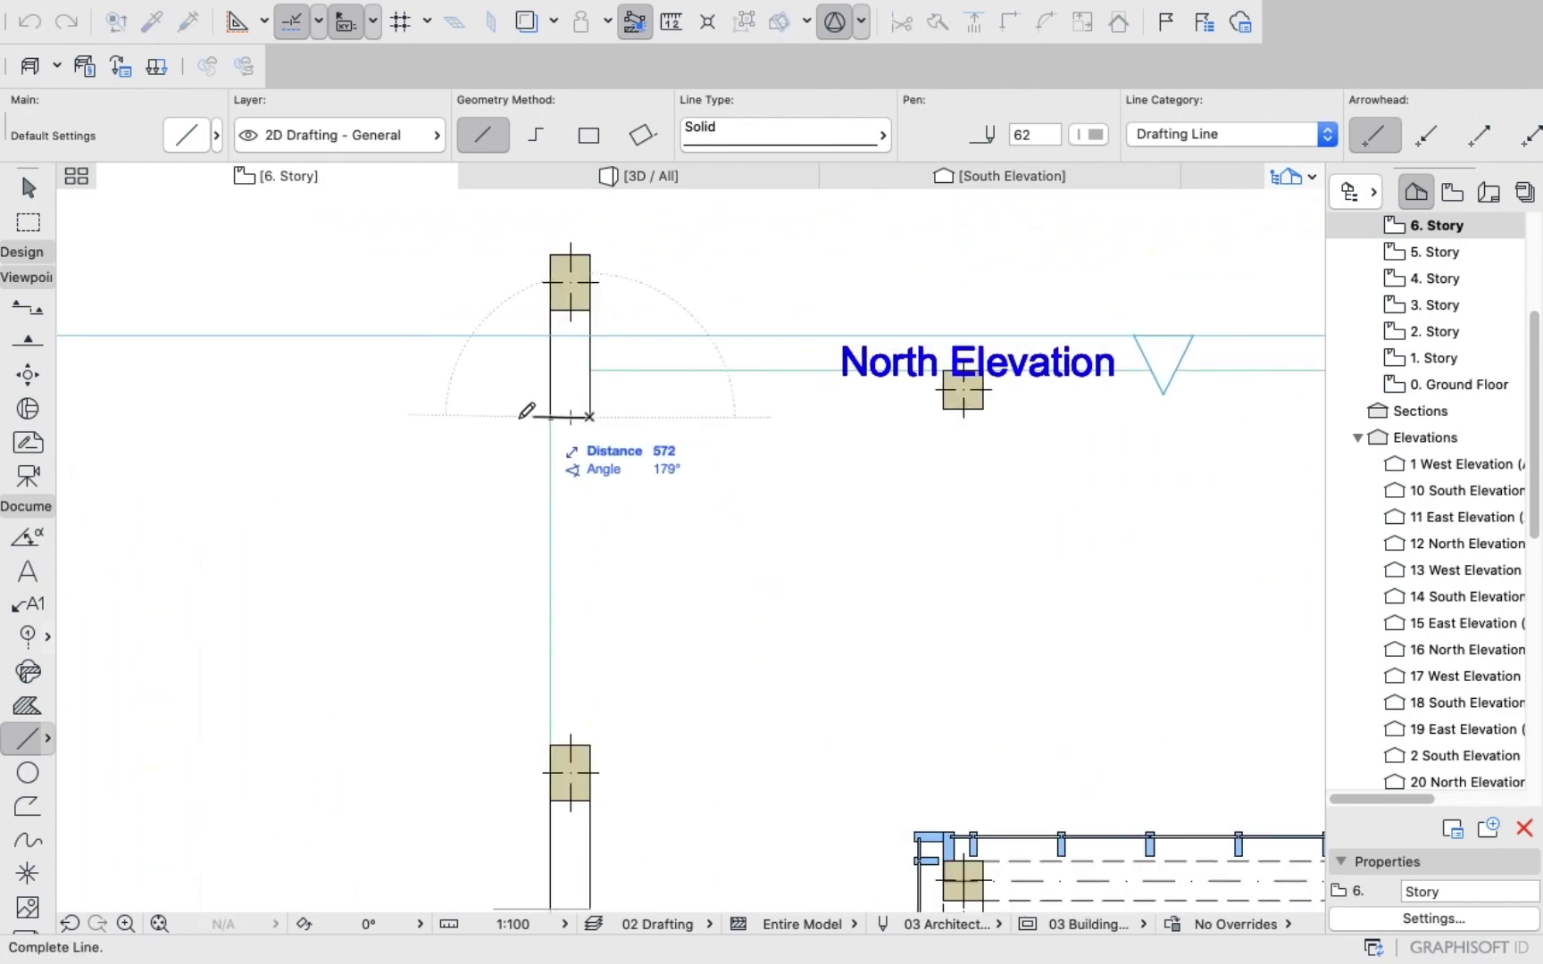
pyautogui.click(466, 417)
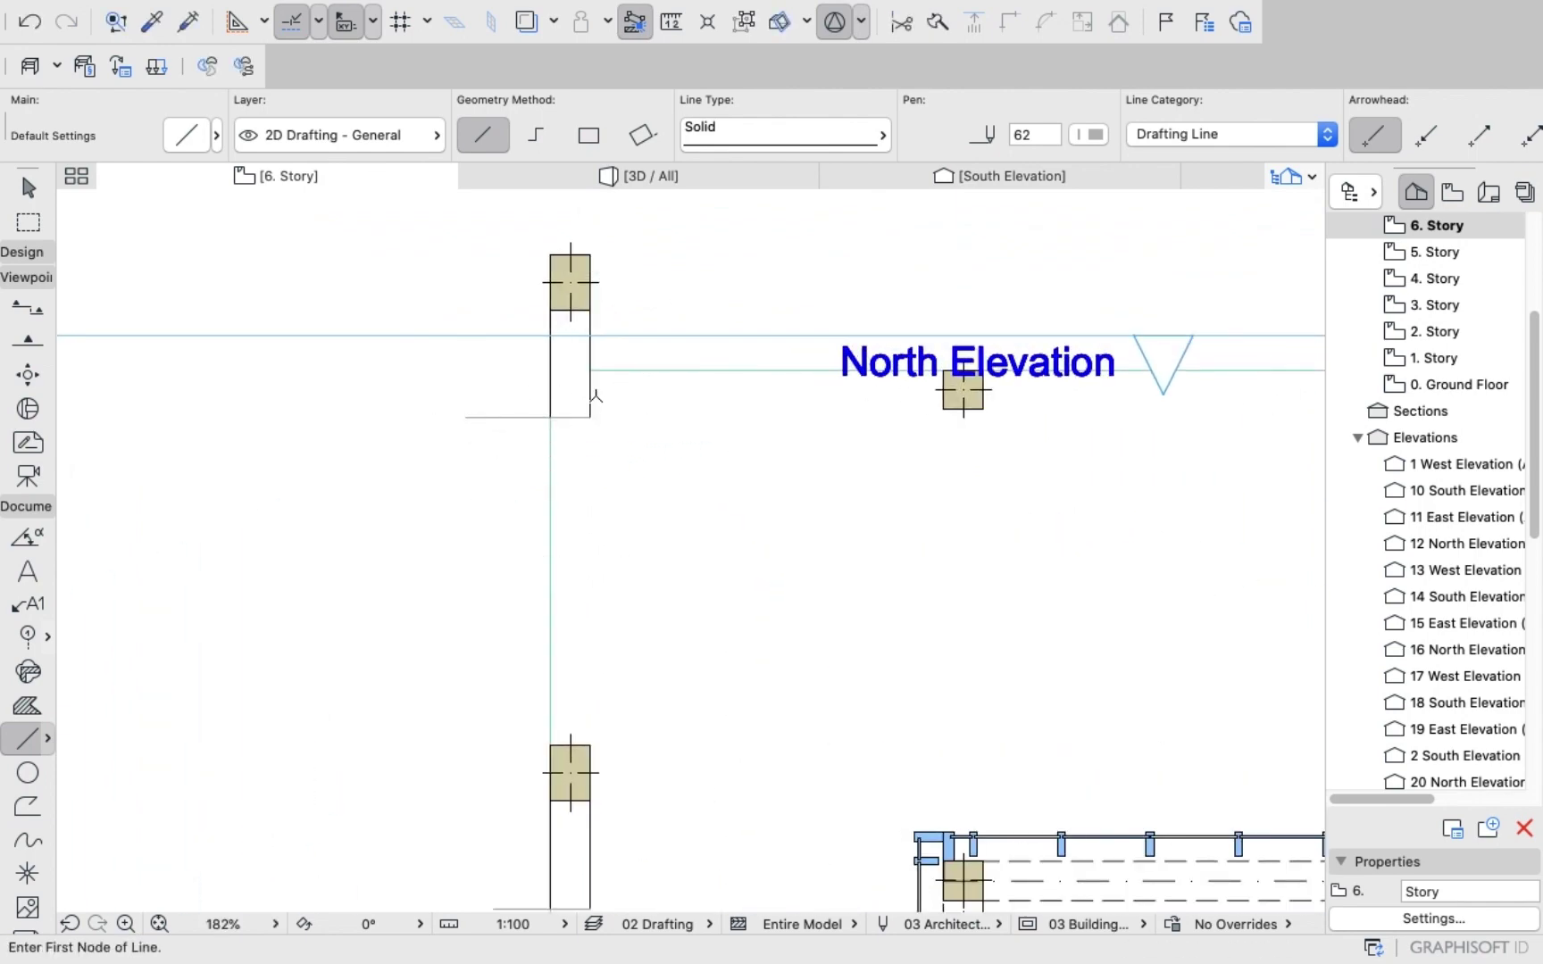
pyautogui.scroll(-7, 596, 344)
pyautogui.scroll(7, 641, 383)
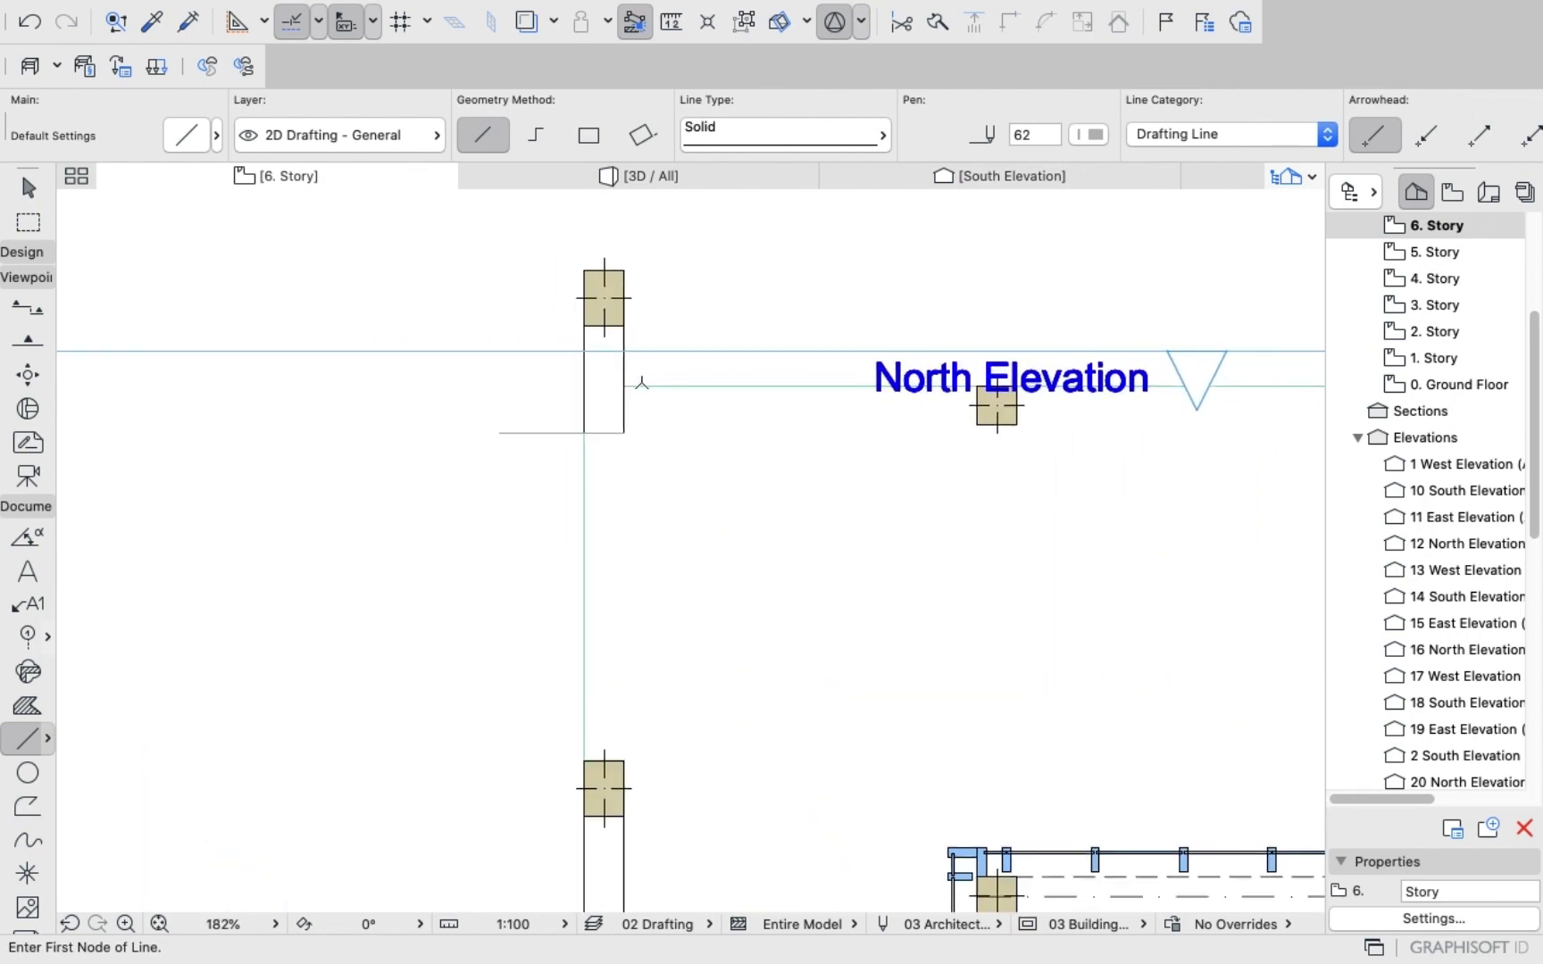
pyautogui.click(623, 432)
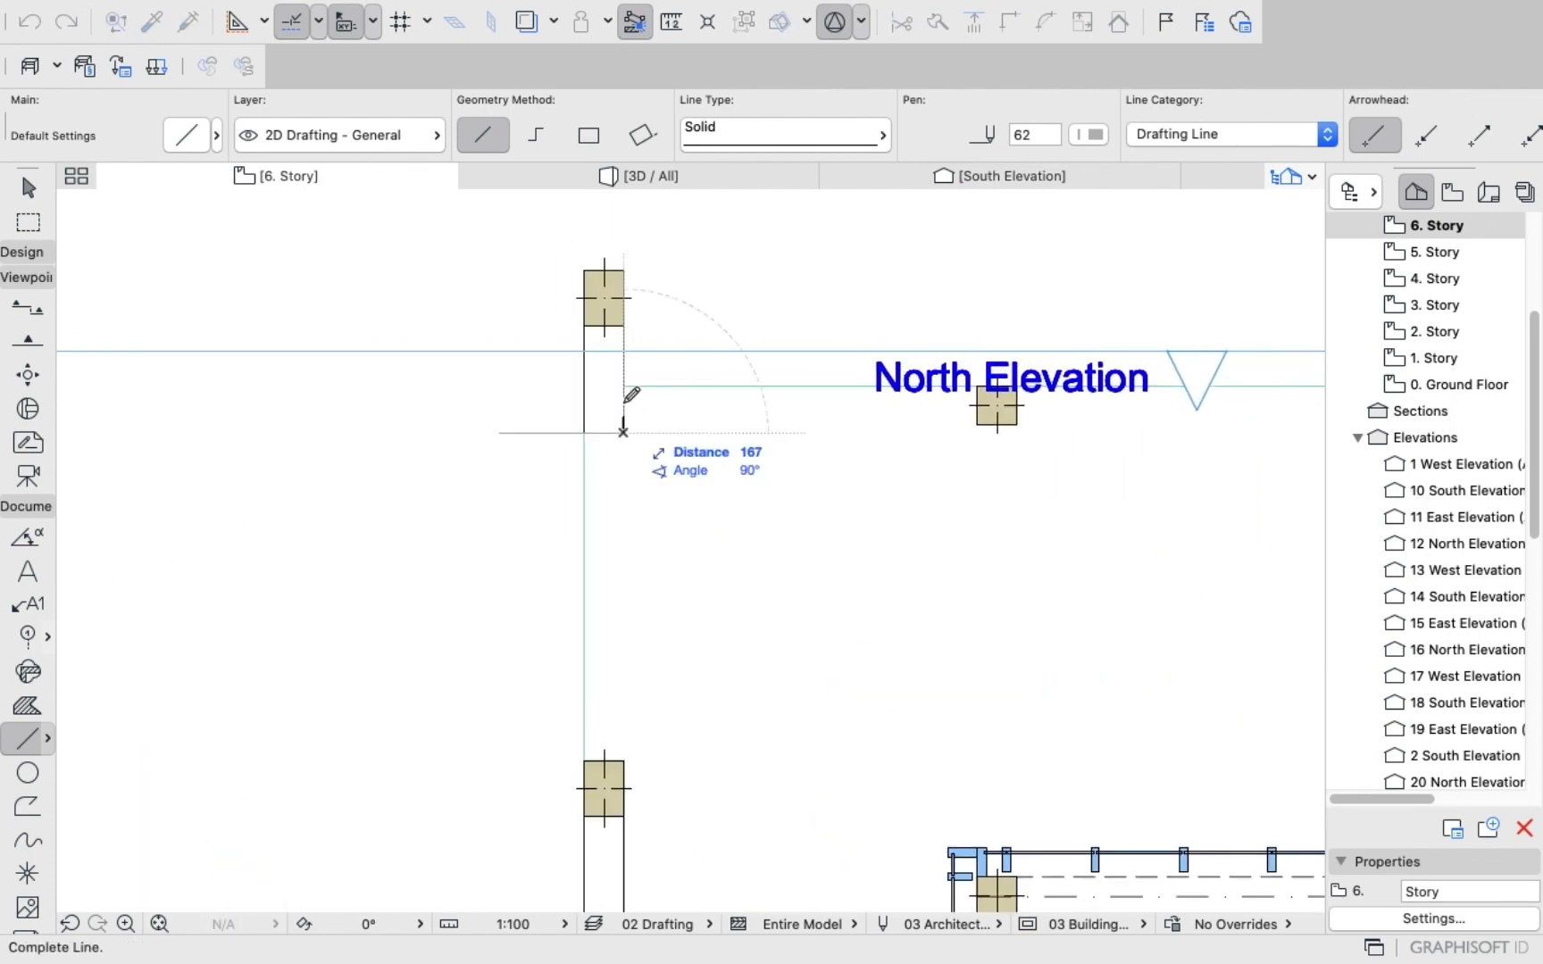
pyautogui.click(626, 354)
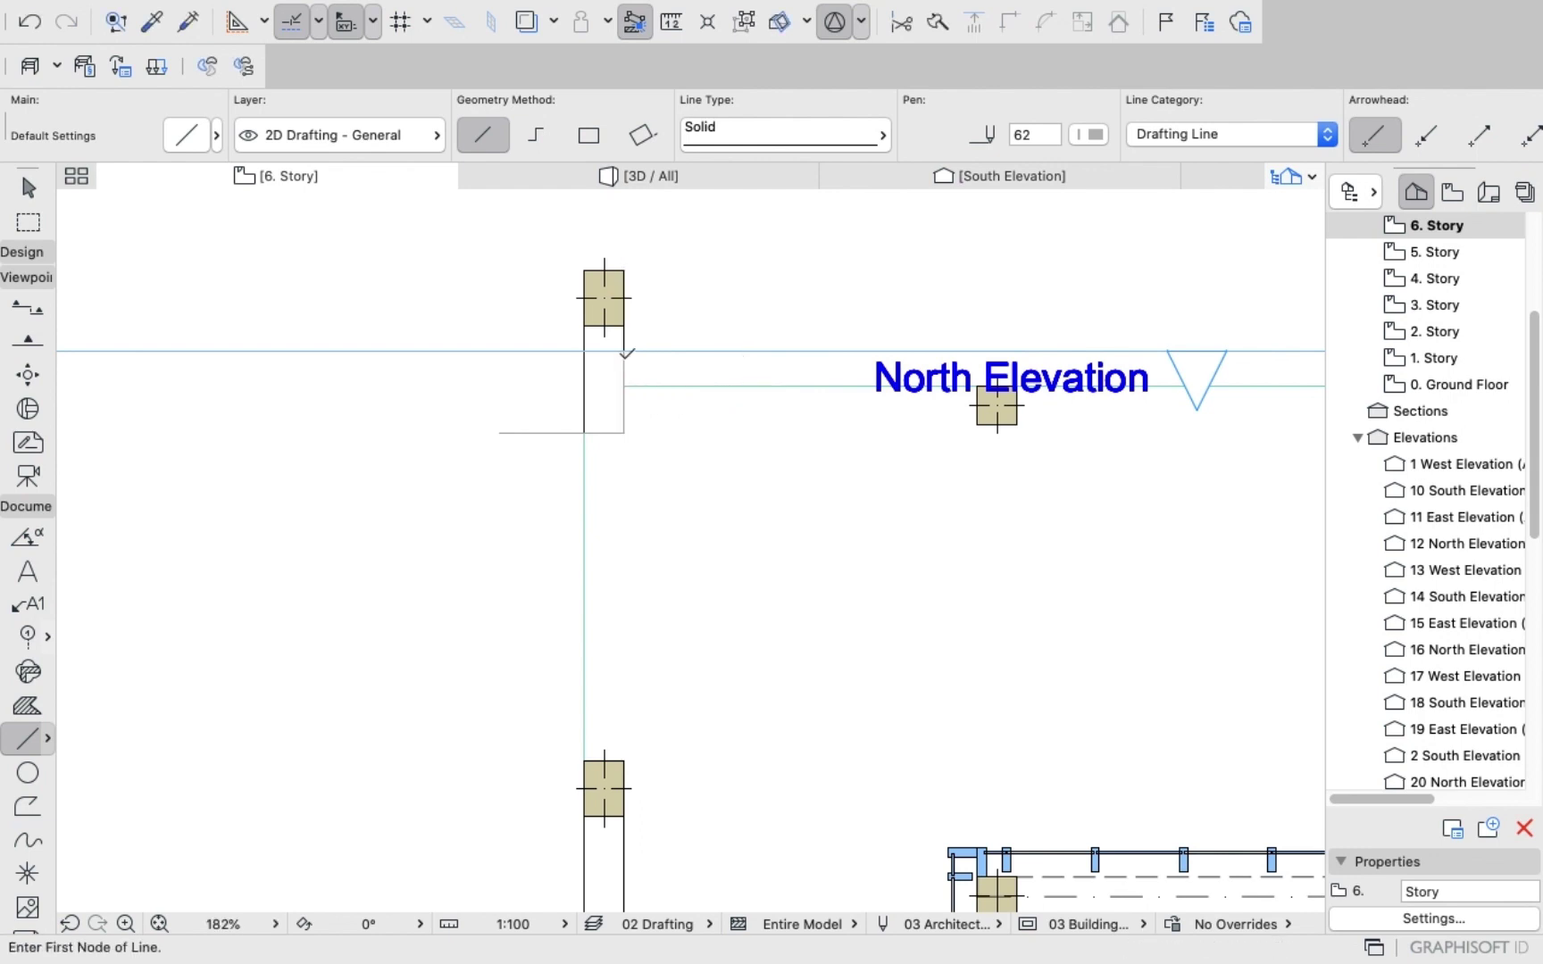
# Draw two vertical lines about 1000 mm long northward from the southern corners of the westernmost upright north-edge column.
pyautogui.scroll(-3, 714, 385)
pyautogui.scroll(8, 851, 334)
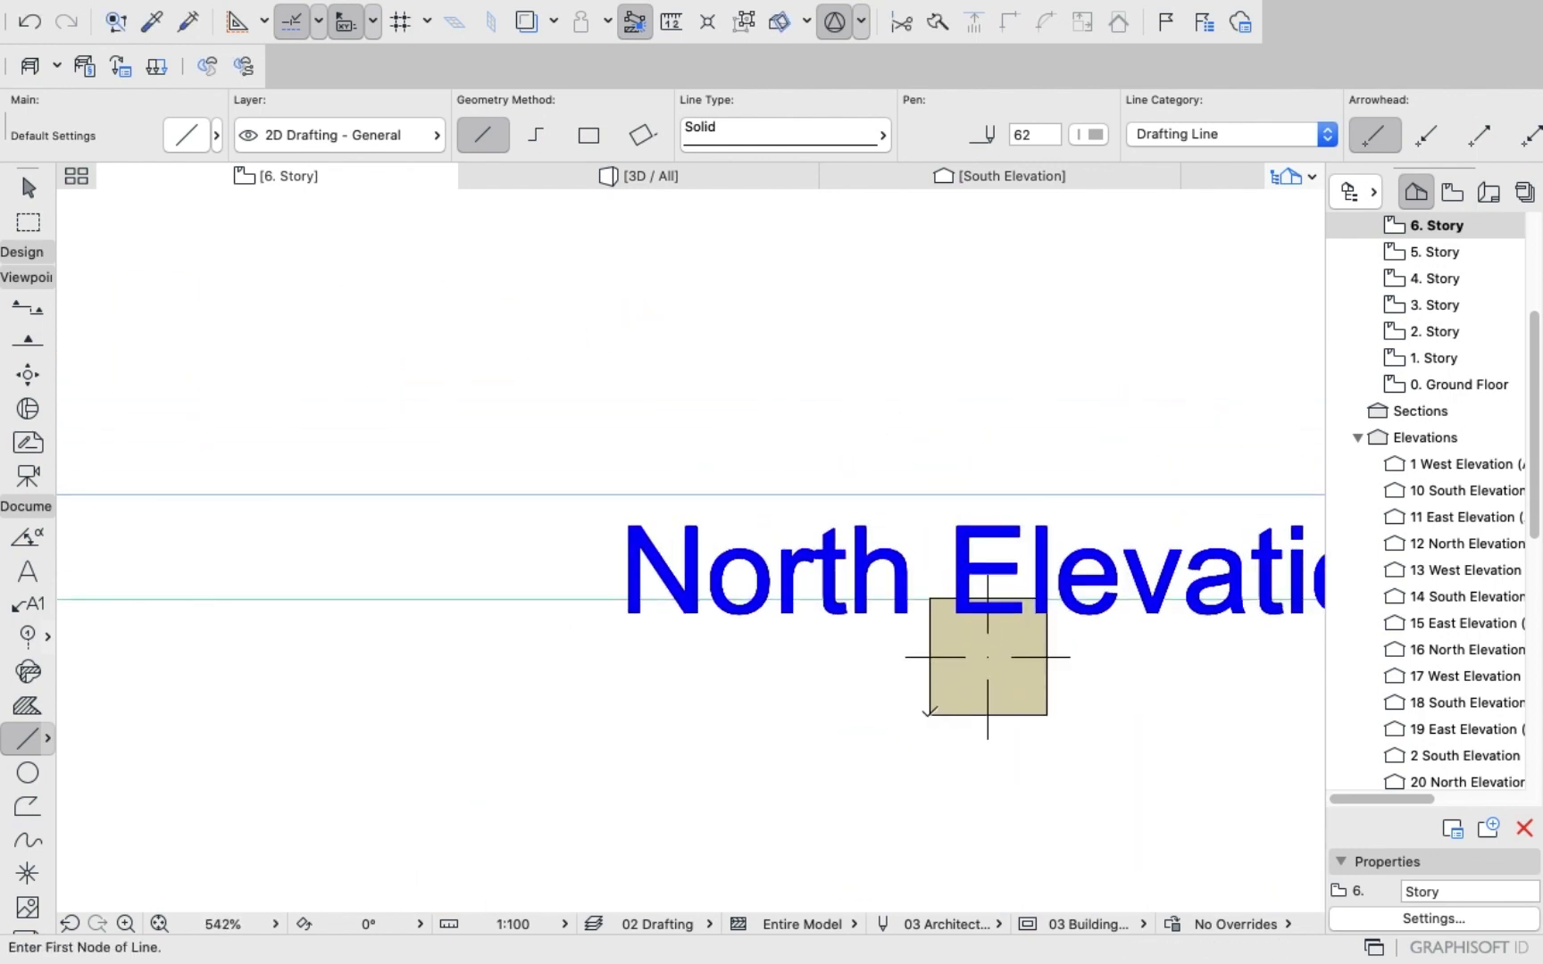
pyautogui.click(928, 713)
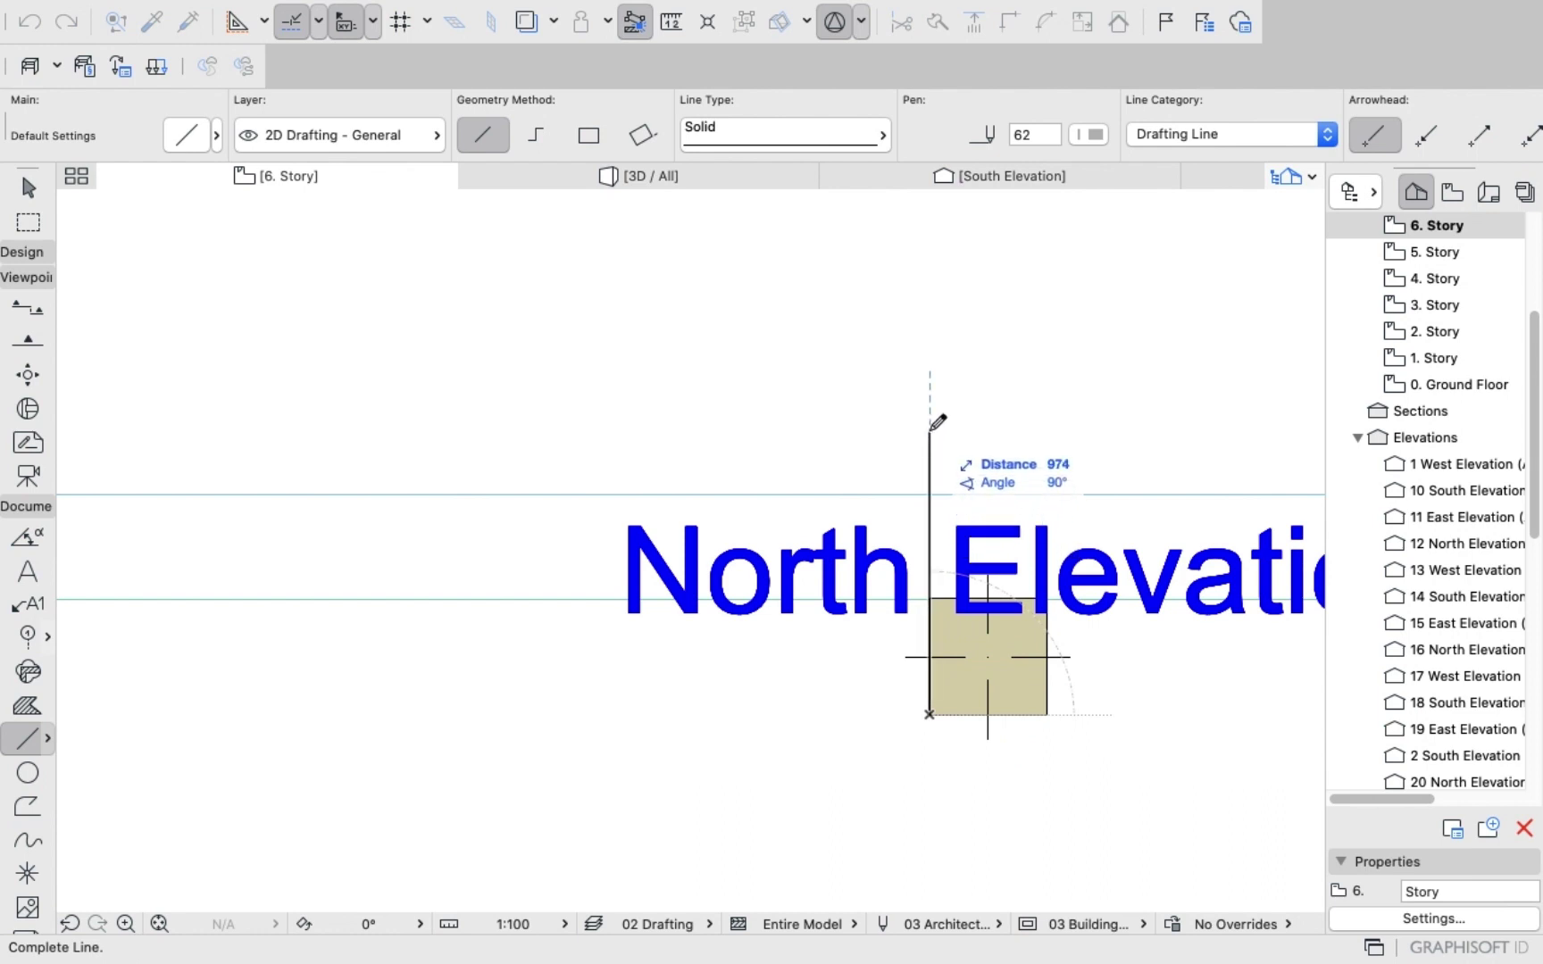
pyautogui.click(930, 431)
pyautogui.click(1047, 714)
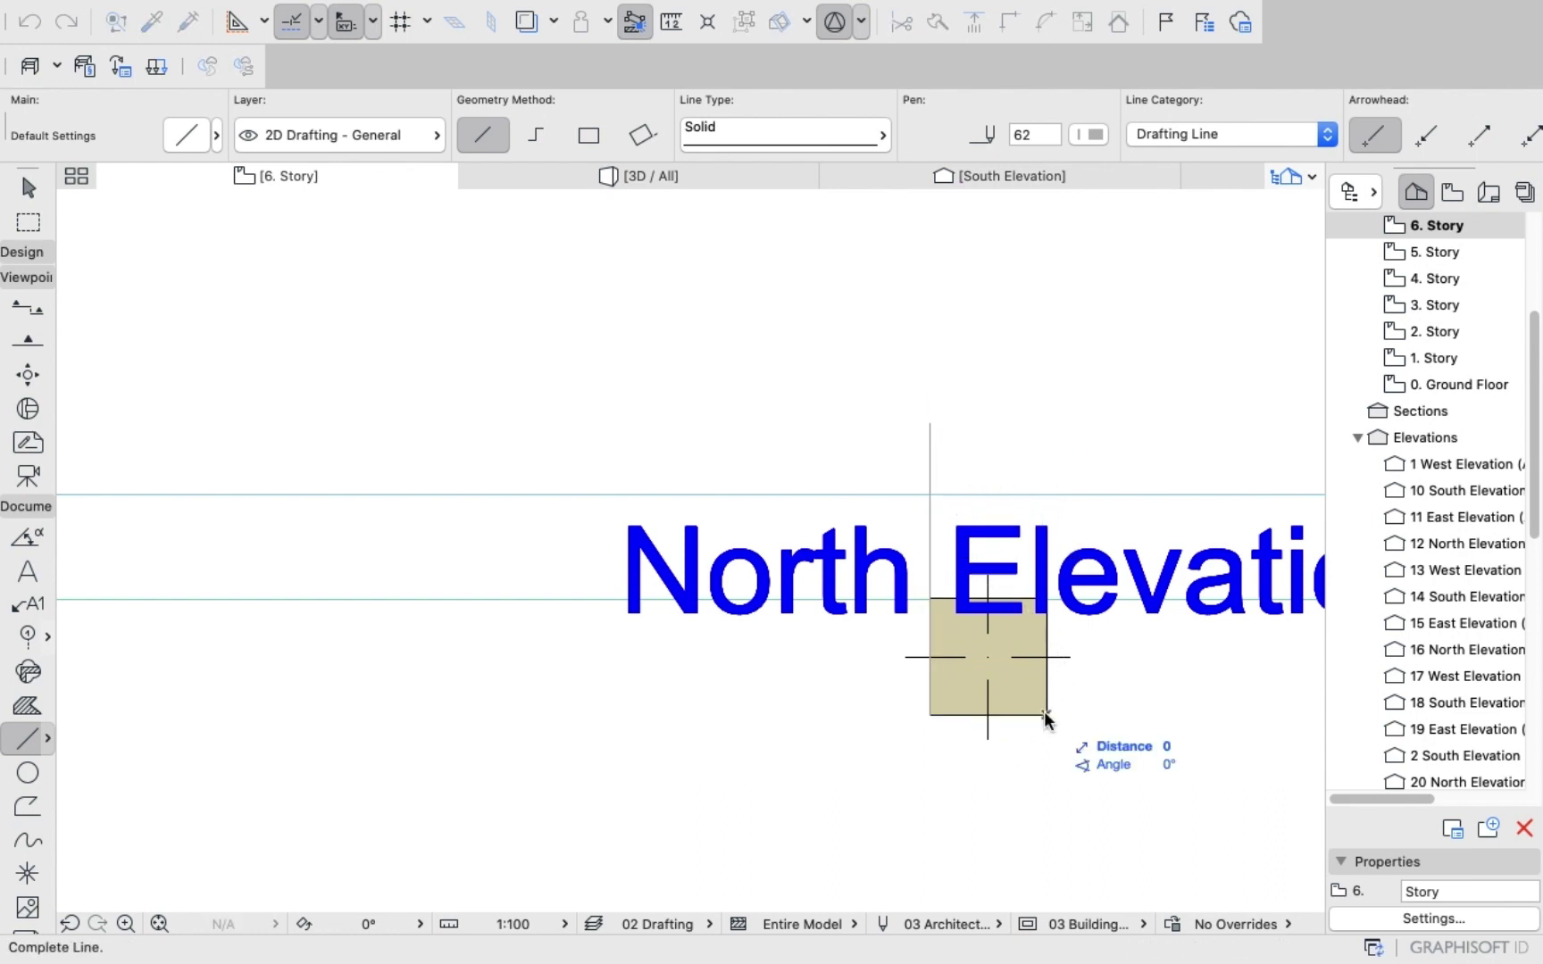
pyautogui.click(1045, 433)
# Draw two vertical guide lines northward from the southern corners of the middle north-edge column, extending past the slab edge.
pyautogui.scroll(-10, 954, 445)
pyautogui.scroll(5, 1233, 483)
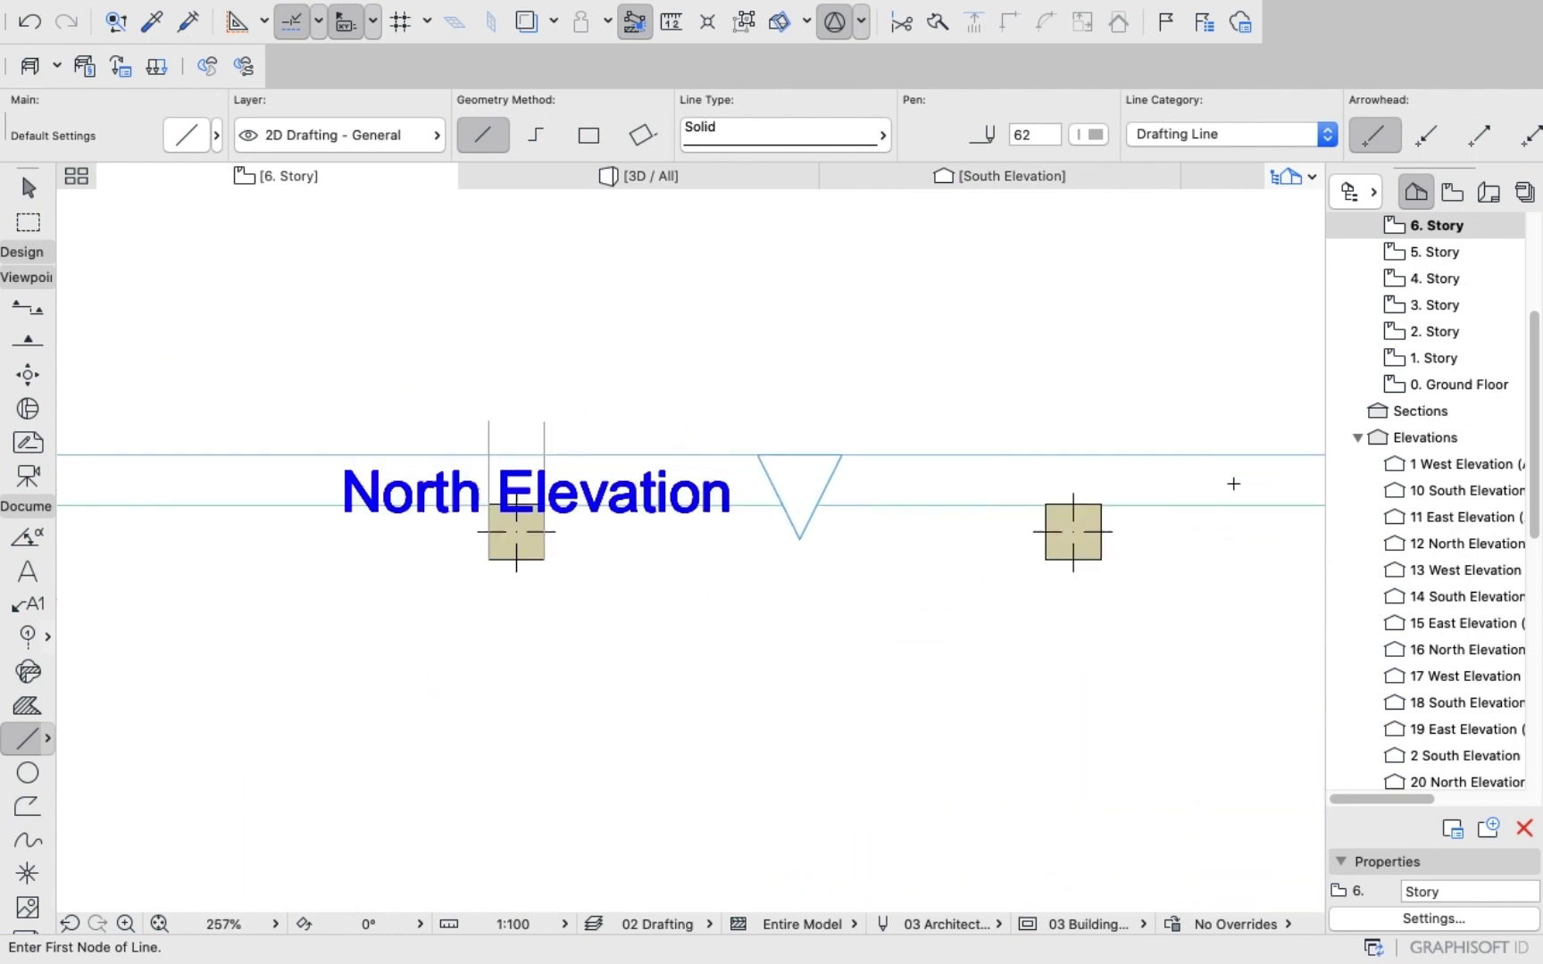
pyautogui.scroll(3, 1233, 483)
pyautogui.click(954, 650)
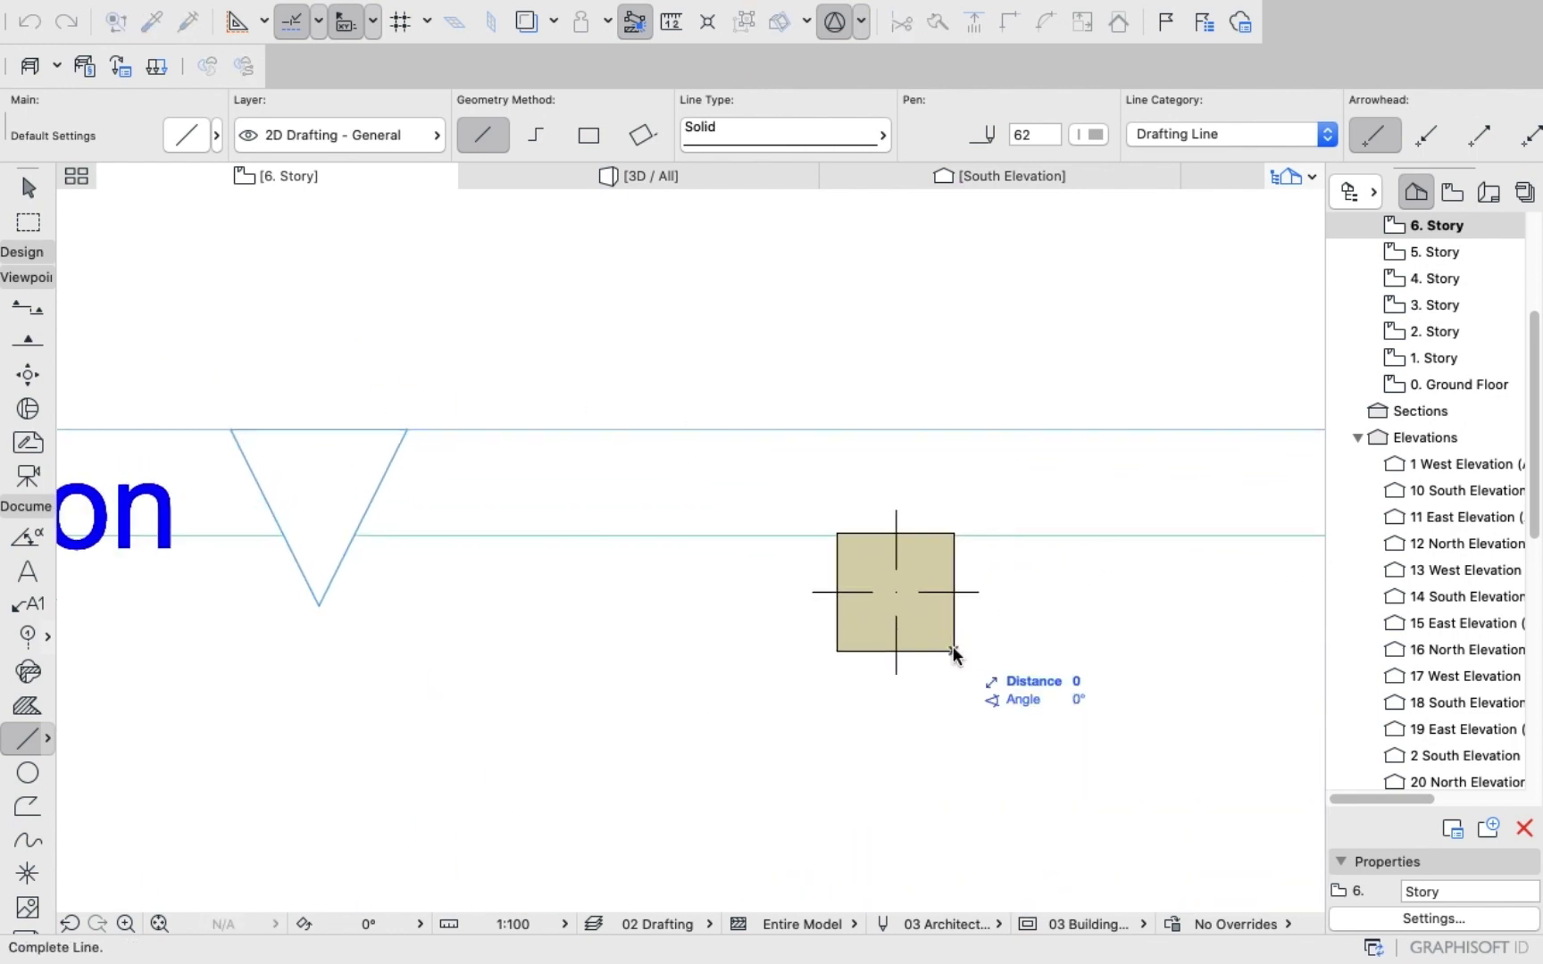
pyautogui.click(953, 407)
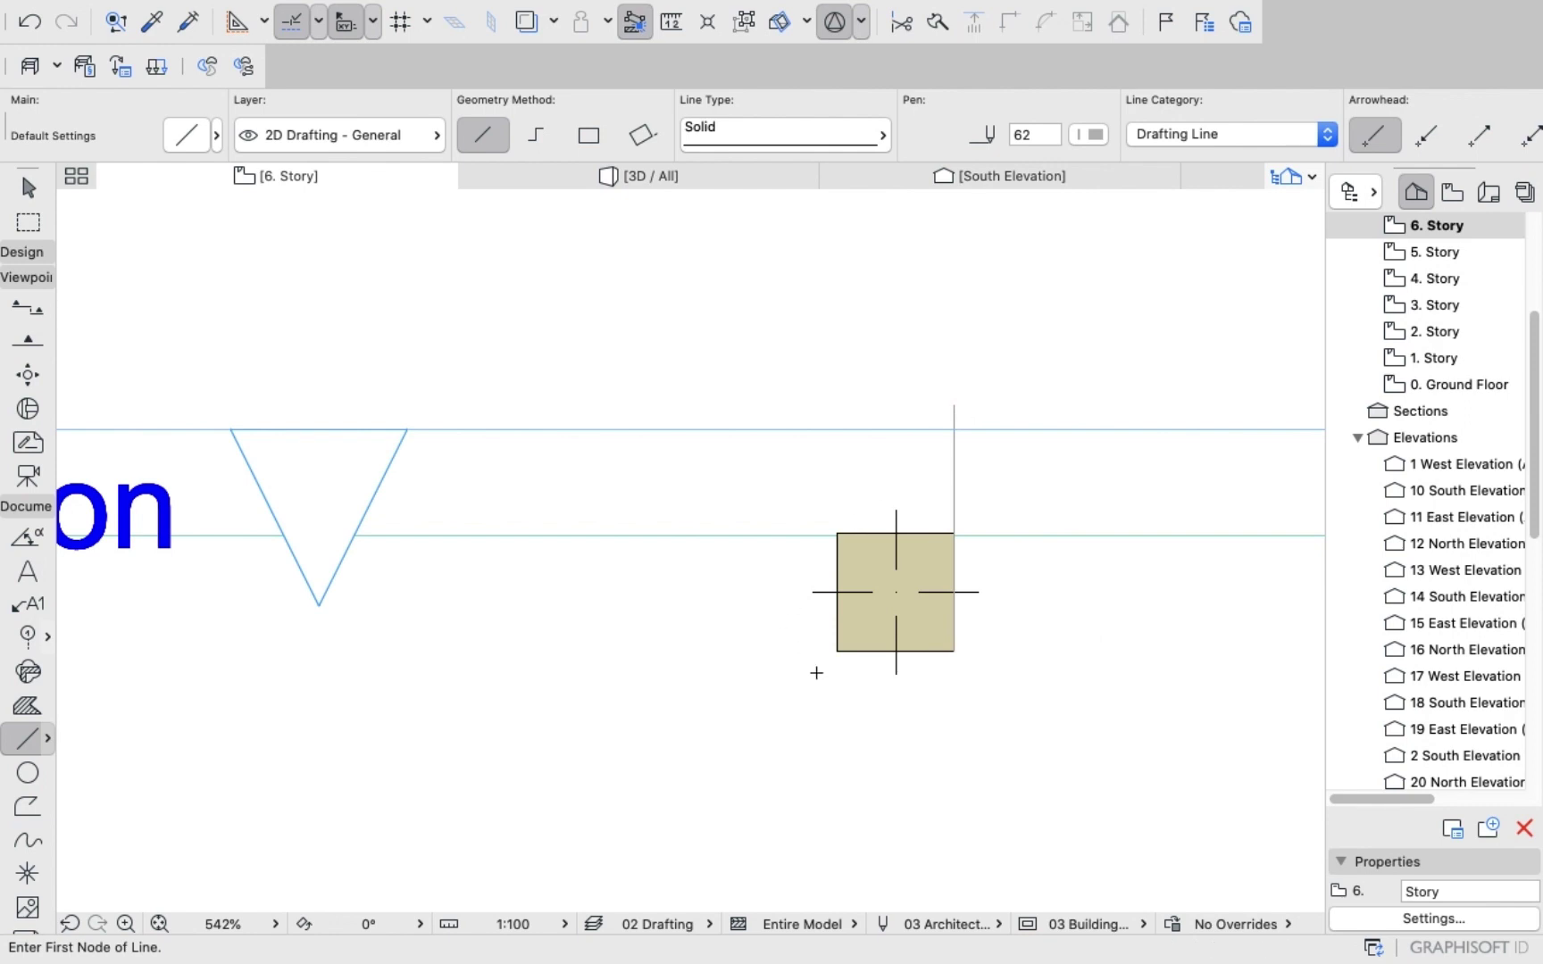
pyautogui.click(838, 650)
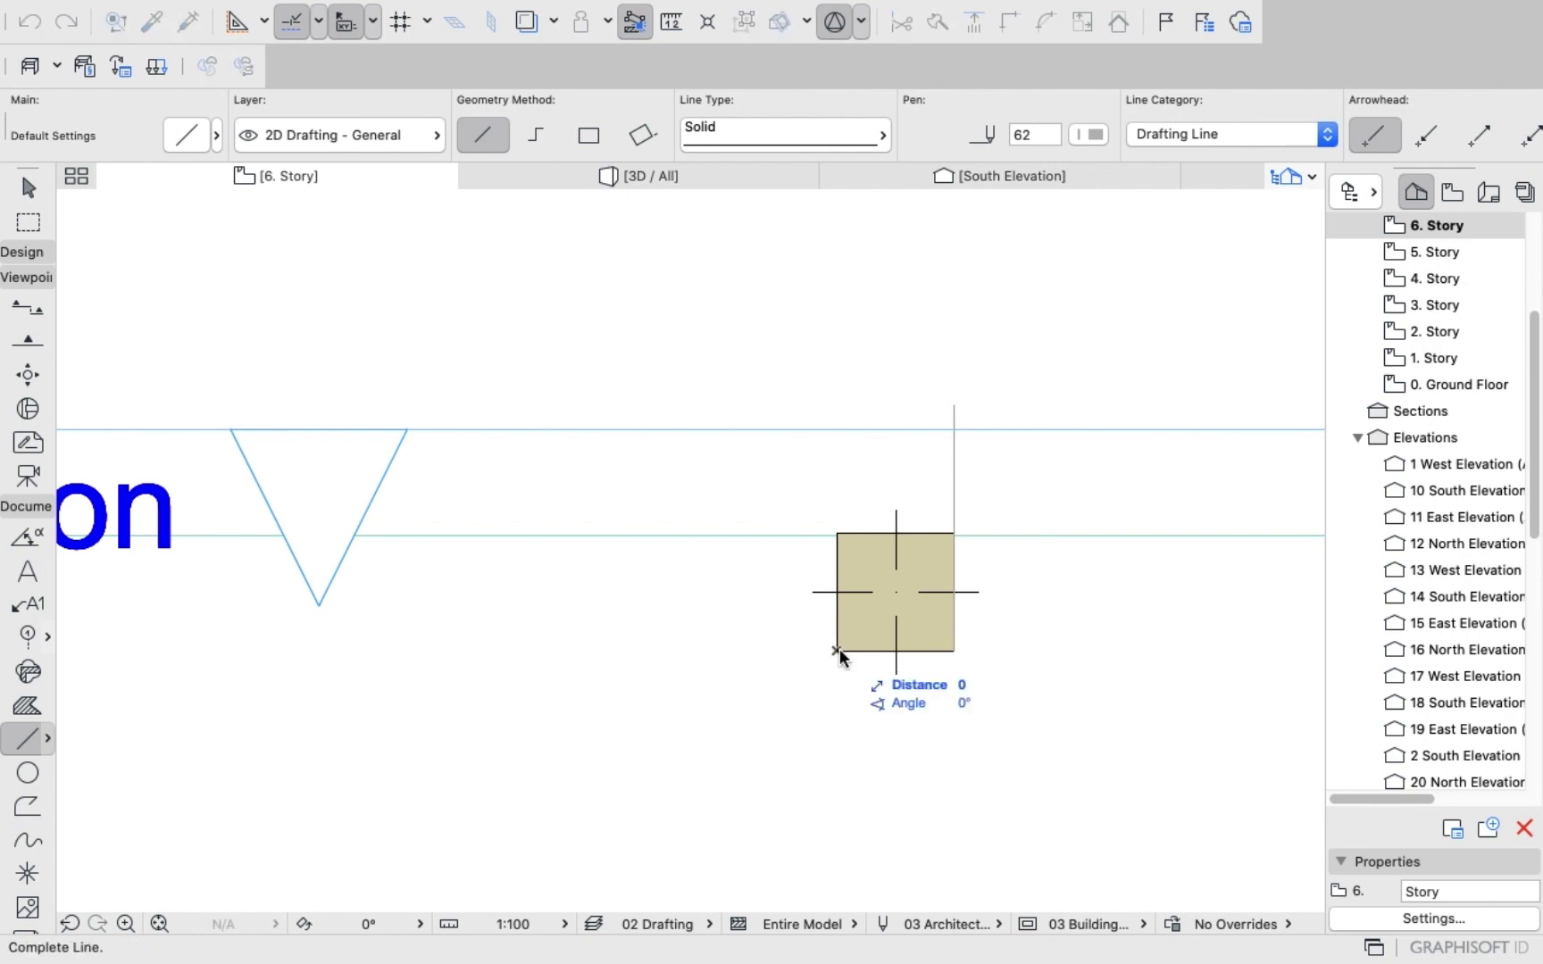
pyautogui.click(836, 407)
# Draw two vertical lines about 1100 mm long northward from the southern corners of the north-edge column just before the northeast corner.
pyautogui.scroll(-5, 775, 543)
pyautogui.scroll(5, 1050, 559)
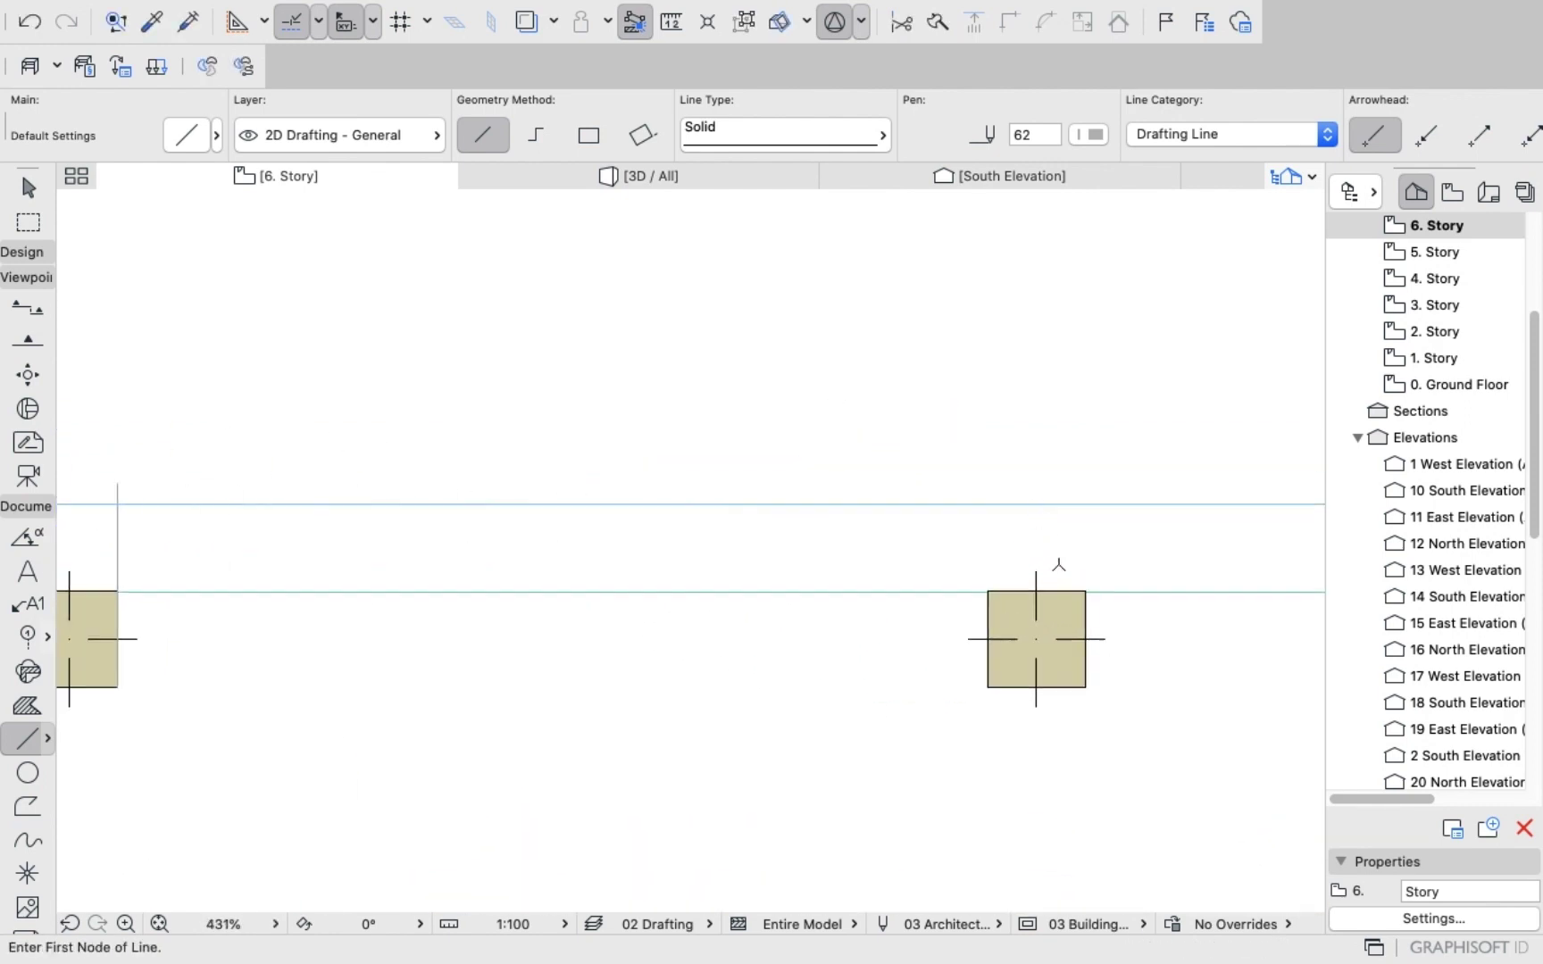
pyautogui.scroll(-2, 989, 675)
pyautogui.click(987, 687)
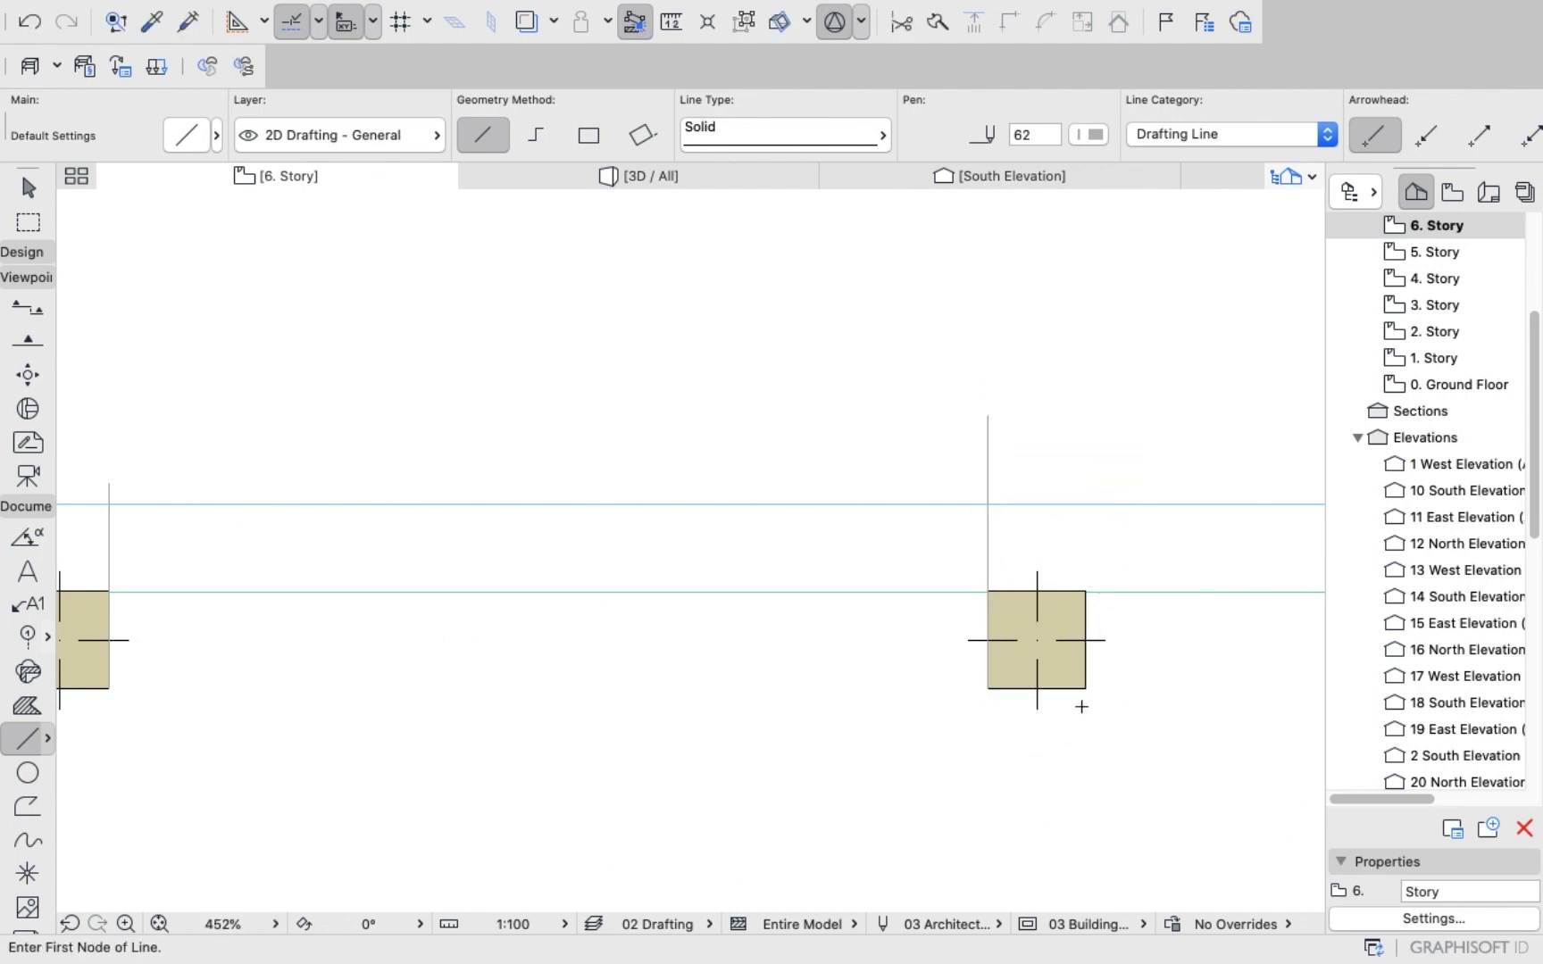
pyautogui.click(1084, 688)
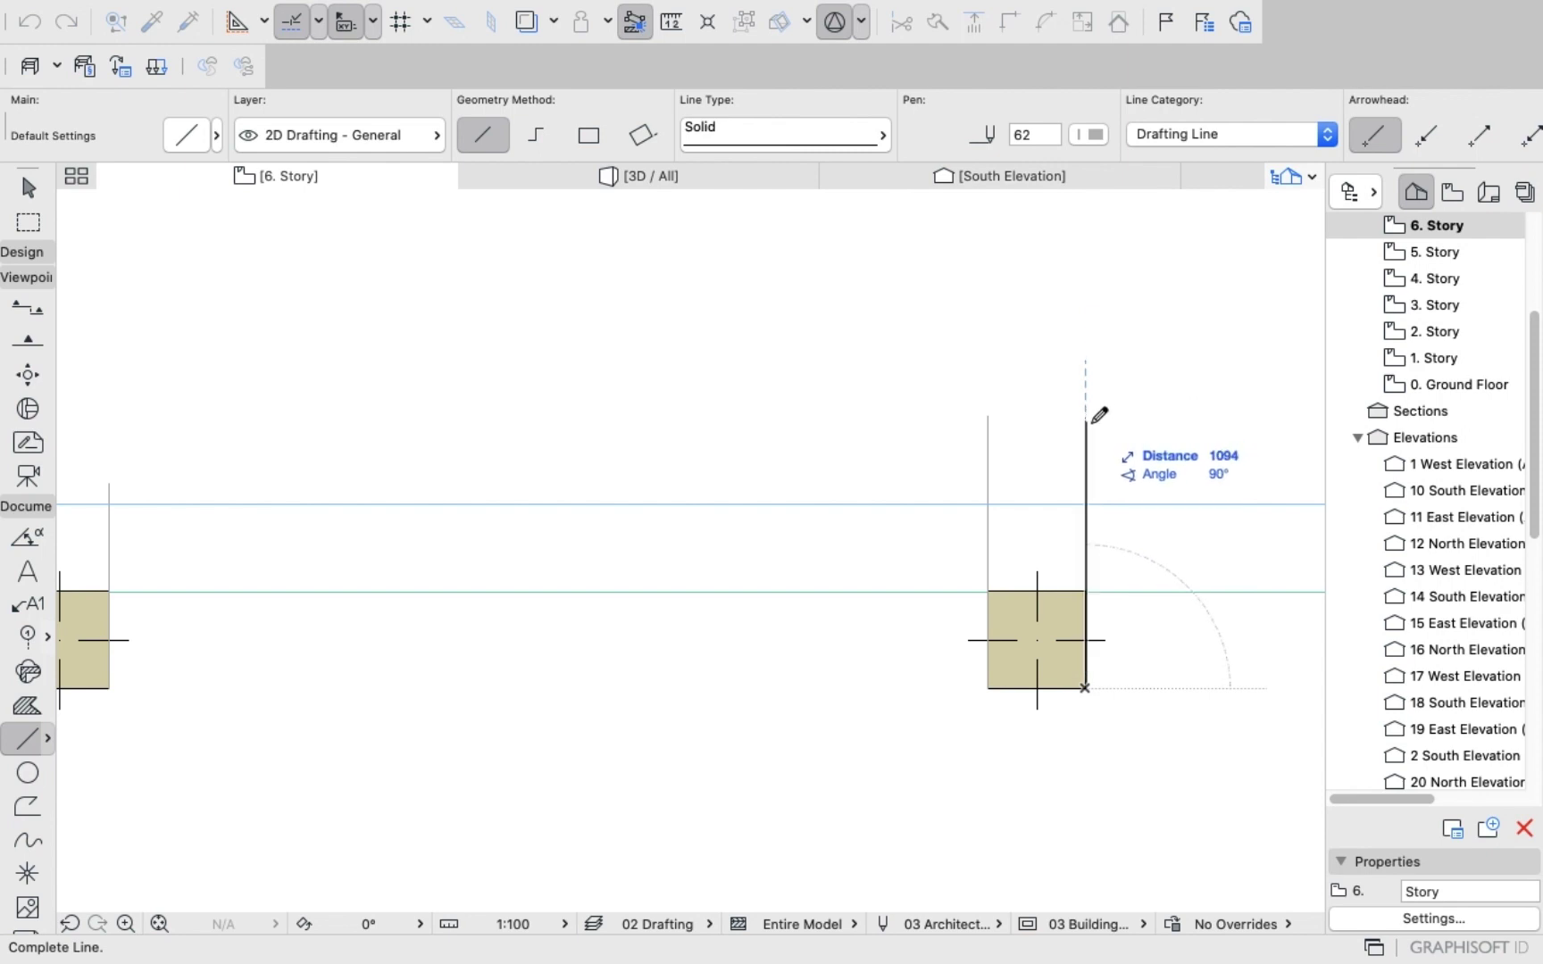
pyautogui.click(1085, 422)
# Draw two vertical lines about 1040 mm long northward from the southern corners of the northeast corner column.
pyautogui.scroll(-5, 1032, 389)
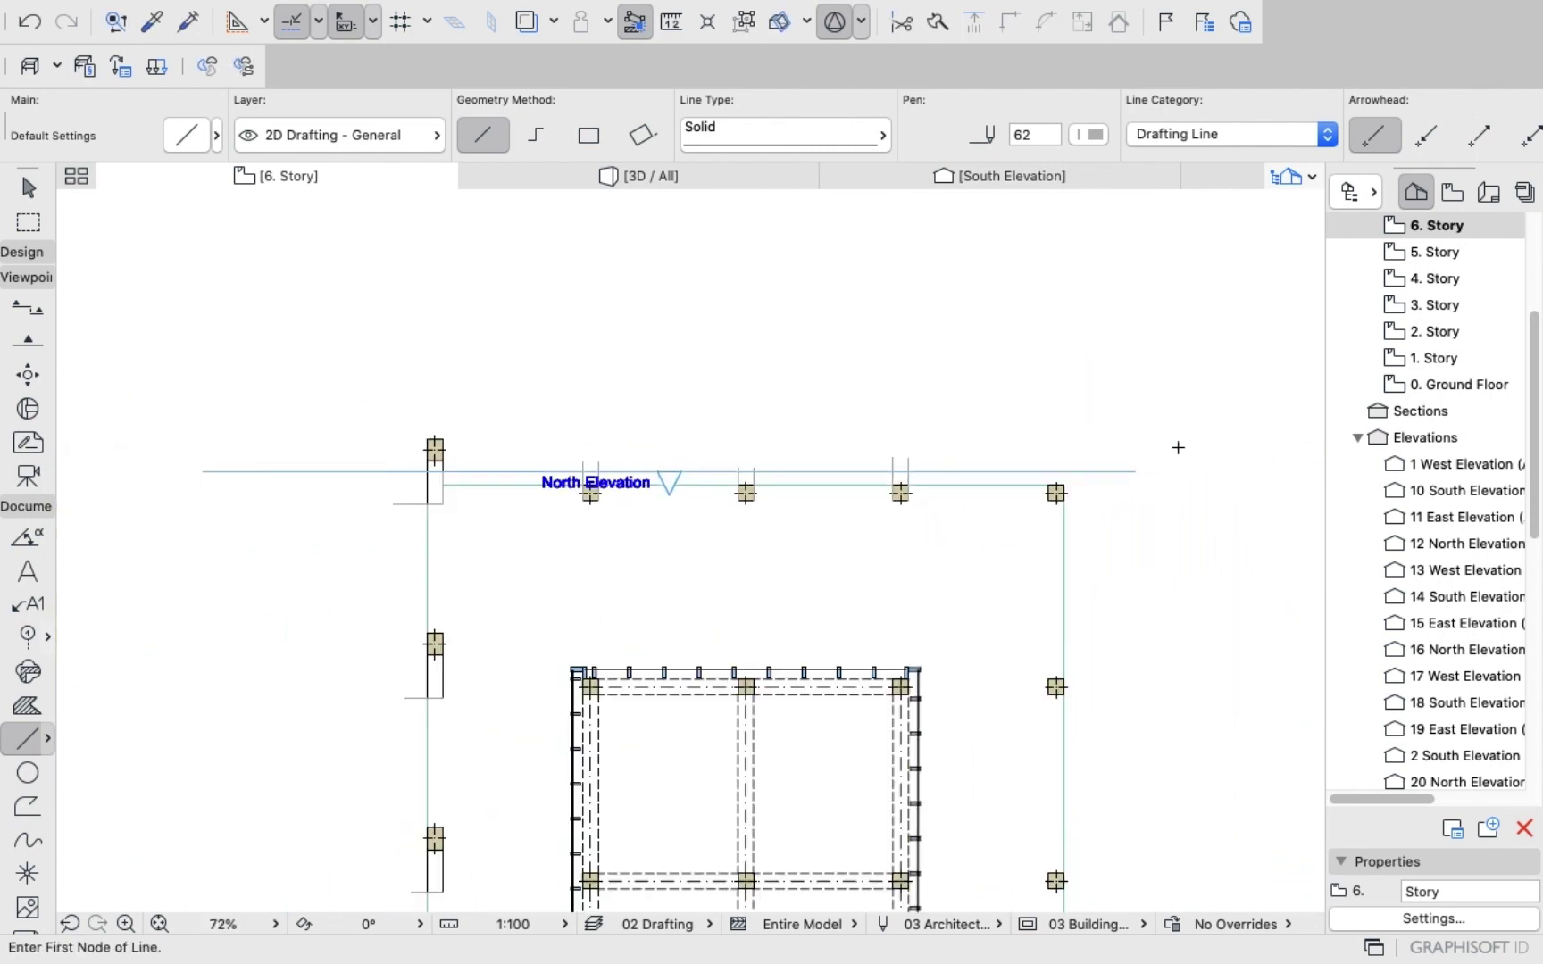
pyautogui.scroll(2, 875, 570)
pyautogui.scroll(5, 876, 571)
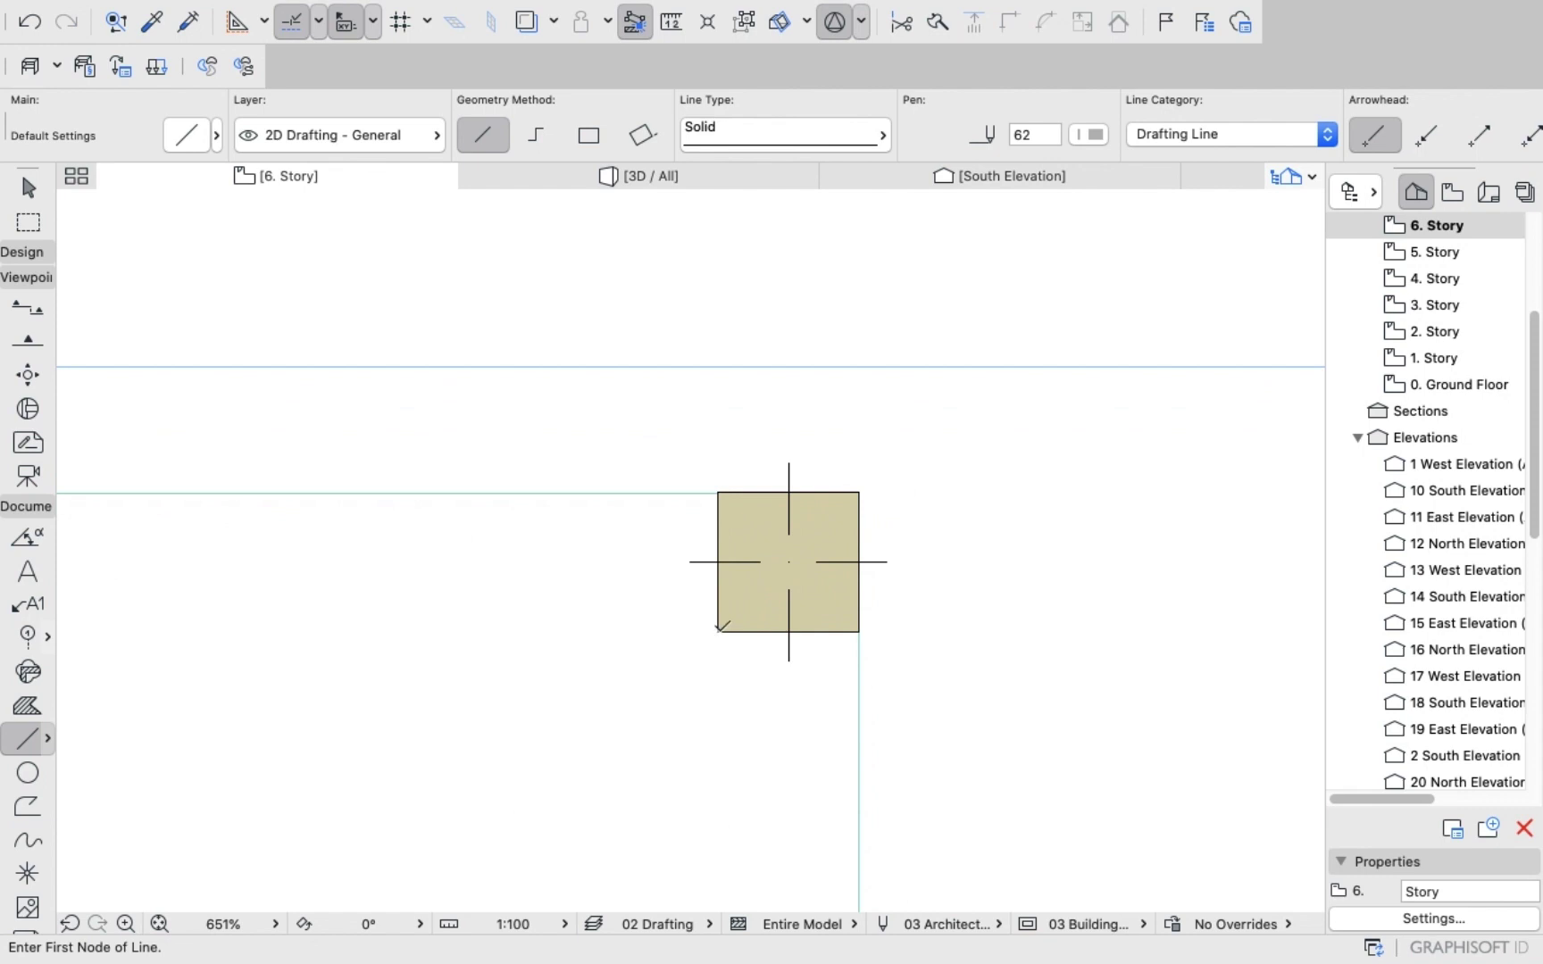
pyautogui.click(718, 630)
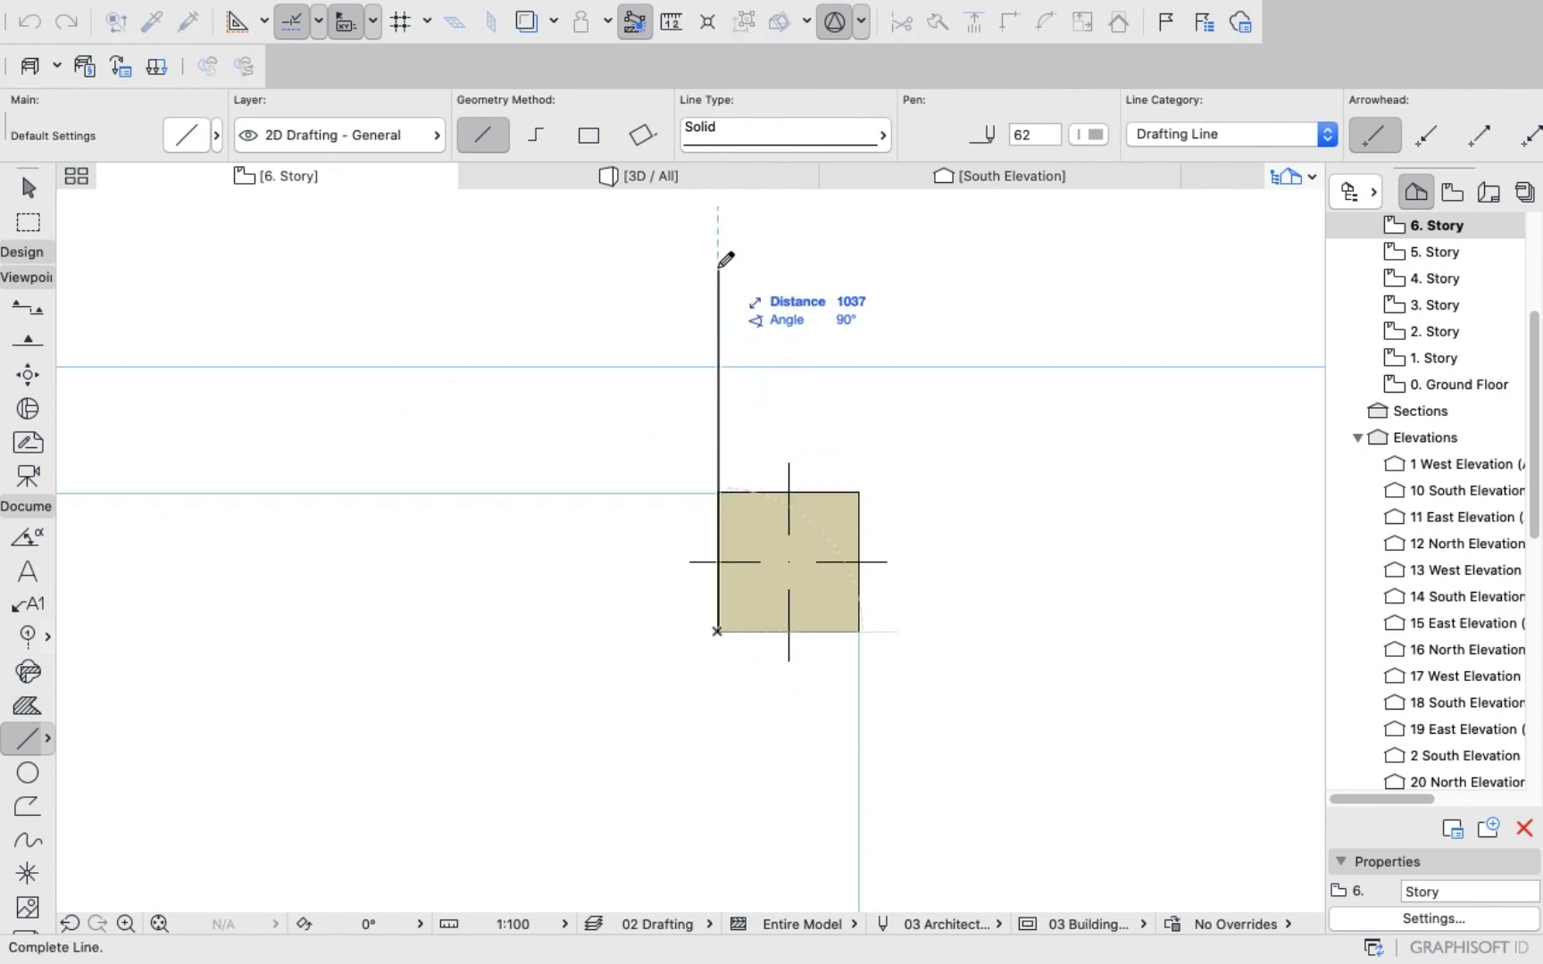
pyautogui.click(718, 267)
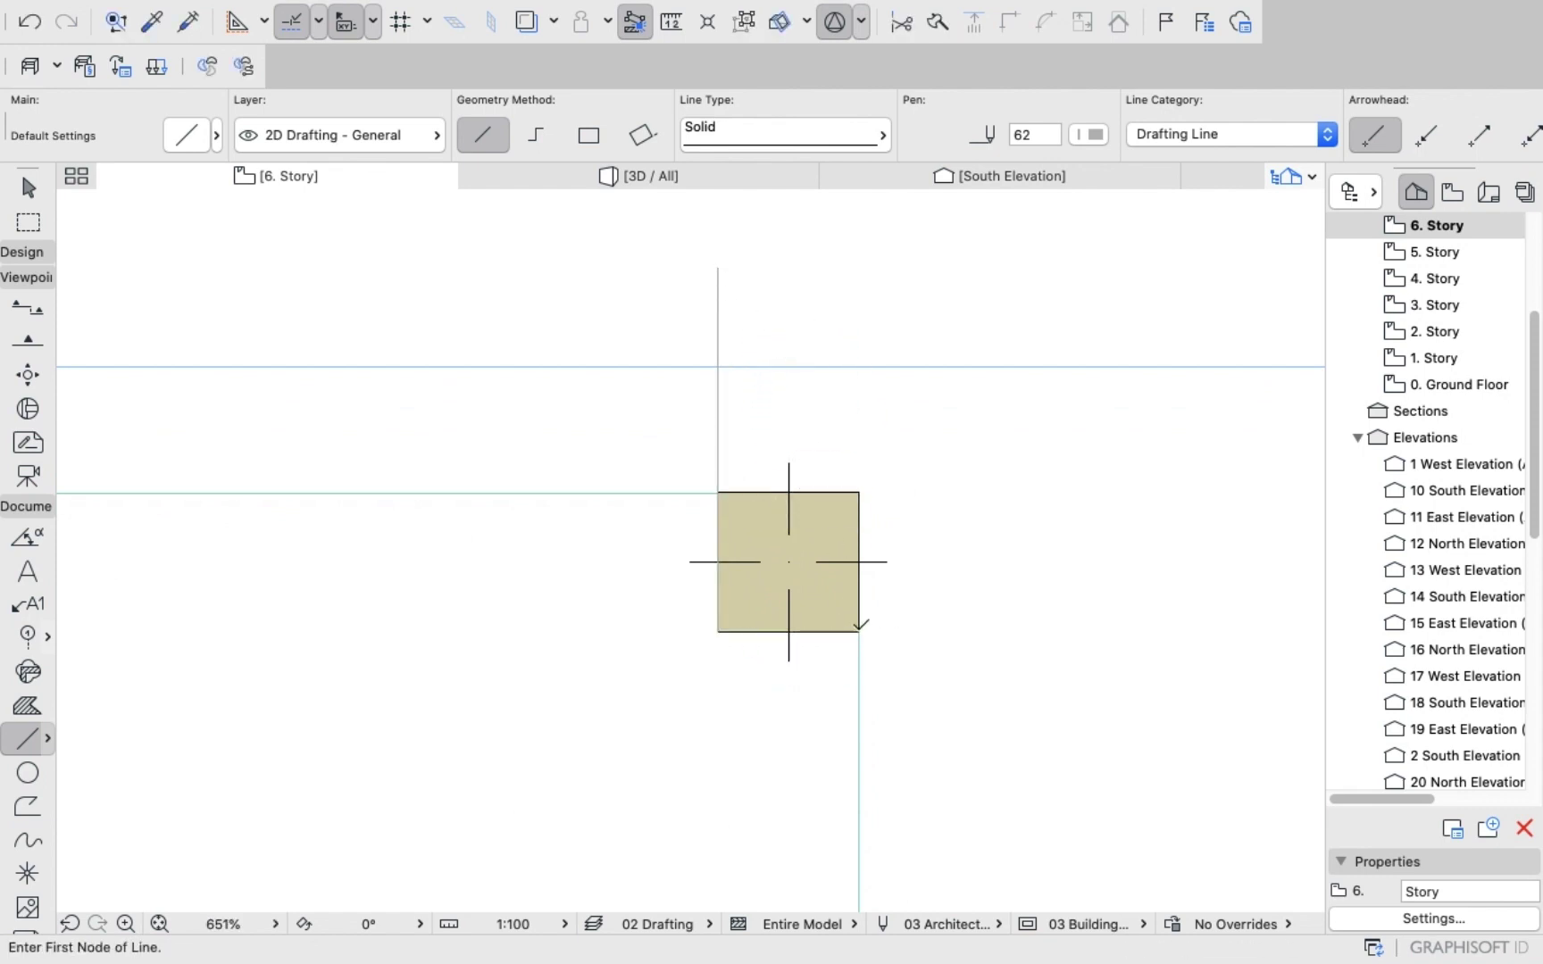
pyautogui.click(859, 631)
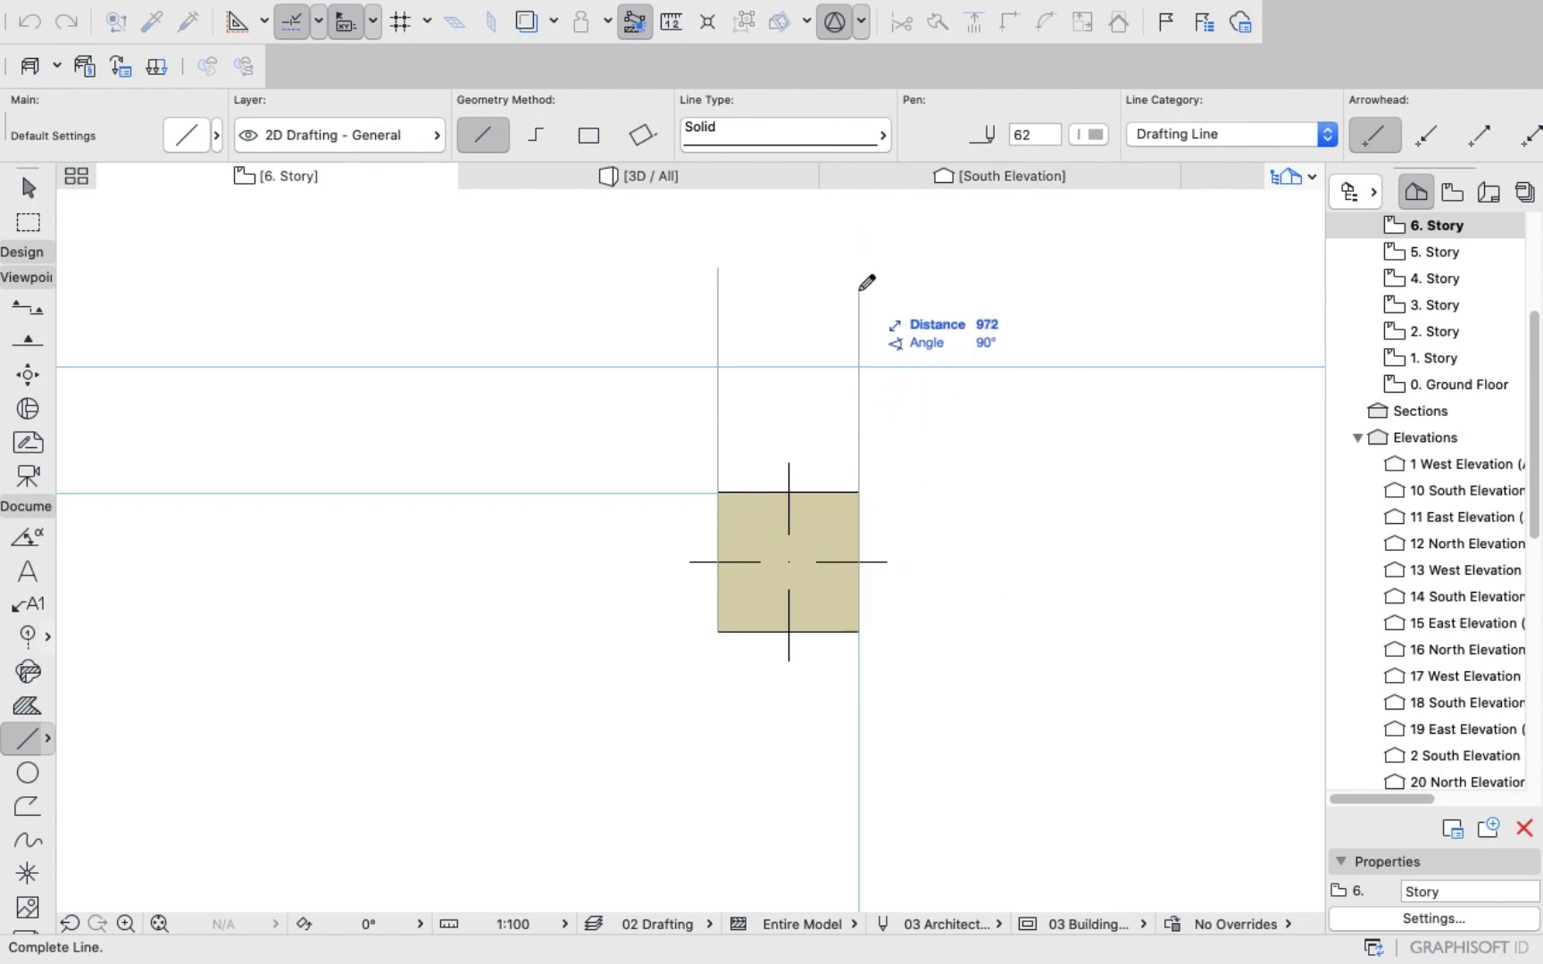
pyautogui.click(860, 269)
# Draw two horizontal lines eastward from the western corners of the east-edge column directly south of the northeast corner column.
pyautogui.scroll(-10, 916, 540)
pyautogui.scroll(10, 919, 568)
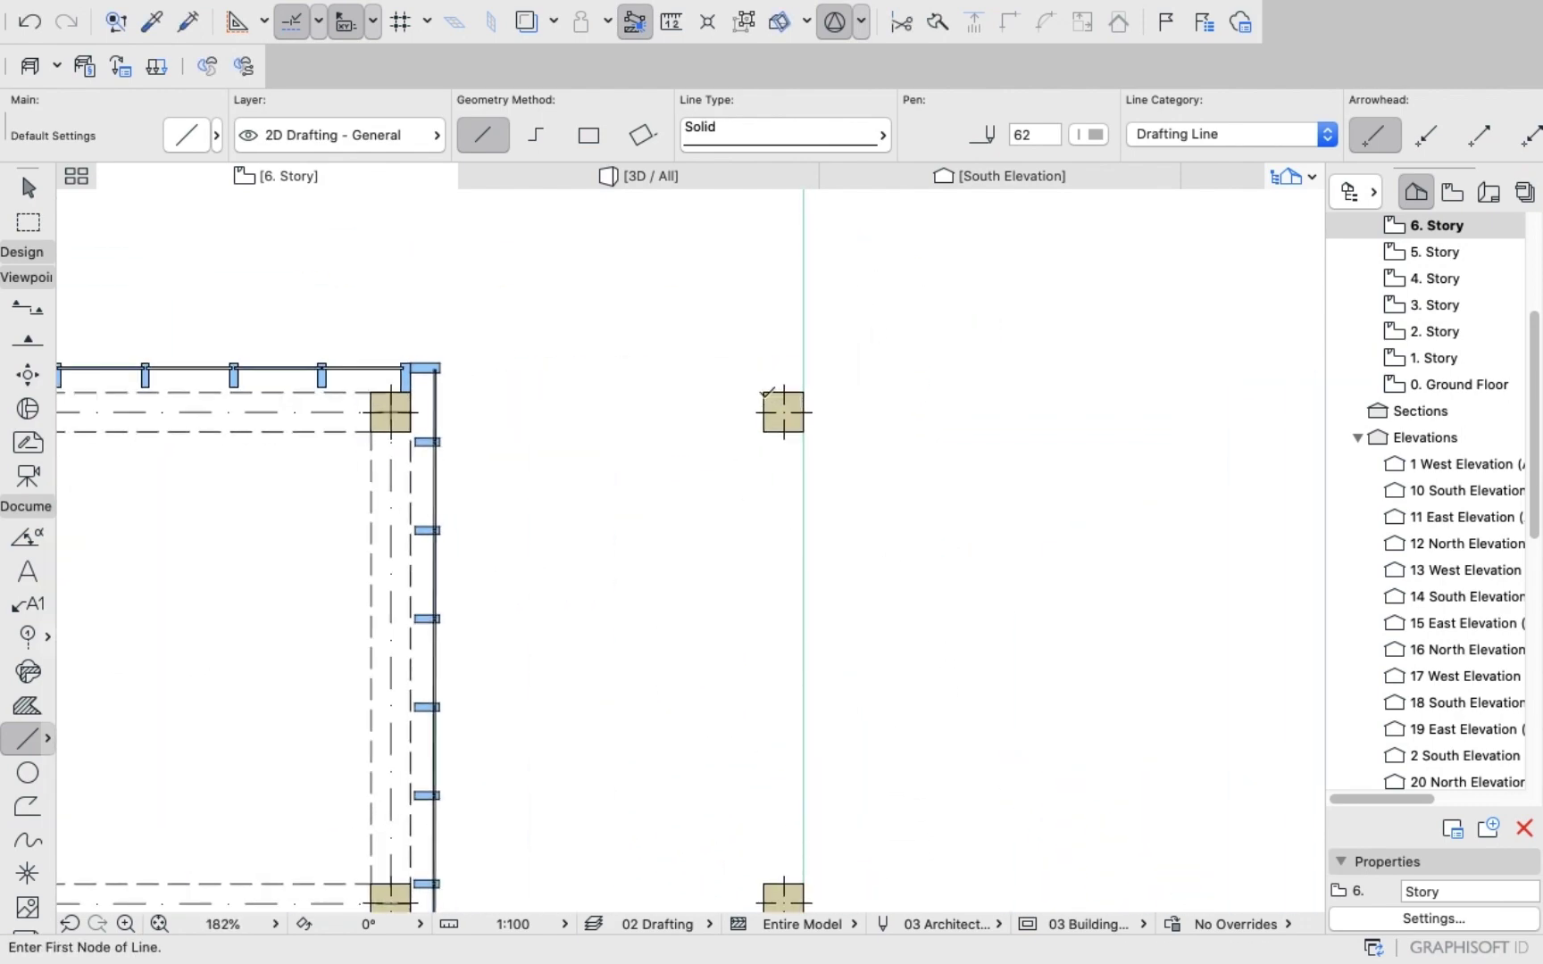
pyautogui.click(763, 392)
pyautogui.click(900, 392)
pyautogui.click(763, 432)
pyautogui.click(893, 433)
# Draw two horizontal guide lines eastward from the western corners of the middle east-edge column, extending past the slab edge.
pyautogui.scroll(-5, 815, 583)
pyautogui.scroll(5, 737, 624)
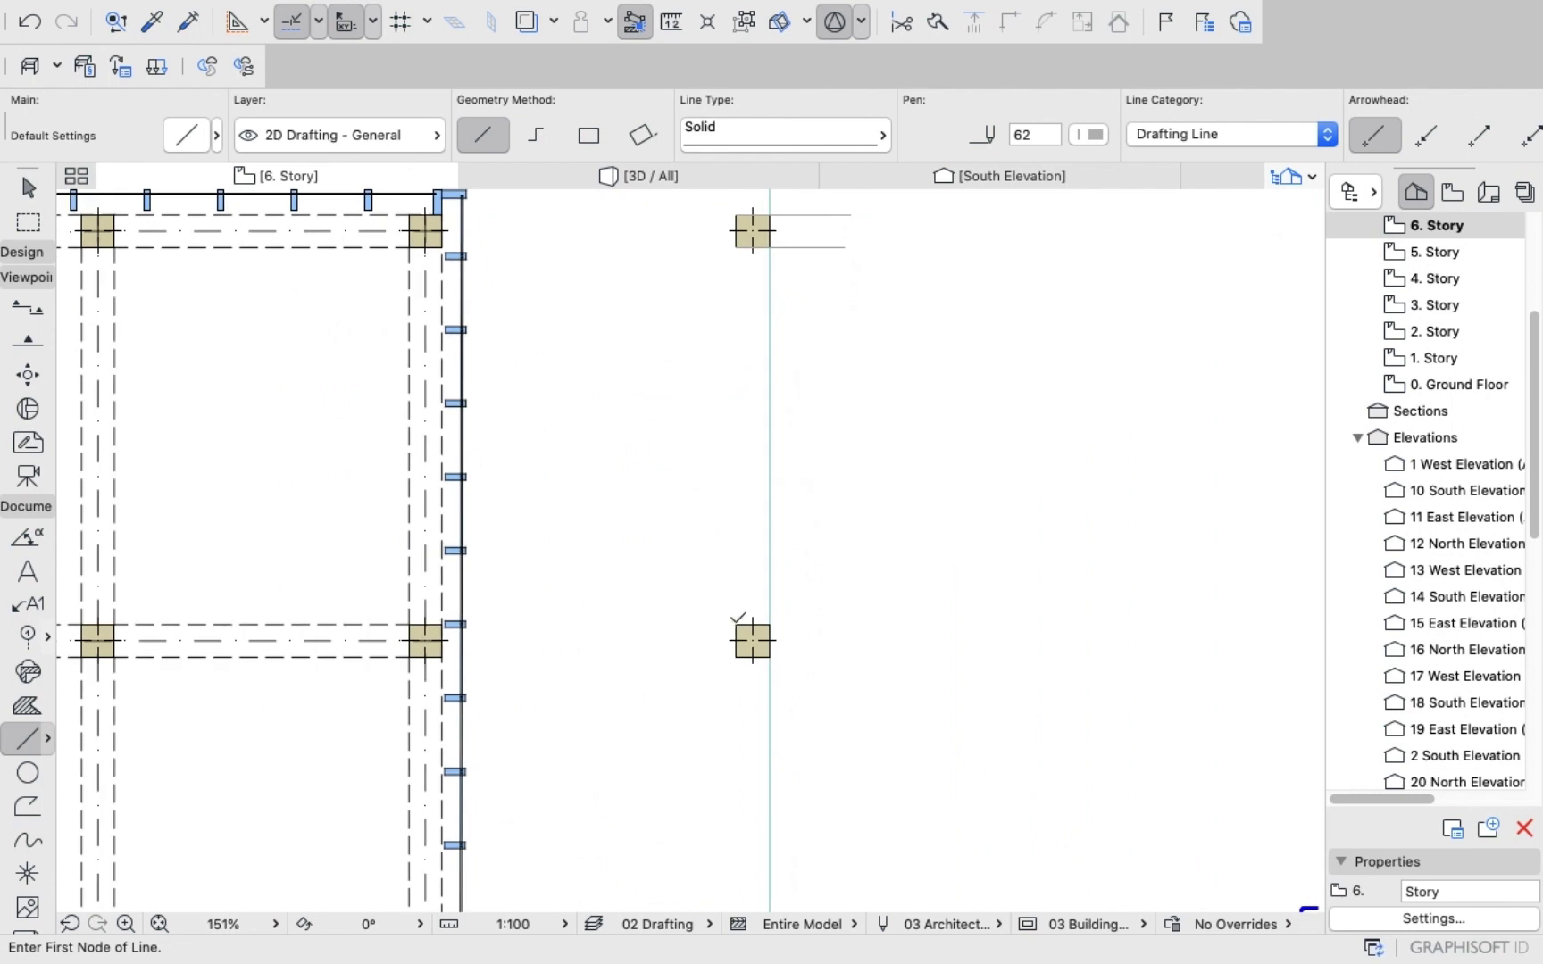
pyautogui.scroll(5, 738, 624)
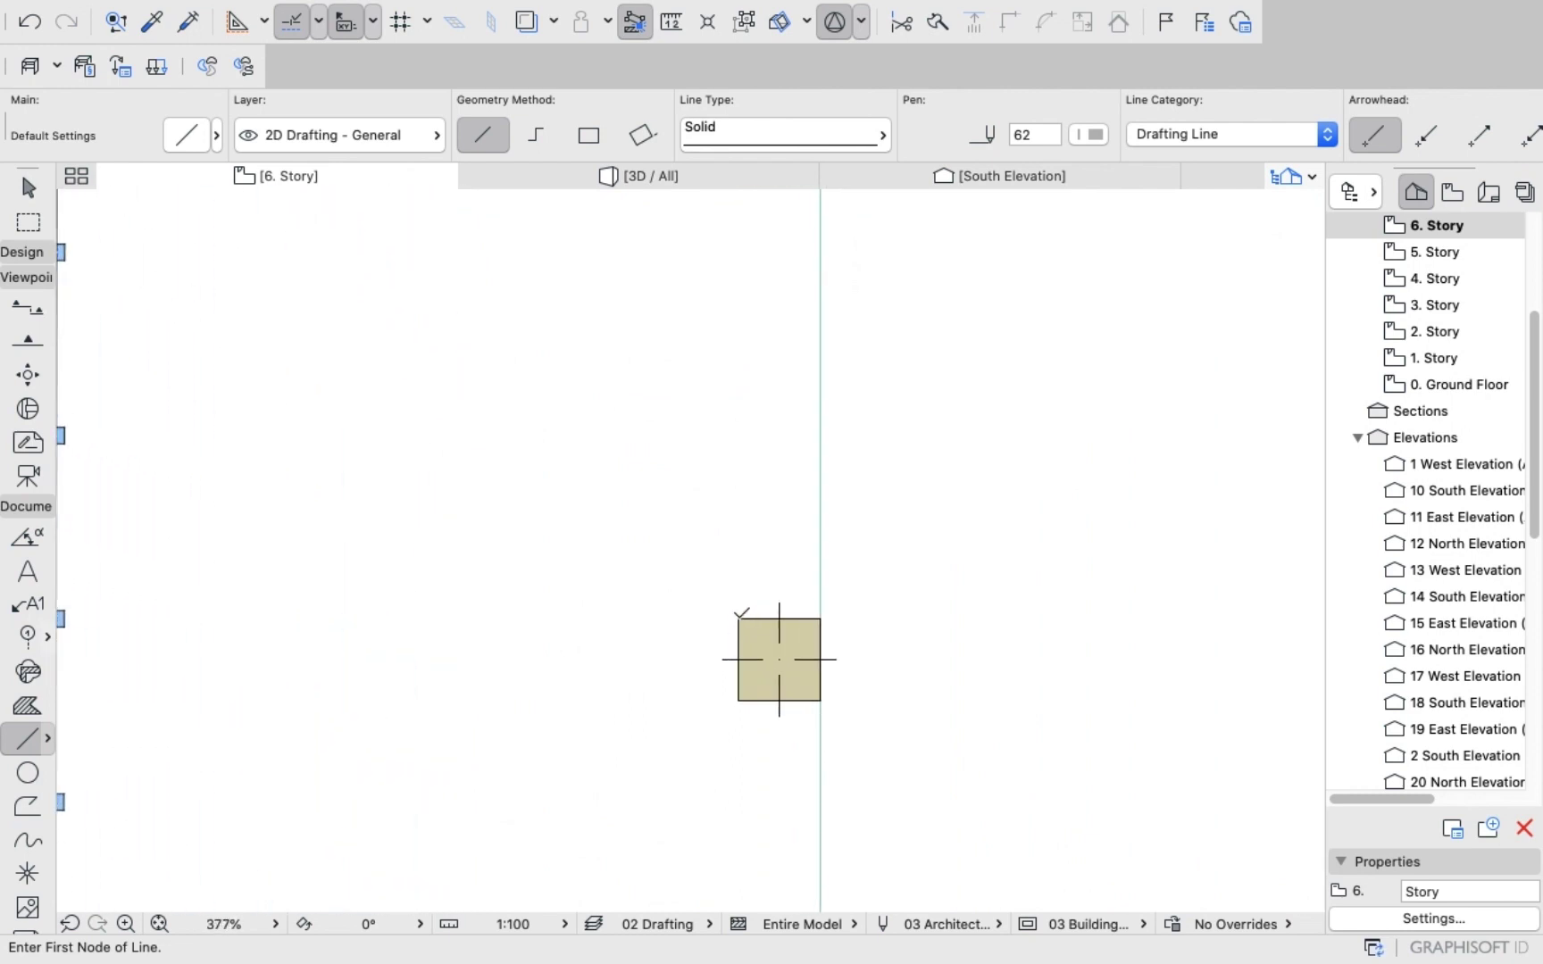
pyautogui.click(738, 618)
pyautogui.click(900, 617)
pyautogui.click(737, 701)
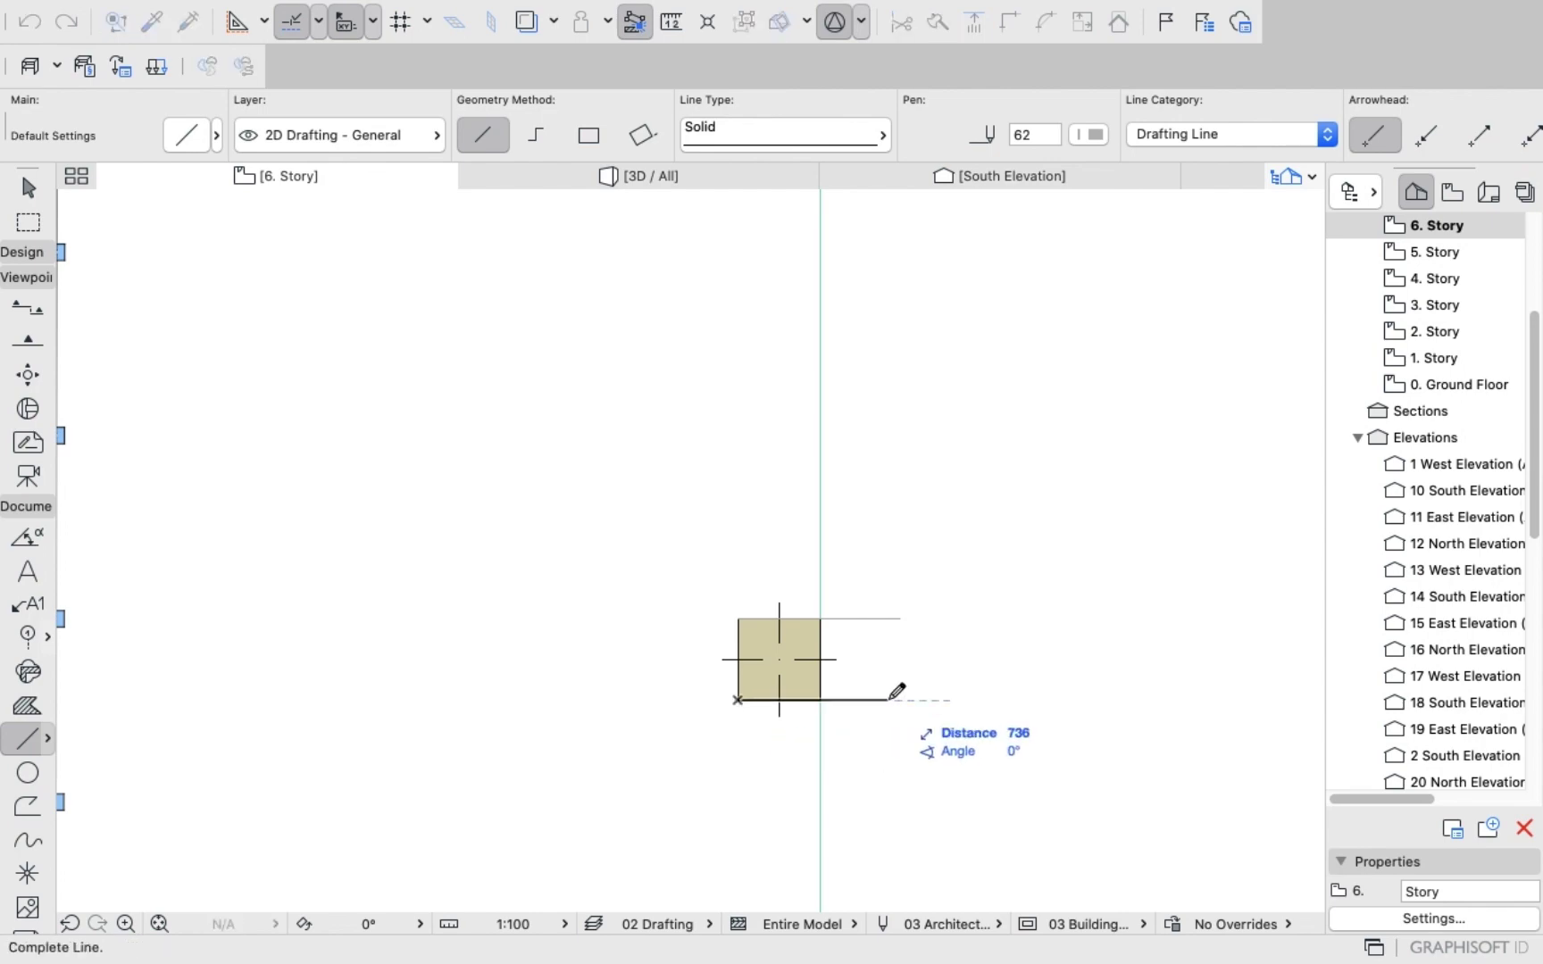
pyautogui.click(900, 700)
pyautogui.scroll(-10, 837, 743)
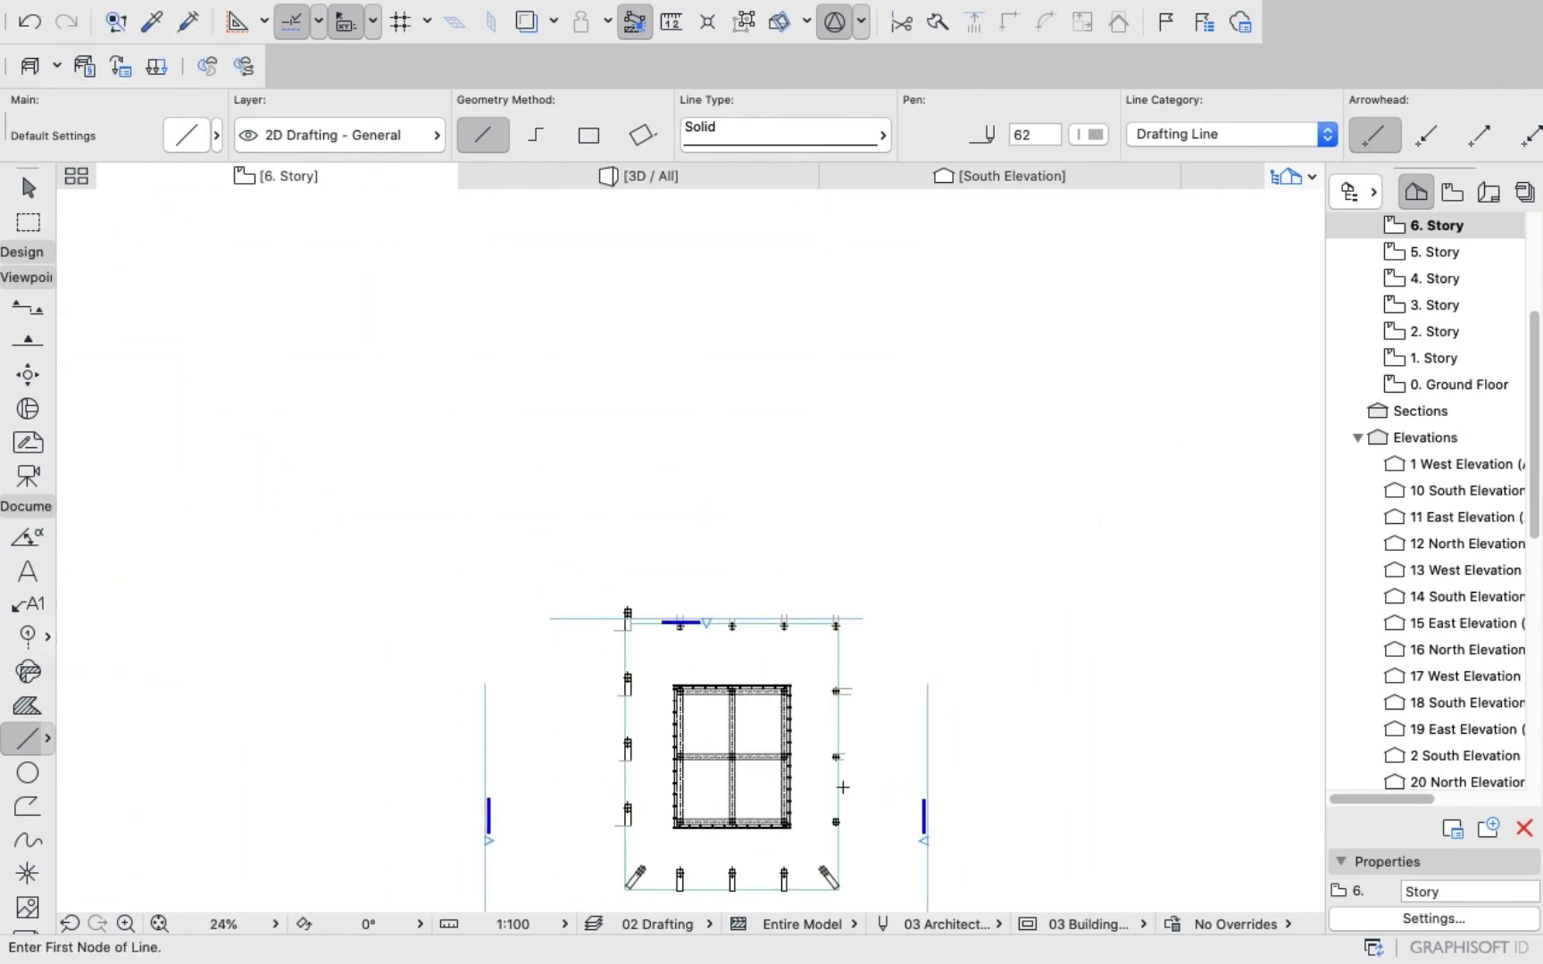
# Draw two horizontal lines about 1000 mm long eastward from the western corners of the southernmost square column on the east edge.
pyautogui.scroll(10, 845, 811)
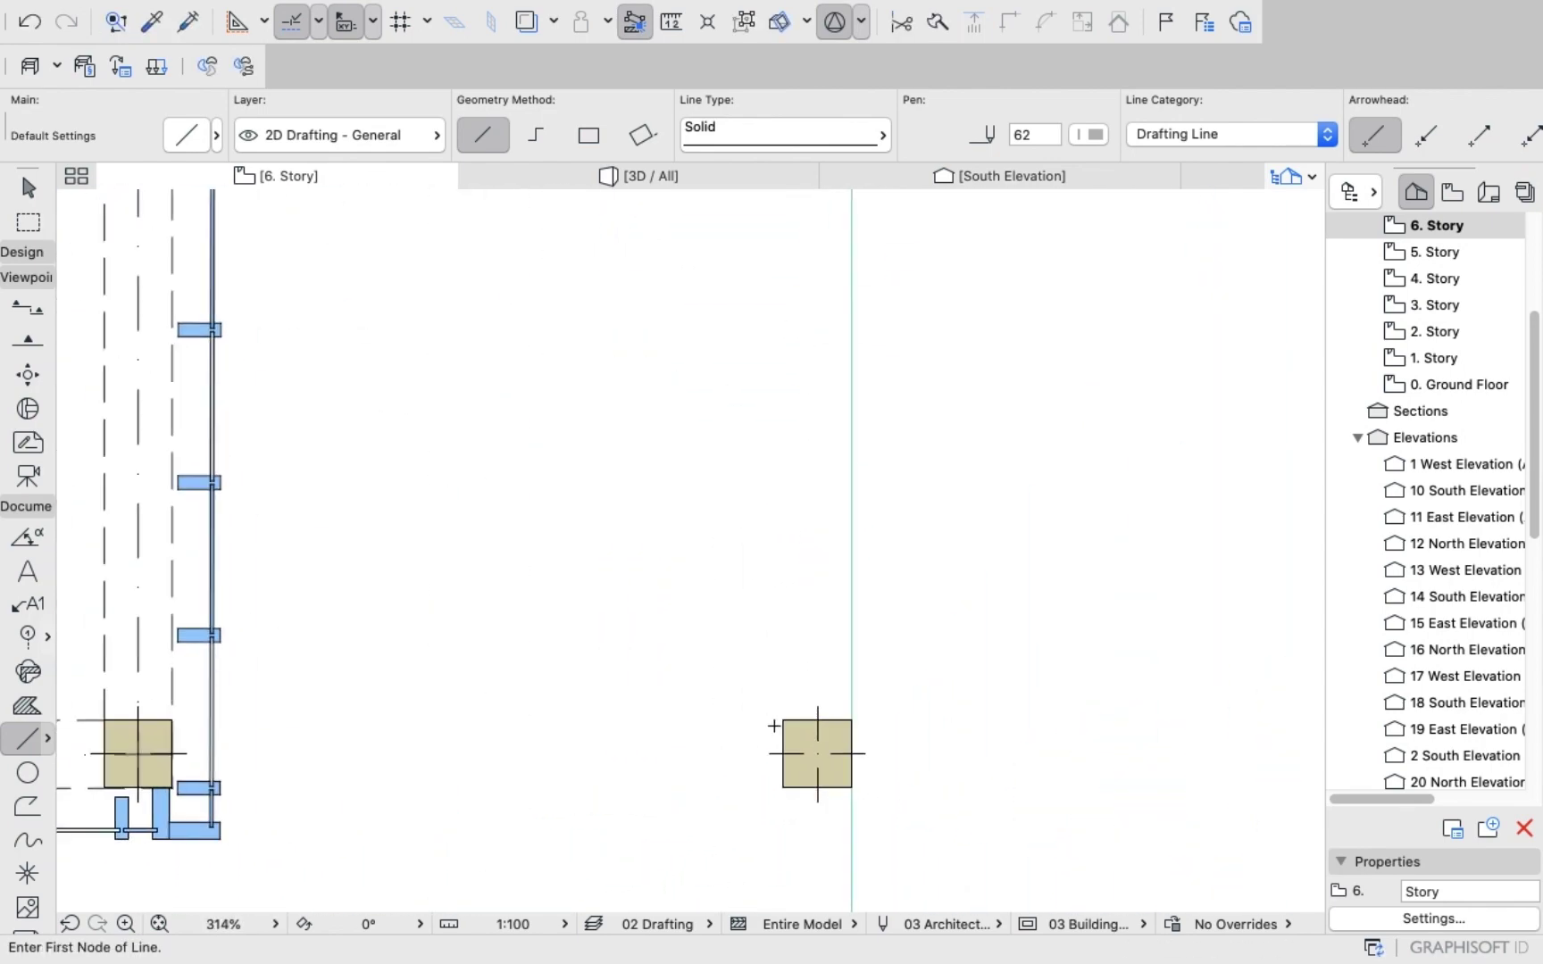
pyautogui.click(783, 719)
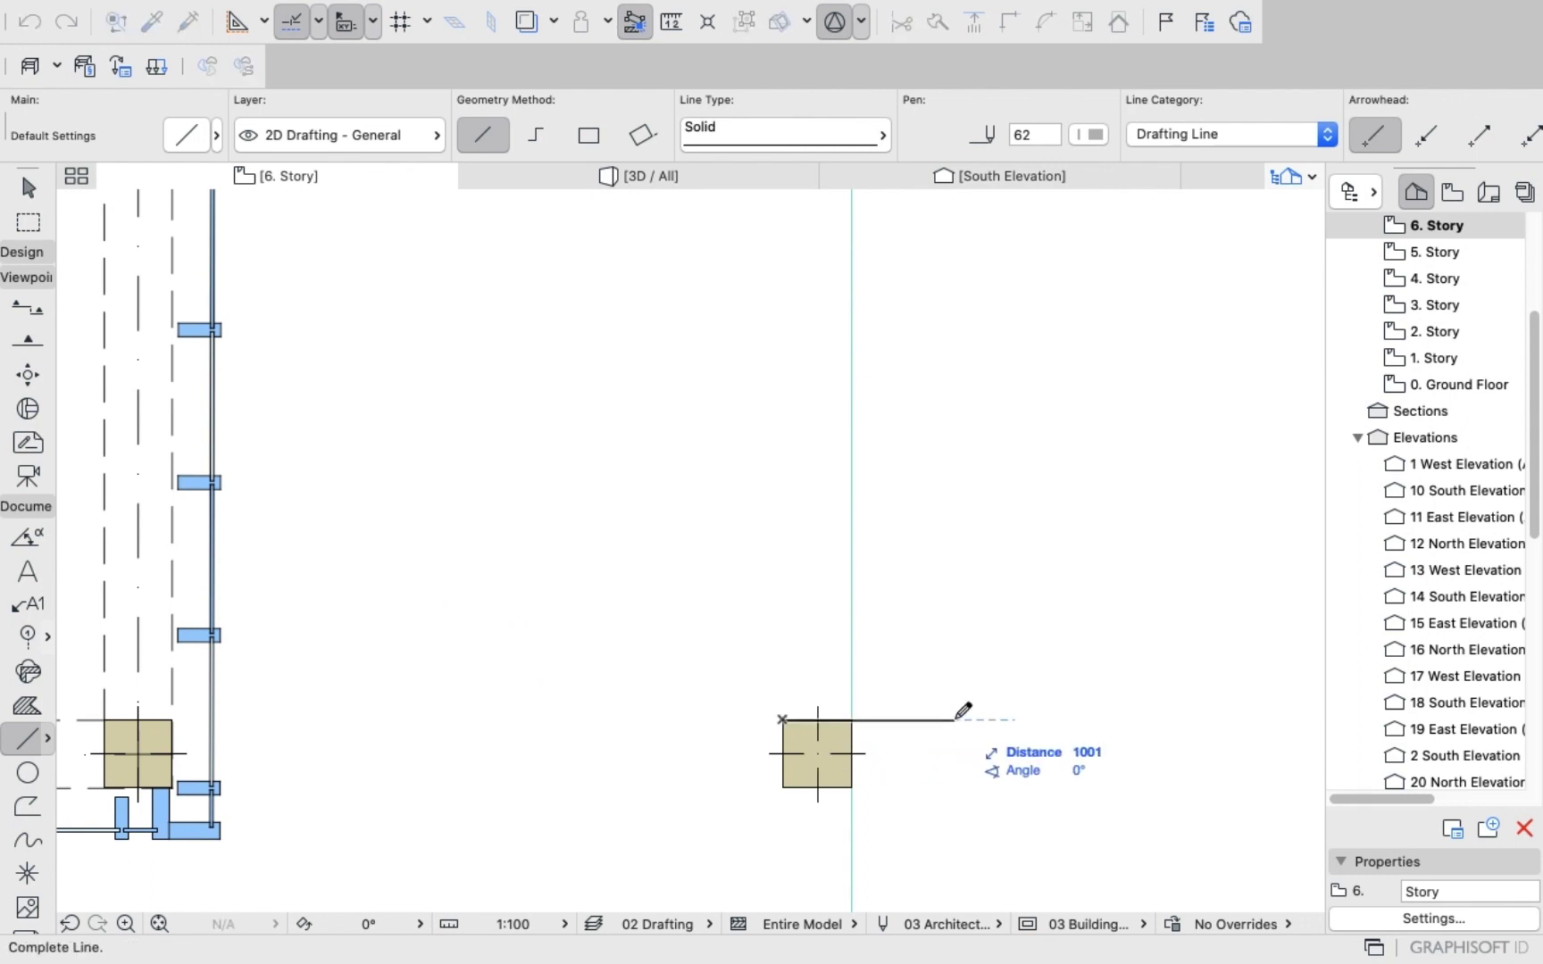
pyautogui.click(953, 720)
pyautogui.click(783, 788)
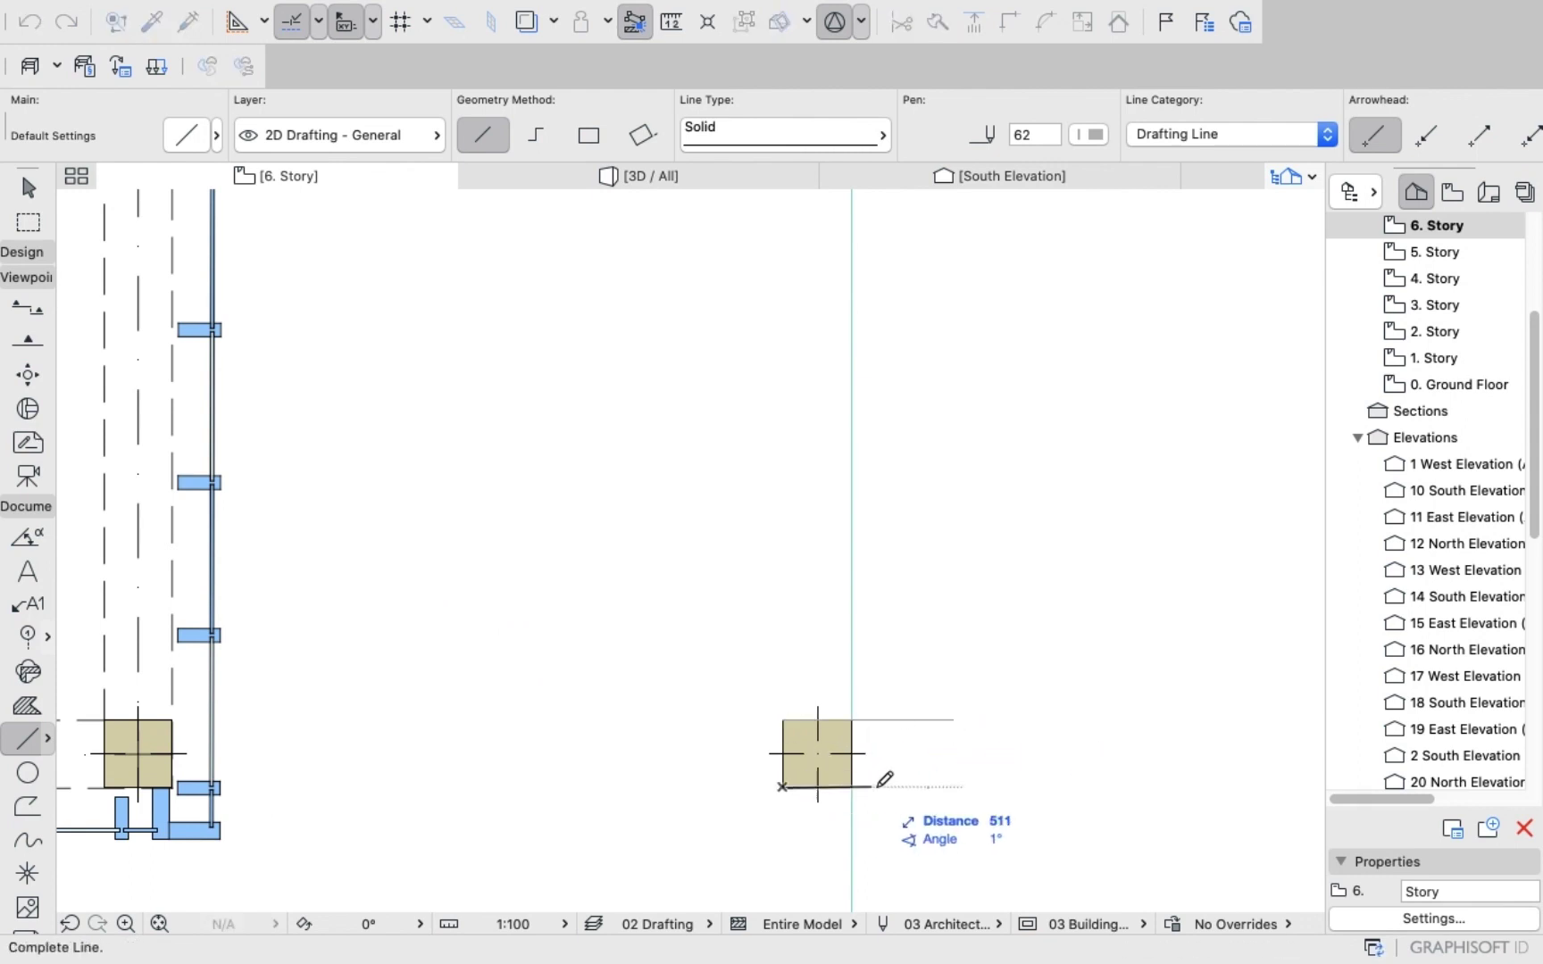
pyautogui.click(940, 788)
pyautogui.scroll(-14, 880, 812)
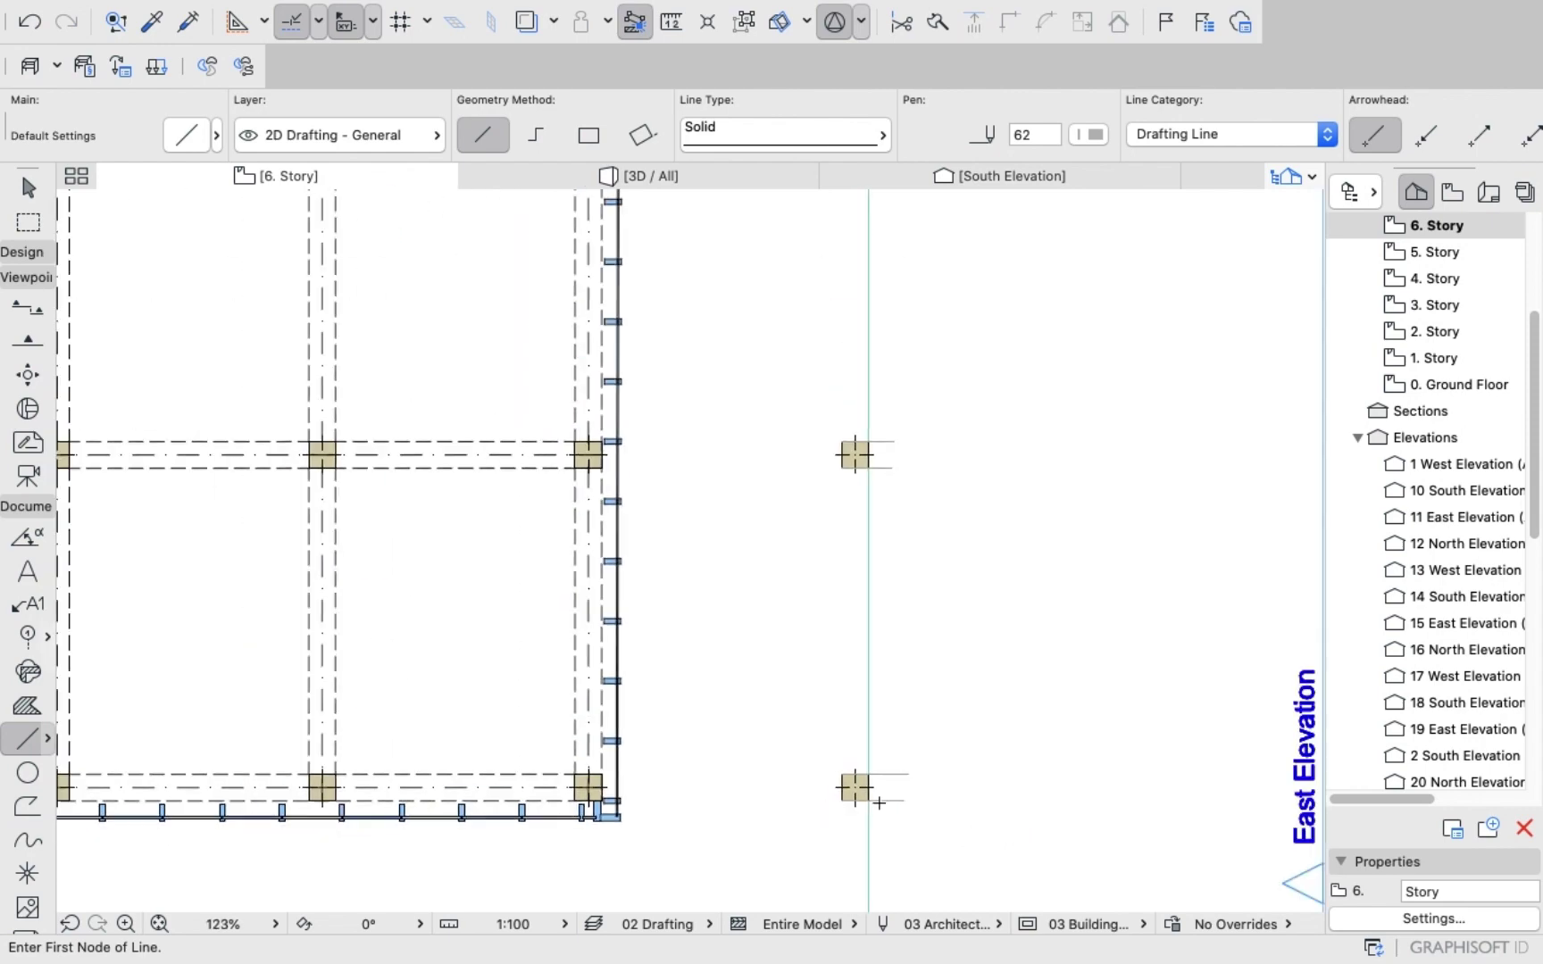
# Rotate the southernmost west-edge slanted column -90° about its base axis point so that it leans east toward the tower.
pyautogui.scroll(5, 880, 840)
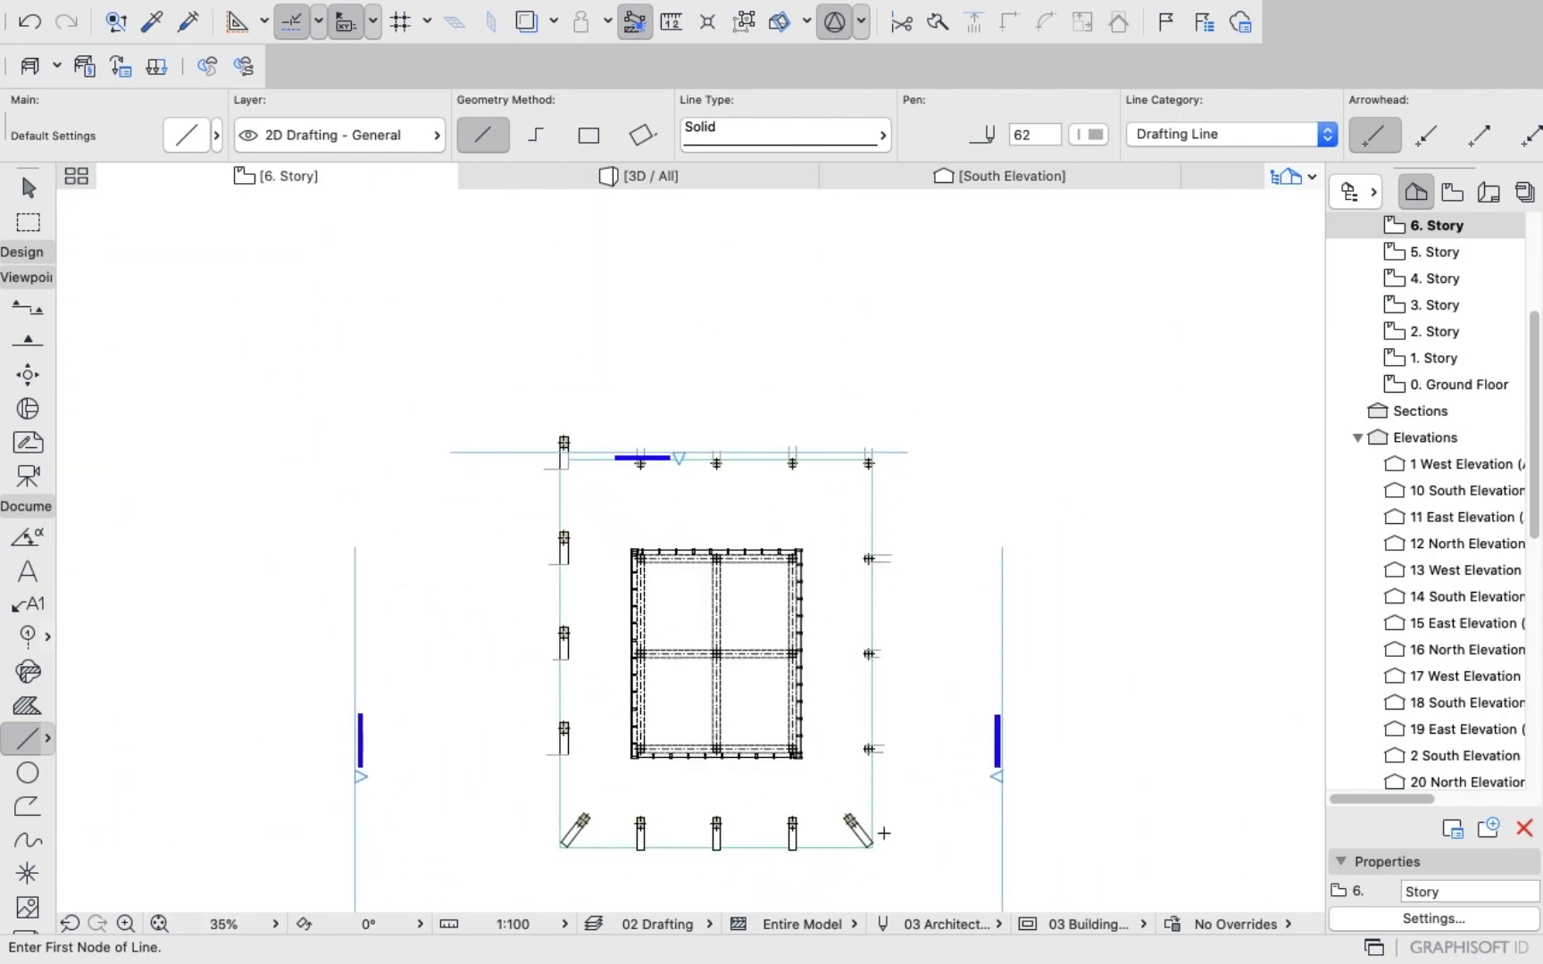
pyautogui.scroll(4, 816, 834)
pyautogui.scroll(-2, 695, 705)
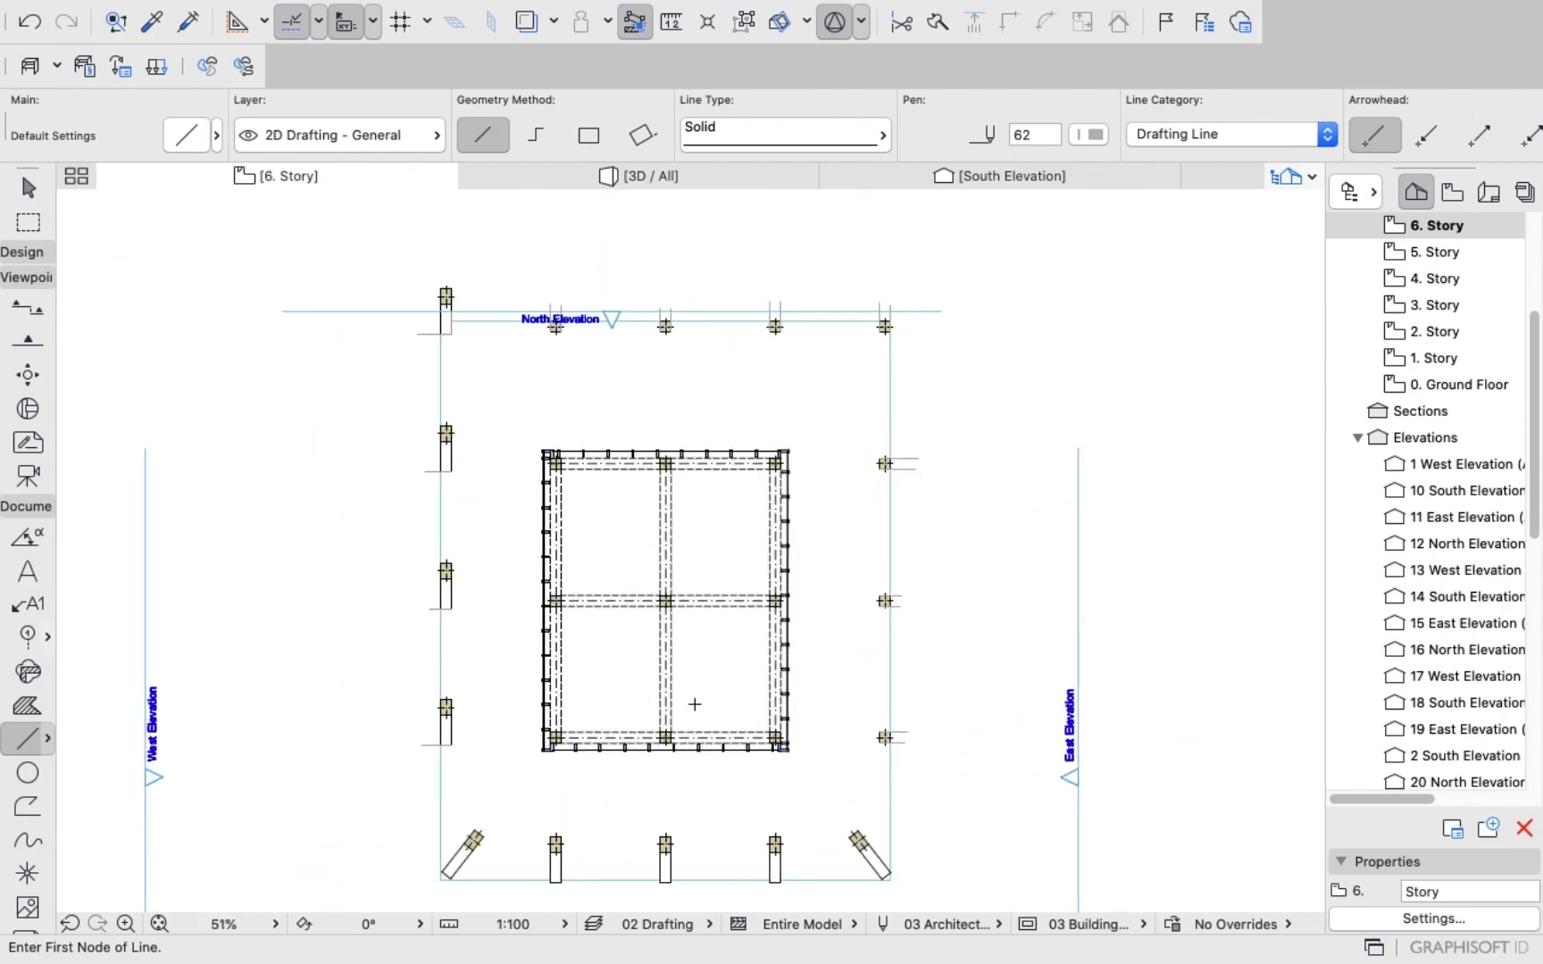
pyautogui.scroll(4, 444, 696)
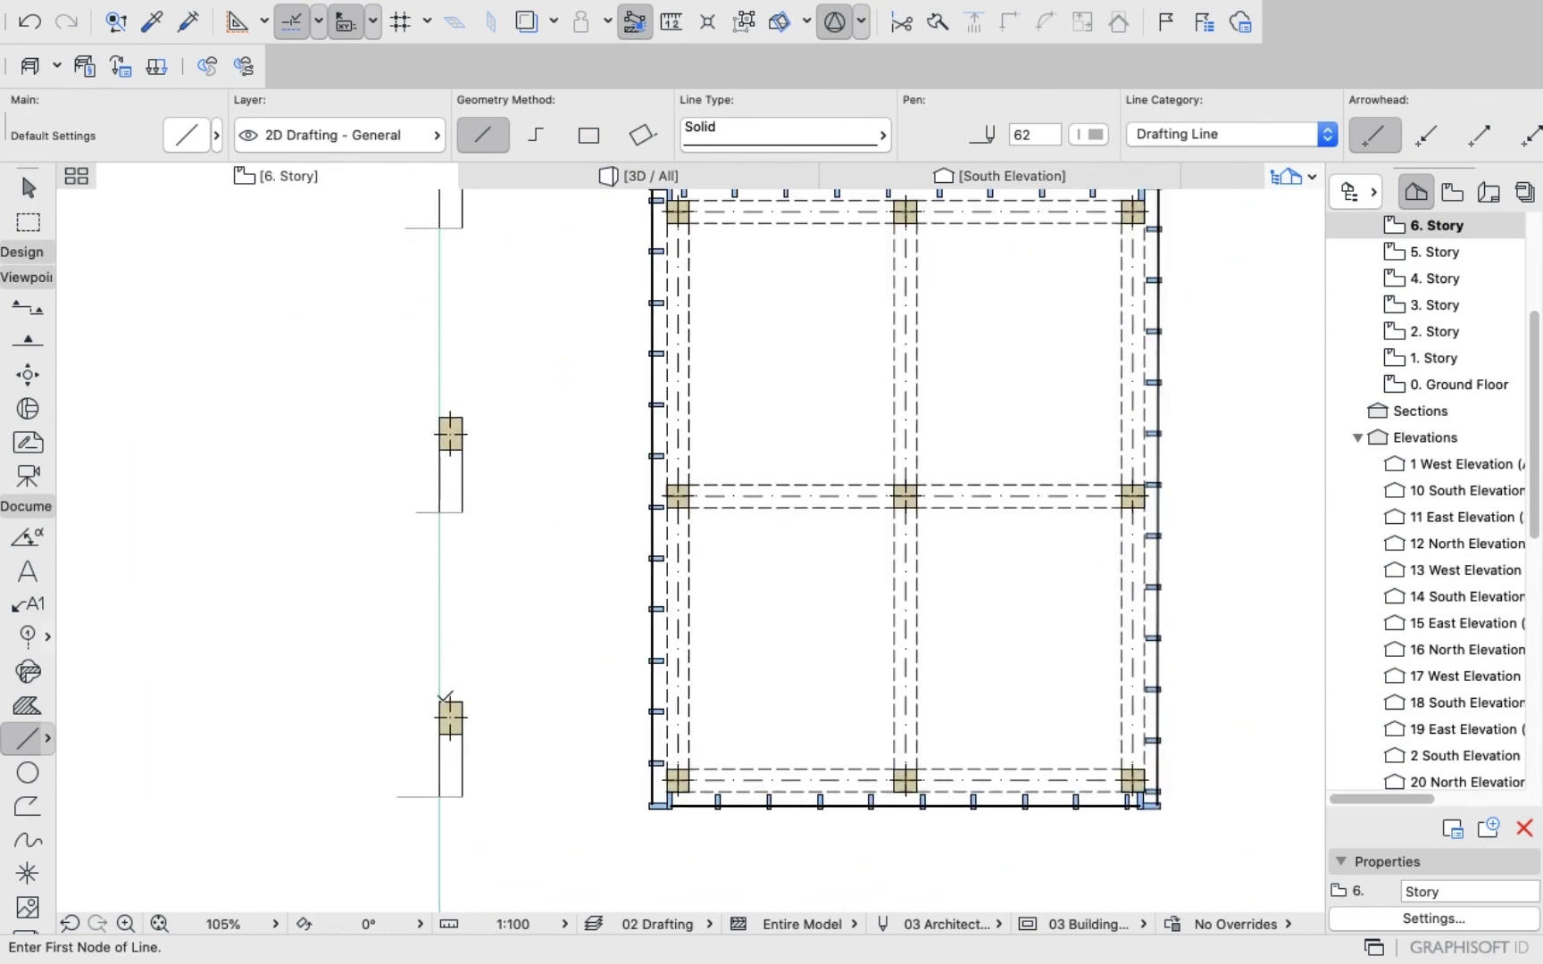
pyautogui.scroll(-3, 450, 703)
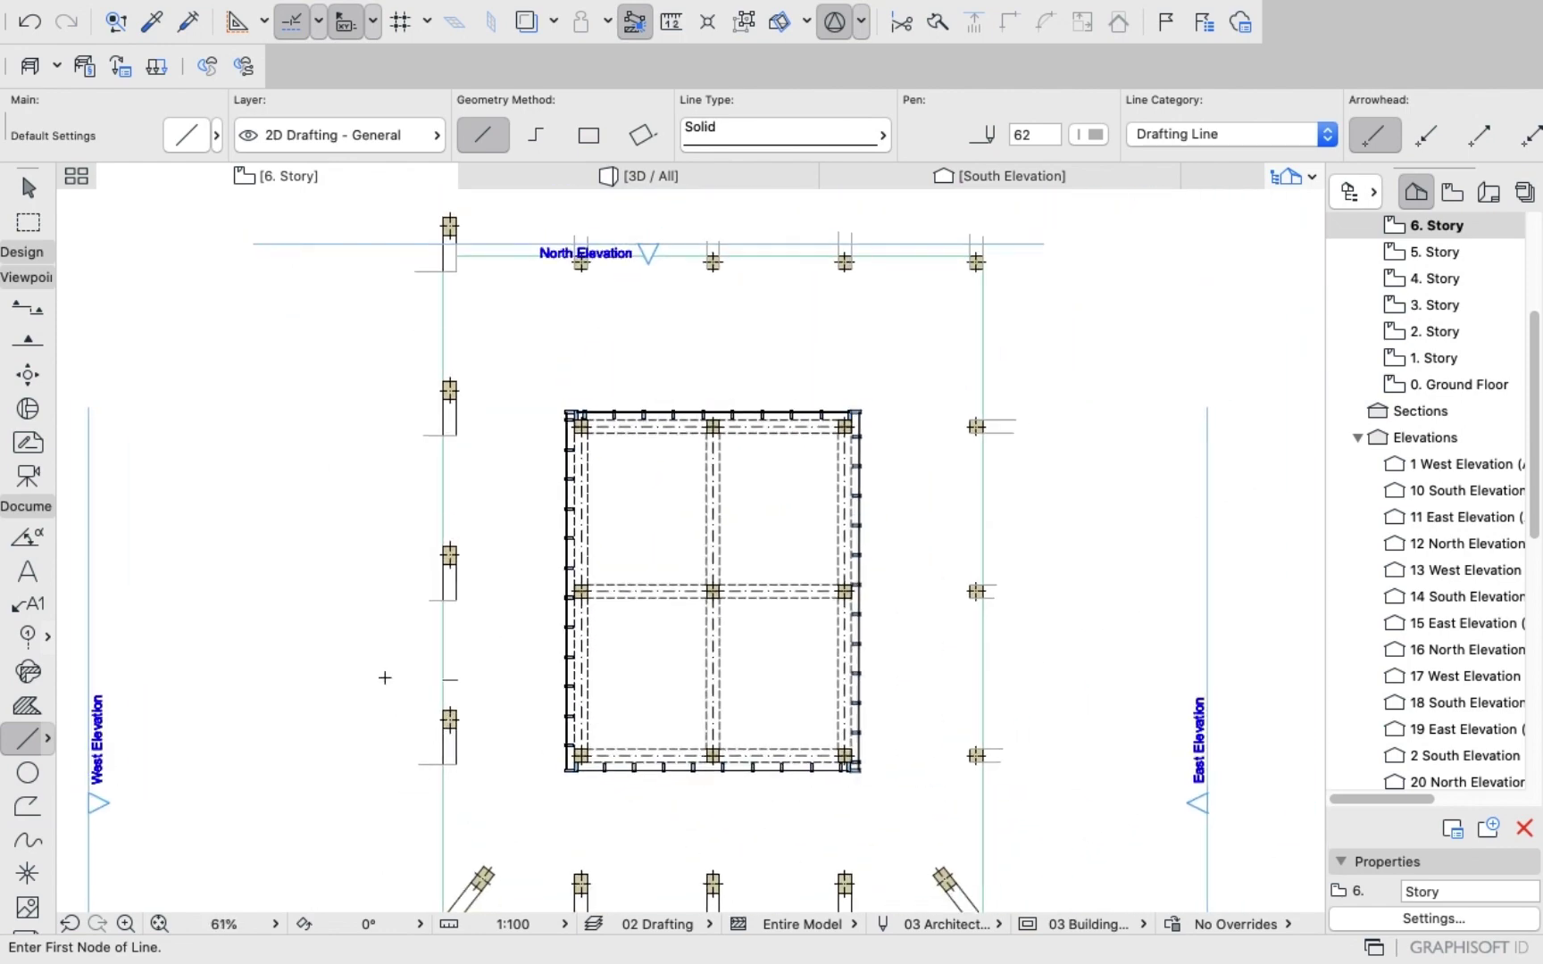
pyautogui.press('shift')
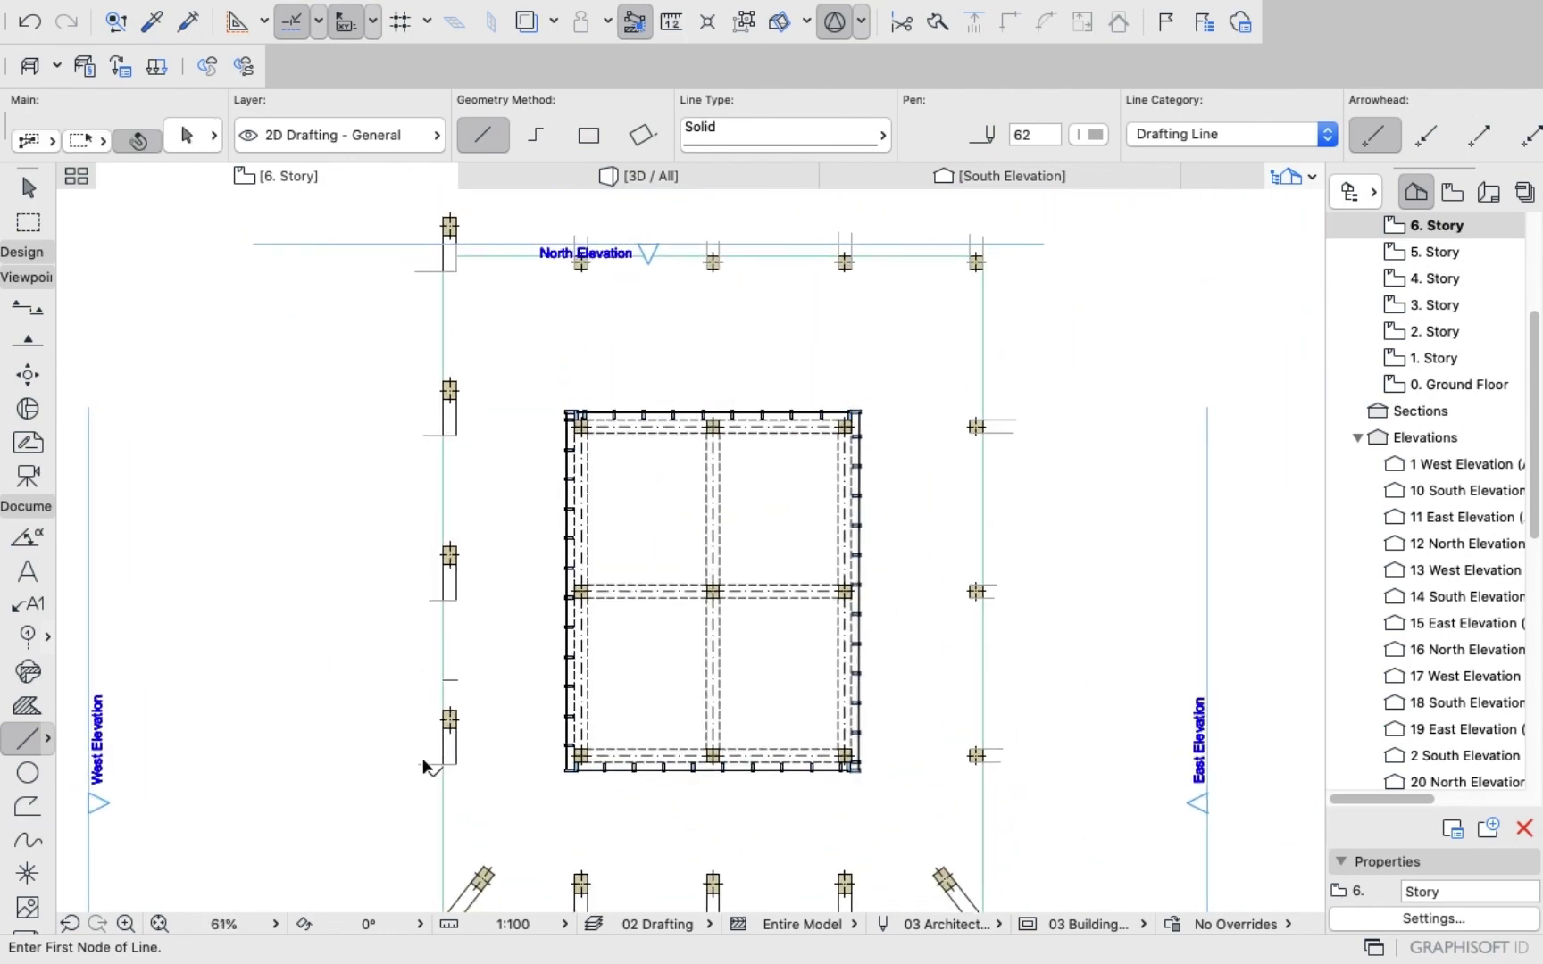
pyautogui.keyDown('shift'); pyautogui.click(460, 755); pyautogui.keyUp('shift')
pyautogui.scroll(3, 460, 746)
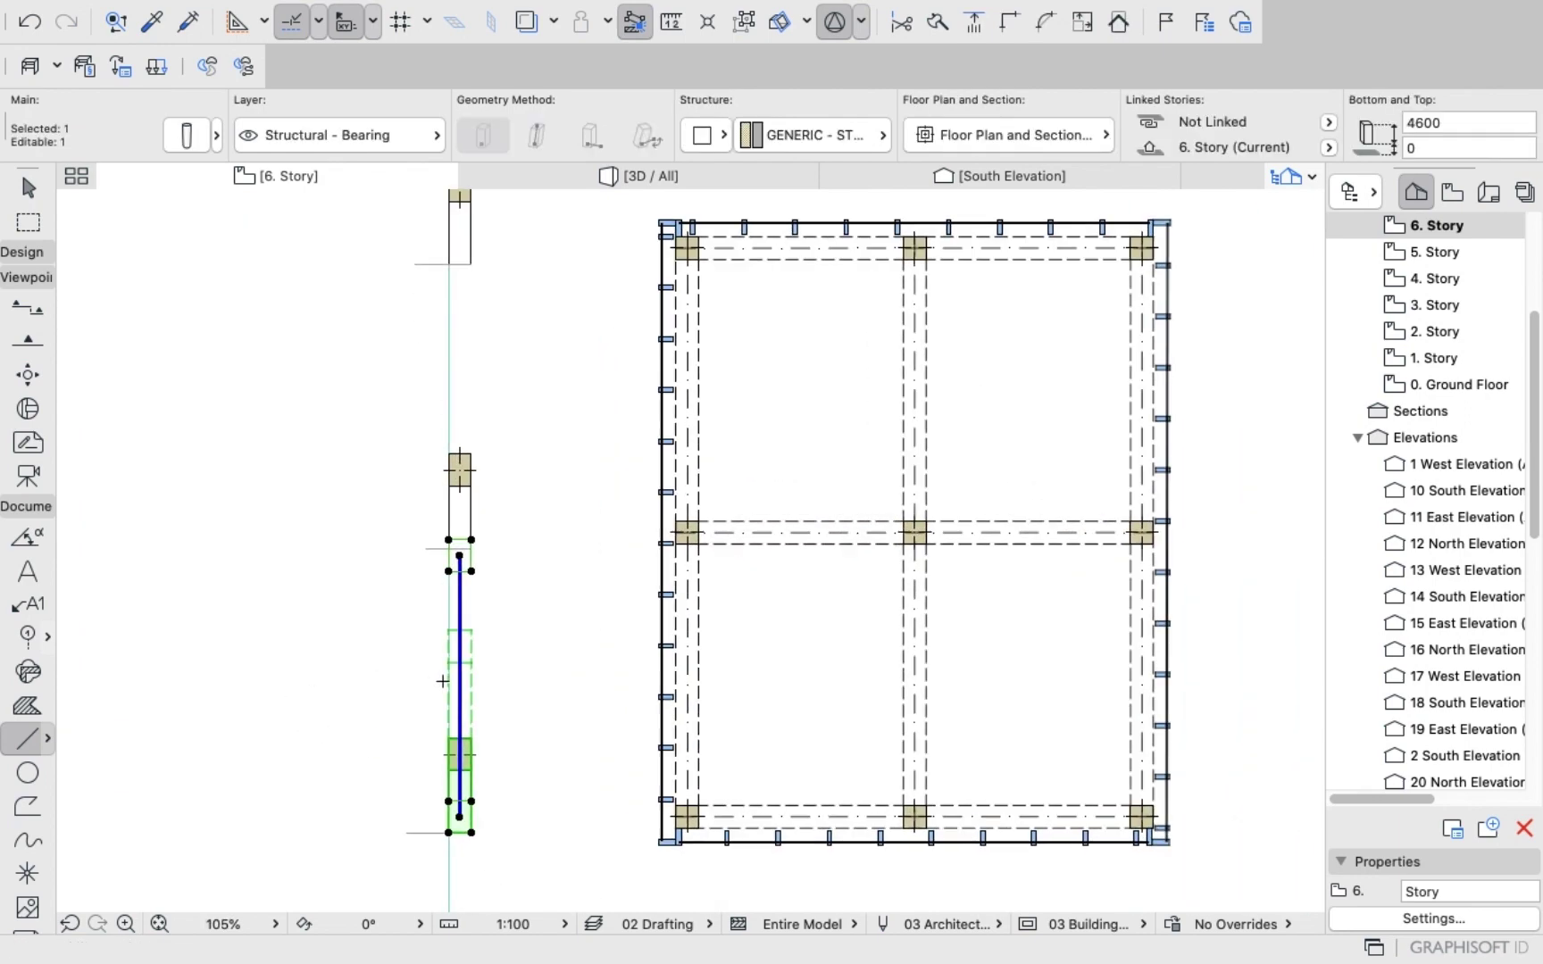
pyautogui.scroll(-6, 461, 736)
pyautogui.scroll(6, 451, 714)
pyautogui.rightClick(278, 529)
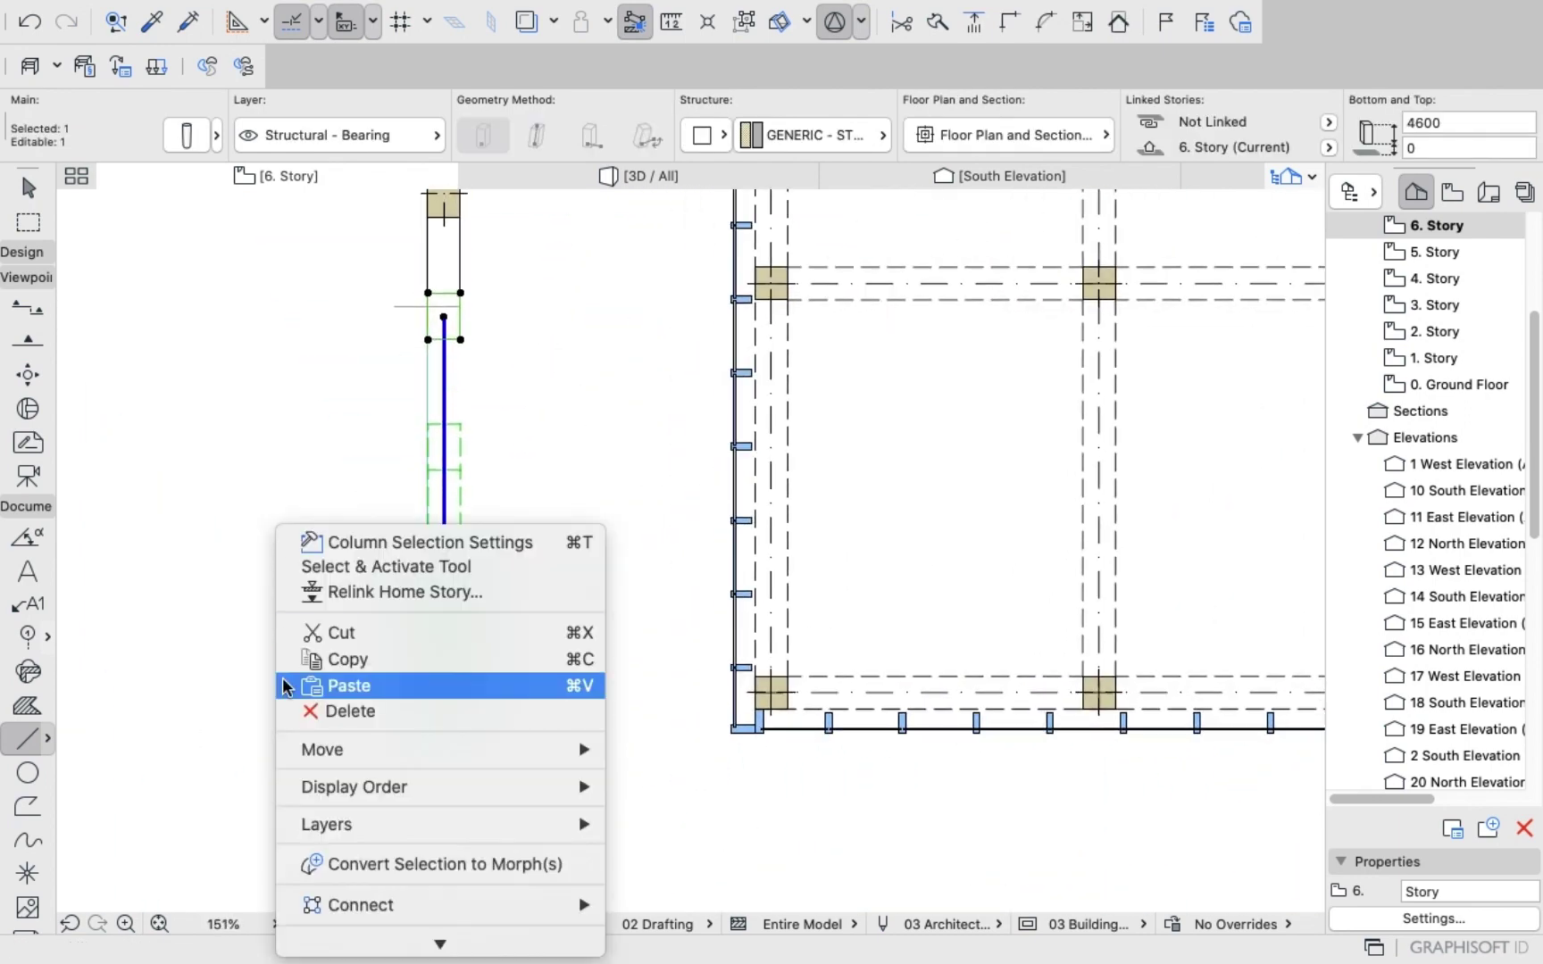
pyautogui.moveTo(300, 753)
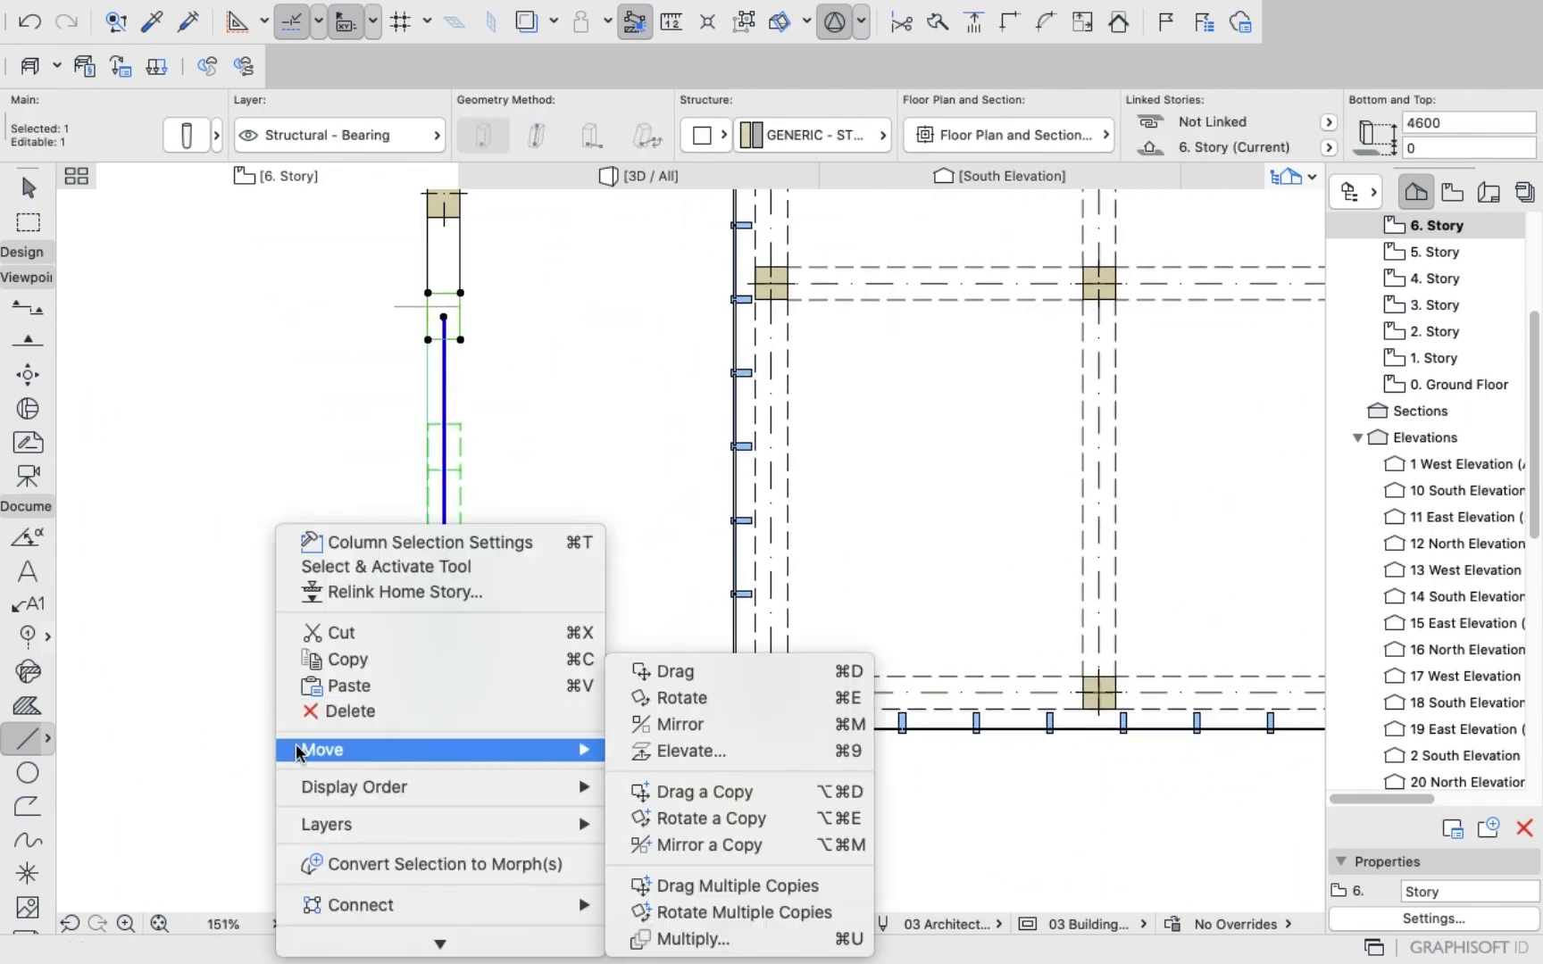
pyautogui.click(696, 705)
pyautogui.scroll(3, 437, 679)
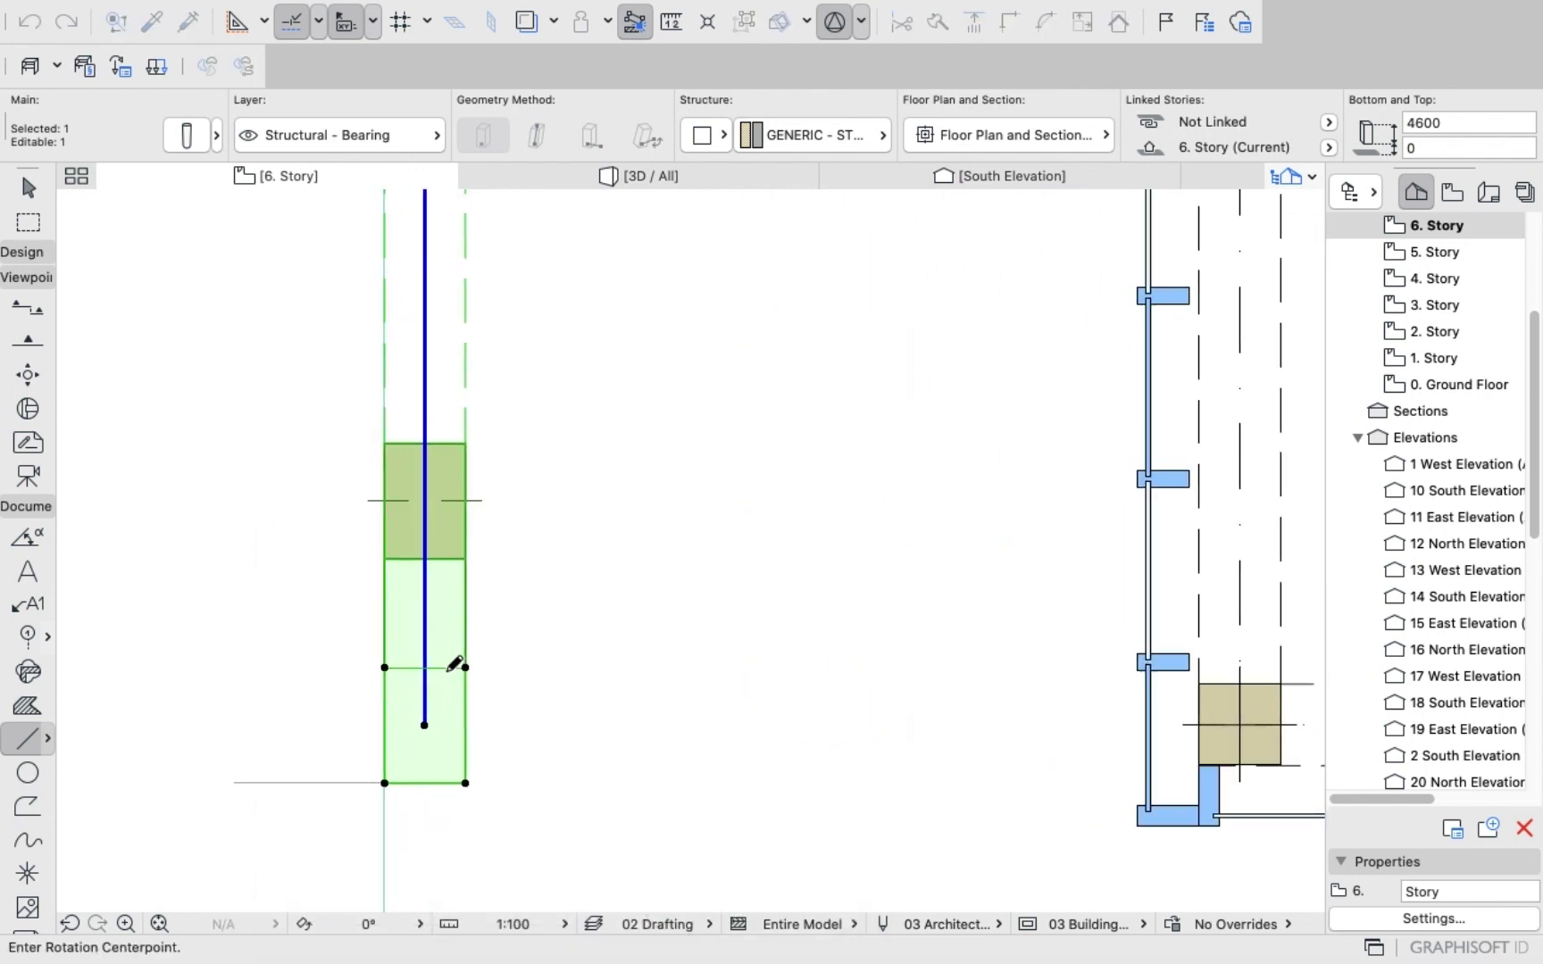
pyautogui.click(424, 724)
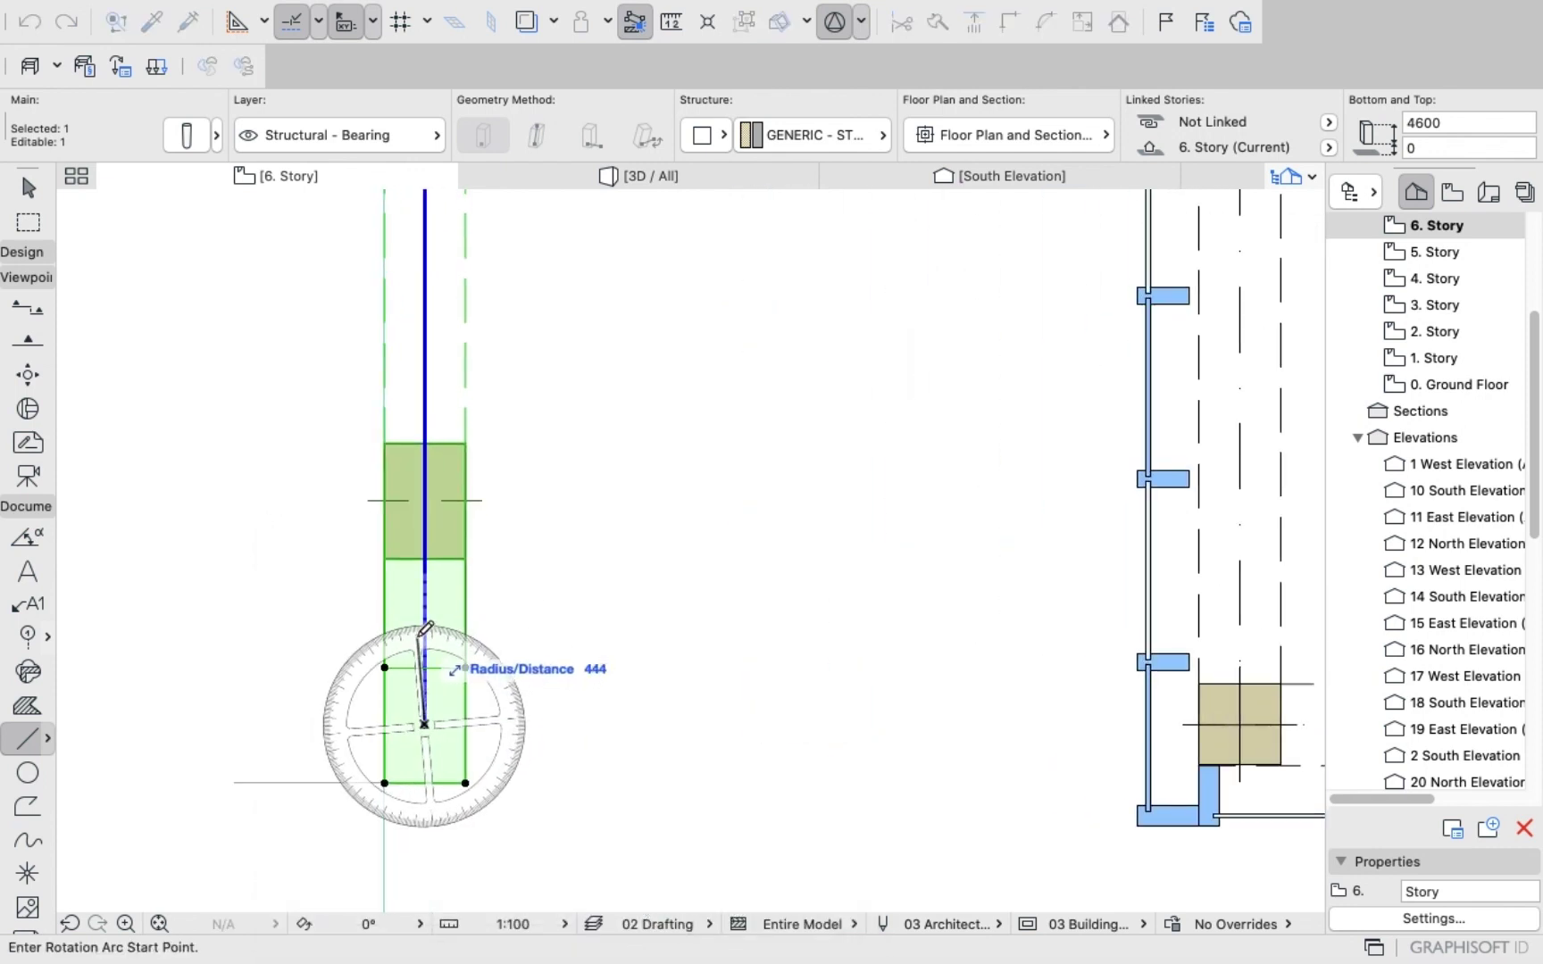
pyautogui.click(426, 627)
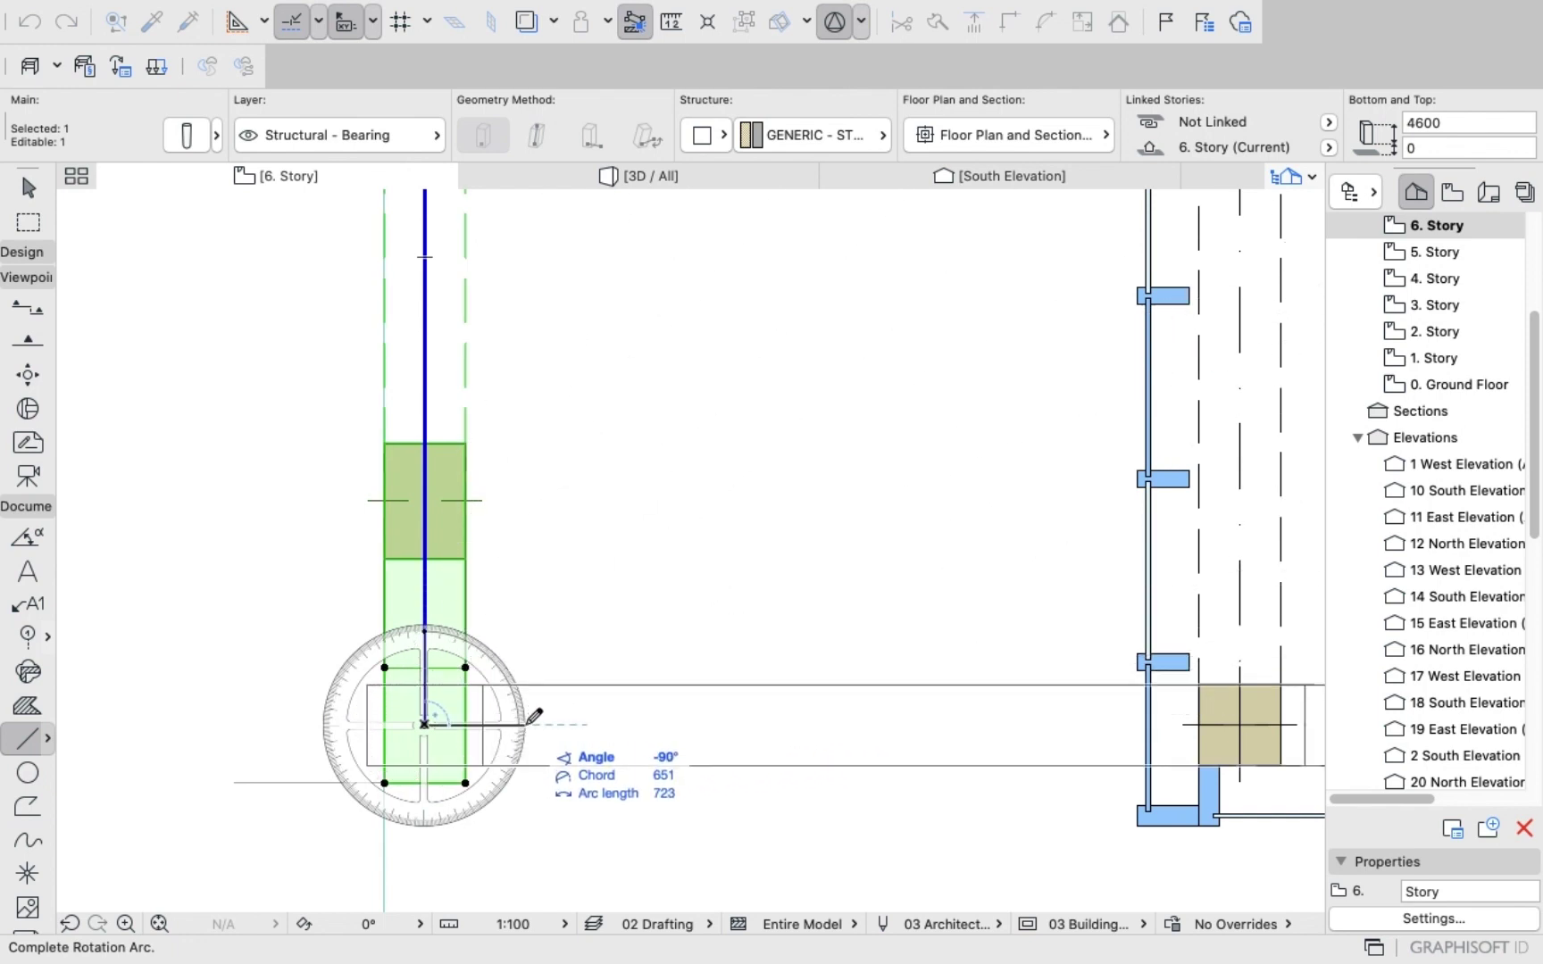
pyautogui.click(529, 722)
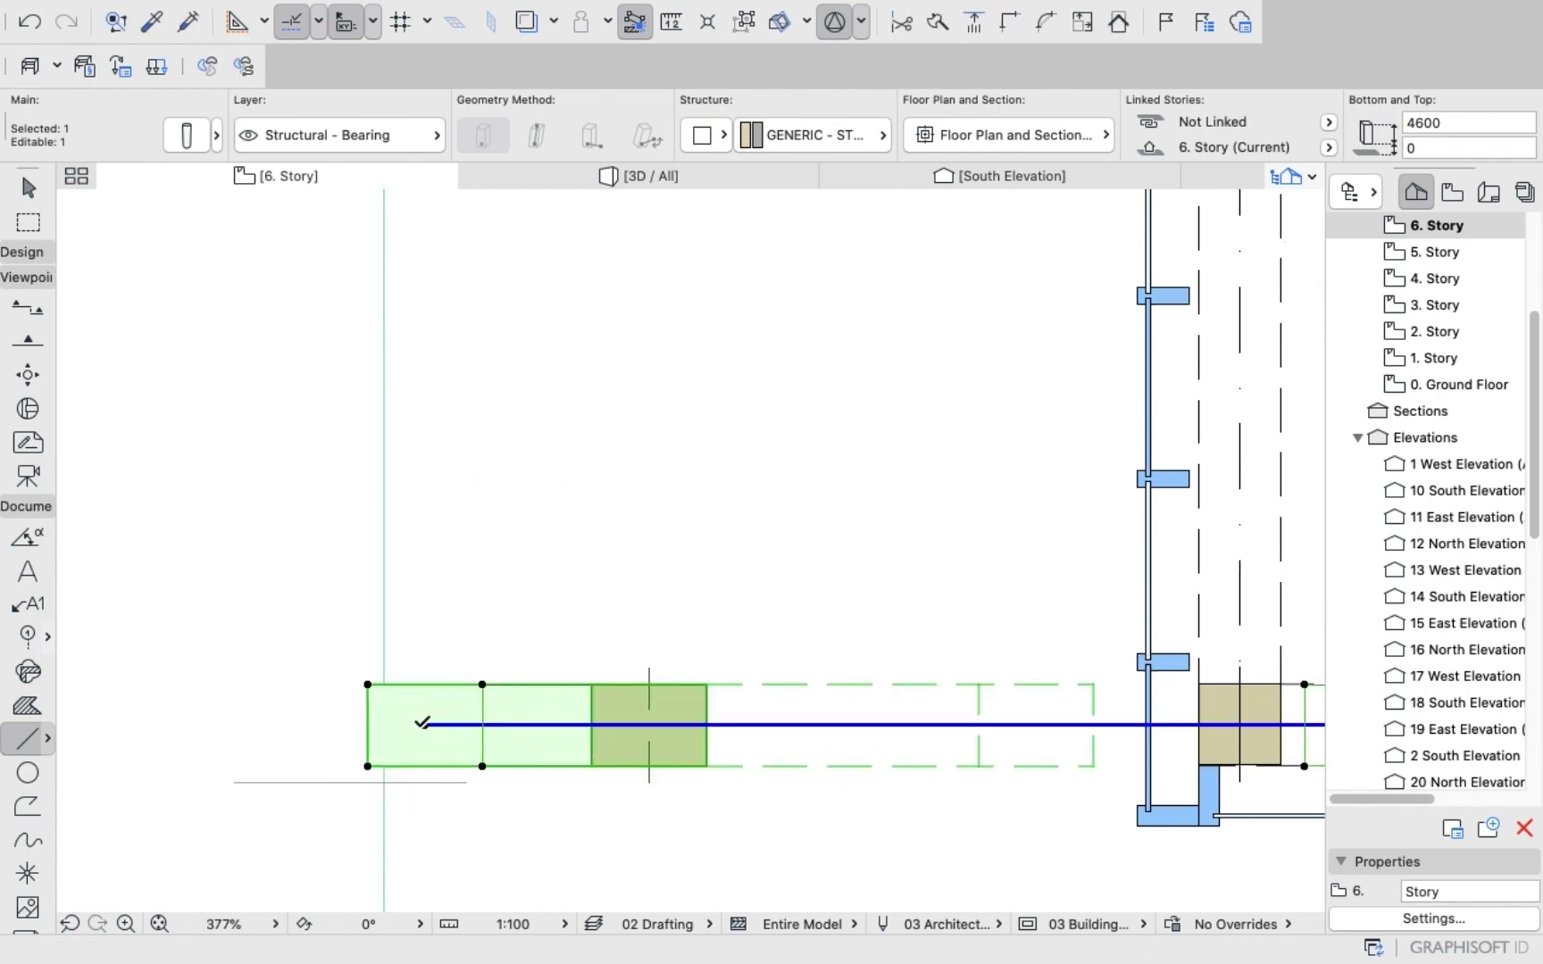
pyautogui.click(424, 724)
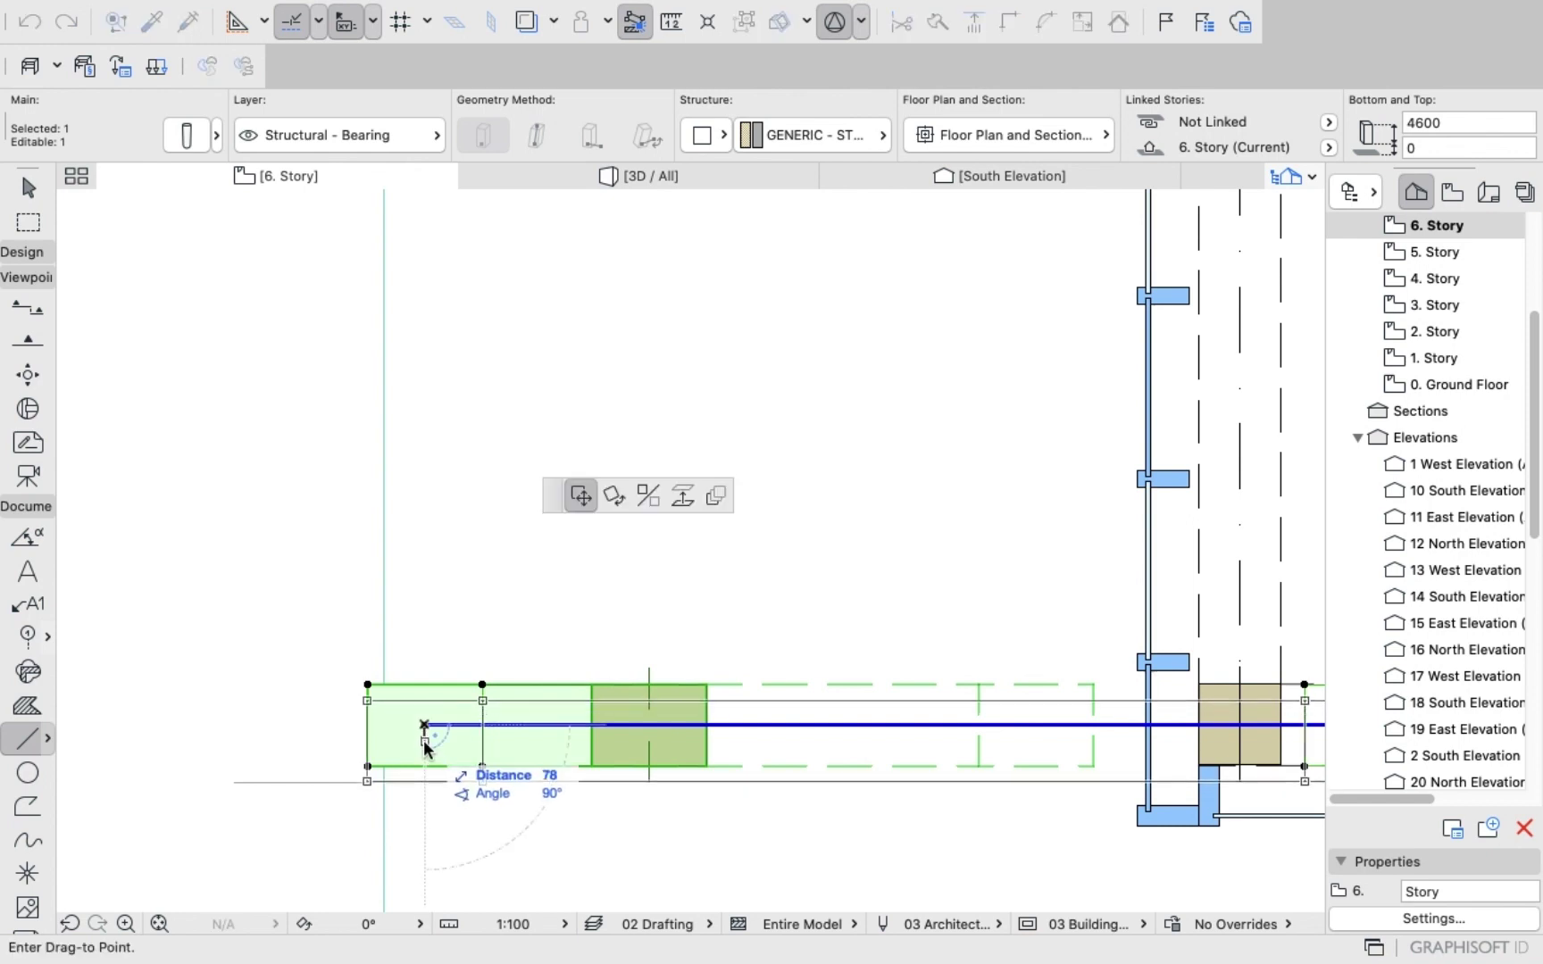
pyautogui.press('Escape')
pyautogui.scroll(-3, 353, 628)
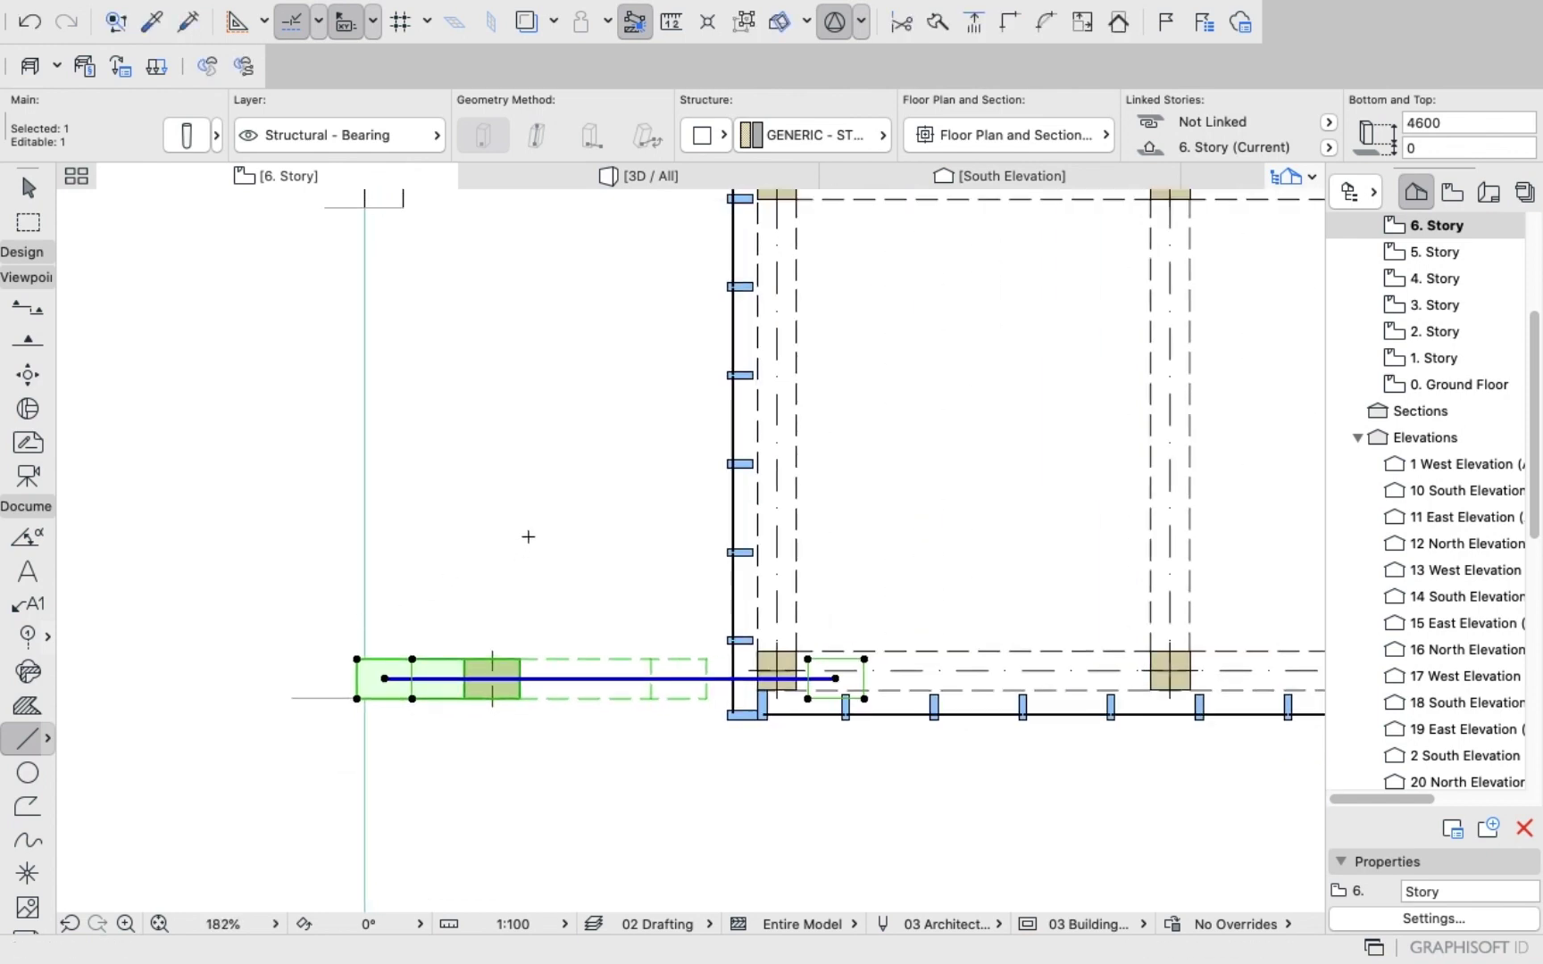
pyautogui.press('Escape')
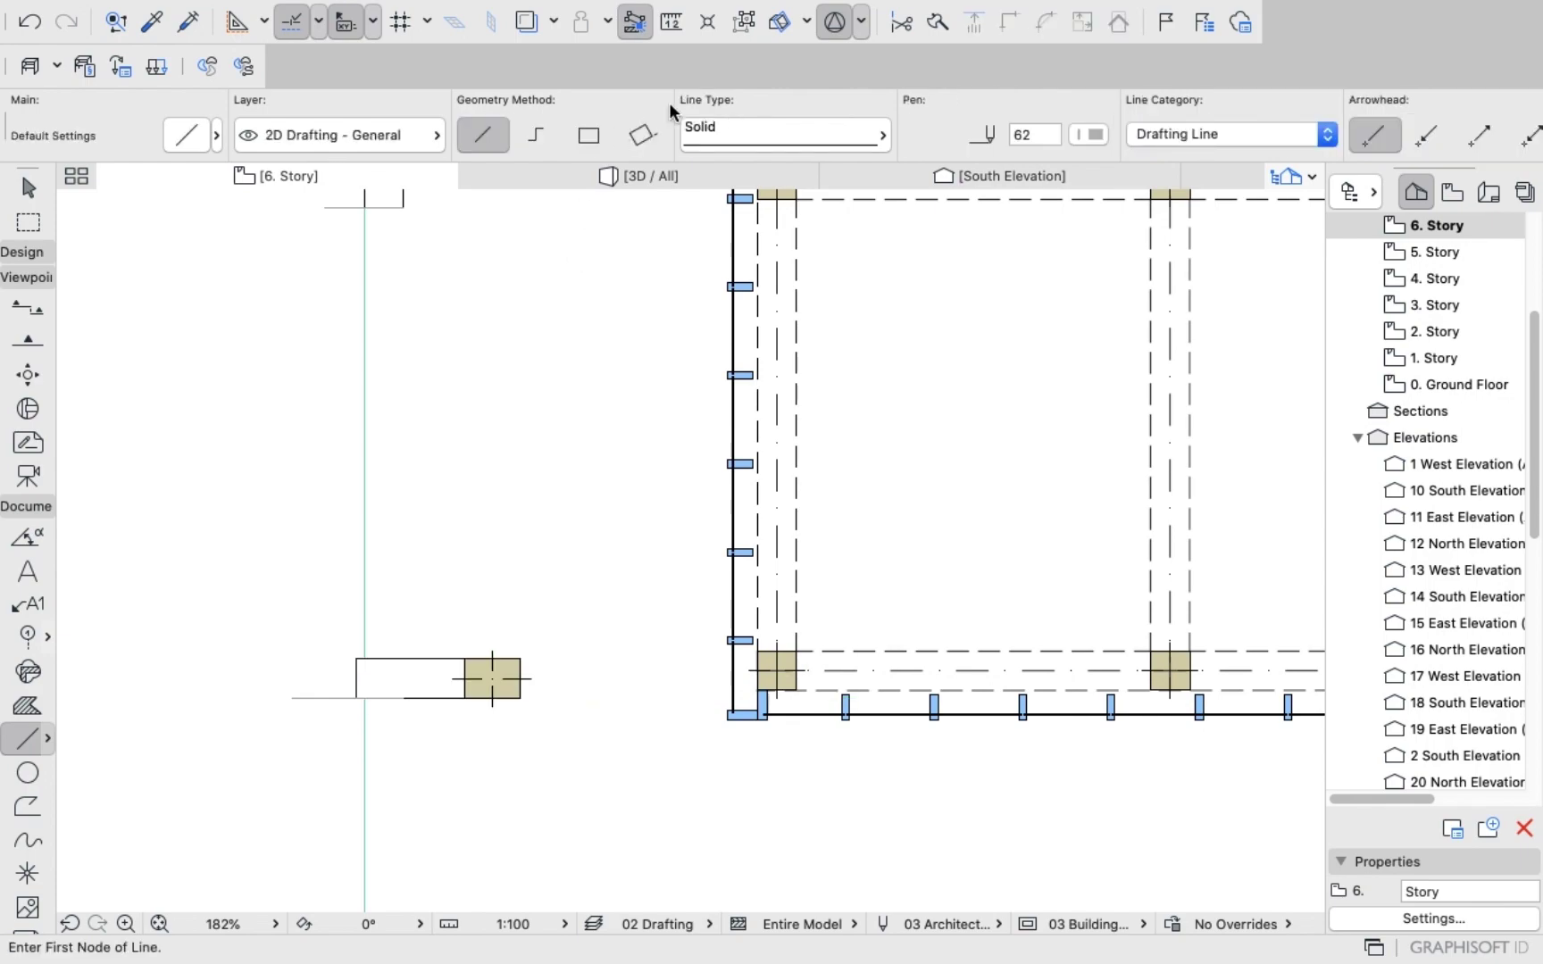
# Inspect the rotated west-edge column against the tower in 3D and set its slant angle to 48° from the 6. Story plan.
pyautogui.click(647, 176)
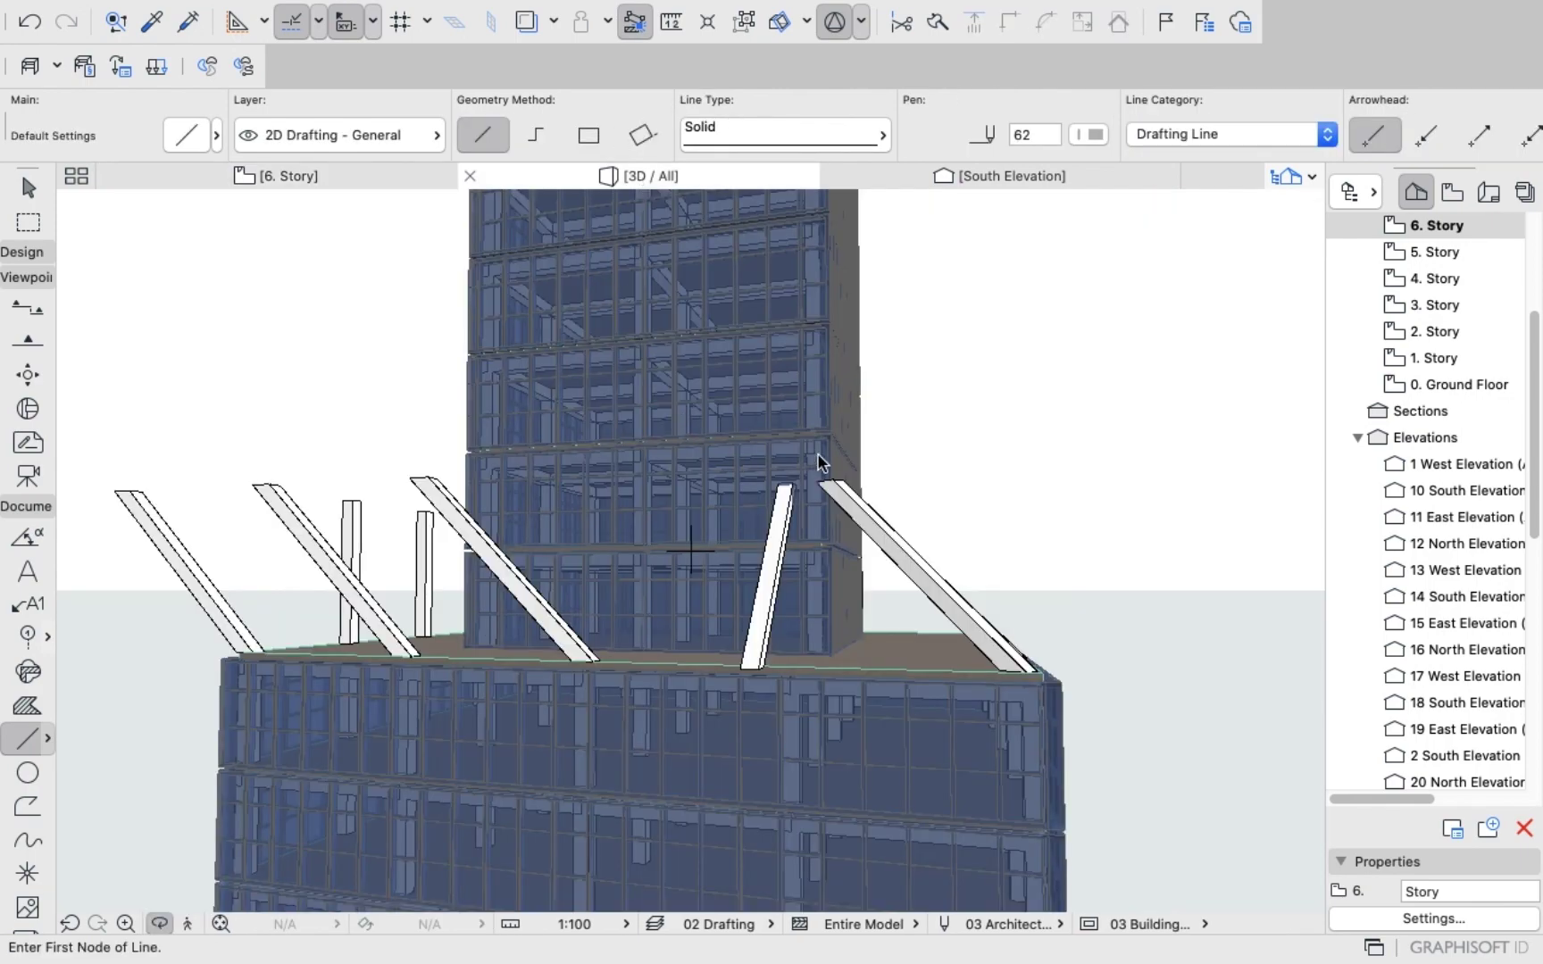
pyautogui.scroll(5, 817, 458)
pyautogui.keyDown('shift'); pyautogui.moveTo(902, 555); pyautogui.dragTo(689, 608, button='middle'); pyautogui.keyUp('shift')
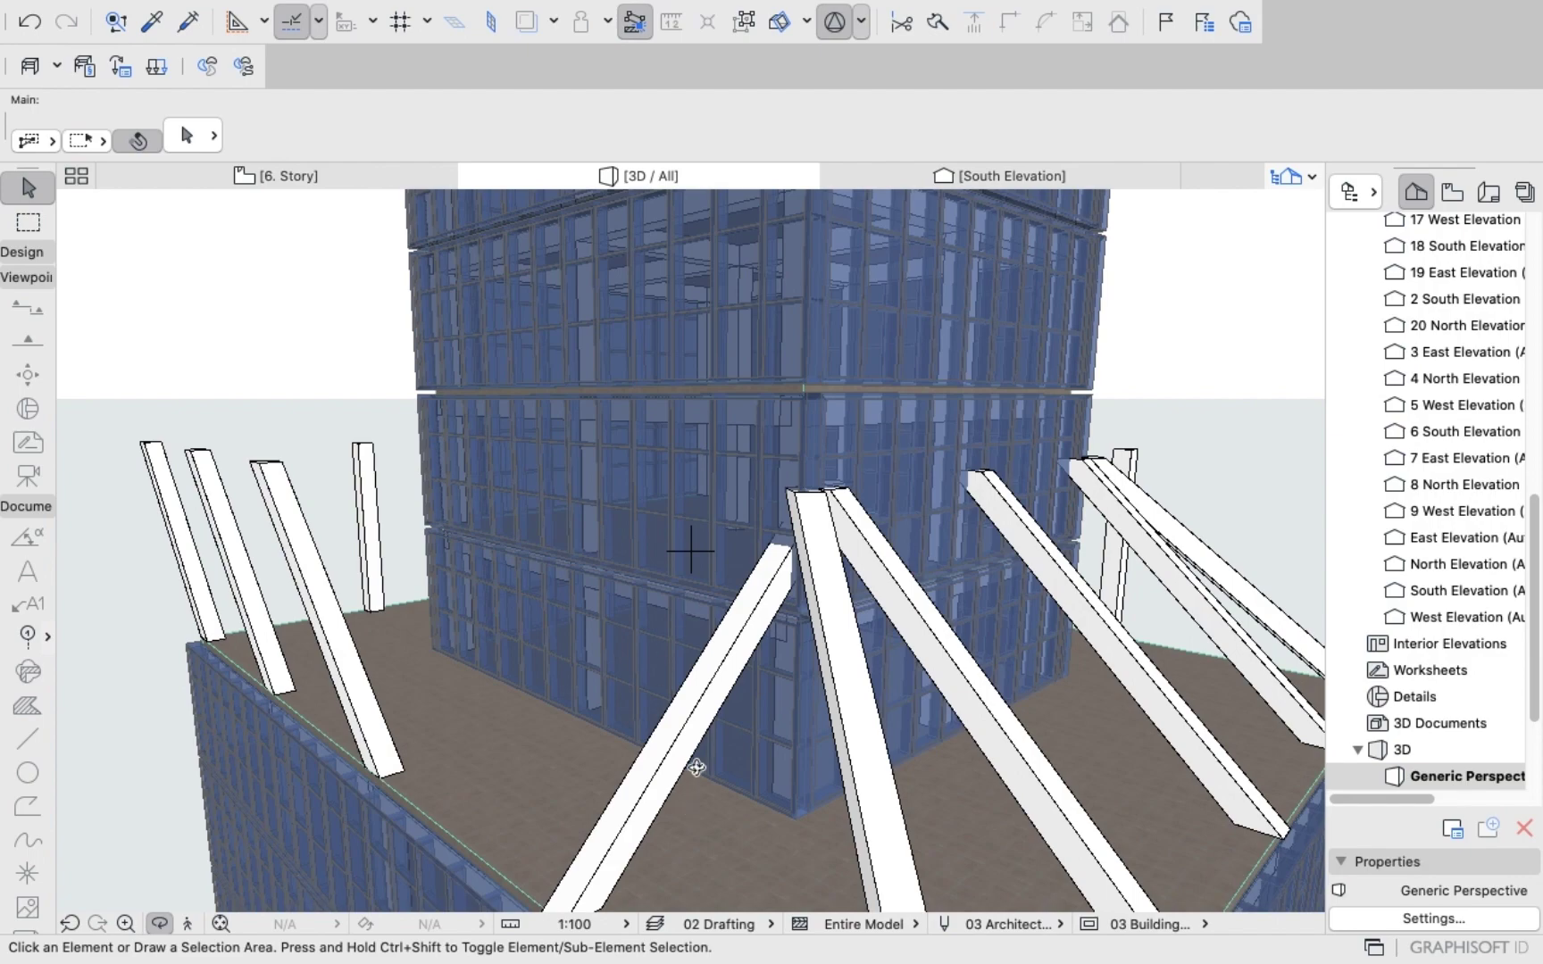
pyautogui.keyDown('shift'); pyautogui.moveTo(697, 768); pyautogui.dragTo(569, 594, button='middle'); pyautogui.keyUp('shift')
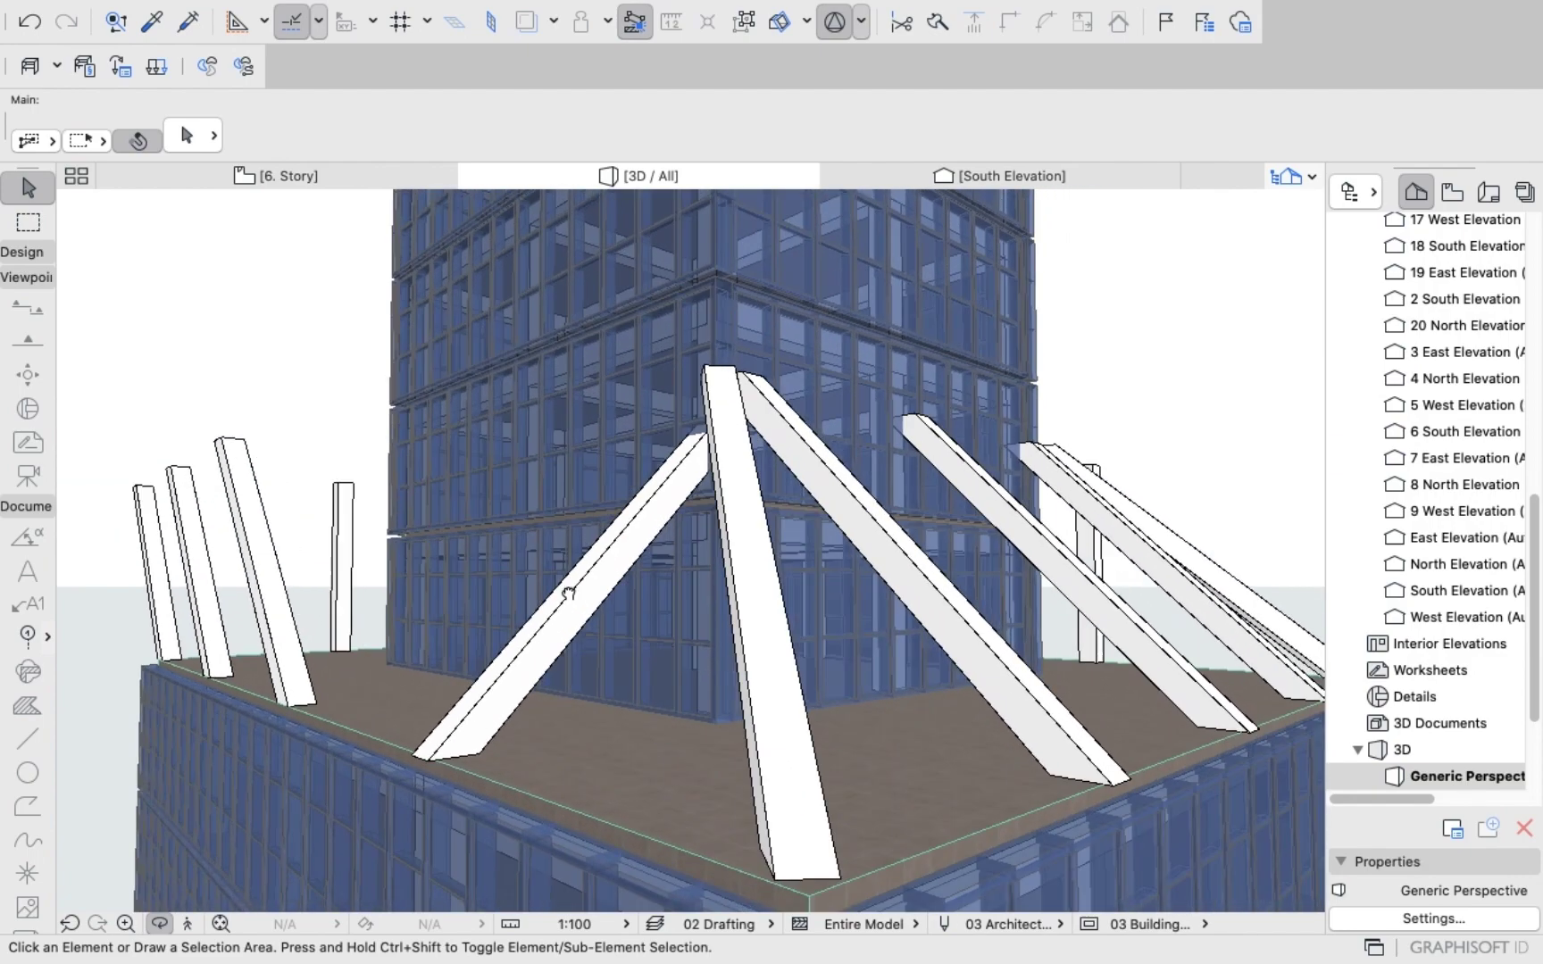
pyautogui.keyDown('shift'); pyautogui.moveTo(571, 653); pyautogui.dragTo(503, 423, button='middle'); pyautogui.keyUp('shift')
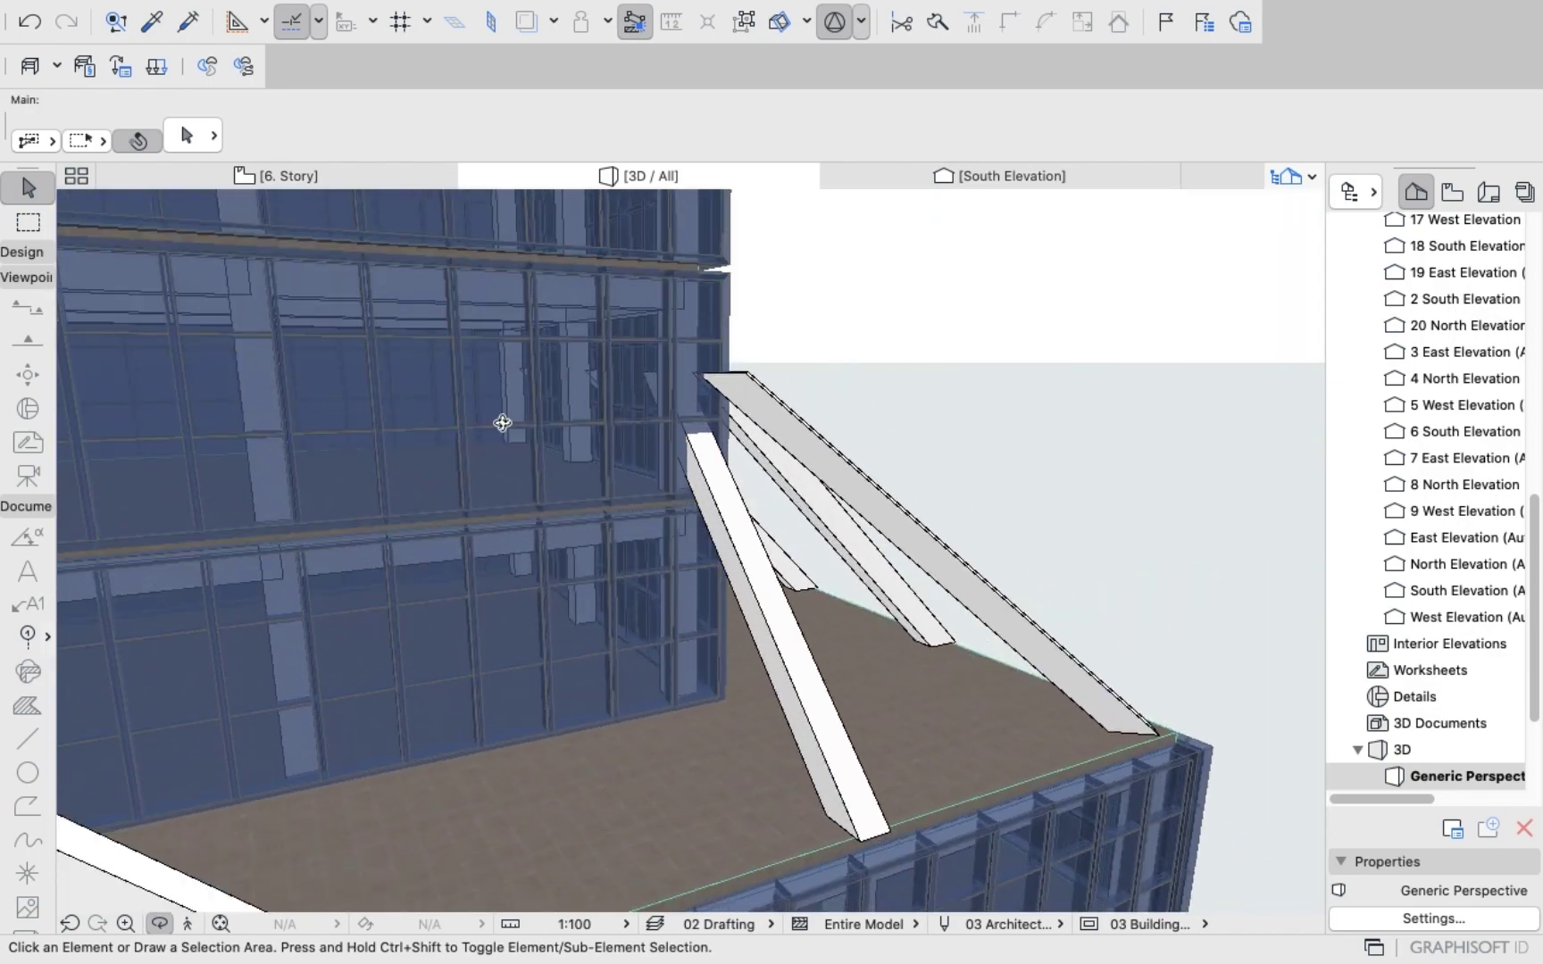
pyautogui.click(283, 176)
pyautogui.click(452, 593)
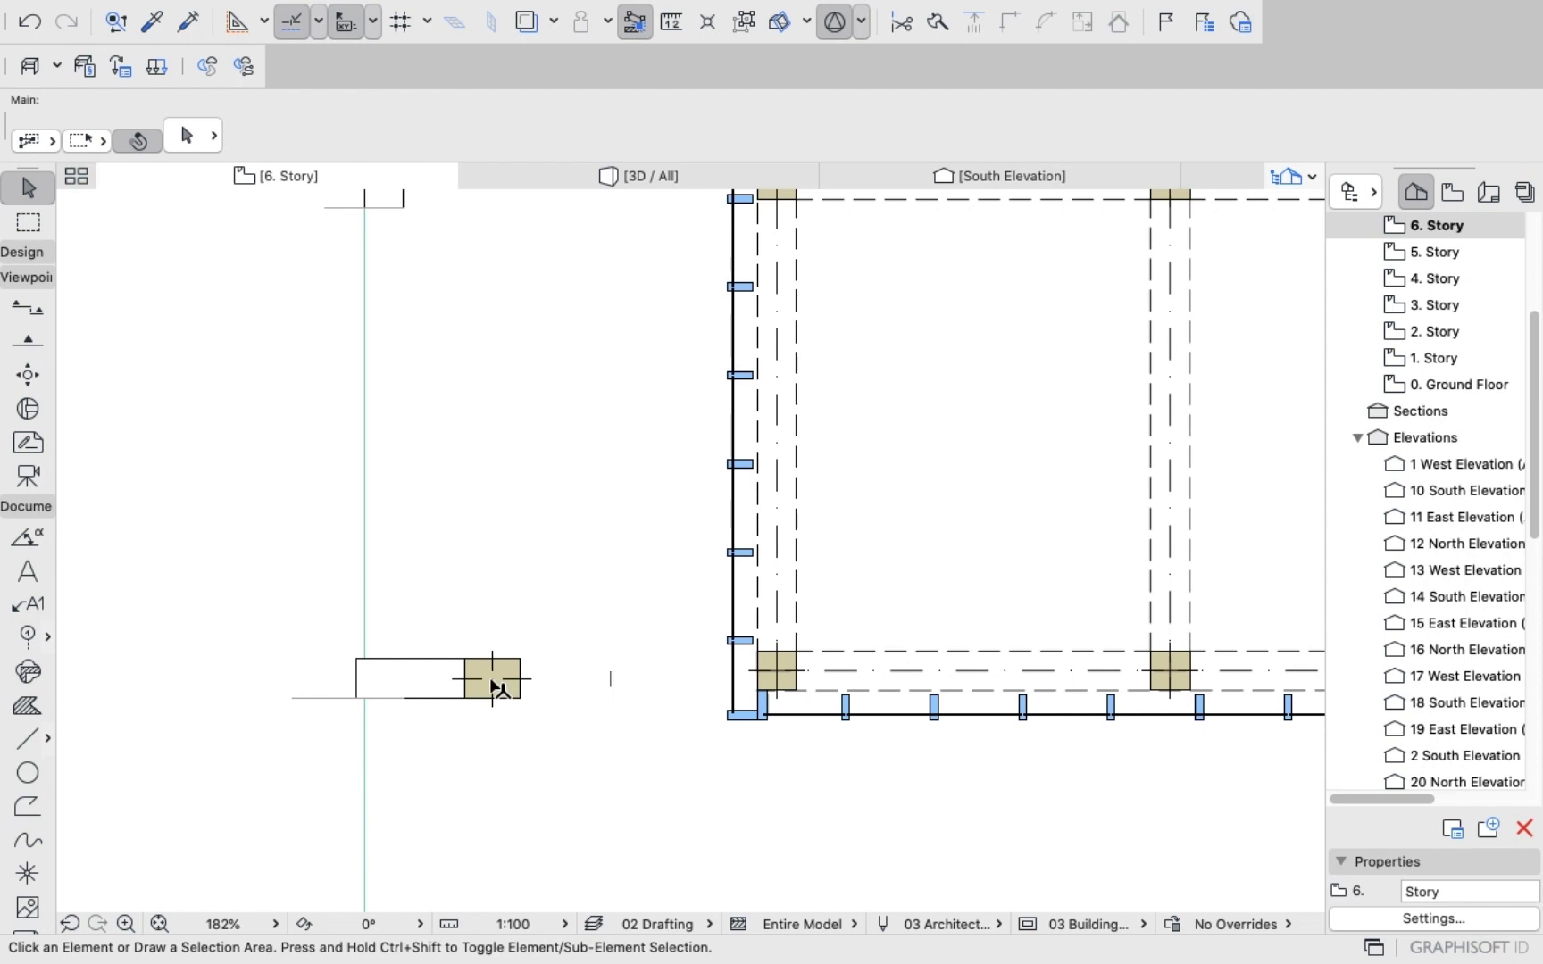
pyautogui.click(495, 687)
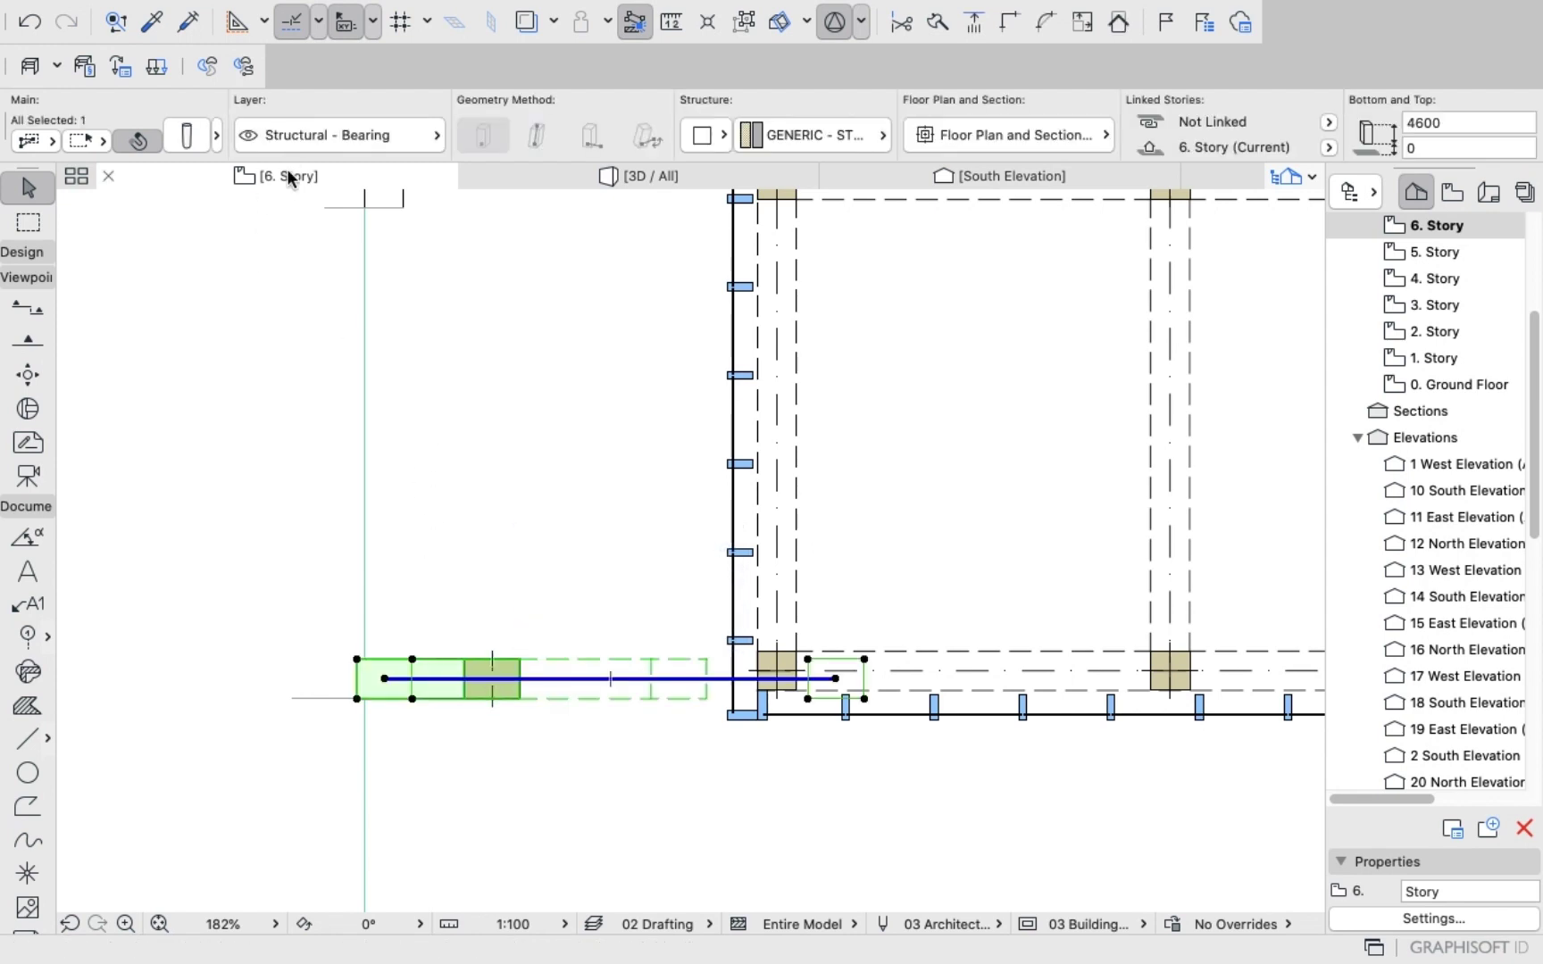
pyautogui.click(187, 136)
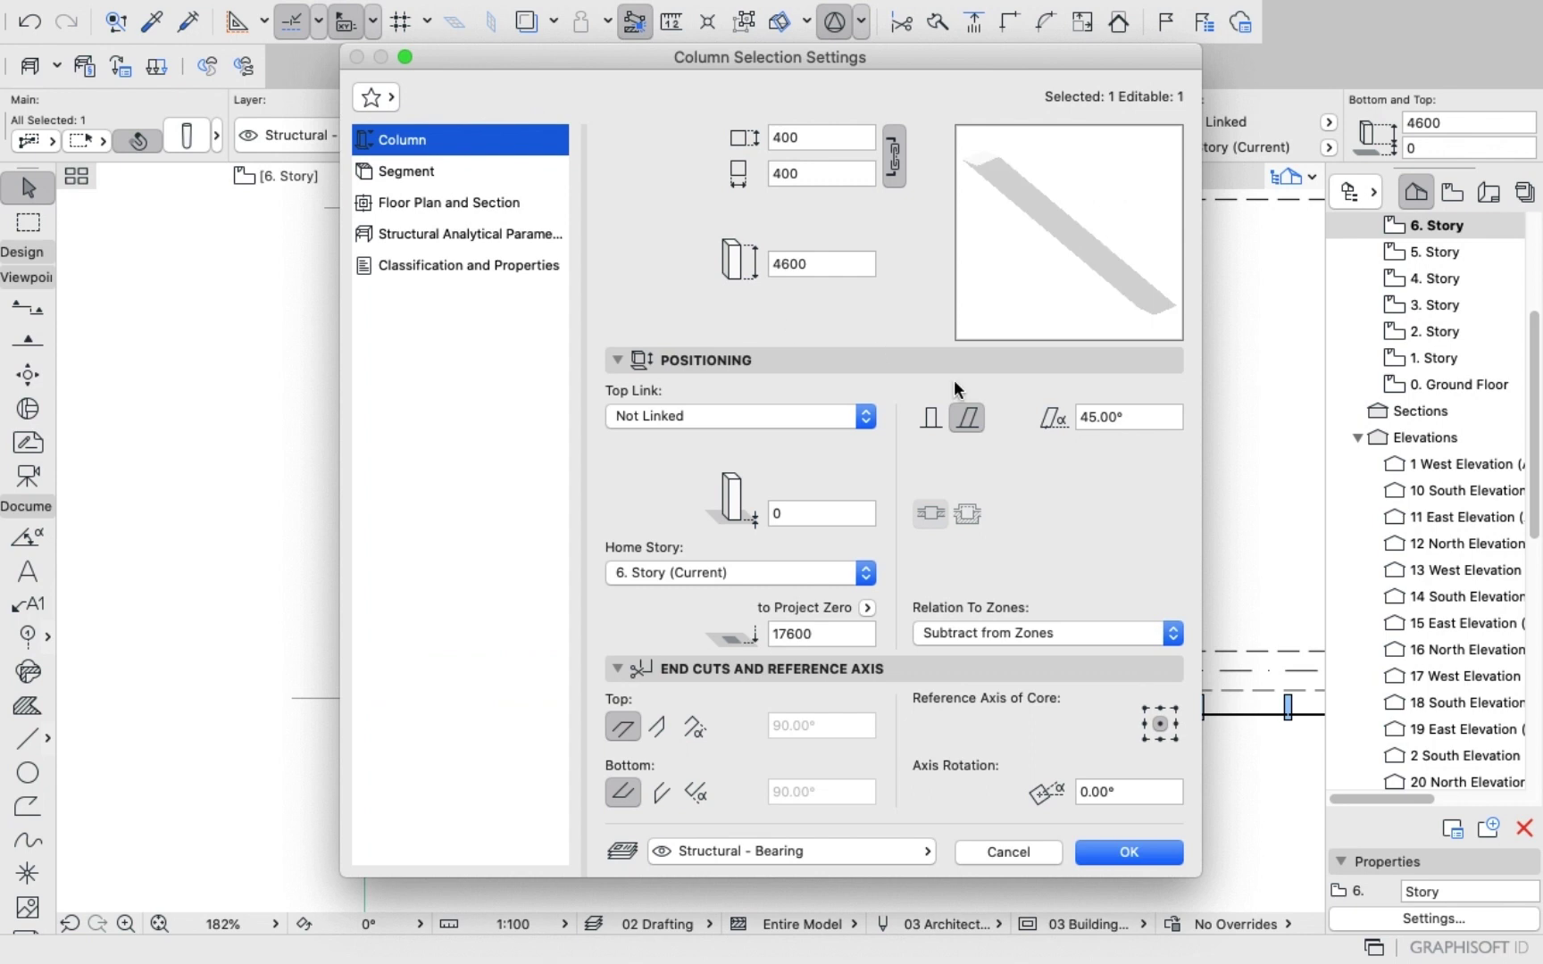
pyautogui.click(1144, 418)
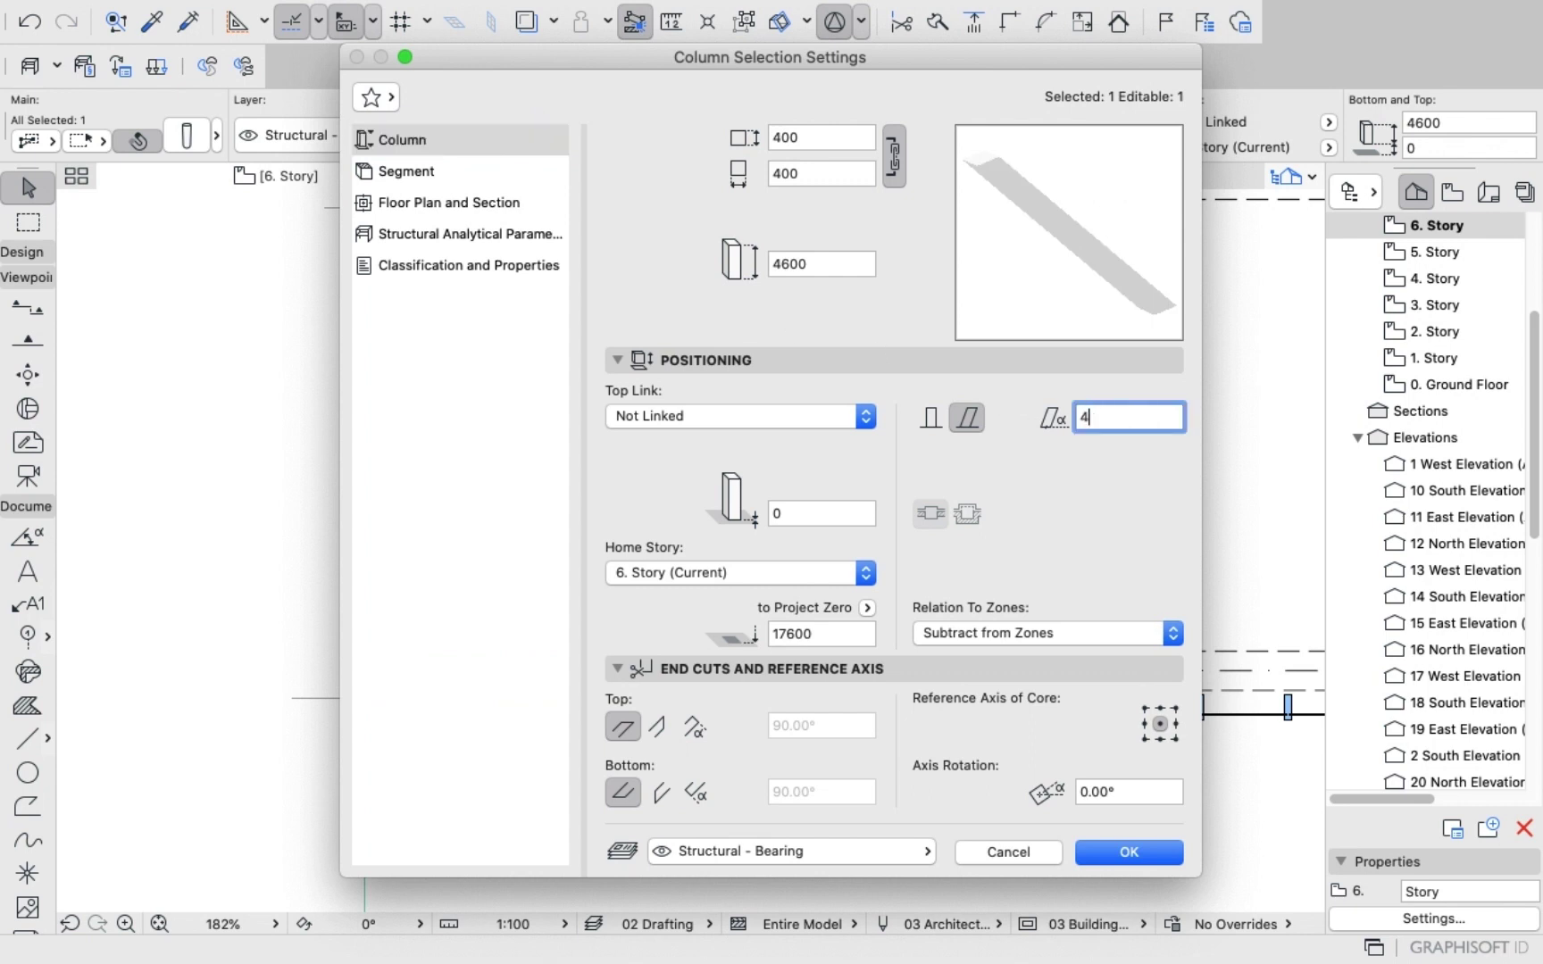
pyautogui.write('48')
pyautogui.click(1129, 851)
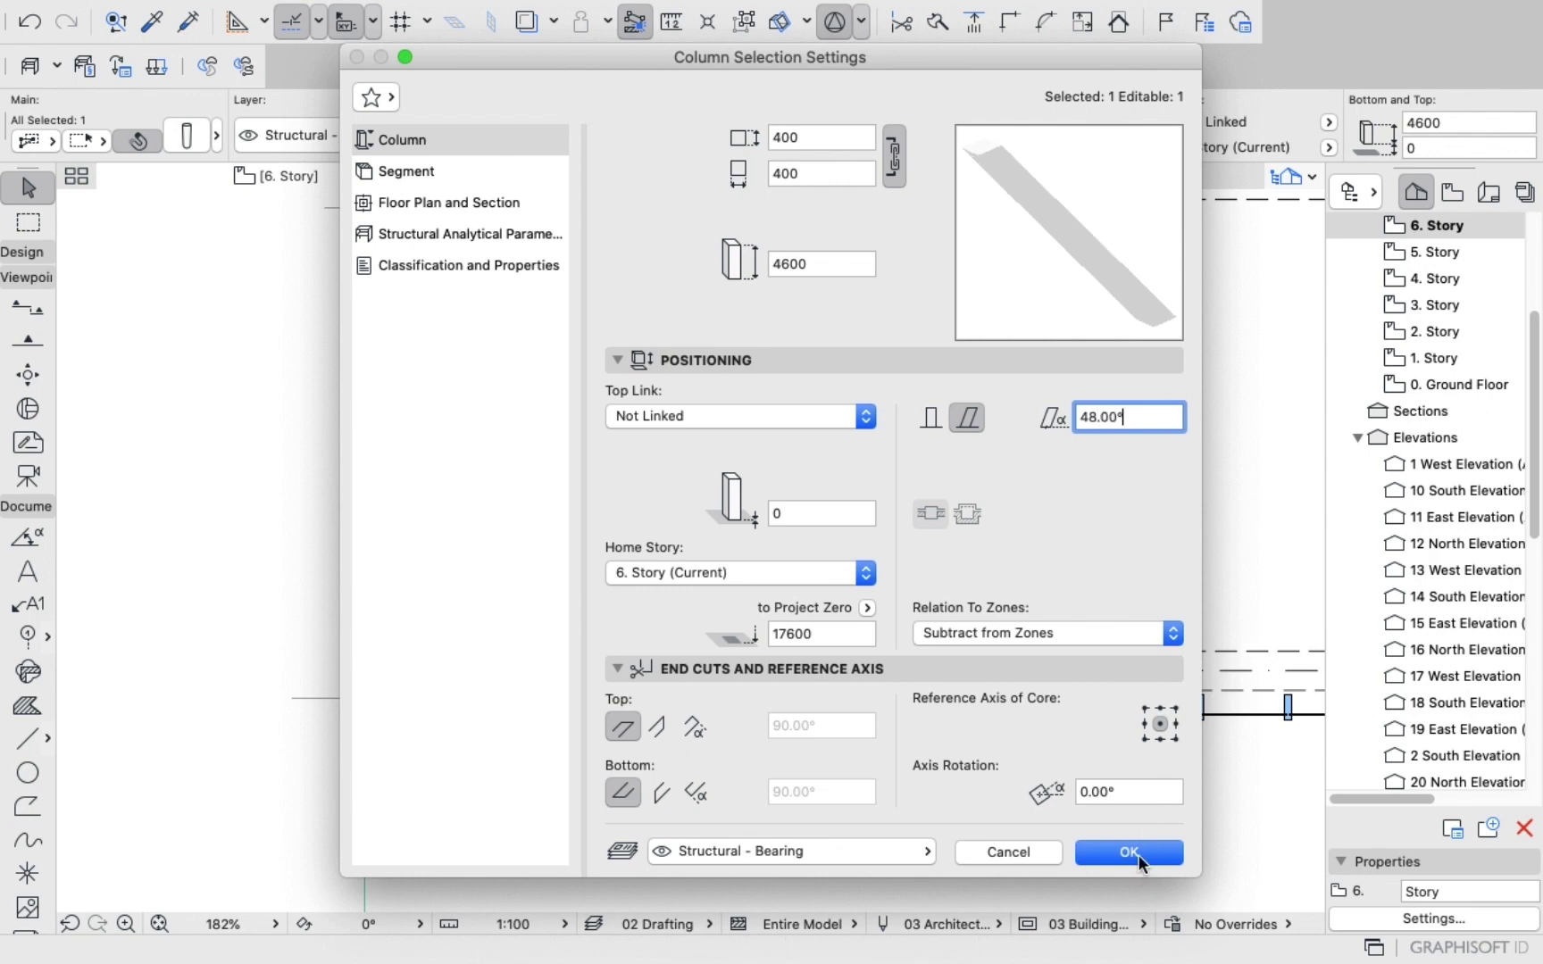
# Inspect the southernmost west-edge column in 3D and set its slant angle to 49° from the 6. Story plan.
pyautogui.click(626, 177)
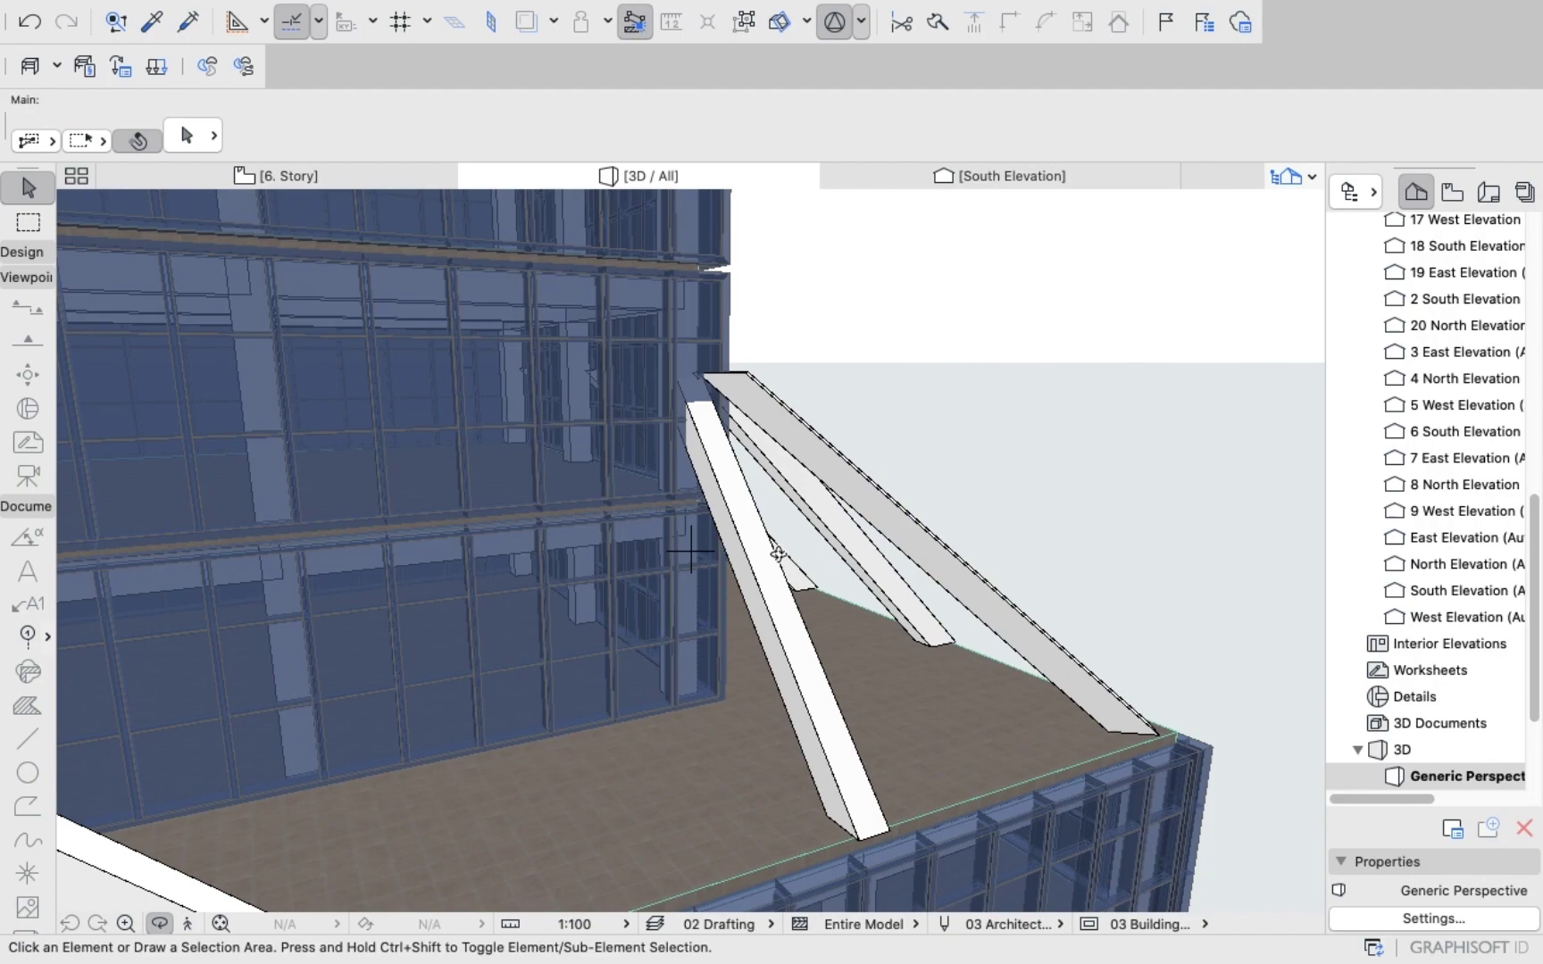
pyautogui.keyDown('shift'); pyautogui.moveTo(769, 540); pyautogui.dragTo(565, 351, button='middle'); pyautogui.keyUp('shift')
pyautogui.click(288, 177)
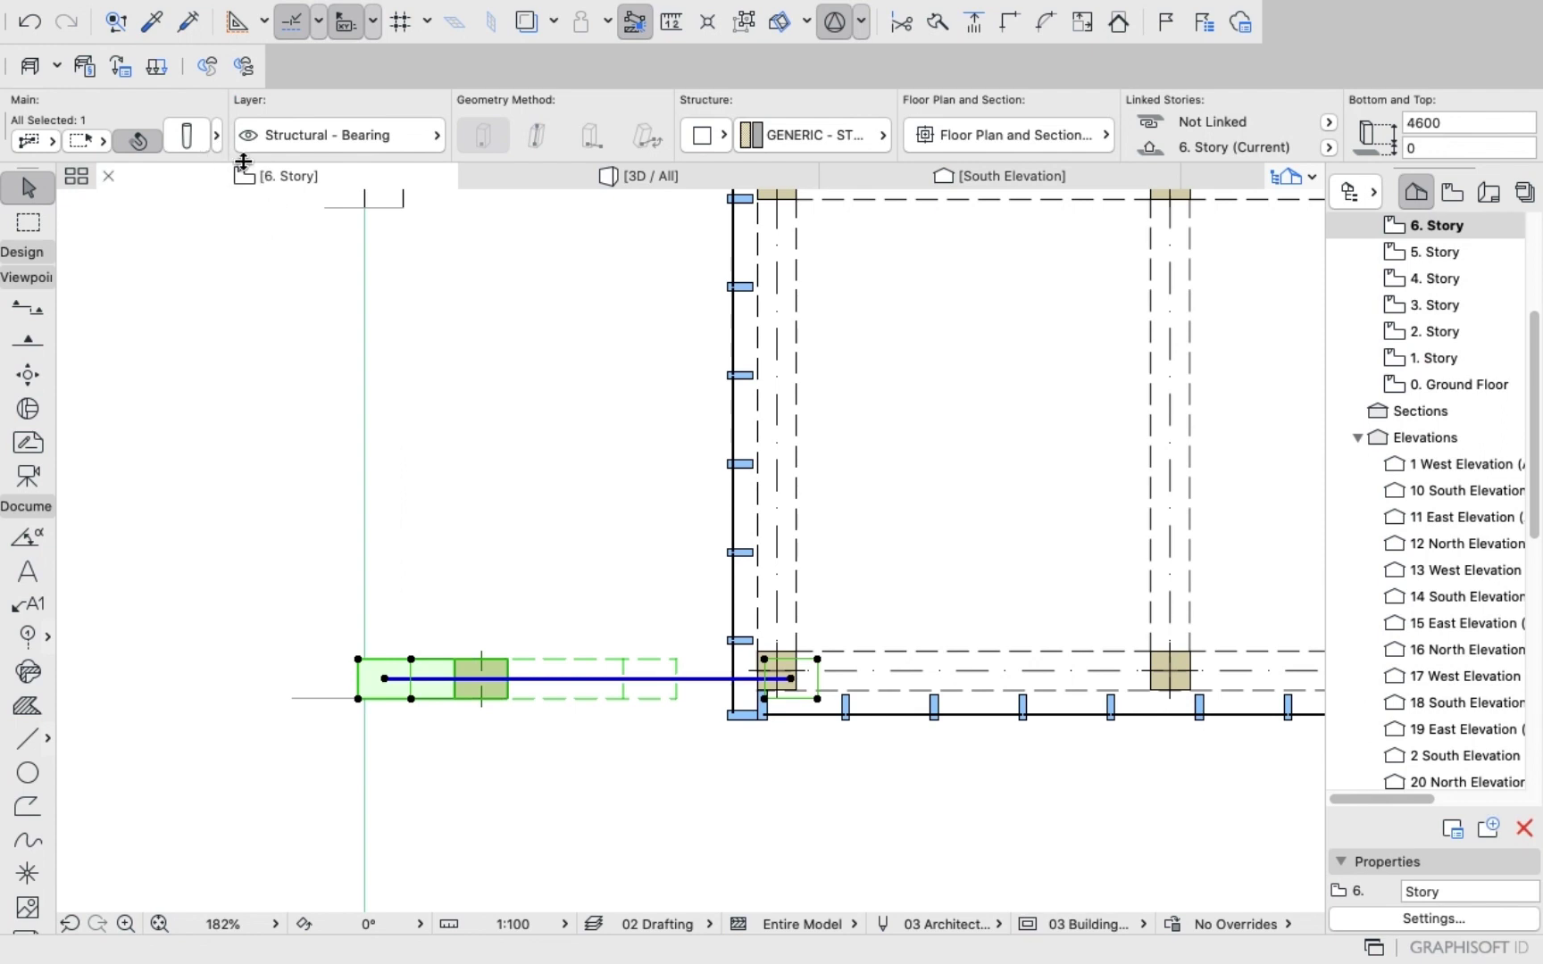
pyautogui.click(186, 134)
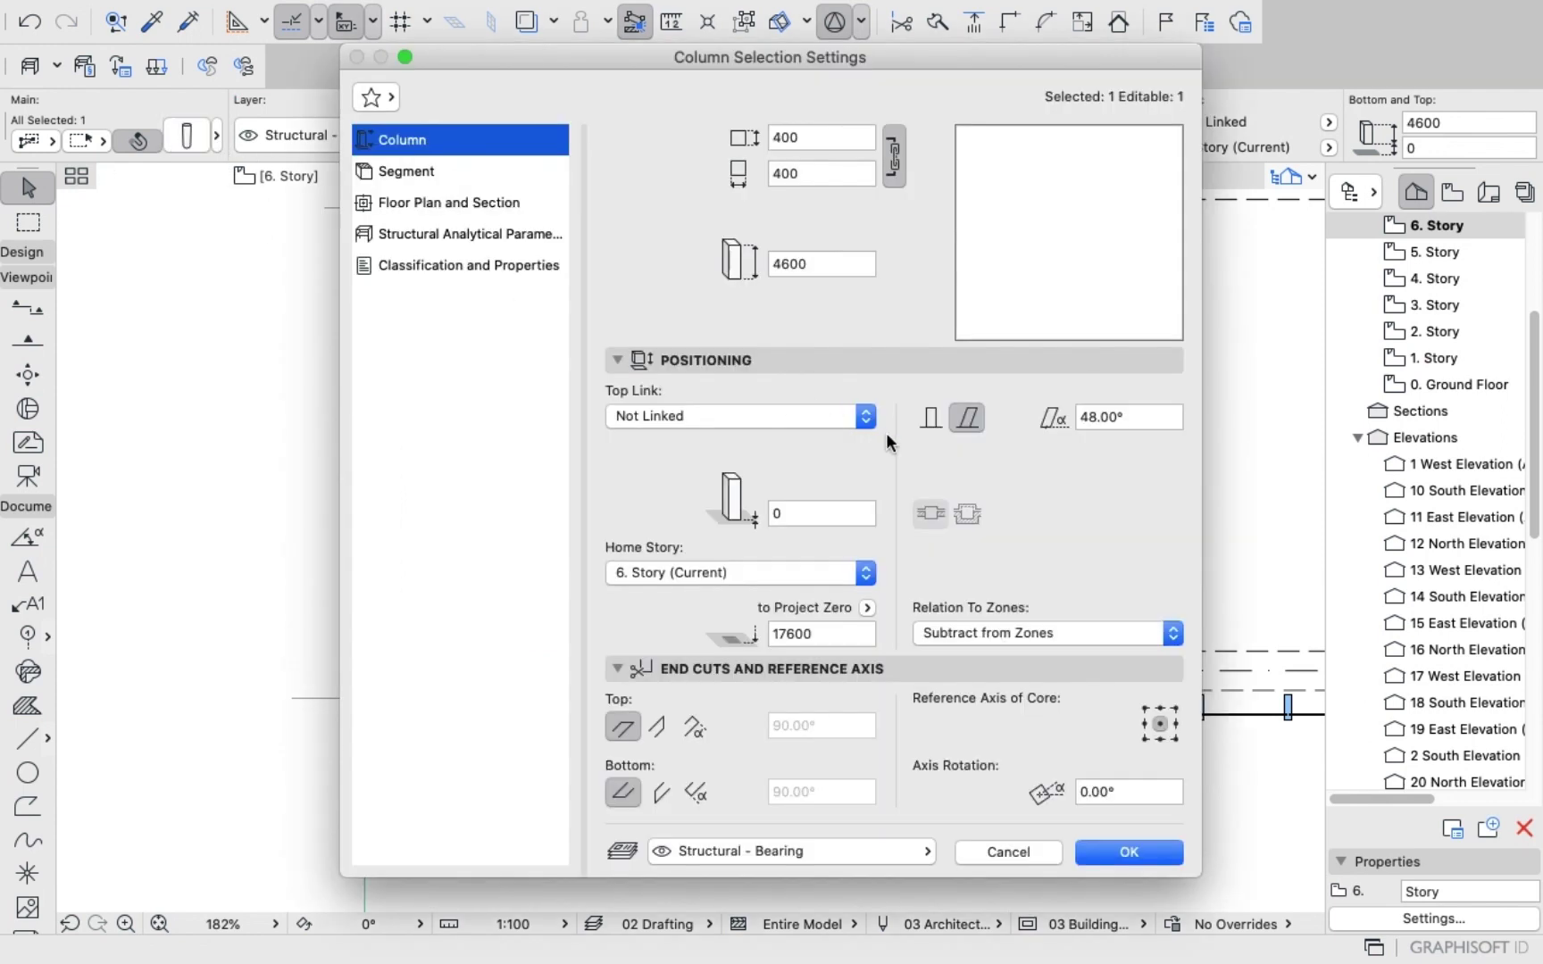
pyautogui.click(1123, 413)
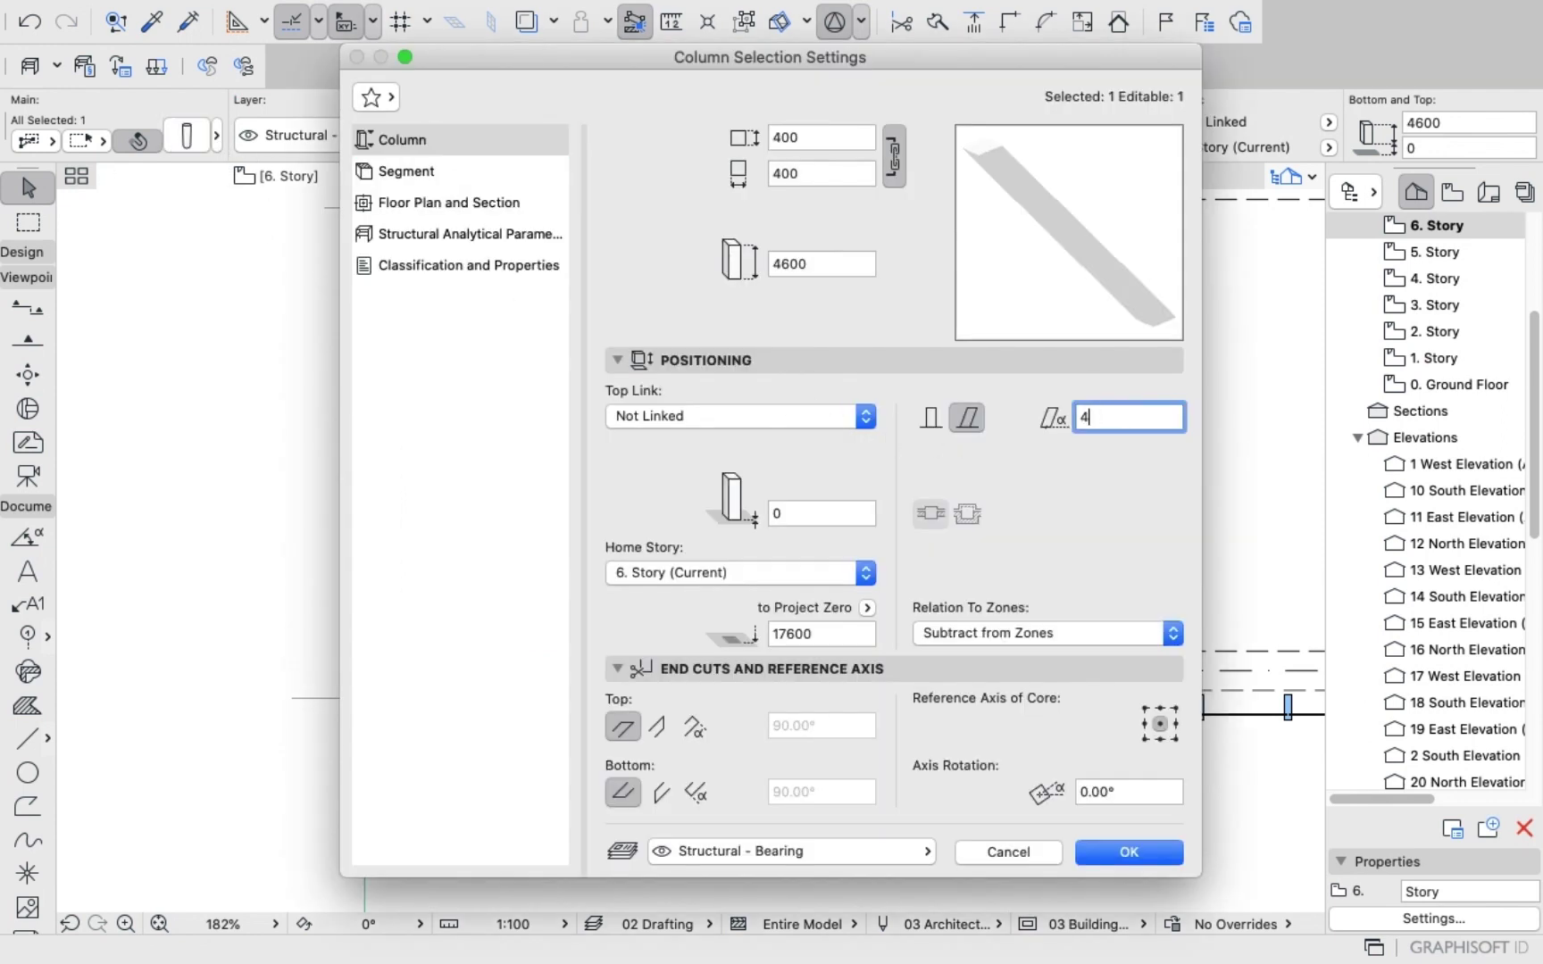
pyautogui.write('49')
pyautogui.press('Return')
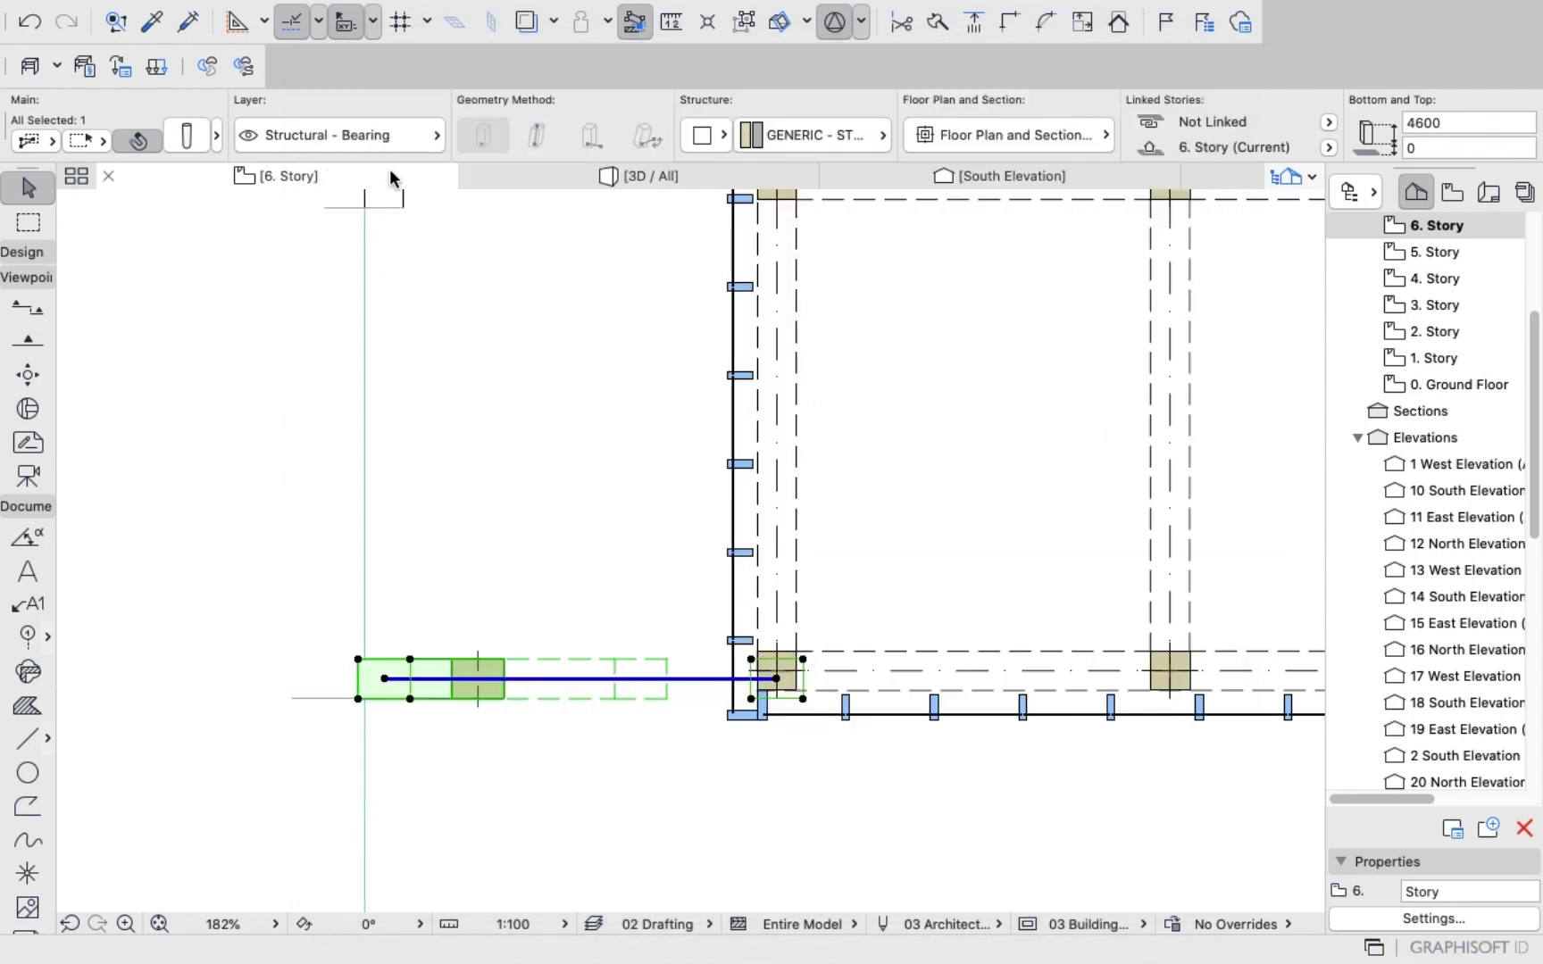
# Set the southernmost west-edge column's slant angle to 50° and inspect its fit against the tower corner in 3D.
pyautogui.click(638, 175)
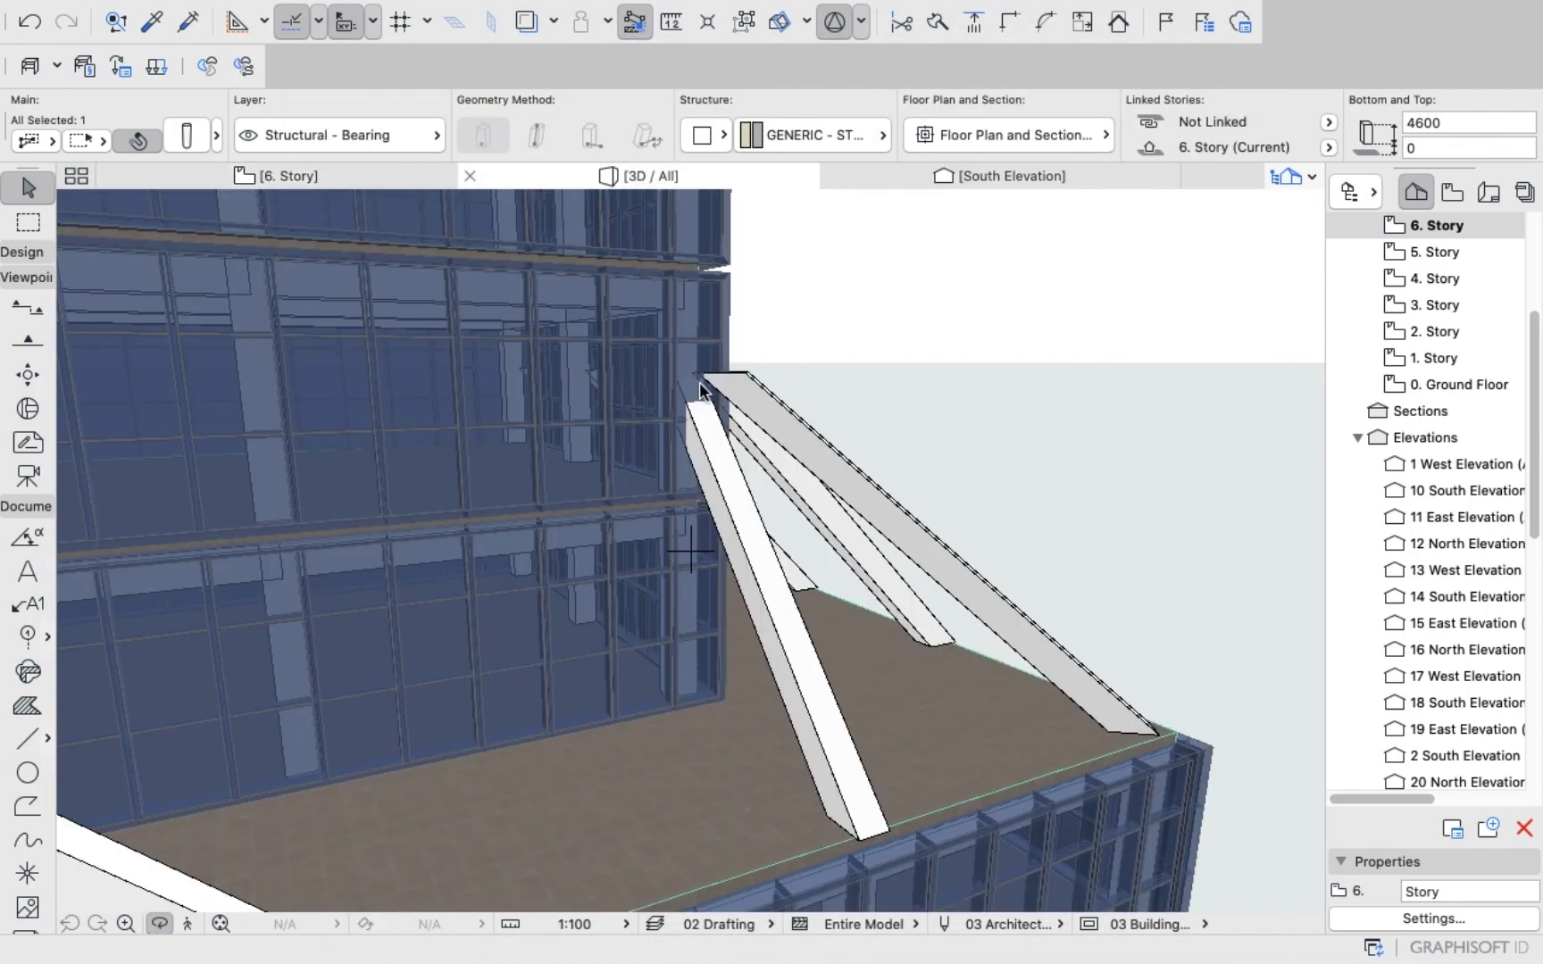
pyautogui.keyDown('shift'); pyautogui.moveTo(736, 423); pyautogui.dragTo(569, 419, button='middle'); pyautogui.keyUp('shift')
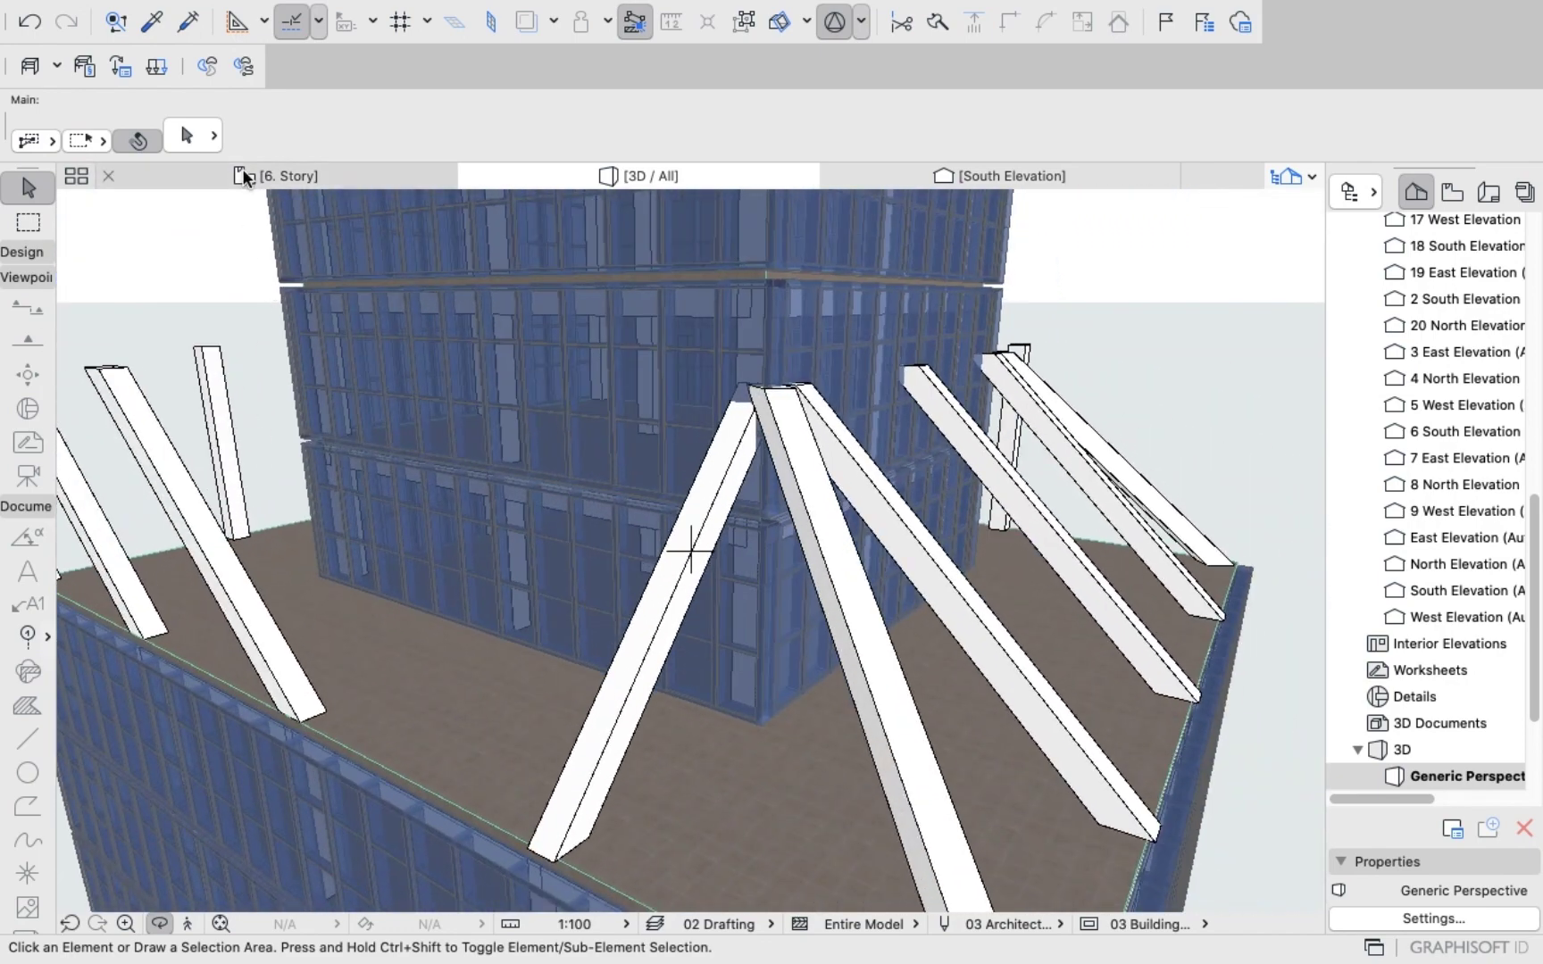
pyautogui.click(279, 176)
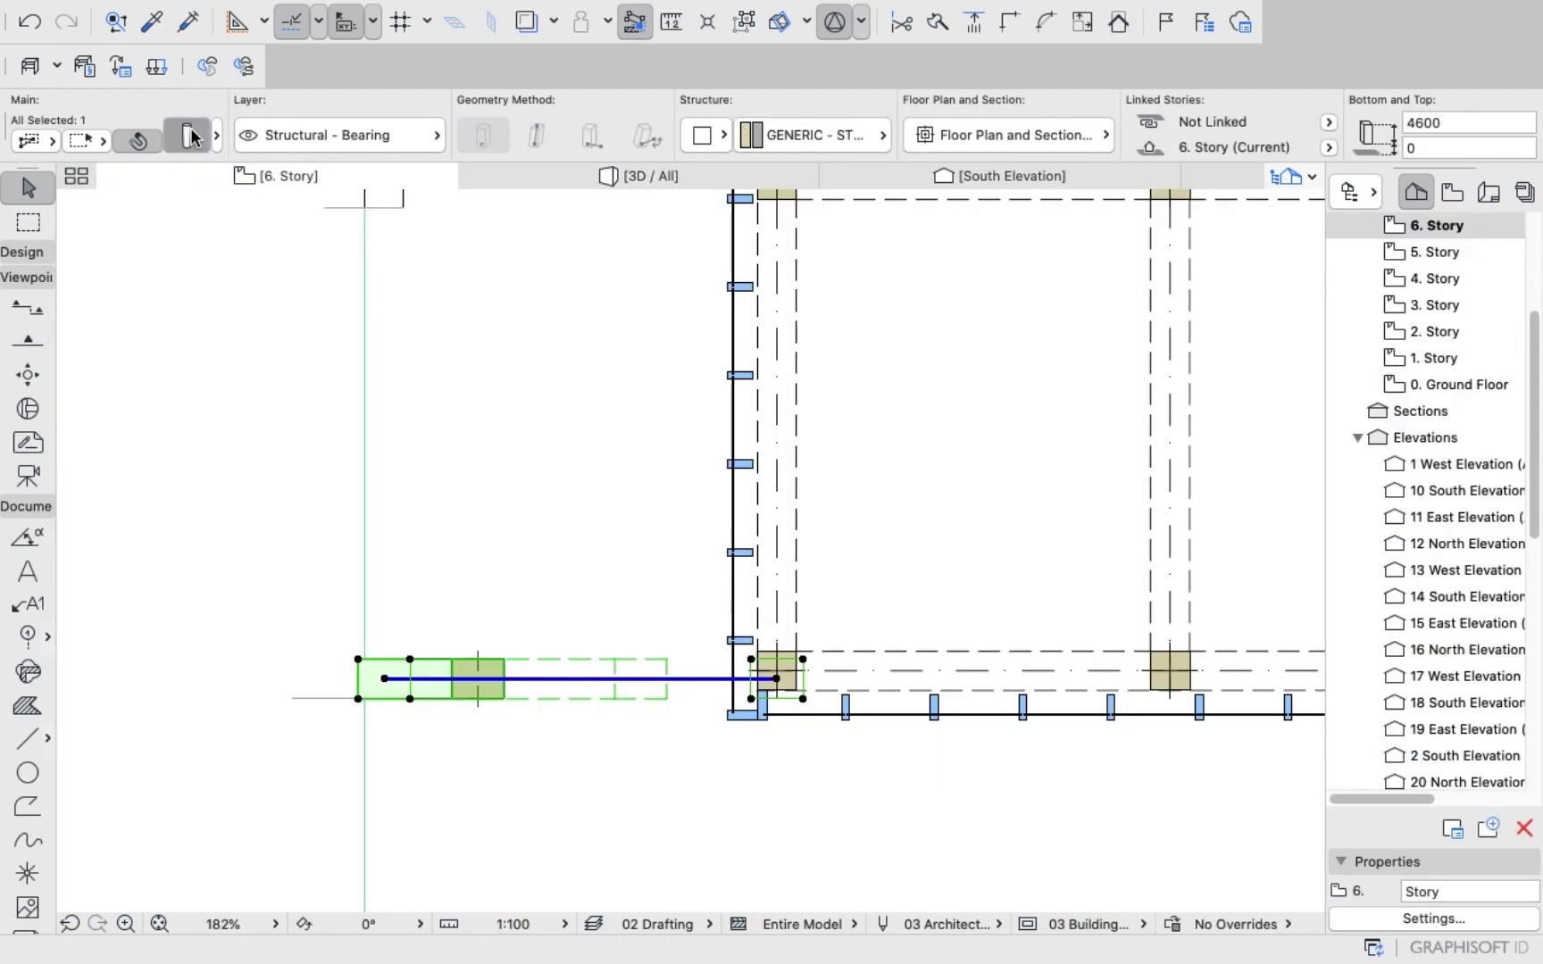
pyautogui.press('super+t')
pyautogui.click(1142, 414)
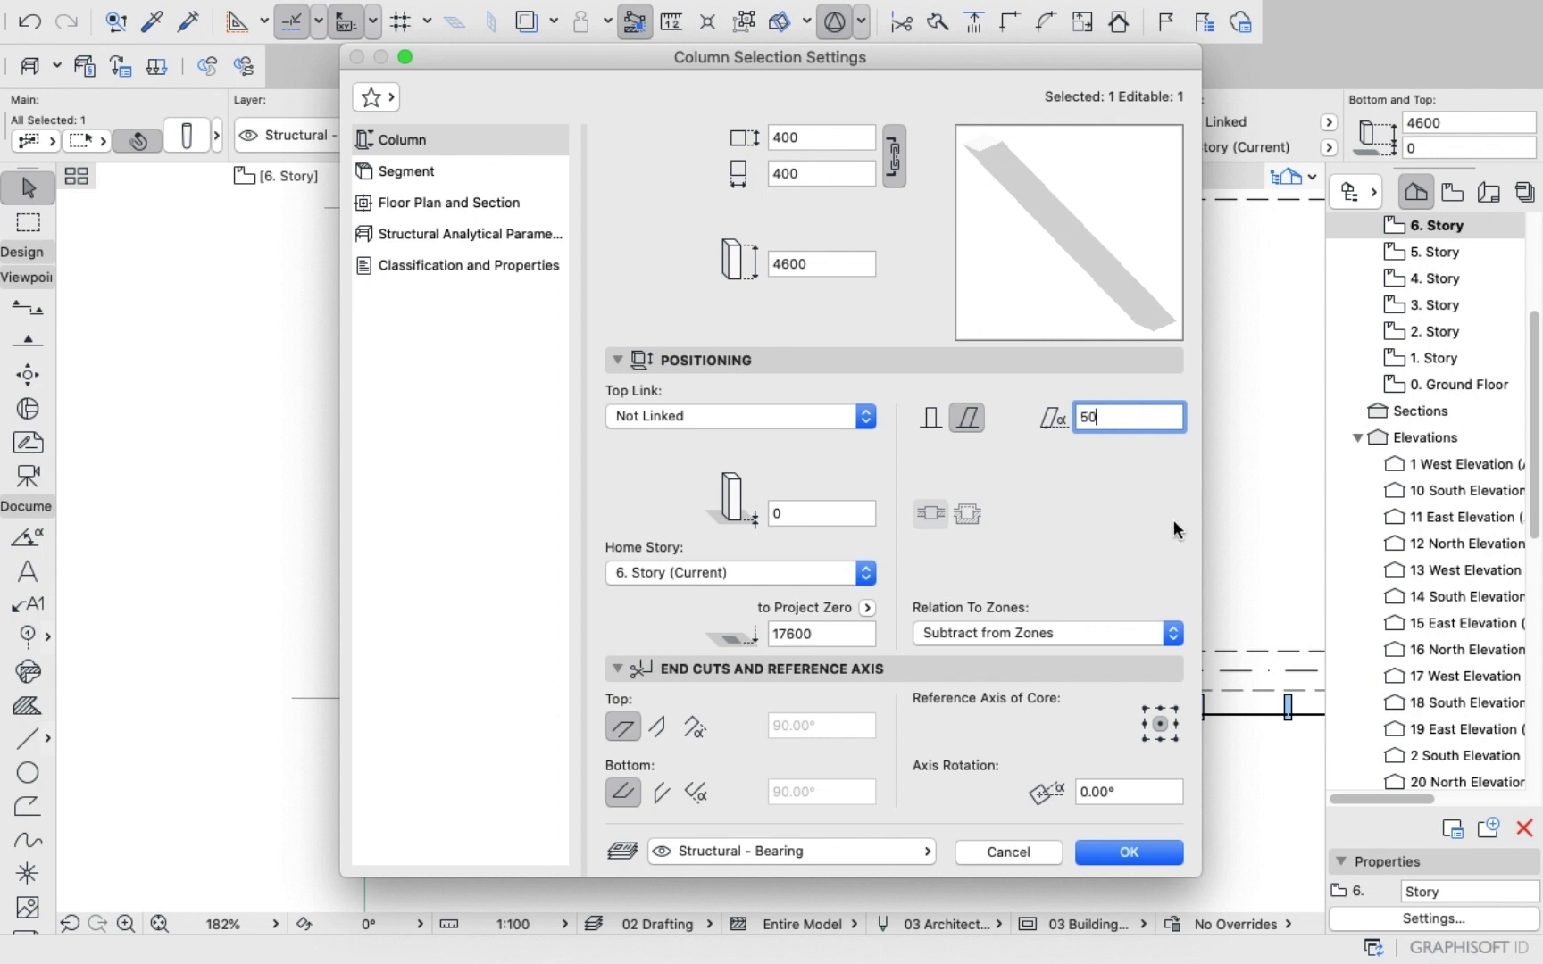
pyautogui.click(1161, 862)
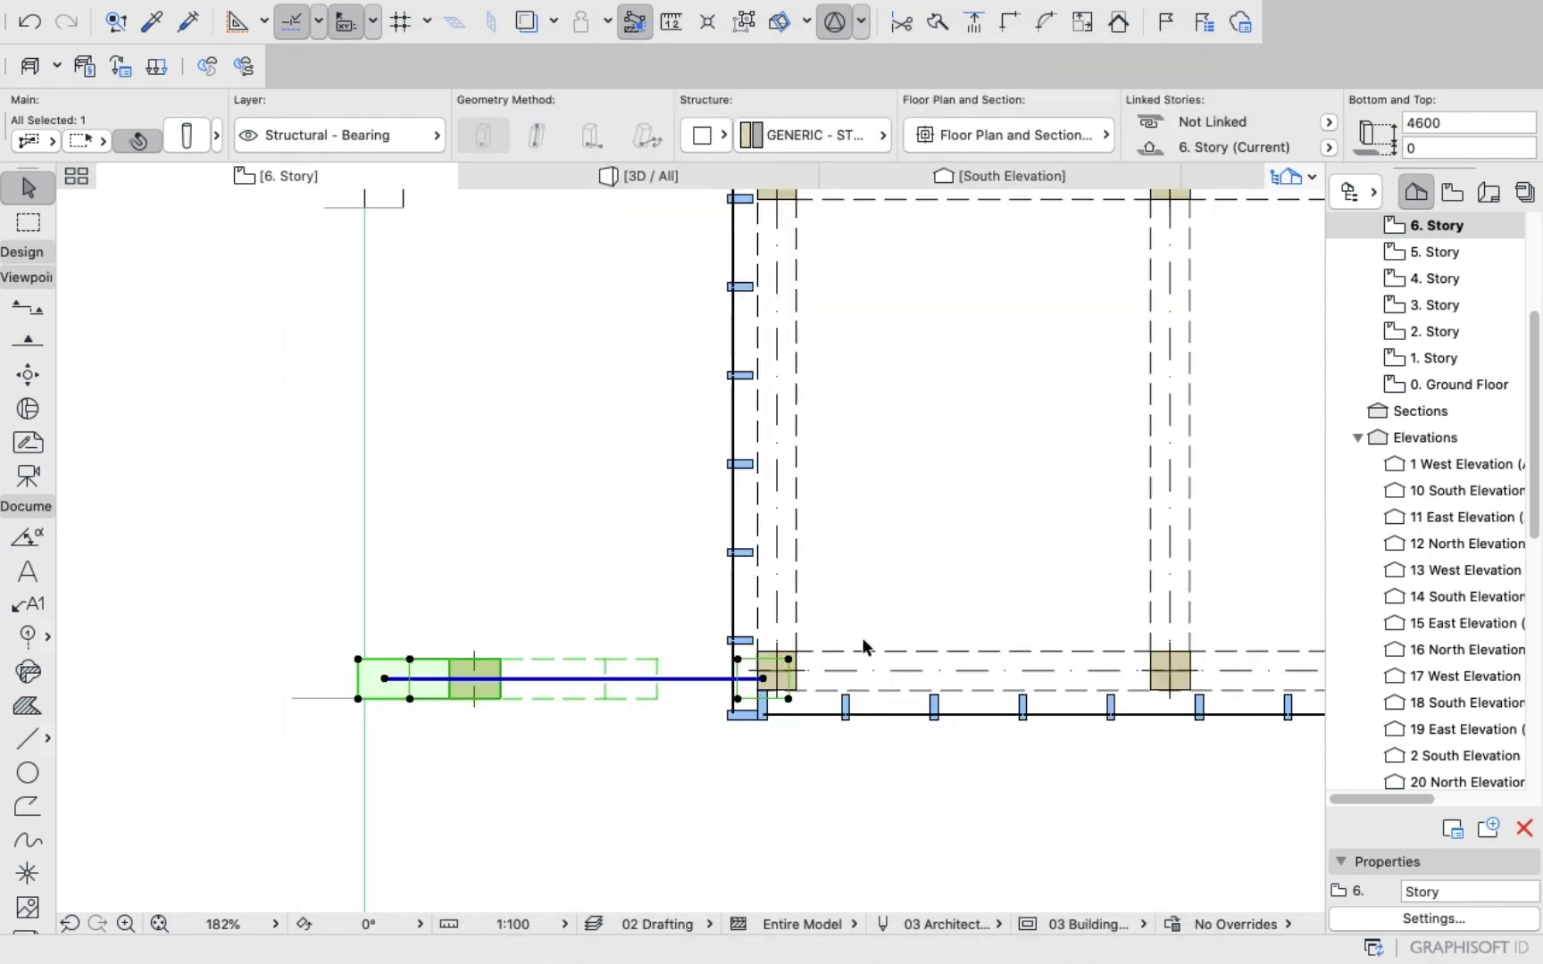
pyautogui.click(197, 140)
pyautogui.click(1128, 852)
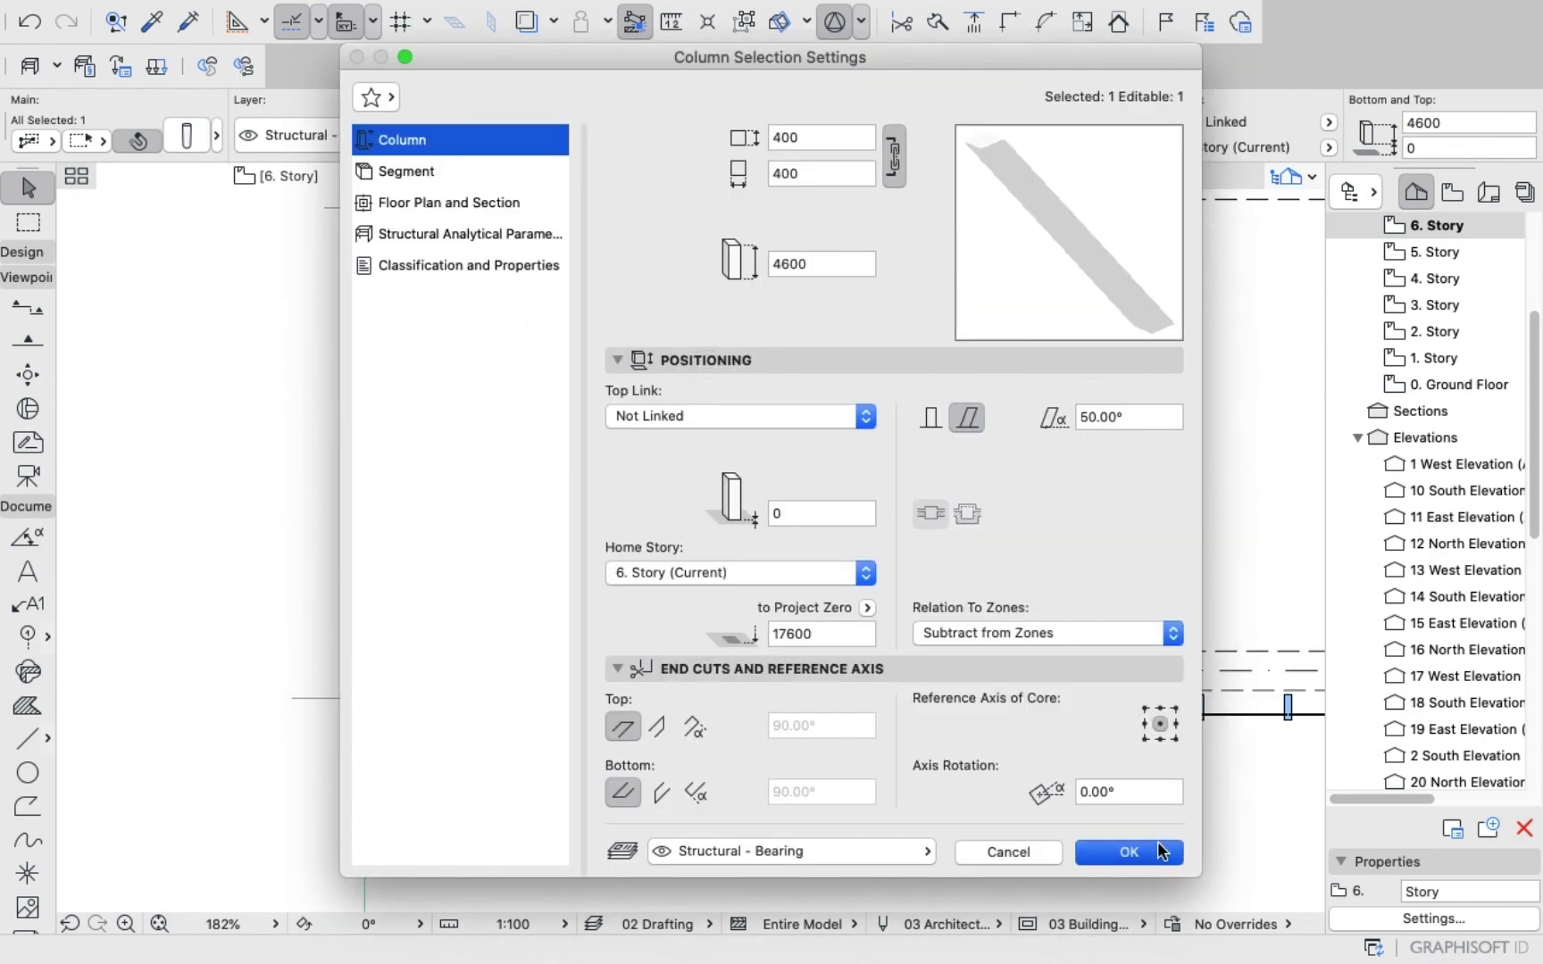
pyautogui.click(616, 176)
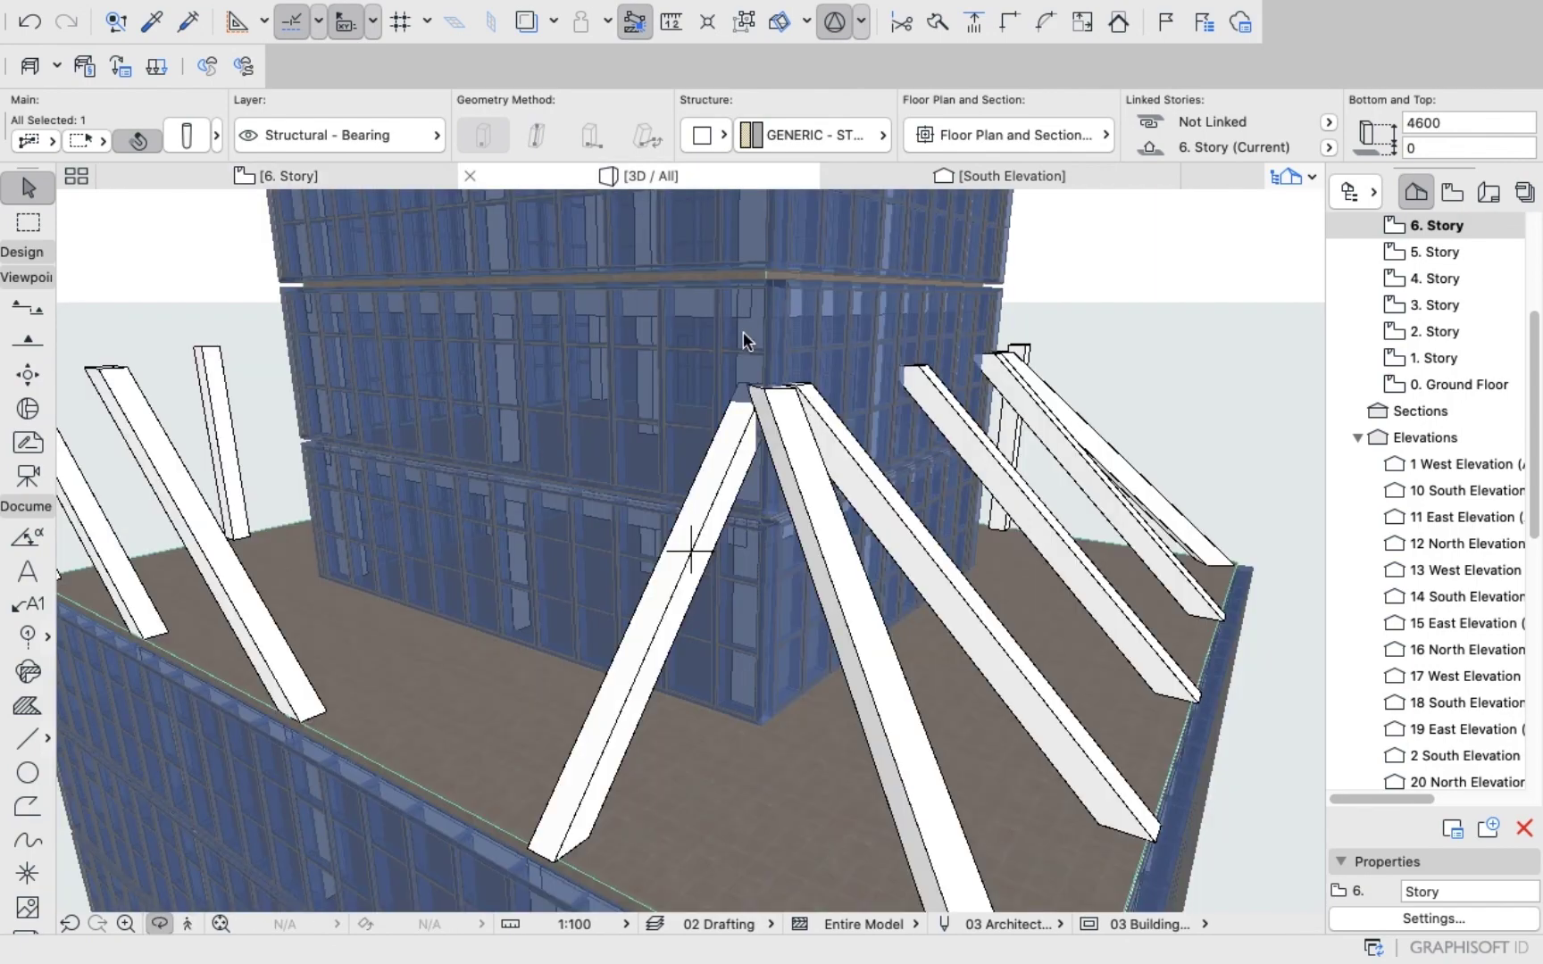
pyautogui.keyDown('shift'); pyautogui.moveTo(758, 448); pyautogui.dragTo(485, 499, button='middle'); pyautogui.keyUp('shift')
pyautogui.keyDown('shift'); pyautogui.moveTo(883, 402); pyautogui.dragTo(695, 417, button='middle'); pyautogui.keyUp('shift')
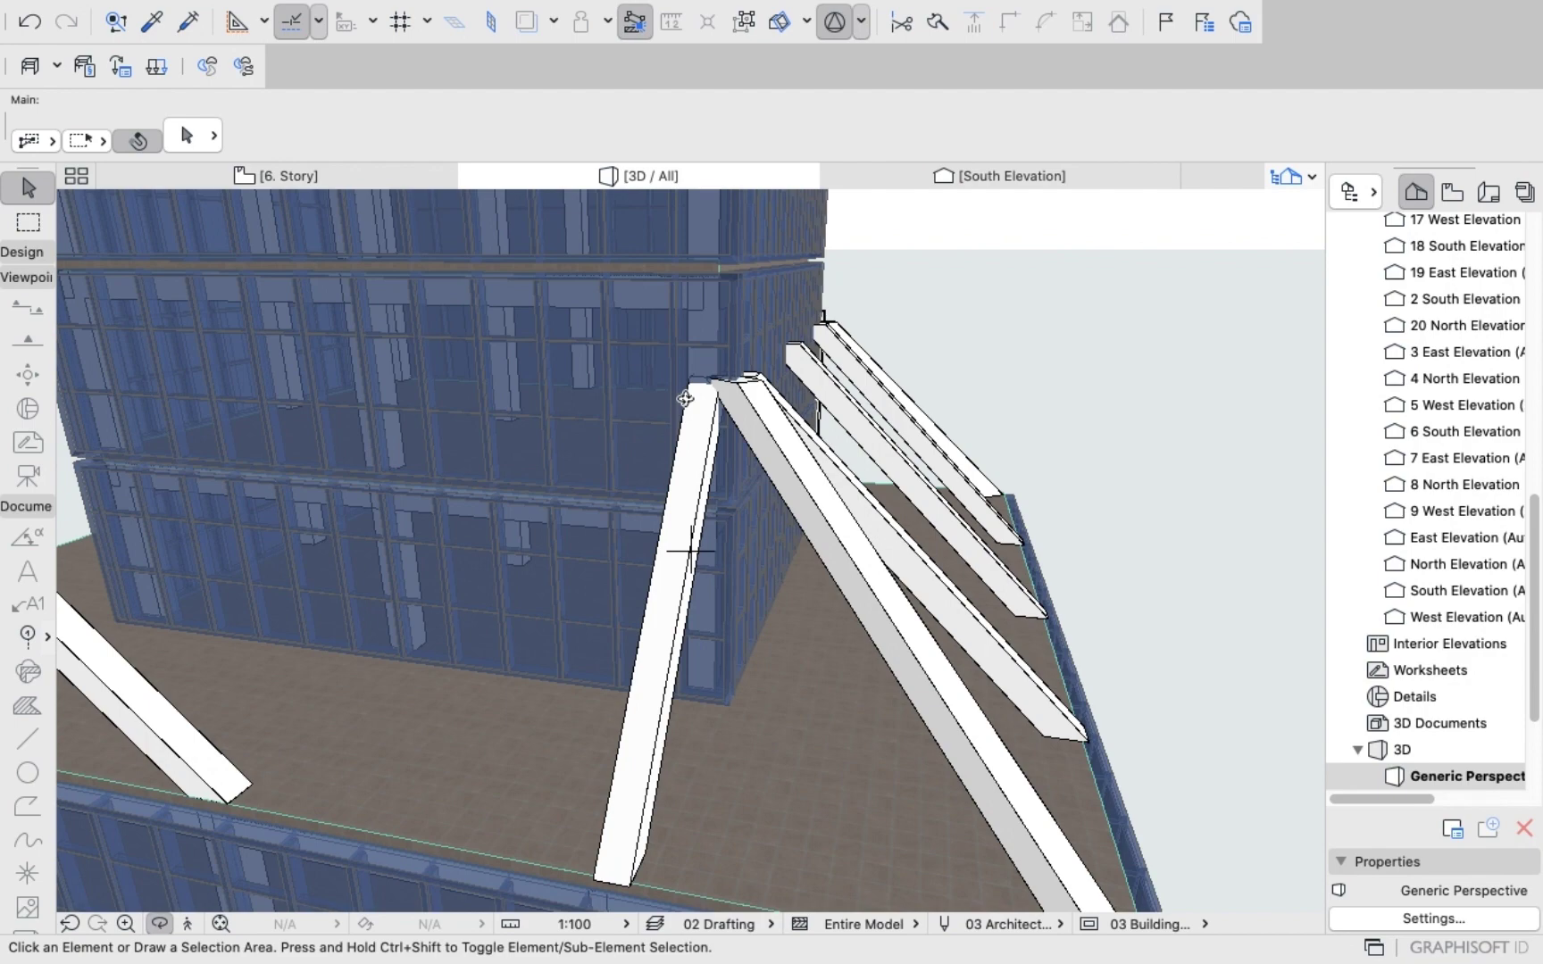
pyautogui.keyDown('shift'); pyautogui.moveTo(733, 497); pyautogui.dragTo(672, 719, button='middle'); pyautogui.keyUp('shift')
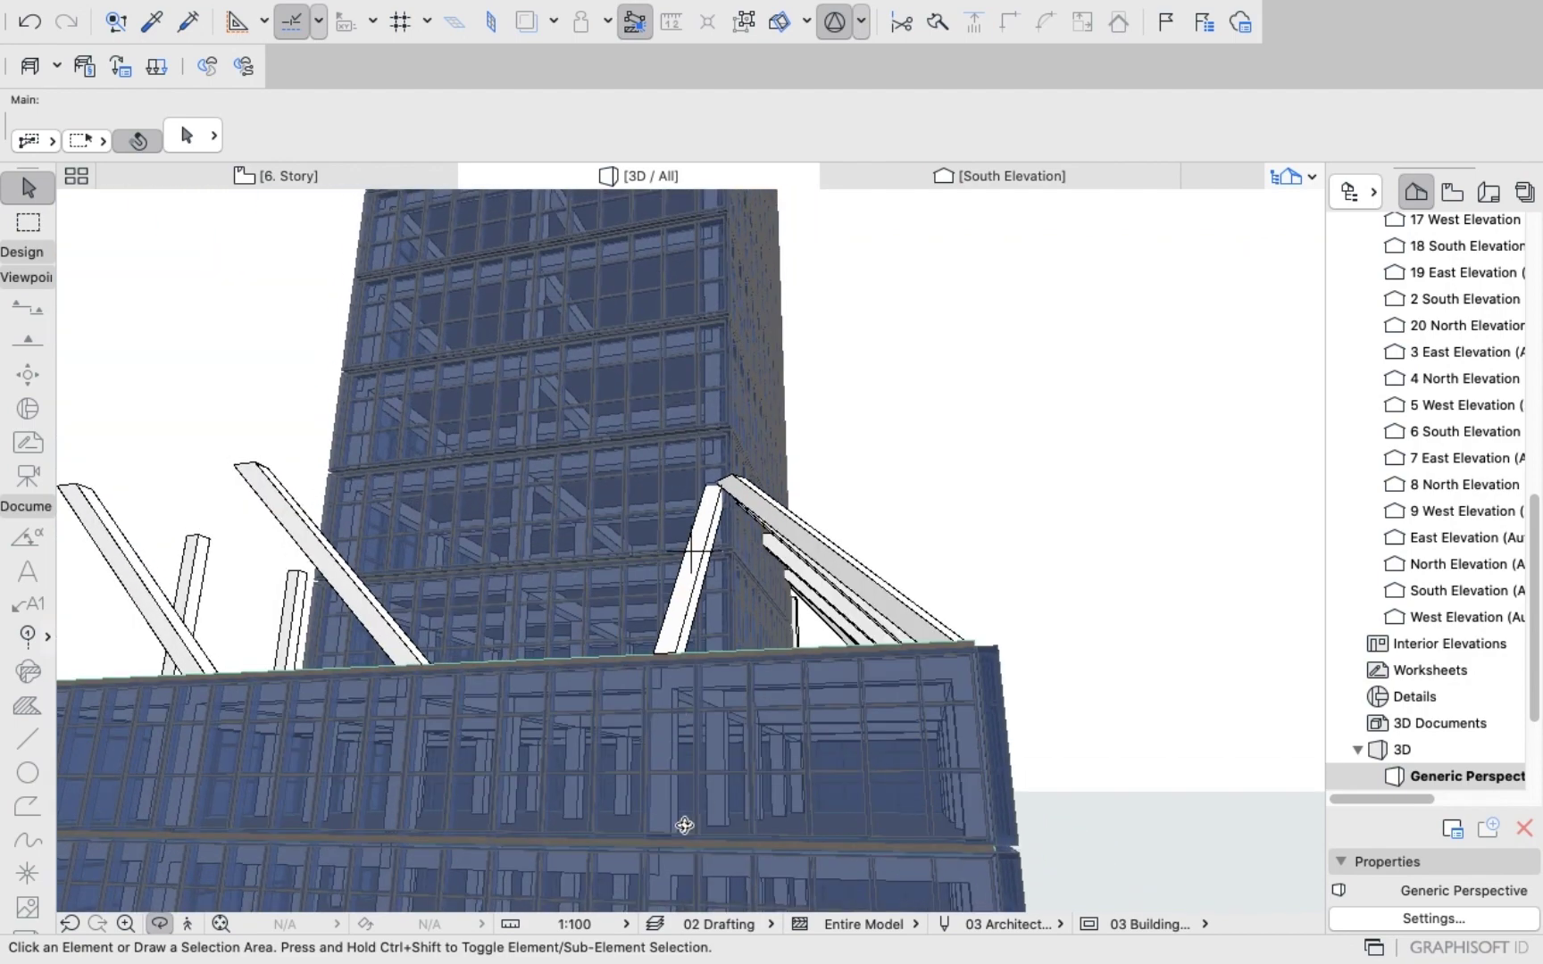
pyautogui.keyDown('shift'); pyautogui.moveTo(683, 827); pyautogui.dragTo(649, 807, button='middle'); pyautogui.keyUp('shift')
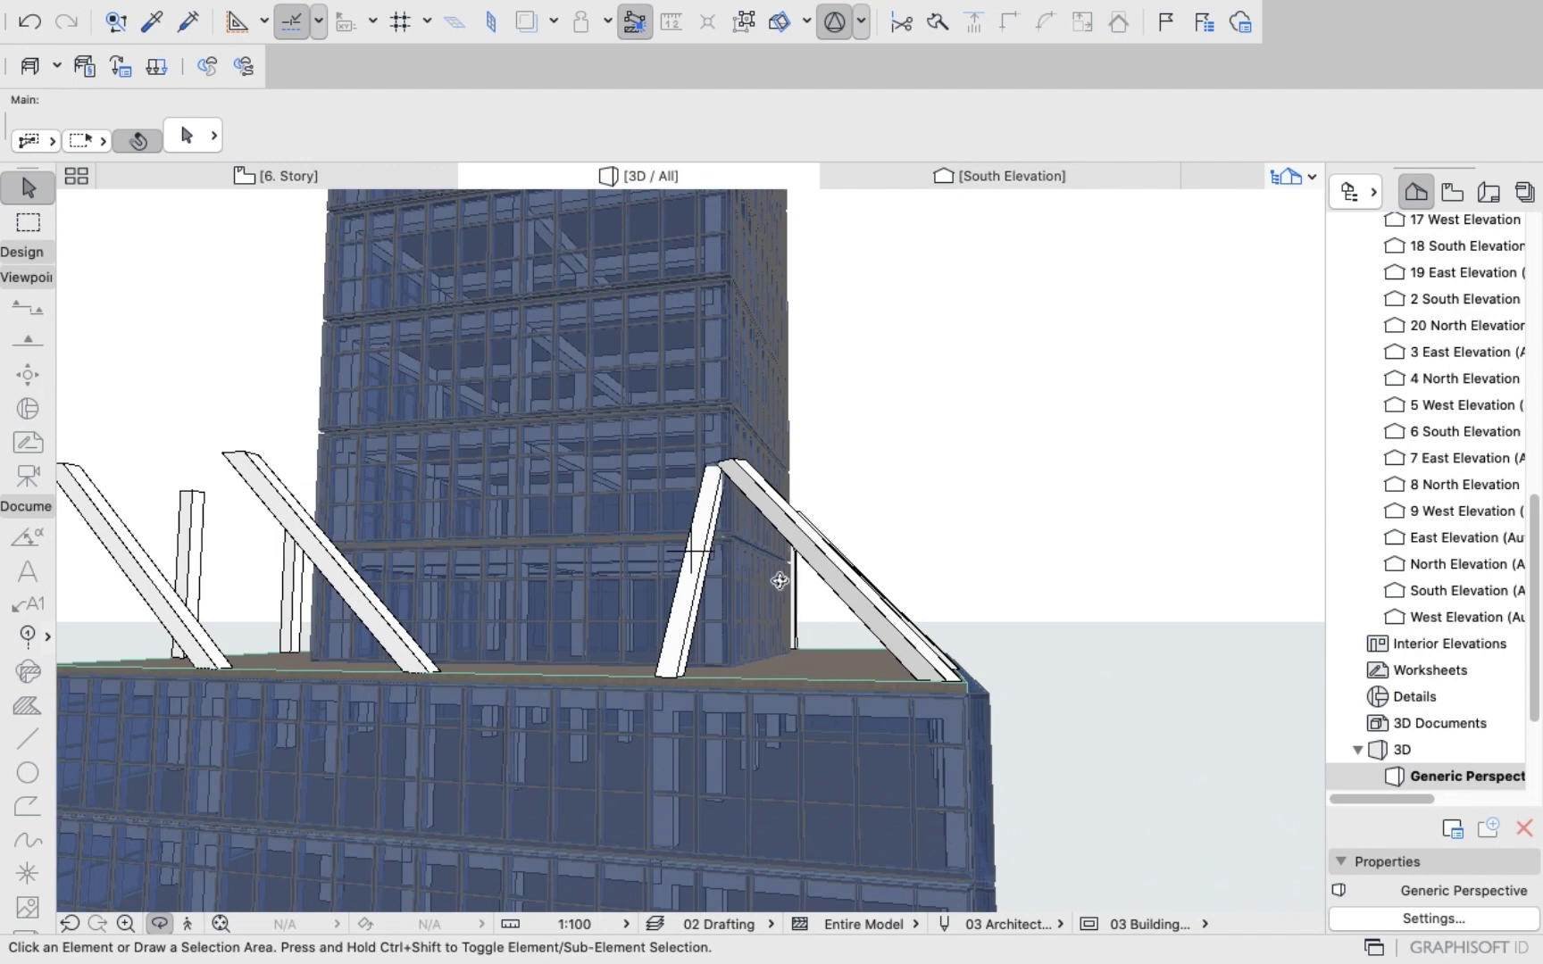
# Set the slant angle of the two middle west-edge columns to 50° on the 6. Story plan.
pyautogui.click(251, 173)
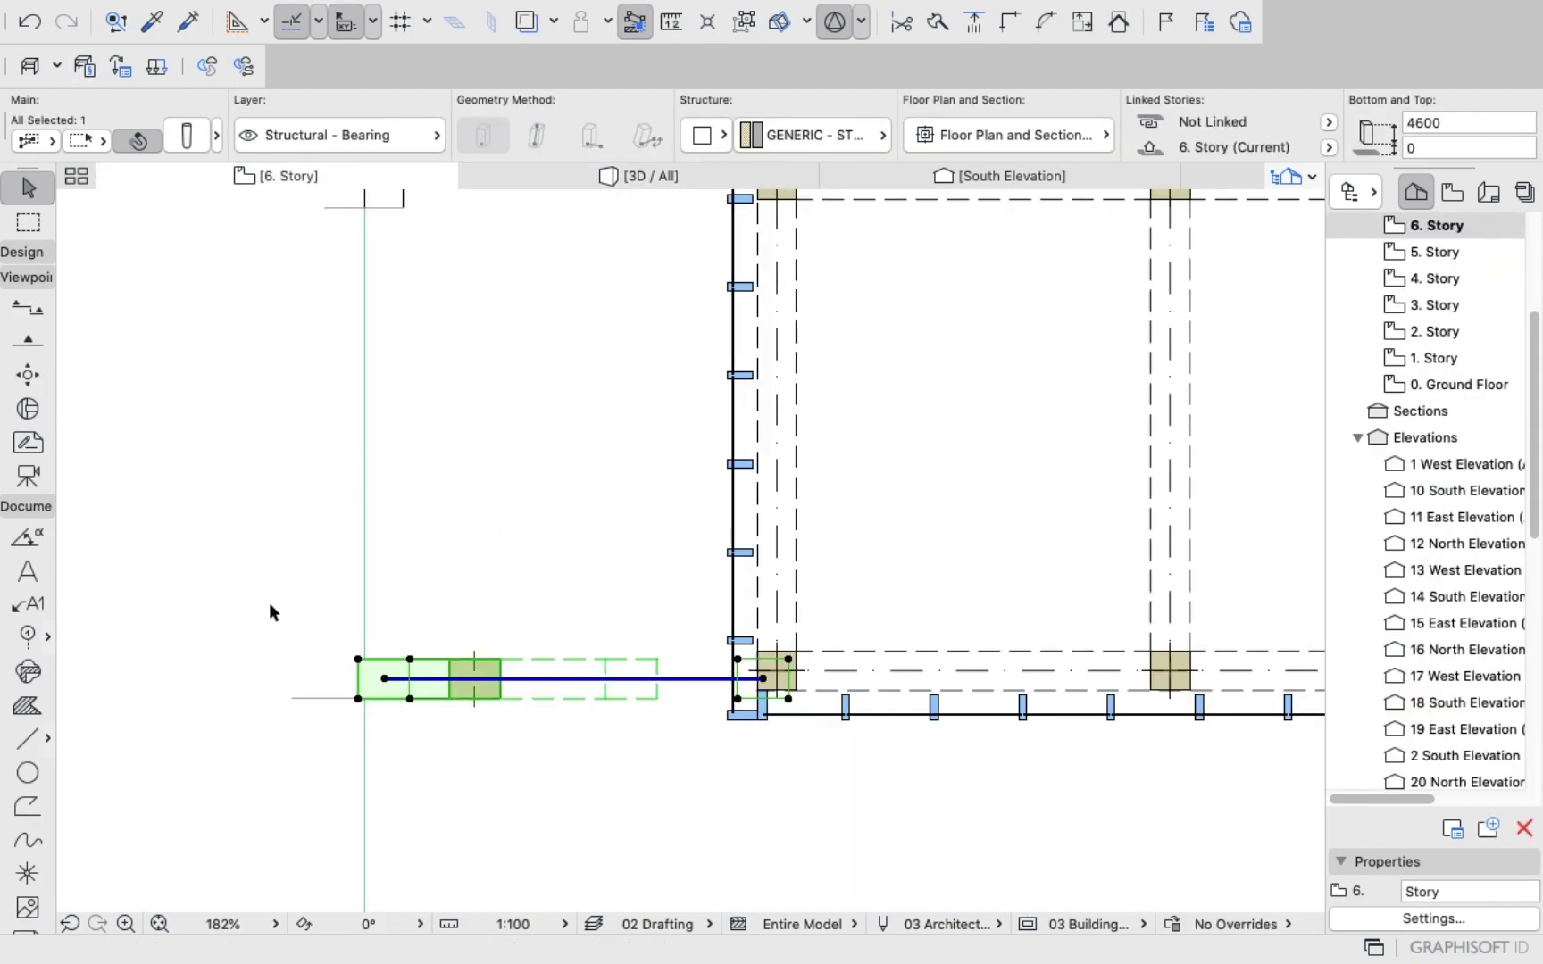
pyautogui.click(269, 604)
pyautogui.scroll(-8, 430, 506)
pyautogui.scroll(8, 405, 410)
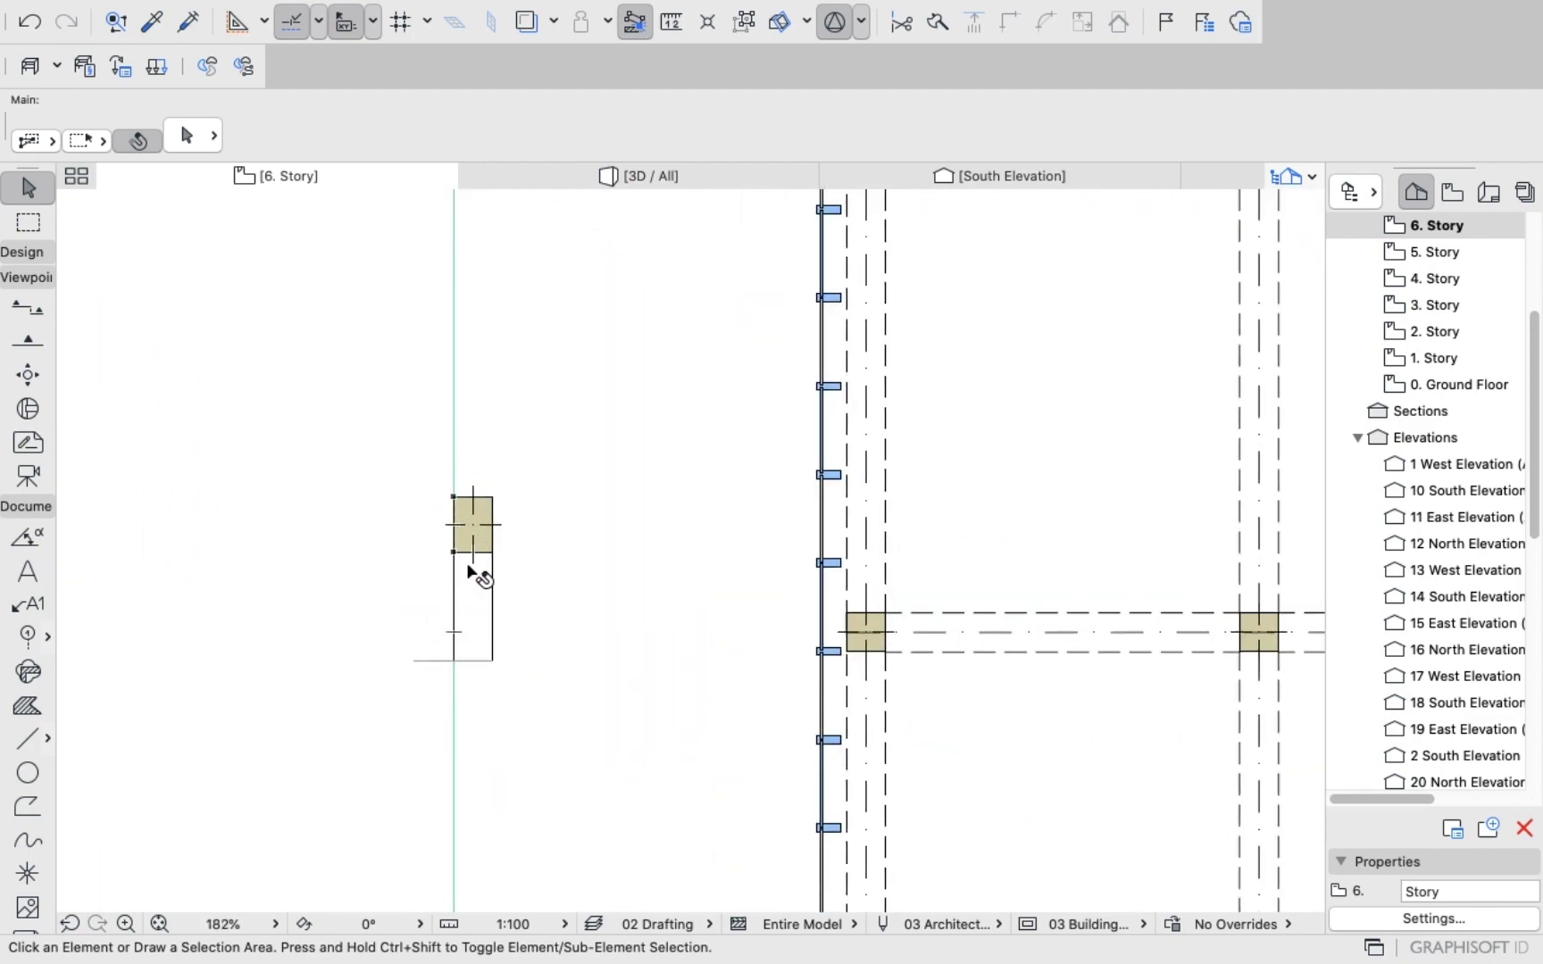
pyautogui.click(470, 572)
pyautogui.scroll(-2, 512, 592)
pyautogui.scroll(-5, 511, 592)
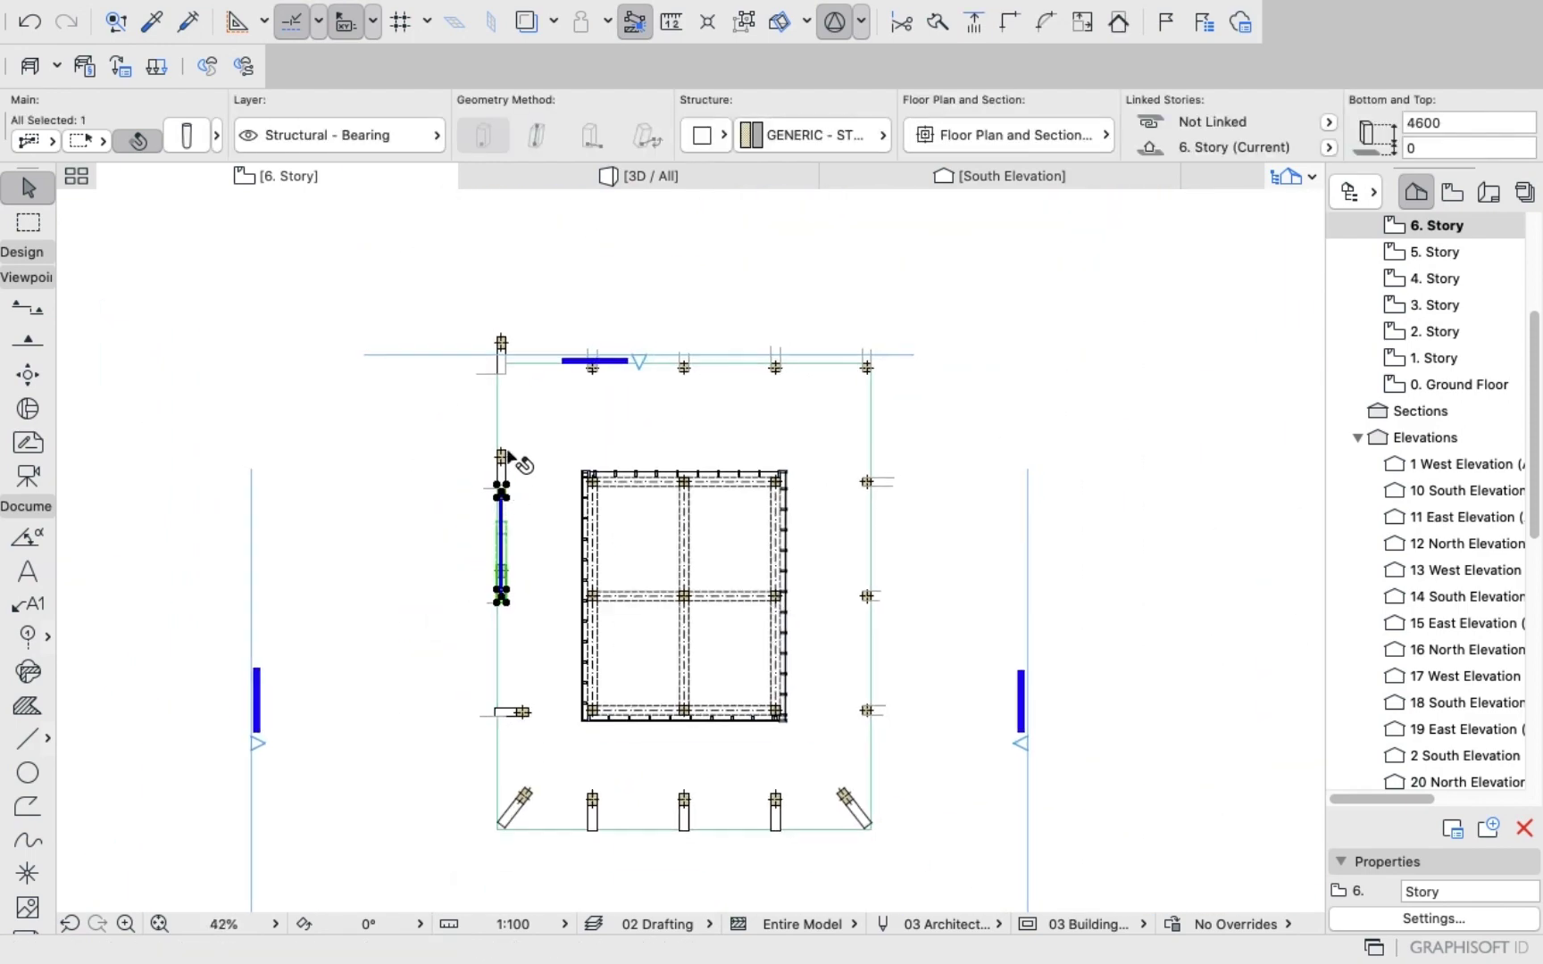
pyautogui.keyDown('shift'); pyautogui.click(500, 465); pyautogui.keyUp('shift')
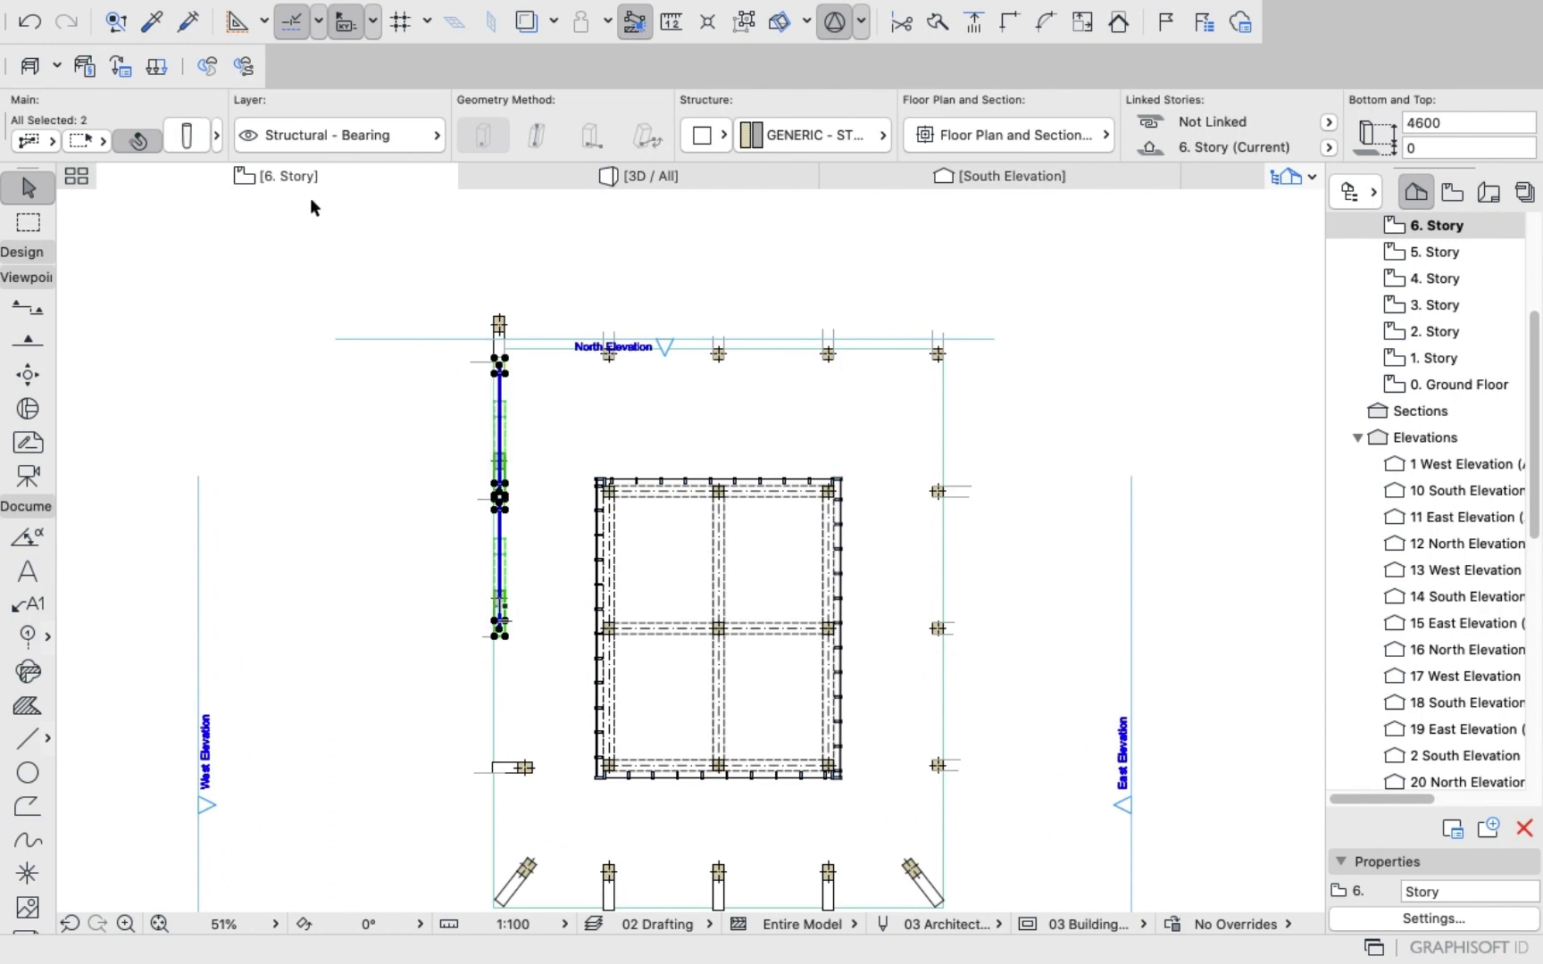
pyautogui.click(184, 135)
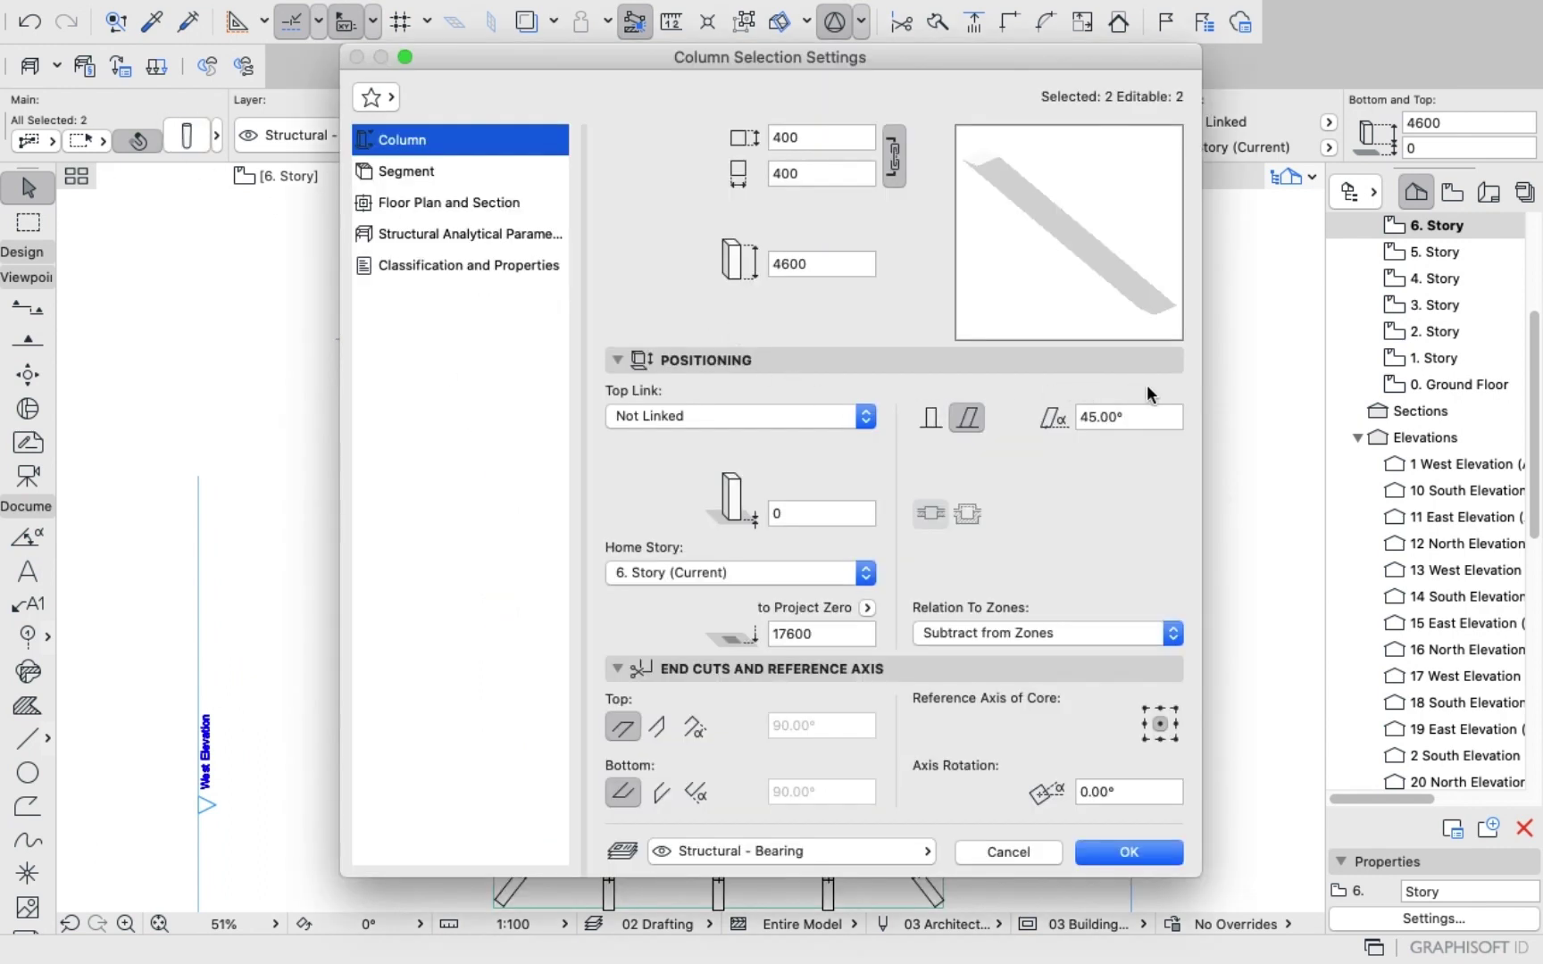
pyautogui.click(1154, 414)
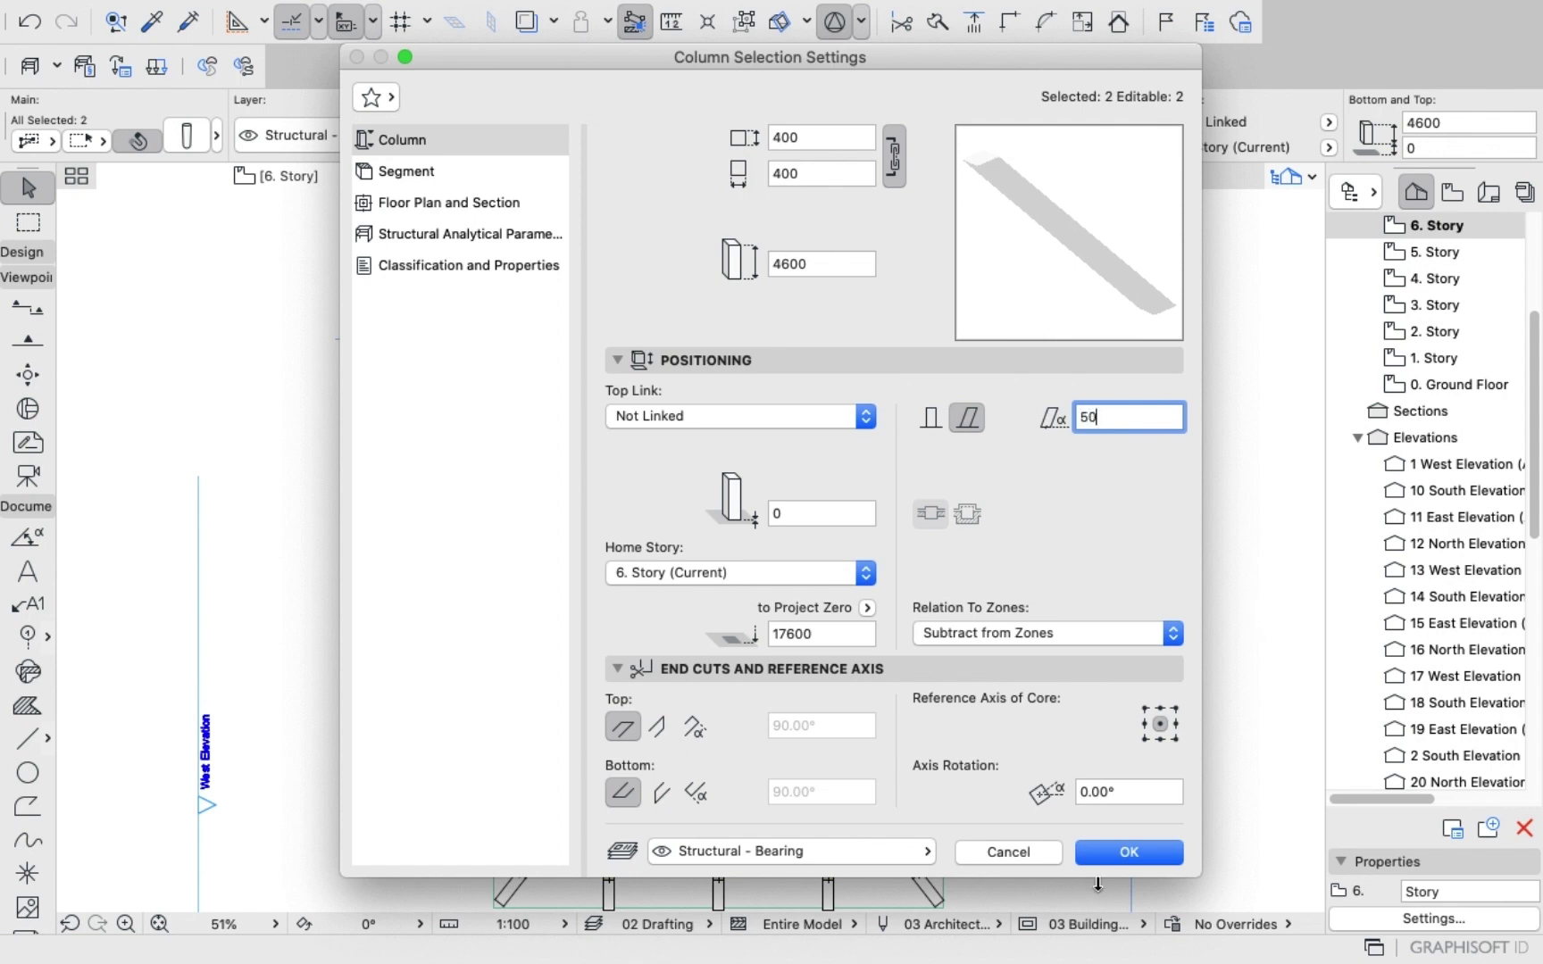
pyautogui.press('Tab')
pyautogui.click(1111, 849)
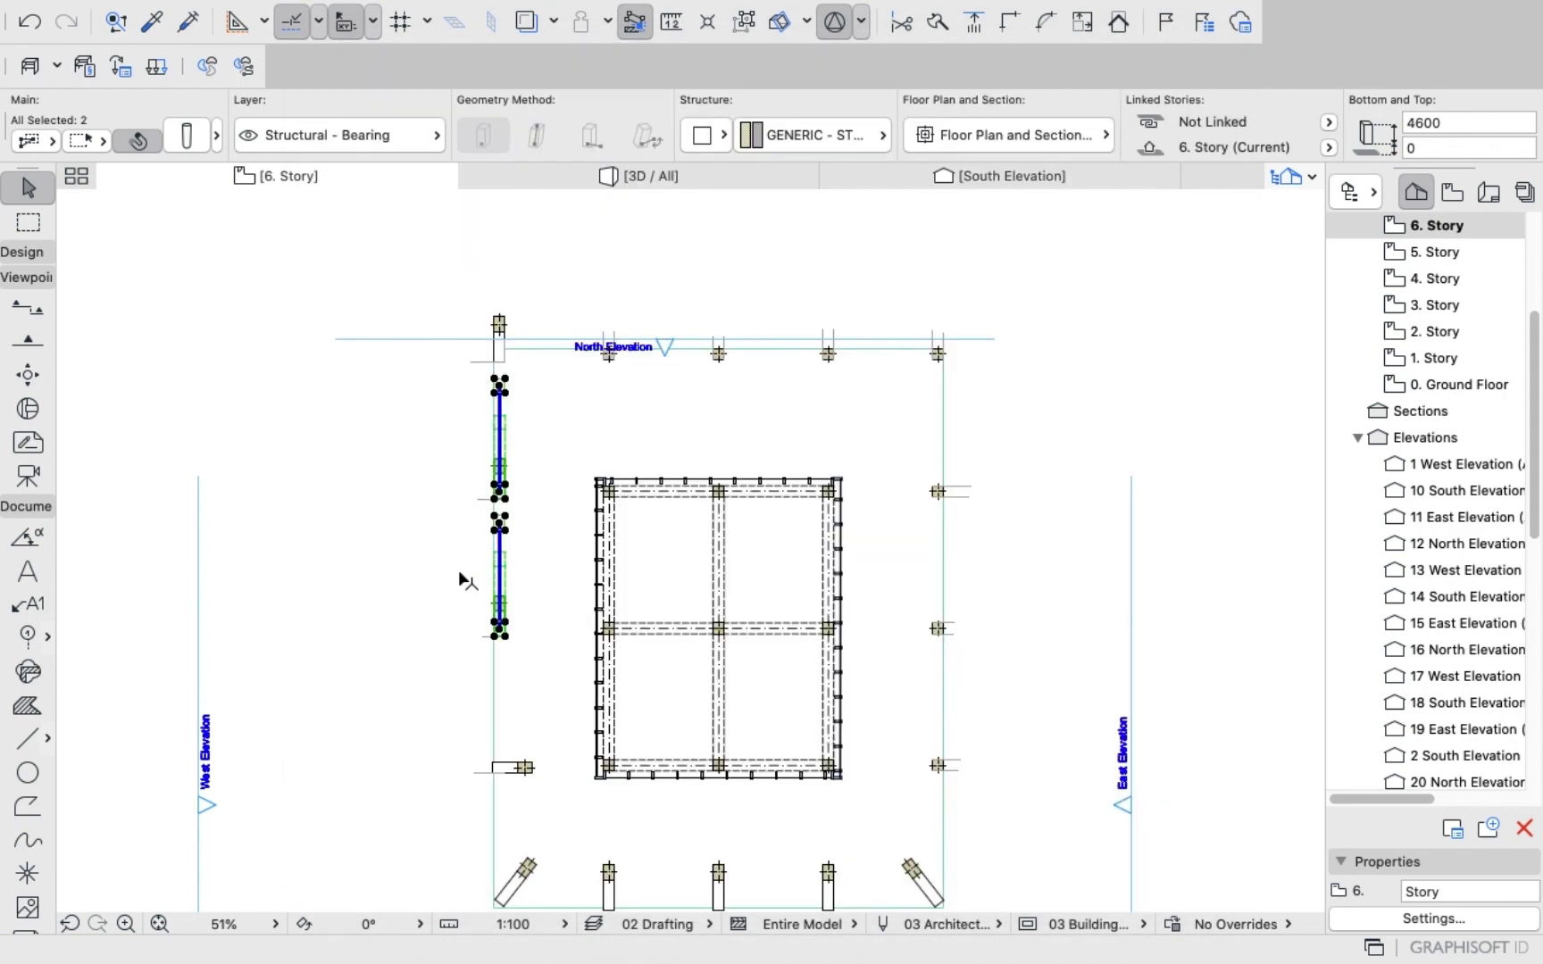
pyautogui.click(391, 529)
# Rotate the second west-edge column from the south -90° about its base axis point so that it leans east toward the tower.
pyautogui.scroll(3, 487, 607)
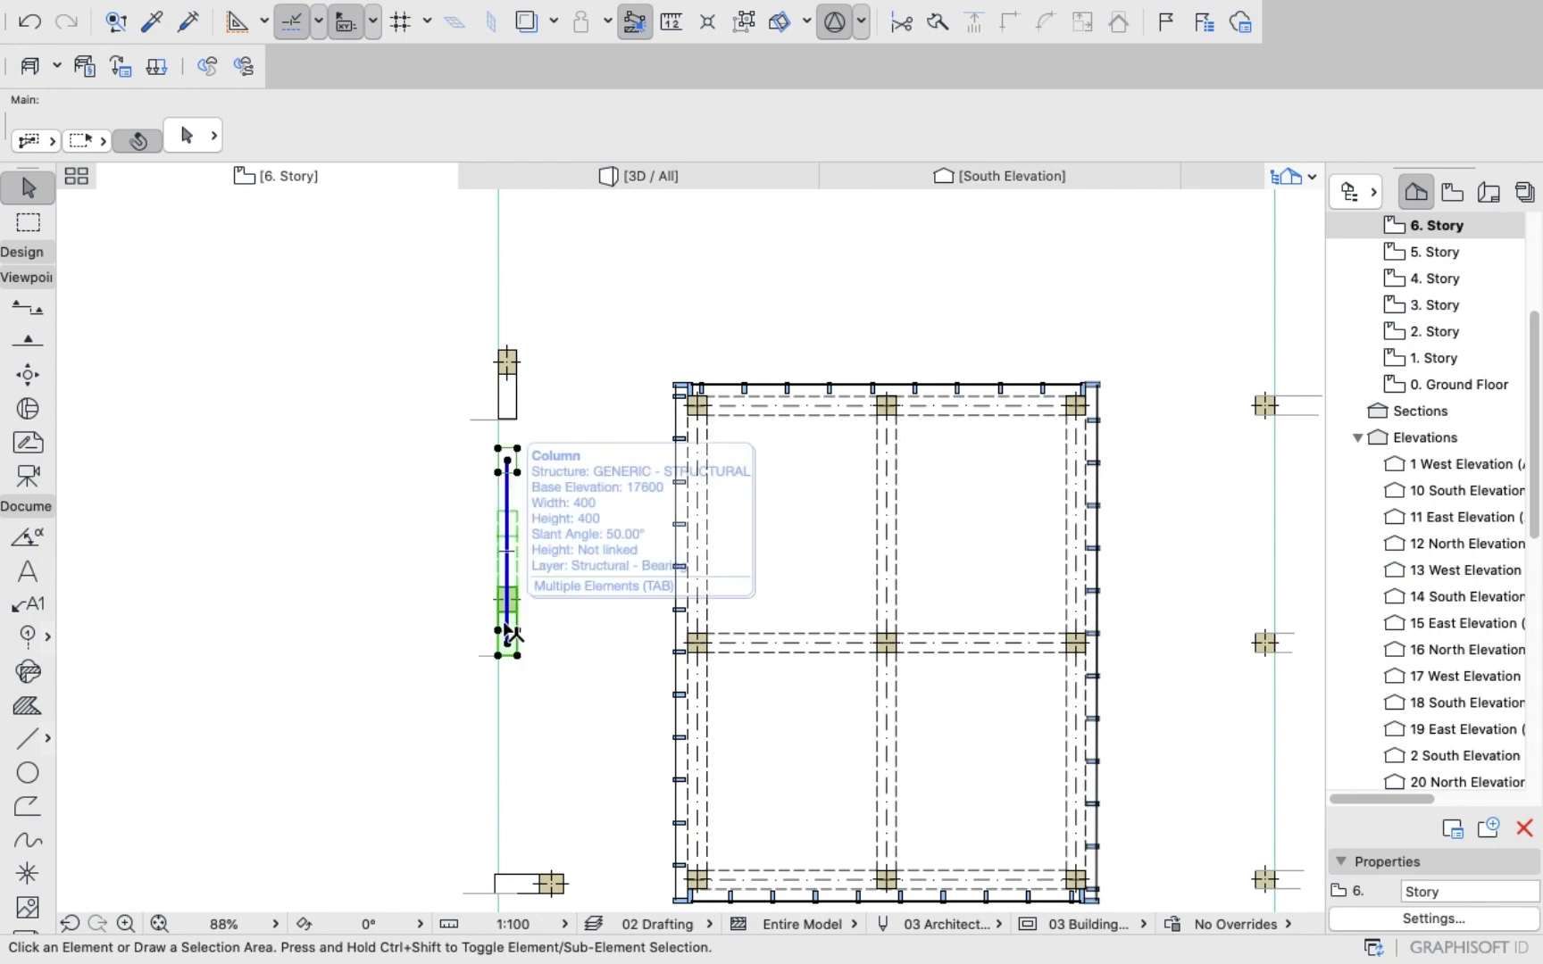
pyautogui.click(507, 630)
pyautogui.rightClick(239, 534)
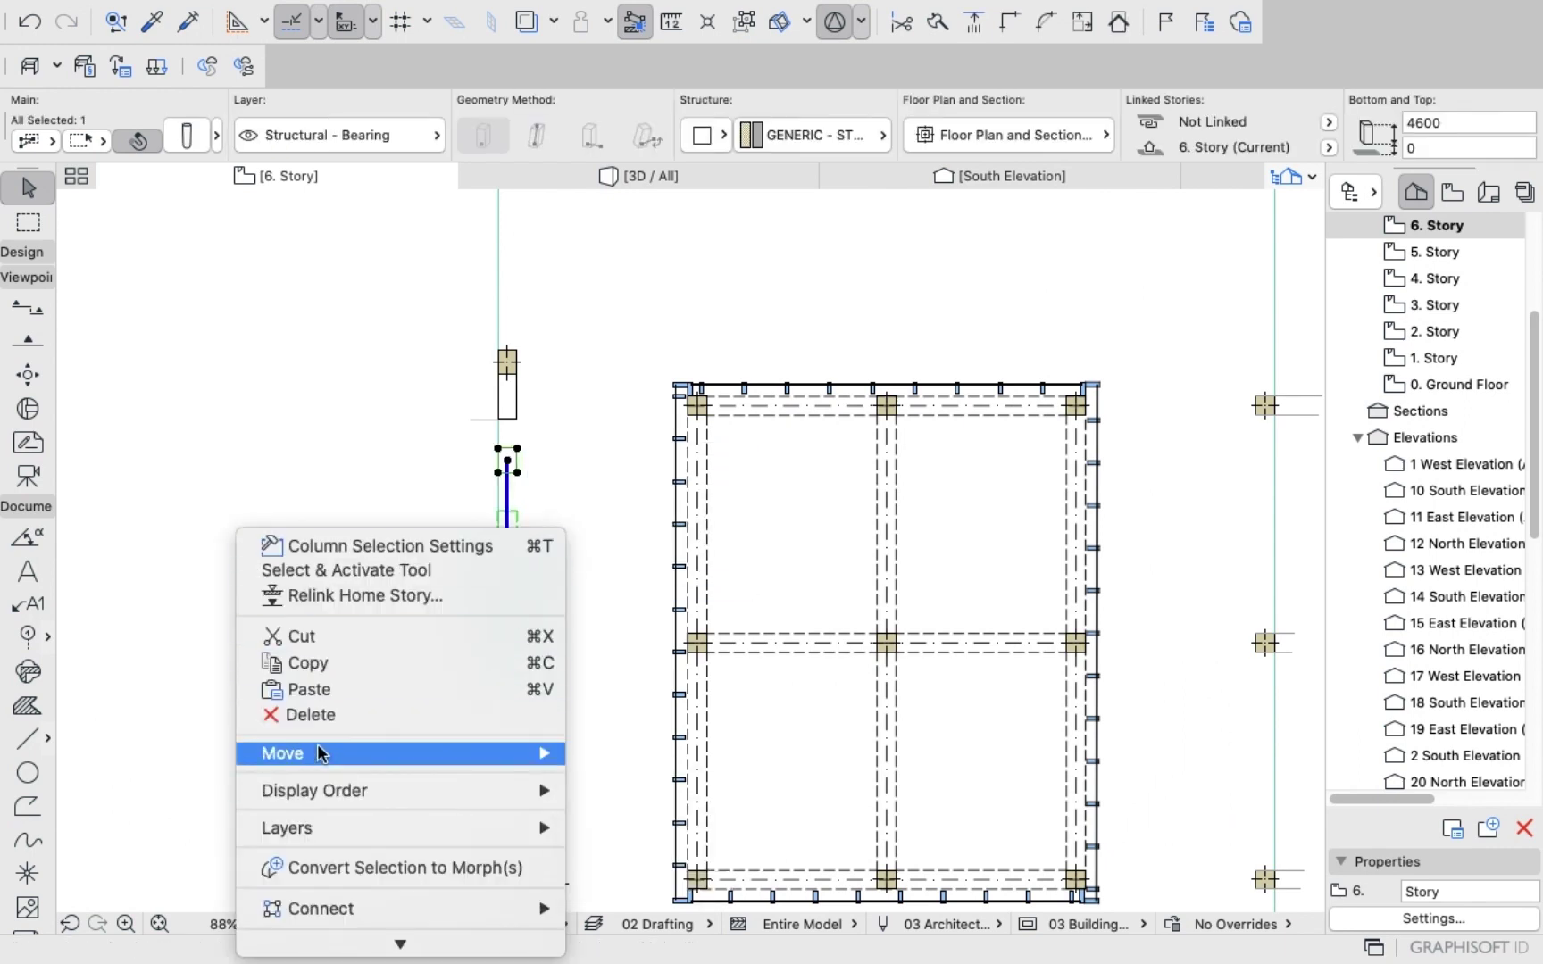
pyautogui.moveTo(320, 755)
pyautogui.click(656, 701)
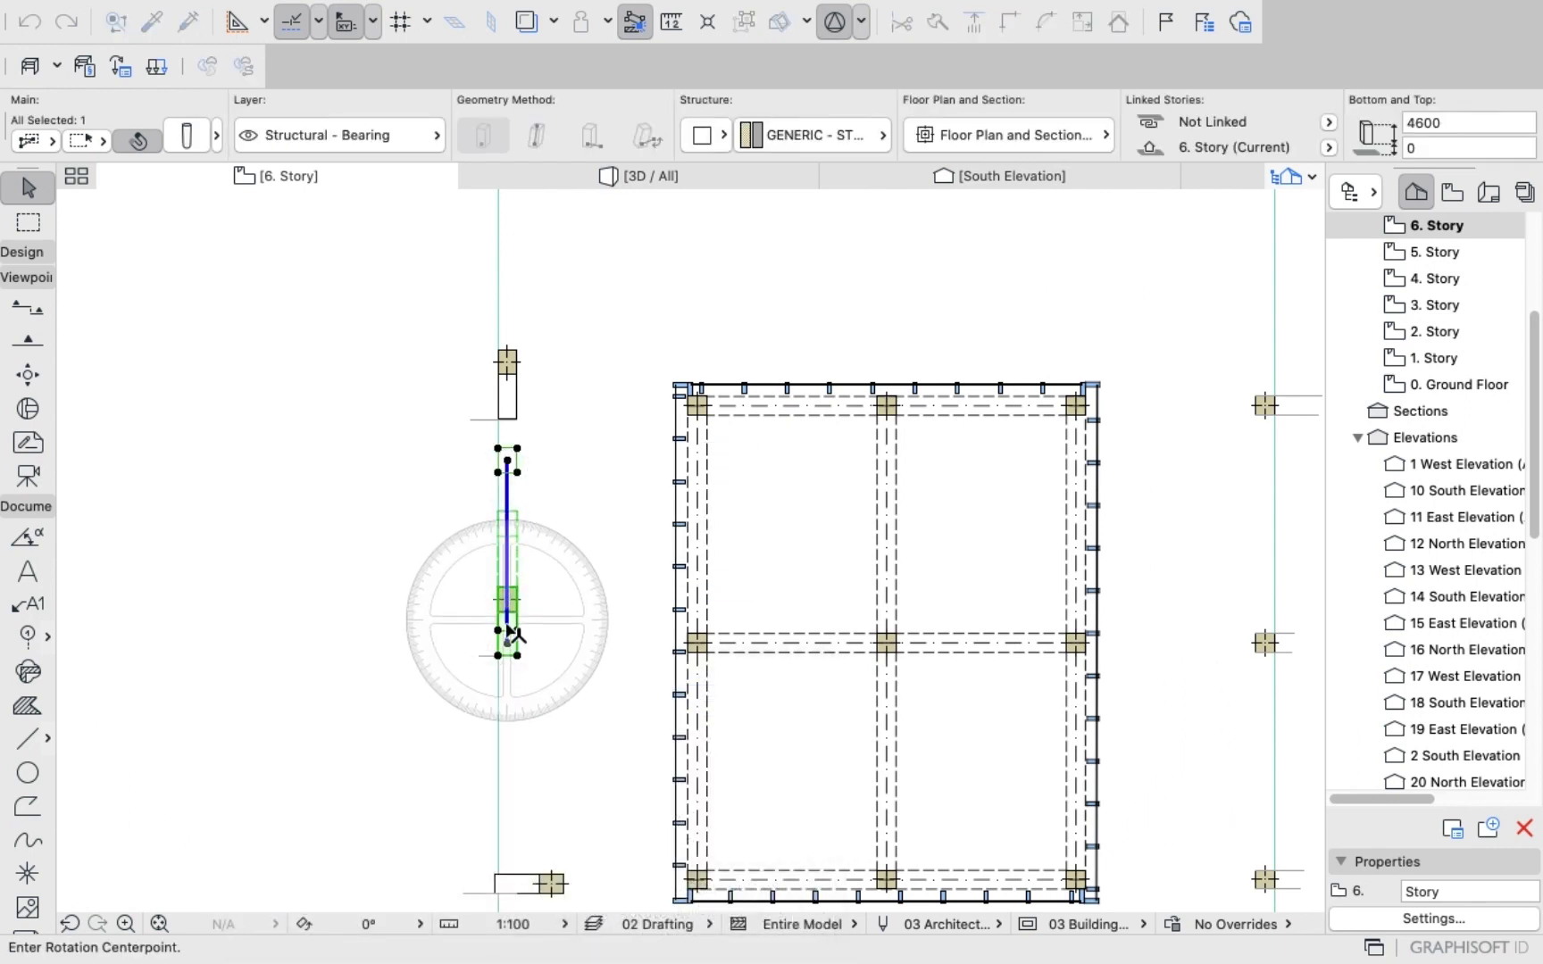
pyautogui.click(507, 636)
pyautogui.click(508, 579)
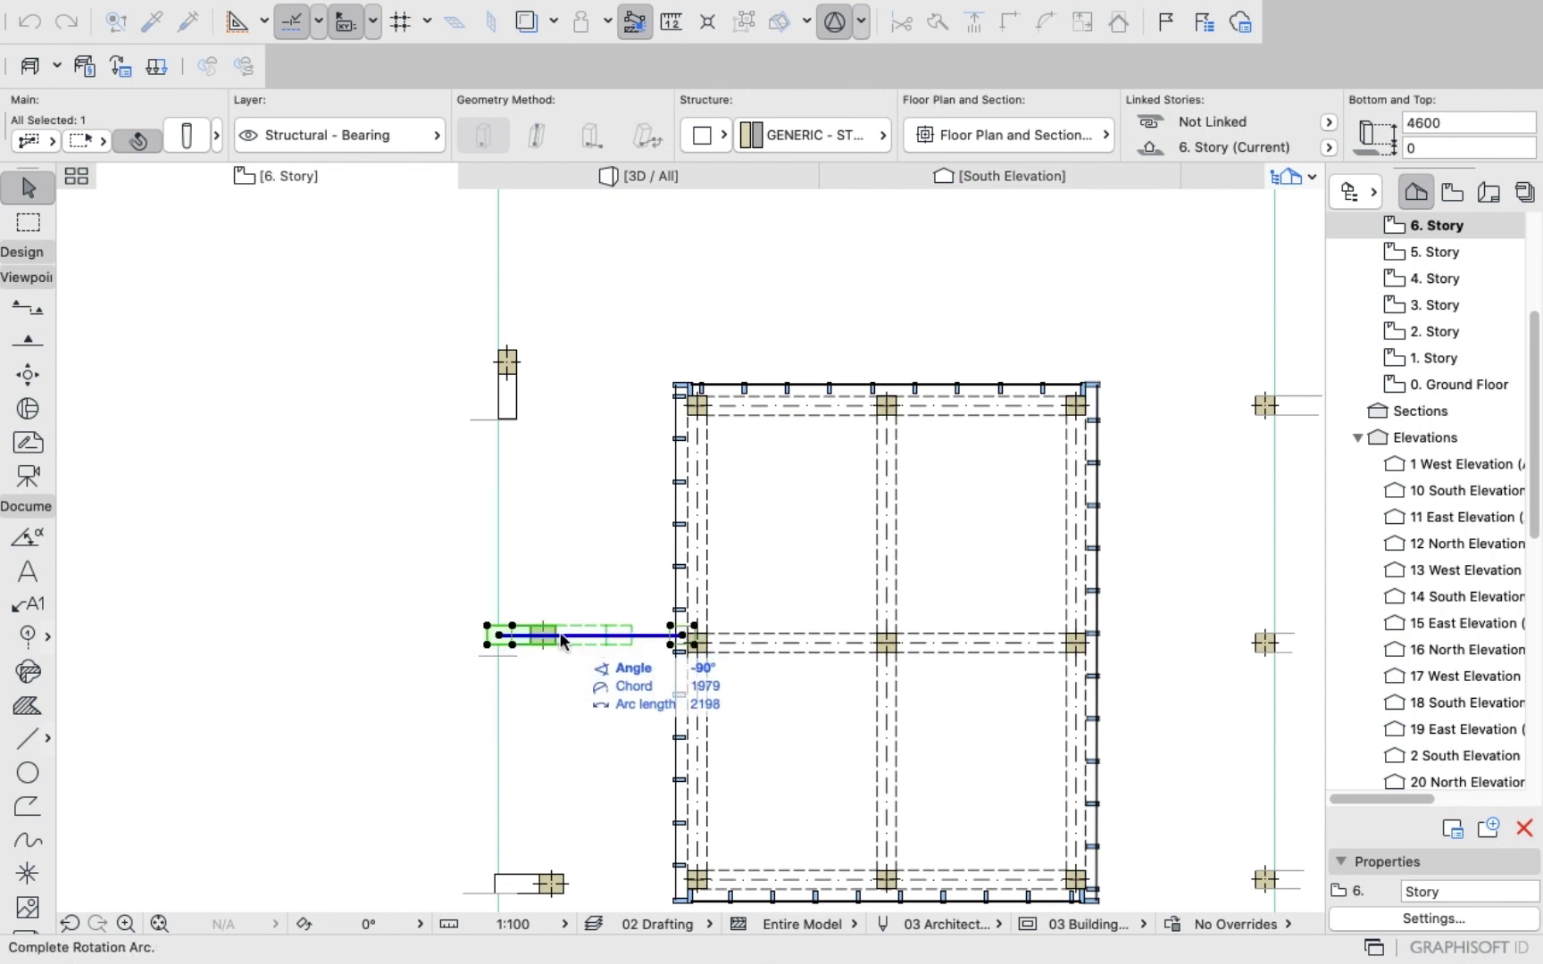
# Move the rotated second west-edge column about 257 mm south so its southern side meets the short horizontal guide line.
pyautogui.scroll(6, 559, 637)
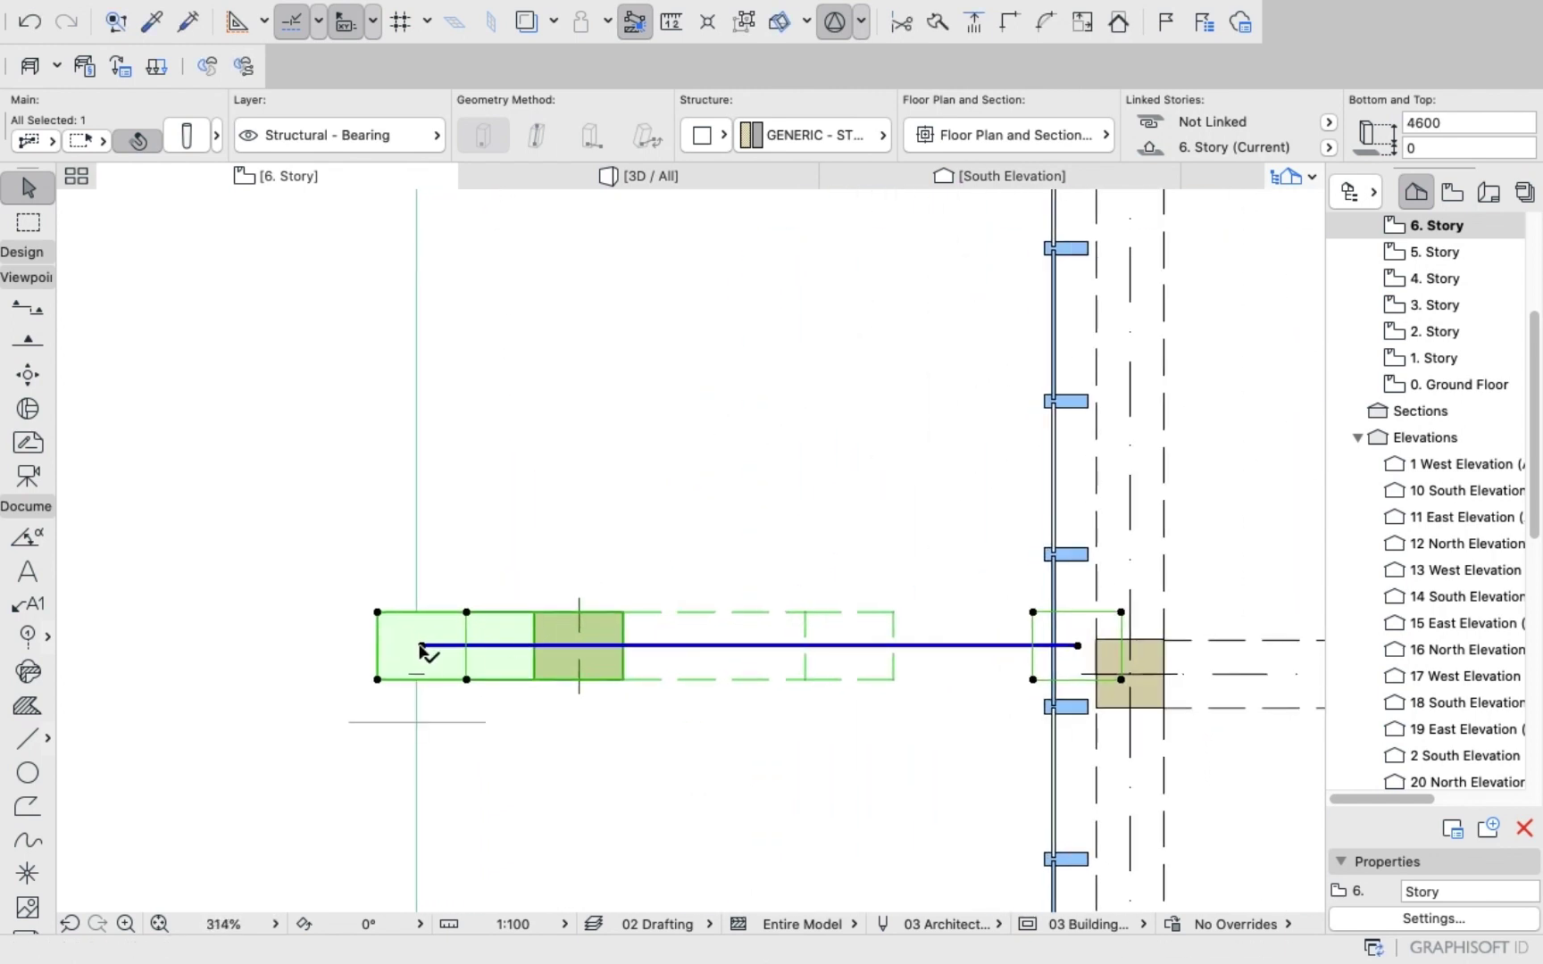
pyautogui.click(421, 647)
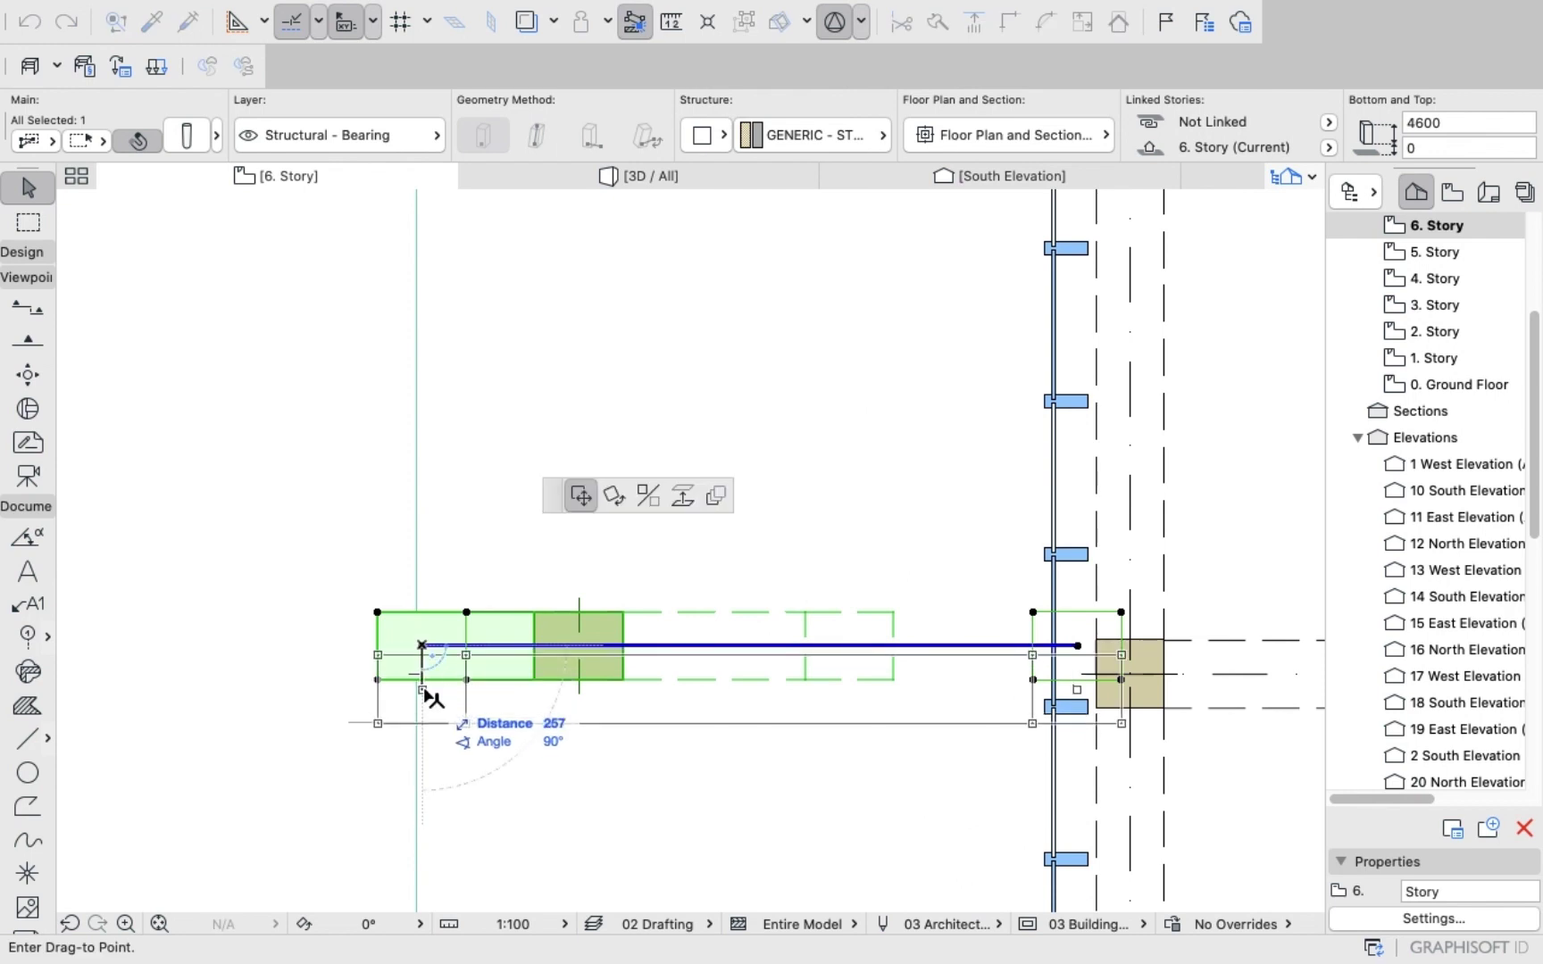
pyautogui.scroll(10, 414, 741)
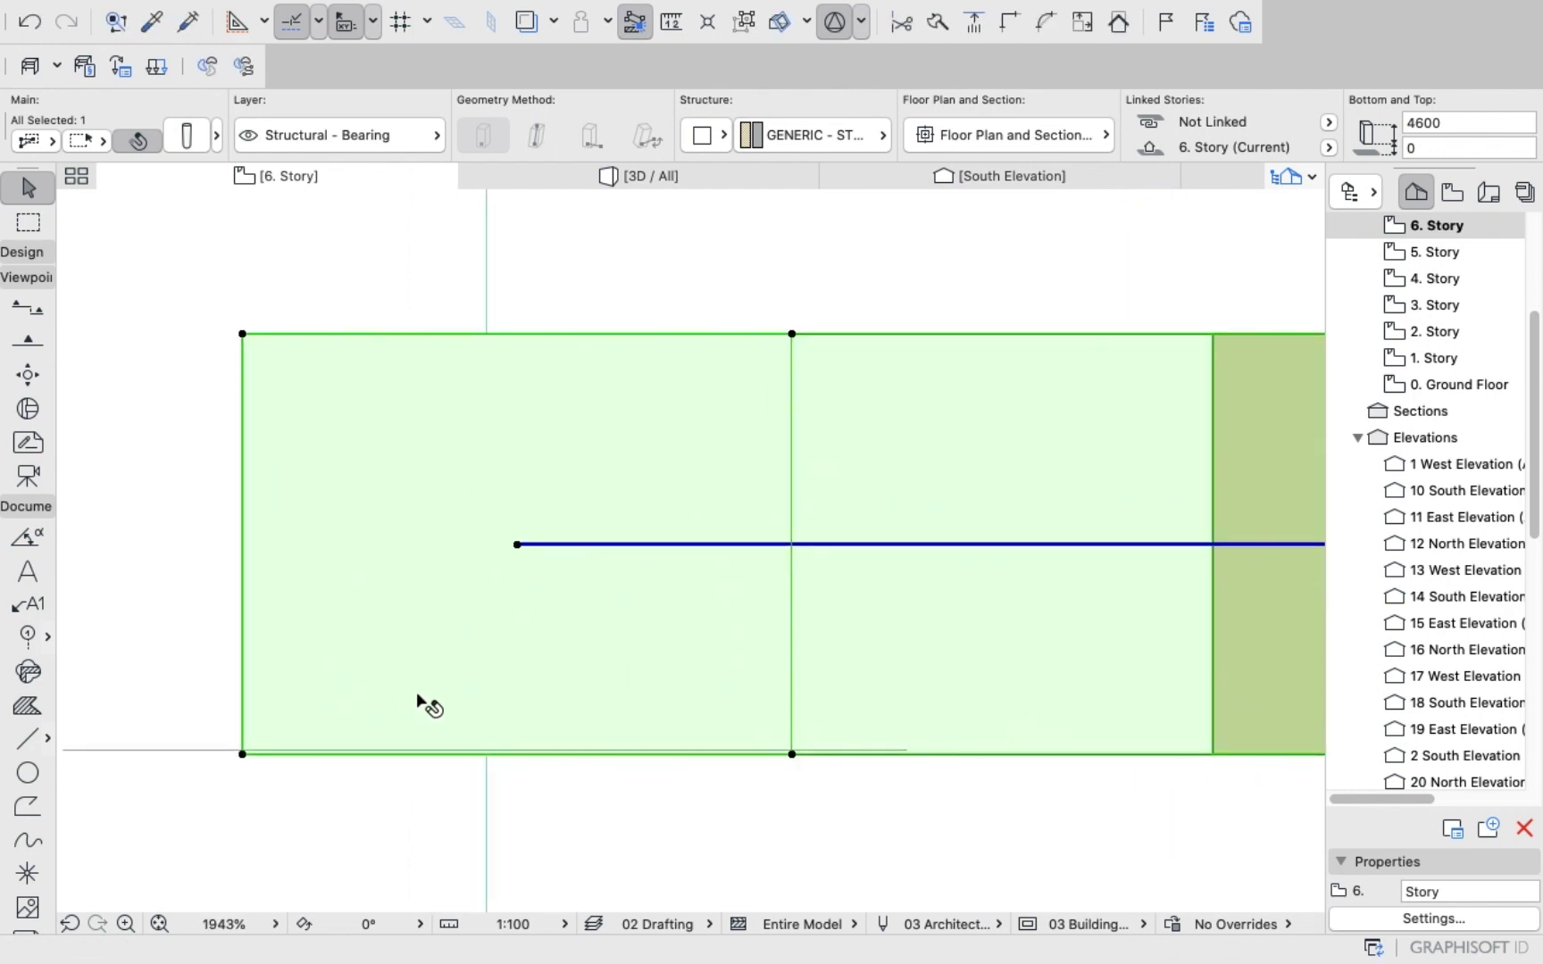
pyautogui.scroll(-5, 514, 530)
# Nudge the second west-edge column about 4 mm north to align its southern side exactly with the guide line.
pyautogui.click(514, 530)
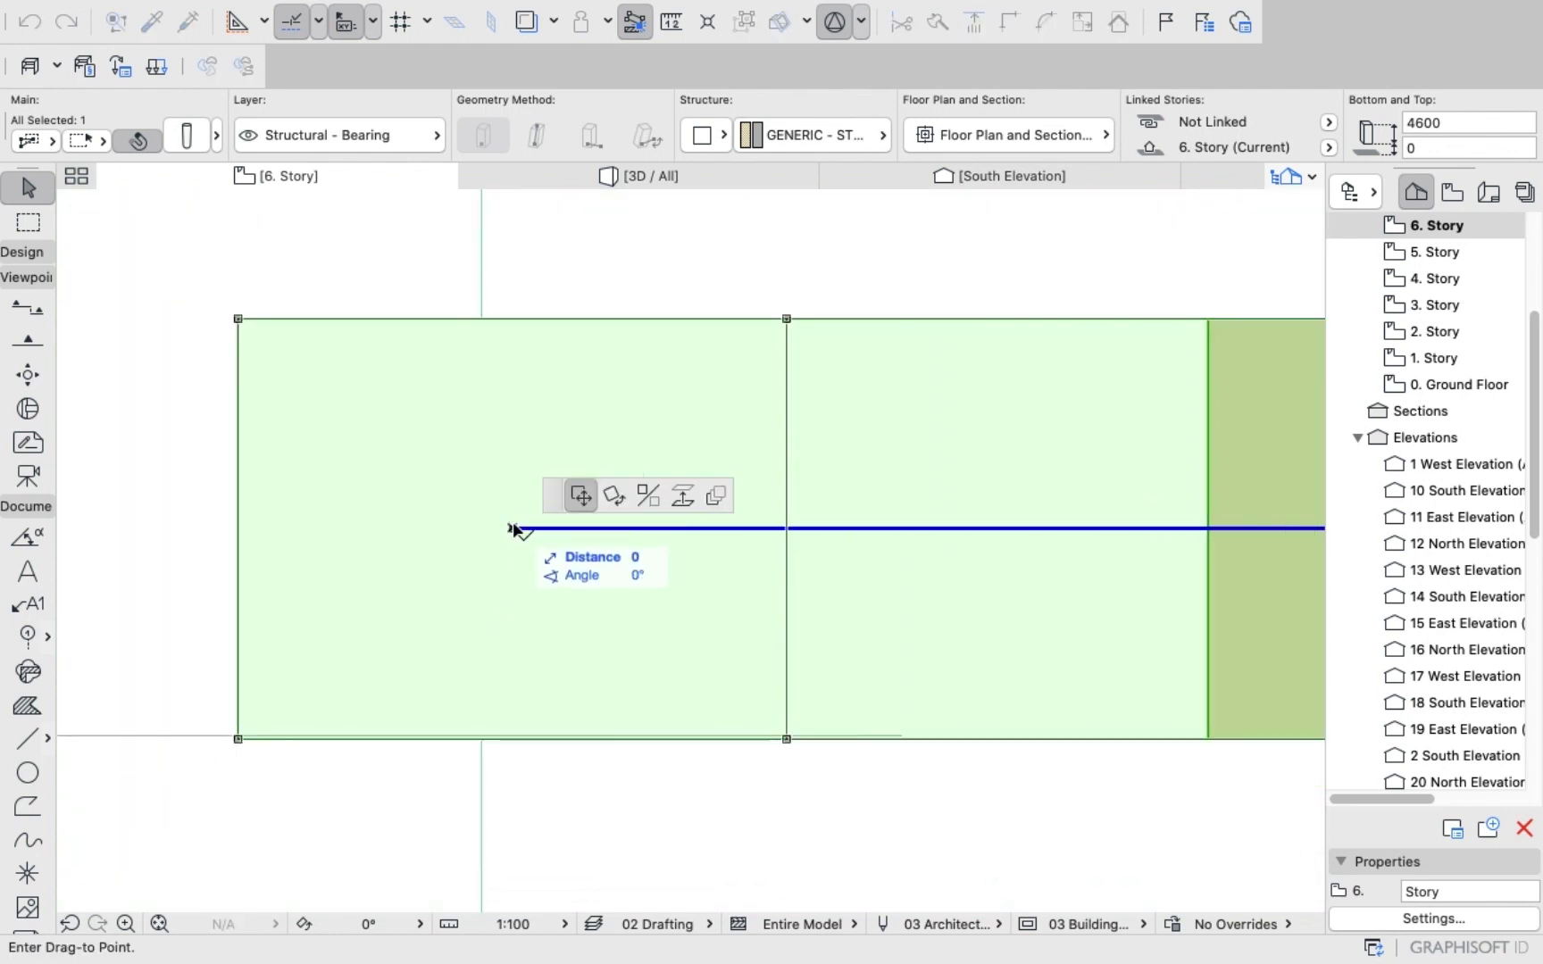
pyautogui.press('Escape')
pyautogui.scroll(3, 514, 530)
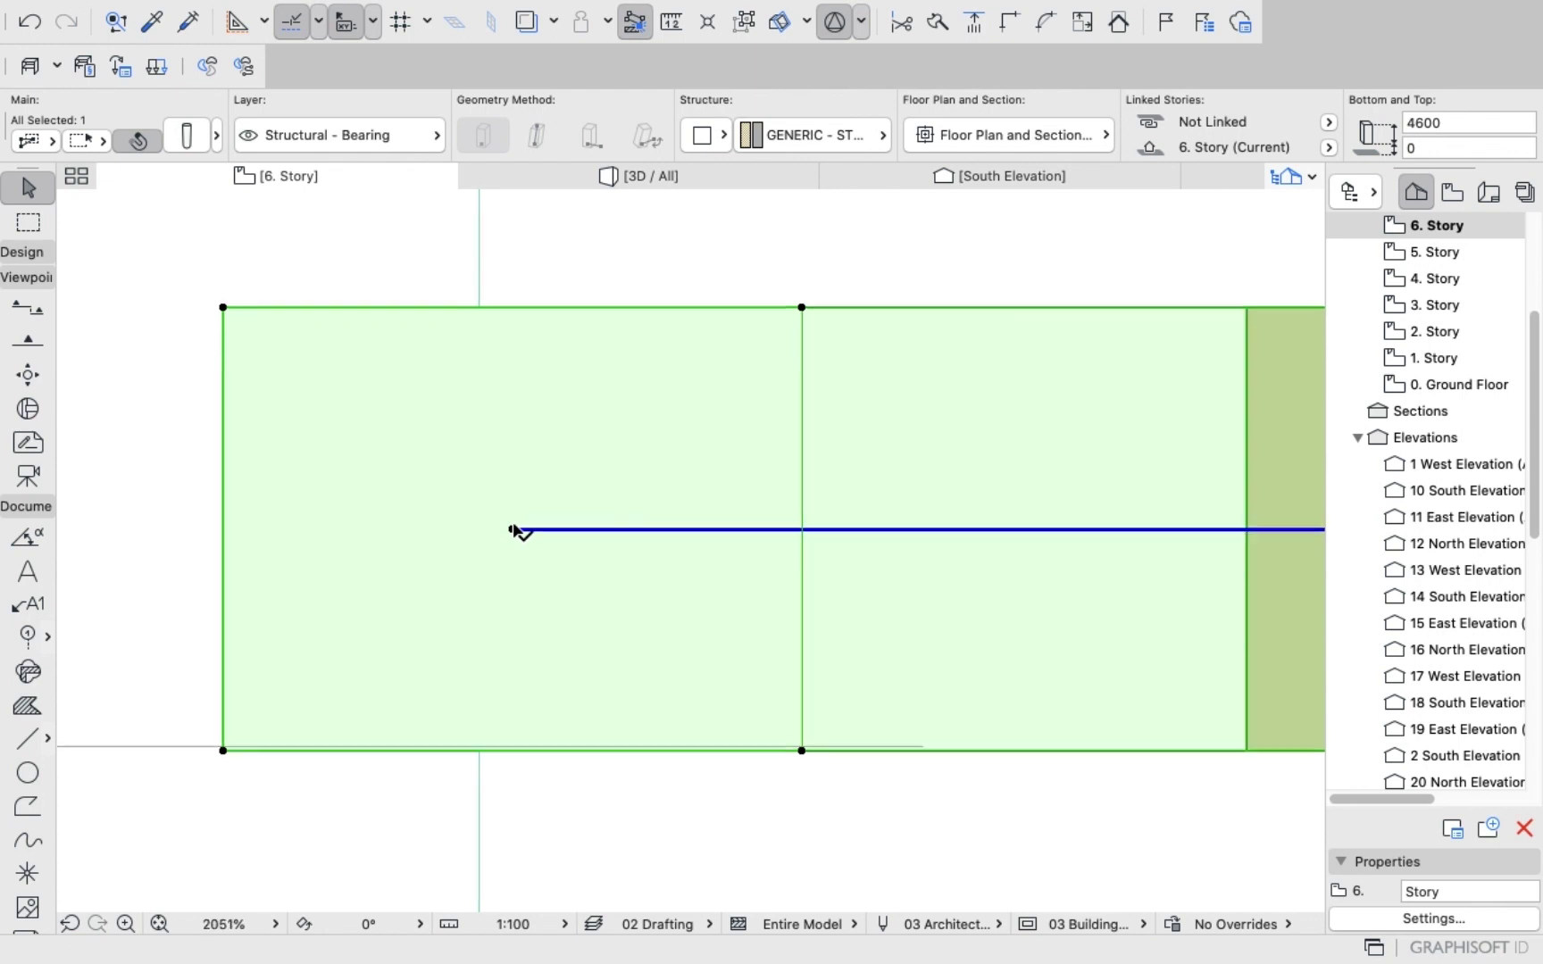
pyautogui.scroll(-2, 506, 692)
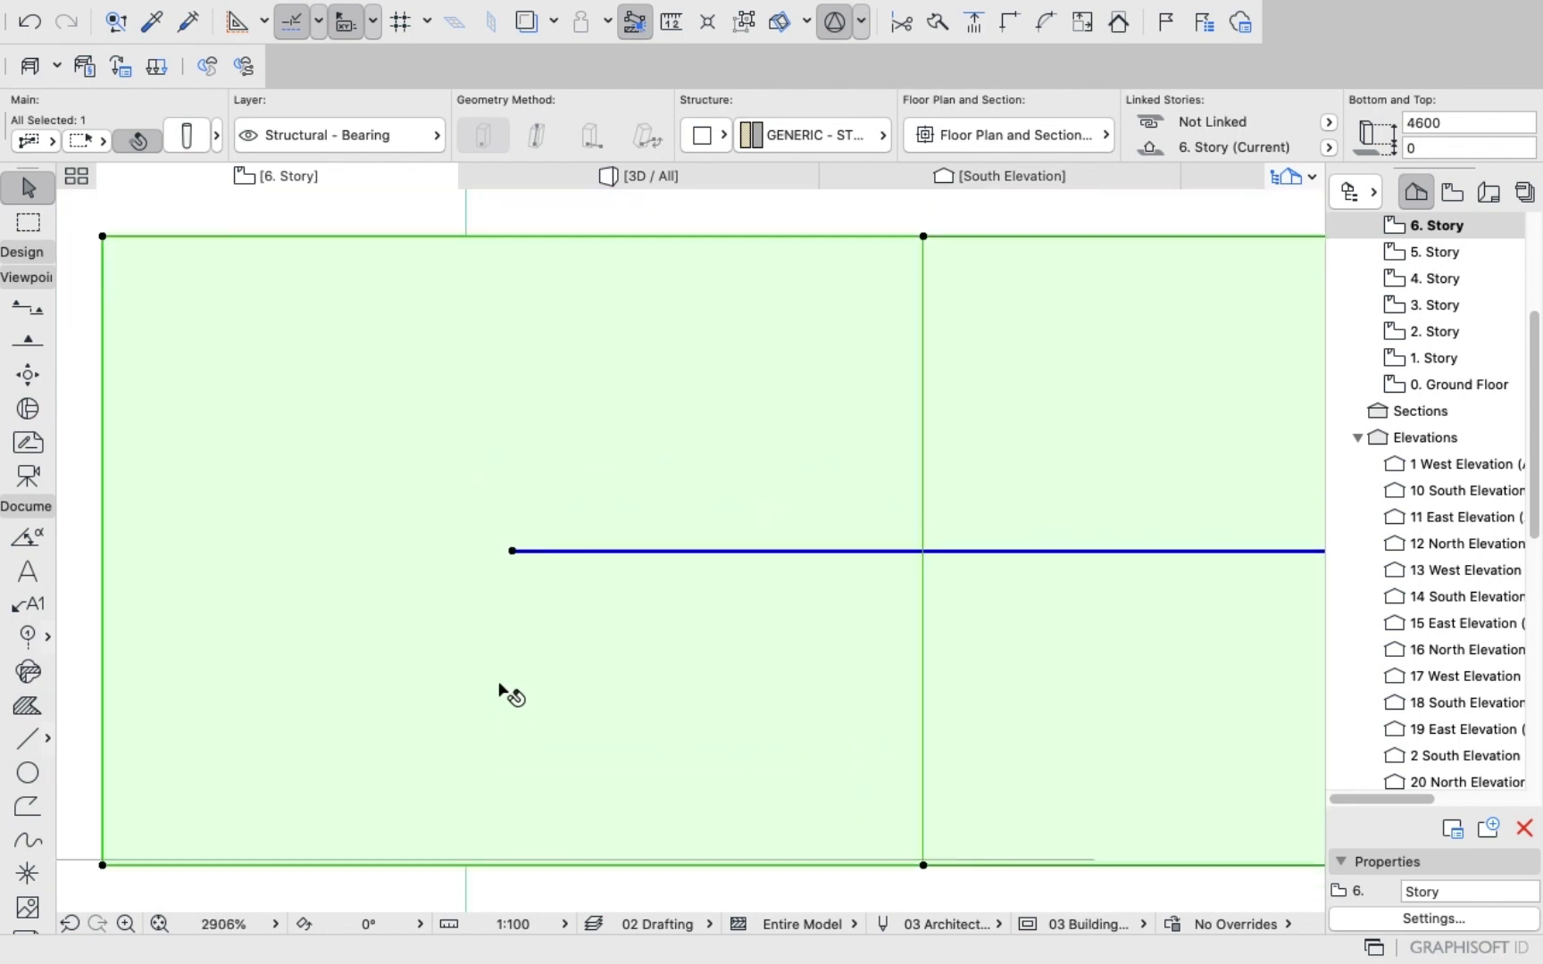
pyautogui.scroll(5, 516, 826)
pyautogui.click(516, 668)
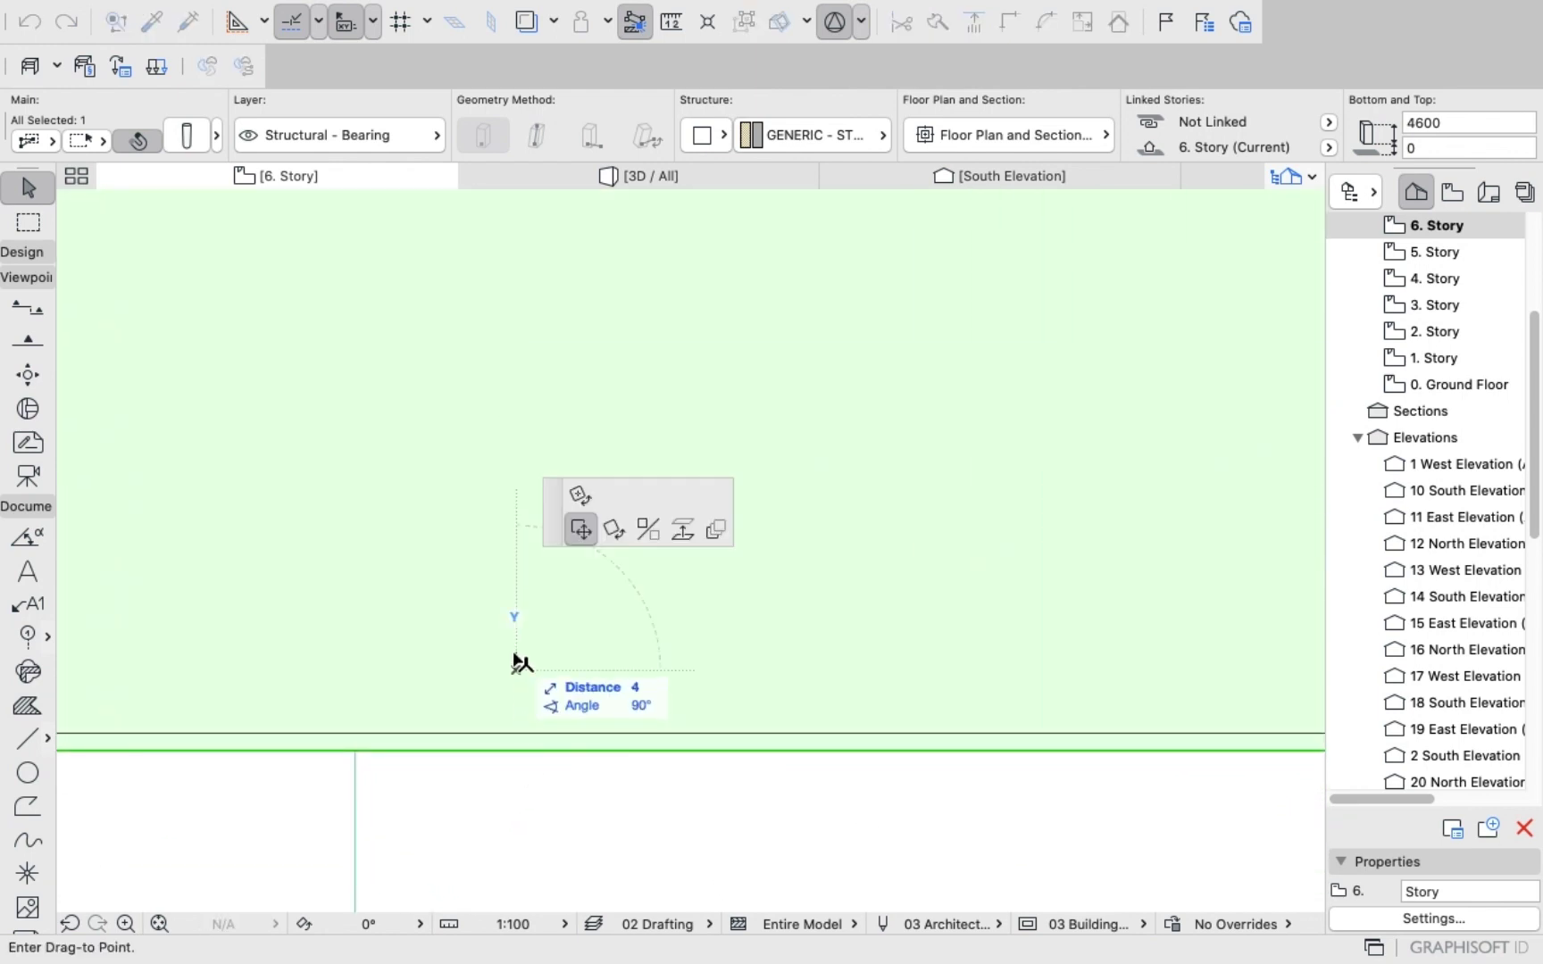
pyautogui.scroll(-6, 516, 665)
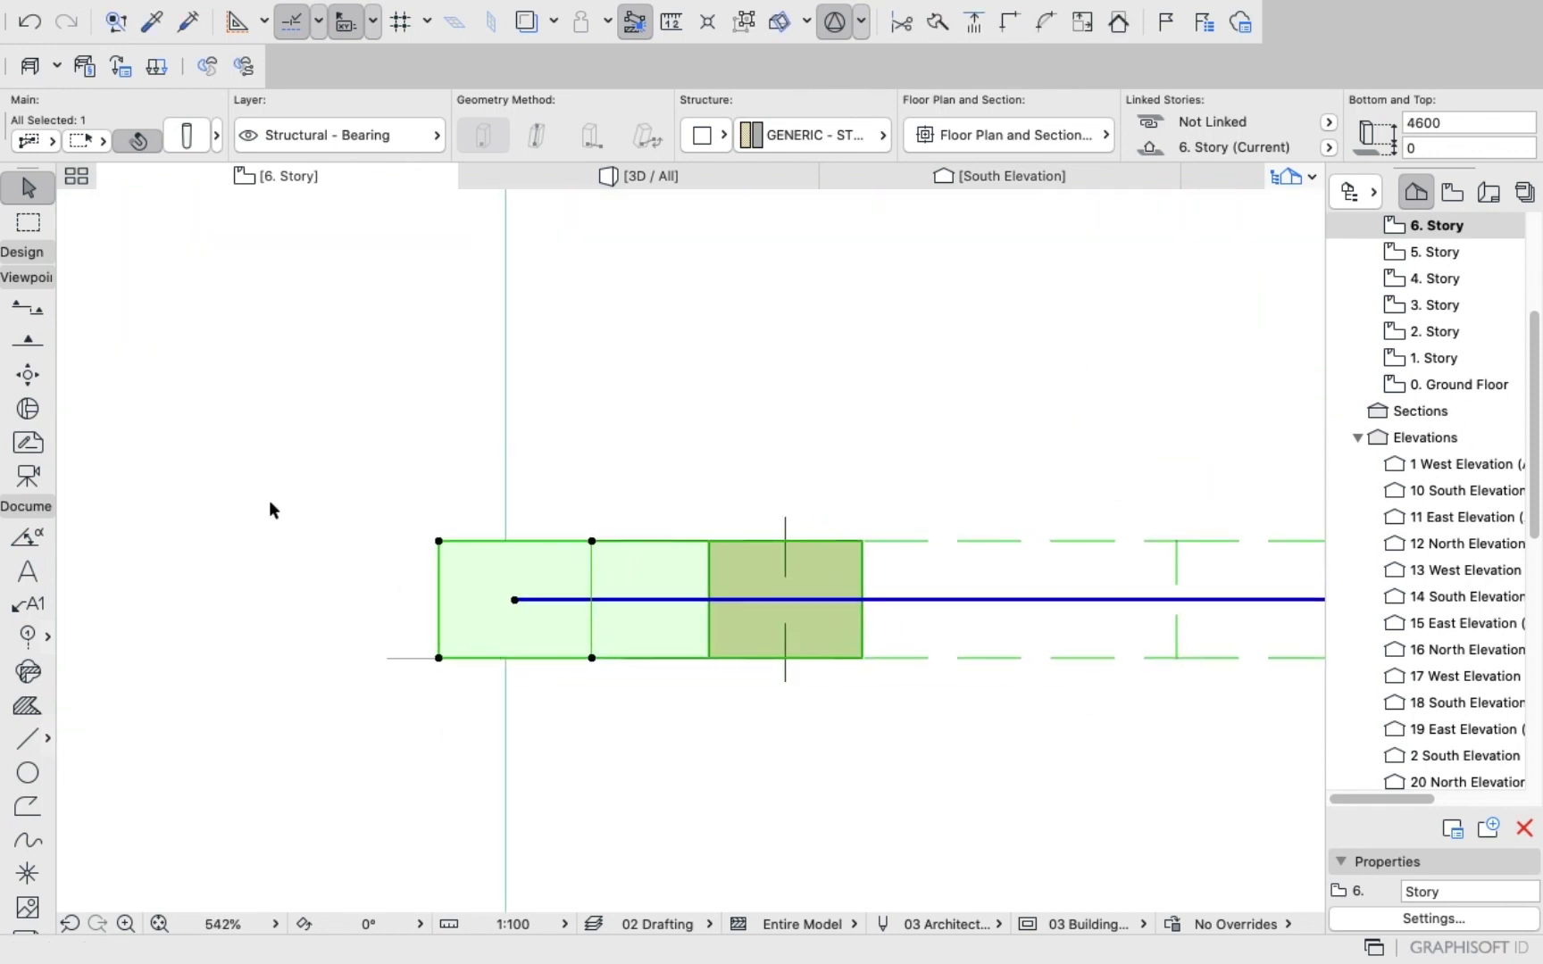
pyautogui.click(269, 501)
pyautogui.scroll(-4, 326, 565)
pyautogui.scroll(-4, 351, 551)
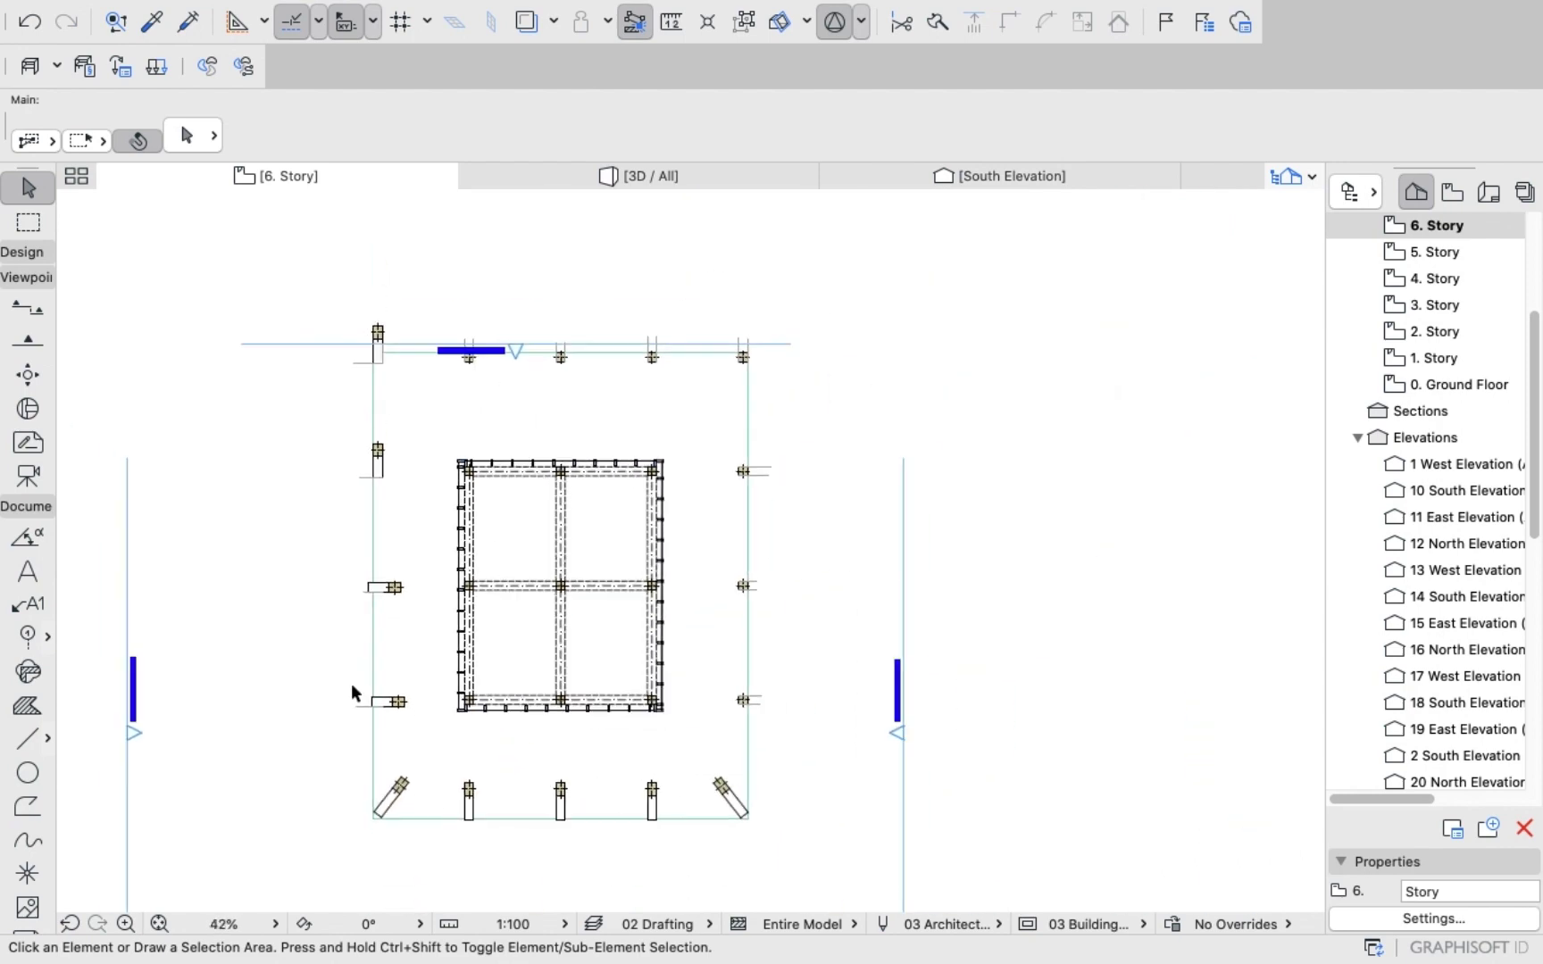
# Move the second west-edge column from the south about 240 mm east so its west side meets the slab edge, and check it in 3D.
pyautogui.scroll(3, 357, 720)
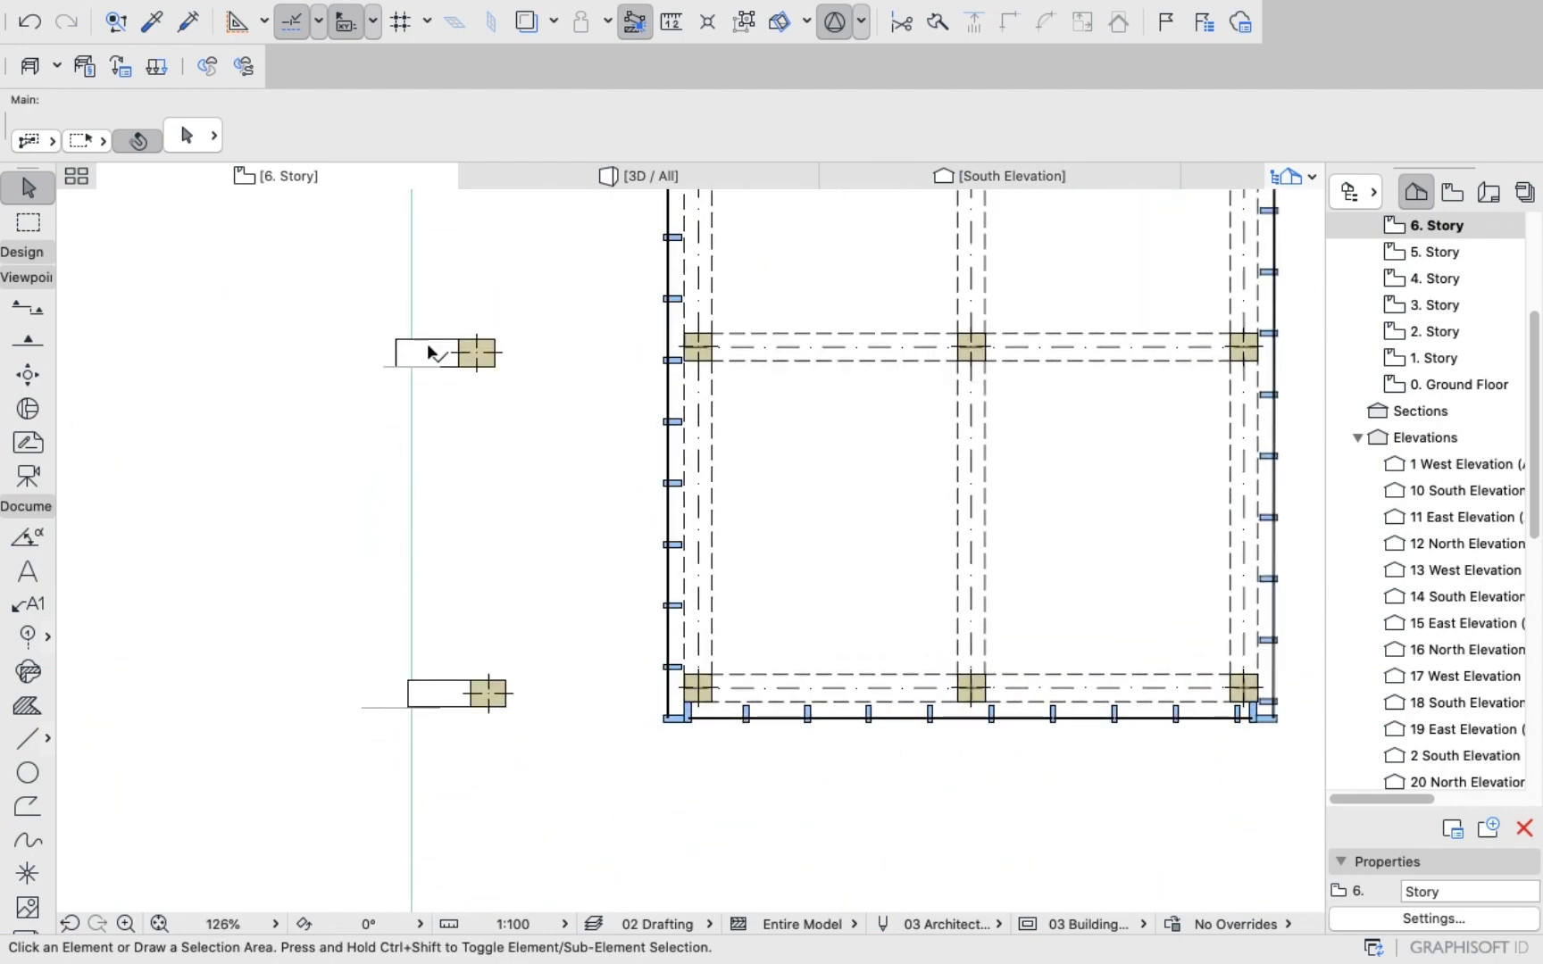
pyautogui.click(427, 345)
pyautogui.click(628, 170)
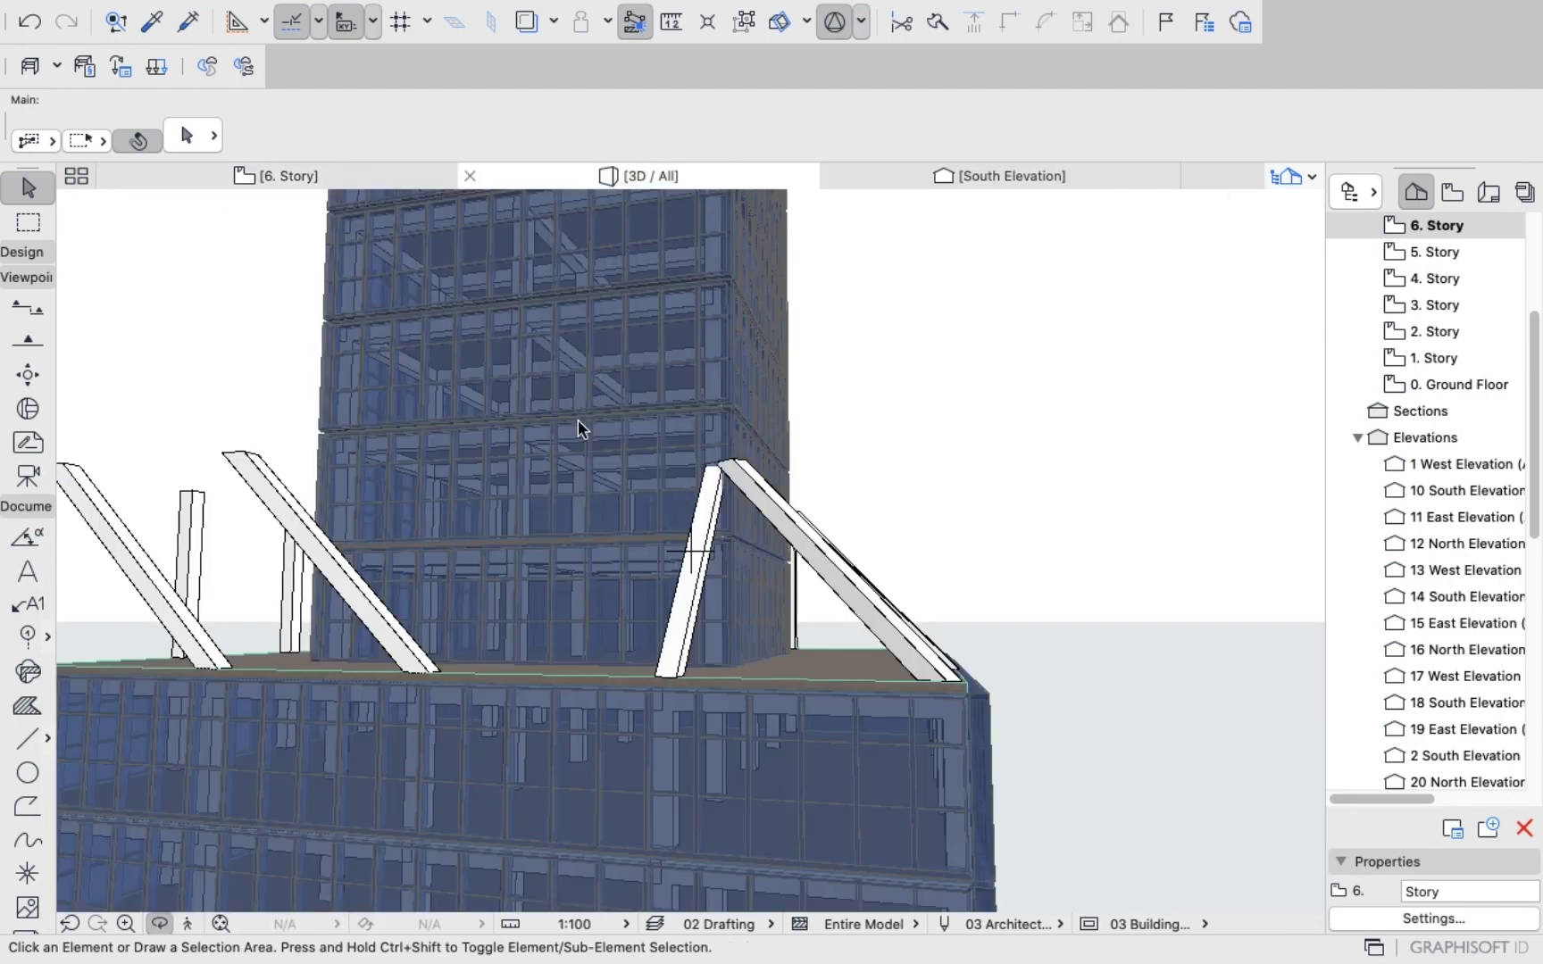
pyautogui.keyDown('shift'); pyautogui.moveTo(576, 429); pyautogui.dragTo(629, 502, button='middle'); pyautogui.keyUp('shift')
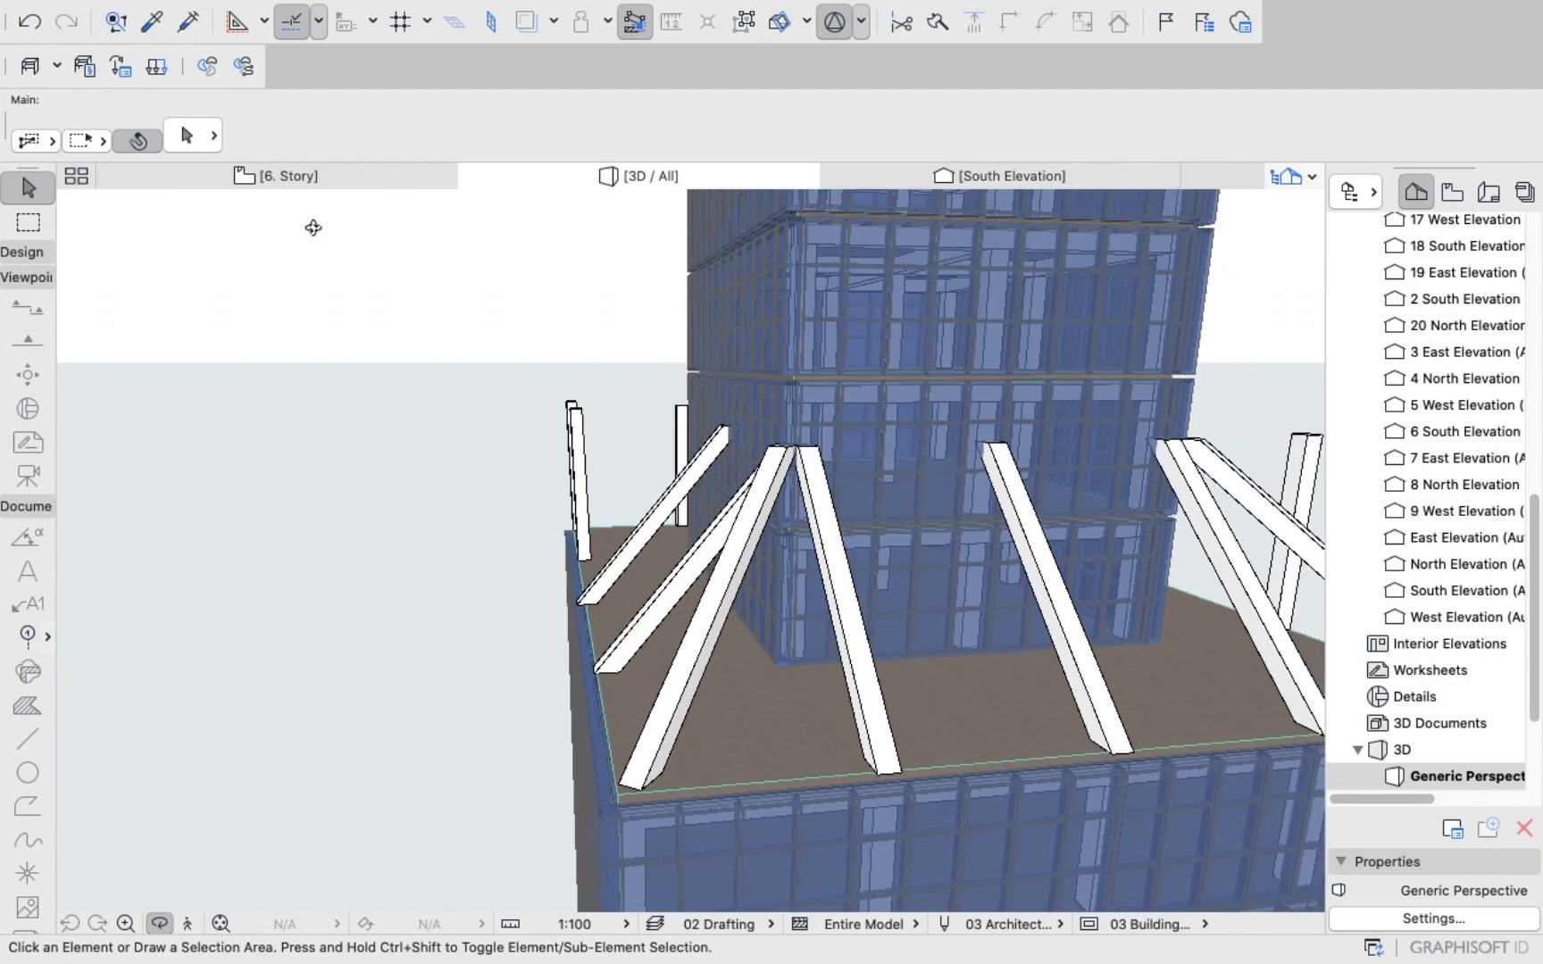
pyautogui.click(299, 175)
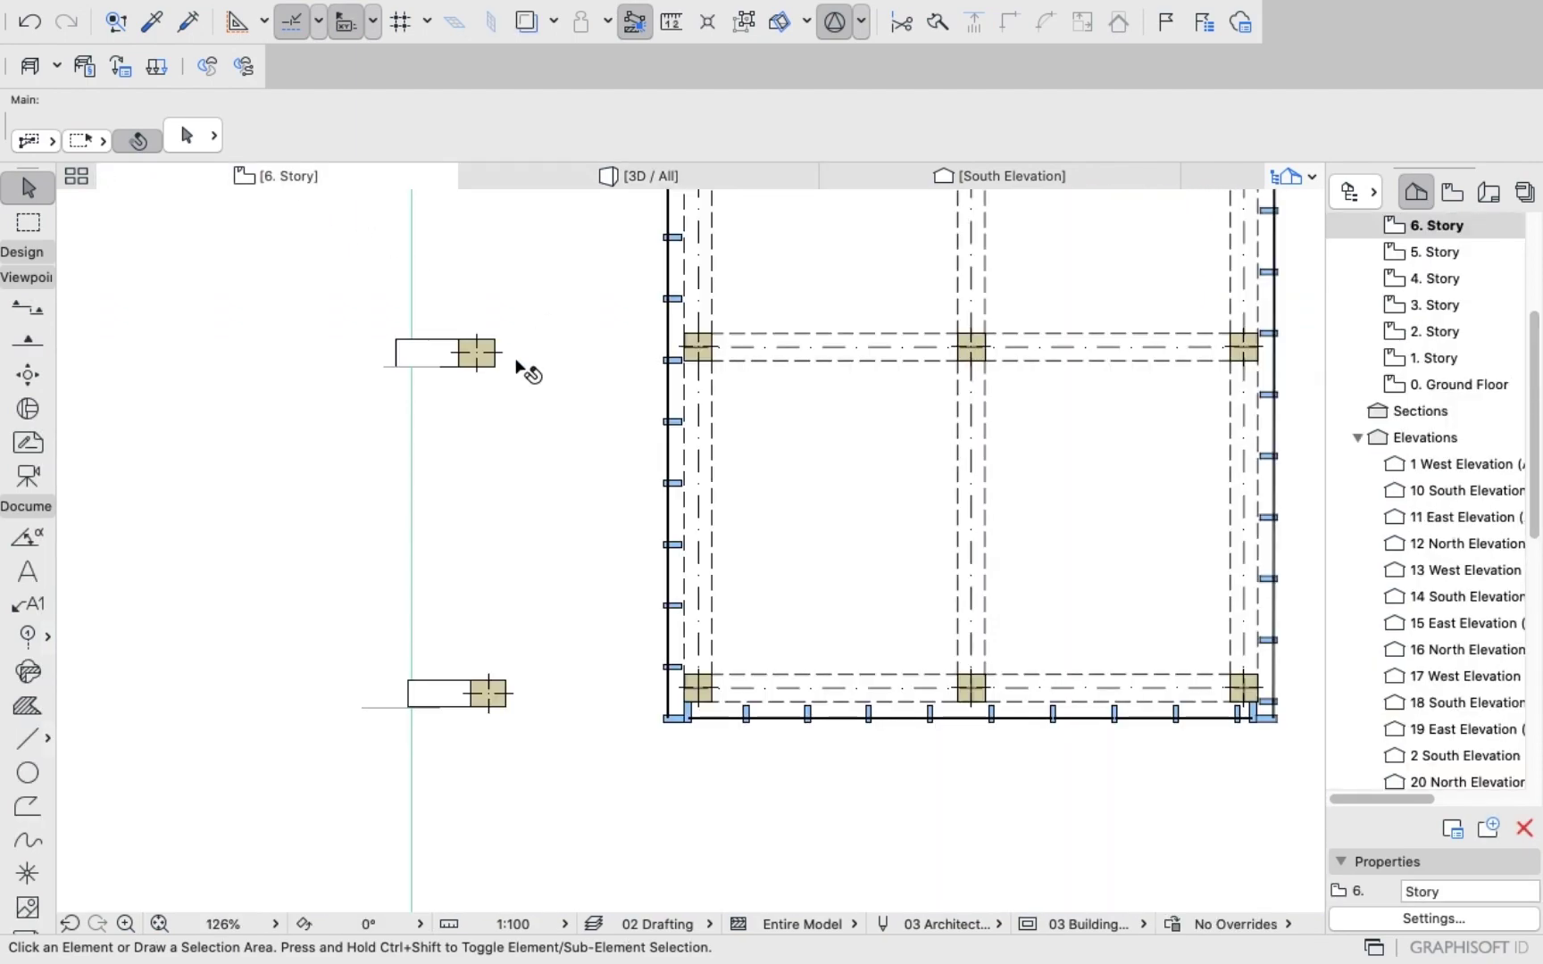
pyautogui.scroll(5, 438, 360)
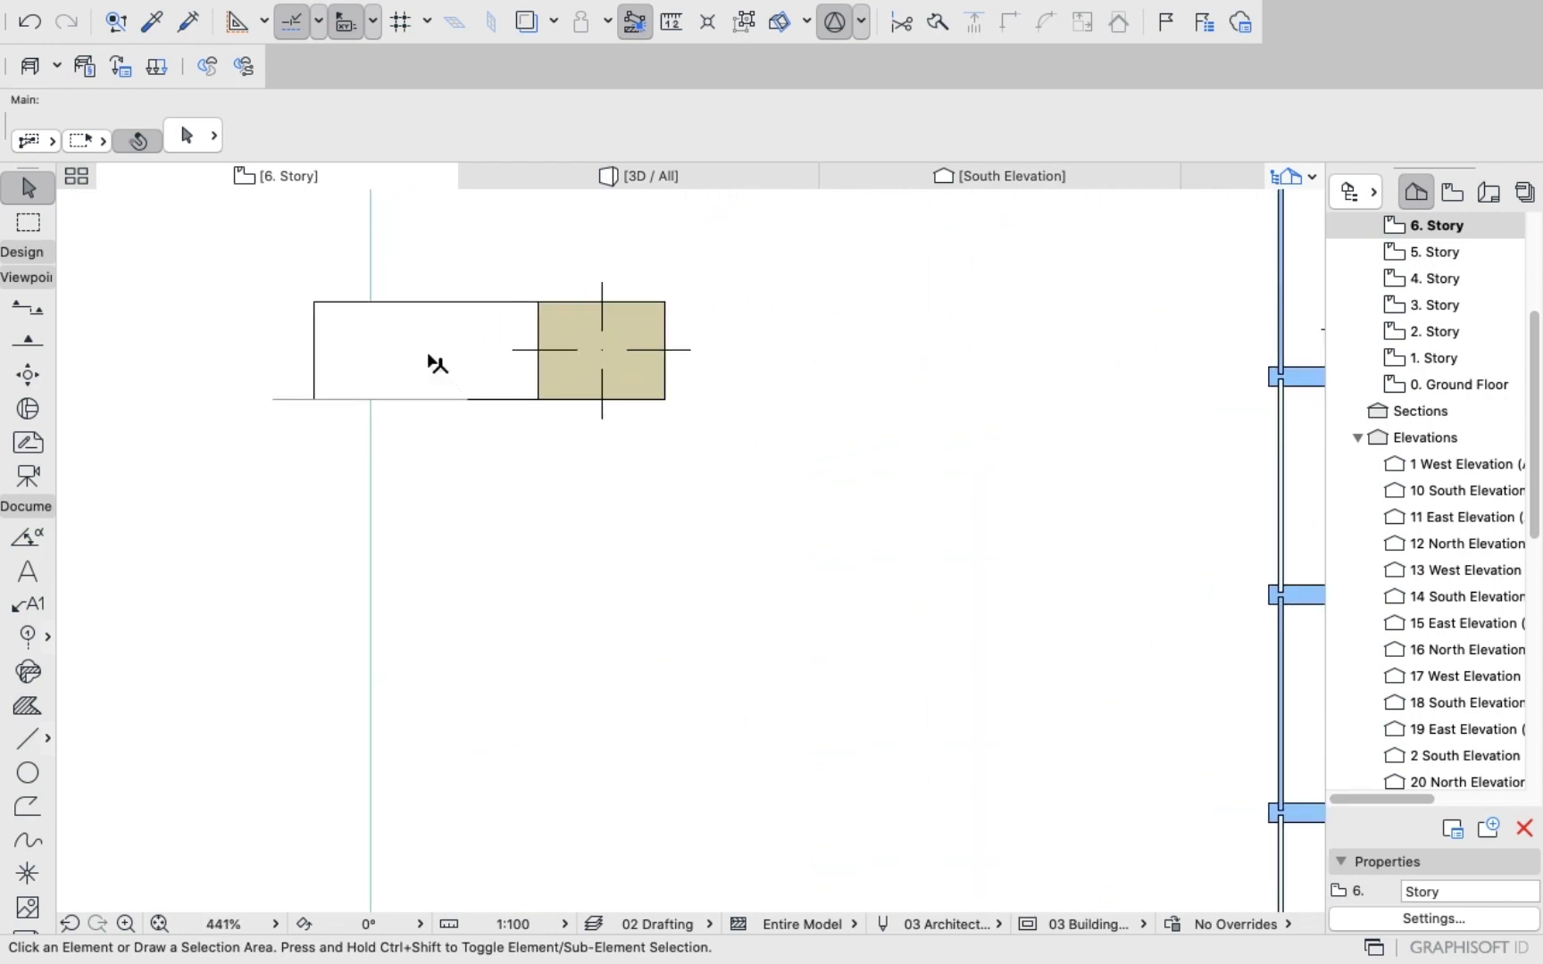
pyautogui.click(434, 360)
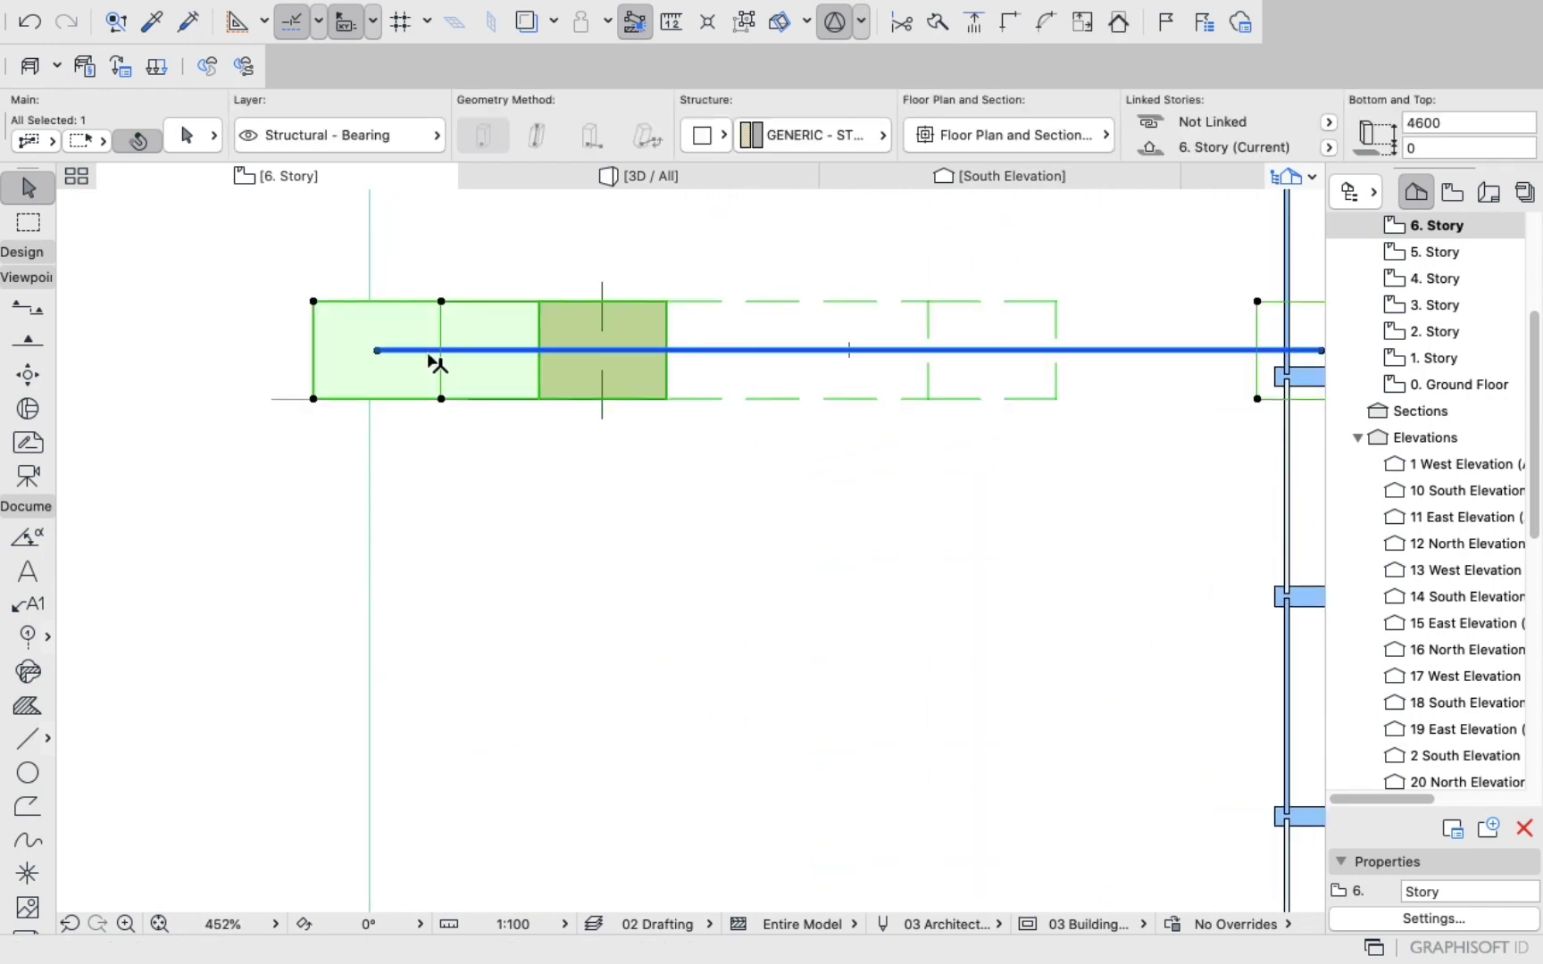
pyautogui.click(376, 350)
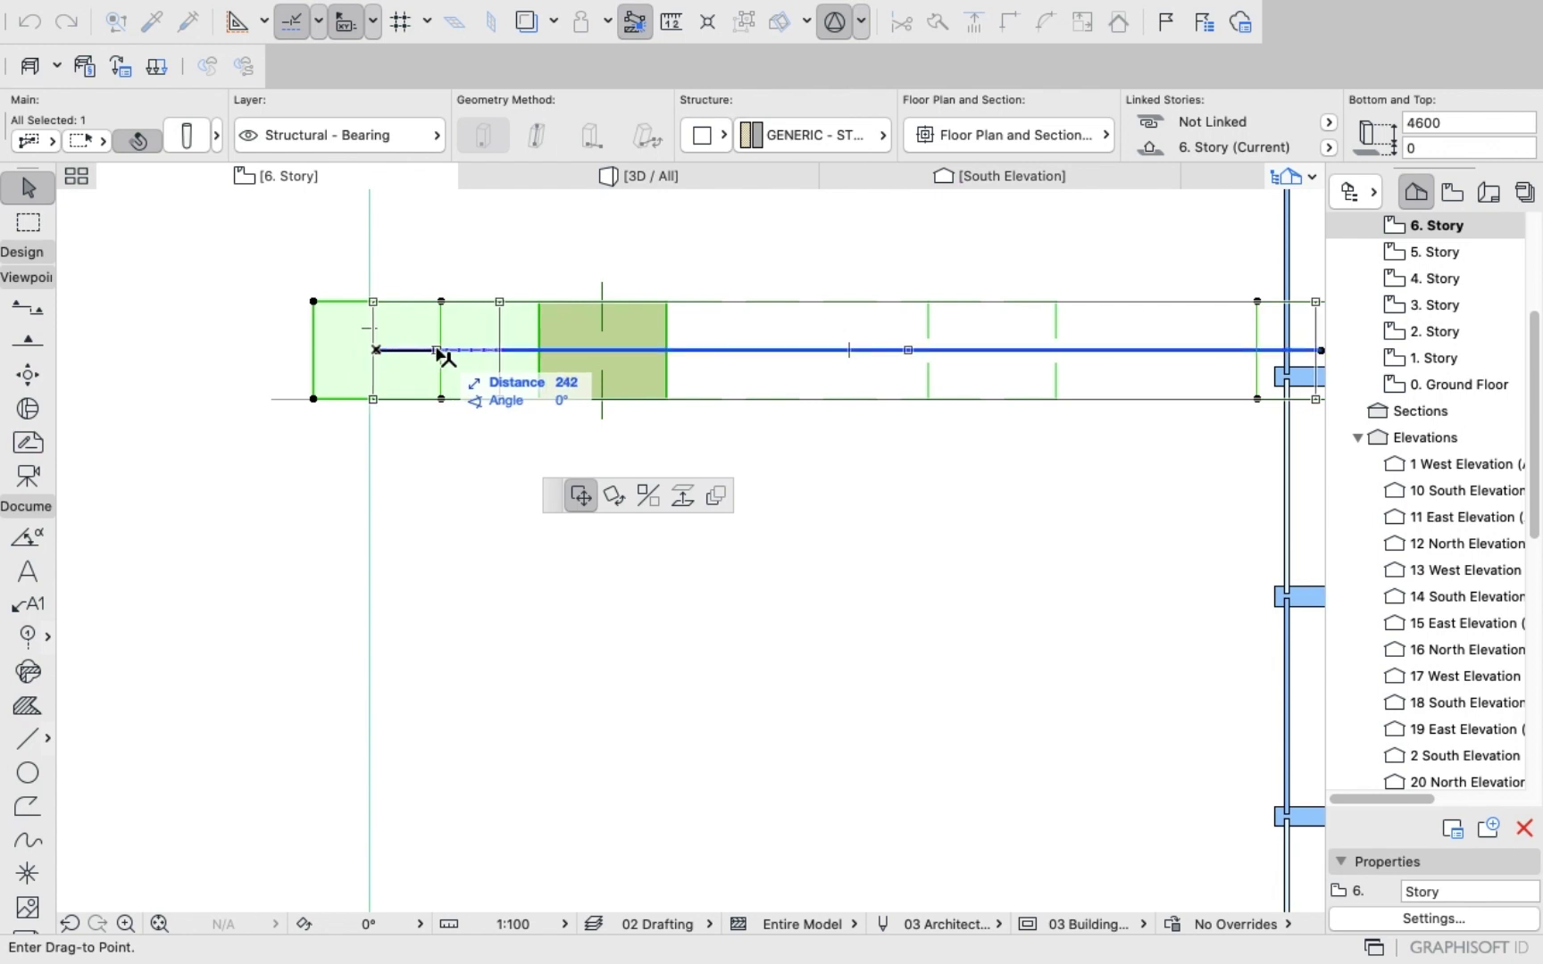
pyautogui.click(435, 350)
pyautogui.click(285, 317)
pyautogui.scroll(-6, 287, 317)
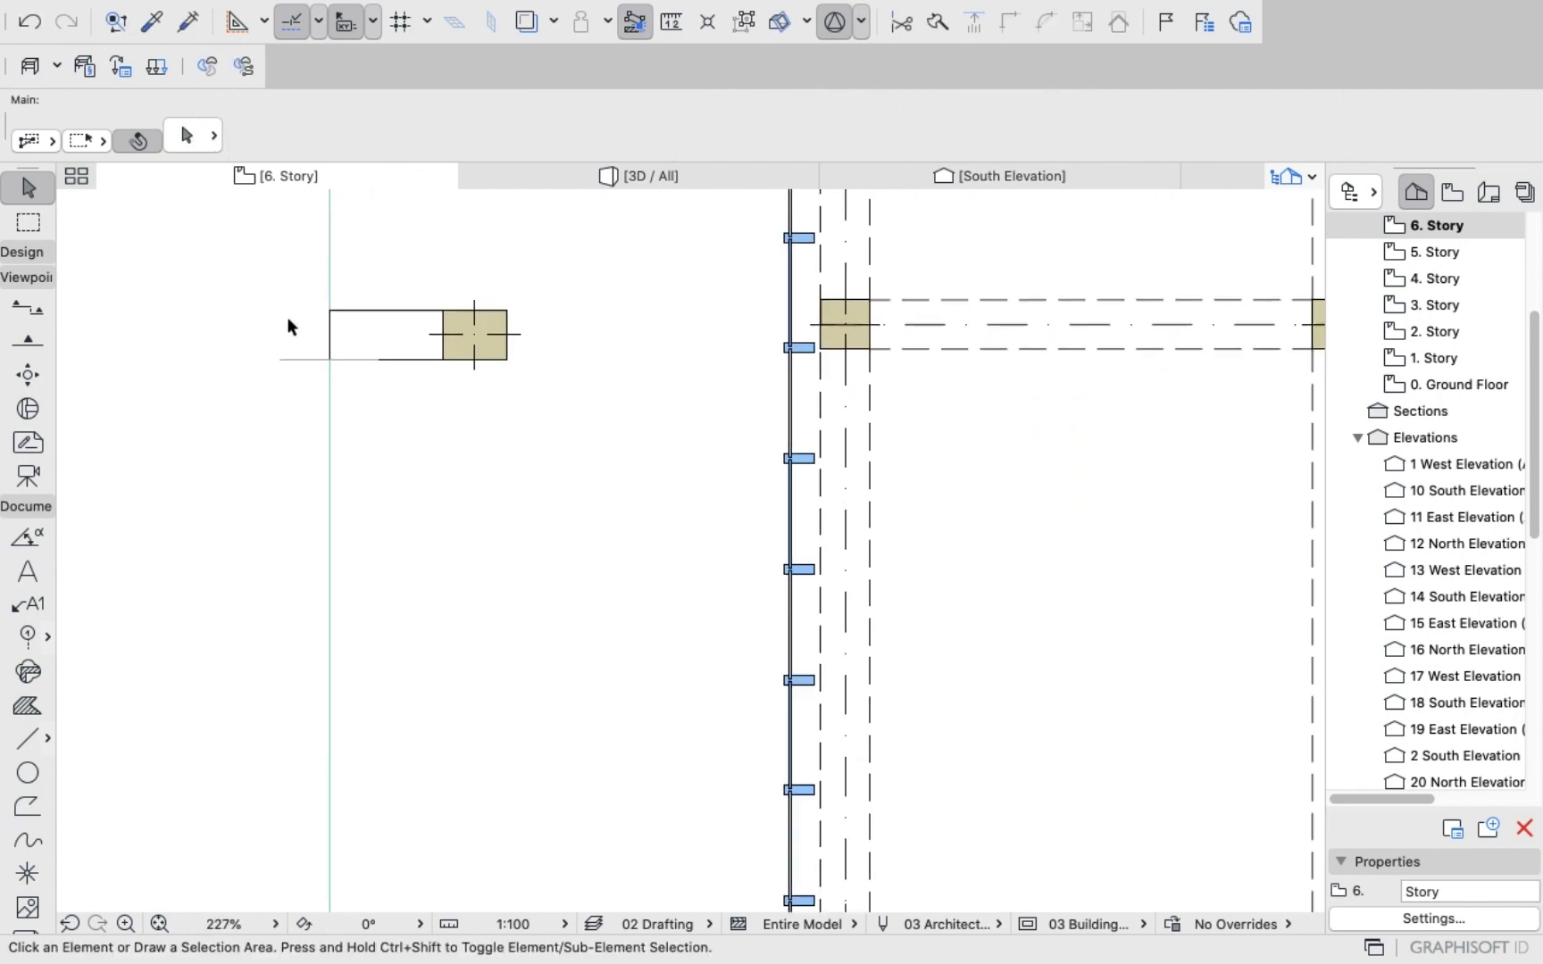
pyautogui.click(637, 176)
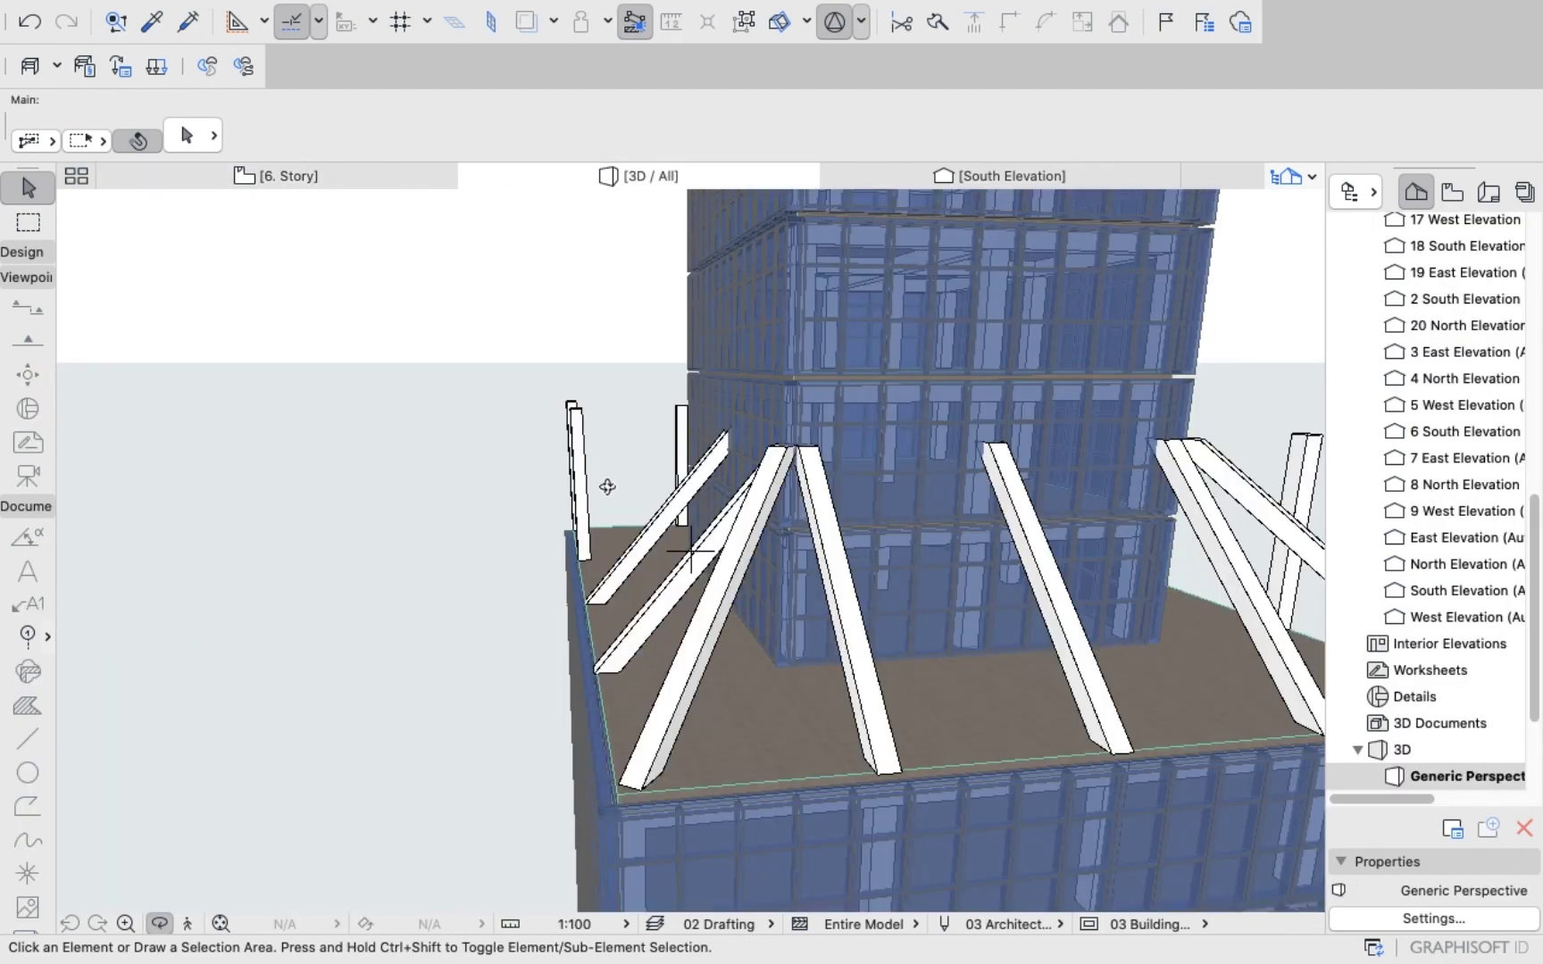
pyautogui.moveTo(685, 484); pyautogui.dragTo(736, 497)
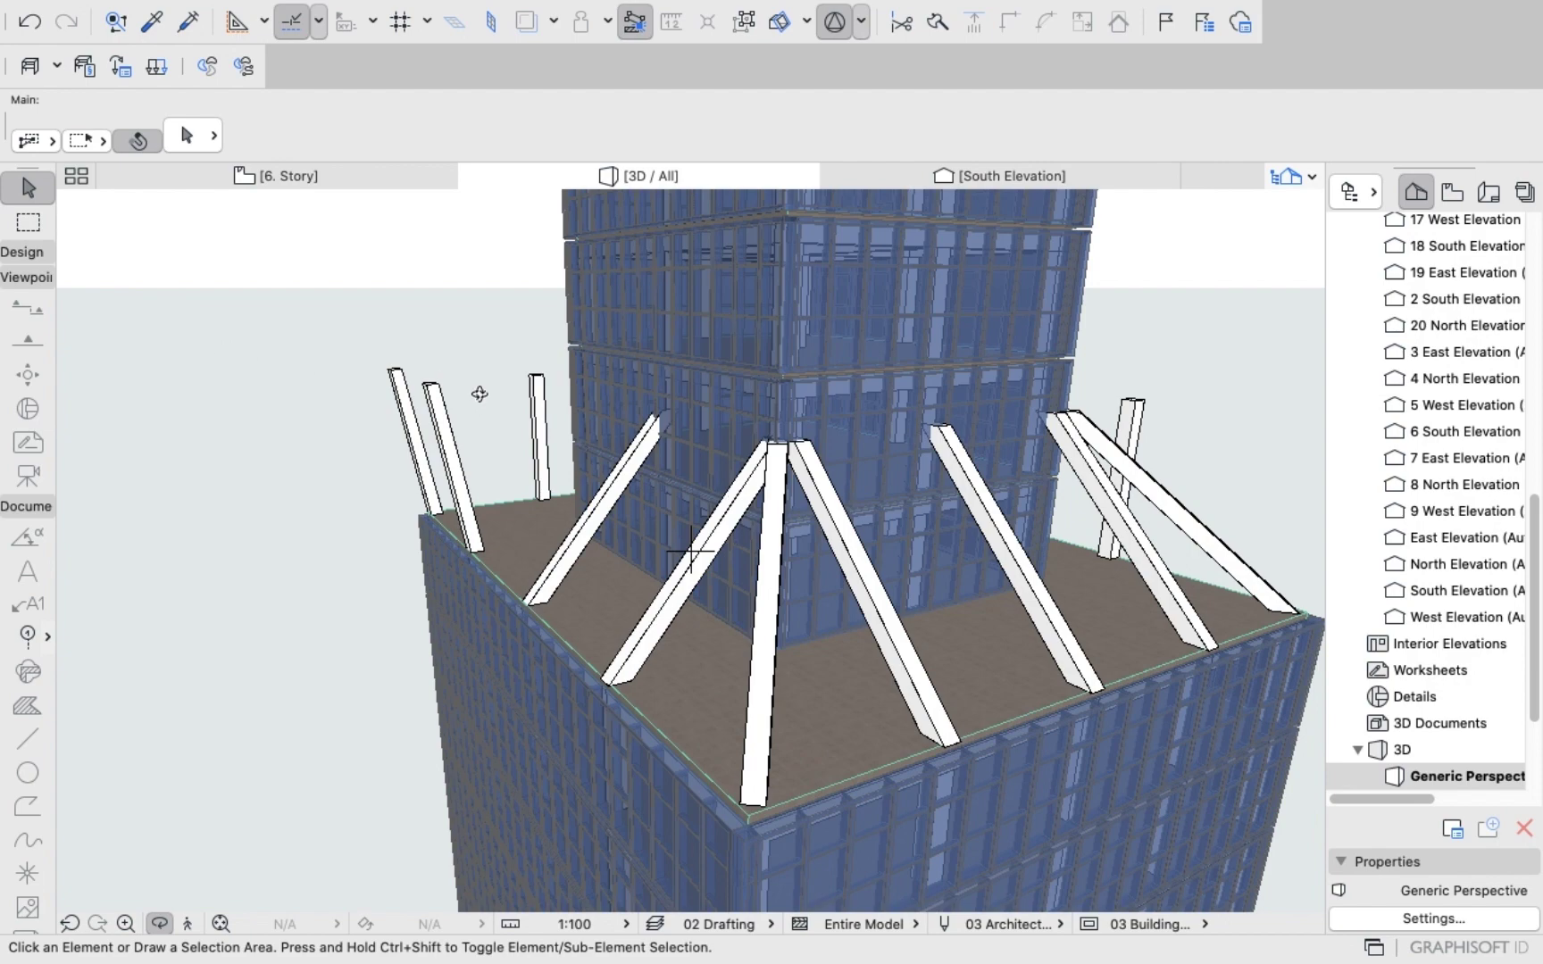
# Rotate the third west-edge column from the south -90° about its base axis point so that it leans east toward the tower.
pyautogui.click(300, 179)
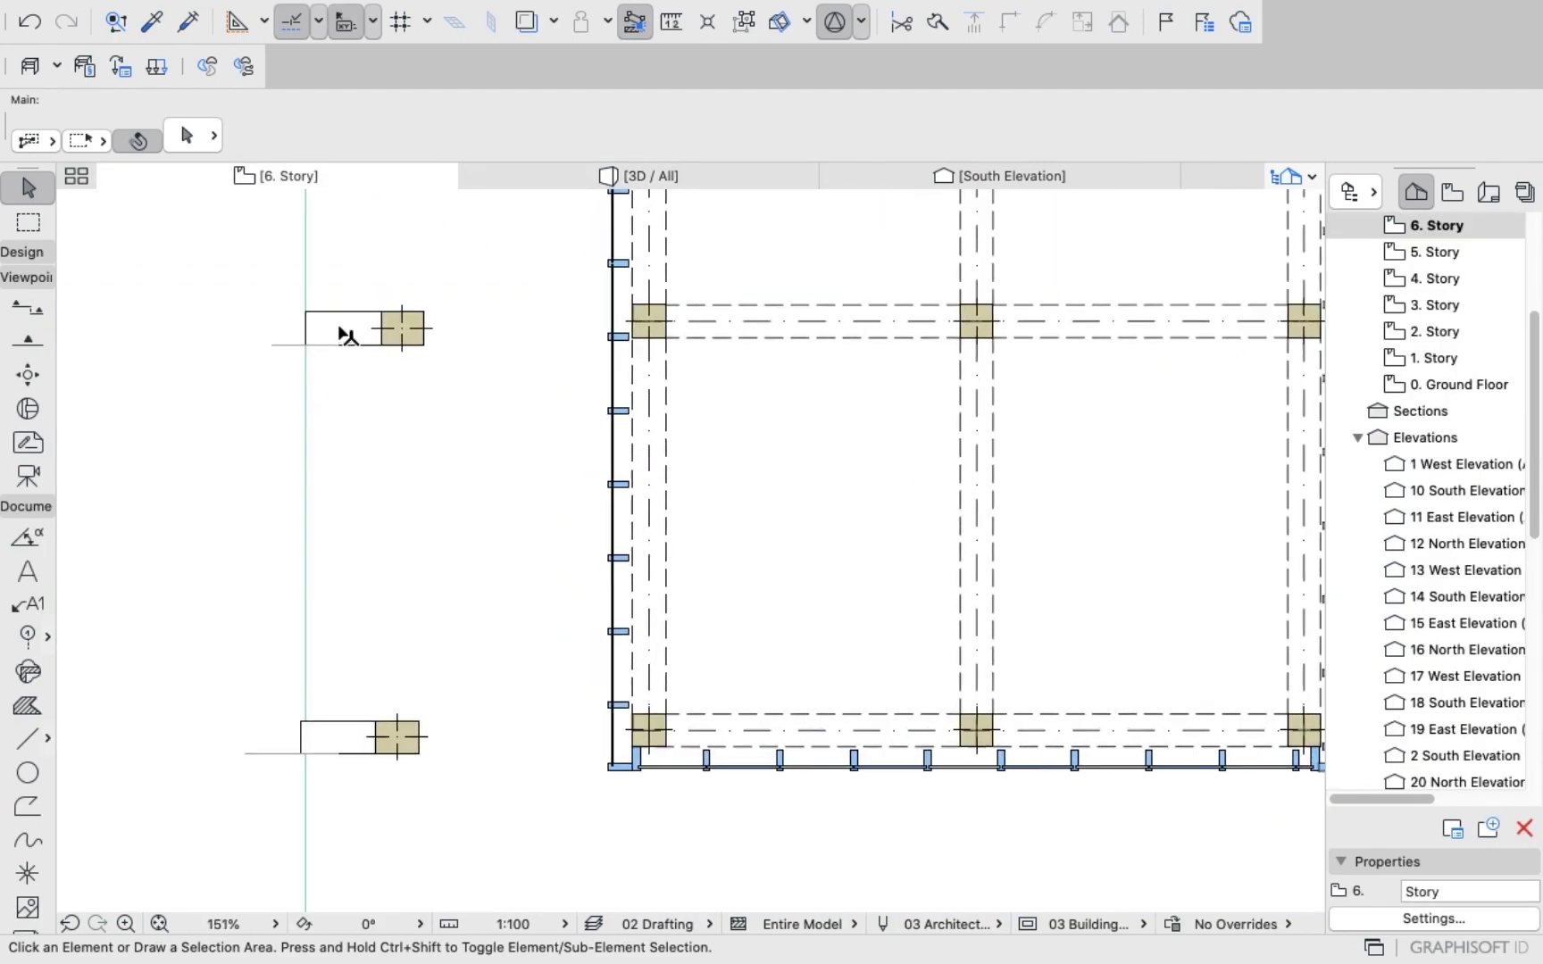
pyautogui.click(340, 329)
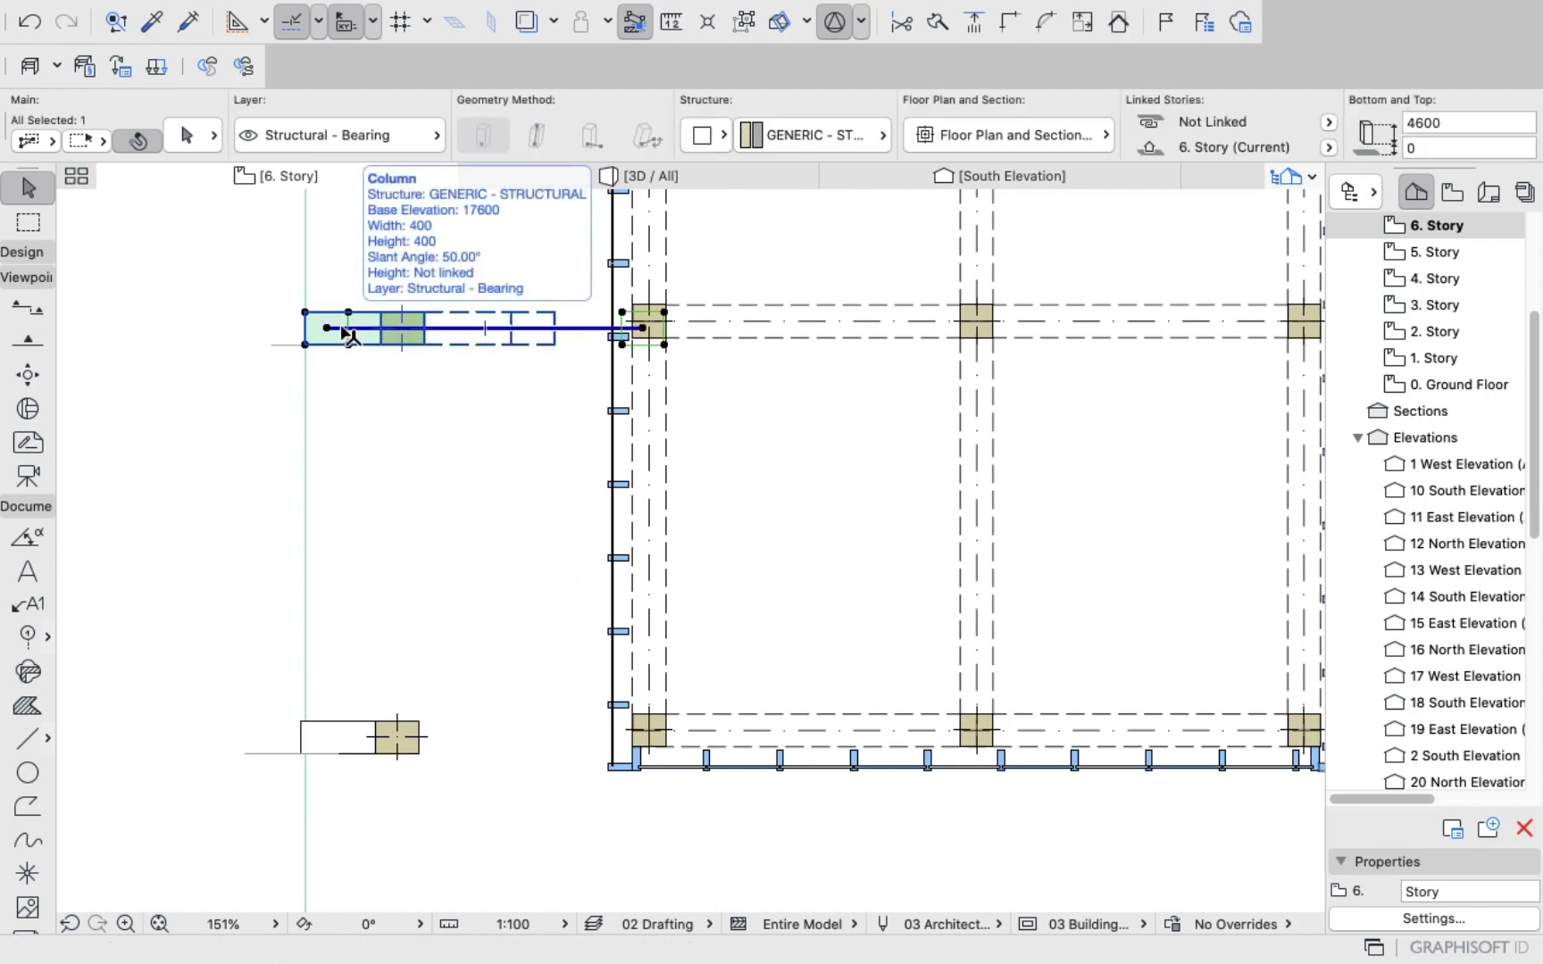
pyautogui.click(195, 433)
pyautogui.scroll(-10, 195, 430)
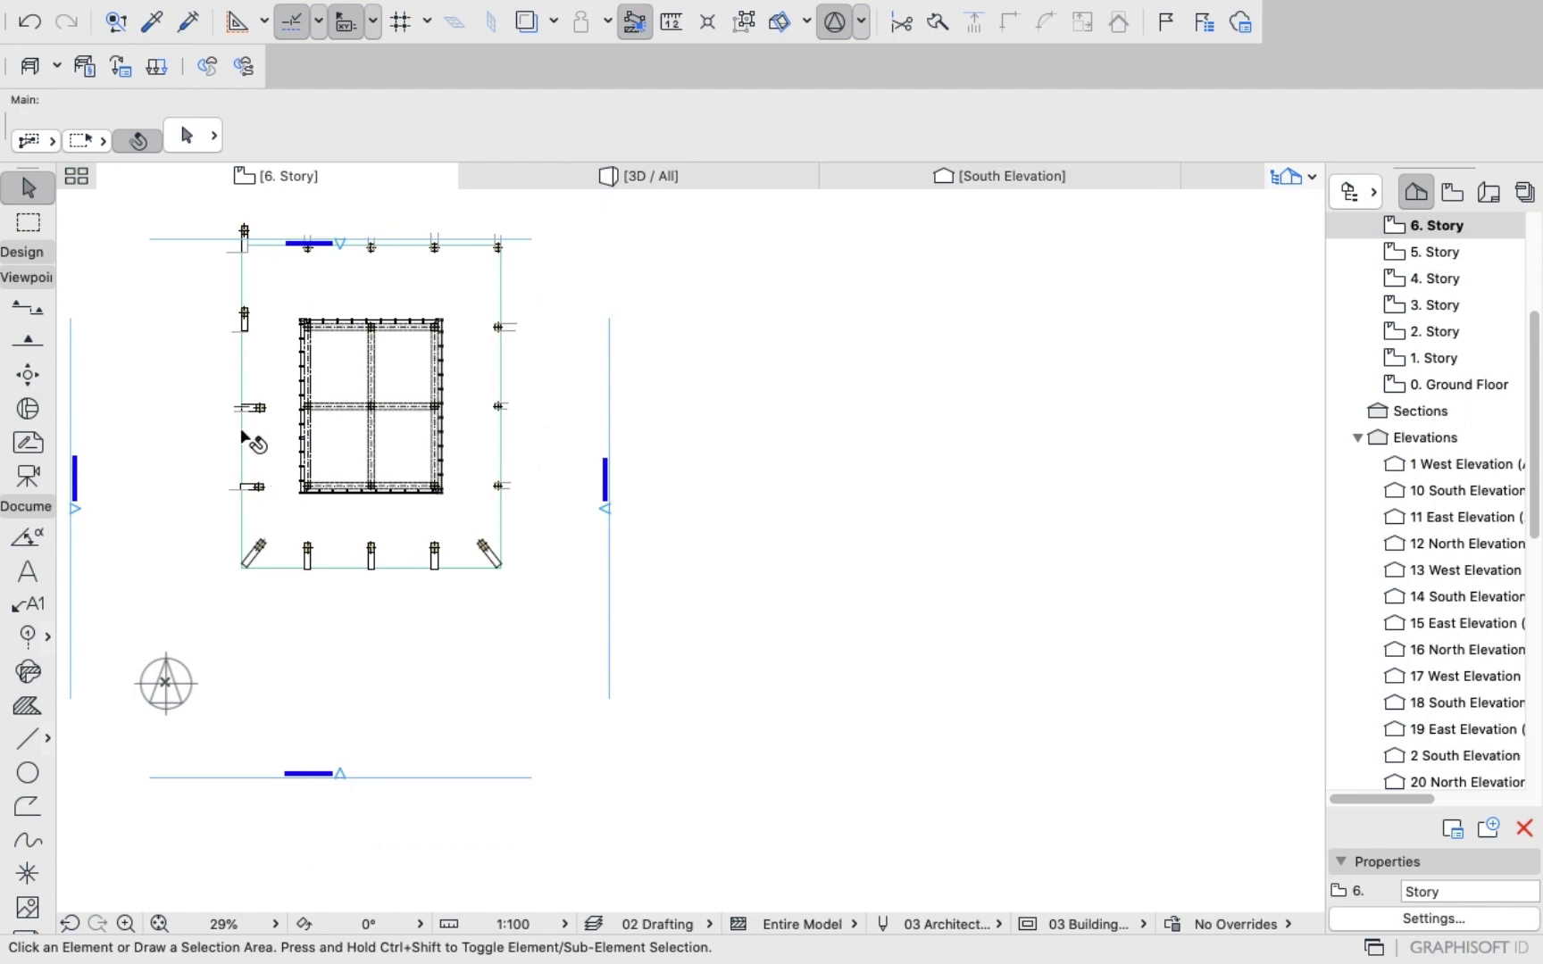
pyautogui.scroll(4, 234, 420)
pyautogui.scroll(-2, 225, 391)
pyautogui.scroll(18, 251, 329)
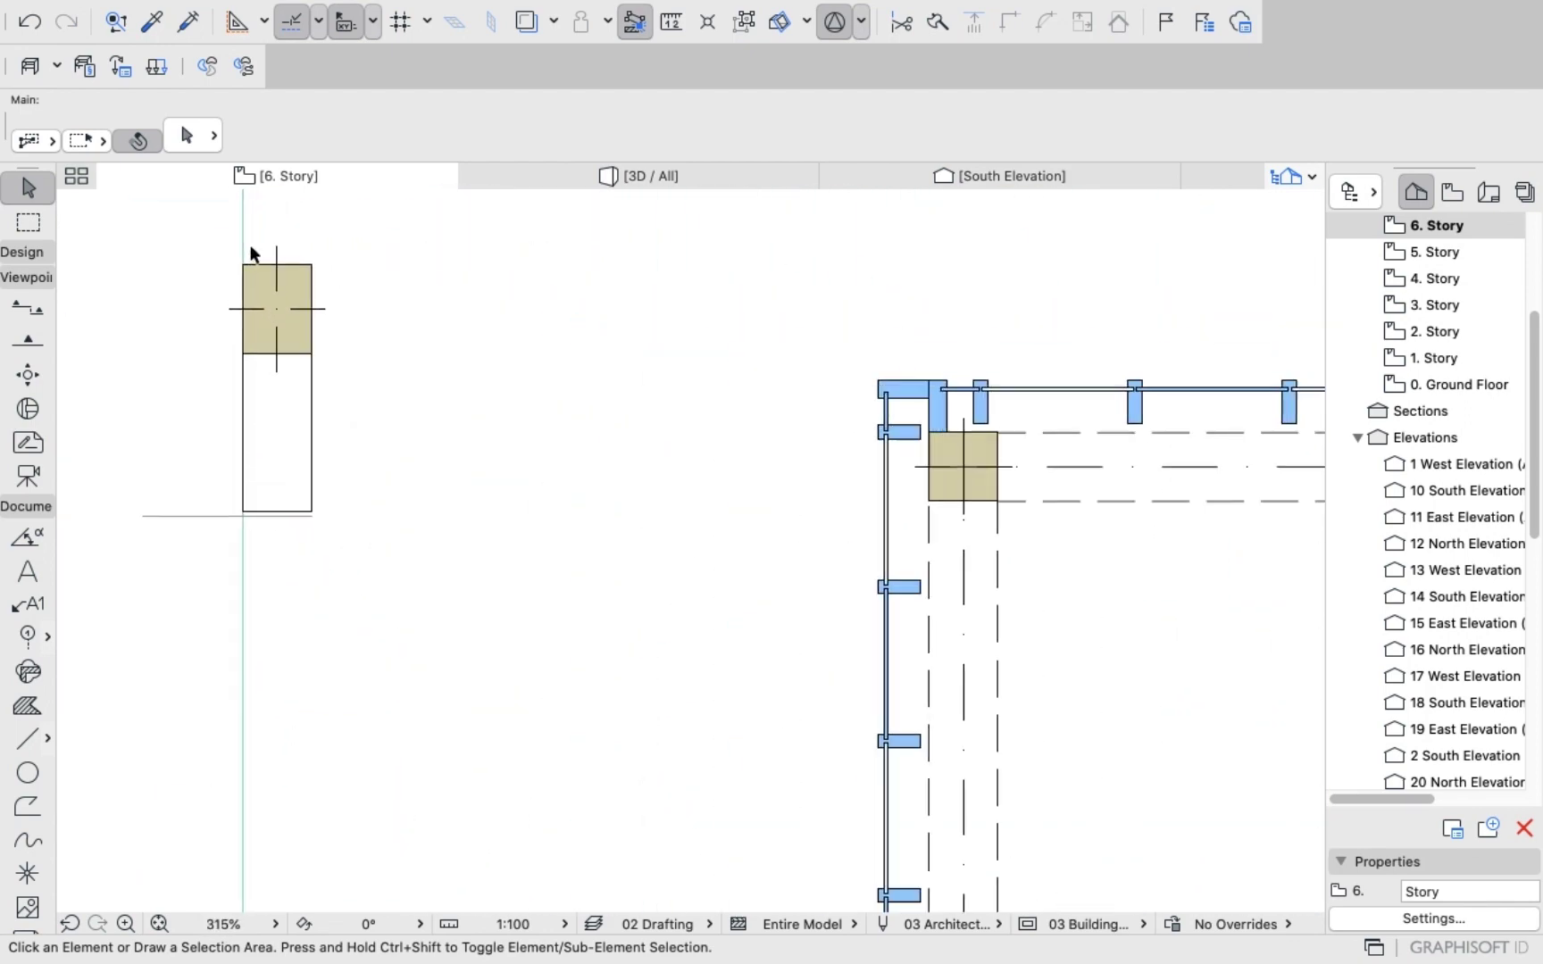
pyautogui.click(294, 475)
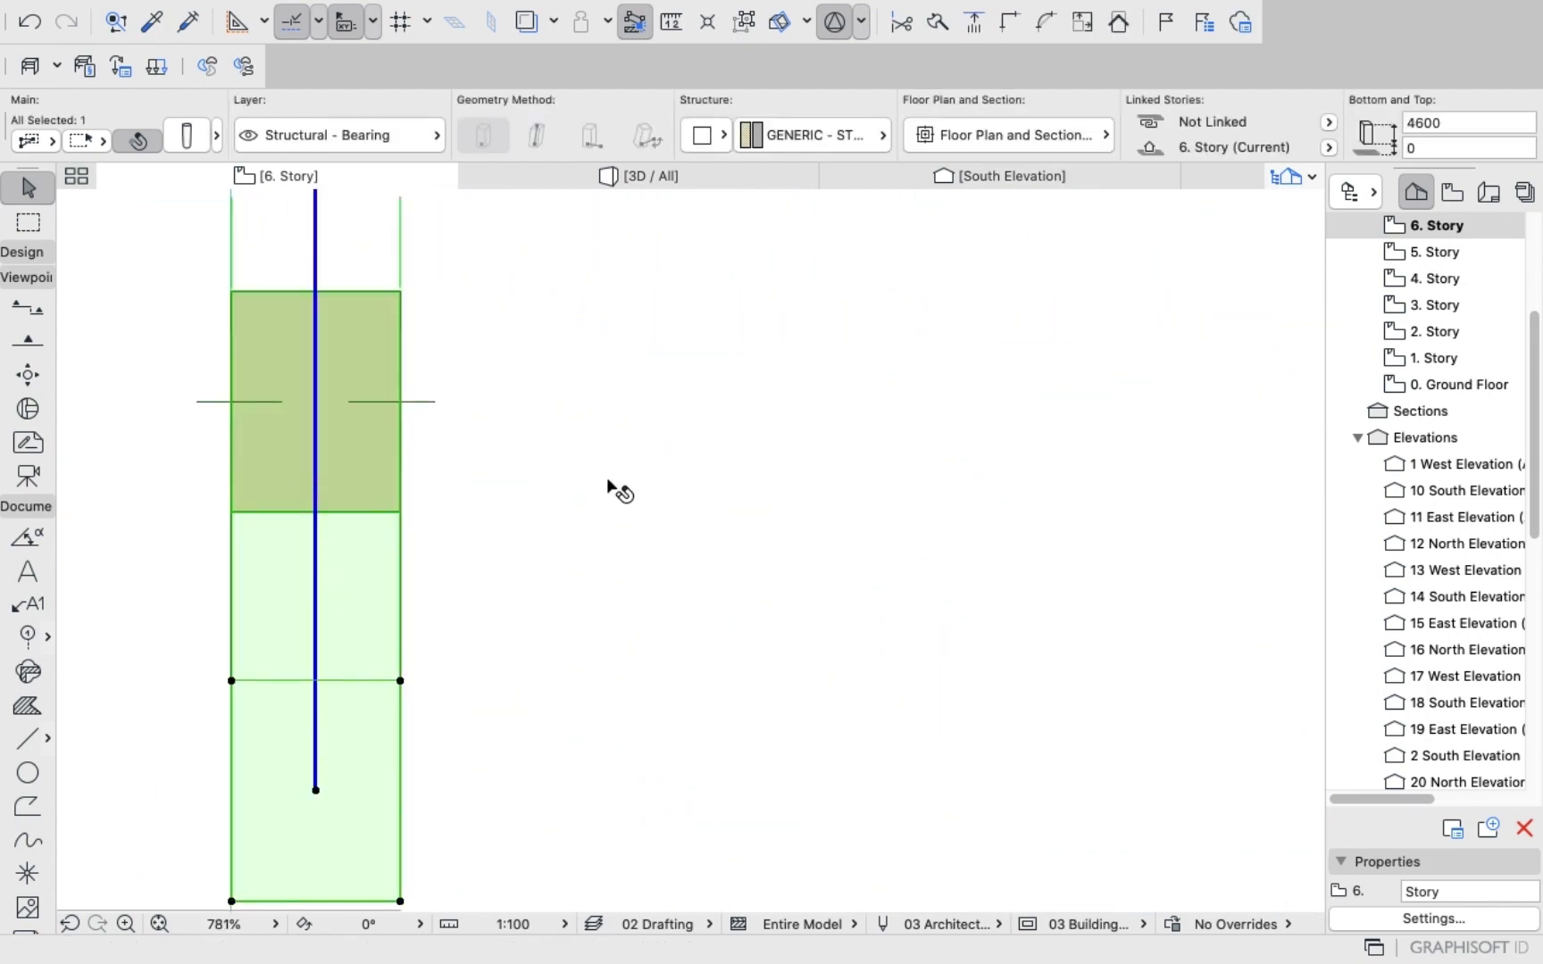
pyautogui.scroll(-5, 558, 406)
pyautogui.rightClick(243, 366)
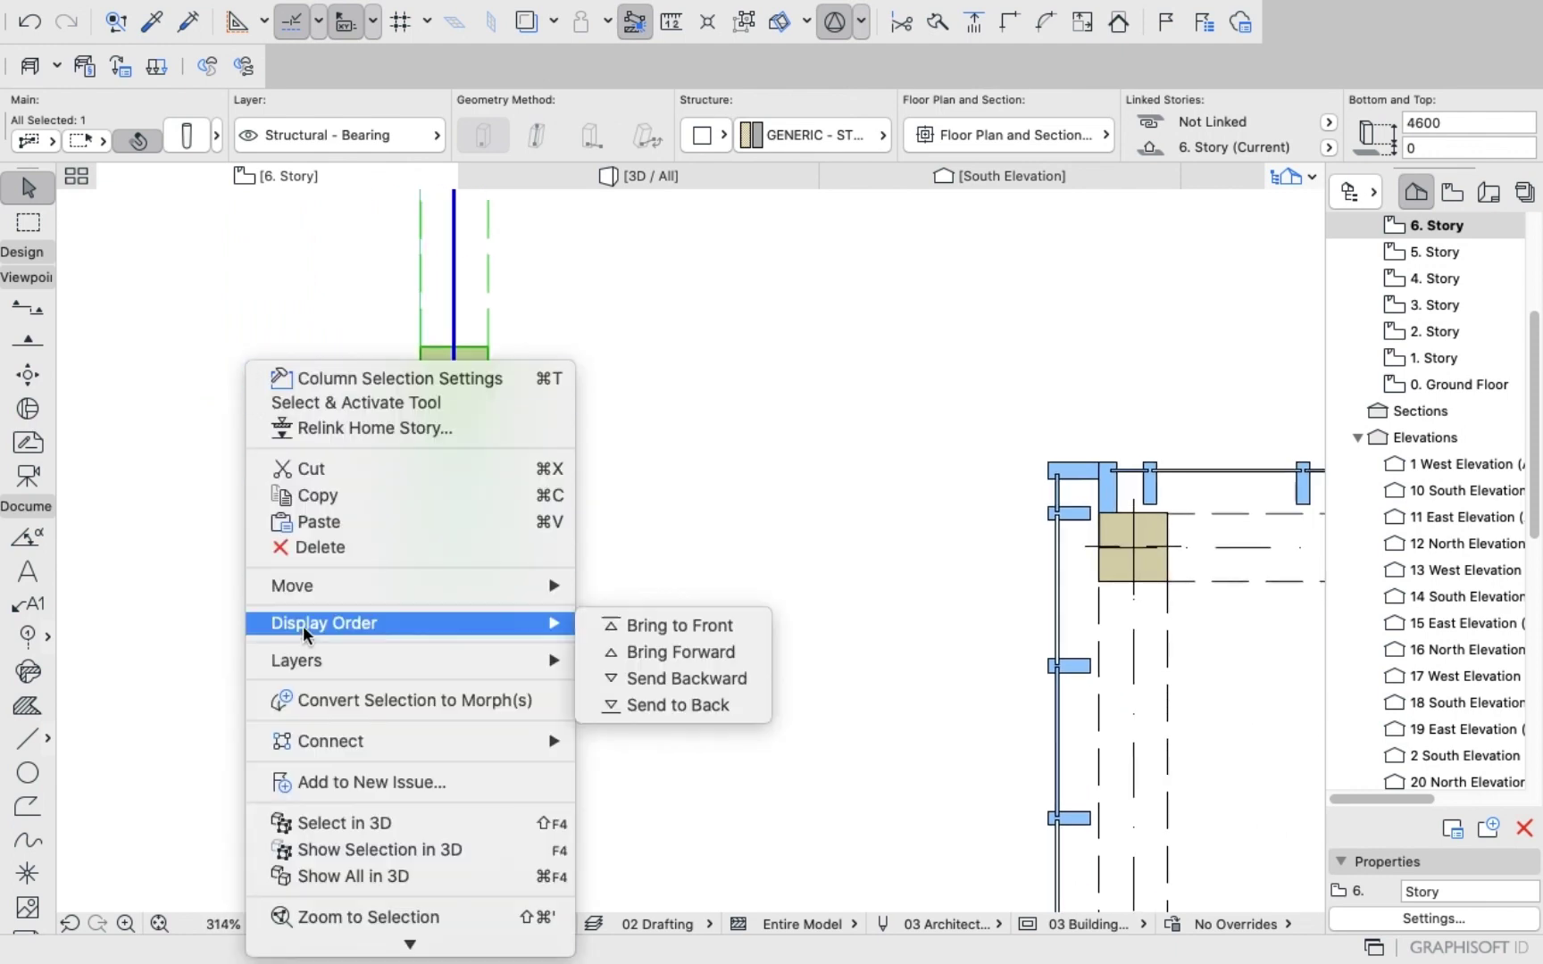
pyautogui.moveTo(311, 585)
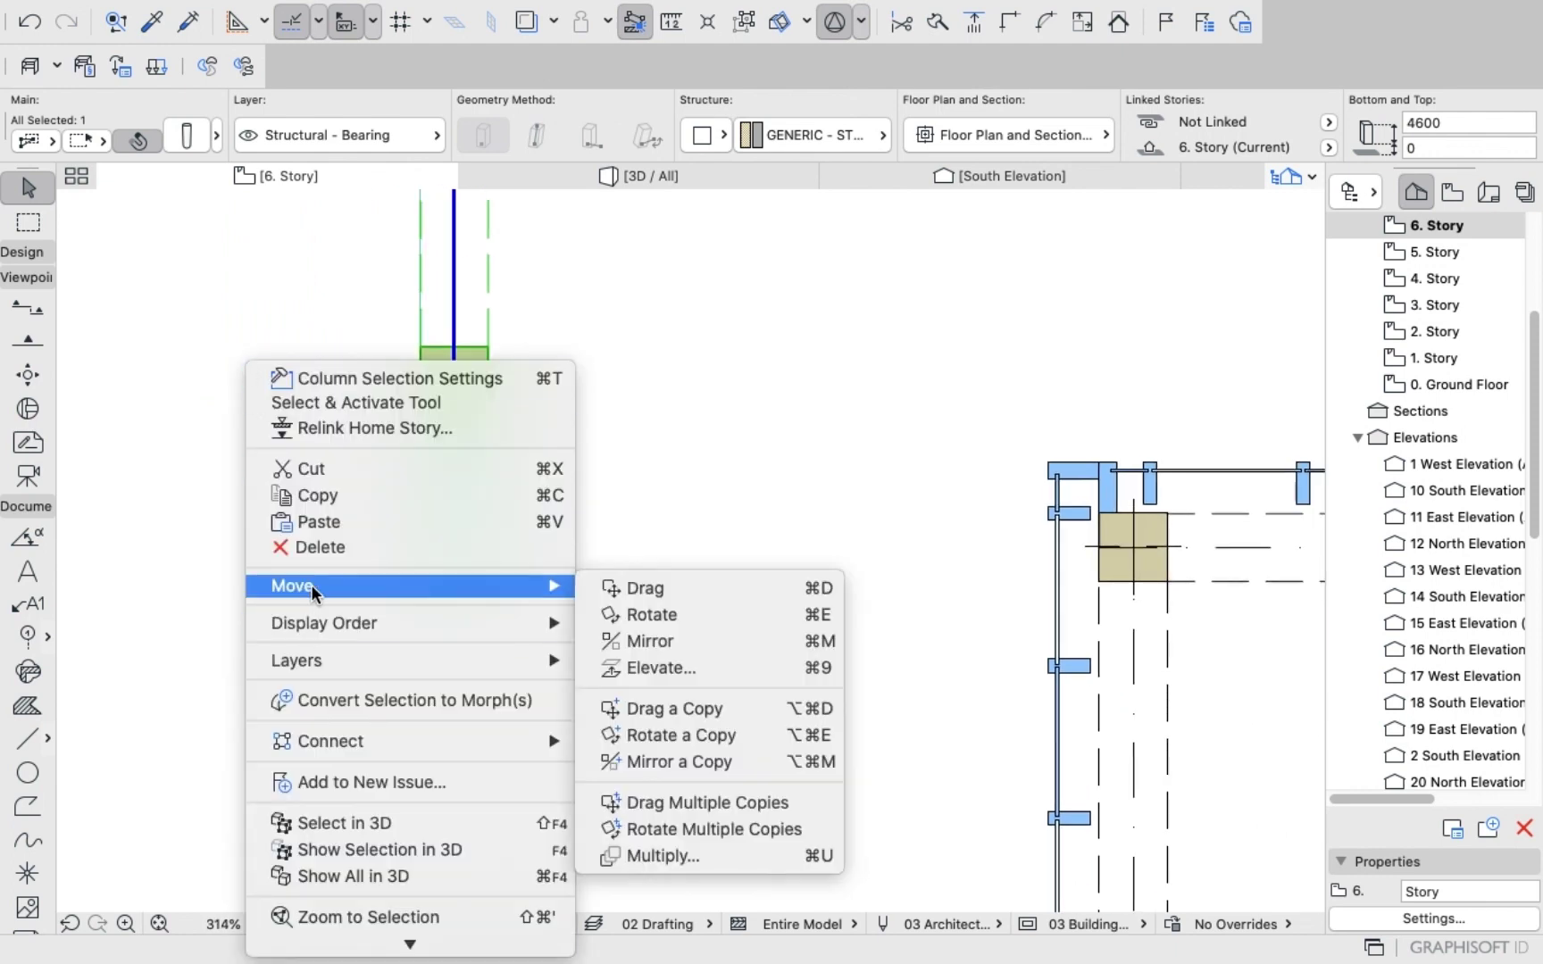
pyautogui.click(651, 614)
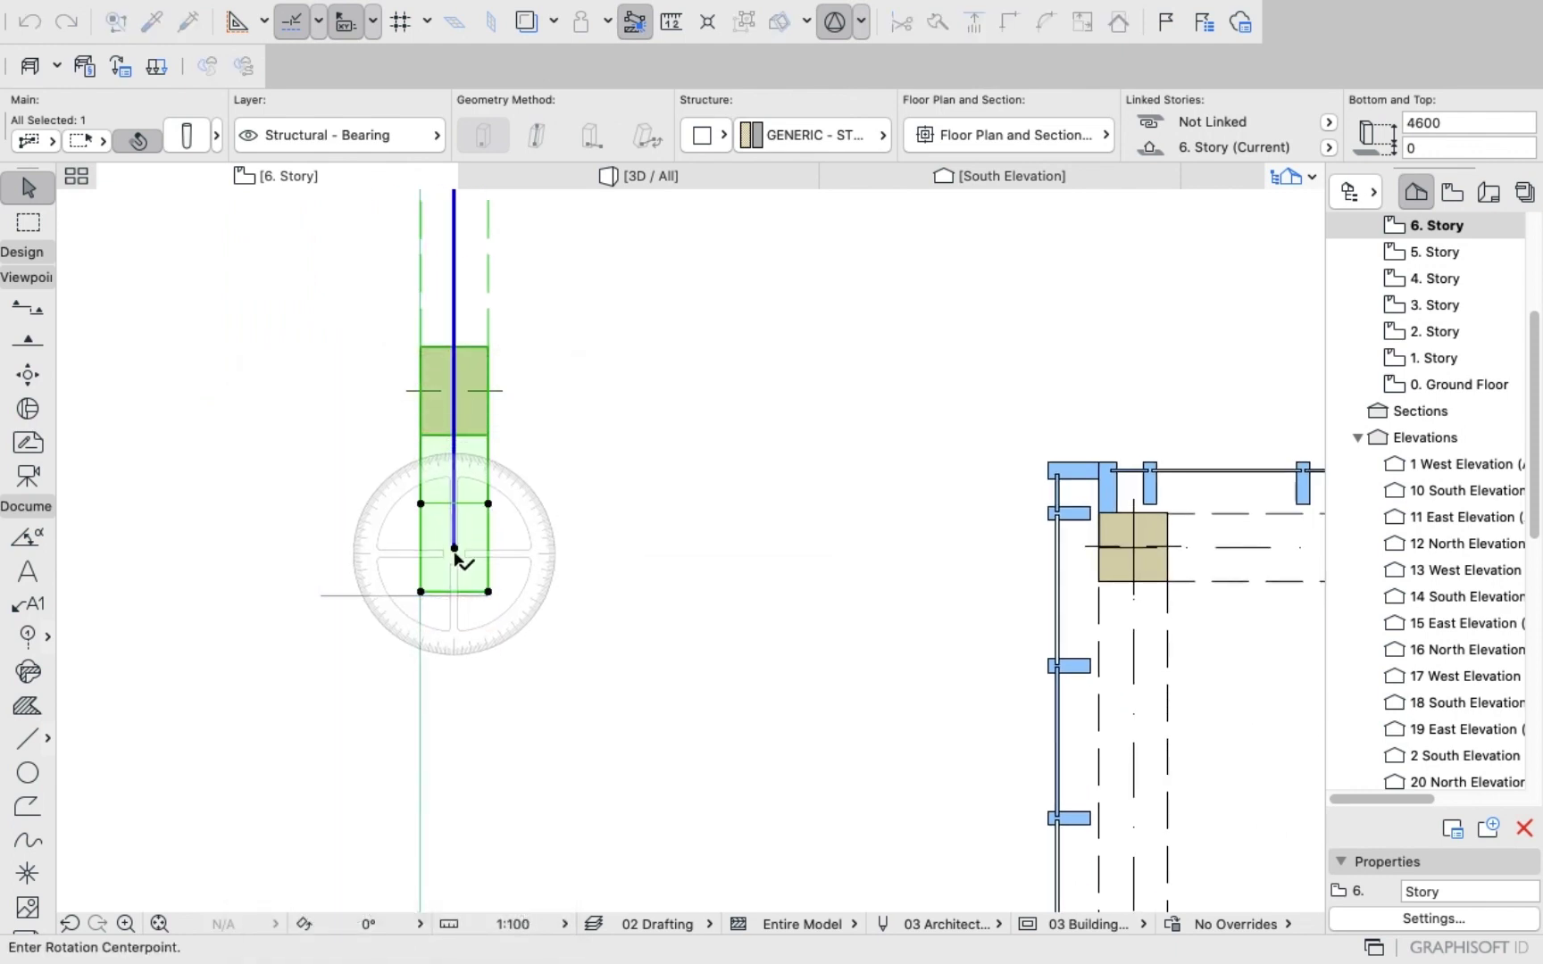
pyautogui.click(454, 547)
pyautogui.click(454, 430)
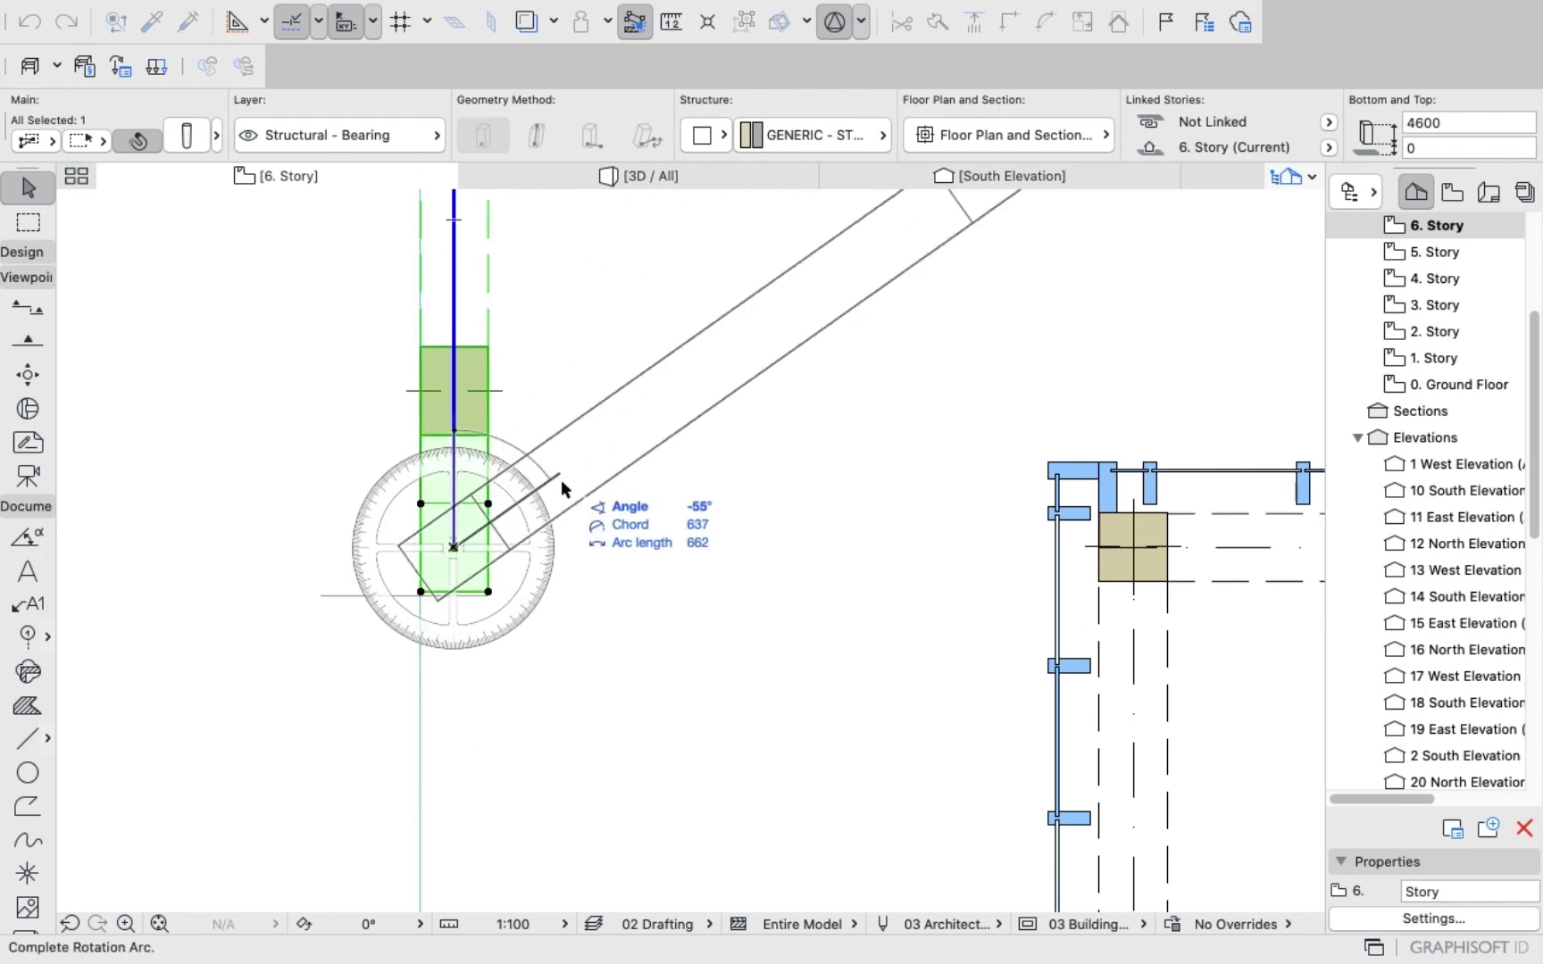
pyautogui.click(565, 560)
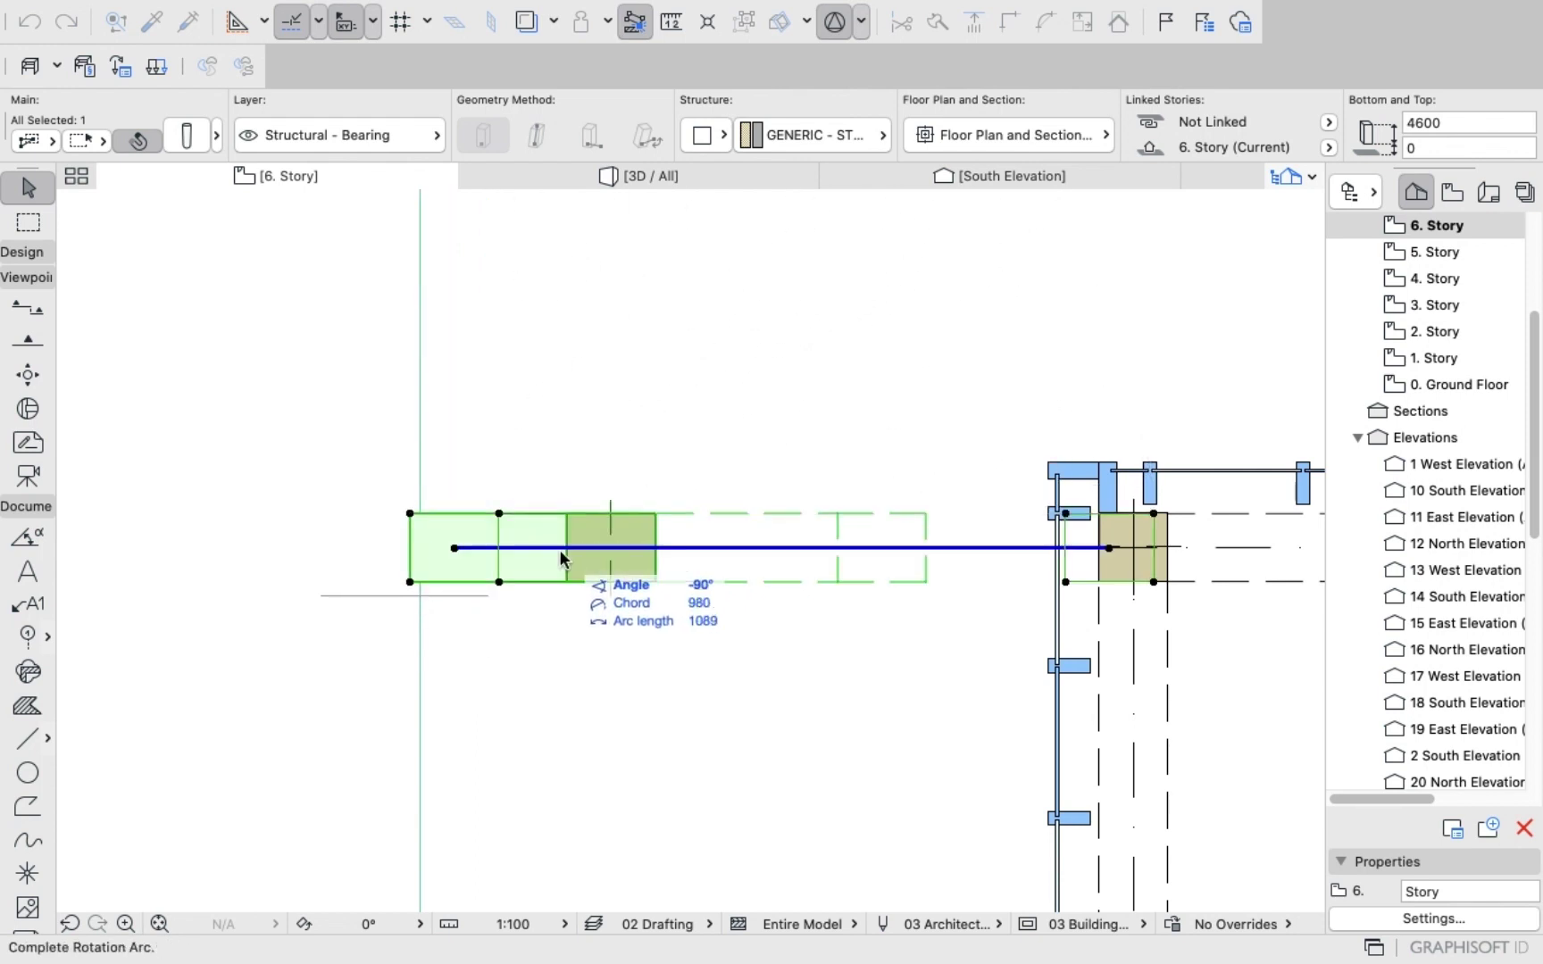
# Move the rotated third west-edge column about 100 mm southeast, aligning its southwest corner with the slab edge and the short horizontal guide line.
pyautogui.scroll(10, 480, 563)
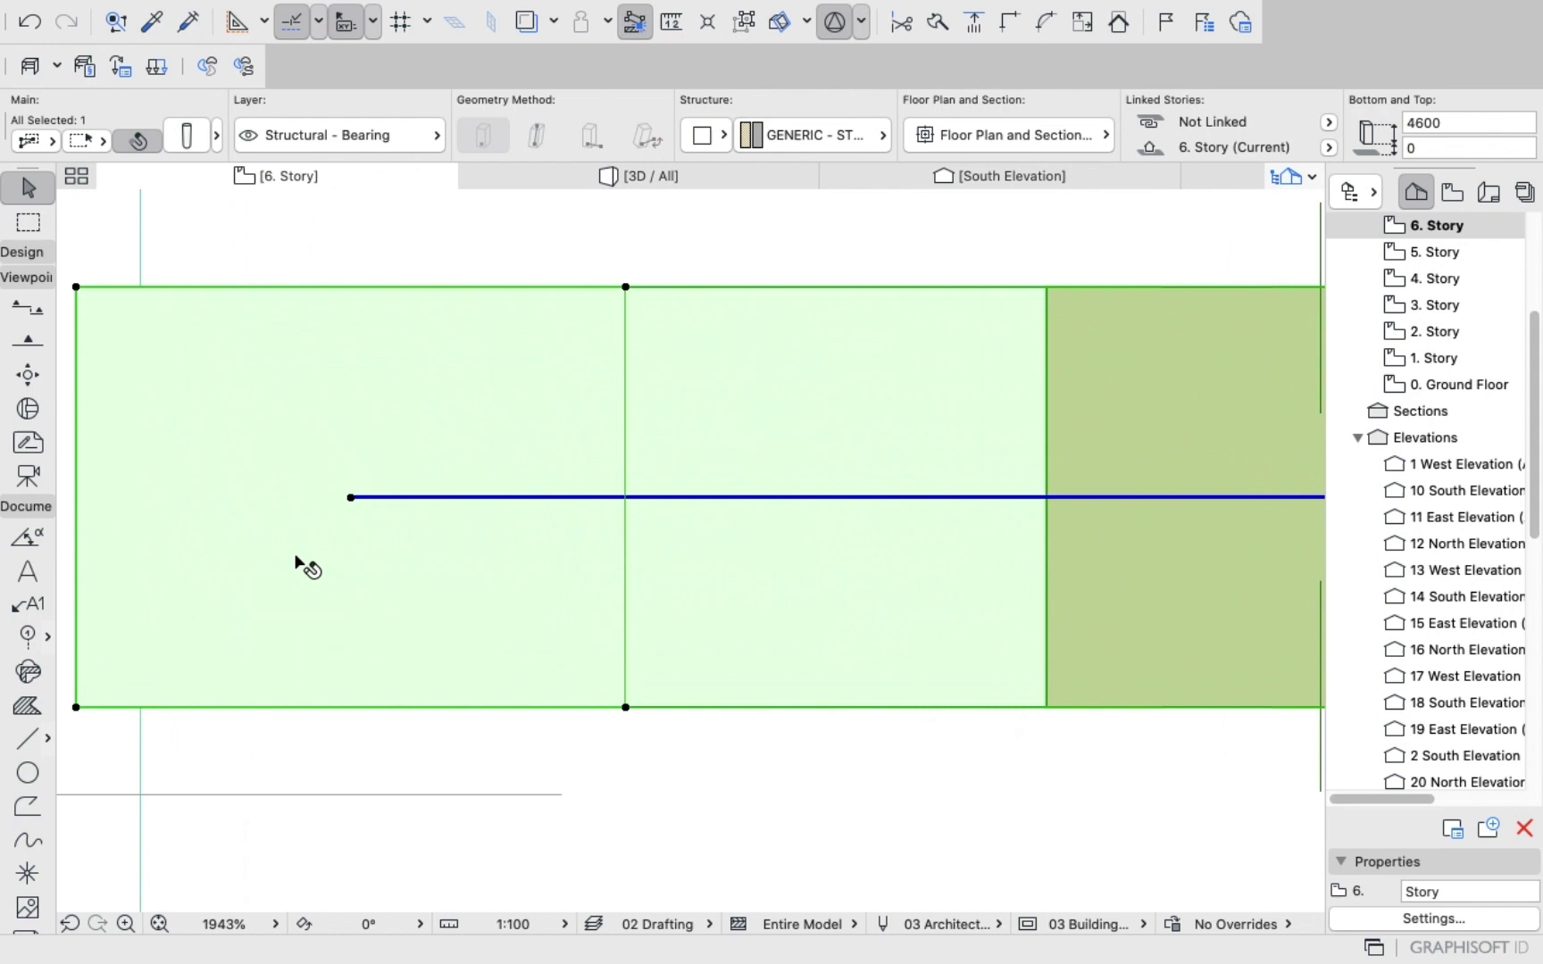
pyautogui.click(231, 563)
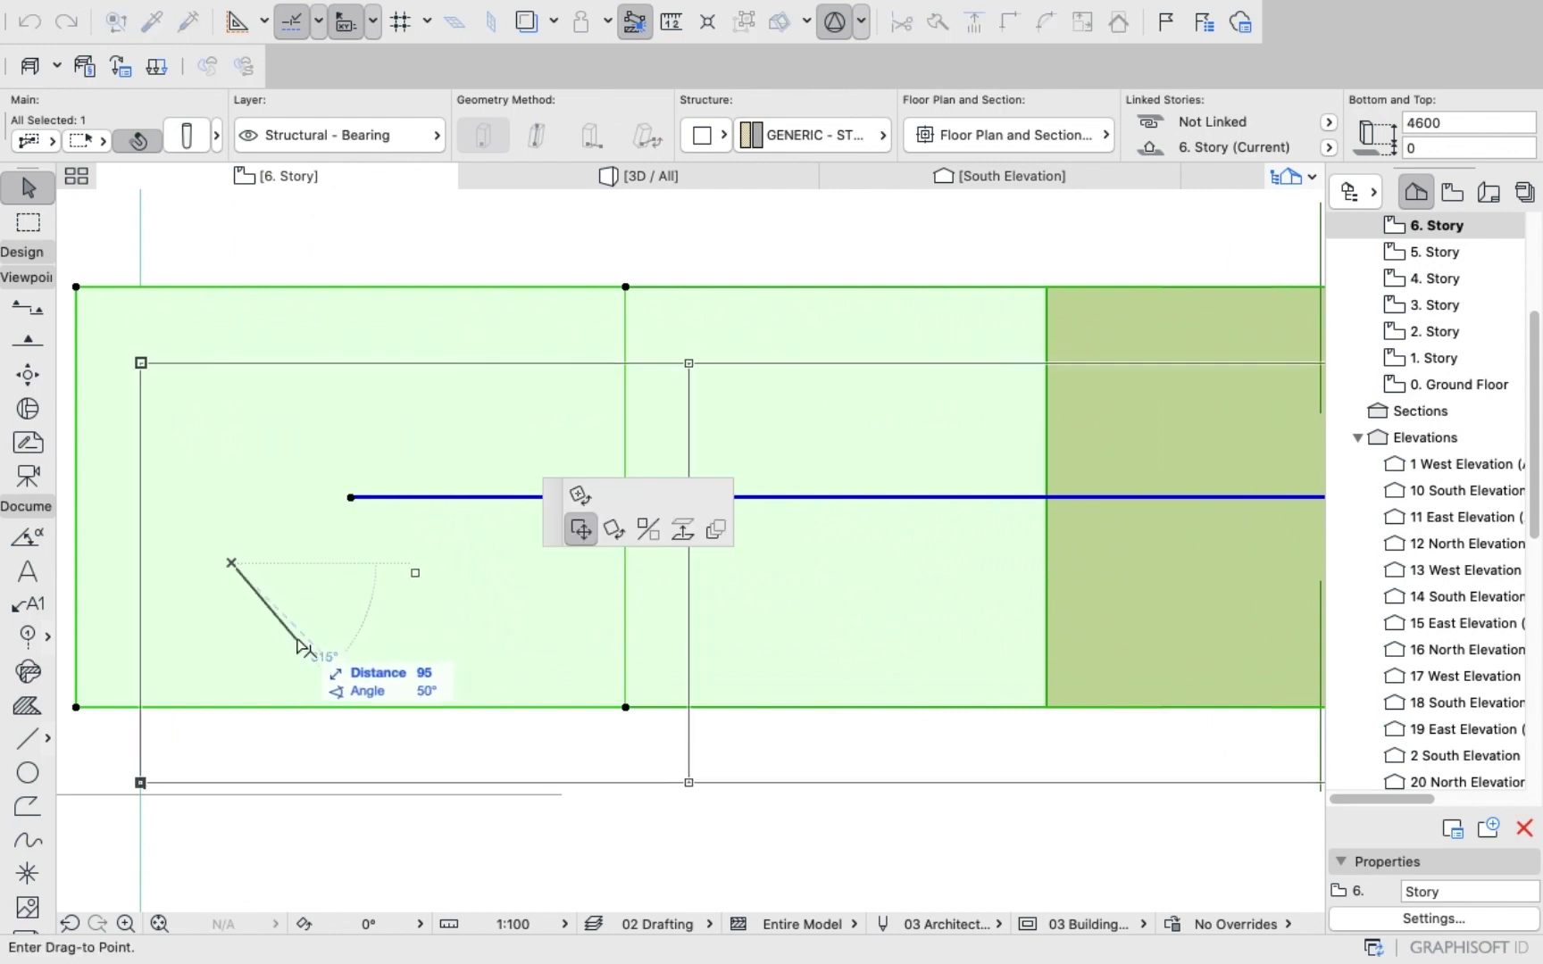
pyautogui.click(301, 652)
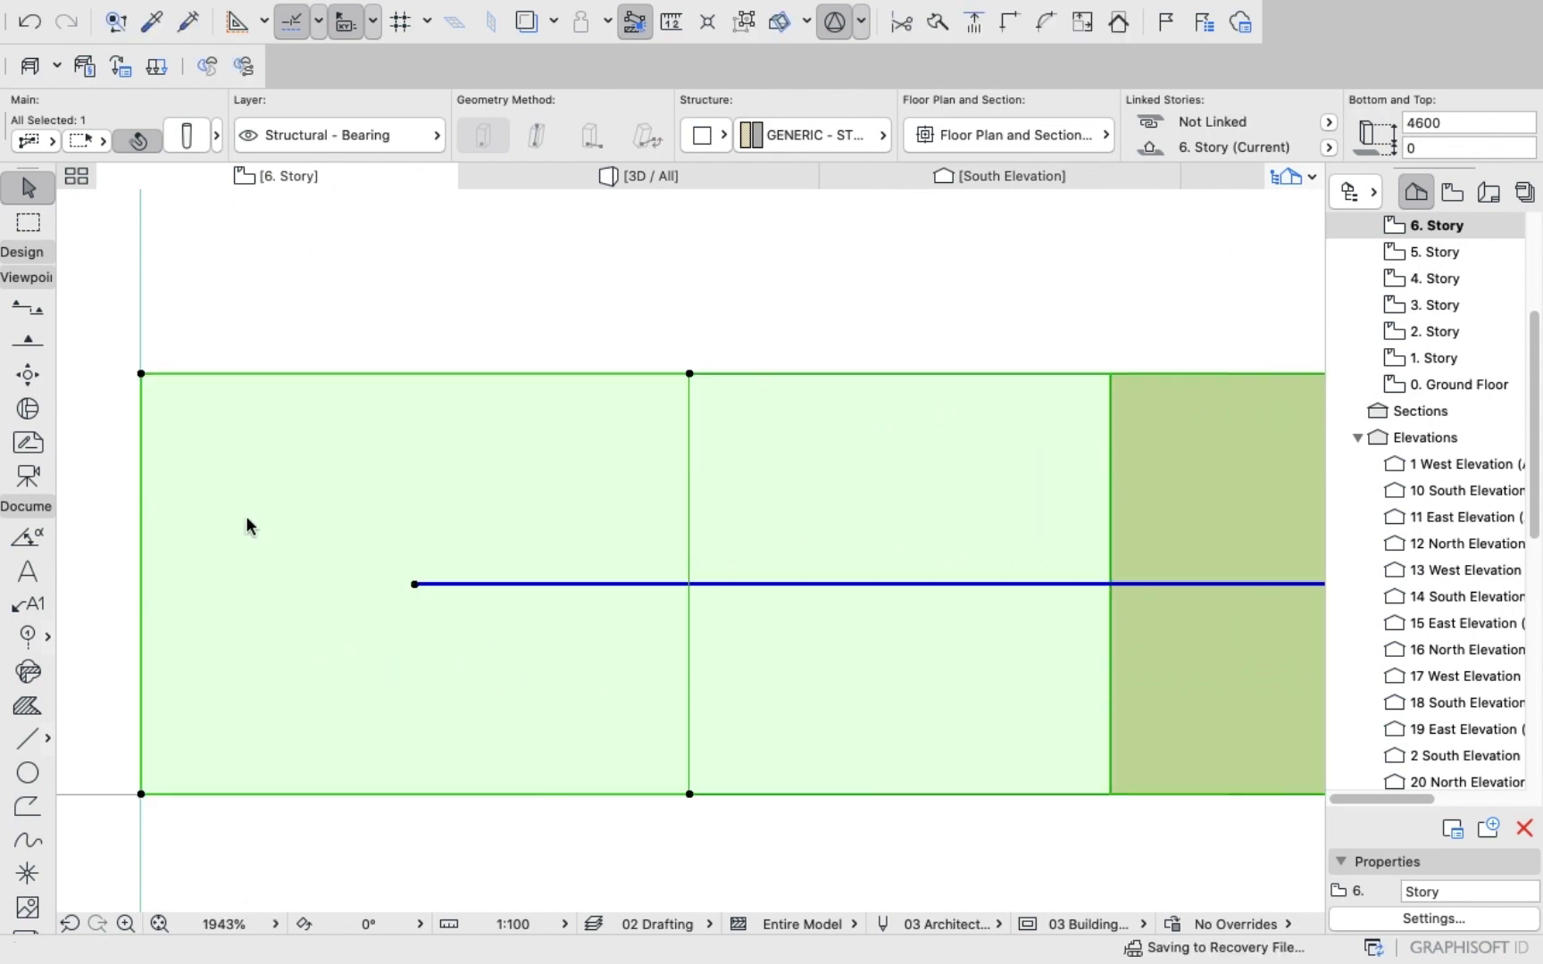
pyautogui.click(113, 307)
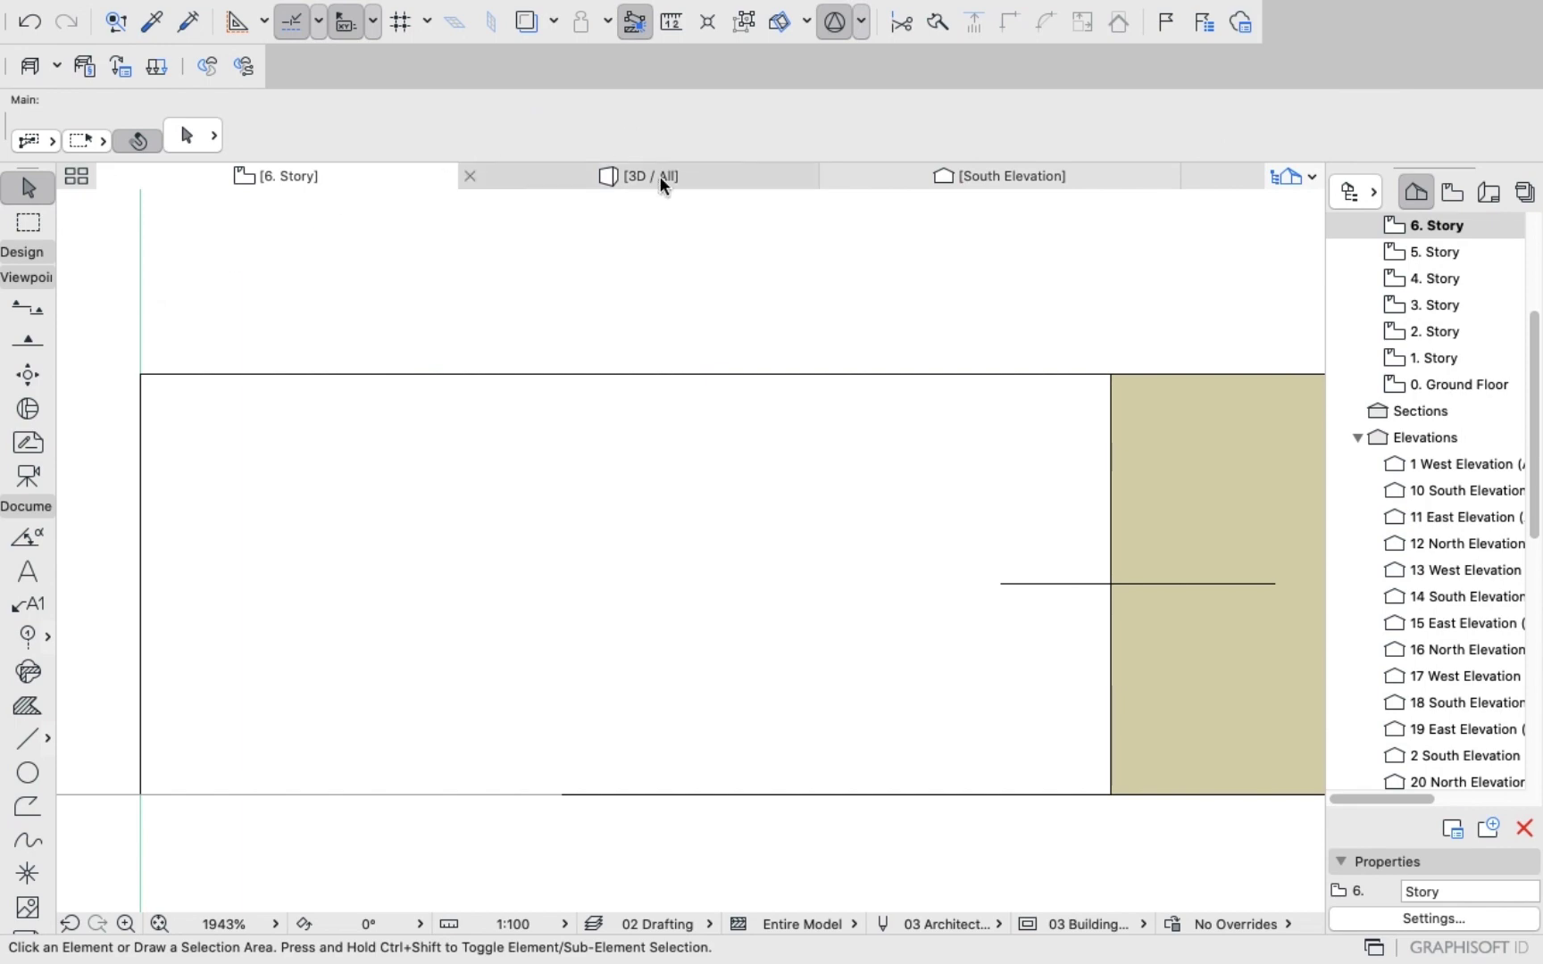
# Examine the slanted columns around the tower in 3D from several sides, comparing the west edge with the remaining perimeter columns.
pyautogui.click(661, 177)
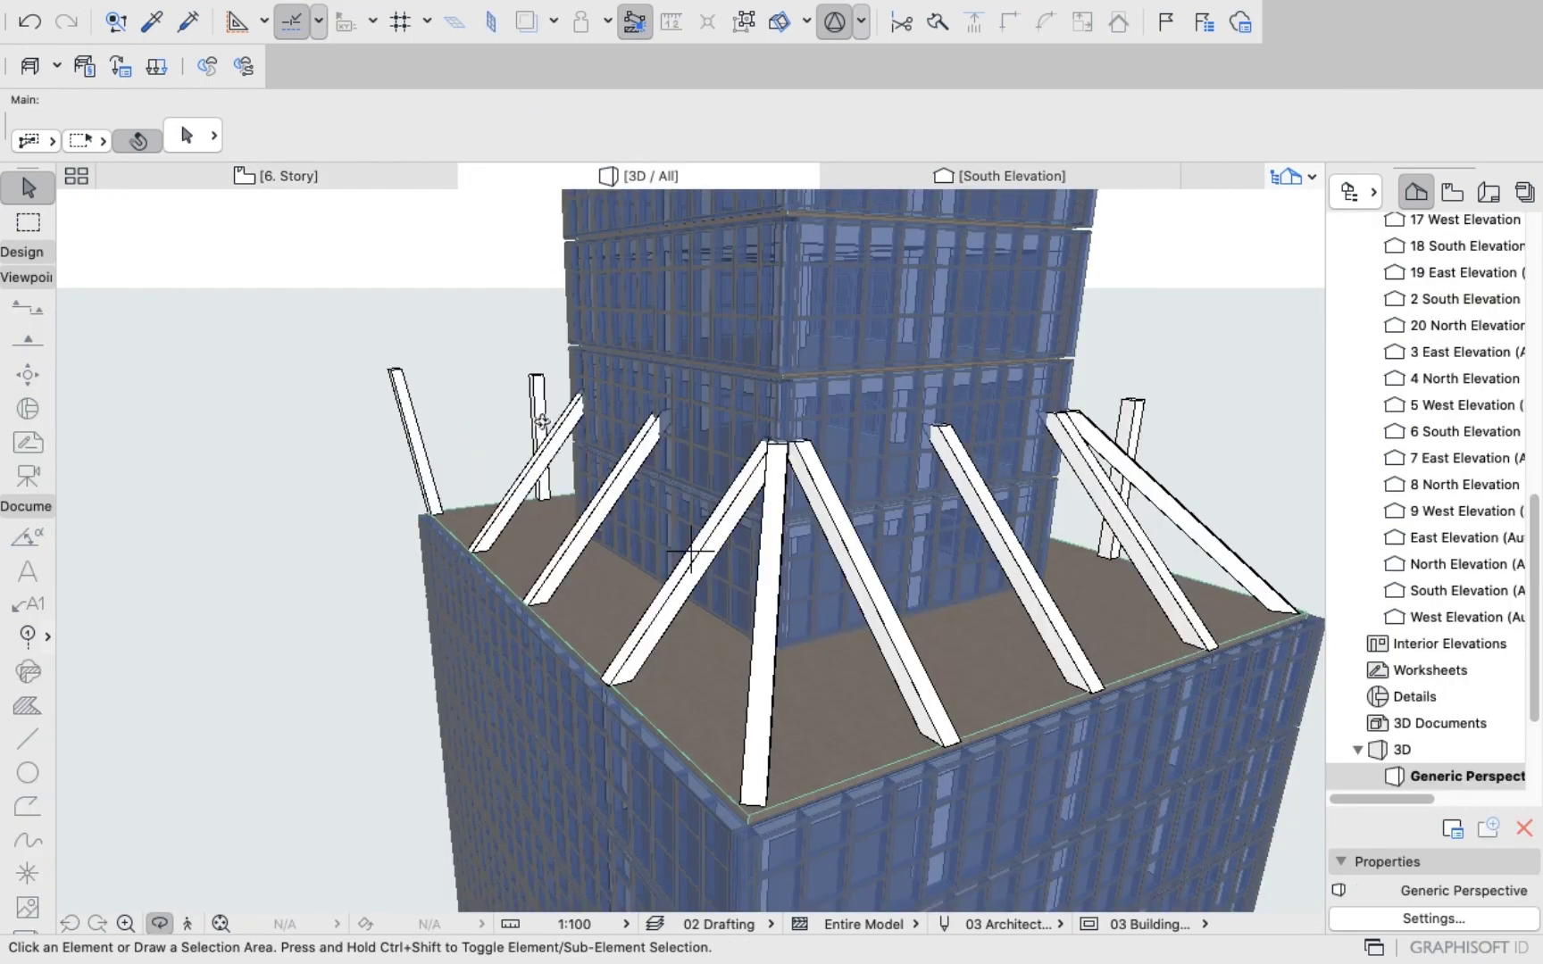
pyautogui.keyDown('shift'); pyautogui.moveTo(561, 445); pyautogui.dragTo(601, 449, button='middle'); pyautogui.keyUp('shift')
pyautogui.scroll(-3, 493, 437)
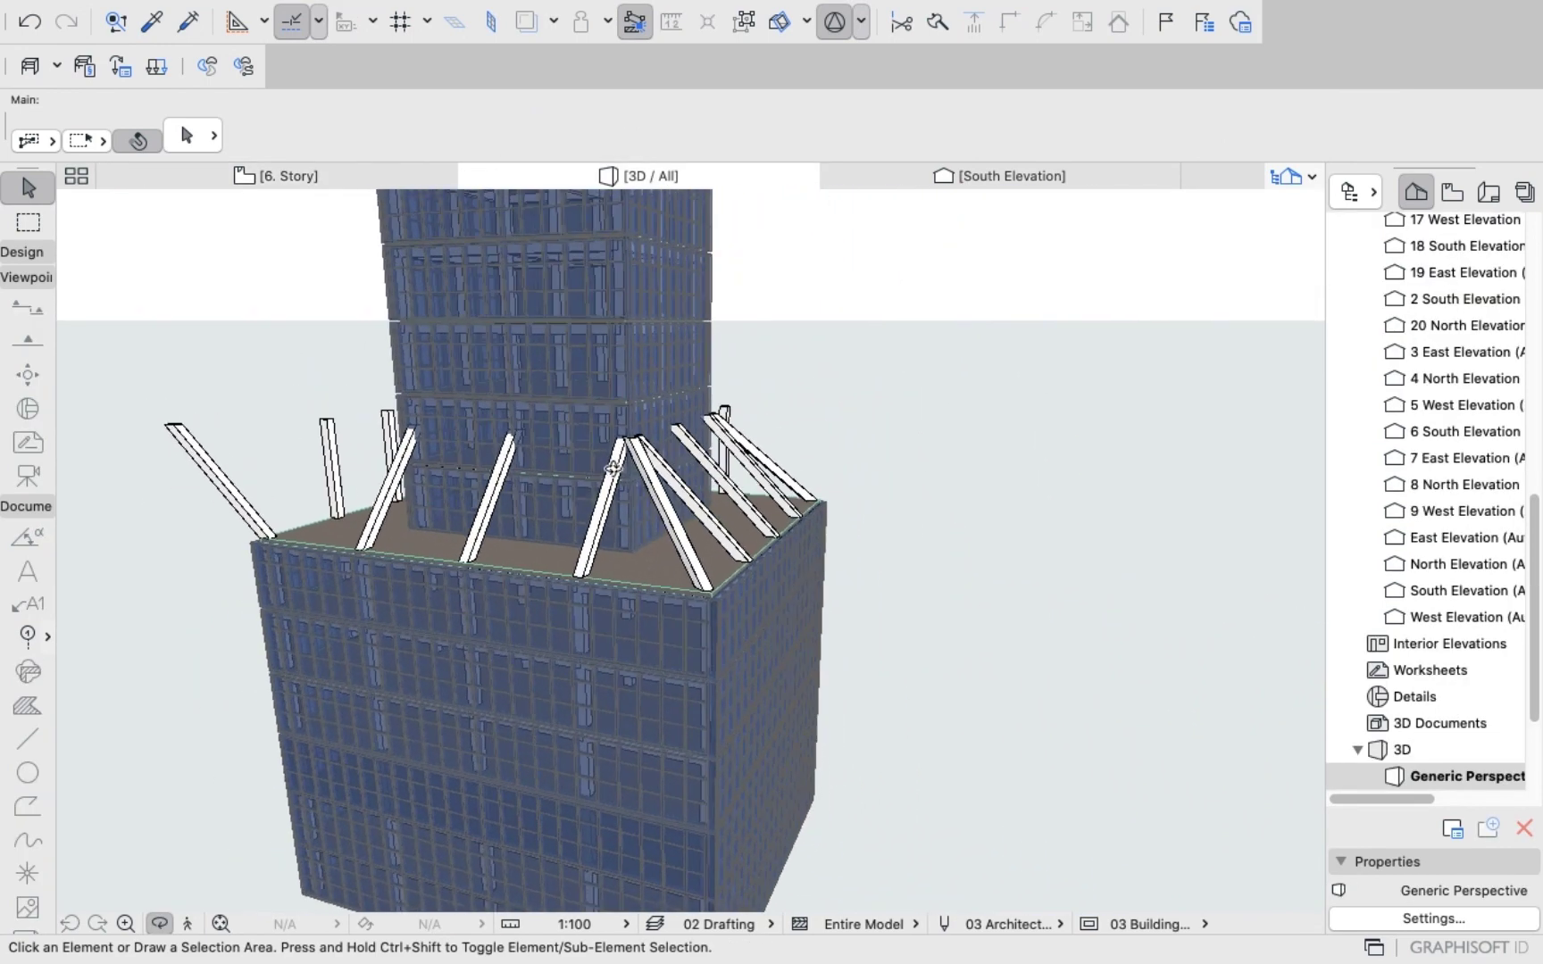
pyautogui.scroll(-2, 598, 447)
pyautogui.keyDown('shift'); pyautogui.moveTo(746, 461); pyautogui.dragTo(703, 488, button='middle'); pyautogui.keyUp('shift')
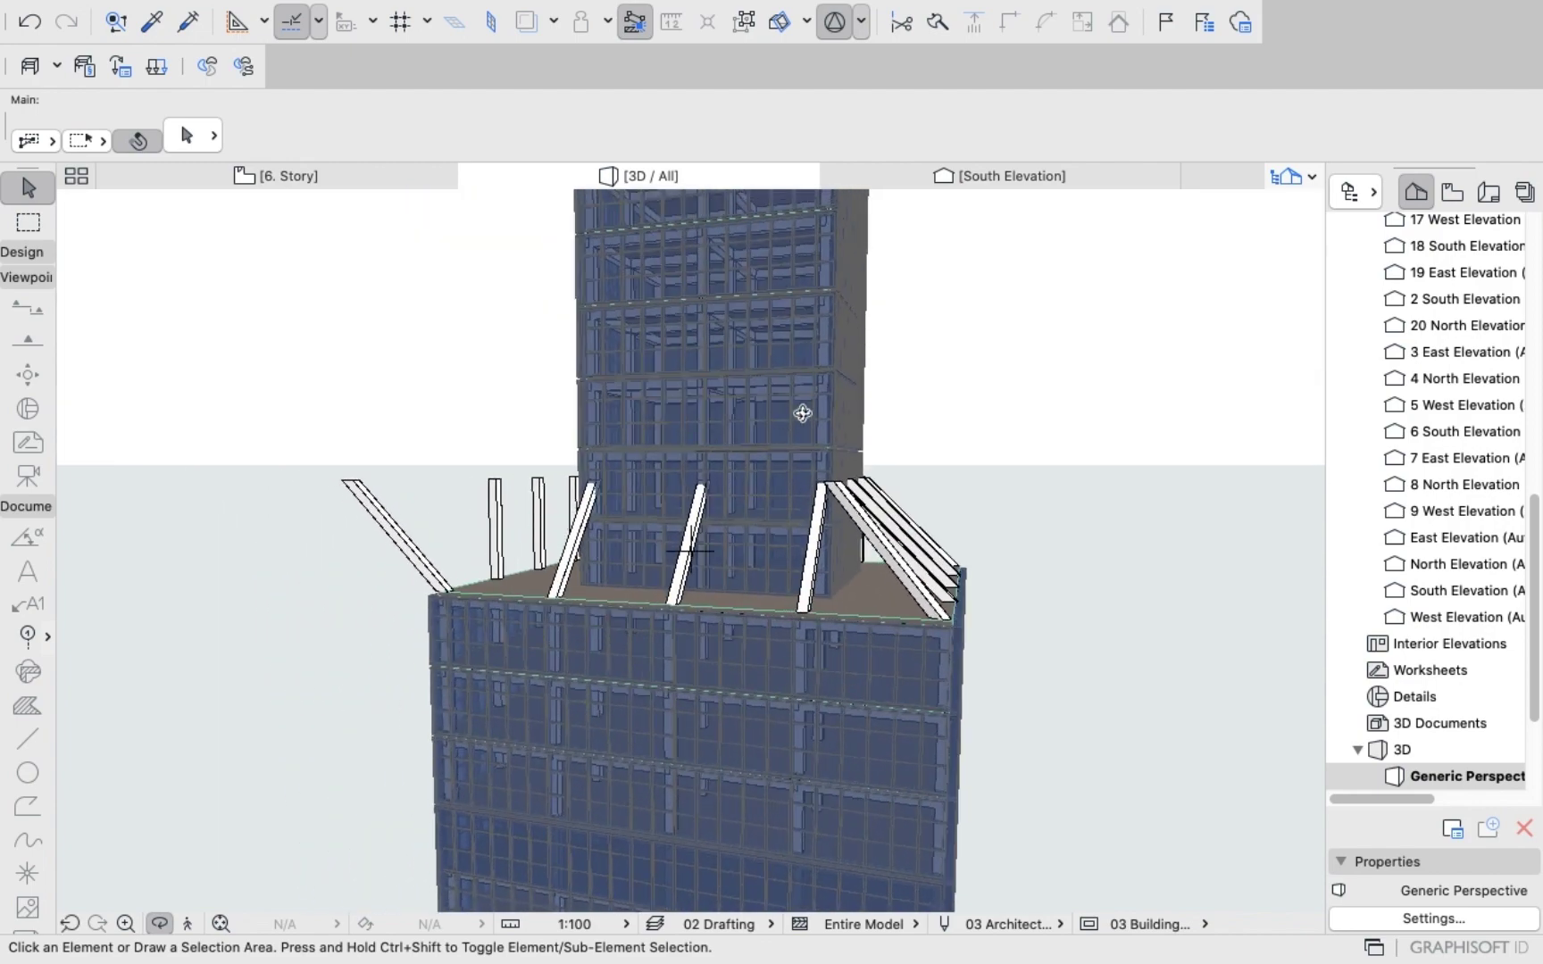
pyautogui.keyDown('shift'); pyautogui.moveTo(706, 414); pyautogui.dragTo(502, 433, button='middle'); pyautogui.keyUp('shift')
pyautogui.scroll(-2, 717, 559)
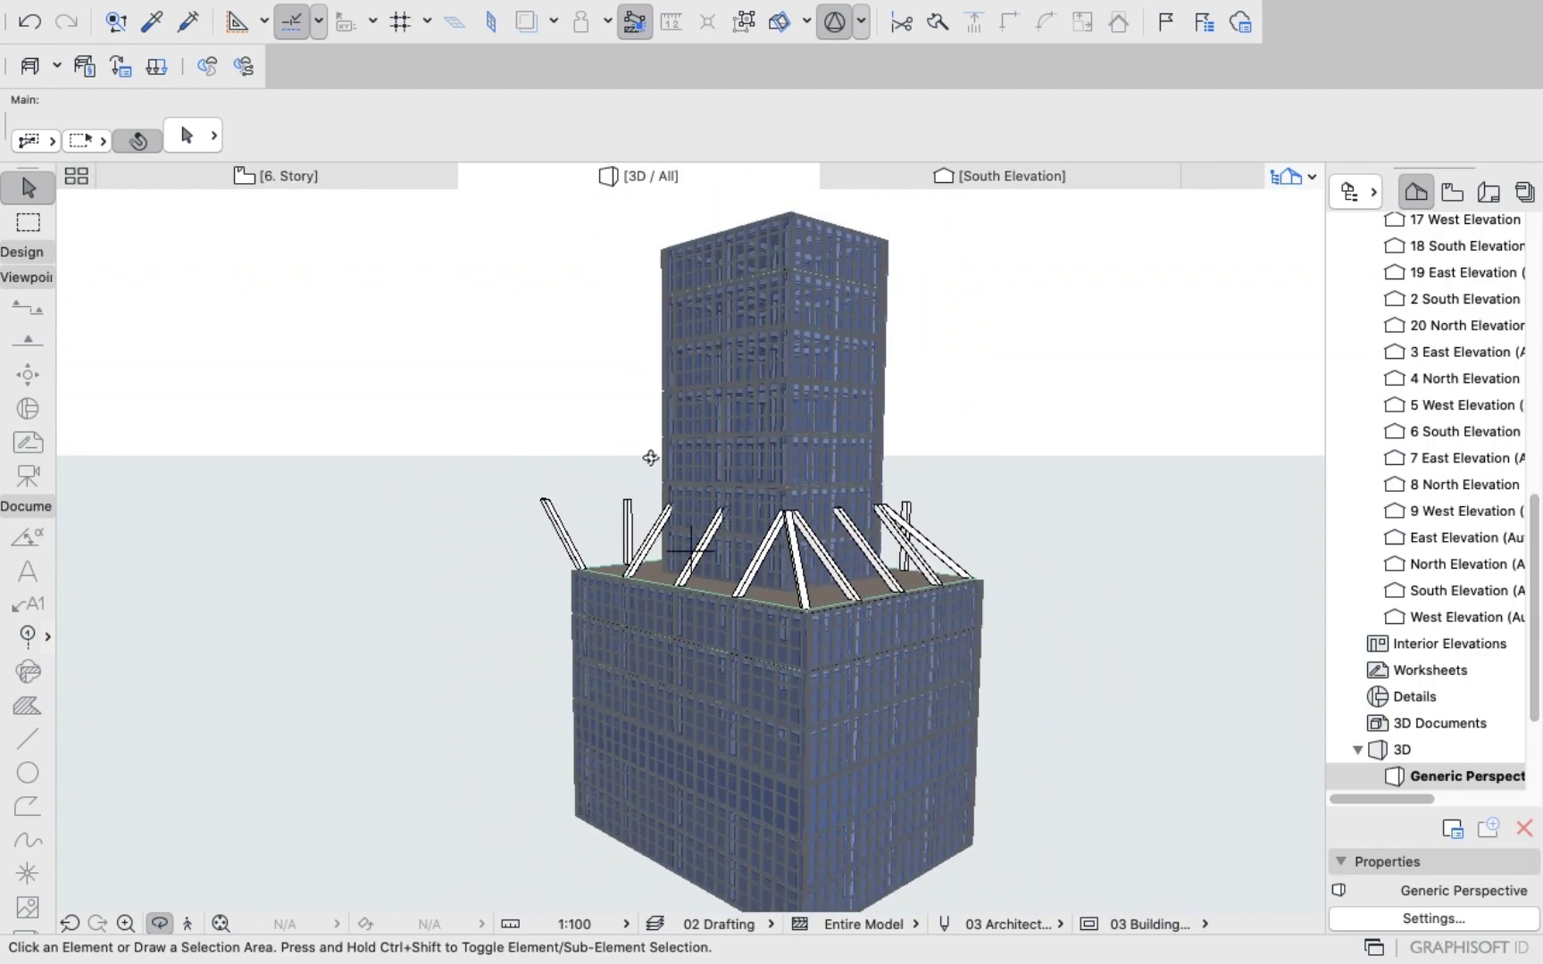
pyautogui.scroll(6, 650, 457)
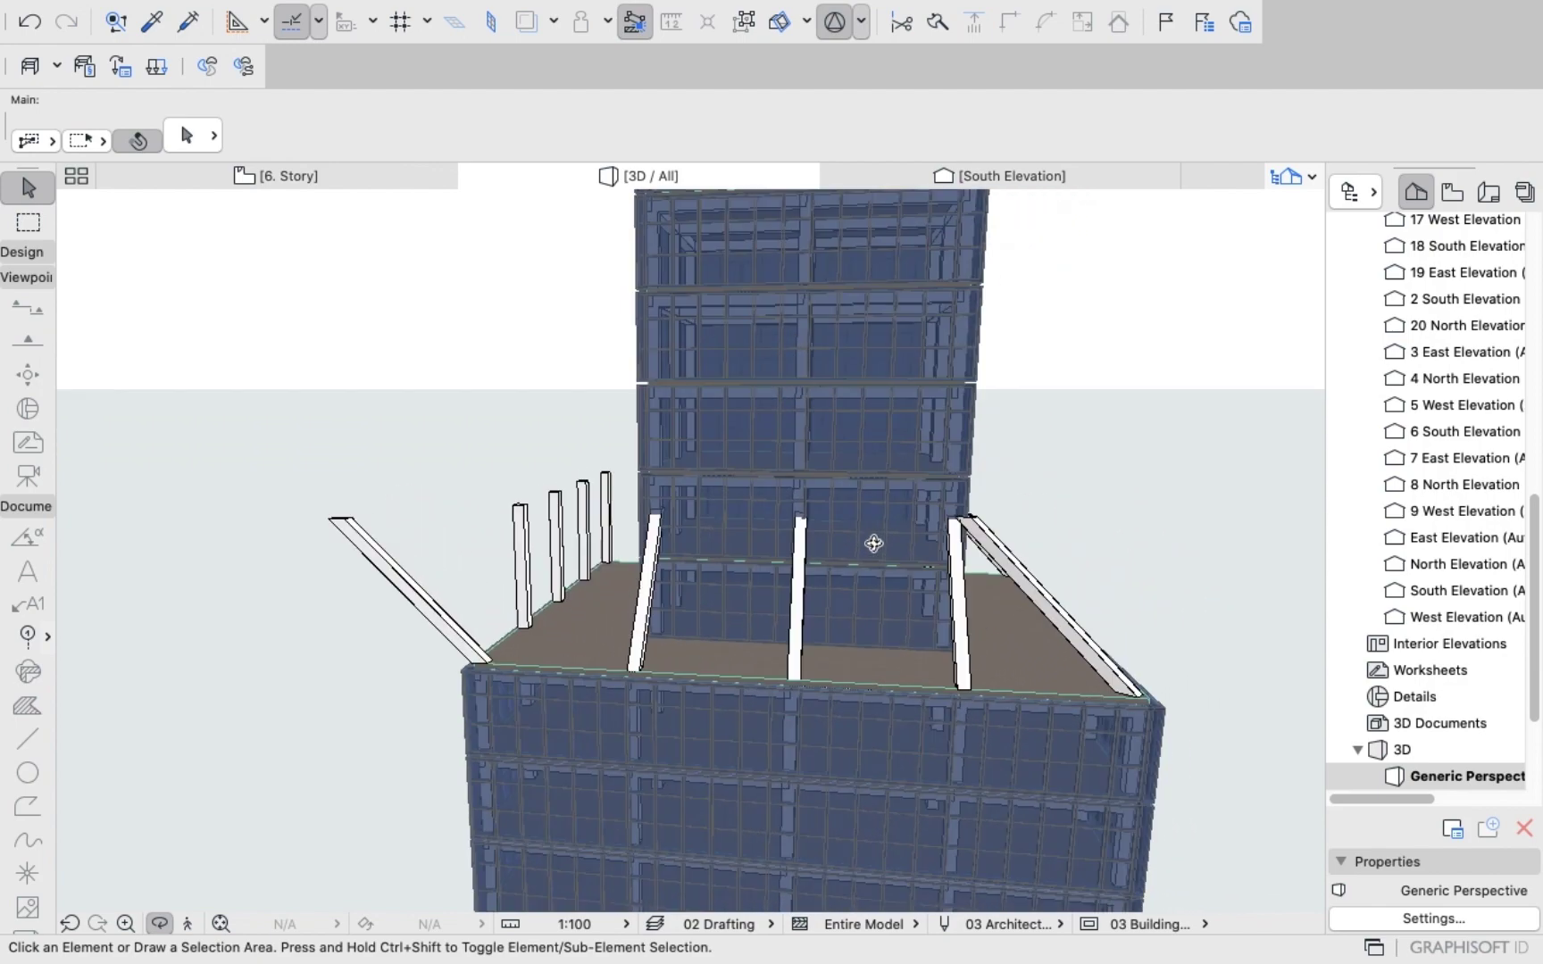
pyautogui.keyDown('shift'); pyautogui.moveTo(874, 543); pyautogui.dragTo(606, 527, button='middle'); pyautogui.keyUp('shift')
pyautogui.keyDown('shift'); pyautogui.moveTo(345, 640); pyautogui.dragTo(533, 563, button='middle'); pyautogui.keyUp('shift')
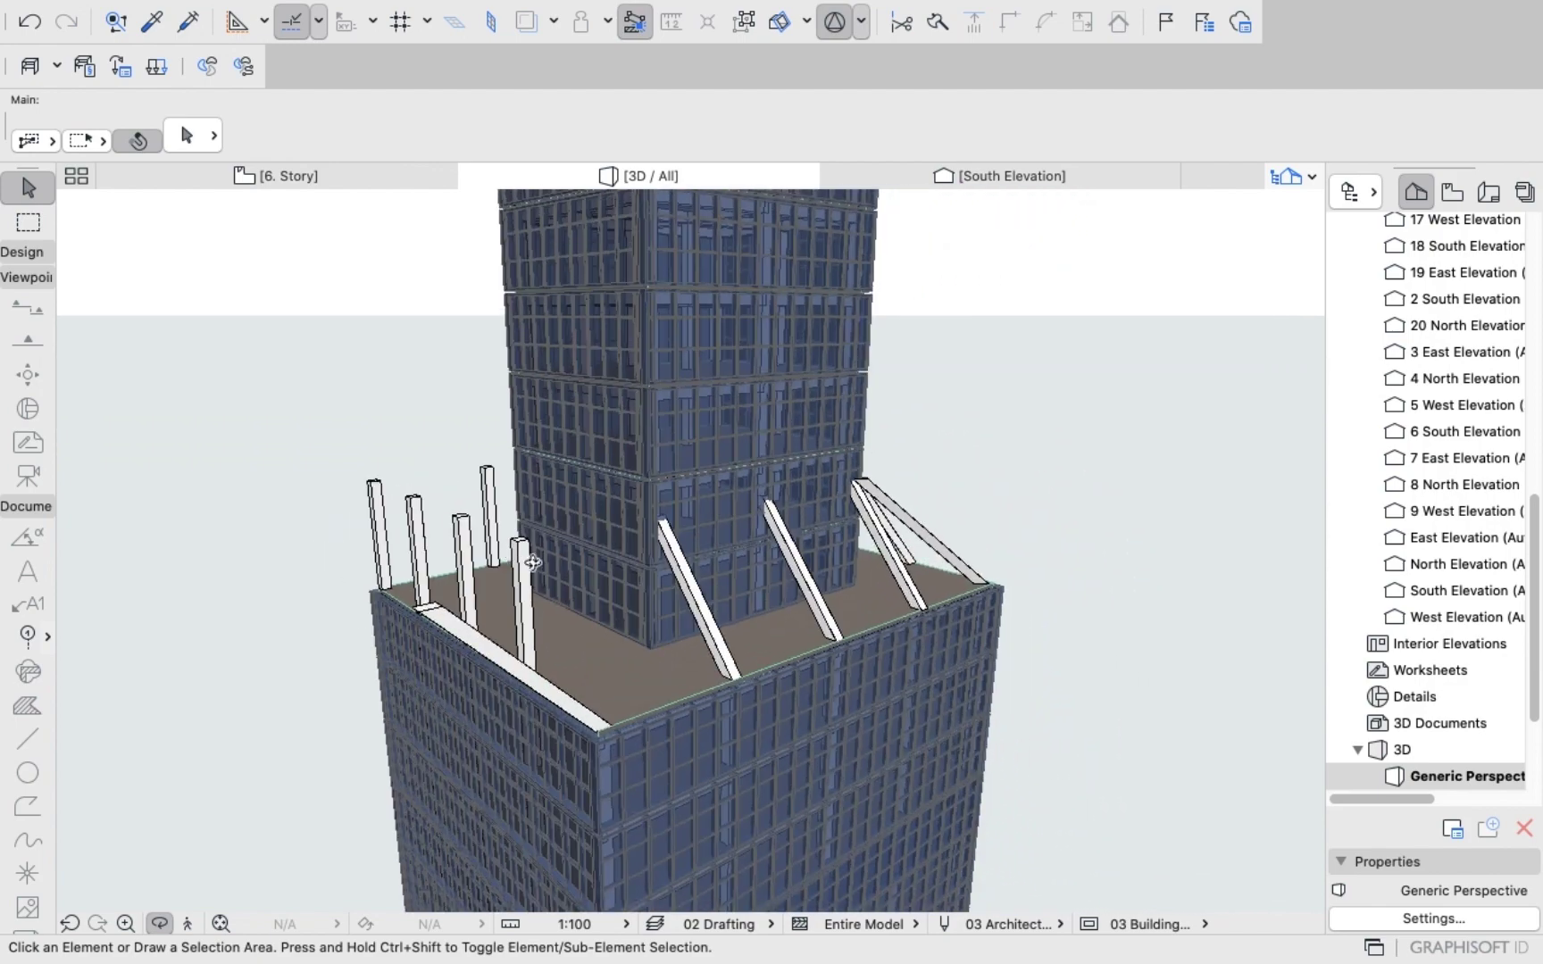
# Select the northwest corner column on the 6. Story floor plan.
pyautogui.click(282, 180)
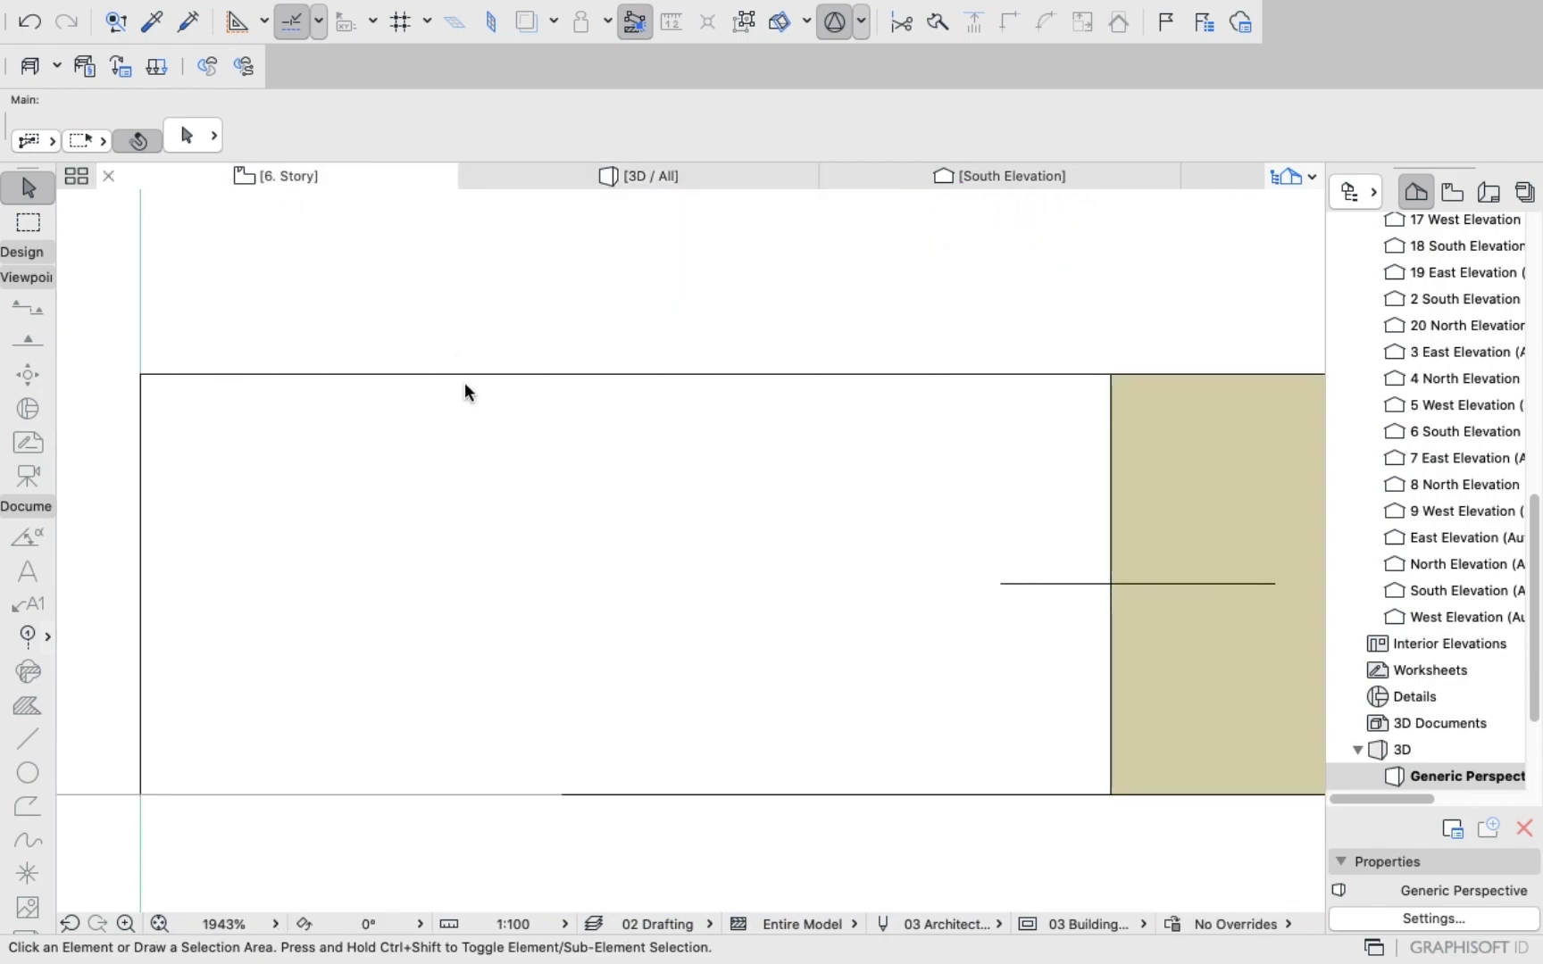
pyautogui.scroll(-10, 490, 438)
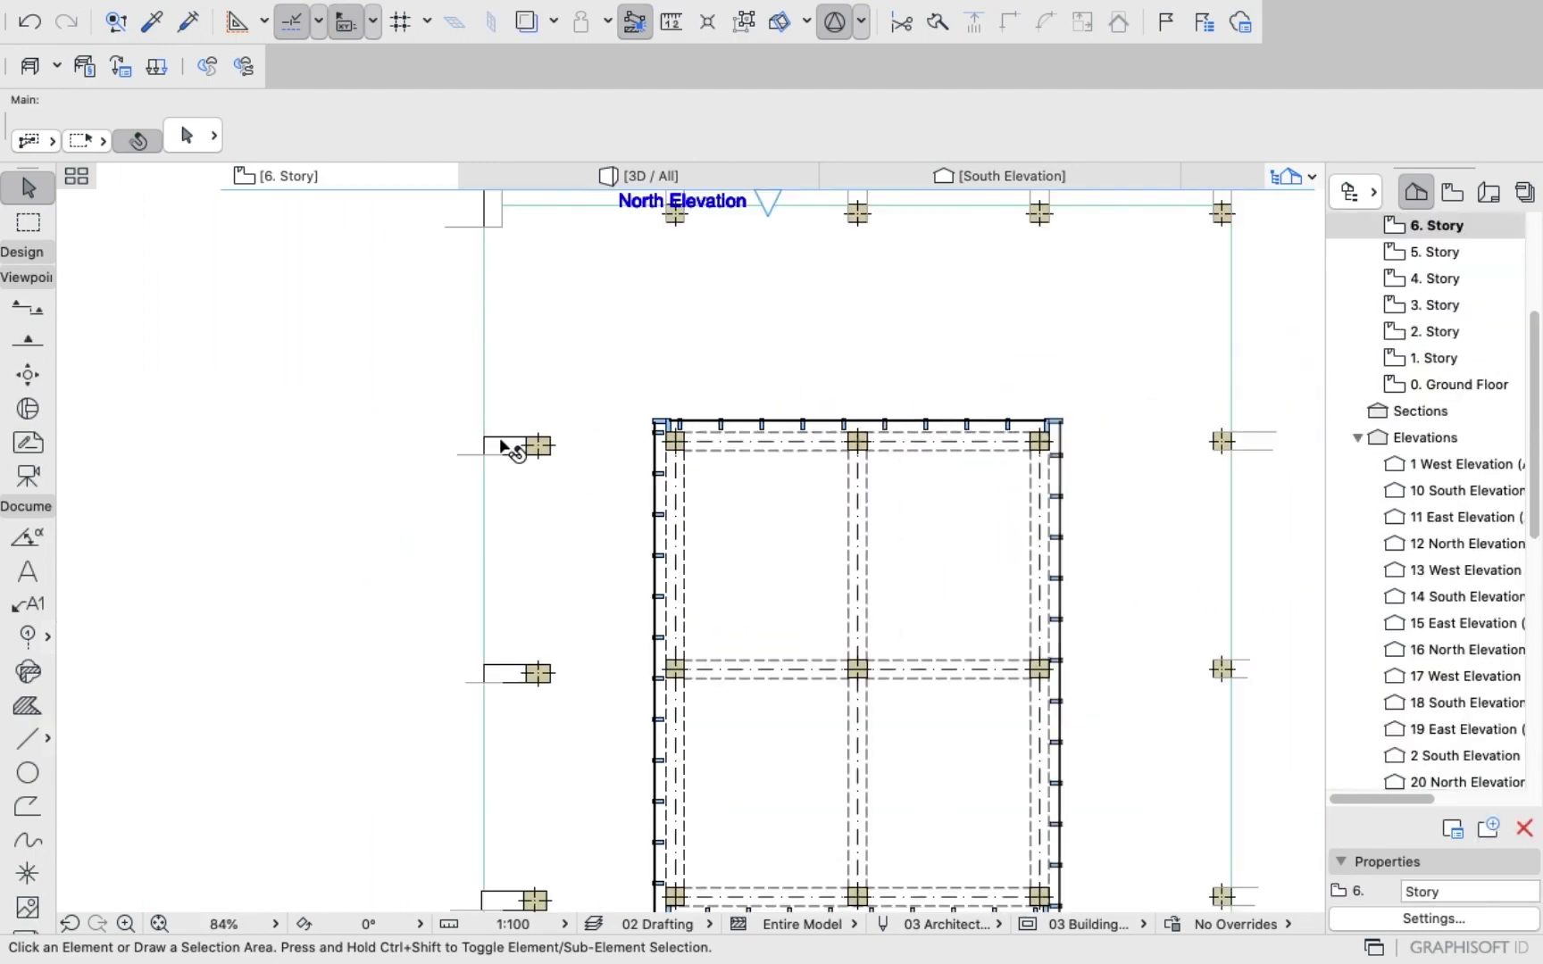
pyautogui.scroll(-2, 502, 428)
pyautogui.scroll(6, 500, 268)
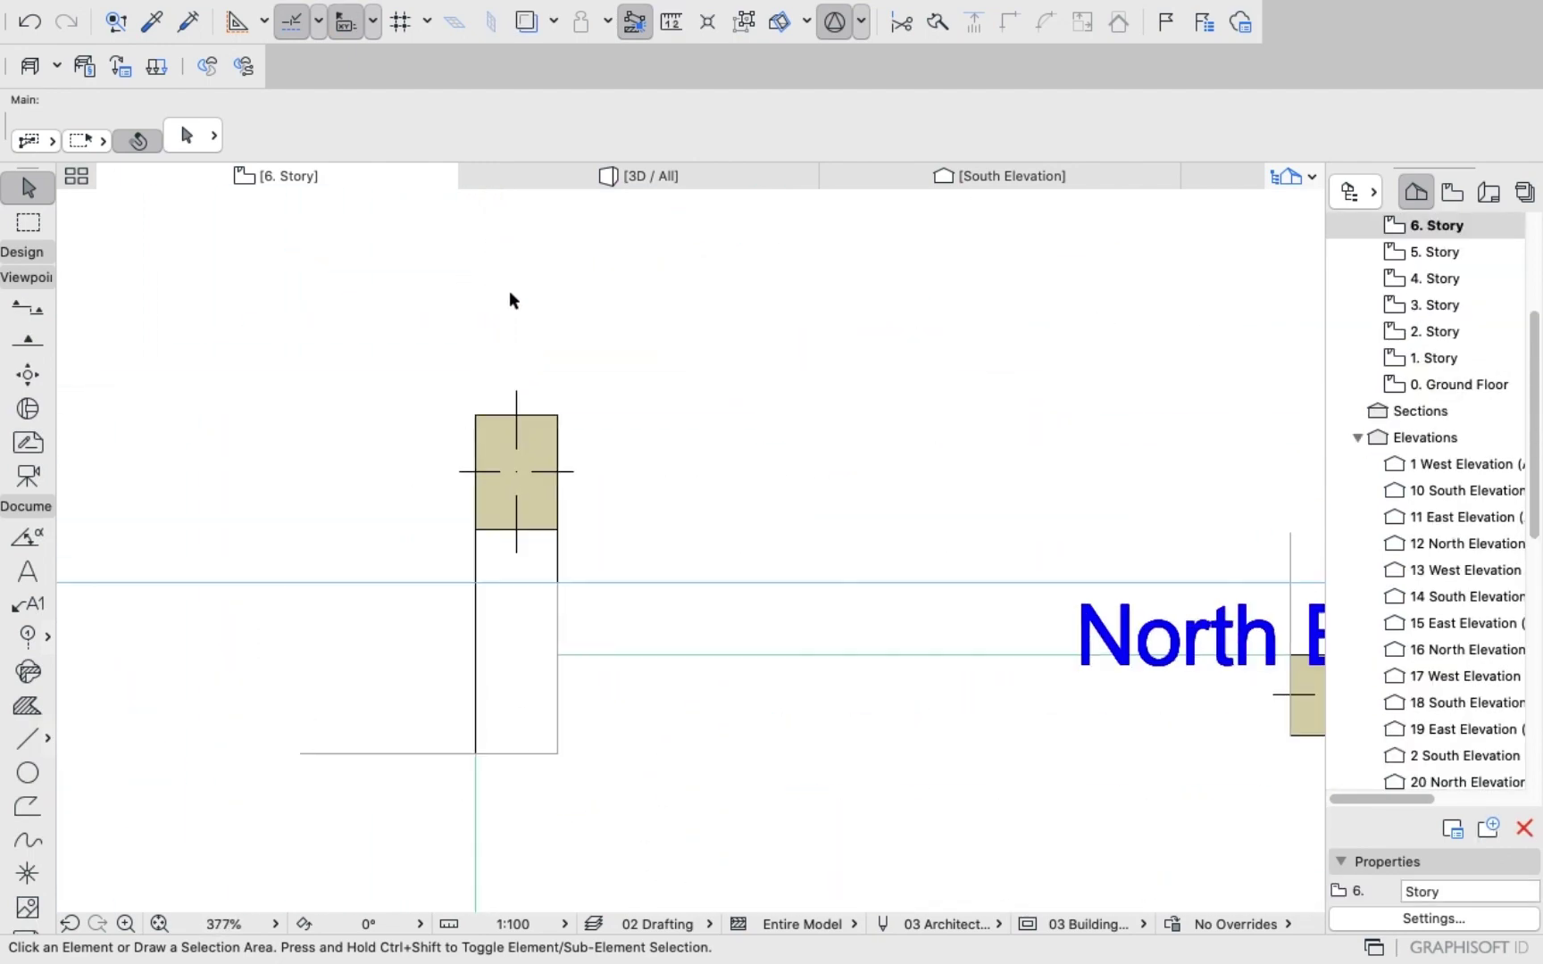
pyautogui.click(523, 538)
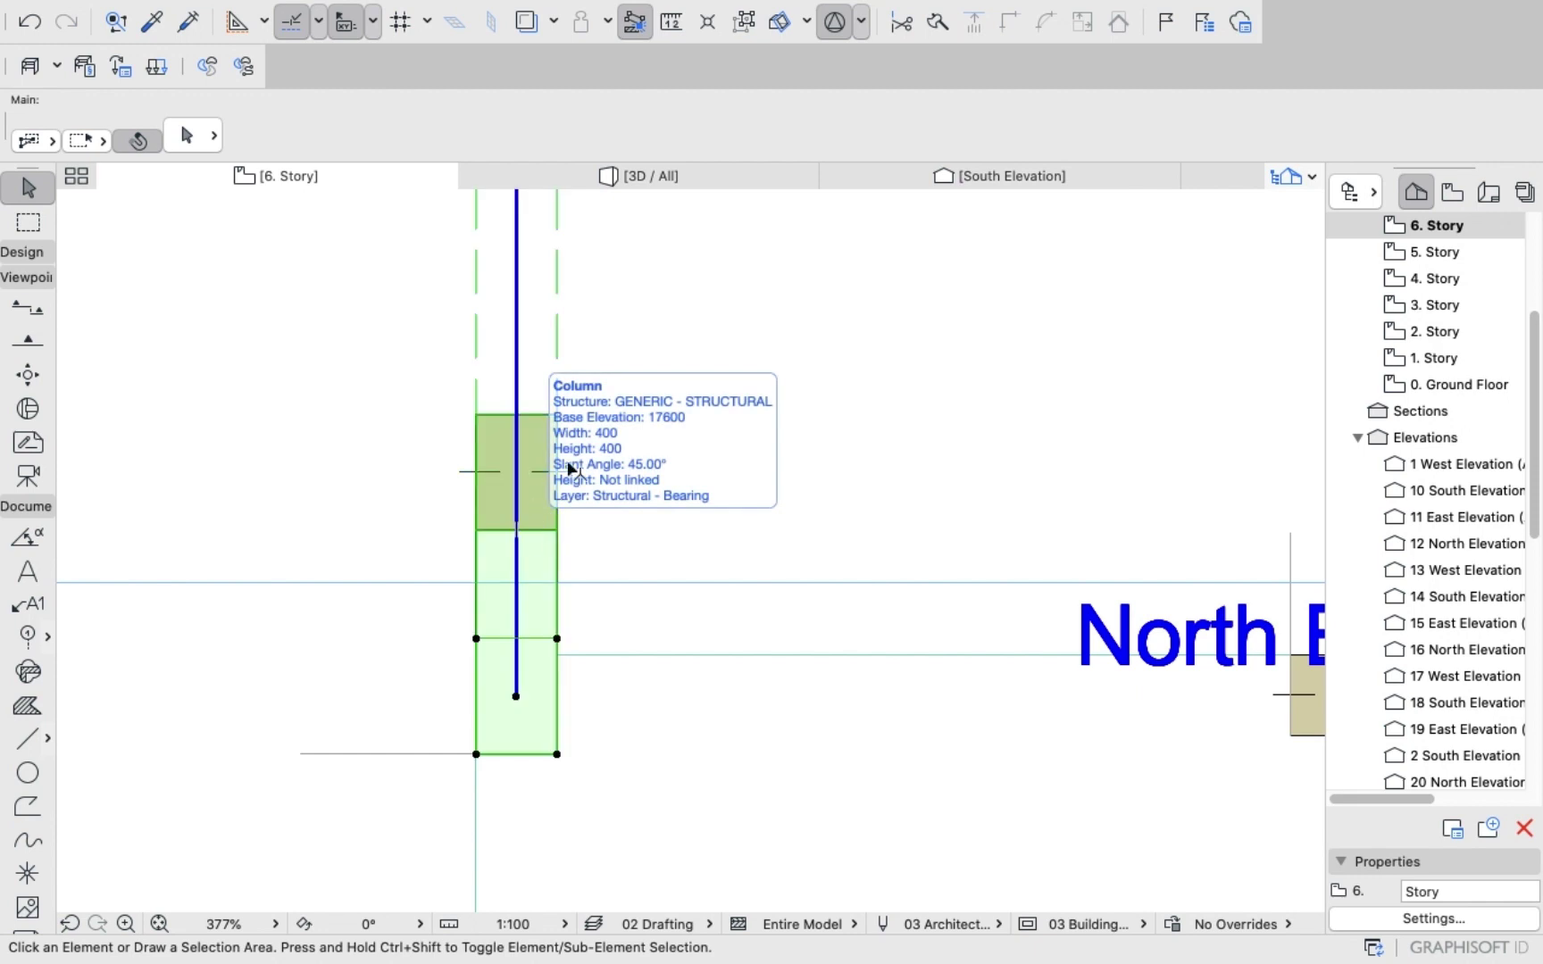
pyautogui.rightClick(704, 358)
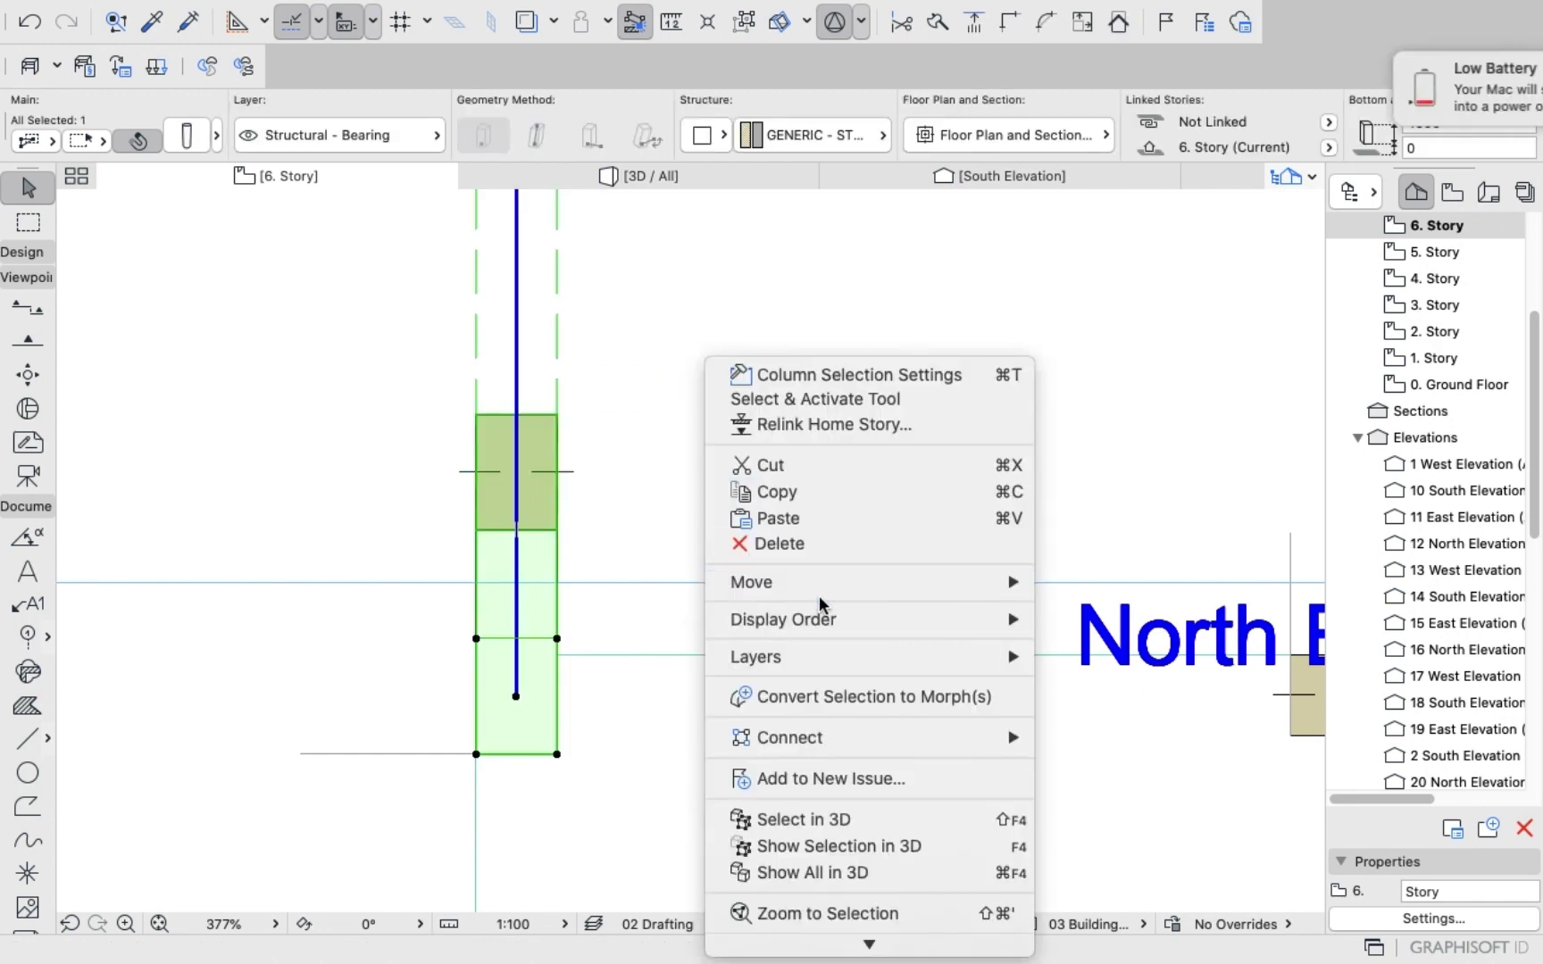
pyautogui.moveTo(823, 590)
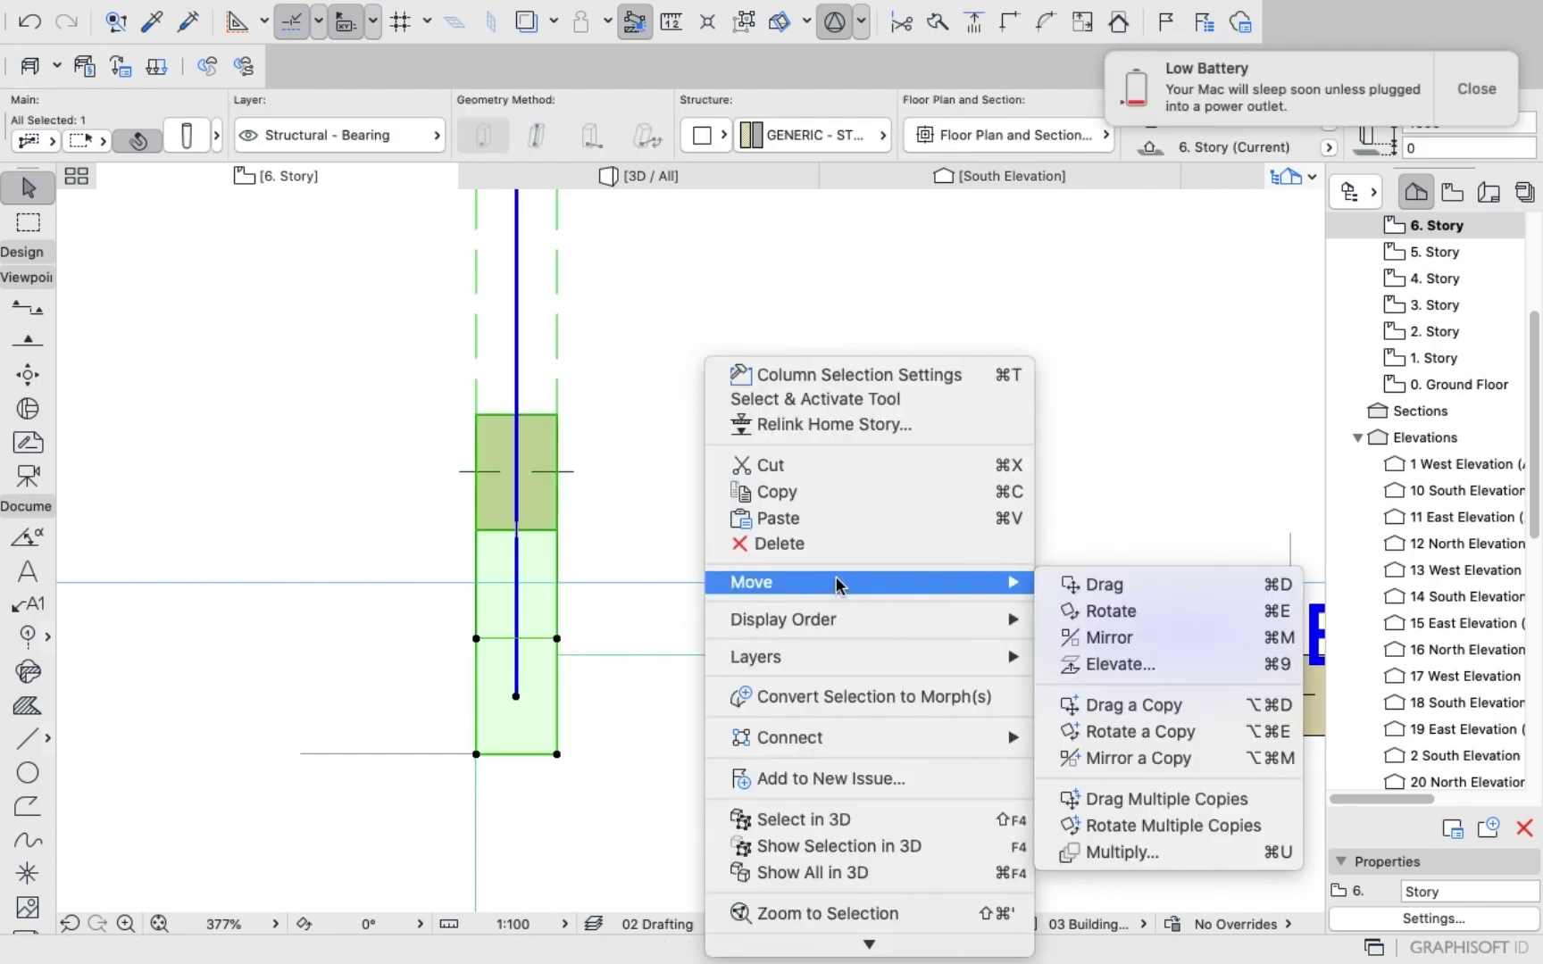
pyautogui.click(1107, 622)
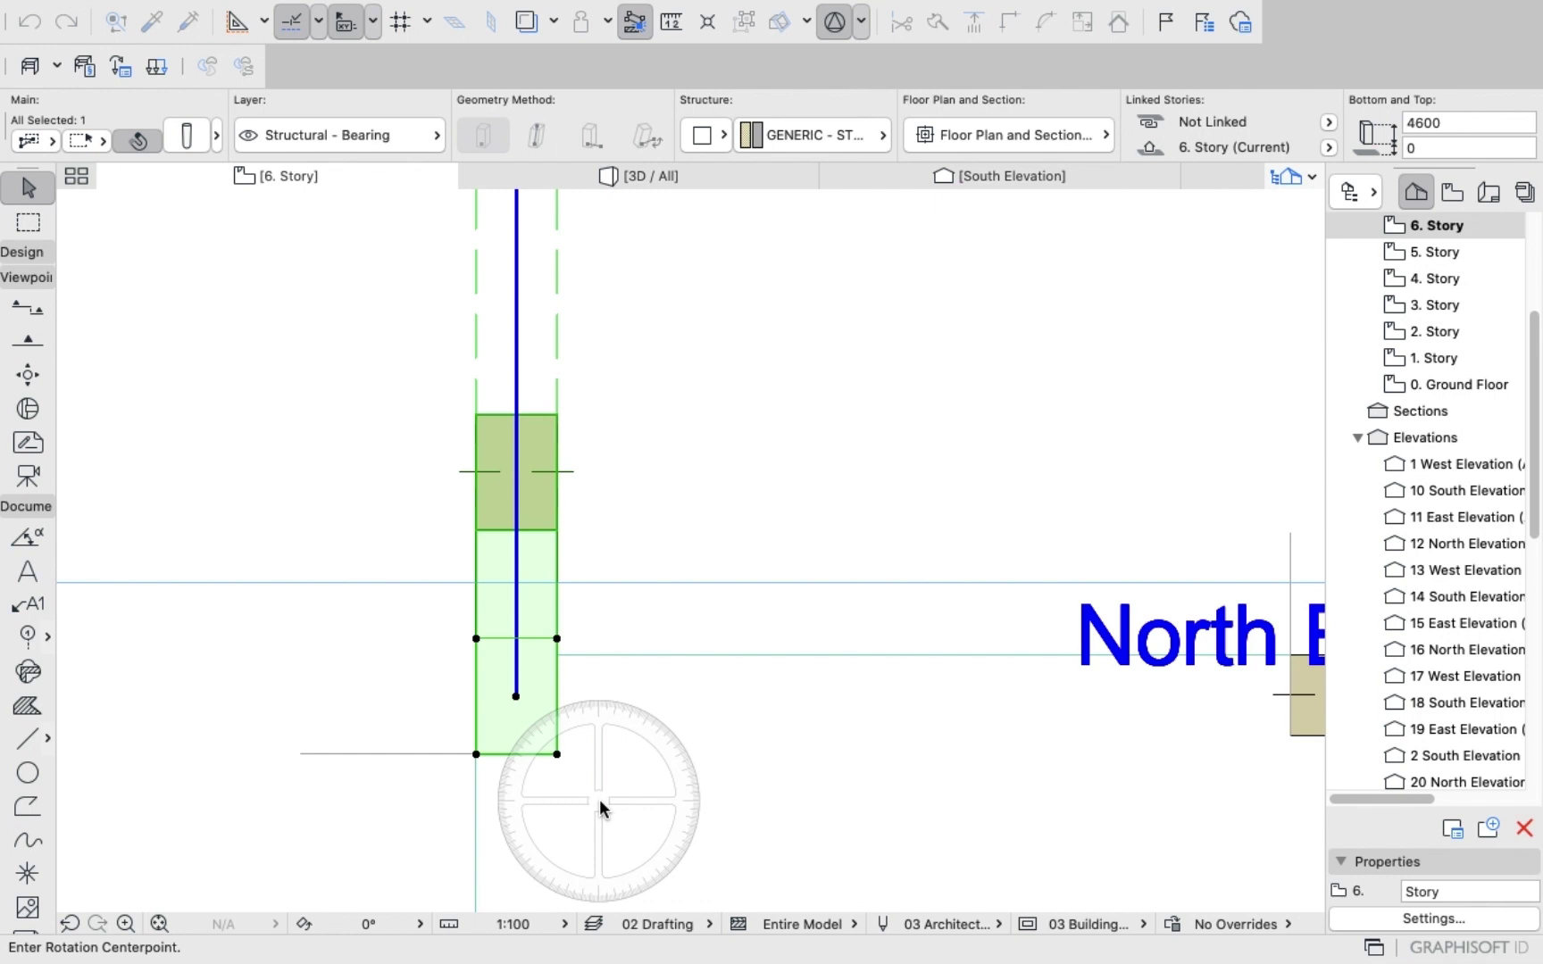
pyautogui.click(598, 801)
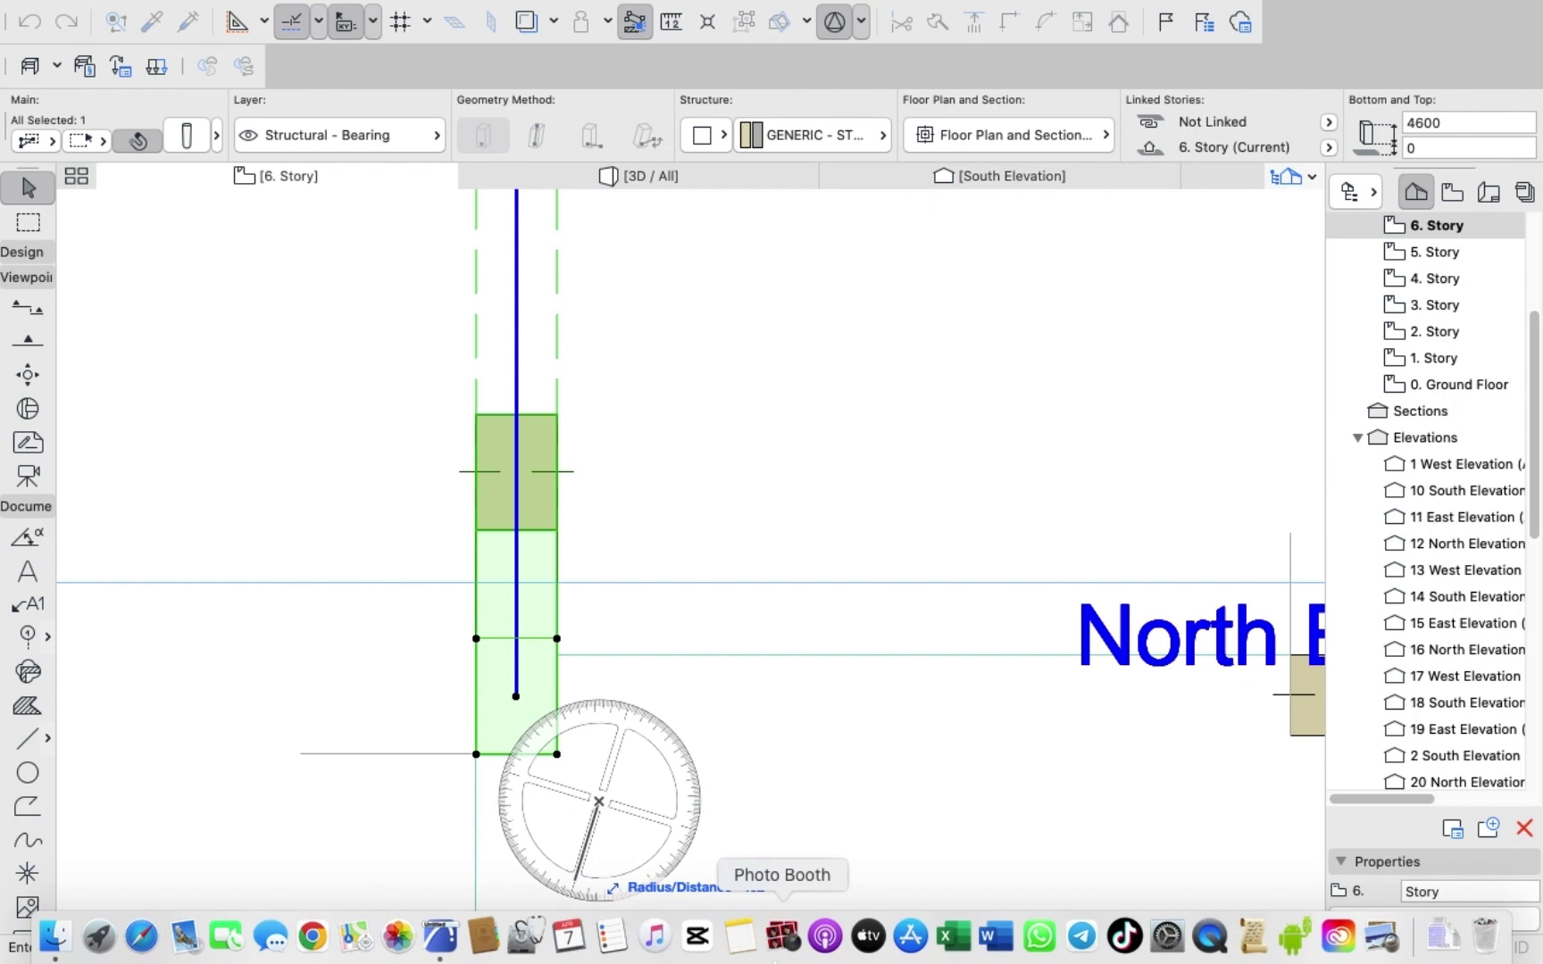
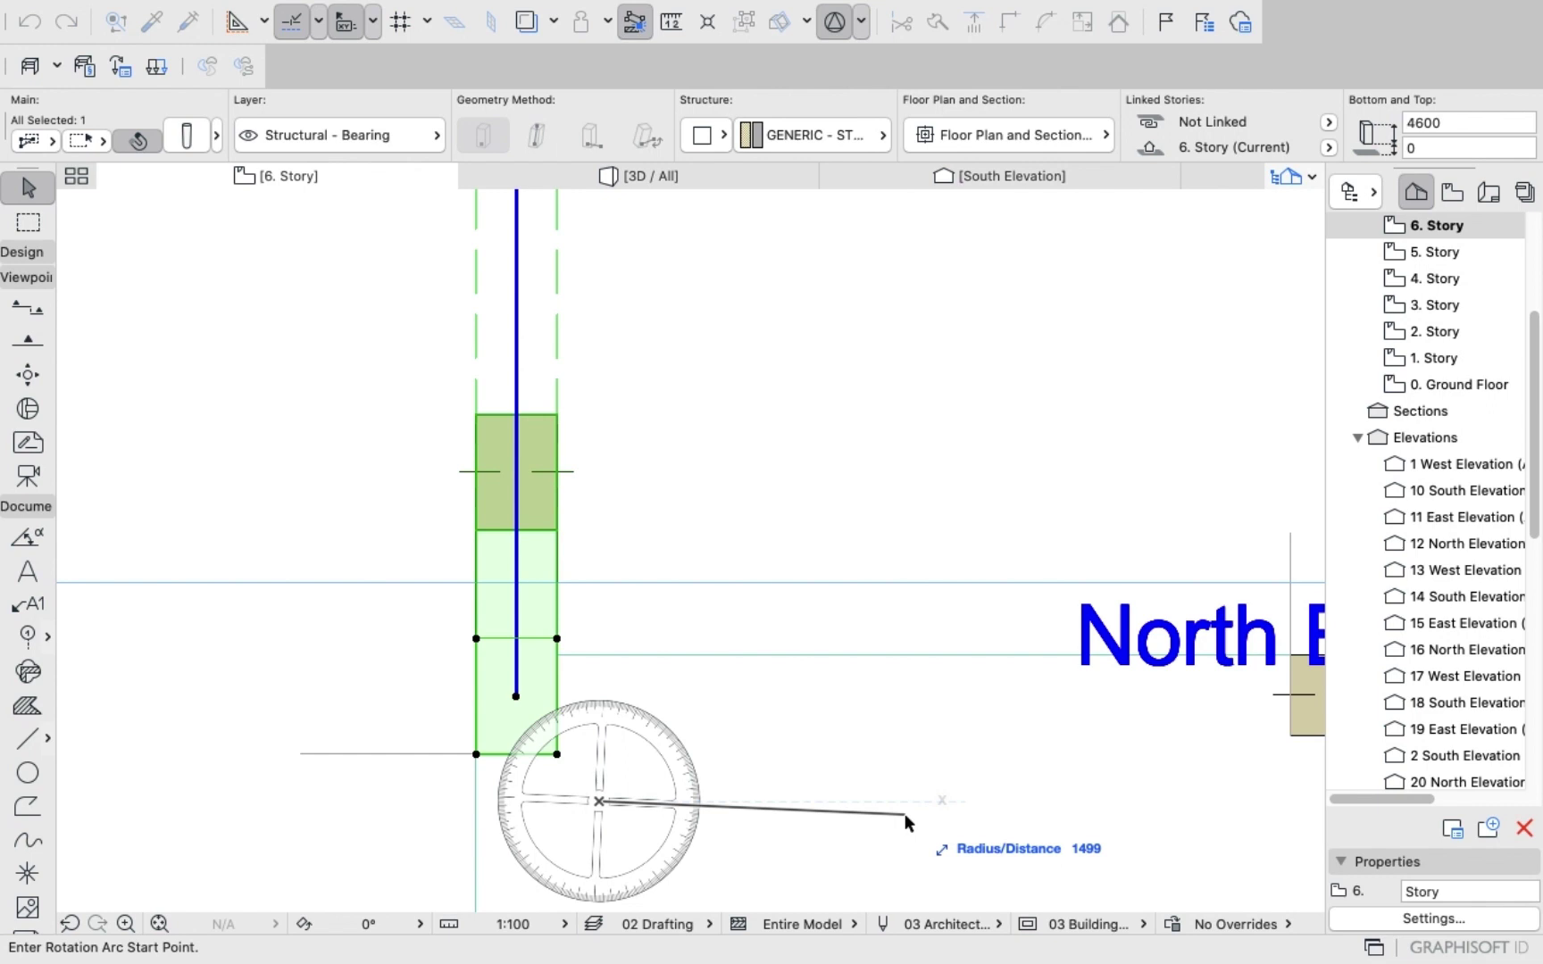
pyautogui.moveTo(596, 962)
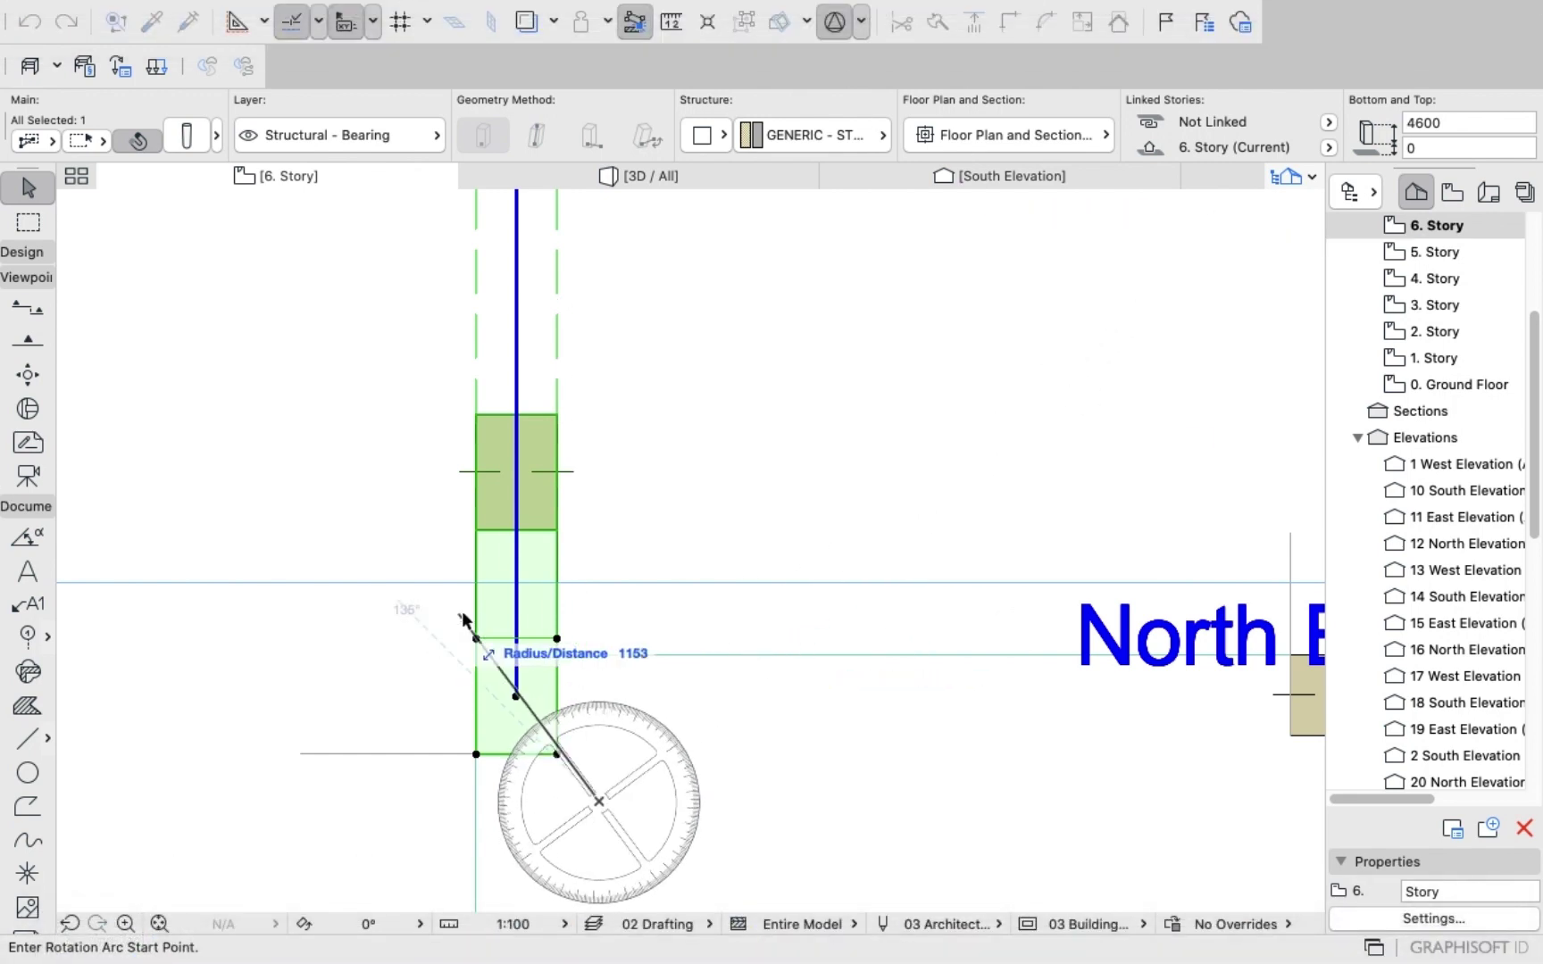
pyautogui.scroll(5, 524, 586)
pyautogui.rightClick(604, 568)
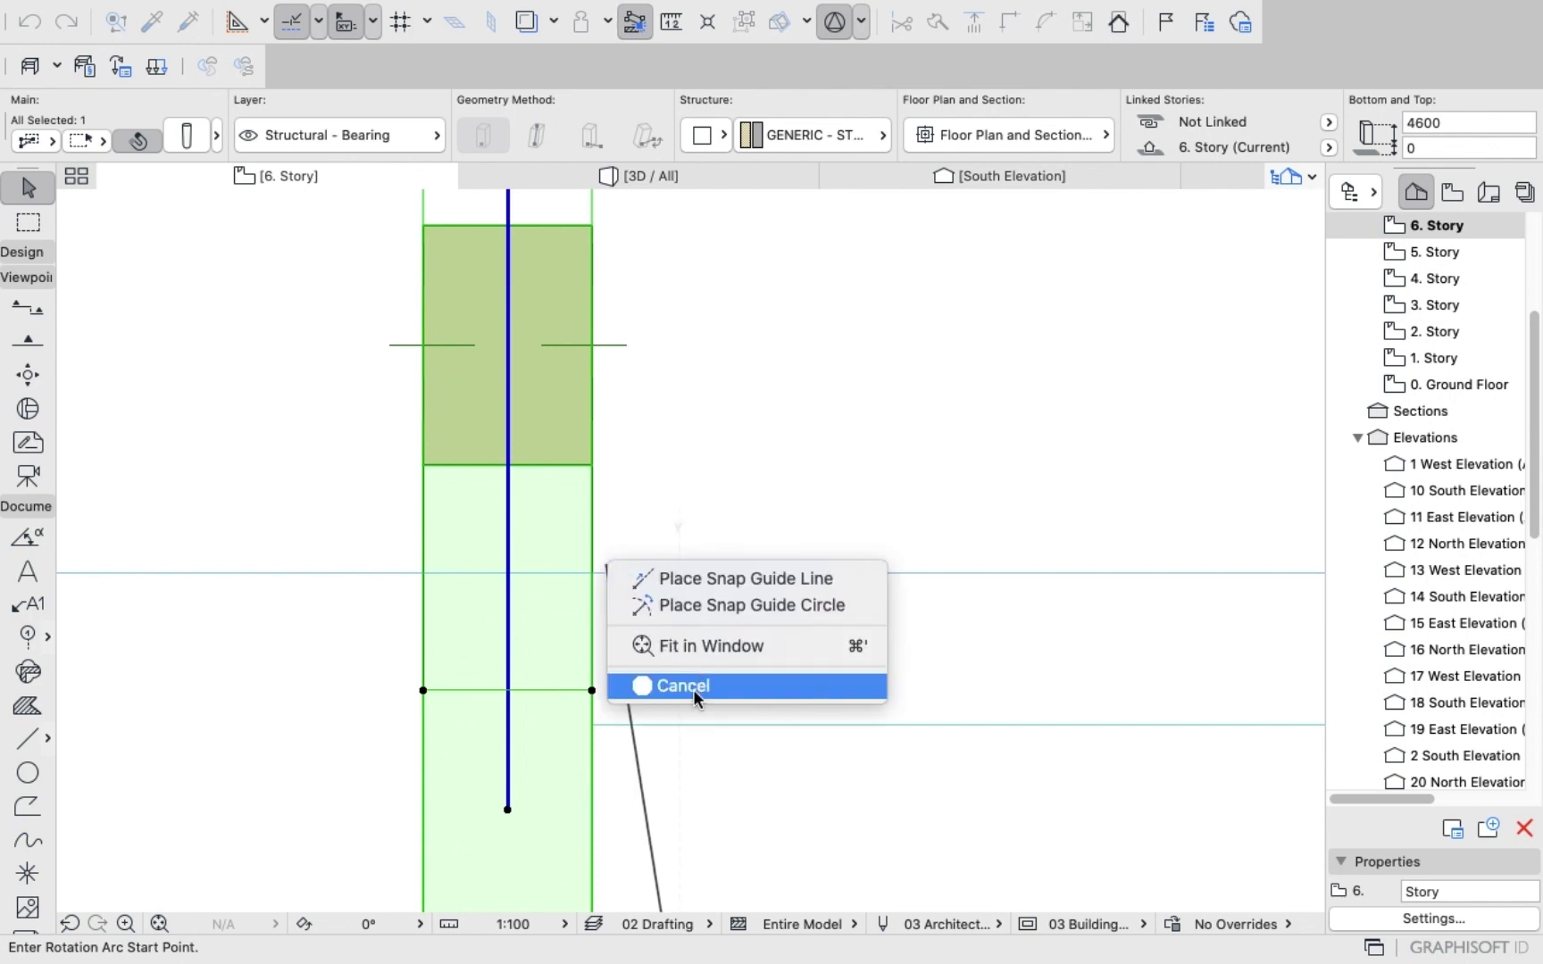
pyautogui.click(692, 689)
# Try to rotate the northwest corner column -114° about a point on its axis above the base, and undo the rotation.
pyautogui.scroll(-5, 544, 544)
pyautogui.scroll(-2, 546, 543)
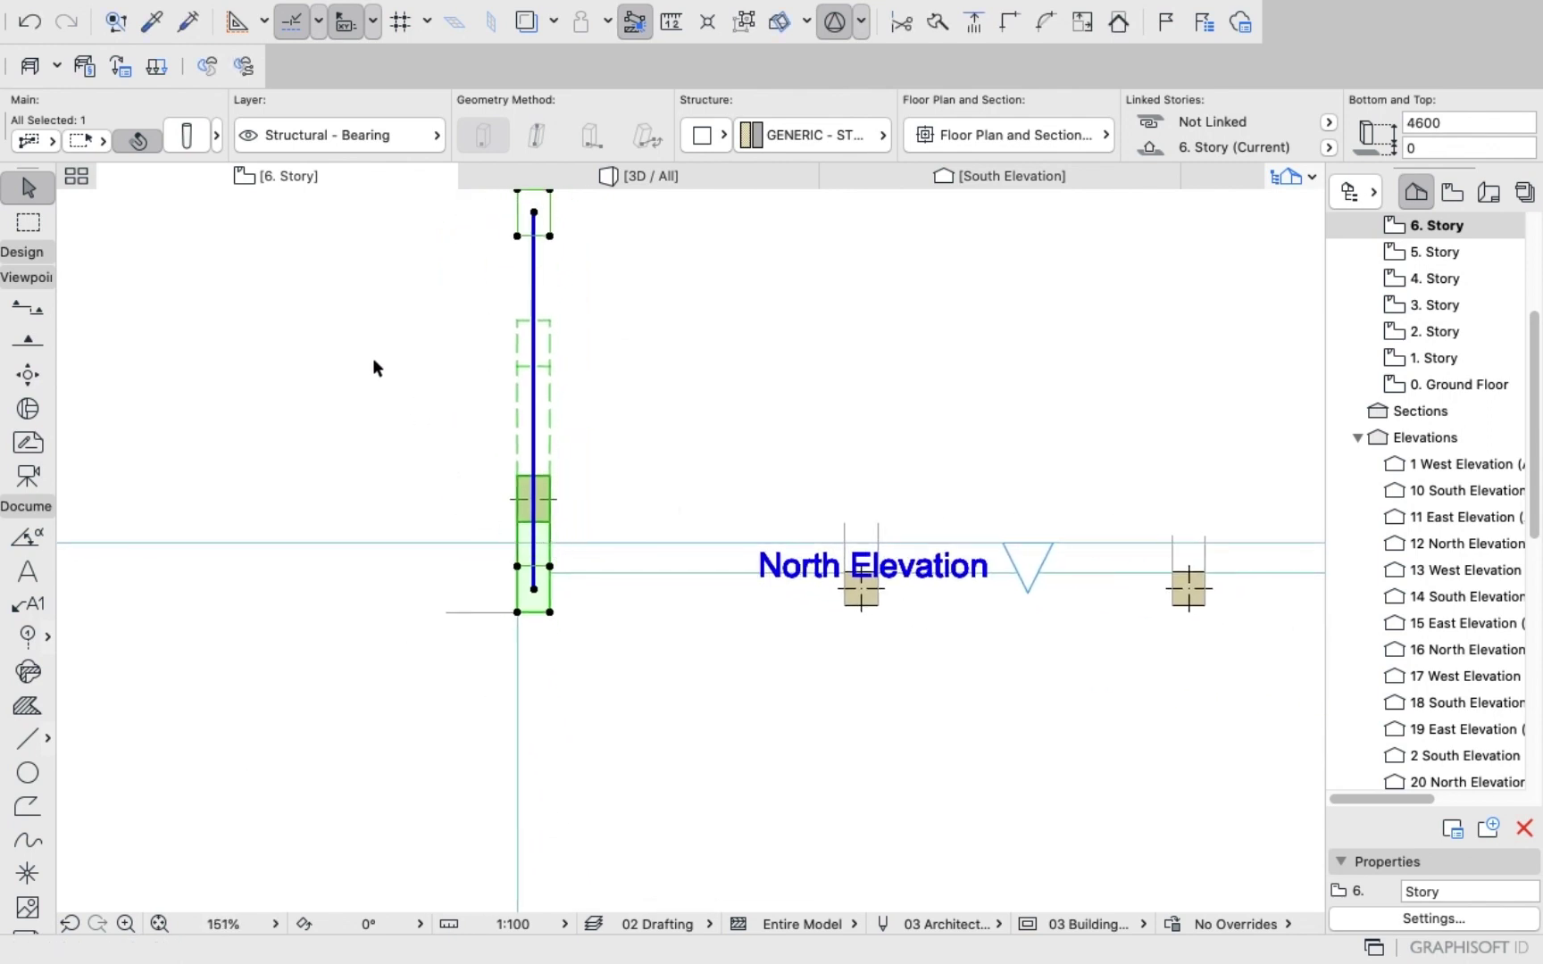
pyautogui.rightClick(299, 374)
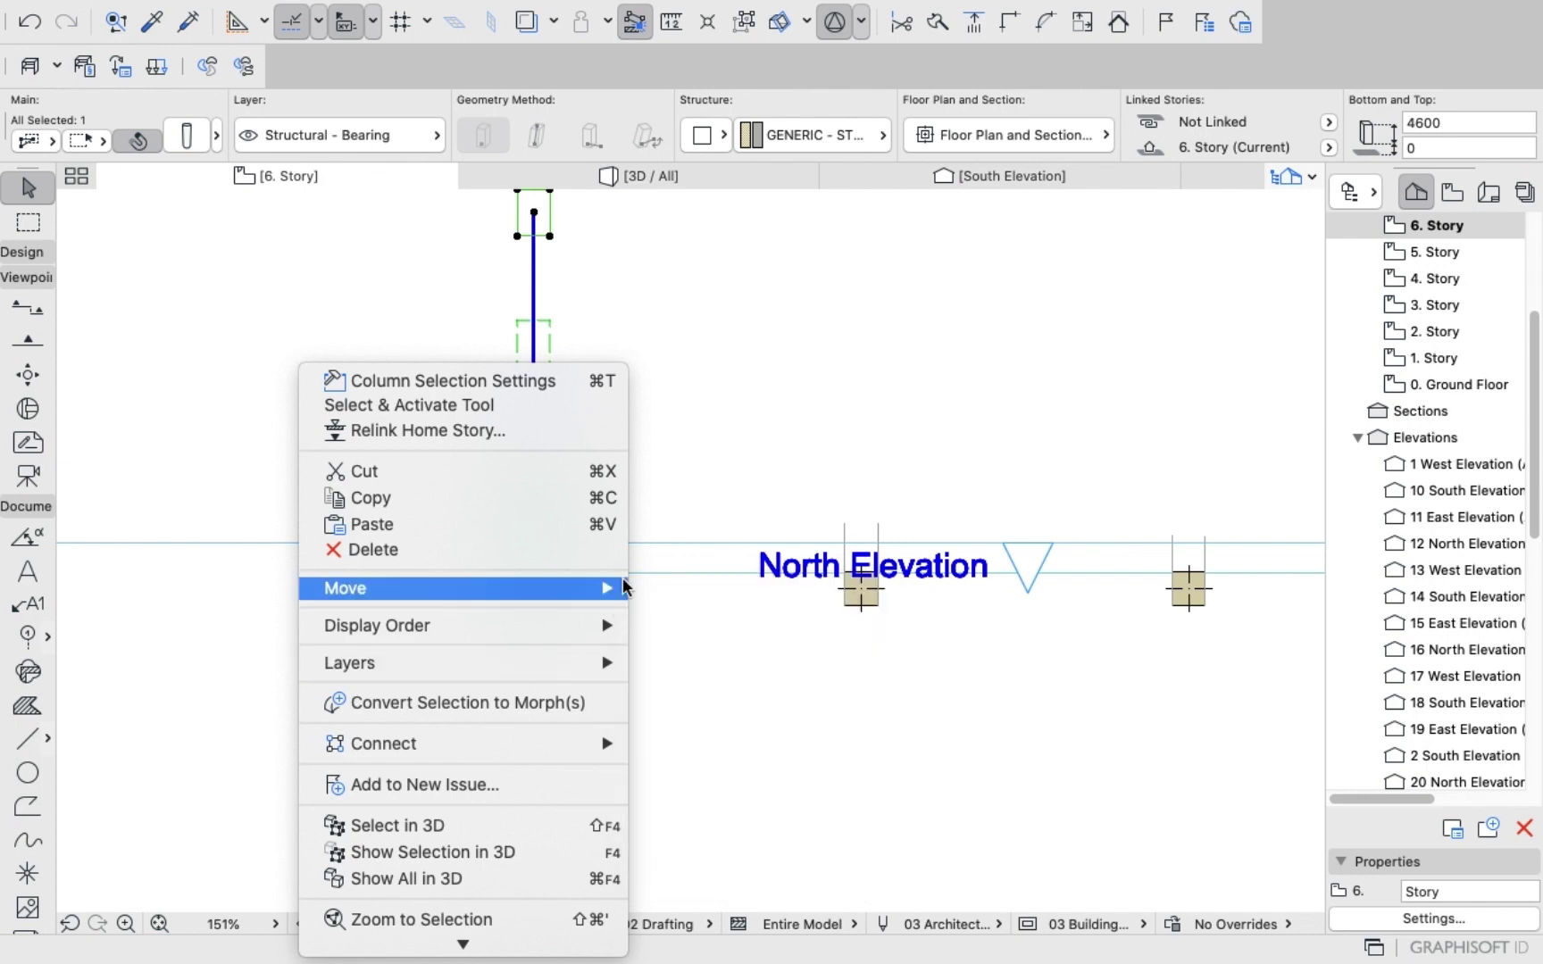
pyautogui.moveTo(630, 589)
pyautogui.click(679, 617)
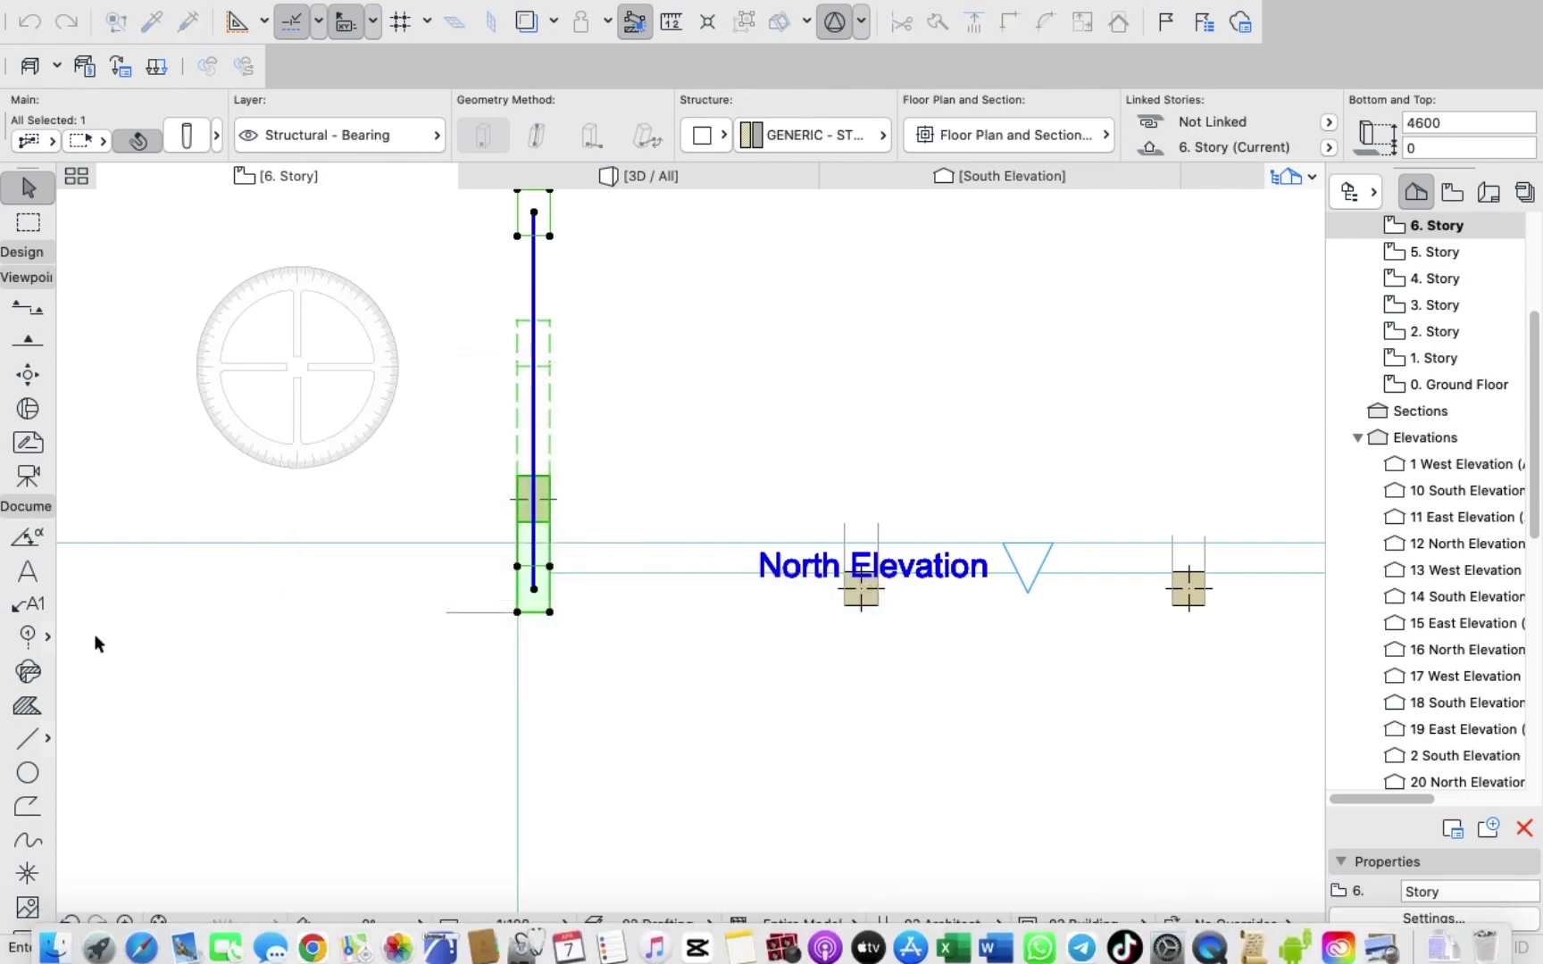
pyautogui.scroll(-10, 607, 496)
pyautogui.scroll(8, 608, 493)
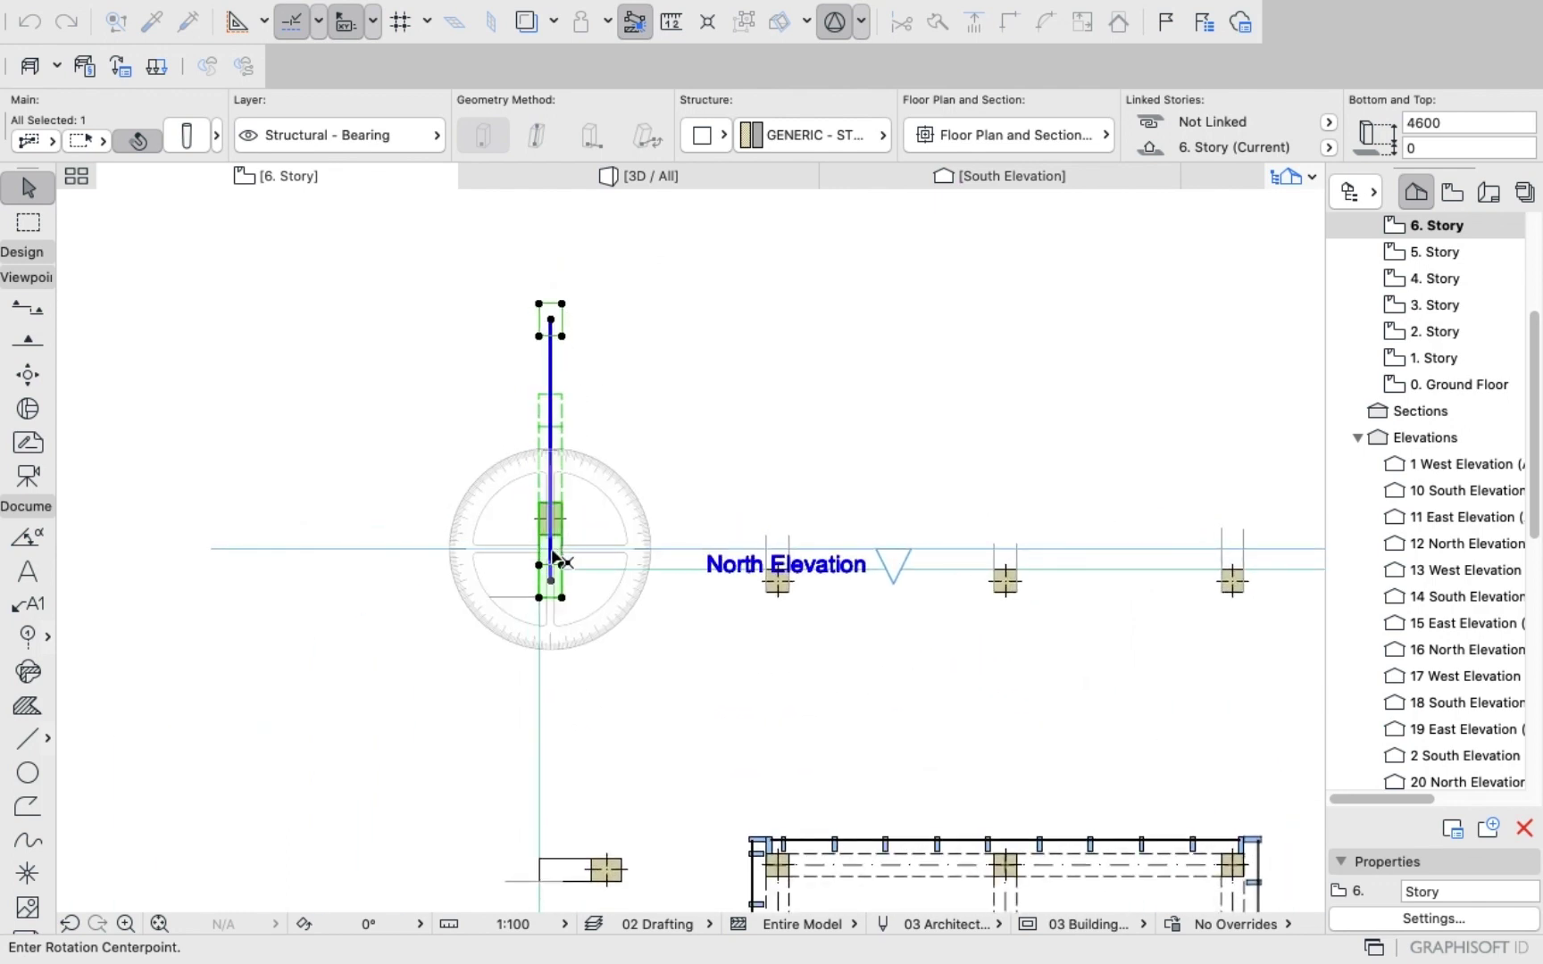
pyautogui.click(551, 547)
pyautogui.click(550, 526)
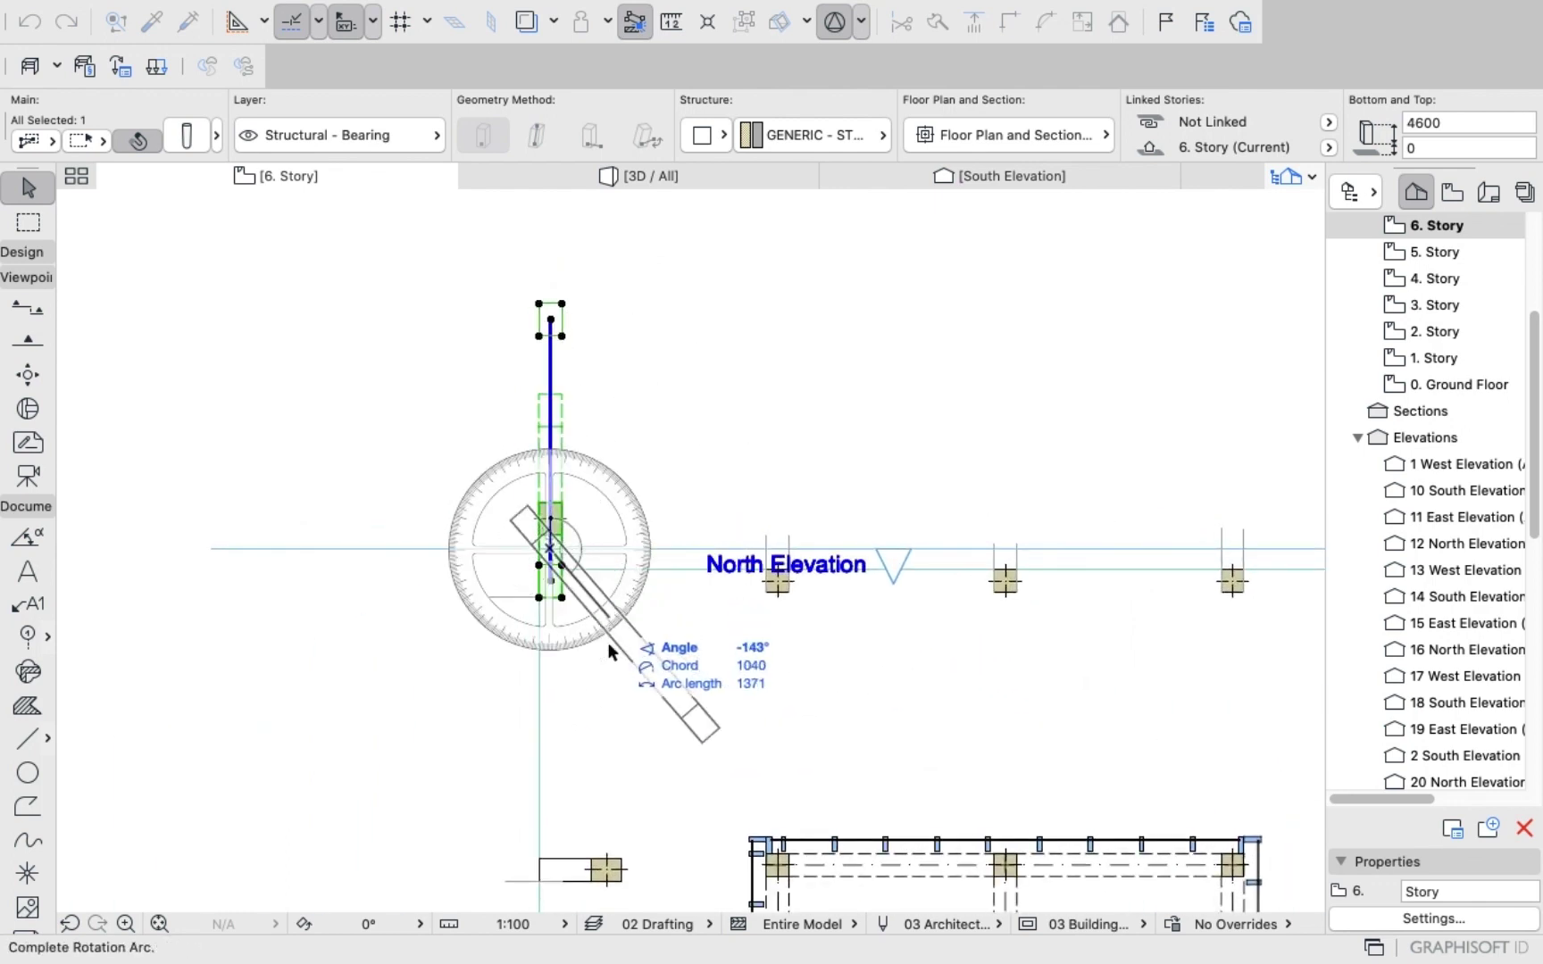
pyautogui.scroll(3, 623, 655)
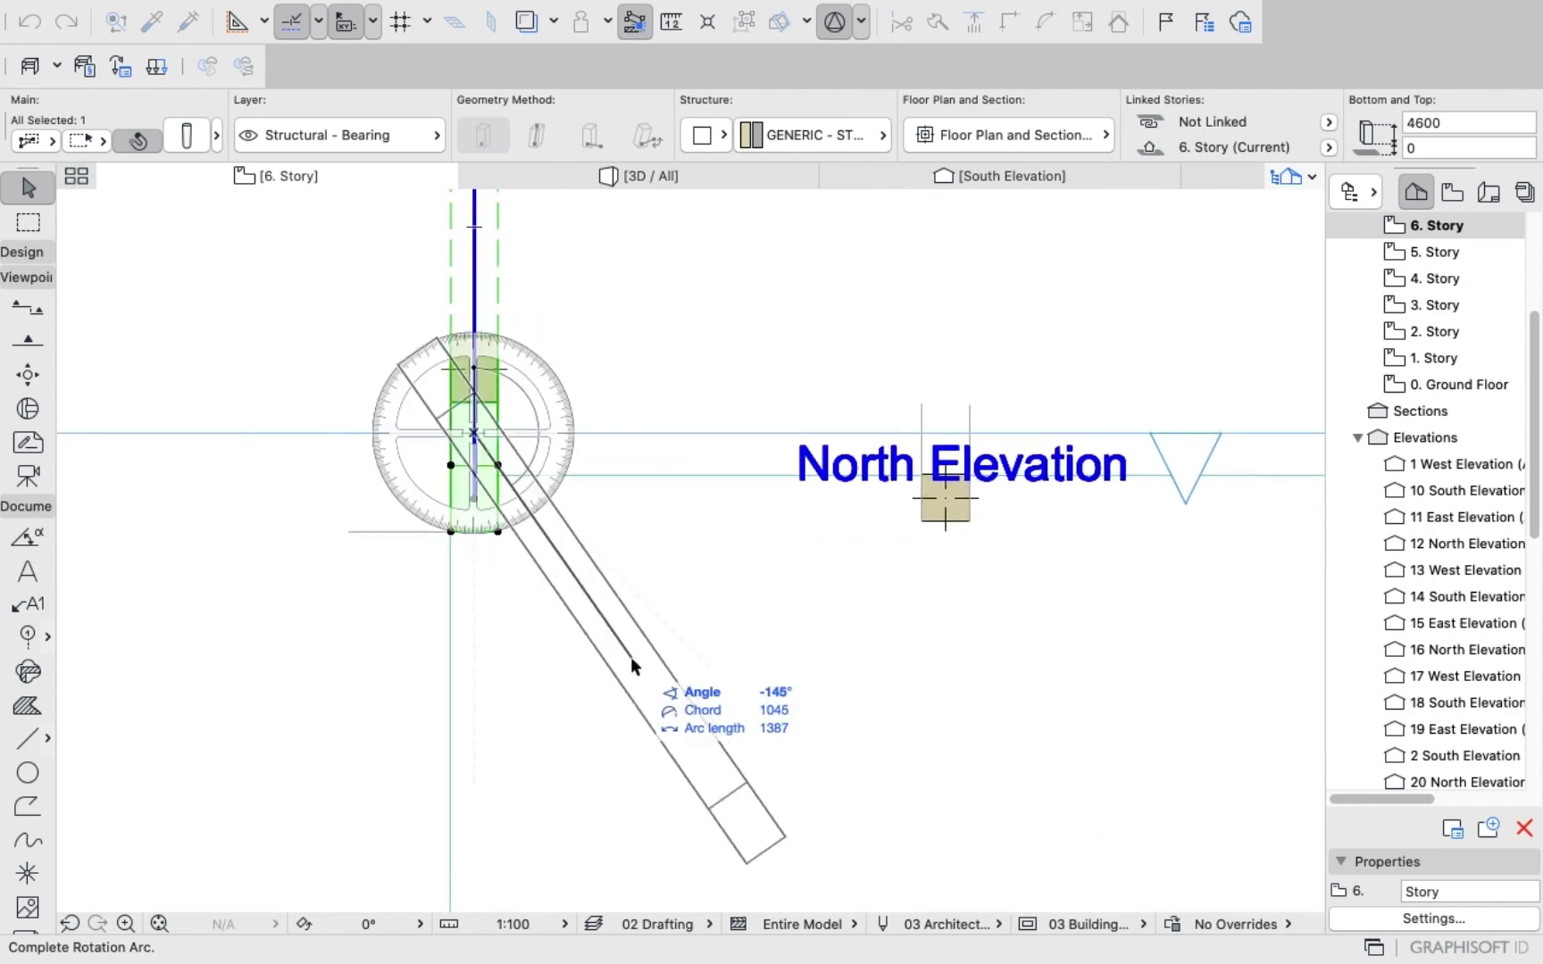
pyautogui.scroll(-2, 631, 663)
pyautogui.scroll(-1, 631, 663)
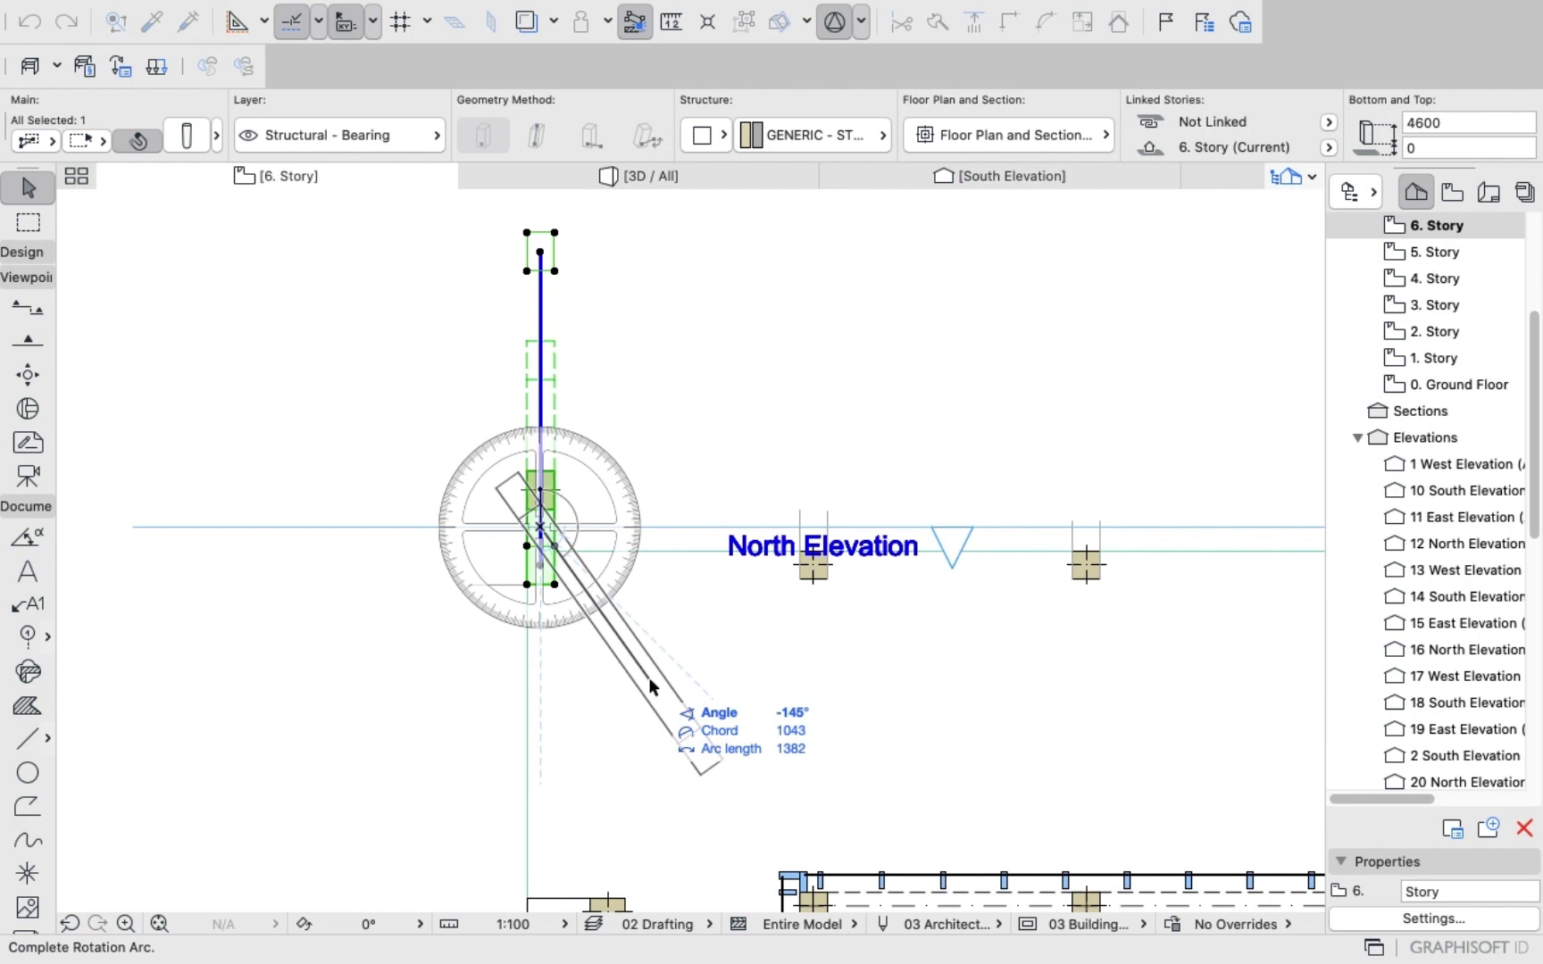
pyautogui.write('-11')
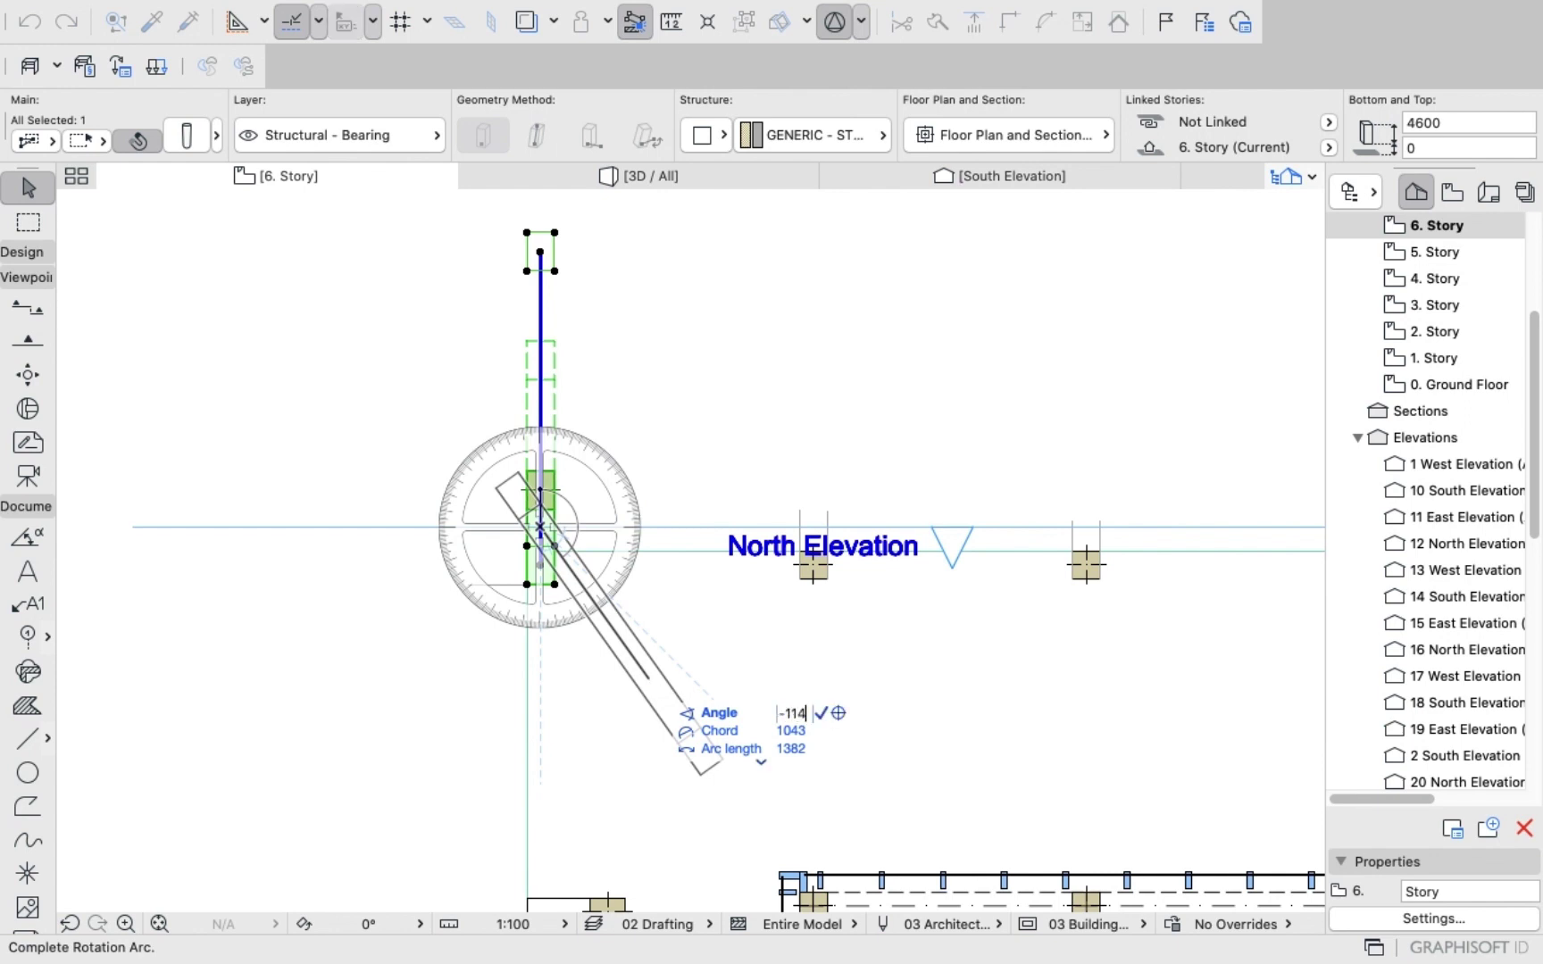
pyautogui.write('4')
pyautogui.press('Return')
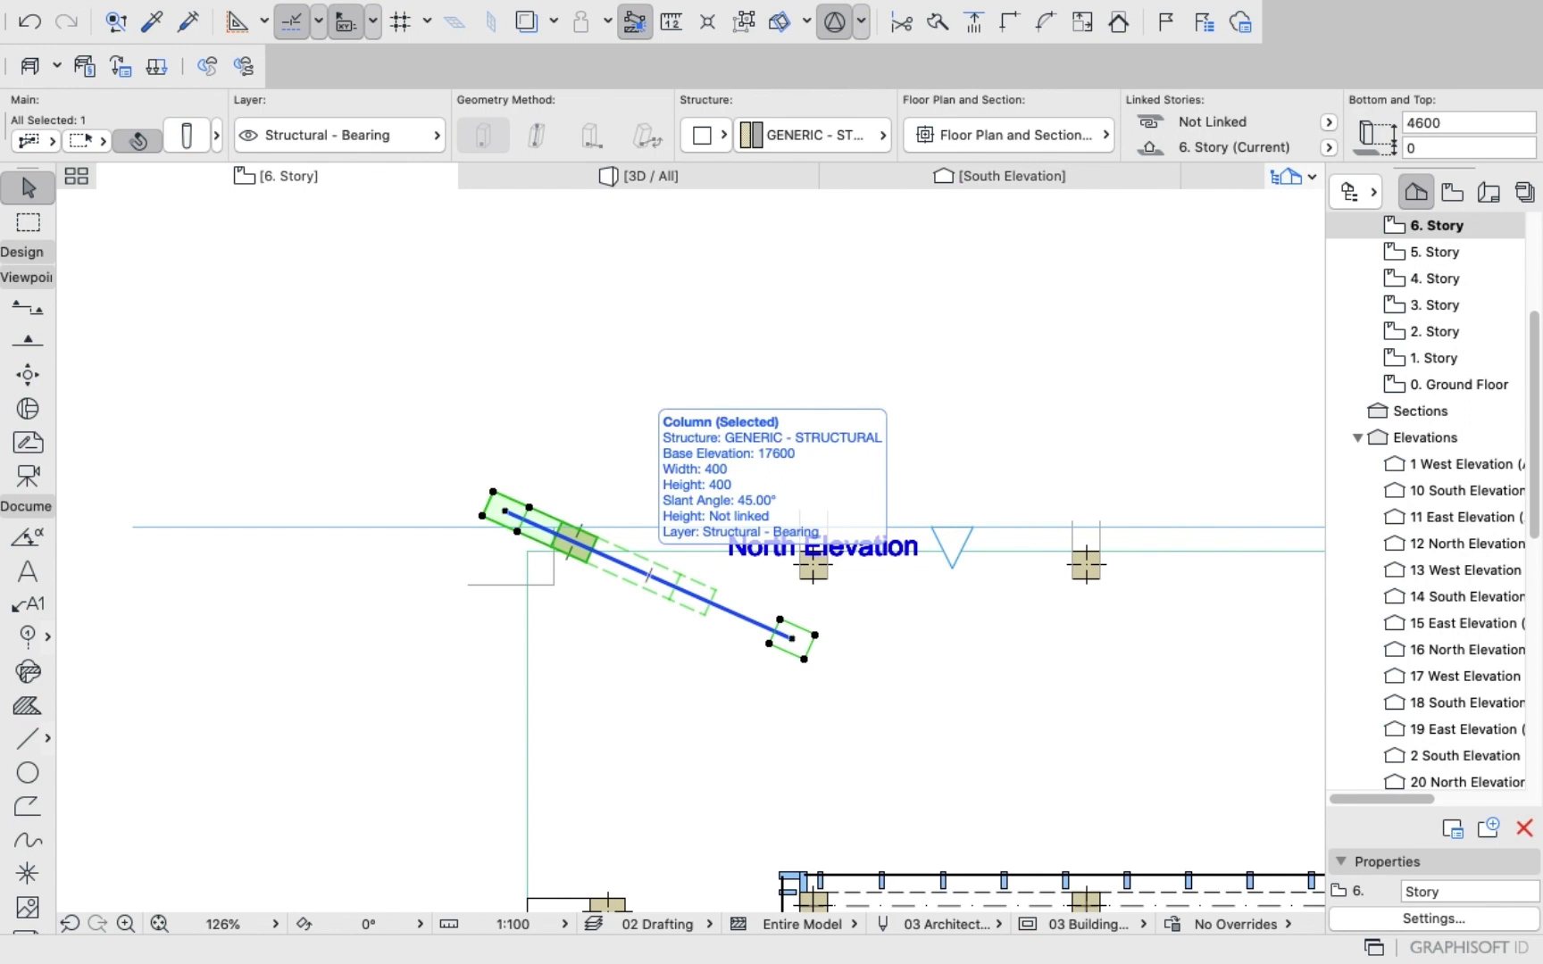
pyautogui.press('super+z')
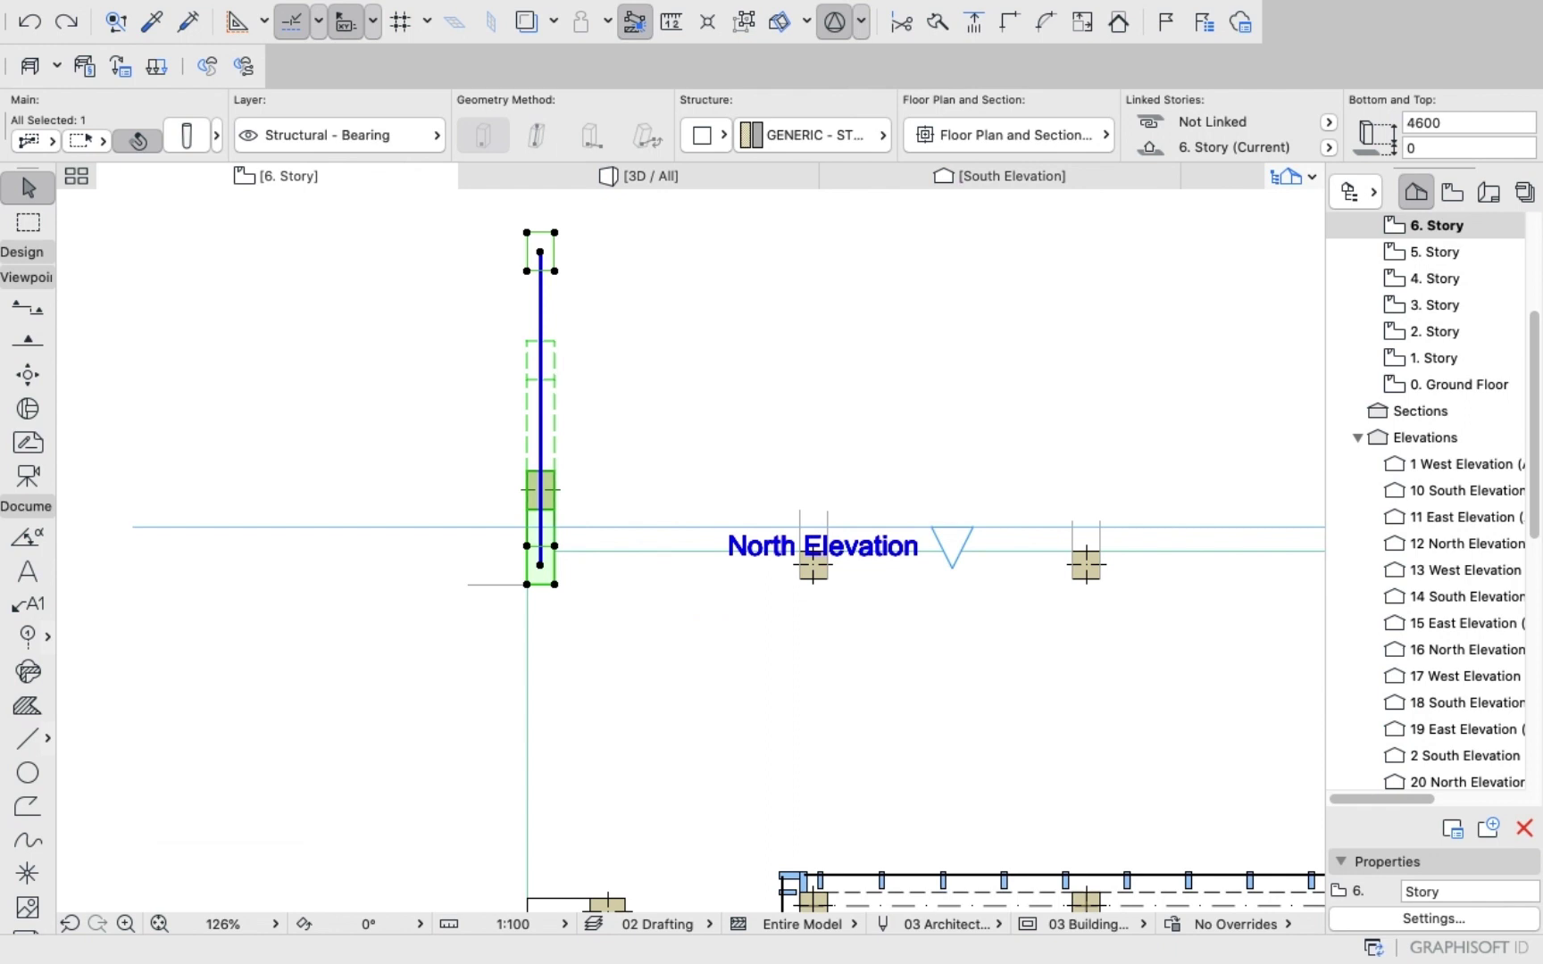
# Rotate the northwest corner column -152° about its base axis point so that it leans southeast toward the tower.
pyautogui.rightClick(334, 407)
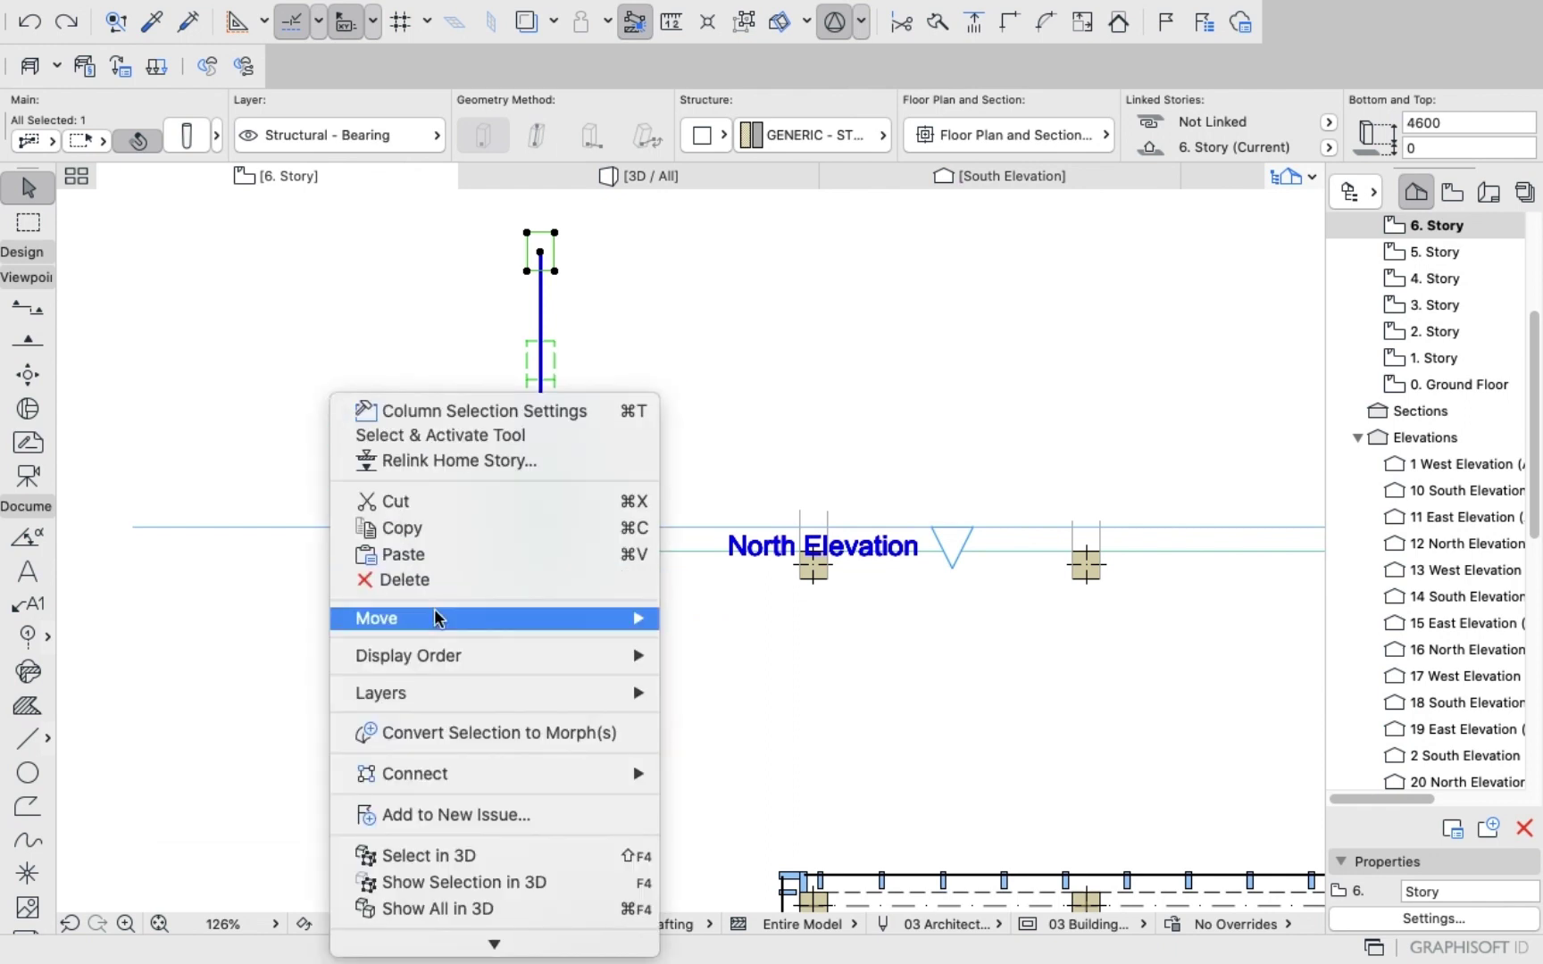
pyautogui.moveTo(437, 616)
pyautogui.click(714, 650)
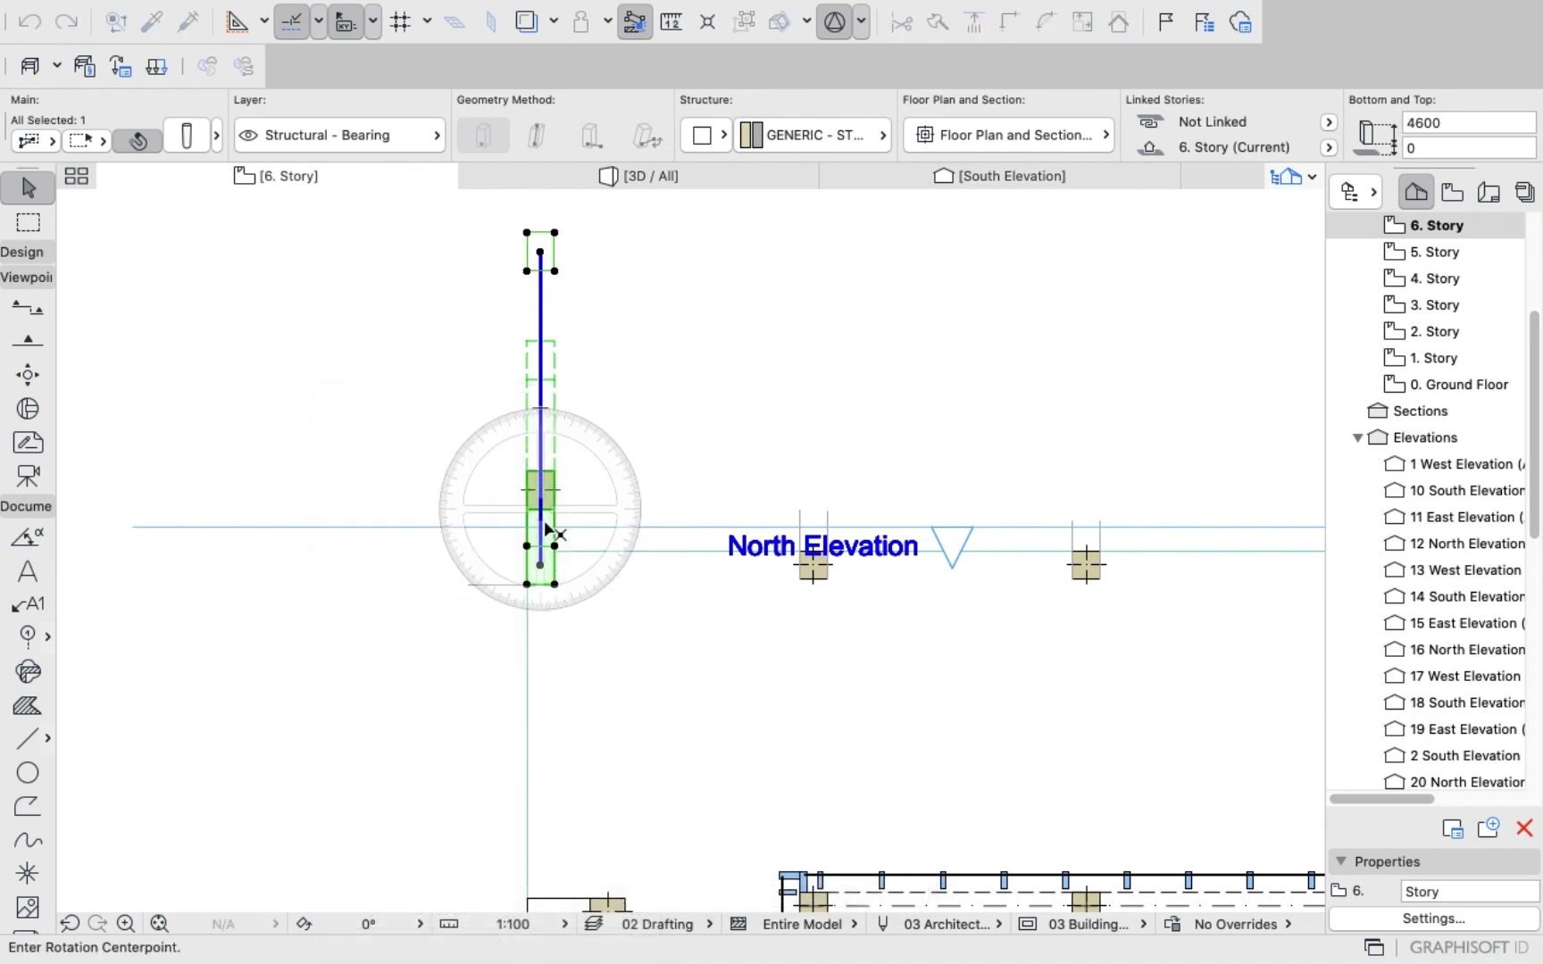
pyautogui.click(540, 564)
pyautogui.click(541, 536)
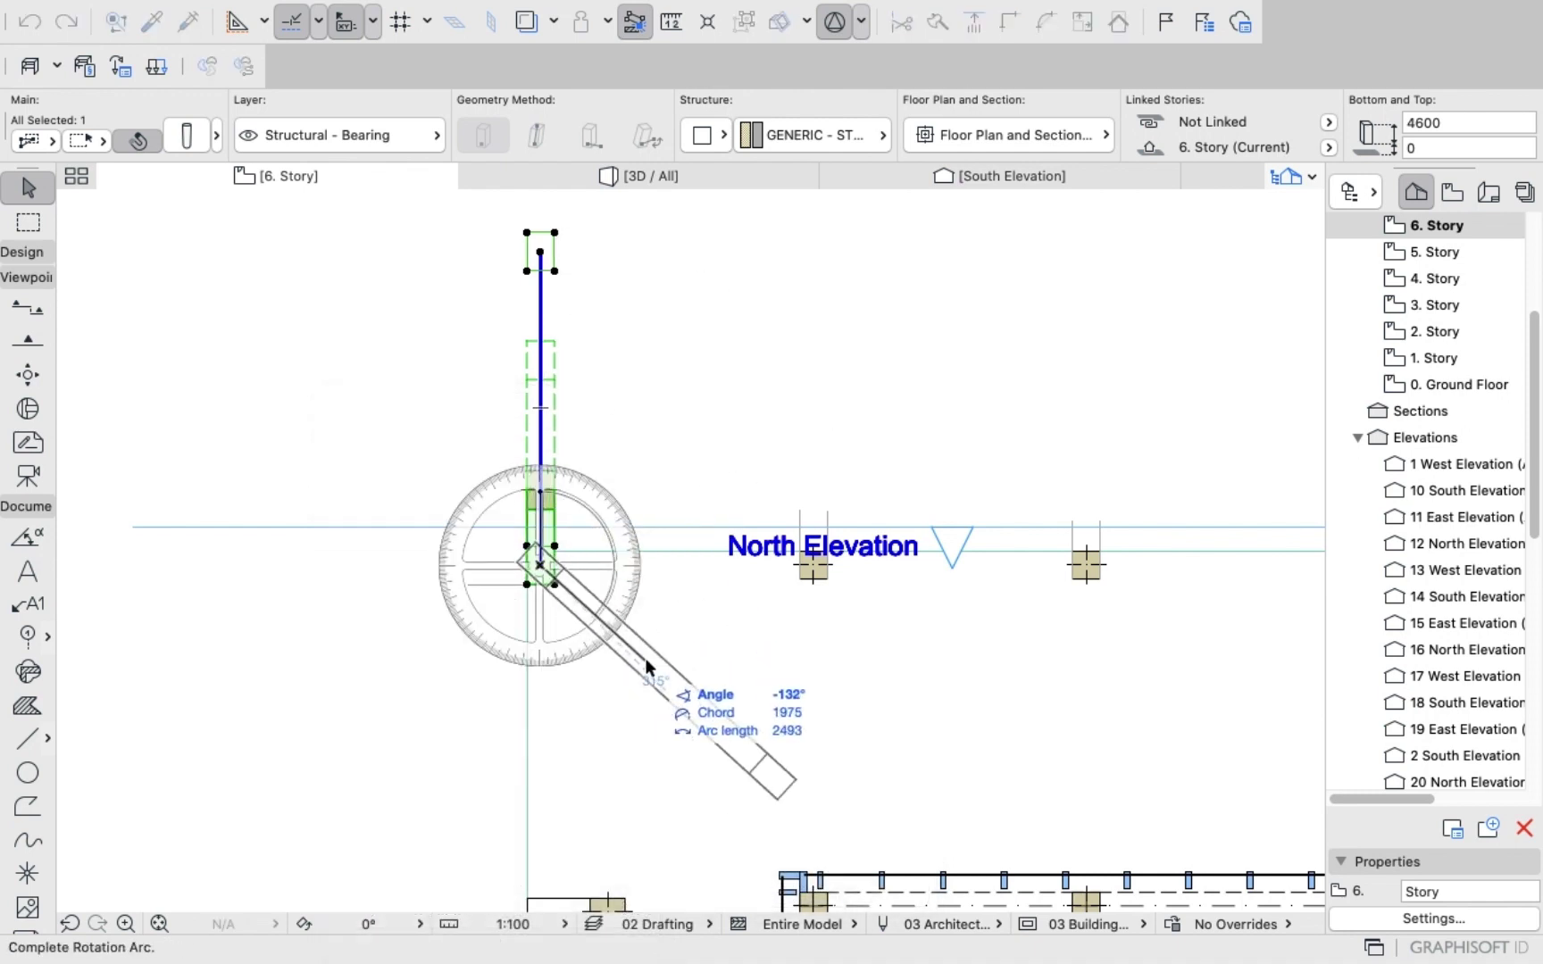
pyautogui.press('Tab')
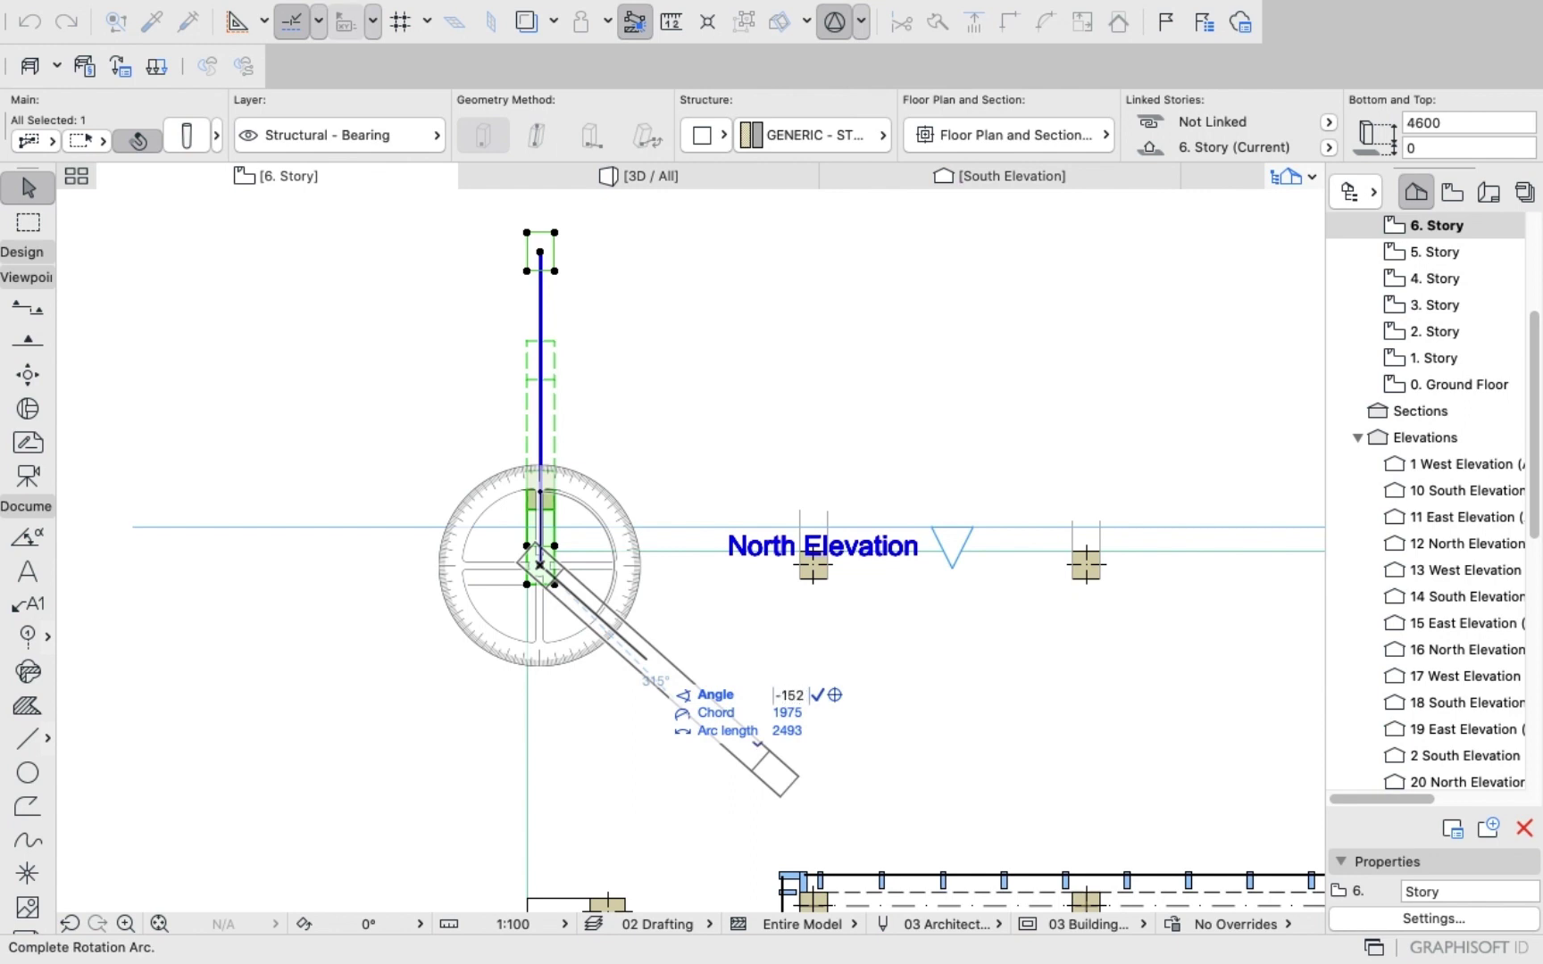
pyautogui.write('-152')
pyautogui.press('Return')
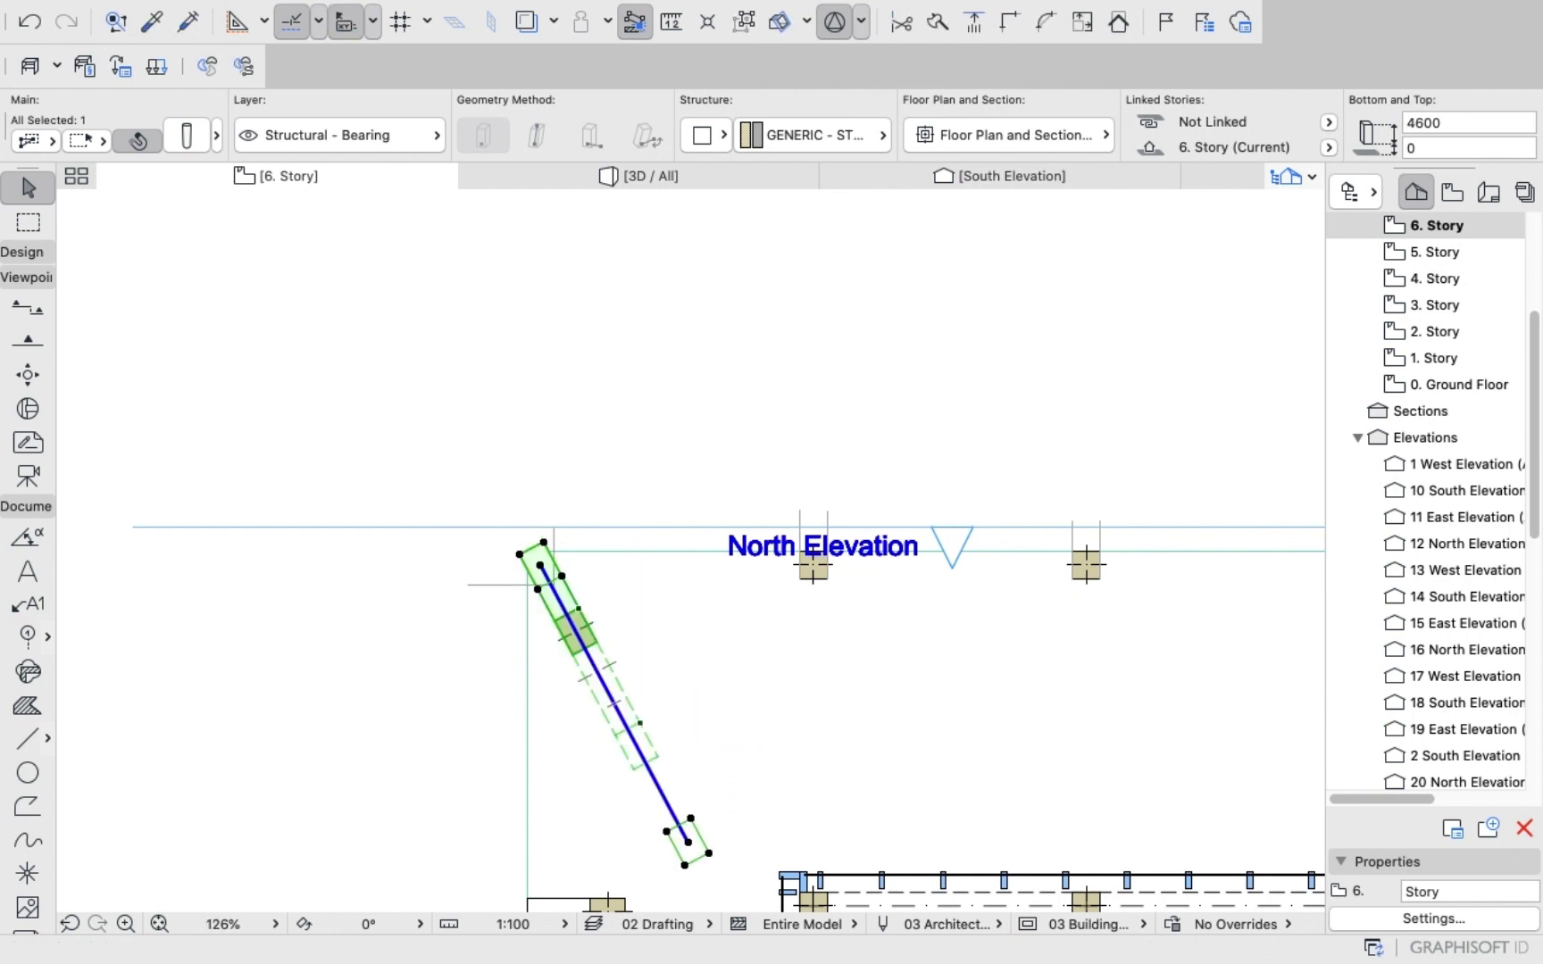
# Rotate the northwest corner column about 9° further toward the tower's corner, pivoting near its filled plan section, and check it in 3D.
pyautogui.scroll(-5, 540, 707)
pyautogui.scroll(8, 559, 795)
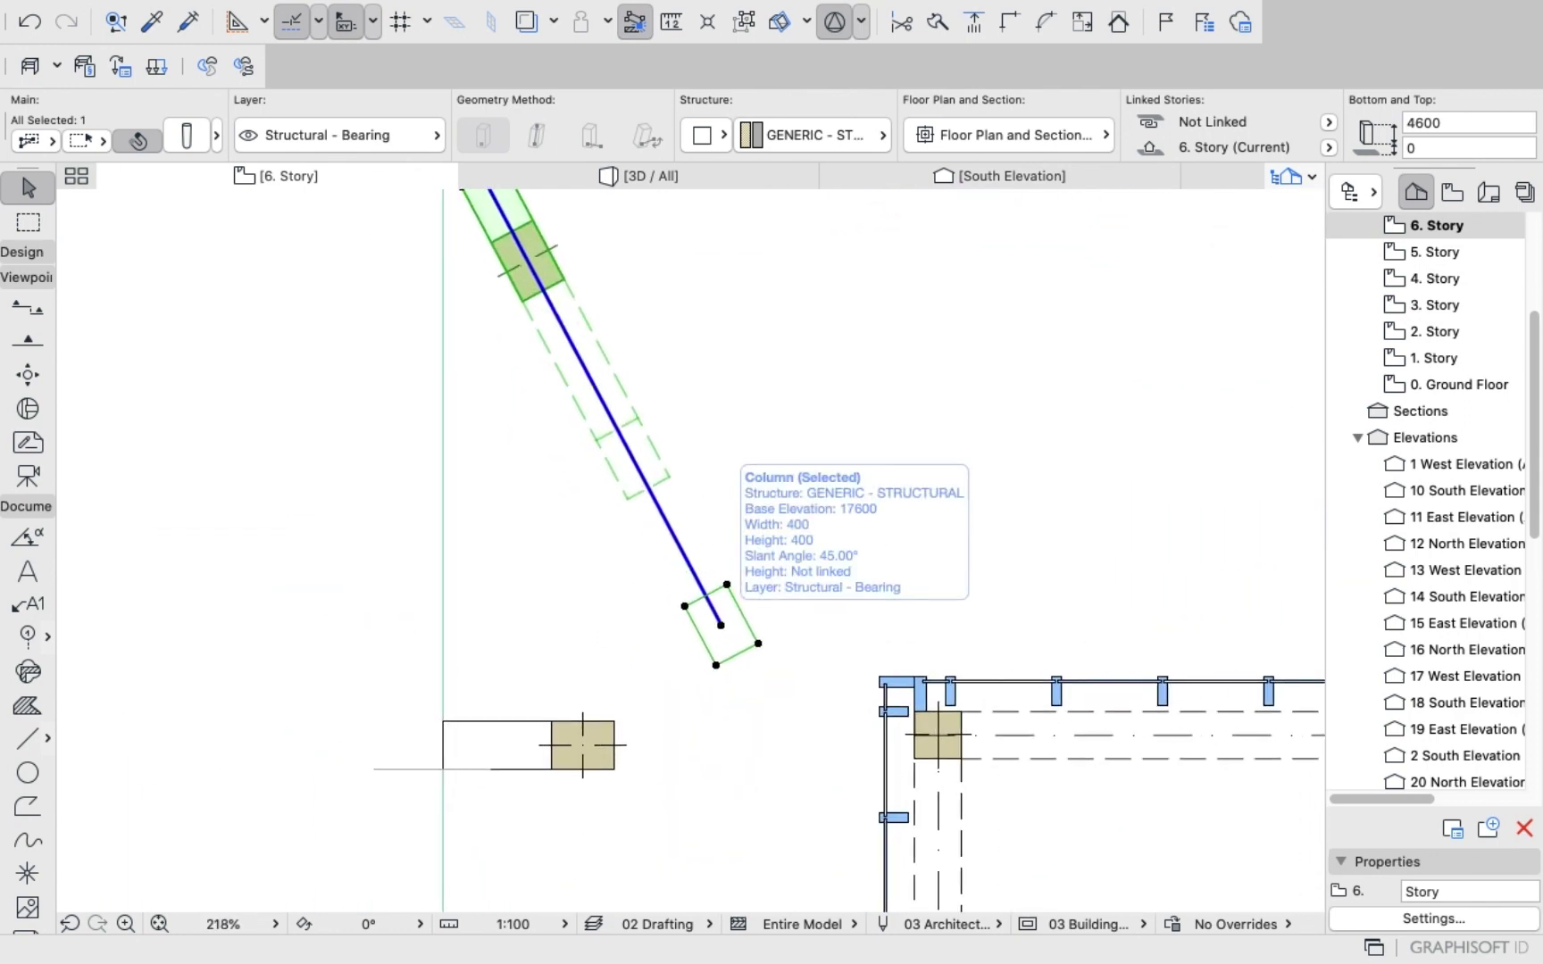
pyautogui.rightClick(273, 485)
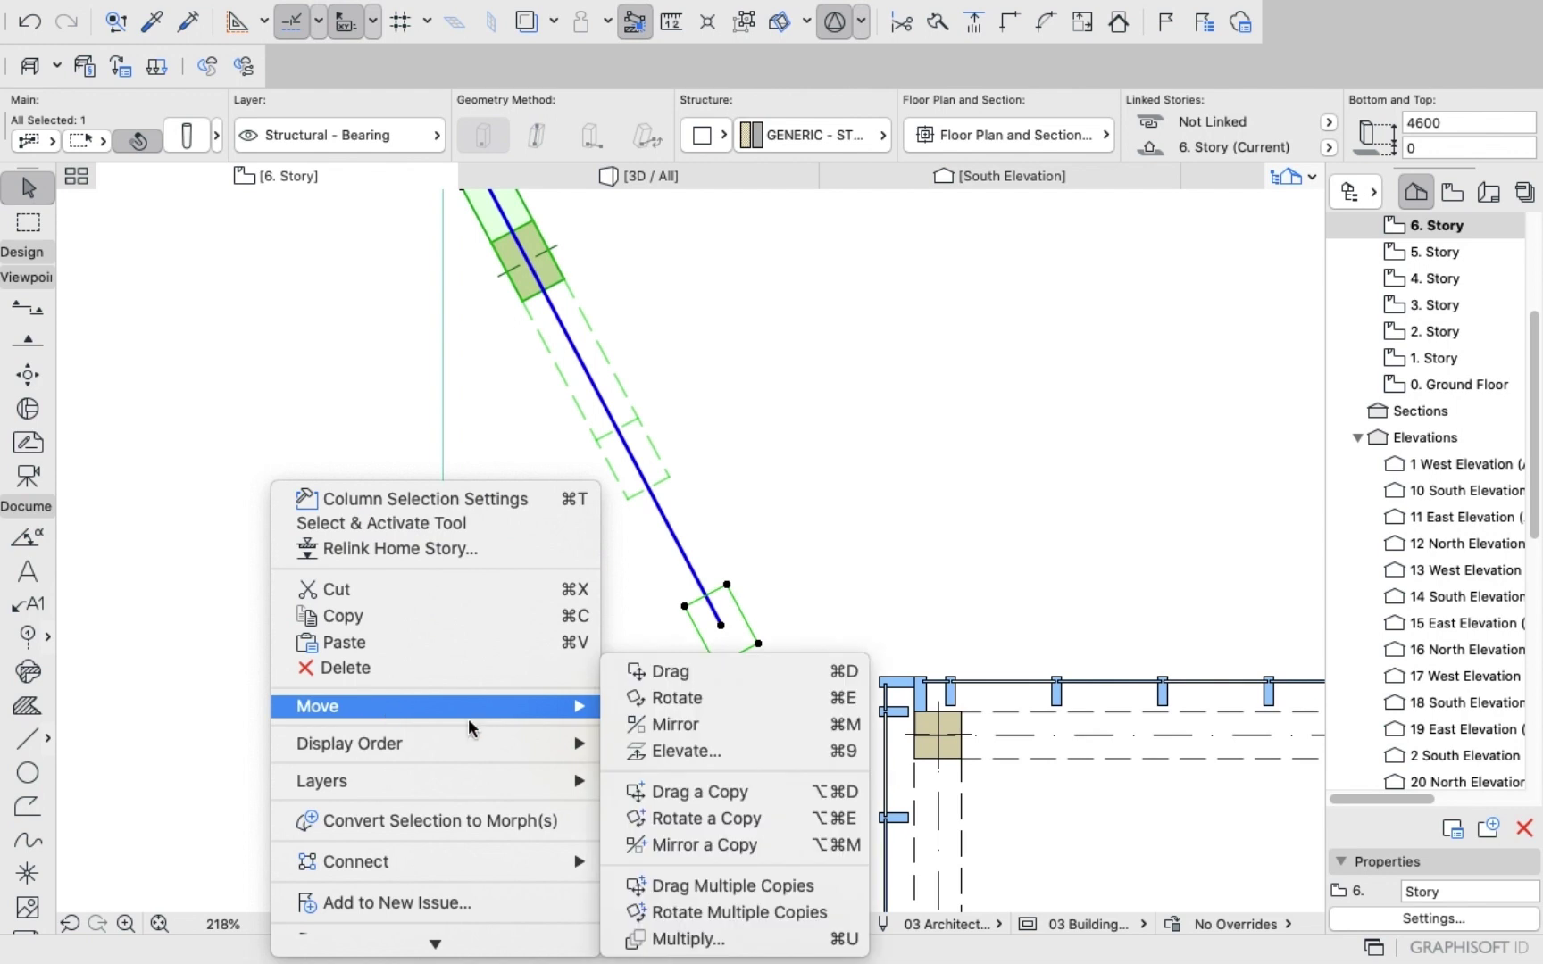
pyautogui.moveTo(571, 706)
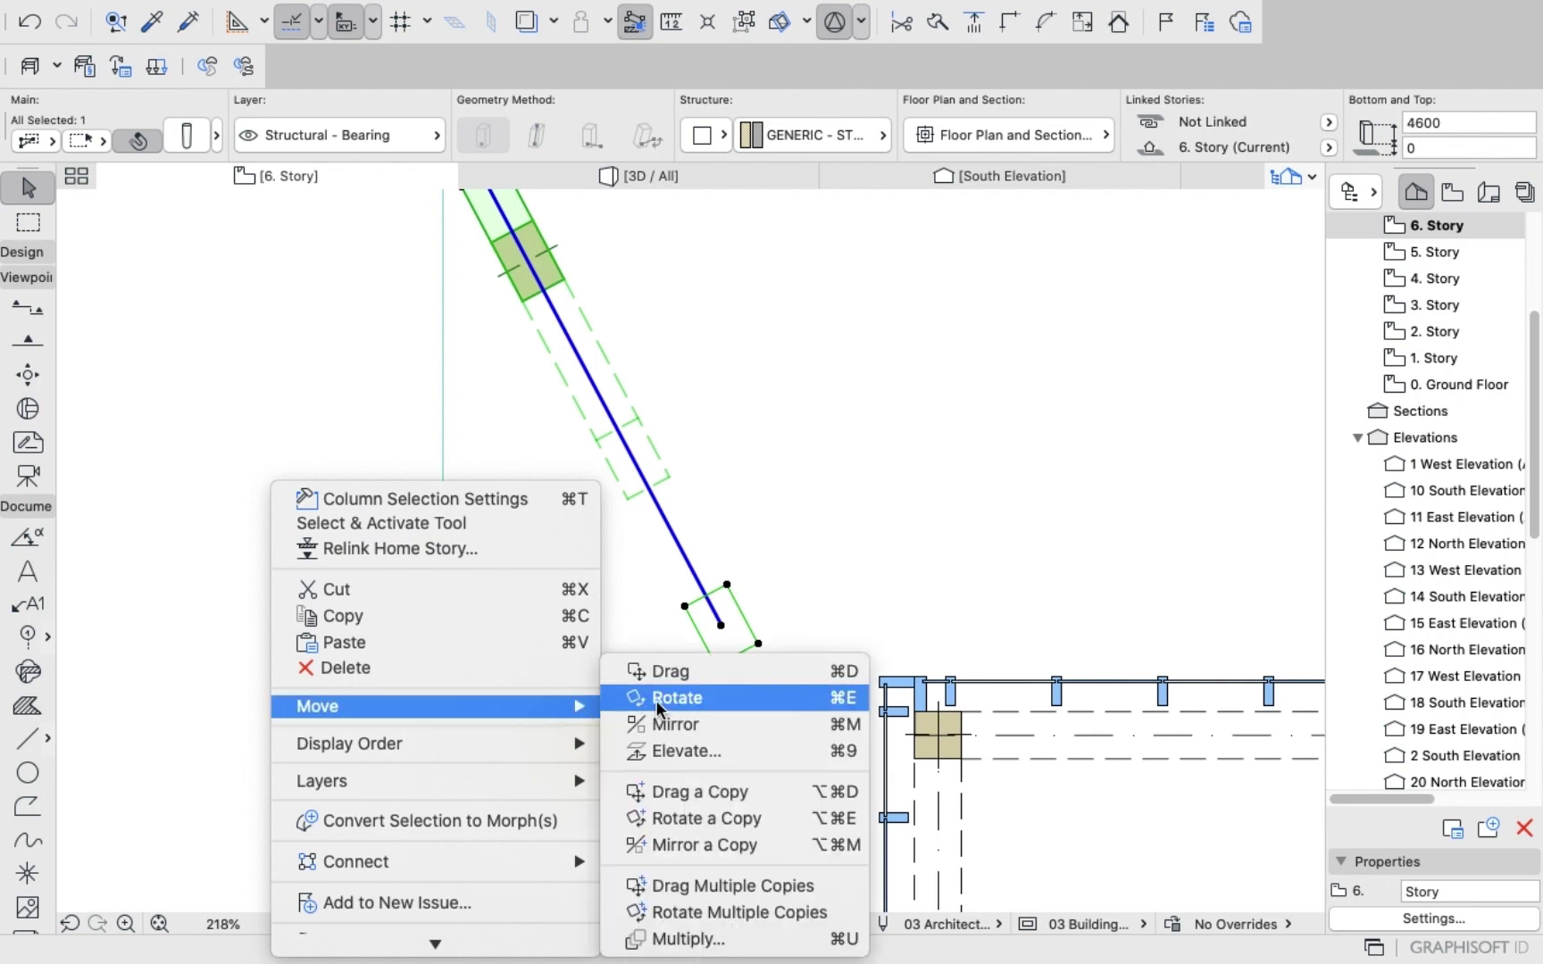
pyautogui.click(655, 700)
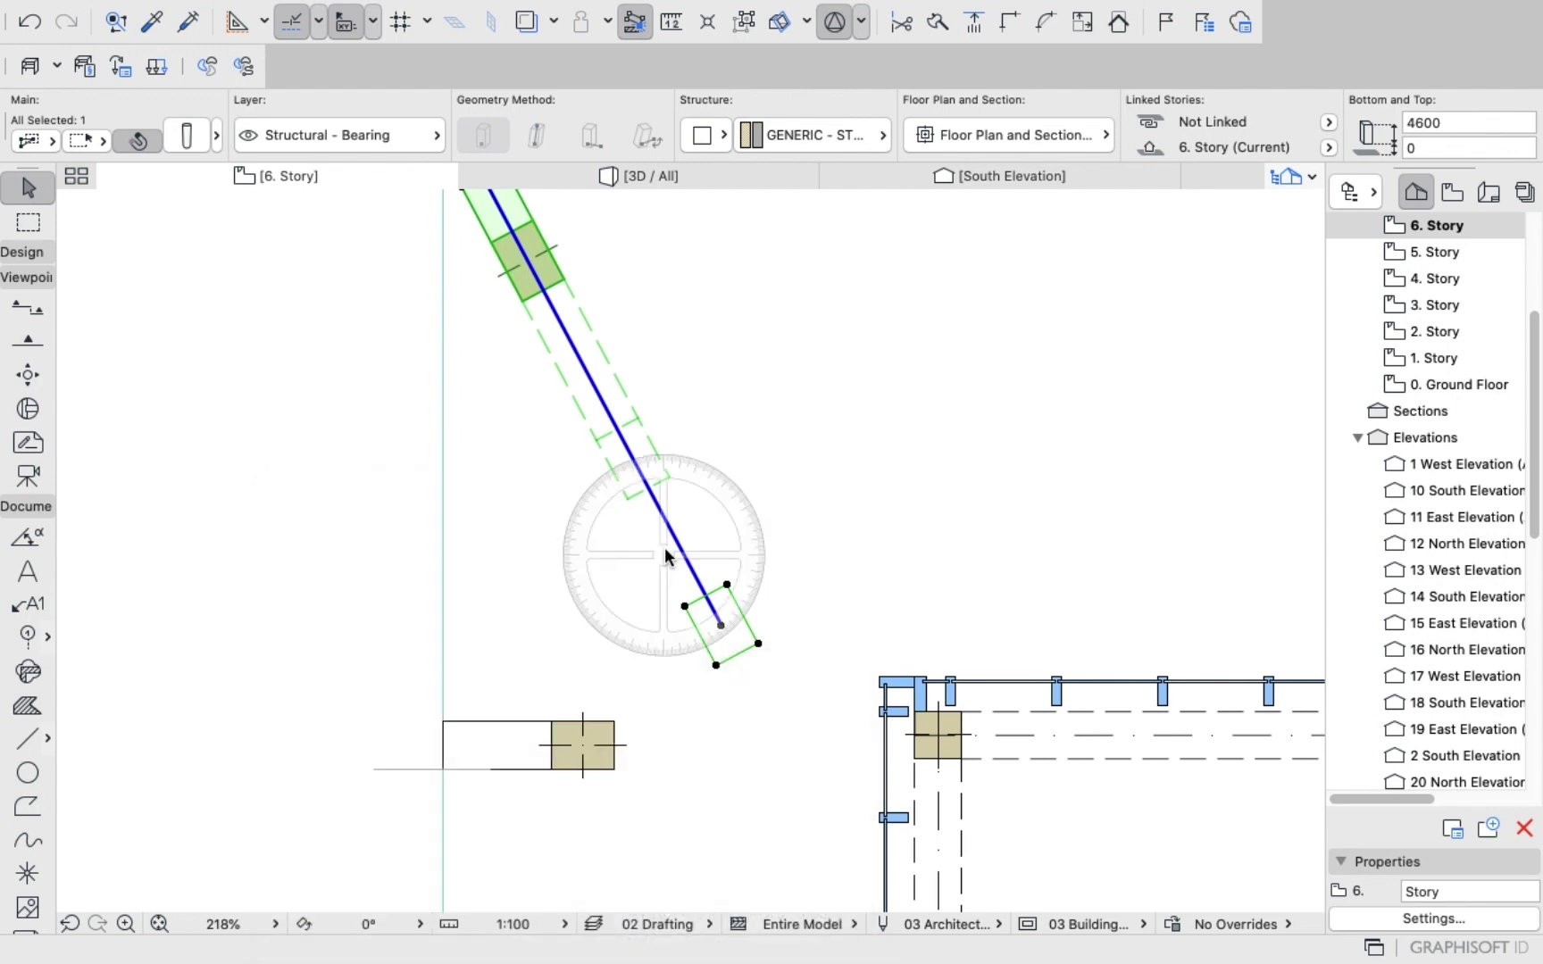
pyautogui.click(533, 269)
pyautogui.click(585, 368)
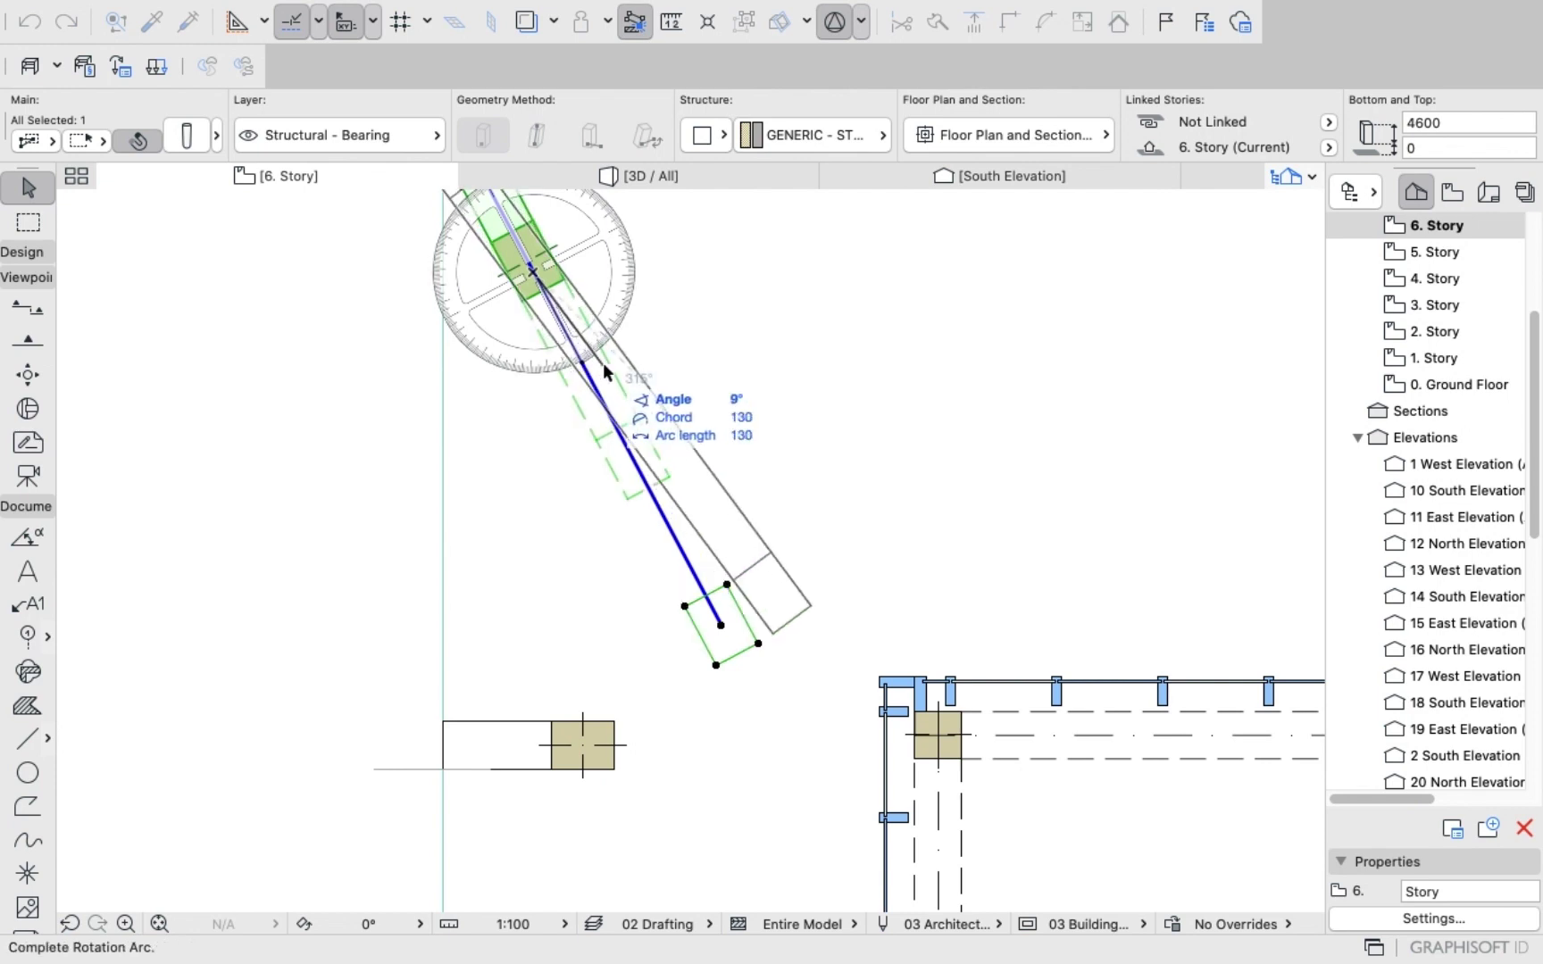
pyautogui.click(602, 362)
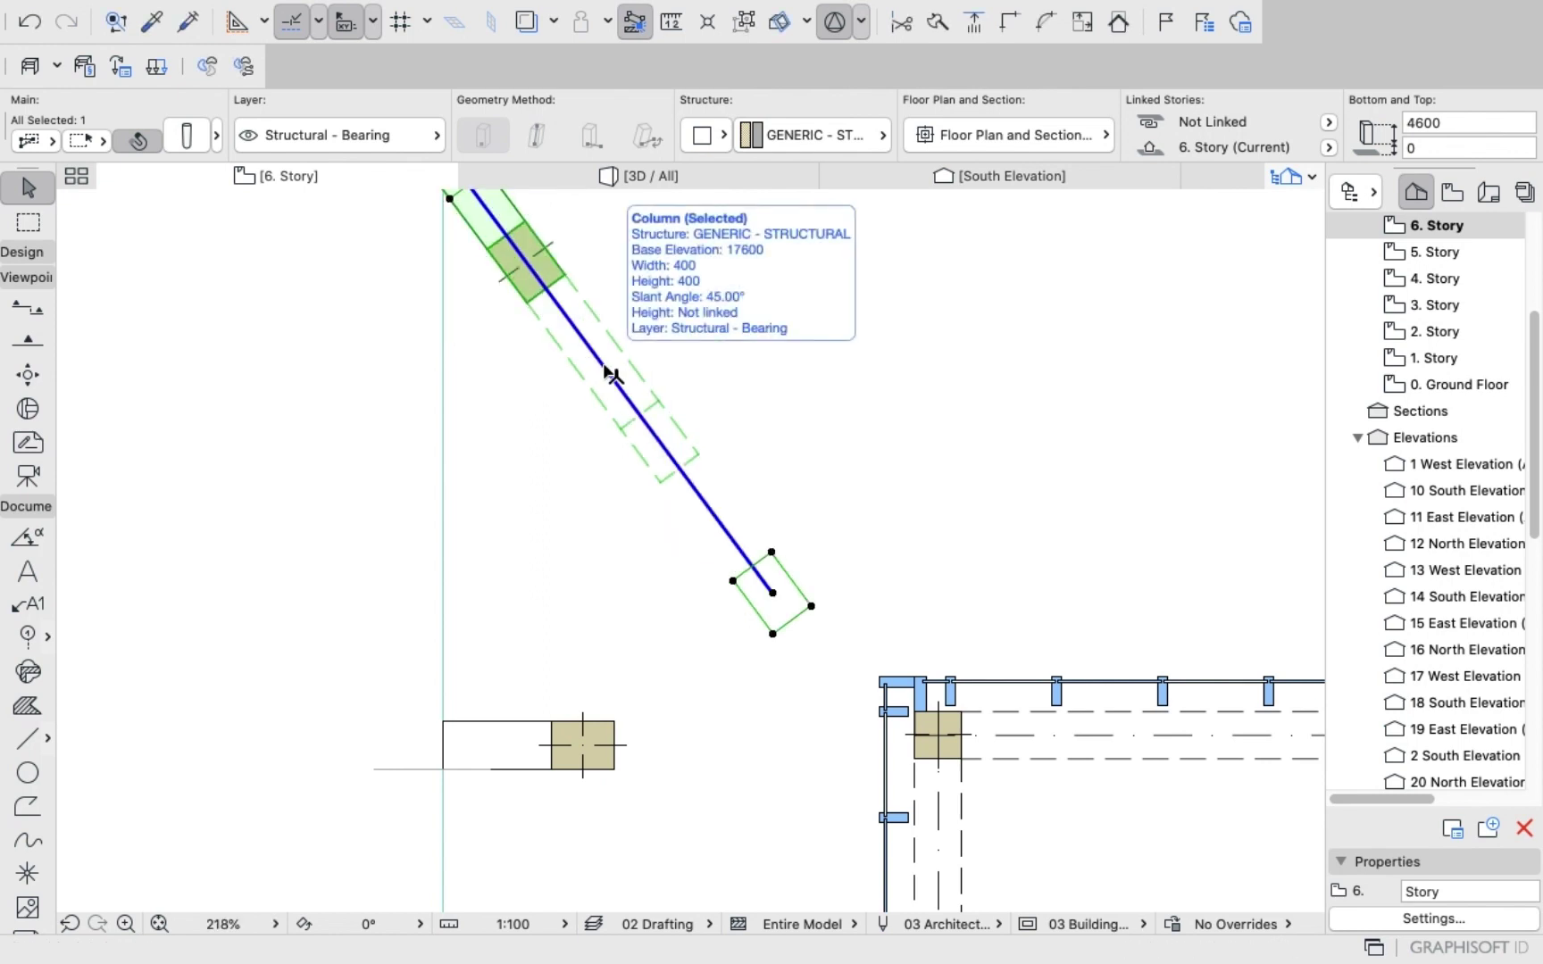
pyautogui.click(643, 175)
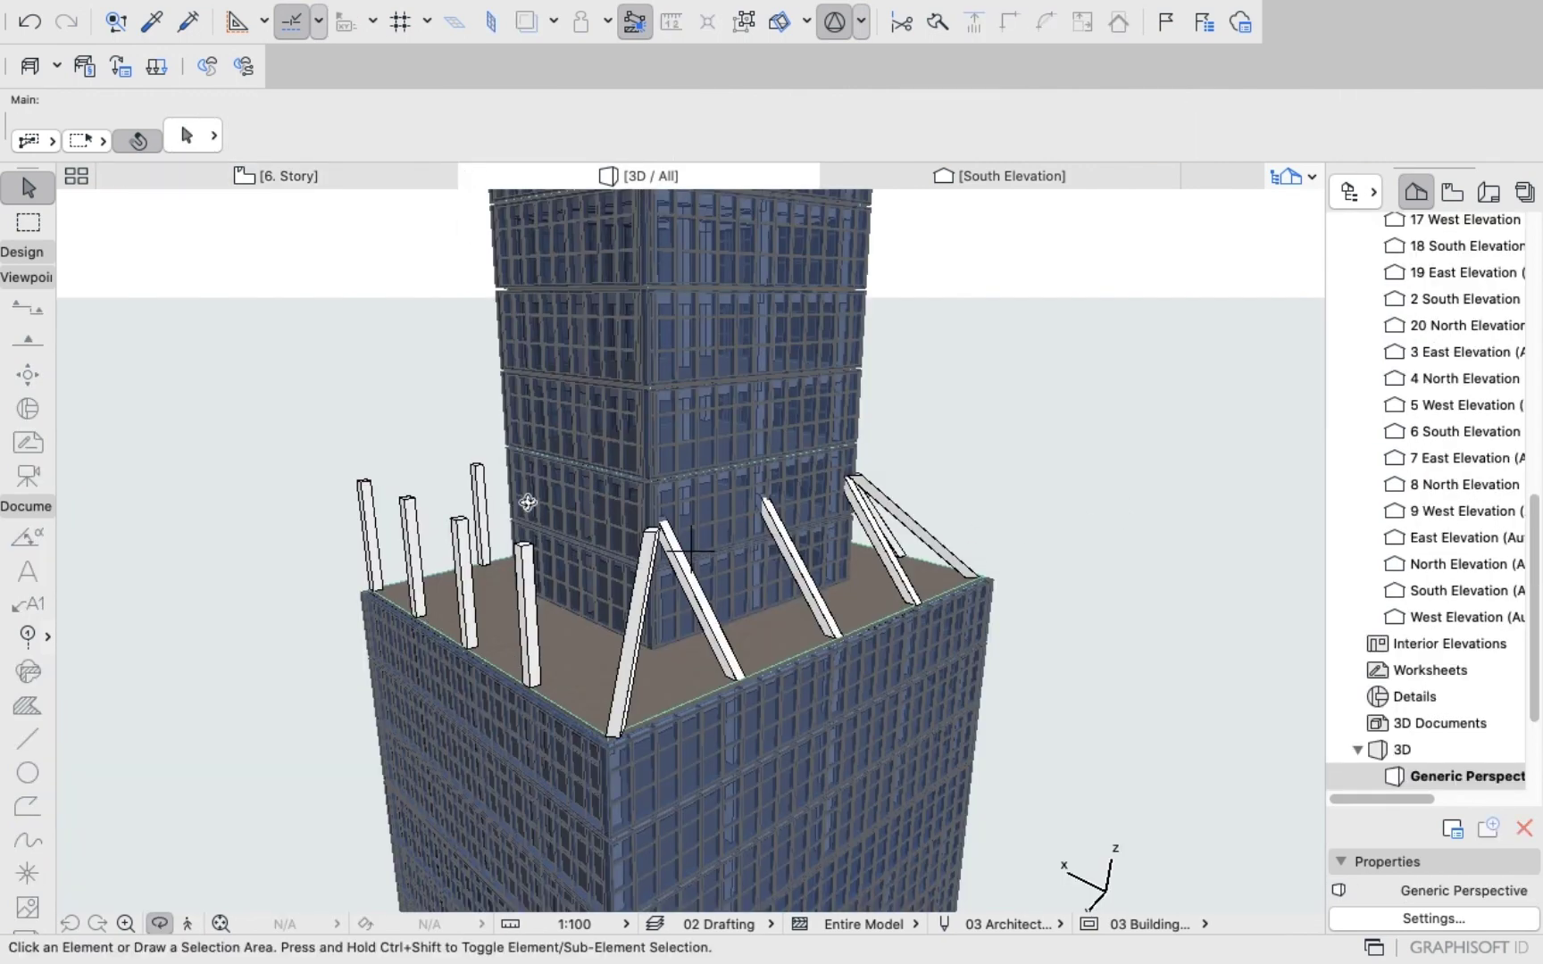
pyautogui.scroll(-6, 528, 502)
pyautogui.moveTo(539, 534); pyautogui.dragTo(611, 534)
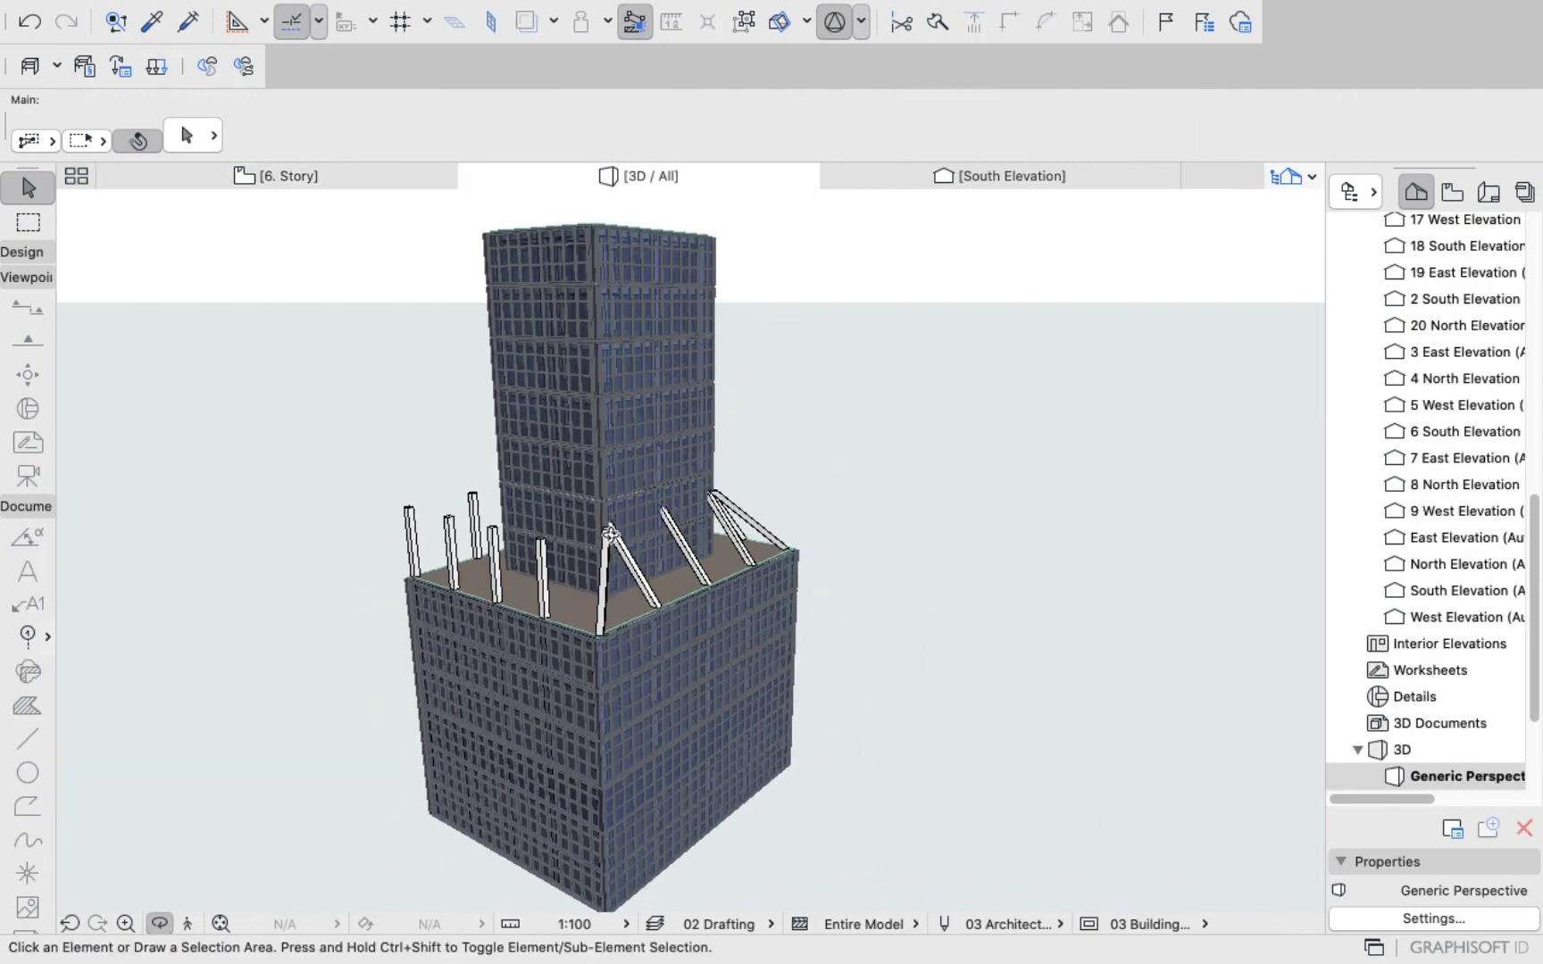
pyautogui.scroll(6, 611, 534)
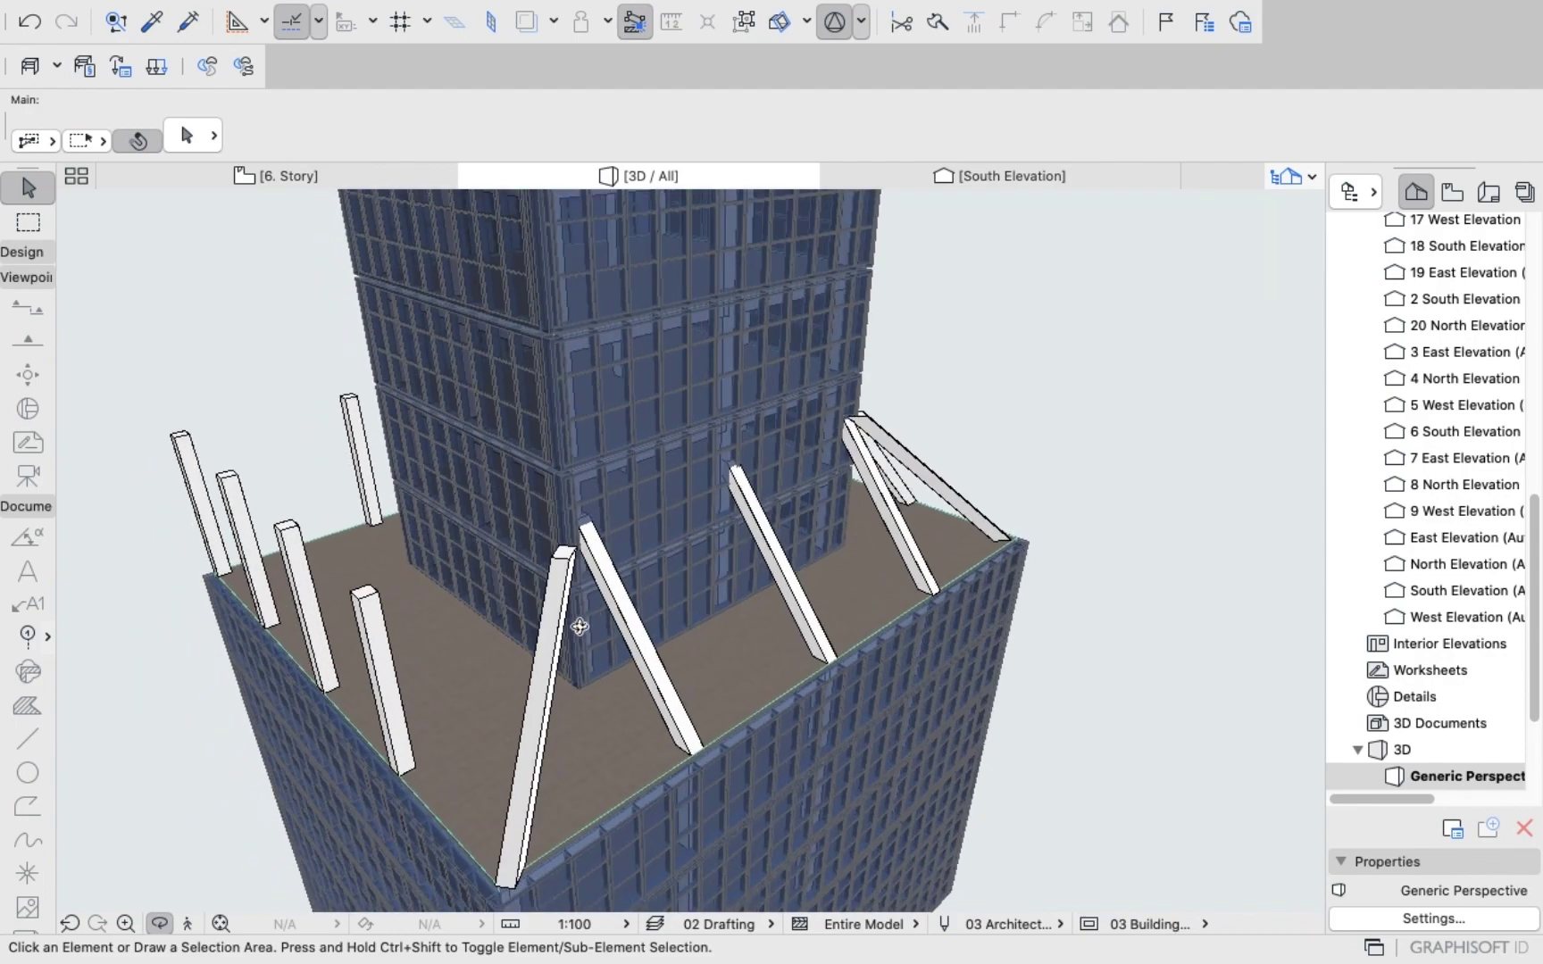
pyautogui.moveTo(580, 627); pyautogui.dragTo(608, 478)
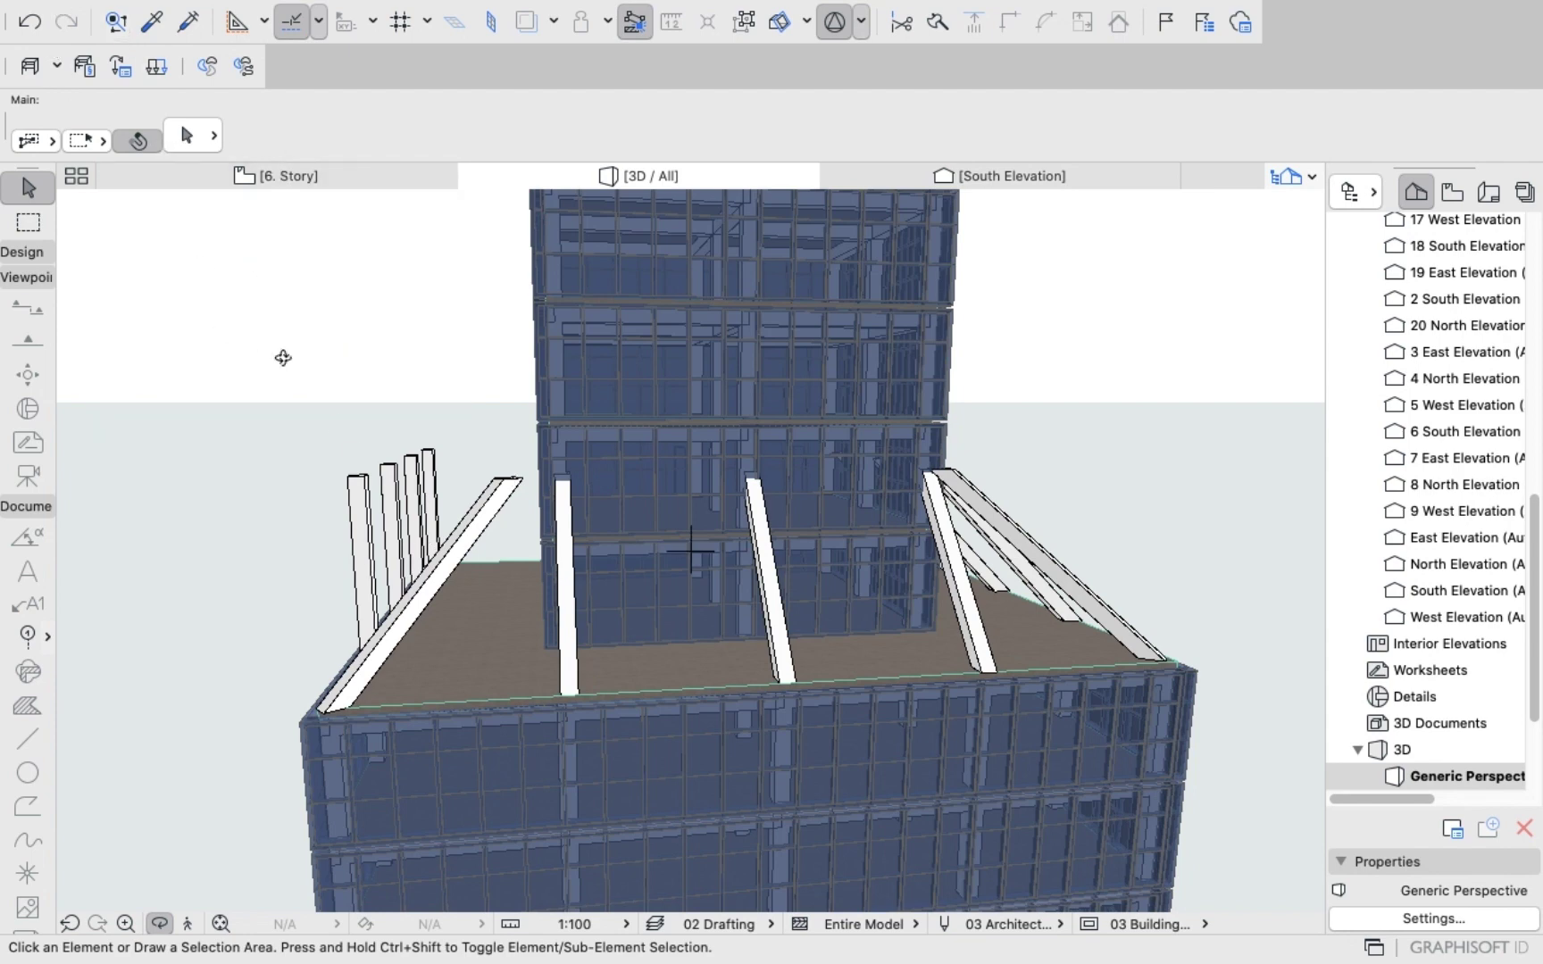
# Review the selected corner column's height and slant settings on the 6. Story plan.
pyautogui.moveTo(239, 180)
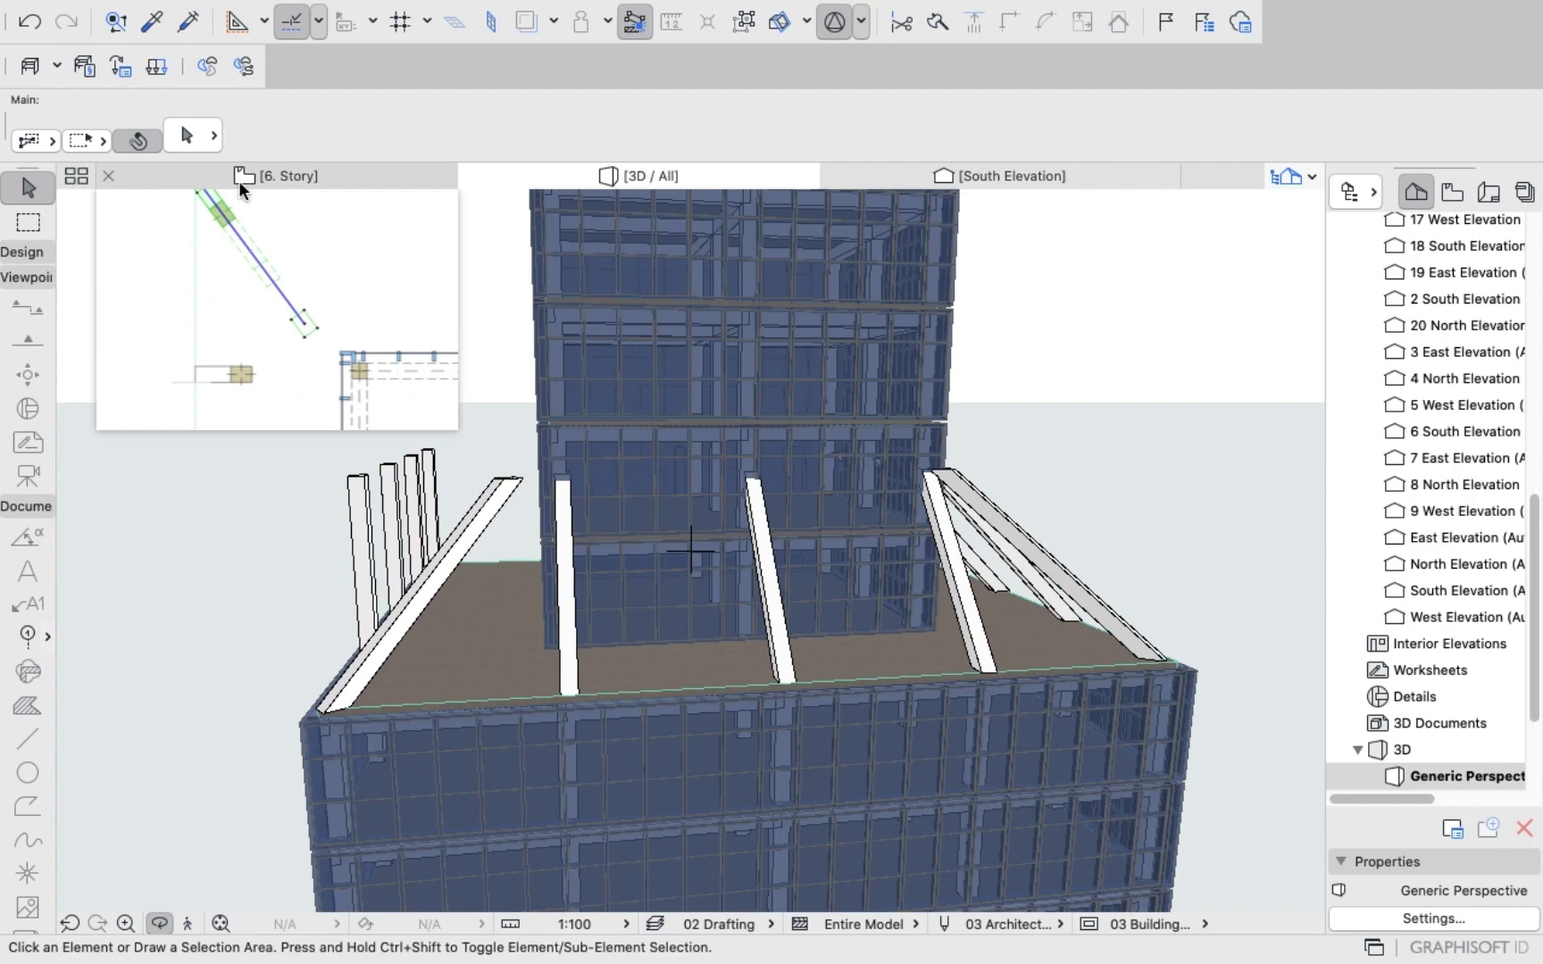
pyautogui.click(297, 182)
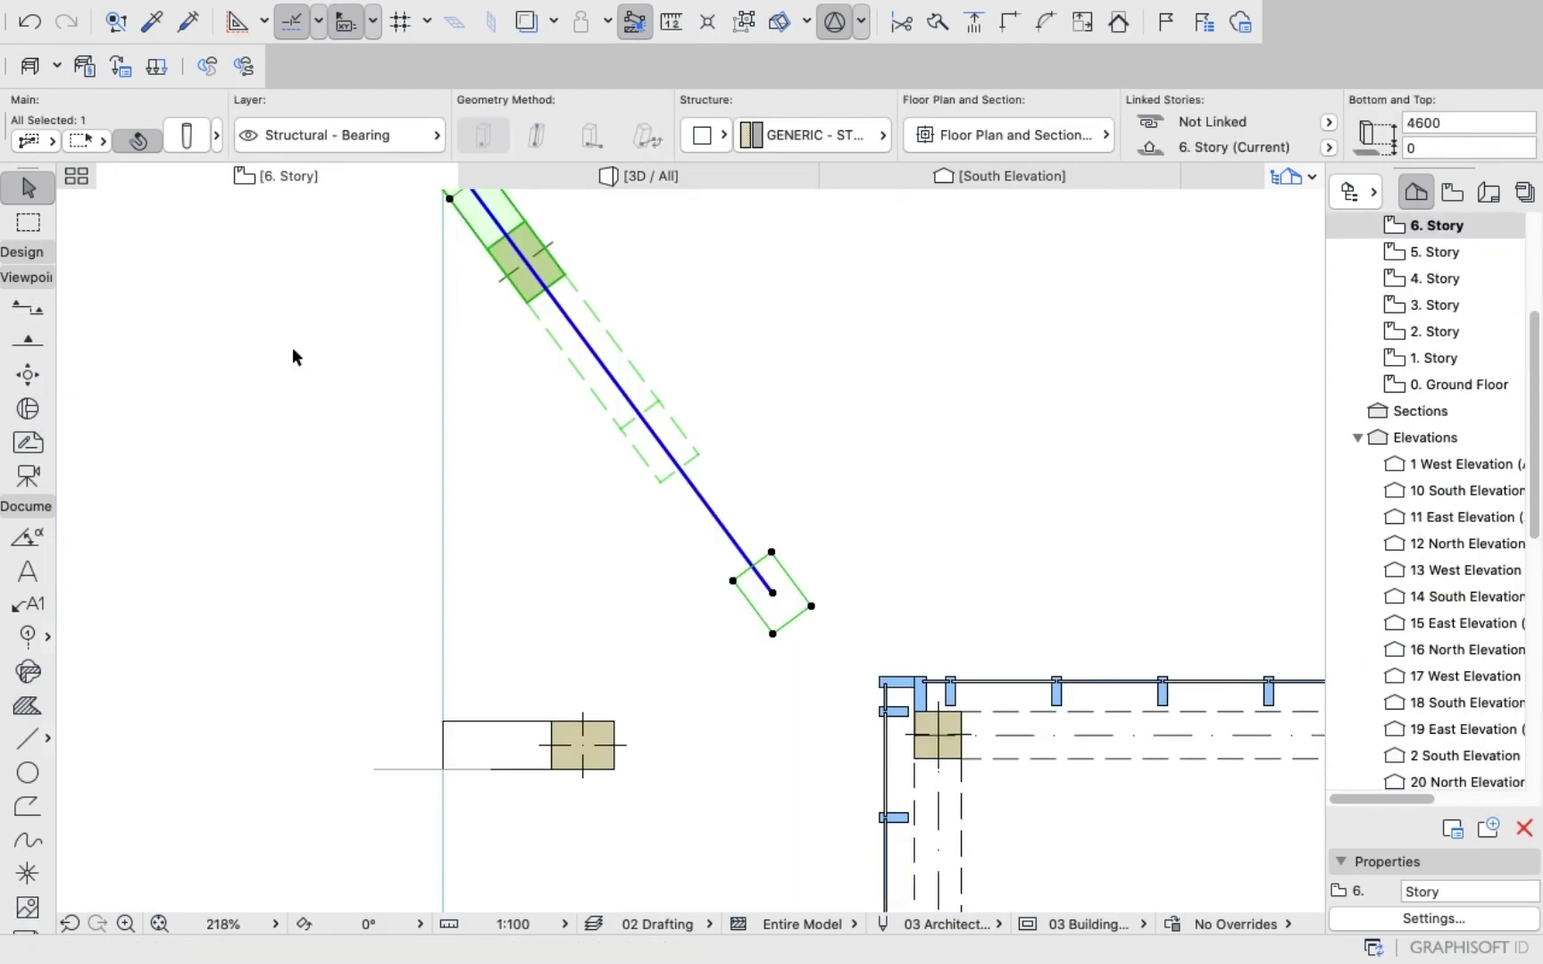
pyautogui.click(187, 139)
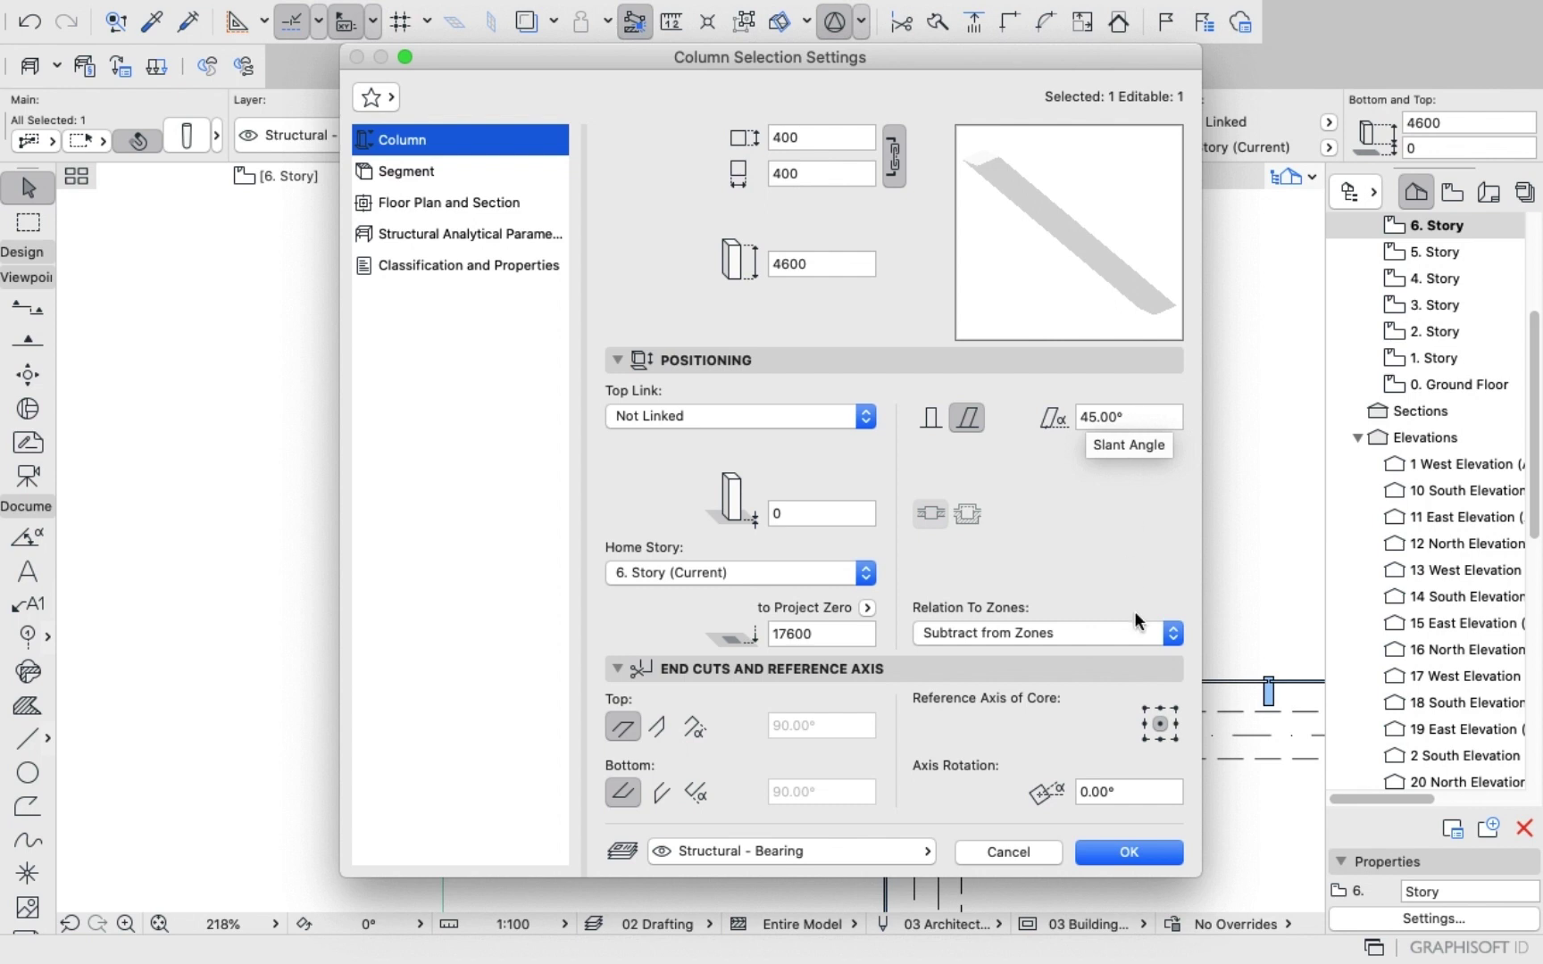
pyautogui.click(1129, 852)
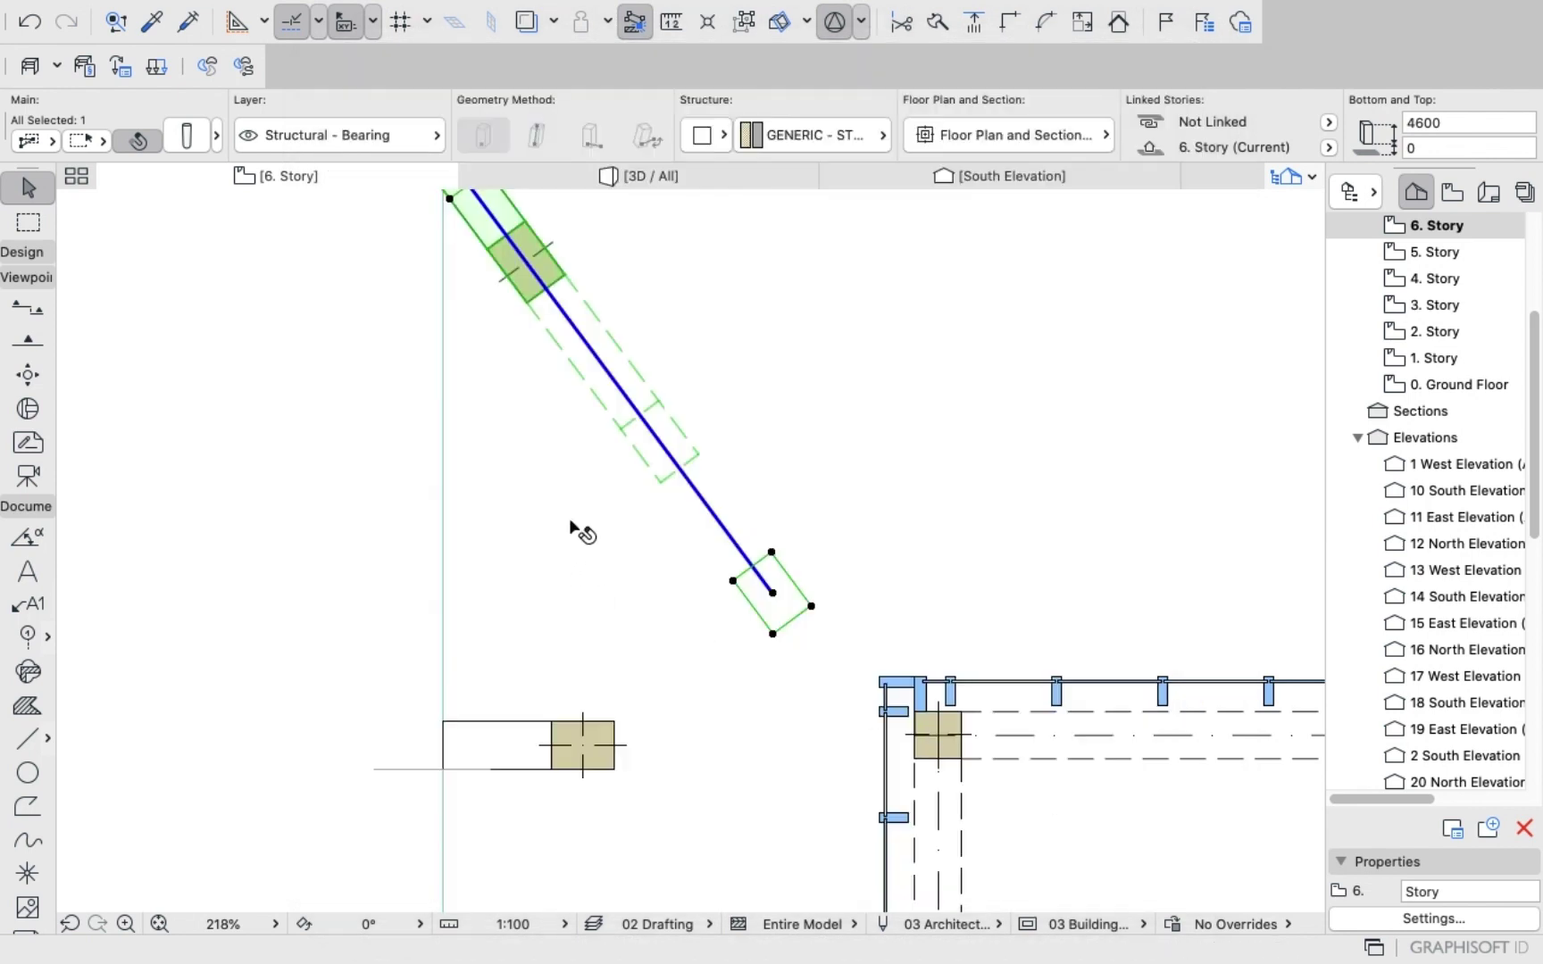
pyautogui.scroll(3, 709, 580)
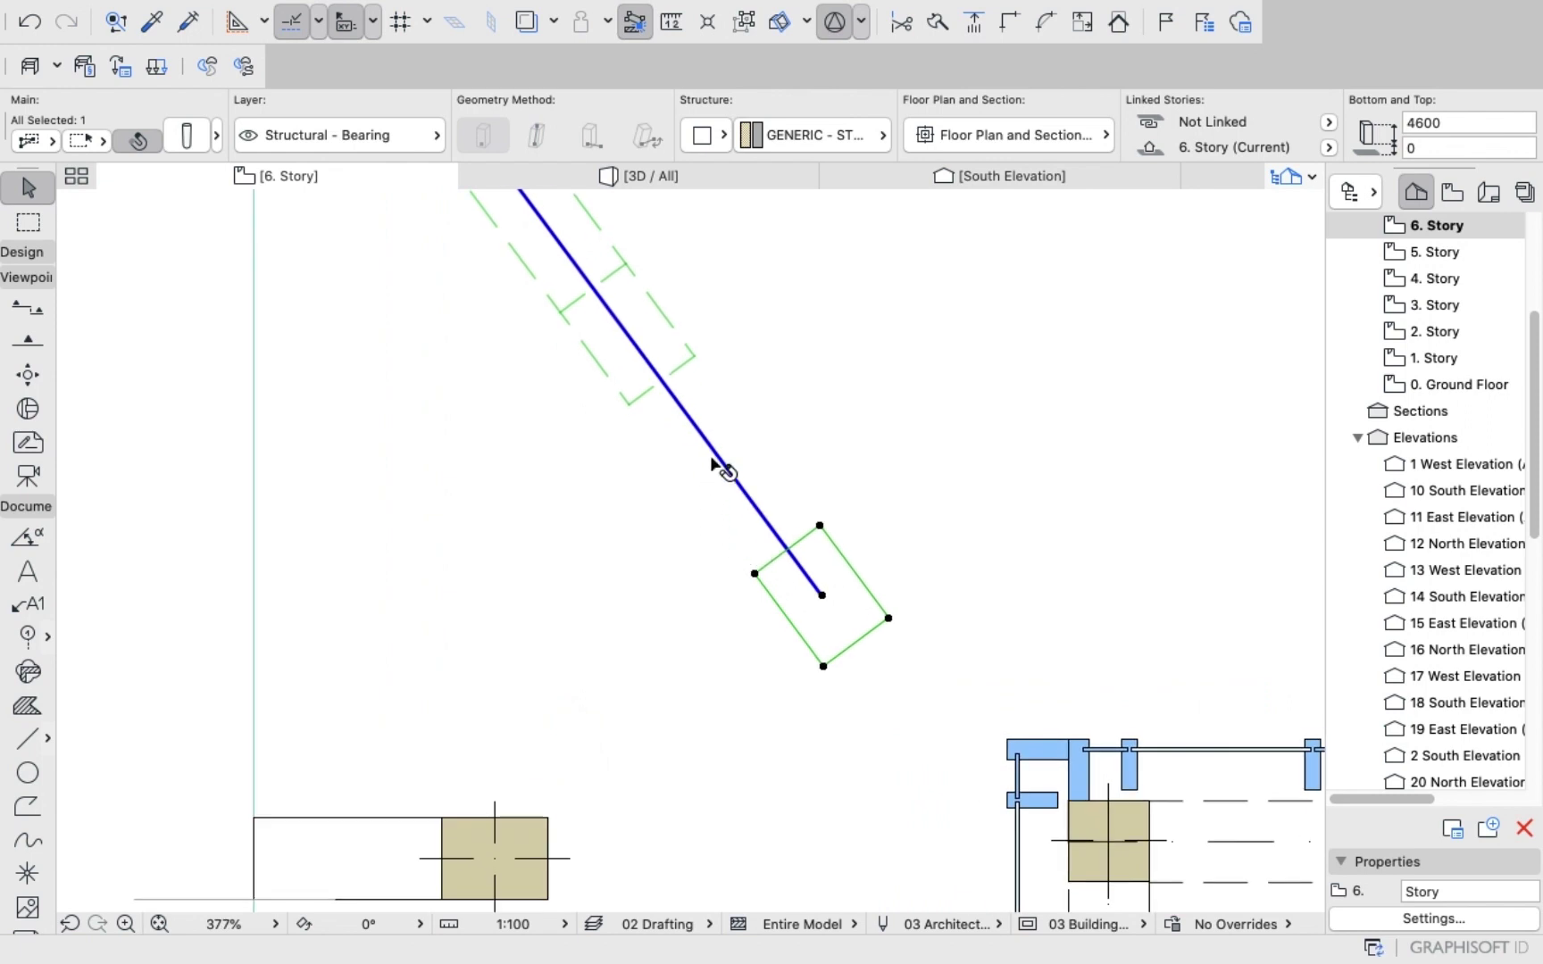
pyautogui.rightClick(148, 322)
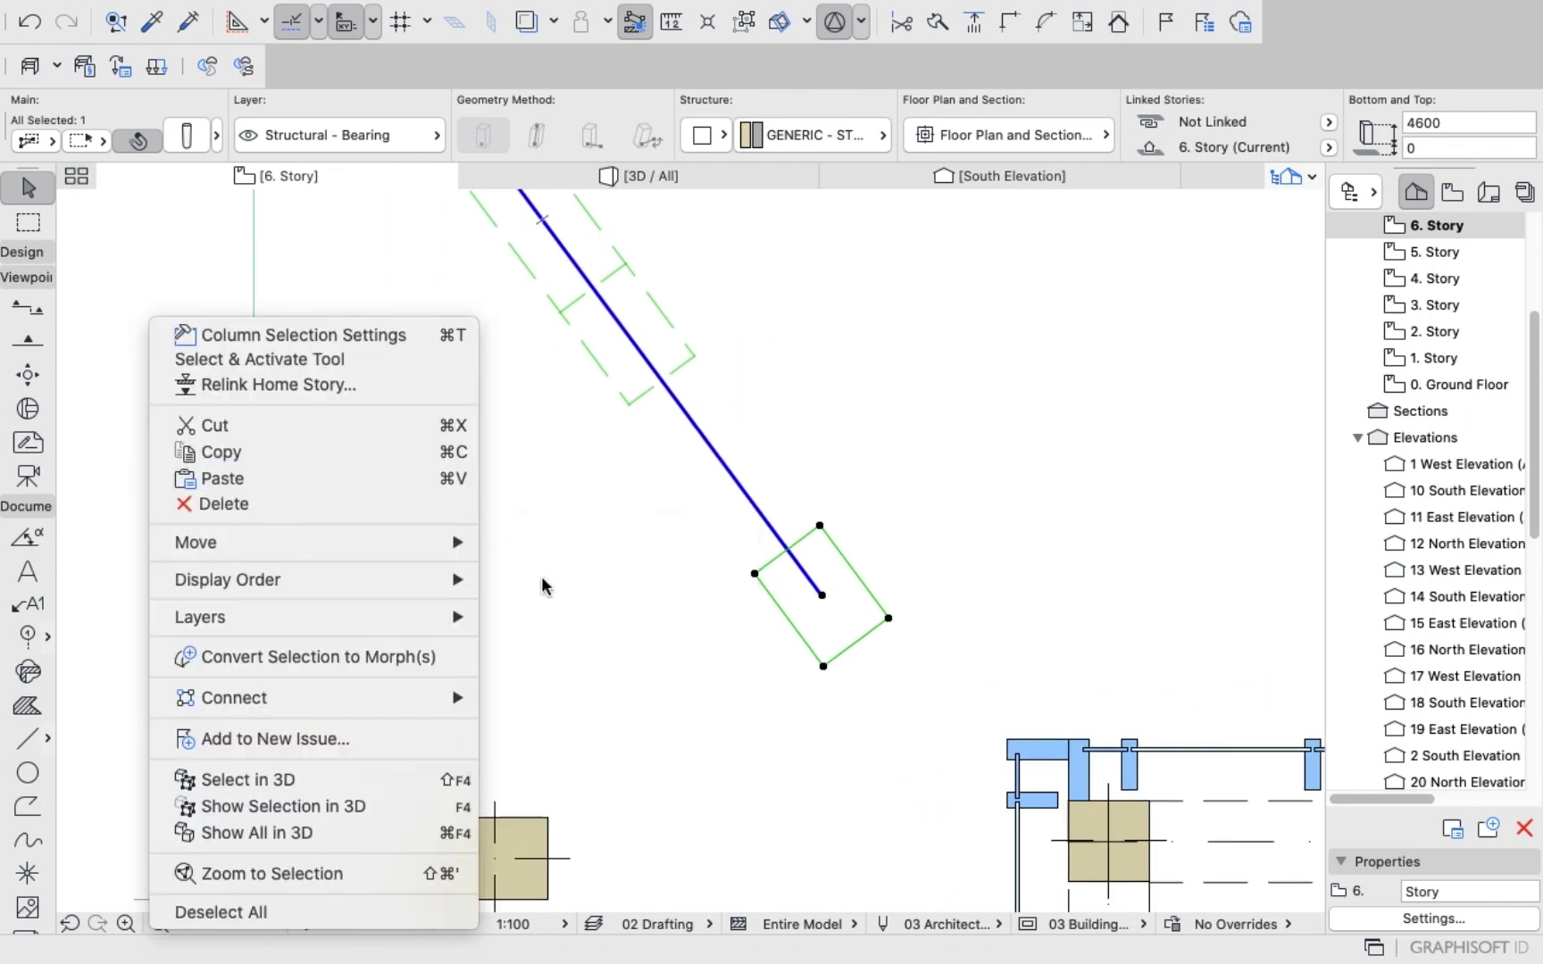
pyautogui.moveTo(441, 542)
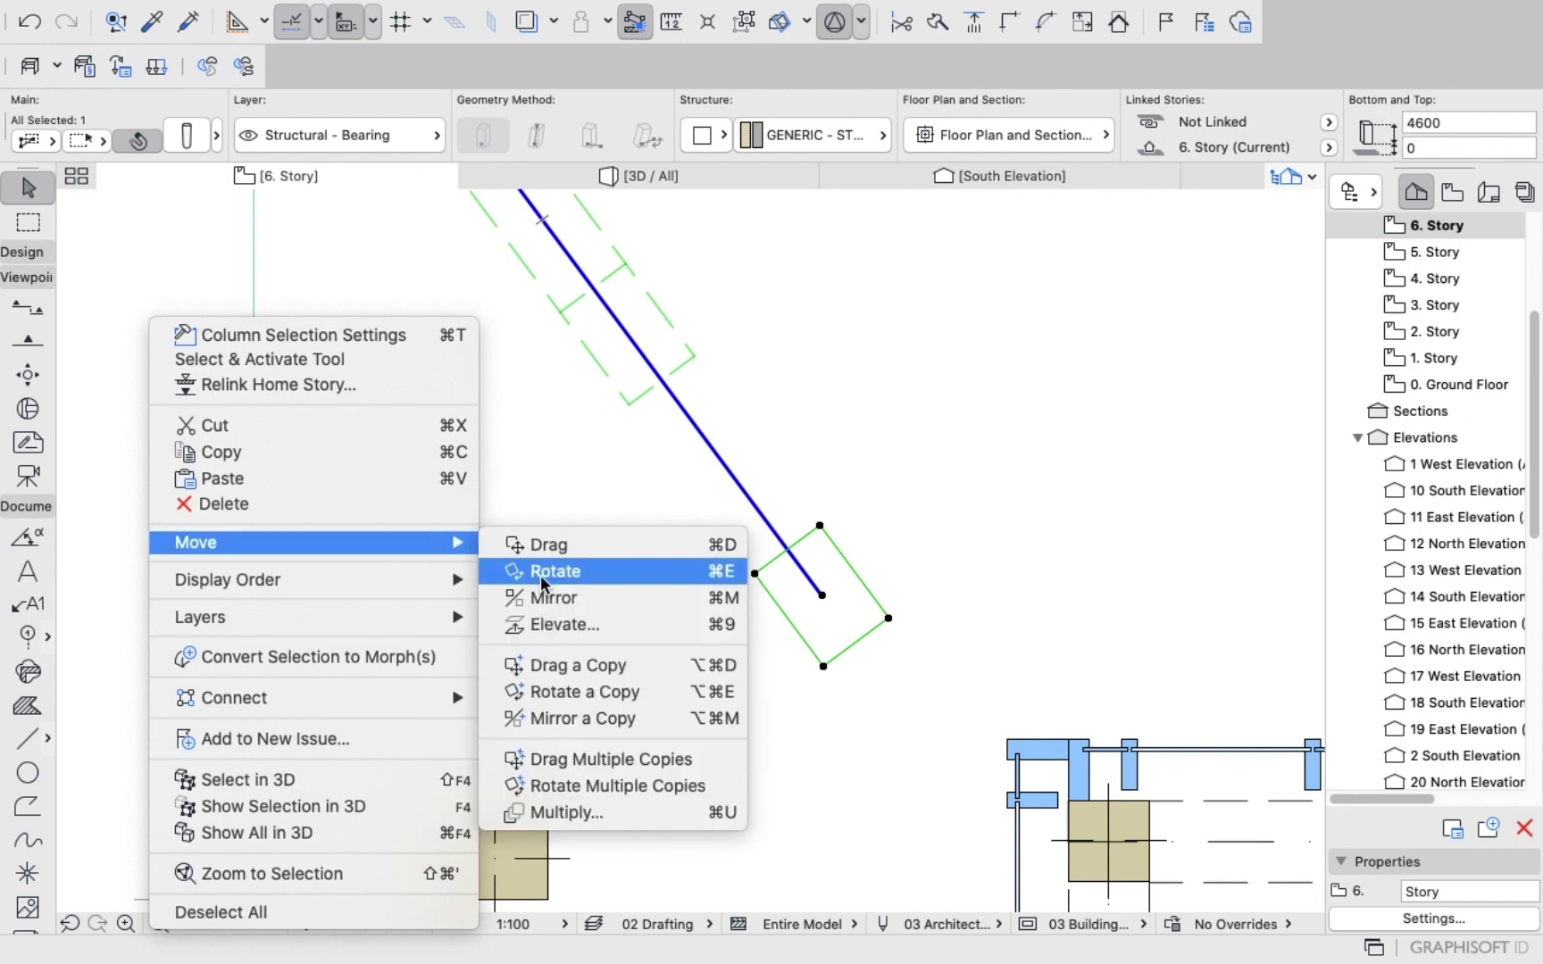
pyautogui.click(546, 572)
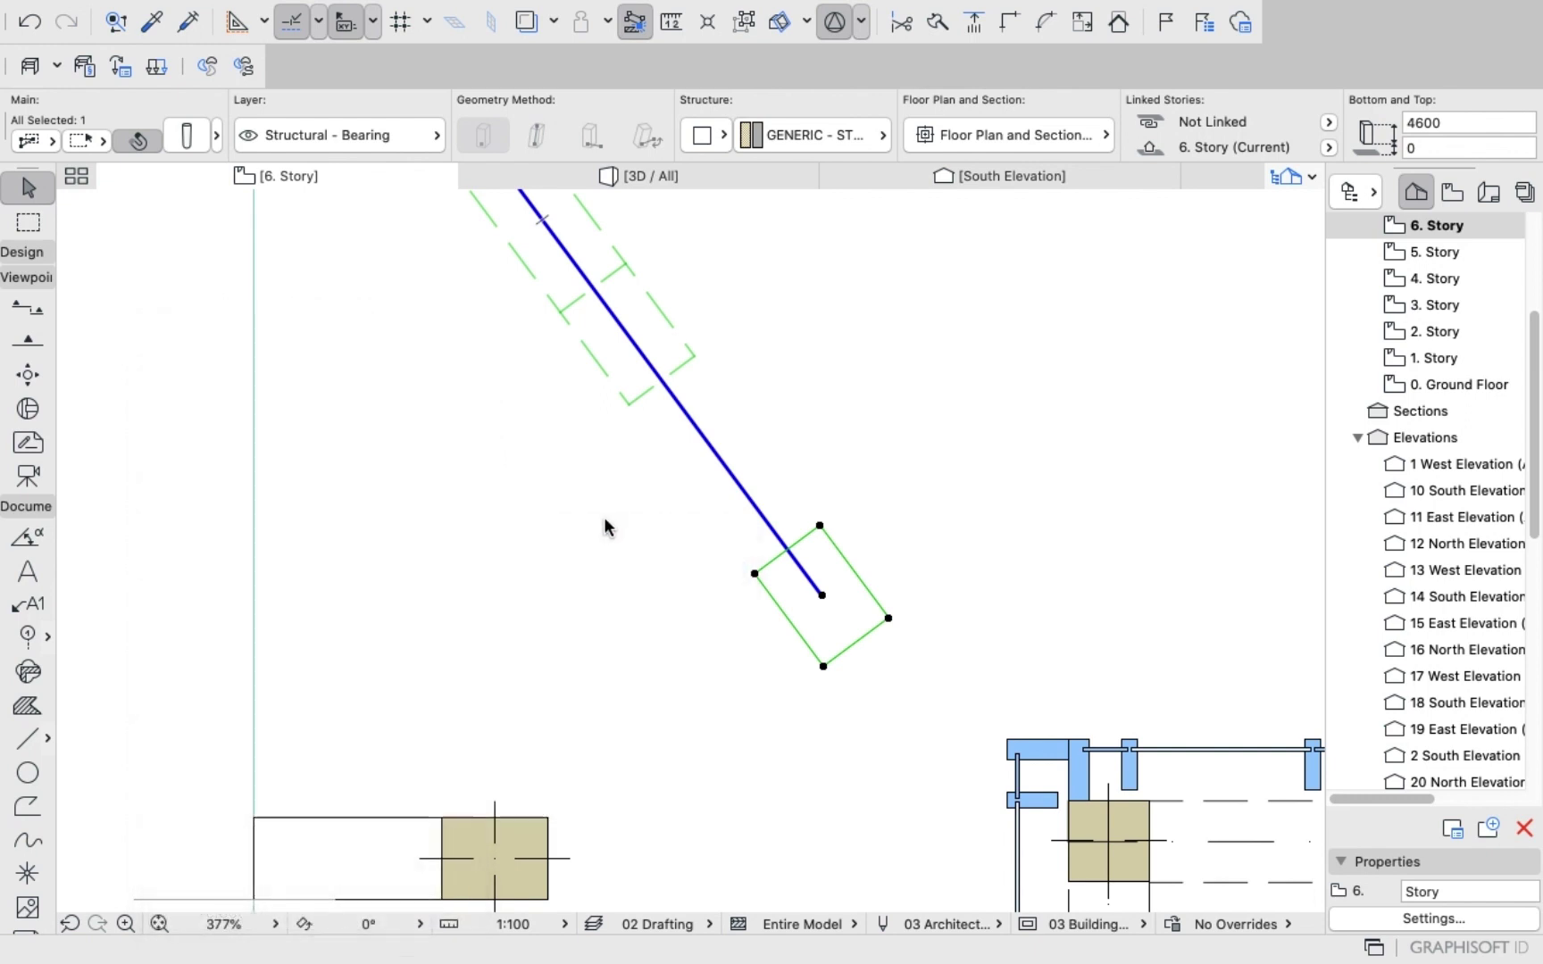
pyautogui.click(653, 367)
pyautogui.click(699, 434)
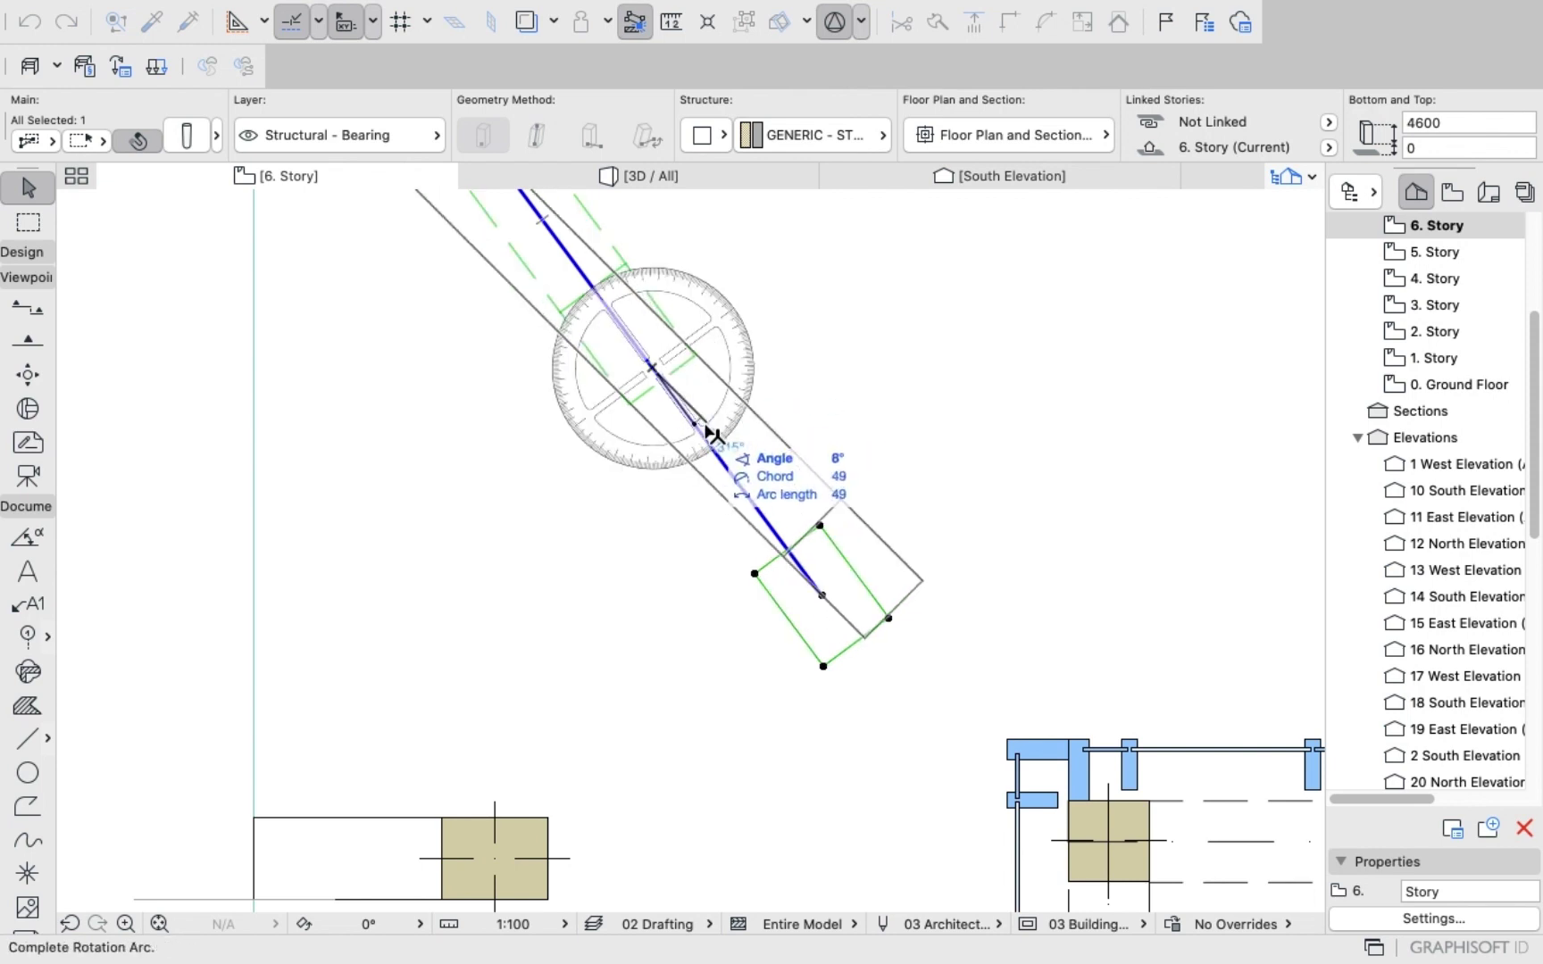
pyautogui.rightClick(706, 427)
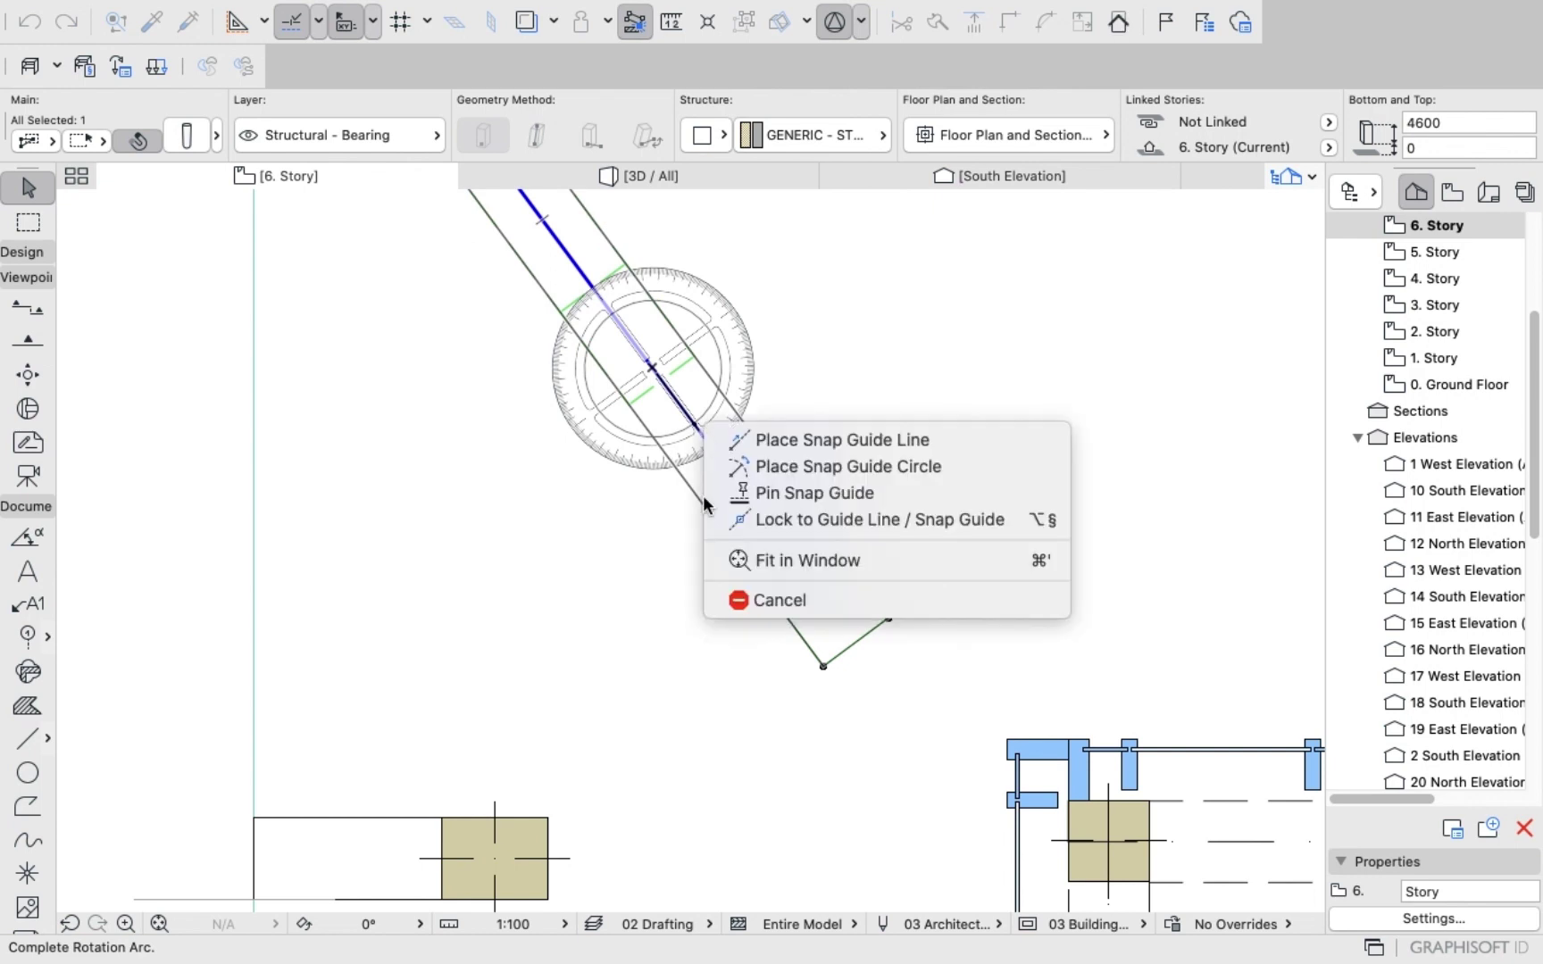
pyautogui.click(730, 599)
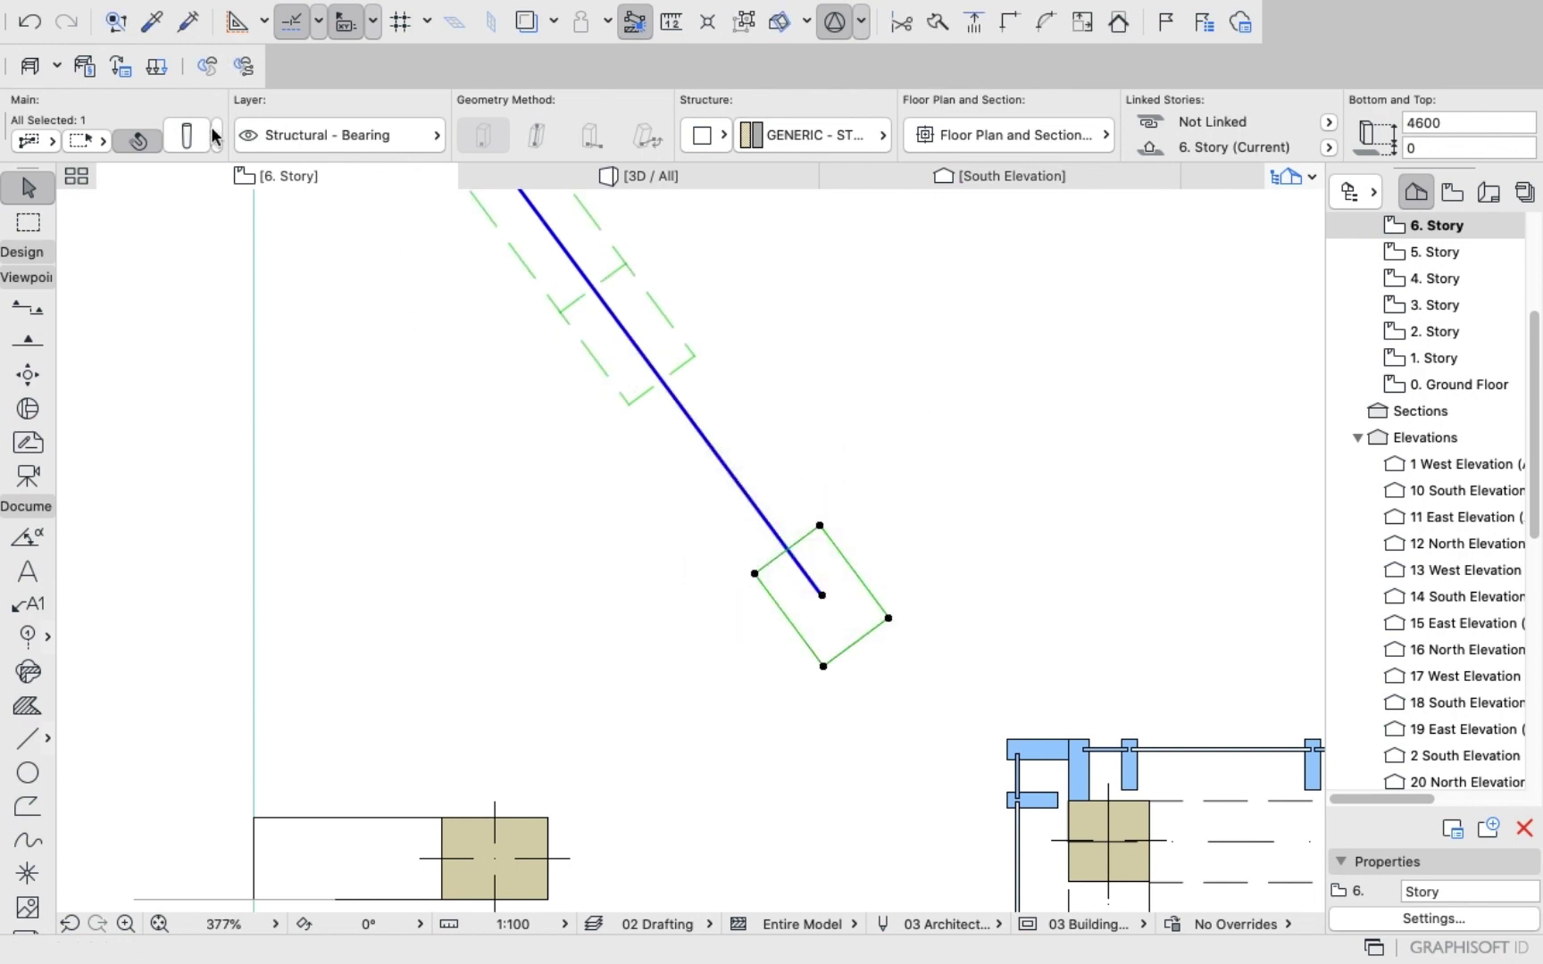
# Set the slanted corner column's height to 5000 and check its reach toward the tower in 3D.
pyautogui.click(185, 137)
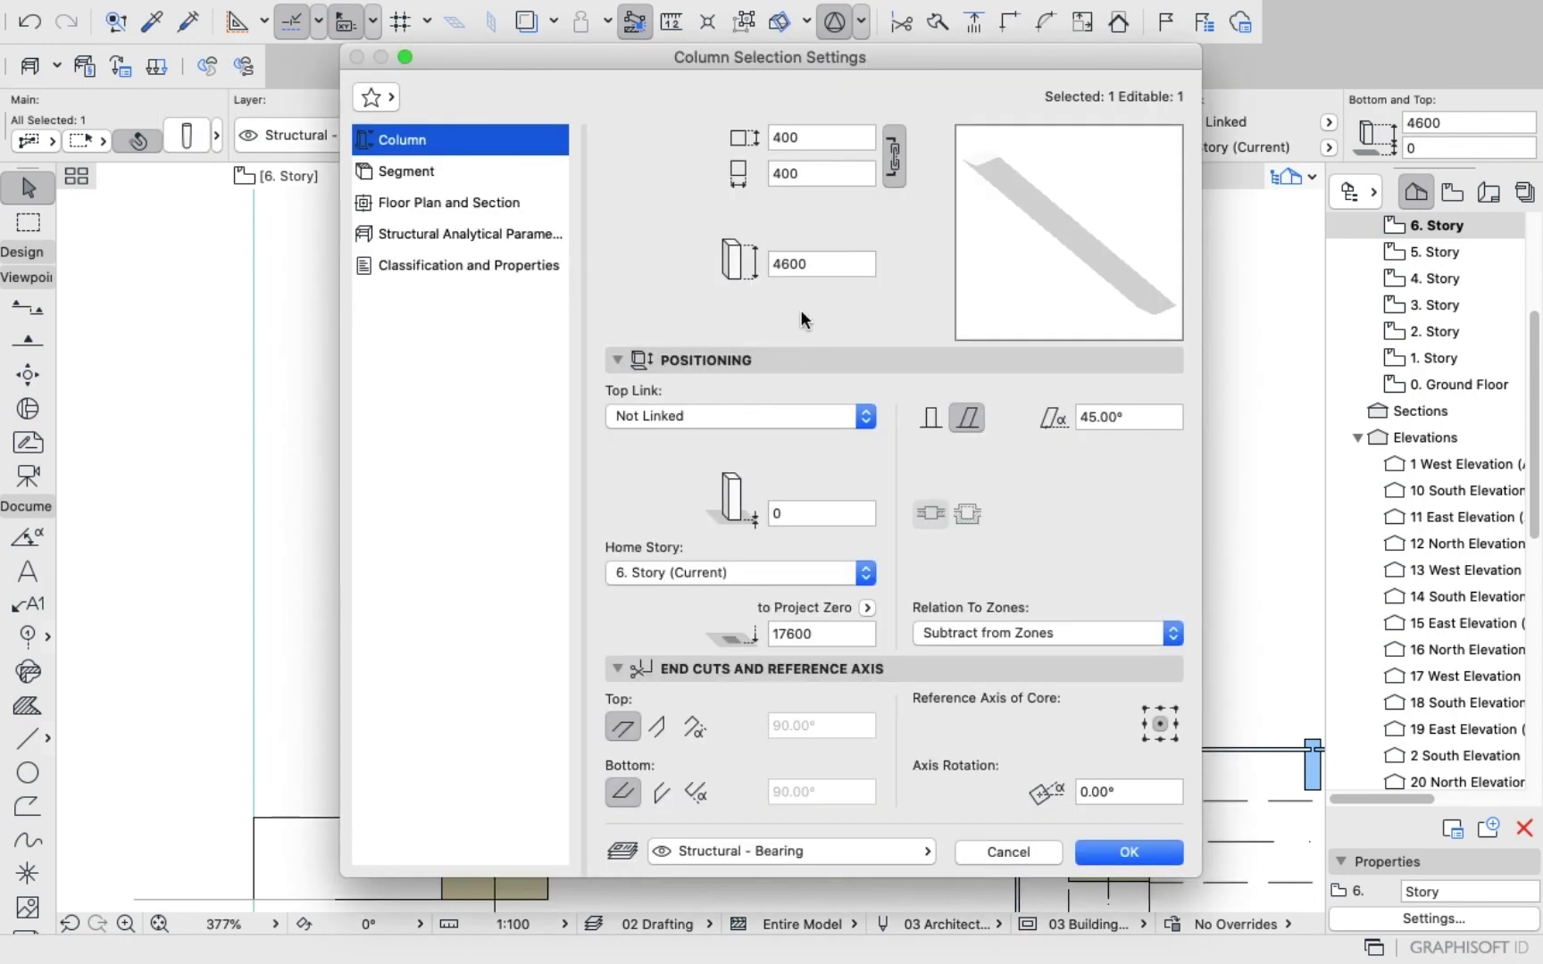
pyautogui.click(813, 269)
pyautogui.press('BackSpace')
pyautogui.press('BackSpace')
pyautogui.press('BackSpace')
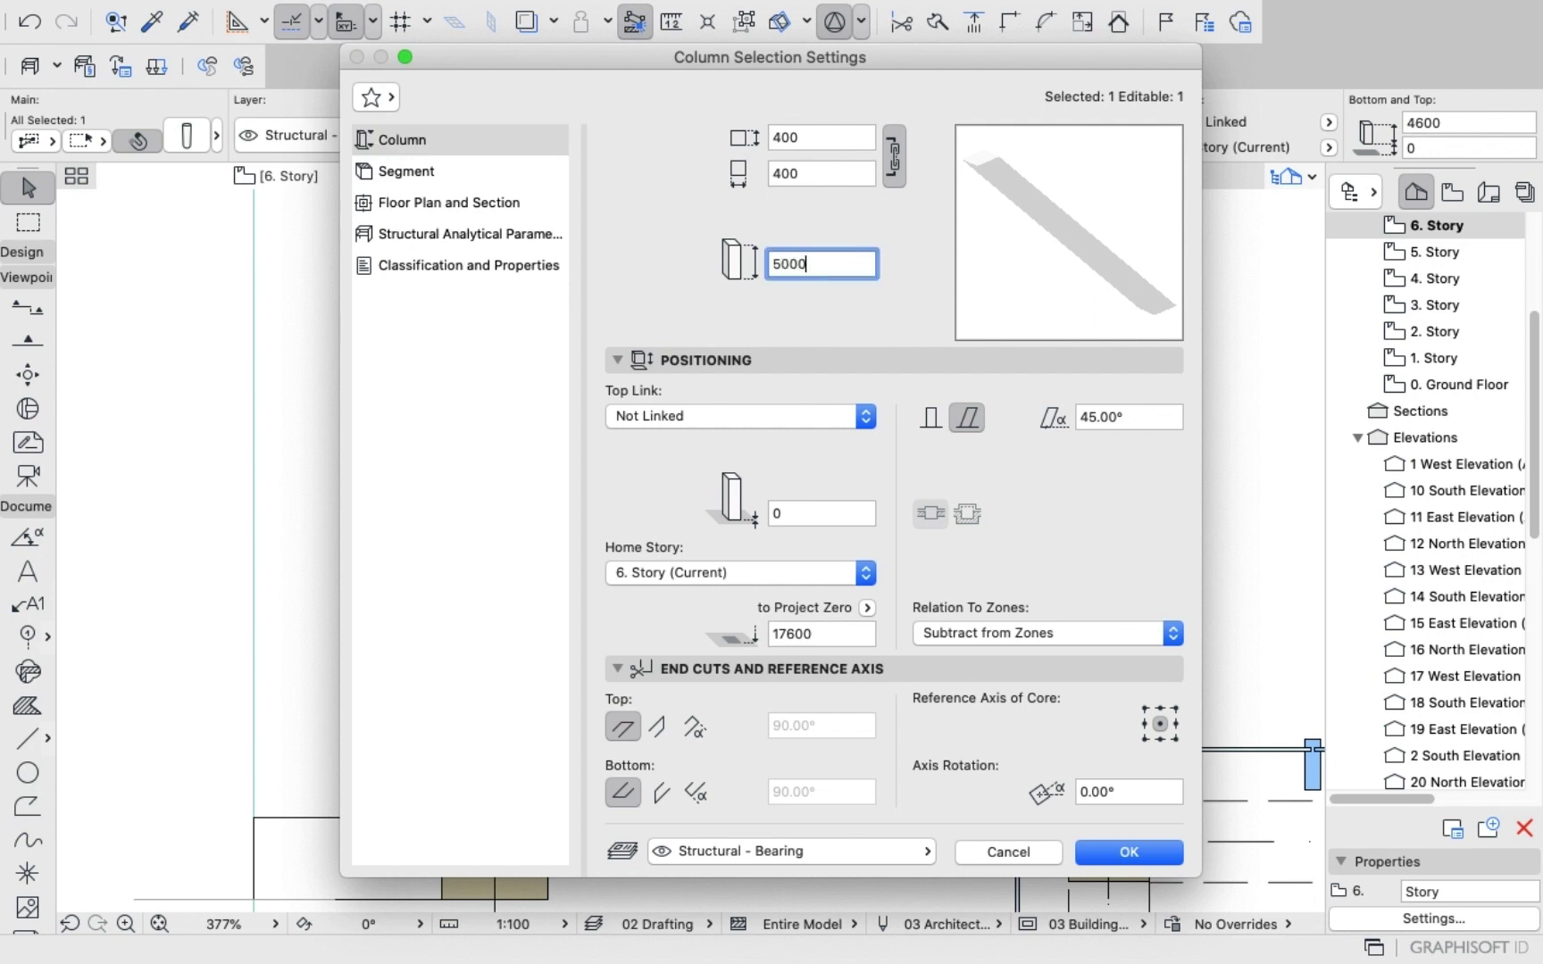
pyautogui.press('Return')
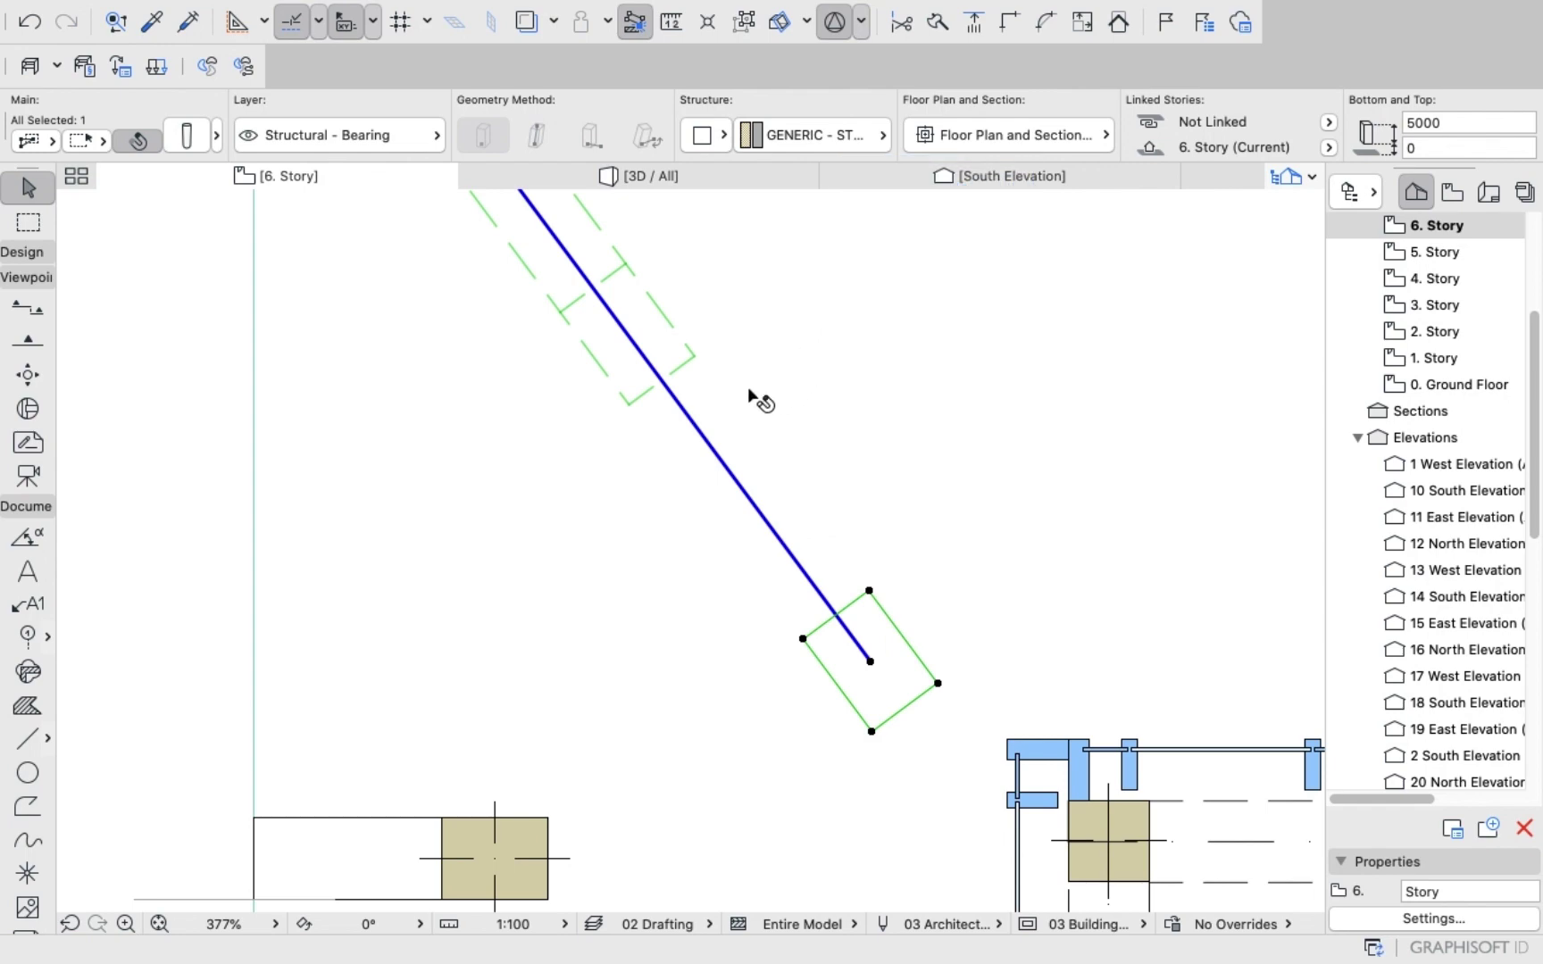
pyautogui.click(639, 174)
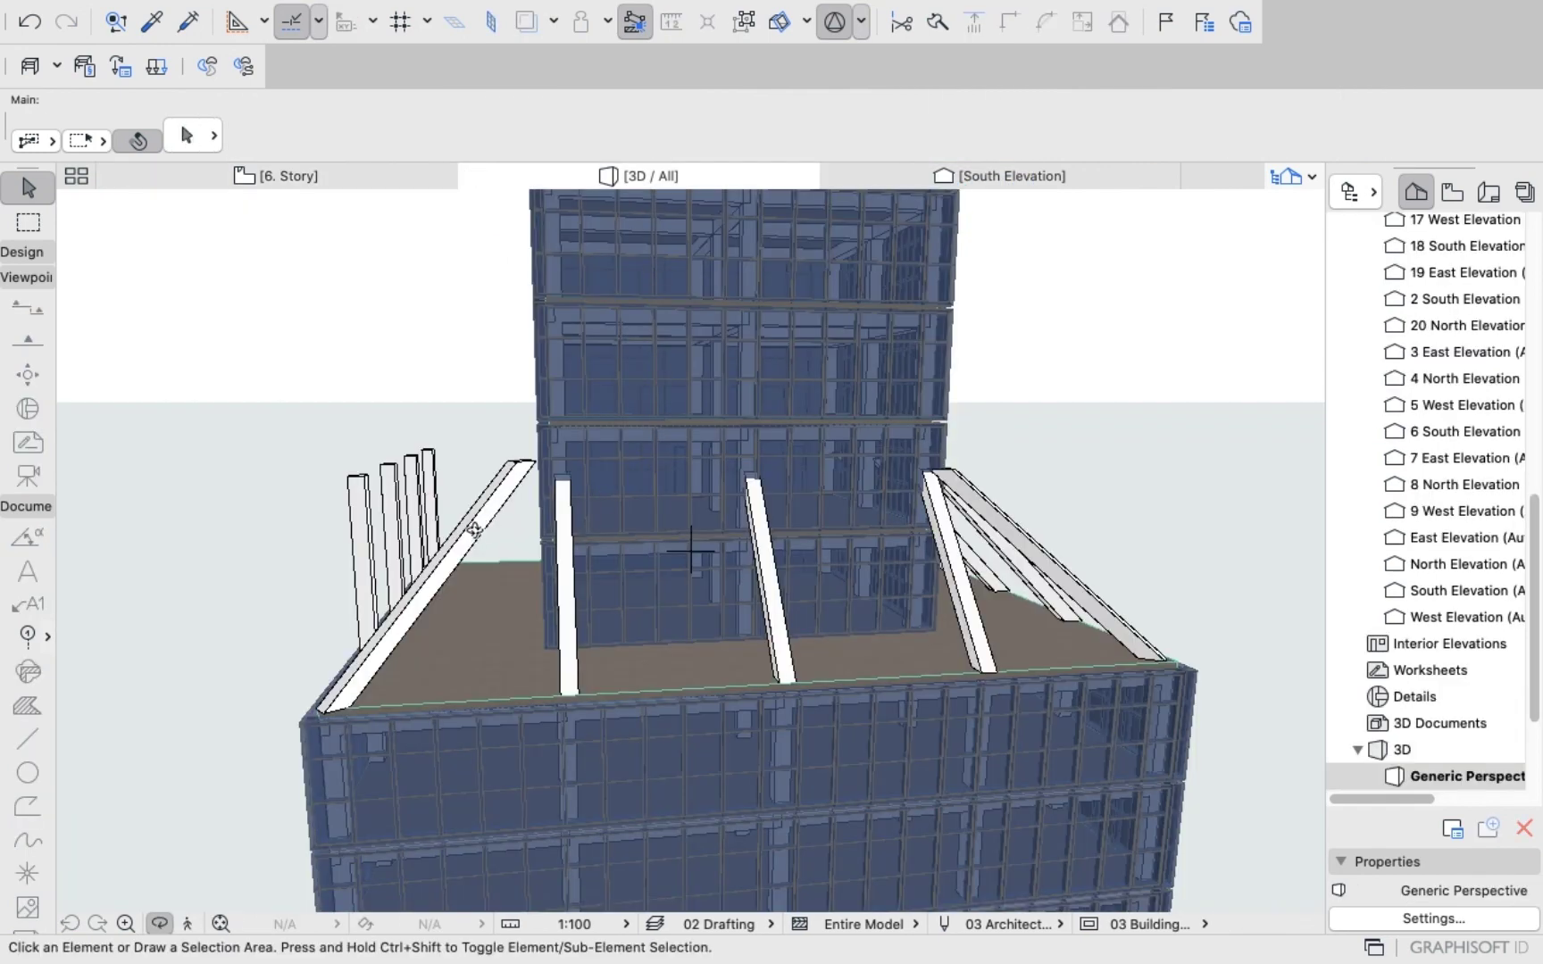
pyautogui.moveTo(498, 507)
pyautogui.keyDown('shift'); pyautogui.mouseDown(button='middle')
pyautogui.moveTo(640, 570)
pyautogui.moveTo(677, 605)
pyautogui.moveTo(686, 485)
pyautogui.moveTo(482, 437)
pyautogui.moveTo(506, 448)
pyautogui.moveTo(500, 482)
pyautogui.mouseUp(button='middle'); pyautogui.keyUp('shift')
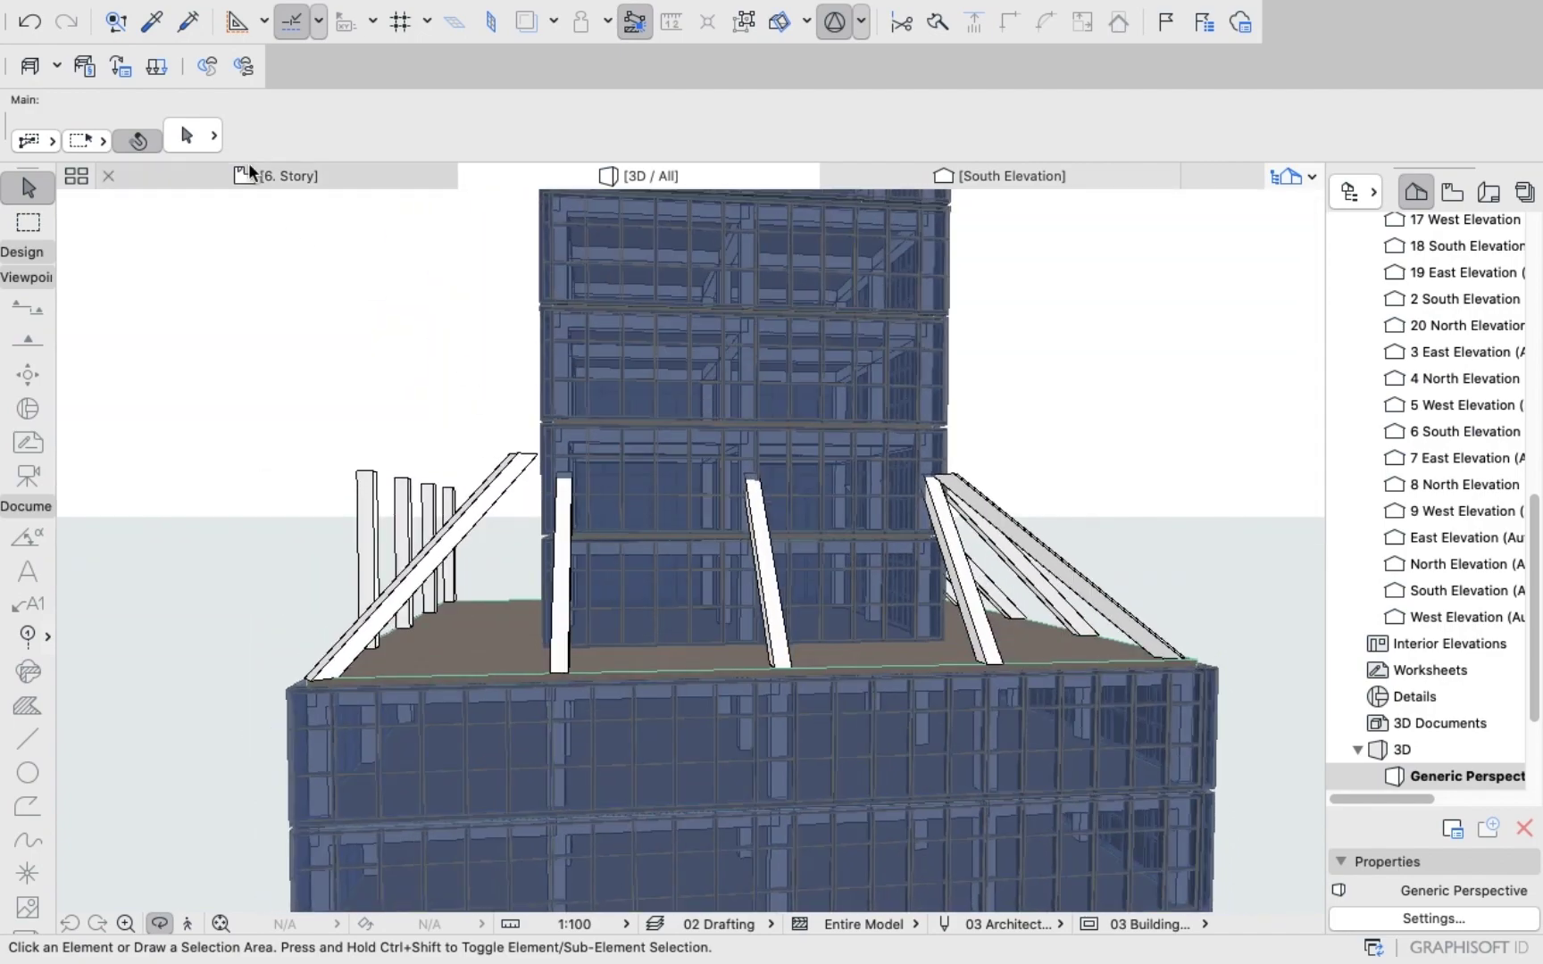
# Set the corner column's slant angle to 40° on the 6. Story plan and check it against the tower in 3D.
pyautogui.click(262, 170)
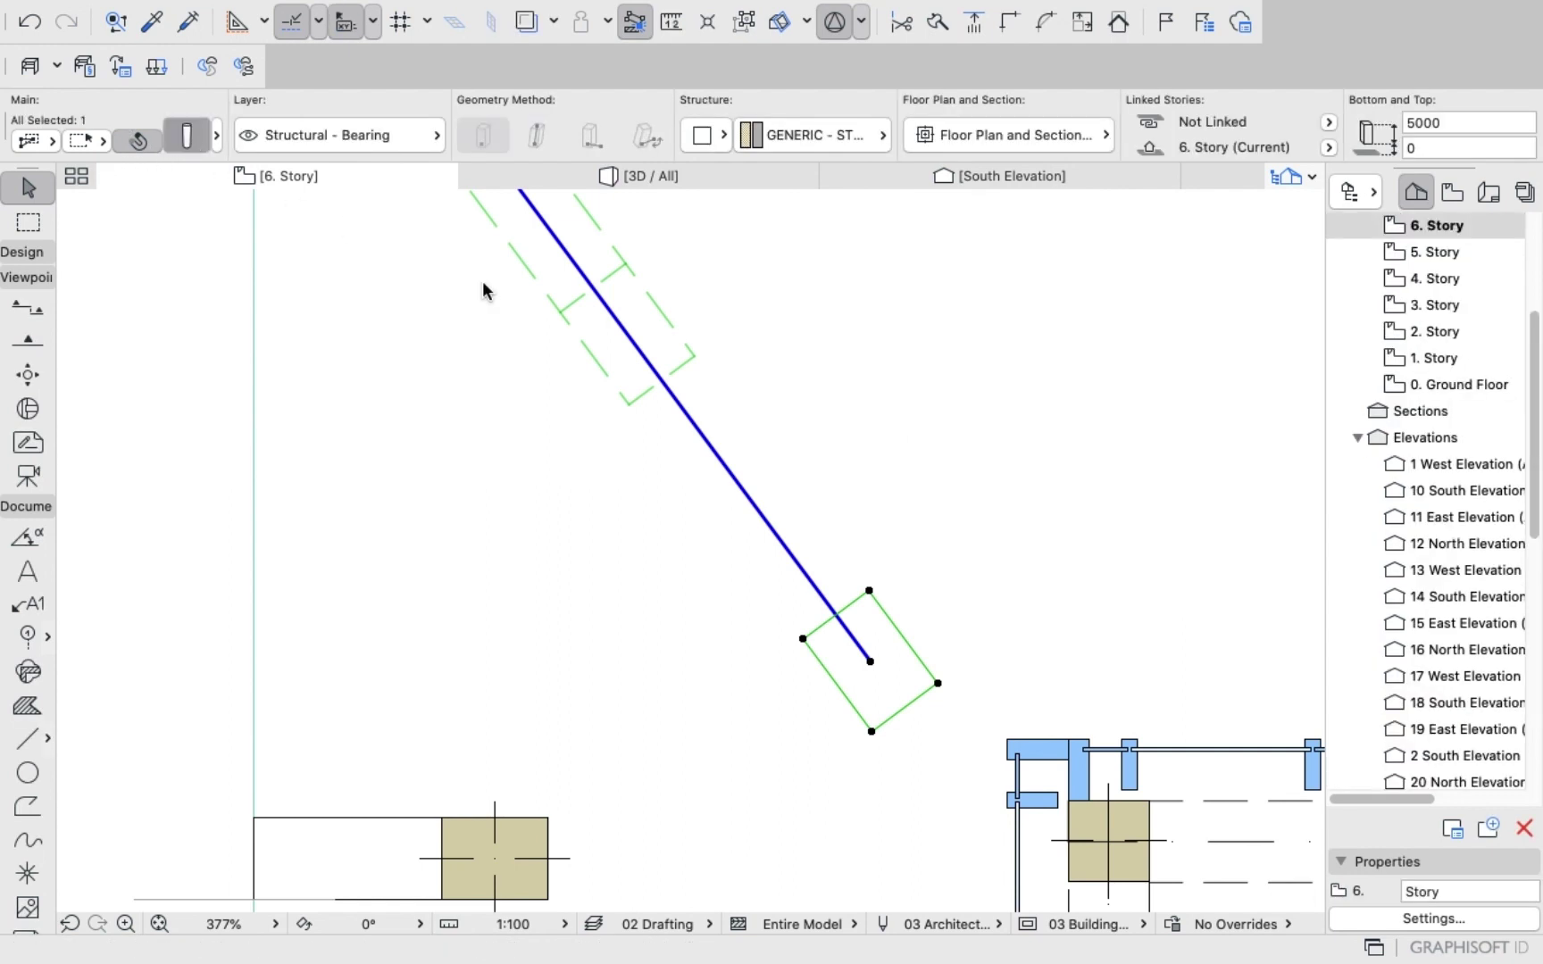
pyautogui.press('super+t')
pyautogui.click(1127, 412)
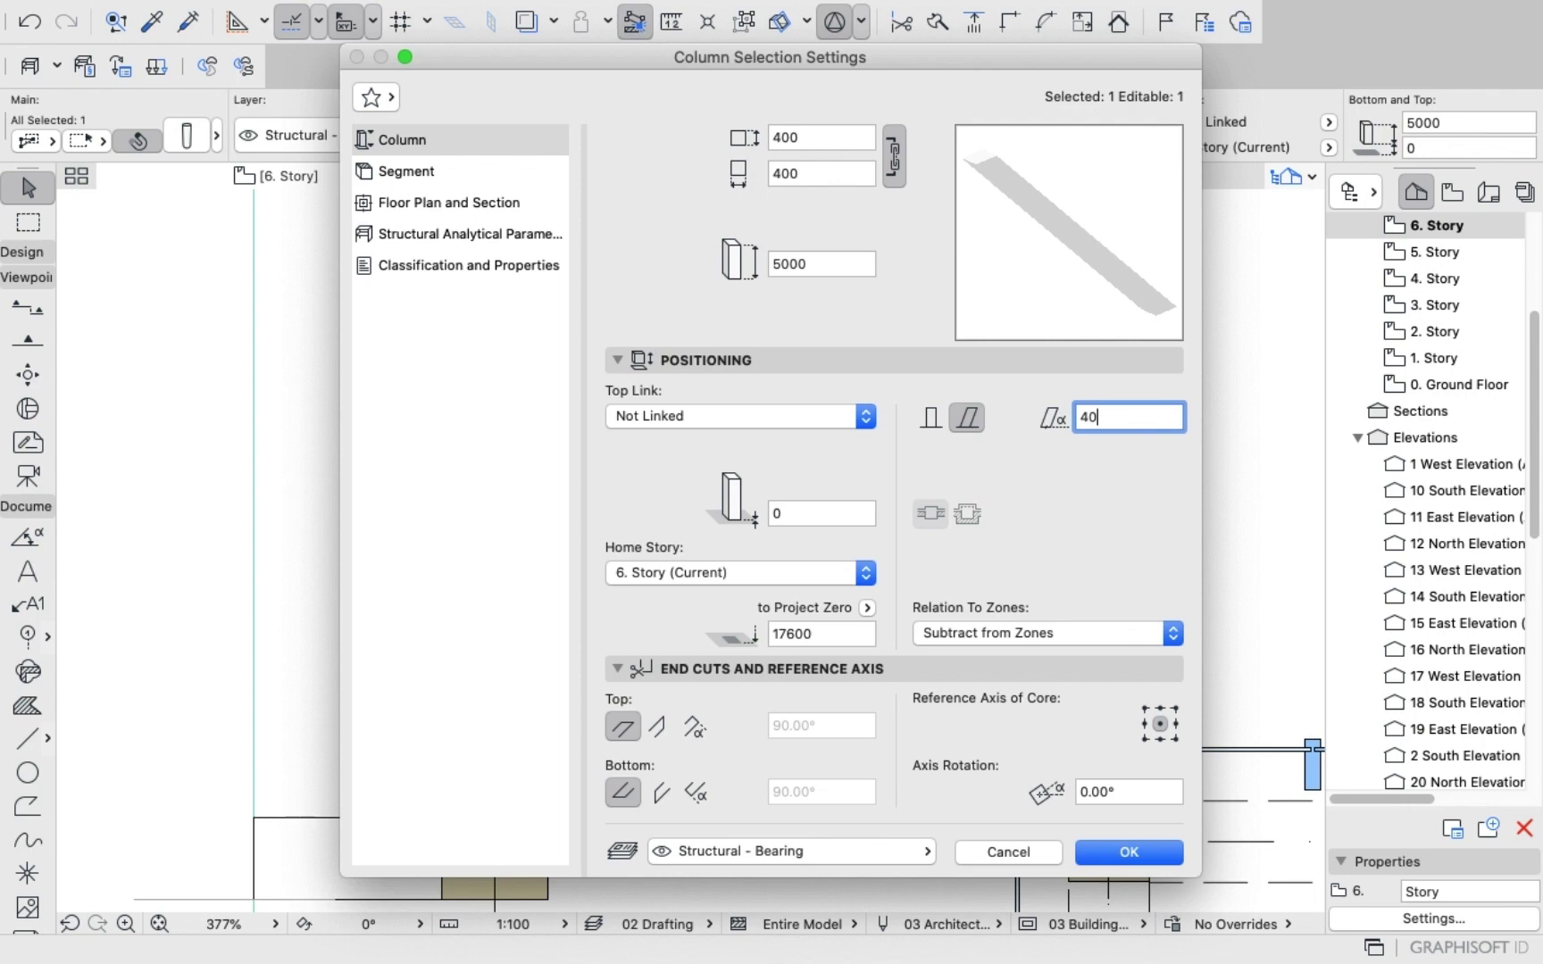
pyautogui.write('40')
pyautogui.press('Return')
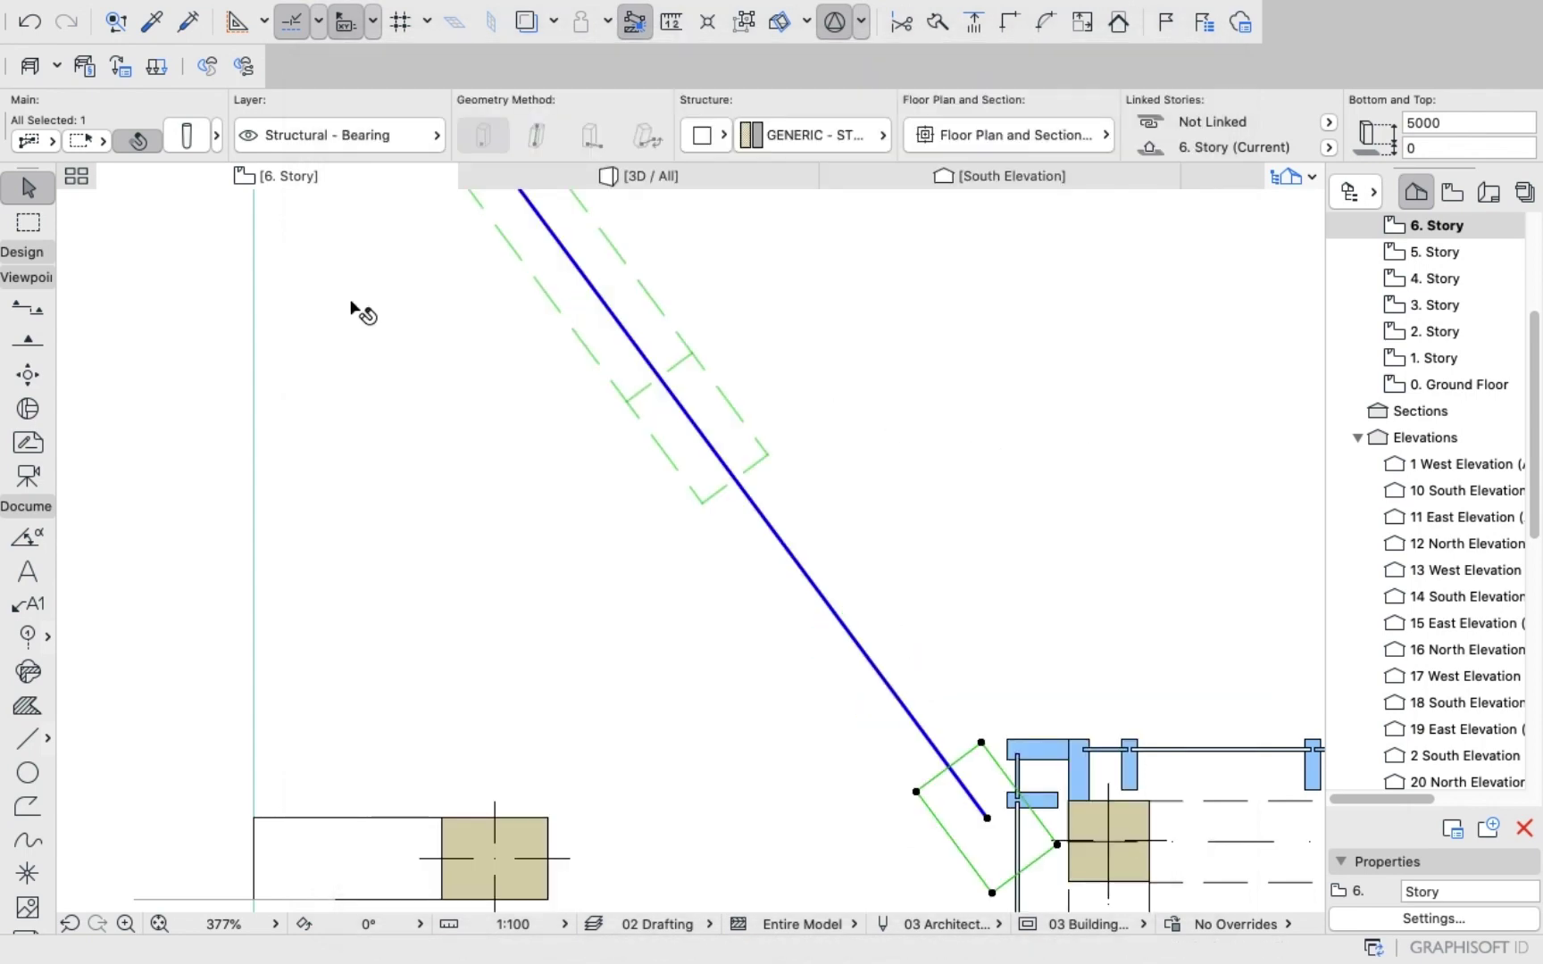
pyautogui.click(617, 177)
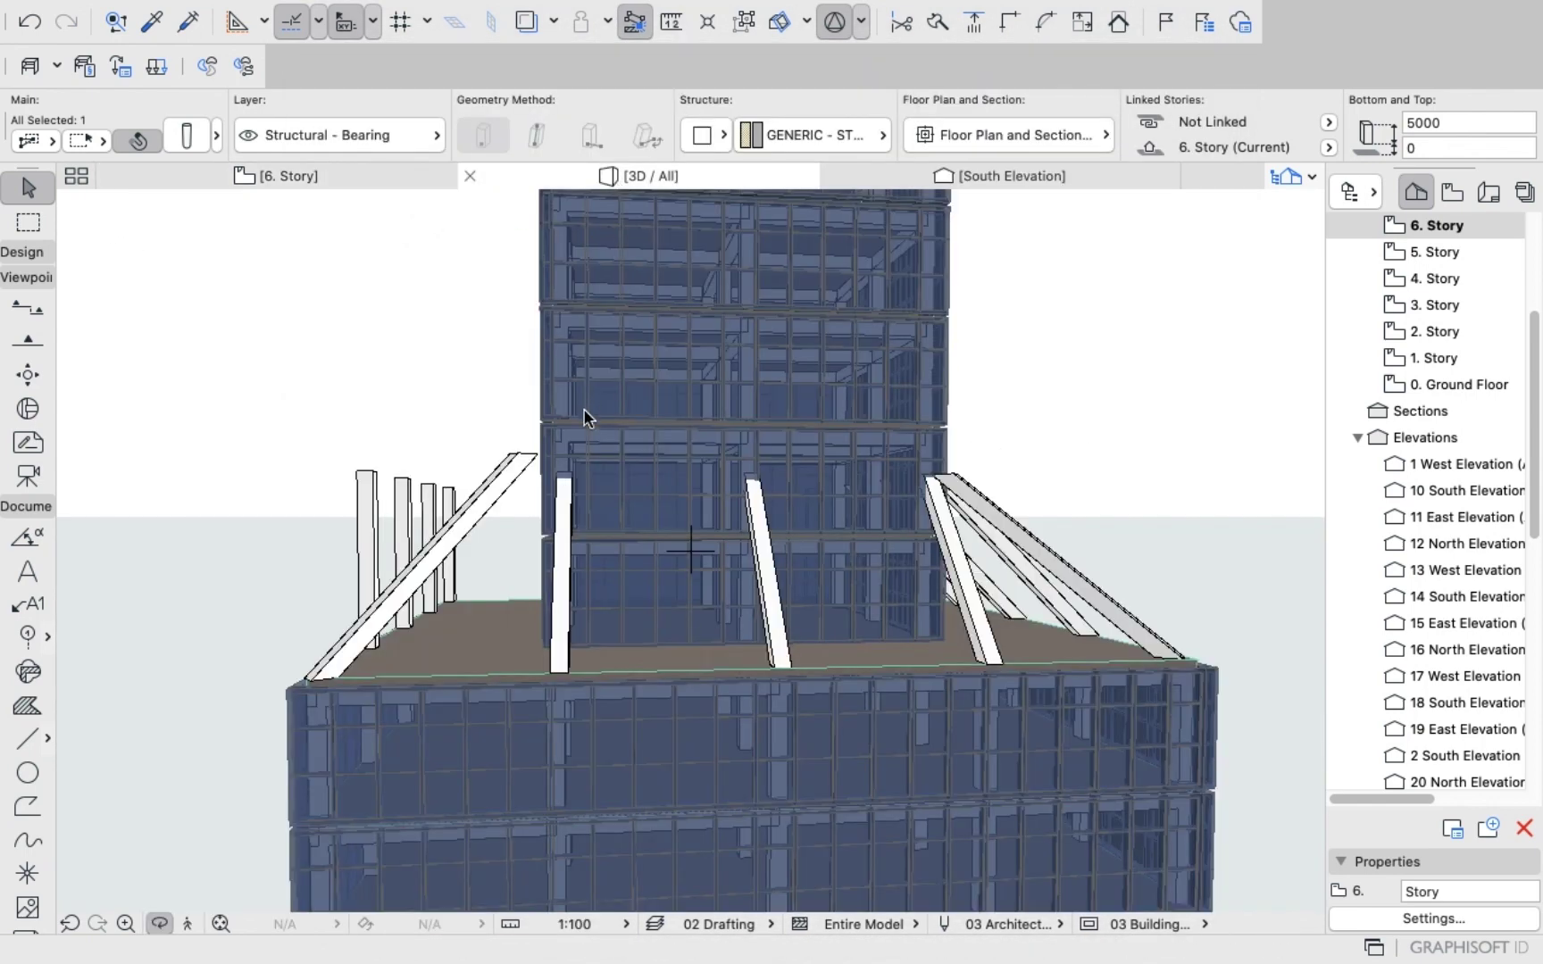
pyautogui.click(518, 463)
pyautogui.keyDown('shift'); pyautogui.moveTo(518, 463); pyautogui.dragTo(365, 451, button='middle'); pyautogui.keyUp('shift')
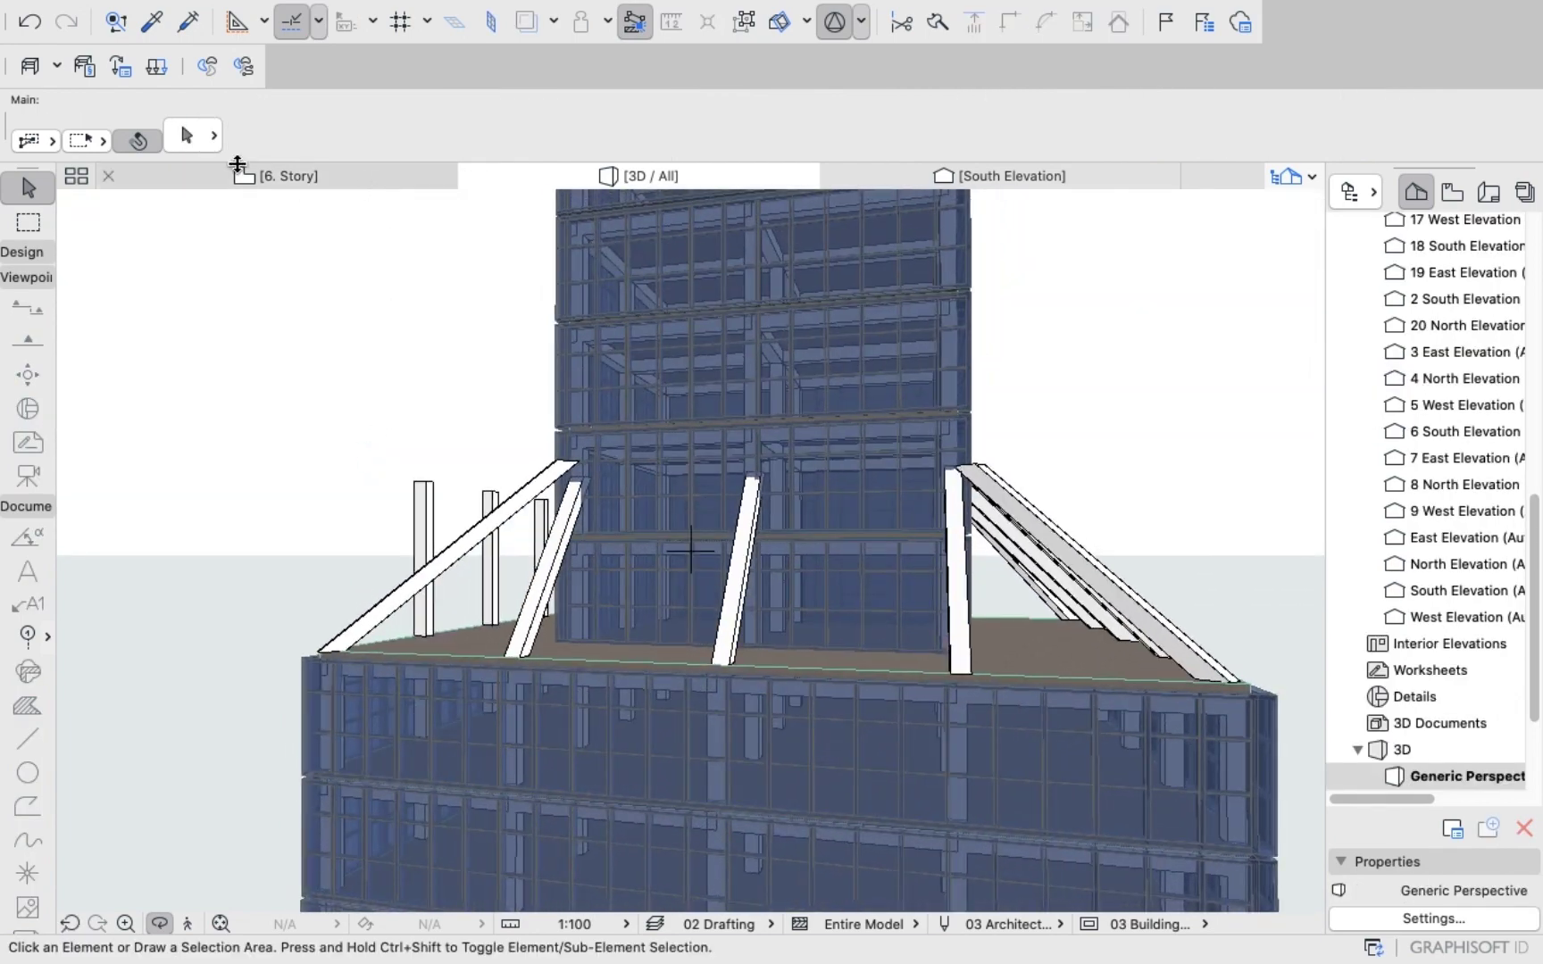
# Return to the 6. Story plan and set the slanted corner column's height to 4600.
pyautogui.click(268, 176)
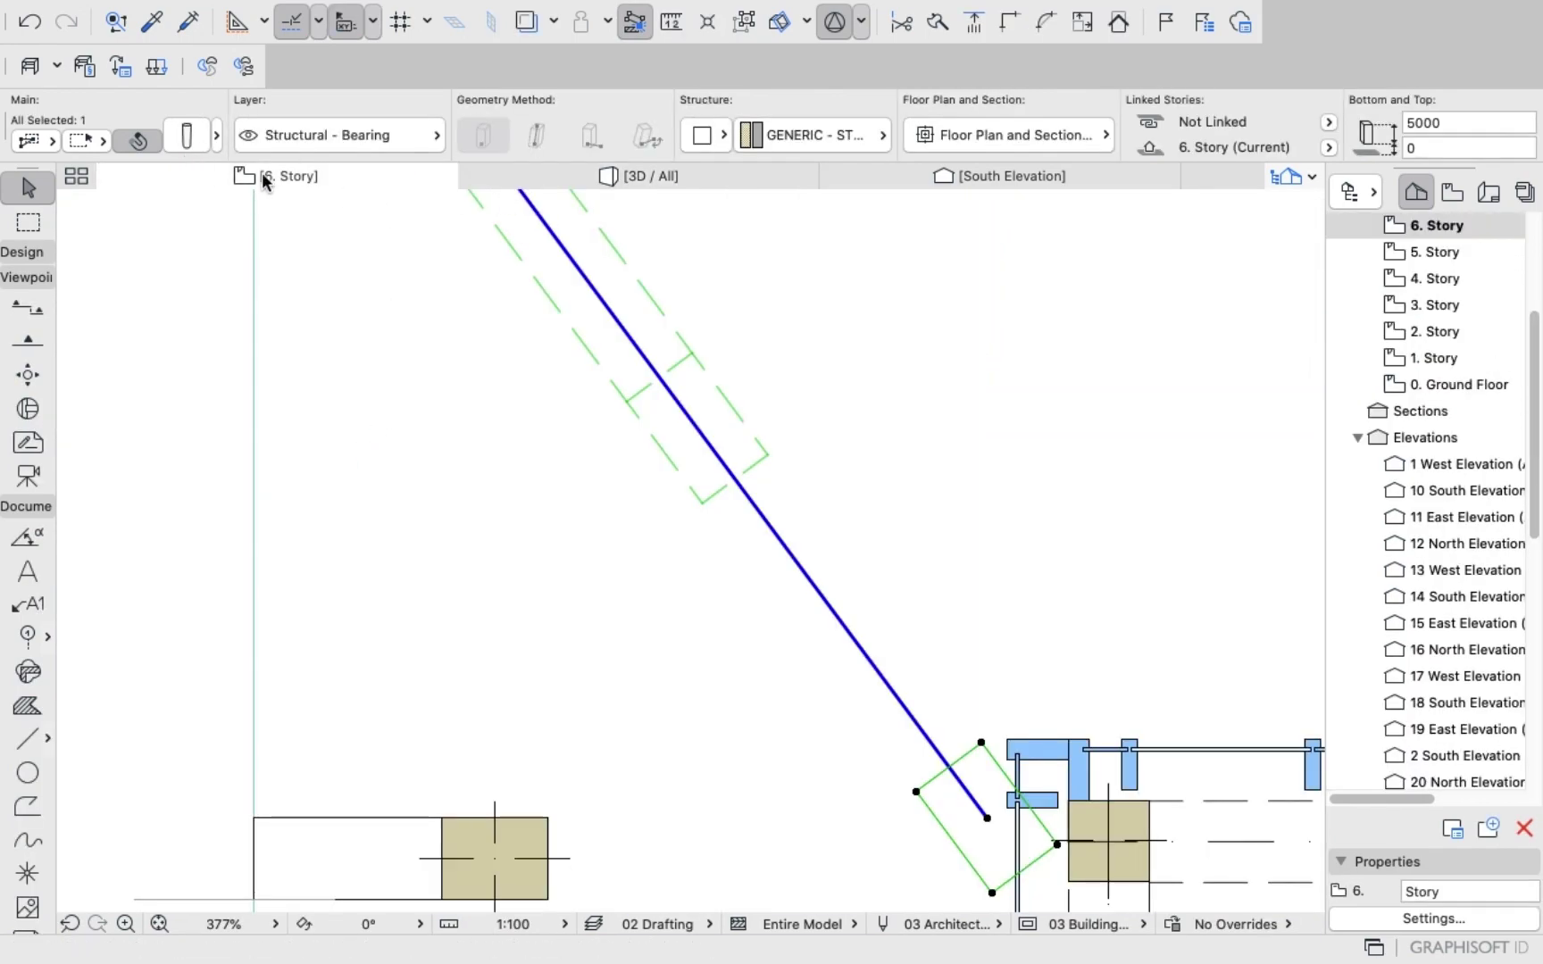
pyautogui.click(188, 136)
pyautogui.click(831, 264)
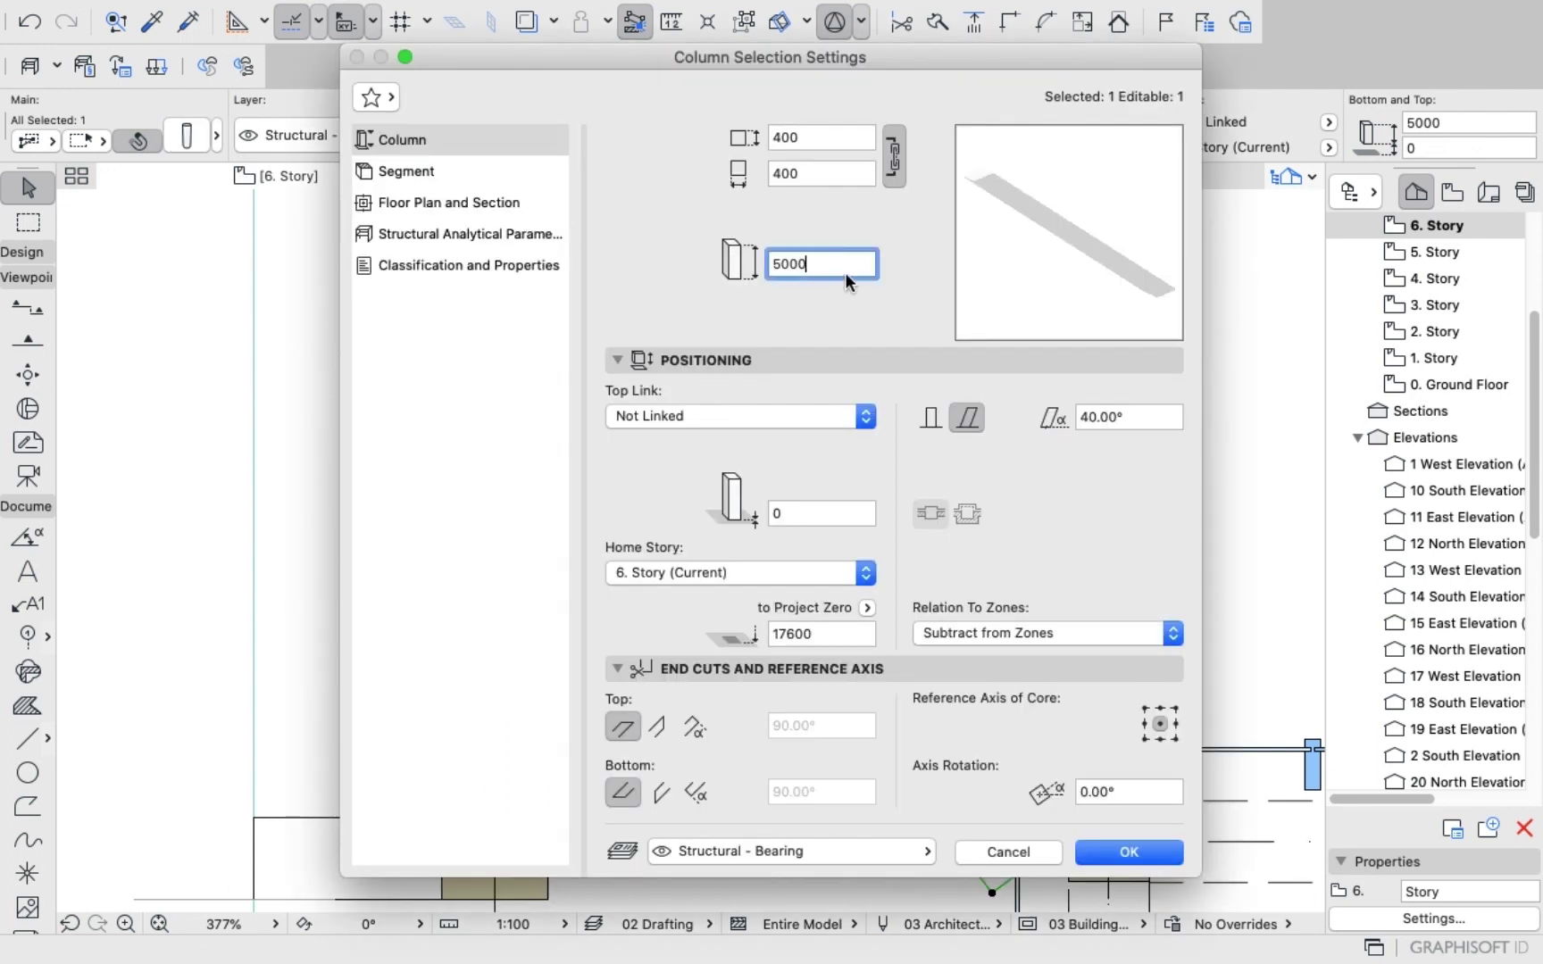
pyautogui.press('BackSpace')
pyautogui.press('BackSpace')
pyautogui.press('BackSpace')
pyautogui.press('BackSpace')
pyautogui.press('Return')
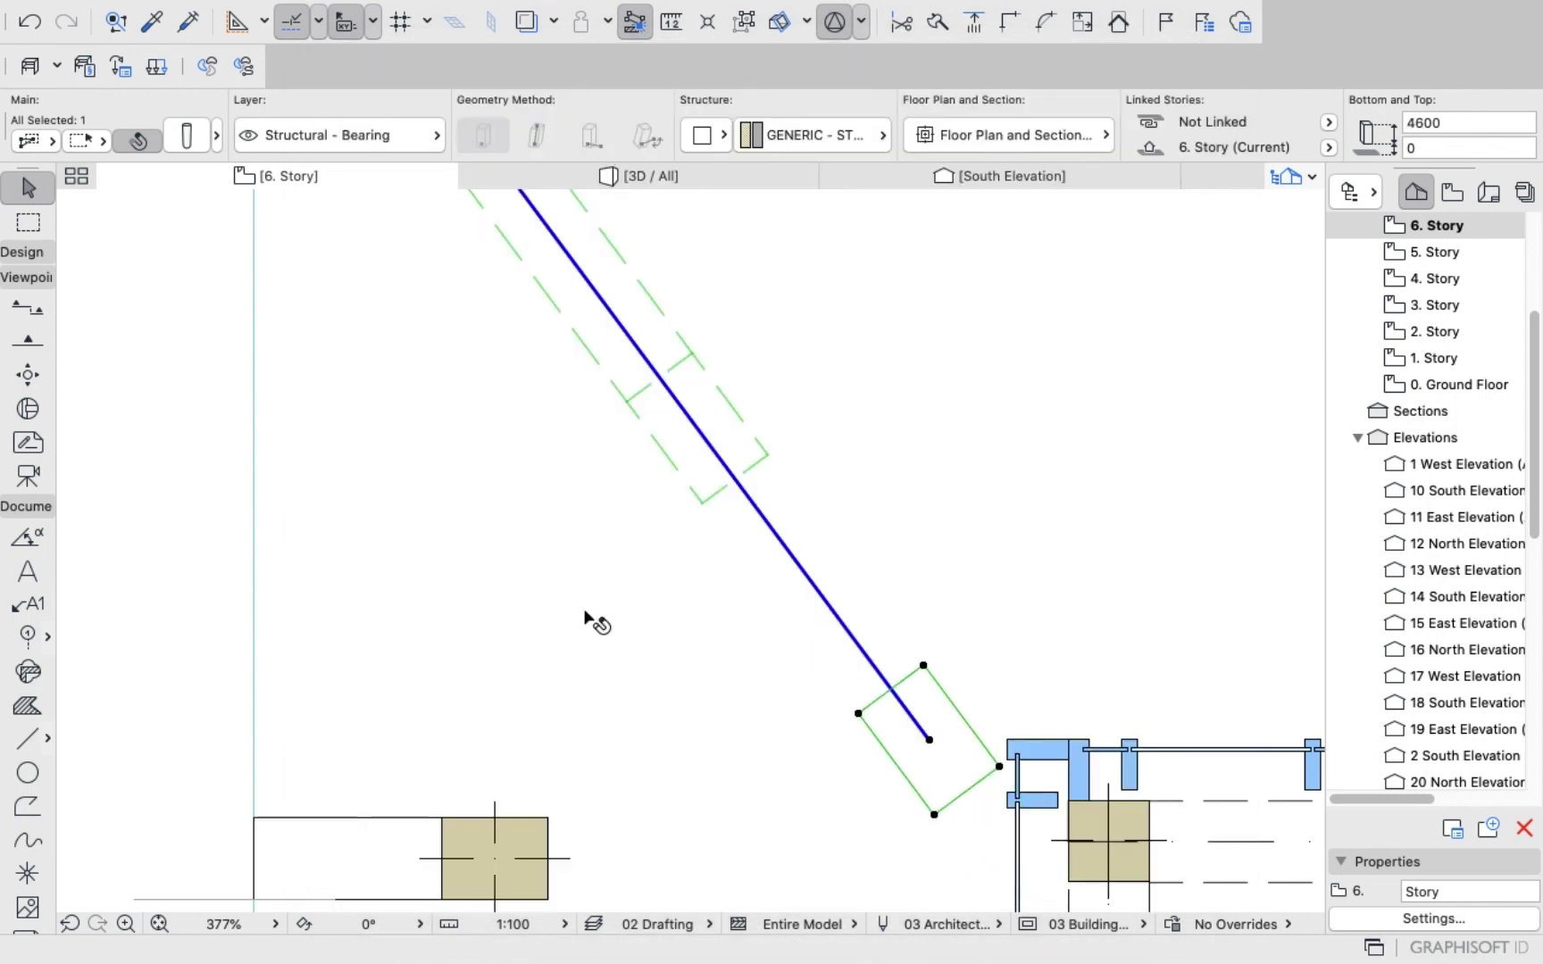
# Move the slanted corner column about 311 at an angle of about 13°, bringing its upper end to the tower's corner.
pyautogui.scroll(-5, 393, 491)
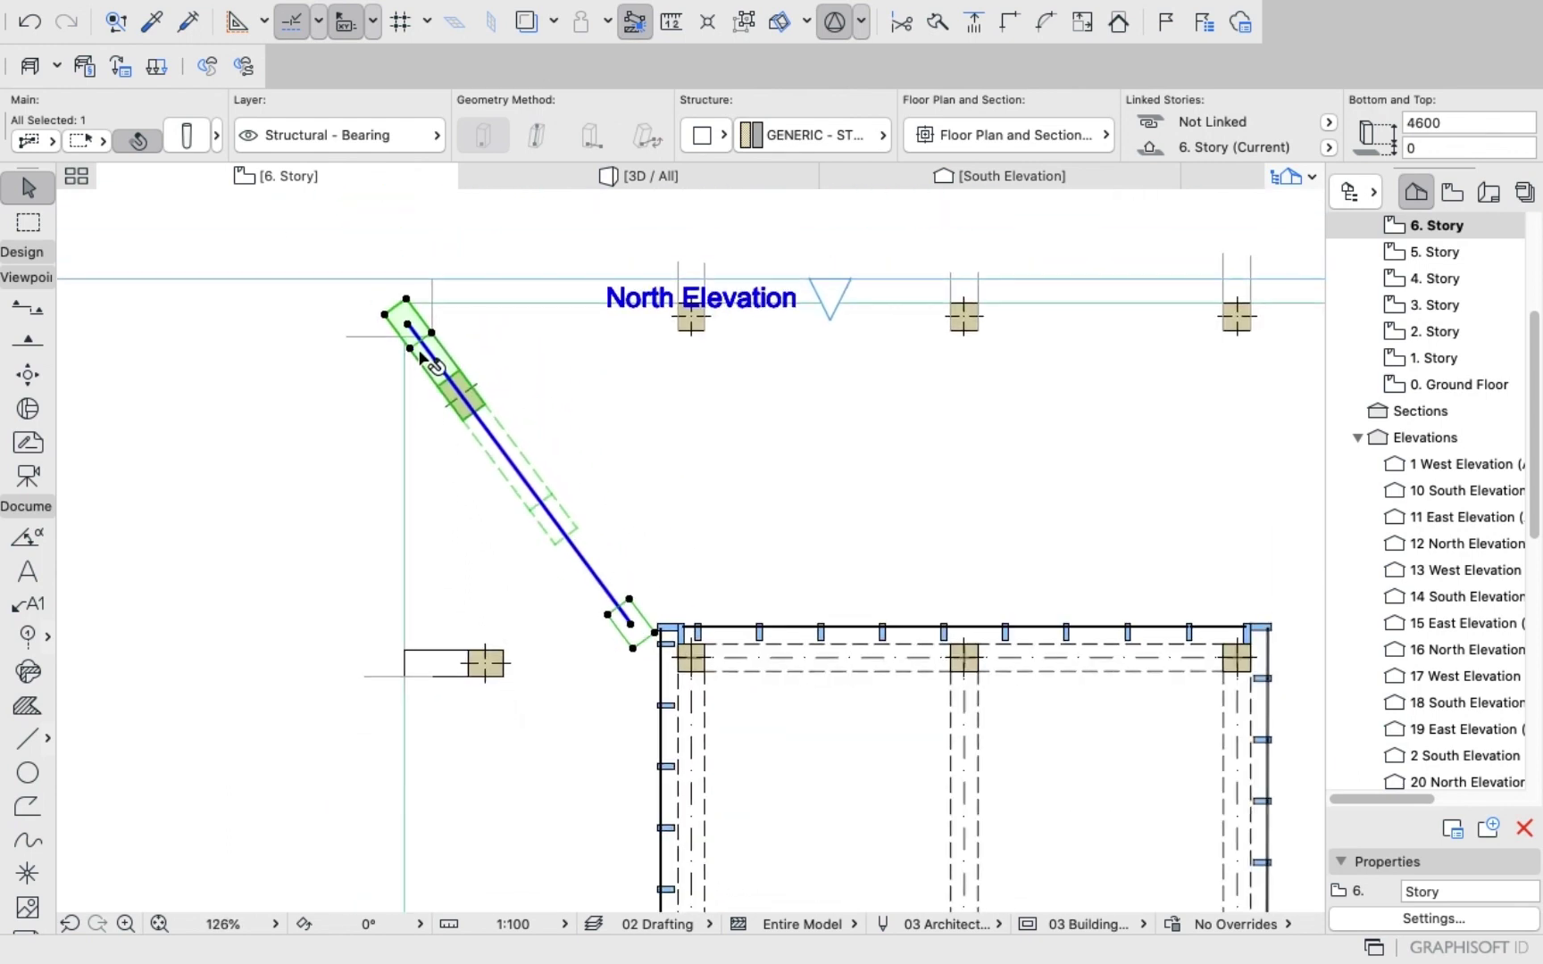
pyautogui.scroll(2, 420, 321)
pyautogui.scroll(1, 397, 268)
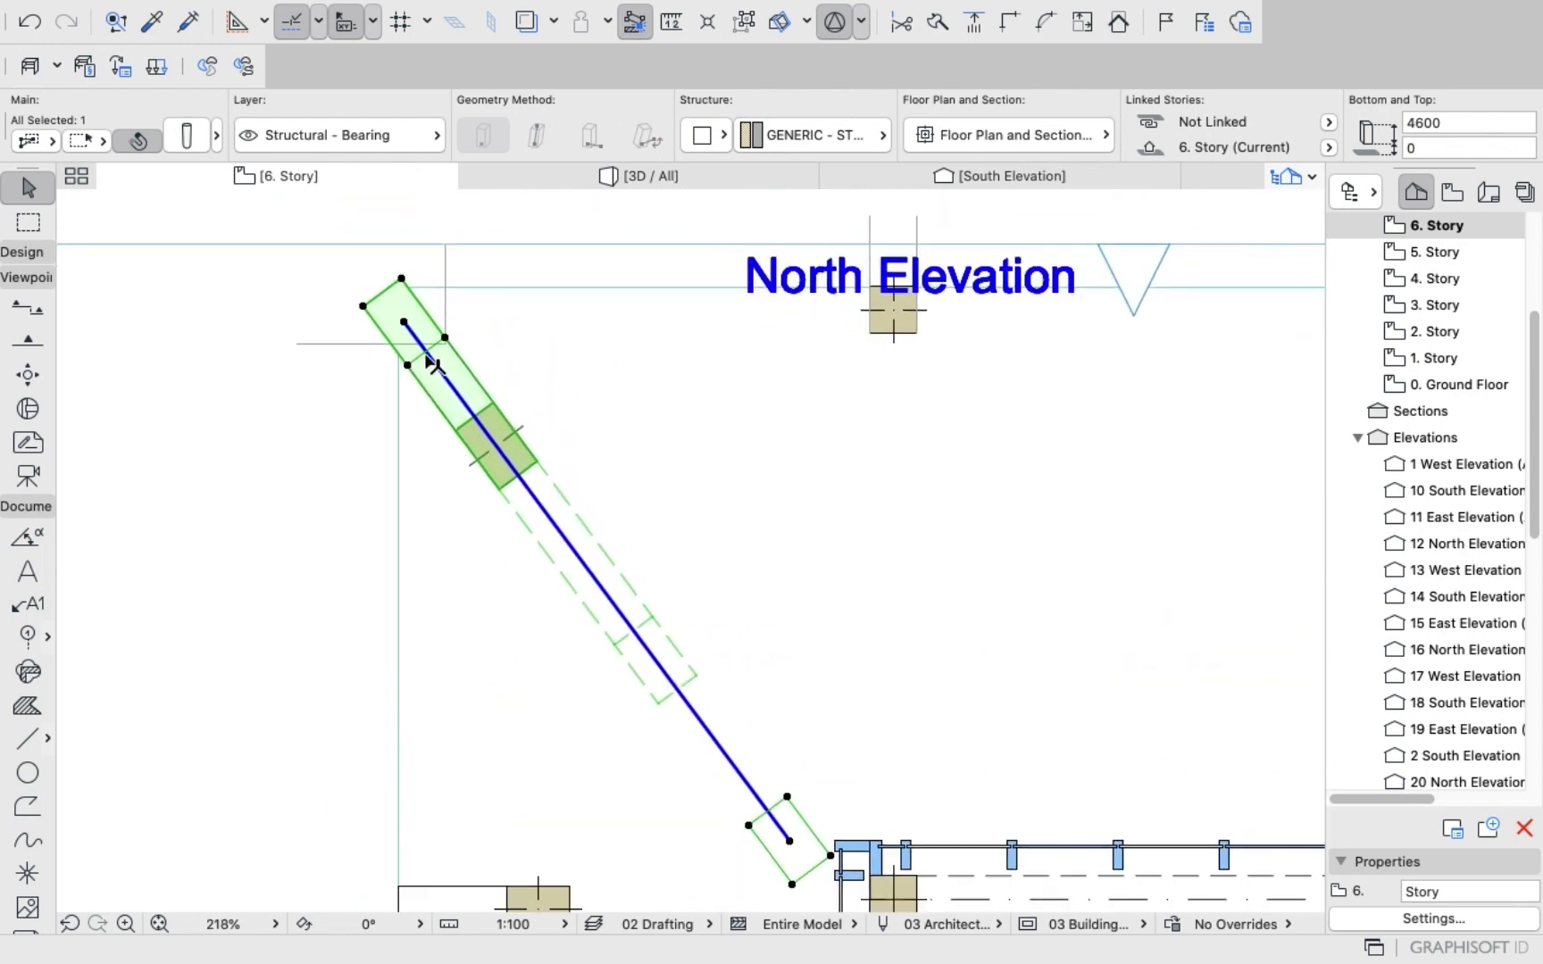
pyautogui.press('super+d')
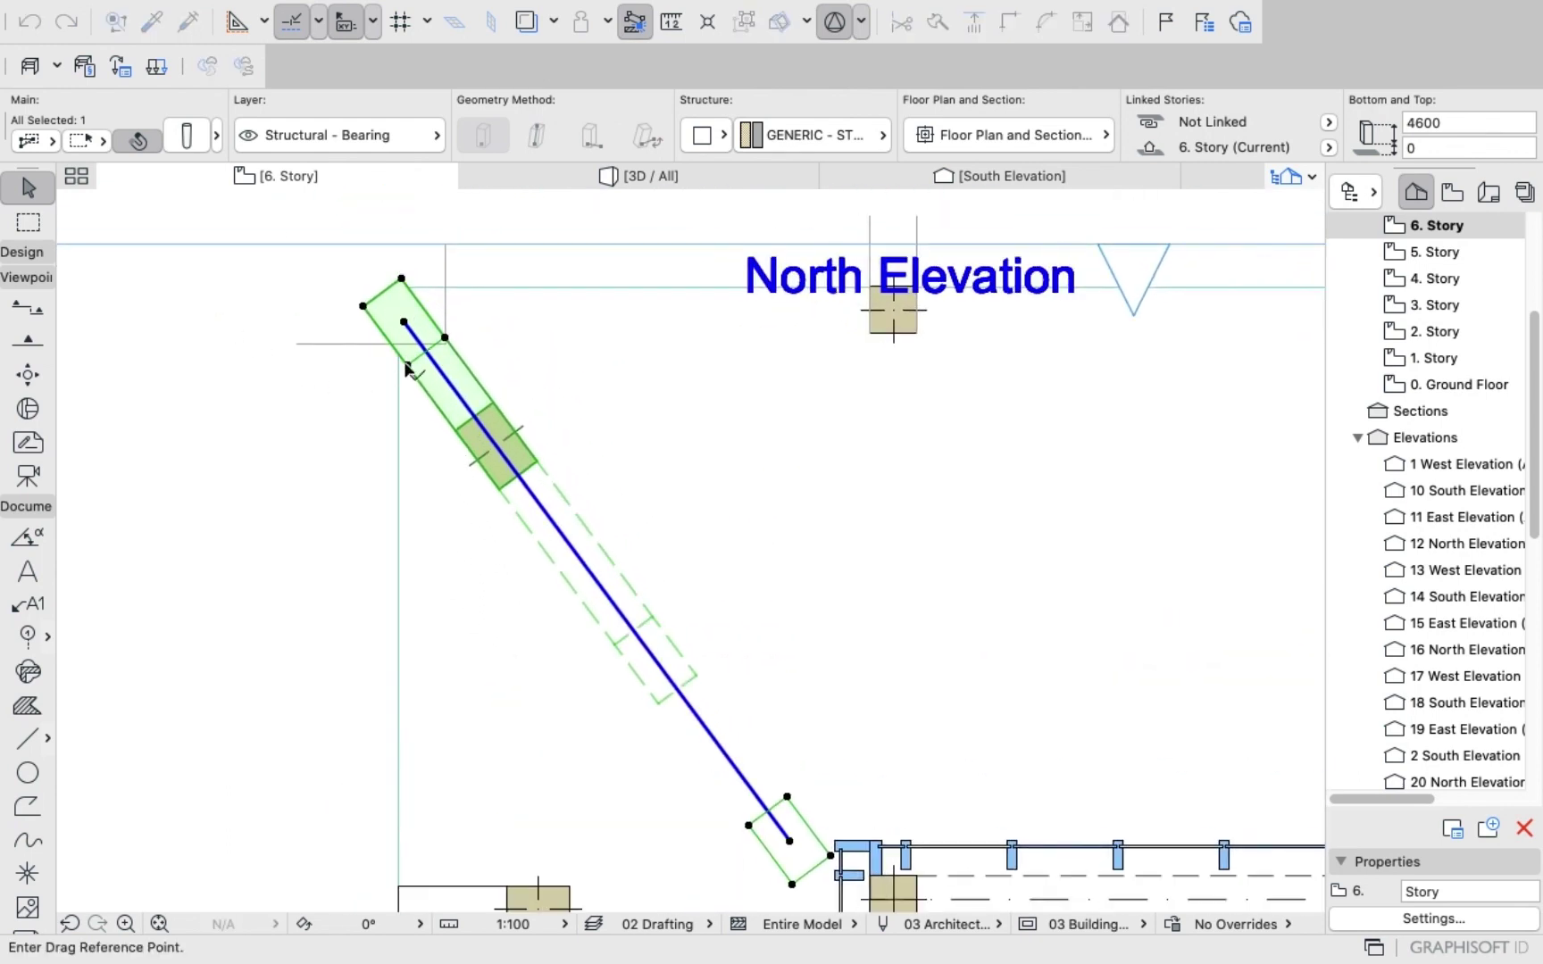
pyautogui.click(440, 373)
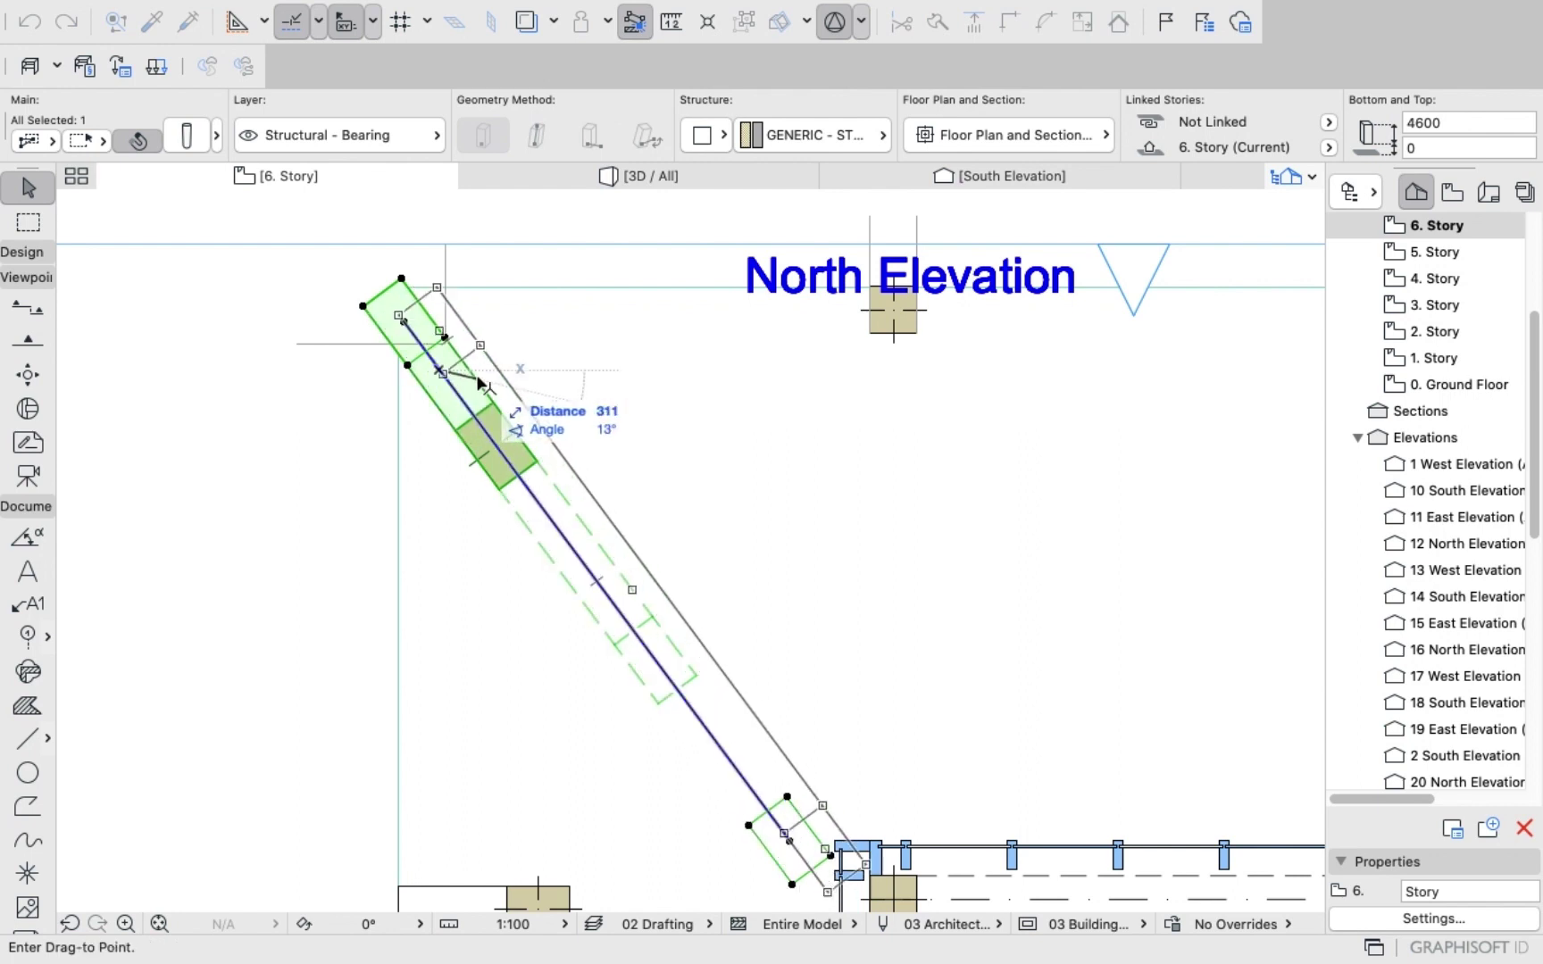
pyautogui.click(479, 378)
pyautogui.scroll(-2, 297, 325)
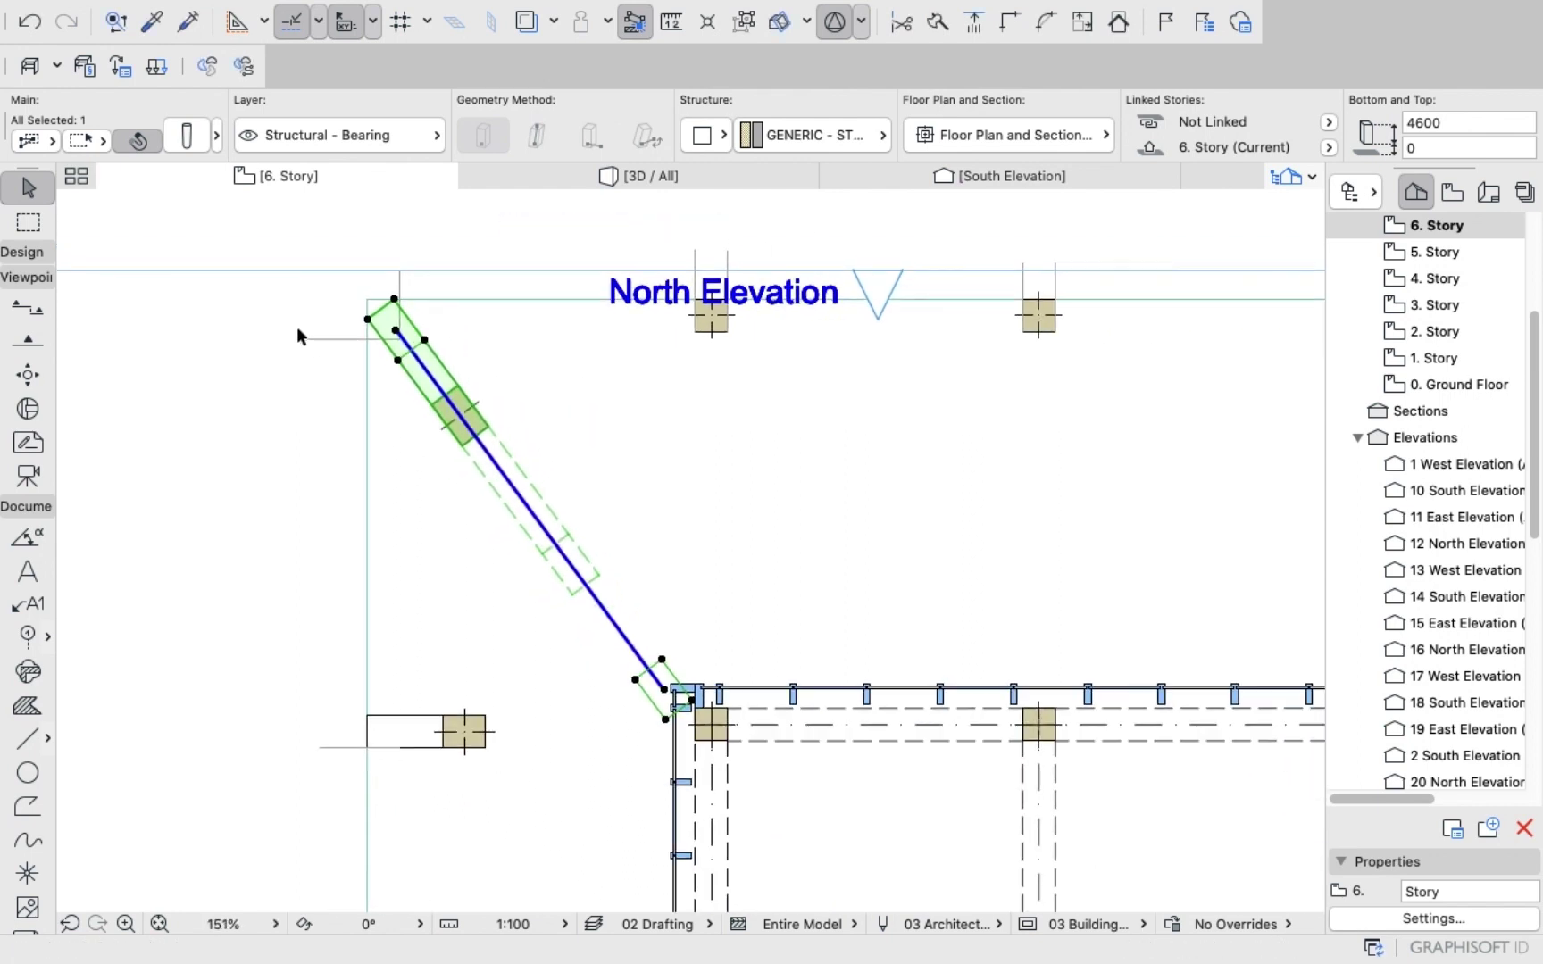
# Rotate the slanted corner column about 4° around a point on its axis, aligning its upper end with the tower's corner.
pyautogui.scroll(2, 296, 328)
pyautogui.scroll(-2, 297, 329)
pyautogui.scroll(3, 581, 820)
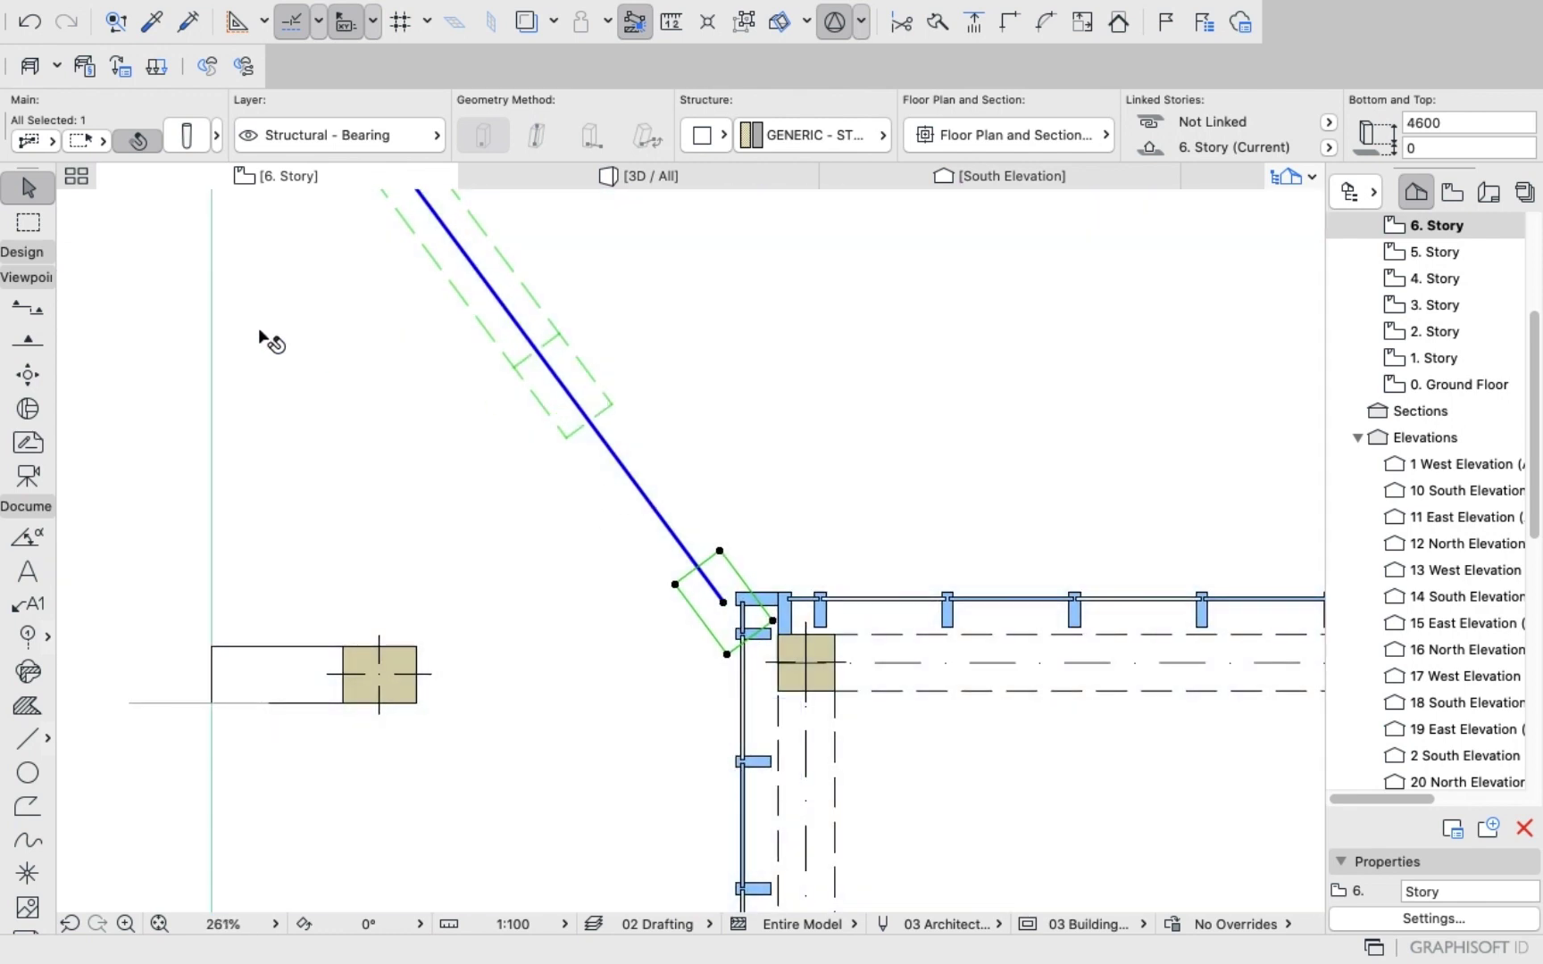
pyautogui.rightClick(137, 341)
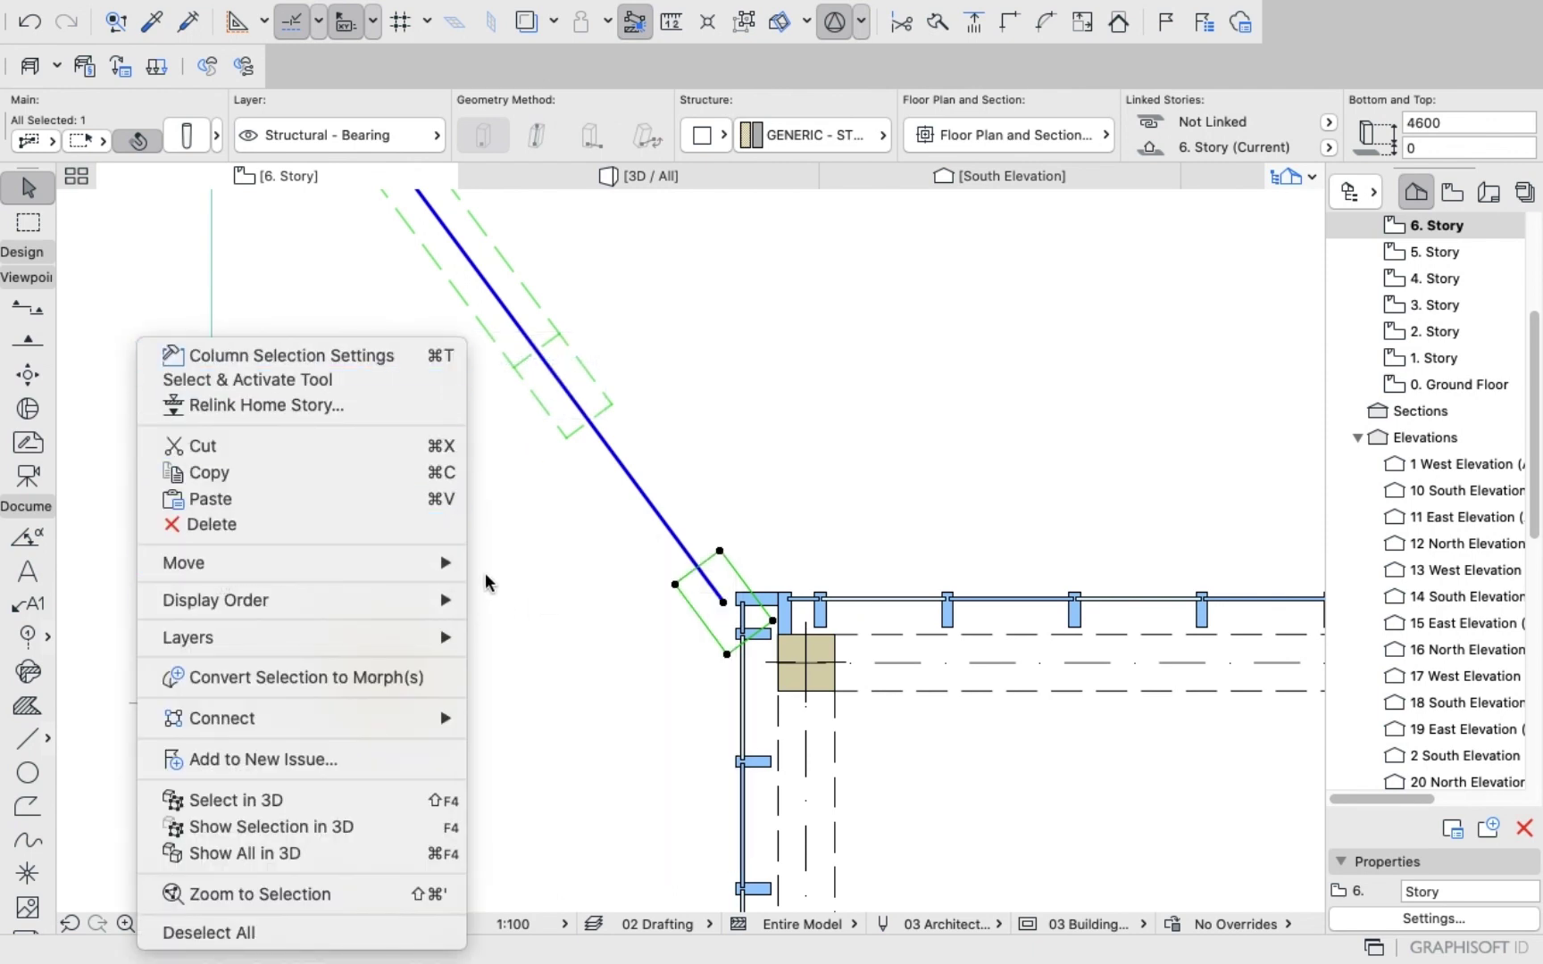
pyautogui.moveTo(451, 564)
pyautogui.click(504, 593)
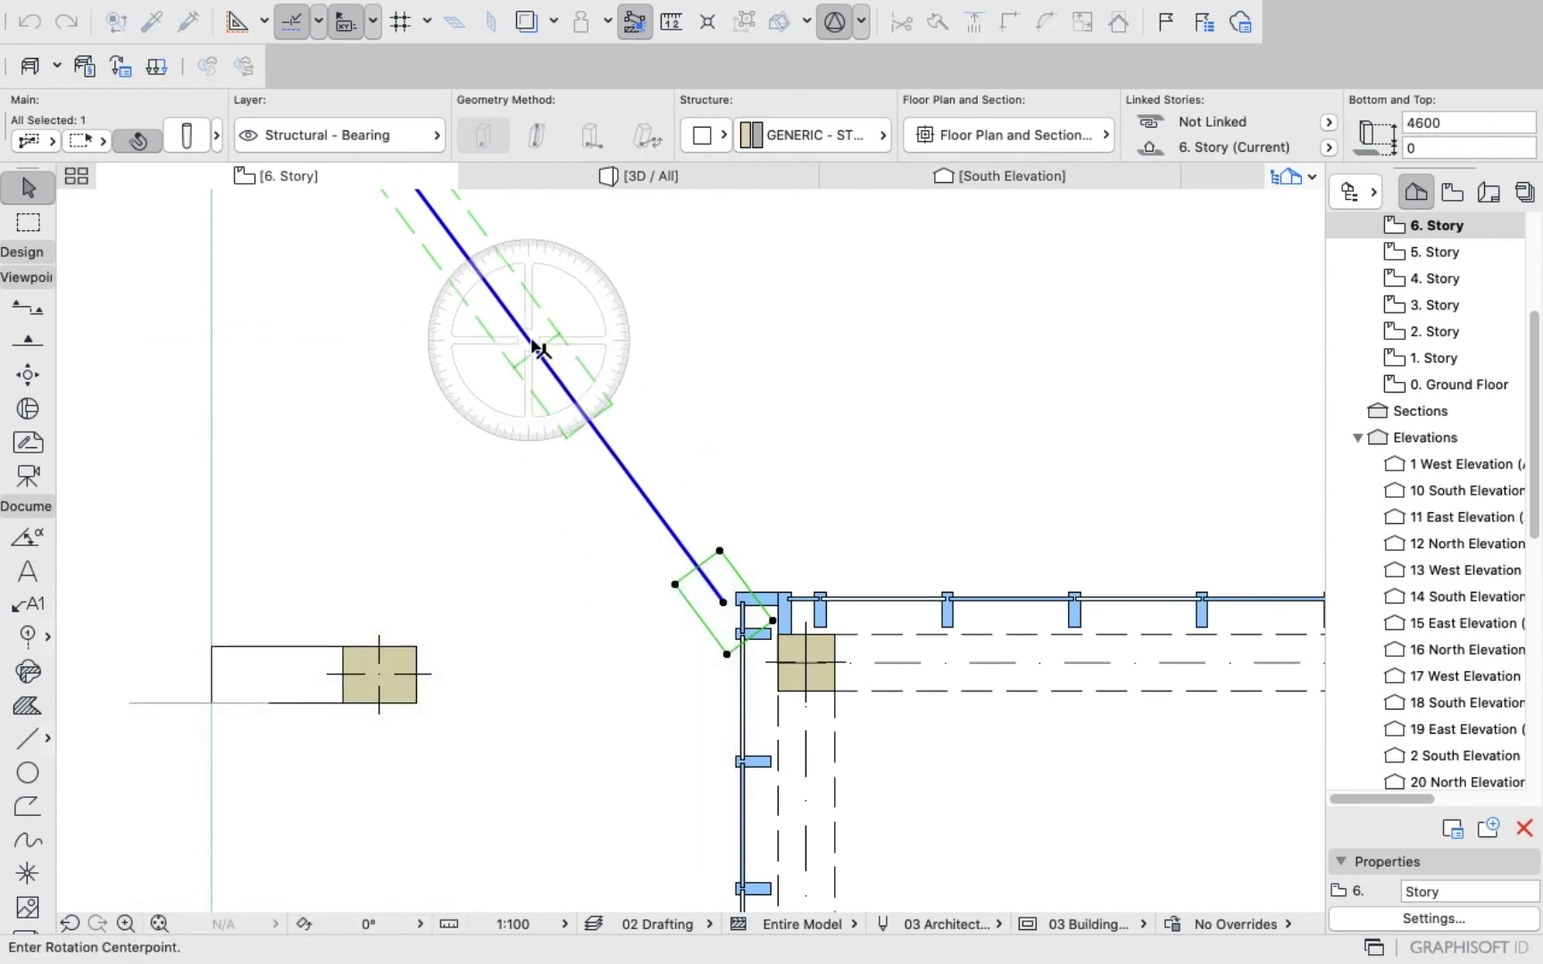
pyautogui.click(533, 345)
pyautogui.click(590, 427)
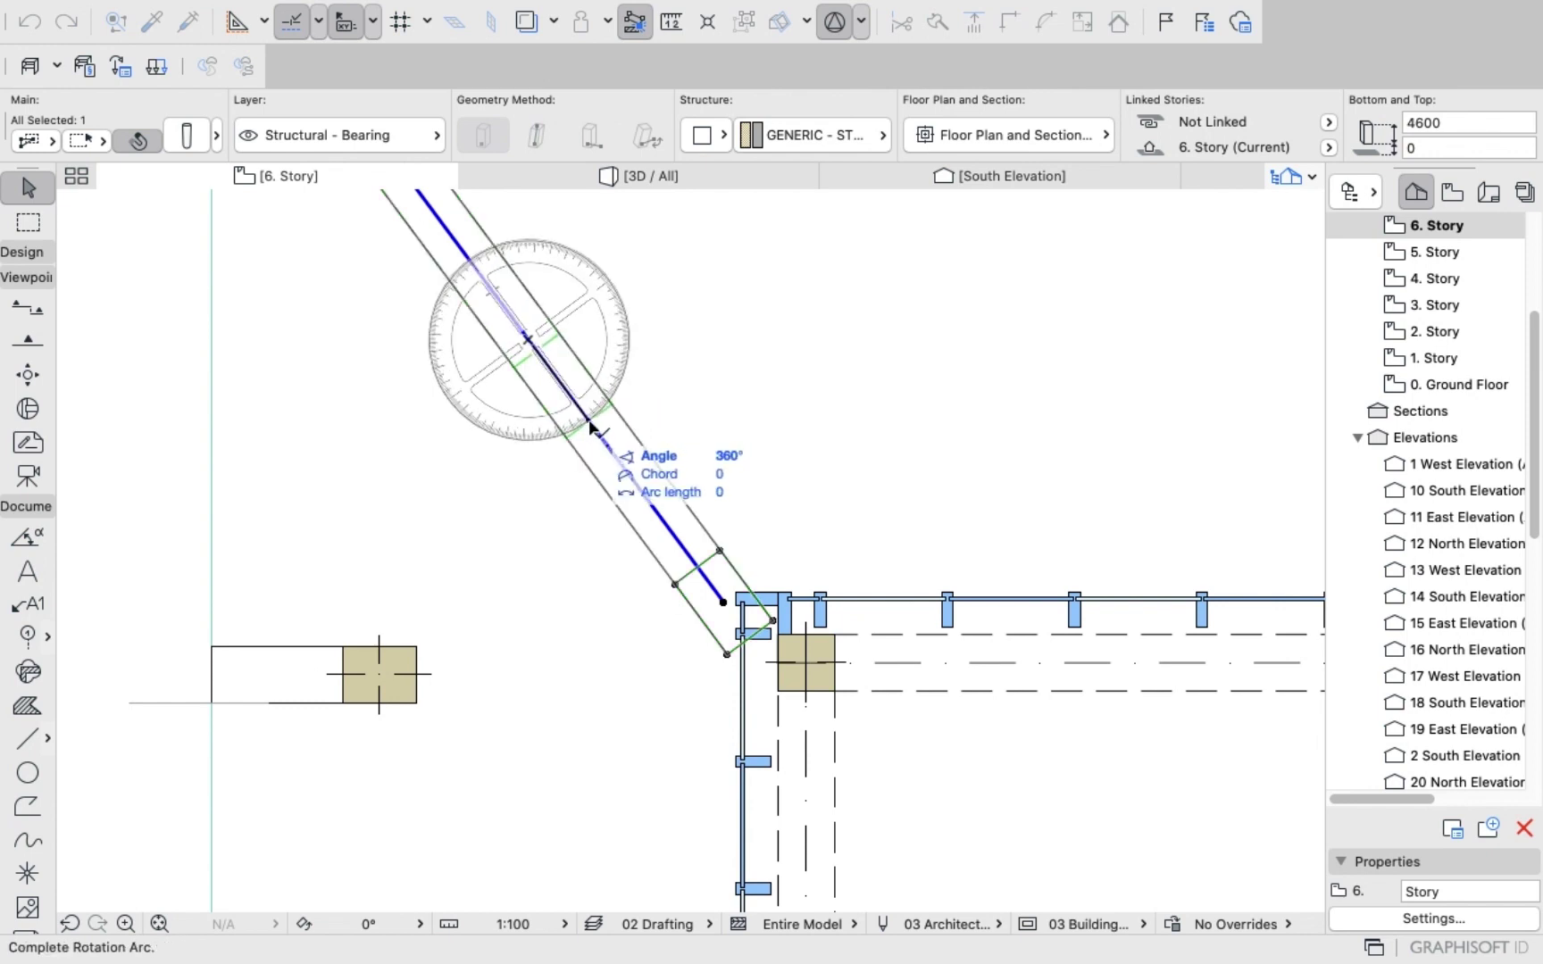
pyautogui.scroll(5, 593, 429)
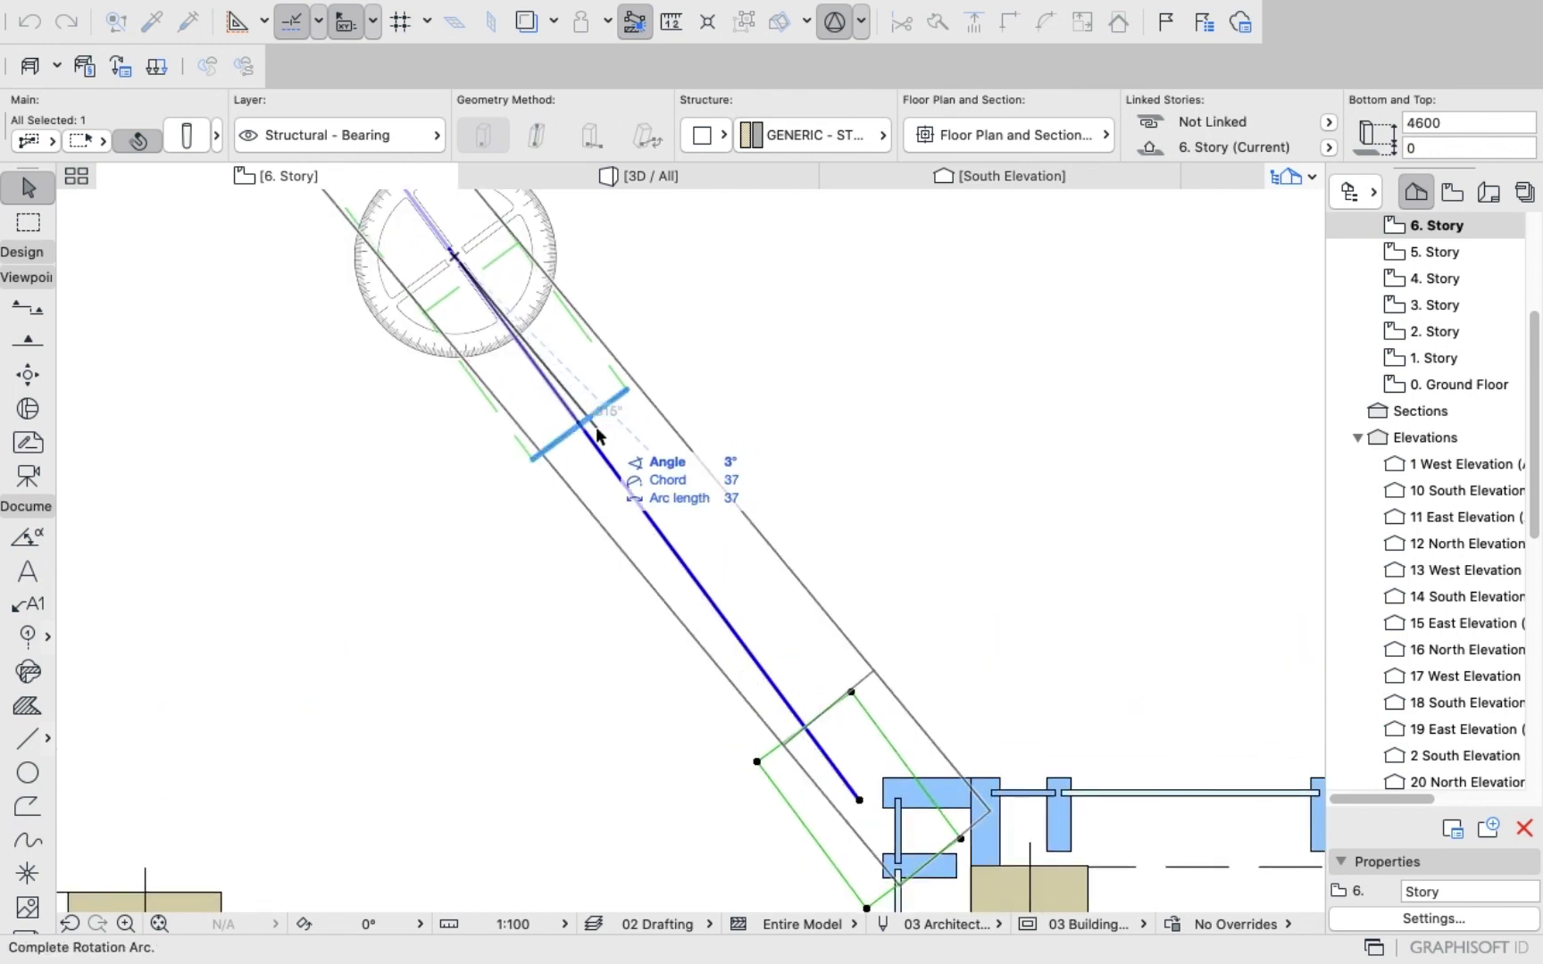
pyautogui.click(600, 423)
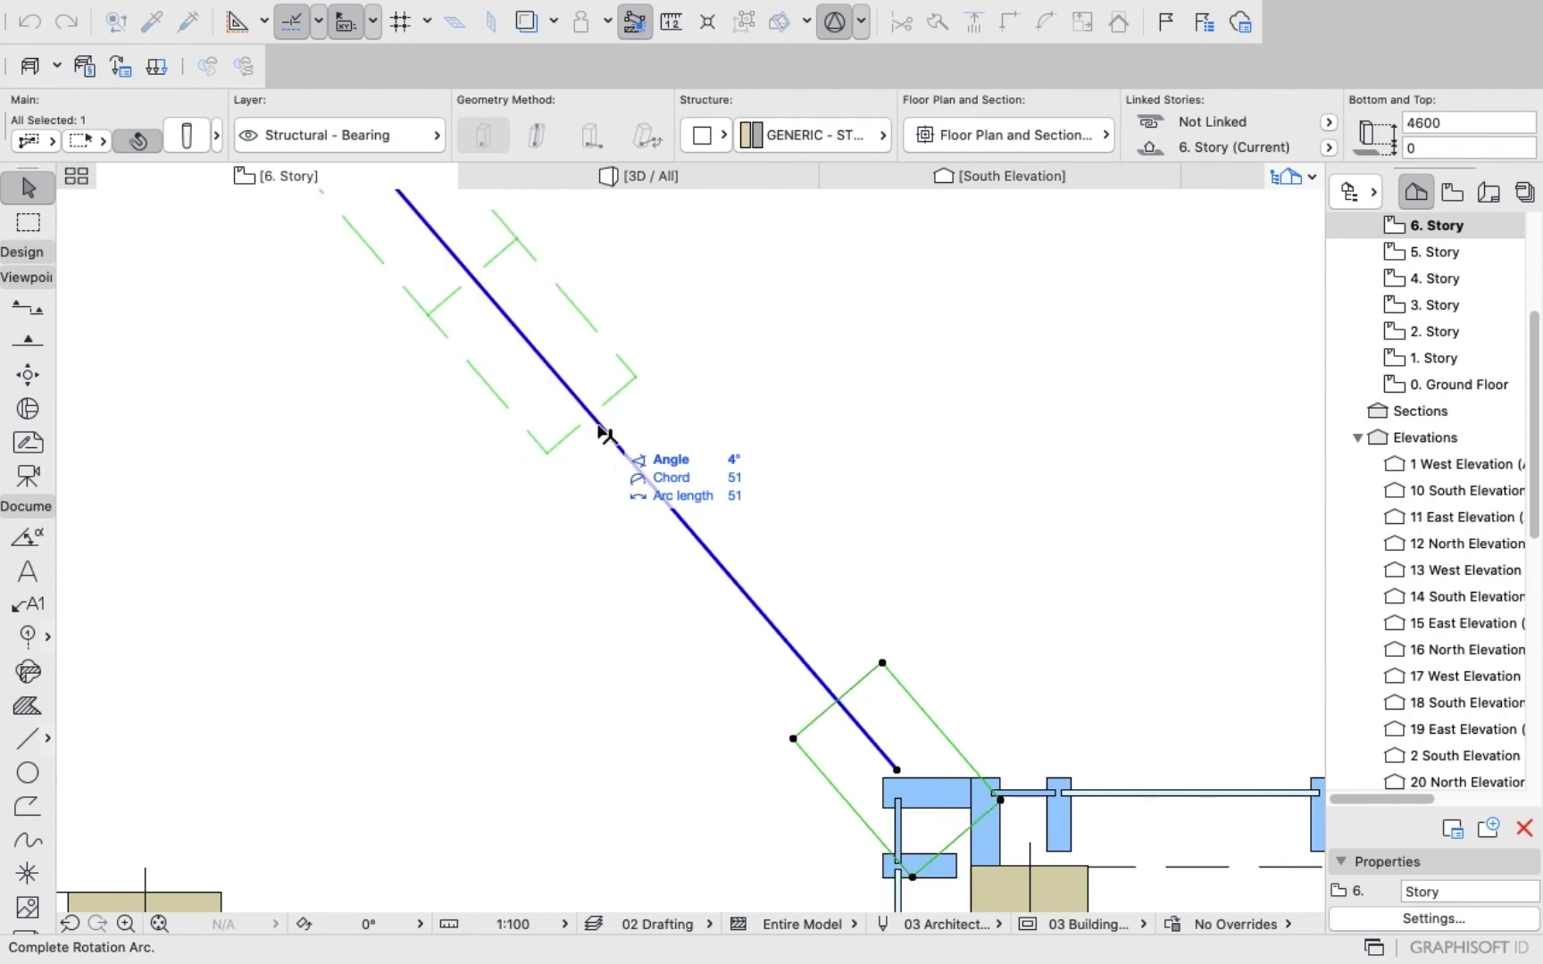
# Move the slanted corner column sideways off its axis, bringing the outer corner of its lower end onto the podium's west edge.
pyautogui.scroll(-6, 591, 368)
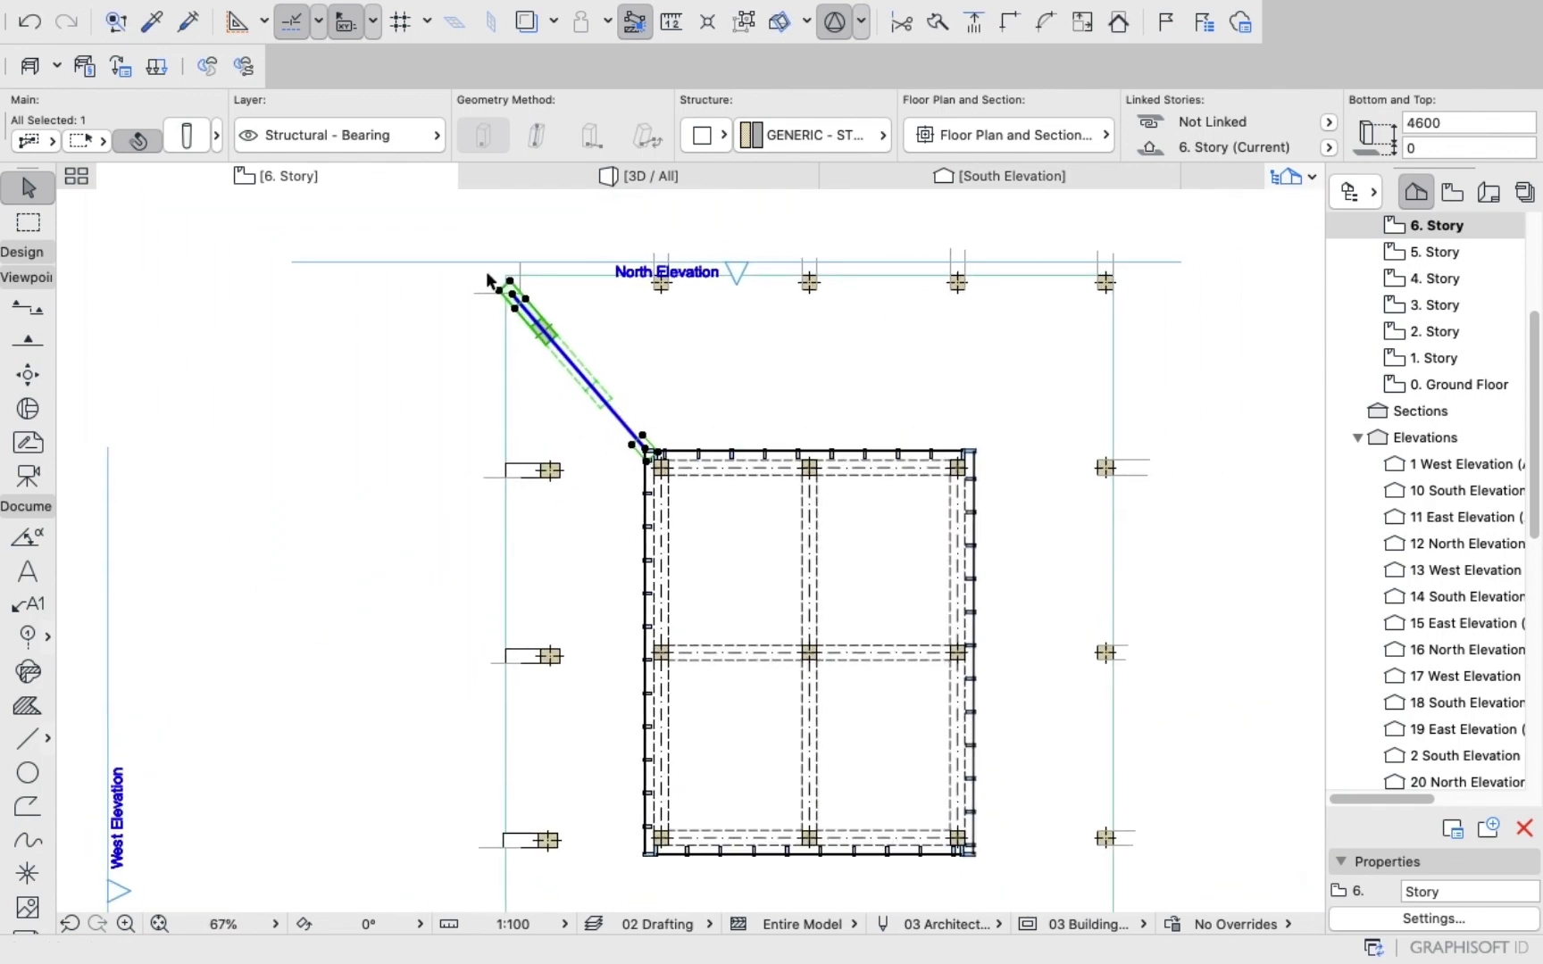
pyautogui.scroll(3, 489, 281)
pyautogui.scroll(2, 490, 277)
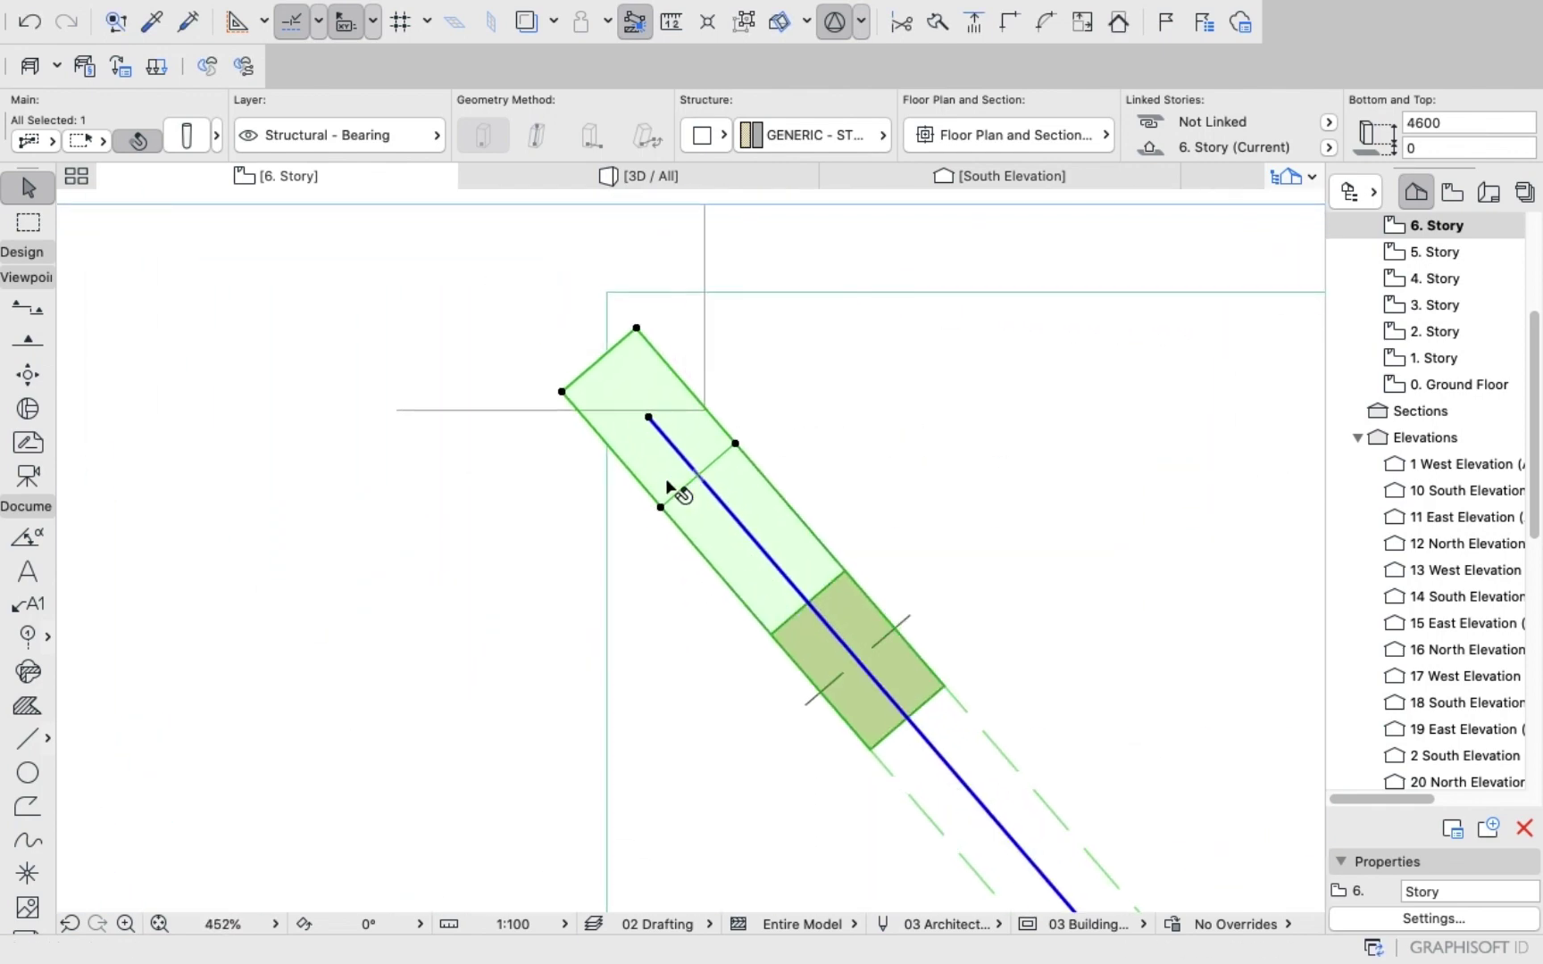
pyautogui.click(731, 537)
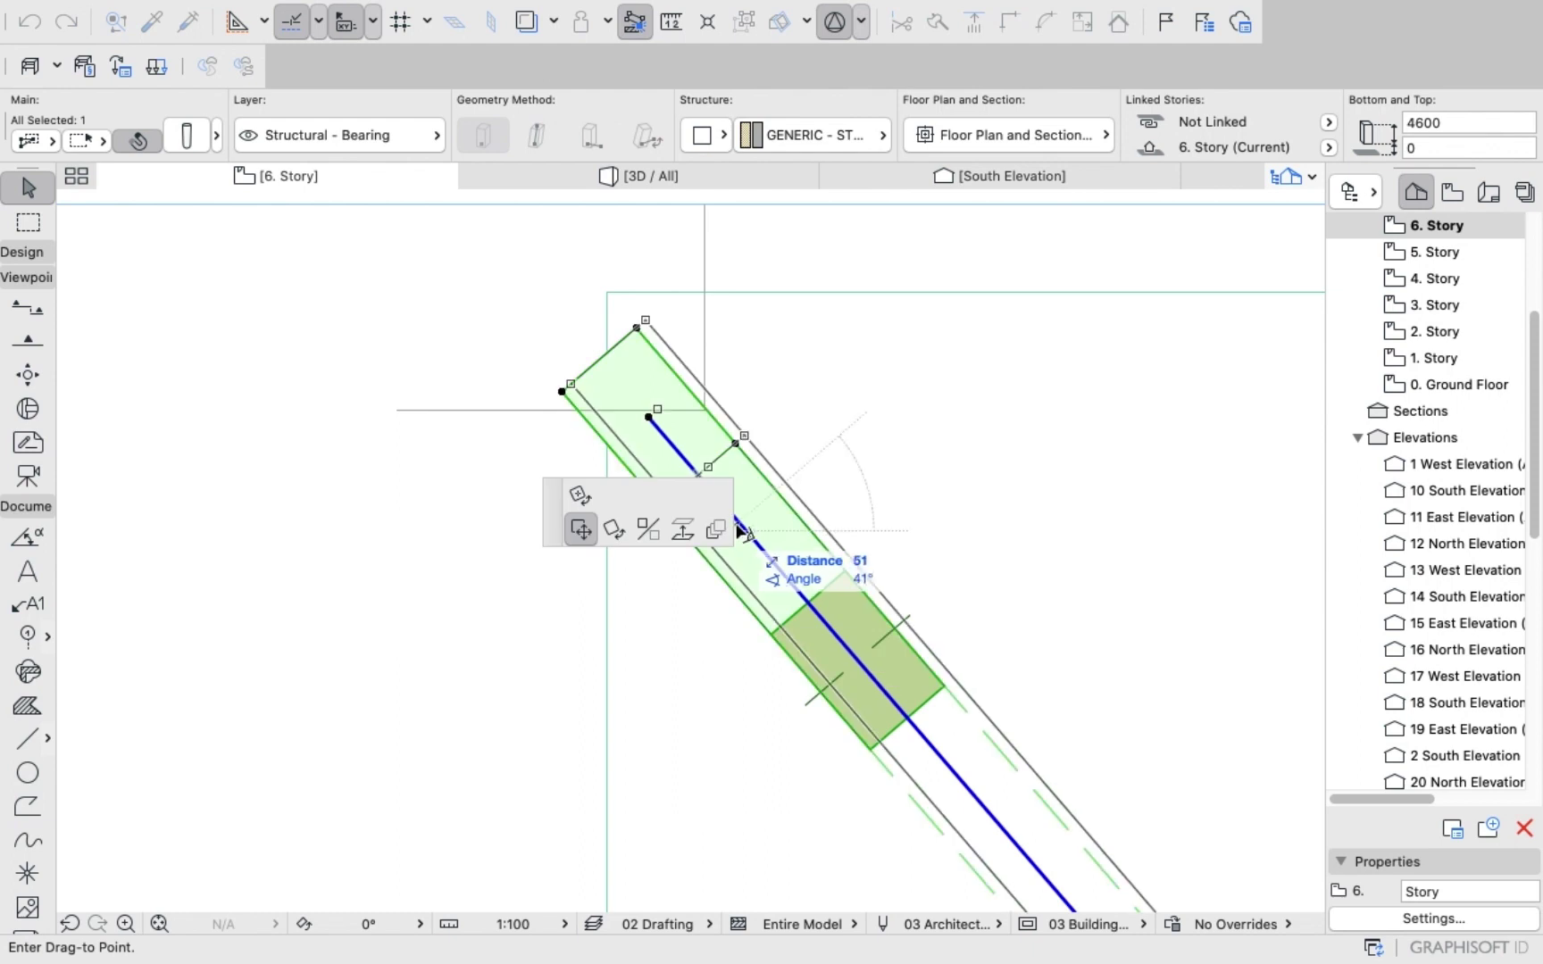
pyautogui.click(775, 495)
pyautogui.scroll(-4, 685, 476)
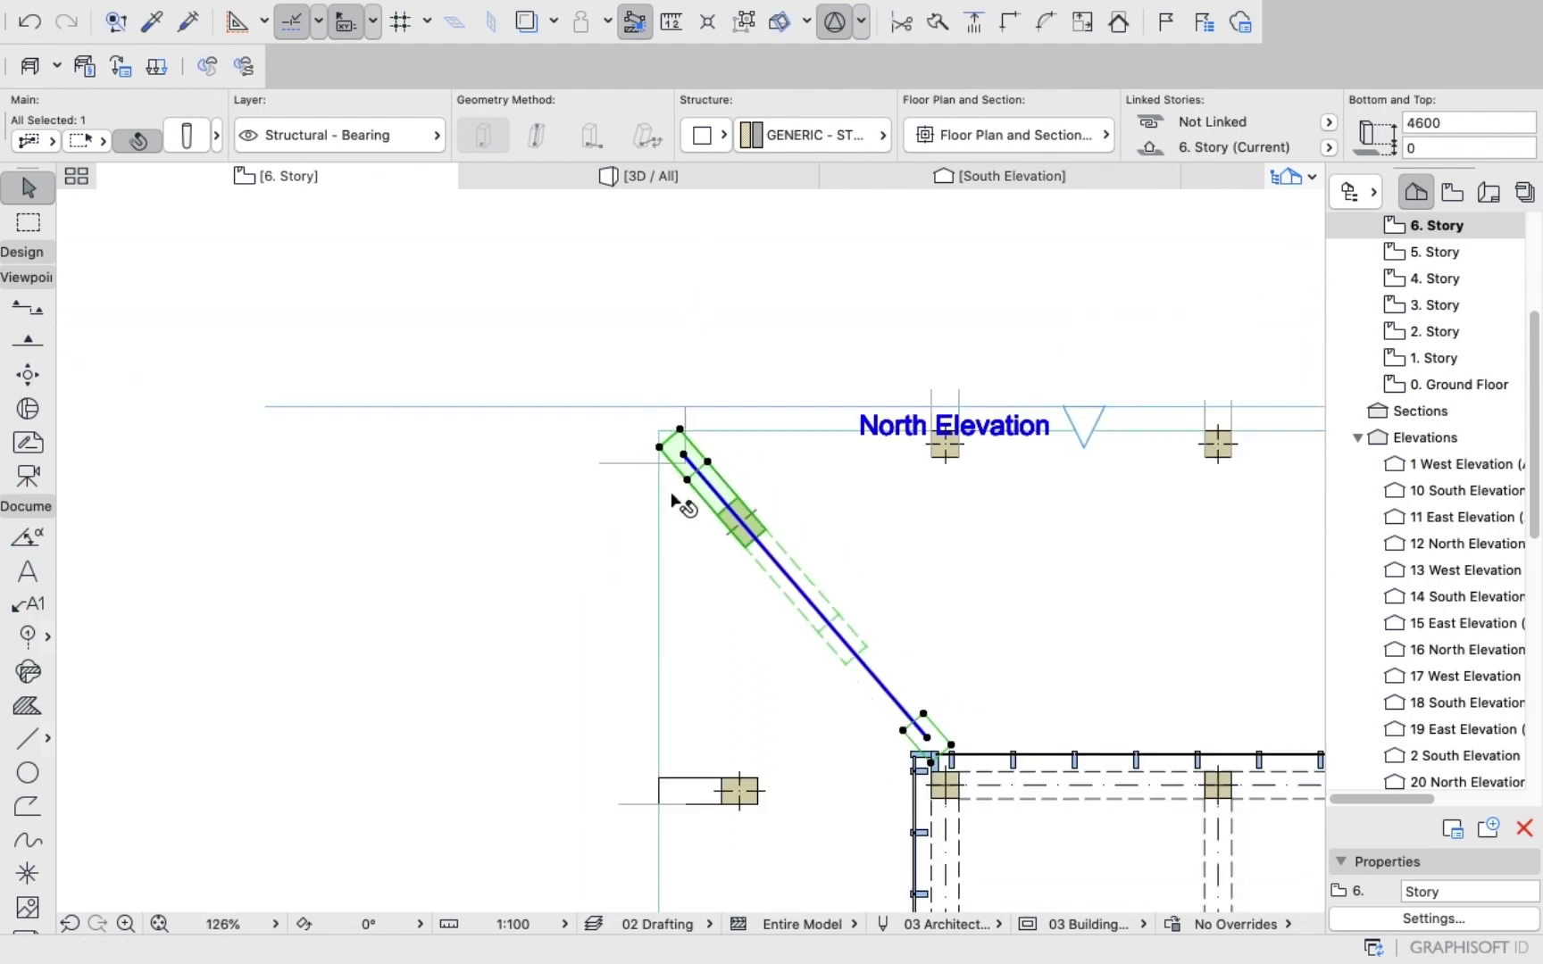
# Rotate the slanted corner column slightly clockwise around its lower end, bringing its upper end onto the tower's corner.
pyautogui.scroll(2, 824, 592)
pyautogui.scroll(3, 826, 601)
pyautogui.scroll(-4, 831, 607)
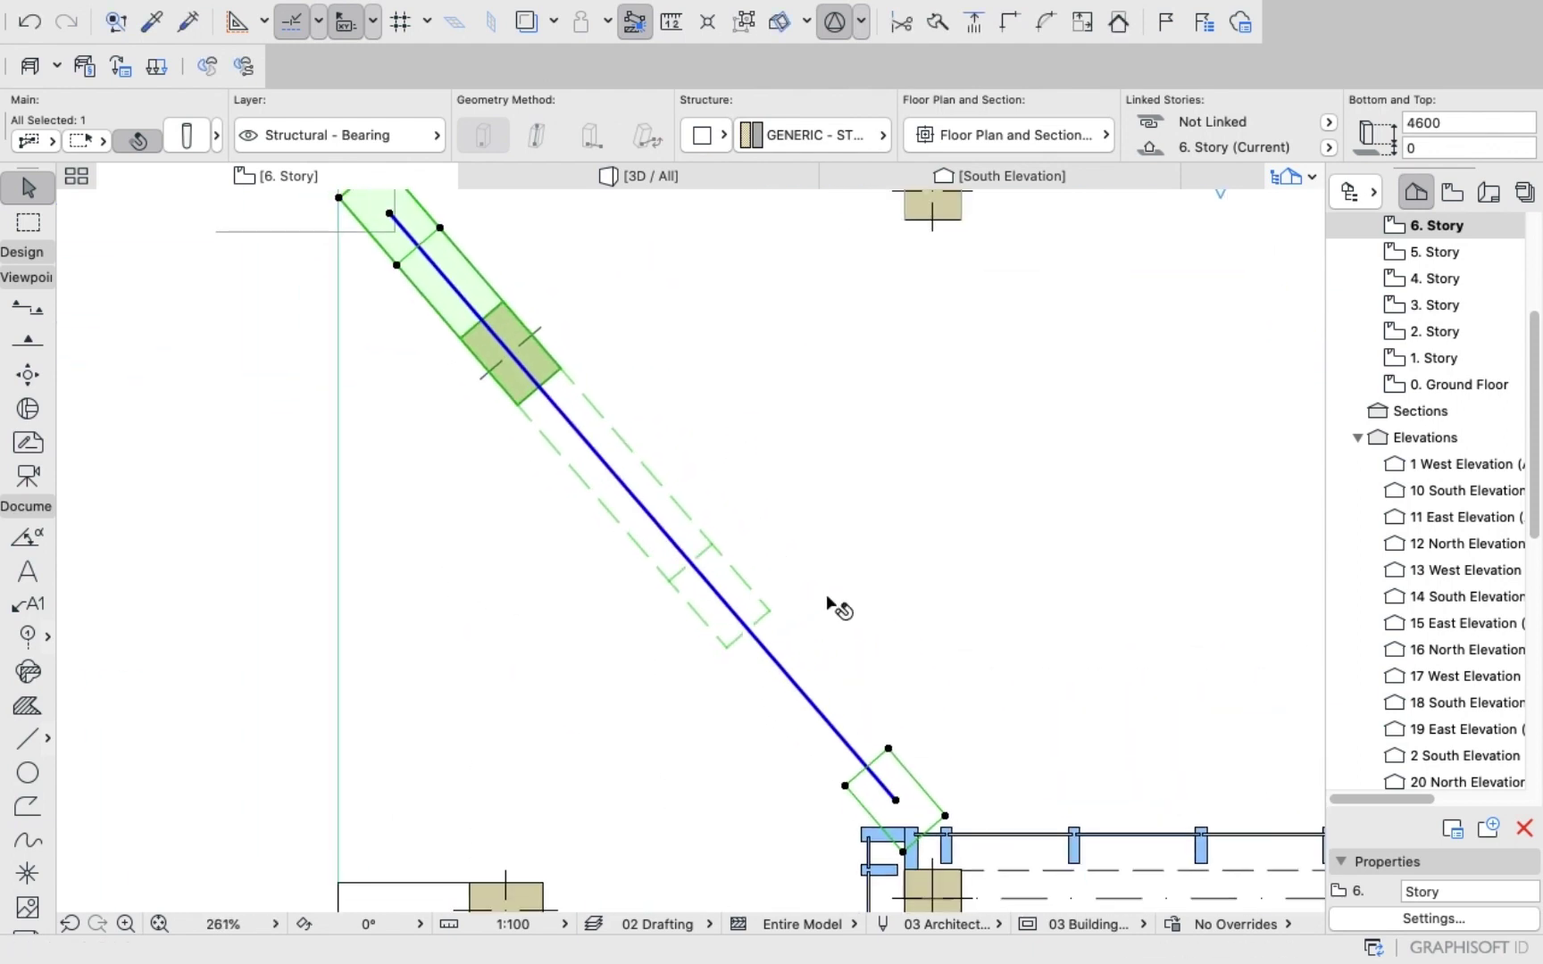
pyautogui.scroll(-1, 828, 600)
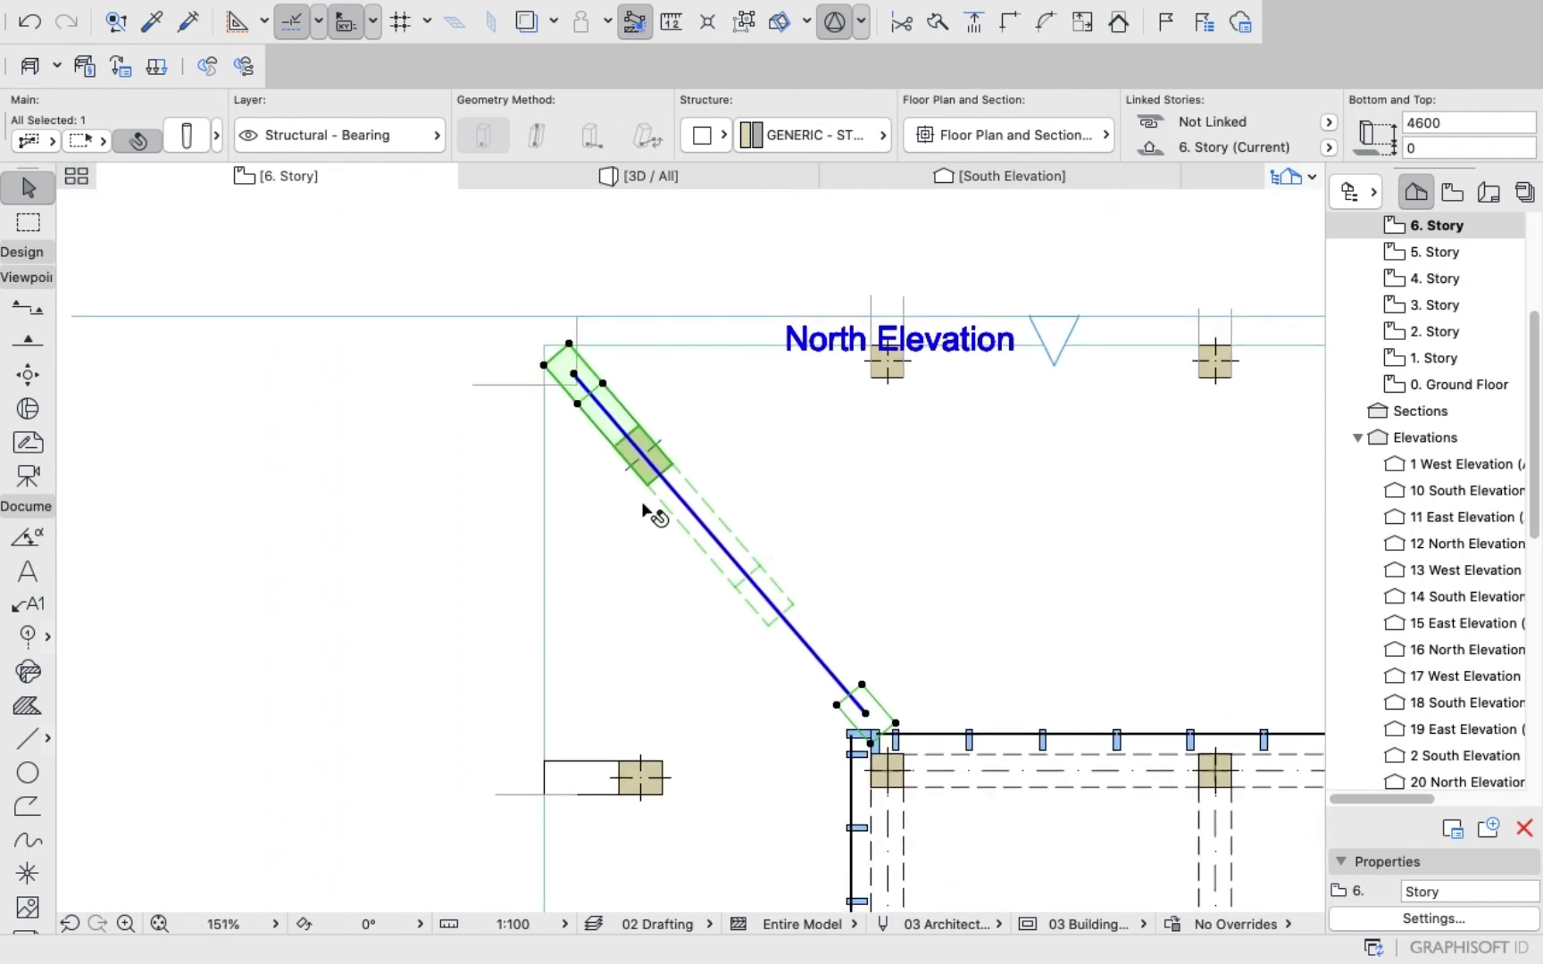
pyautogui.rightClick(343, 384)
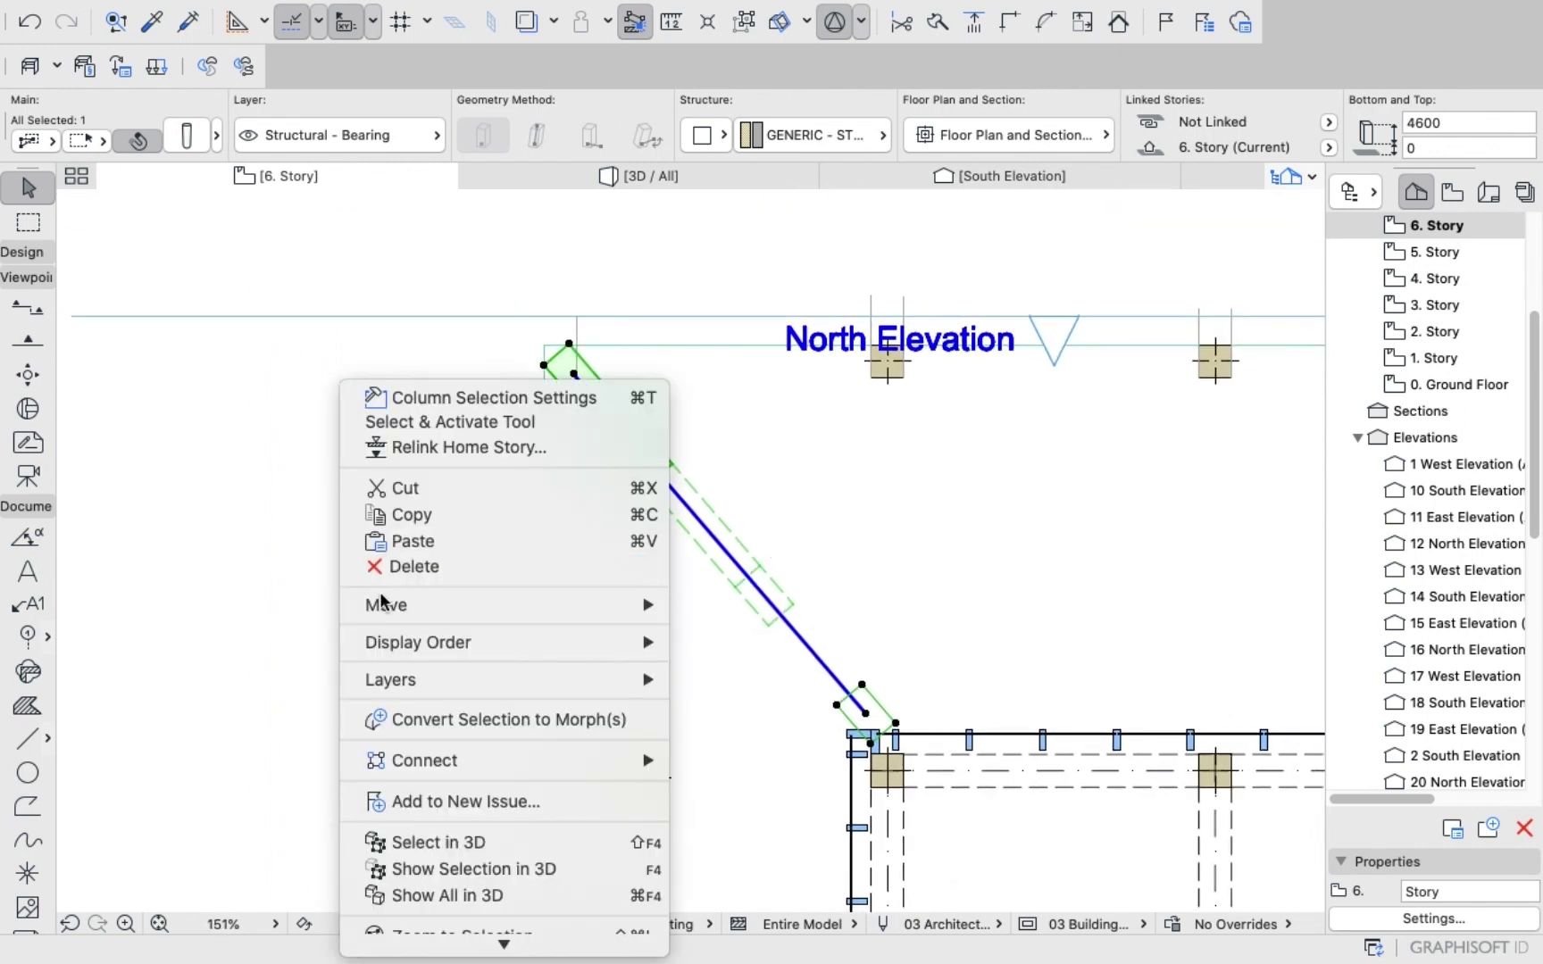
pyautogui.moveTo(643, 605)
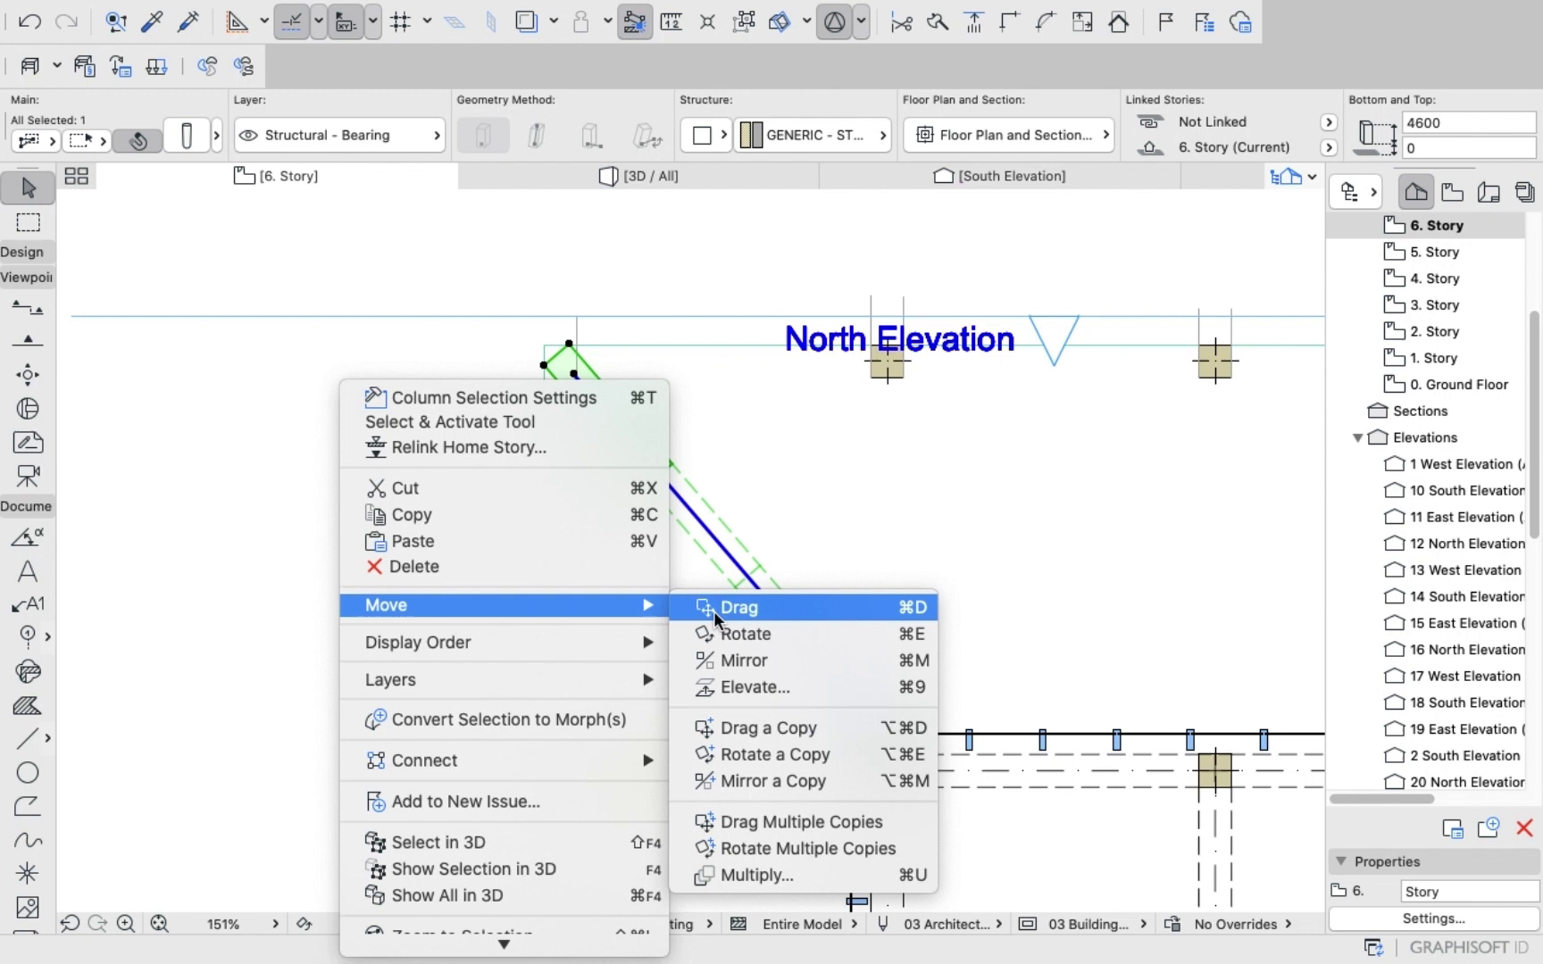
pyautogui.click(754, 634)
pyautogui.click(562, 350)
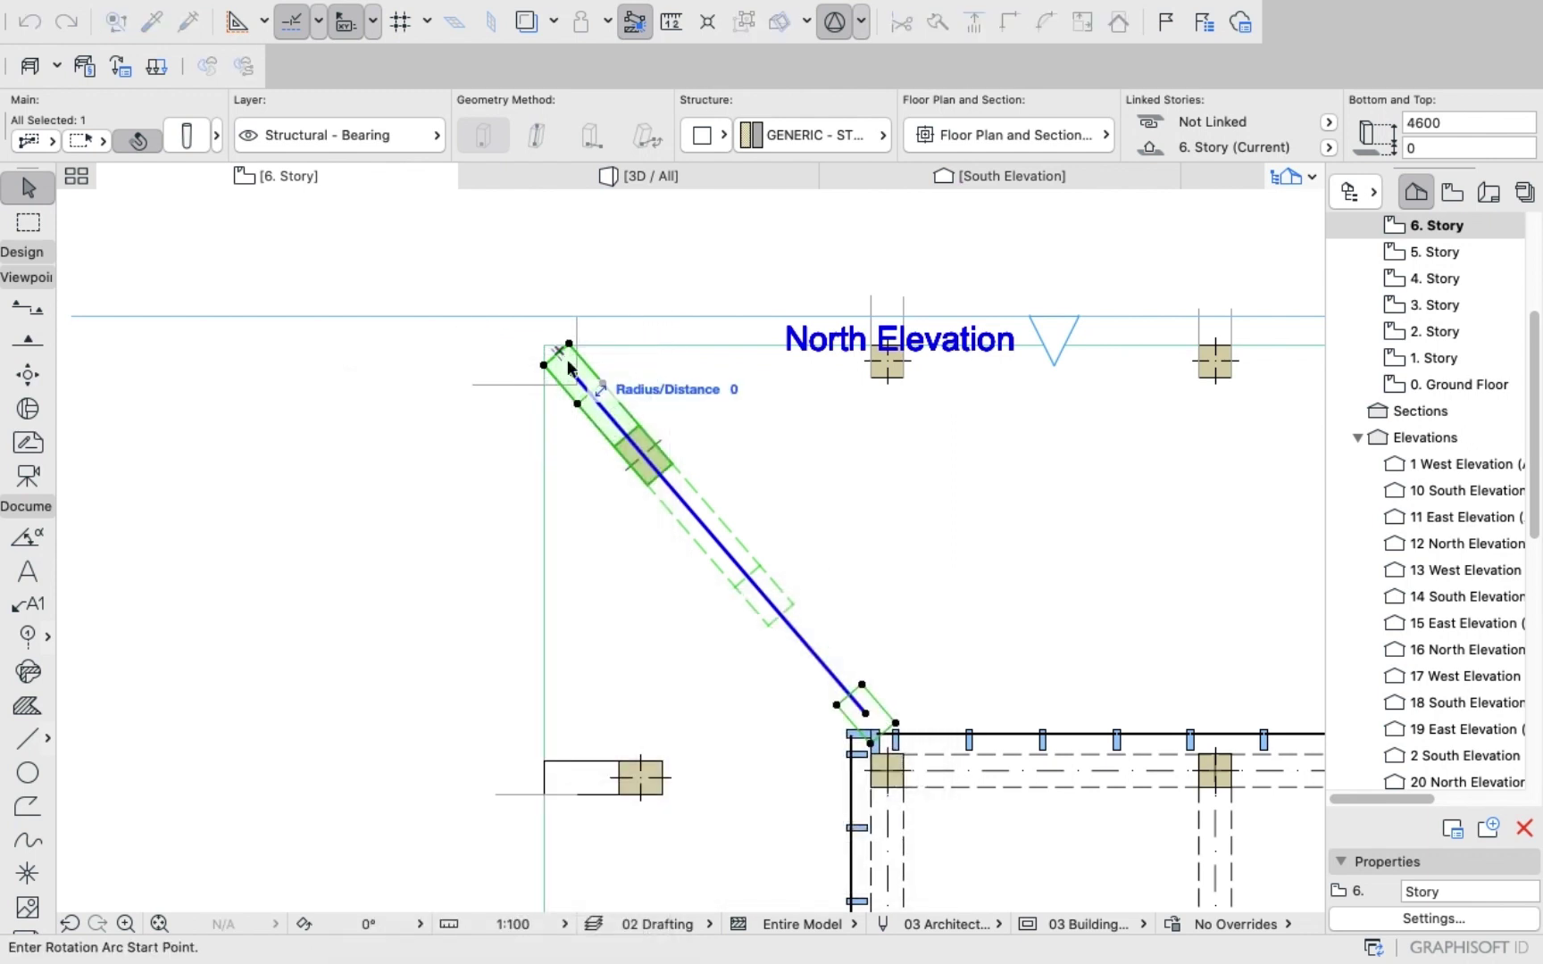
pyautogui.click(622, 432)
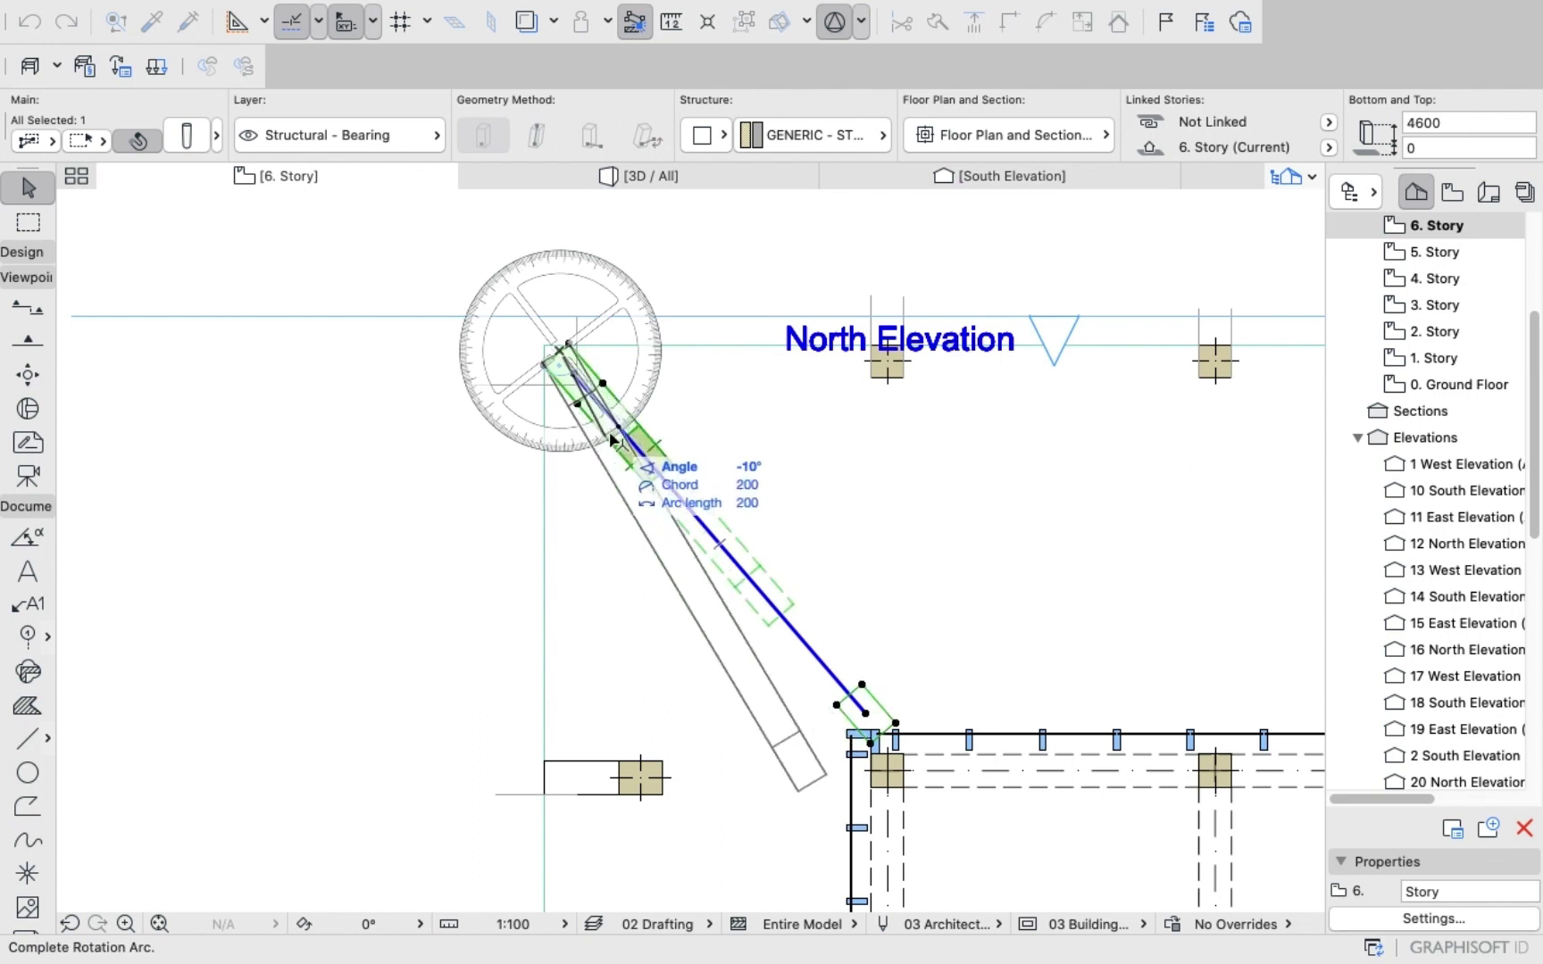
pyautogui.scroll(3, 622, 437)
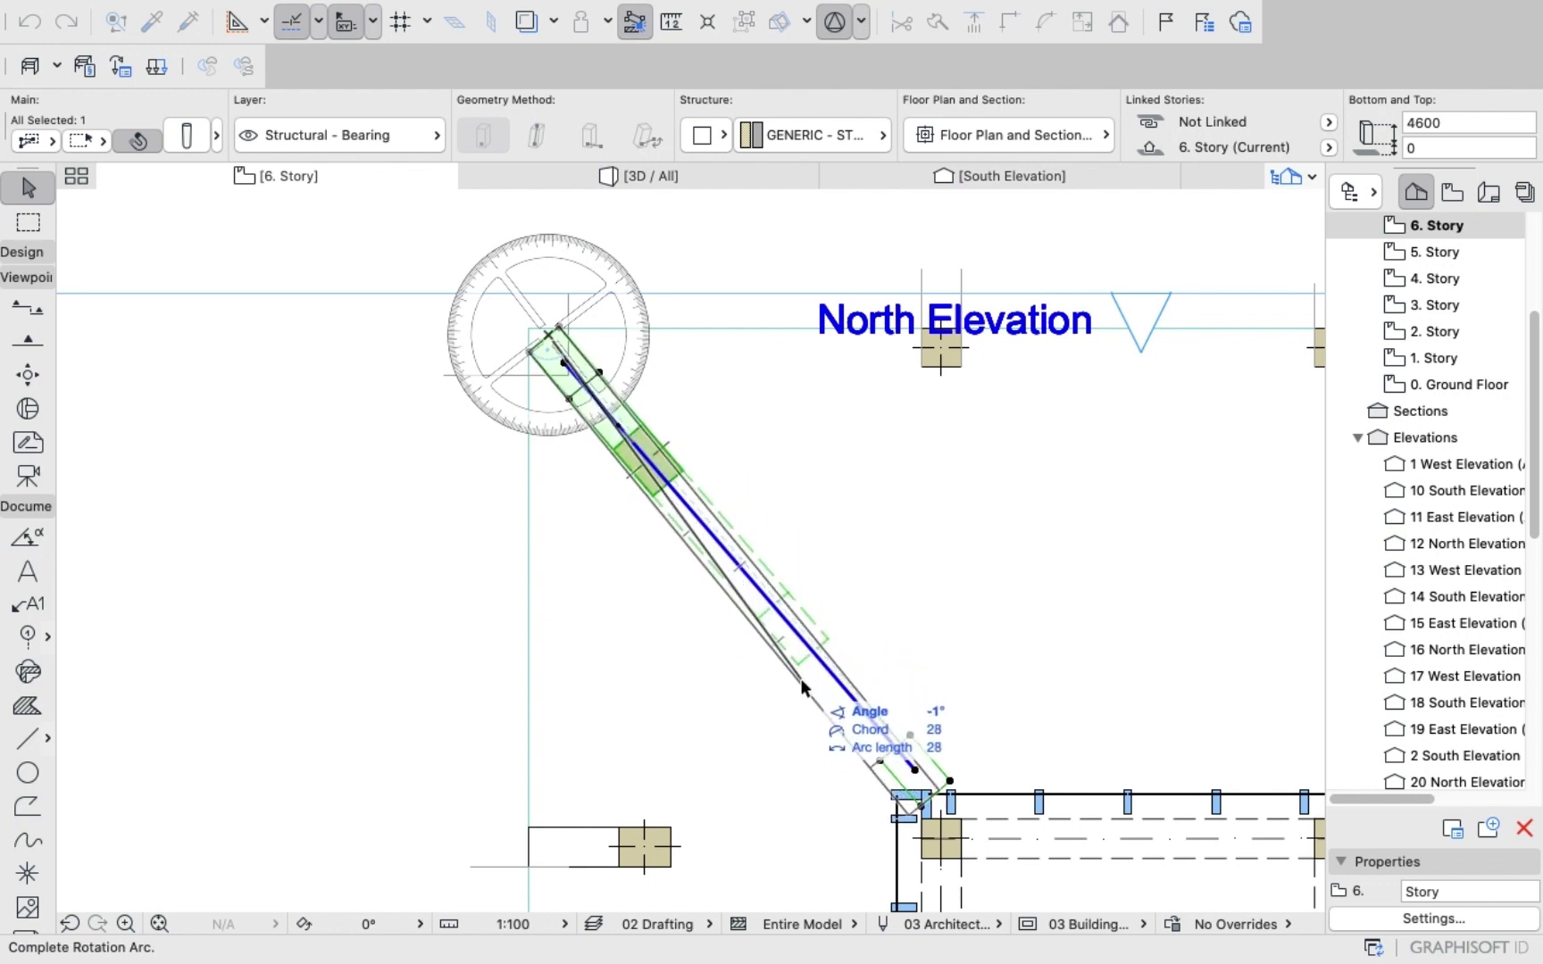
pyautogui.scroll(4, 809, 699)
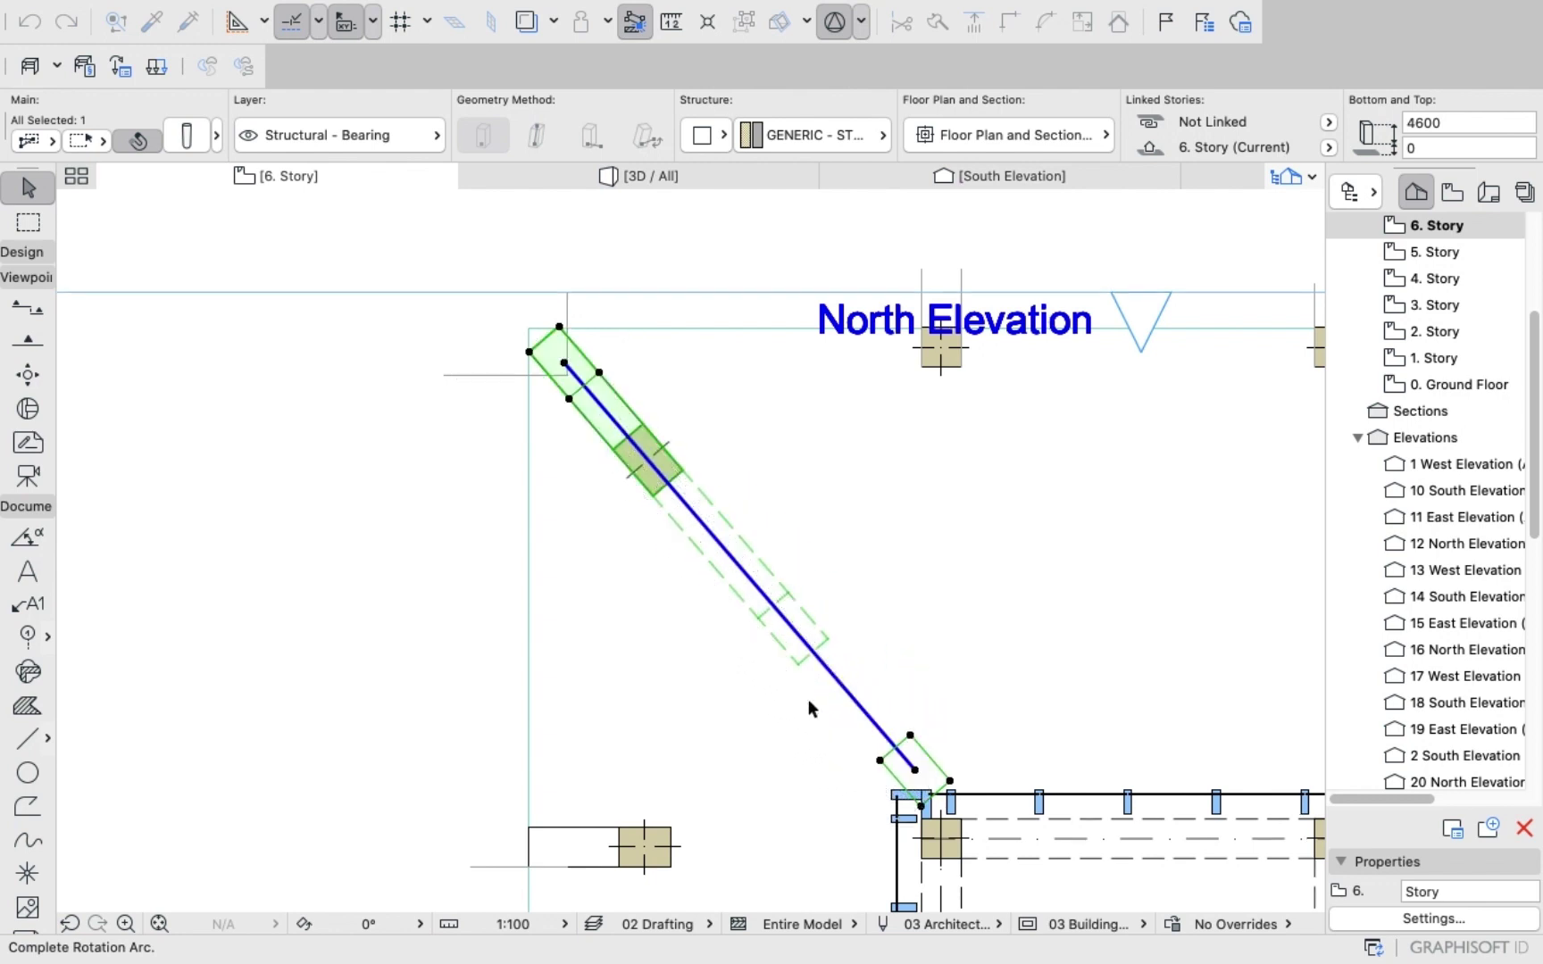
pyautogui.click(808, 699)
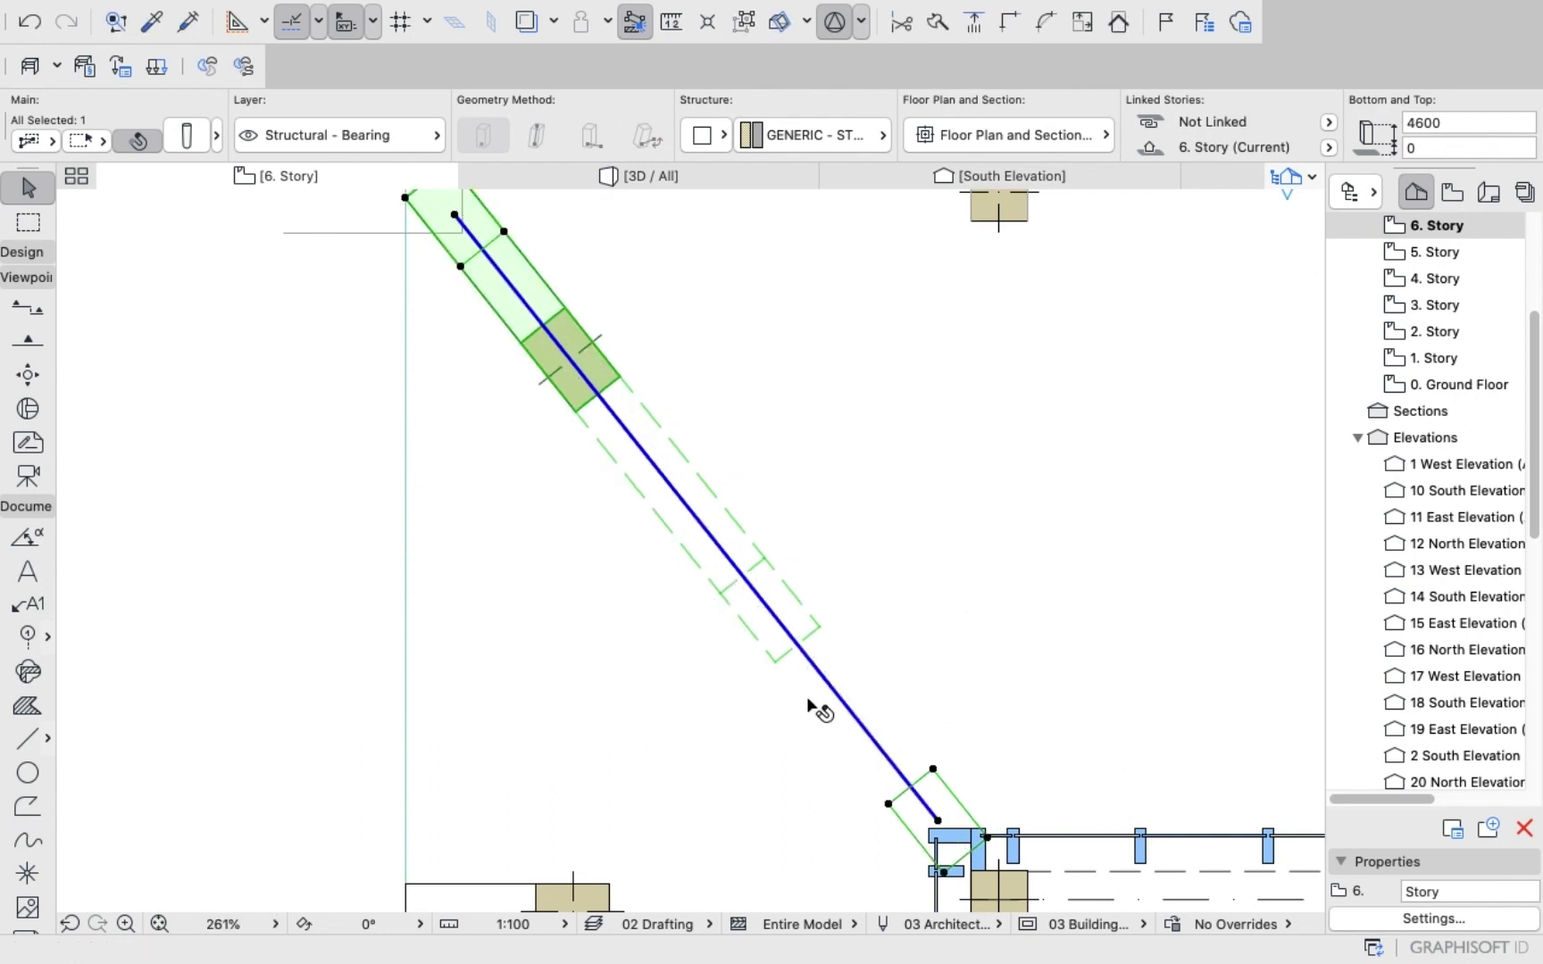
pyautogui.click(711, 377)
pyautogui.click(314, 210)
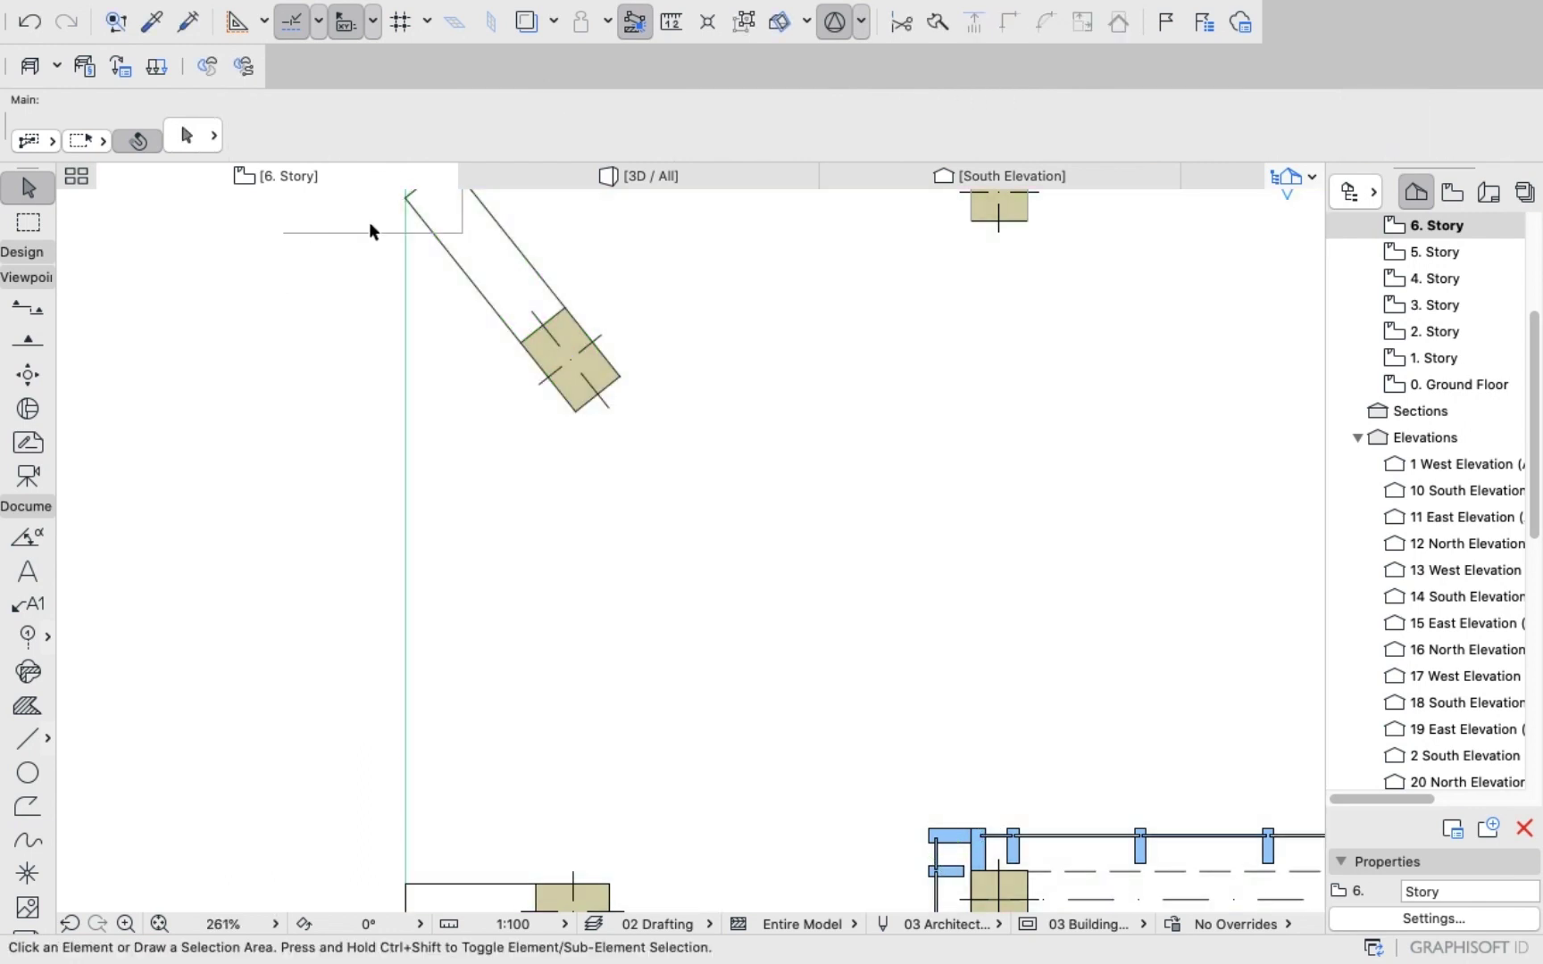
# Inspect the corner column against the tower's corner in 3D and view the vertical columns on the podium's other sides.
pyautogui.click(619, 172)
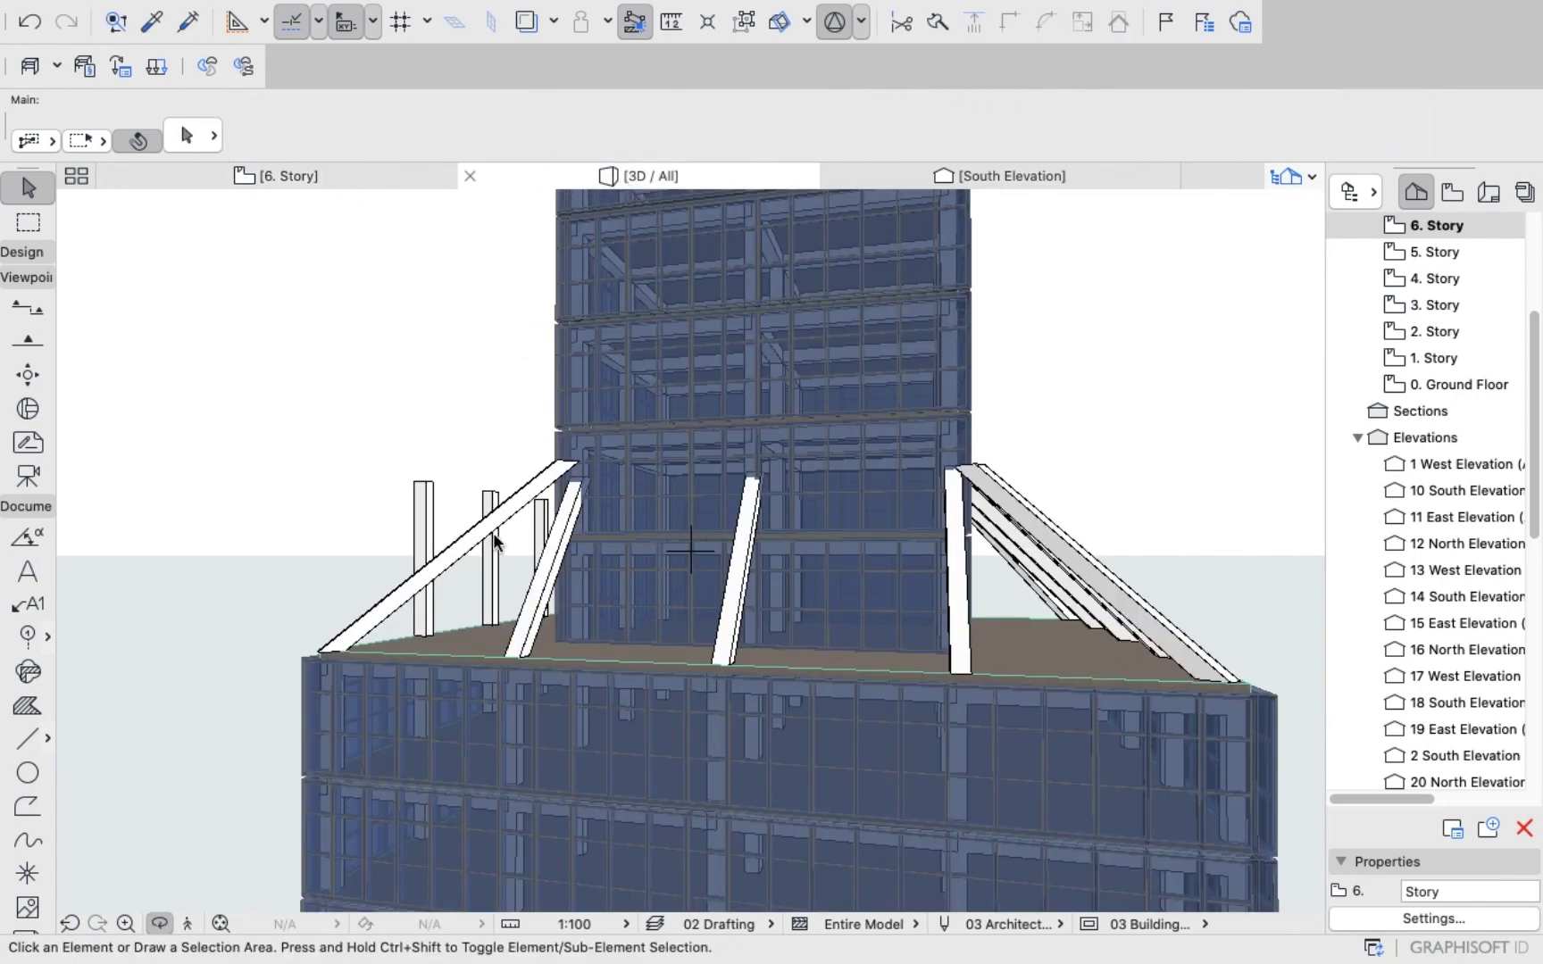
pyautogui.keyDown('shift'); pyautogui.moveTo(496, 500); pyautogui.dragTo(652, 514, button='middle'); pyautogui.keyUp('shift')
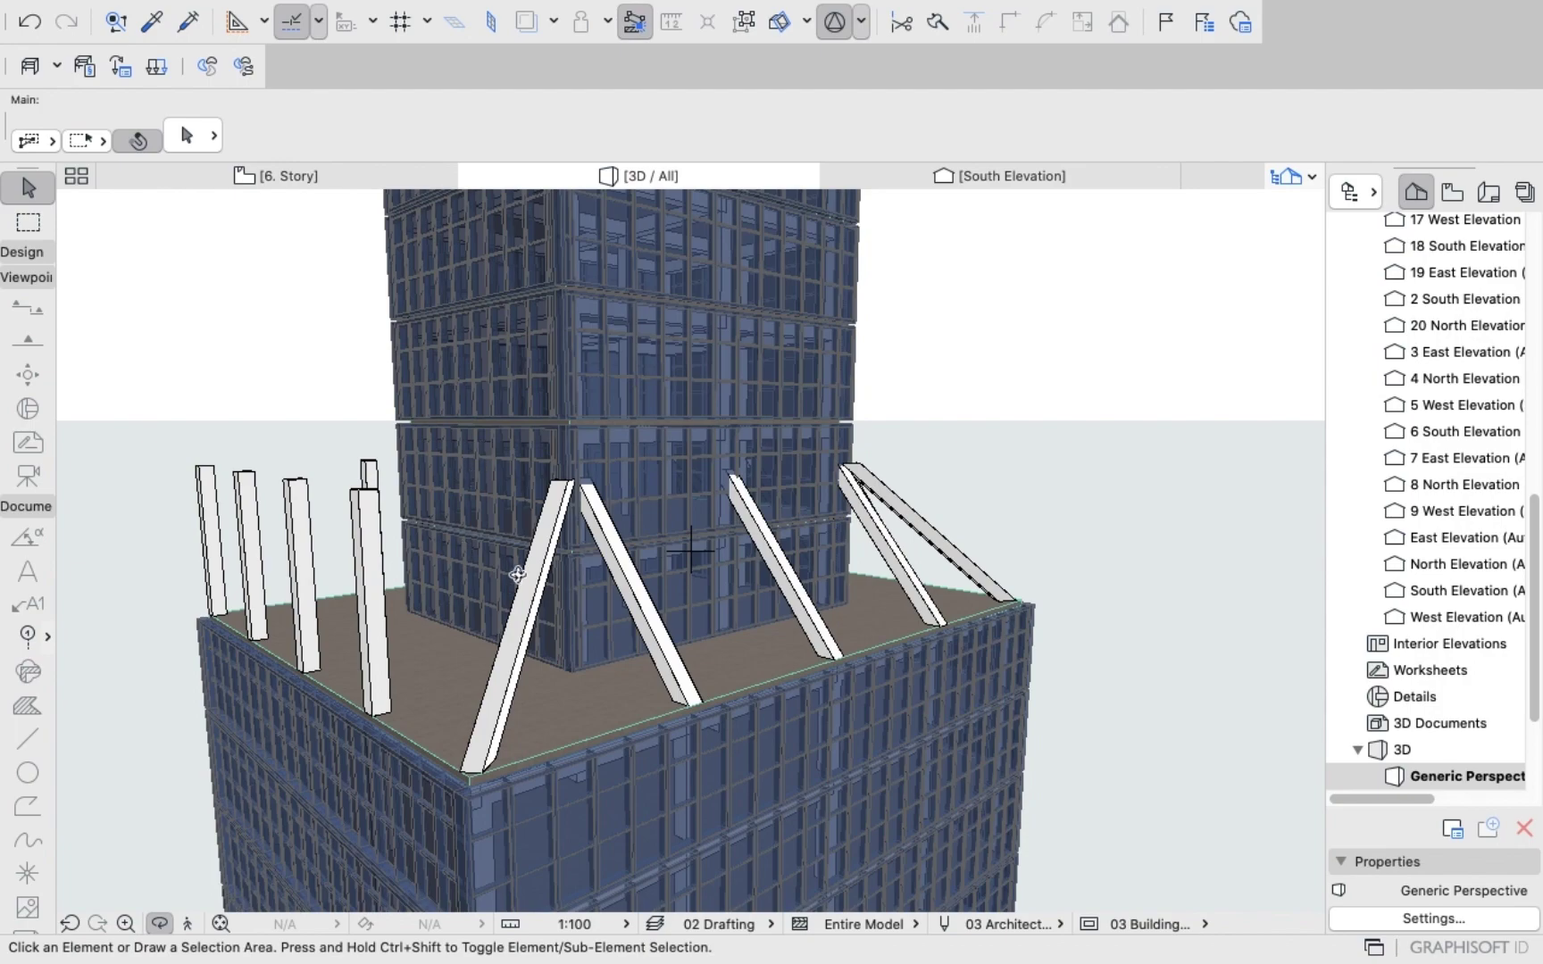
pyautogui.scroll(-6, 517, 574)
pyautogui.keyDown('shift'); pyautogui.moveTo(517, 574); pyautogui.dragTo(890, 606, button='middle'); pyautogui.keyUp('shift')
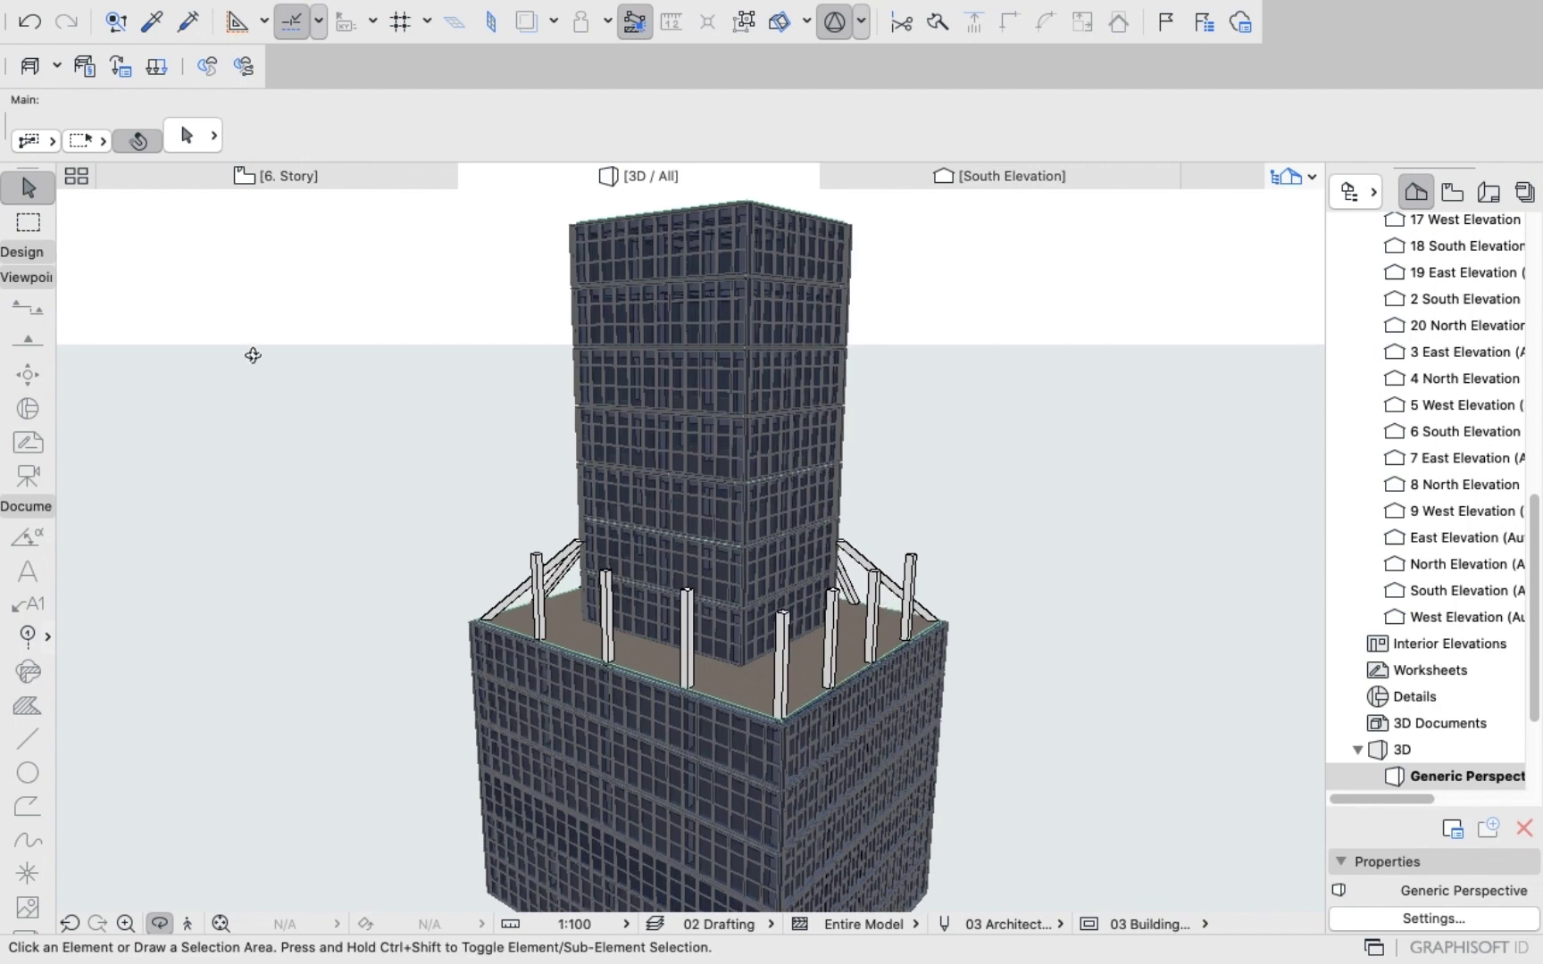
# On the 6. Story plan, make the four vertical columns along the podium's north edge slanted and set their slant angle.
pyautogui.click(253, 175)
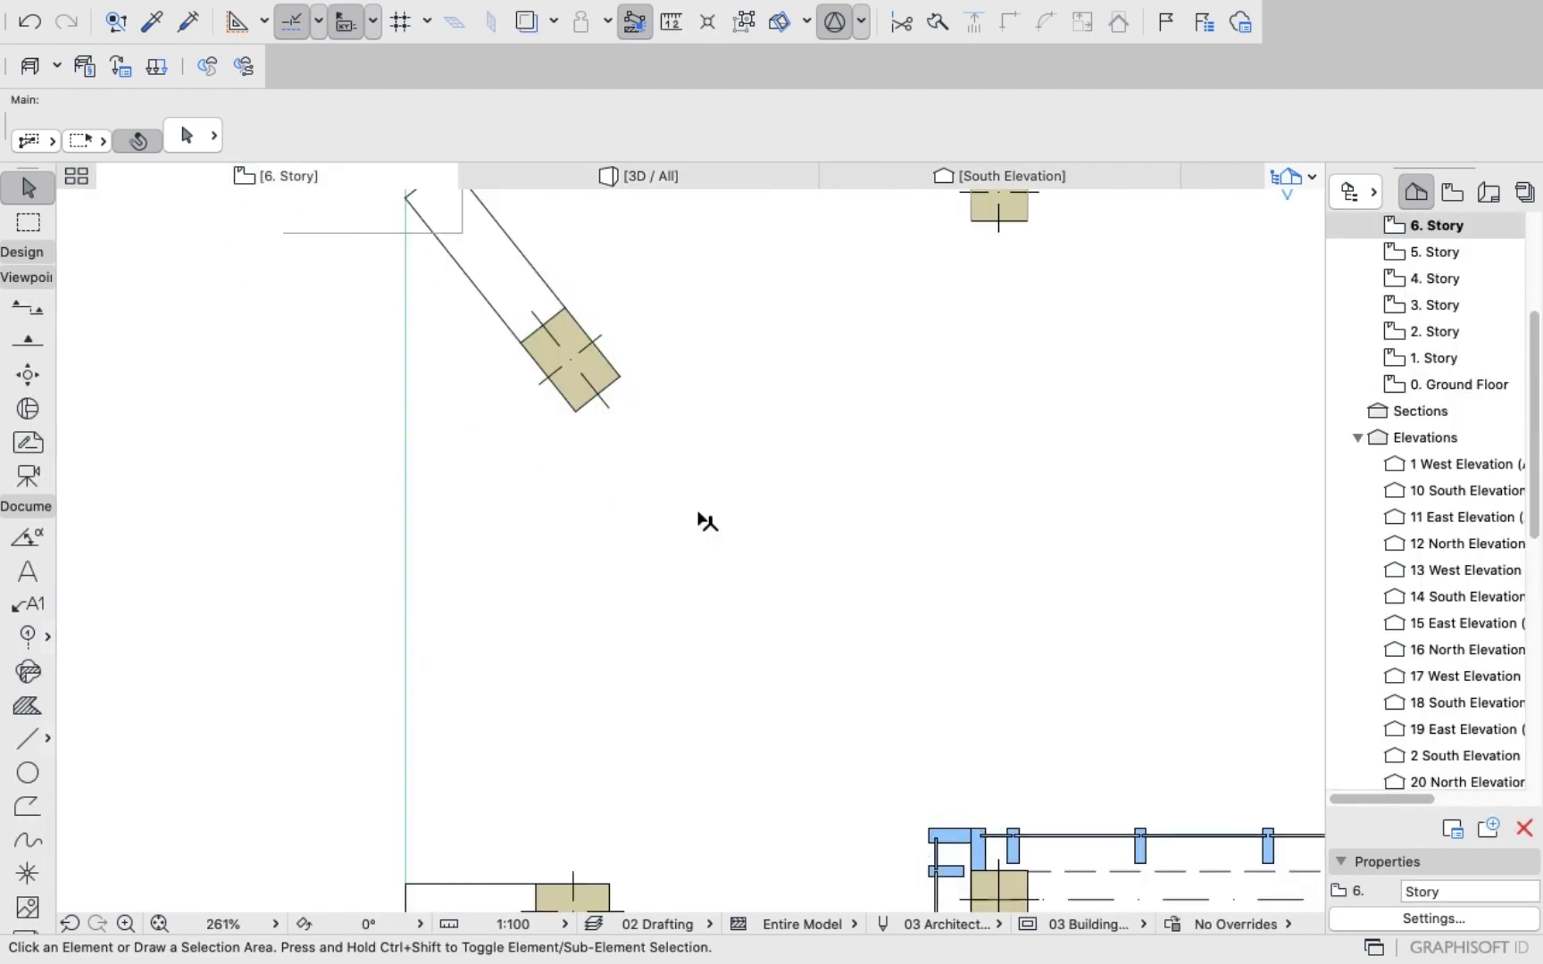
pyautogui.scroll(-8, 698, 529)
pyautogui.scroll(3, 741, 430)
pyautogui.scroll(2, 820, 456)
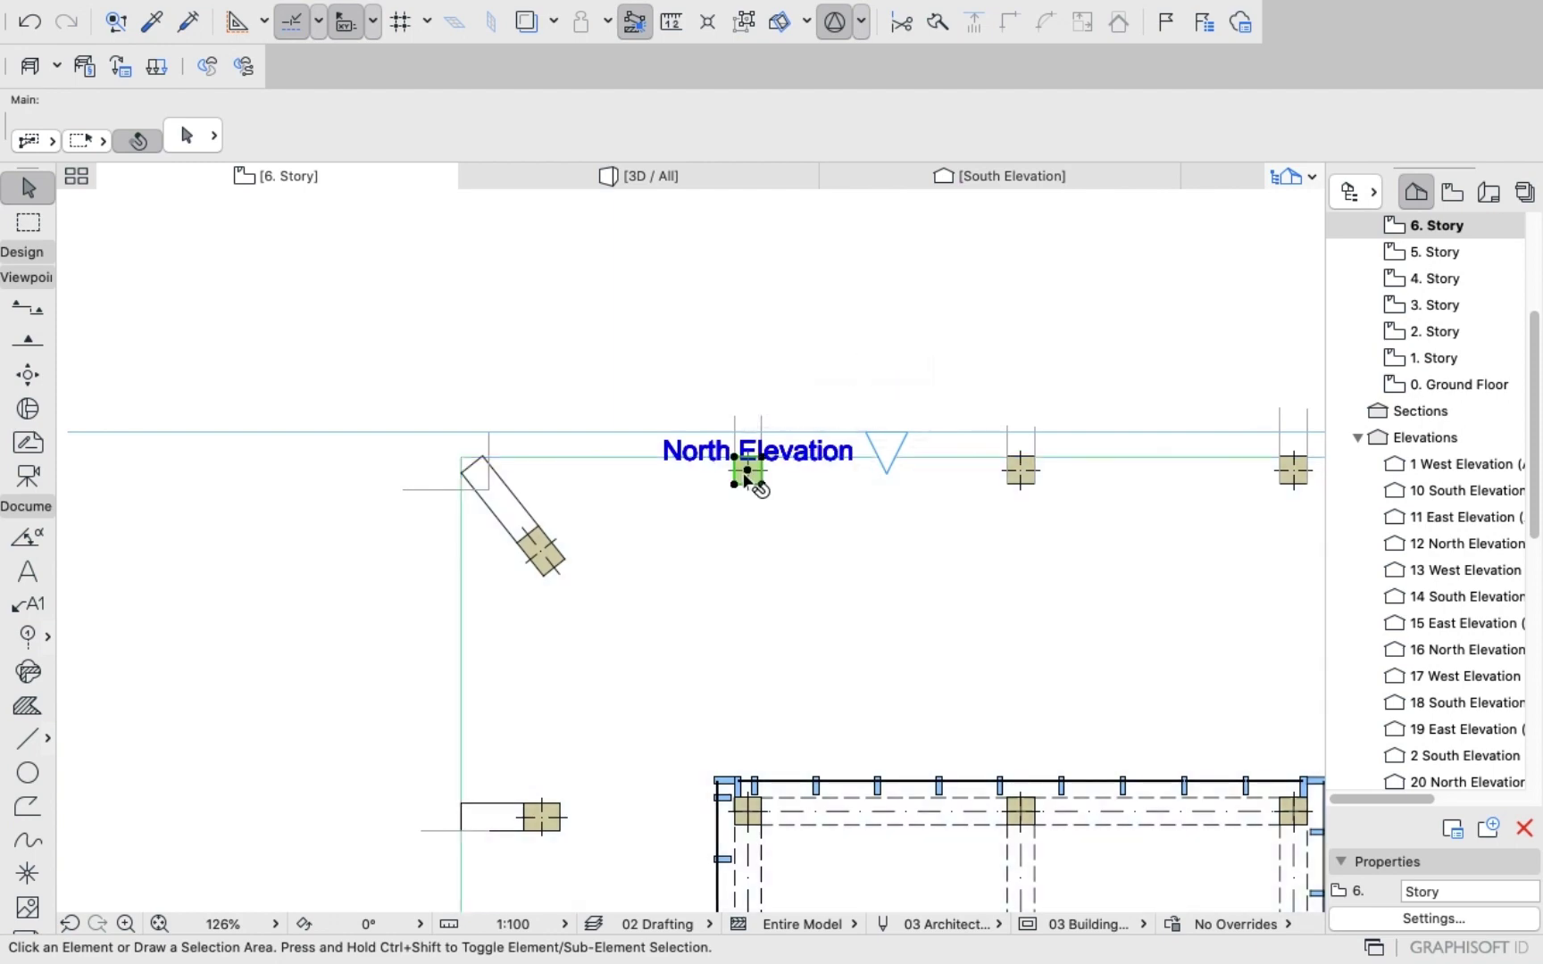
pyautogui.click(748, 478)
pyautogui.scroll(-5, 823, 494)
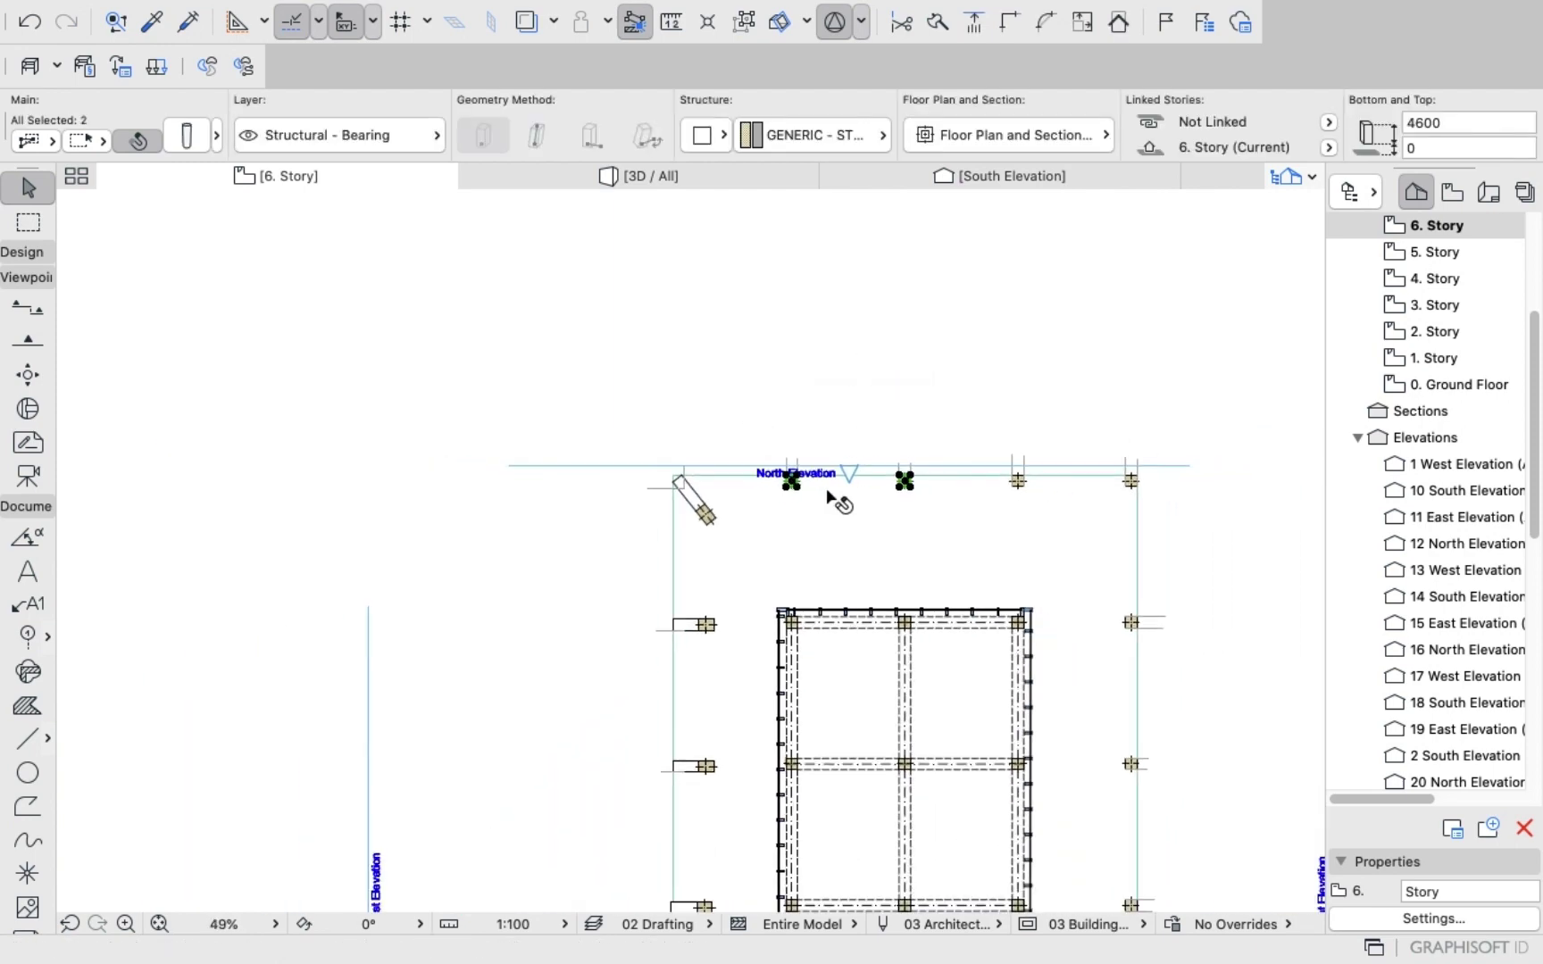
pyautogui.scroll(2, 938, 495)
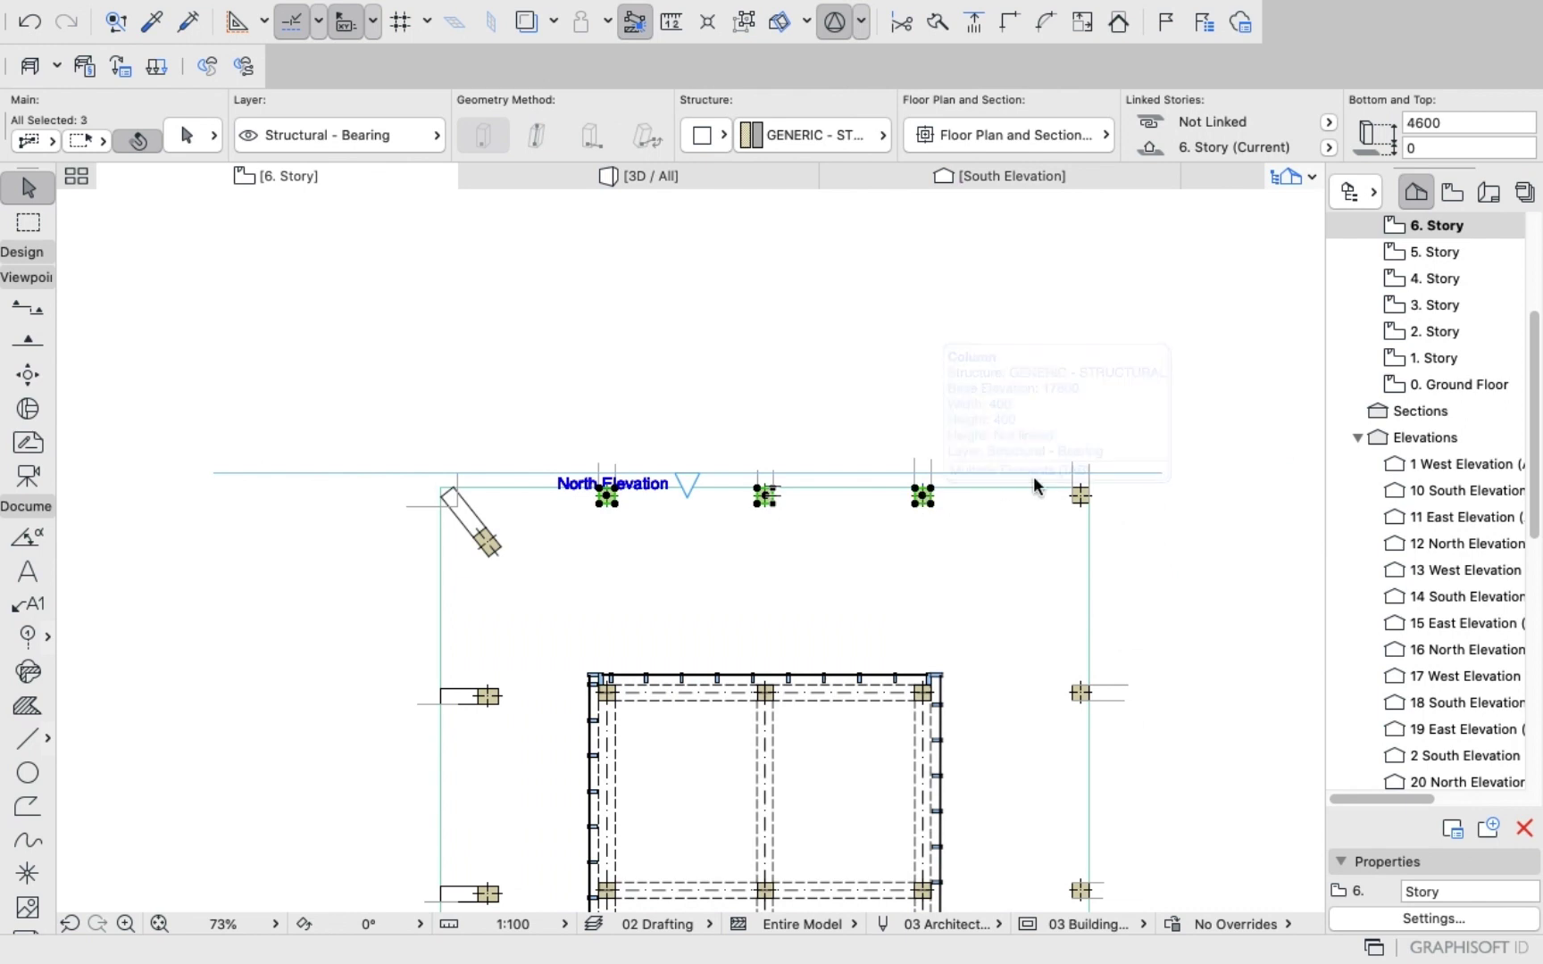
pyautogui.click(200, 134)
pyautogui.click(968, 417)
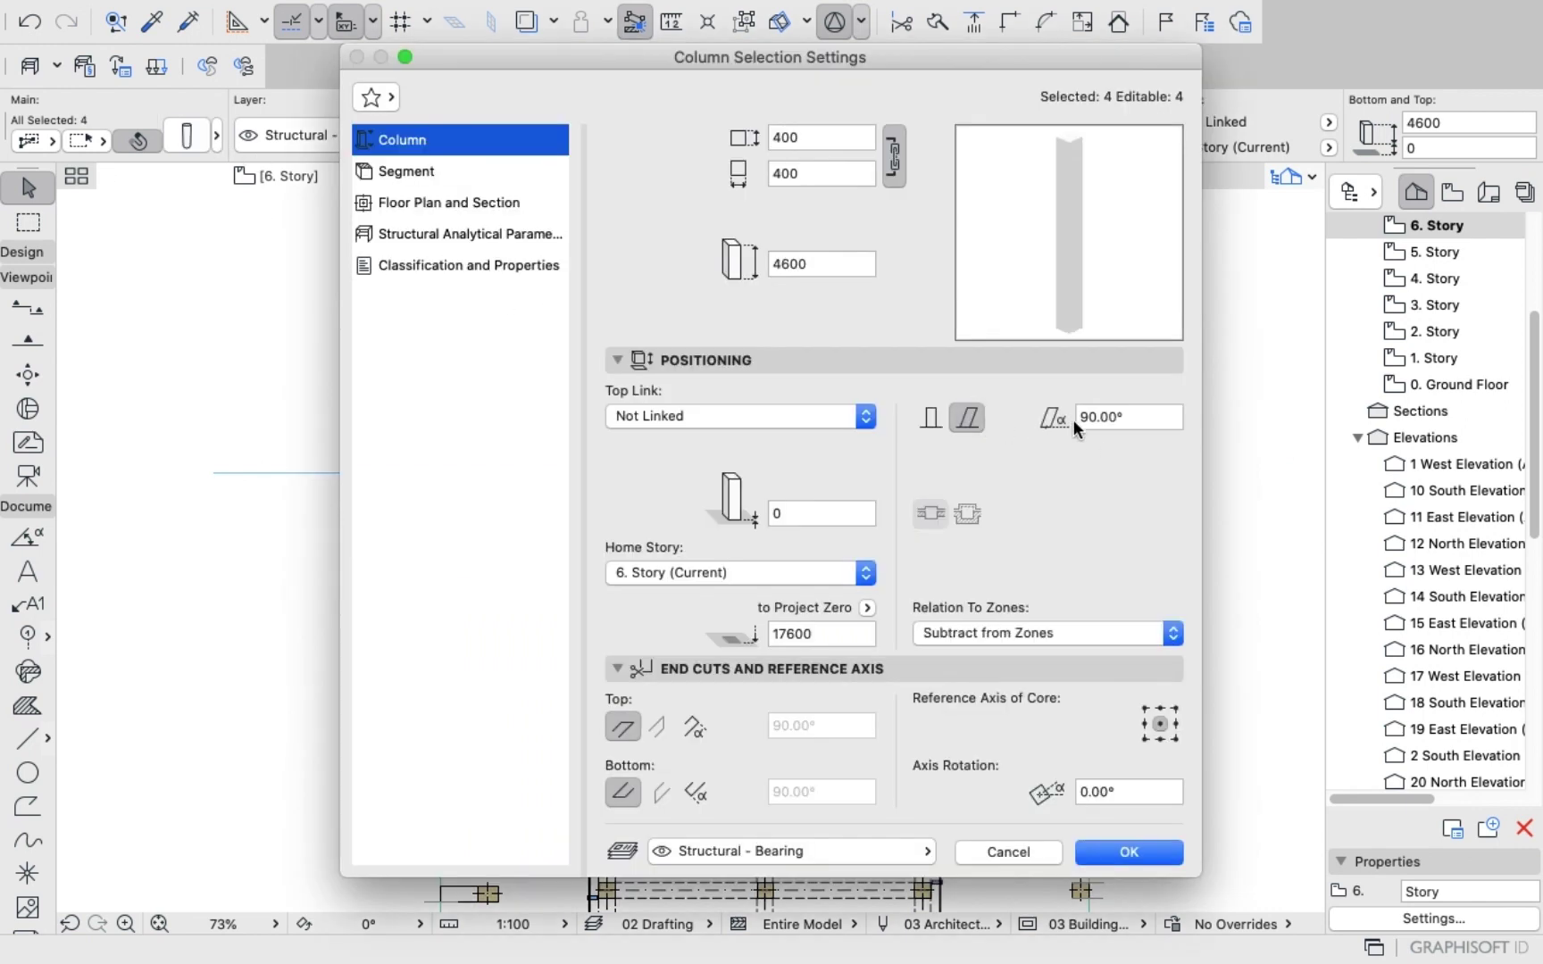
pyautogui.click(1136, 419)
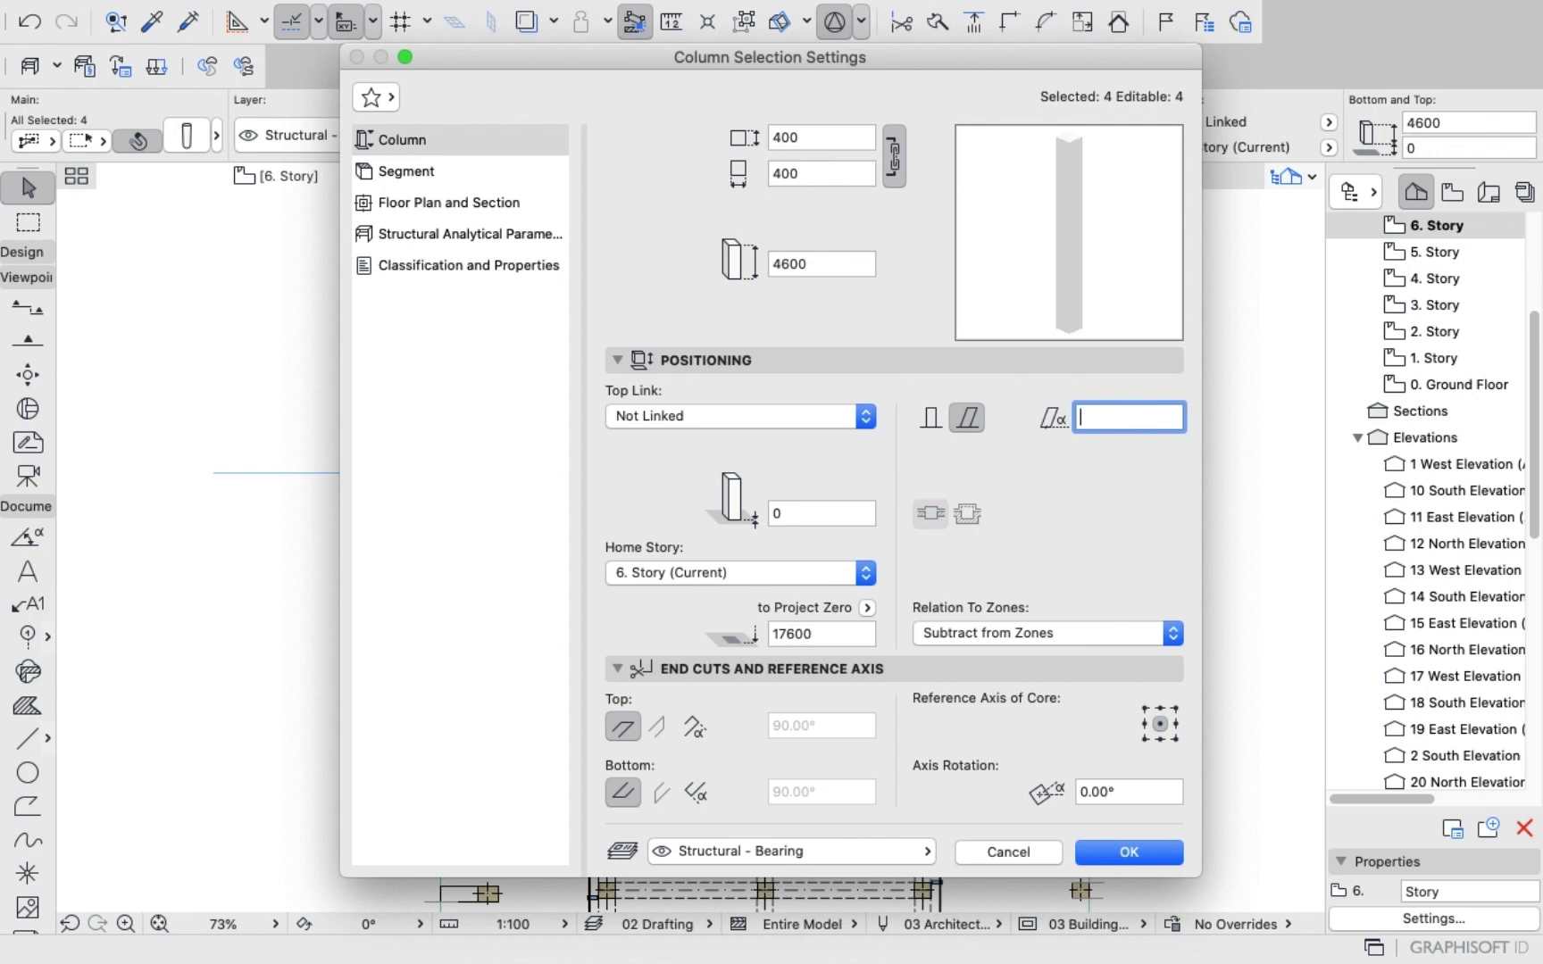
pyautogui.press('Return')
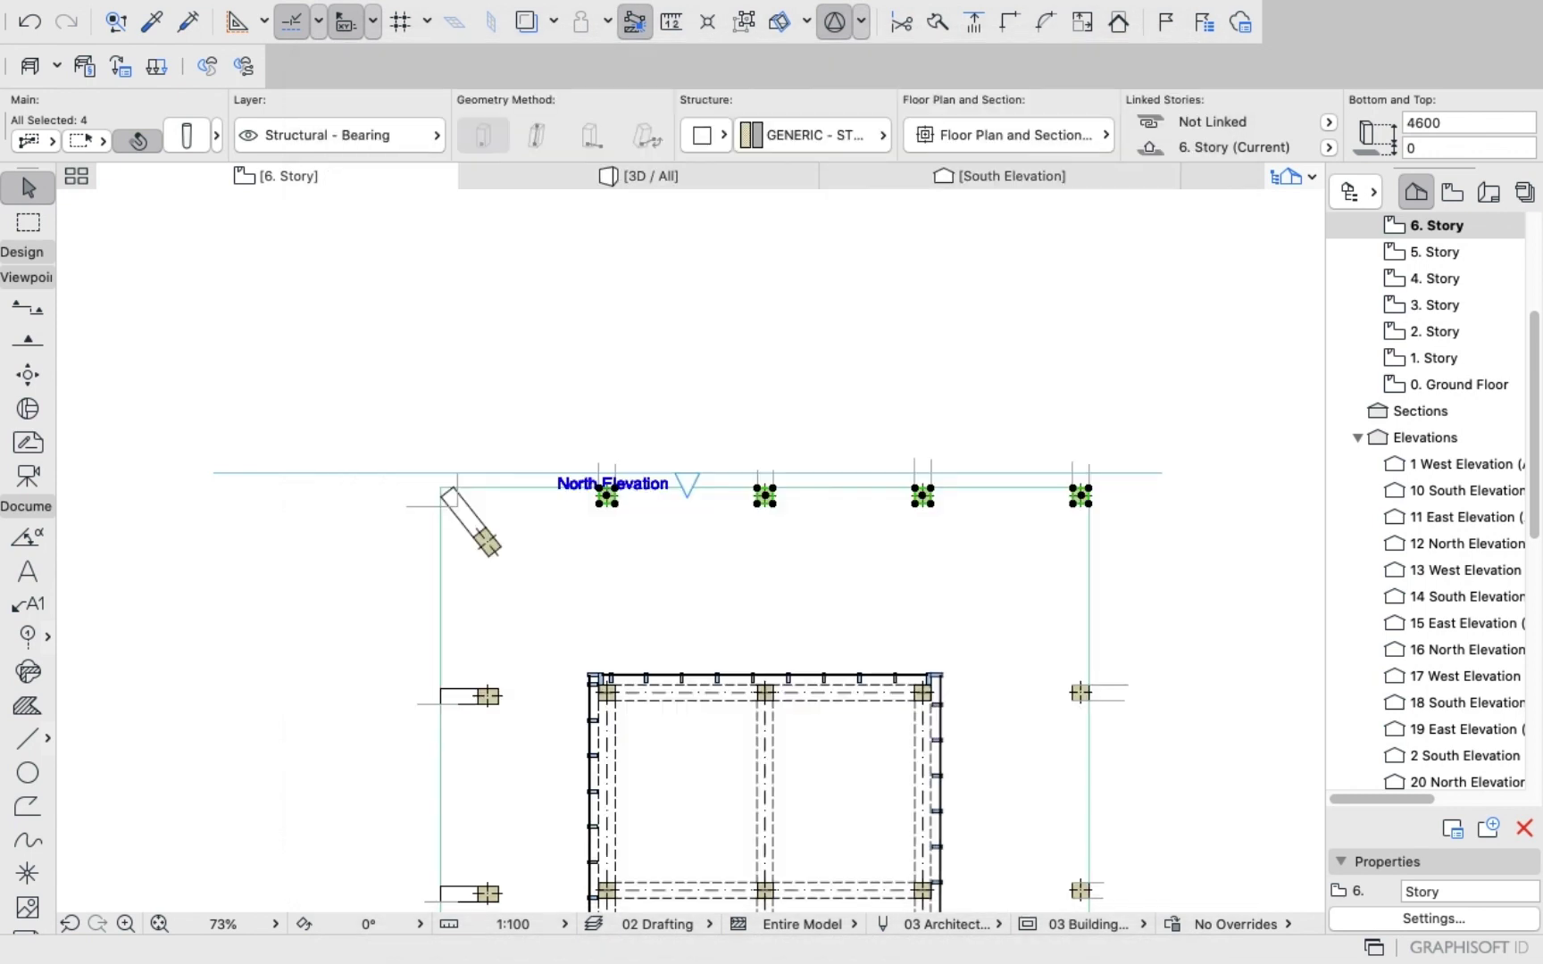
pyautogui.click(285, 295)
# Rotate the north-edge column nearest the slanted corner column by 180° around its lower axis end, leaning it towards the tower.
pyautogui.scroll(3, 581, 448)
pyautogui.scroll(6, 661, 463)
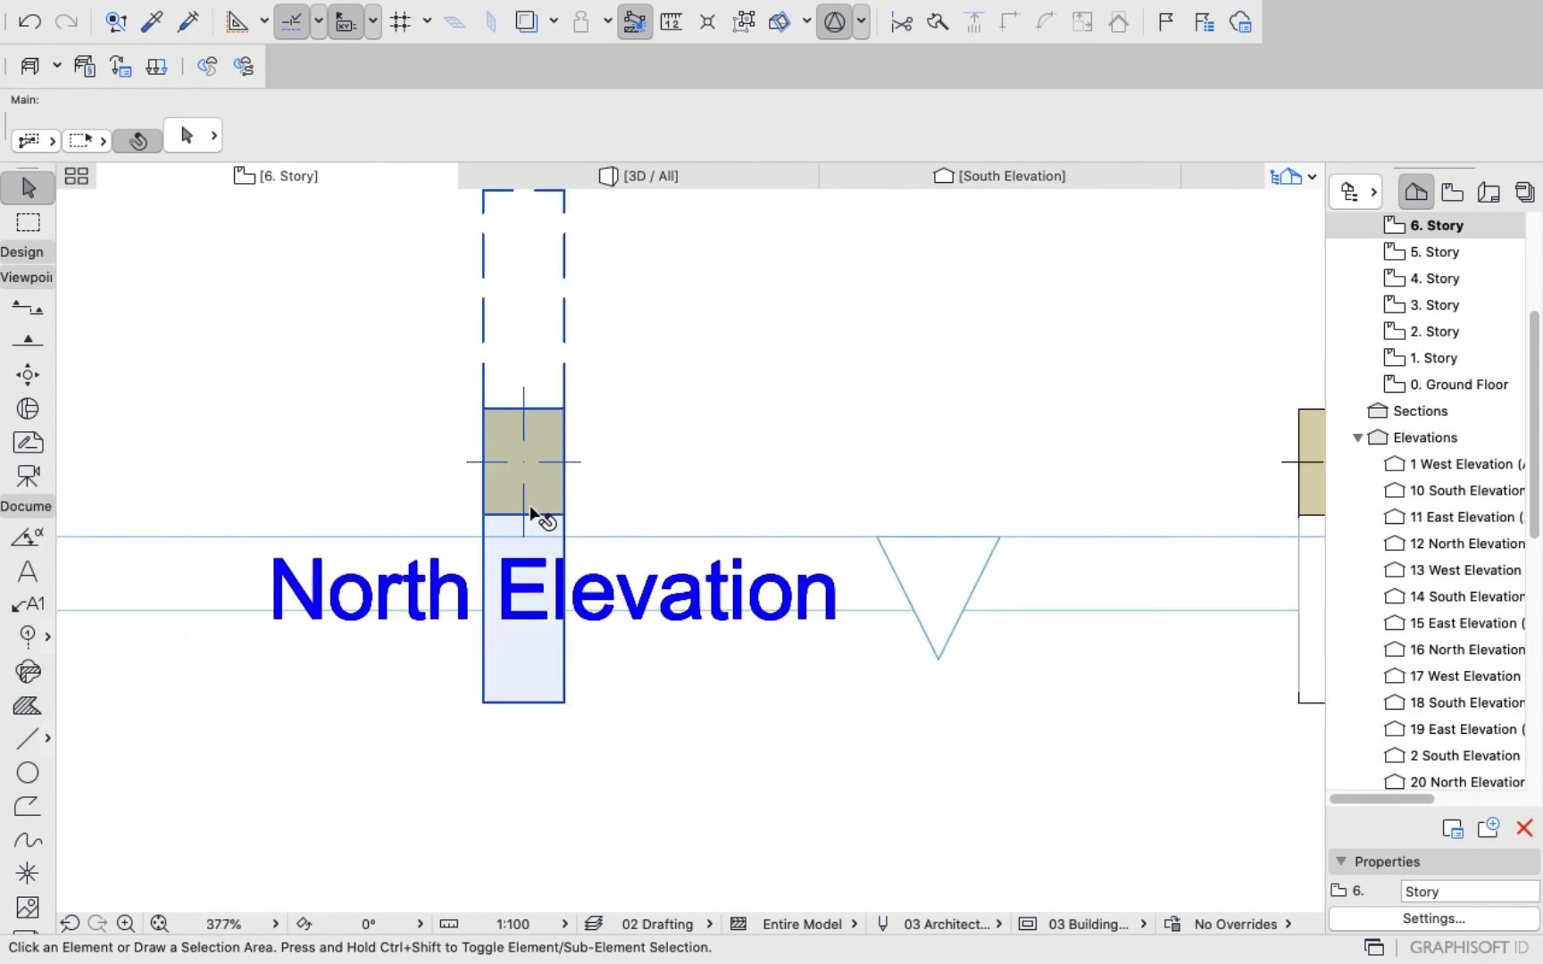
pyautogui.click(534, 515)
pyautogui.rightClick(255, 323)
pyautogui.moveTo(314, 546)
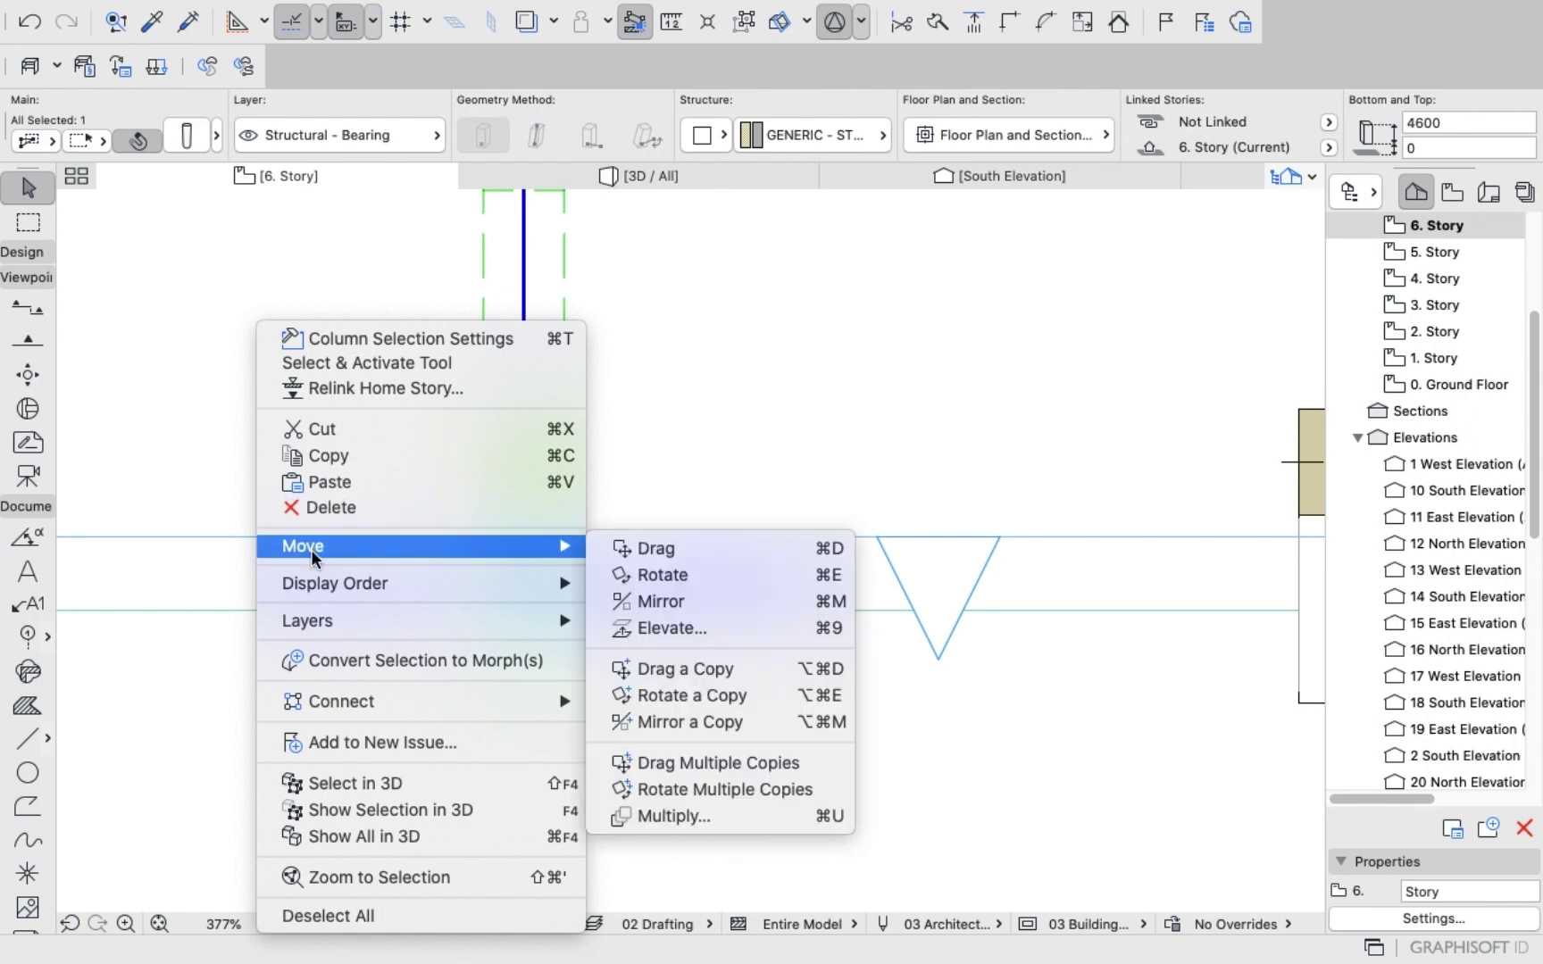
pyautogui.click(681, 576)
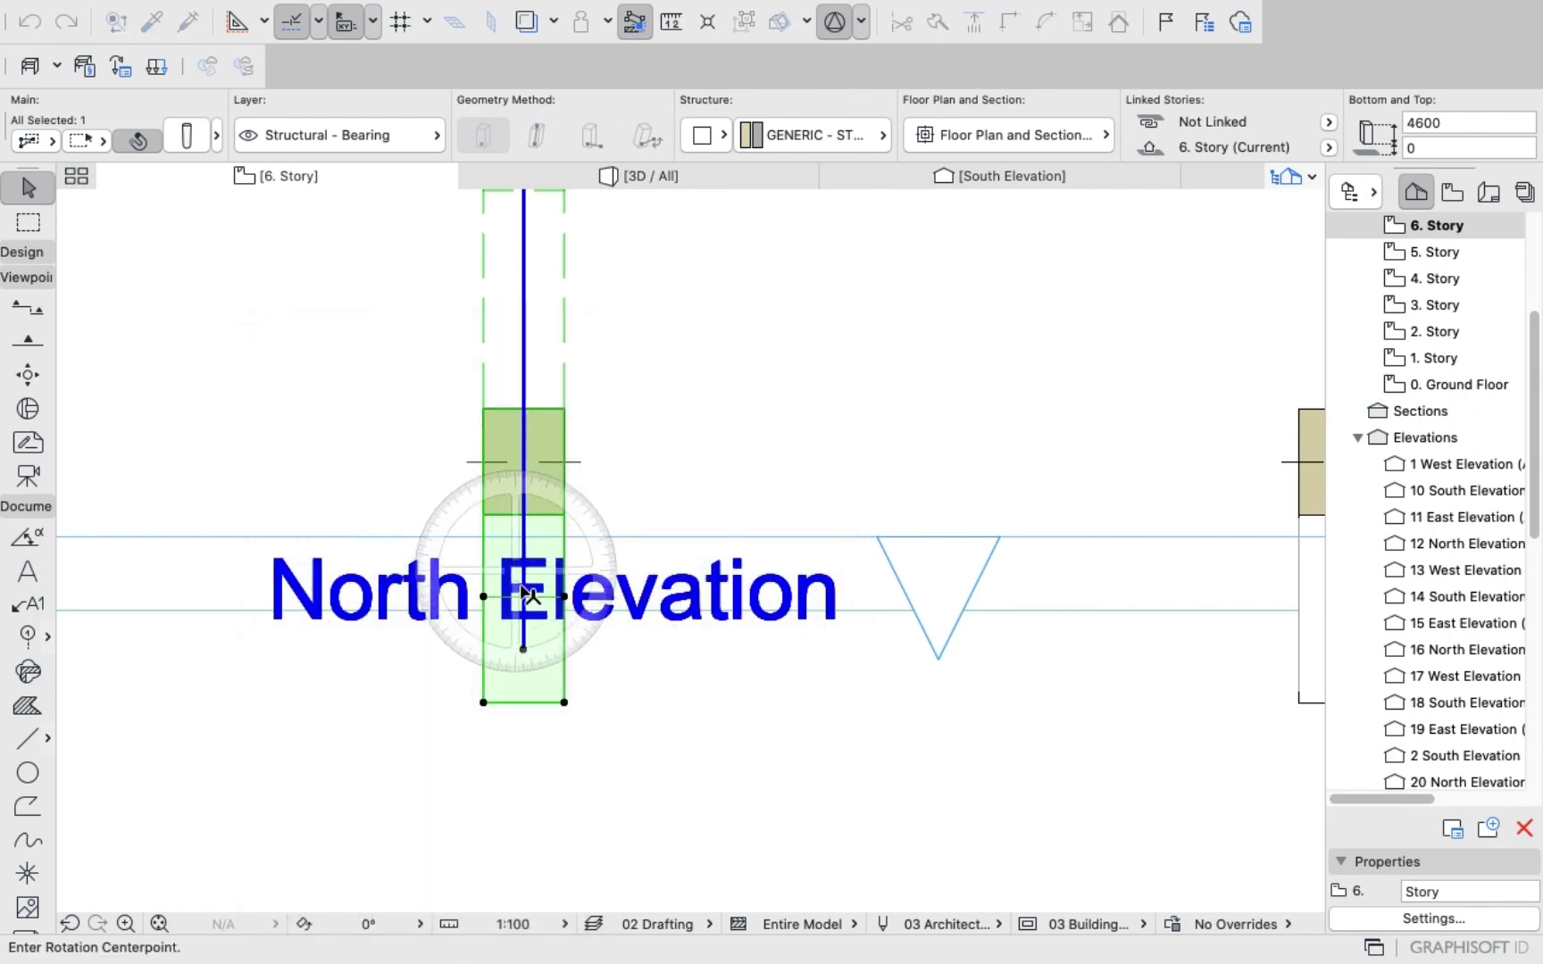
pyautogui.click(523, 649)
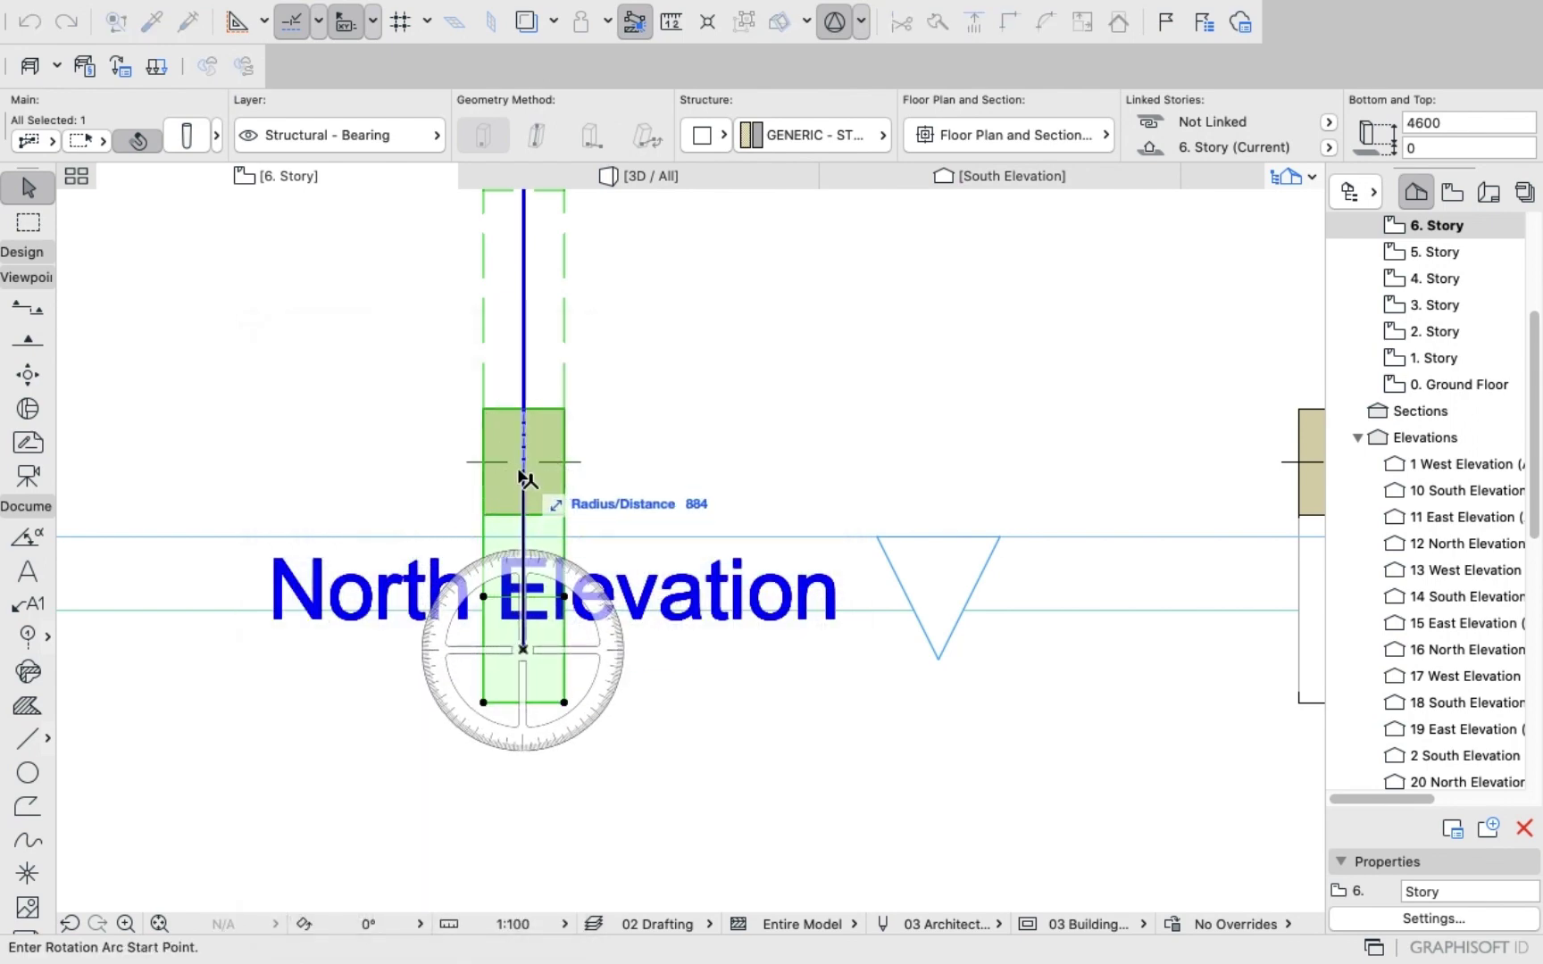
pyautogui.click(518, 473)
pyautogui.scroll(-2, 518, 712)
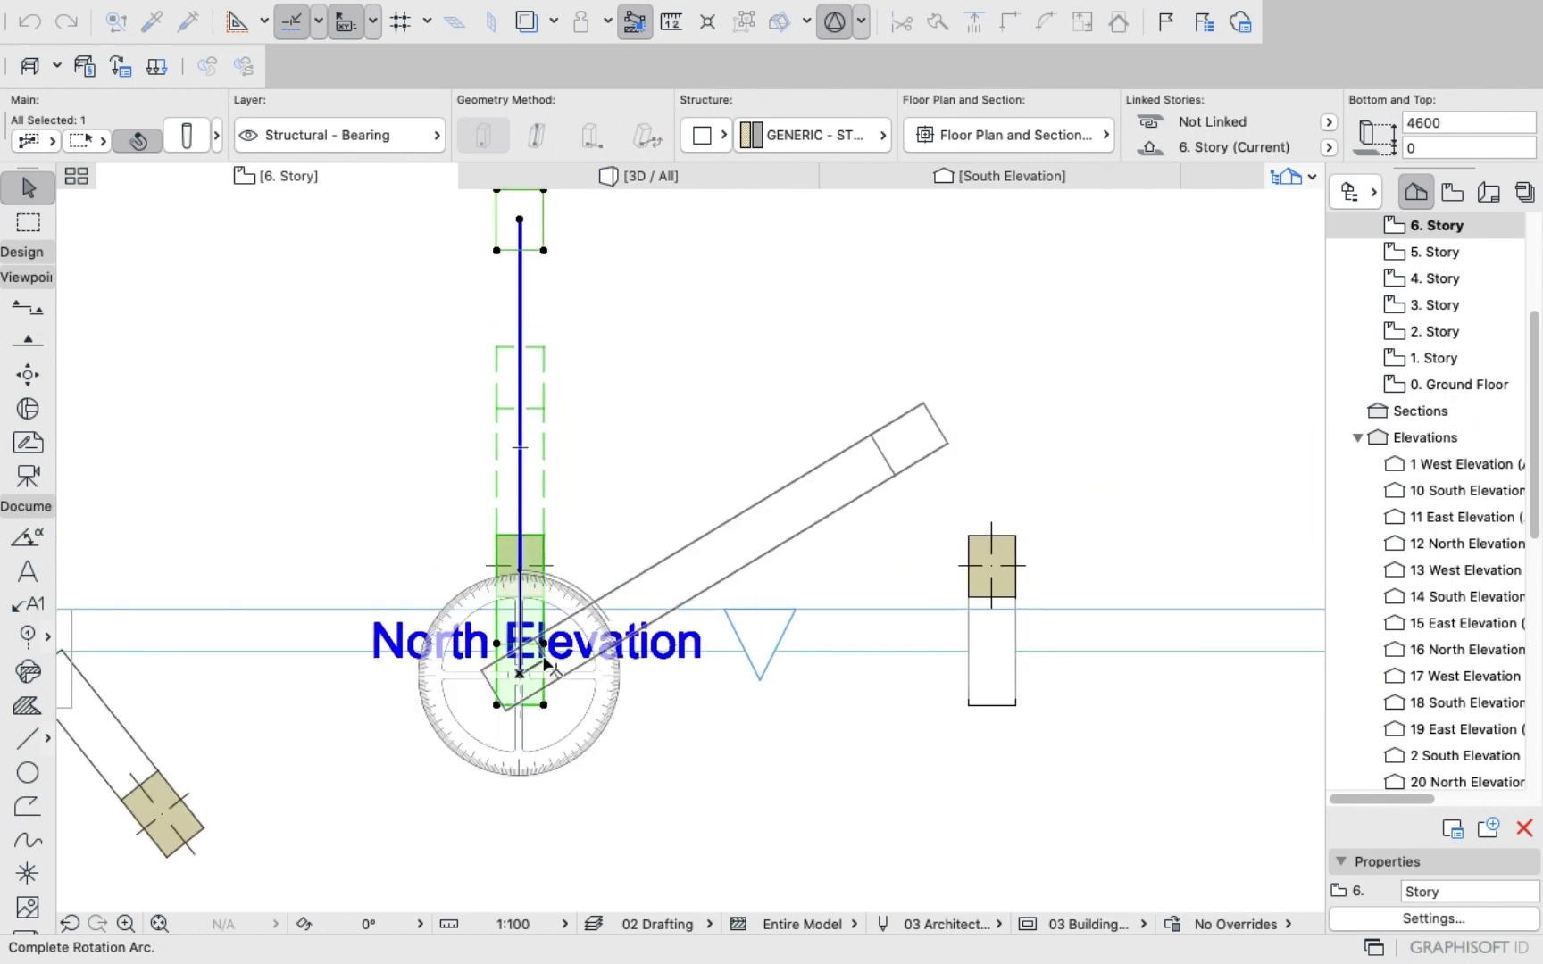
pyautogui.scroll(-2, 543, 661)
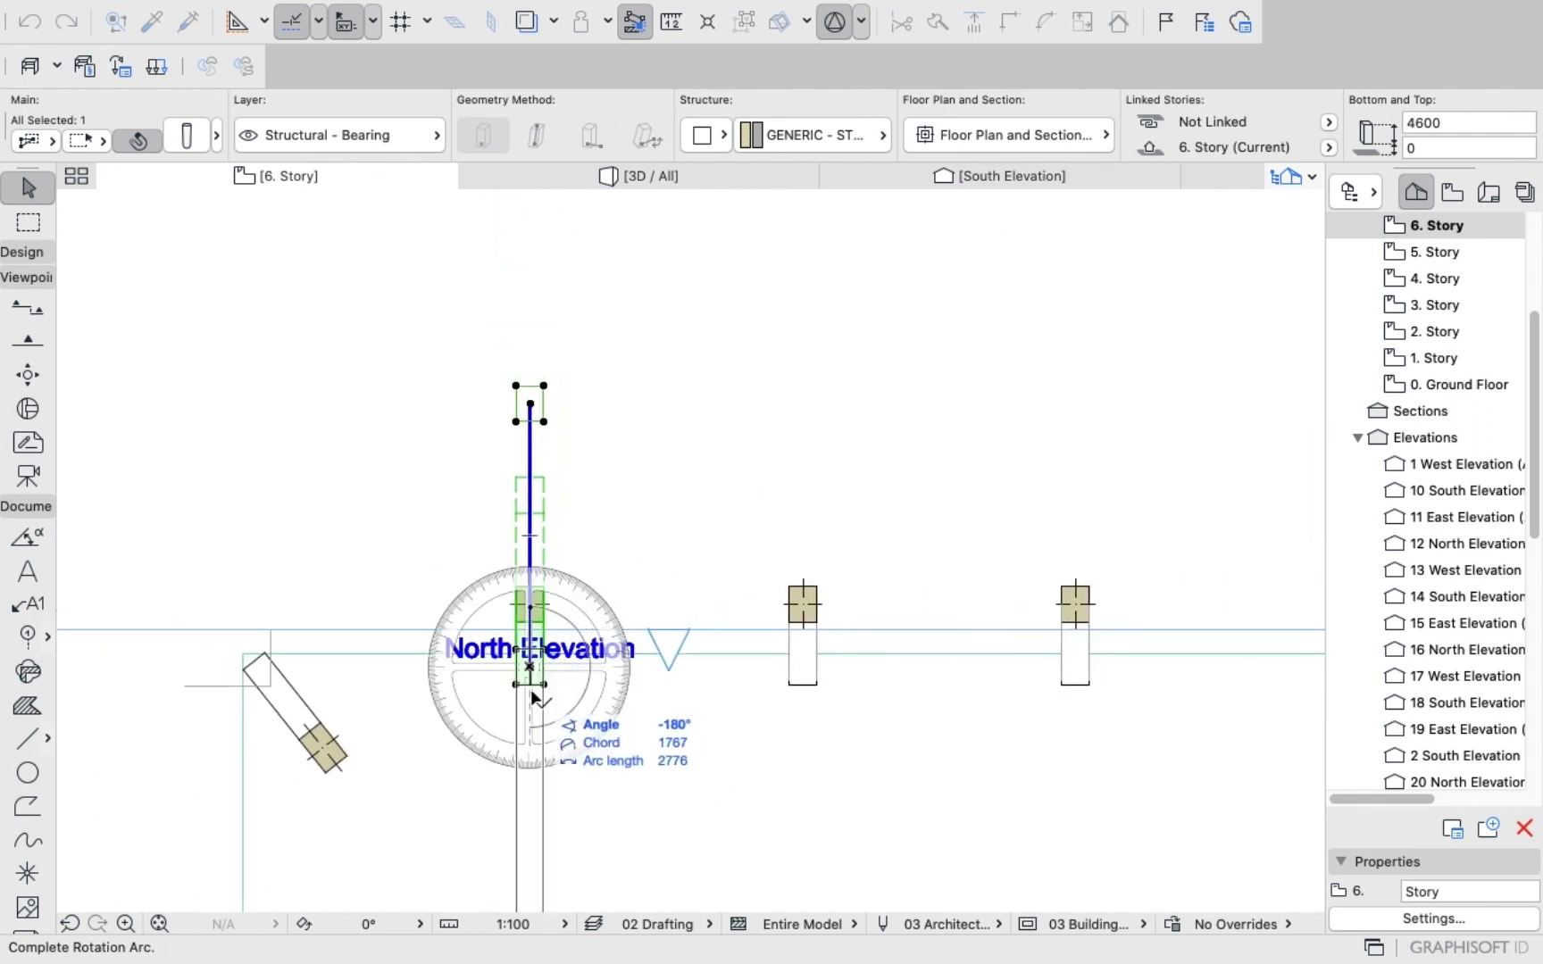
pyautogui.click(531, 697)
# Move the rotated north-edge column about 74 straight towards the tower, bringing its outer edge to the podium's north edge.
pyautogui.scroll(5, 523, 665)
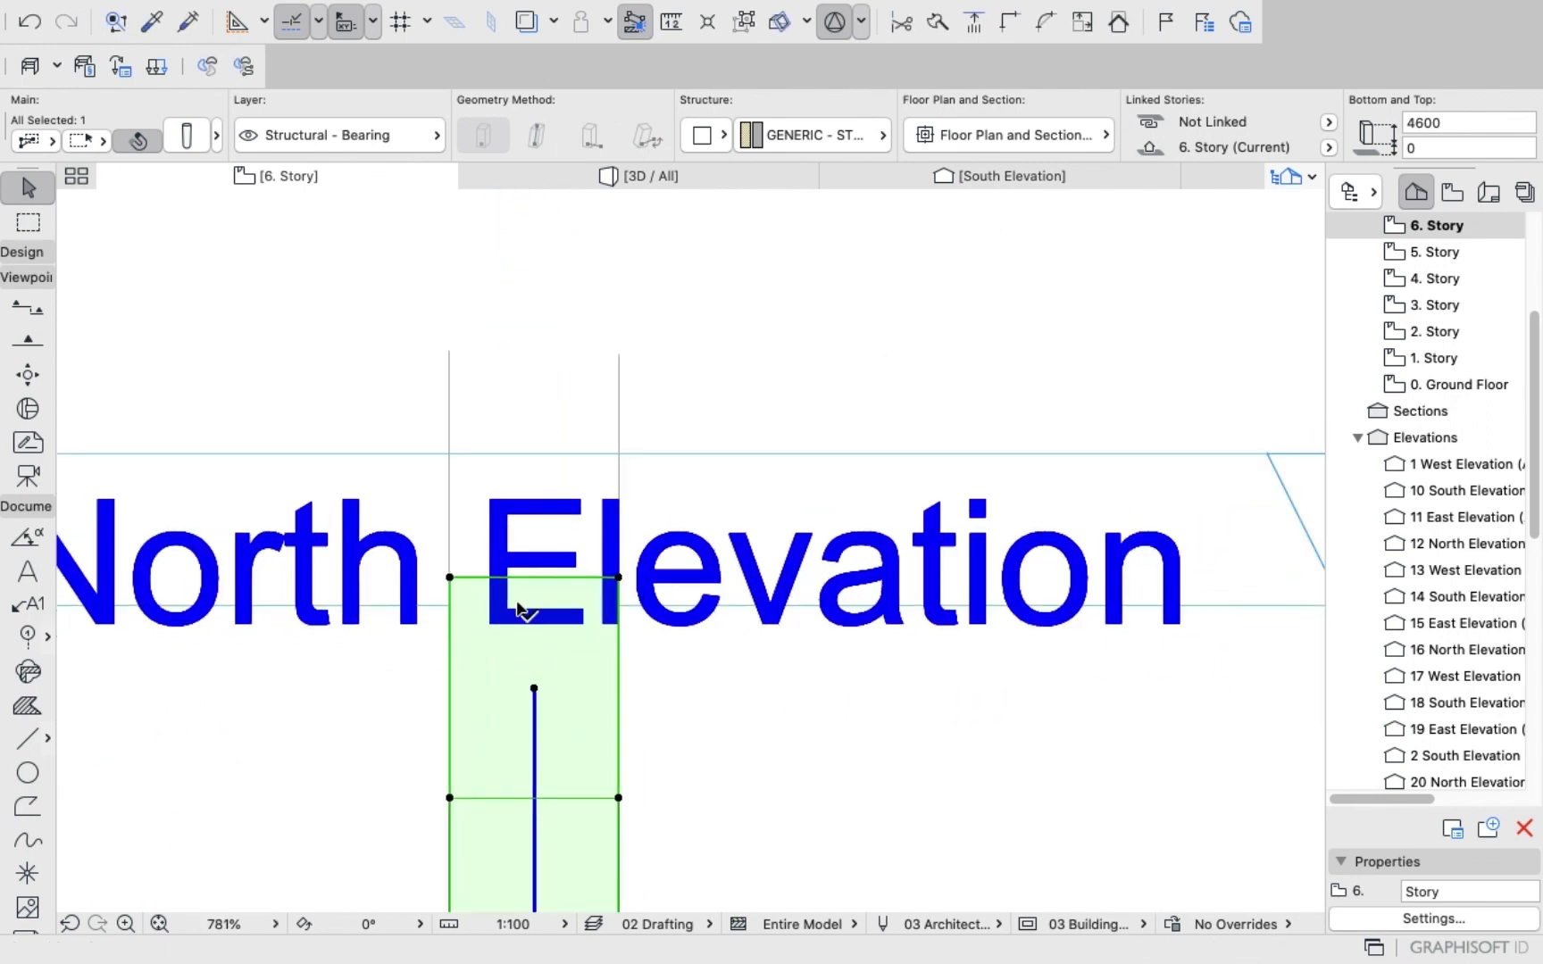
pyautogui.scroll(-5, 518, 610)
pyautogui.scroll(4, 515, 528)
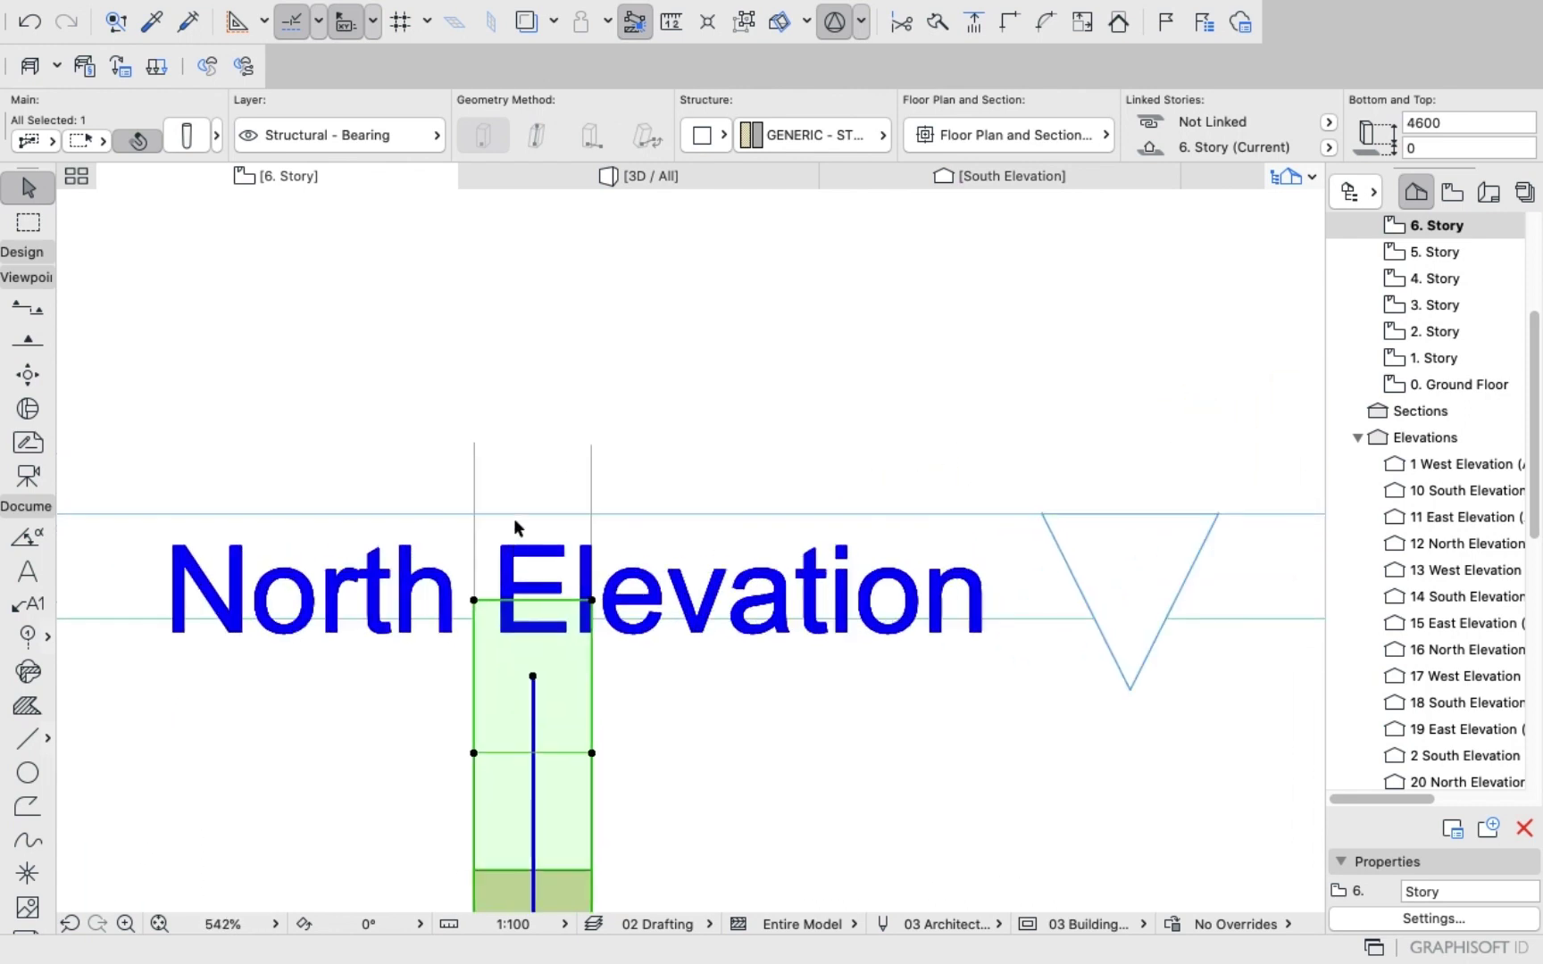
pyautogui.scroll(2, 527, 605)
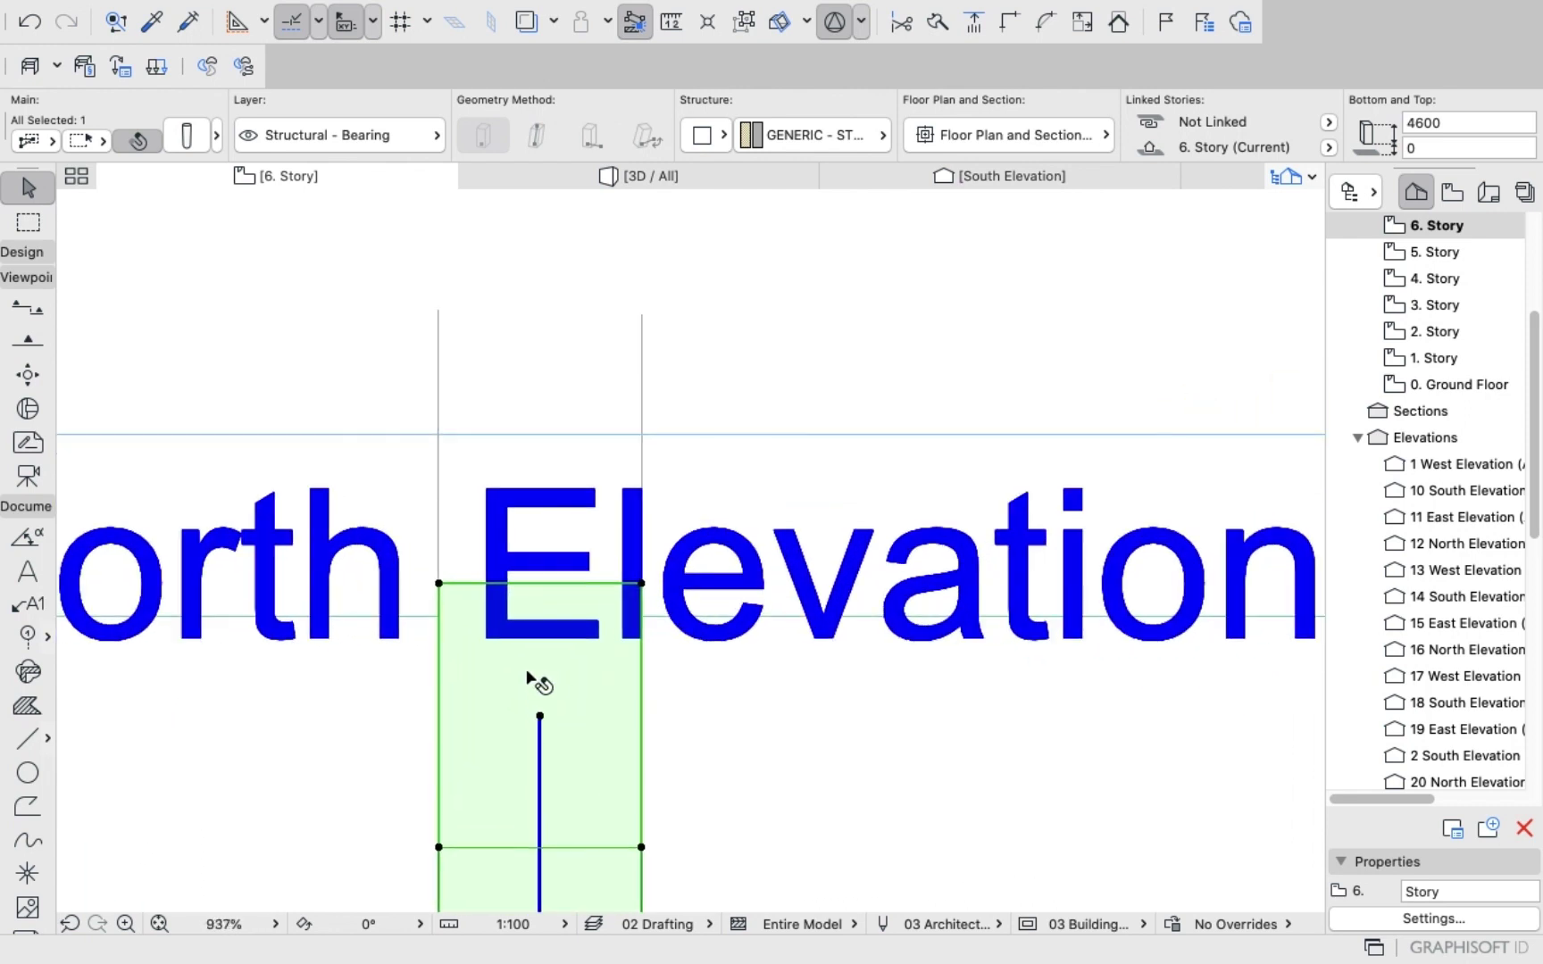
pyautogui.click(527, 666)
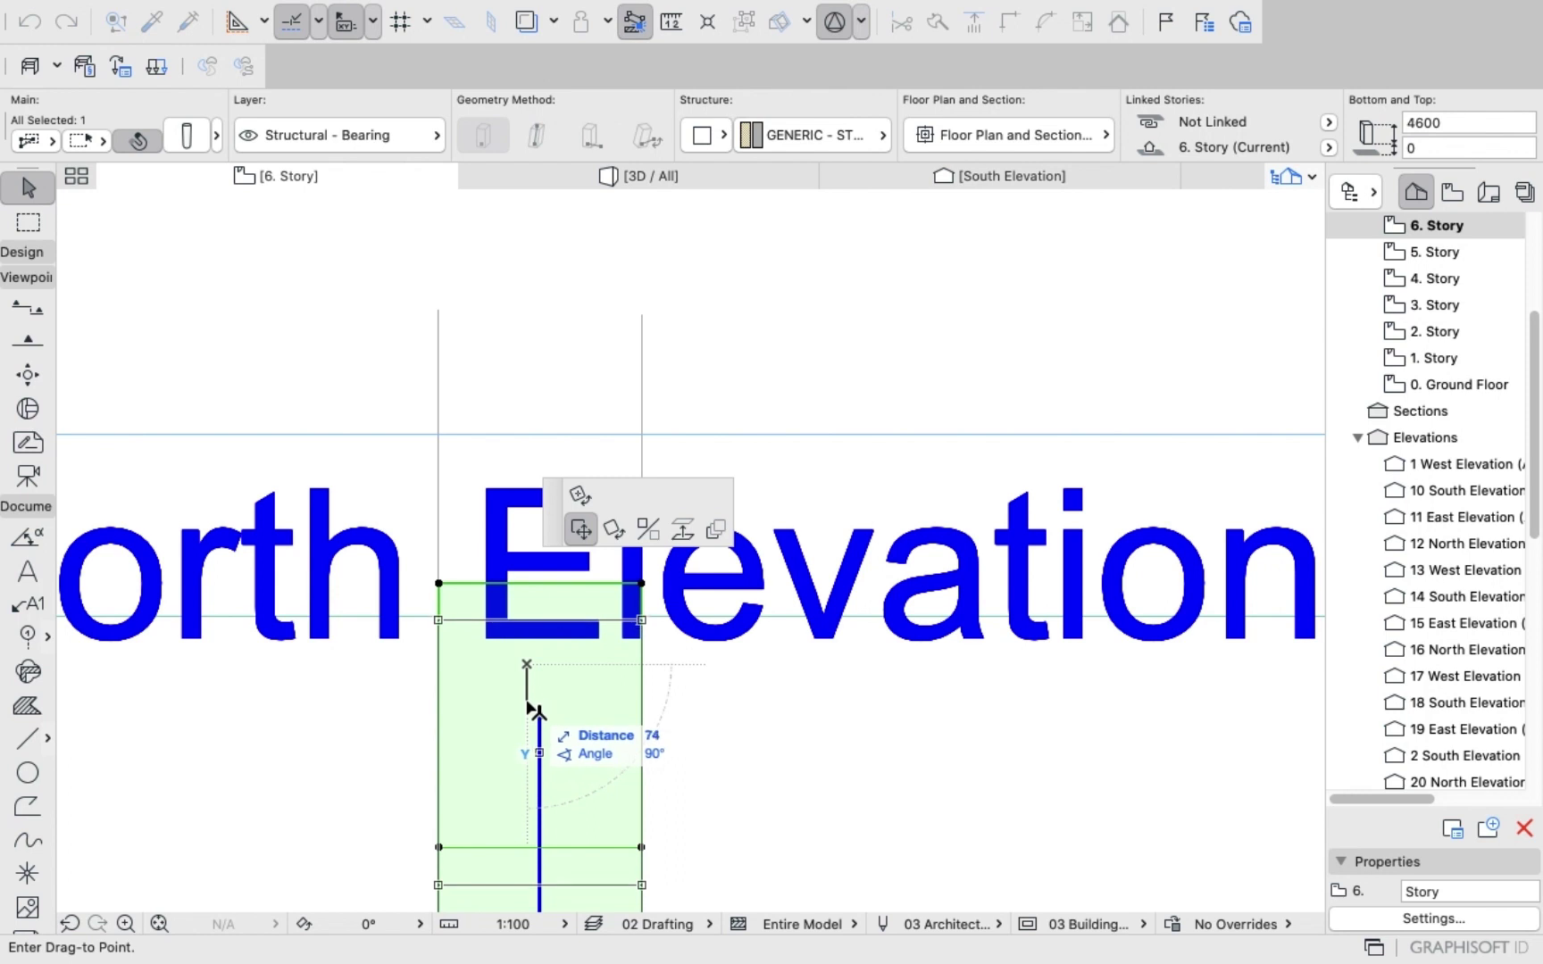
pyautogui.press('Escape')
pyautogui.scroll(5, 534, 692)
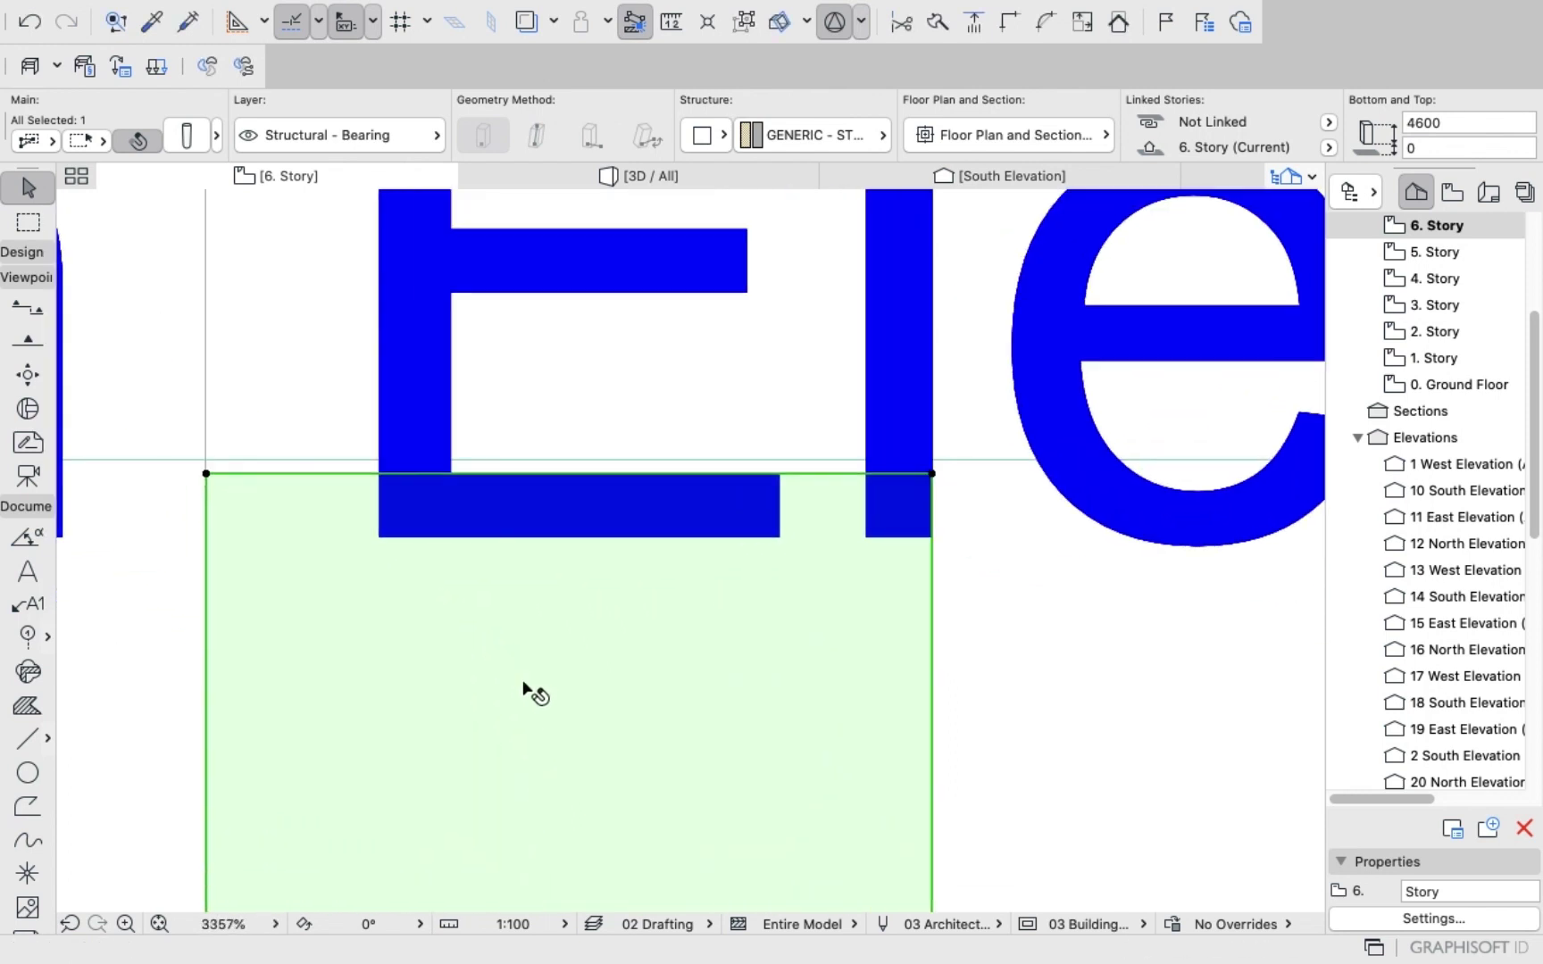
# Move the rotated north-edge column about 8 straight north, aligning its outer edge with the podium's north edge.
pyautogui.click(527, 692)
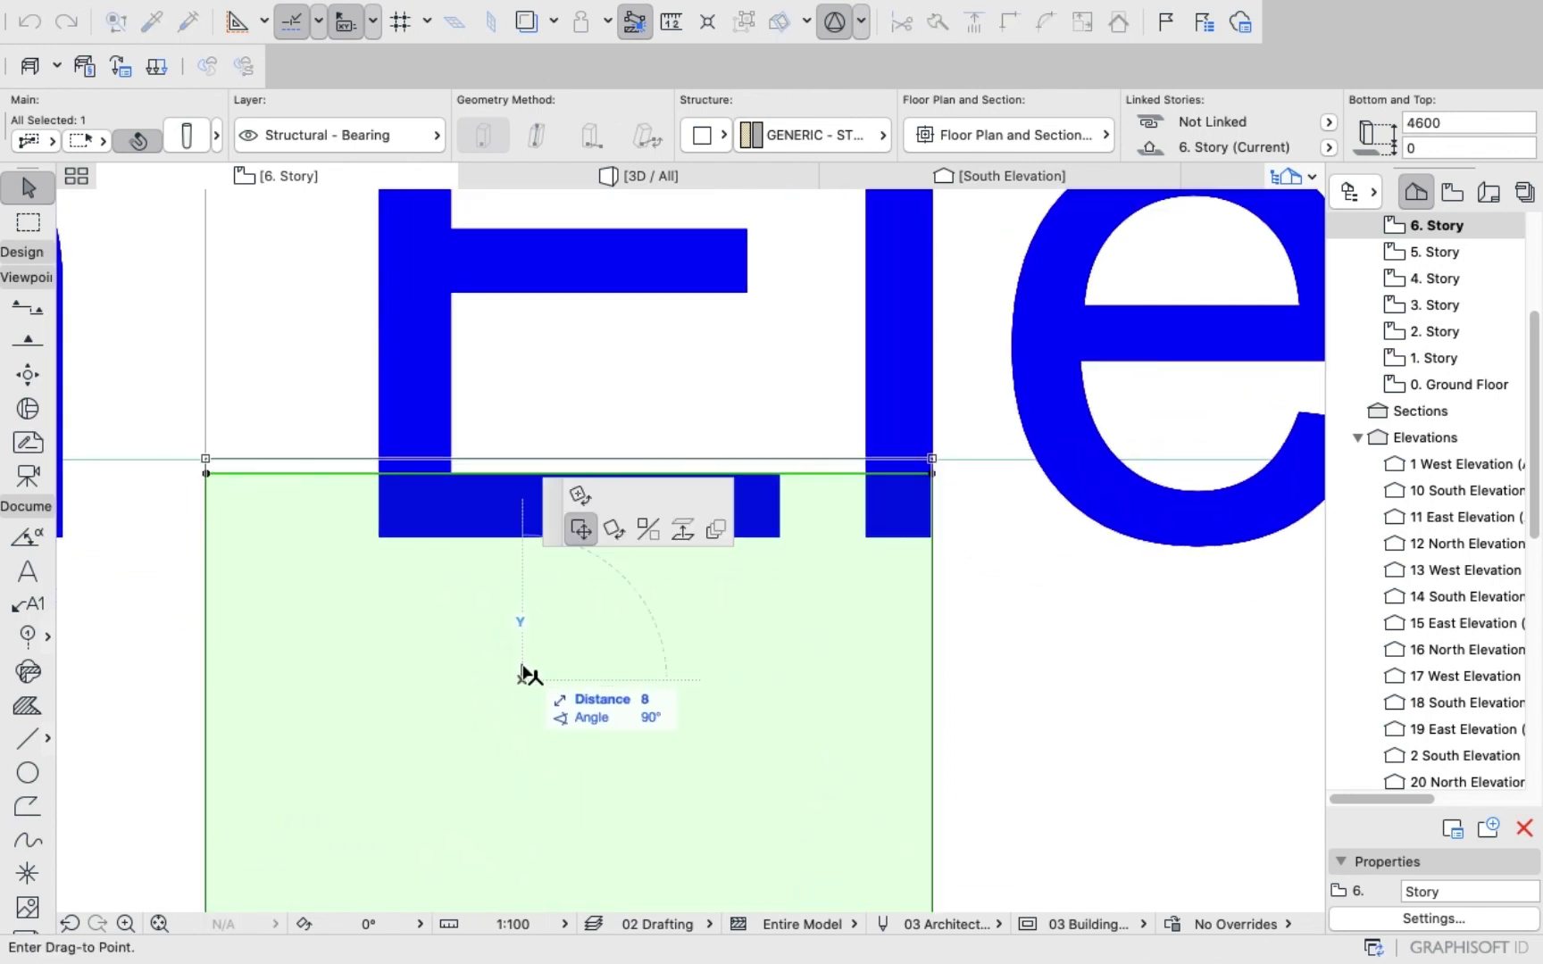
pyautogui.press('Escape')
pyautogui.scroll(-10, 534, 523)
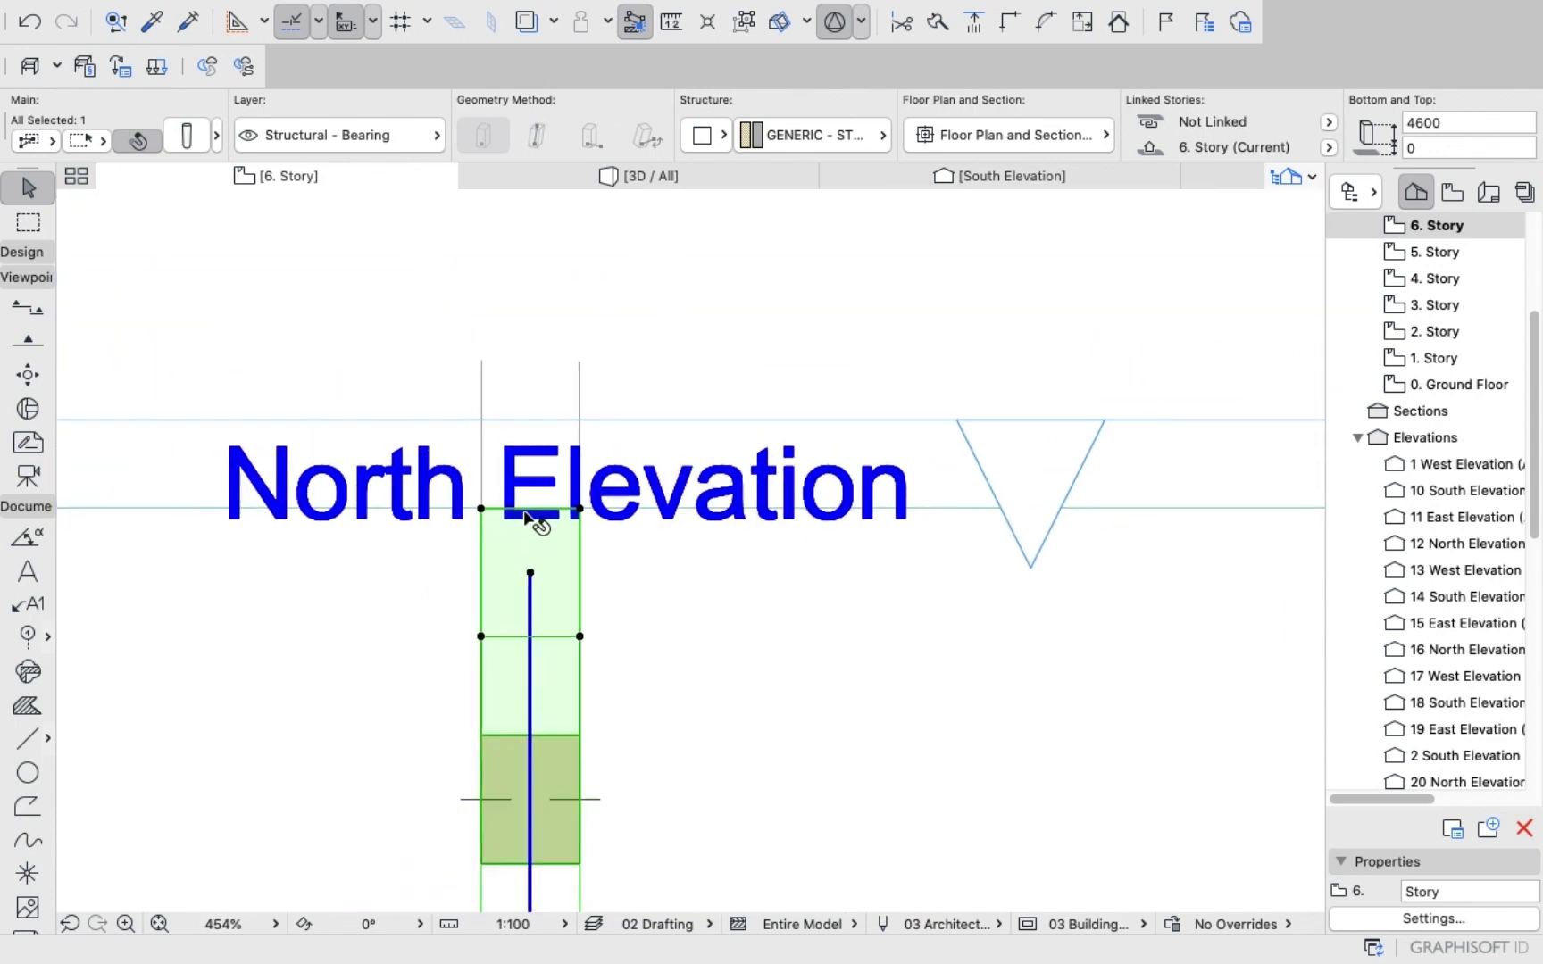
pyautogui.press('Escape')
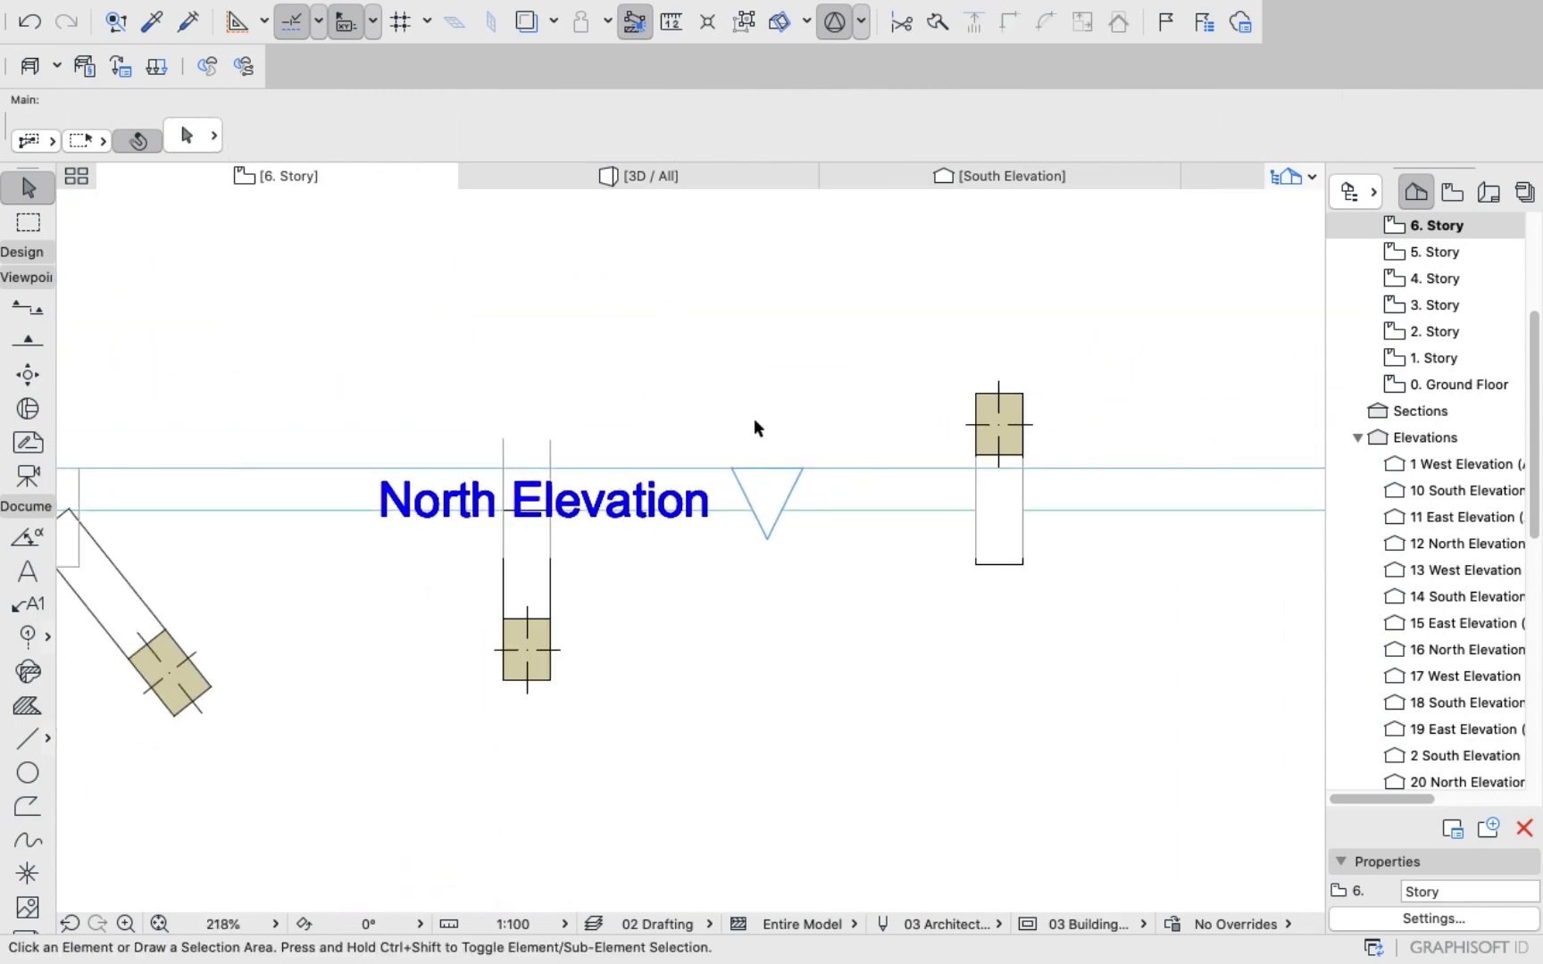
# Inspect the slanted columns around the podium in 3D, orbiting towards the north side, and return to the 6. Story plan.
pyautogui.click(622, 173)
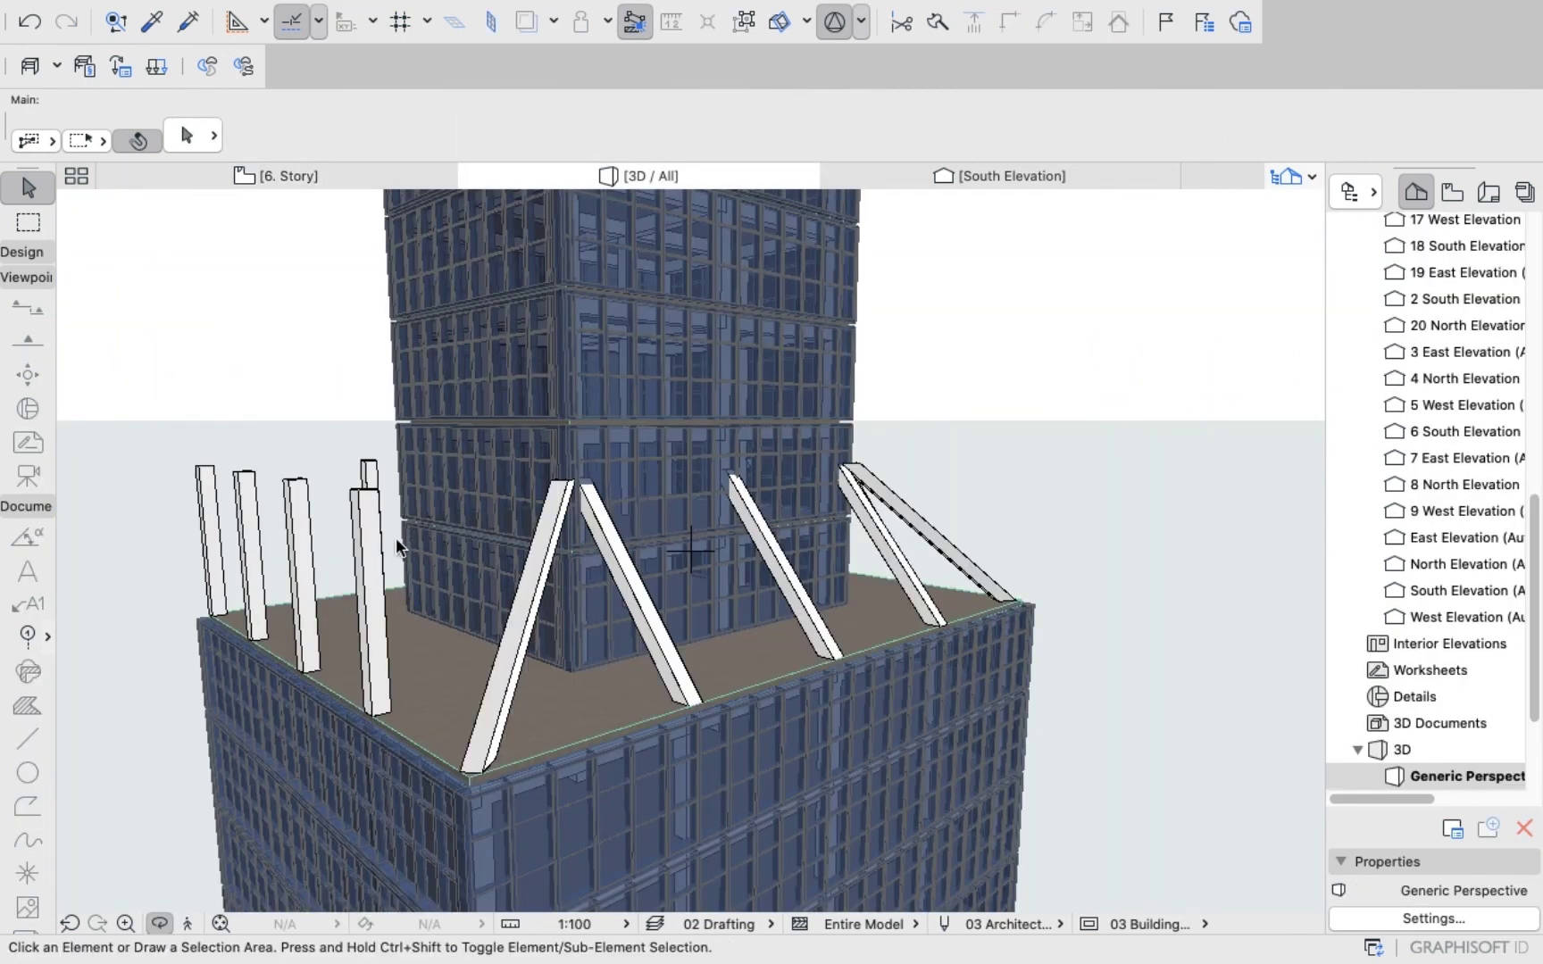
pyautogui.keyDown('shift'); pyautogui.moveTo(350, 548); pyautogui.dragTo(766, 599, button='middle'); pyautogui.keyUp('shift')
pyautogui.click(269, 176)
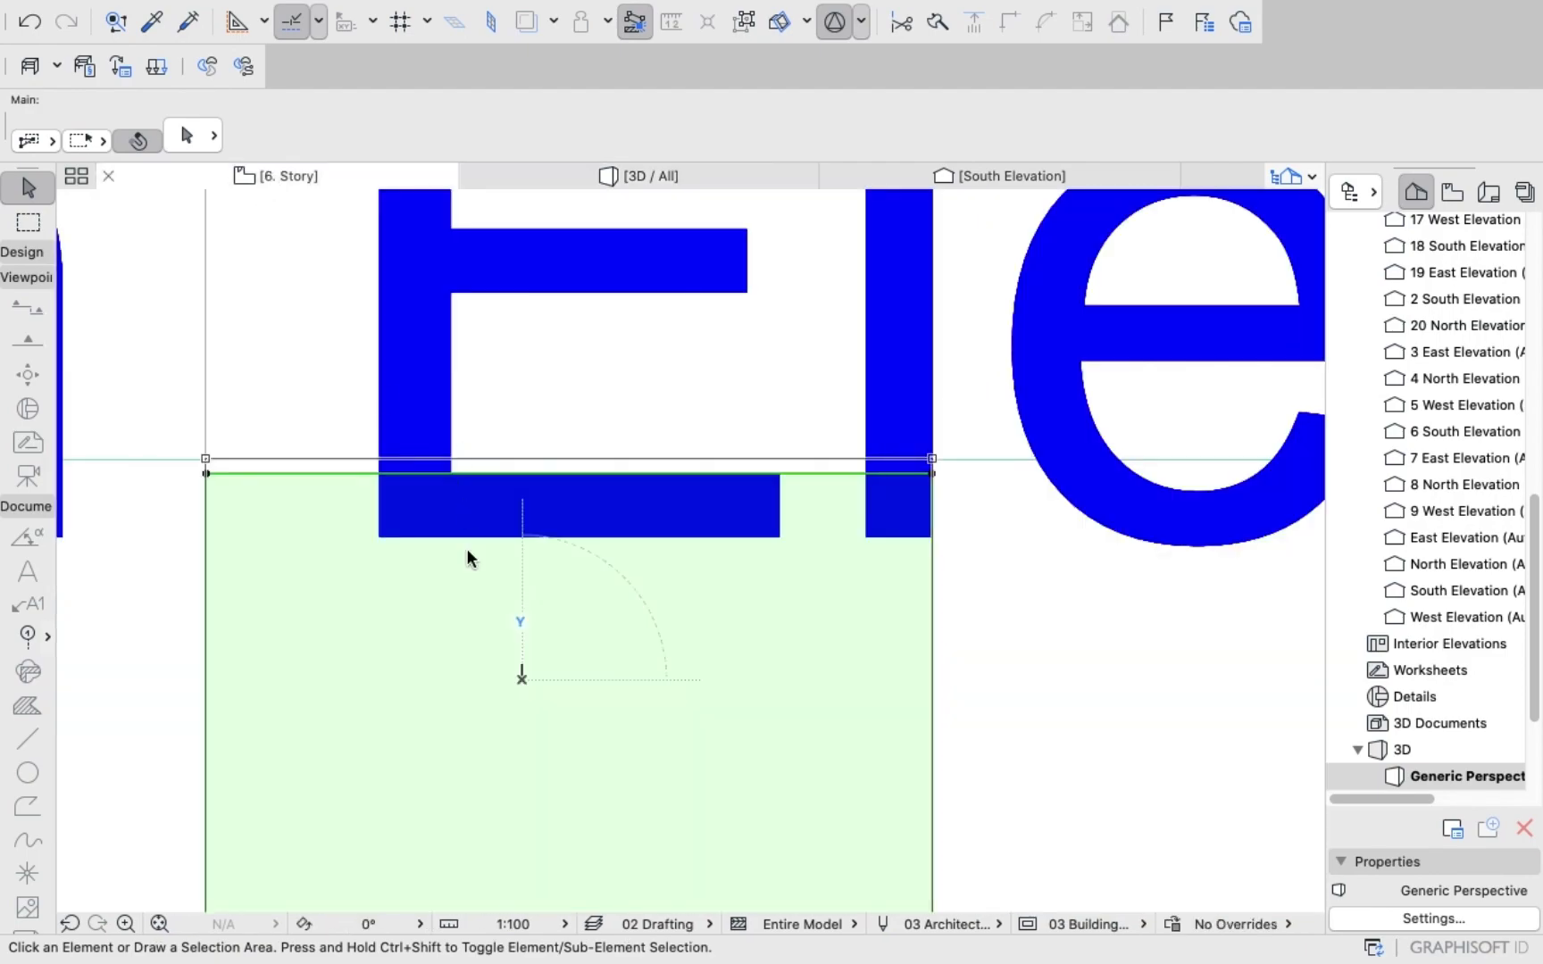
# Rotate the middle north-edge column by 180° around its lower axis end, leaning it towards the tower.
pyautogui.scroll(-10, 466, 548)
pyautogui.scroll(2, 482, 561)
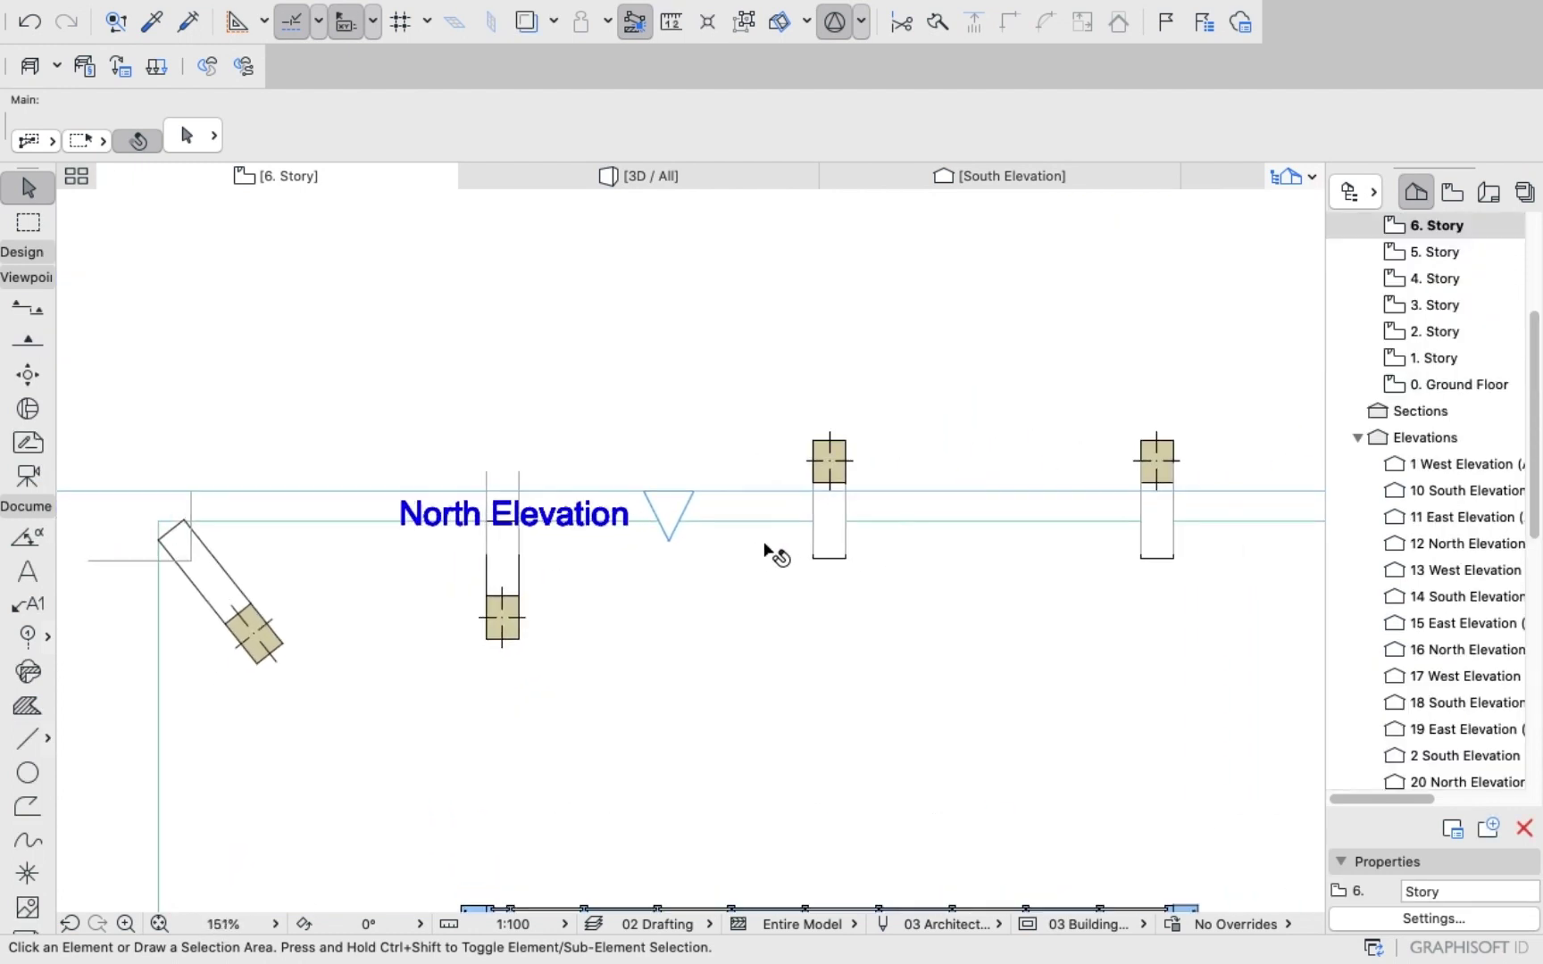
pyautogui.click(816, 534)
pyautogui.rightClick(632, 365)
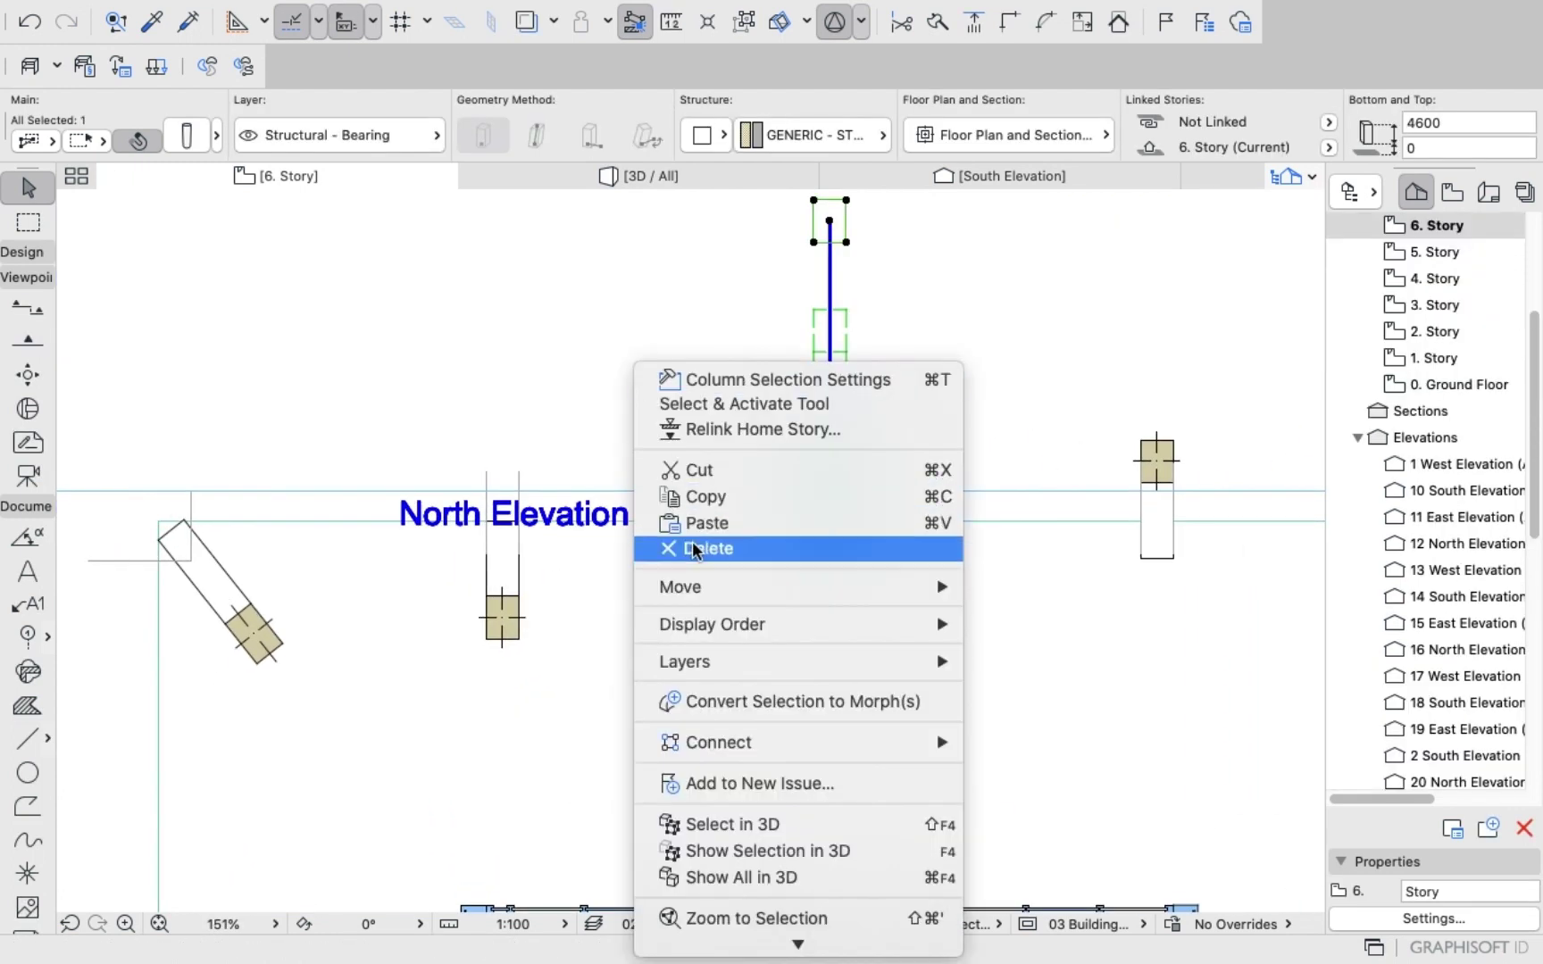
pyautogui.moveTo(895, 590)
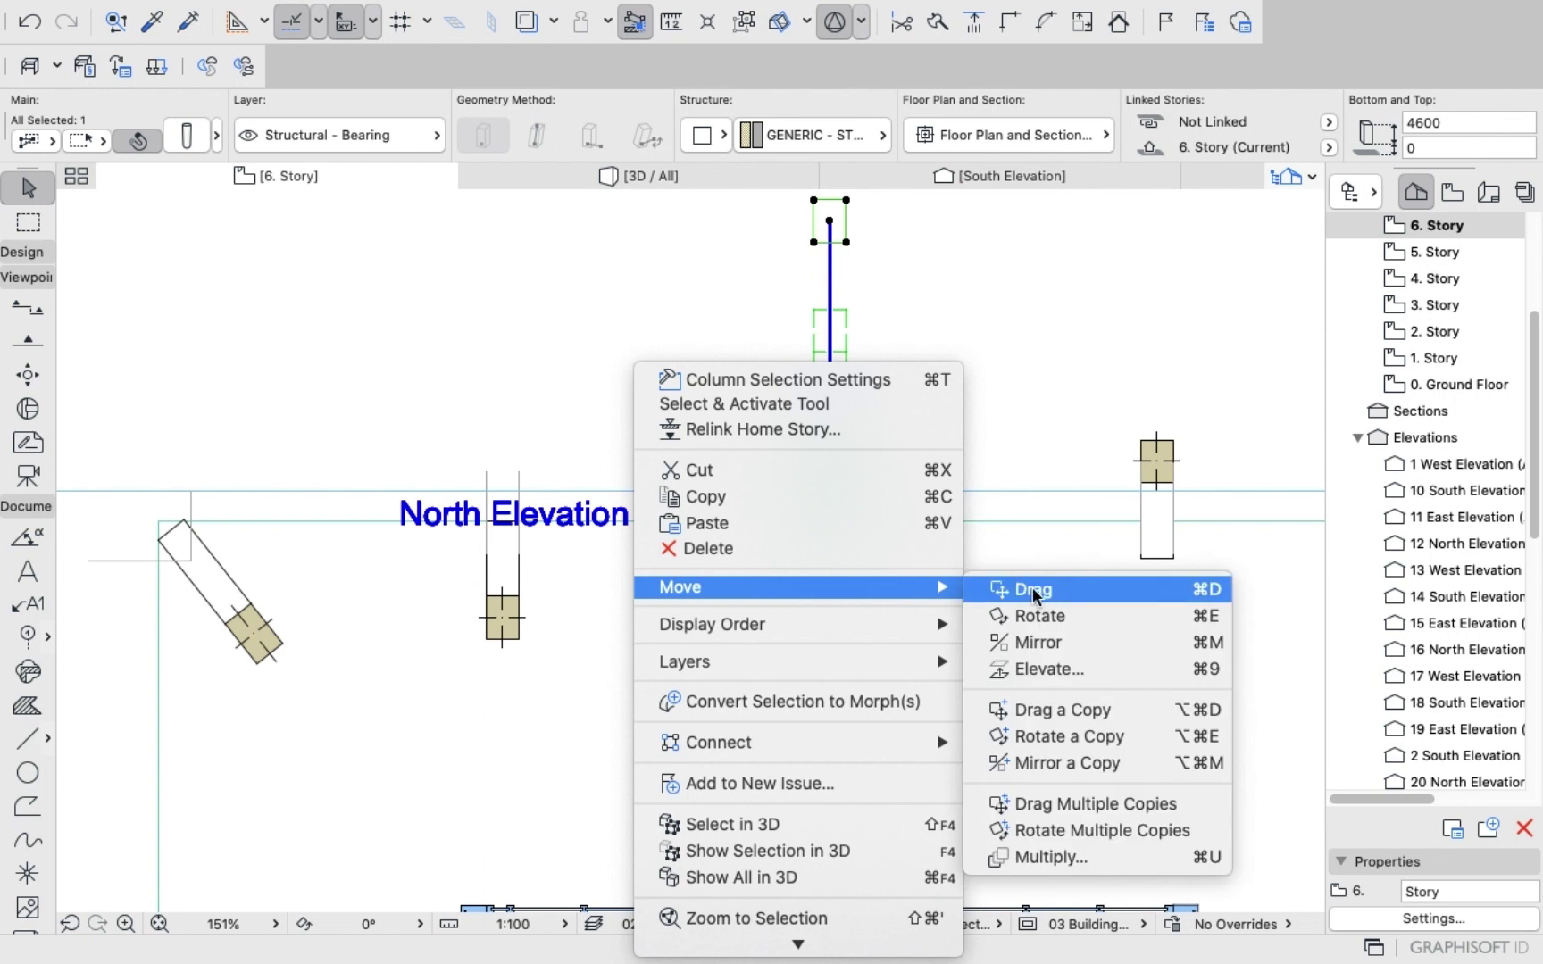
pyautogui.click(1038, 616)
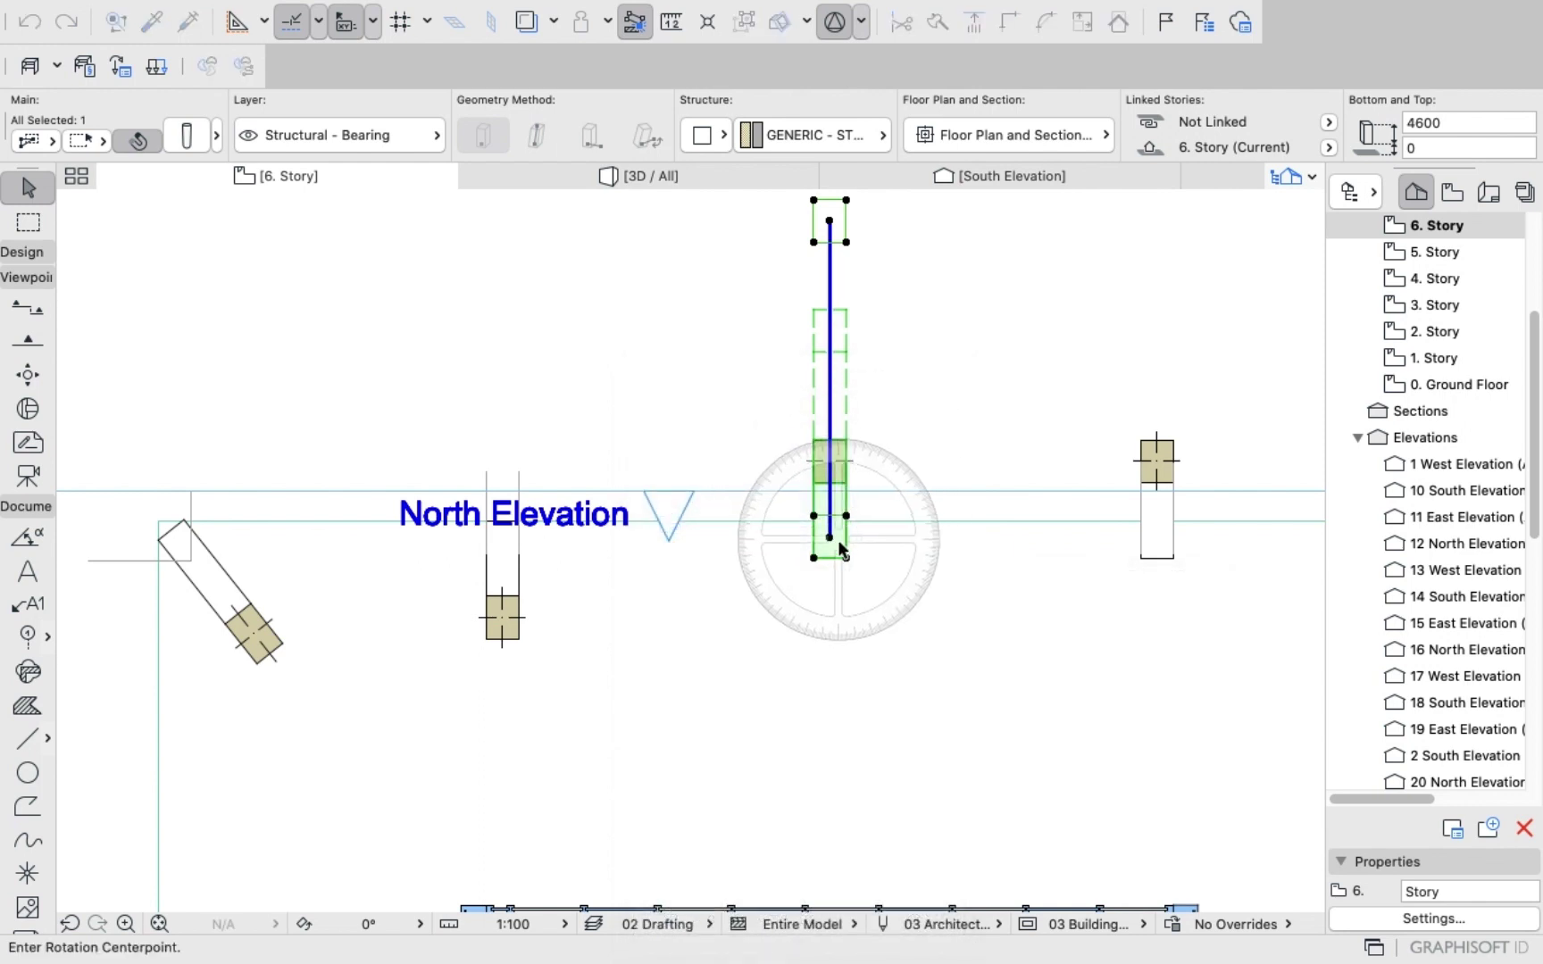
pyautogui.click(829, 537)
pyautogui.click(827, 422)
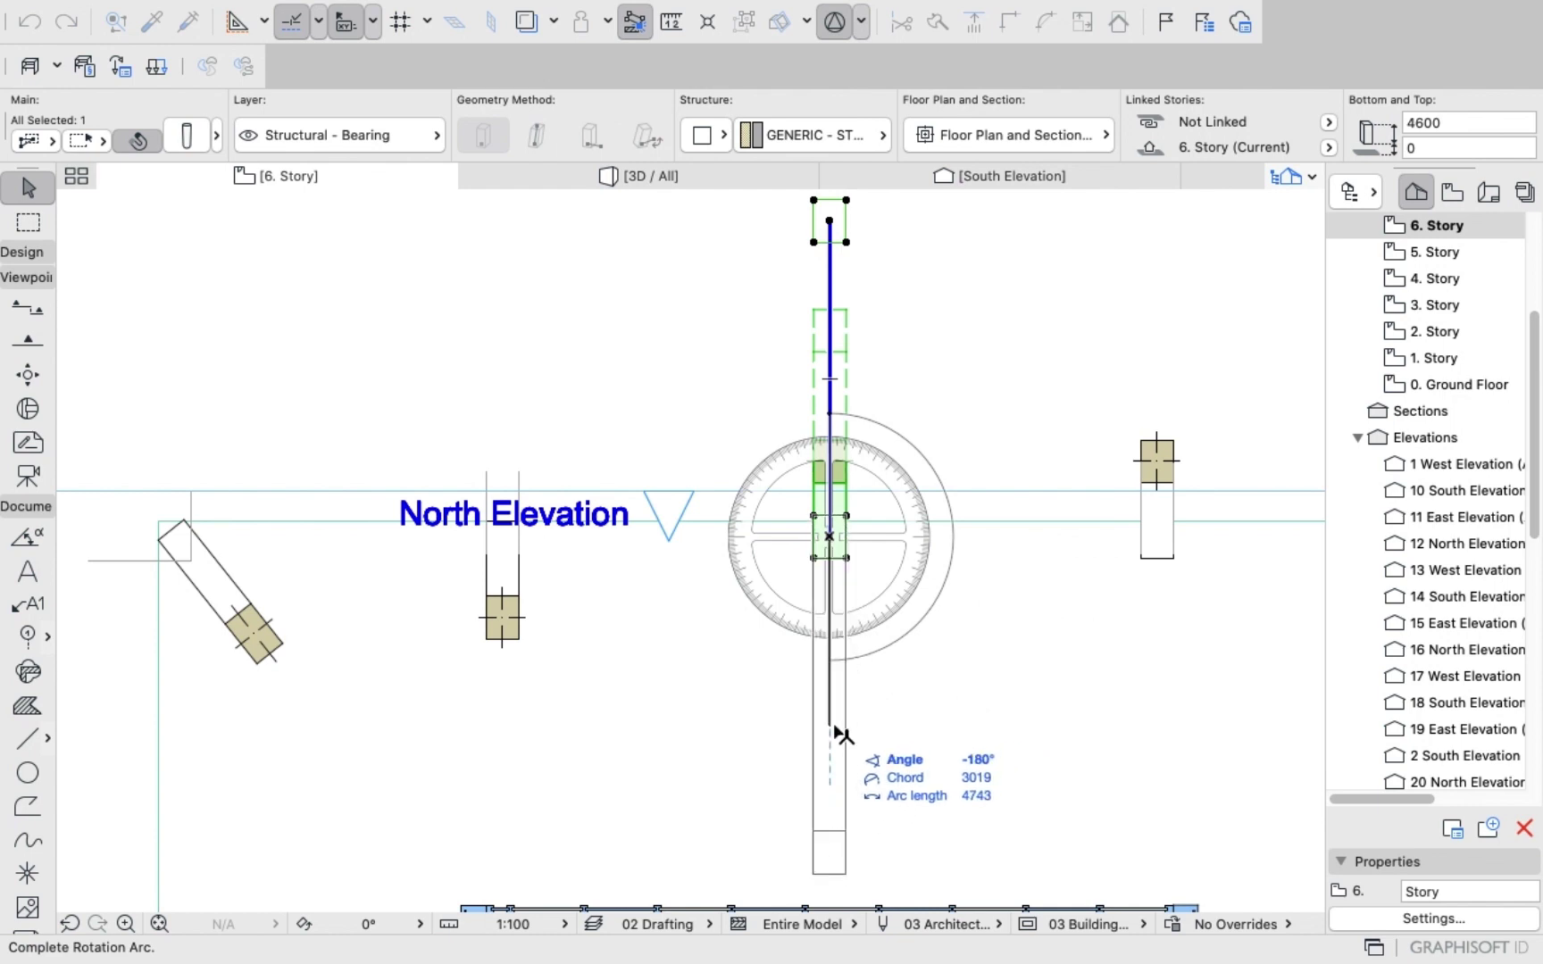
pyautogui.click(840, 734)
# Move the middle north-edge column straight towards the tower, bringing its outer edge onto the podium's north edge.
pyautogui.scroll(5, 840, 438)
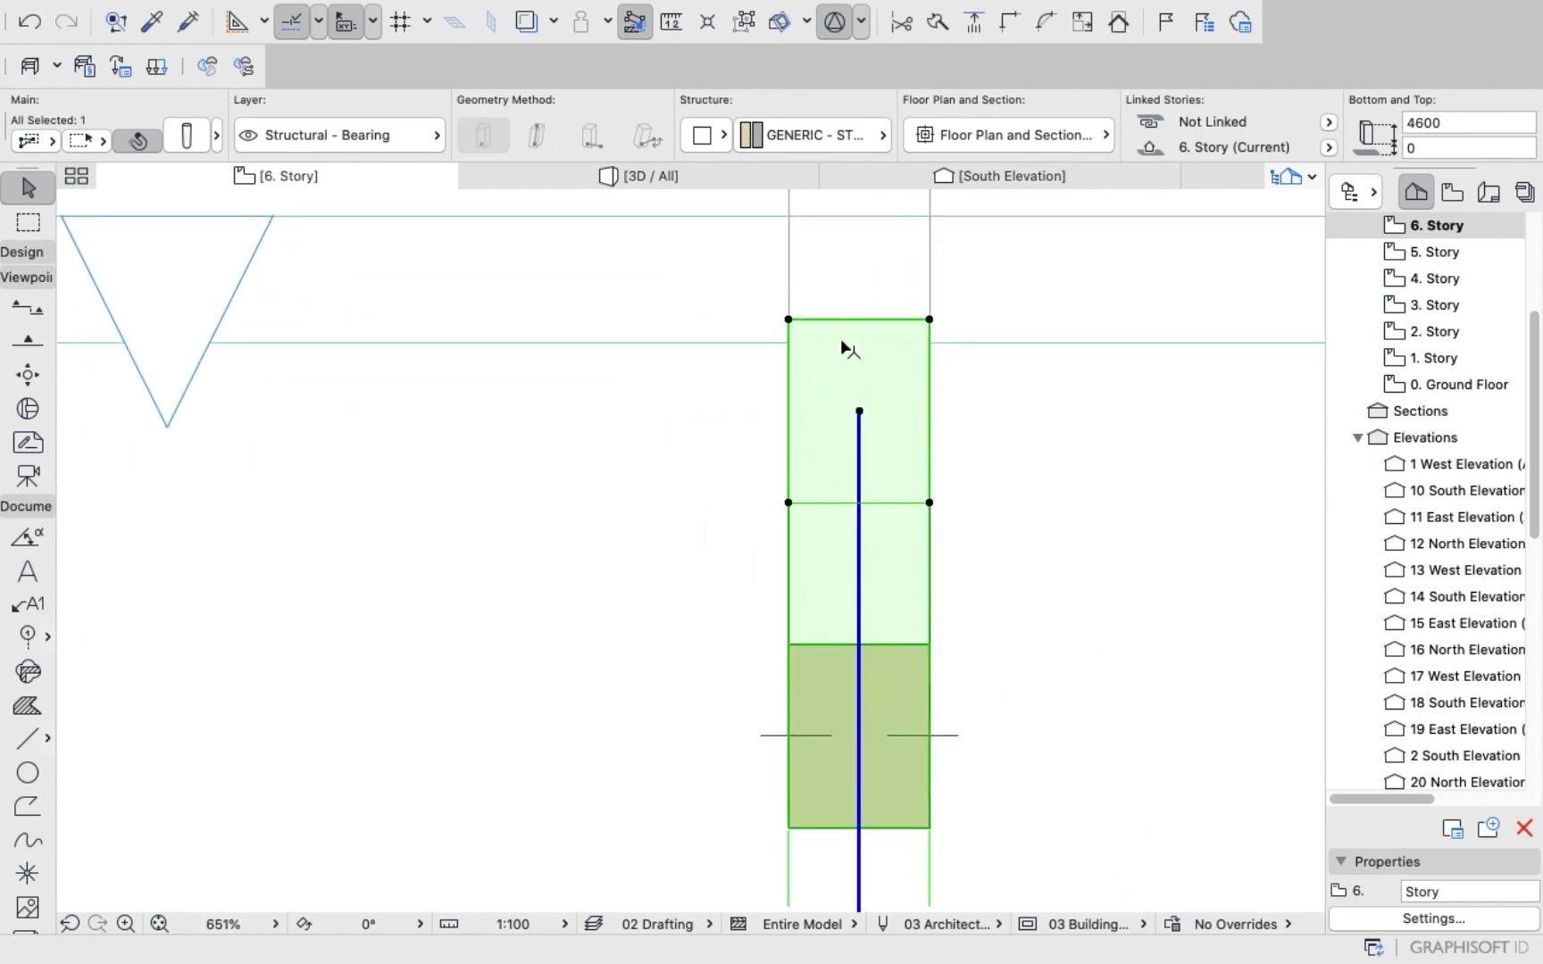
pyautogui.click(853, 376)
pyautogui.click(752, 273)
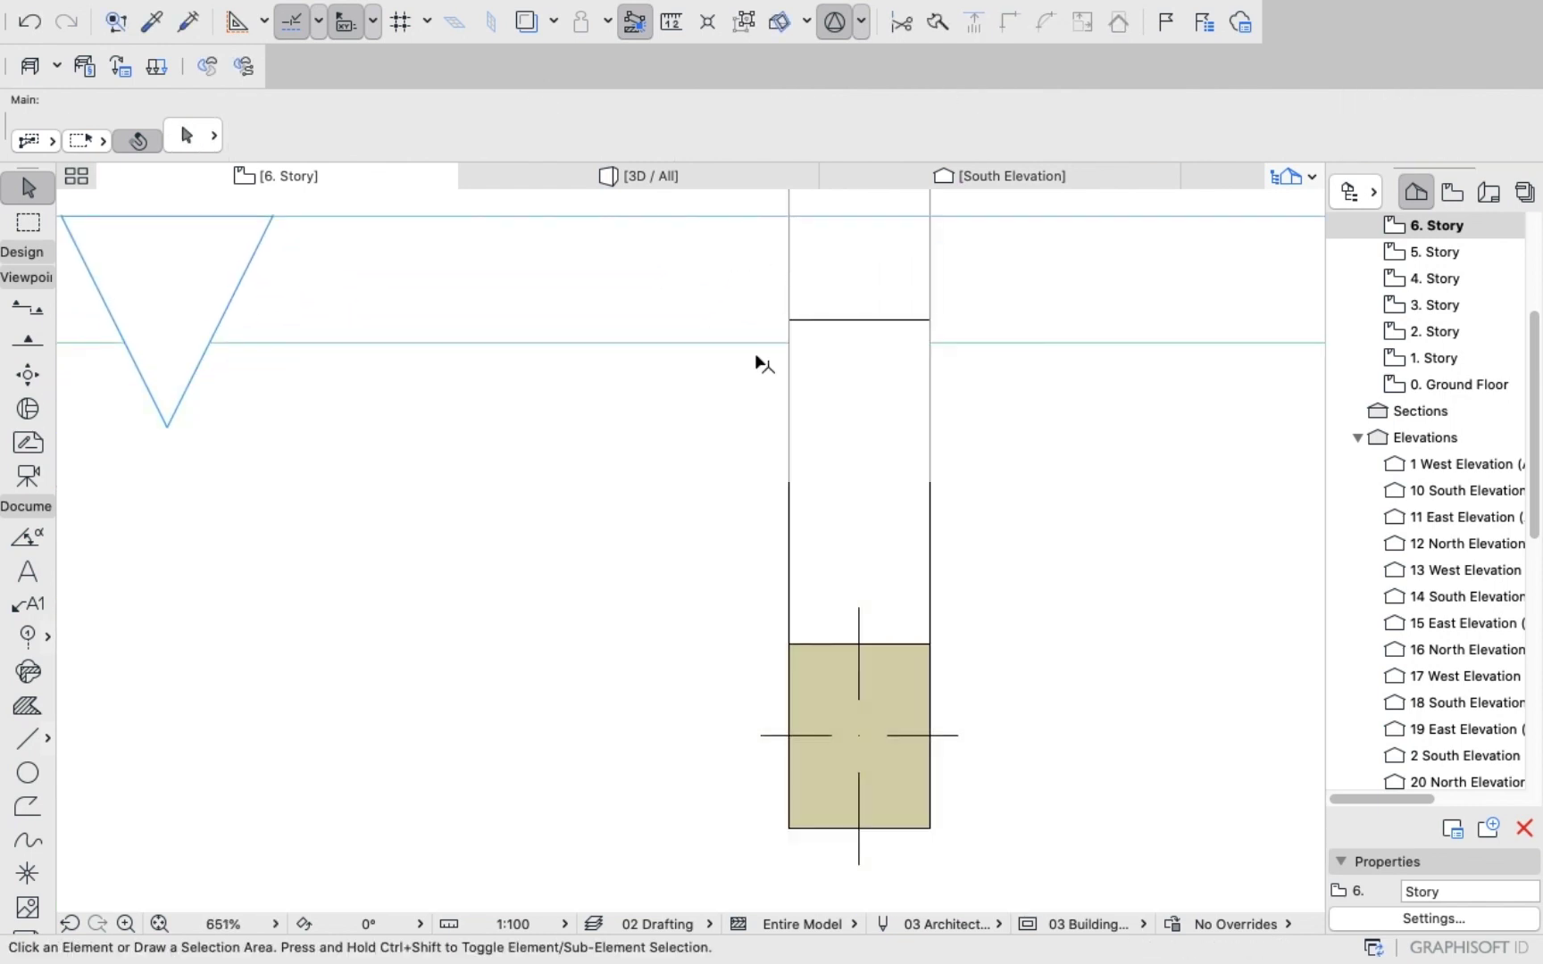
pyautogui.click(840, 385)
pyautogui.click(859, 318)
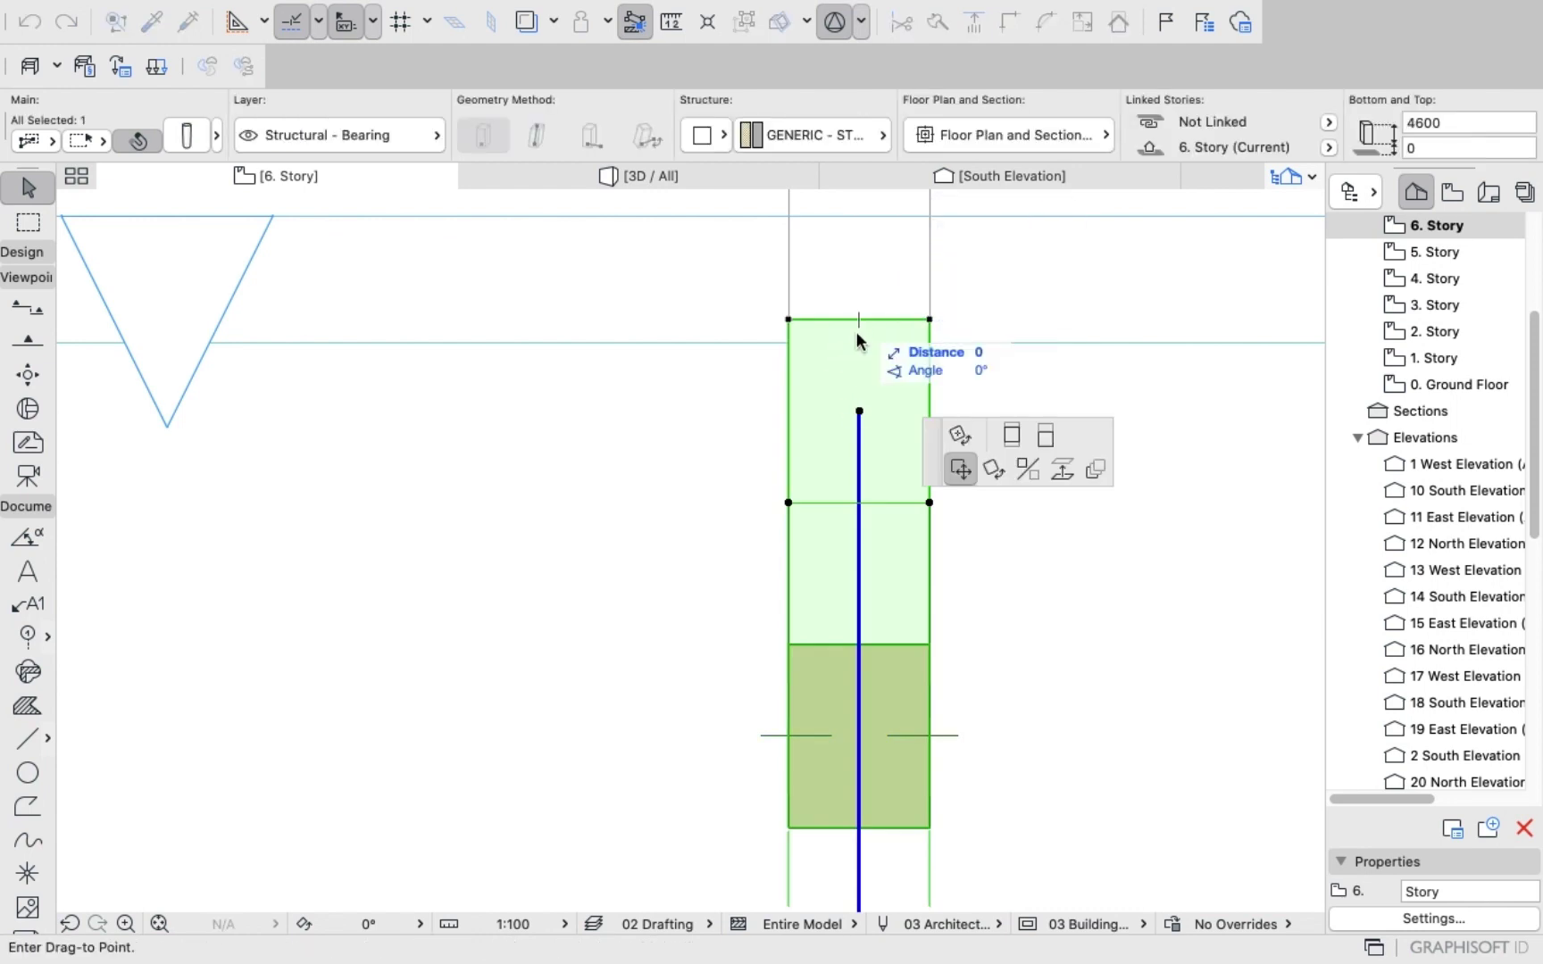
pyautogui.click(856, 345)
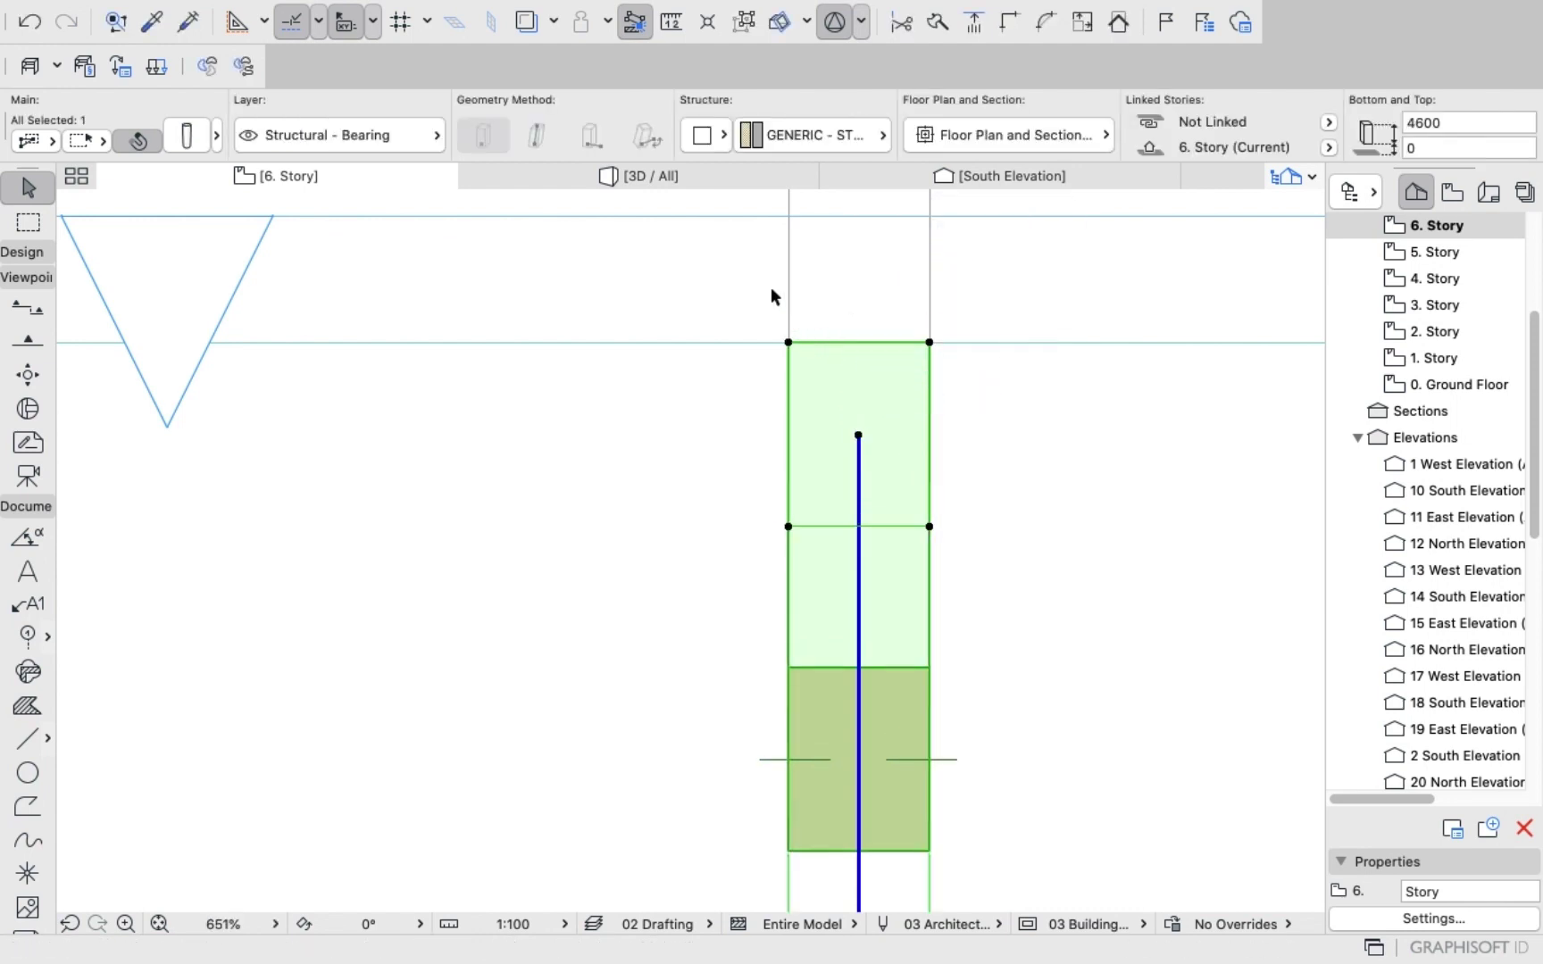
pyautogui.click(771, 287)
# Rotate the north-edge column between the middle one and the northeast corner by 180° around its lower axis end.
pyautogui.scroll(-4, 721, 313)
pyautogui.scroll(-8, 758, 315)
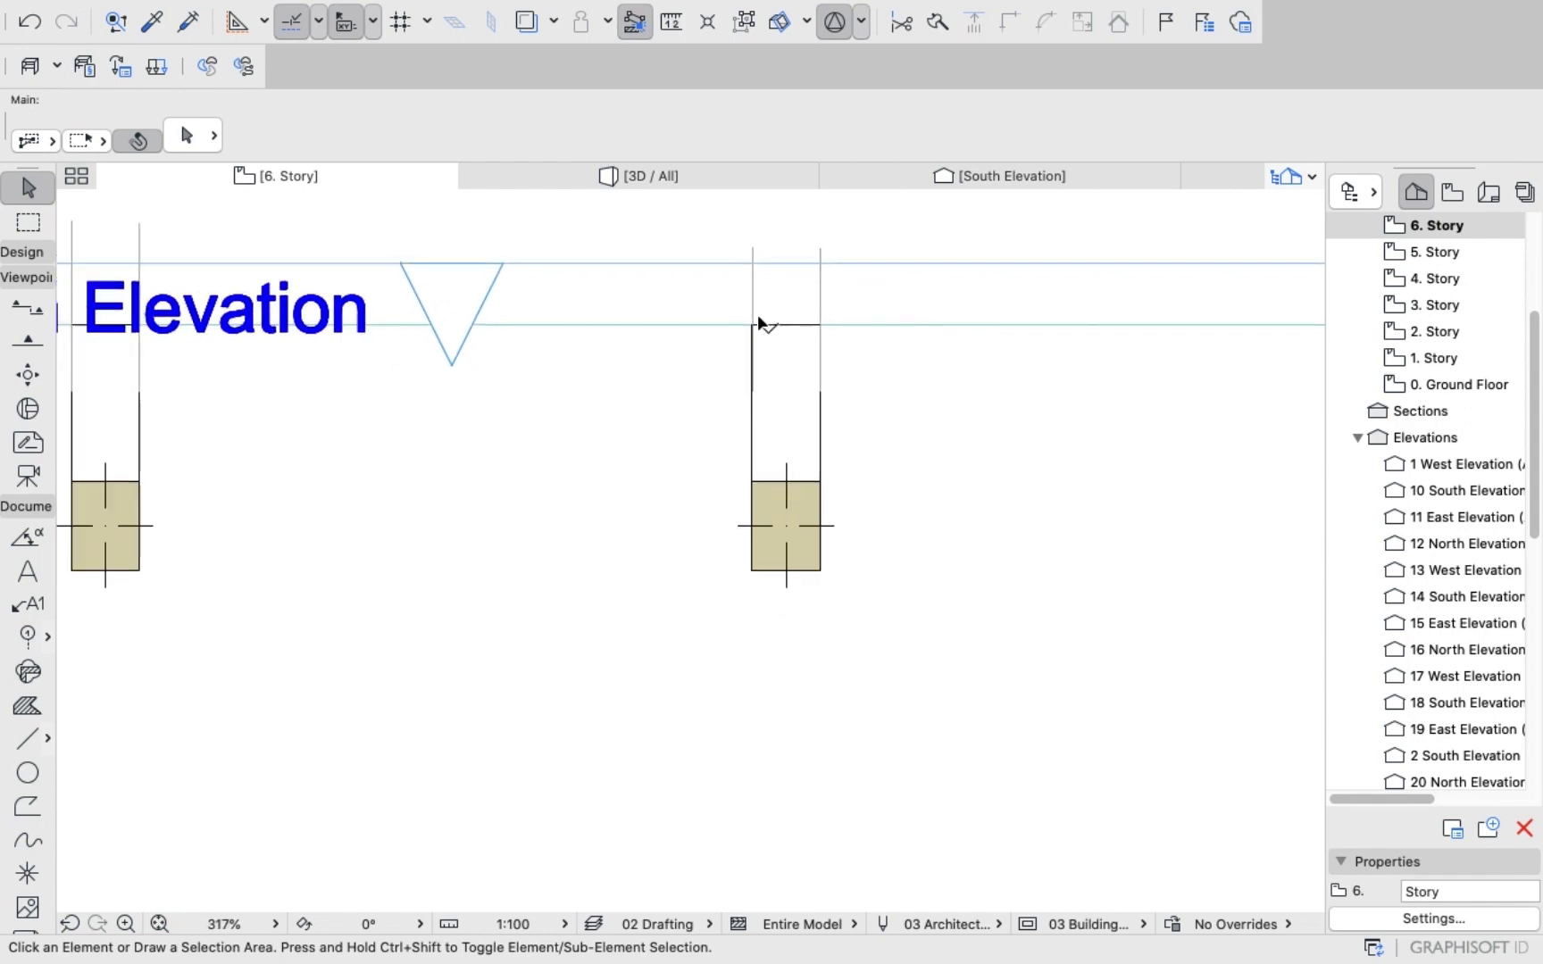
pyautogui.scroll(6, 871, 340)
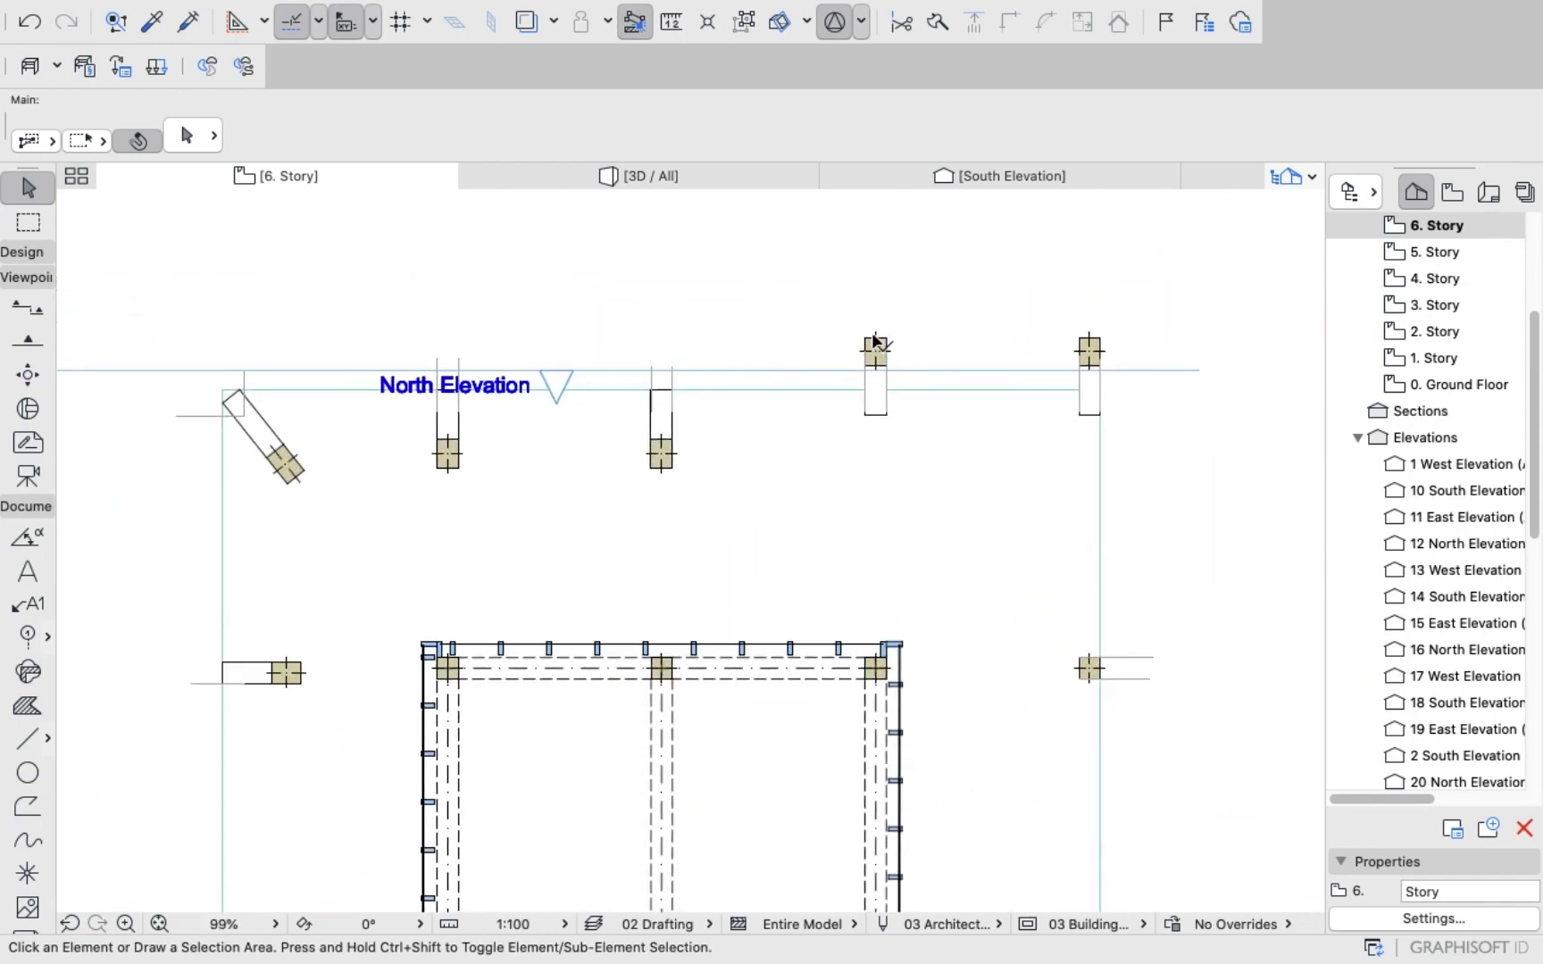
pyautogui.click(887, 418)
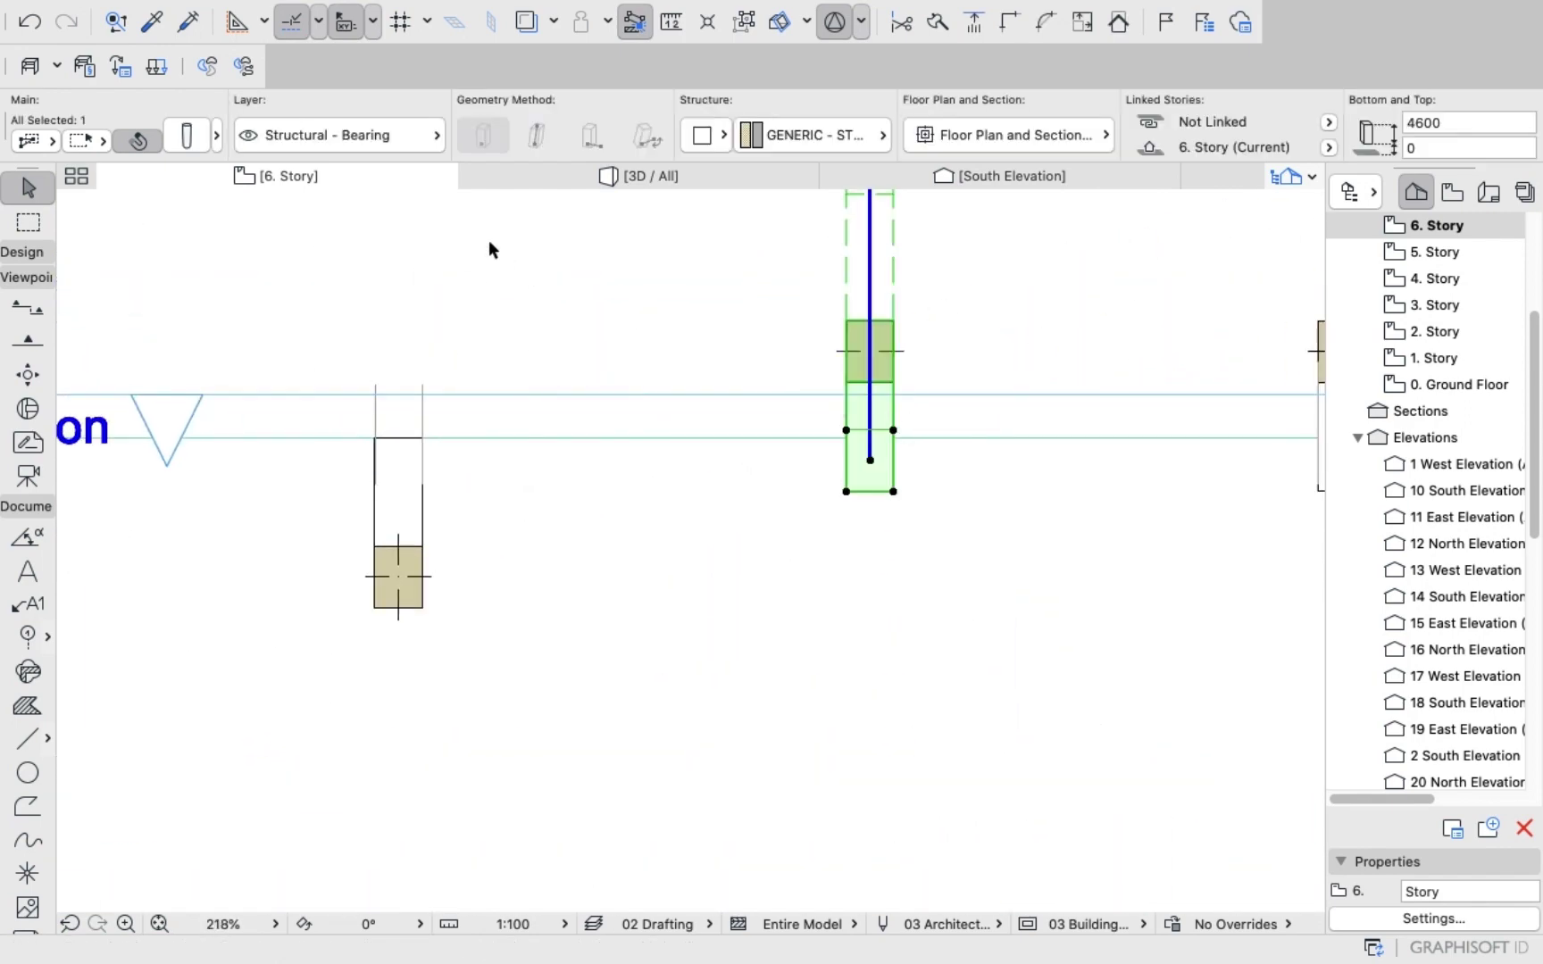
pyautogui.rightClick(491, 241)
pyautogui.moveTo(770, 472)
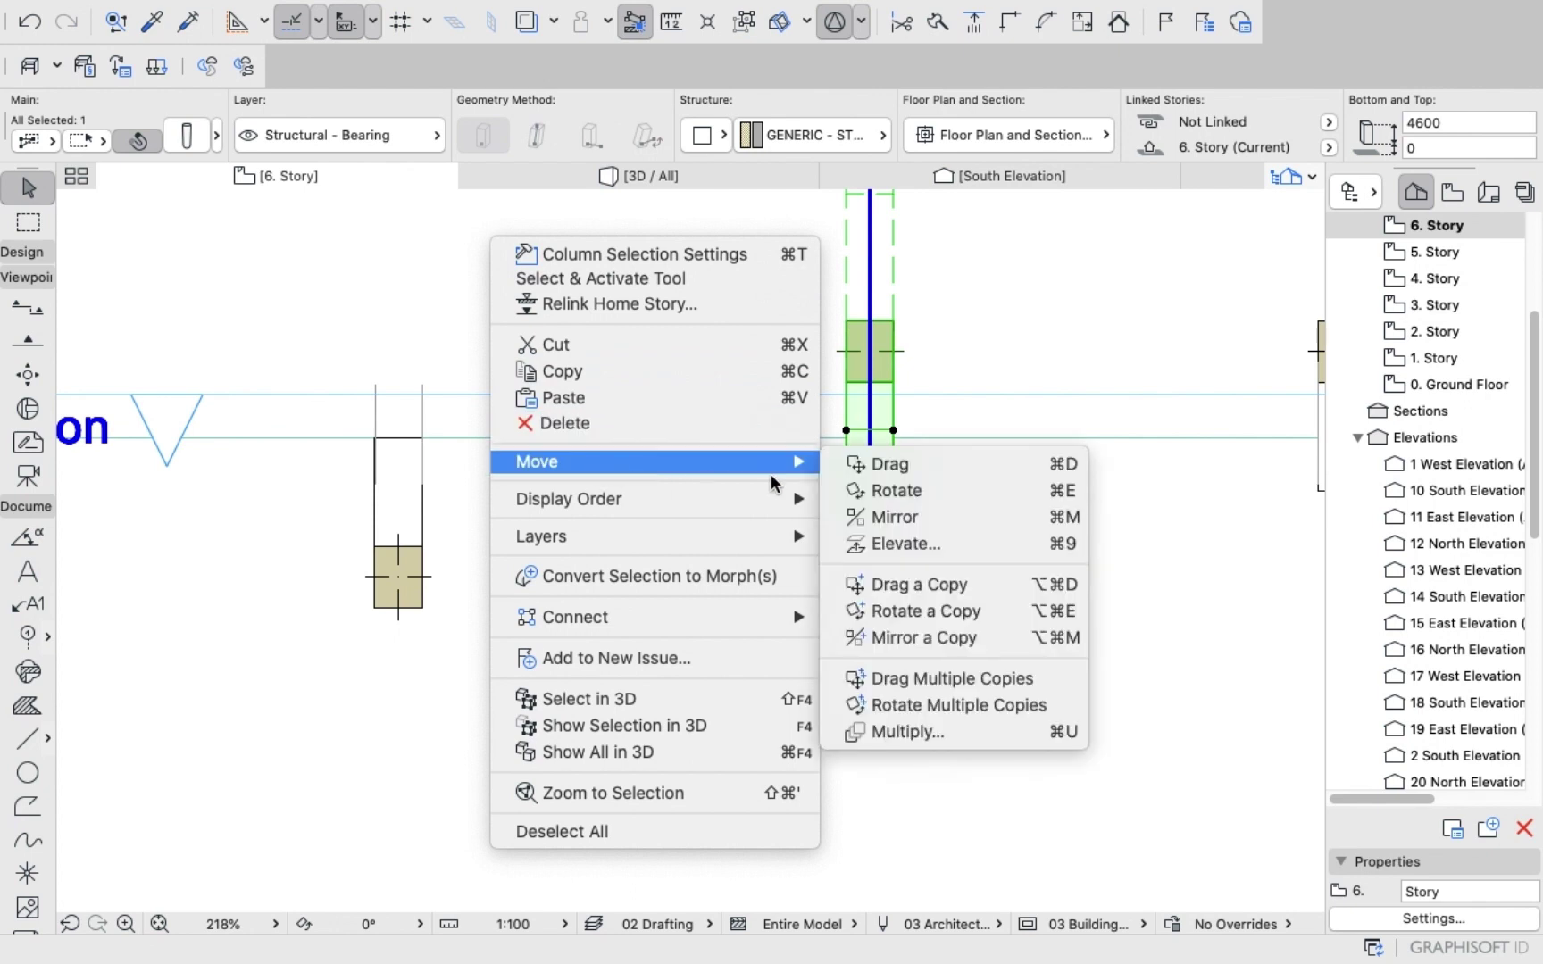
pyautogui.click(929, 492)
pyautogui.click(871, 461)
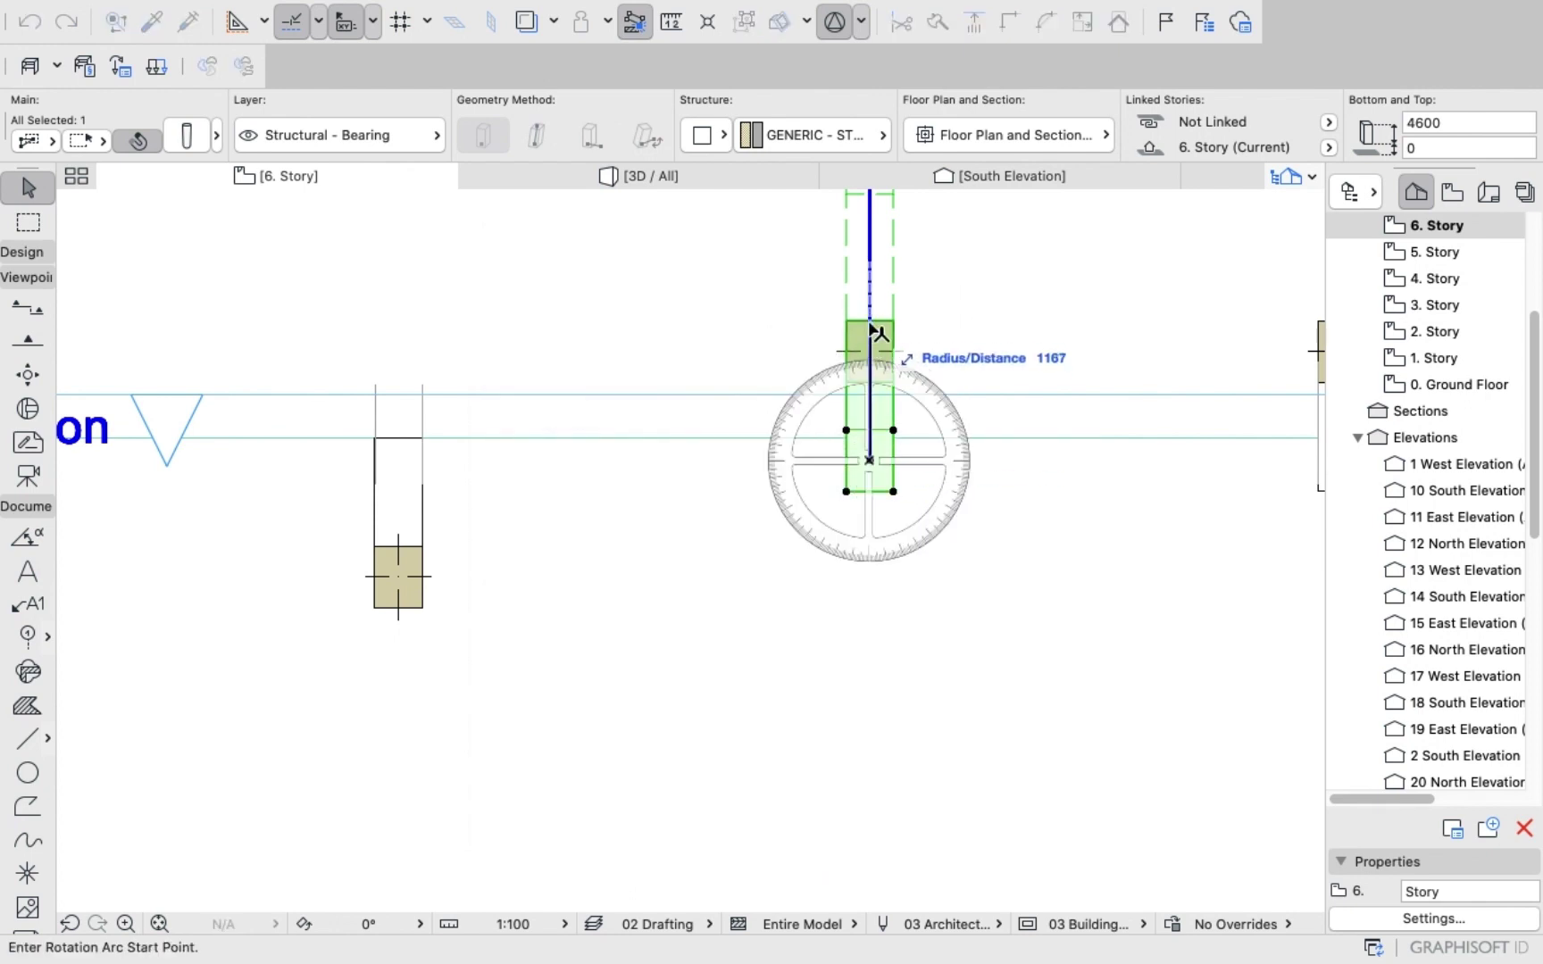
pyautogui.click(871, 306)
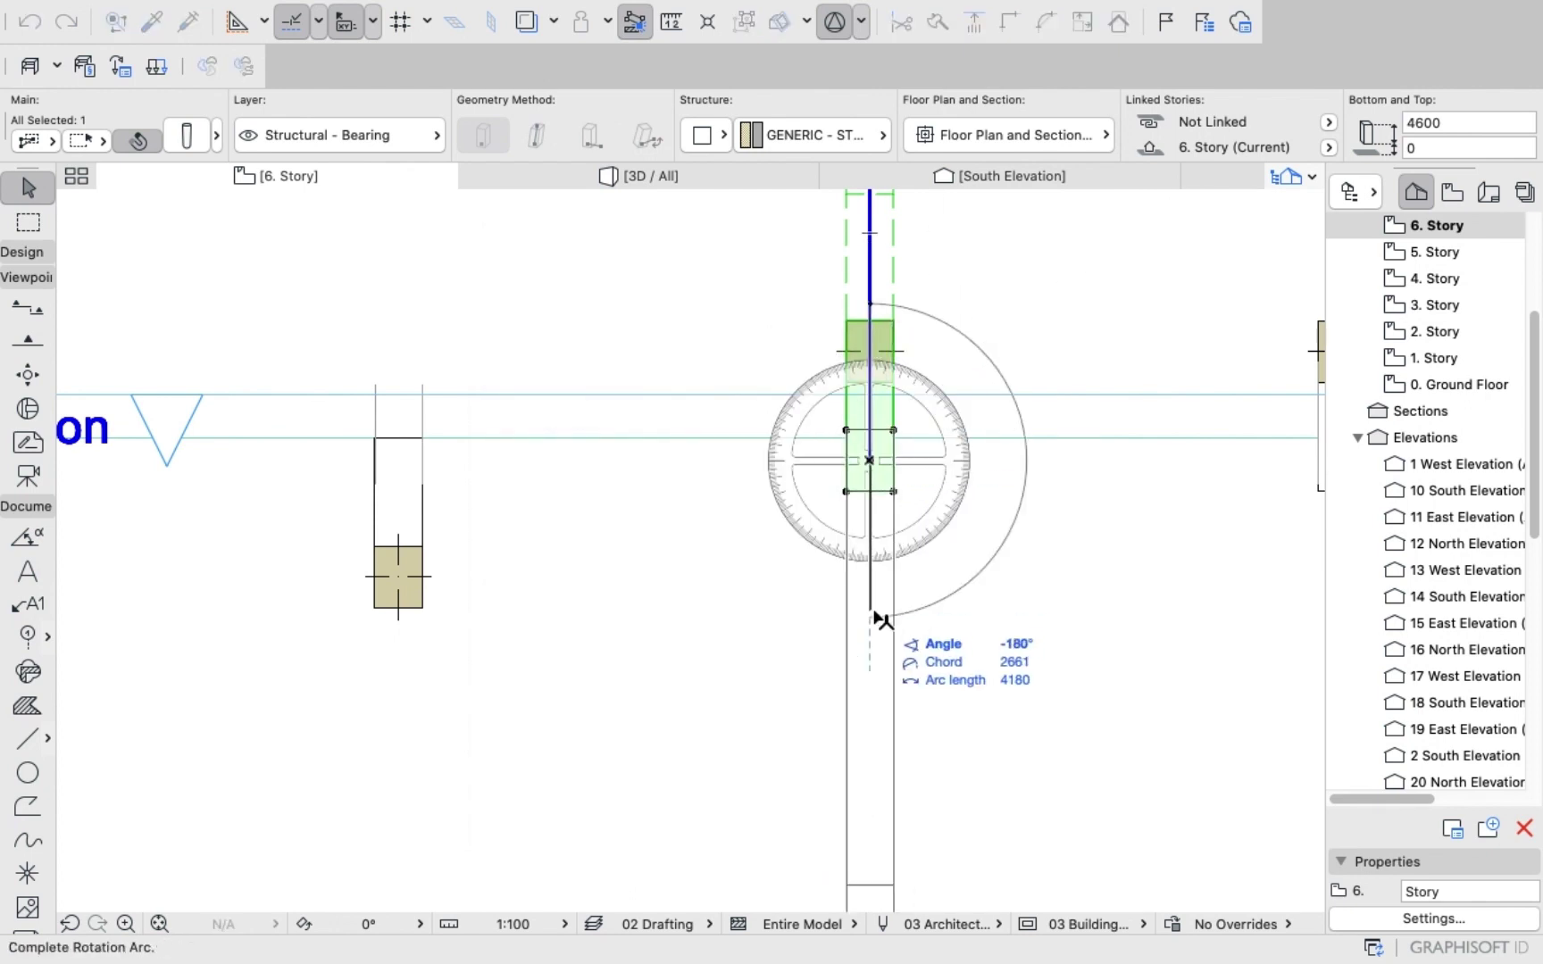
pyautogui.click(875, 614)
# Move this rotated column about 66 straight towards the tower, bringing its outer edge onto the podium's north edge.
pyautogui.scroll(3, 877, 411)
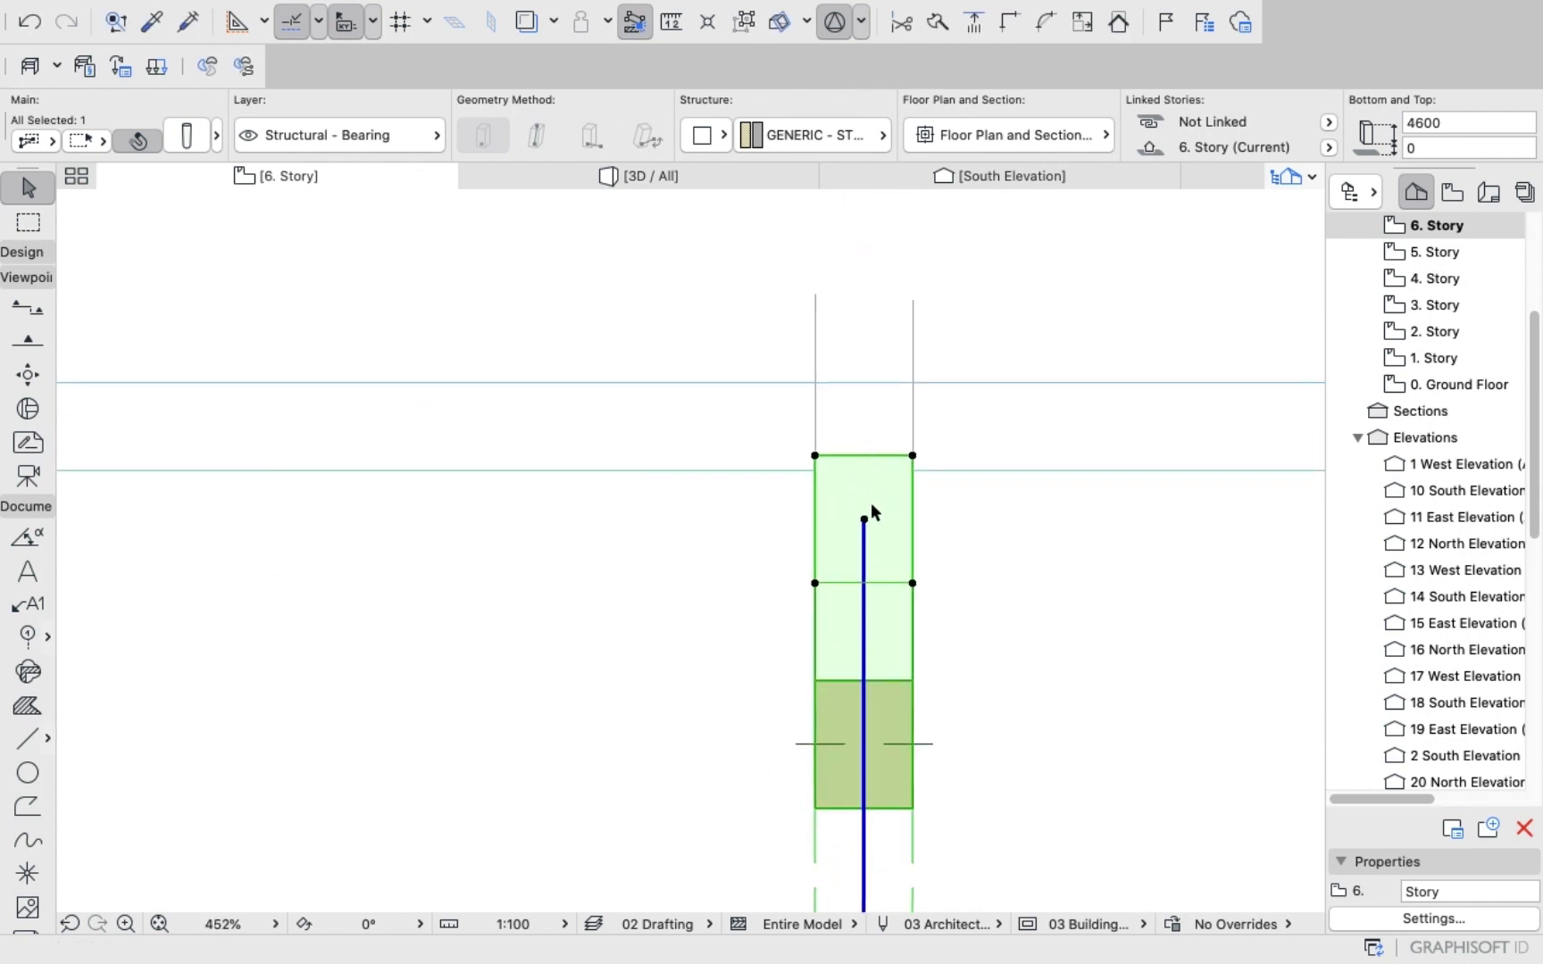
pyautogui.click(865, 456)
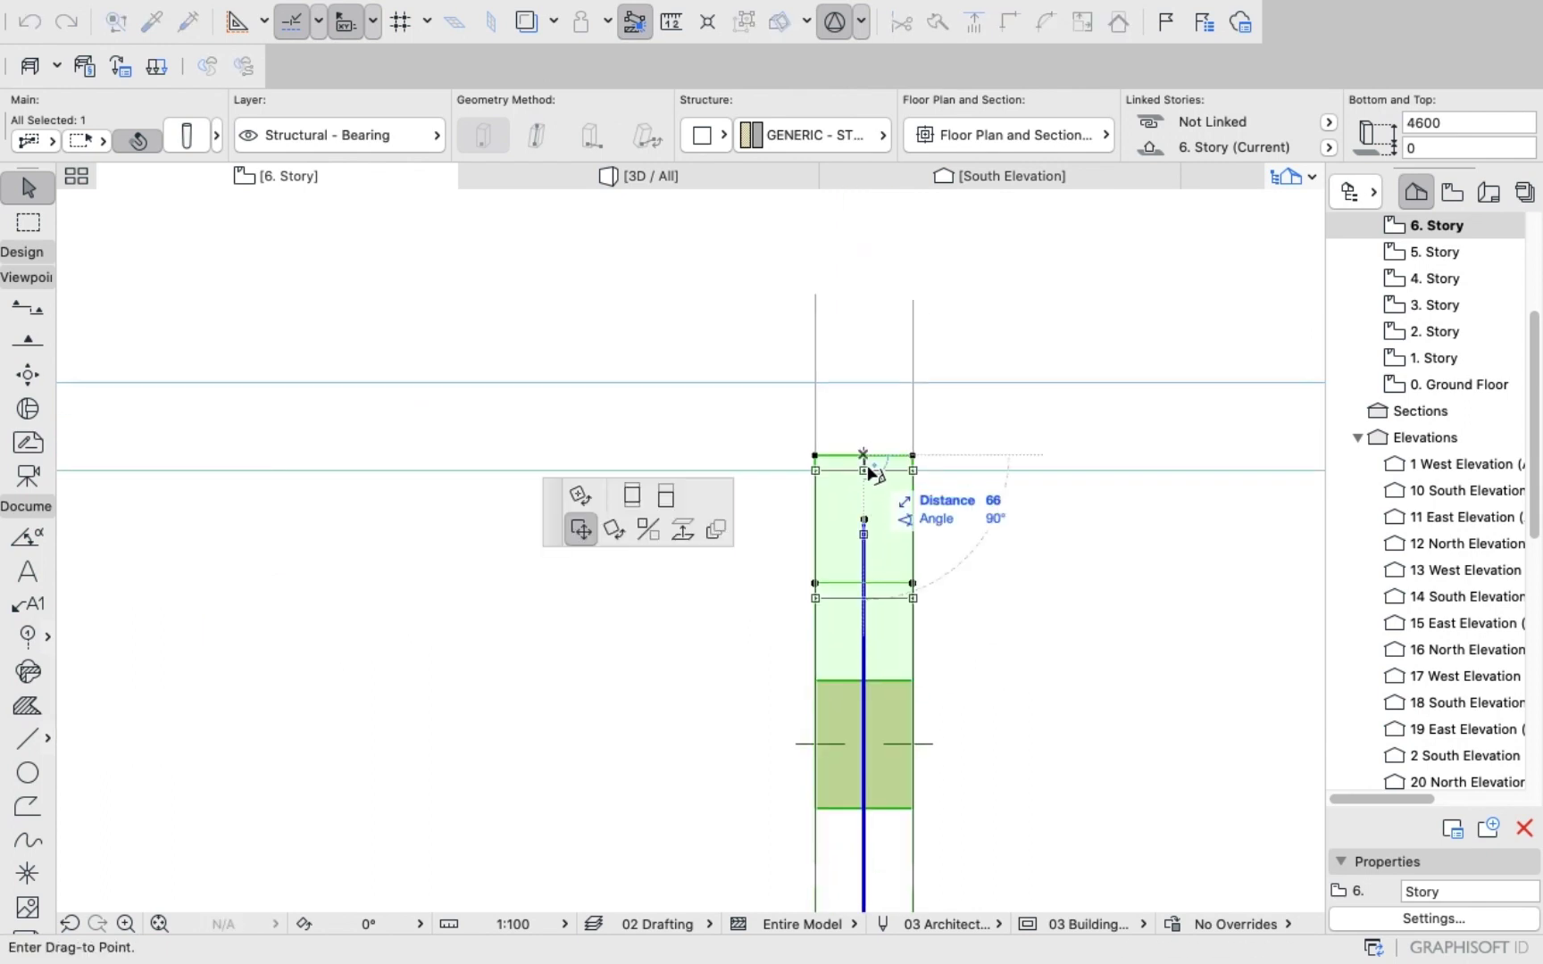
pyautogui.press('Escape')
pyautogui.scroll(-10, 797, 398)
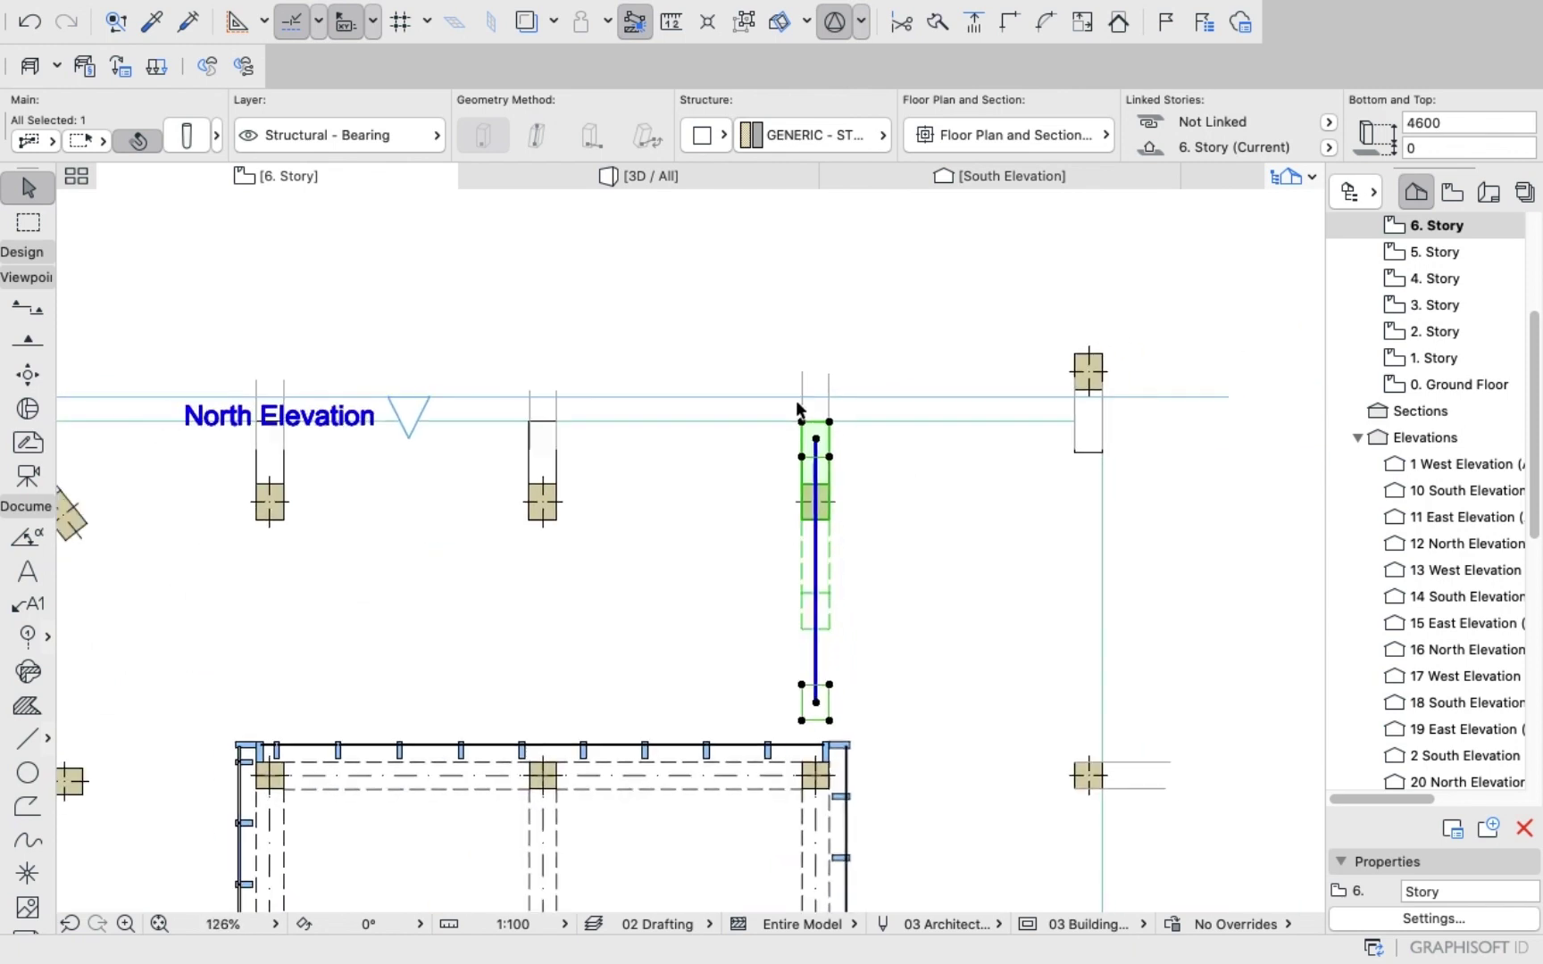
pyautogui.click(844, 310)
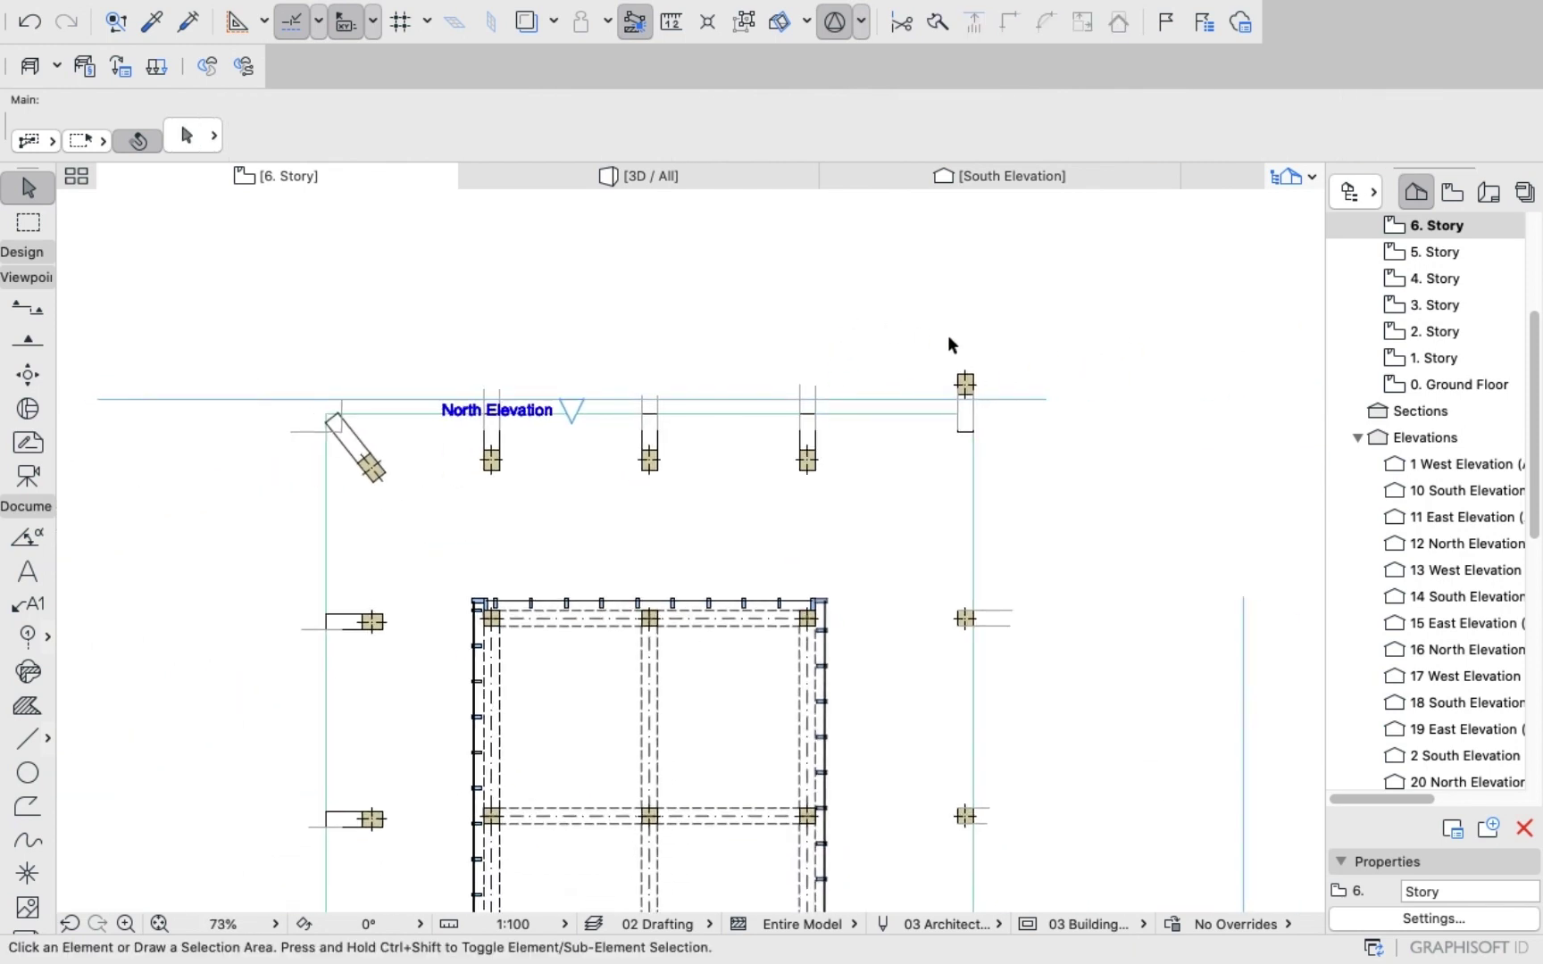
# Change the slant angle of the column at the podium's northeast corner so it reaches farther.
pyautogui.click(967, 435)
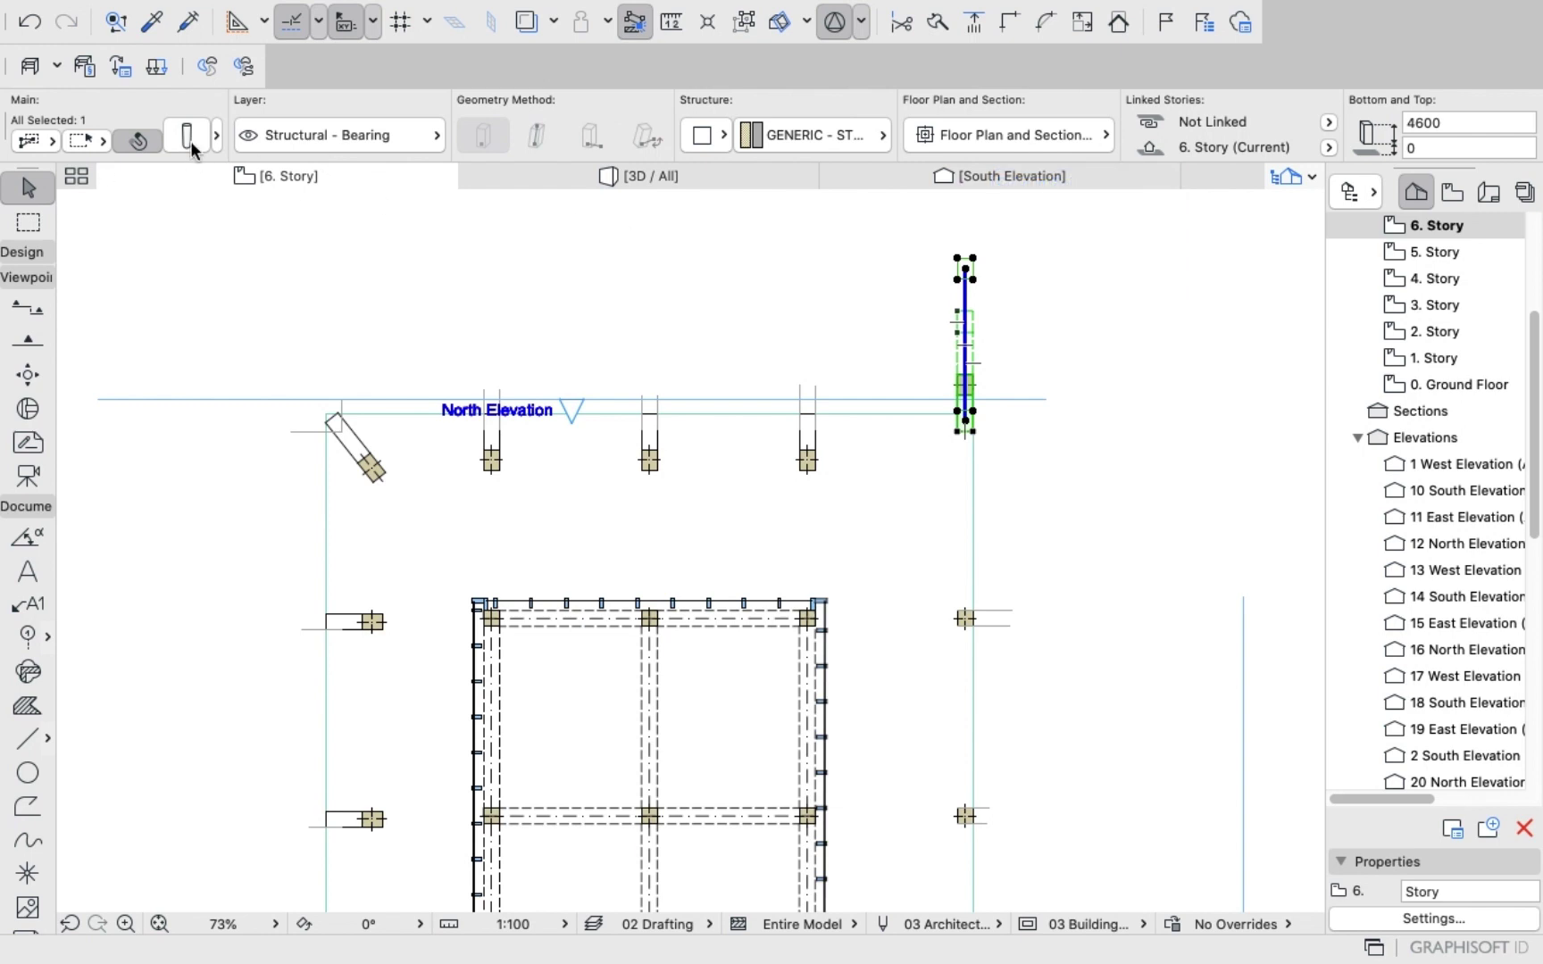
pyautogui.press('super+t')
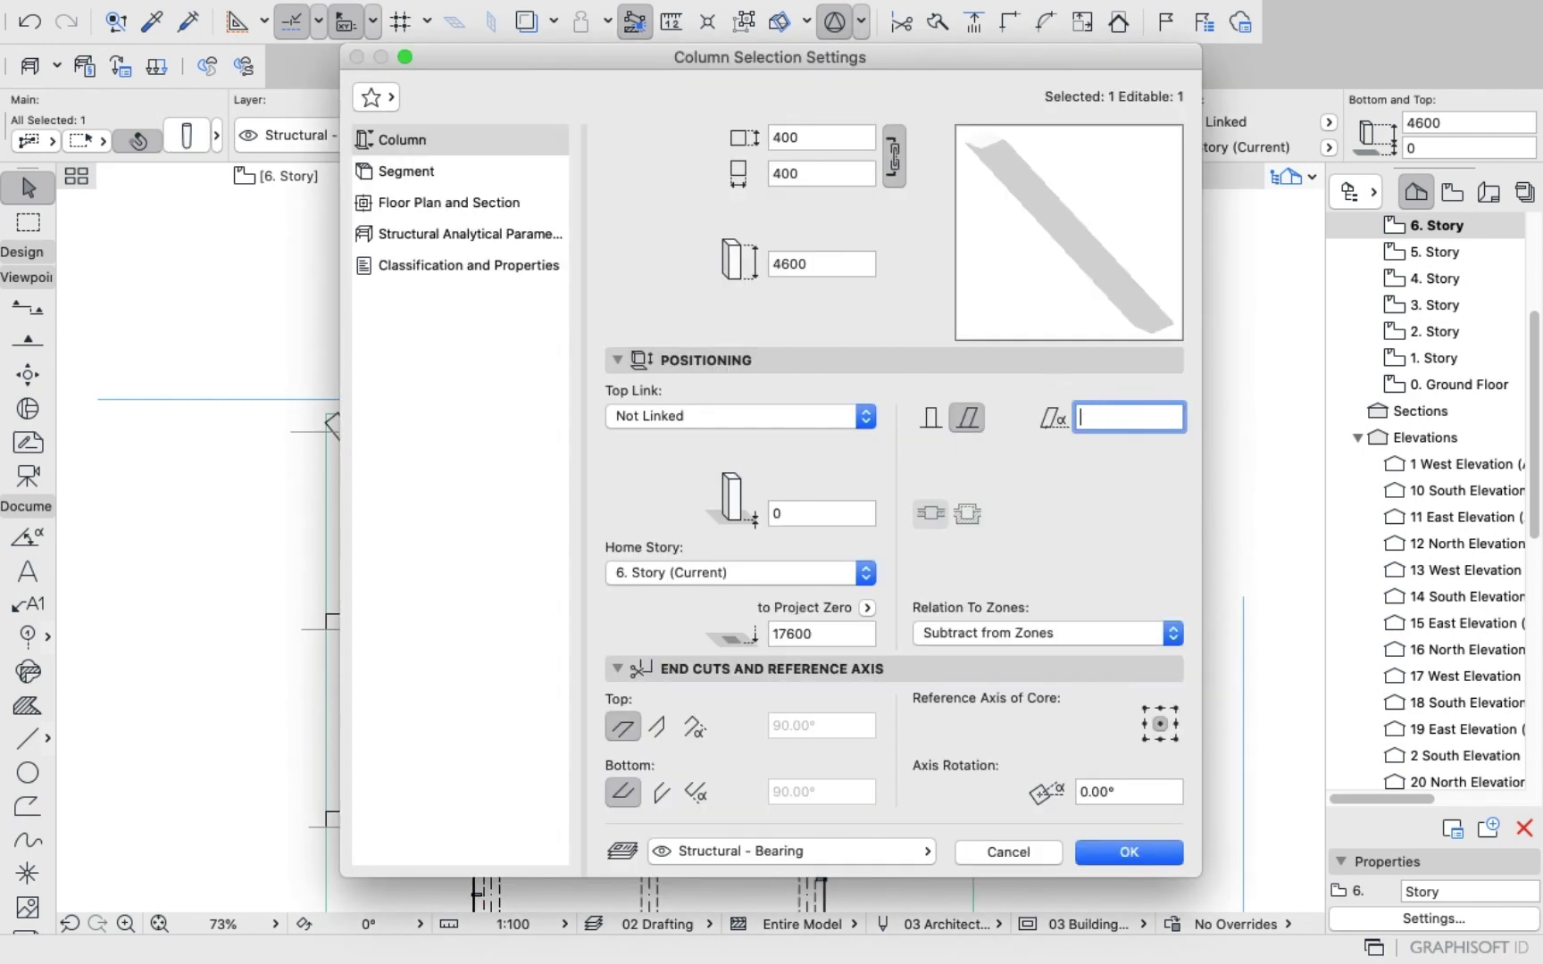
pyautogui.click(1113, 858)
# Rotate the northeast corner column about 142° around its lower axis end, pointing its upper end at the tower's nearest corner.
pyautogui.rightClick(1097, 294)
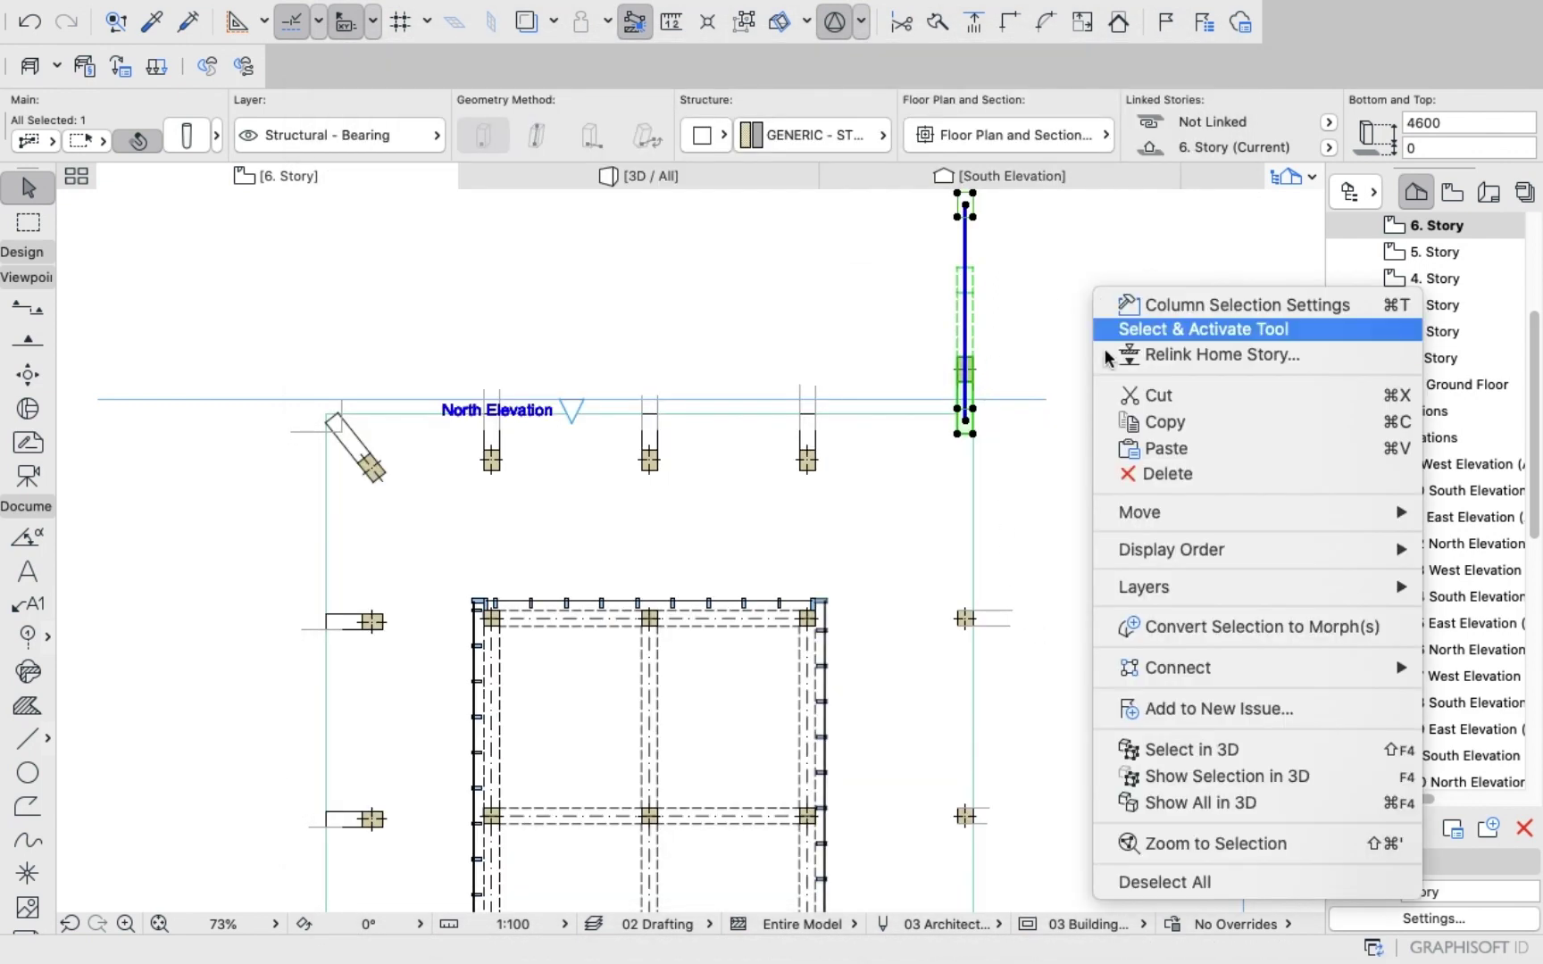
pyautogui.moveTo(1152, 513)
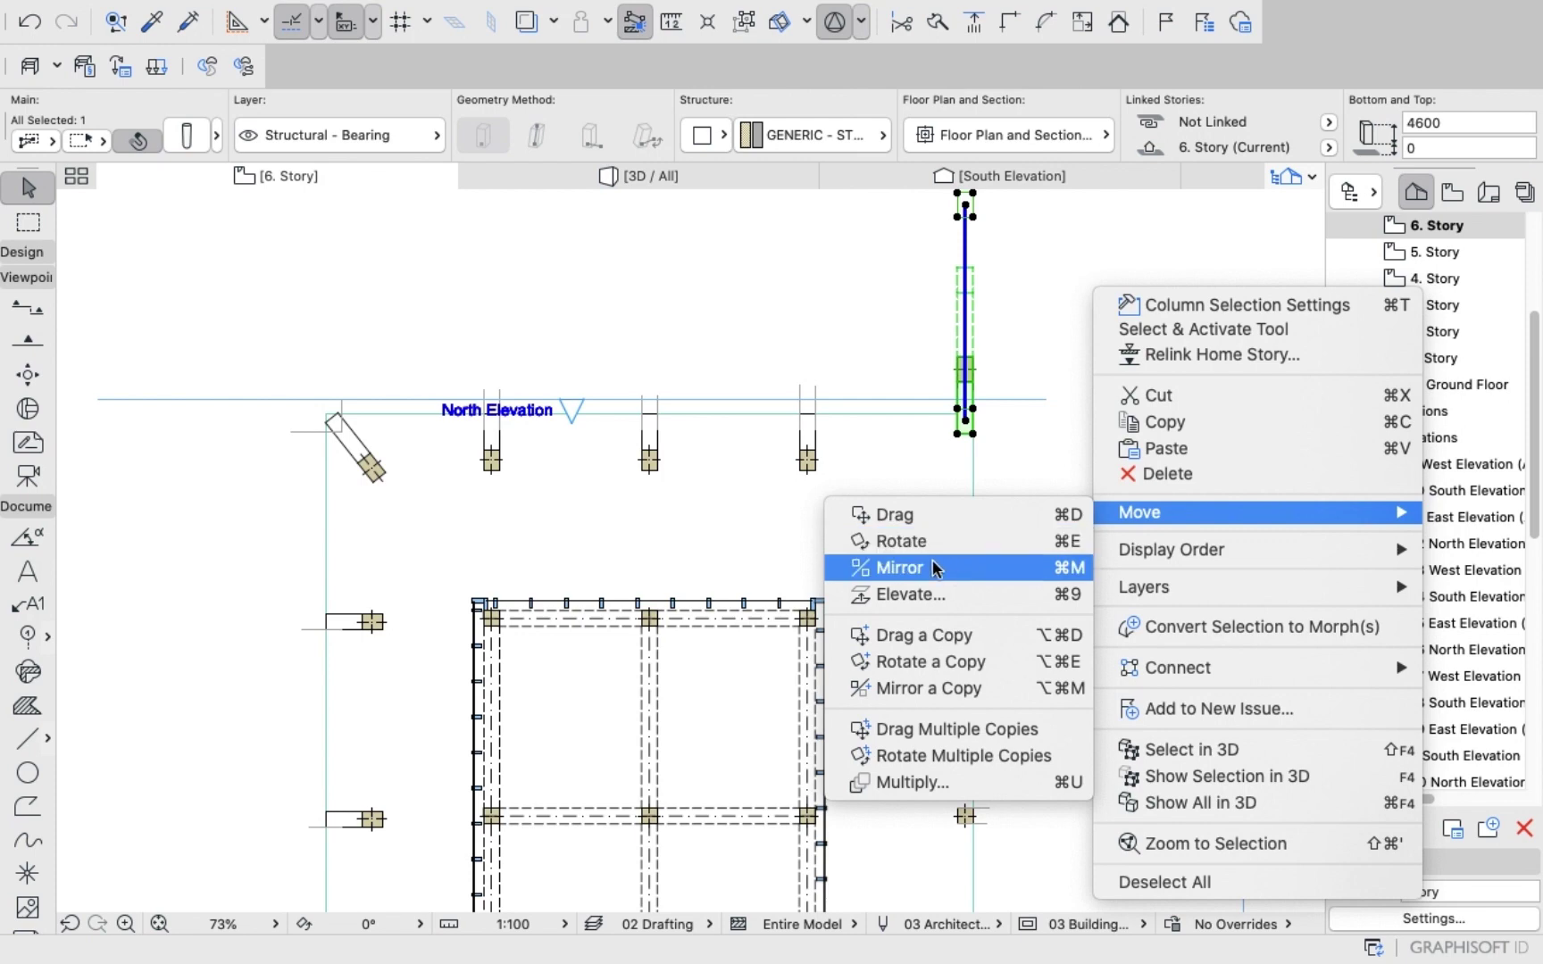
pyautogui.click(901, 544)
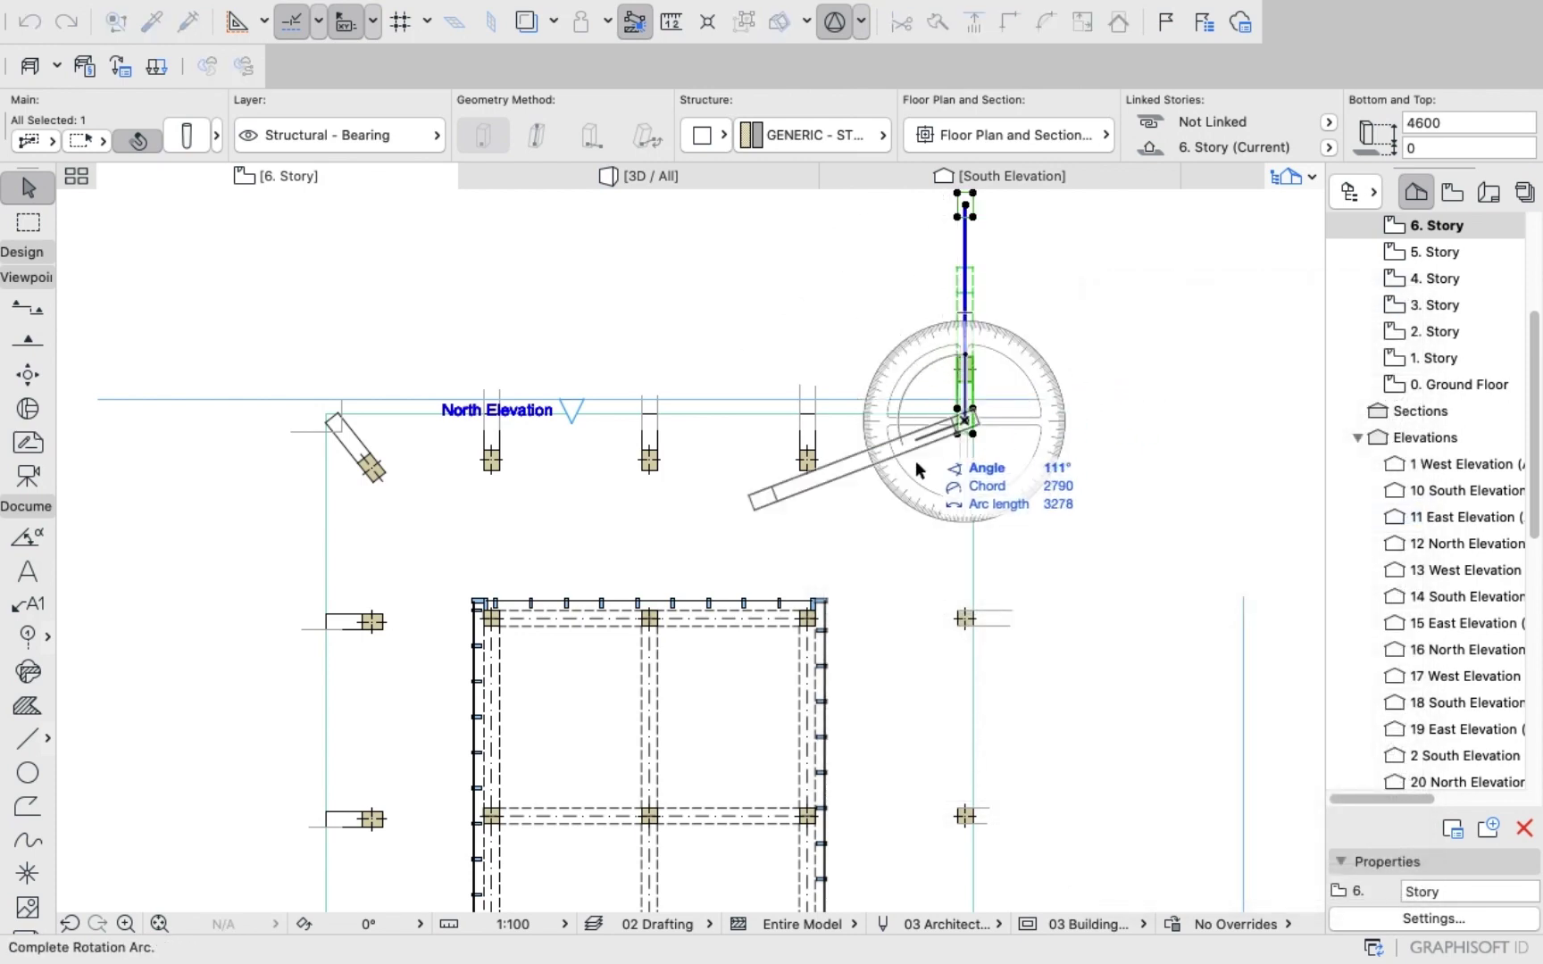
pyautogui.scroll(5, 912, 496)
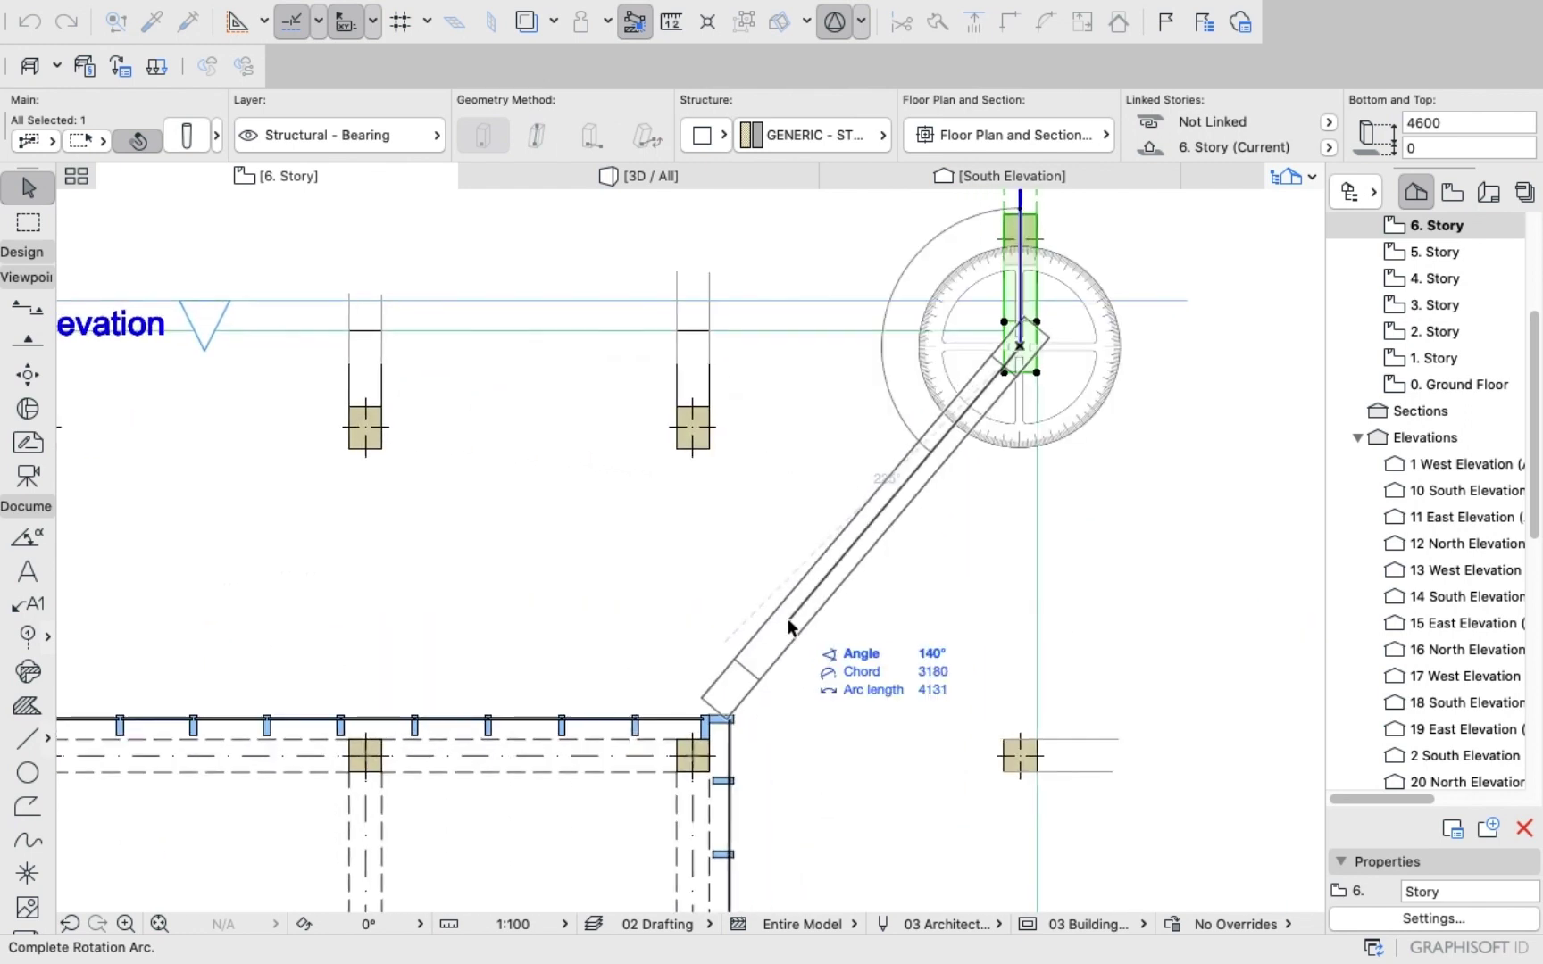
pyautogui.scroll(3, 779, 641)
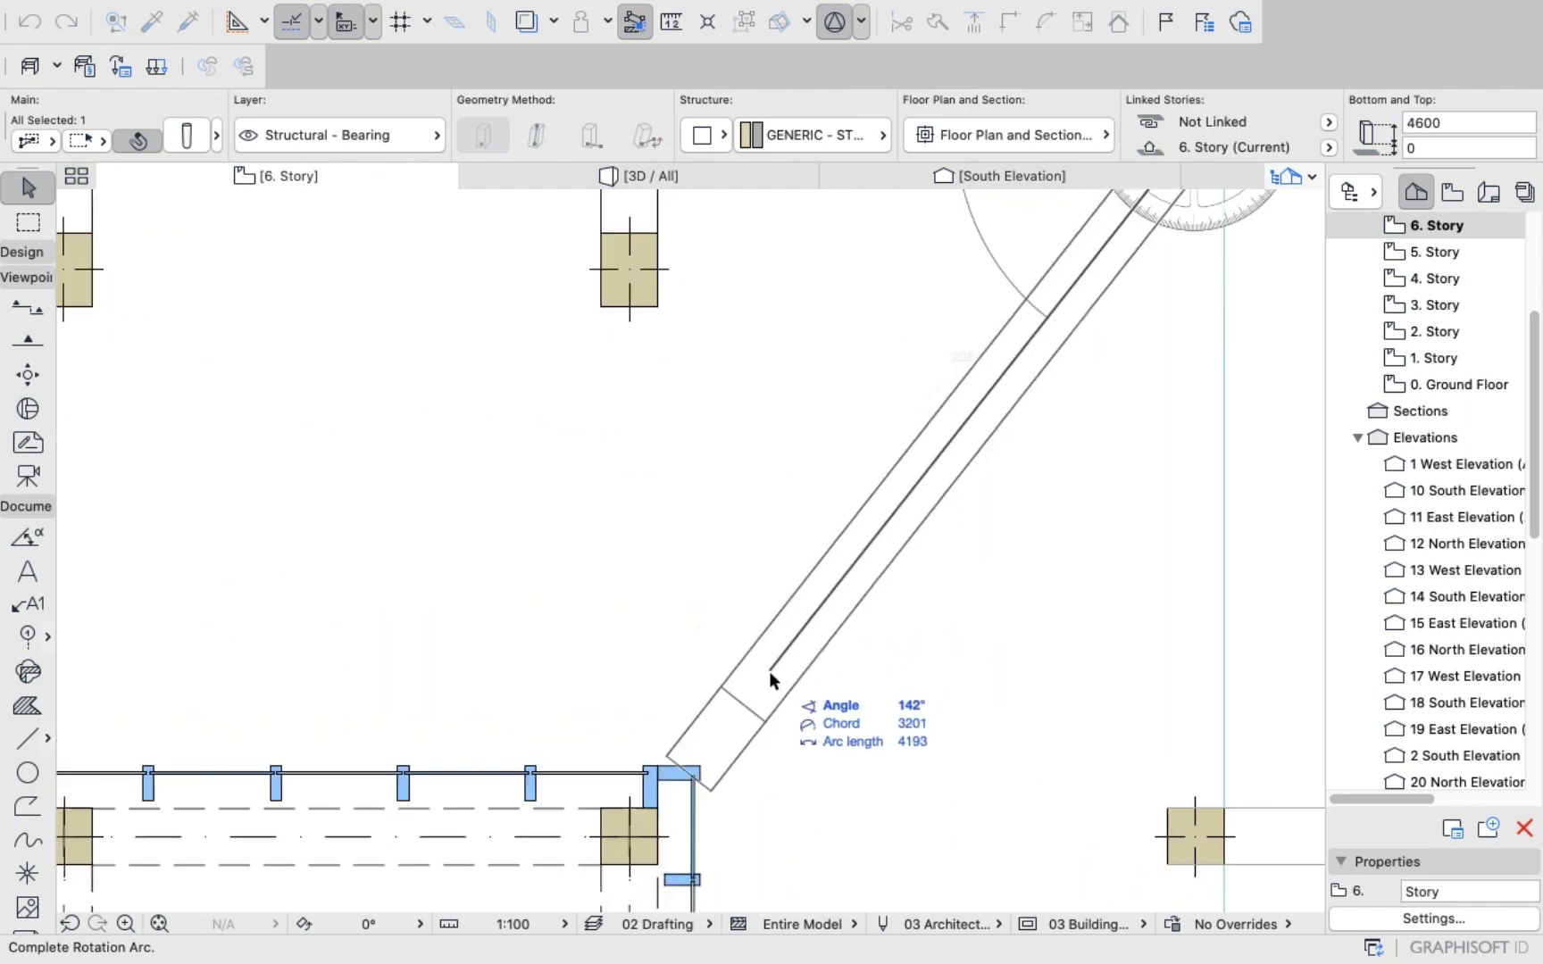
pyautogui.click(768, 675)
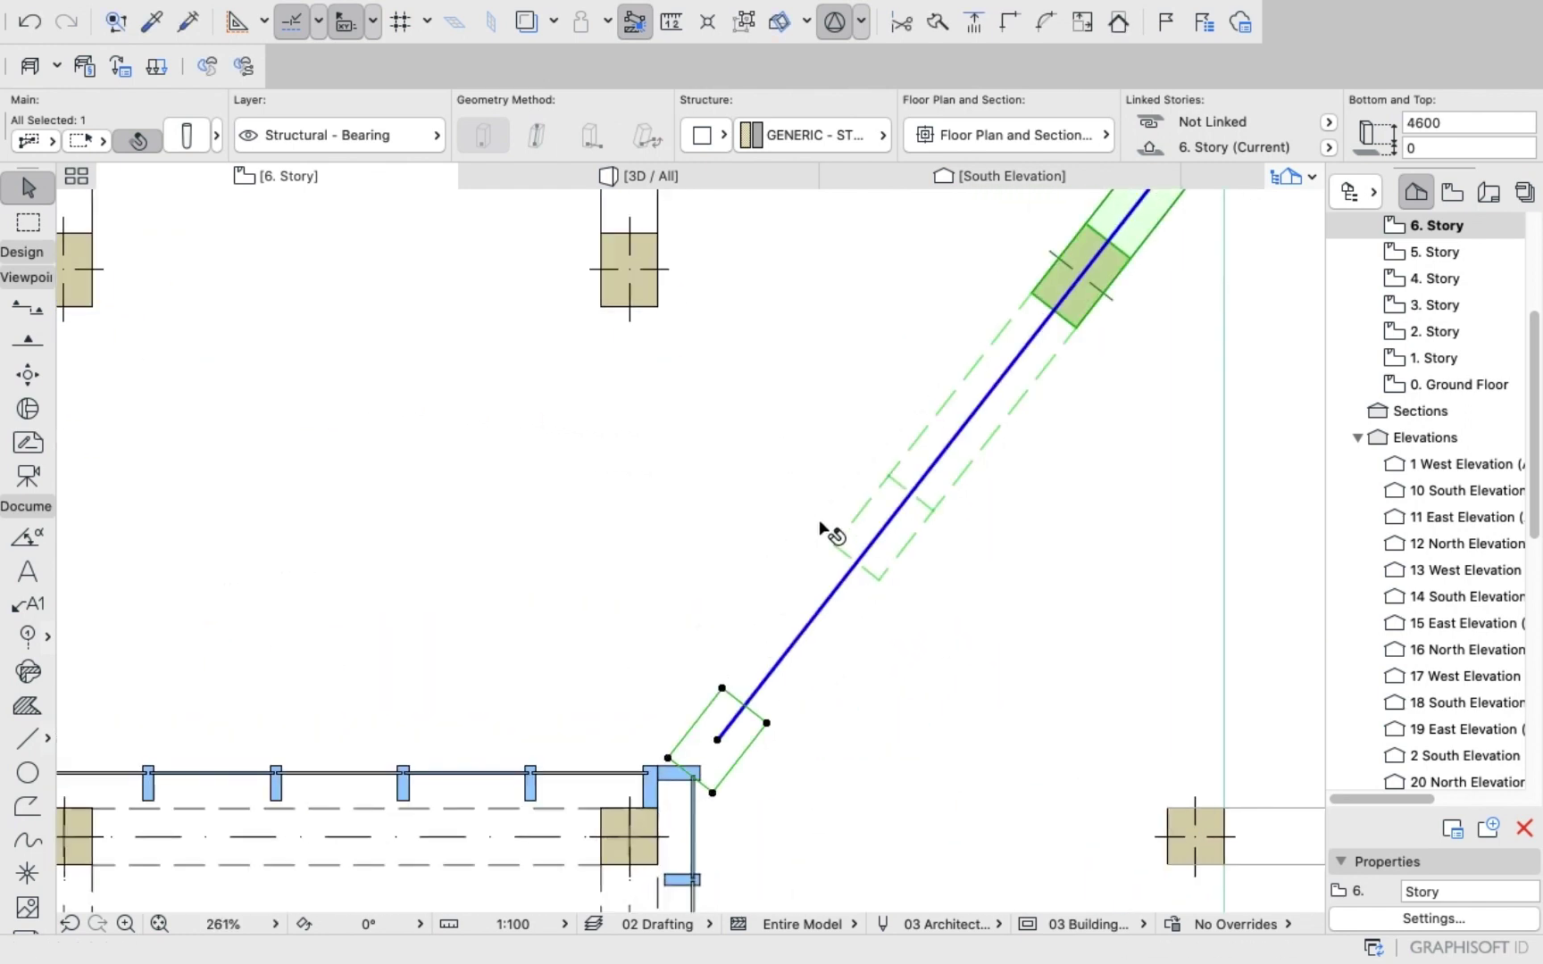
# Move the northeast corner column about 242 diagonally towards the tower, fitting its lower end inside the podium's corner edges.
pyautogui.scroll(-6, 827, 534)
pyautogui.scroll(6, 932, 383)
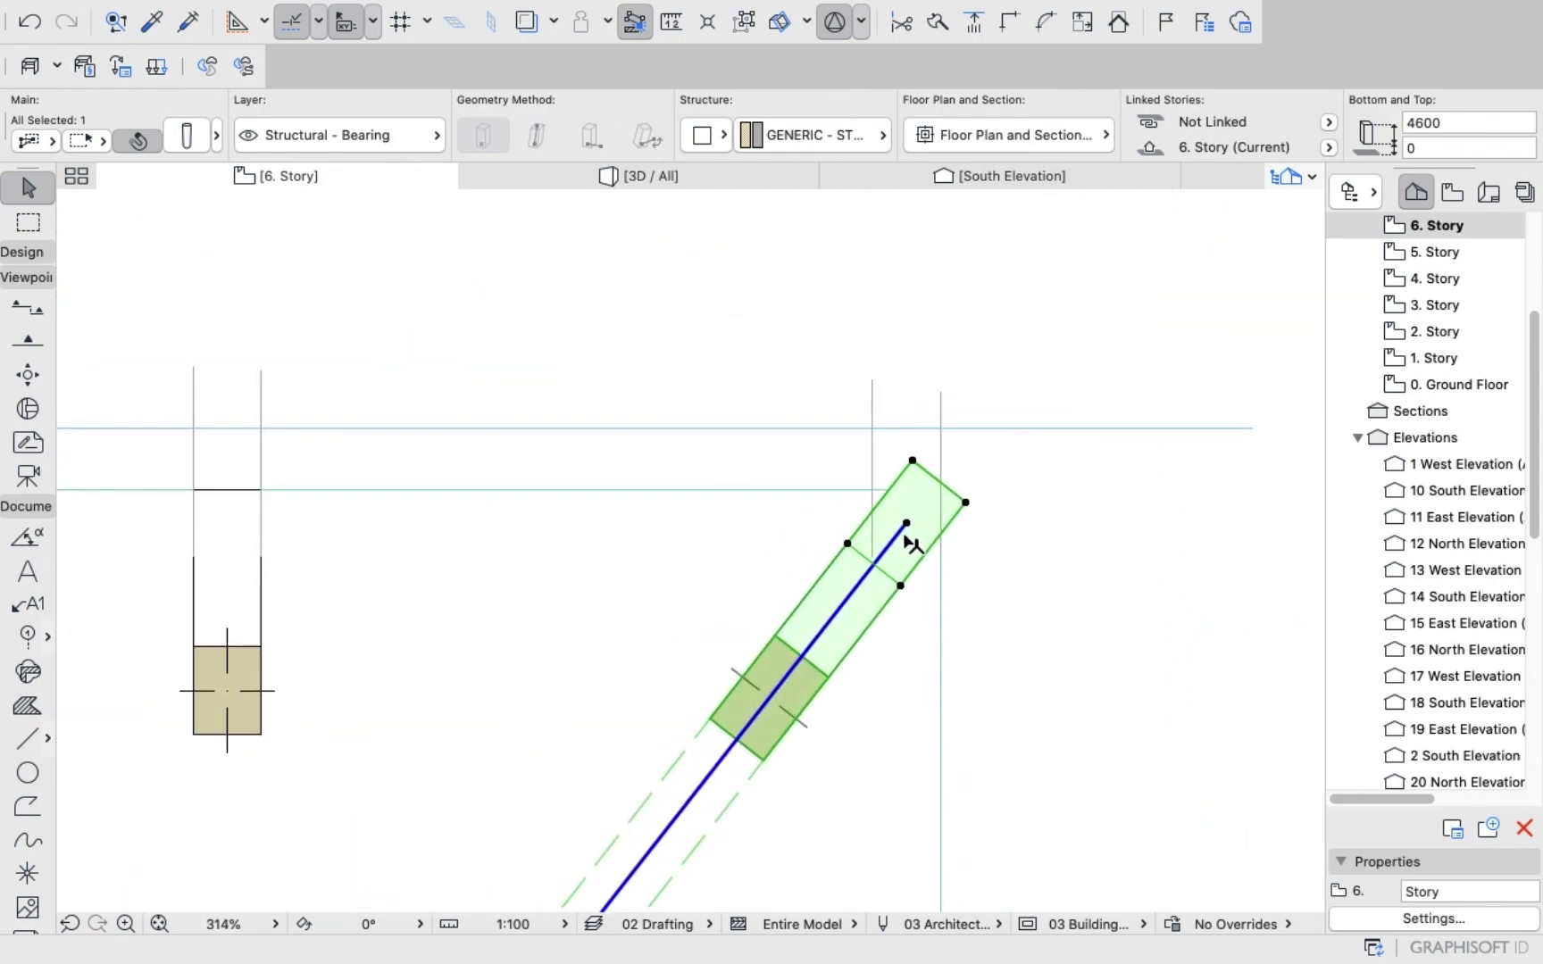
pyautogui.click(907, 523)
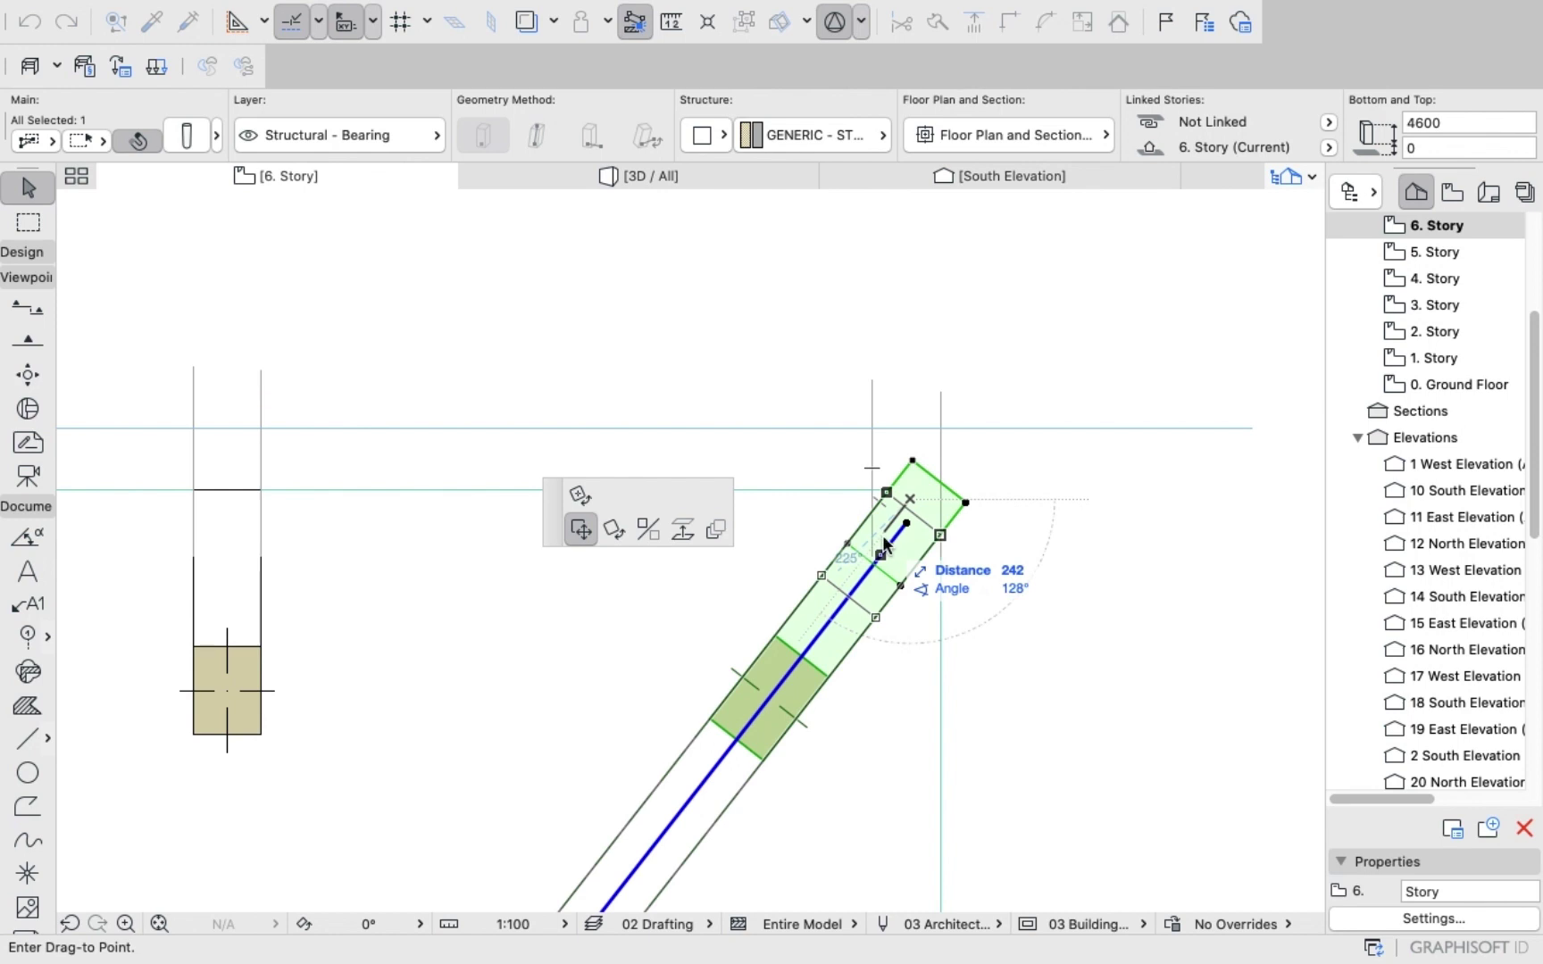
pyautogui.click(883, 542)
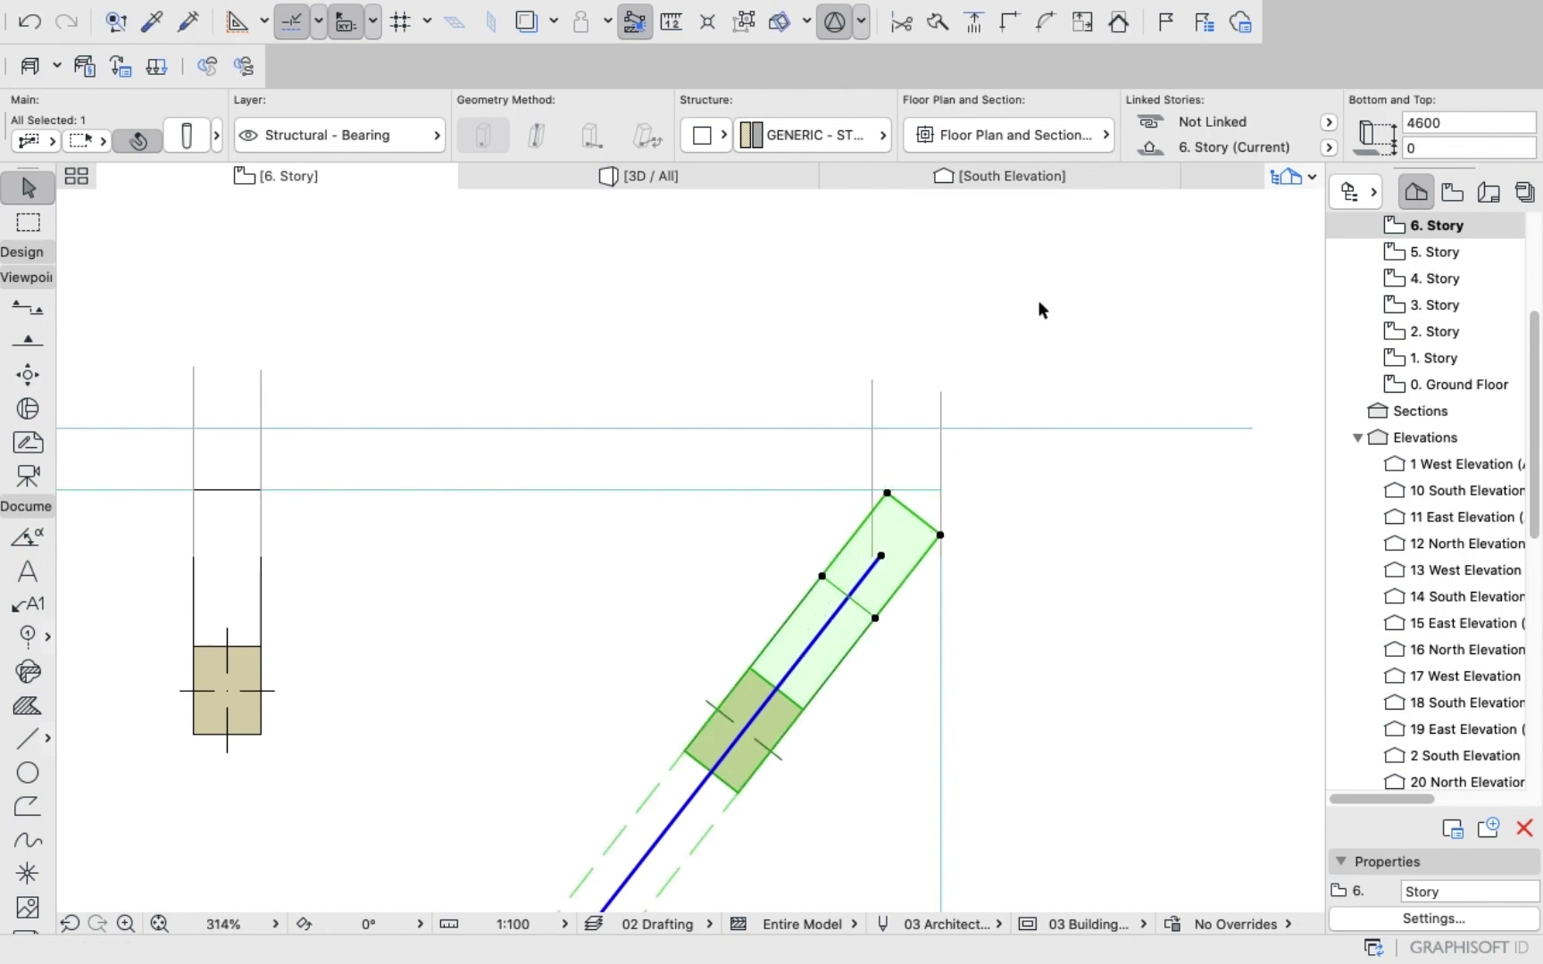
# Deselect the northeast corner column and examine in 3D how the slanted columns around the podium roof meet the tower.
pyautogui.press('Escape')
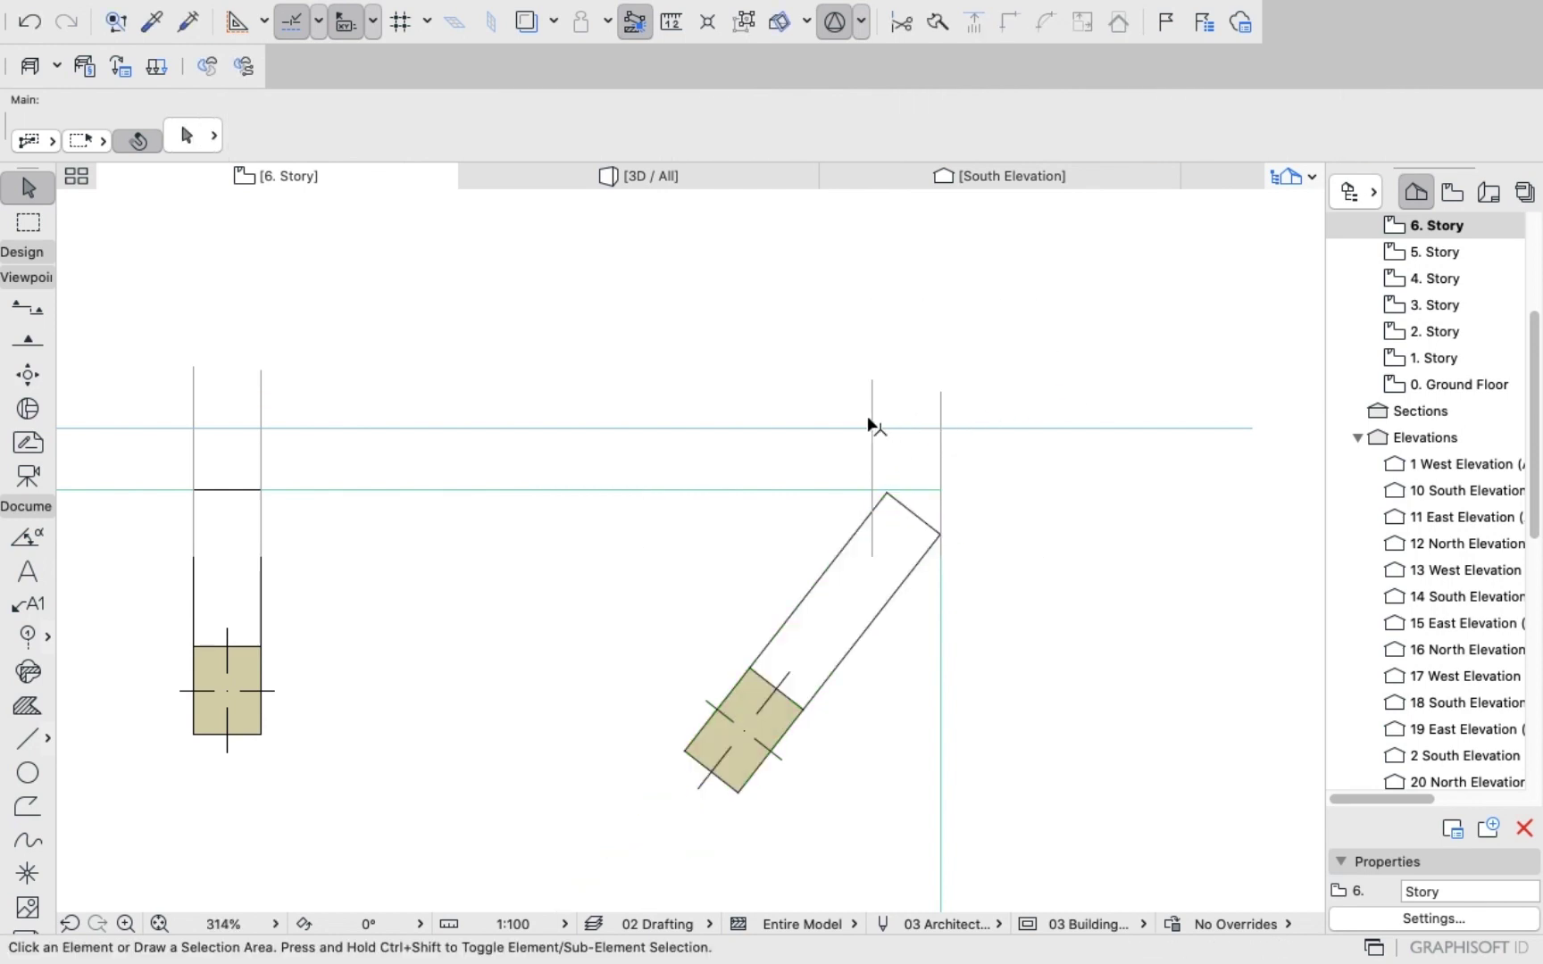
pyautogui.scroll(-10, 868, 426)
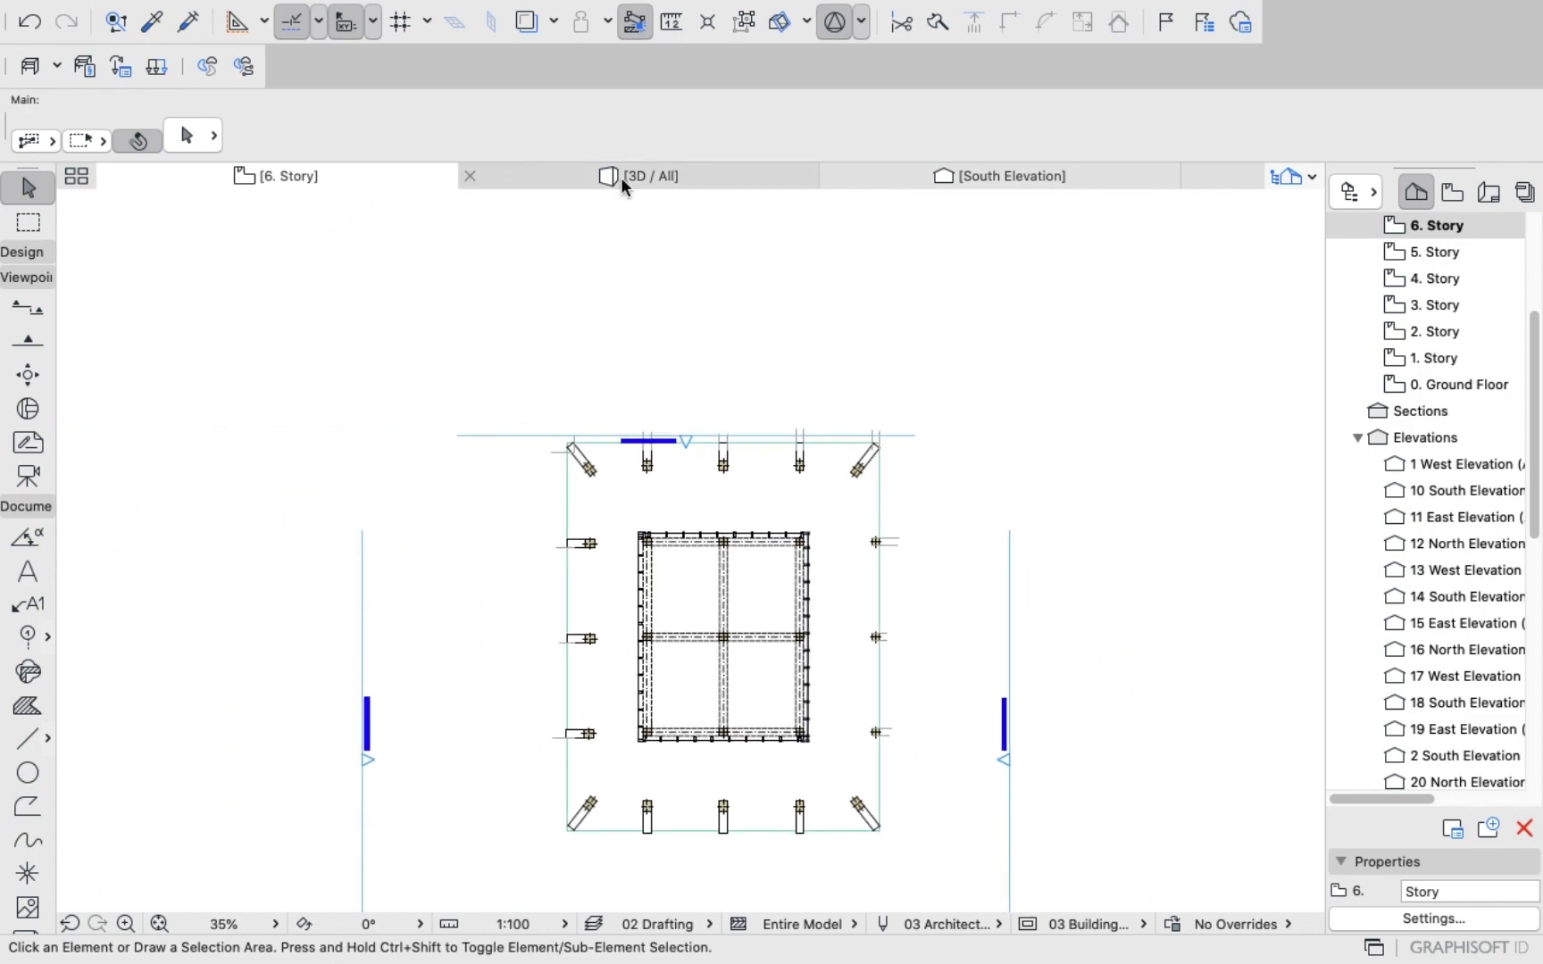
pyautogui.click(621, 178)
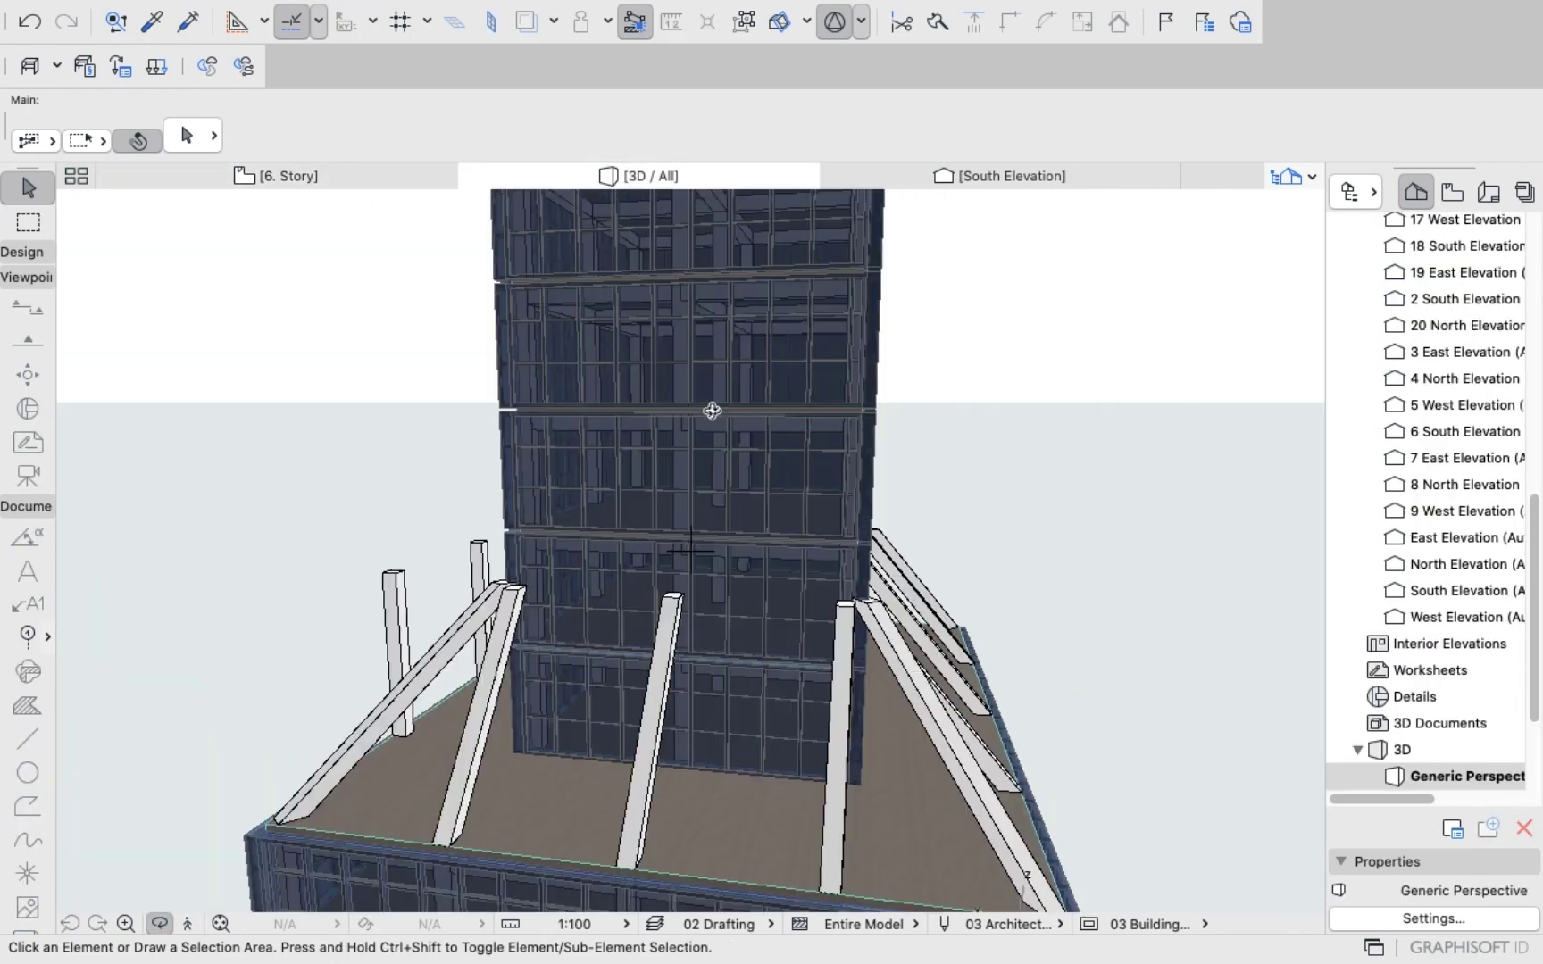
pyautogui.moveTo(700, 634); pyautogui.dragTo(708, 708)
pyautogui.moveTo(886, 633); pyautogui.dragTo(356, 404)
# Select the three middle columns along the podium's north edge on the 6. Story plan and set their height to 4800.
pyautogui.click(272, 184)
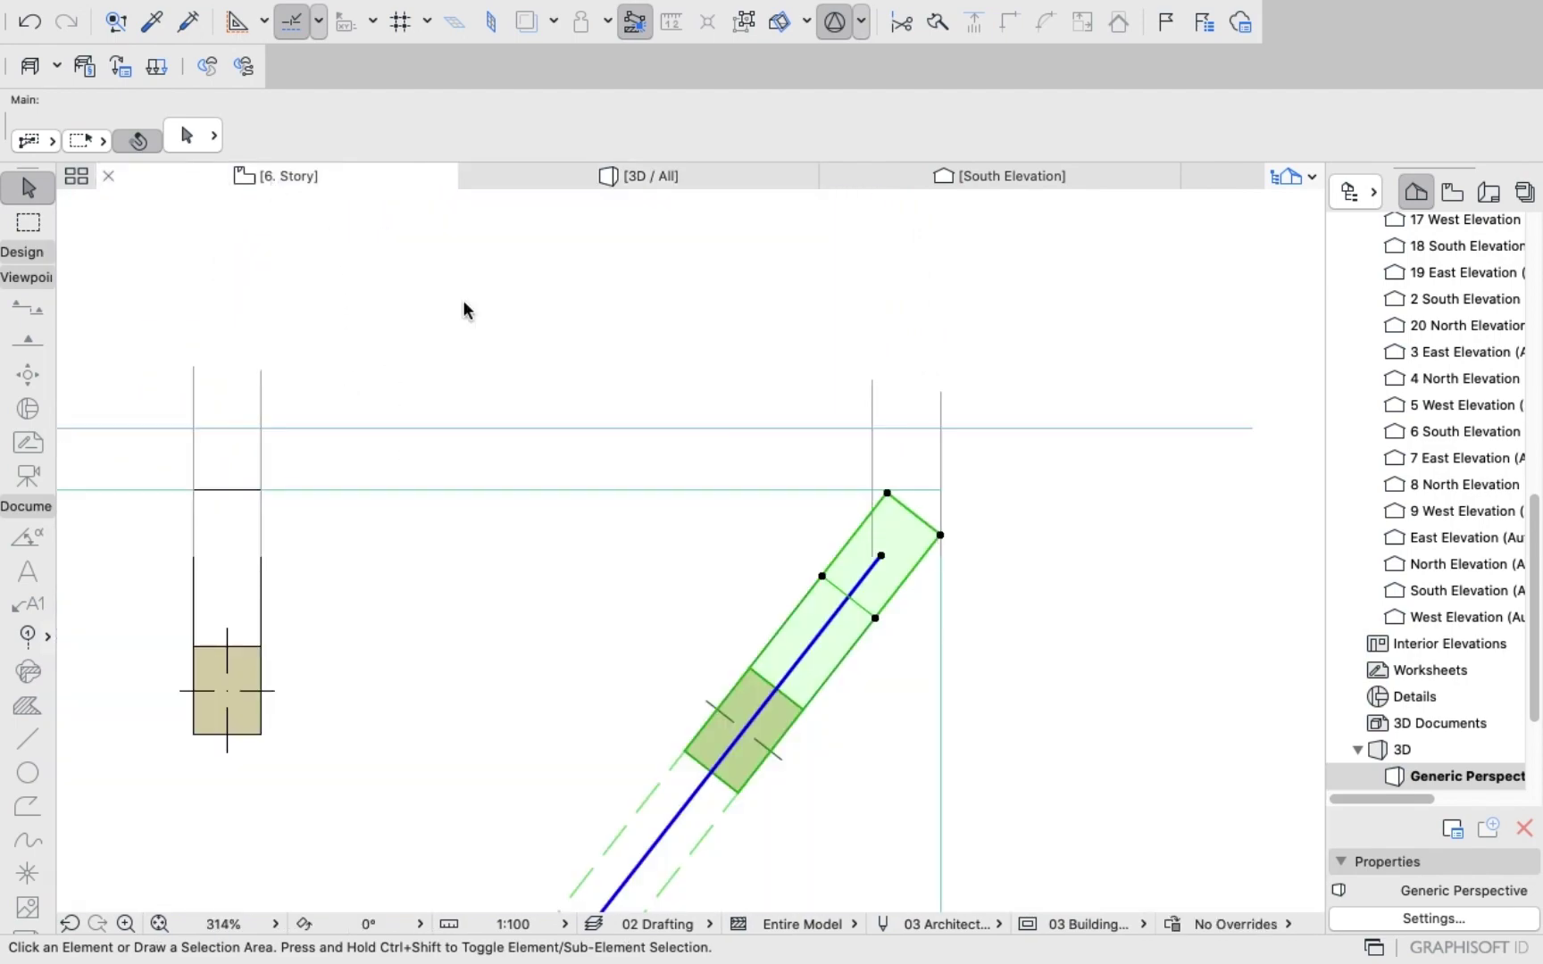
pyautogui.scroll(5, 661, 451)
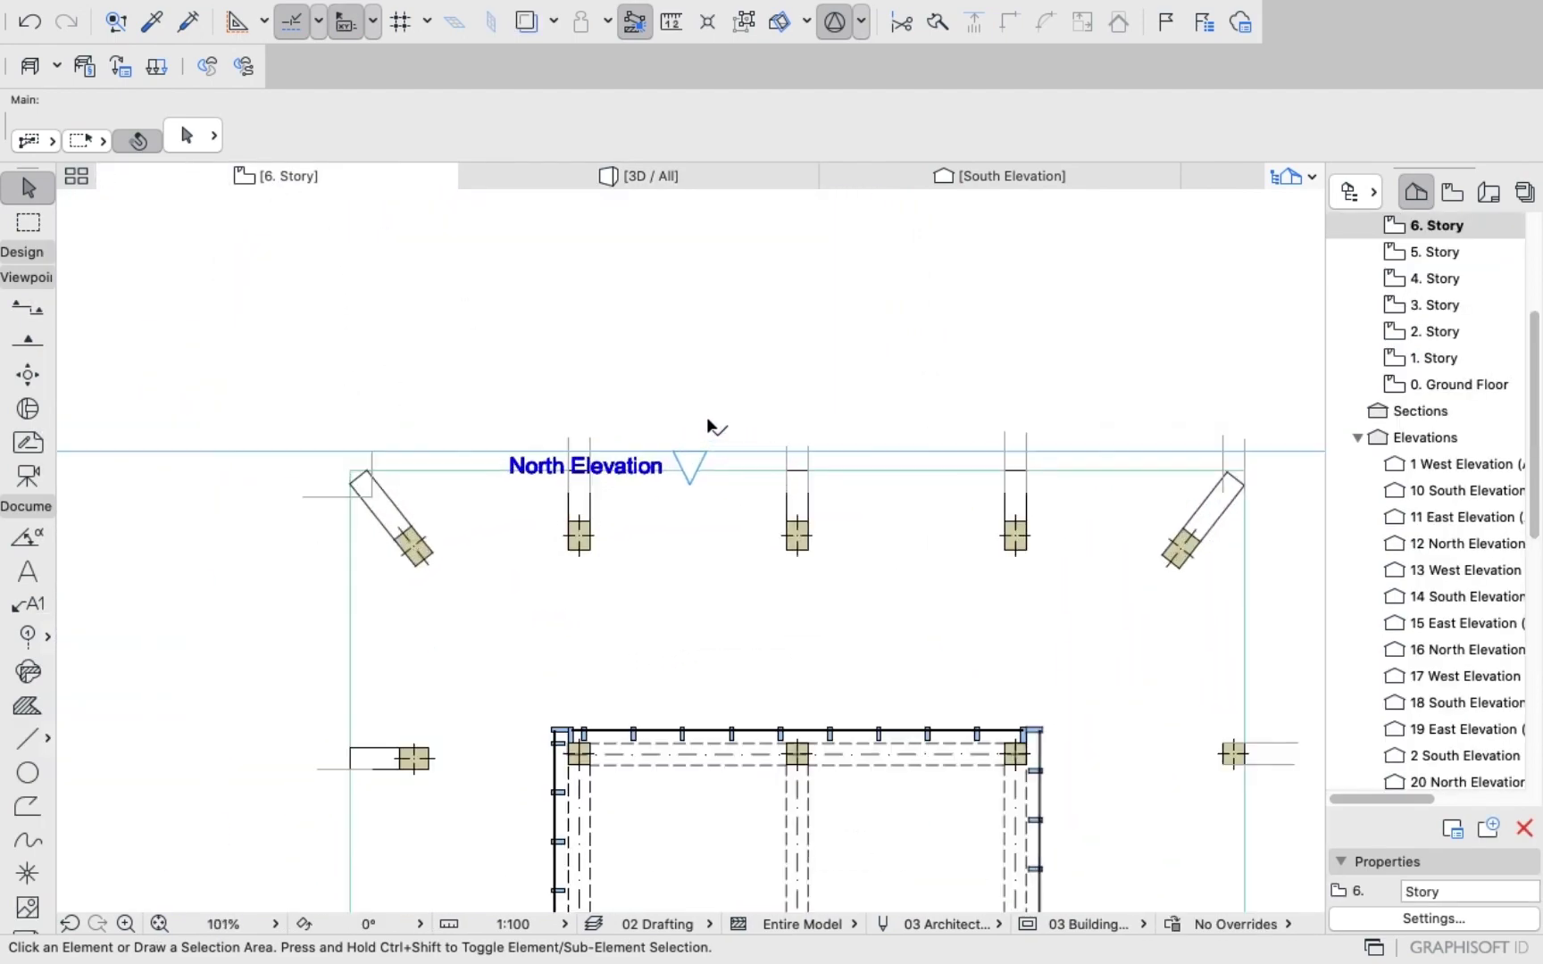
pyautogui.click(877, 527)
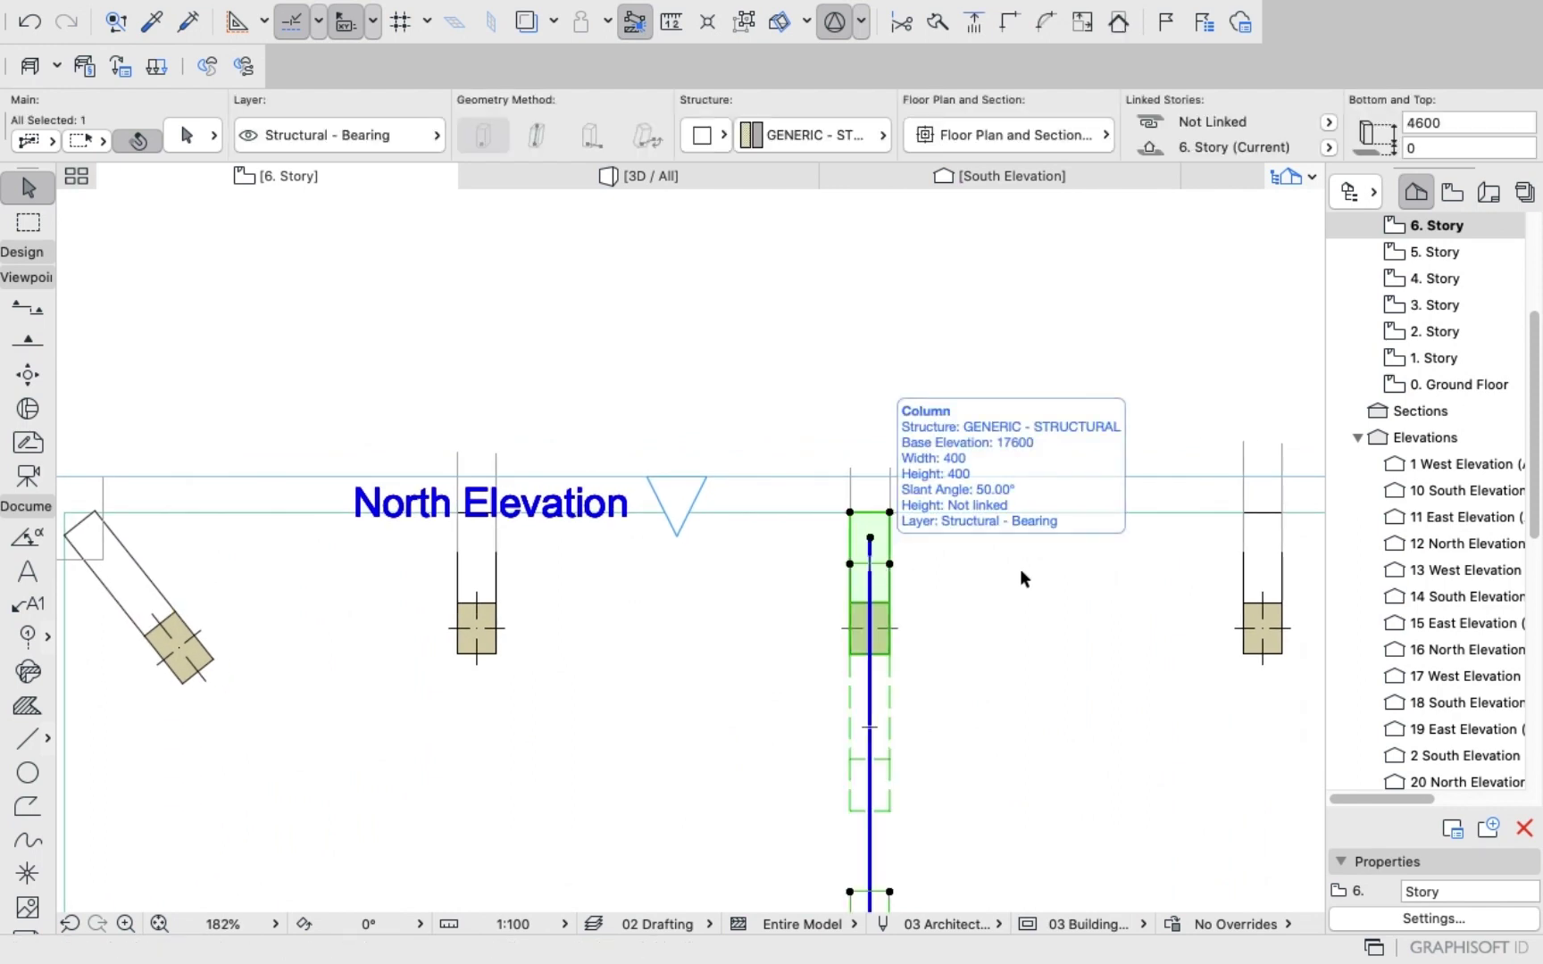
pyautogui.keyDown('shift'); pyautogui.click(1247, 565); pyautogui.keyUp('shift')
pyautogui.keyDown('shift'); pyautogui.click(478, 594); pyautogui.keyUp('shift')
pyautogui.scroll(-4, 469, 509)
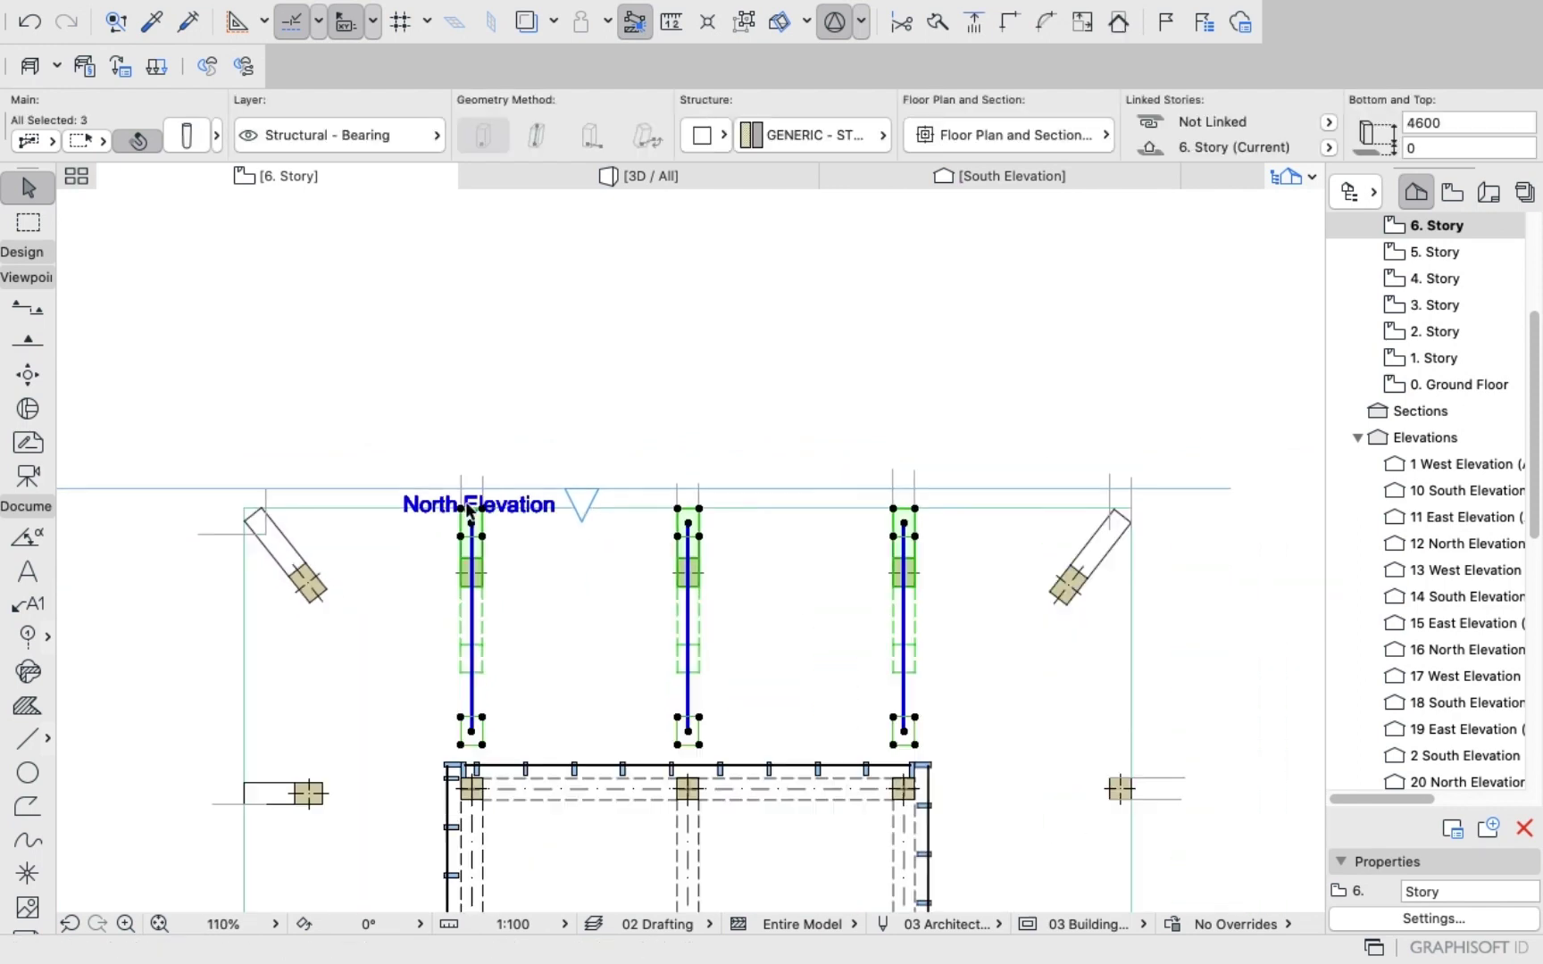
pyautogui.click(184, 136)
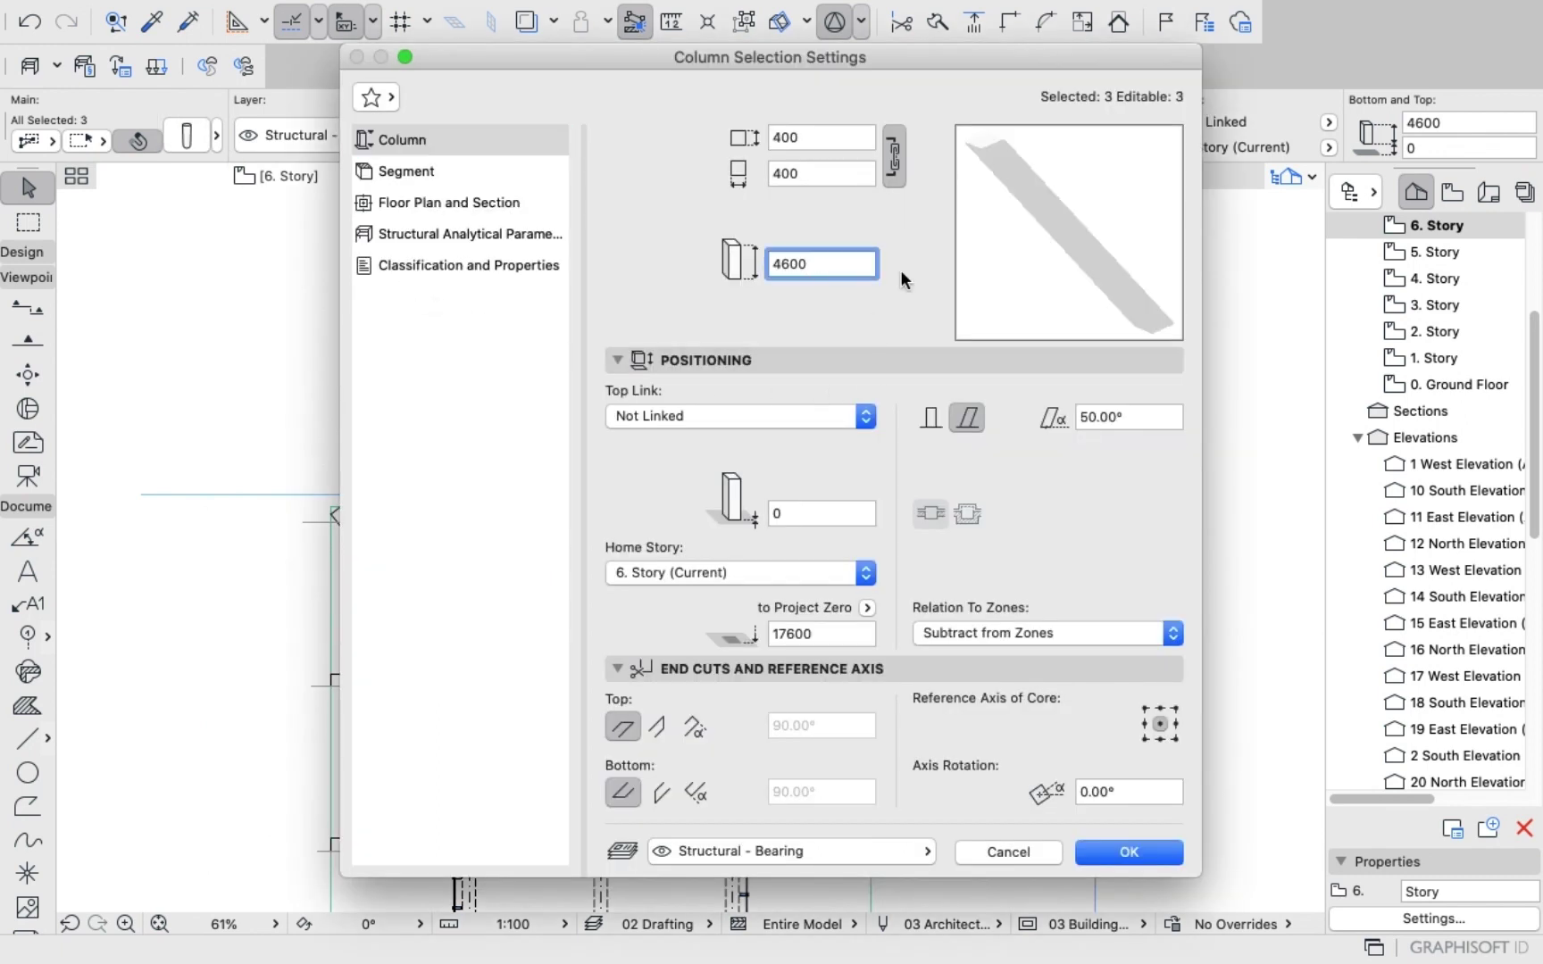
pyautogui.press('BackSpace')
pyautogui.press('BackSpace')
pyautogui.press('BackSpace')
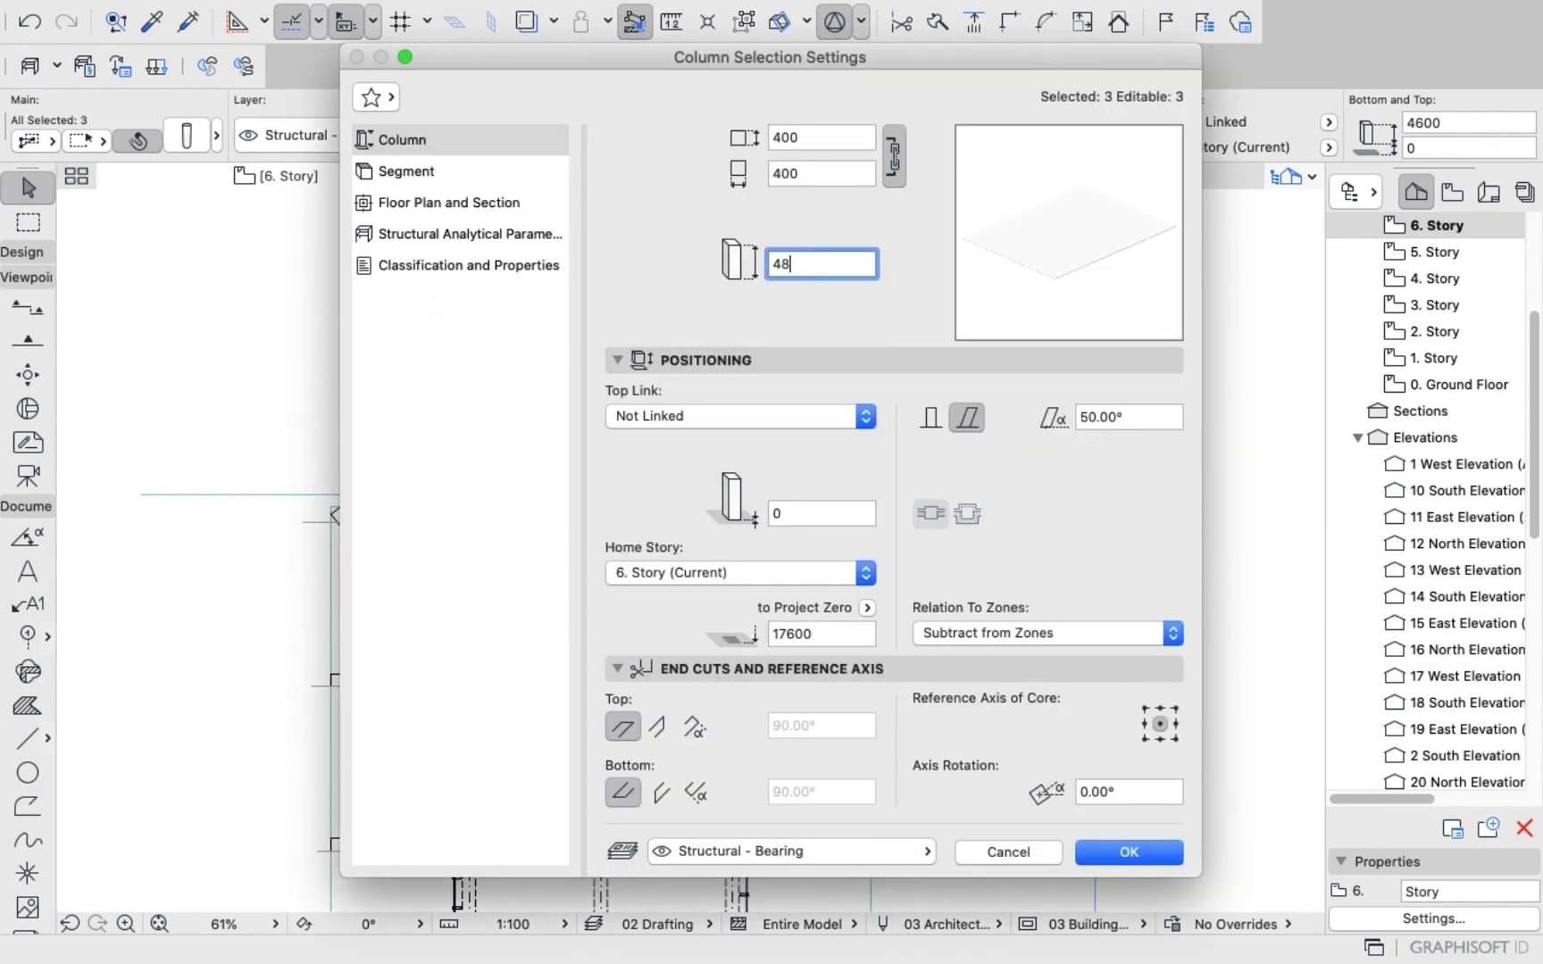
pyautogui.press('Return')
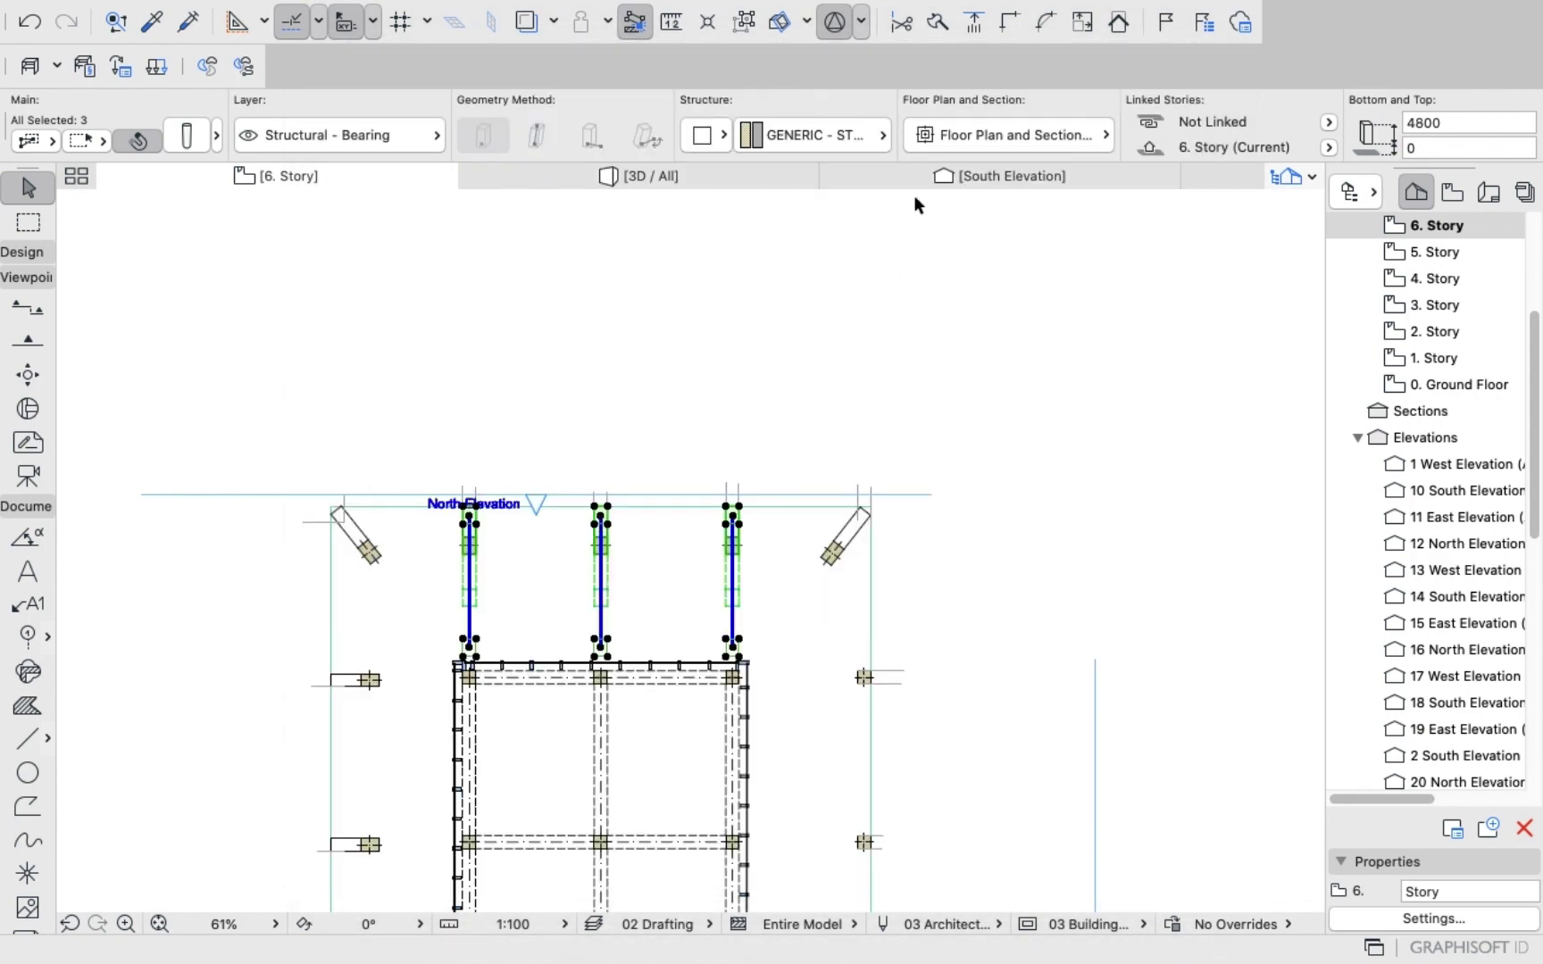
# Check the three middle north columns in 3D, then set their height to 4600 and their slant angle to 48°.
pyautogui.click(645, 176)
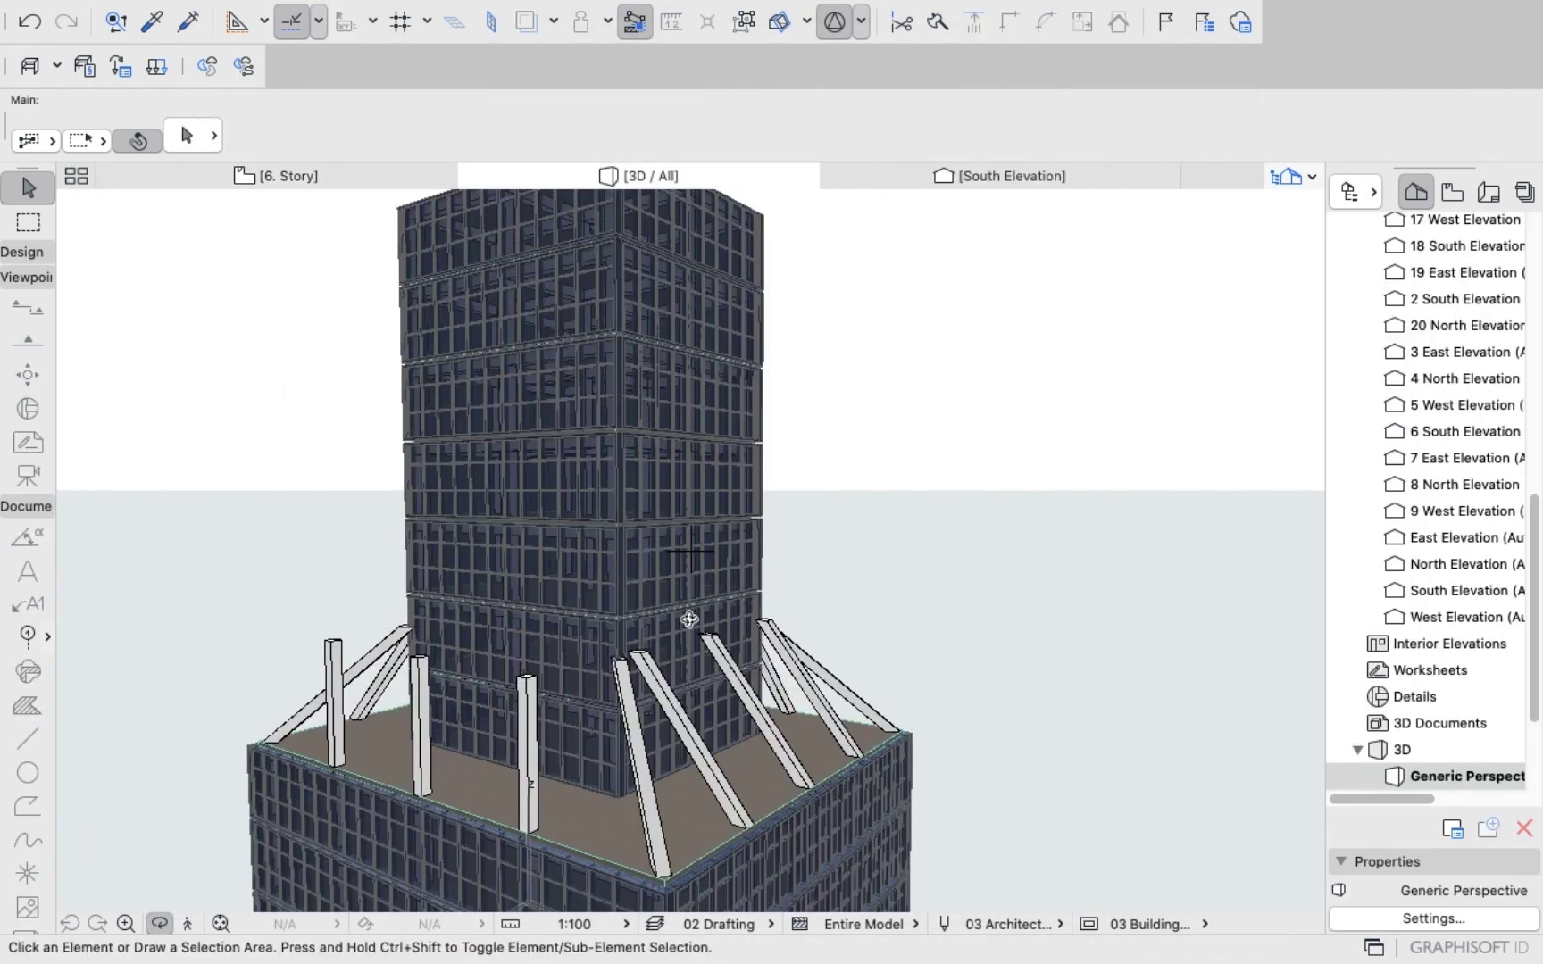
pyautogui.moveTo(689, 619); pyautogui.dragTo(520, 670)
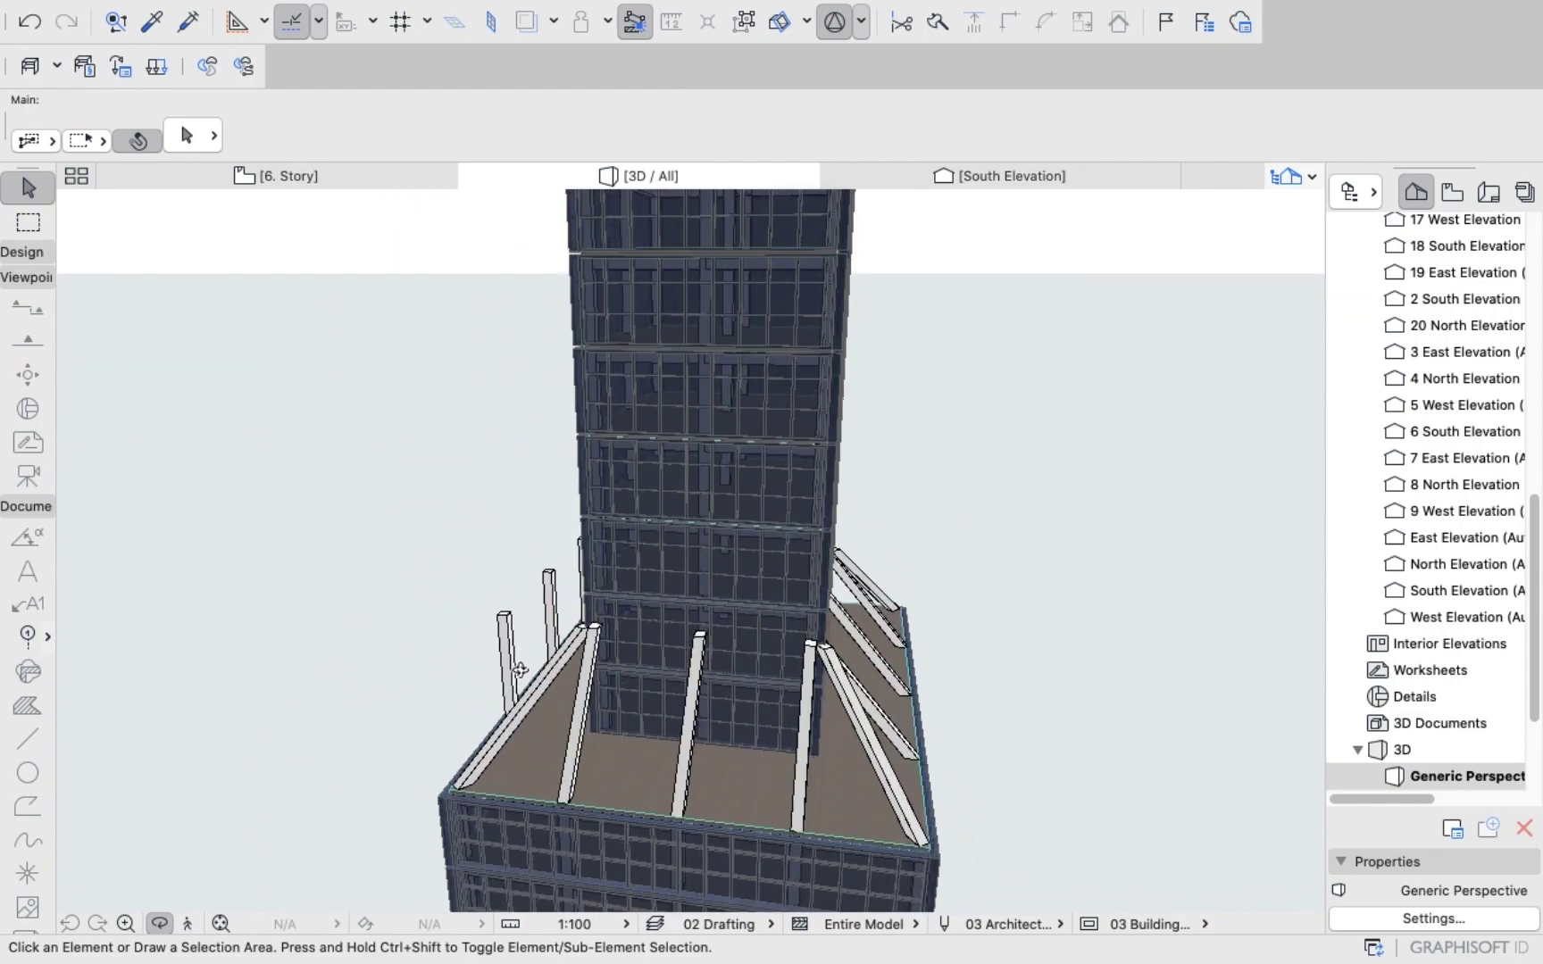
pyautogui.scroll(8, 603, 641)
pyautogui.moveTo(640, 679); pyautogui.dragTo(456, 678)
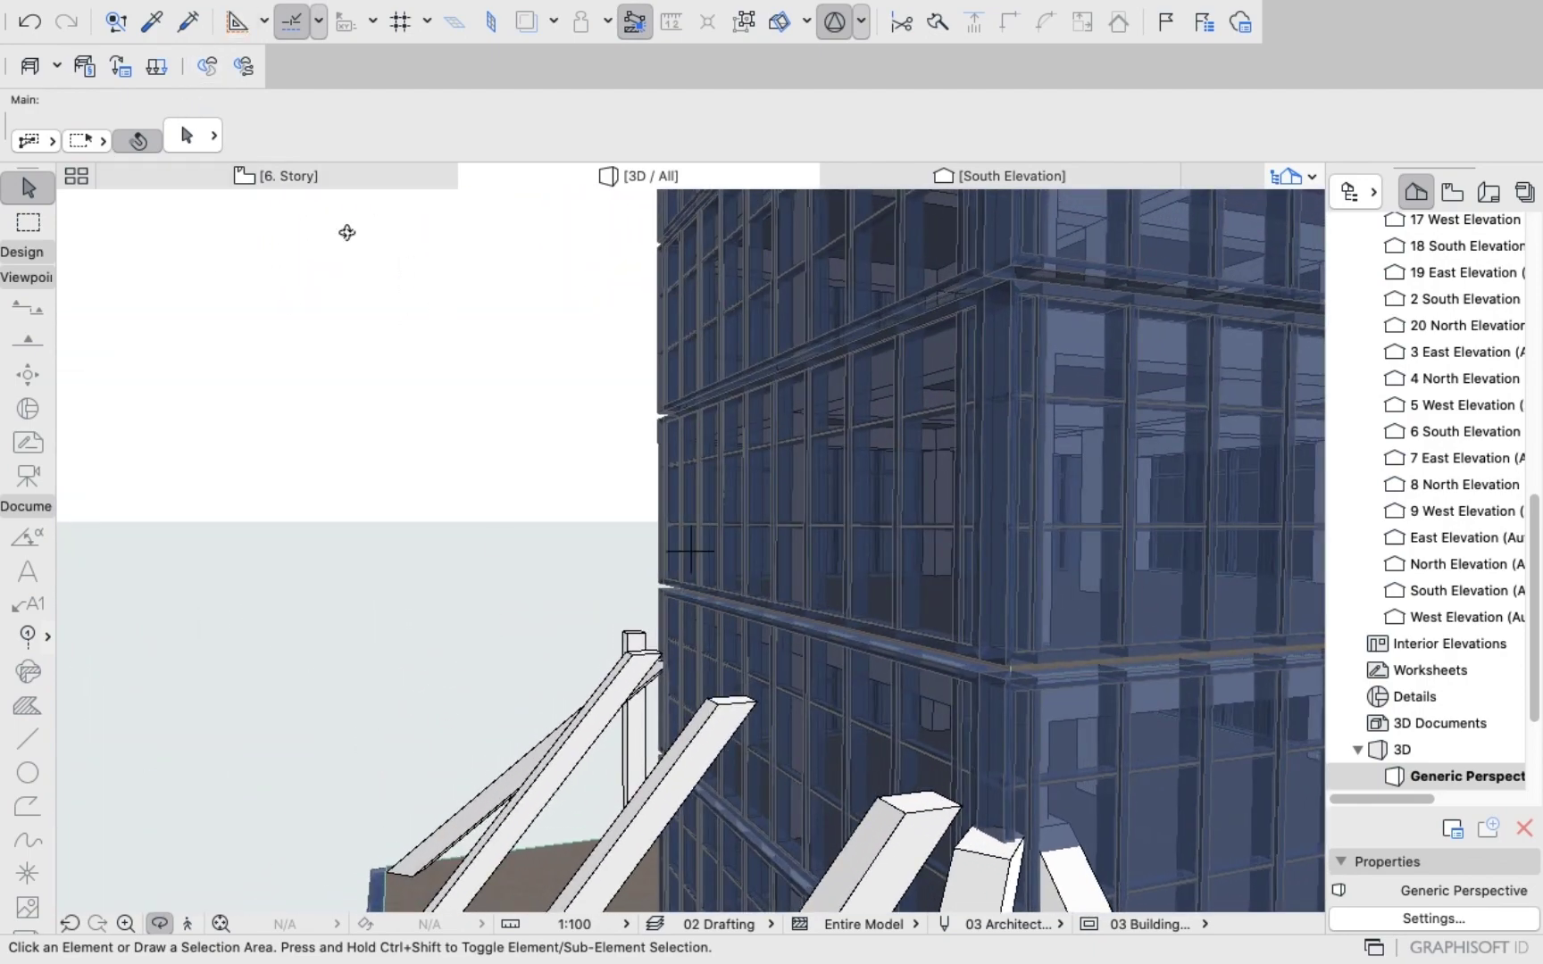
pyautogui.click(265, 178)
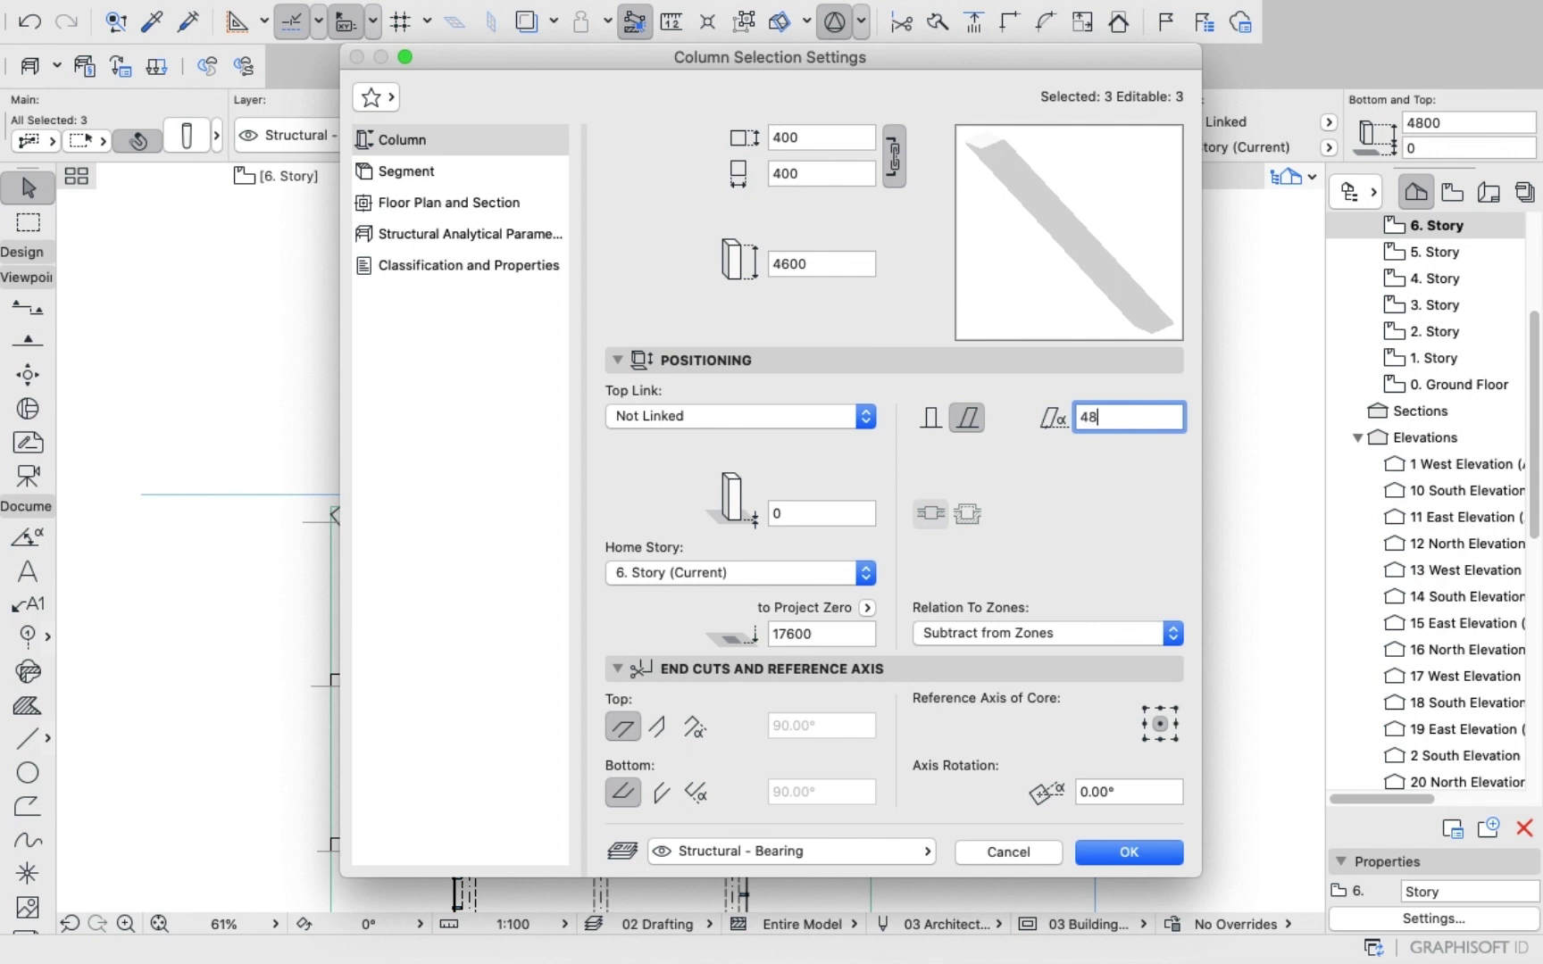
pyautogui.click(1130, 853)
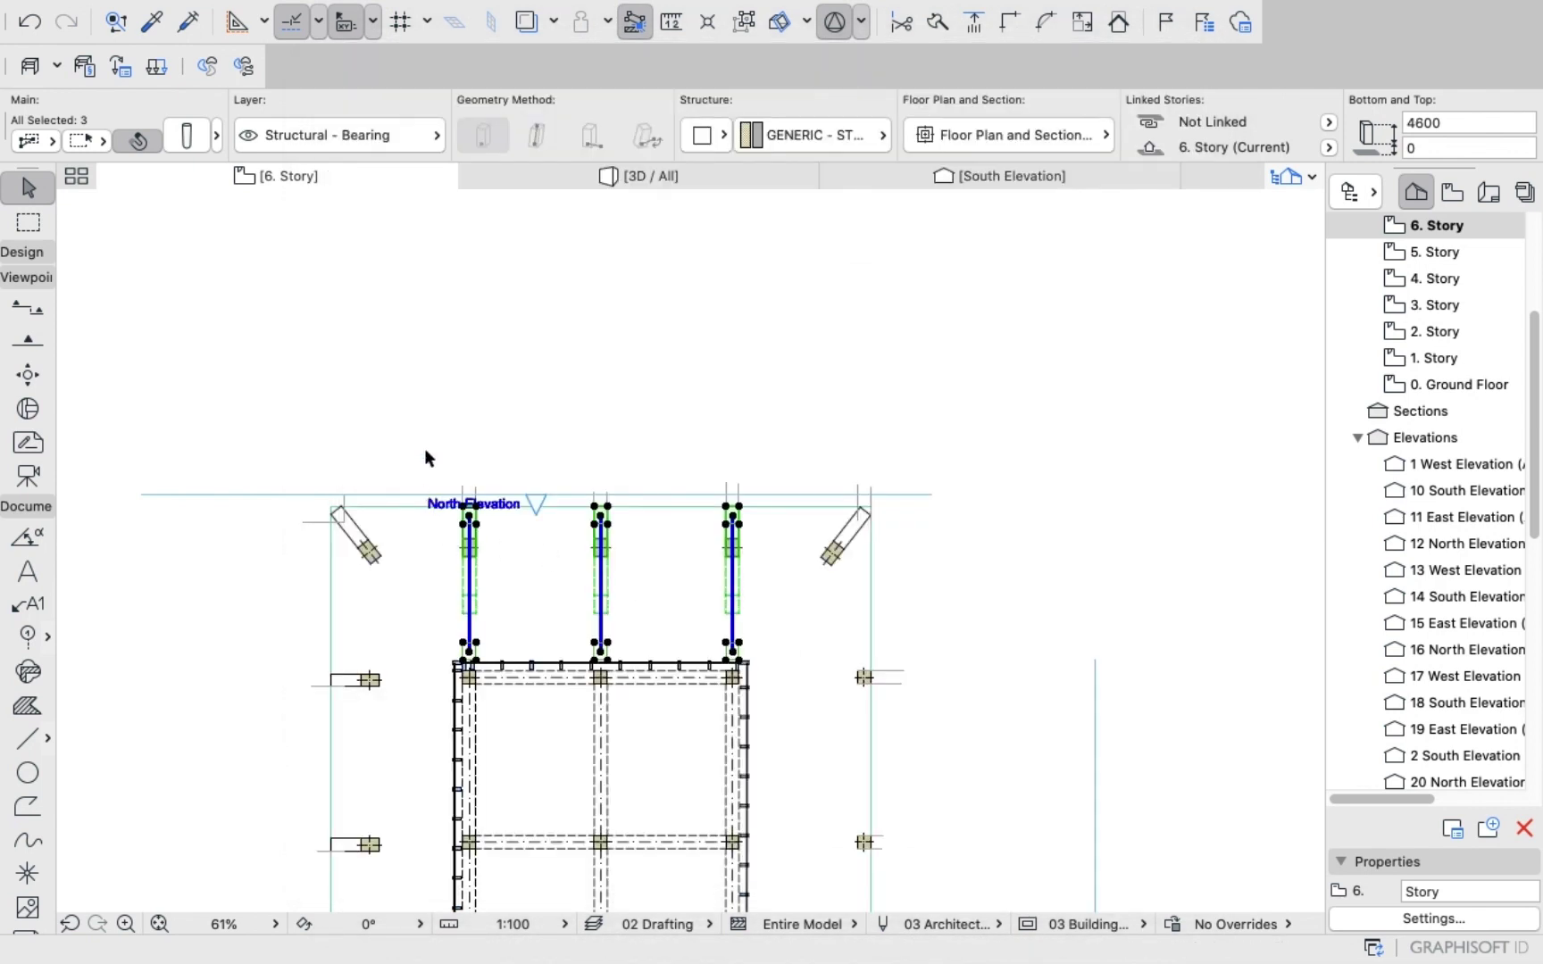
# Examine up close in 3D how the upper ends of the north-side columns meet the tower's facade.
pyautogui.click(637, 178)
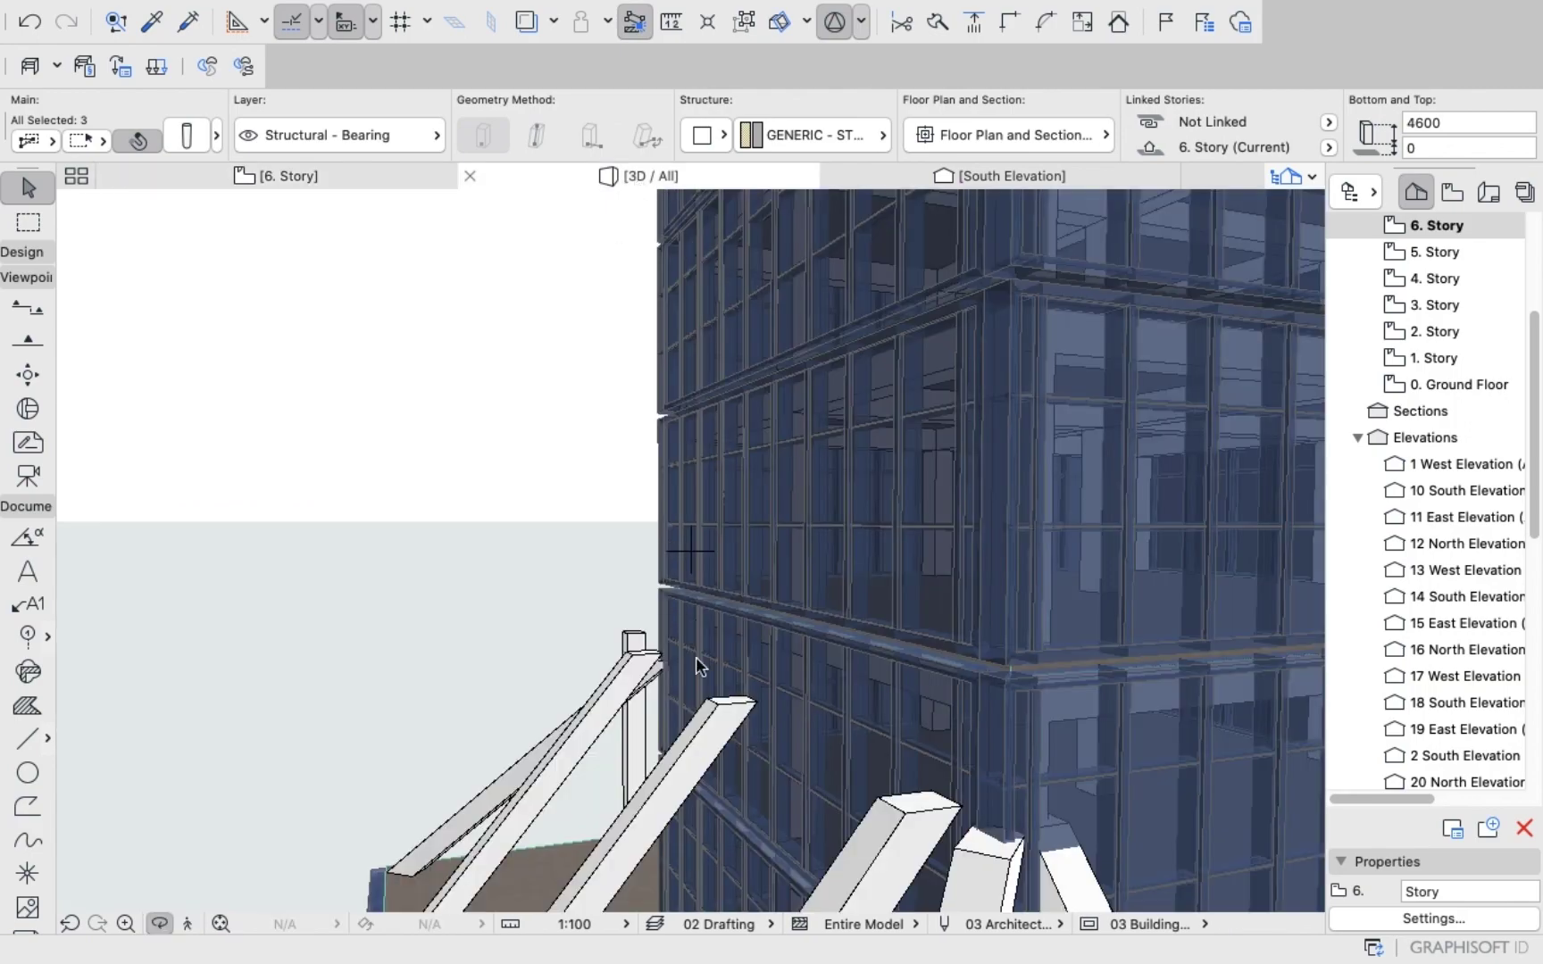
pyautogui.keyDown('shift'); pyautogui.moveTo(705, 688); pyautogui.dragTo(759, 692, button='middle'); pyautogui.keyUp('shift')
pyautogui.scroll(10, 759, 692)
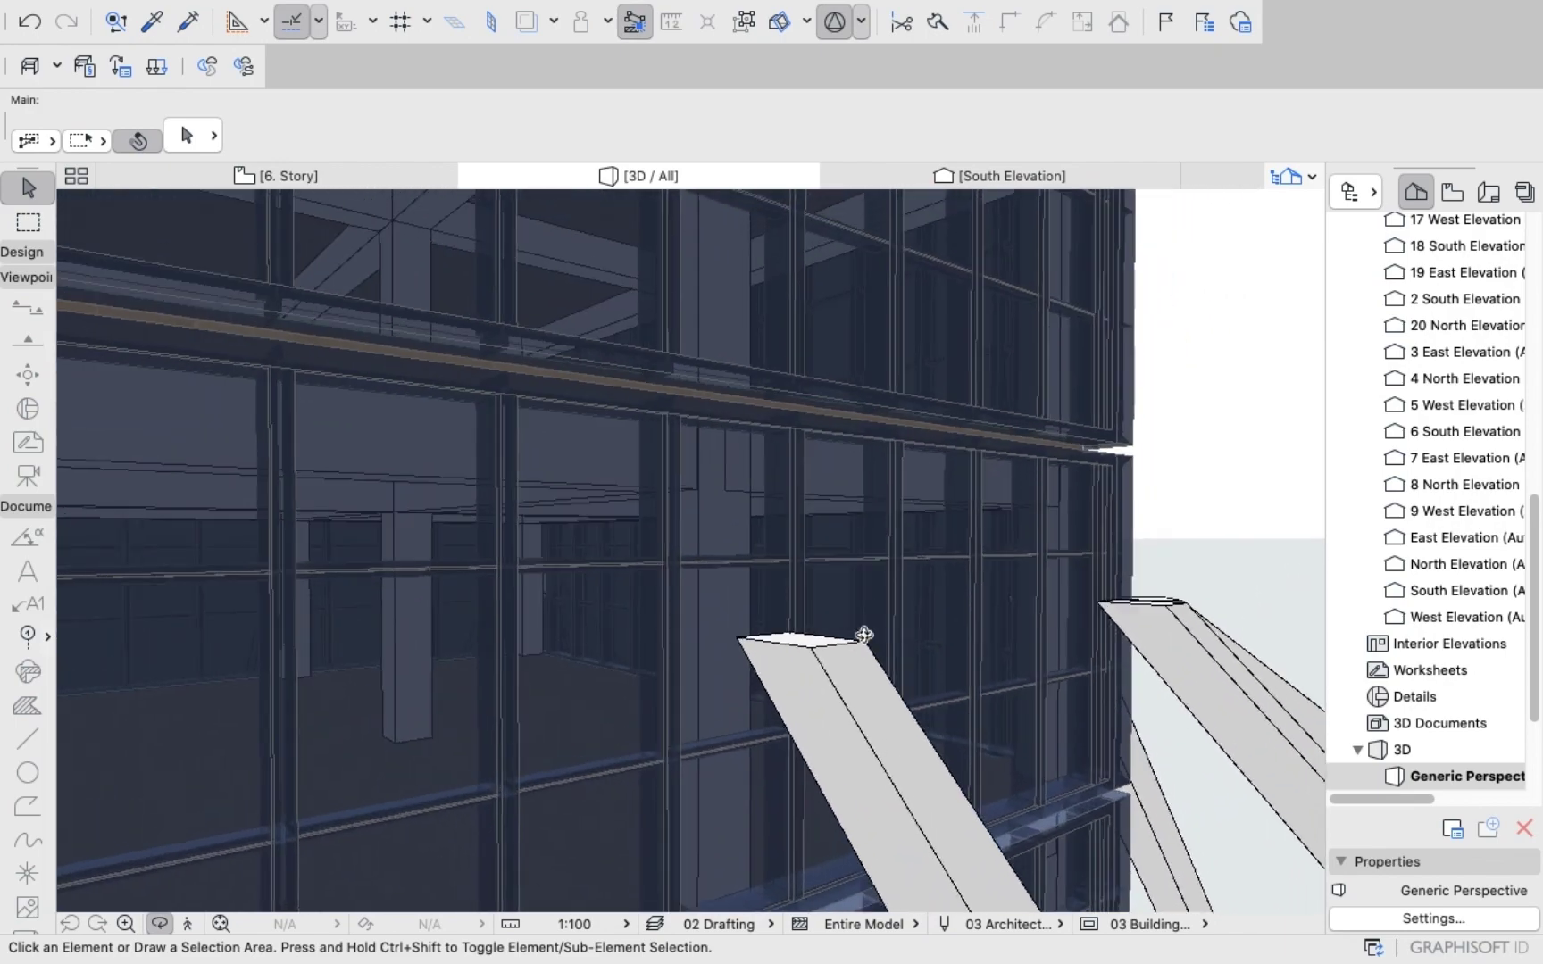
pyautogui.keyDown('shift'); pyautogui.moveTo(864, 635); pyautogui.dragTo(750, 779, button='middle'); pyautogui.keyUp('shift')
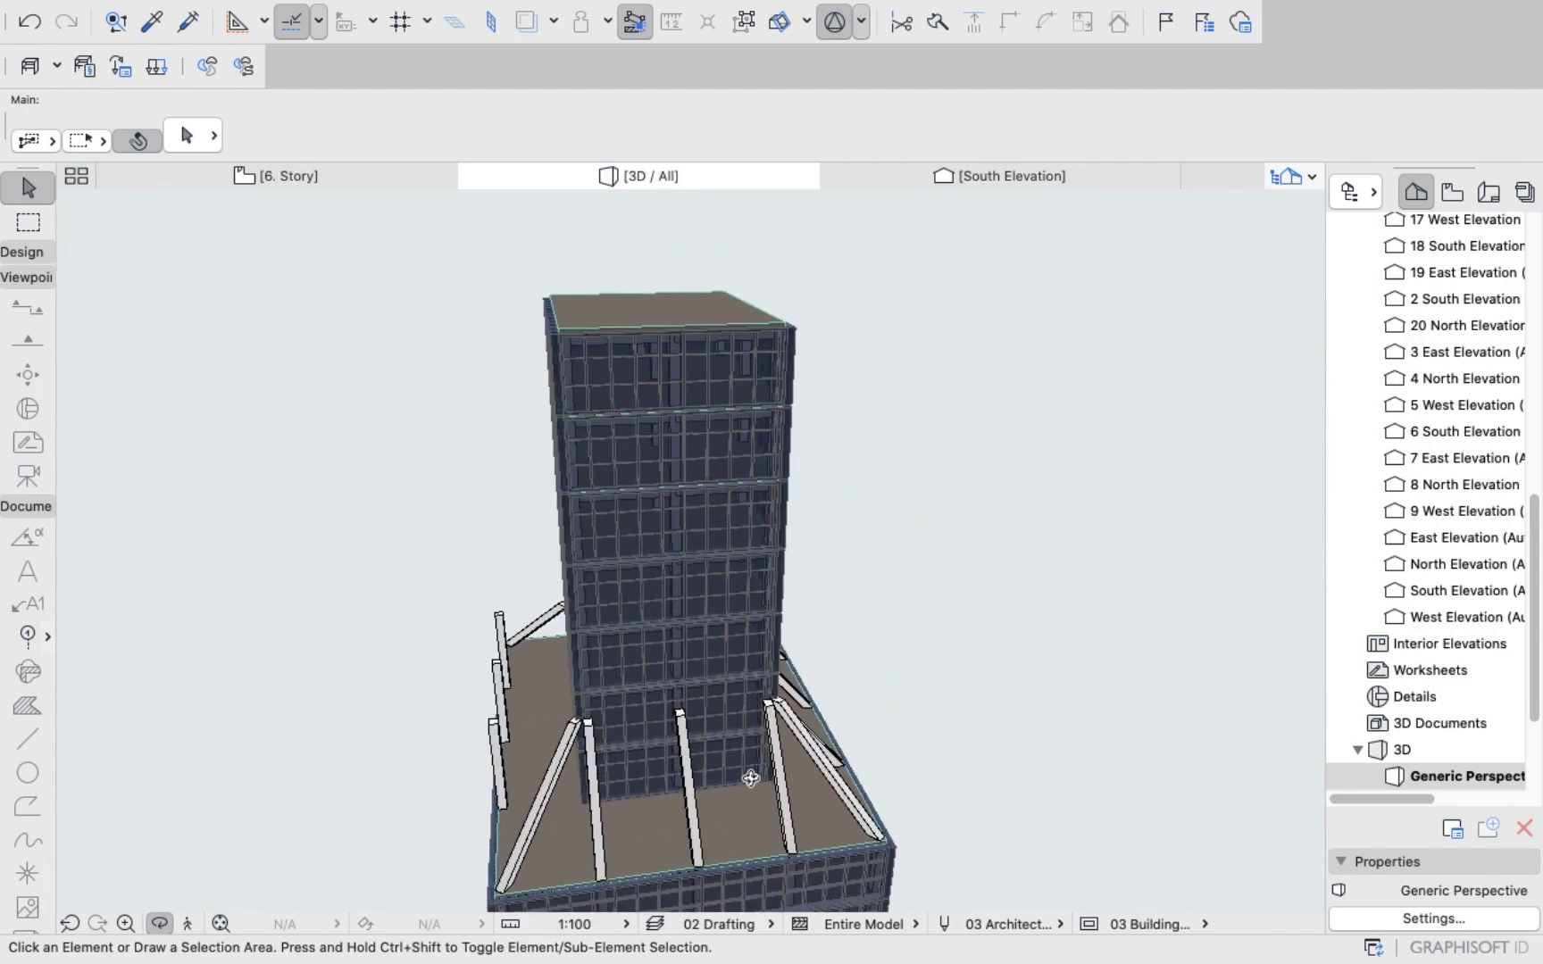
# On the 6. Story plan, move the central north-side column about 8 towards the tower, bringing its outer end to the podium's edge.
pyautogui.click(307, 185)
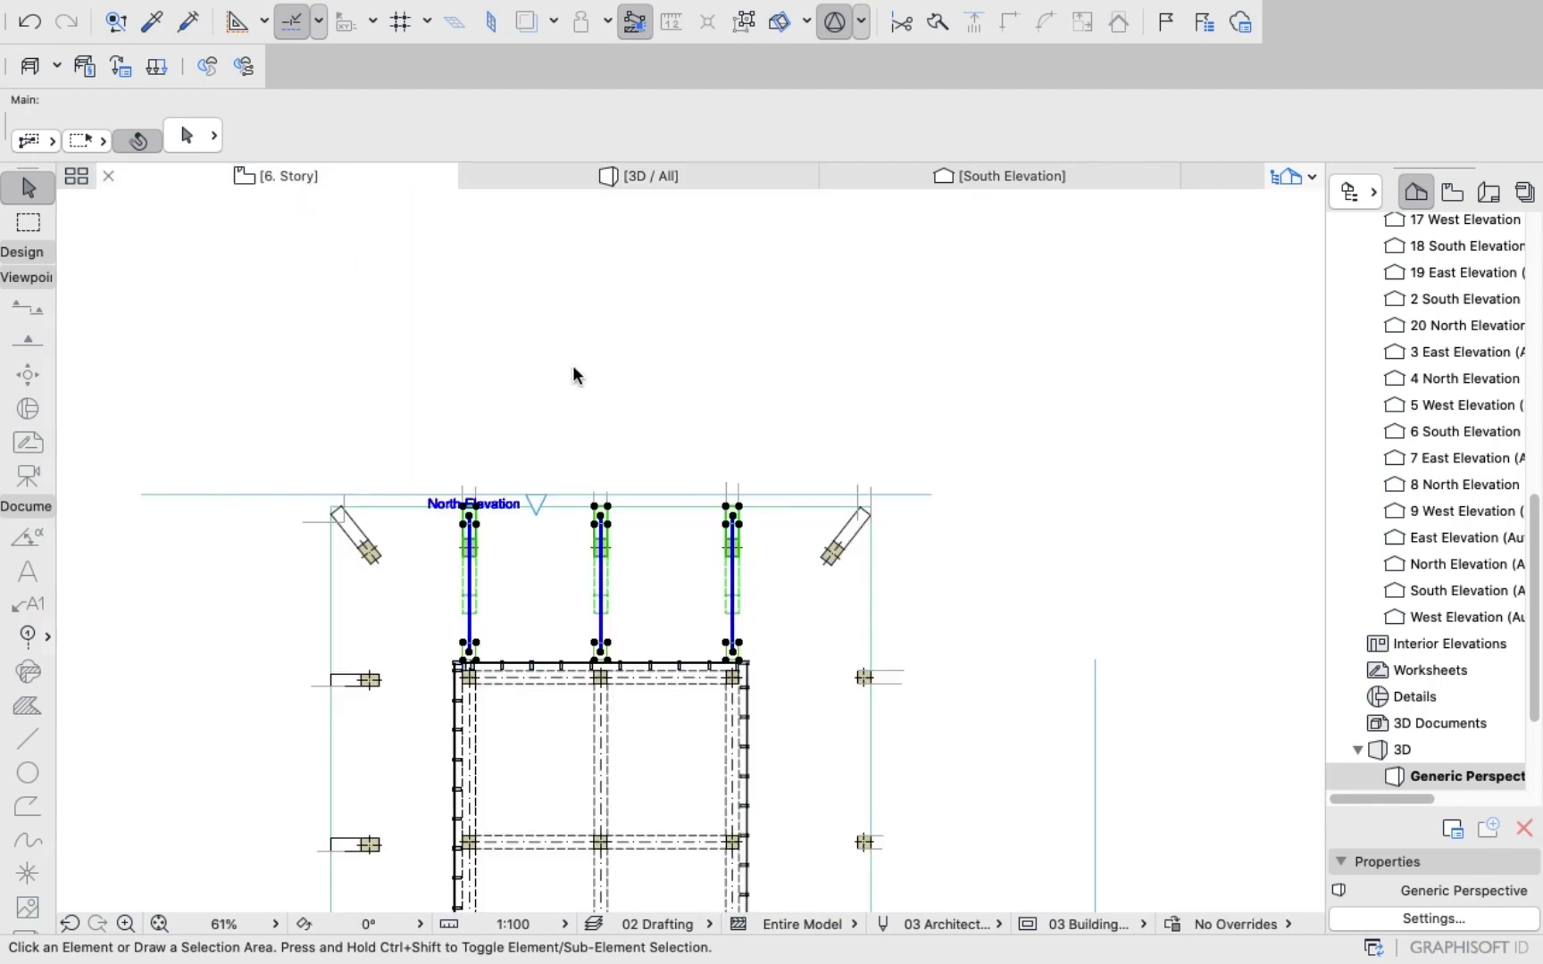
pyautogui.click(552, 414)
pyautogui.scroll(10, 621, 502)
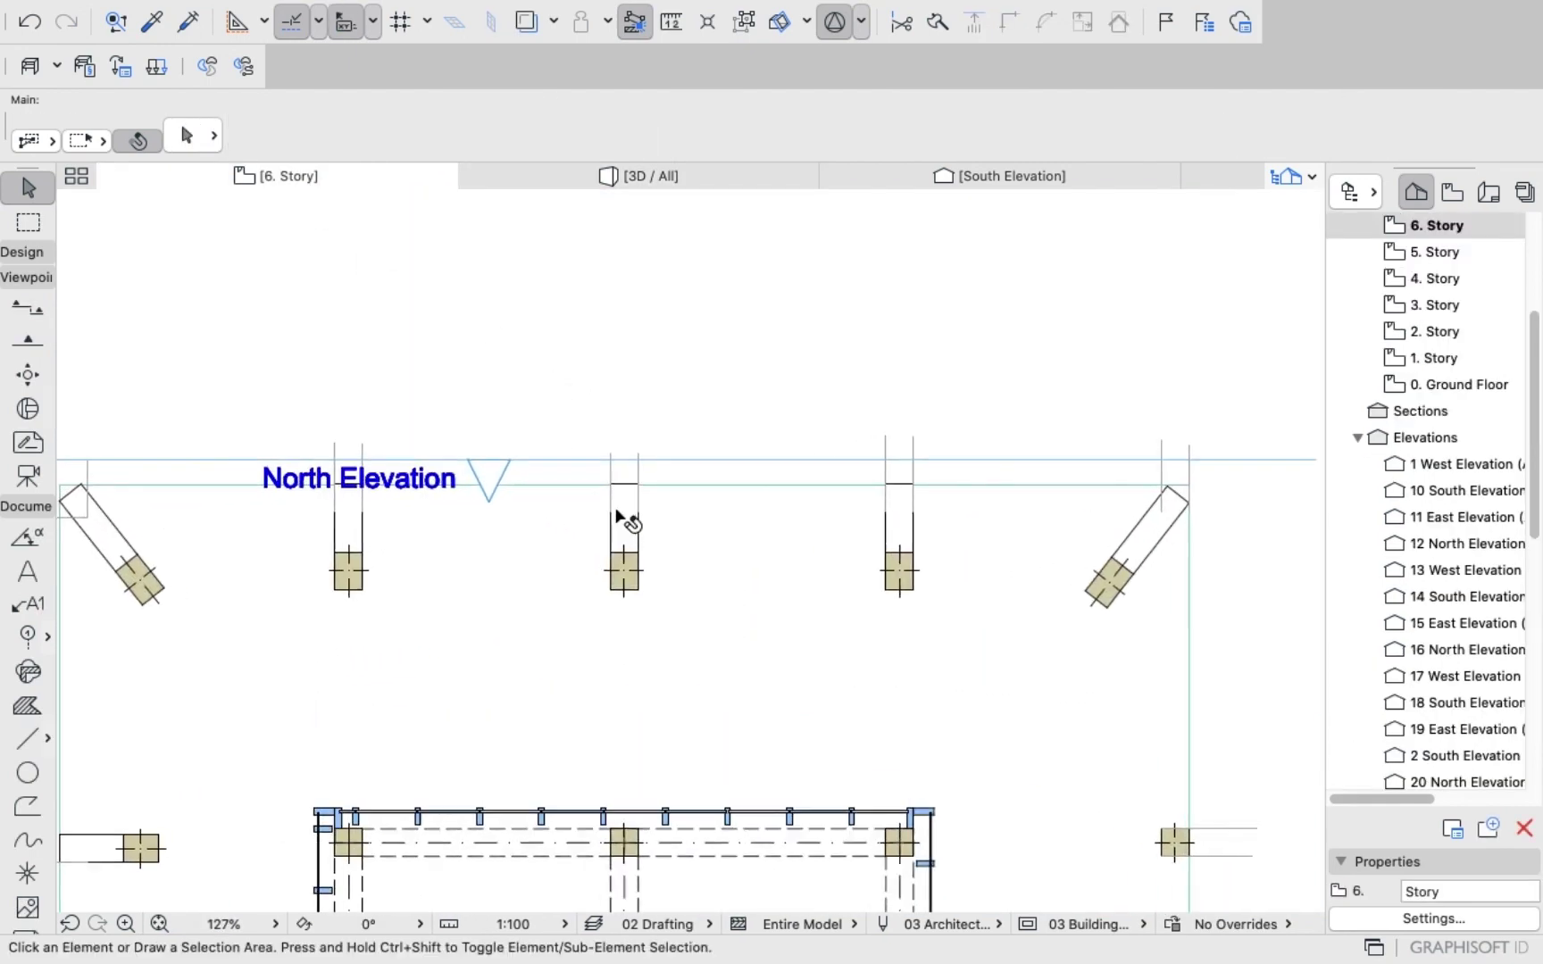
pyautogui.scroll(-6, 622, 503)
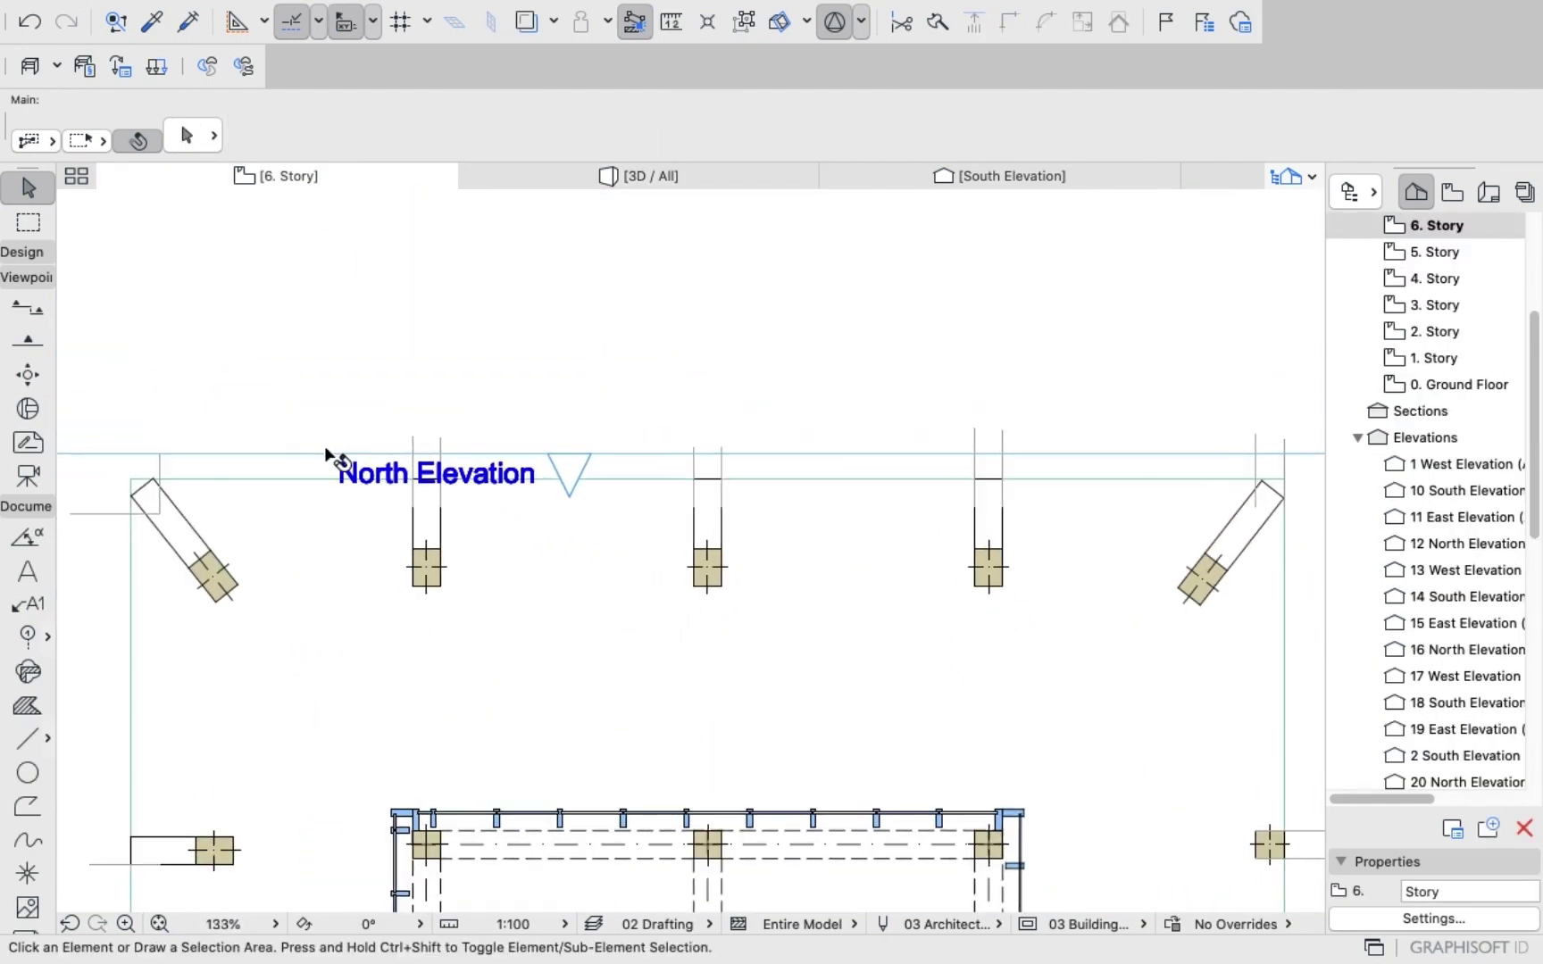
pyautogui.scroll(4, 332, 446)
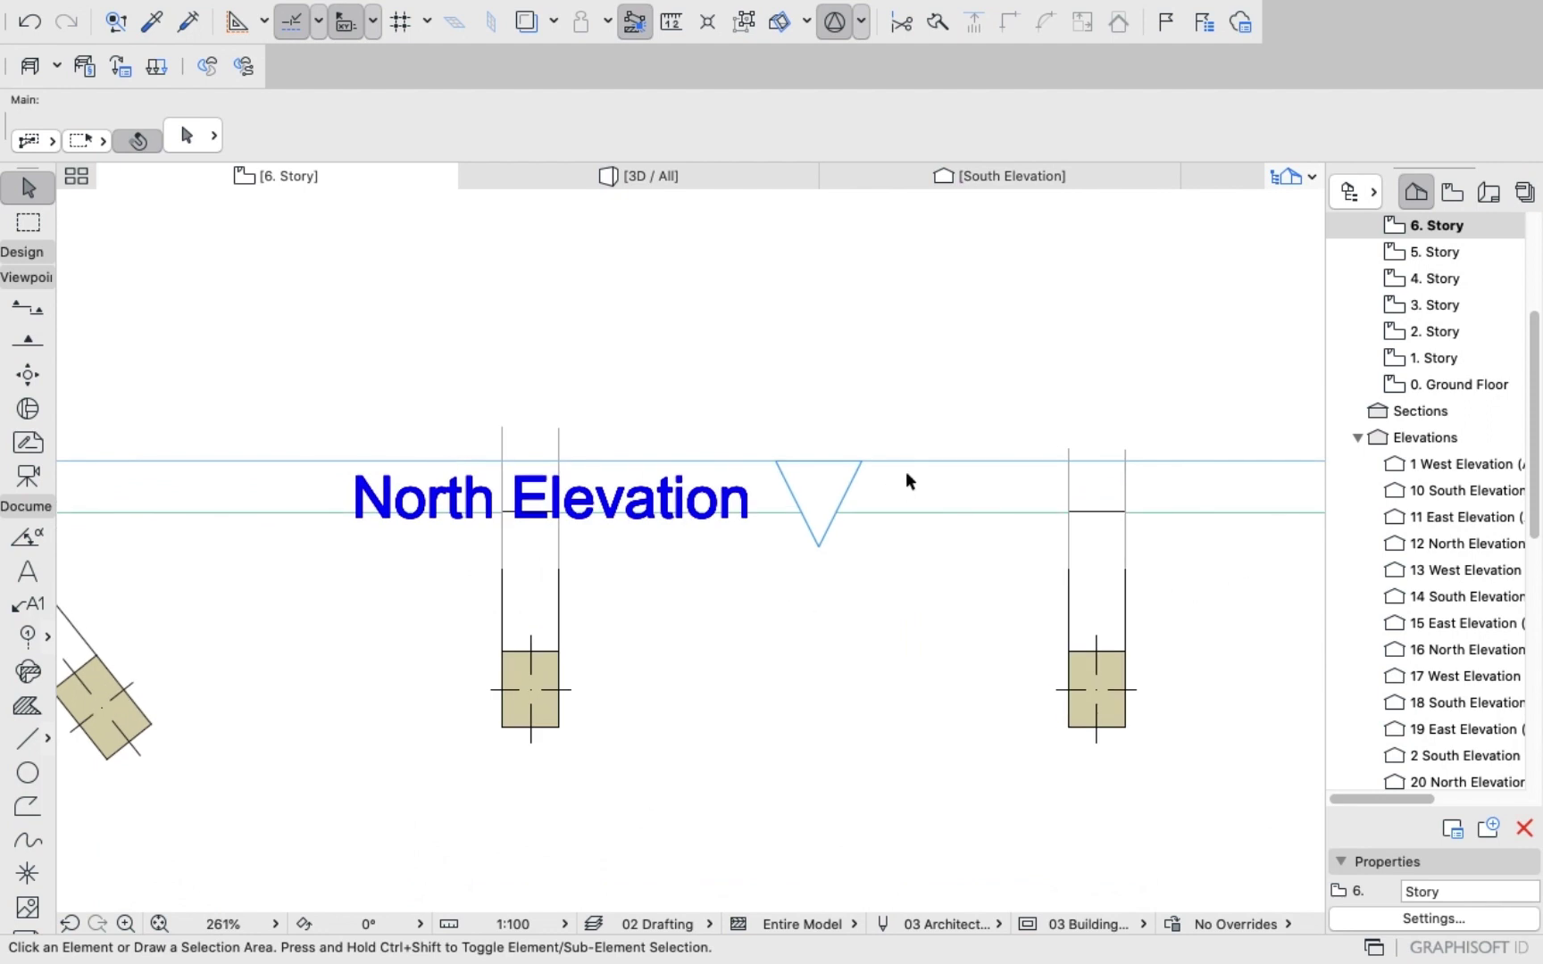
pyautogui.scroll(12, 1078, 502)
pyautogui.scroll(2, 1212, 511)
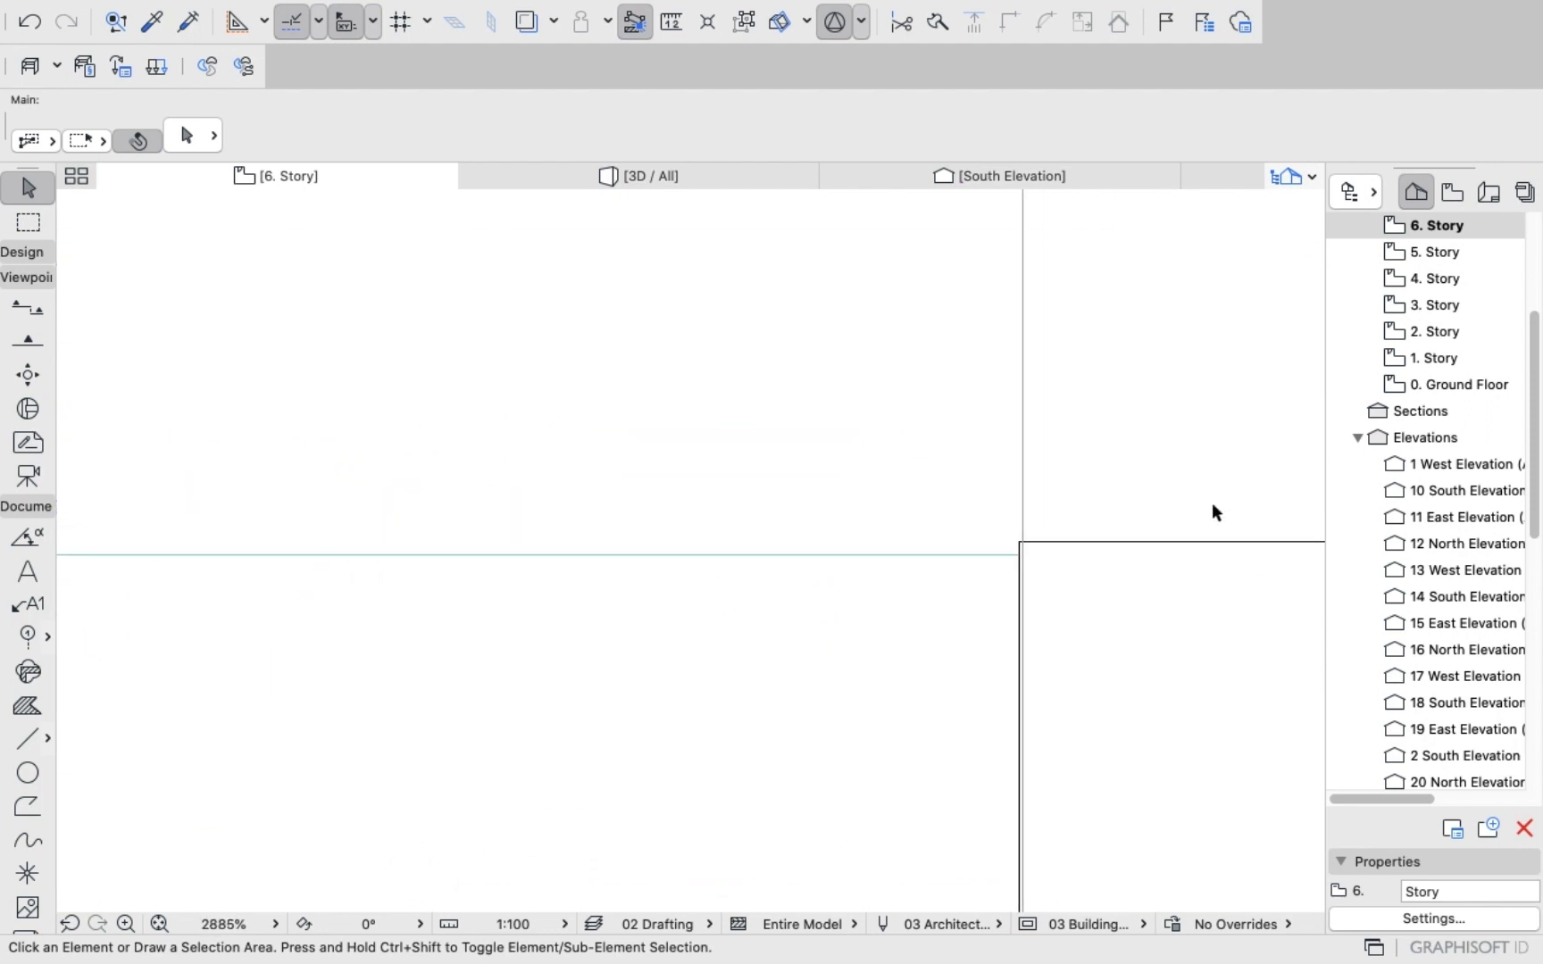
pyautogui.click(1139, 641)
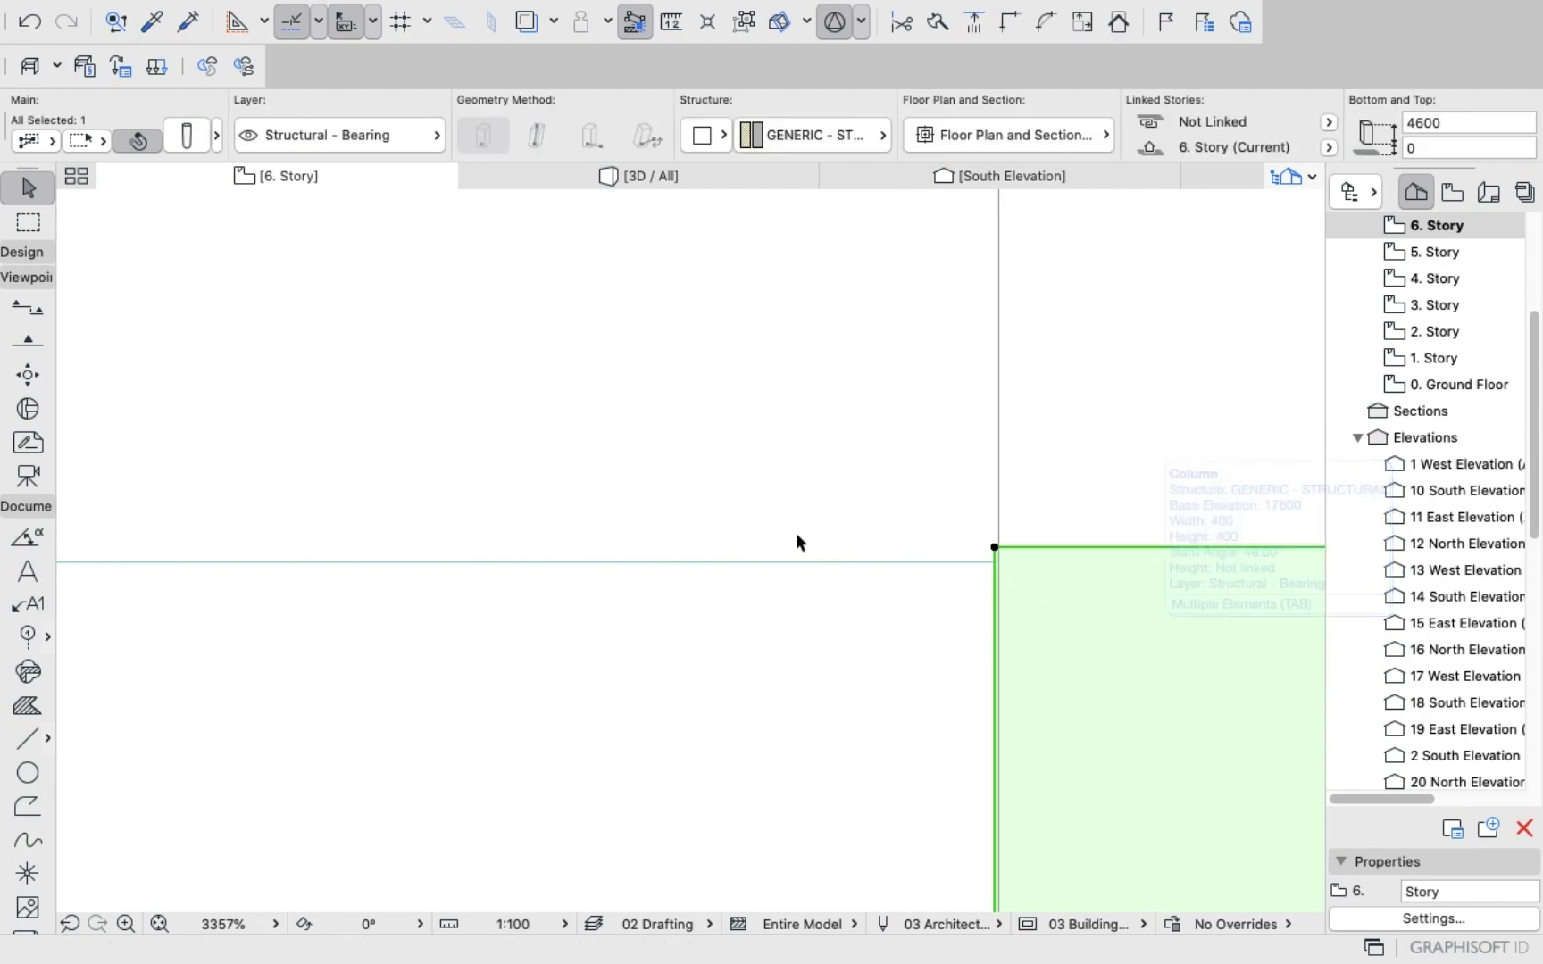
pyautogui.click(1097, 598)
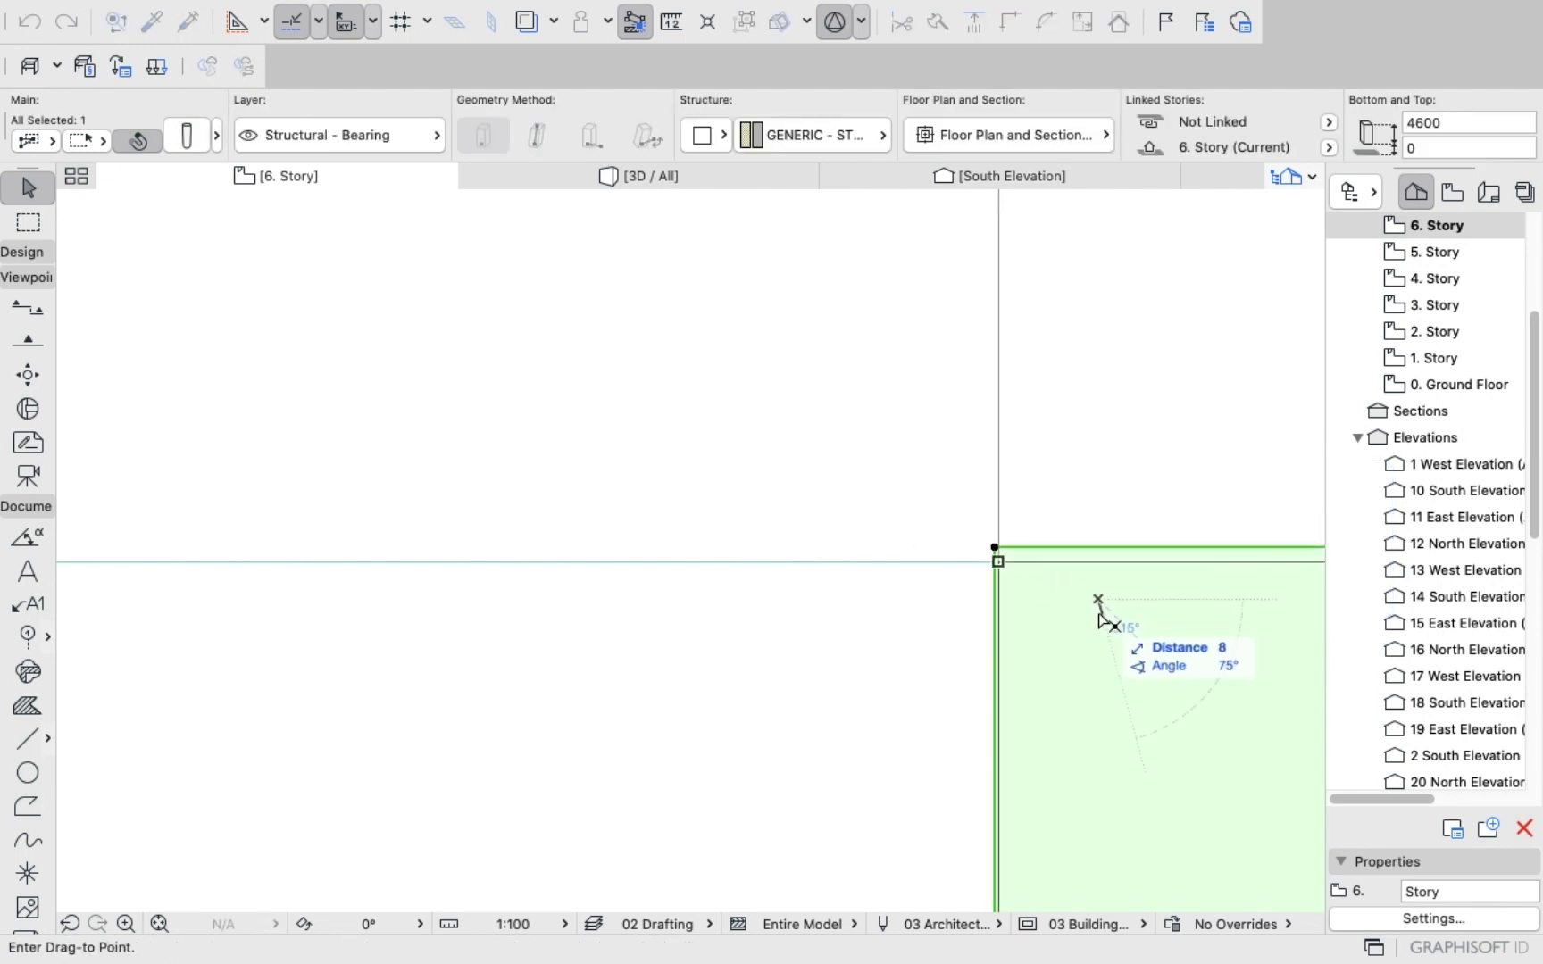
pyautogui.press('Escape')
pyautogui.scroll(-5, 881, 453)
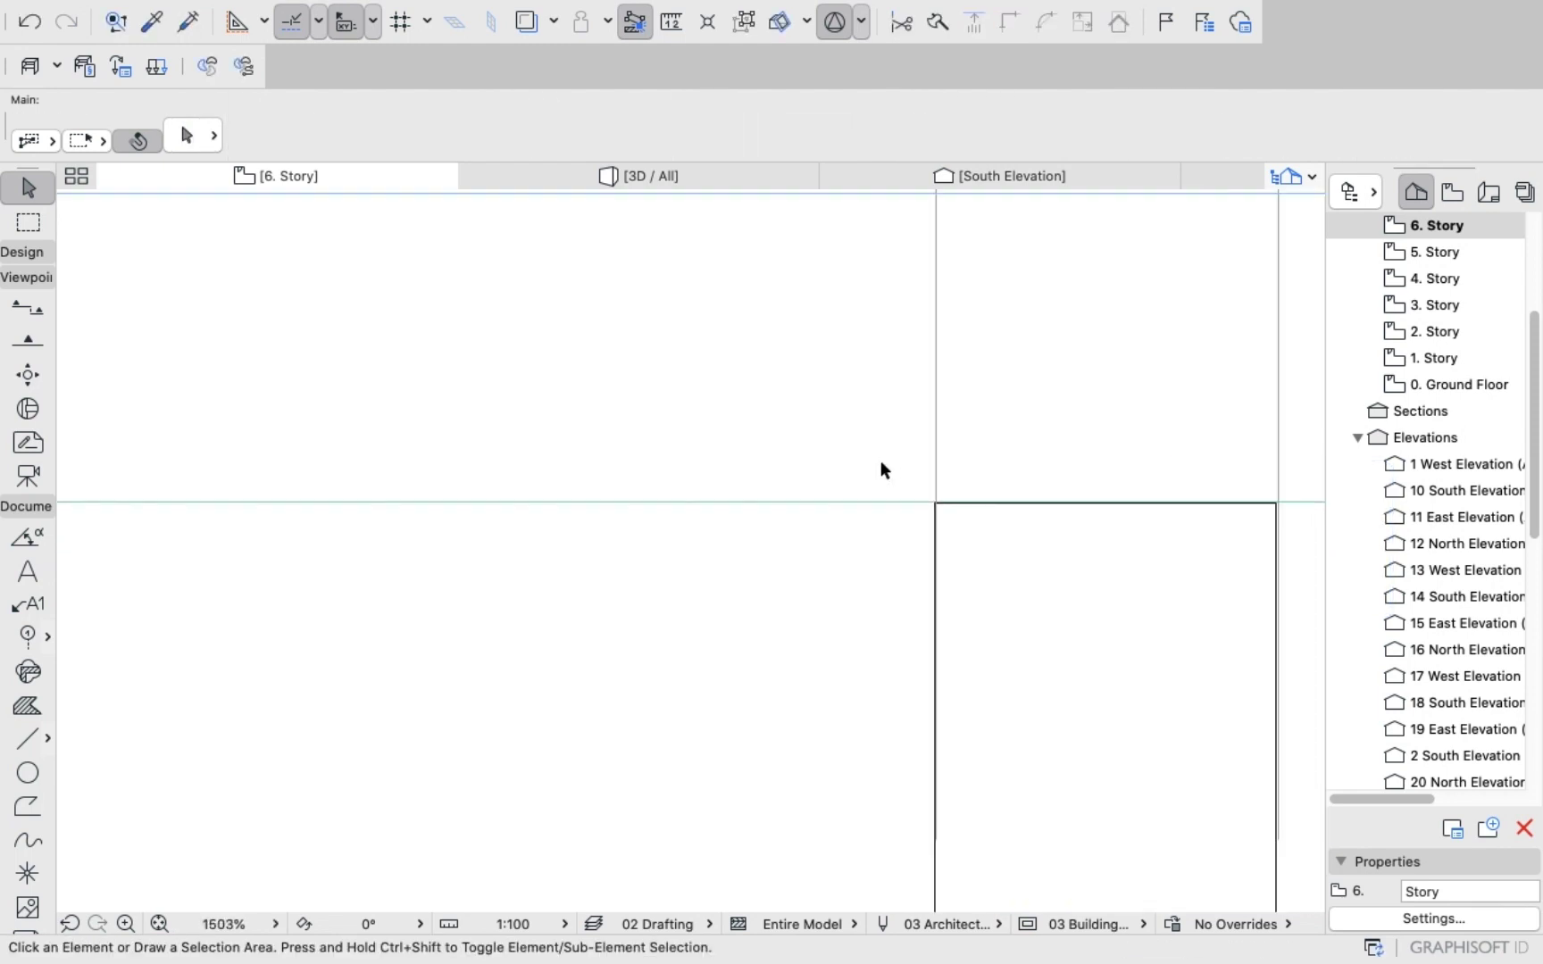
# Nudge the central north-side column about 3 at a 30° angle to align it exactly with the podium edge and its guide lines.
pyautogui.scroll(4, 992, 539)
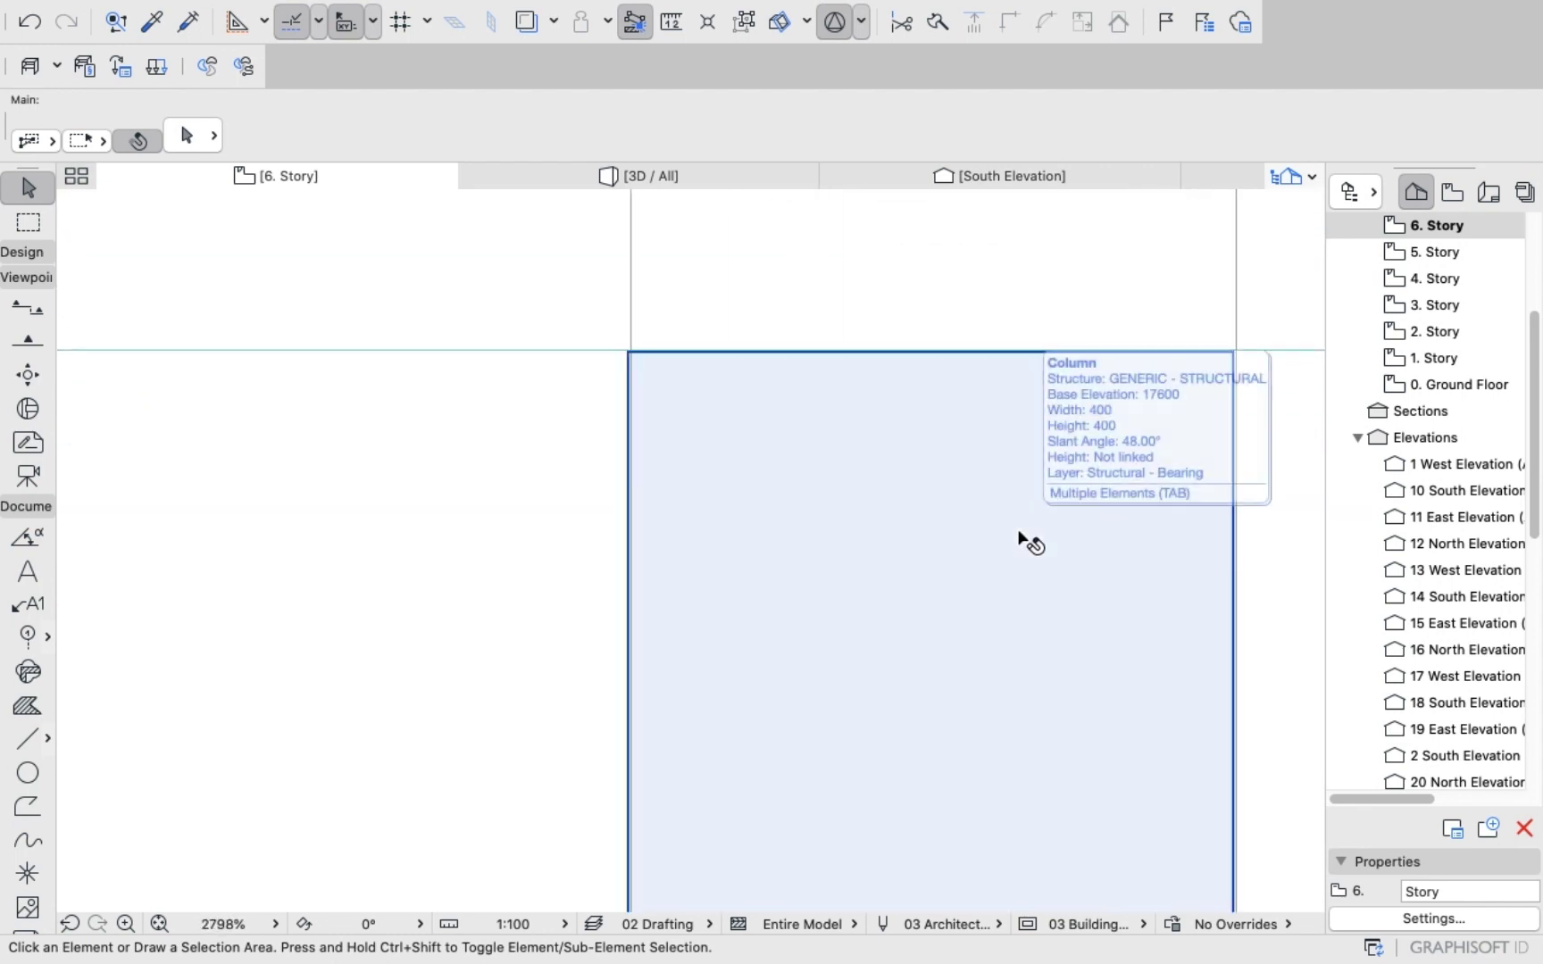
pyautogui.click(999, 528)
pyautogui.click(999, 526)
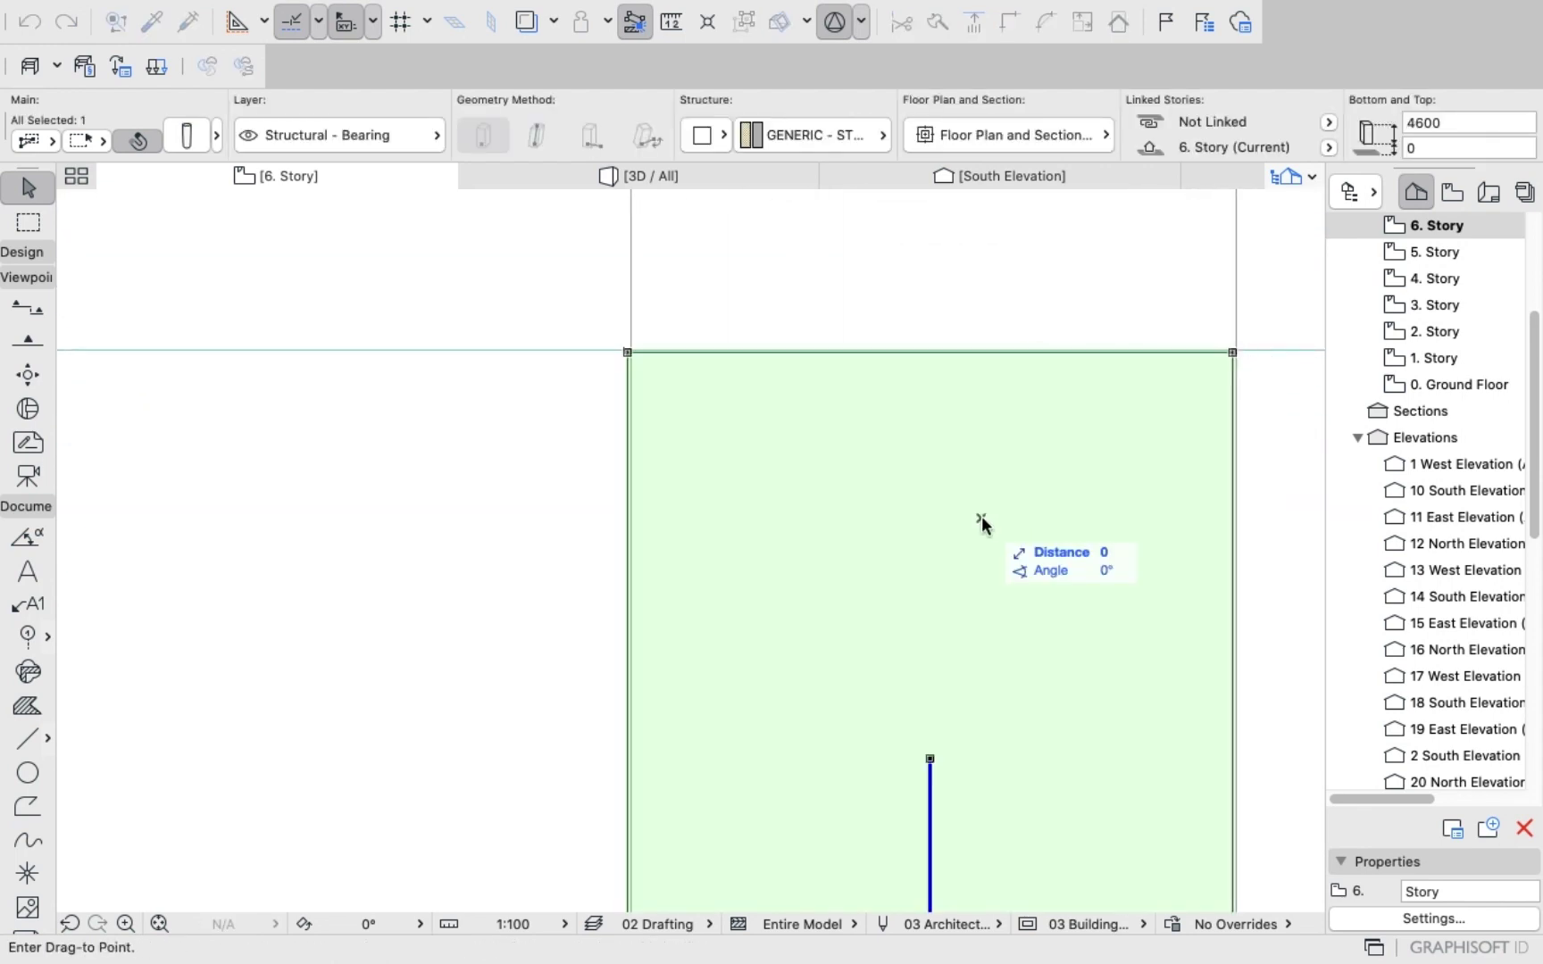
pyautogui.scroll(3, 987, 511)
pyautogui.scroll(-5, 987, 511)
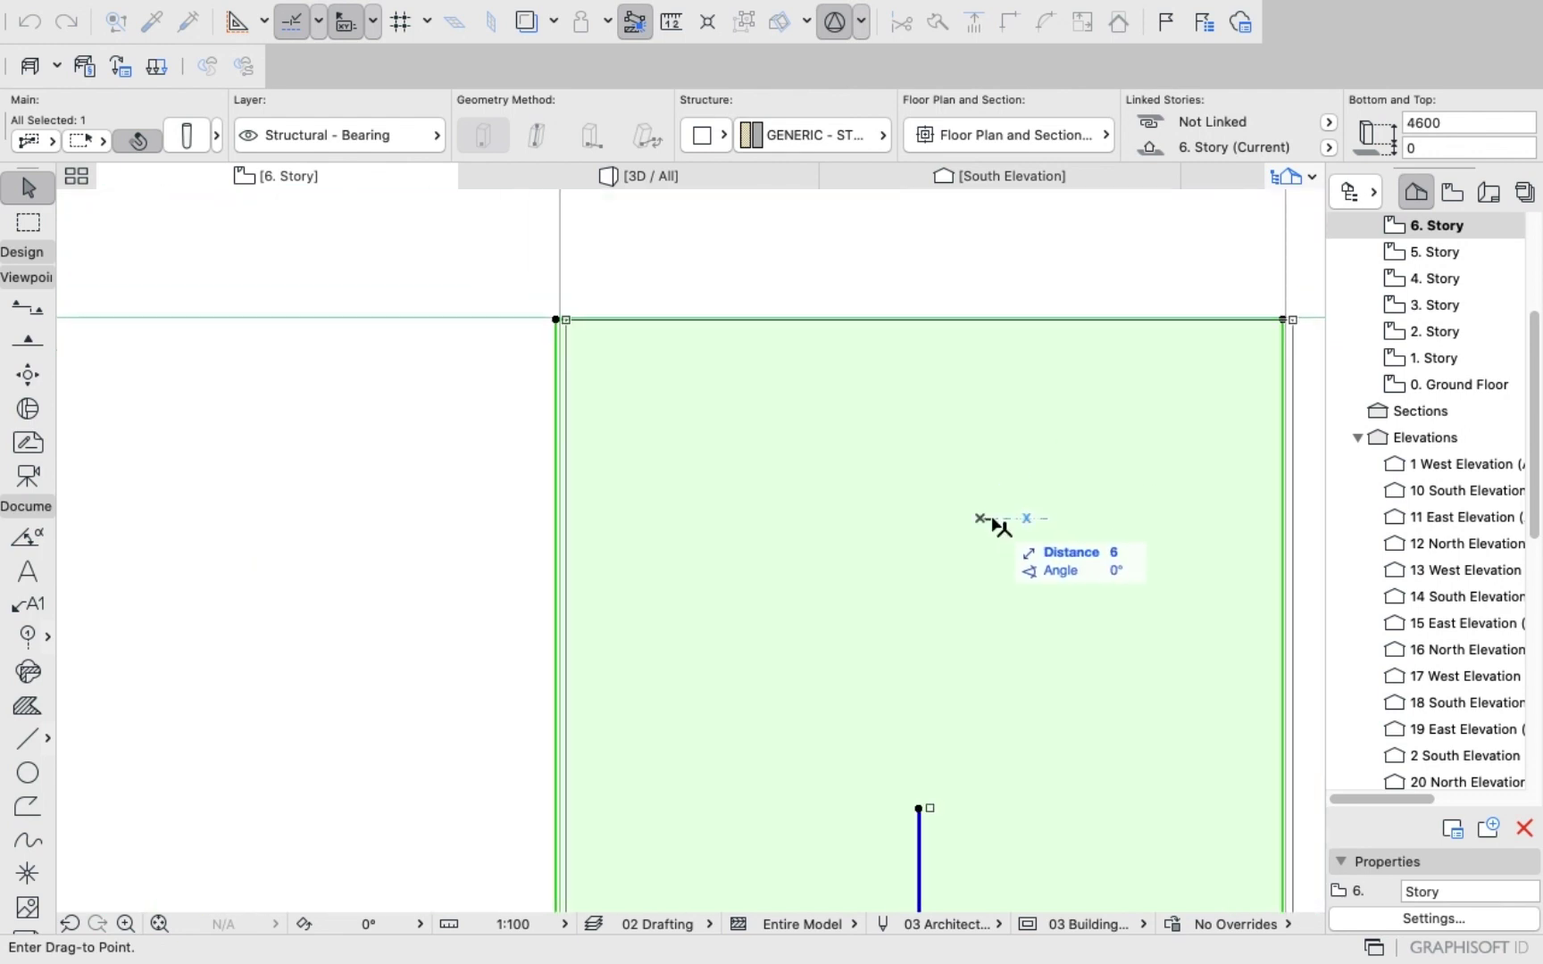
pyautogui.click(990, 522)
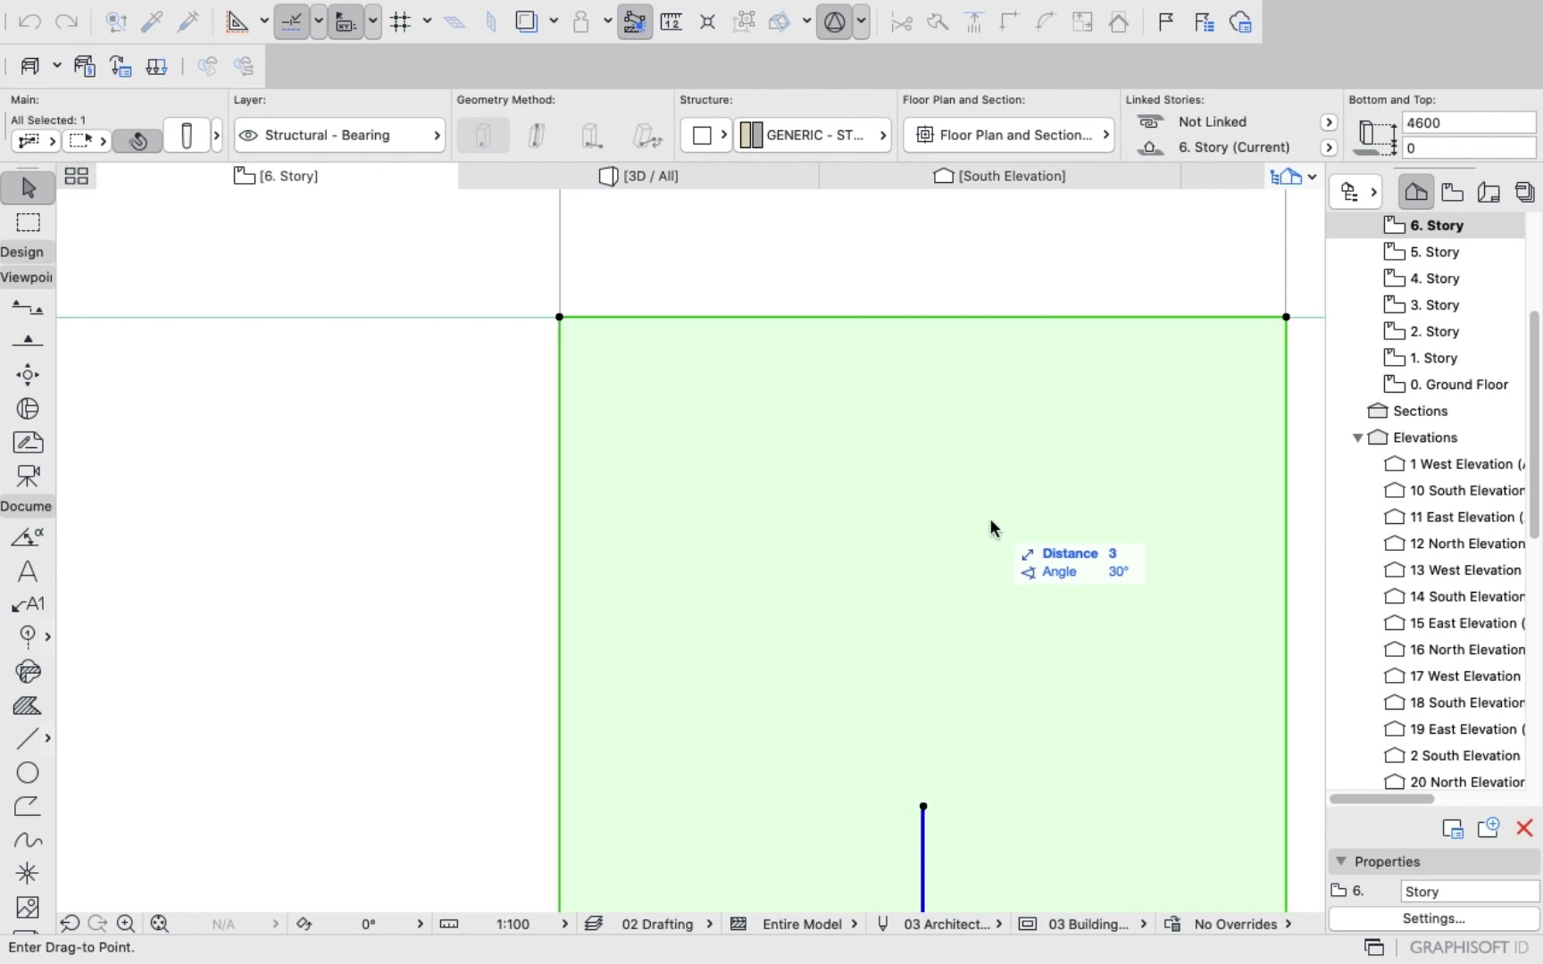
pyautogui.click(806, 276)
# Move the column beneath the North Elevation label straight towards the tower, bringing its outer end onto the podium's north edge.
pyautogui.scroll(-10, 807, 276)
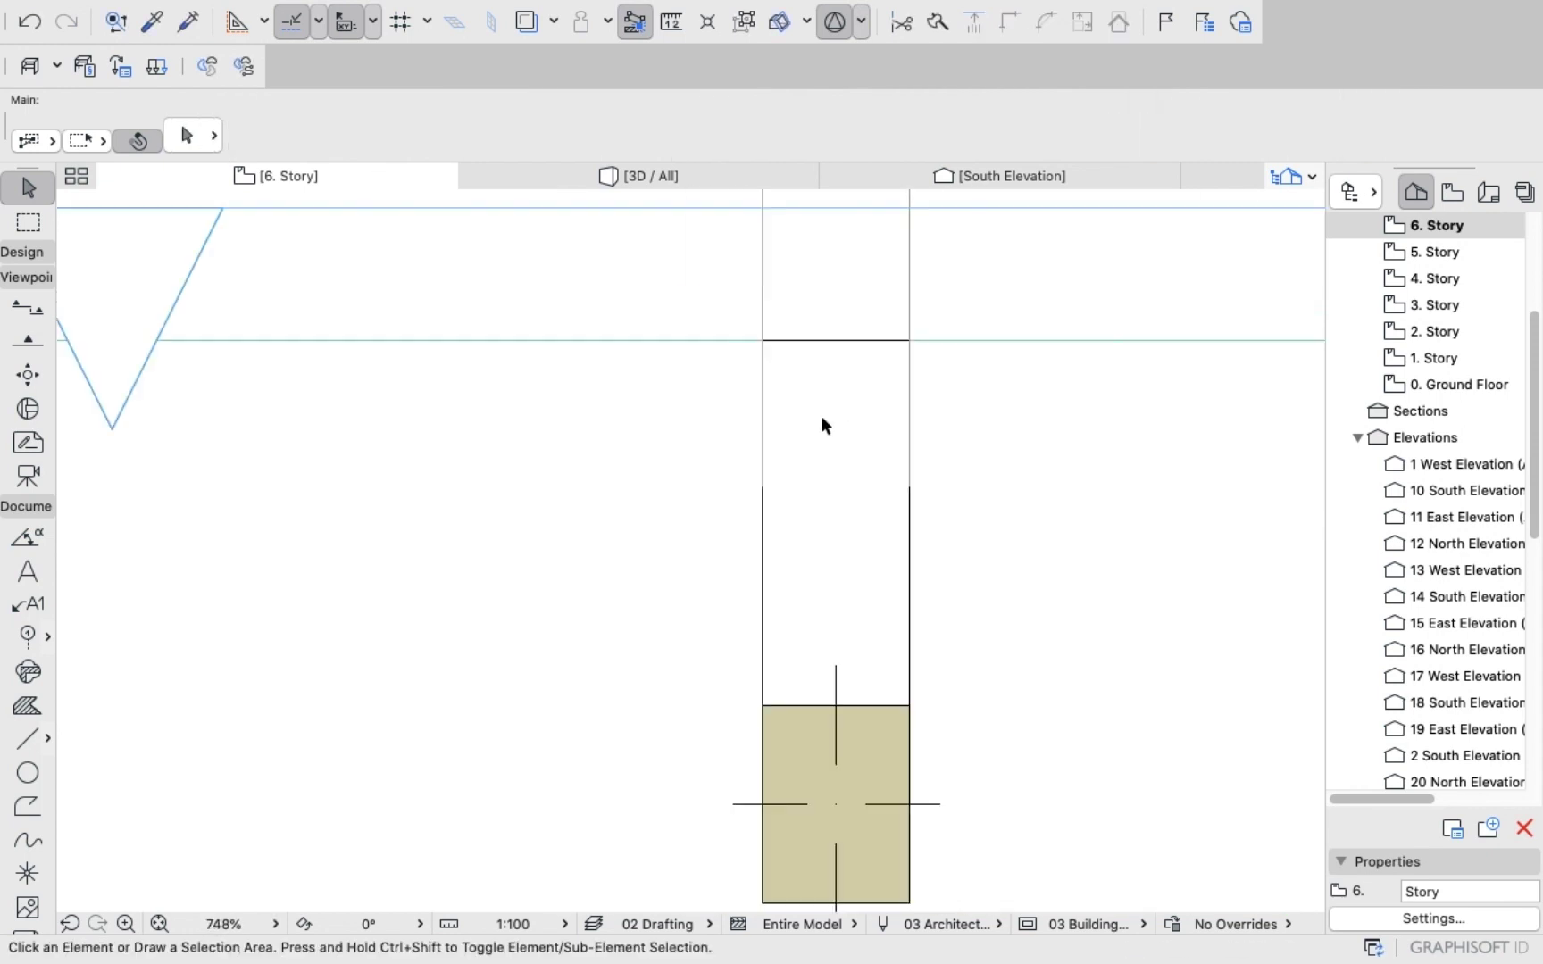
pyautogui.scroll(10, 449, 389)
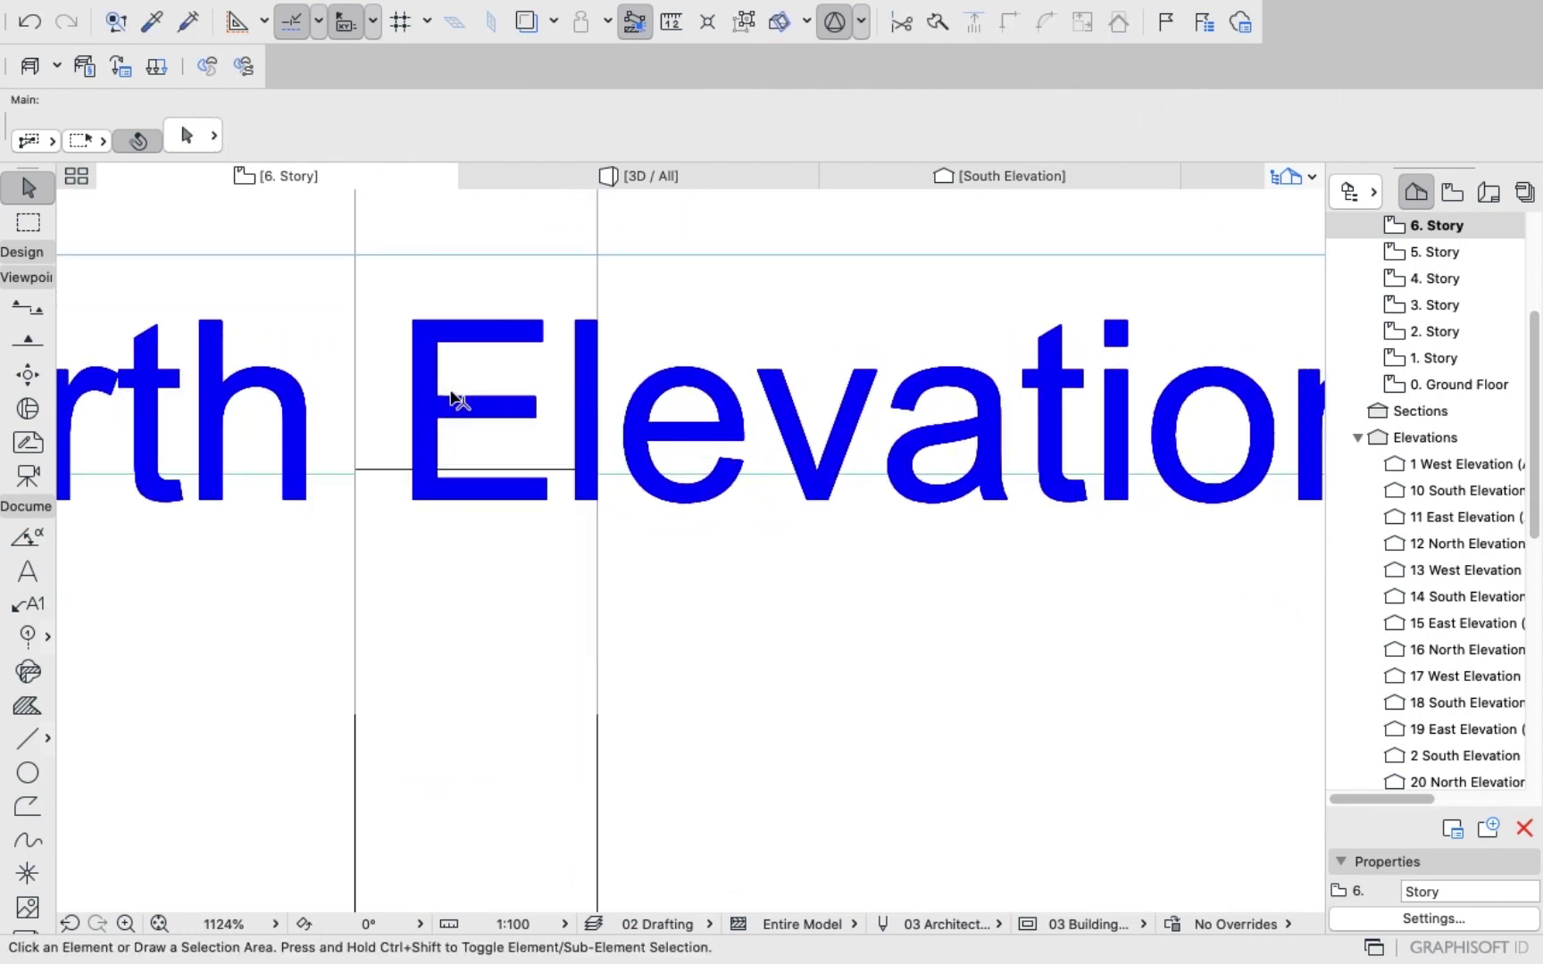
pyautogui.scroll(2, 437, 522)
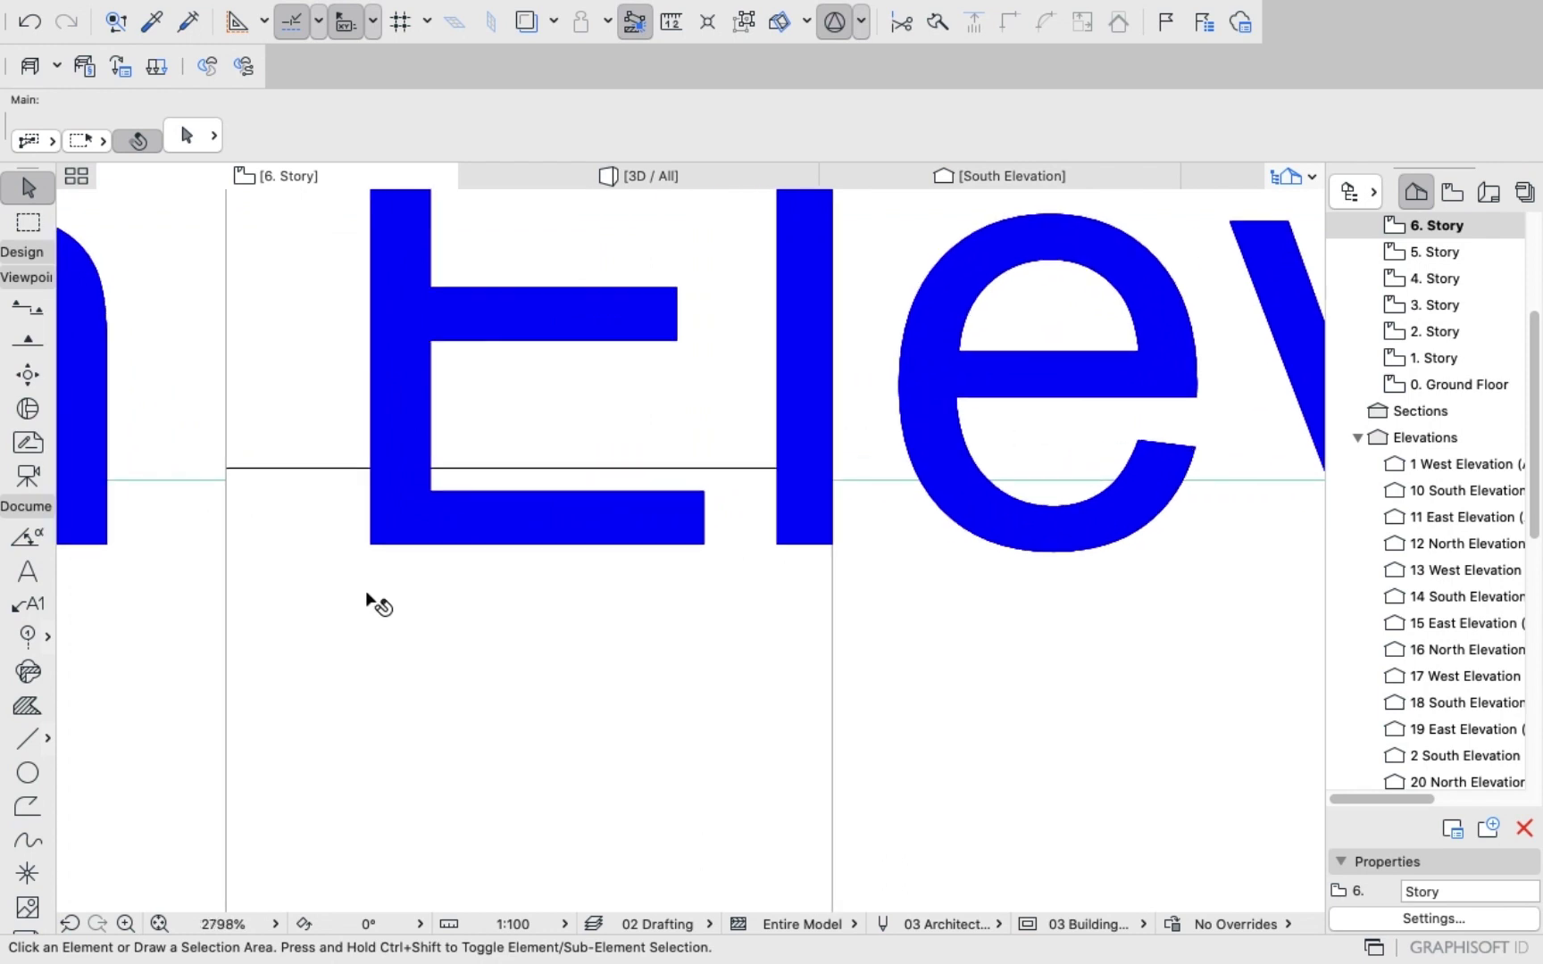
pyautogui.click(366, 592)
pyautogui.press('super+d')
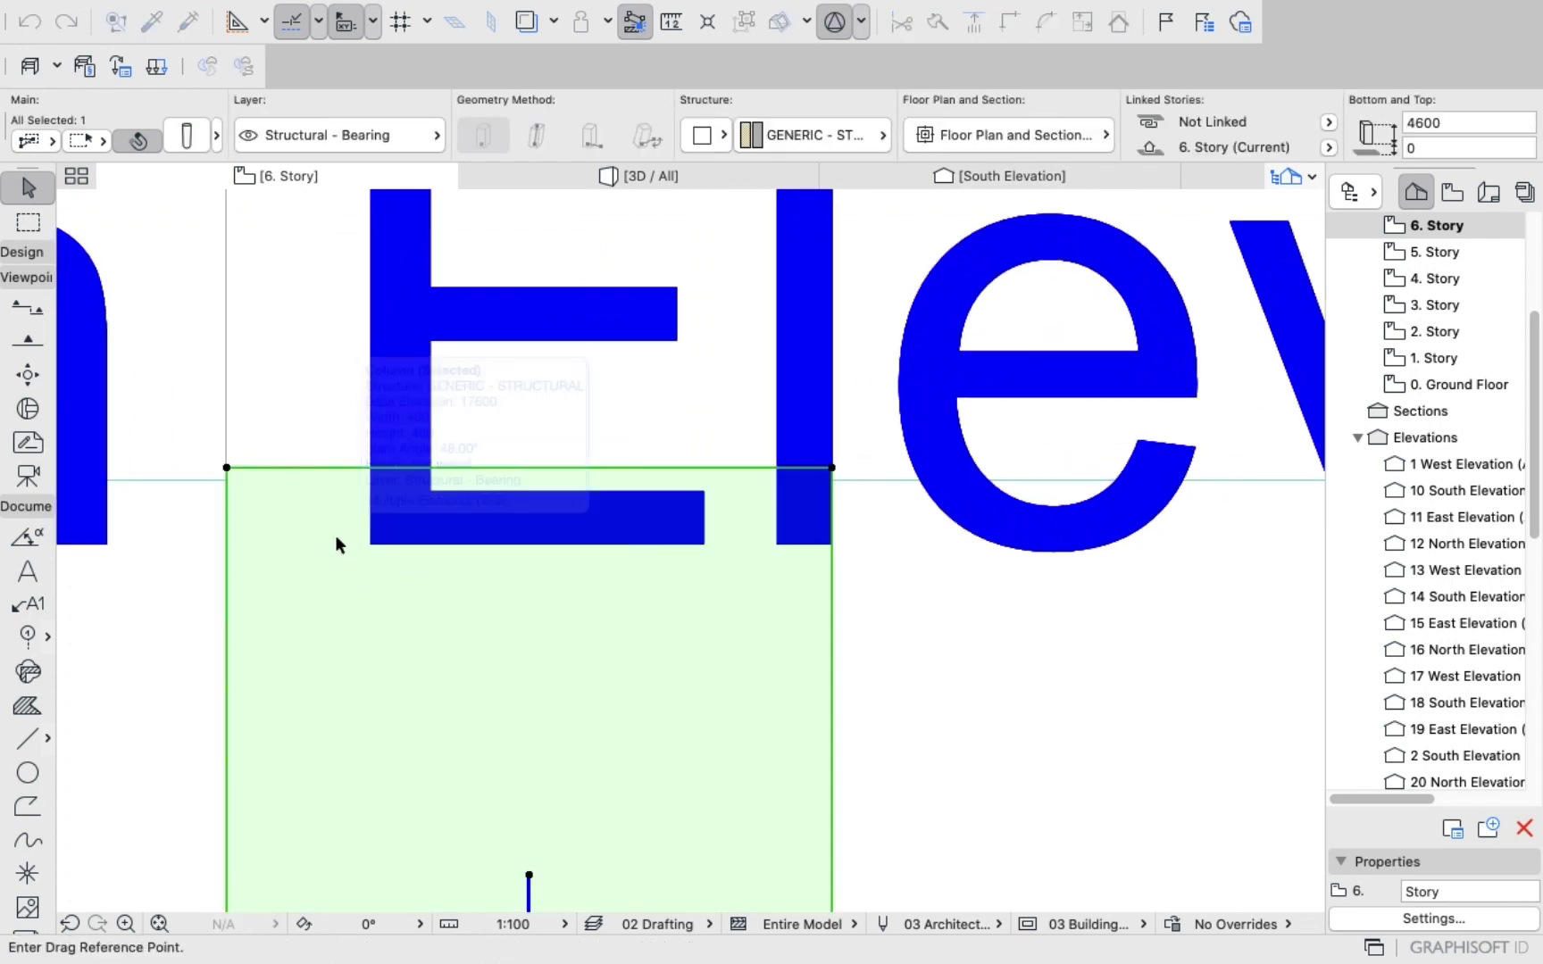
pyautogui.click(336, 537)
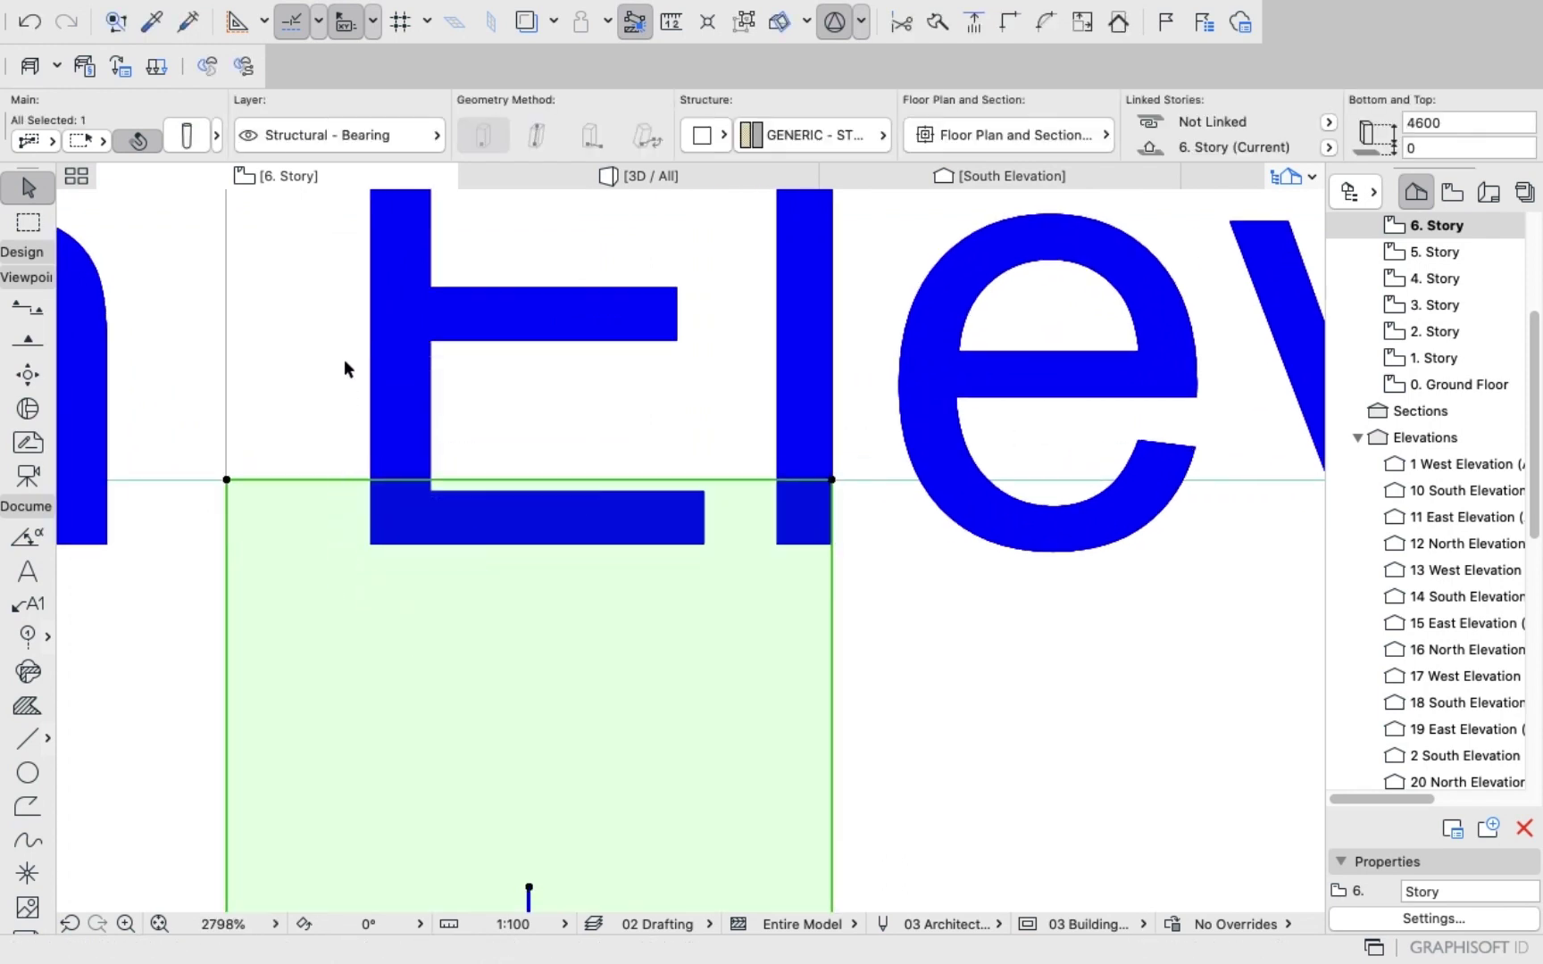
# Move the easternmost straight column on the north side about 7 straight towards the tower, bringing its outer end onto the podium's north edge.
pyautogui.press('Escape')
pyautogui.scroll(-15, 338, 353)
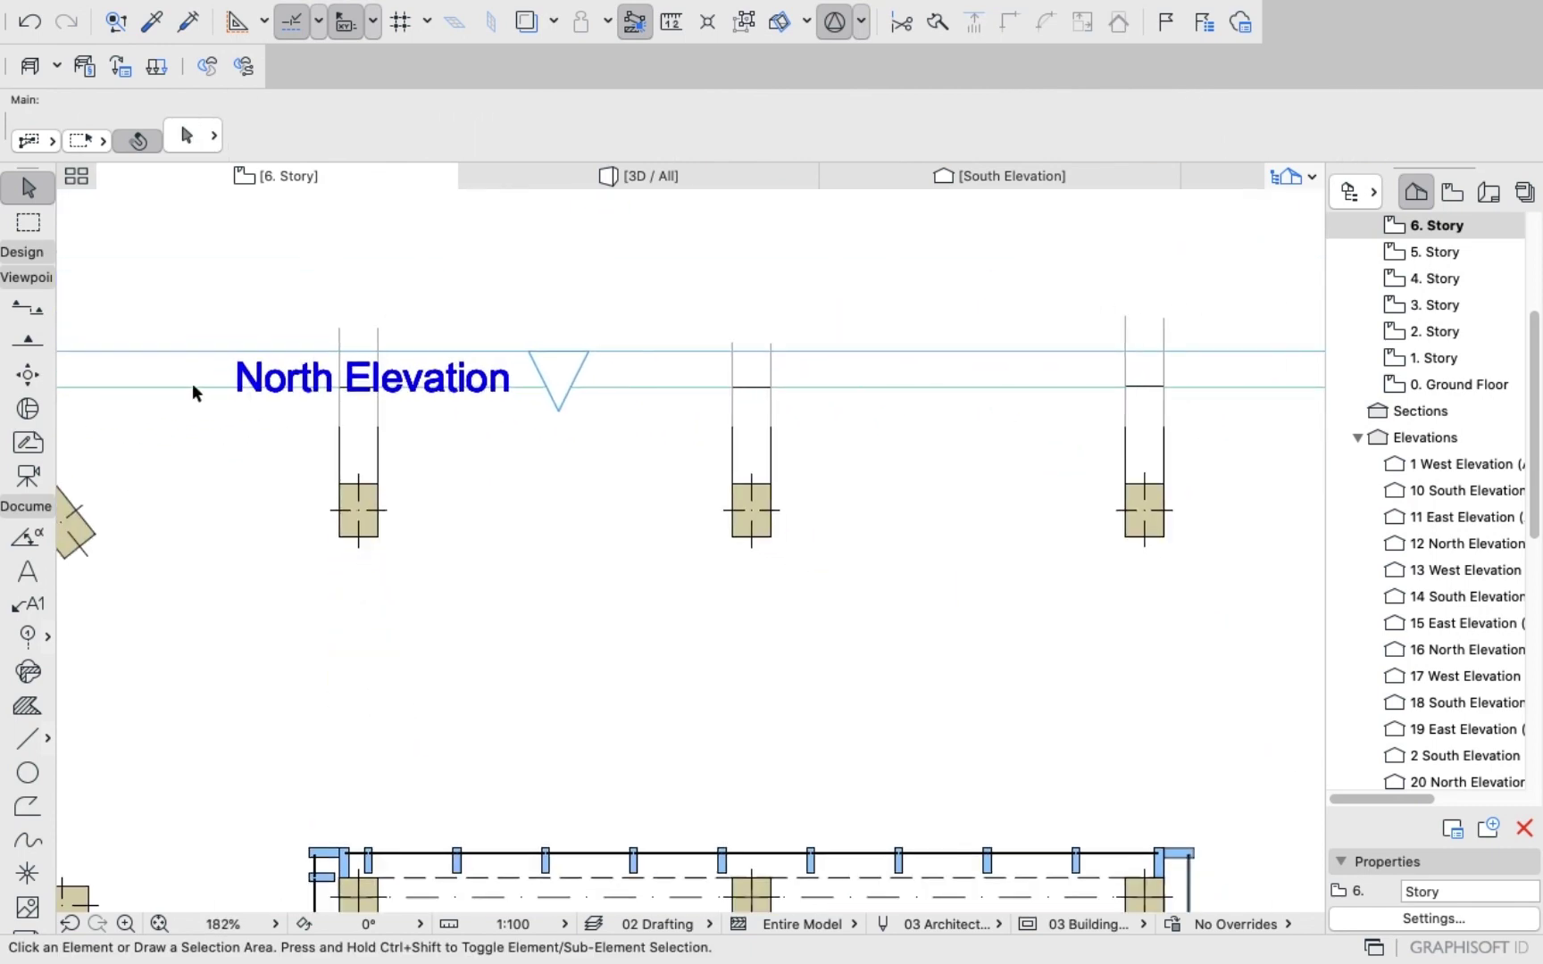
pyautogui.scroll(-5, 195, 385)
pyautogui.scroll(8, 348, 415)
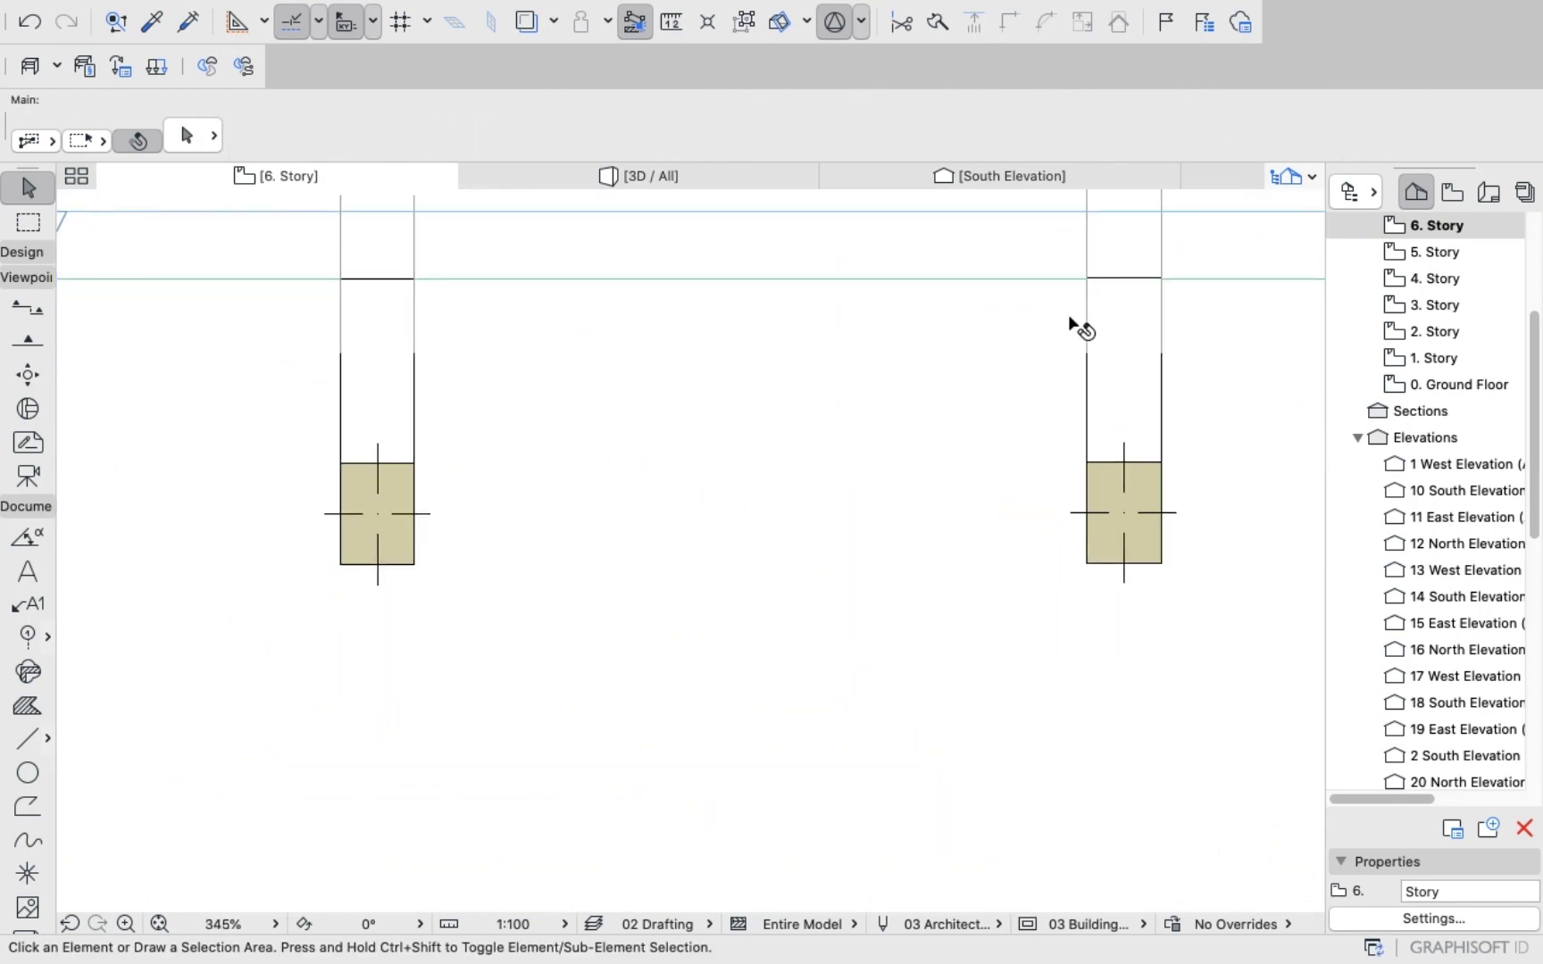
pyautogui.scroll(-4, 1049, 322)
pyautogui.scroll(8, 1081, 357)
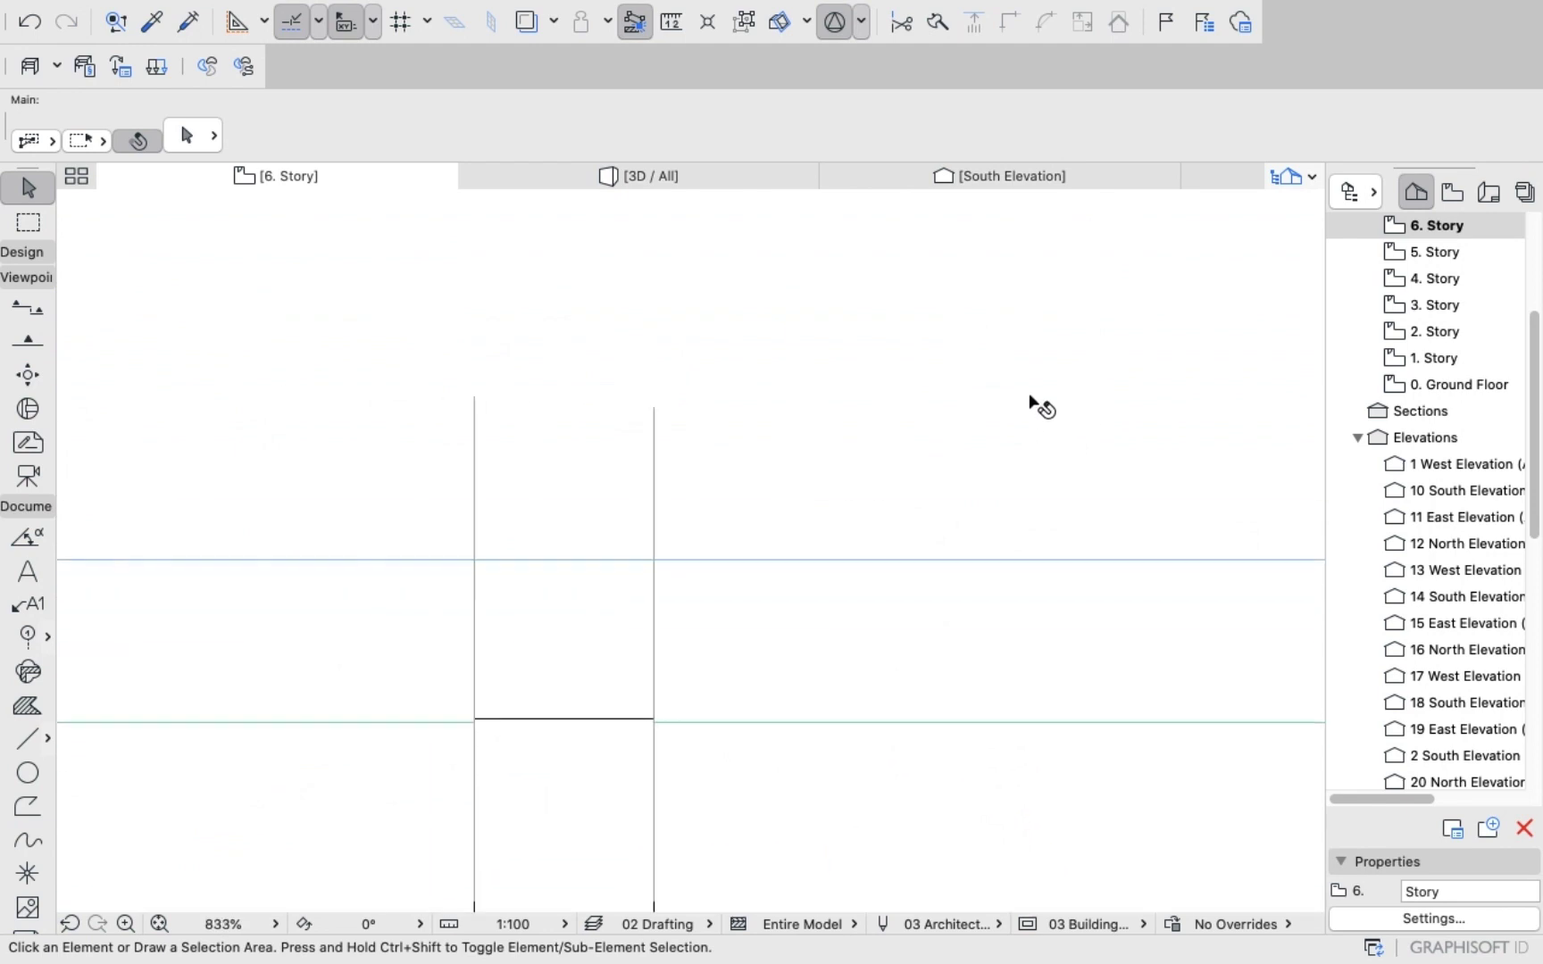
pyautogui.scroll(-3, 930, 555)
pyautogui.scroll(6, 896, 571)
pyautogui.scroll(-2, 857, 567)
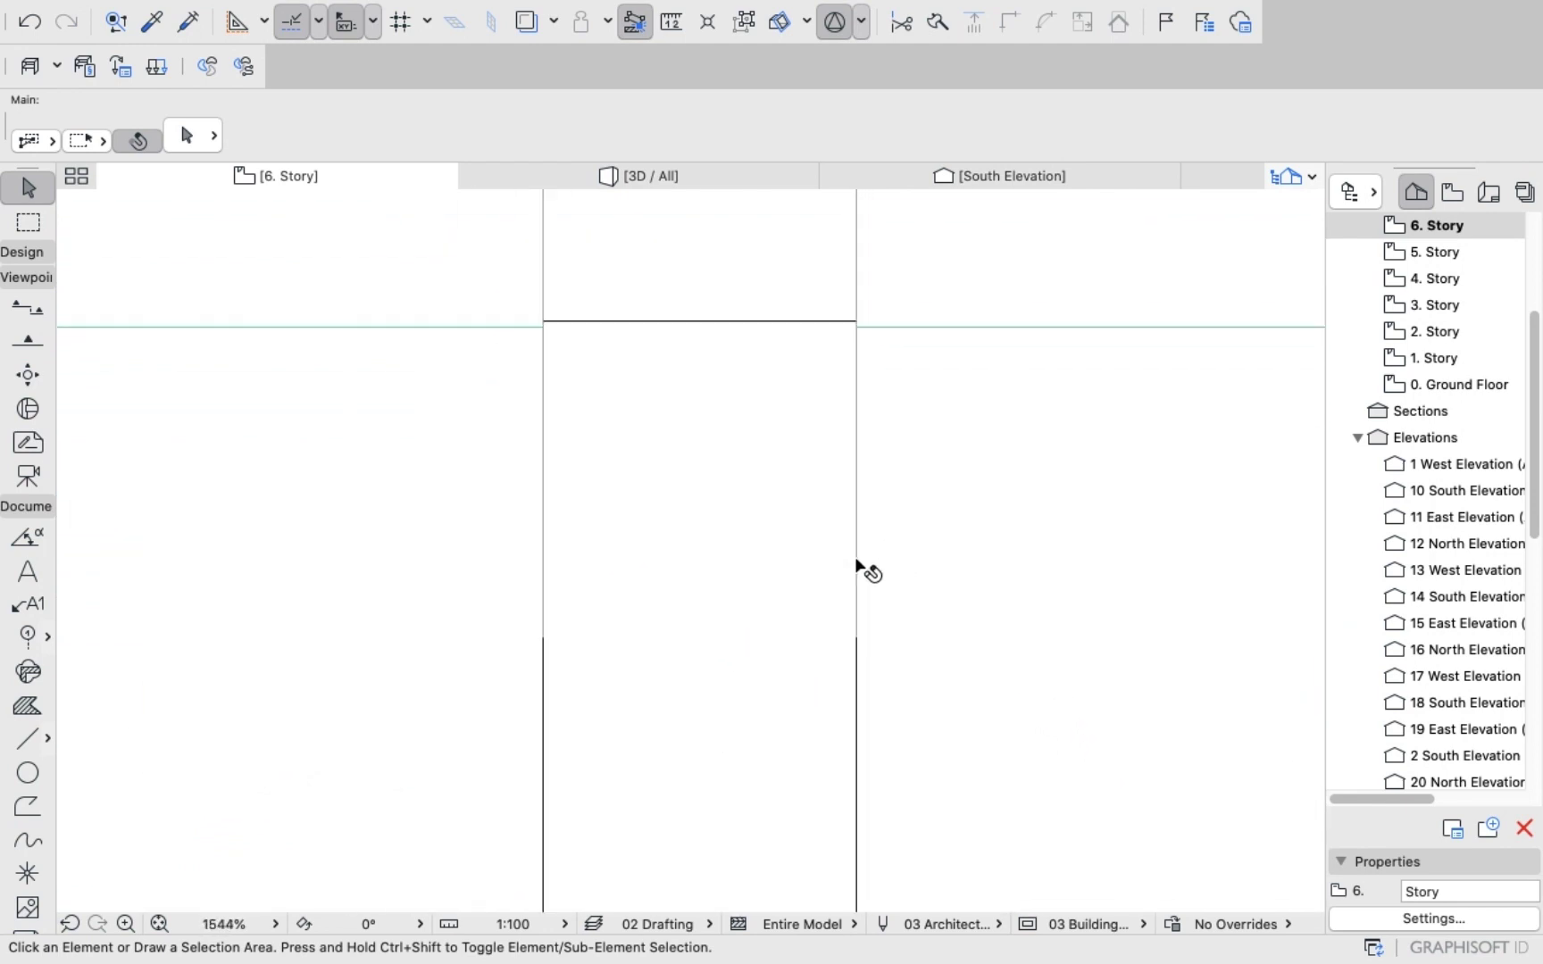
pyautogui.scroll(6, 705, 384)
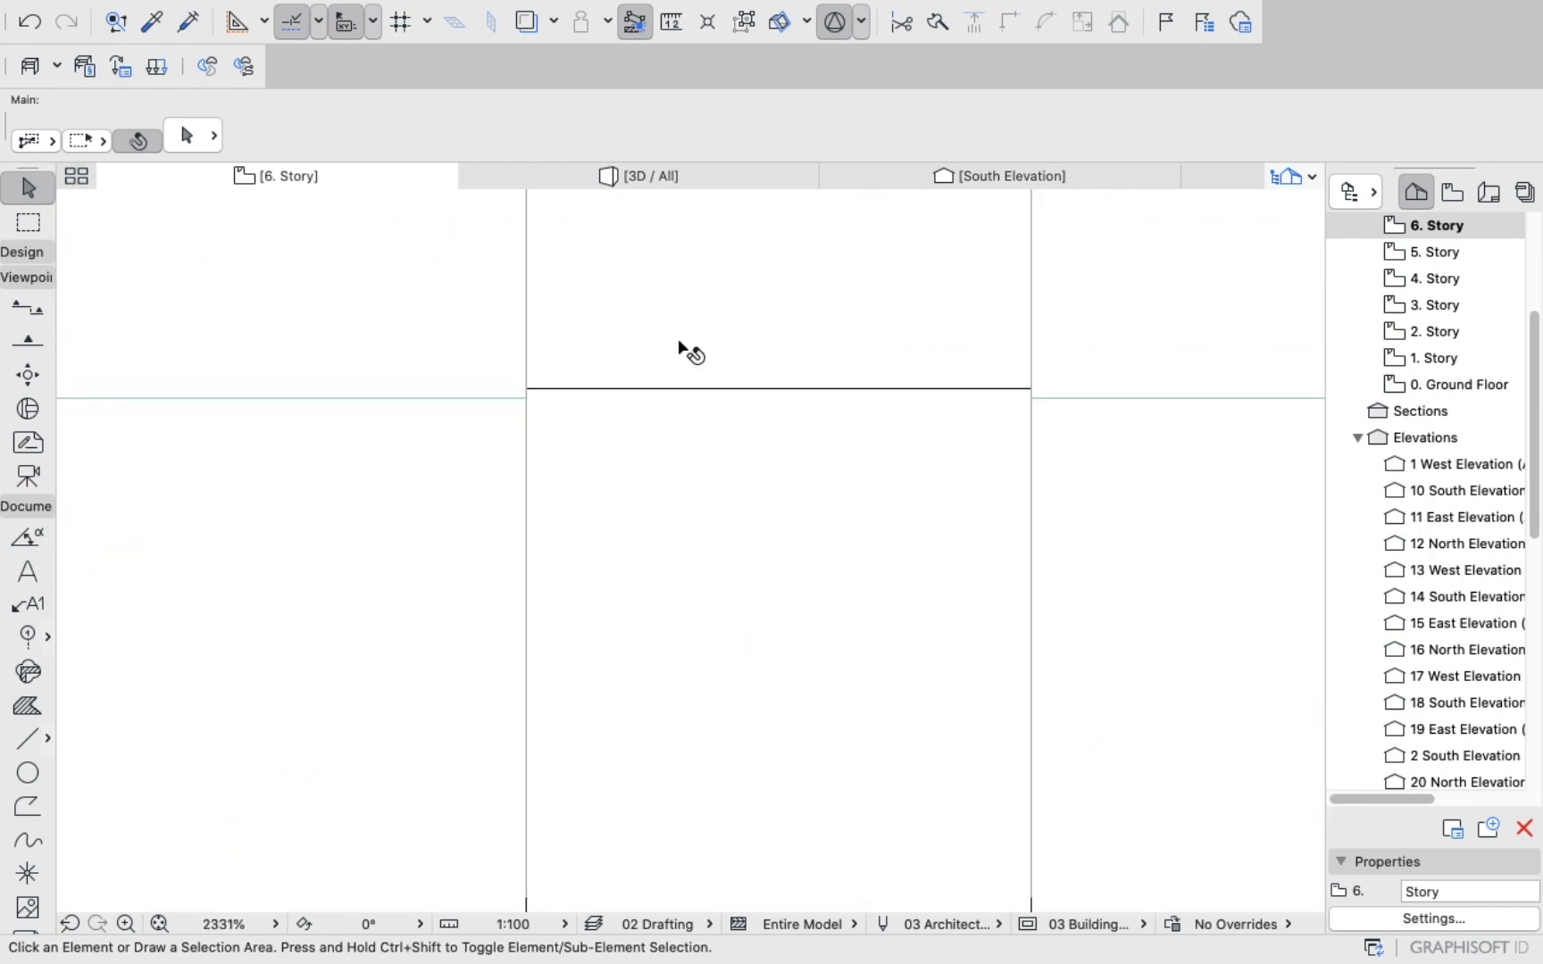
pyautogui.click(651, 560)
pyautogui.click(651, 560)
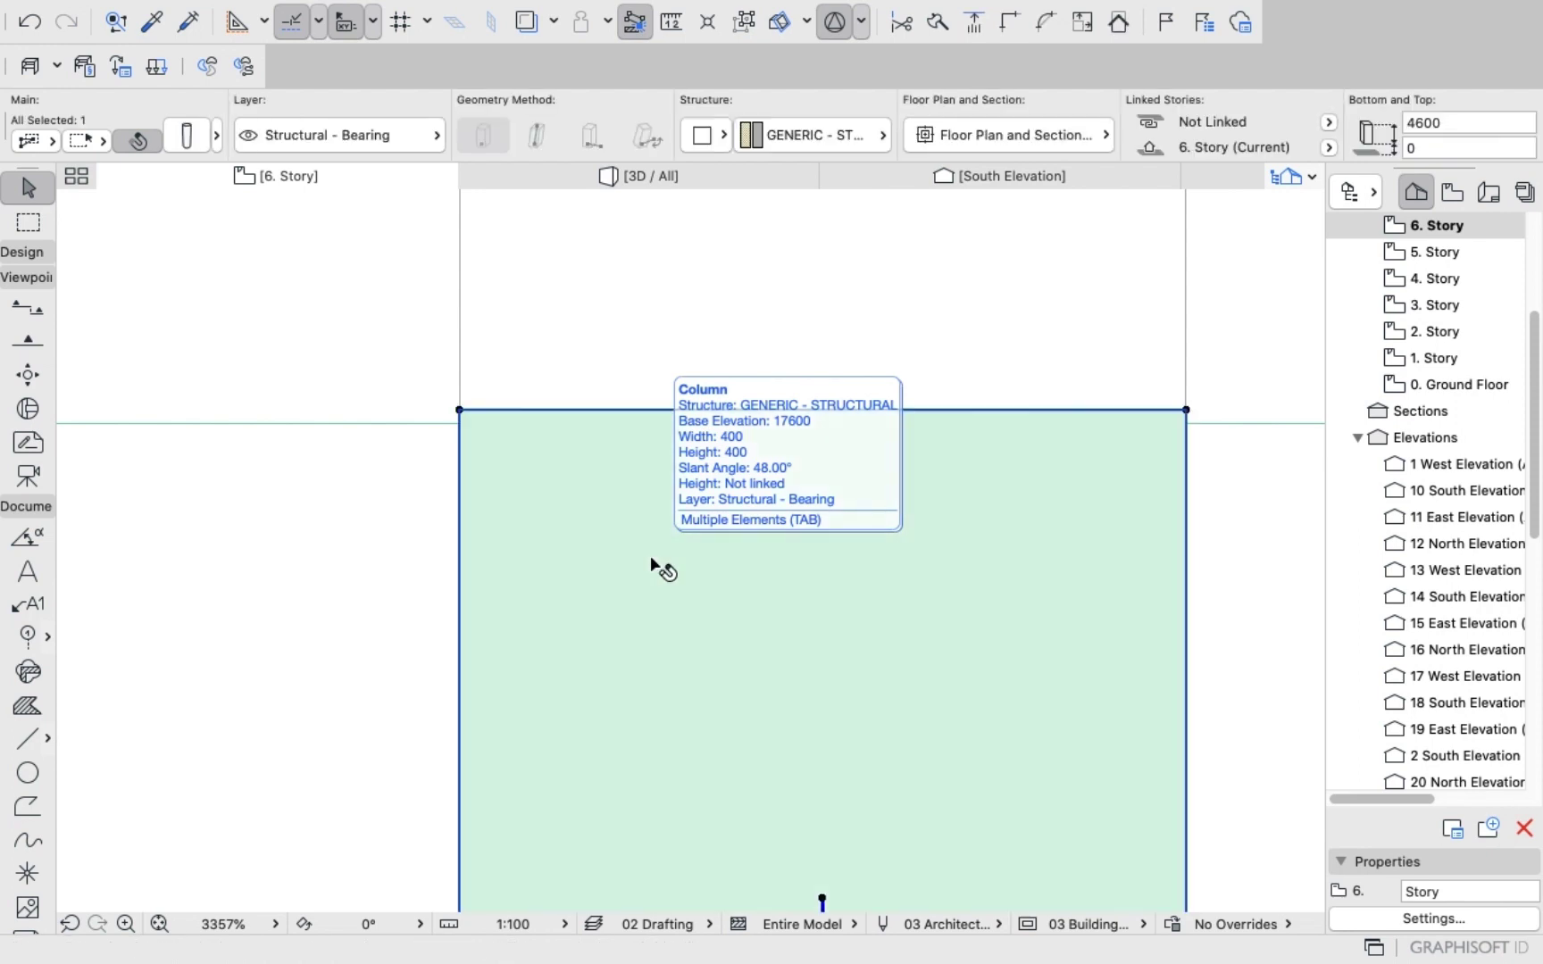
pyautogui.hotkey('ctrl', 'd')
pyautogui.click(639, 501)
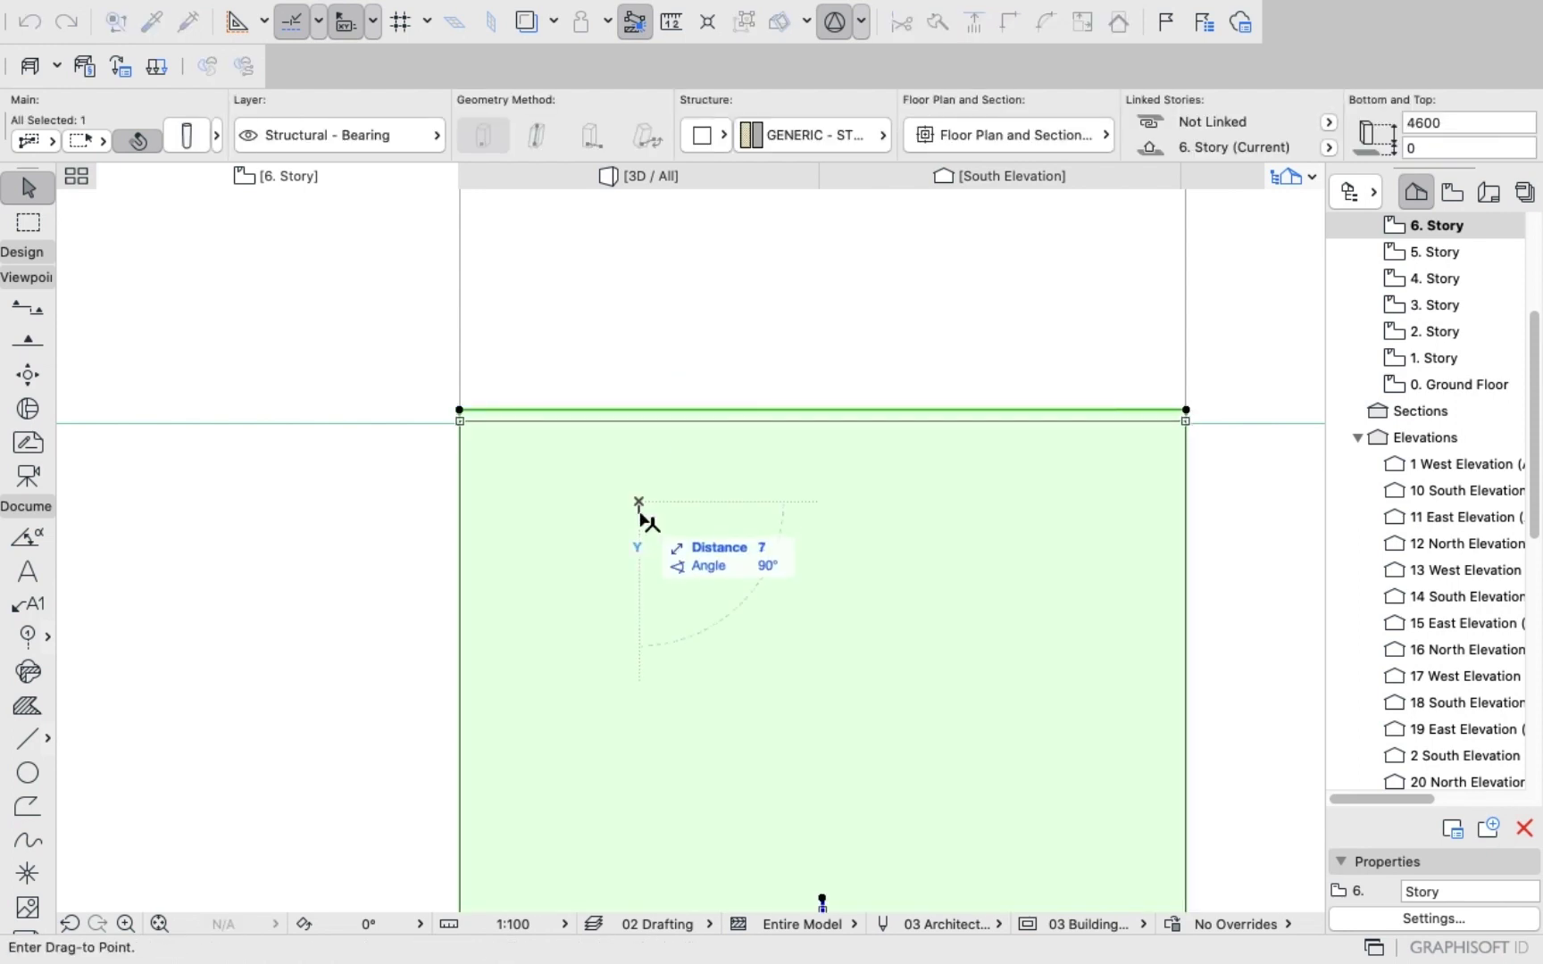
pyautogui.click(661, 365)
# Examine the columns around the podium roof in 3D from several sides, comparing the slanted ones with those still upright.
pyautogui.click(623, 174)
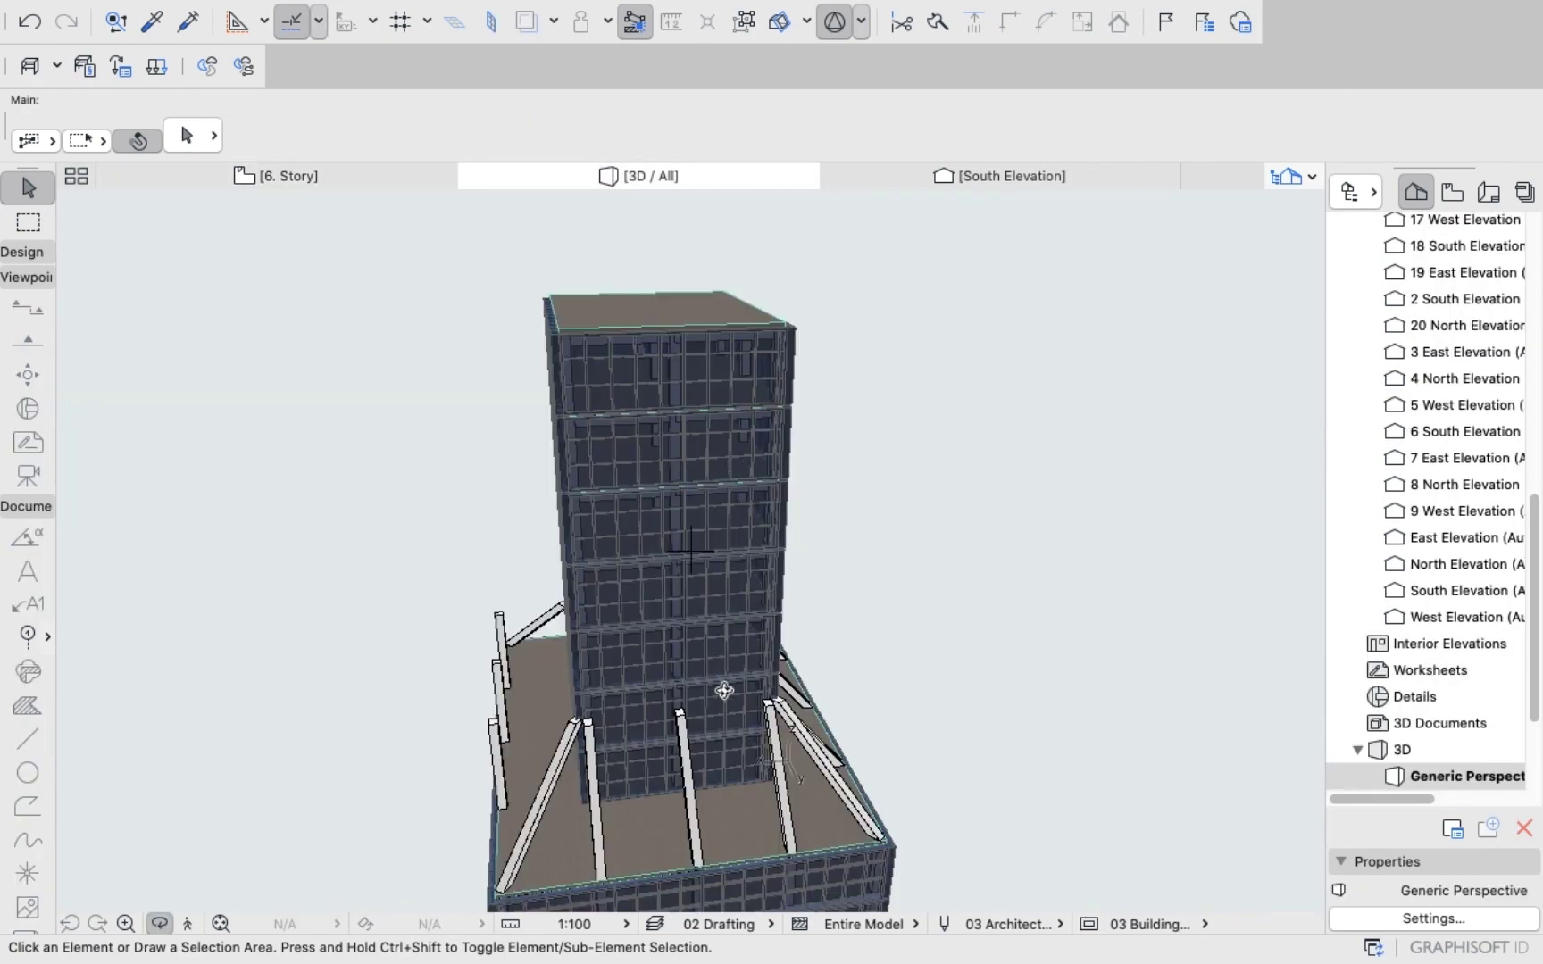
pyautogui.moveTo(724, 690); pyautogui.dragTo(708, 679)
pyautogui.moveTo(708, 679); pyautogui.dragTo(703, 639)
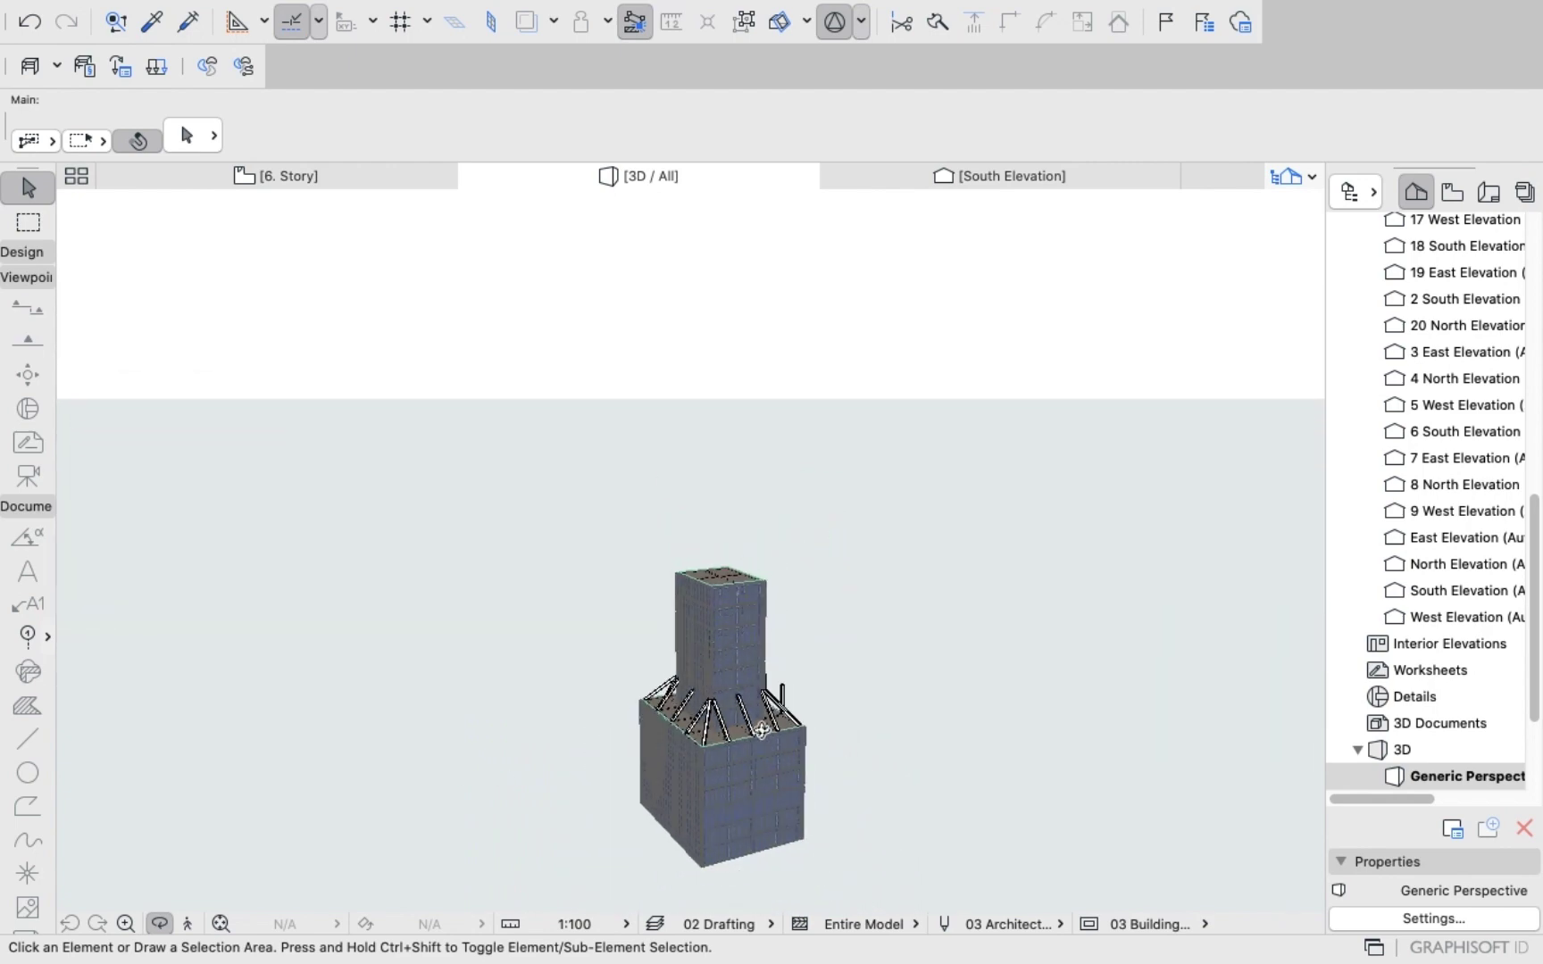
pyautogui.moveTo(762, 730); pyautogui.dragTo(757, 689)
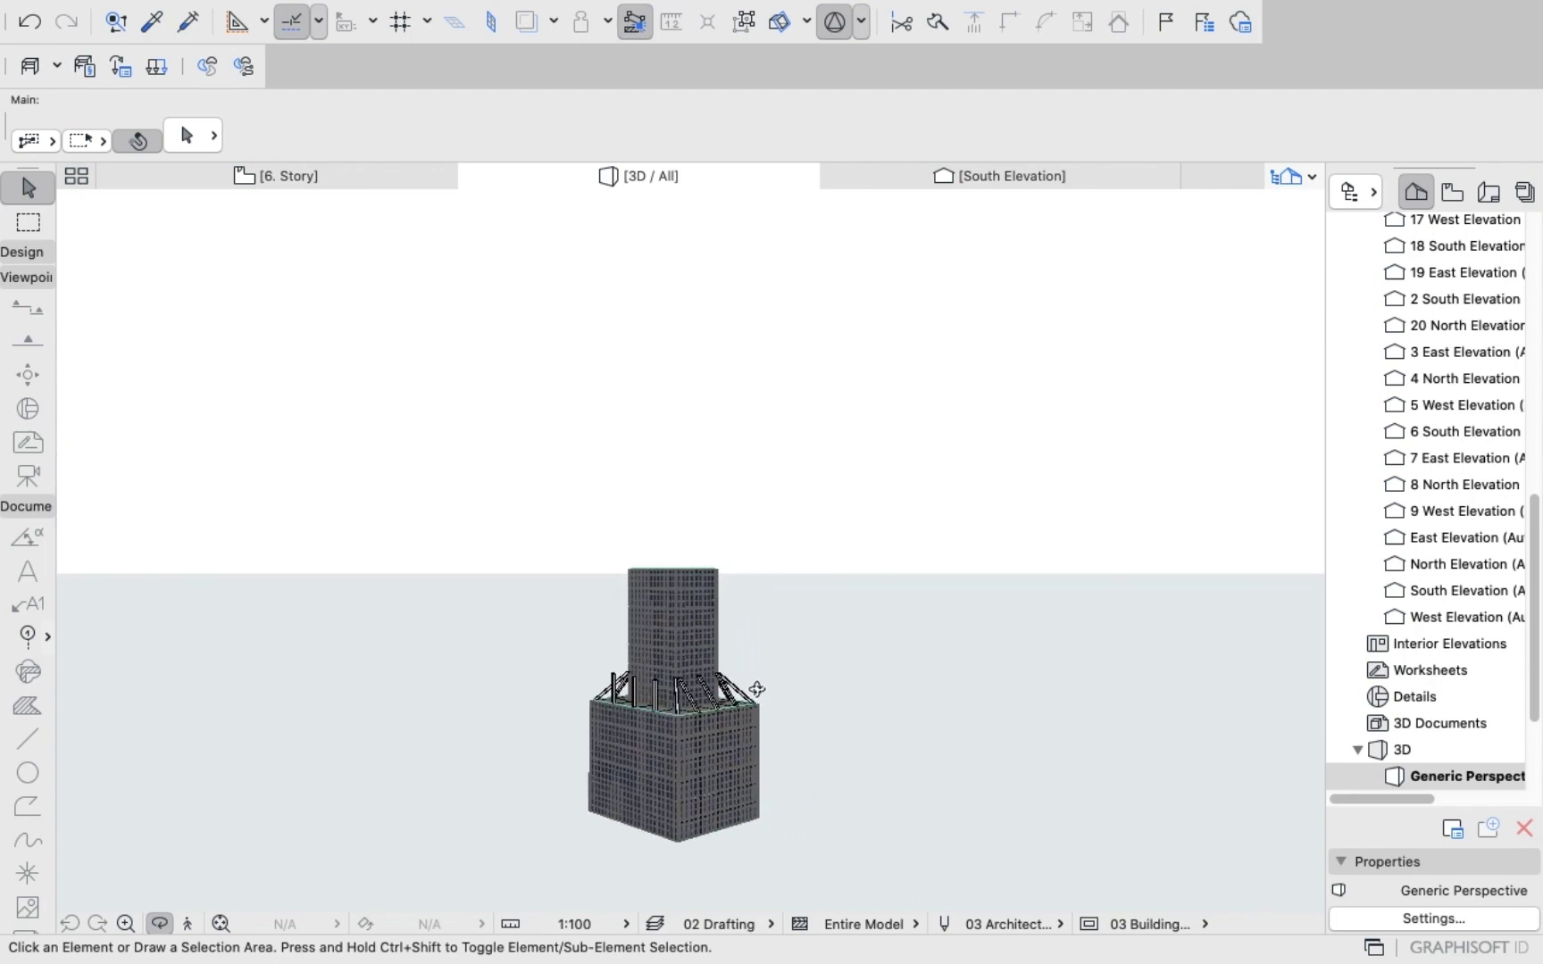
pyautogui.scroll(5, 702, 741)
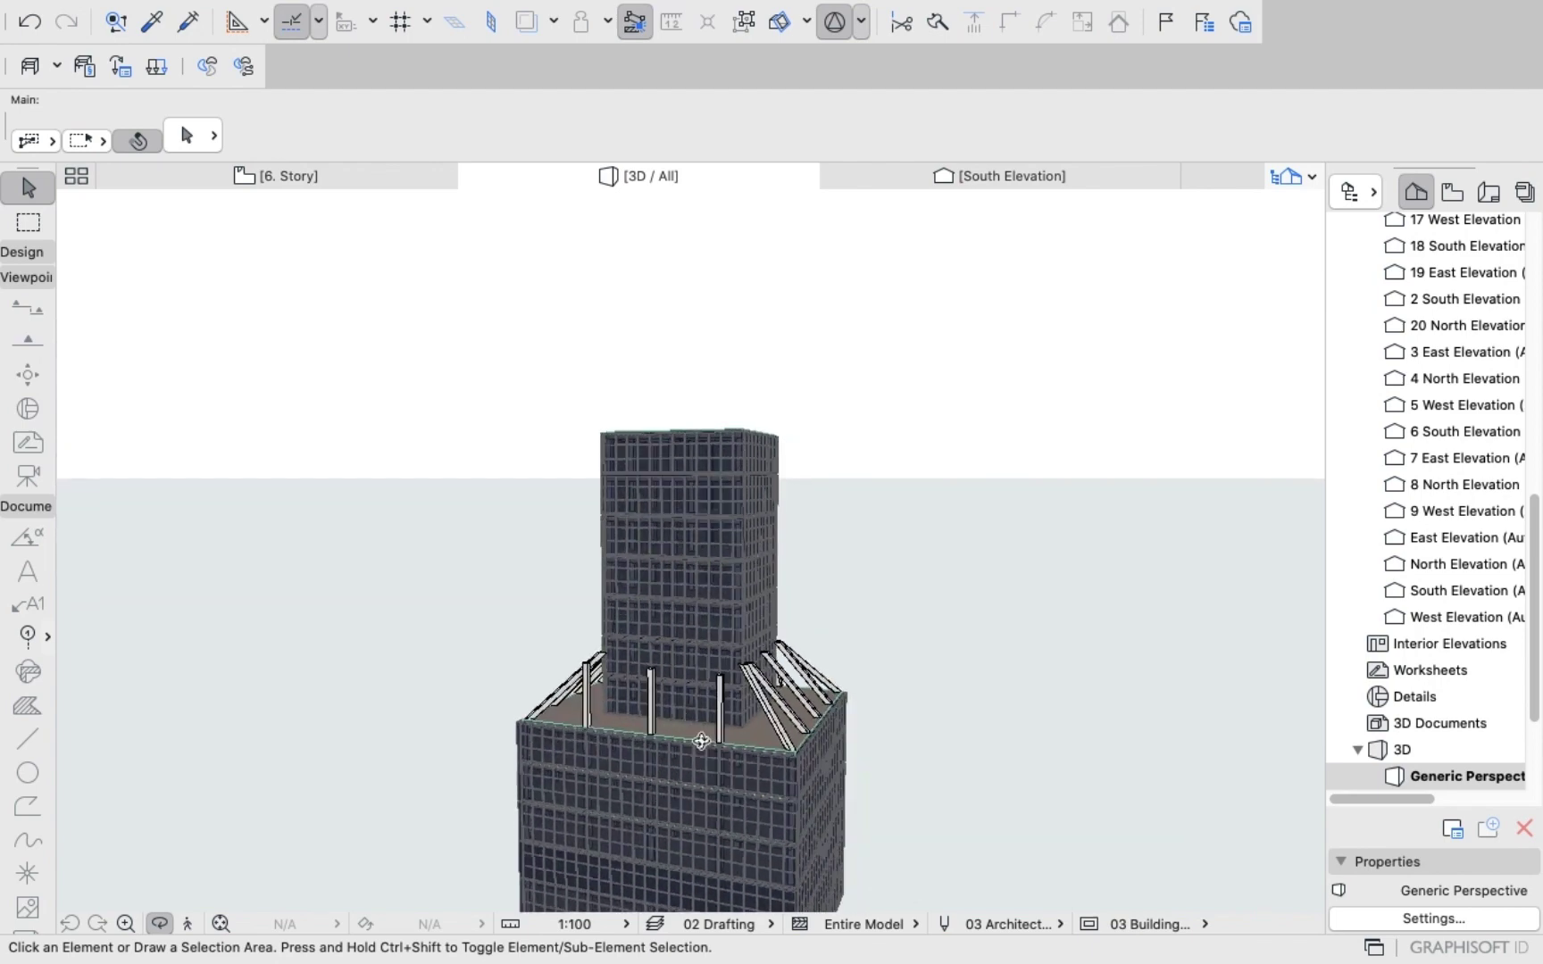
pyautogui.moveTo(702, 741); pyautogui.dragTo(784, 735)
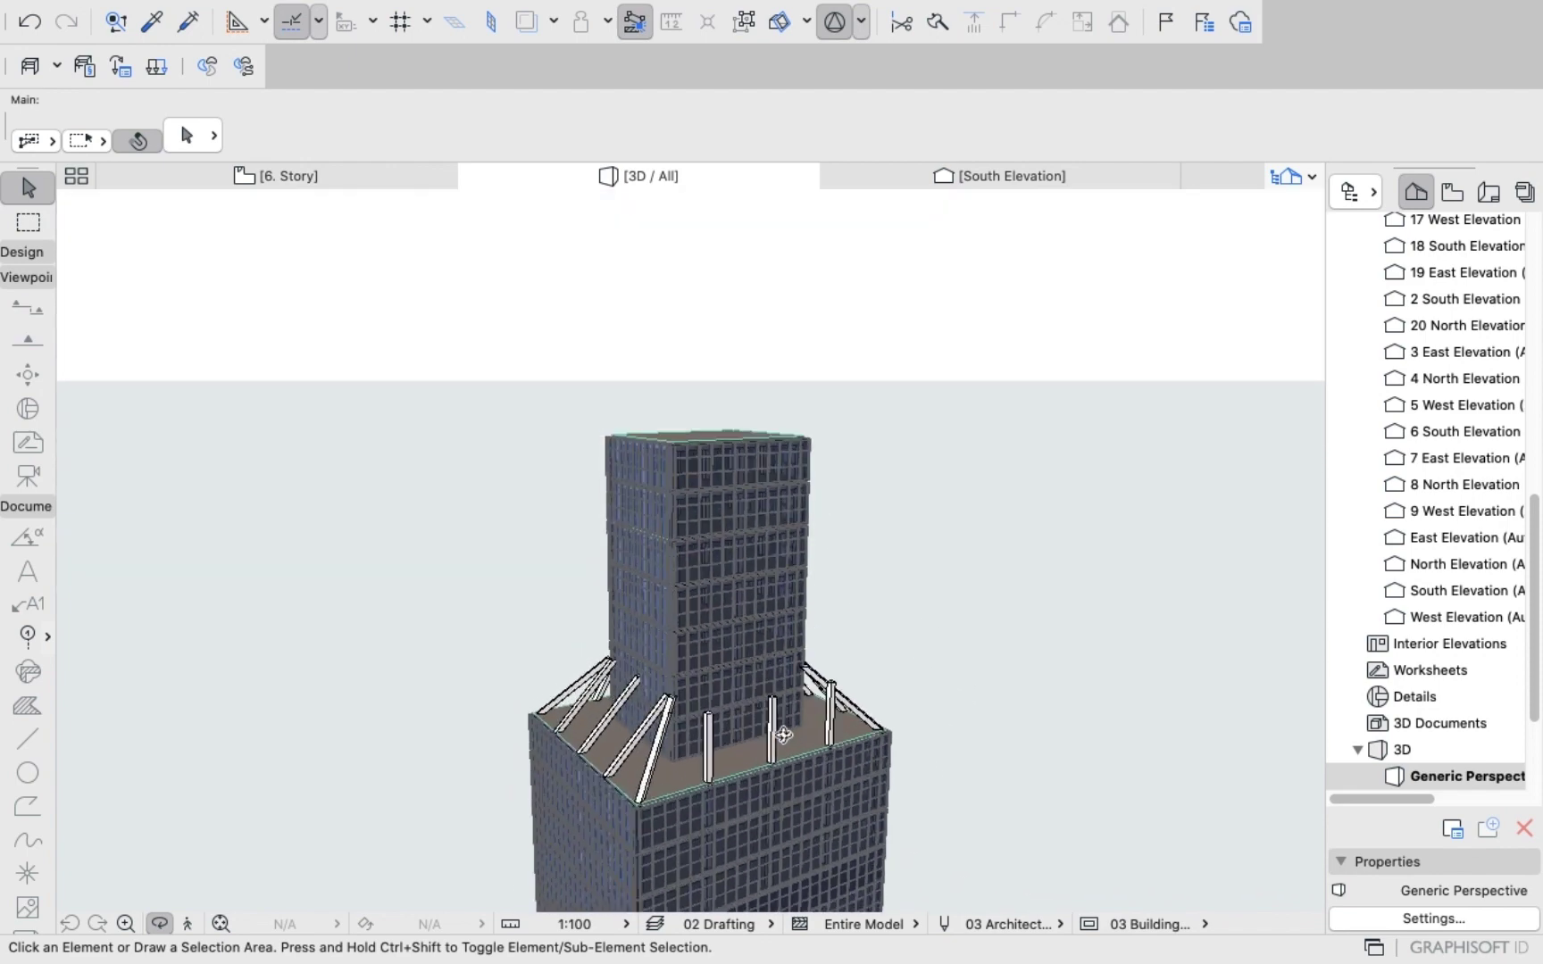
pyautogui.moveTo(679, 837); pyautogui.dragTo(744, 613)
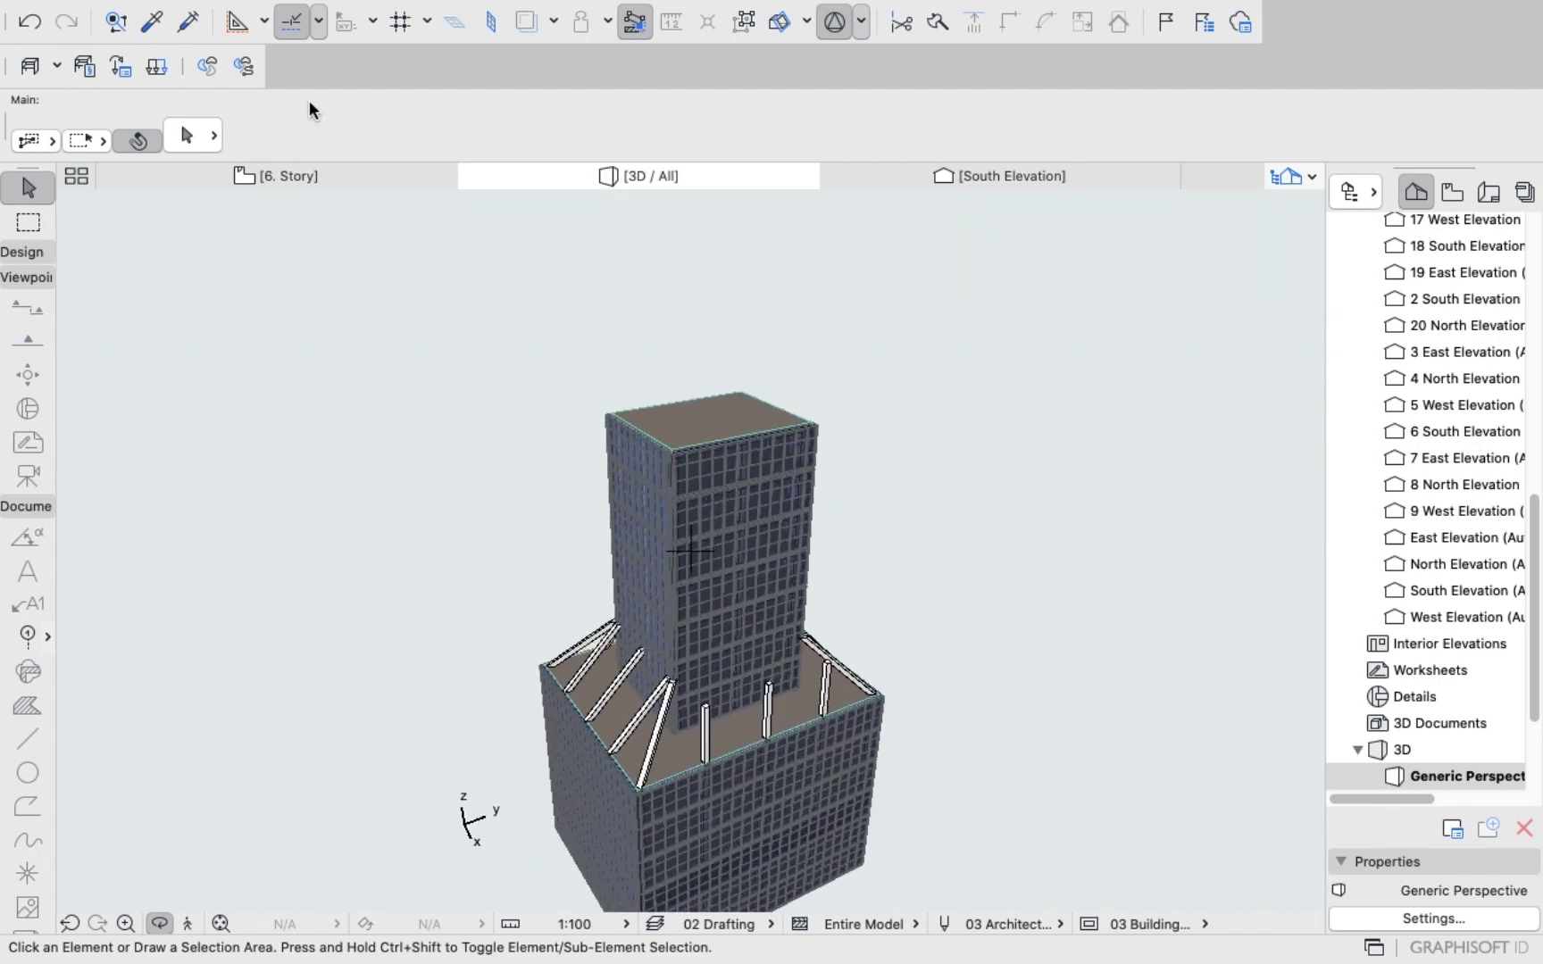
# On the 6. Story plan, make the three upright east-side columns slanted with a slant angle of 50°.
pyautogui.click(300, 175)
pyautogui.scroll(-15, 679, 366)
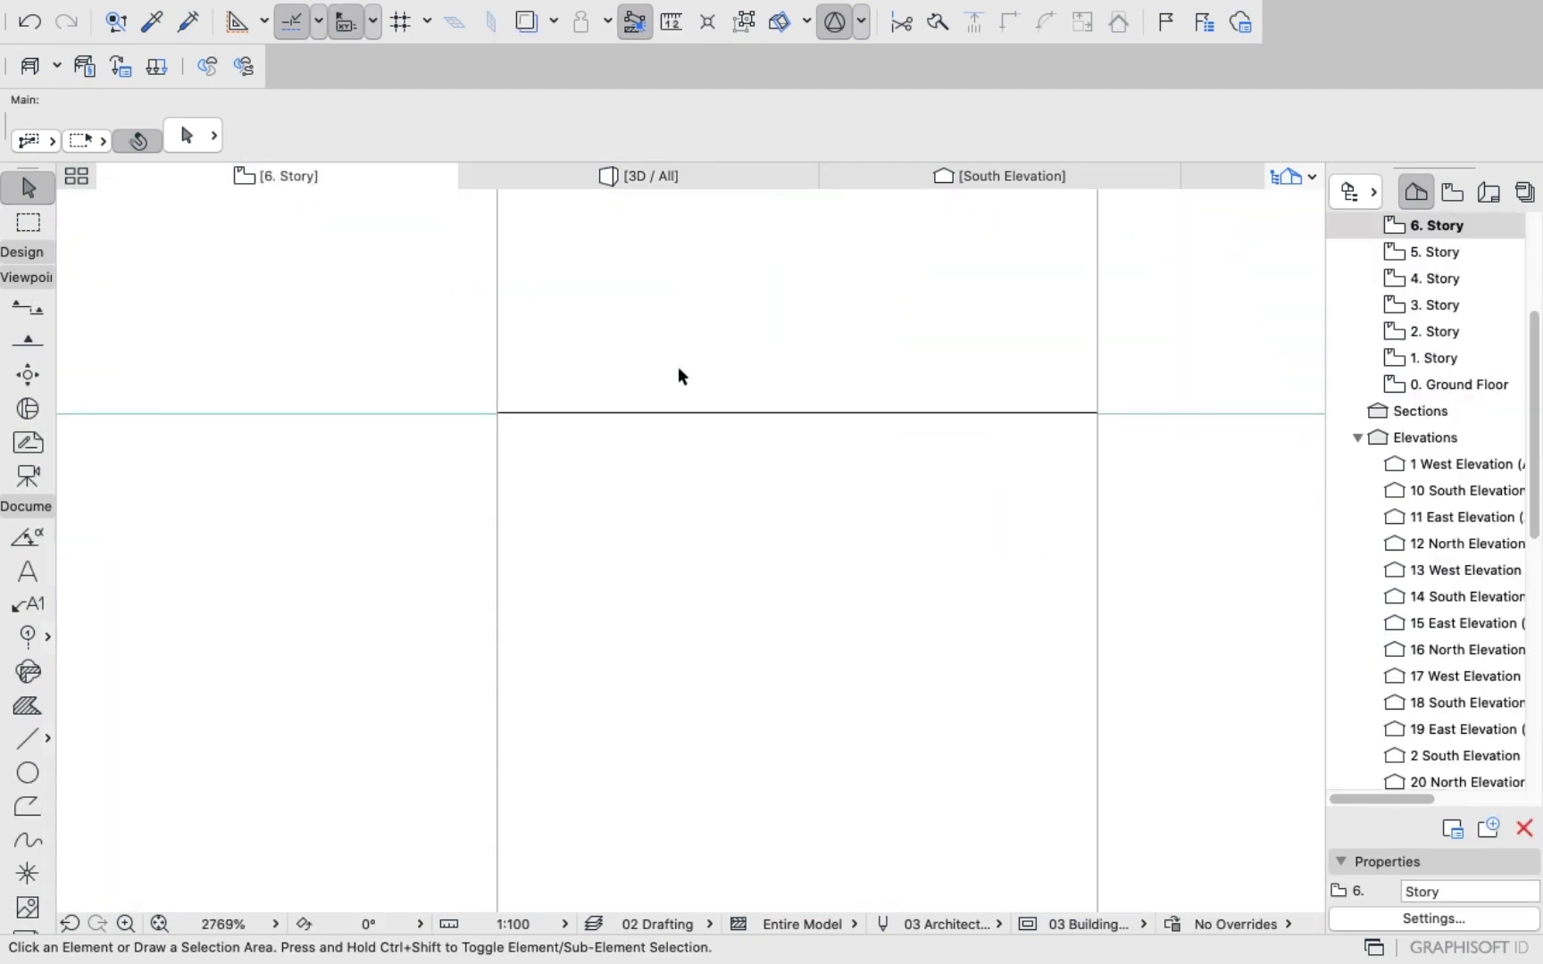
pyautogui.scroll(-5, 677, 505)
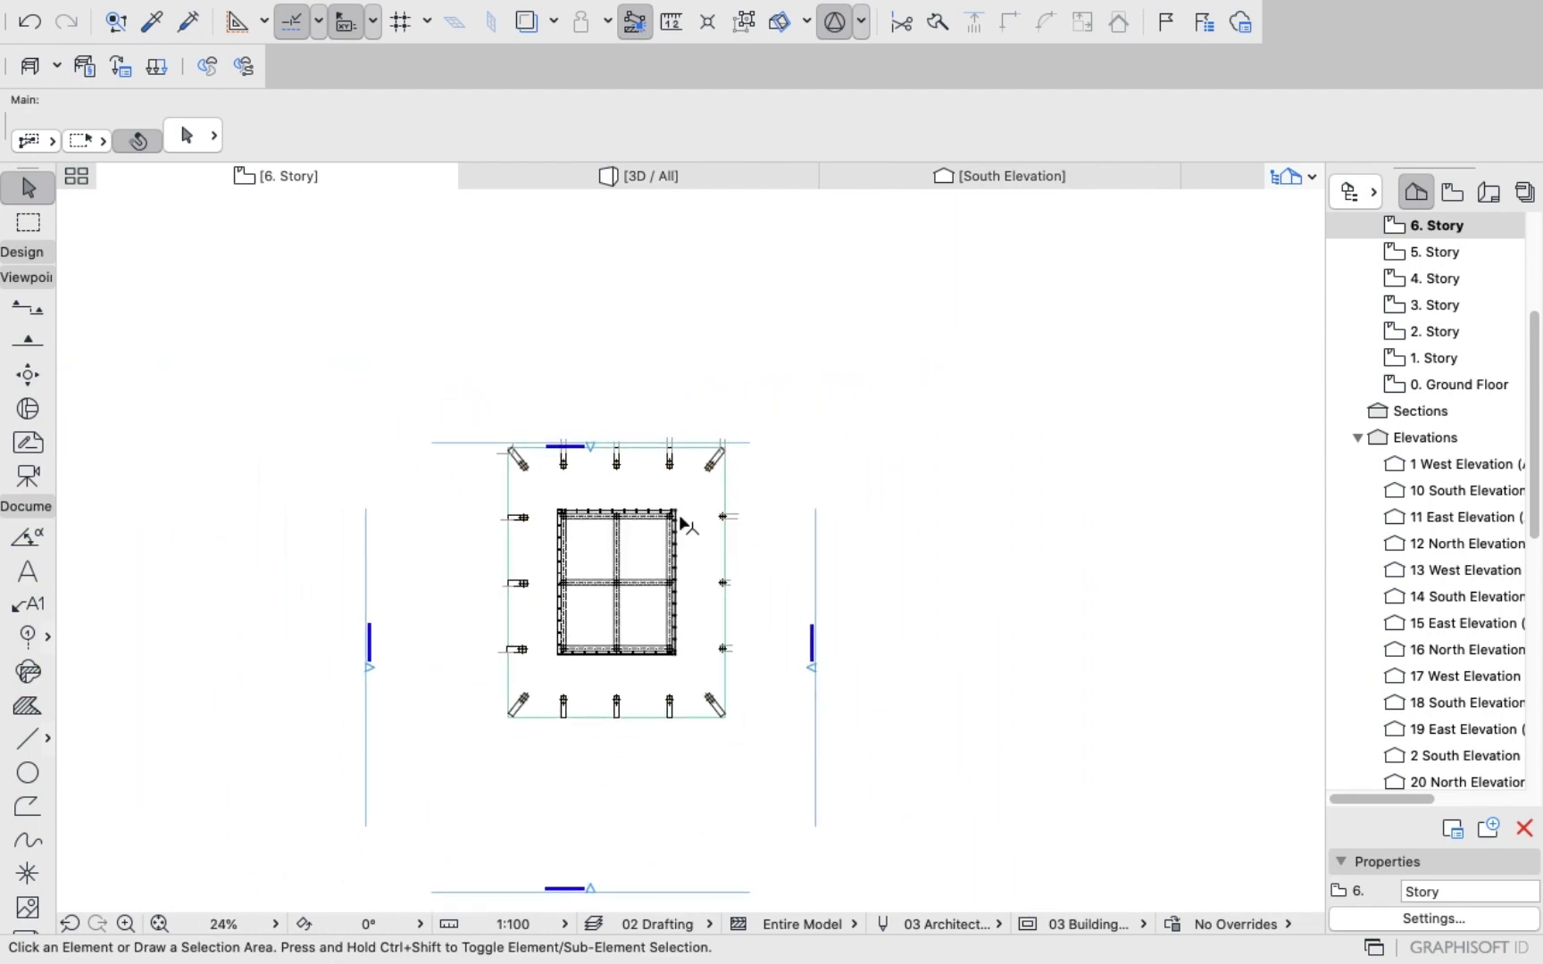
pyautogui.scroll(10, 771, 516)
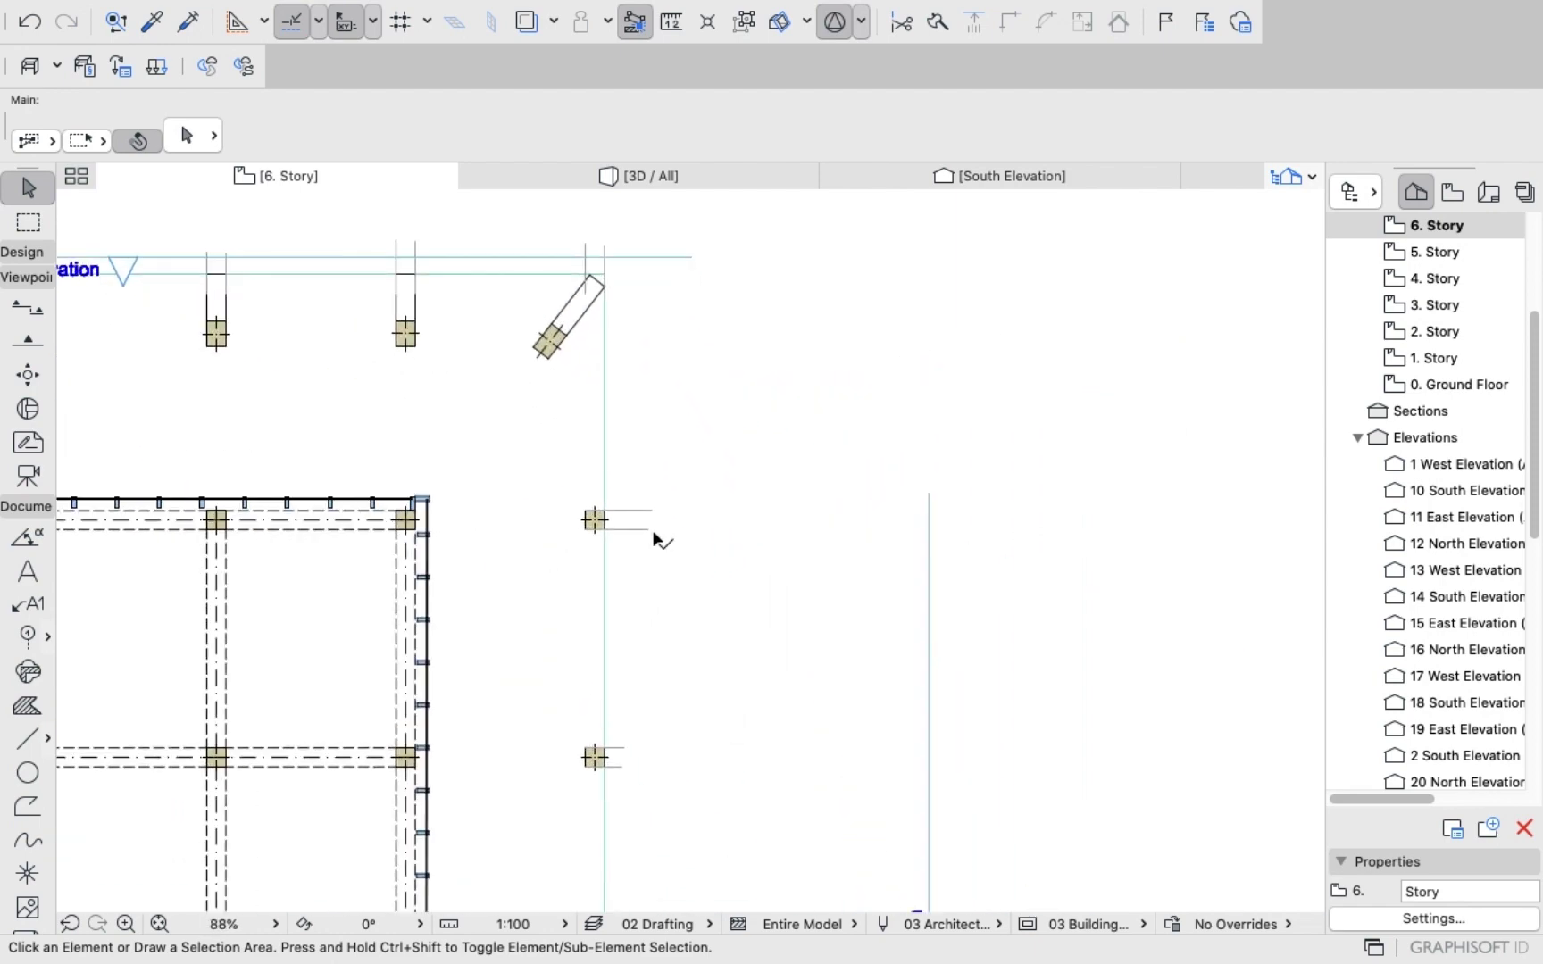
pyautogui.click(617, 516)
pyautogui.click(766, 464)
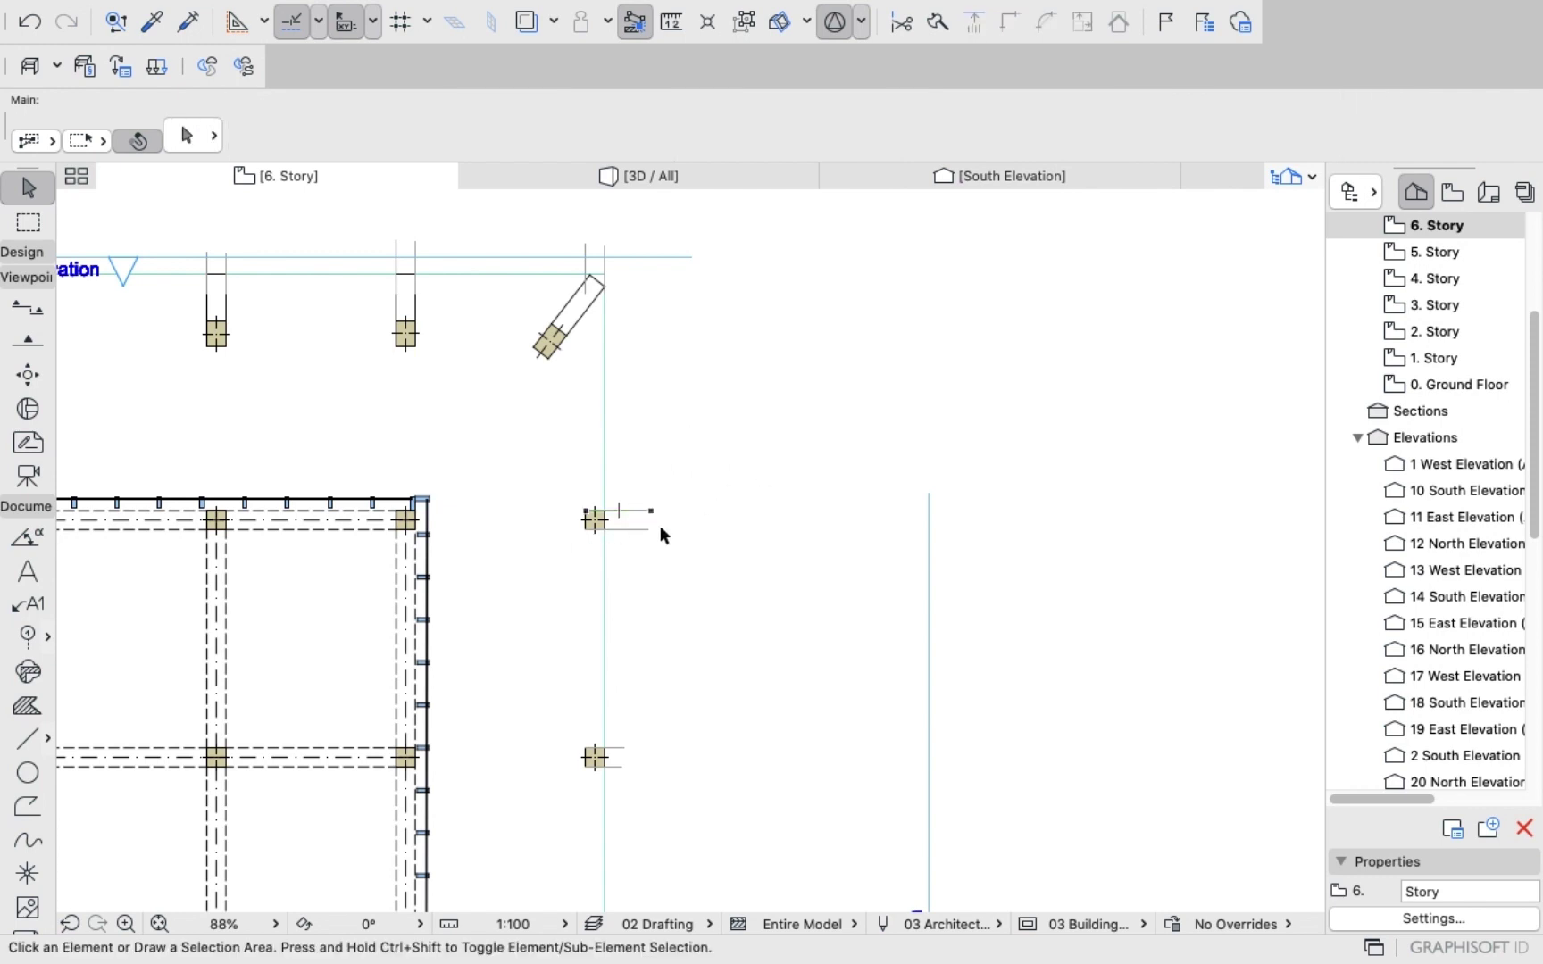
pyautogui.click(592, 531)
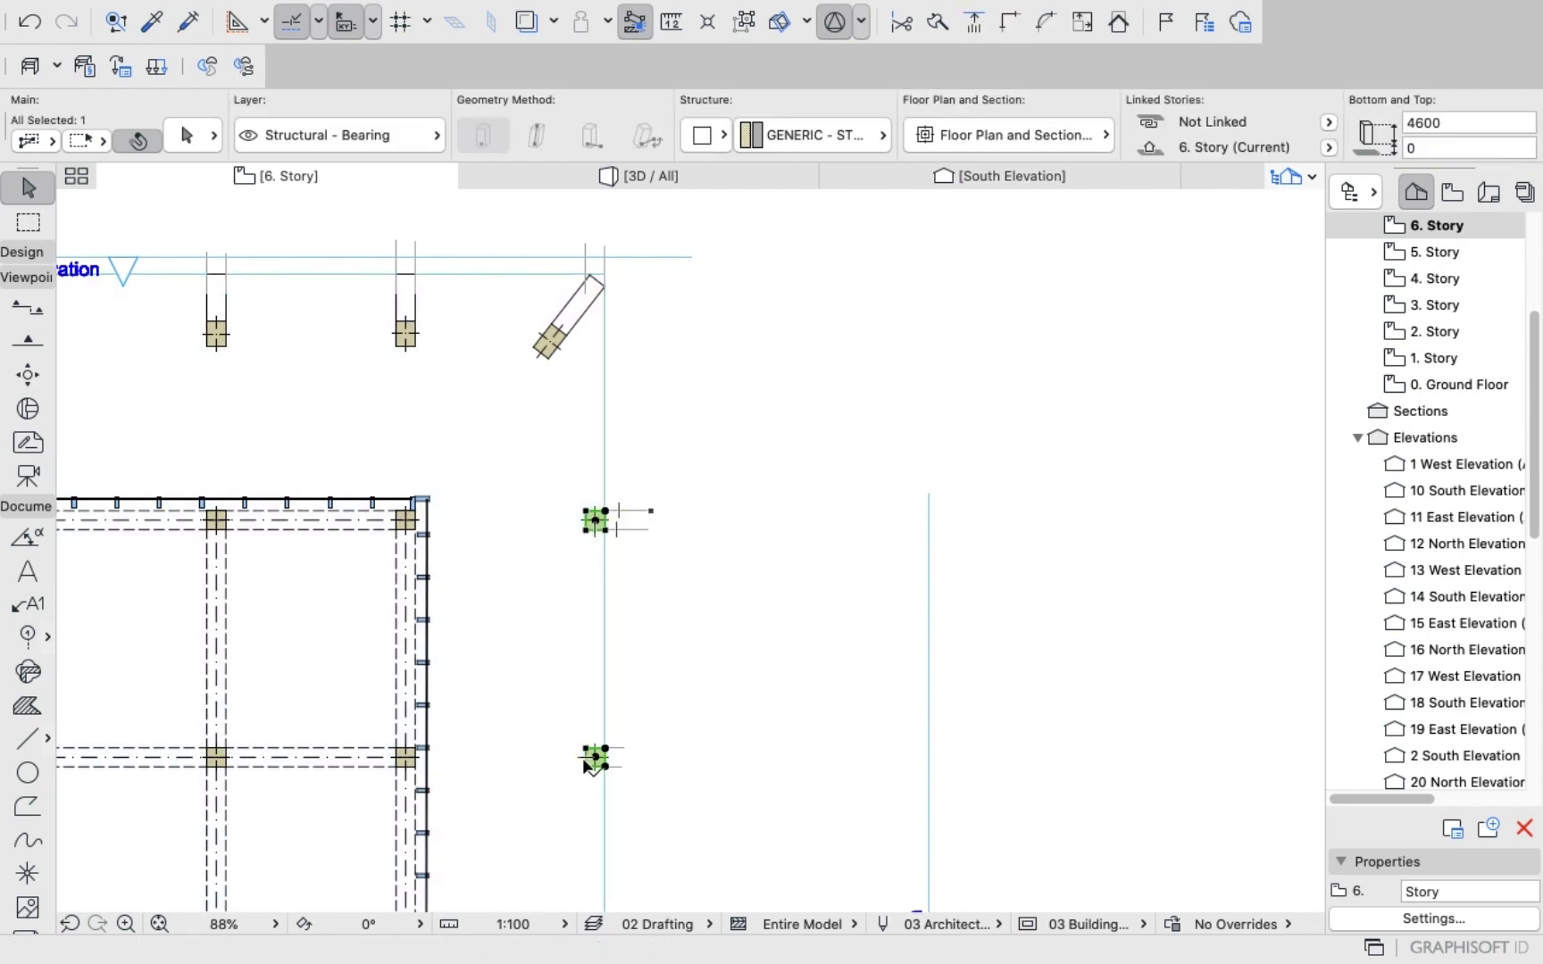
pyautogui.keyDown('shift'); pyautogui.click(592, 759); pyautogui.keyUp('shift')
pyautogui.scroll(-5, 603, 595)
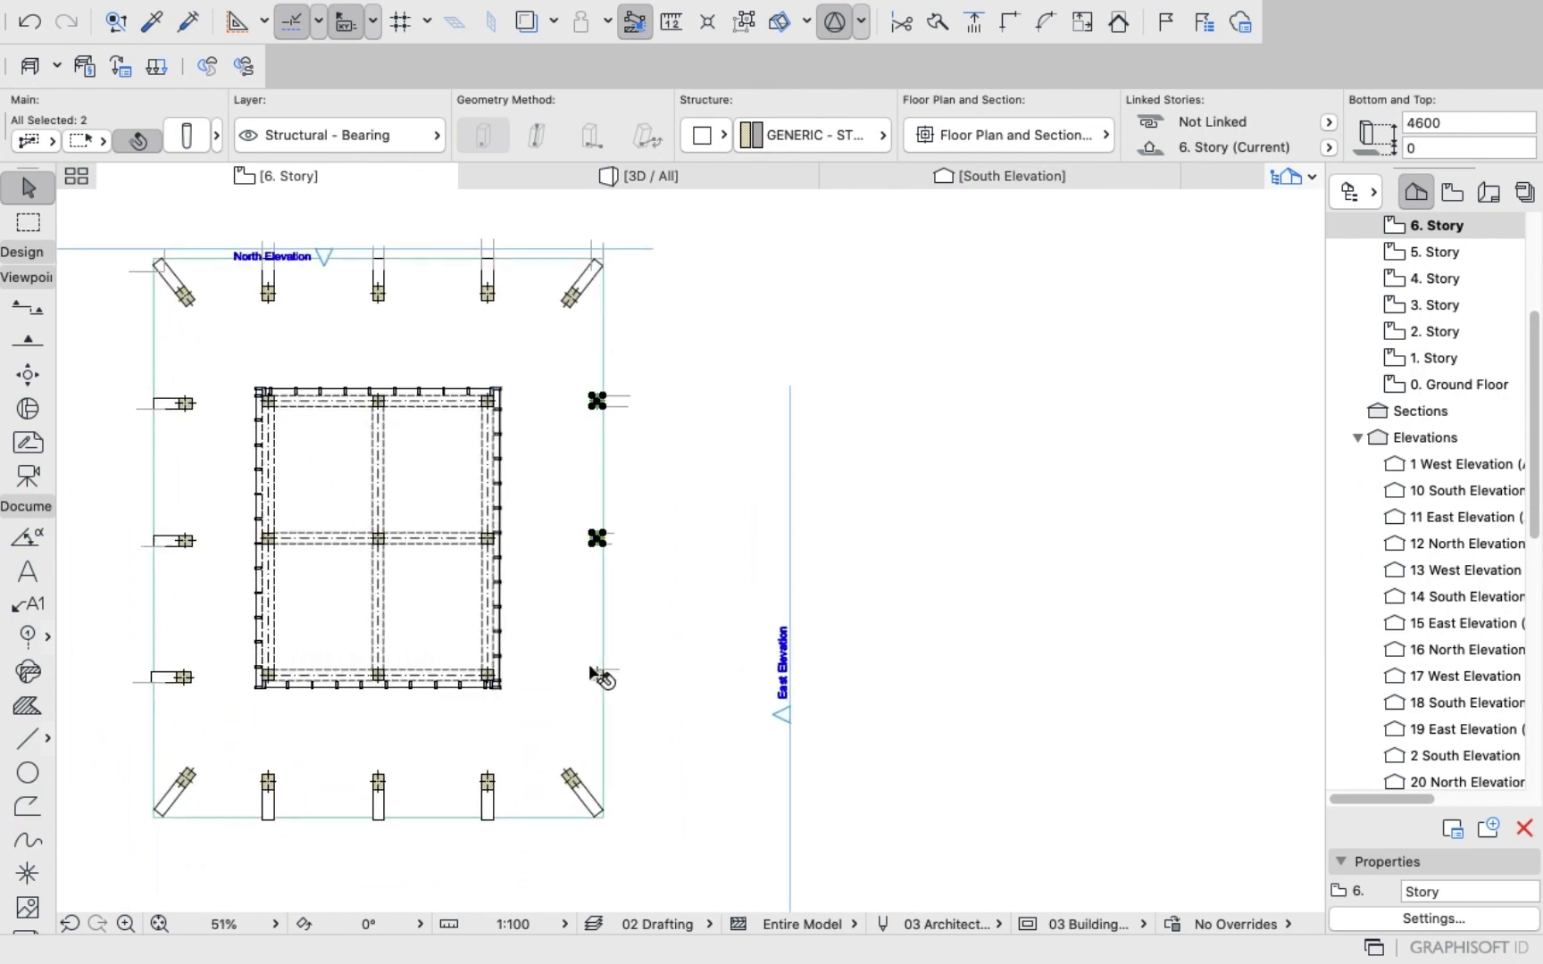
pyautogui.click(189, 135)
pyautogui.click(968, 417)
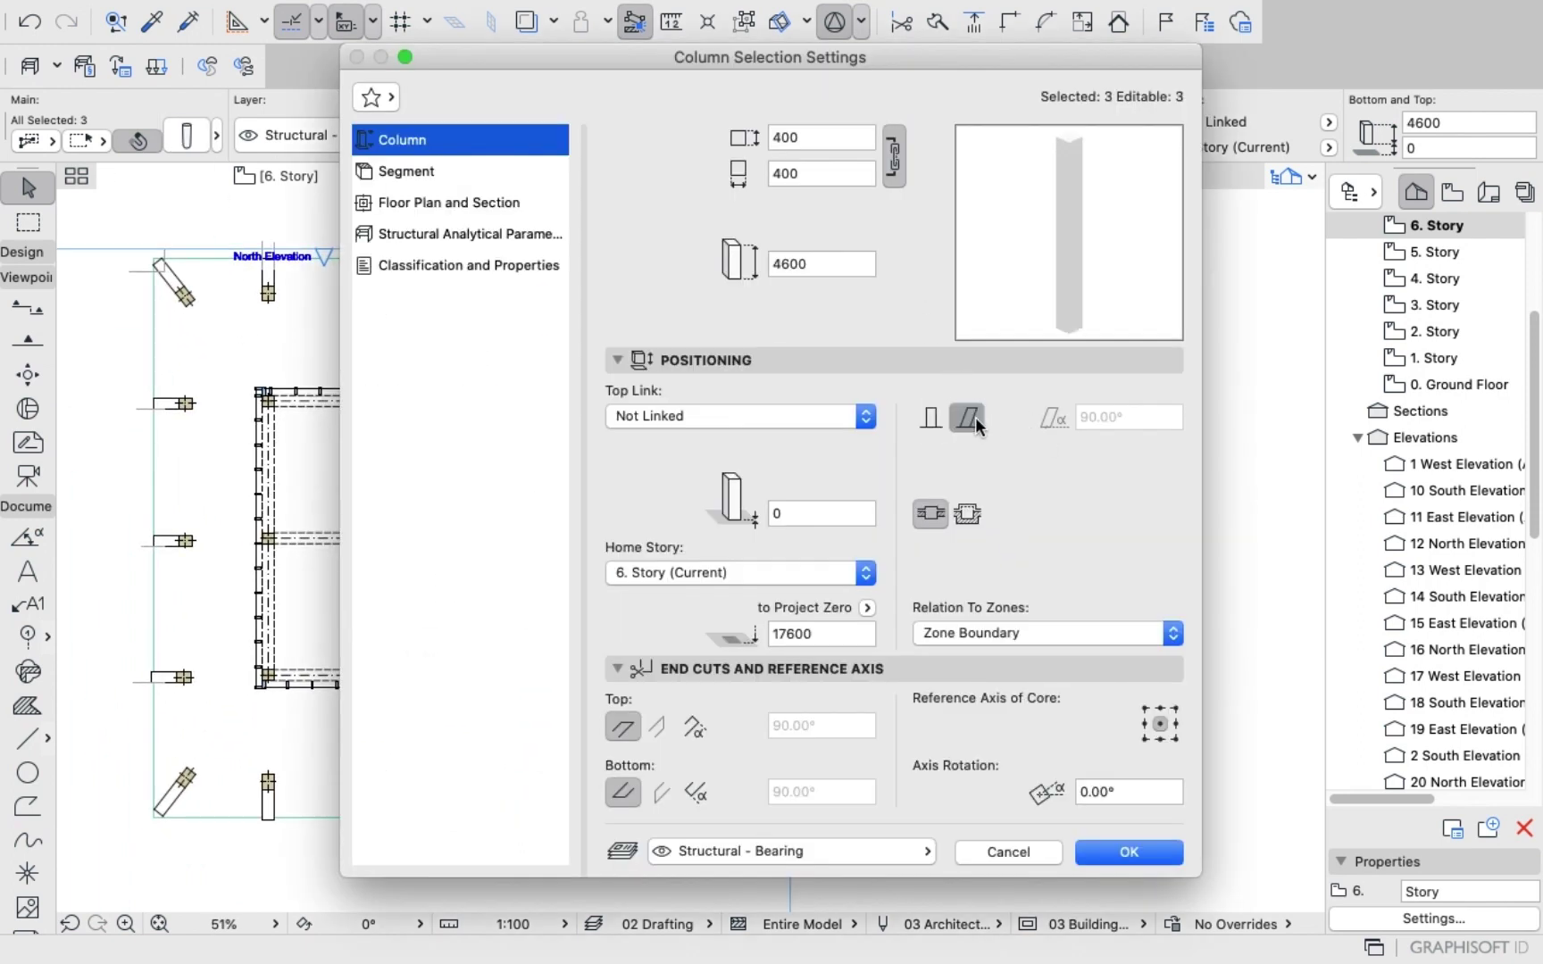
pyautogui.click(1158, 414)
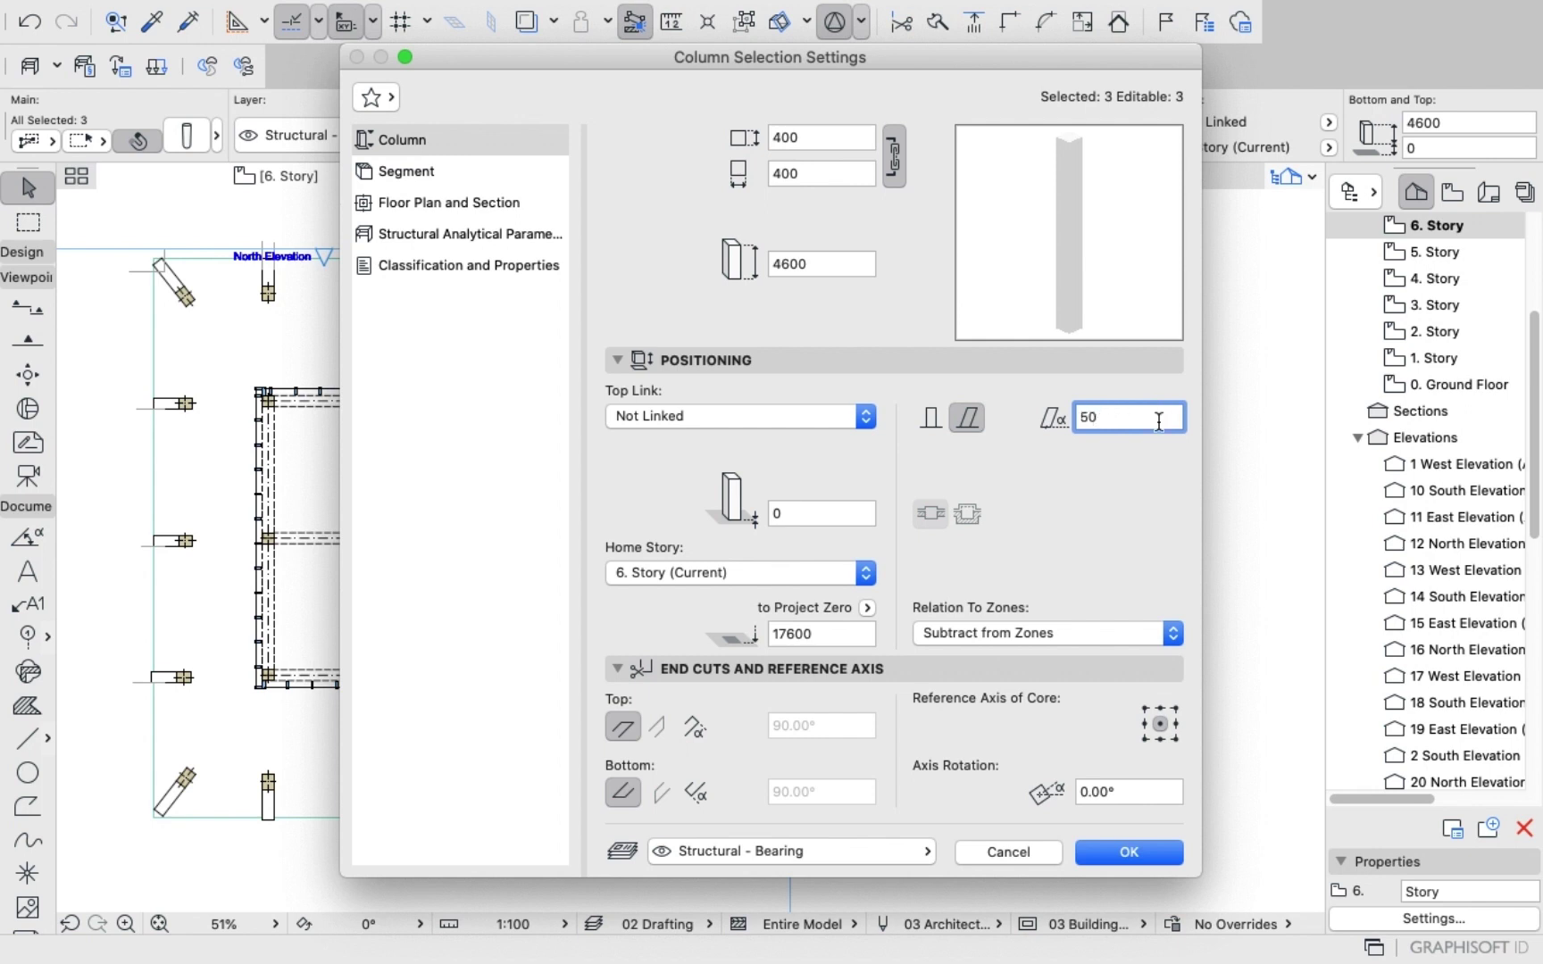
pyautogui.click(1112, 851)
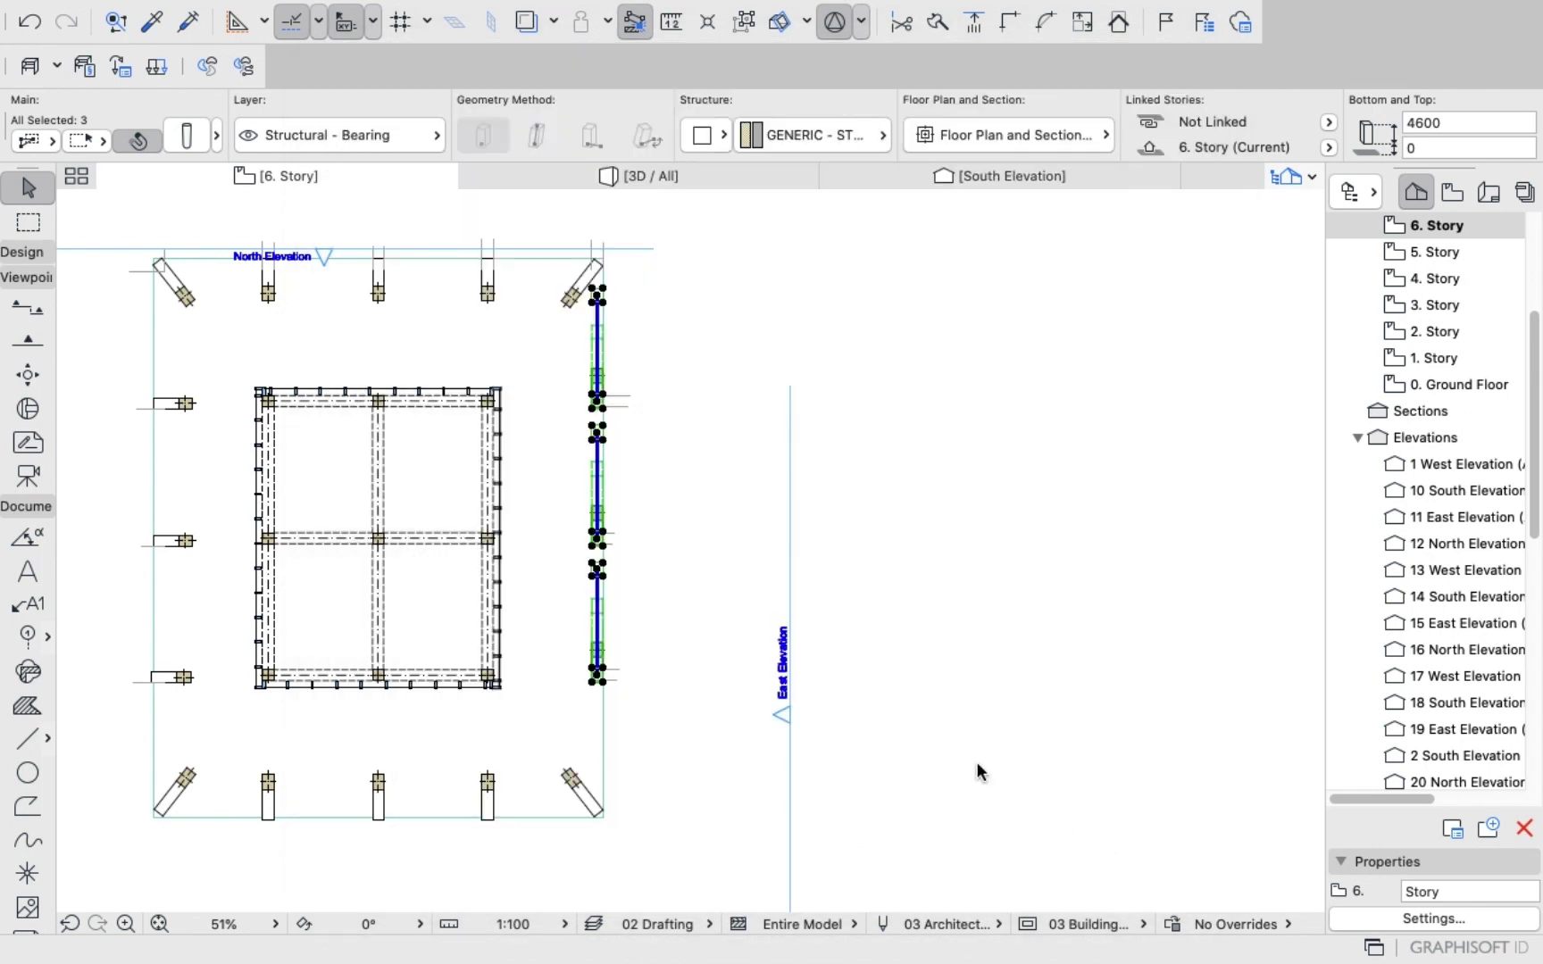
# Rotate the northernmost of the three east-side columns 90° about its base so that it leans straight towards the tower.
pyautogui.click(710, 487)
pyautogui.scroll(5, 610, 378)
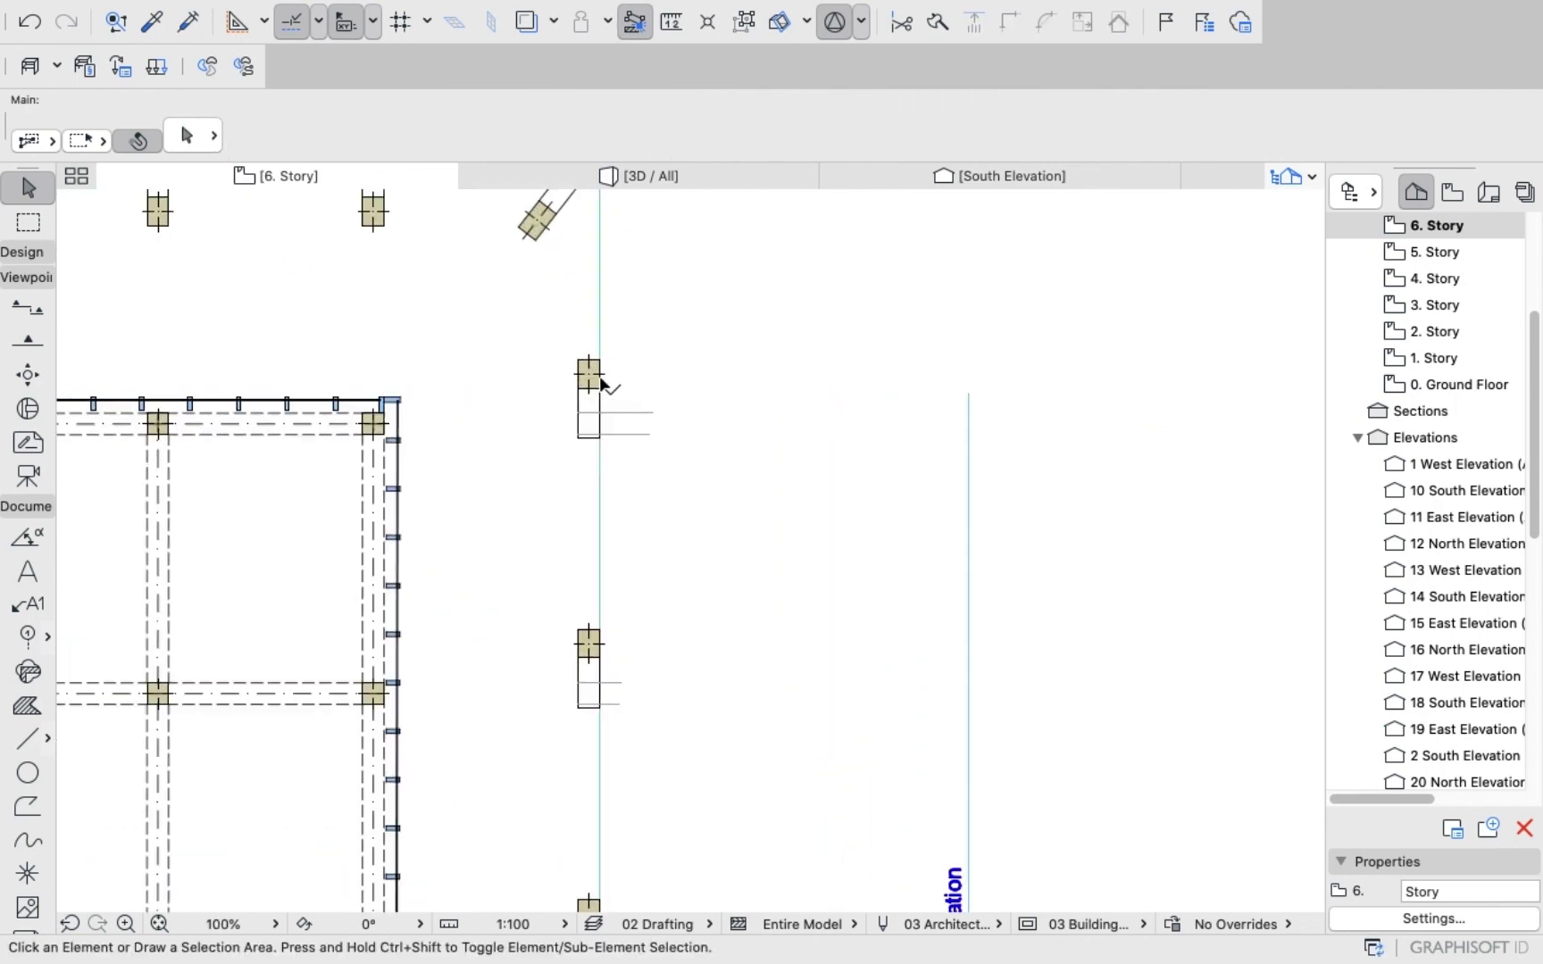
pyautogui.click(592, 420)
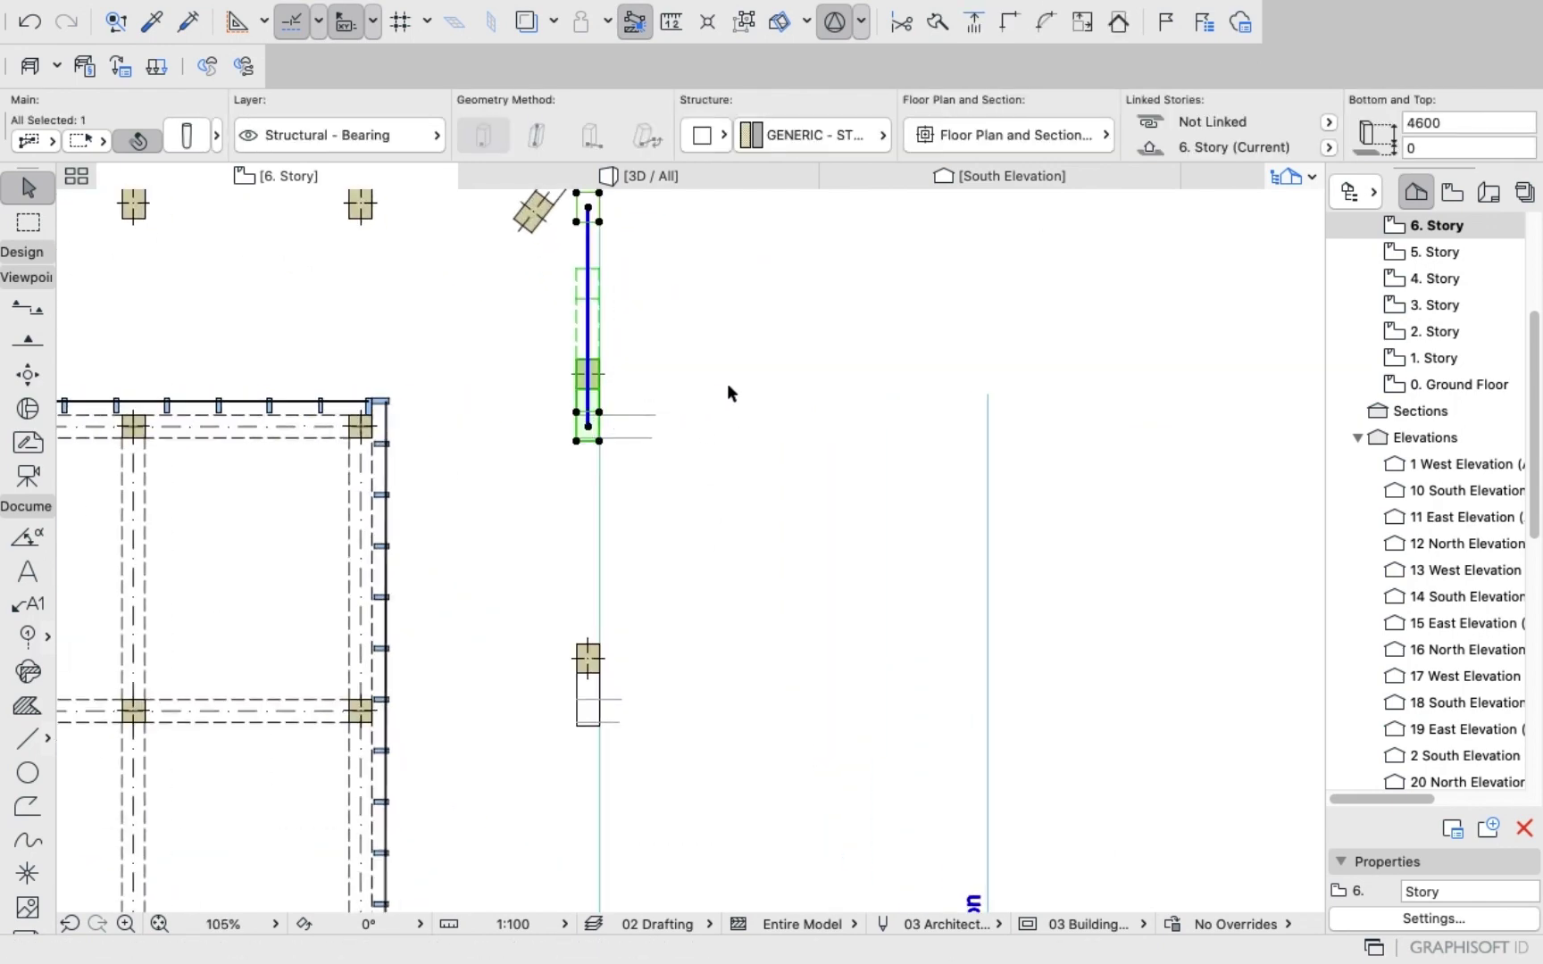
pyautogui.rightClick(780, 377)
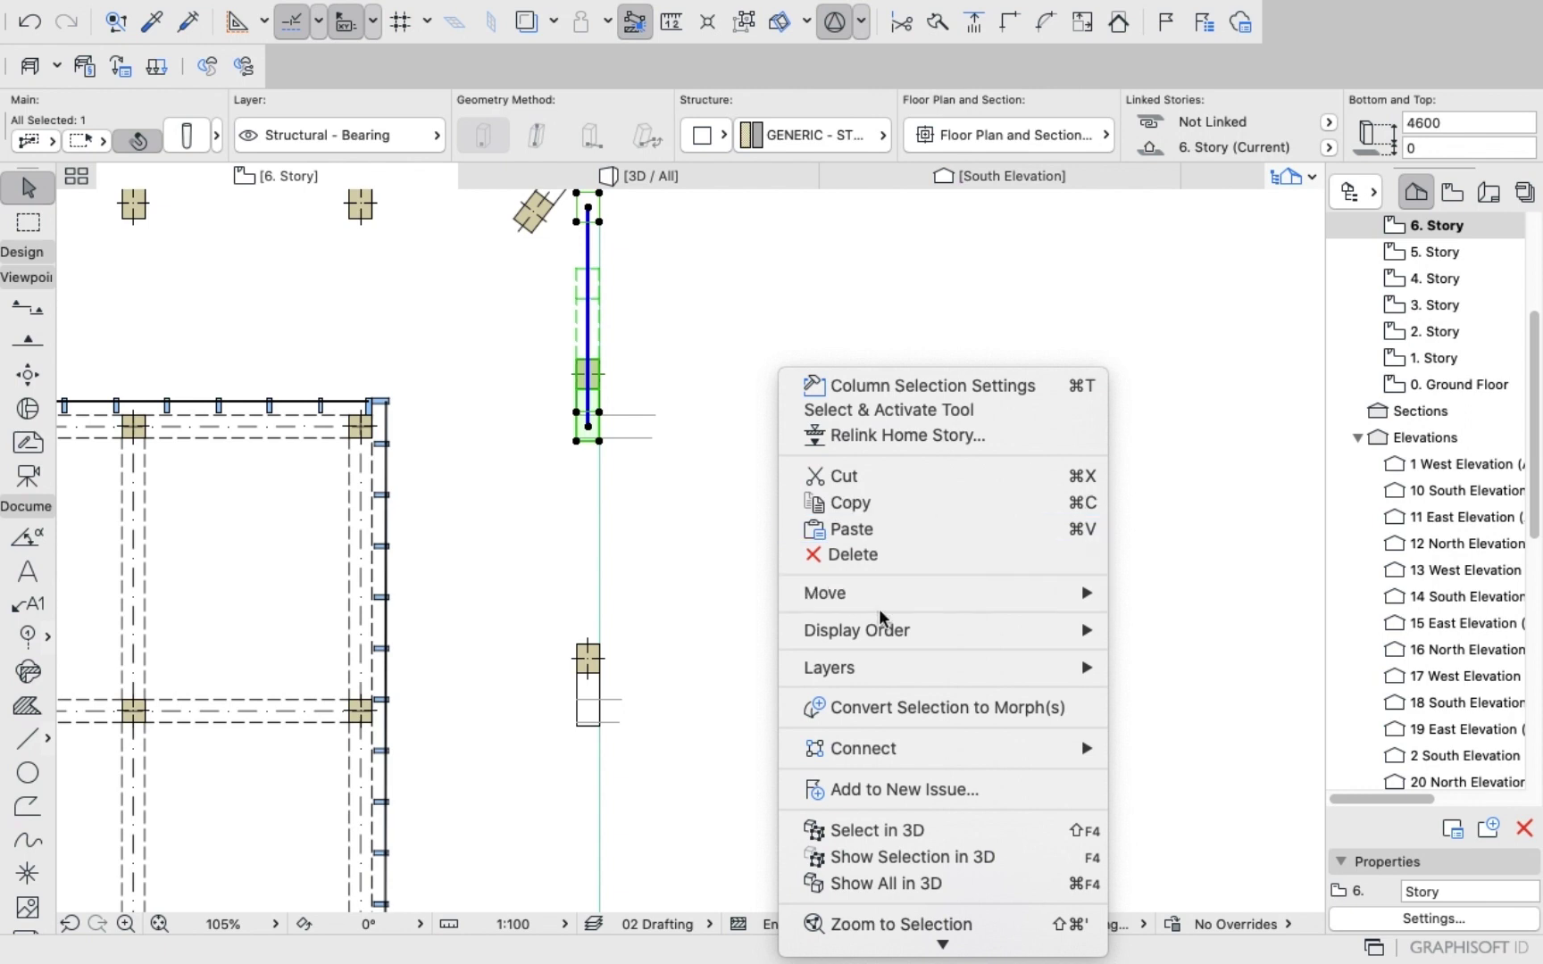
pyautogui.moveTo(1090, 593)
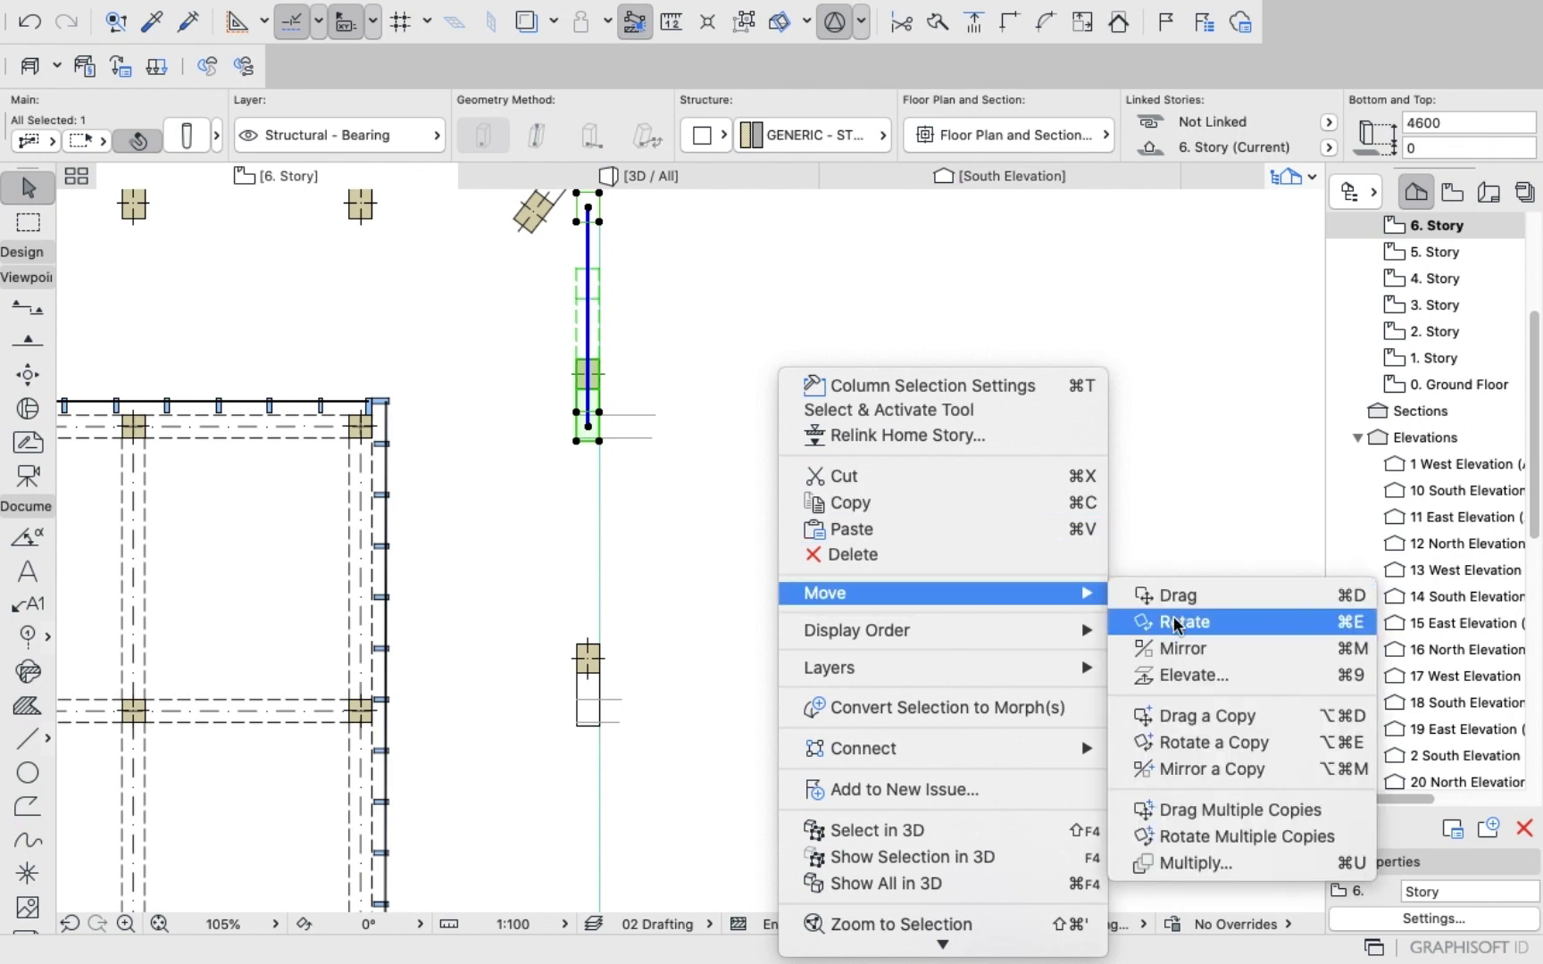
pyautogui.click(1207, 619)
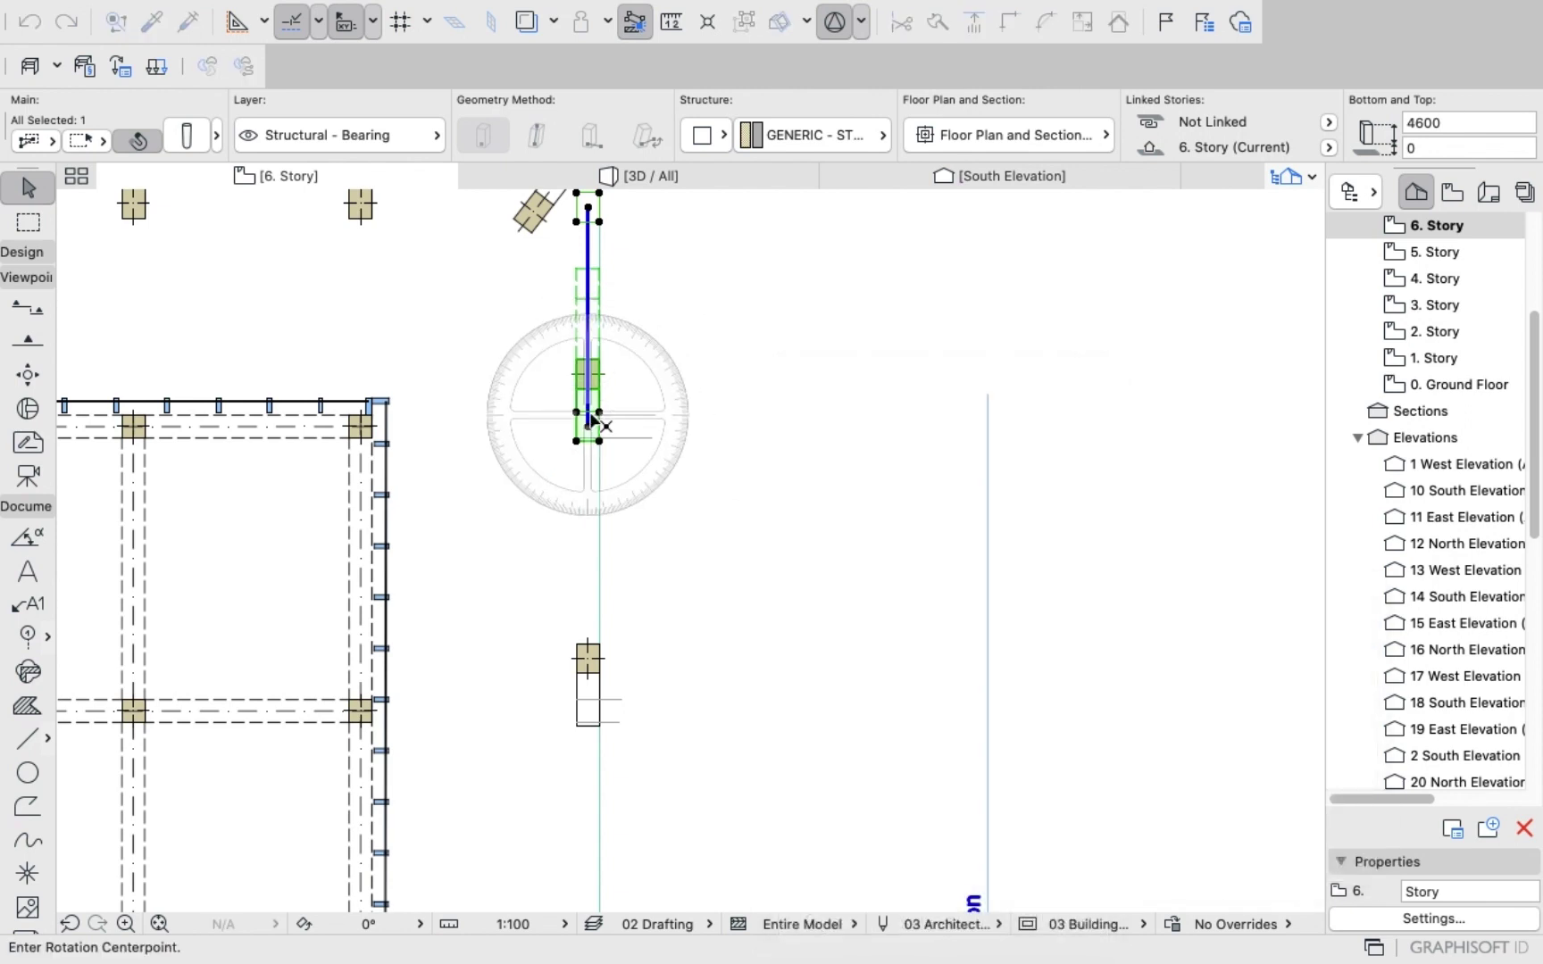
pyautogui.click(588, 413)
pyautogui.click(589, 380)
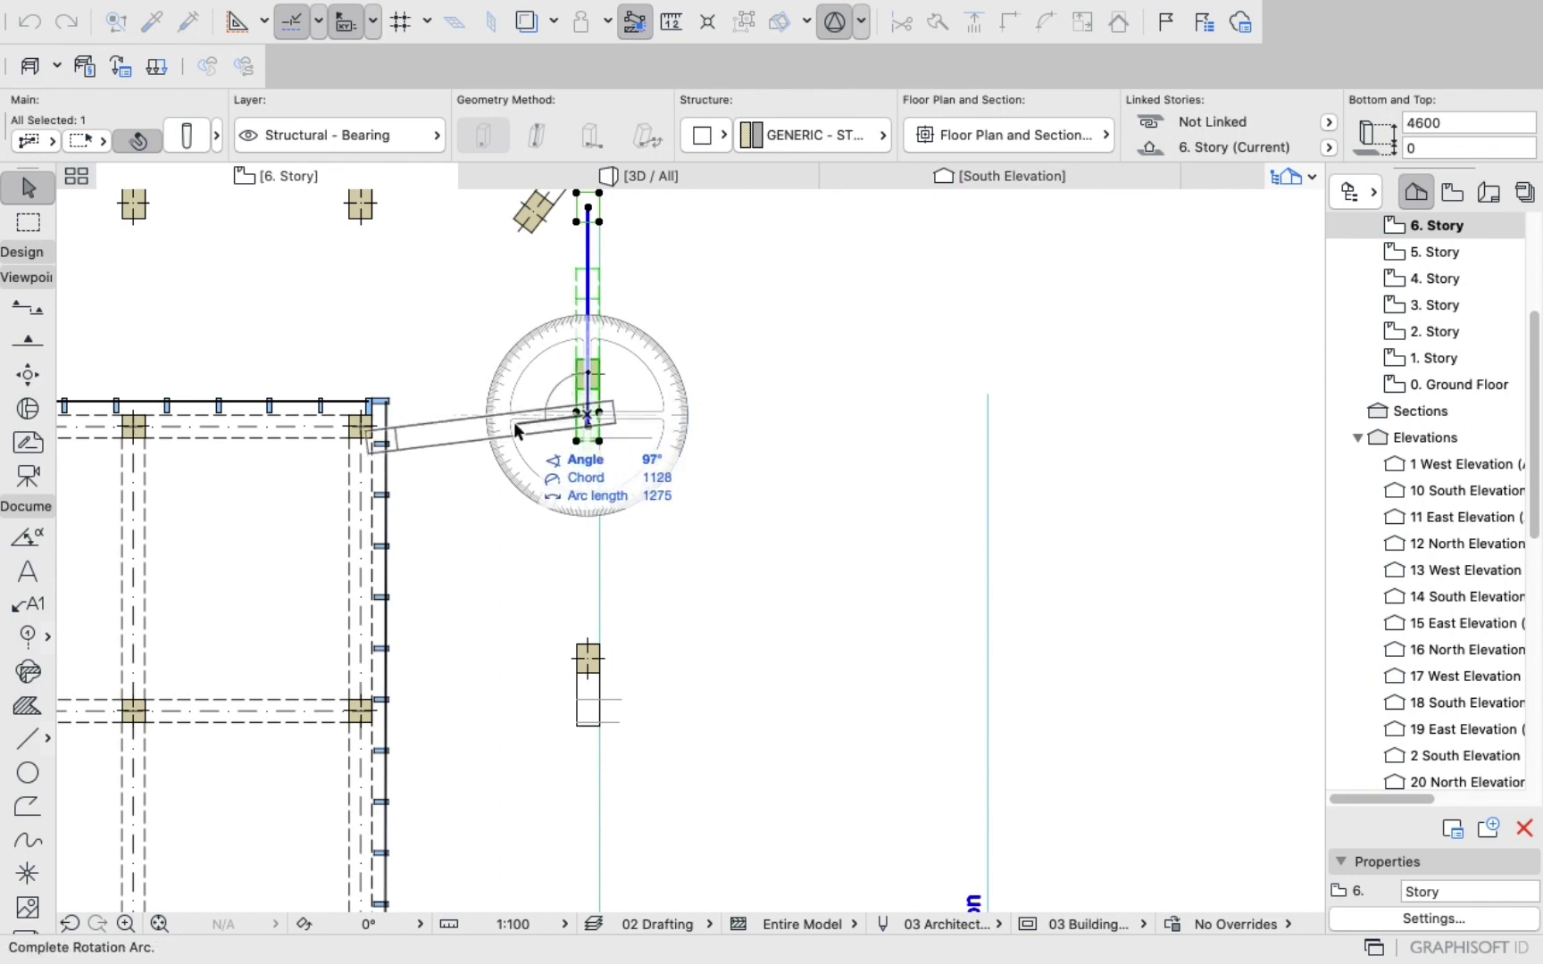
pyautogui.click(520, 425)
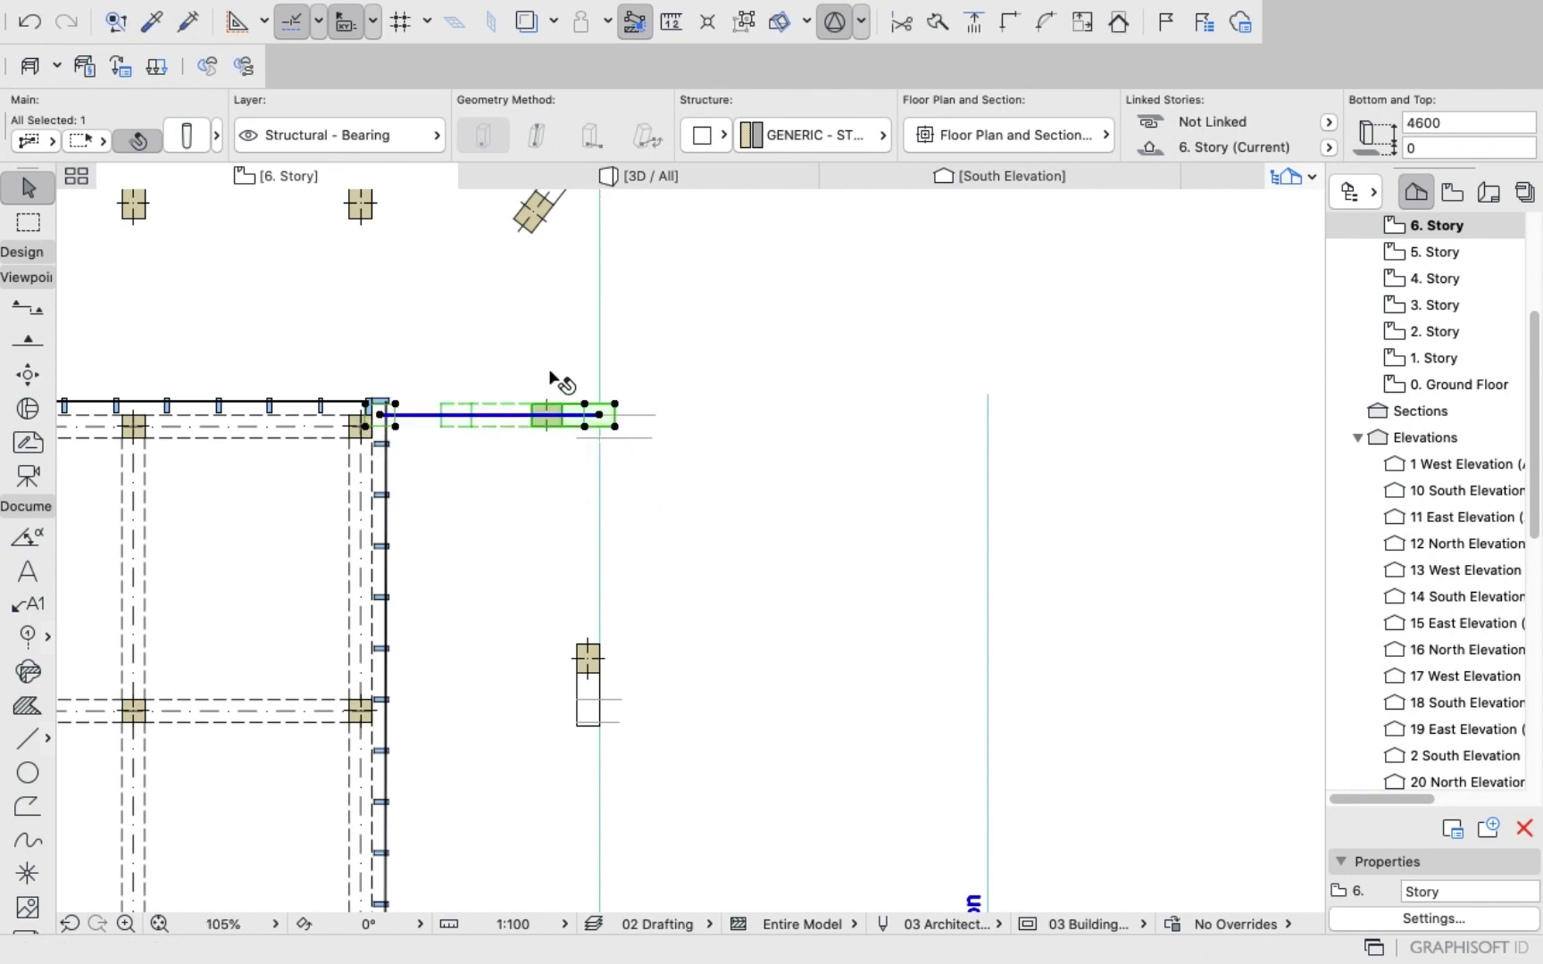
# Move the northernmost east-side column so its outer end lies on the podium's east edge, and check it in 3D.
pyautogui.scroll(5, 549, 417)
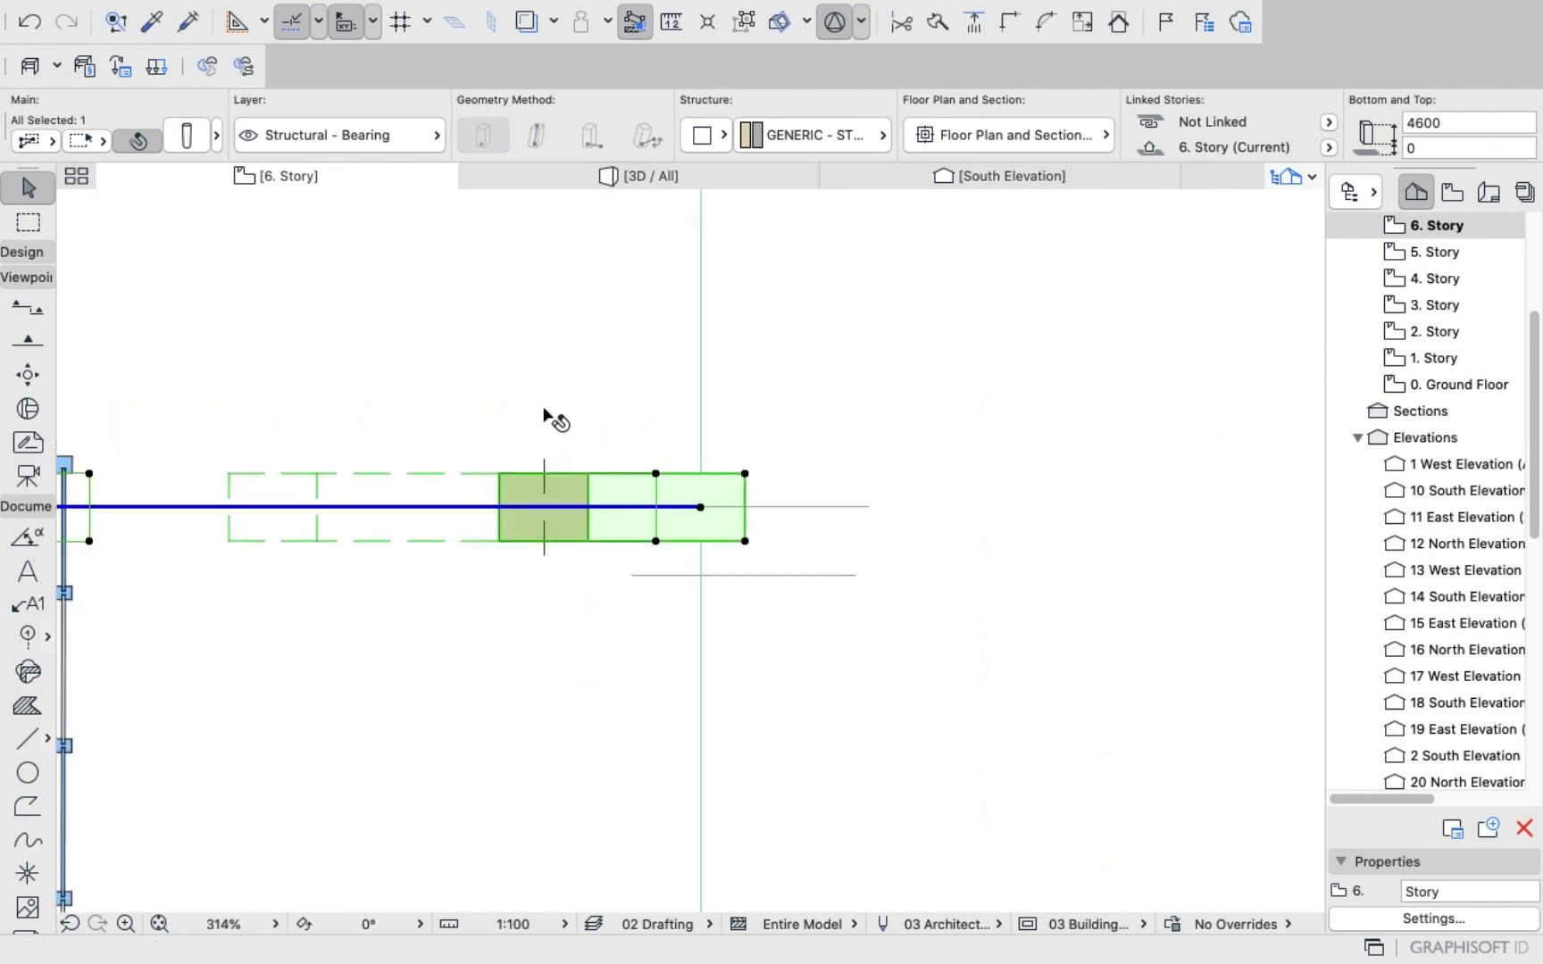
pyautogui.click(701, 508)
pyautogui.scroll(2, 656, 552)
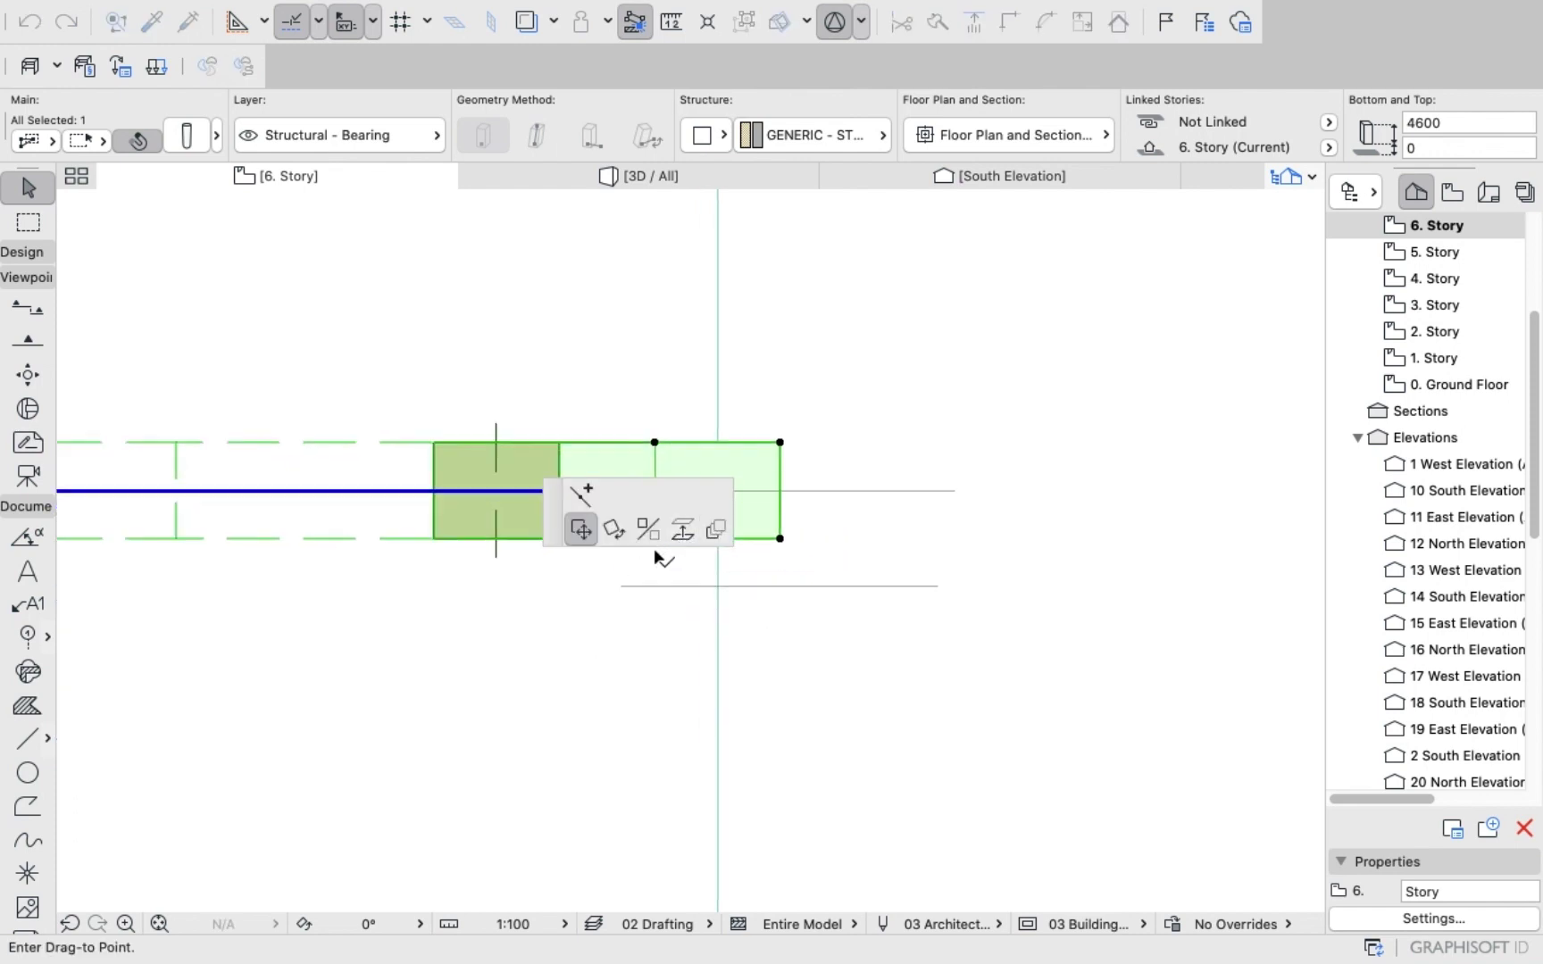
pyautogui.scroll(2, 651, 547)
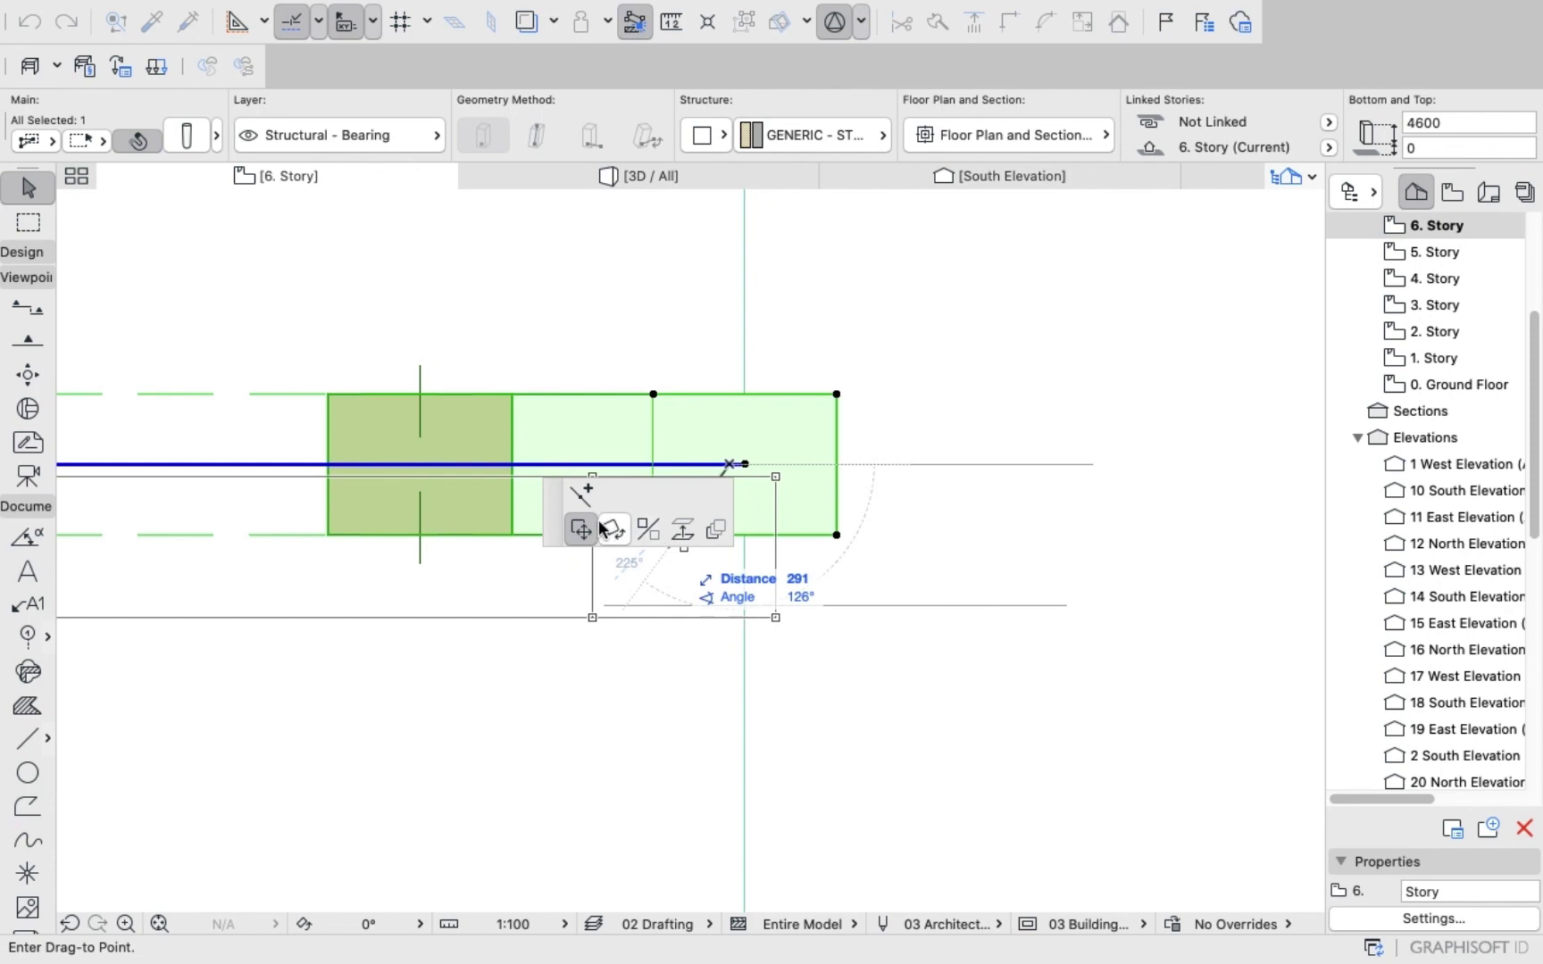
pyautogui.scroll(-5, 596, 470)
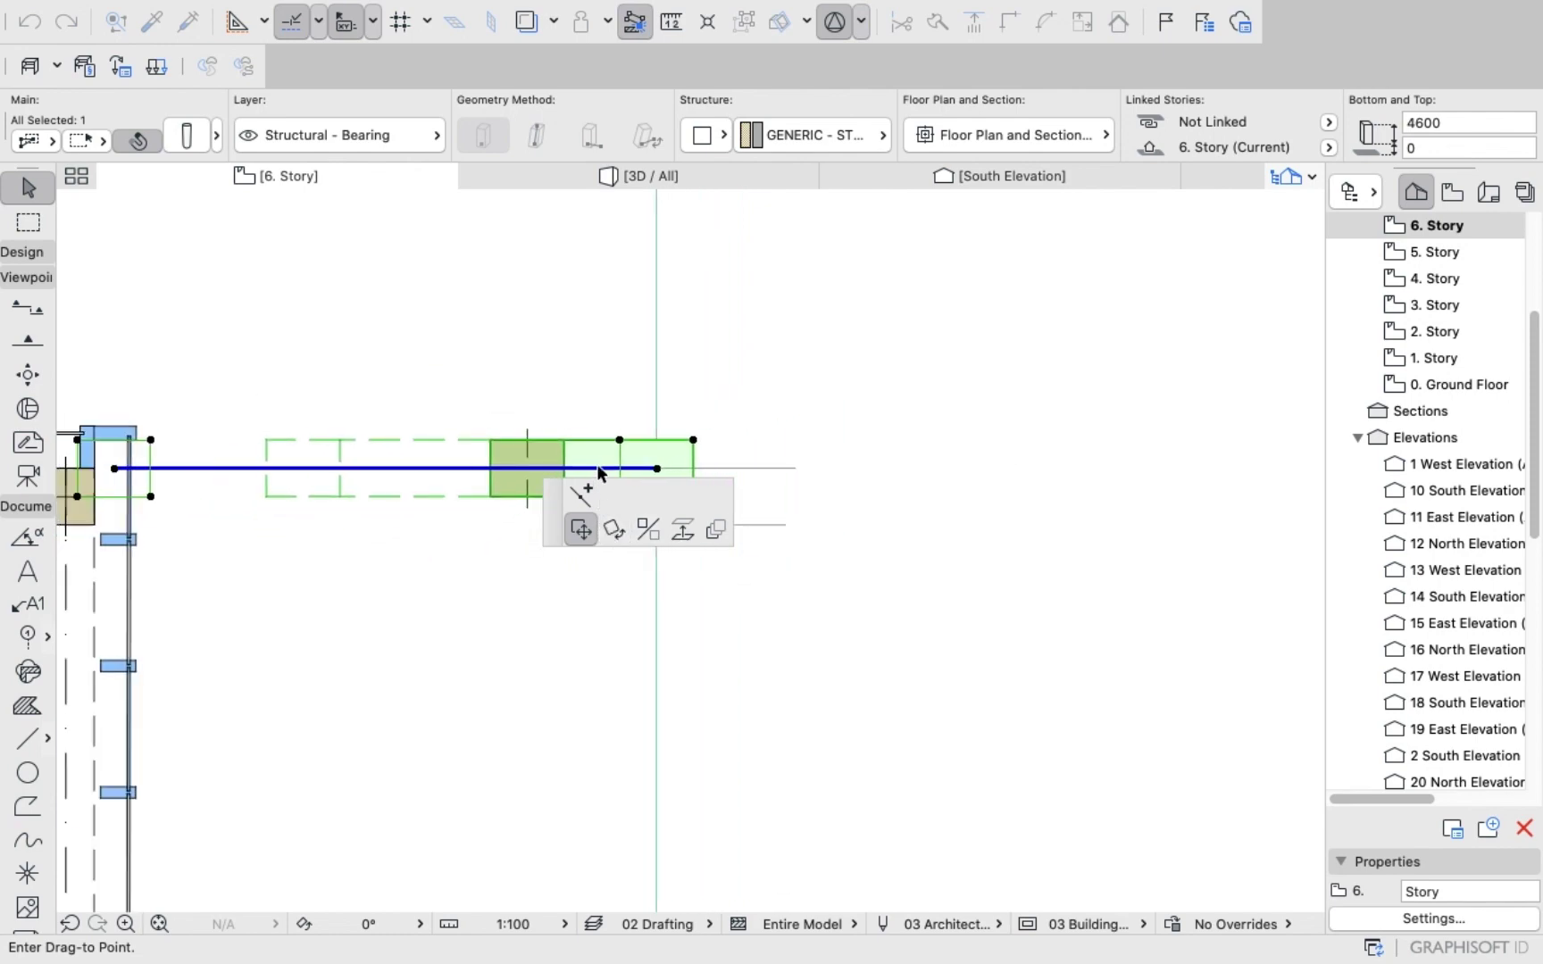
pyautogui.scroll(-5, 600, 454)
pyautogui.scroll(5, 589, 600)
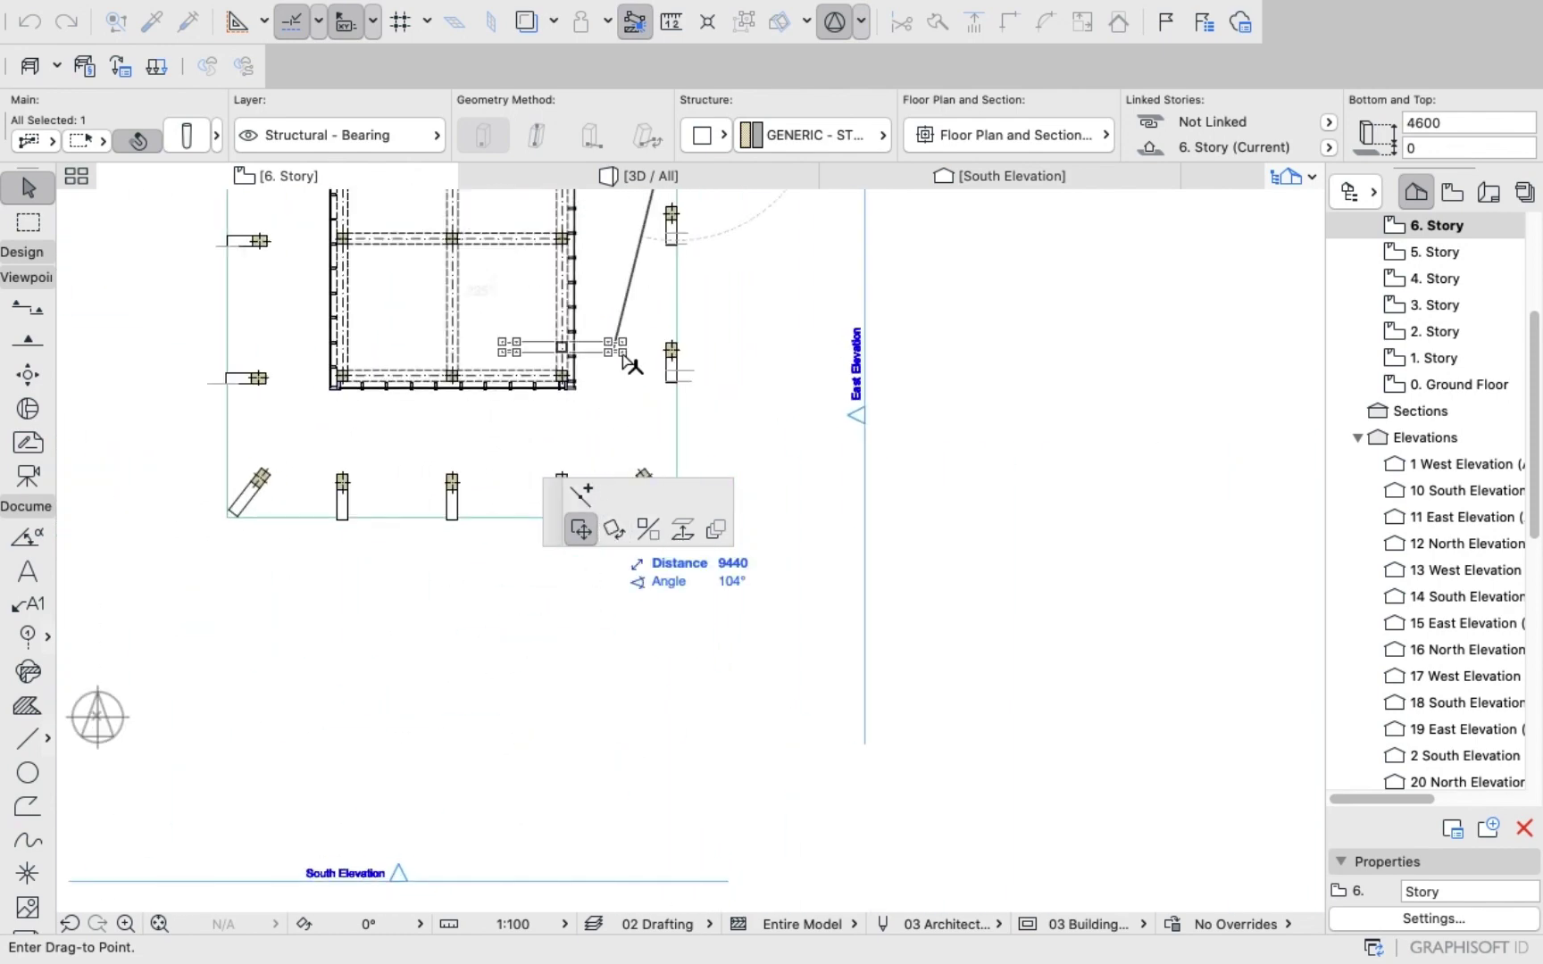
pyautogui.scroll(-2, 631, 363)
pyautogui.scroll(-2, 632, 363)
pyautogui.scroll(8, 630, 339)
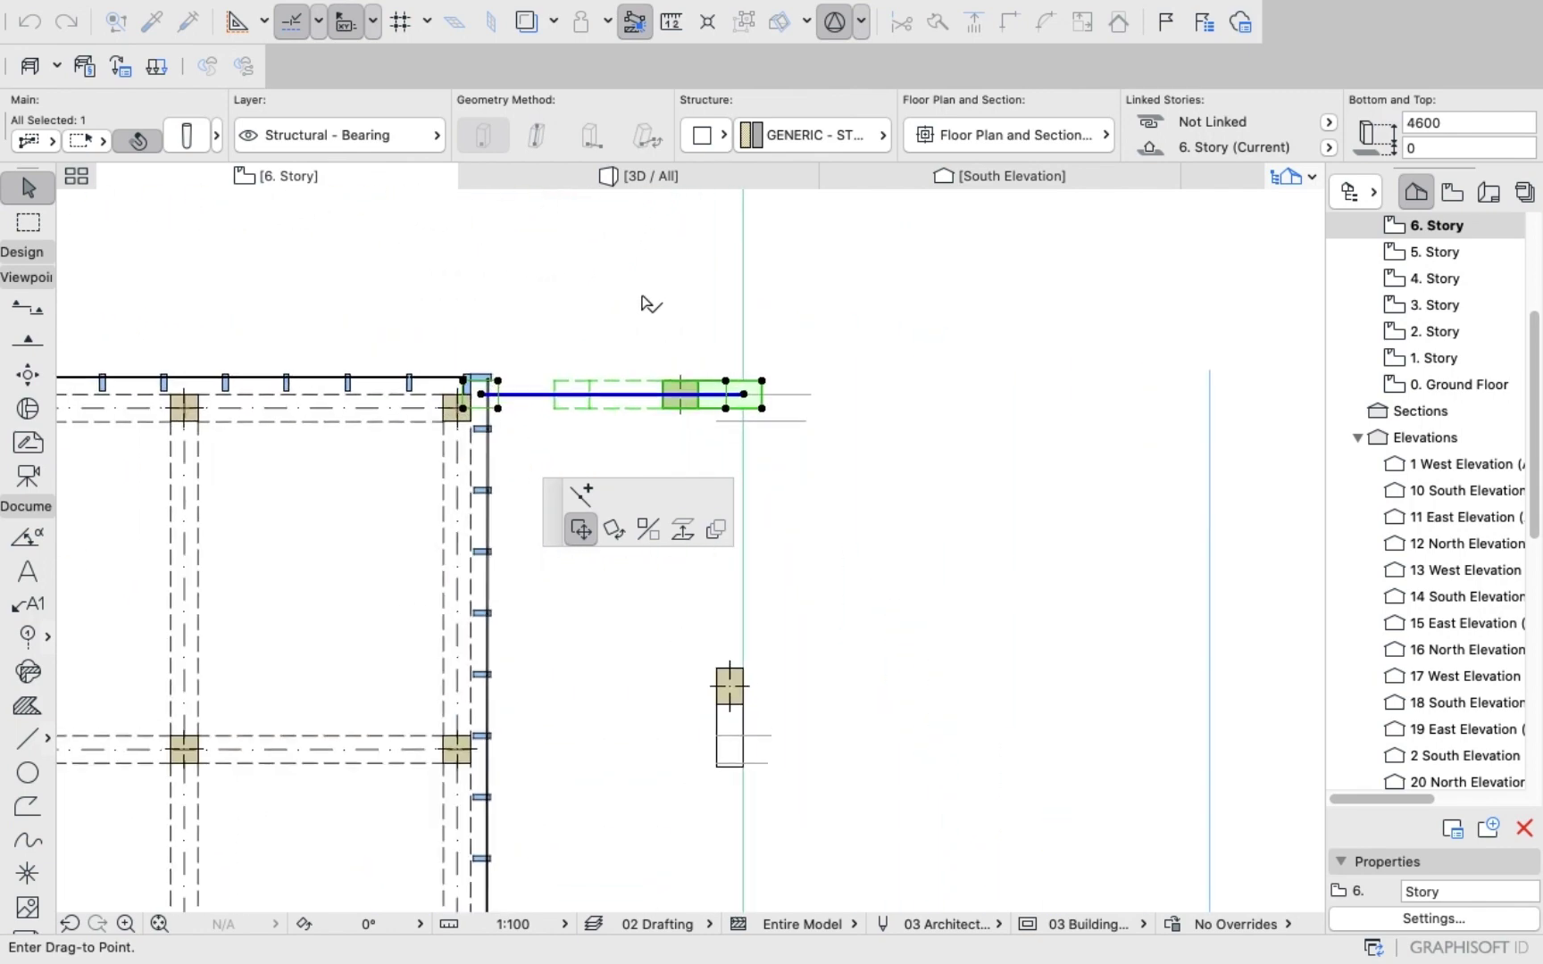
pyautogui.scroll(5, 671, 399)
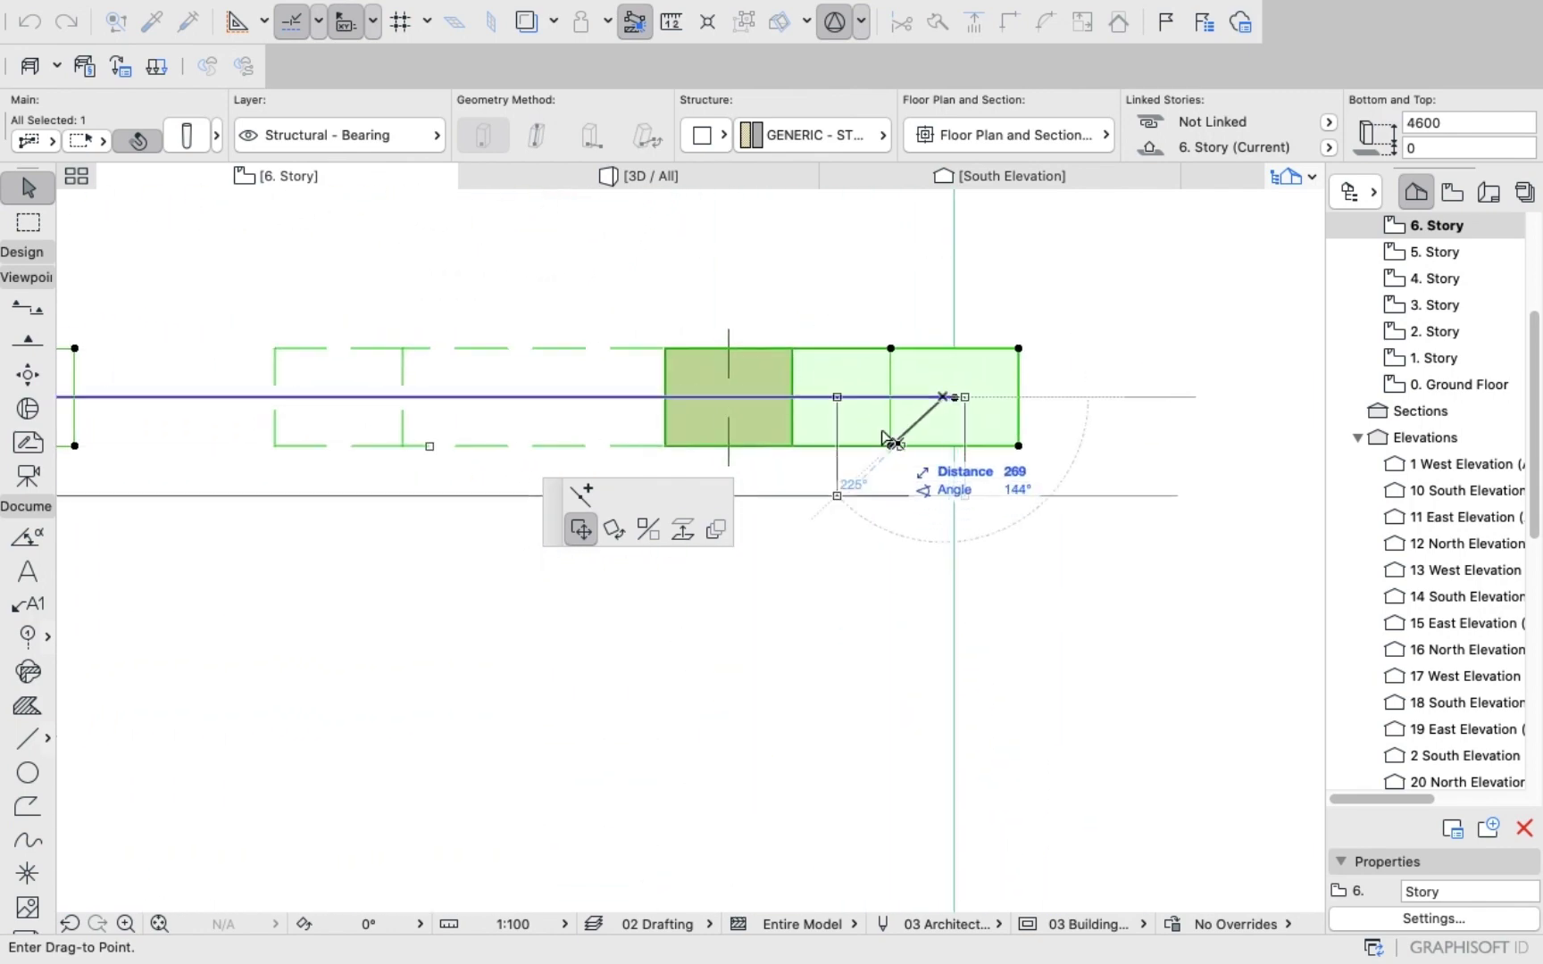
pyautogui.scroll(4, 884, 451)
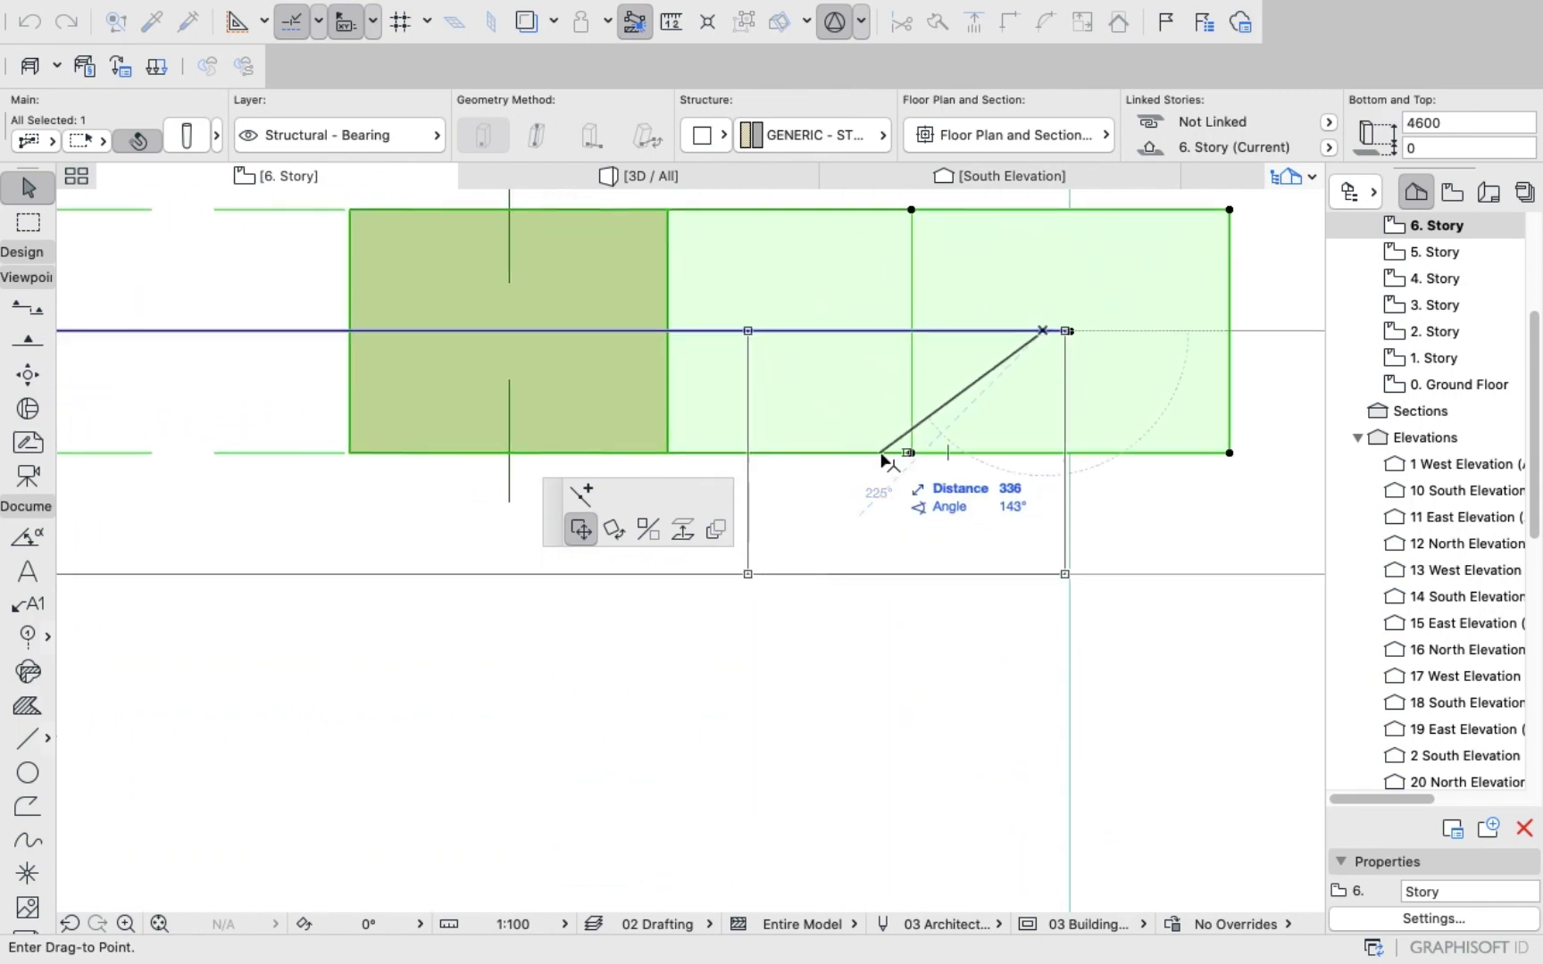
pyautogui.scroll(-10, 884, 460)
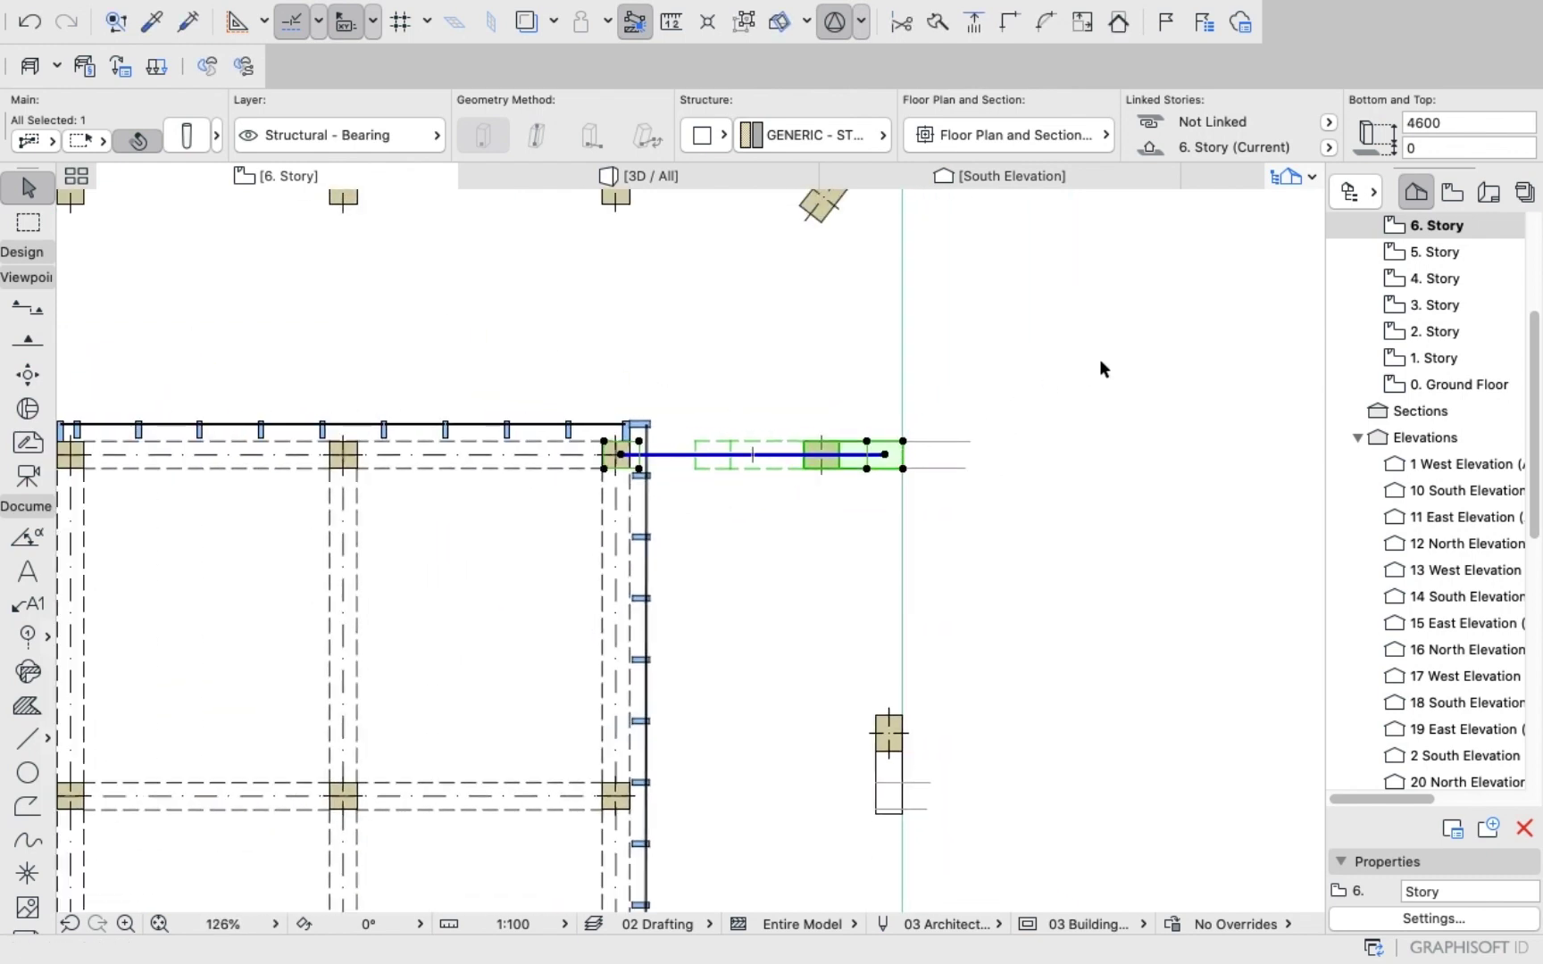
pyautogui.press('Escape')
pyautogui.click(647, 176)
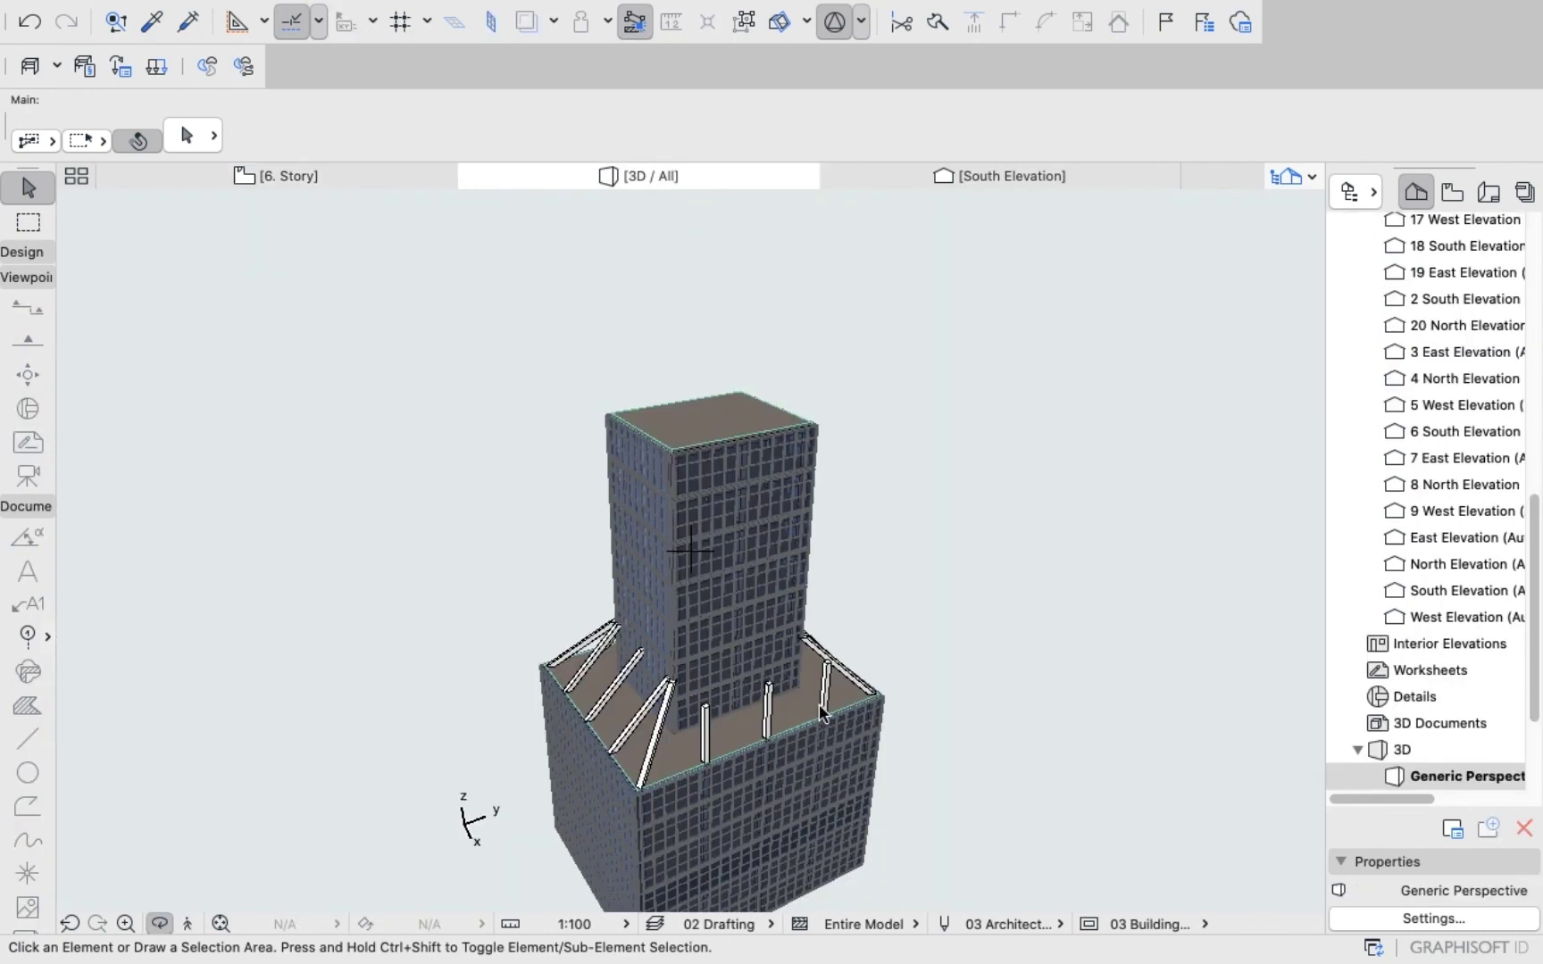
pyautogui.keyDown('shift'); pyautogui.moveTo(839, 702); pyautogui.dragTo(751, 617, button='middle'); pyautogui.keyUp('shift')
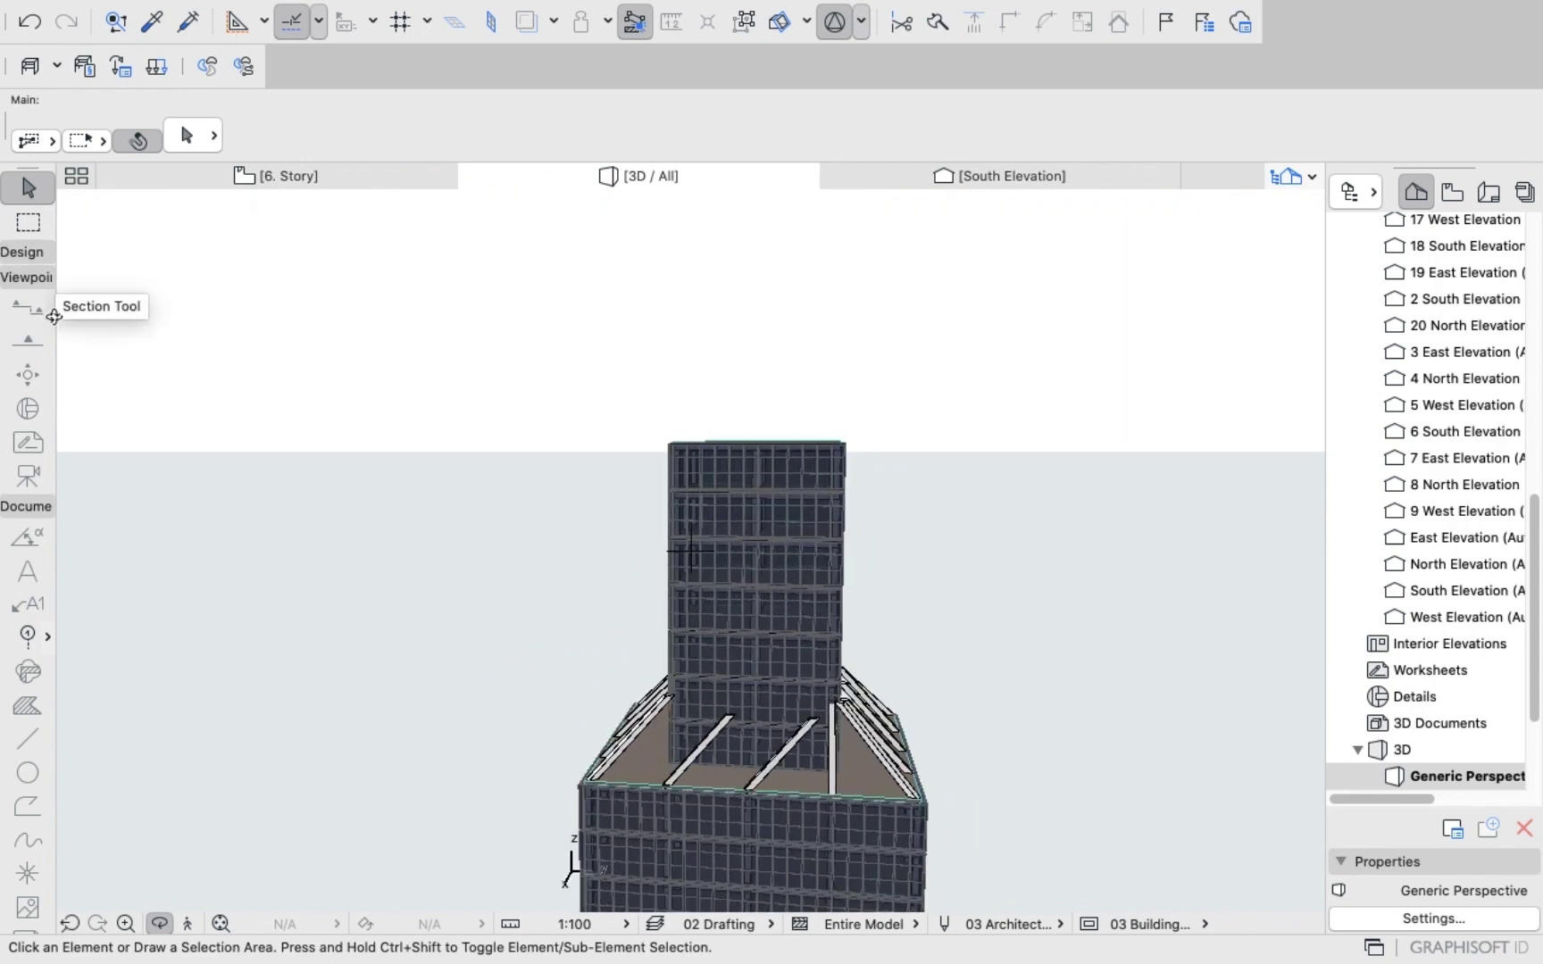
pyautogui.click(269, 177)
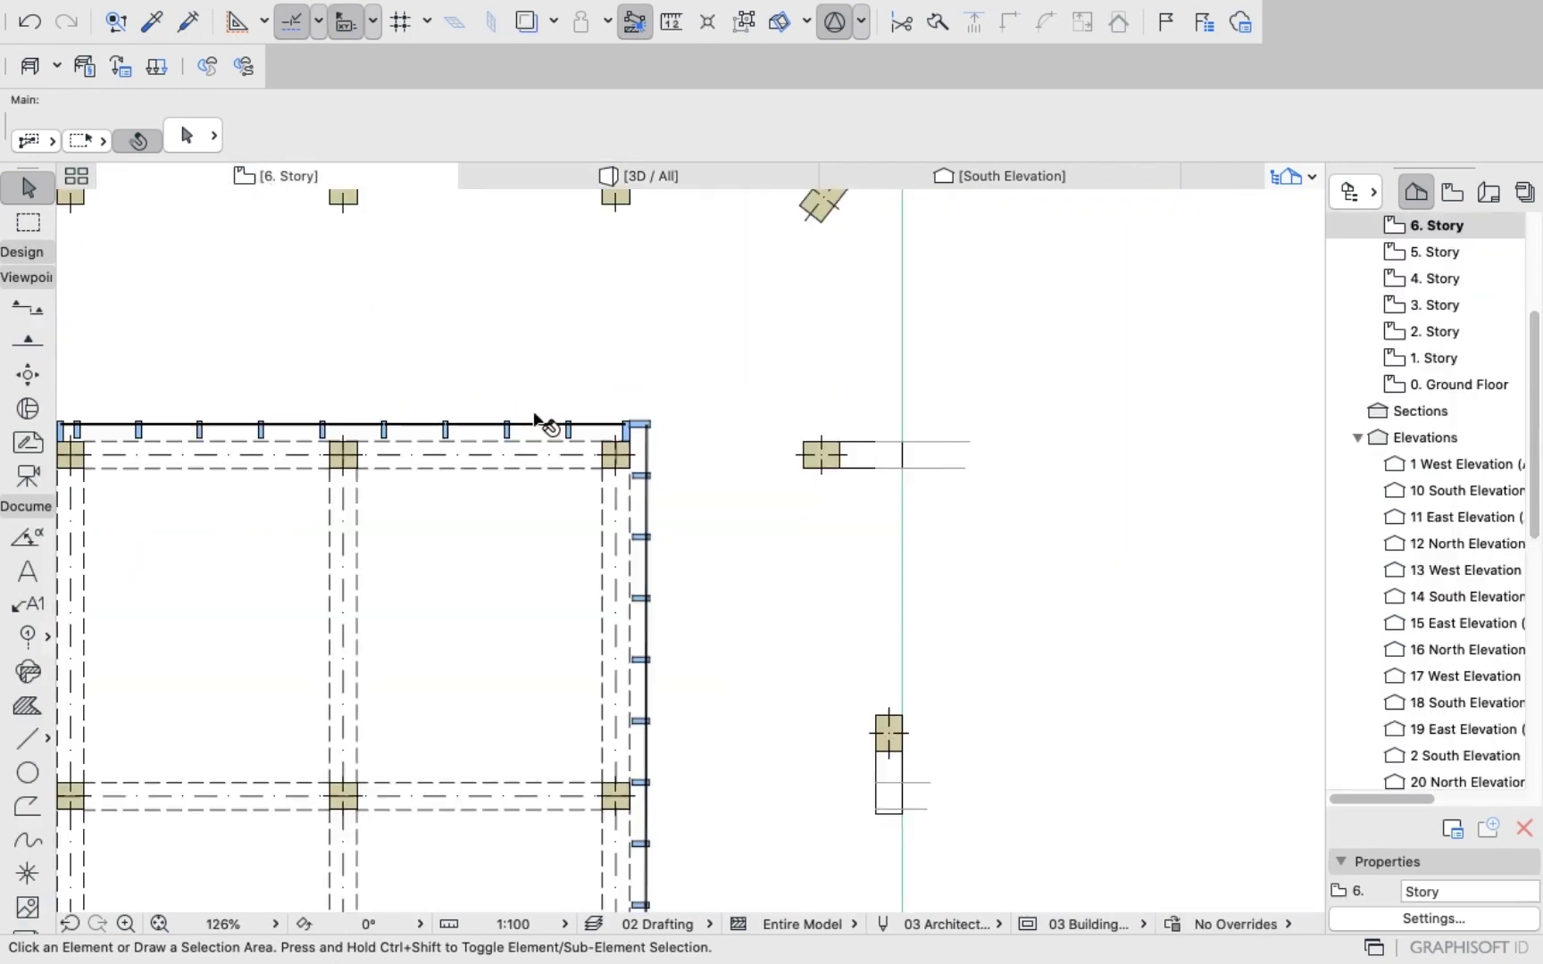
# On the 6. Story plan, rotate the middle east-side column 90° about its base so that it leans towards the tower.
pyautogui.scroll(-10, 534, 413)
pyautogui.scroll(7, 676, 456)
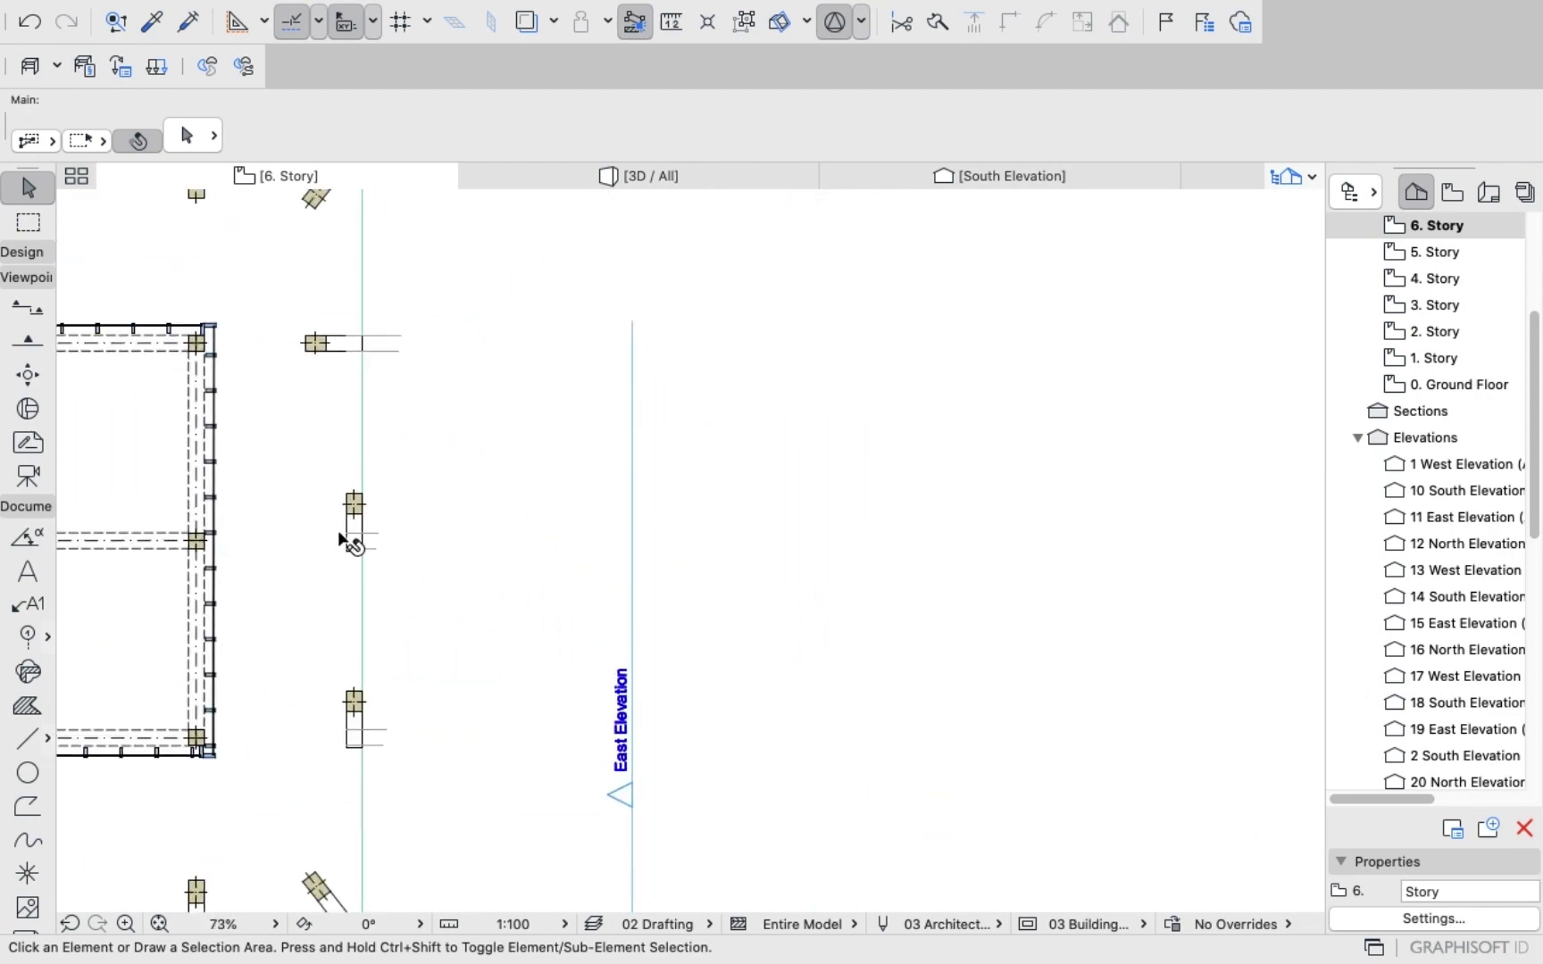
pyautogui.scroll(-5, 375, 540)
pyautogui.scroll(7, 293, 541)
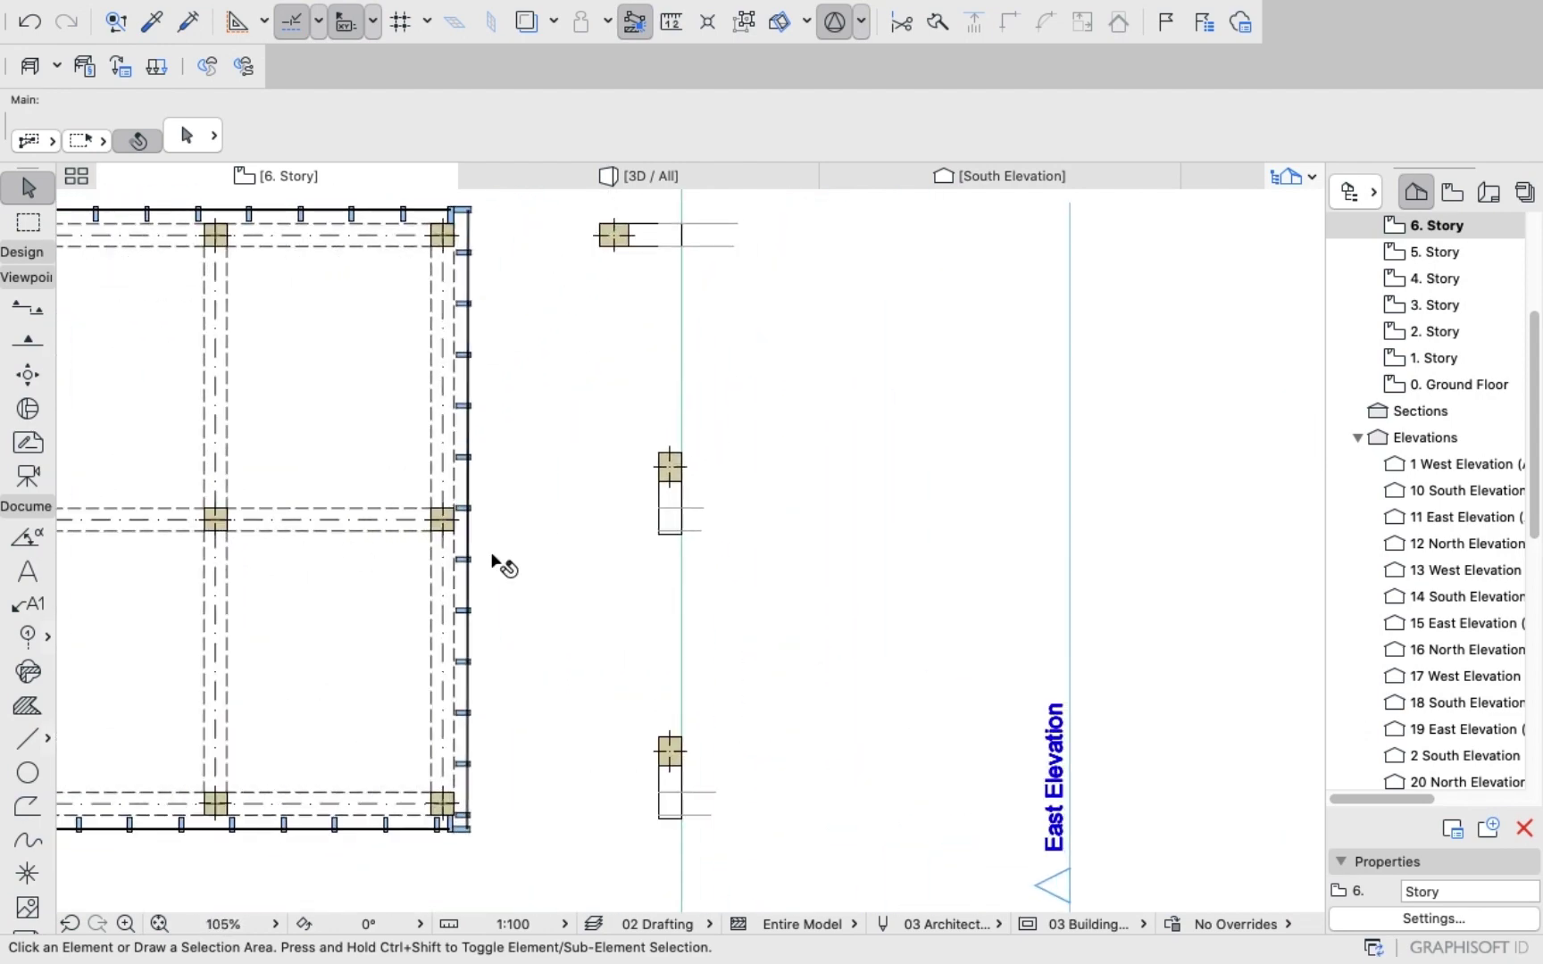
pyautogui.click(681, 520)
pyautogui.rightClick(855, 383)
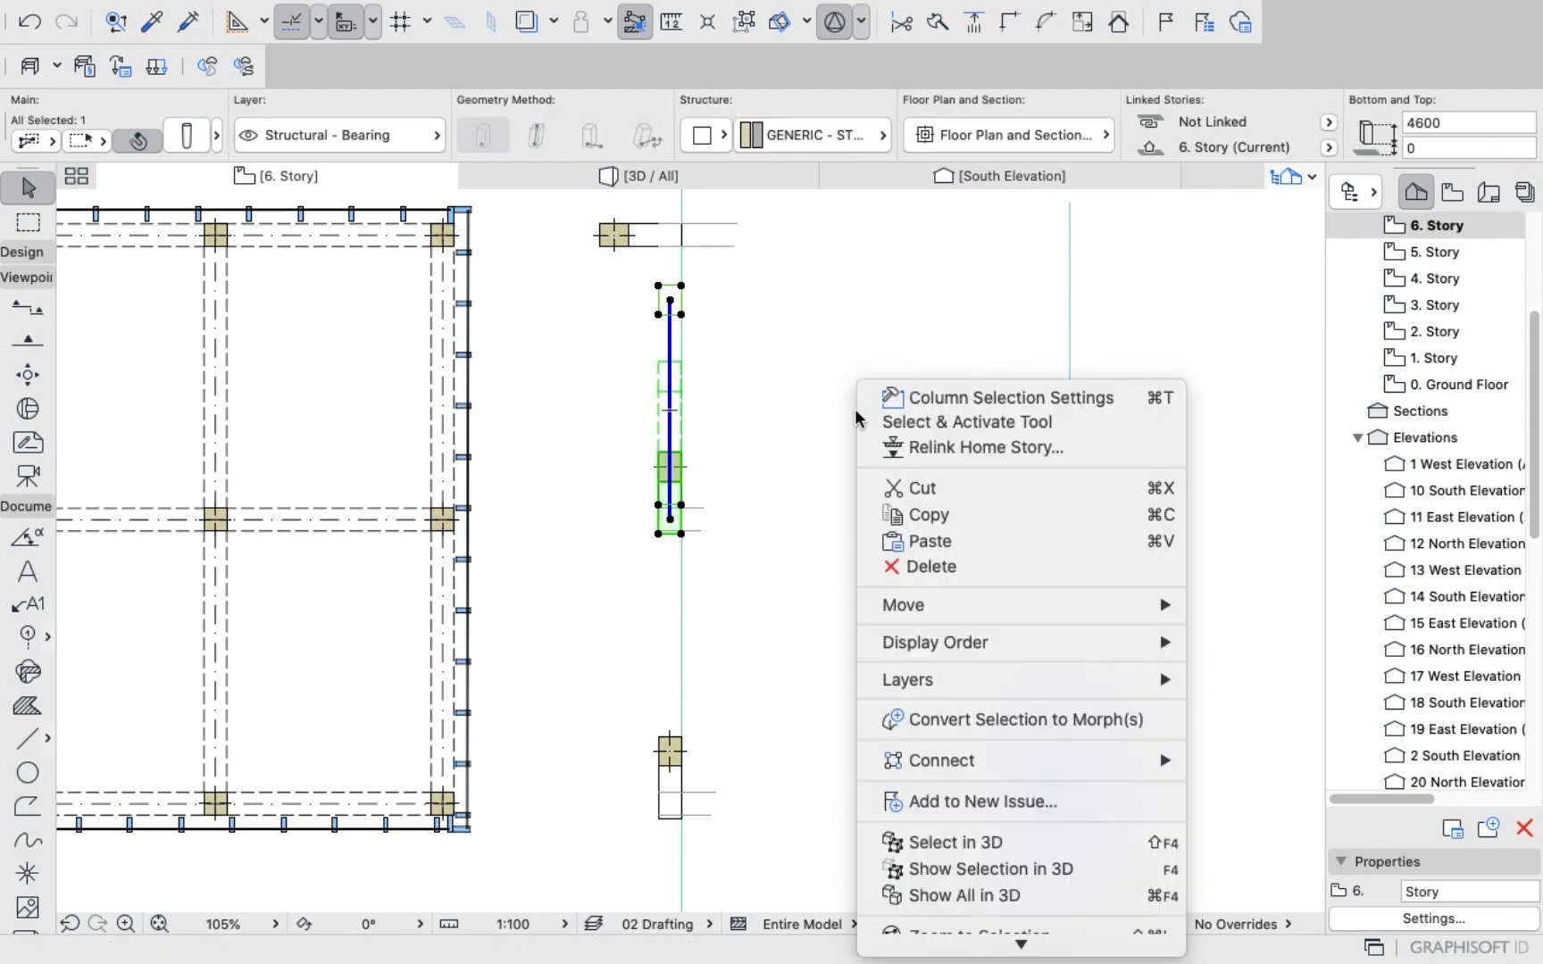
pyautogui.moveTo(892, 605)
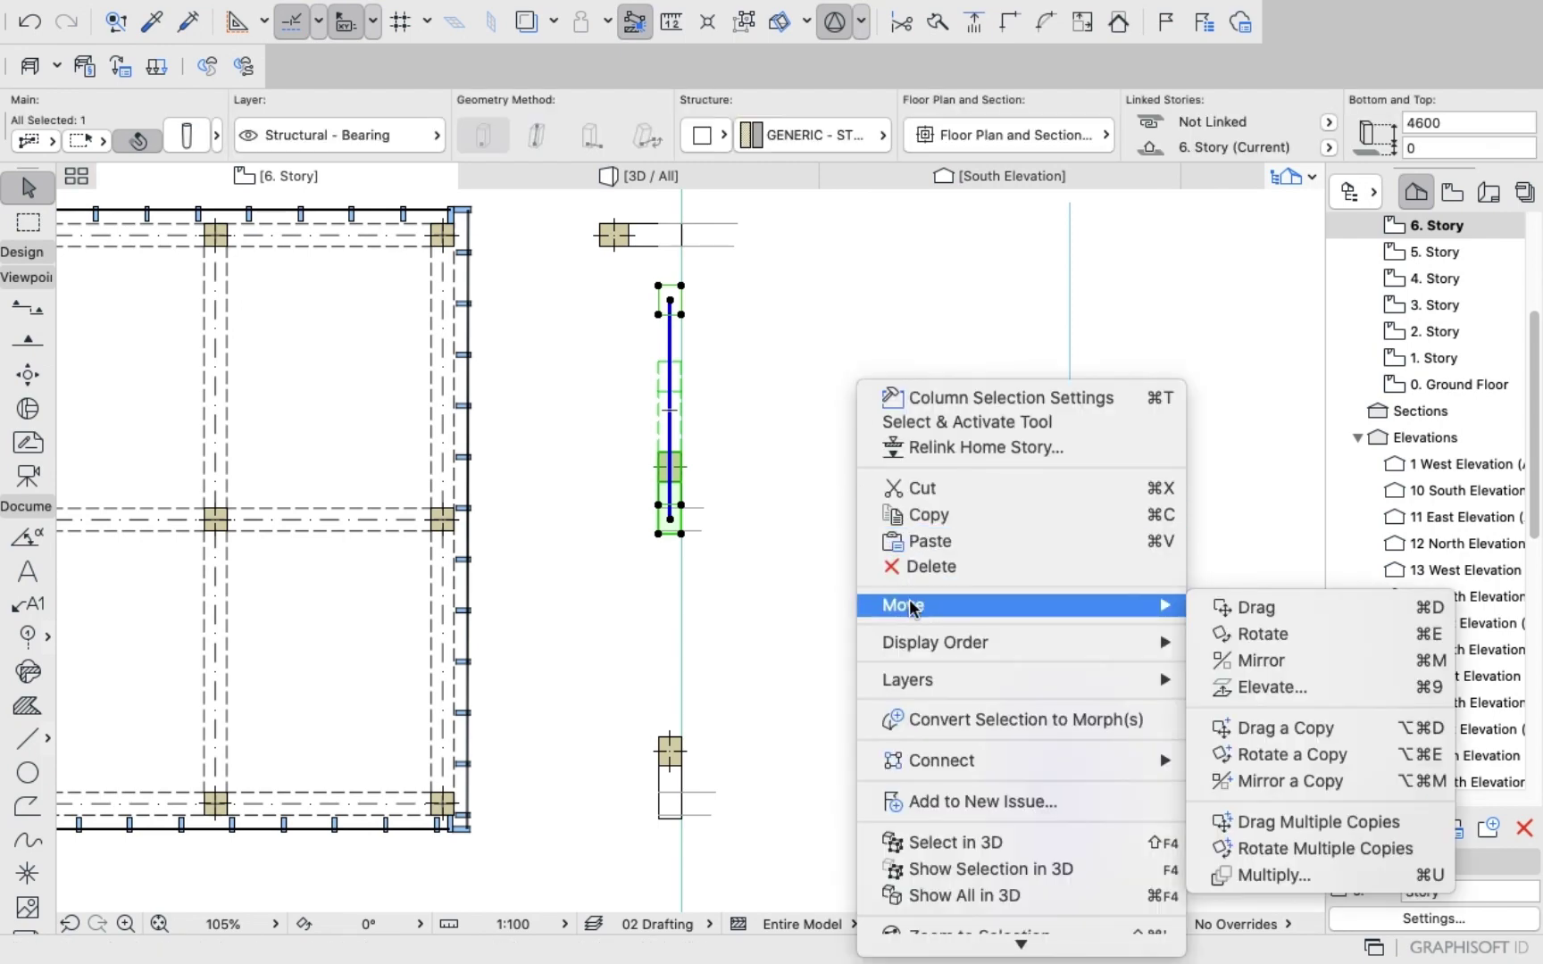
pyautogui.click(1275, 637)
pyautogui.click(671, 502)
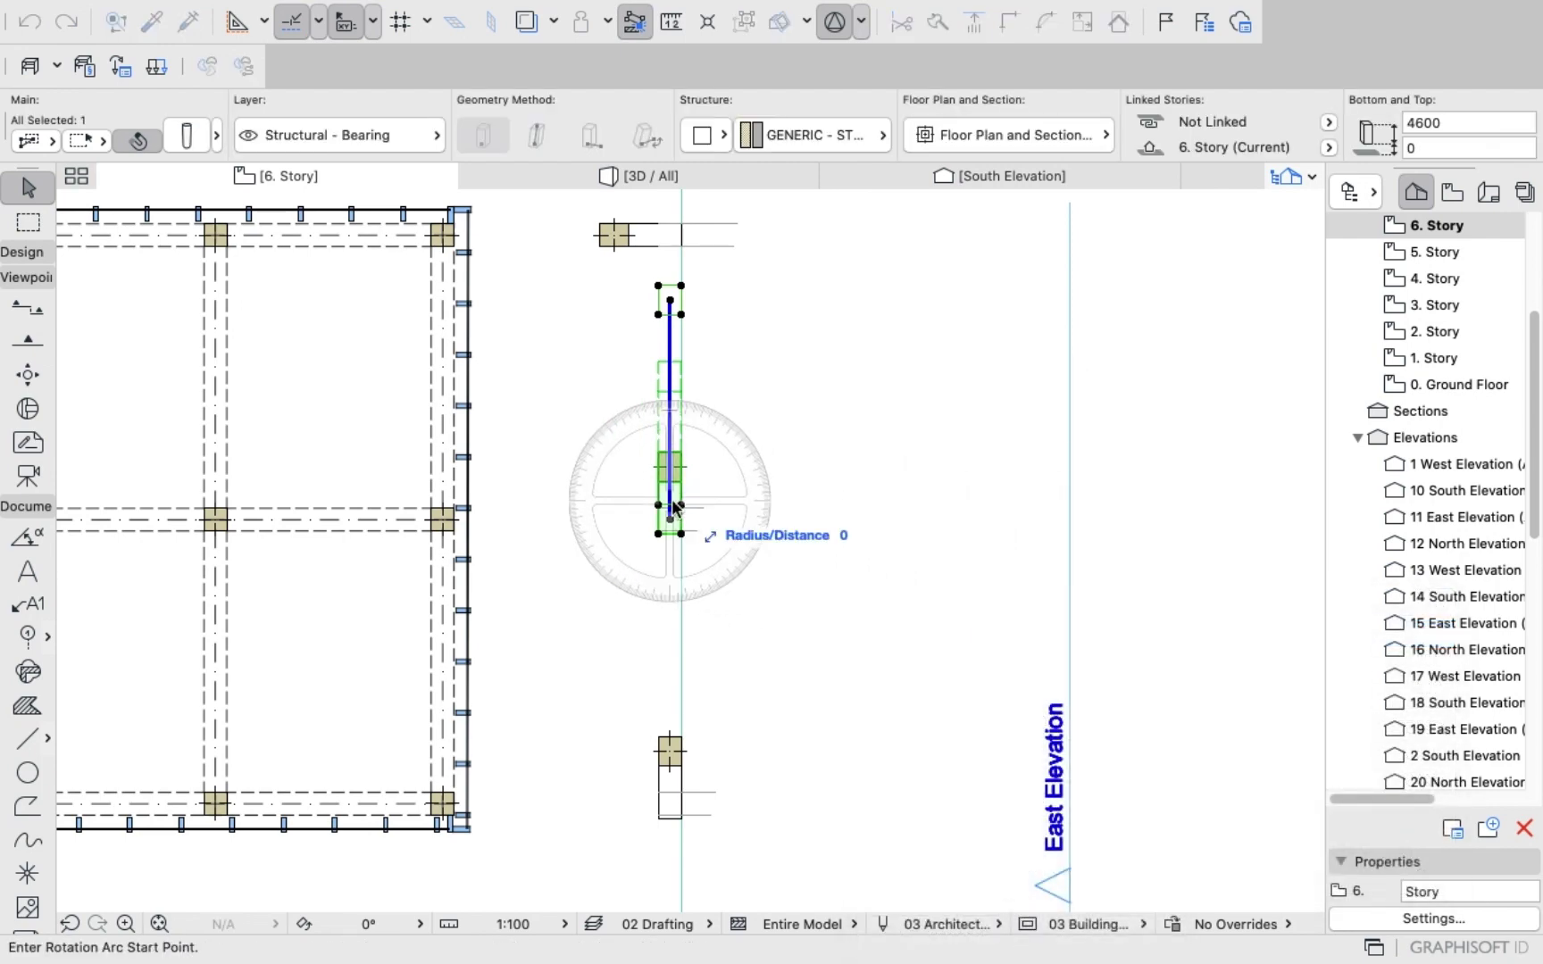
pyautogui.click(670, 407)
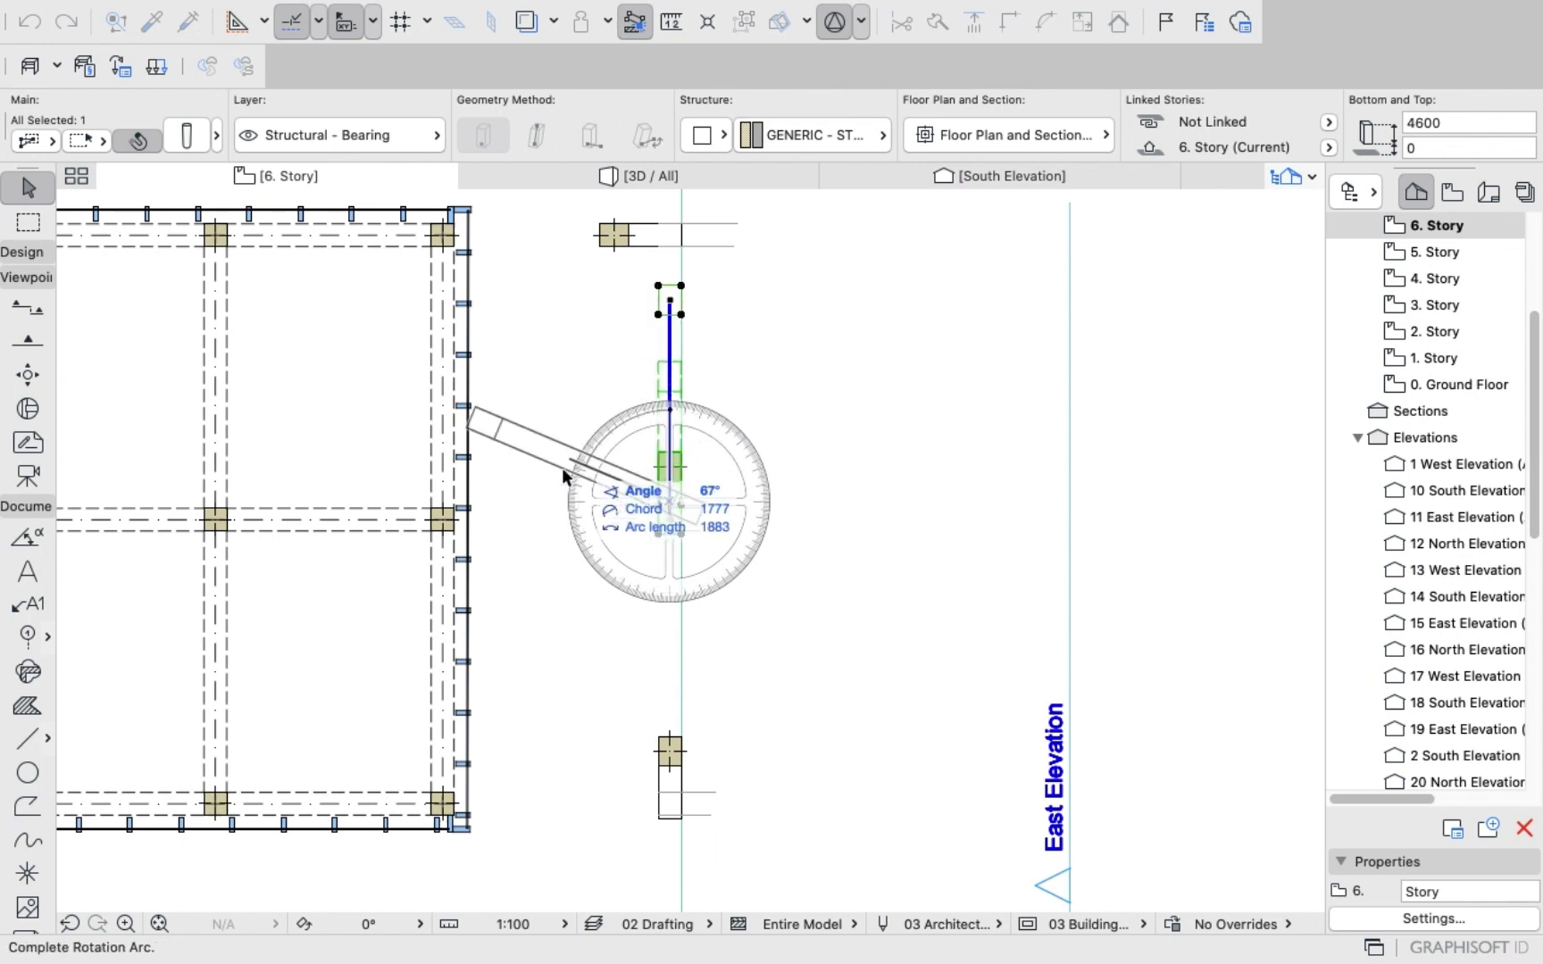
pyautogui.scroll(3, 546, 505)
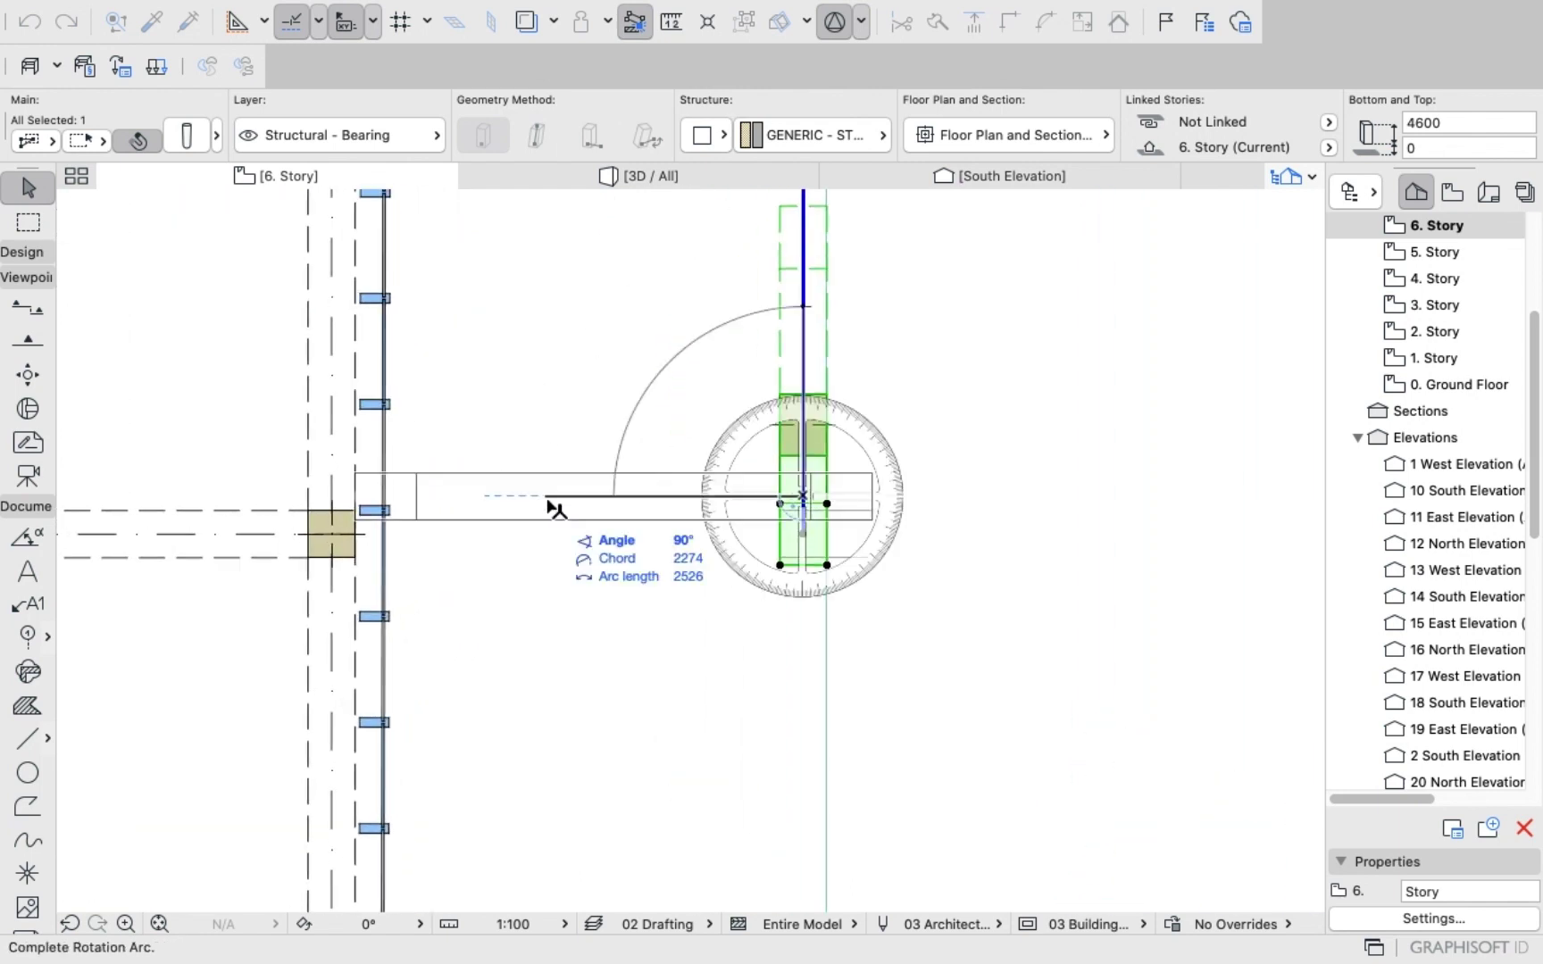
pyautogui.click(549, 503)
# Move the middle east-side column so its outer end lies on the podium's east edge, in line with its reference lines.
pyautogui.scroll(3, 820, 461)
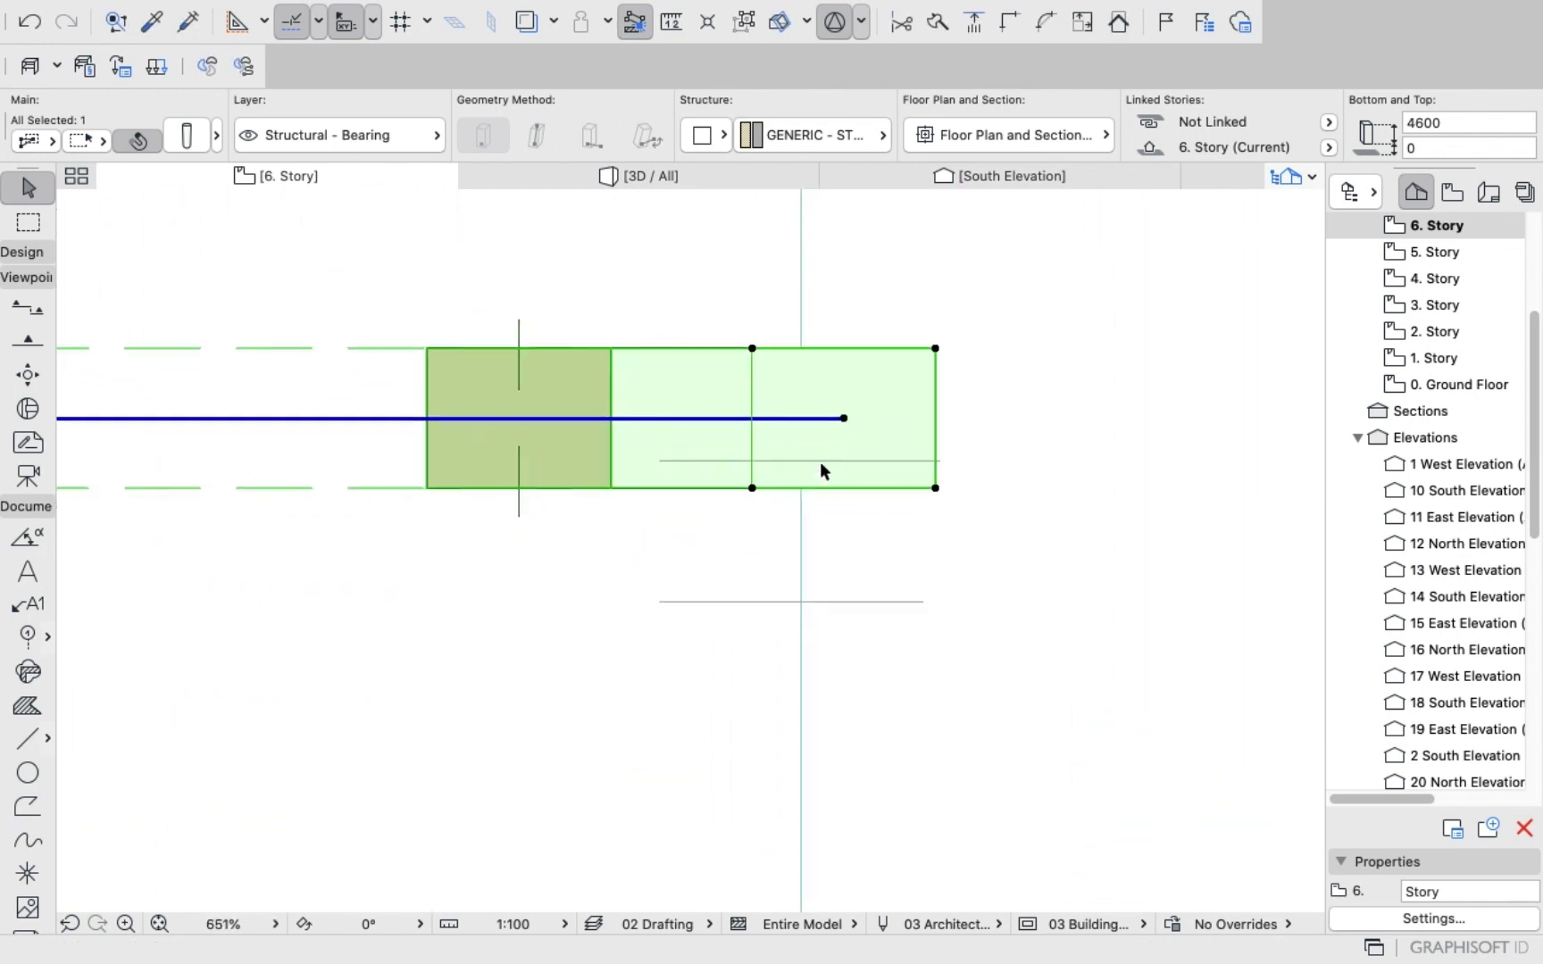
pyautogui.click(884, 401)
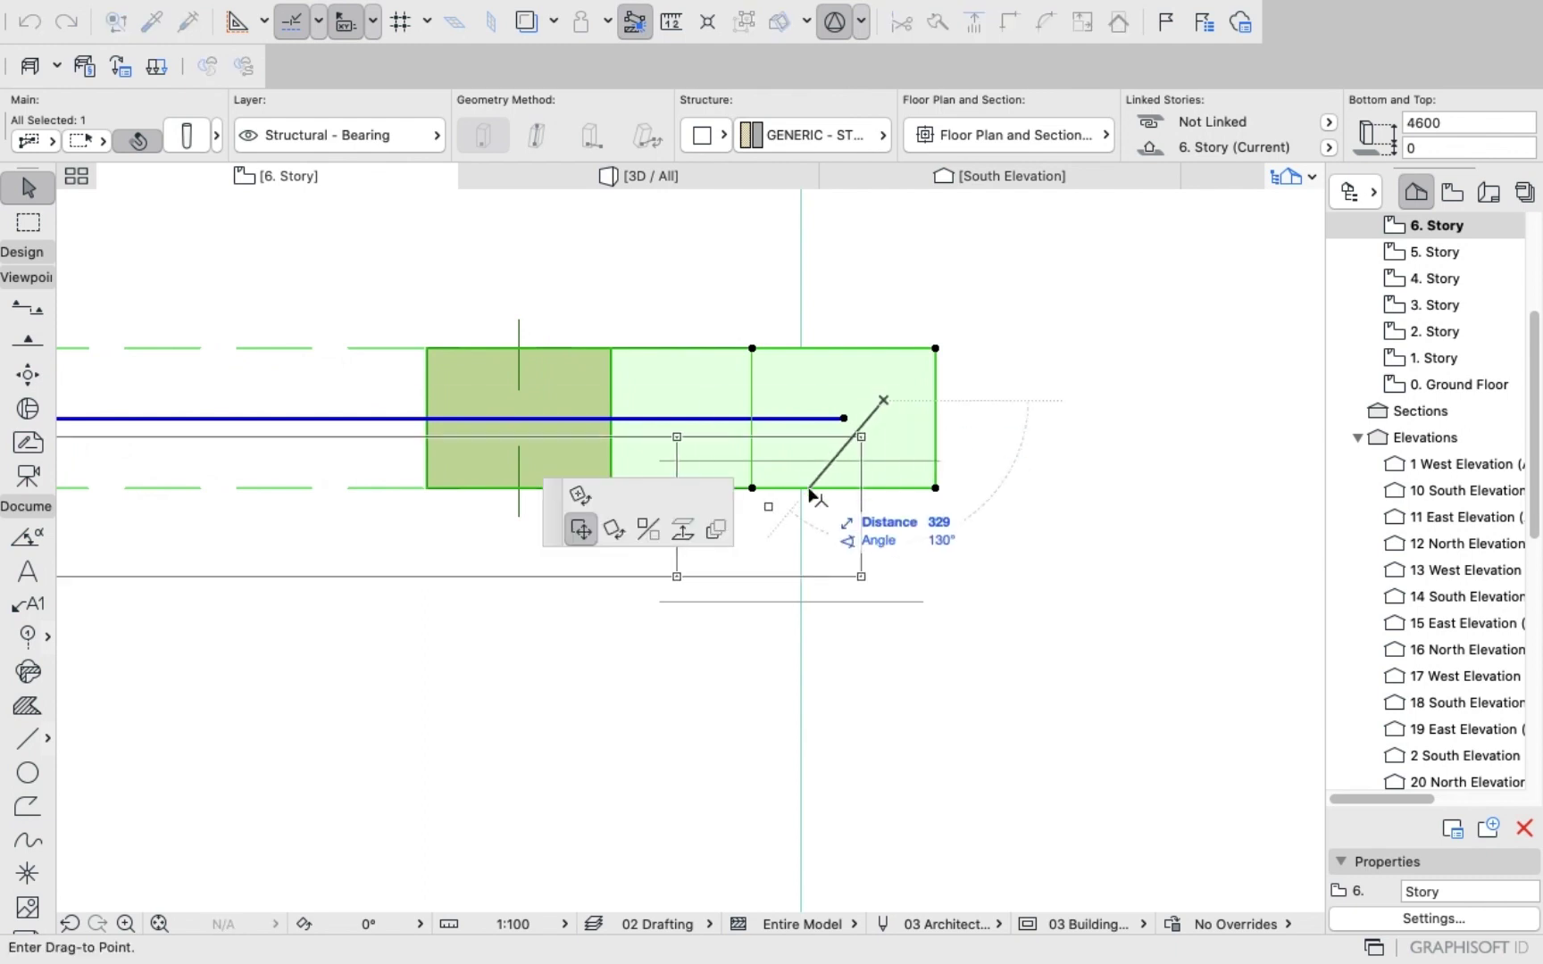
pyautogui.click(748, 520)
pyautogui.scroll(3, 820, 493)
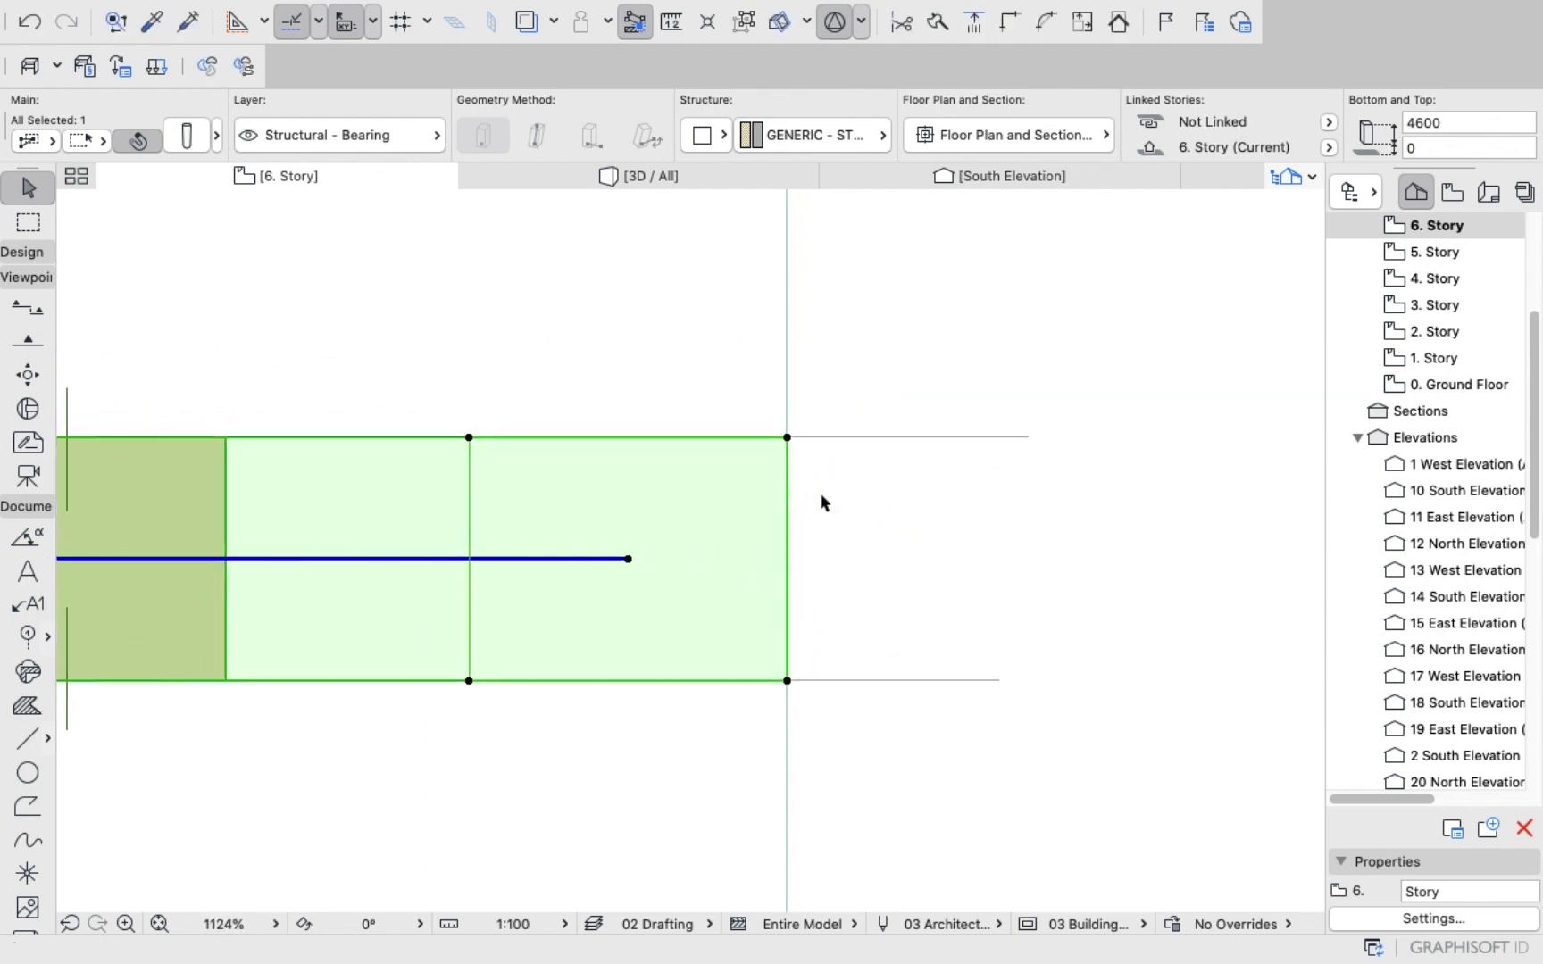
pyautogui.click(896, 507)
# Rotate the southernmost east-side column about 90° around its base so that it leans towards the tower.
pyautogui.scroll(-10, 892, 438)
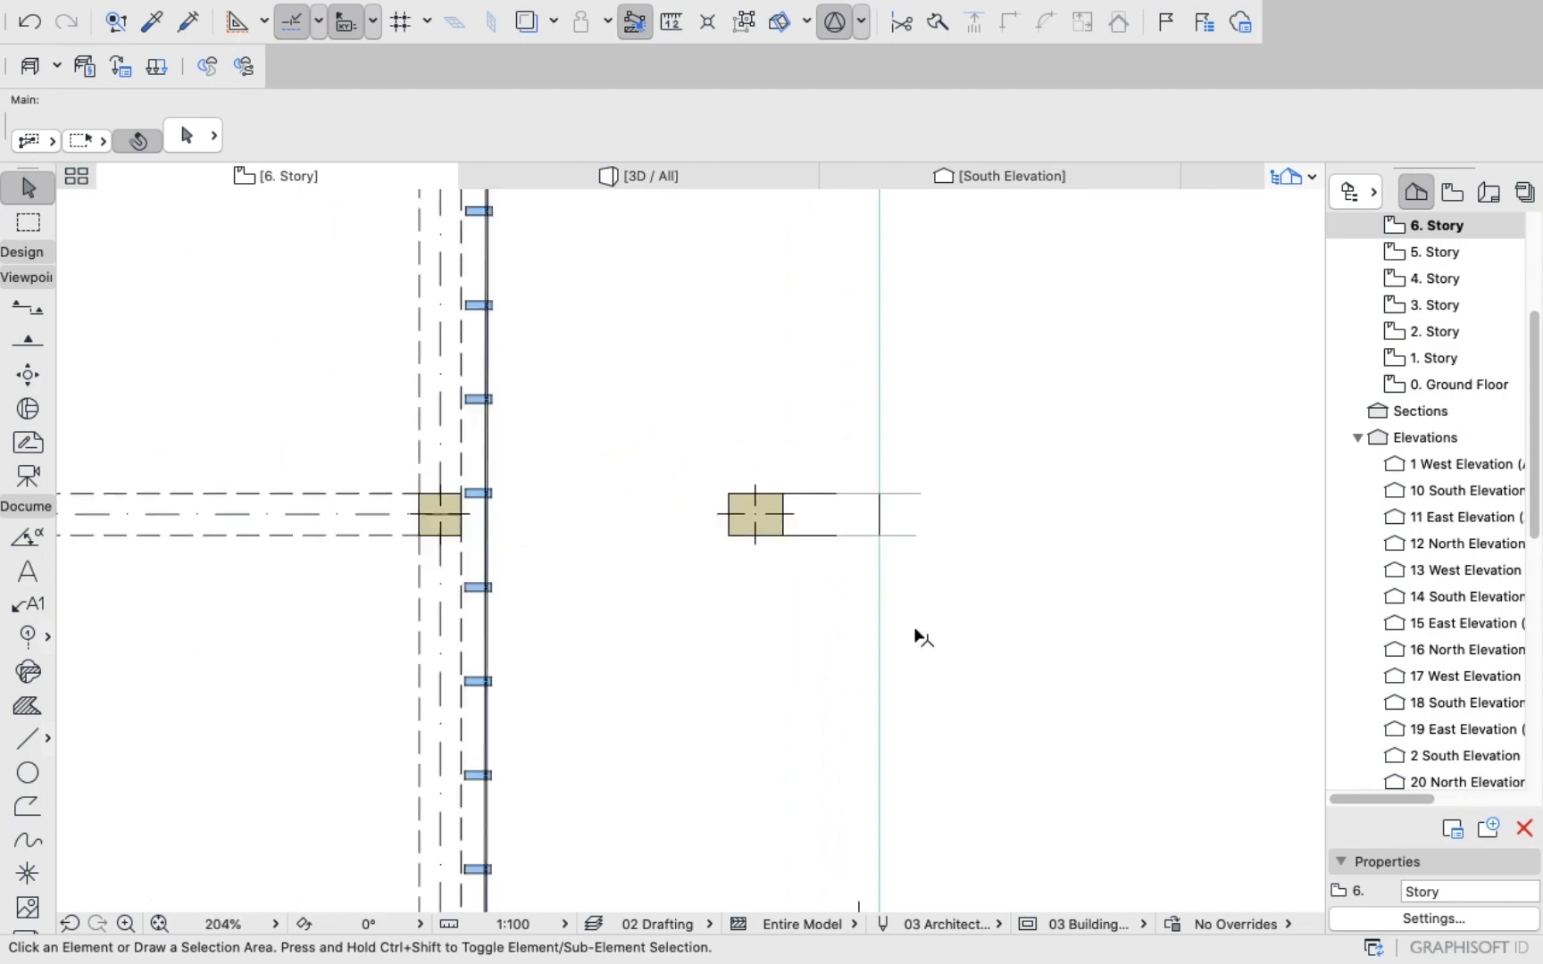
pyautogui.scroll(2, 888, 606)
pyautogui.scroll(2, 903, 683)
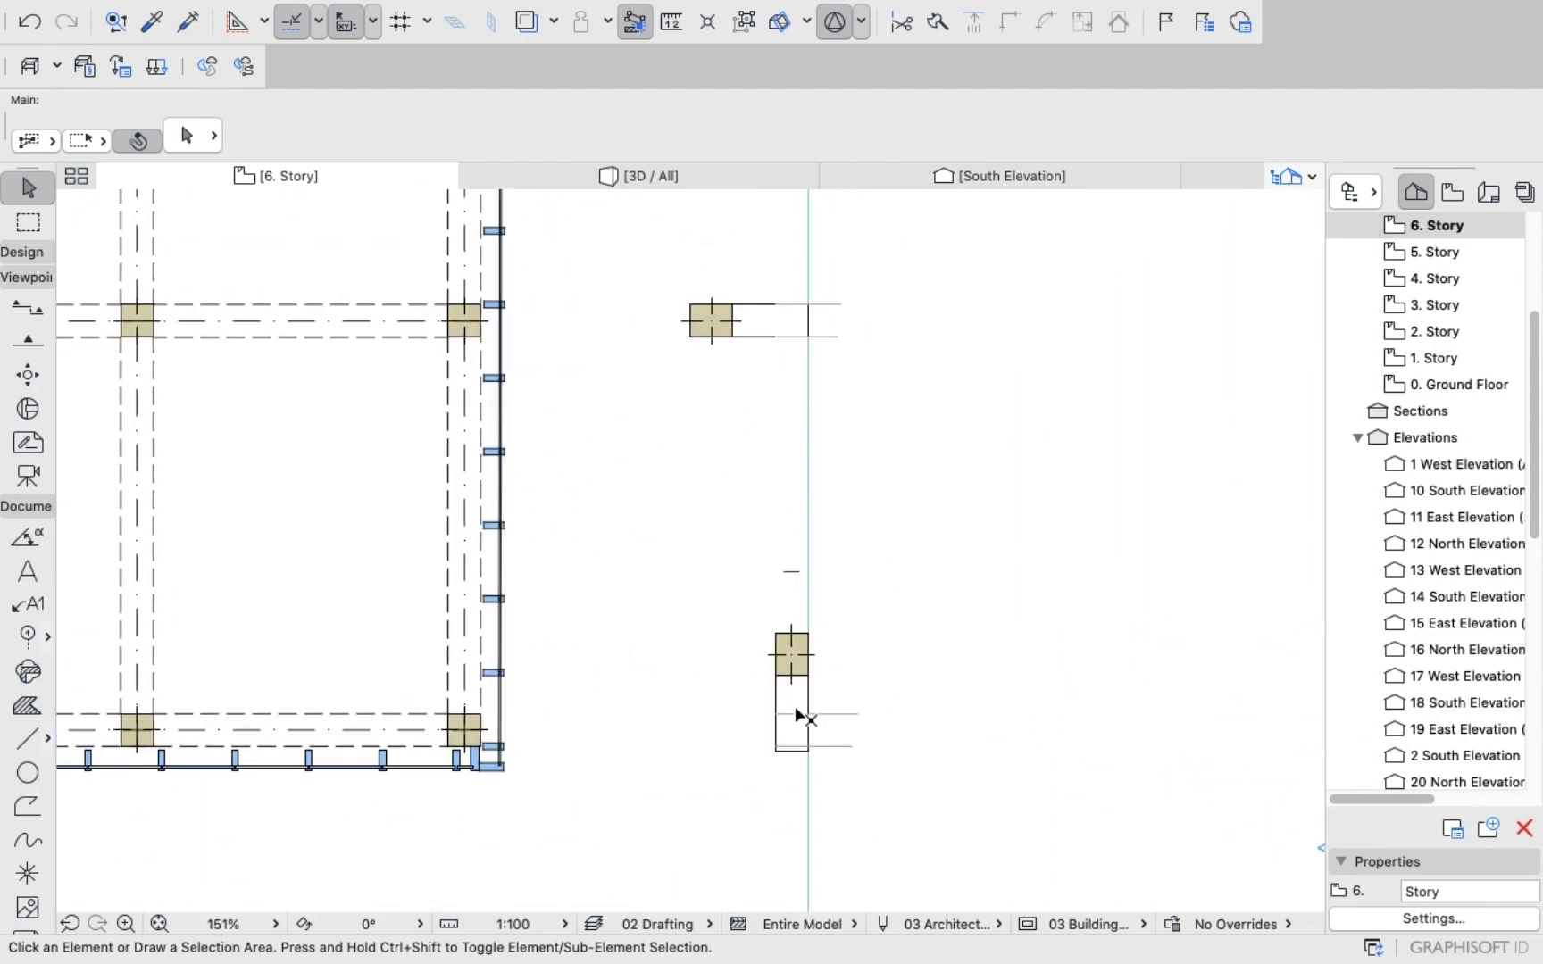
pyautogui.click(799, 714)
pyautogui.rightClick(930, 456)
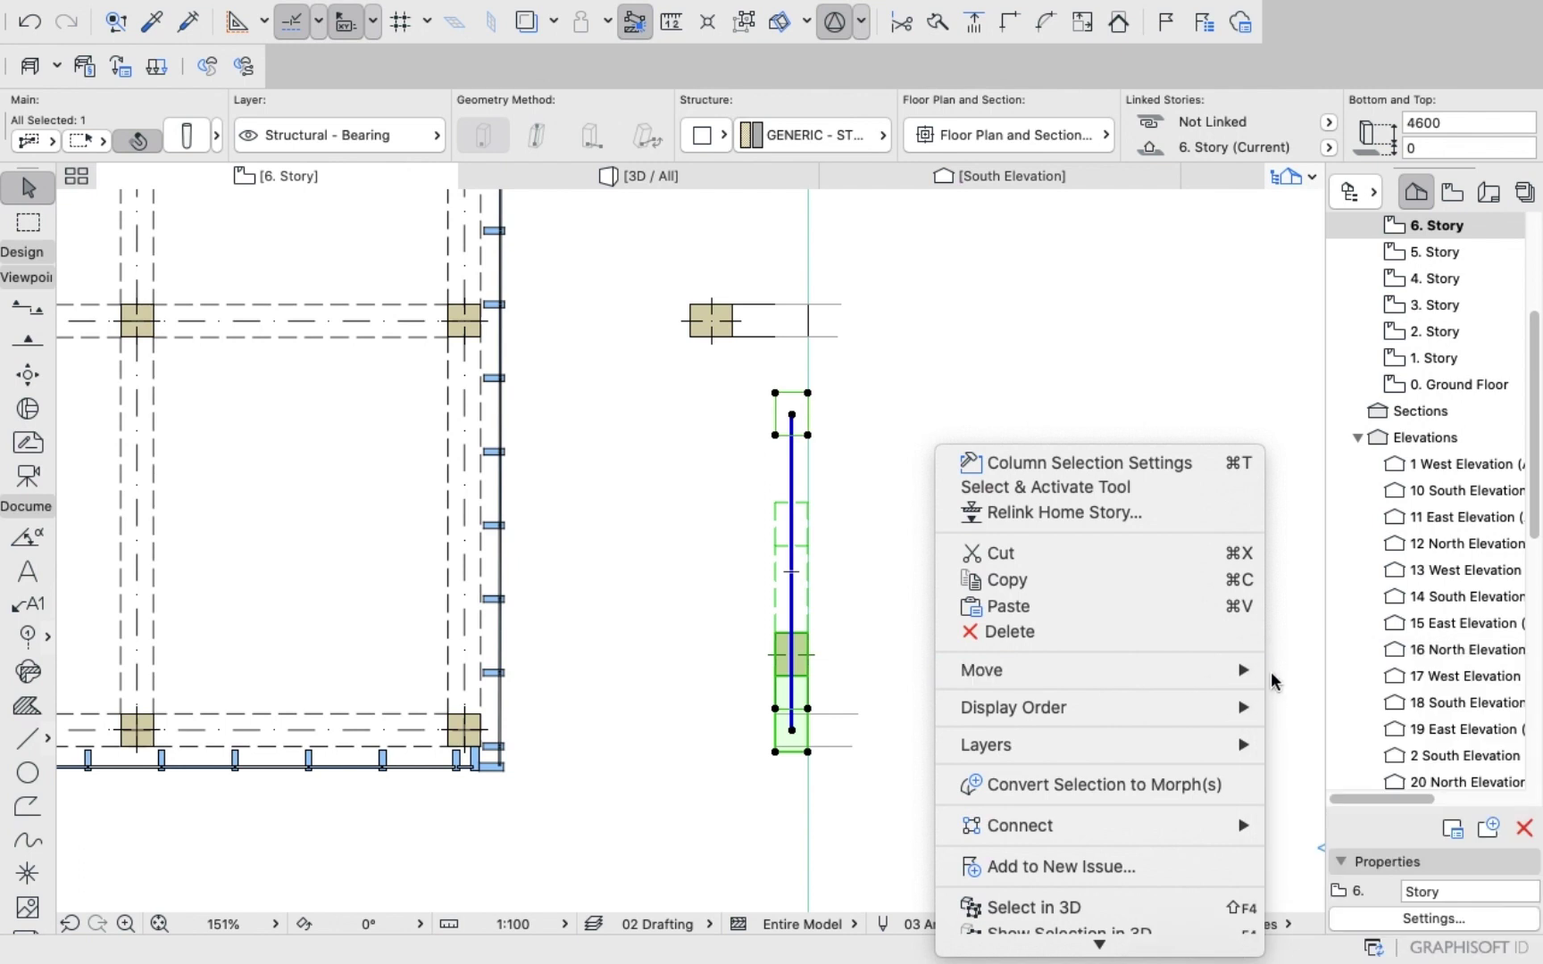
pyautogui.moveTo(1242, 671)
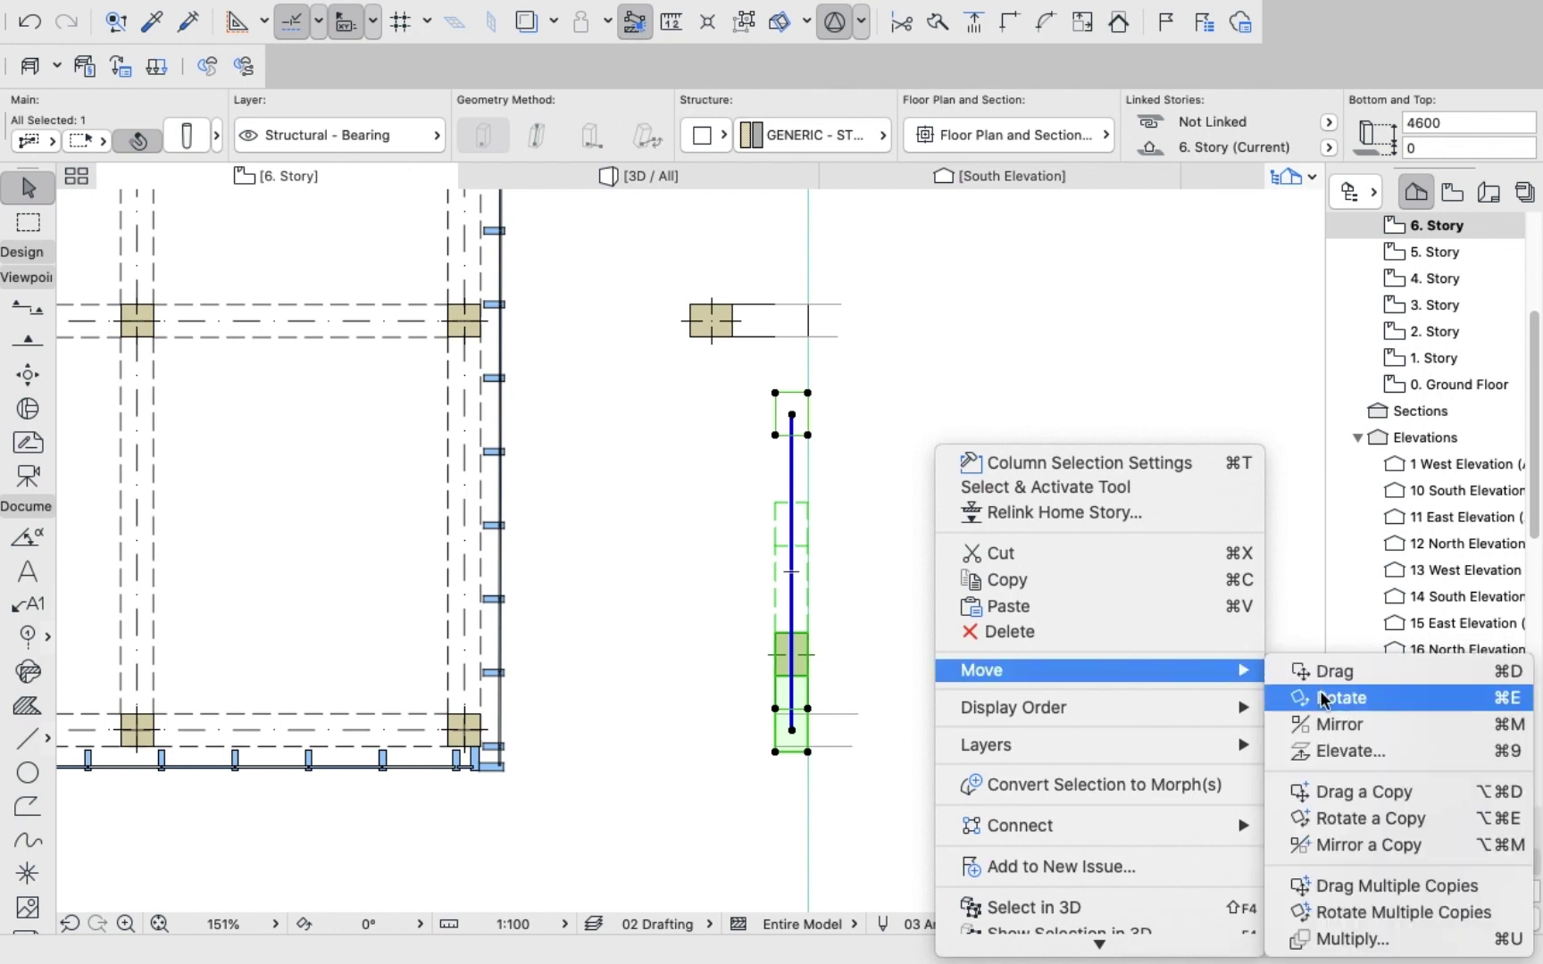
pyautogui.click(1323, 701)
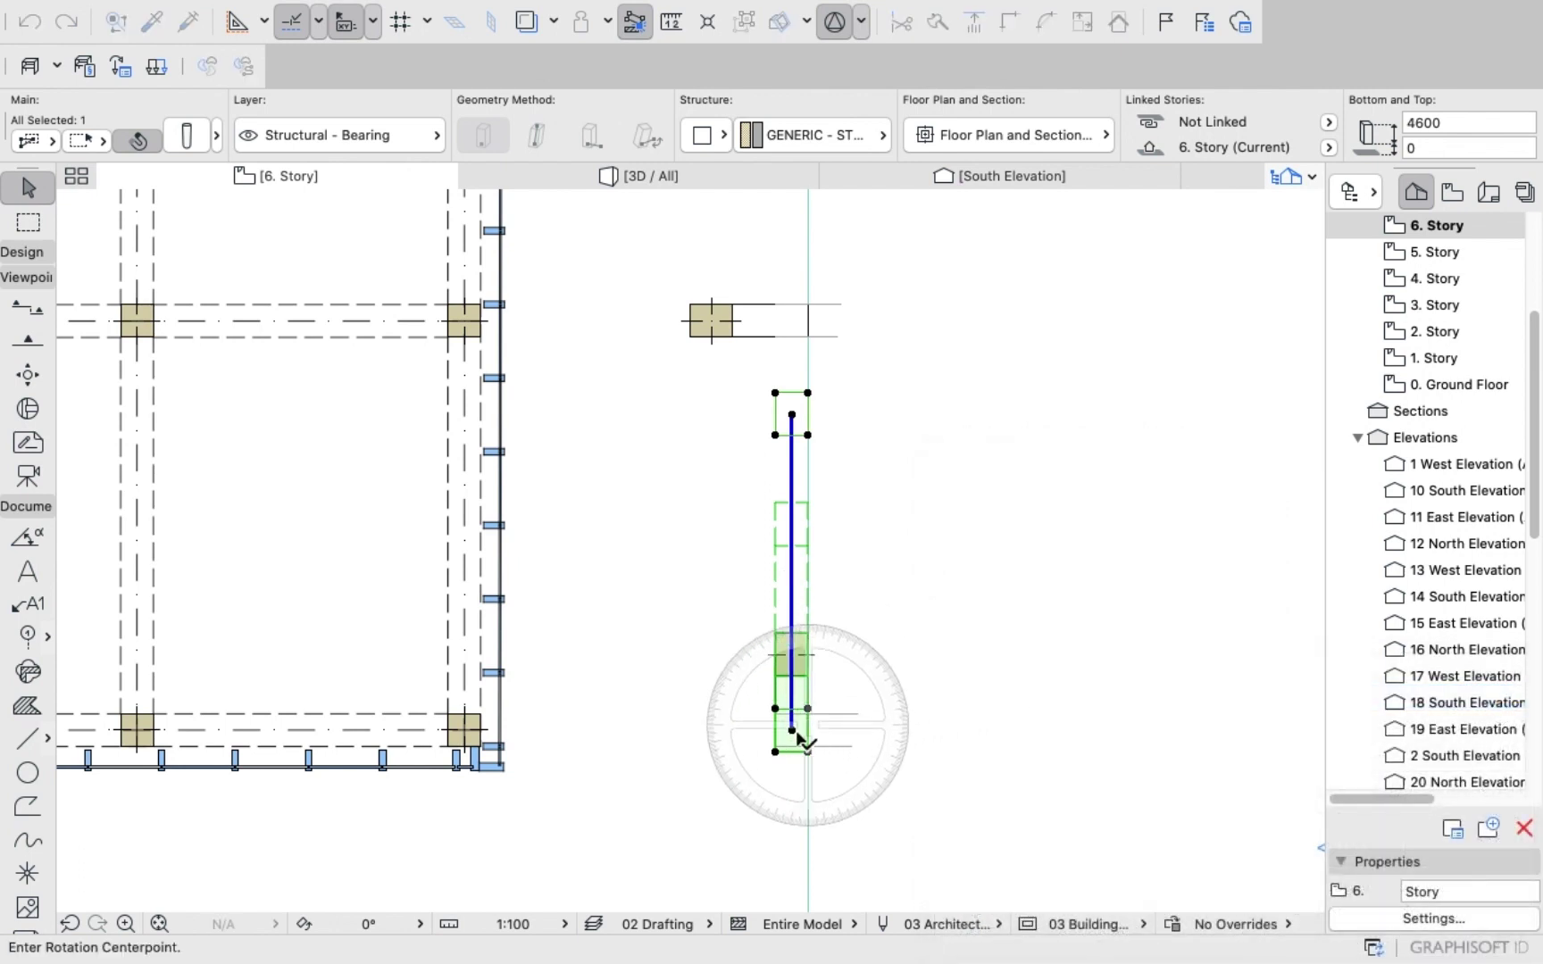
pyautogui.click(791, 731)
pyautogui.click(792, 688)
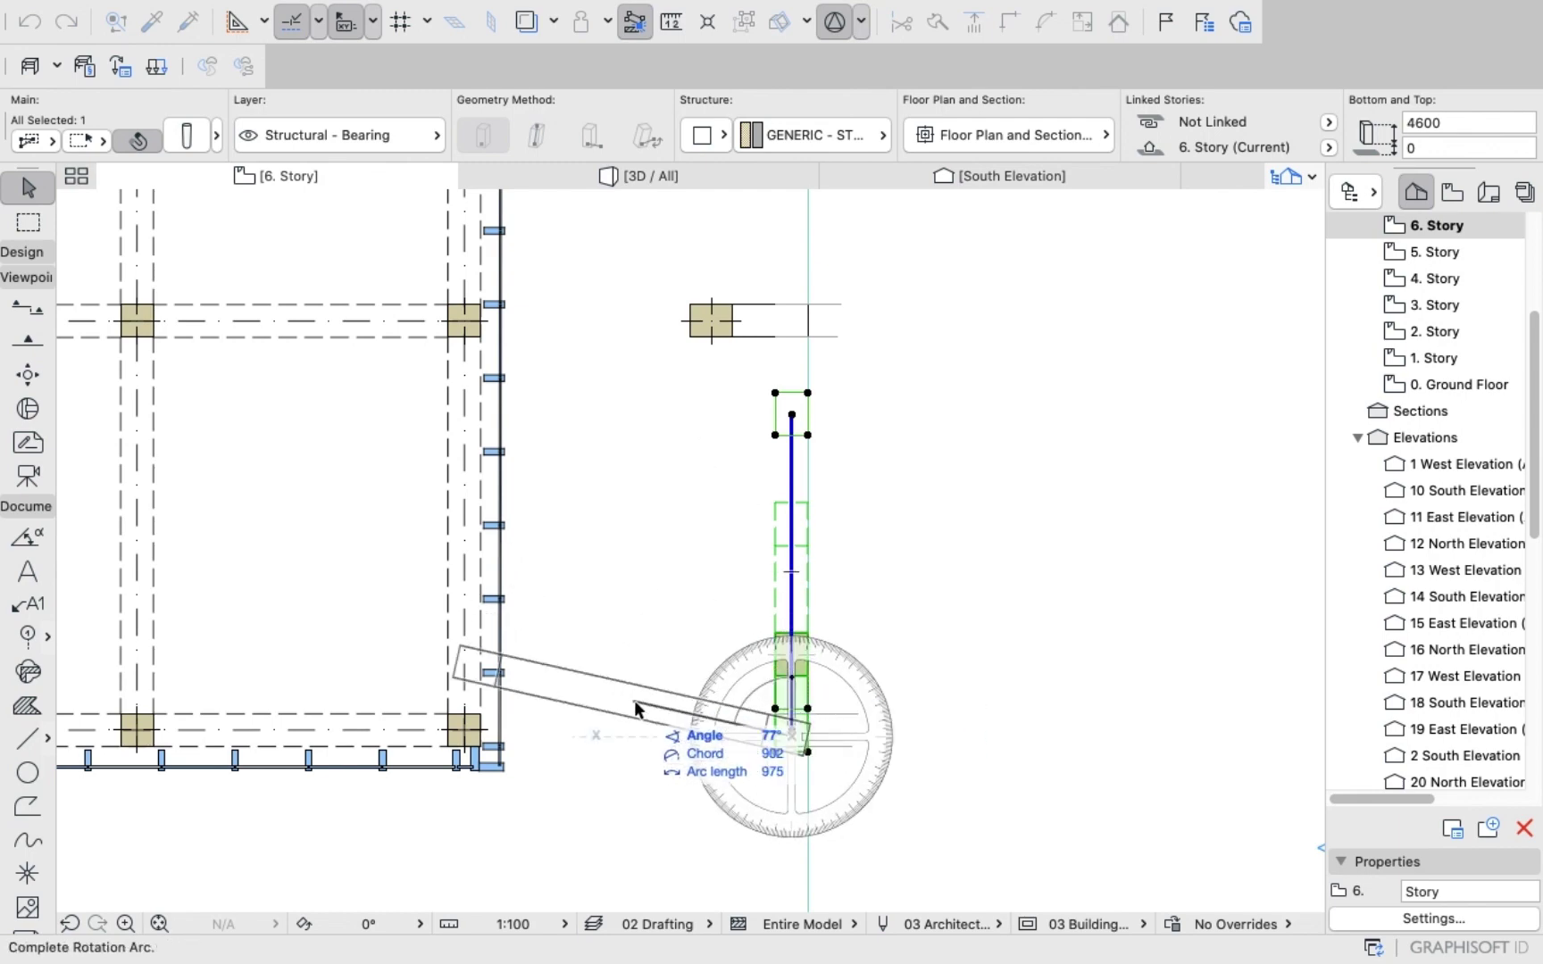
pyautogui.click(636, 741)
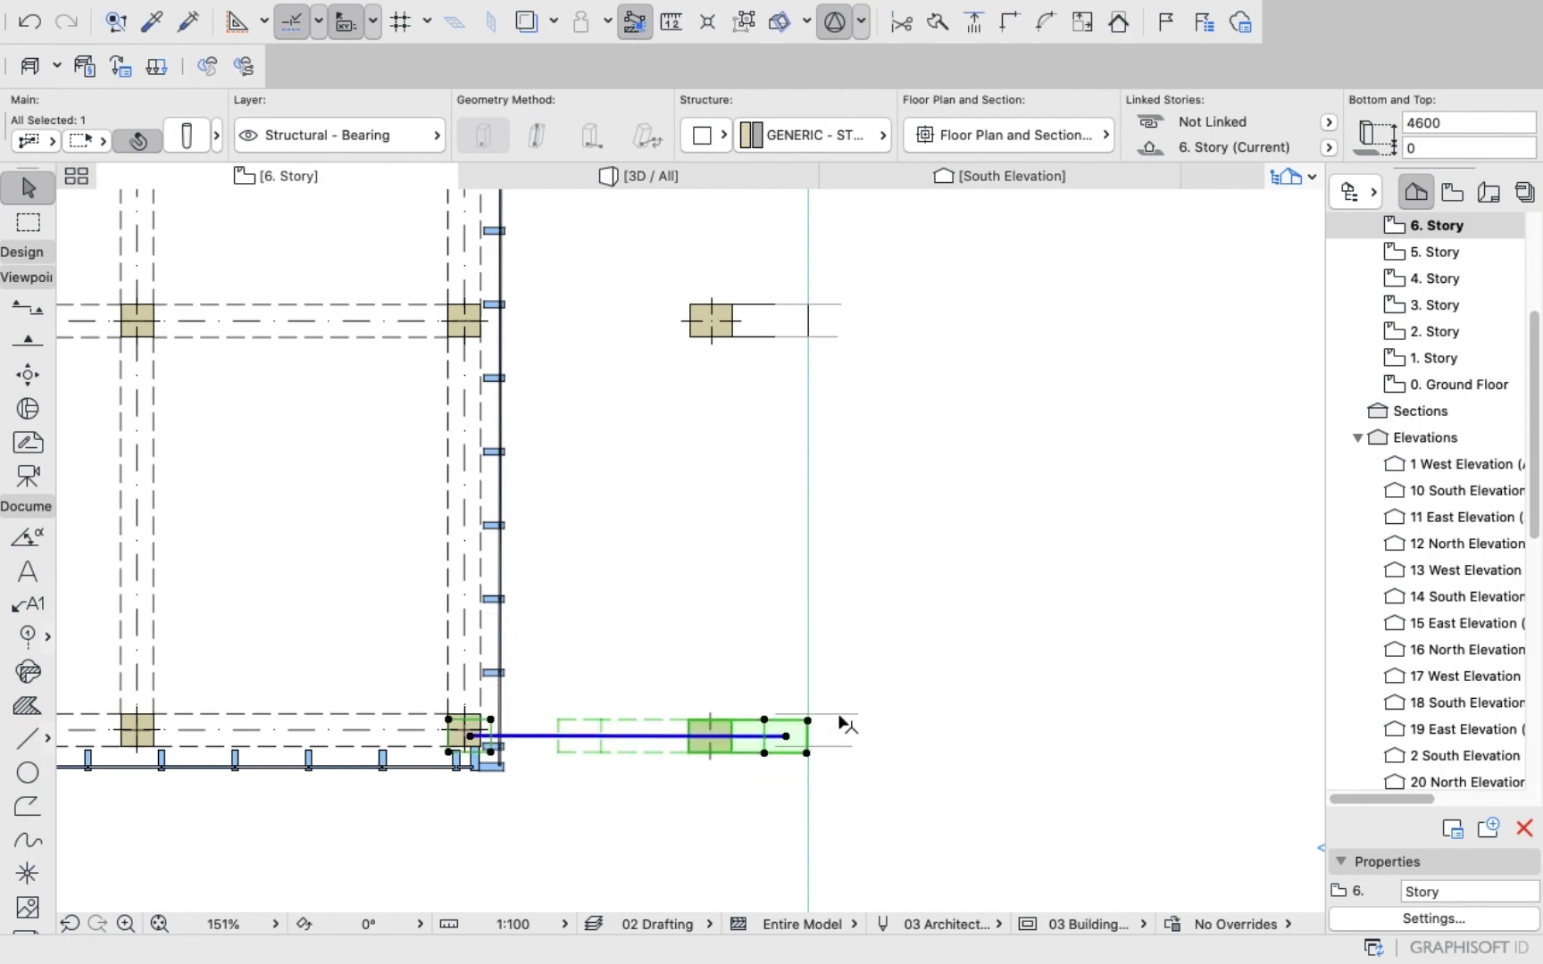
# Move the southernmost east-side column slightly north and outward, placing its outer end on the podium's east edge between its reference lines.
pyautogui.scroll(-5, 843, 727)
pyautogui.scroll(8, 786, 804)
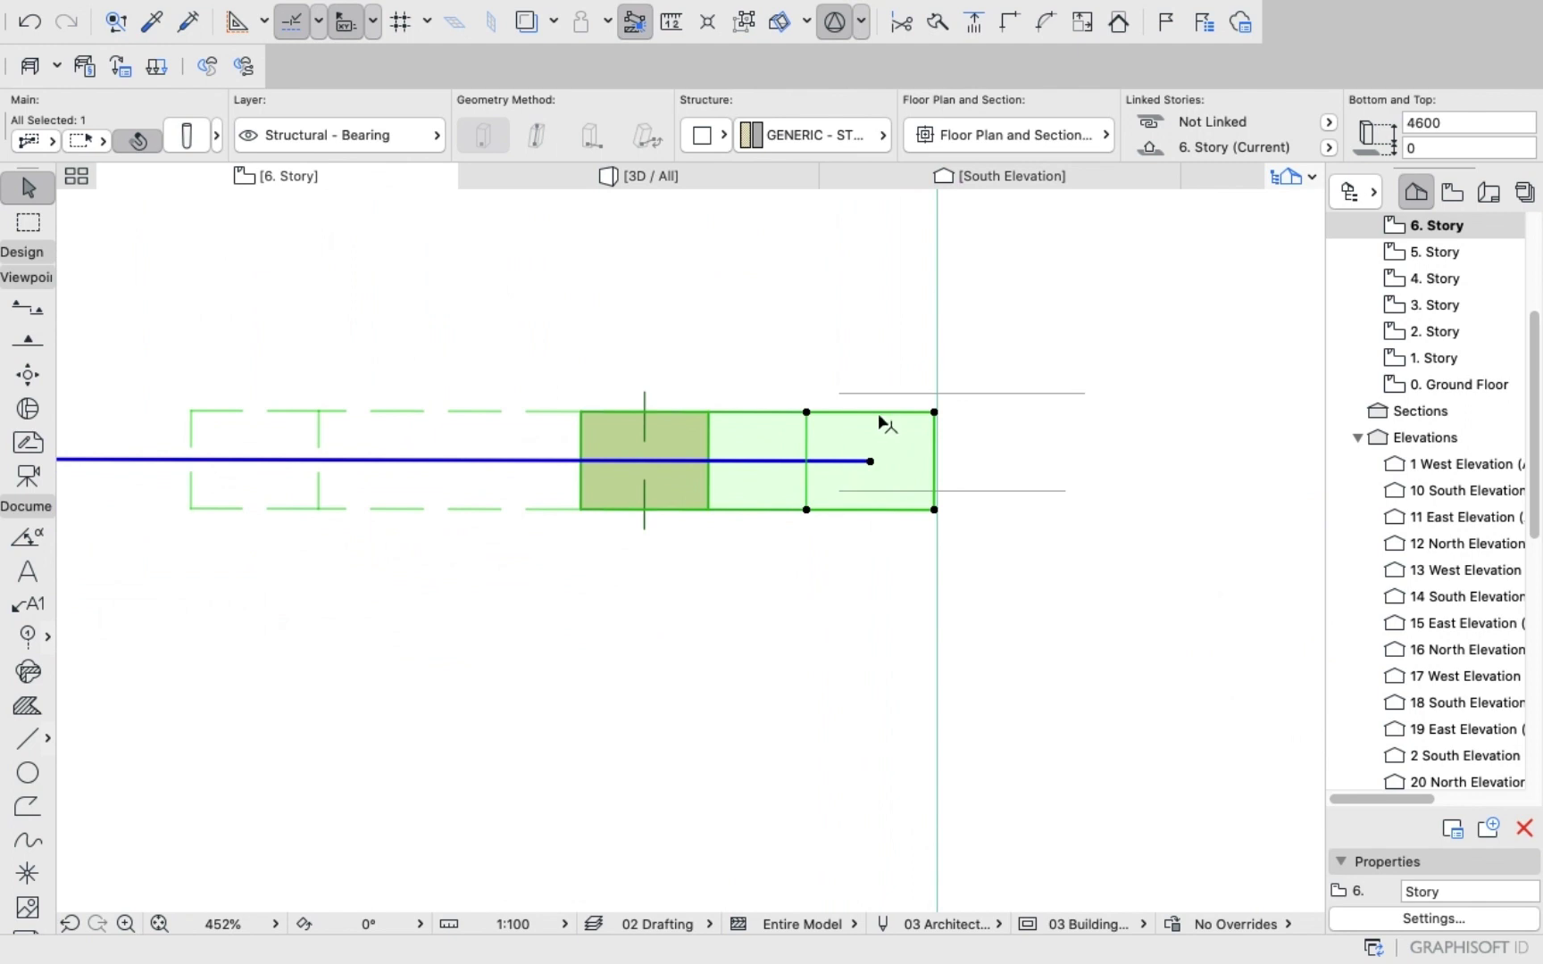
pyautogui.click(870, 462)
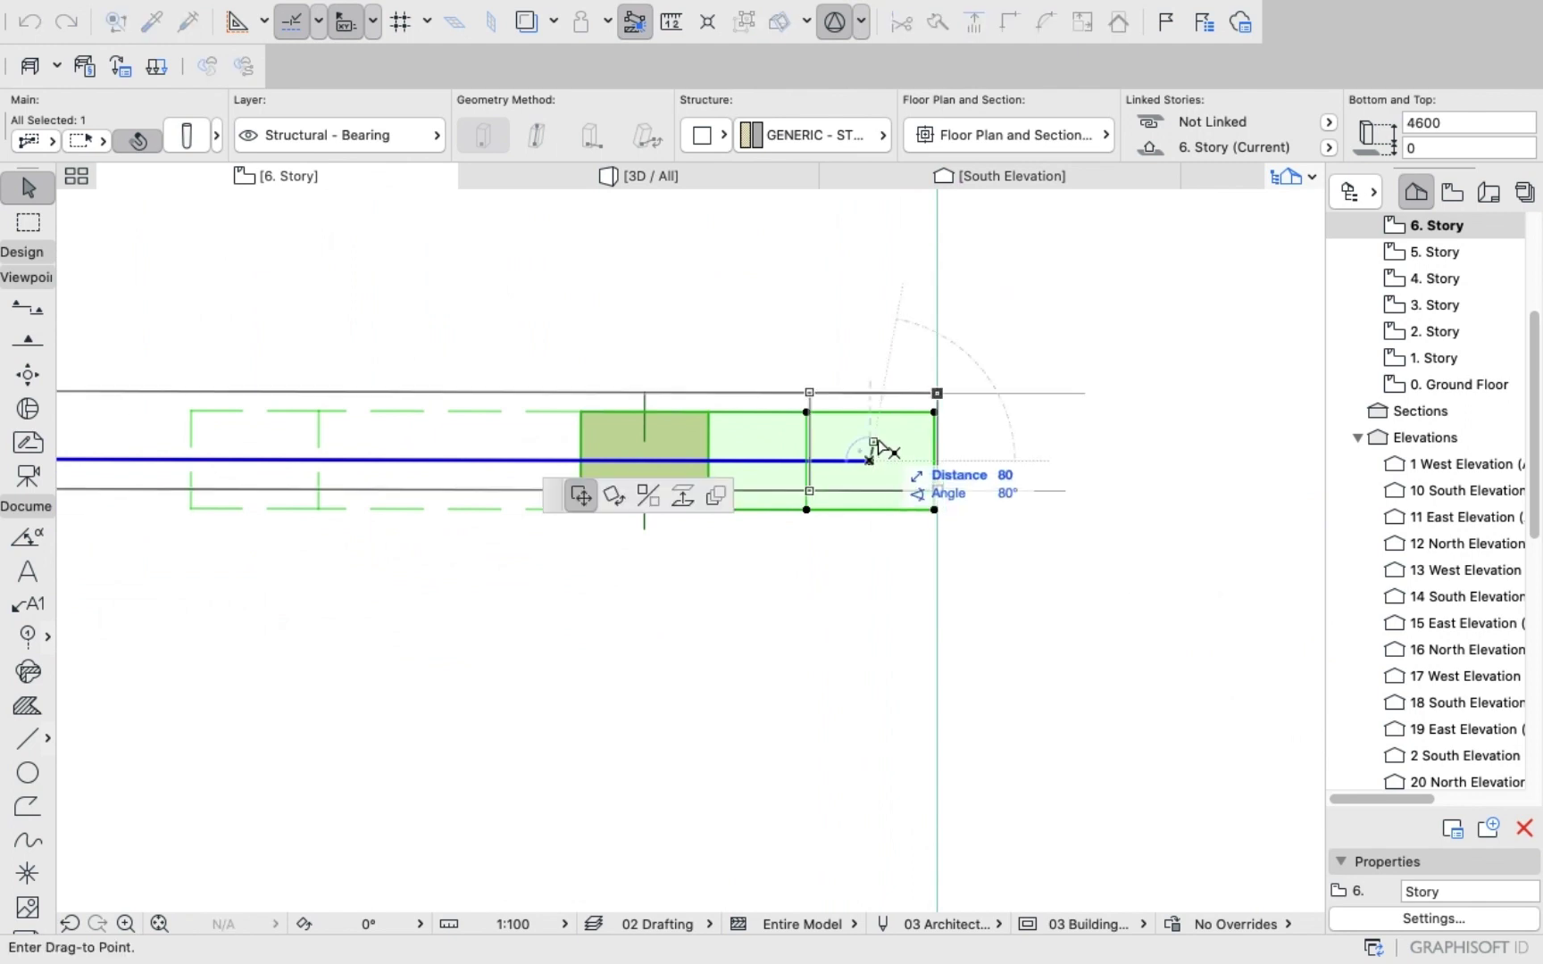
pyautogui.scroll(4, 884, 439)
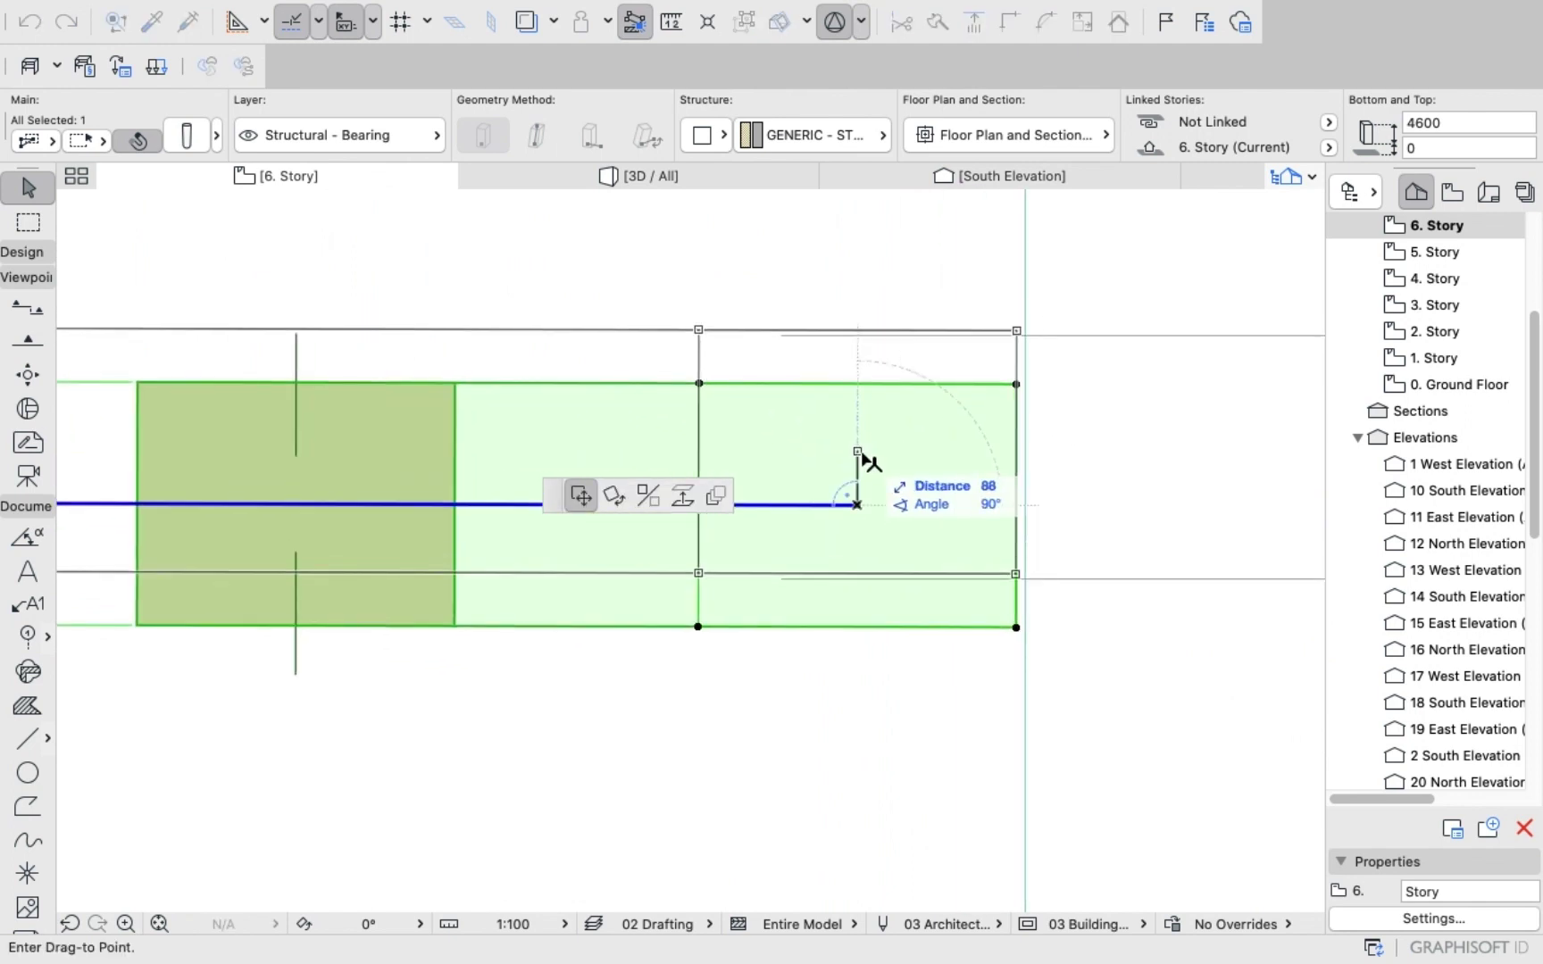
pyautogui.click(866, 460)
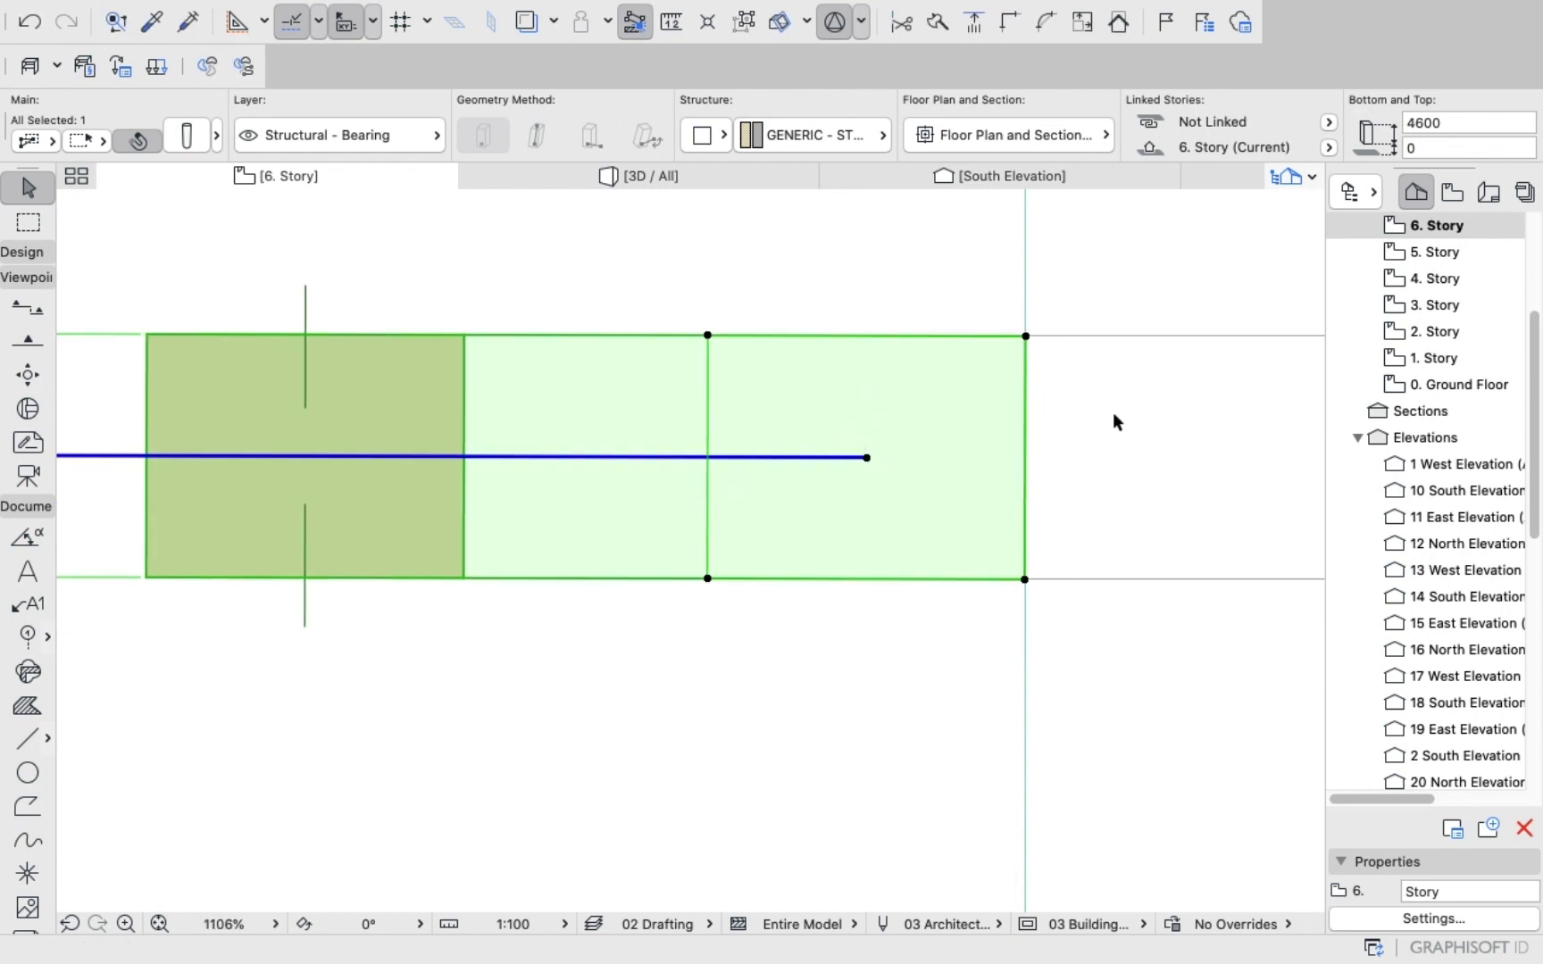
pyautogui.scroll(-8, 1112, 413)
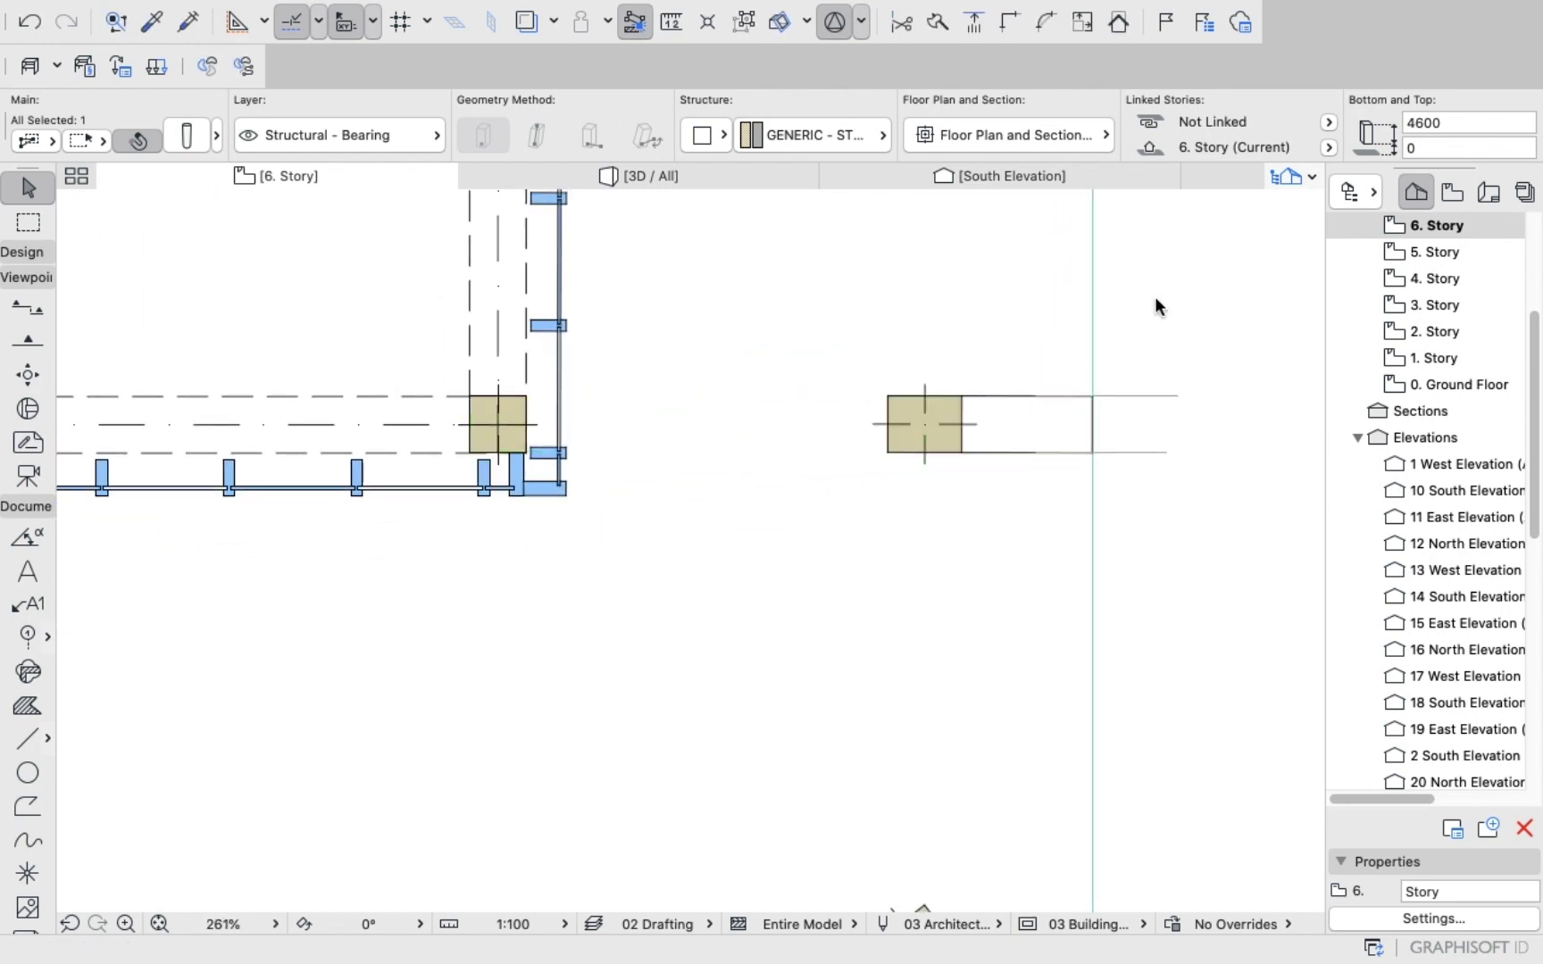
pyautogui.press('Escape')
pyautogui.scroll(-10, 1155, 298)
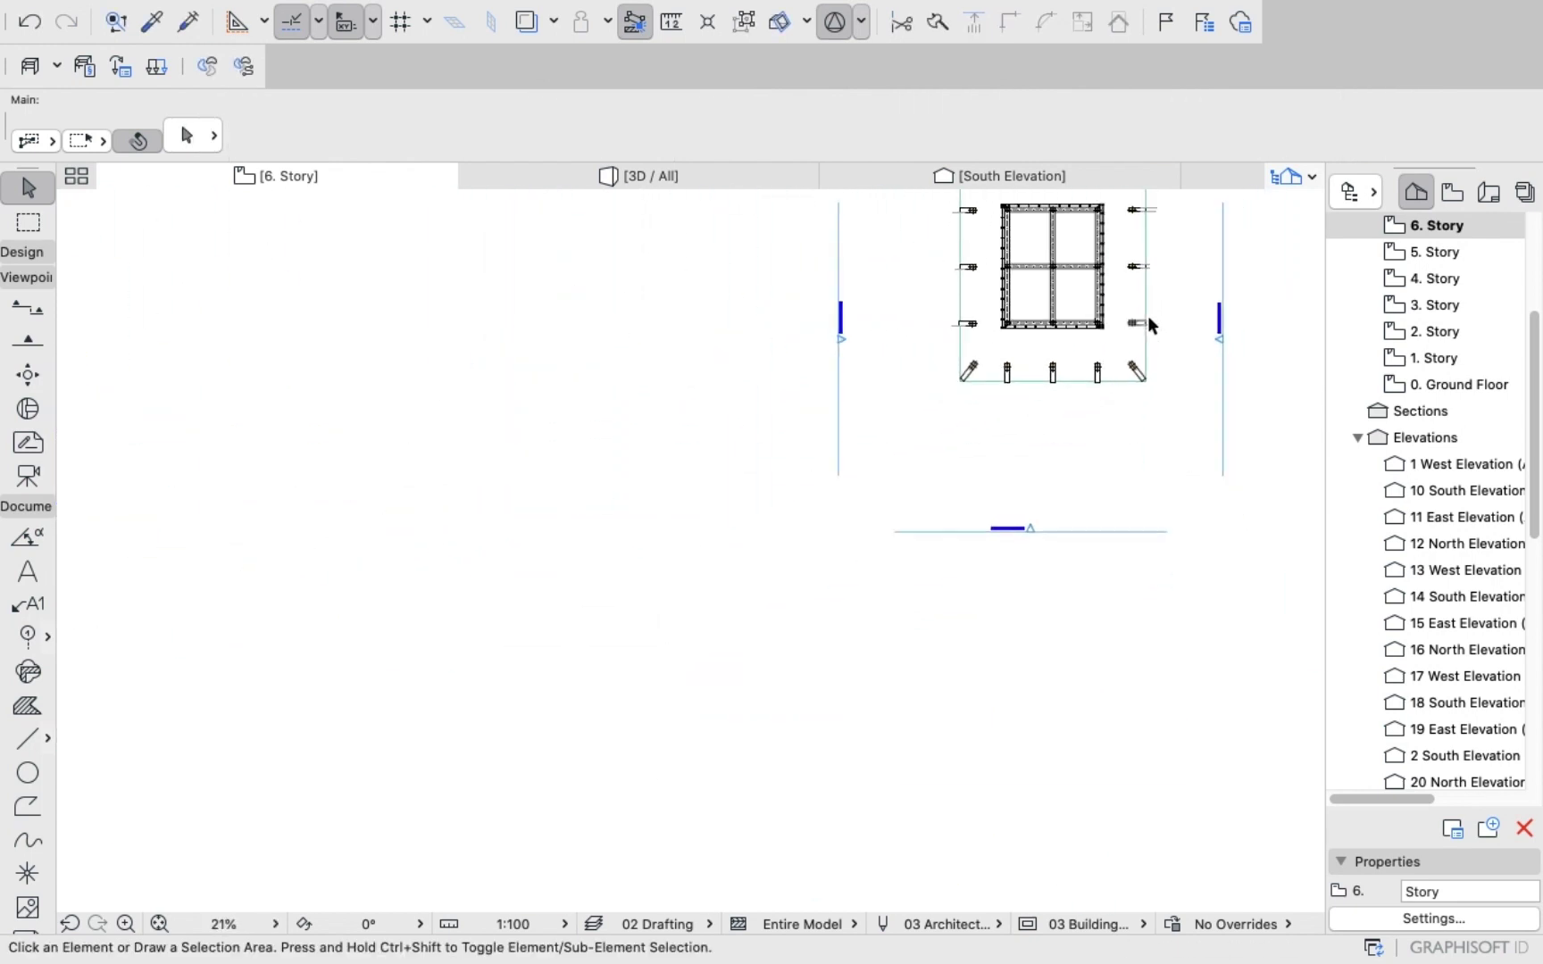
# Examine the slanted columns around the podium roof on the 6. Story plan and from several sides in 3D.
pyautogui.scroll(-5, 1148, 314)
pyautogui.hotkey('ctrl', 'shift', "'")
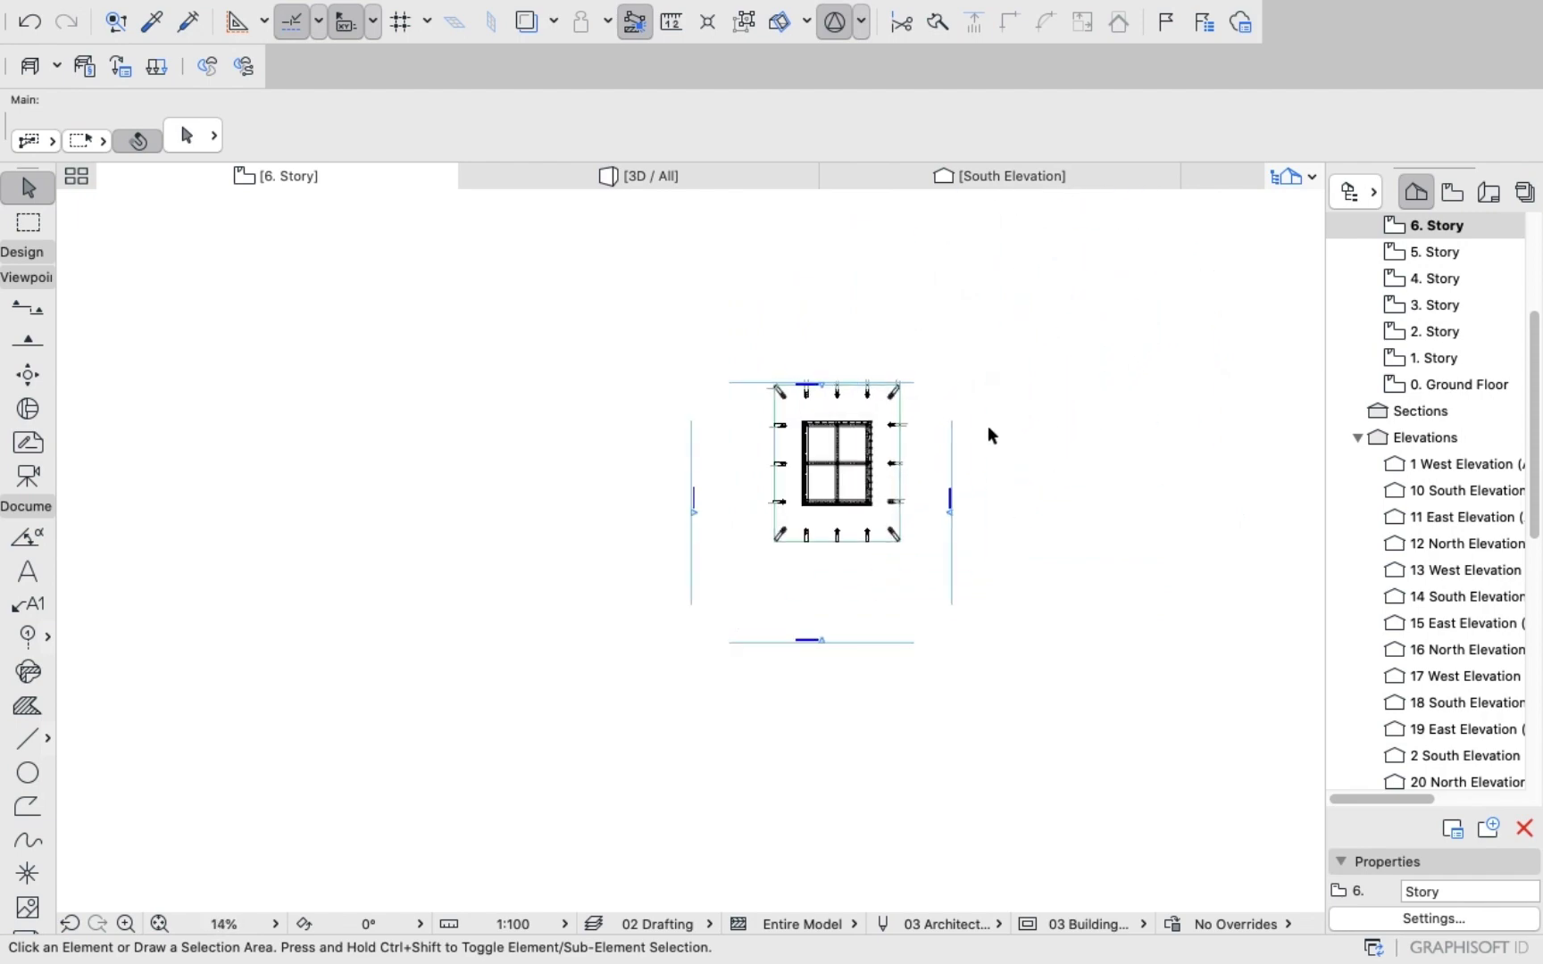
pyautogui.scroll(6, 888, 429)
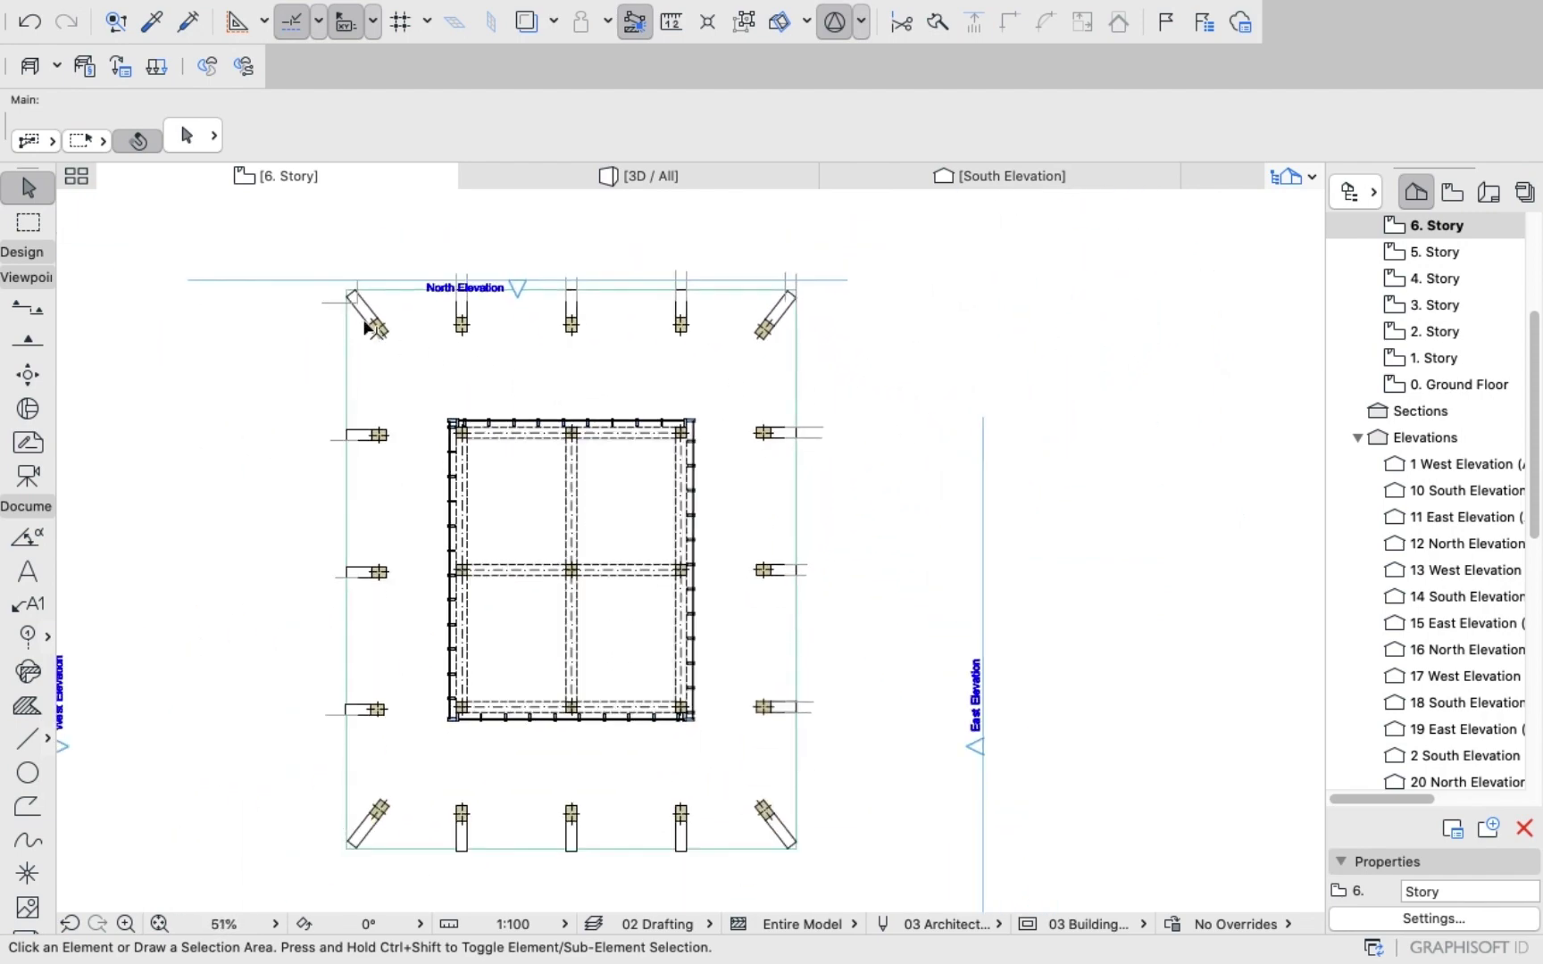
pyautogui.click(635, 176)
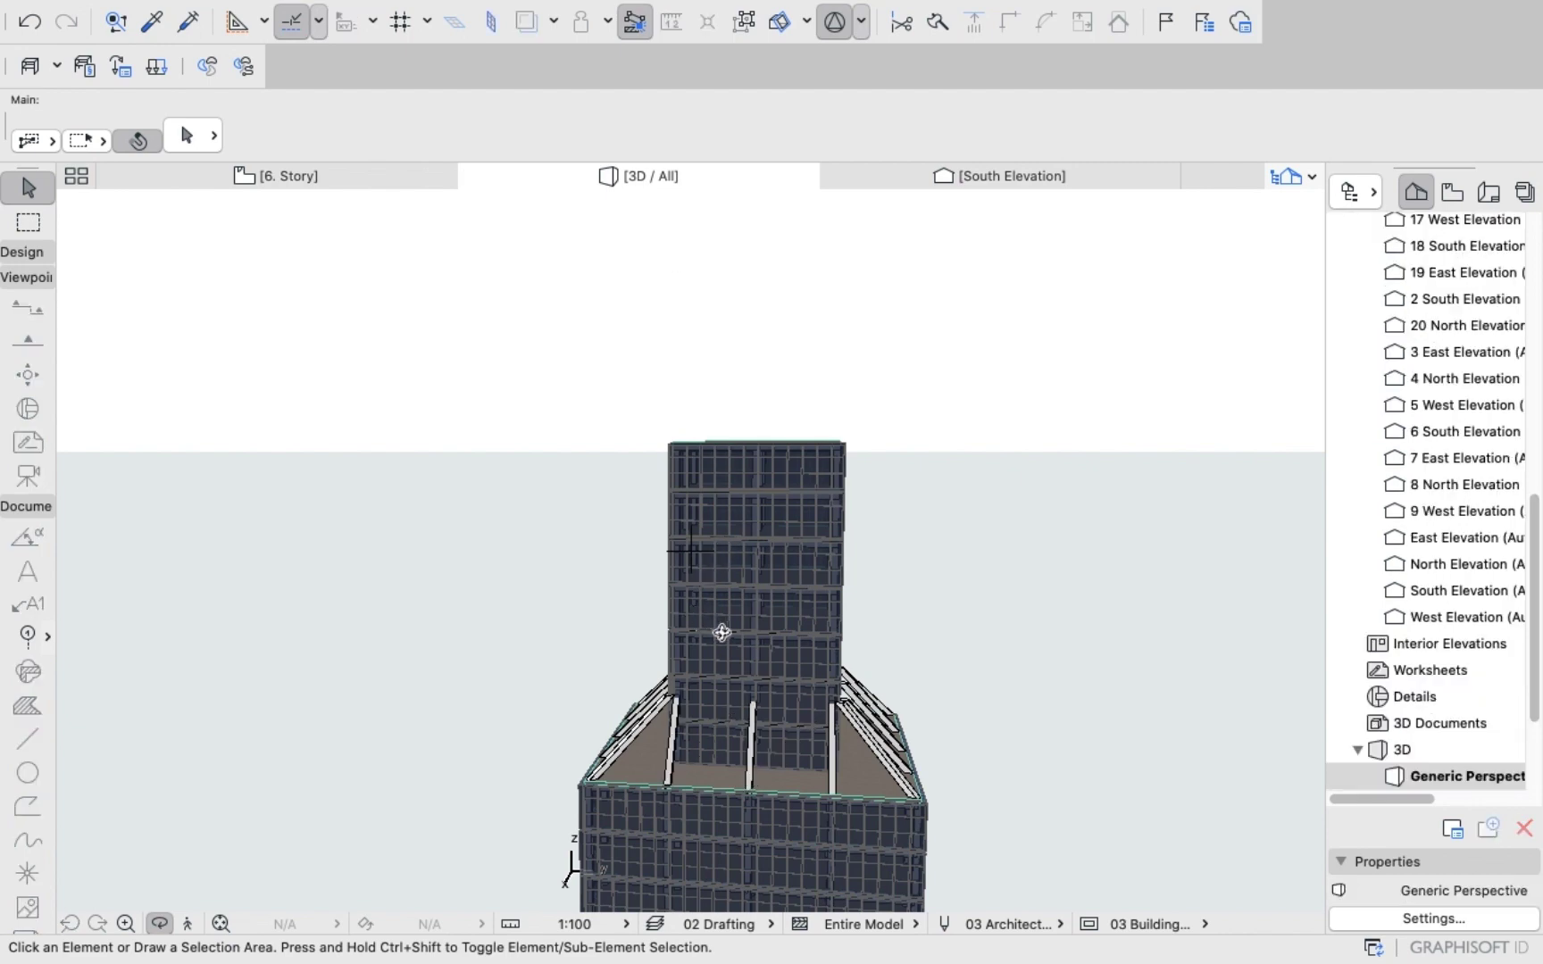
pyautogui.moveTo(721, 632); pyautogui.dragTo(885, 650)
pyautogui.scroll(-5, 831, 664)
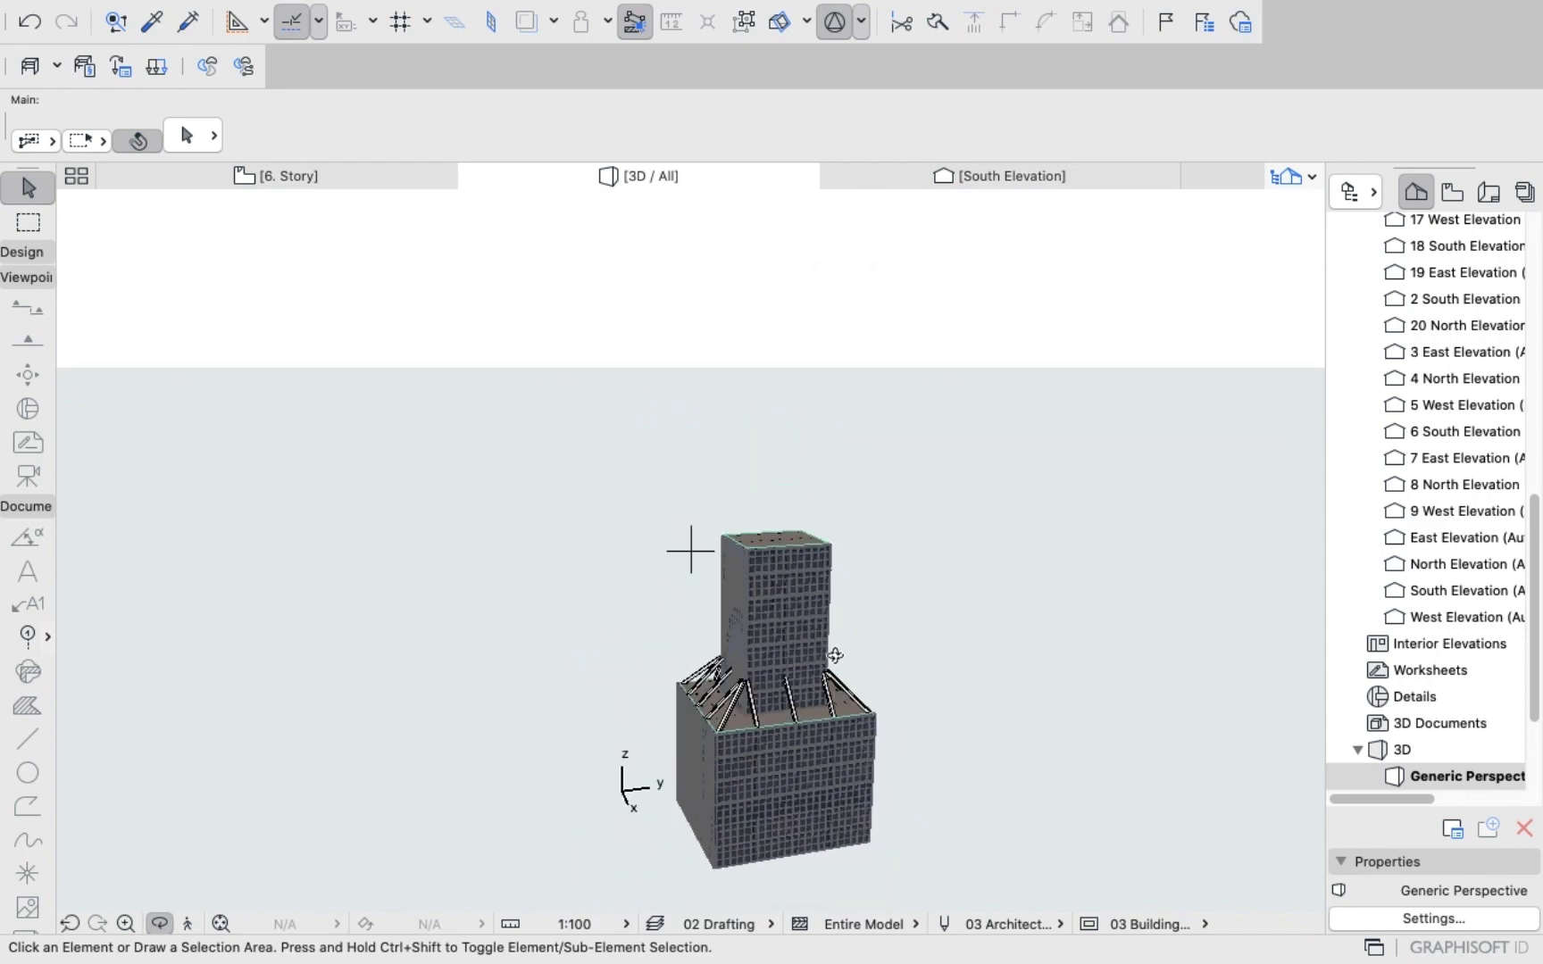
pyautogui.moveTo(834, 655); pyautogui.dragTo(648, 603)
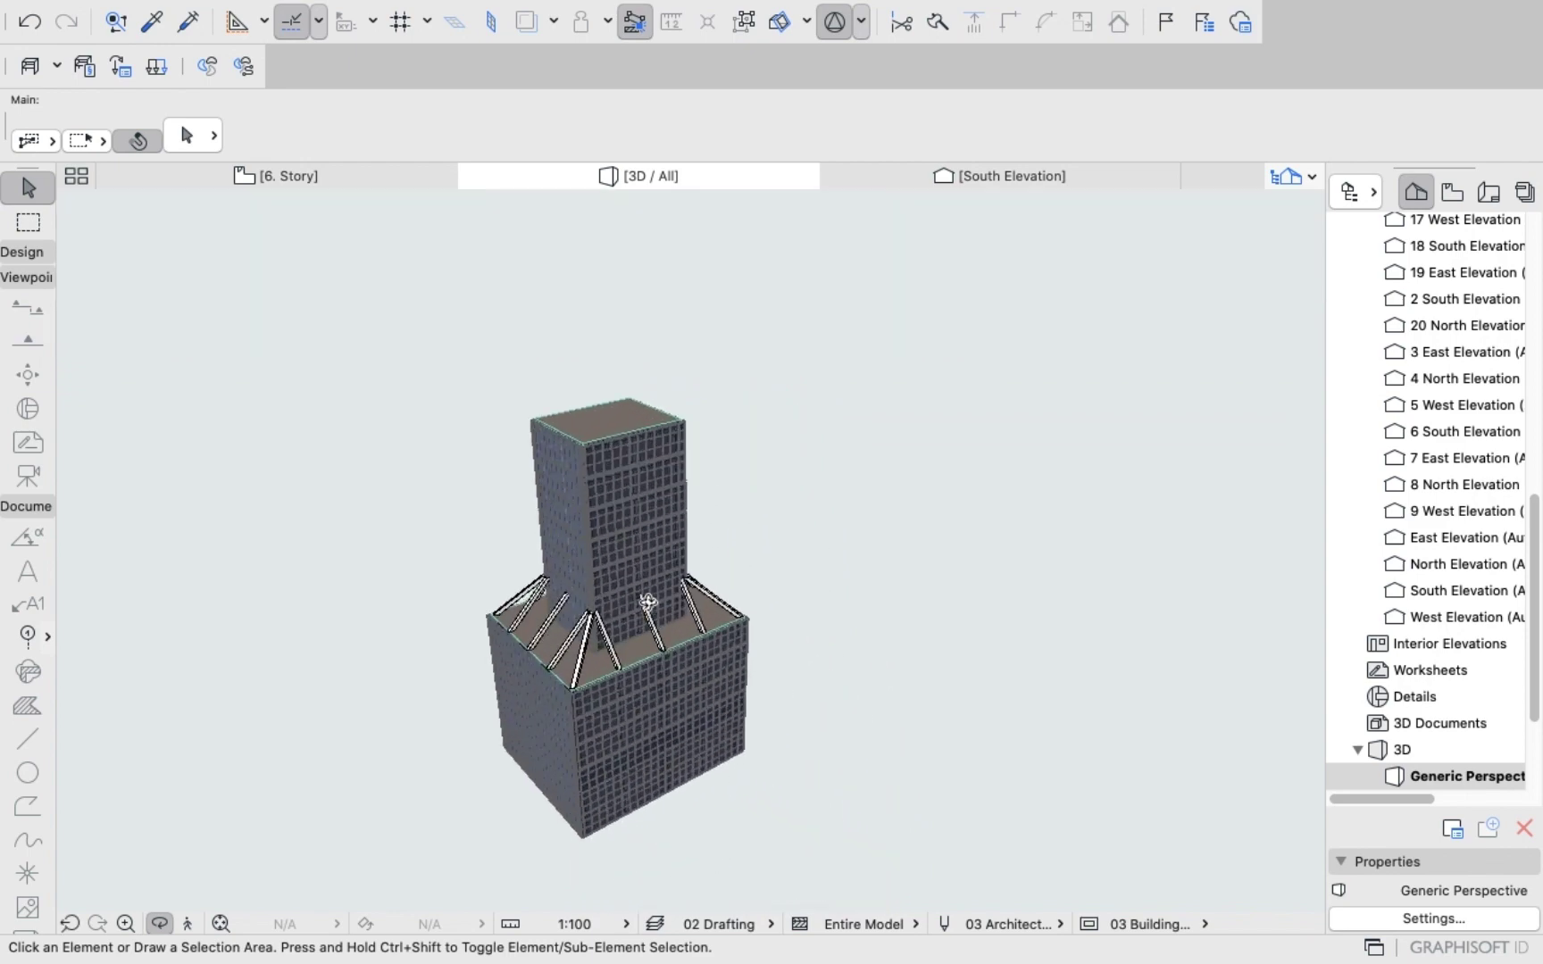
pyautogui.scroll(10, 648, 602)
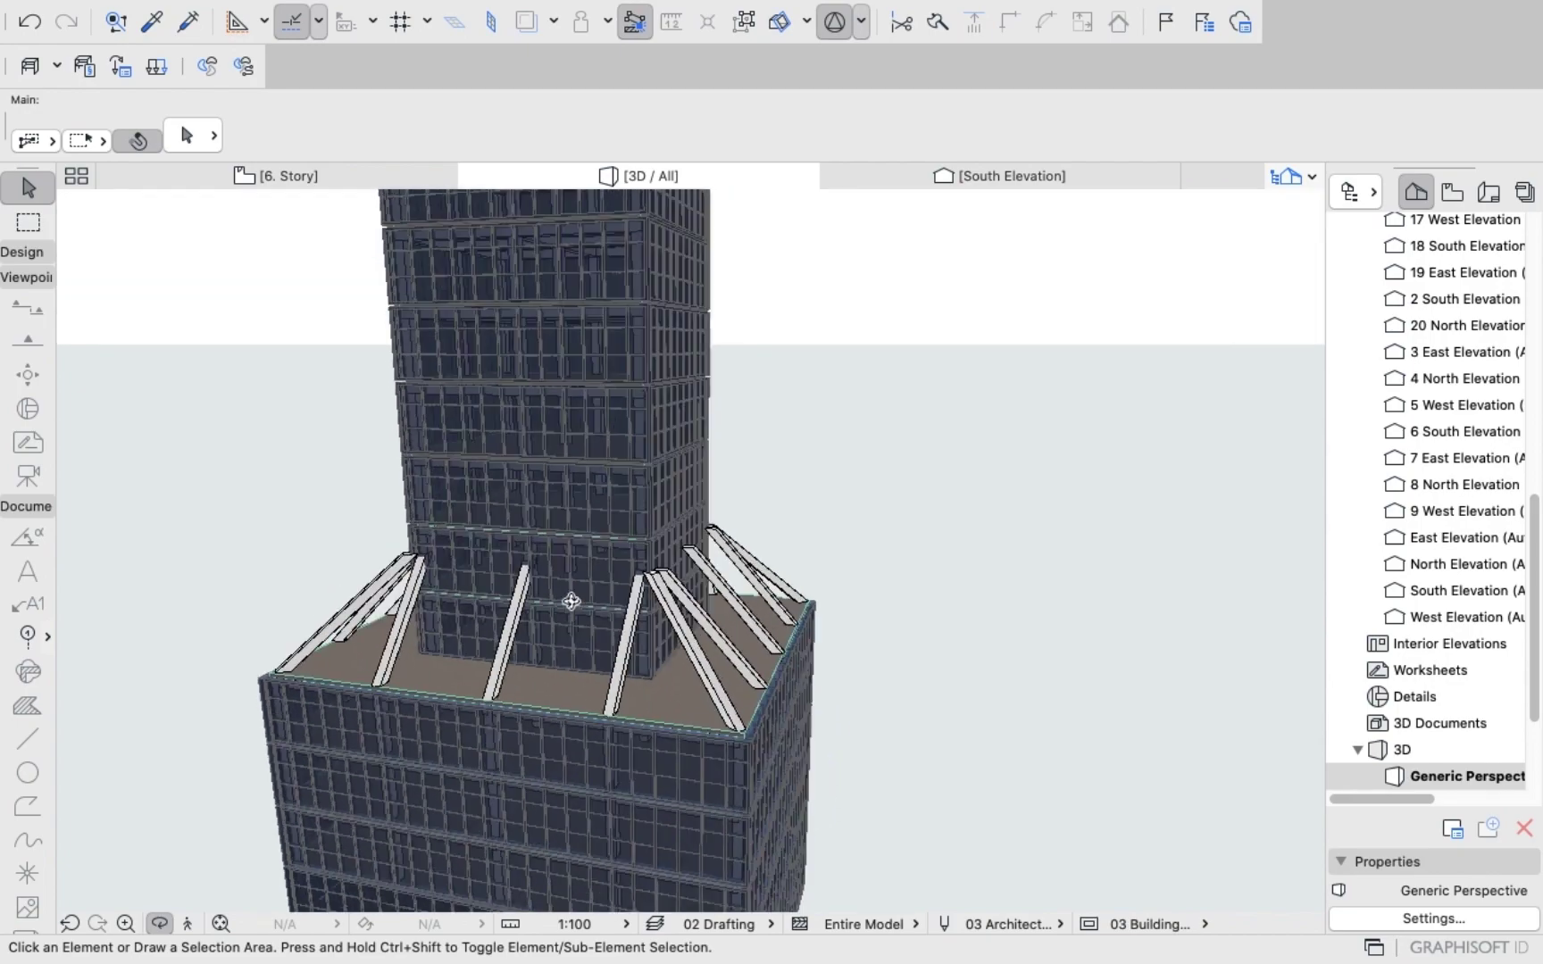
pyautogui.moveTo(572, 601); pyautogui.dragTo(407, 692)
# On the 6. Story plan, set the Curtain Wall tool's defaults to a 45° slant angle and a height of 4600.
pyautogui.click(283, 175)
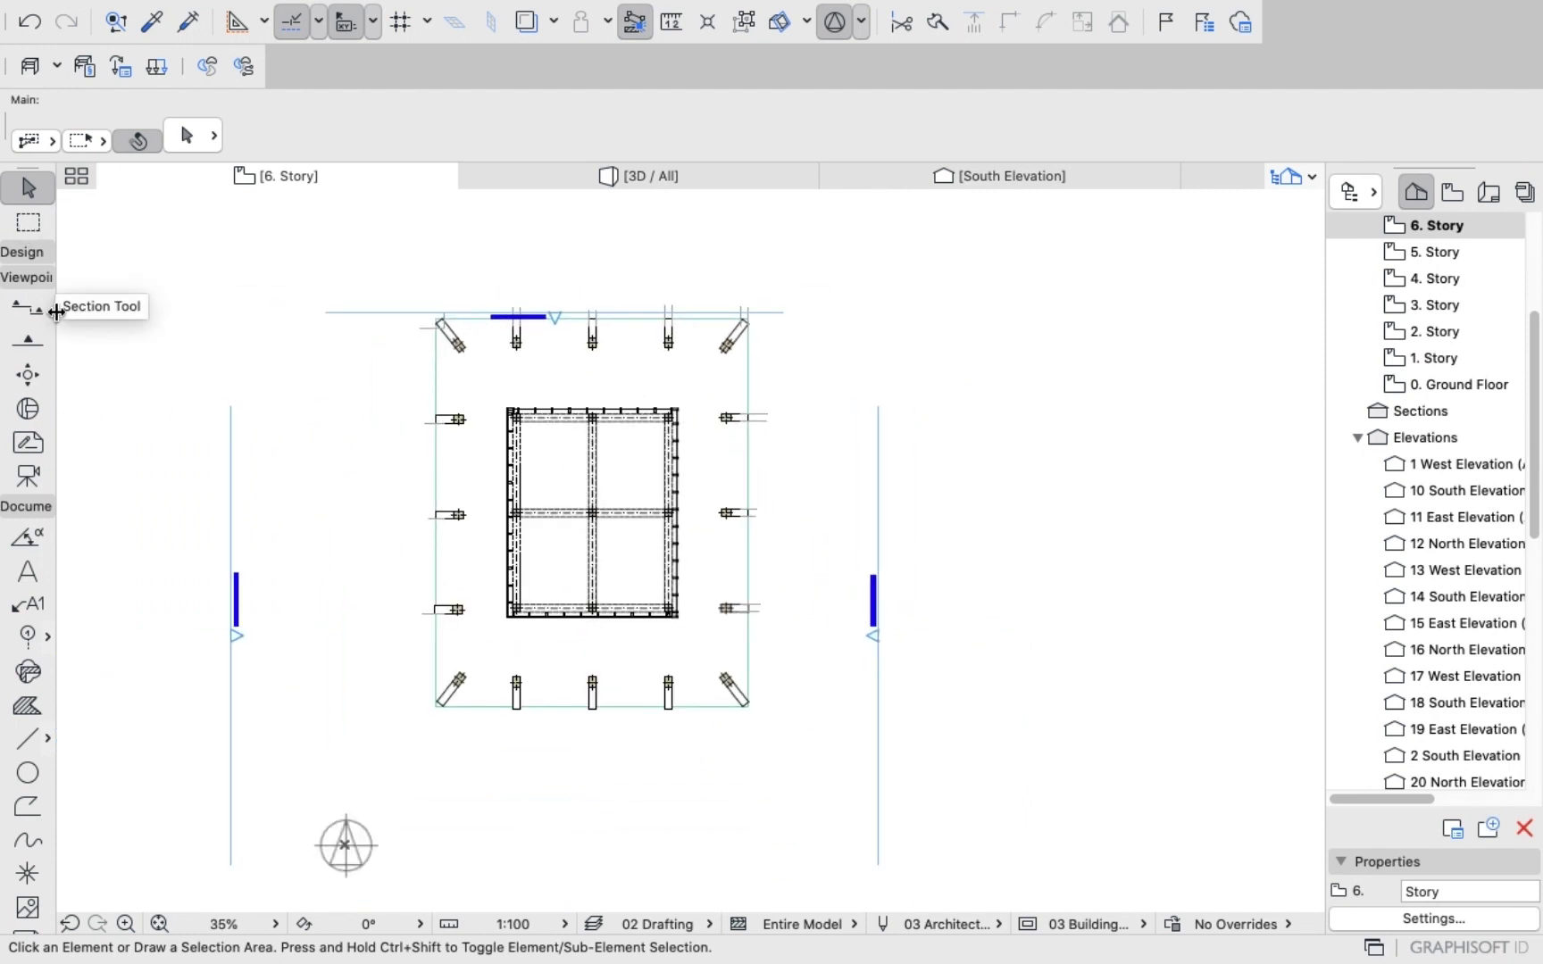
pyautogui.click(21, 252)
pyautogui.doubleClick(28, 462)
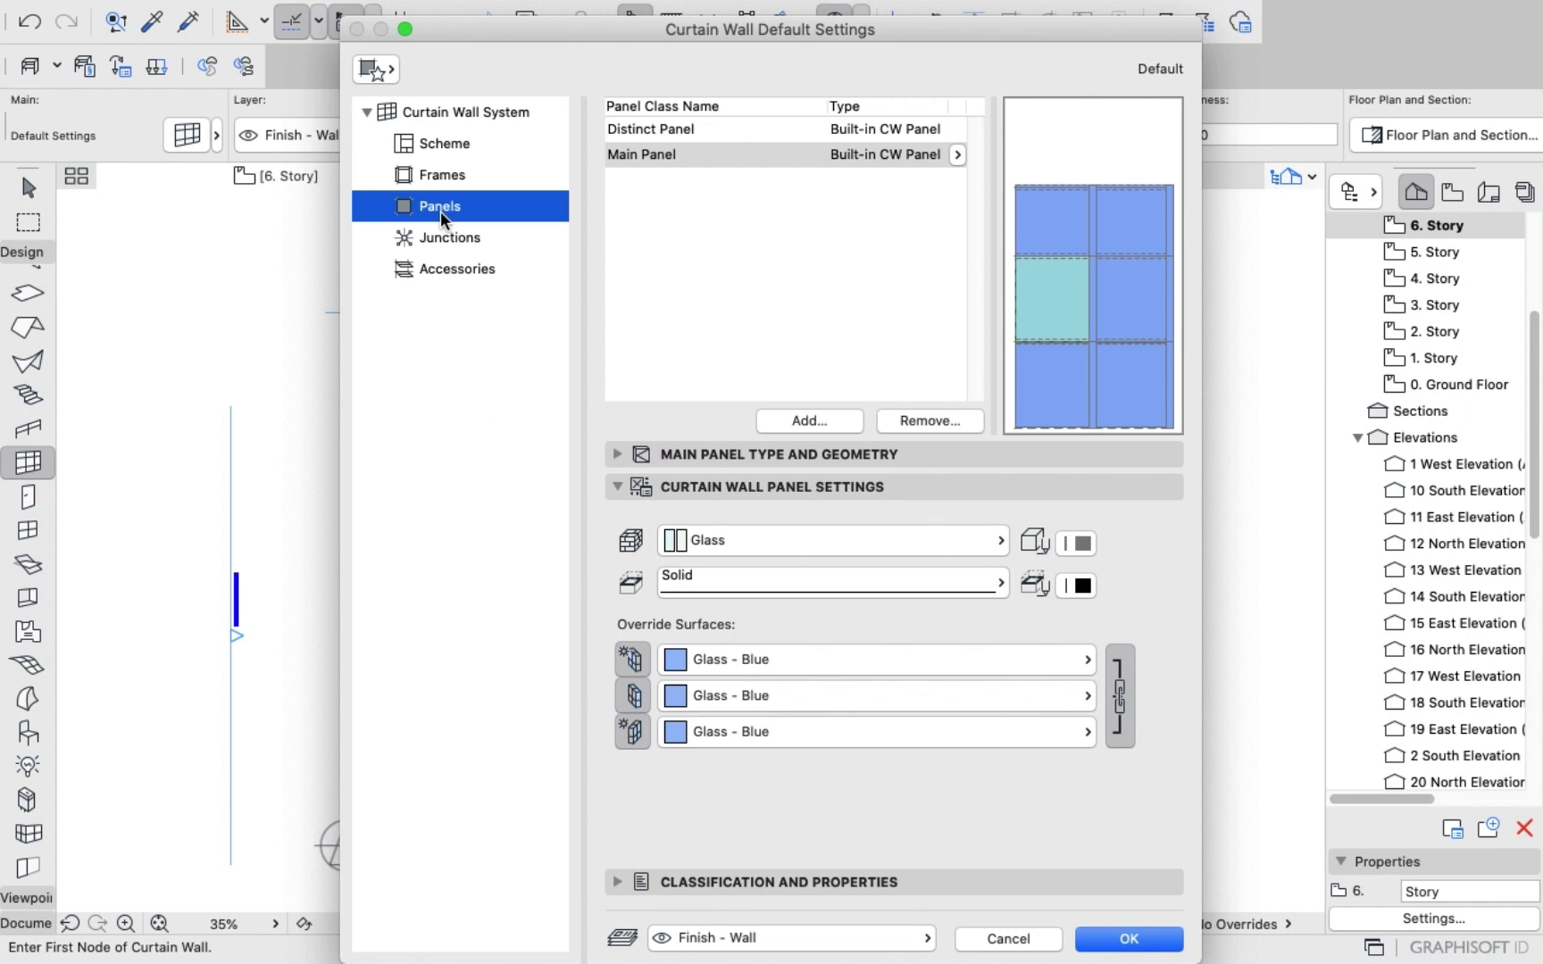
pyautogui.click(449, 118)
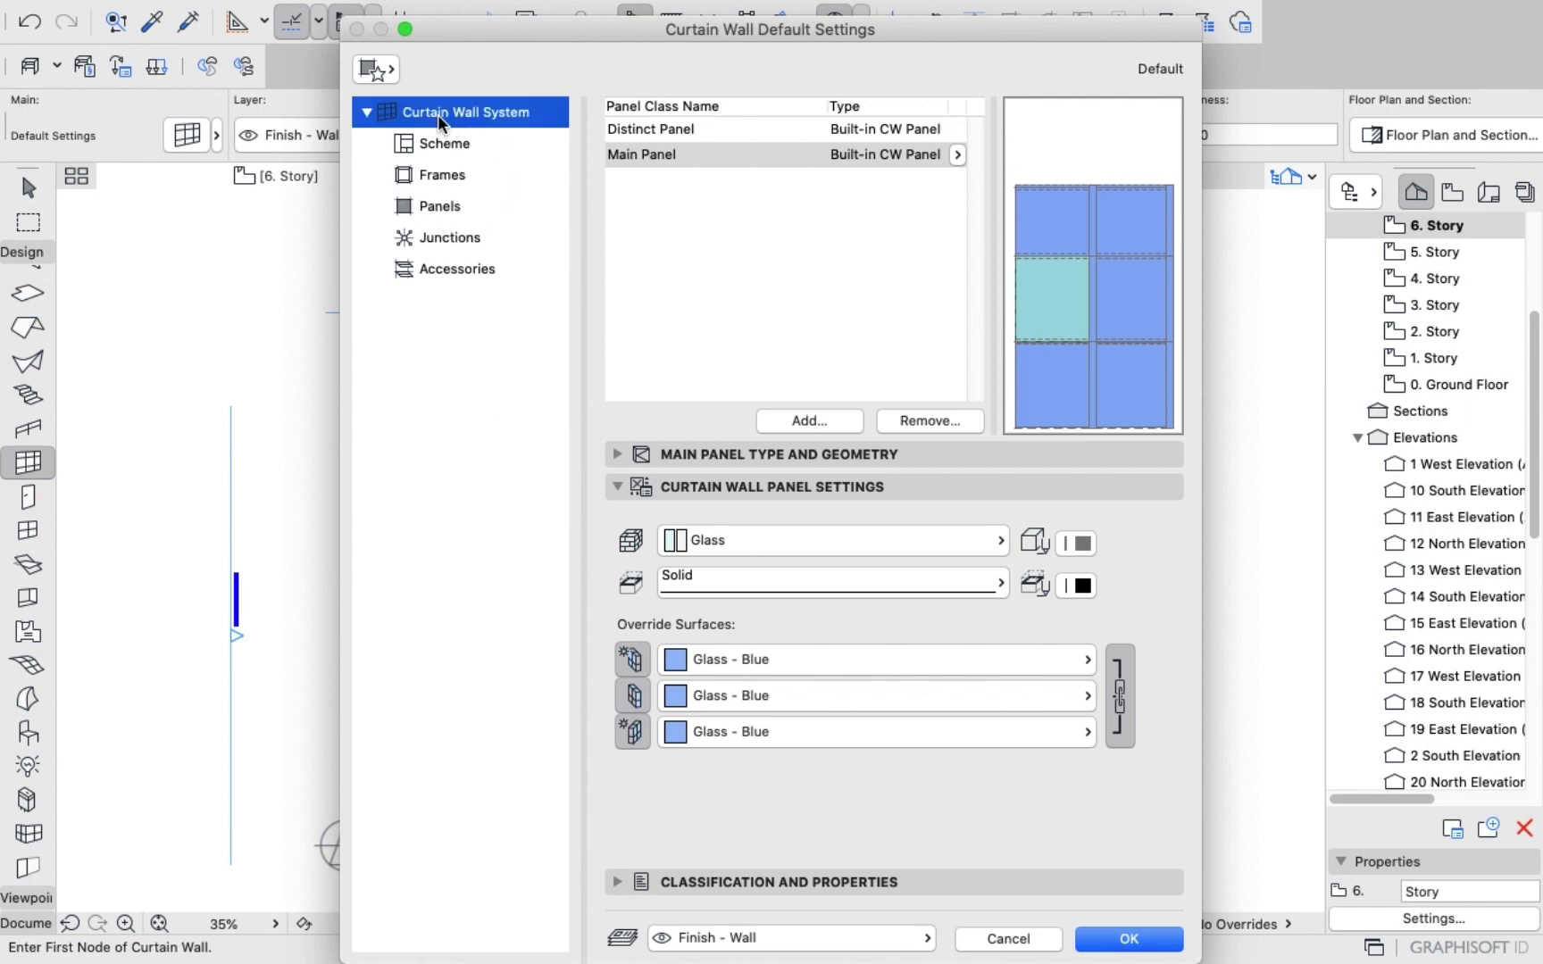
pyautogui.click(1150, 200)
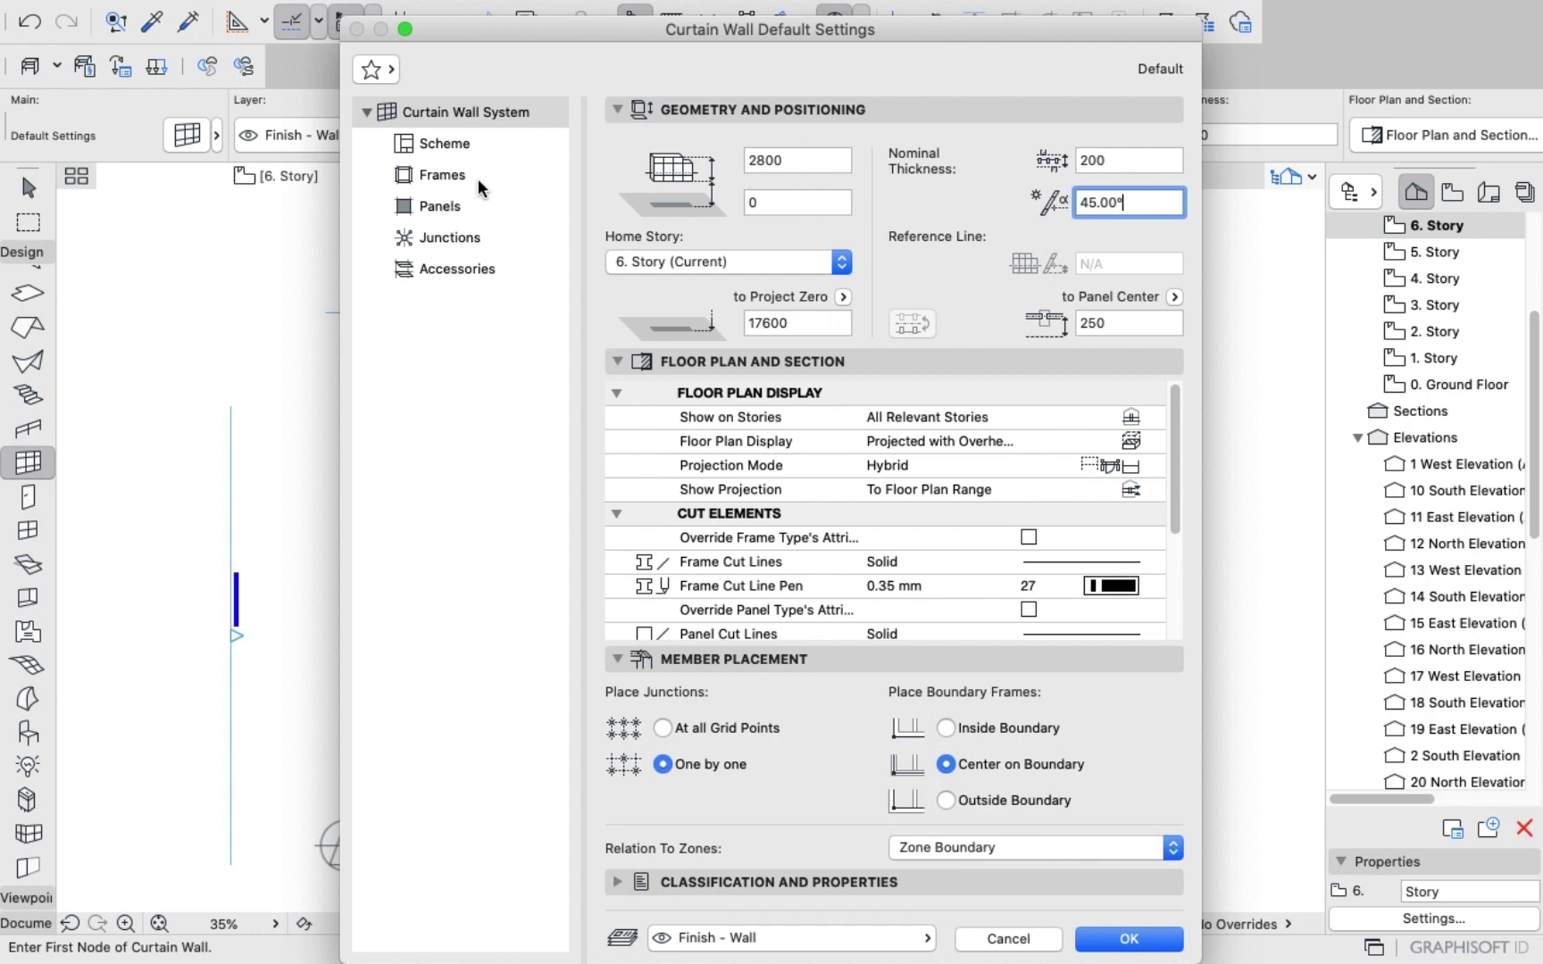
pyautogui.click(813, 160)
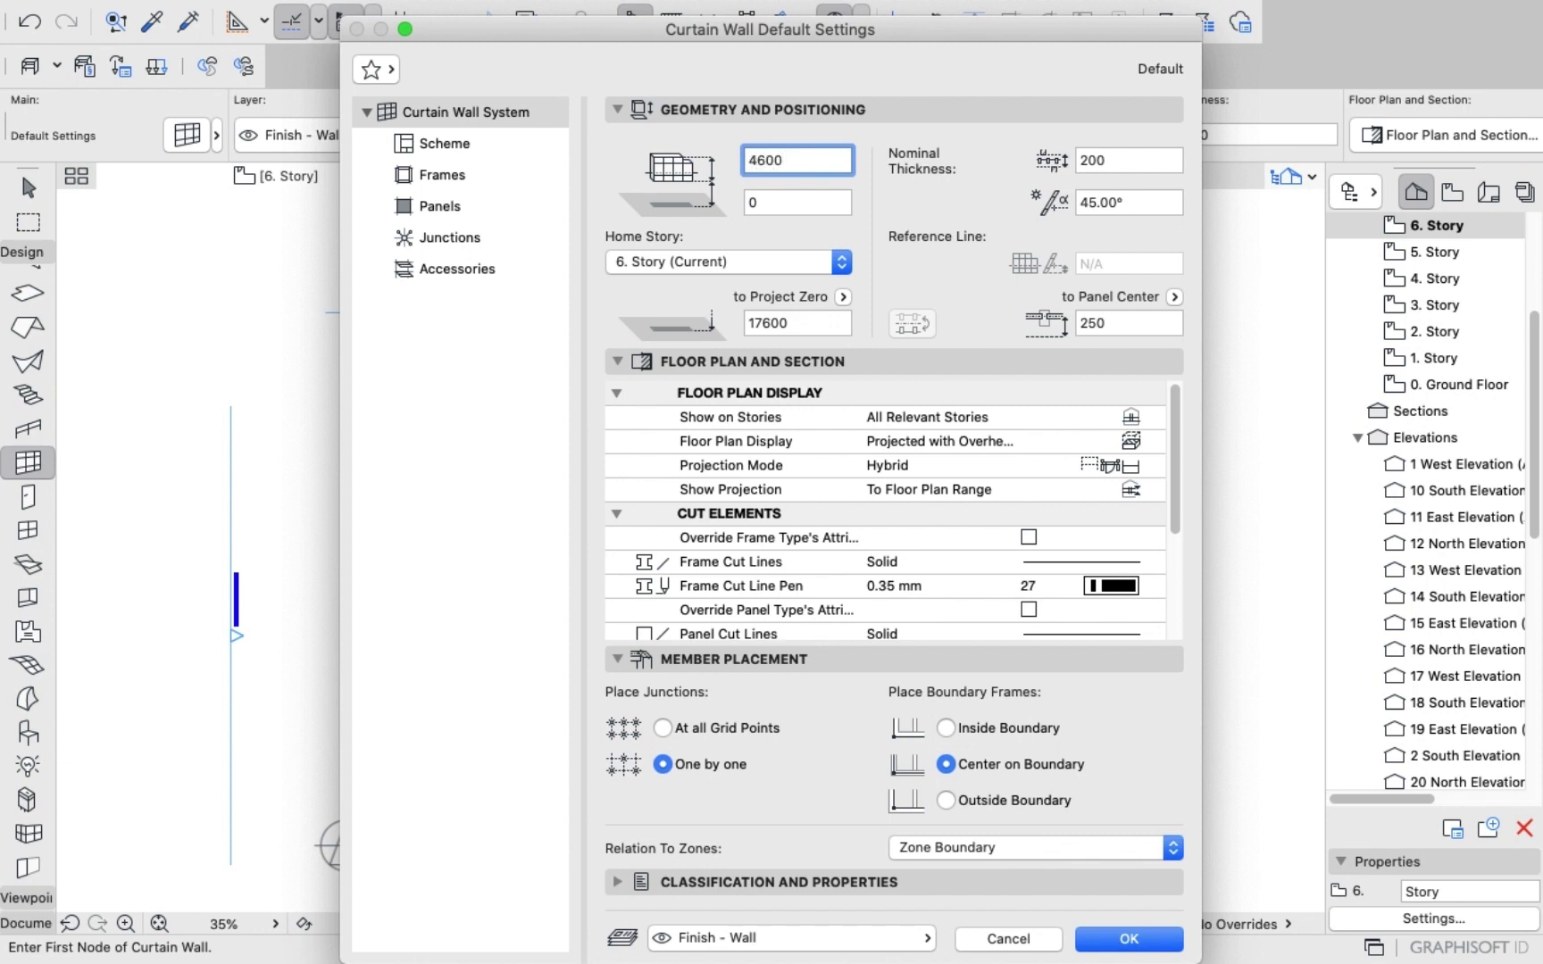
pyautogui.click(1147, 948)
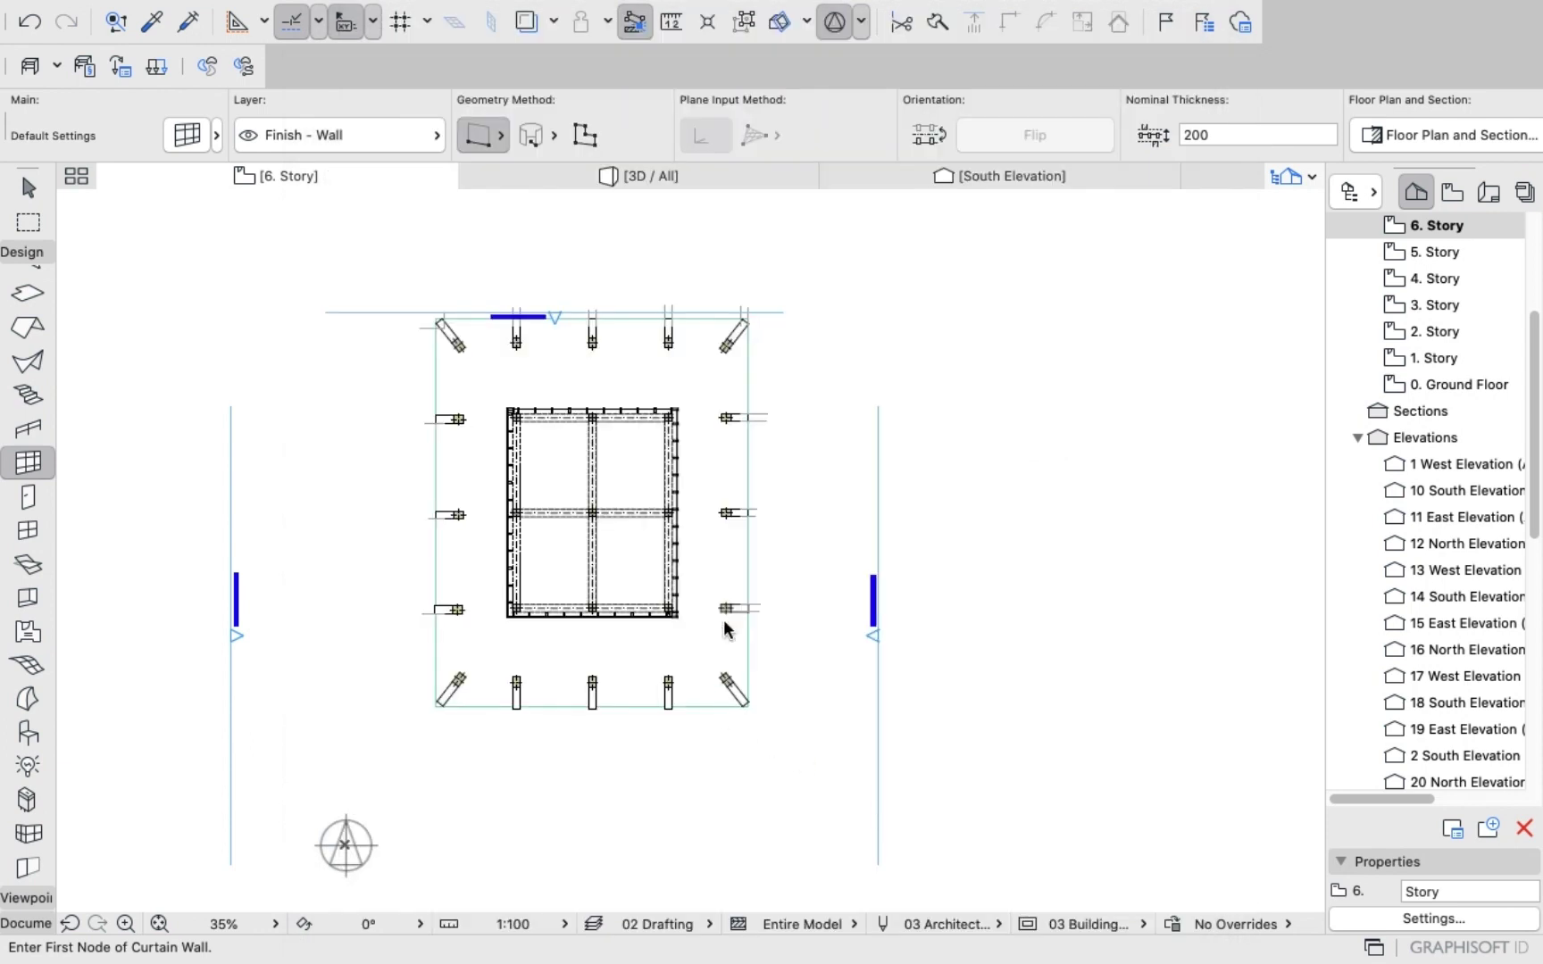
pyautogui.scroll(5, 571, 692)
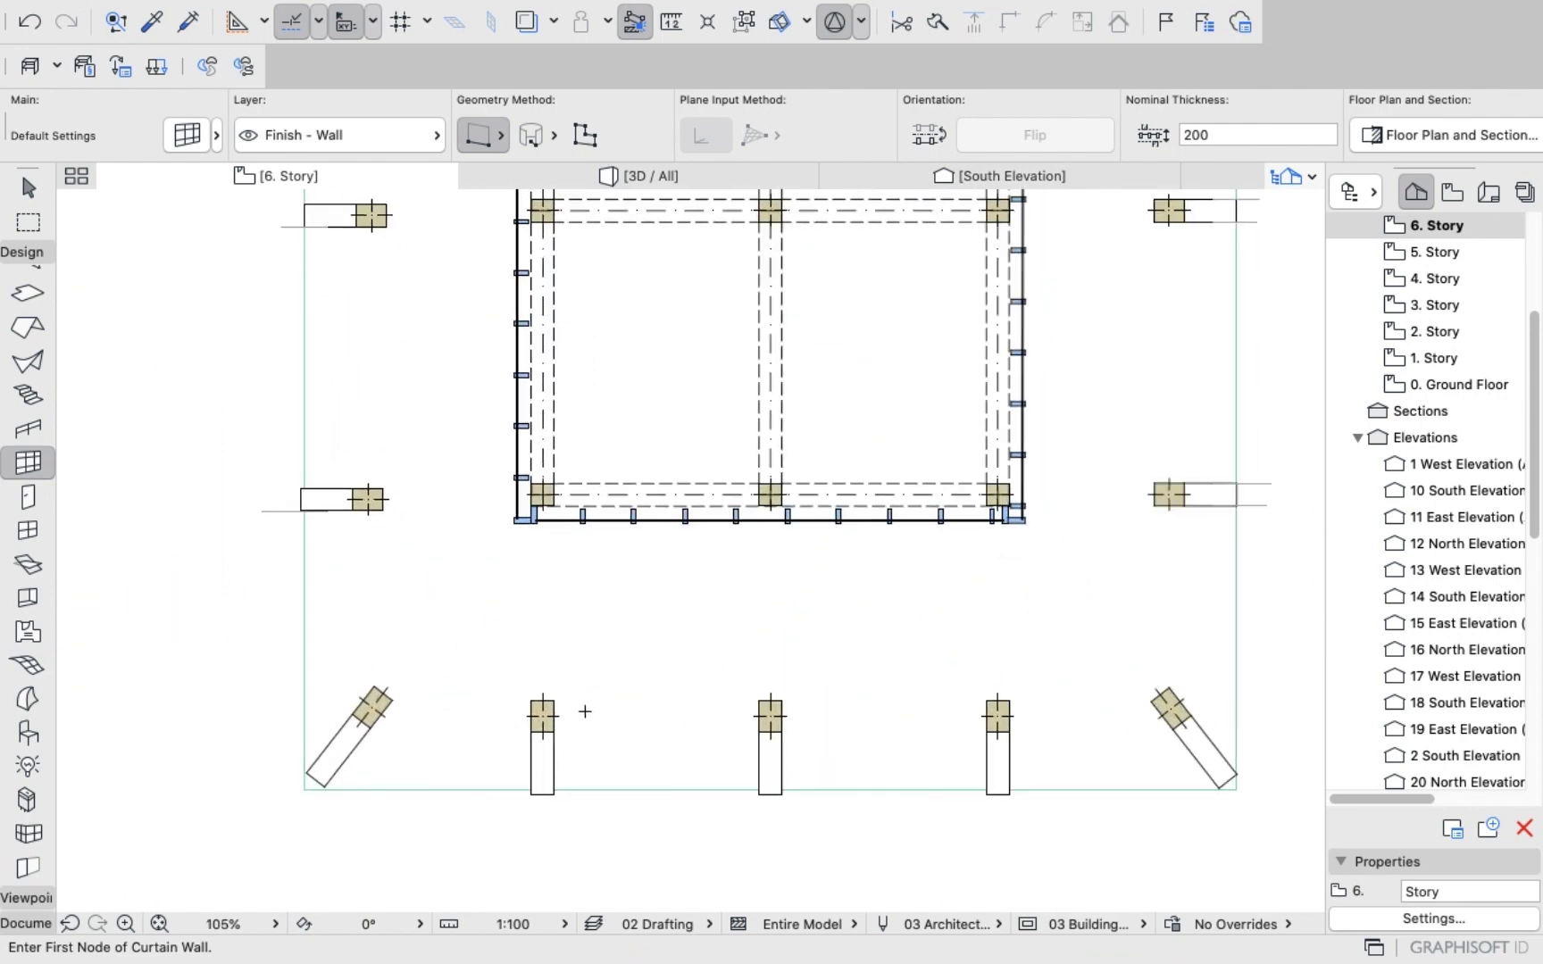
pyautogui.scroll(2, 555, 785)
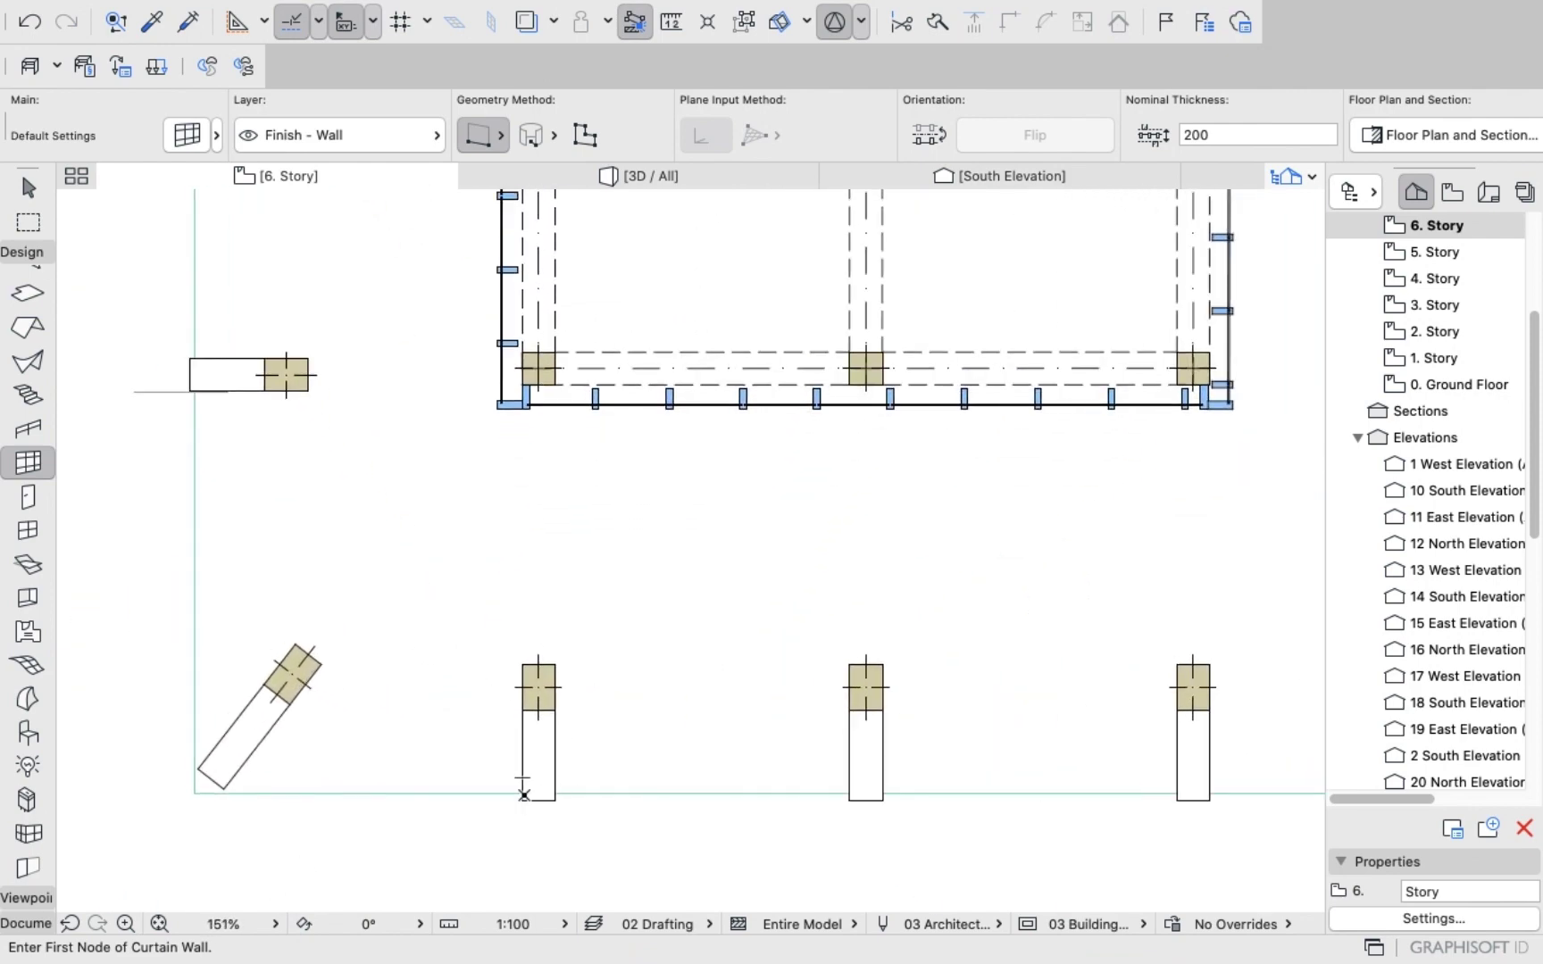
pyautogui.click(522, 793)
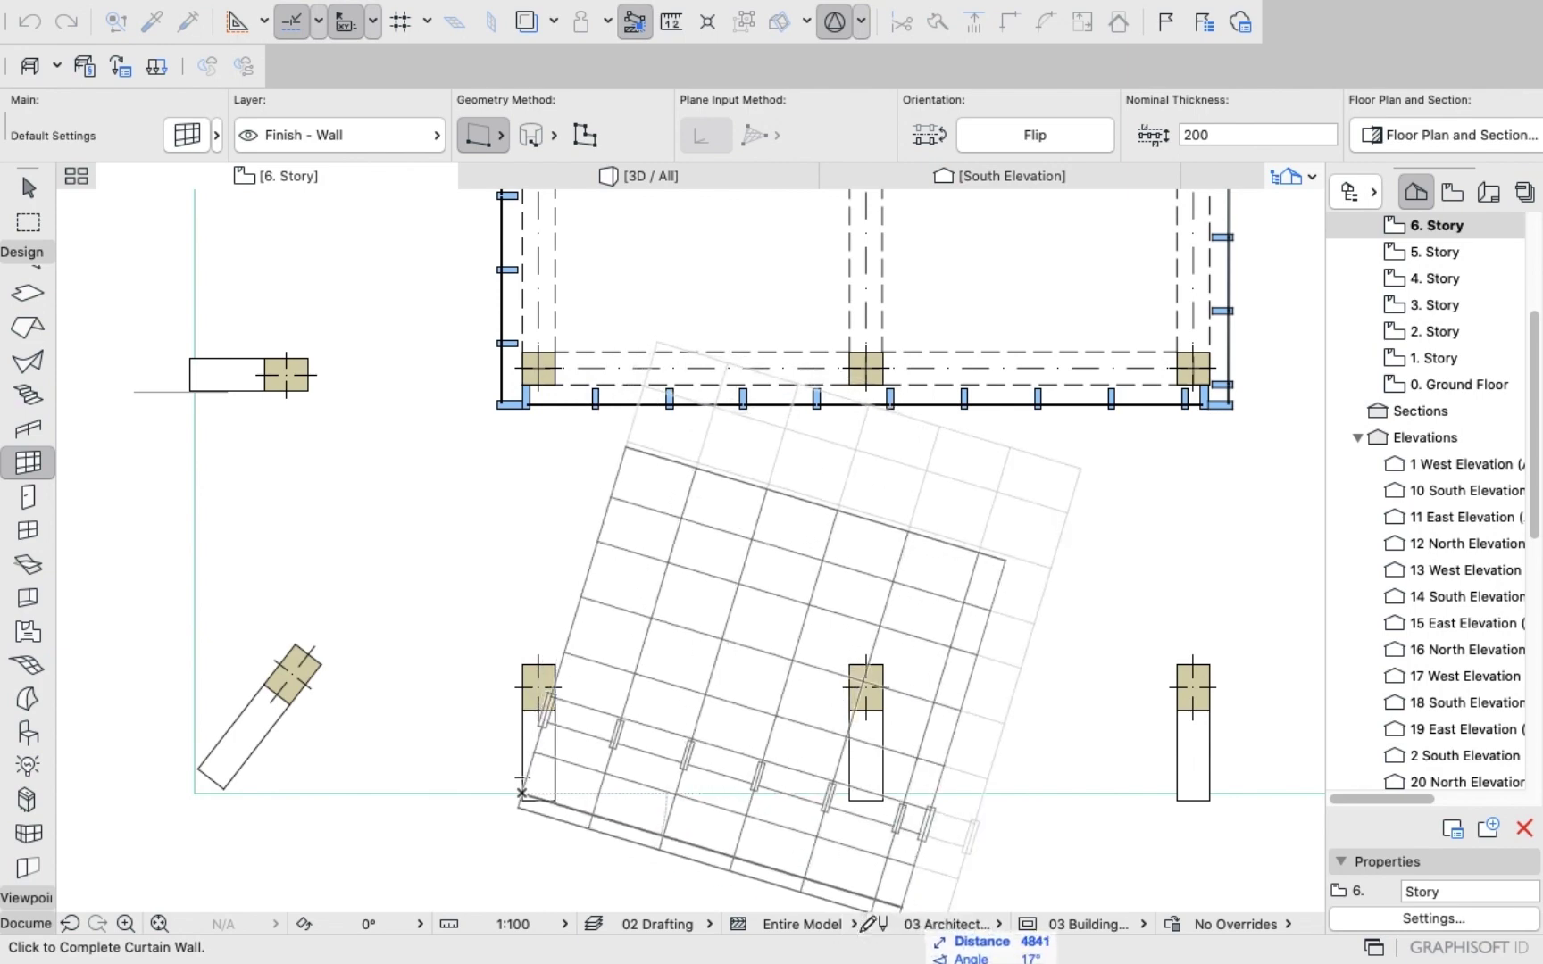
pyautogui.rightClick(576, 723)
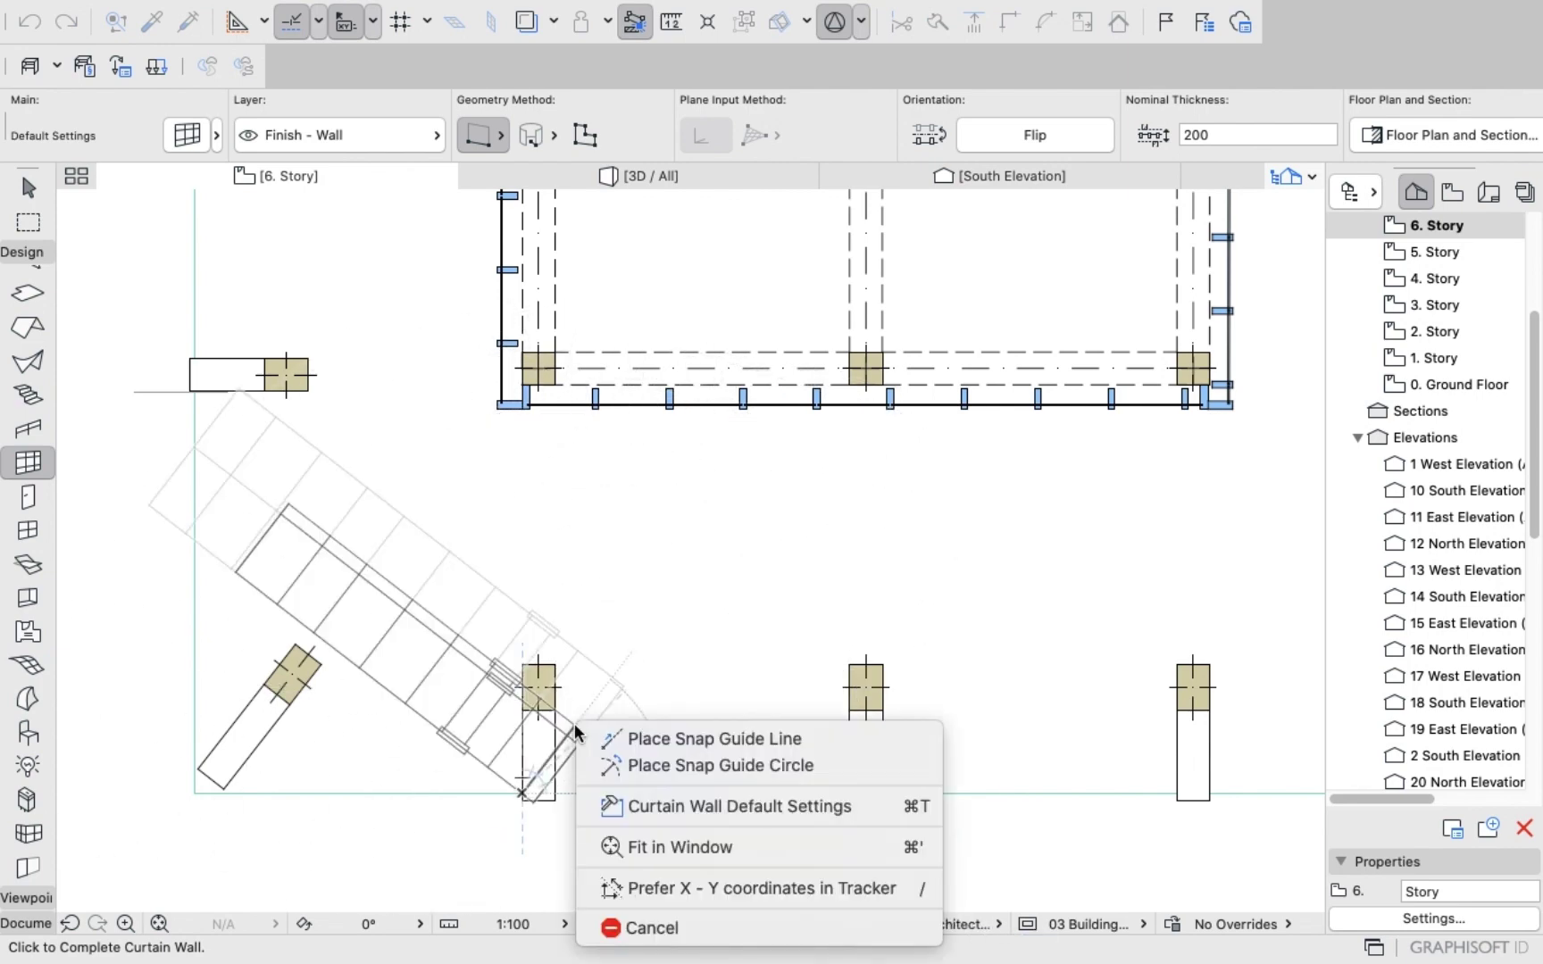
pyautogui.click(655, 929)
pyautogui.scroll(-5, 568, 592)
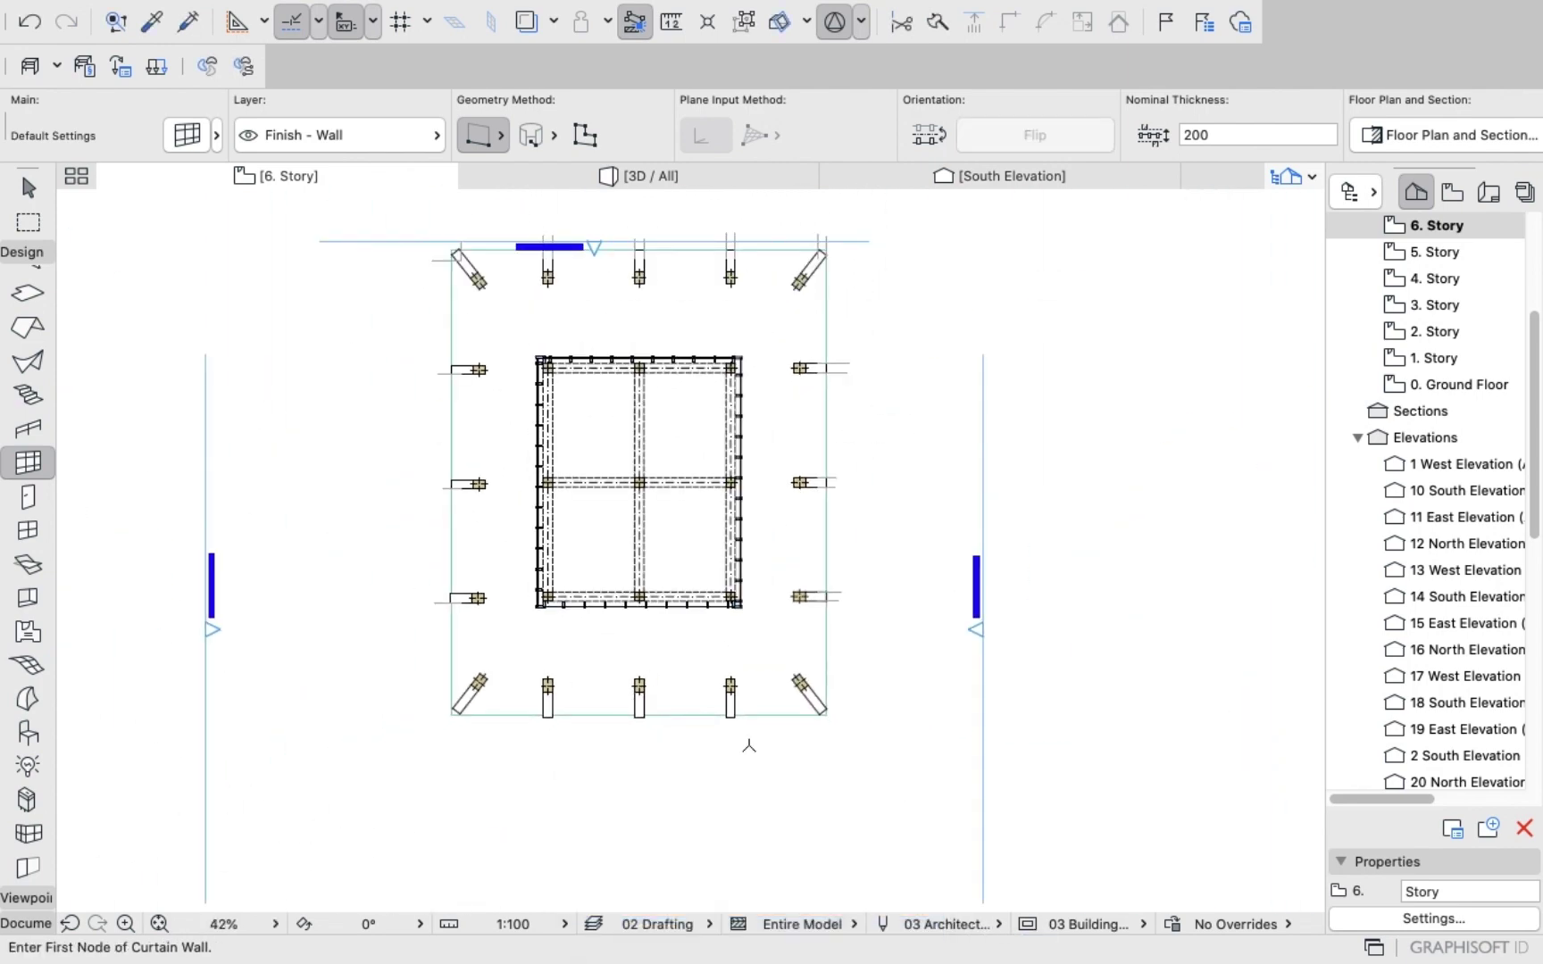
# Draw a curtain wall from east to west along the podium's south edge, spanning the three middle columns, and check its lean in 3D.
pyautogui.scroll(2, 807, 694)
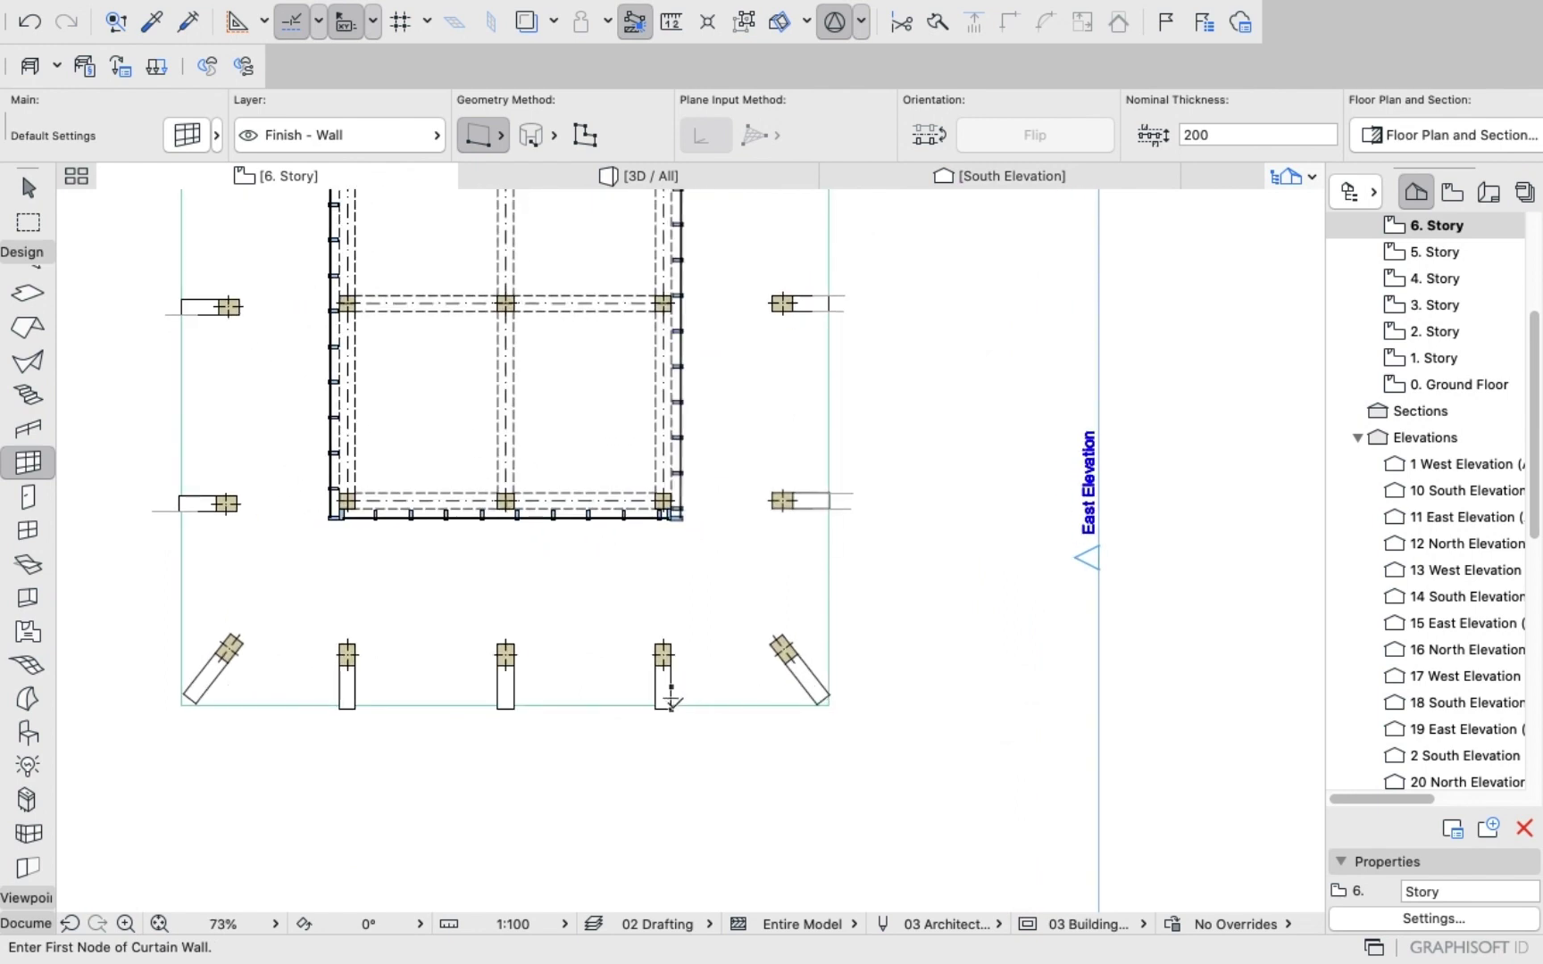
pyautogui.click(670, 707)
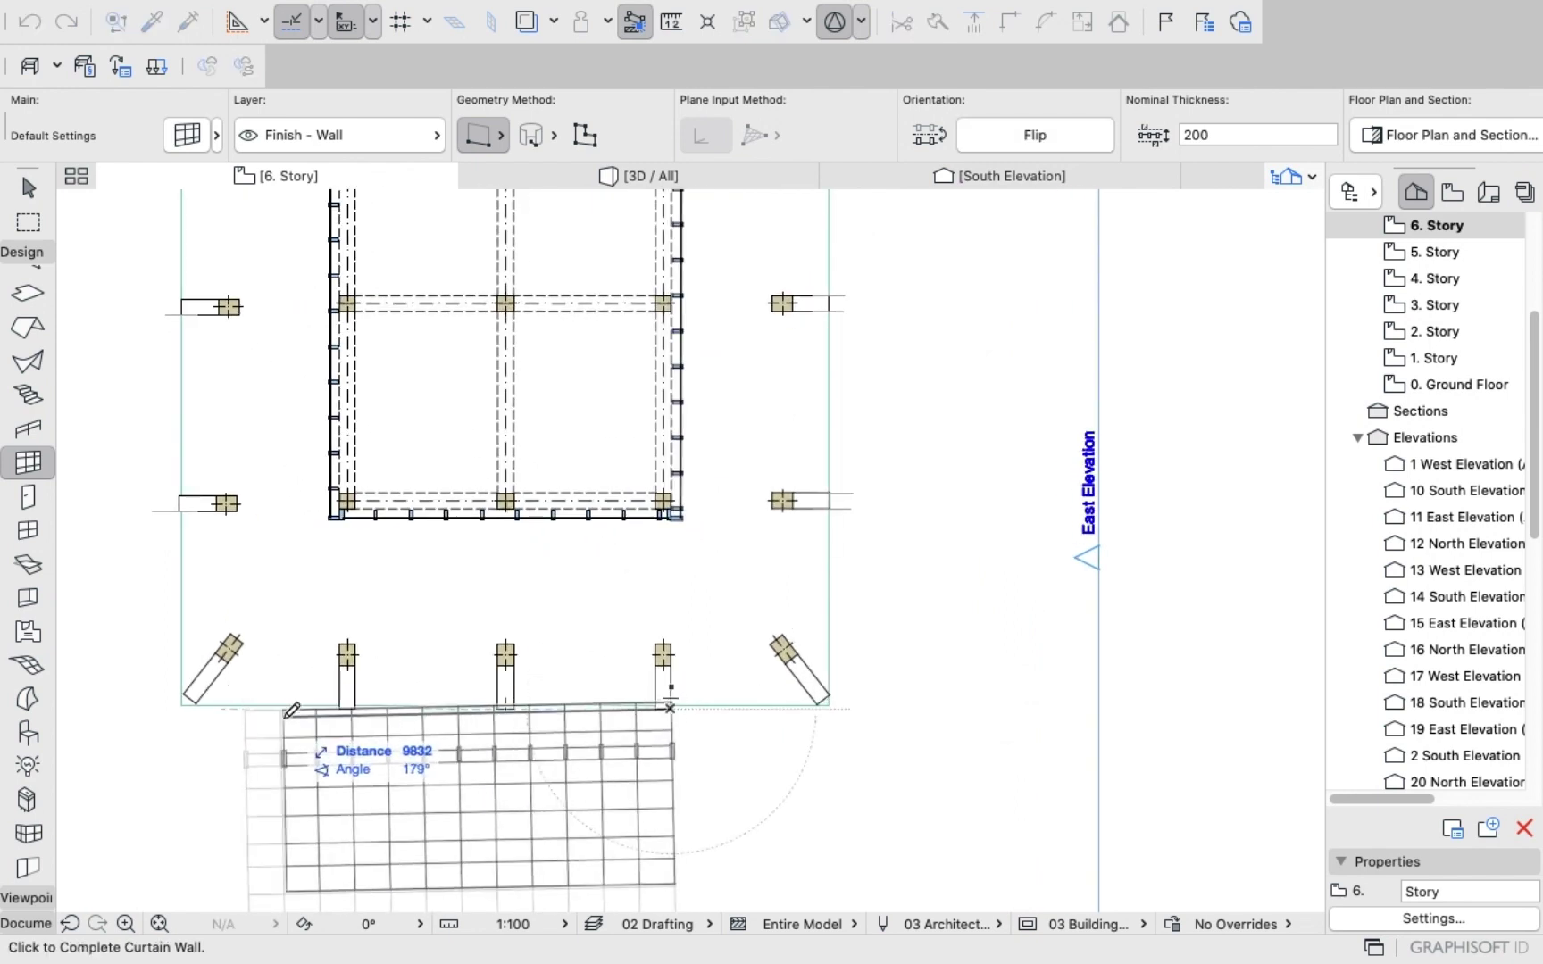
pyautogui.click(340, 705)
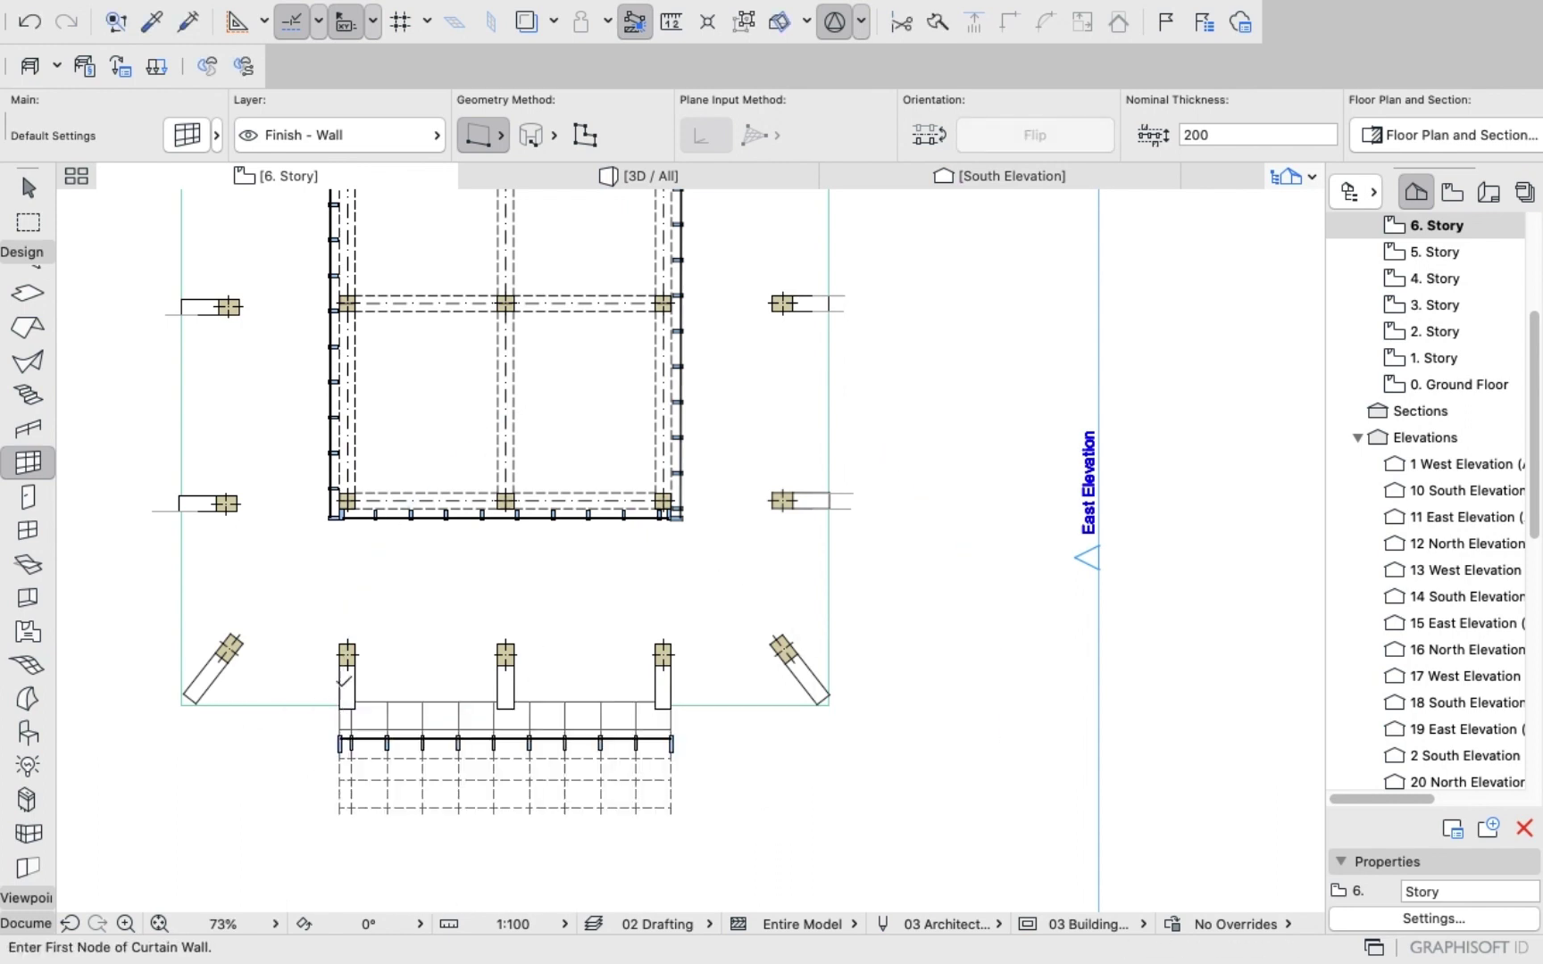
pyautogui.click(639, 176)
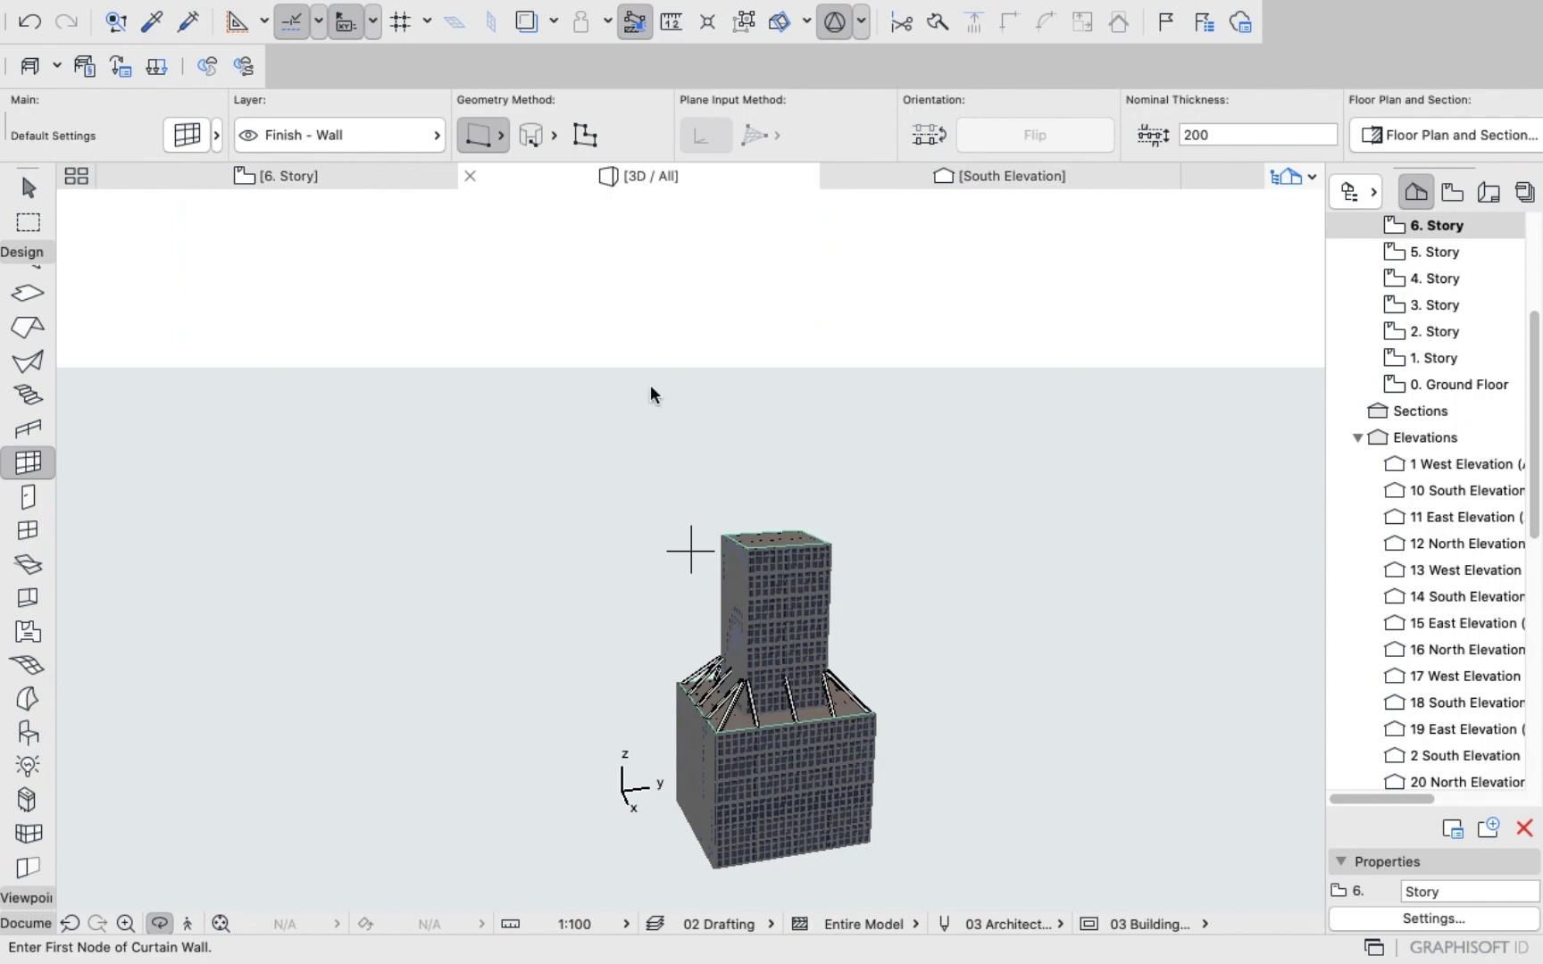
pyautogui.scroll(5, 760, 712)
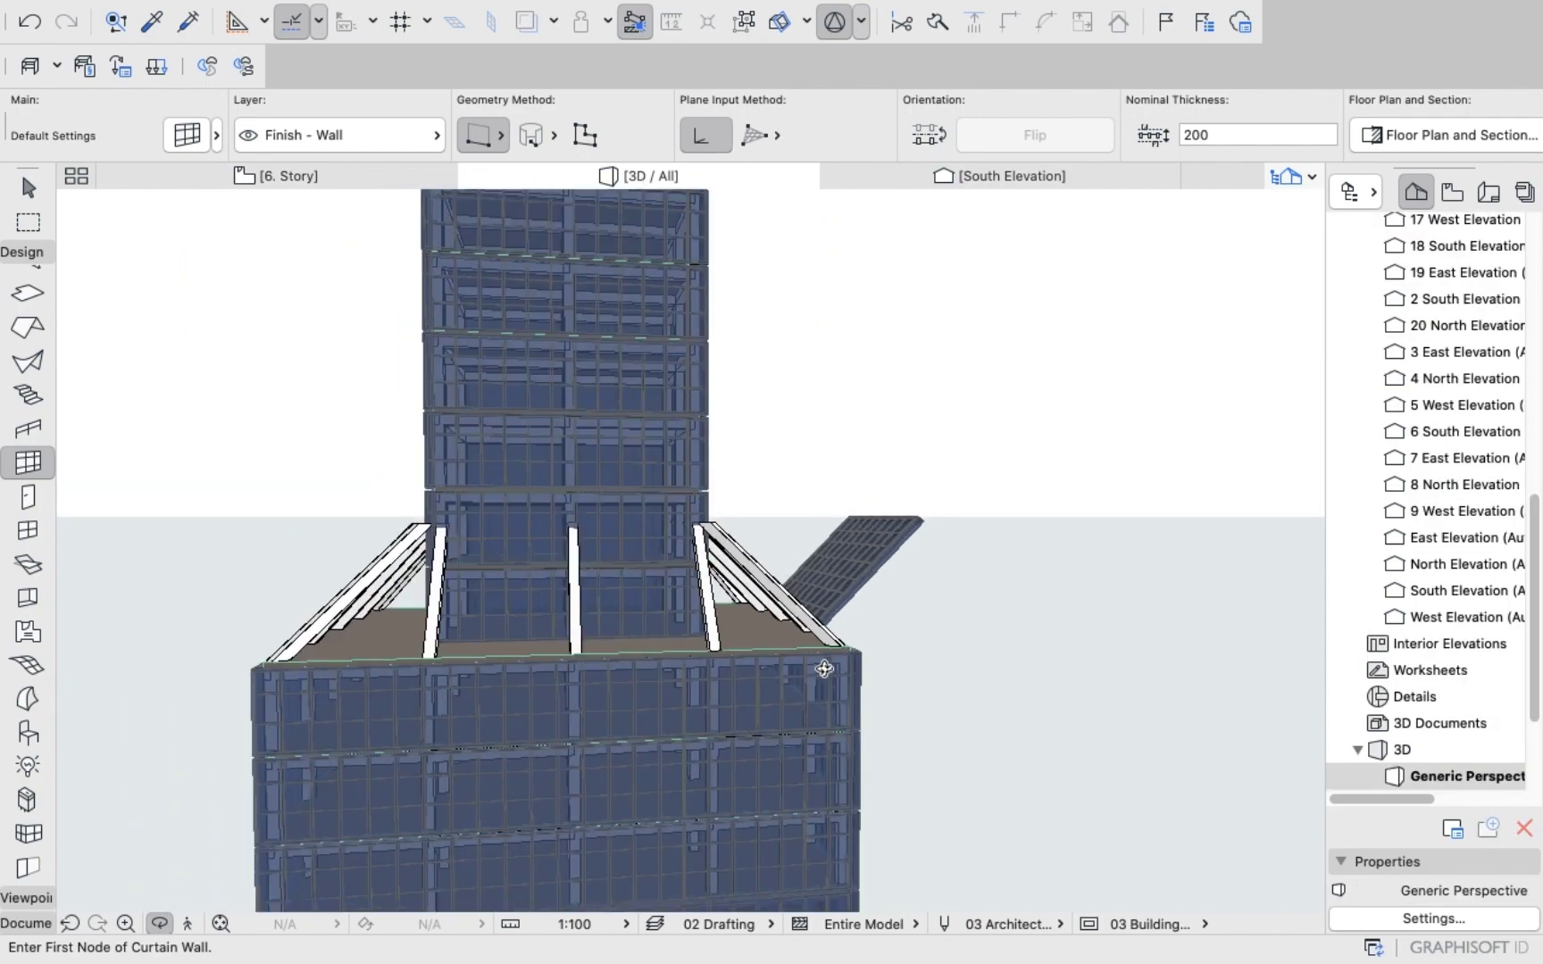
pyautogui.keyDown('shift'); pyautogui.moveTo(787, 682); pyautogui.dragTo(536, 500, button='middle'); pyautogui.keyUp('shift')
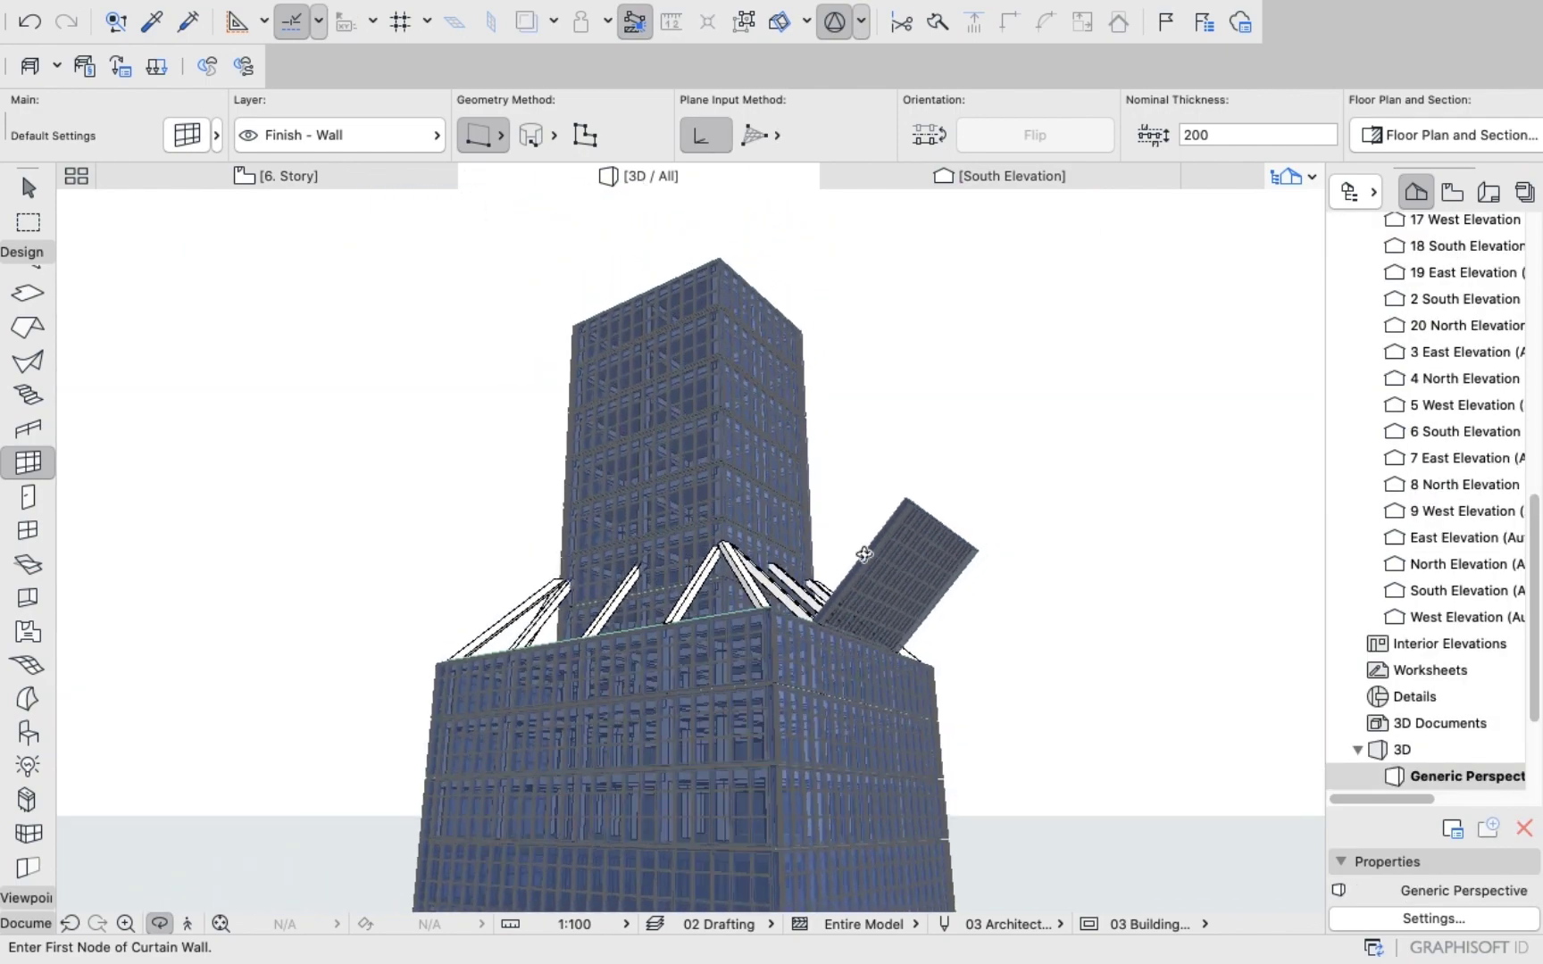
pyautogui.keyDown('shift'); pyautogui.moveTo(864, 551); pyautogui.dragTo(787, 633, button='middle'); pyautogui.keyUp('shift')
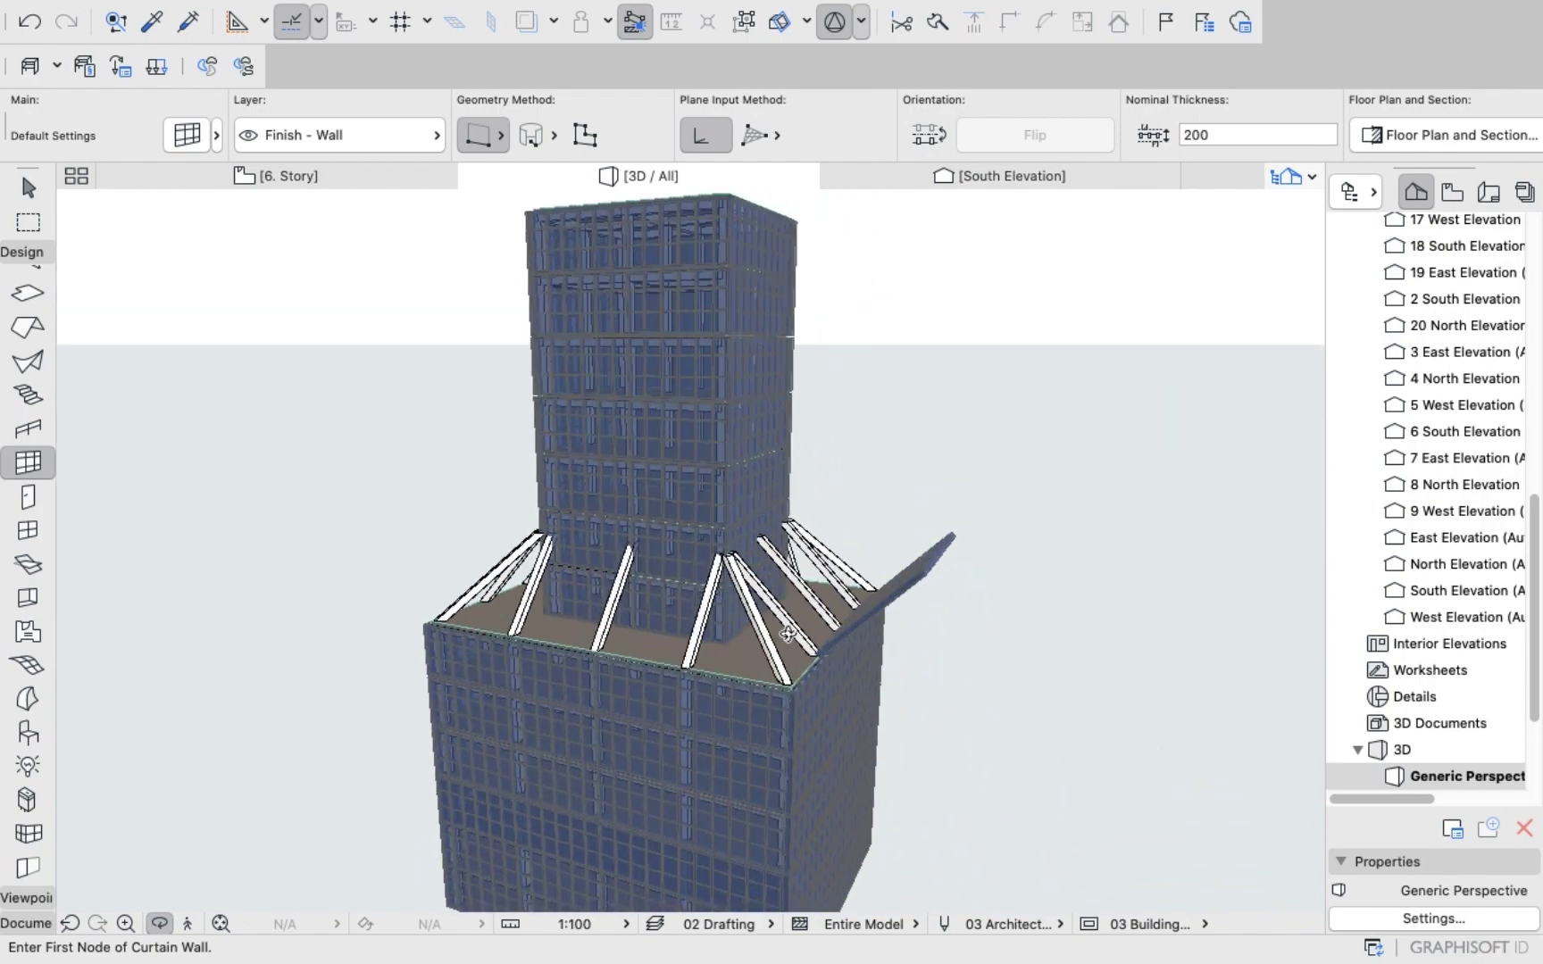
# Change the south curtain wall's slant angle to -45° and check its lean in 3D.
pyautogui.click(287, 174)
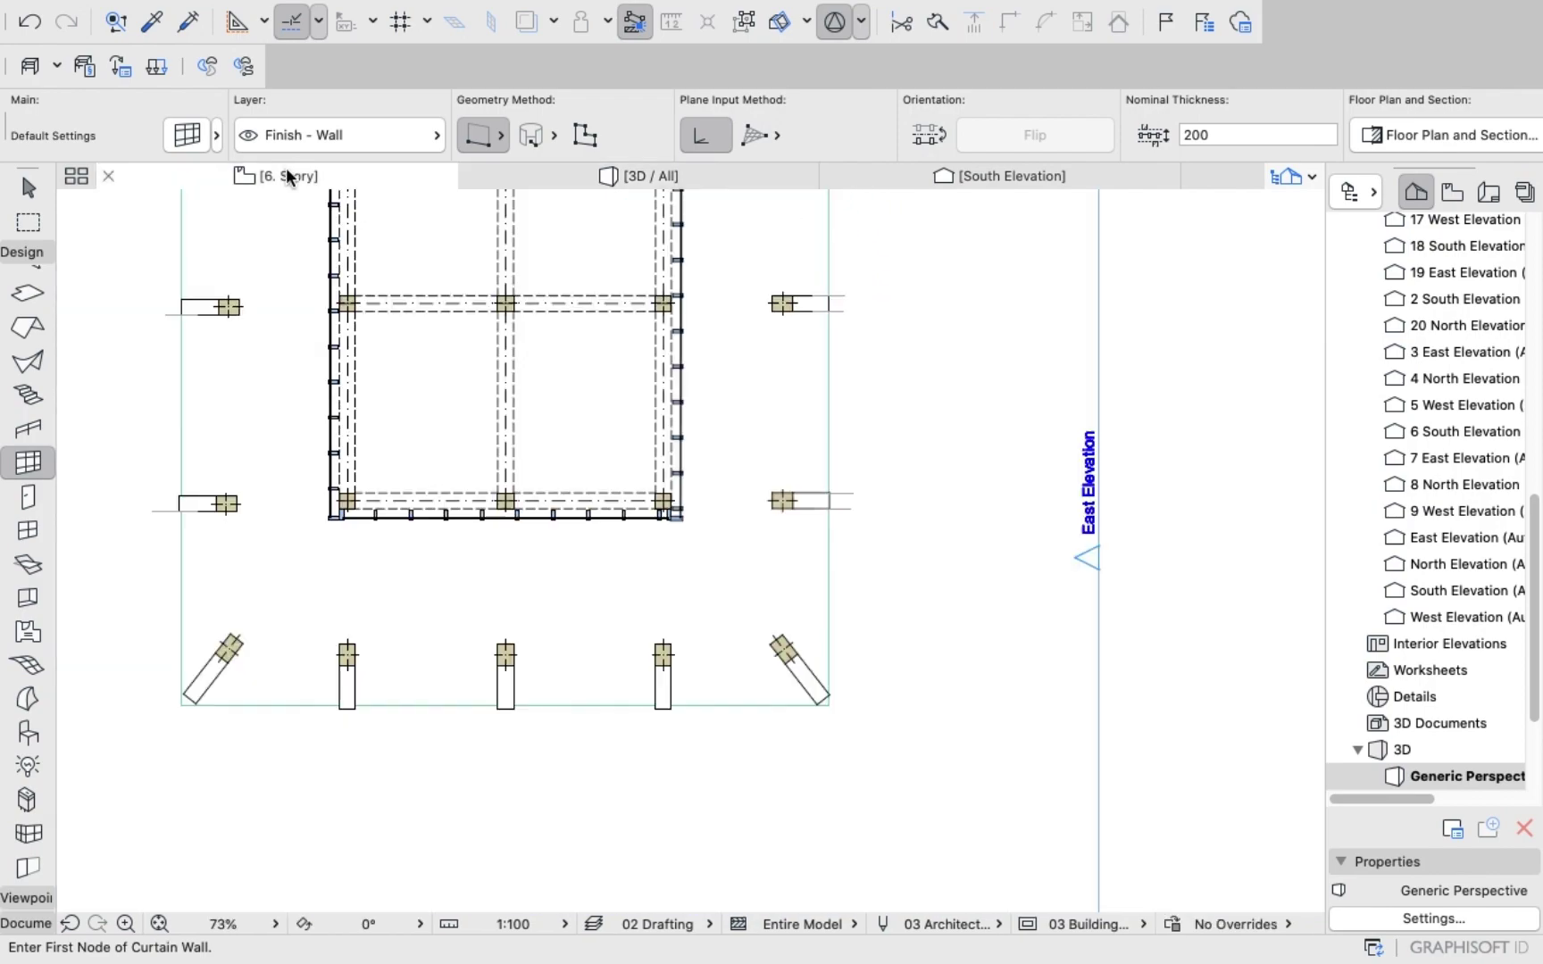
pyautogui.scroll(-3, 481, 684)
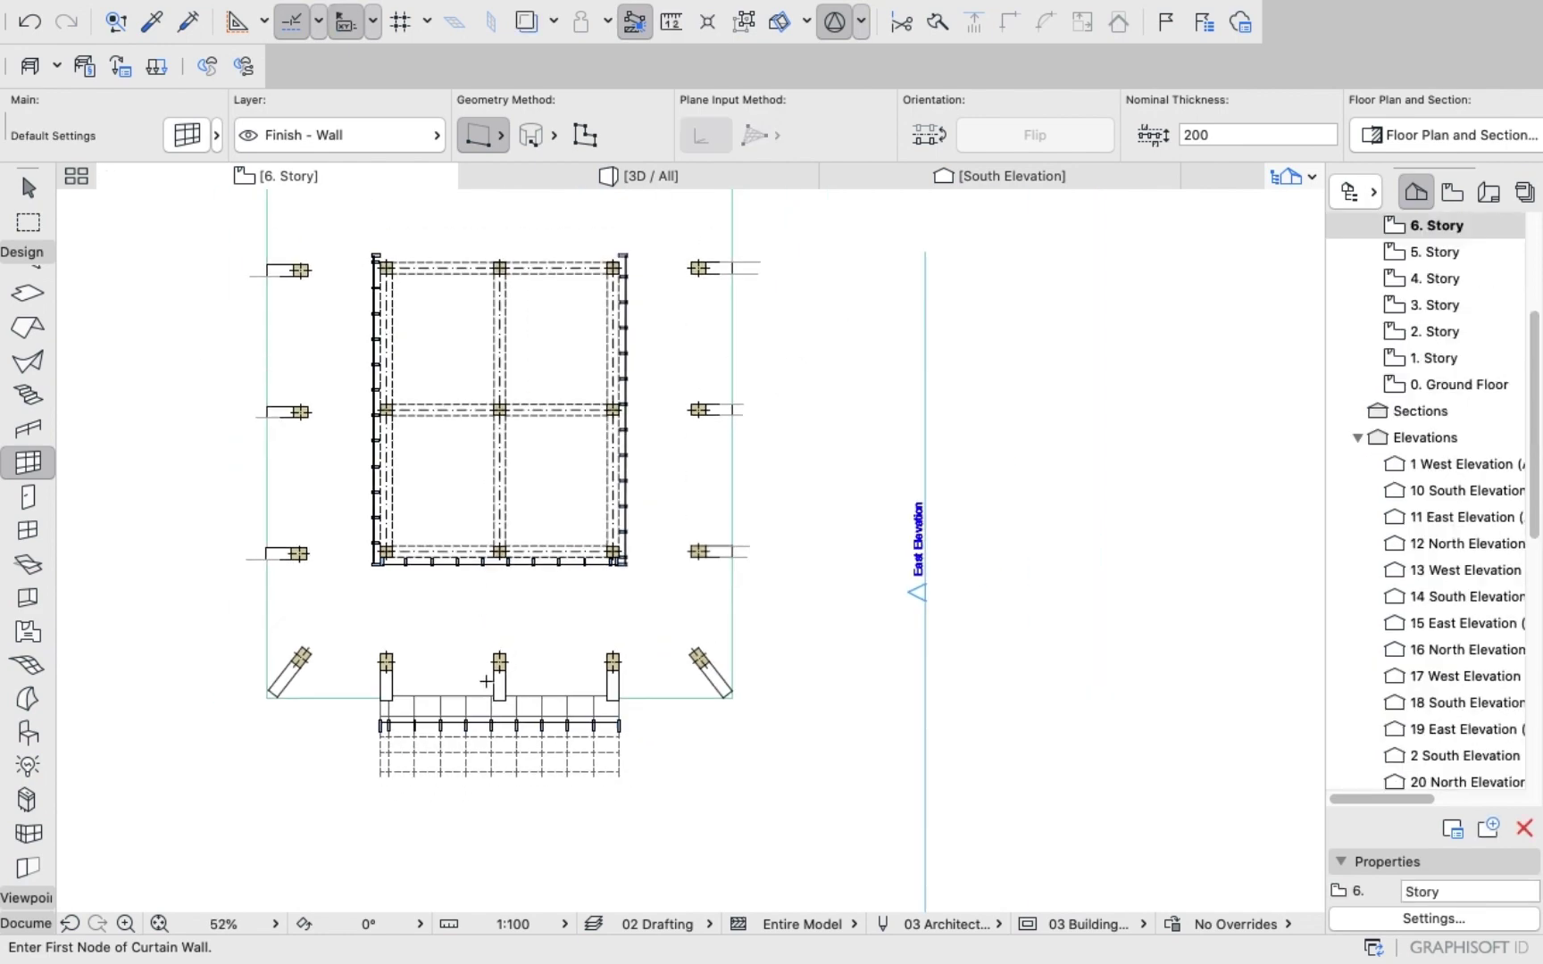
pyautogui.scroll(6, 505, 757)
pyautogui.keyDown('shift'); pyautogui.click(499, 747); pyautogui.keyUp('shift')
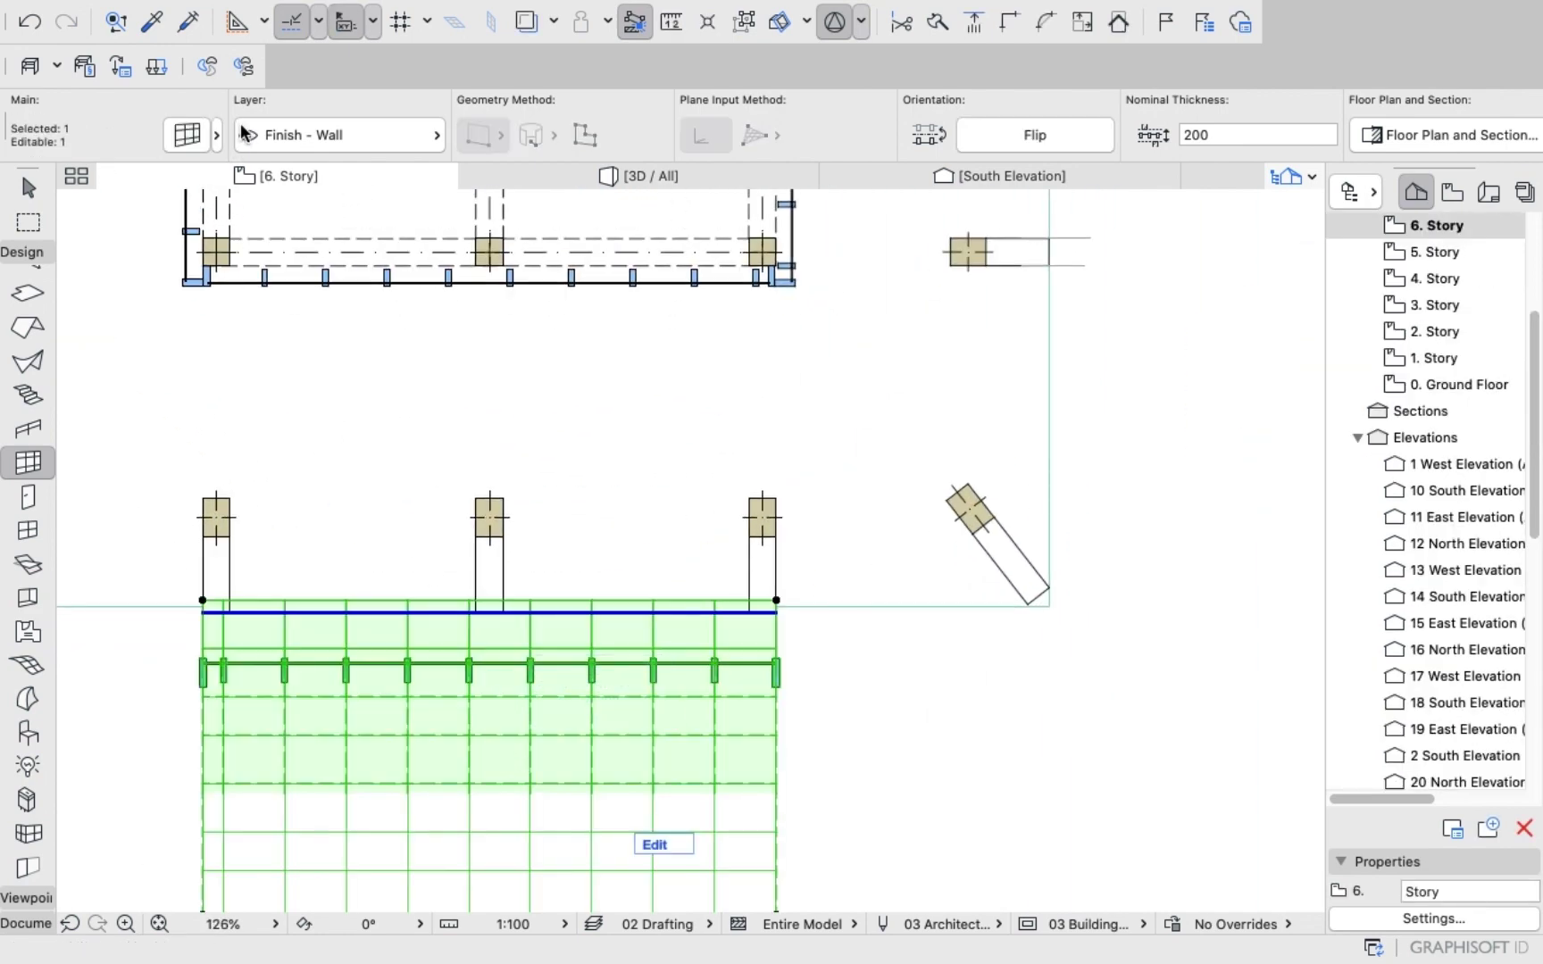
pyautogui.click(204, 135)
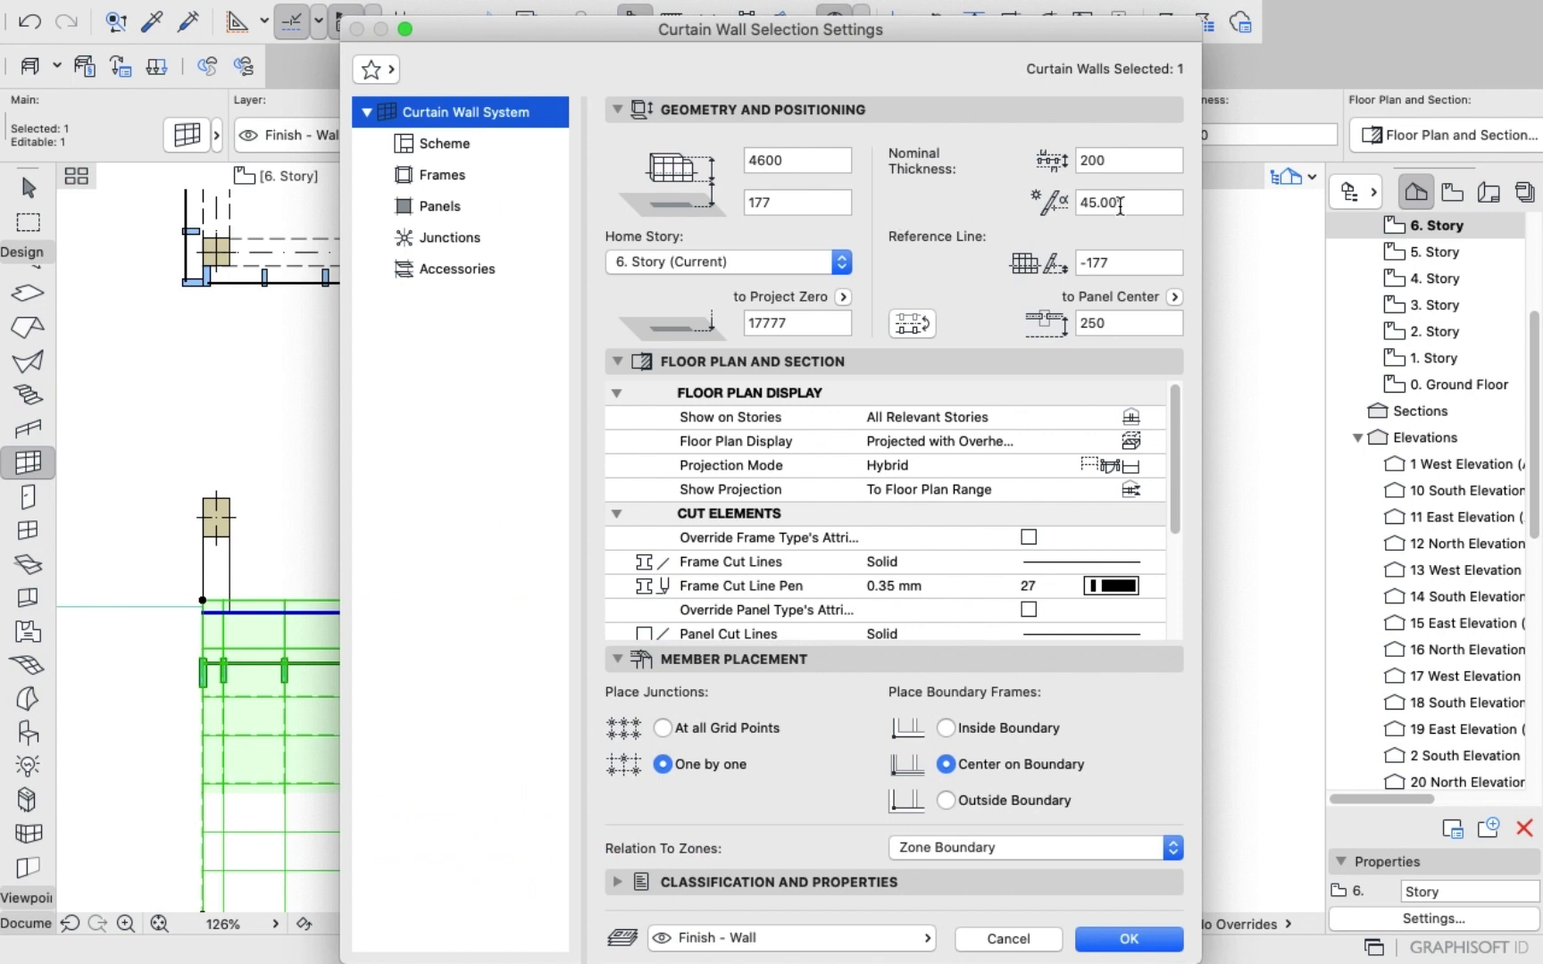
pyautogui.click(1080, 201)
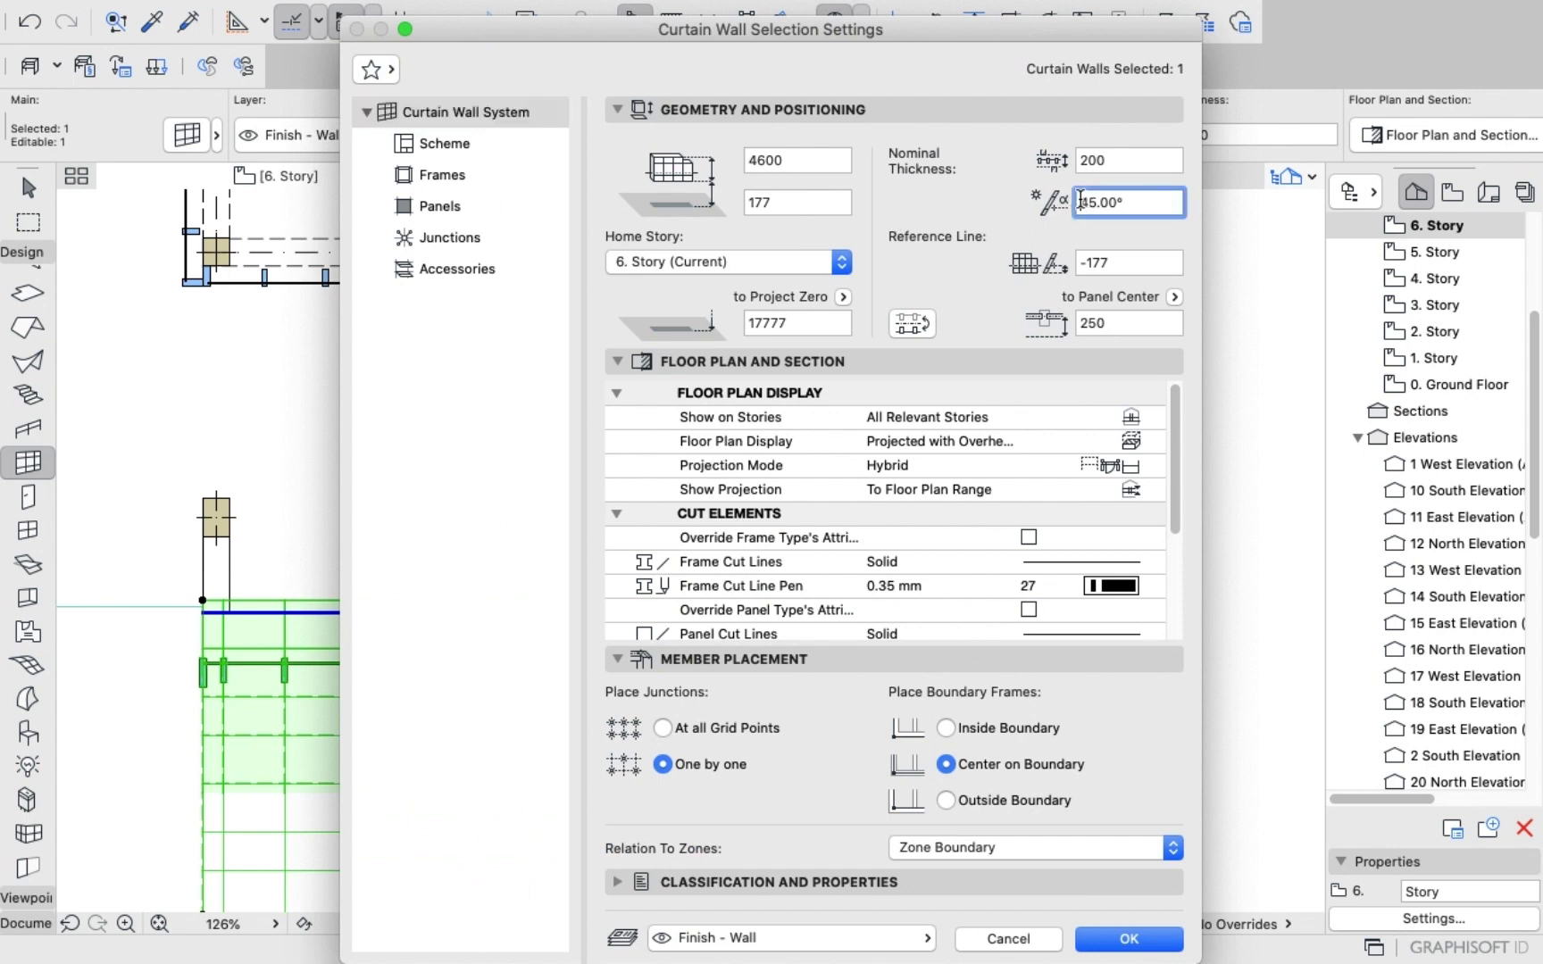
pyautogui.write('-')
pyautogui.click(1141, 946)
pyautogui.press('Delete')
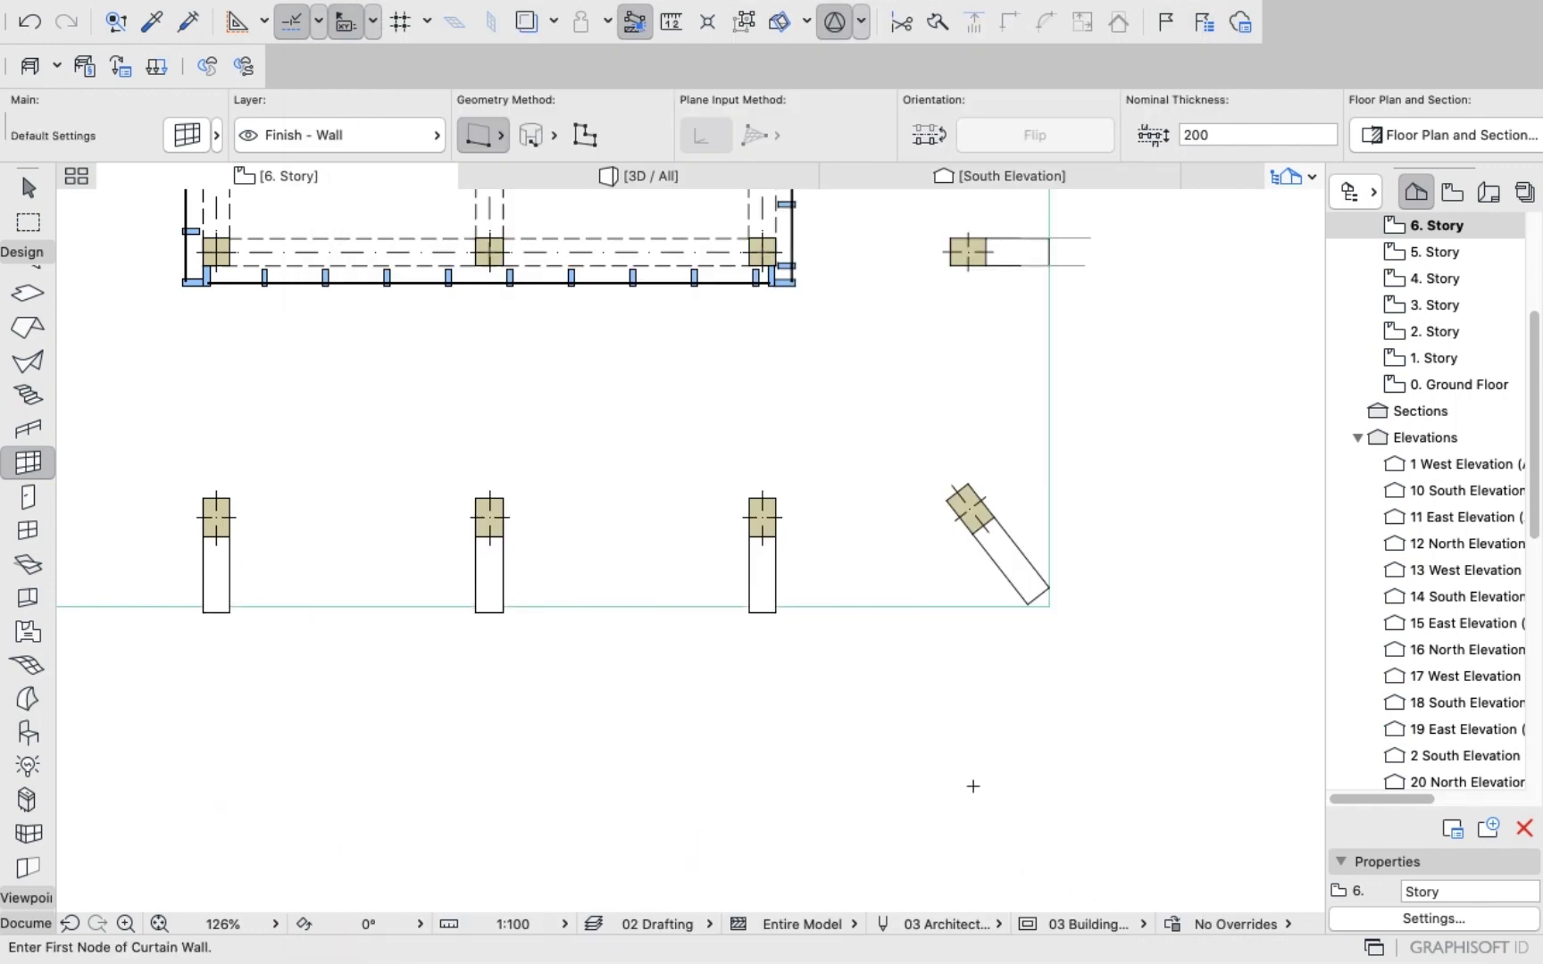
pyautogui.click(643, 175)
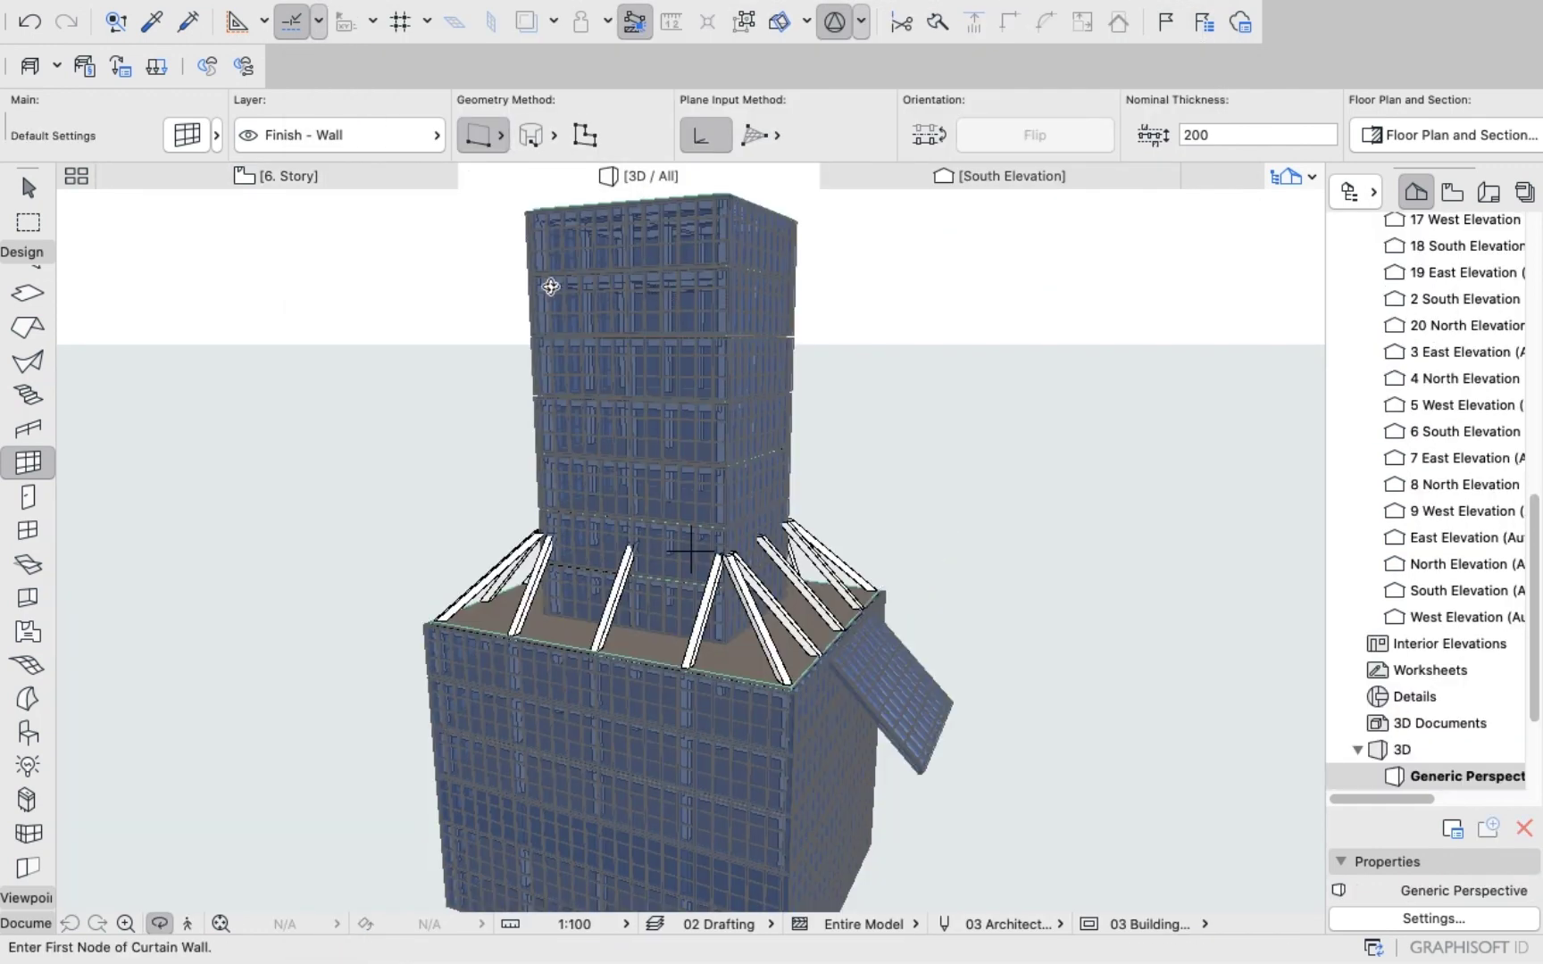
pyautogui.click(301, 179)
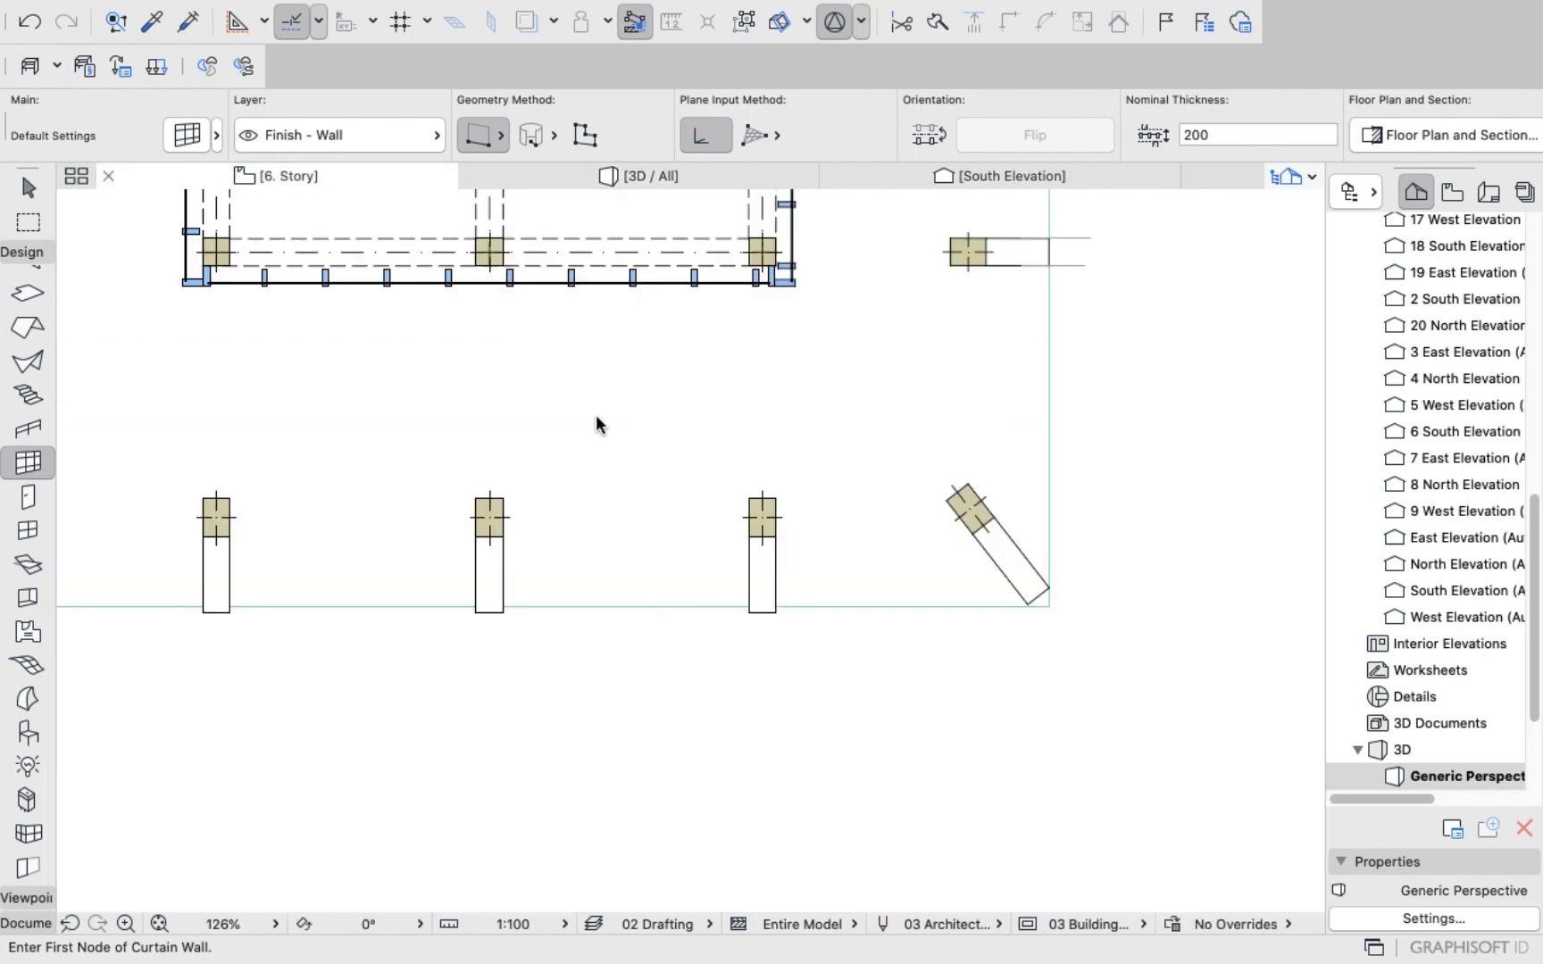
# Undo the slant change and the south curtain wall, and redraw it from west to east along the podium edge across the three middle columns.
pyautogui.press('super+z')
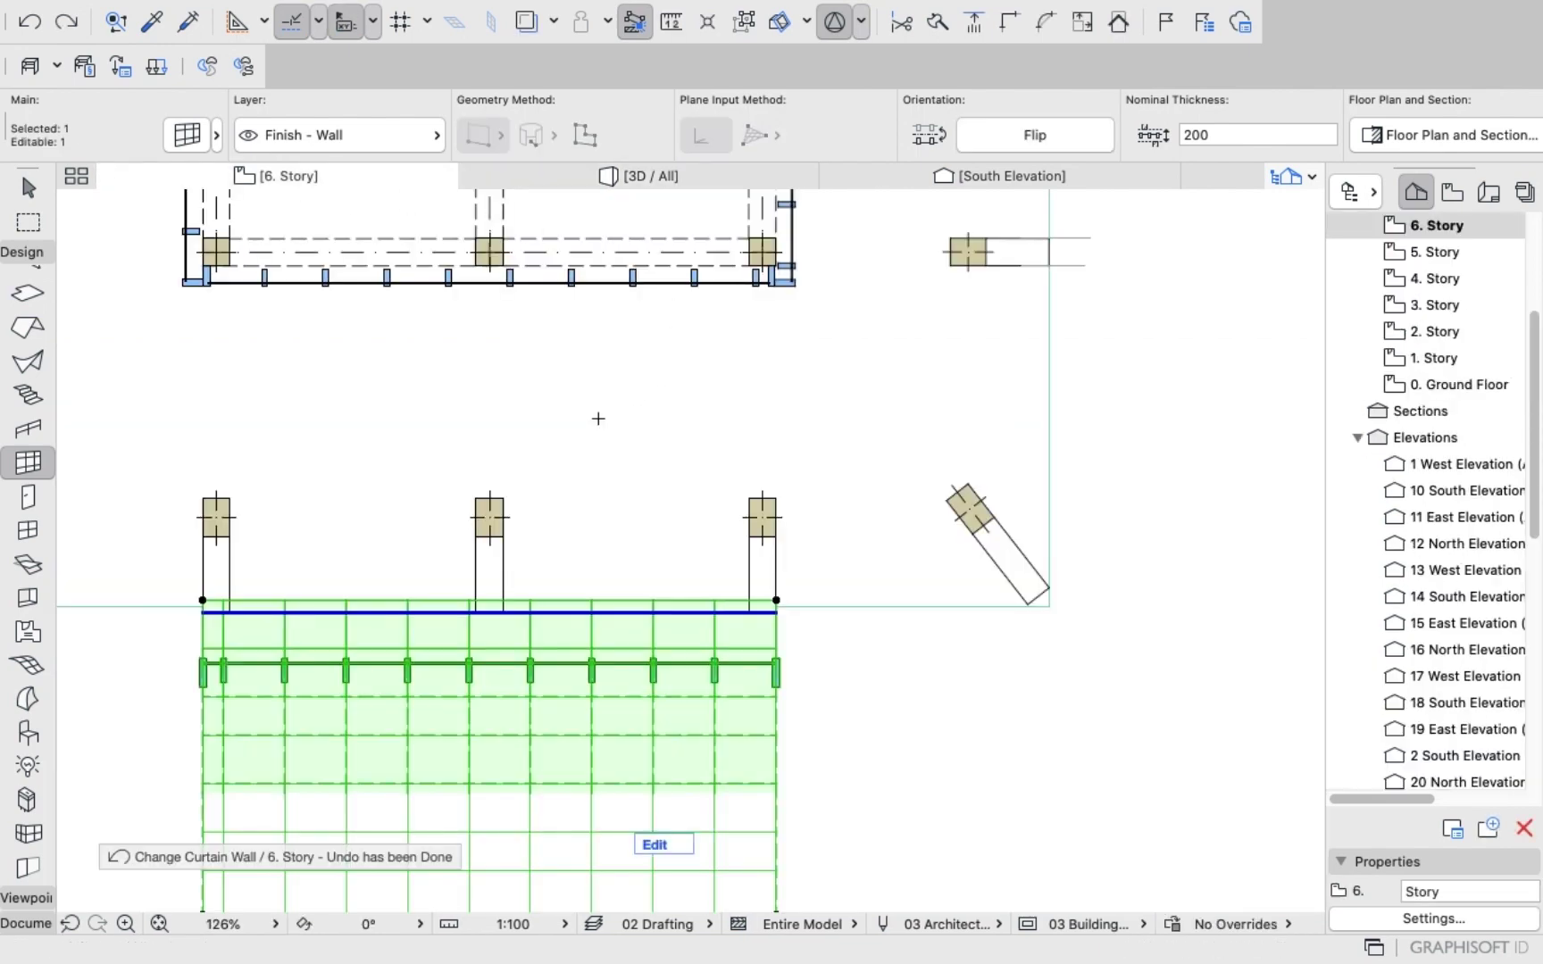
pyautogui.press('super+z')
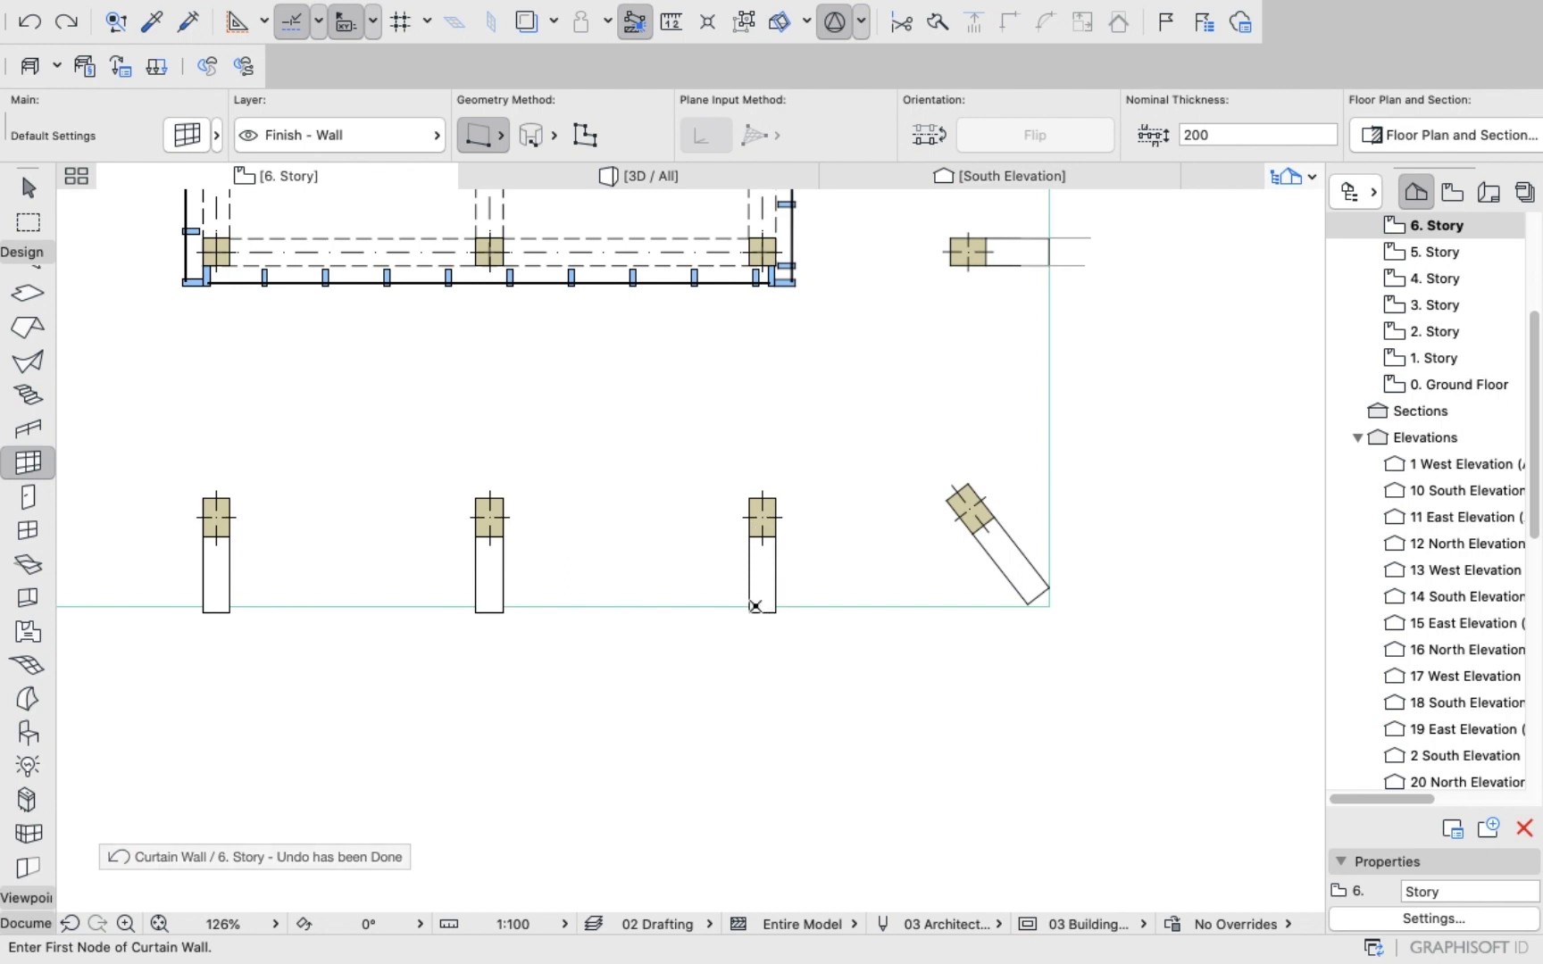
pyautogui.click(204, 603)
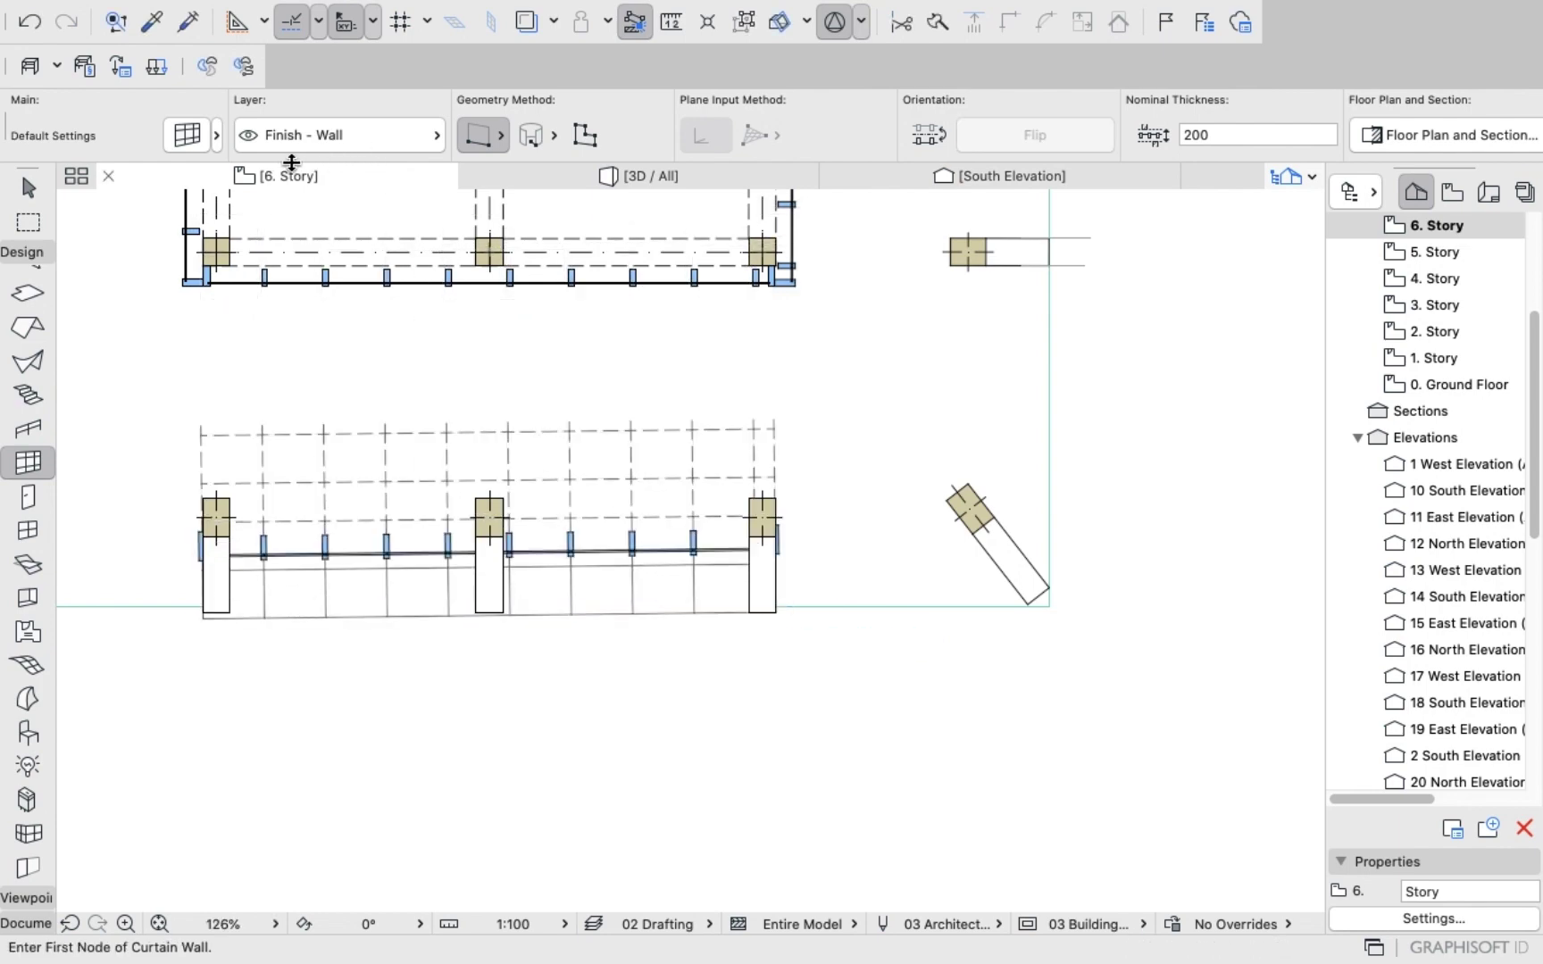
# Examine the redrawn south curtain wall's lean and its fit against the podium columns in 3D.
pyautogui.click(652, 176)
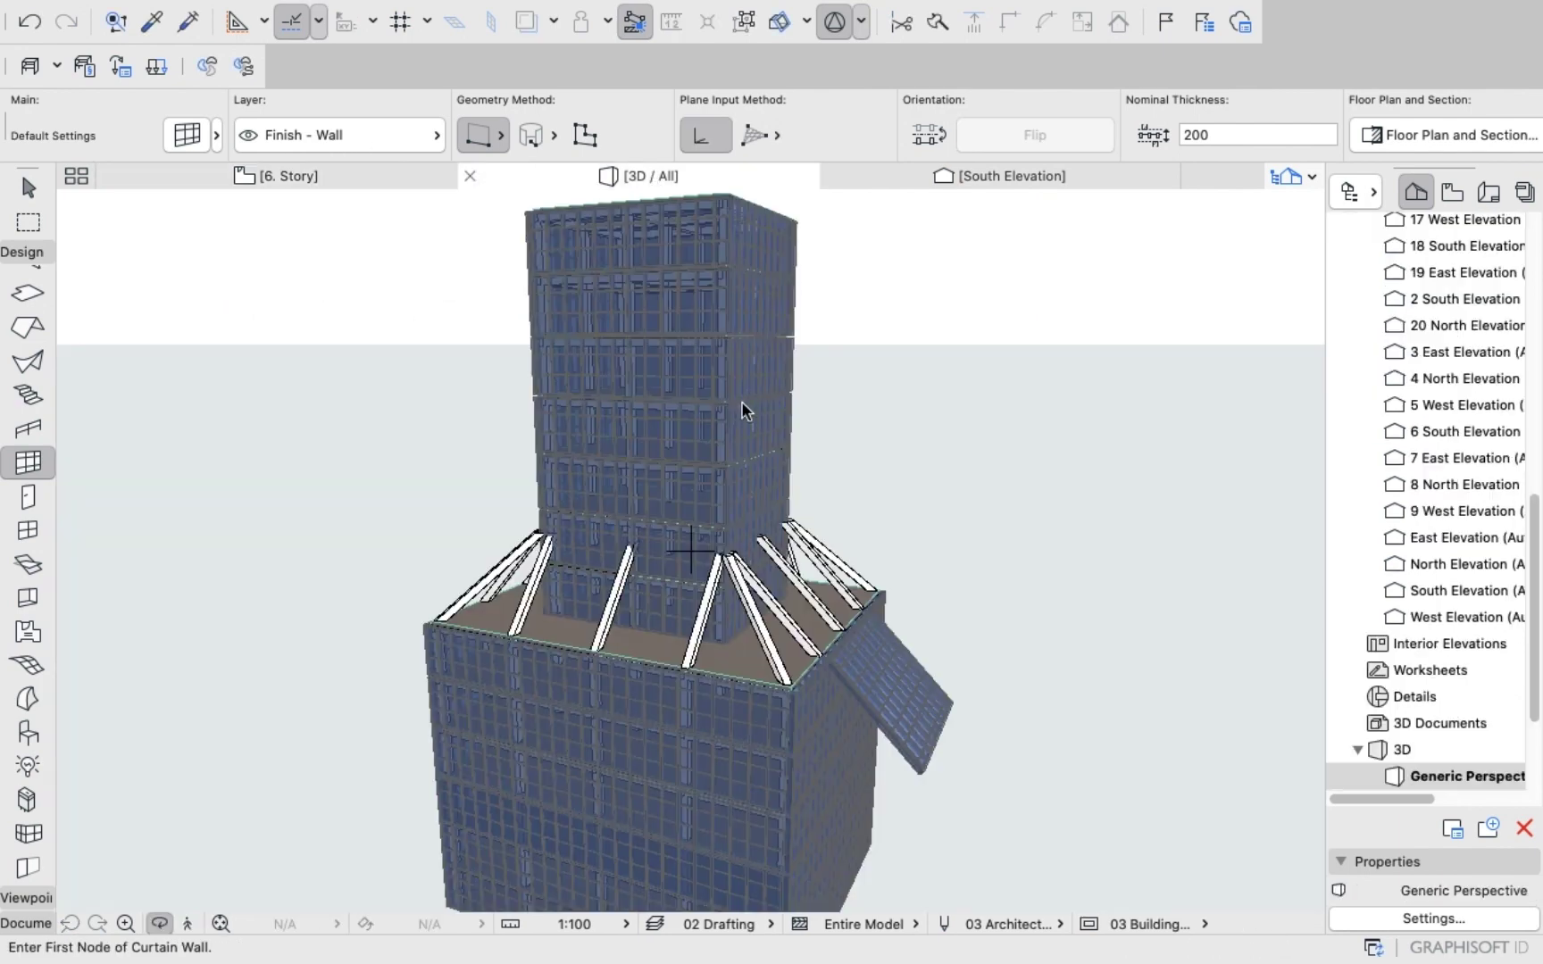
pyautogui.moveTo(855, 604); pyautogui.dragTo(814, 626)
pyautogui.scroll(6, 752, 702)
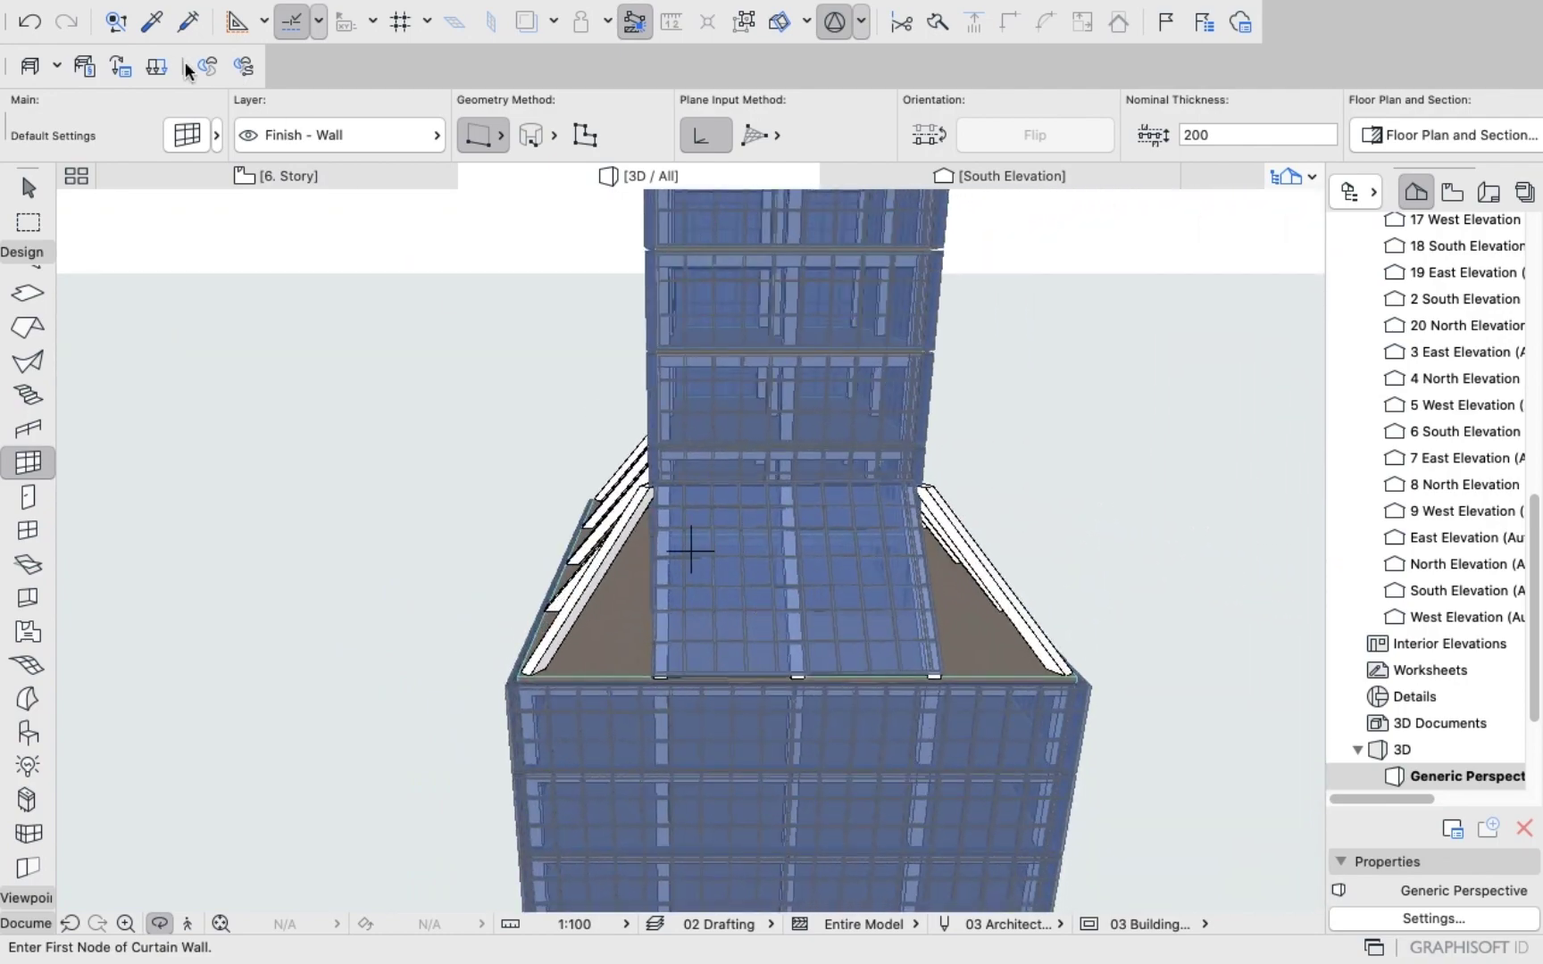
# Set the south curtain wall's base offset from its home story to 100 and check its lower edge in 3D.
pyautogui.click(286, 172)
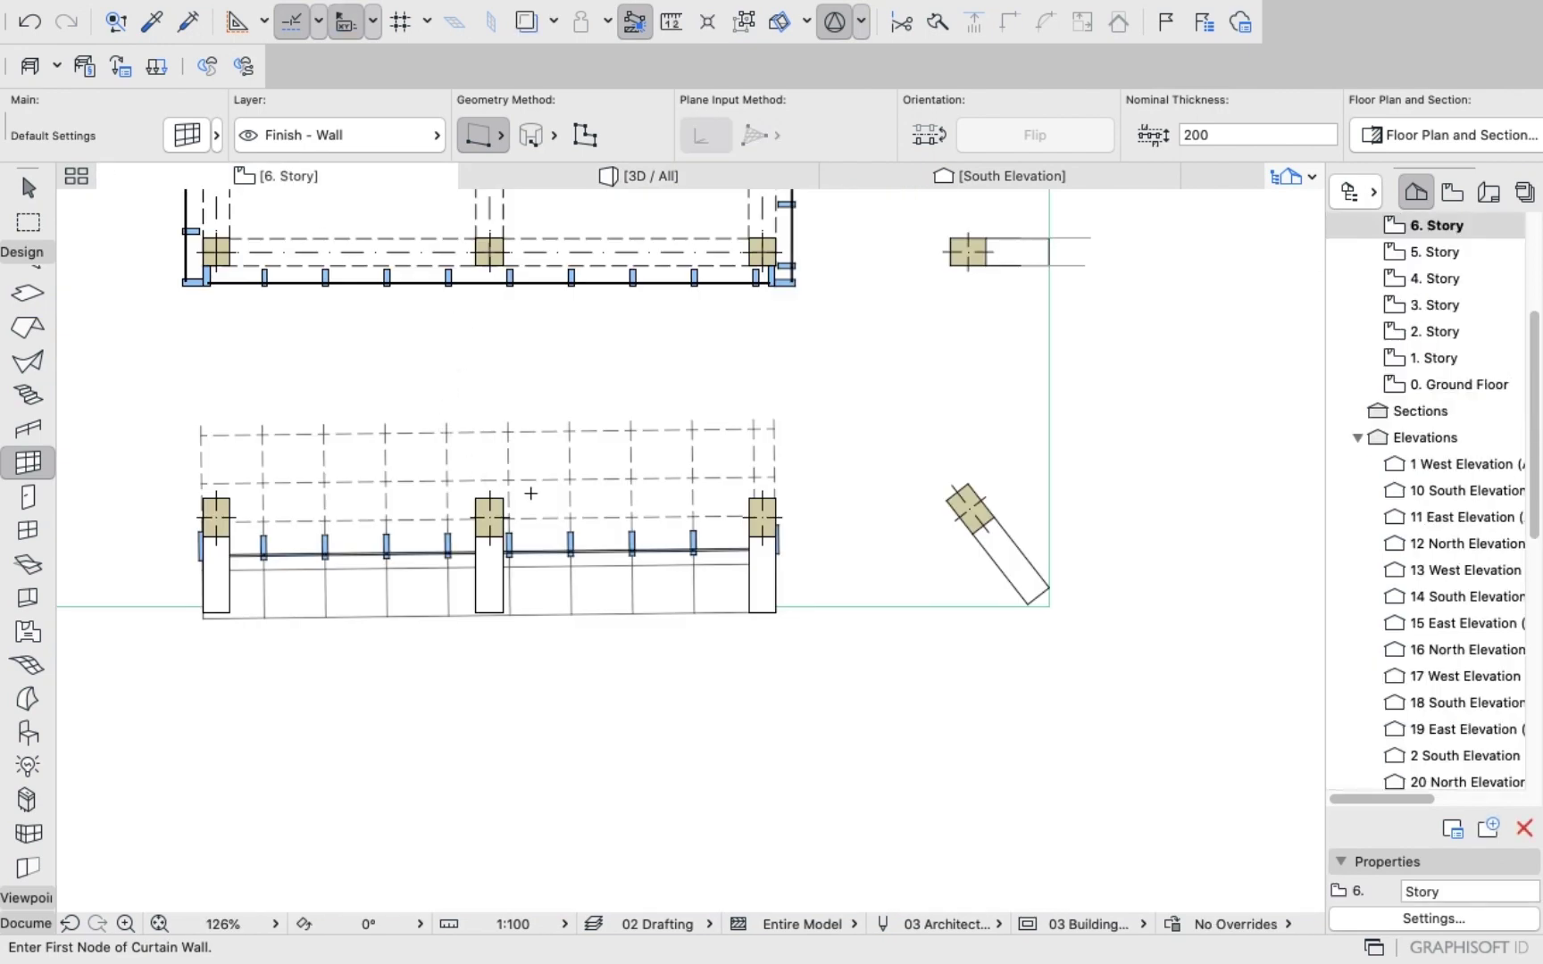
pyautogui.keyDown('shift'); pyautogui.click(461, 483); pyautogui.keyUp('shift')
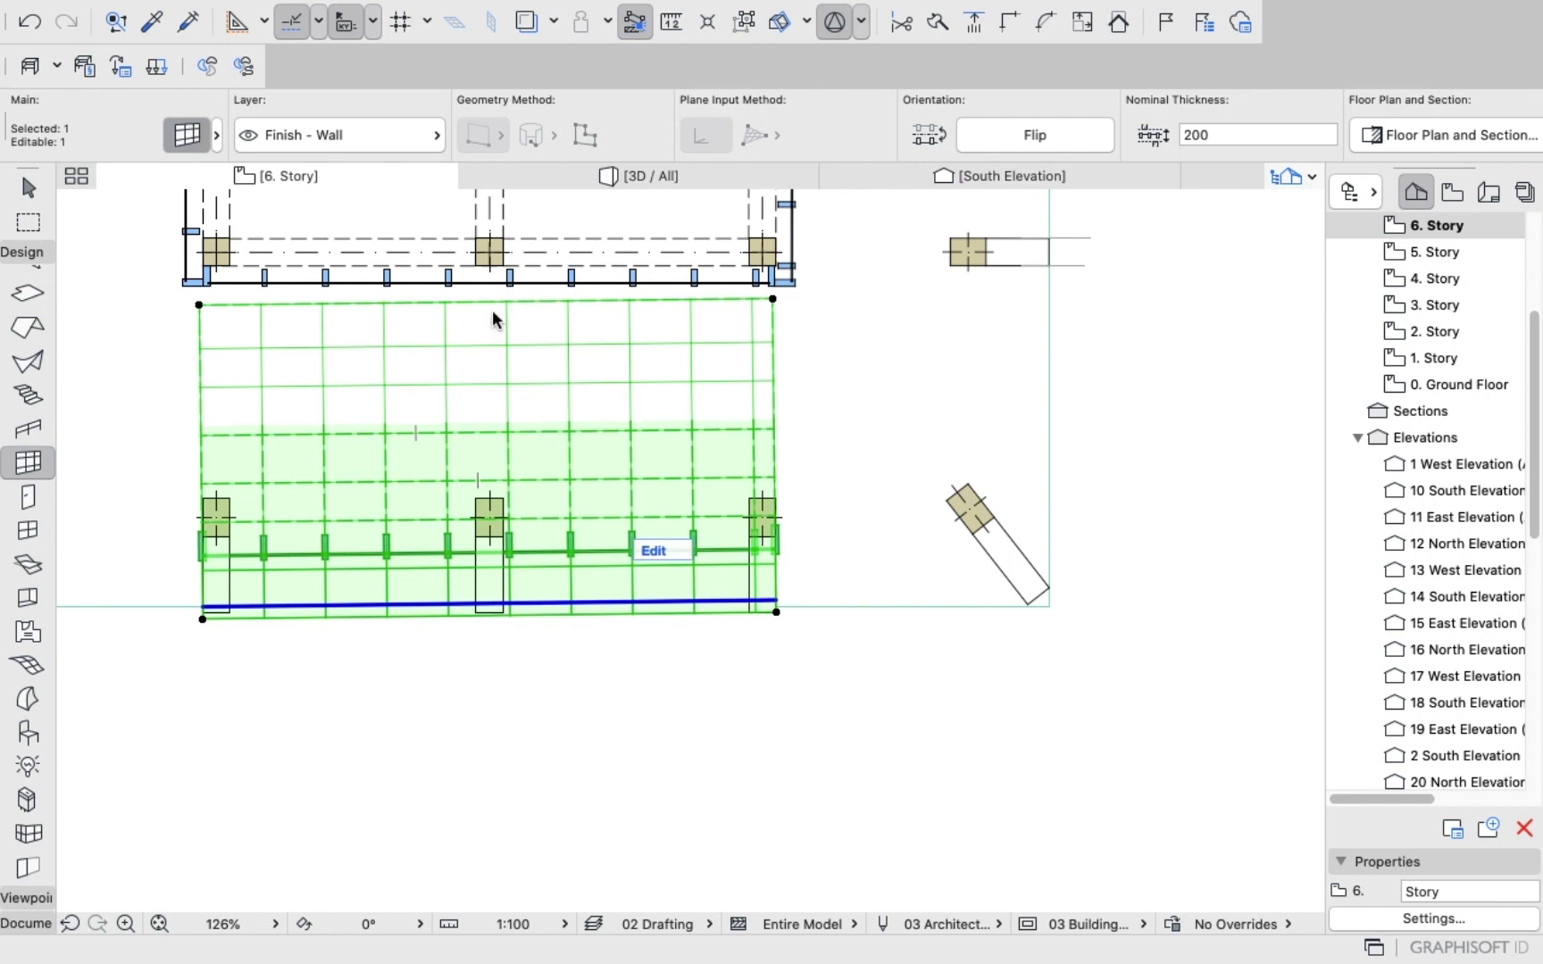
pyautogui.doubleClick(493, 319)
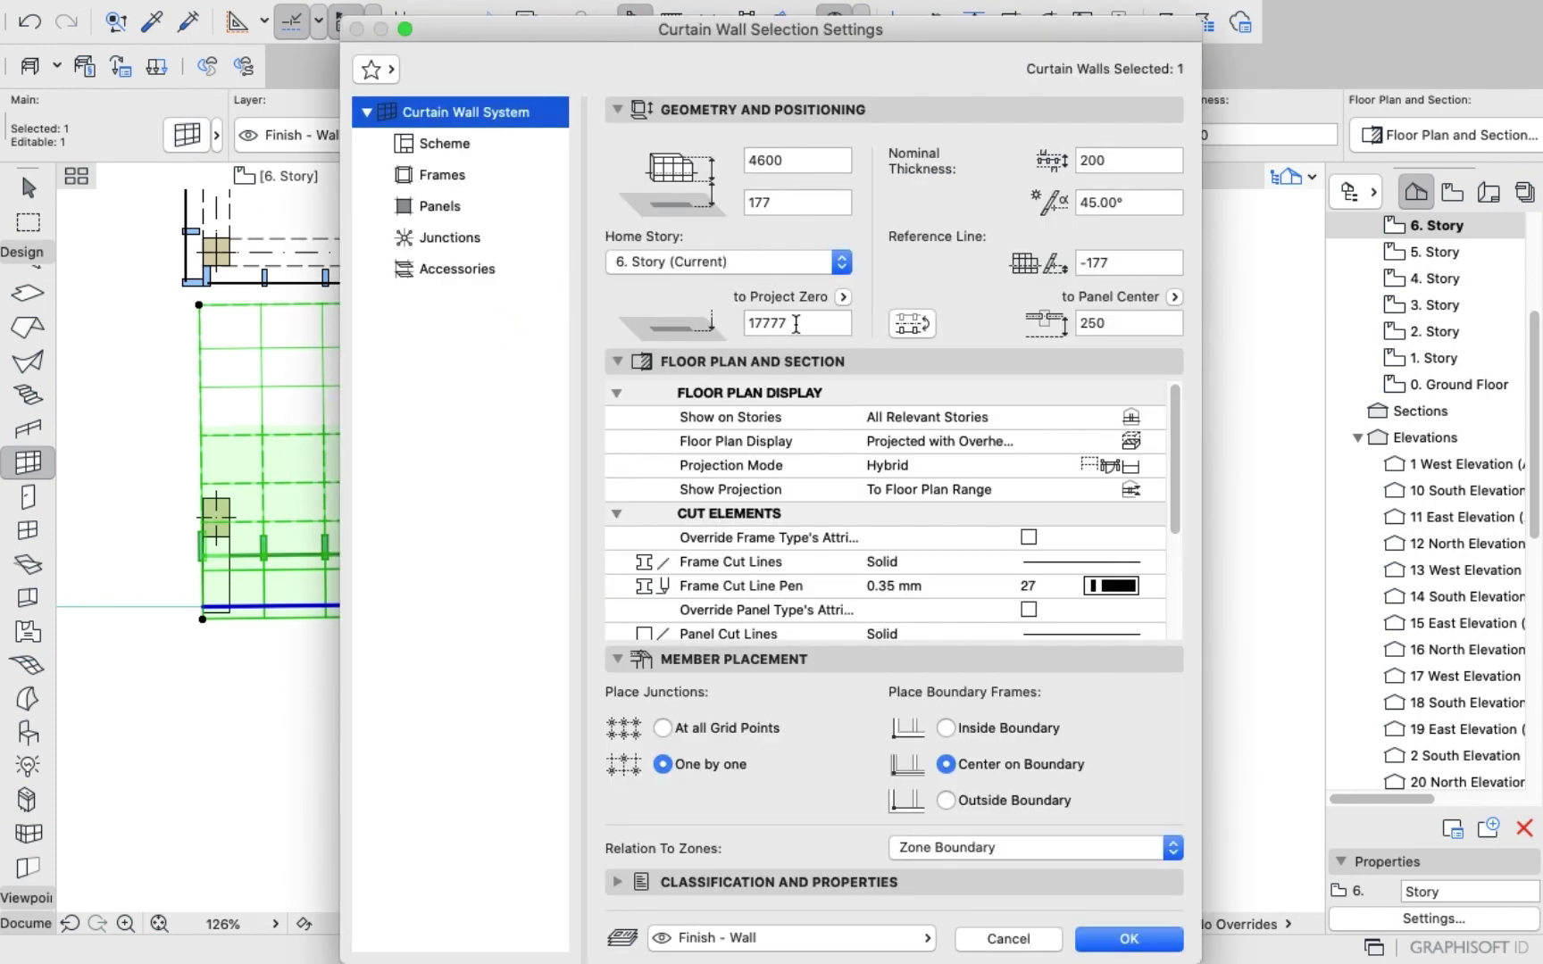
pyautogui.click(781, 198)
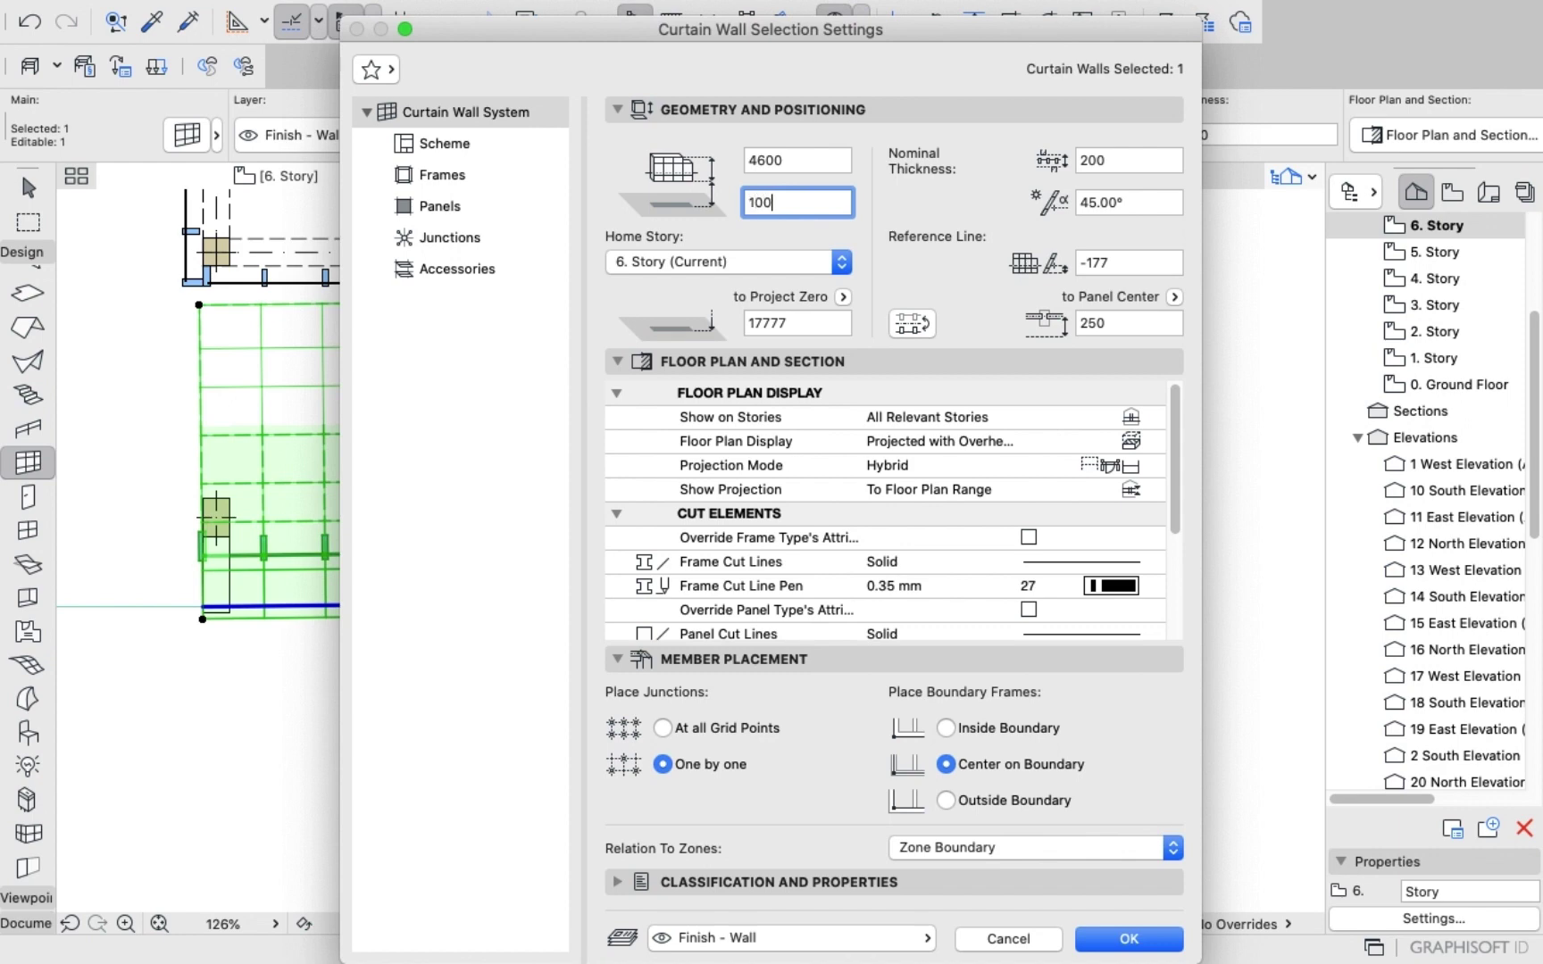
pyautogui.press('Return')
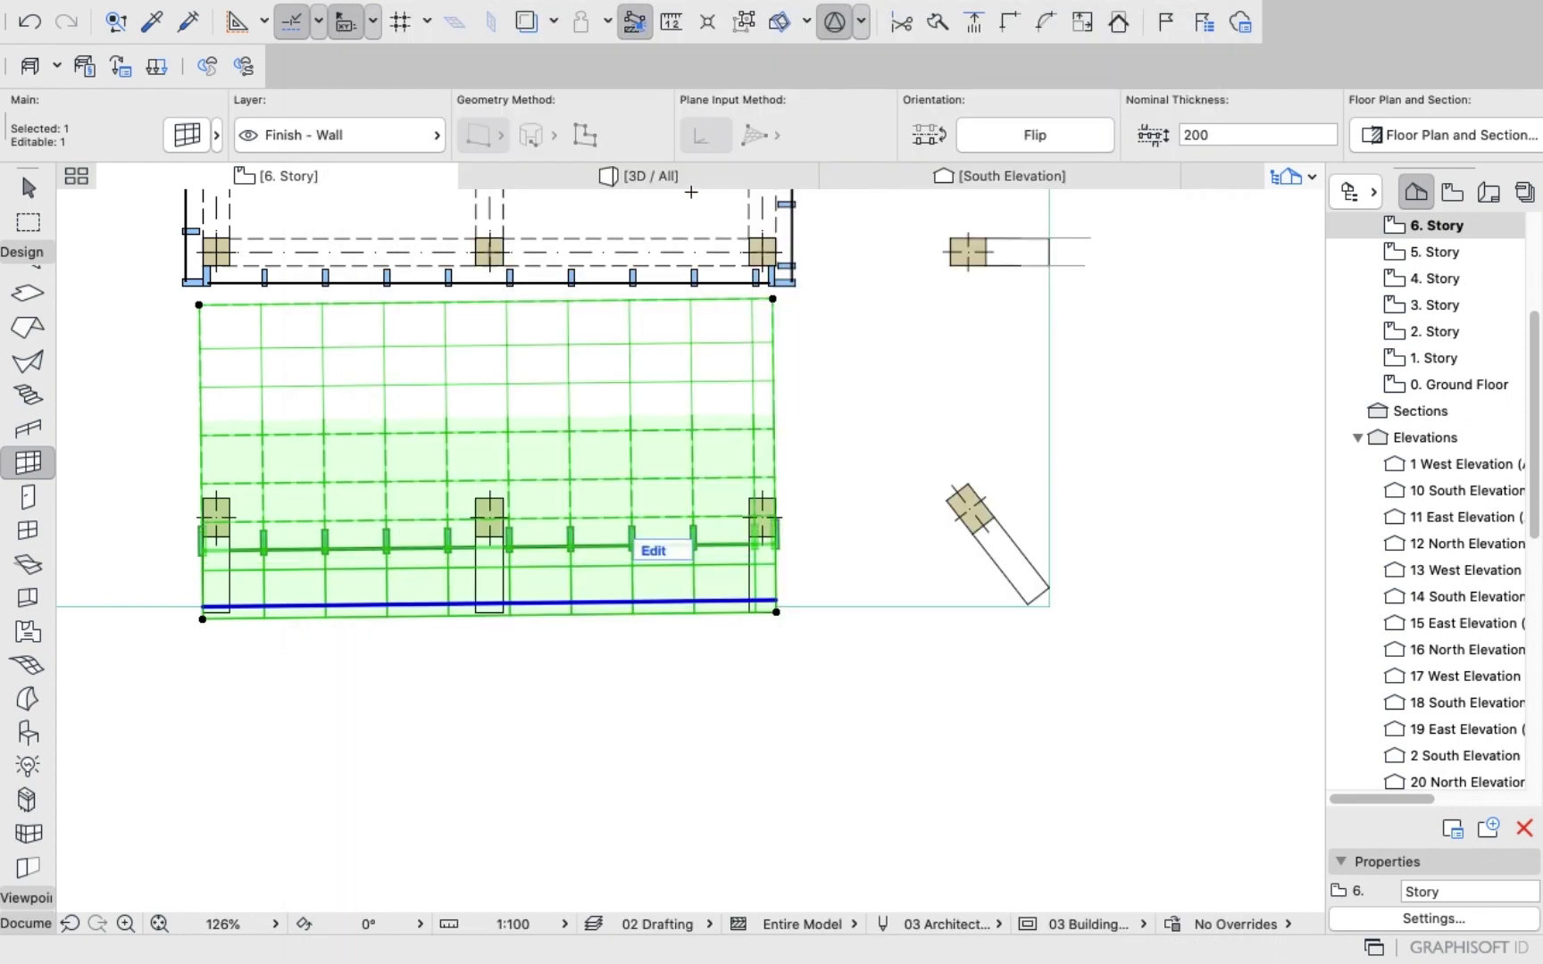
pyautogui.click(644, 175)
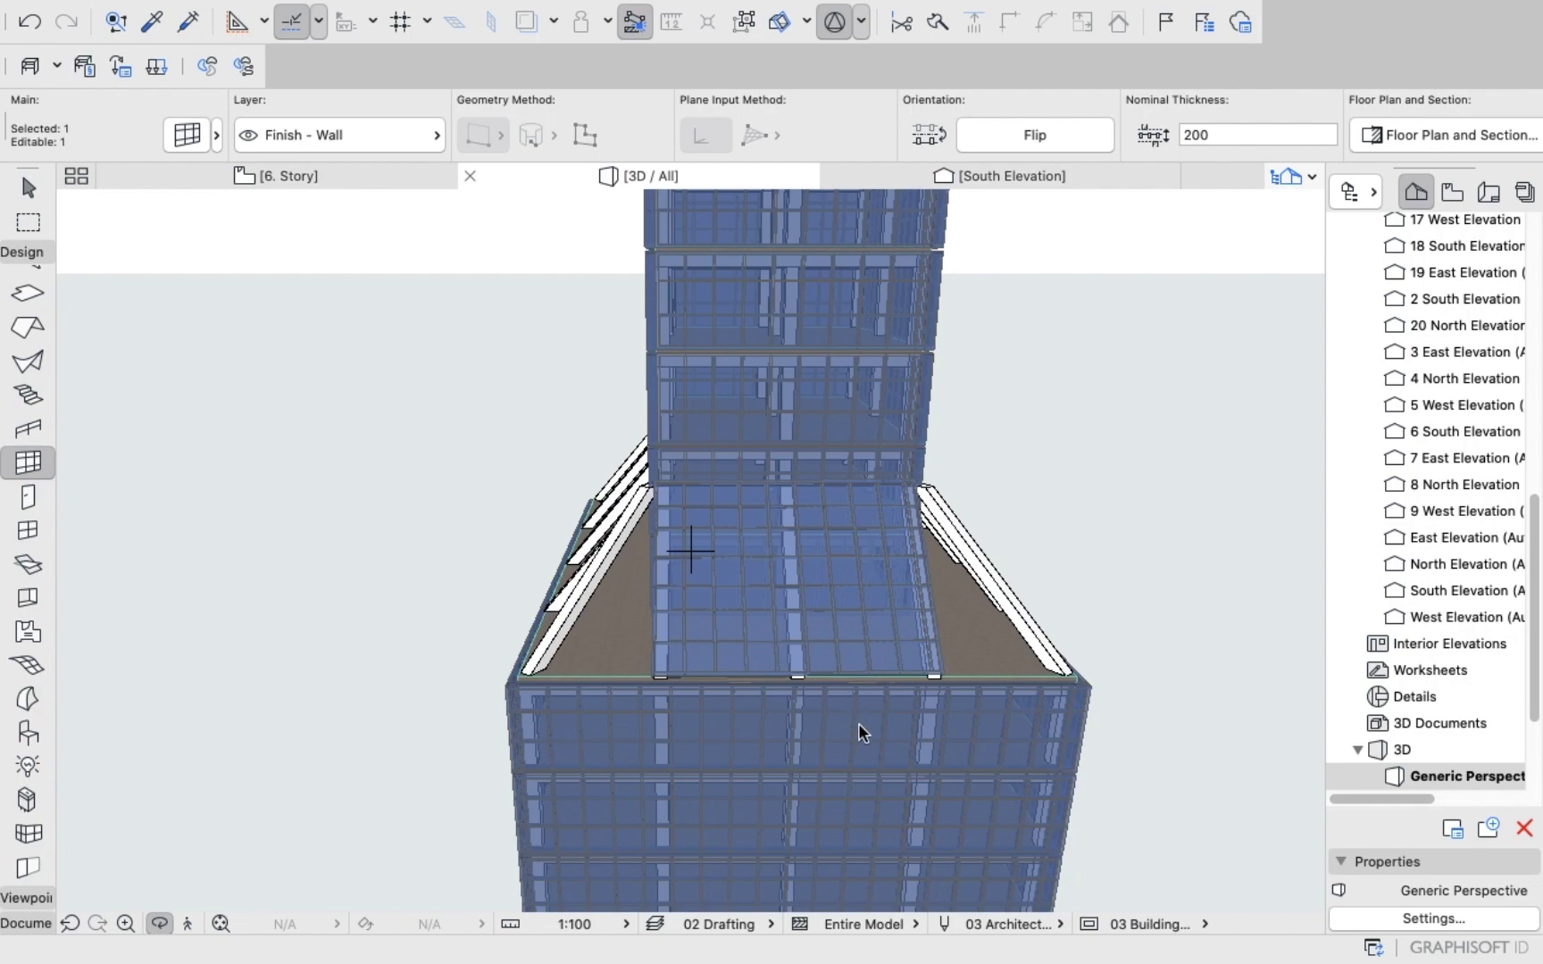
pyautogui.scroll(5, 858, 723)
pyautogui.moveTo(857, 659); pyautogui.dragTo(818, 641)
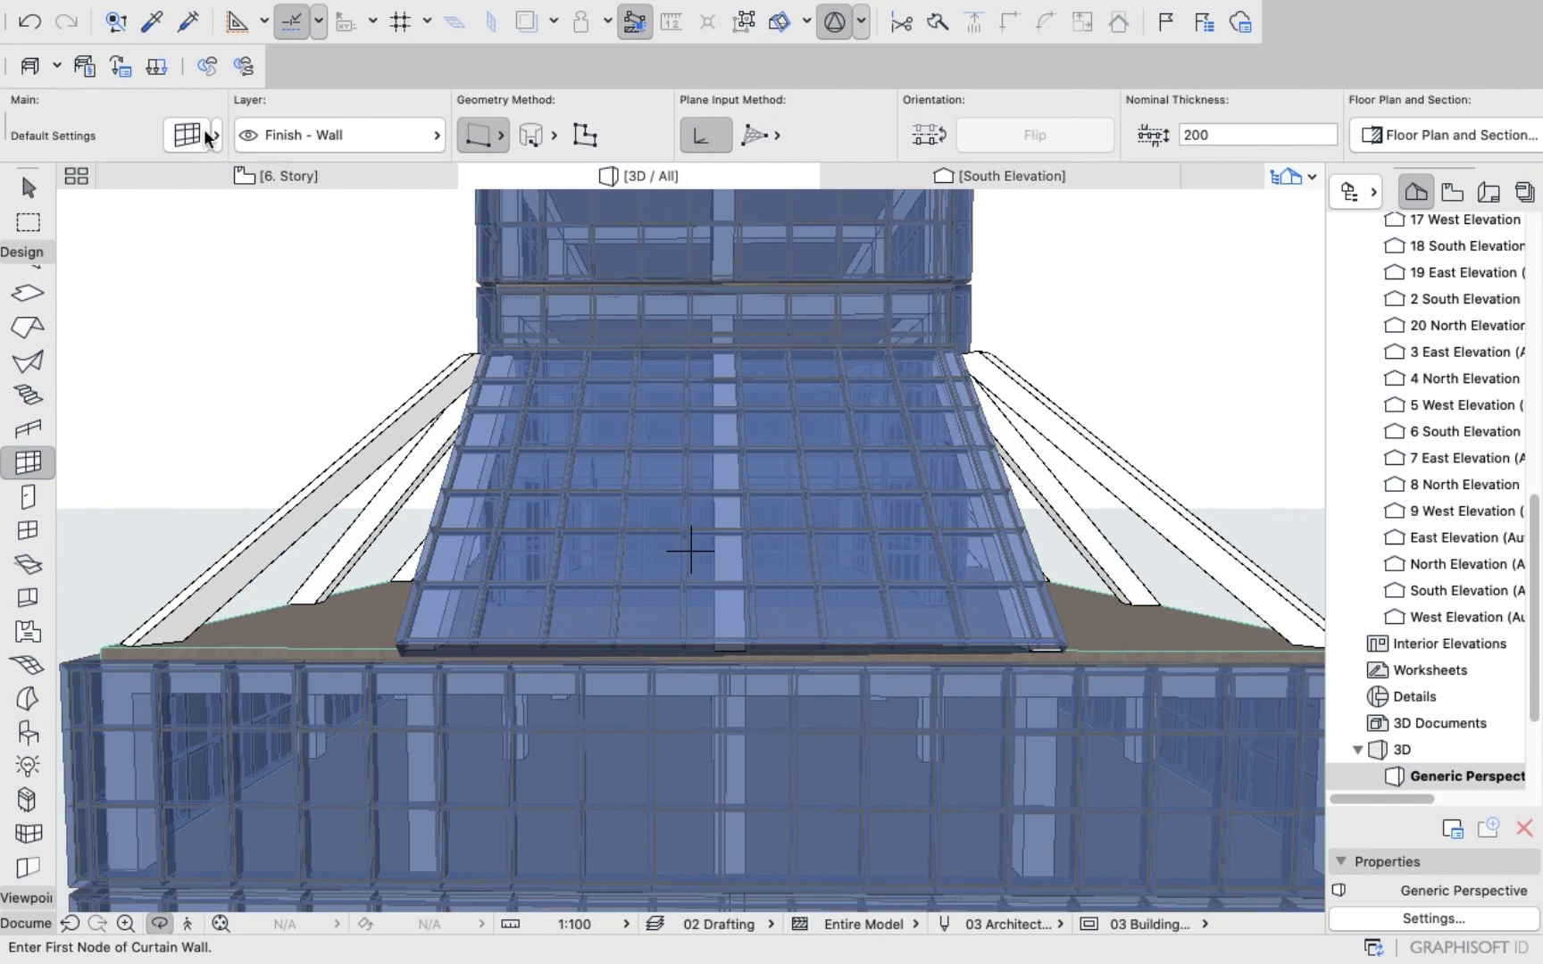
# Set the south curtain wall's base offset from its home story to 0 and check its position in 3D.
pyautogui.click(252, 172)
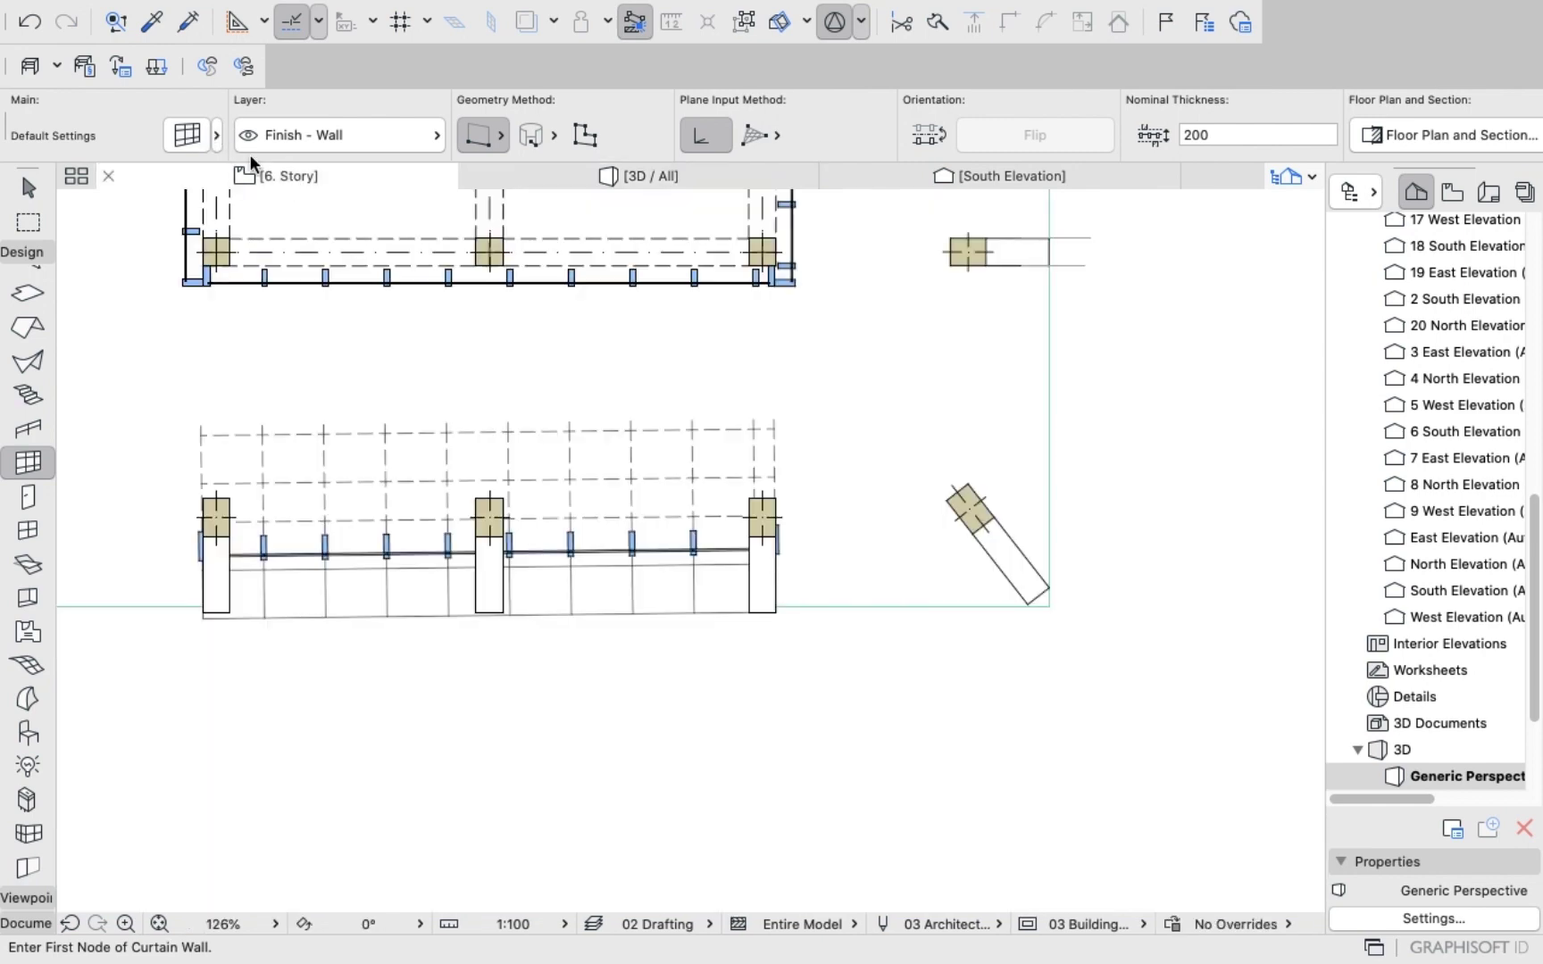
pyautogui.press('super+a')
pyautogui.click(189, 135)
pyautogui.click(818, 207)
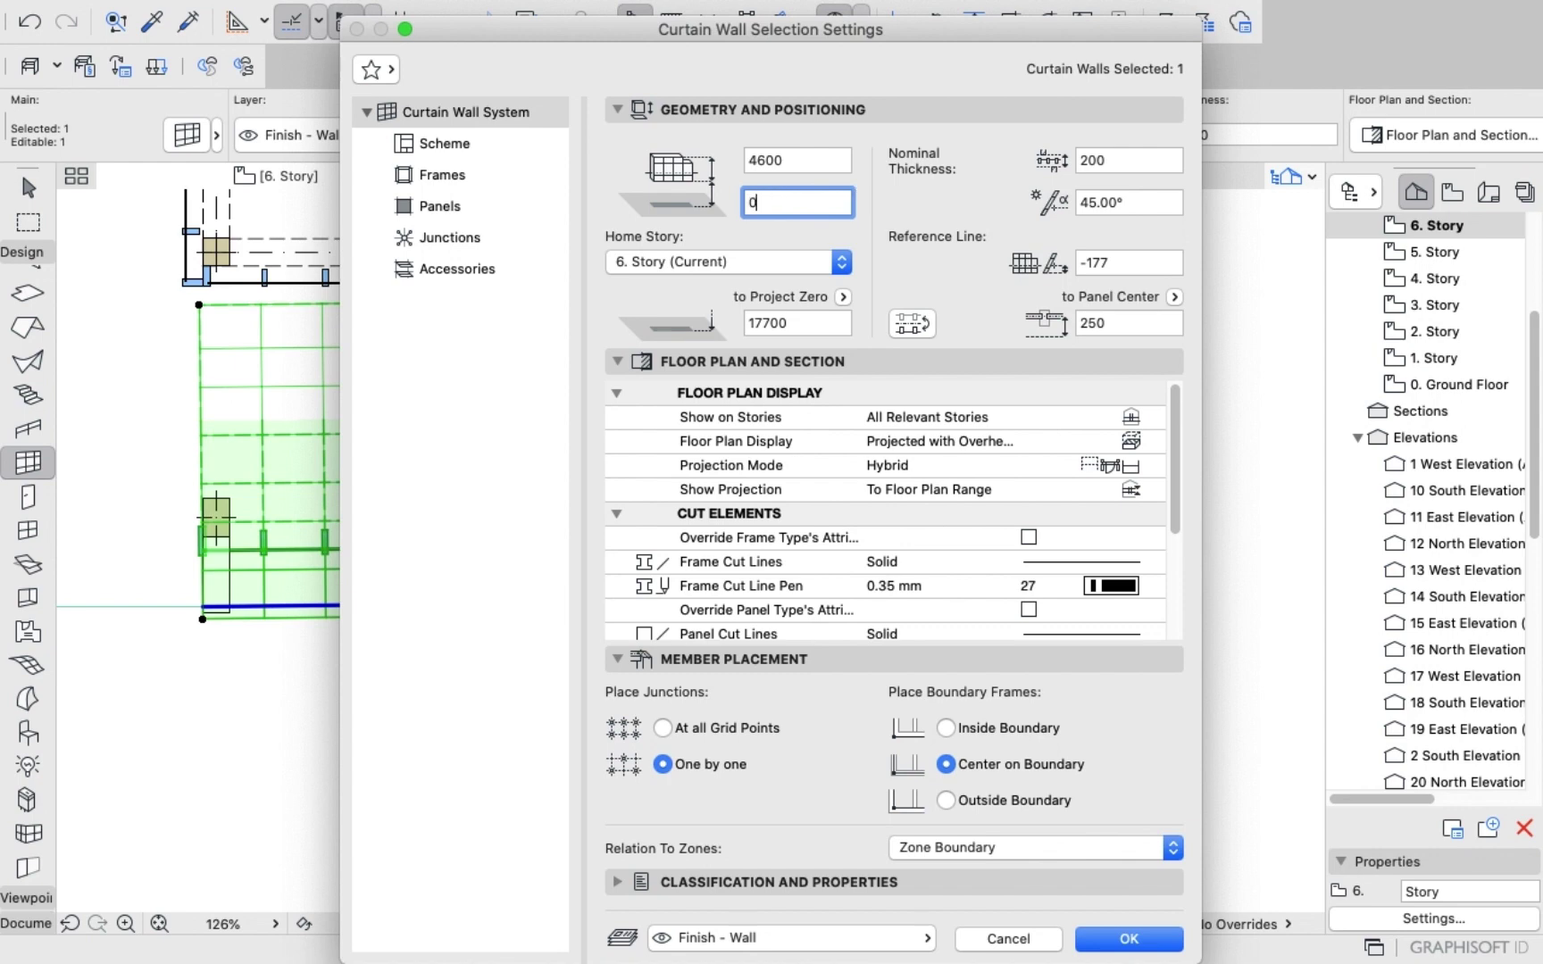
pyautogui.press('Return')
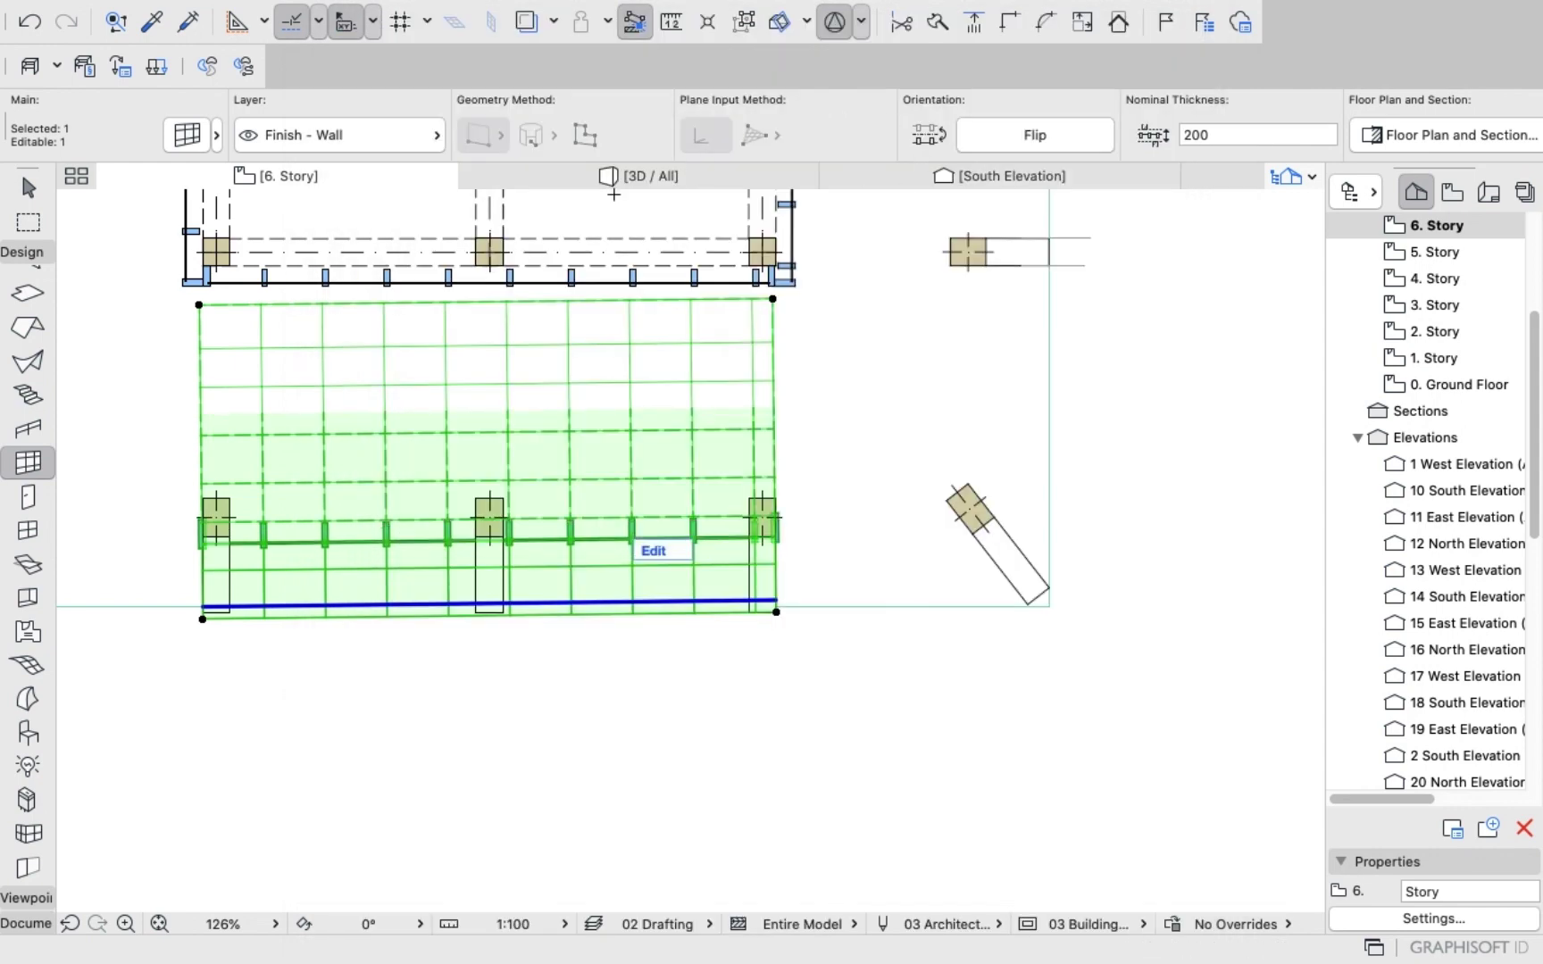
pyautogui.click(638, 176)
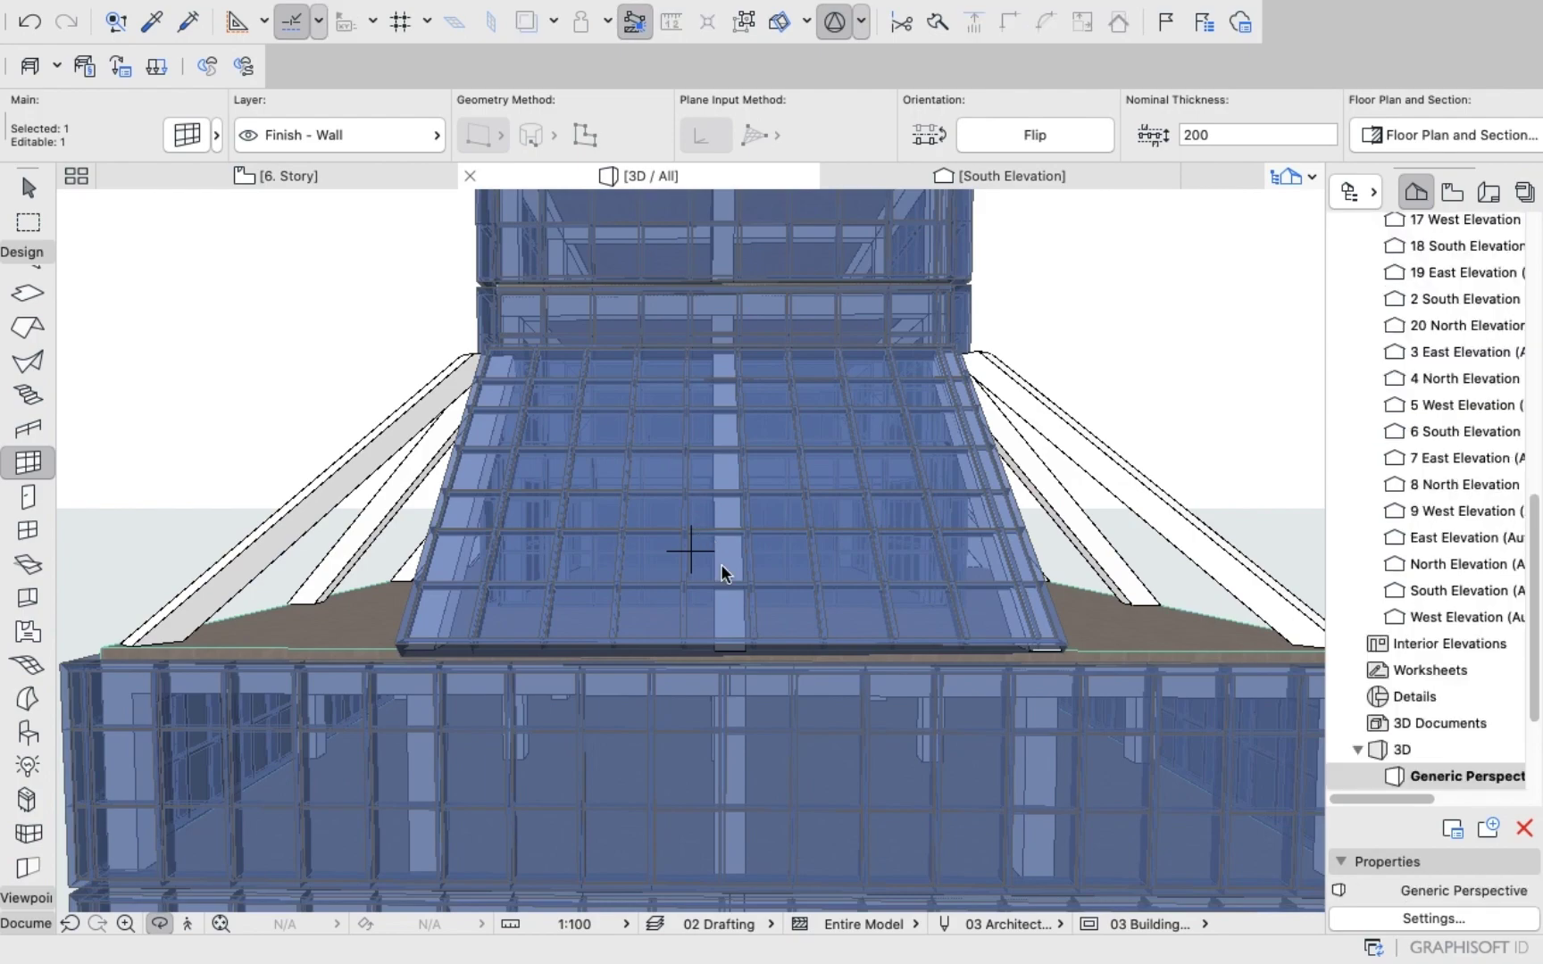
pyautogui.press('Escape')
pyautogui.moveTo(781, 613); pyautogui.dragTo(574, 498)
# Return to the 6. Story plan and review the Curtain Wall tool's default height, base offset and slant angle.
pyautogui.click(323, 175)
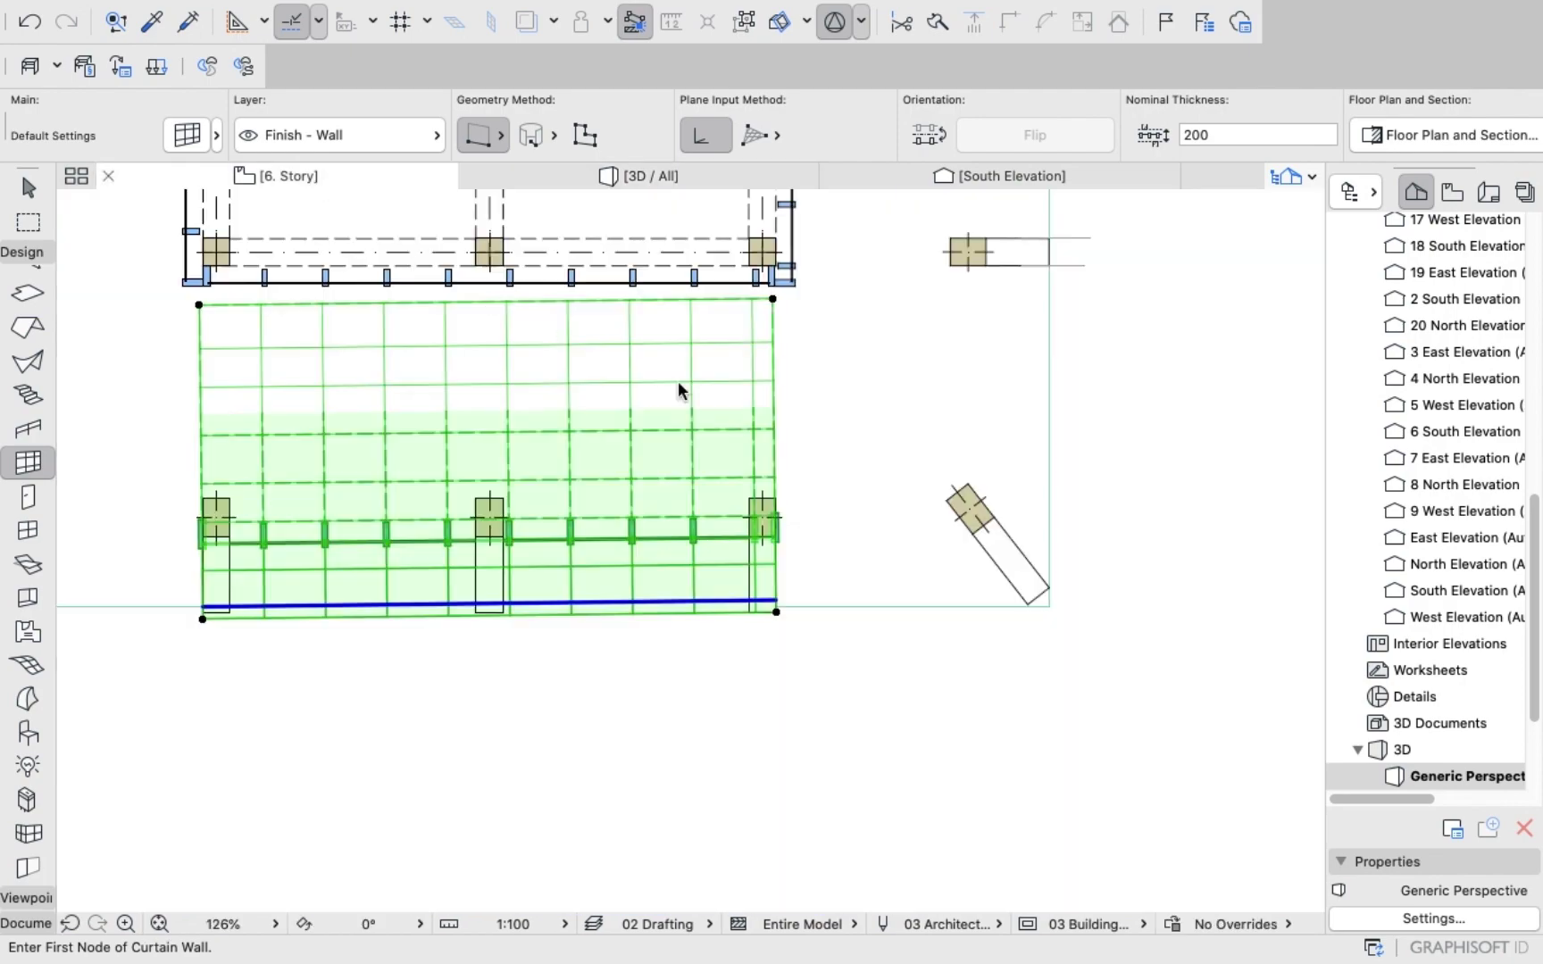
pyautogui.scroll(-10, 1109, 410)
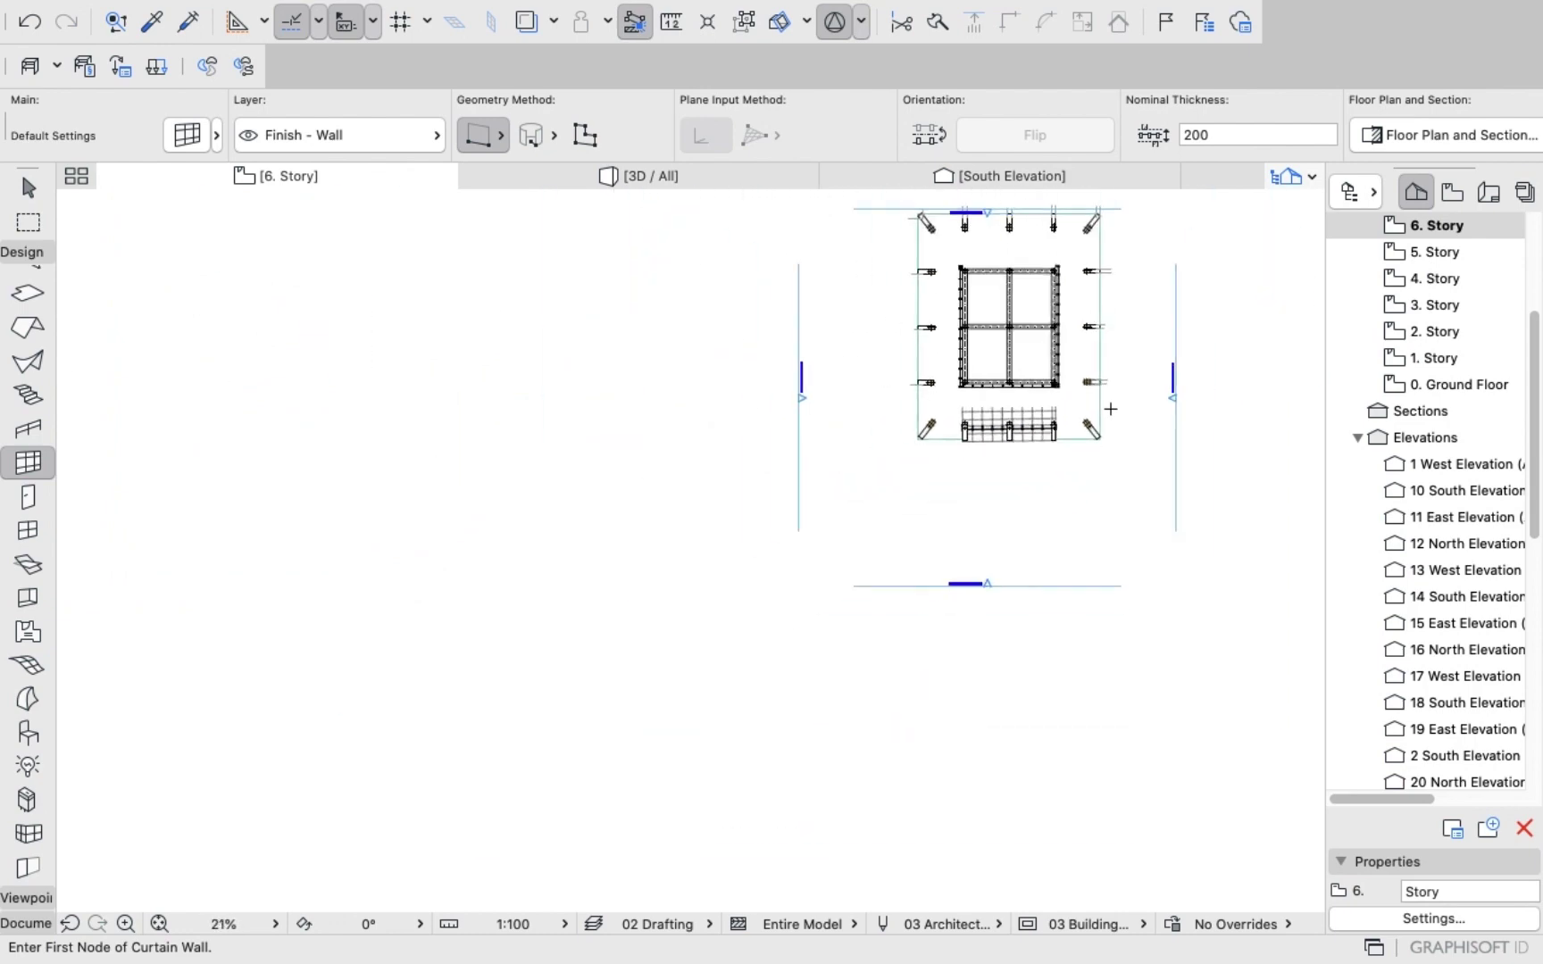
pyautogui.scroll(4, 1136, 324)
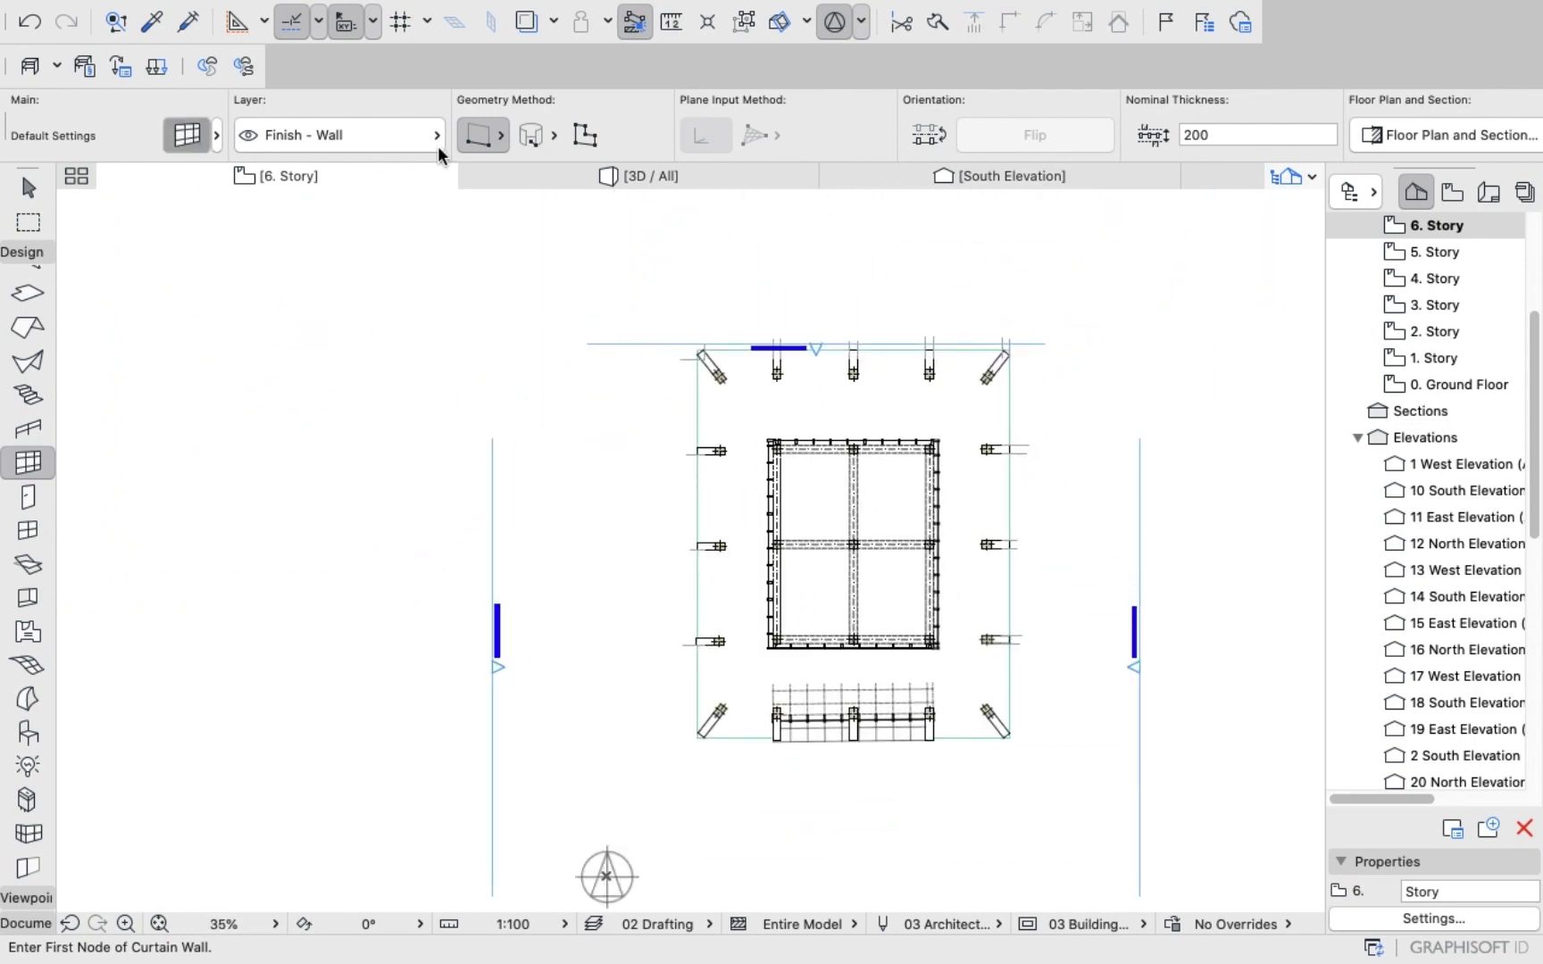
pyautogui.press('super+t')
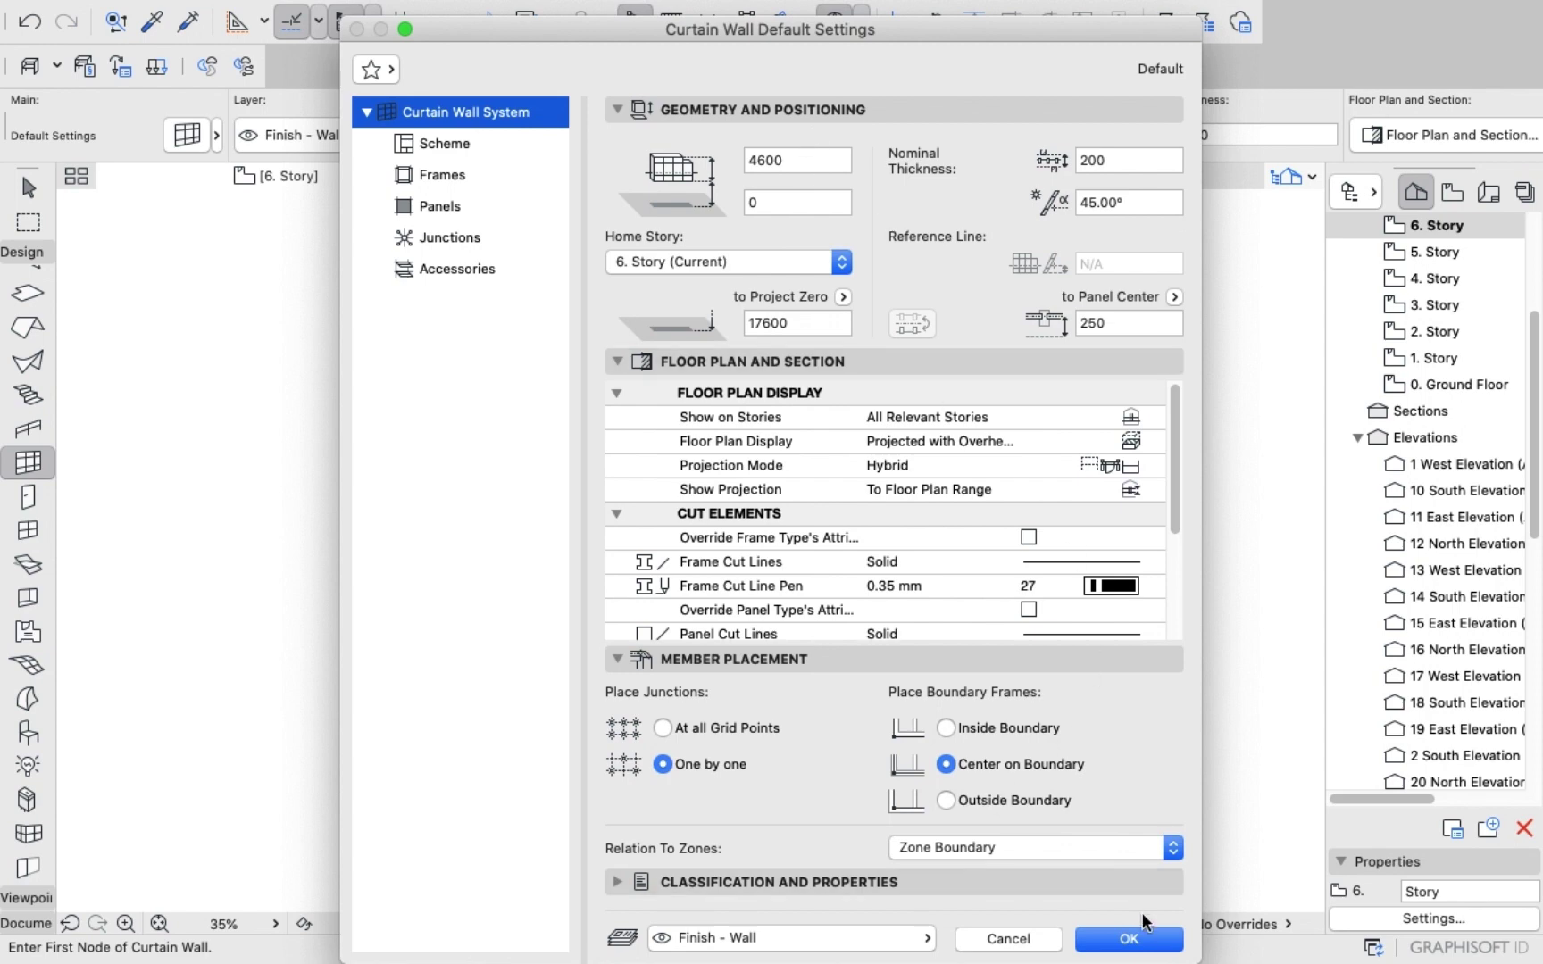
pyautogui.click(1129, 938)
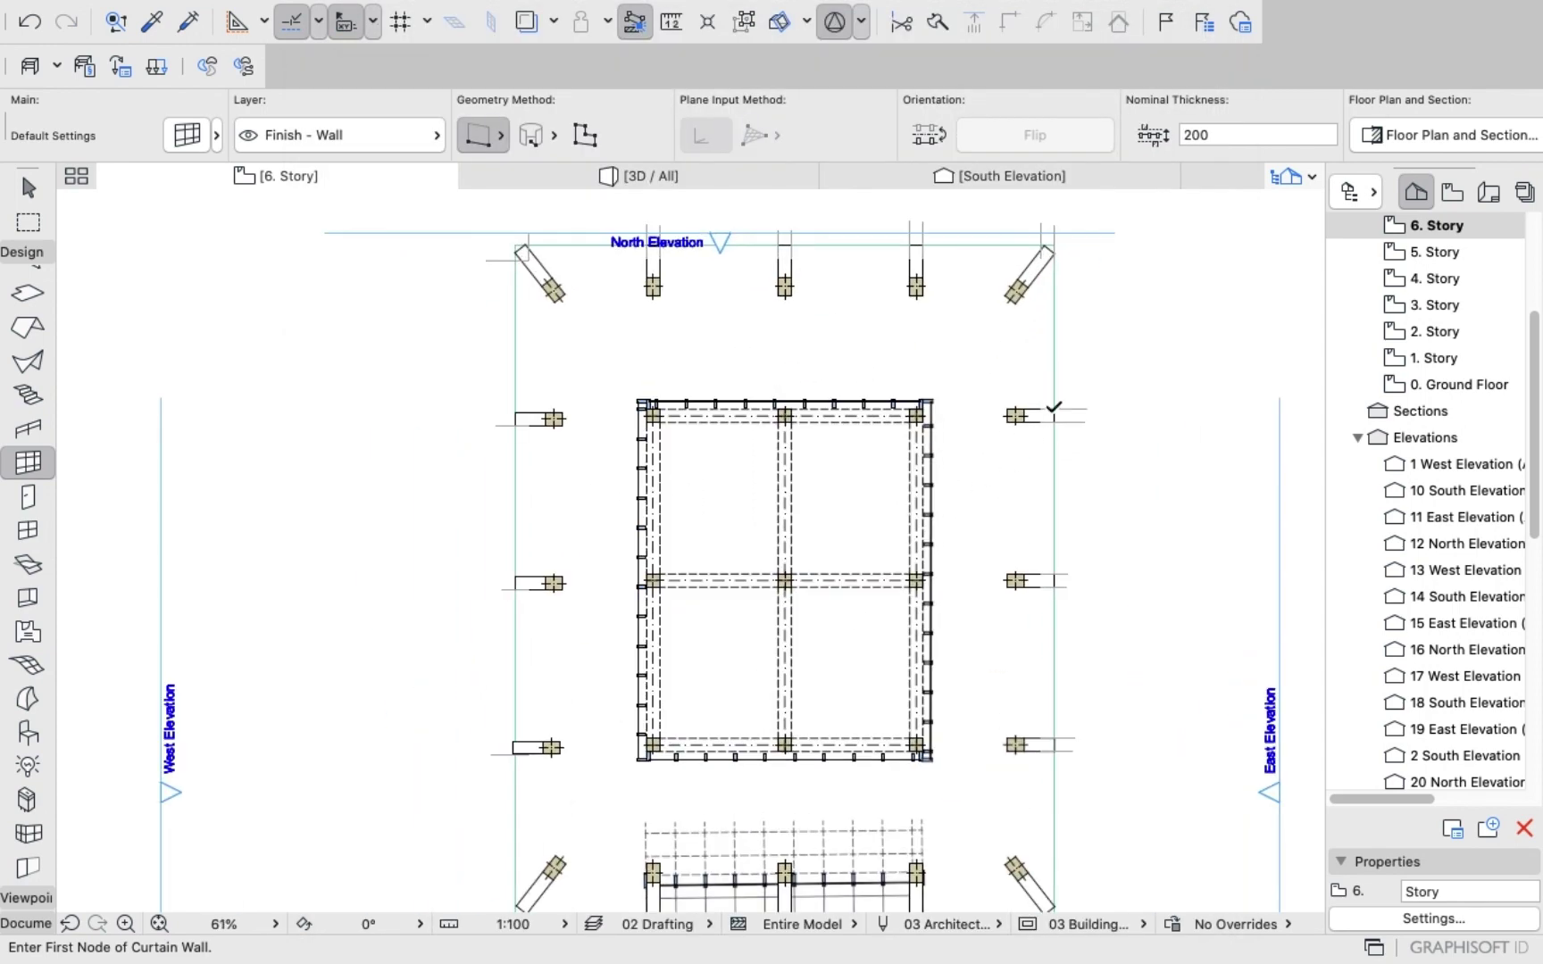
pyautogui.click(1053, 415)
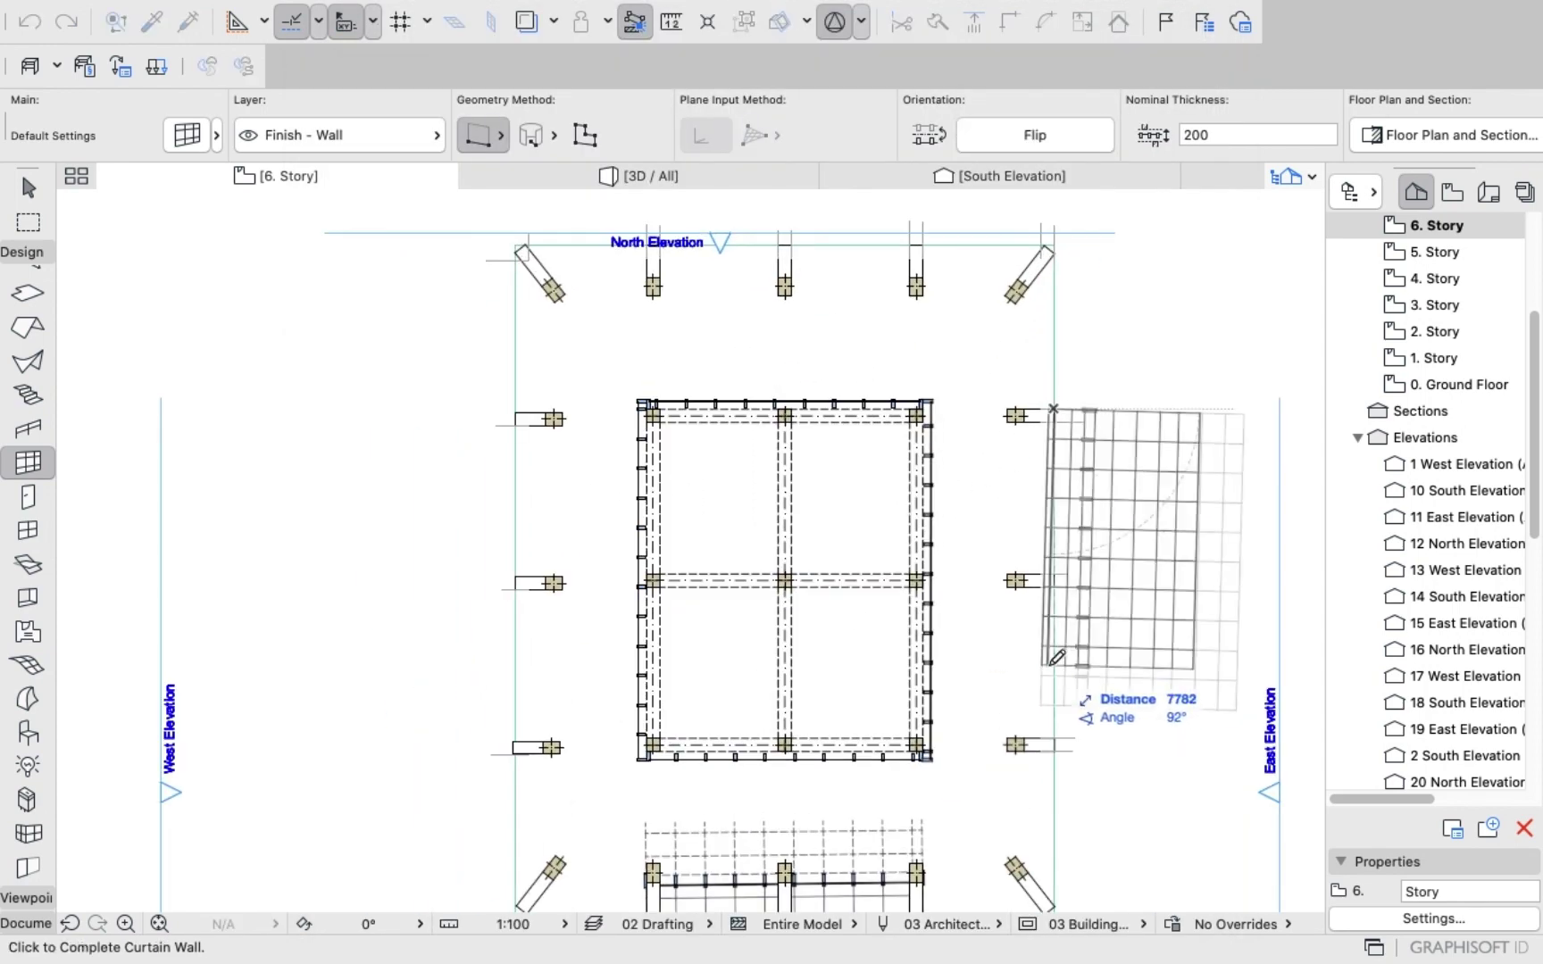
pyautogui.rightClick(1045, 840)
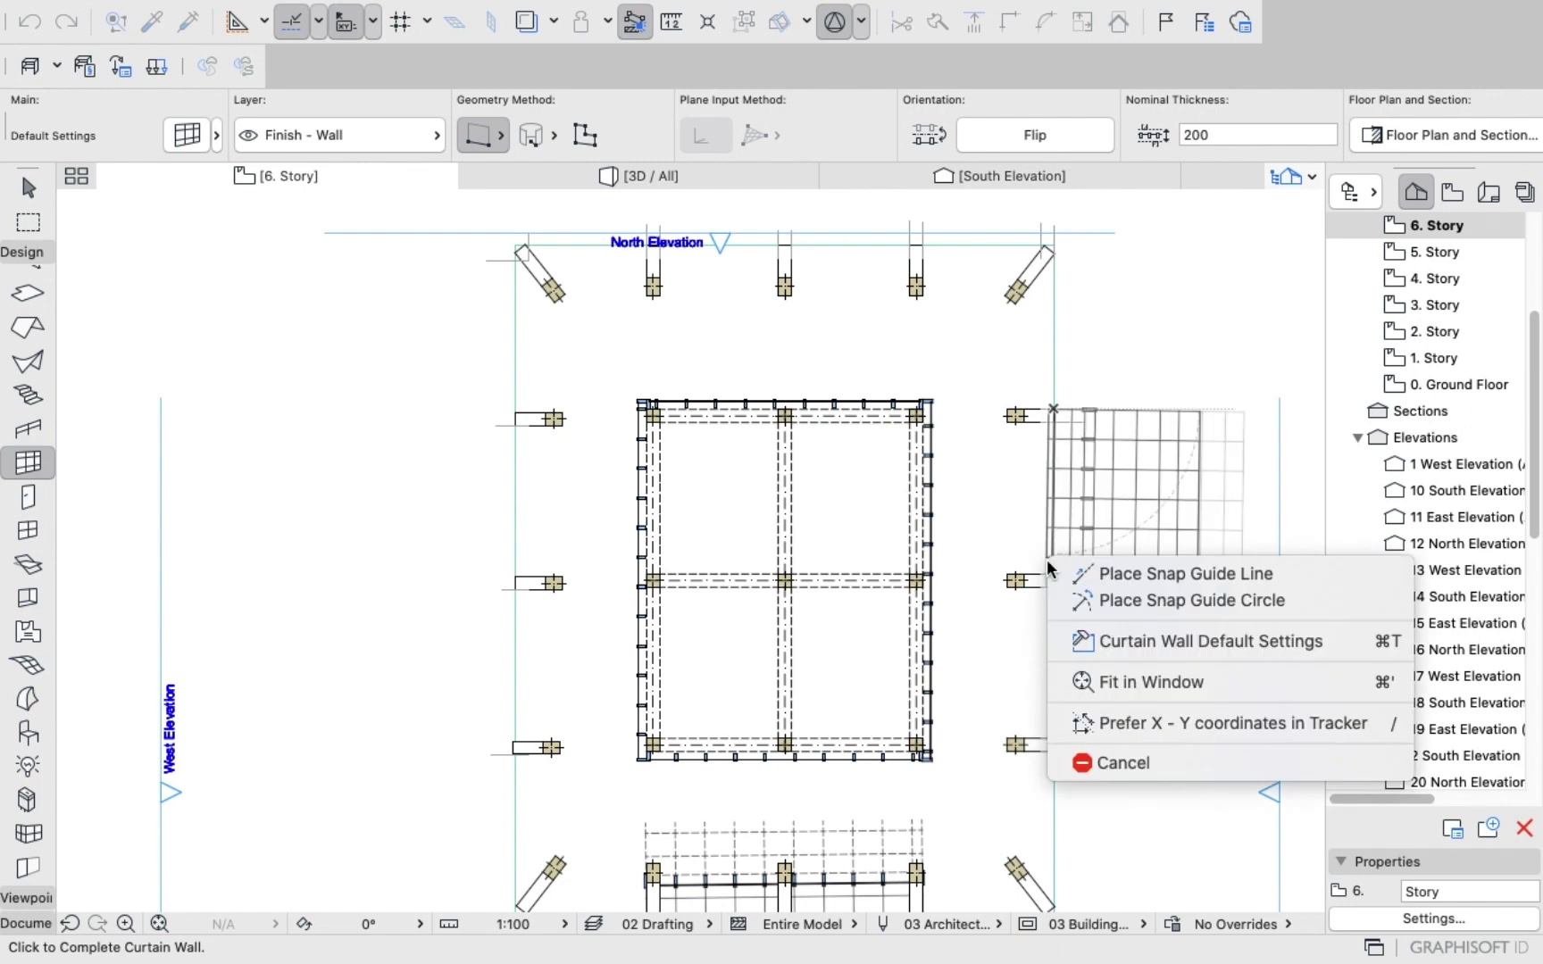
pyautogui.click(1085, 765)
# Draw a curtain wall about 10400 long from south to north along the podium's east edge, spanning the three middle columns.
pyautogui.click(1054, 751)
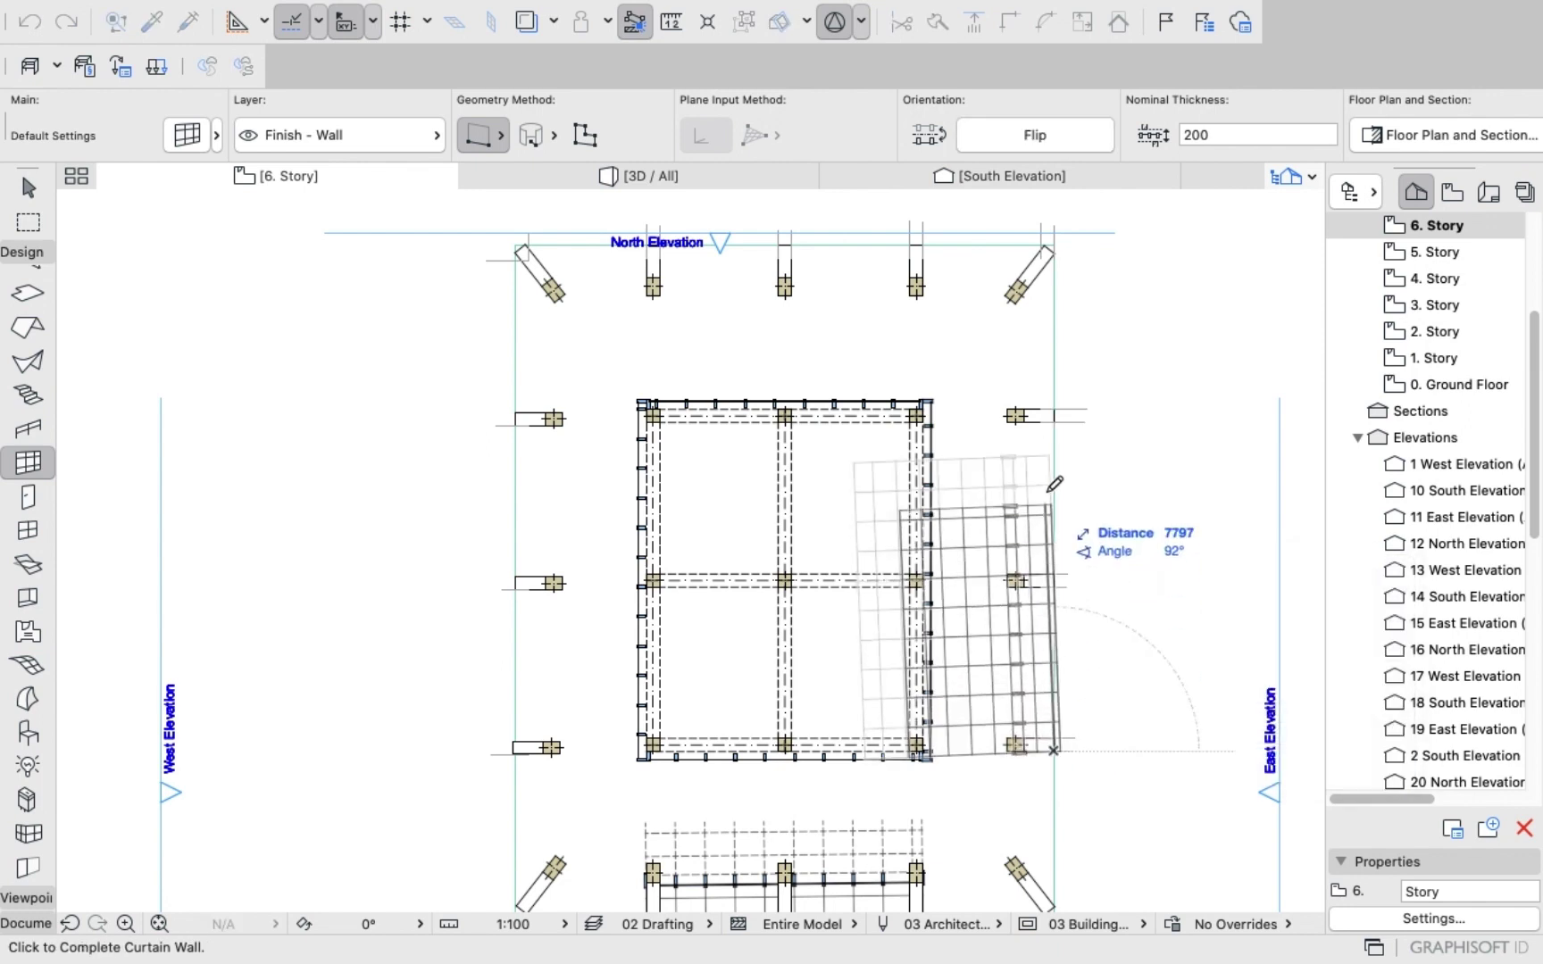
pyautogui.scroll(5, 1058, 402)
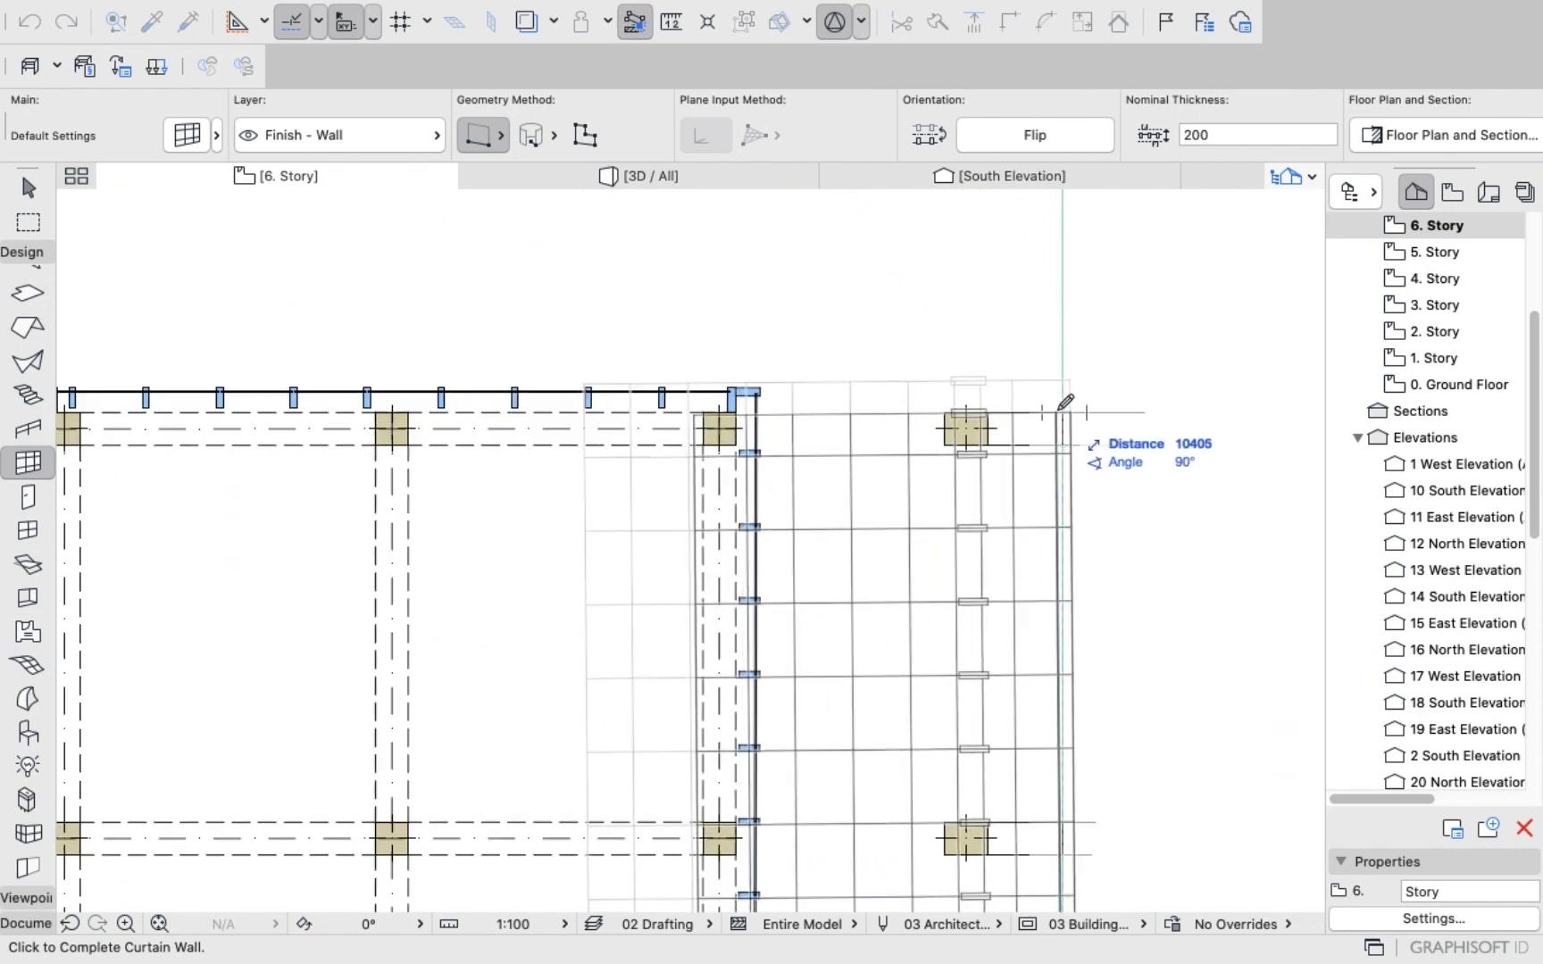
pyautogui.click(1061, 409)
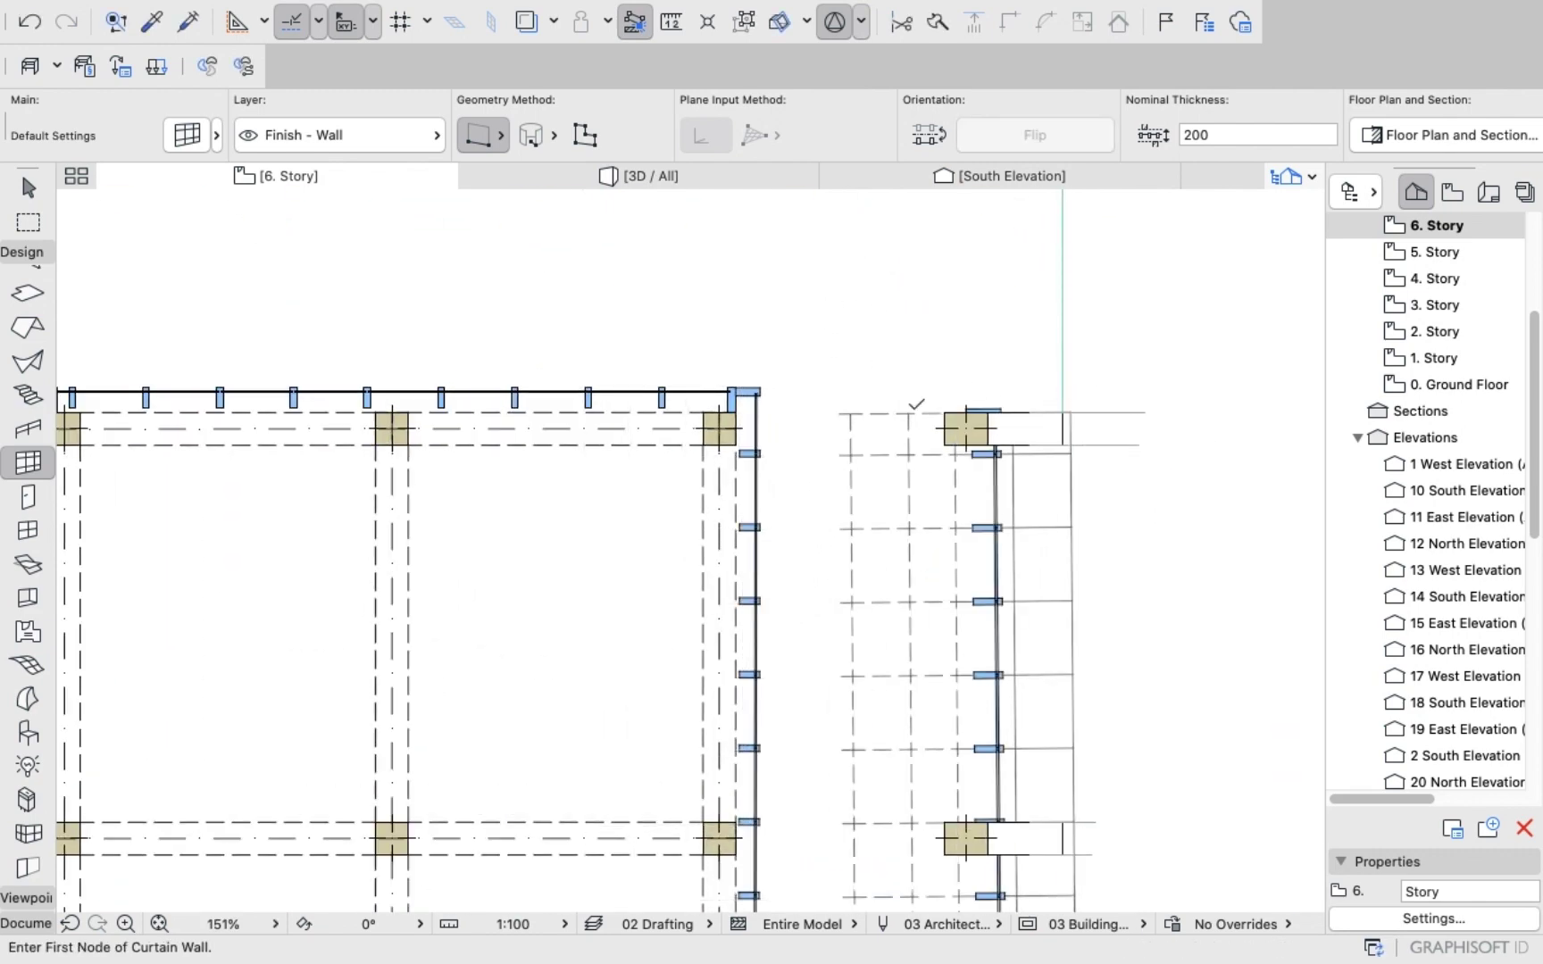
# Draw a curtain wall about 8400 long from east to west along the podium's north edge, spanning the three middle columns.
pyautogui.scroll(-5, 801, 366)
pyautogui.scroll(4, 801, 366)
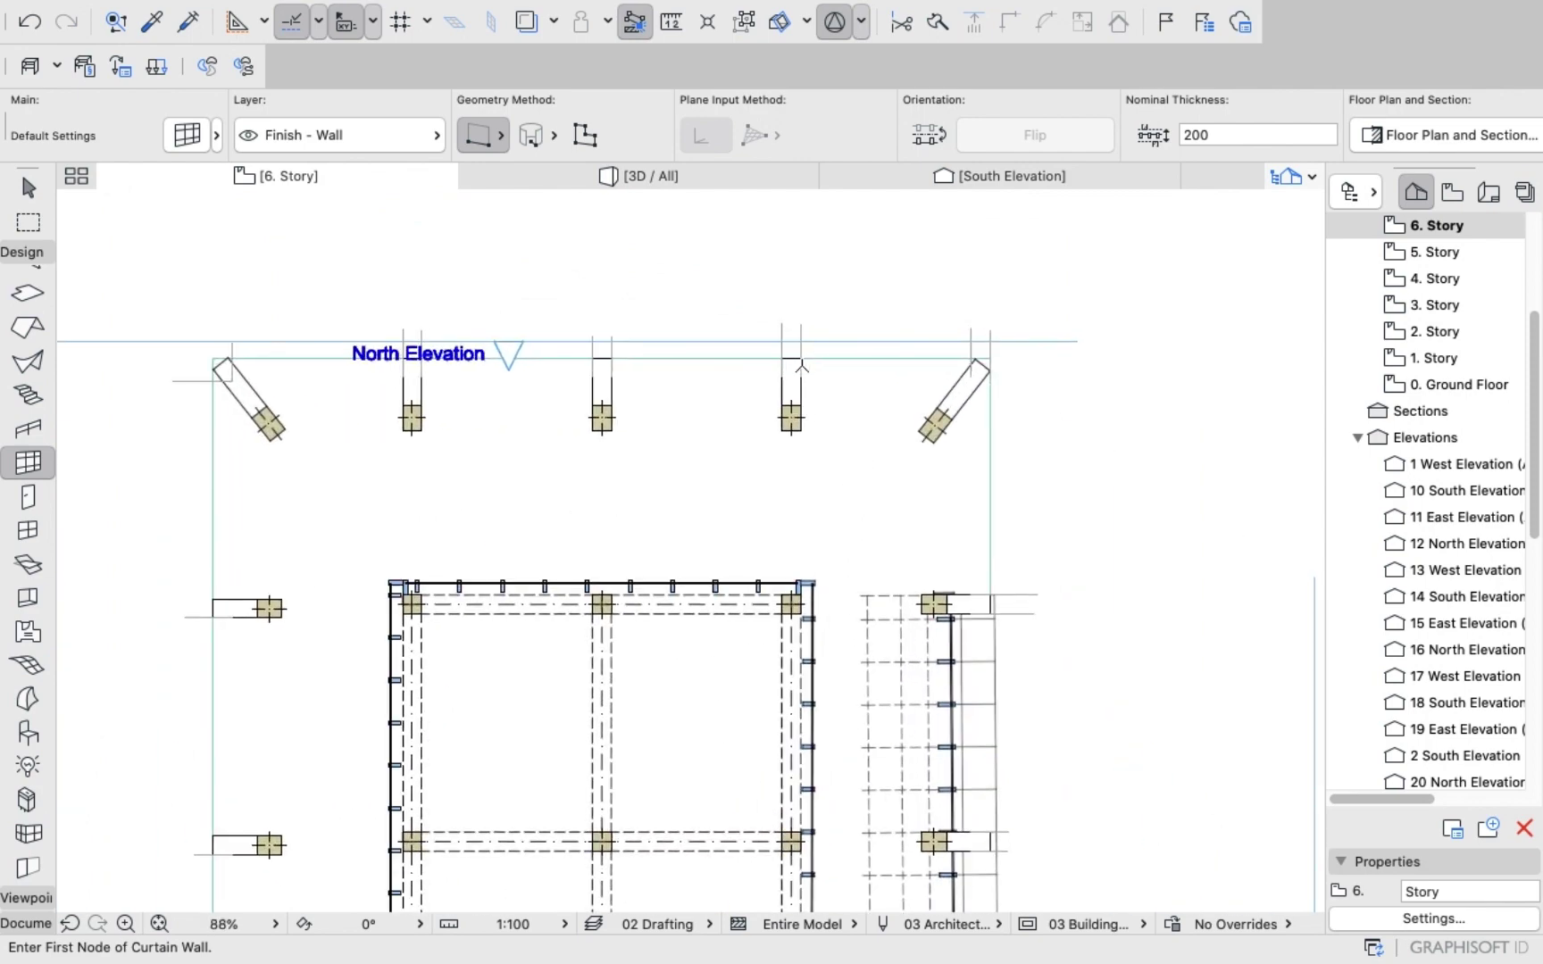
pyautogui.click(802, 354)
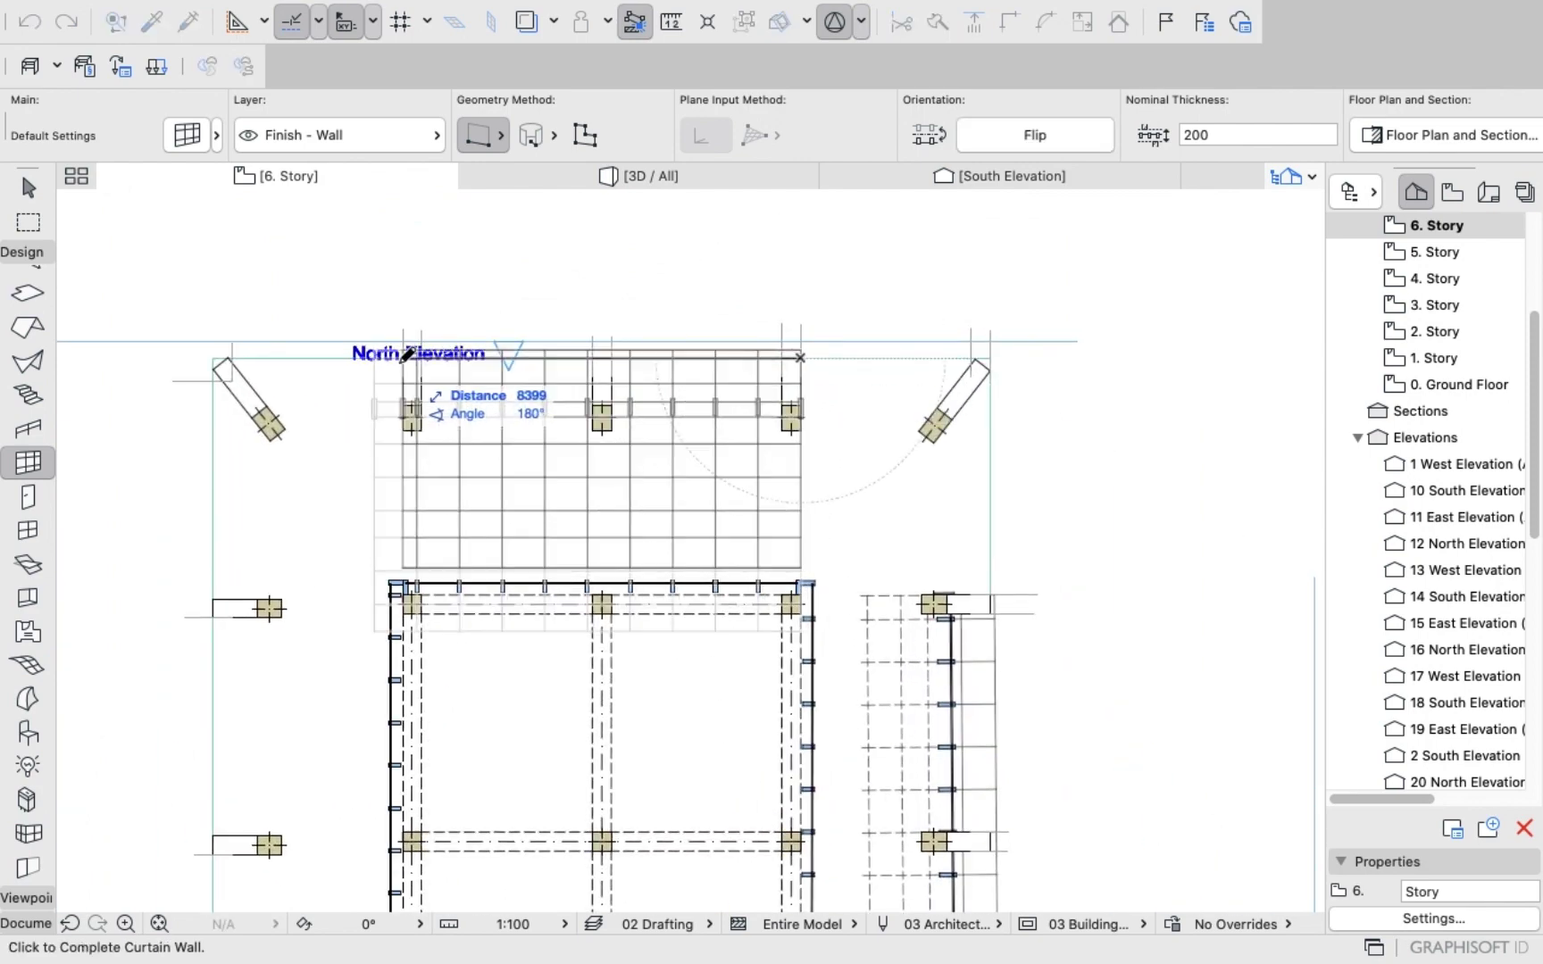
pyautogui.scroll(3, 420, 351)
pyautogui.scroll(4, 420, 351)
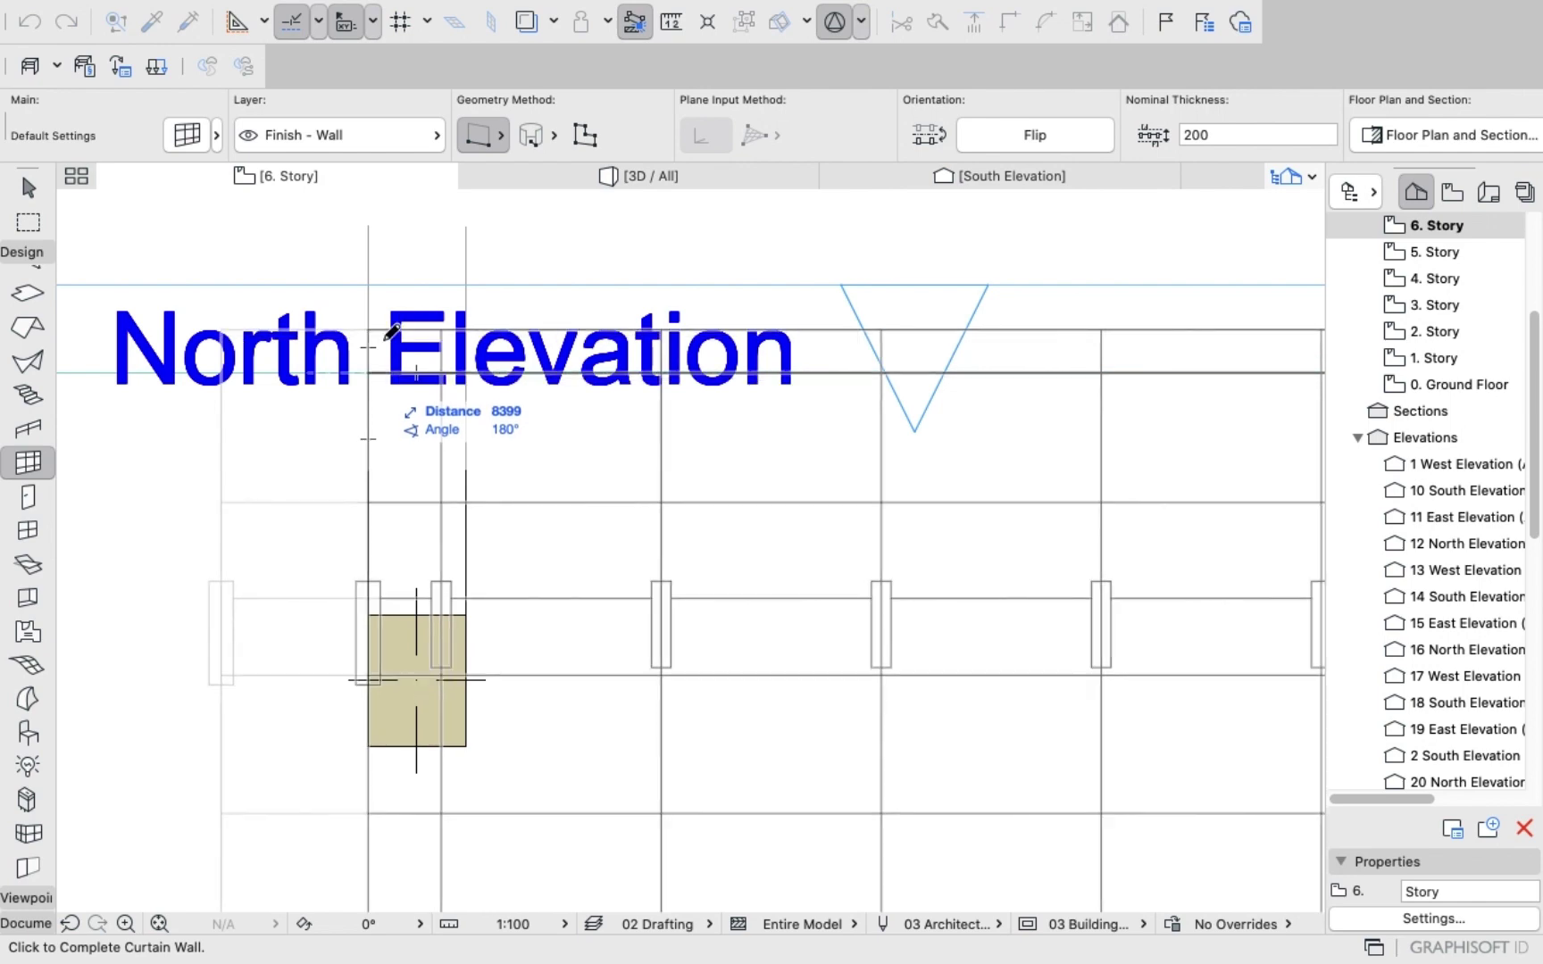
pyautogui.click(417, 348)
pyautogui.scroll(-6, 417, 348)
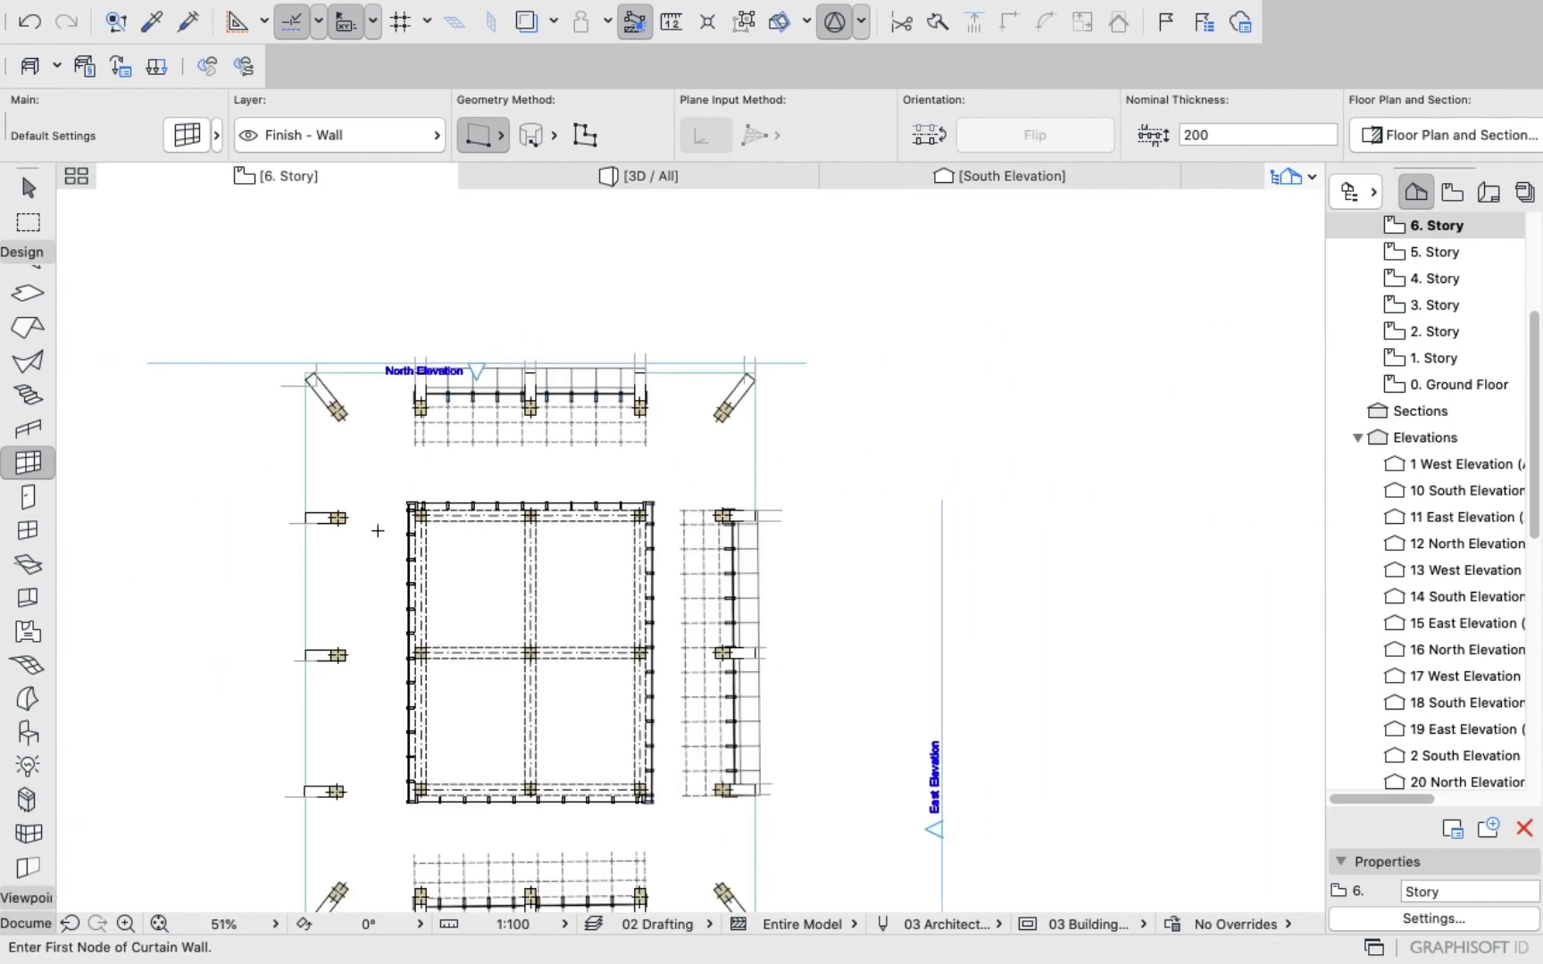
pyautogui.scroll(6, 331, 738)
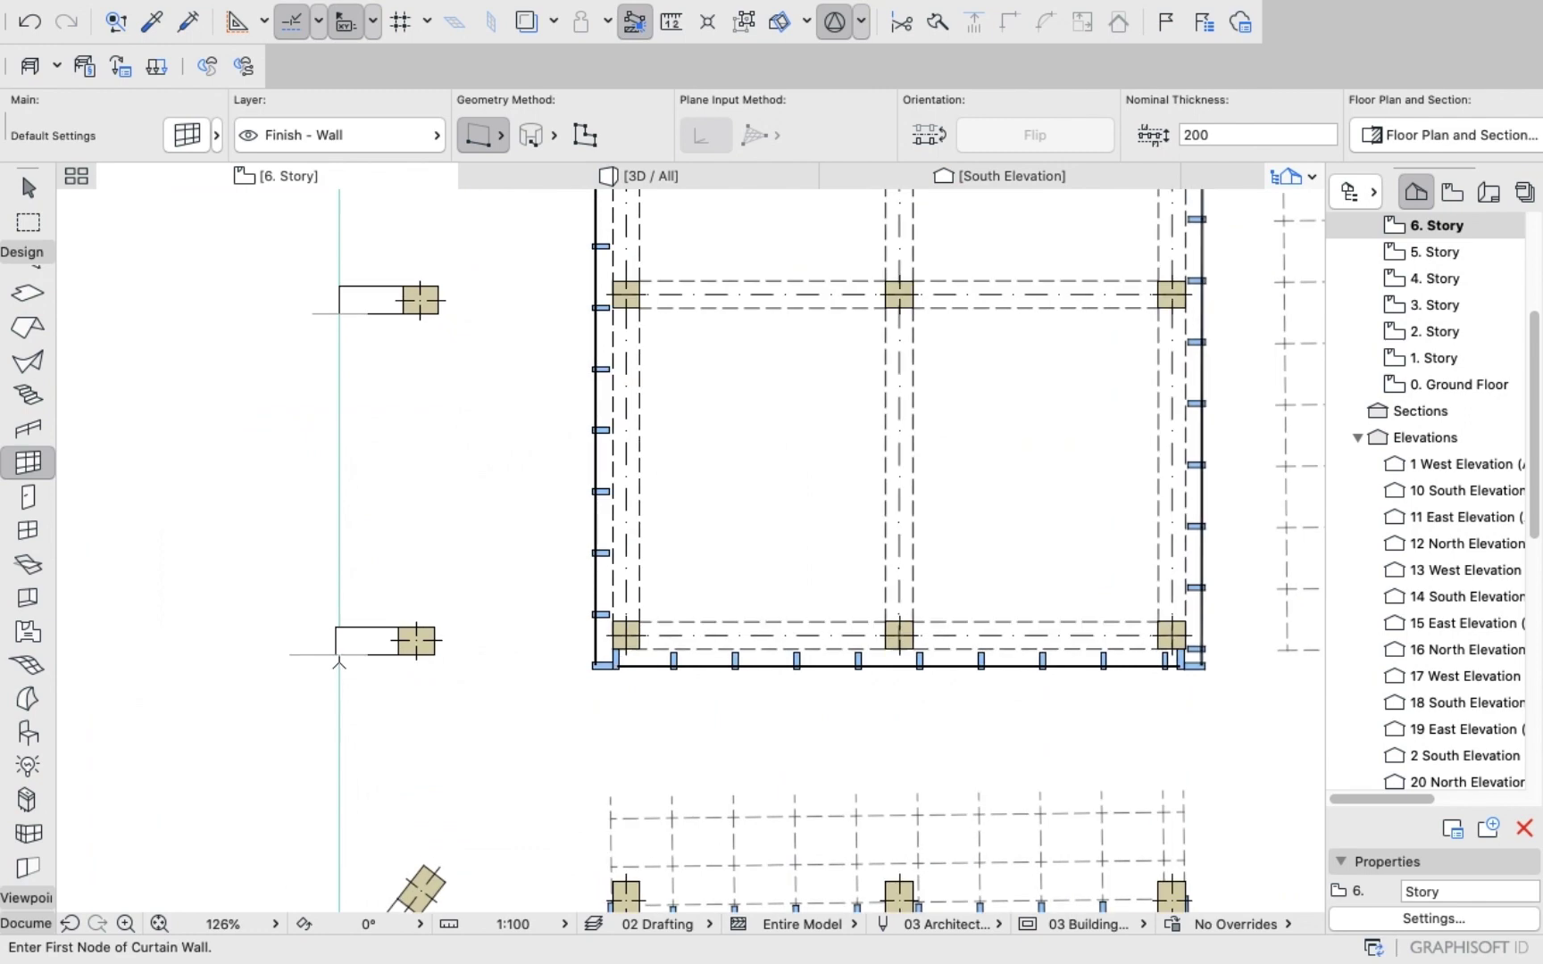
pyautogui.click(334, 654)
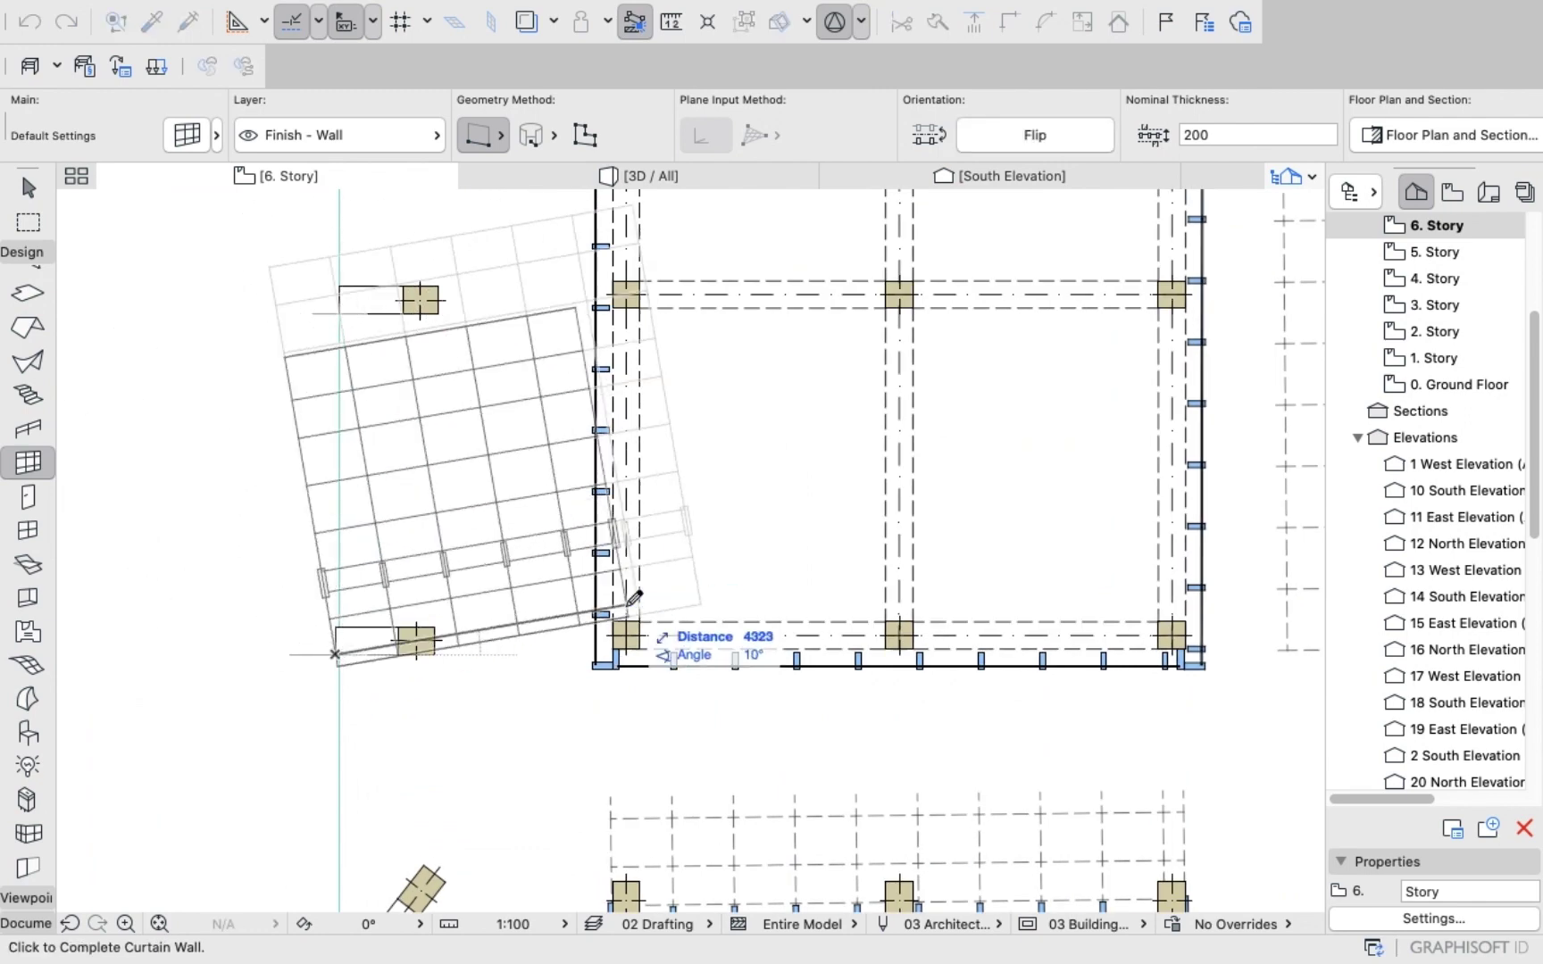
pyautogui.rightClick(516, 786)
pyautogui.click(585, 758)
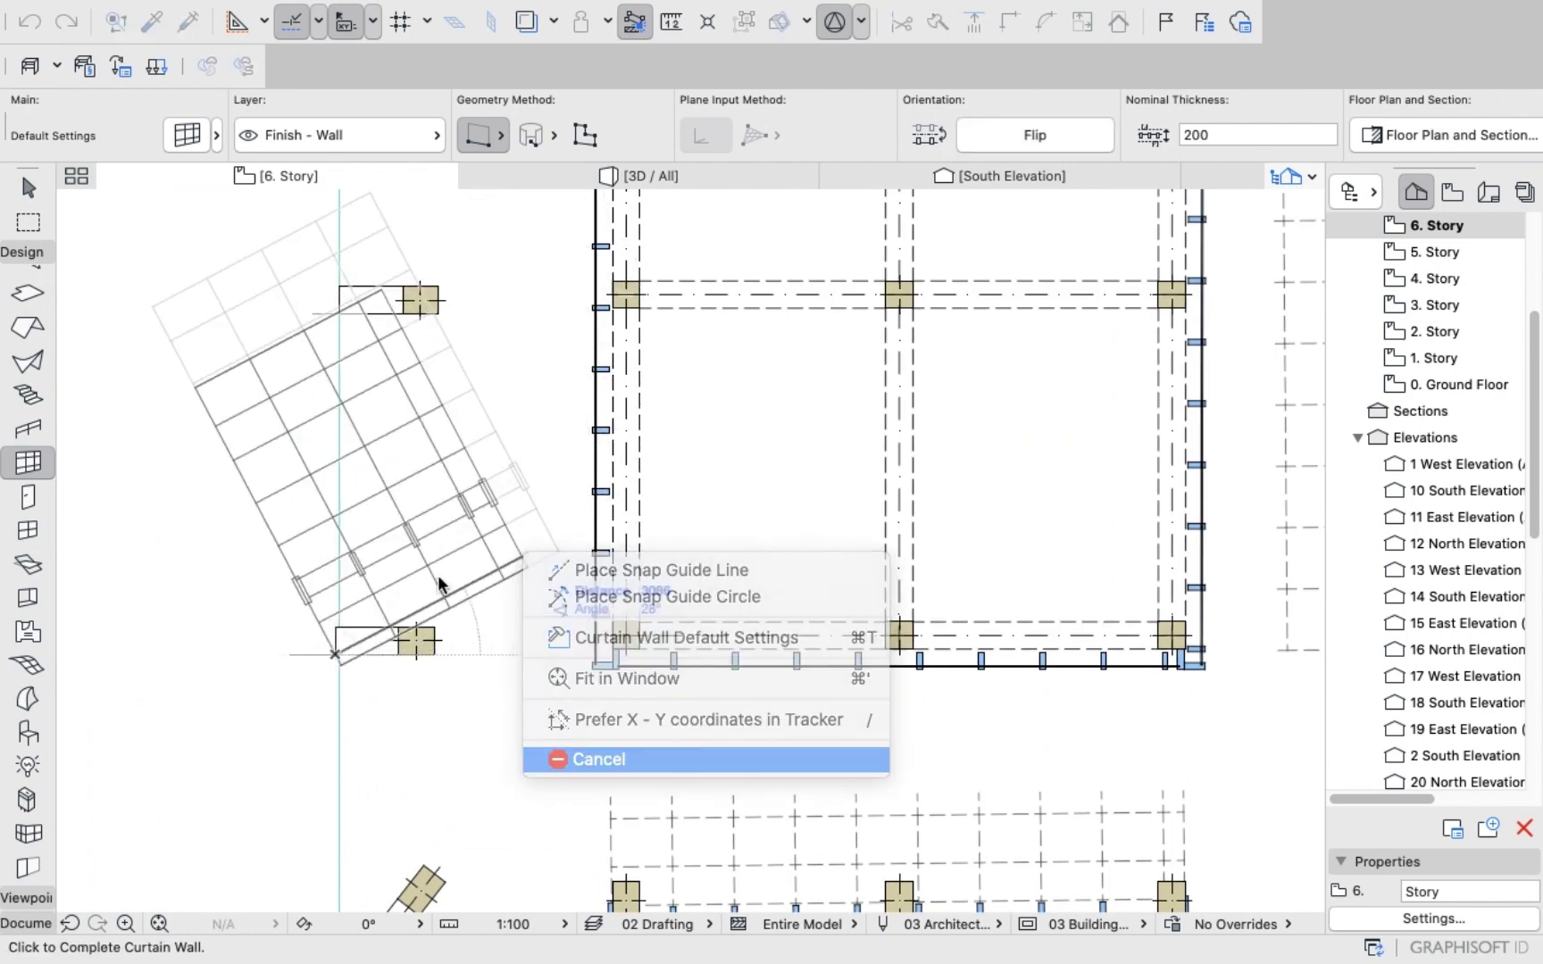
# Draw a curtain wall about 10400 long from north to south along the podium's west edge, spanning the three middle columns.
pyautogui.scroll(-2, 433, 505)
pyautogui.scroll(5, 434, 504)
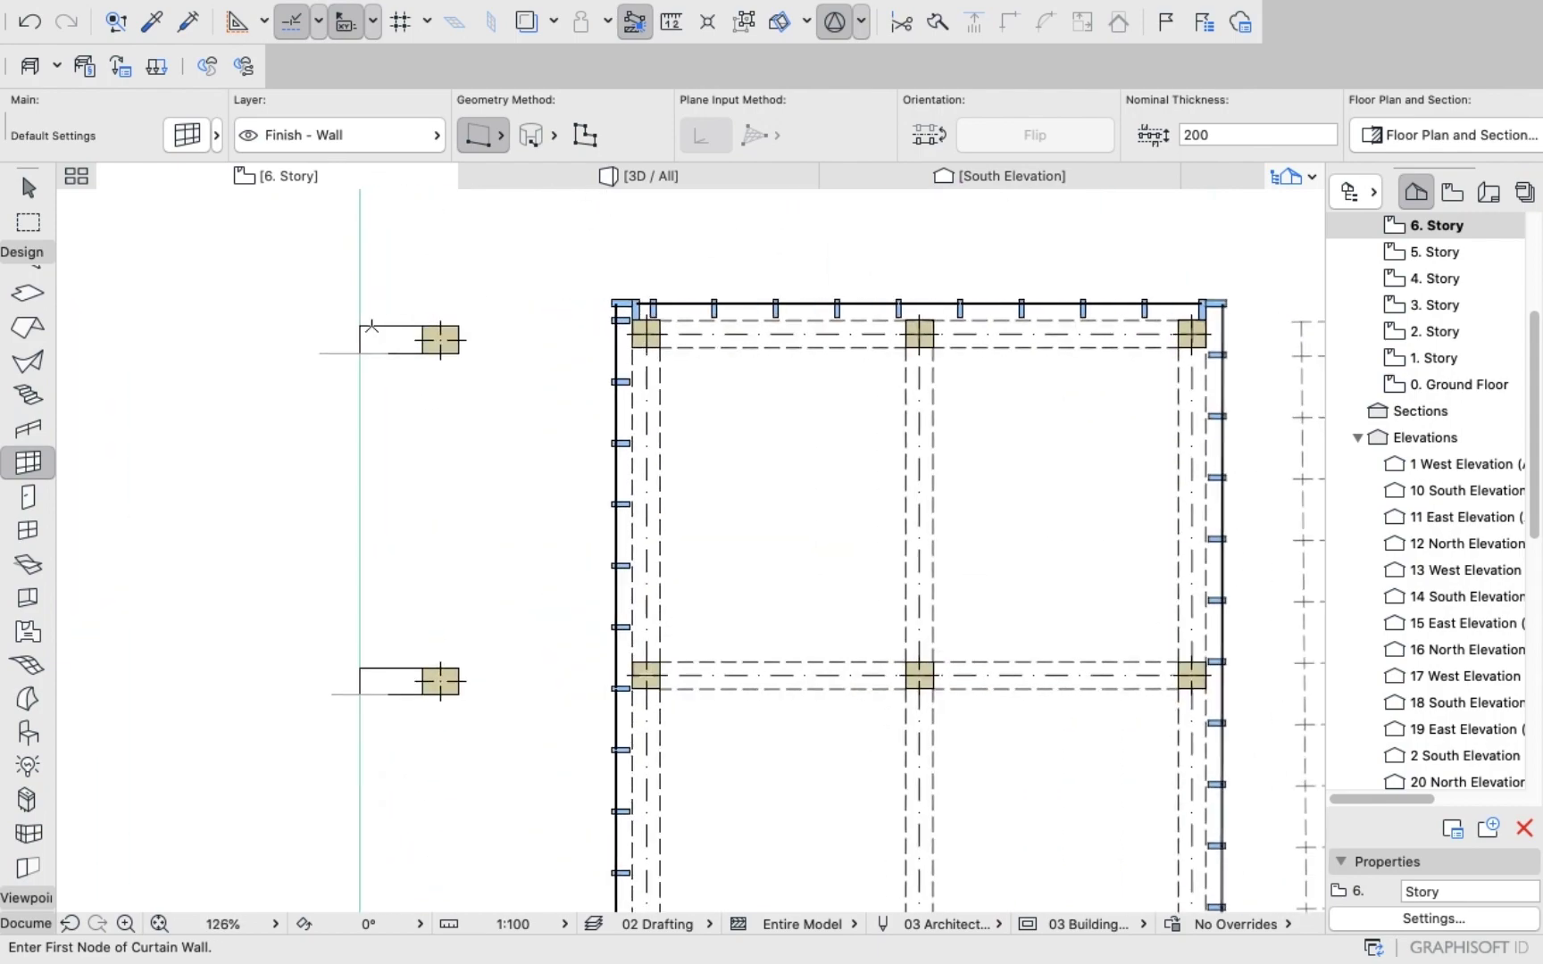
pyautogui.click(360, 323)
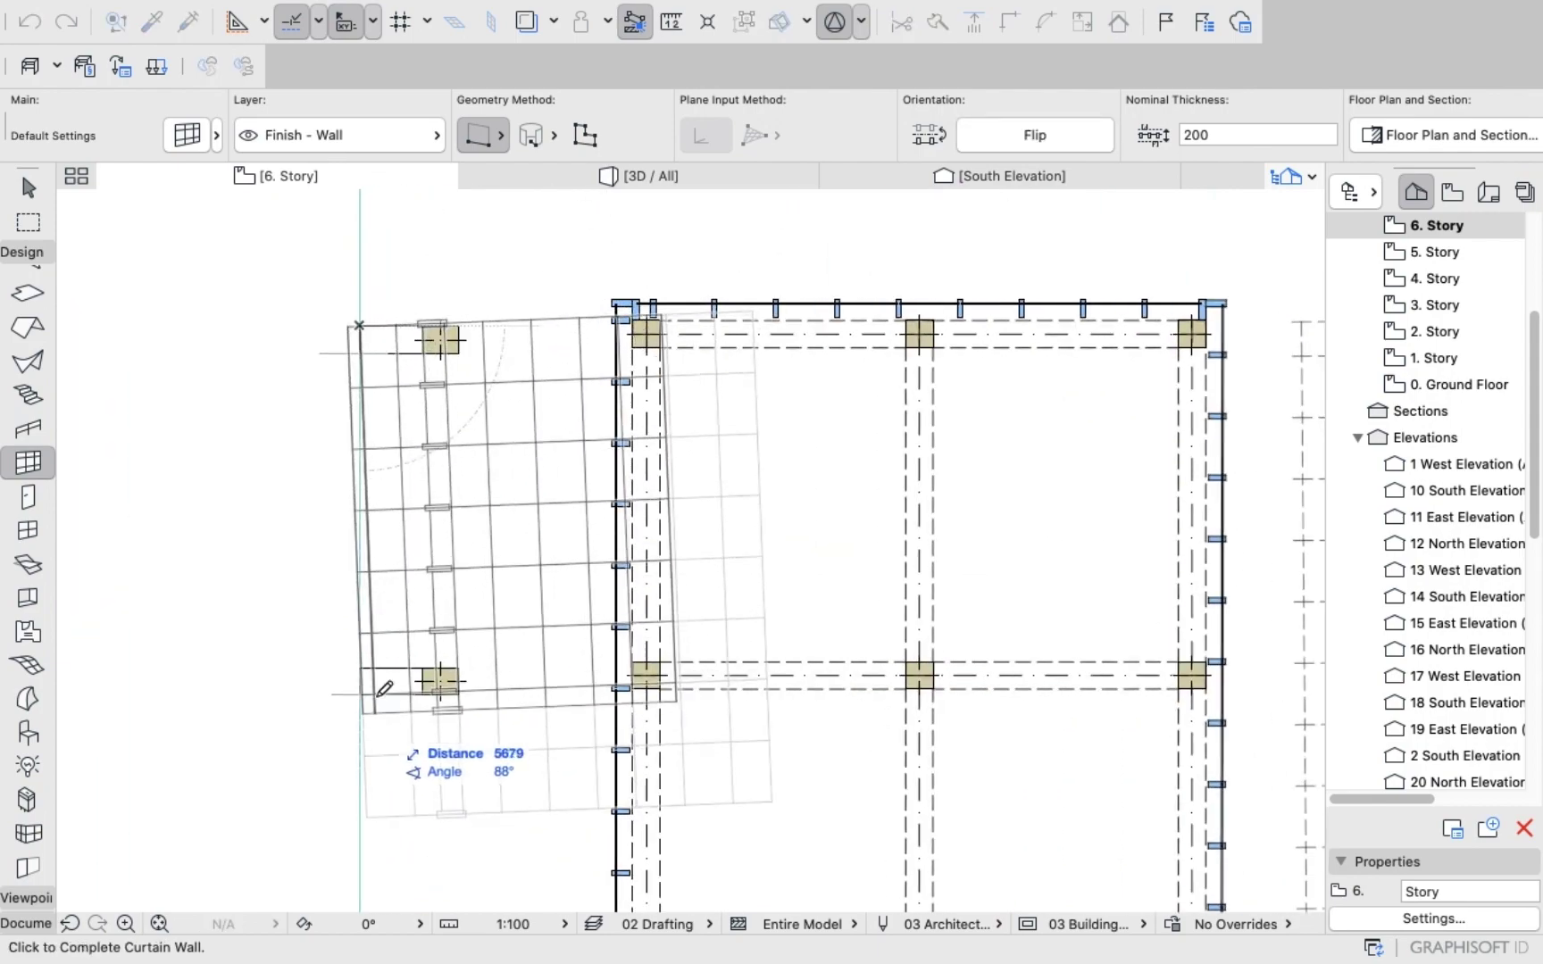
pyautogui.scroll(-6, 386, 785)
pyautogui.scroll(3, 384, 705)
pyautogui.scroll(3, 375, 804)
pyautogui.scroll(-6, 371, 889)
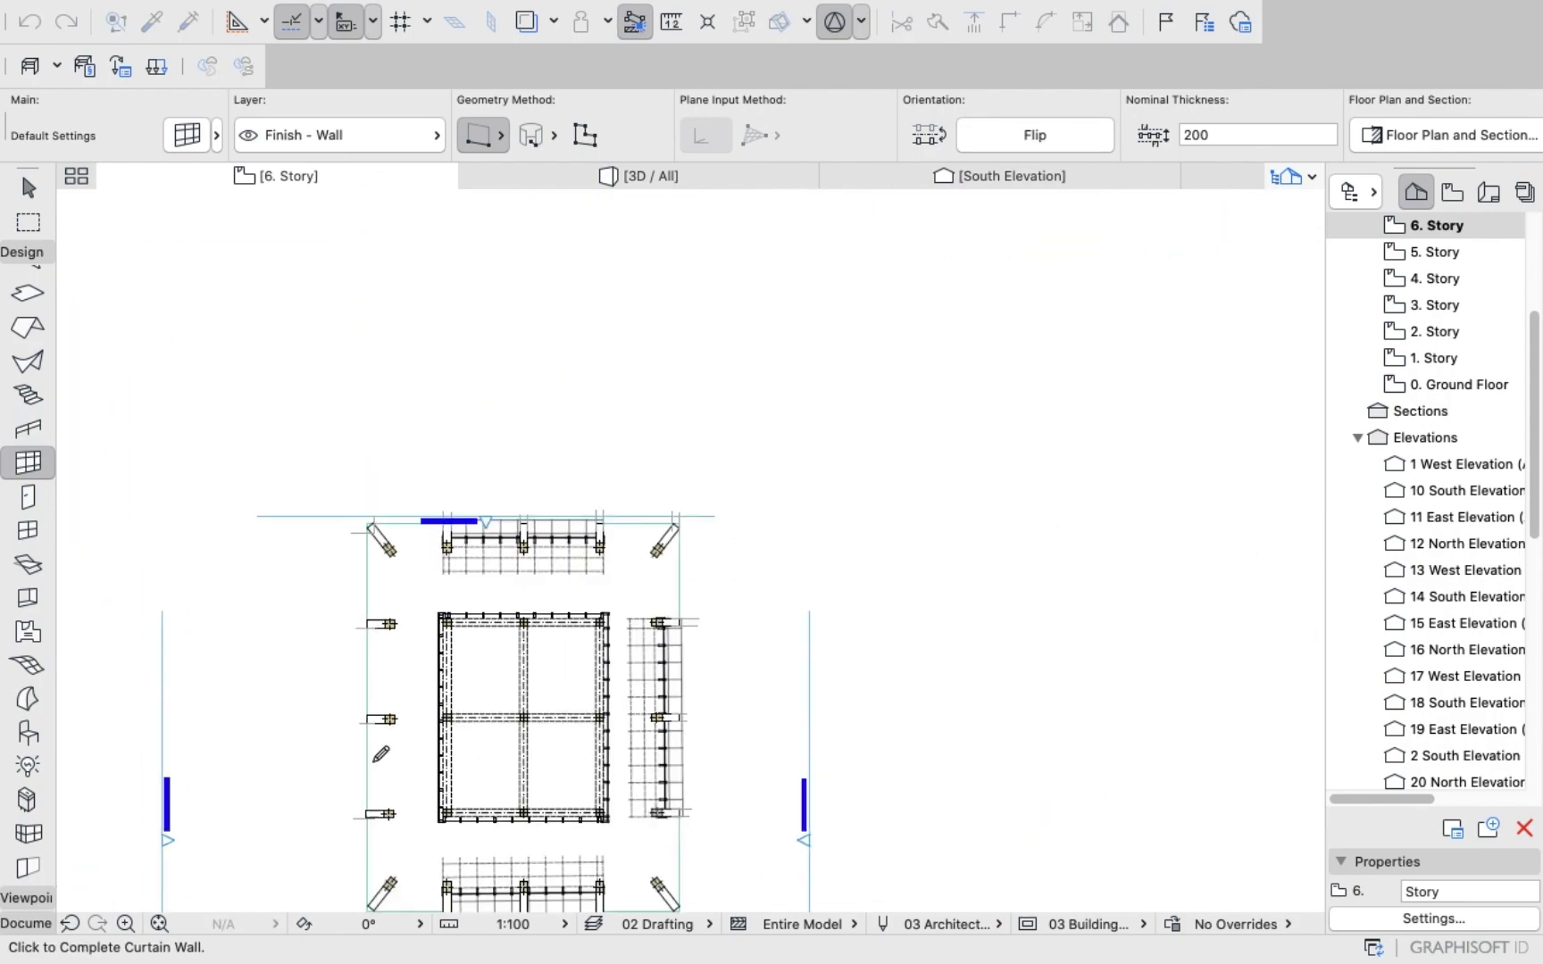
pyautogui.scroll(3, 381, 768)
pyautogui.scroll(3, 382, 787)
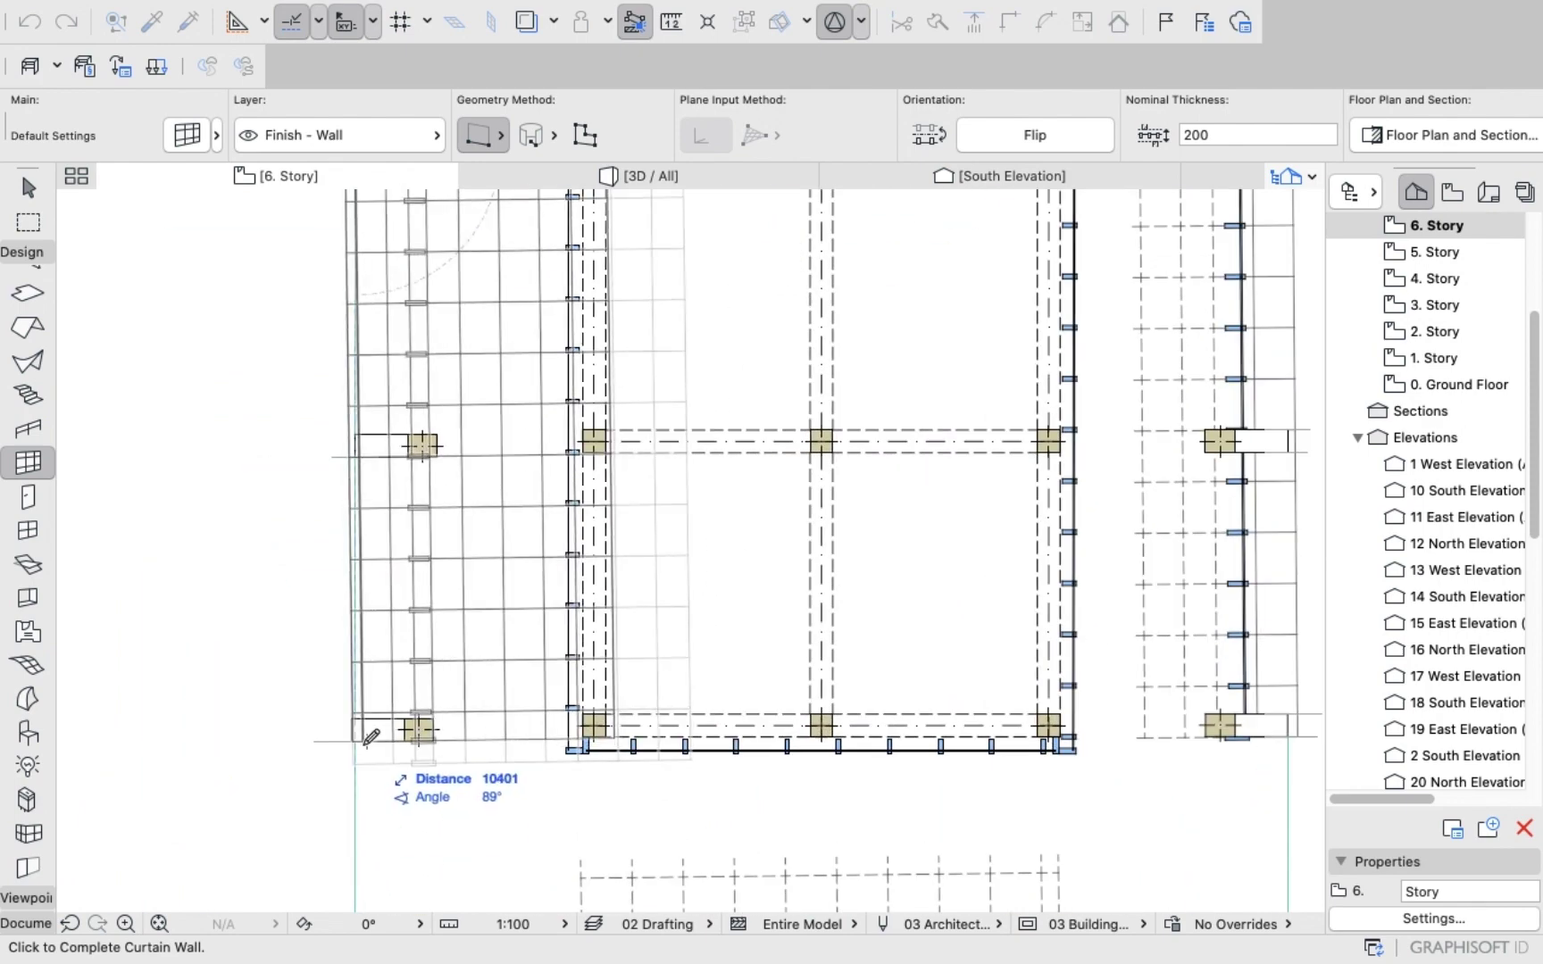
pyautogui.click(365, 740)
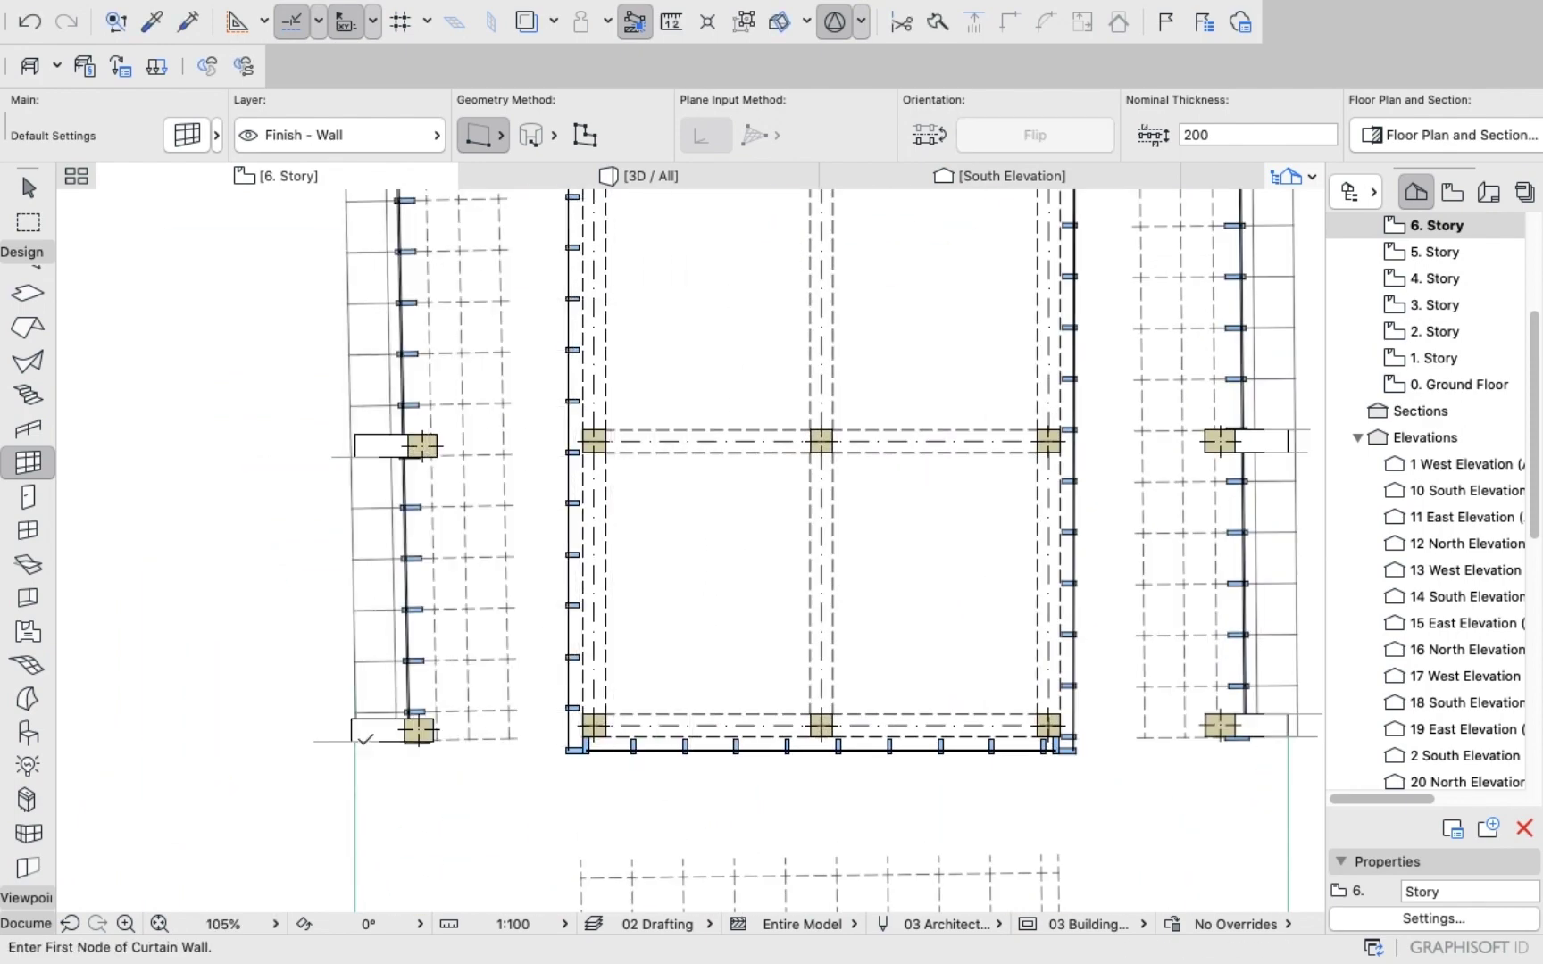
# Inspect the sloped curtain walls around the podium roof in 3D, comparing their surfaces with the slanted columns.
pyautogui.scroll(-4, 505, 274)
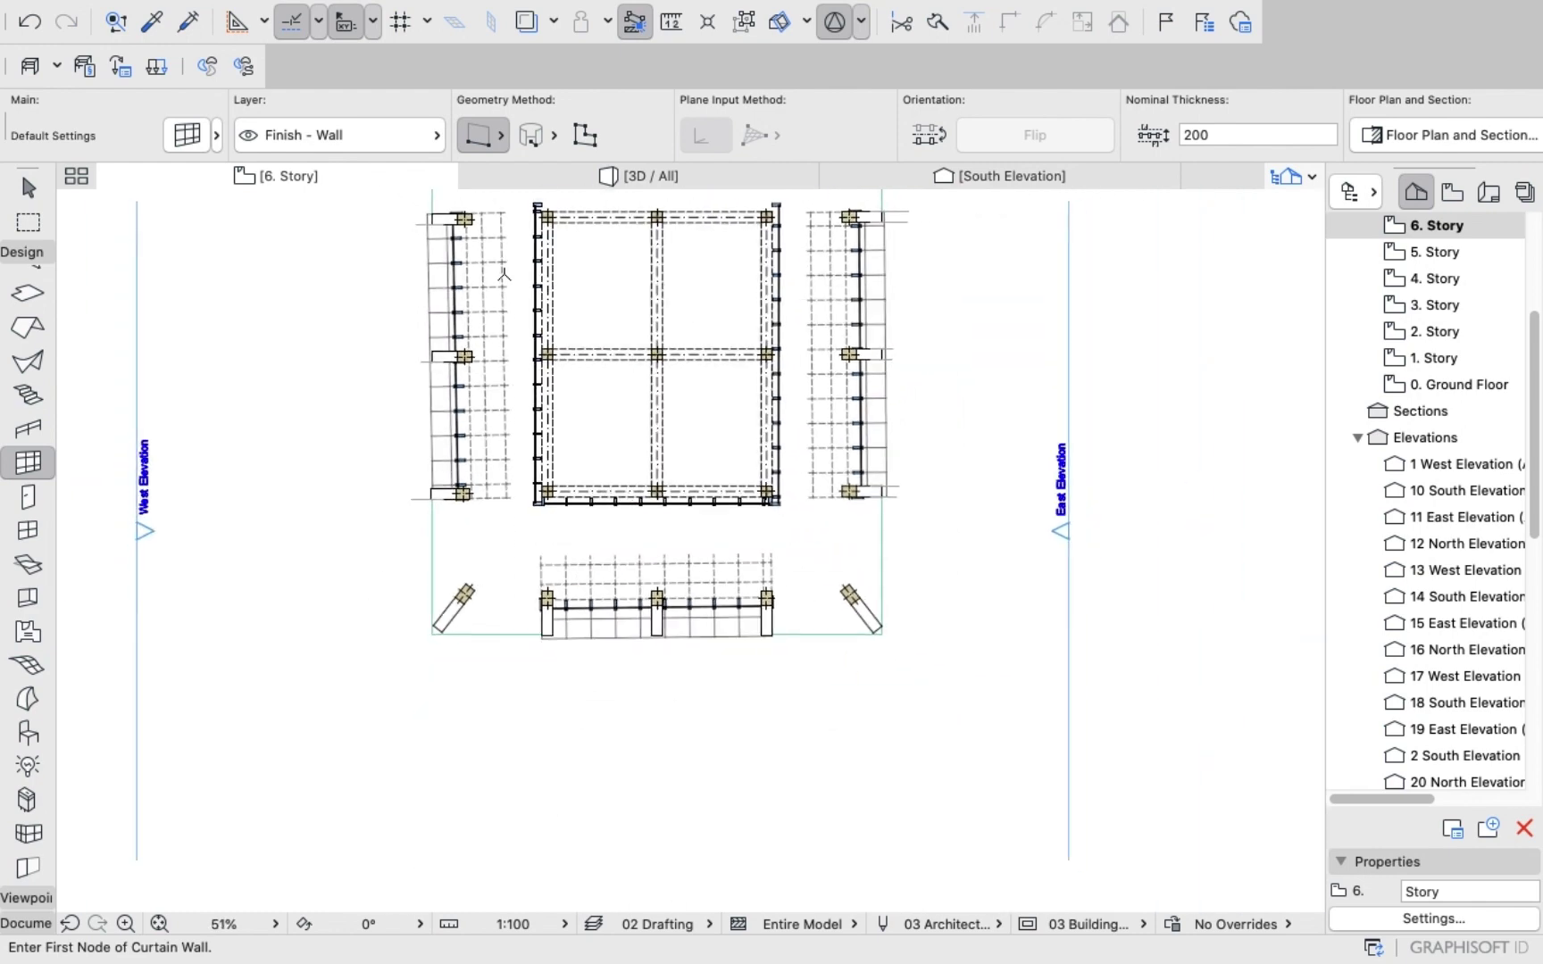
pyautogui.click(631, 173)
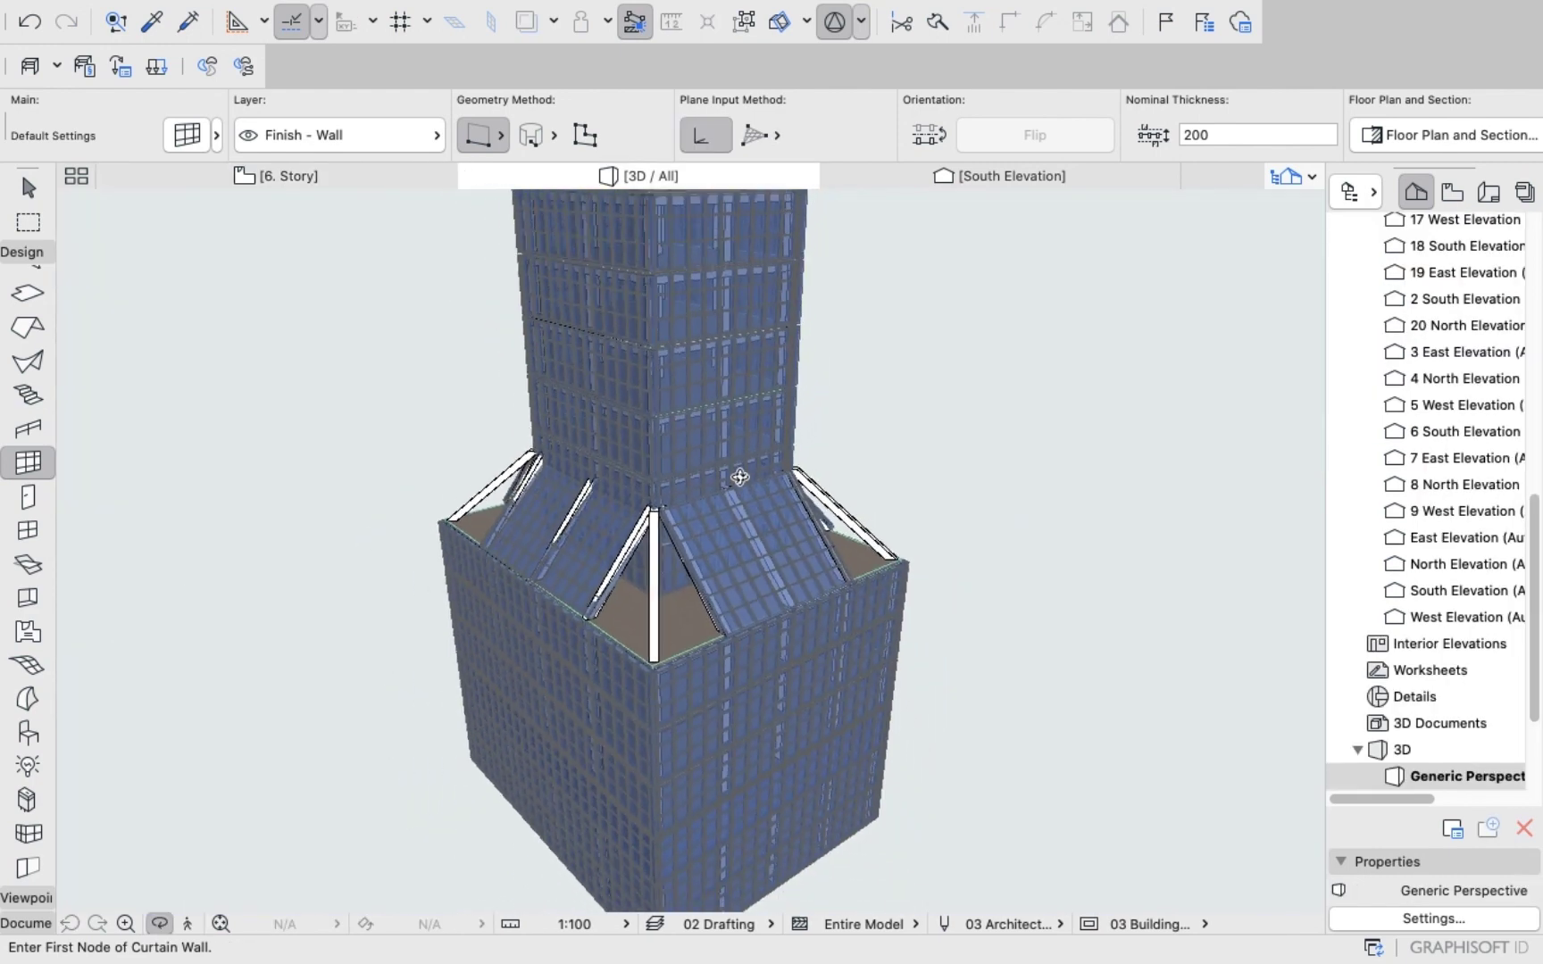
pyautogui.moveTo(780, 511); pyautogui.dragTo(616, 503)
pyautogui.scroll(2, 614, 533)
pyautogui.scroll(-5, 615, 534)
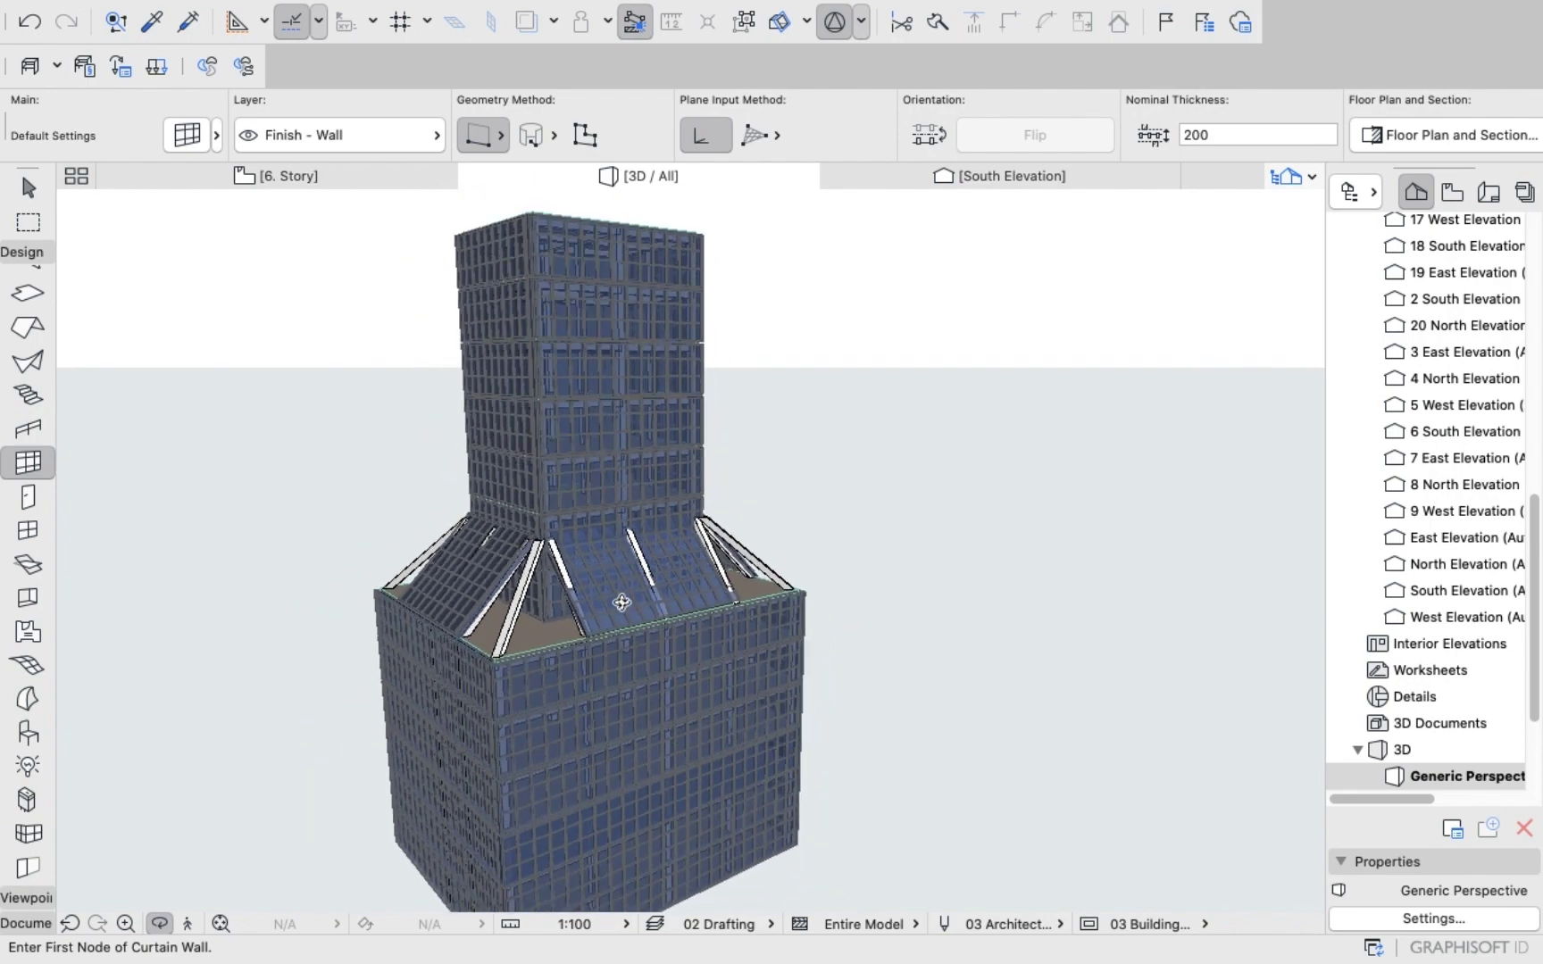
pyautogui.scroll(6, 656, 716)
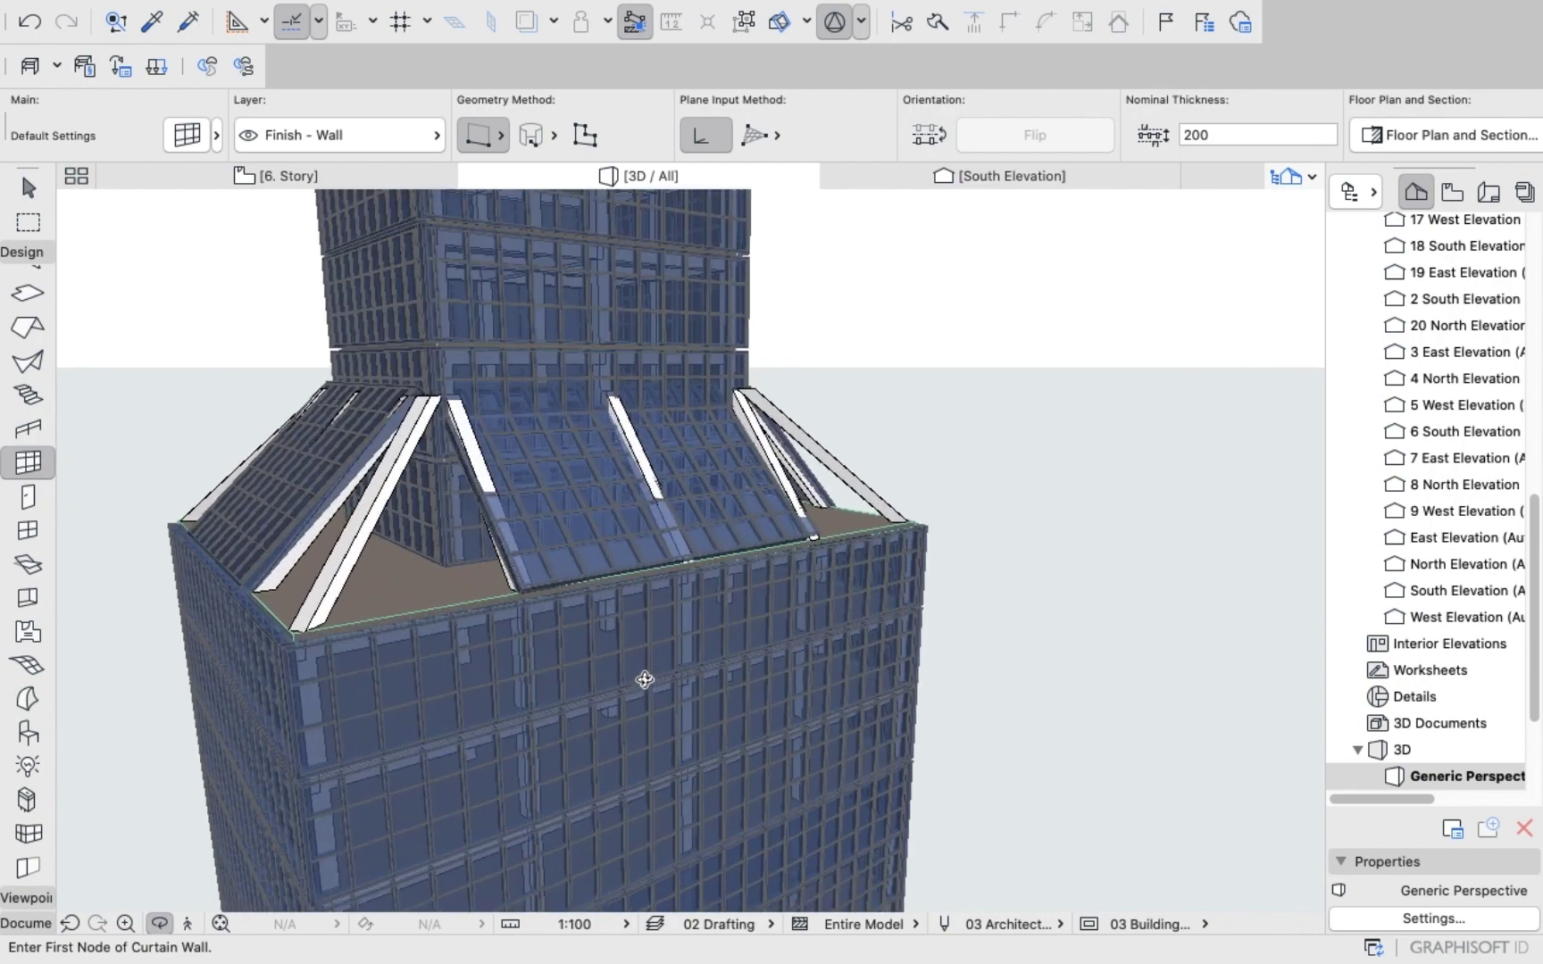
pyautogui.moveTo(610, 646); pyautogui.dragTo(597, 738)
pyautogui.keyDown('shift'); pyautogui.moveTo(362, 731); pyautogui.dragTo(642, 572, button='middle'); pyautogui.keyUp('shift')
pyautogui.keyDown('shift'); pyautogui.moveTo(534, 469); pyautogui.dragTo(816, 554, button='middle'); pyautogui.keyUp('shift')
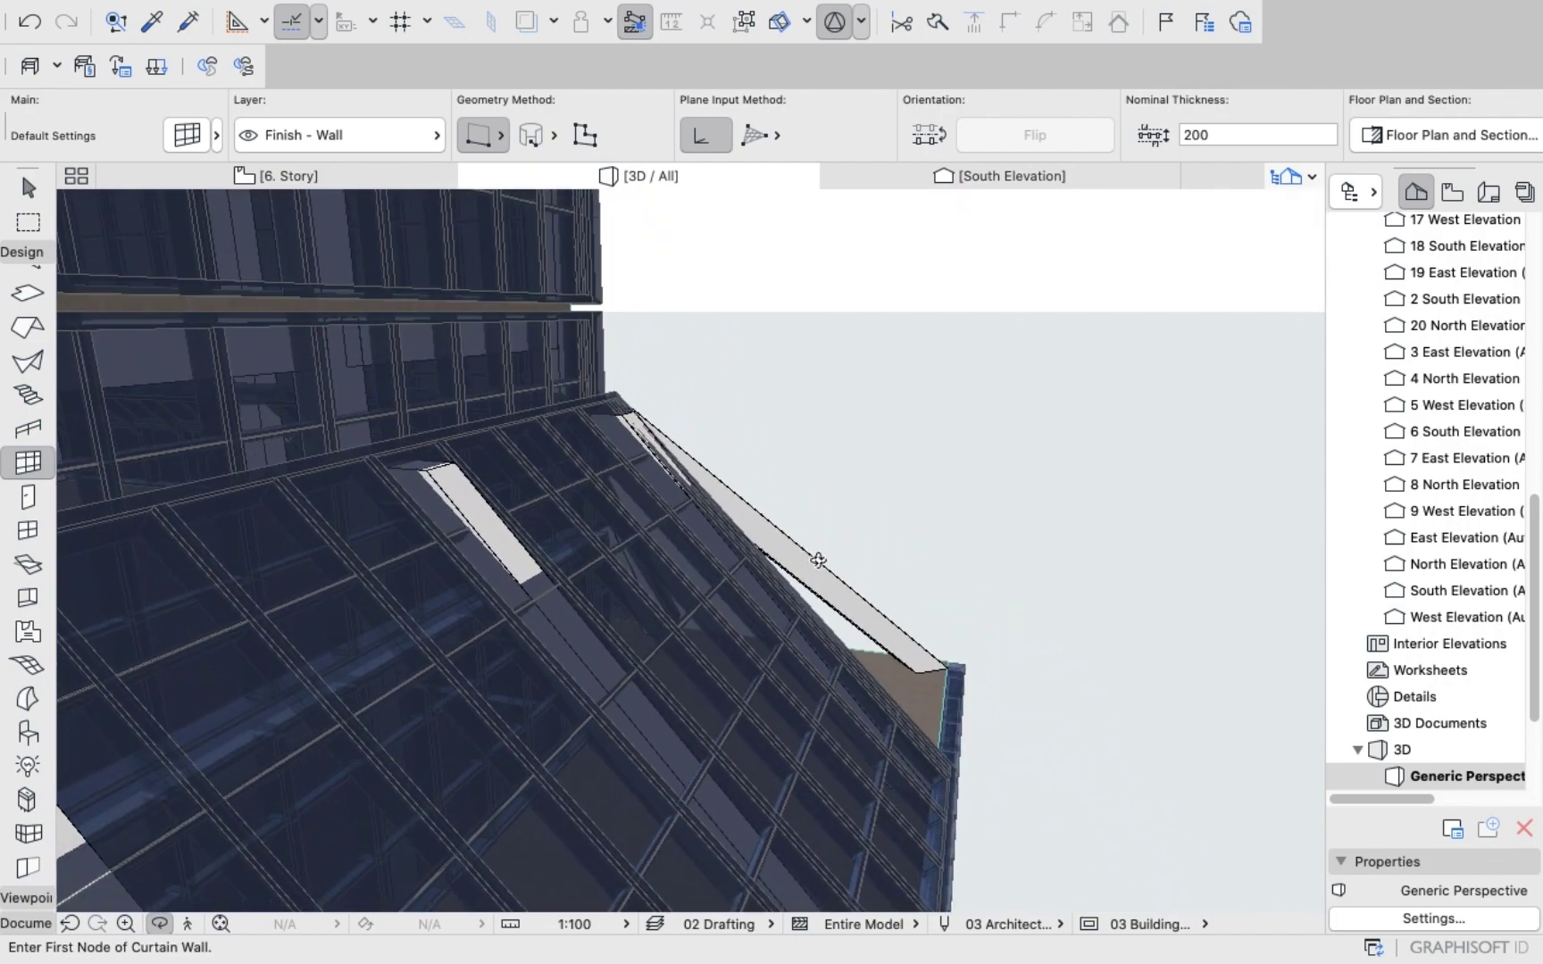
pyautogui.keyDown('shift'); pyautogui.moveTo(654, 620); pyautogui.dragTo(696, 621, button='middle'); pyautogui.keyUp('shift')
pyautogui.keyDown('shift'); pyautogui.moveTo(909, 575); pyautogui.dragTo(830, 578, button='middle'); pyautogui.keyUp('shift')
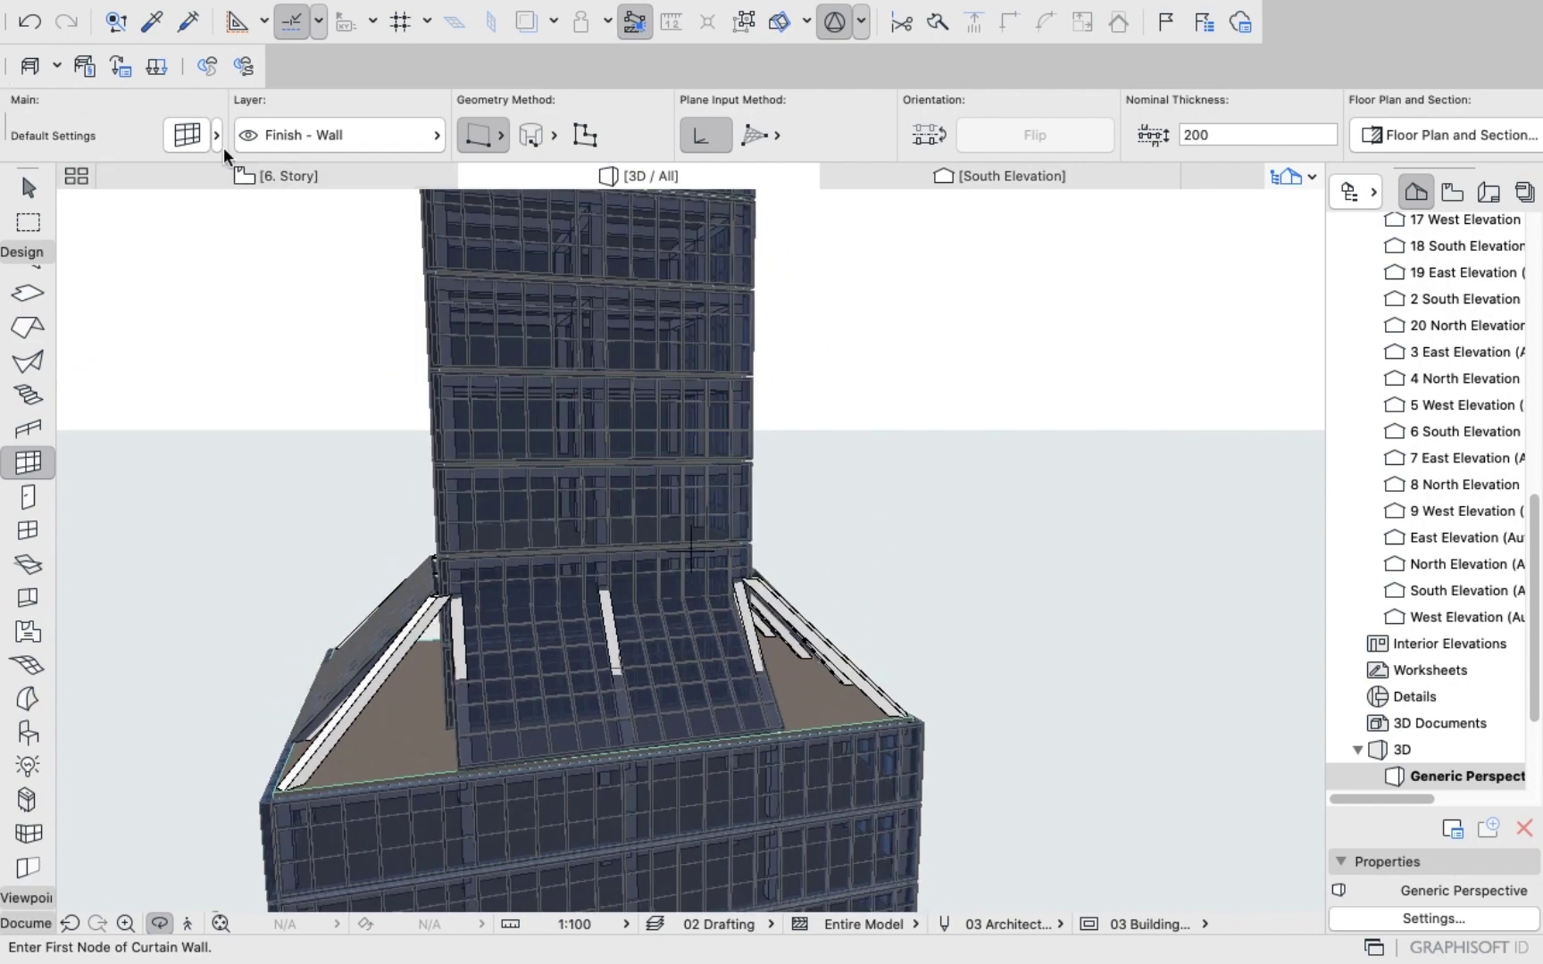
# Check the Curtain Wall tool's default geometry and slant angle on the 6. Story plan, leaving the settings unchanged, and return to 3D.
pyautogui.click(245, 175)
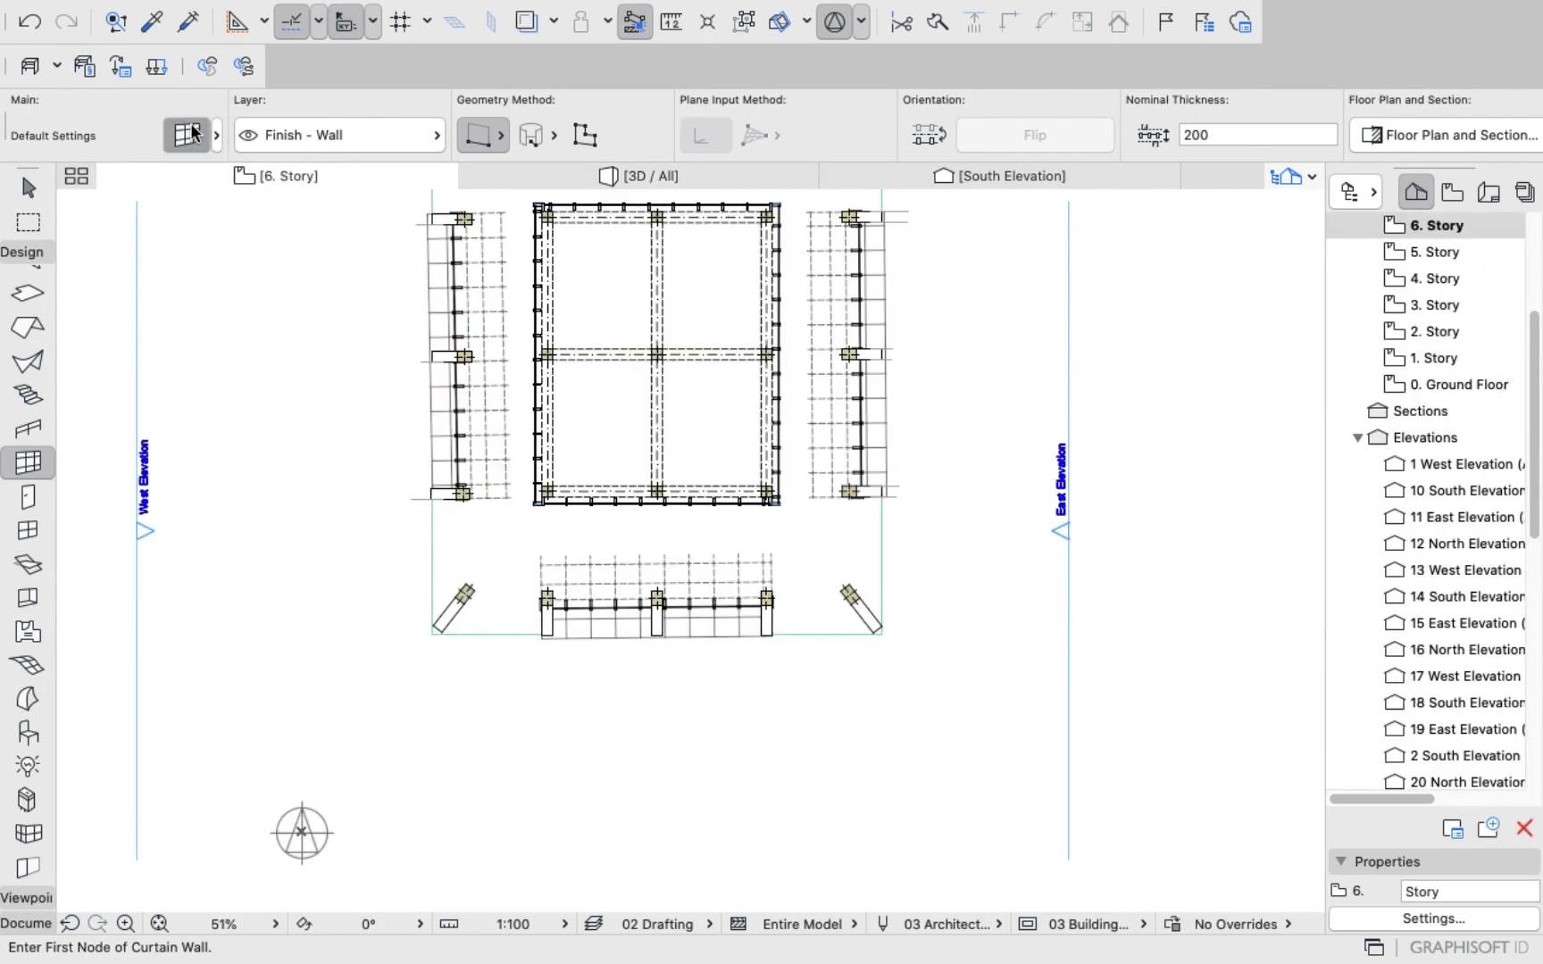
pyautogui.click(187, 134)
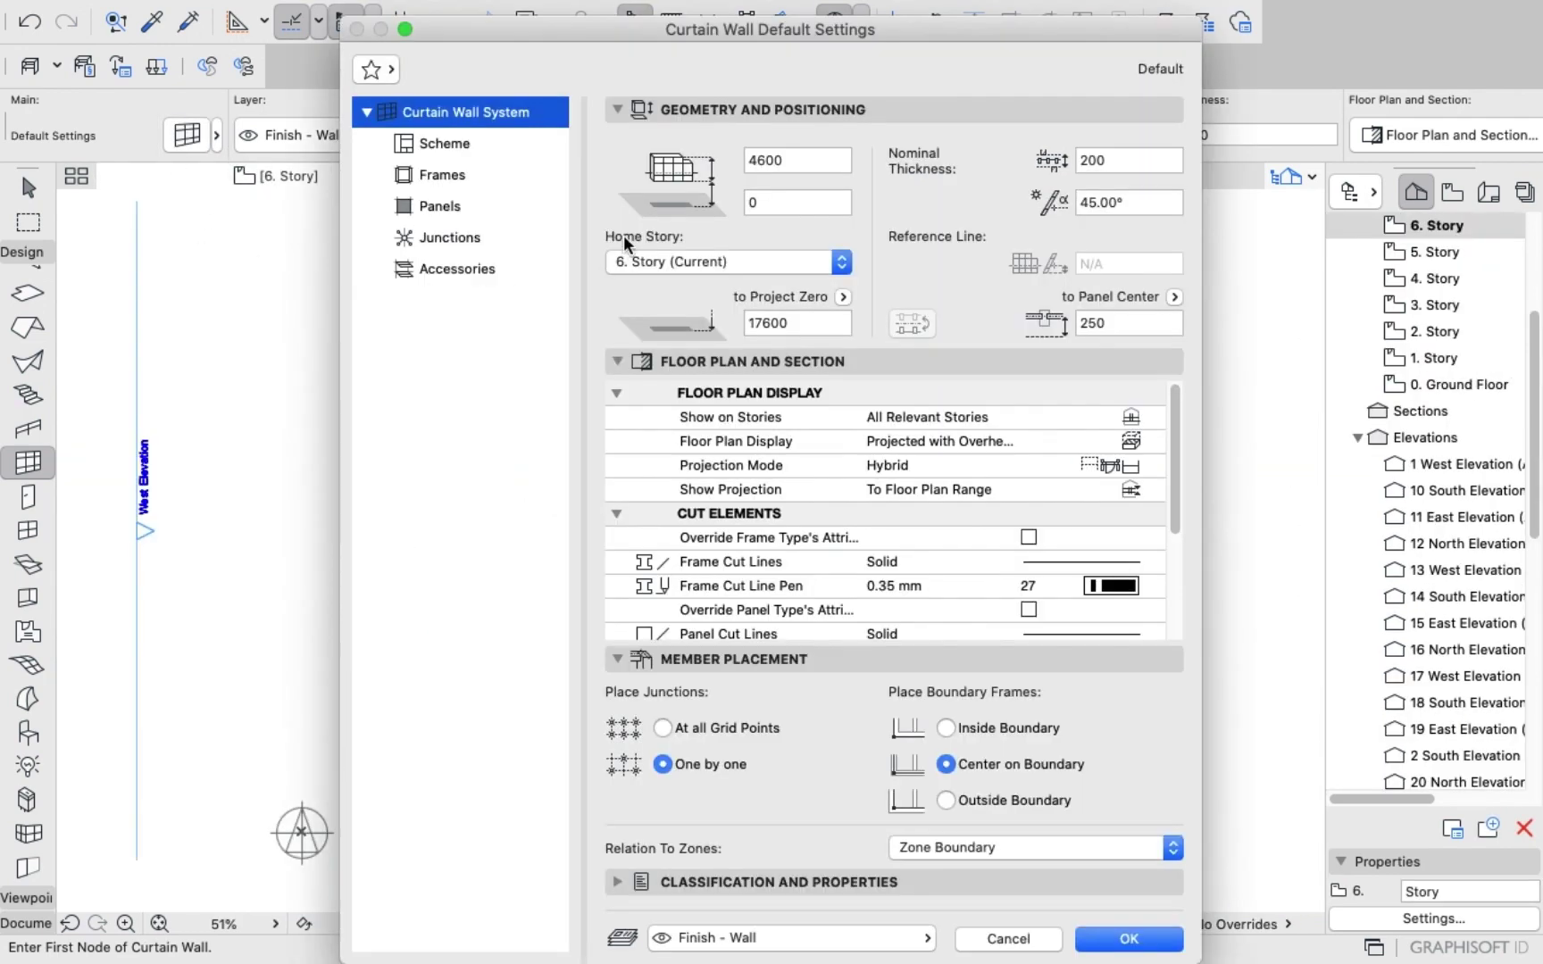
pyautogui.click(1031, 939)
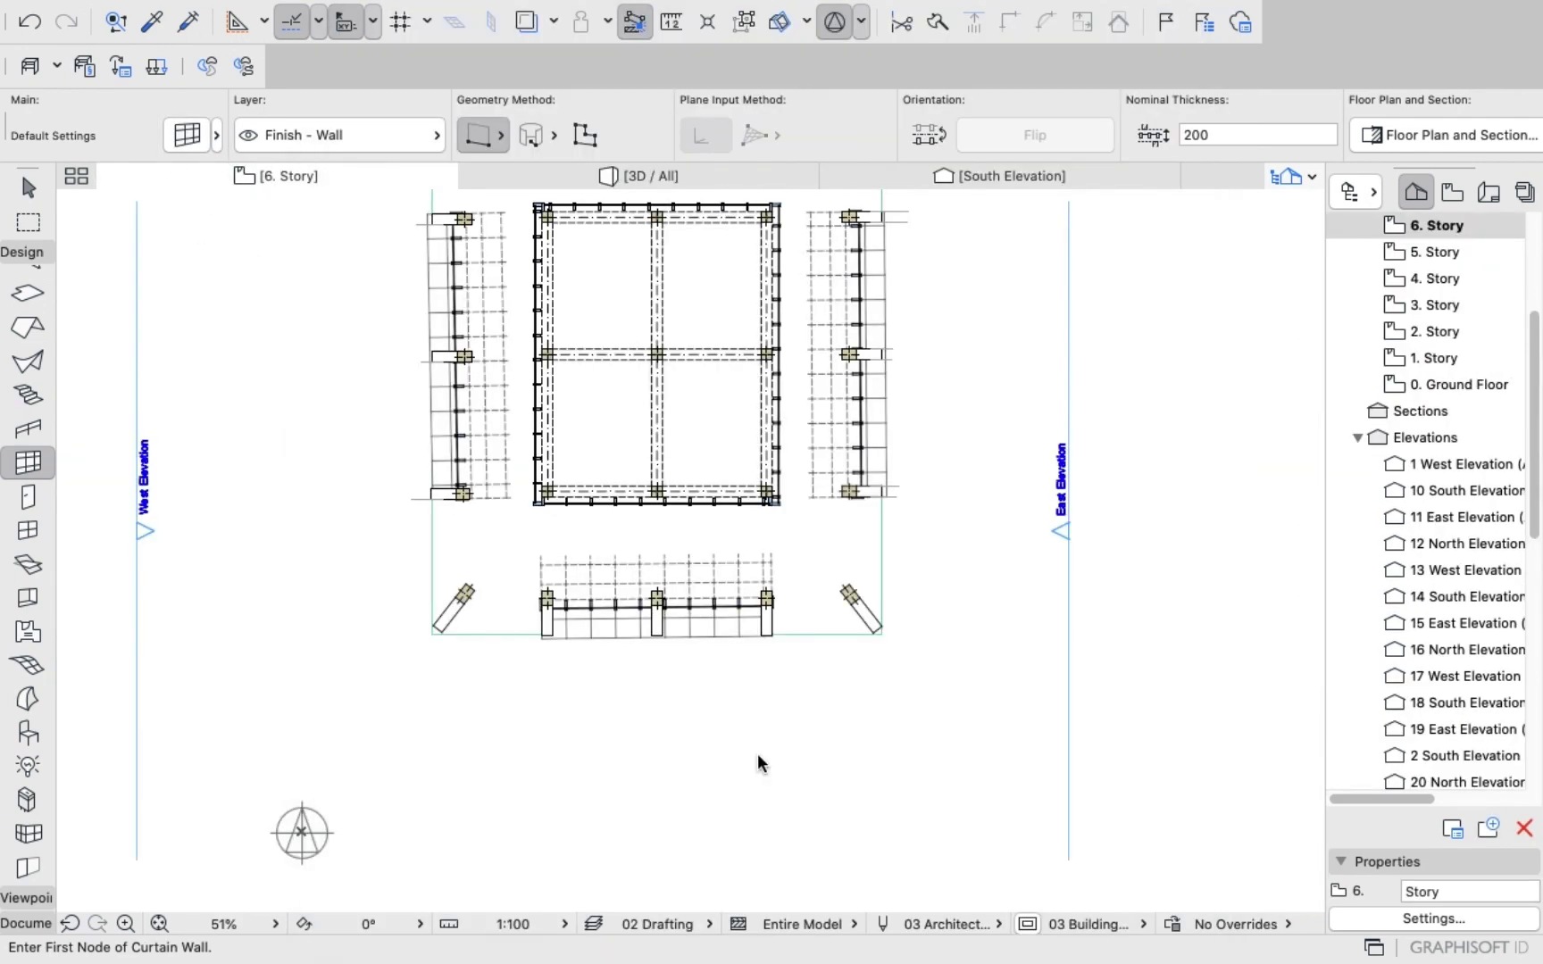
pyautogui.click(595, 183)
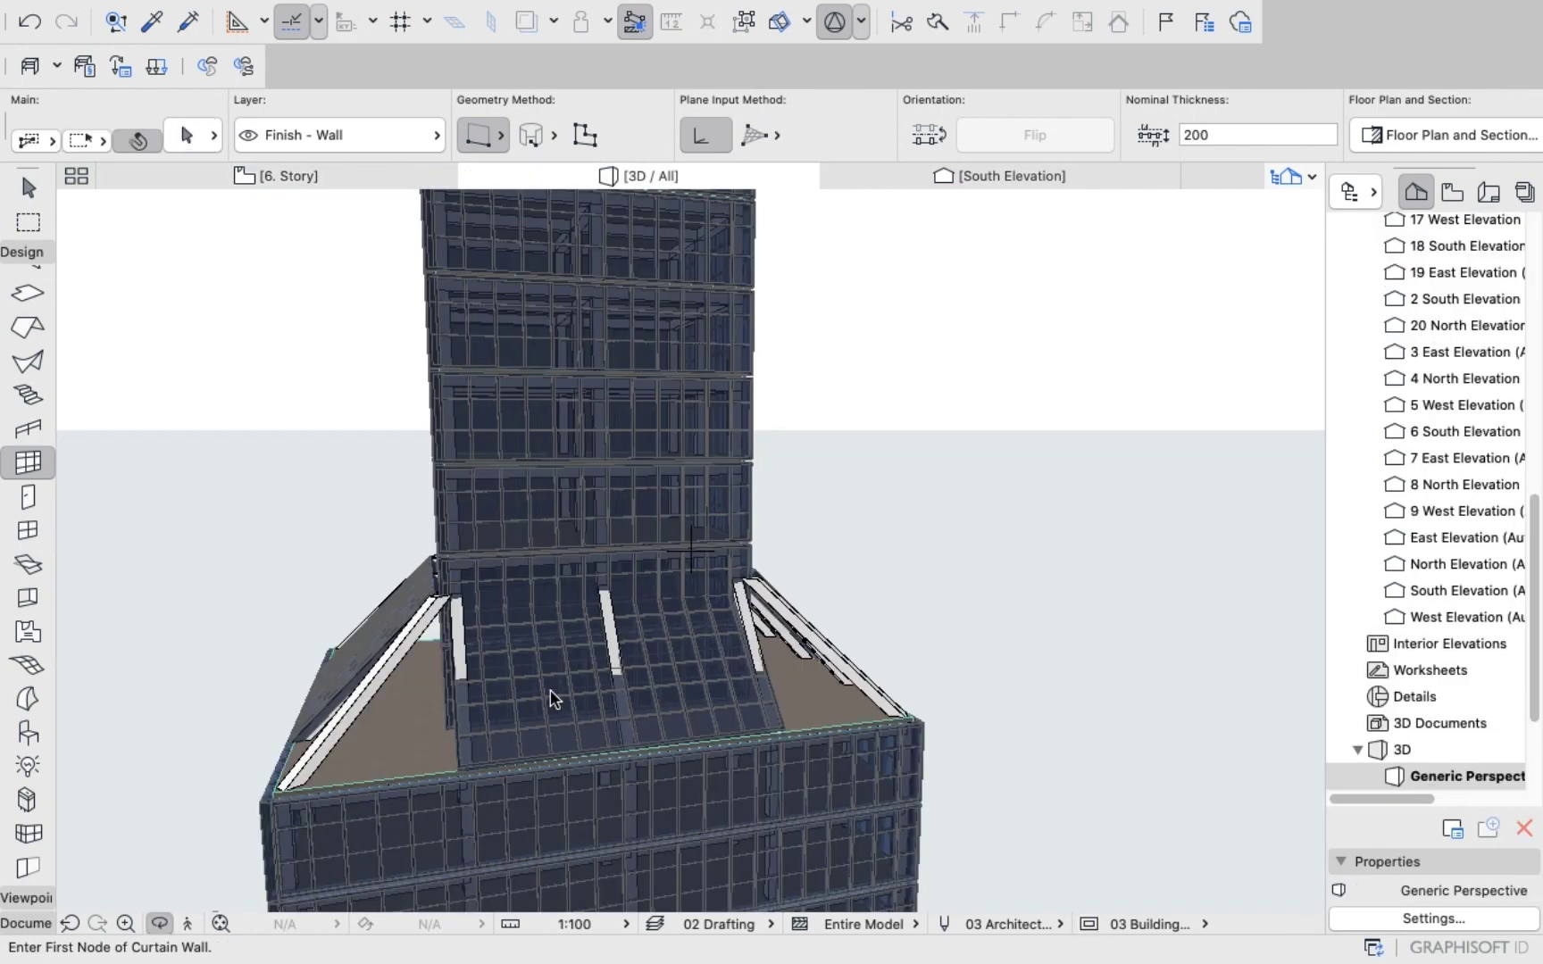
# Change the slant angle of the sloped curtain wall facing the view so that it covers its three slanted columns.
pyautogui.click(21, 225)
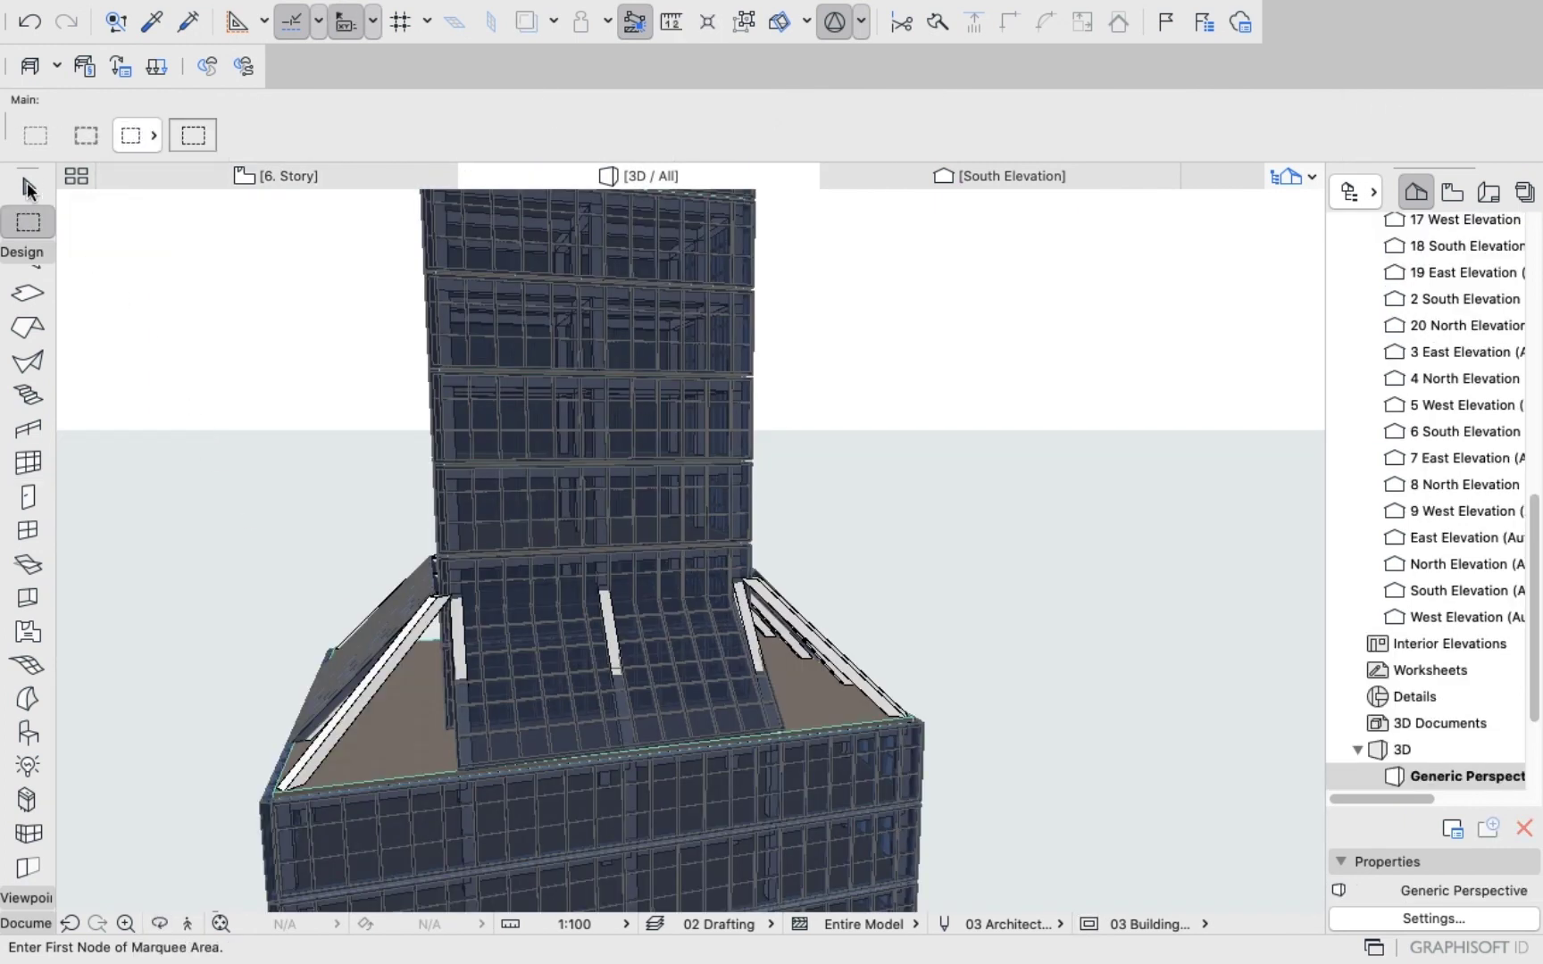
pyautogui.click(29, 184)
pyautogui.click(519, 722)
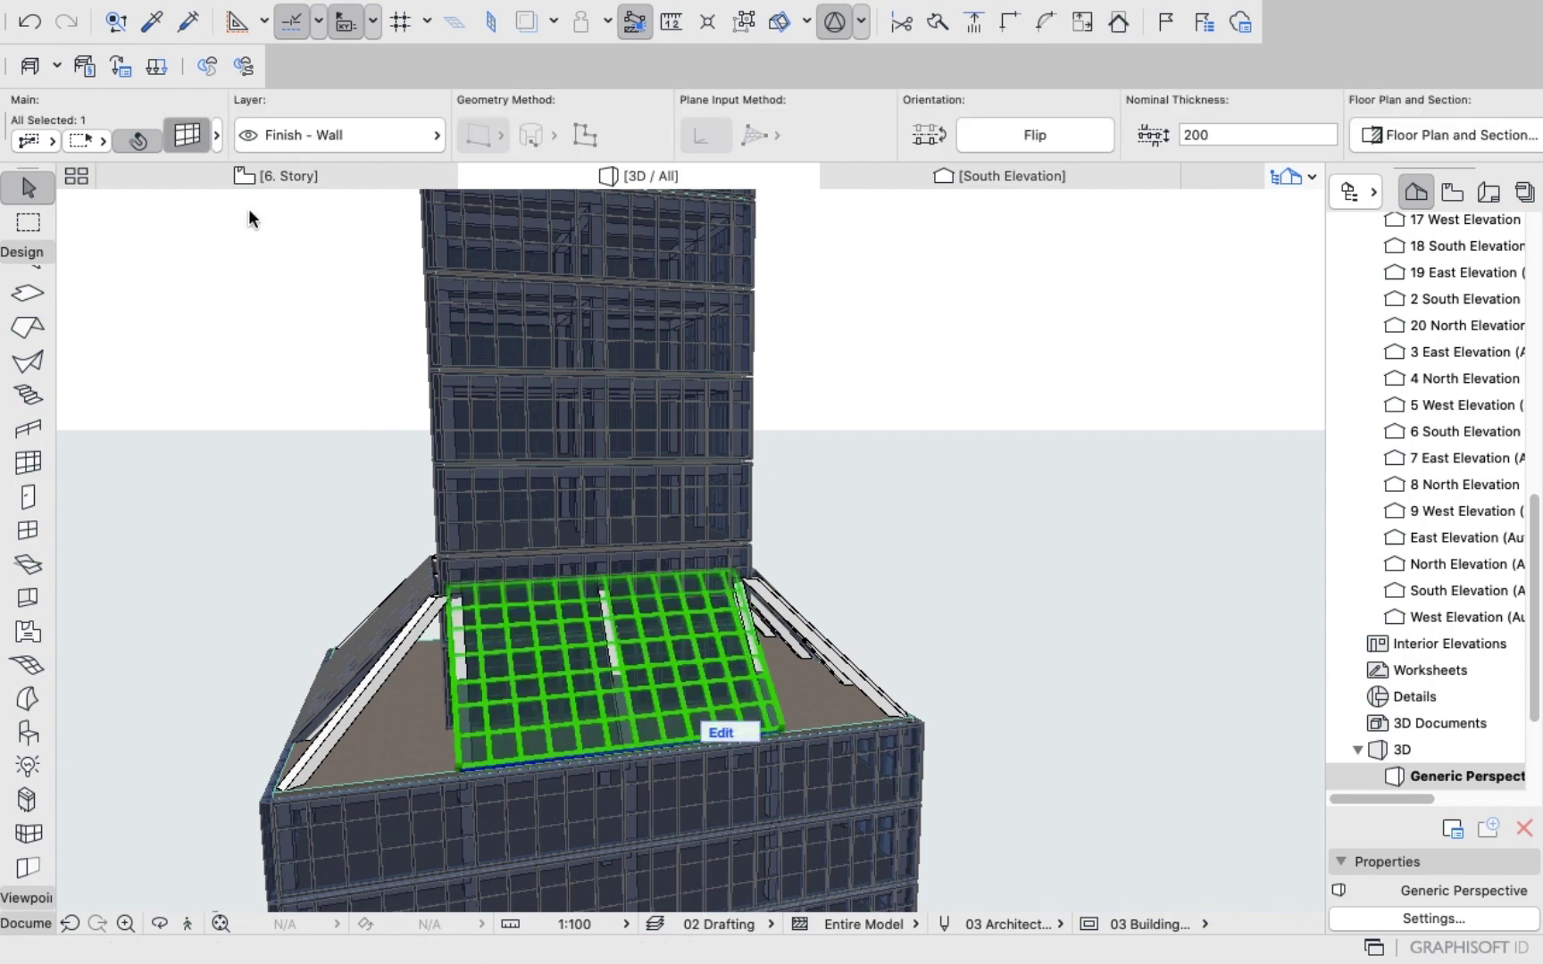
pyautogui.press('super+t')
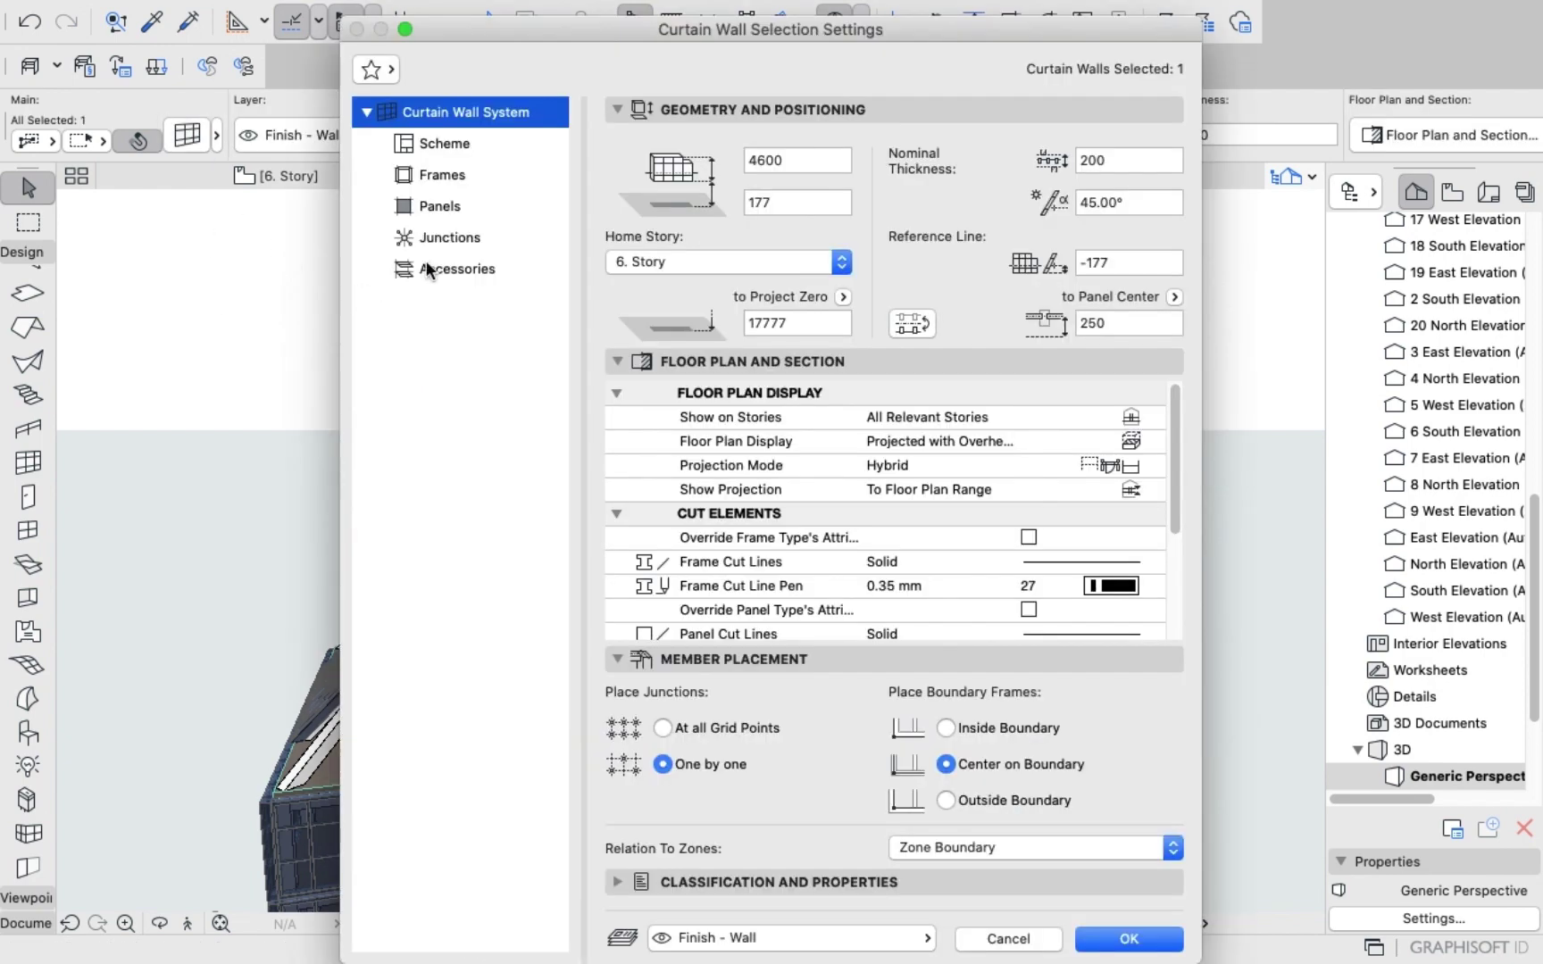
pyautogui.click(1136, 202)
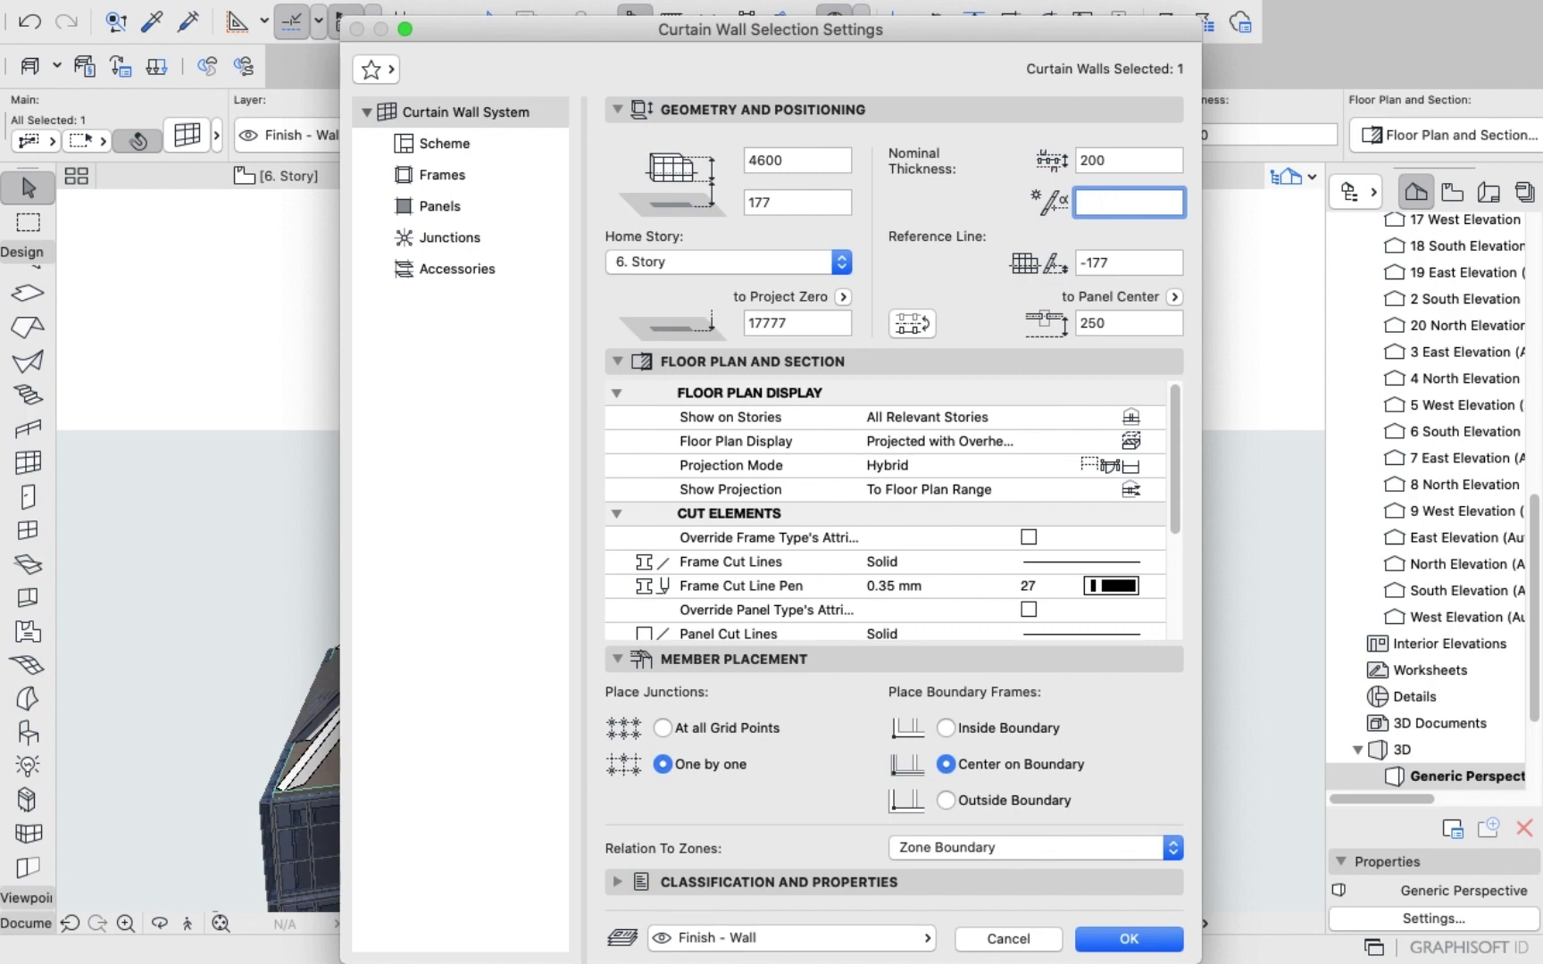
pyautogui.press('Return')
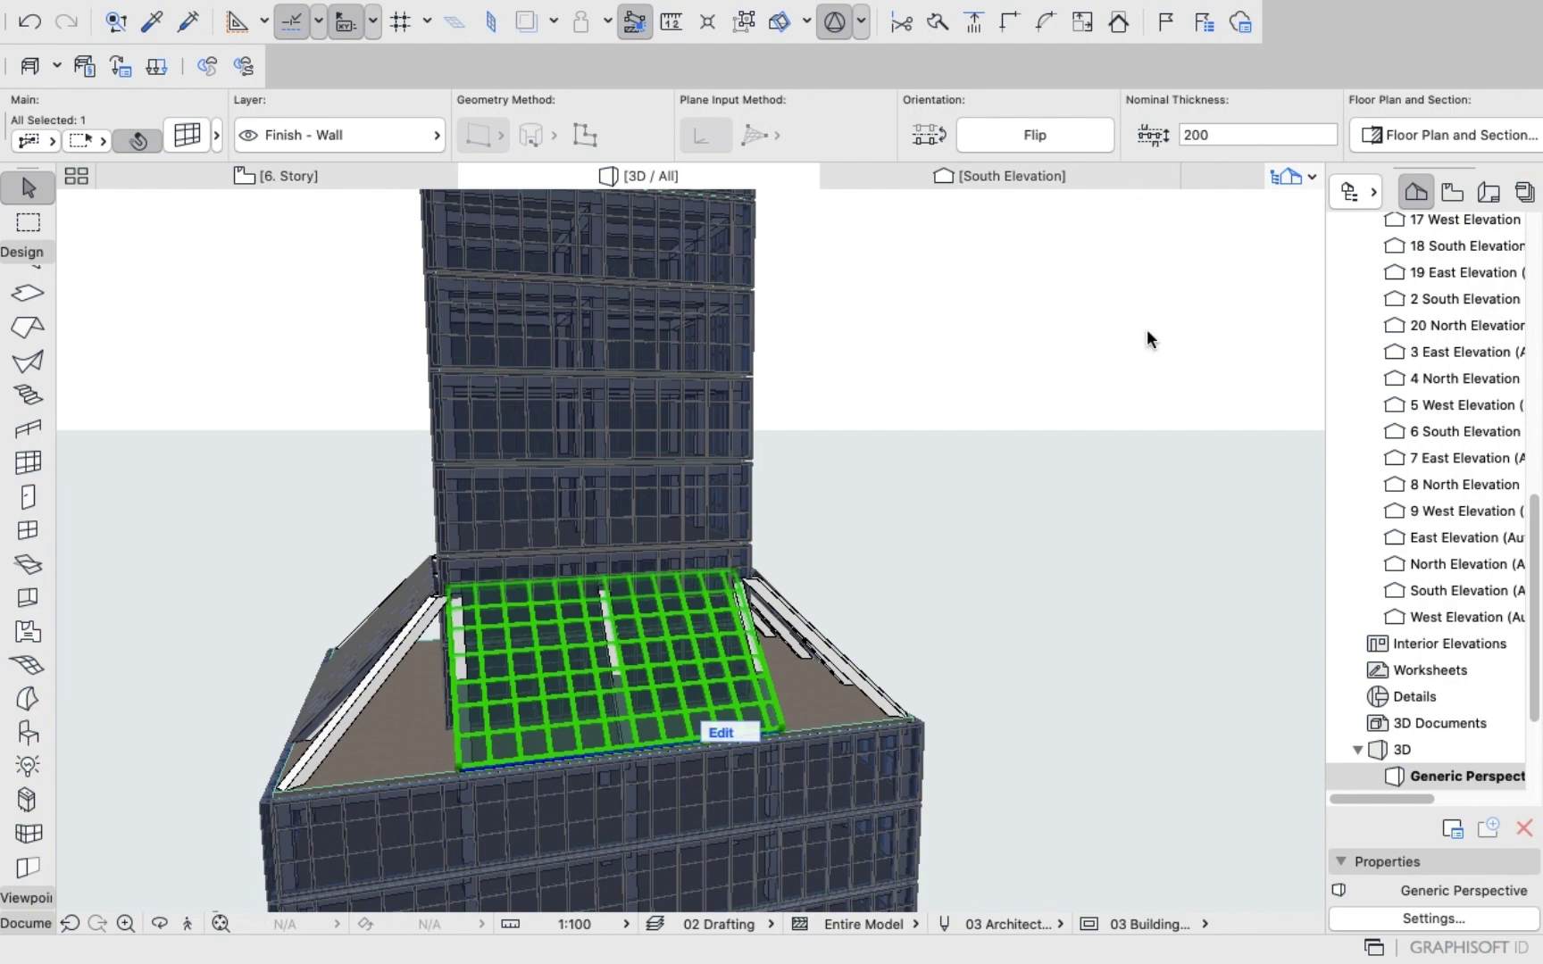
pyautogui.click(973, 417)
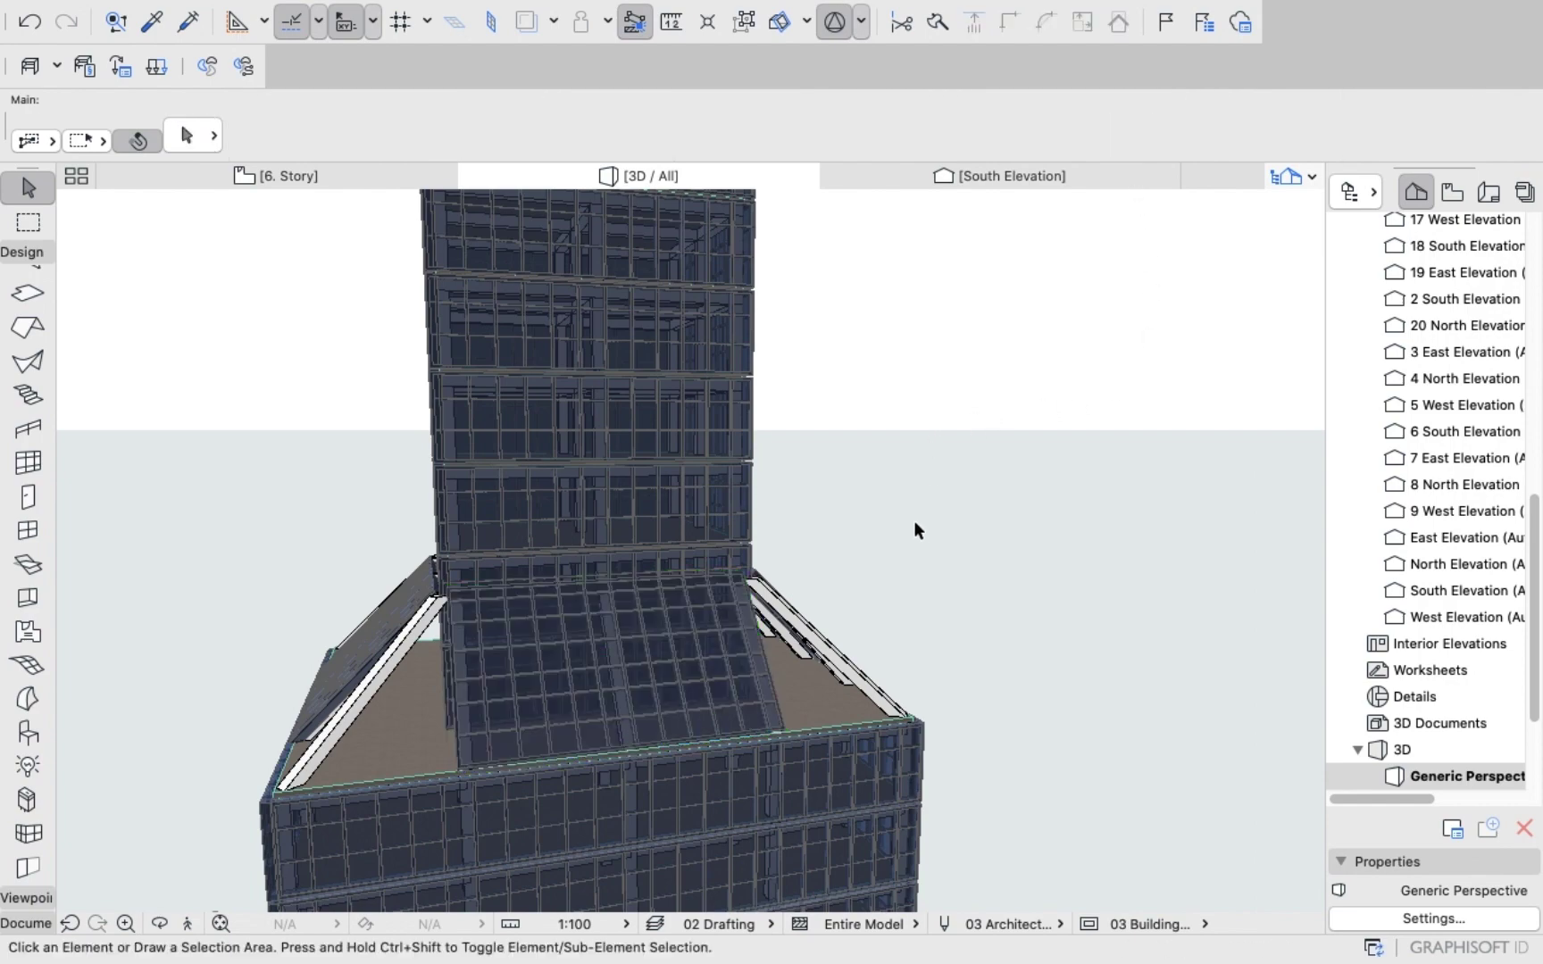
# Set the slant angle of the sloped curtain wall on a second podium side, where the columns poke through, to 50°.
pyautogui.keyDown('shift'); pyautogui.moveTo(913, 518); pyautogui.dragTo(857, 629, button='middle'); pyautogui.keyUp('shift')
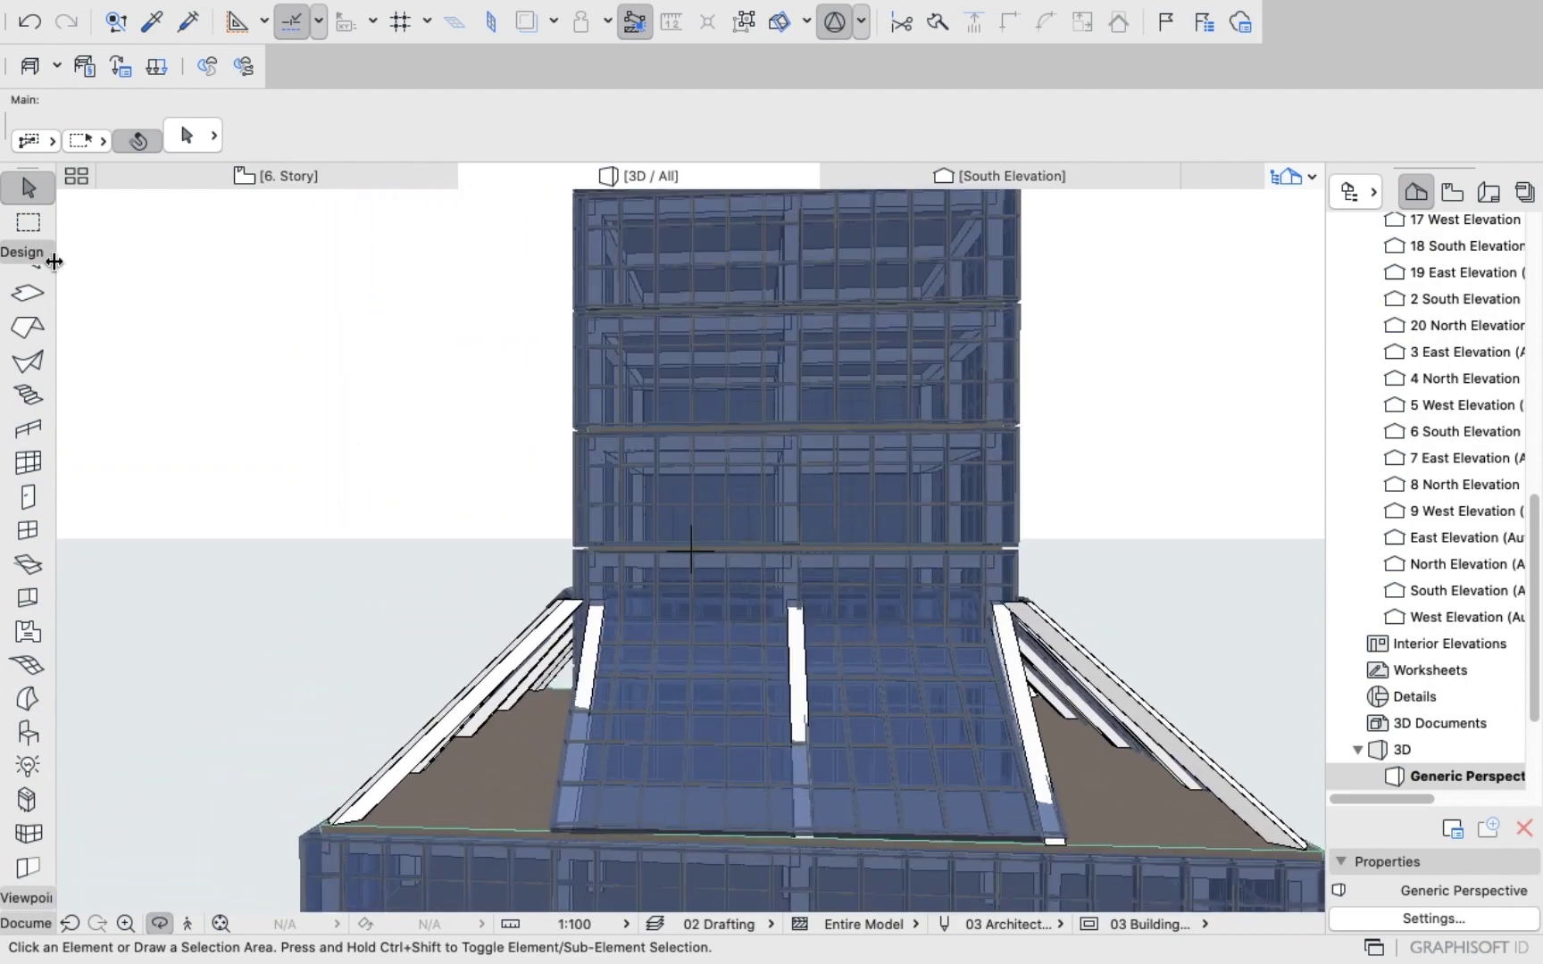
pyautogui.click(28, 222)
pyautogui.click(29, 191)
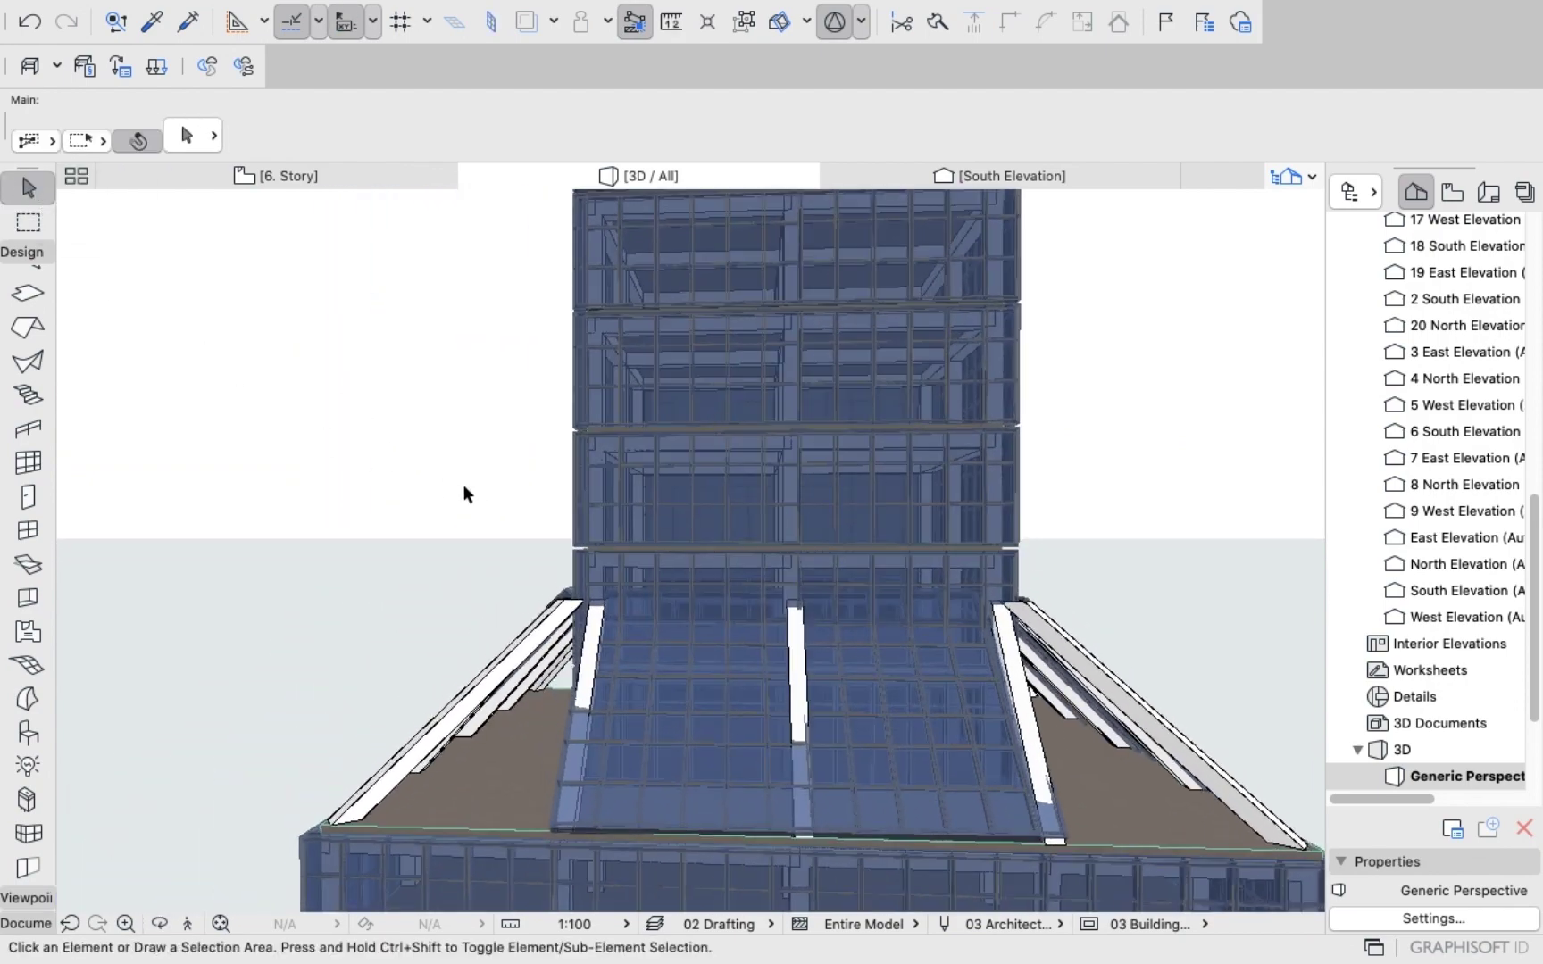
pyautogui.click(685, 692)
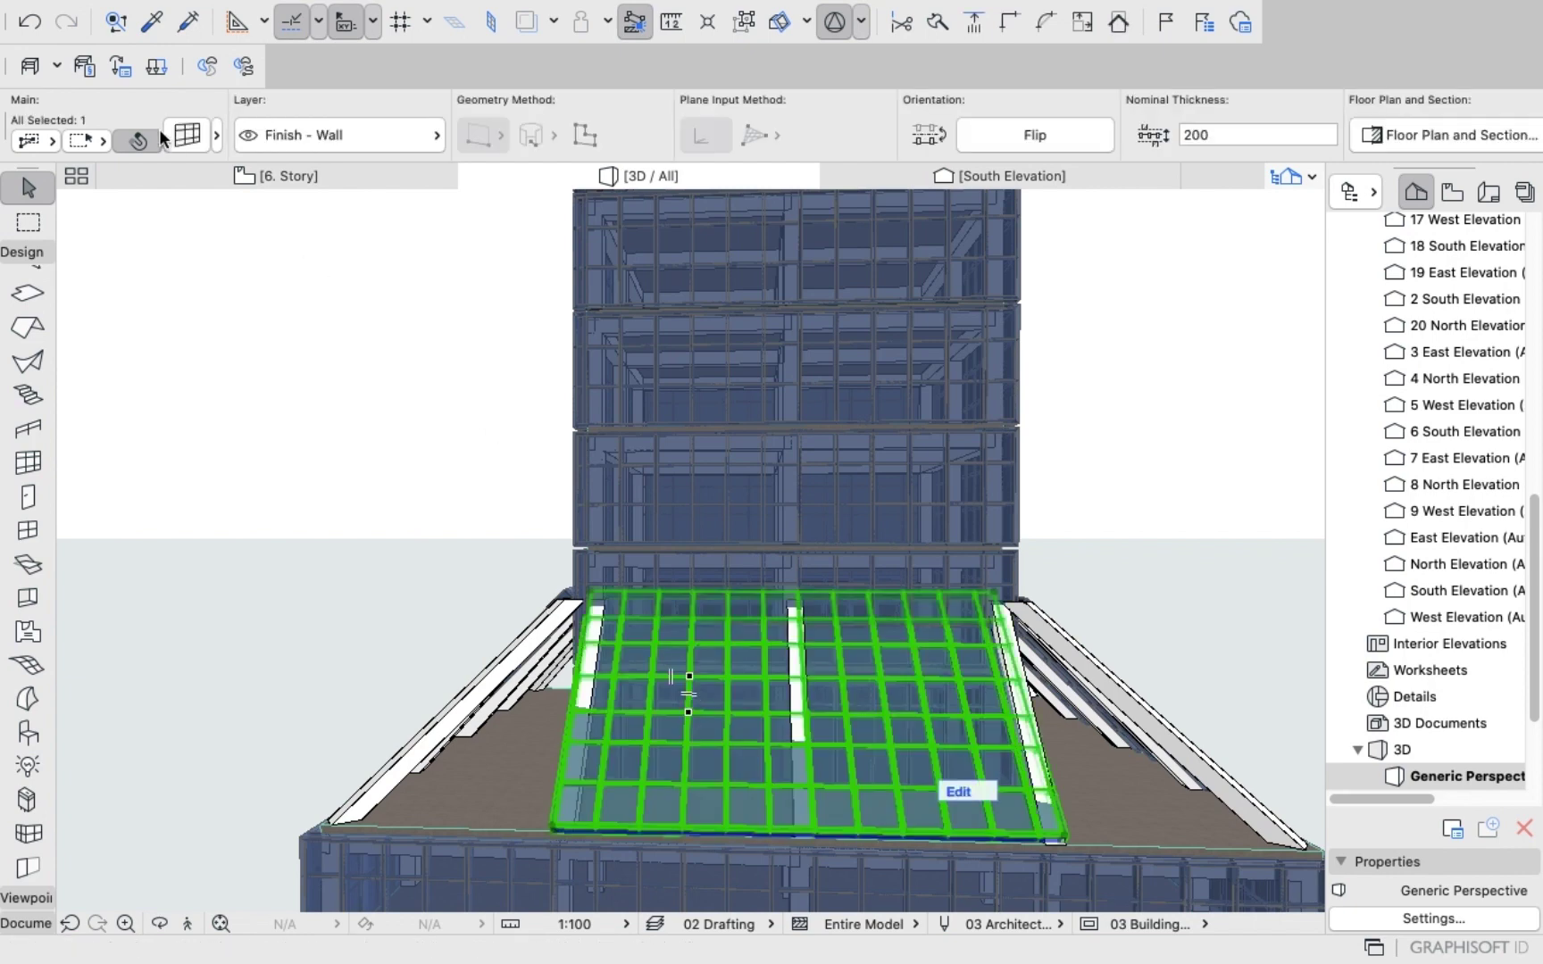
pyautogui.click(187, 135)
pyautogui.click(1130, 201)
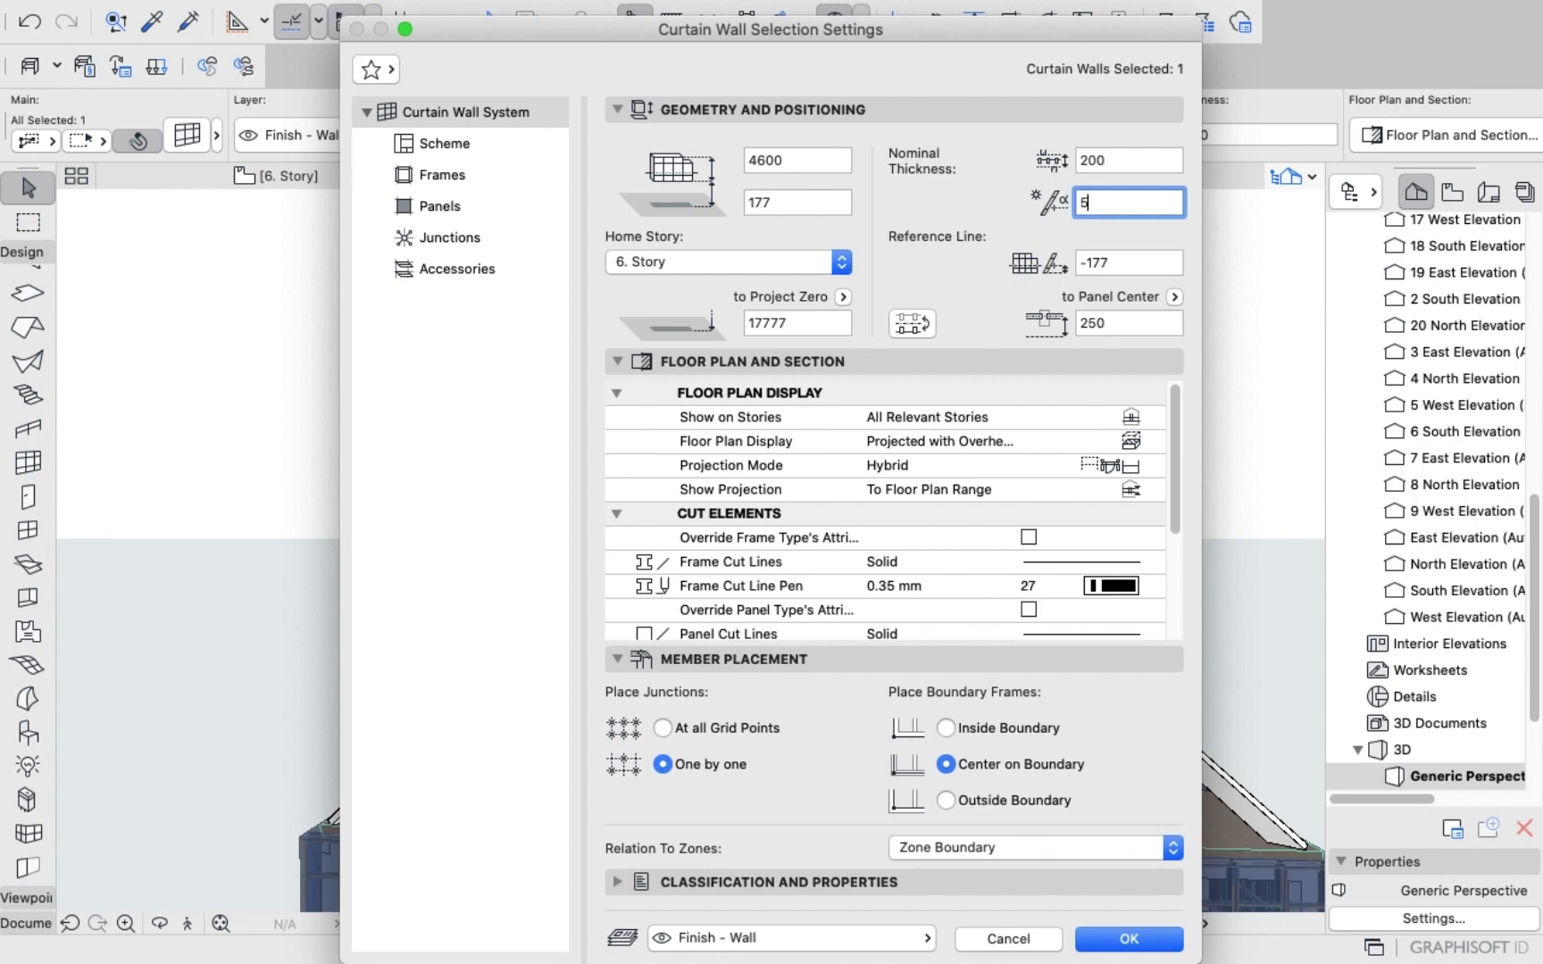
pyautogui.write('50')
pyautogui.press('Return')
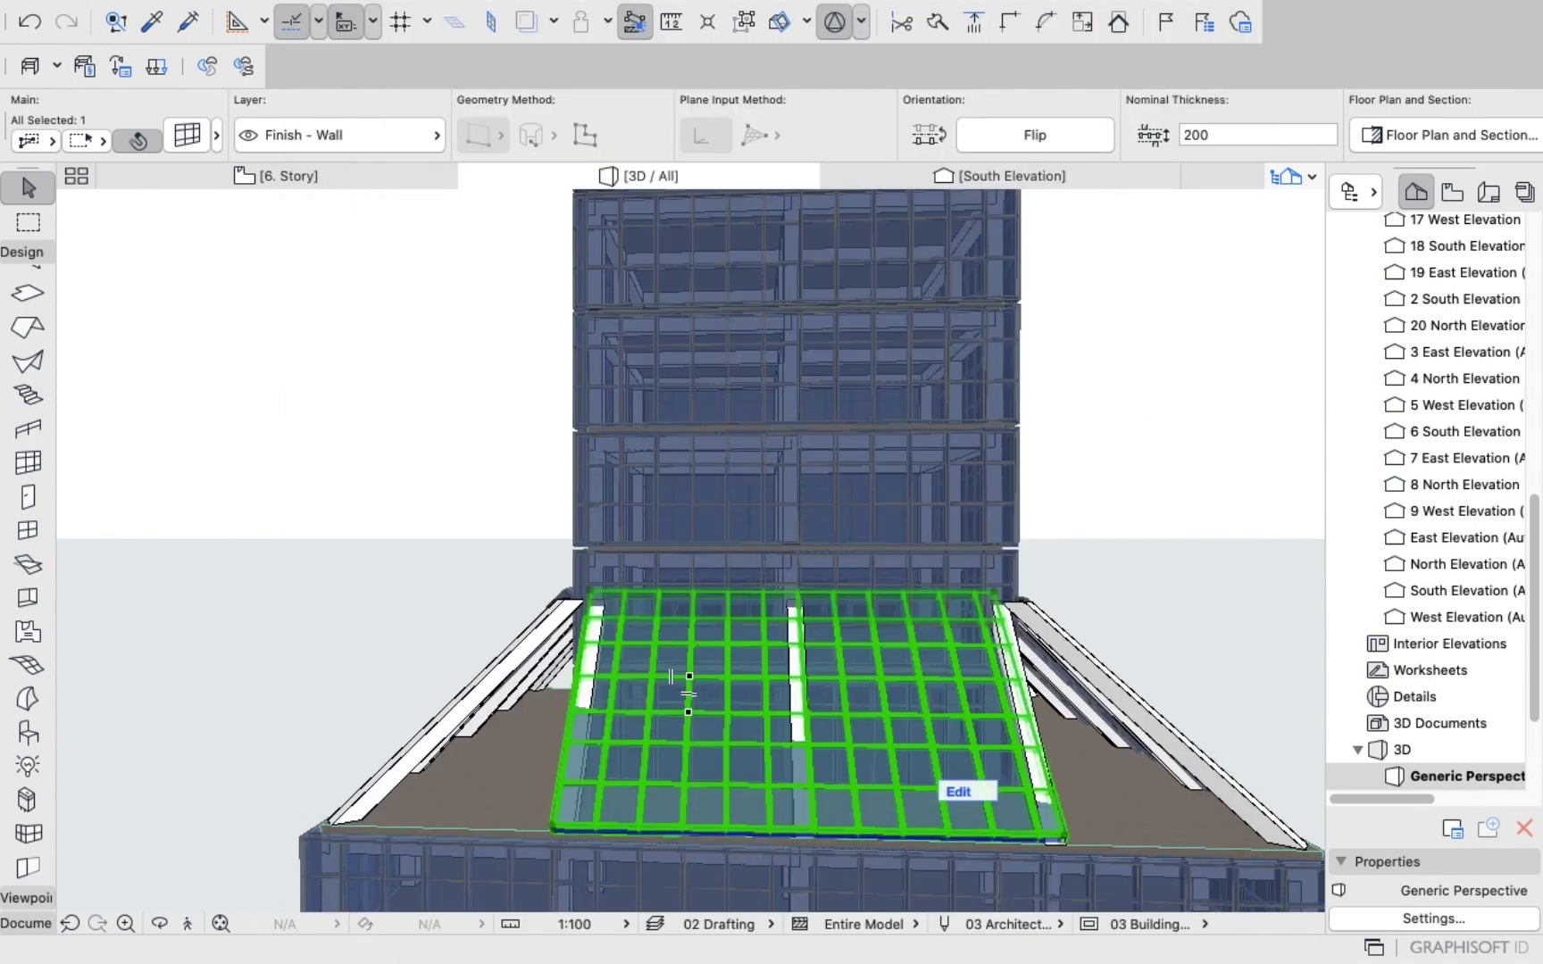
pyautogui.click(1154, 273)
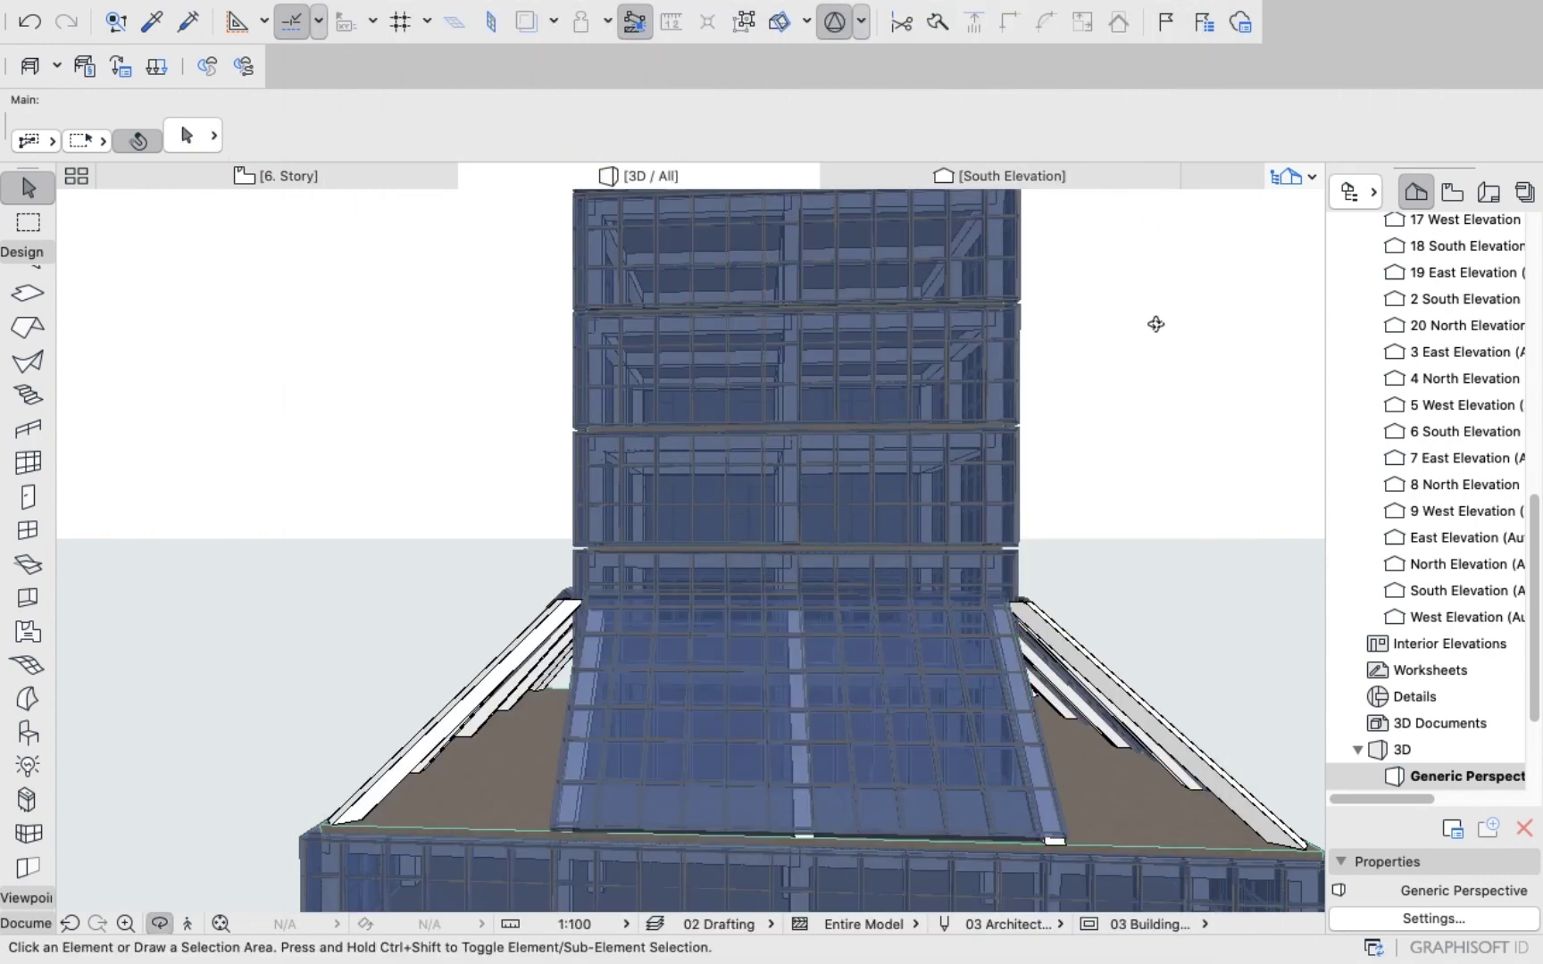
# Set the slant angle of the remaining sloped curtain wall with protruding columns to 50°.
pyautogui.moveTo(1155, 324); pyautogui.dragTo(908, 534)
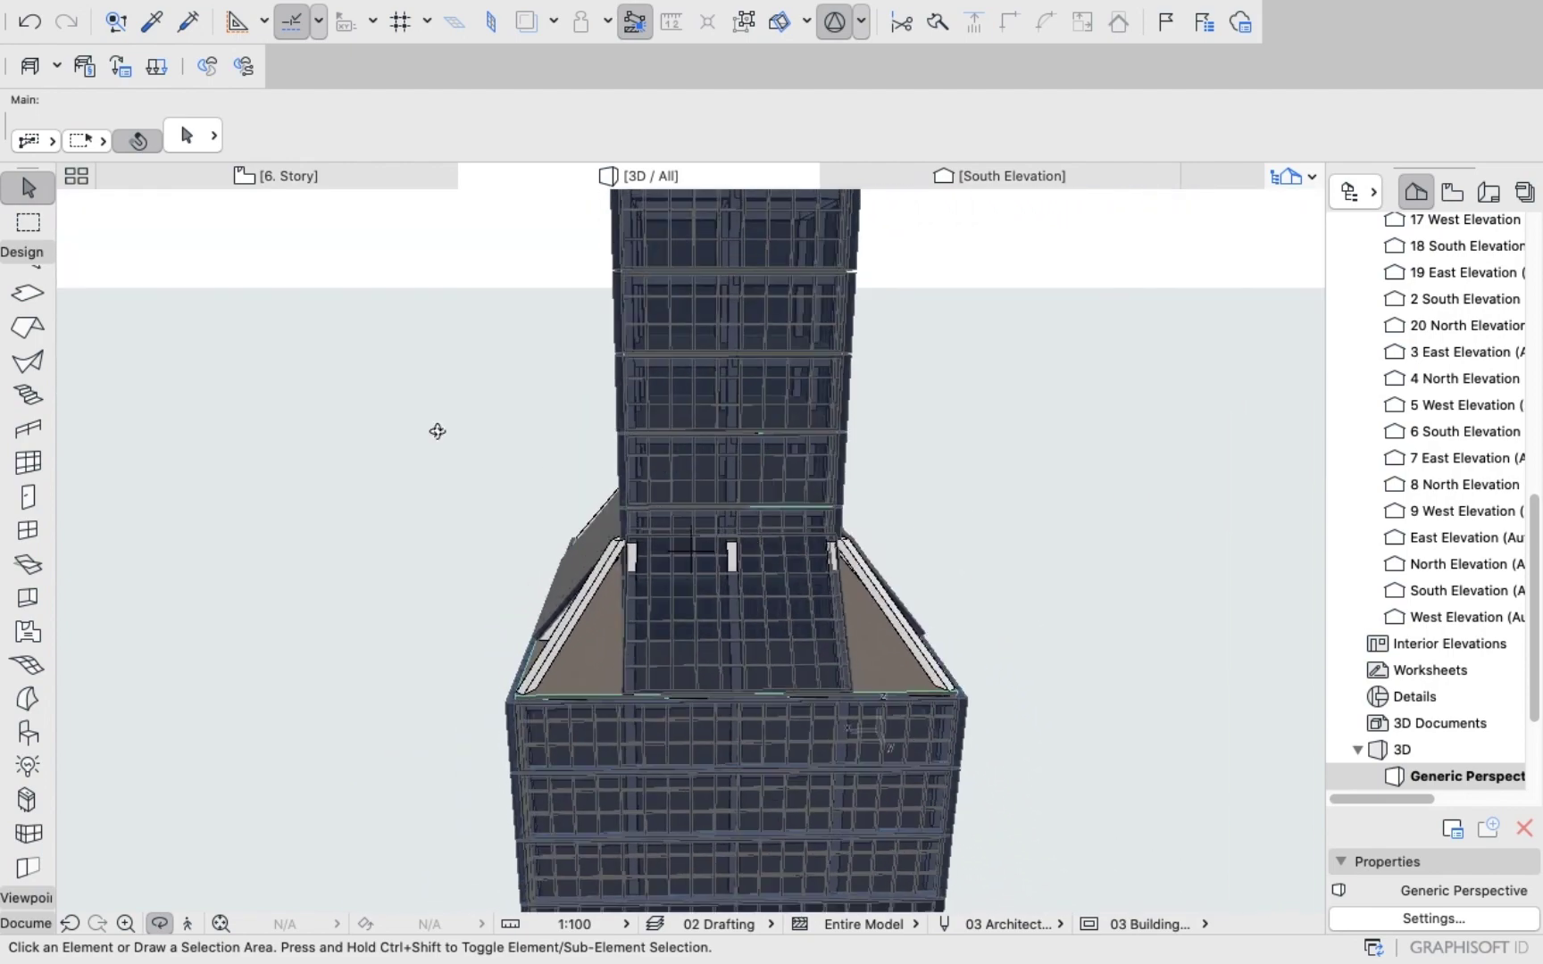
pyautogui.click(27, 221)
pyautogui.click(27, 188)
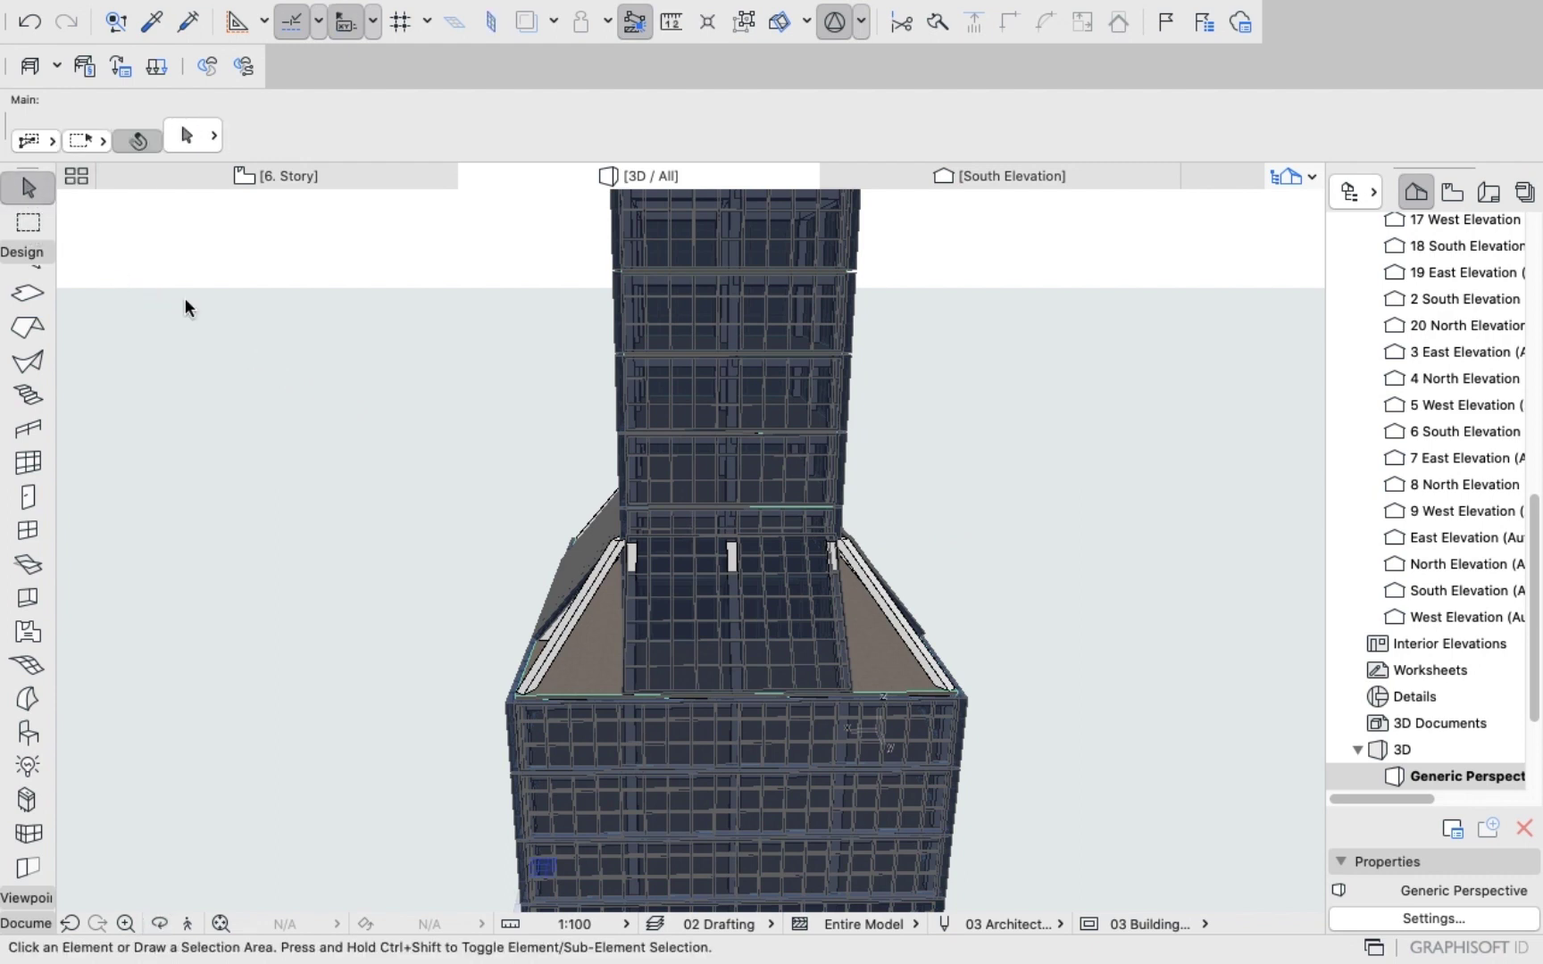
pyautogui.click(681, 606)
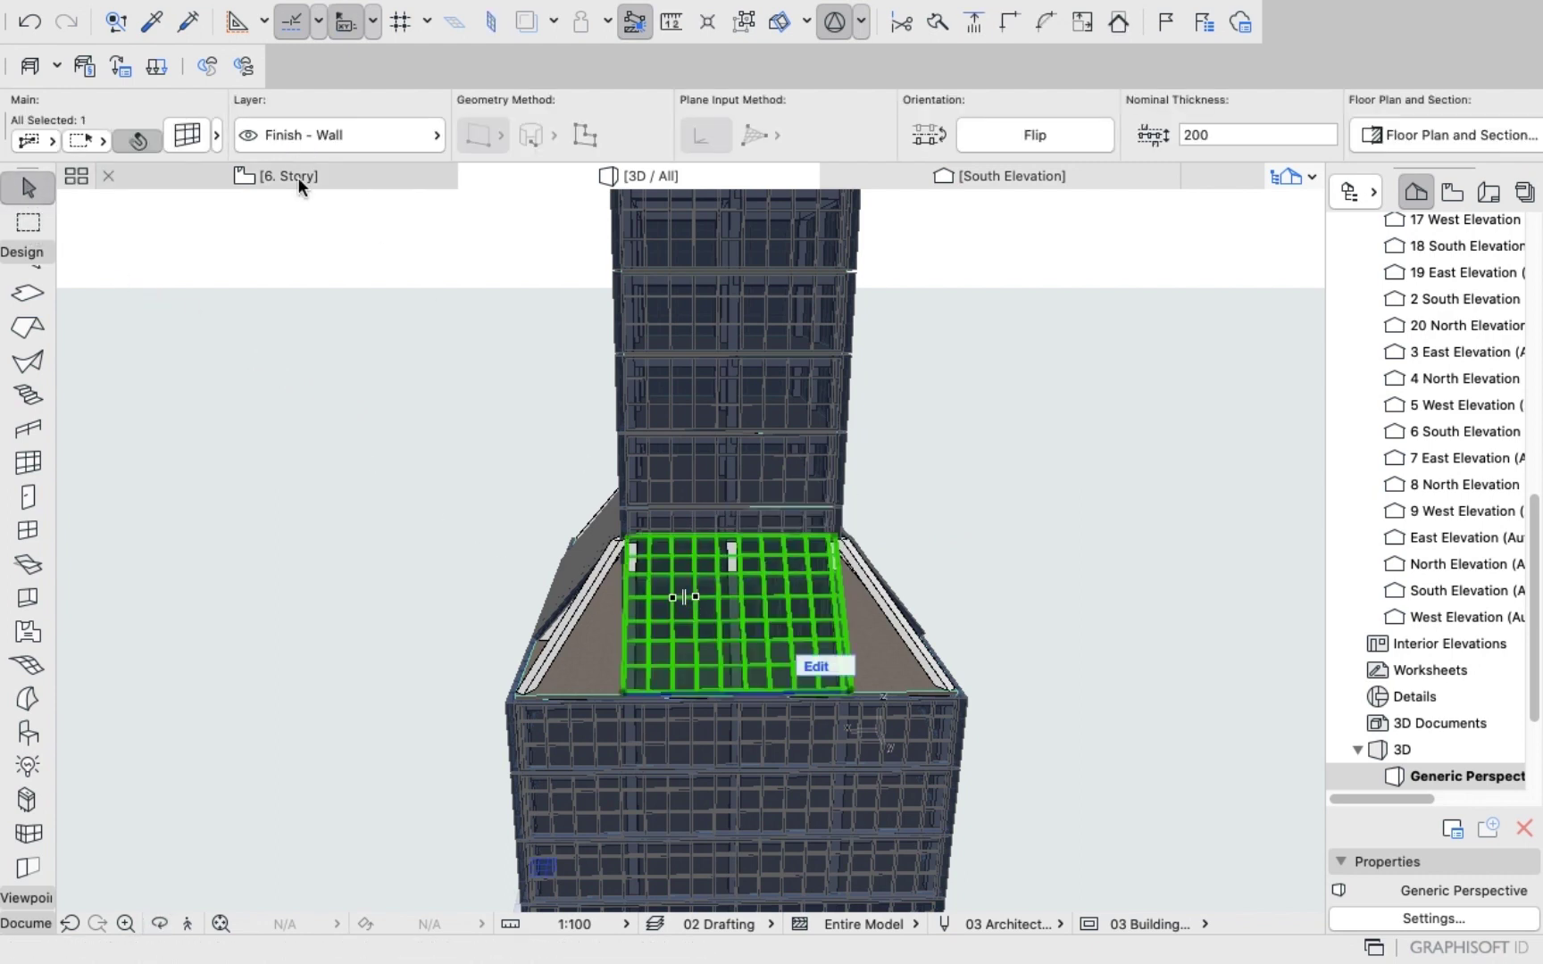
pyautogui.click(188, 135)
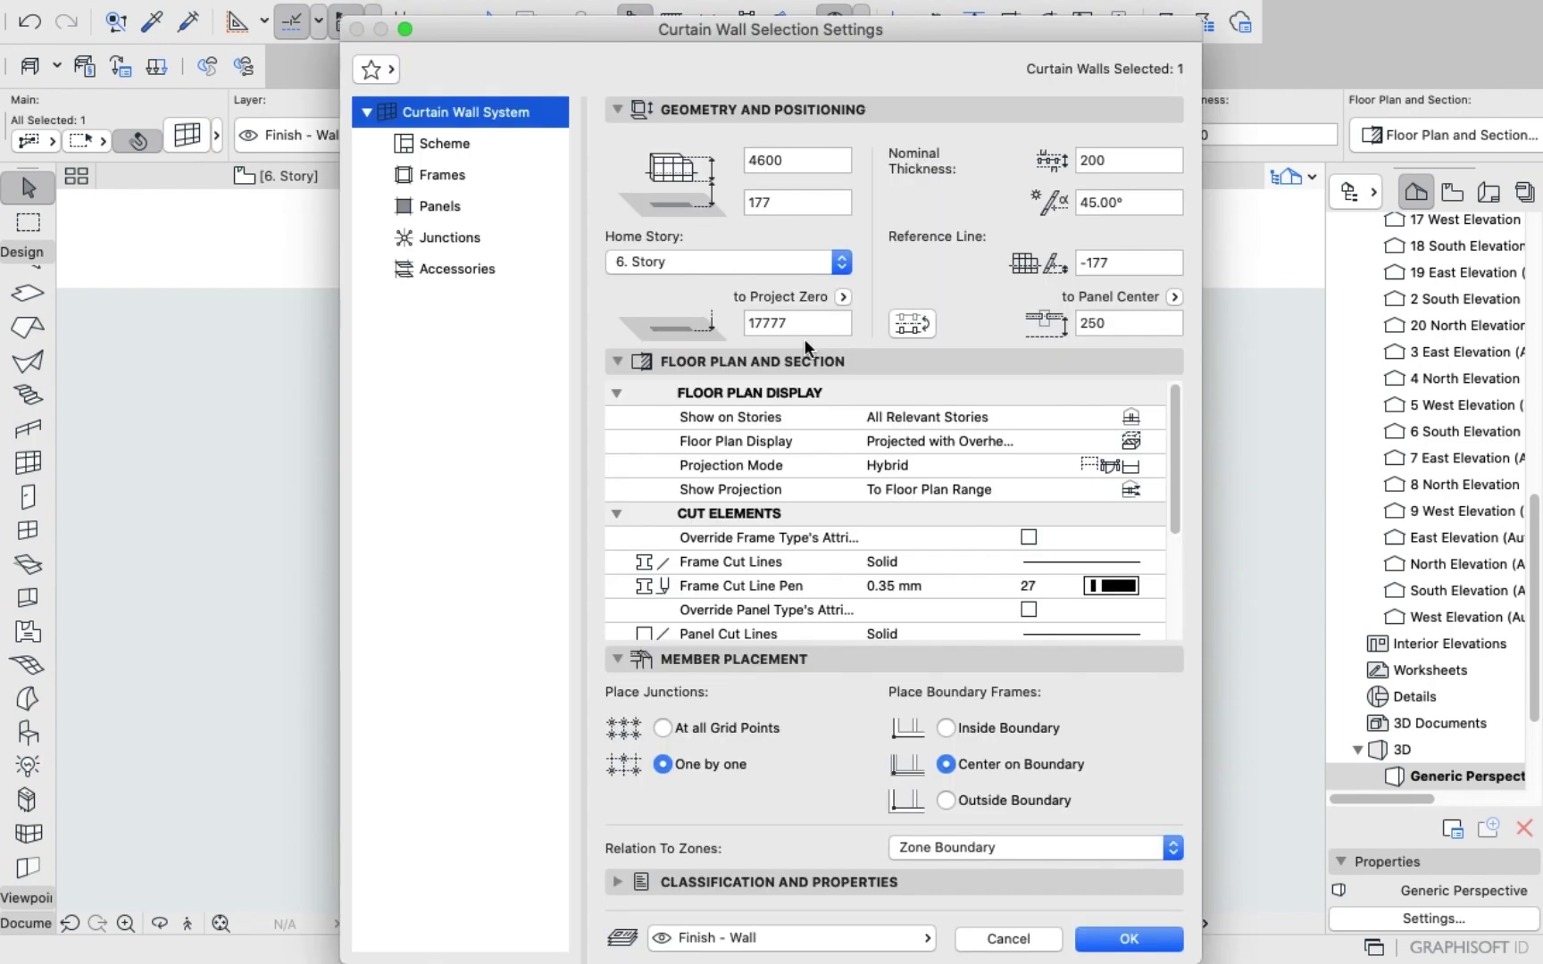
pyautogui.click(1132, 200)
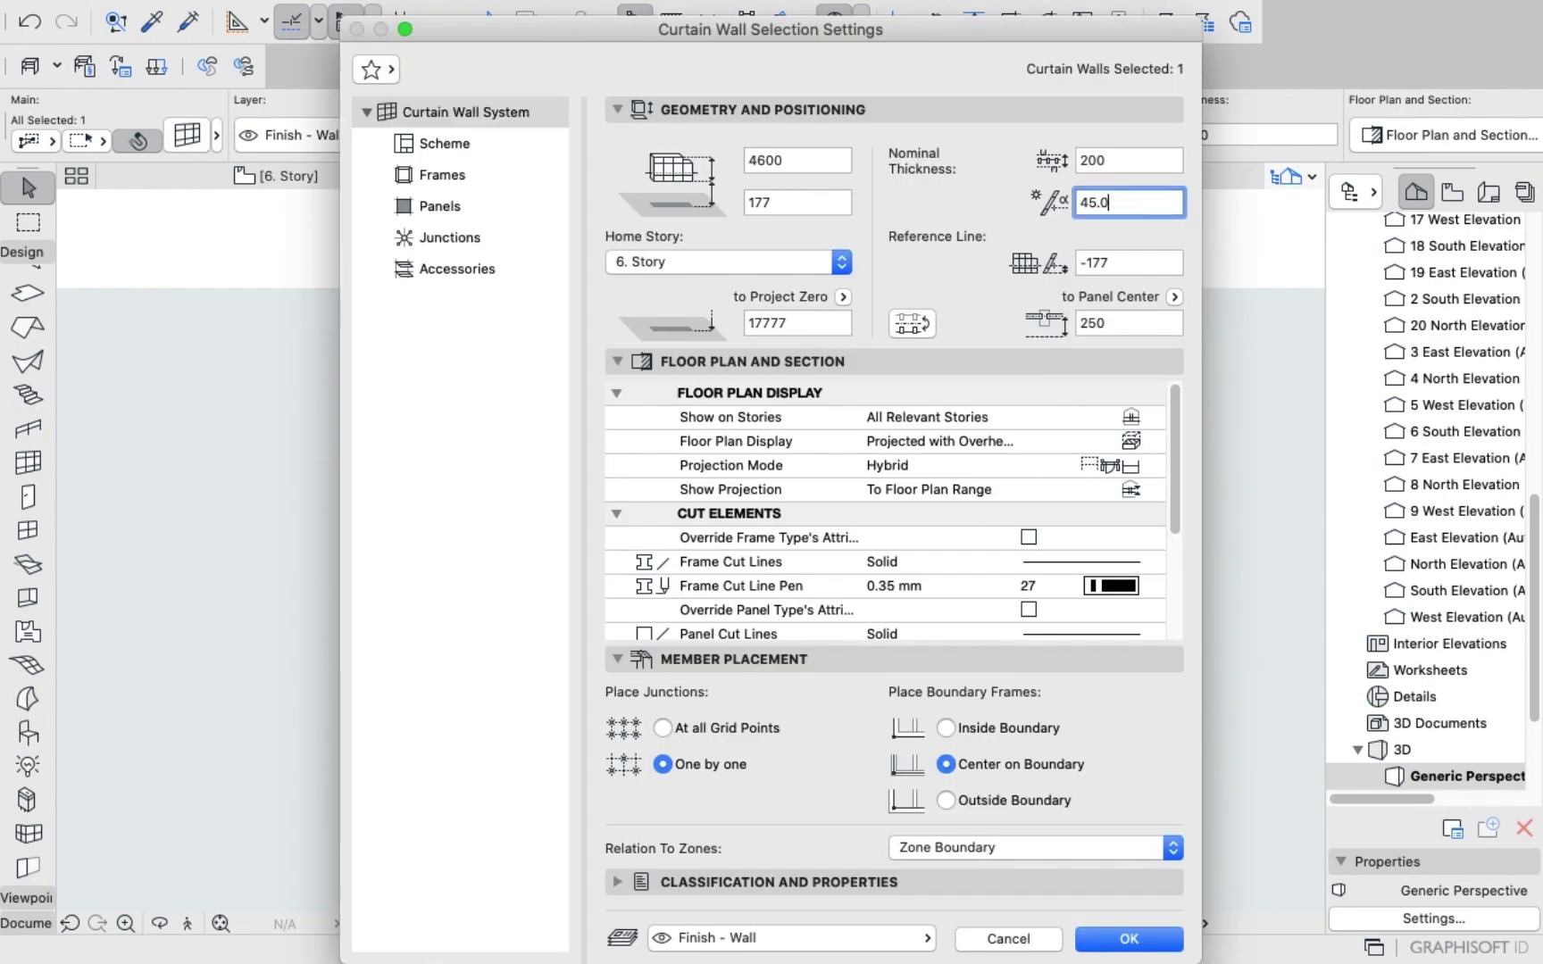
pyautogui.write('50')
pyautogui.press('Return')
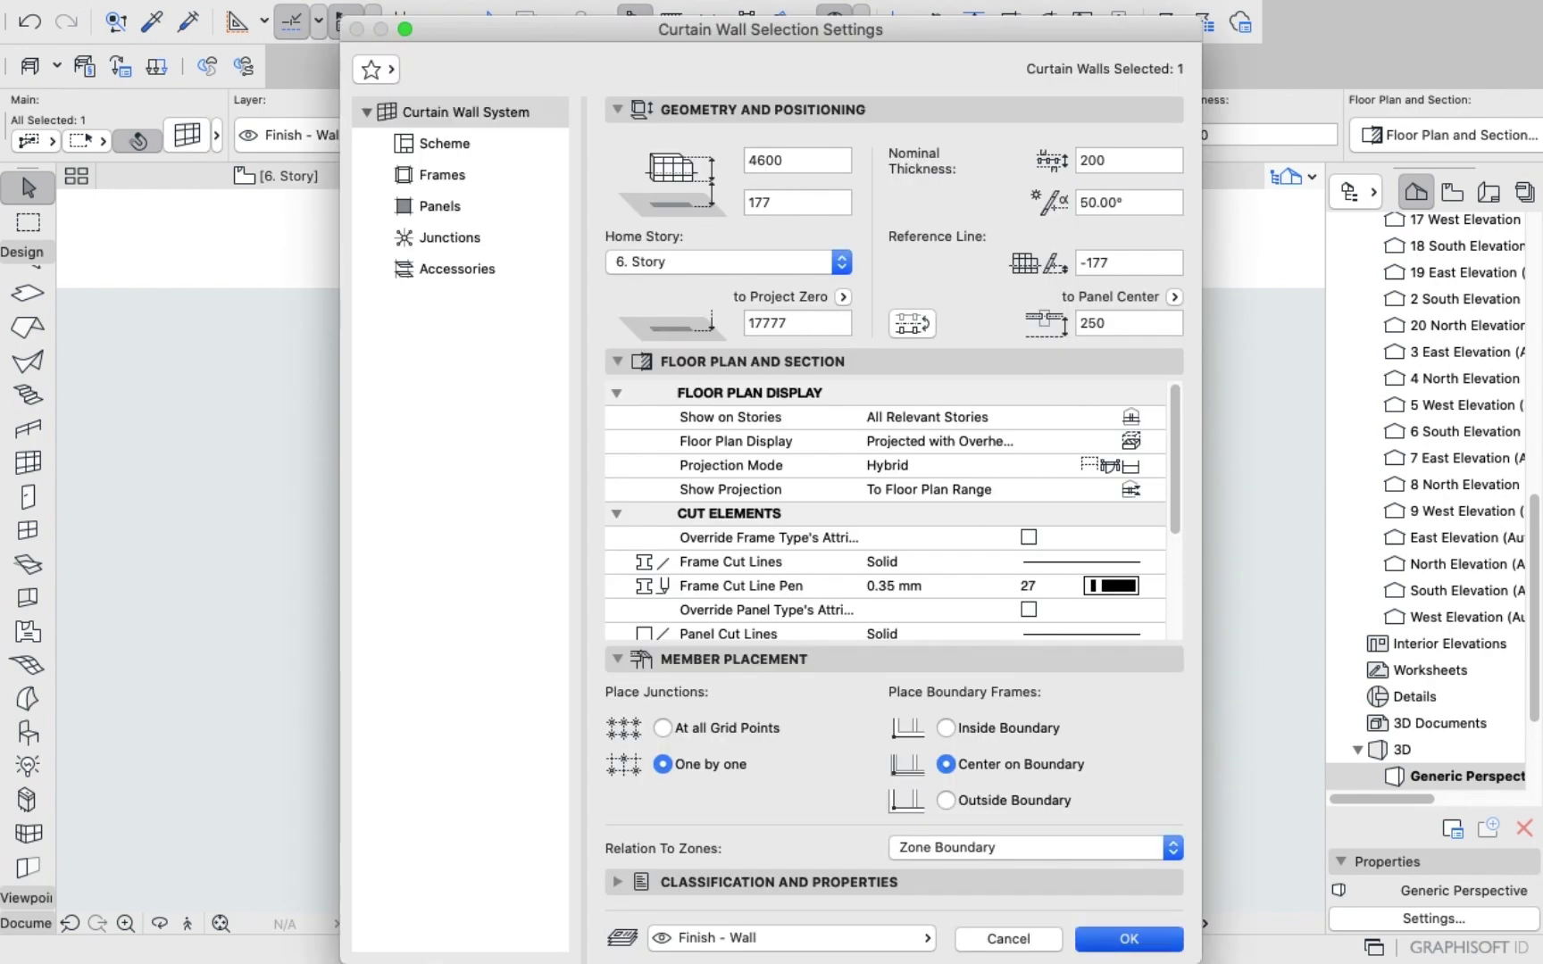
pyautogui.moveTo(1271, 7)
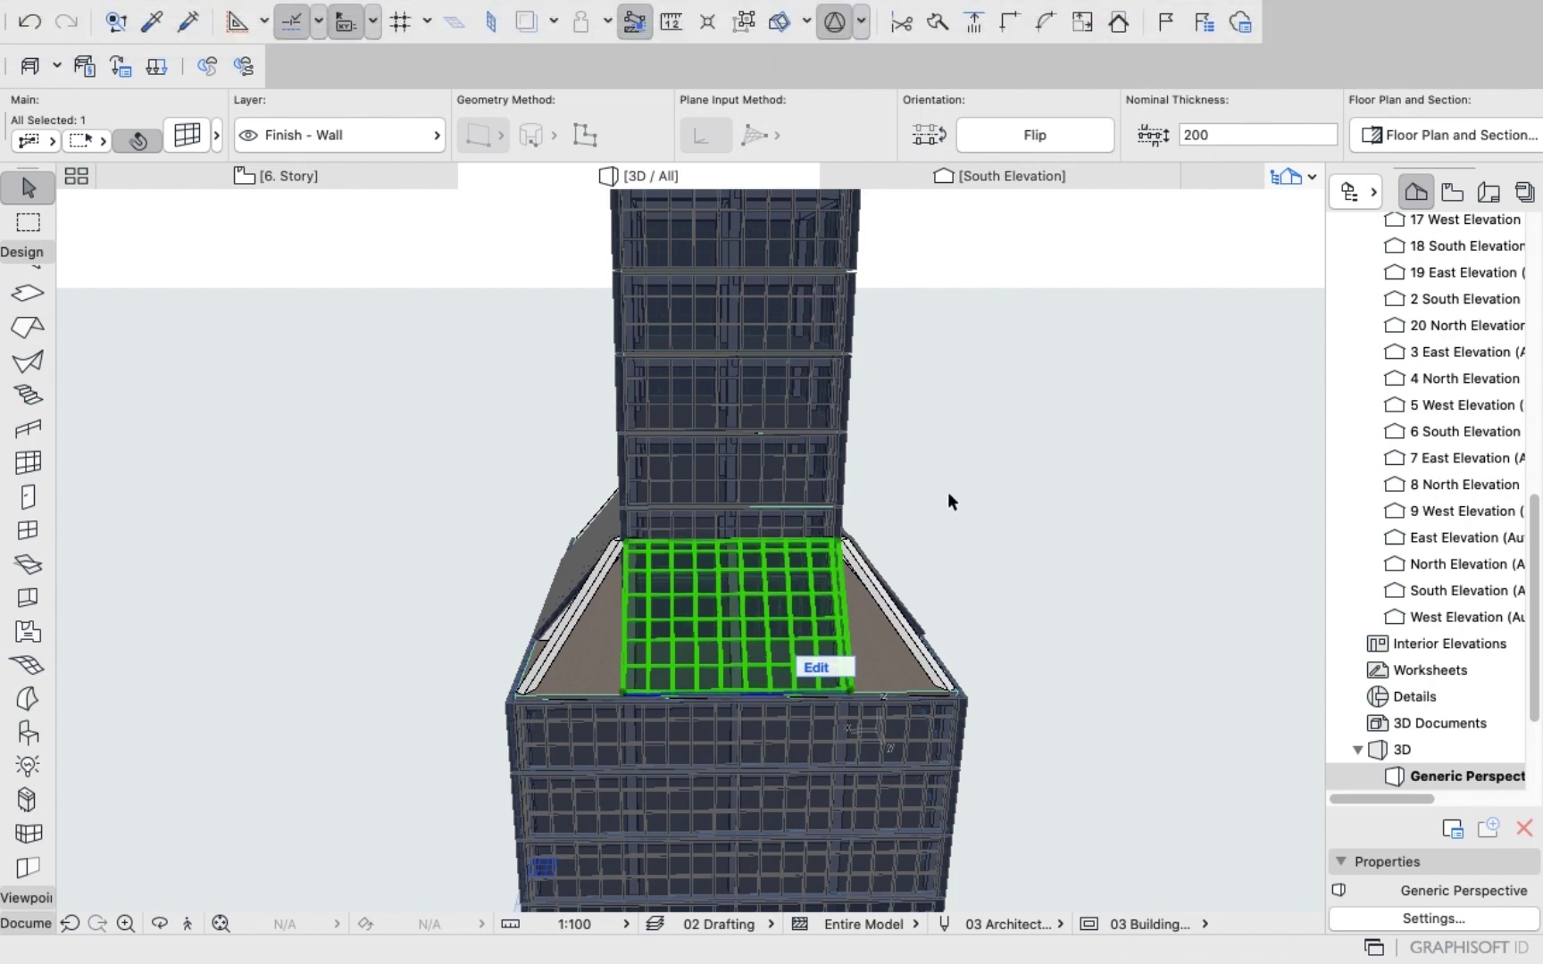
pyautogui.press('Escape')
# Check from all sides in 3D how the sloped curtain walls fit the slanted columns and the open podium corners.
pyautogui.keyDown('shift'); pyautogui.moveTo(958, 525); pyautogui.dragTo(892, 500, button='middle'); pyautogui.keyUp('shift')
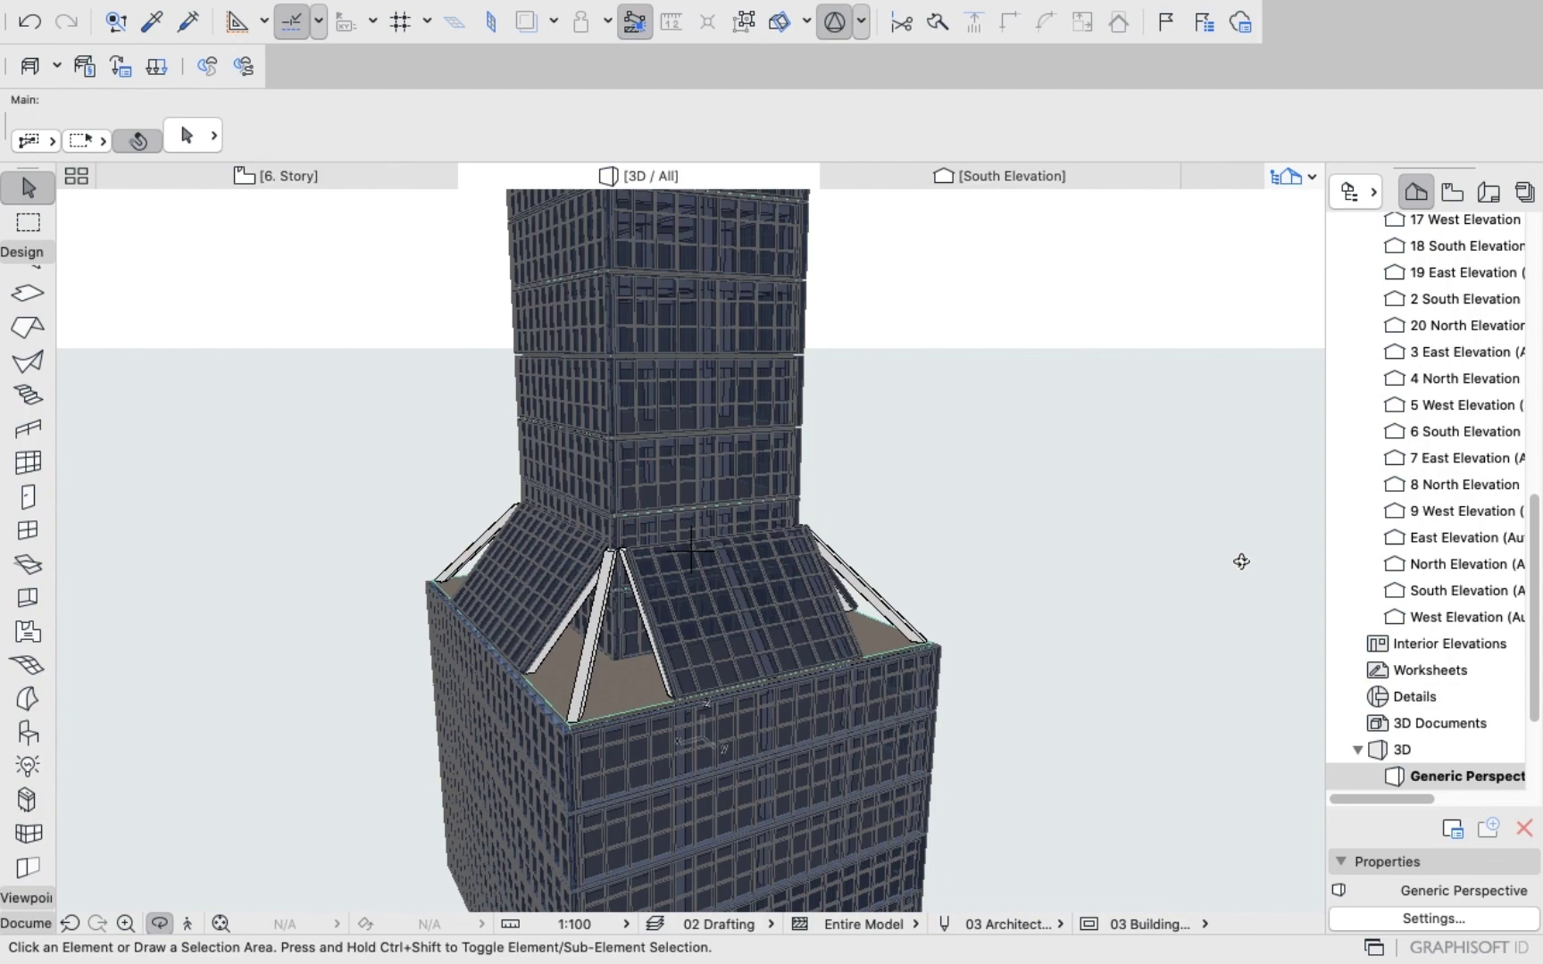
pyautogui.scroll(-5, 900, 524)
pyautogui.scroll(4, 902, 562)
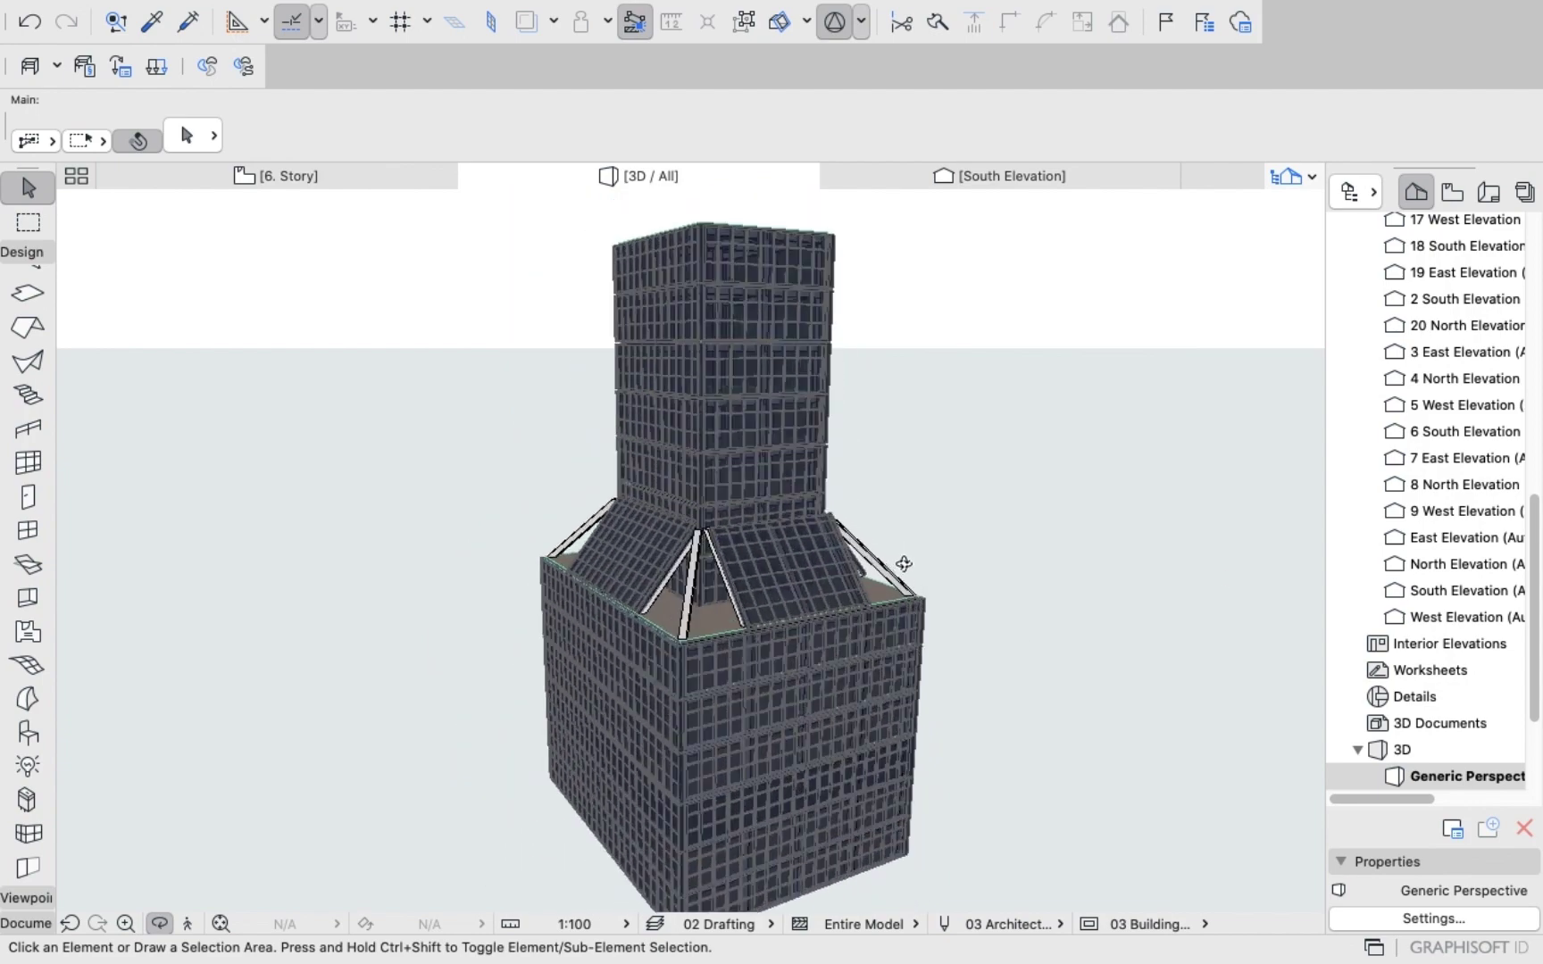
pyautogui.keyDown('shift'); pyautogui.moveTo(837, 622); pyautogui.dragTo(887, 535, button='middle'); pyautogui.keyUp('shift')
pyautogui.scroll(5, 623, 611)
pyautogui.moveTo(888, 535); pyautogui.dragTo(857, 562)
pyautogui.scroll(-6, 820, 610)
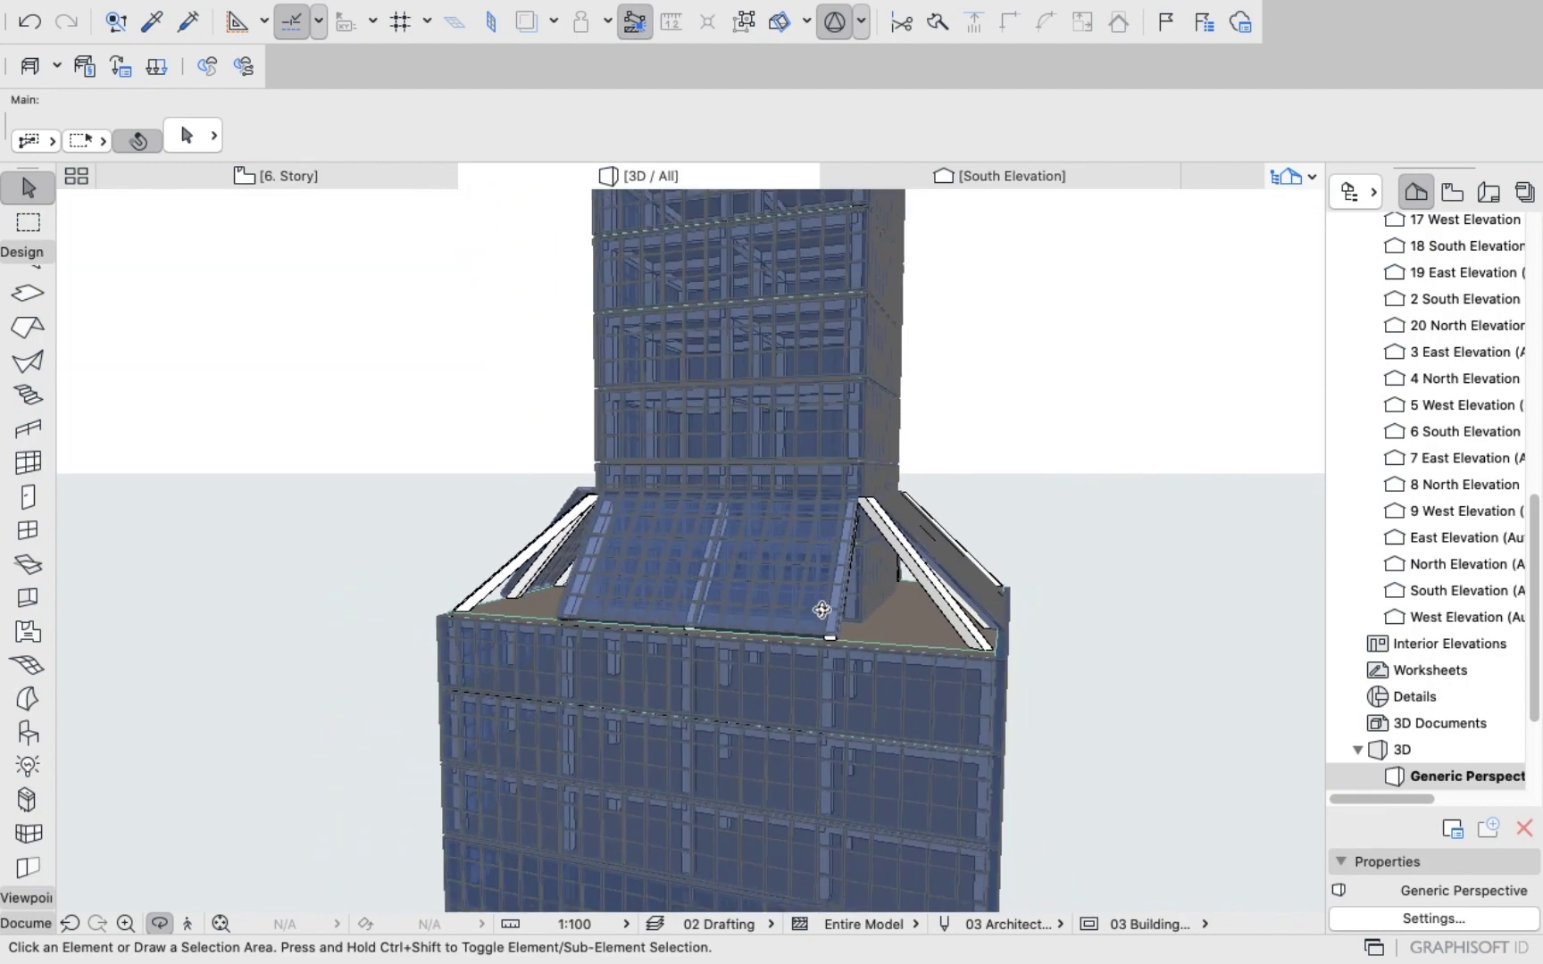
# Remove the sloped curtain wall in front of the three middle slanted columns on the podium side facing the view.
pyautogui.keyDown('shift'); pyautogui.moveTo(779, 607); pyautogui.dragTo(782, 544, button='middle'); pyautogui.keyUp('shift')
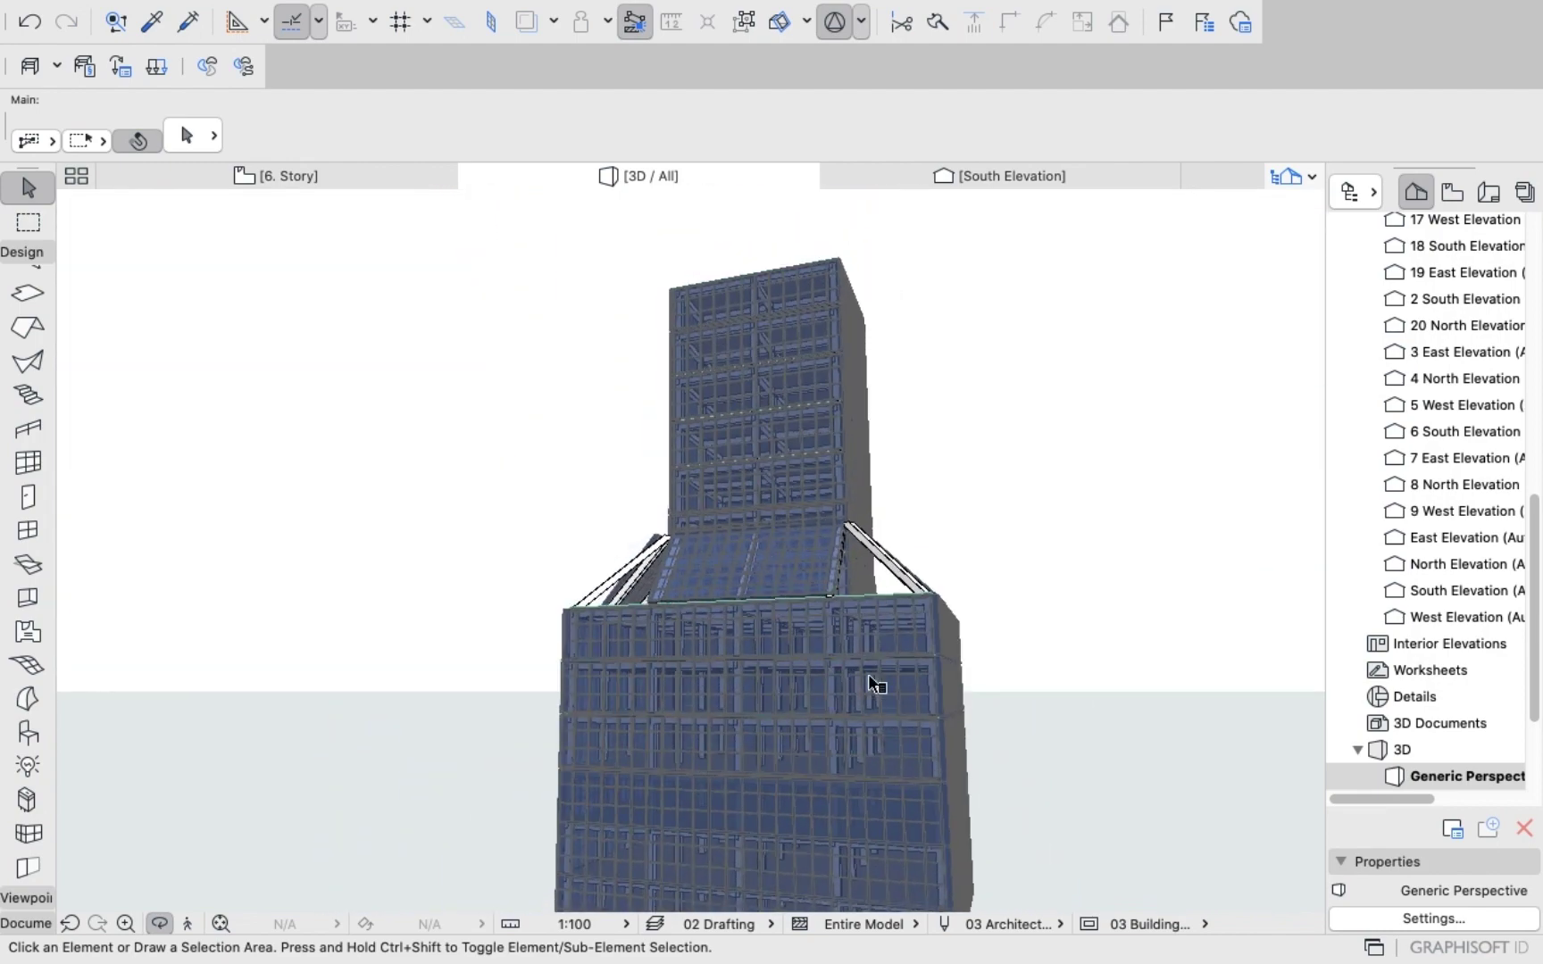
pyautogui.rightClick(755, 578)
pyautogui.click(817, 675)
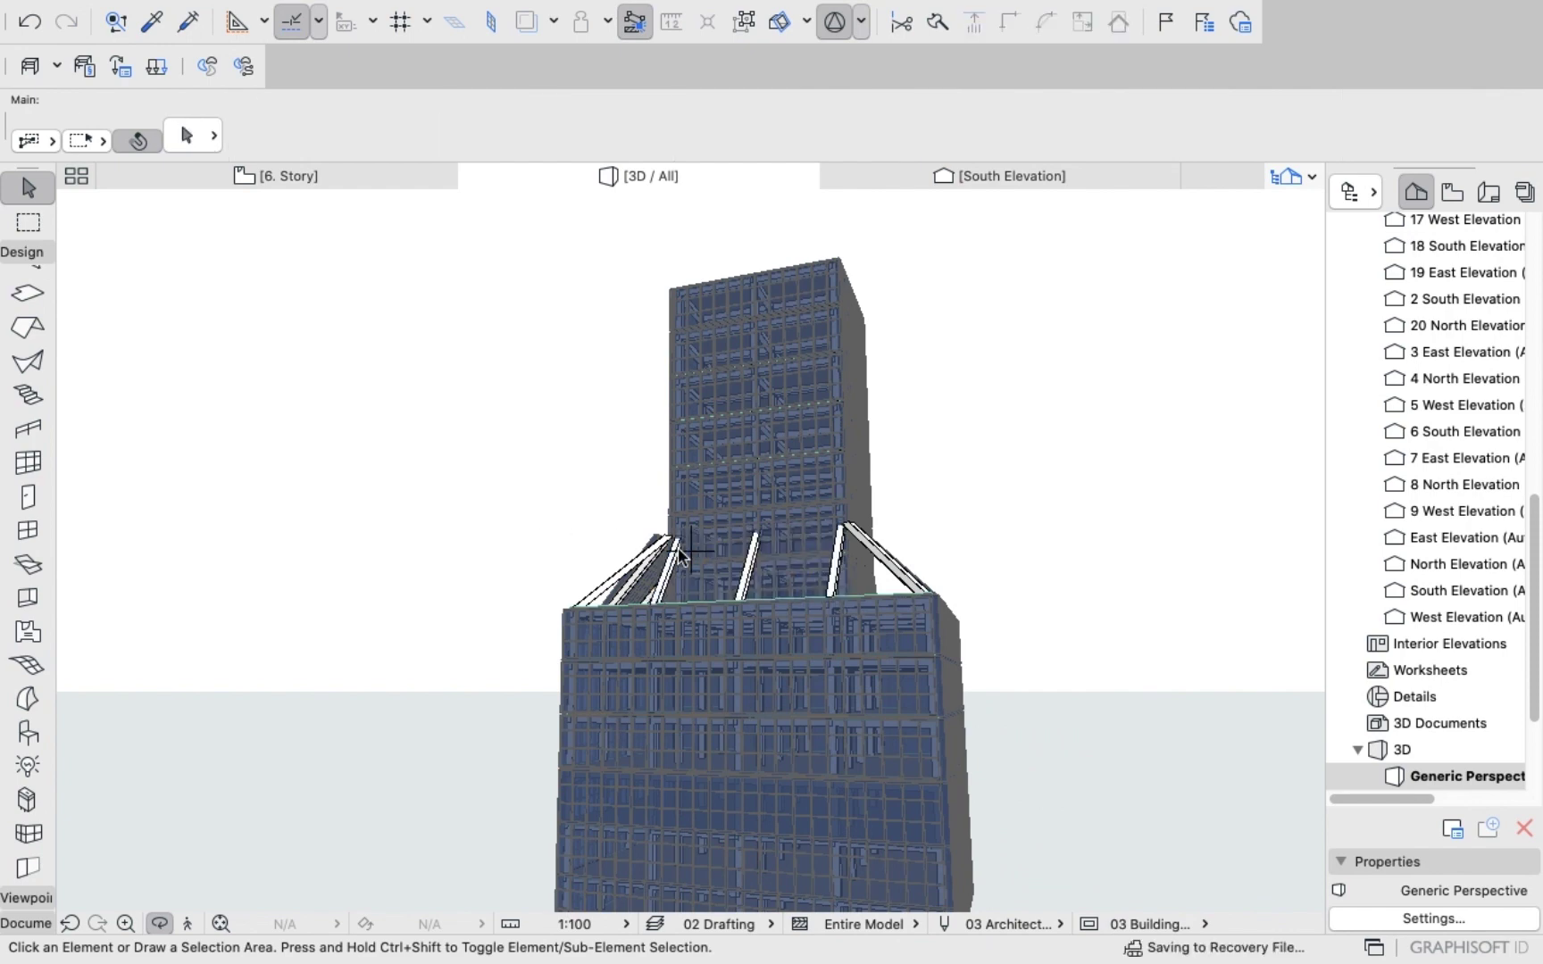
pyautogui.keyDown('shift'); pyautogui.moveTo(678, 553); pyautogui.dragTo(707, 619, button='middle'); pyautogui.keyUp('shift')
pyautogui.scroll(5, 801, 565)
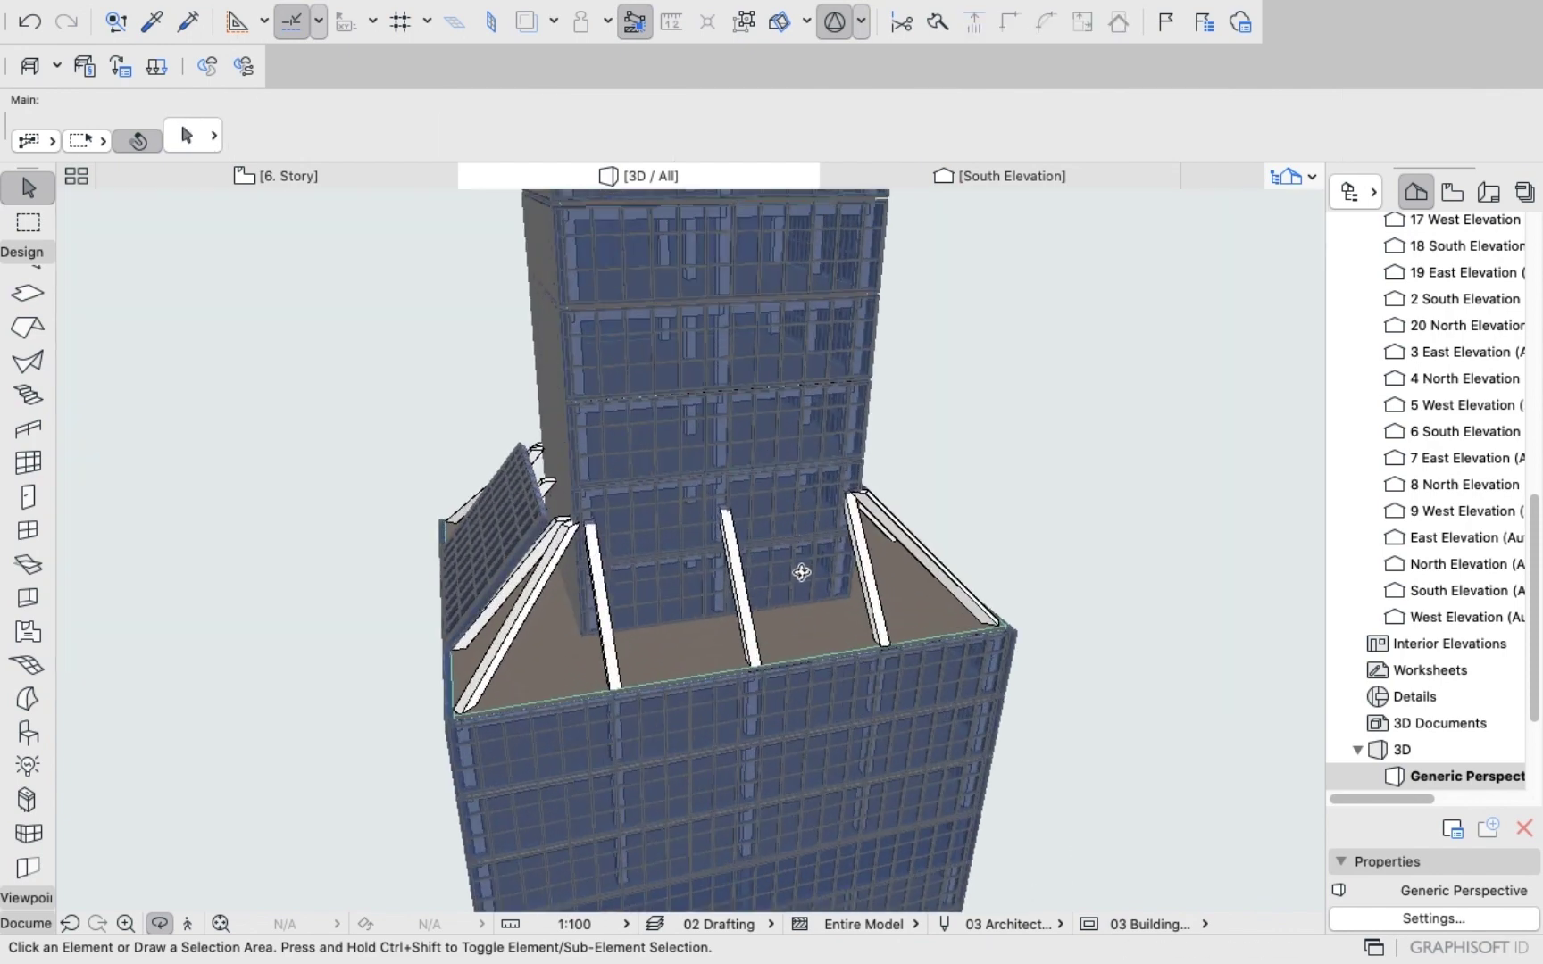
# Undo the removal of the sloped curtain wall in front of the three middle slanted columns.
pyautogui.keyDown('shift'); pyautogui.moveTo(803, 572); pyautogui.dragTo(728, 561, button='middle'); pyautogui.keyUp('shift')
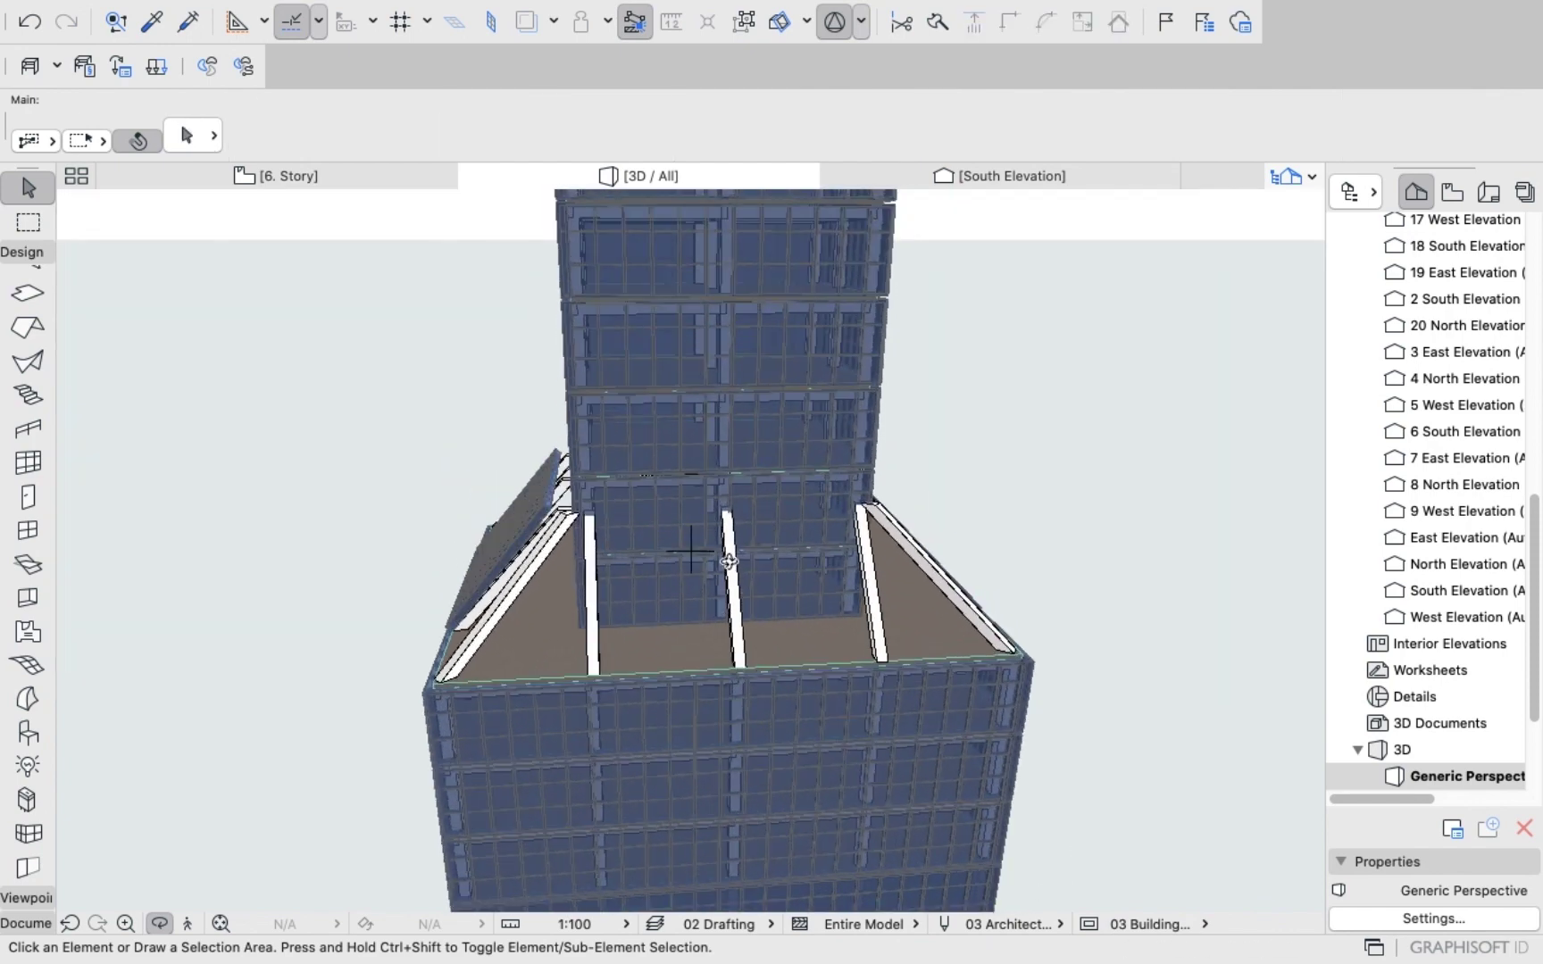
pyautogui.press('super+z')
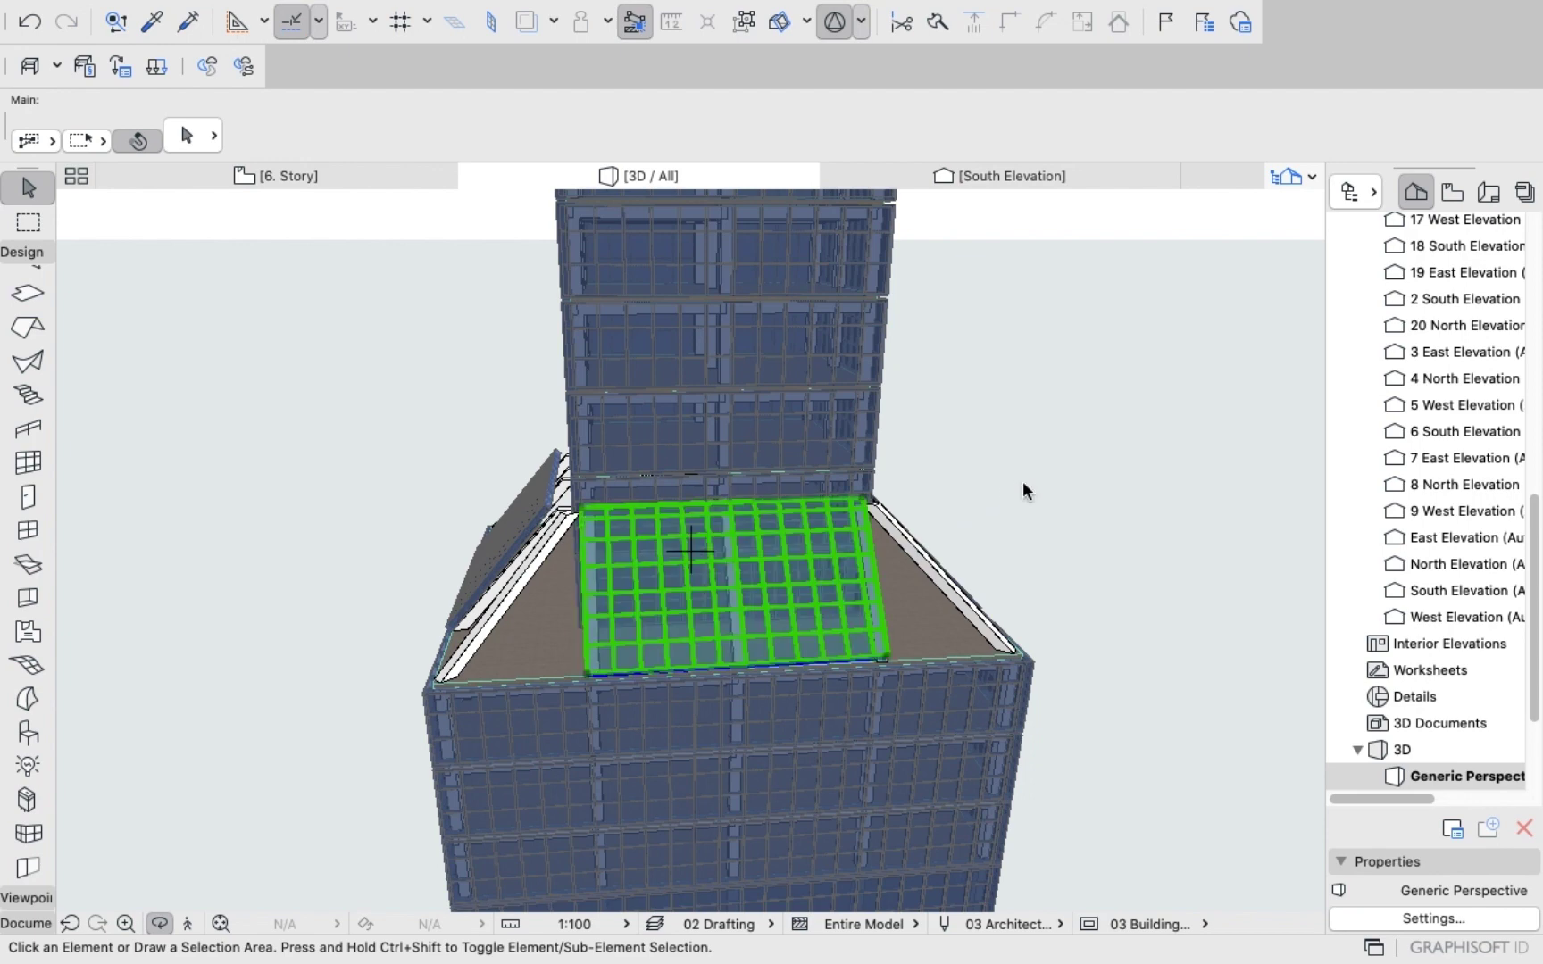
pyautogui.keyDown('shift'); pyautogui.moveTo(1007, 456); pyautogui.dragTo(655, 644, button='middle'); pyautogui.keyUp('shift')
pyautogui.scroll(5, 651, 670)
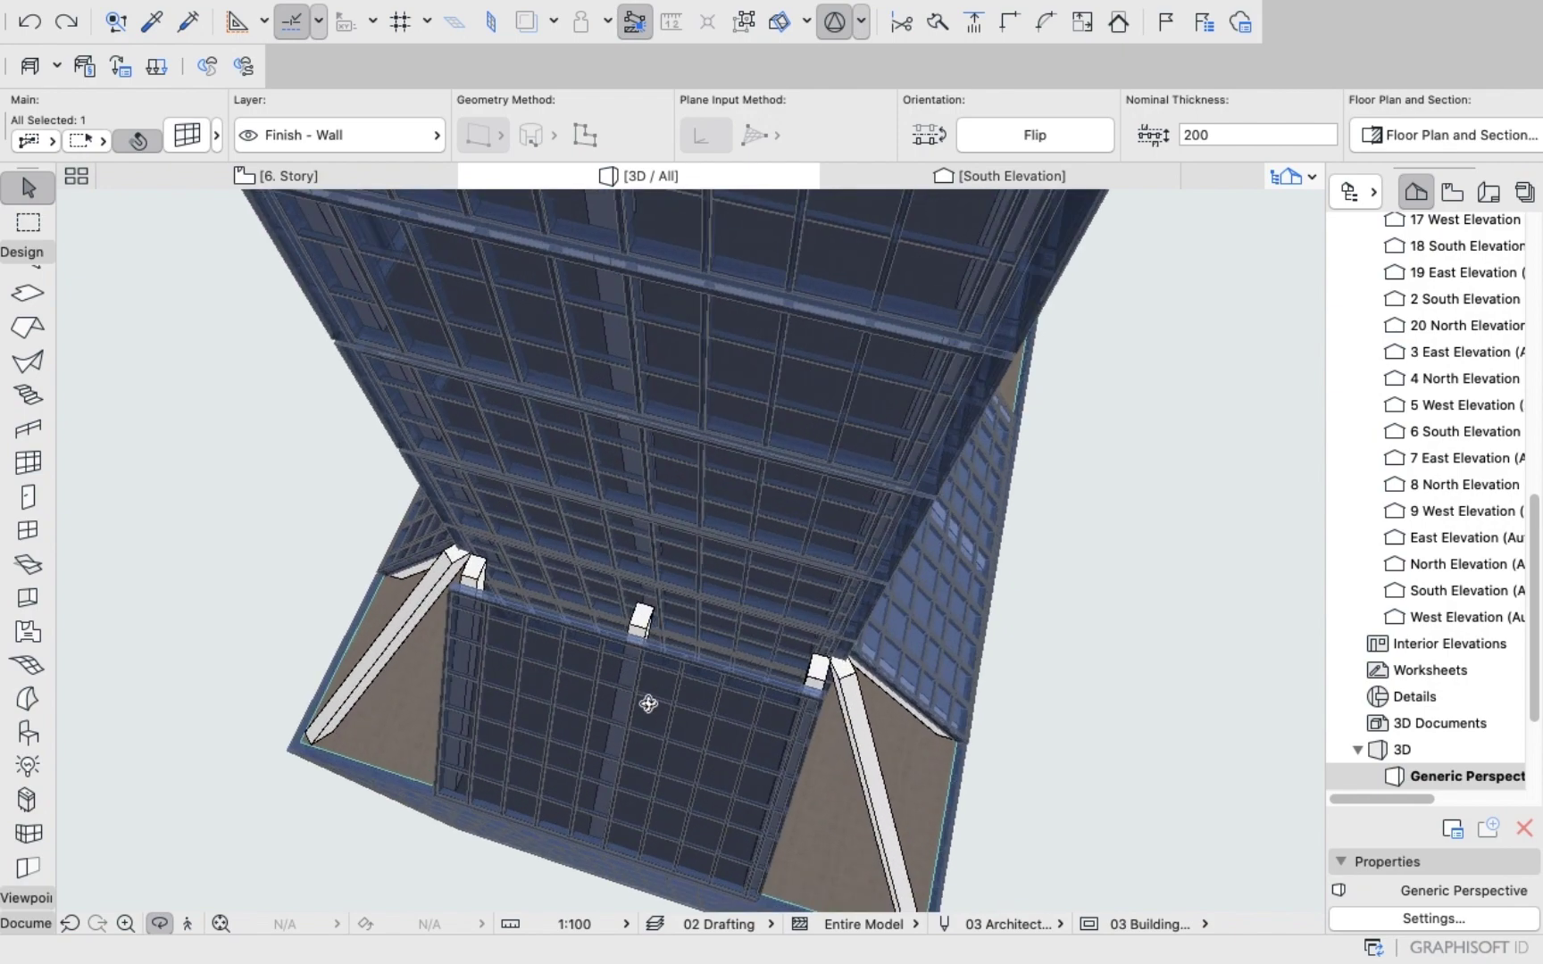
pyautogui.keyDown('shift'); pyautogui.moveTo(648, 704); pyautogui.dragTo(731, 615, button='middle'); pyautogui.keyUp('shift')
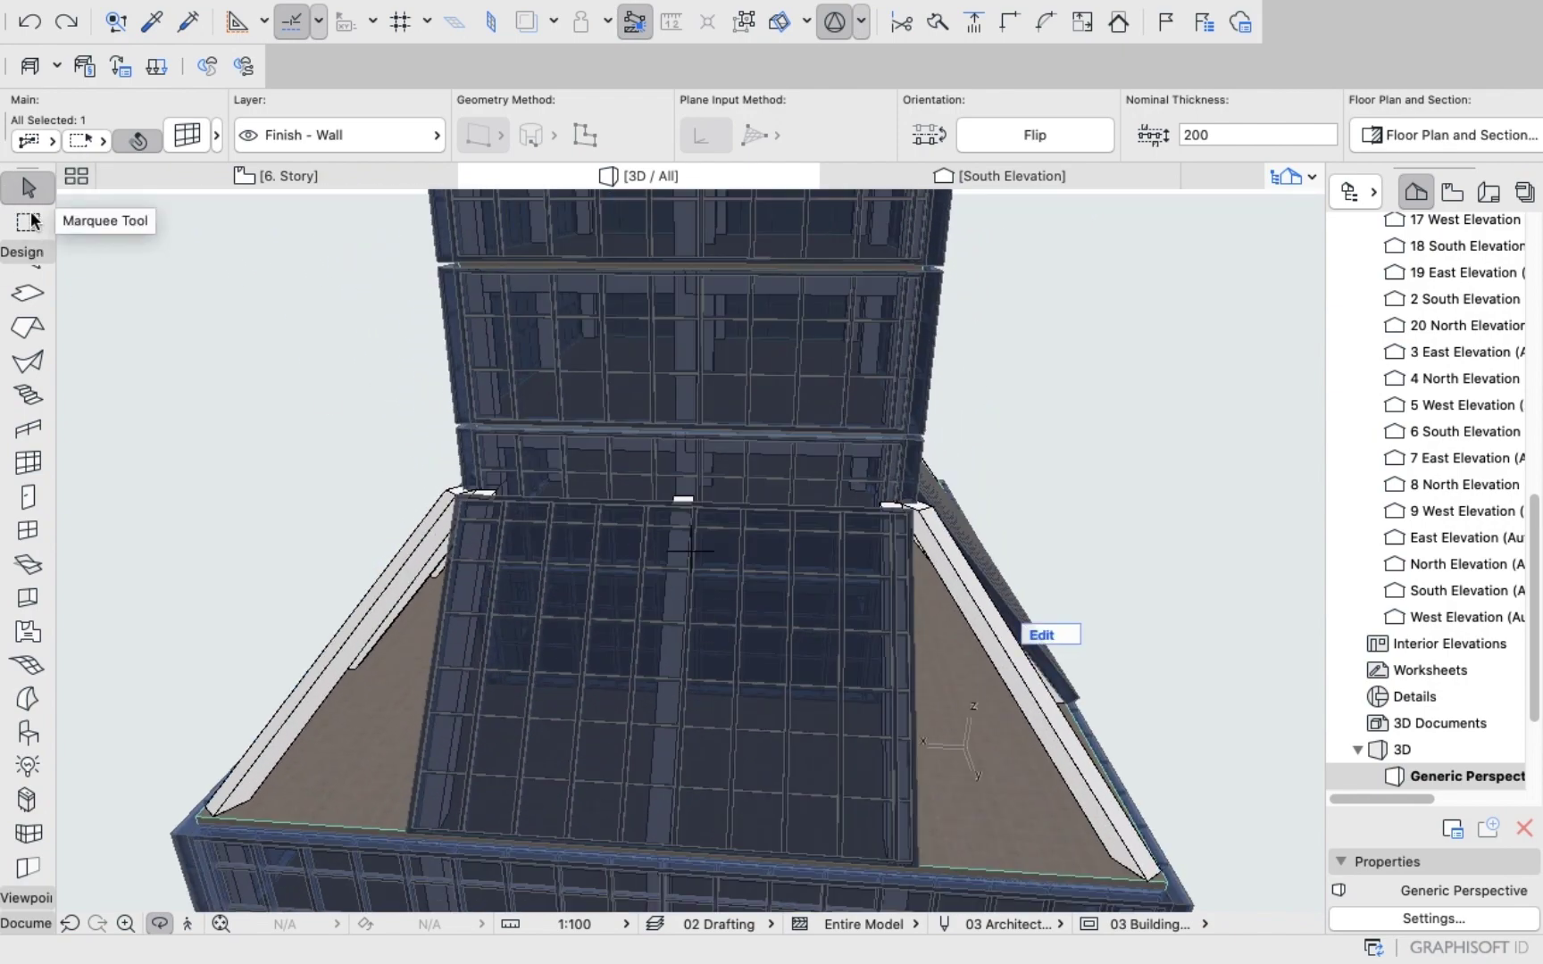
pyautogui.click(1039, 383)
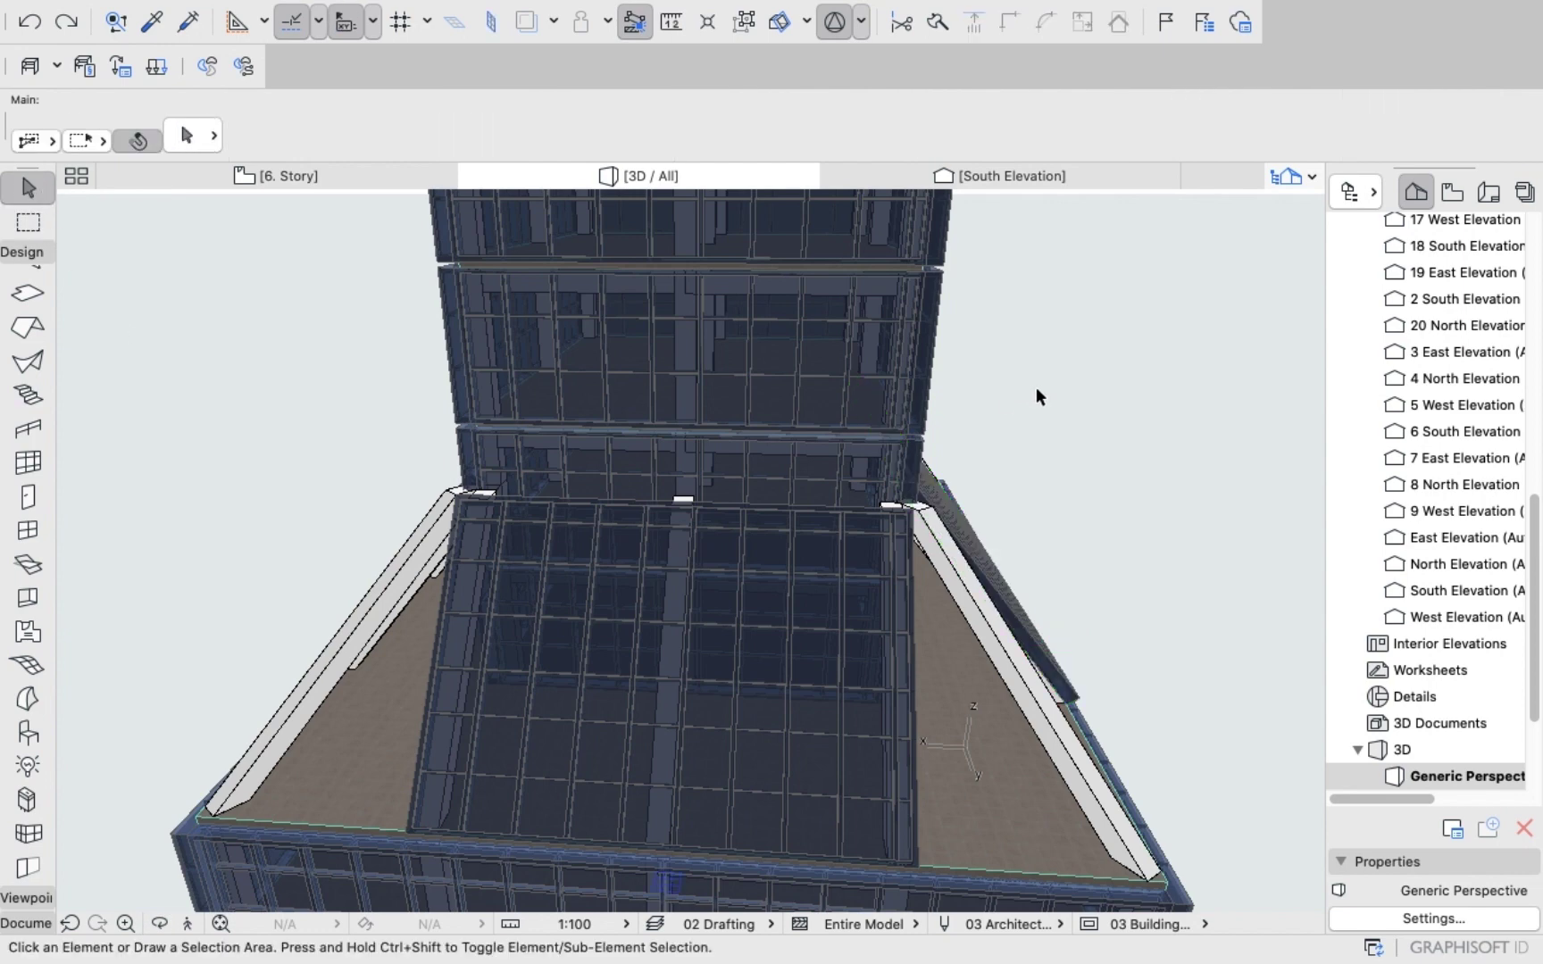
# Set the restored sloped curtain wall's height to 5000 and check the fit on the 6. Story plan and in 3D.
pyautogui.click(724, 564)
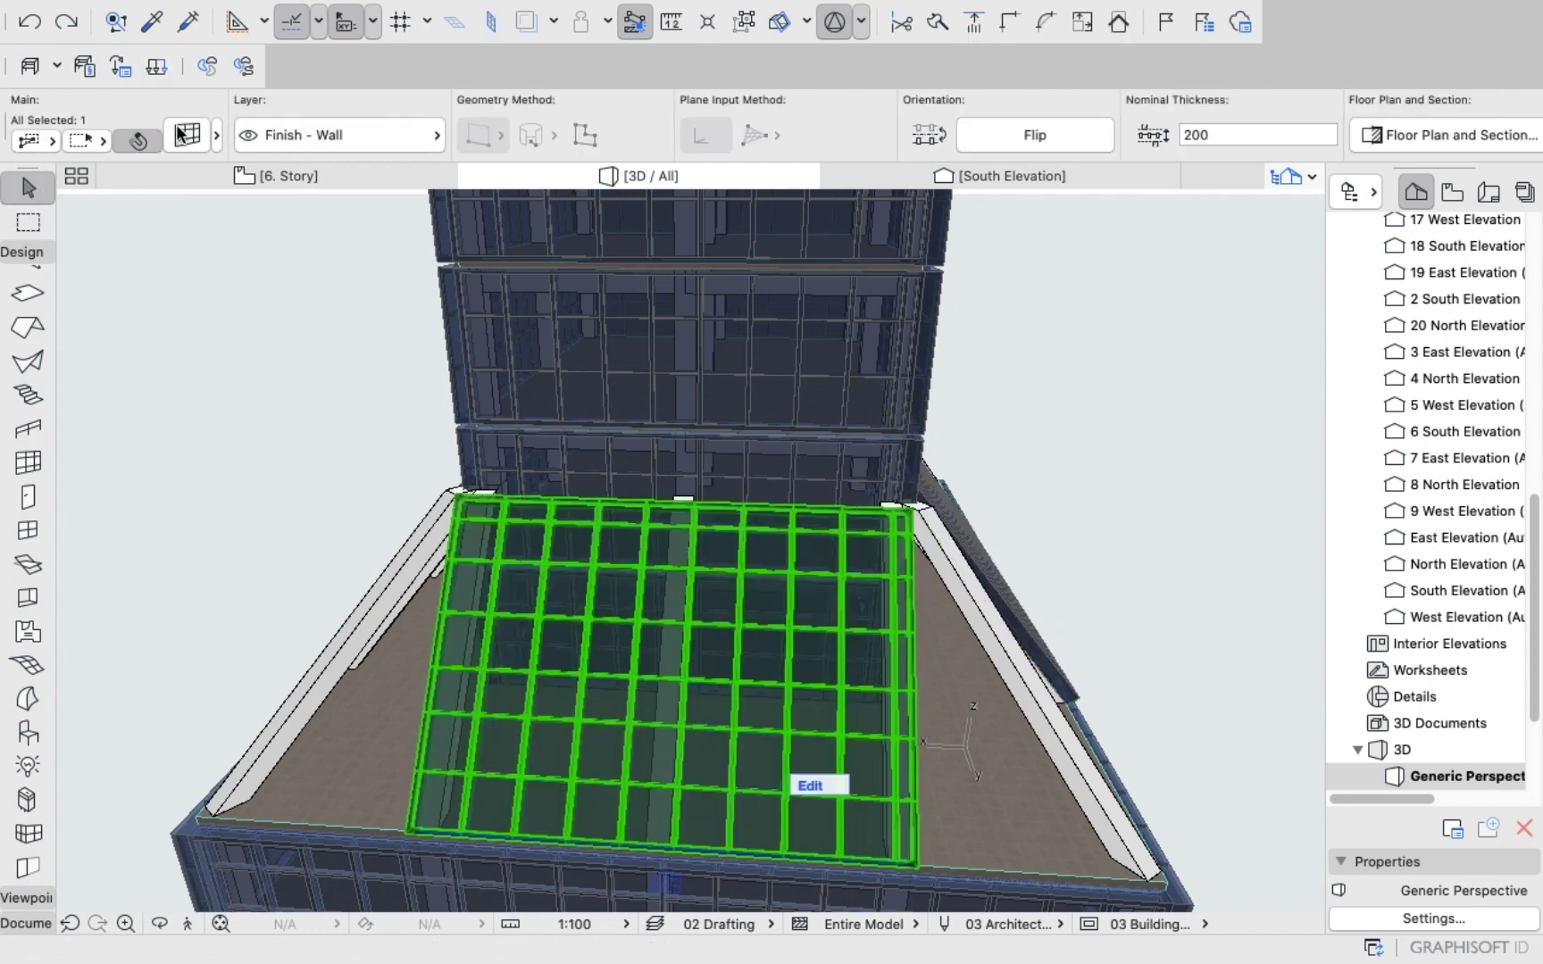
pyautogui.press('super+t')
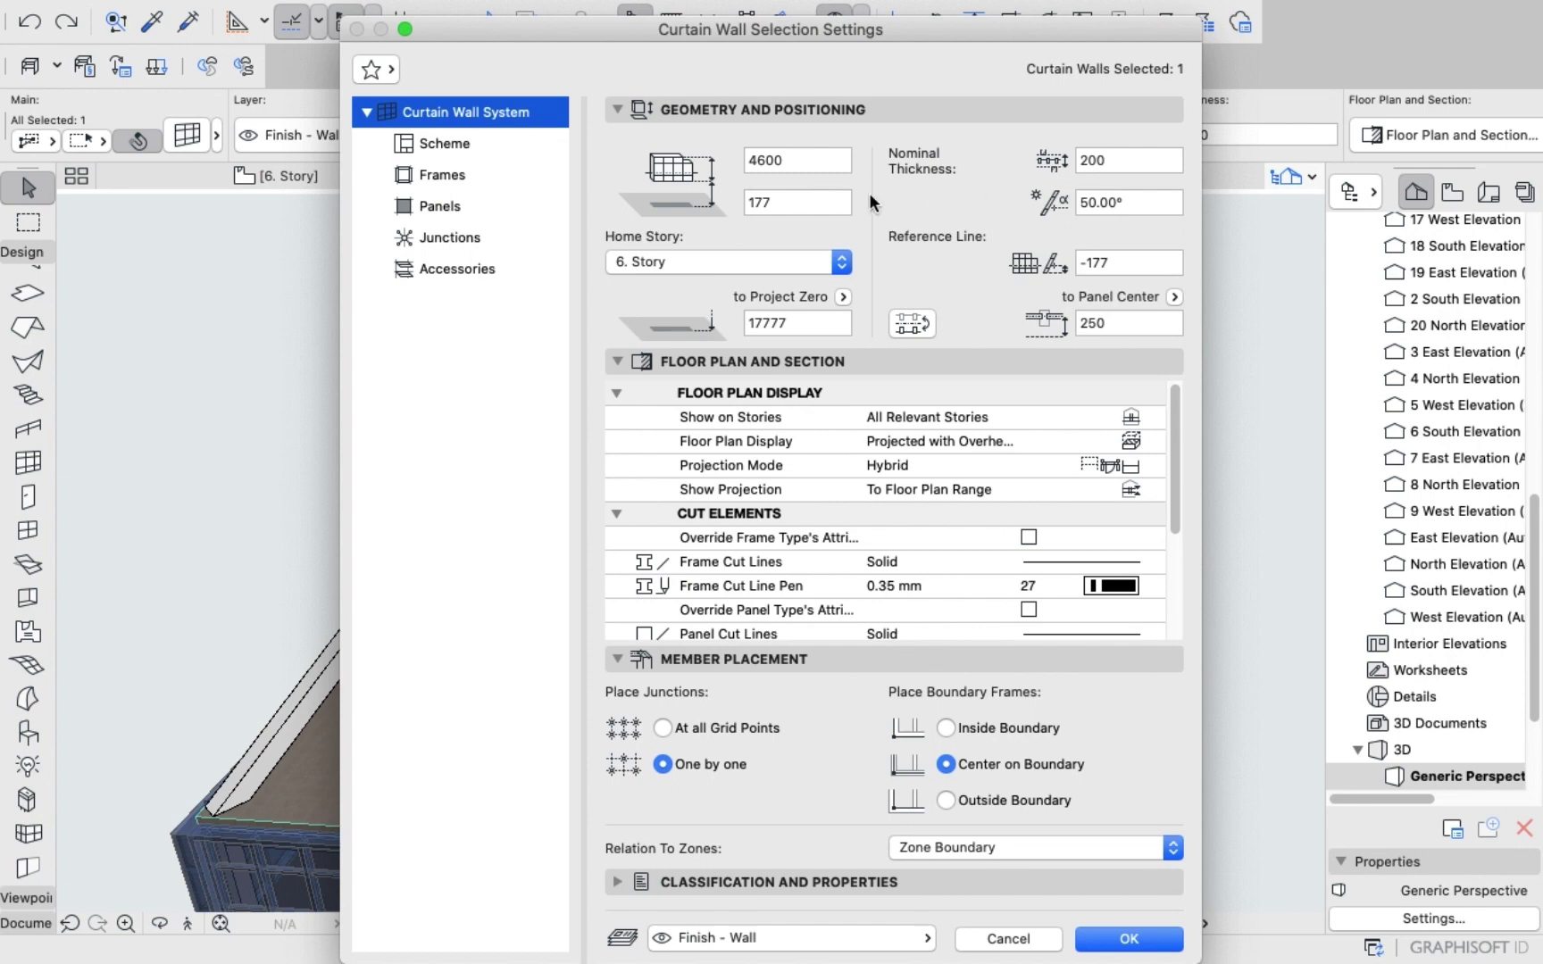
pyautogui.click(819, 162)
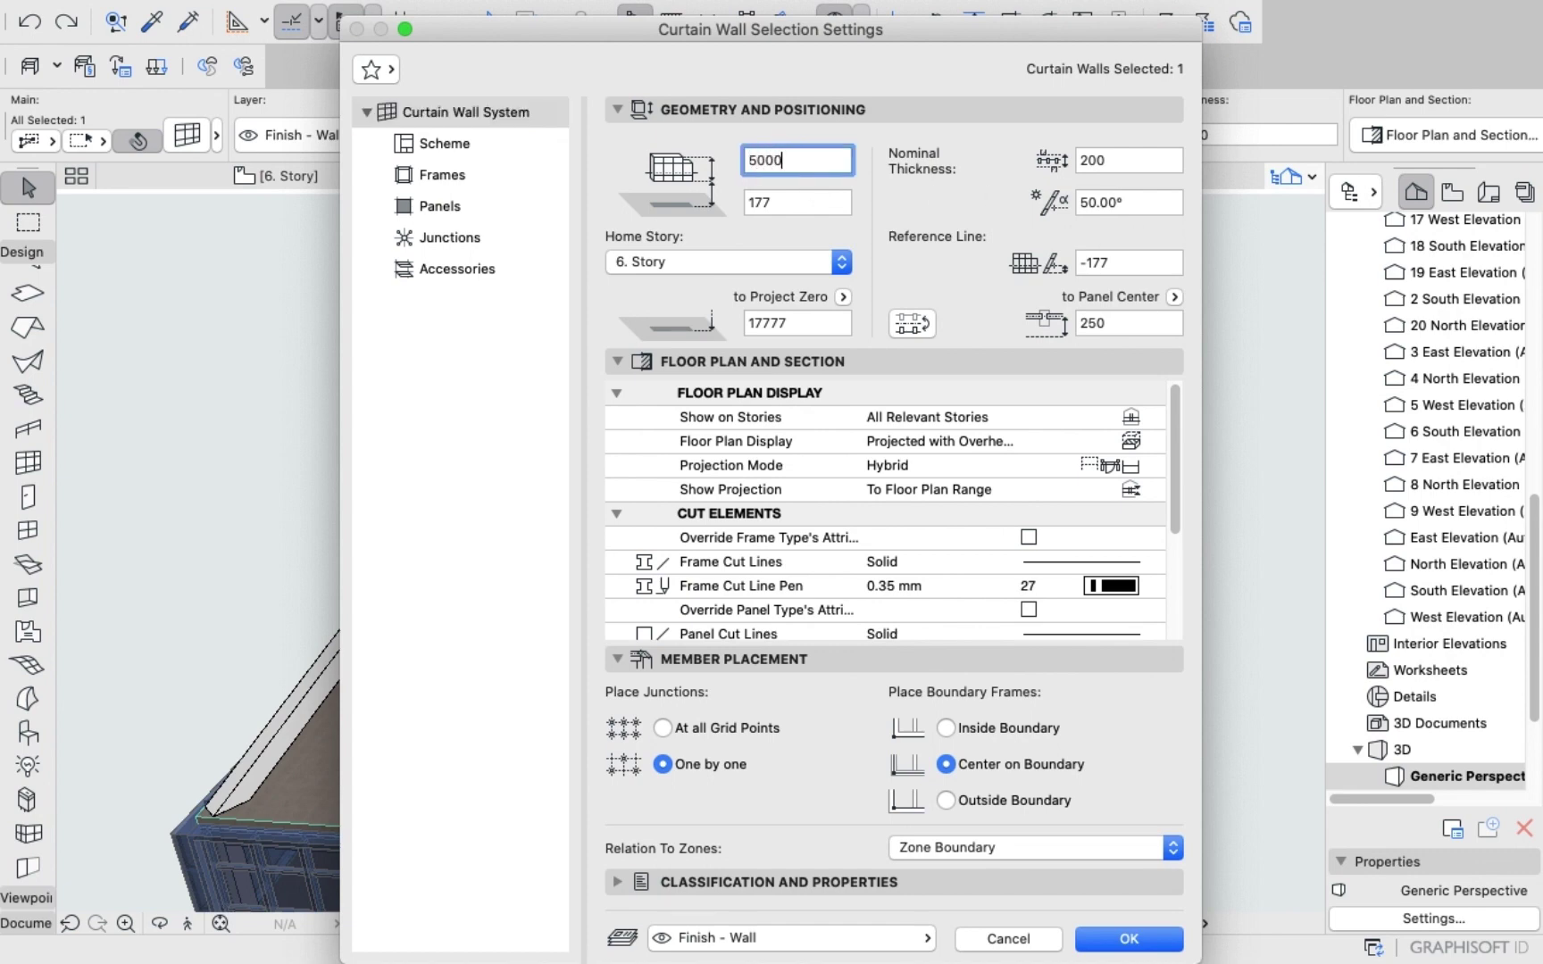
pyautogui.press('Return')
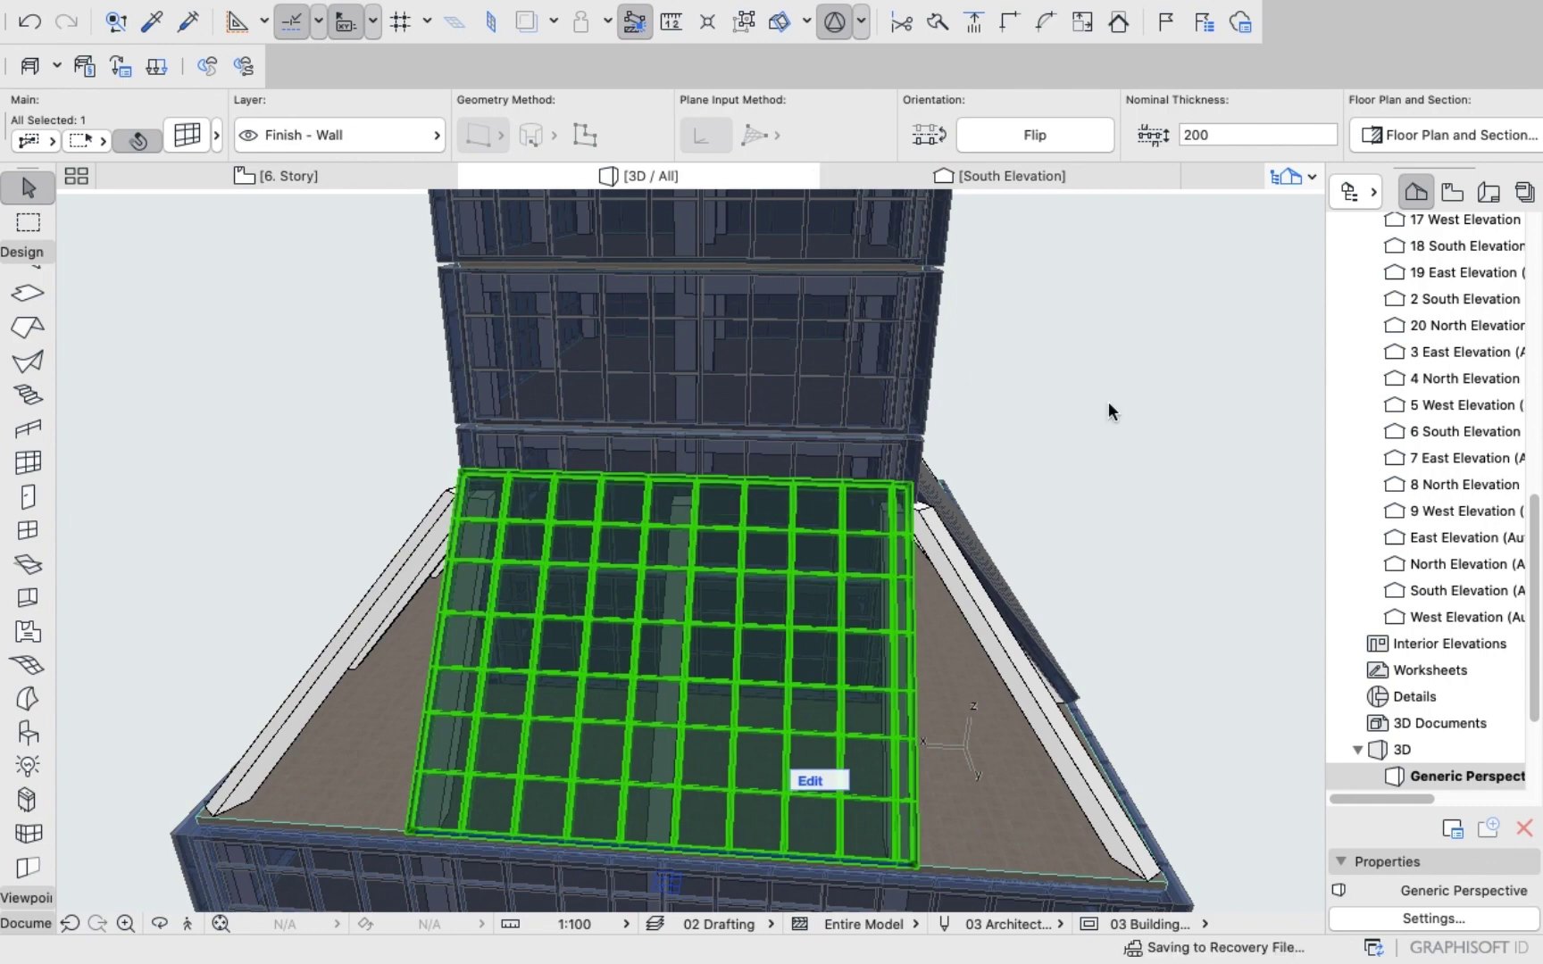
pyautogui.click(1107, 419)
pyautogui.keyDown('shift'); pyautogui.moveTo(1085, 422); pyautogui.dragTo(903, 496, button='middle'); pyautogui.keyUp('shift')
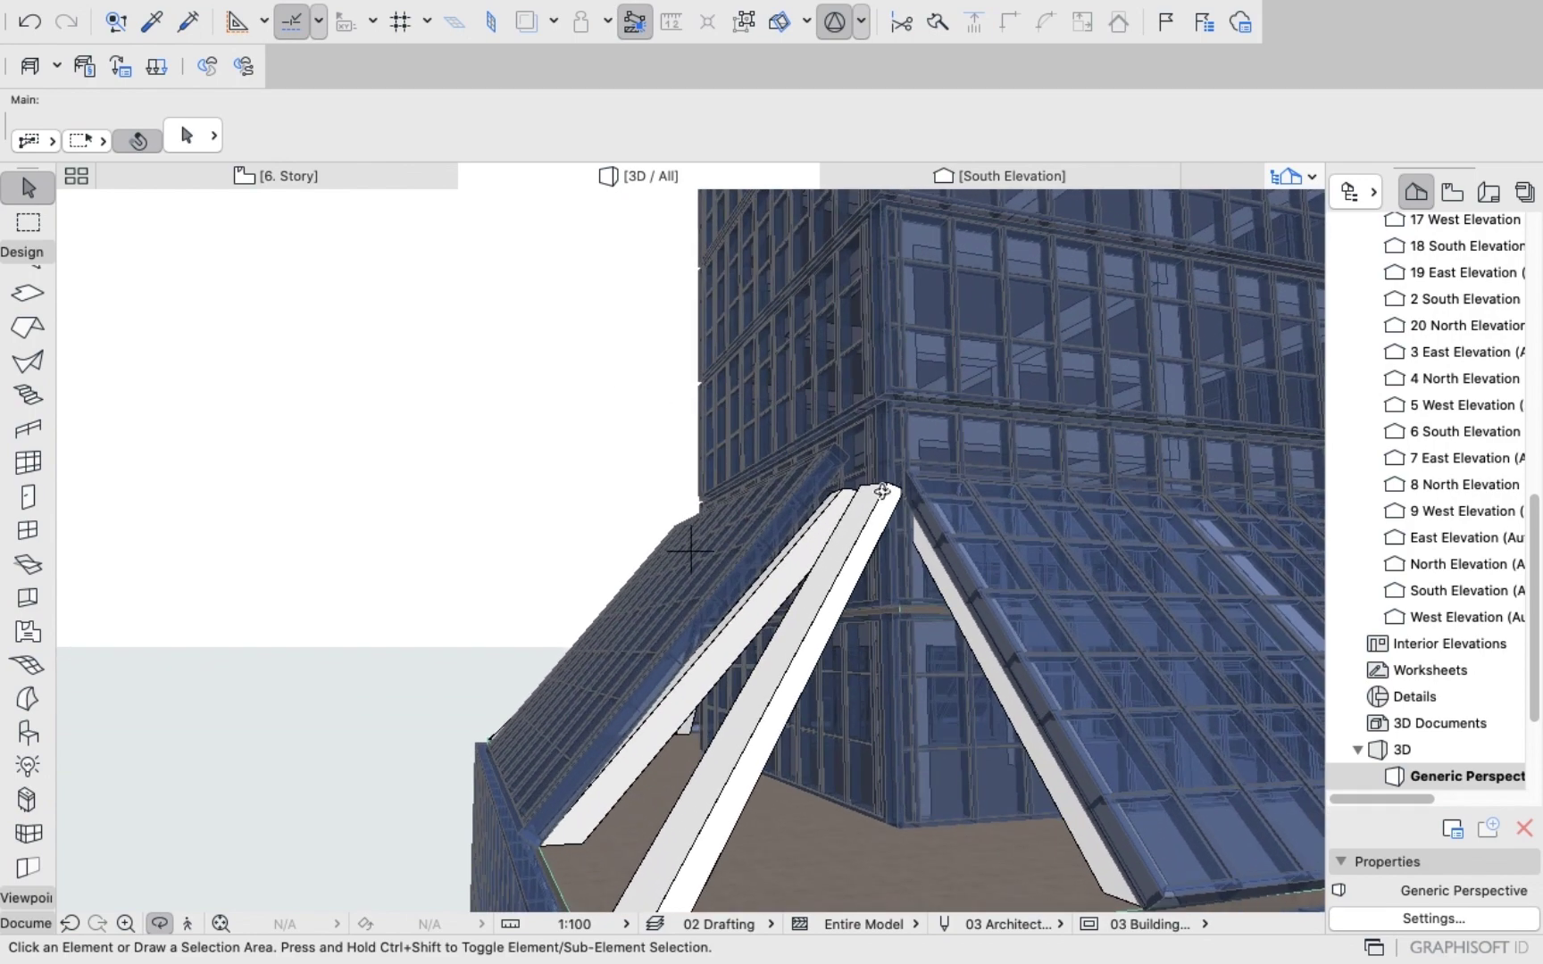
pyautogui.click(270, 175)
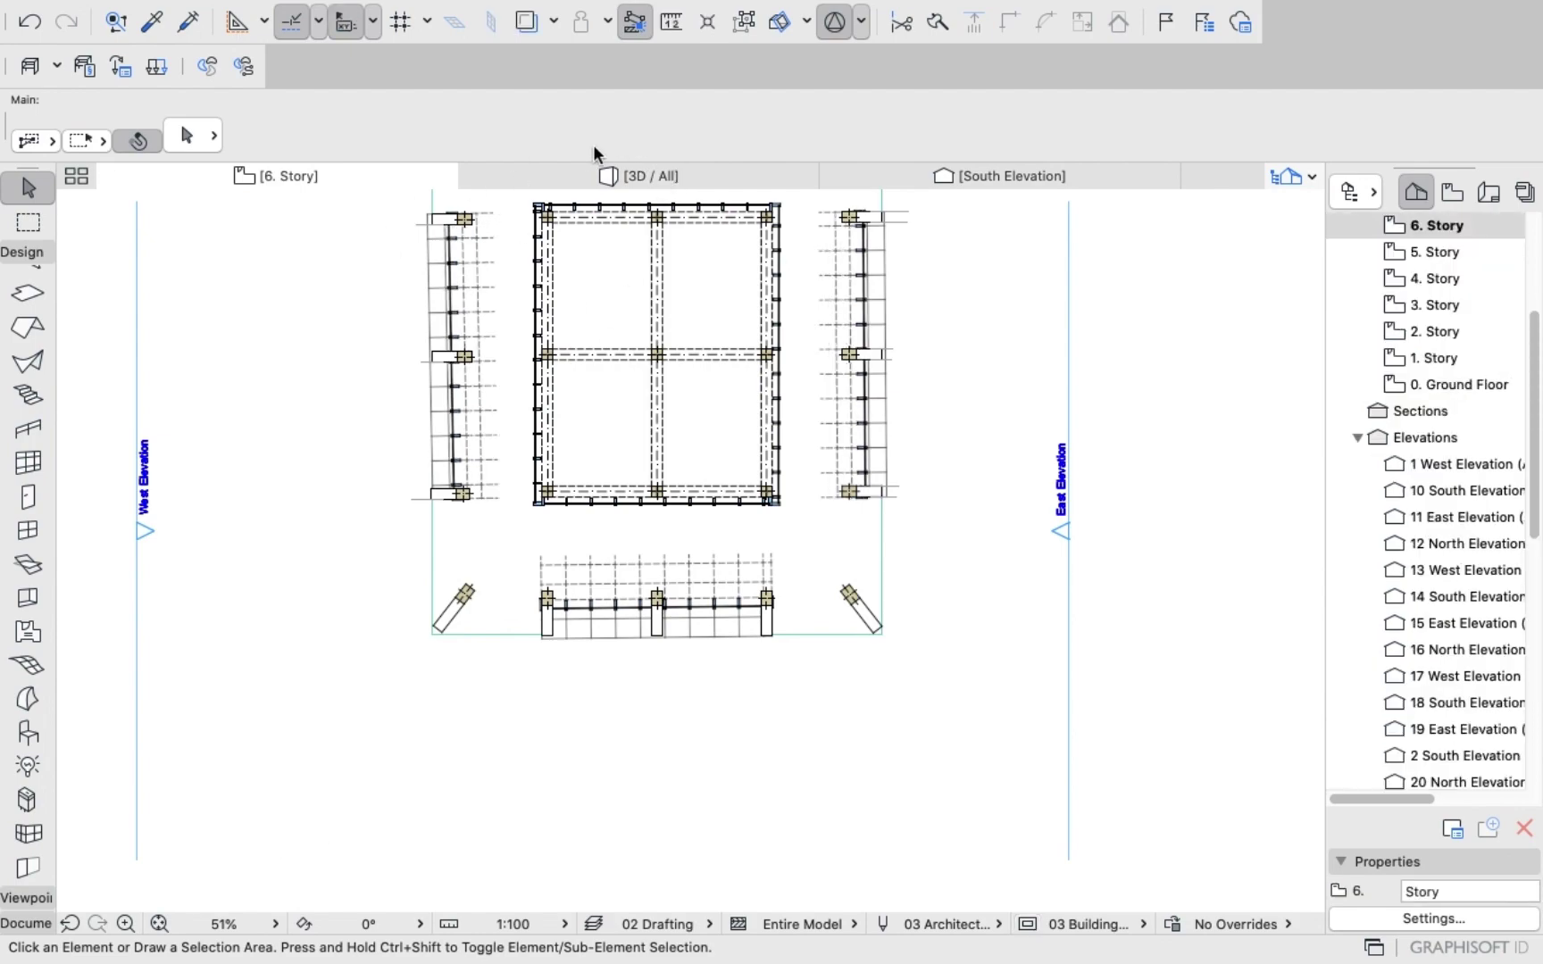
pyautogui.click(638, 168)
pyautogui.moveTo(655, 479); pyautogui.dragTo(341, 304)
# Set the height of the same sloped curtain wall to 4600 and lower its slant angle.
pyautogui.click(28, 222)
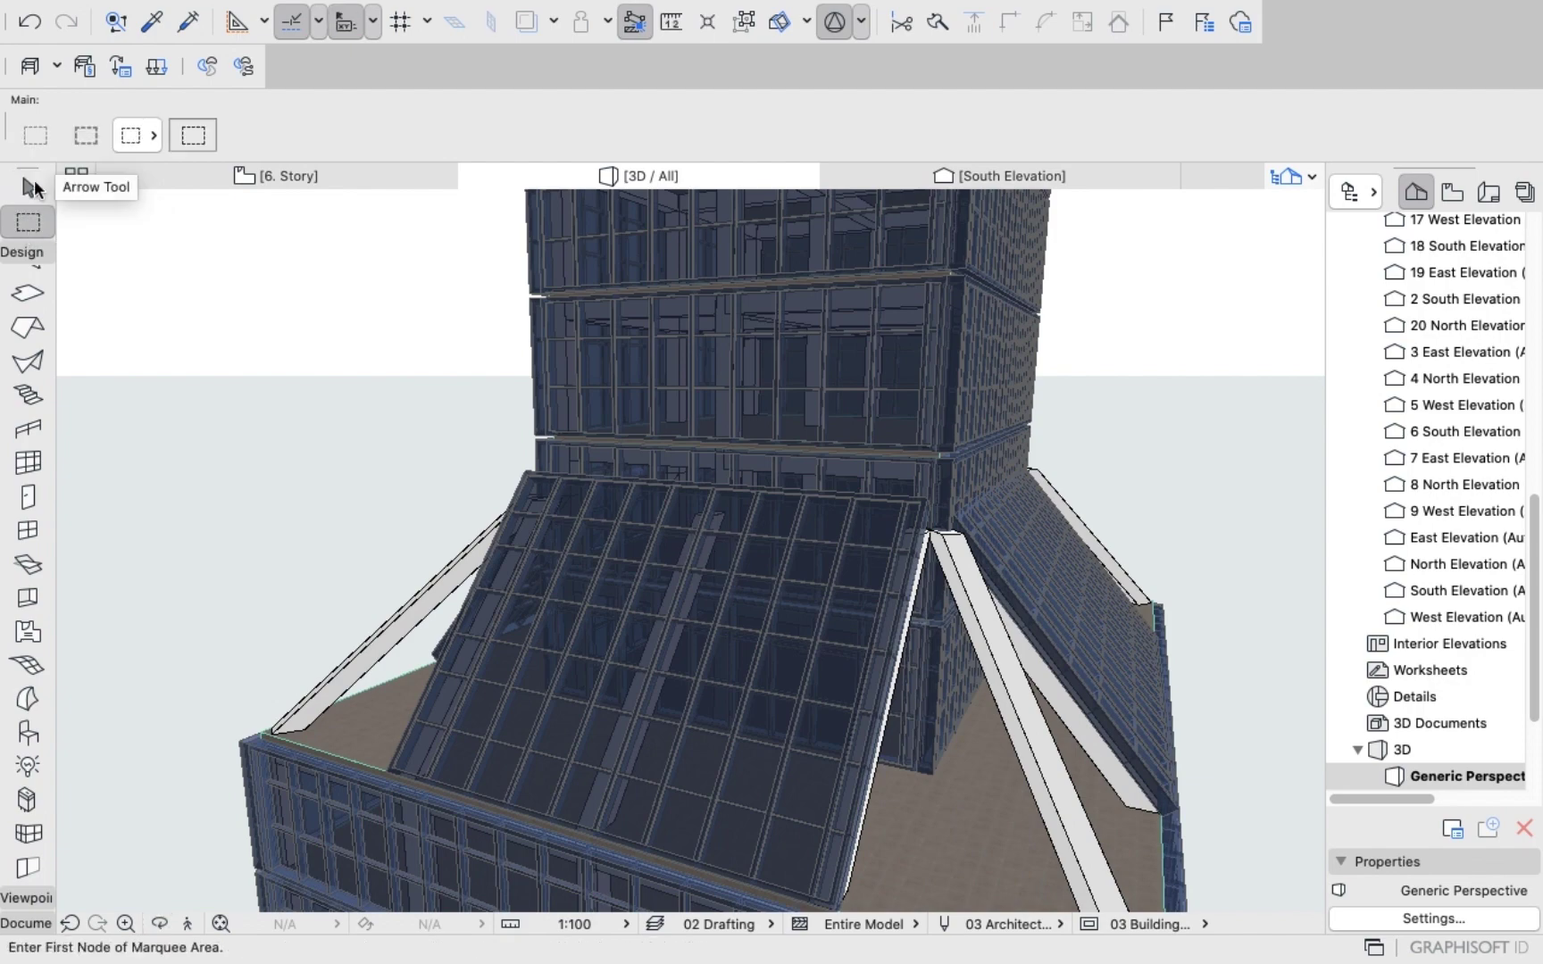
pyautogui.click(33, 184)
pyautogui.click(610, 598)
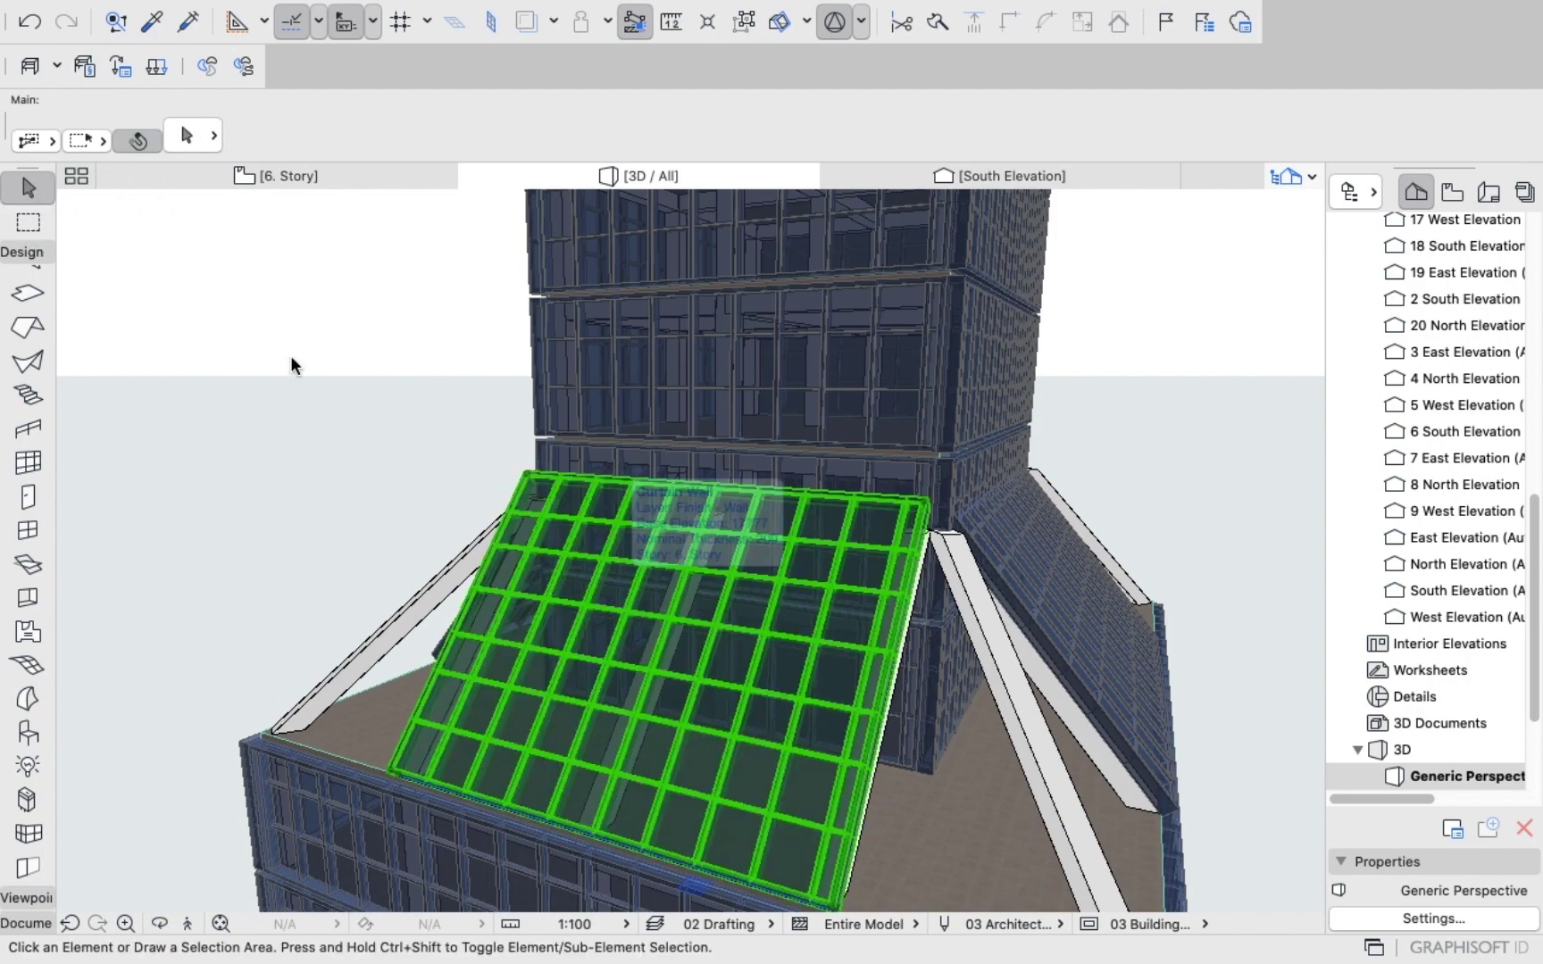
pyautogui.press('super+t')
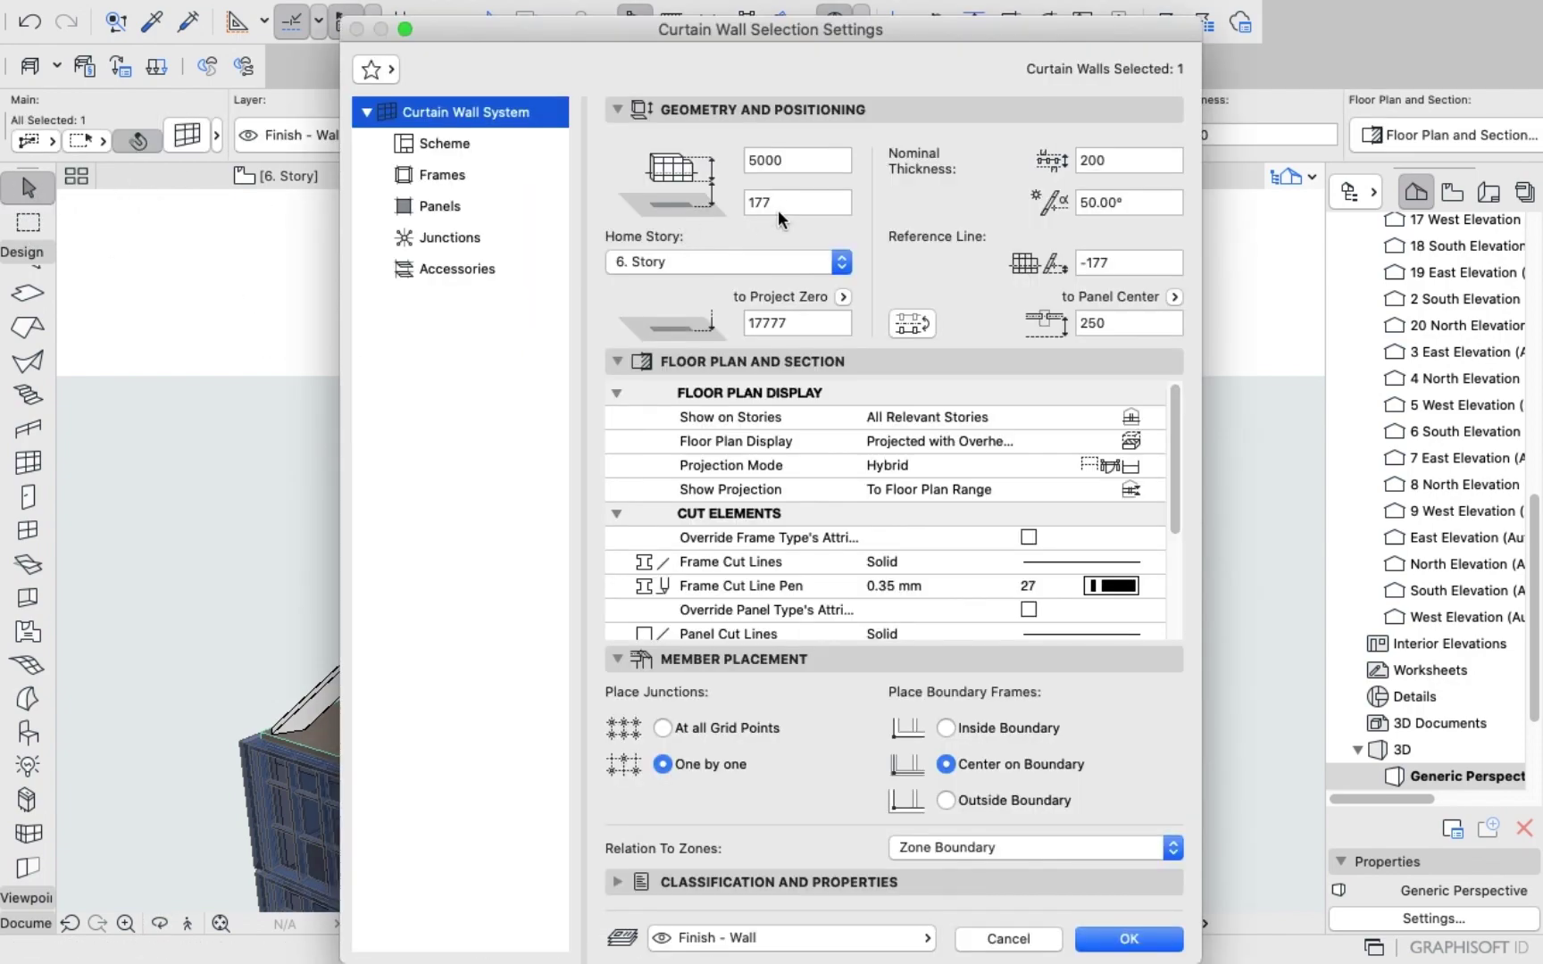
pyautogui.click(784, 166)
pyautogui.press('BackSpace')
pyautogui.press('BackSpace')
pyautogui.press('BackSpace')
pyautogui.press('BackSpace')
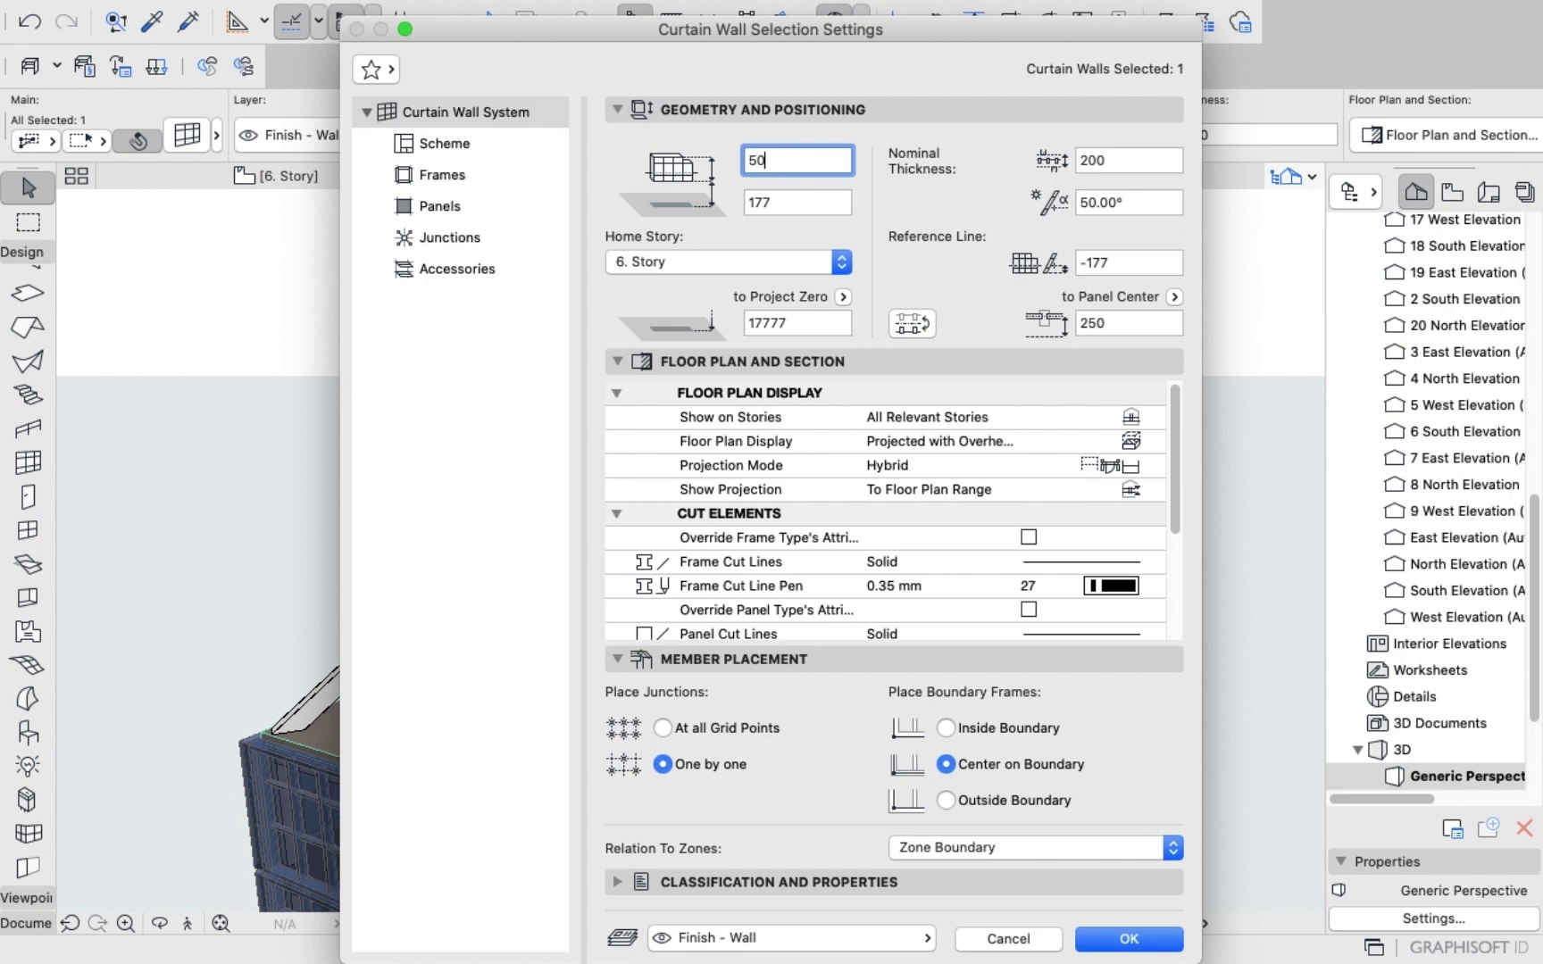
pyautogui.write('4')
pyautogui.click(1165, 204)
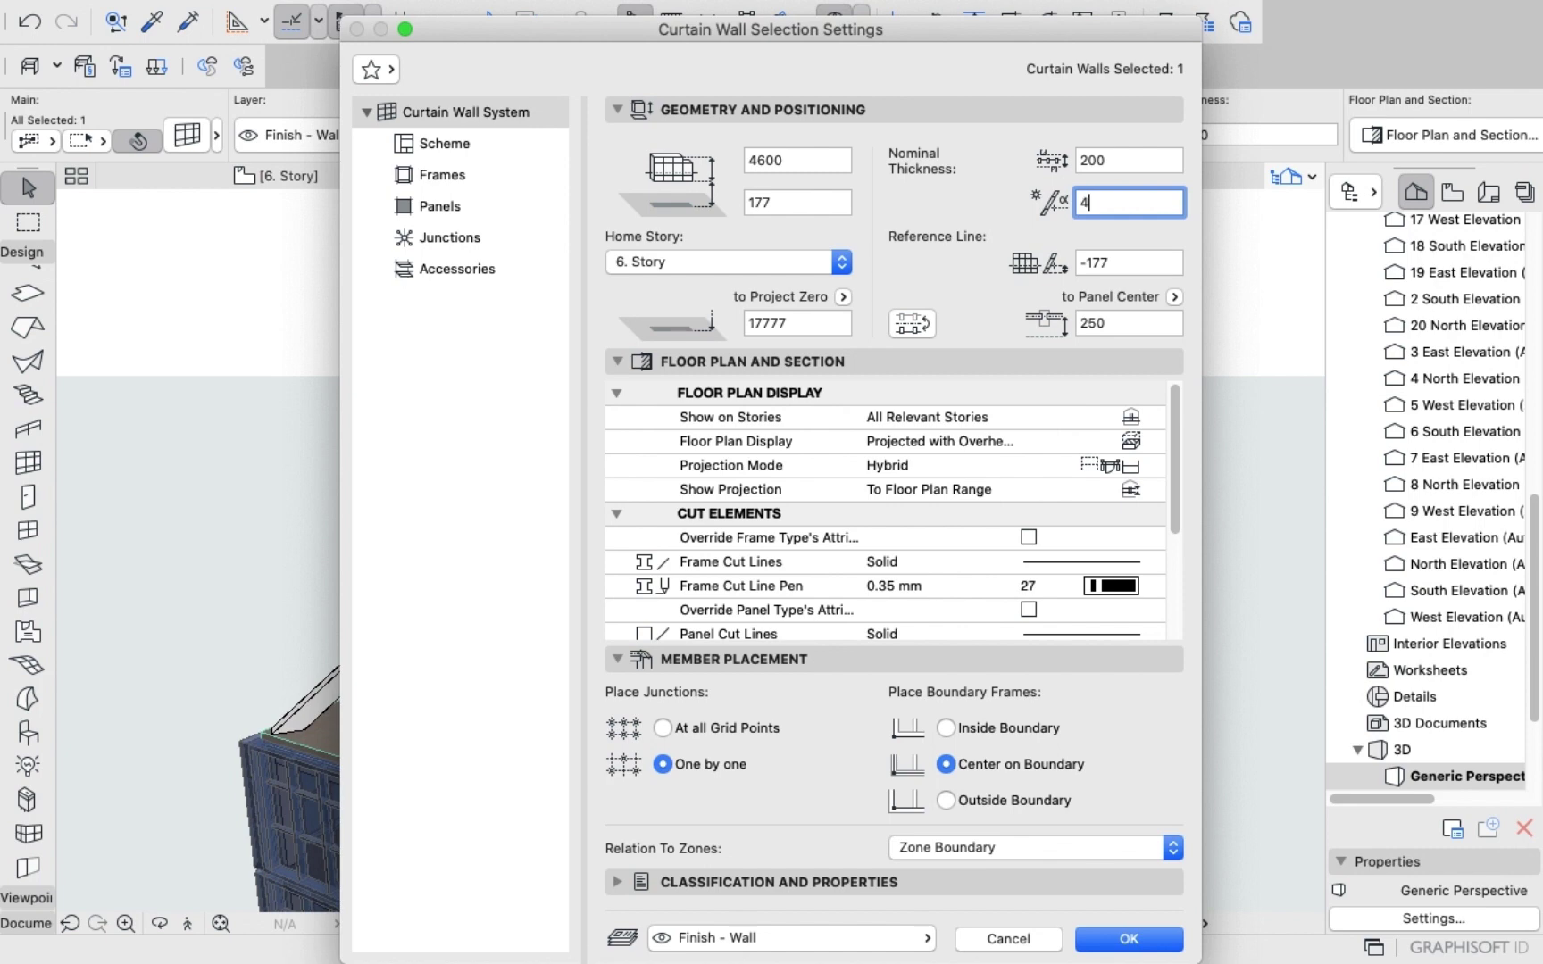
pyautogui.press('Return')
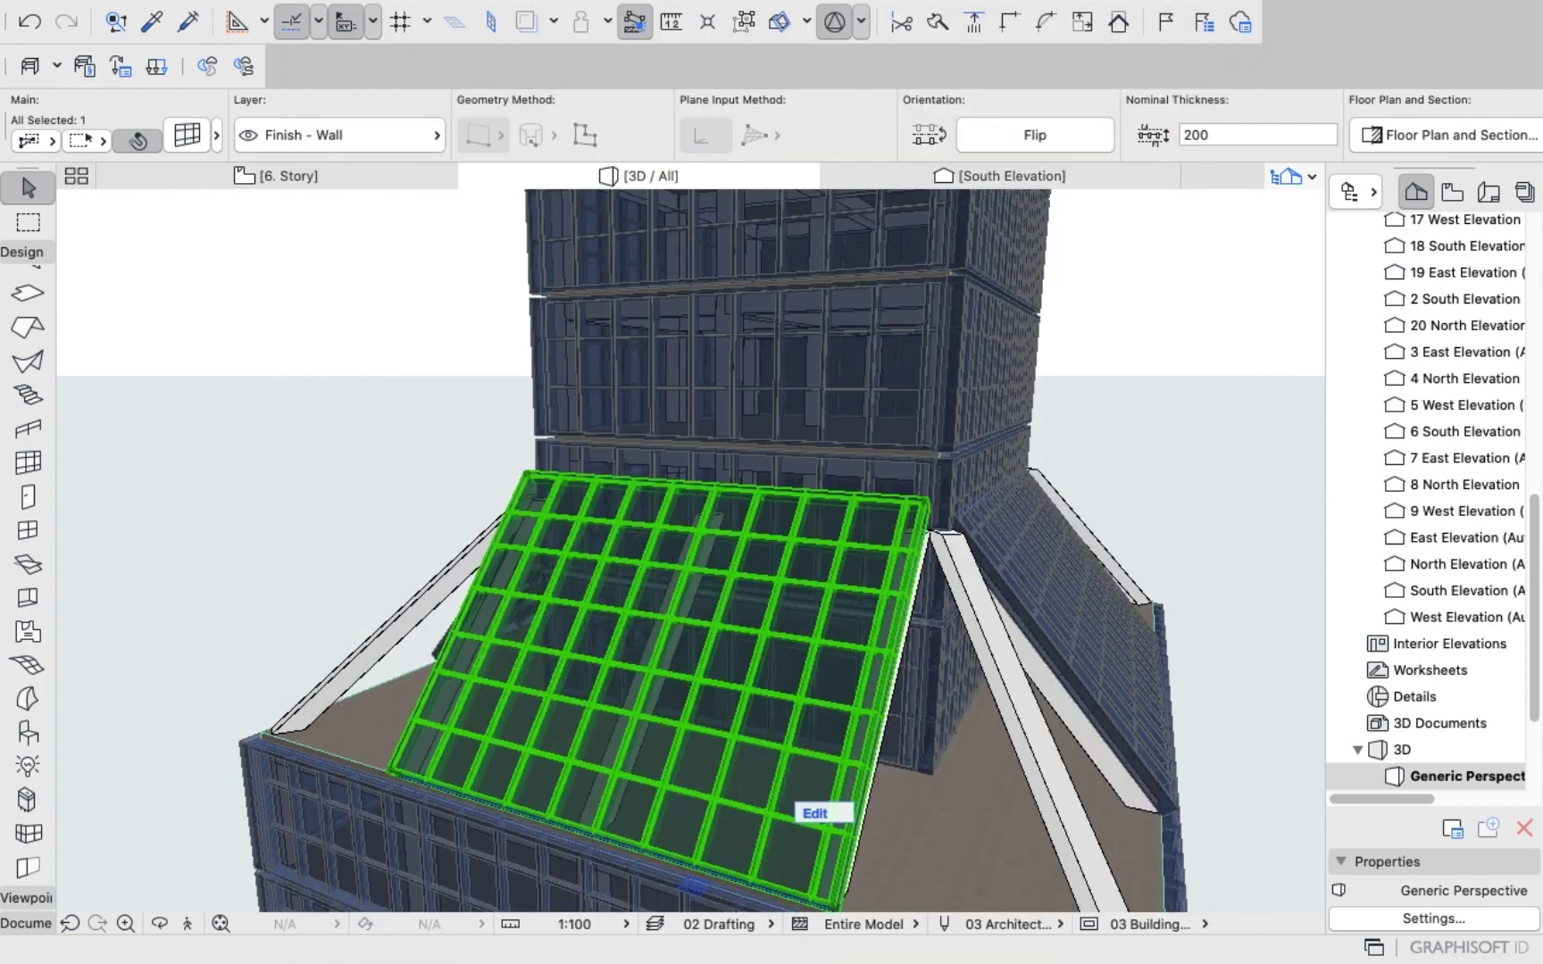
pyautogui.click(1174, 379)
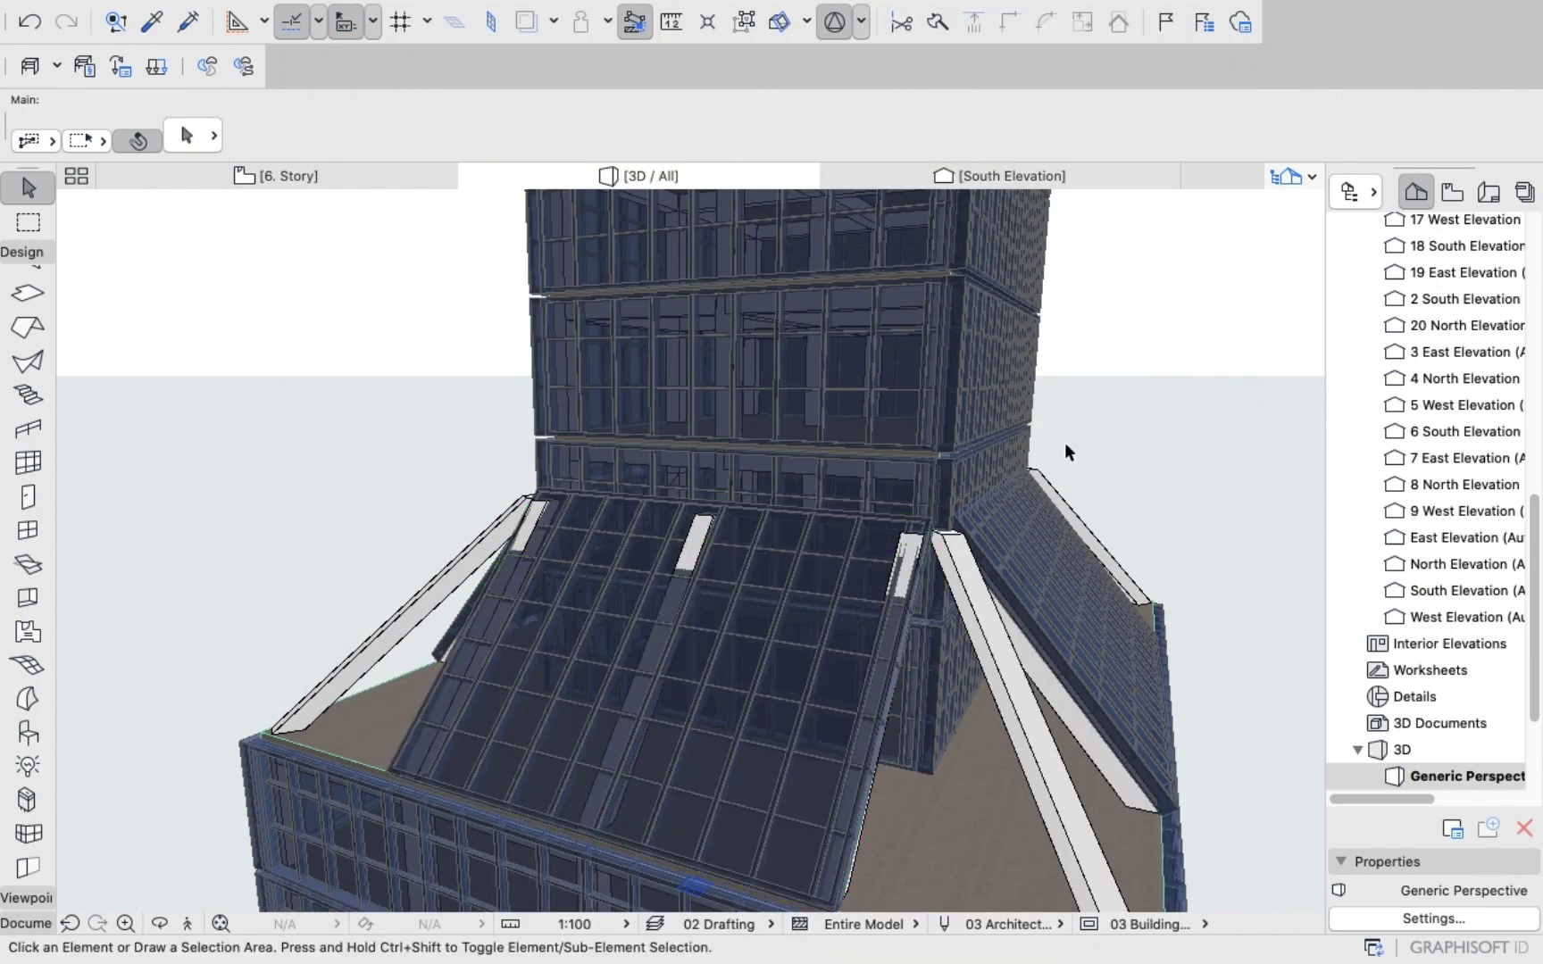
# Look up the slant angle of the three columns poking through the sloped curtain wall in their column settings.
pyautogui.scroll(3, 1101, 409)
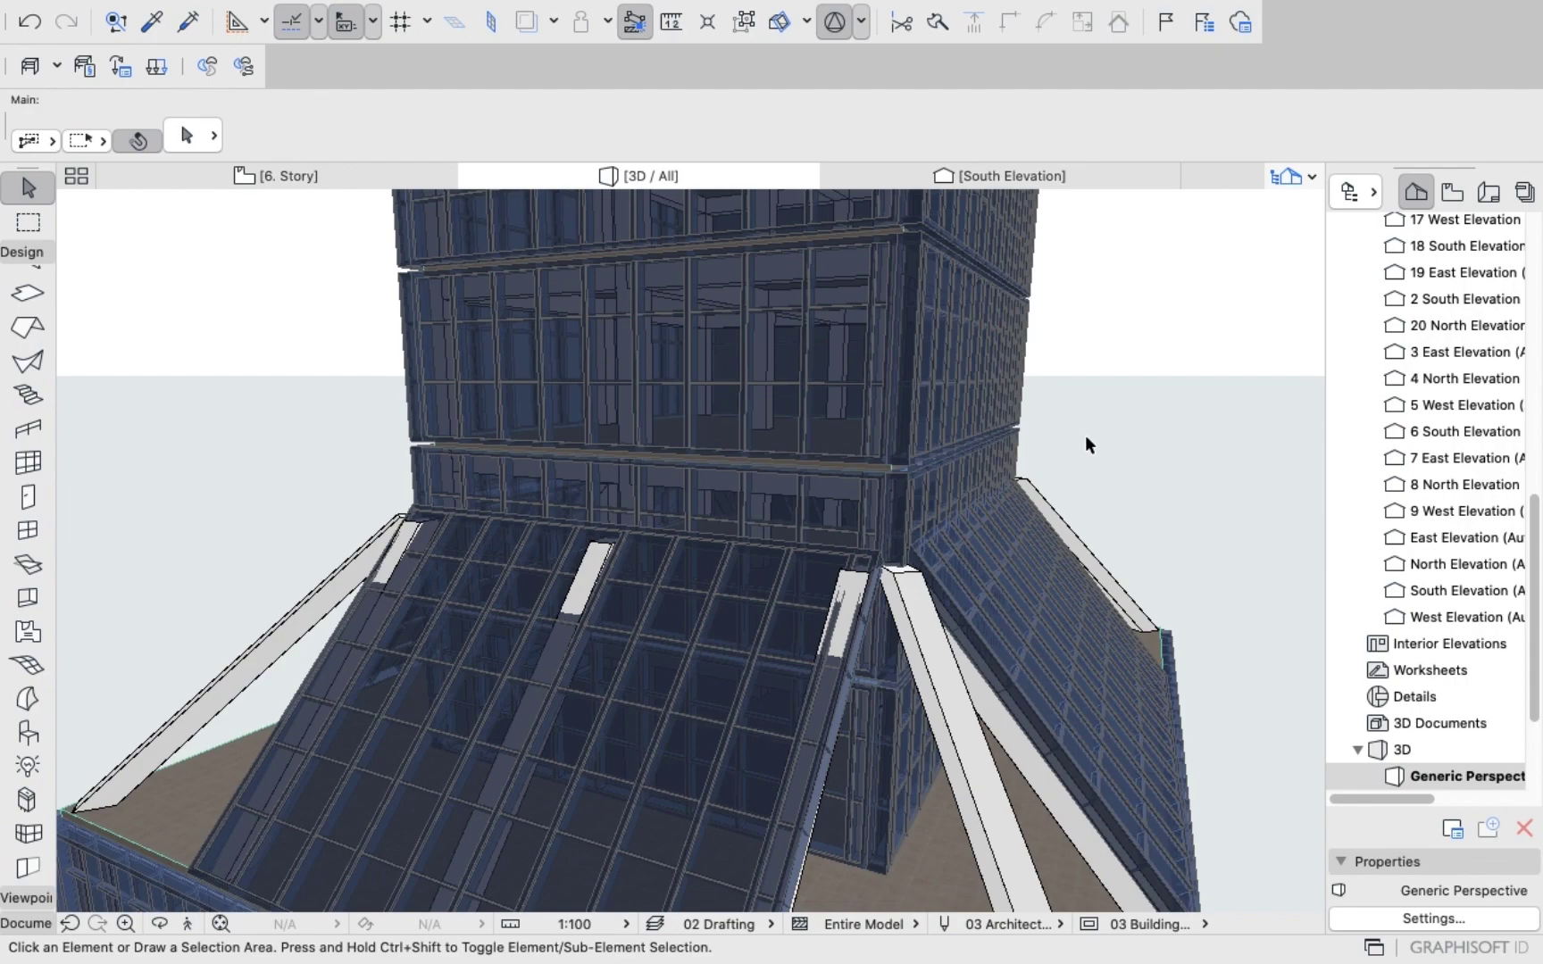
pyautogui.keyDown('shift'); pyautogui.moveTo(1085, 435); pyautogui.dragTo(548, 468, button='middle'); pyautogui.keyUp('shift')
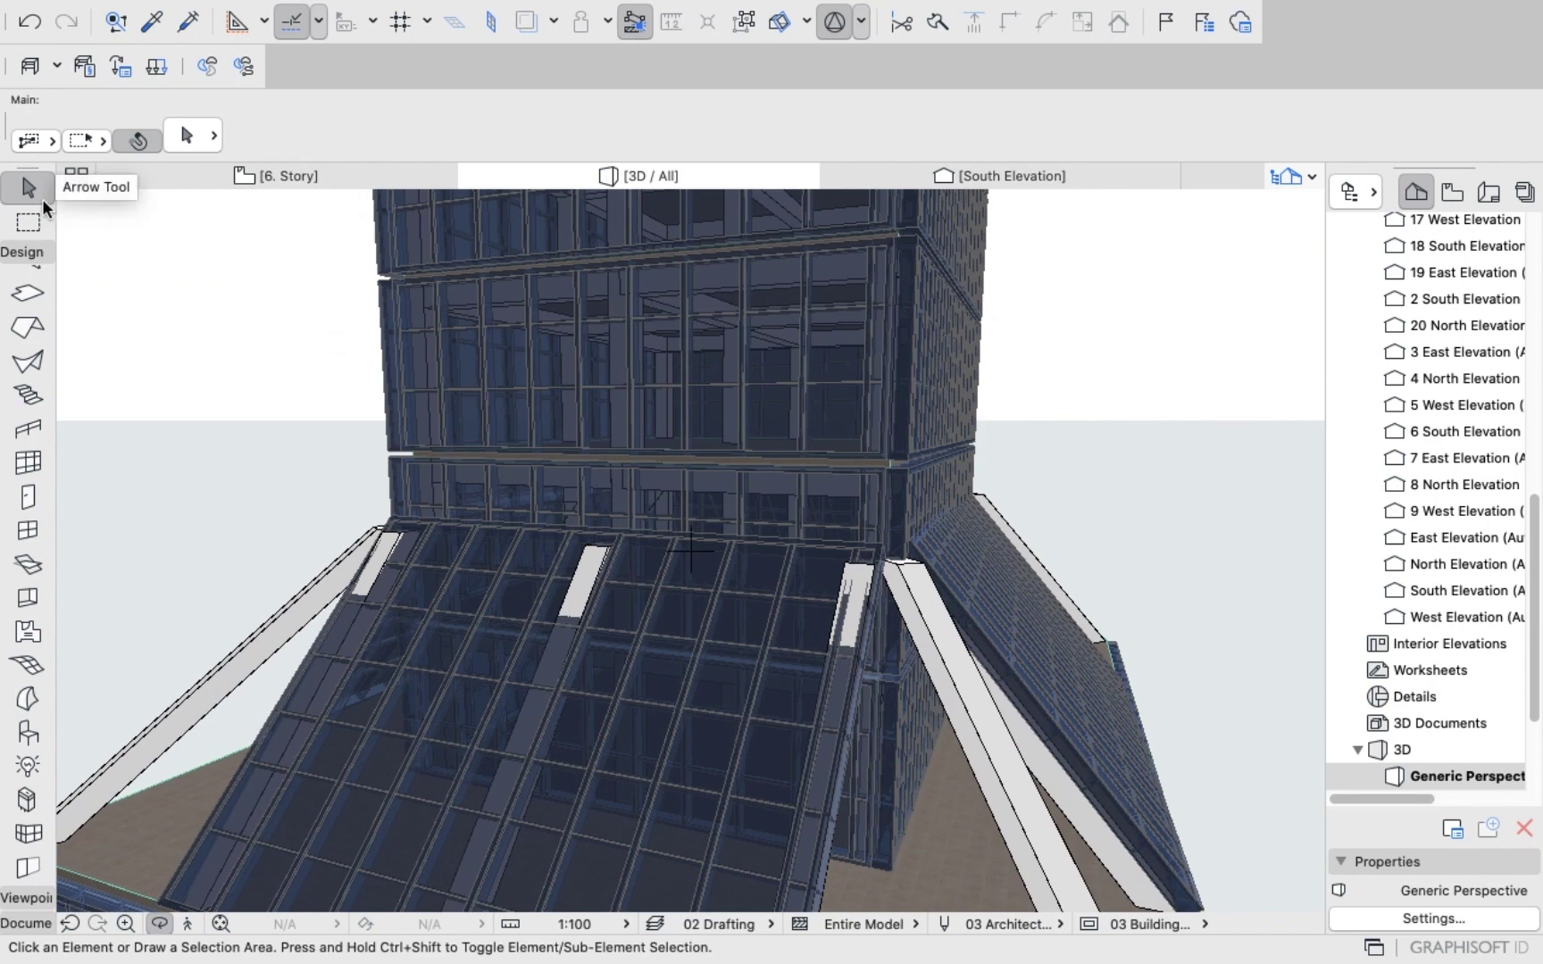
pyautogui.click(28, 222)
pyautogui.click(28, 187)
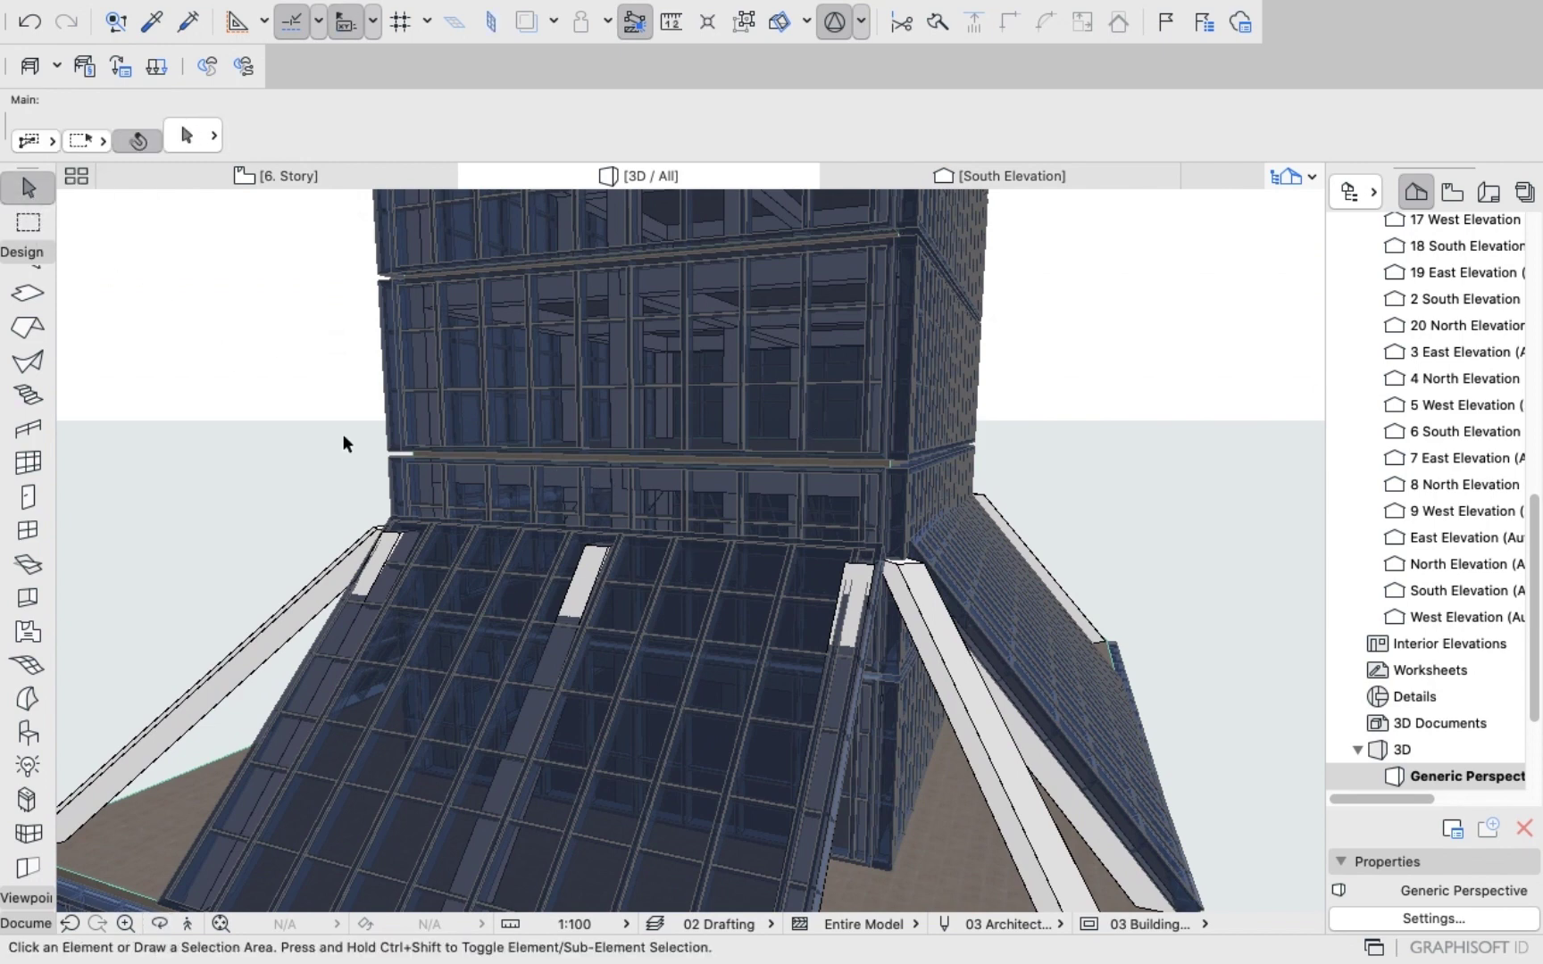
pyautogui.click(574, 601)
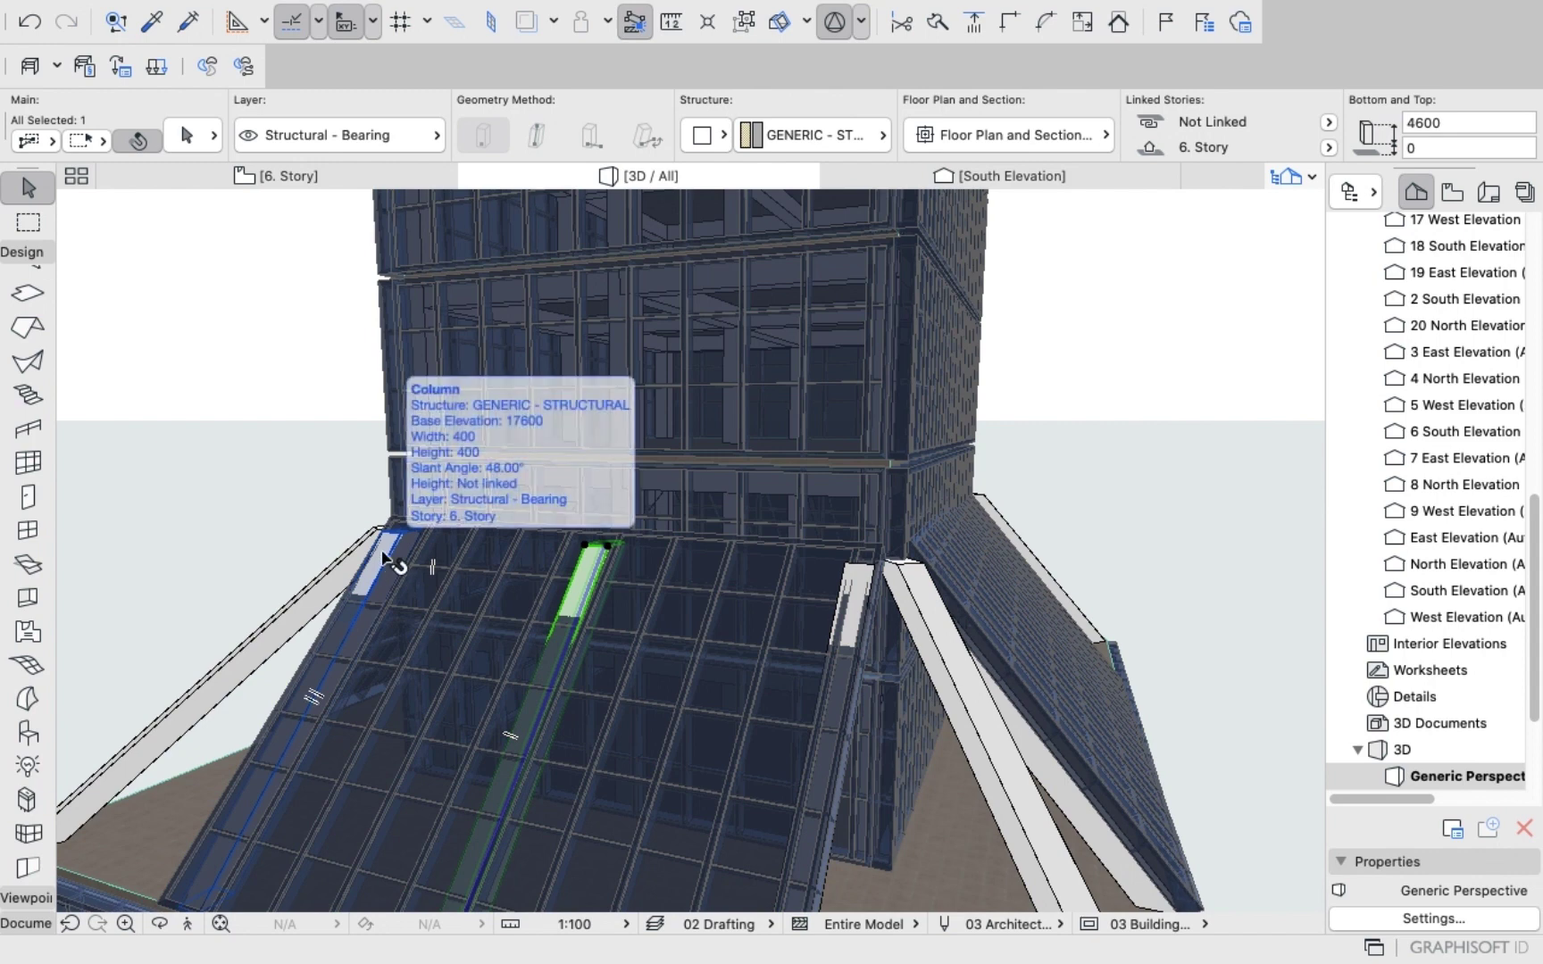
pyautogui.keyDown('shift'); pyautogui.click(384, 558); pyautogui.keyUp('shift')
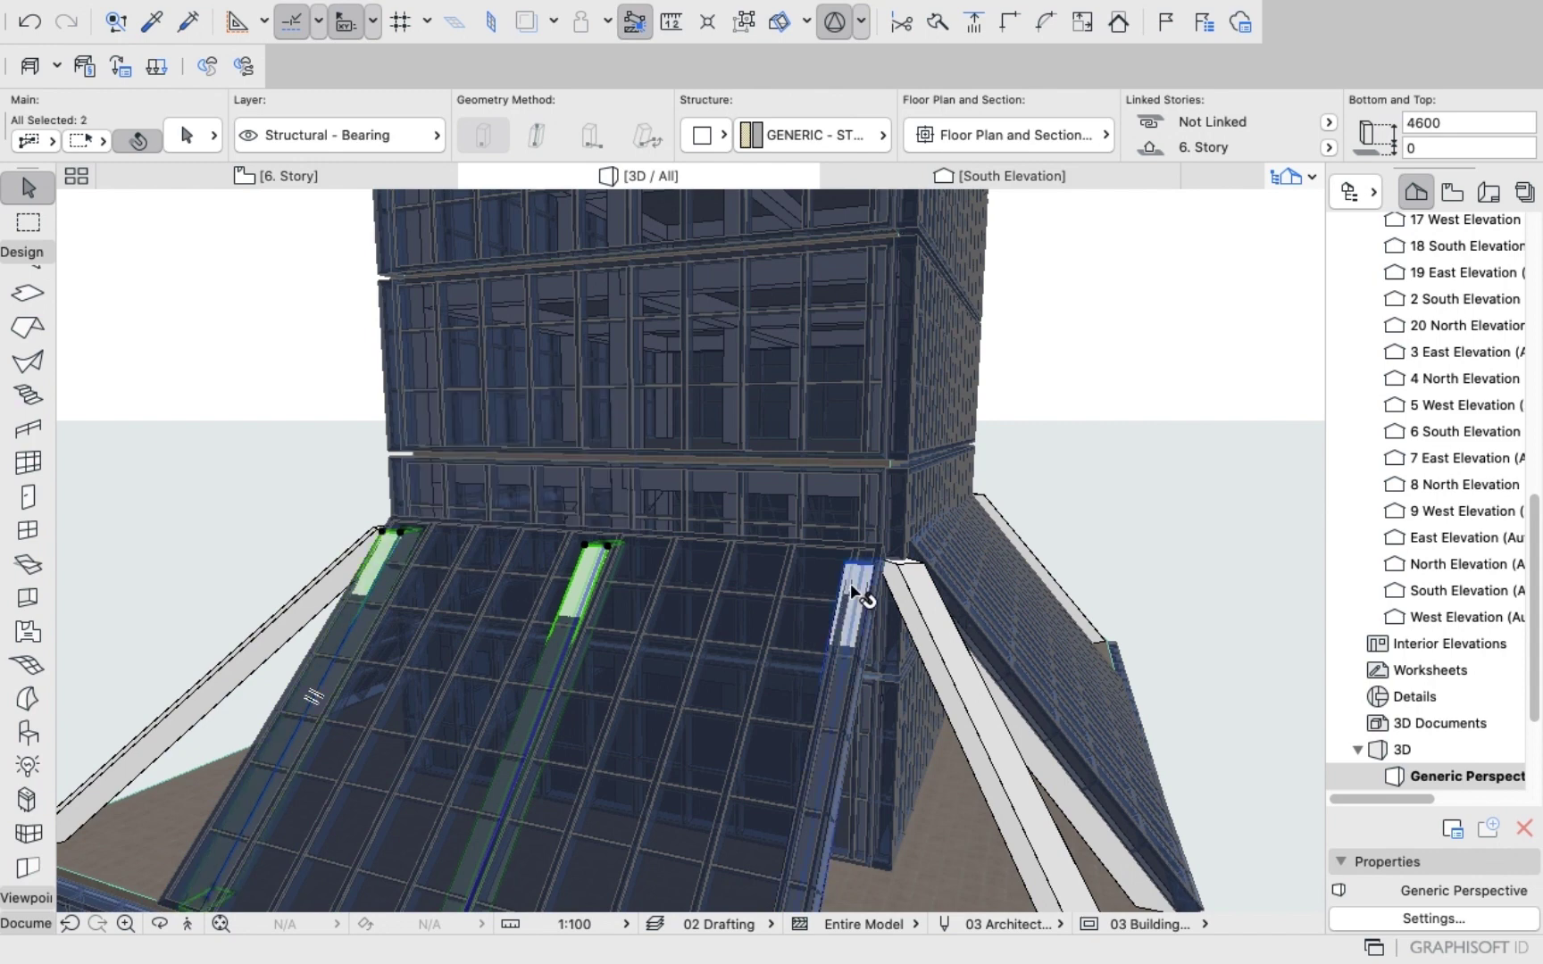
pyautogui.keyDown('shift'); pyautogui.click(859, 594); pyautogui.keyUp('shift')
pyautogui.click(189, 136)
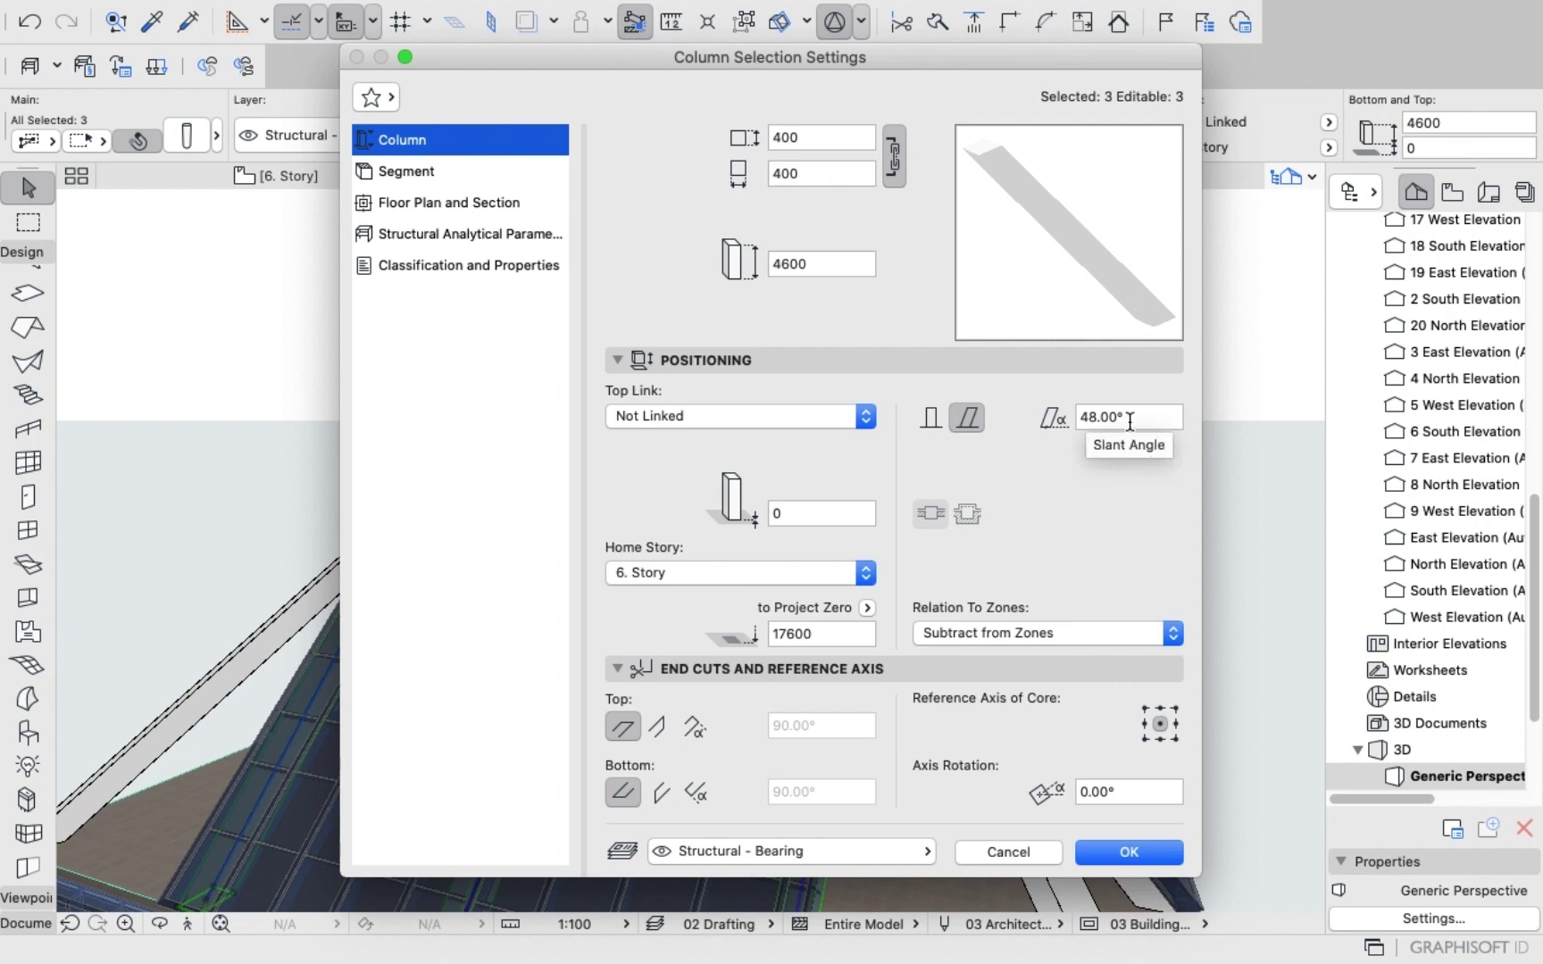
pyautogui.click(1136, 846)
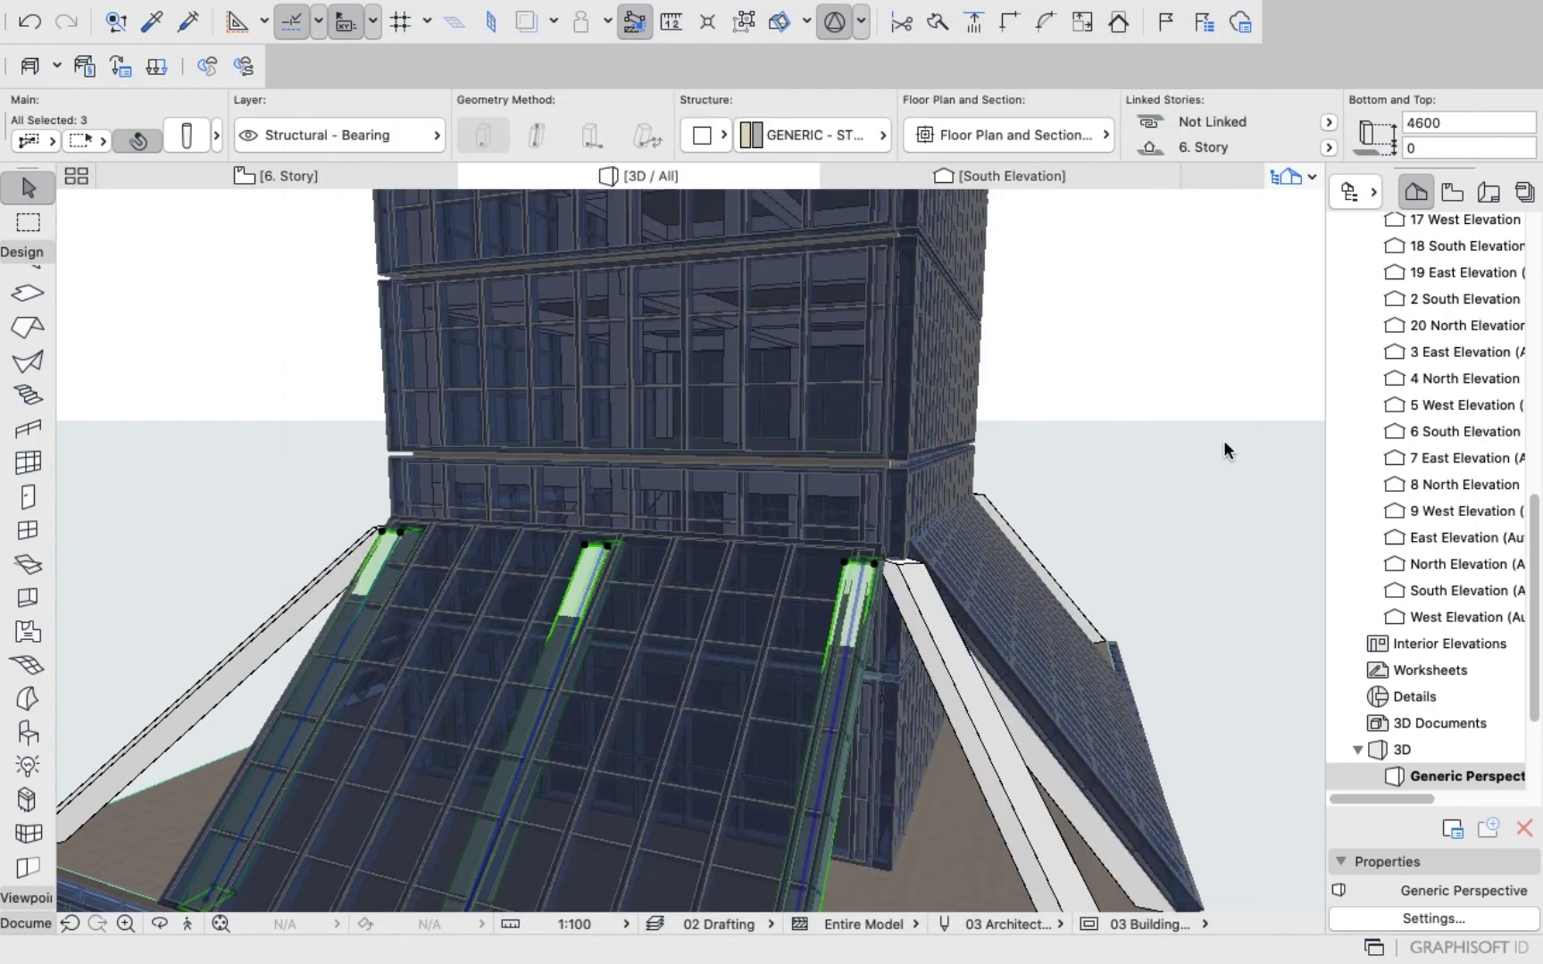
# Set the slant angle of the sloped curtain wall over these three columns to 48°.
pyautogui.click(716, 595)
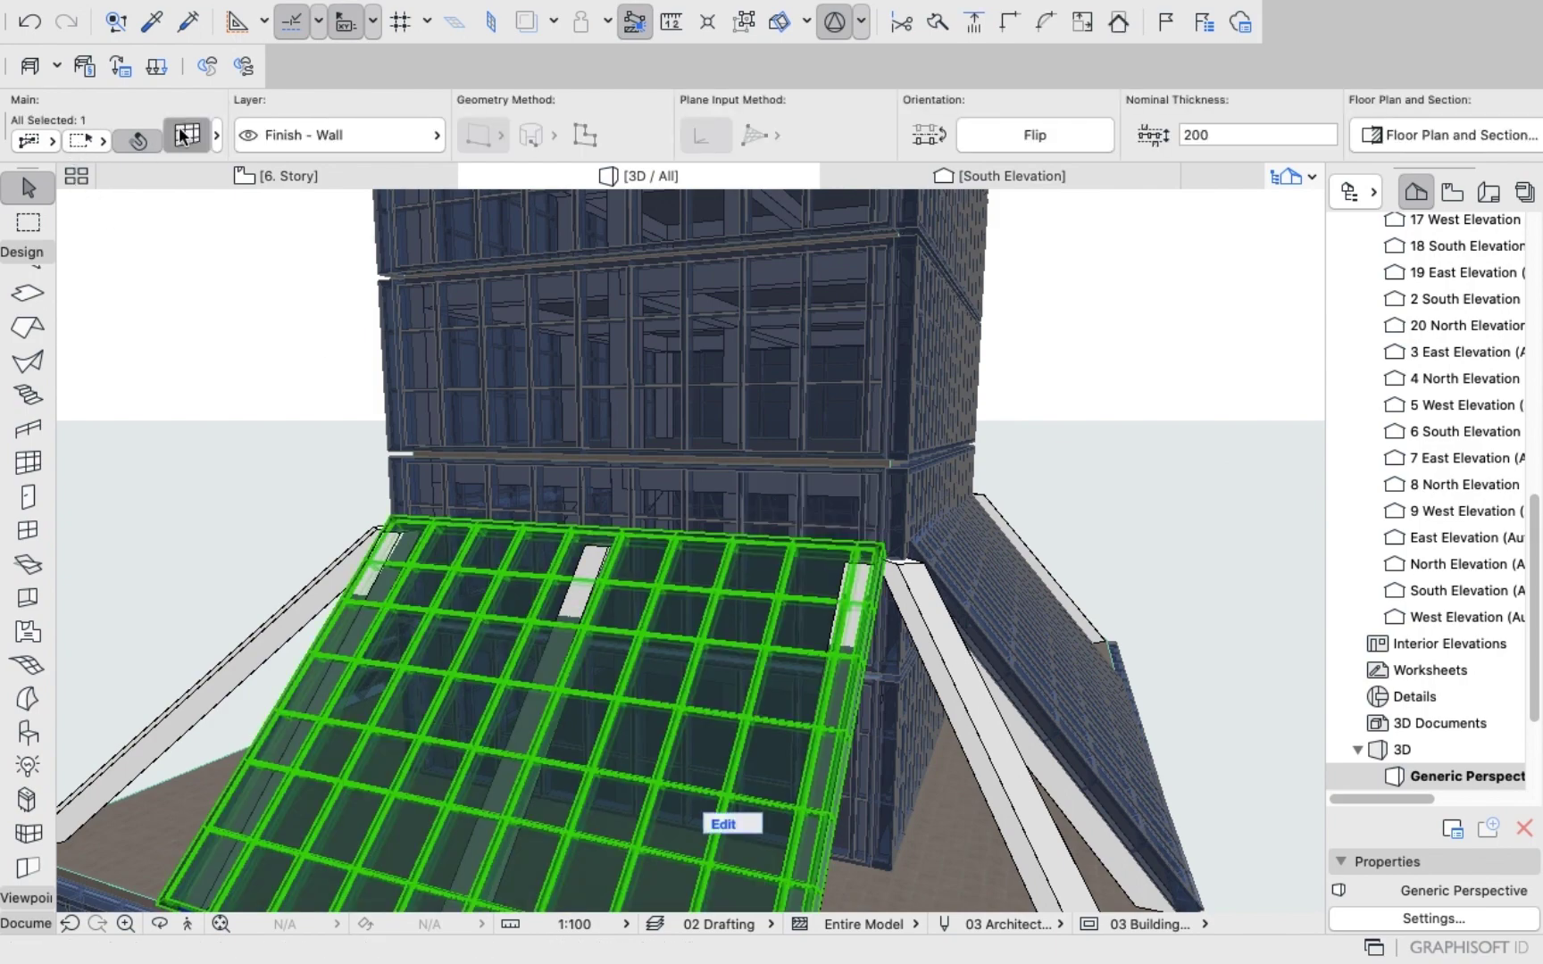
pyautogui.press('super+t')
pyautogui.click(1136, 204)
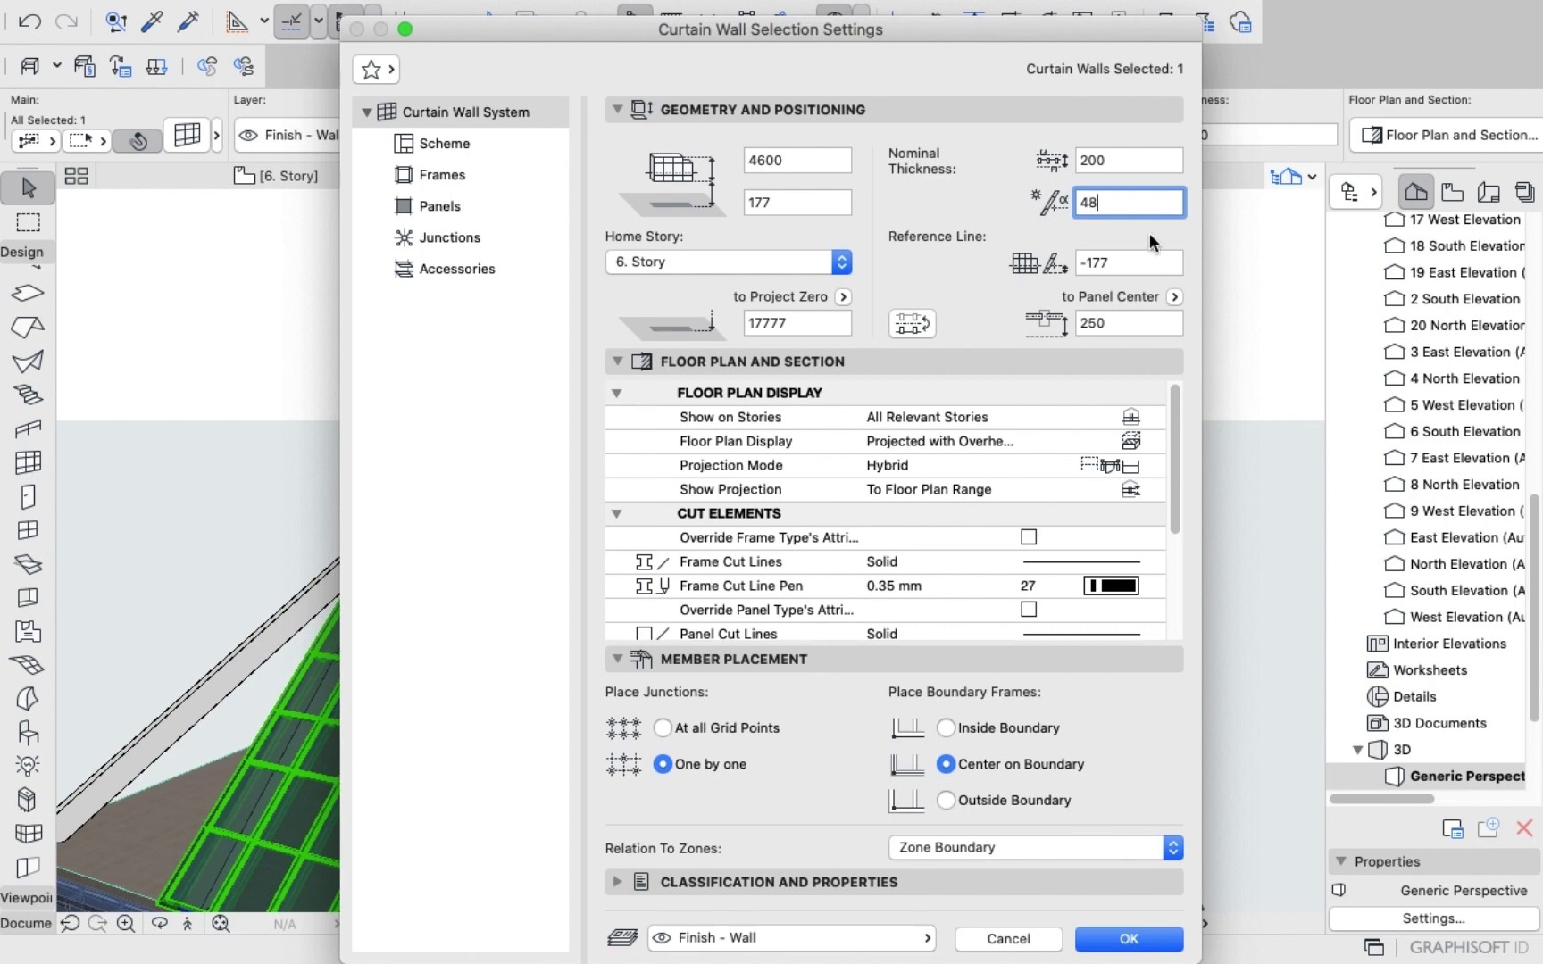
pyautogui.click(1129, 939)
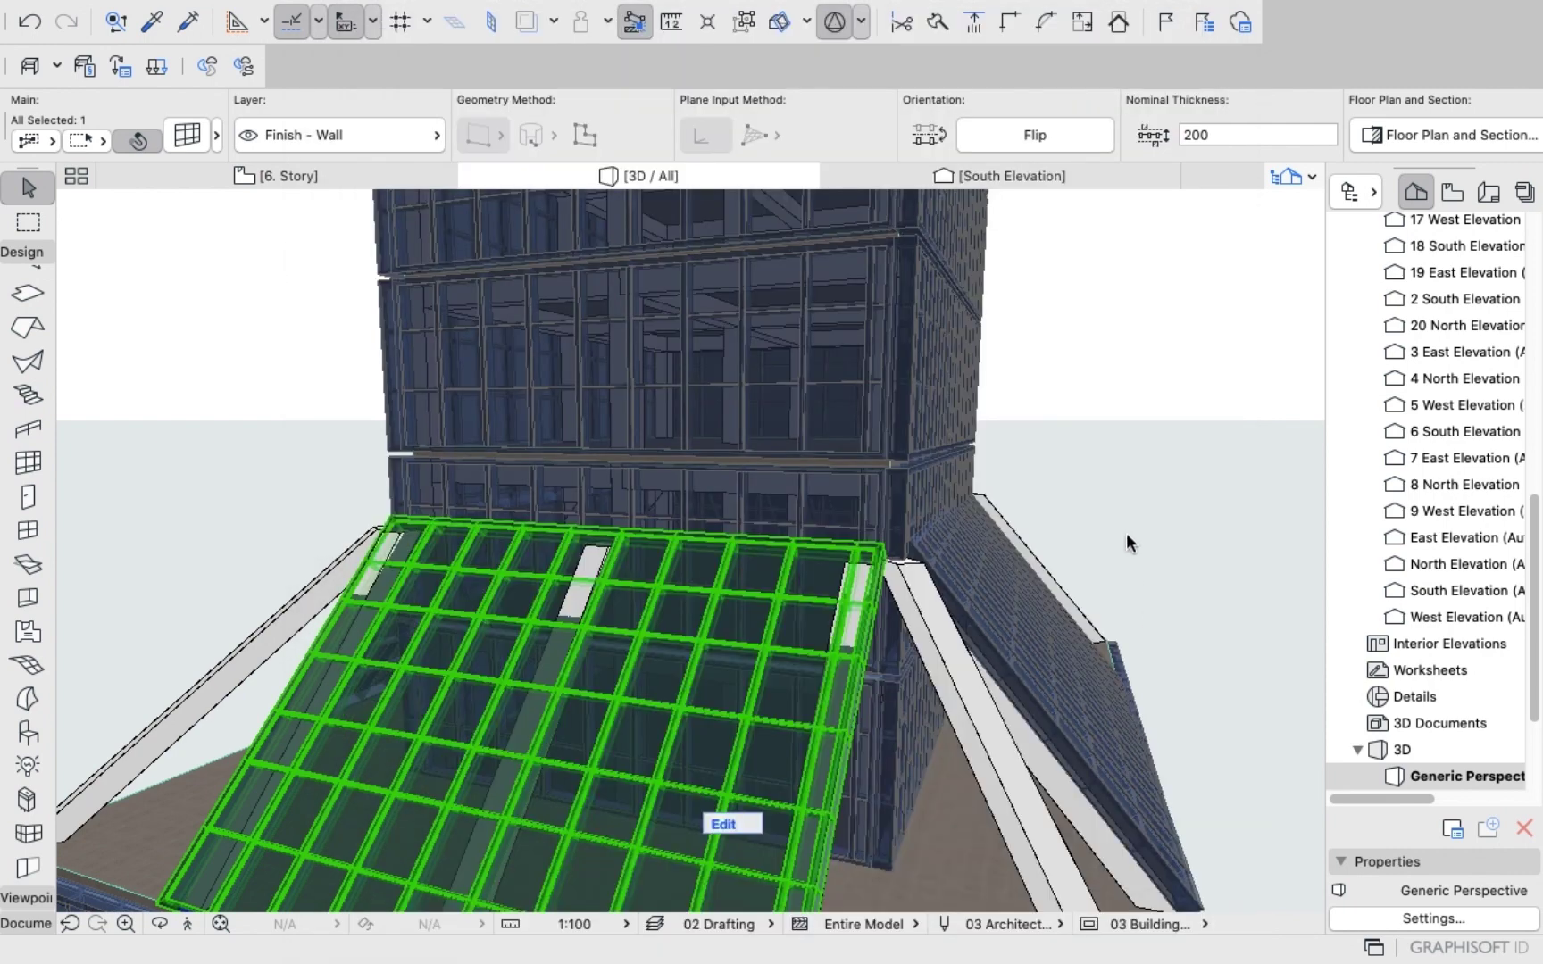
pyautogui.click(1104, 459)
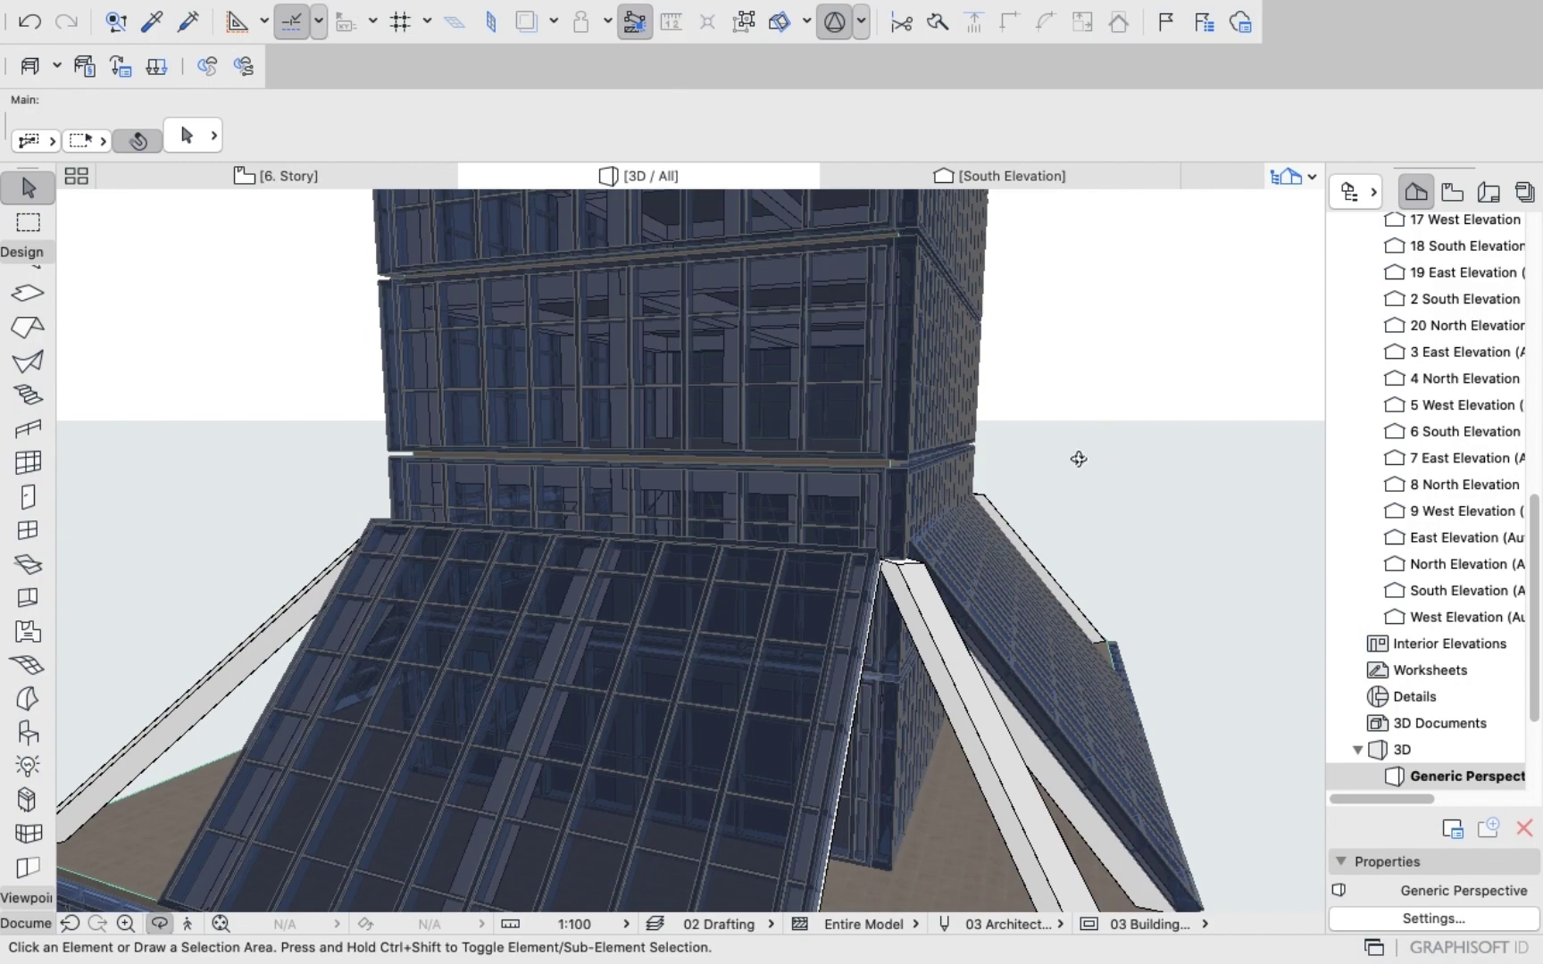
# Look up the slant angle of the end column beside an open podium corner, at the edge of the sloped curtain wall.
pyautogui.keyDown('shift'); pyautogui.moveTo(1077, 458); pyautogui.dragTo(827, 486, button='middle'); pyautogui.keyUp('shift')
pyautogui.moveTo(490, 543)
pyautogui.keyDown('shift'); pyautogui.mouseDown(button='middle')
pyautogui.moveTo(725, 656)
pyautogui.moveTo(575, 468)
pyautogui.moveTo(458, 447)
pyautogui.moveTo(575, 475)
pyautogui.moveTo(524, 479)
pyautogui.moveTo(524, 465)
pyautogui.moveTo(510, 507)
pyautogui.moveTo(540, 486)
pyautogui.moveTo(461, 555)
pyautogui.mouseUp(button='middle'); pyautogui.keyUp('shift')
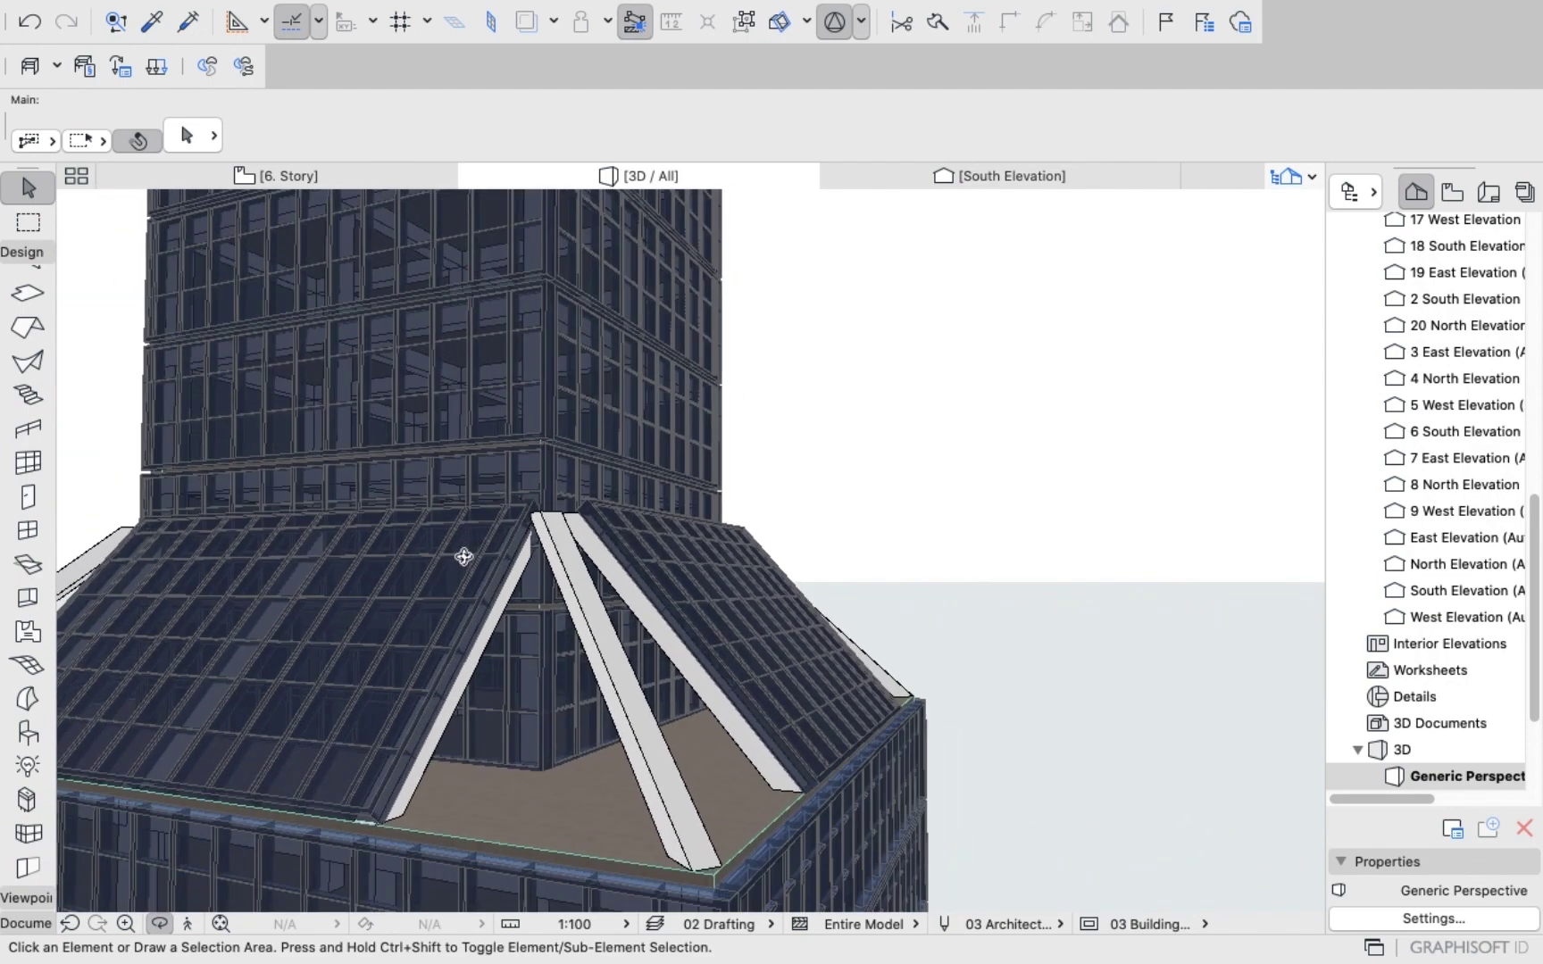
pyautogui.click(28, 221)
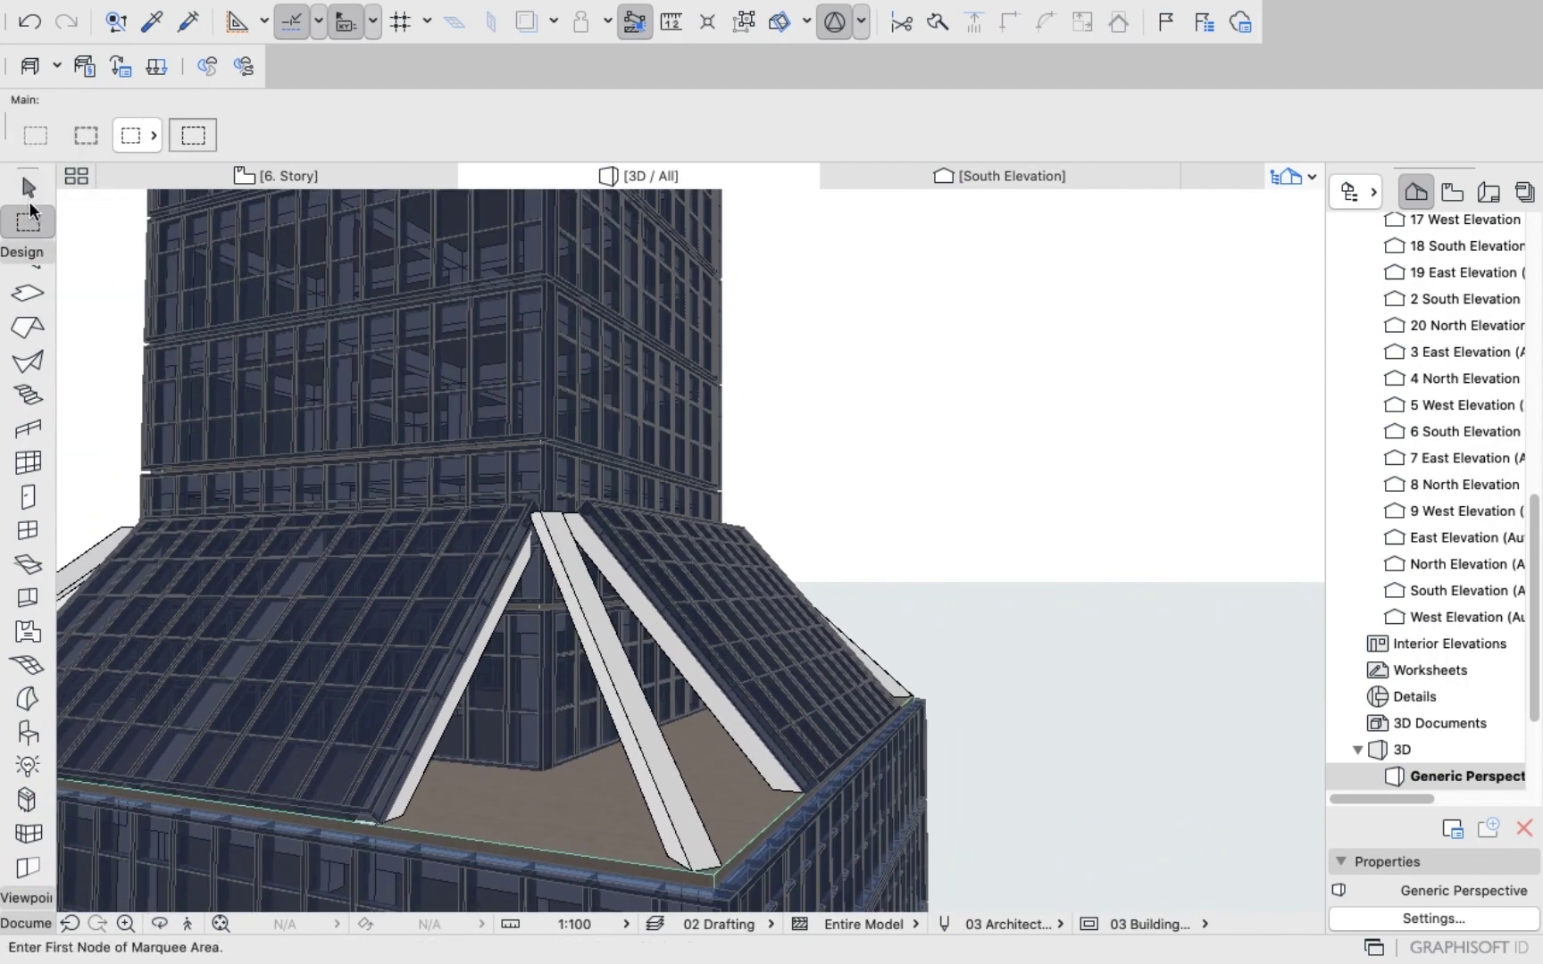
pyautogui.click(28, 190)
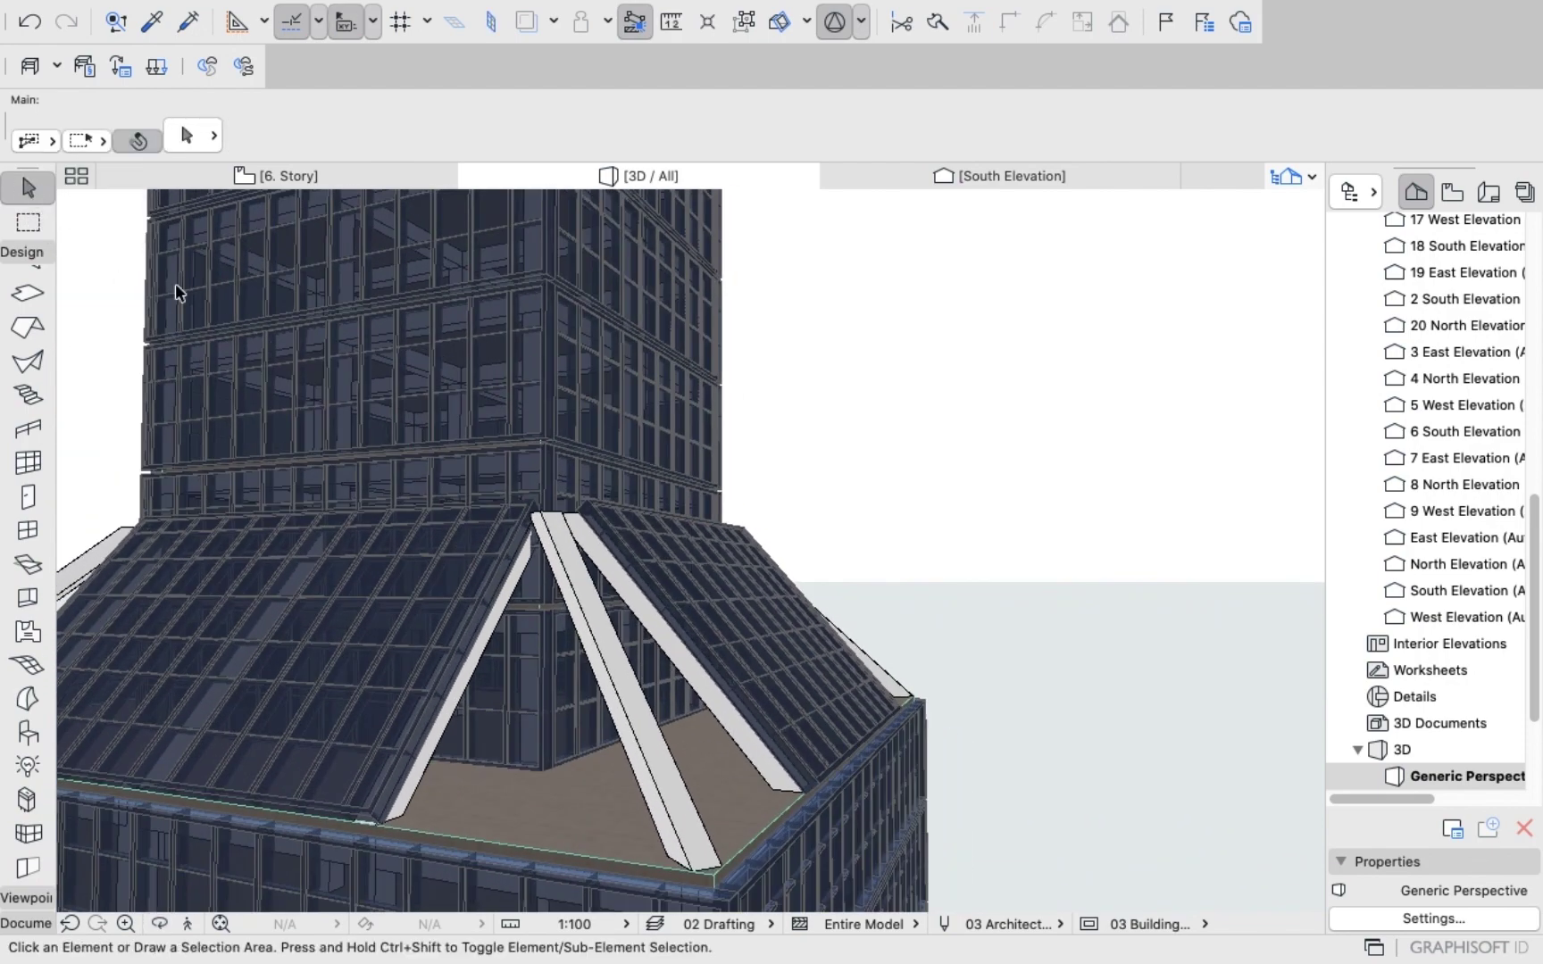
pyautogui.click(489, 636)
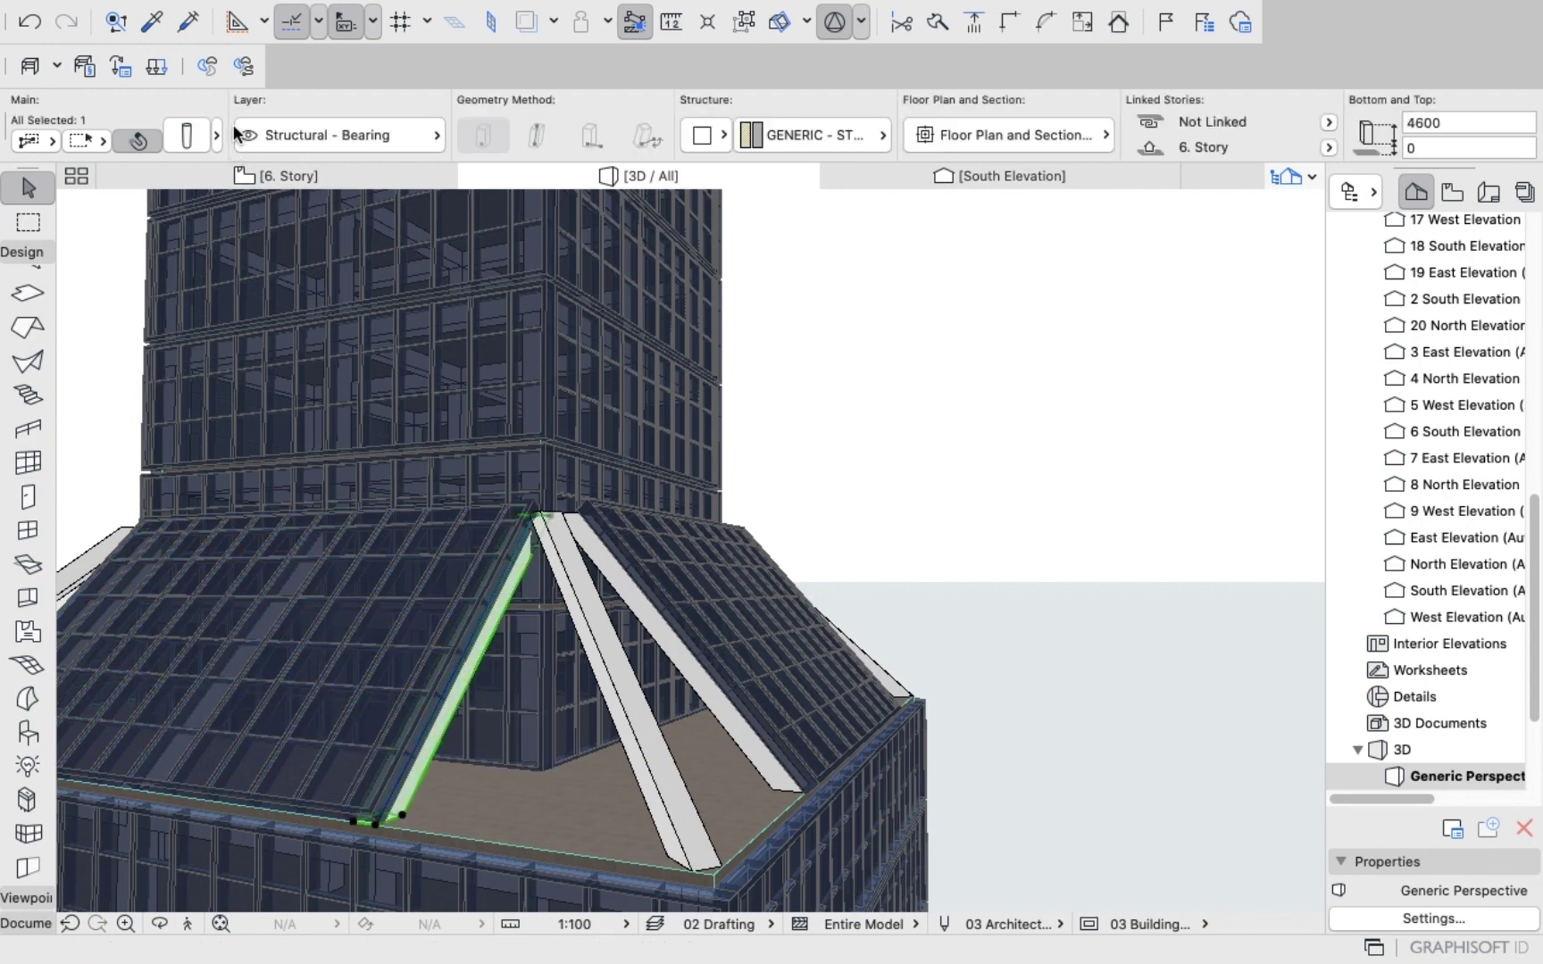
pyautogui.click(198, 138)
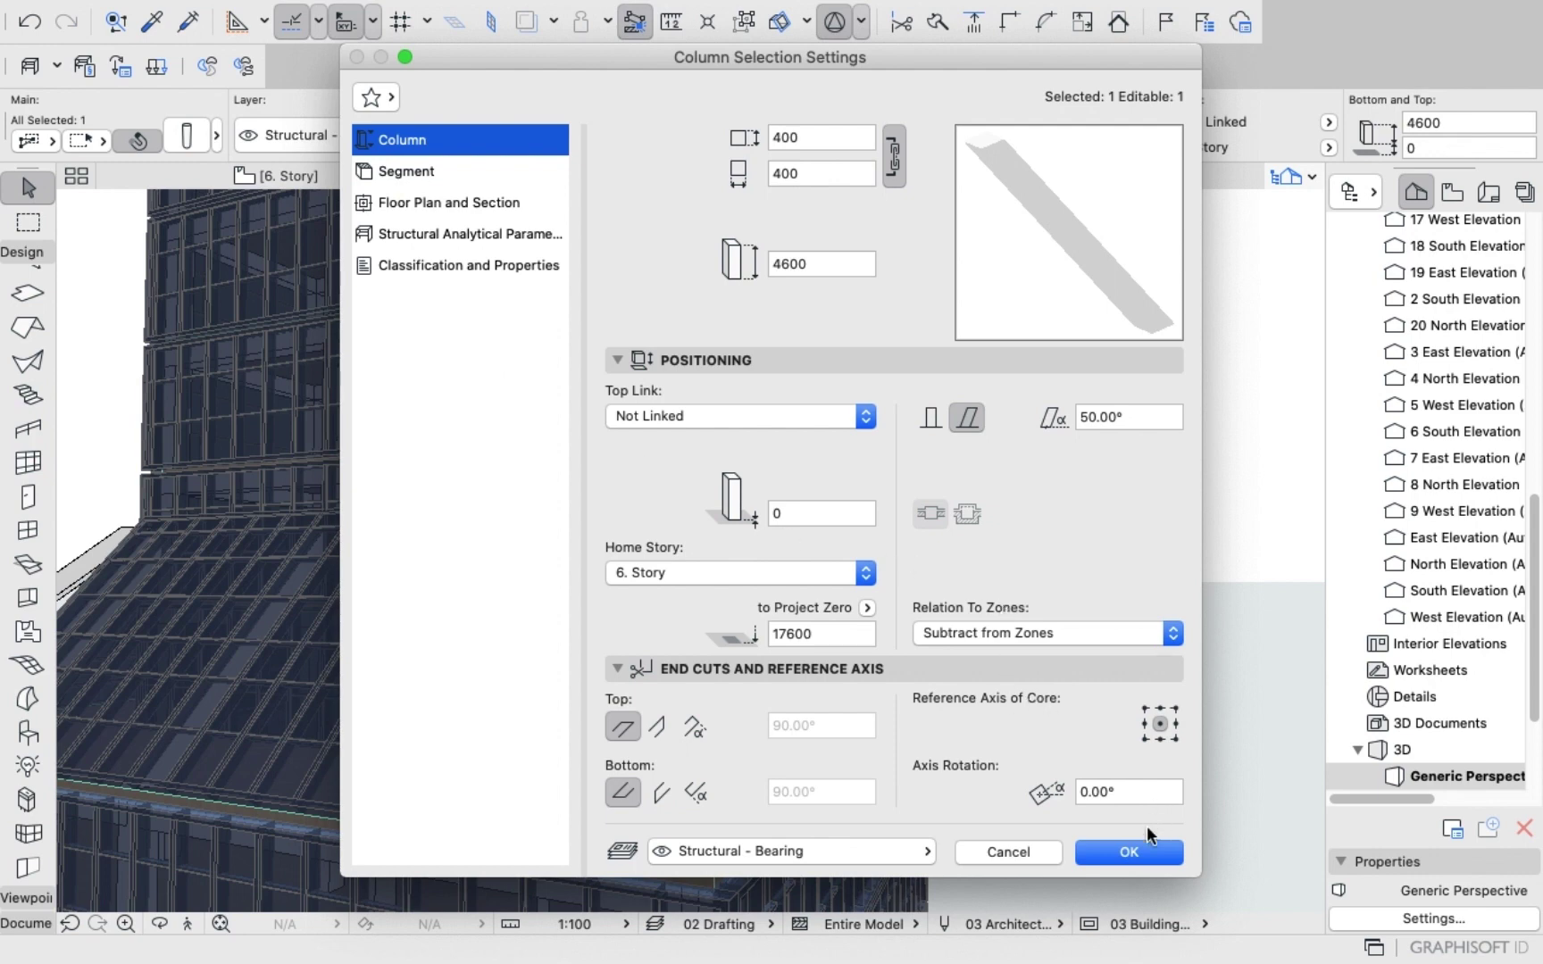
pyautogui.press('Return')
pyautogui.click(939, 438)
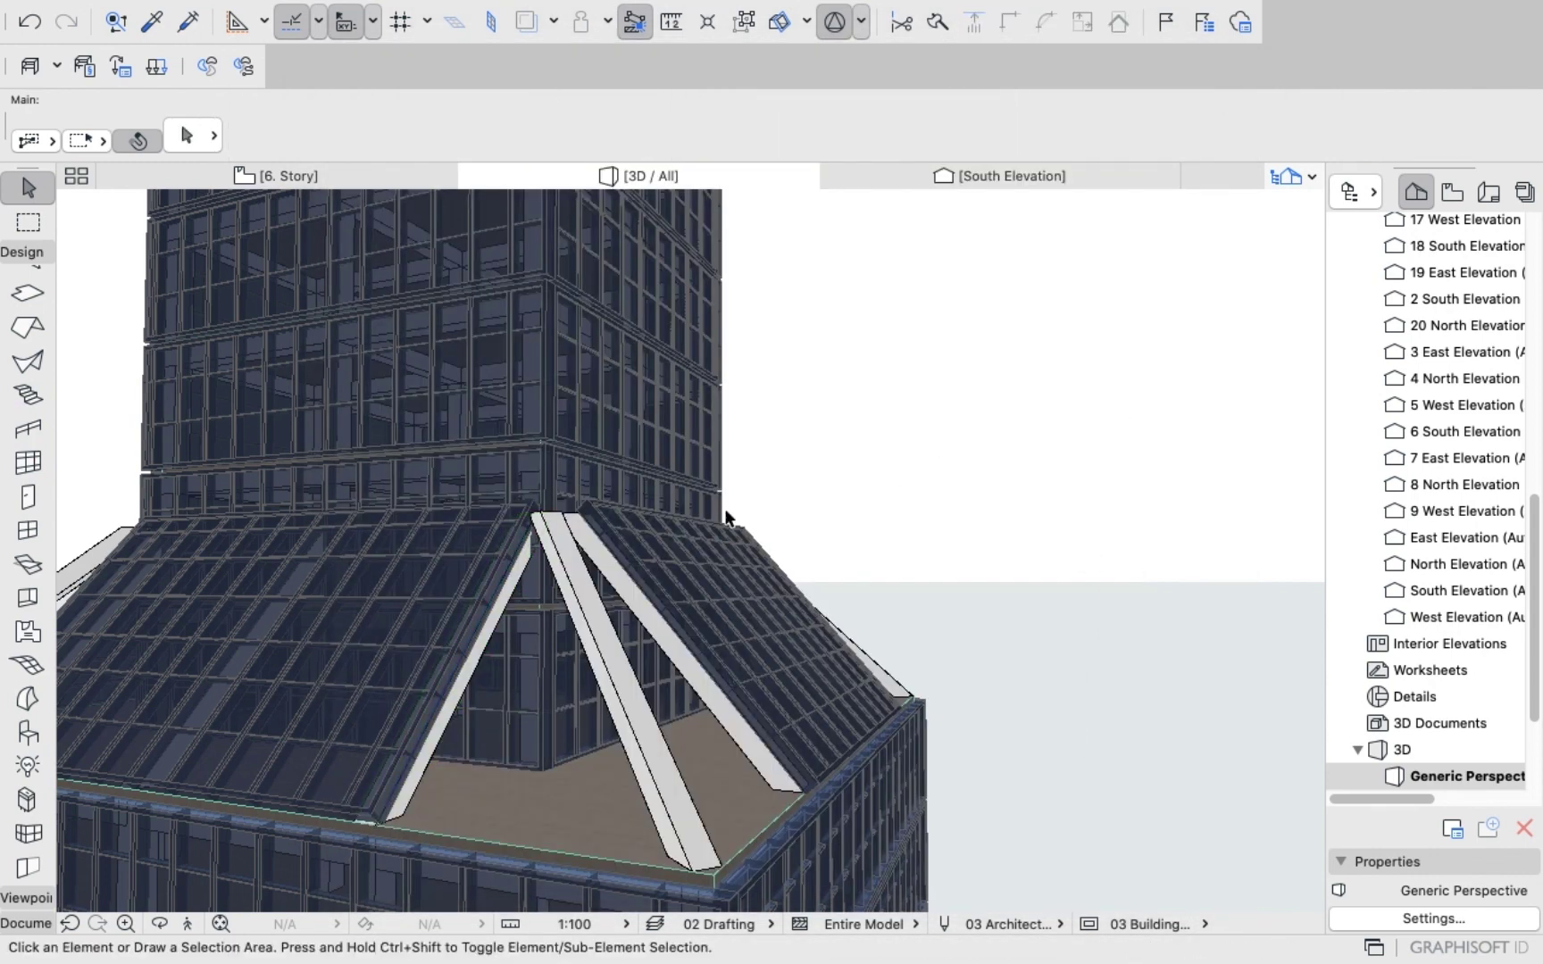
# Set the slant angle of the diagonal corner column at the open podium corner to 38°.
pyautogui.moveTo(600, 561)
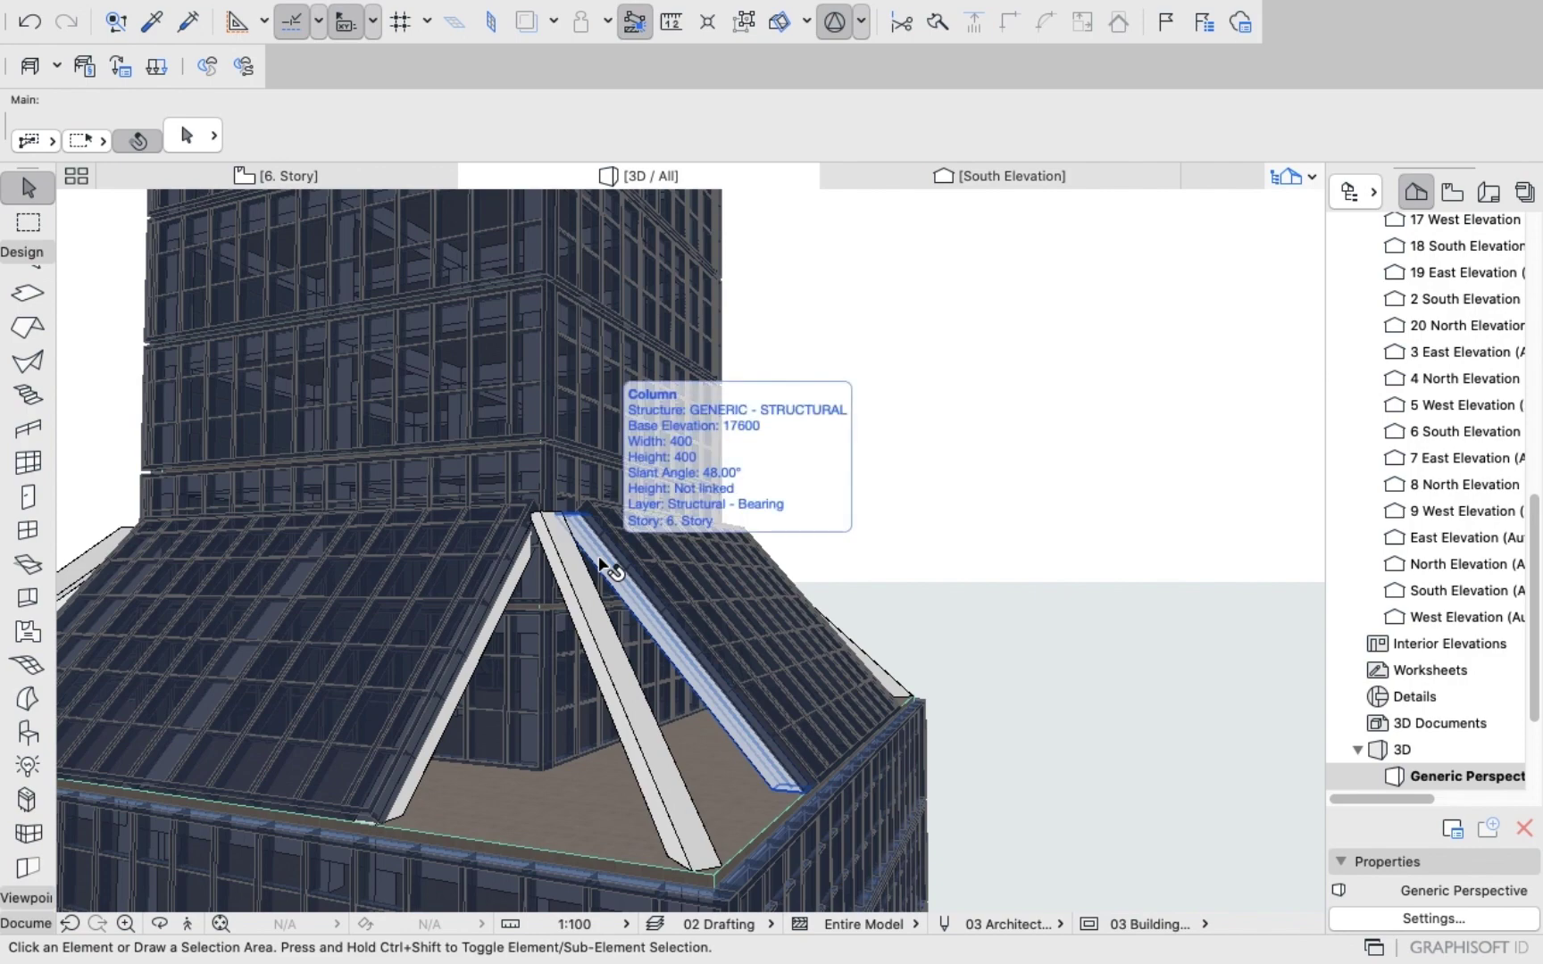
pyautogui.scroll(-3, 860, 434)
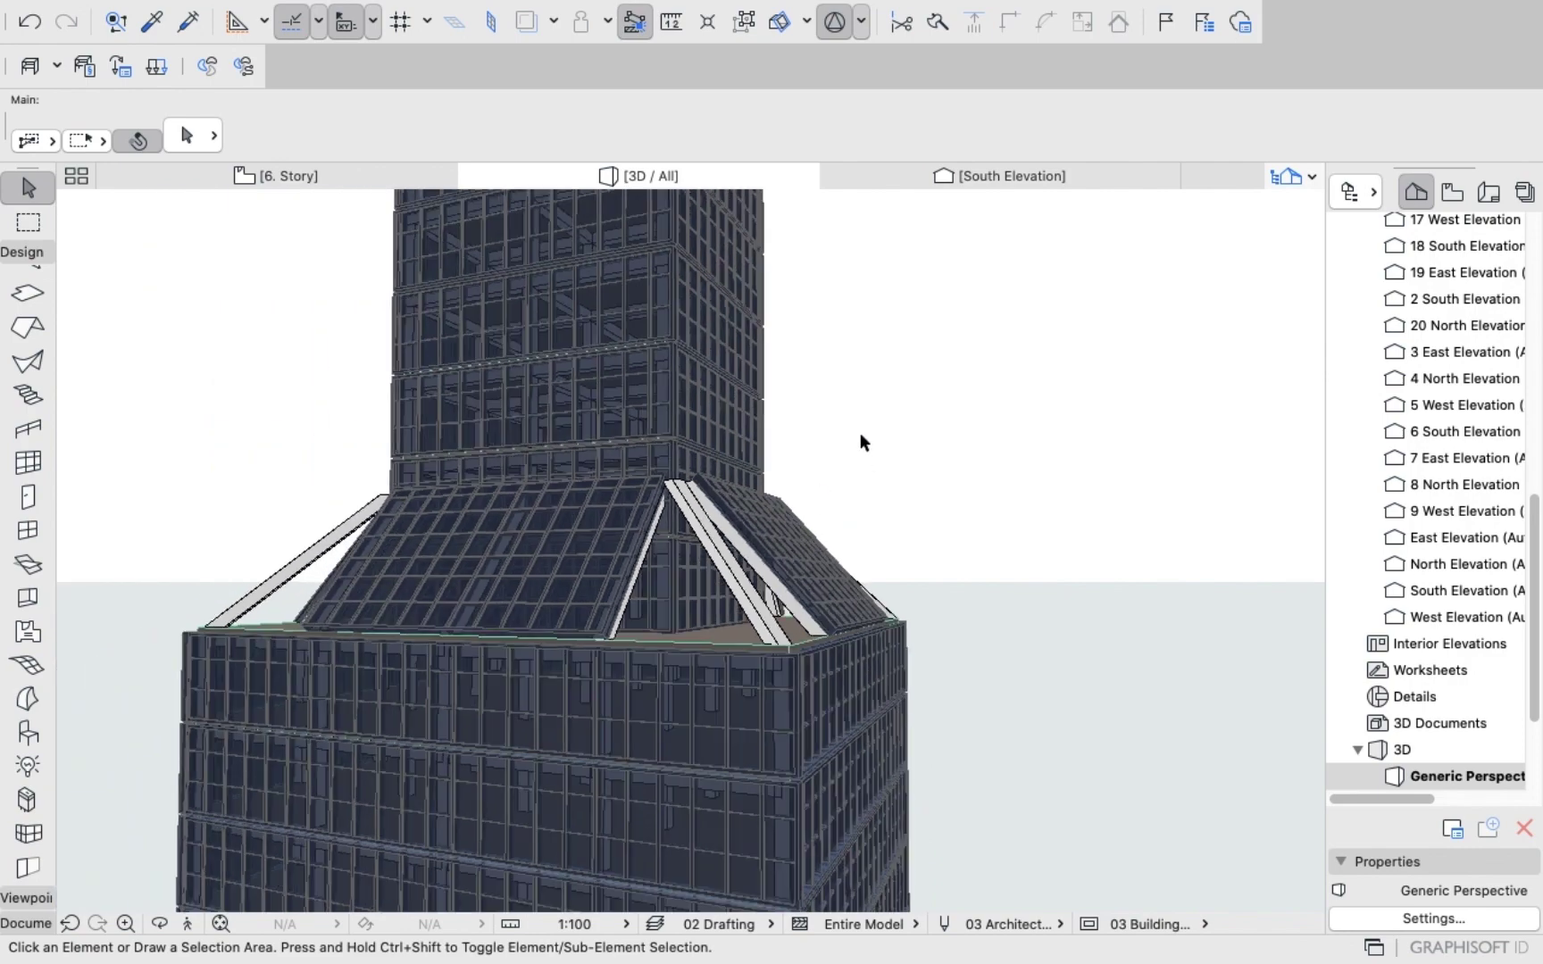
pyautogui.keyDown('shift'); pyautogui.moveTo(860, 434); pyautogui.dragTo(700, 524, button='middle'); pyautogui.keyUp('shift')
pyautogui.keyDown('shift'); pyautogui.moveTo(887, 396); pyautogui.dragTo(675, 411, button='middle'); pyautogui.keyUp('shift')
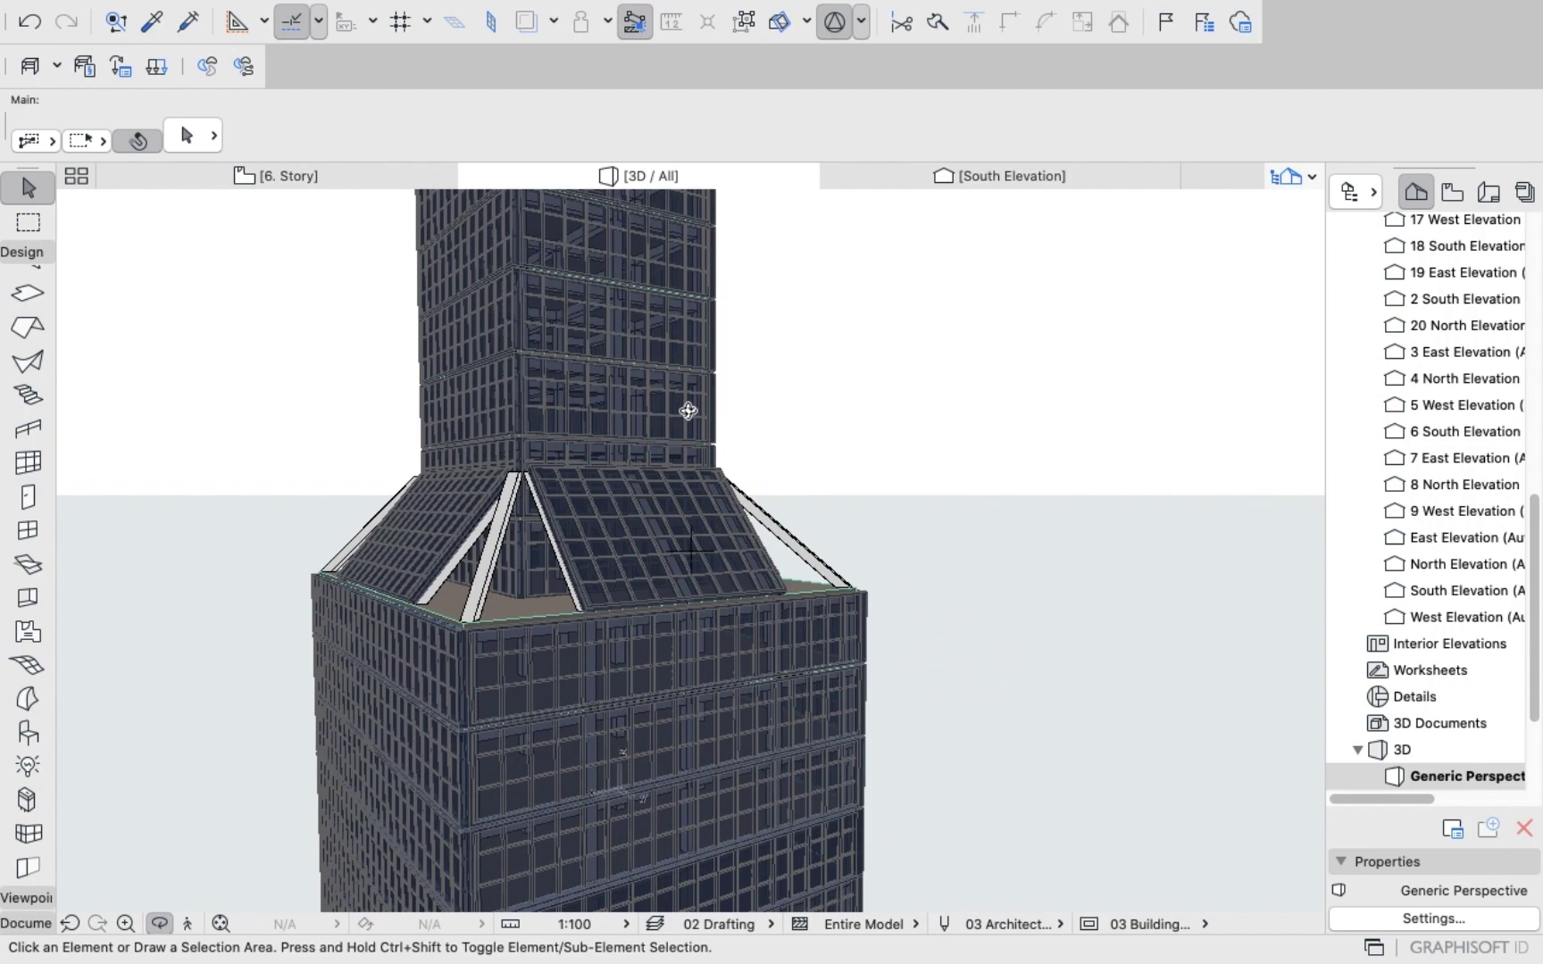
pyautogui.scroll(4, 562, 419)
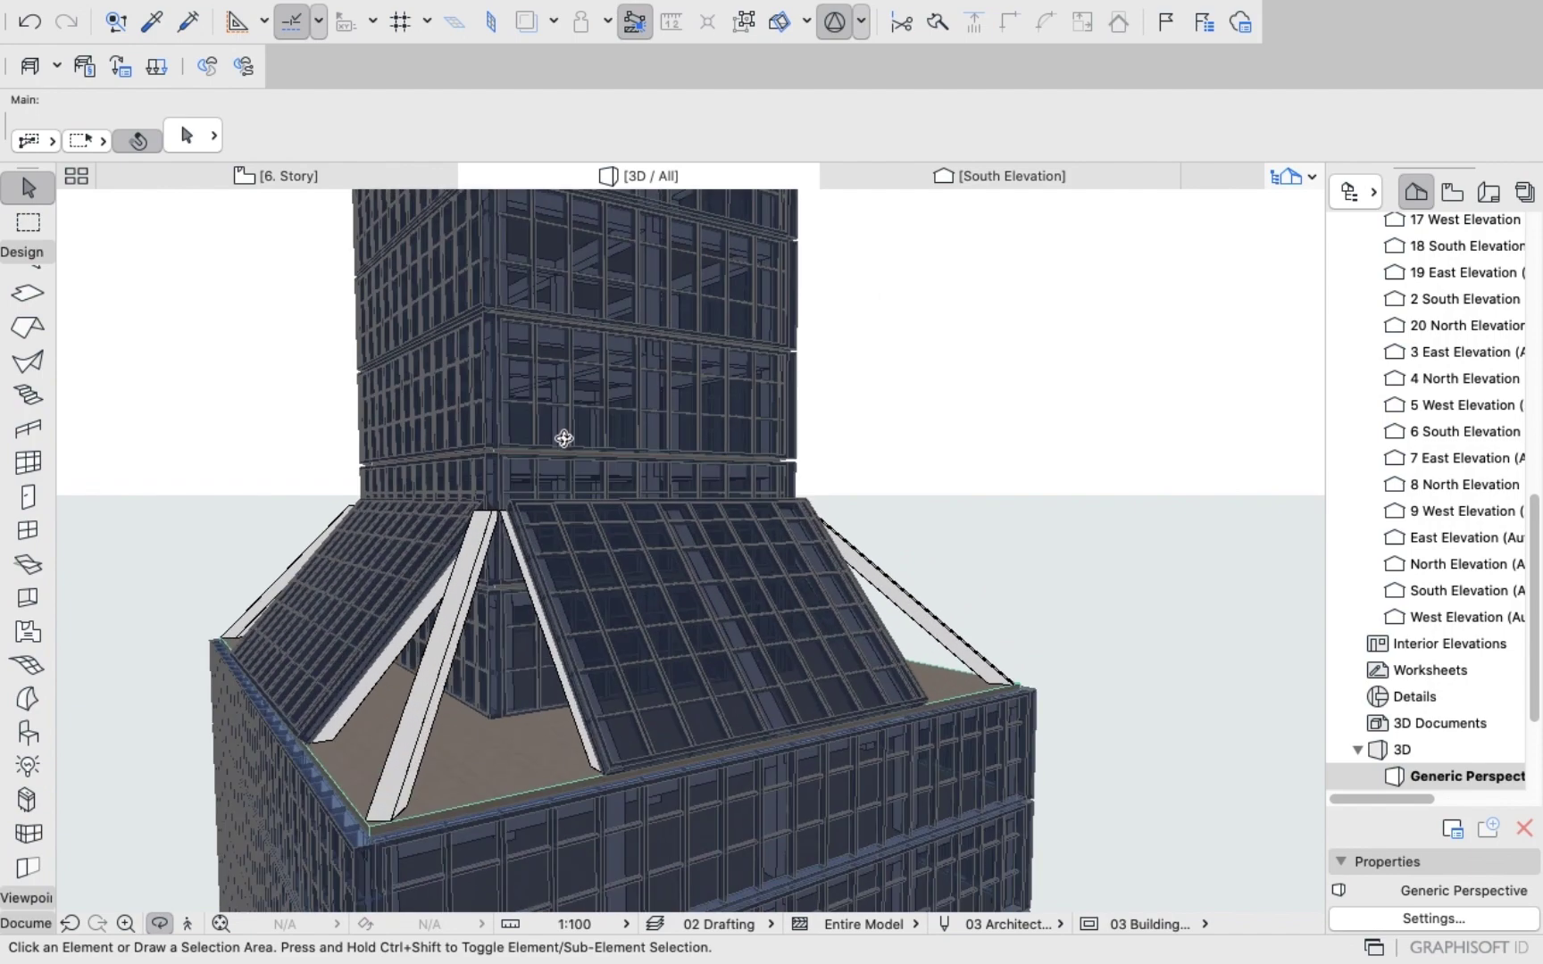
pyautogui.moveTo(634, 454); pyautogui.dragTo(635, 445)
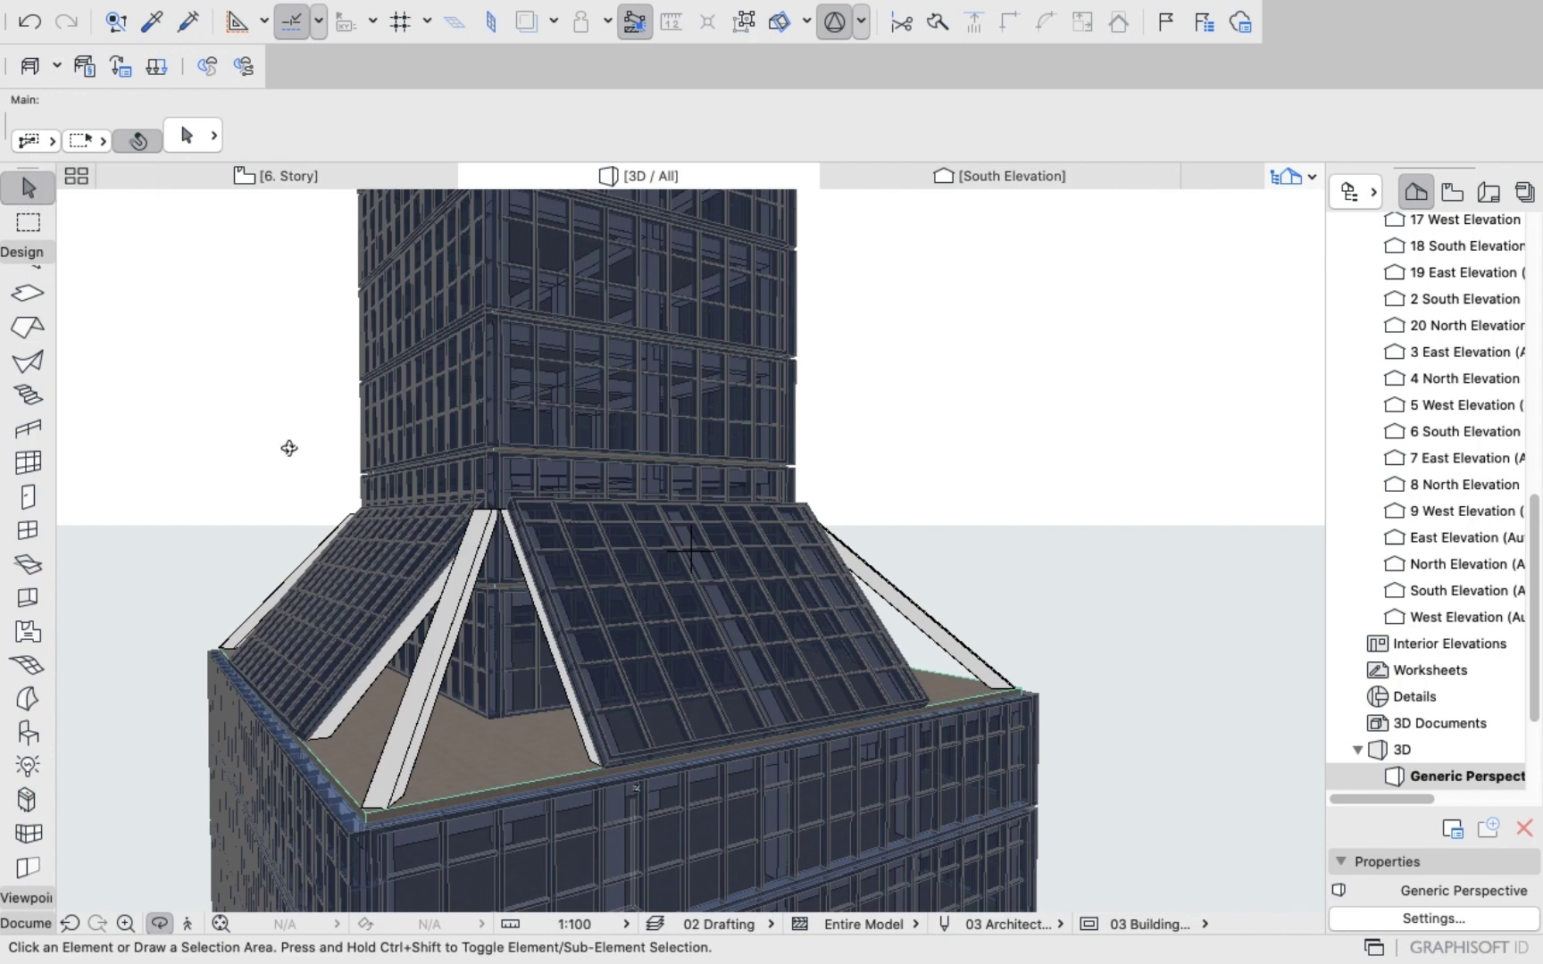
pyautogui.click(13, 216)
pyautogui.click(22, 191)
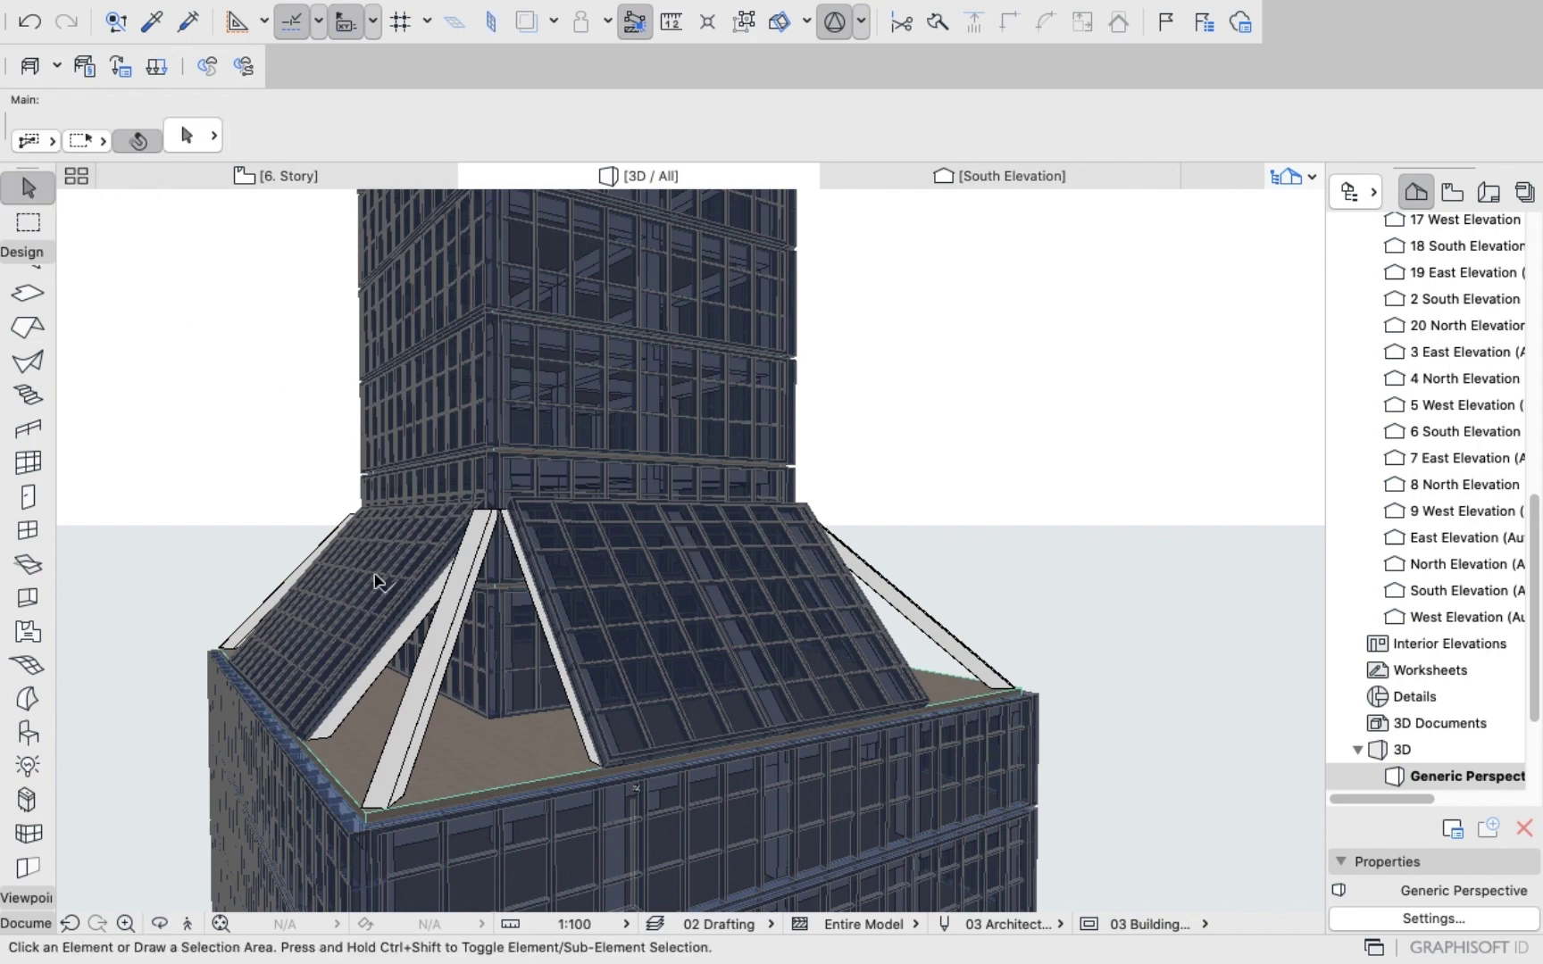
pyautogui.click(428, 668)
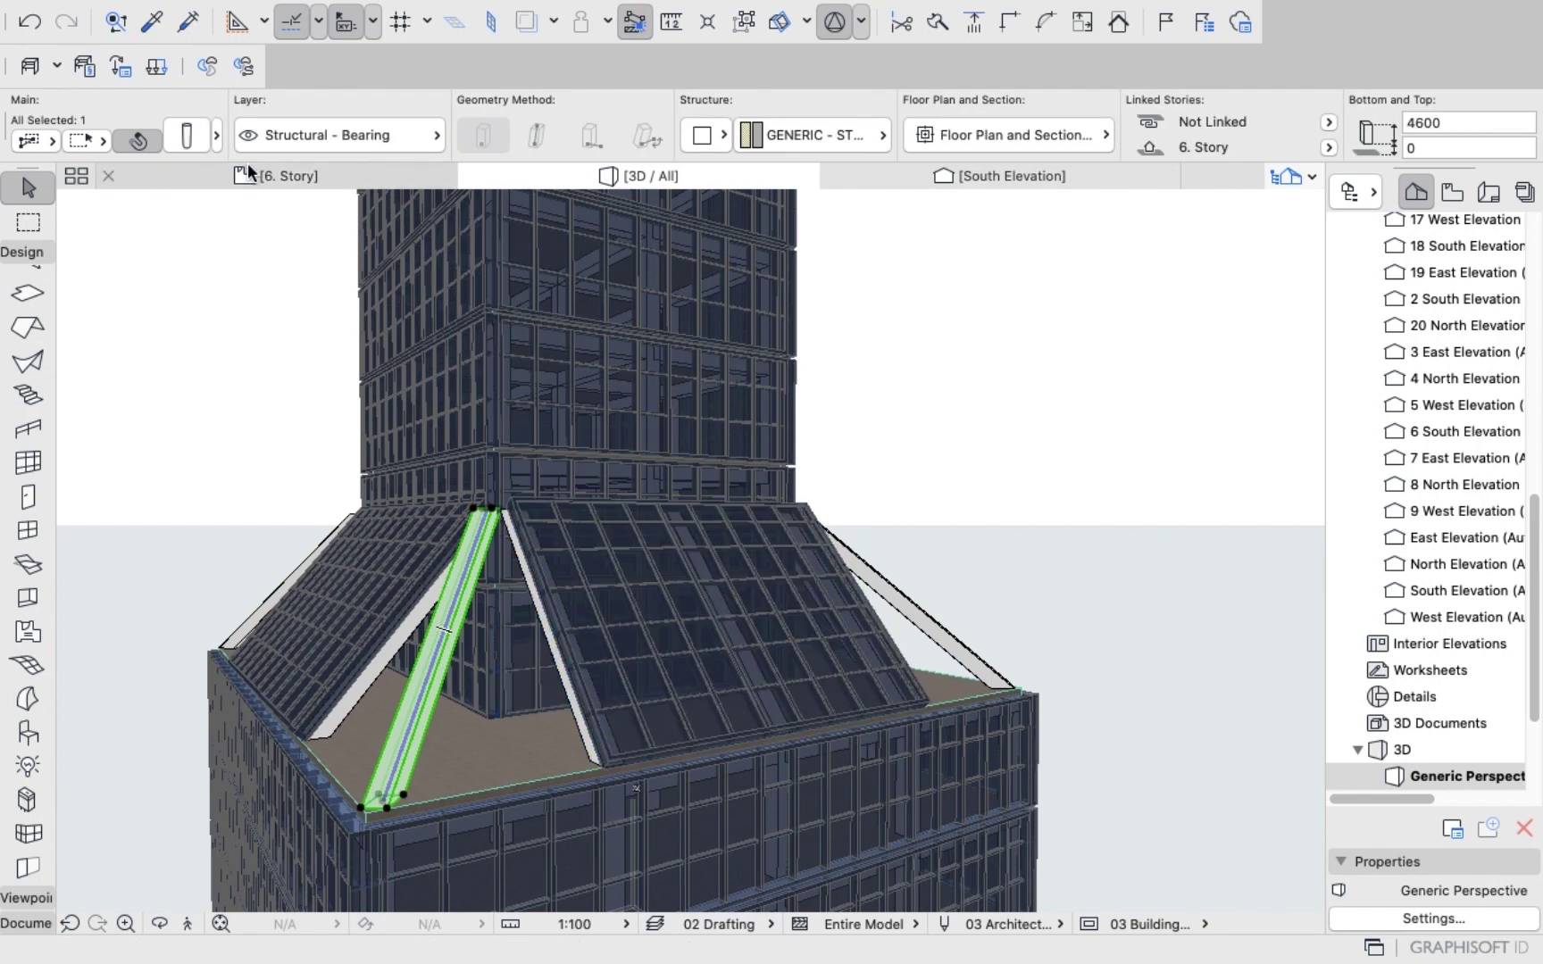
pyautogui.click(186, 135)
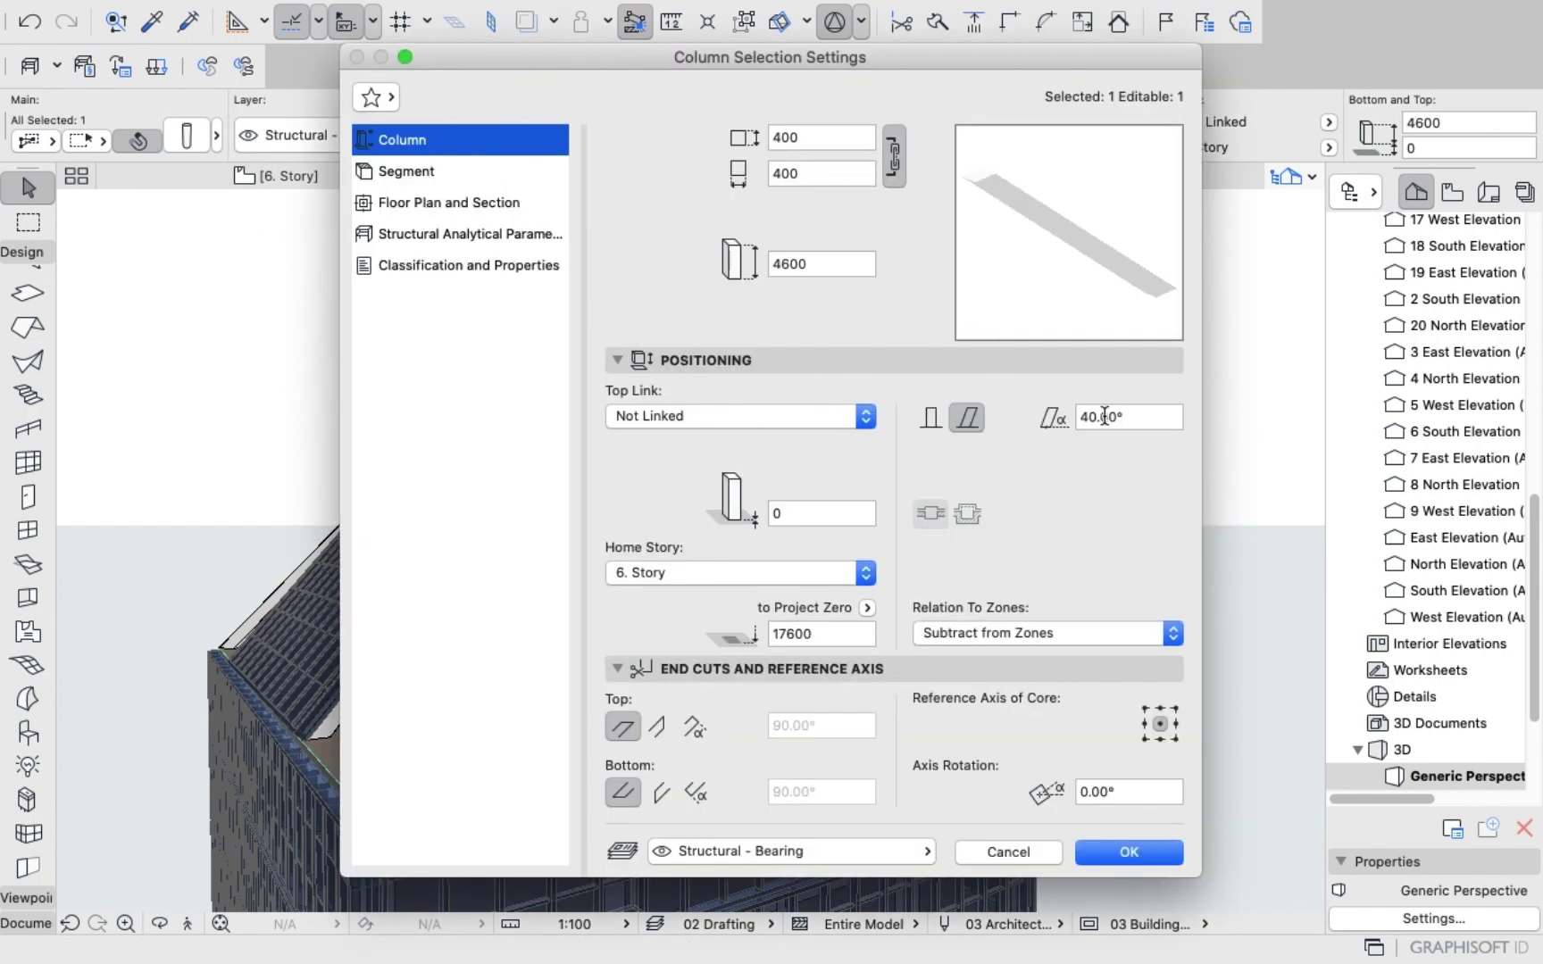
pyautogui.click(1132, 418)
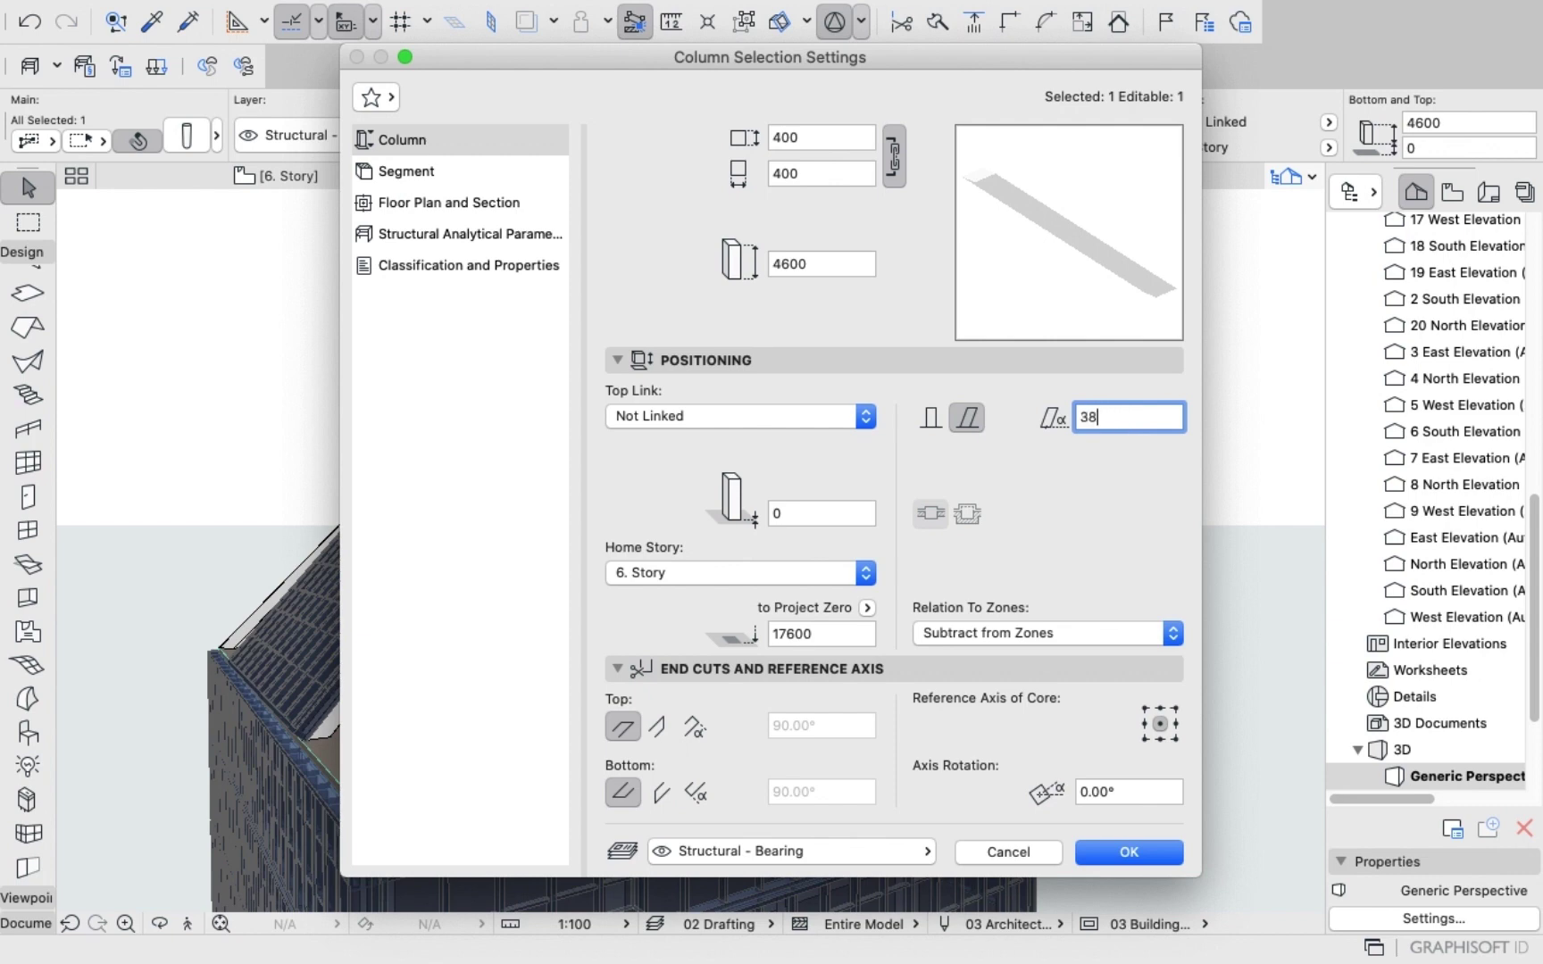
pyautogui.write('38')
pyautogui.press('Return')
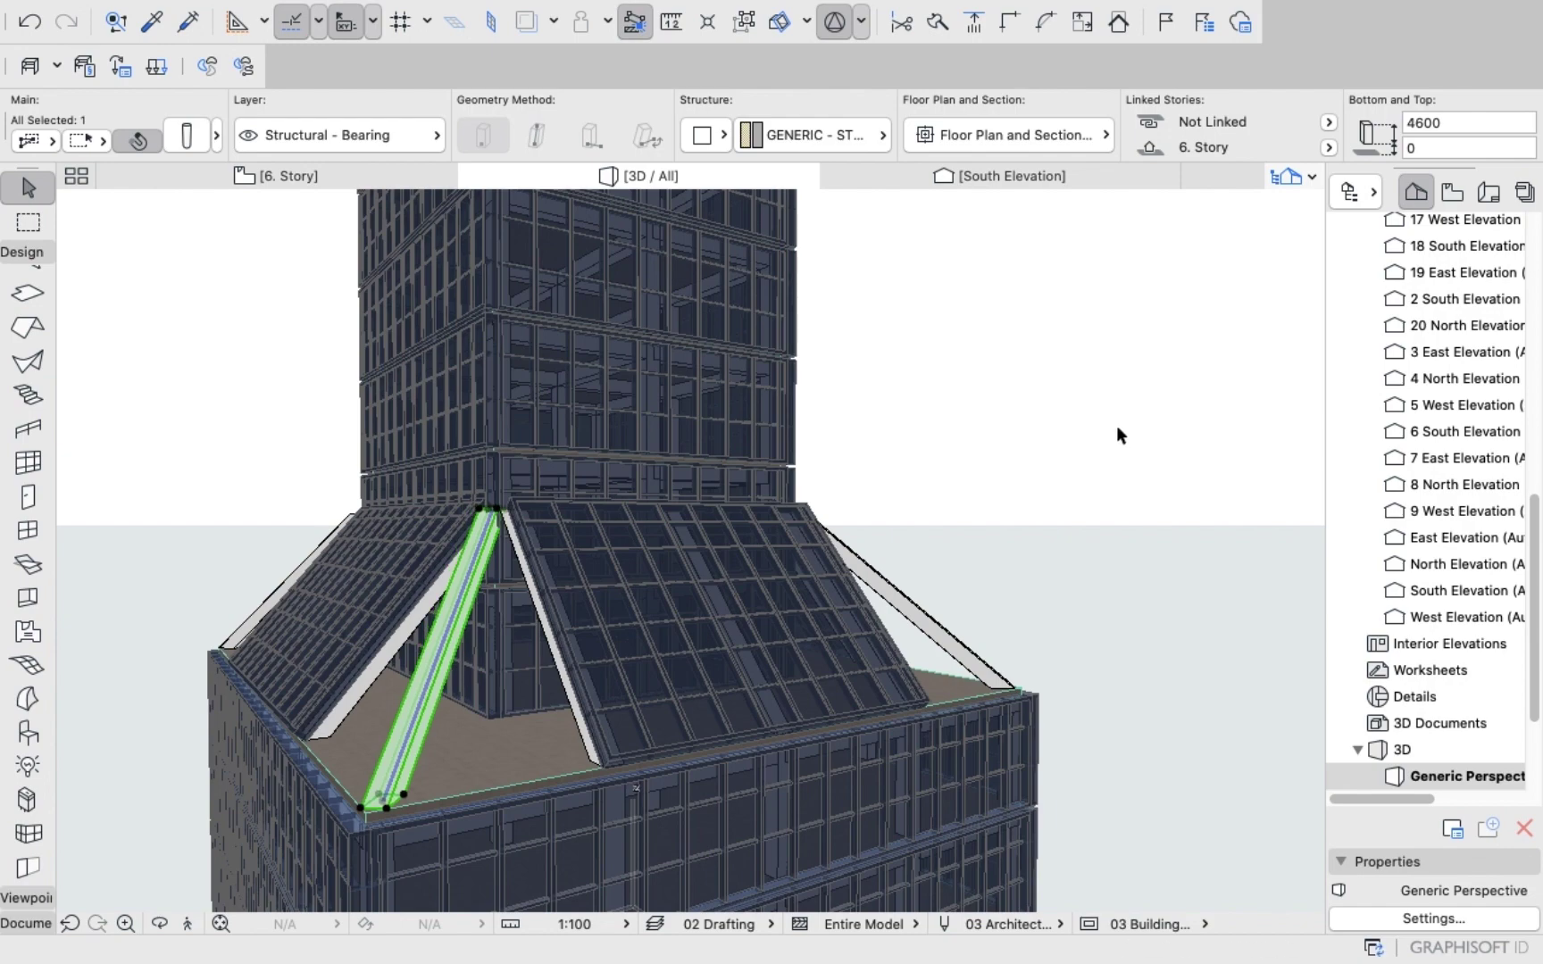
# Examine from several angles and in plan how the top of the corner column meets the neighbouring columns and the tower corner.
pyautogui.scroll(3, 895, 413)
pyautogui.scroll(5, 415, 509)
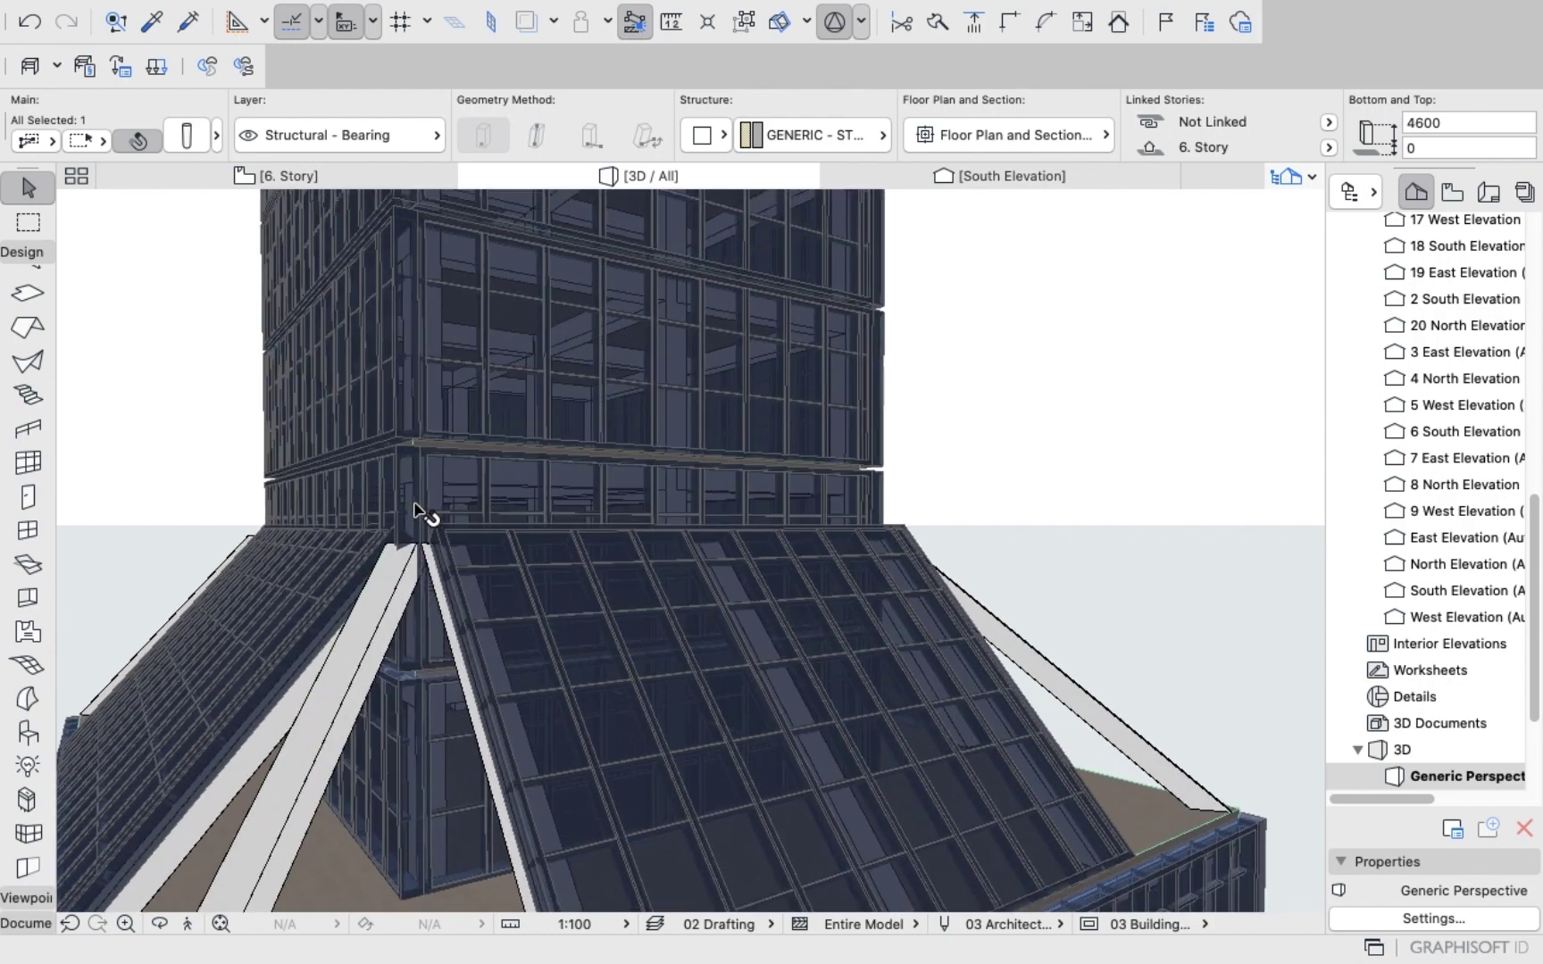
pyautogui.scroll(1, 416, 511)
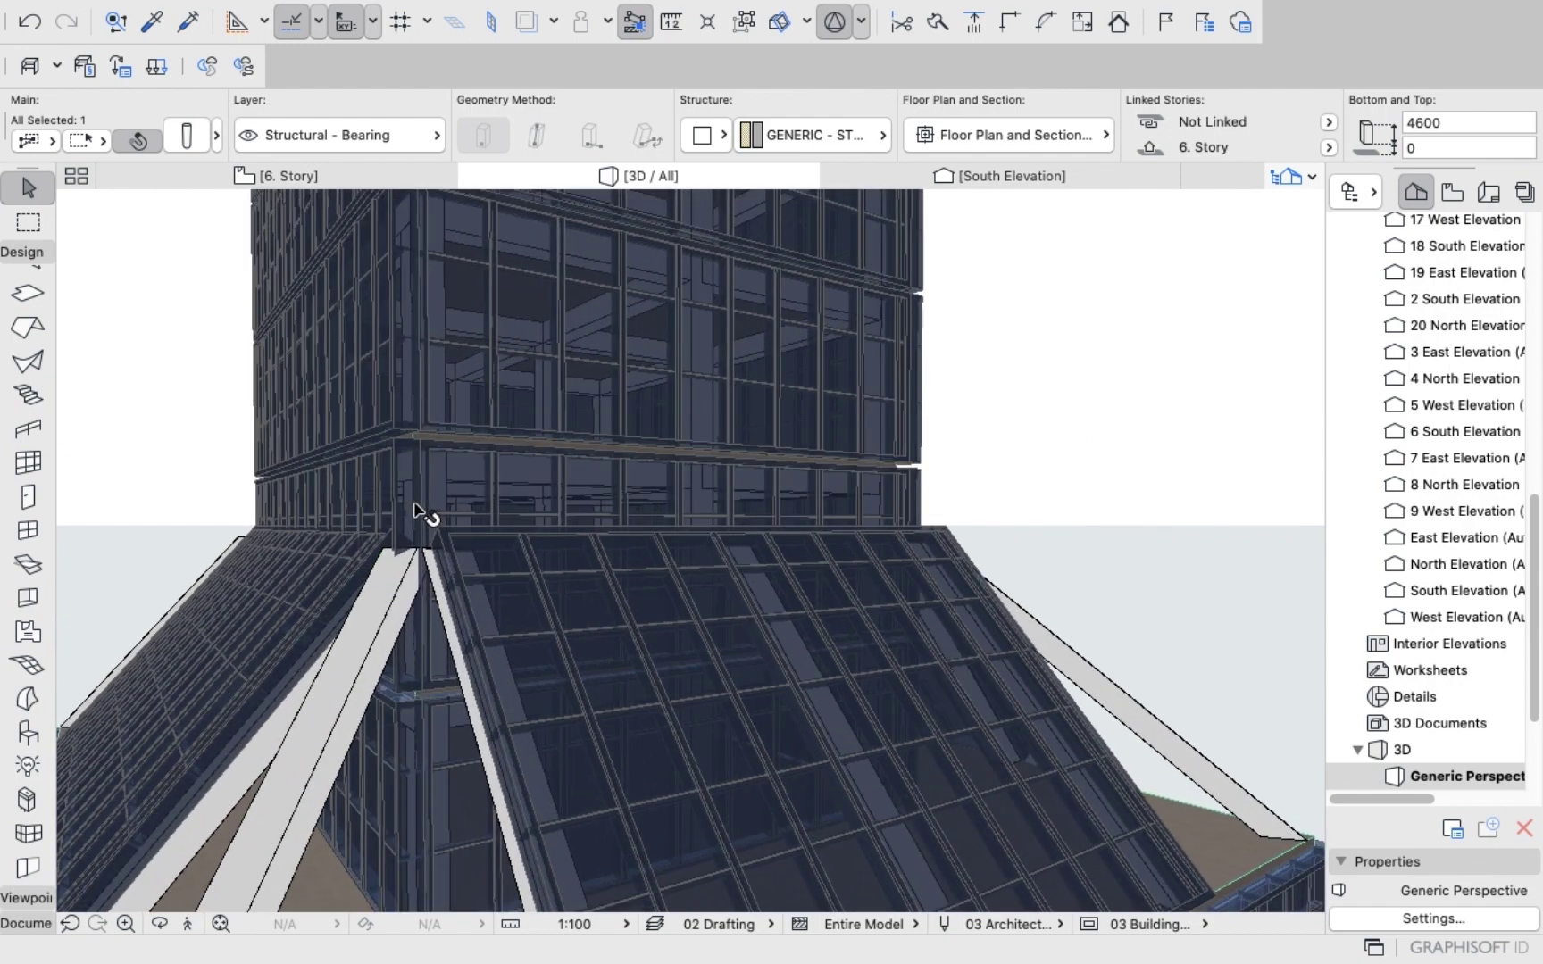
pyautogui.click(1059, 378)
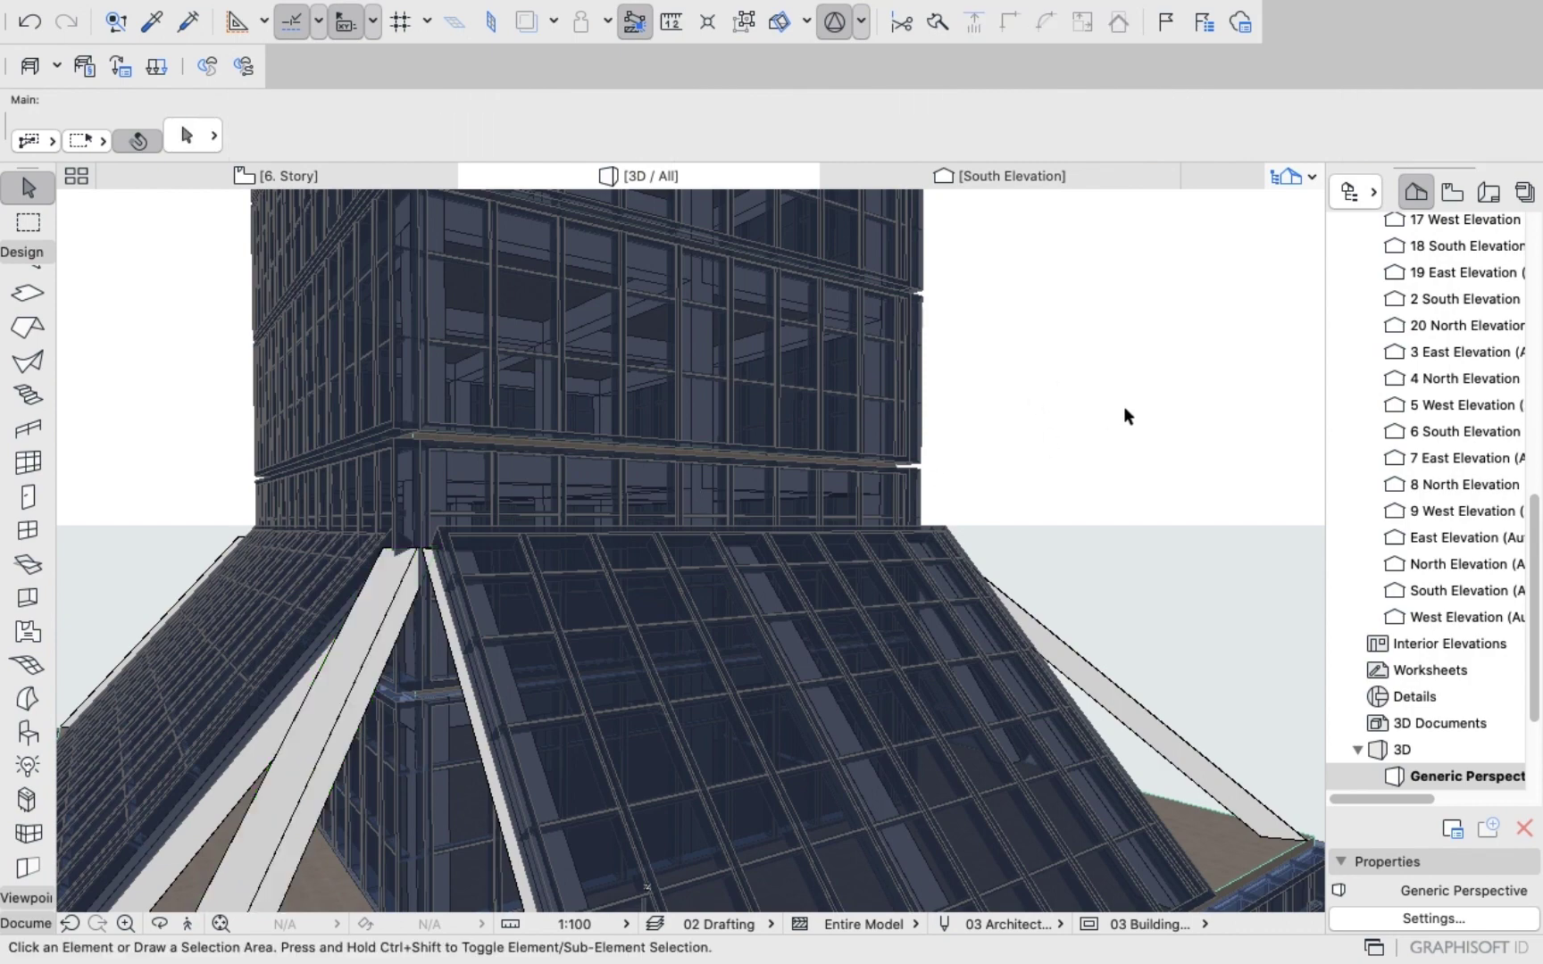
pyautogui.keyDown('shift'); pyautogui.moveTo(981, 471); pyautogui.dragTo(665, 486, button='middle'); pyautogui.keyUp('shift')
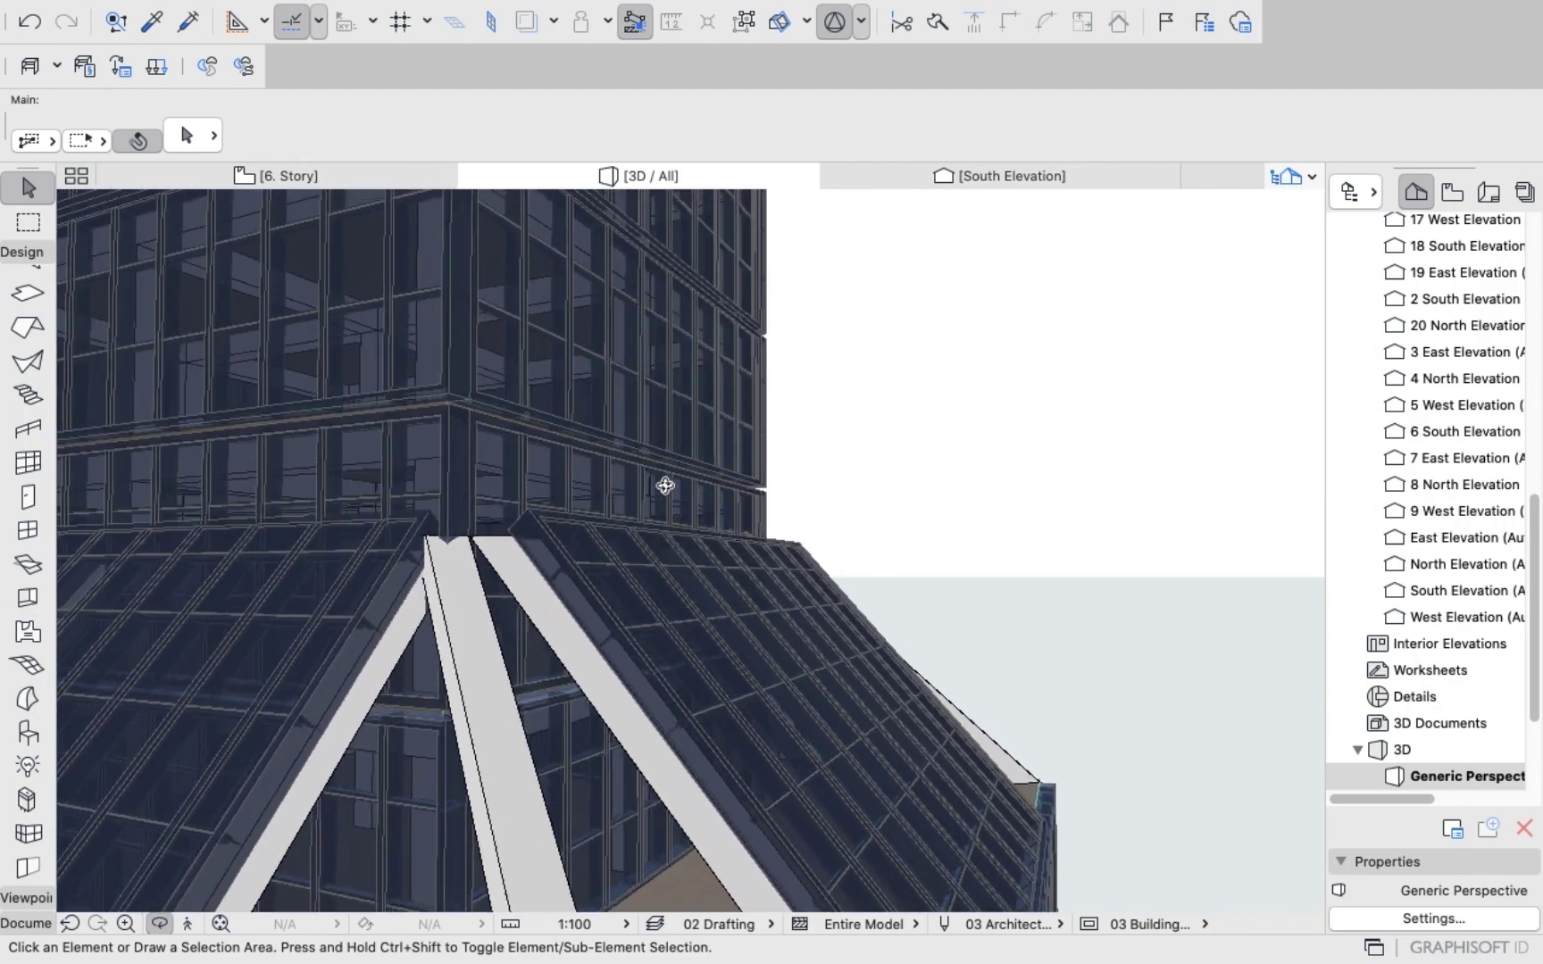
pyautogui.click(275, 177)
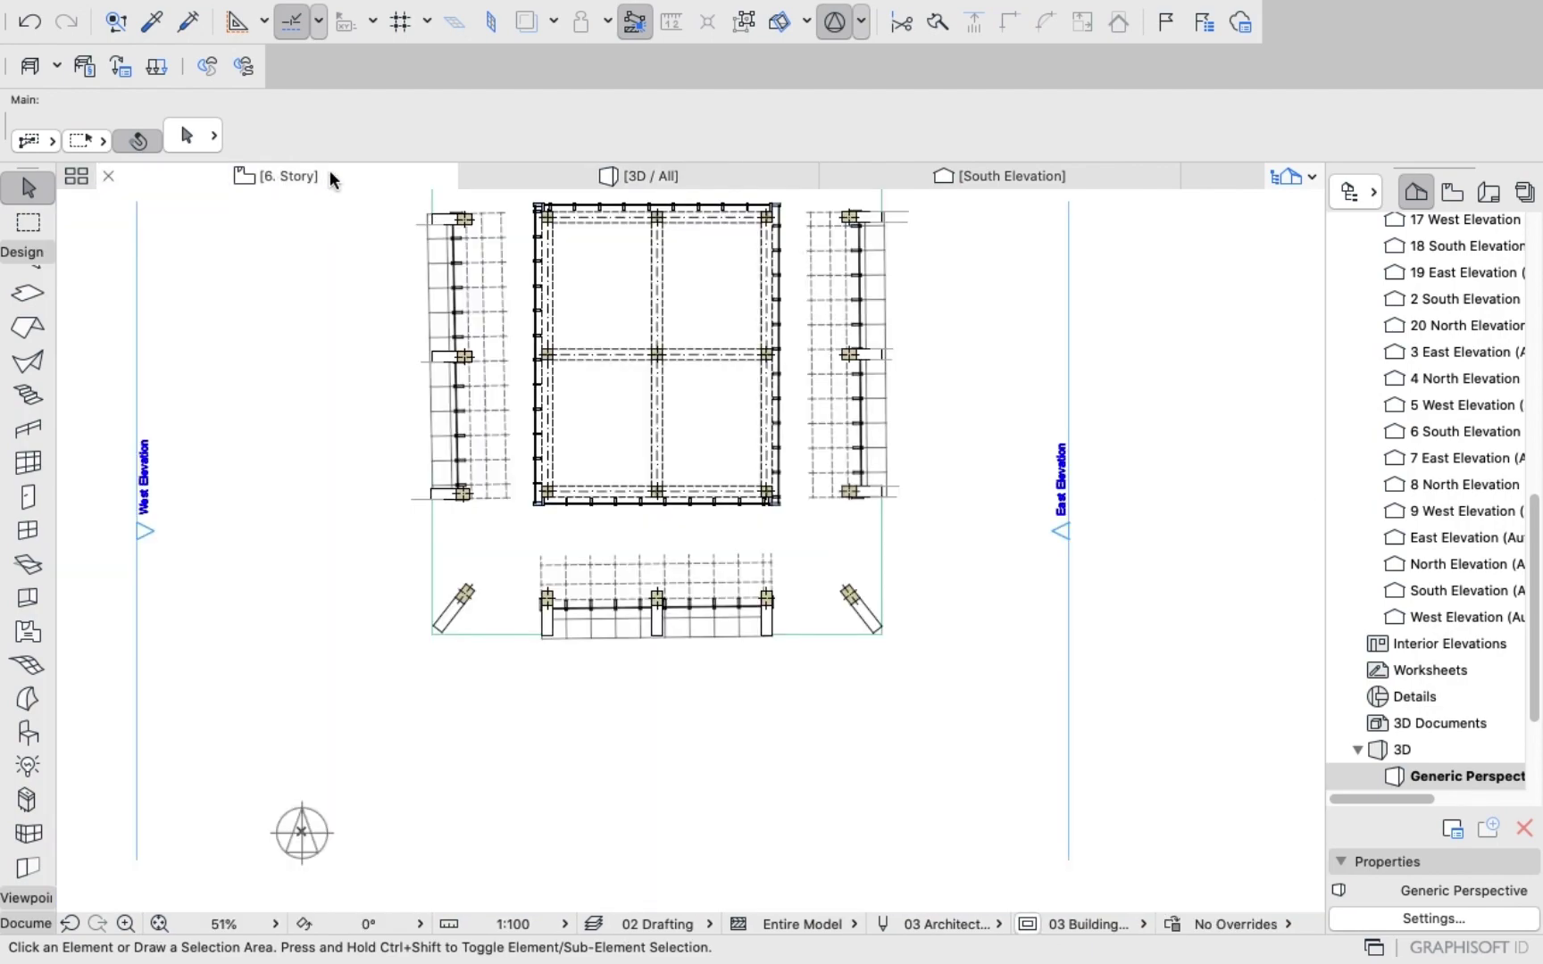
pyautogui.click(648, 175)
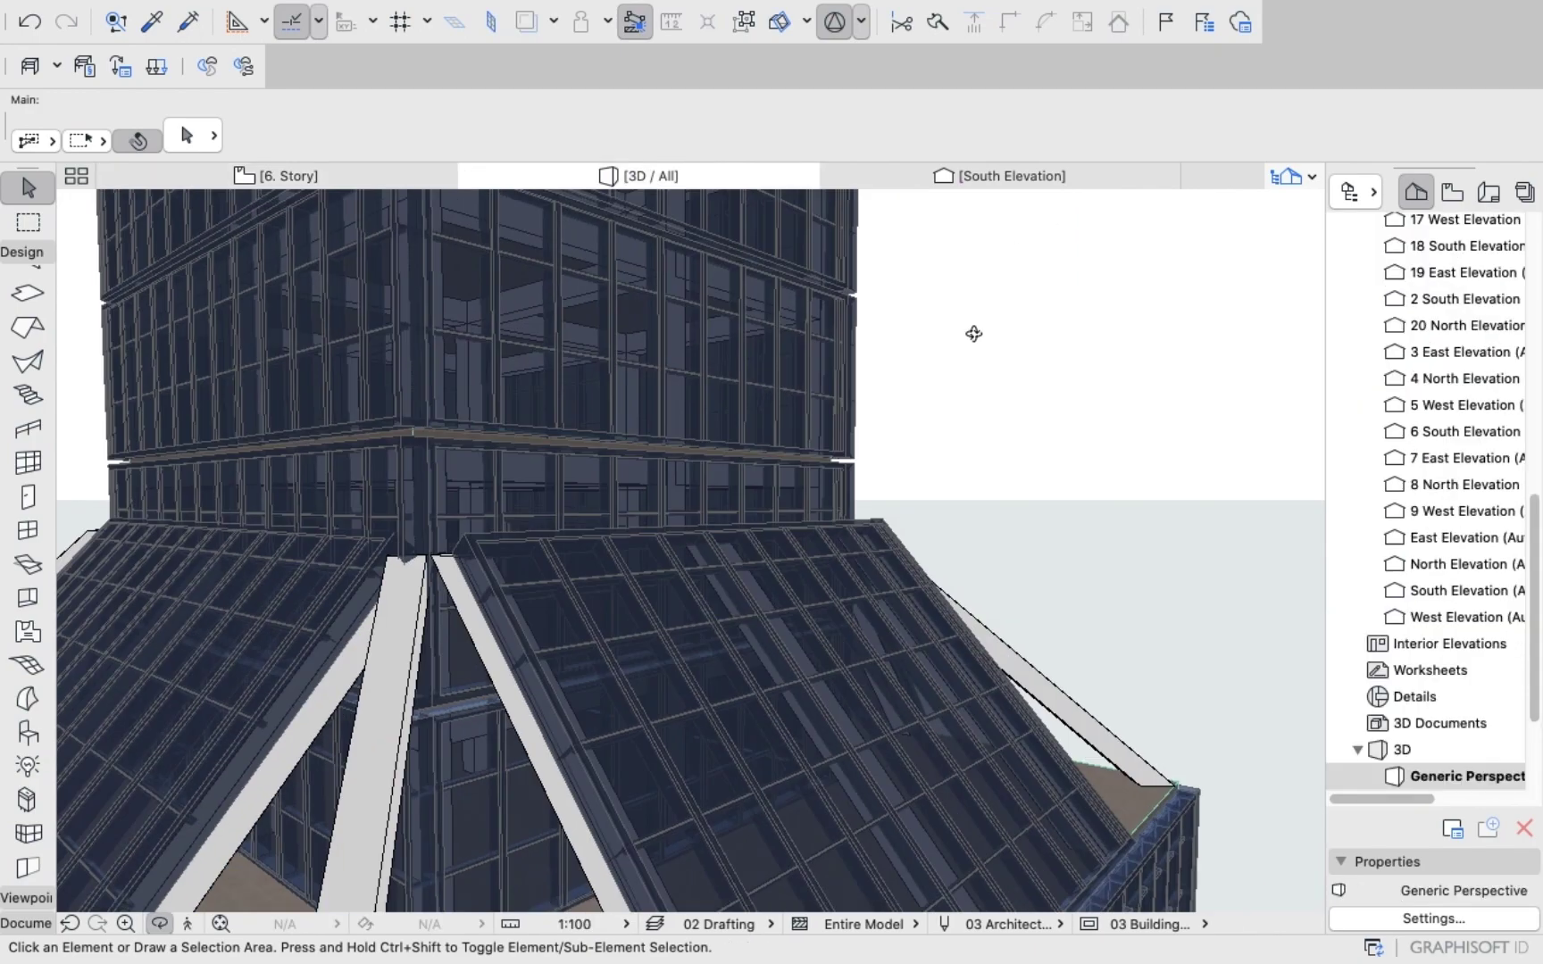
pyautogui.moveTo(973, 334); pyautogui.dragTo(1091, 207)
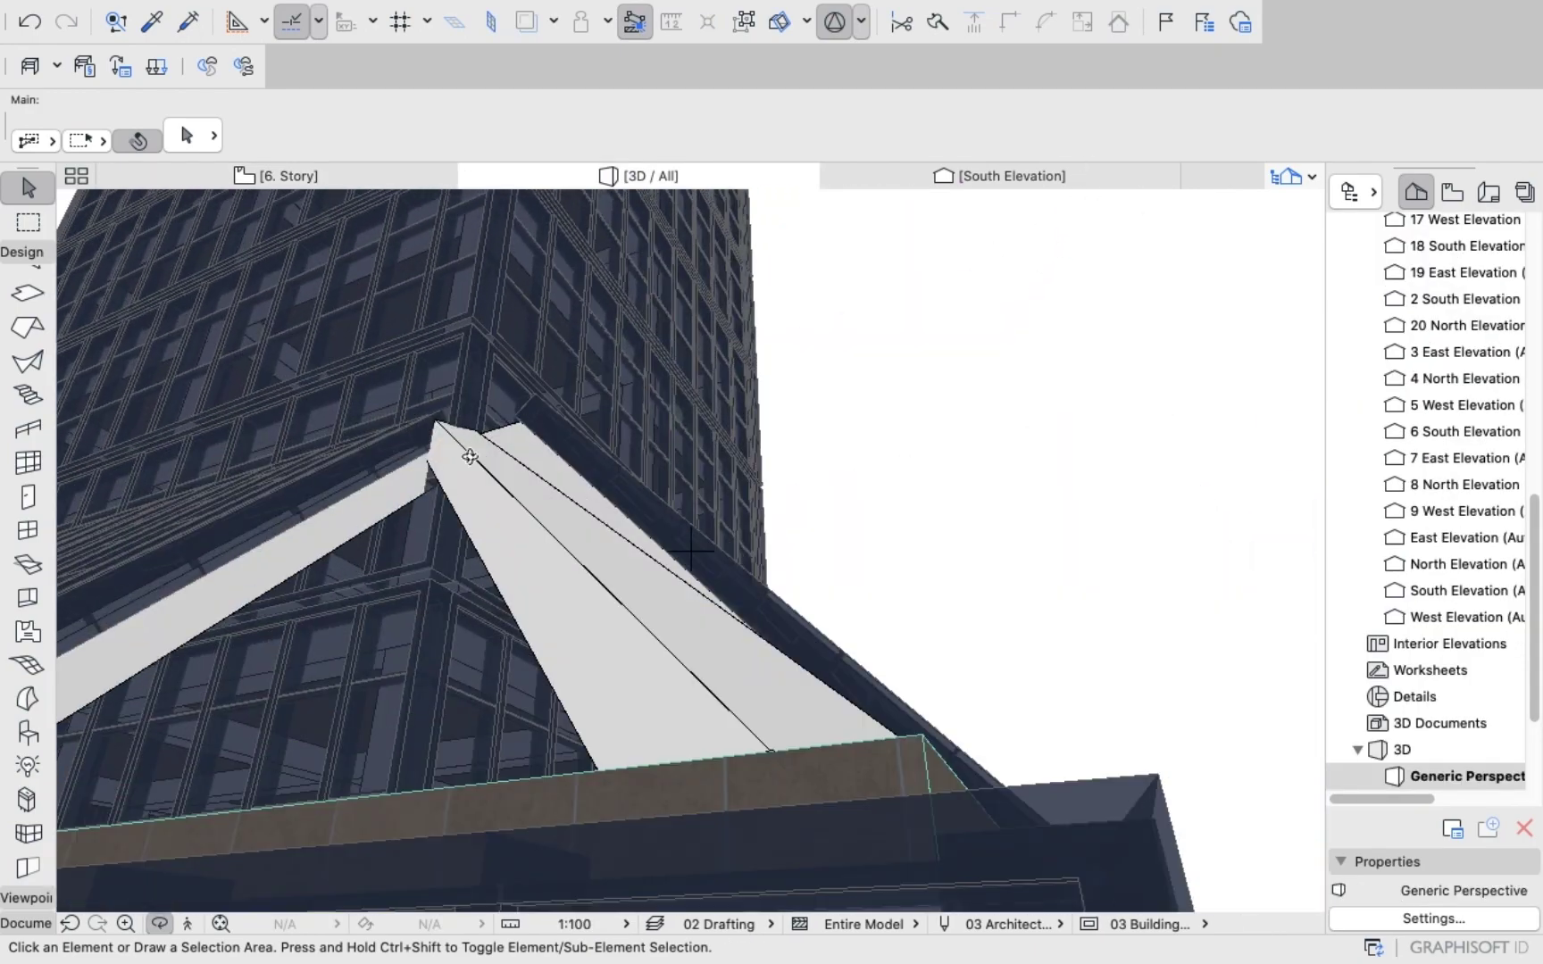
pyautogui.scroll(5, 358, 572)
pyautogui.moveTo(511, 555); pyautogui.dragTo(565, 561)
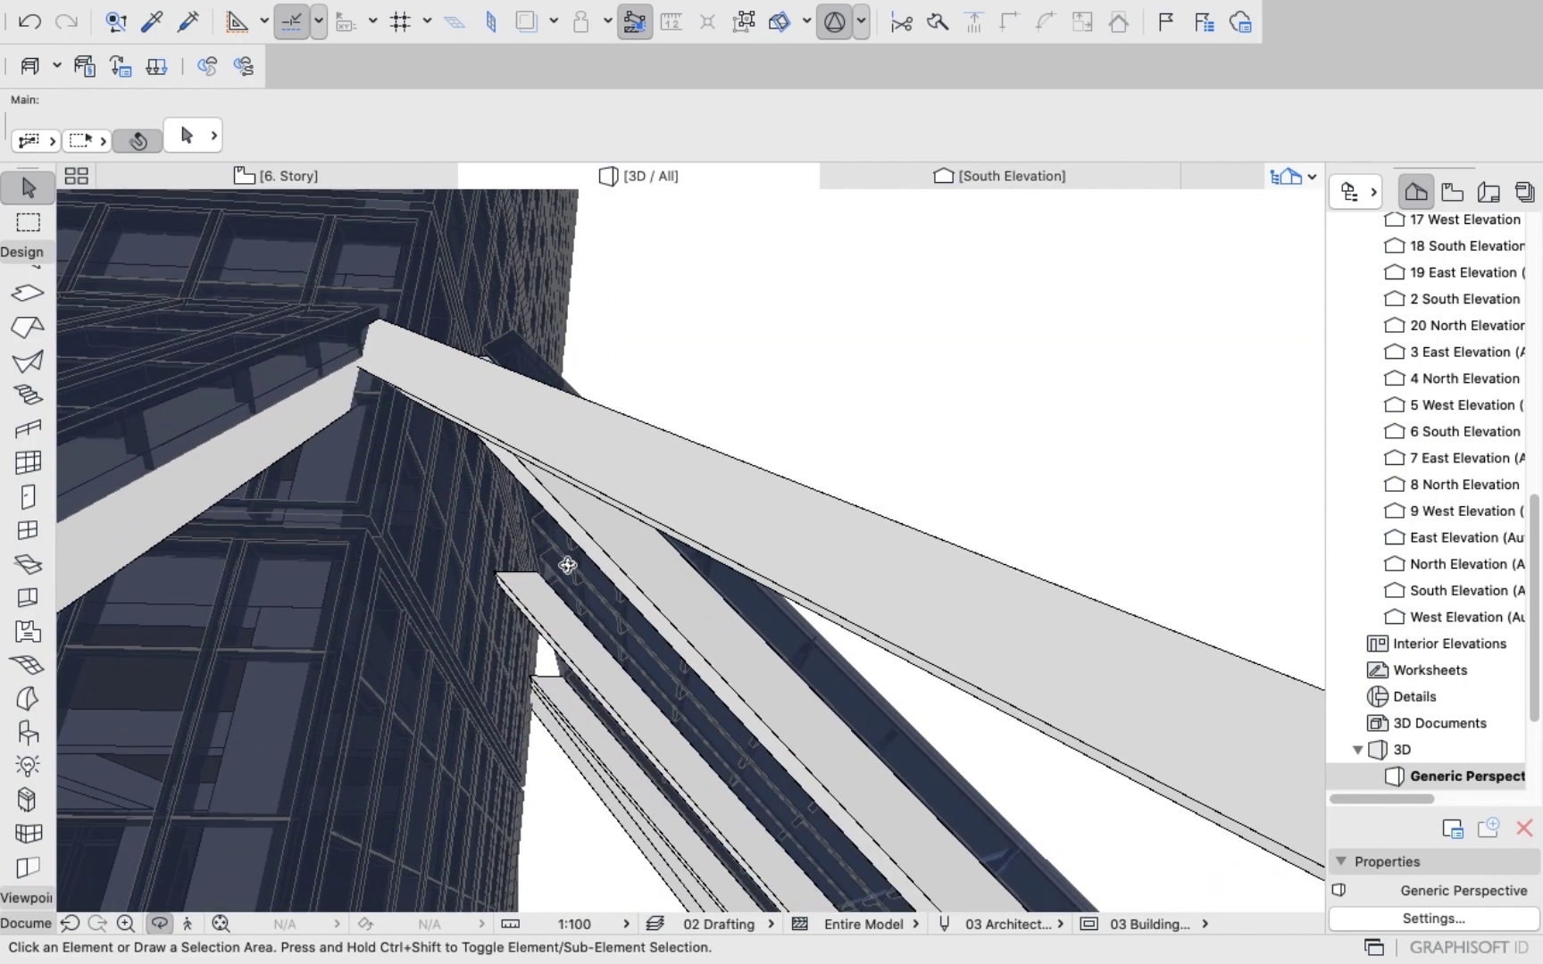
pyautogui.moveTo(562, 415)
pyautogui.mouseDown()
pyautogui.moveTo(566, 402)
pyautogui.moveTo(545, 432)
pyautogui.mouseUp()
pyautogui.scroll(-10, 544, 432)
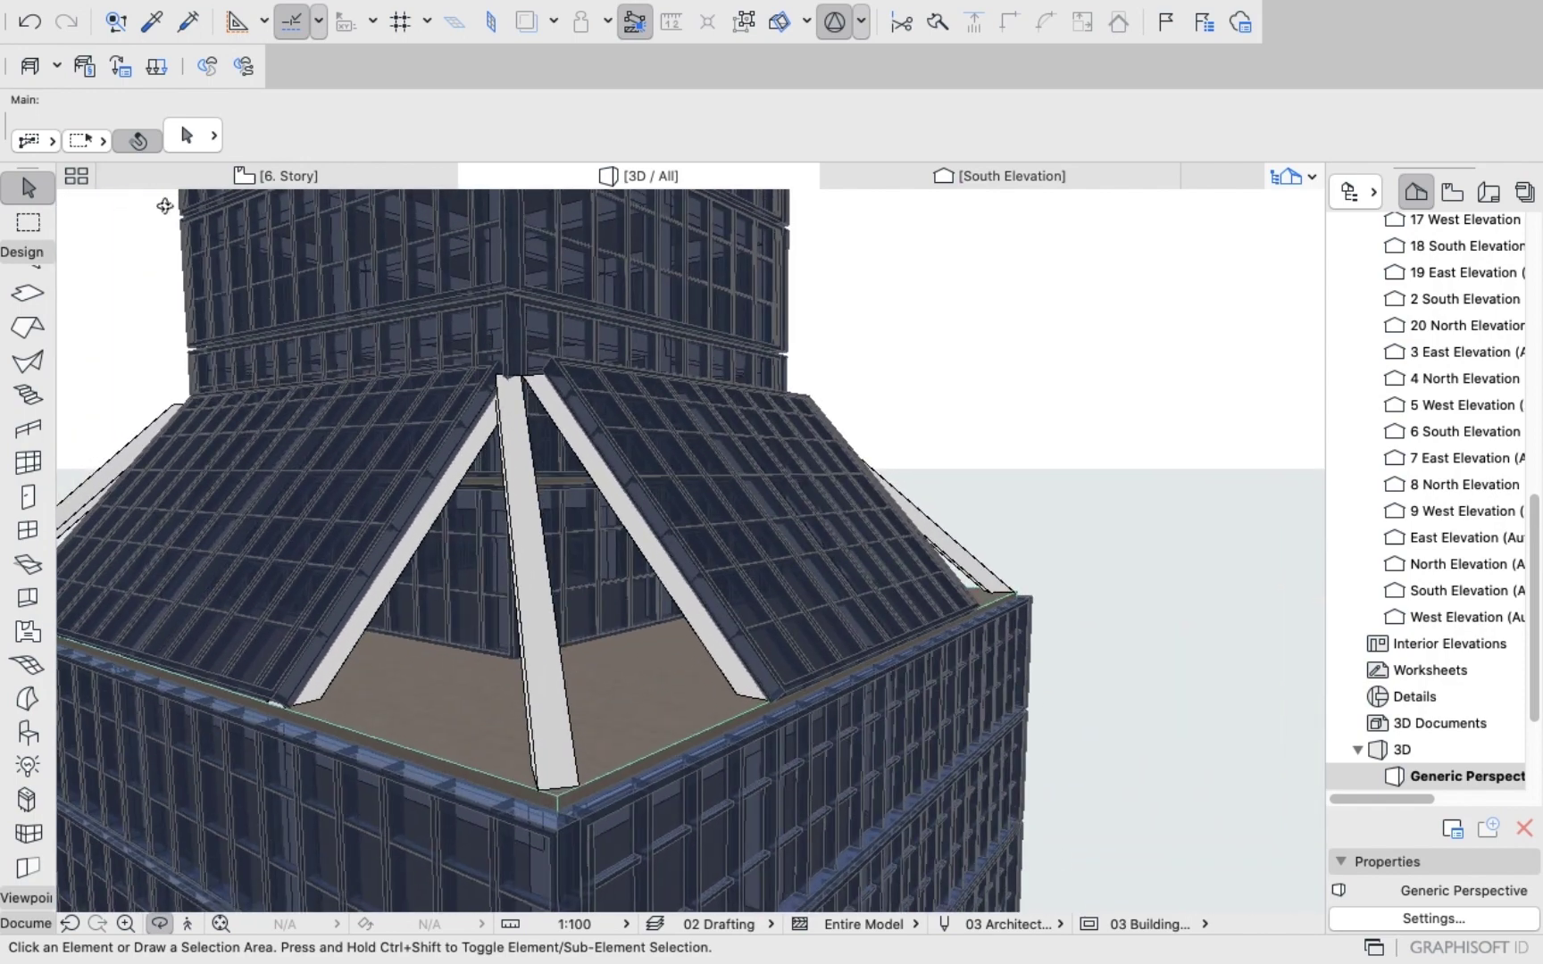
# Select the diagonal corner column at the open podium corner.
pyautogui.click(27, 183)
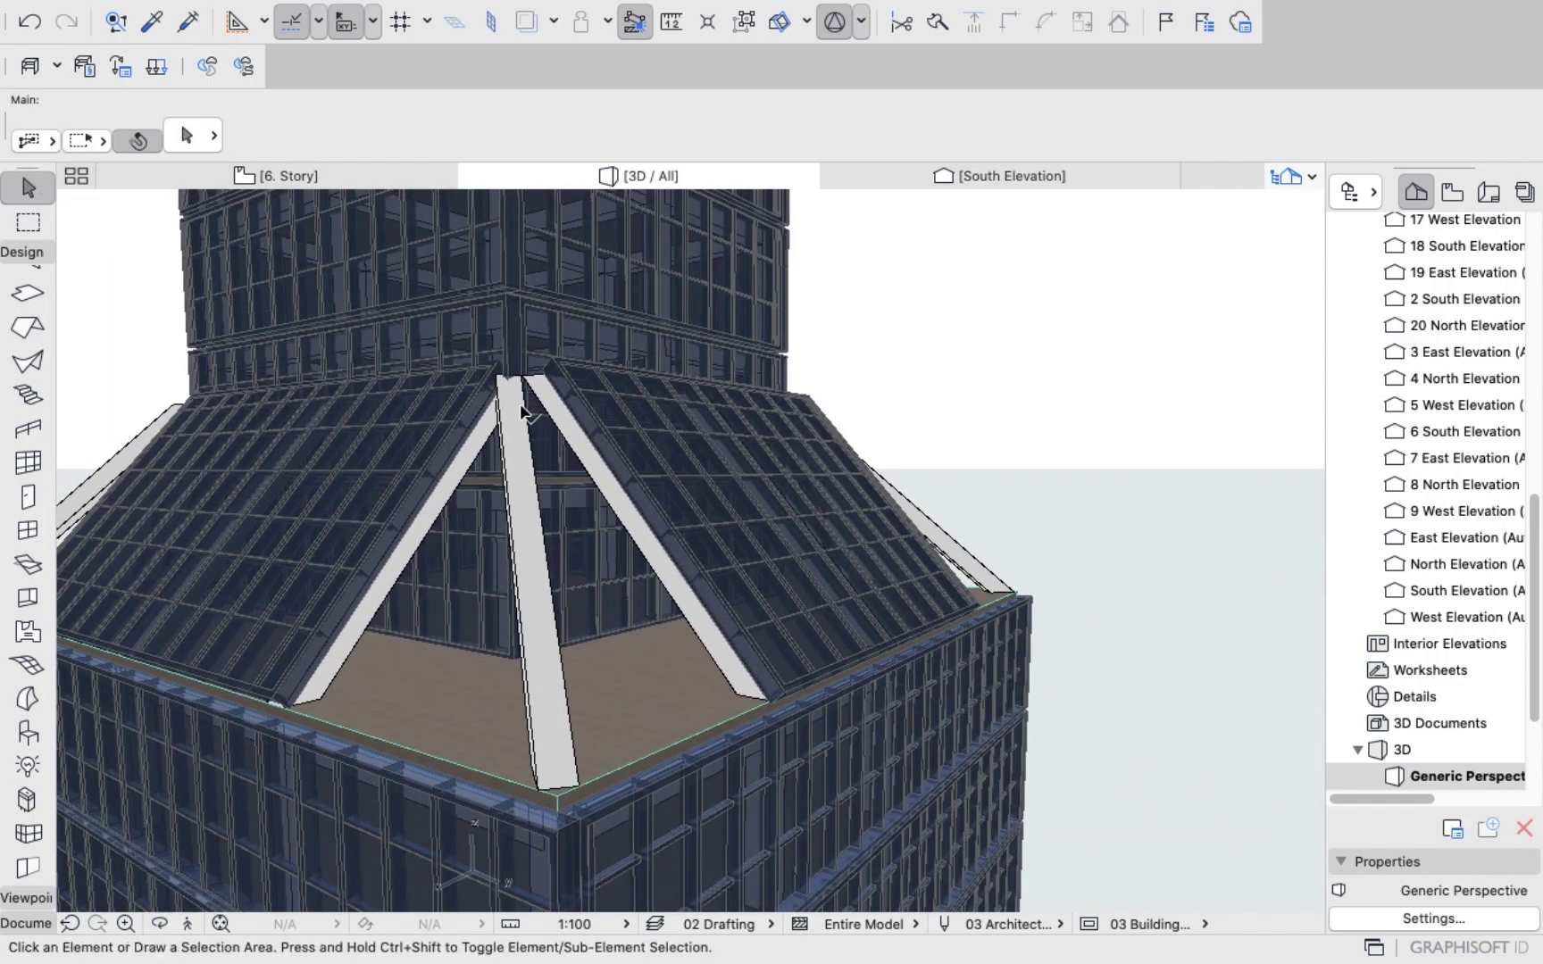
pyautogui.click(525, 511)
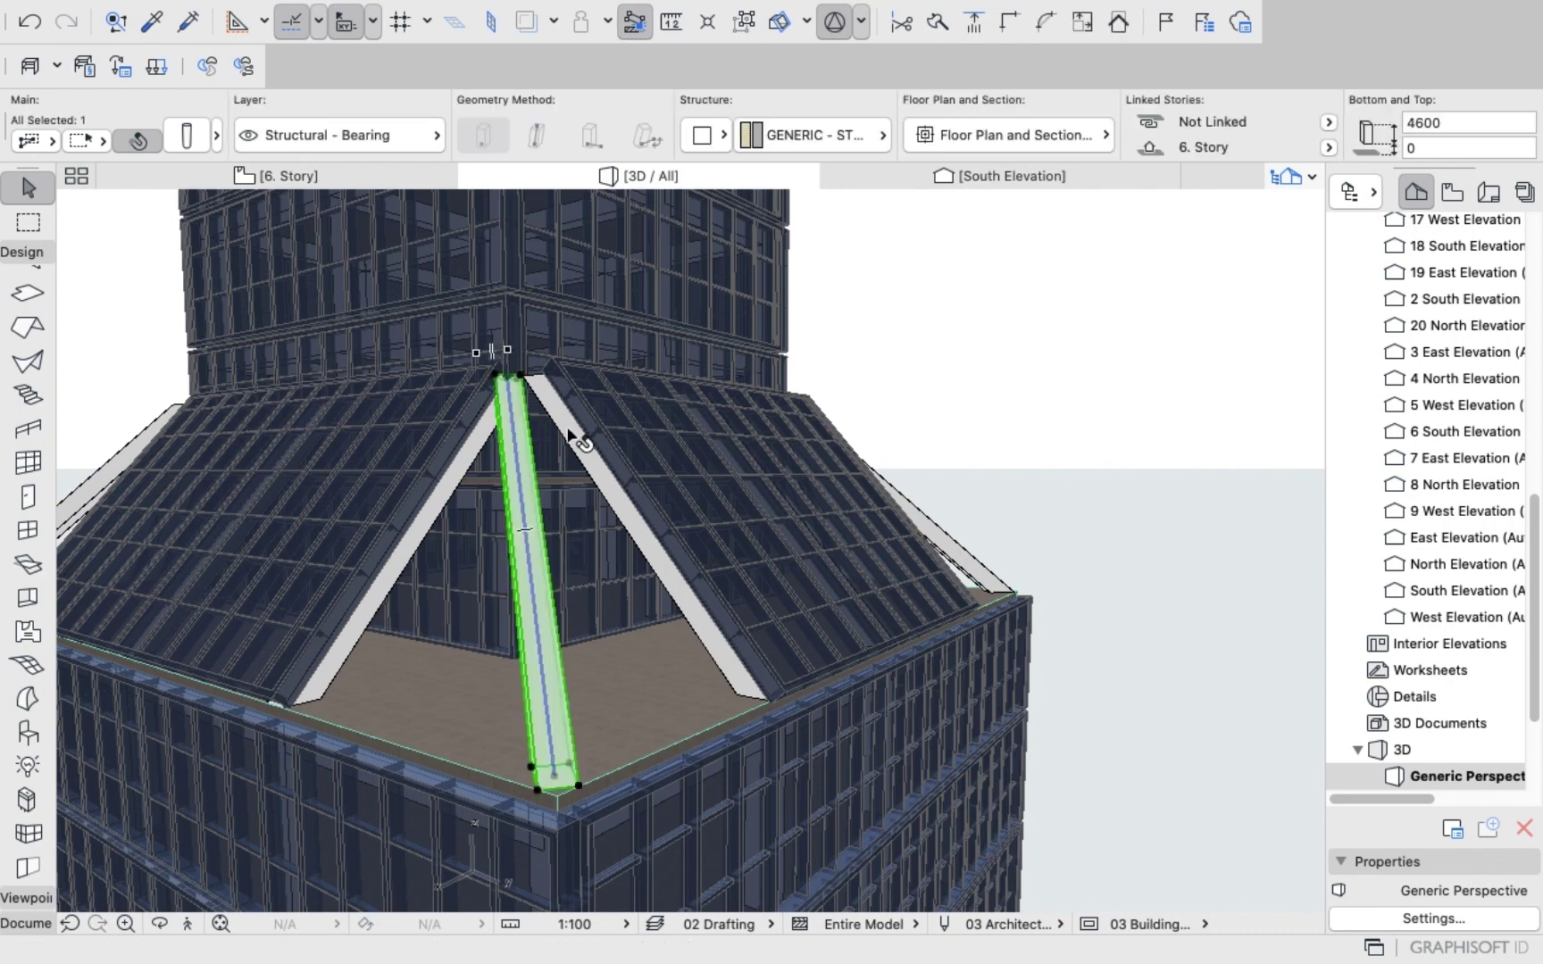
# Set the selected corner column's slant angle to 35° and deselect the column.
pyautogui.click(203, 141)
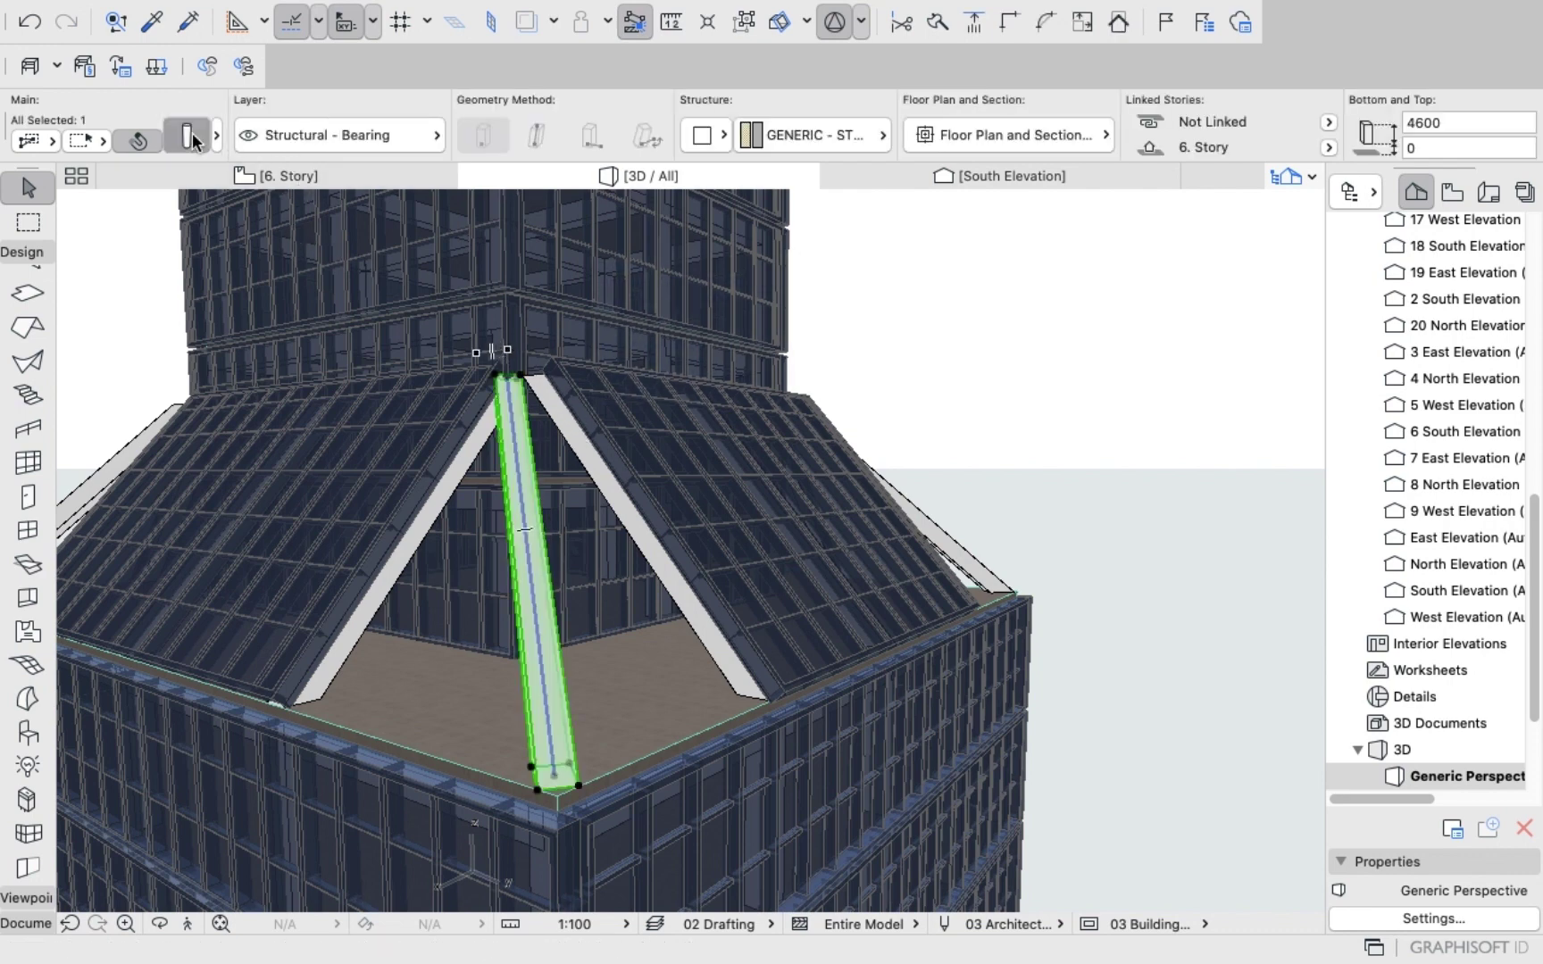
pyautogui.click(436, 204)
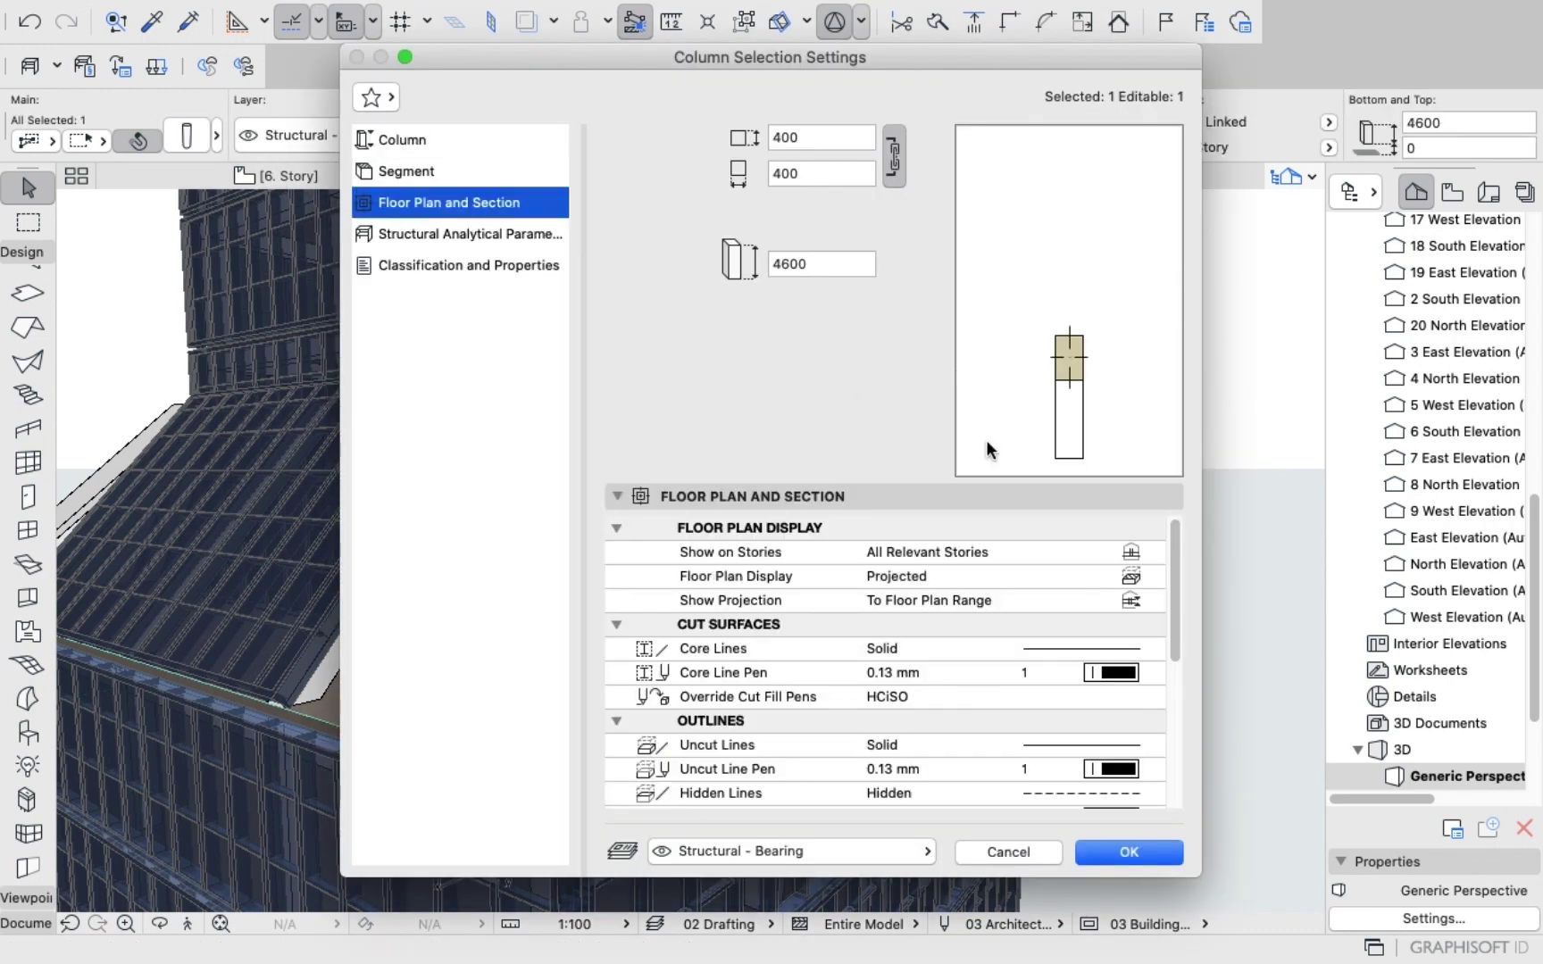
pyautogui.click(397, 138)
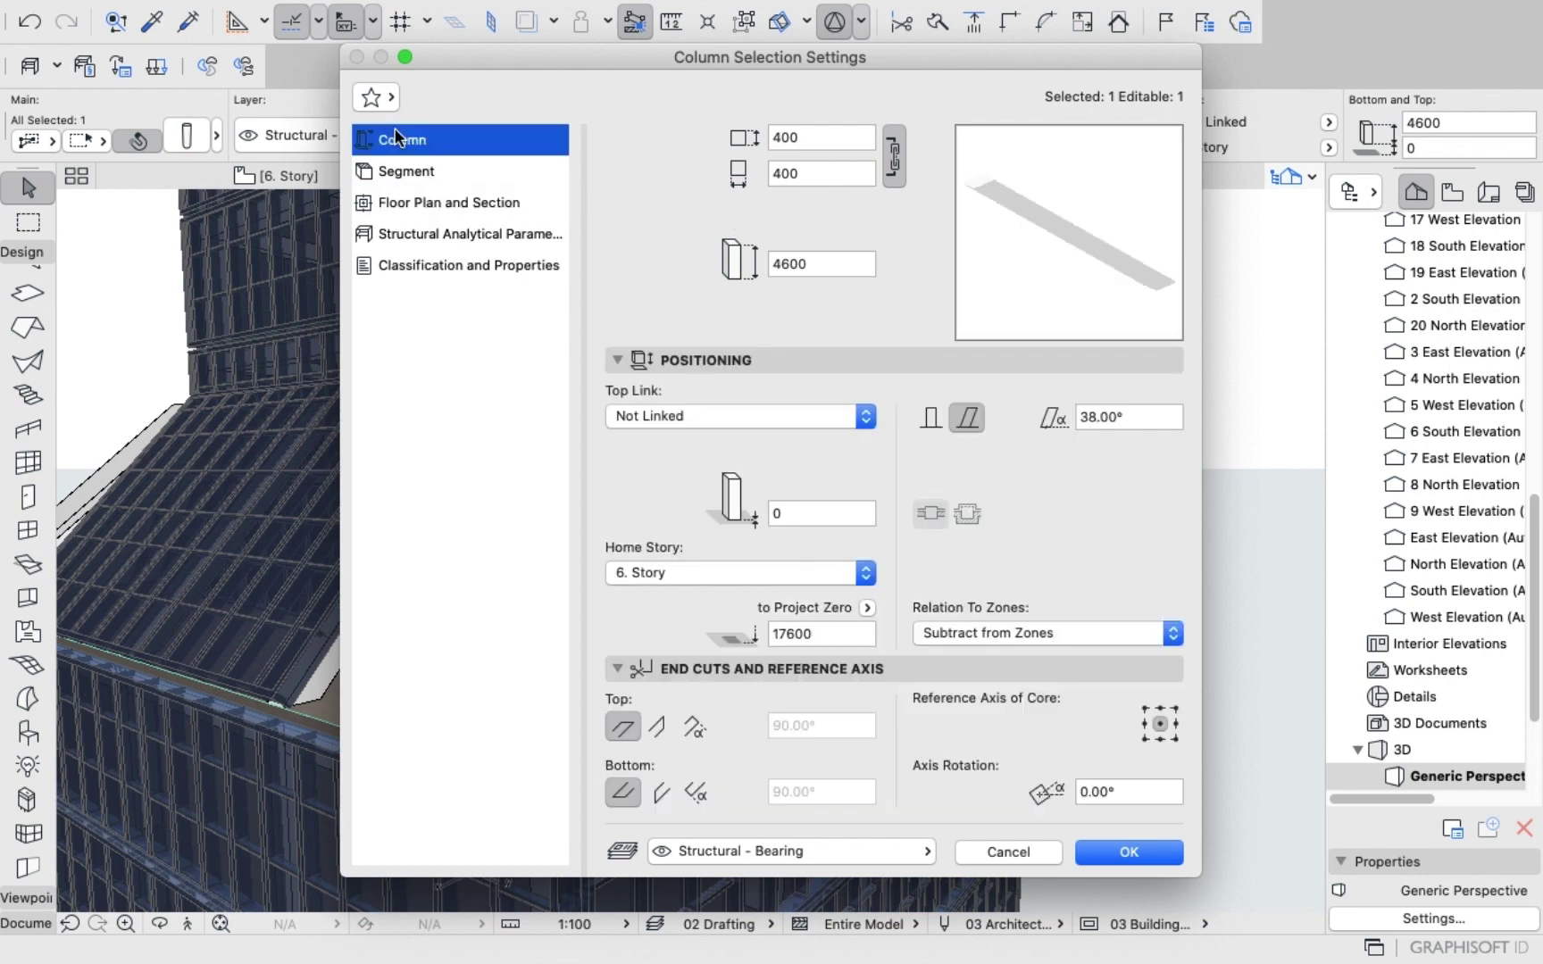
pyautogui.click(1148, 412)
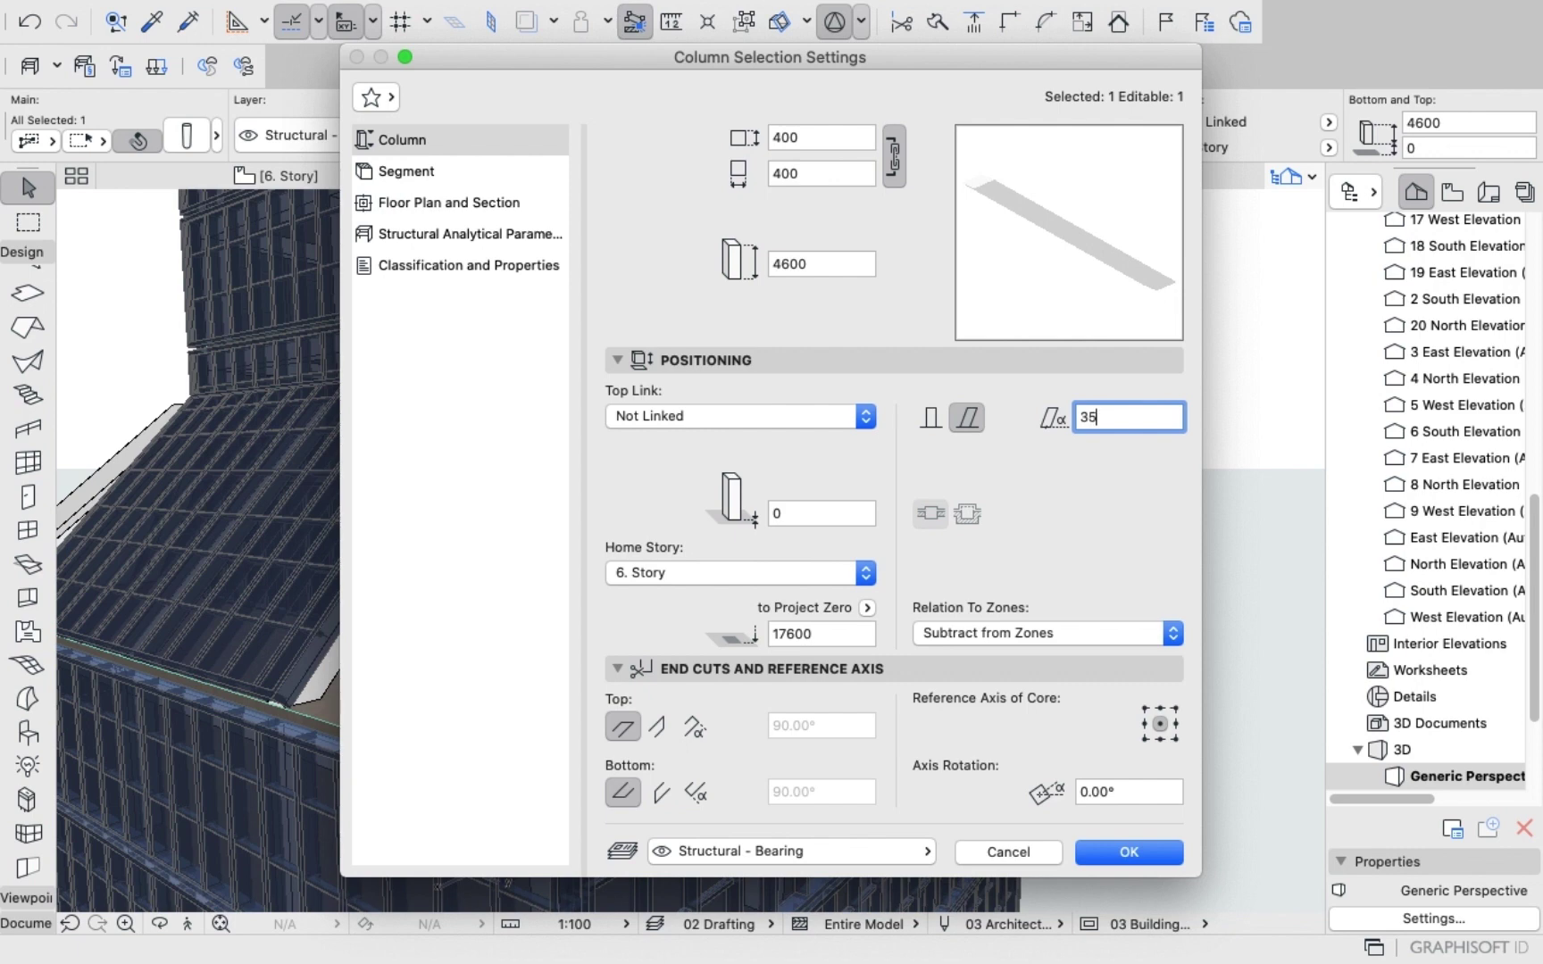
pyautogui.write('35')
pyautogui.press('Return')
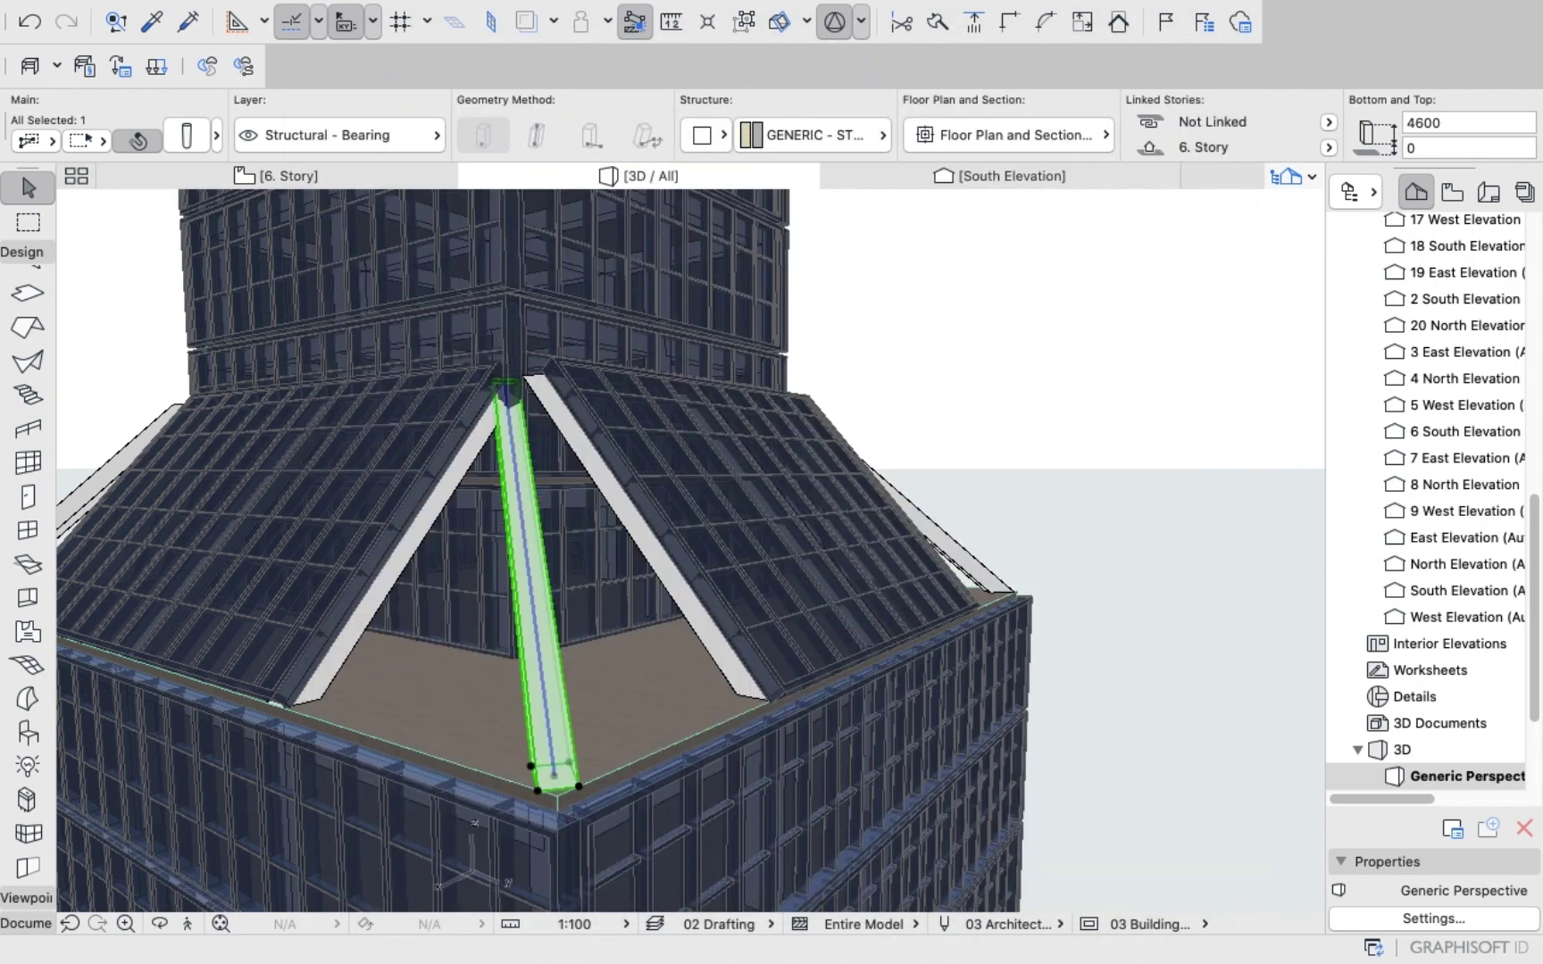
pyautogui.click(1071, 402)
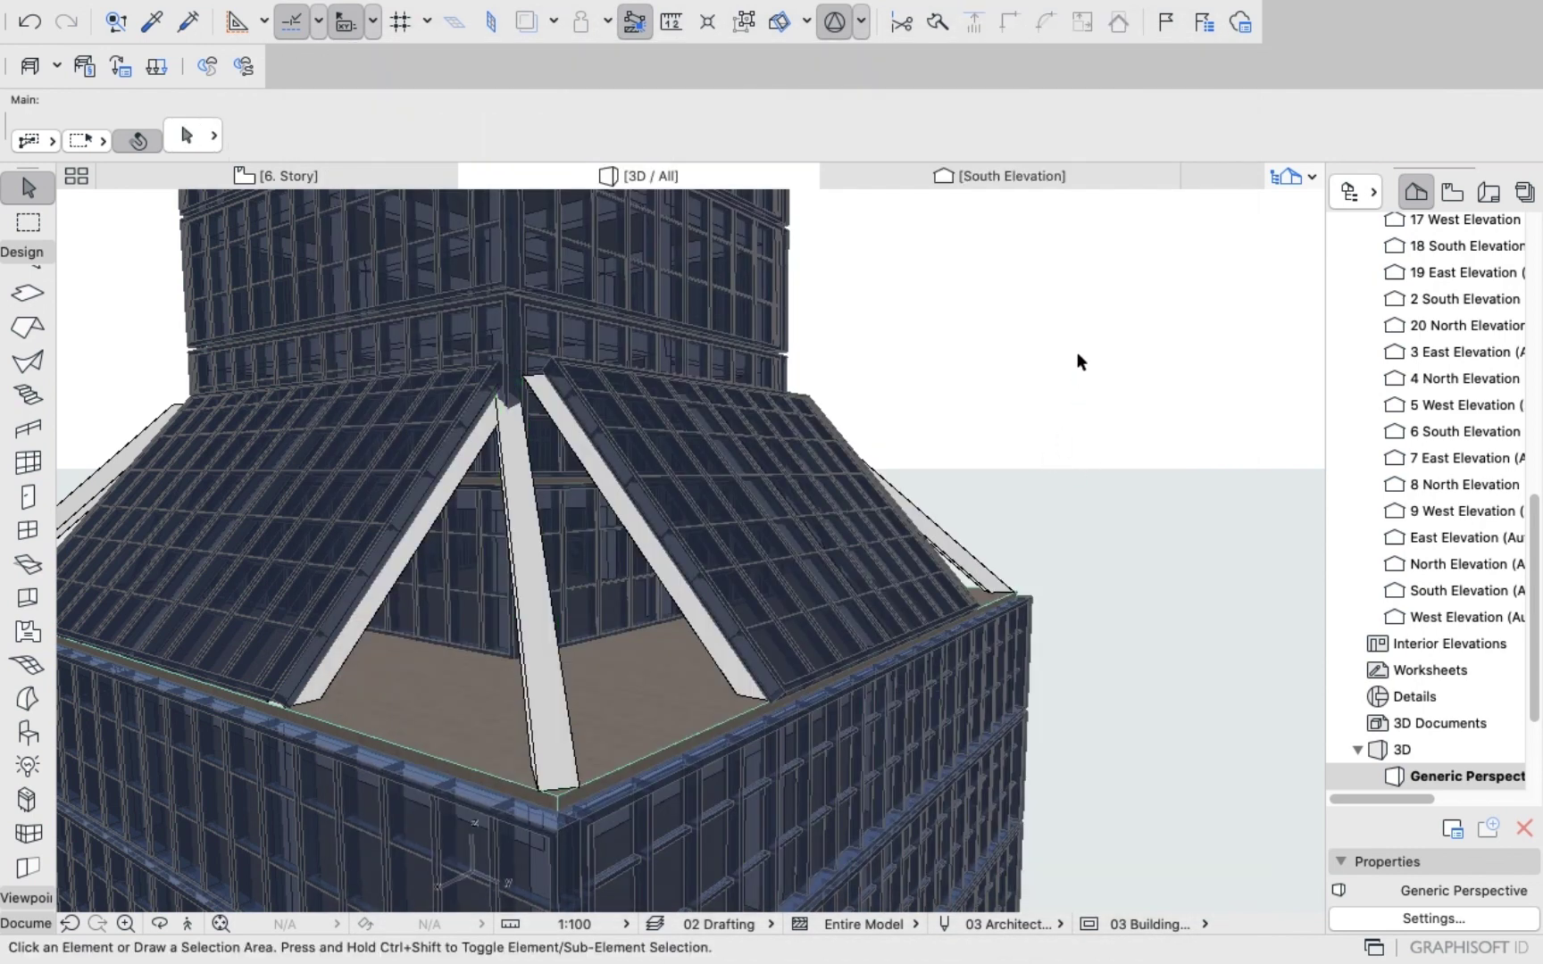
# Set the slant angle to 45° for the column along the near edge of the right sloped curtain wall.
pyautogui.keyDown('shift'); pyautogui.moveTo(1077, 355); pyautogui.dragTo(1023, 406, button='middle'); pyautogui.keyUp('shift')
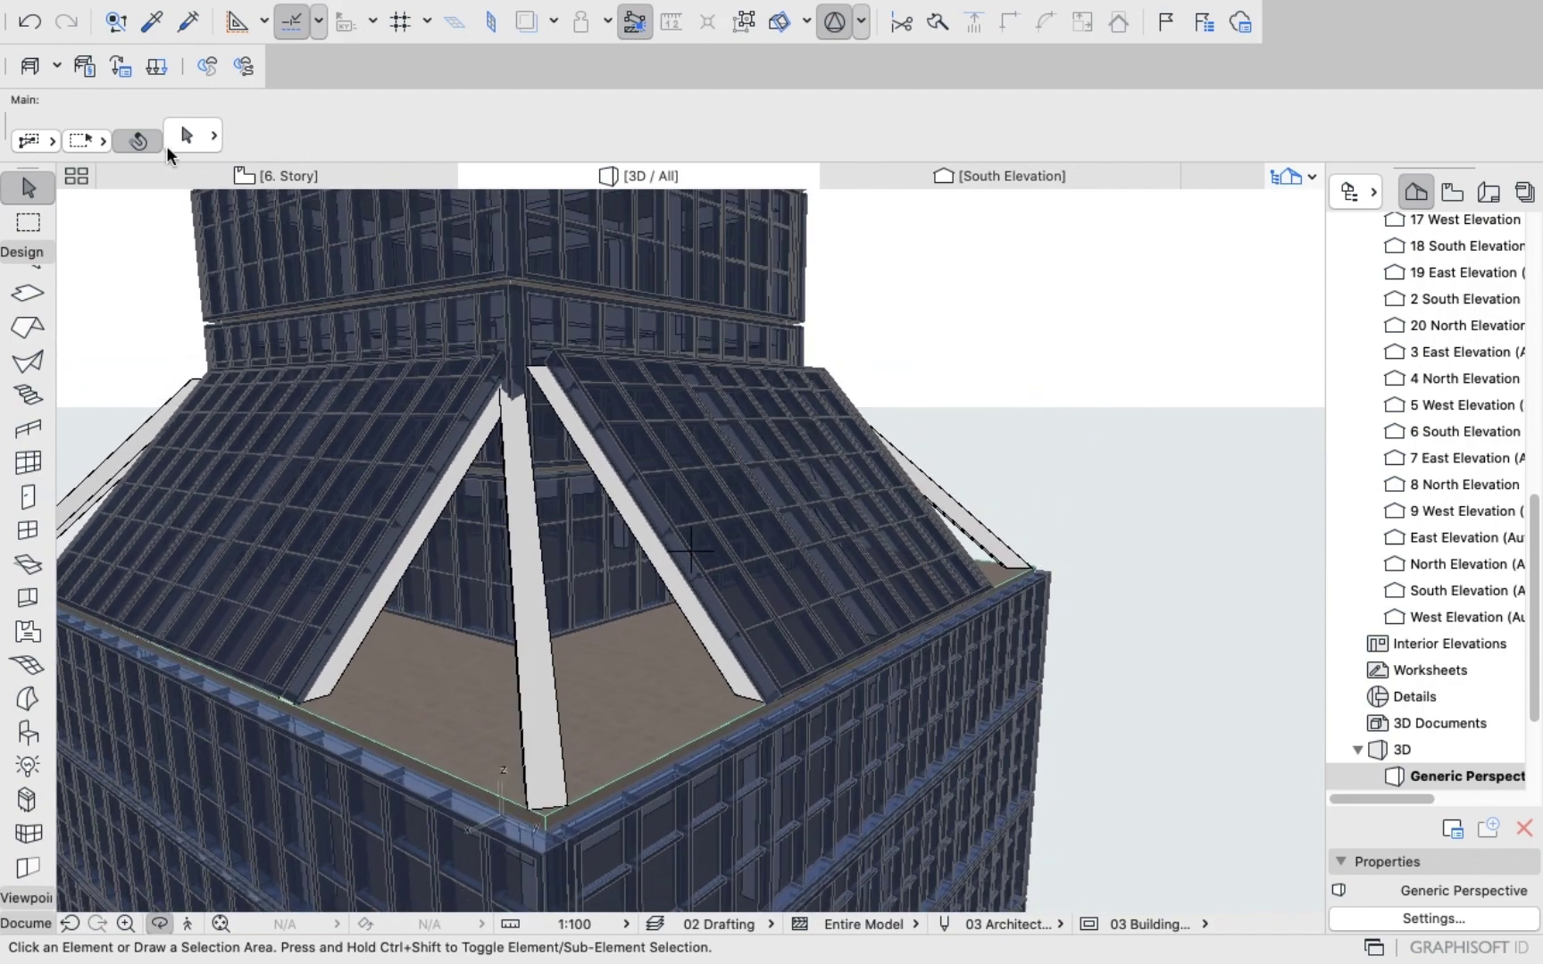
pyautogui.click(34, 222)
pyautogui.click(32, 189)
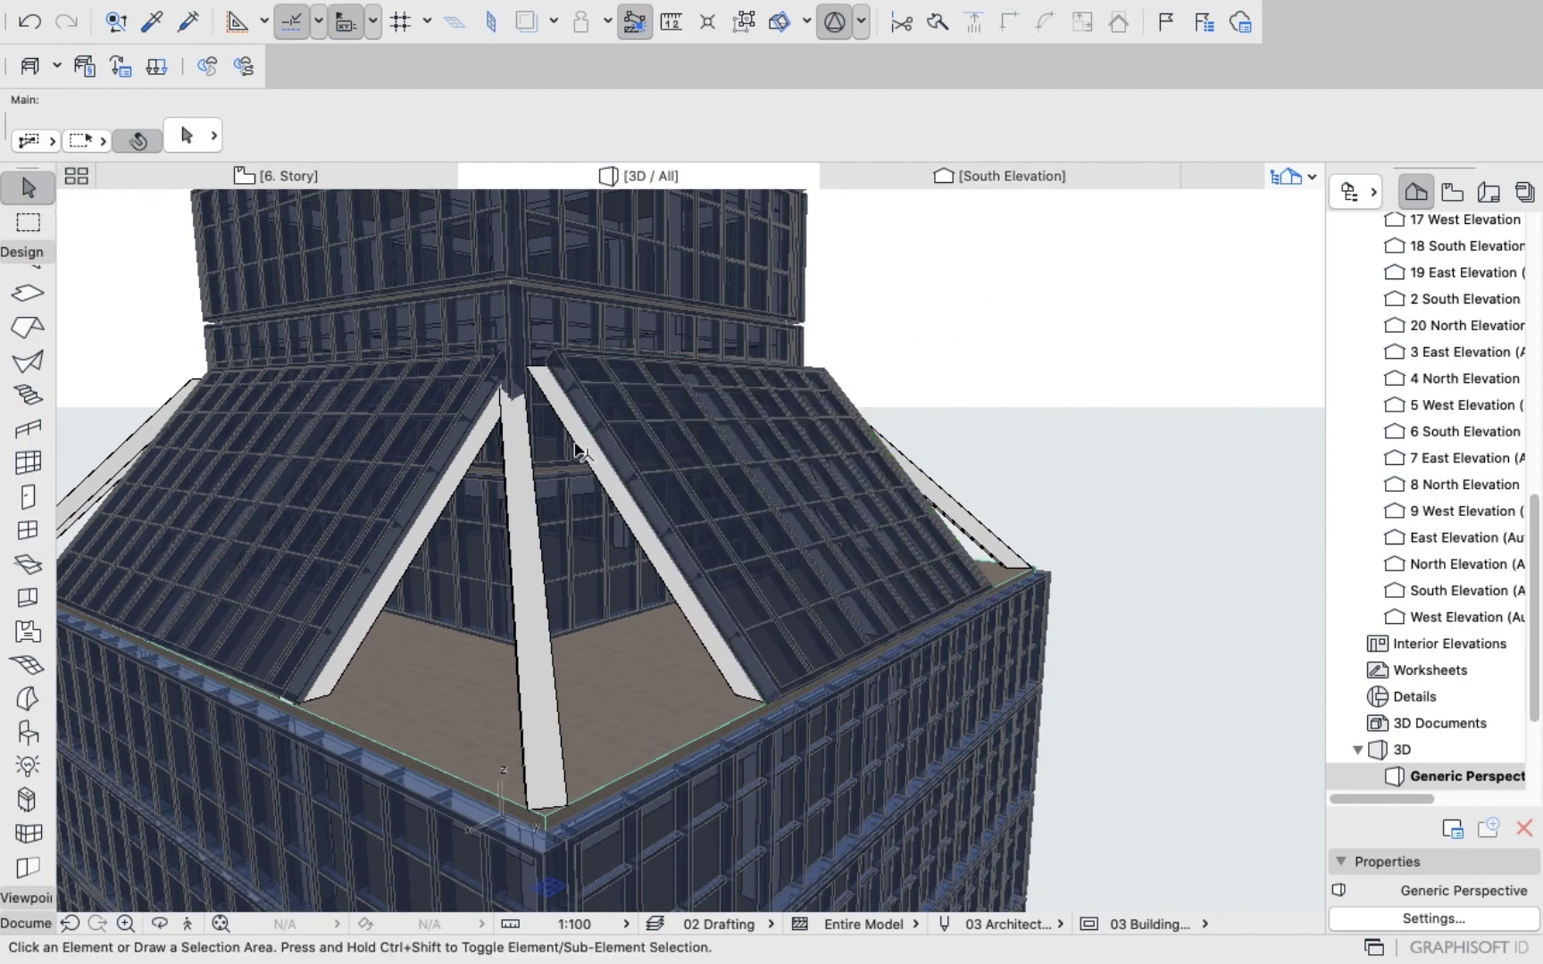
pyautogui.click(684, 431)
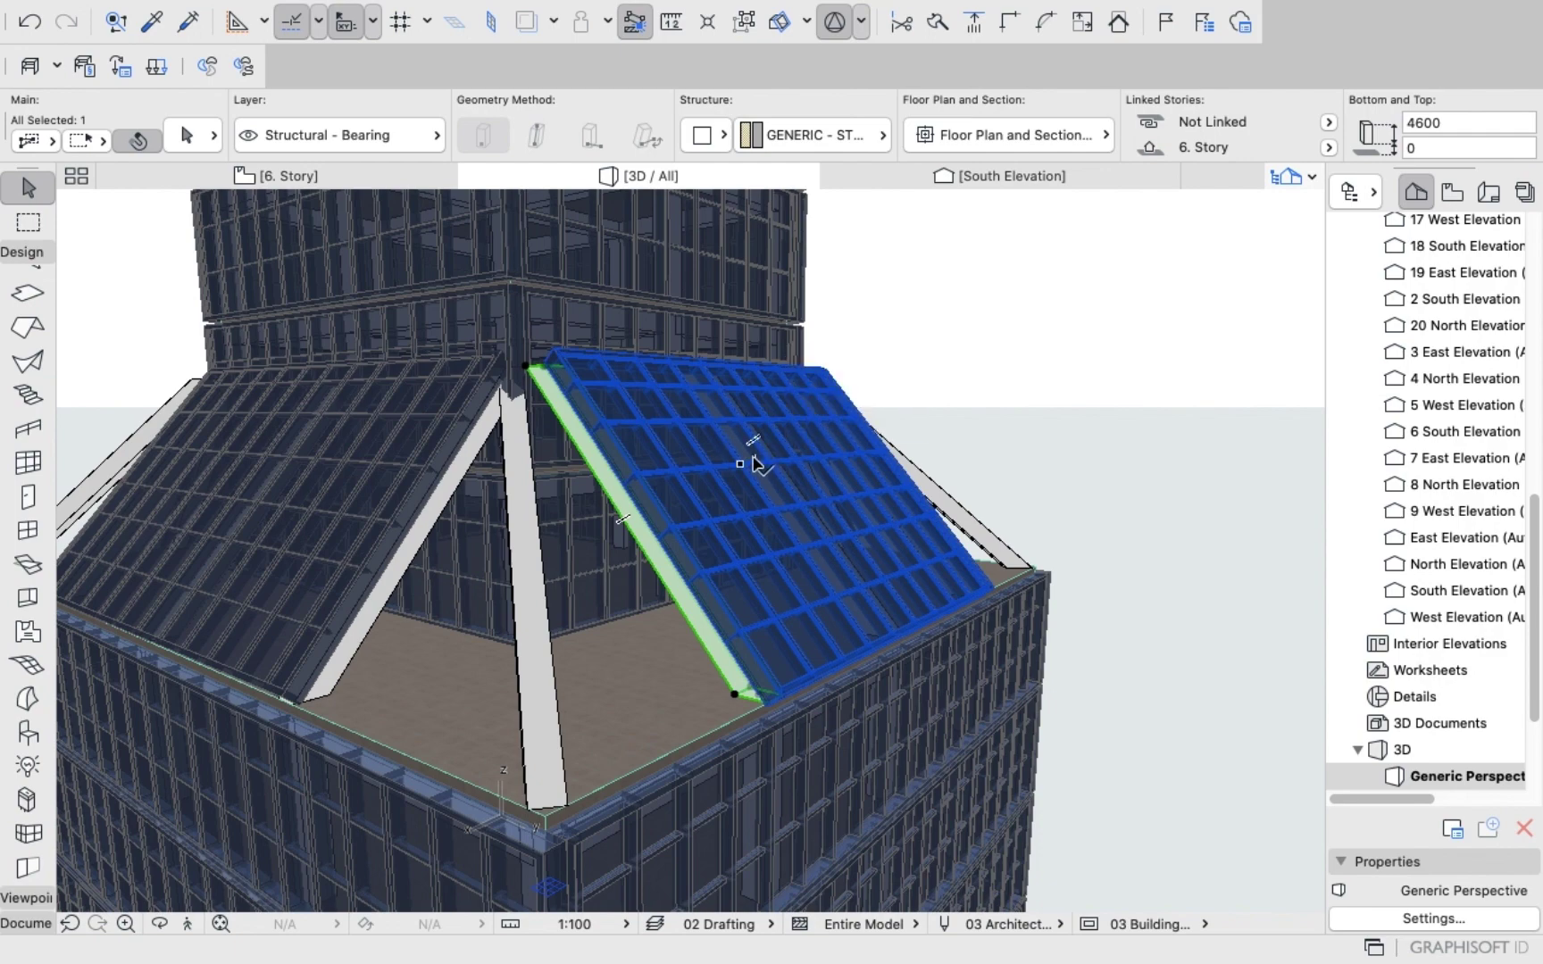
pyautogui.click(185, 136)
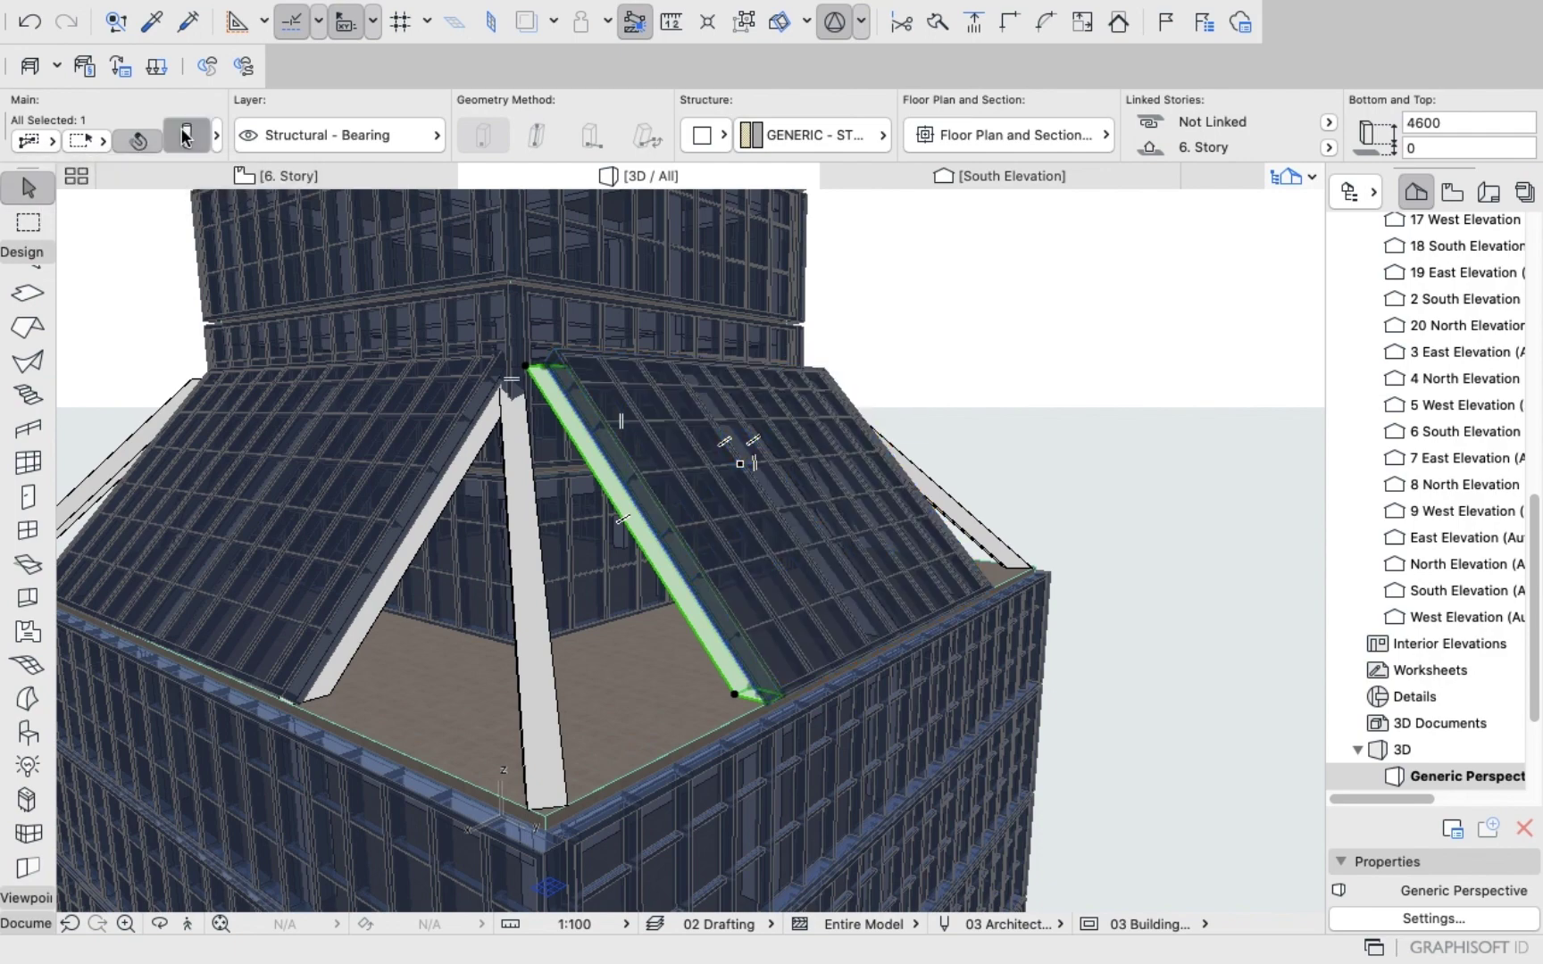
pyautogui.click(1123, 412)
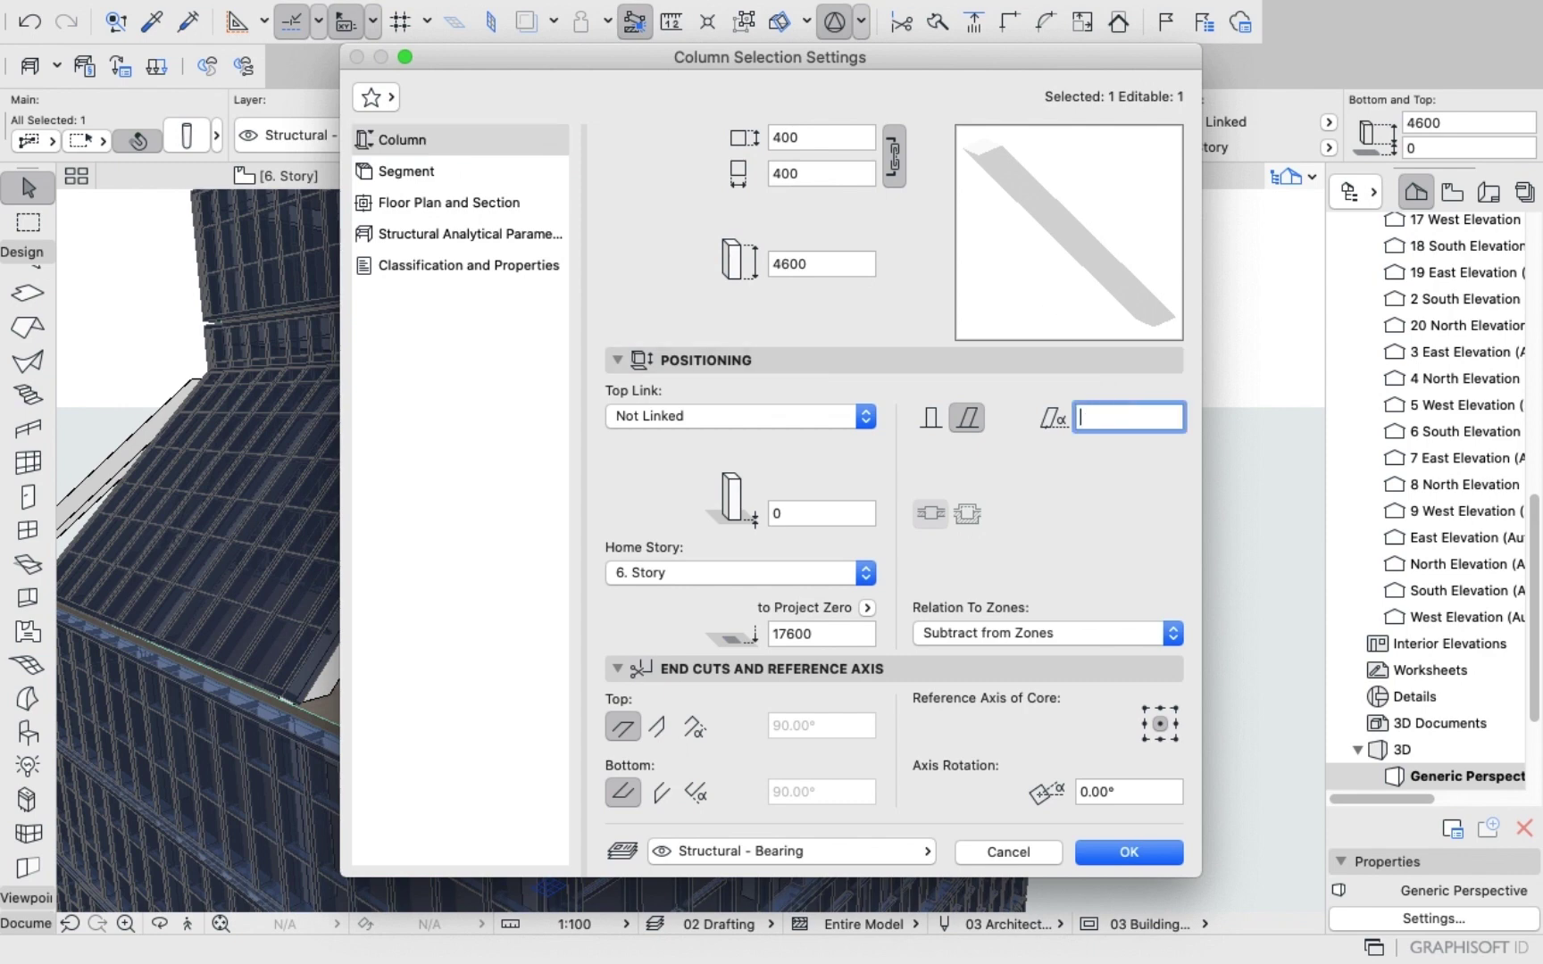
pyautogui.press('Return')
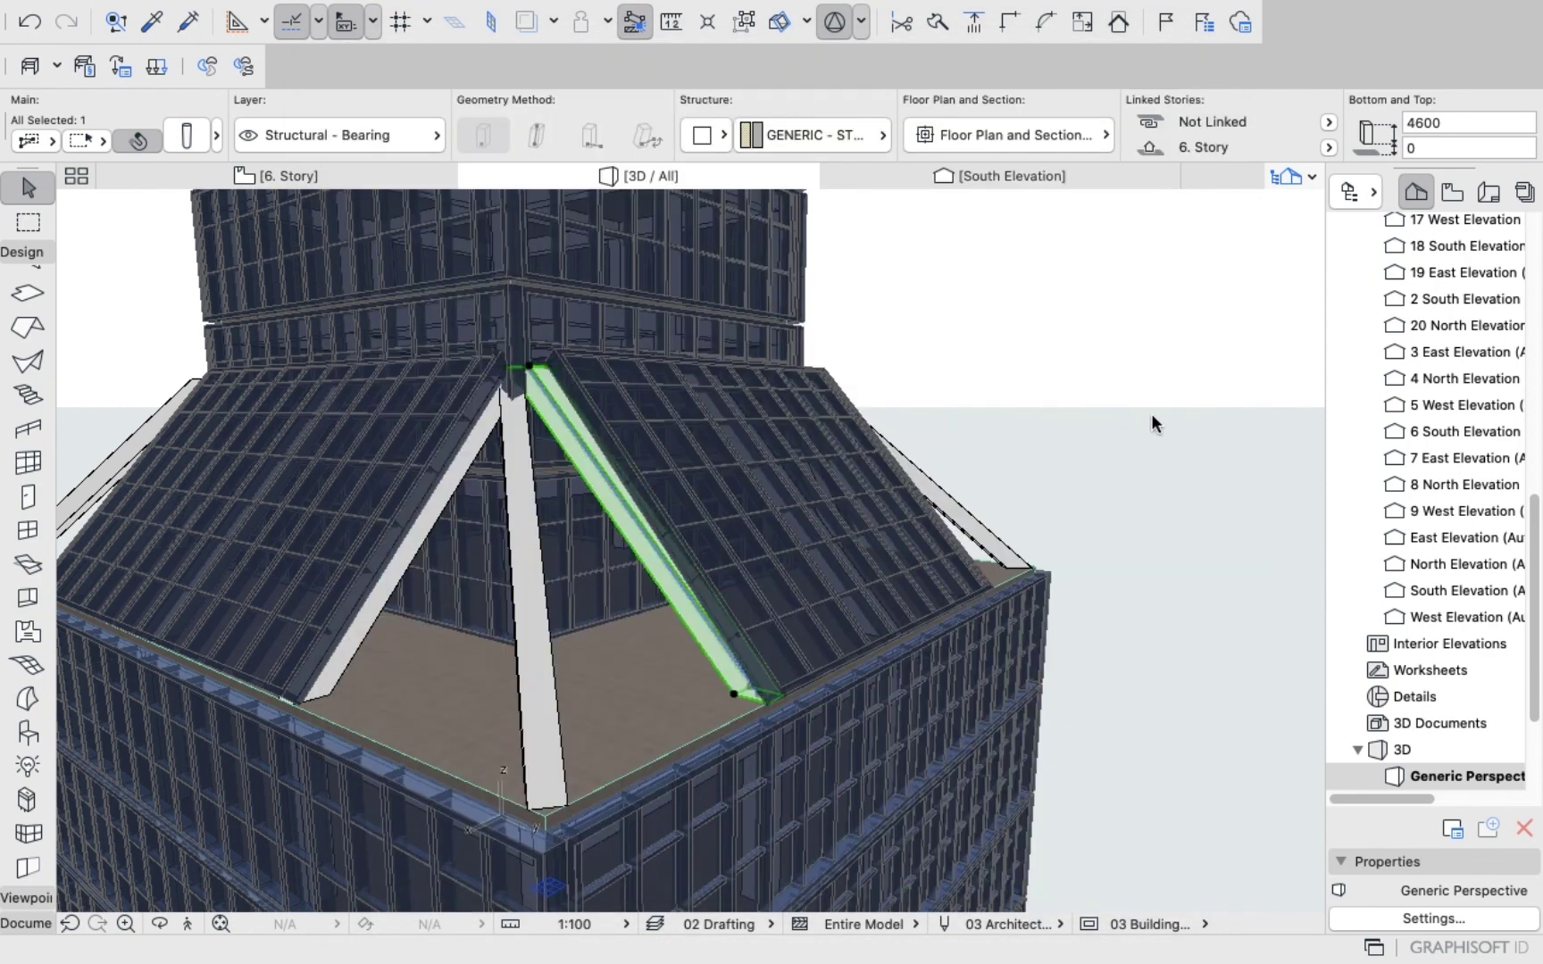
pyautogui.click(1123, 378)
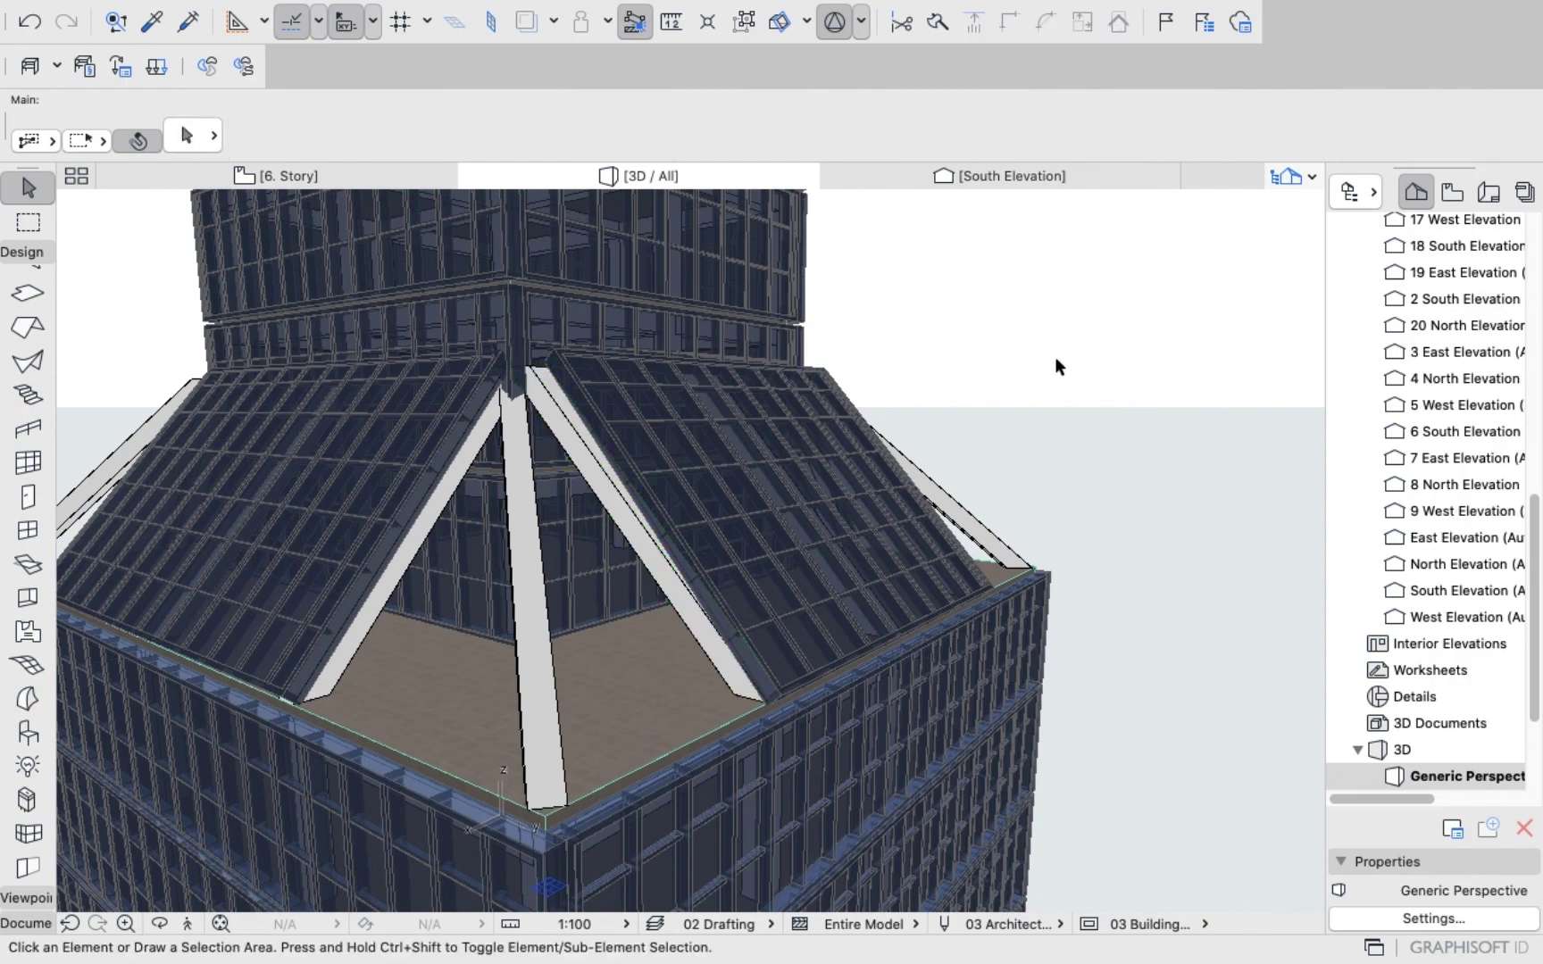
# Examine how the slanted columns meet the upper facade at the corner and sit behind the adjacent sloped curtain wall.
pyautogui.scroll(5, 535, 384)
pyautogui.scroll(4, 565, 384)
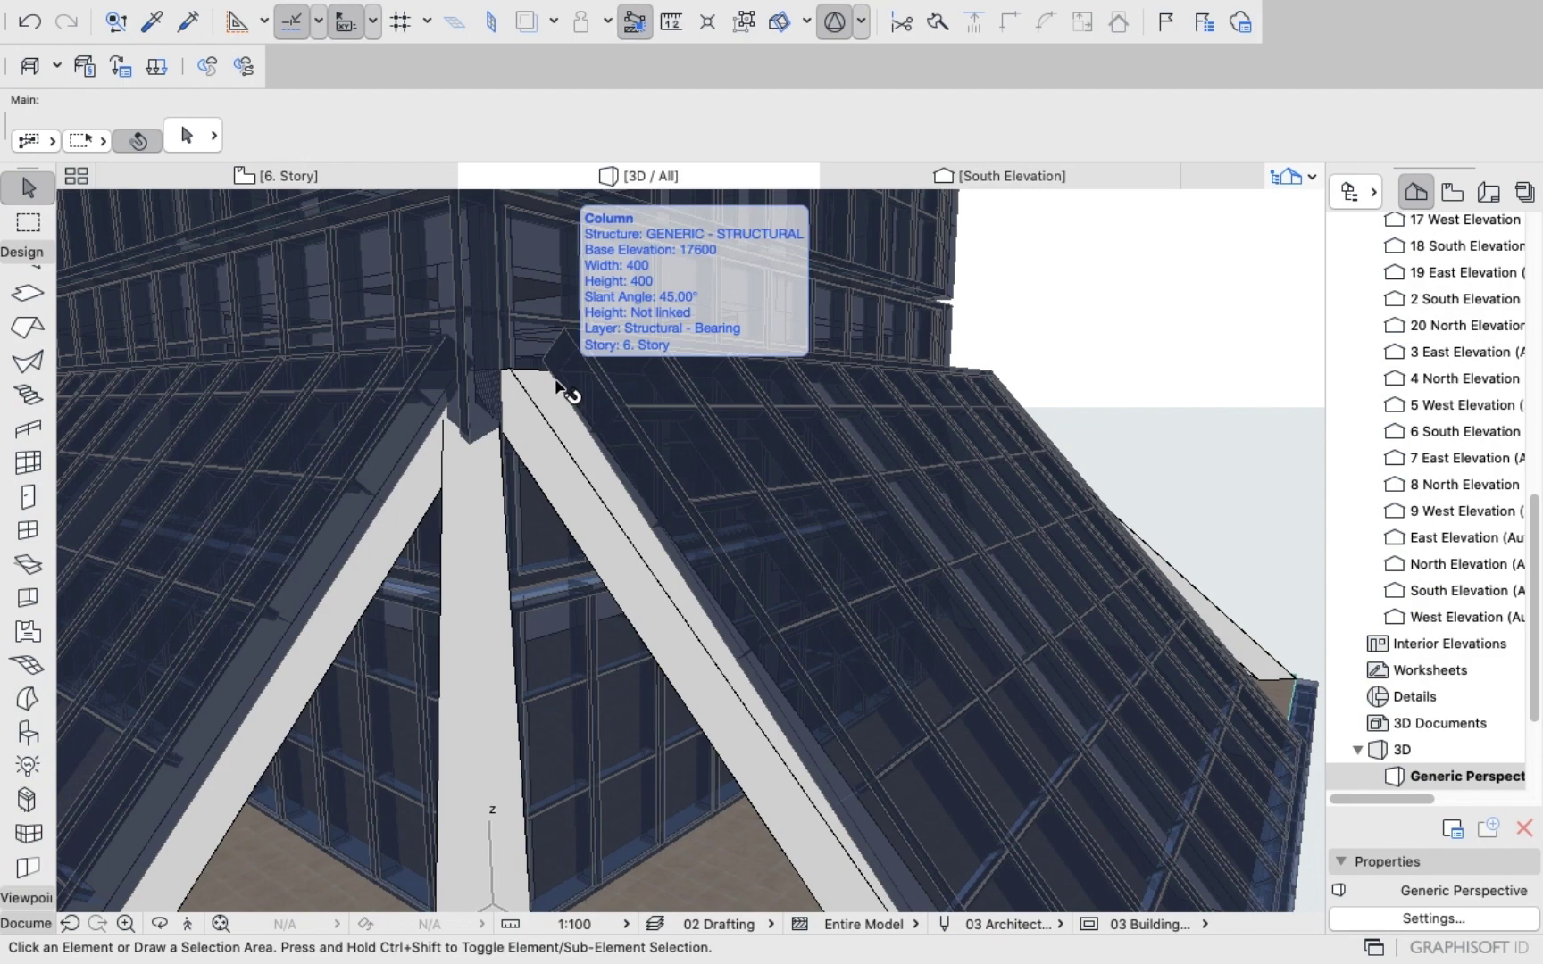
pyautogui.scroll(3, 515, 358)
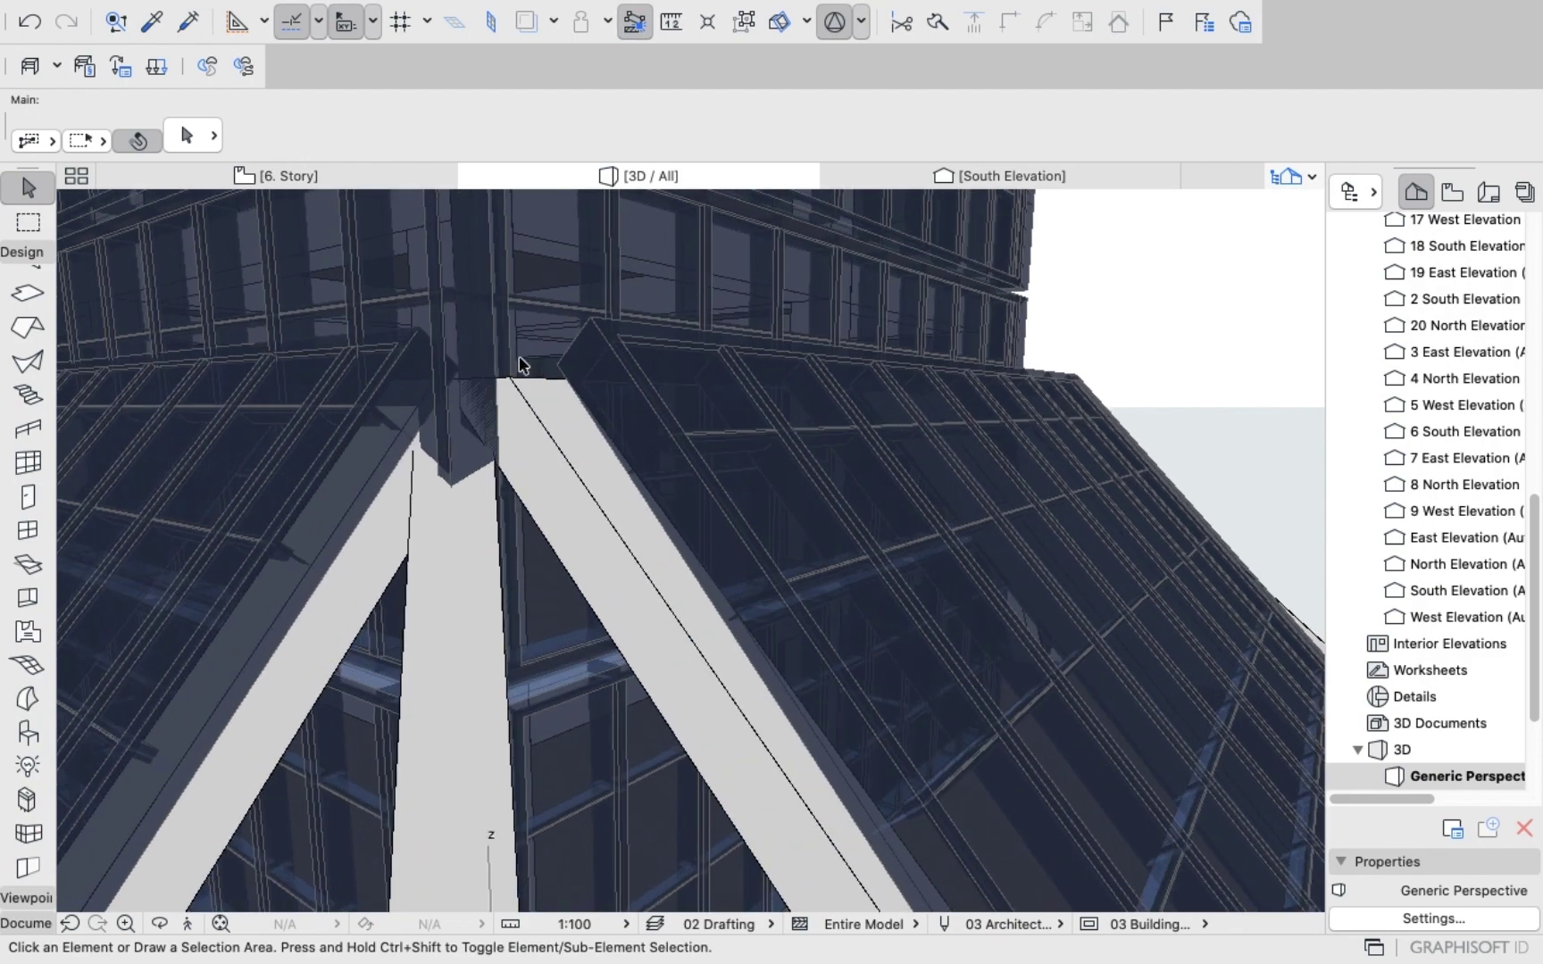
pyautogui.scroll(3, 562, 428)
pyautogui.scroll(-4, 565, 437)
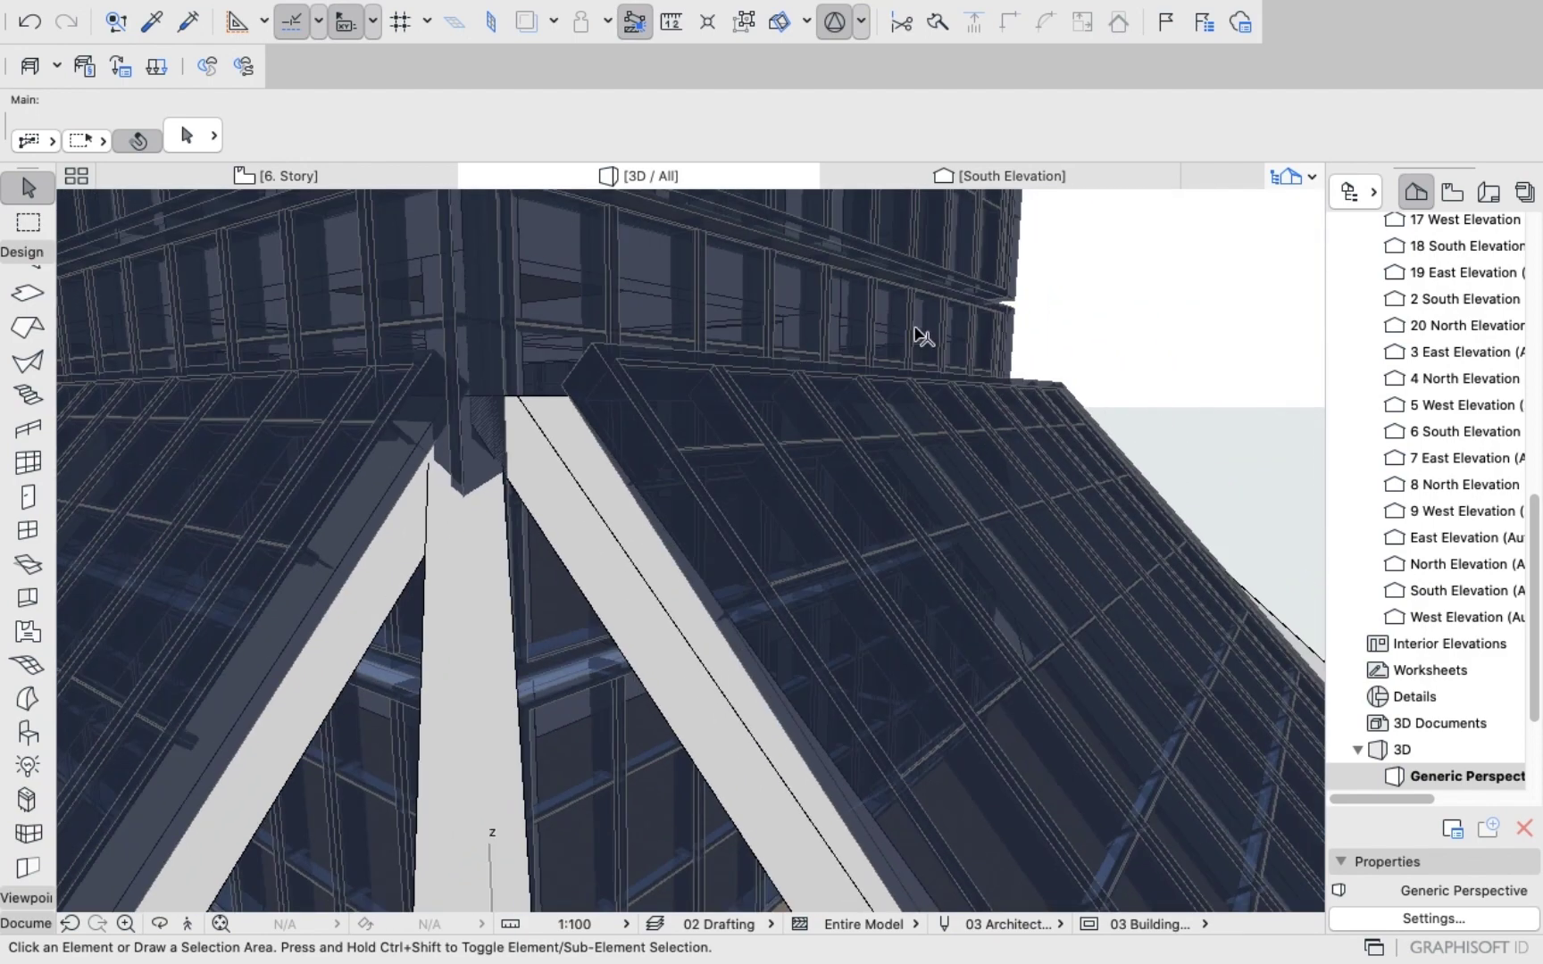
pyautogui.click(1149, 310)
pyautogui.press('o')
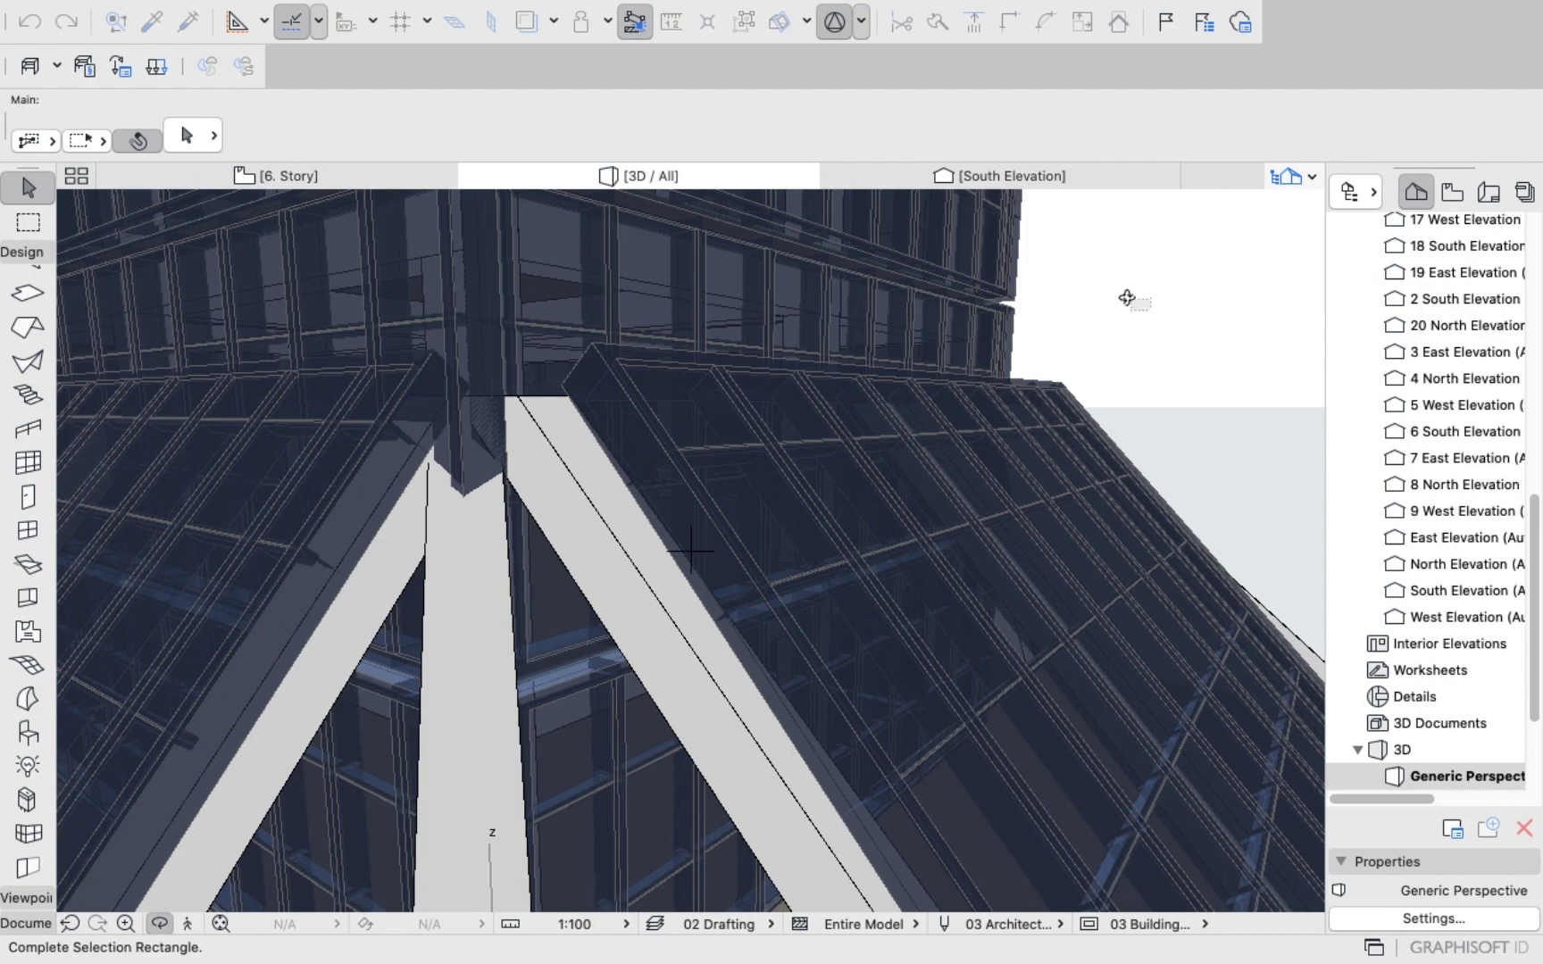
pyautogui.rightClick(1082, 360)
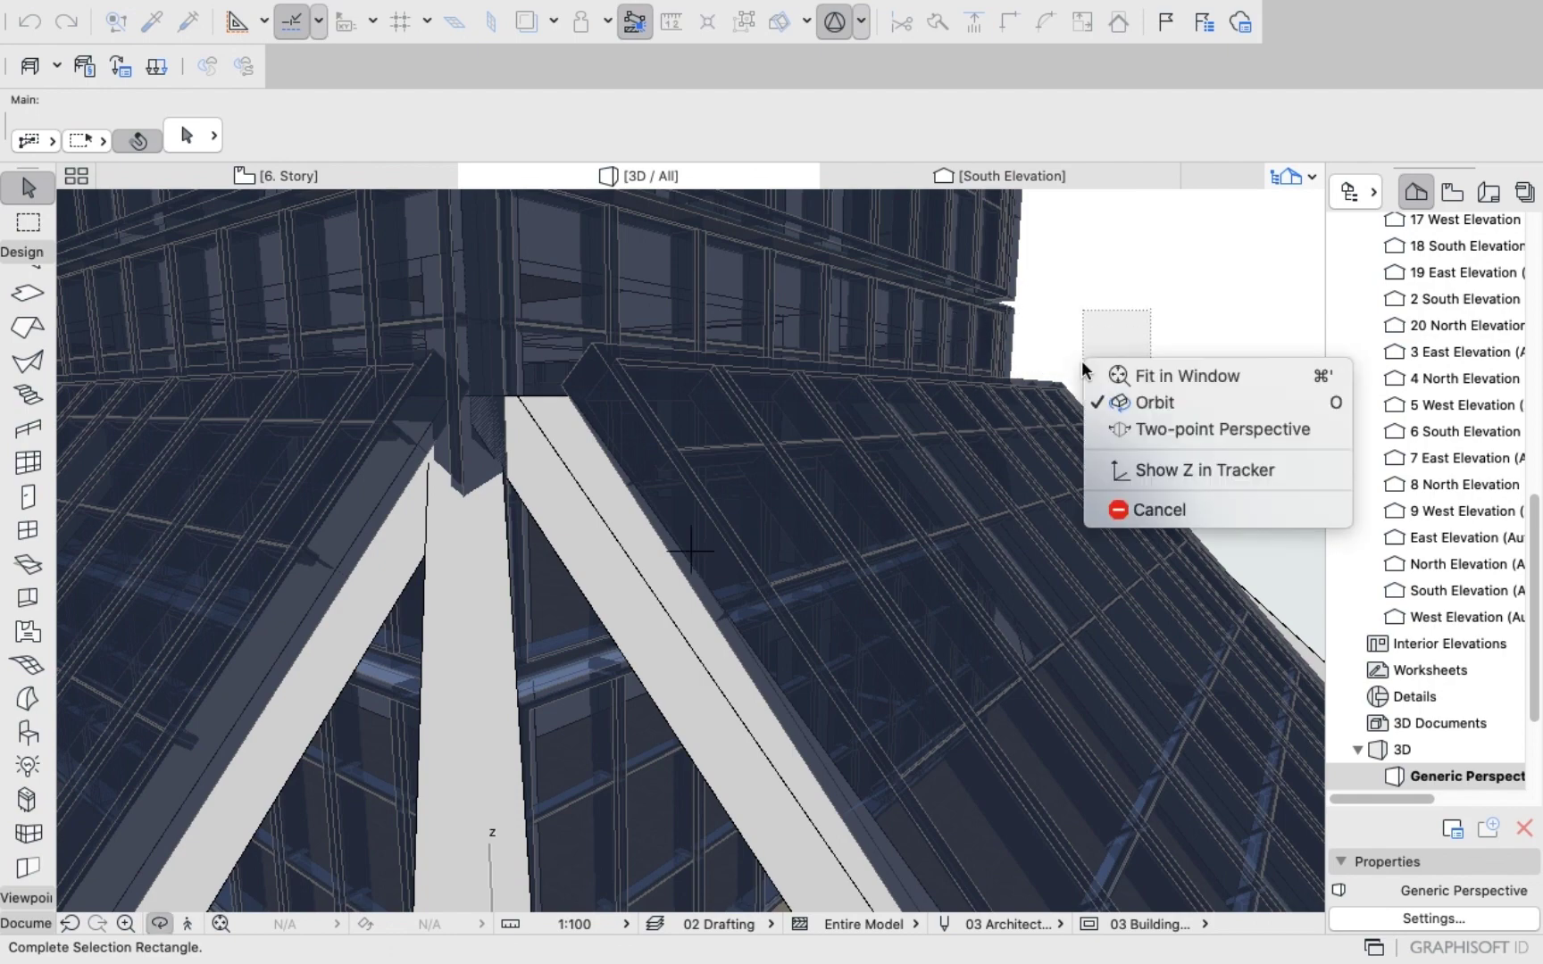
pyautogui.click(1121, 509)
pyautogui.moveTo(985, 341); pyautogui.dragTo(692, 345)
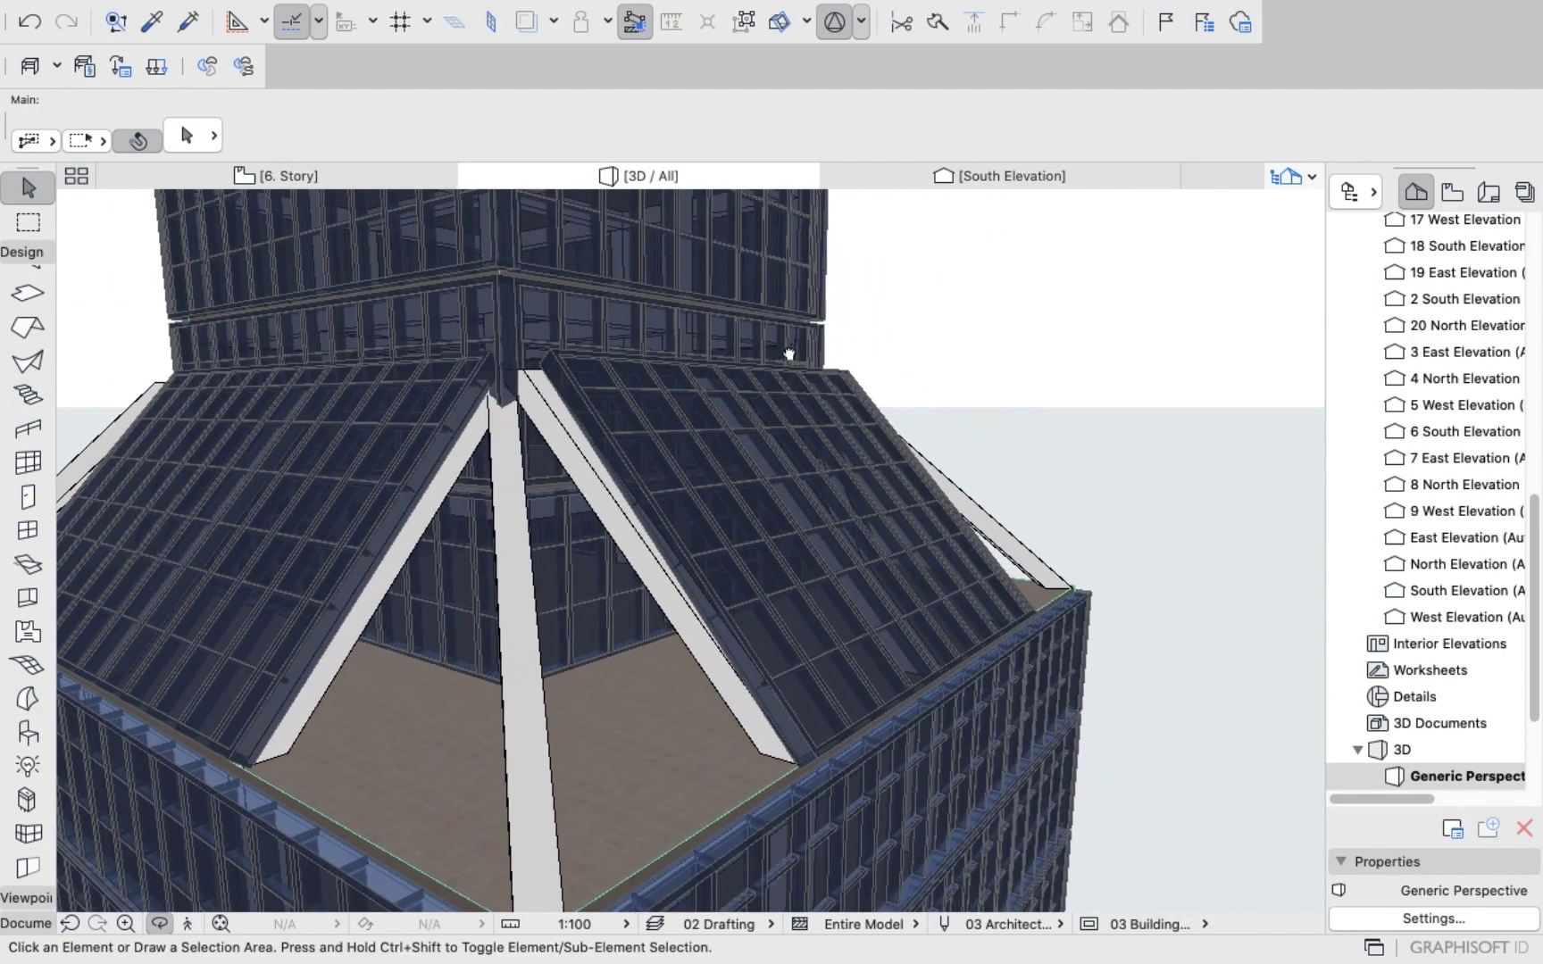
pyautogui.scroll(5, 599, 430)
pyautogui.moveTo(533, 420); pyautogui.dragTo(899, 434)
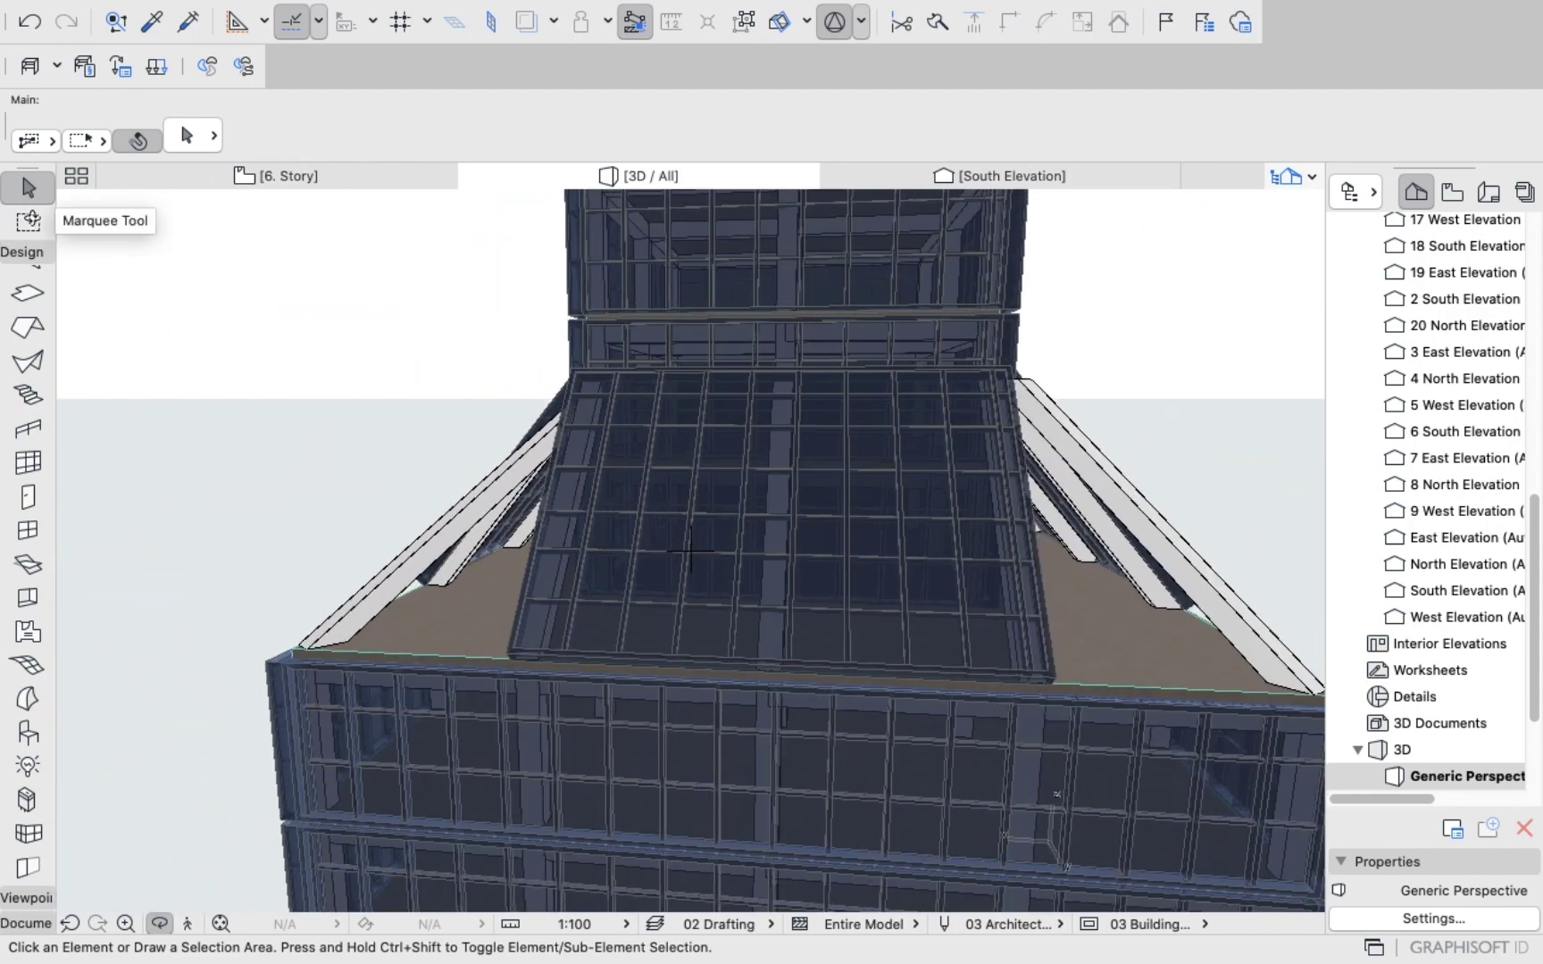
pyautogui.click(28, 189)
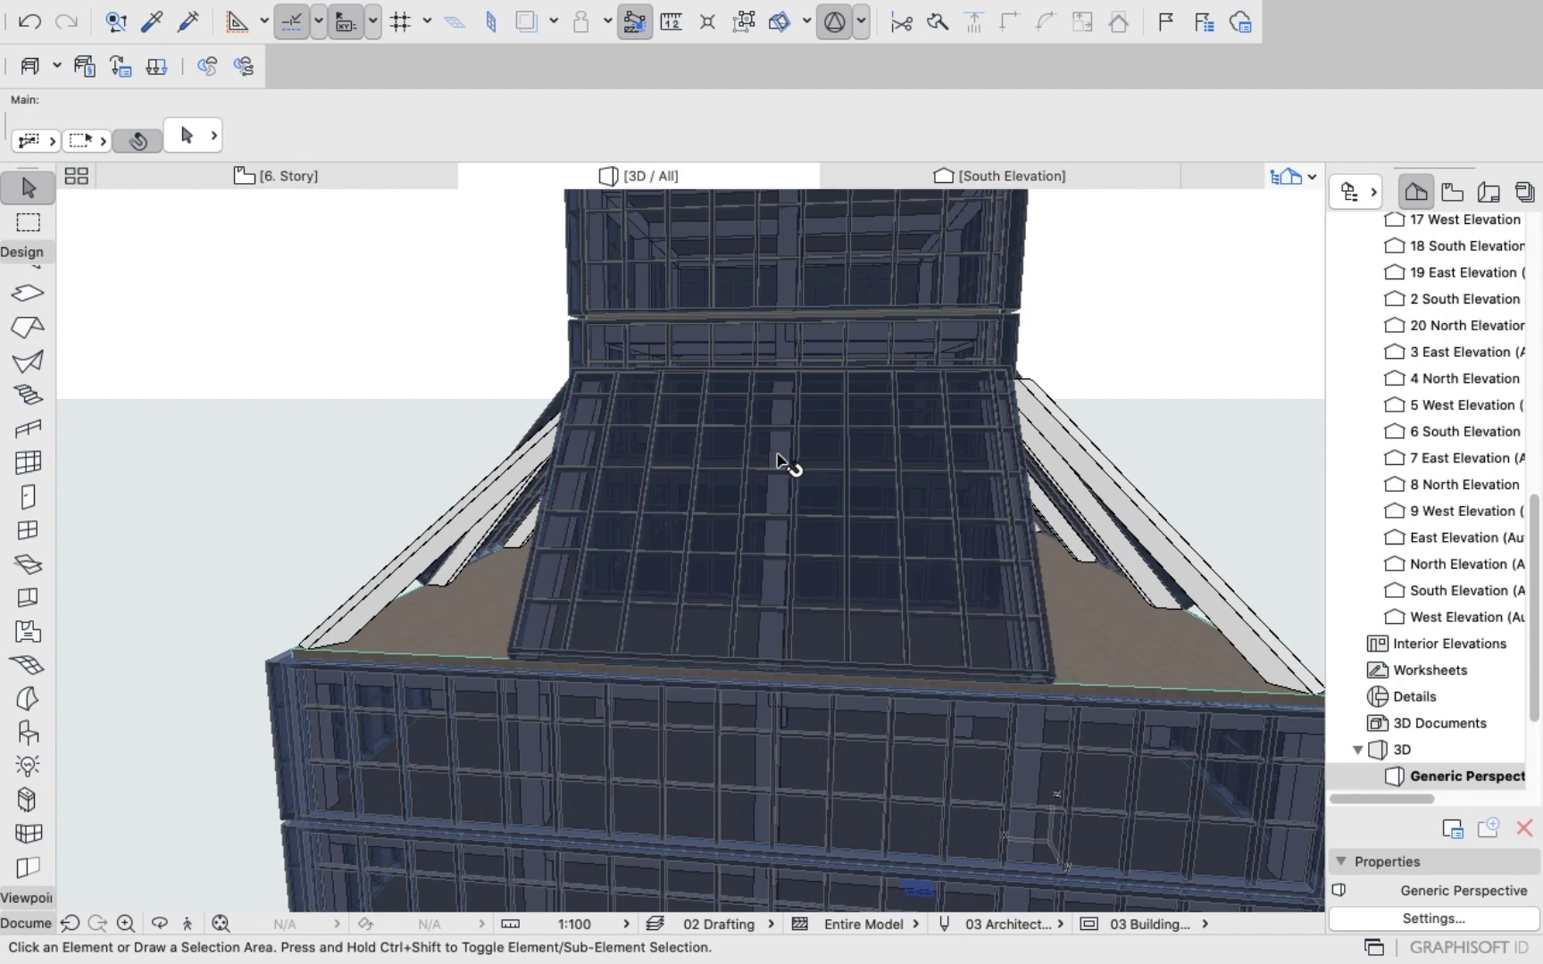
pyautogui.scroll(3, 785, 444)
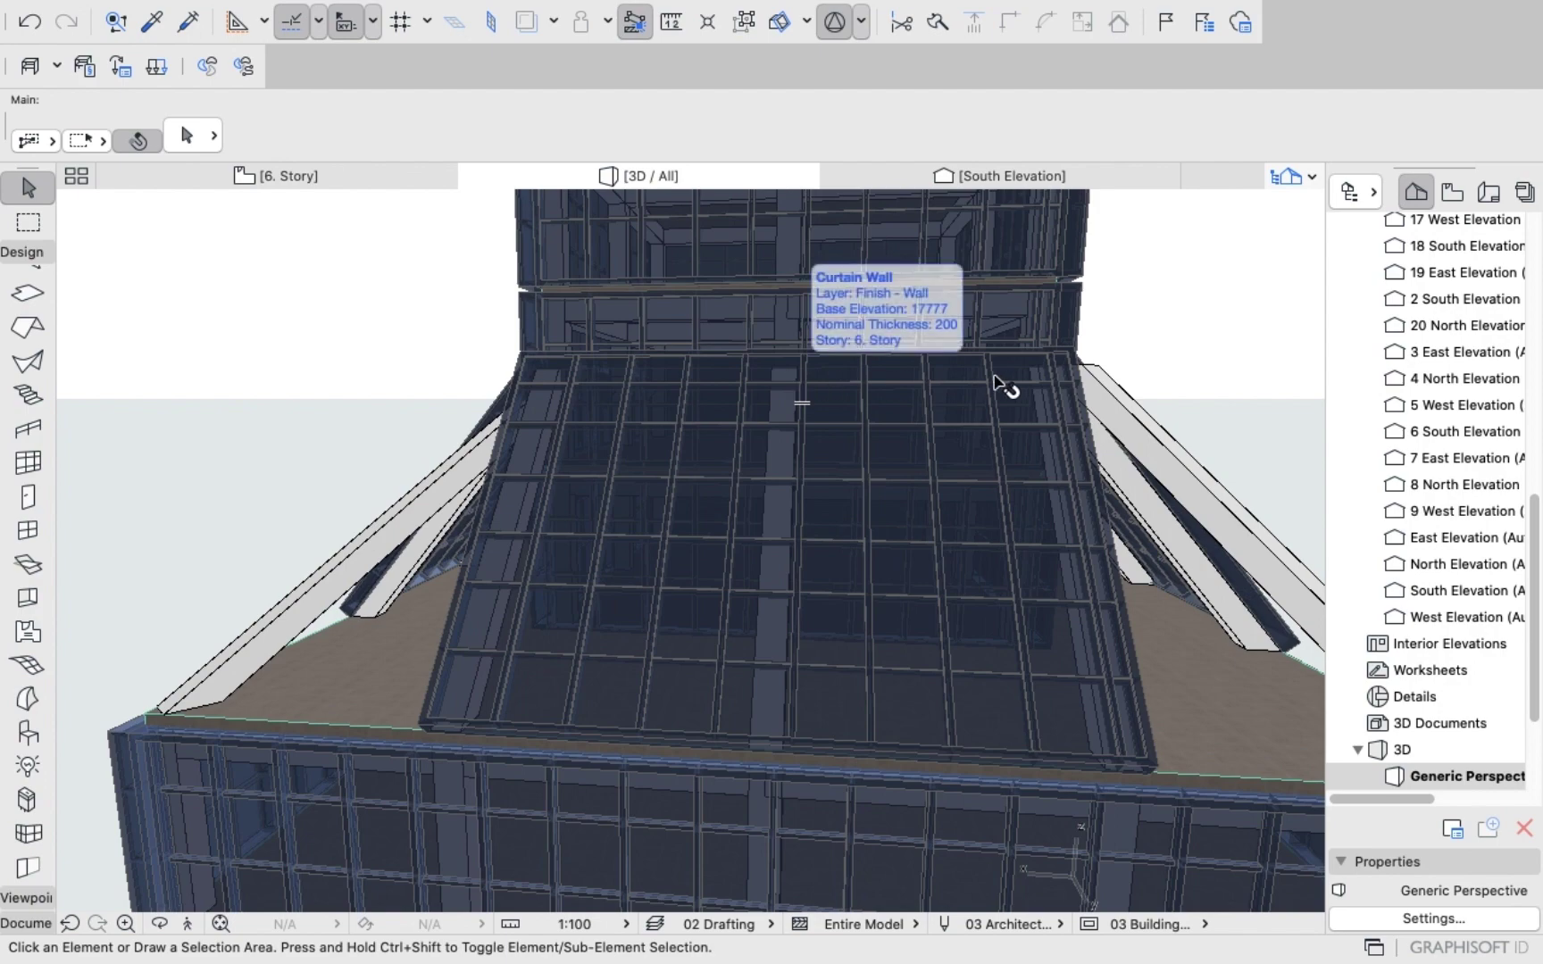
pyautogui.scroll(-3, 991, 384)
pyautogui.scroll(3, 1084, 473)
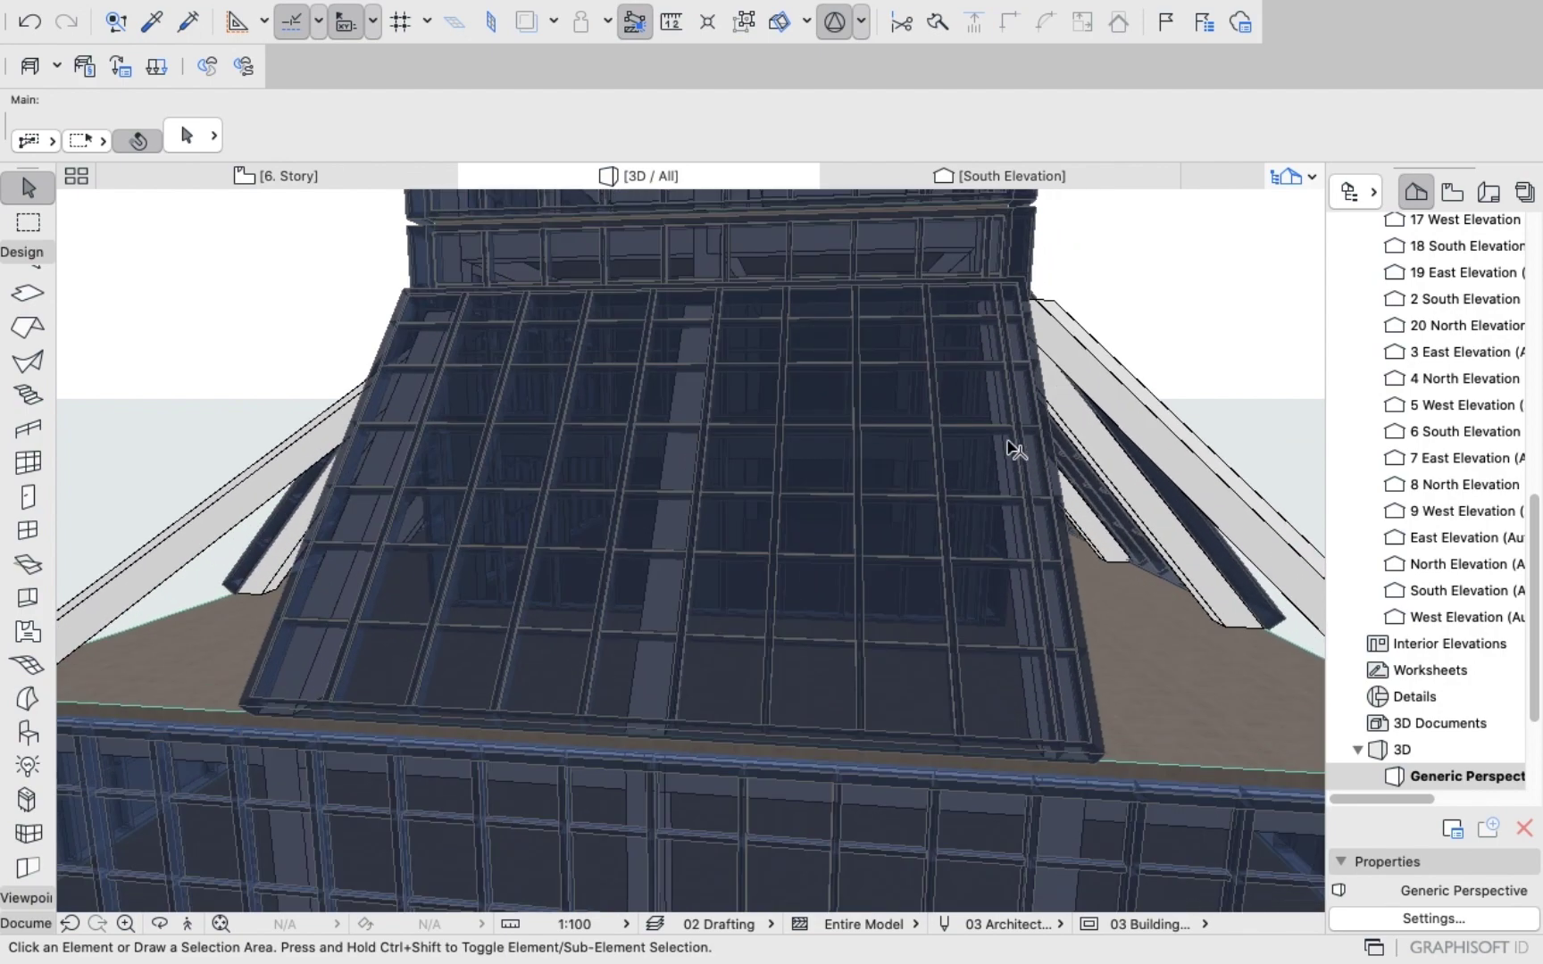
pyautogui.scroll(2, 5, 335)
pyautogui.click(28, 315)
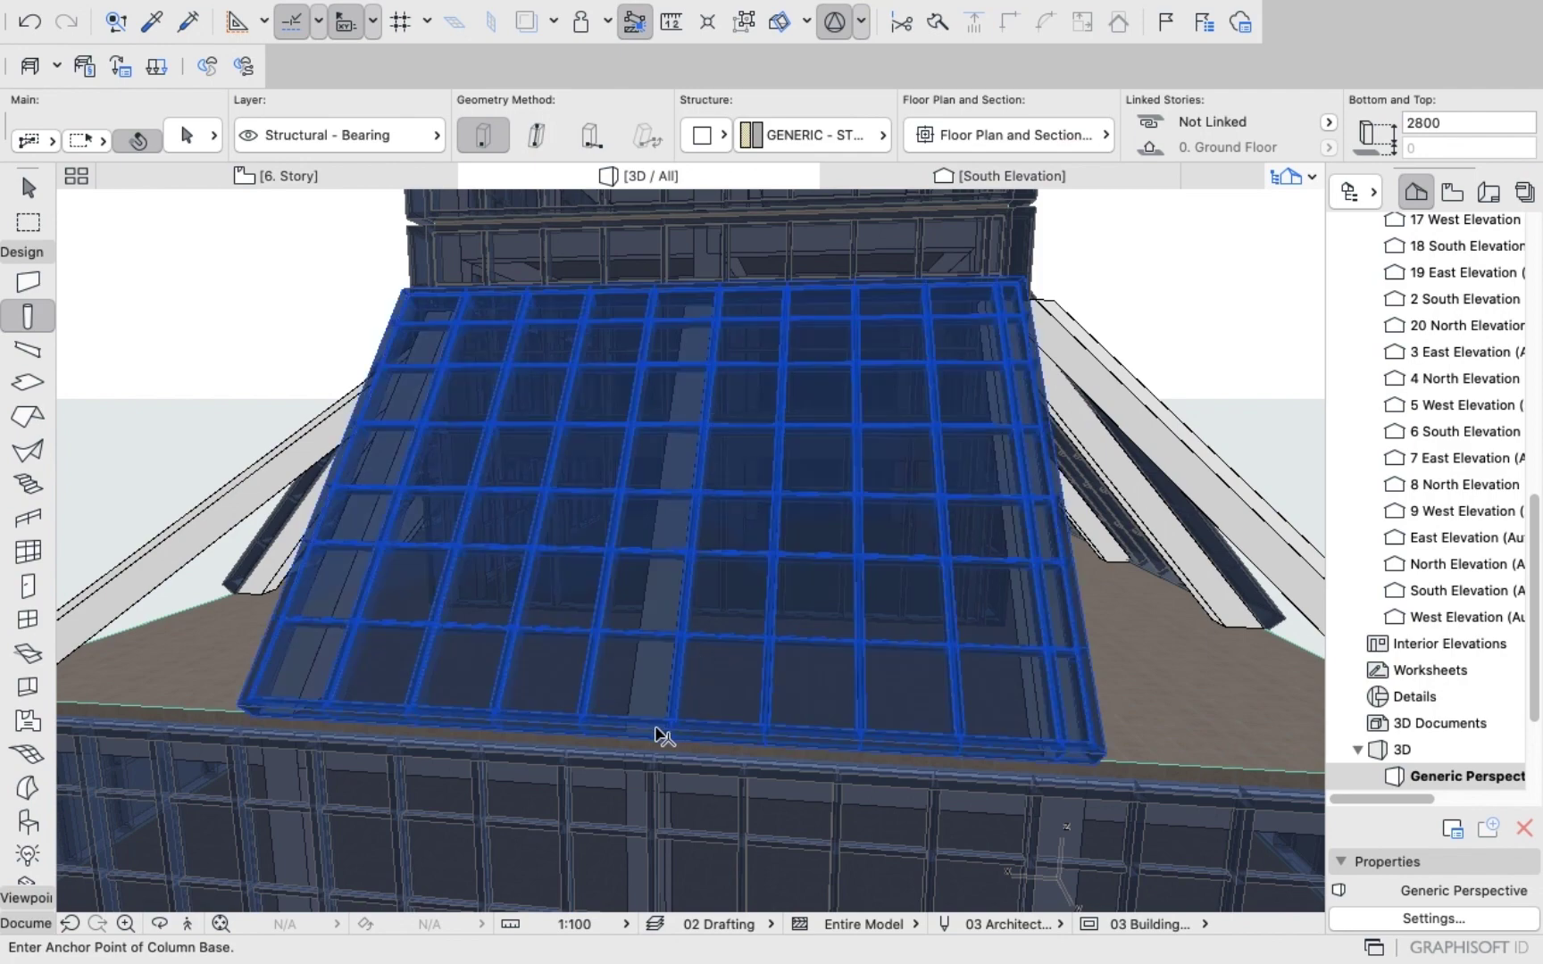
pyautogui.scroll(5, 656, 686)
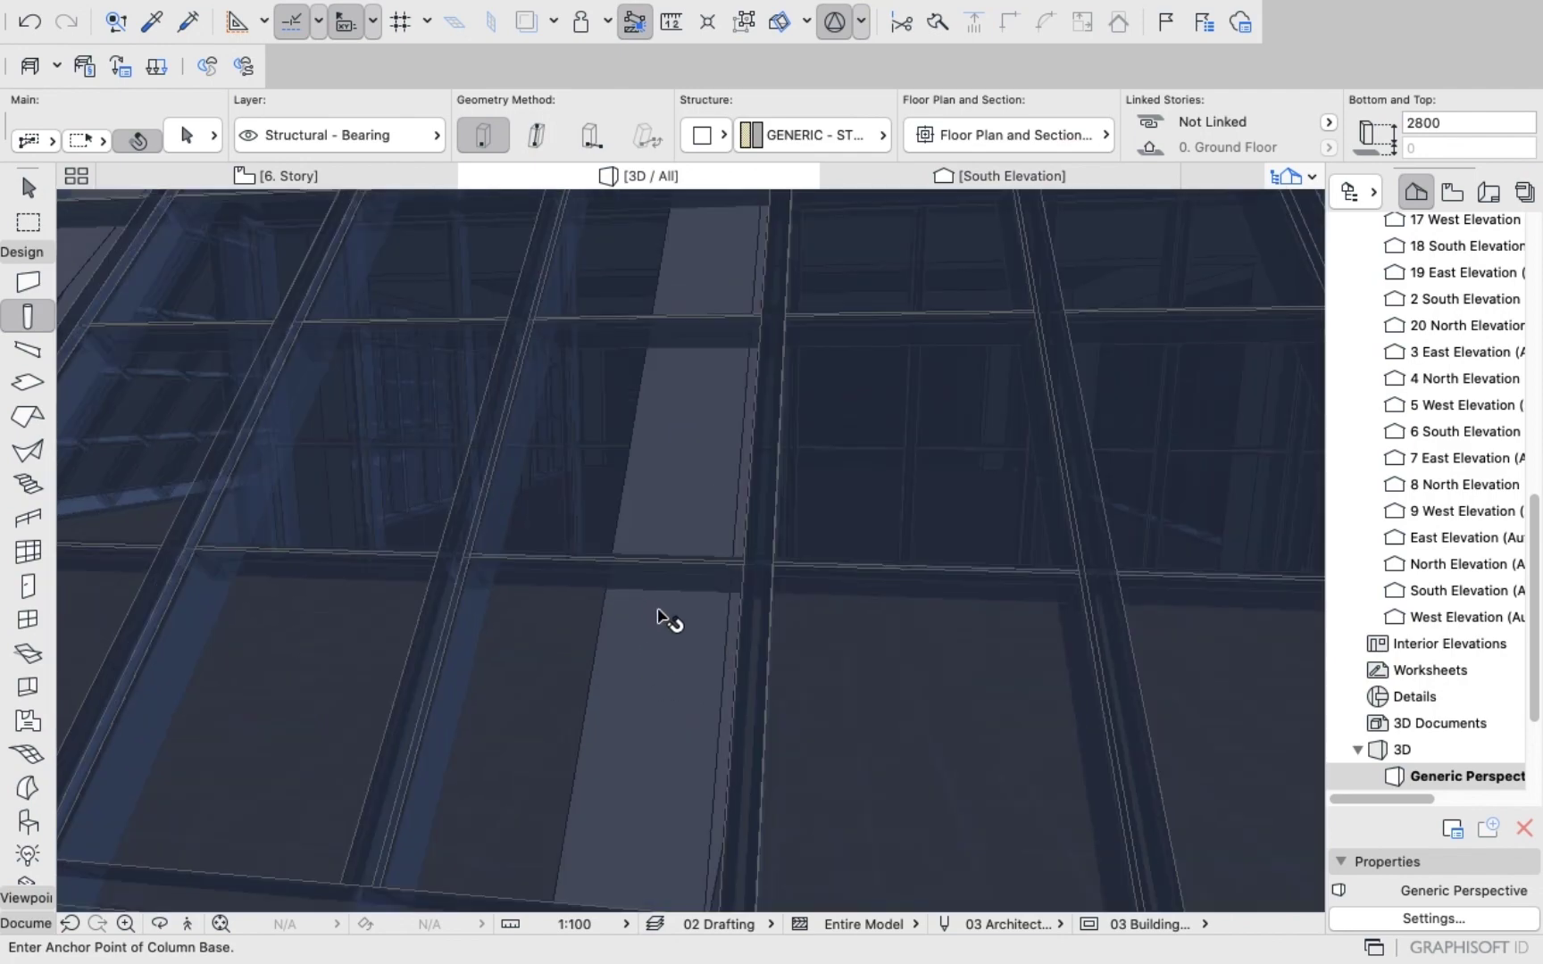
pyautogui.scroll(-5, 648, 585)
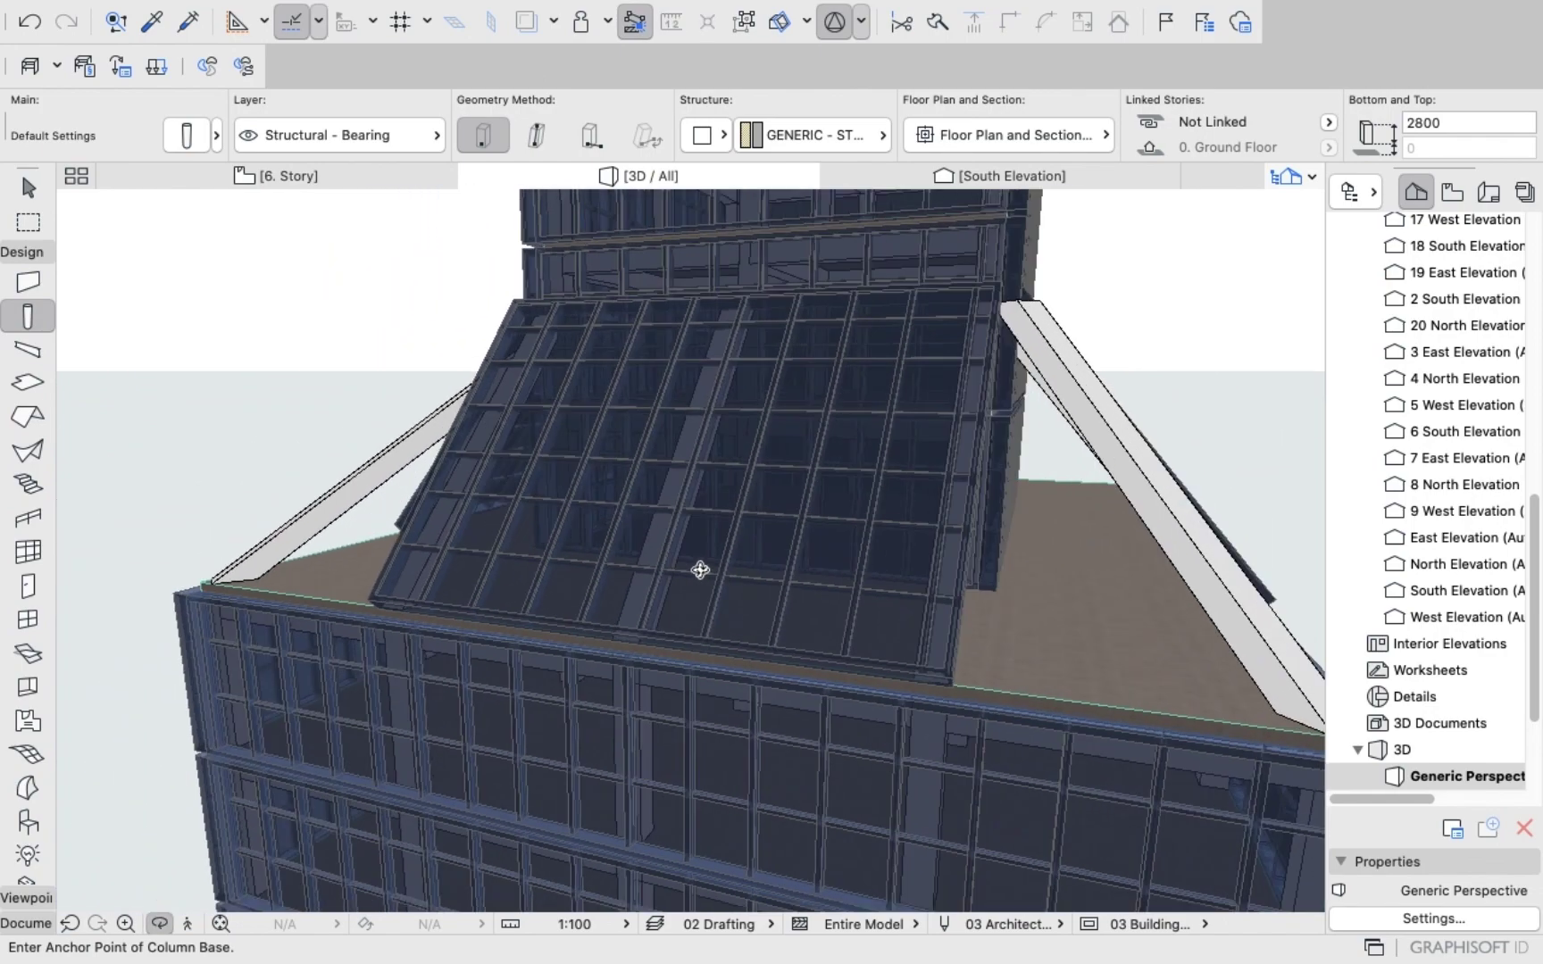
pyautogui.keyDown('shift'); pyautogui.moveTo(700, 570); pyautogui.dragTo(713, 478, button='middle'); pyautogui.keyUp('shift')
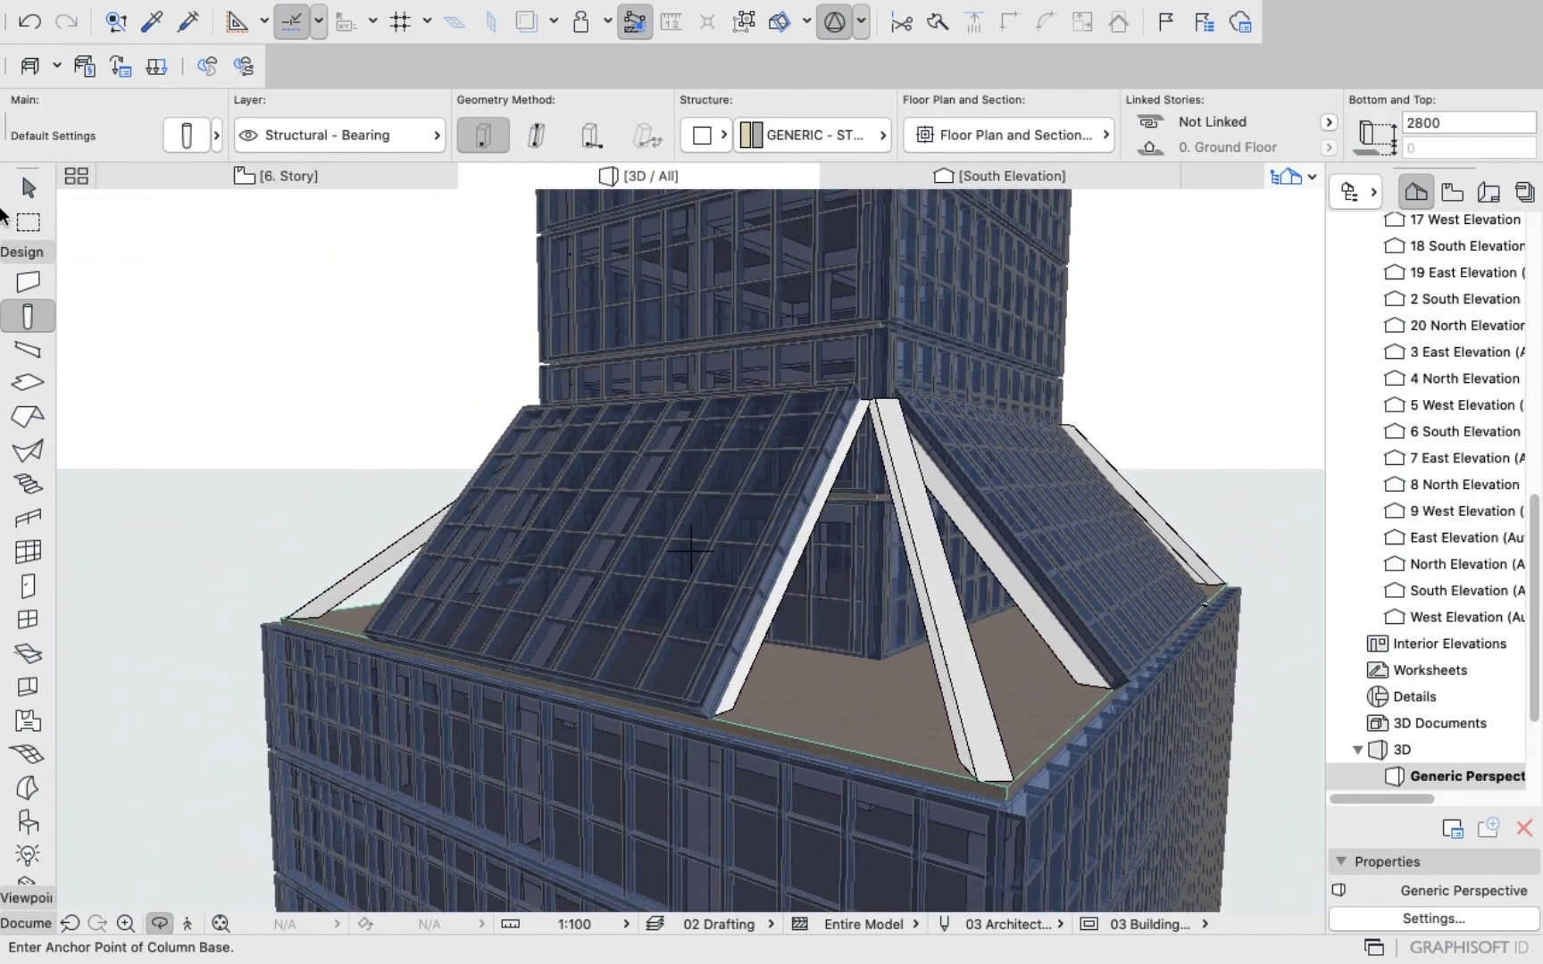
pyautogui.click(28, 221)
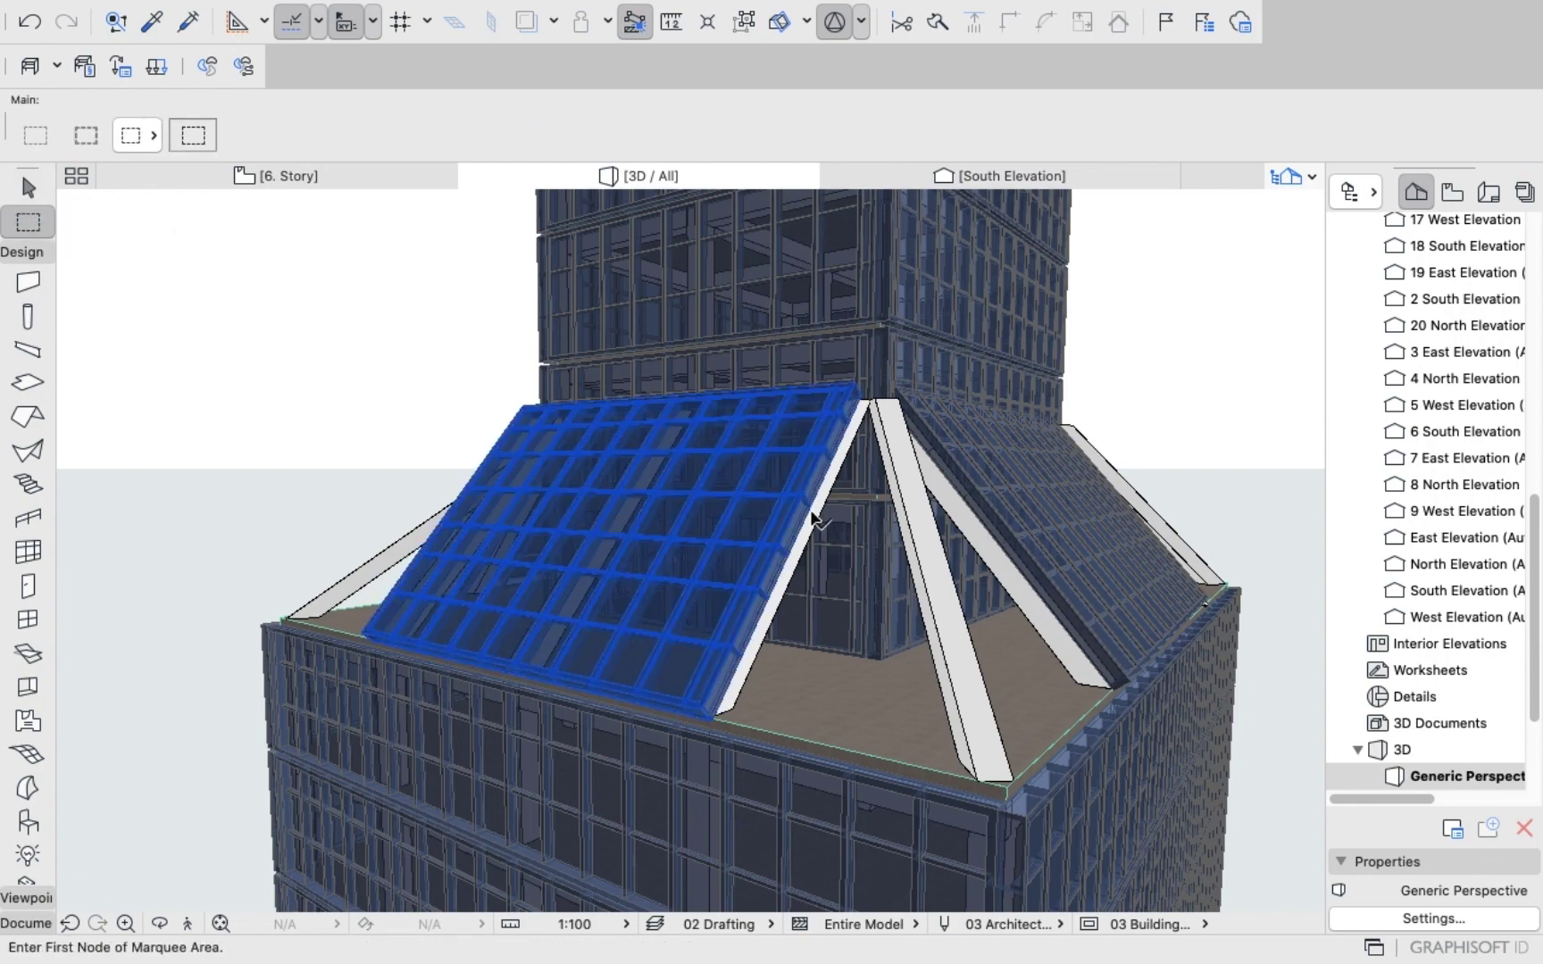
# Select the edge column and the middle column of the left sloped curtain wall and set their slant angle to 45°.
pyautogui.click(810, 536)
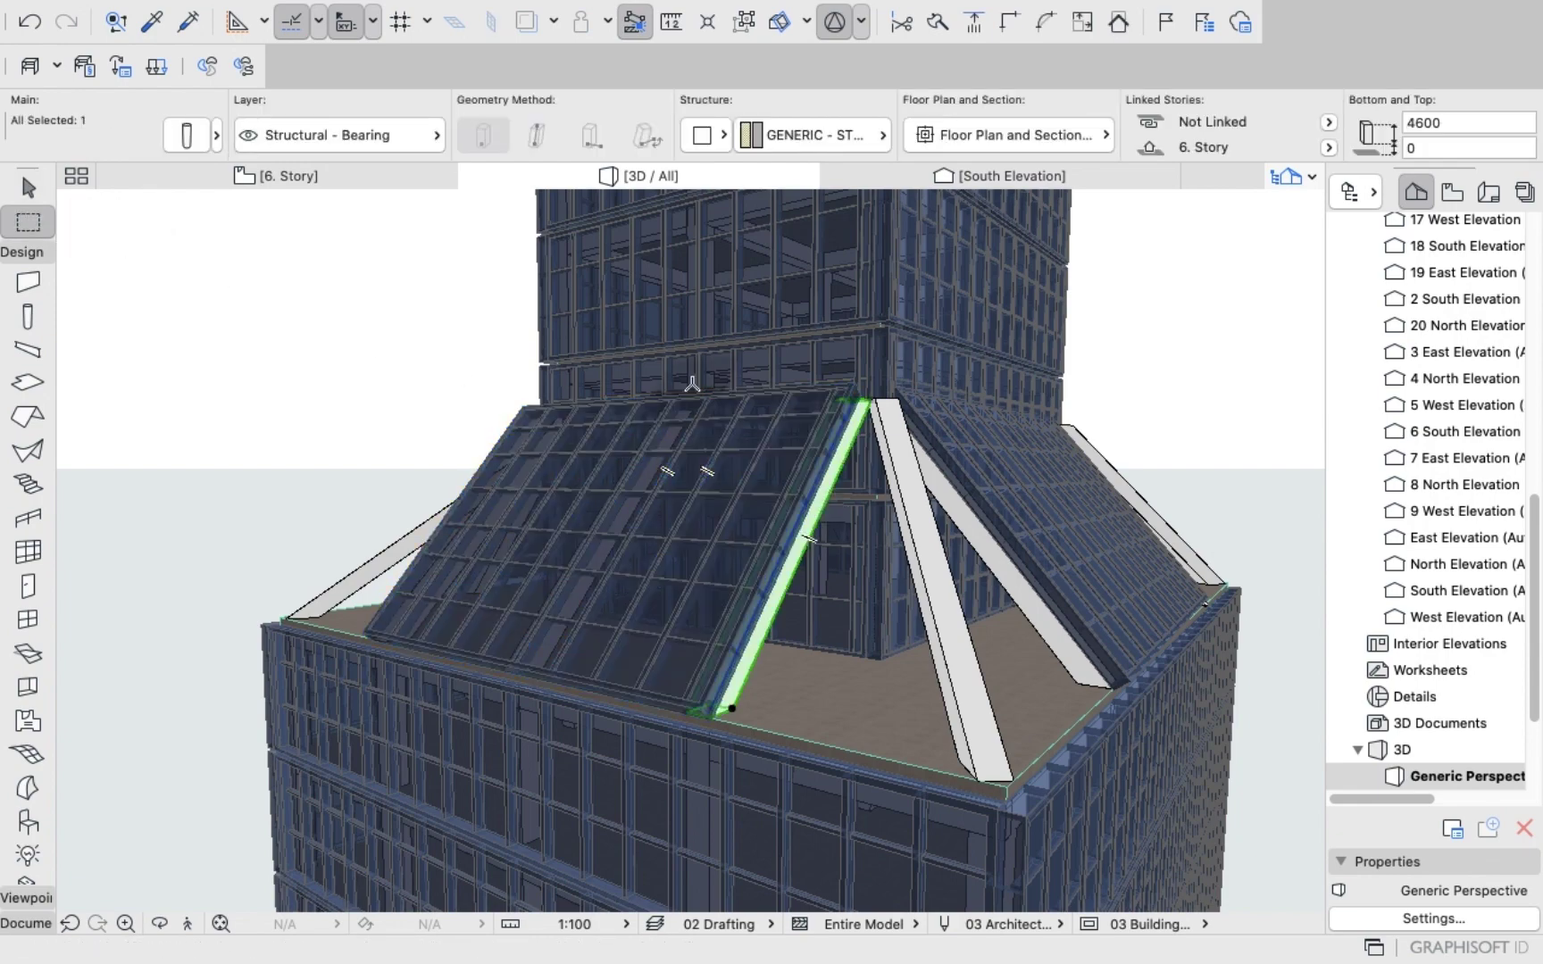
pyautogui.scroll(10, 679, 447)
pyautogui.scroll(5, 674, 441)
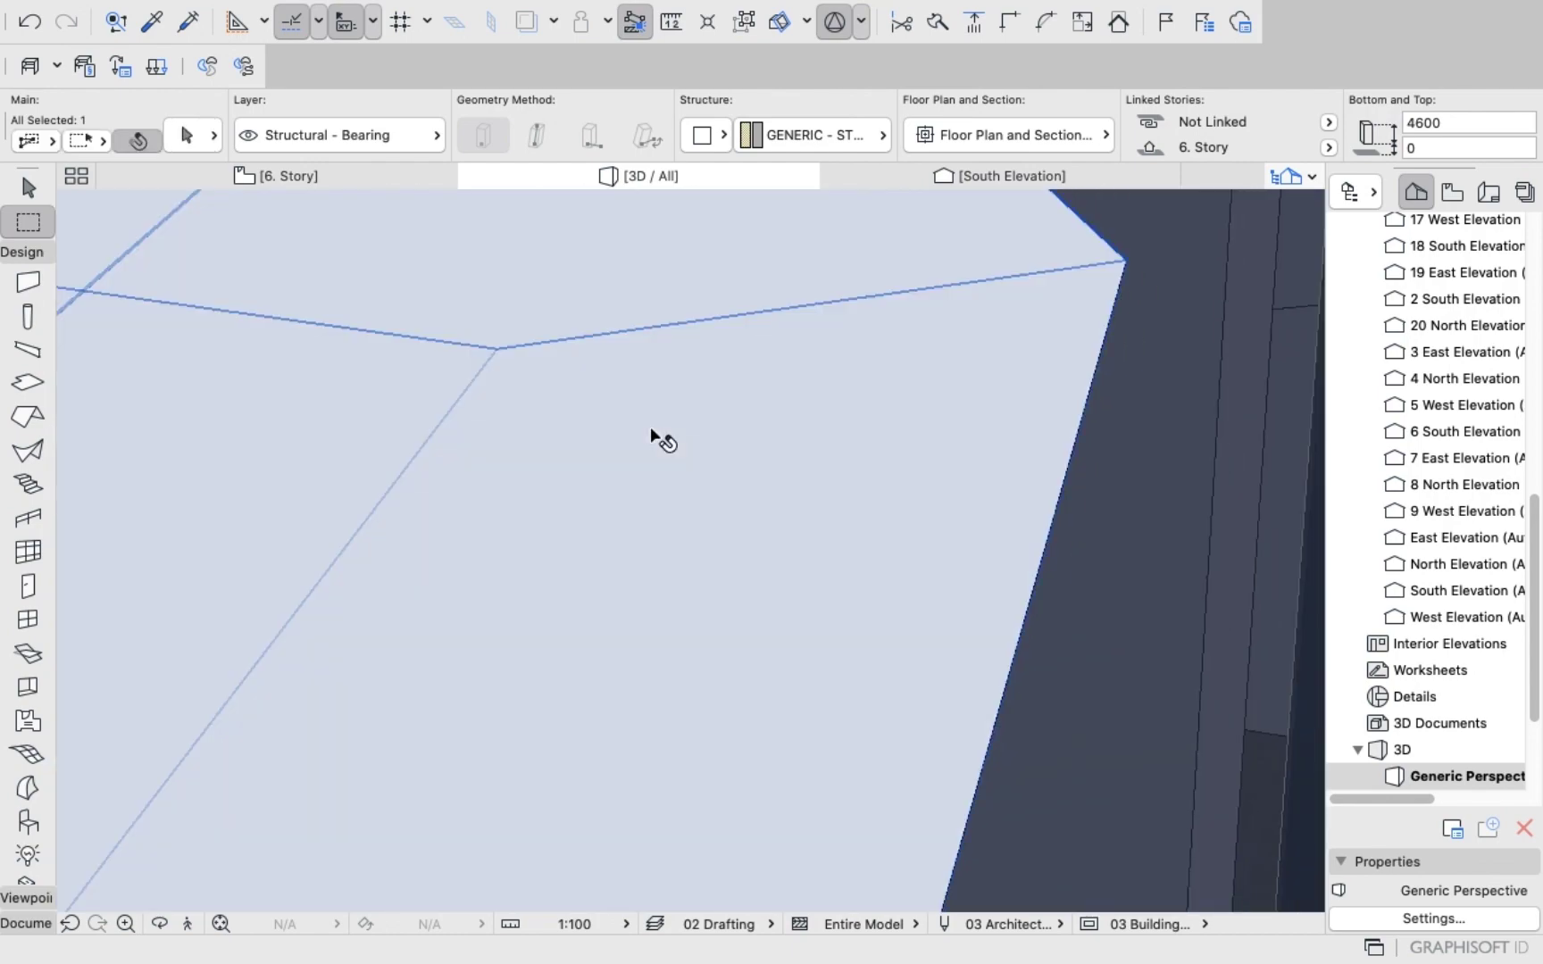
pyautogui.keyDown('shift'); pyautogui.click(660, 439); pyautogui.keyUp('shift')
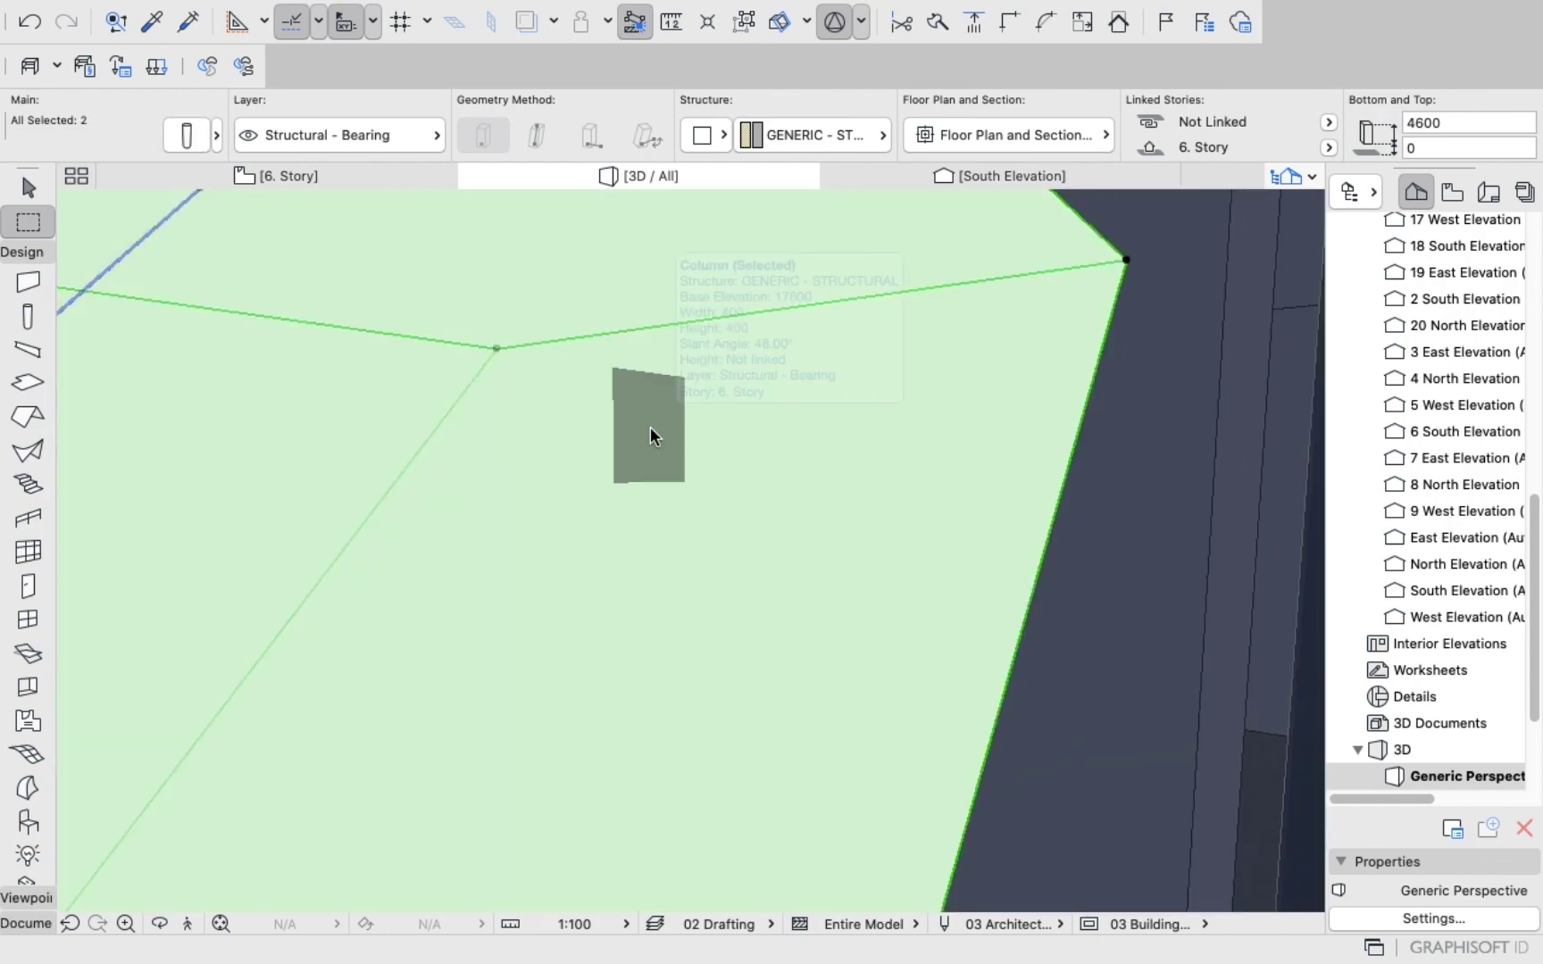
pyautogui.scroll(-5, 664, 432)
pyautogui.scroll(-10, 658, 407)
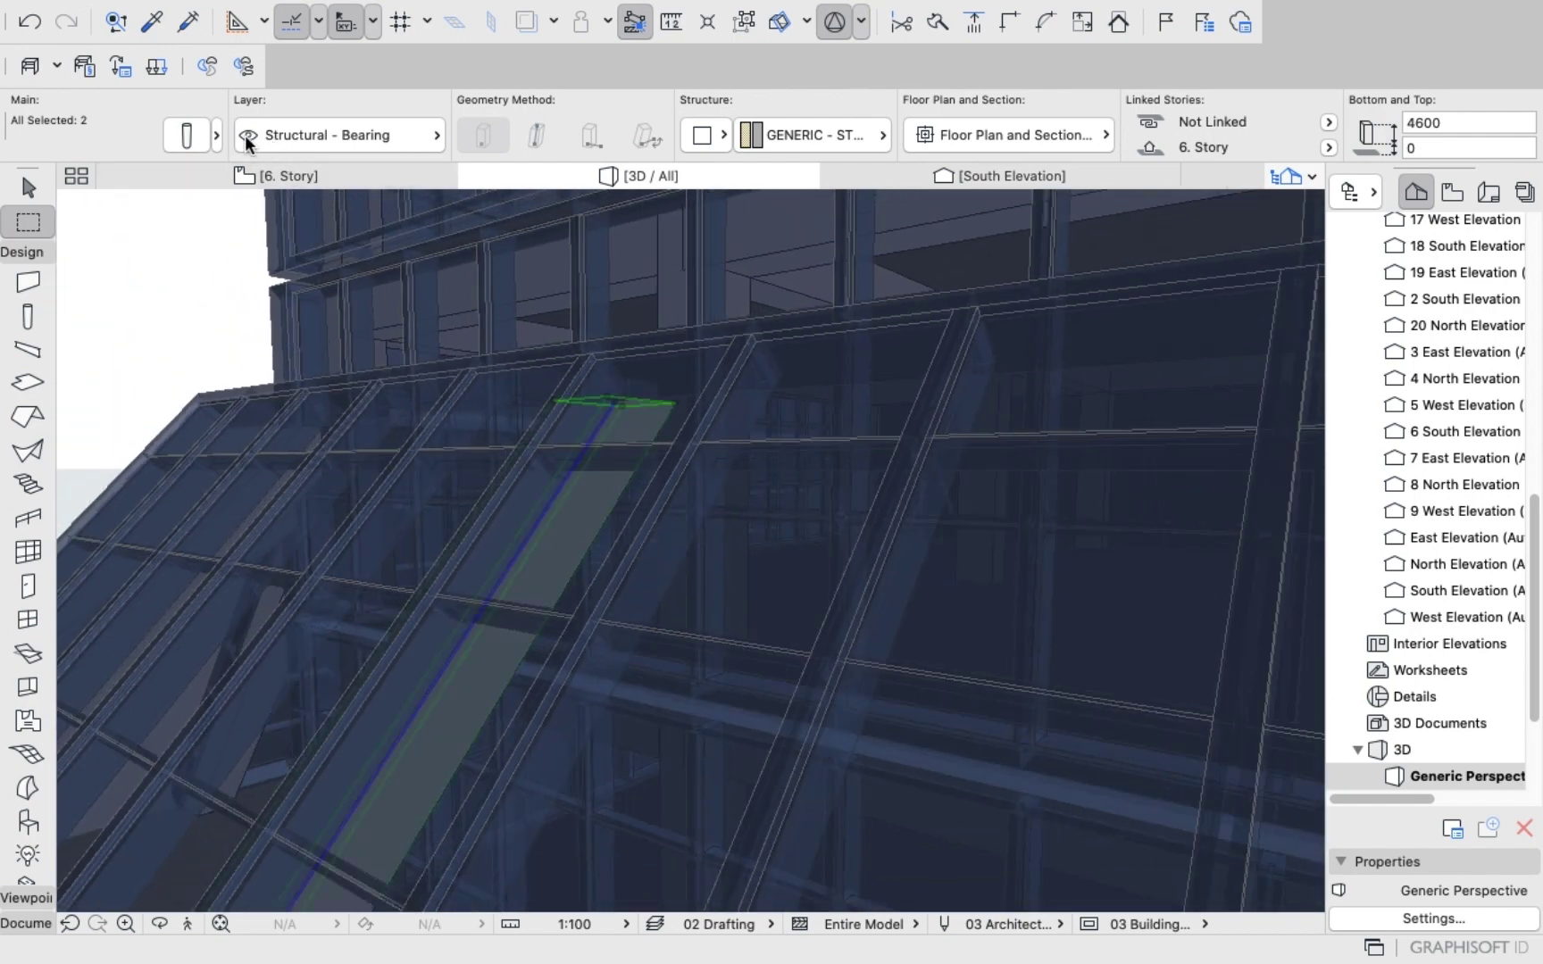
pyautogui.click(186, 136)
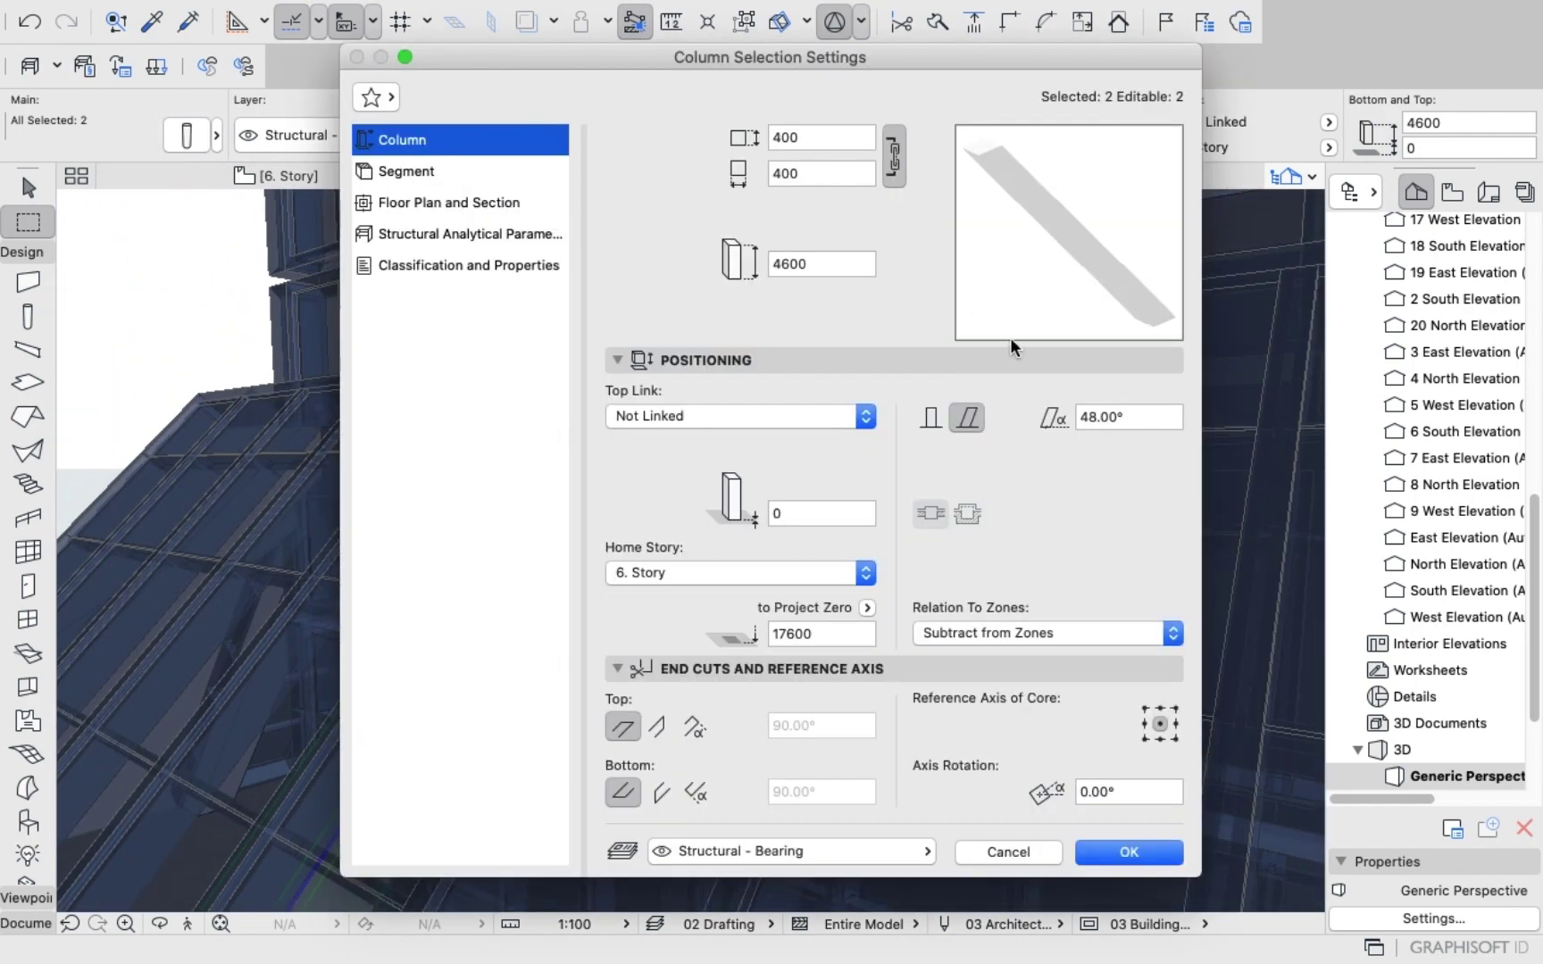
pyautogui.click(1141, 417)
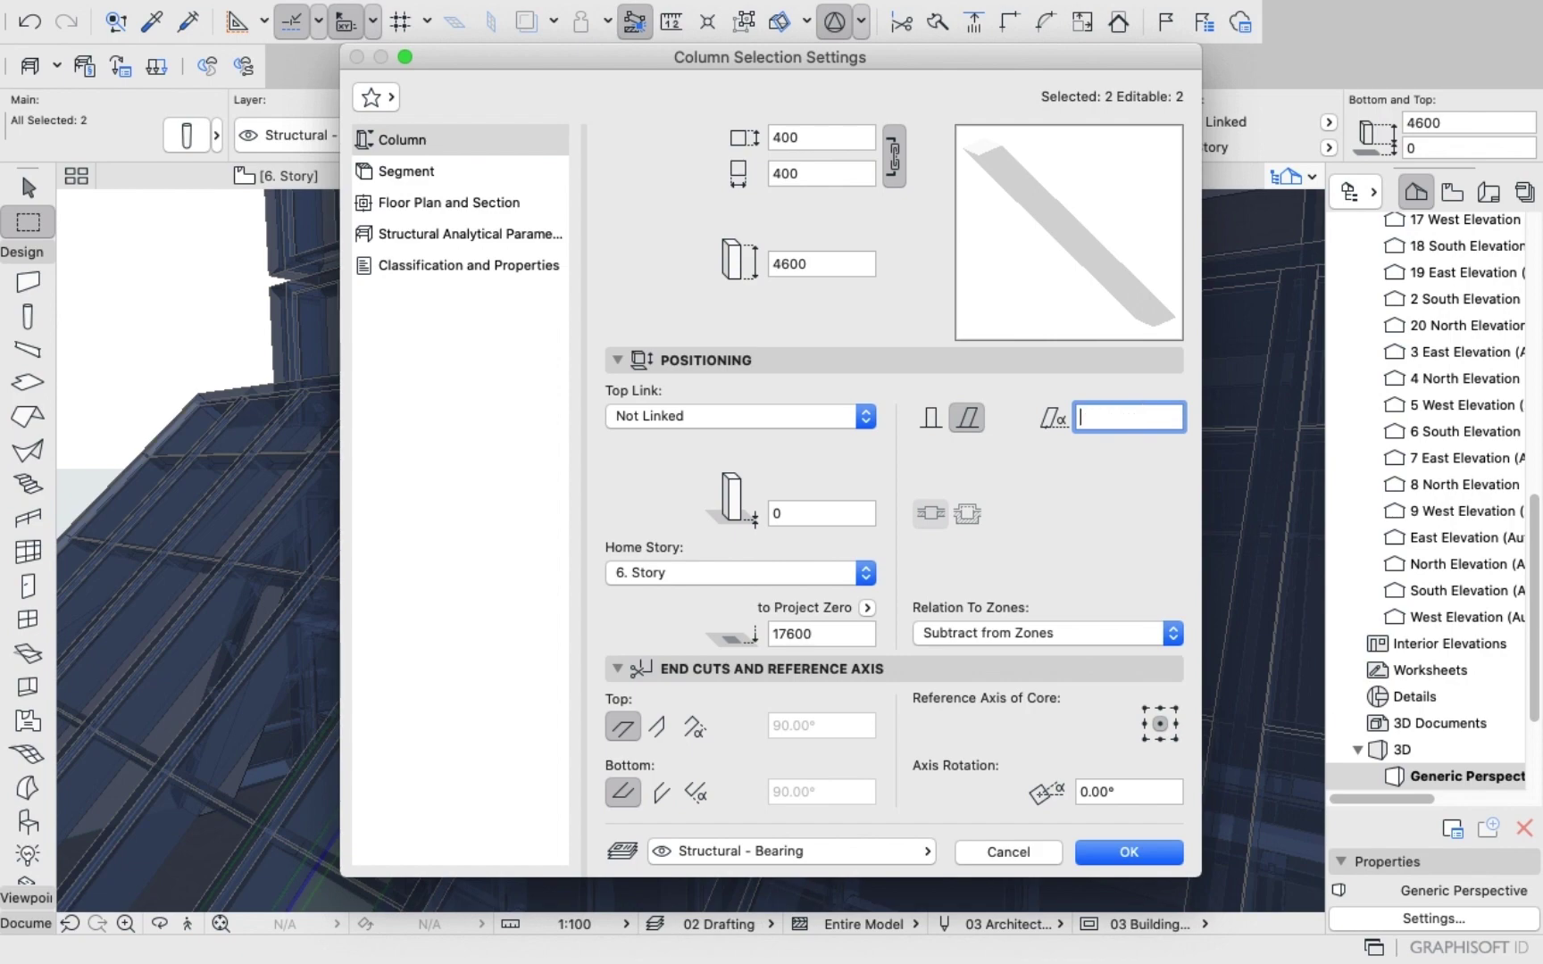
pyautogui.write('45')
pyautogui.press('Return')
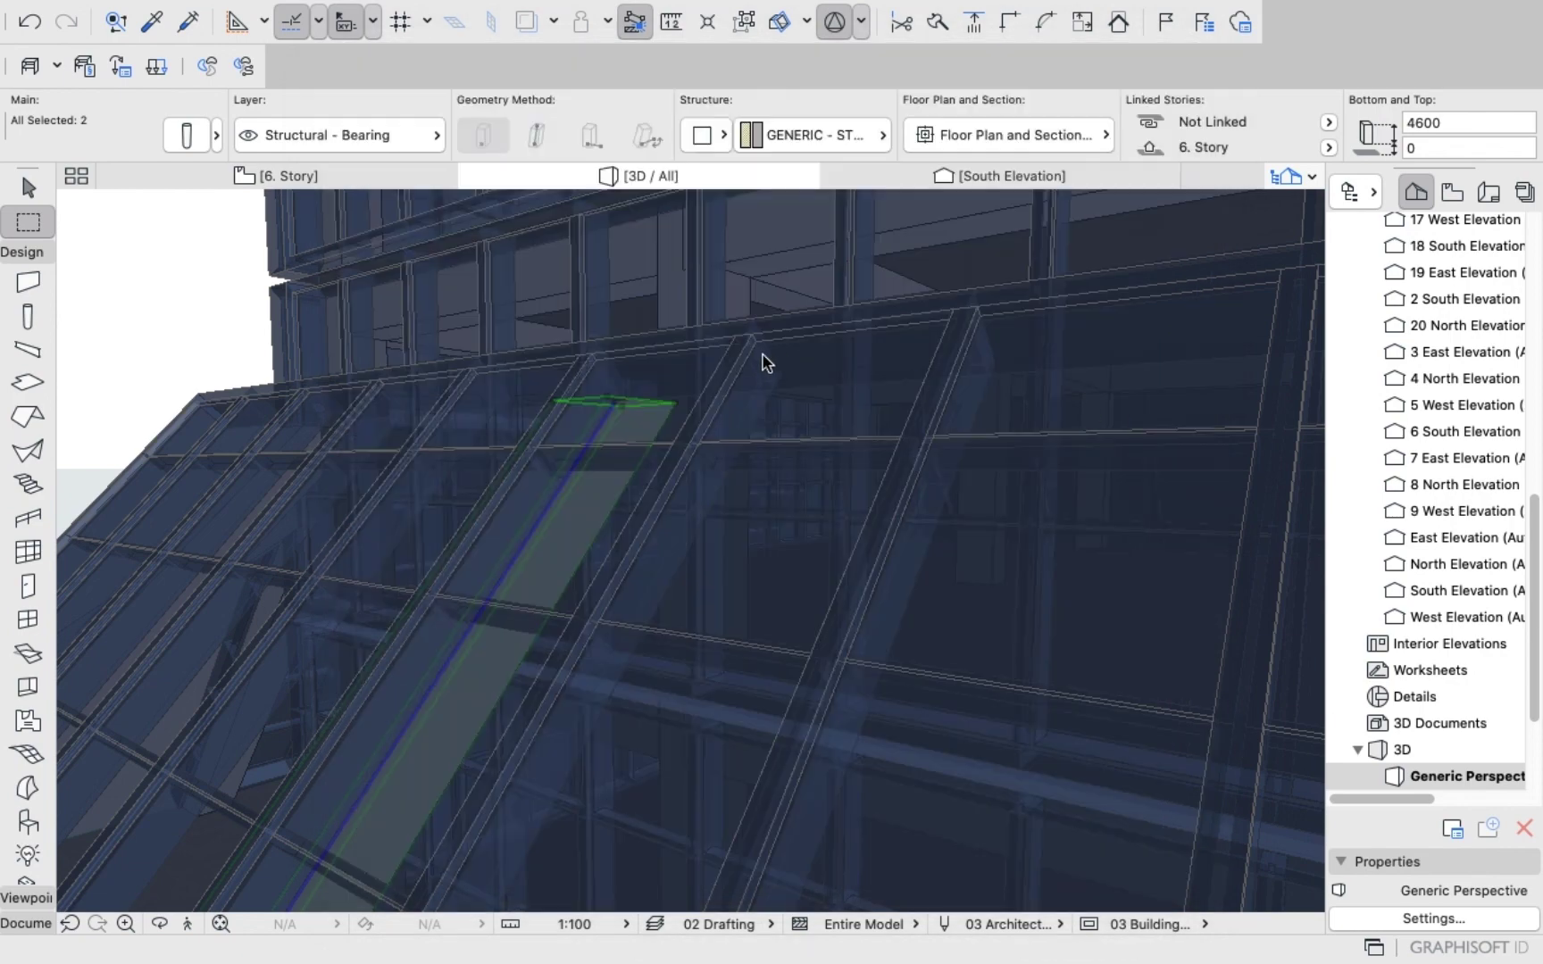
# Set the slant angle of the left sloped curtain wall to 45° and deselect it.
pyautogui.scroll(-10, 649, 351)
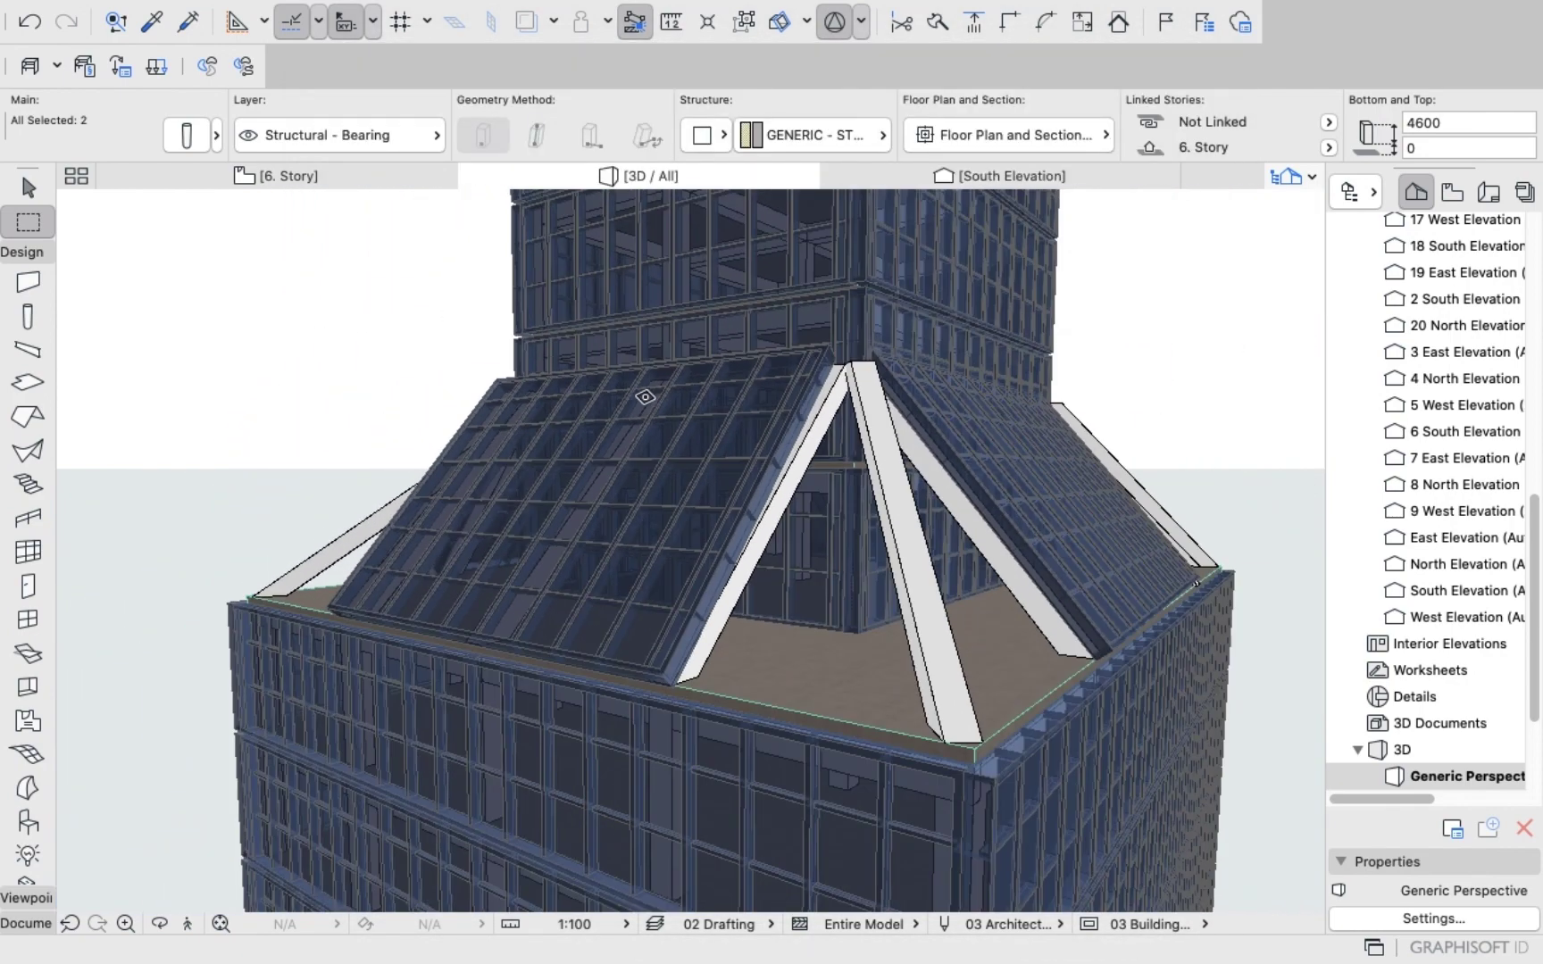
pyautogui.press('Escape')
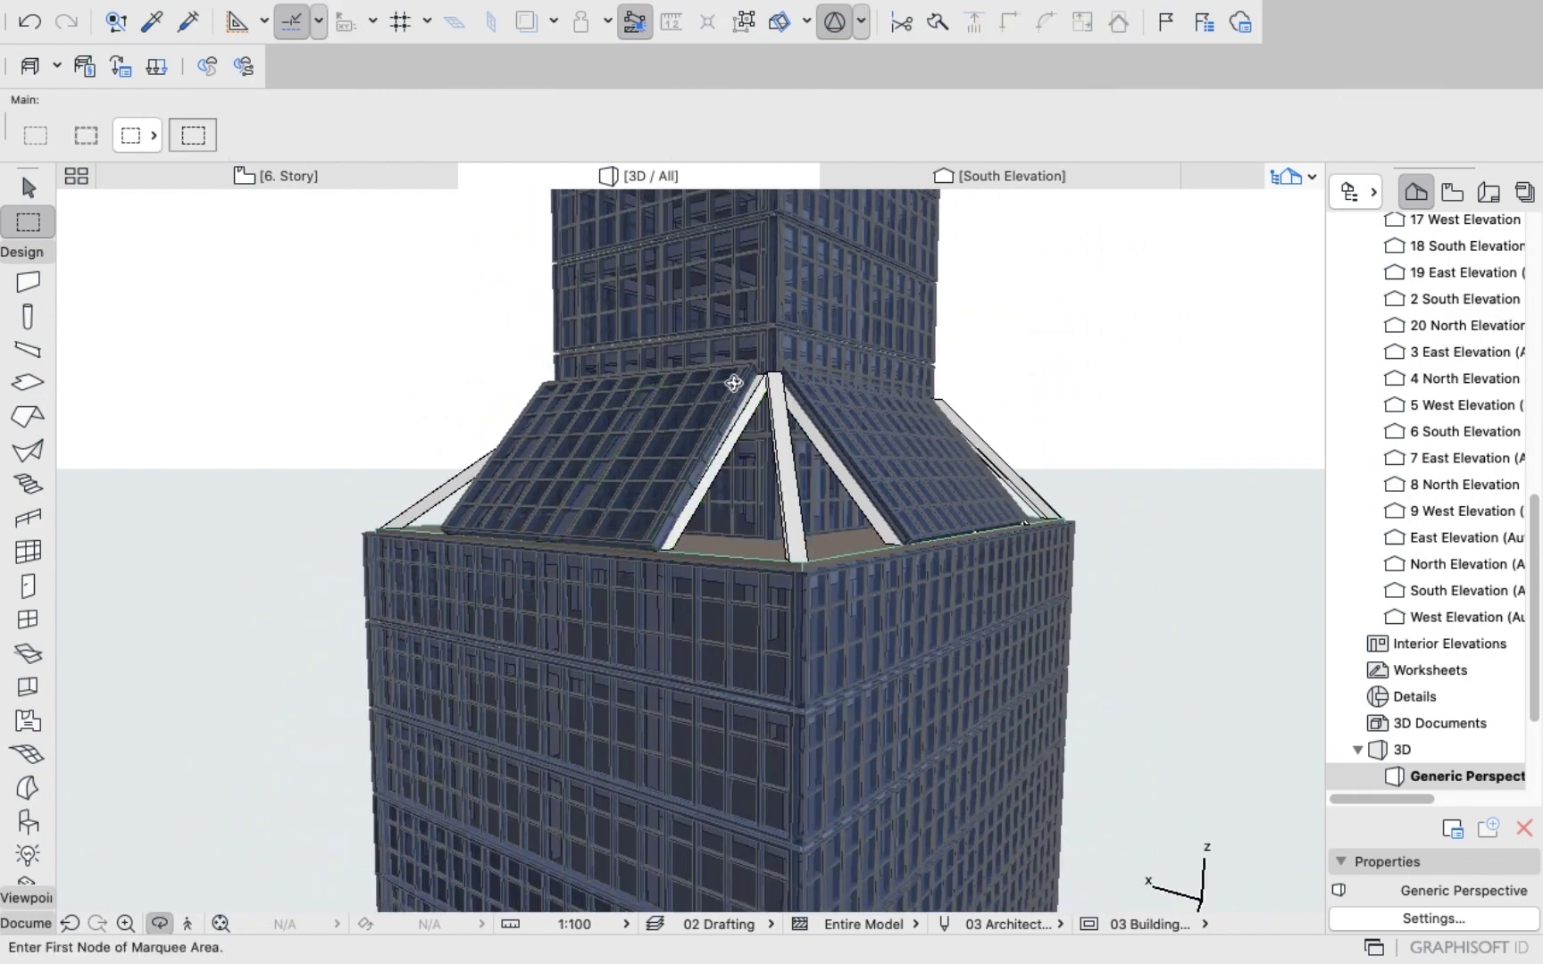
pyautogui.scroll(6, 734, 386)
pyautogui.moveTo(712, 555); pyautogui.dragTo(606, 527)
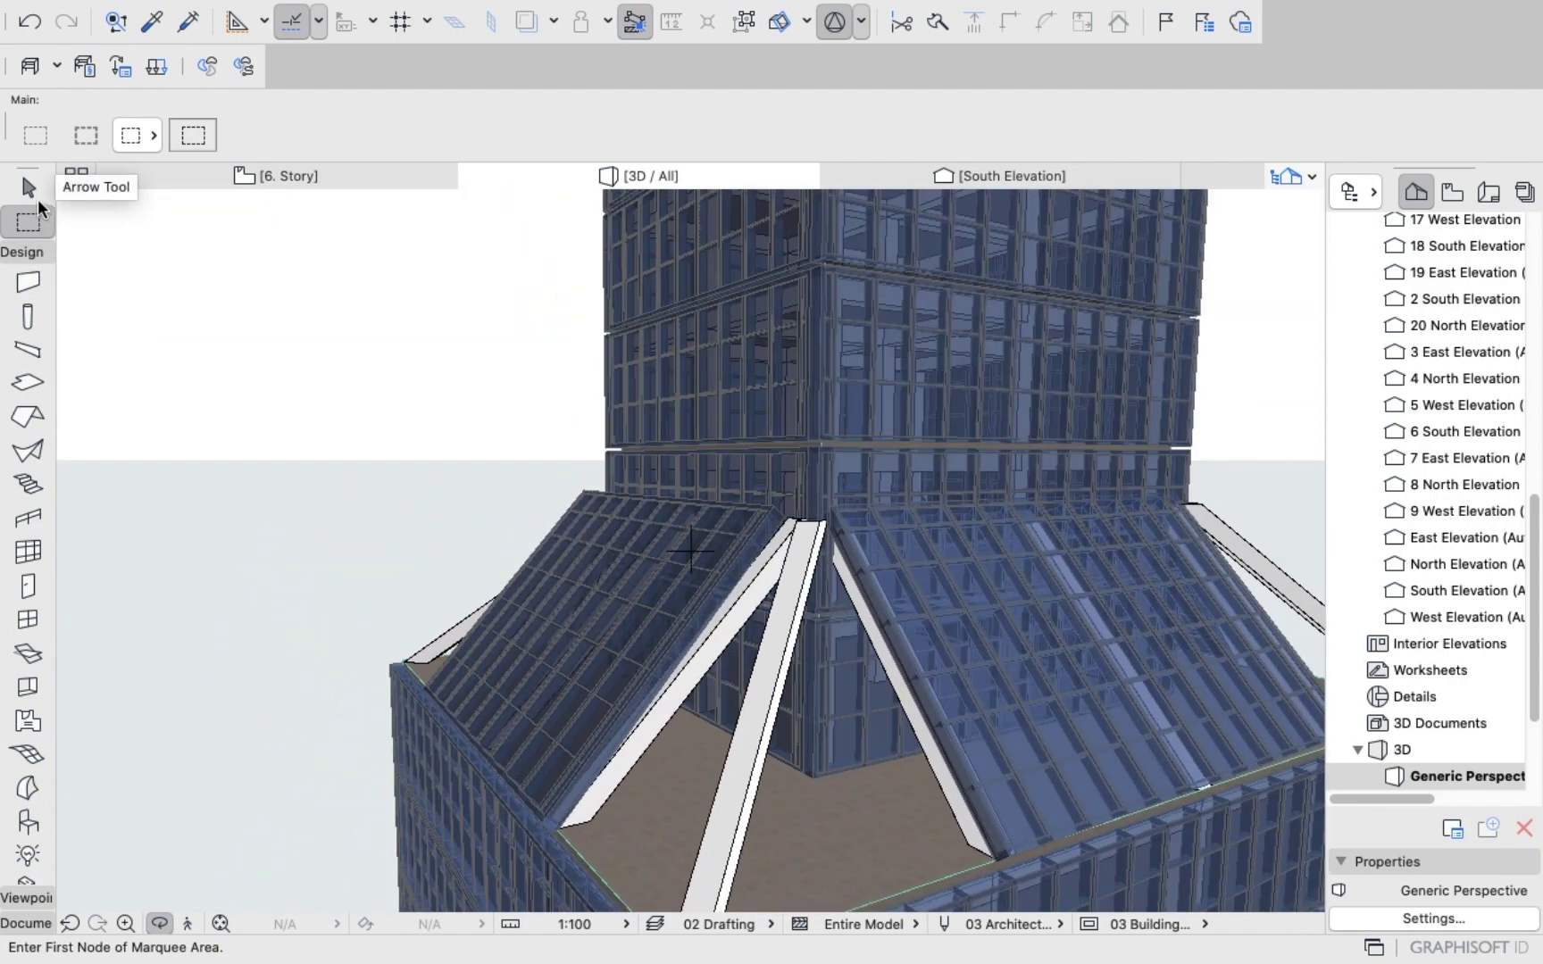
pyautogui.click(29, 189)
pyautogui.click(649, 643)
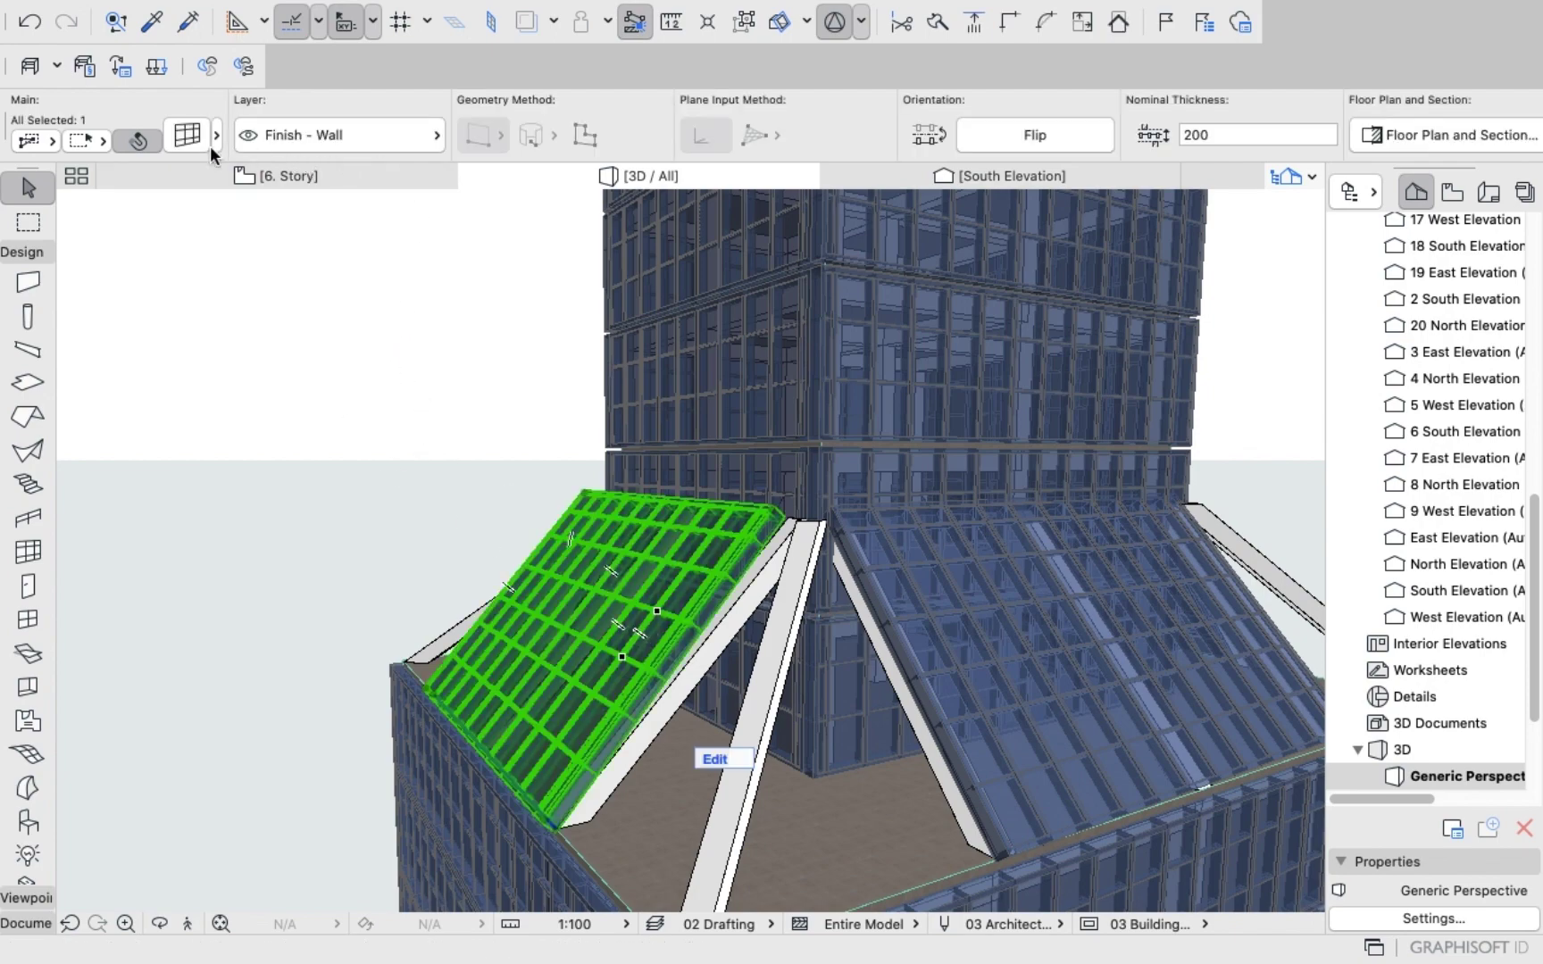
pyautogui.click(197, 135)
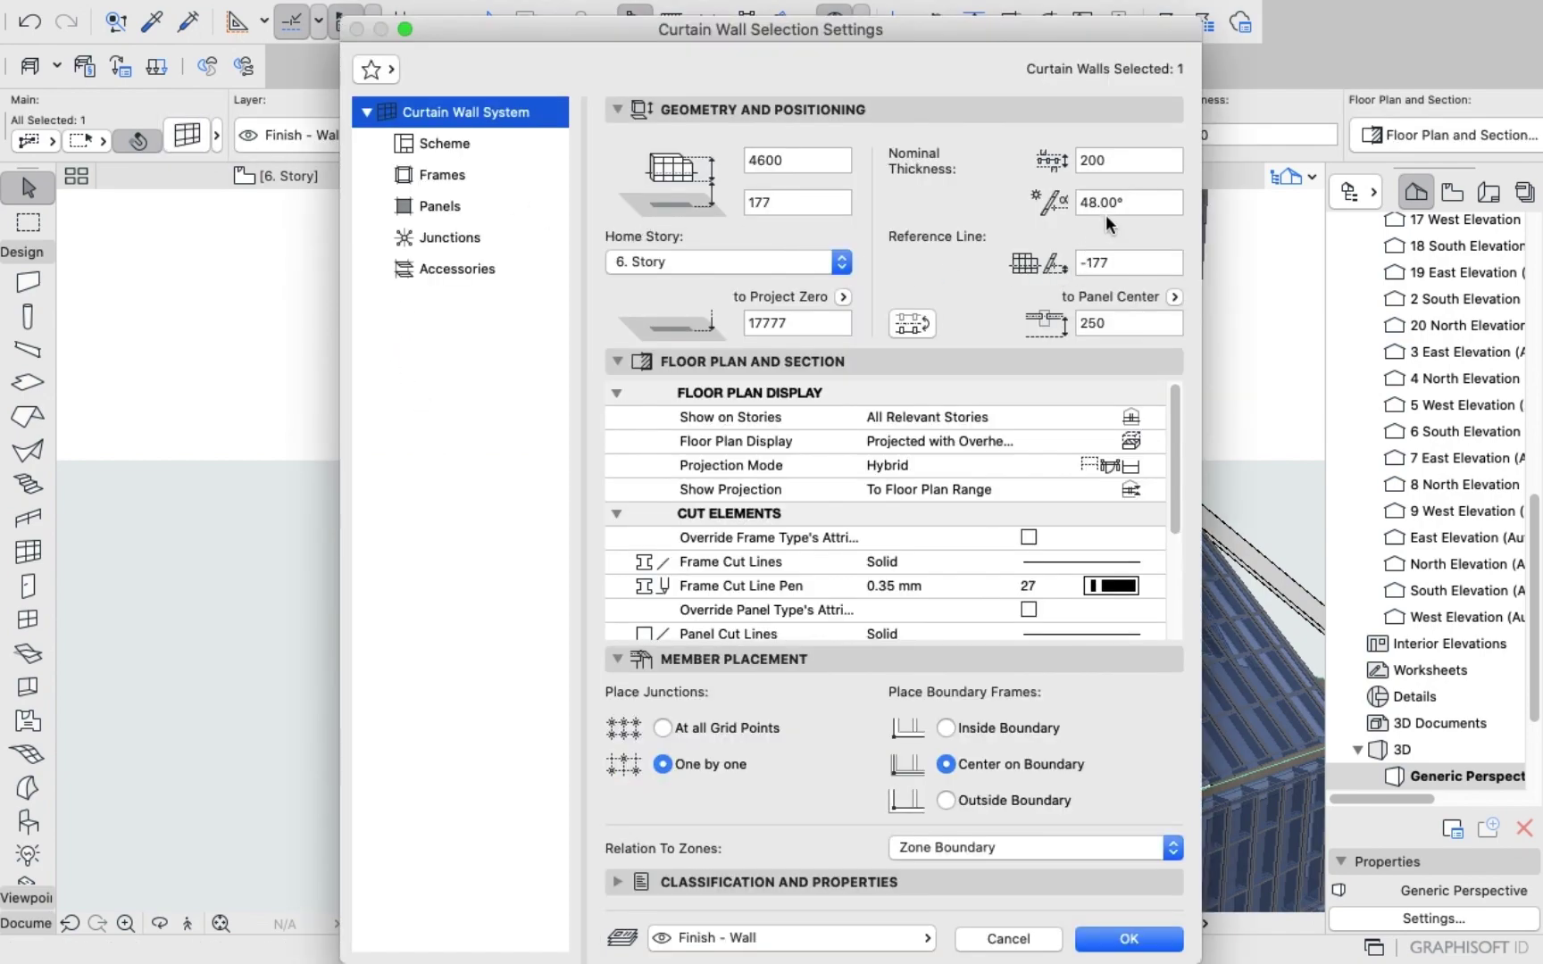
pyautogui.click(1127, 204)
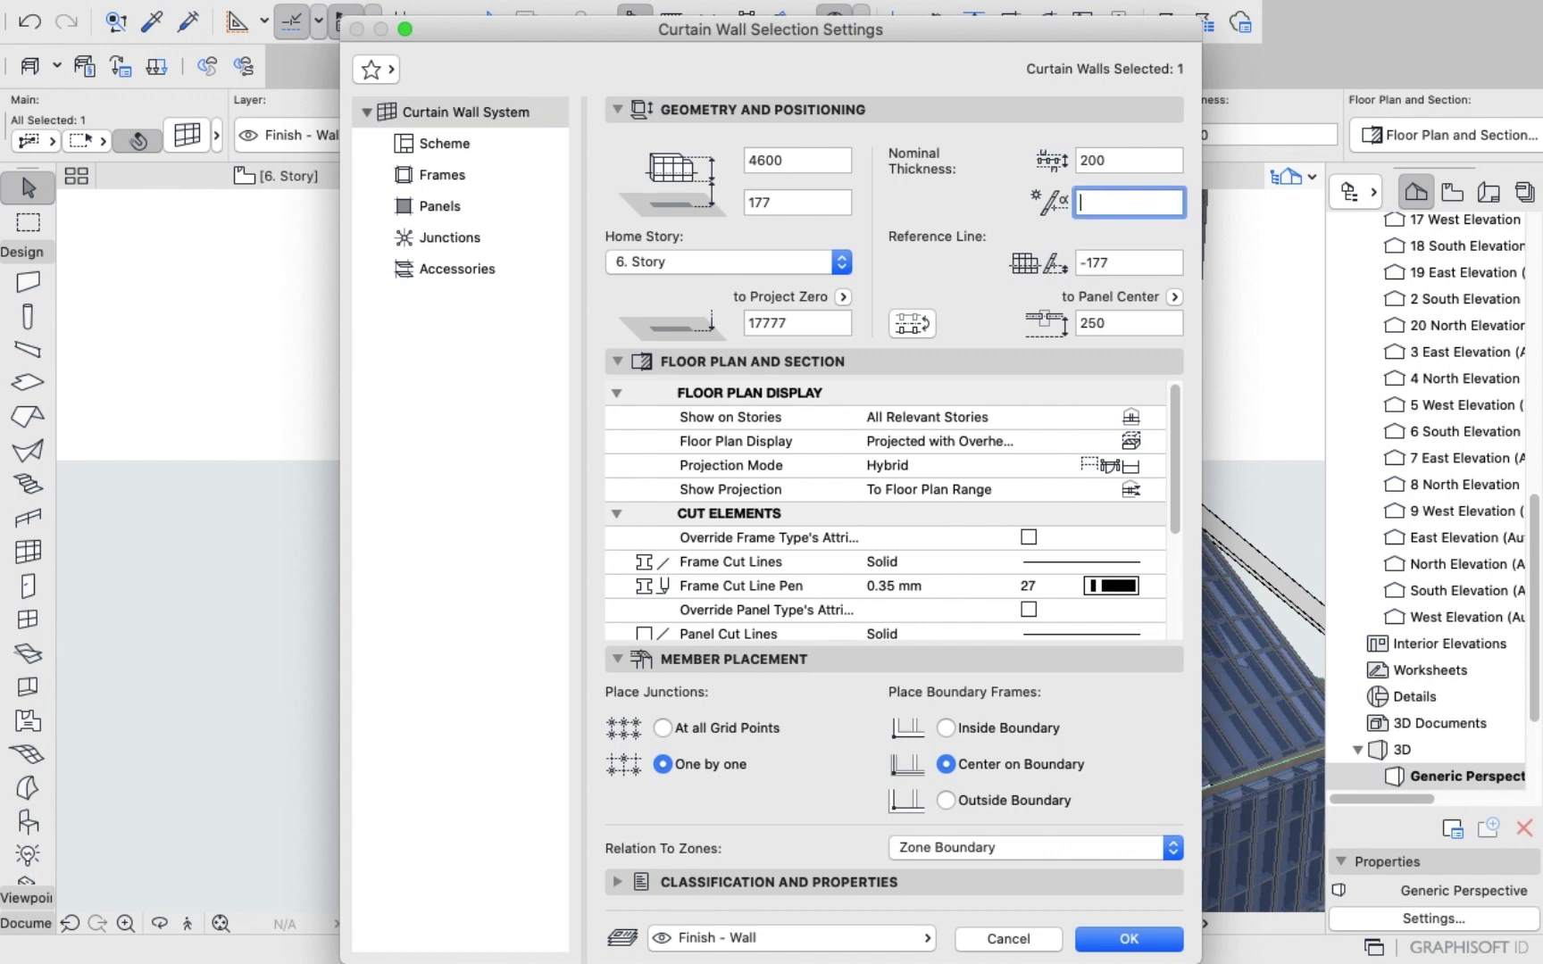
pyautogui.write('45')
pyautogui.press('Return')
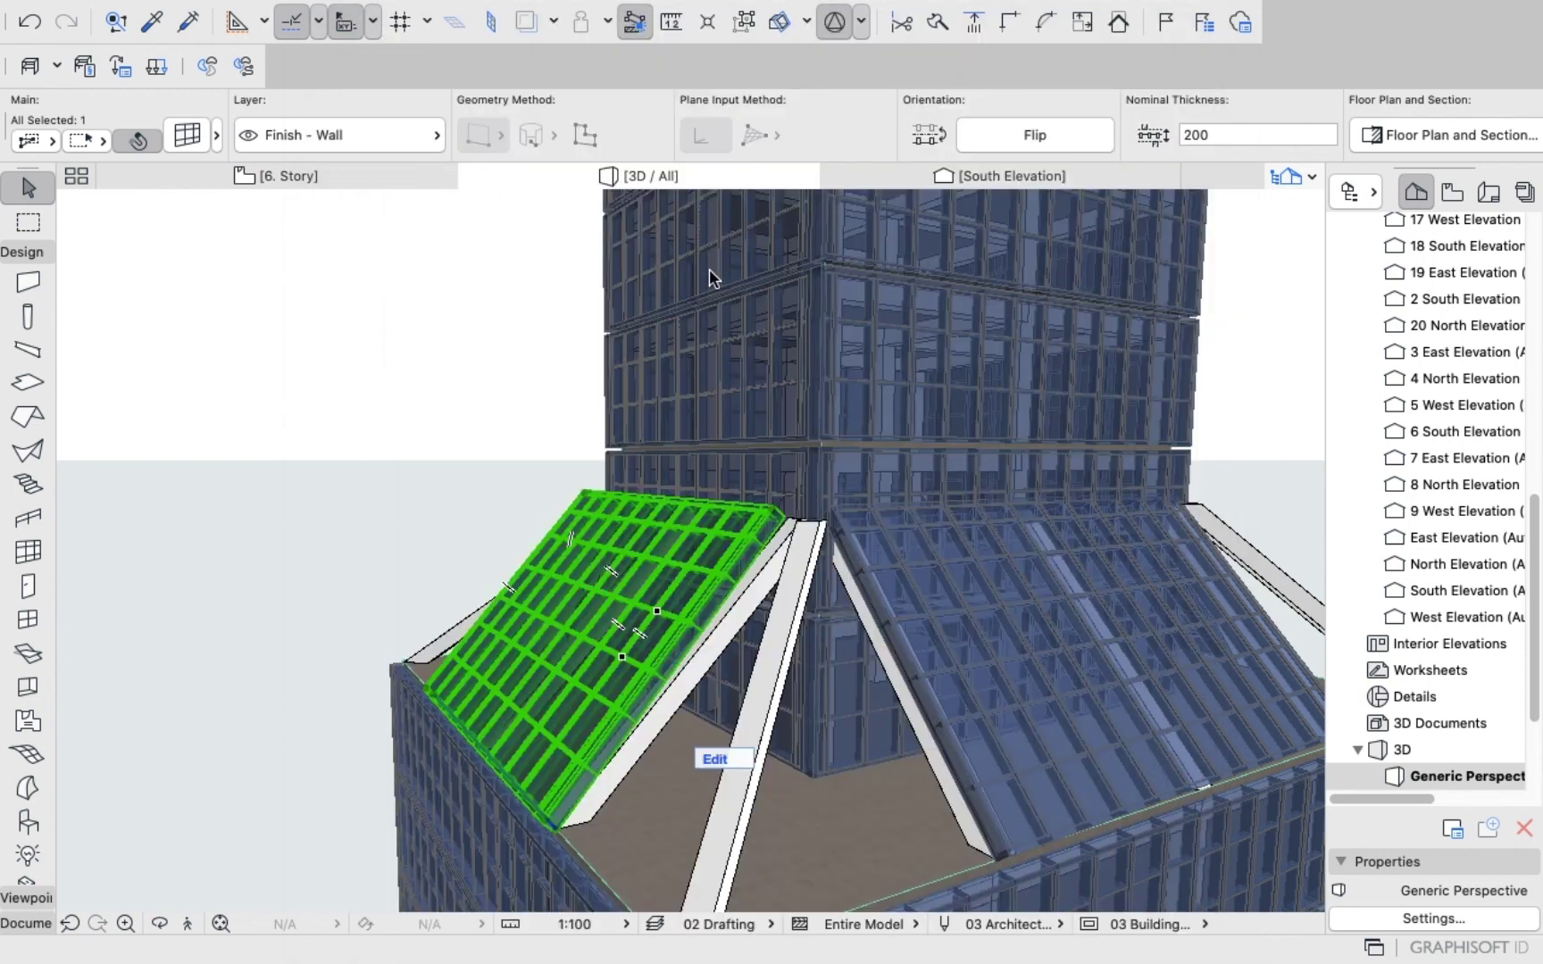
pyautogui.click(435, 392)
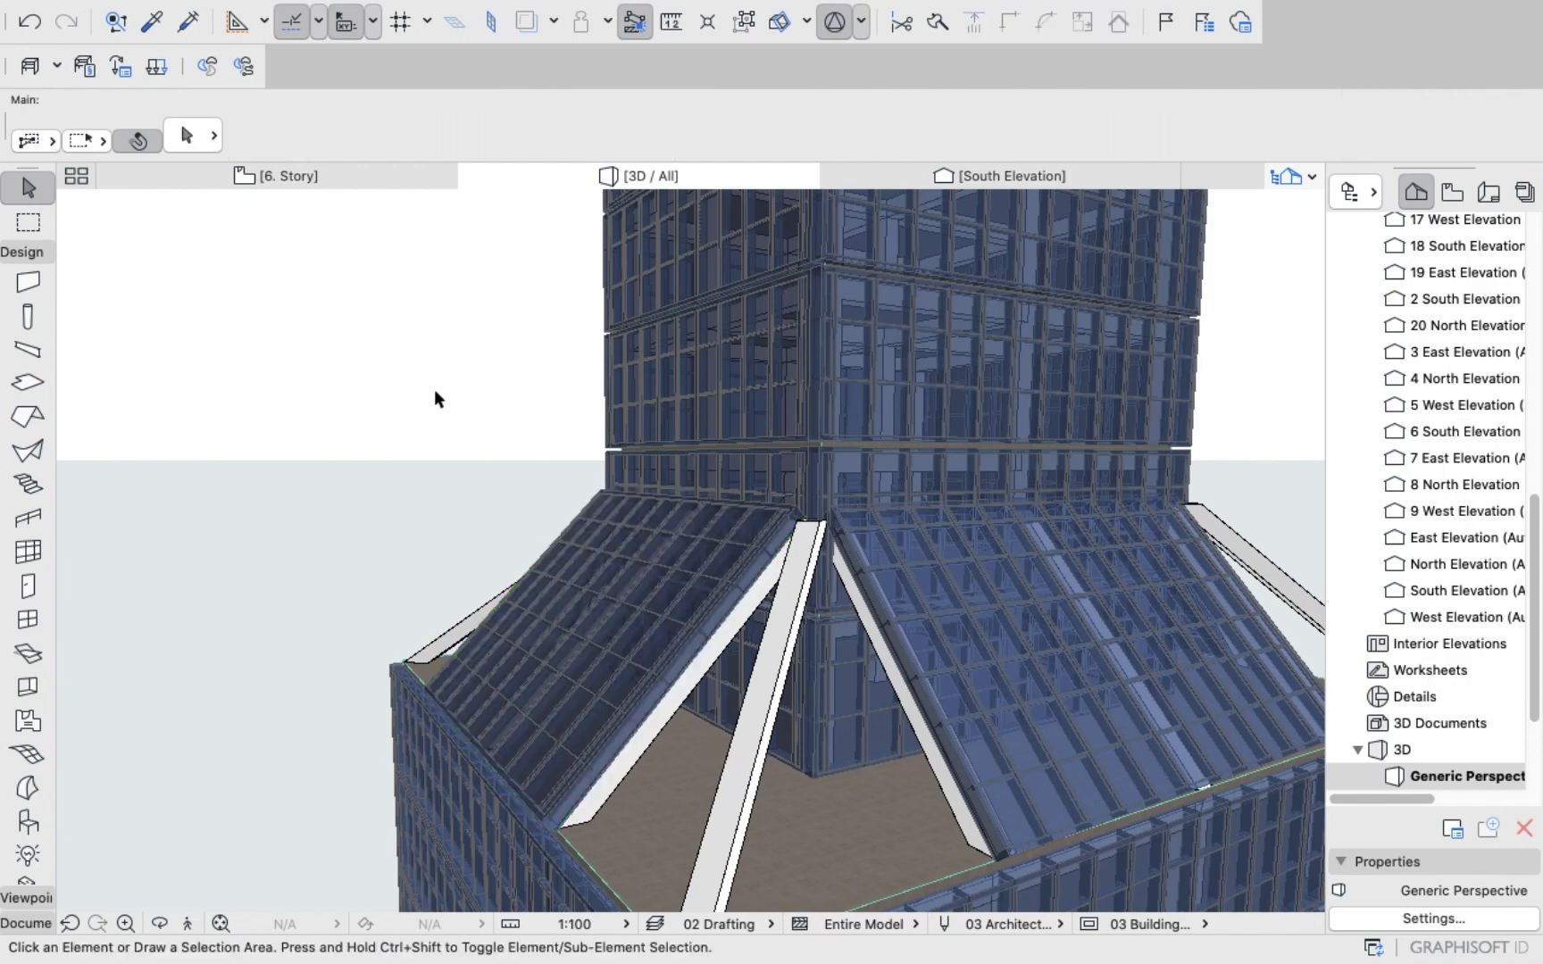
# Set the base offset of the left sloped curtain wall to its home story, 6. Story, to 0.
pyautogui.keyDown('shift'); pyautogui.moveTo(438, 387); pyautogui.dragTo(519, 586, button='middle'); pyautogui.keyUp('shift')
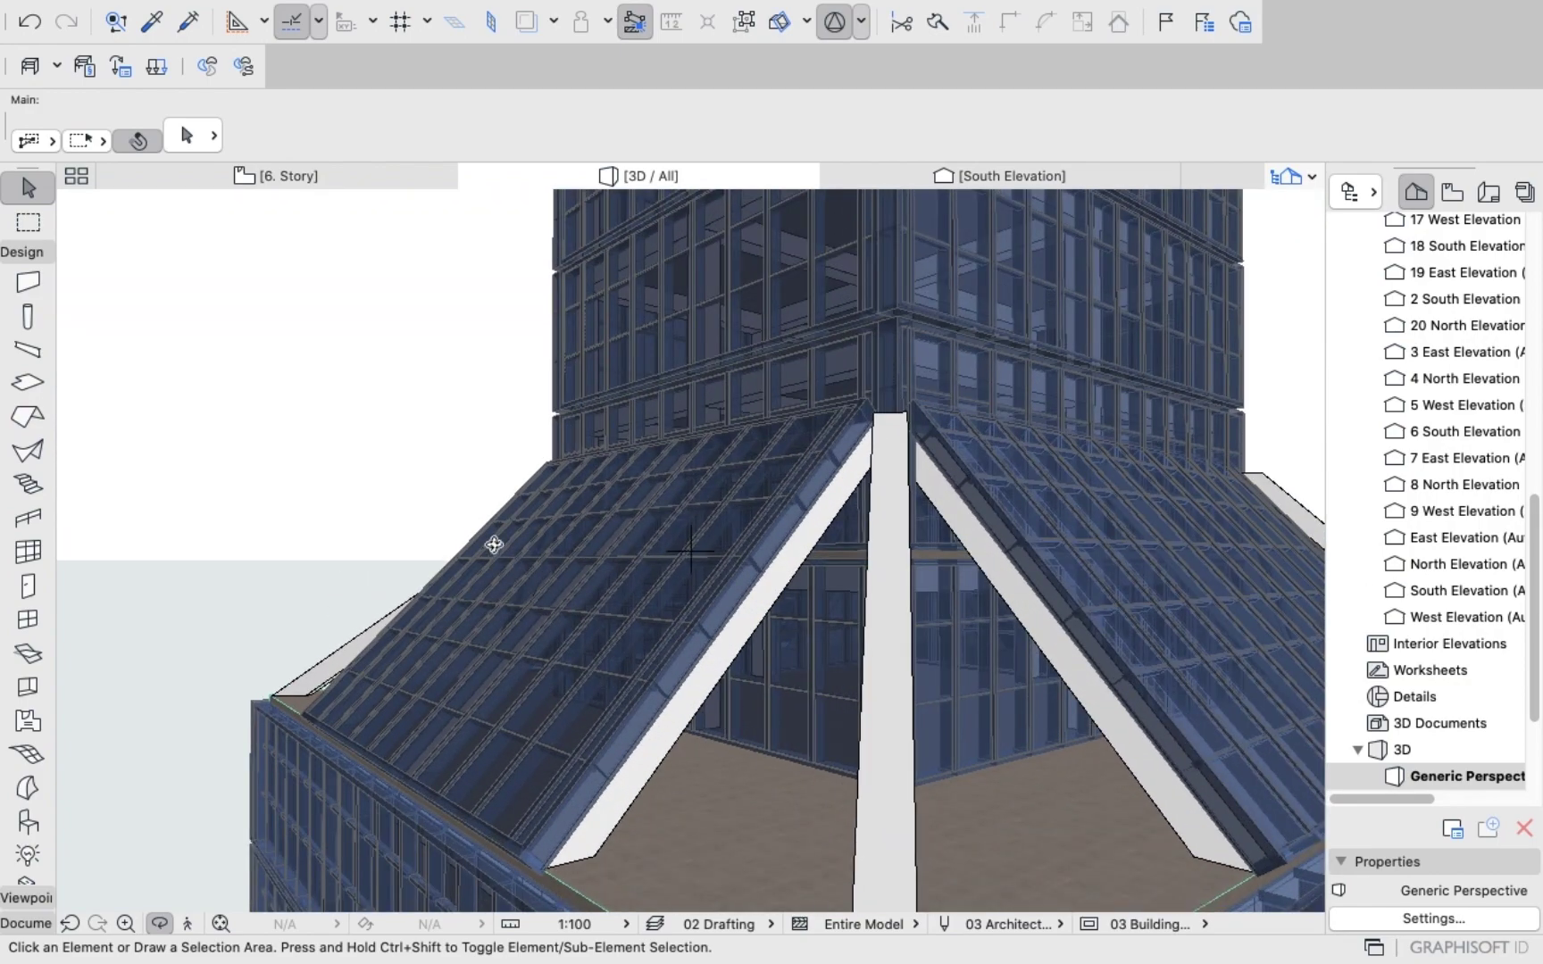
pyautogui.click(36, 196)
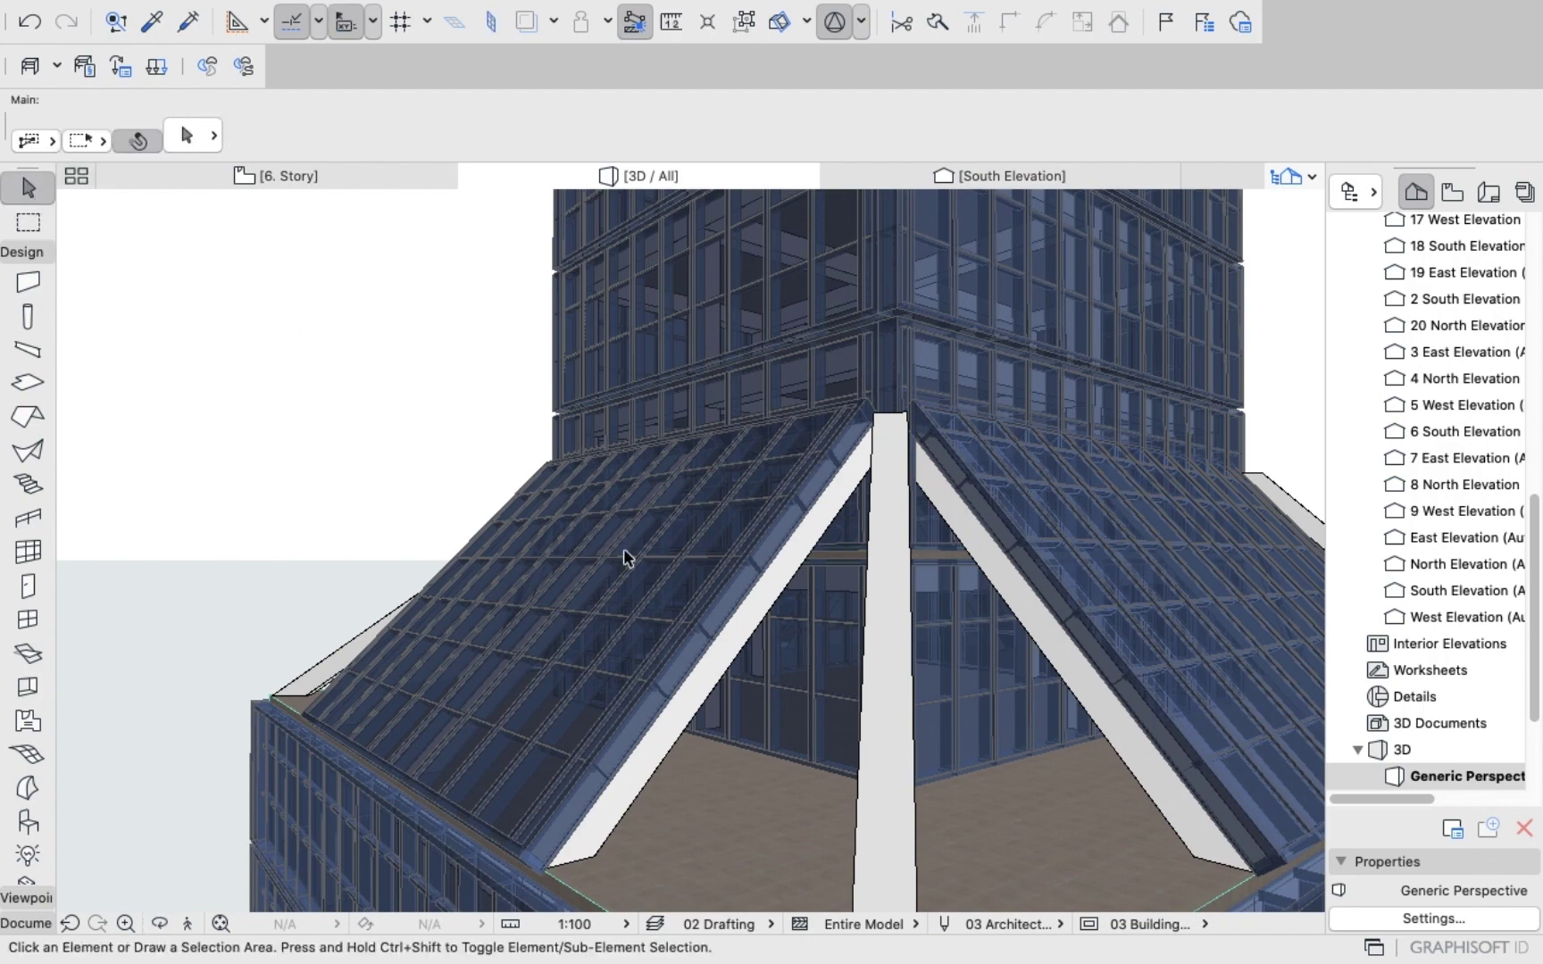
pyautogui.click(661, 586)
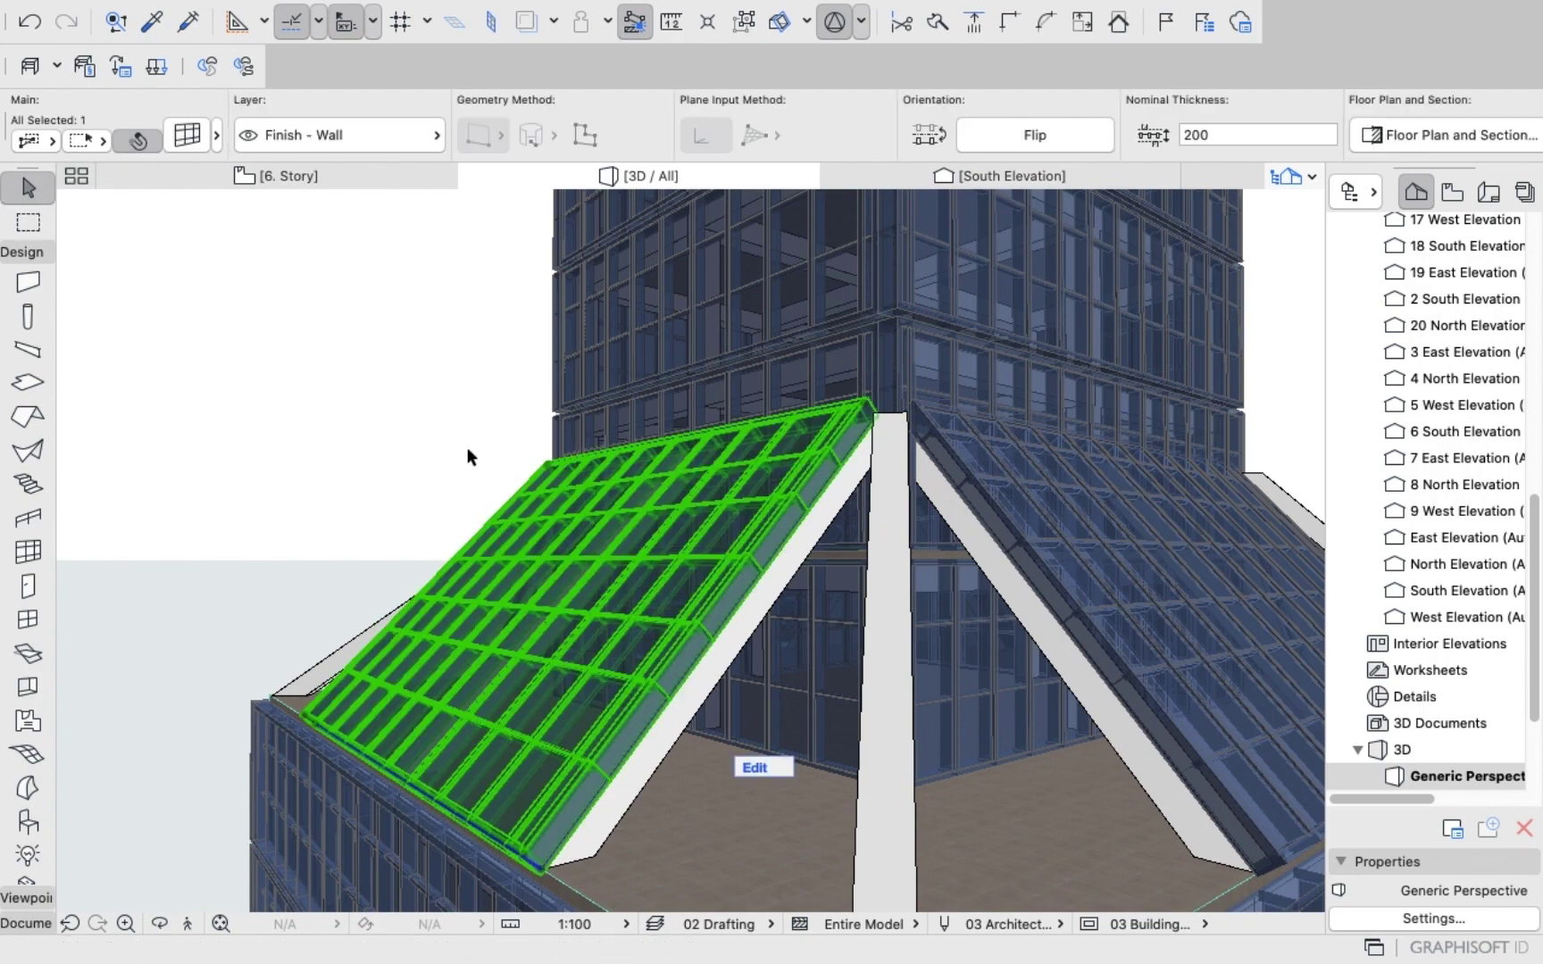
pyautogui.click(186, 135)
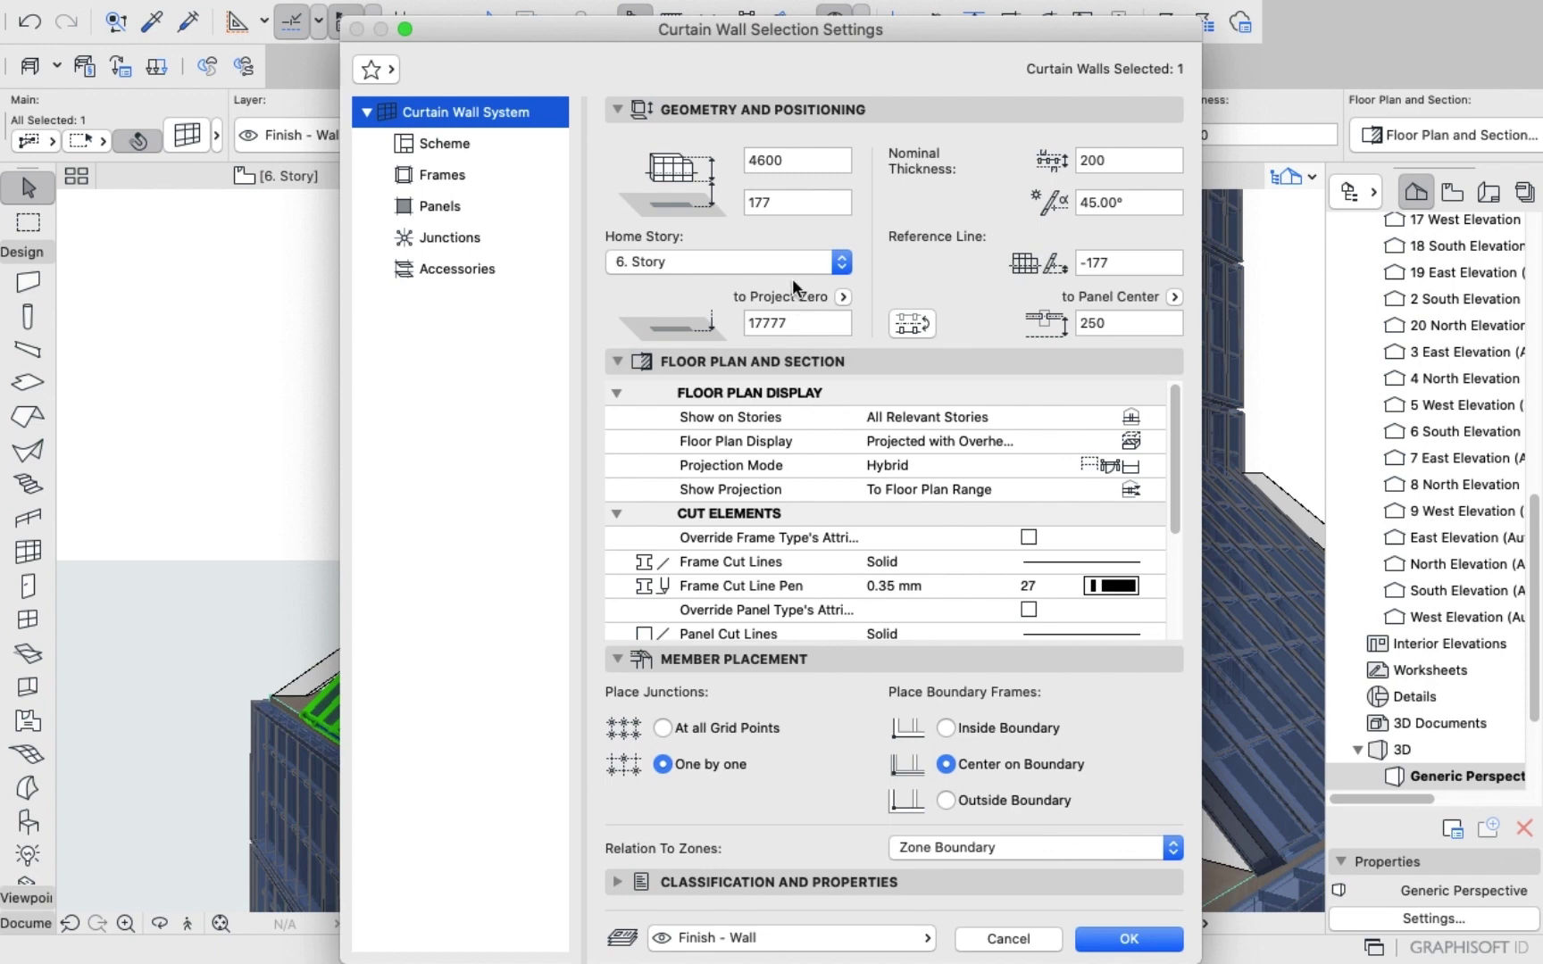
pyautogui.click(784, 204)
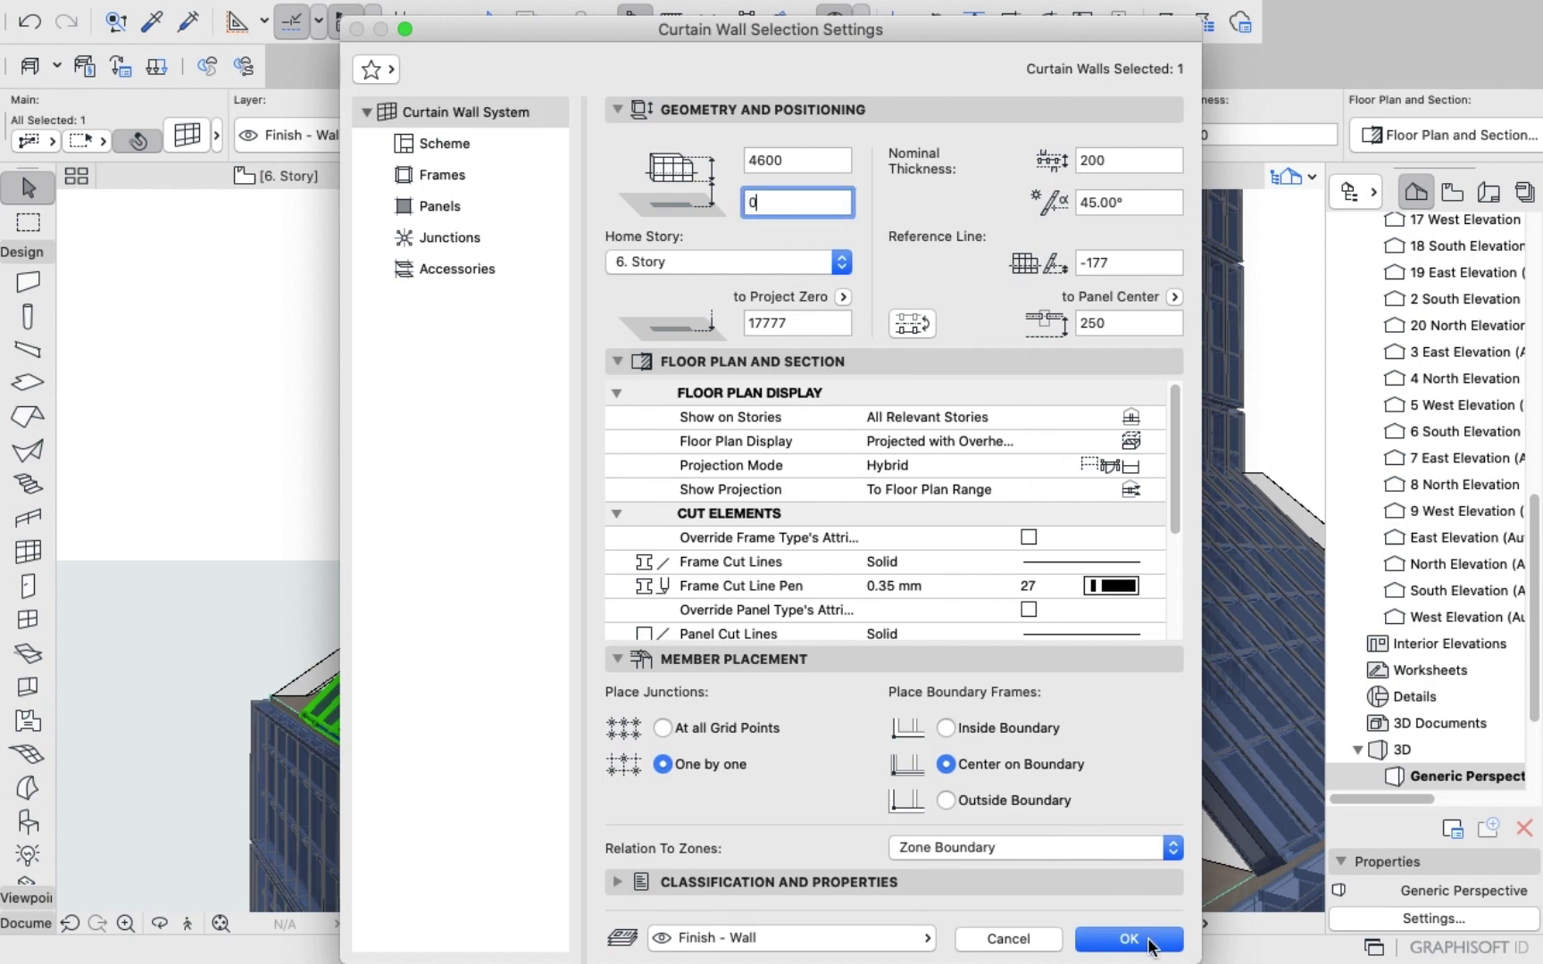
pyautogui.click(1147, 940)
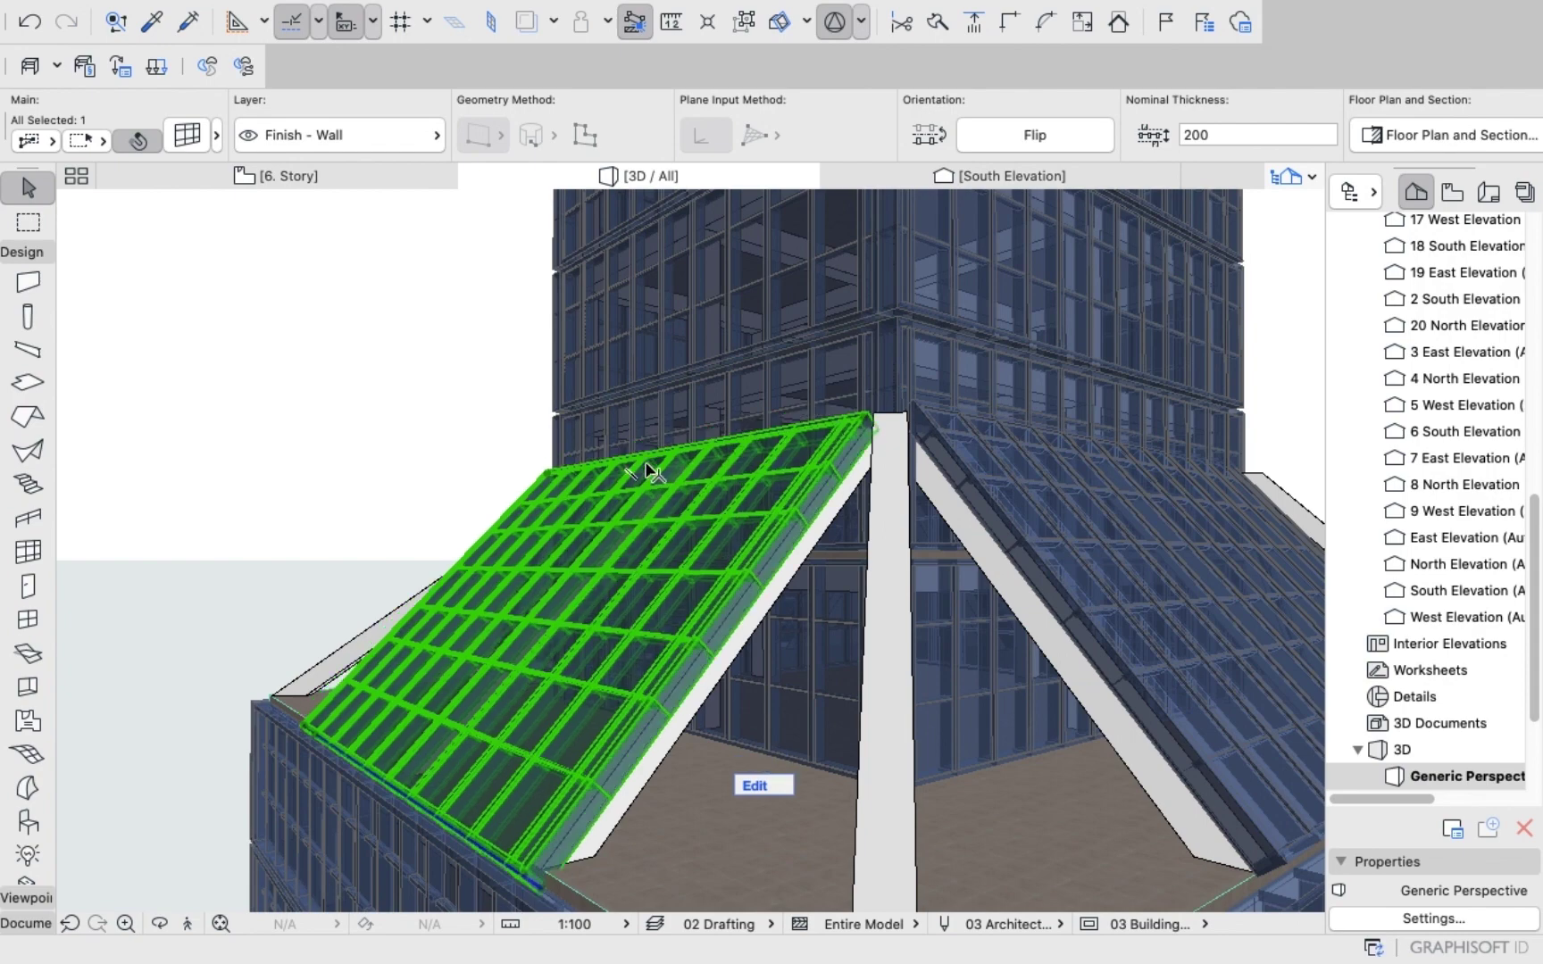
pyautogui.click(392, 361)
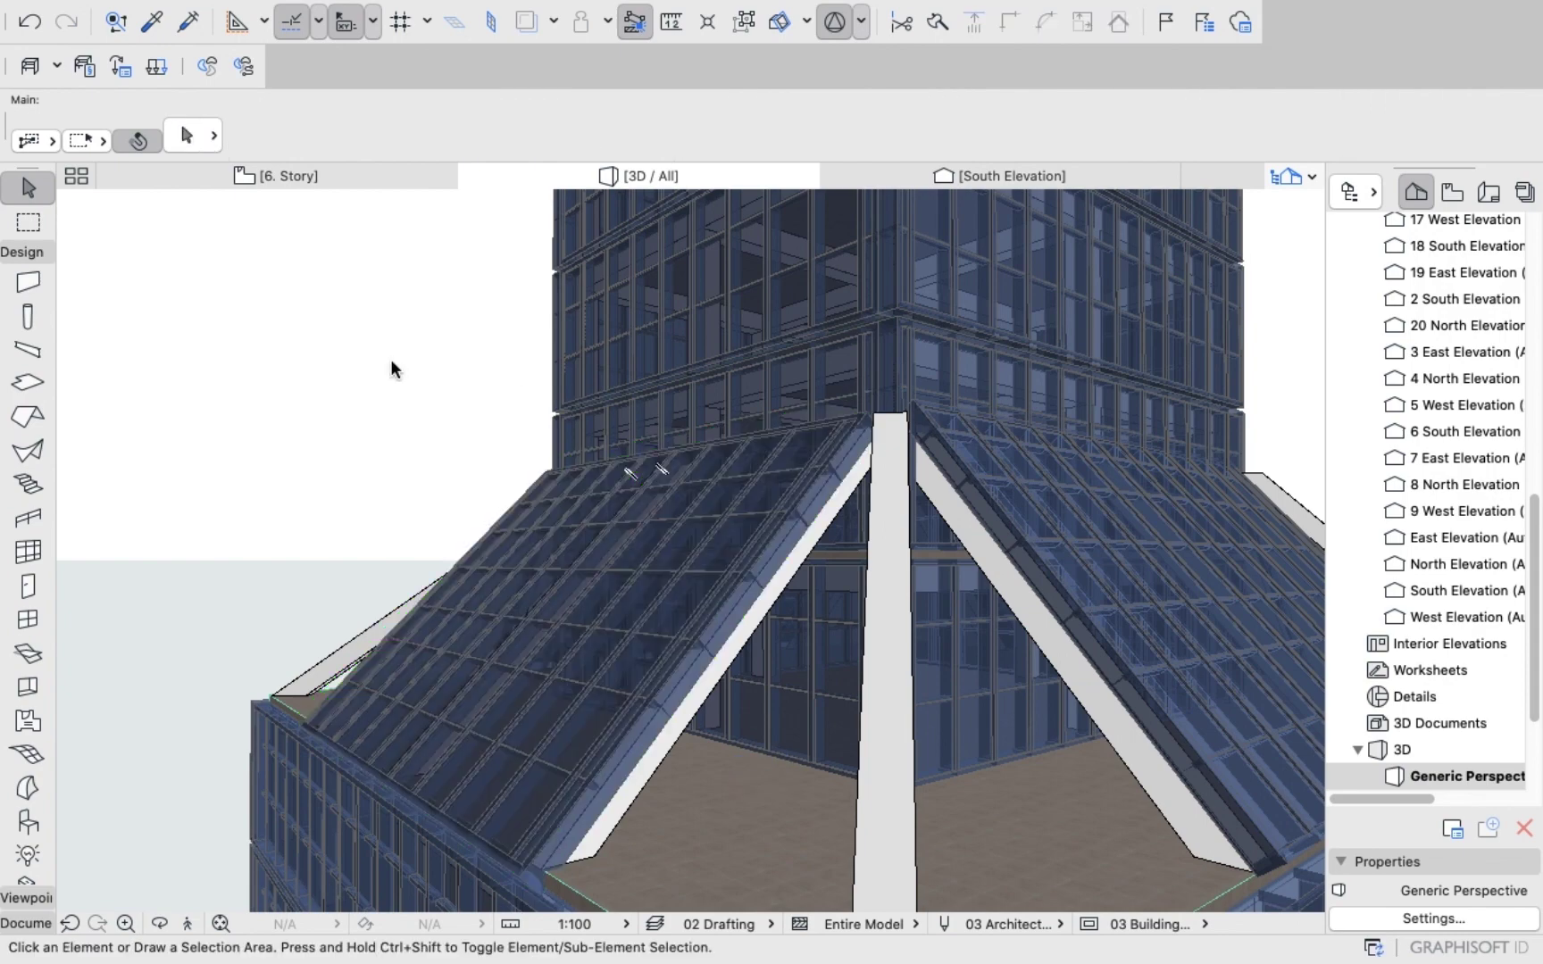
# Set the height of the left sloped curtain wall to 4700 and deselect it.
pyautogui.press('o')
pyautogui.moveTo(392, 365); pyautogui.dragTo(1009, 365)
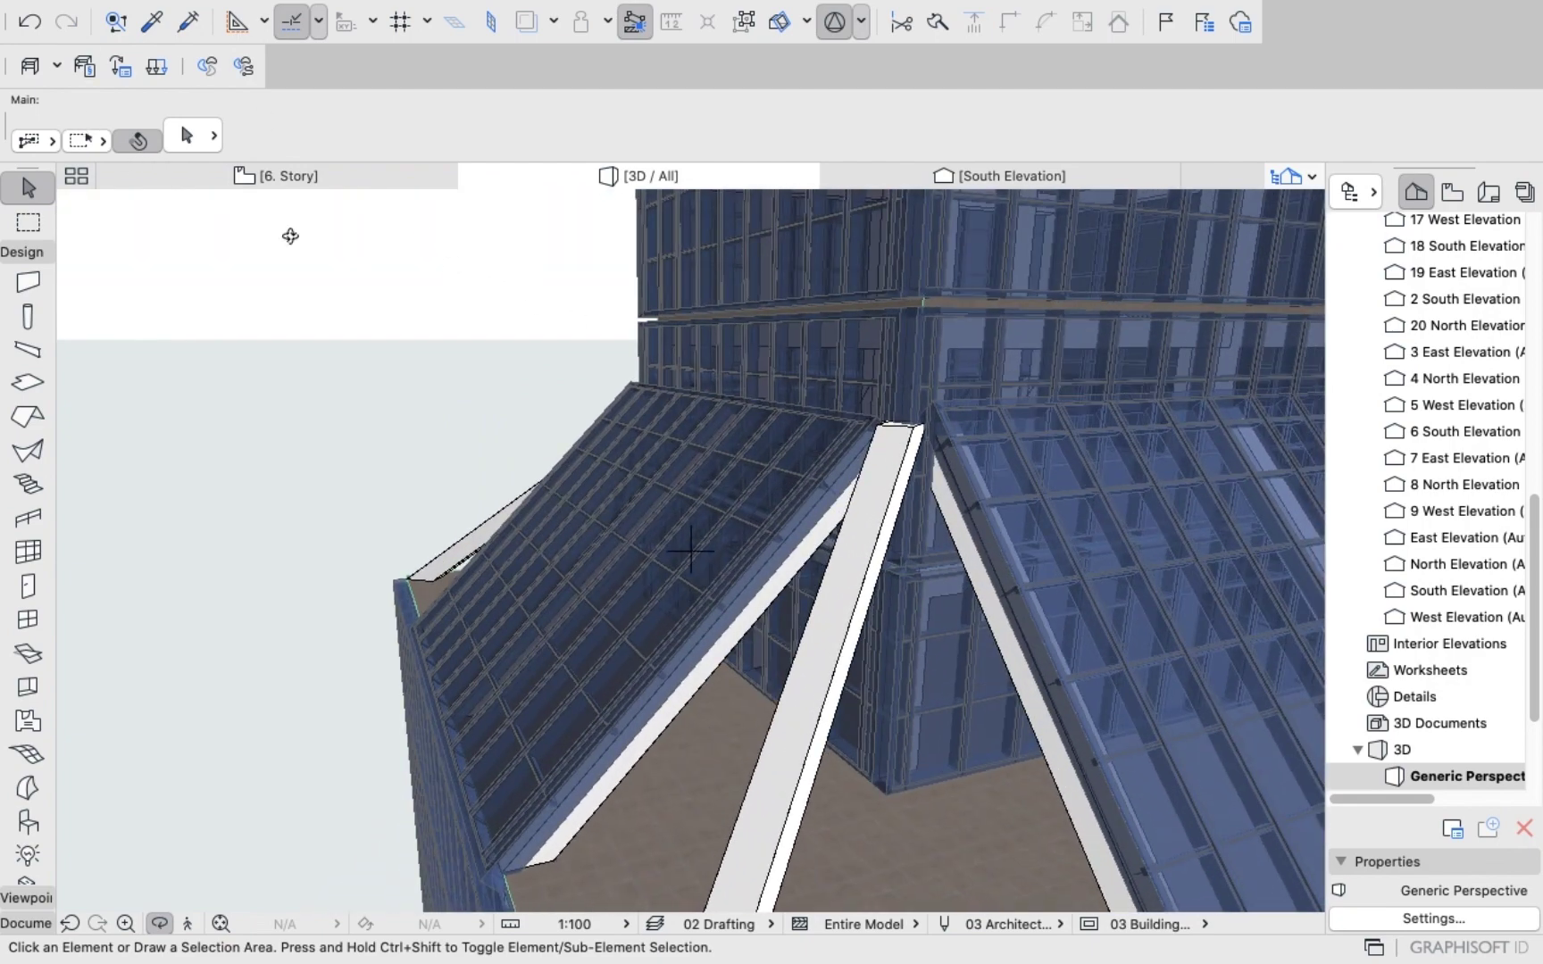
pyautogui.click(30, 190)
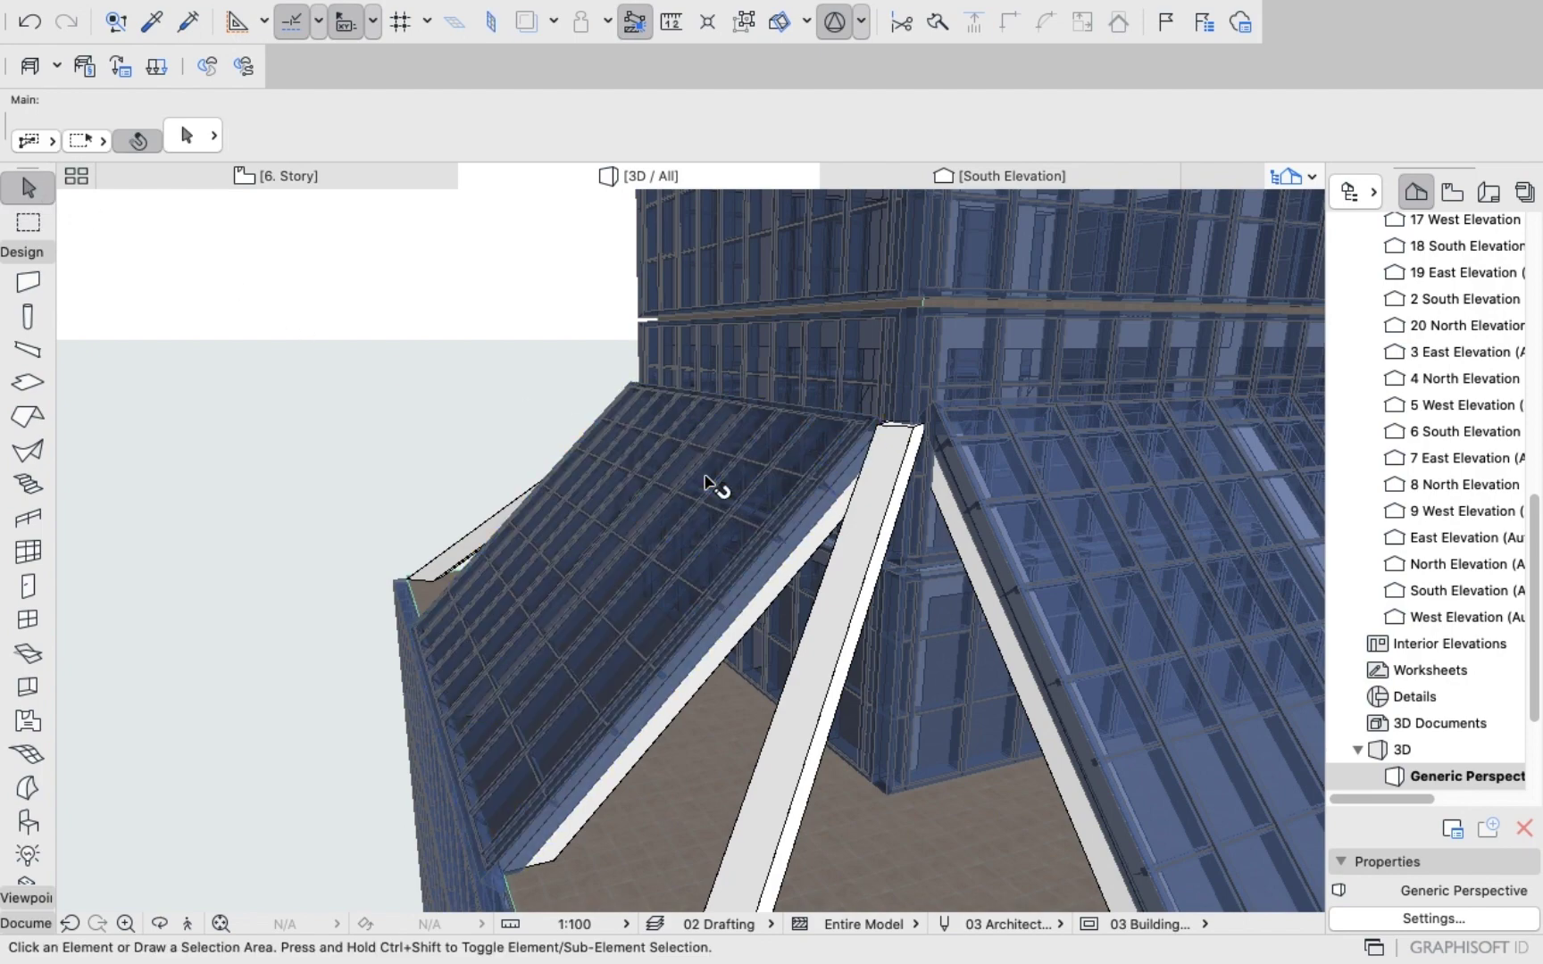
pyautogui.click(705, 483)
pyautogui.click(175, 136)
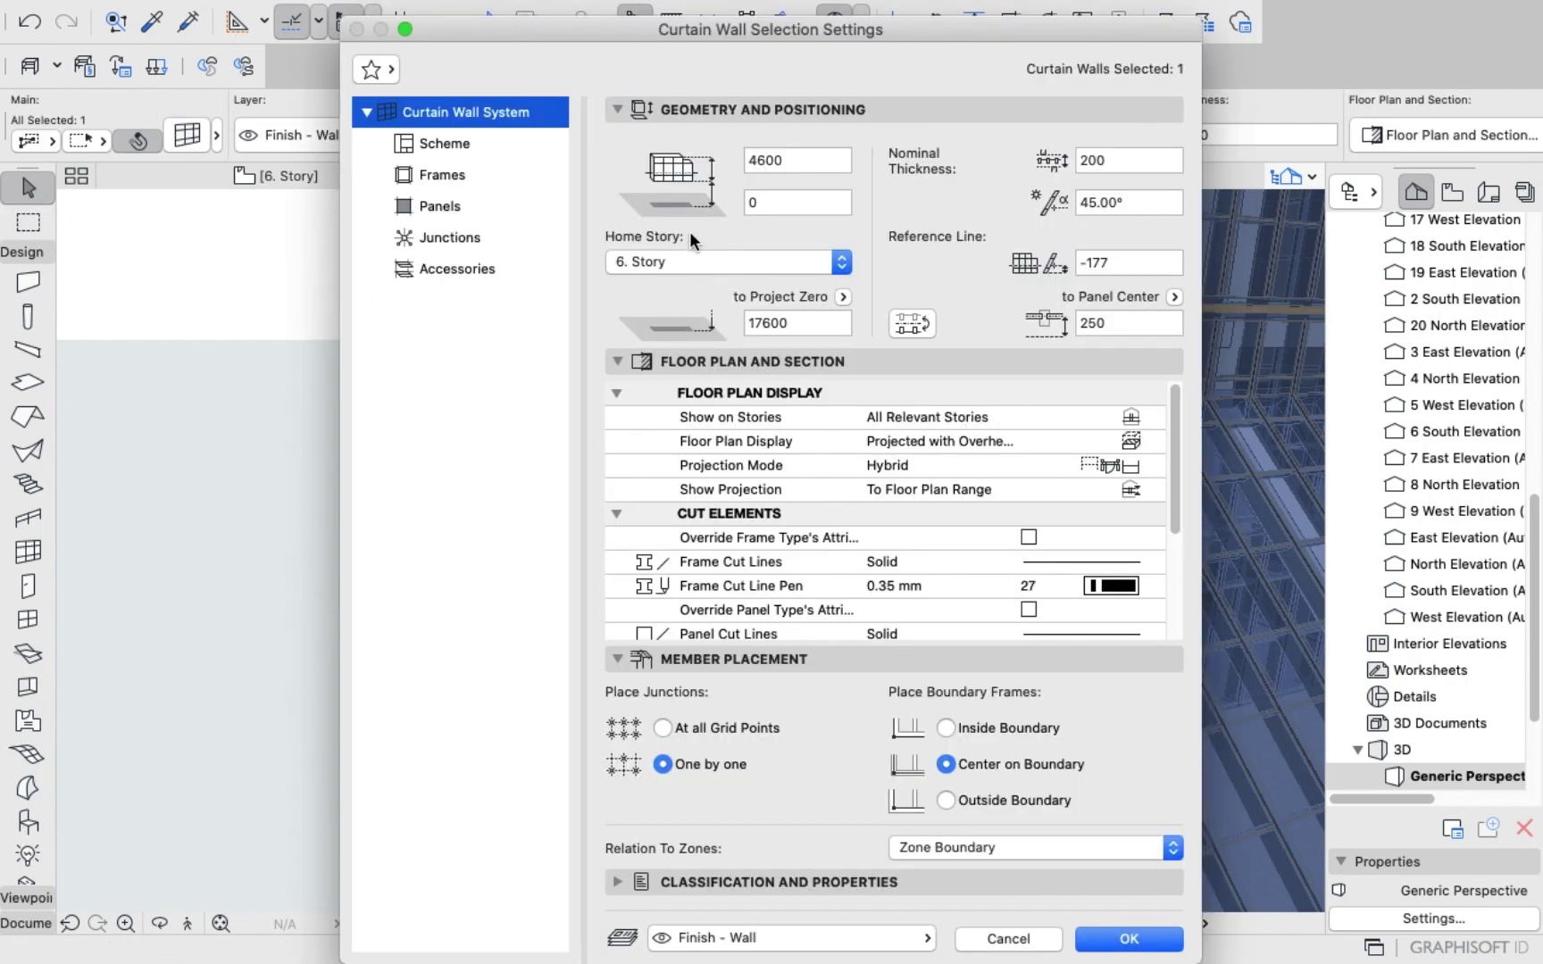
pyautogui.click(821, 166)
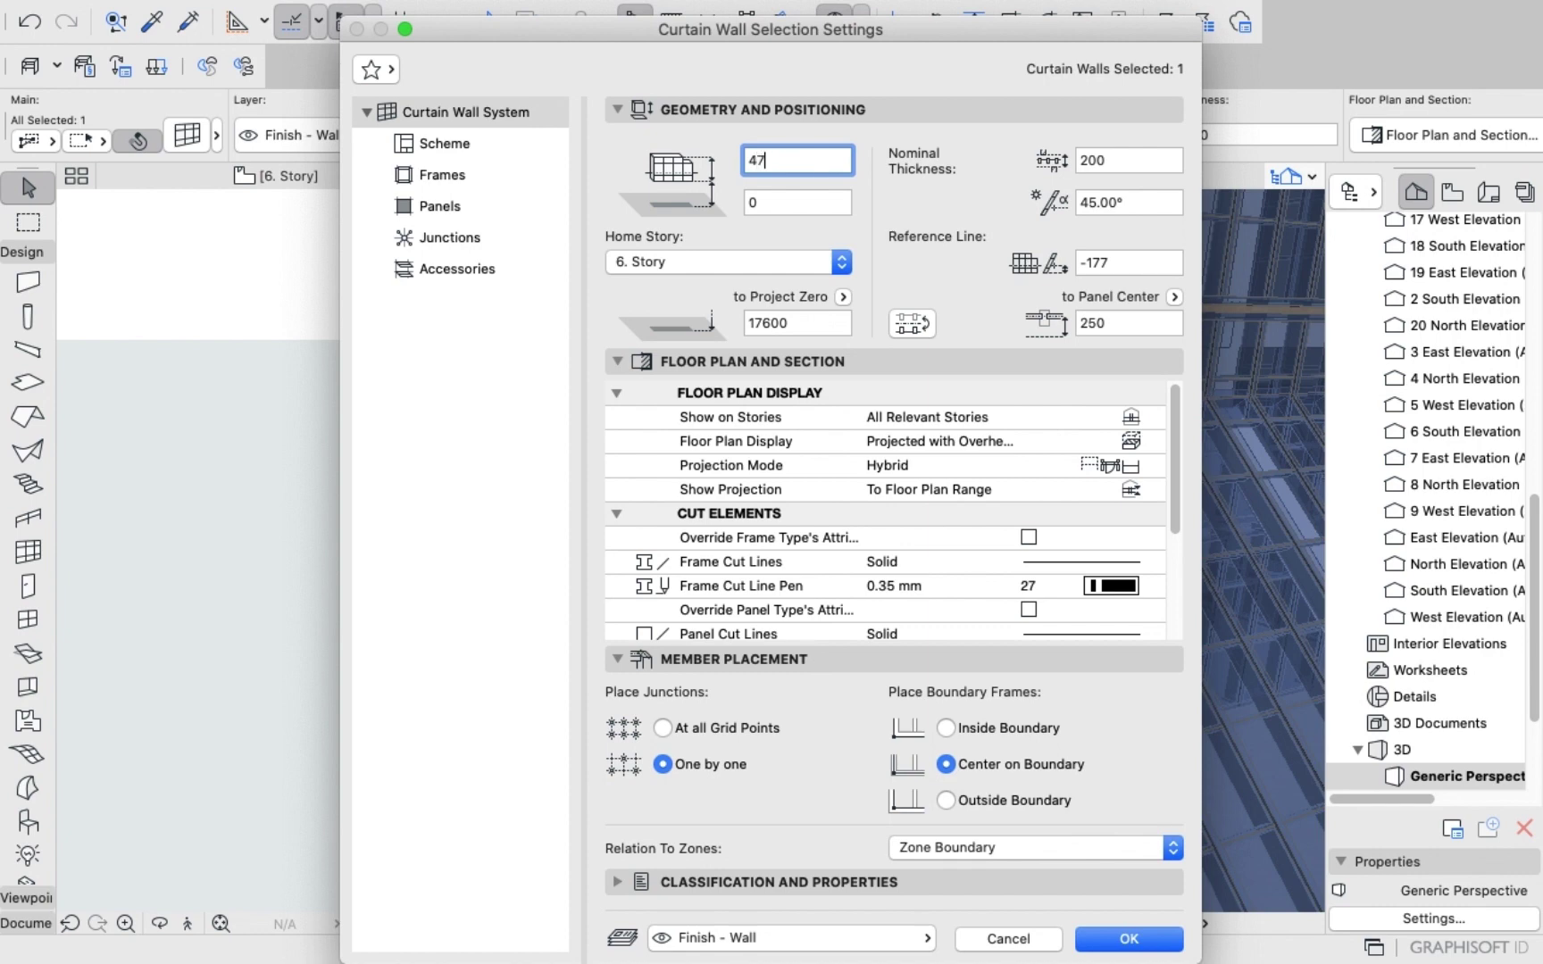
pyautogui.press('Return')
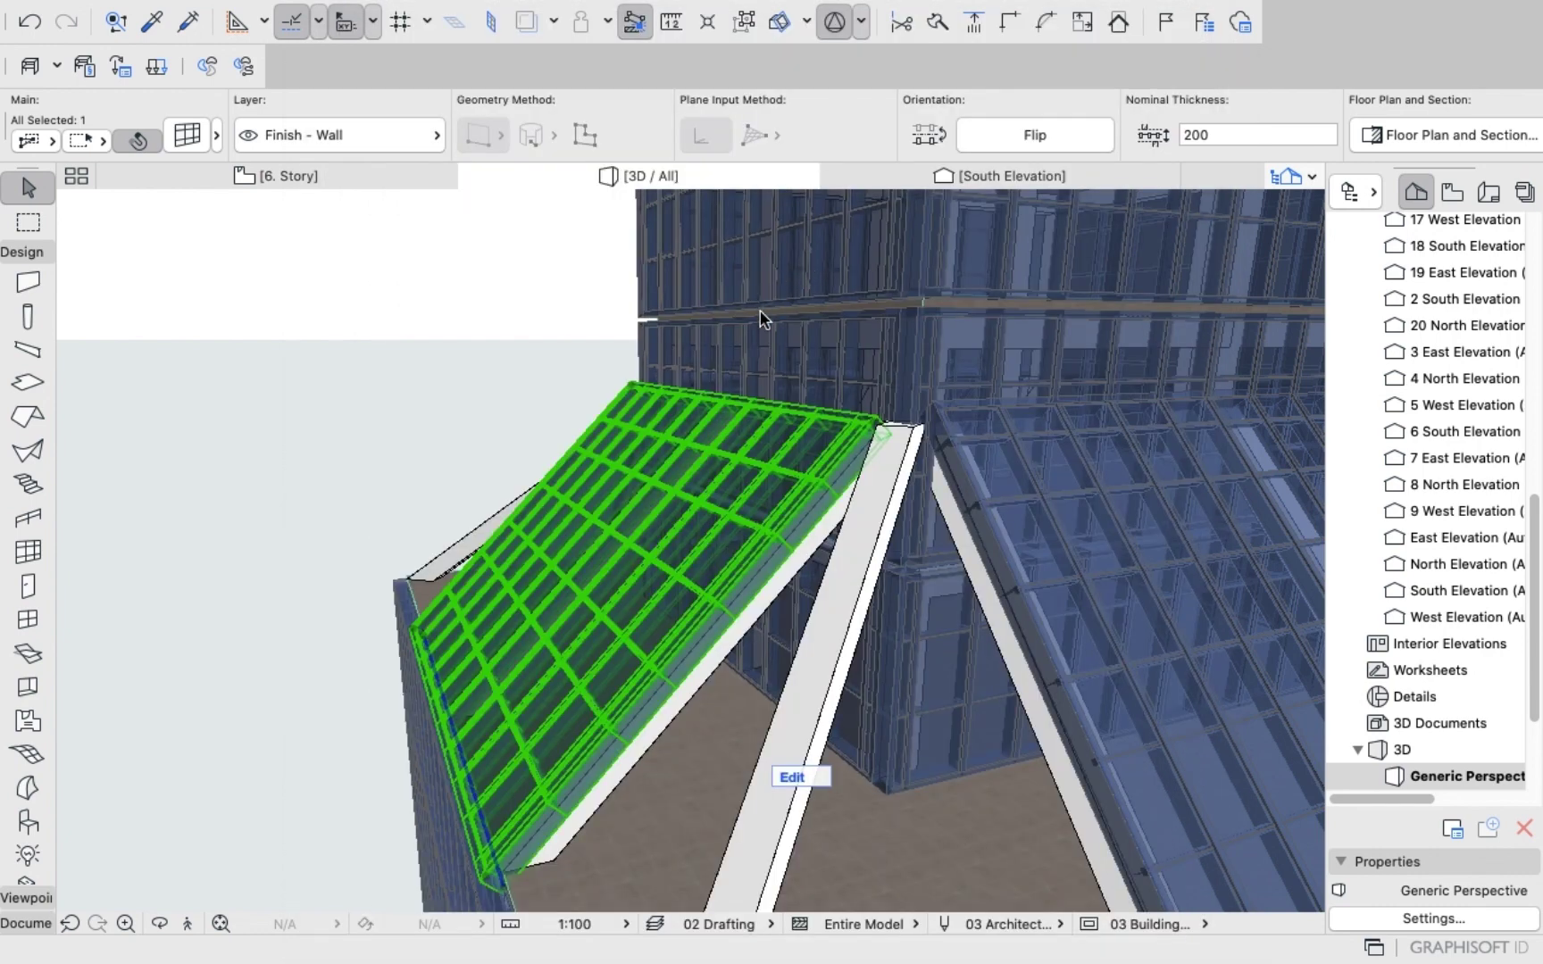
pyautogui.click(540, 330)
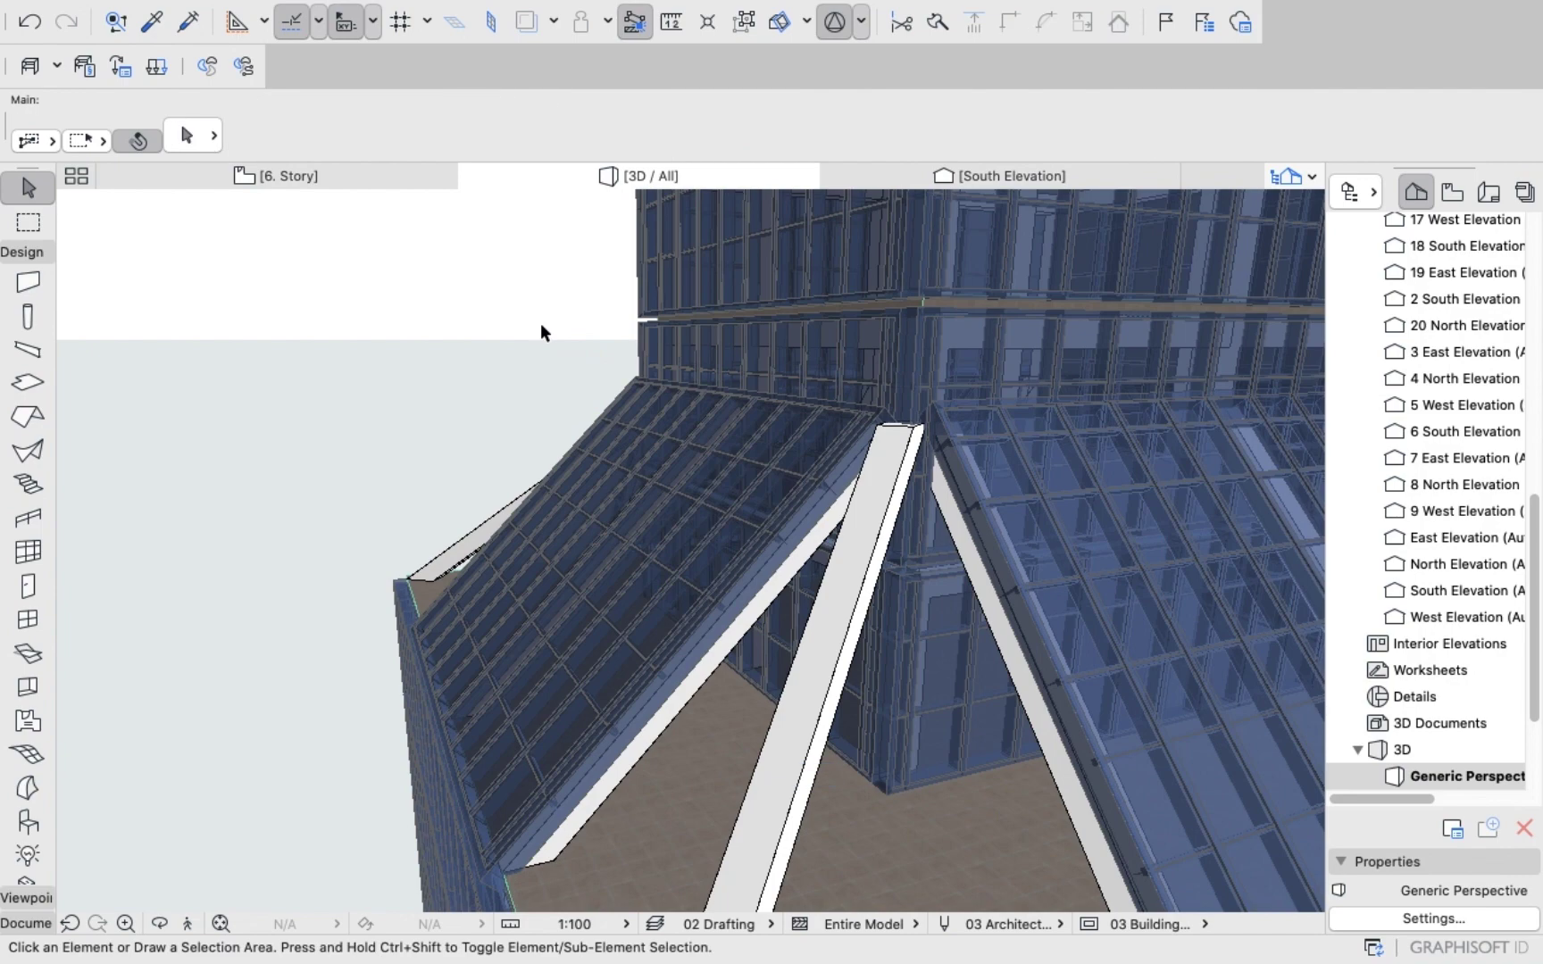
# Increase the height of the left sloped curtain wall to 4800 and deselect it.
pyautogui.keyDown('shift'); pyautogui.moveTo(540, 331); pyautogui.dragTo(918, 287, button='middle'); pyautogui.keyUp('shift')
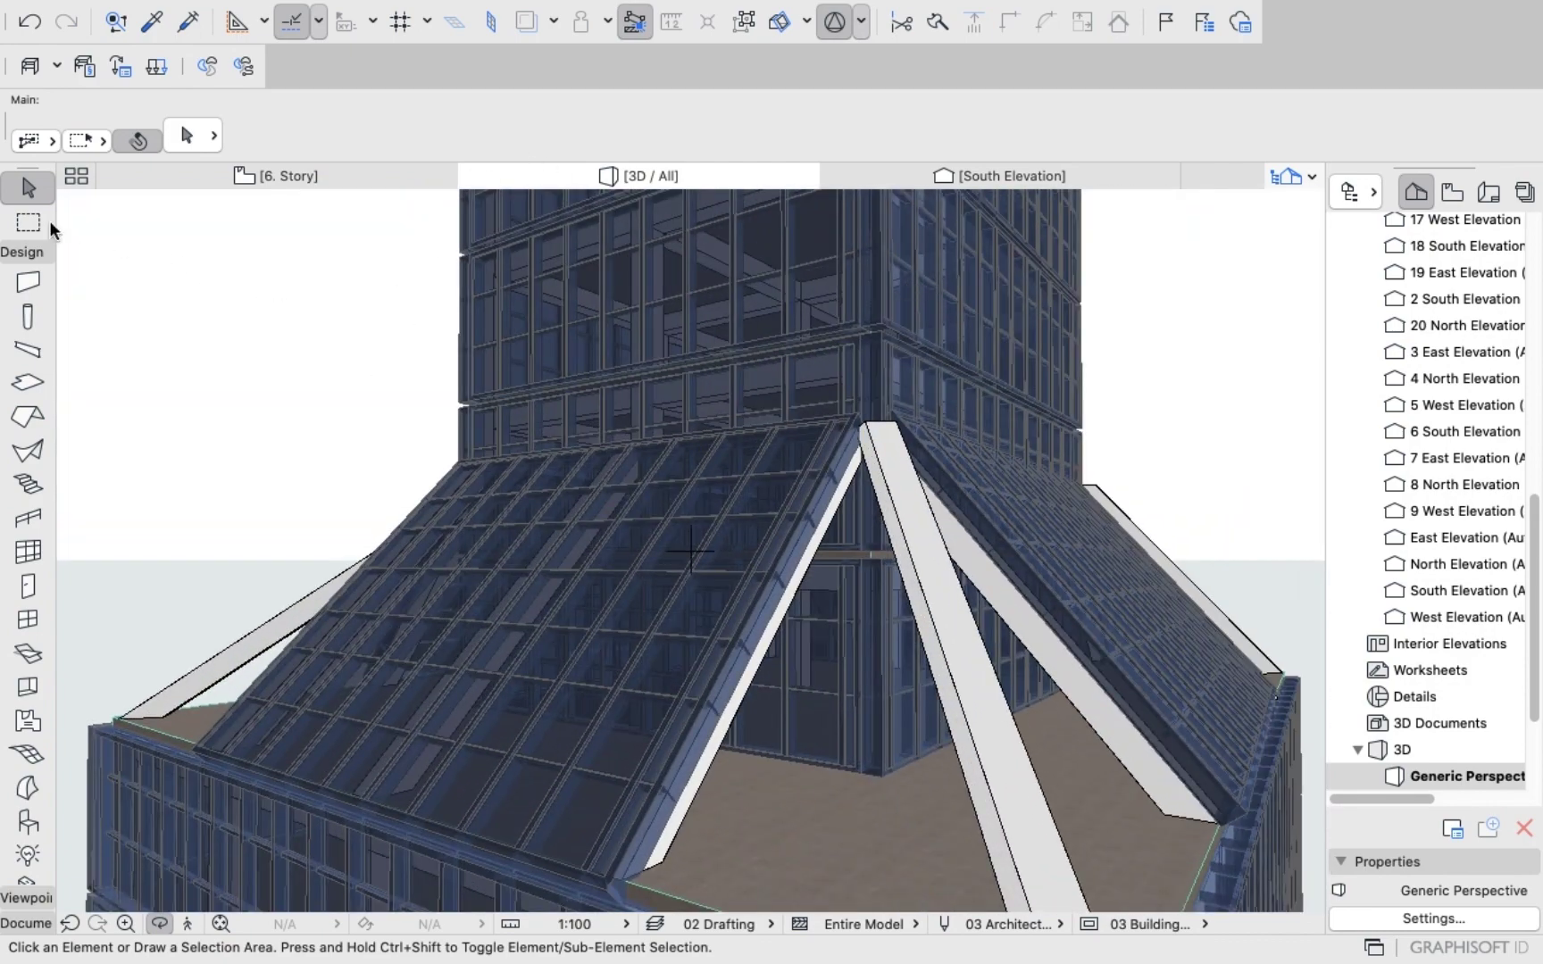
pyautogui.click(49, 221)
pyautogui.click(36, 200)
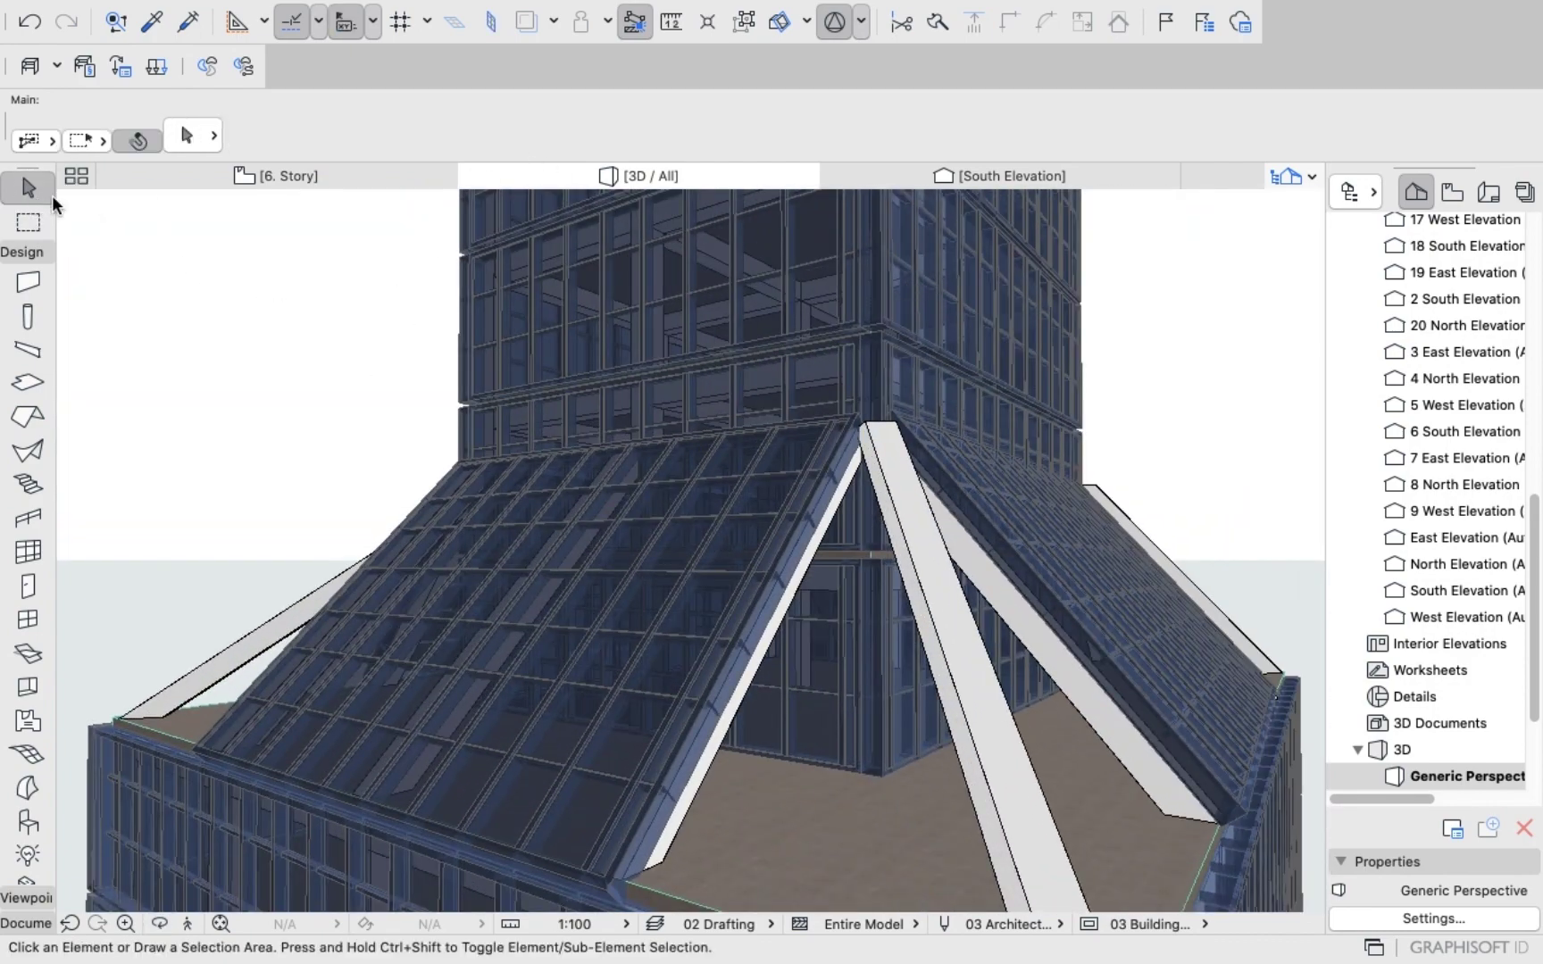
pyautogui.click(591, 605)
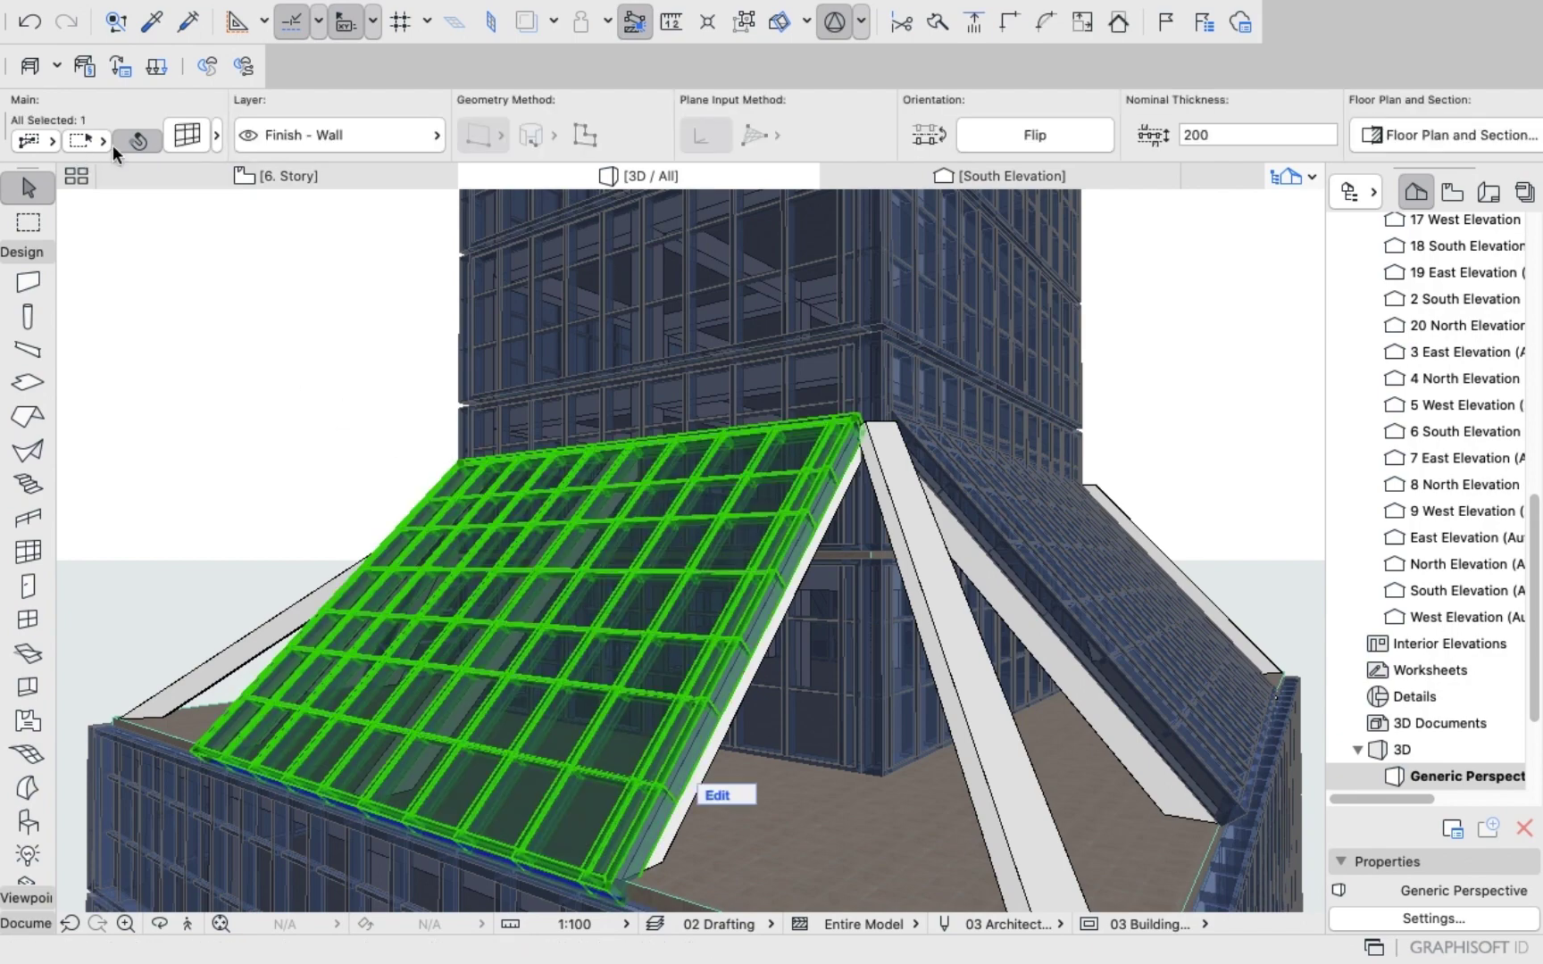
pyautogui.click(189, 134)
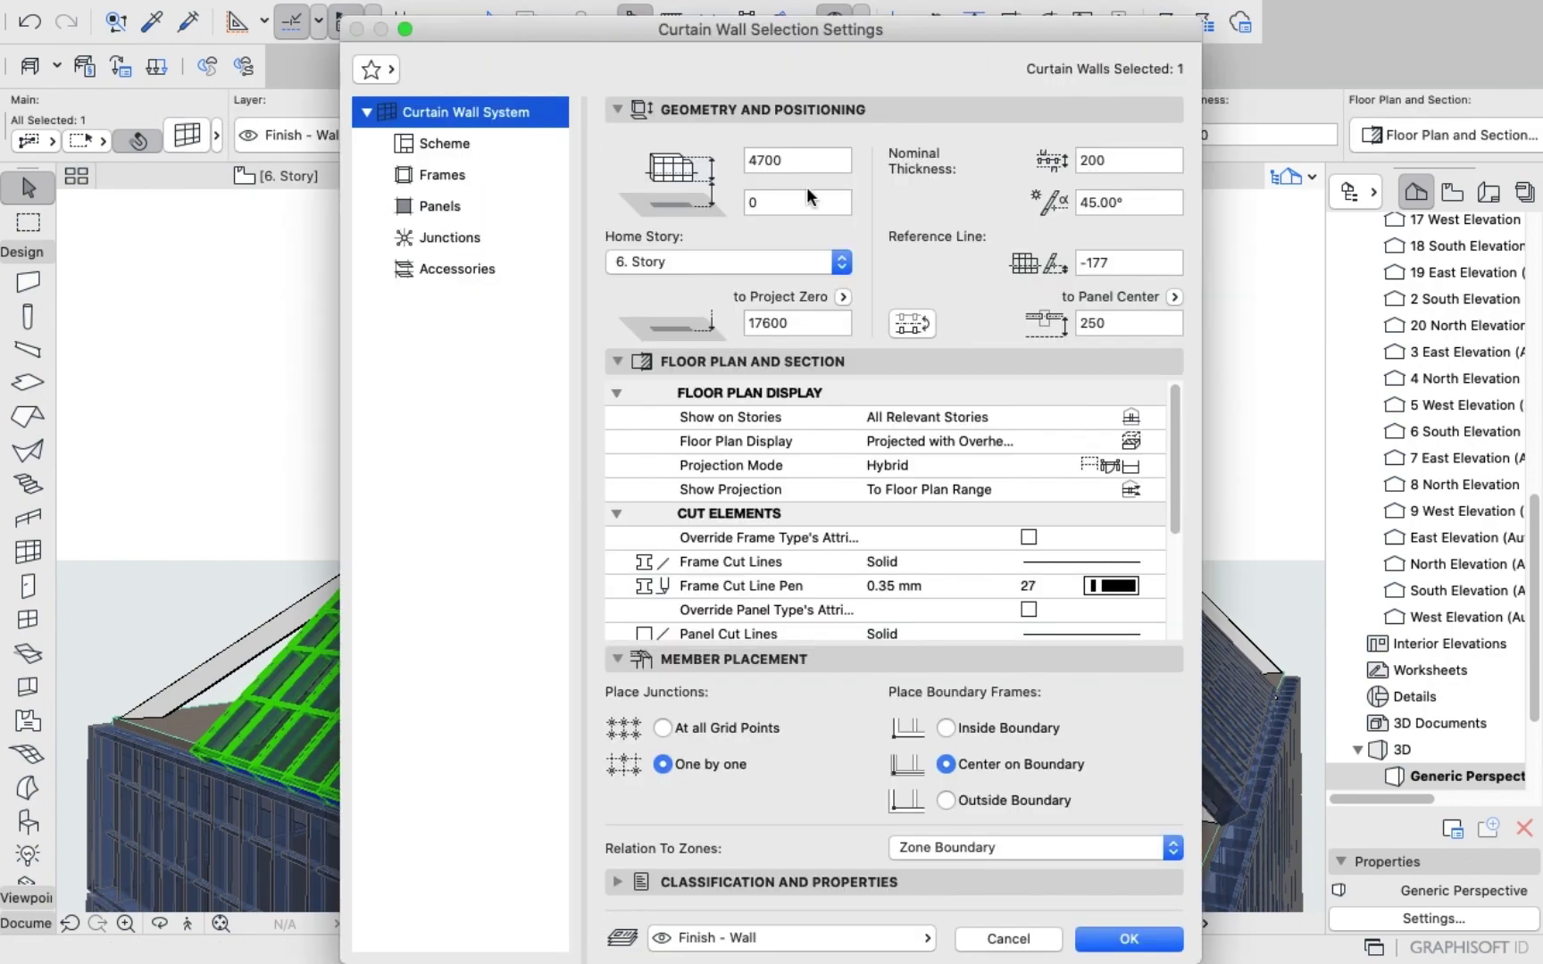
pyautogui.click(801, 159)
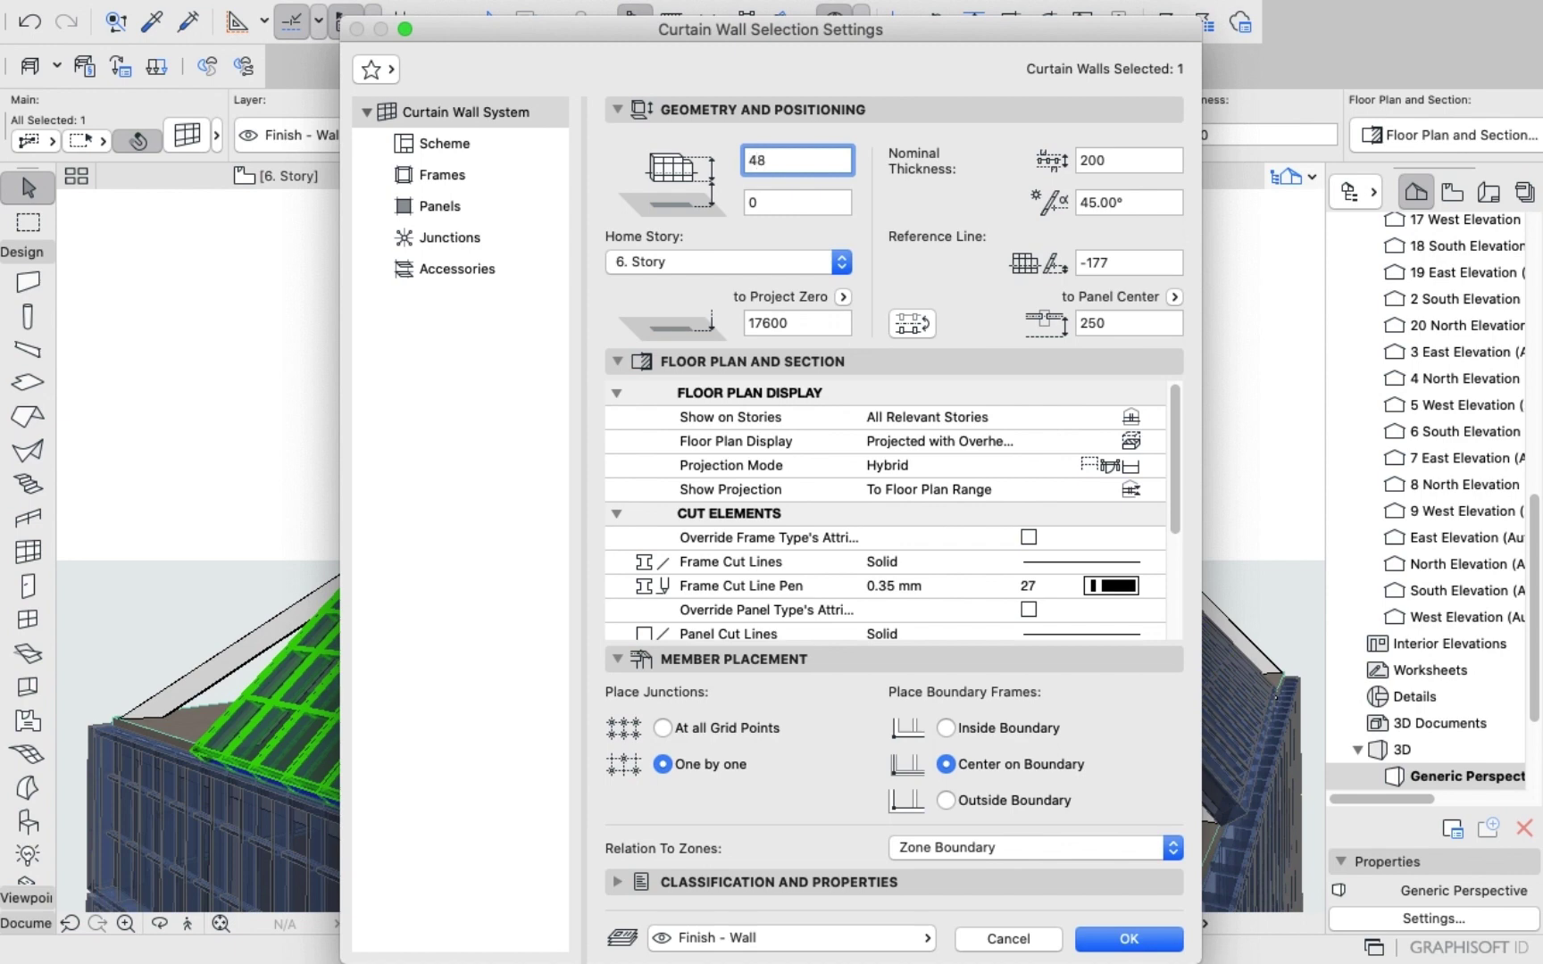
pyautogui.press('Return')
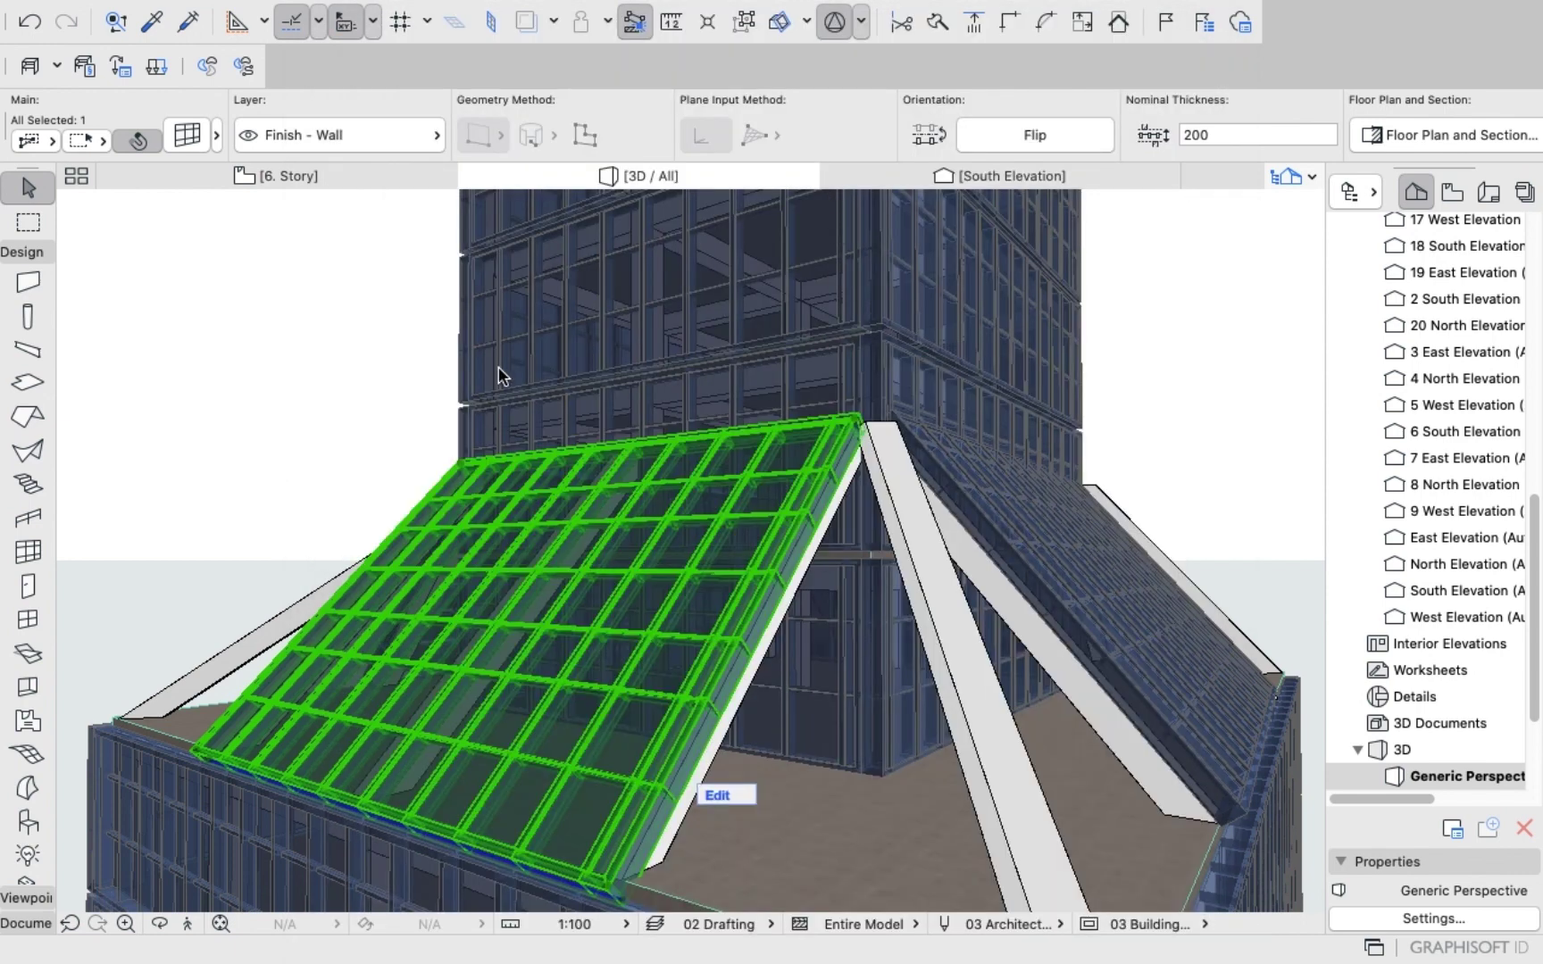
pyautogui.click(264, 300)
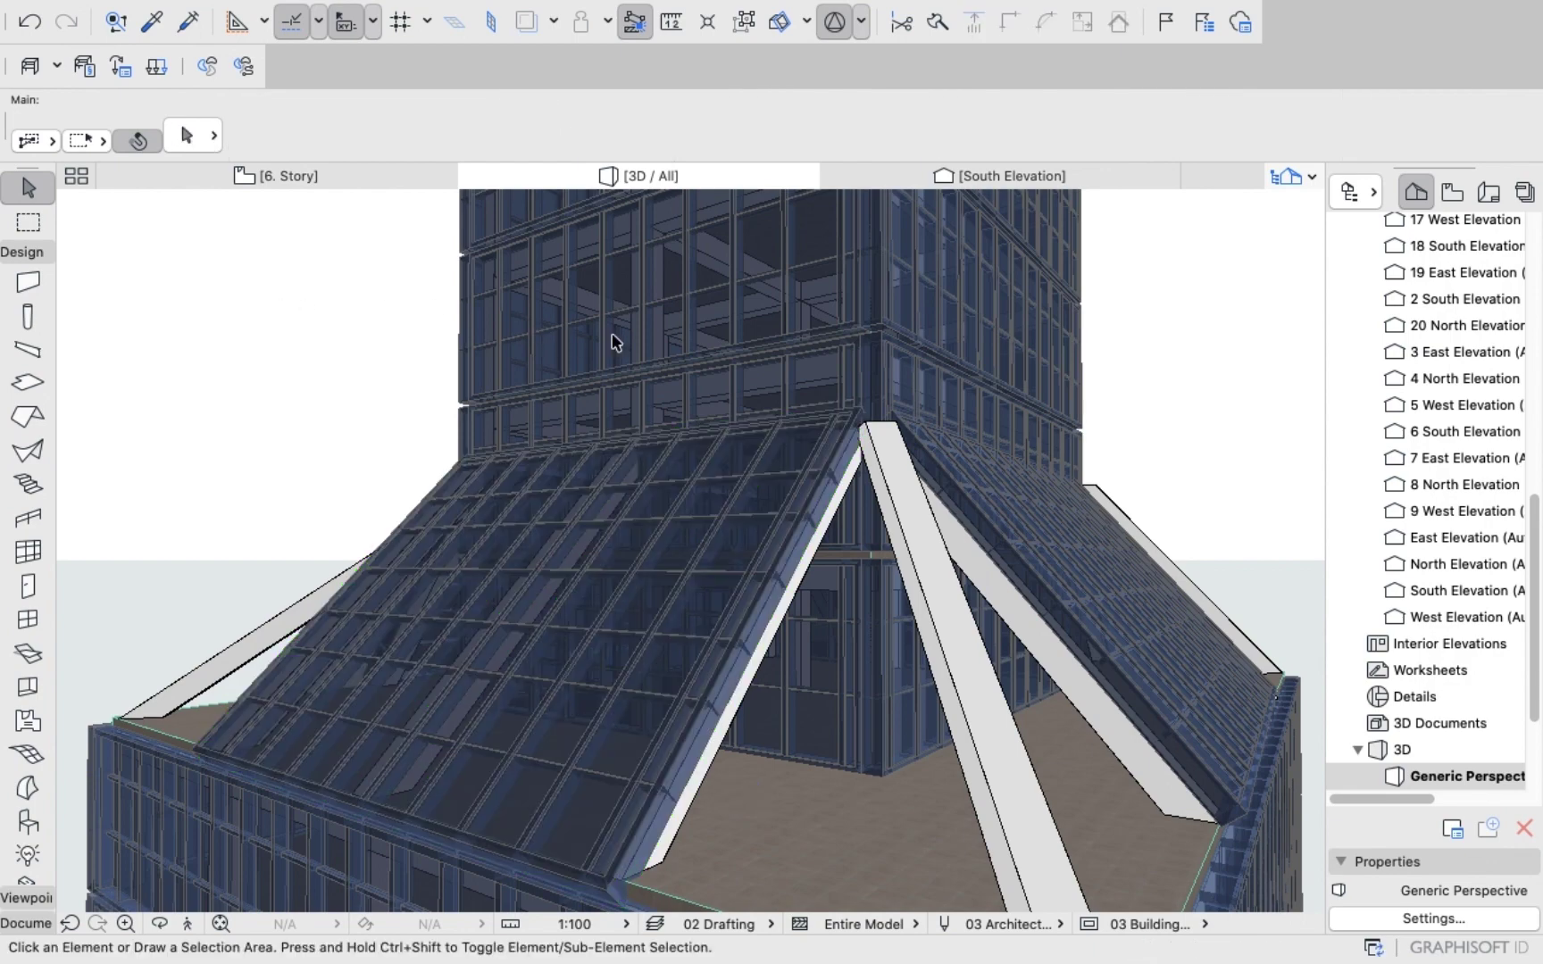
# Set the slant angle to 35° for the corner column standing between the two sloped curtain walls and deselect it.
pyautogui.press('o')
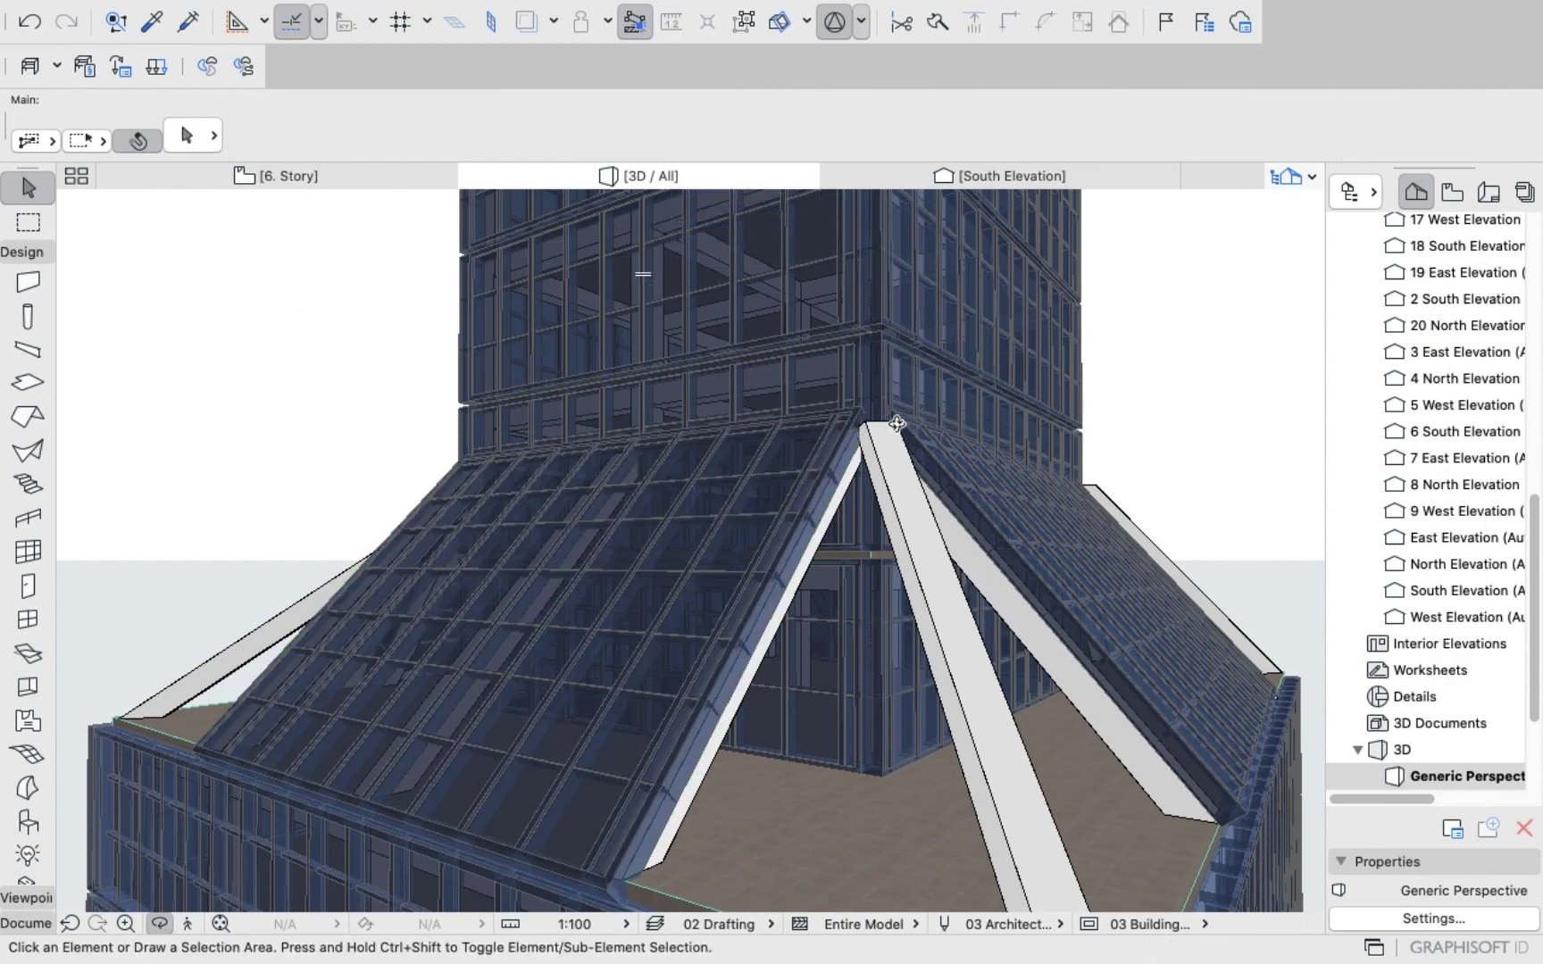
pyautogui.moveTo(893, 403)
pyautogui.mouseDown()
pyautogui.moveTo(816, 503)
pyautogui.moveTo(771, 608)
pyautogui.moveTo(831, 447)
pyautogui.moveTo(592, 300)
pyautogui.moveTo(719, 327)
pyautogui.moveTo(903, 406)
pyautogui.moveTo(880, 310)
pyautogui.moveTo(864, 331)
pyautogui.moveTo(486, 371)
pyautogui.moveTo(803, 454)
pyautogui.moveTo(807, 295)
pyautogui.moveTo(599, 321)
pyautogui.moveTo(989, 396)
pyautogui.moveTo(877, 422)
pyautogui.mouseUp()
pyautogui.click(28, 221)
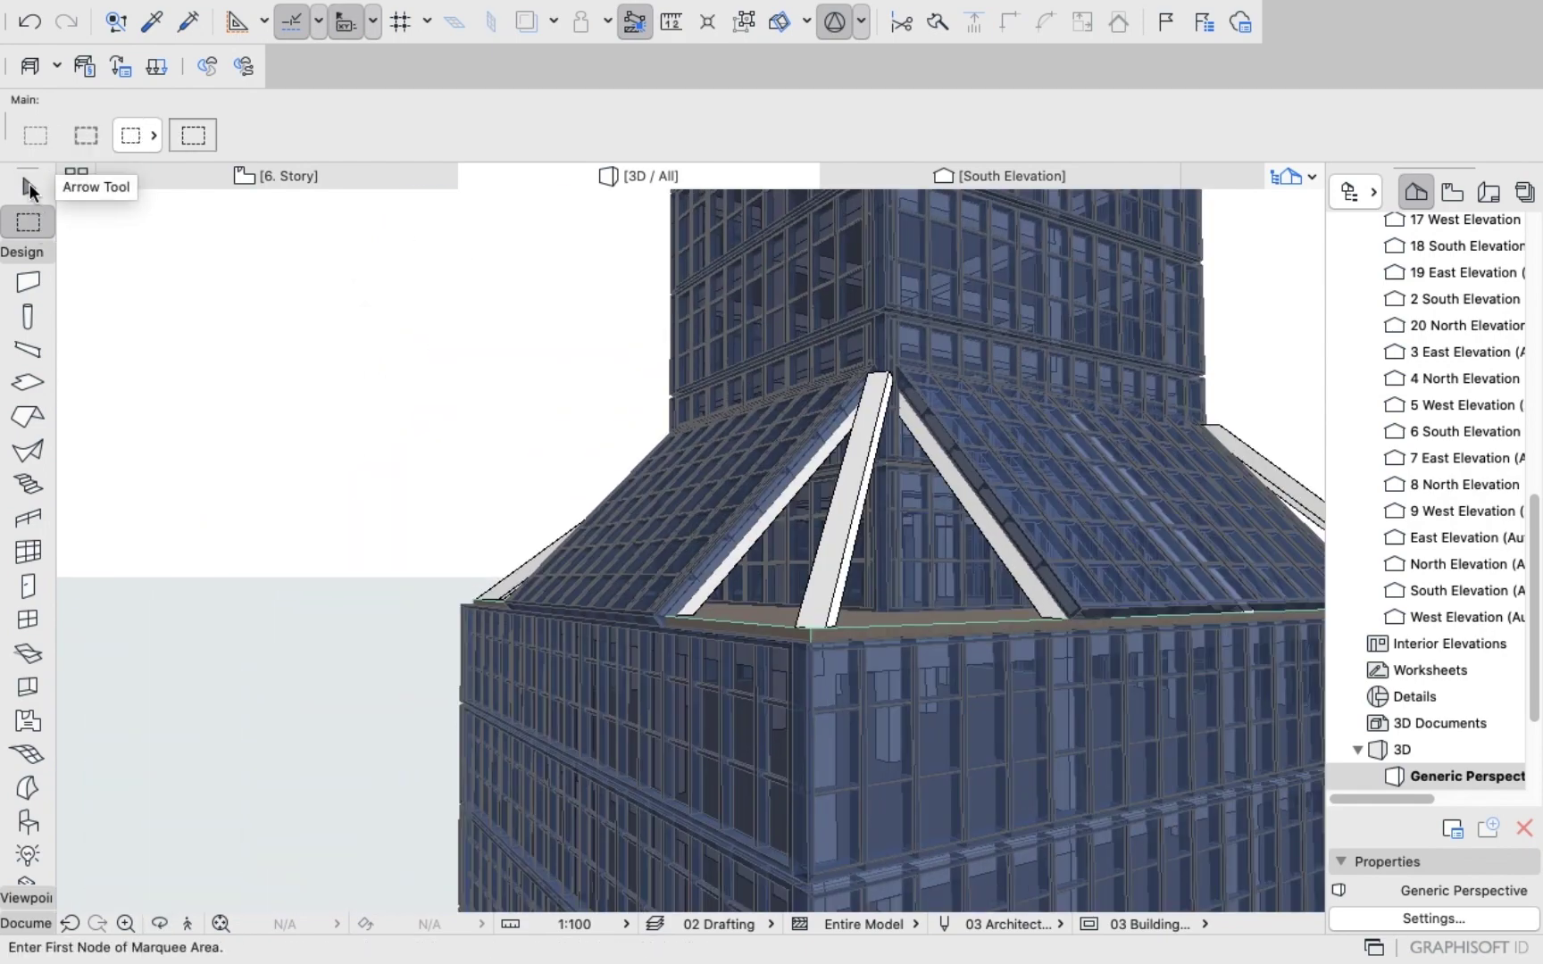
pyautogui.click(29, 188)
pyautogui.click(875, 487)
pyautogui.click(876, 487)
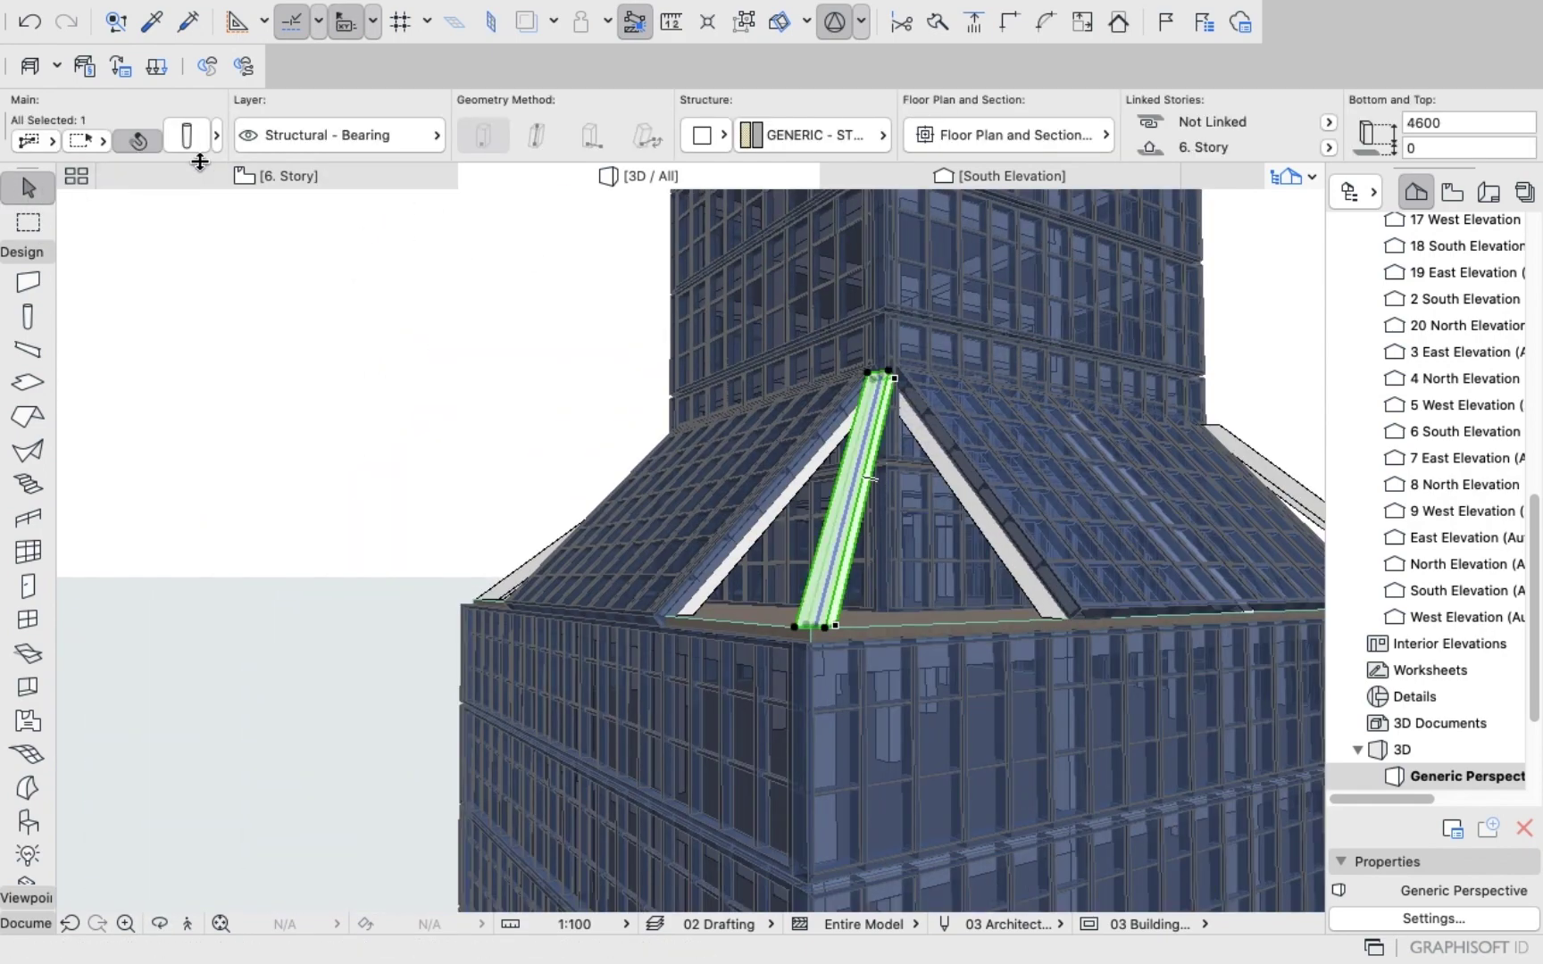
pyautogui.click(193, 144)
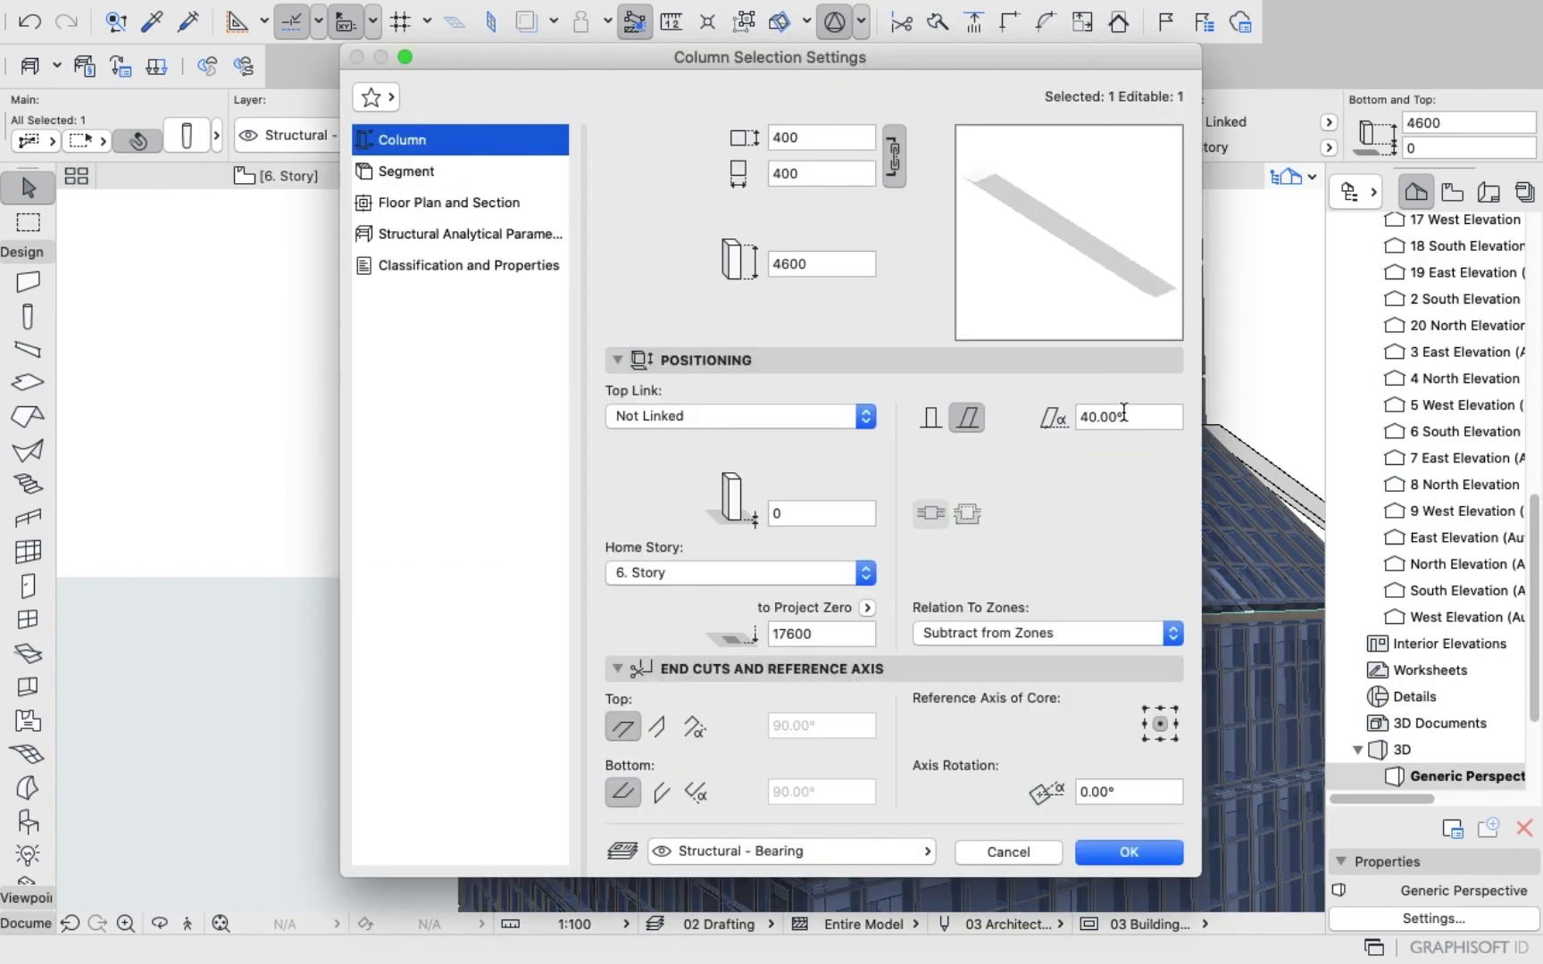
pyautogui.click(1125, 416)
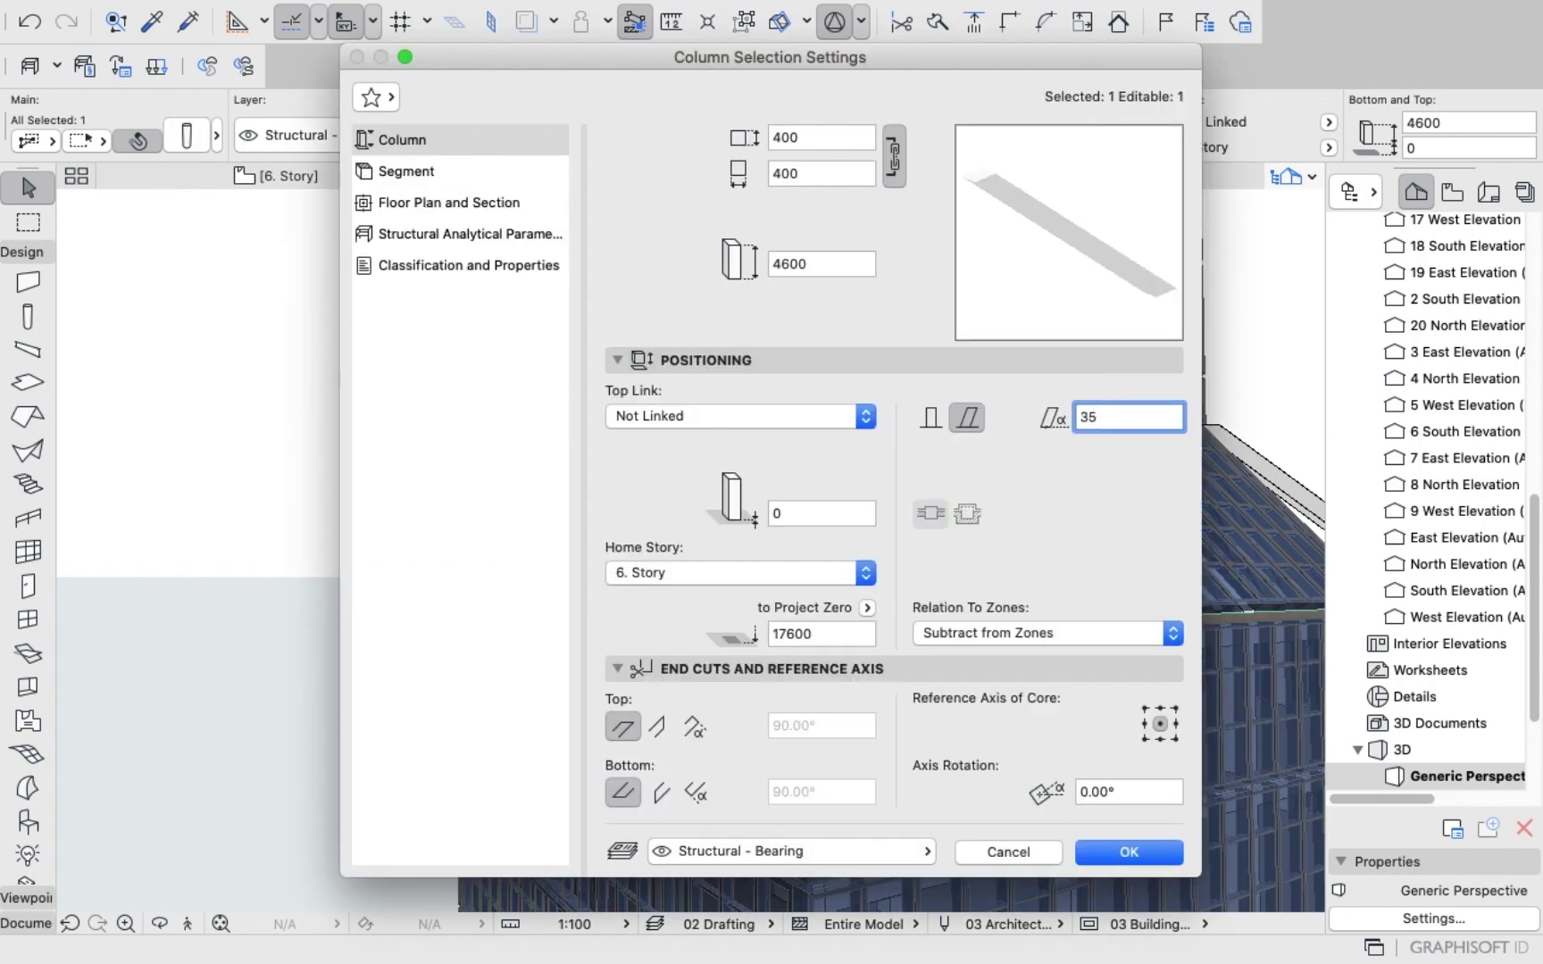
pyautogui.write('35')
pyautogui.press('Return')
pyautogui.click(413, 280)
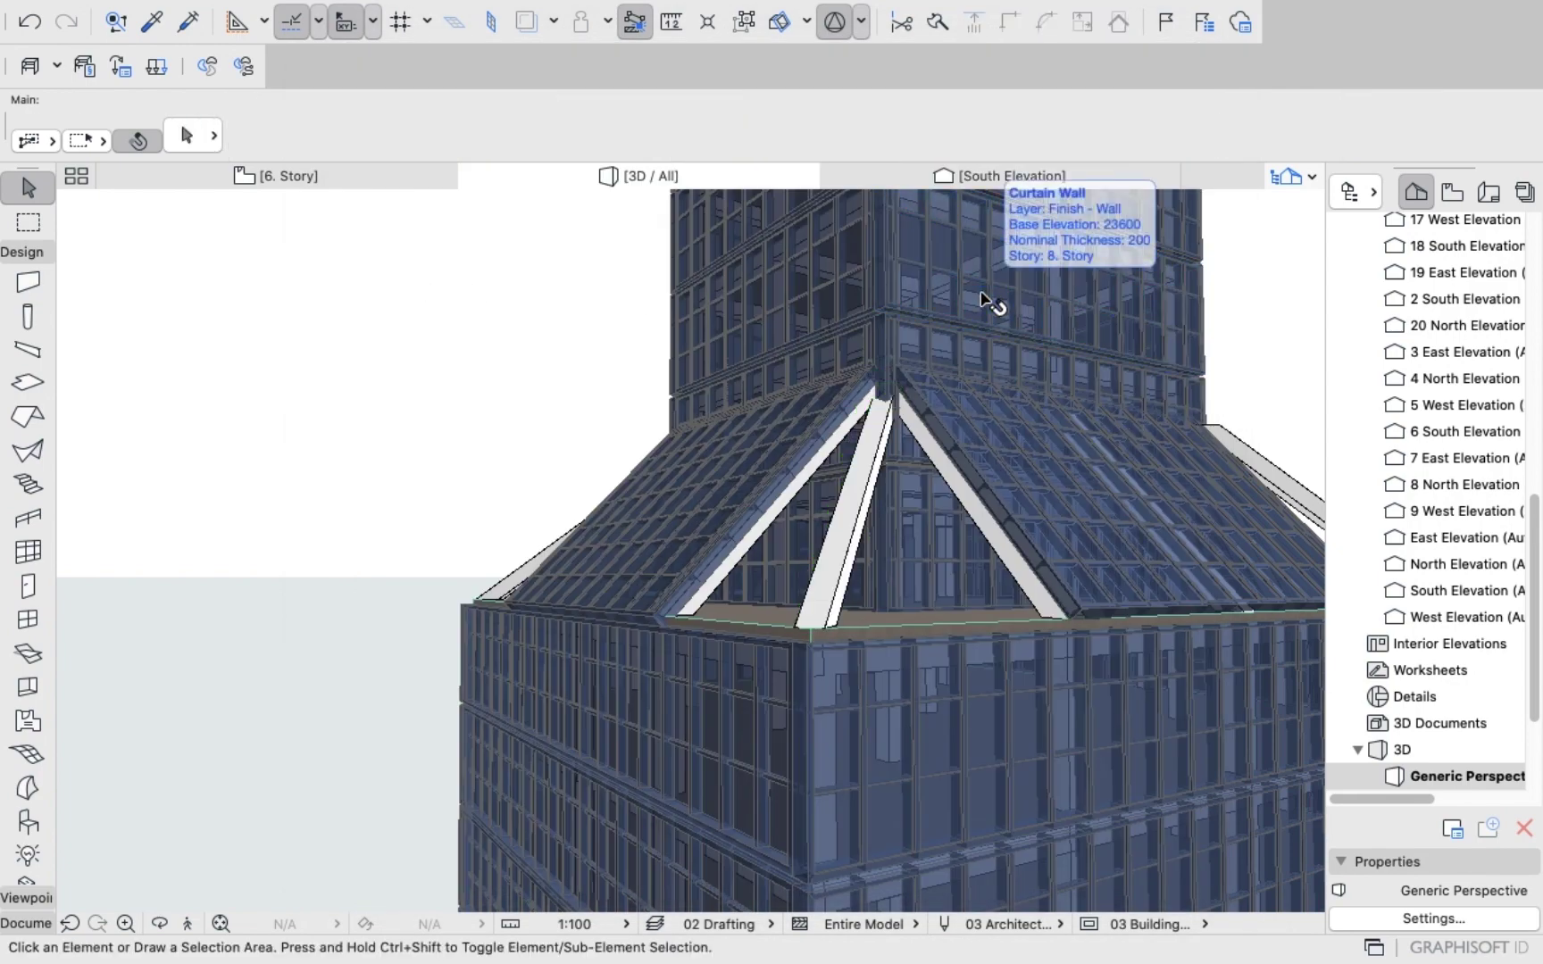
pyautogui.keyDown('shift'); pyautogui.moveTo(981, 301); pyautogui.dragTo(835, 475, button='middle'); pyautogui.keyUp('shift')
pyautogui.scroll(-10, 671, 417)
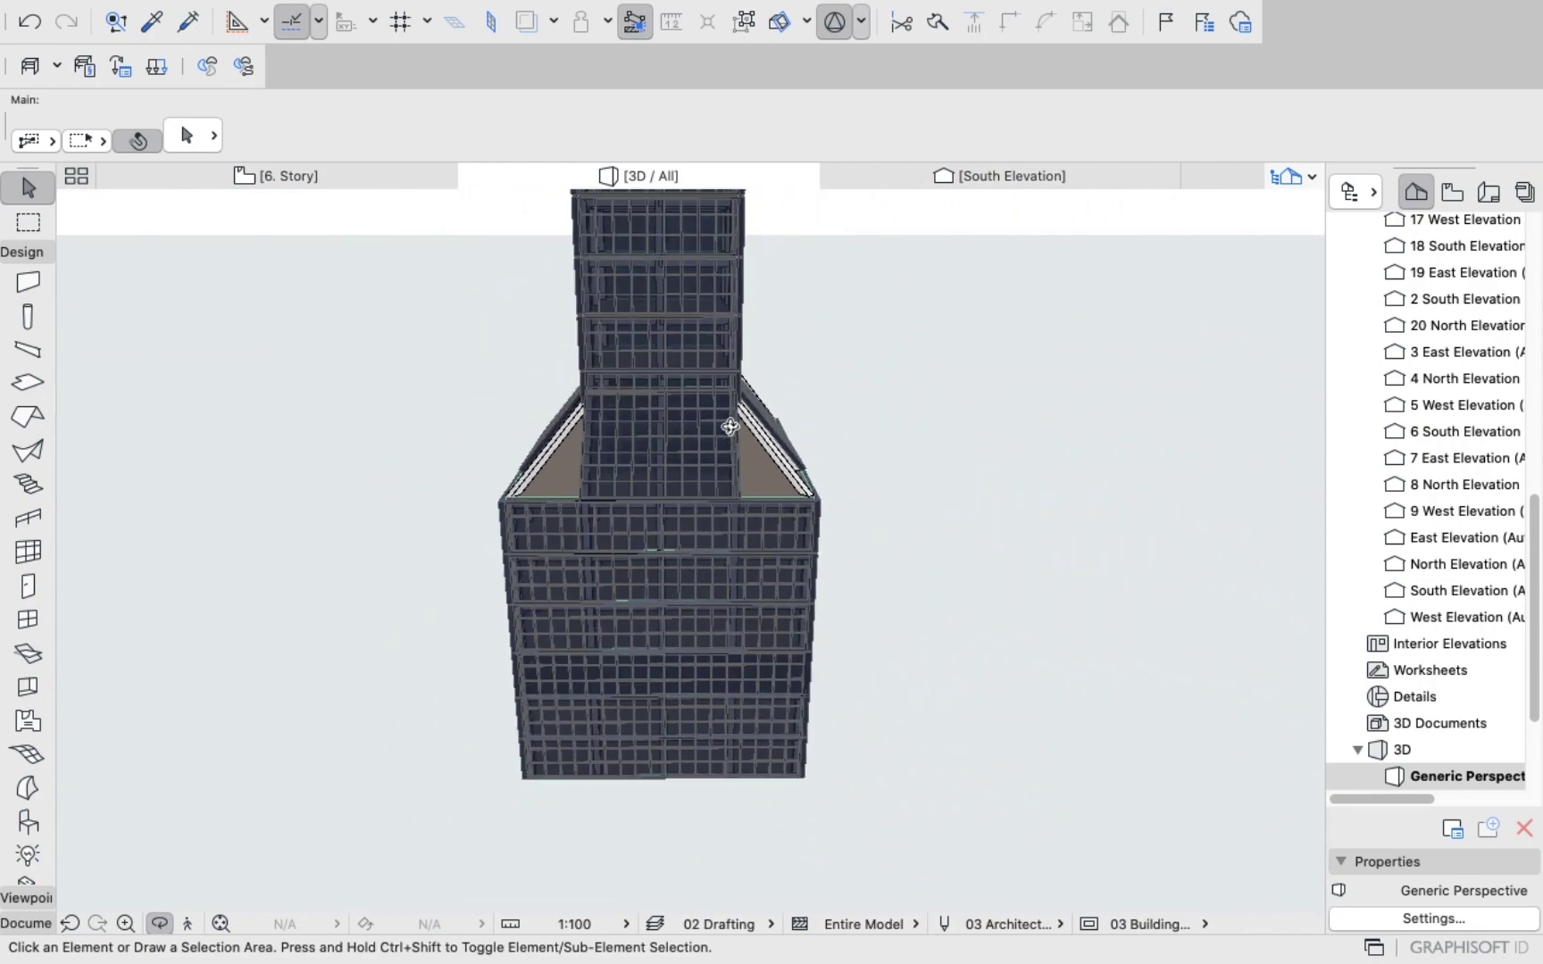
# Set the slant angle to 35° for the 6. Story corner column at the next tower corner and deselect it.
pyautogui.keyDown('shift'); pyautogui.moveTo(654, 451); pyautogui.dragTo(851, 527, button='middle'); pyautogui.keyUp('shift')
pyautogui.scroll(6, 835, 538)
pyautogui.scroll(5, 852, 527)
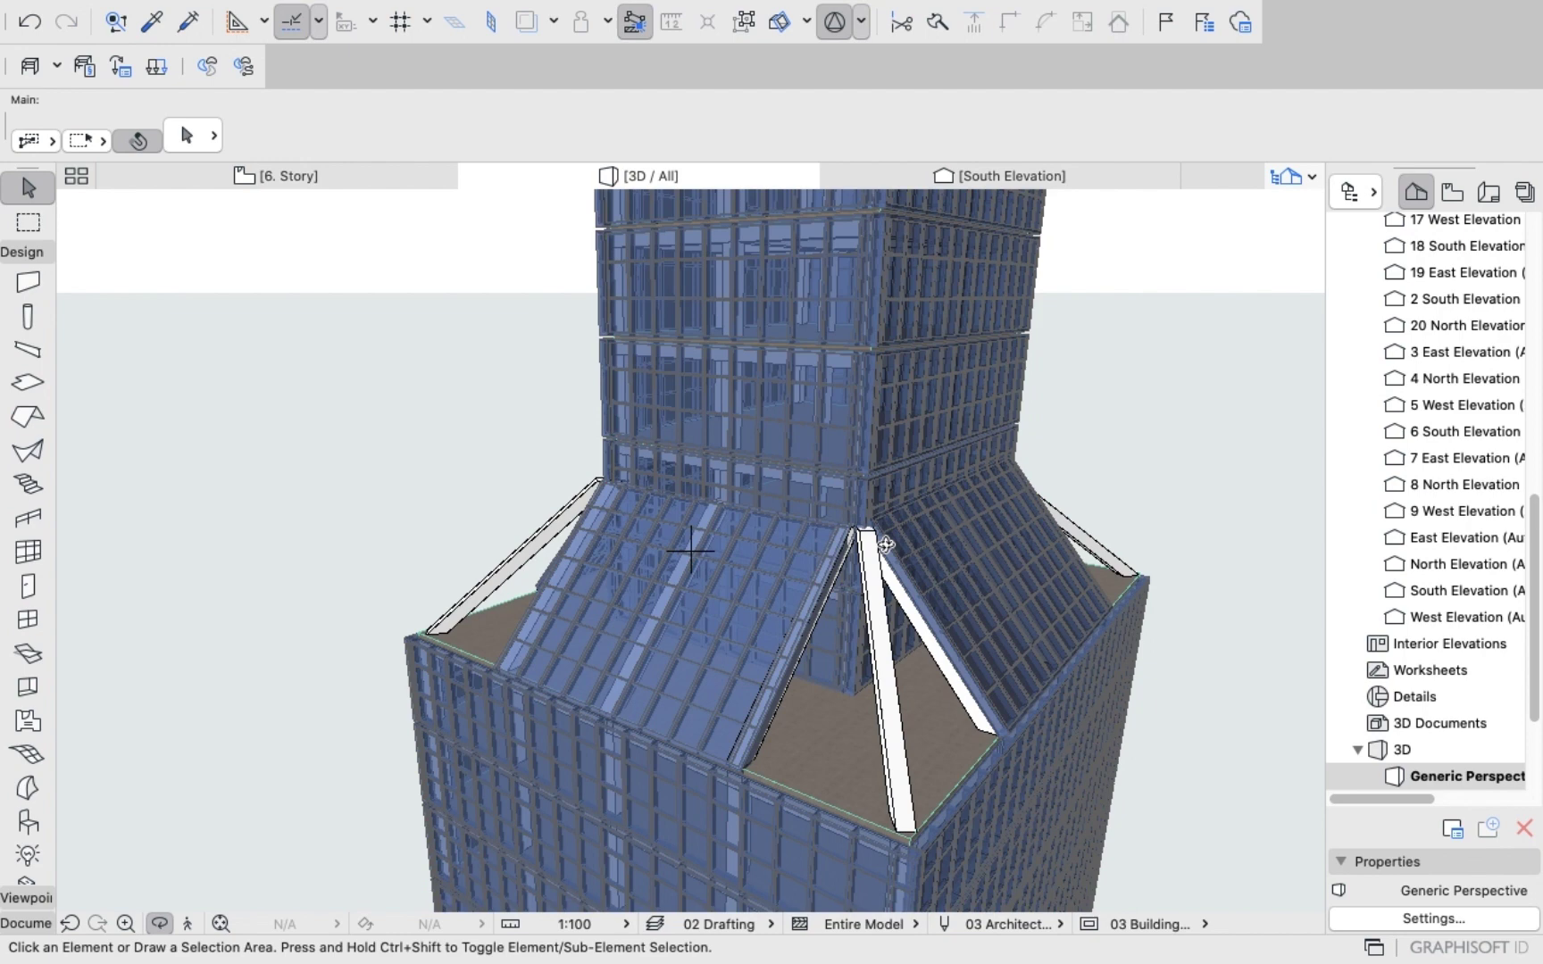
pyautogui.scroll(2, 883, 545)
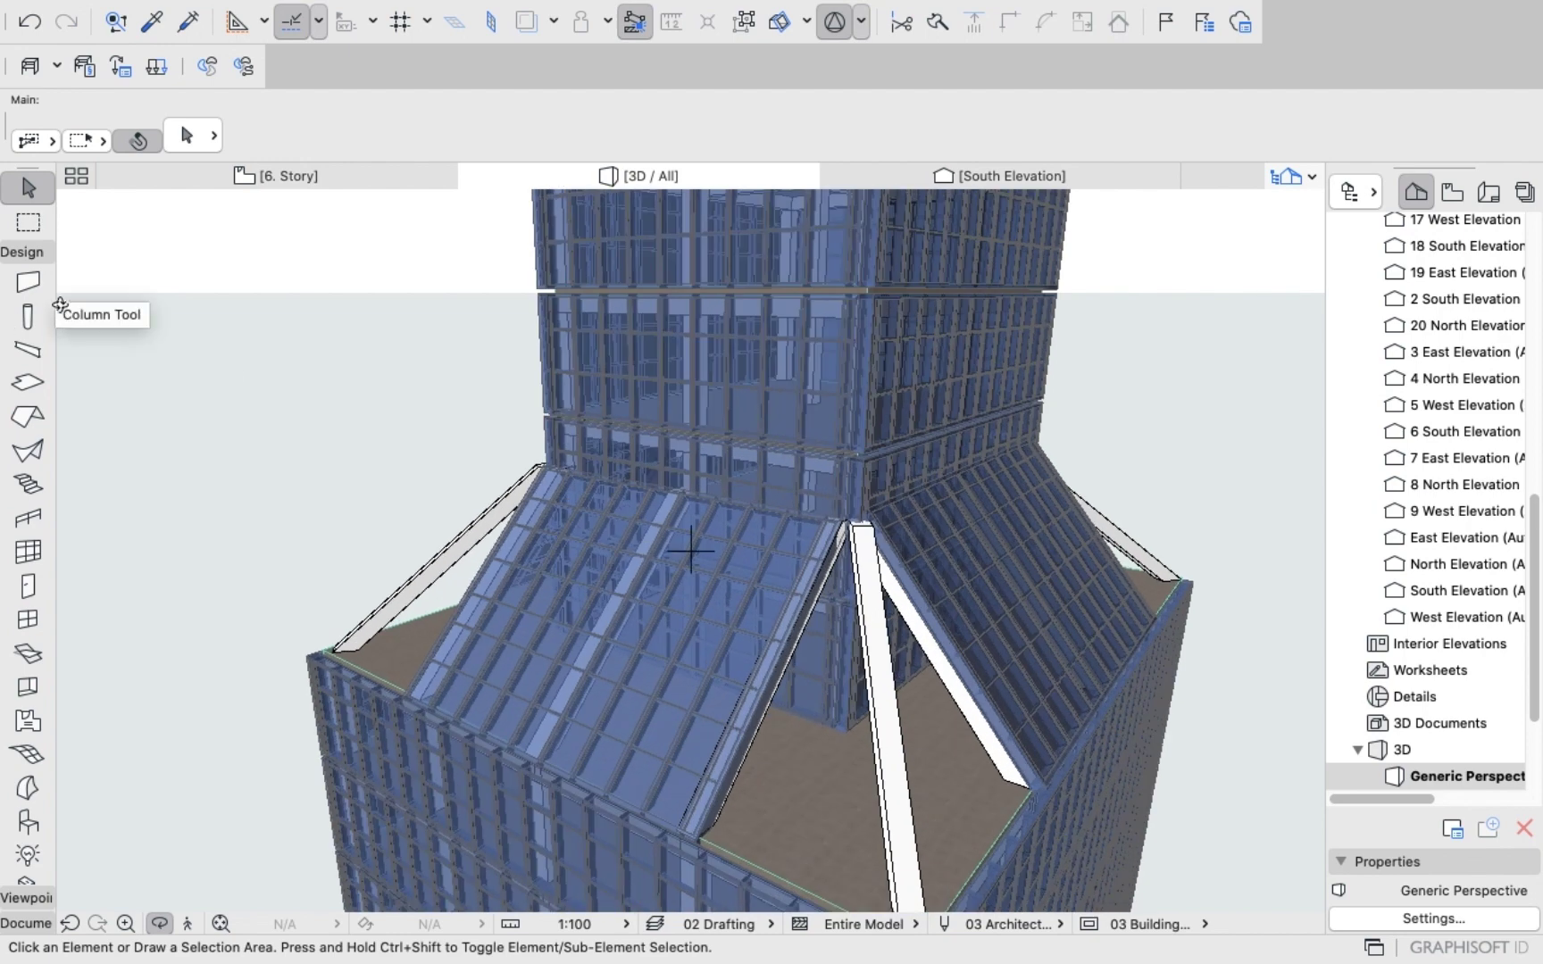
pyautogui.click(28, 221)
pyautogui.click(27, 187)
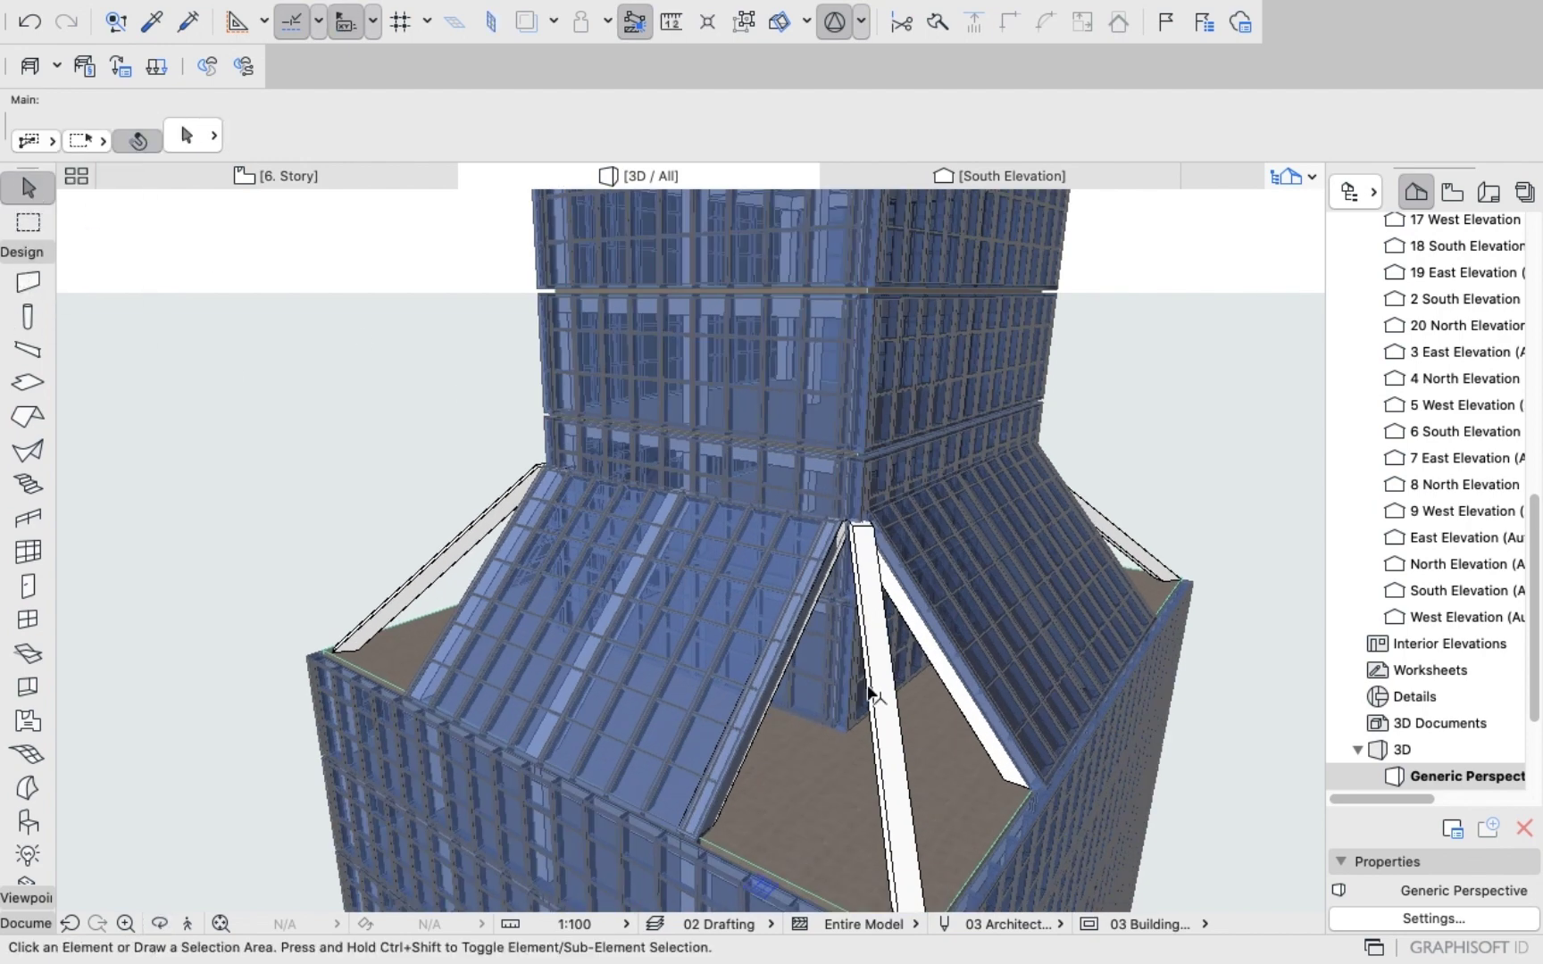
pyautogui.click(902, 718)
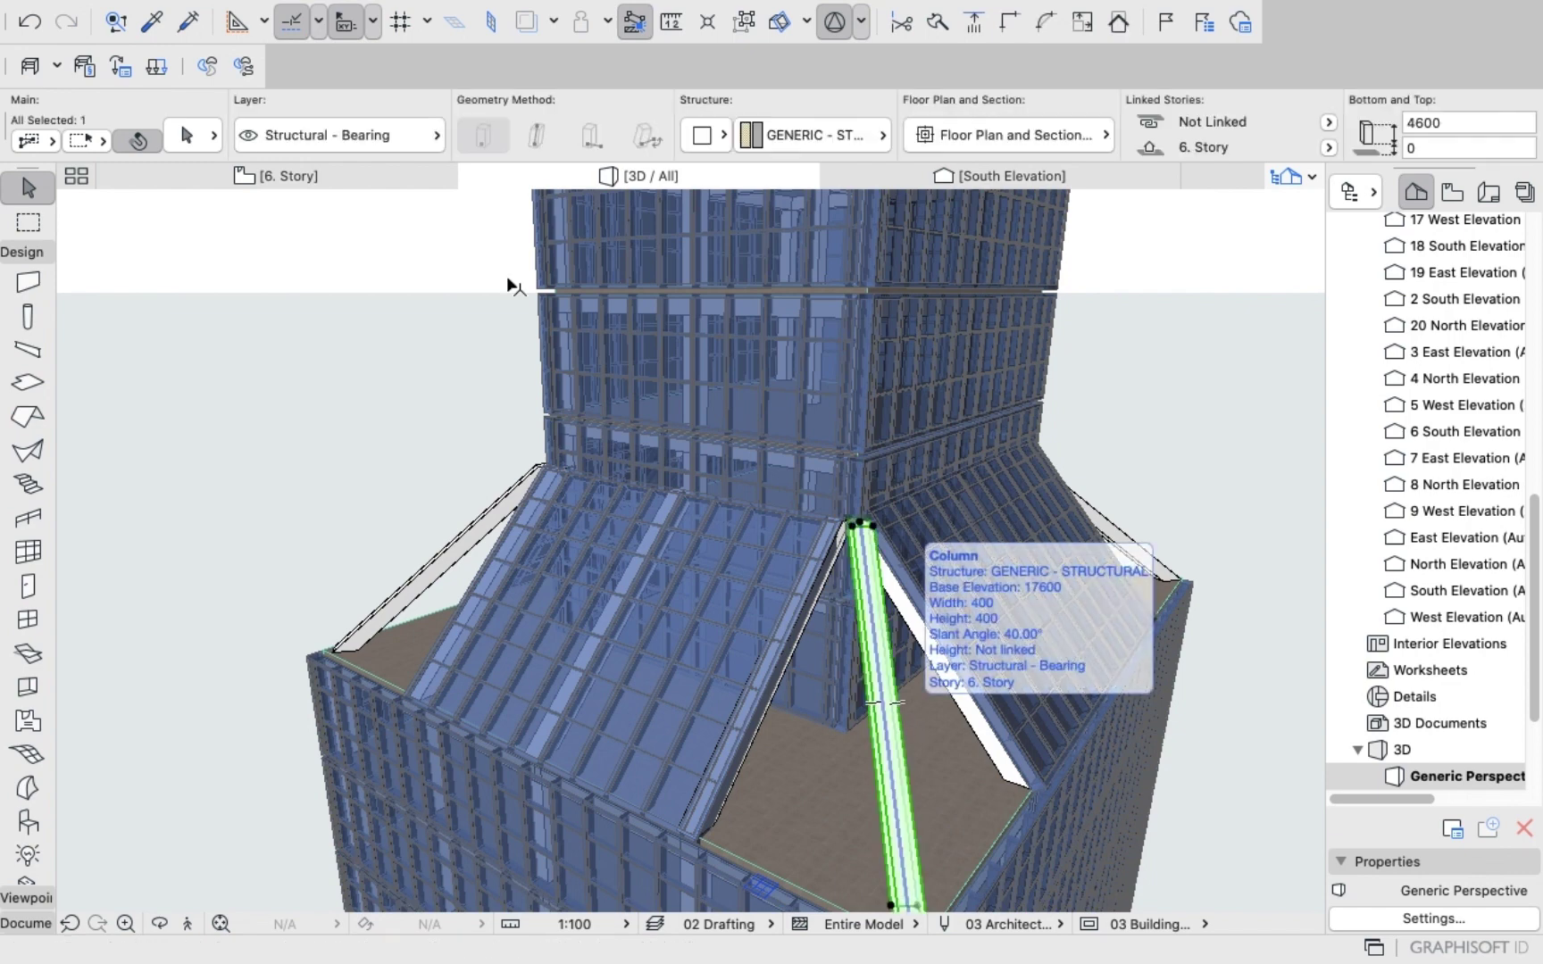
pyautogui.click(188, 136)
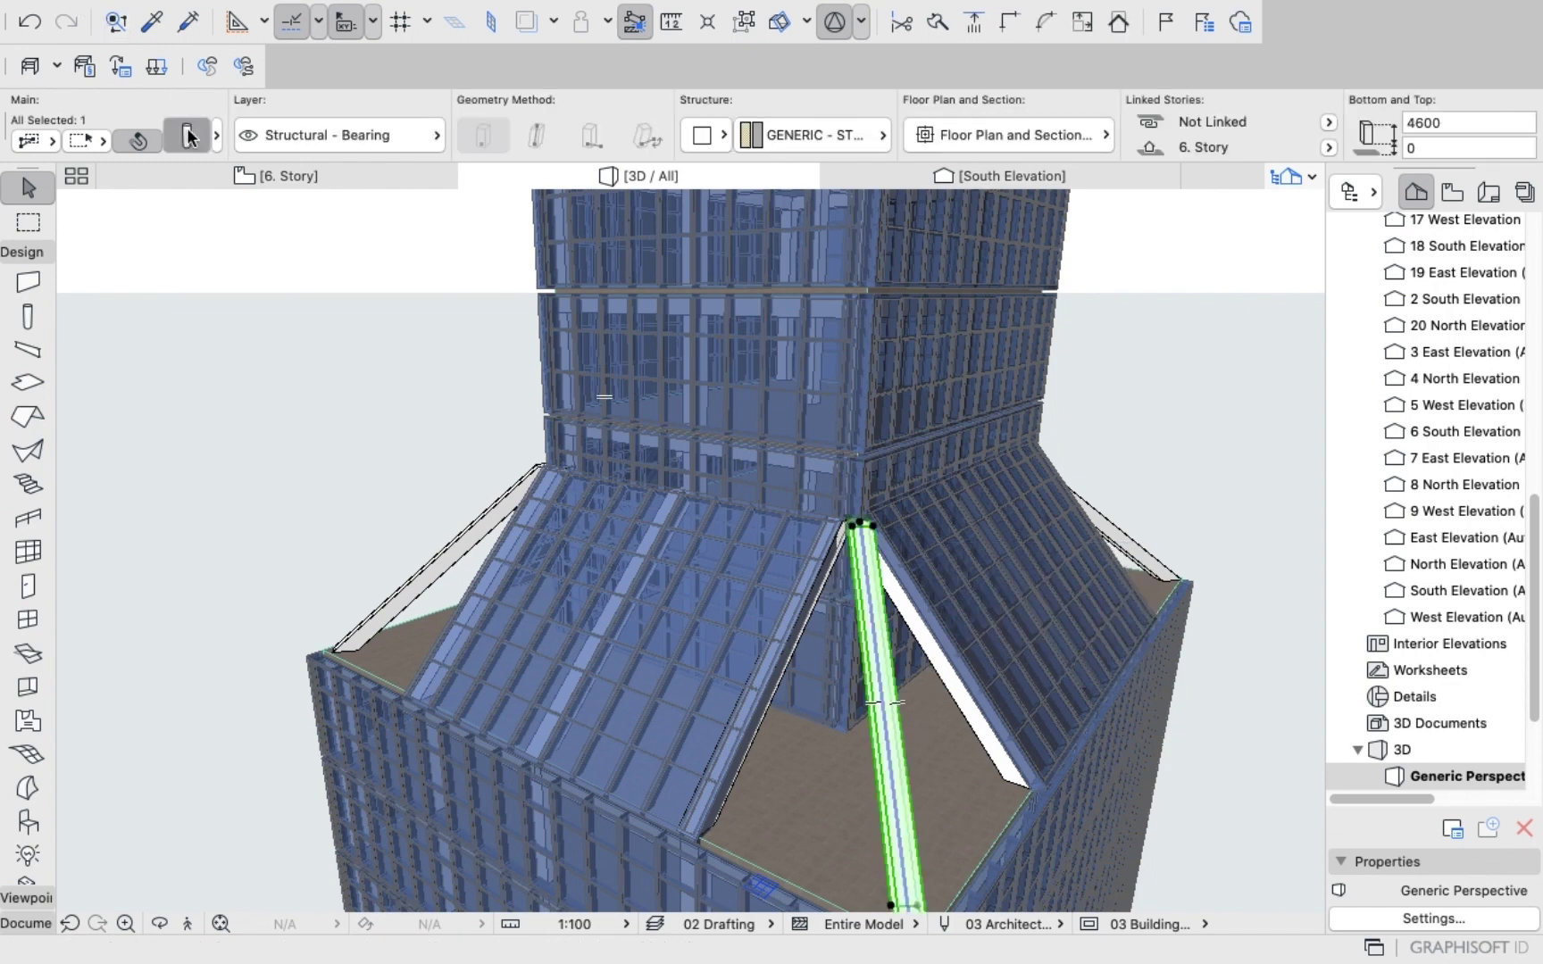
pyautogui.click(1151, 415)
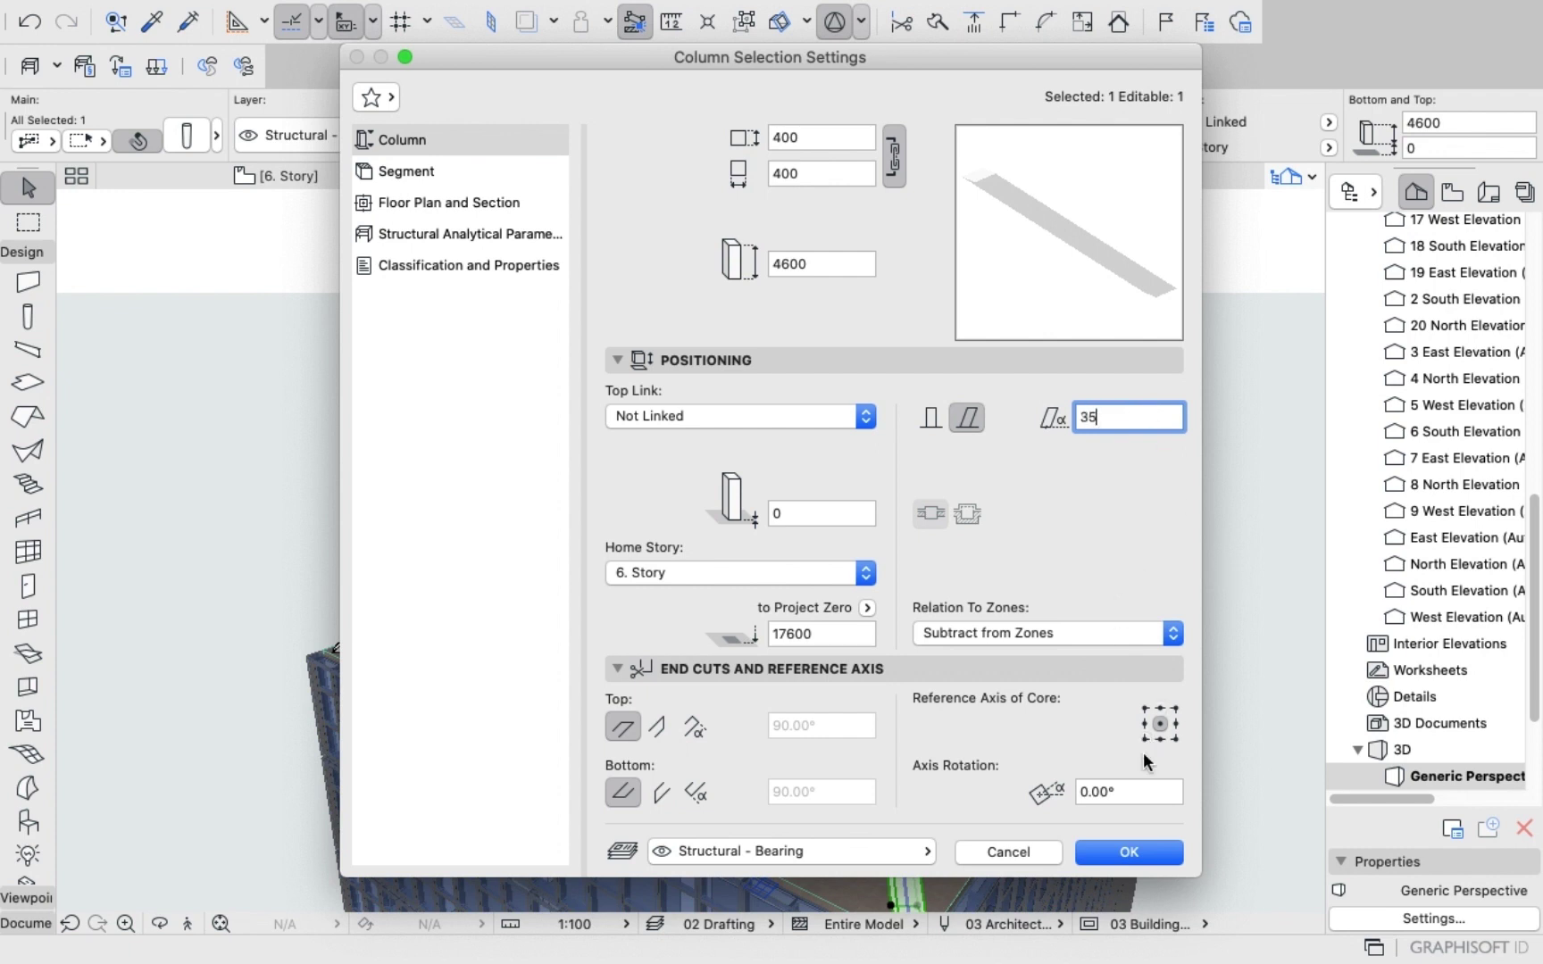
pyautogui.press('Return')
pyautogui.click(1123, 854)
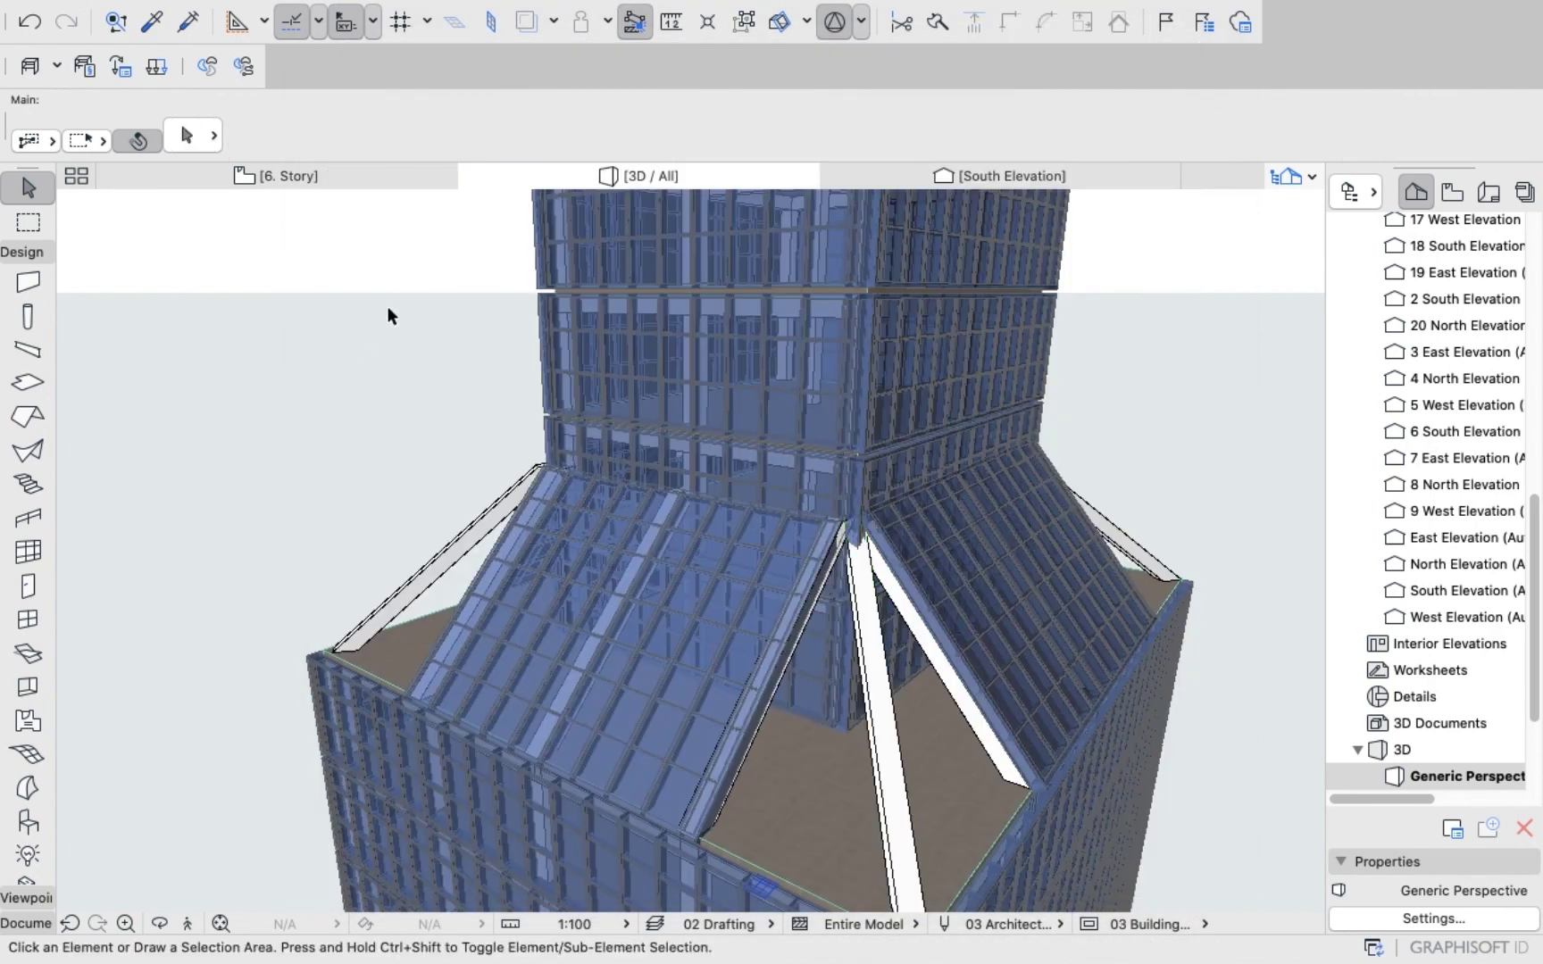
pyautogui.scroll(5, 764, 489)
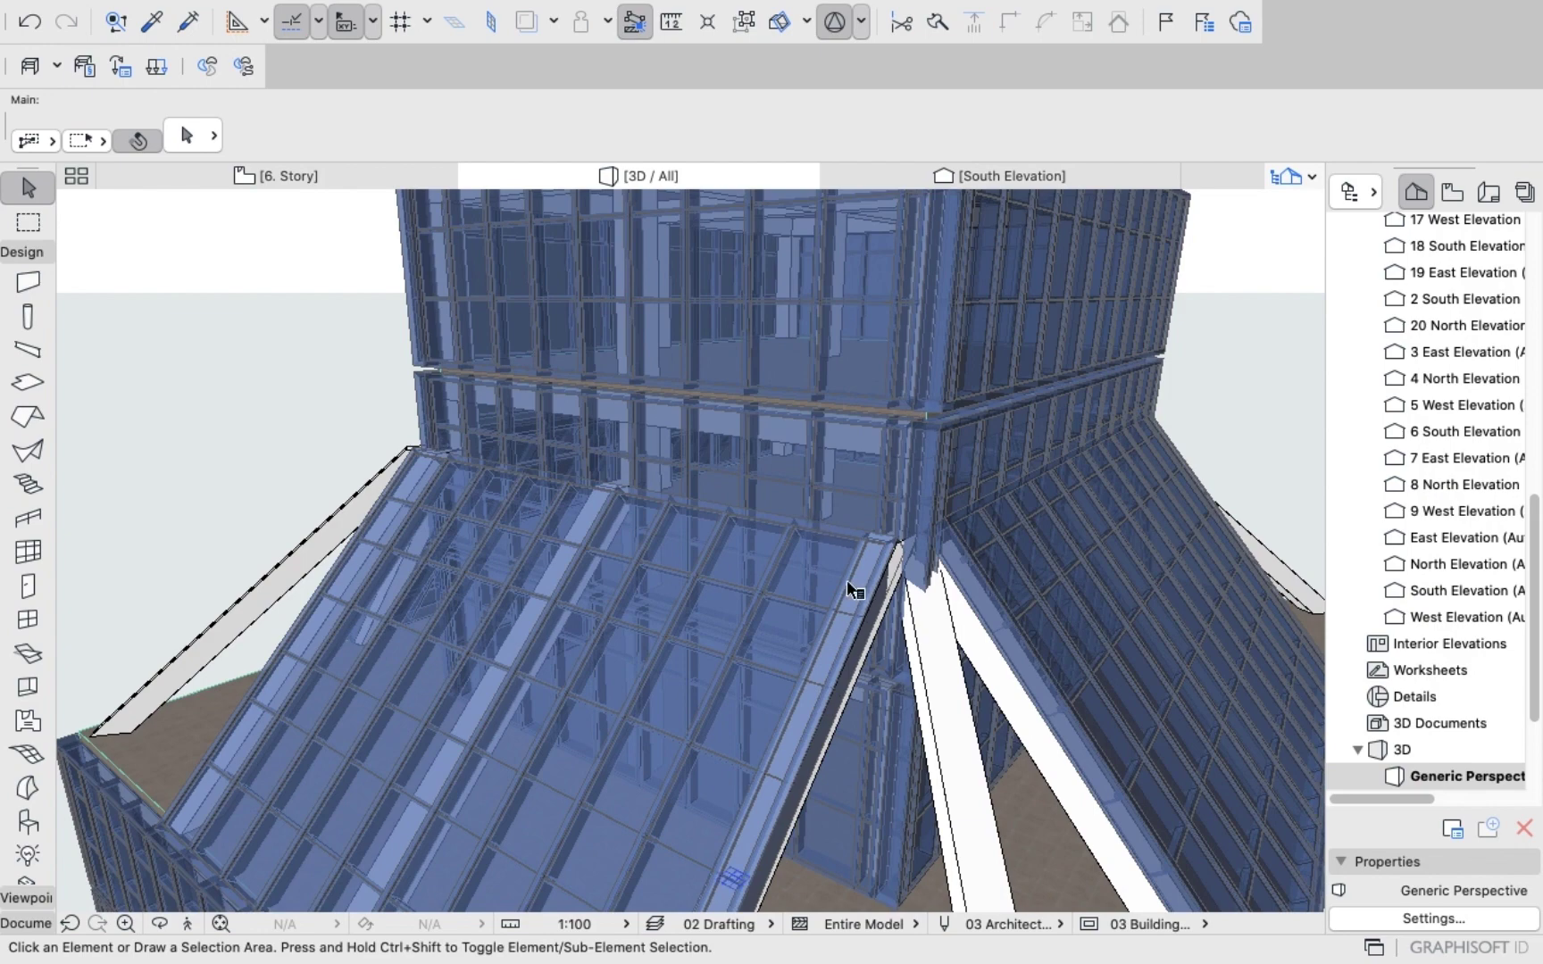
pyautogui.click(848, 582)
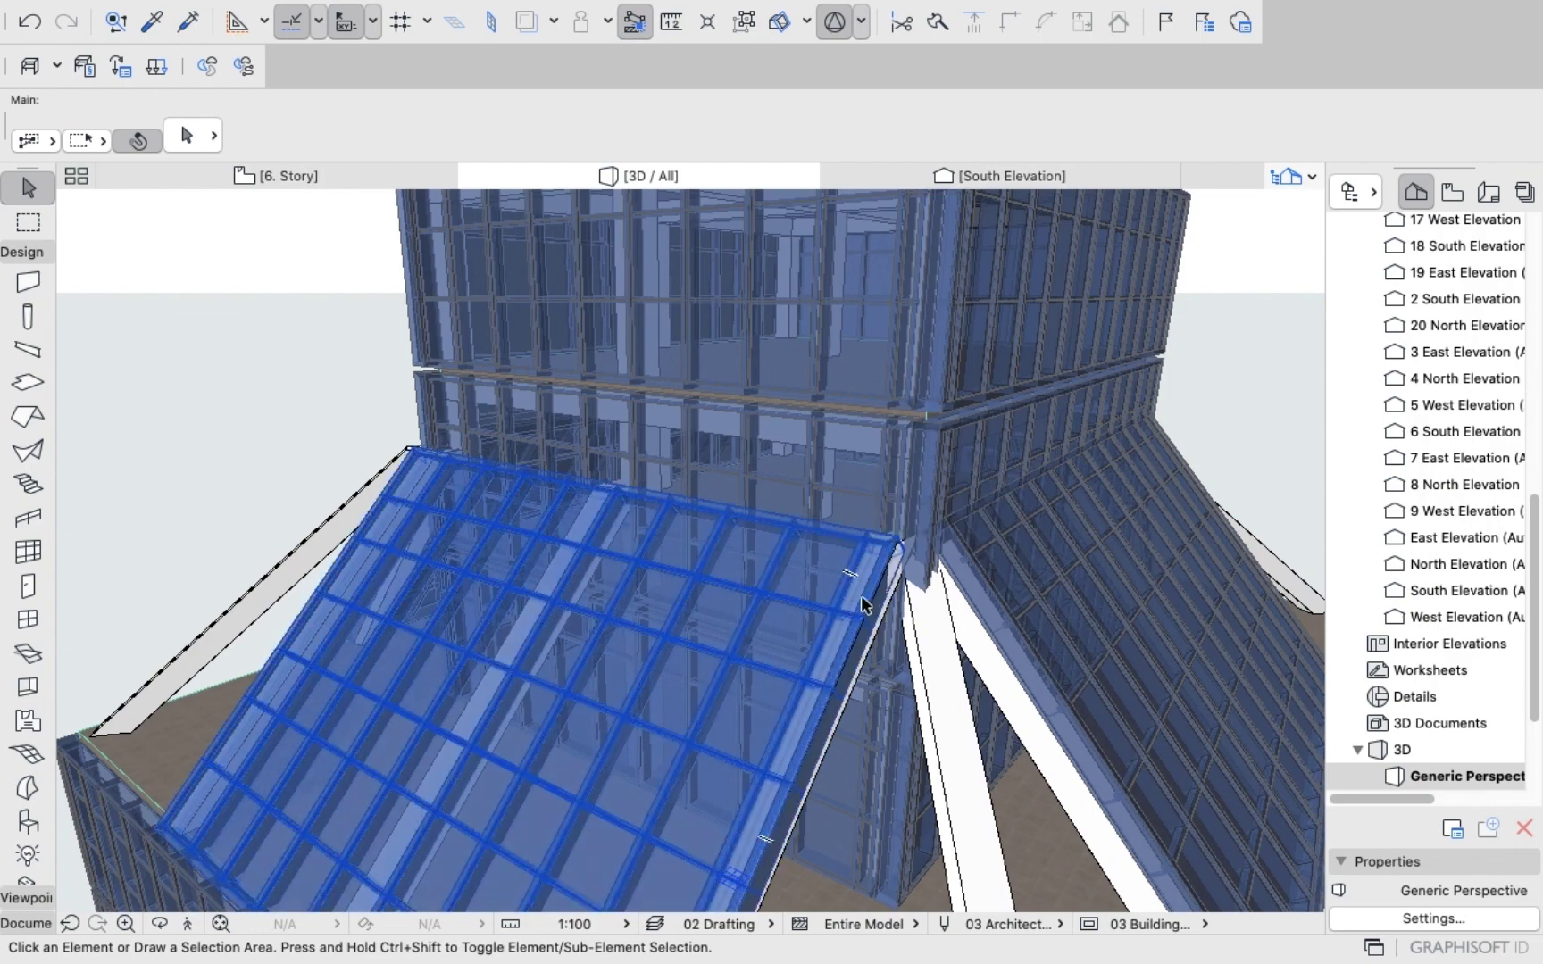
pyautogui.click(891, 619)
pyautogui.click(798, 681)
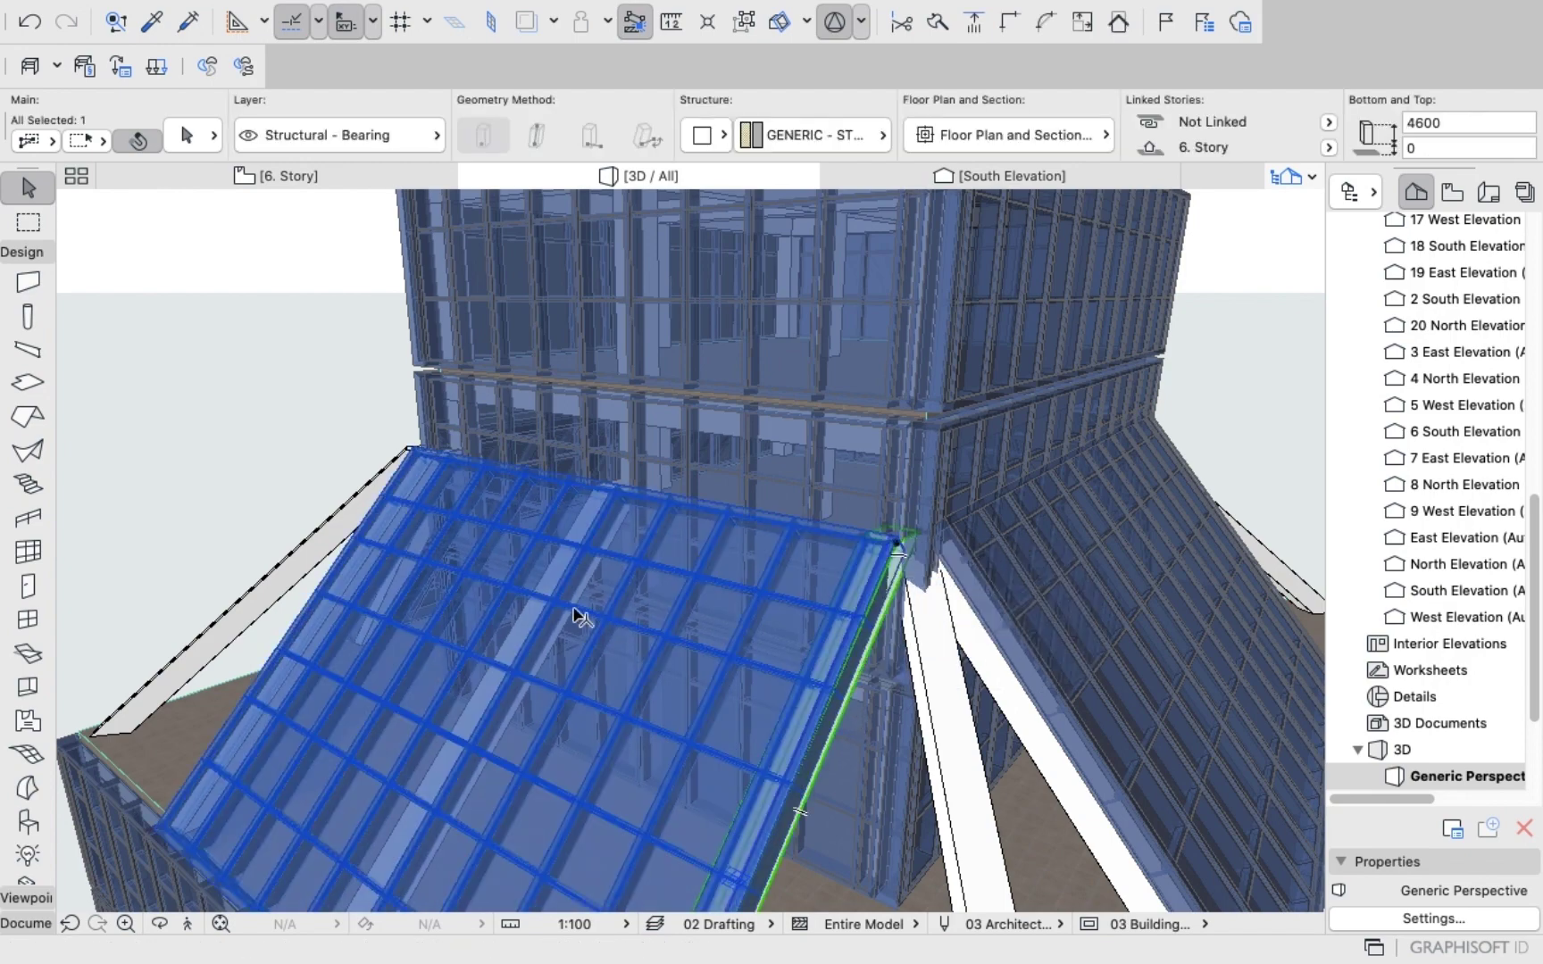
pyautogui.keyDown('shift'); pyautogui.click(540, 600); pyautogui.keyUp('shift')
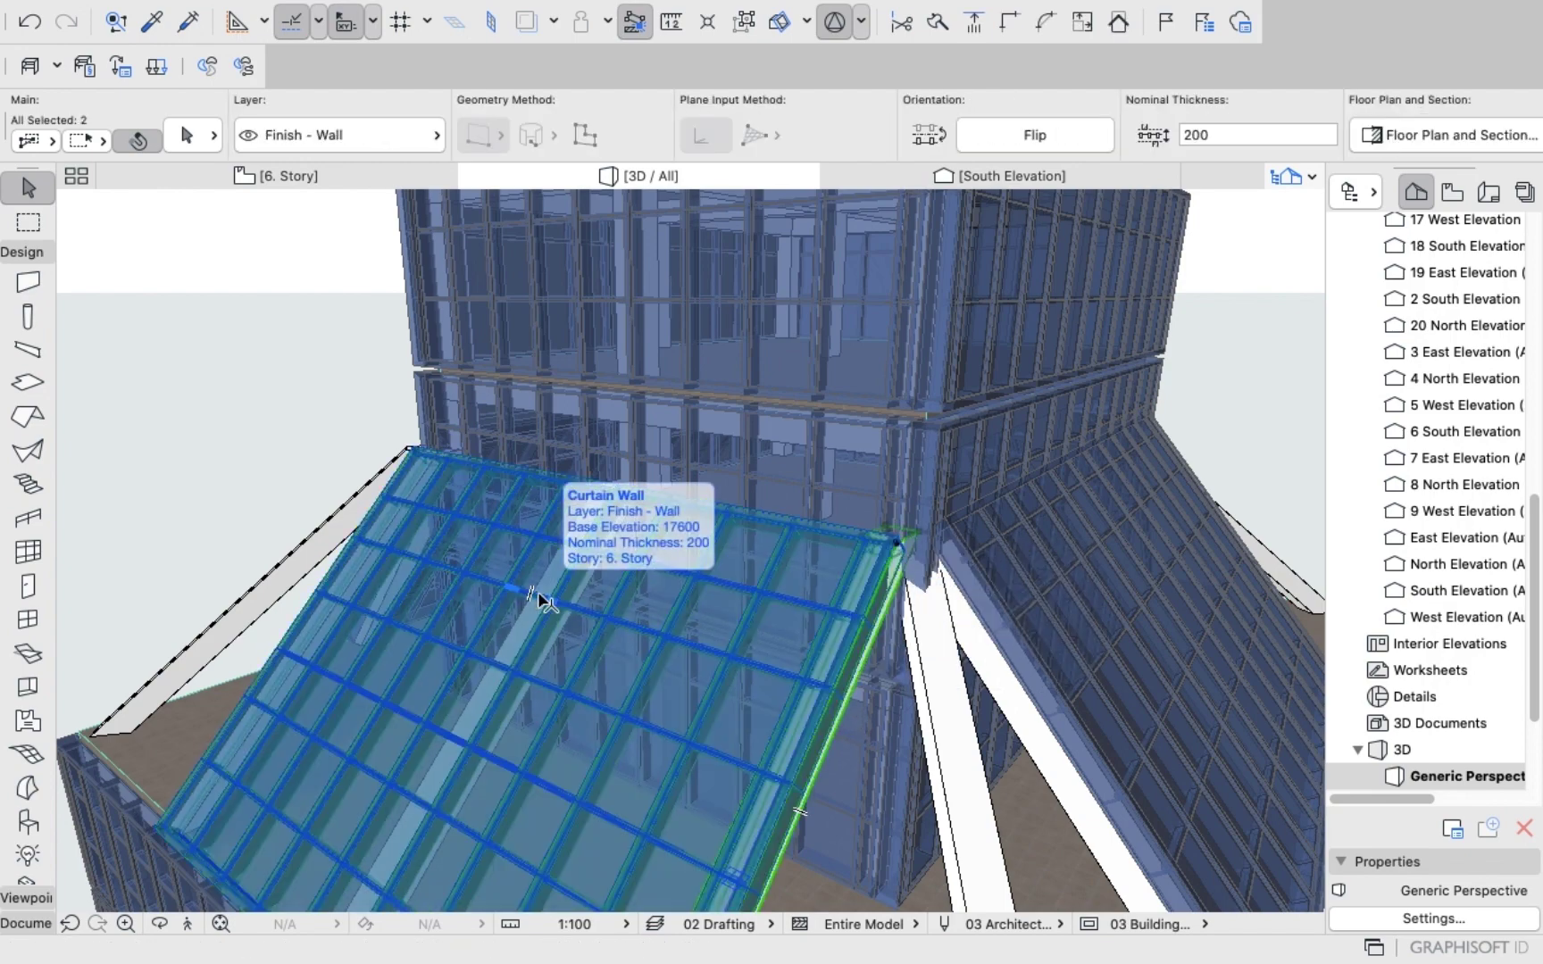
pyautogui.moveTo(194, 452); pyautogui.dragTo(273, 442)
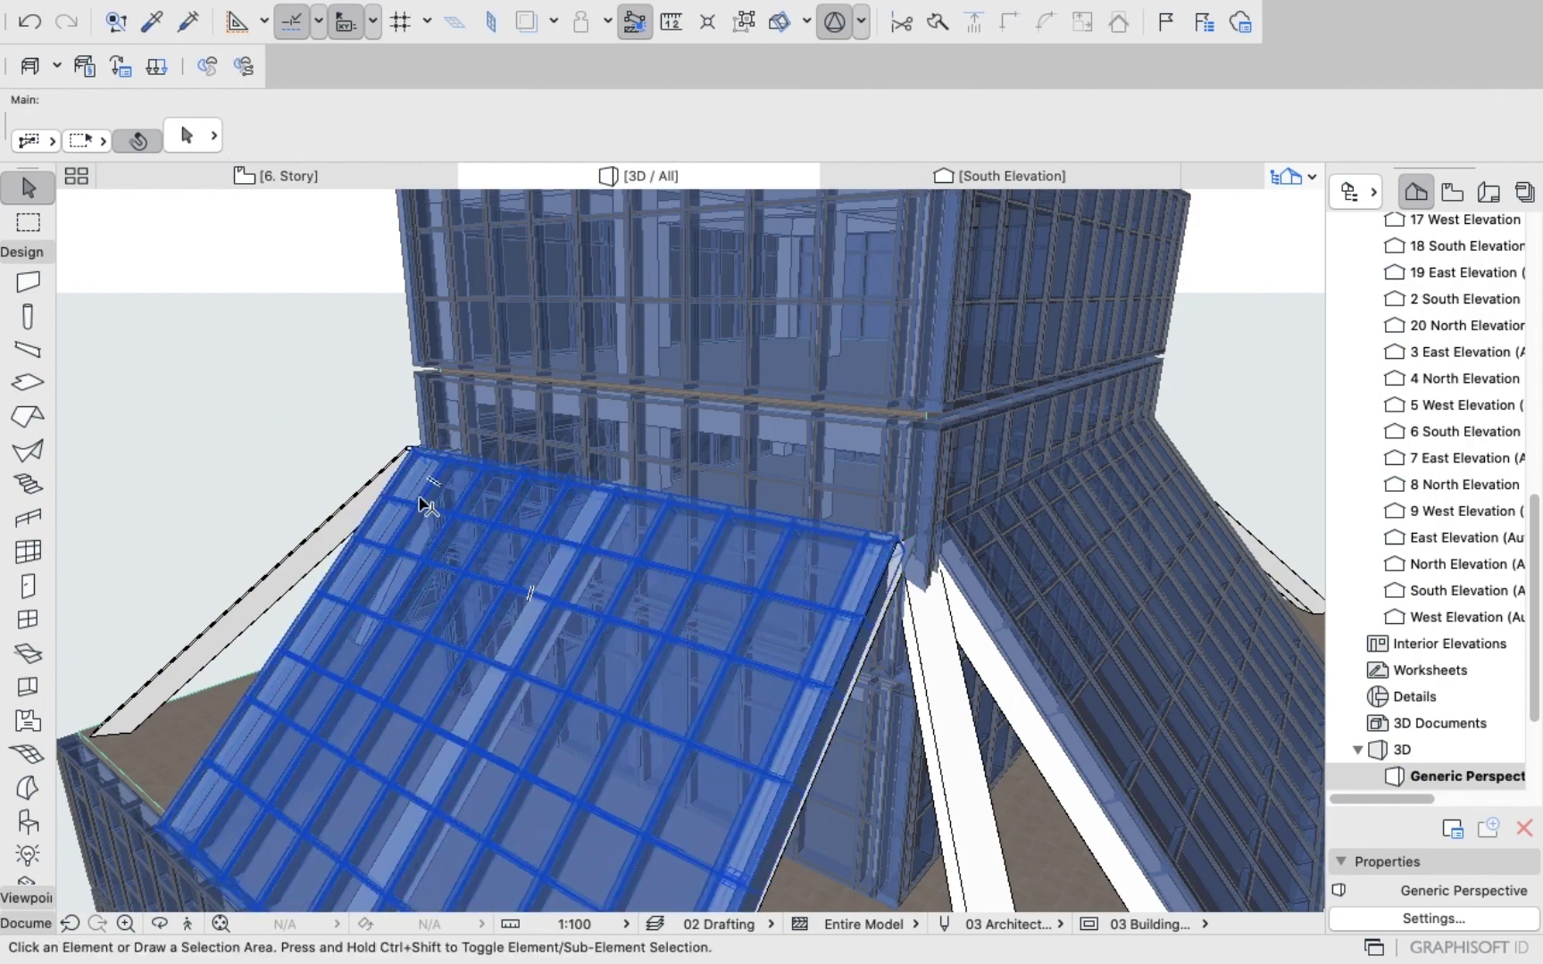
# Inspect the height and slant angle settings of the three columns behind the left sloped curtain wall, leaving them unchanged.
pyautogui.scroll(10, 634, 495)
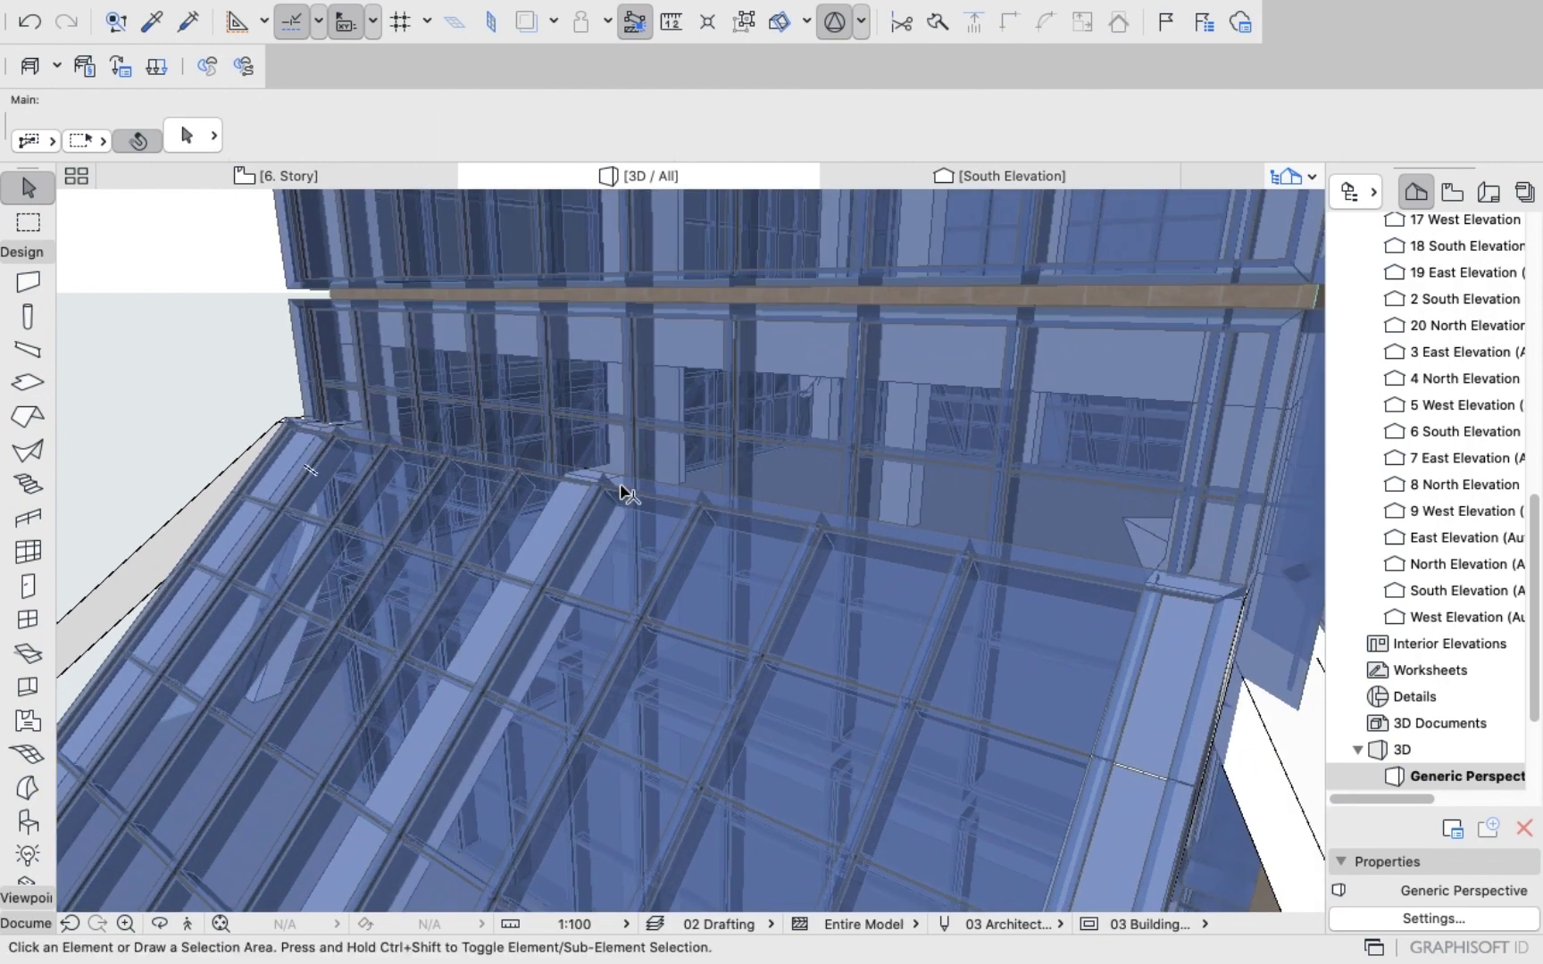
pyautogui.keyDown('shift'); pyautogui.moveTo(620, 483); pyautogui.dragTo(537, 611, button='middle'); pyautogui.keyUp('shift')
pyautogui.click(28, 221)
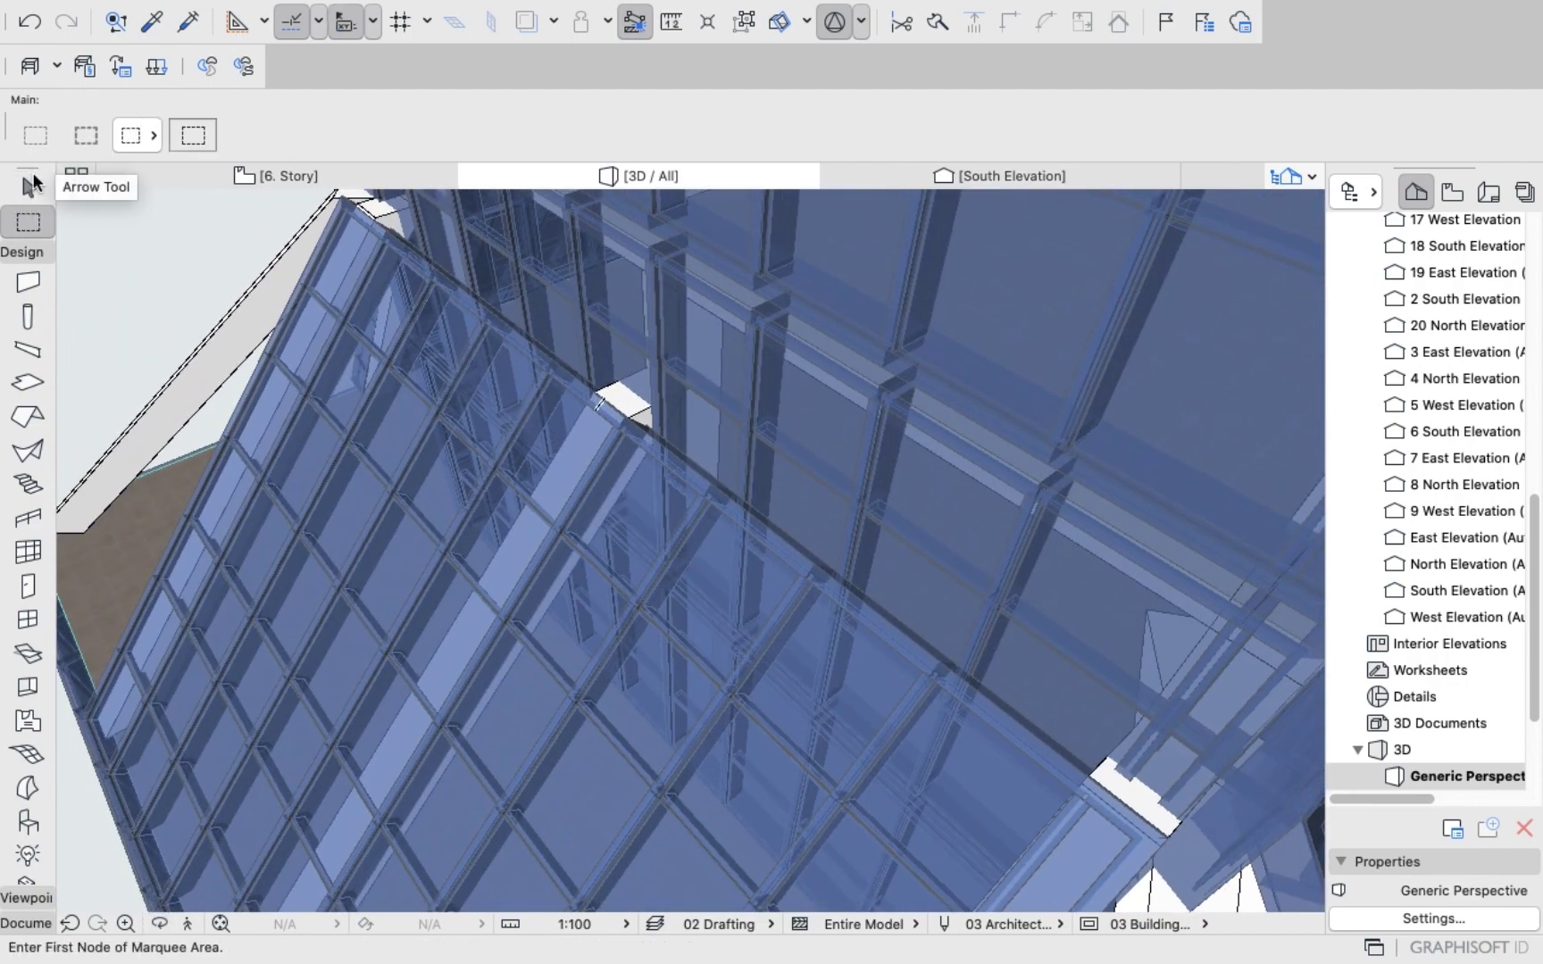
pyautogui.click(27, 186)
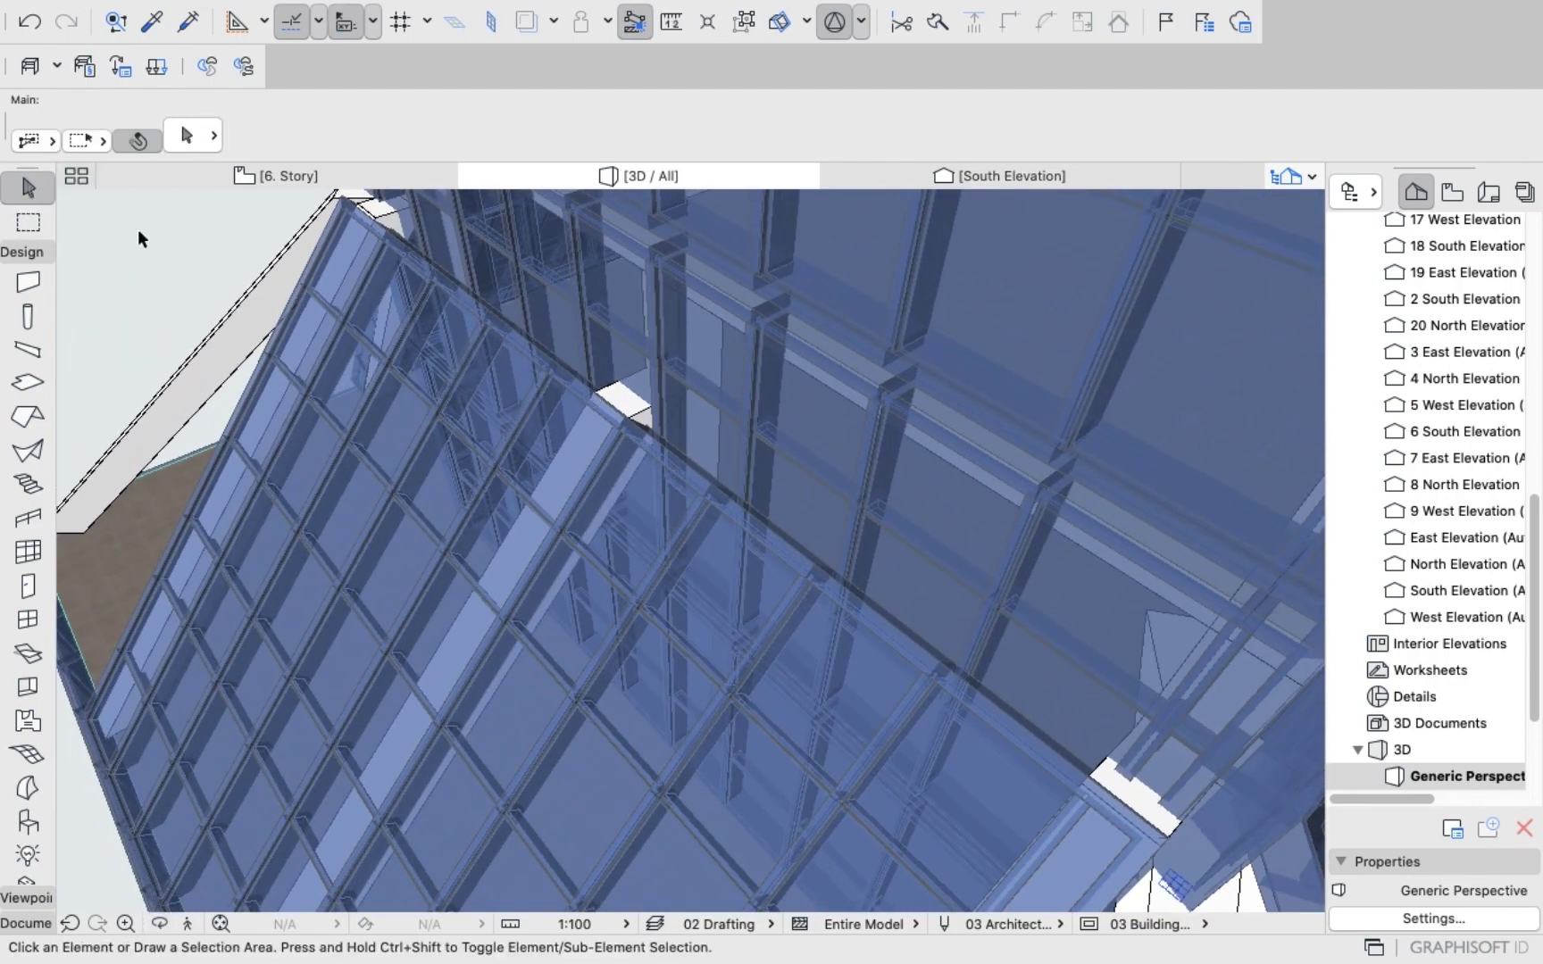
pyautogui.click(611, 398)
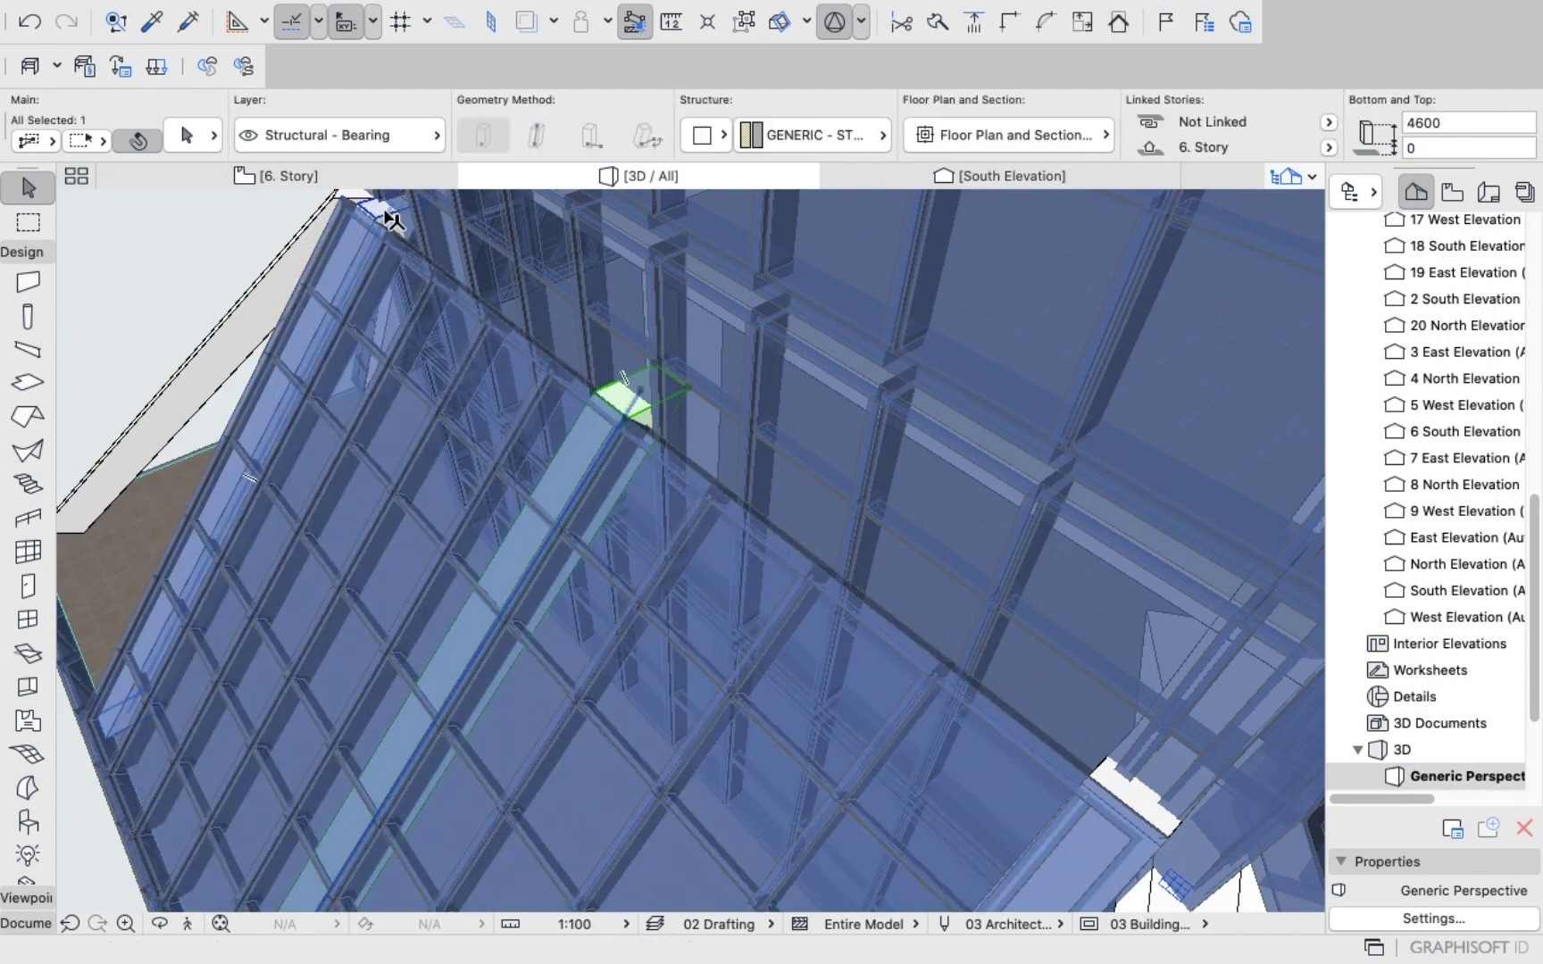
pyautogui.keyDown('shift'); pyautogui.click(390, 218); pyautogui.keyUp('shift')
pyautogui.keyDown('shift'); pyautogui.click(1127, 759); pyautogui.keyUp('shift')
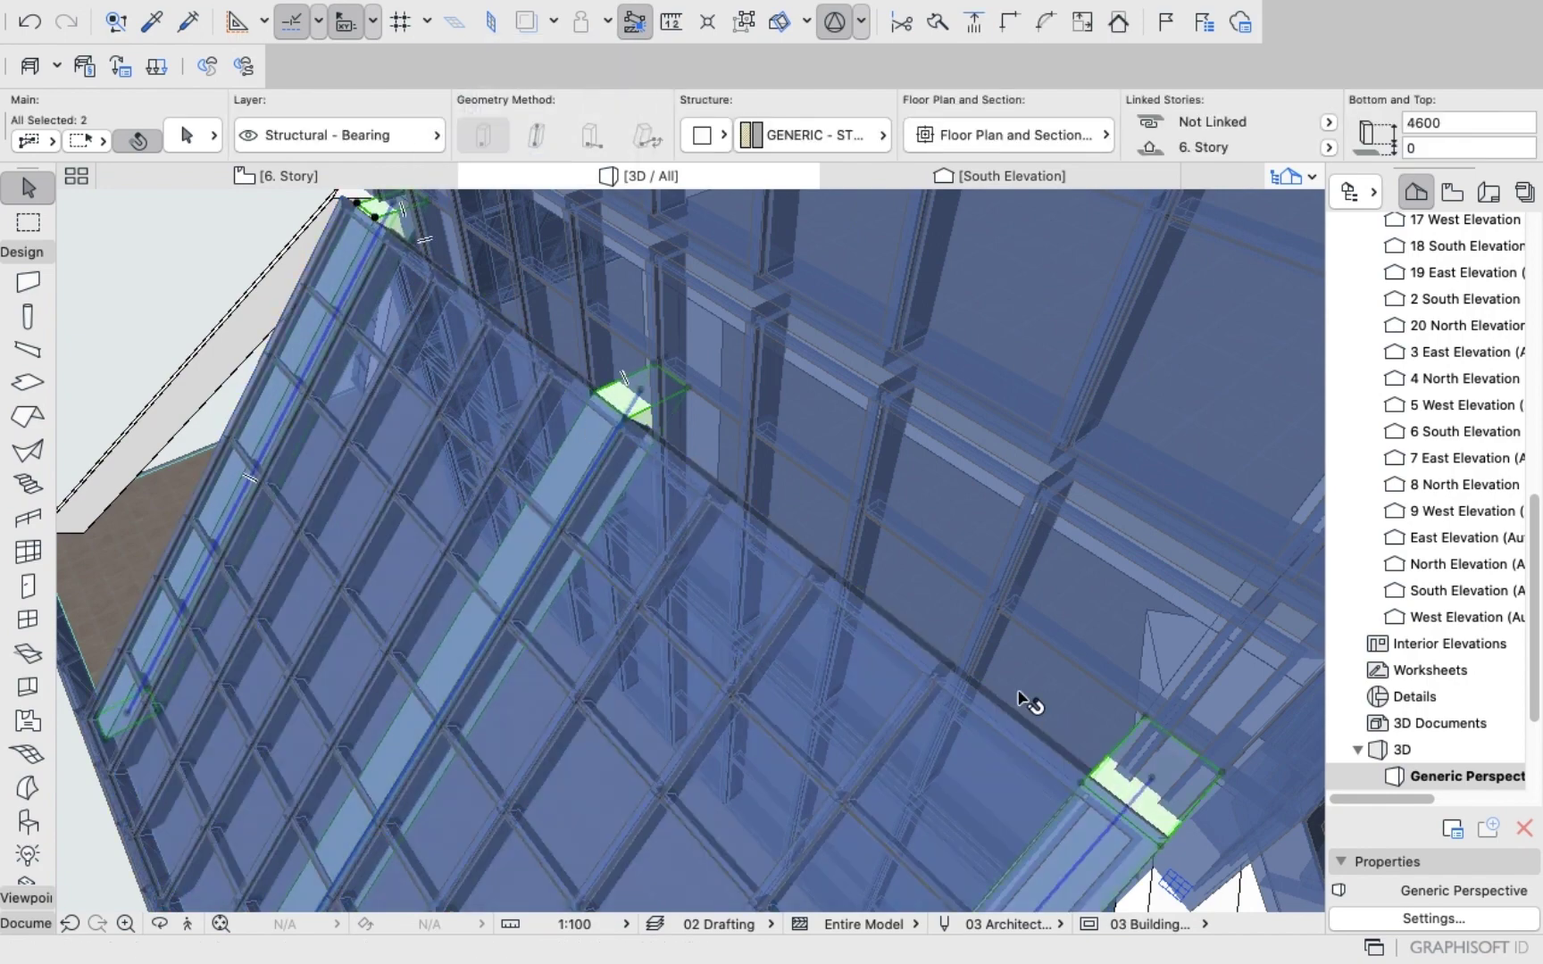
pyautogui.click(187, 135)
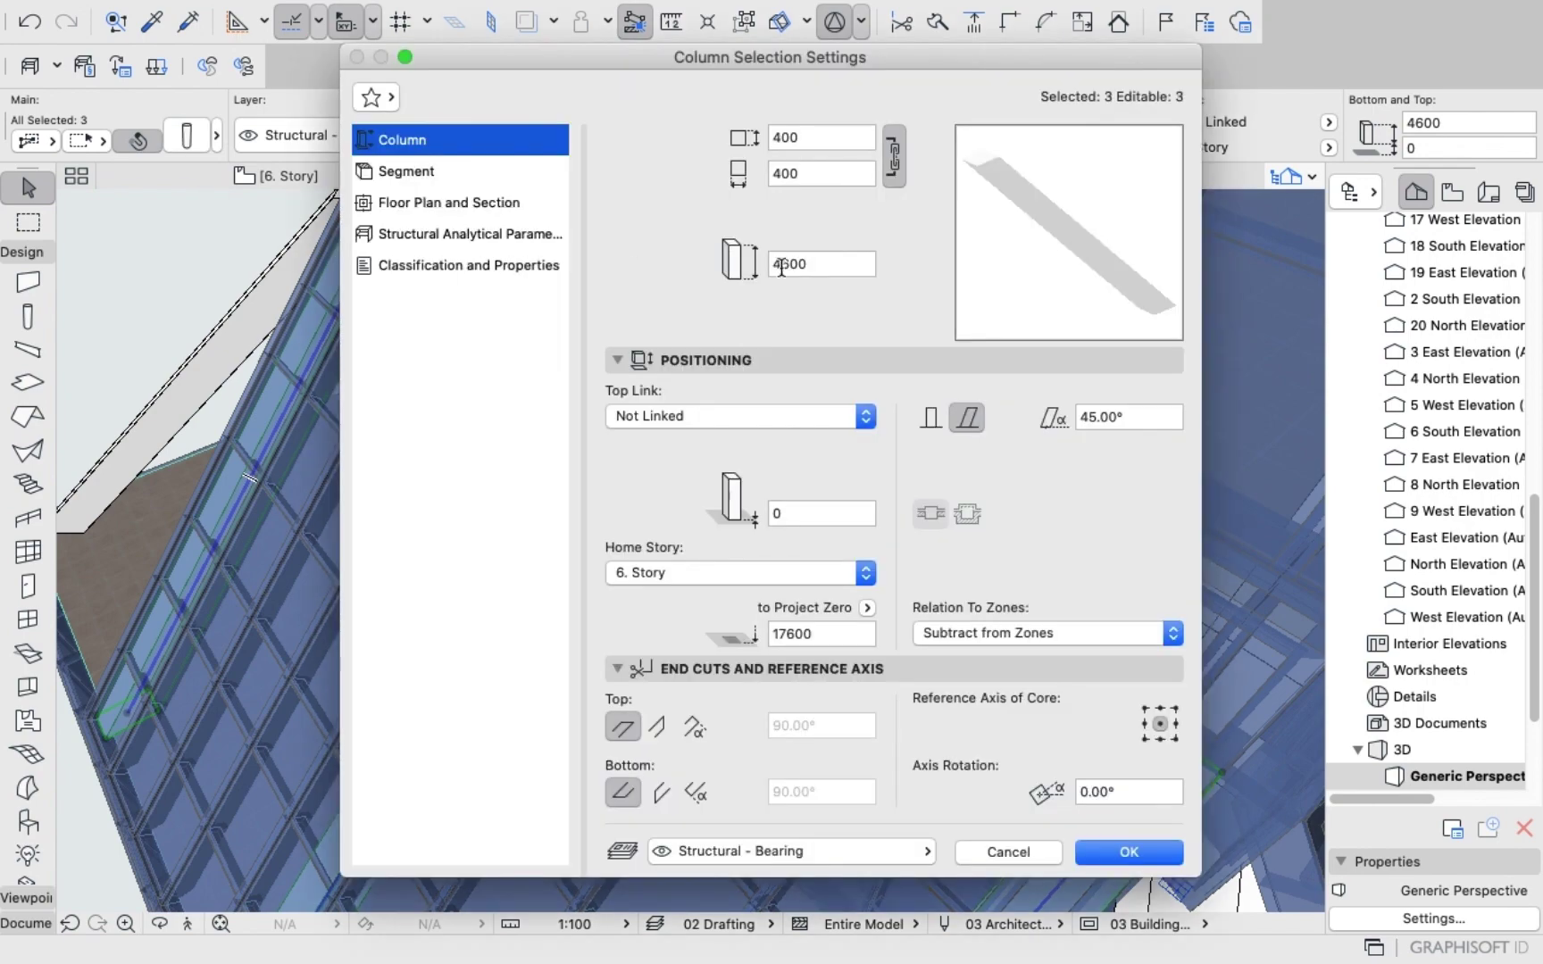
pyautogui.click(1128, 412)
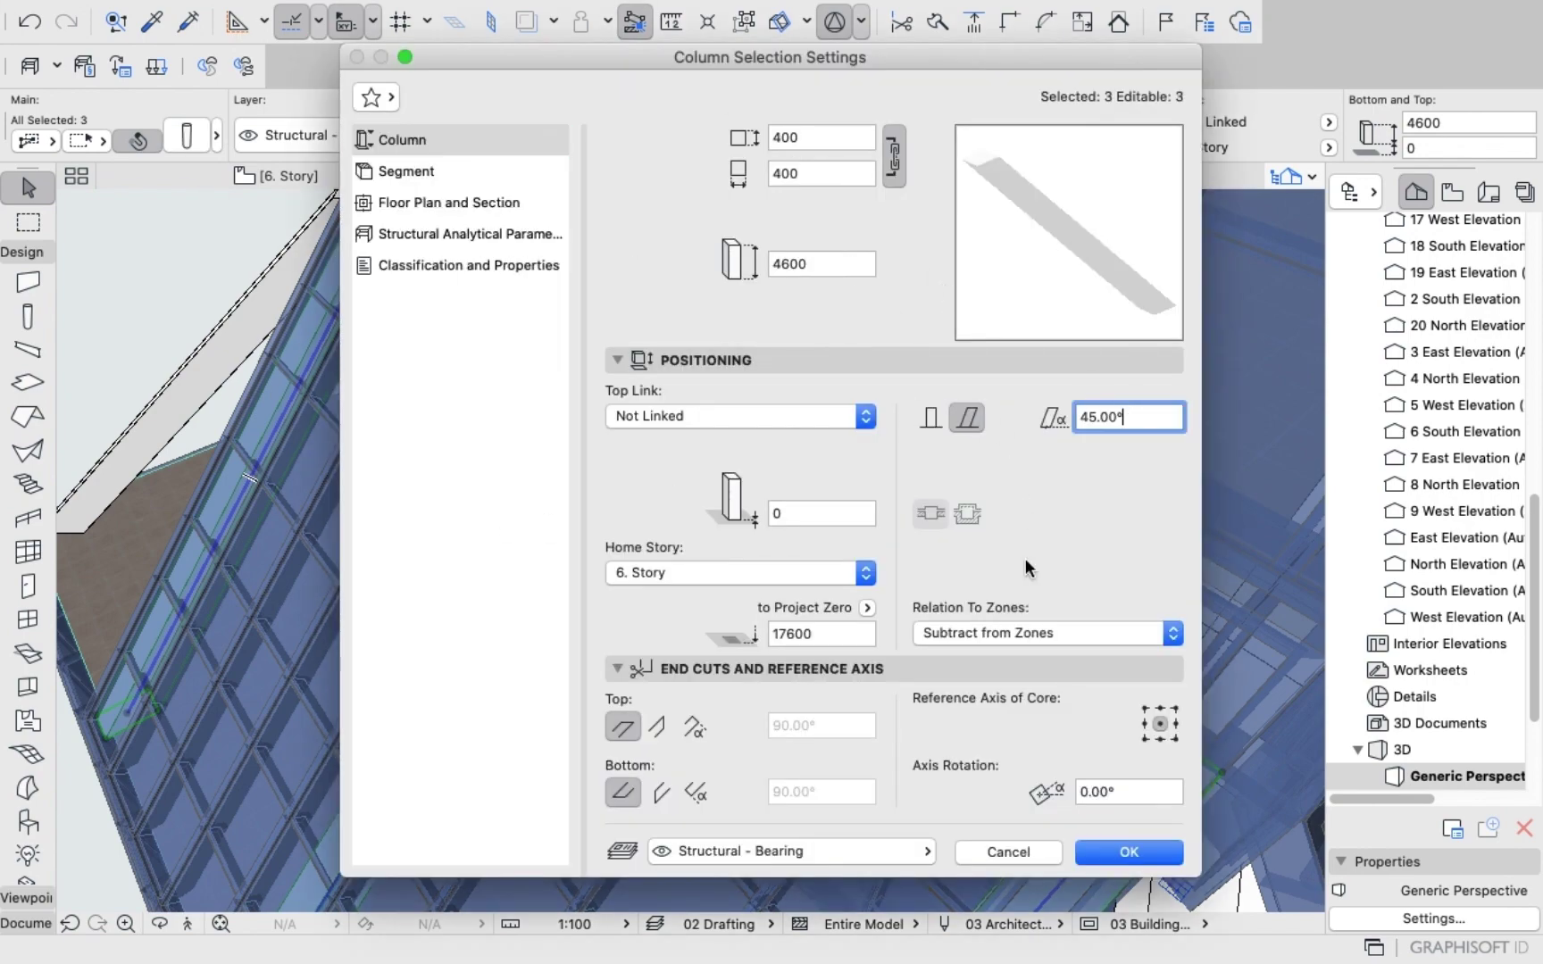
pyautogui.click(1019, 854)
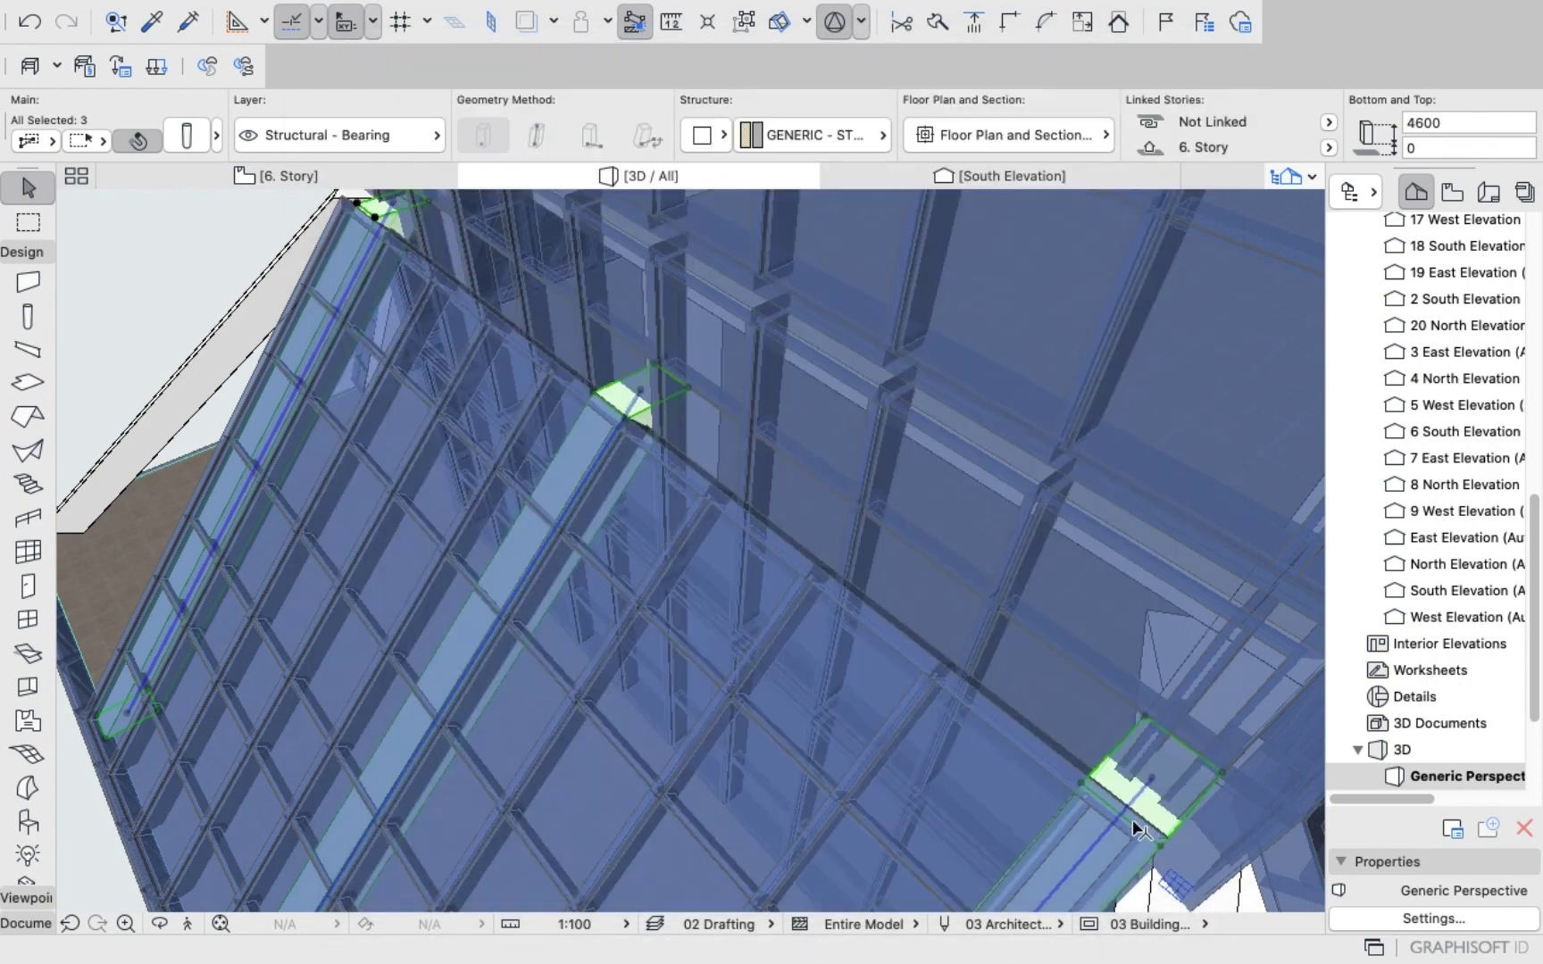
pyautogui.click(164, 219)
# Set the height of the sloped curtain wall left of the corner column to 4800 and deselect it.
pyautogui.scroll(-5, 509, 402)
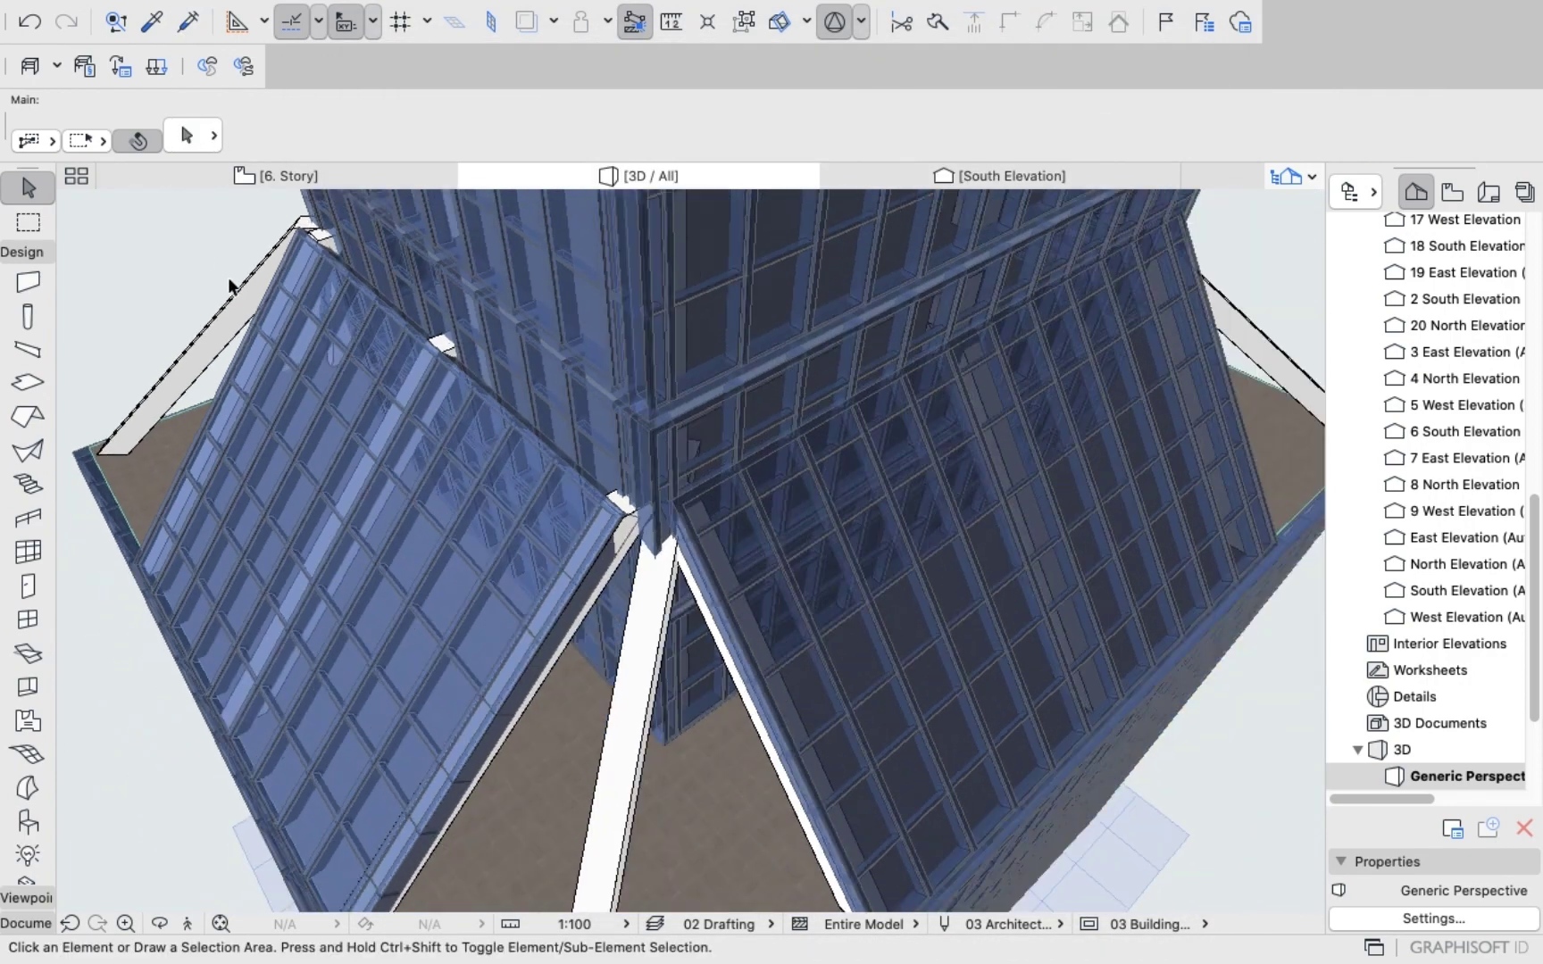
pyautogui.click(366, 483)
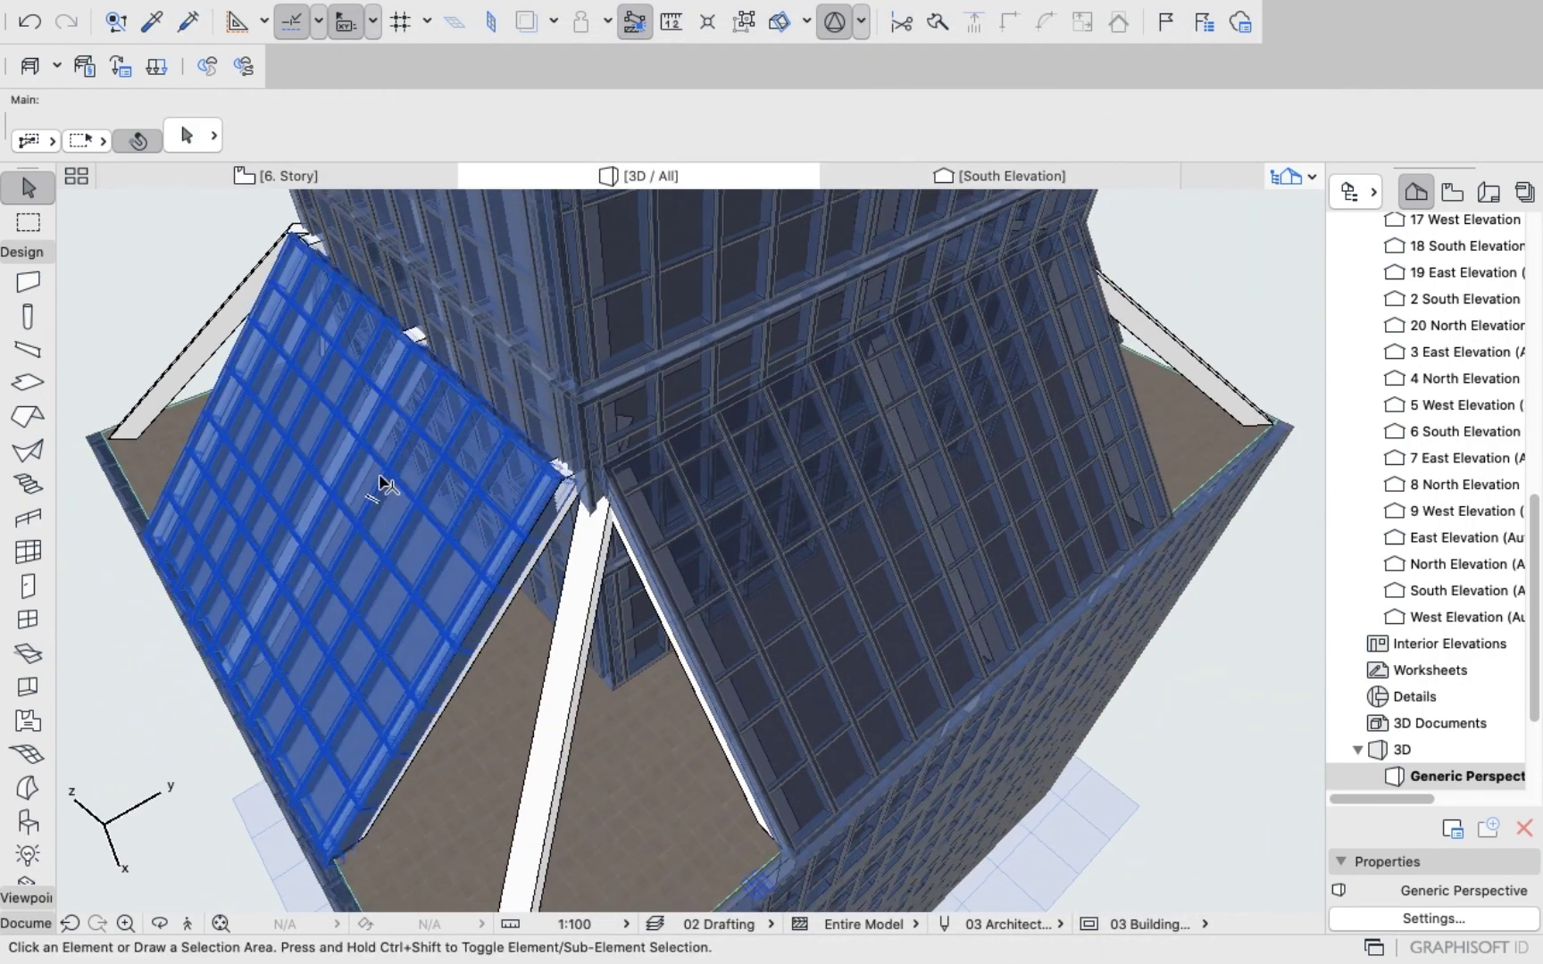
pyautogui.click(382, 478)
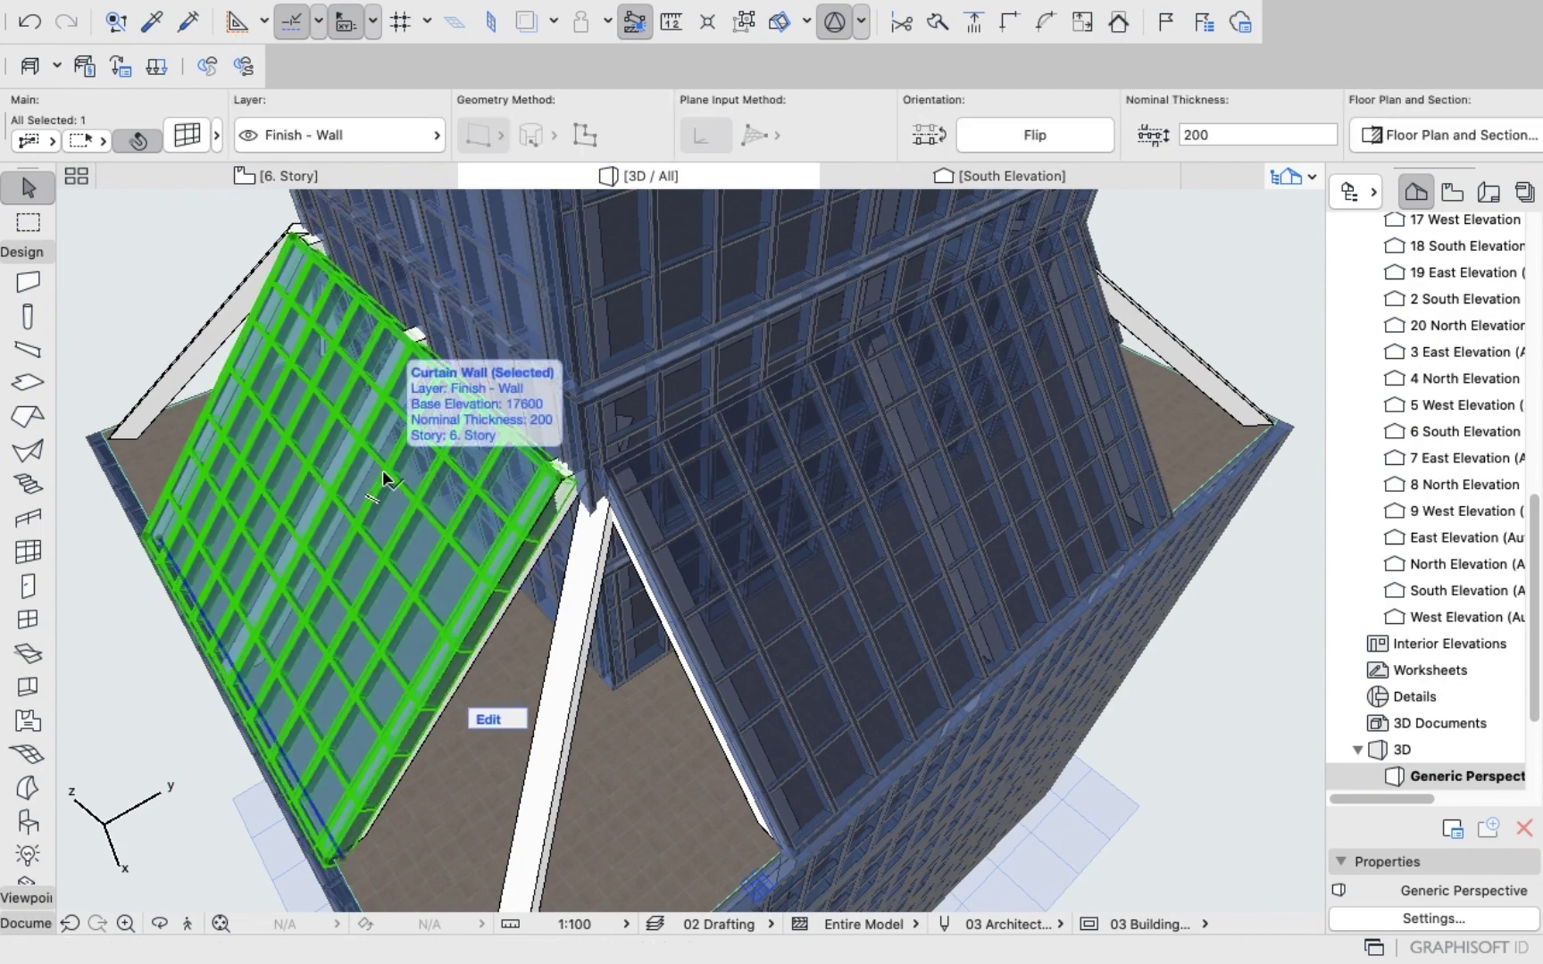
pyautogui.click(200, 128)
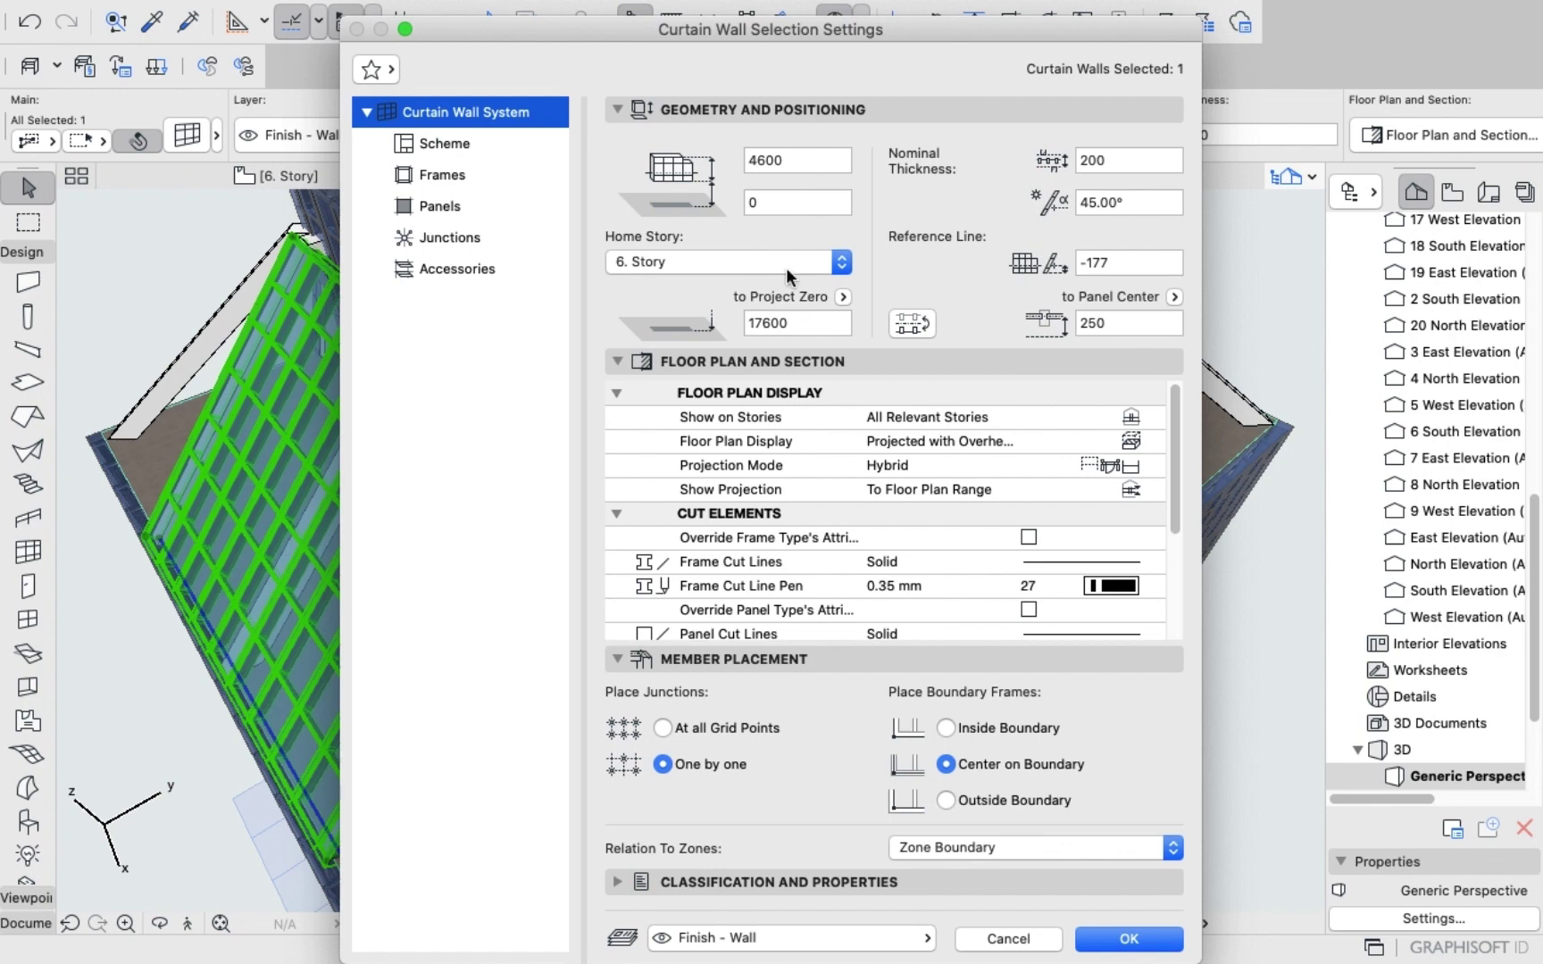
pyautogui.click(803, 165)
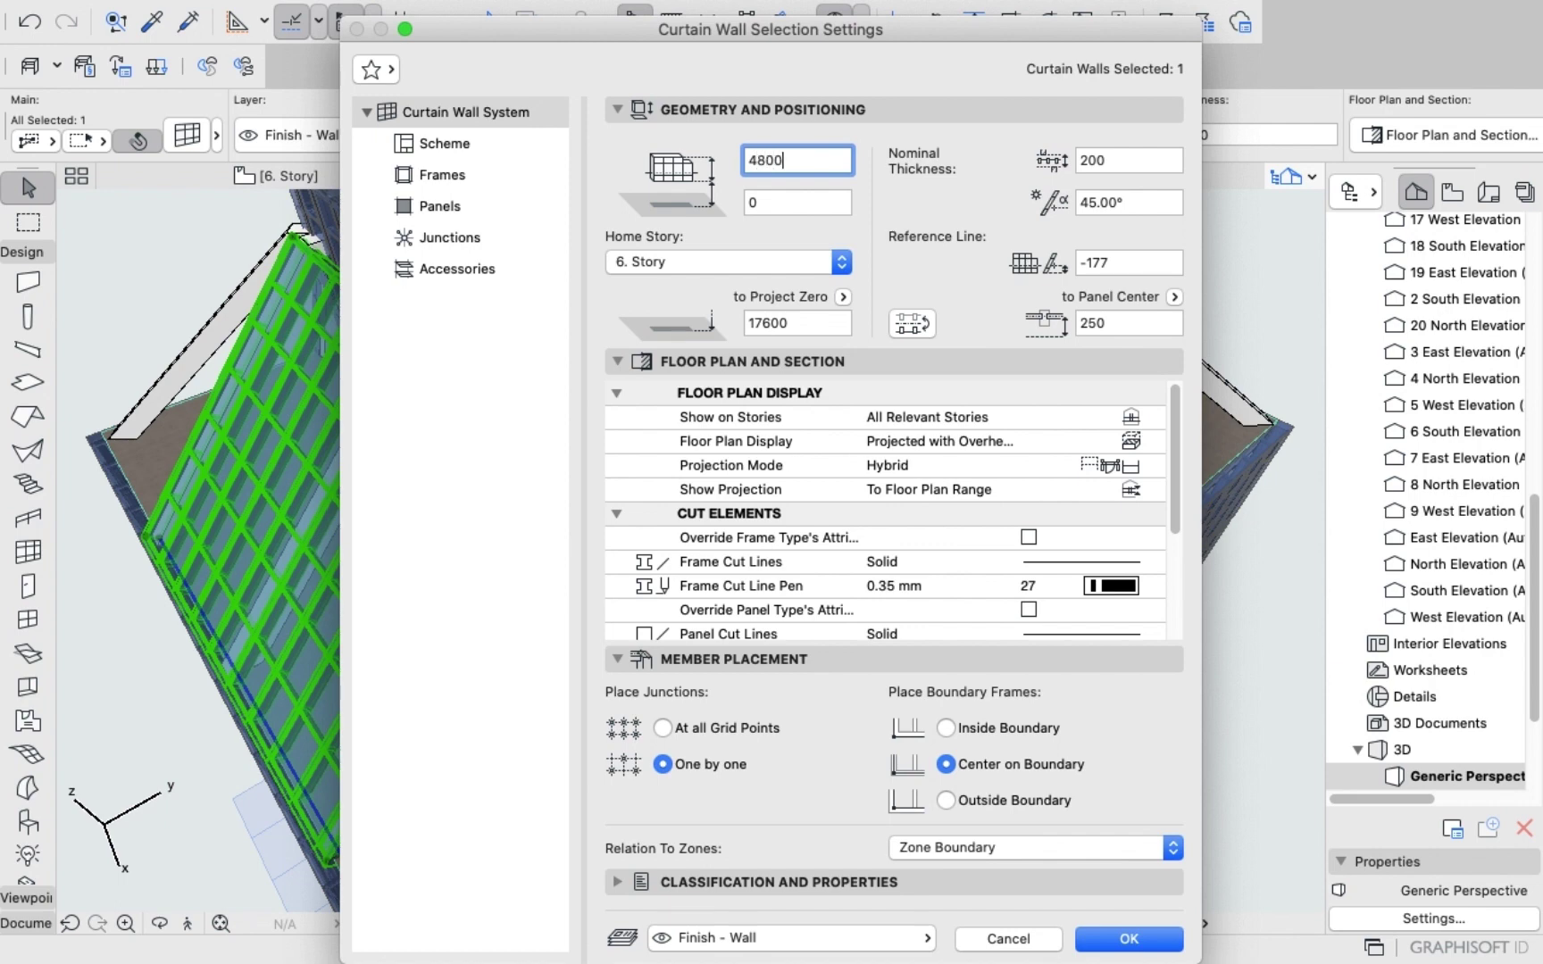
pyautogui.press('Return')
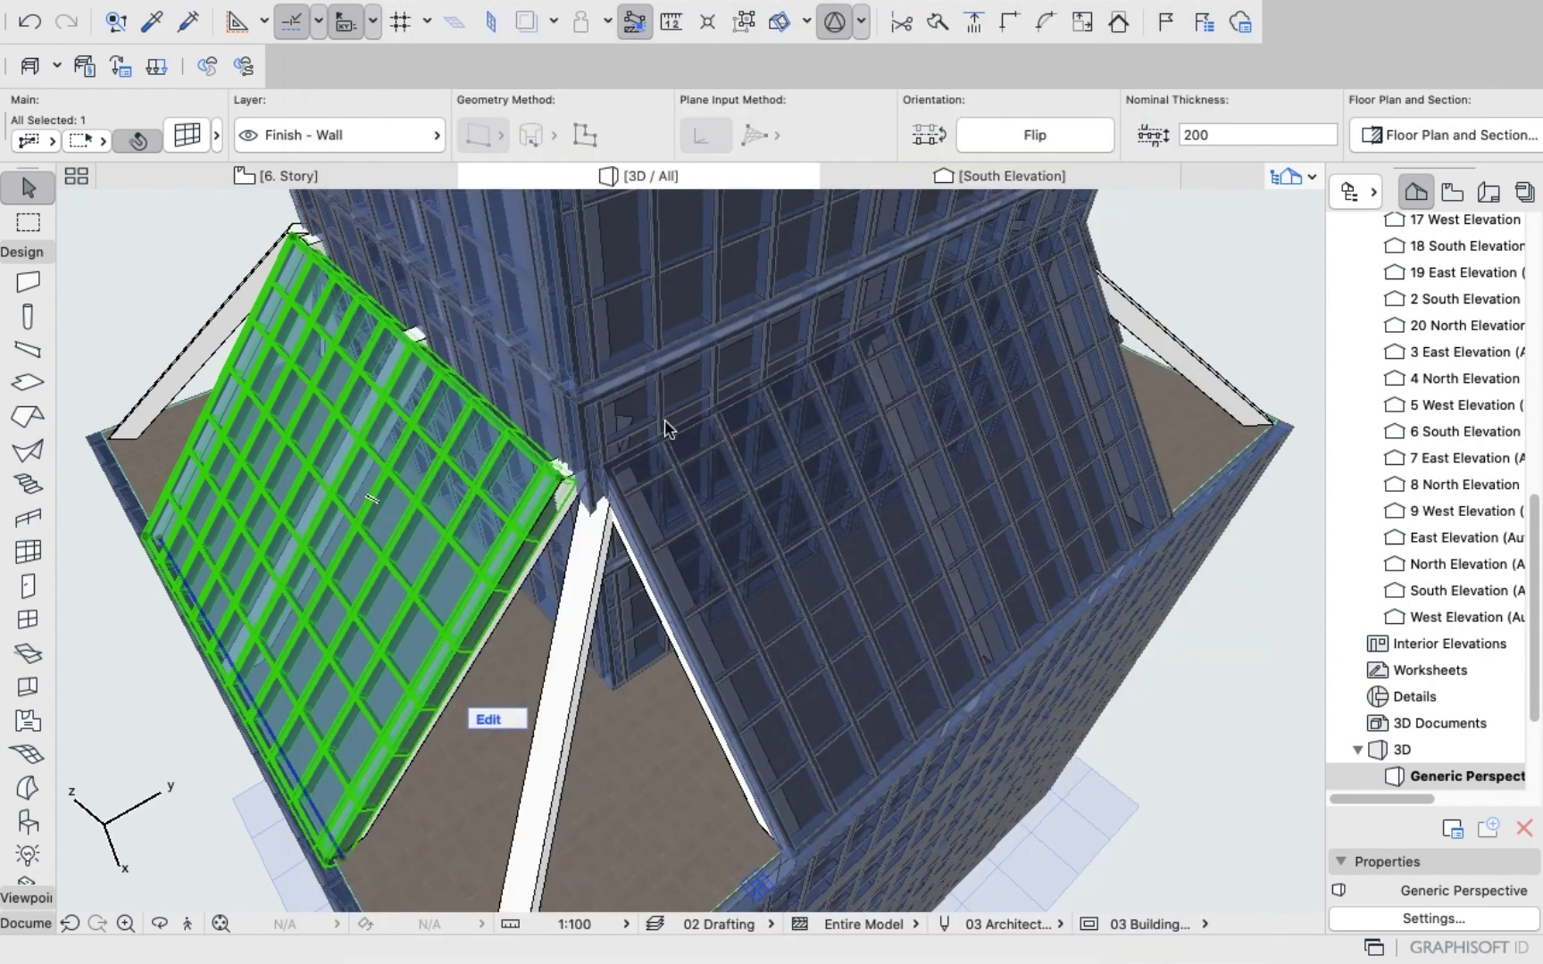
pyautogui.click(1210, 286)
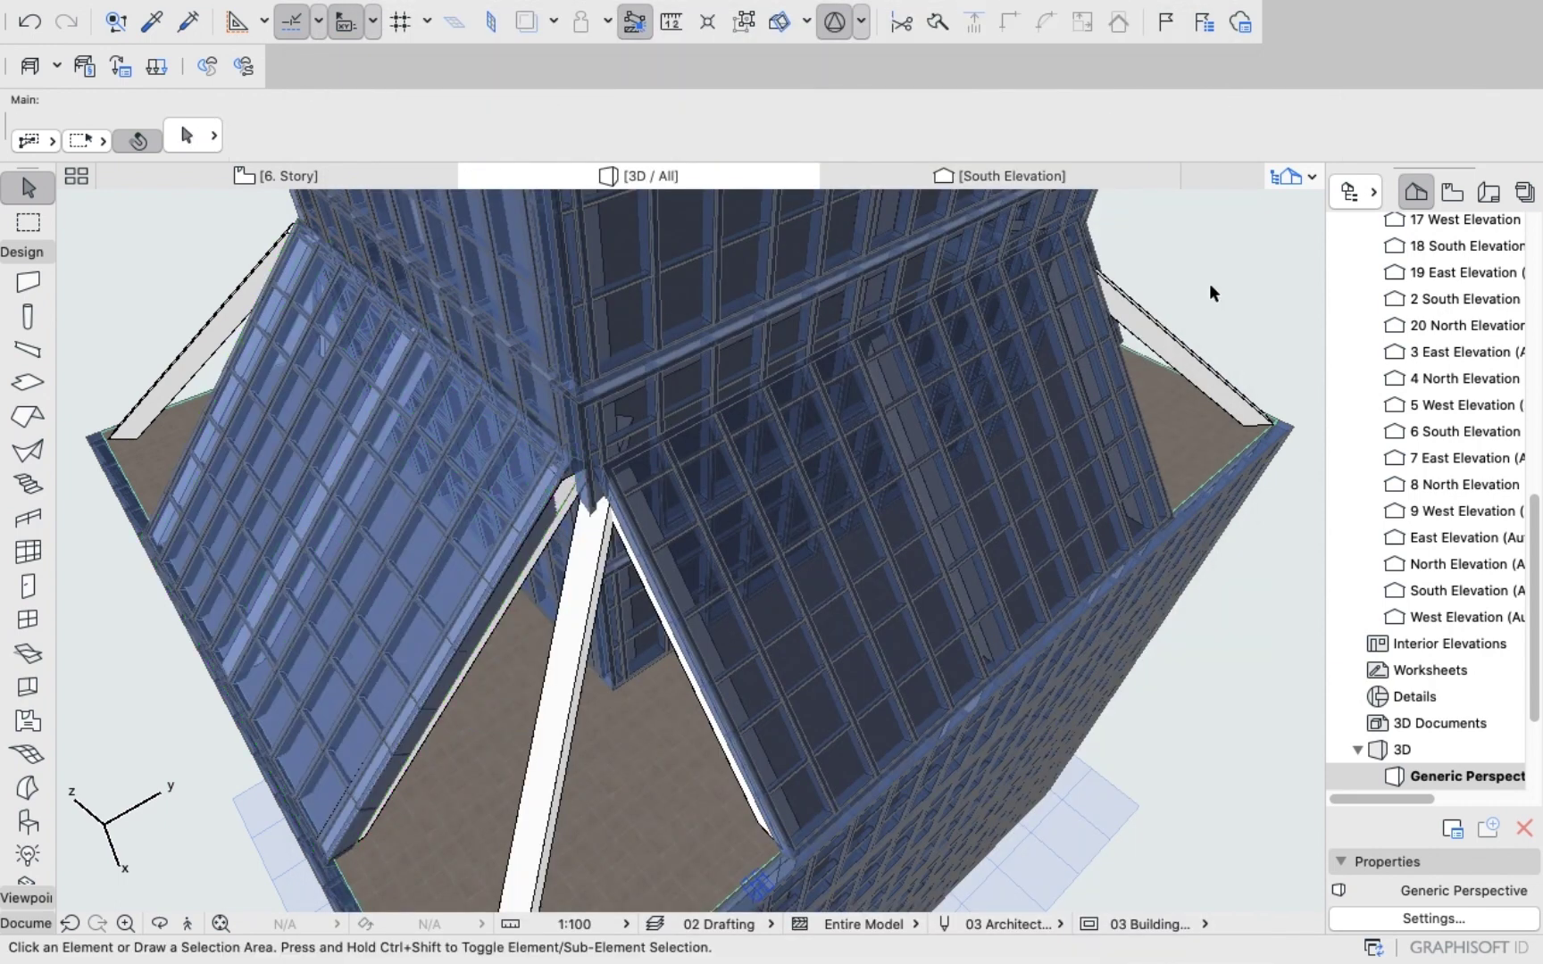
# Set the slant angle to 35° for the upright-facing corner column at another 6. Story corner and deselect it.
pyautogui.keyDown('shift'); pyautogui.moveTo(1019, 403); pyautogui.dragTo(837, 428, button='middle'); pyautogui.keyUp('shift')
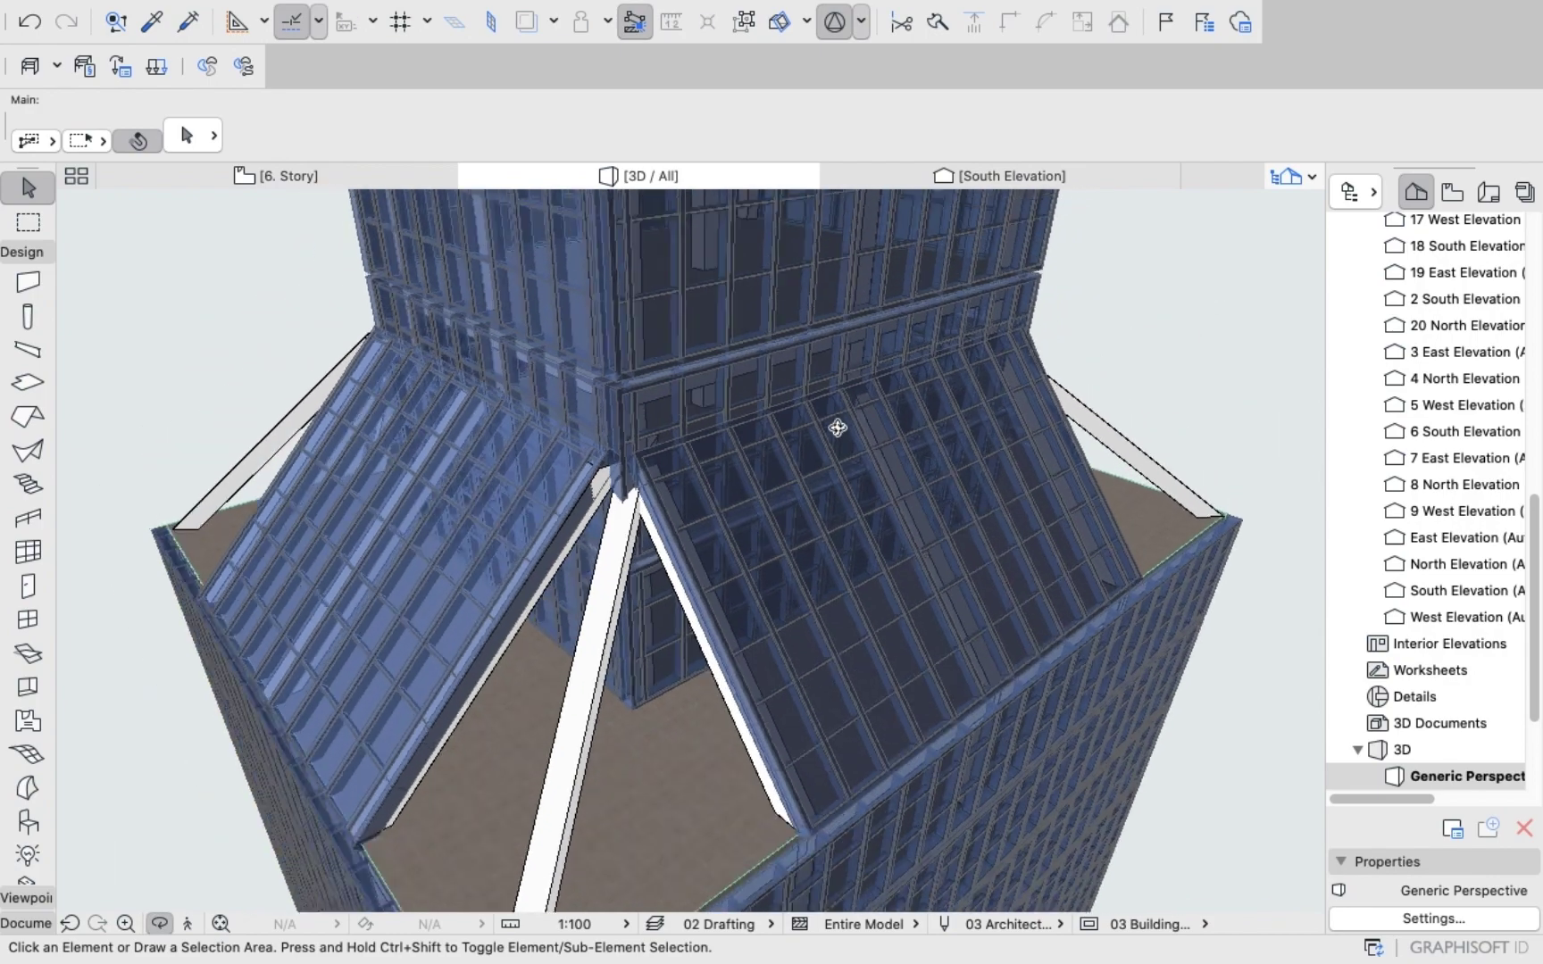
pyautogui.scroll(-3, 832, 447)
pyautogui.moveTo(630, 619); pyautogui.dragTo(423, 349)
pyautogui.click(28, 222)
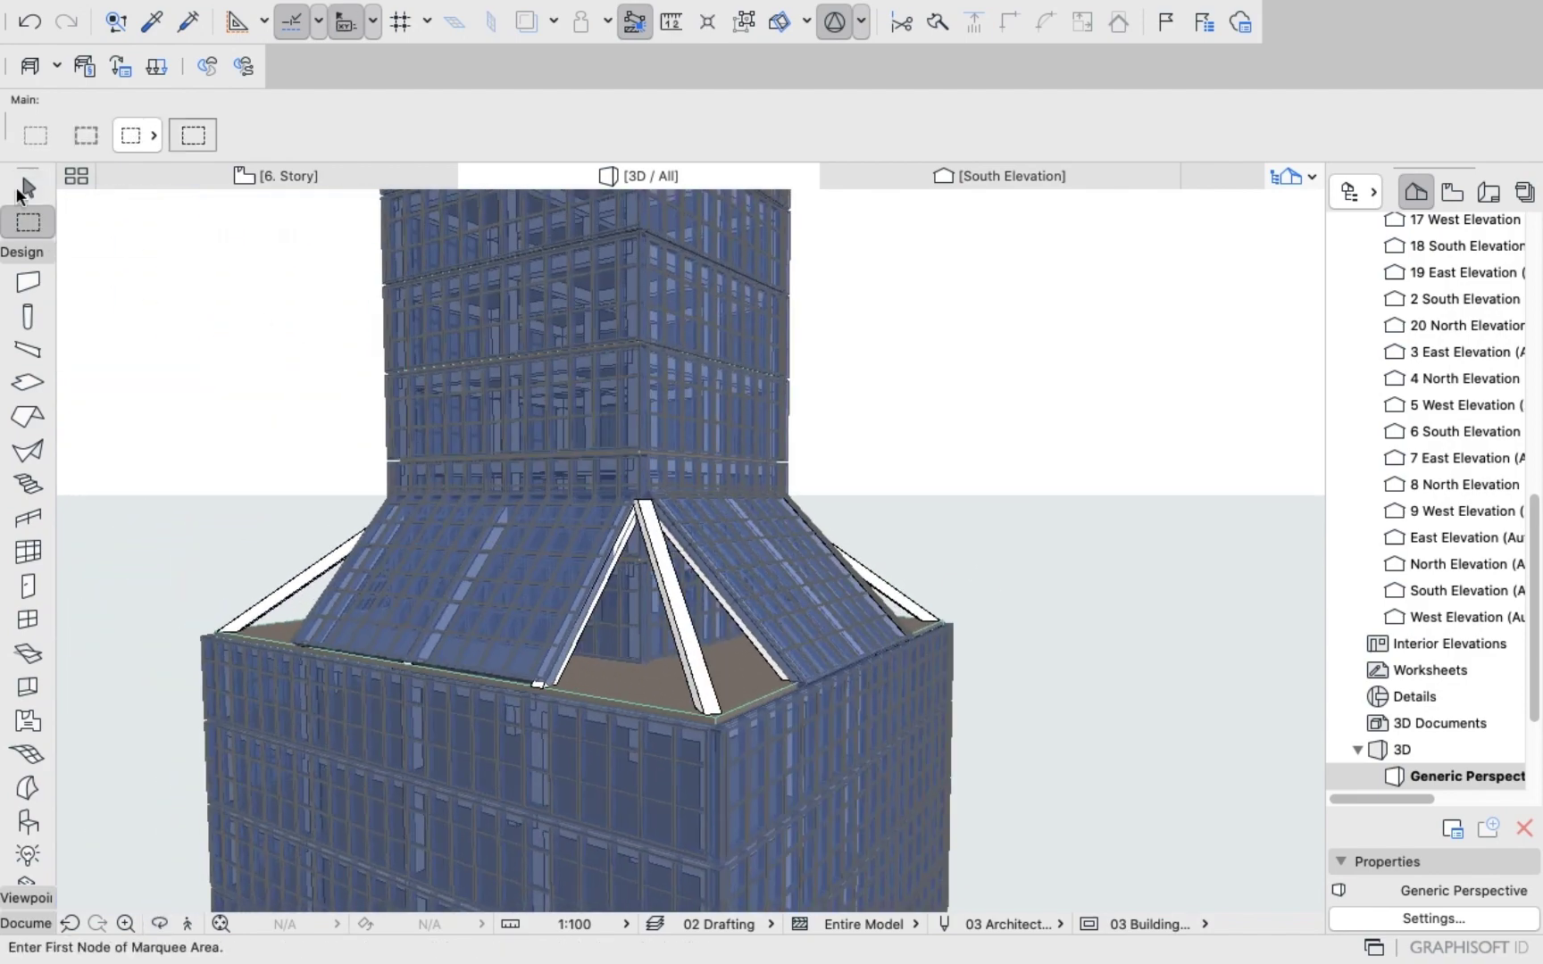
pyautogui.click(22, 191)
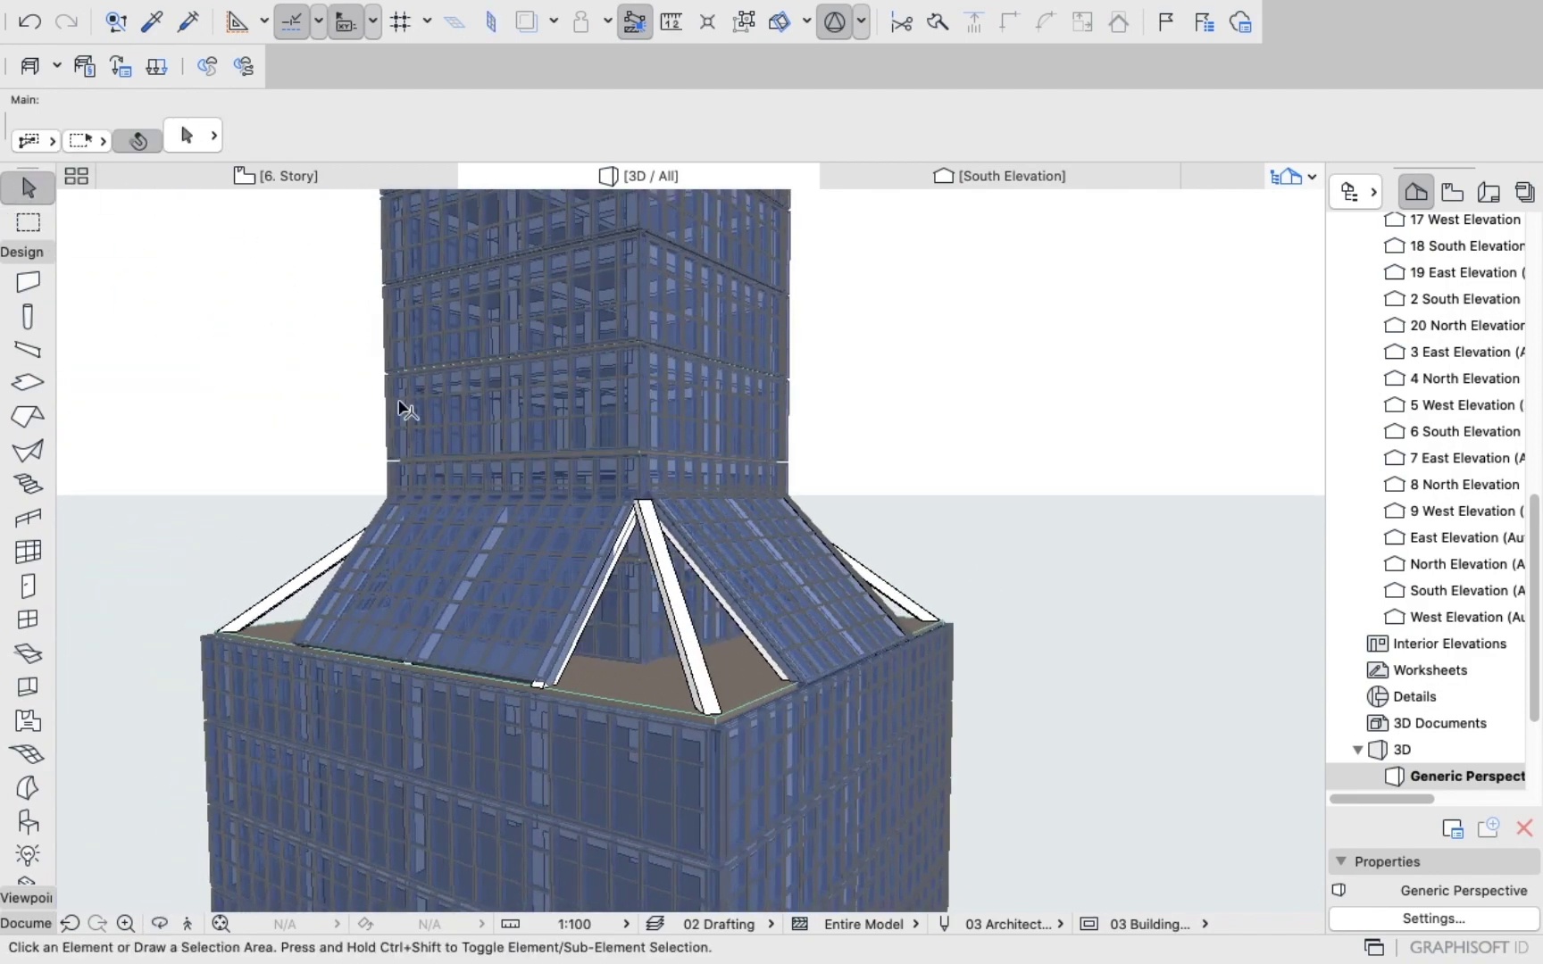
pyautogui.click(678, 623)
pyautogui.click(186, 135)
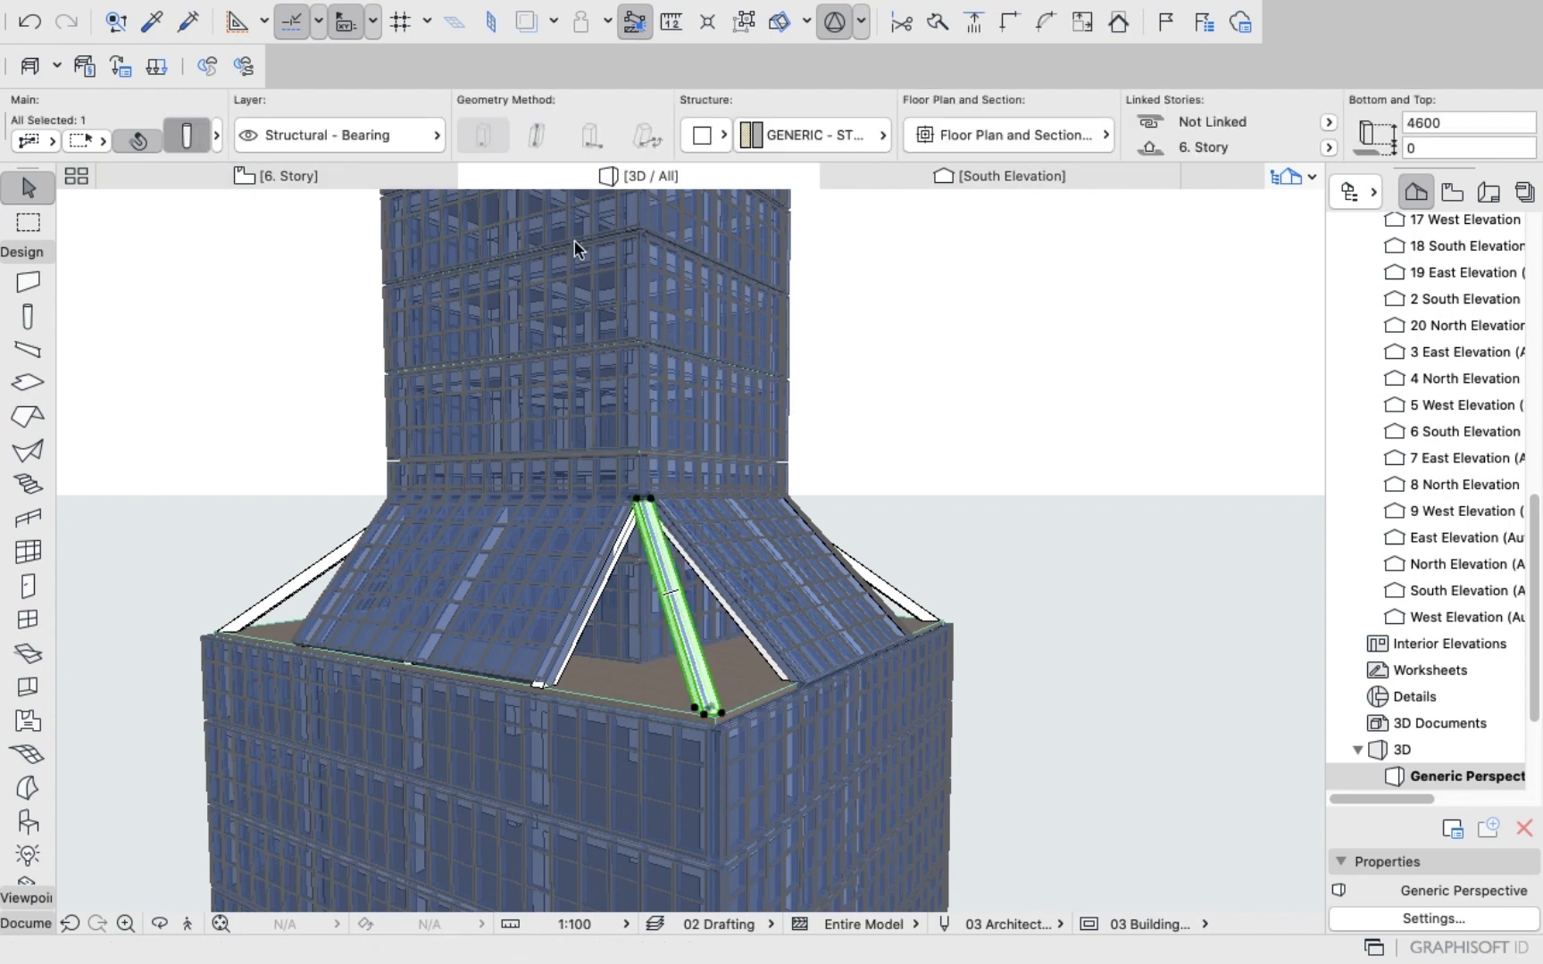
pyautogui.click(1155, 419)
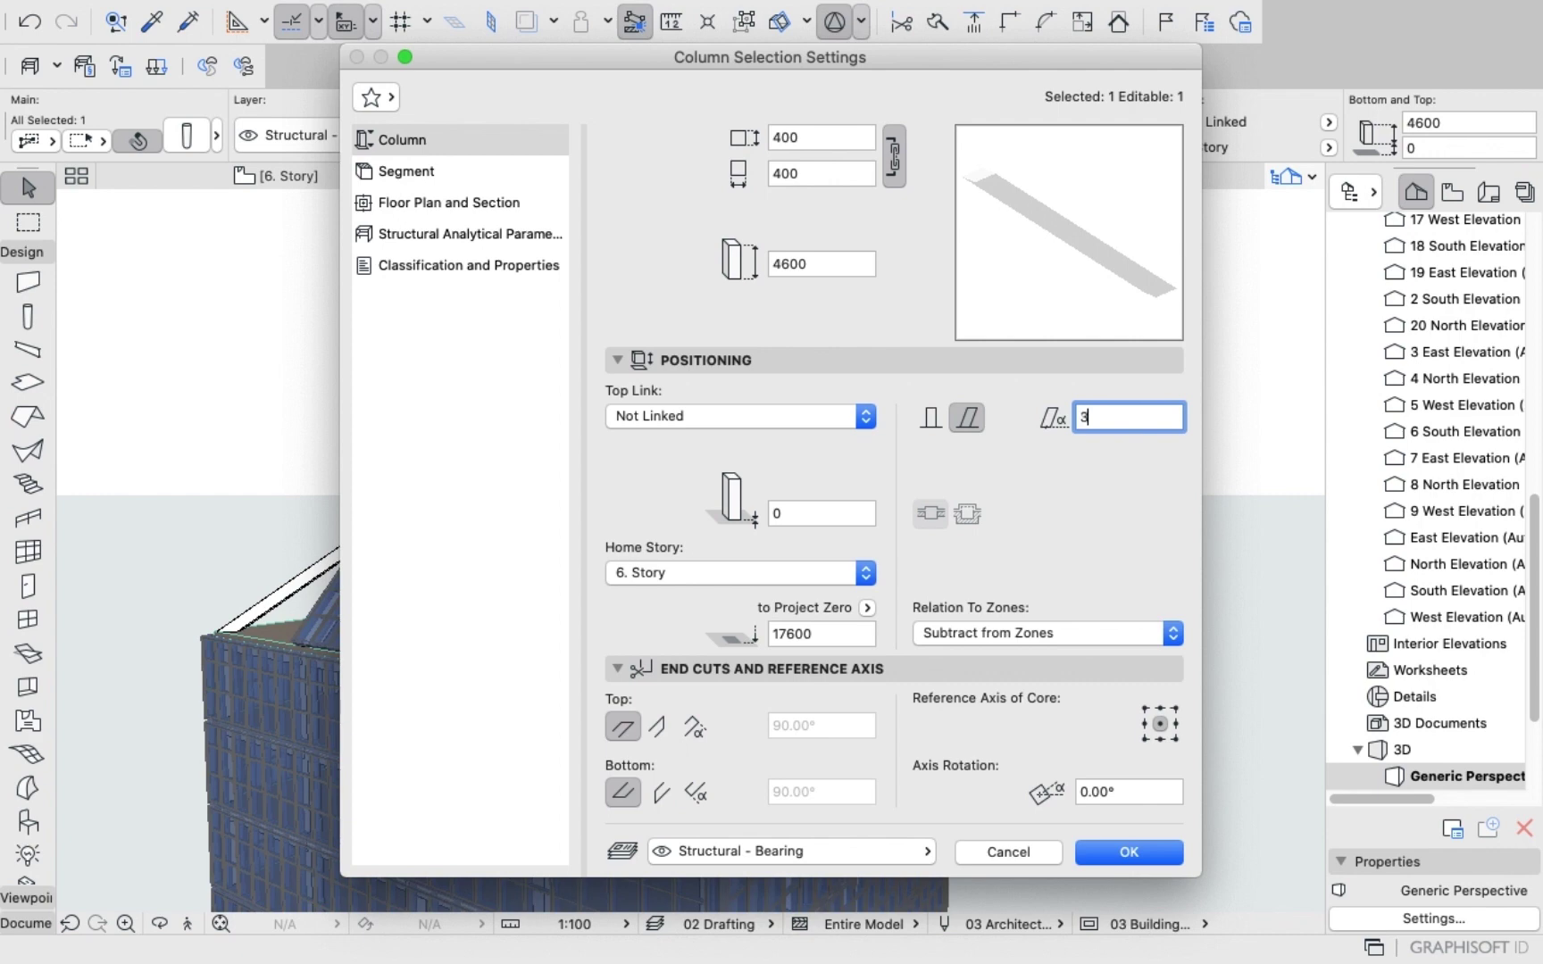
pyautogui.write('35')
pyautogui.press('Return')
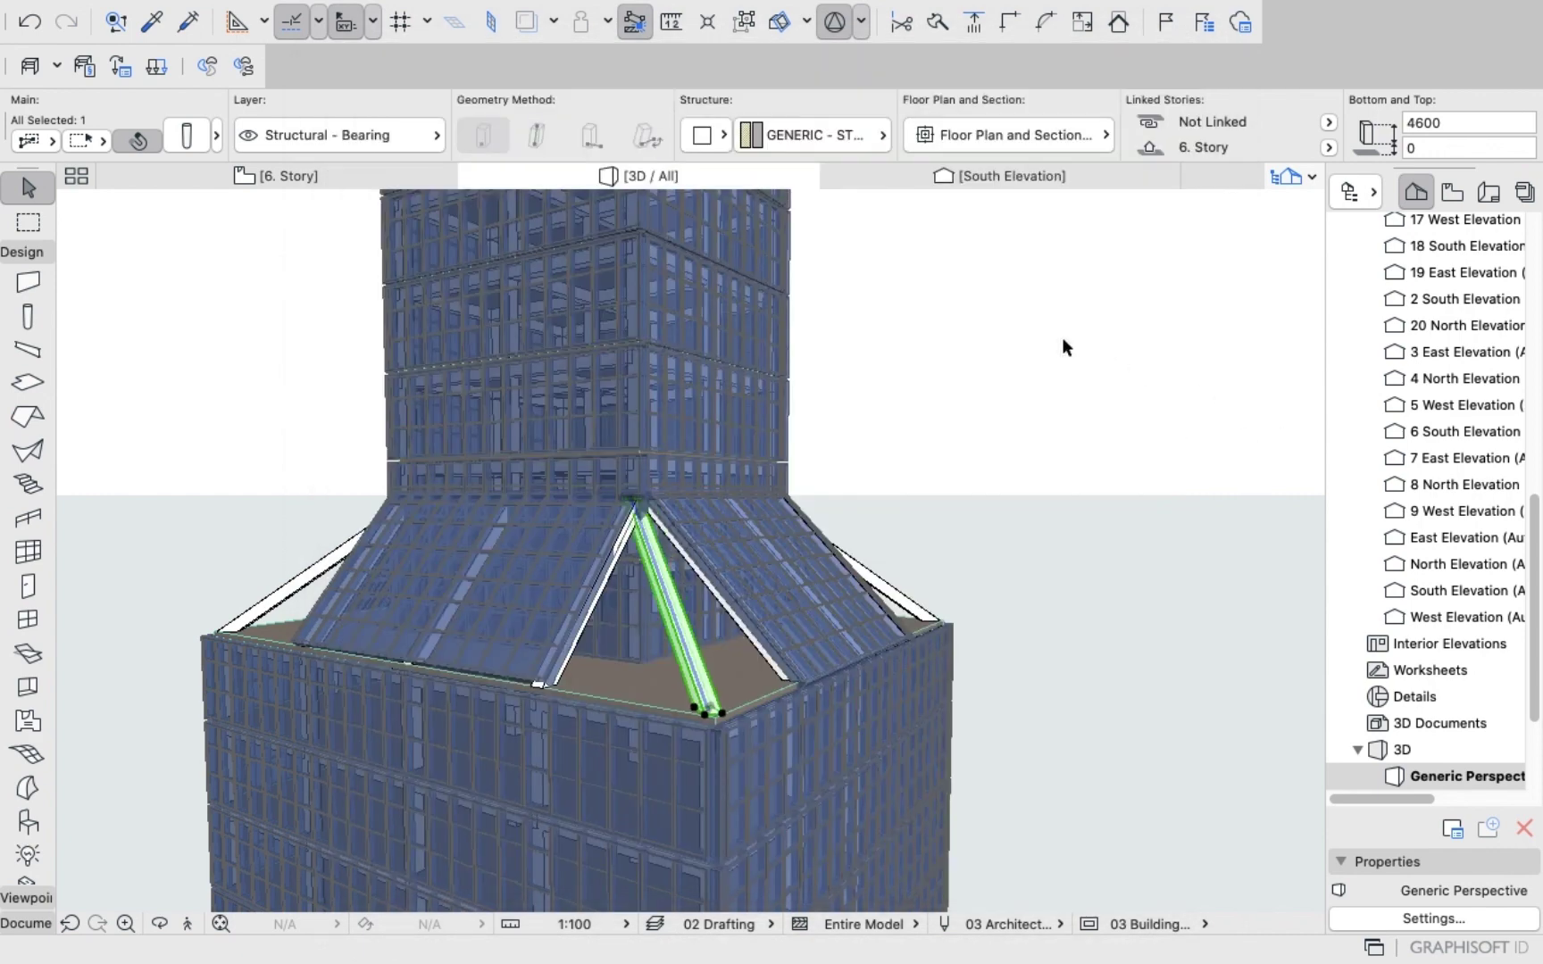
pyautogui.click(1061, 337)
pyautogui.keyDown('shift'); pyautogui.moveTo(899, 340); pyautogui.dragTo(844, 468, button='middle'); pyautogui.keyUp('shift')
pyautogui.scroll(-5, 843, 468)
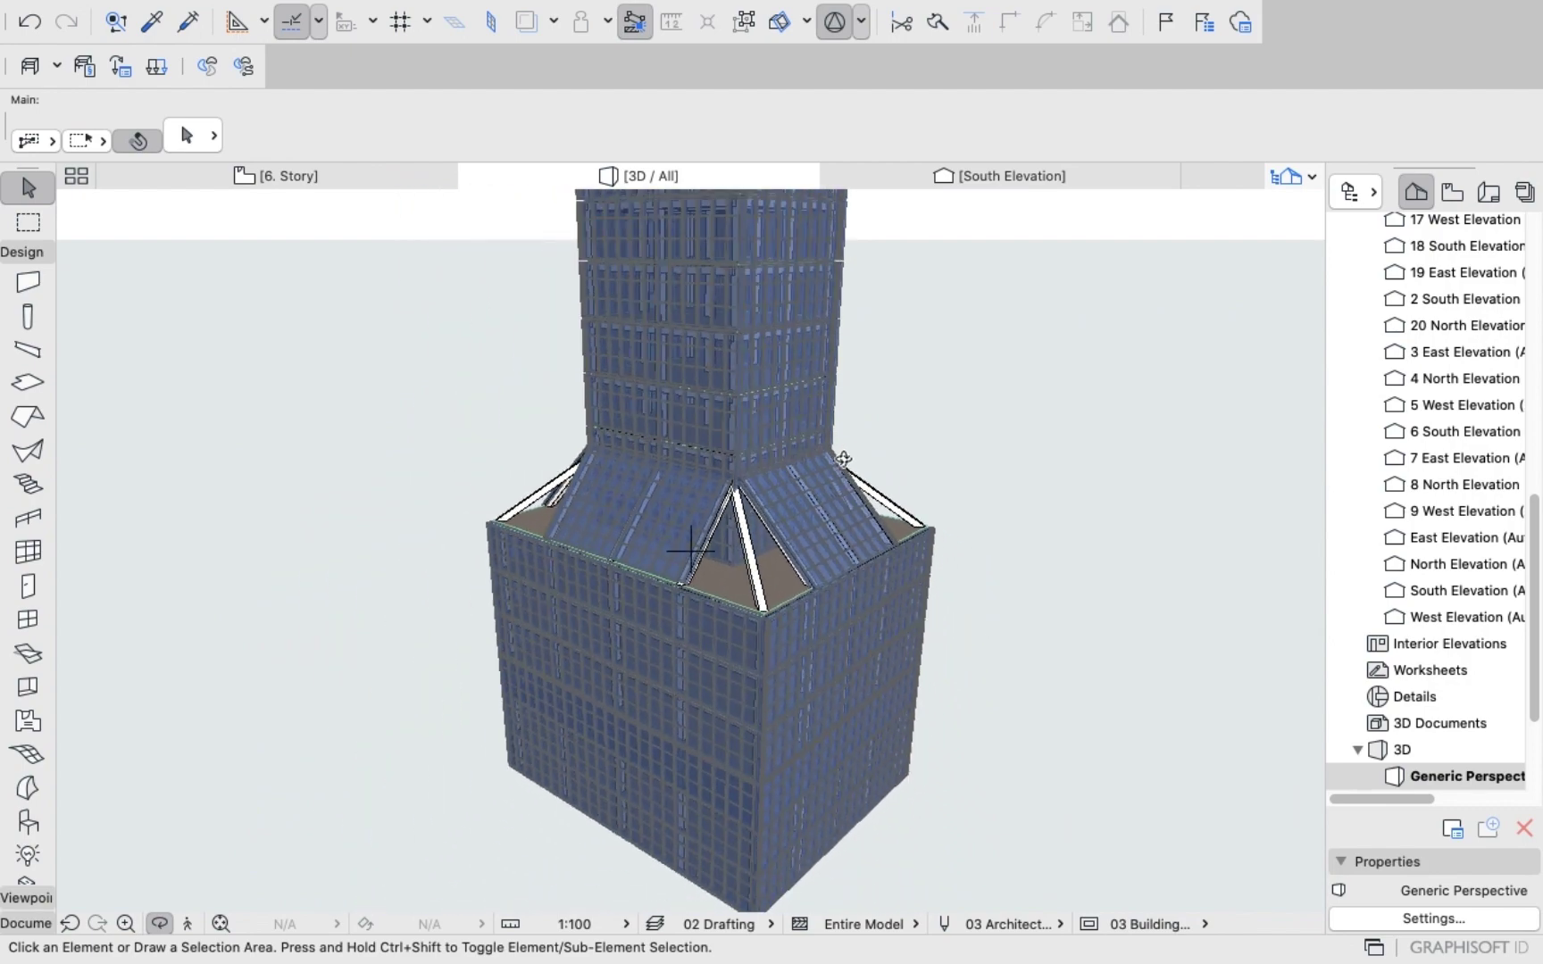
pyautogui.keyDown('shift'); pyautogui.moveTo(843, 459); pyautogui.dragTo(688, 259, button='middle'); pyautogui.keyUp('shift')
pyautogui.scroll(4, 710, 542)
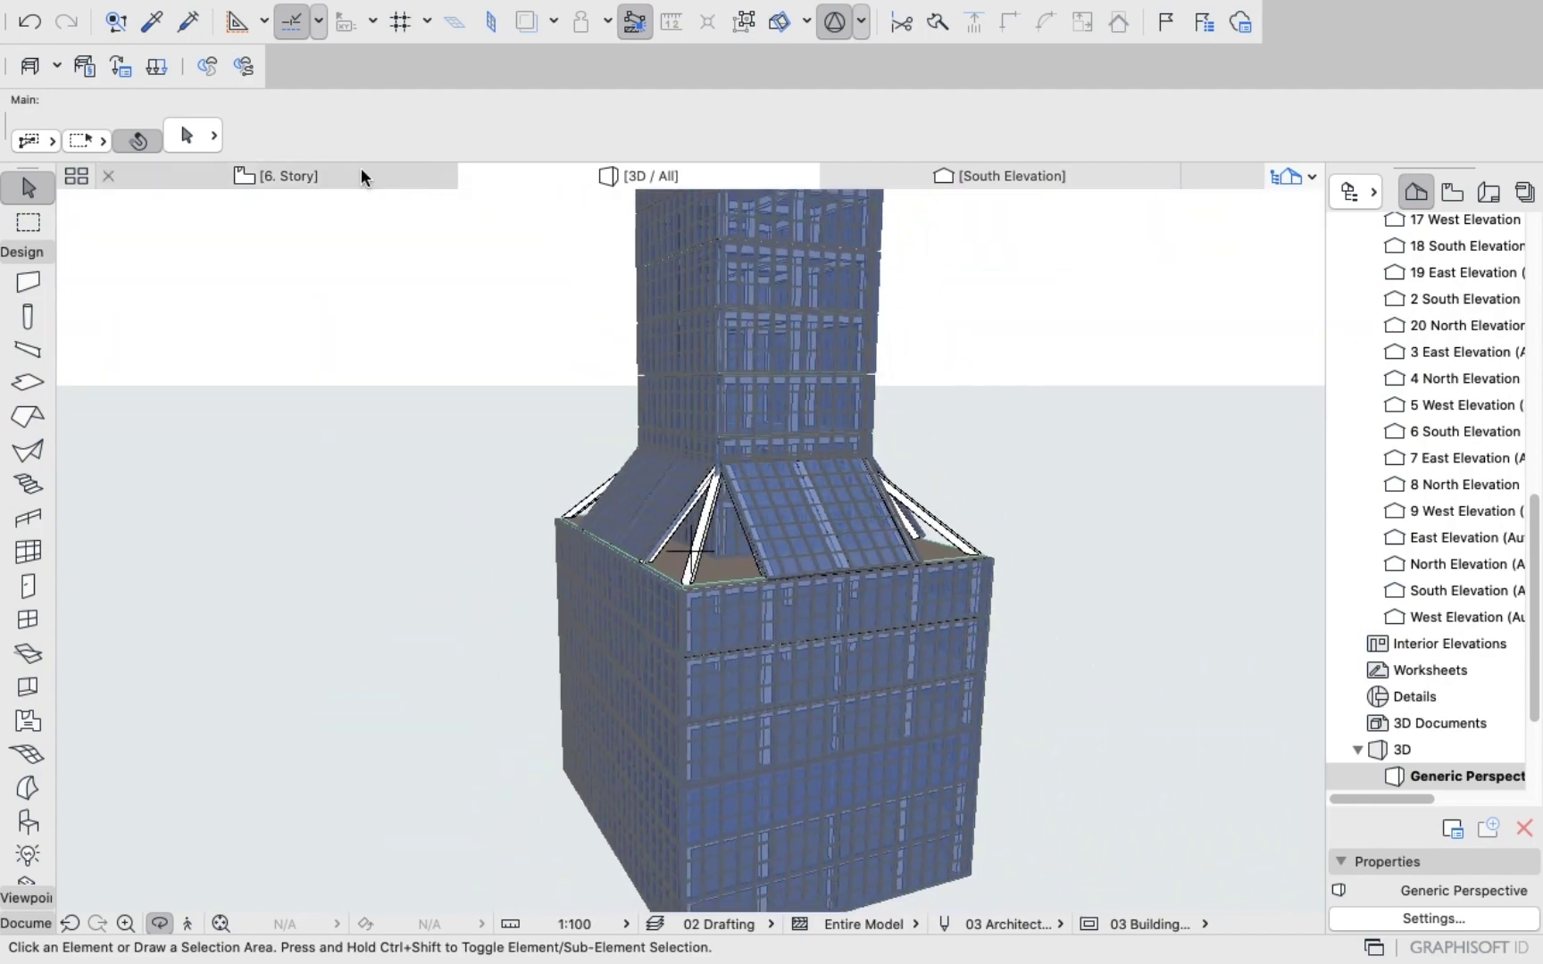
# On the 6. Story plan, place a horizontal elevation line about 30700 long just south of the building, facing it.
pyautogui.click(285, 175)
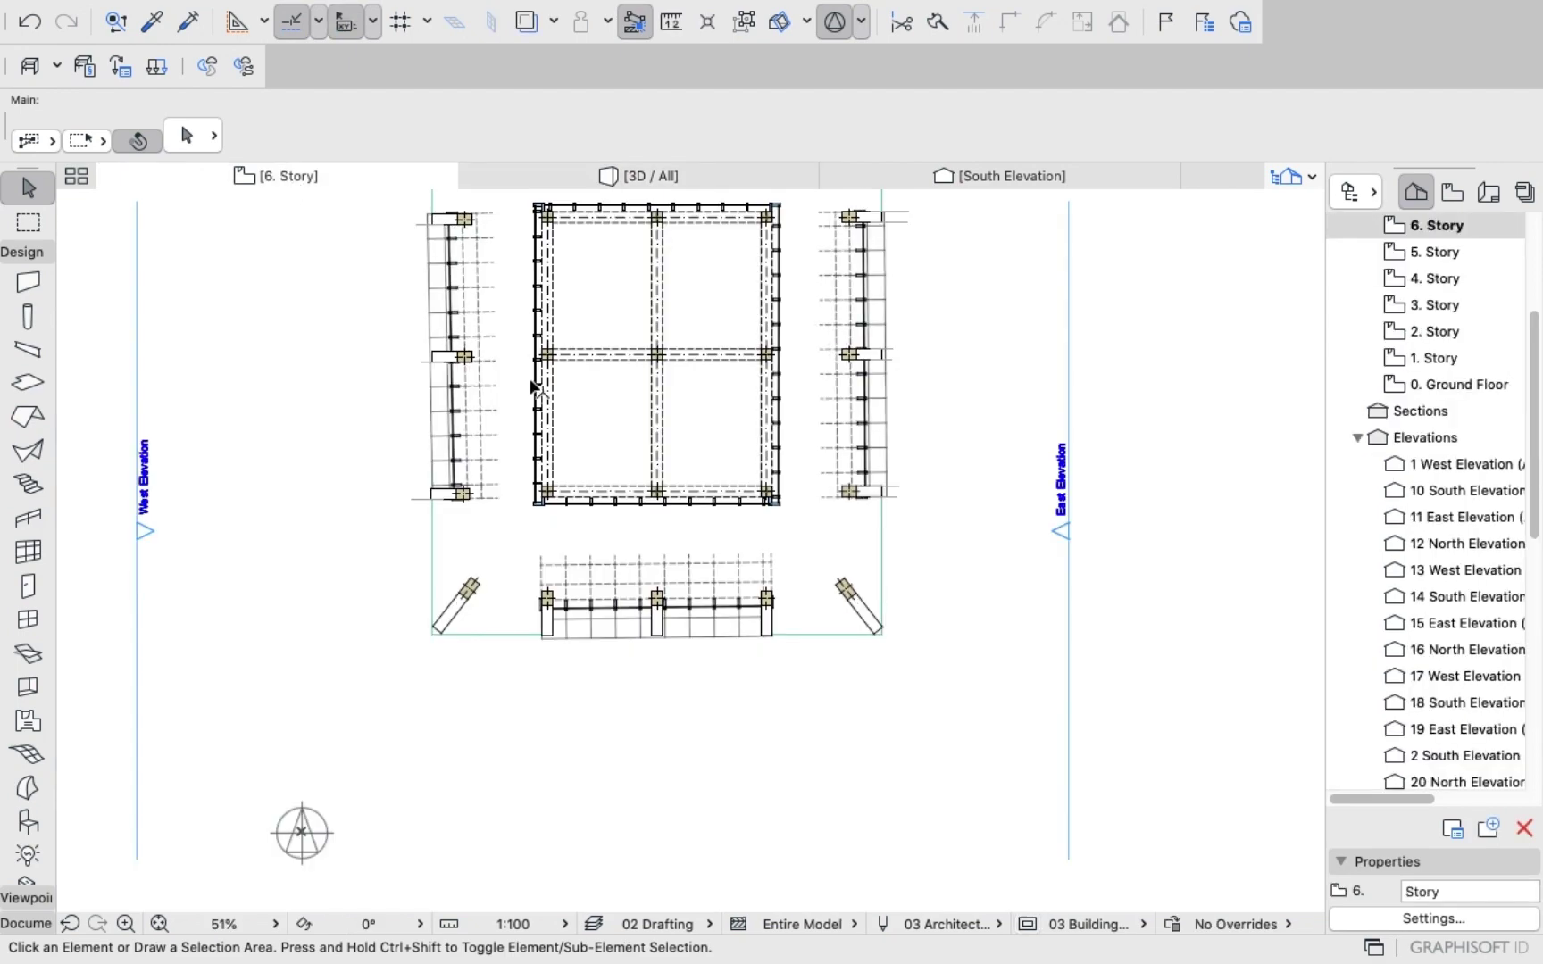
pyautogui.scroll(-5, 527, 358)
pyautogui.scroll(3, 486, 327)
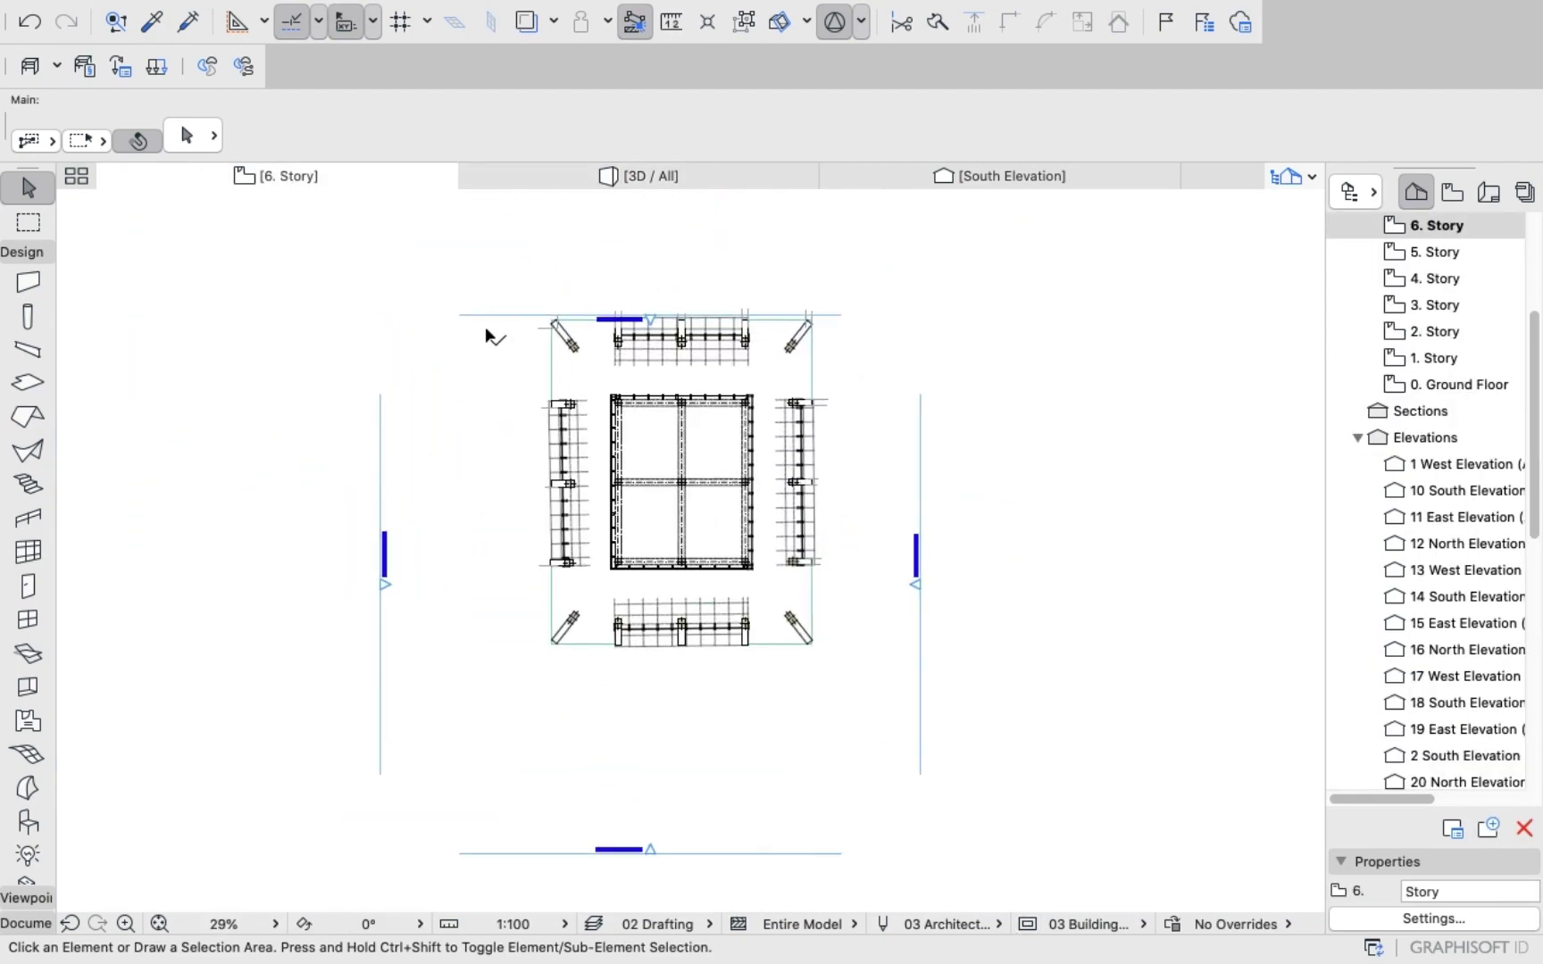
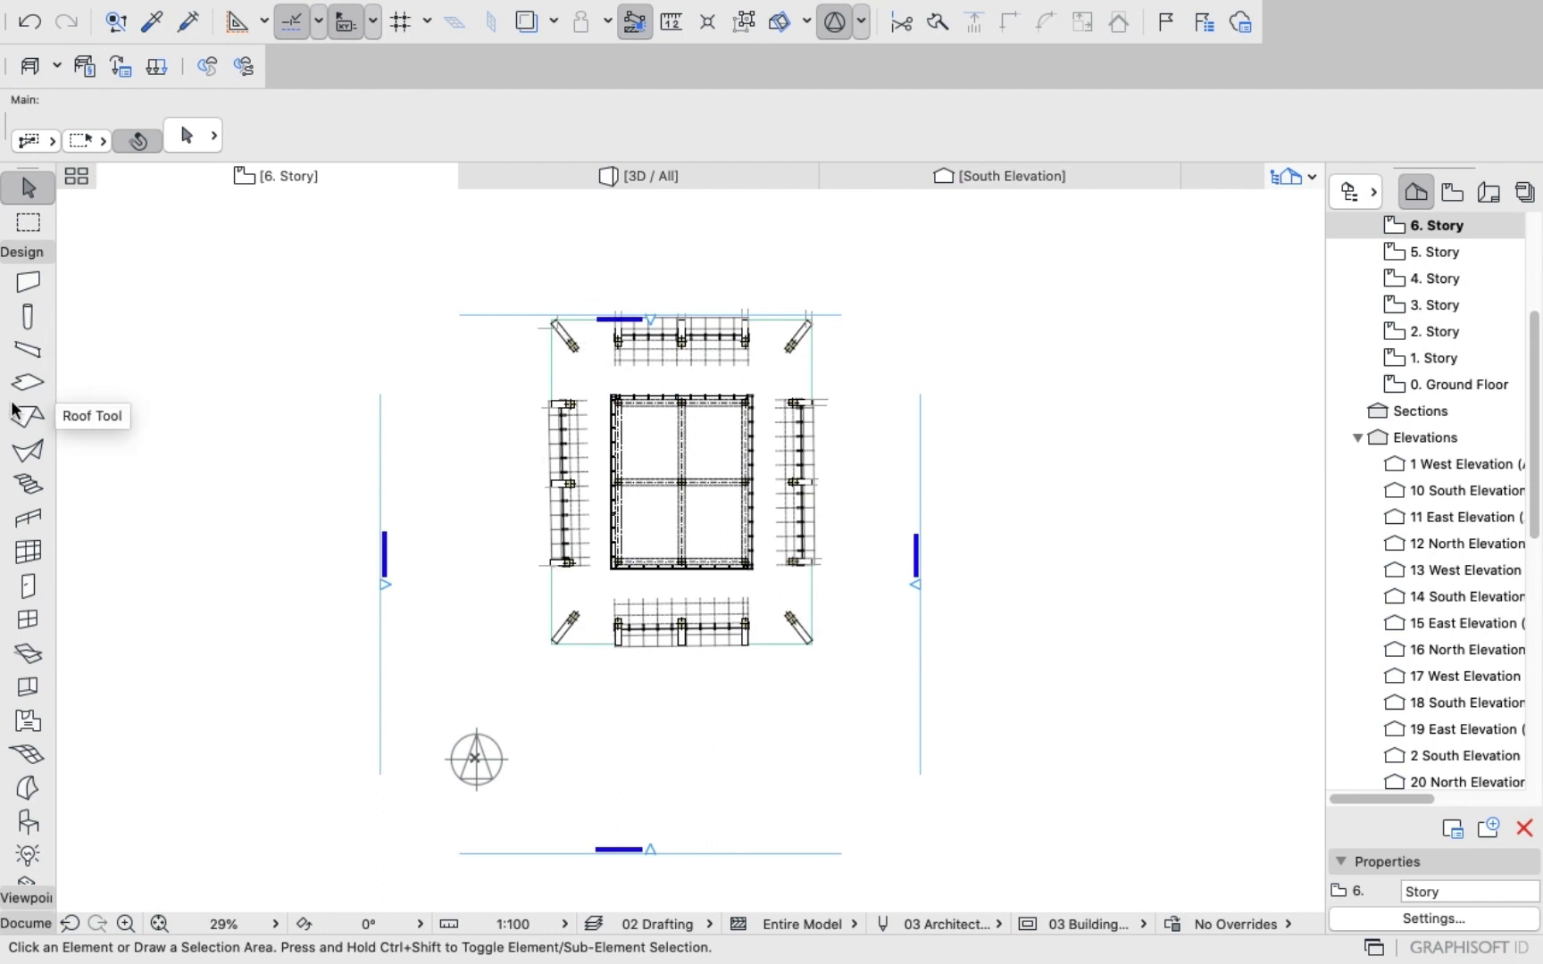
pyautogui.scroll(-3, 18, 647)
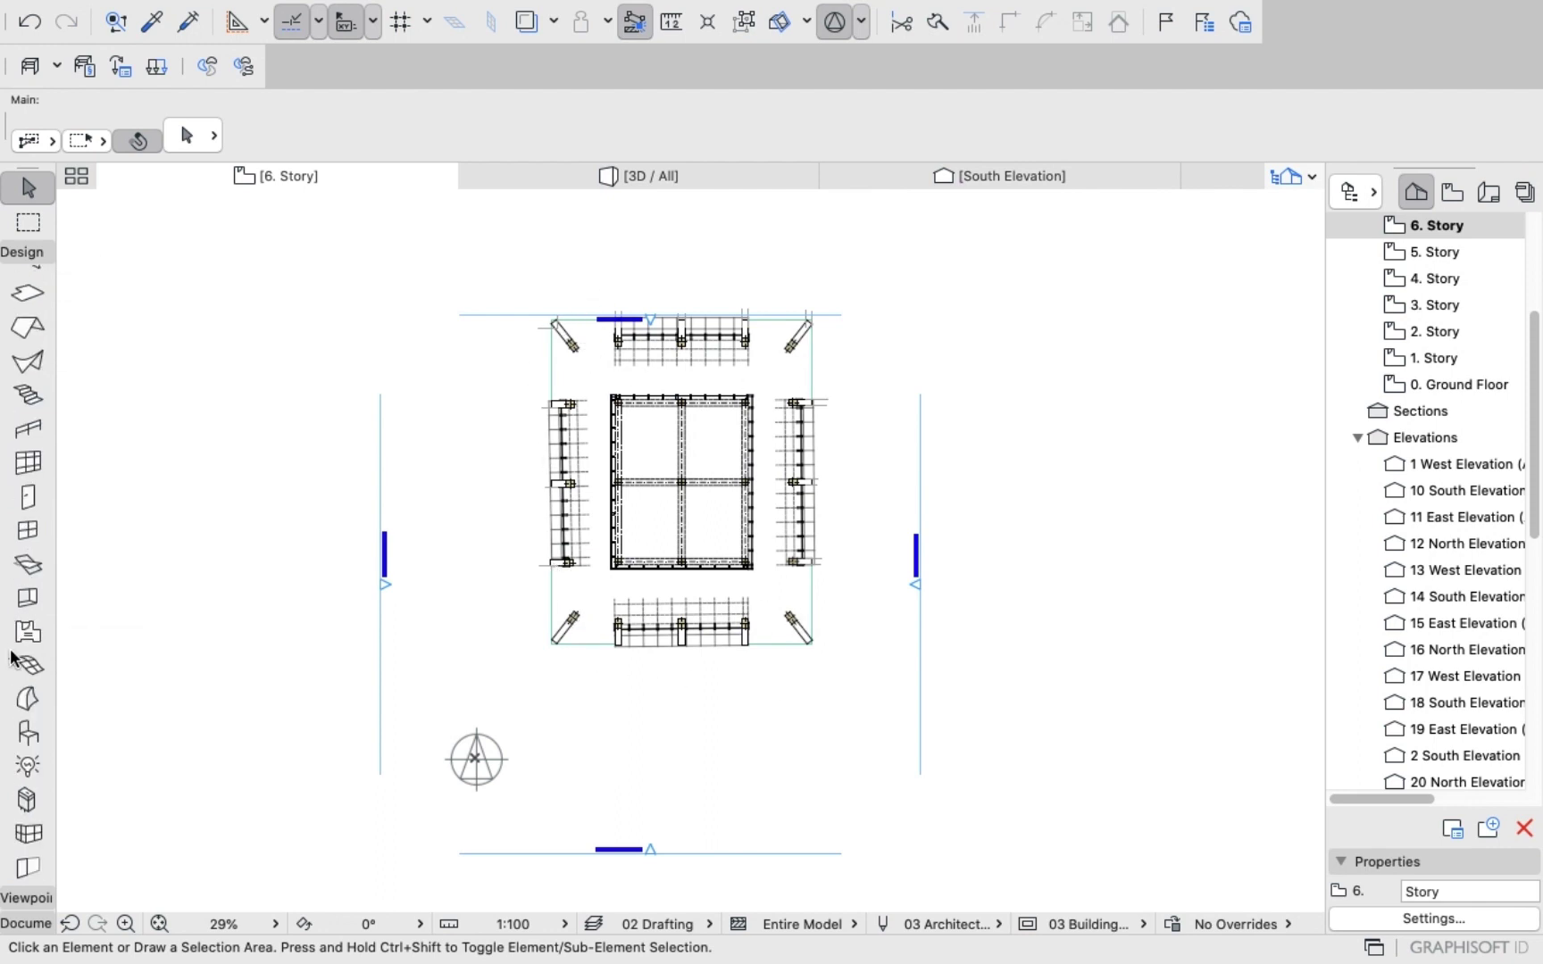
pyautogui.click(25, 897)
pyautogui.click(35, 344)
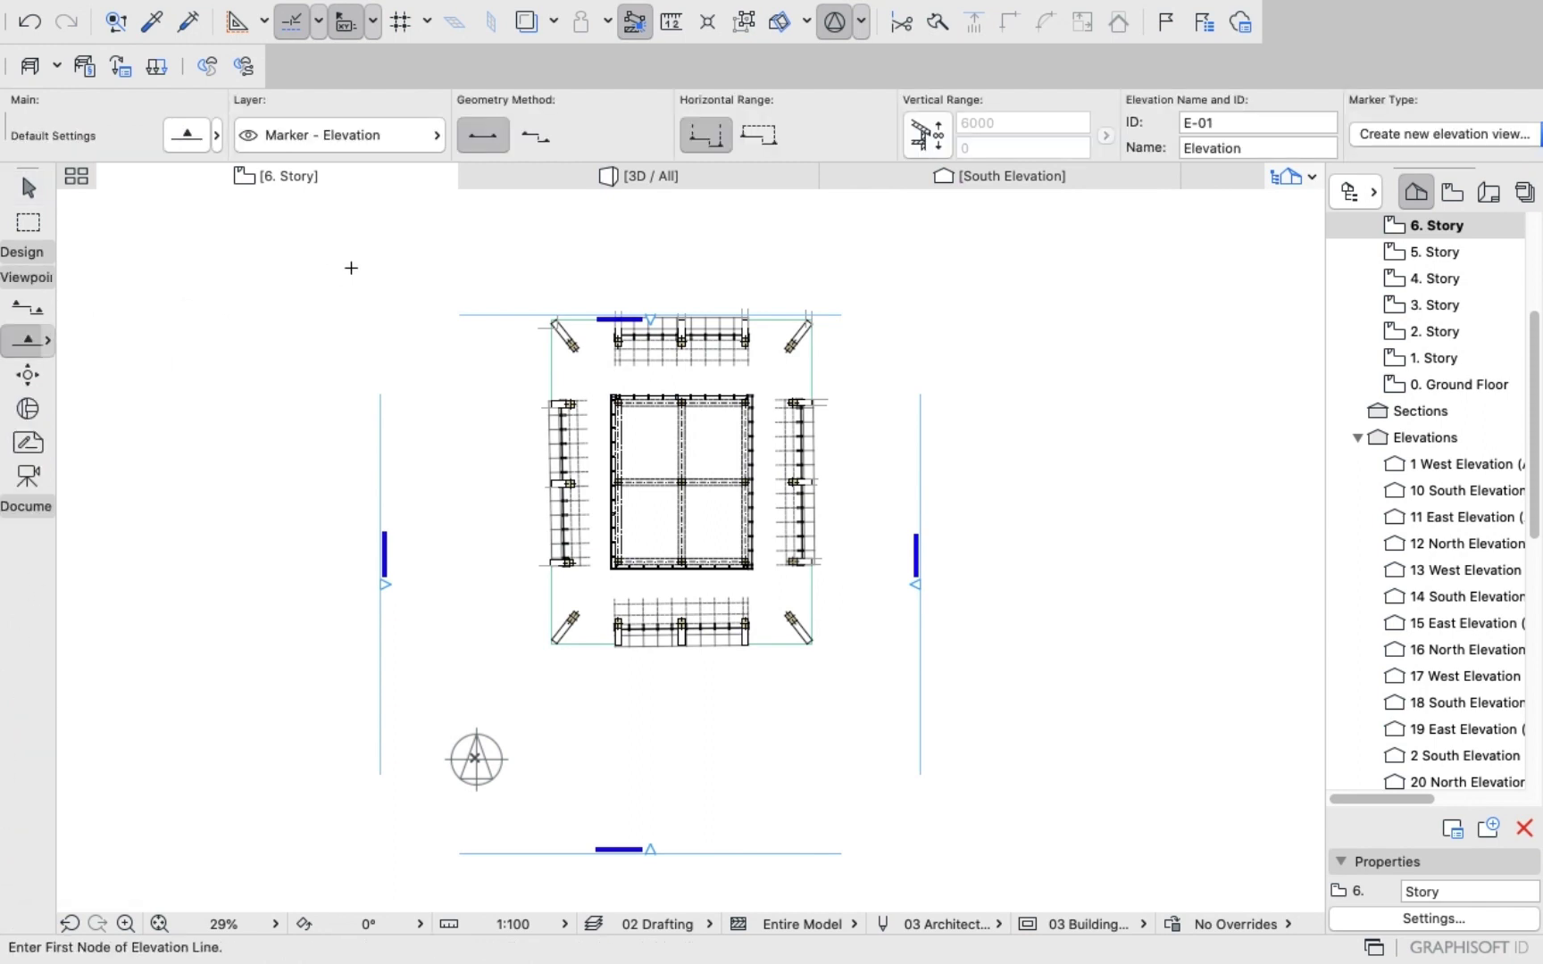
pyautogui.doubleClick(40, 343)
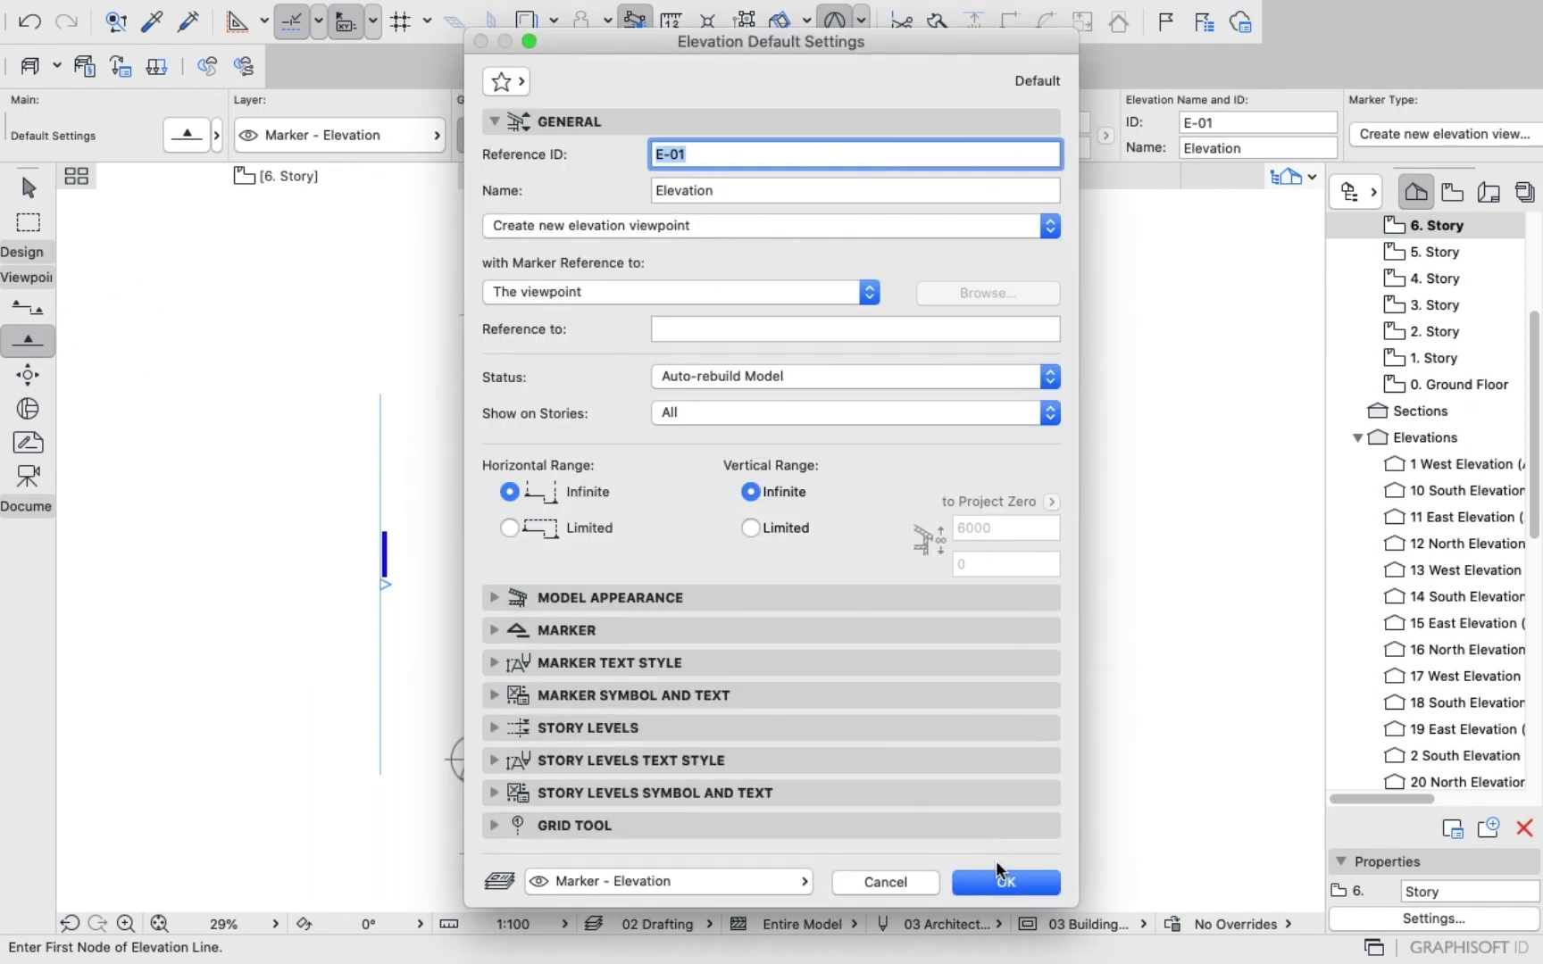
pyautogui.click(1005, 882)
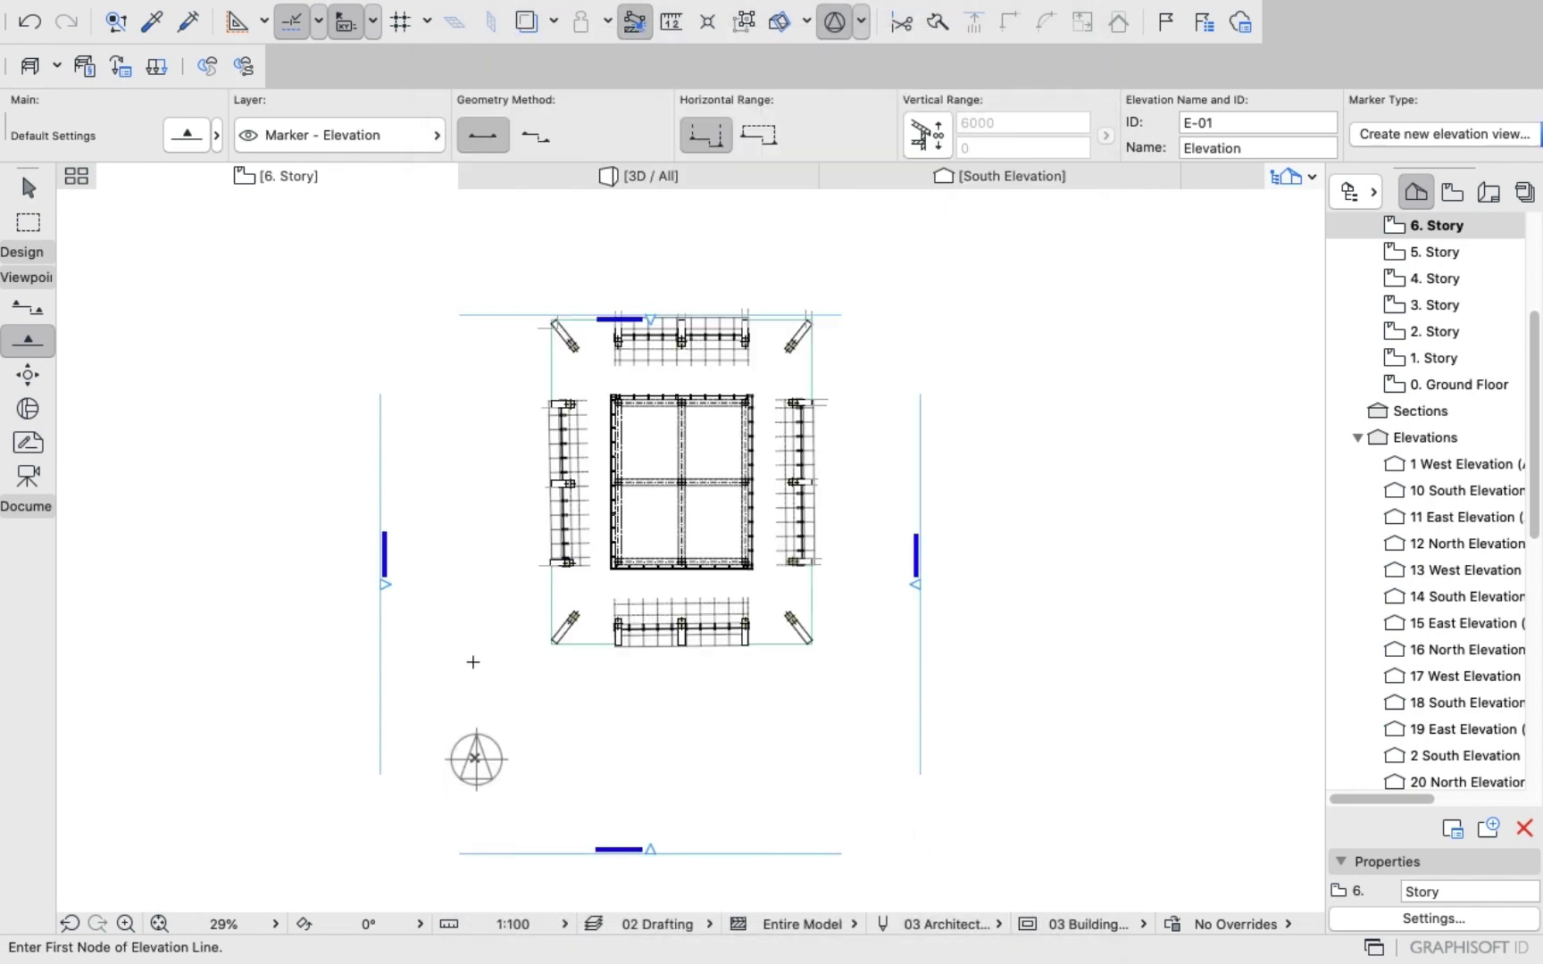
pyautogui.click(466, 679)
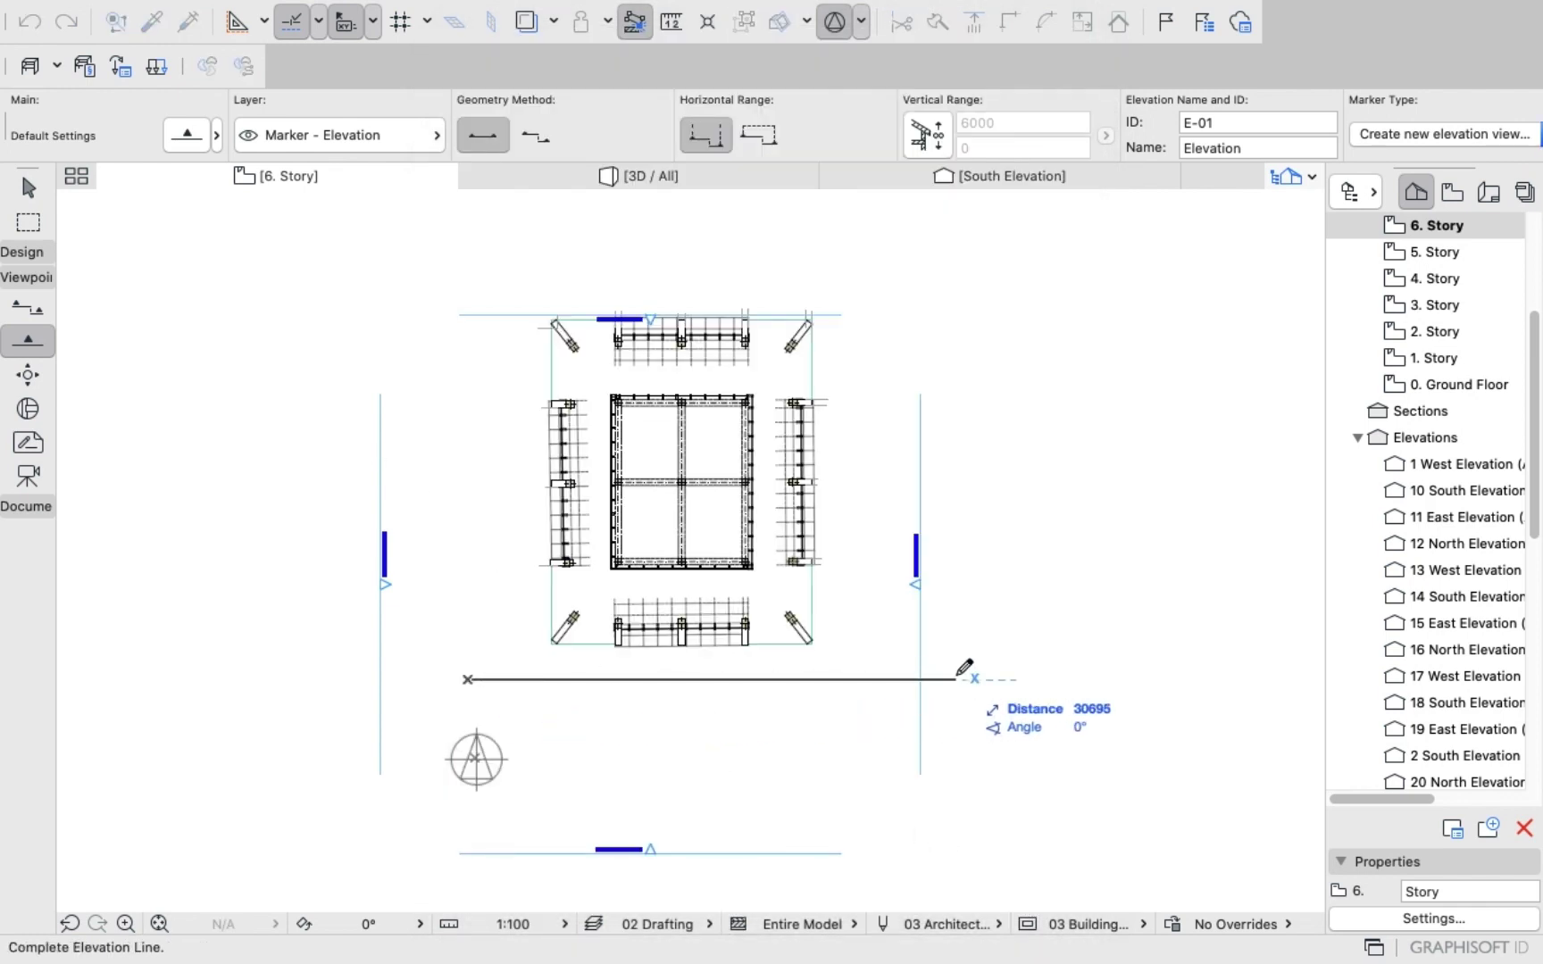
pyautogui.click(955, 679)
pyautogui.click(945, 635)
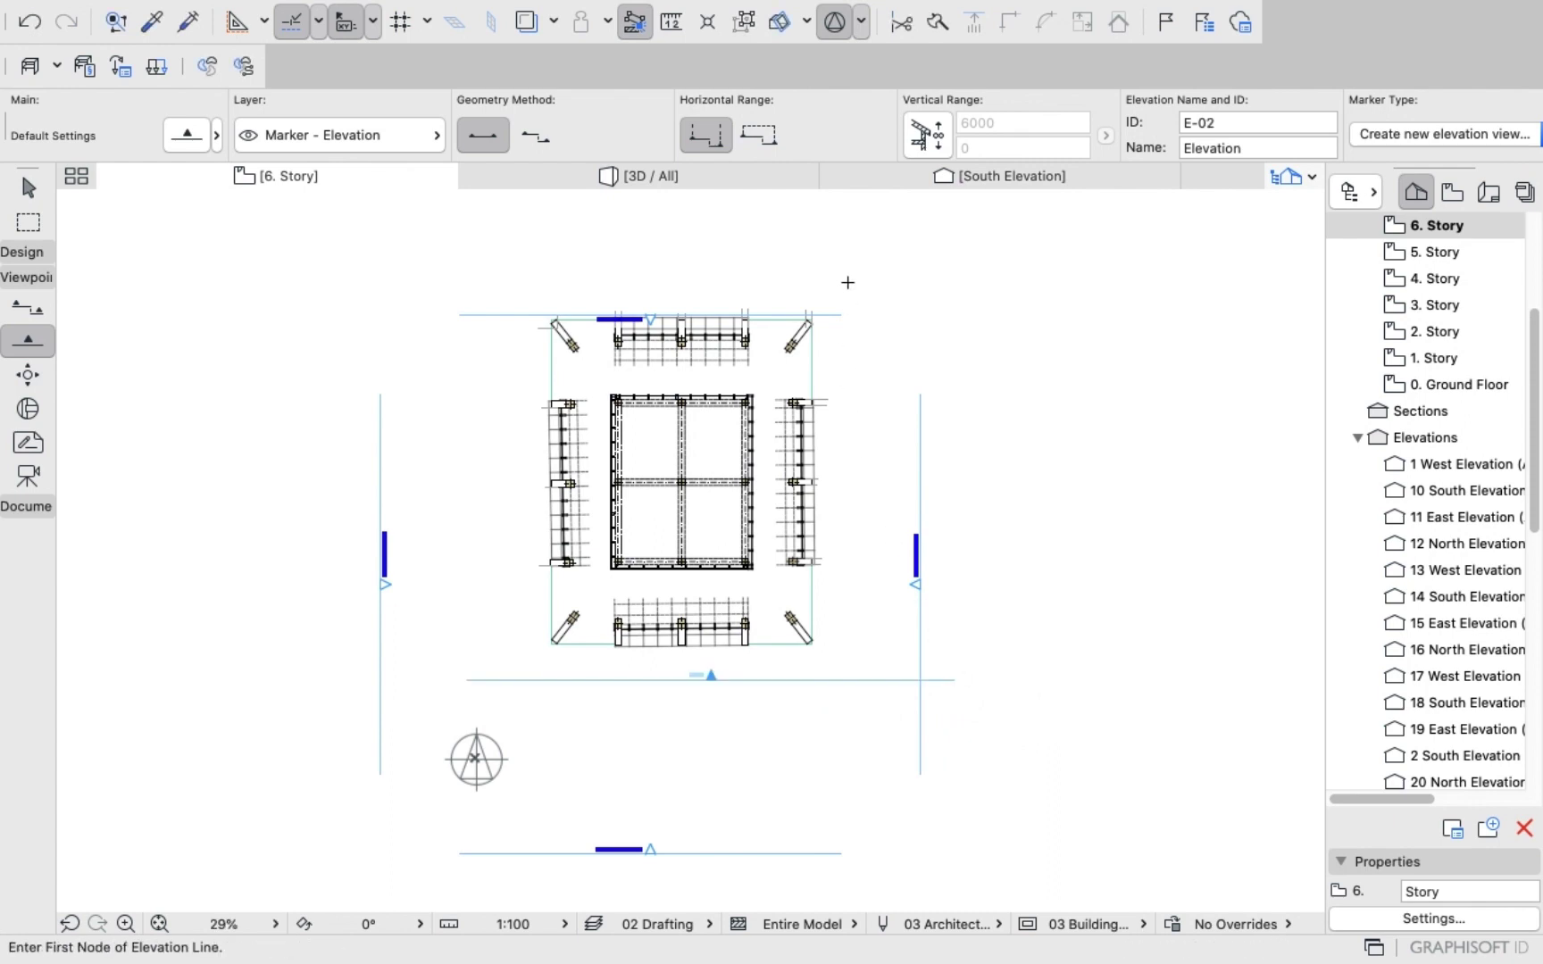
# Place three more straight elevation lines along the building's east, north and west sides, each facing the building.
pyautogui.click(856, 271)
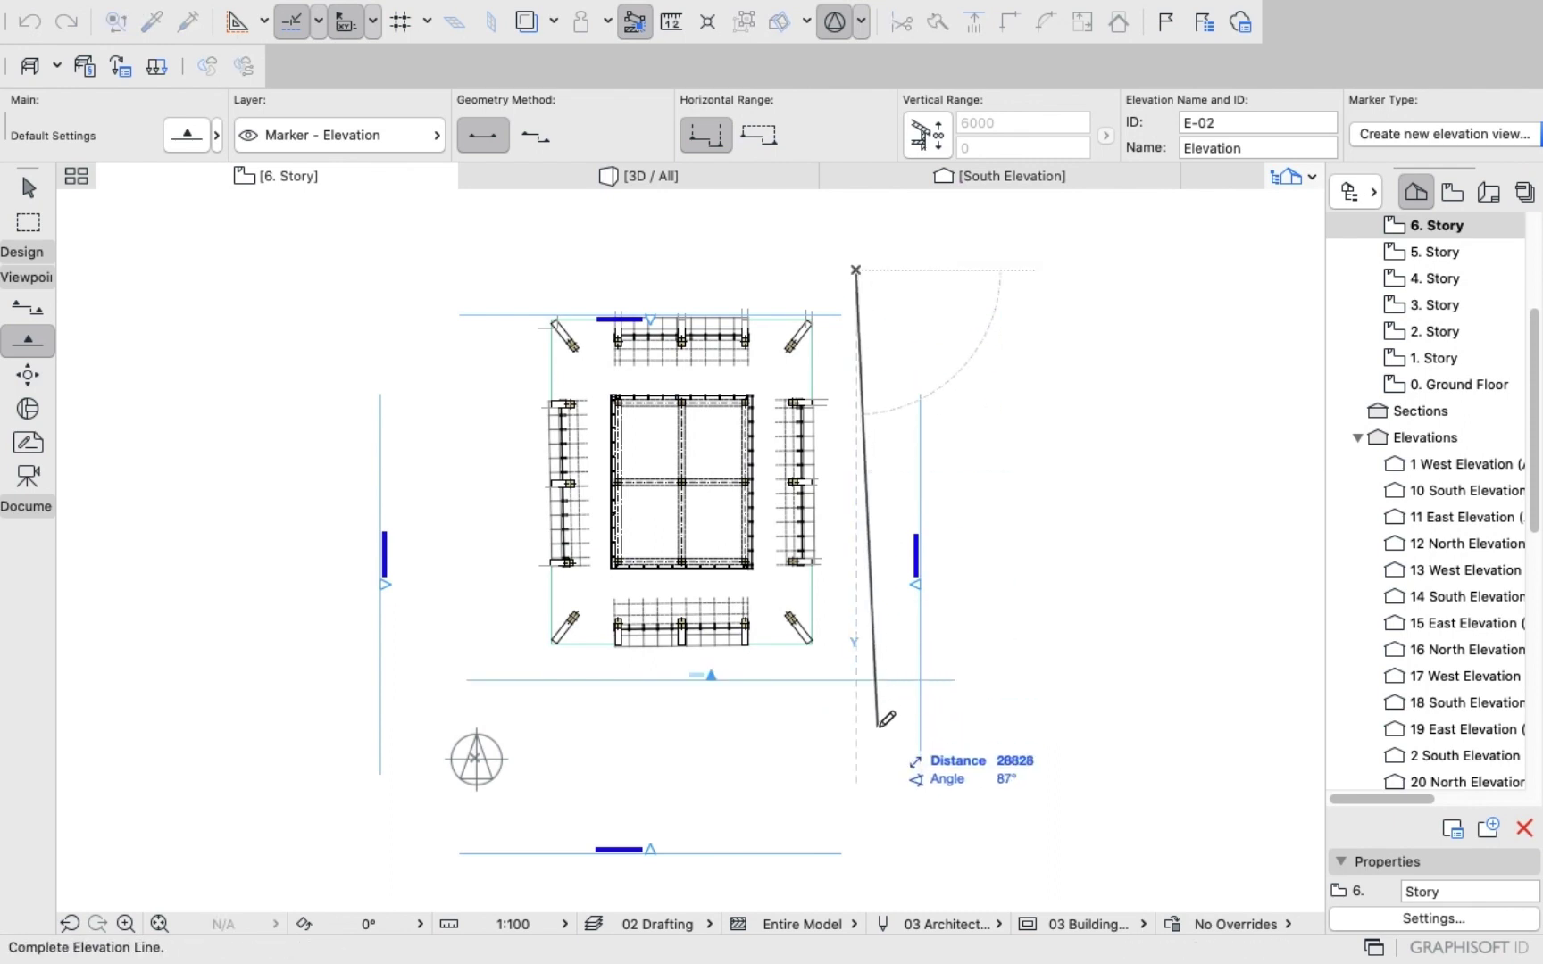
pyautogui.click(856, 728)
pyautogui.click(716, 545)
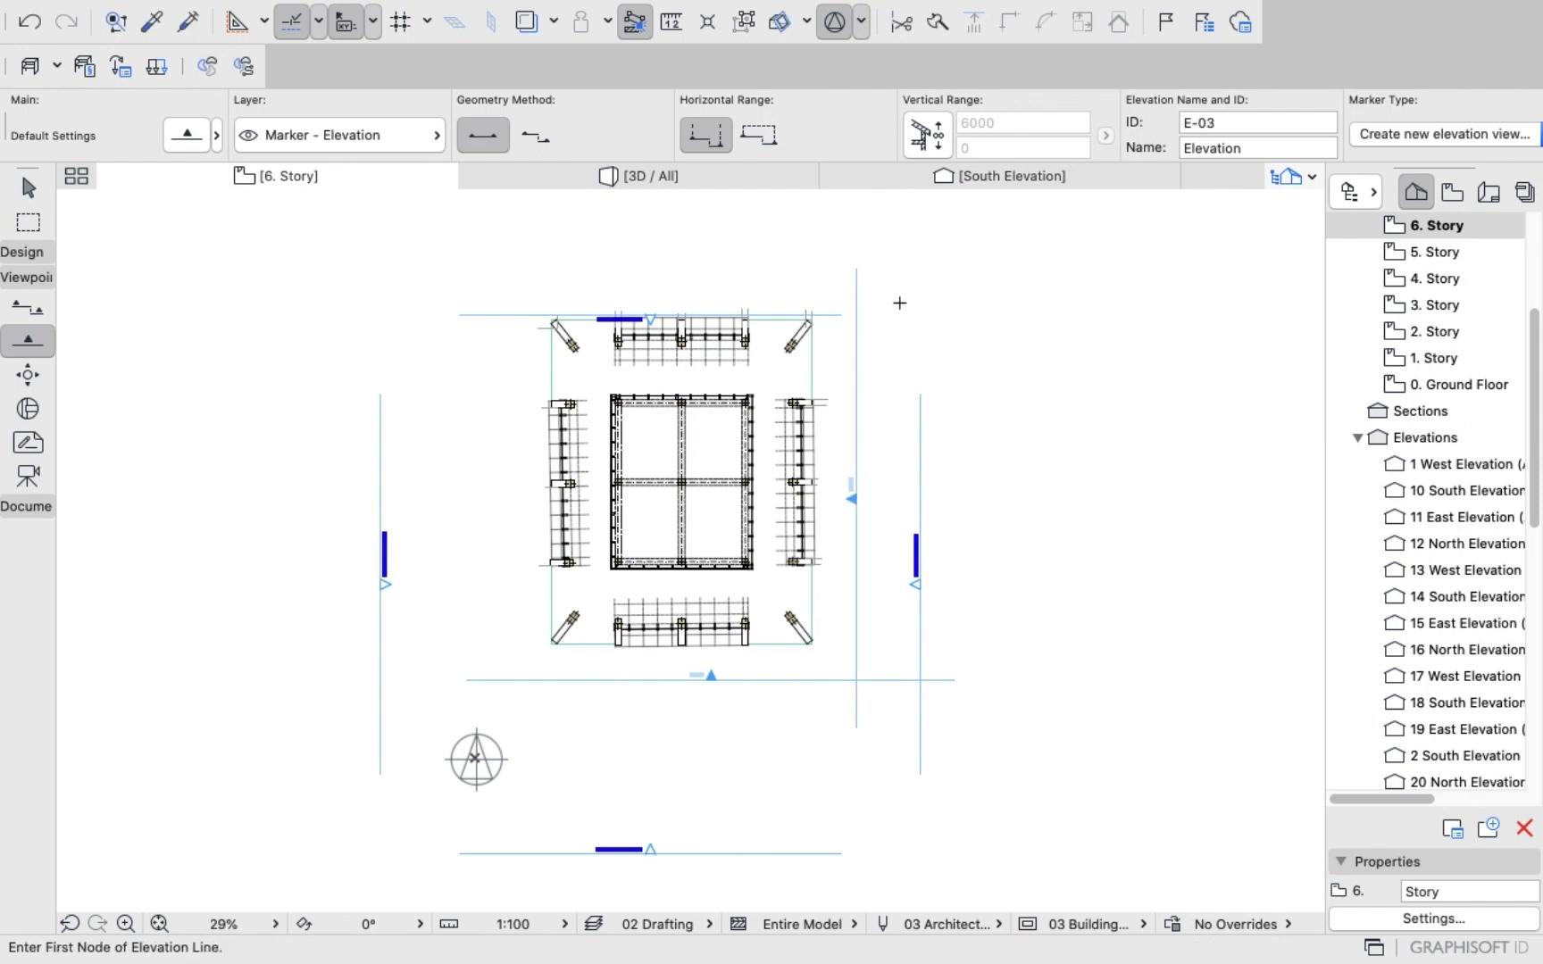
pyautogui.click(908, 284)
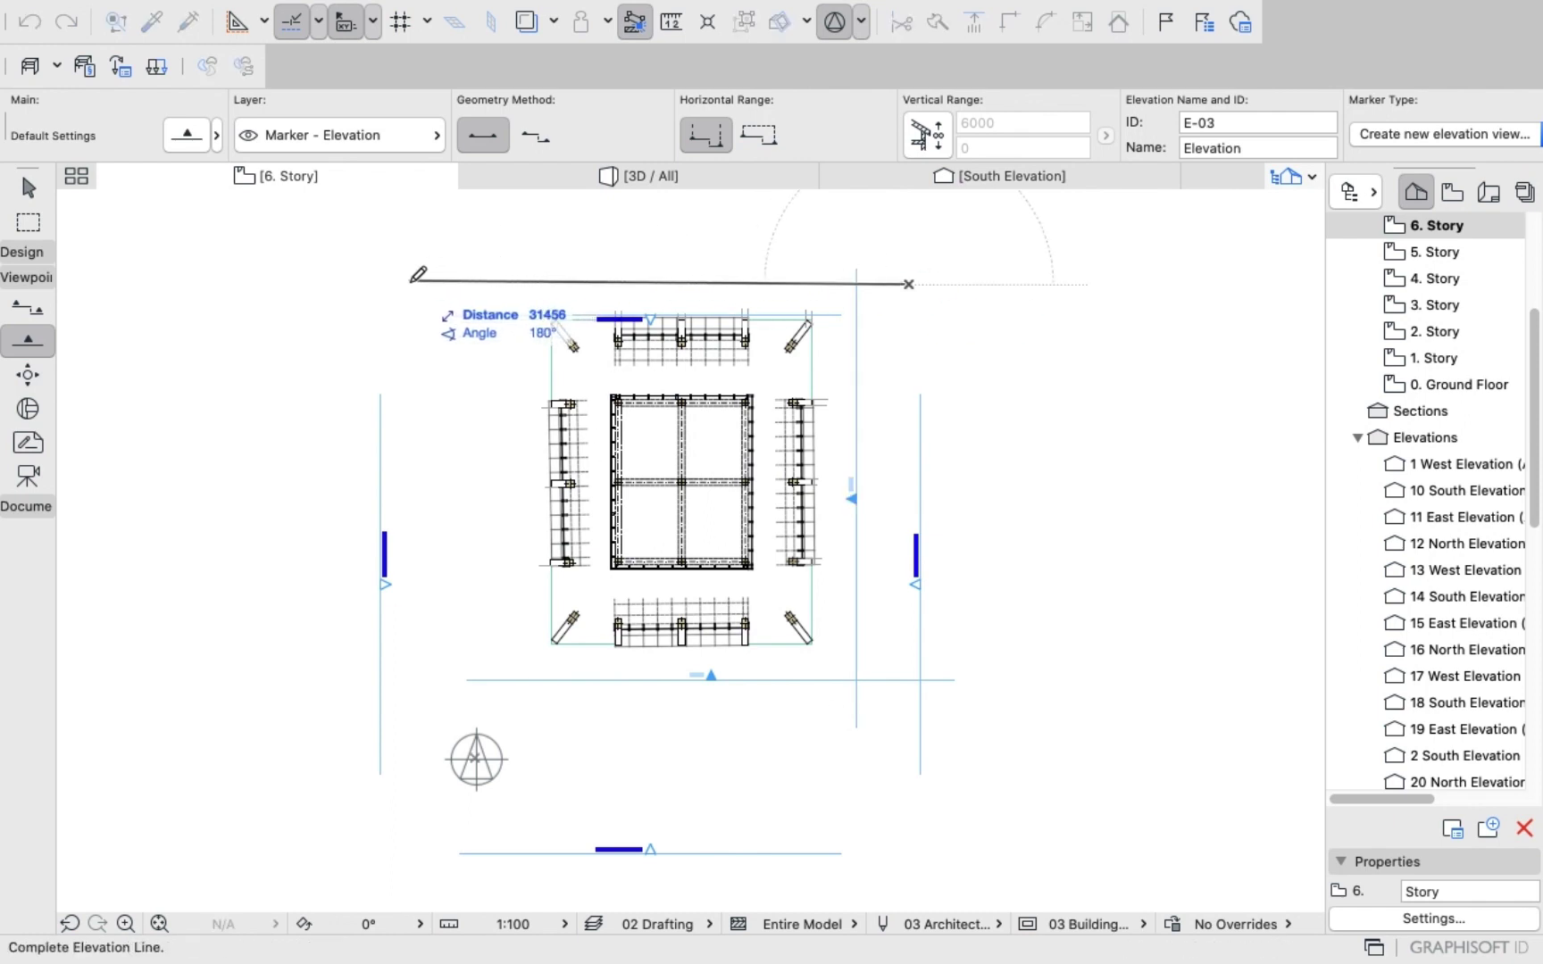
pyautogui.click(411, 282)
pyautogui.click(414, 369)
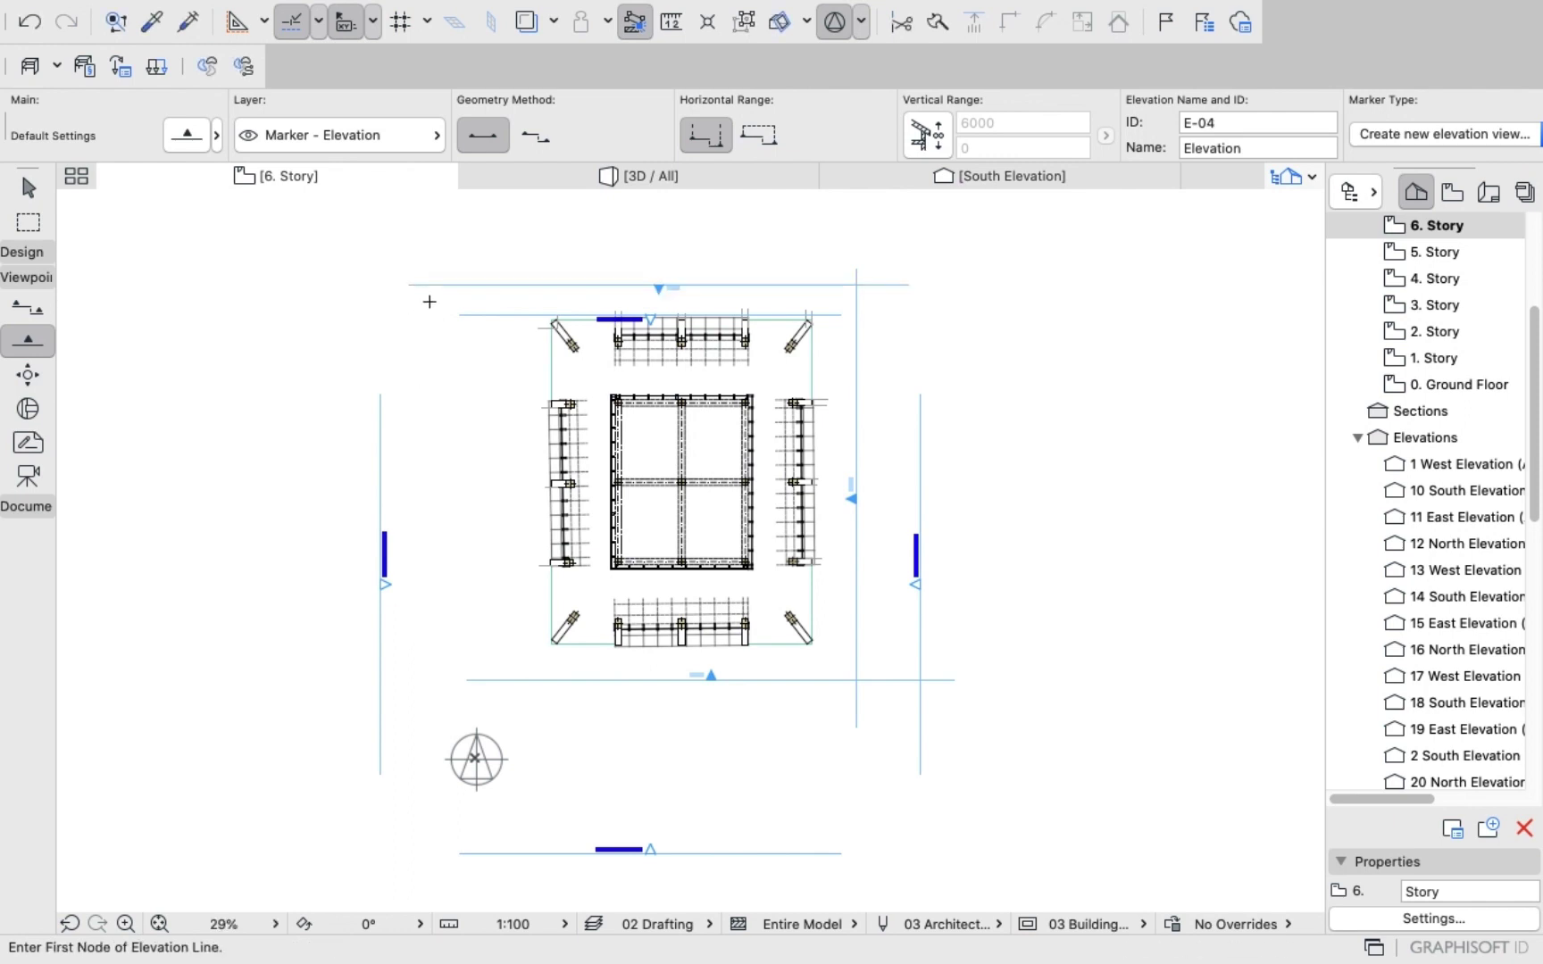
pyautogui.click(497, 253)
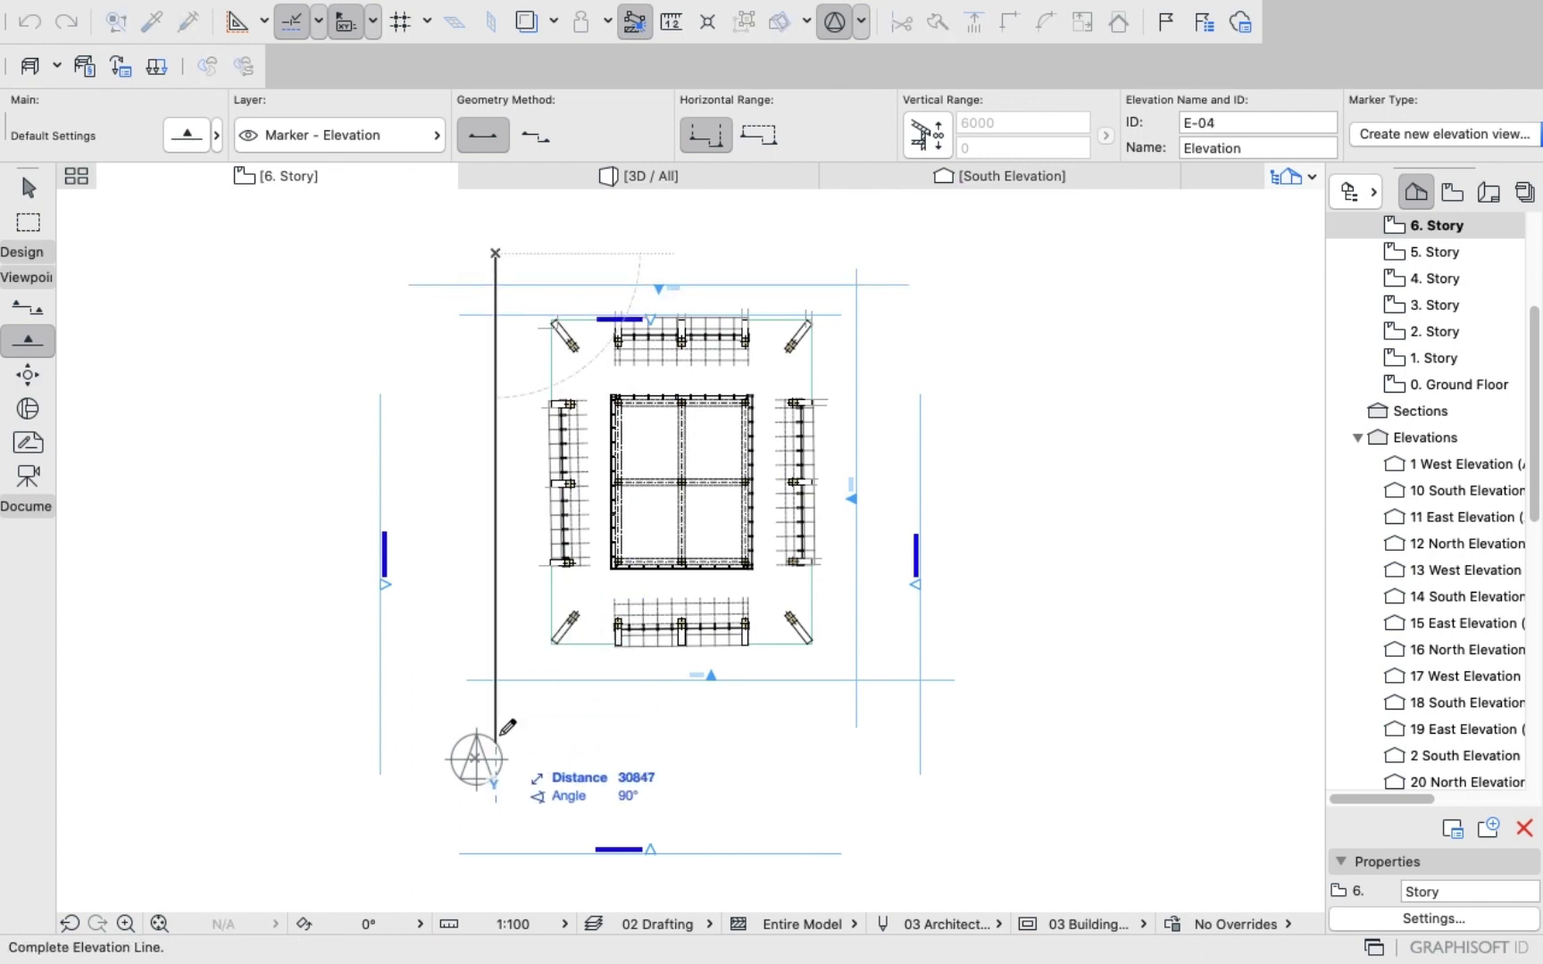
pyautogui.click(496, 696)
pyautogui.click(513, 803)
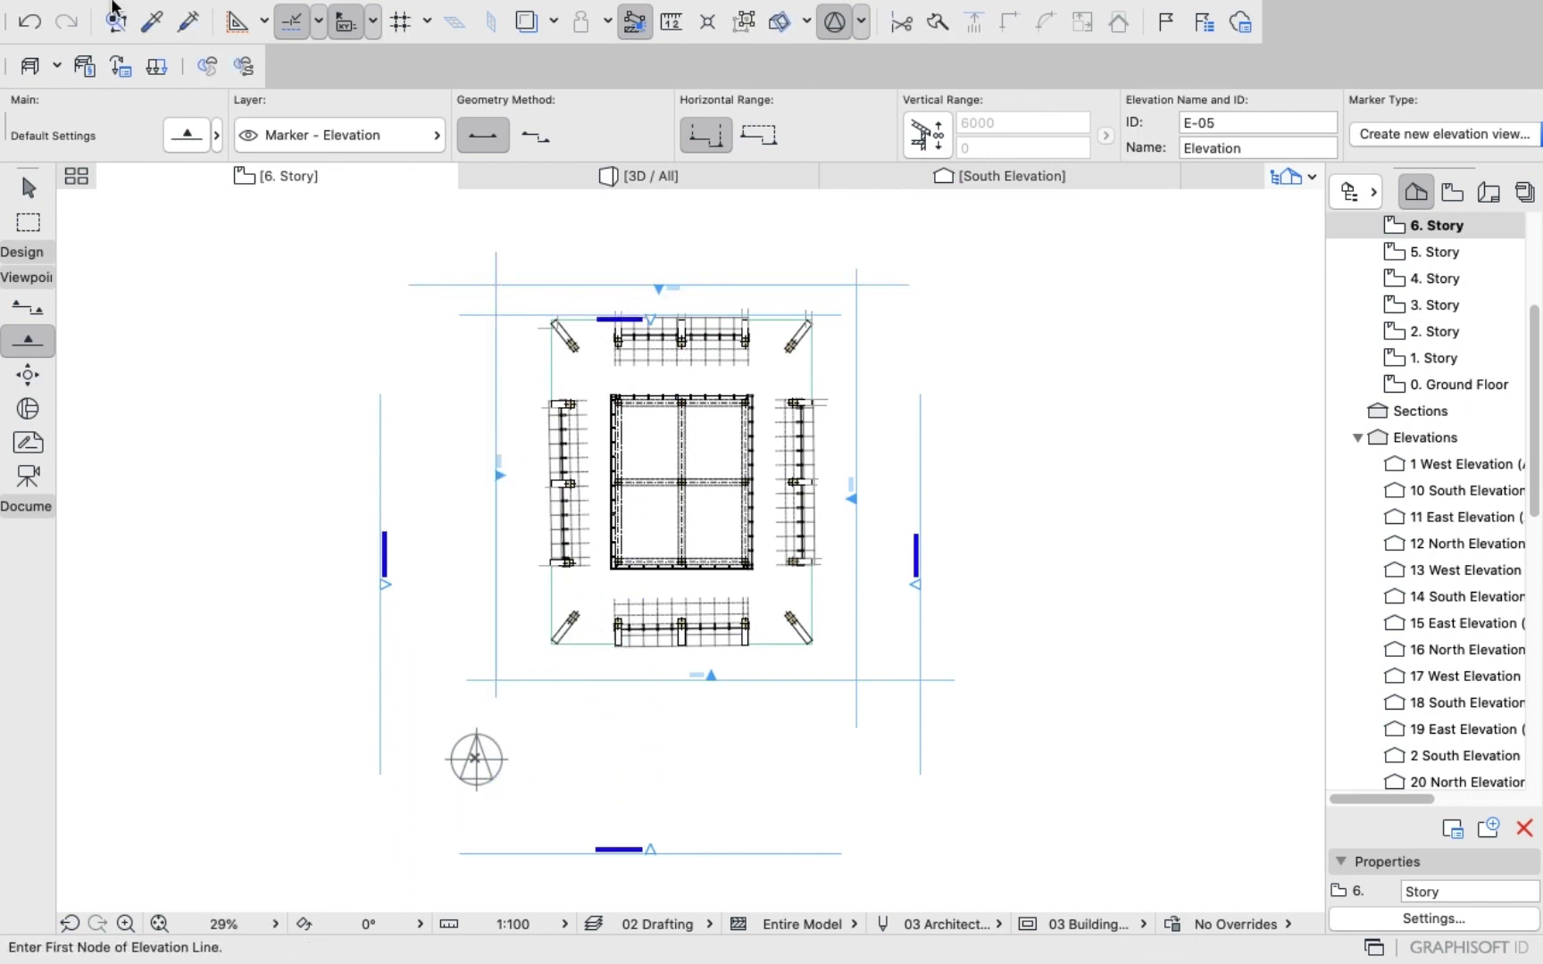
# Open the E-01 Elevation viewpoint focused on the sloped curtain wall and open corner gaps at the 6. Story.
pyautogui.scroll(-10, 1474, 438)
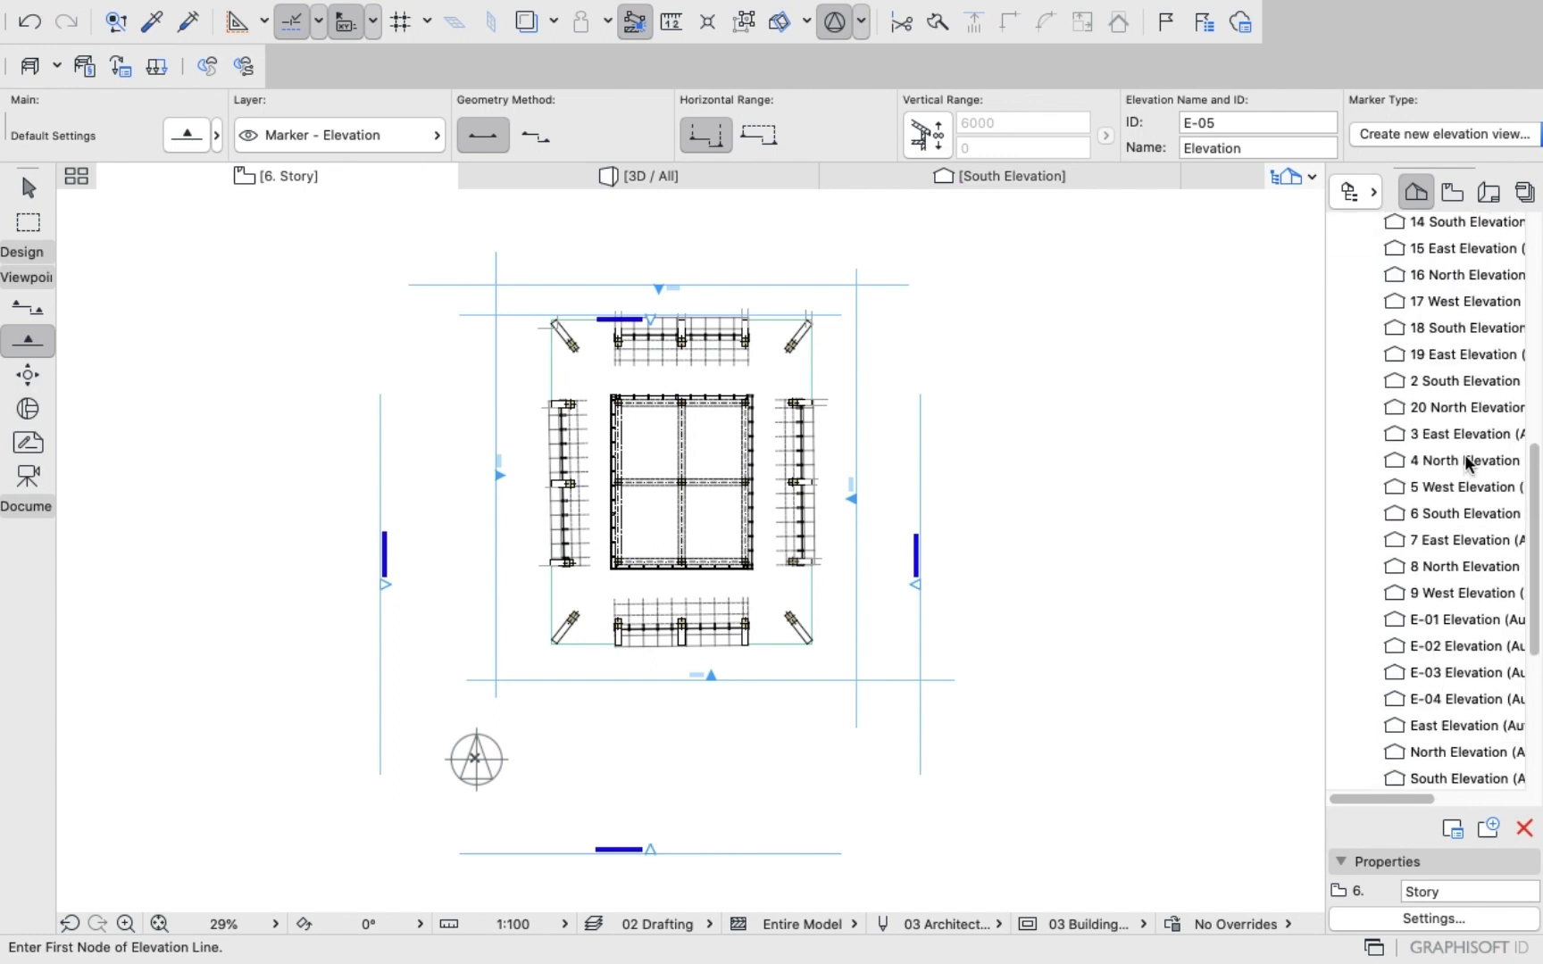
pyautogui.scroll(10, 1465, 465)
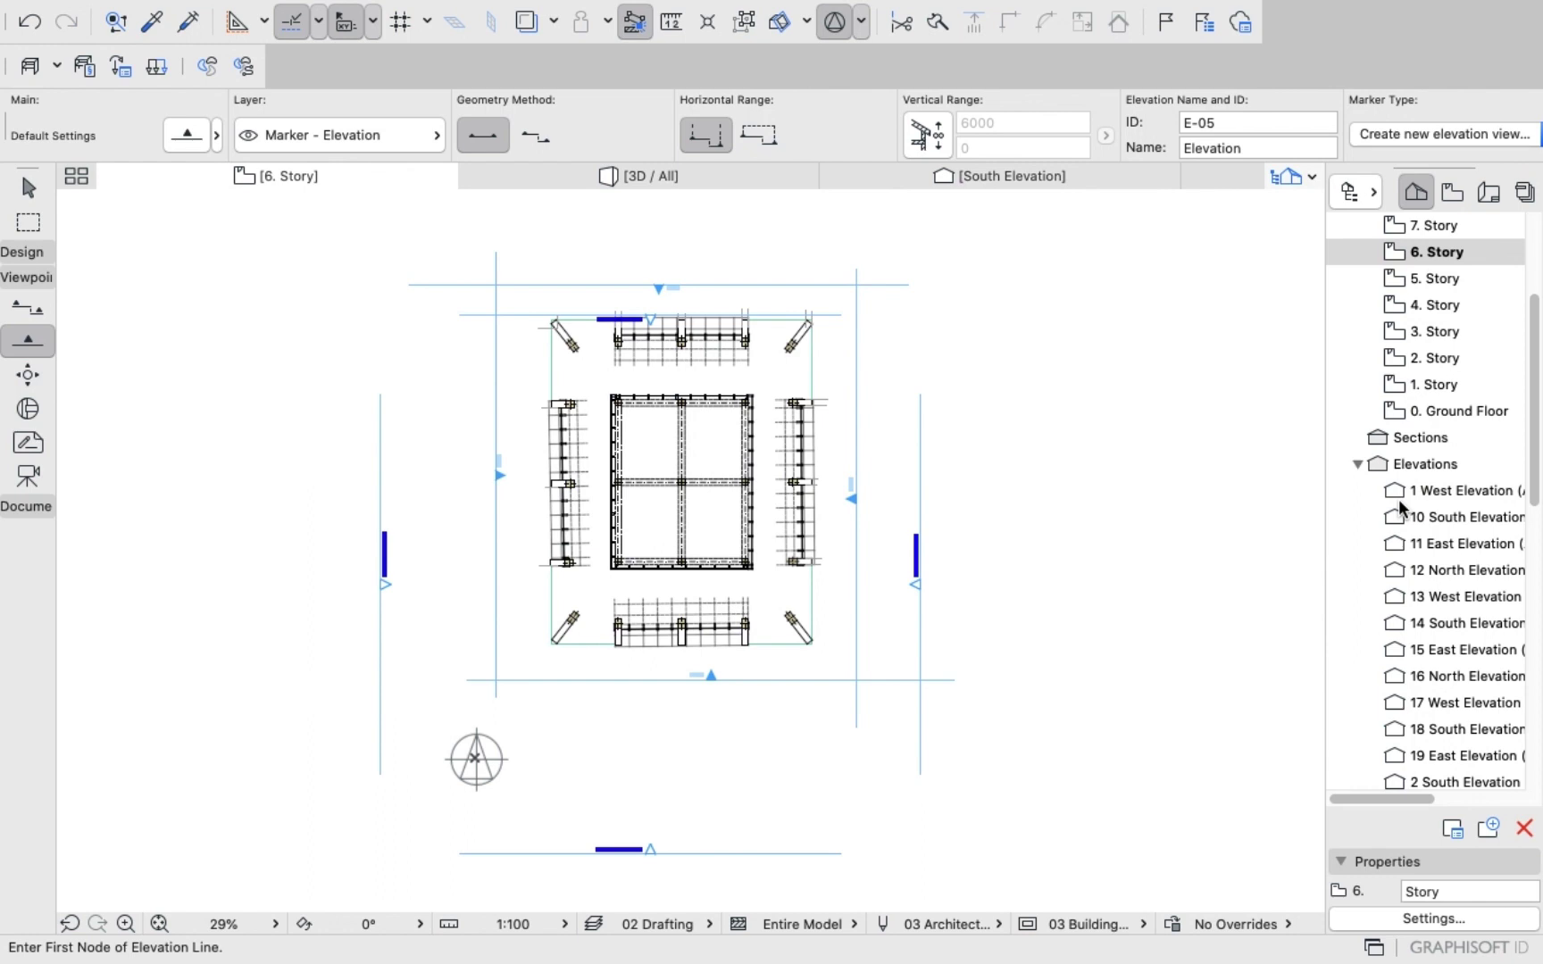
pyautogui.scroll(-4, 1379, 563)
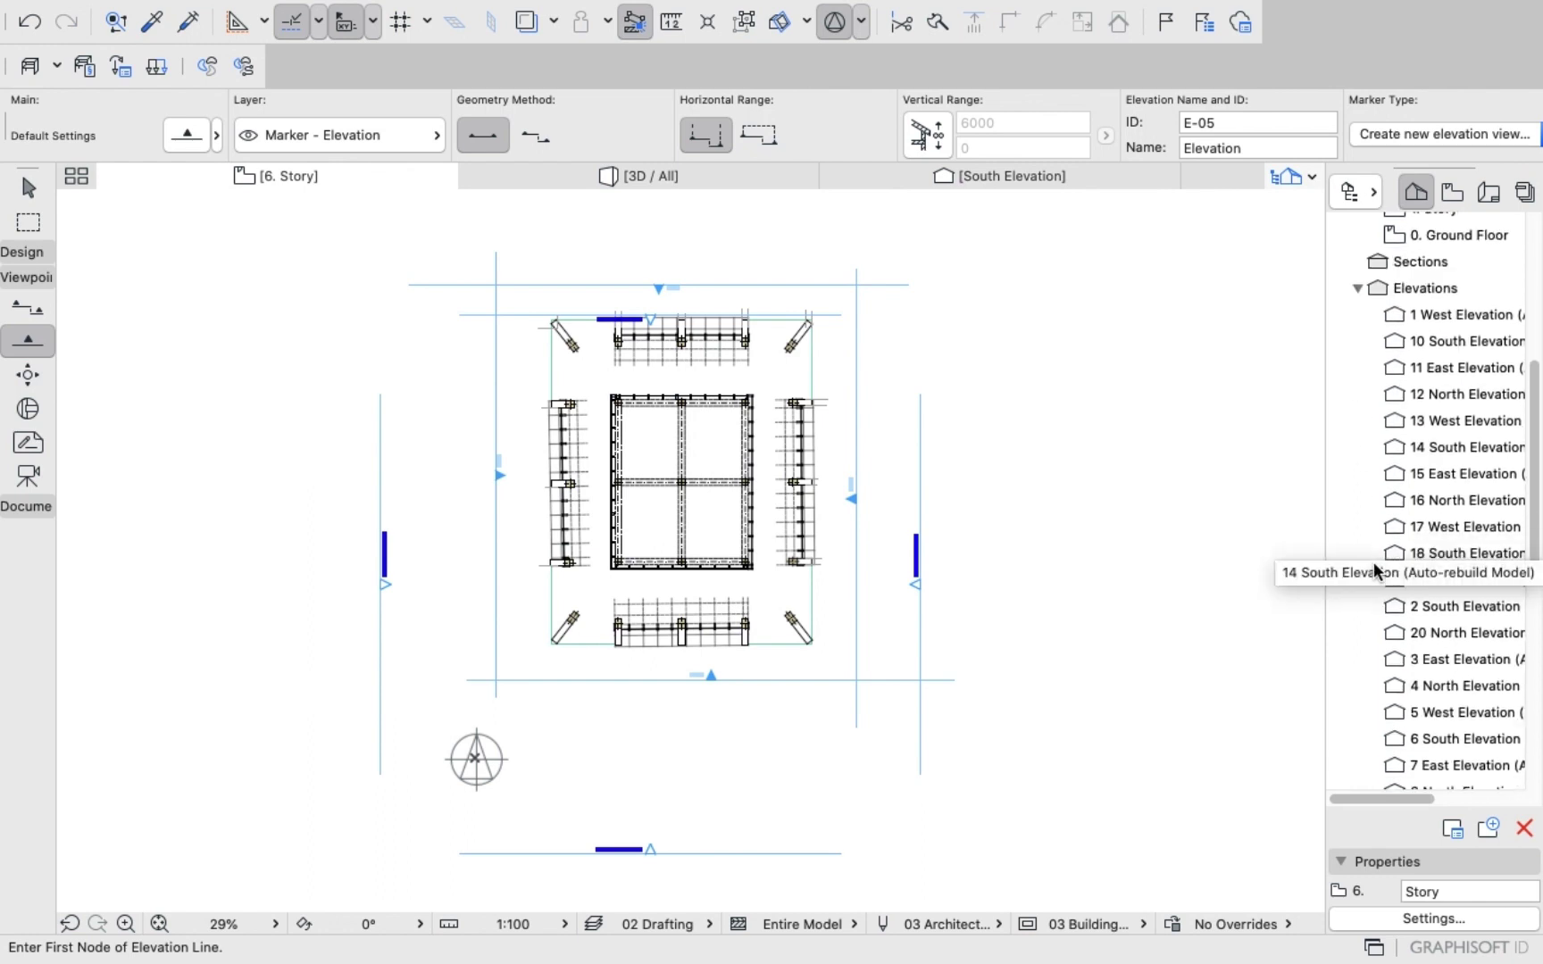
pyautogui.scroll(-5, 1376, 572)
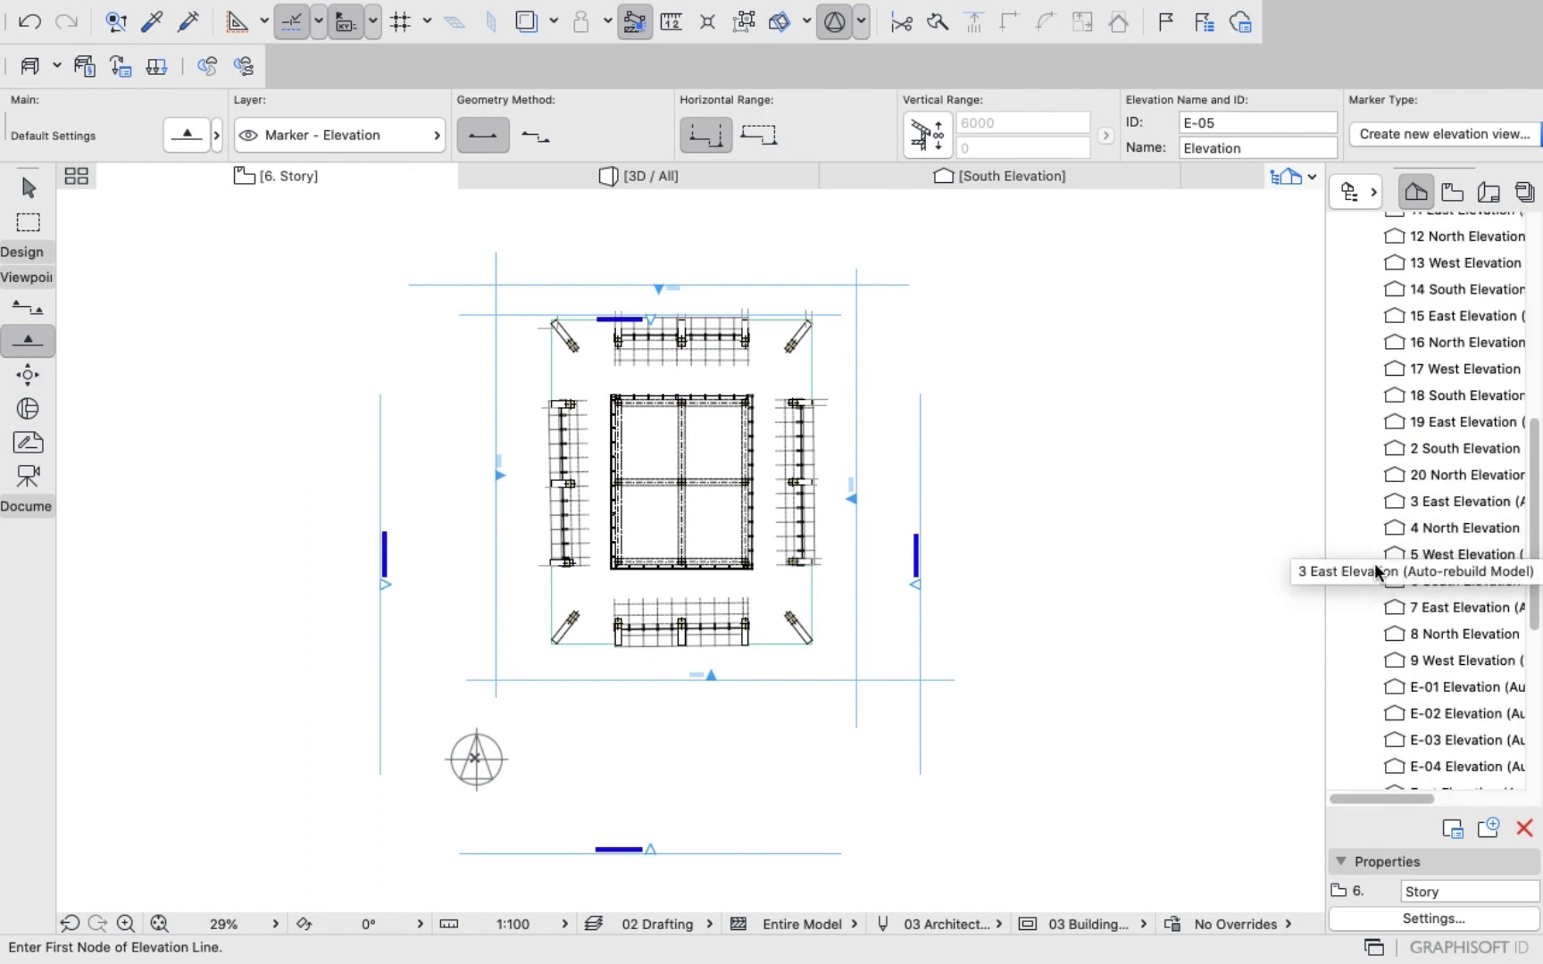
pyautogui.doubleClick(1469, 629)
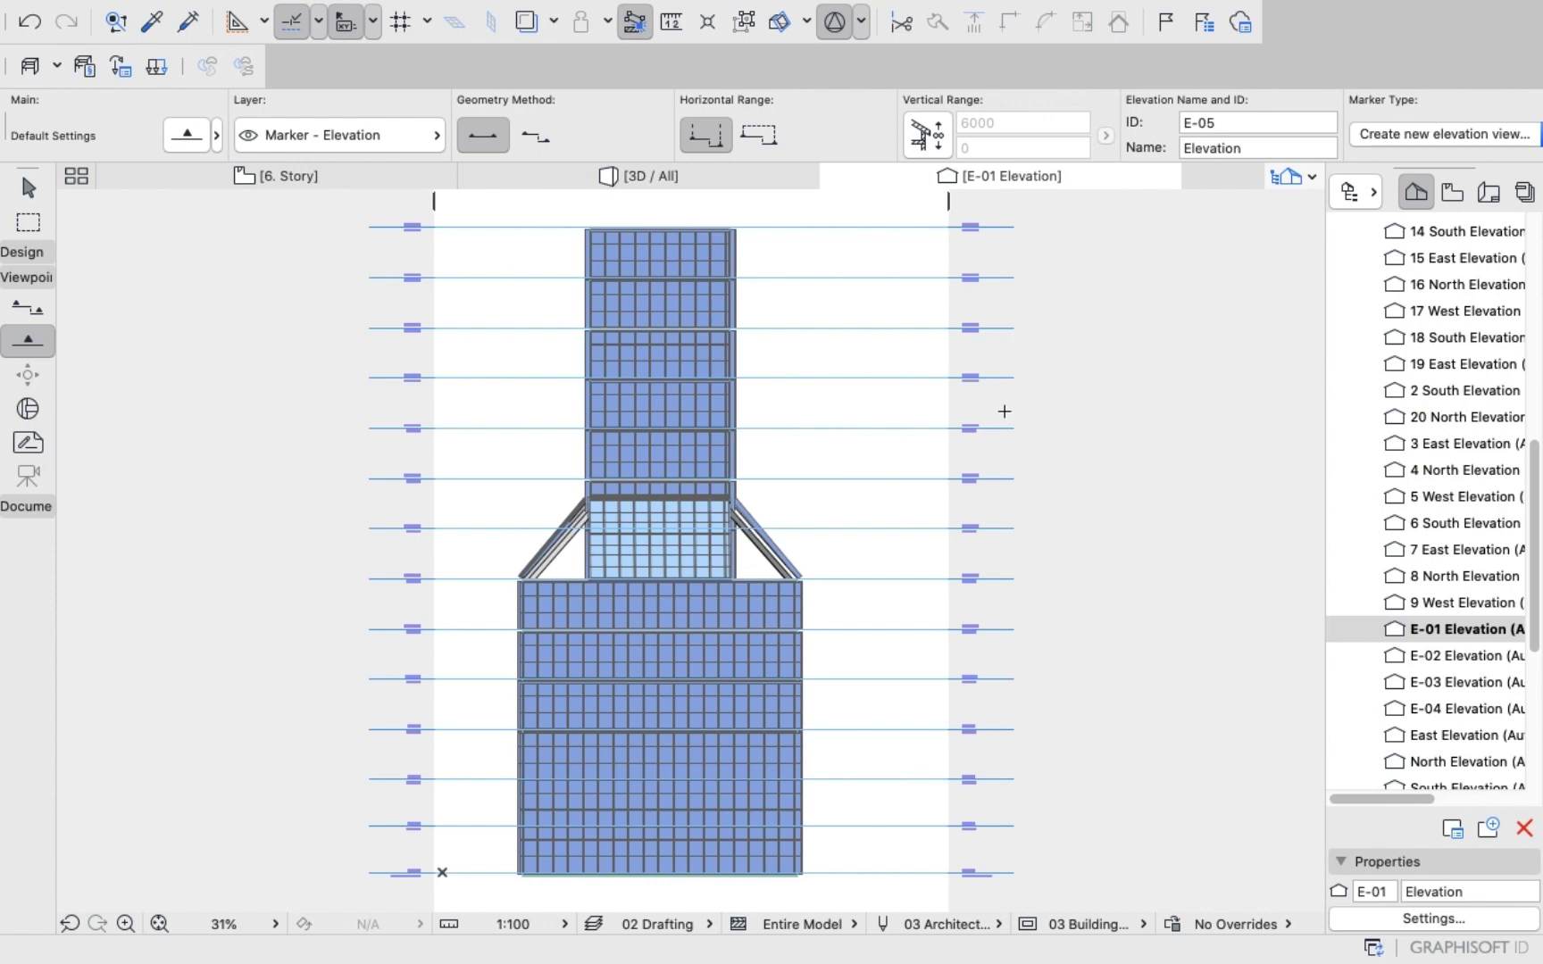
pyautogui.scroll(5, 602, 513)
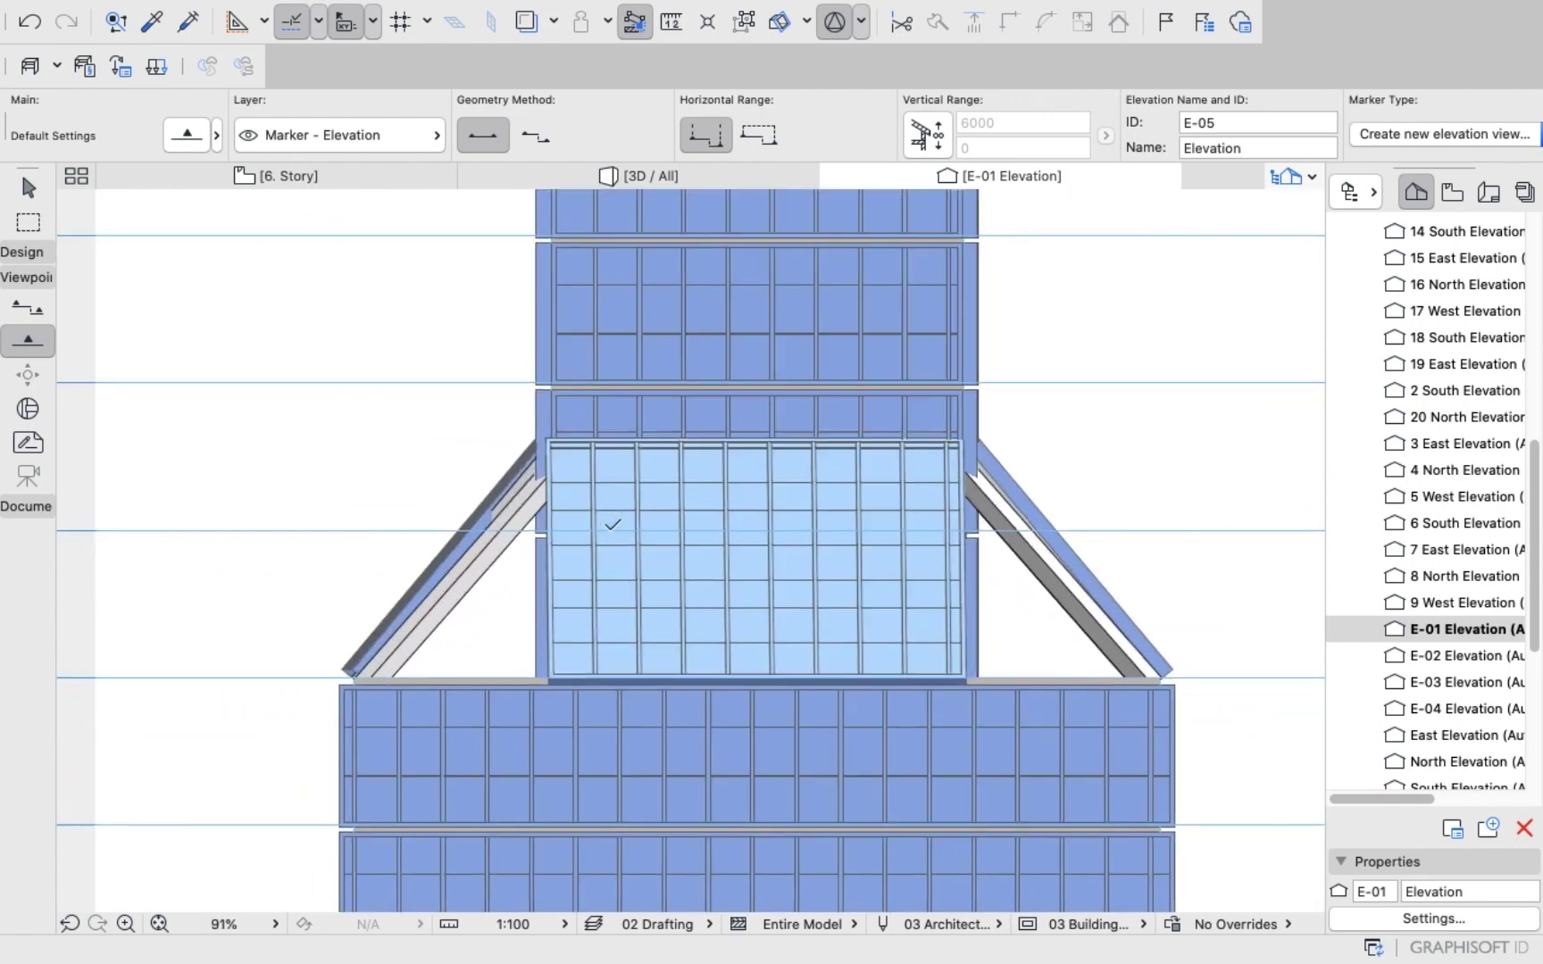
pyautogui.scroll(1, 612, 525)
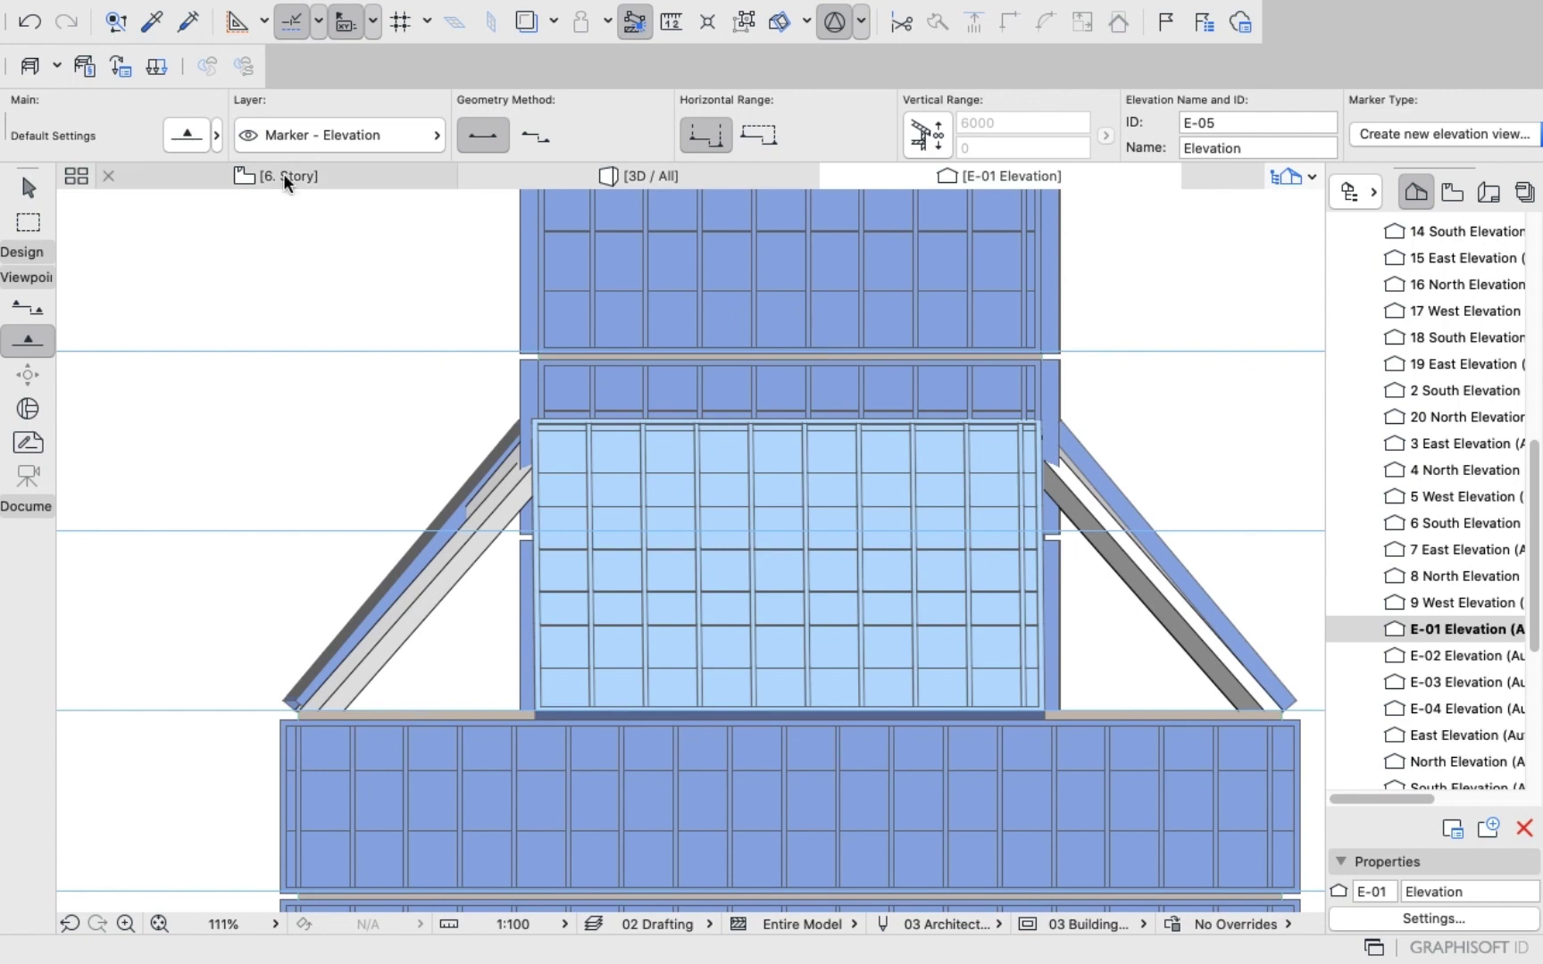
# Start a boundary-outlined curtain wall in the left corner gap, running its slanted edge from the slope's top to the podium's outer top corner.
pyautogui.click(24, 253)
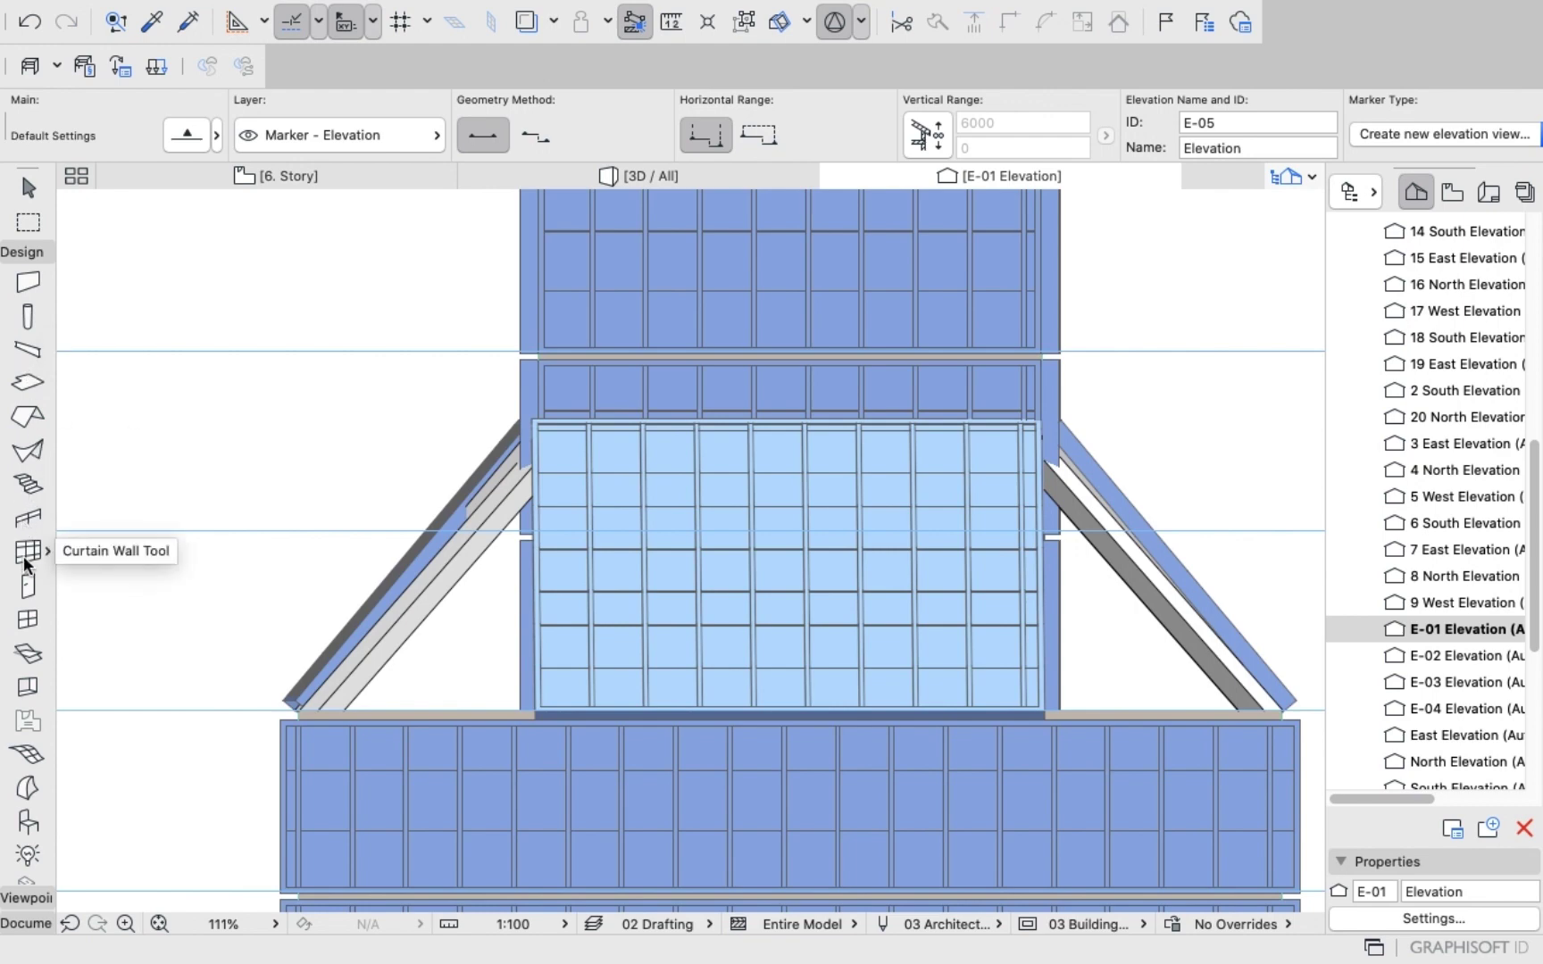
pyautogui.click(28, 553)
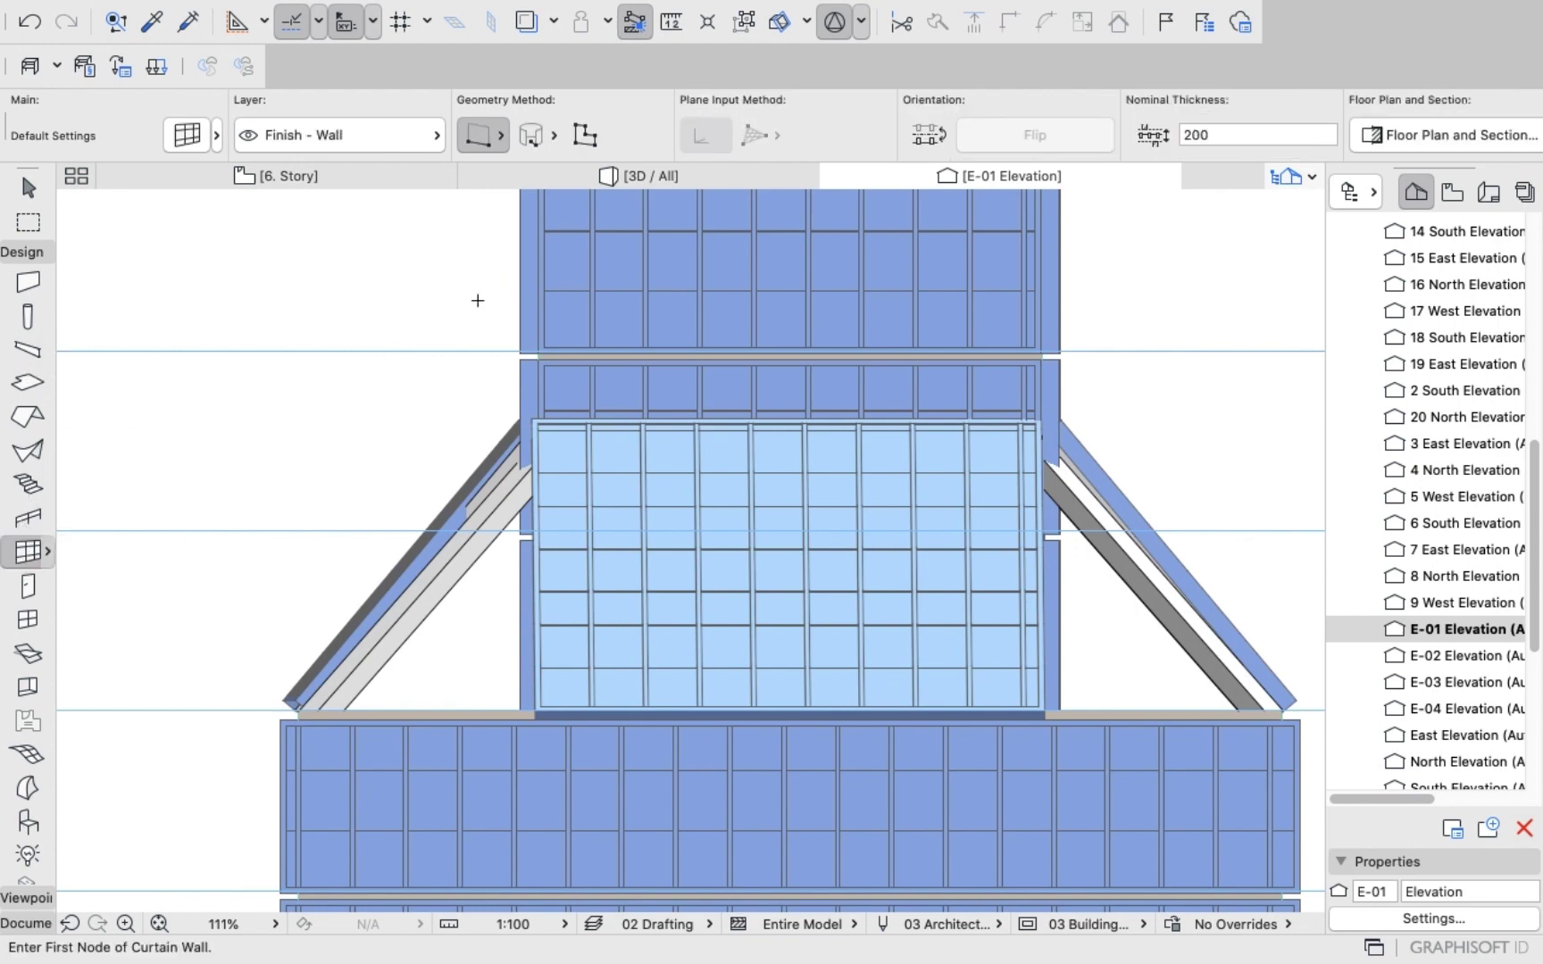
pyautogui.scroll(3, 514, 436)
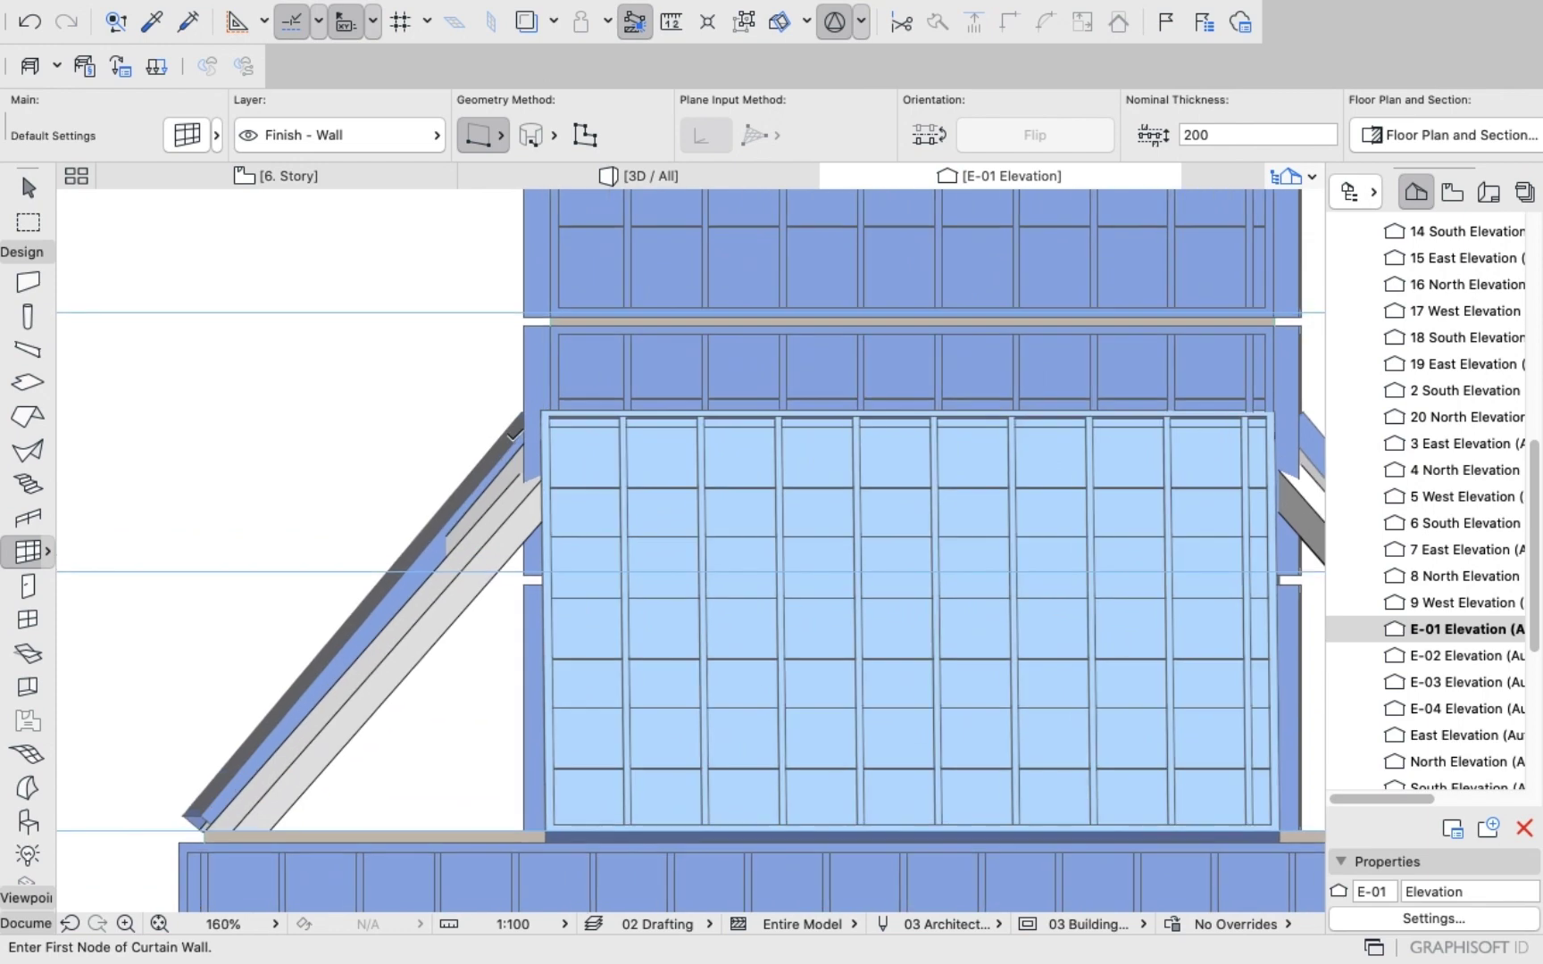
pyautogui.click(592, 143)
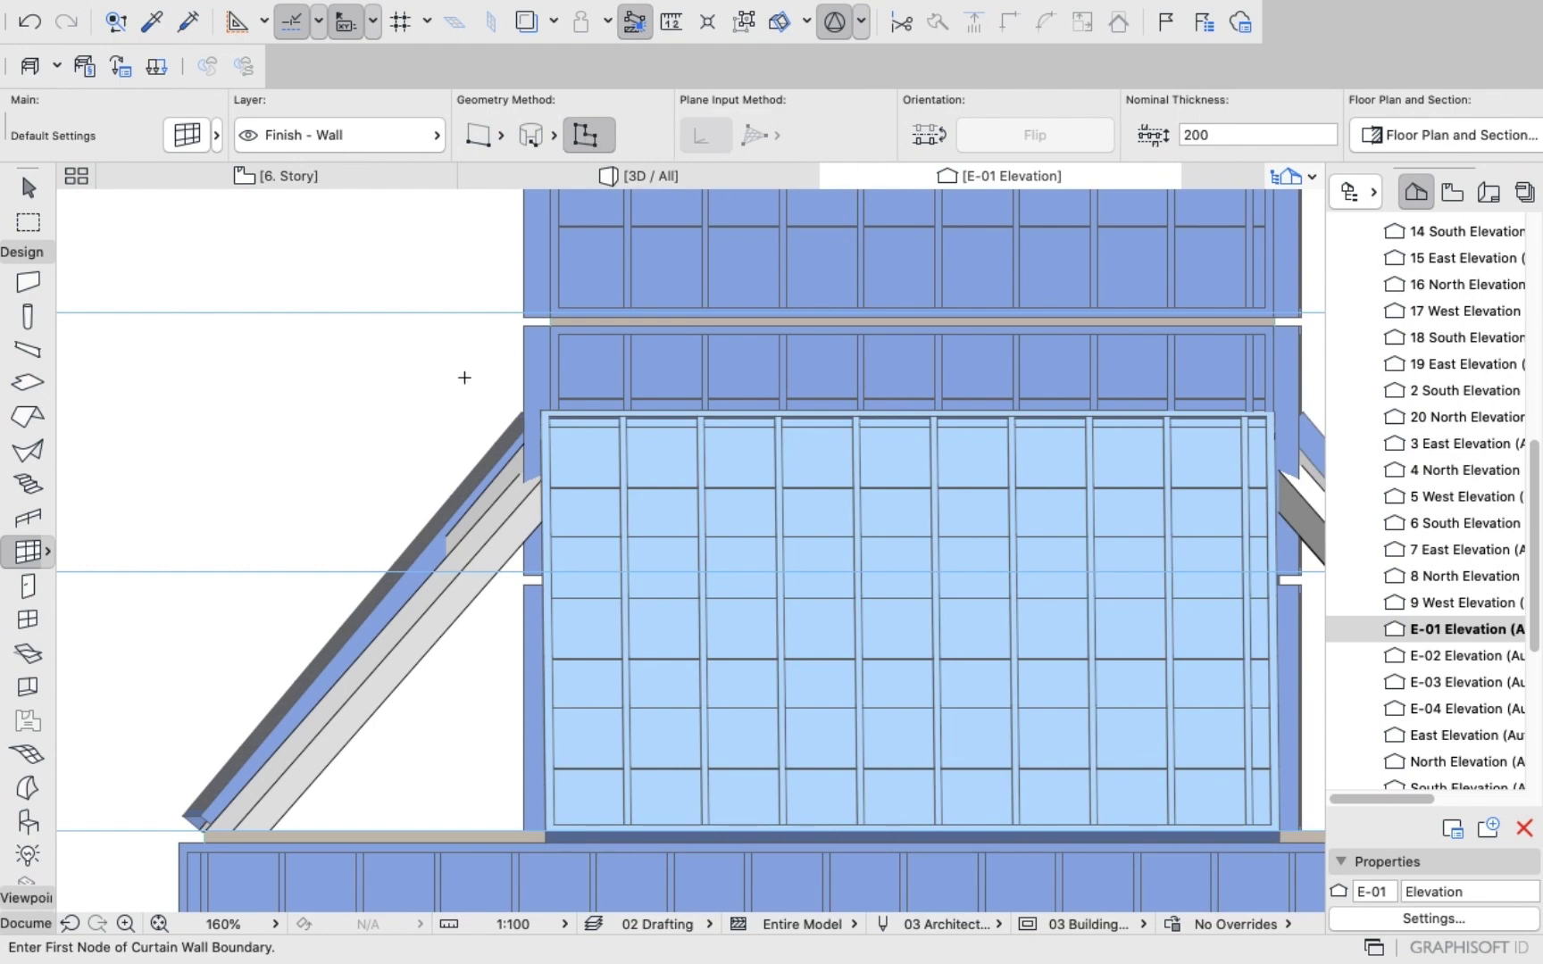
pyautogui.scroll(3, 553, 433)
pyautogui.scroll(-6, 366, 576)
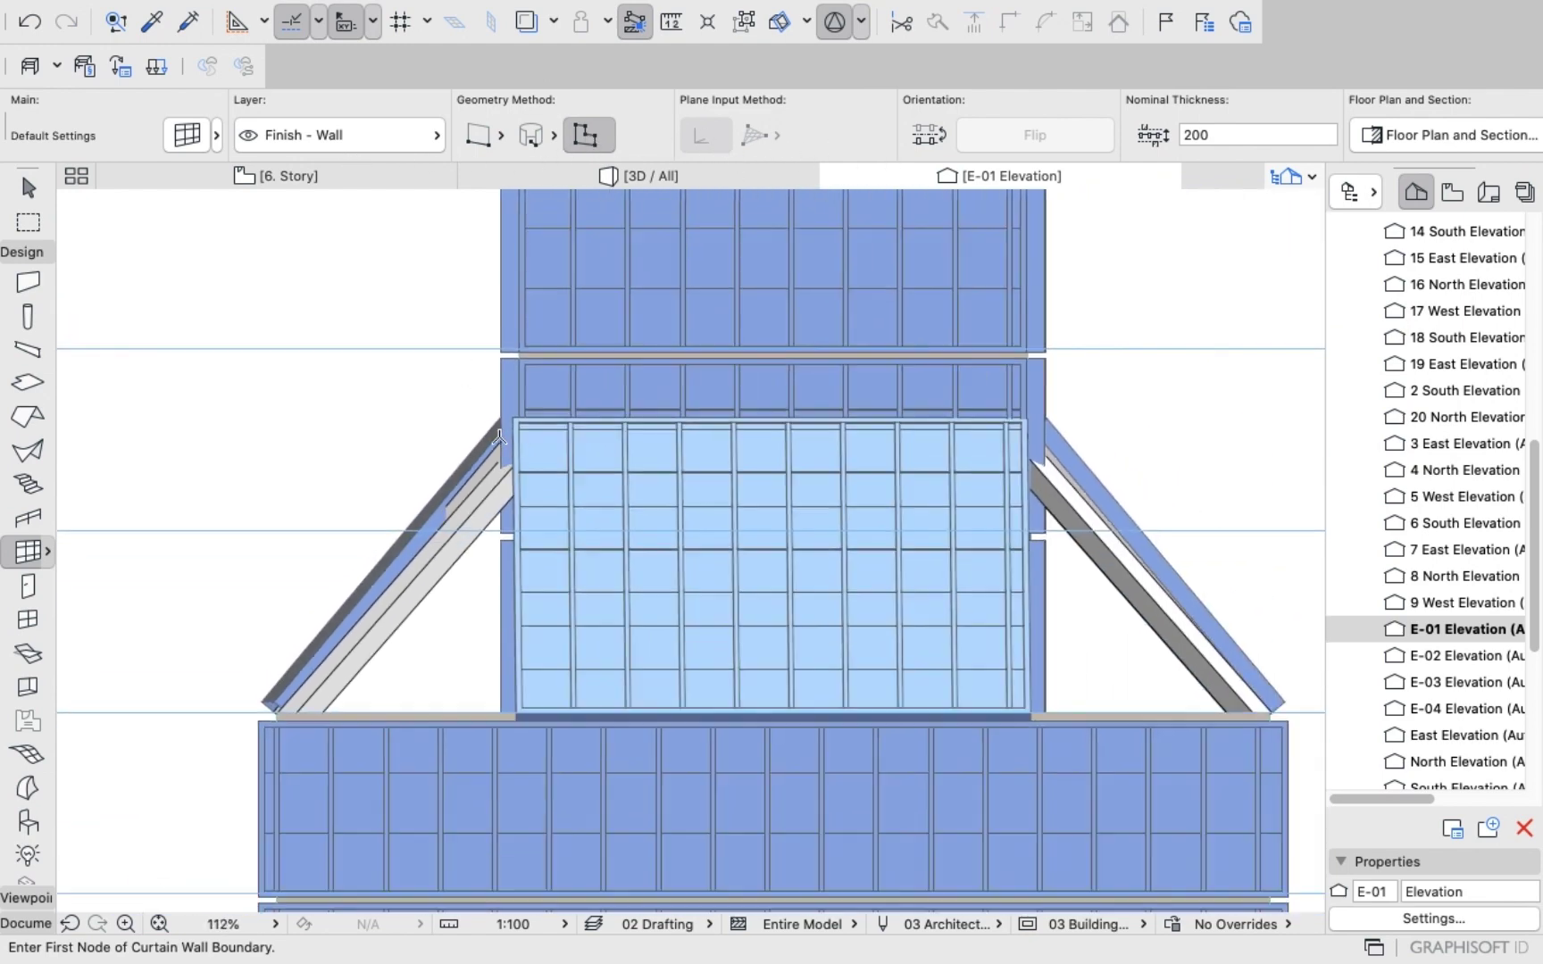
pyautogui.scroll(4, 364, 576)
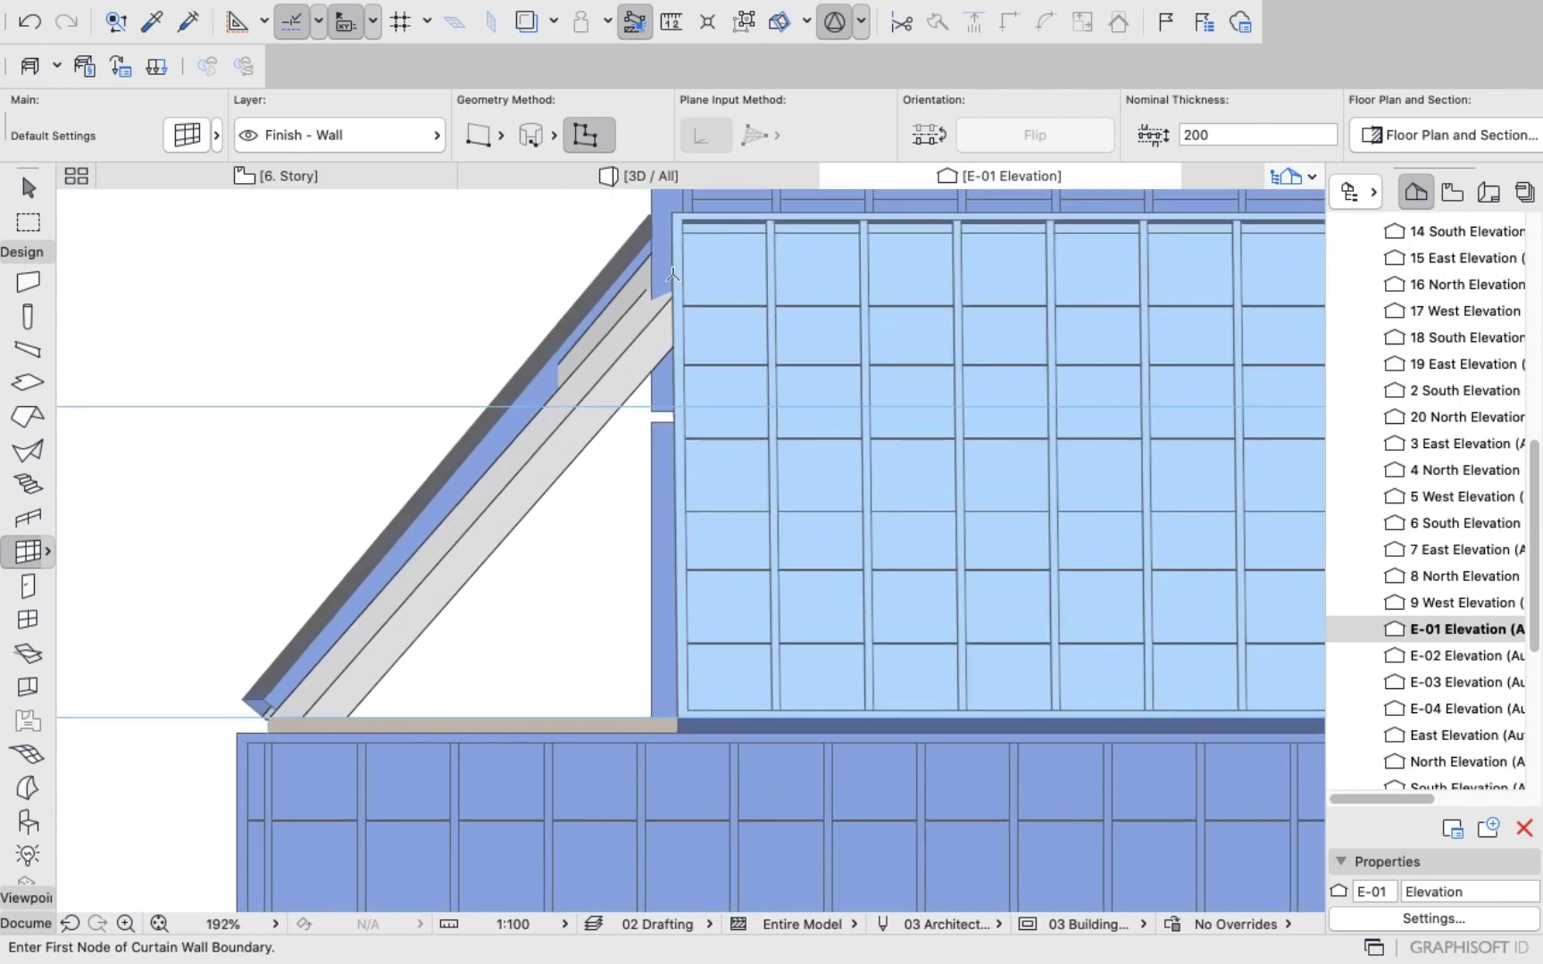
pyautogui.scroll(-1, 672, 275)
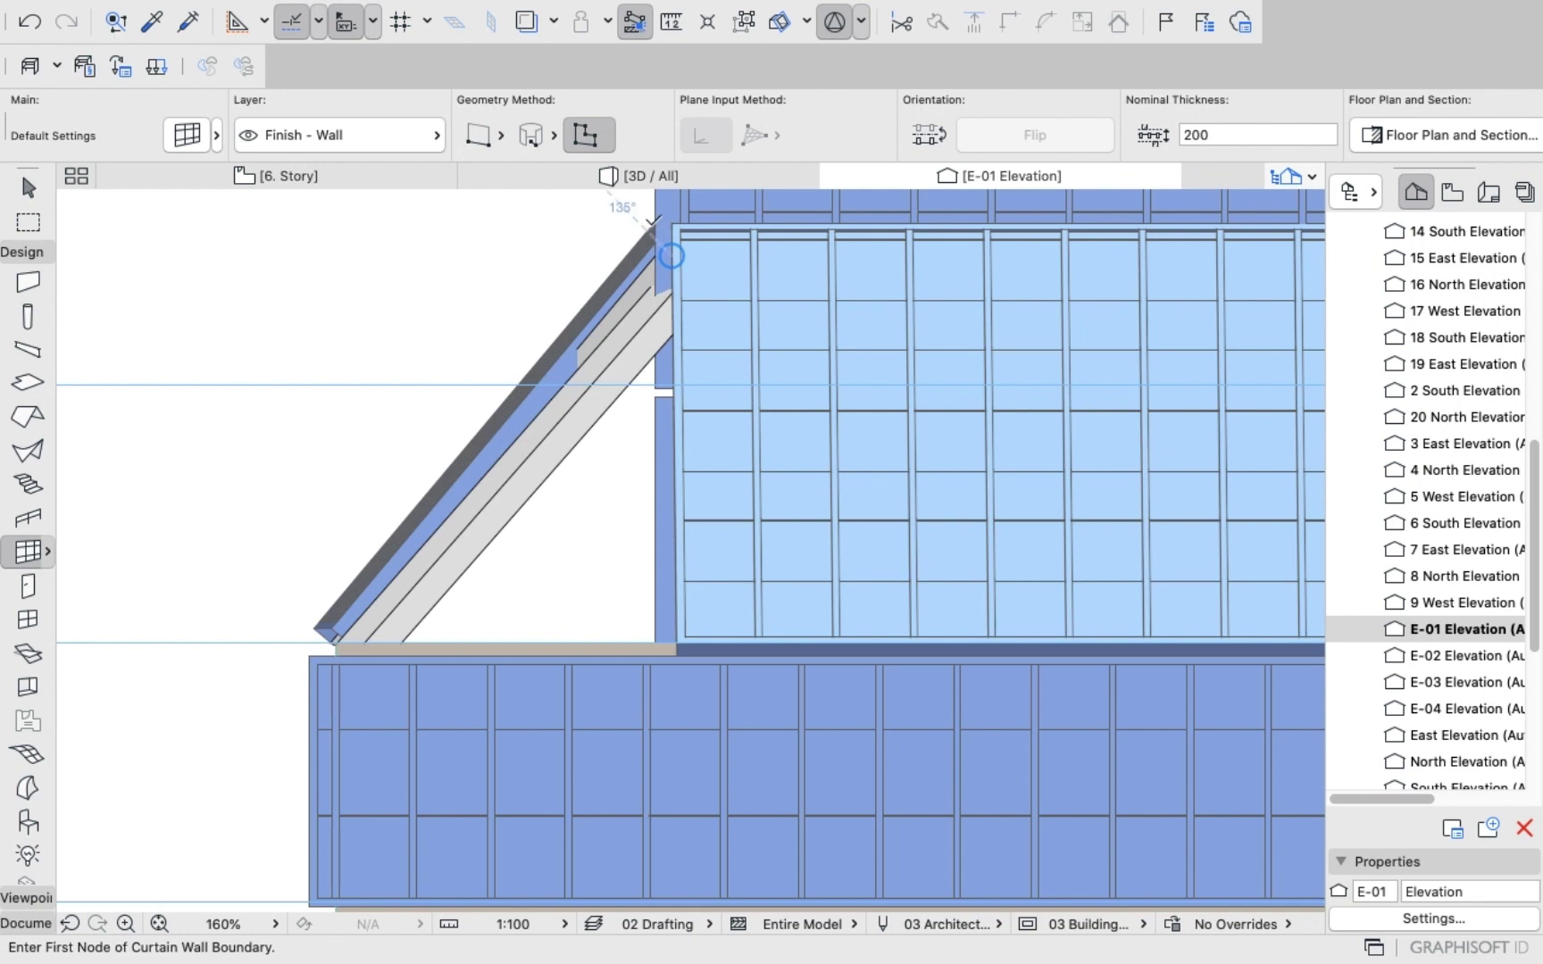
pyautogui.click(658, 224)
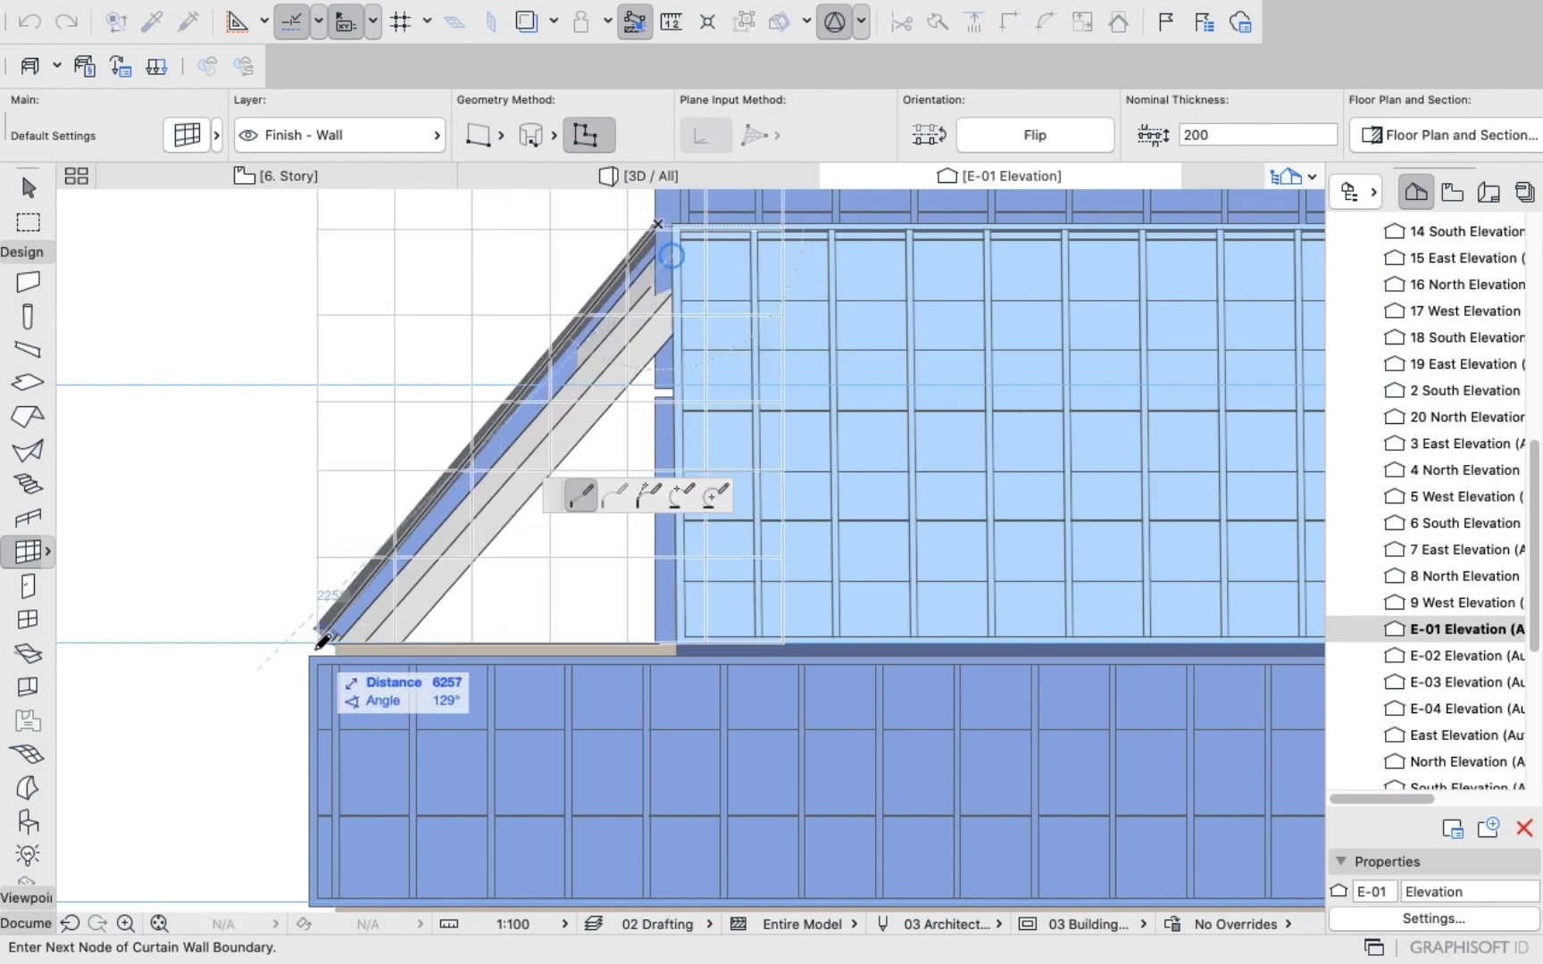
pyautogui.scroll(4, 355, 583)
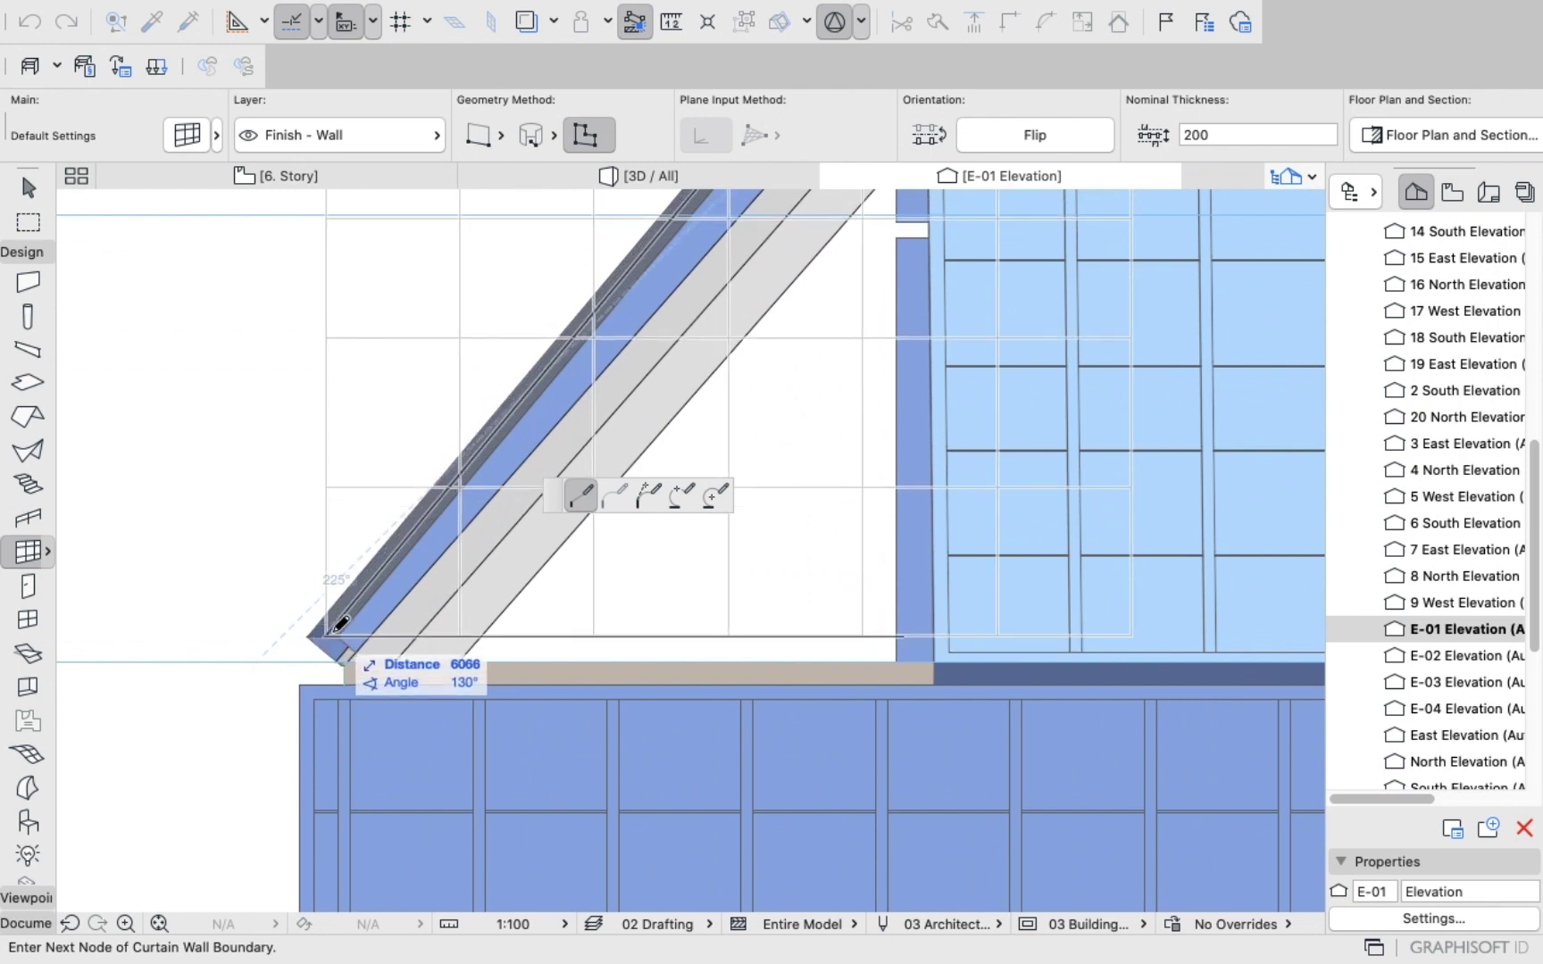
pyautogui.click(300, 684)
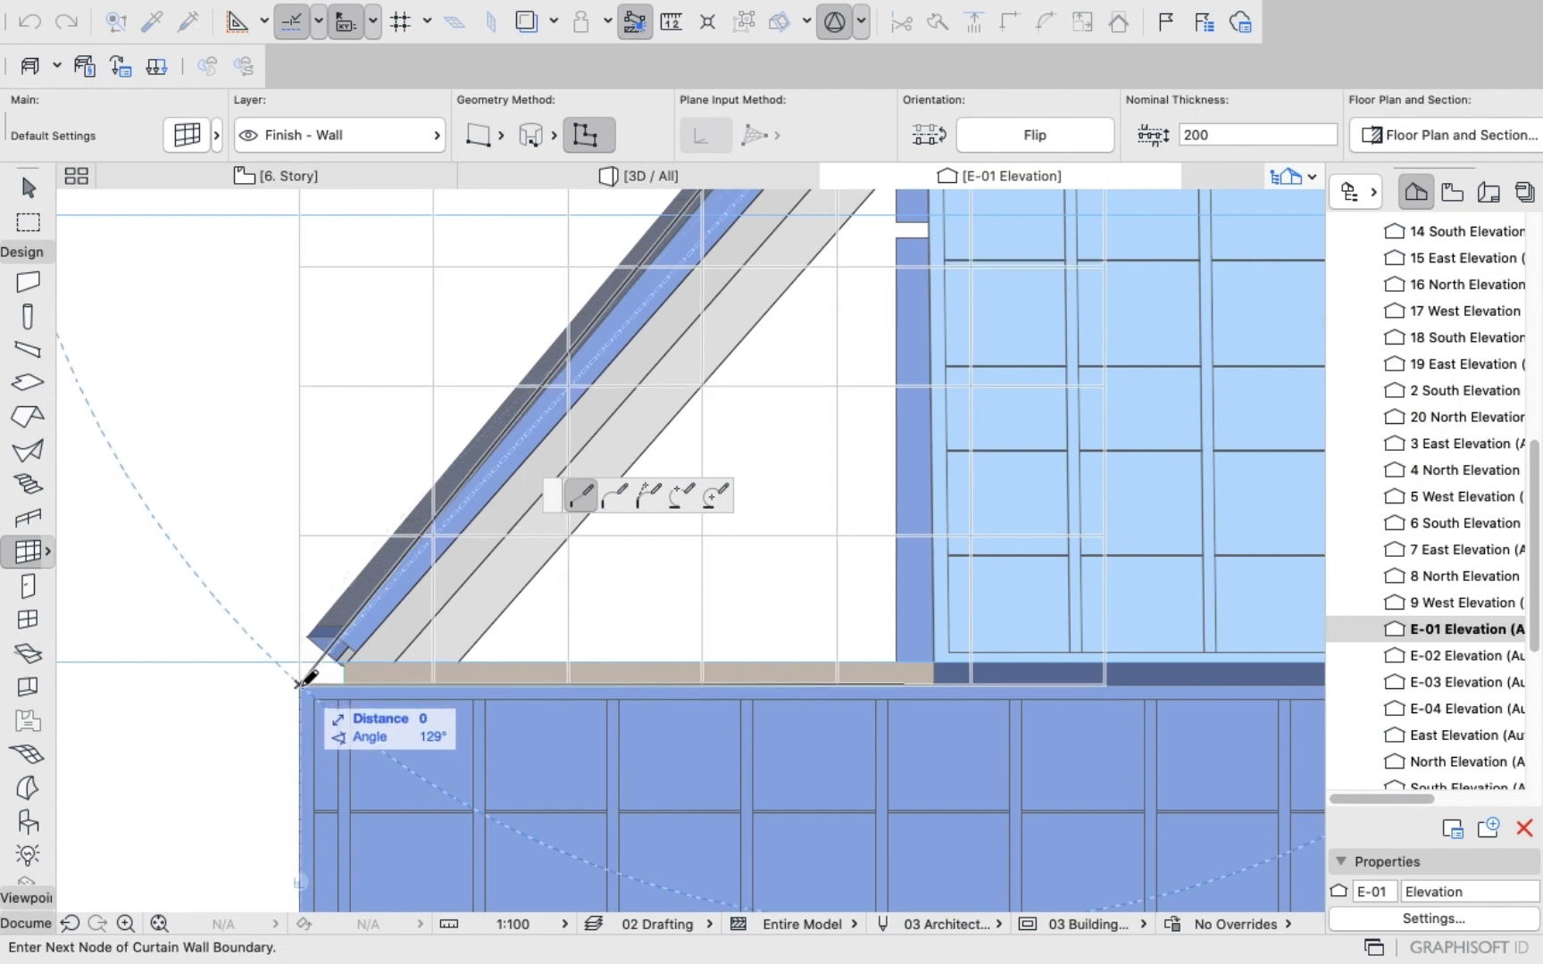
# Complete the left corner curtain wall boundary along the podium's top edge, up past the sloped wall, and back to its starting point.
pyautogui.click(900, 686)
pyautogui.scroll(-5, 908, 559)
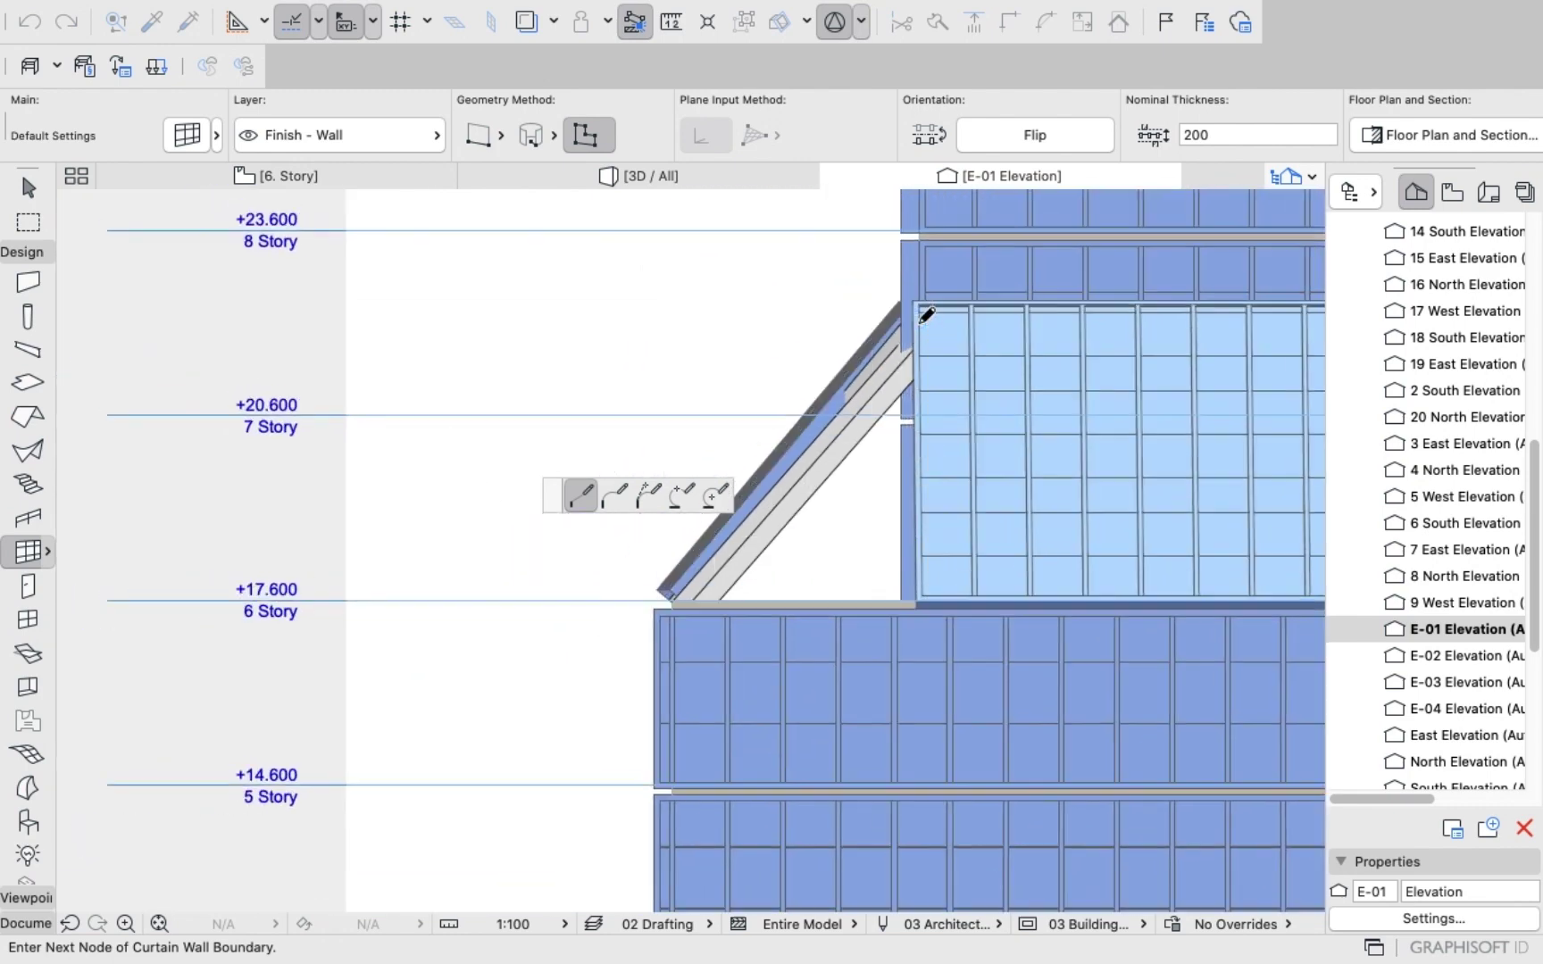
pyautogui.scroll(5, 926, 314)
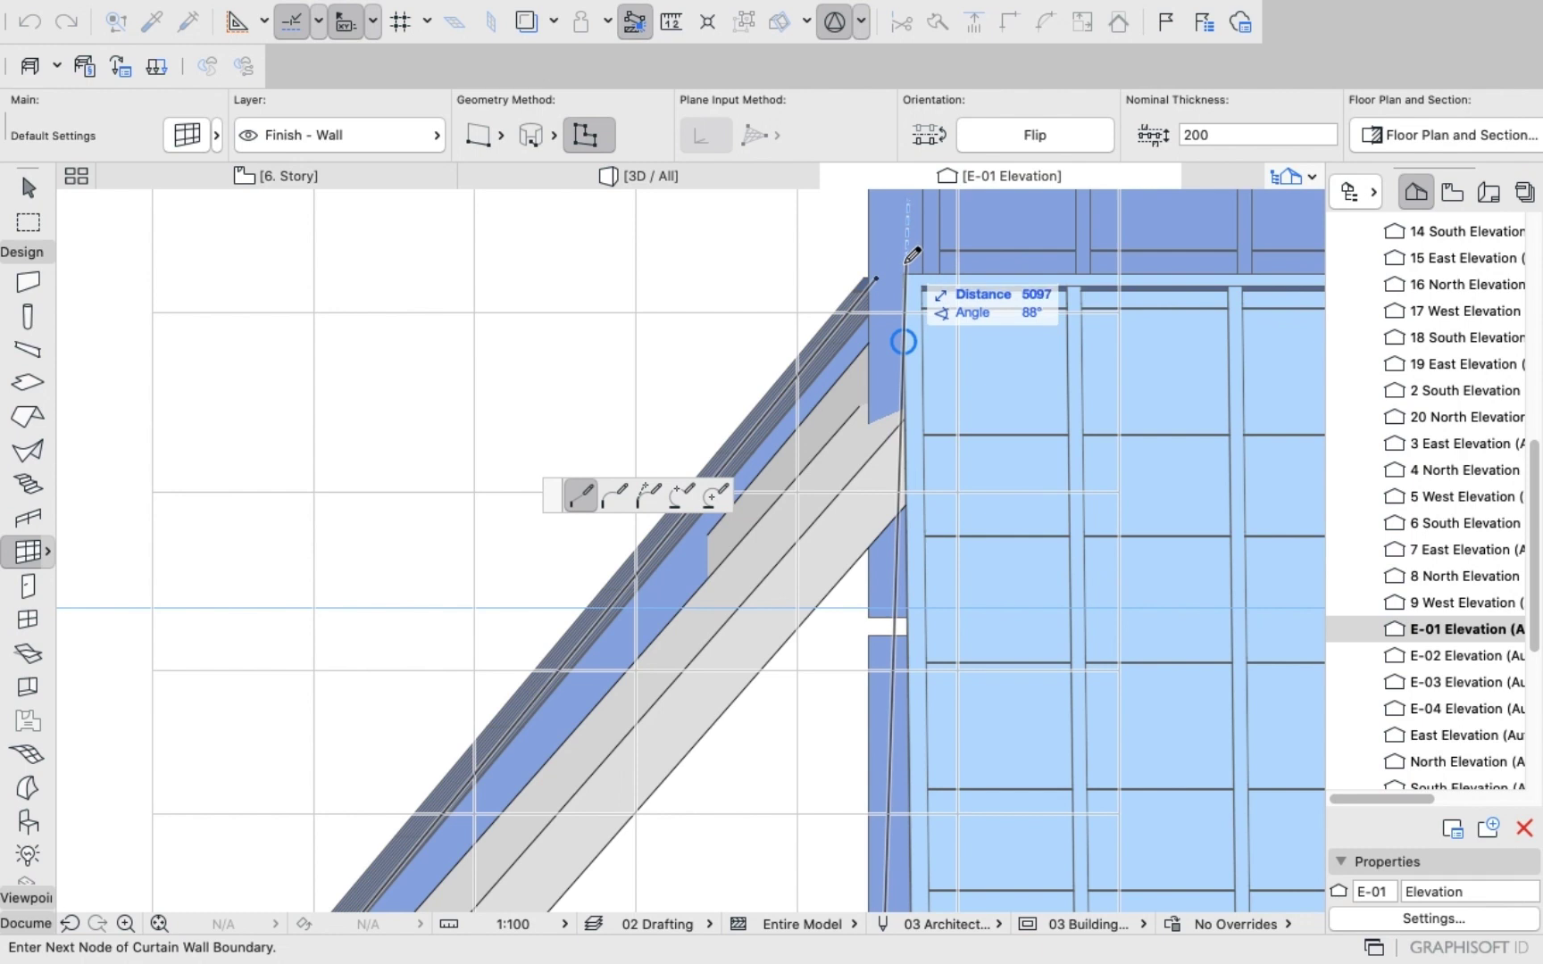
pyautogui.click(906, 266)
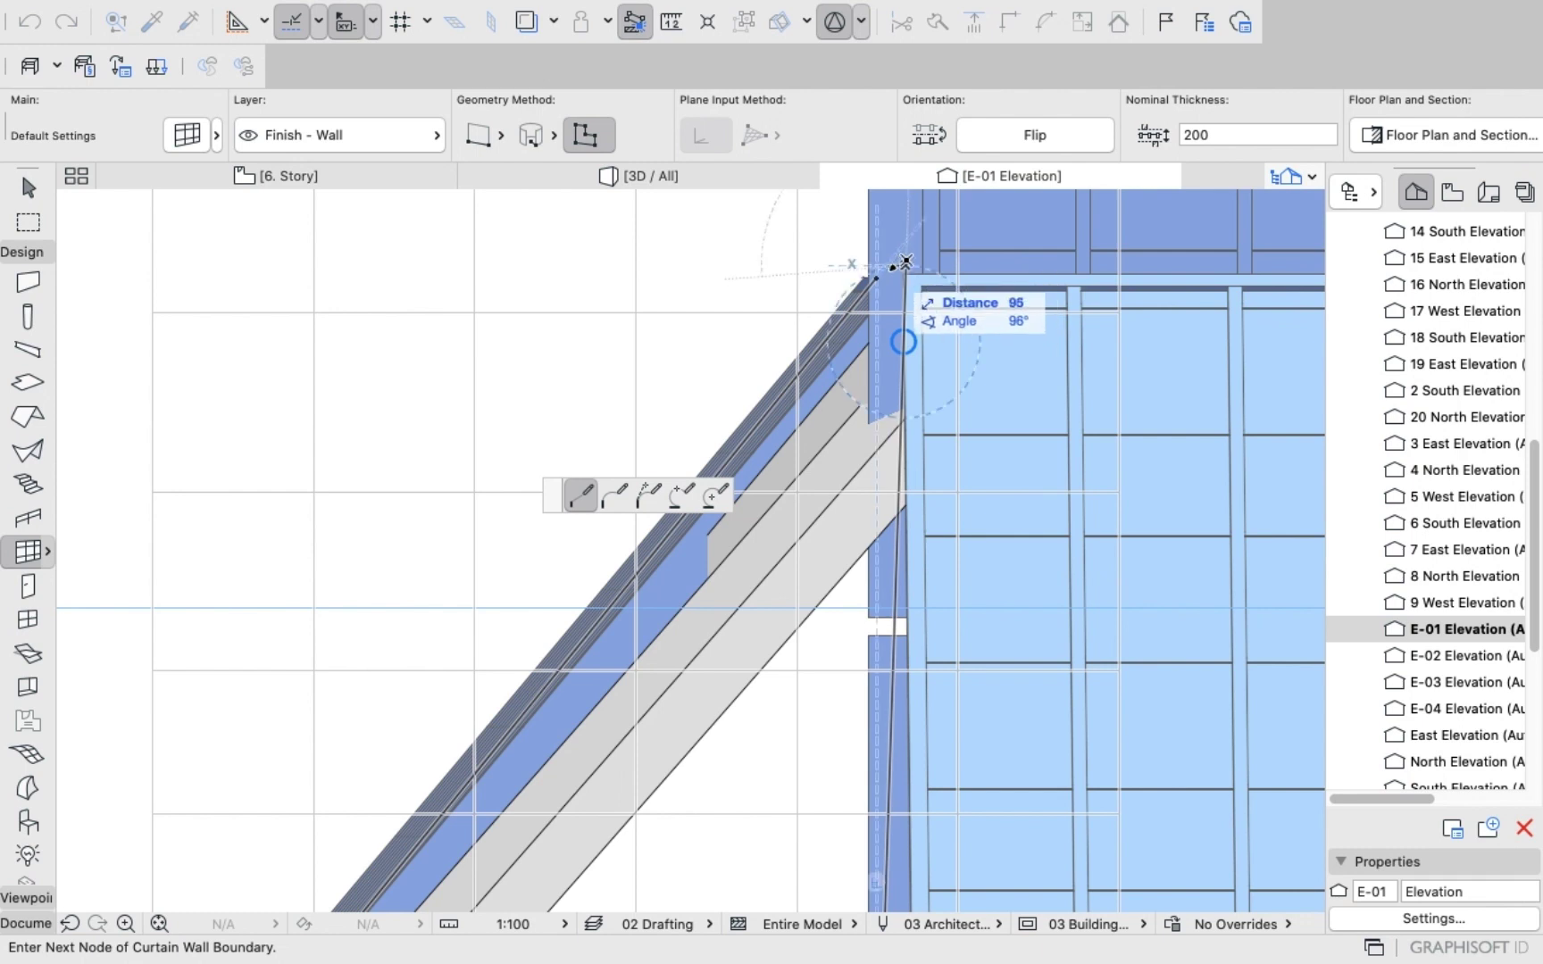
pyautogui.scroll(5, 905, 266)
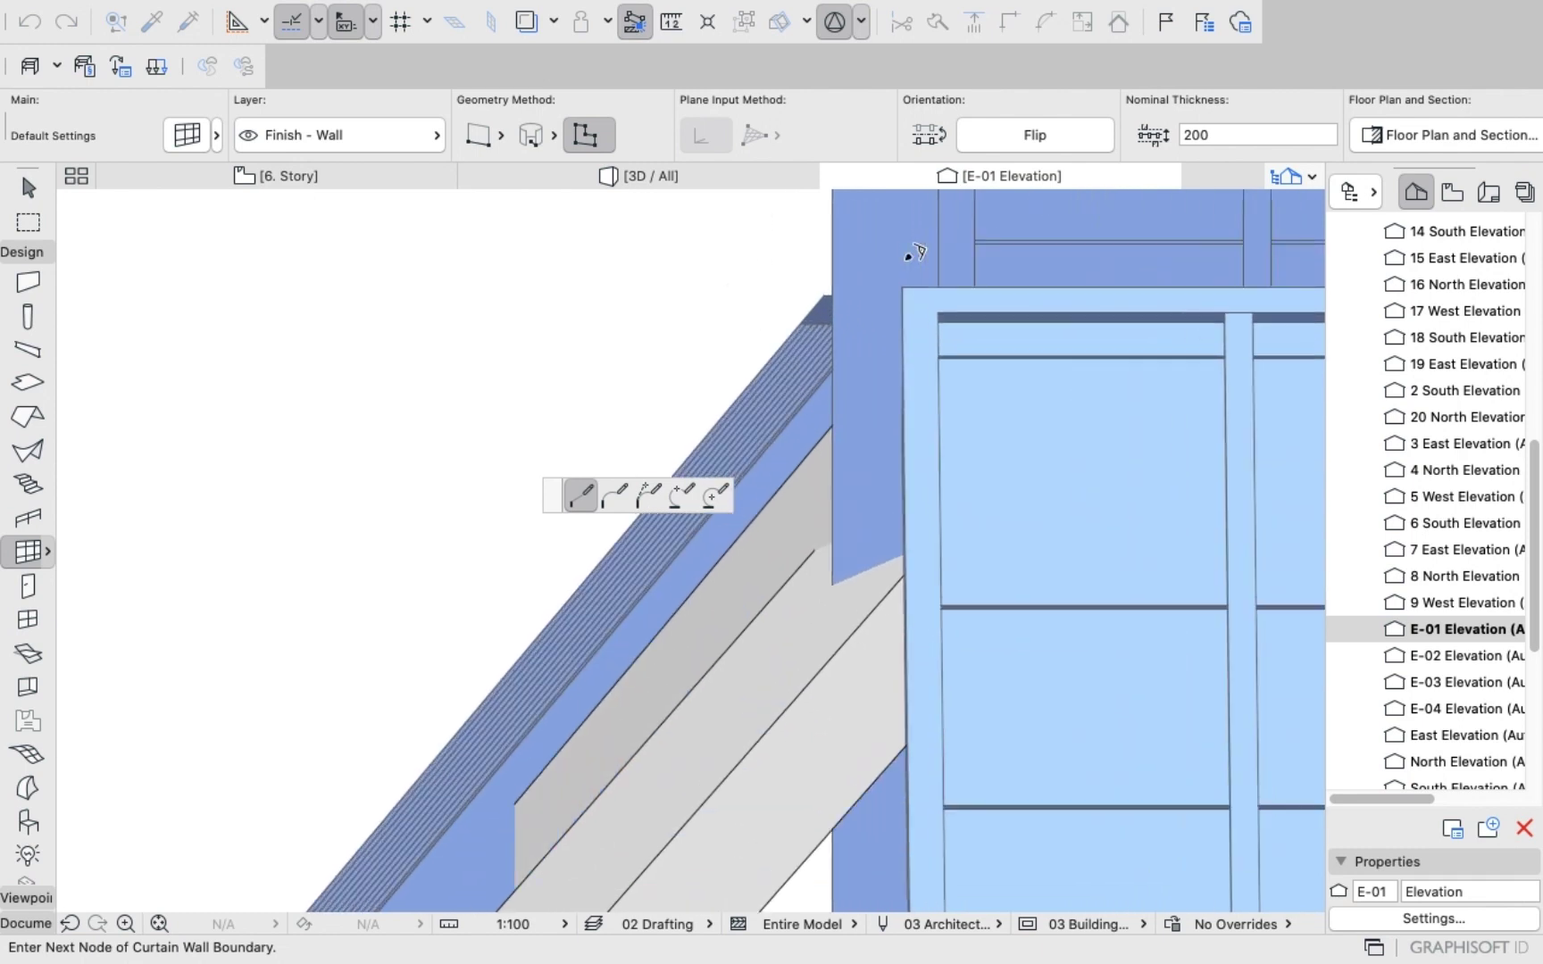
pyautogui.click(848, 298)
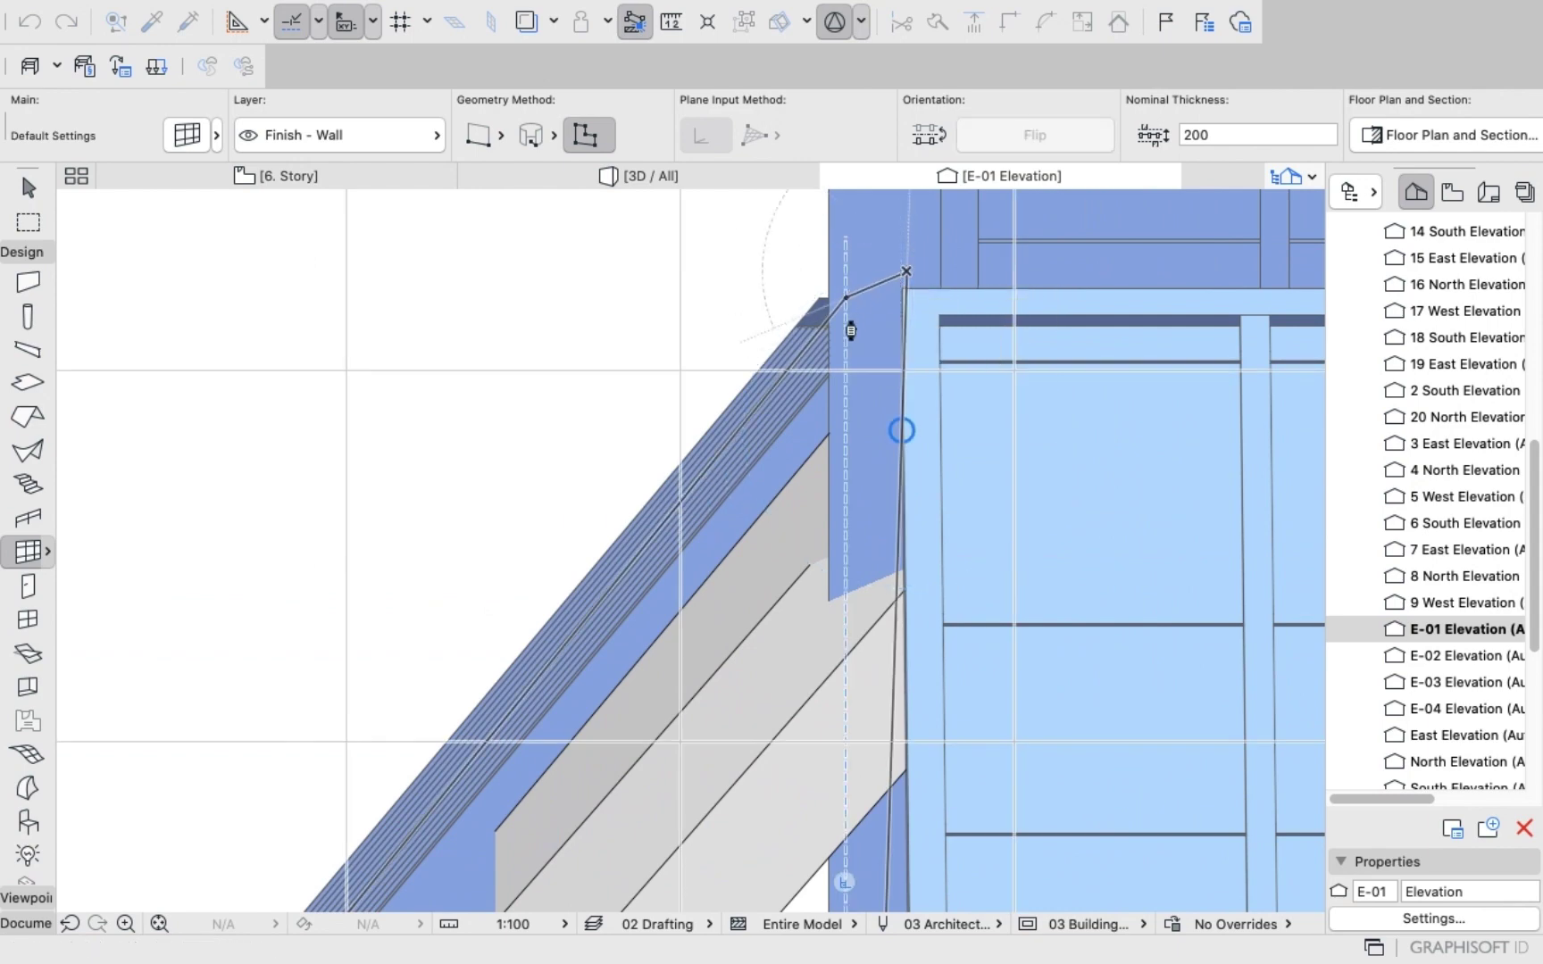
pyautogui.scroll(-1, 842, 379)
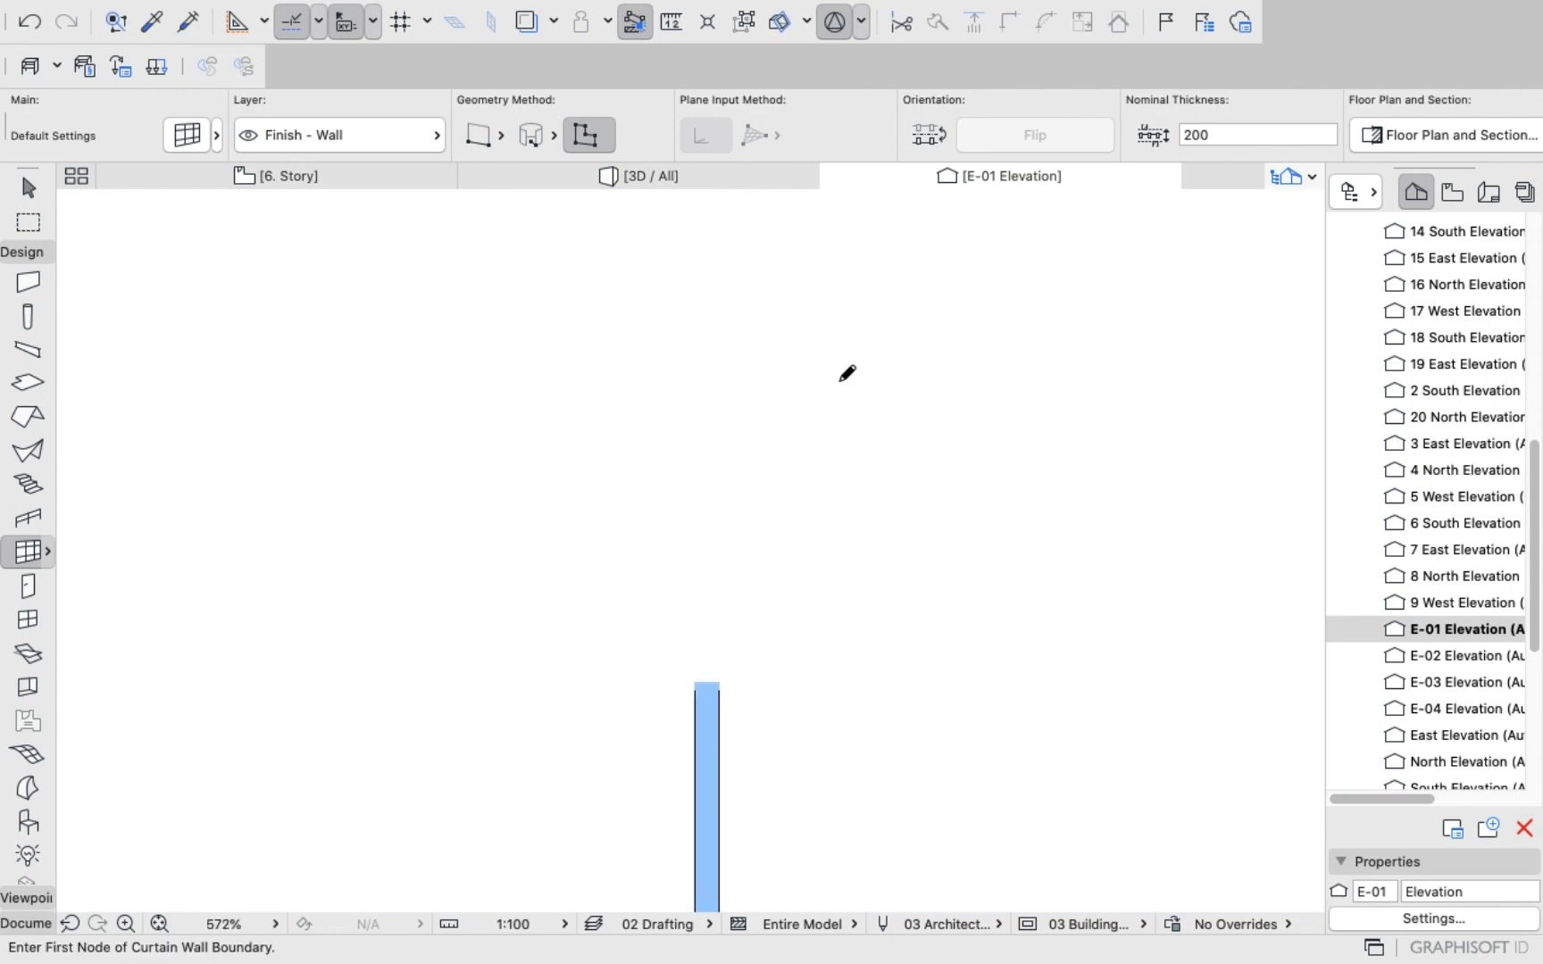
pyautogui.scroll(-5, 821, 409)
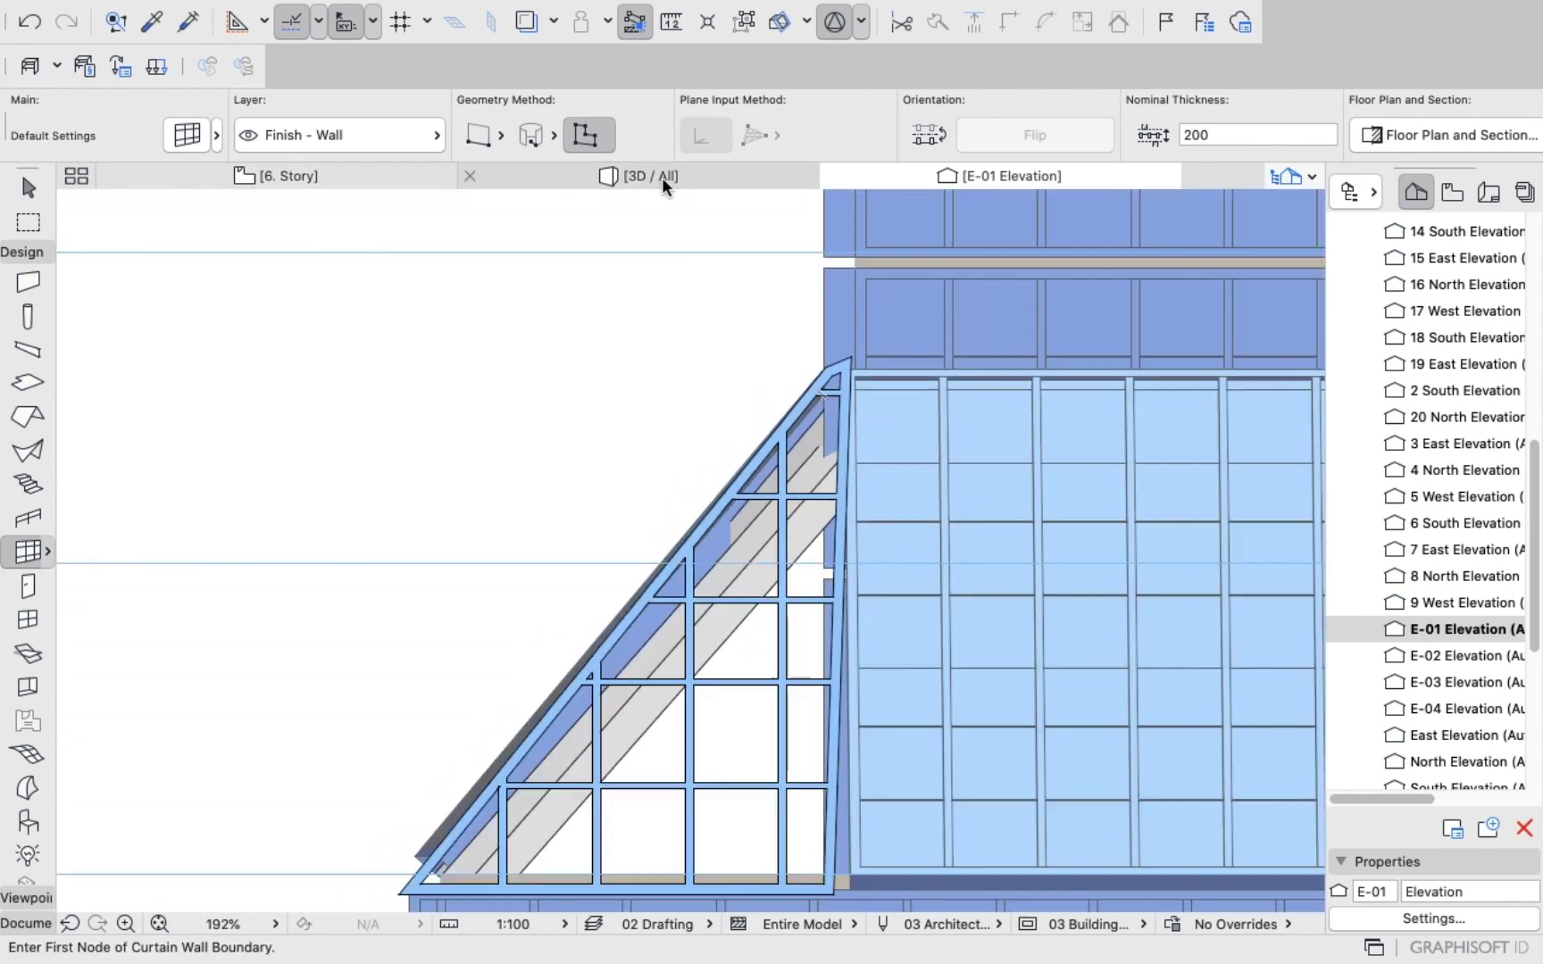
# Inspect the new corner curtain wall in 3D, check the 6. Story plan, and return to the E-01 Elevation.
pyautogui.click(629, 178)
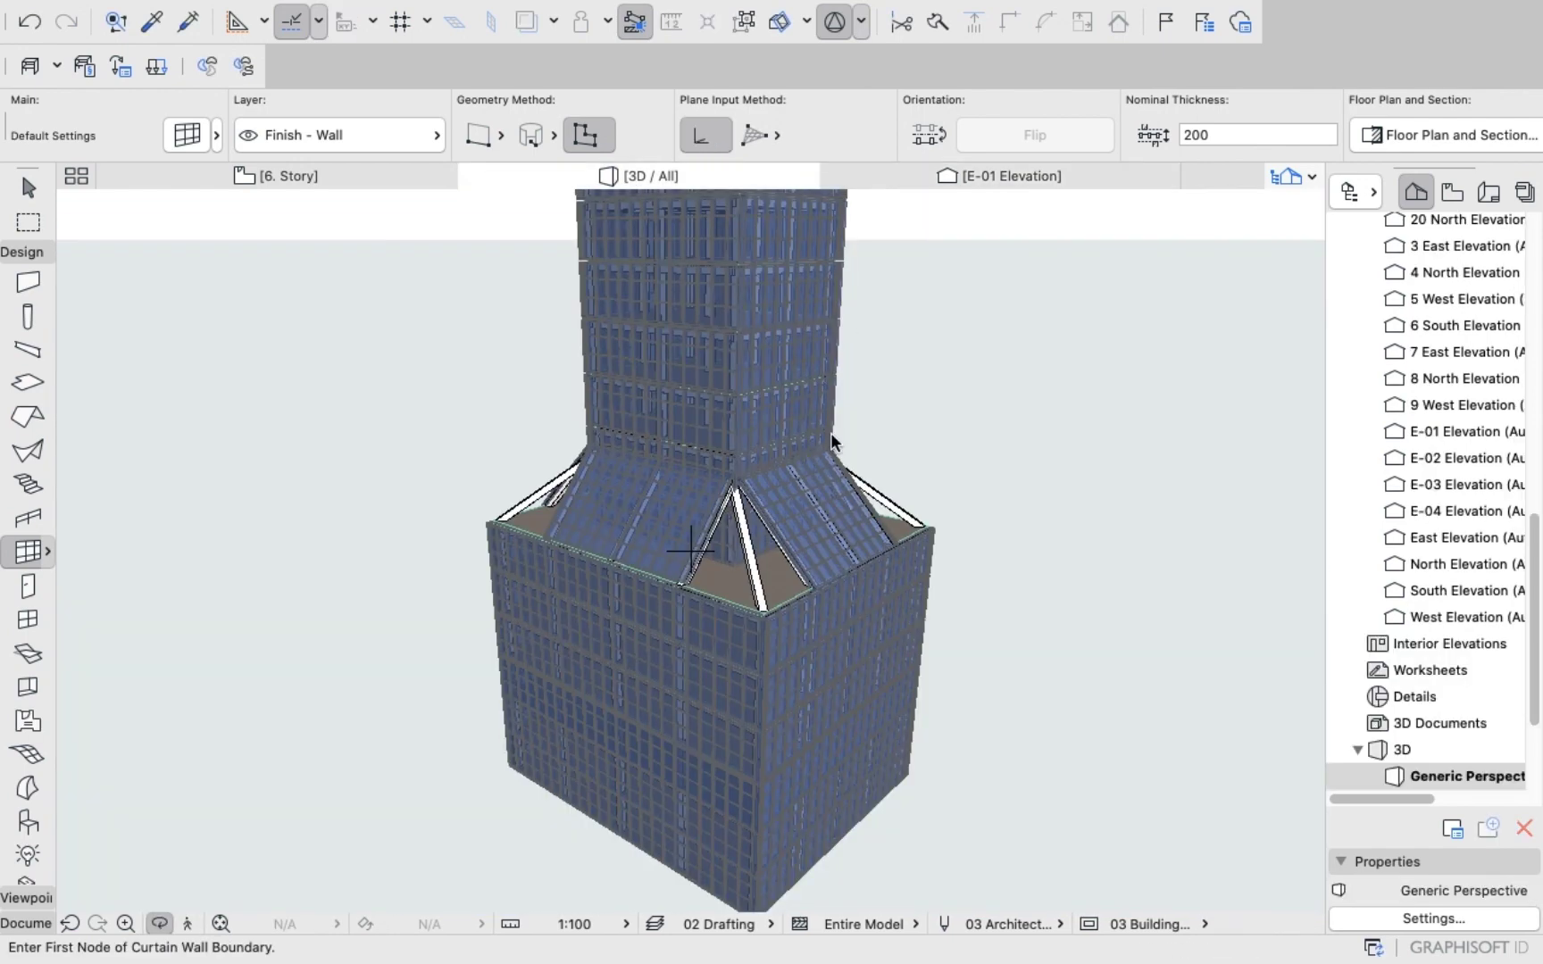
pyautogui.keyDown('shift'); pyautogui.moveTo(758, 534); pyautogui.dragTo(926, 524, button='middle'); pyautogui.keyUp('shift')
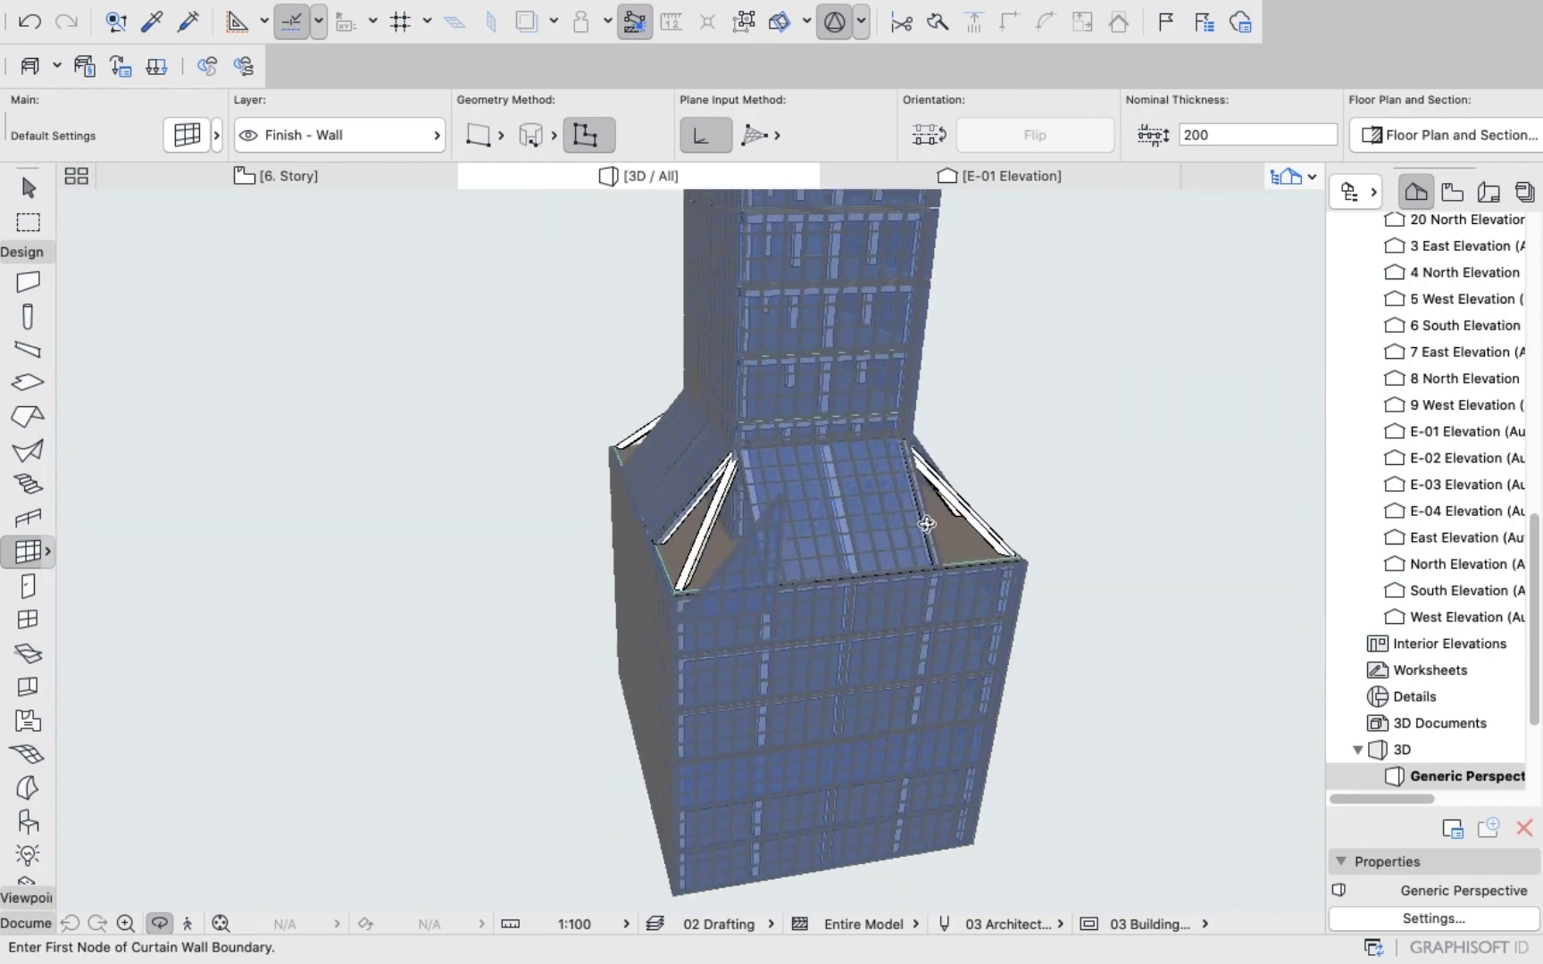
pyautogui.click(313, 183)
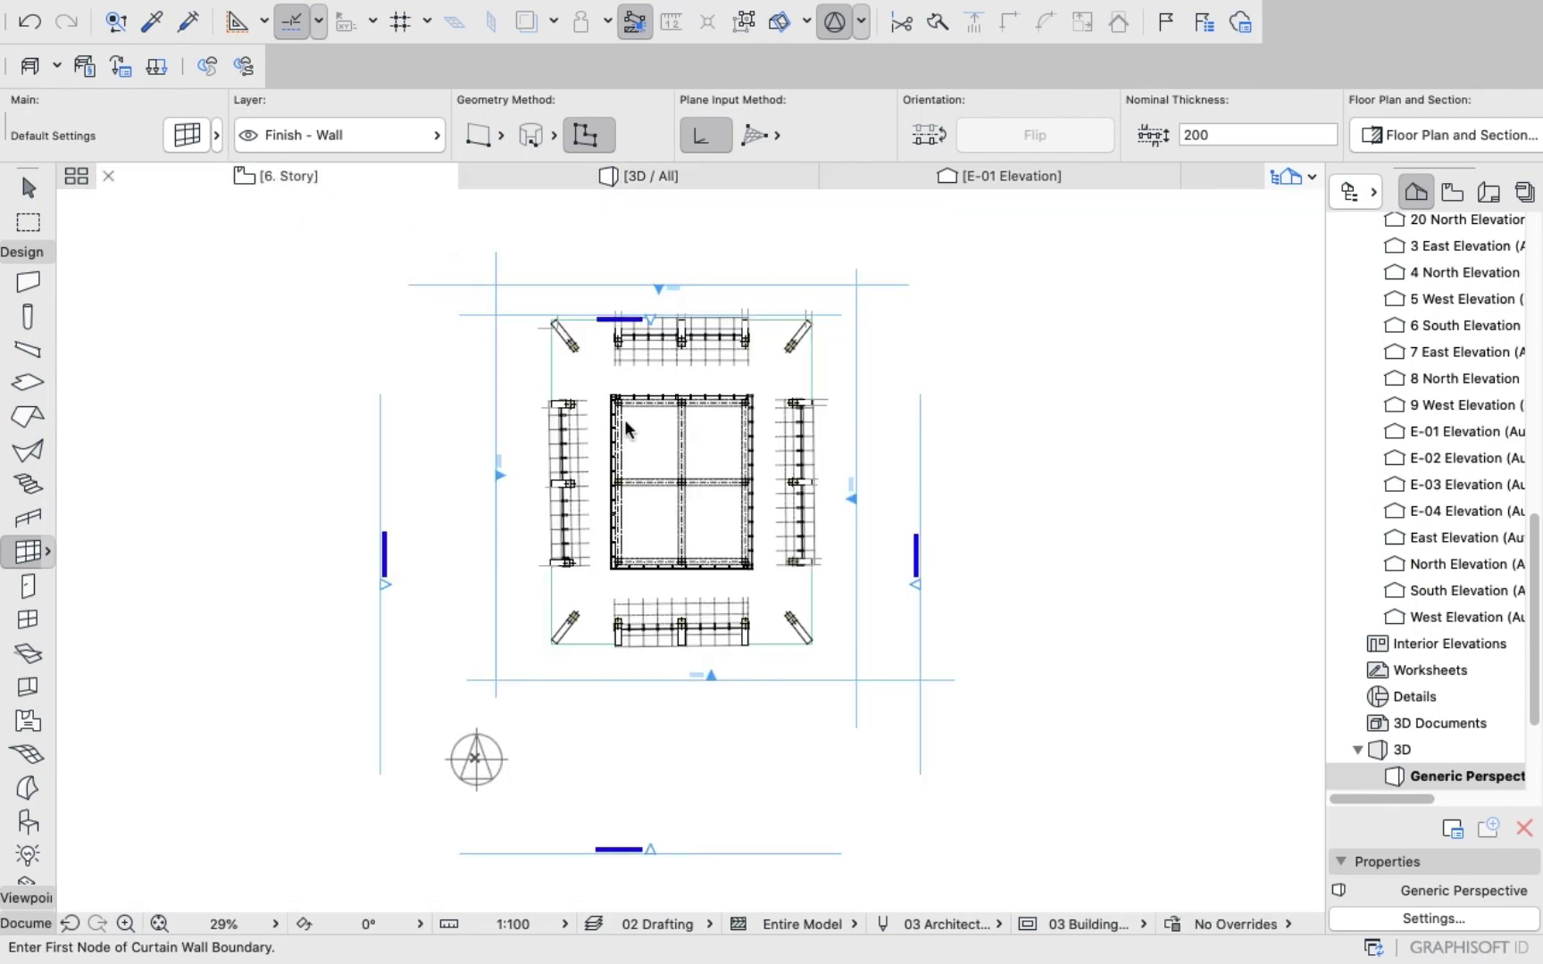
pyautogui.click(1000, 176)
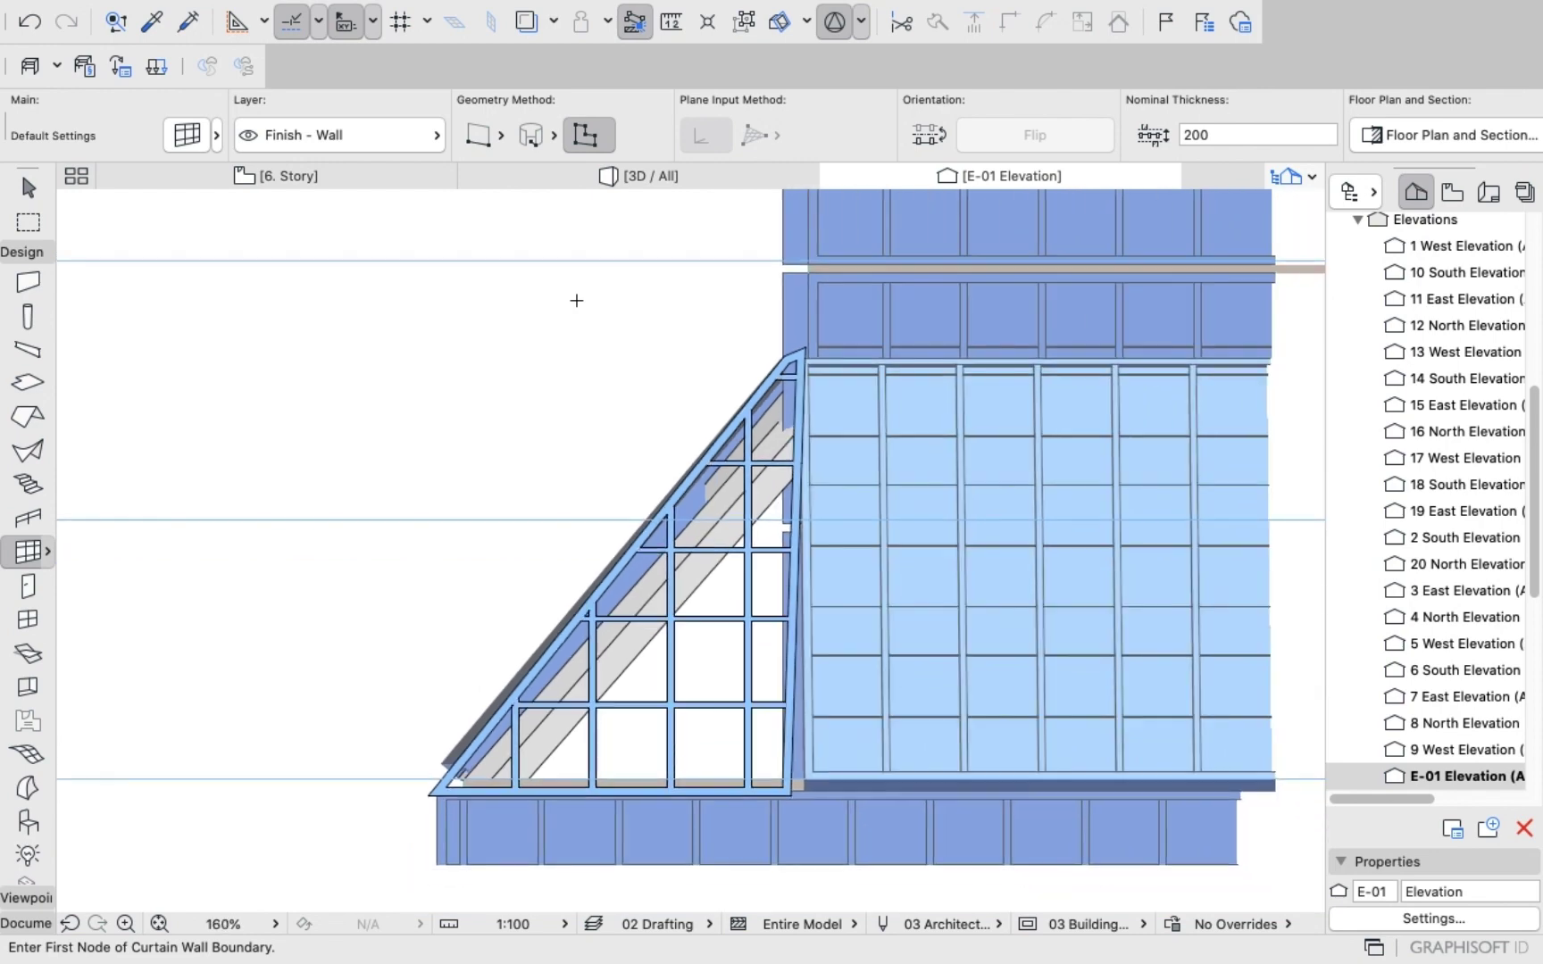
pyautogui.rightClick(479, 297)
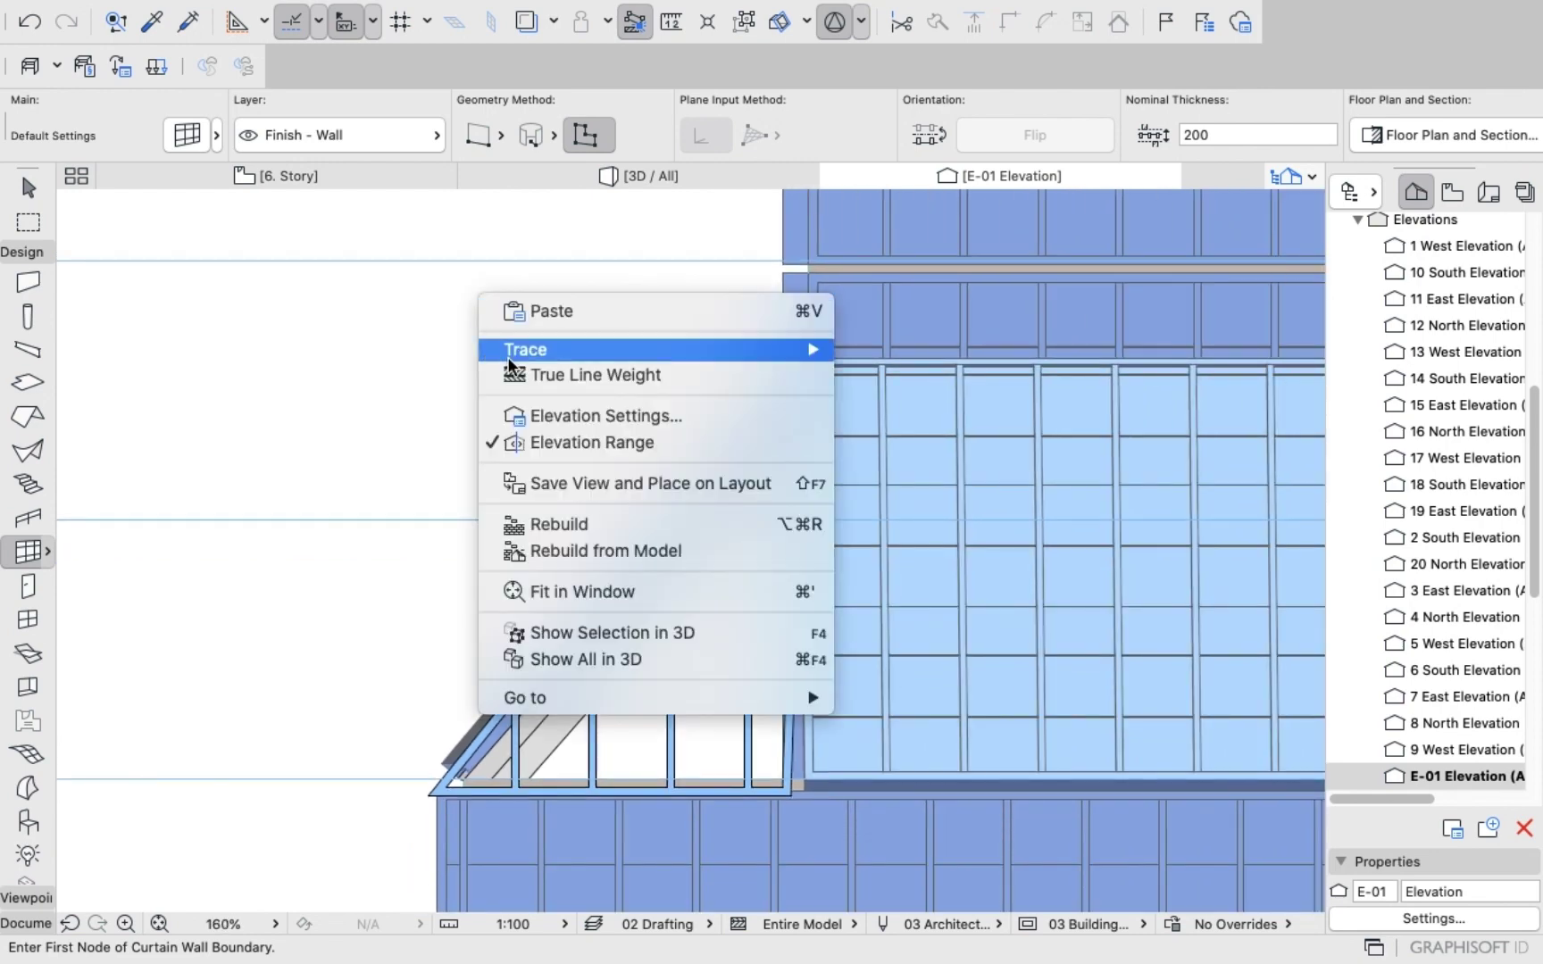
pyautogui.press('Escape')
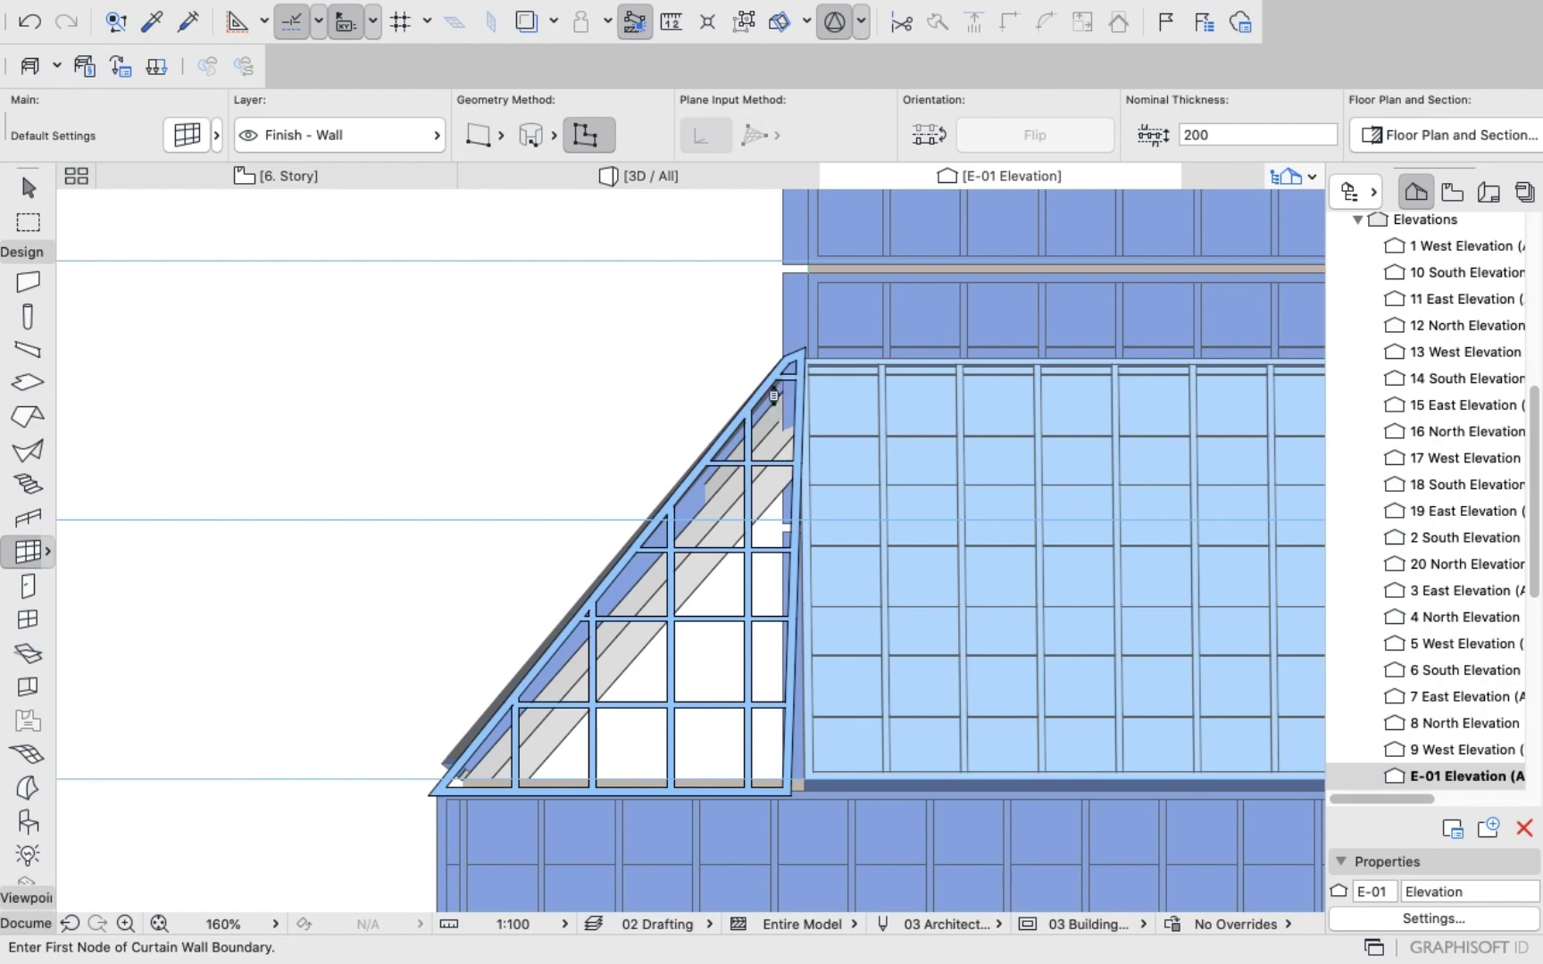
# Undo the left corner curtain wall and restart its boundary from the sloped wall's top corner to the podium's outer top corner.
pyautogui.hotkey('ctrl', 'z')
pyautogui.scroll(10, 774, 392)
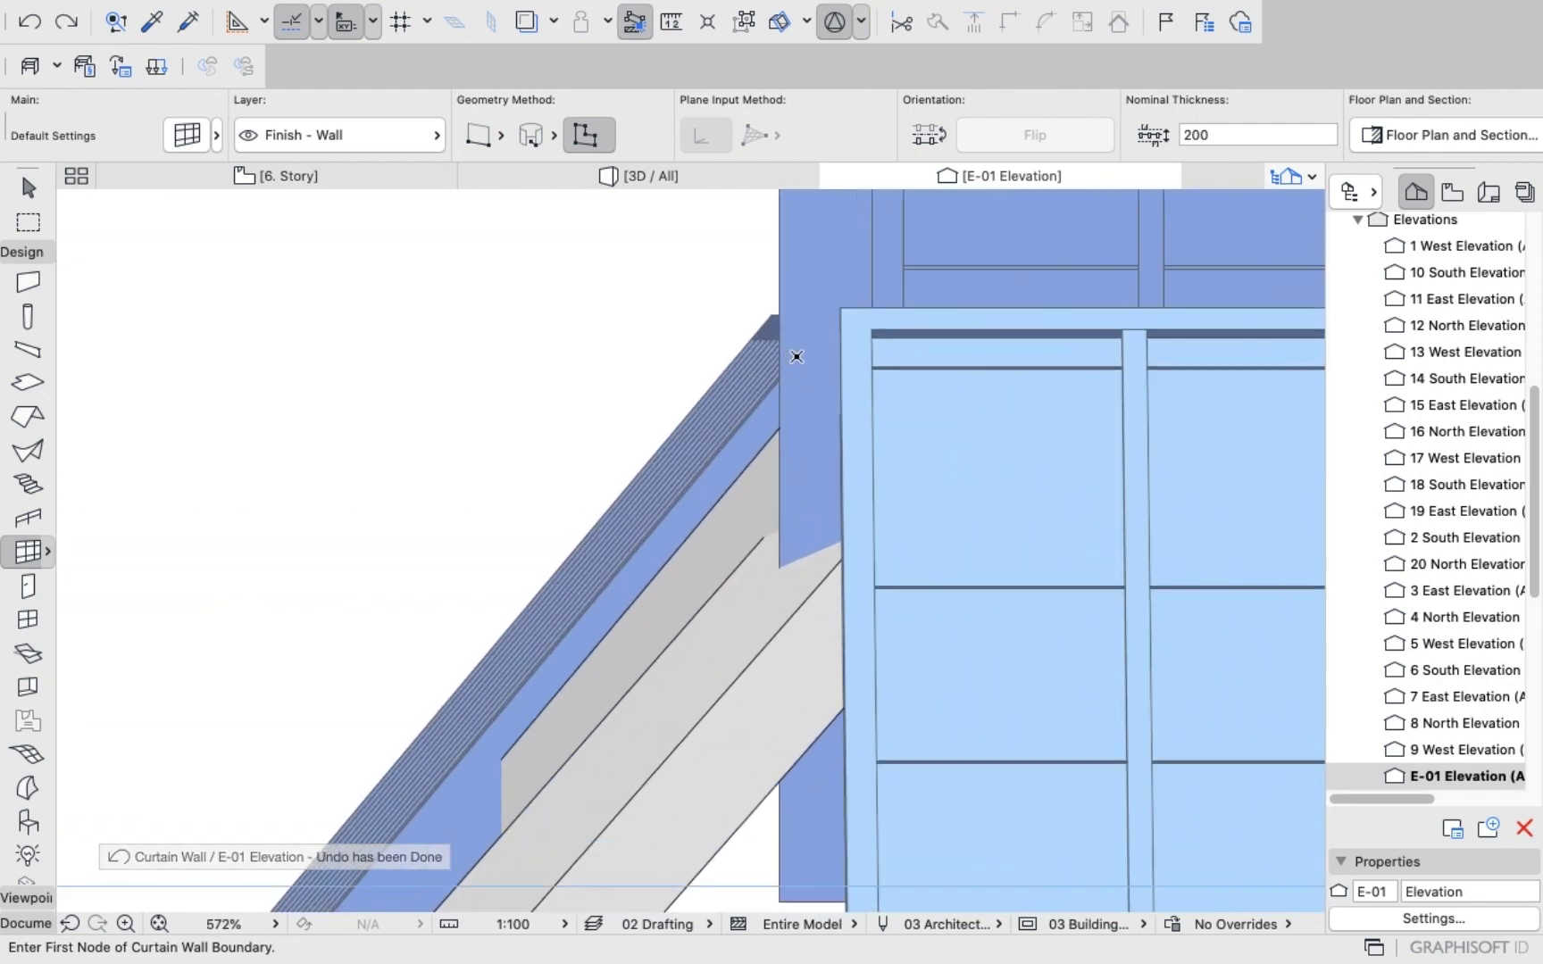
pyautogui.click(846, 307)
pyautogui.scroll(-5, 781, 393)
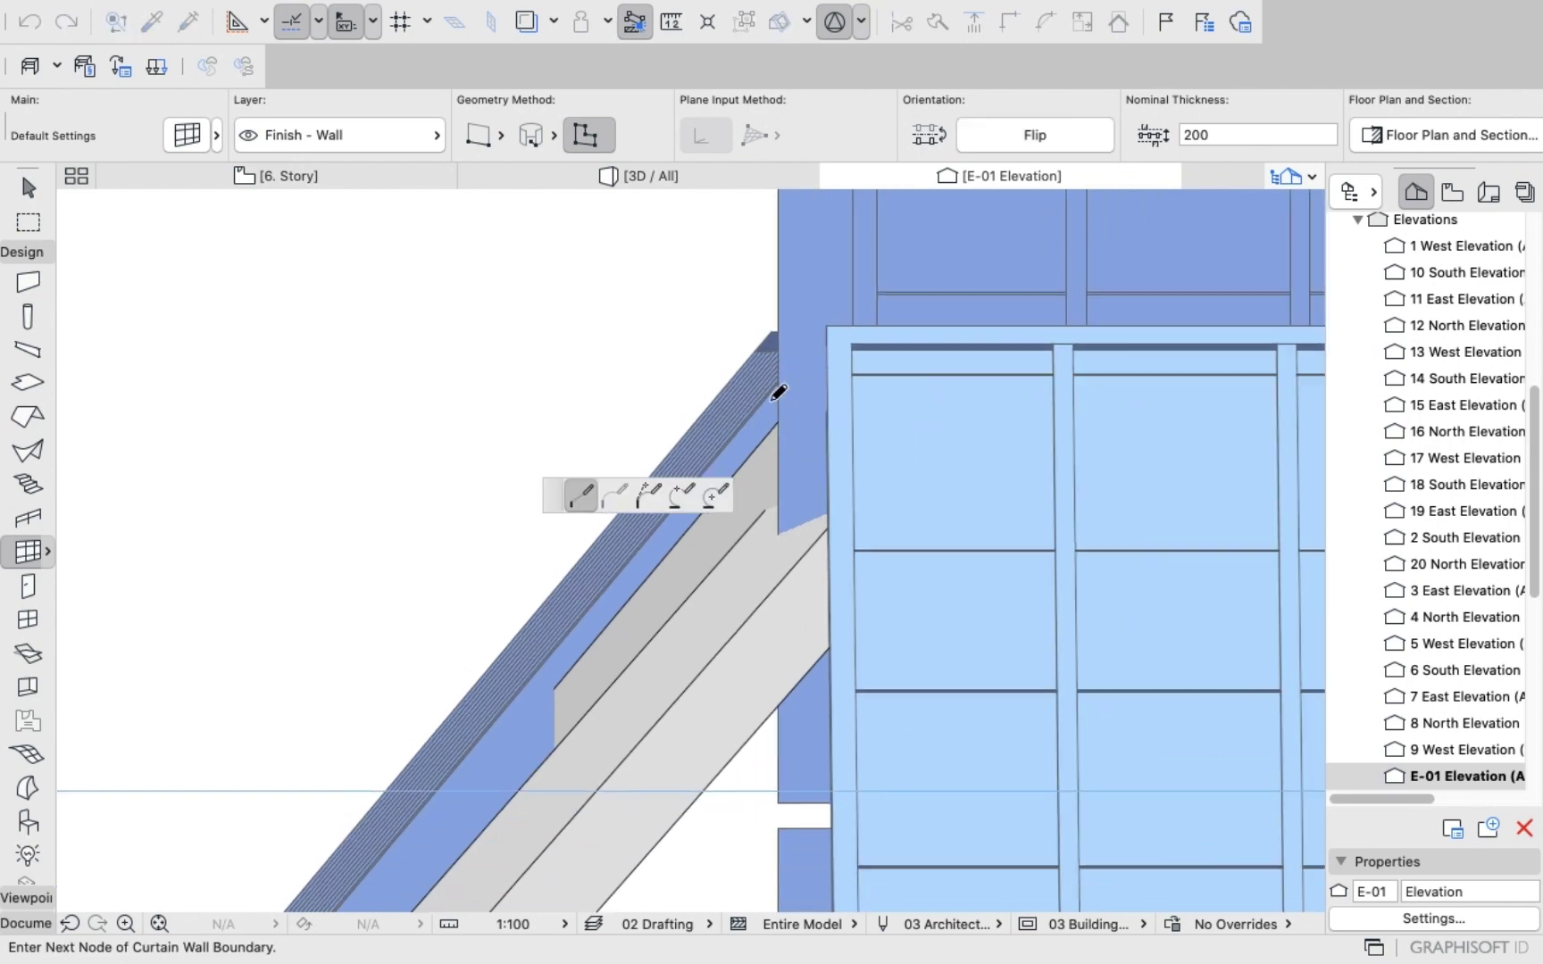
pyautogui.scroll(-5, 679, 389)
pyautogui.scroll(8, 679, 464)
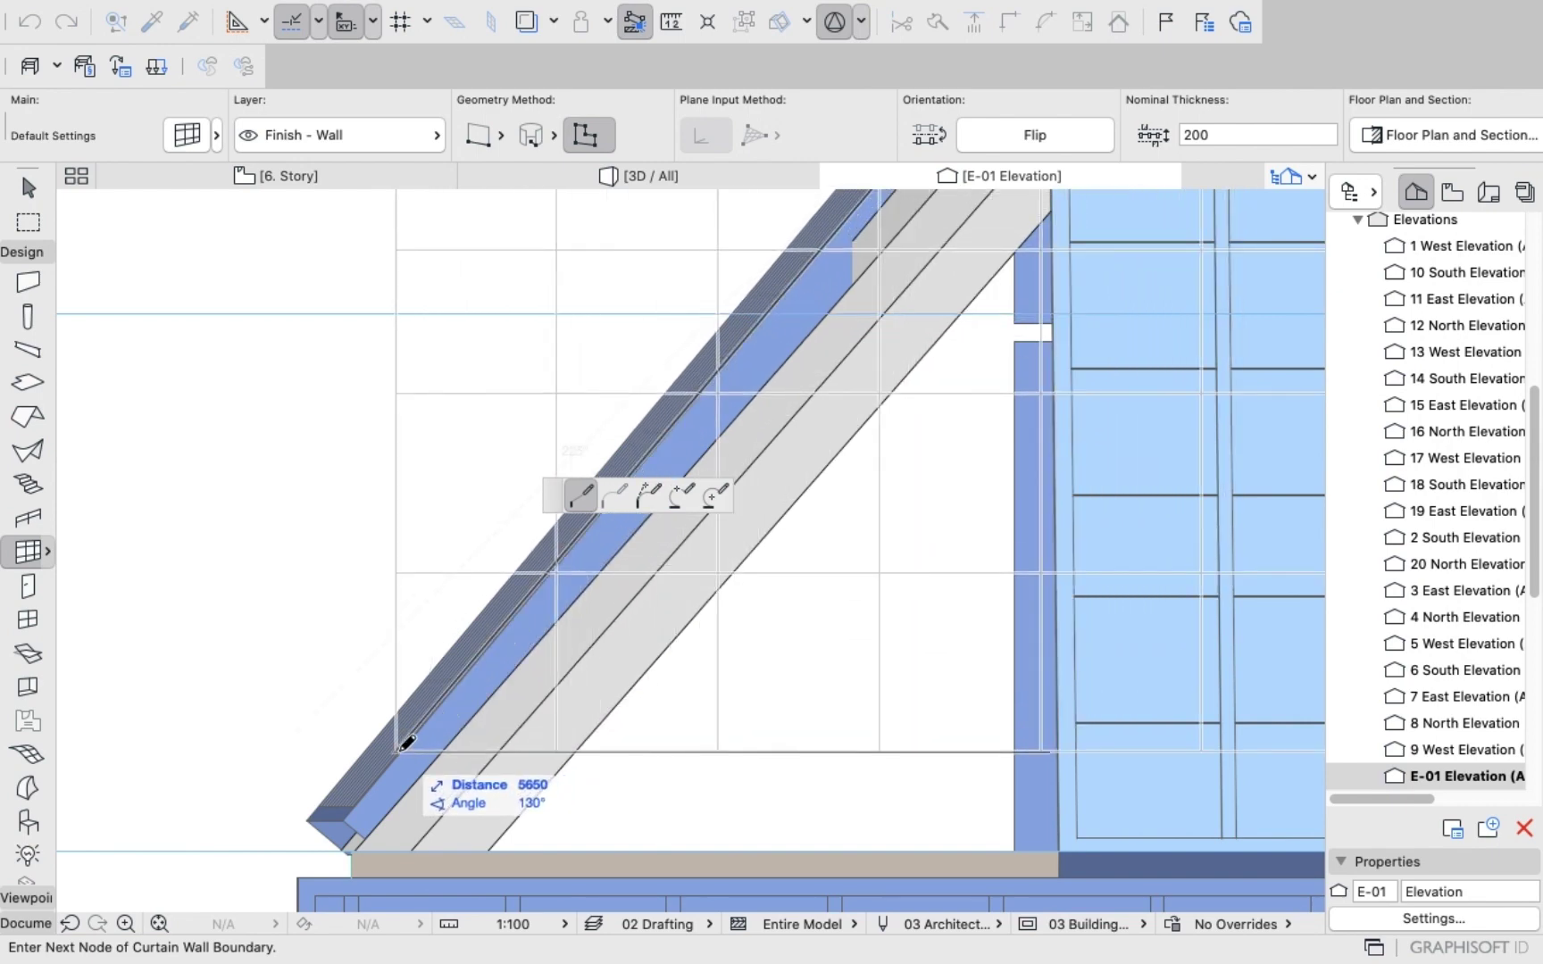
pyautogui.scroll(-3, 399, 753)
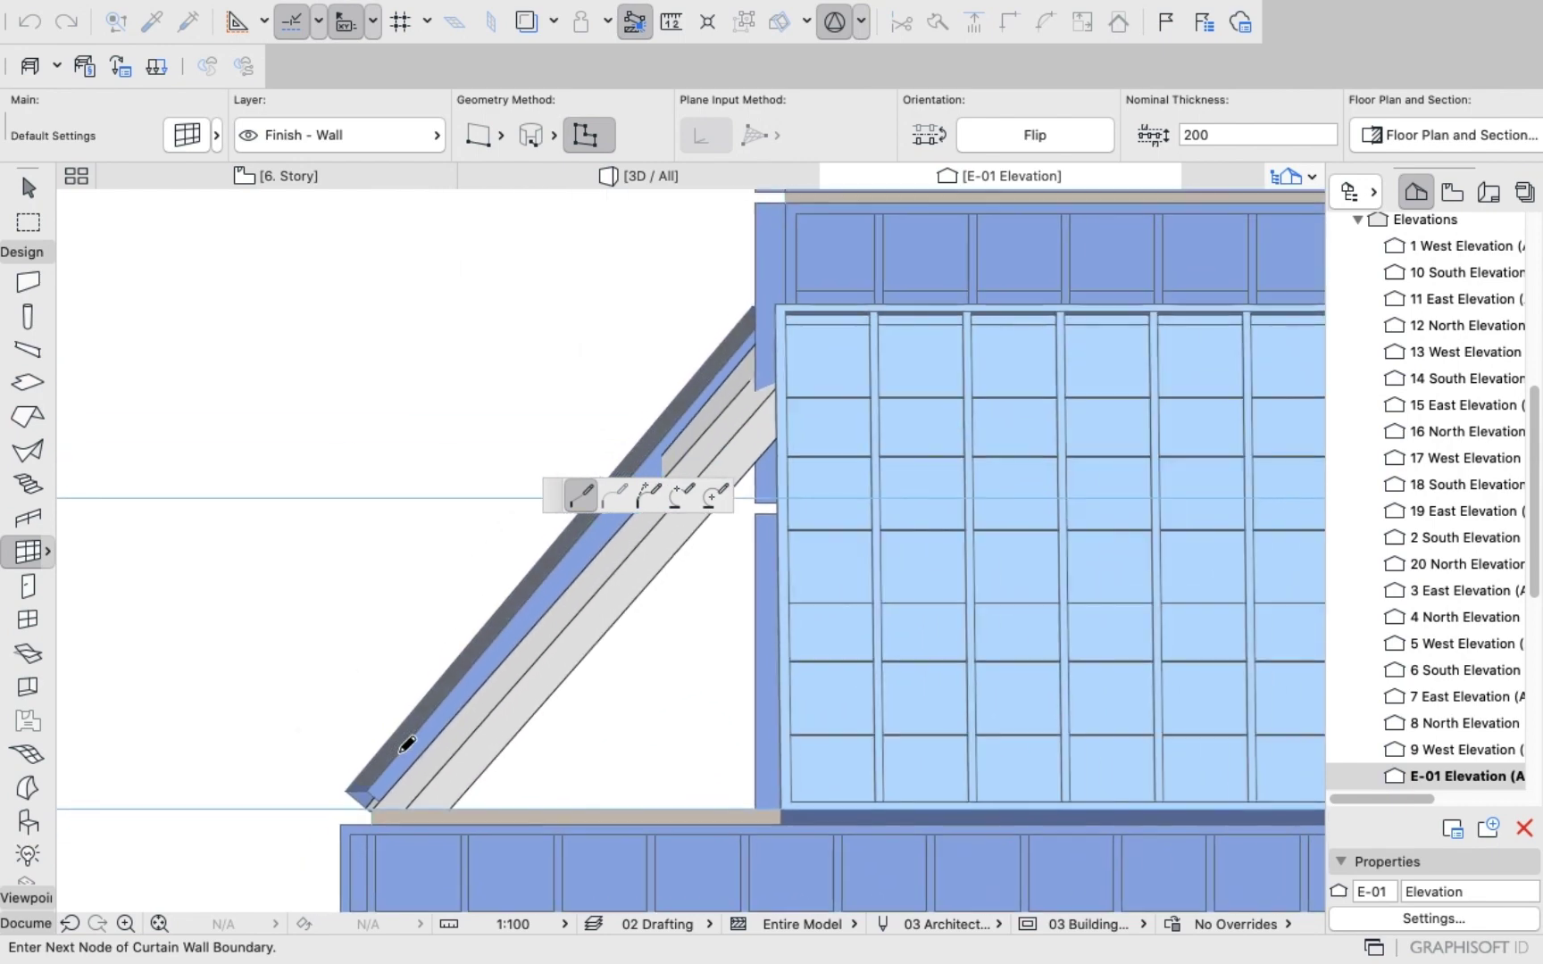
pyautogui.click(343, 820)
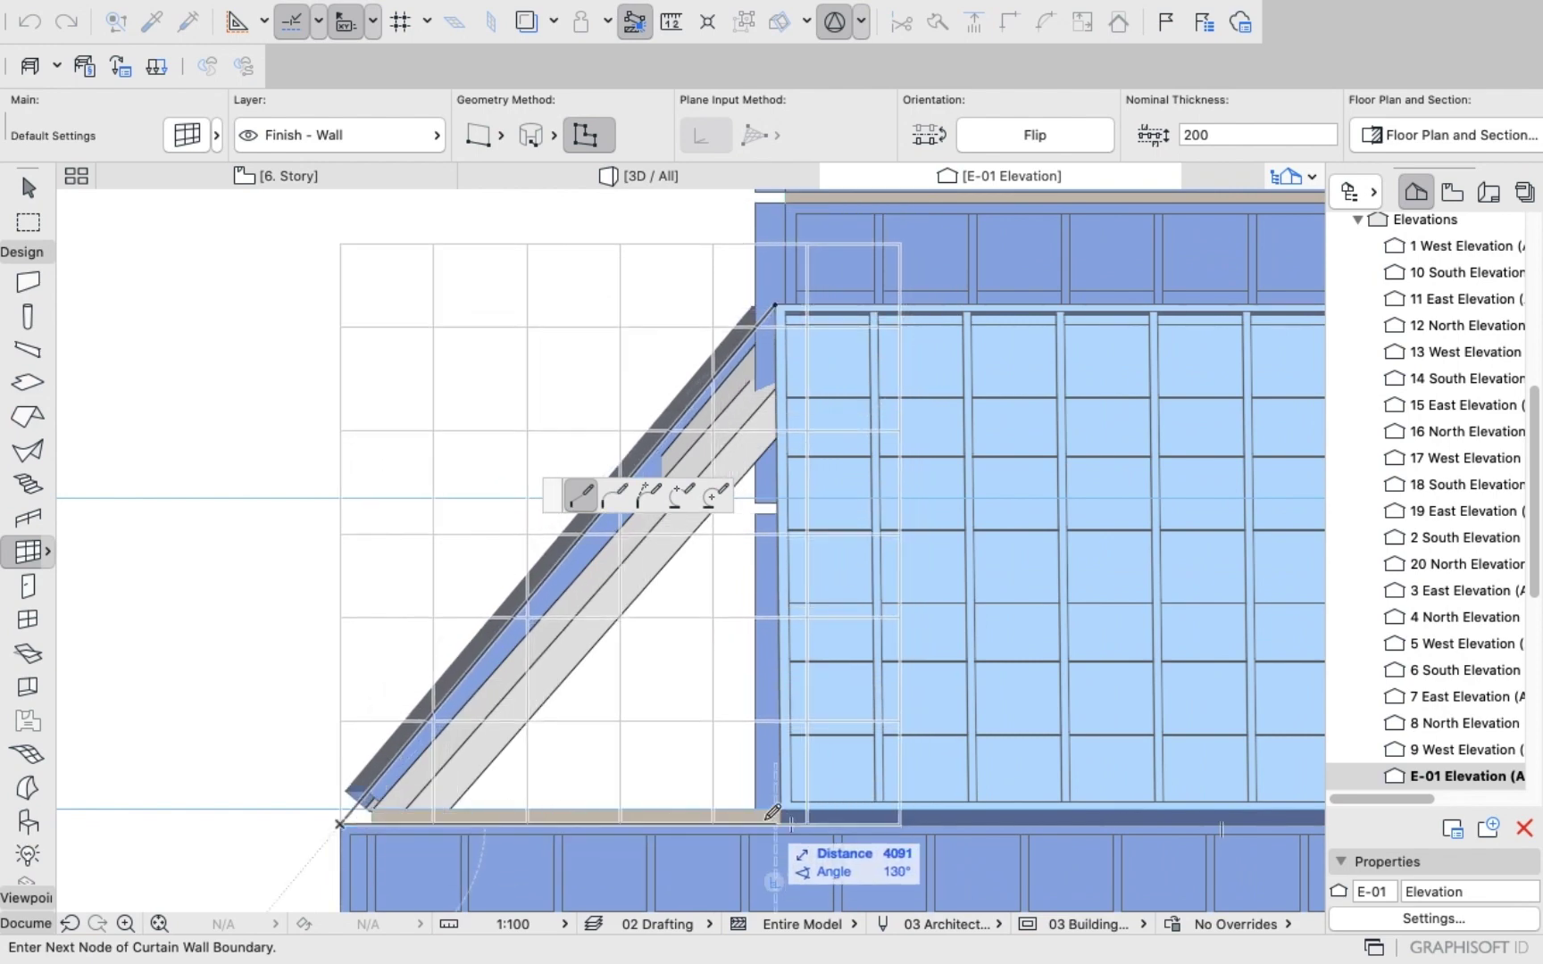
# Run the boundary about 4250 along the podium to the sloped wall's base and close it about 5020 up at its starting corner.
pyautogui.scroll(5, 770, 820)
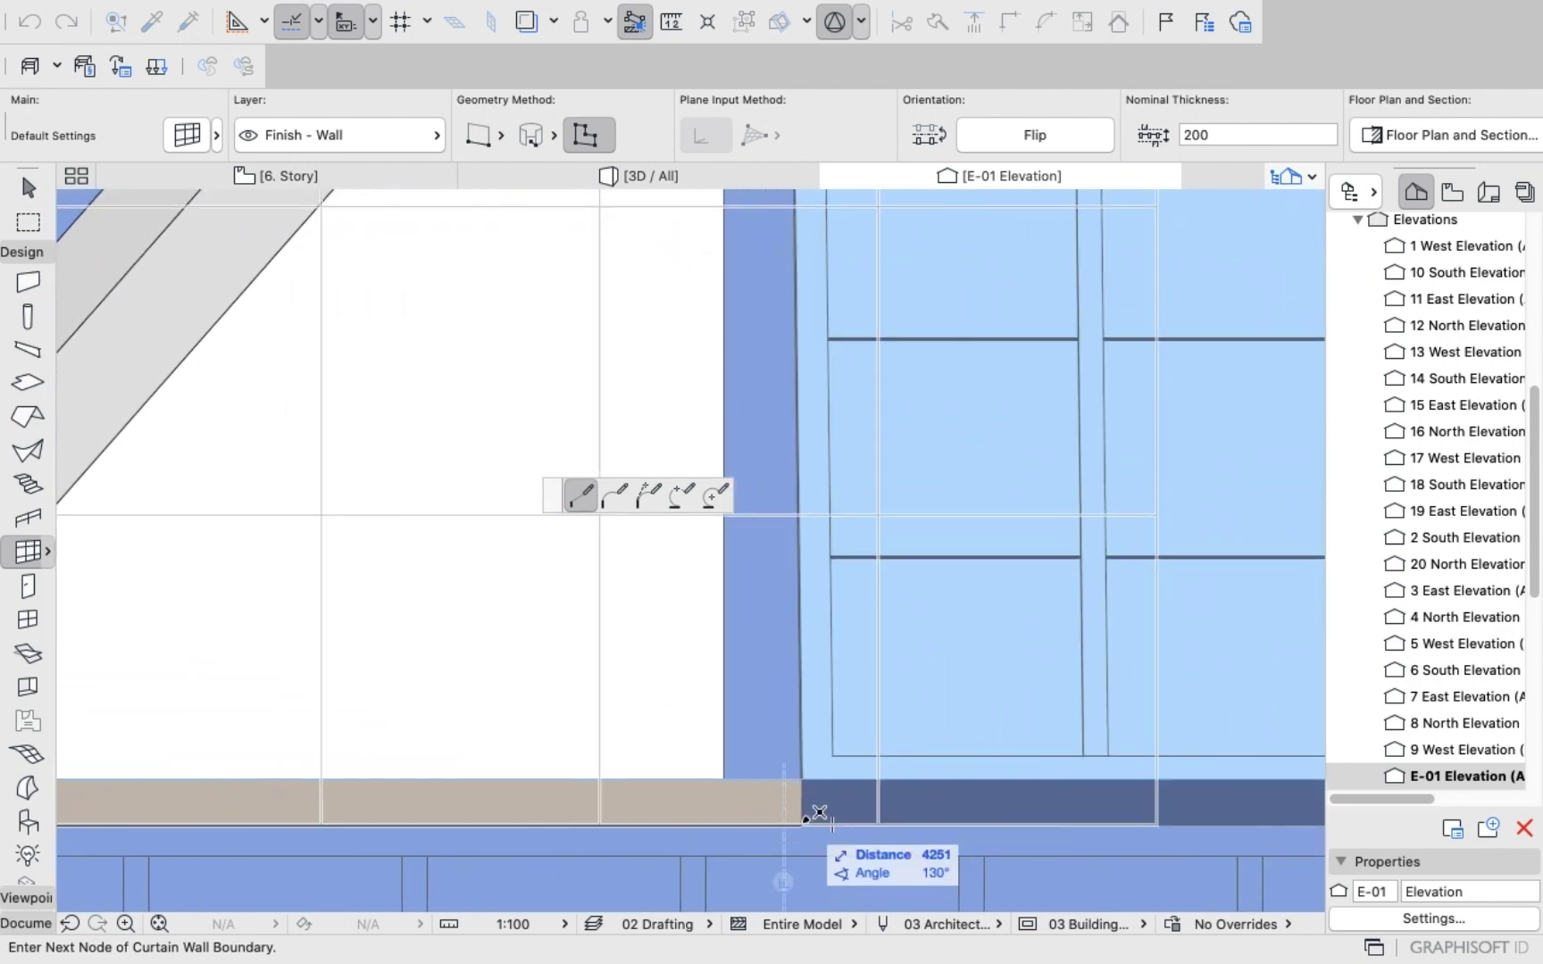
pyautogui.click(810, 816)
pyautogui.scroll(-5, 820, 512)
pyautogui.scroll(-2, 820, 511)
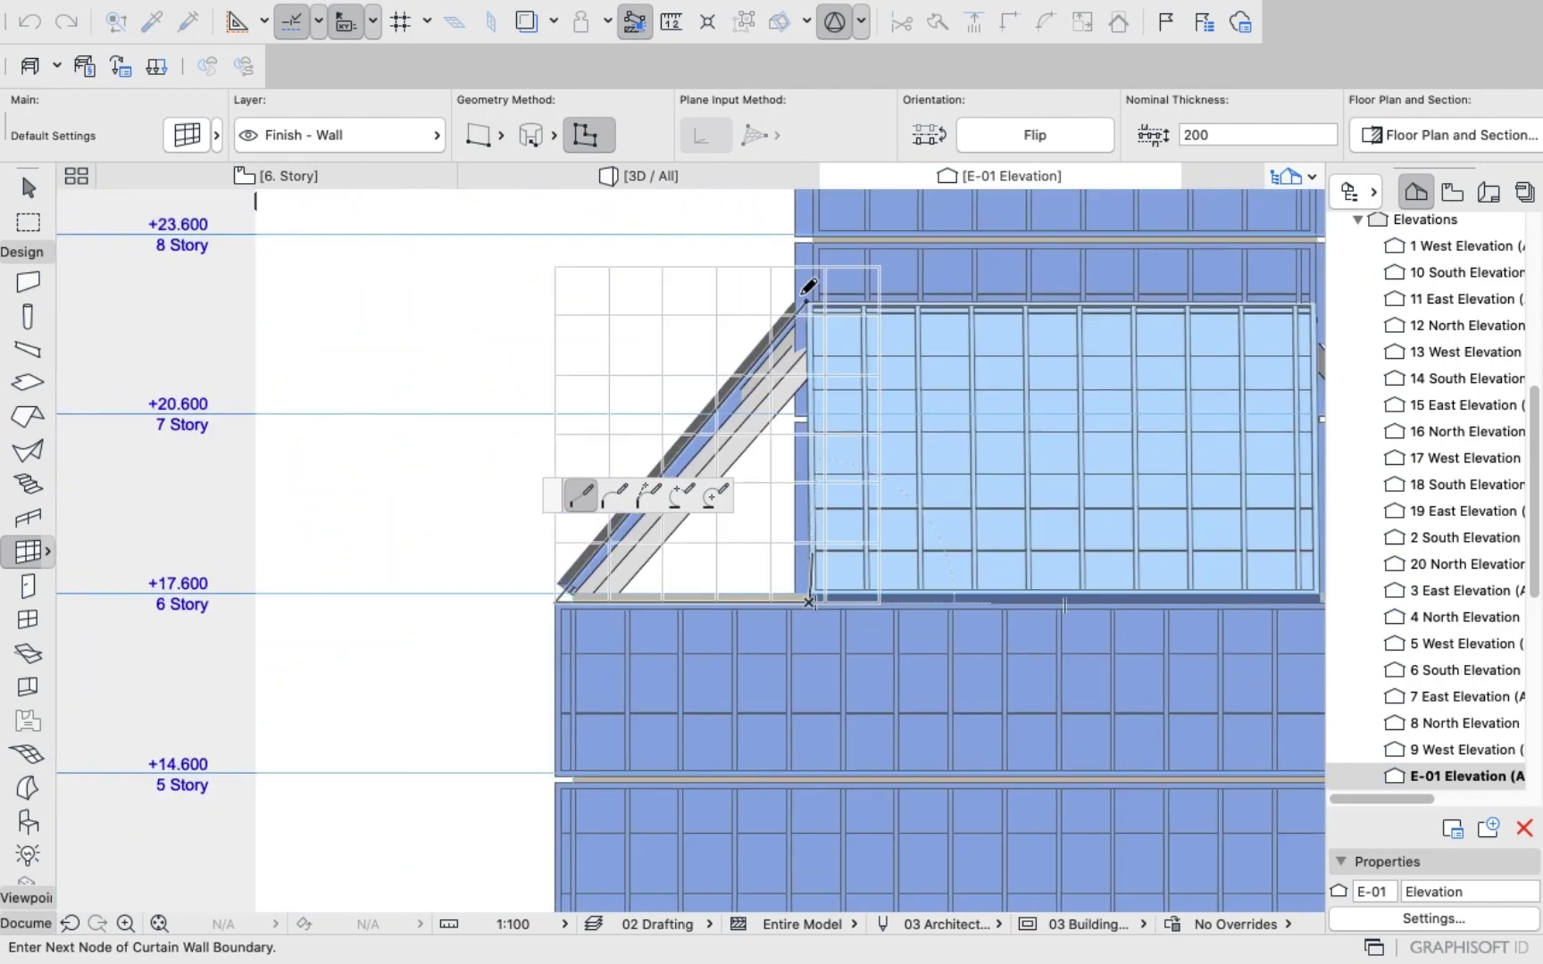
pyautogui.scroll(6, 827, 290)
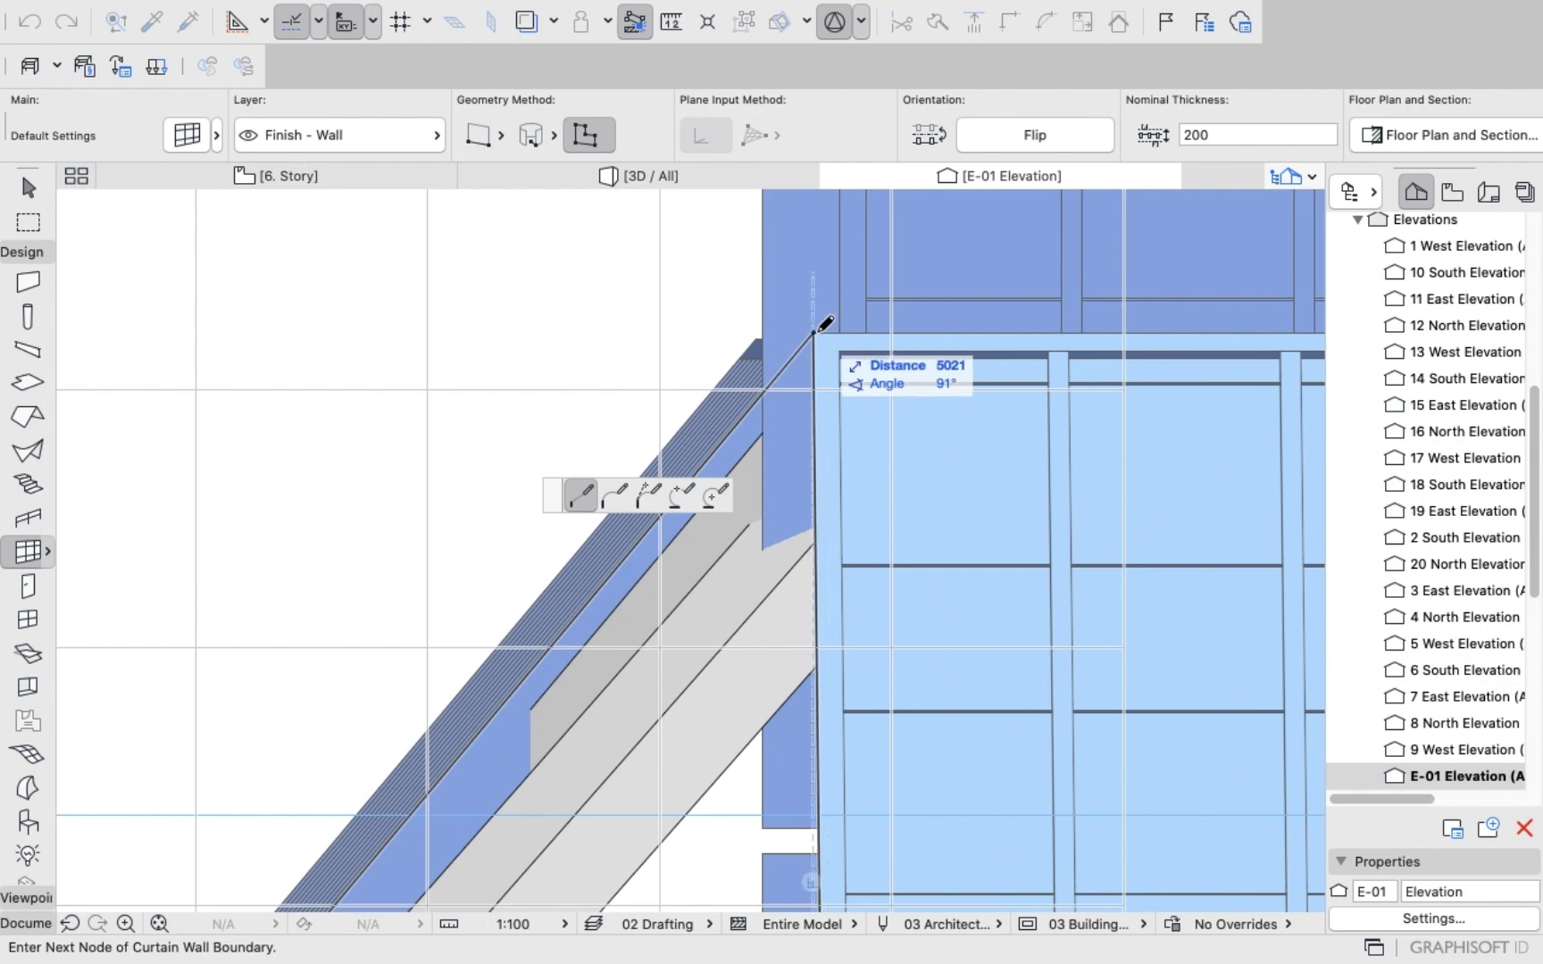
pyautogui.click(814, 331)
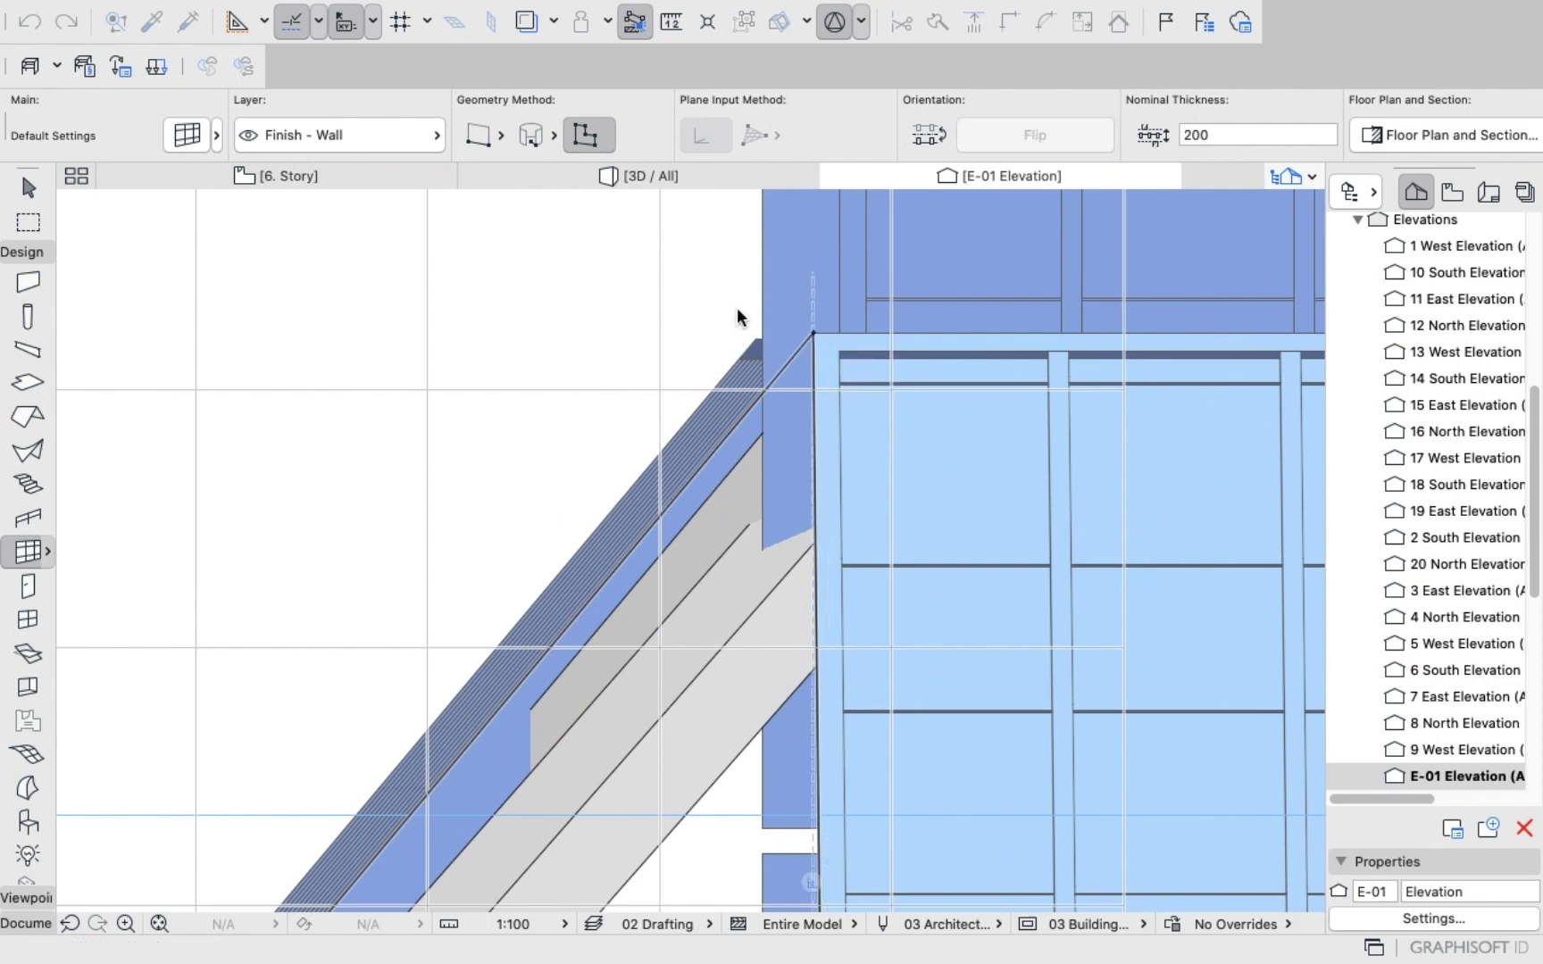
pyautogui.scroll(-3, 727, 316)
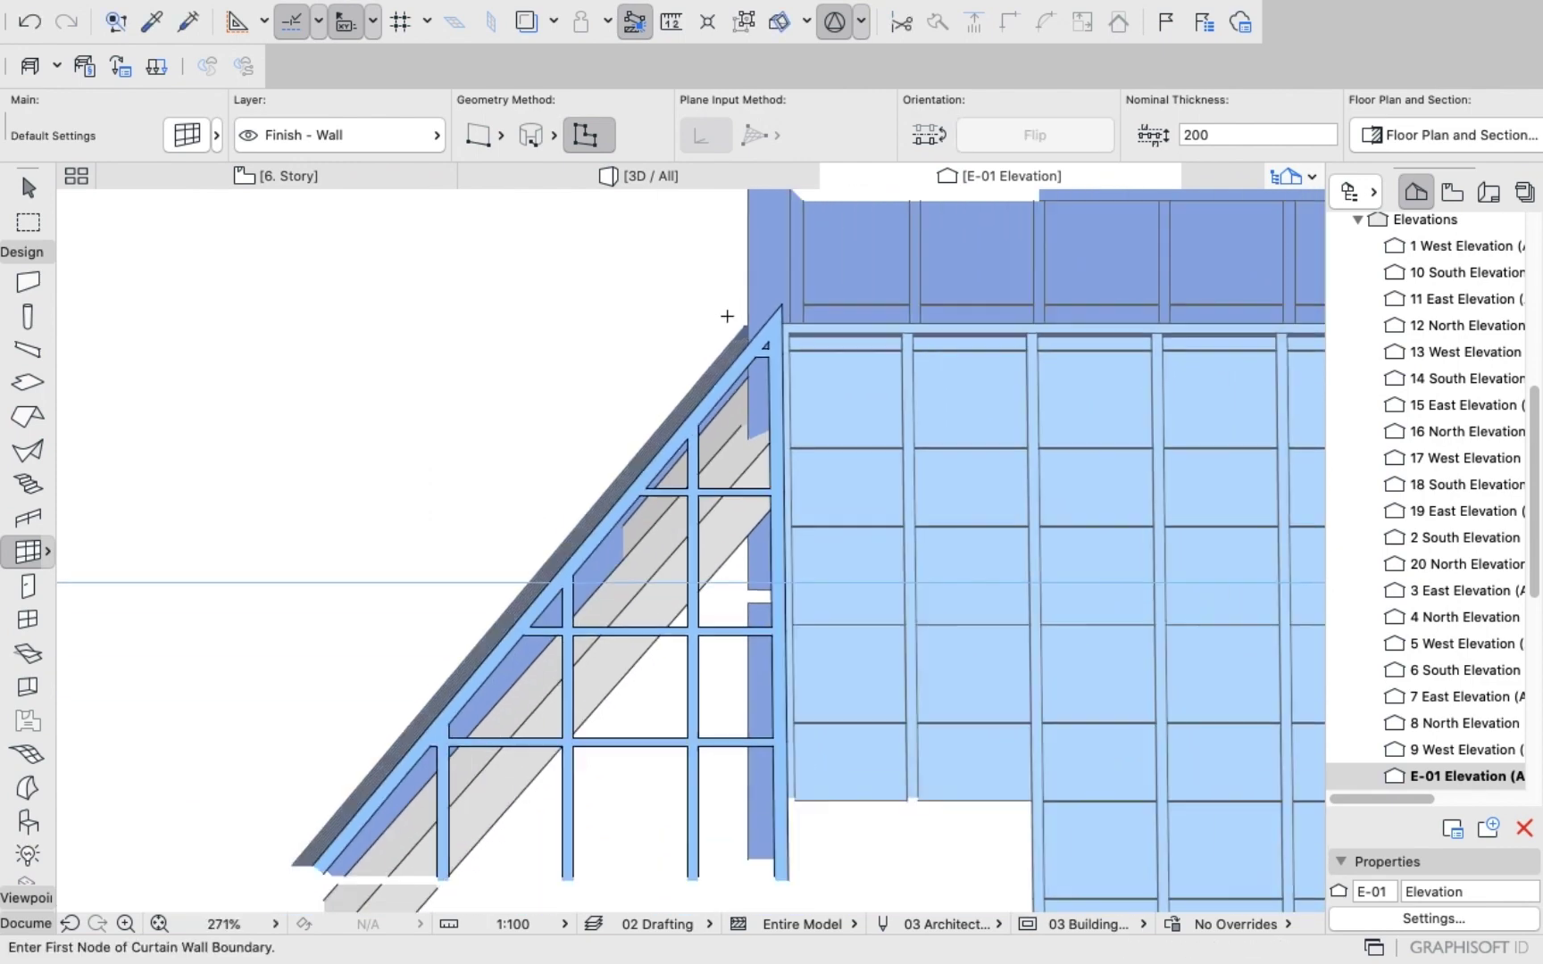
pyautogui.scroll(-5, 727, 316)
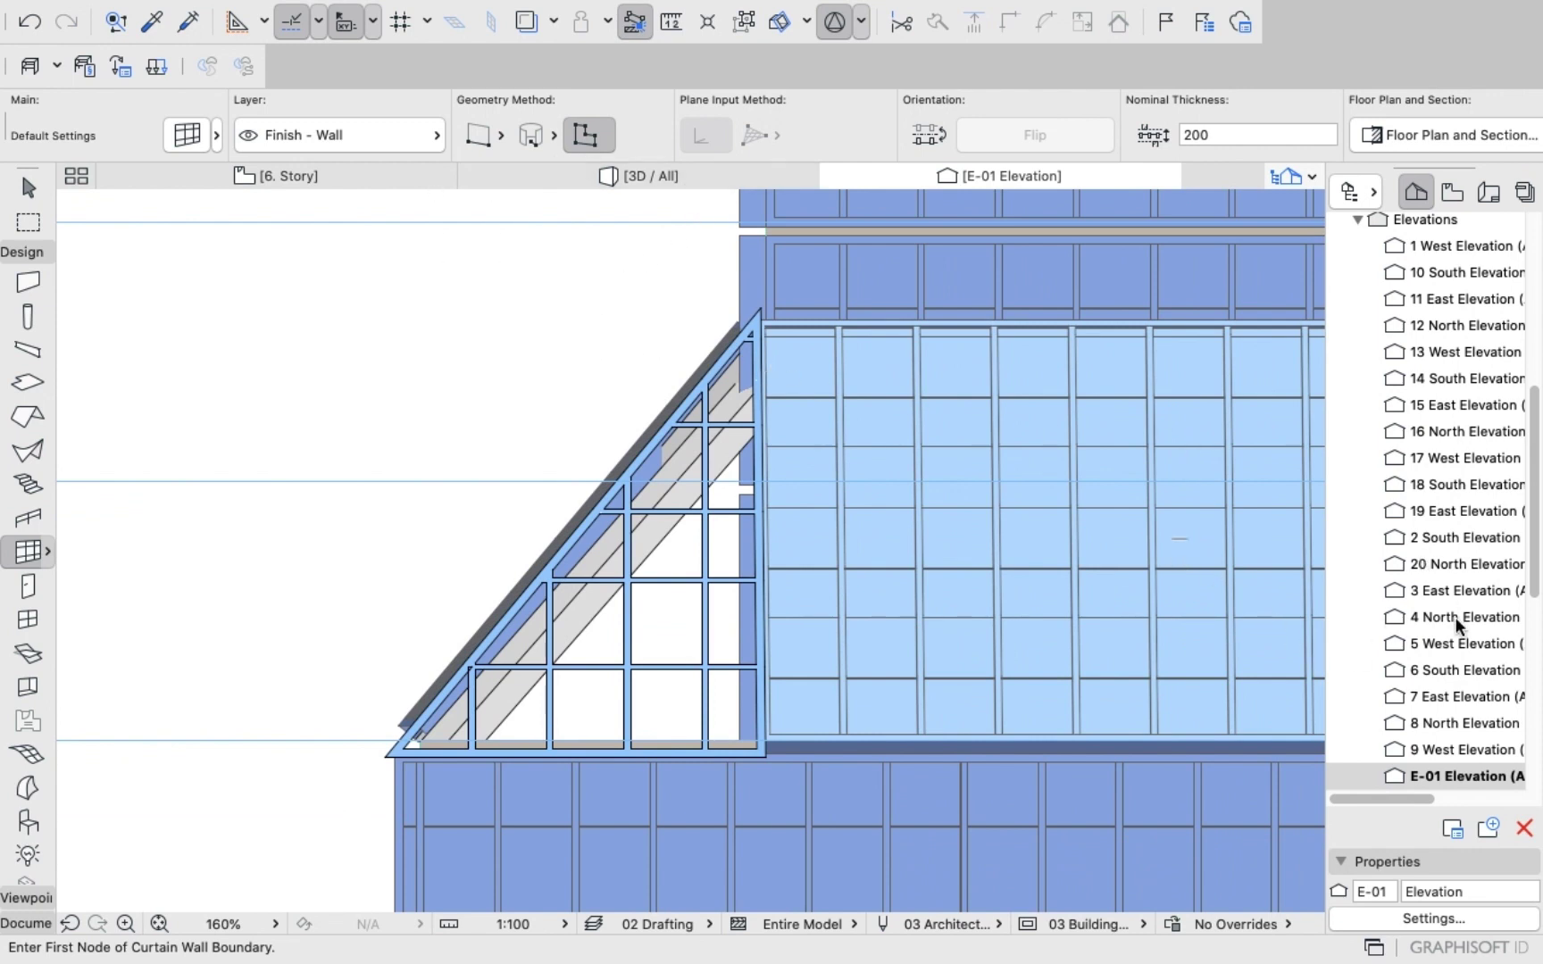
# Start the right corner curtain wall boundary at the sloped wall's upper corner and run it about 5047 straight down to the podium top.
pyautogui.scroll(-3, 1380, 625)
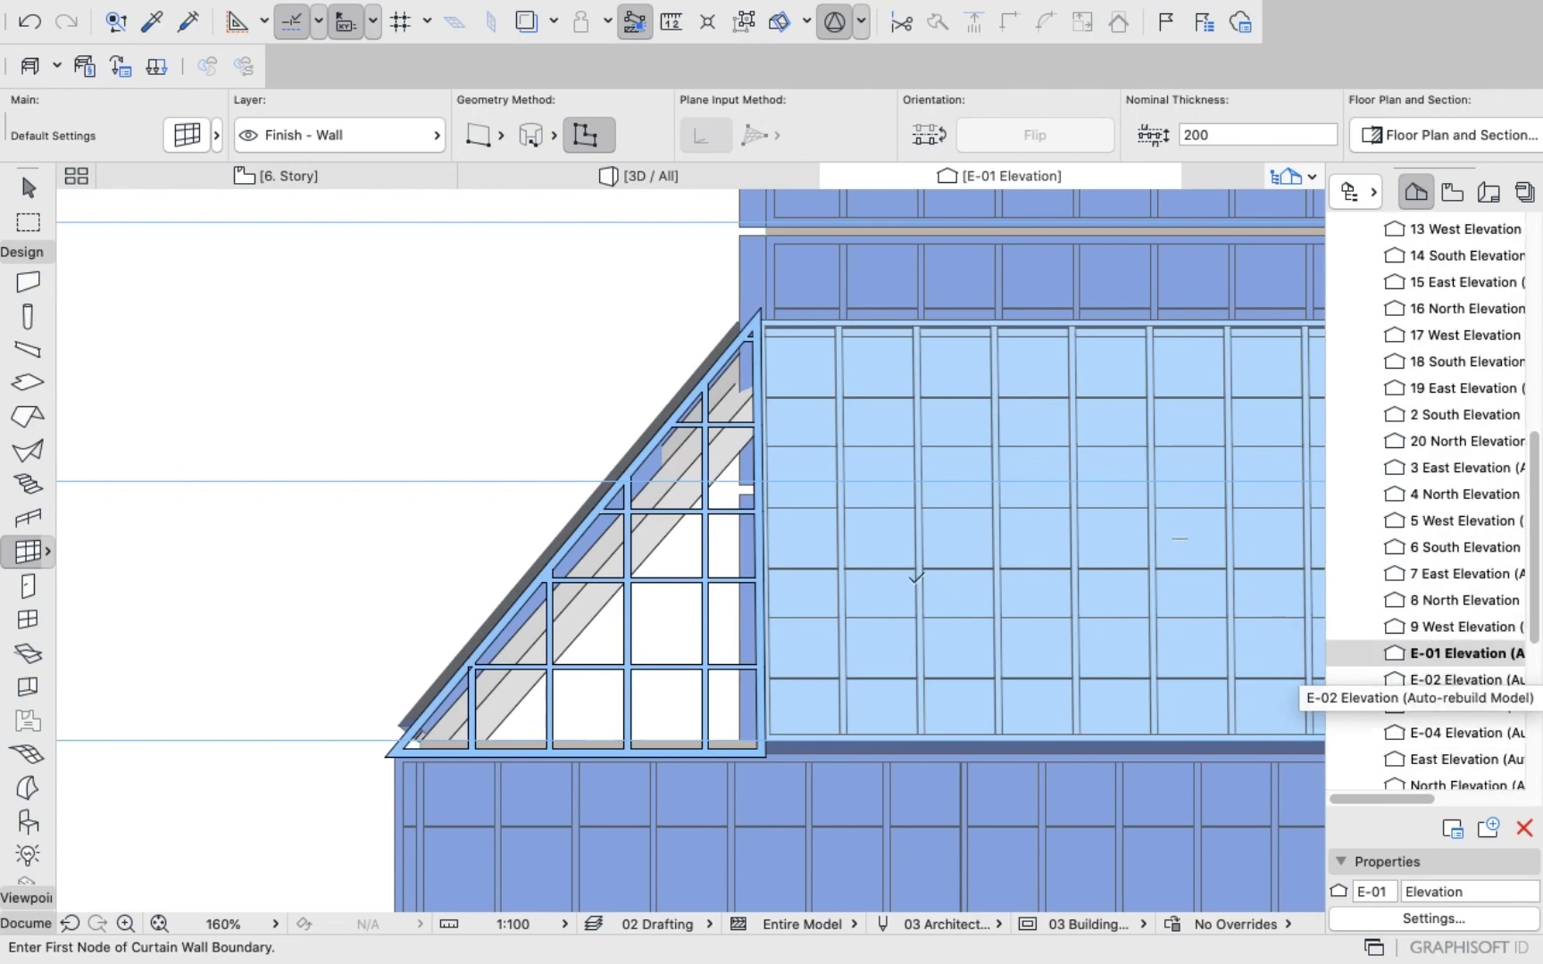
pyautogui.scroll(-5, 915, 578)
pyautogui.scroll(3, 1116, 567)
pyautogui.scroll(3, 1116, 566)
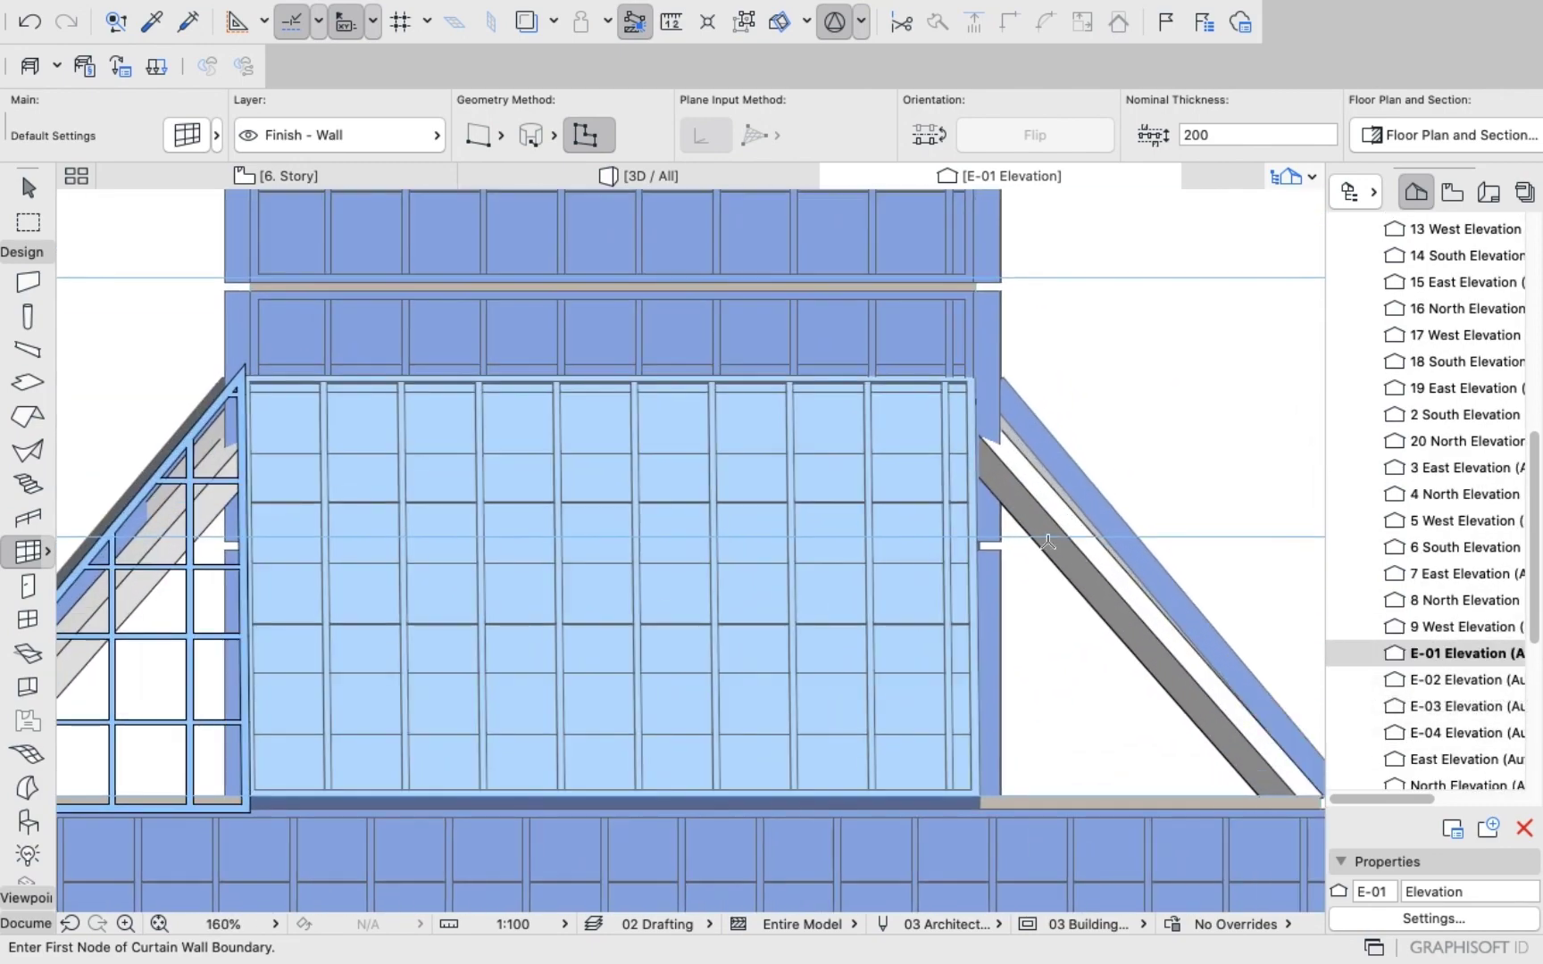
pyautogui.scroll(-5, 985, 469)
pyautogui.scroll(5, 985, 469)
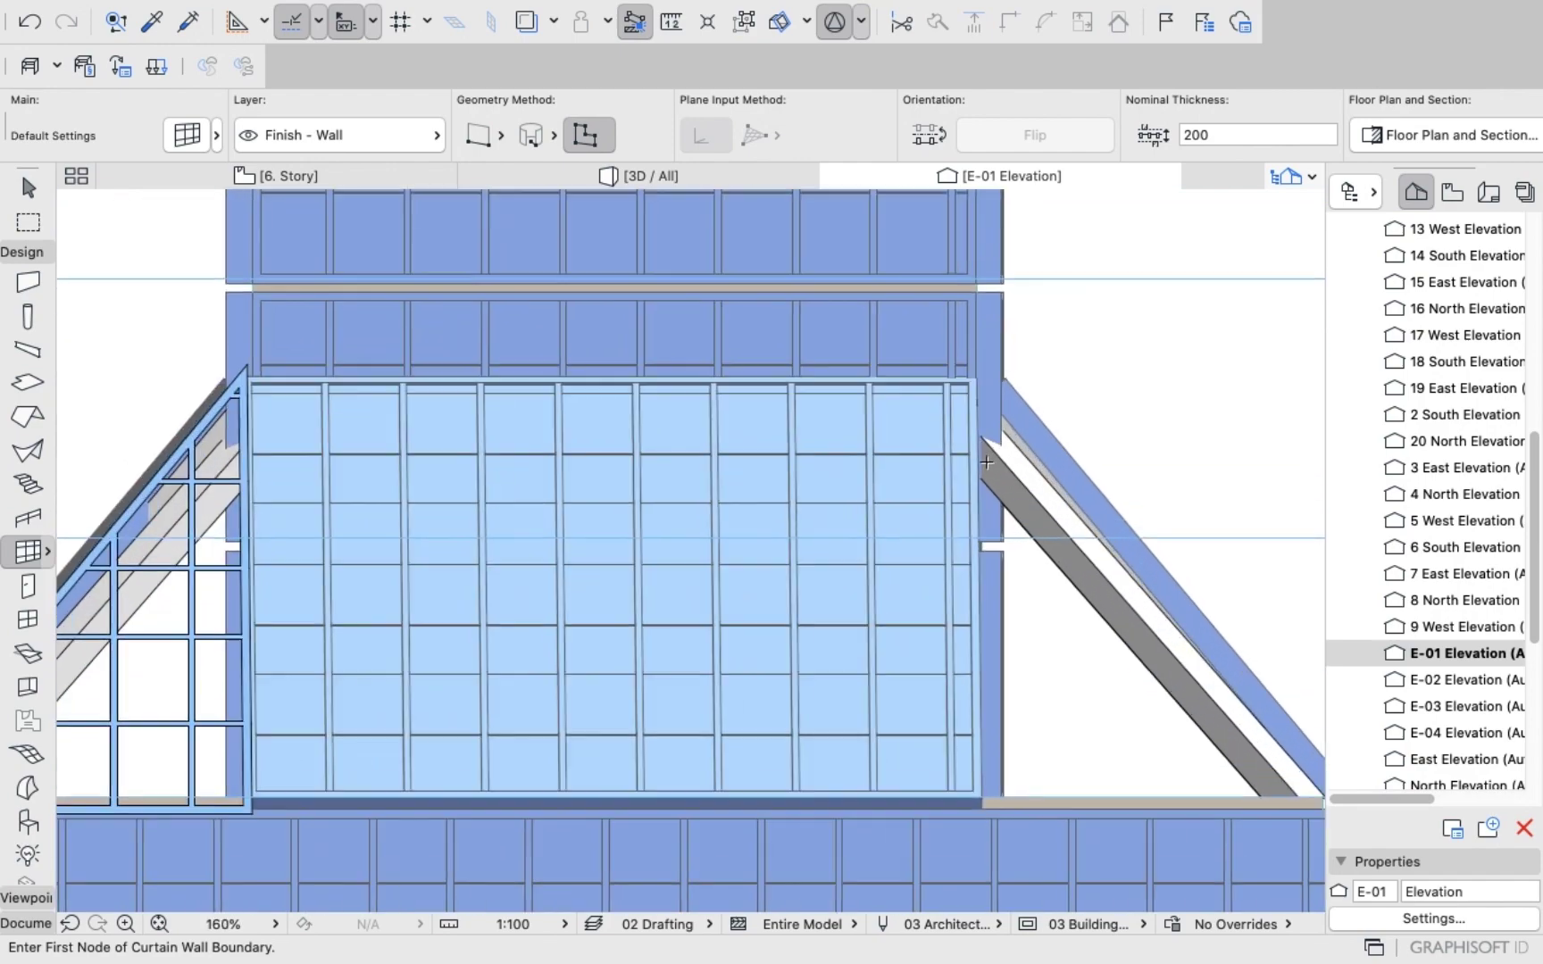
pyautogui.scroll(-4, 994, 431)
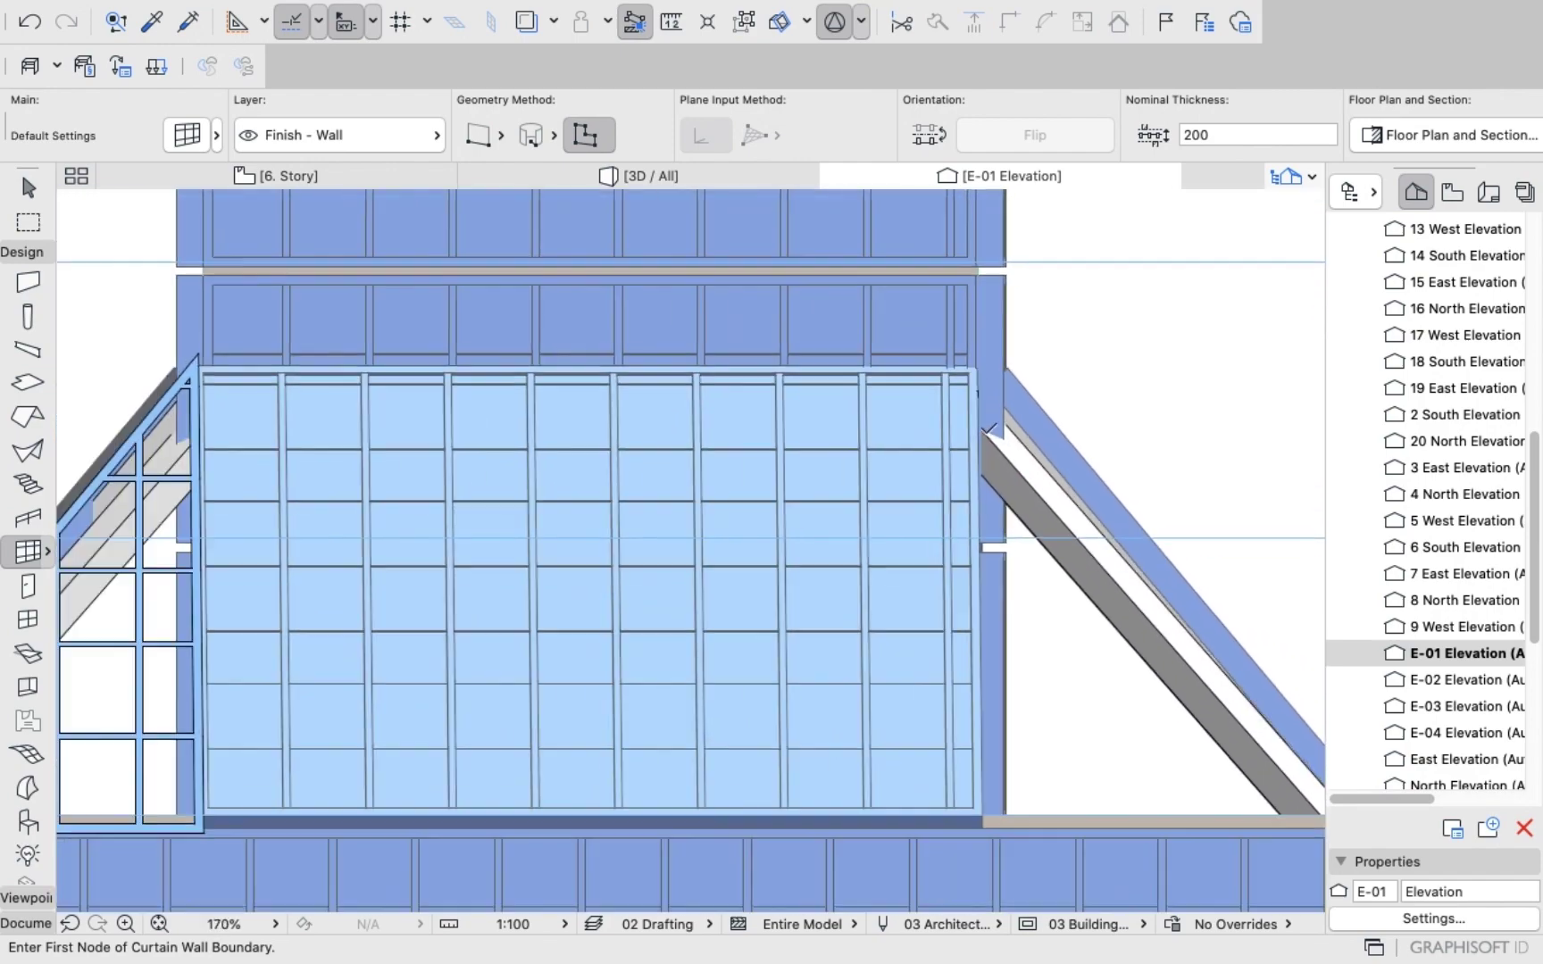
pyautogui.scroll(-2, 1134, 495)
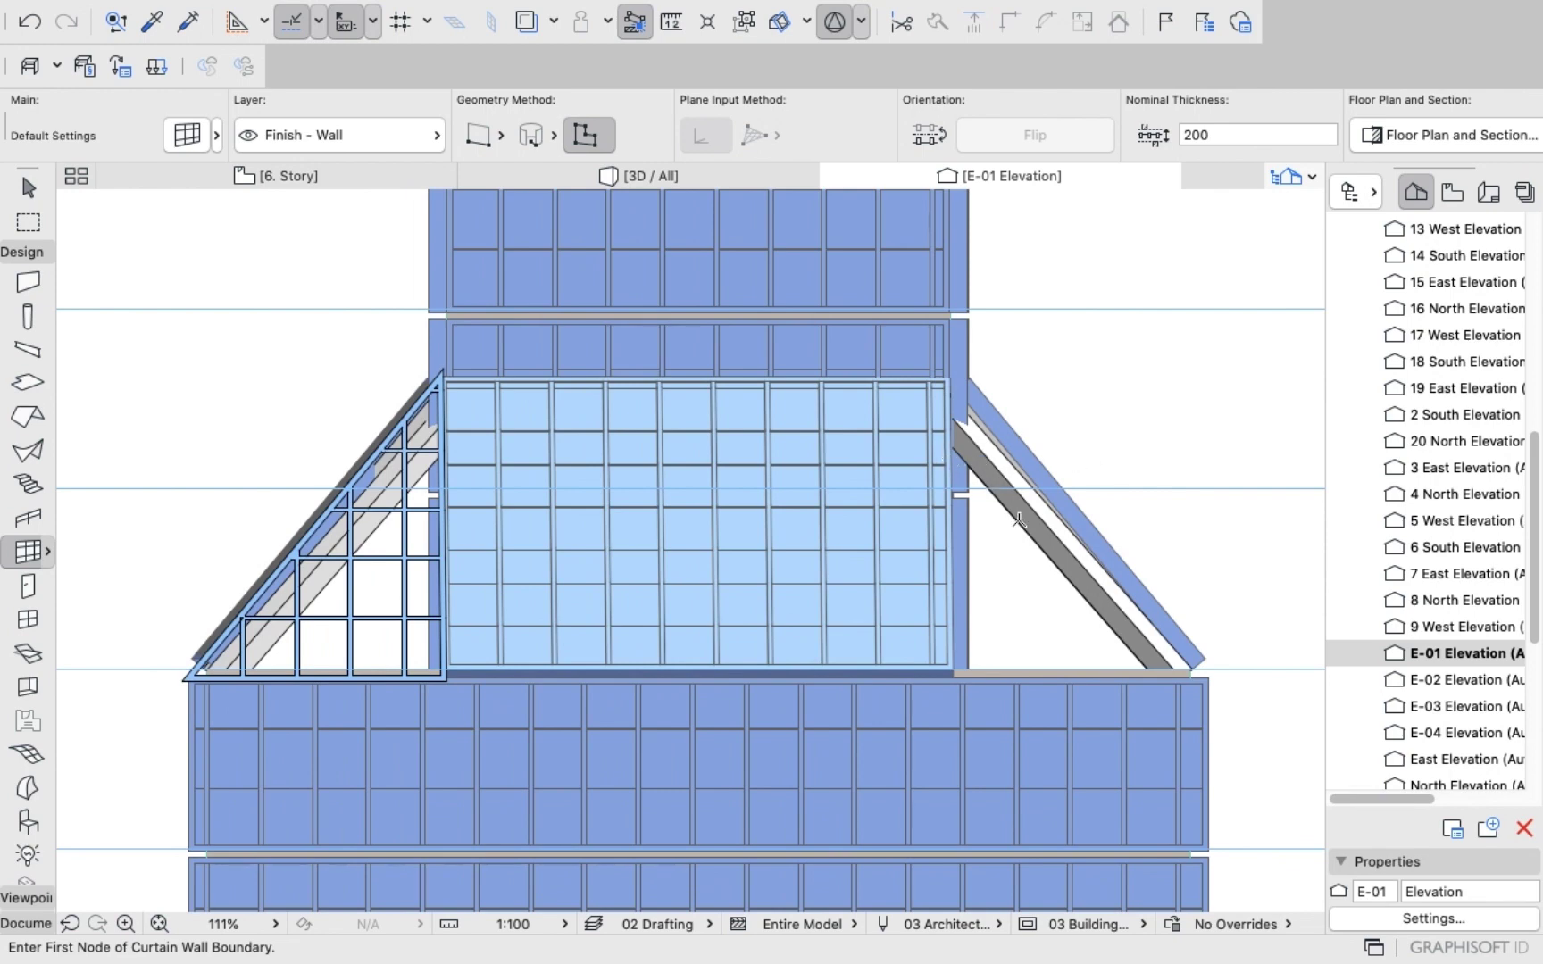
pyautogui.scroll(-2, 991, 486)
pyautogui.scroll(6, 973, 357)
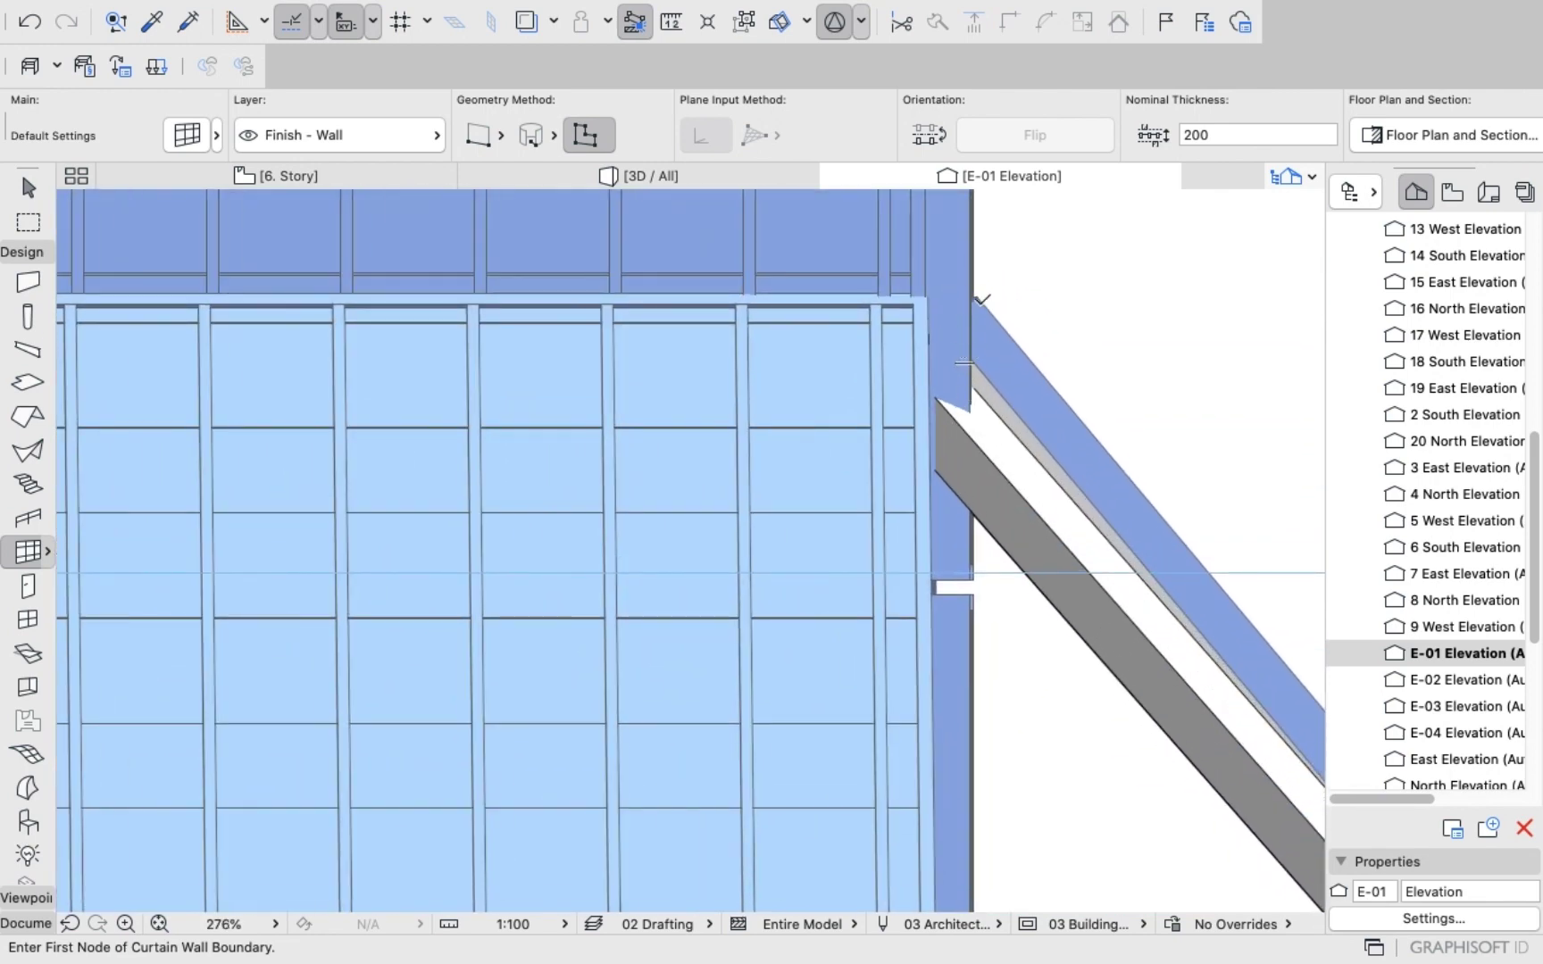
pyautogui.scroll(-4, 972, 351)
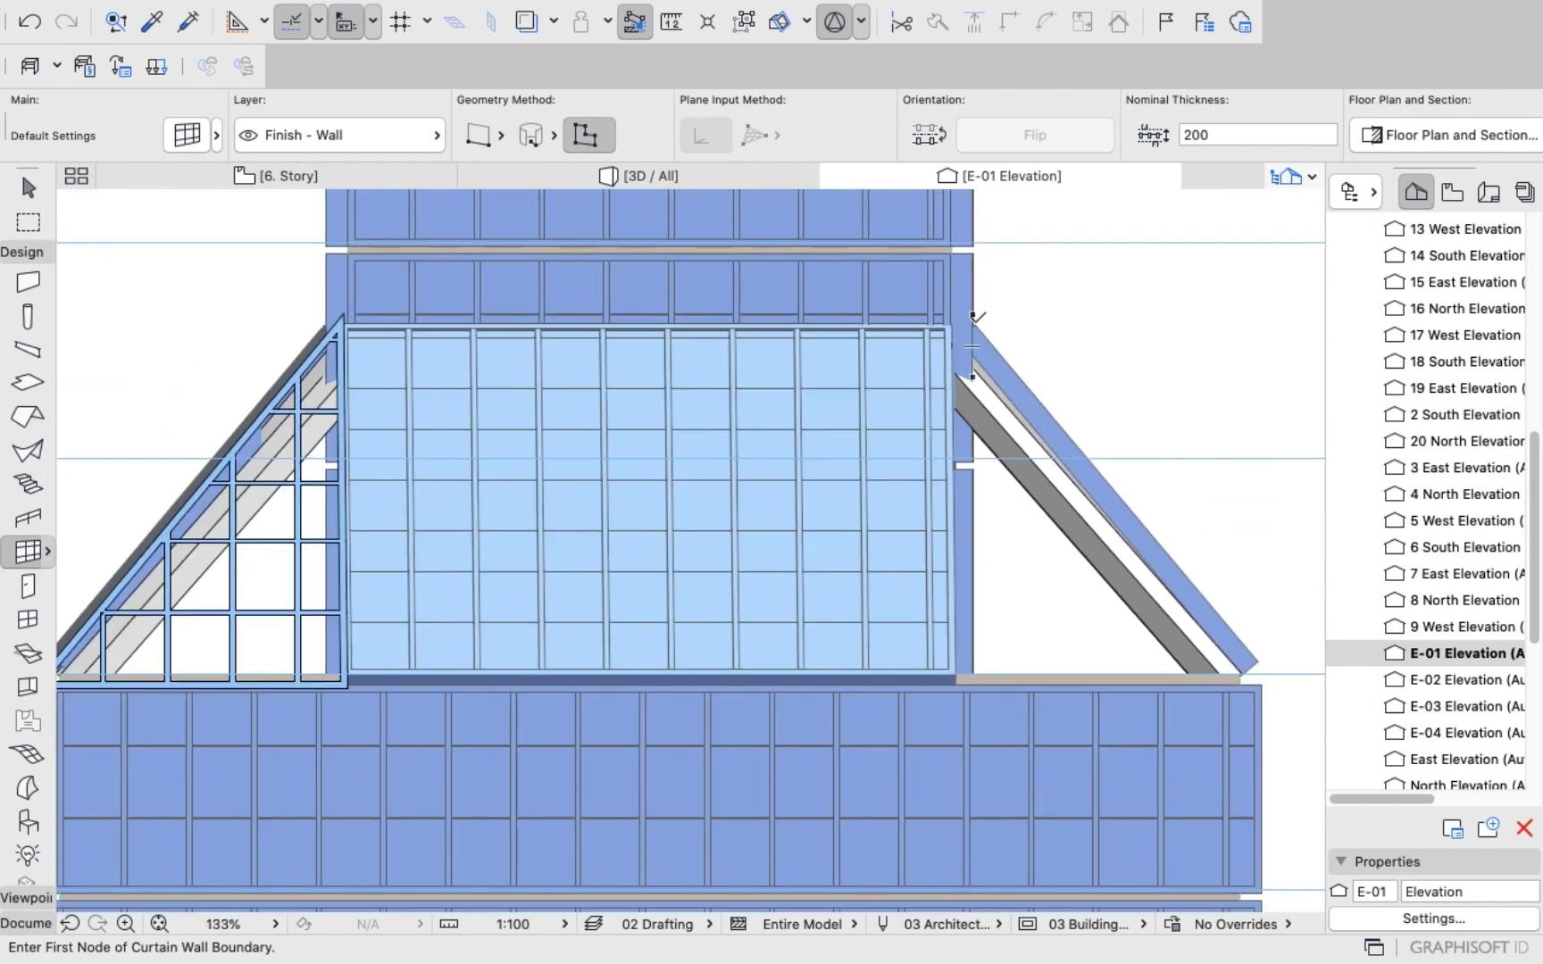
pyautogui.scroll(2, 960, 309)
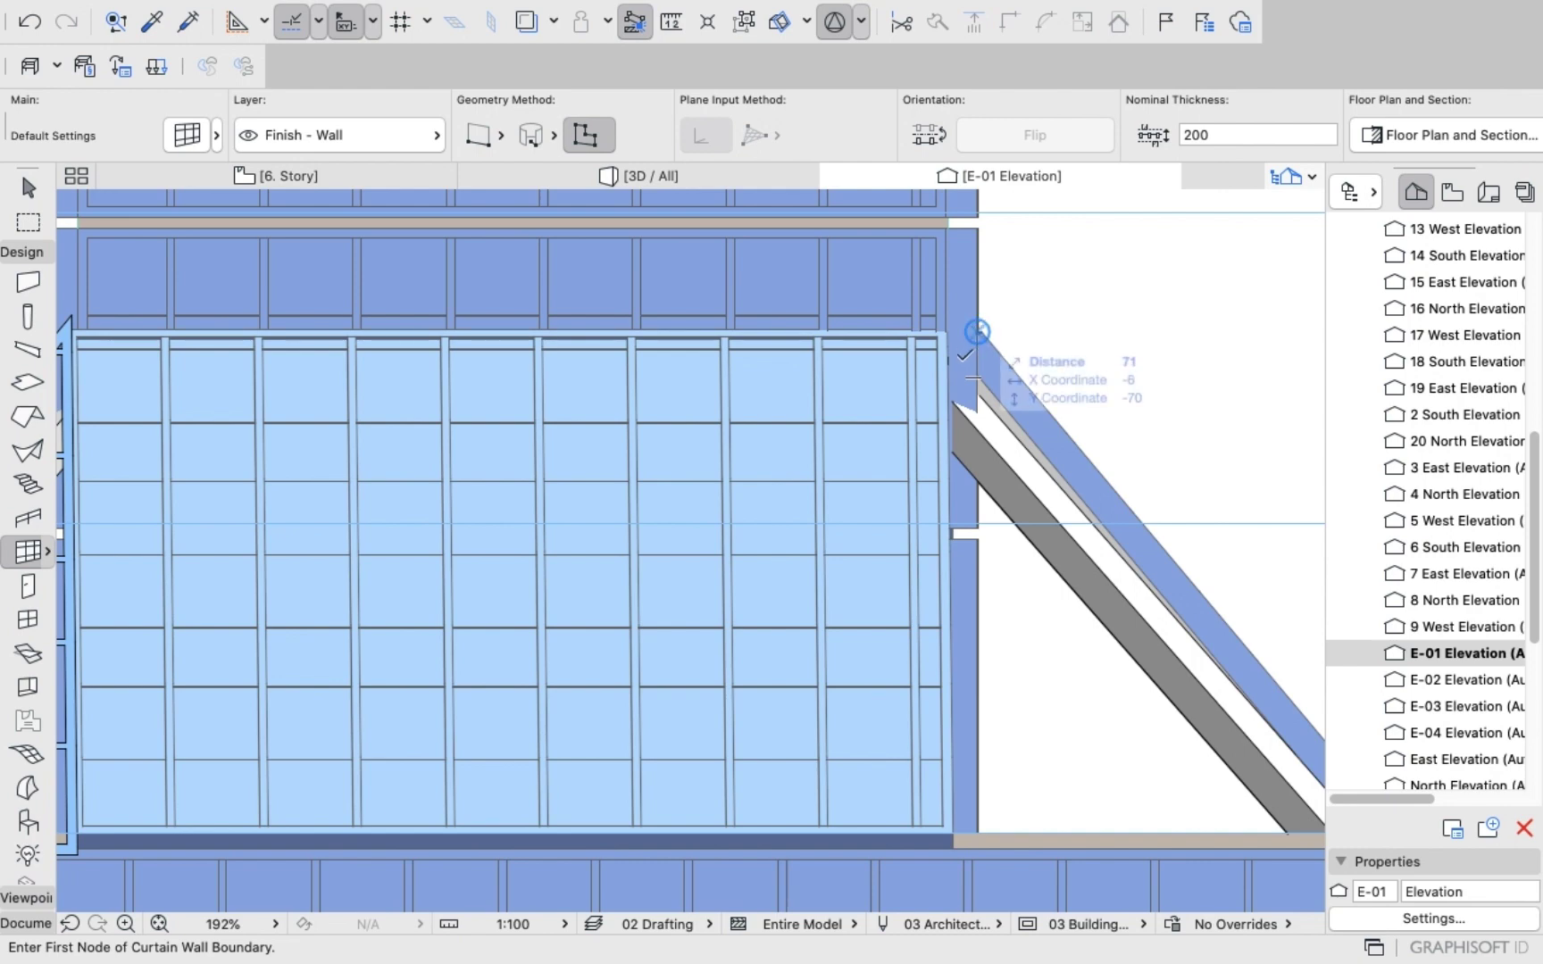
pyautogui.click(977, 332)
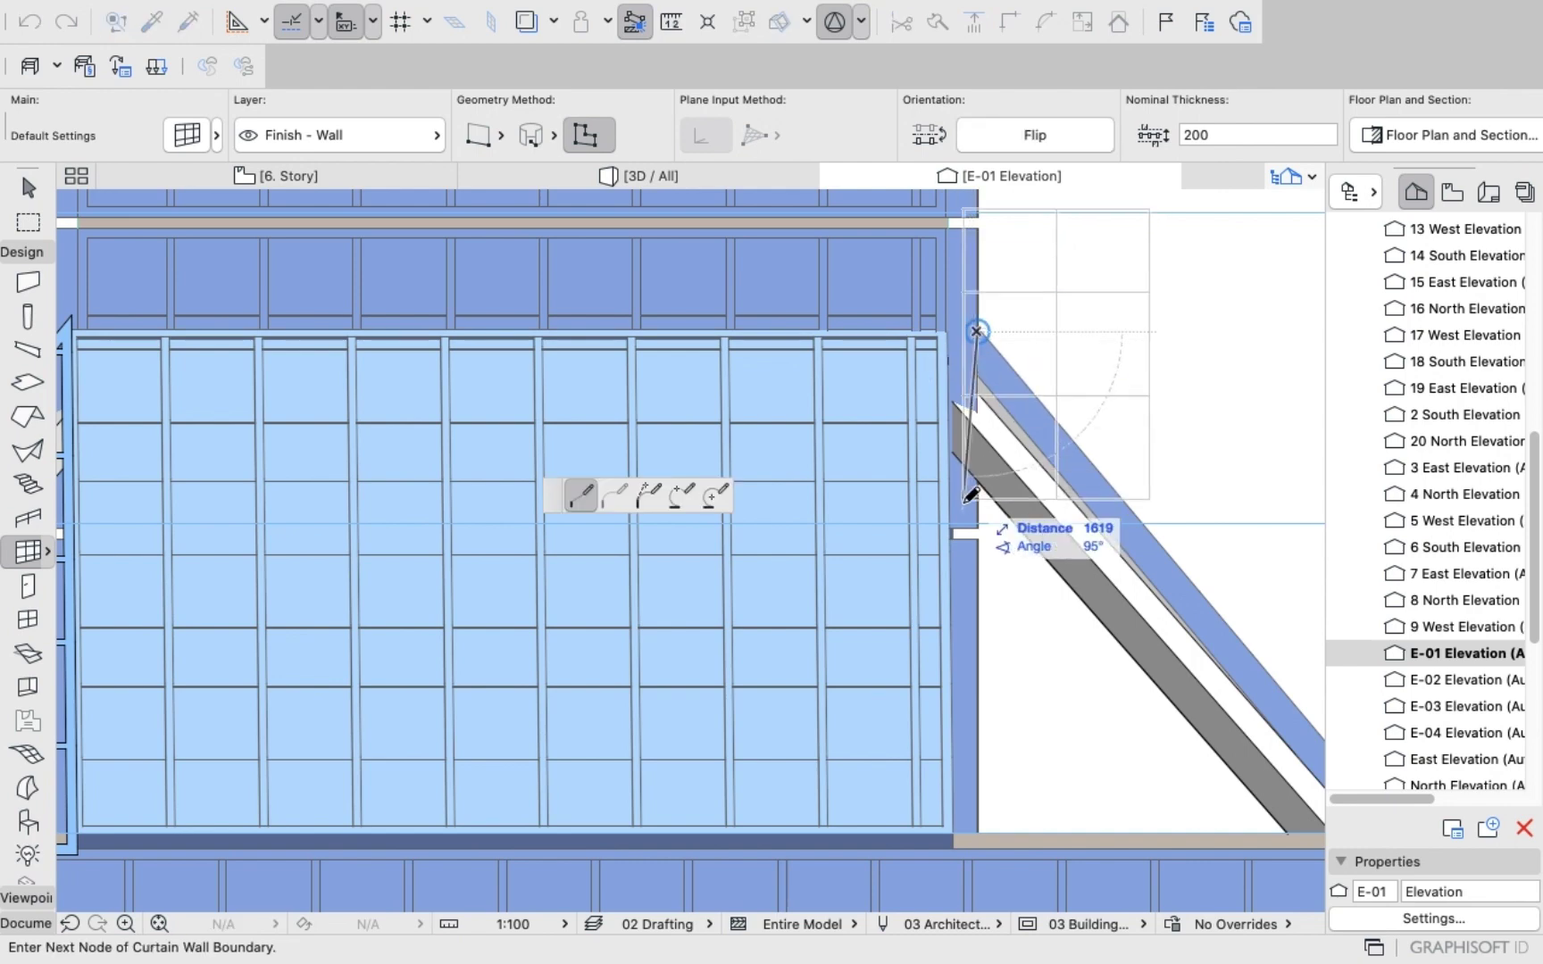
pyautogui.scroll(-5, 995, 779)
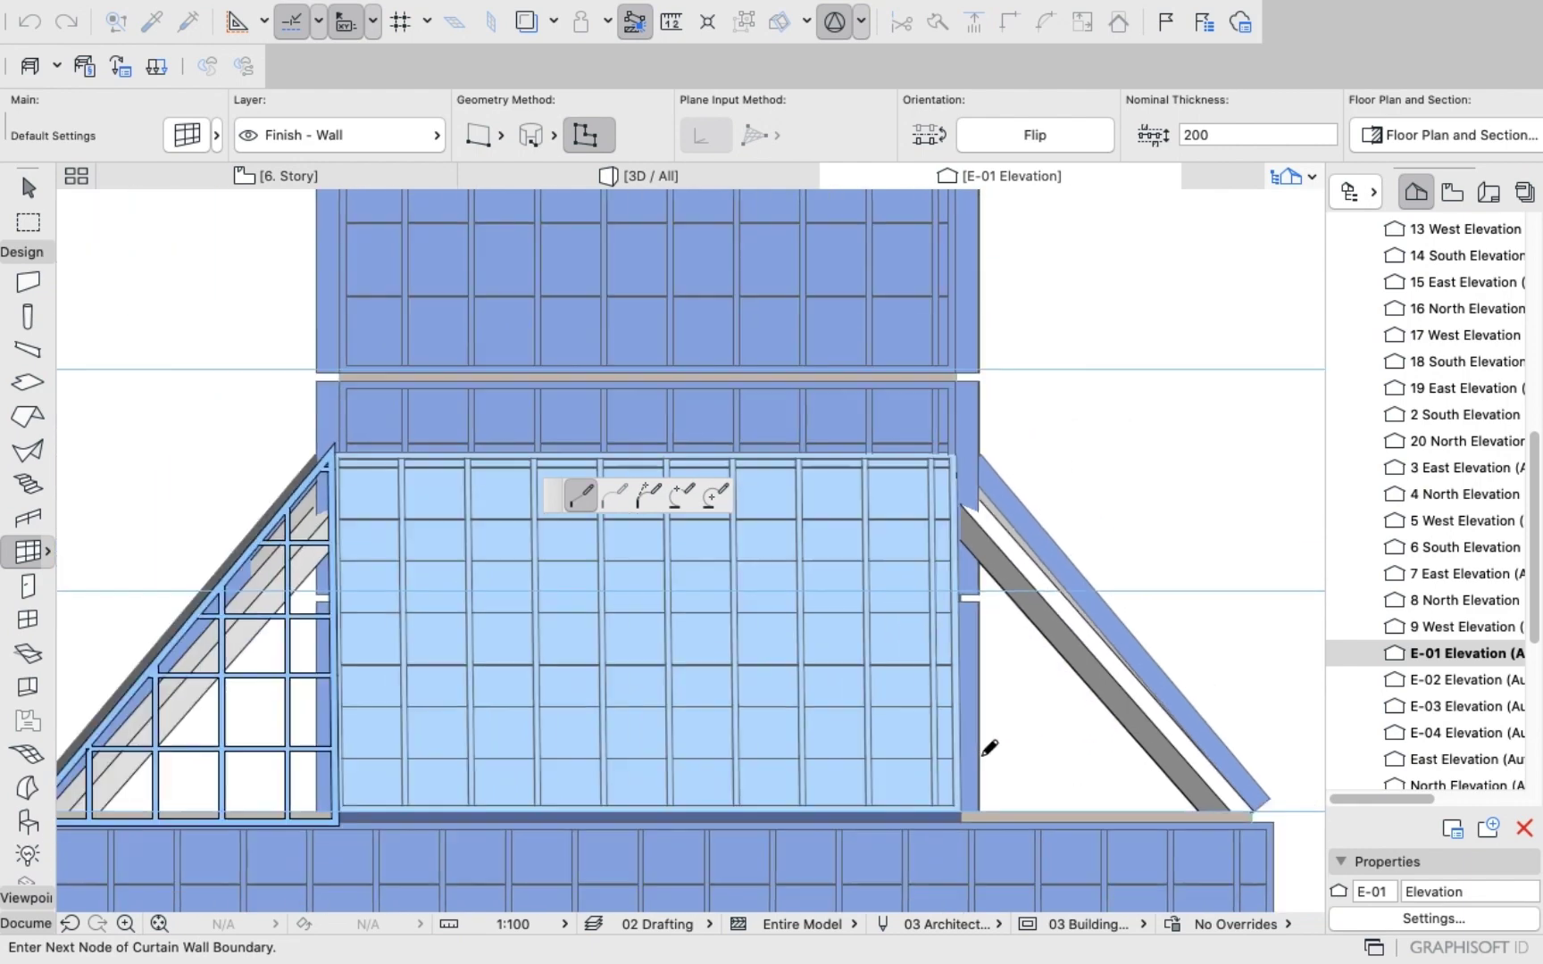
pyautogui.scroll(7, 992, 775)
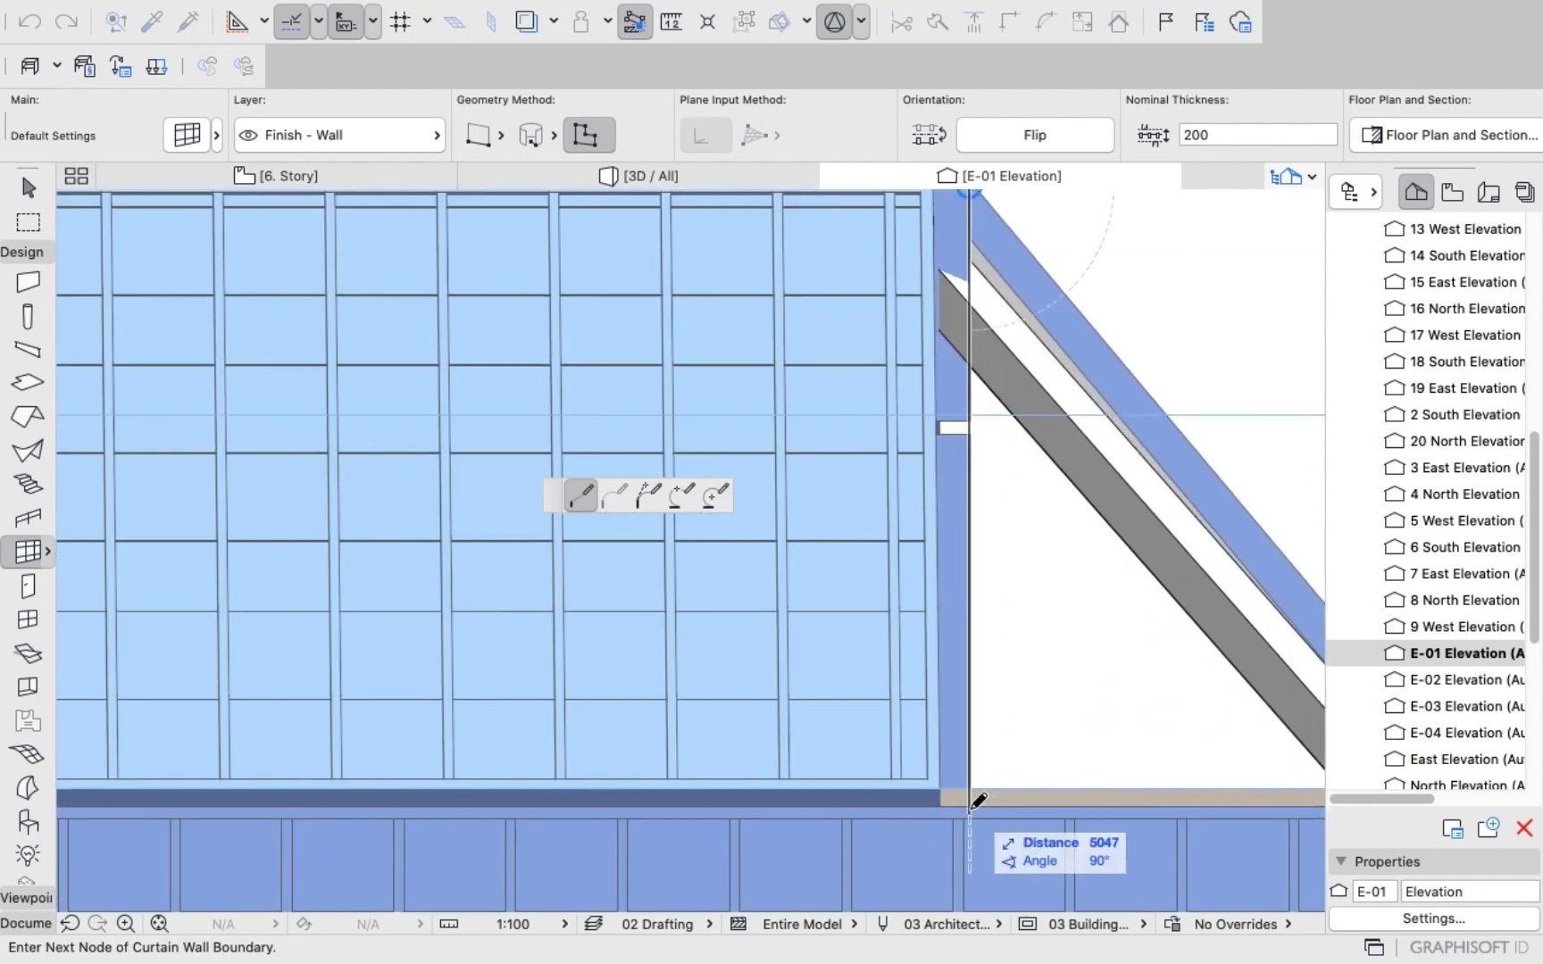
pyautogui.click(973, 804)
# Run the boundary about 4014 along the podium to its outer corner and close it at the starting corner.
pyautogui.scroll(-5, 986, 801)
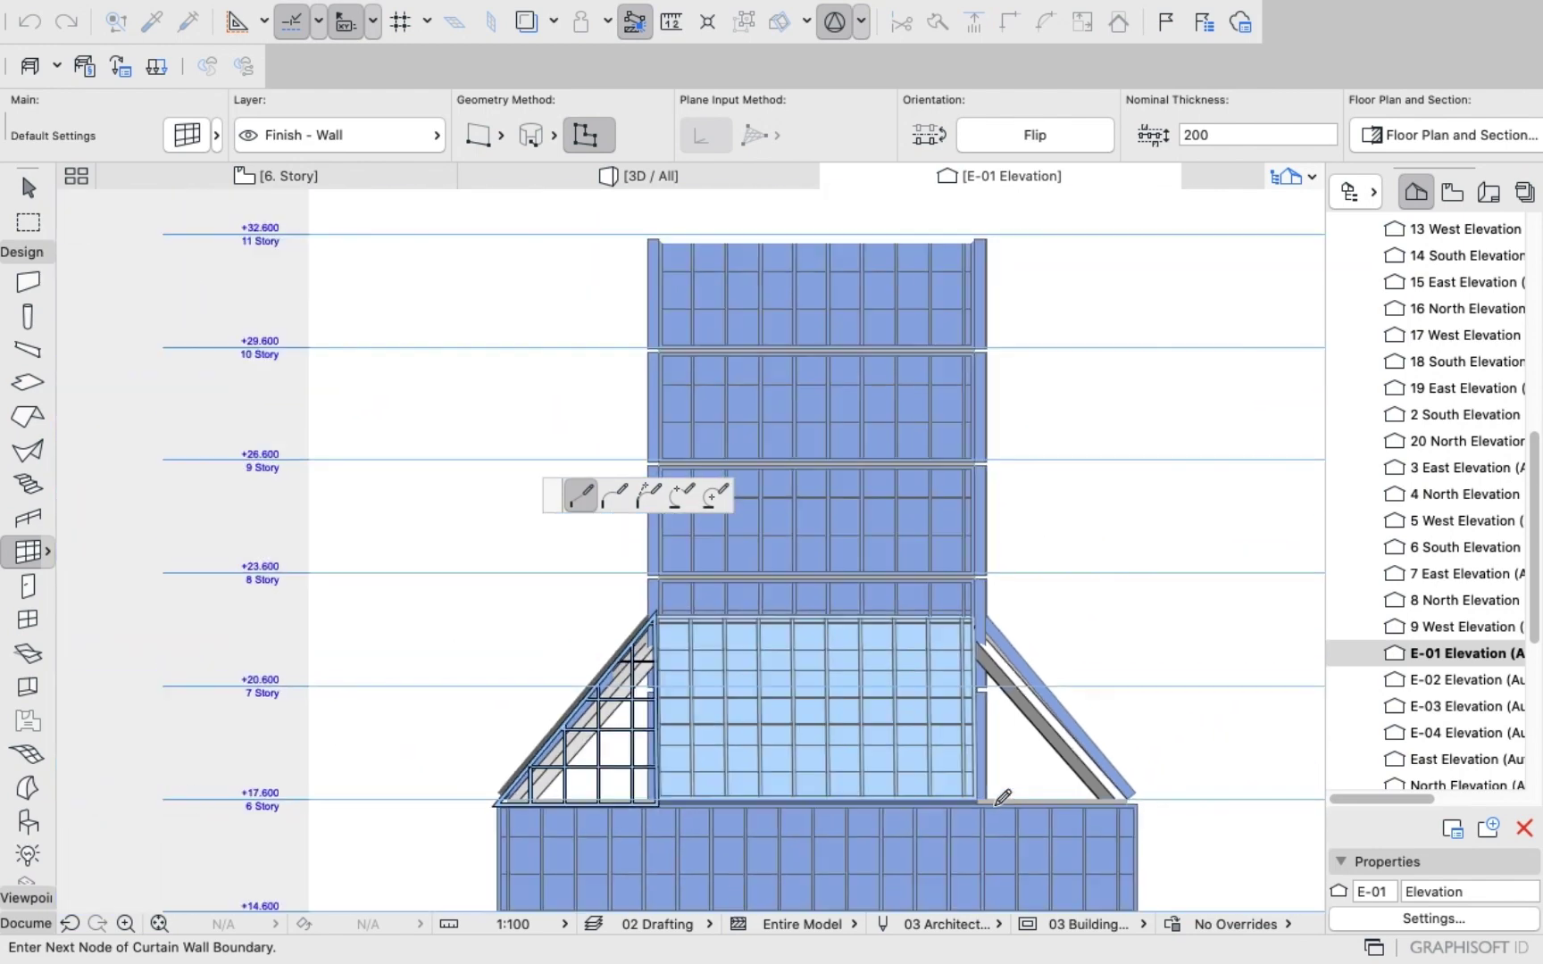
pyautogui.scroll(5, 1131, 797)
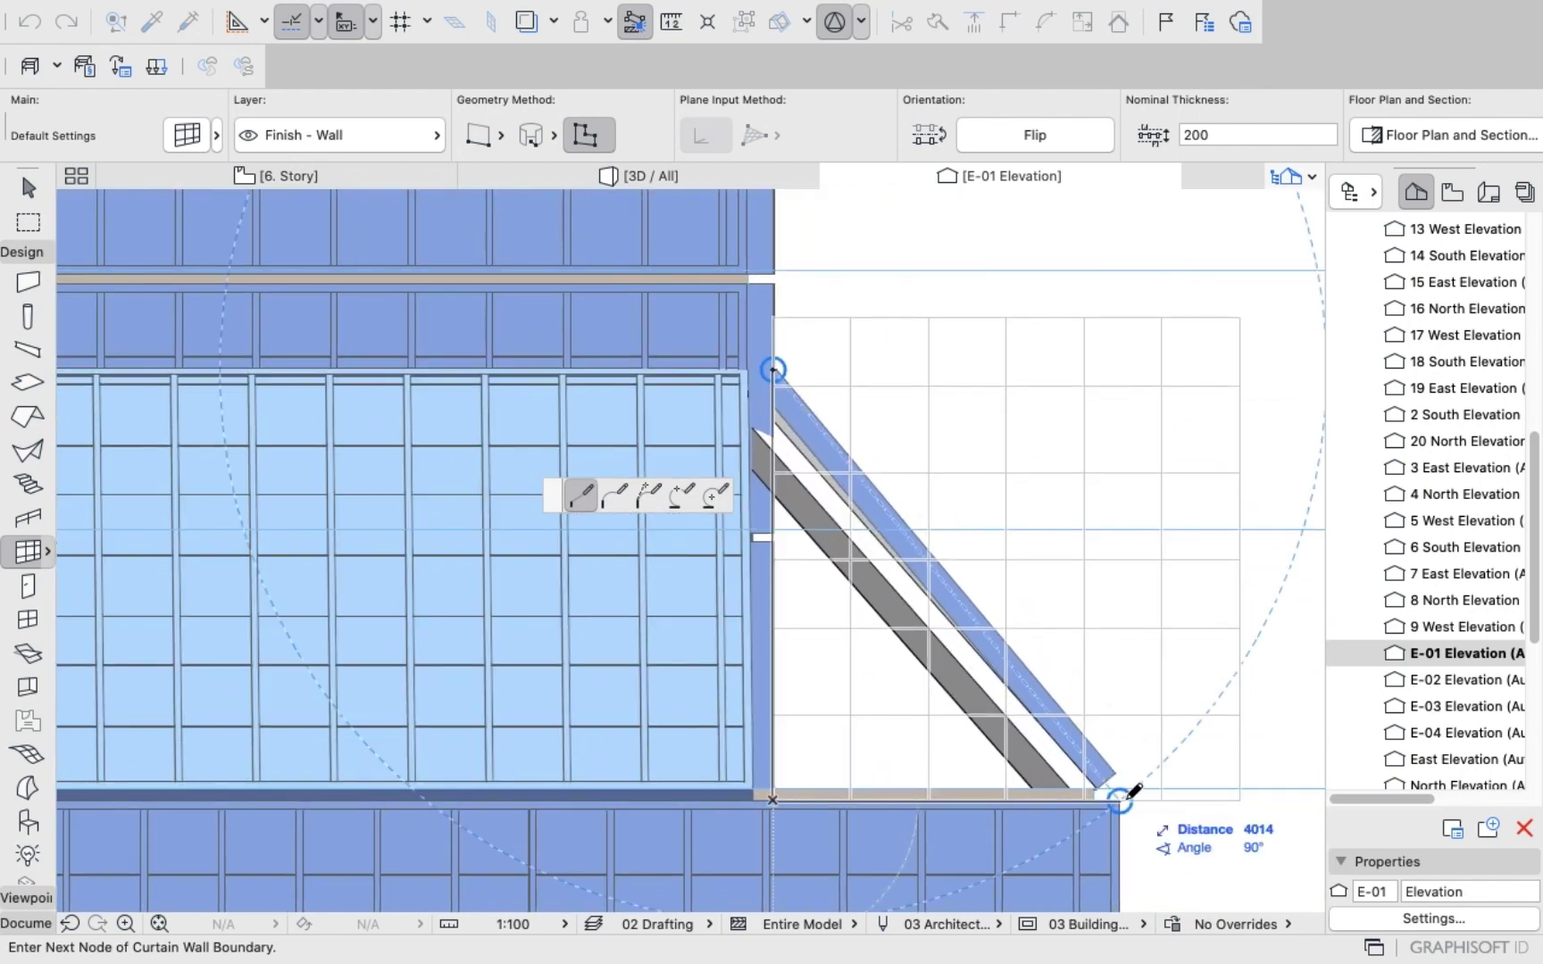
pyautogui.click(1121, 797)
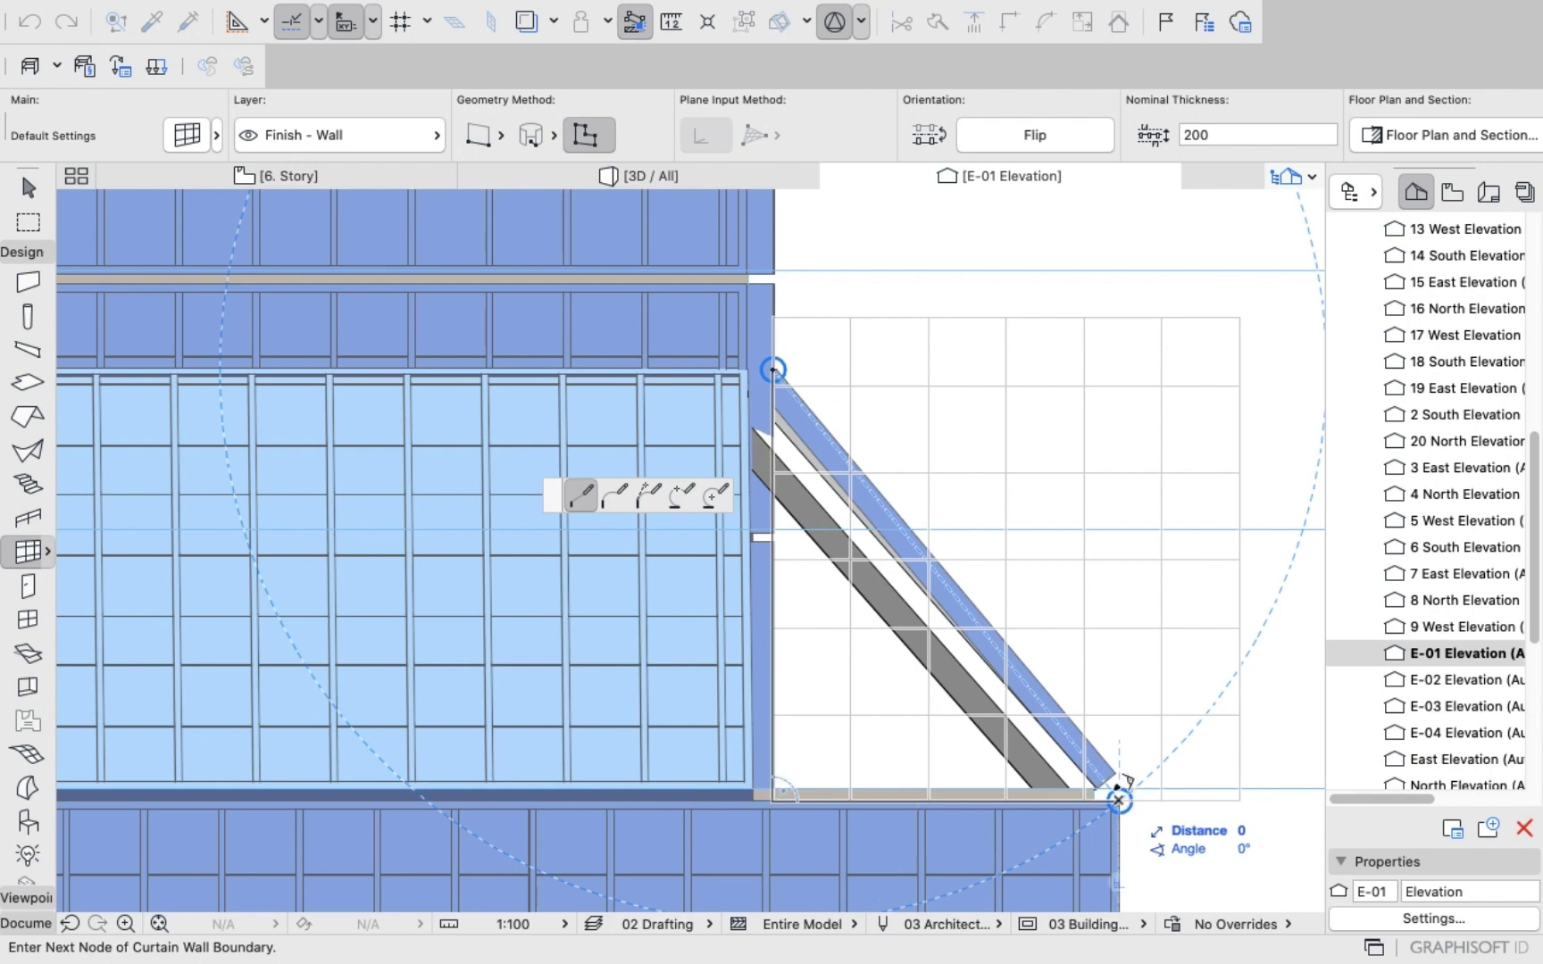
pyautogui.click(777, 366)
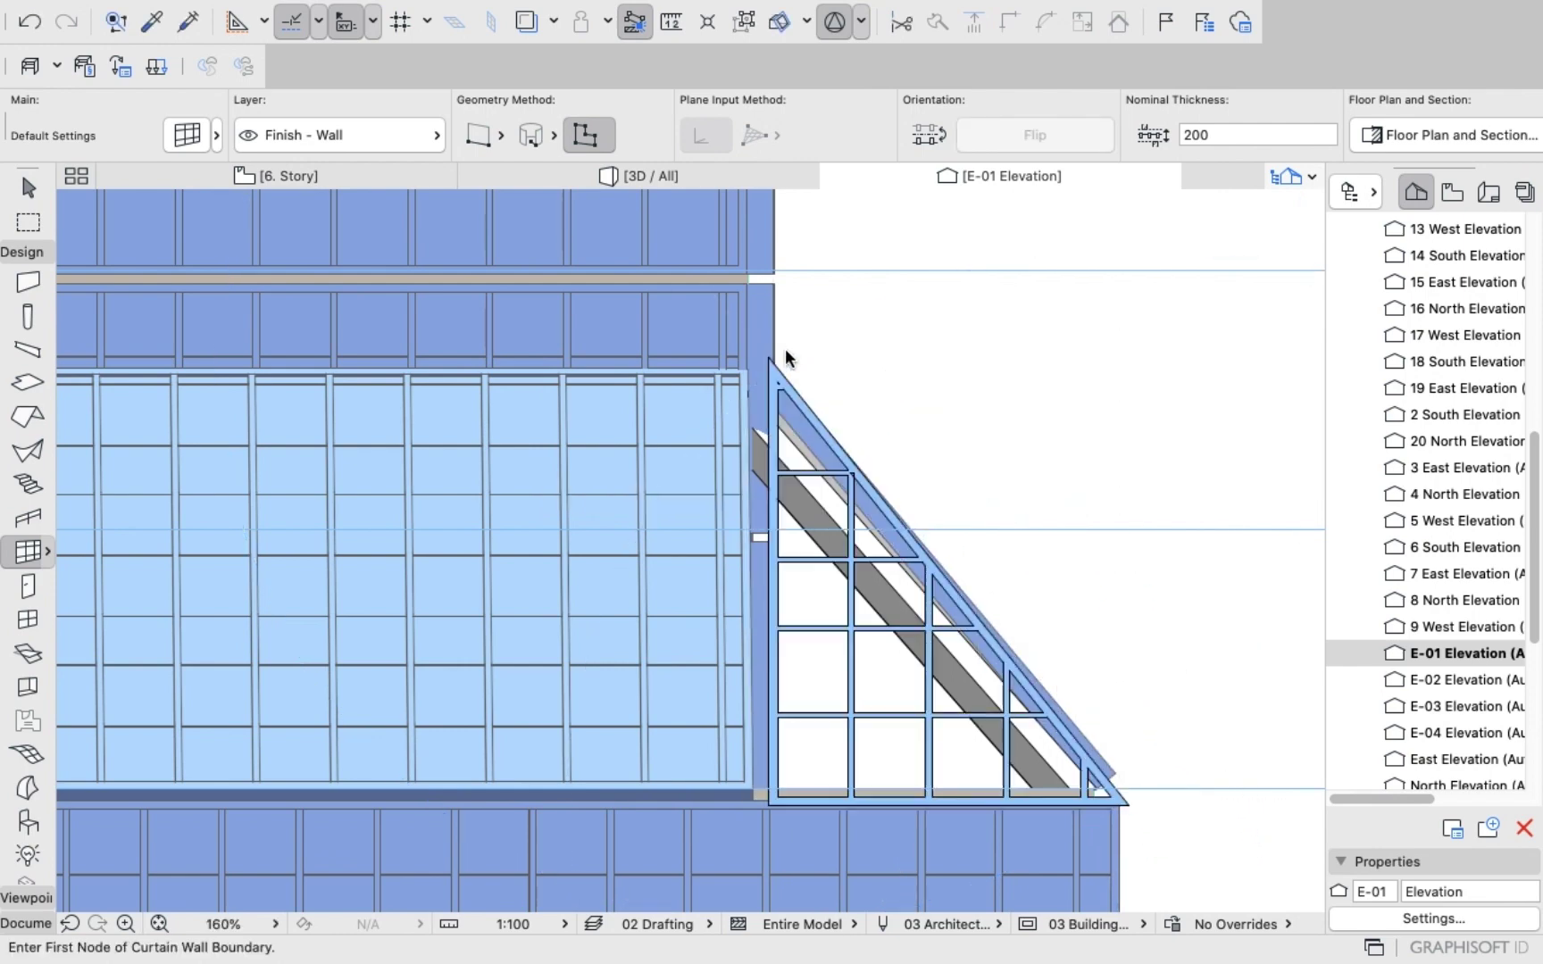
# Open the E-02 Elevation and show the sloped curtain wall area above the podium.
pyautogui.scroll(-2, 862, 327)
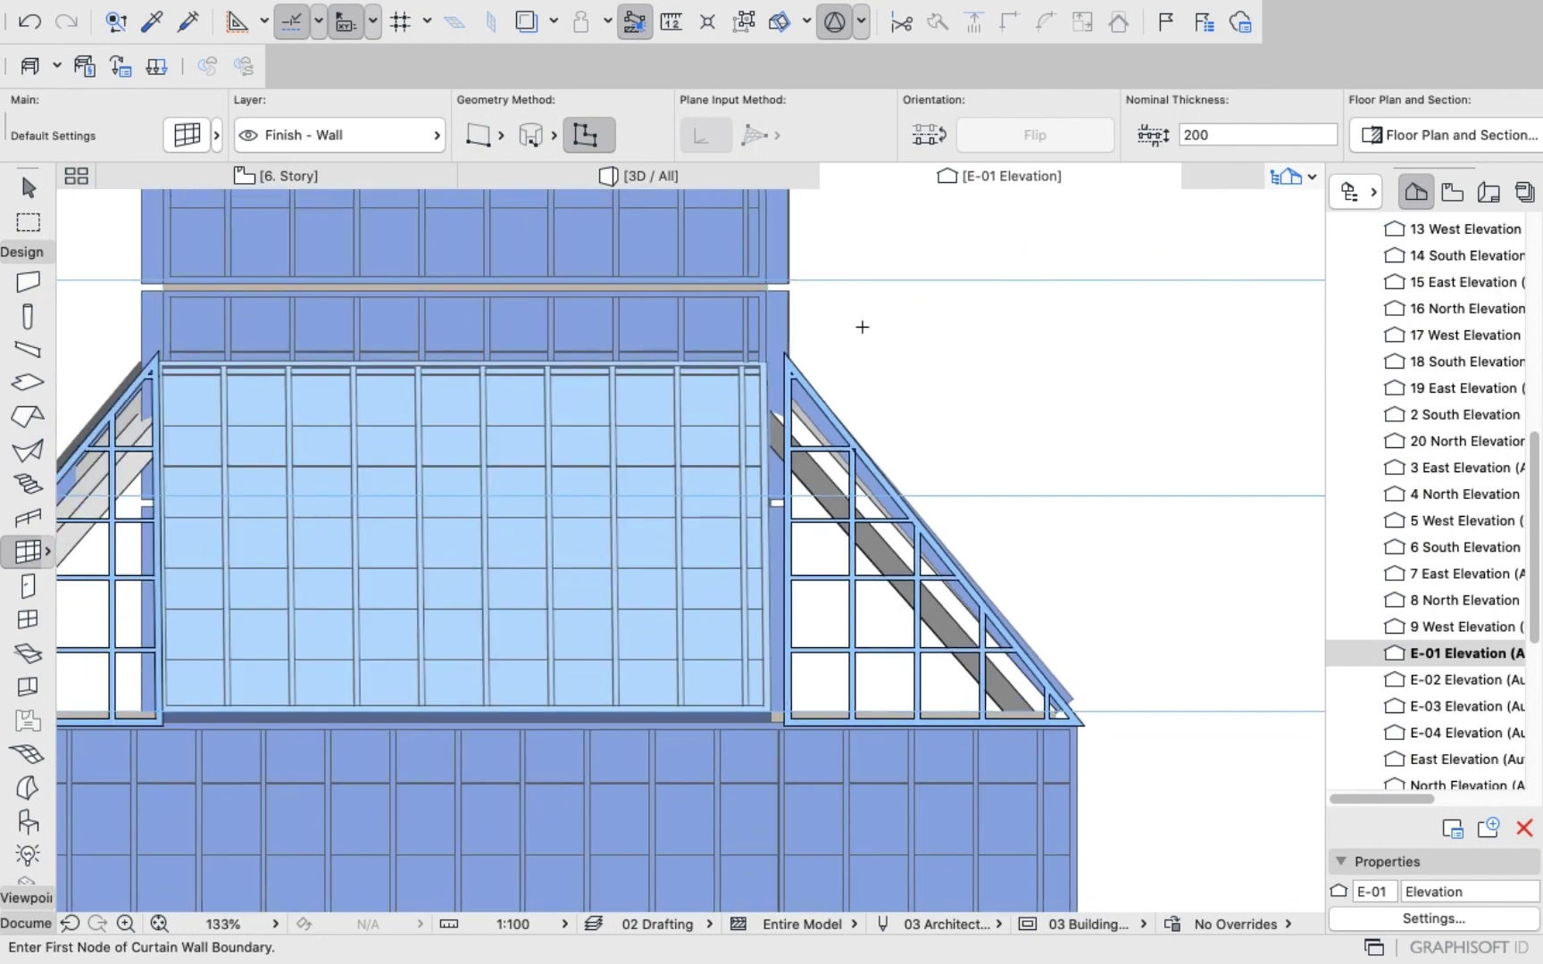
pyautogui.scroll(-4, 861, 327)
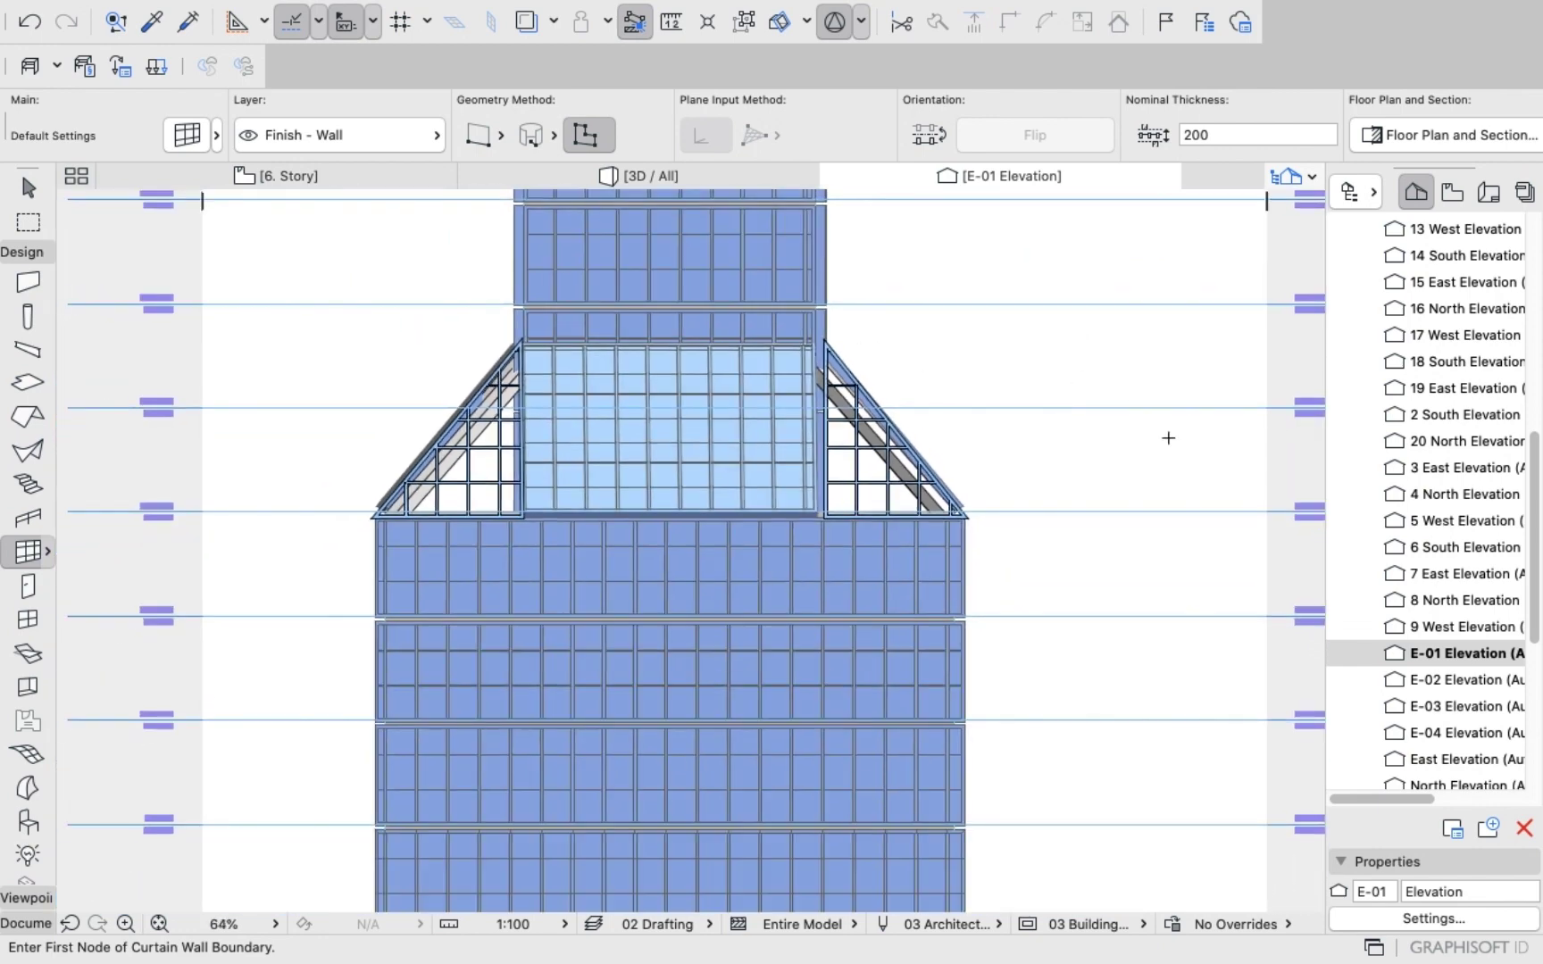
pyautogui.doubleClick(1436, 679)
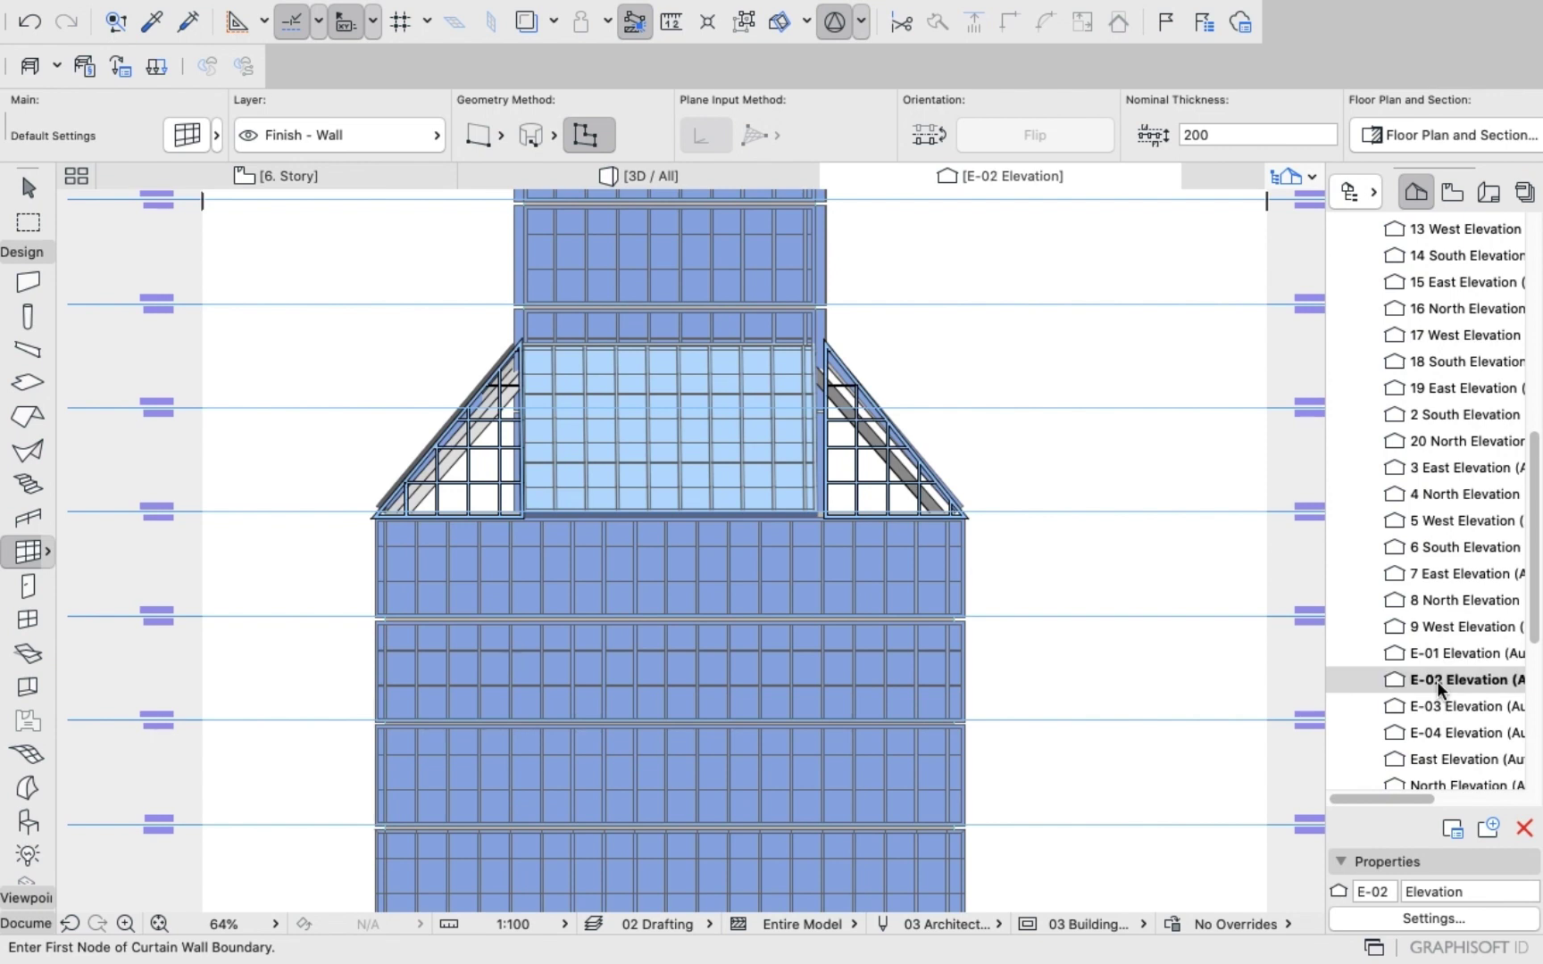
pyautogui.doubleClick(1437, 680)
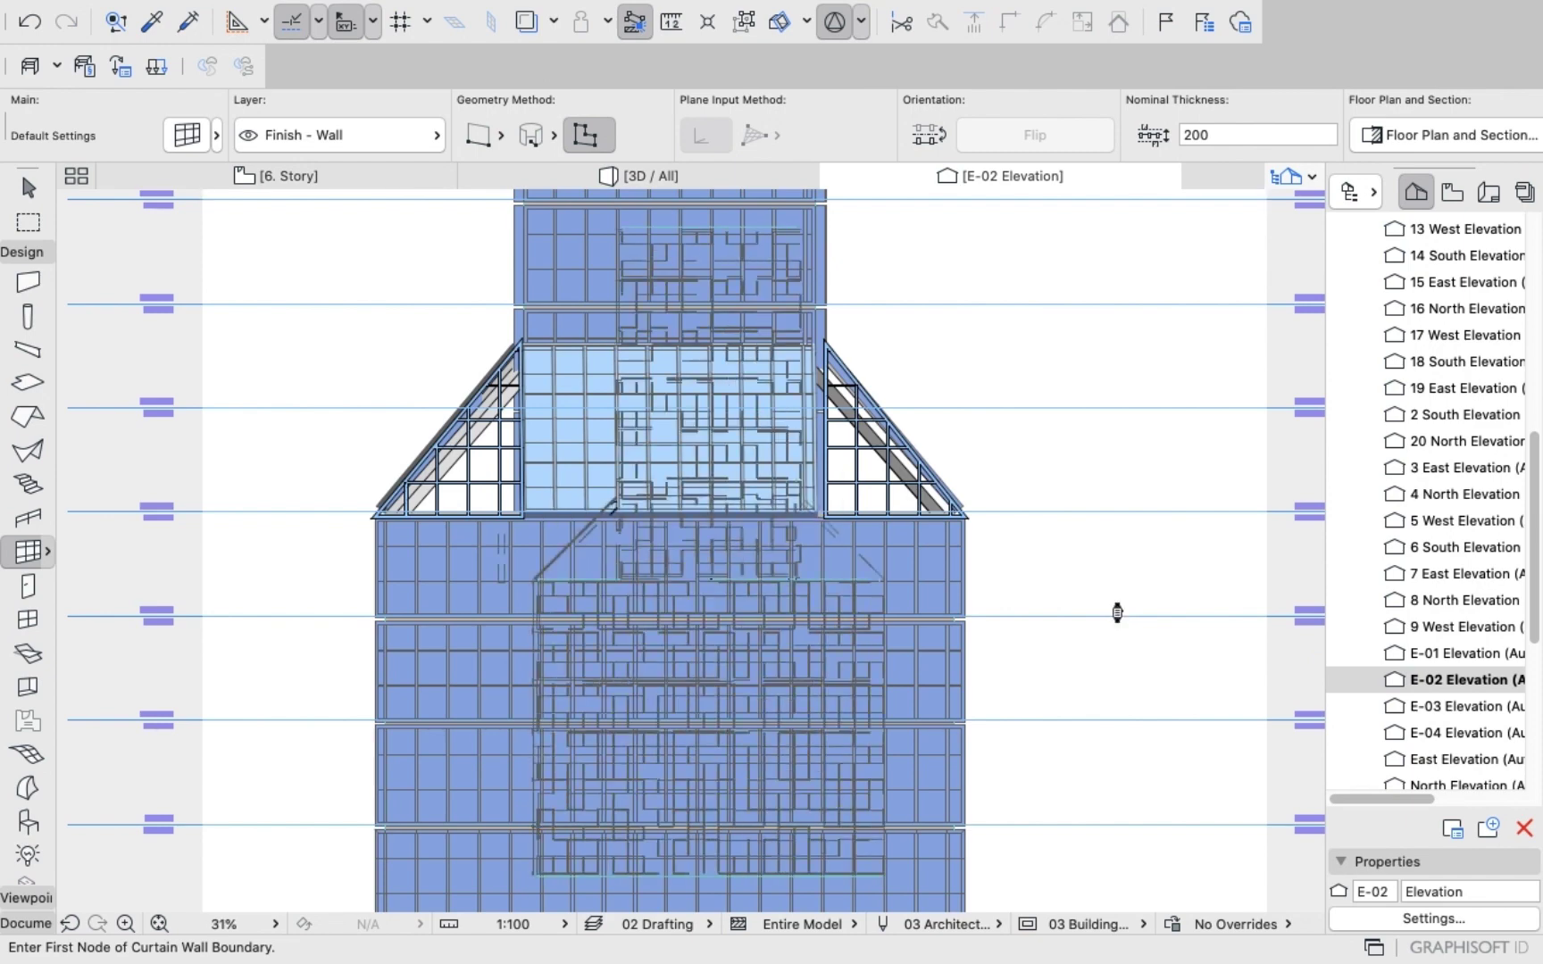
pyautogui.scroll(5, 545, 509)
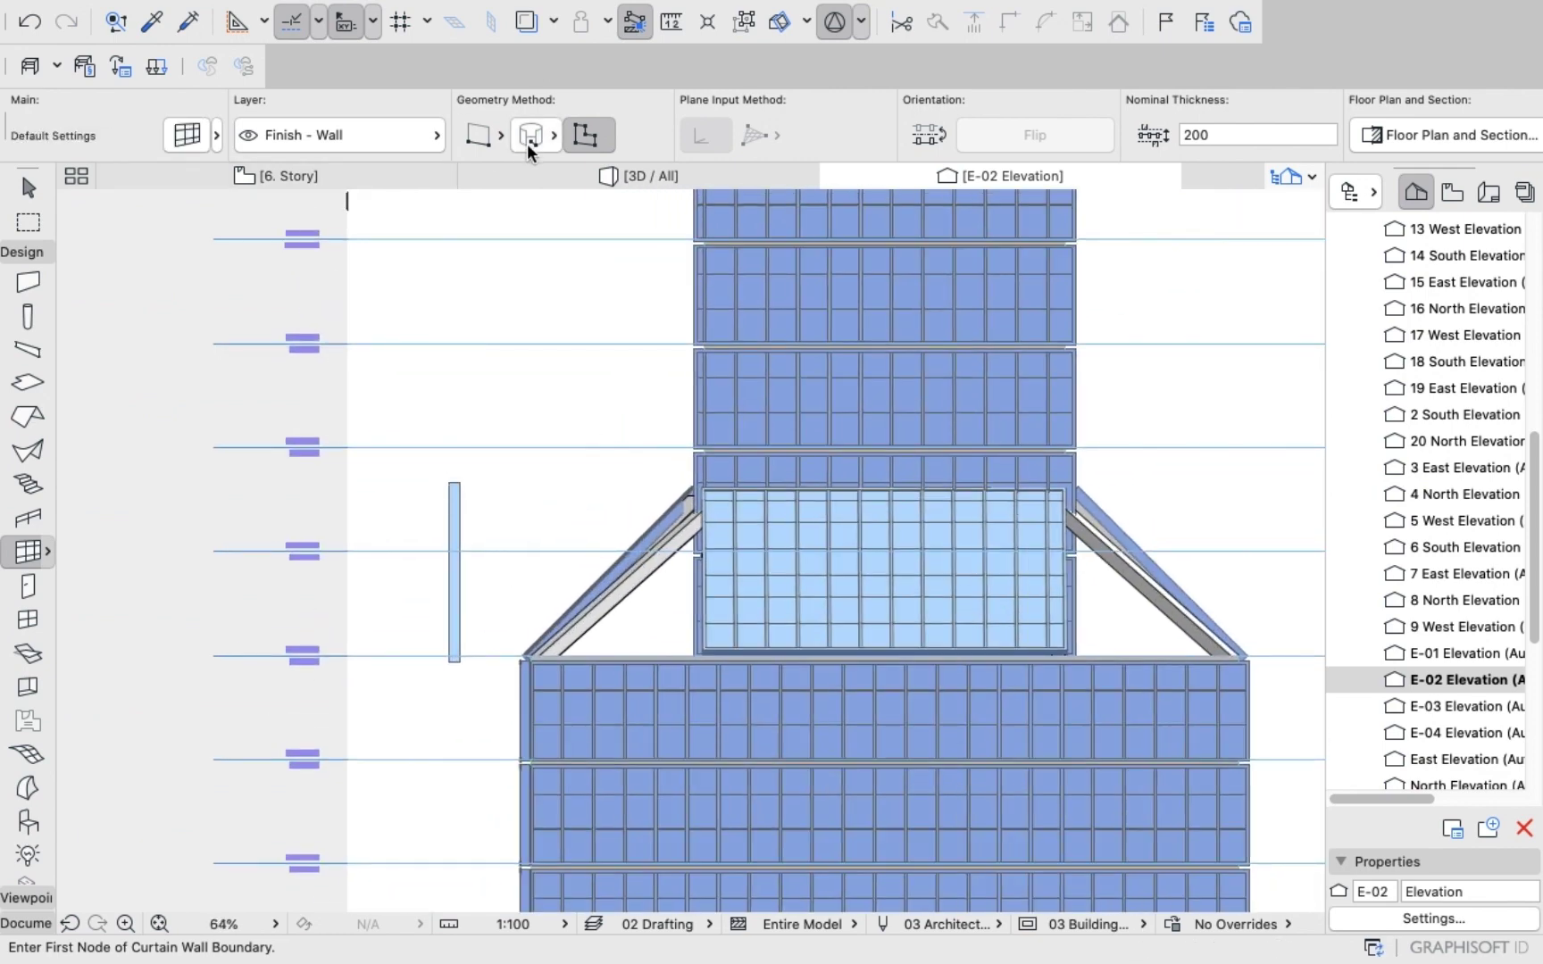
# In 3D, select both new triangular corner curtain walls, change their 90° slant angle so they lean toward the tower, and inspect them.
pyautogui.click(636, 176)
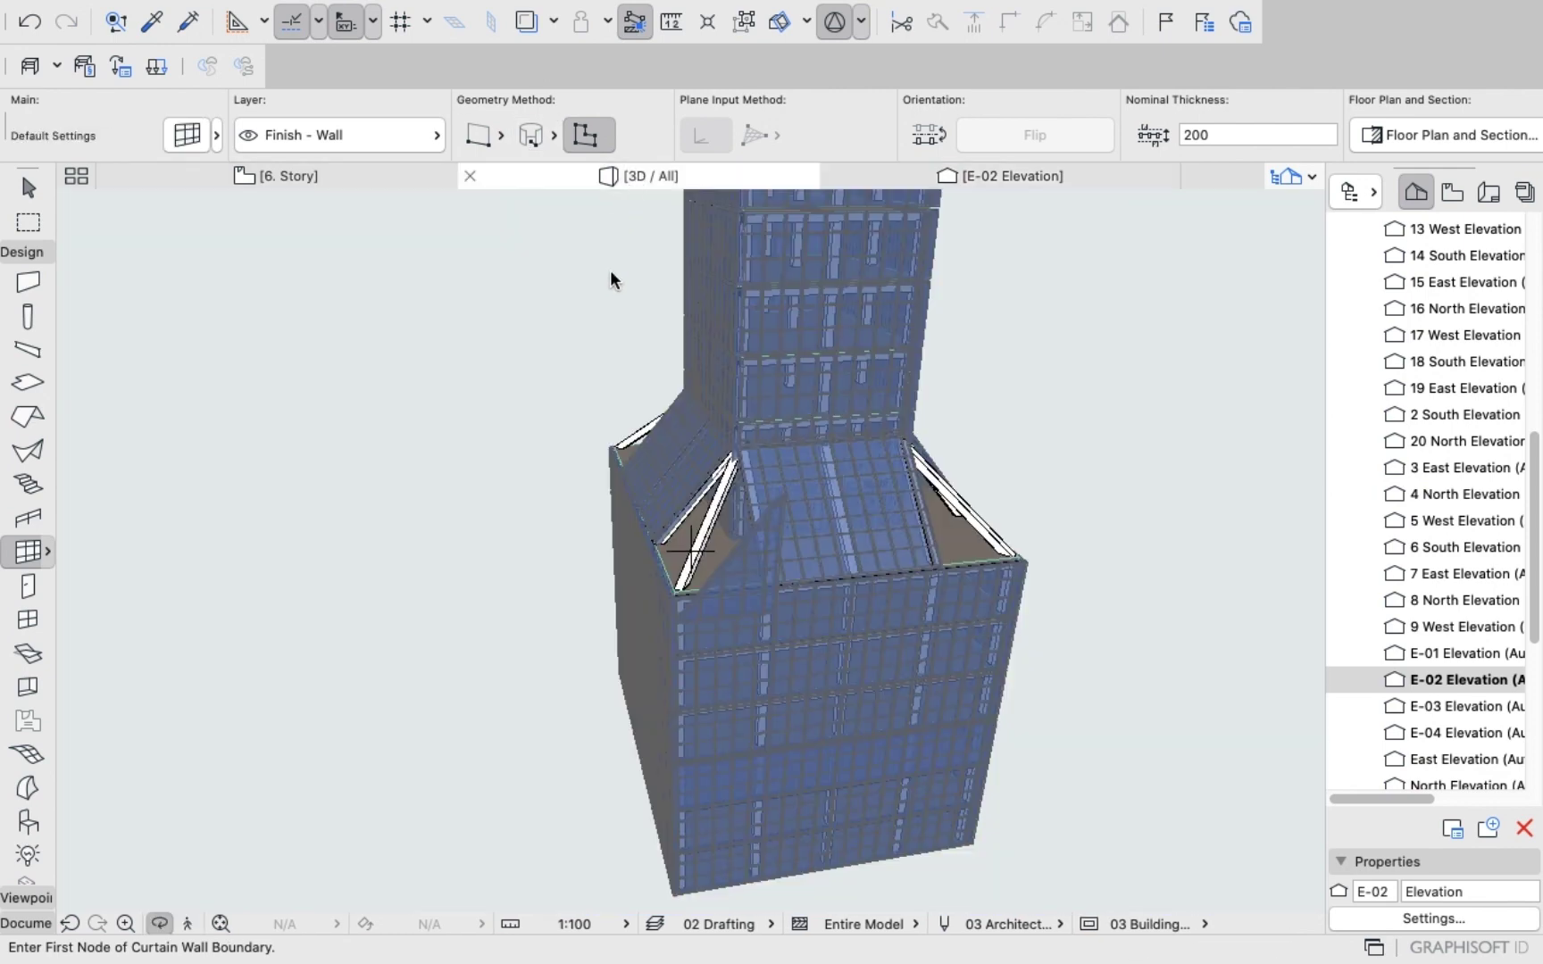
pyautogui.click(28, 189)
pyautogui.click(769, 534)
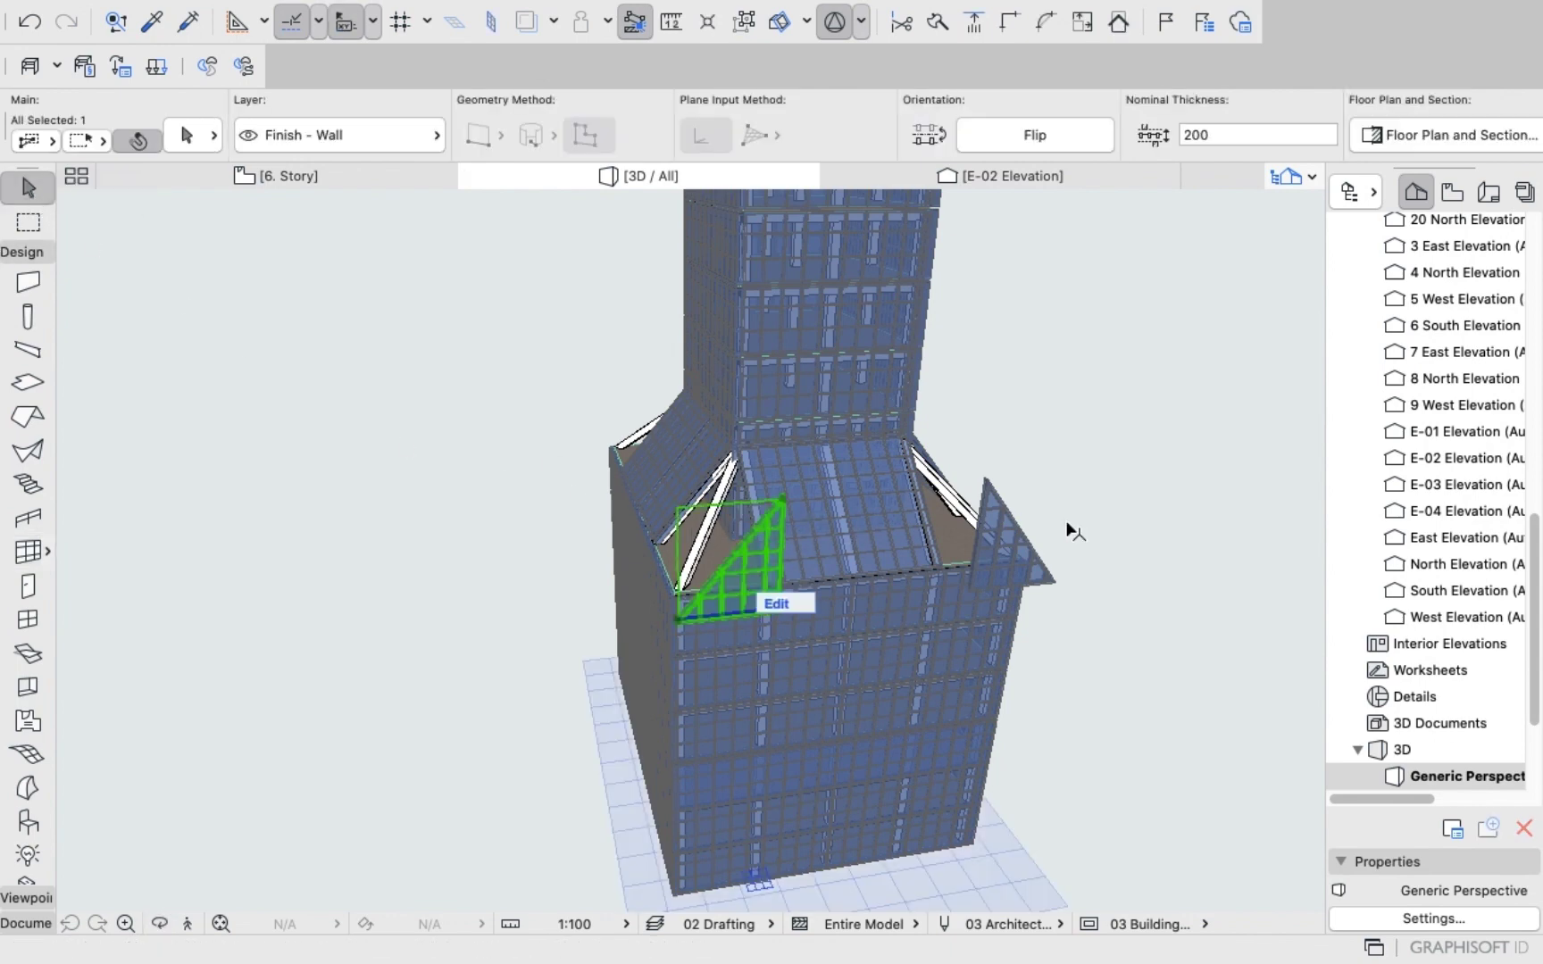
pyautogui.keyDown('shift'); pyautogui.click(999, 534); pyautogui.keyUp('shift')
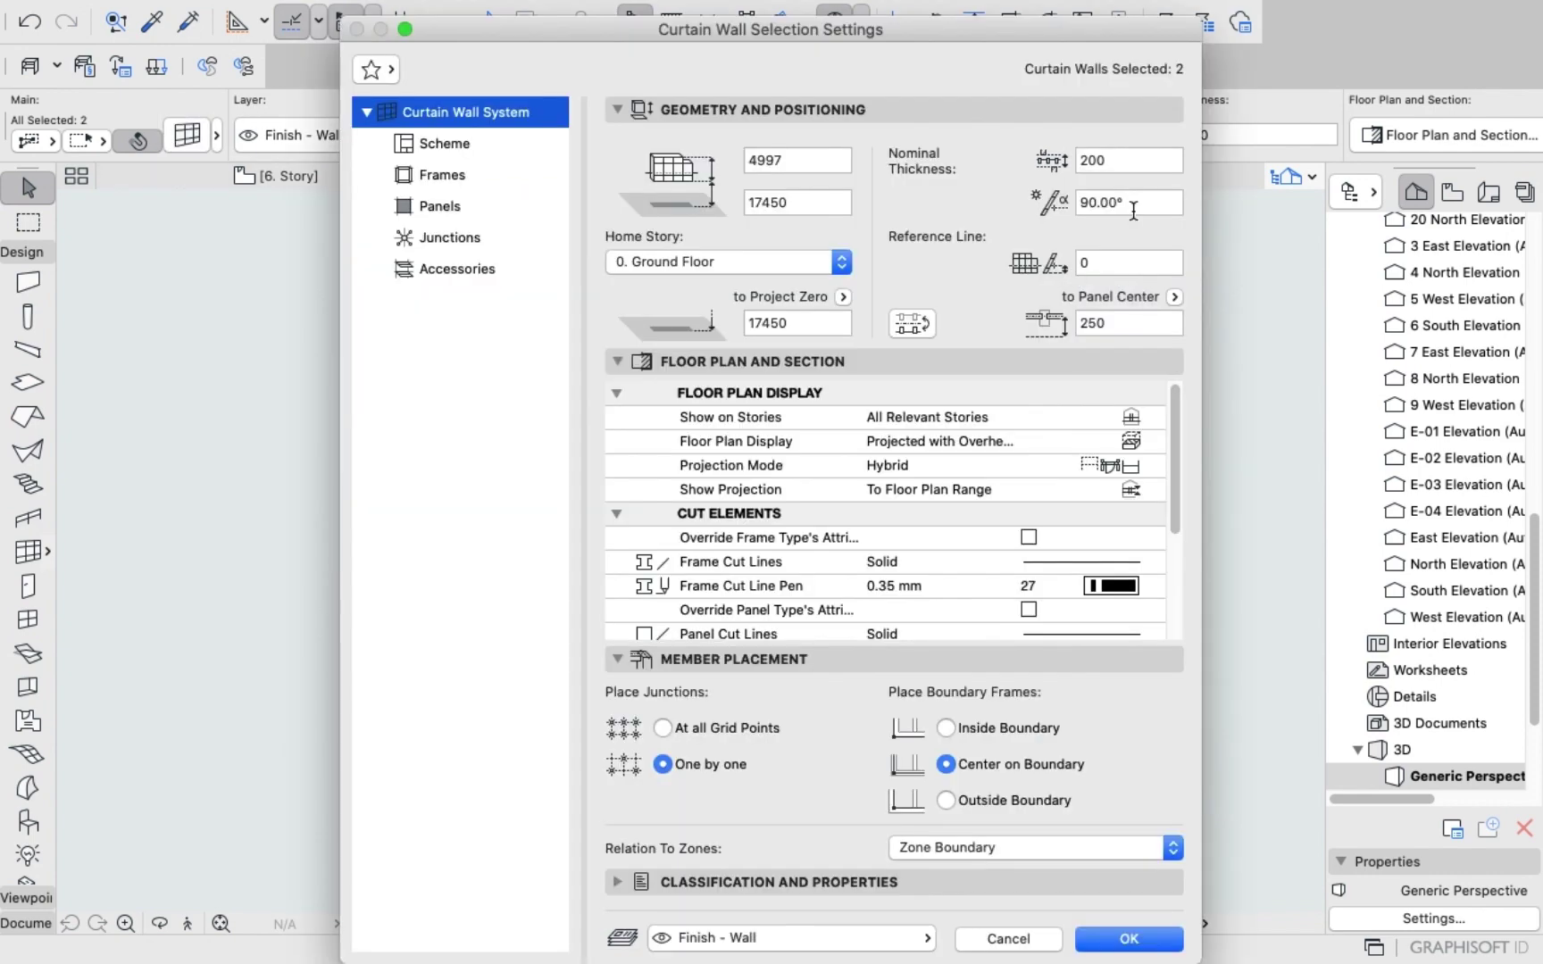
pyautogui.click(1133, 211)
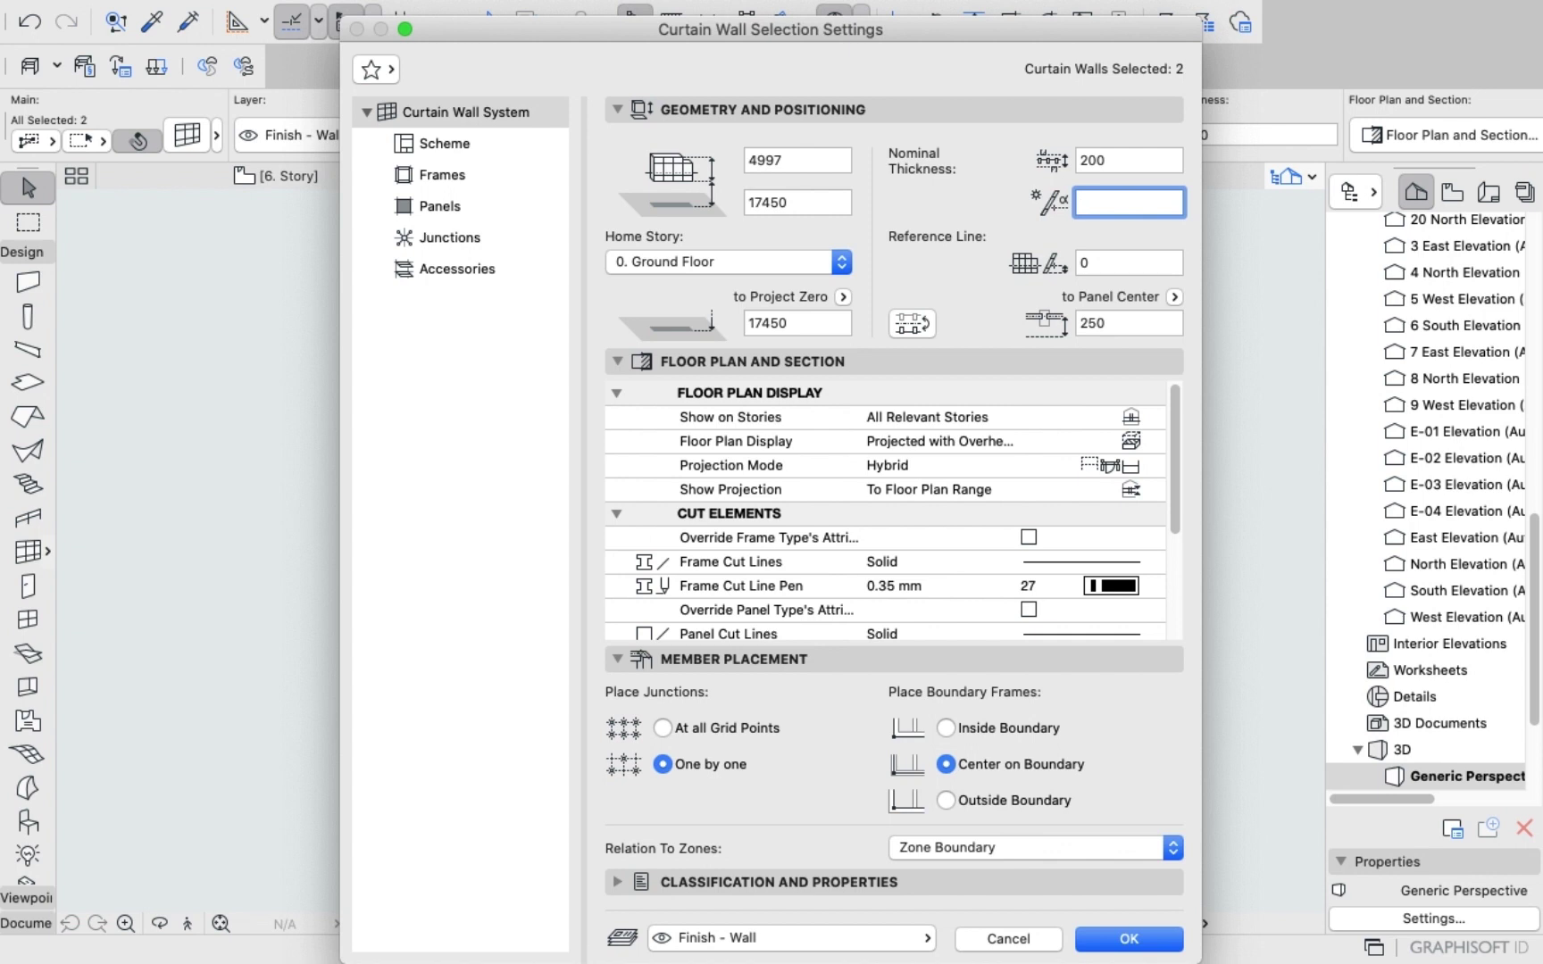
pyautogui.press('Return')
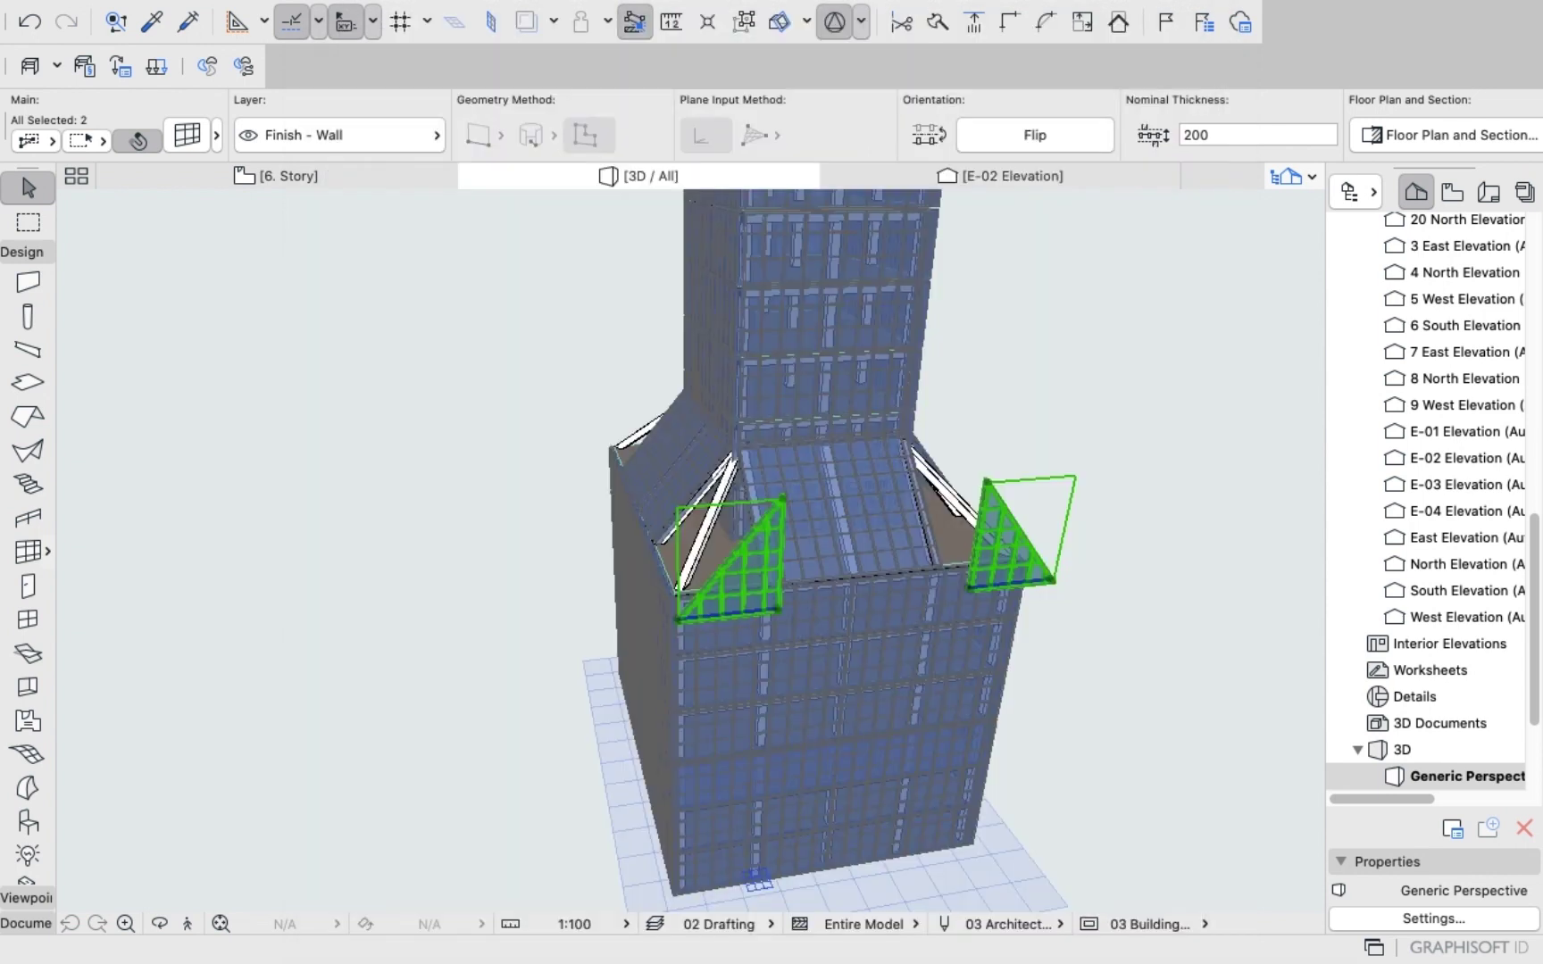
pyautogui.press('Escape')
pyautogui.scroll(5, 744, 549)
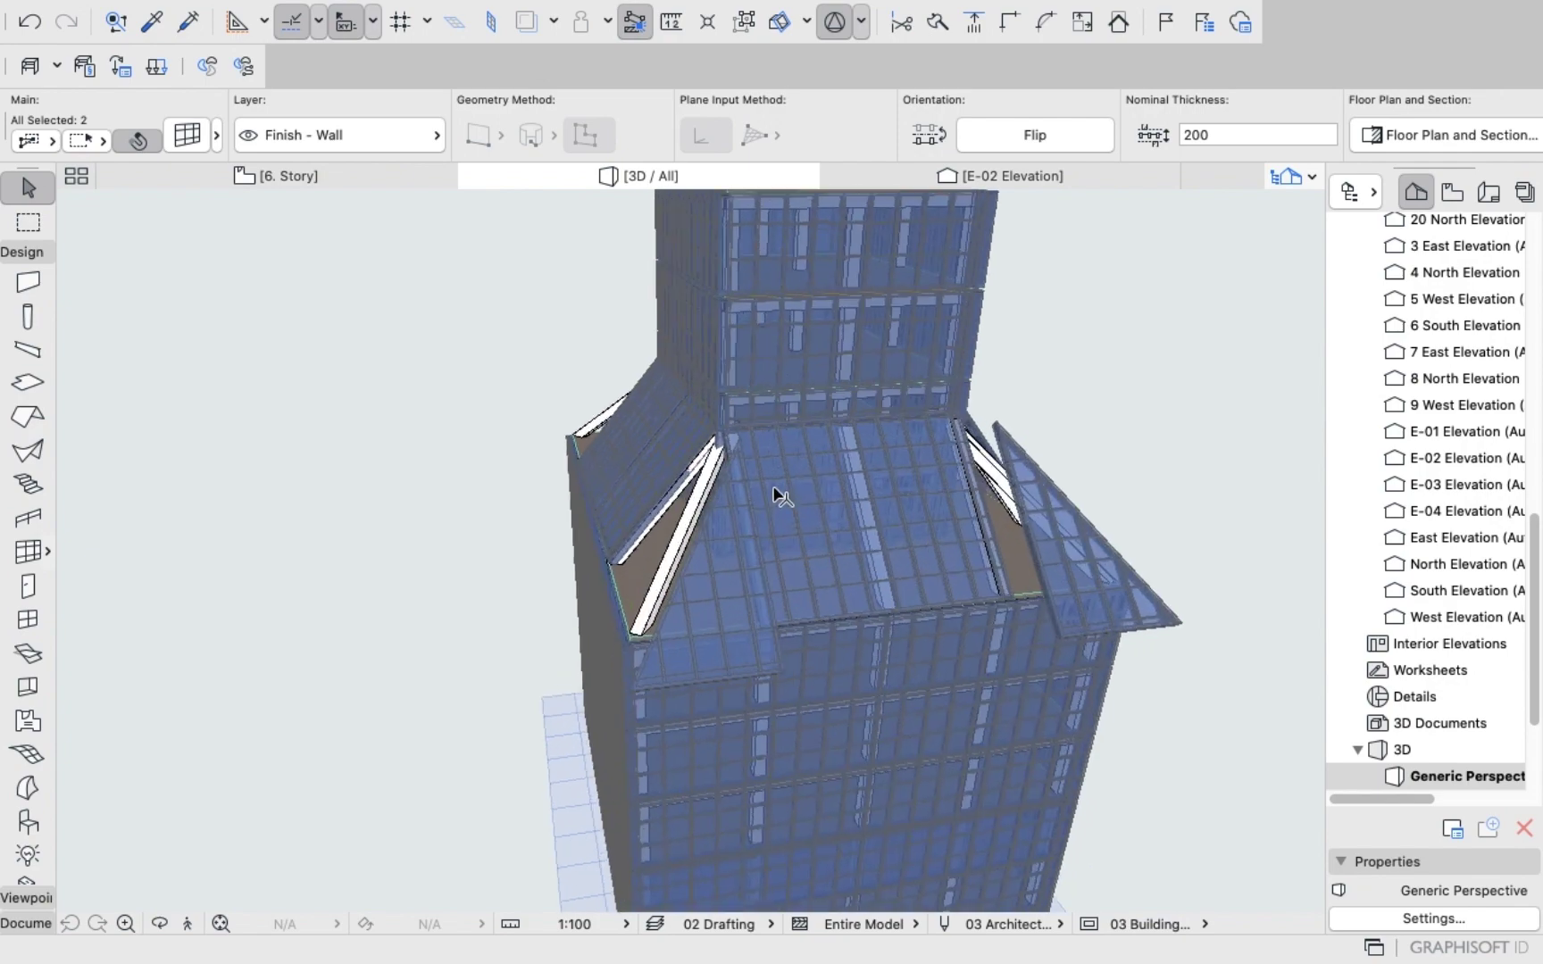
pyautogui.scroll(4, 741, 514)
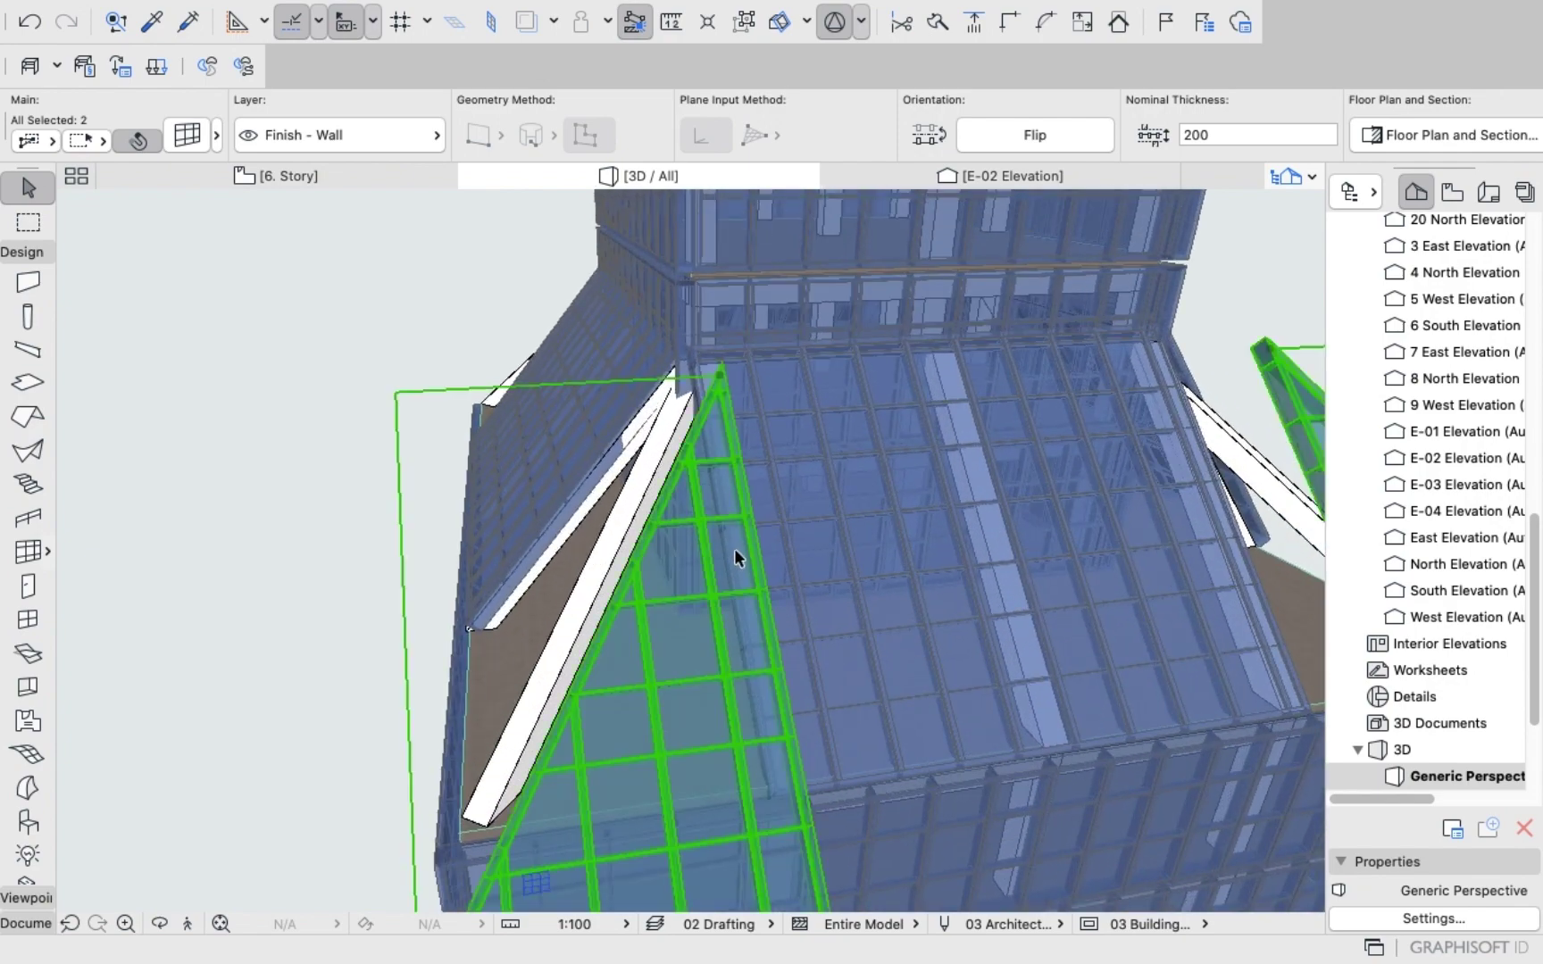
pyautogui.scroll(-4, 737, 533)
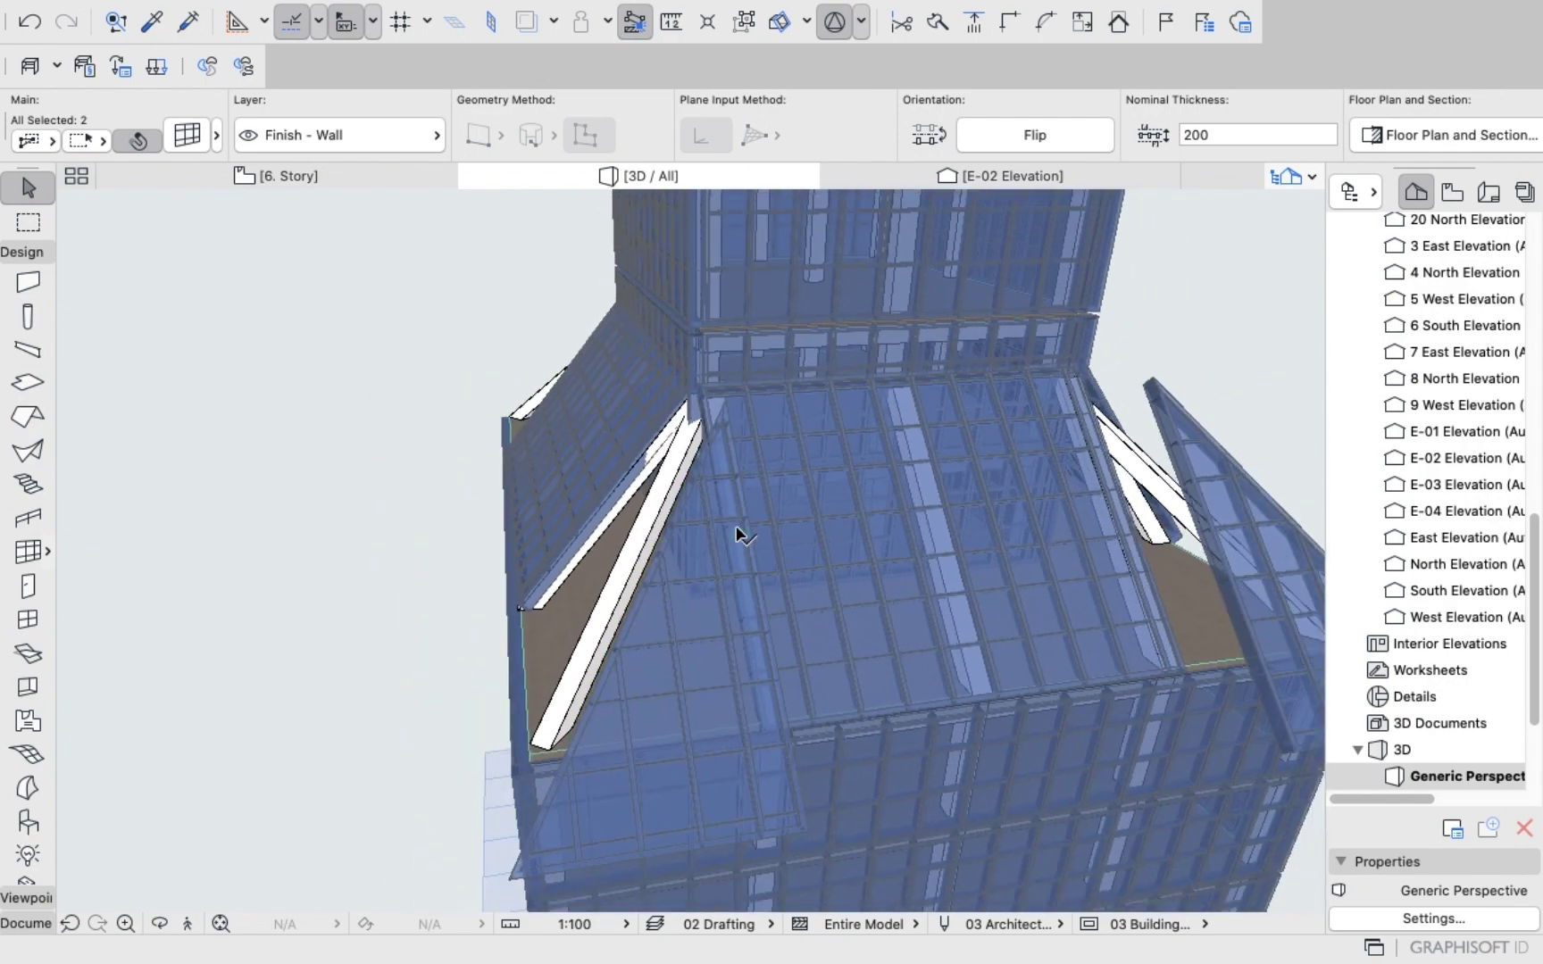
pyautogui.scroll(-1, 728, 449)
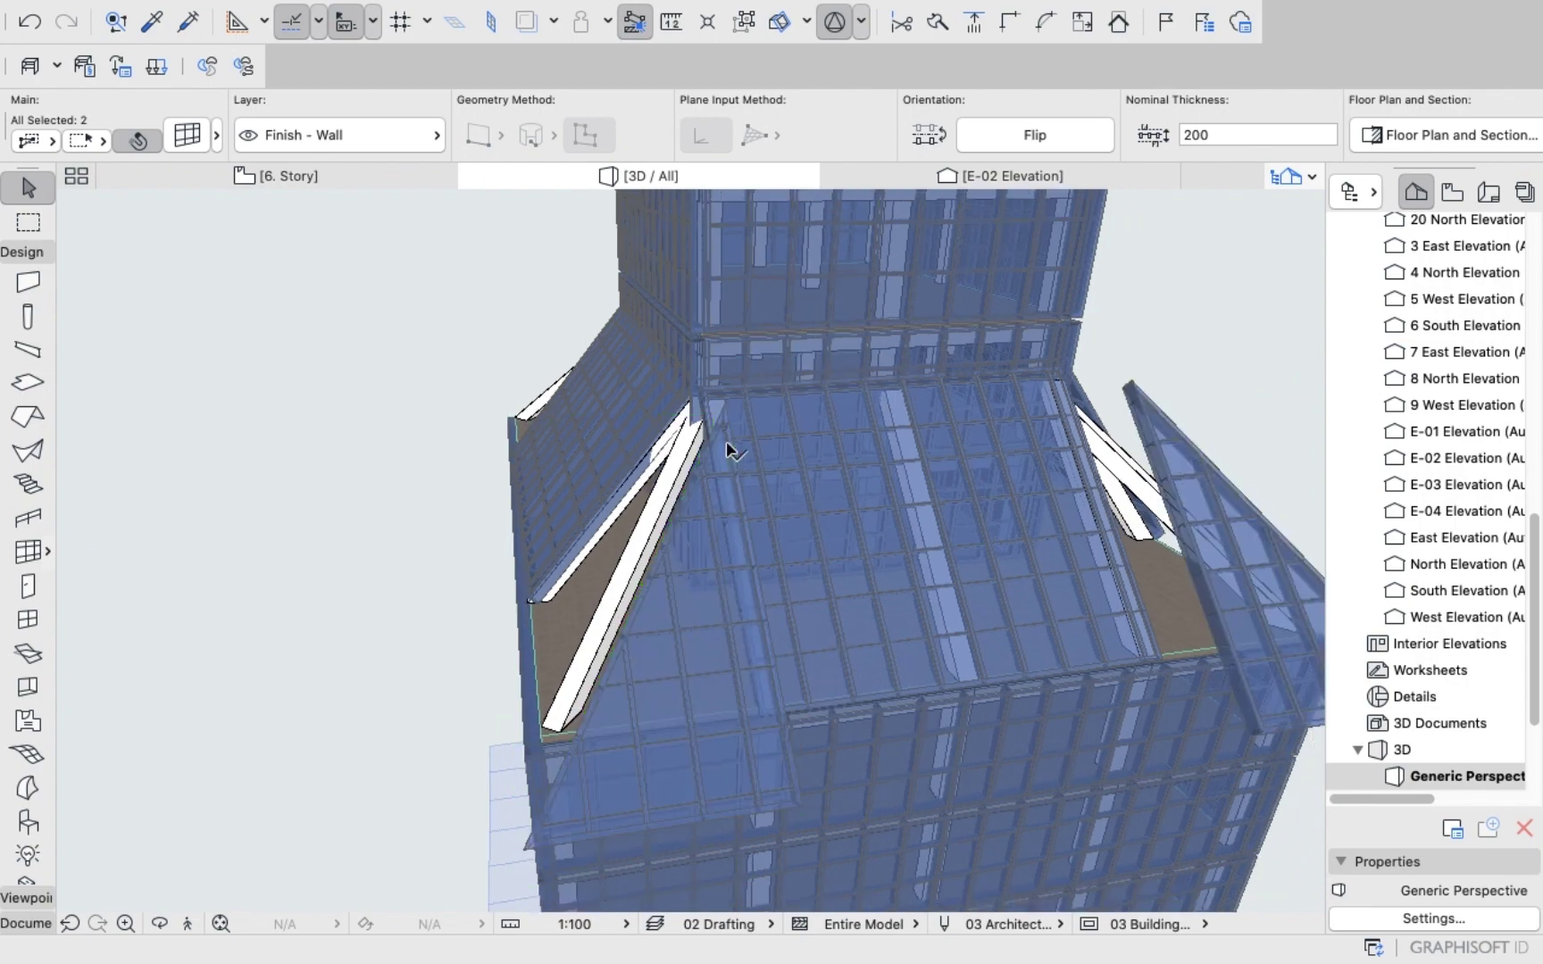
# In the E-02 Elevation, move the detached slanted corner curtain wall about 2020 horizontally onto the sloped edge above the podium.
pyautogui.click(971, 175)
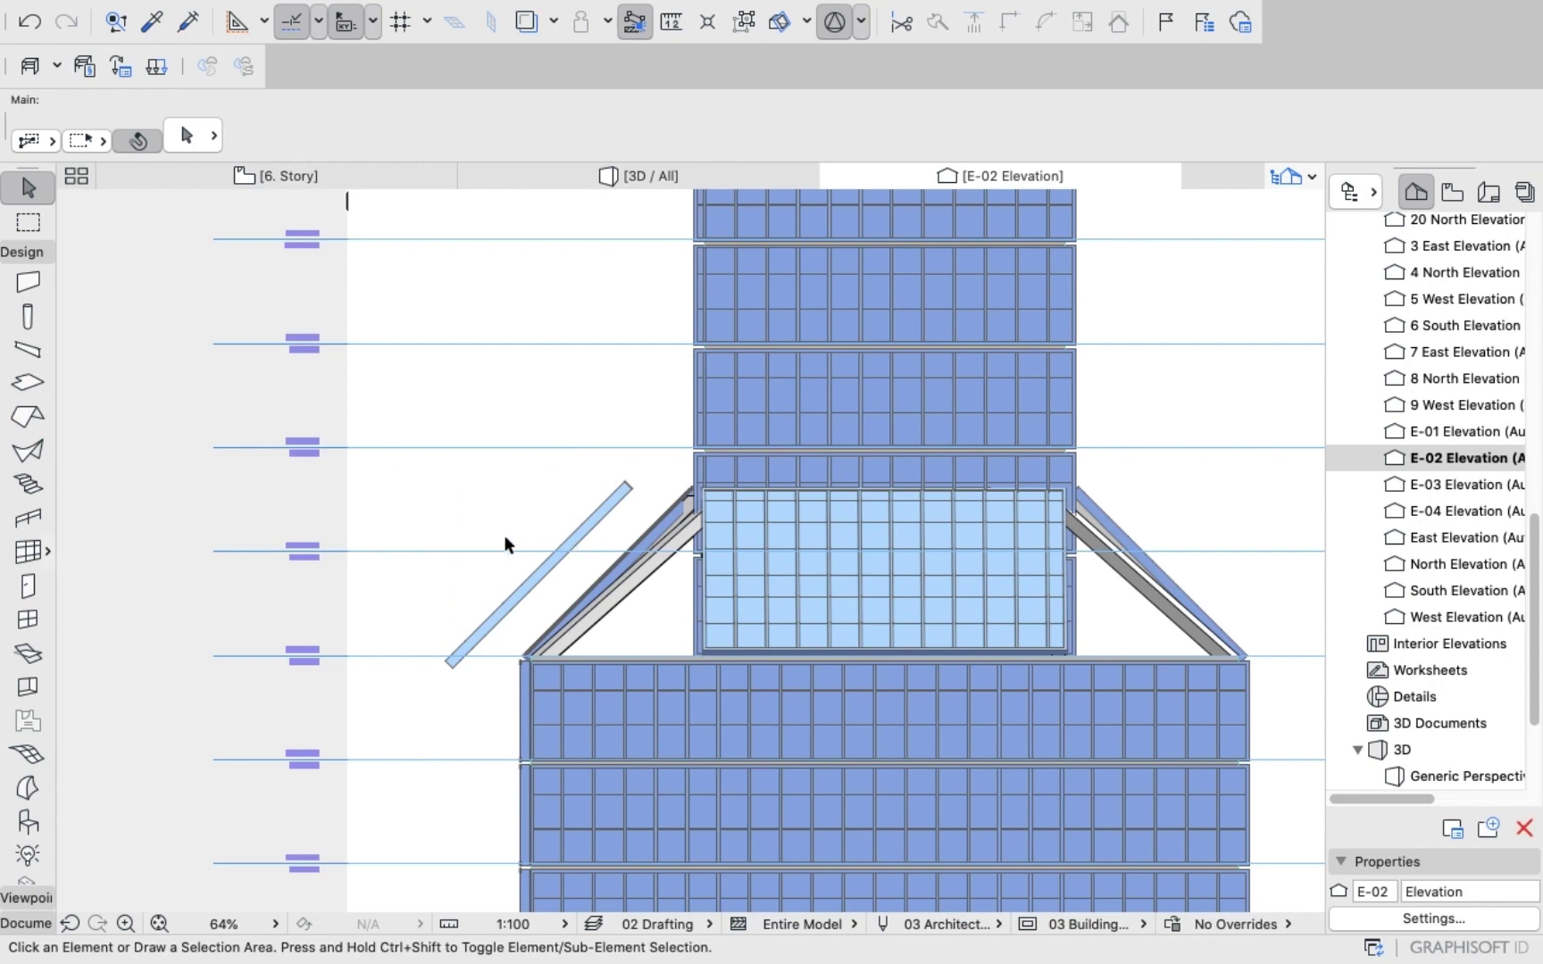
pyautogui.scroll(2, 518, 542)
pyautogui.scroll(1, 526, 542)
pyautogui.click(533, 597)
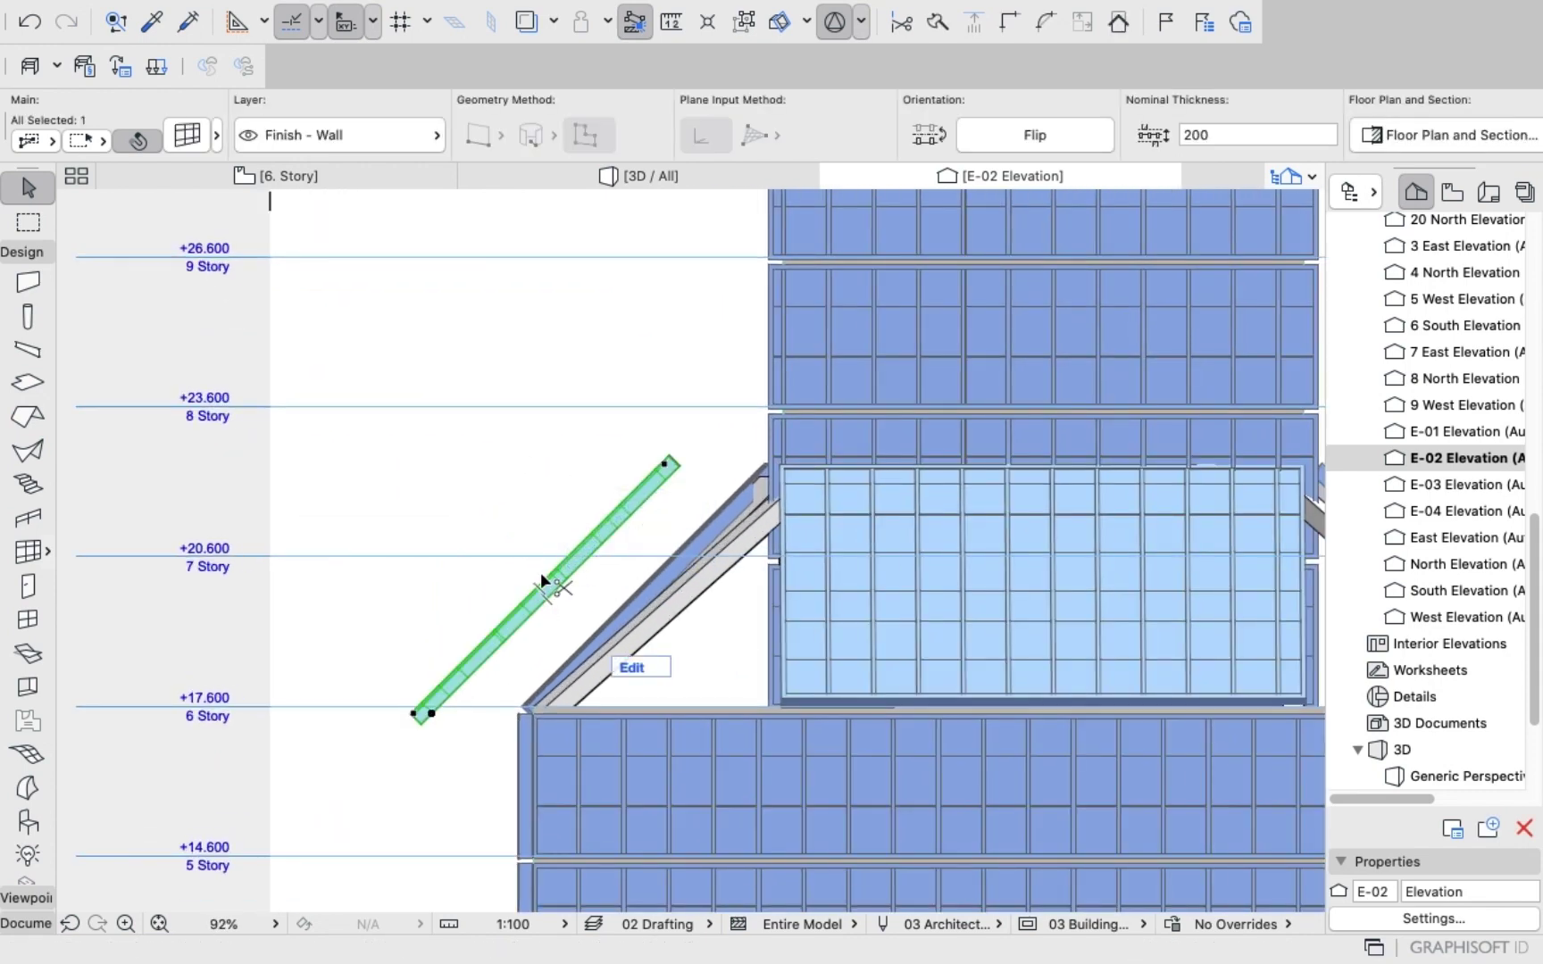
pyautogui.press('super+d')
pyautogui.click(543, 590)
pyautogui.scroll(4, 633, 579)
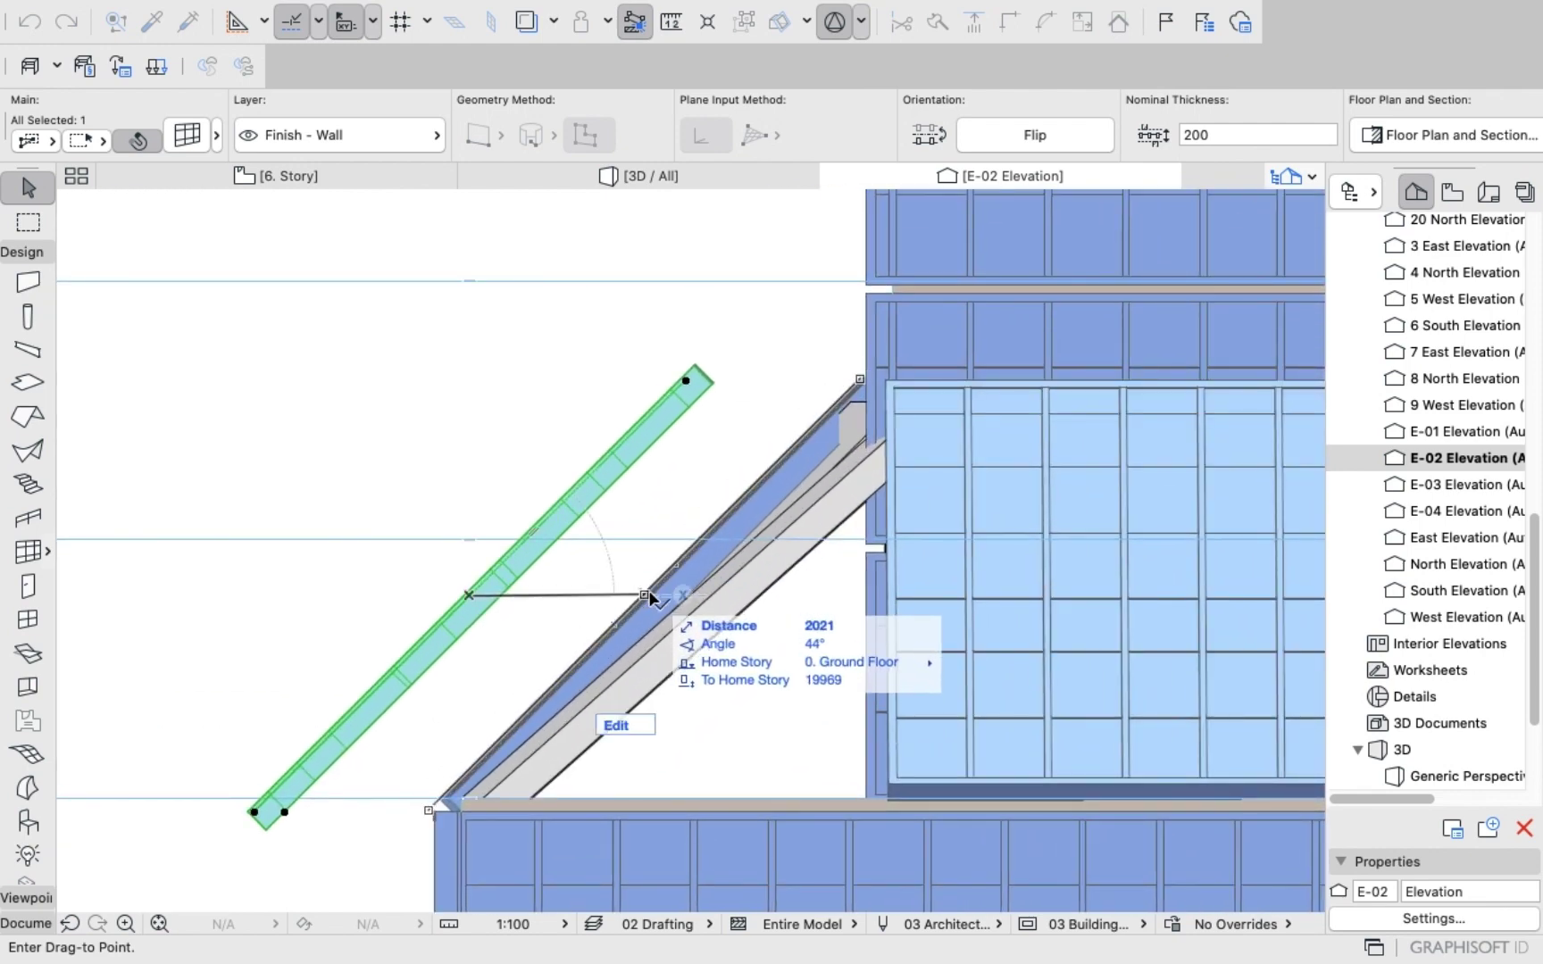
pyautogui.click(651, 593)
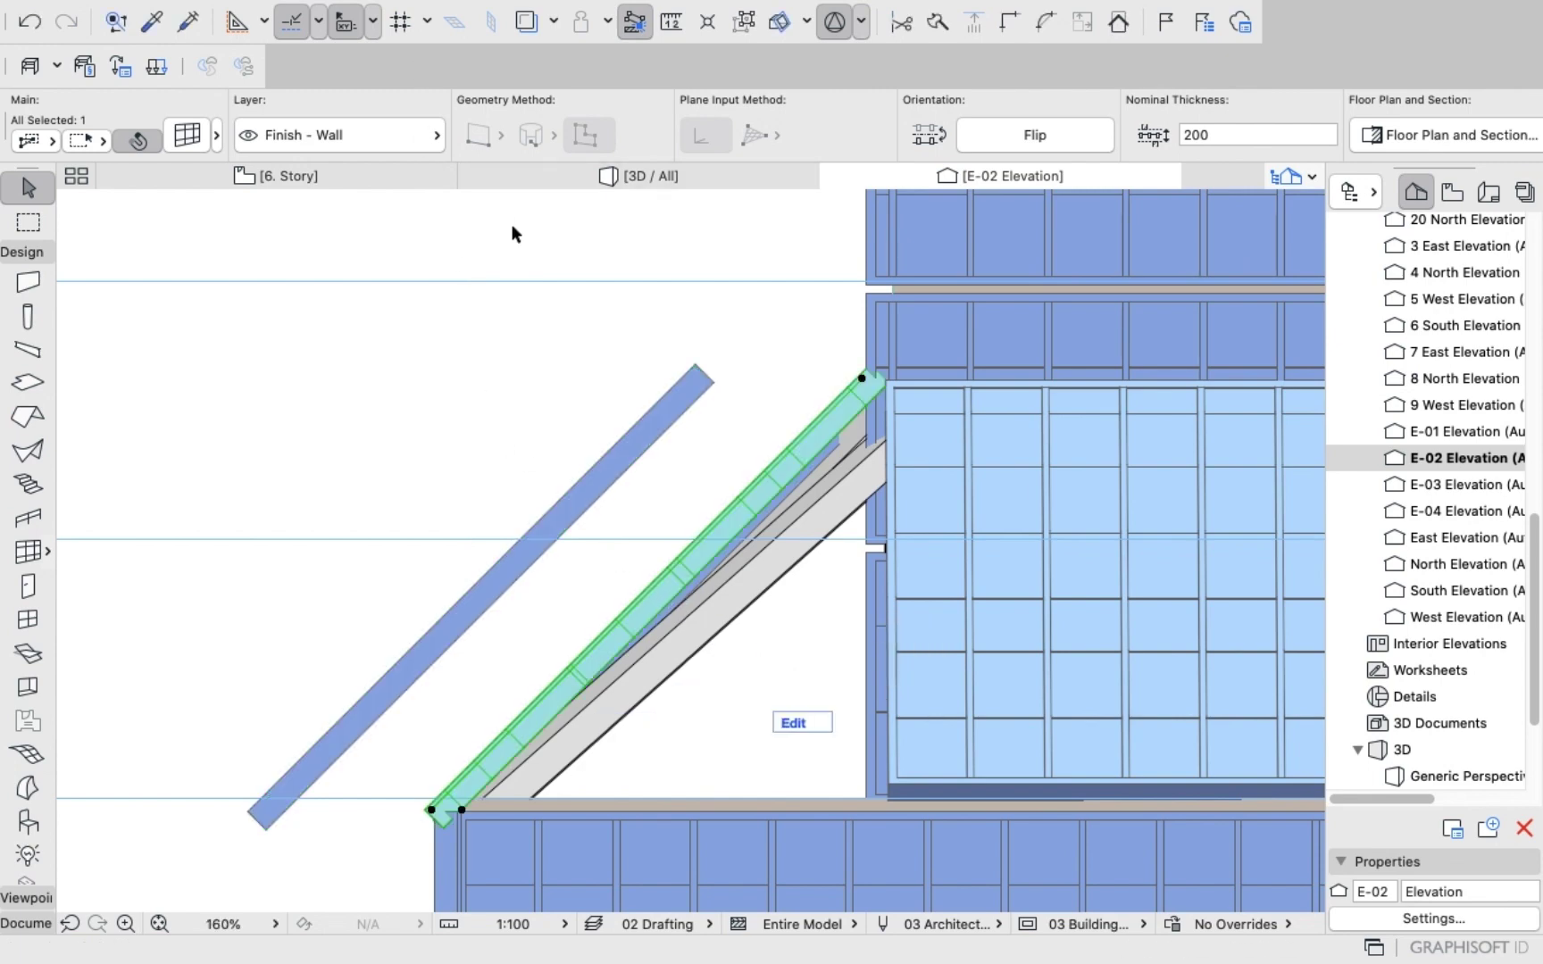
pyautogui.scroll(-5, 628, 318)
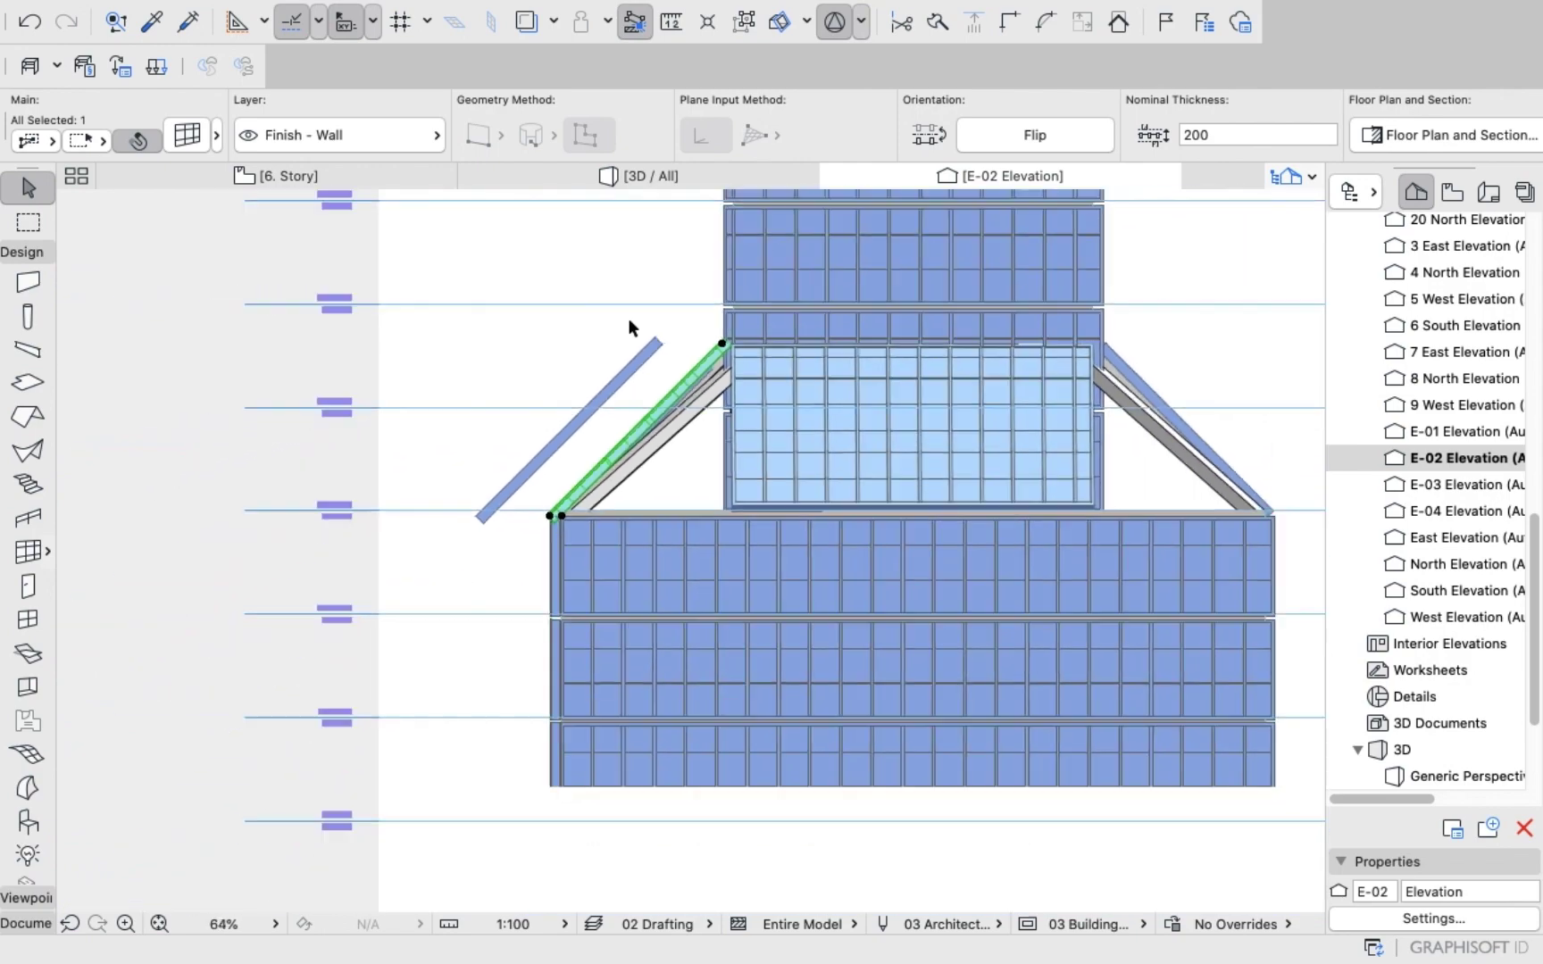
pyautogui.scroll(4, 628, 318)
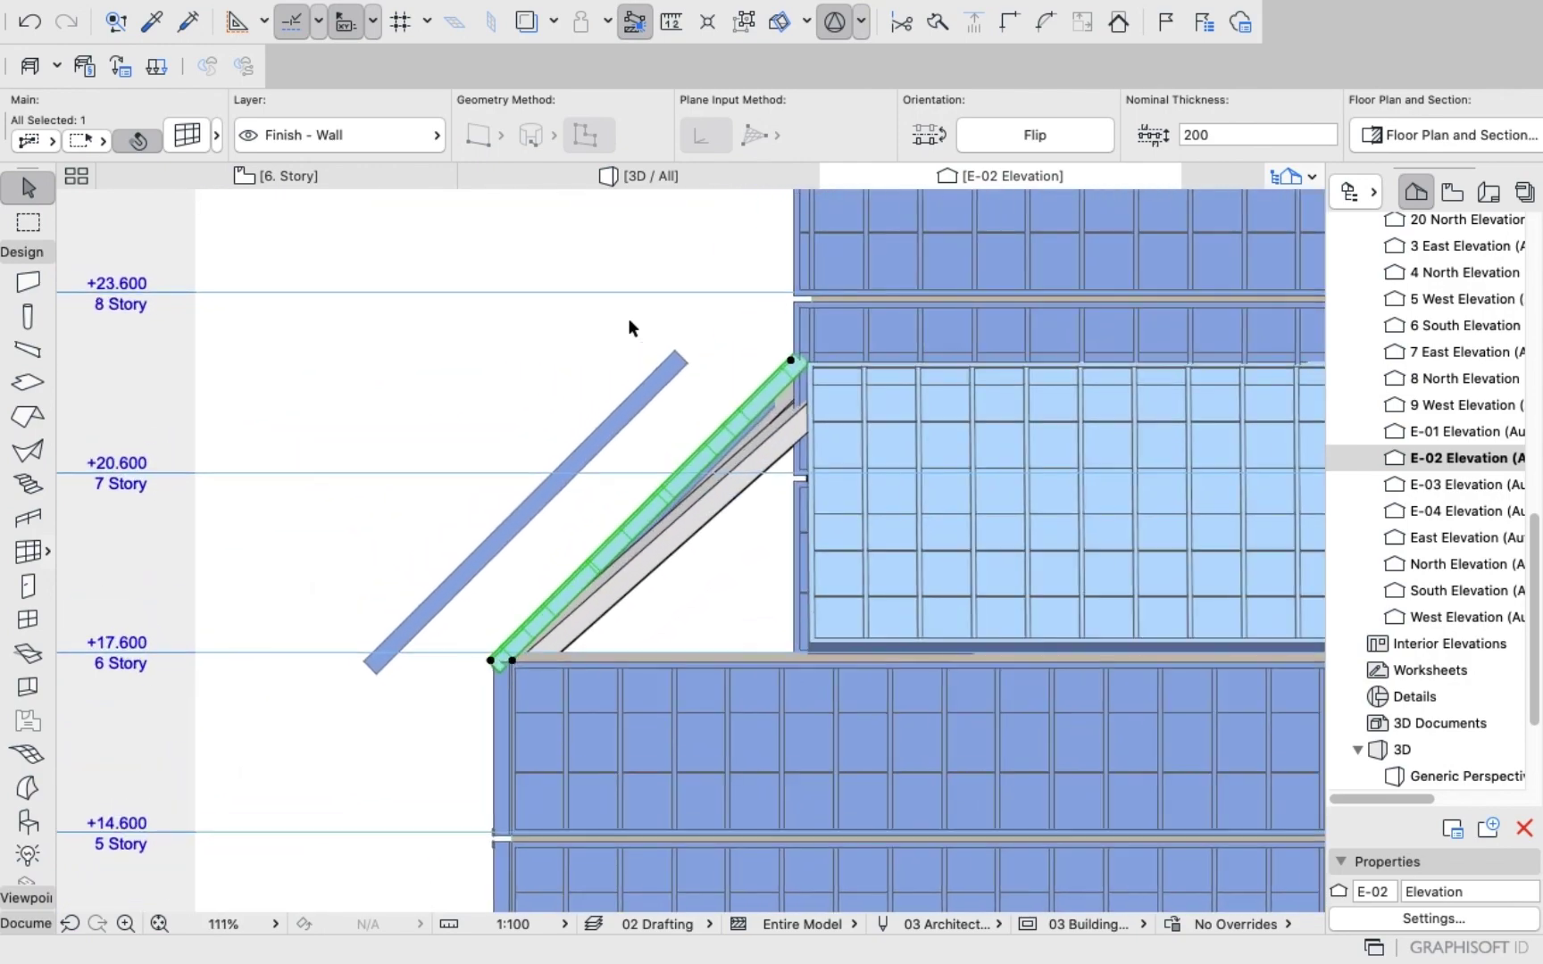
# In 3D, examine how both triangular corner curtain walls meet the sloped curtain wall, the tower and the podium edge.
pyautogui.scroll(4, 628, 318)
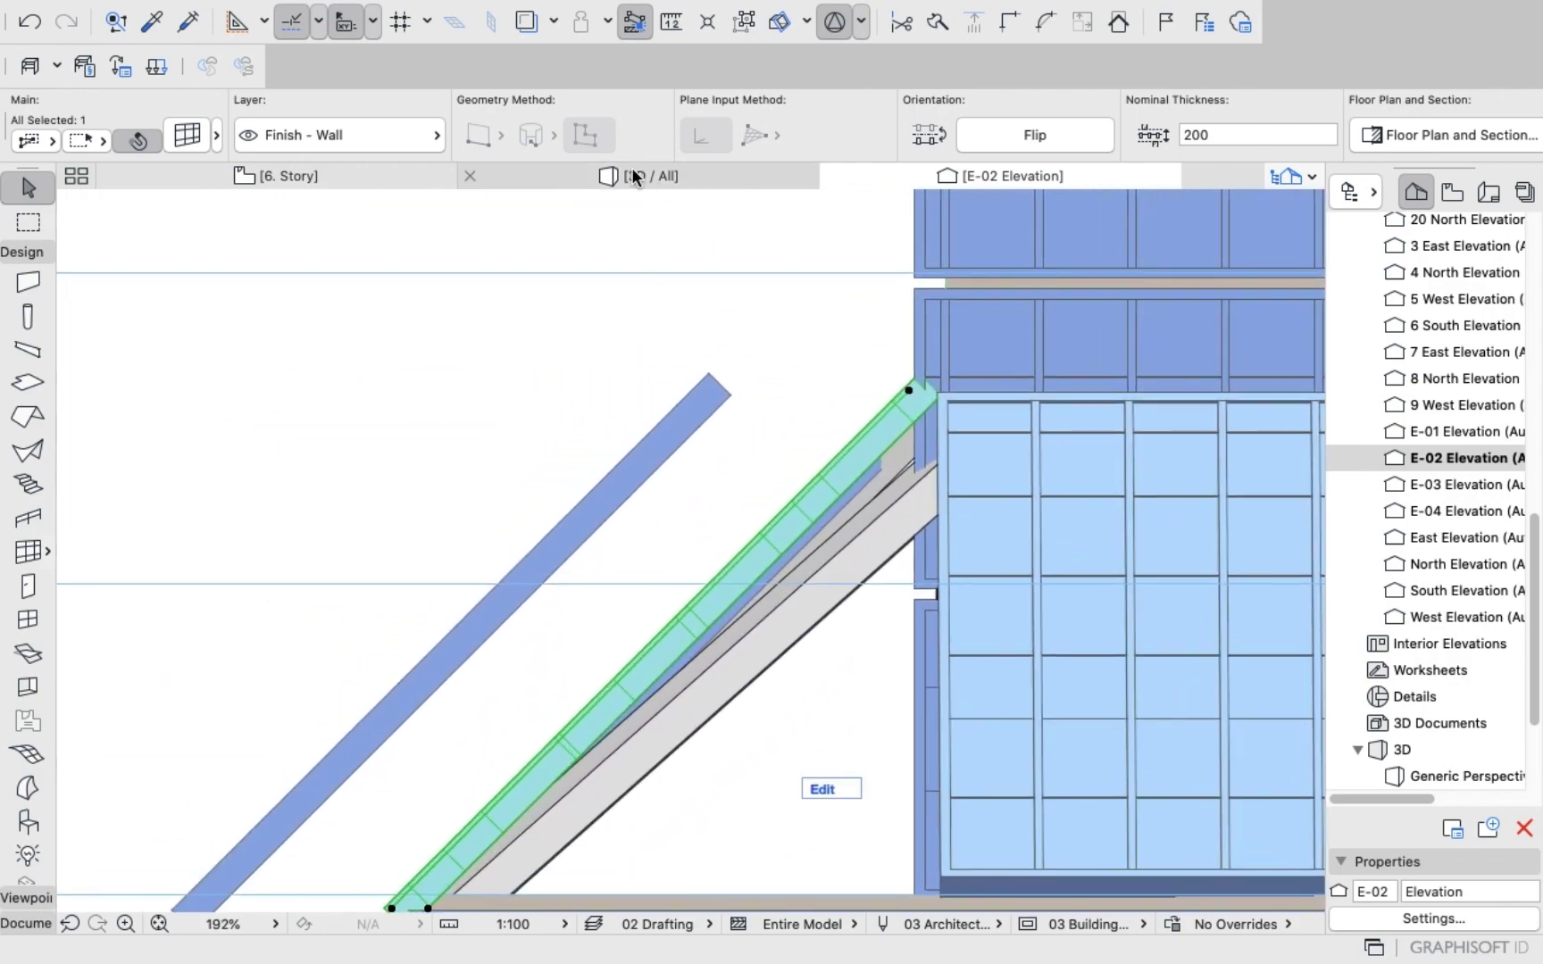
pyautogui.click(631, 171)
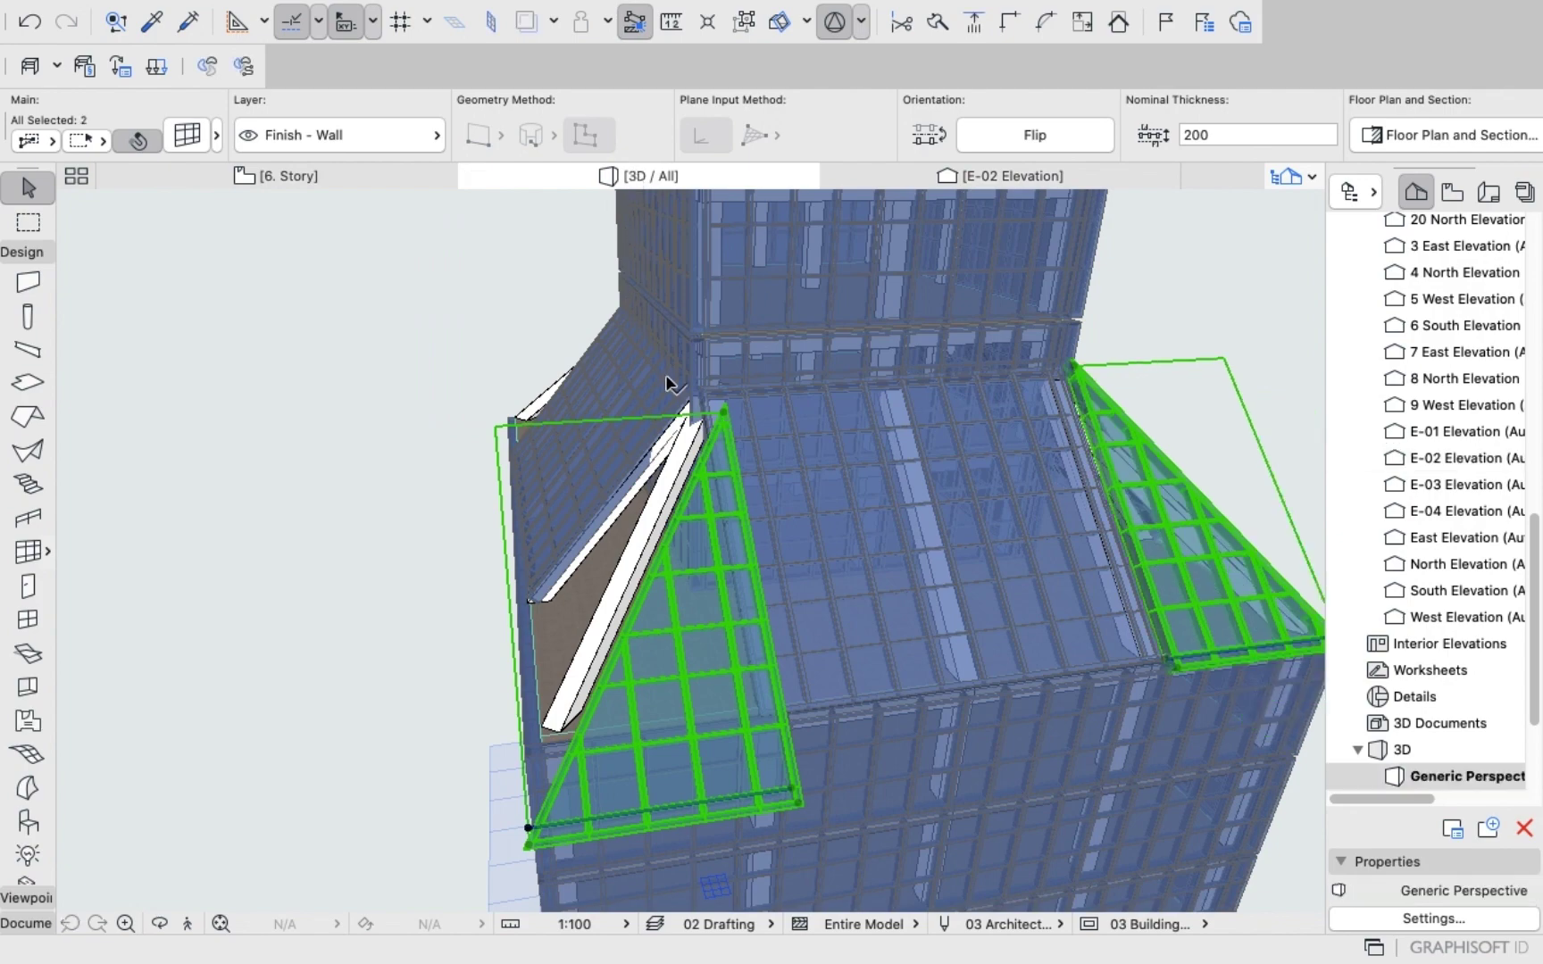
pyautogui.scroll(4, 1062, 469)
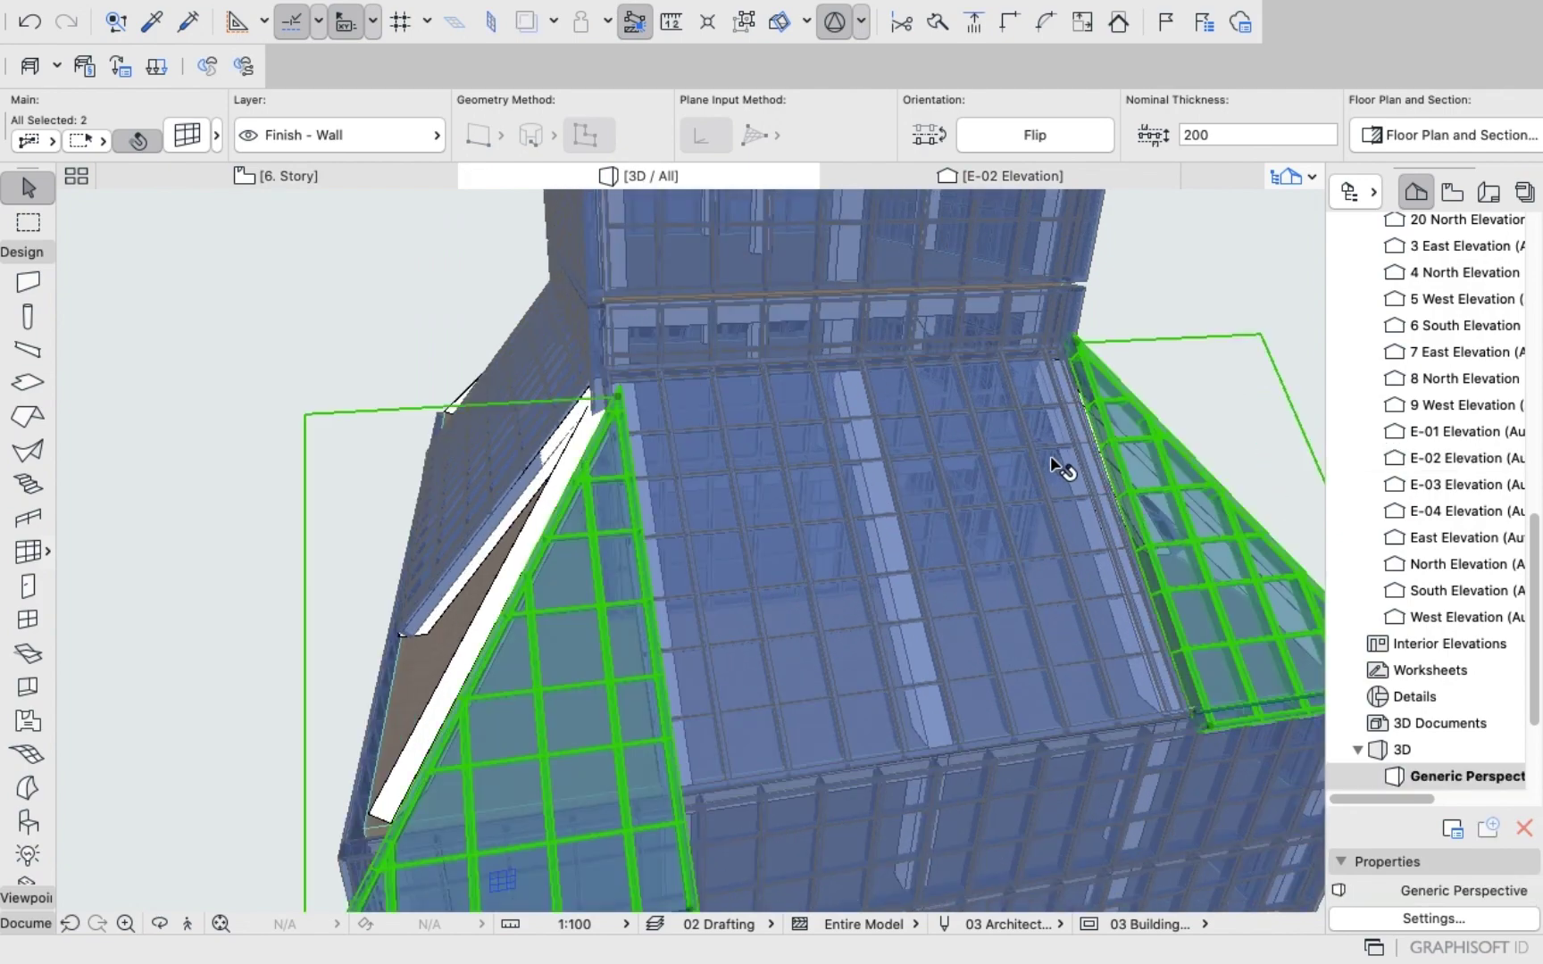
pyautogui.scroll(-4, 1181, 399)
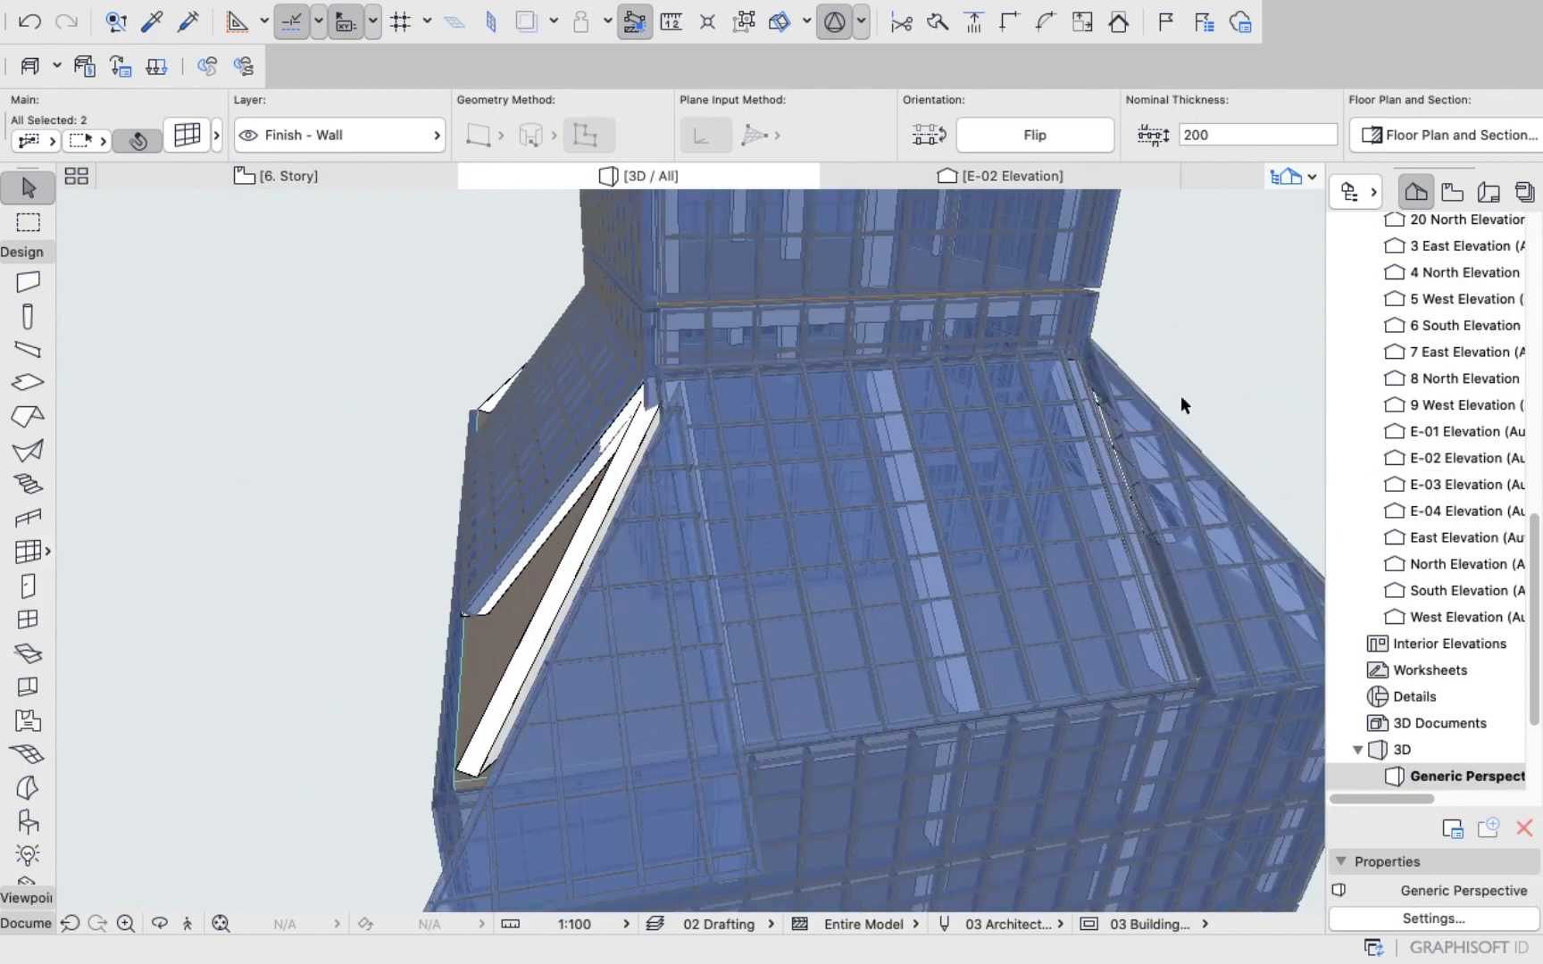
pyautogui.scroll(-2, 1182, 463)
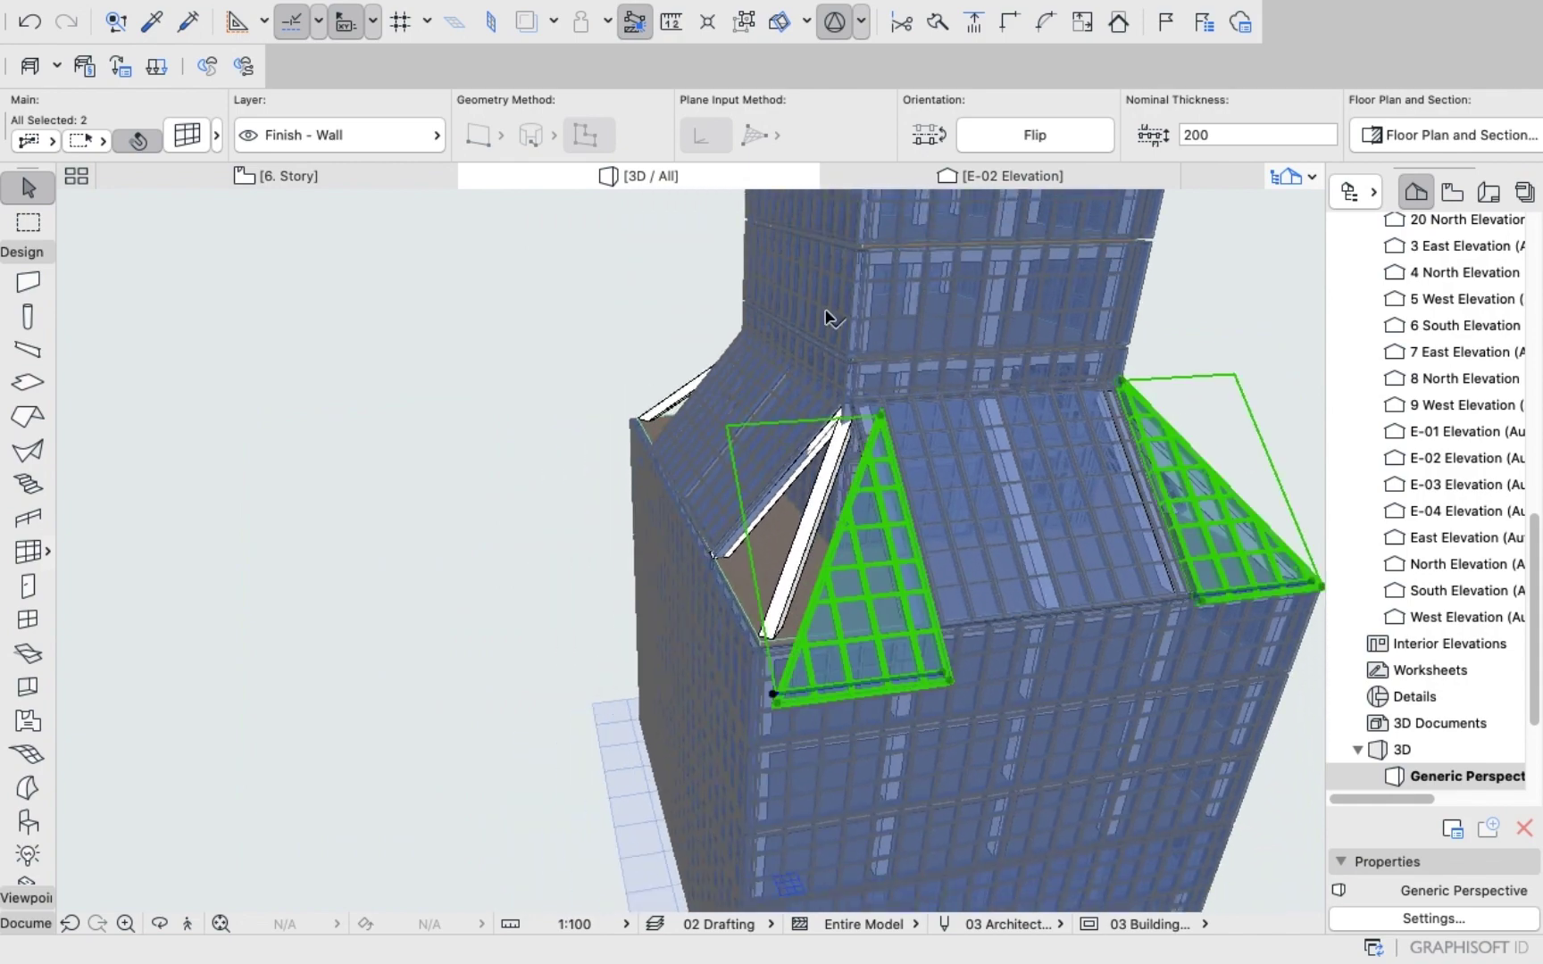
pyautogui.scroll(4, 1273, 511)
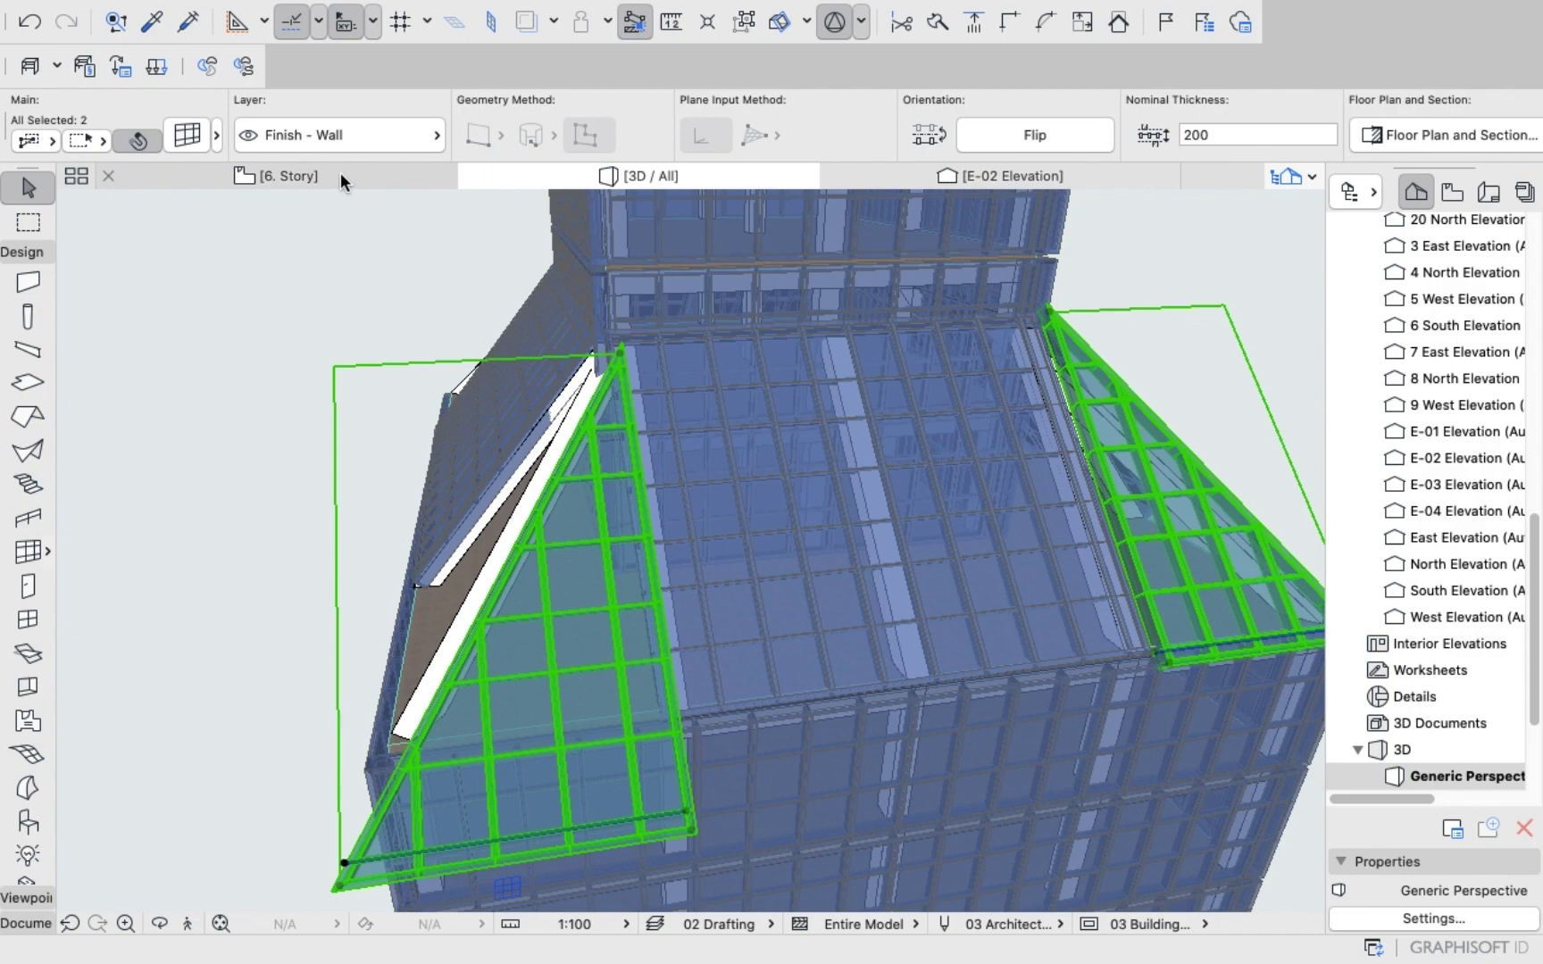
# In the E-02 Elevation, nudge the slanted corner curtain wall slightly inward and down, and check its fit against the sloped wall in 3D.
pyautogui.click(1000, 176)
pyautogui.scroll(4, 799, 530)
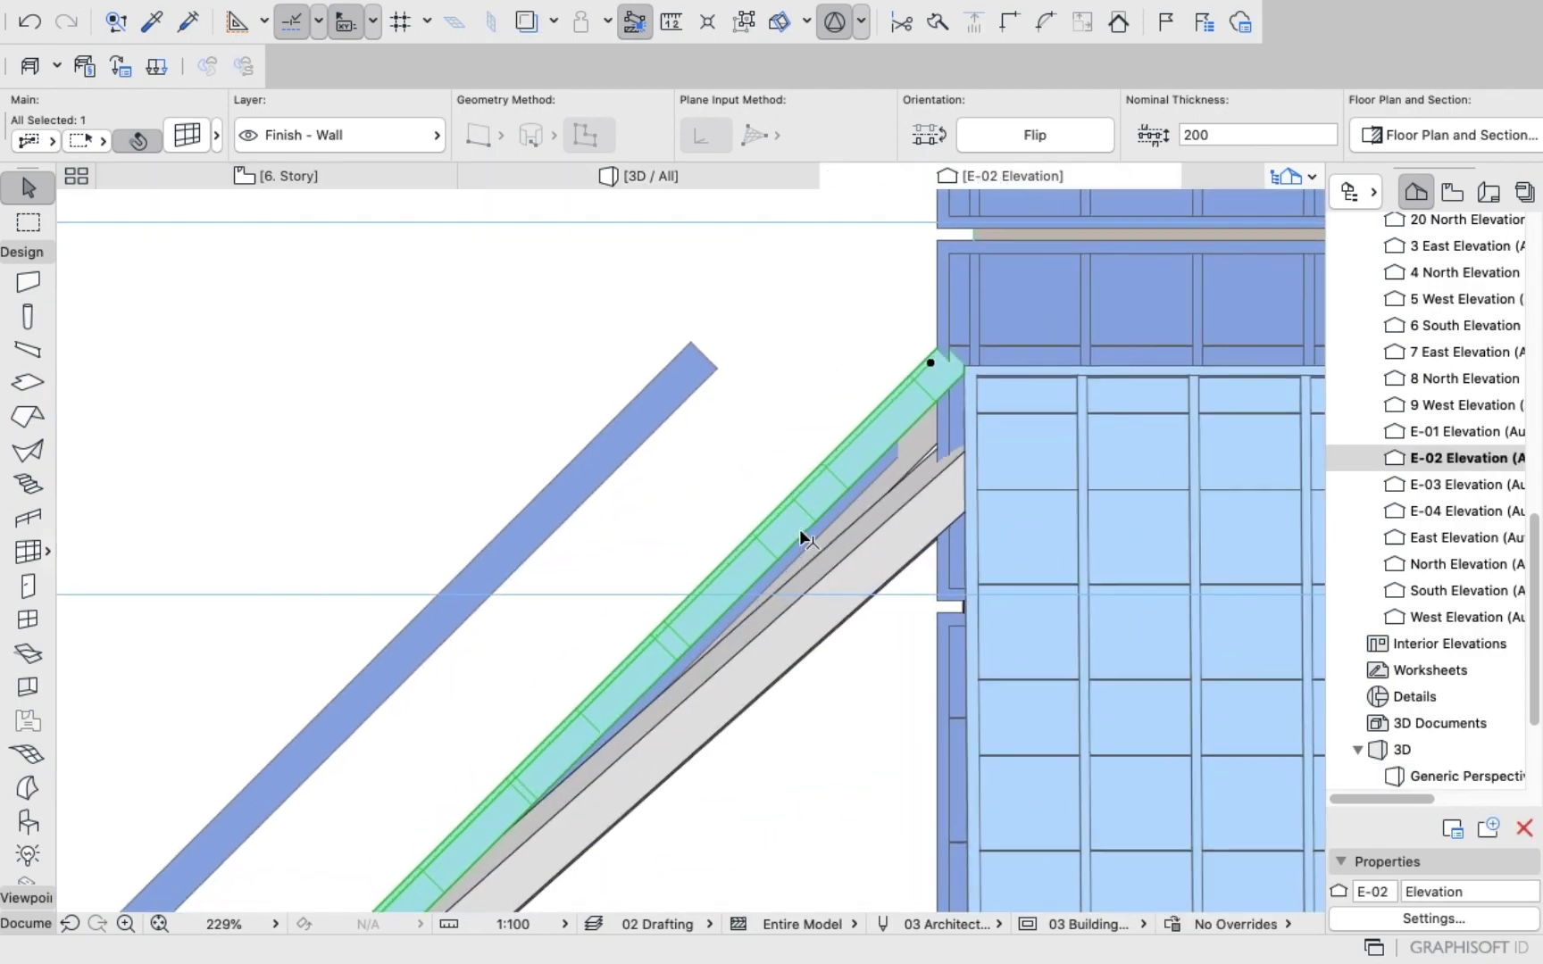
pyautogui.press('super+d')
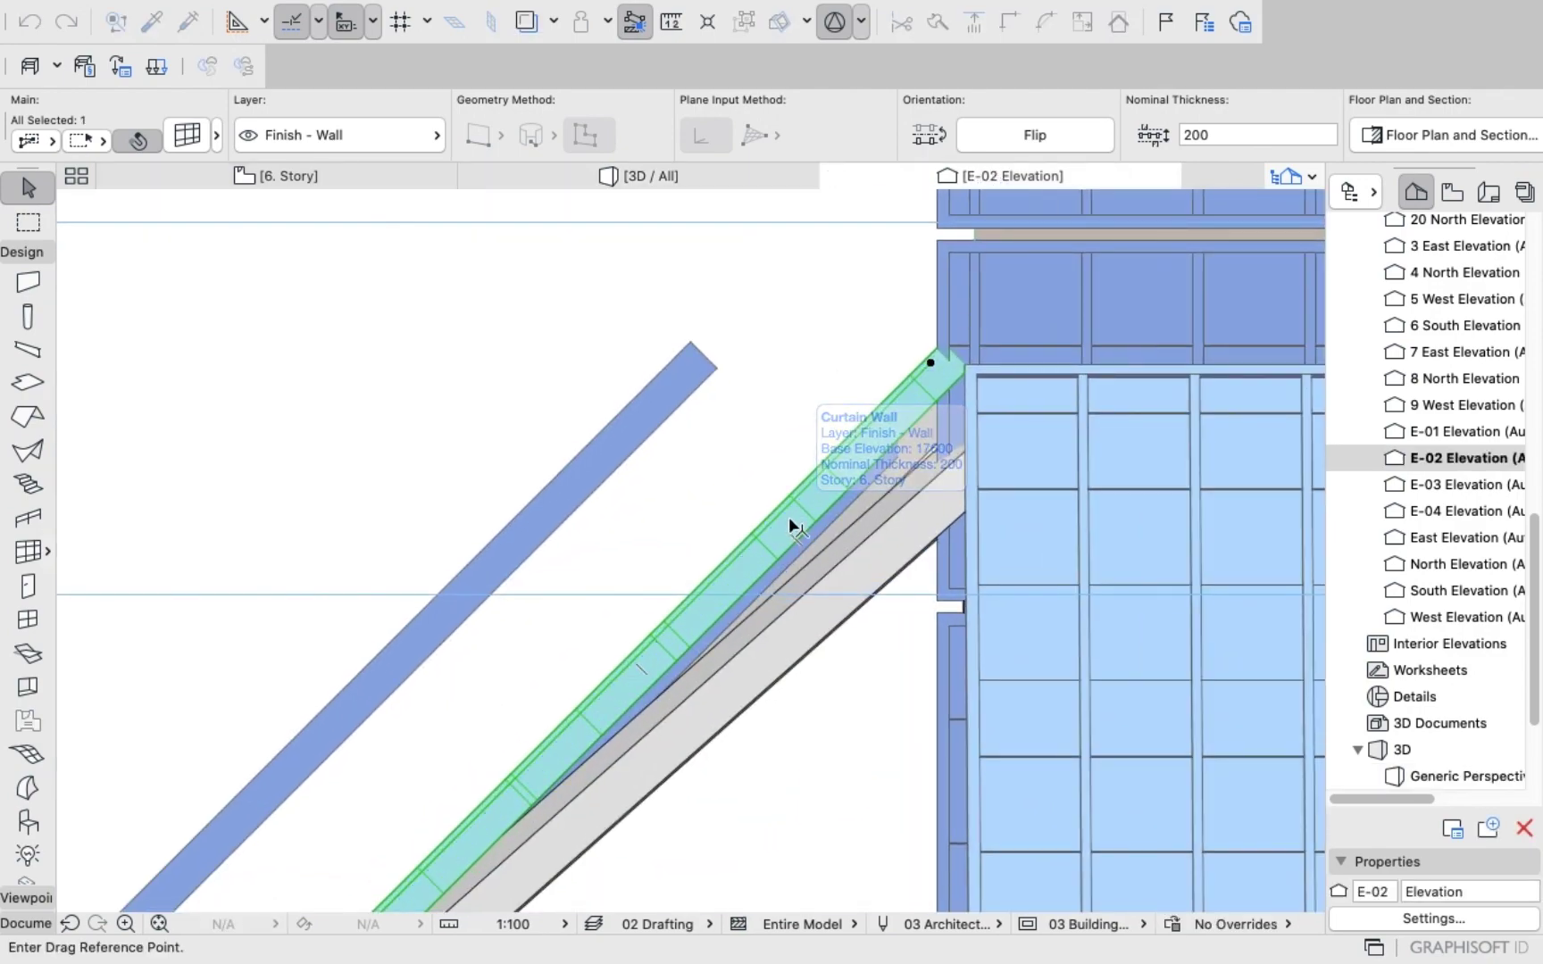
pyautogui.click(790, 519)
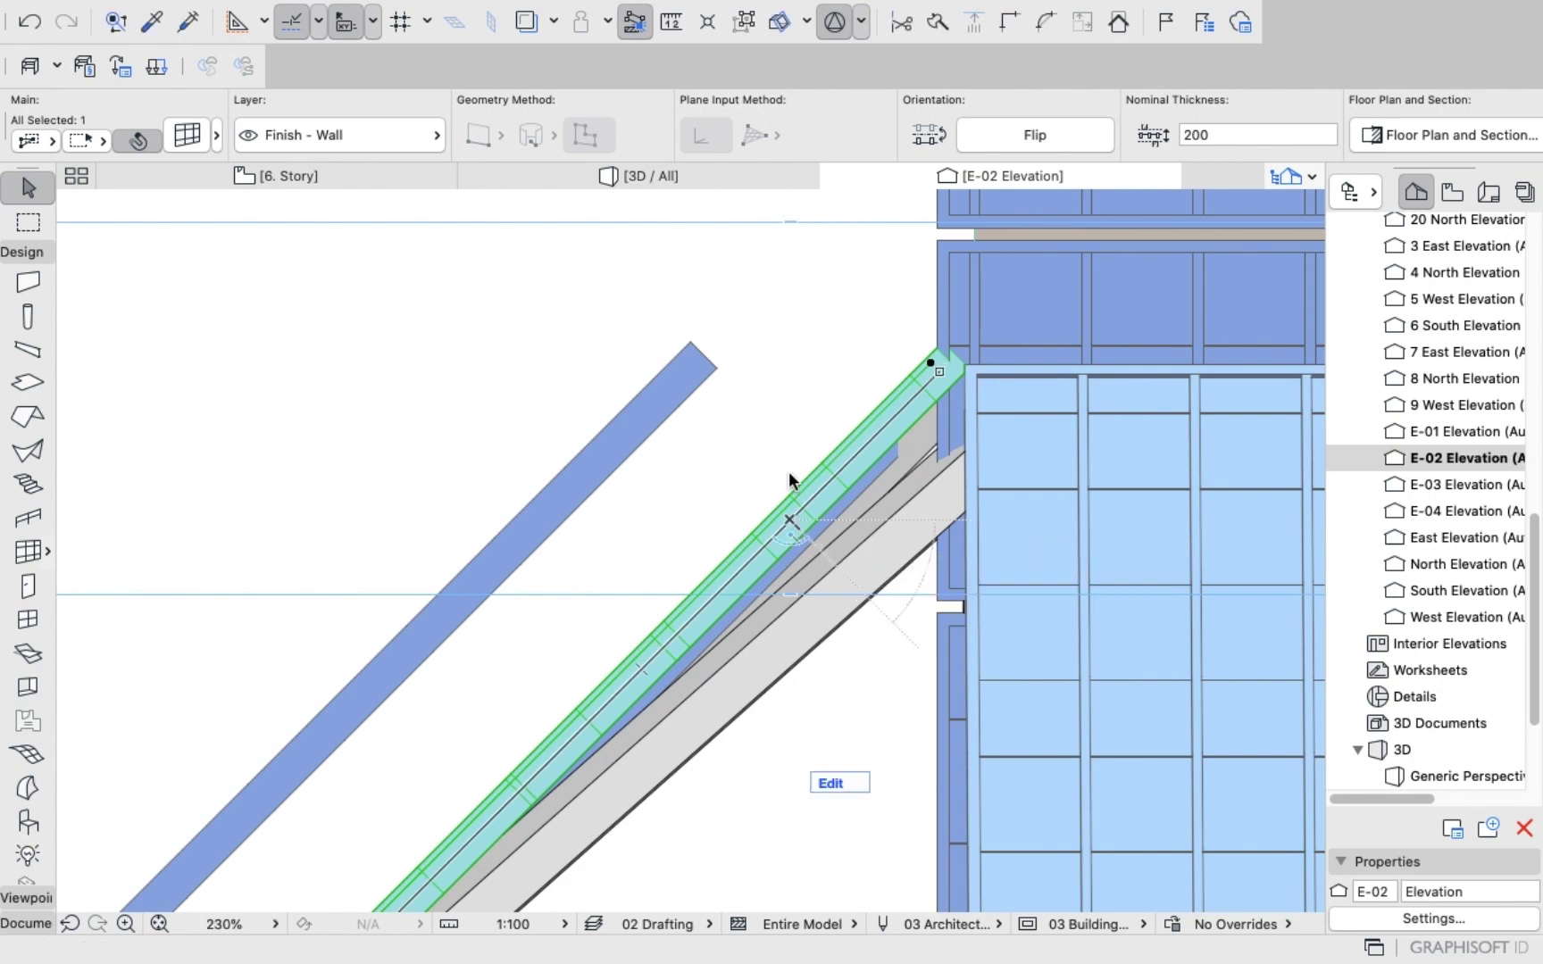
pyautogui.scroll(-4, 774, 399)
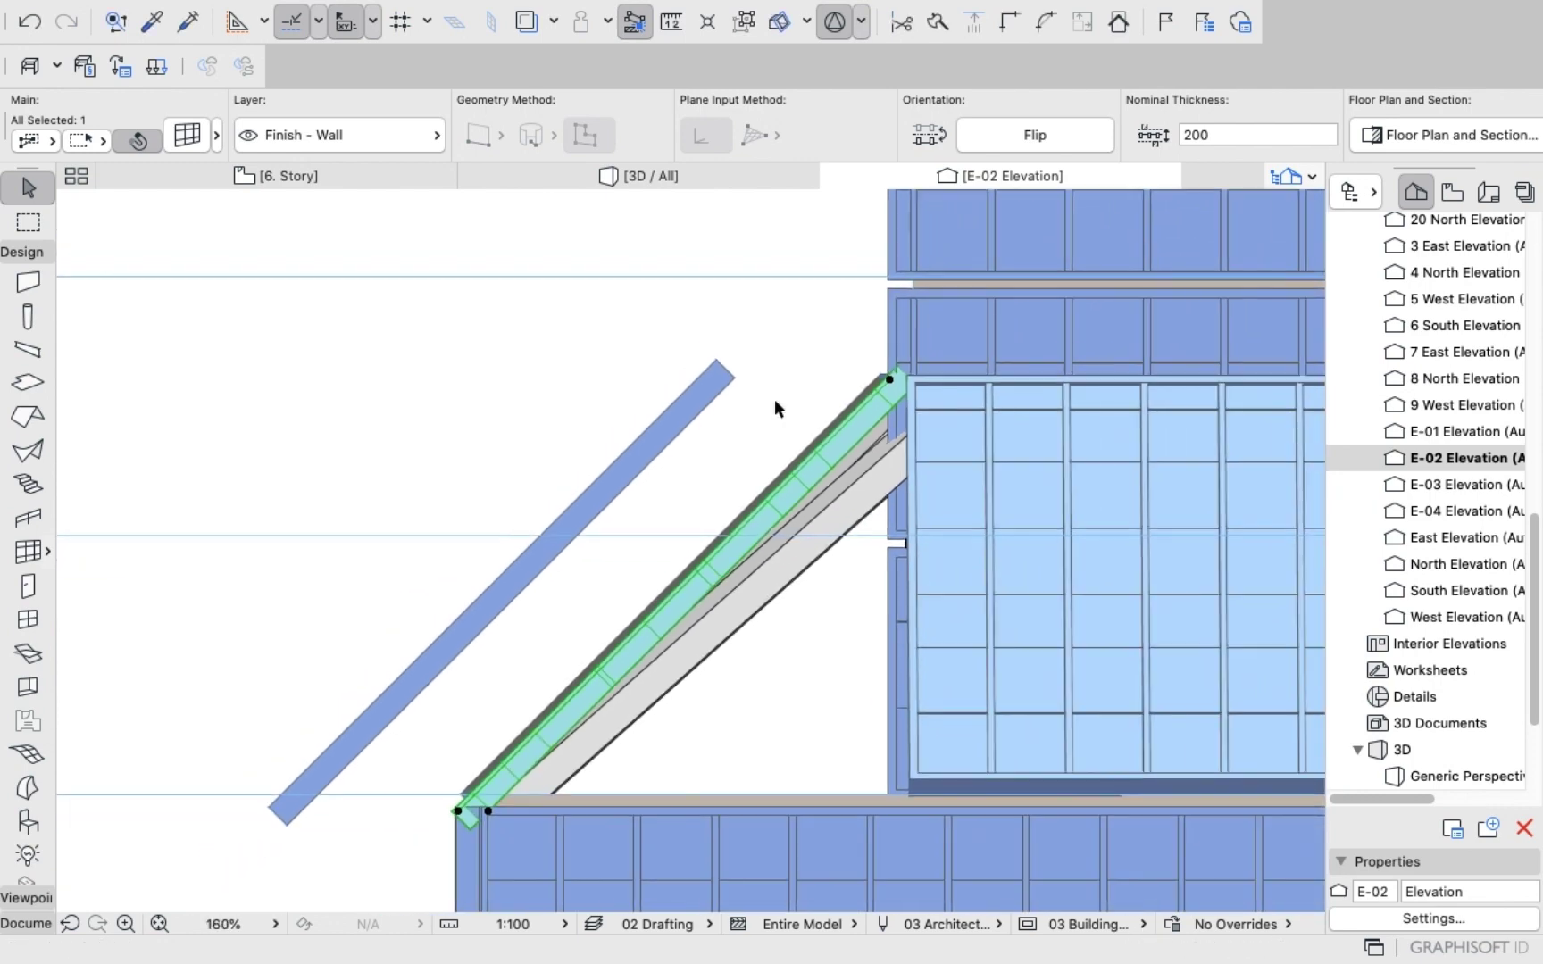
pyautogui.scroll(-1, 714, 400)
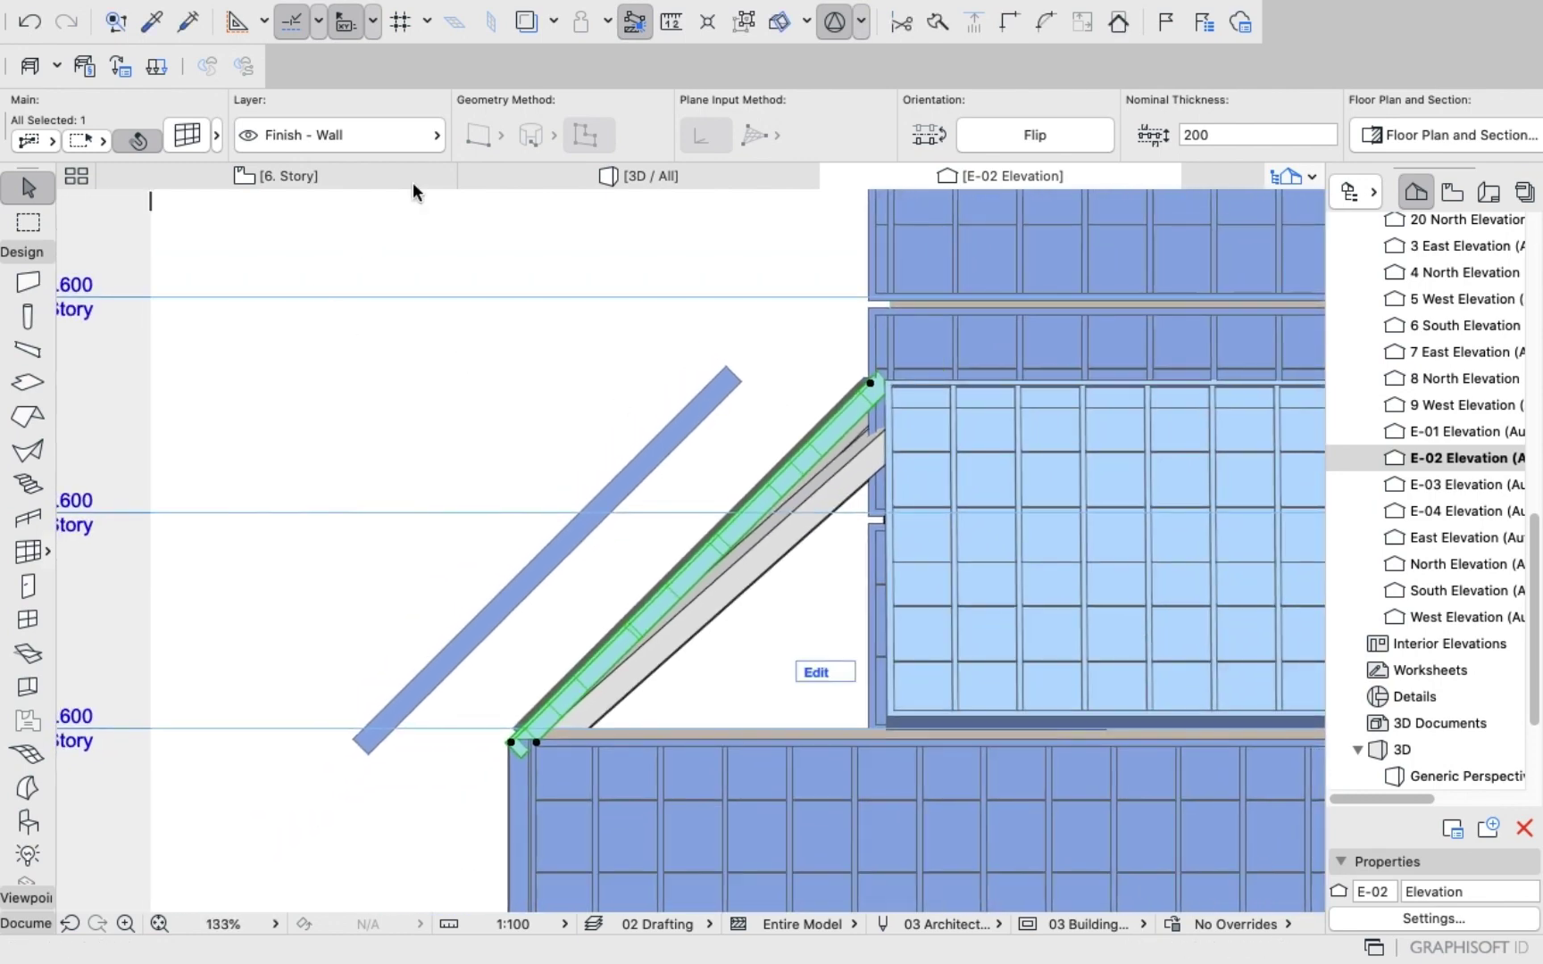
pyautogui.click(658, 171)
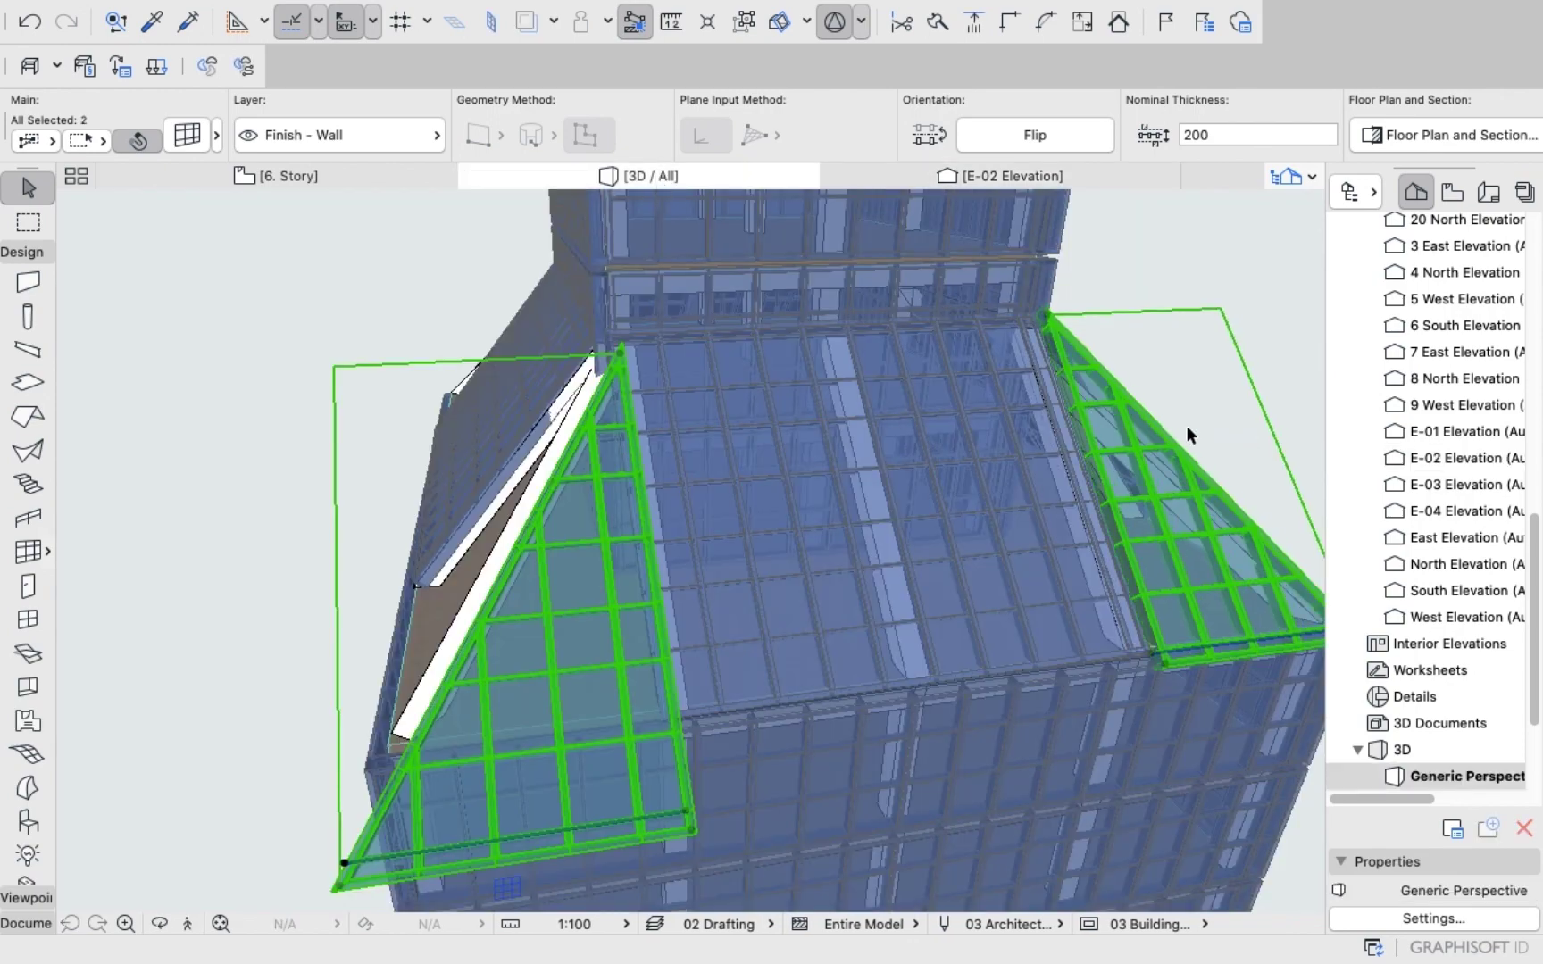
pyautogui.scroll(10, 1112, 451)
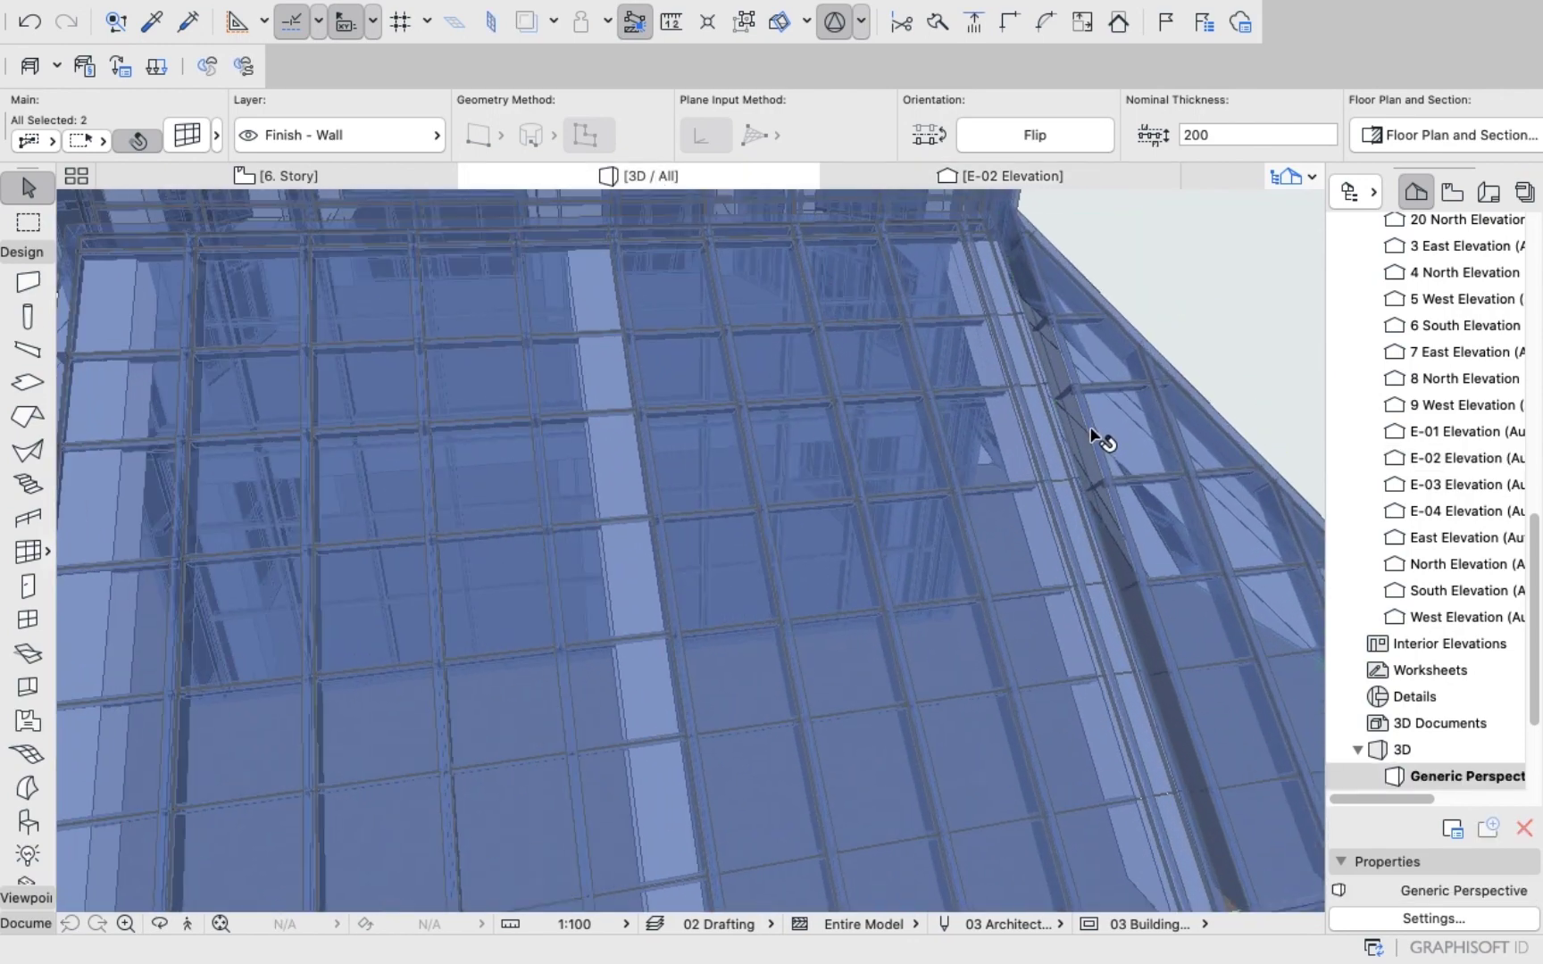
pyautogui.scroll(-10, 1090, 428)
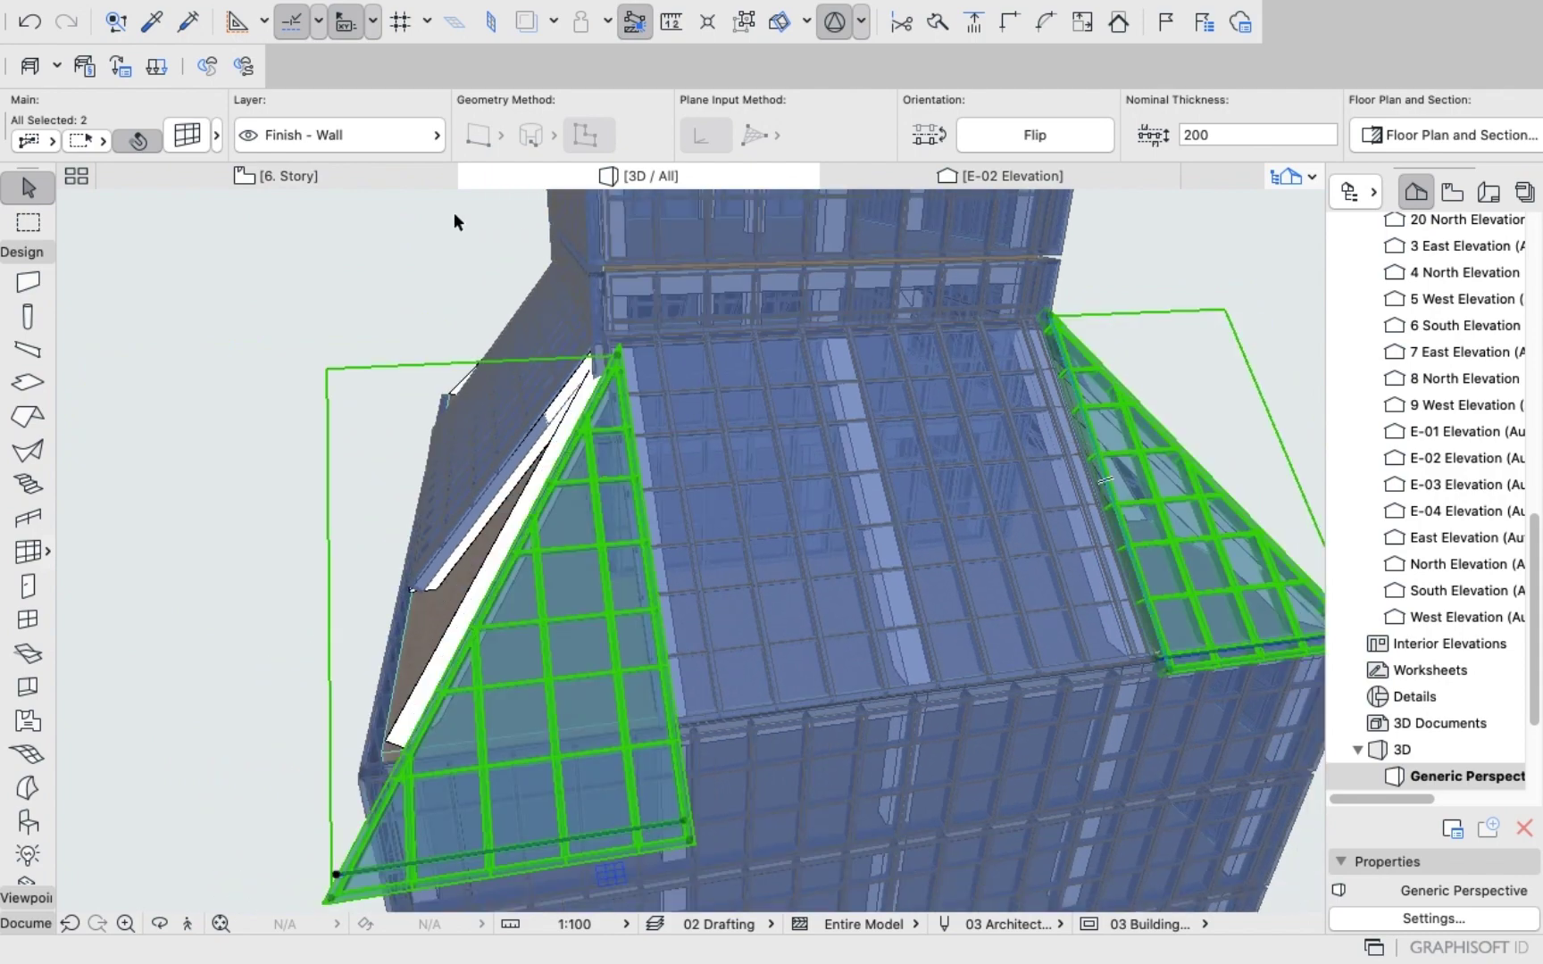
# In the E-02 Elevation, try to move the slanted corner curtain wall 250 at 45° so its lower end sits on the 6. Story line.
pyautogui.click(1001, 176)
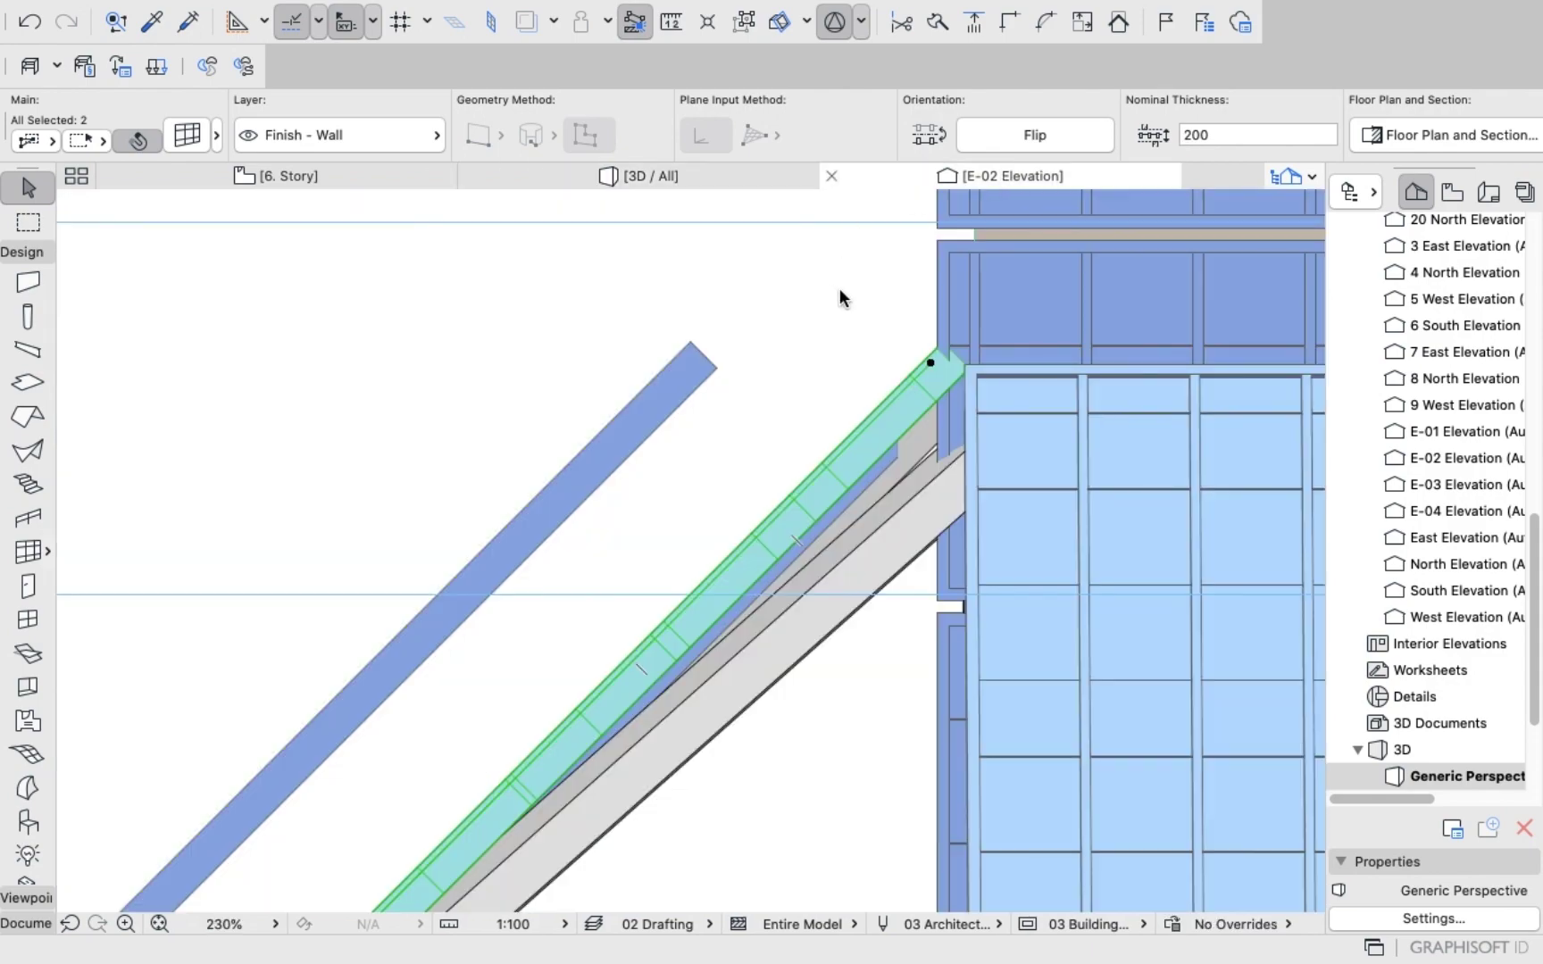
pyautogui.scroll(-6, 839, 288)
pyautogui.scroll(3, 752, 498)
pyautogui.scroll(4, 563, 571)
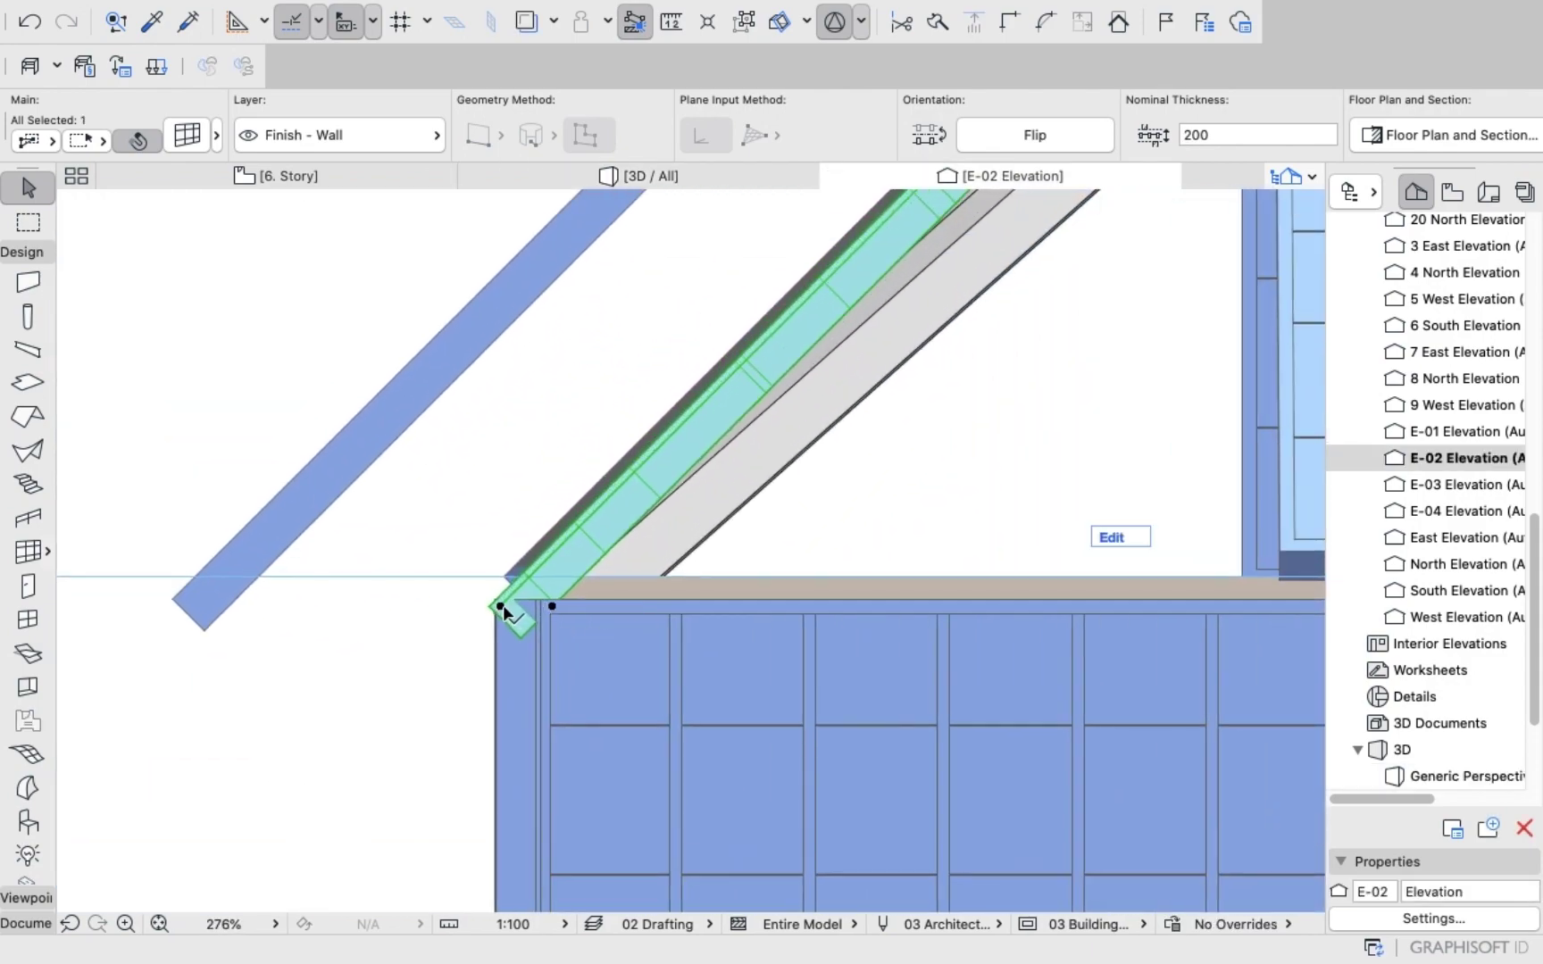
pyautogui.click(502, 608)
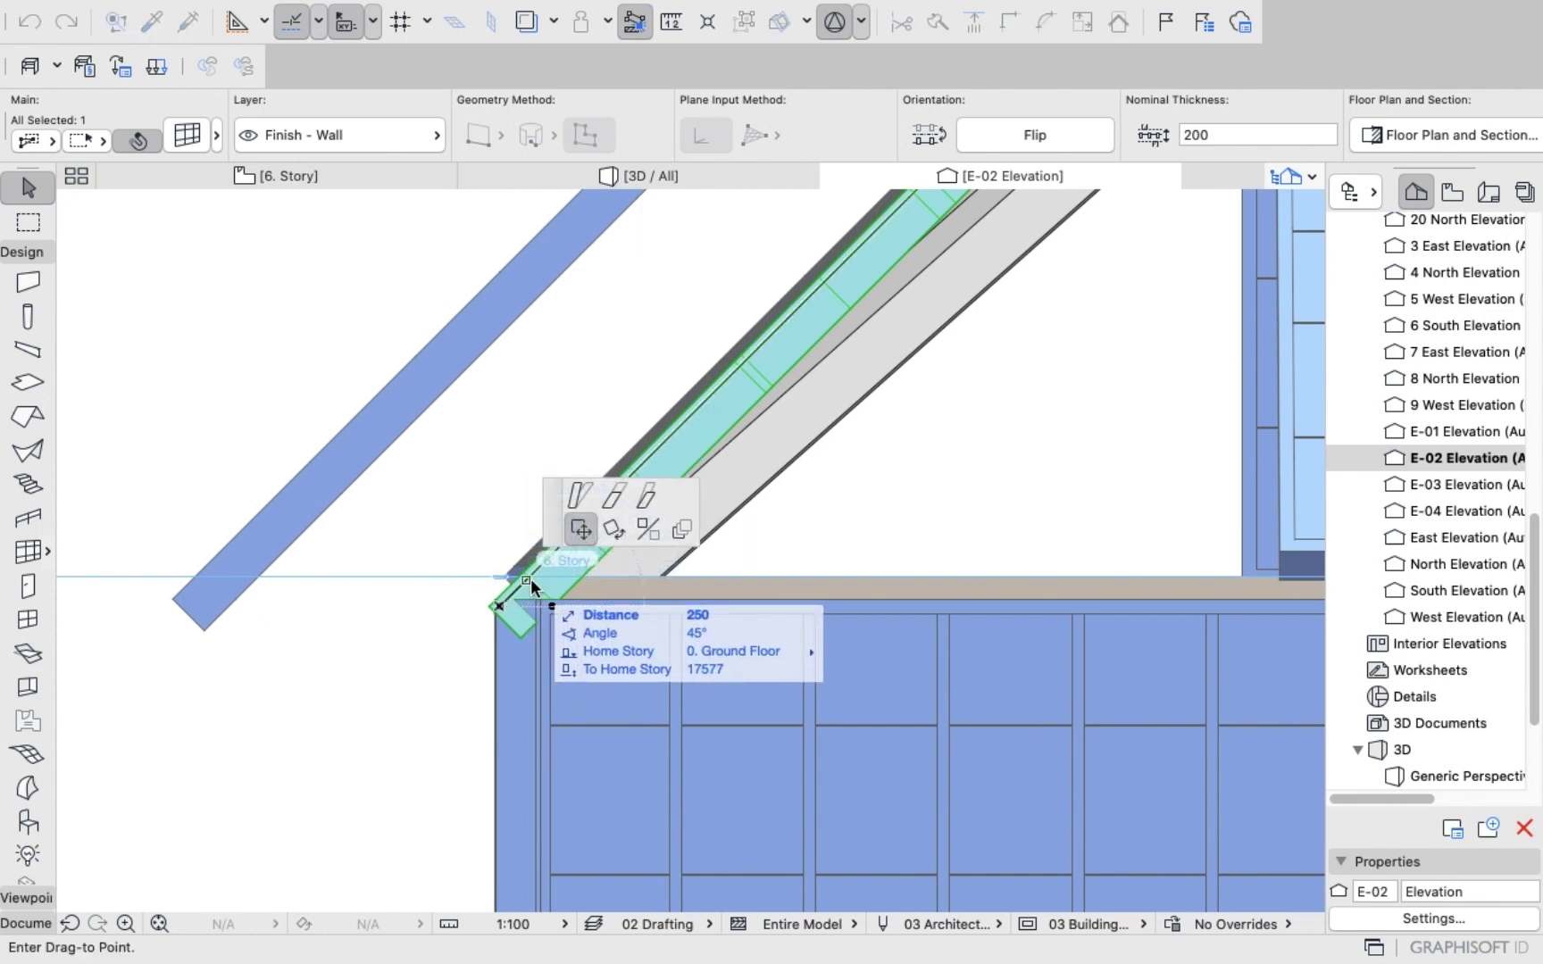
pyautogui.click(530, 579)
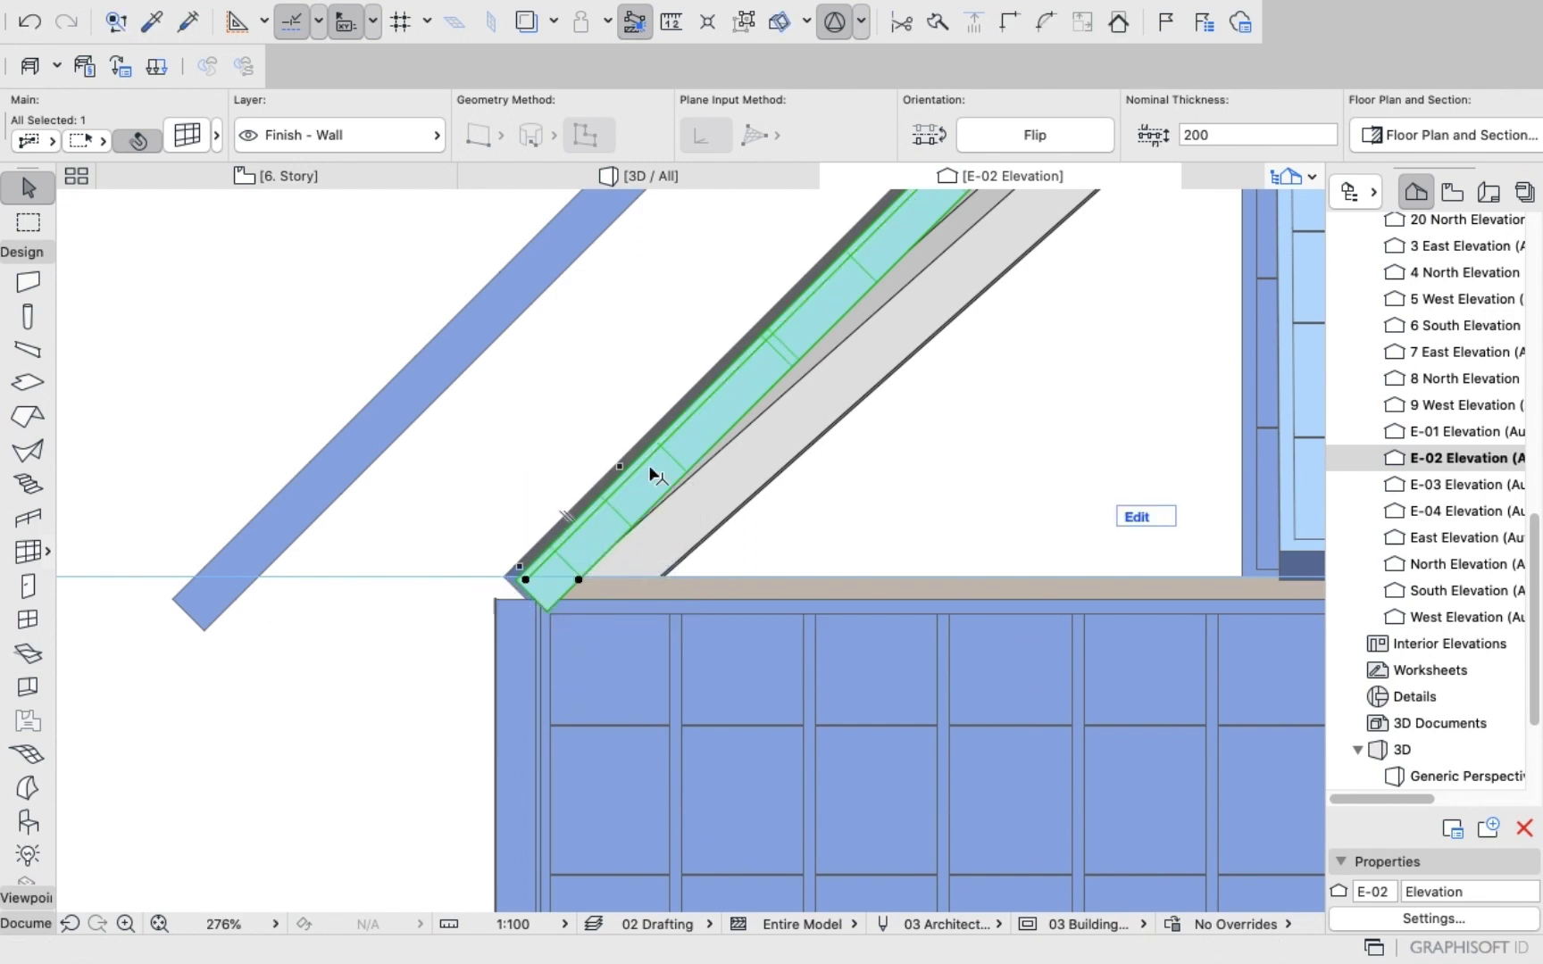
# Bring the slanted corner curtain wall back down the slope so its upper end meets the tower edge and its lower end the podium corner.
pyautogui.scroll(-5, 759, 402)
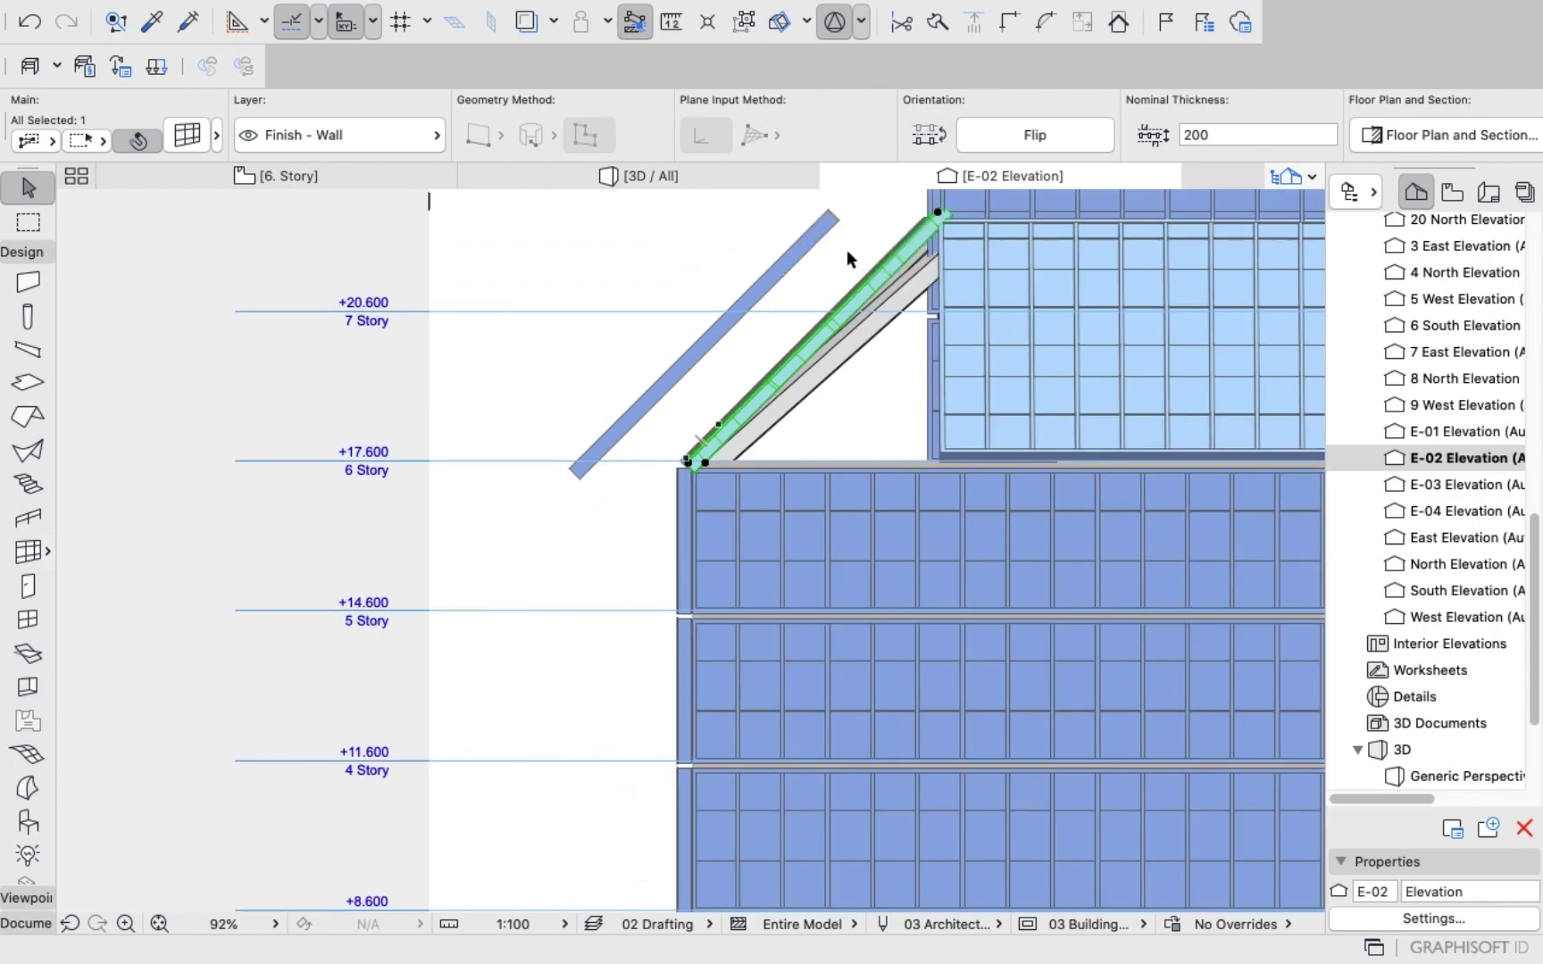
pyautogui.scroll(10, 919, 209)
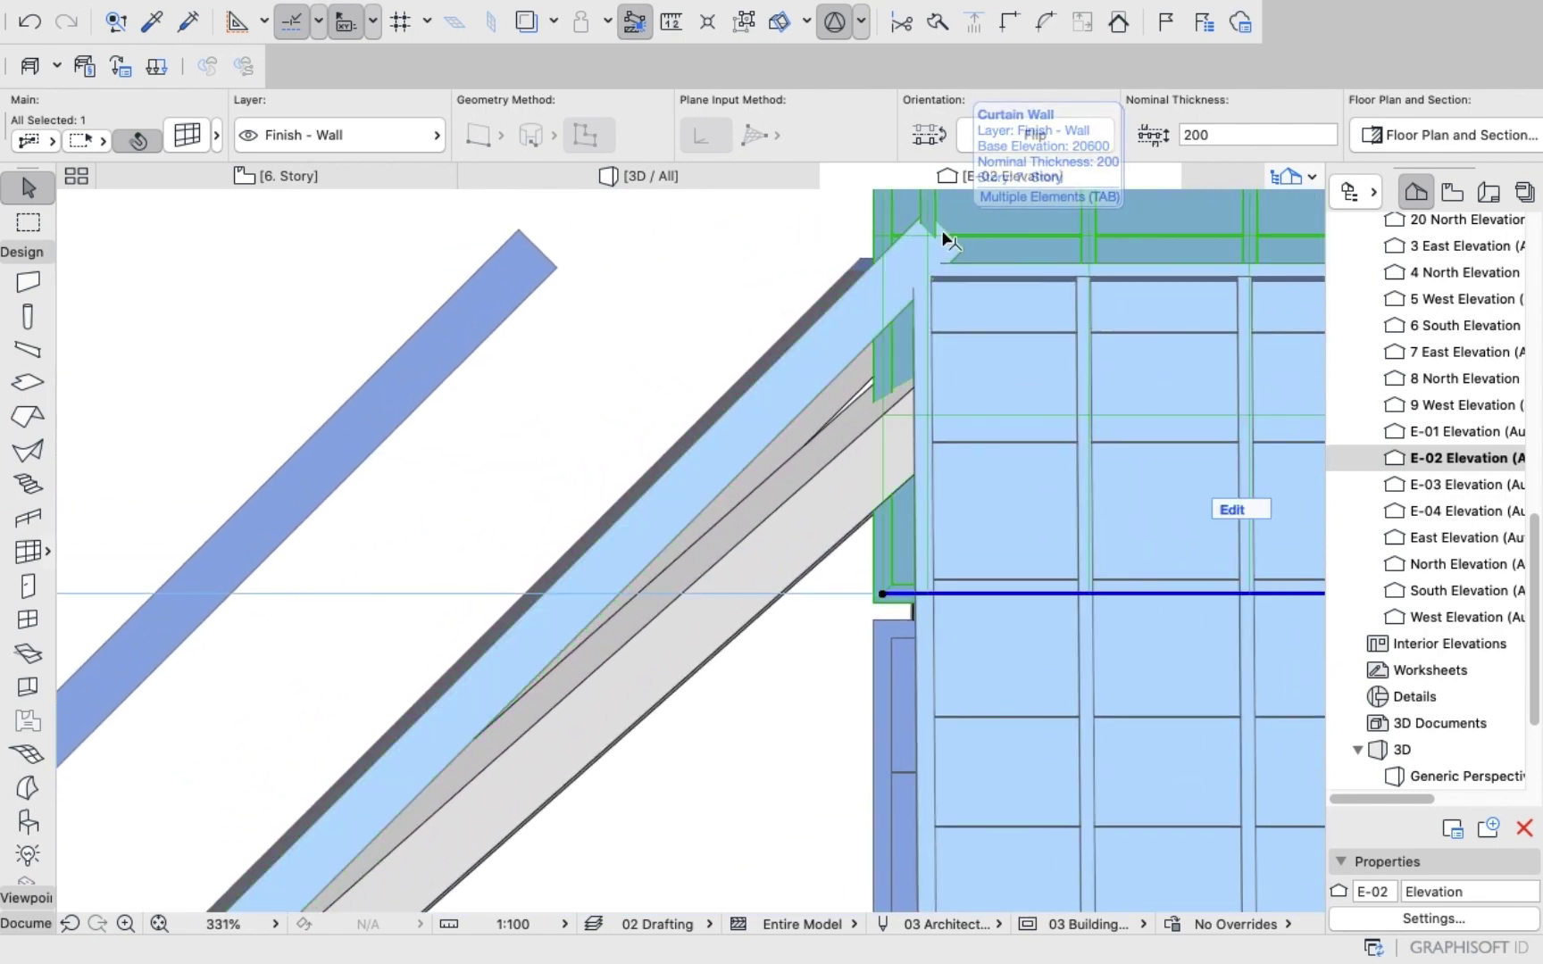
pyautogui.click(754, 267)
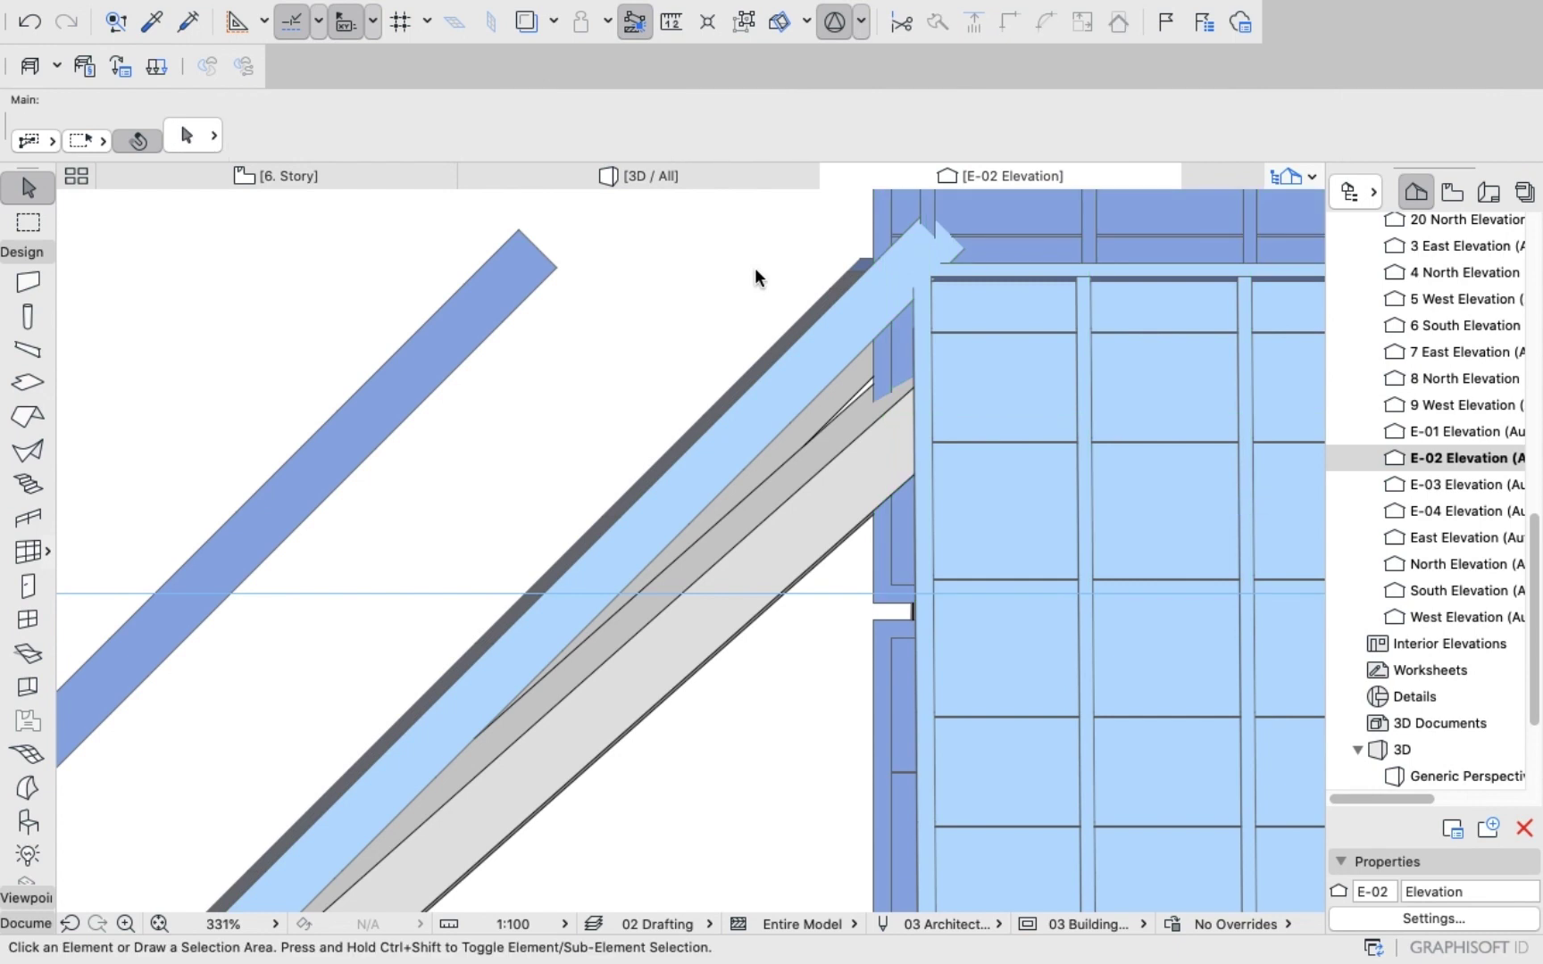
pyautogui.click(818, 359)
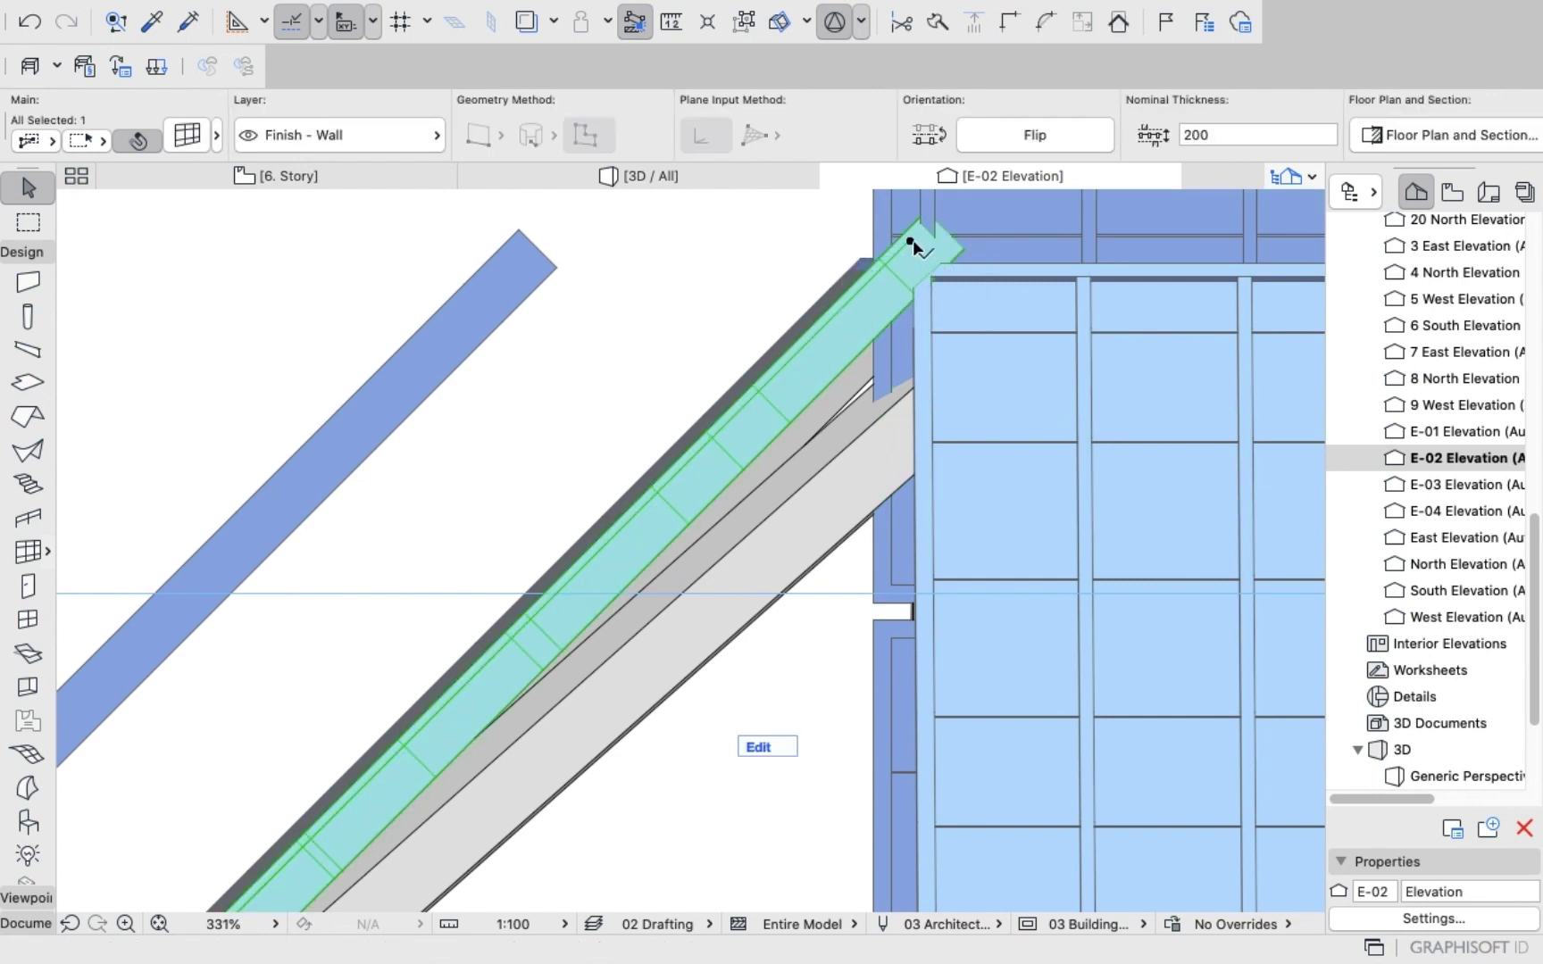
pyautogui.click(910, 241)
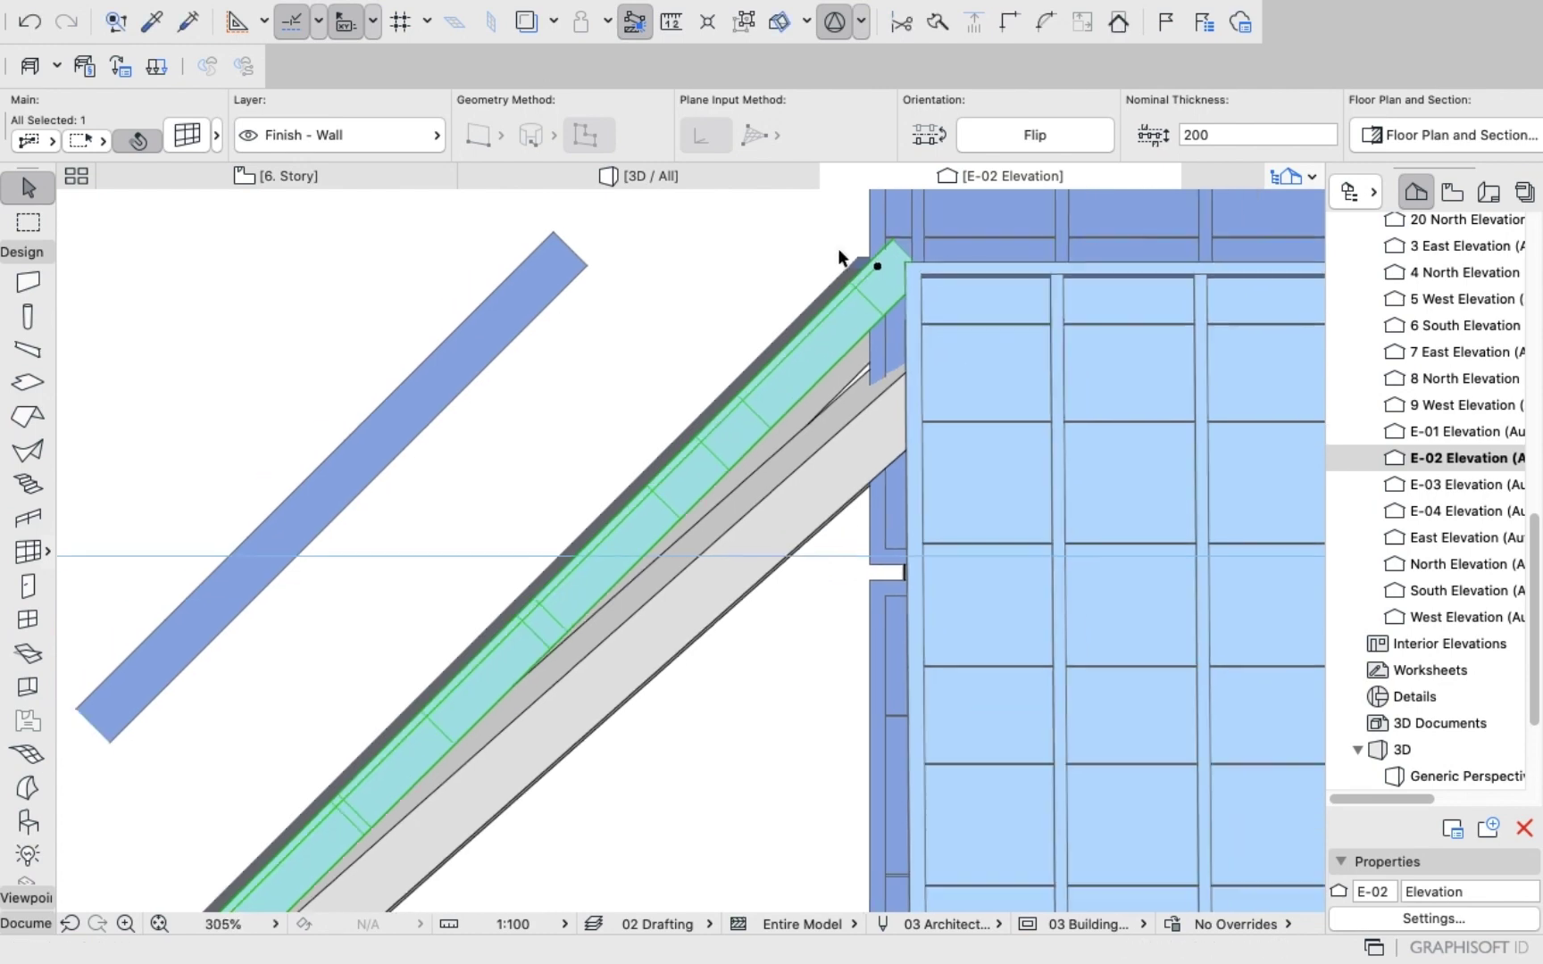
pyautogui.scroll(-5, 837, 252)
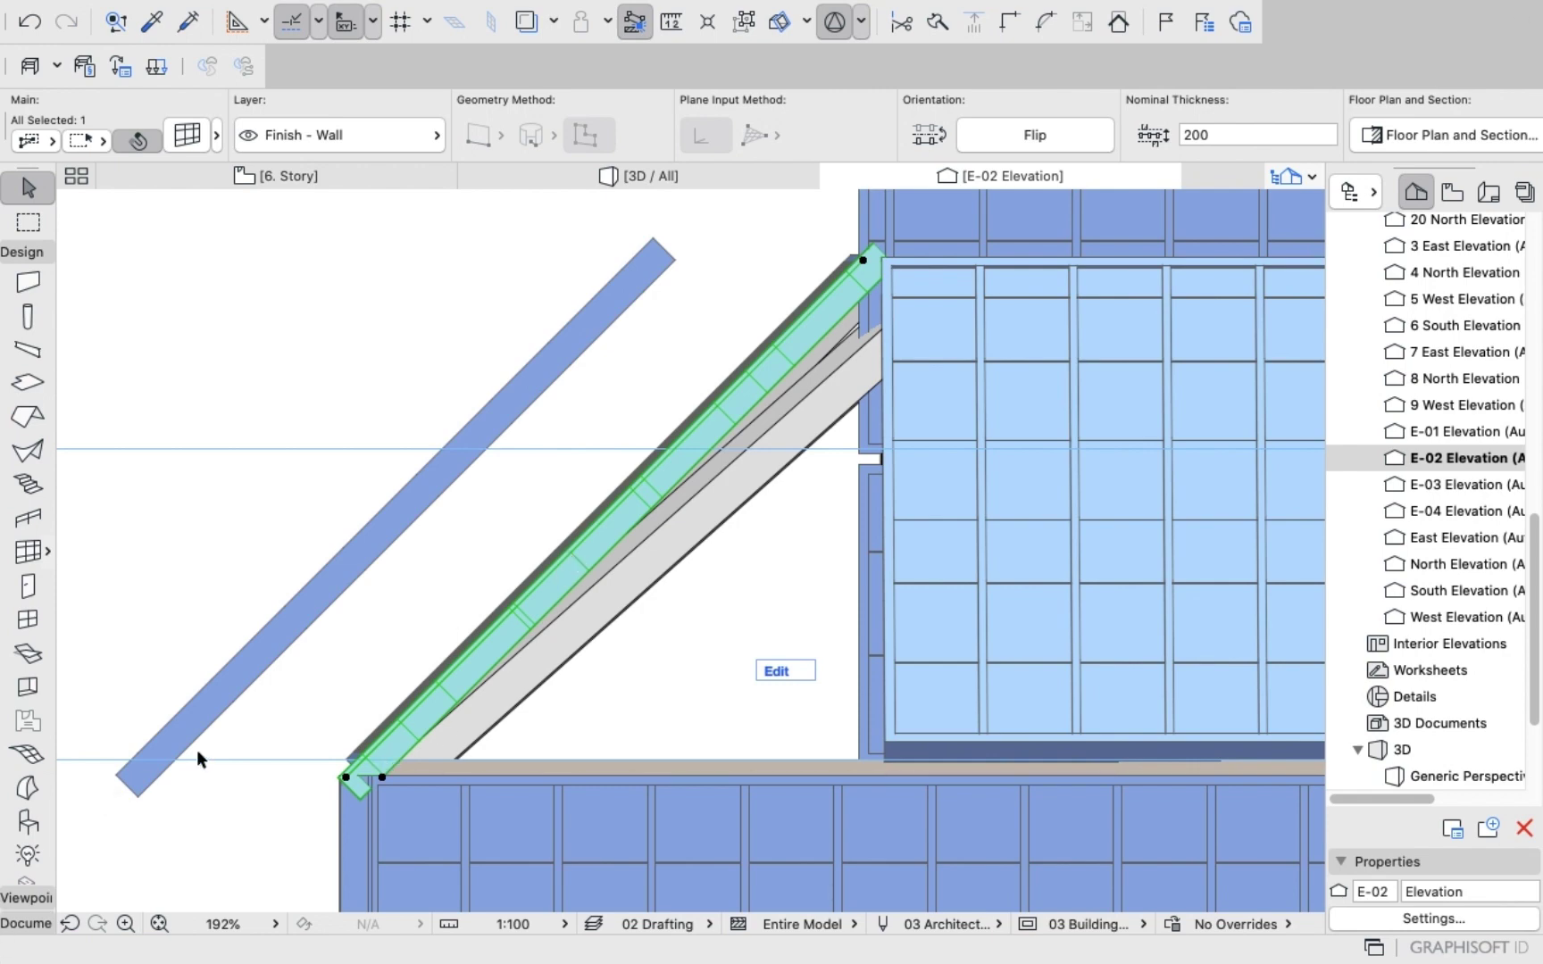
# Shift the slanted corner curtain wall from its lower end toward the tower up to the 6. Story line, and lower it slightly.
pyautogui.click(381, 778)
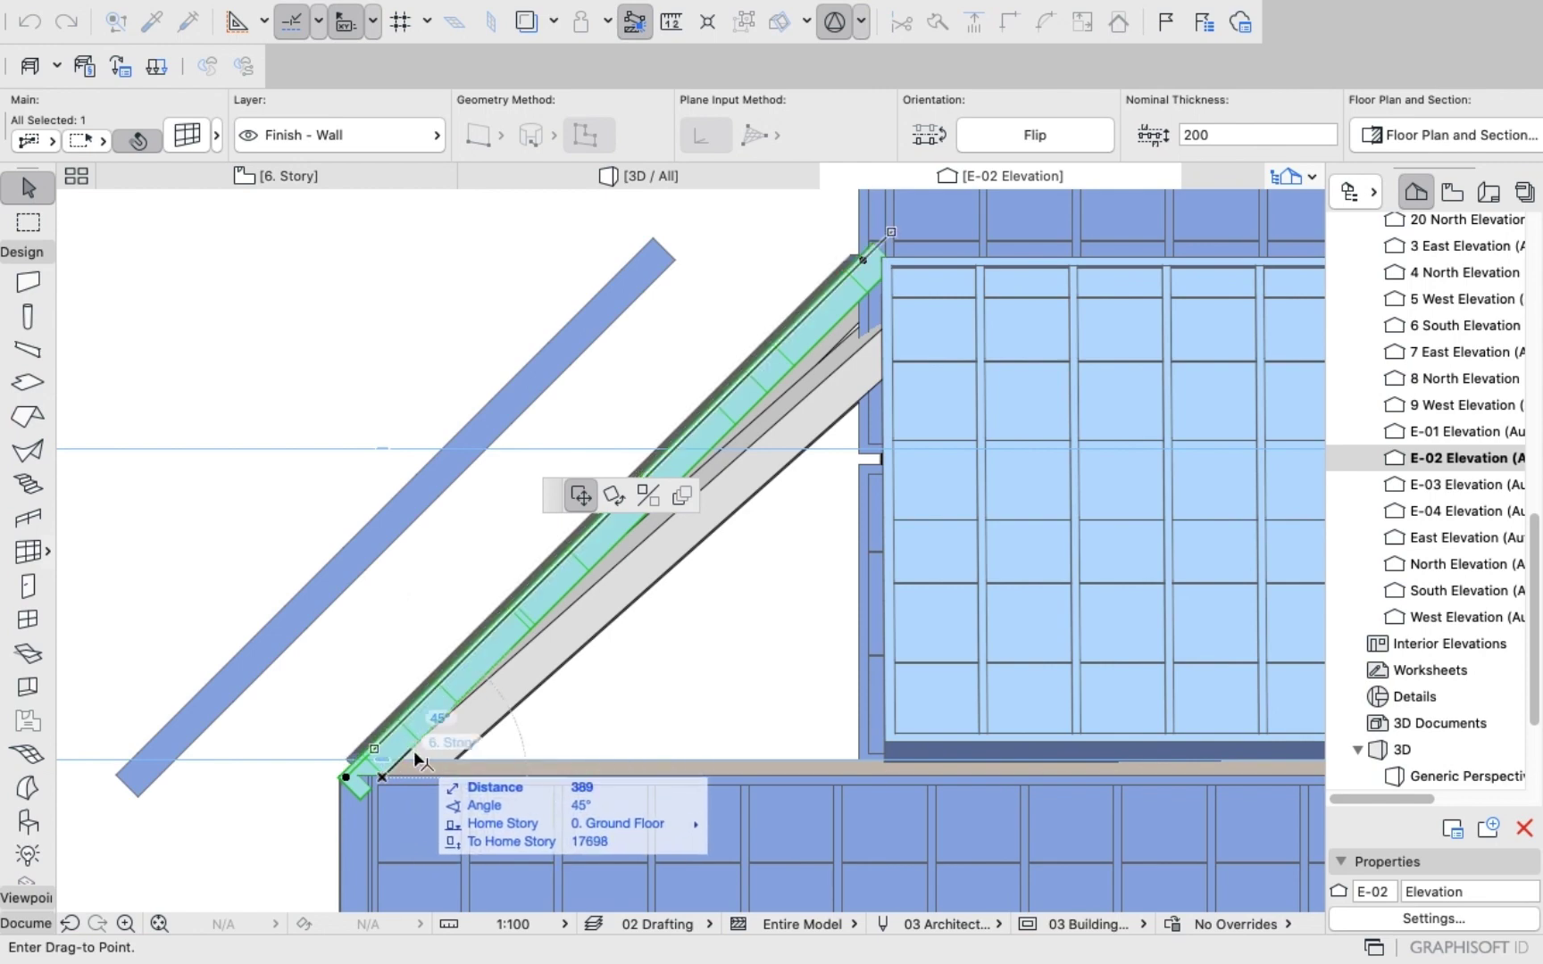
pyautogui.click(417, 754)
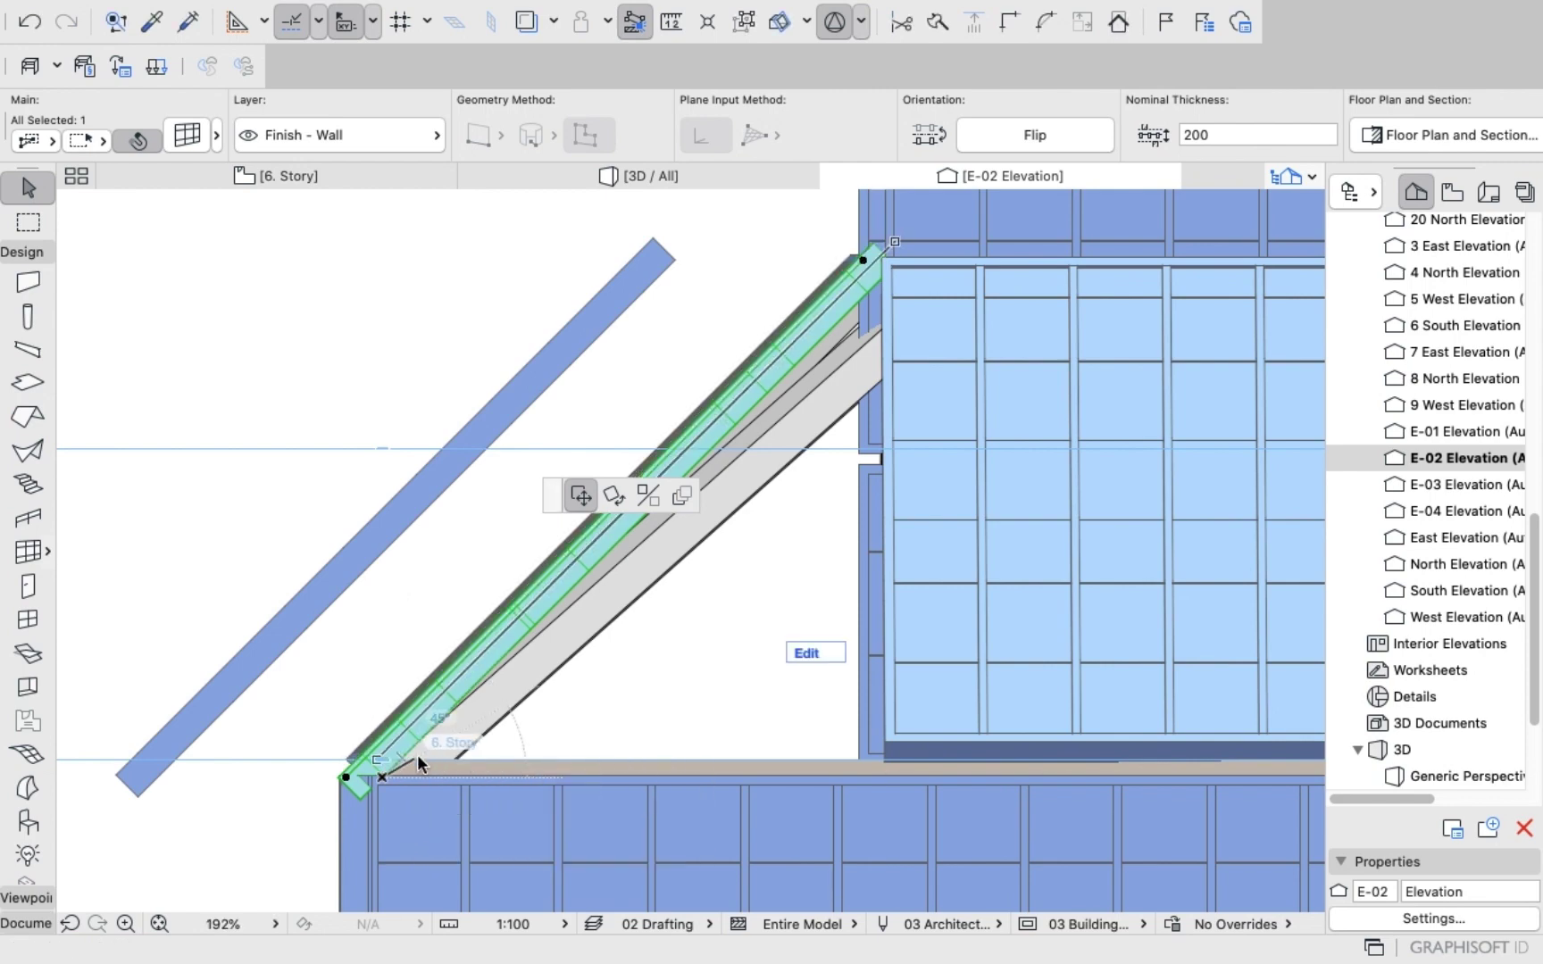
pyautogui.scroll(2, 420, 727)
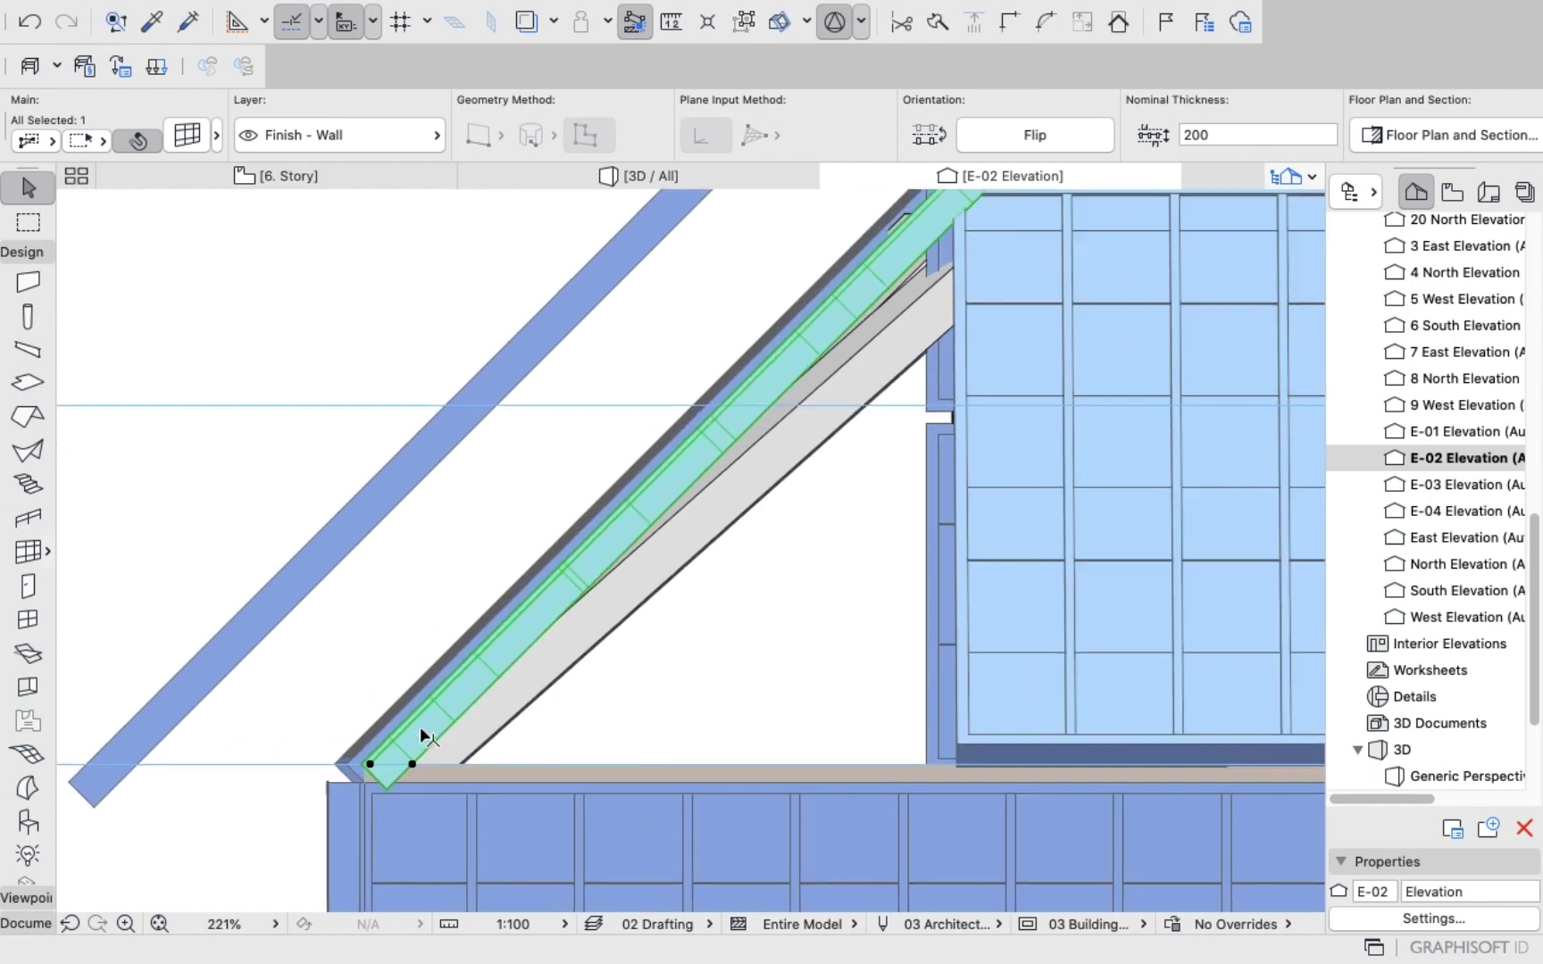
pyautogui.scroll(-2, 422, 725)
pyautogui.click(377, 759)
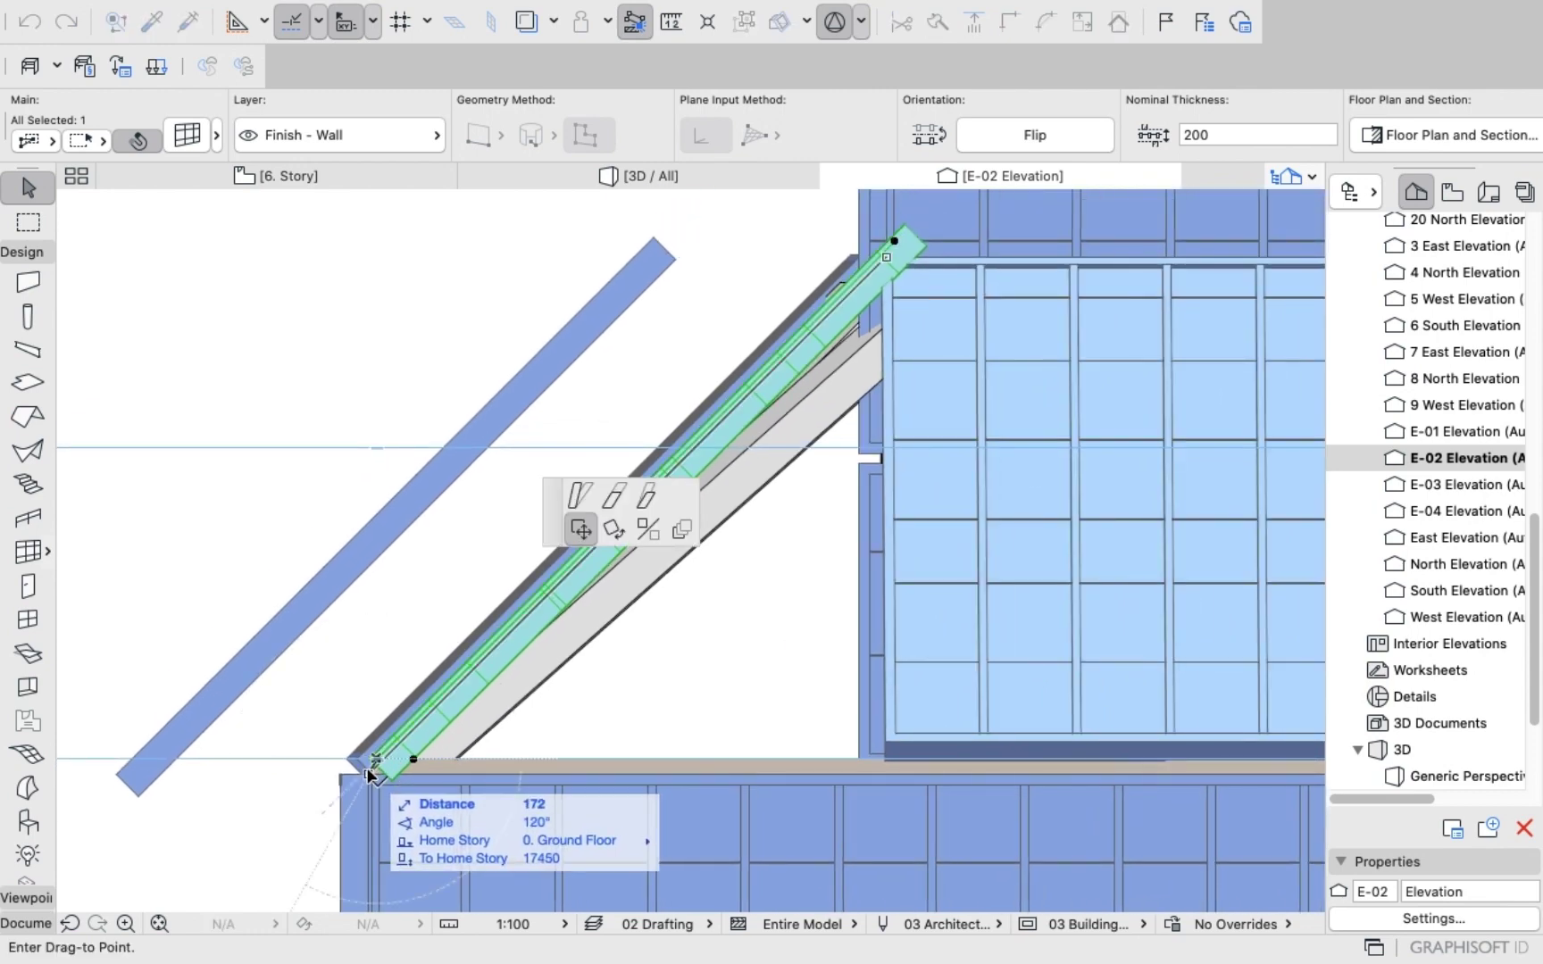
pyautogui.click(377, 760)
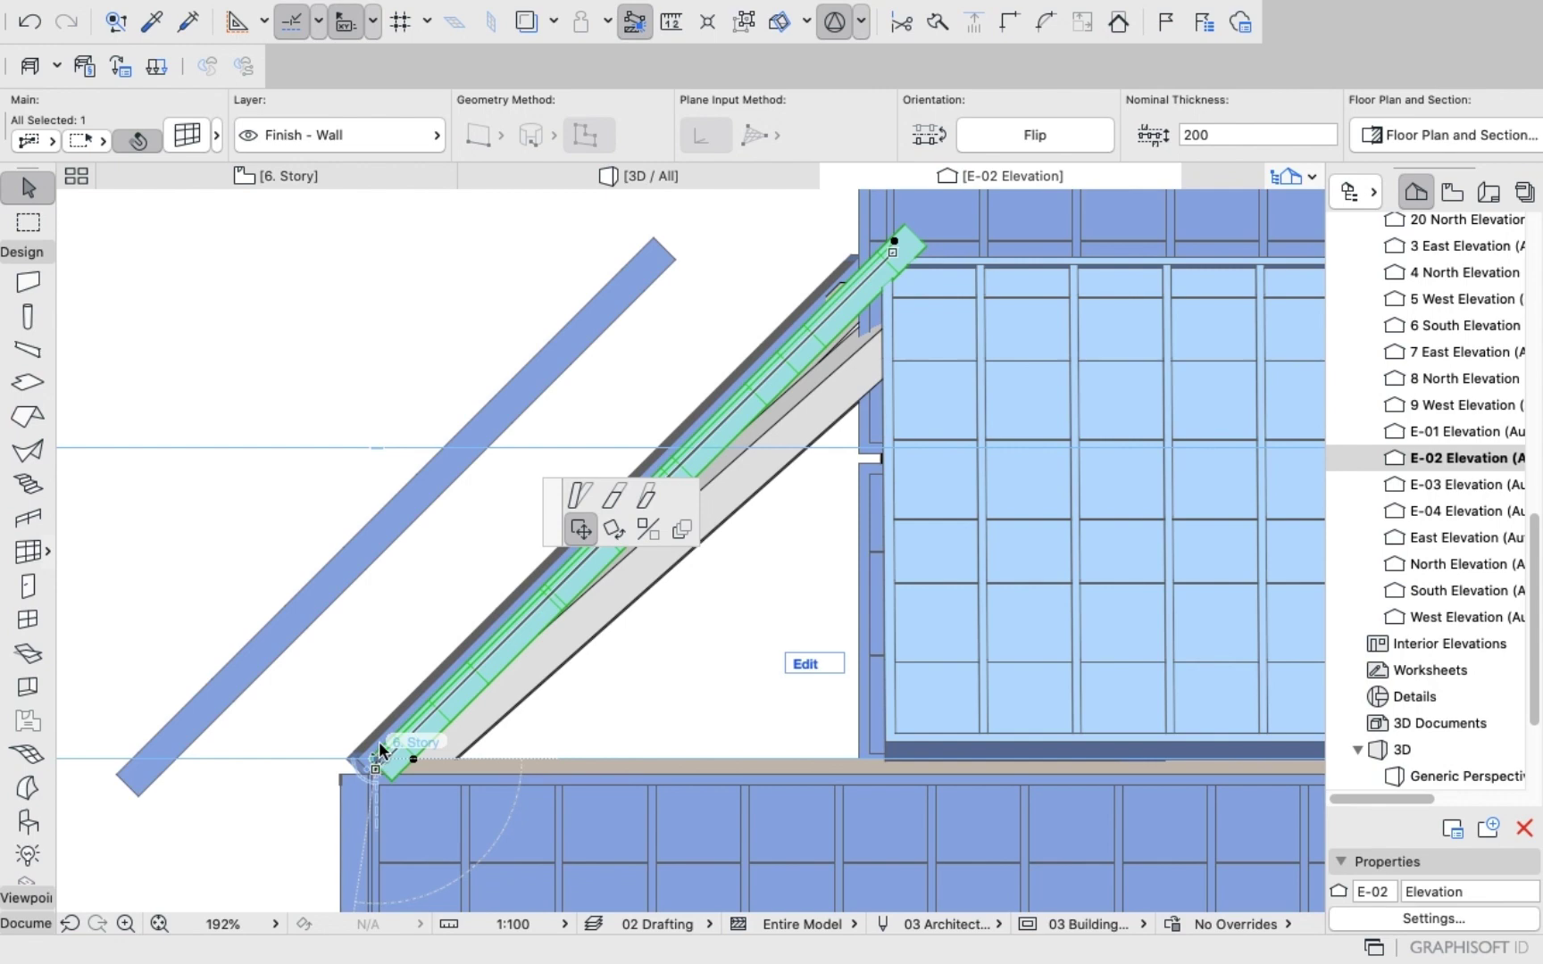
pyautogui.click(380, 744)
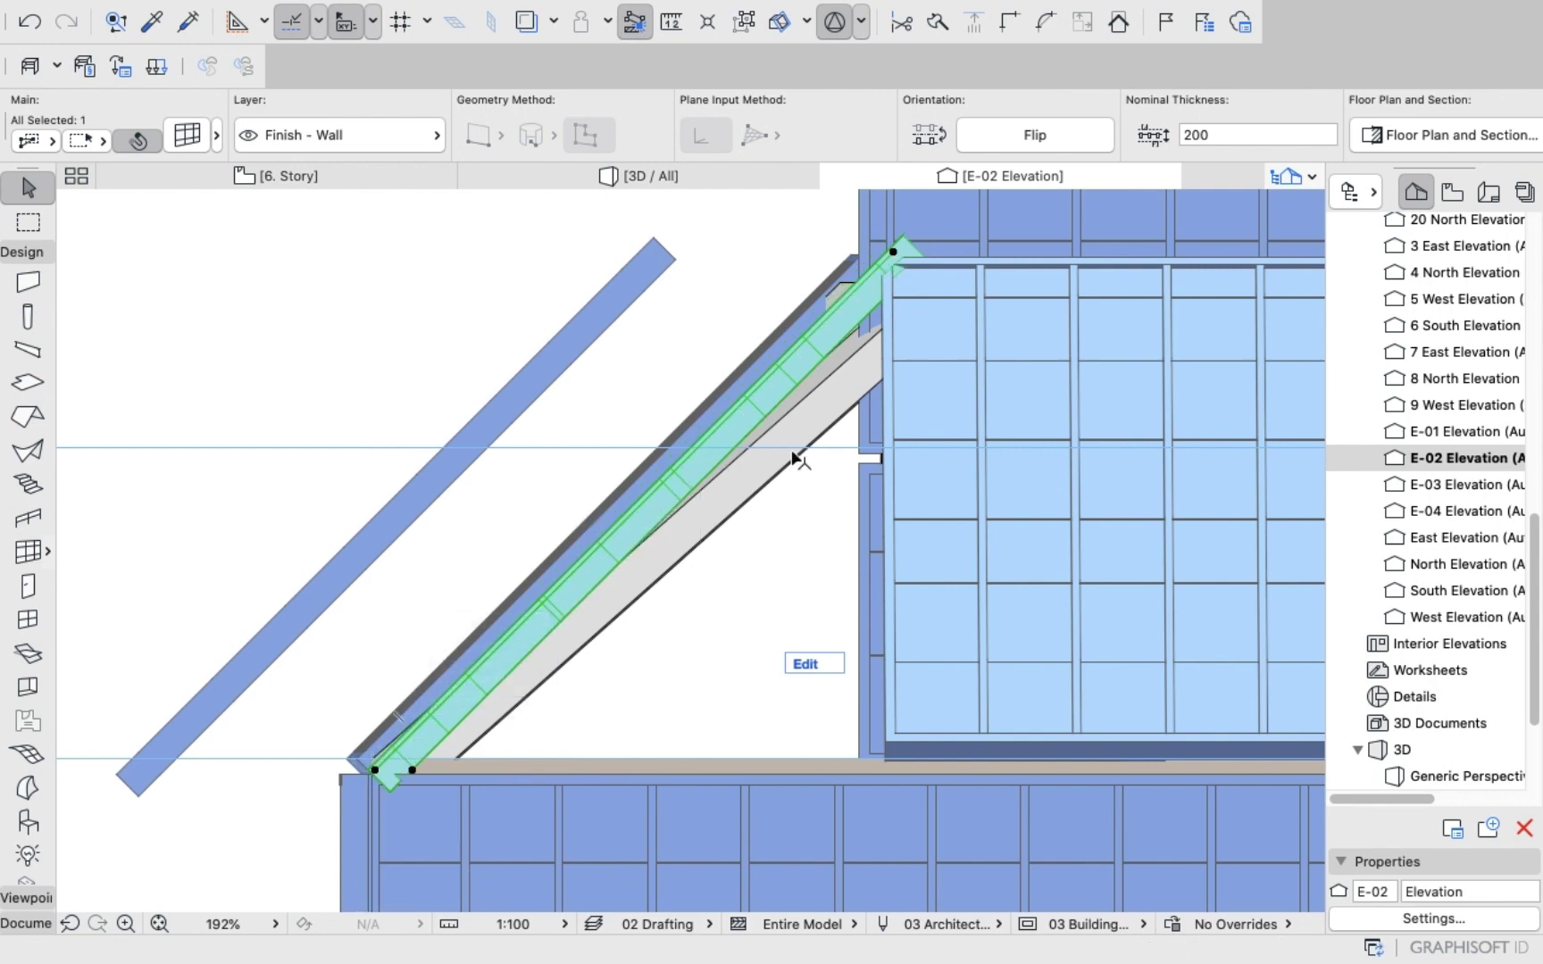
# Move the slanted corner curtain wall by its upper tip about 298 down and outward to the top corner of the adjoining sloped curtain wall.
pyautogui.scroll(3, 889, 223)
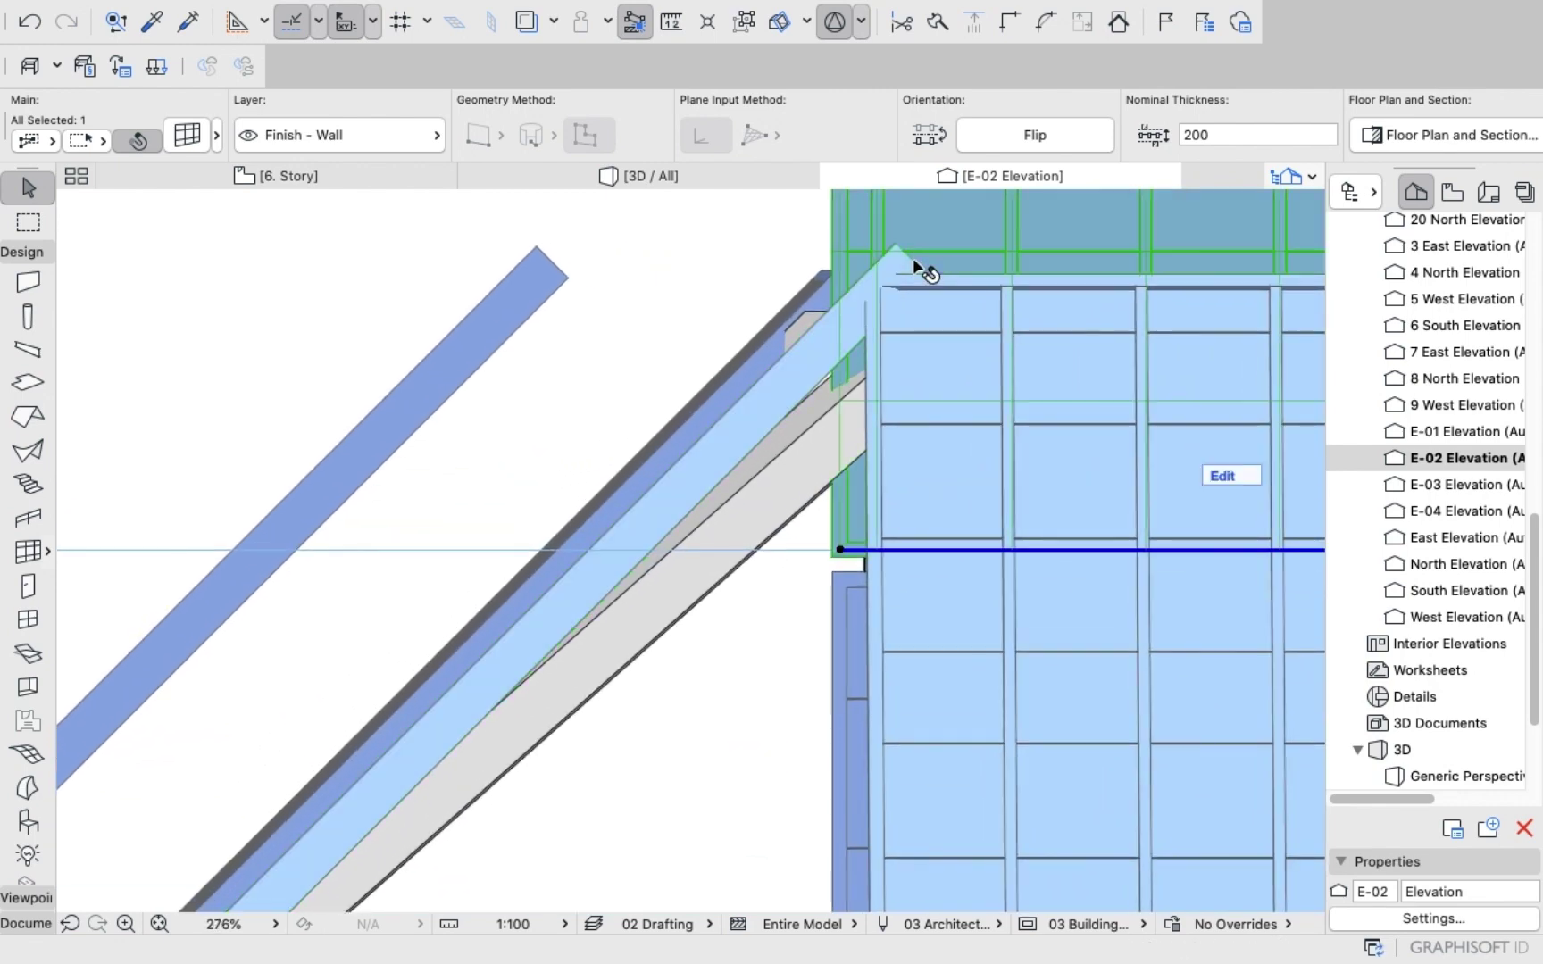
pyautogui.click(690, 253)
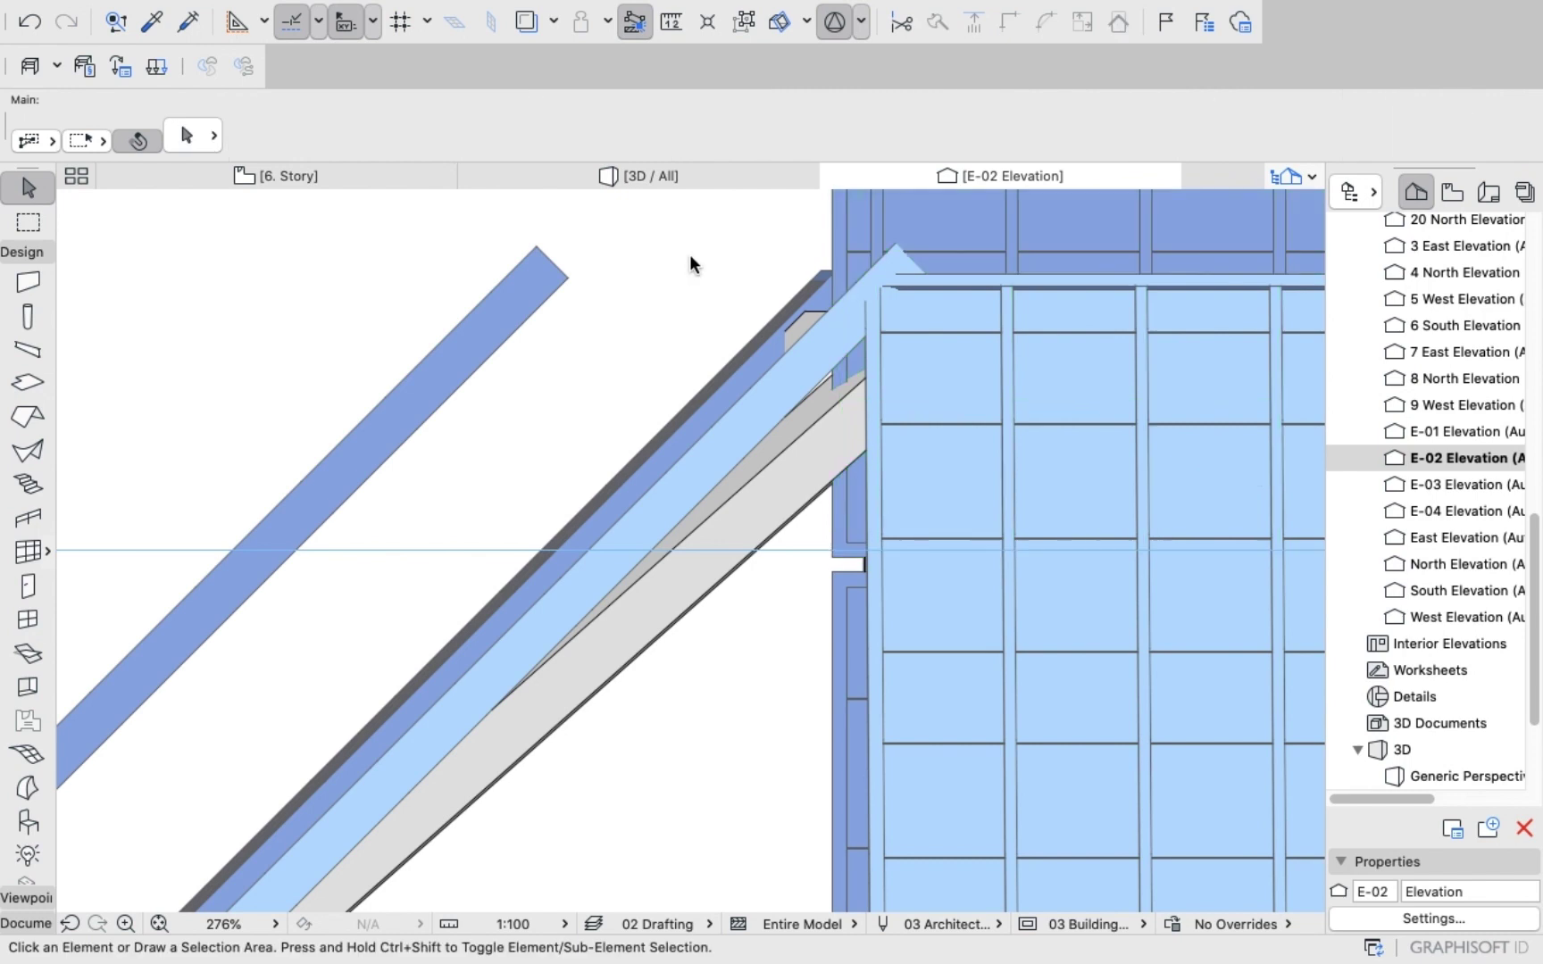
pyautogui.click(759, 383)
pyautogui.click(898, 243)
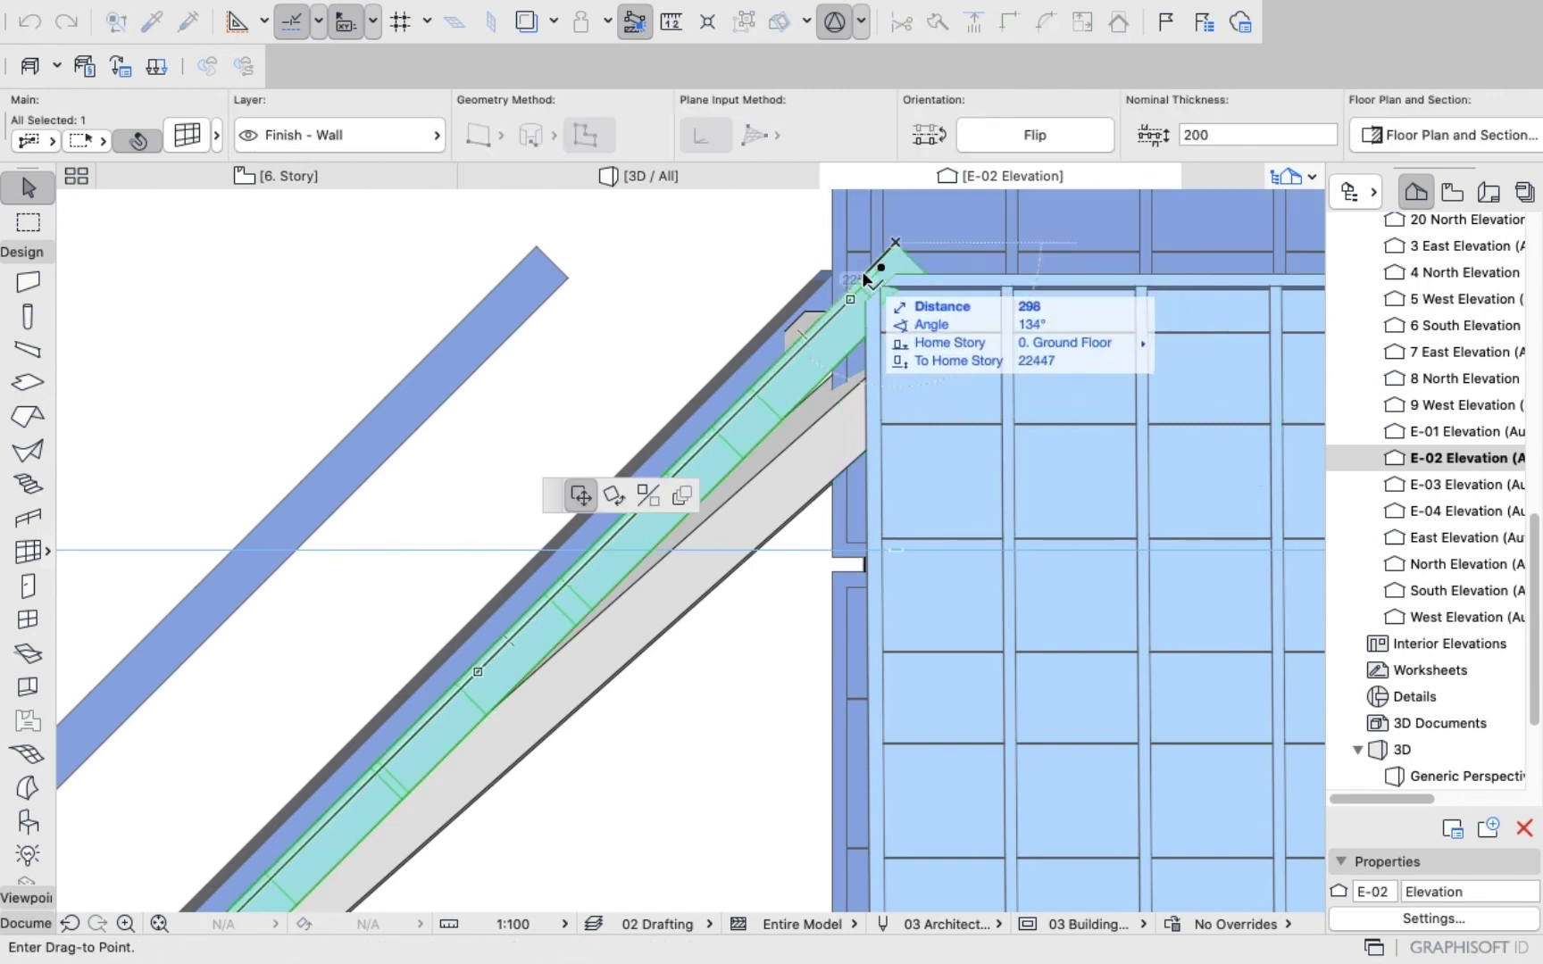
pyautogui.click(863, 281)
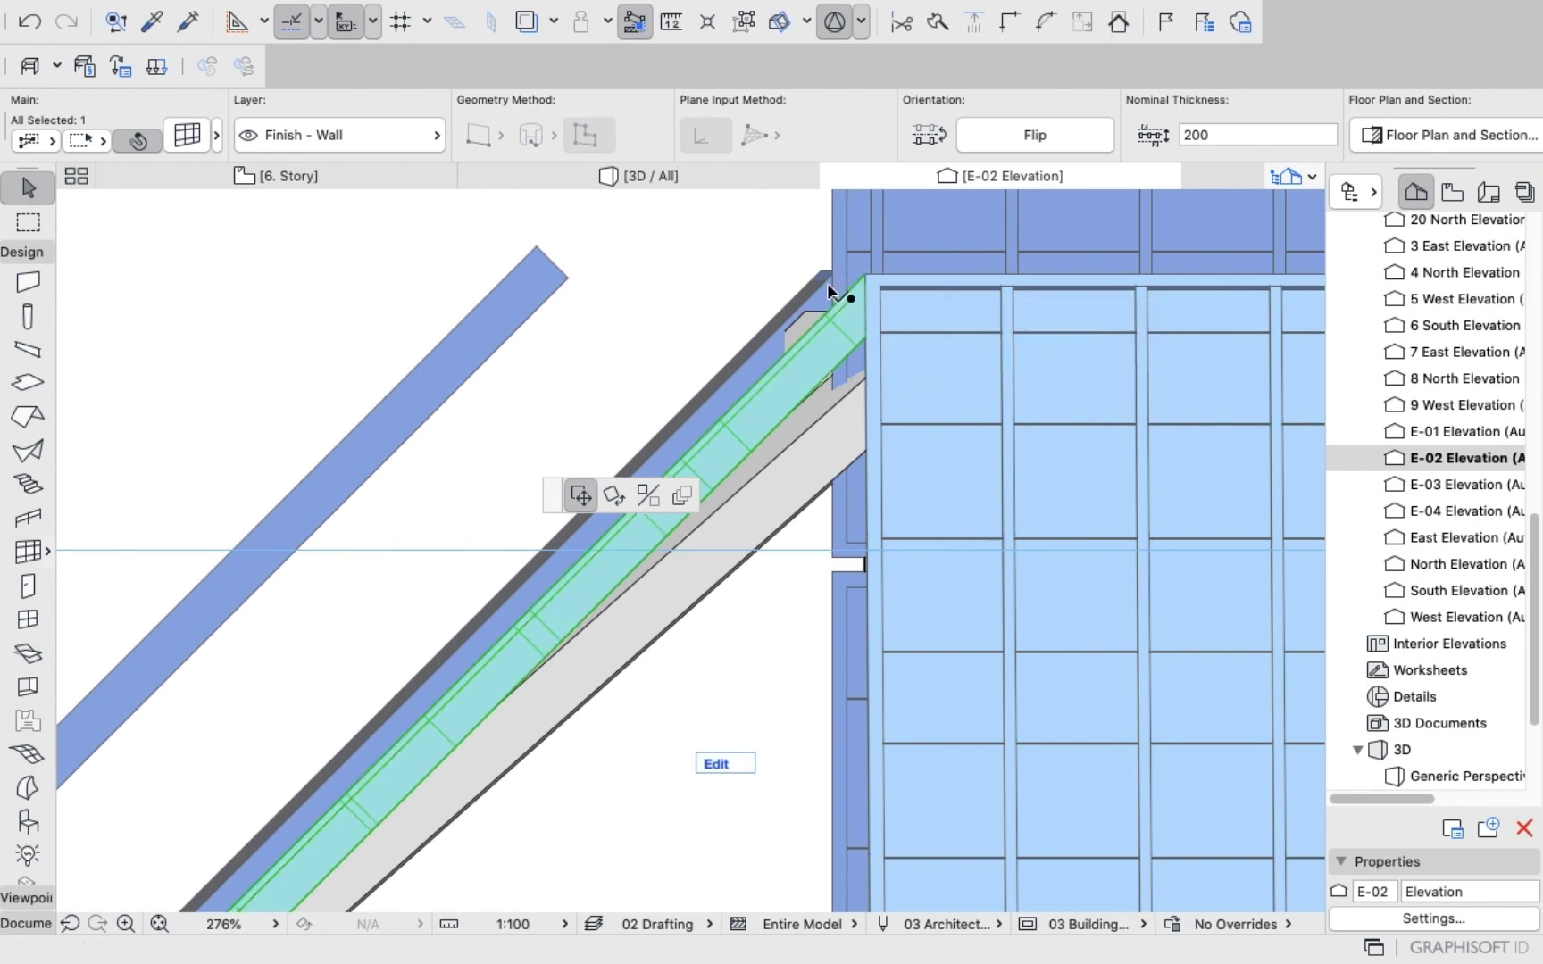
pyautogui.scroll(-6, 827, 283)
pyautogui.scroll(9, 448, 650)
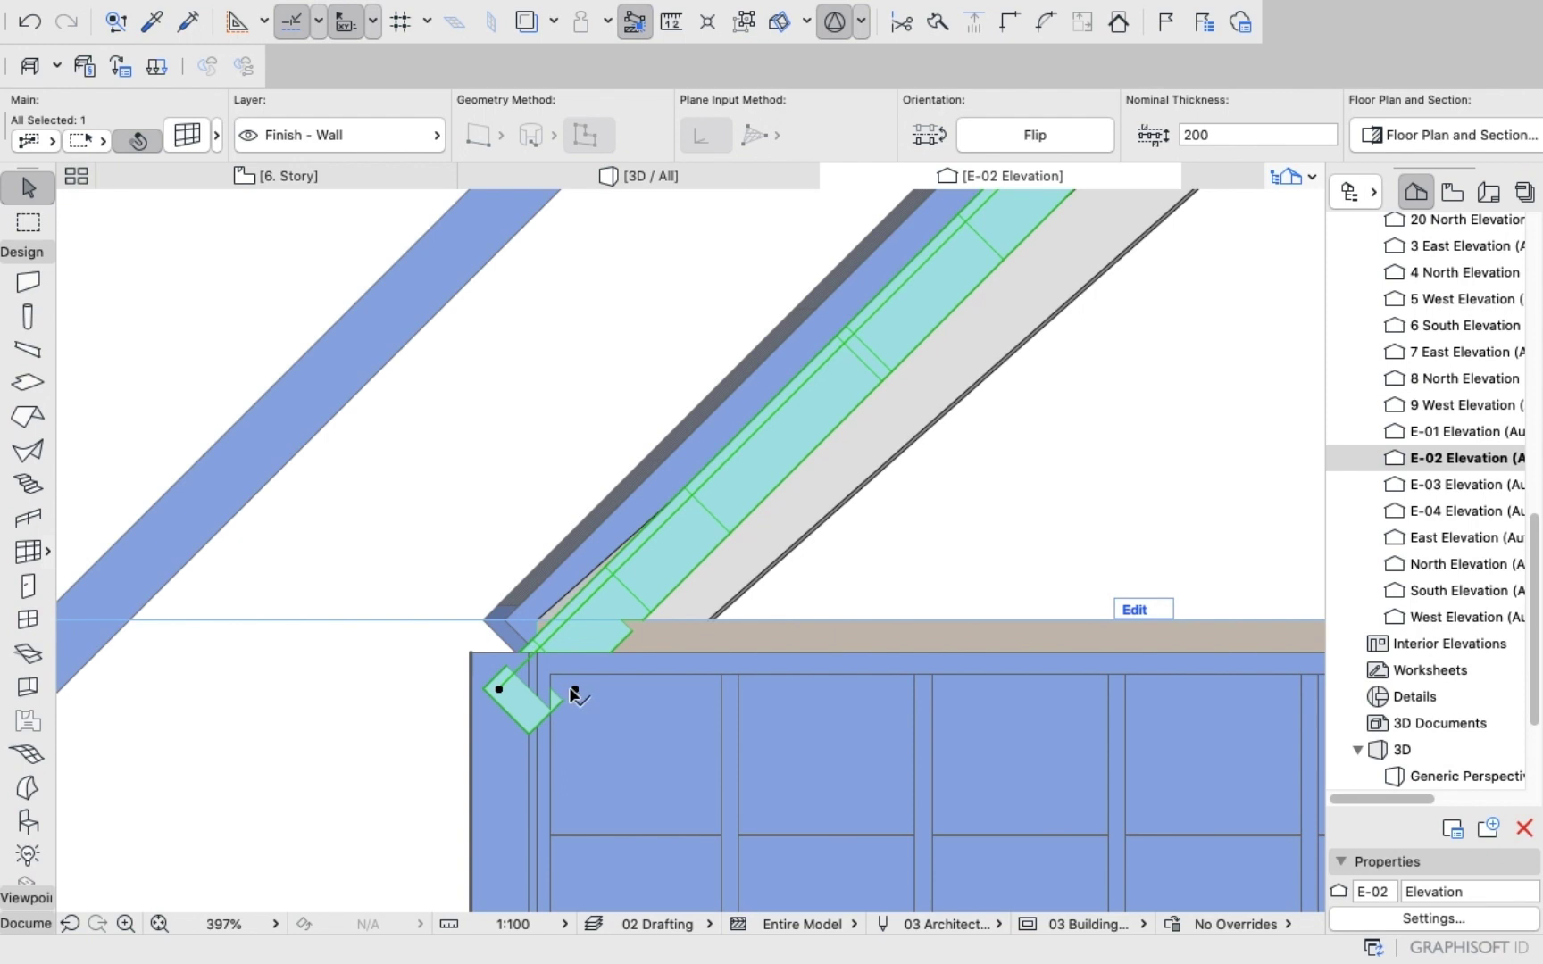
pyautogui.click(574, 688)
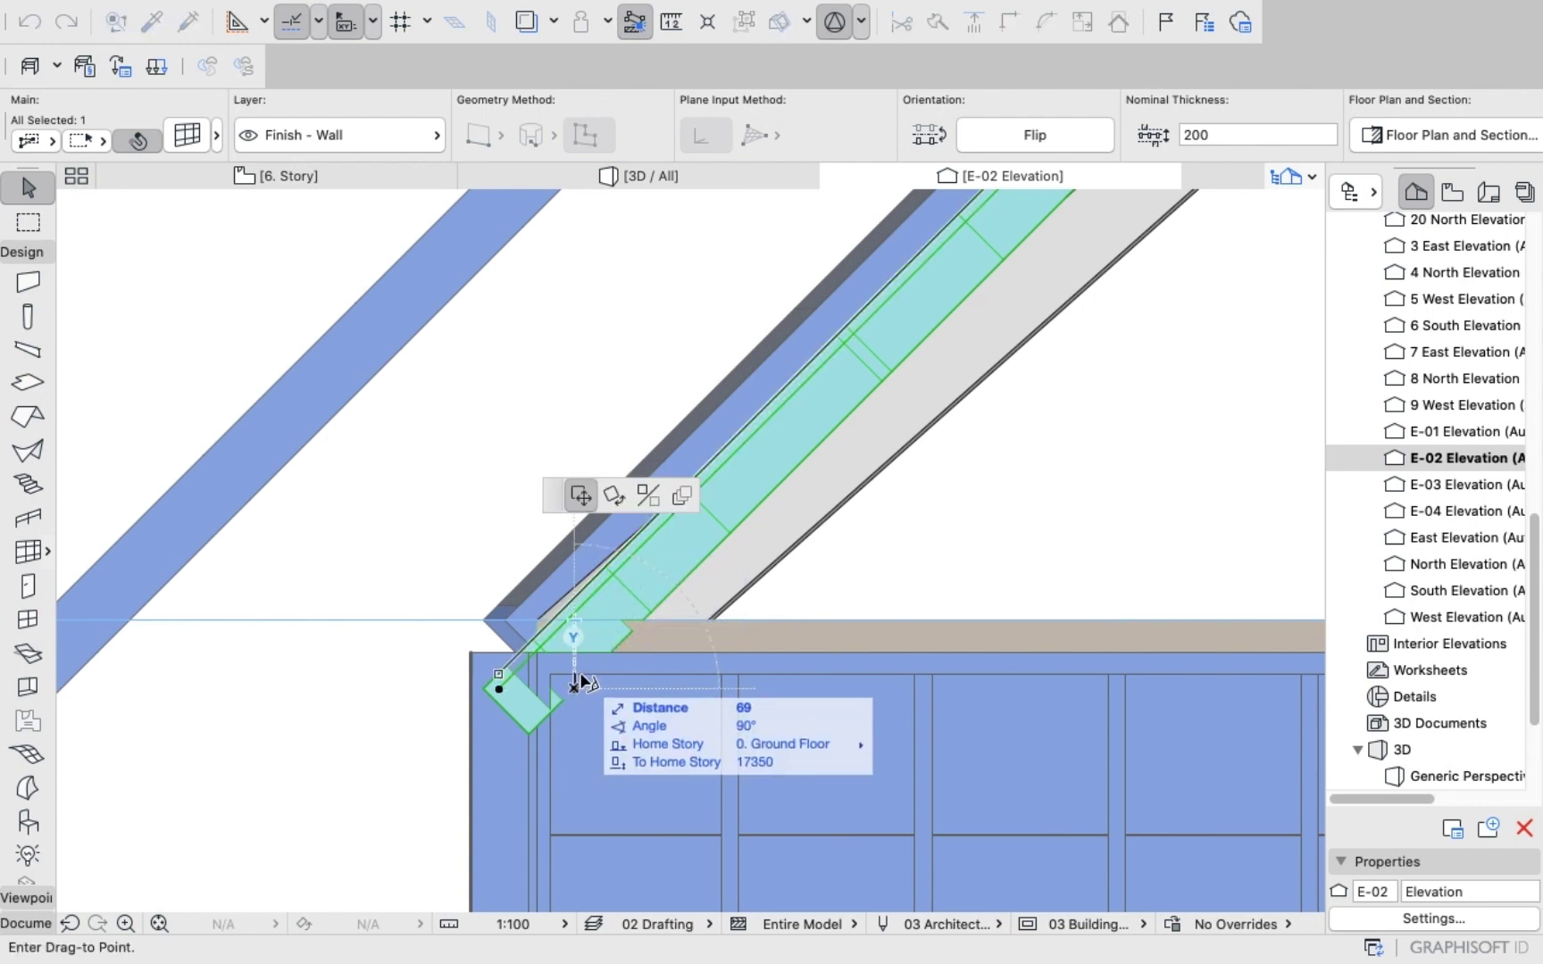
pyautogui.rightClick(580, 681)
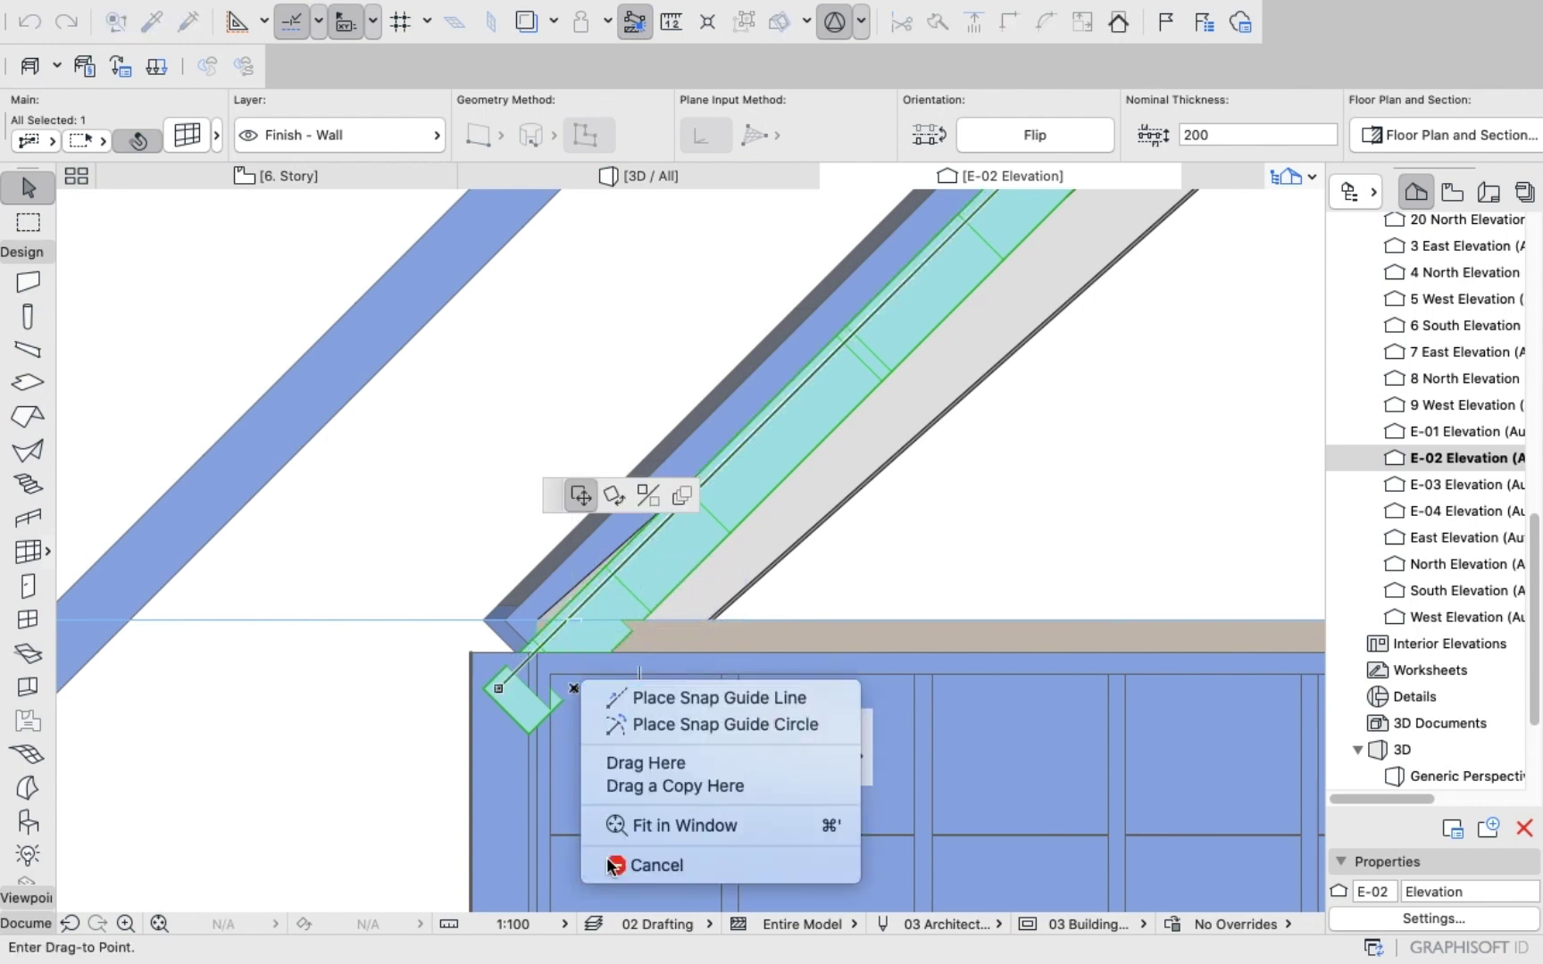
pyautogui.click(613, 865)
# Move the slanted corner curtain wall 250 at 45° up the slope to the podium's upper edge, and inspect its corners in 3D.
pyautogui.click(514, 678)
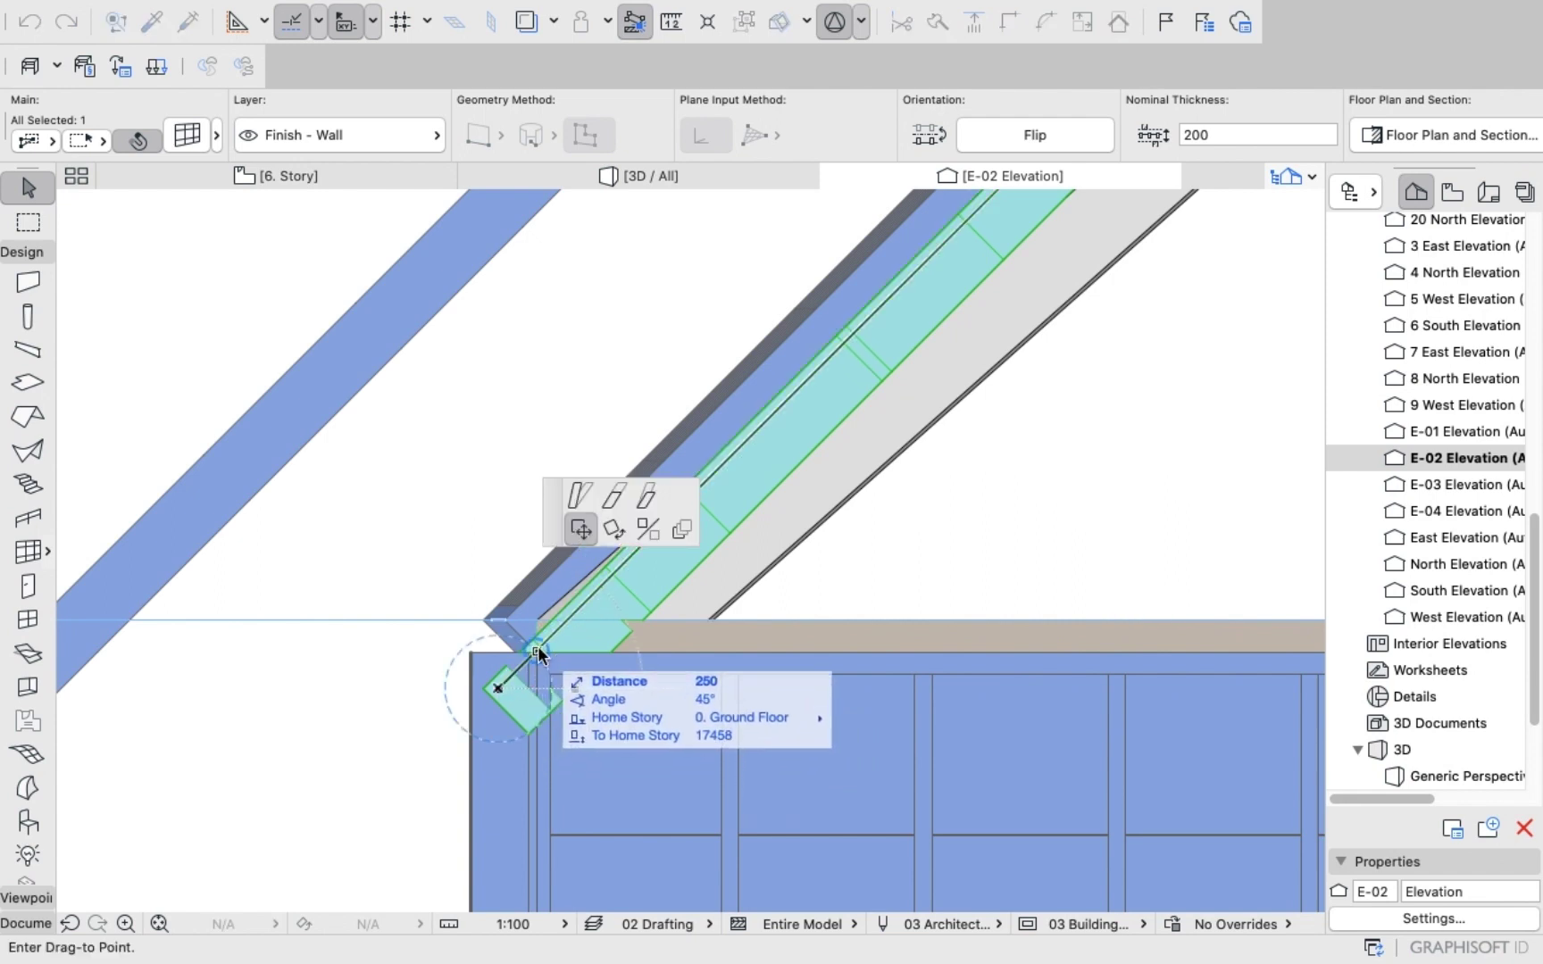
pyautogui.scroll(-10, 509, 530)
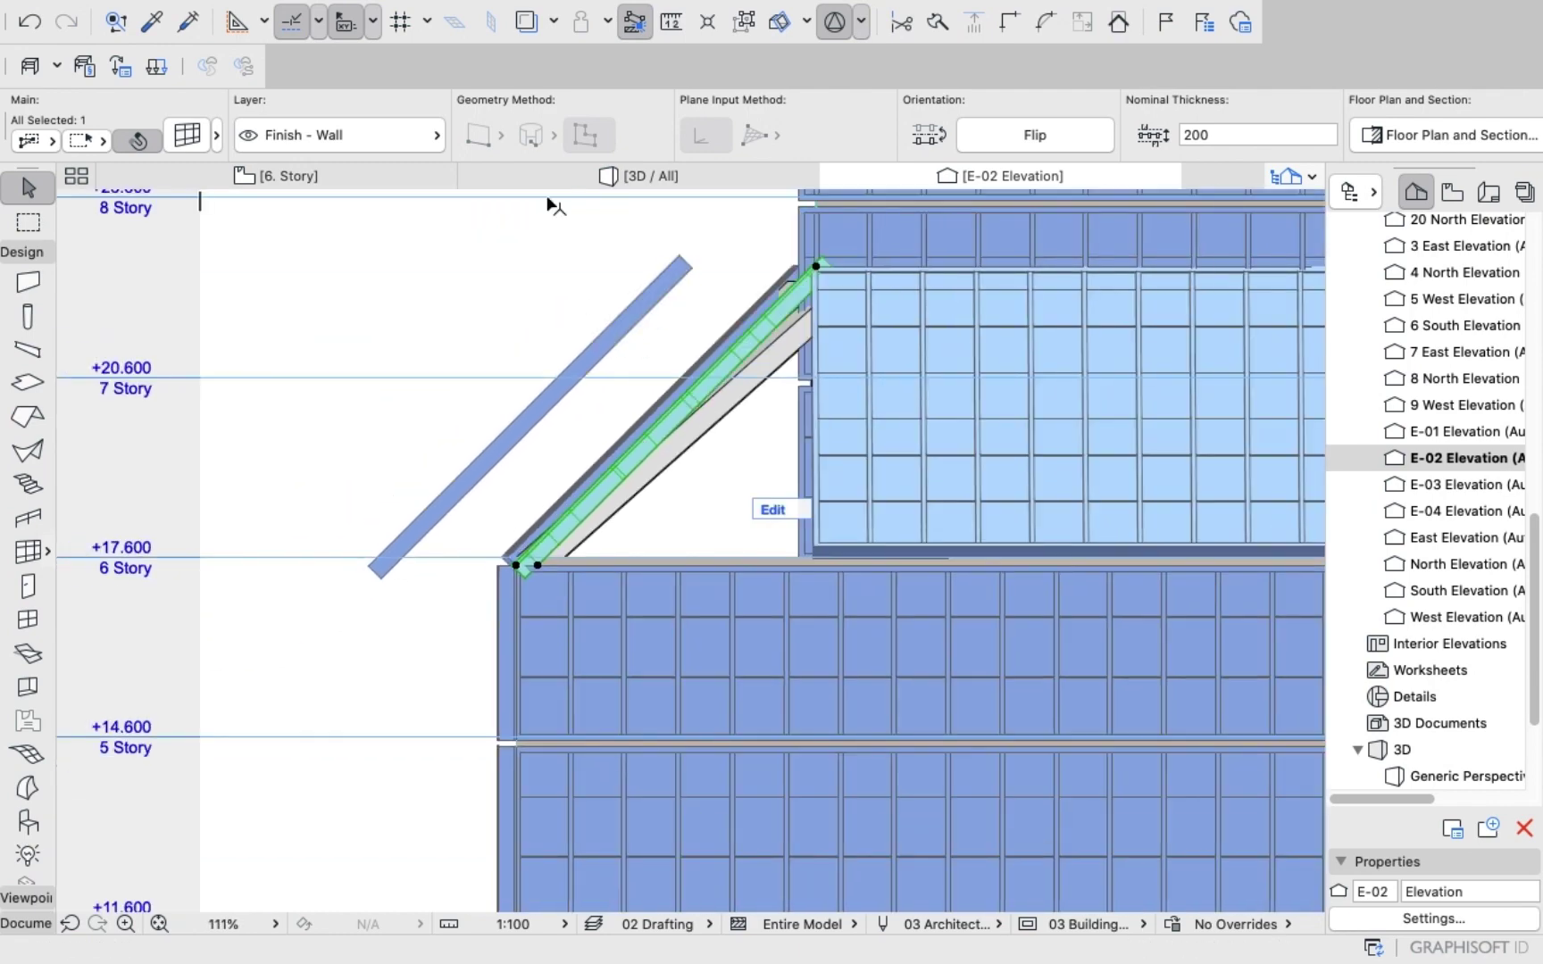
pyautogui.click(649, 175)
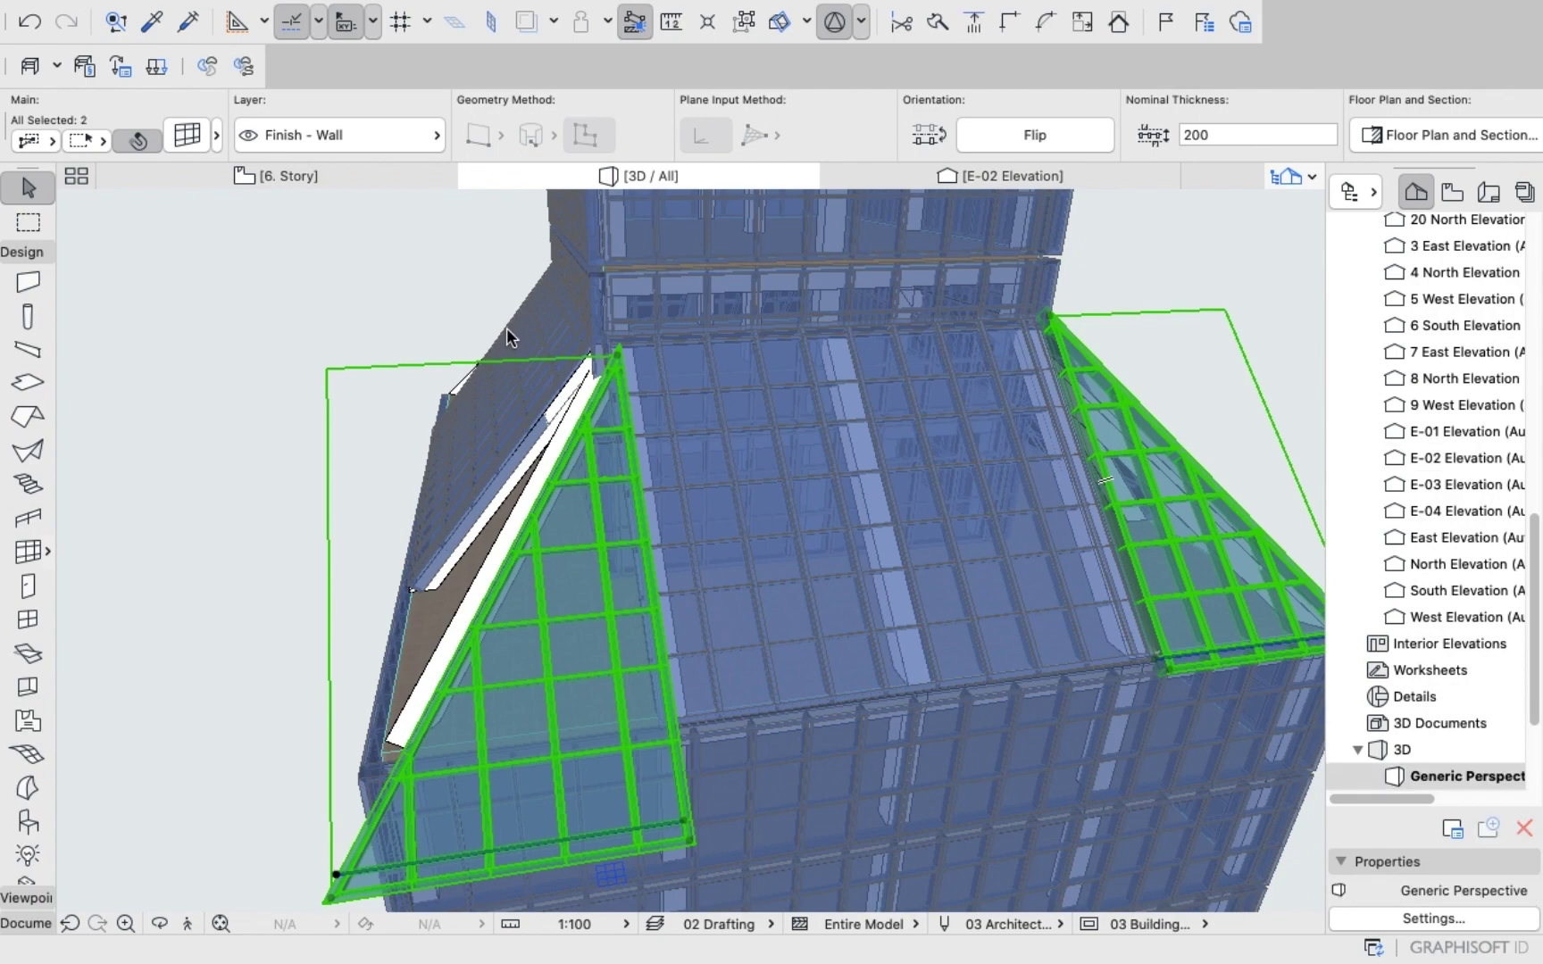
pyautogui.scroll(5, 1137, 313)
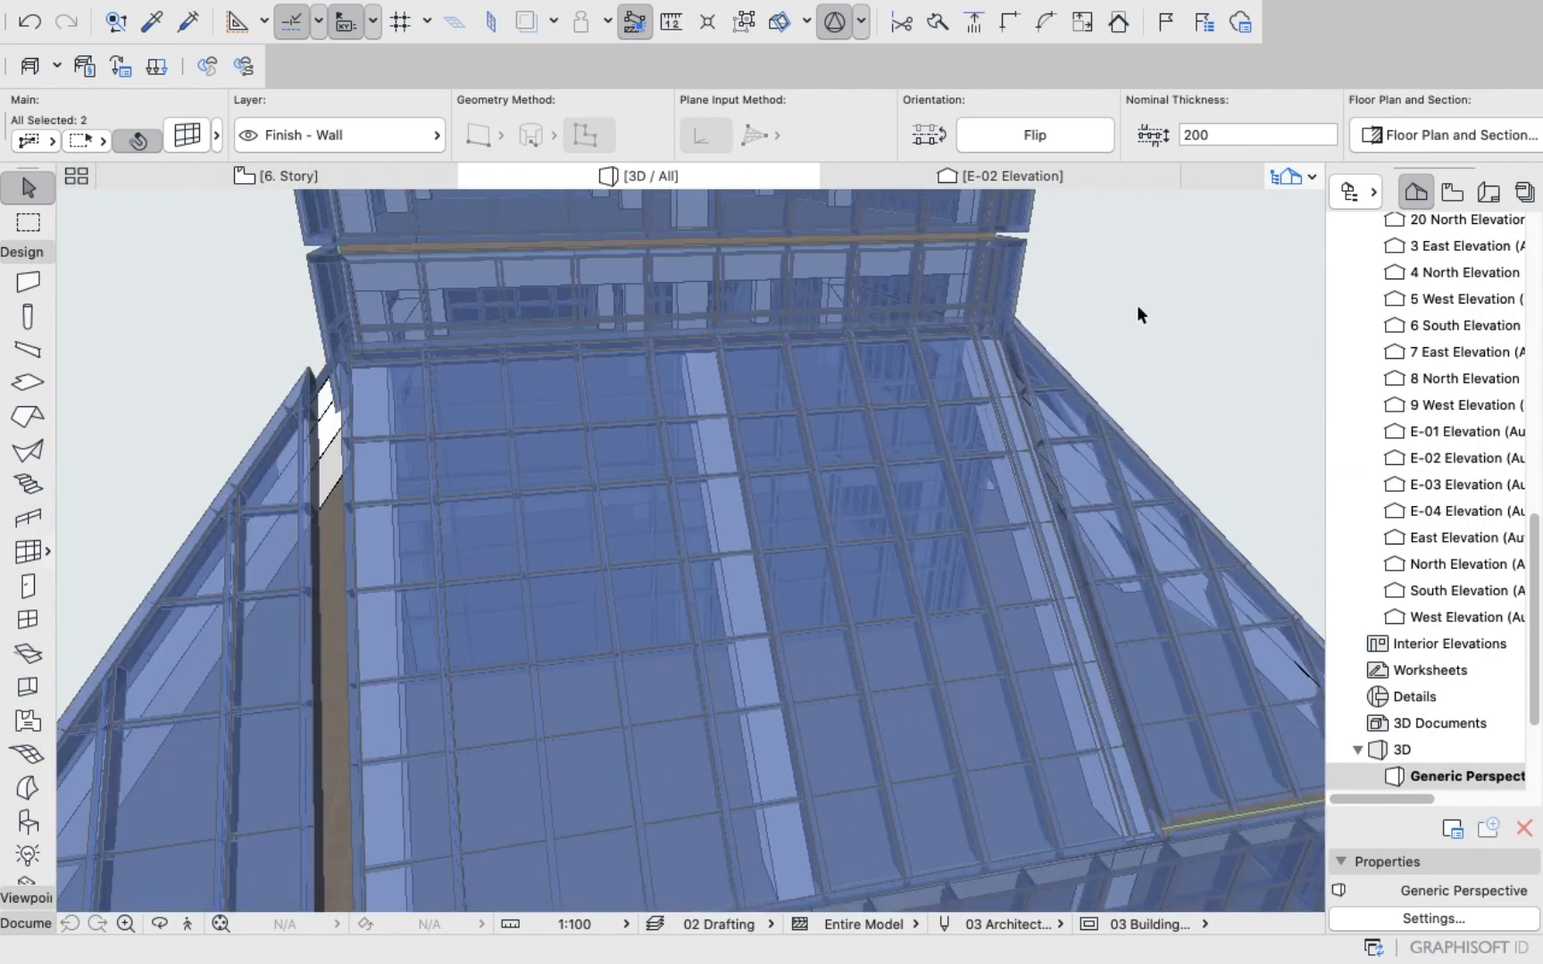
pyautogui.scroll(2, 1138, 307)
pyautogui.scroll(2, 1138, 308)
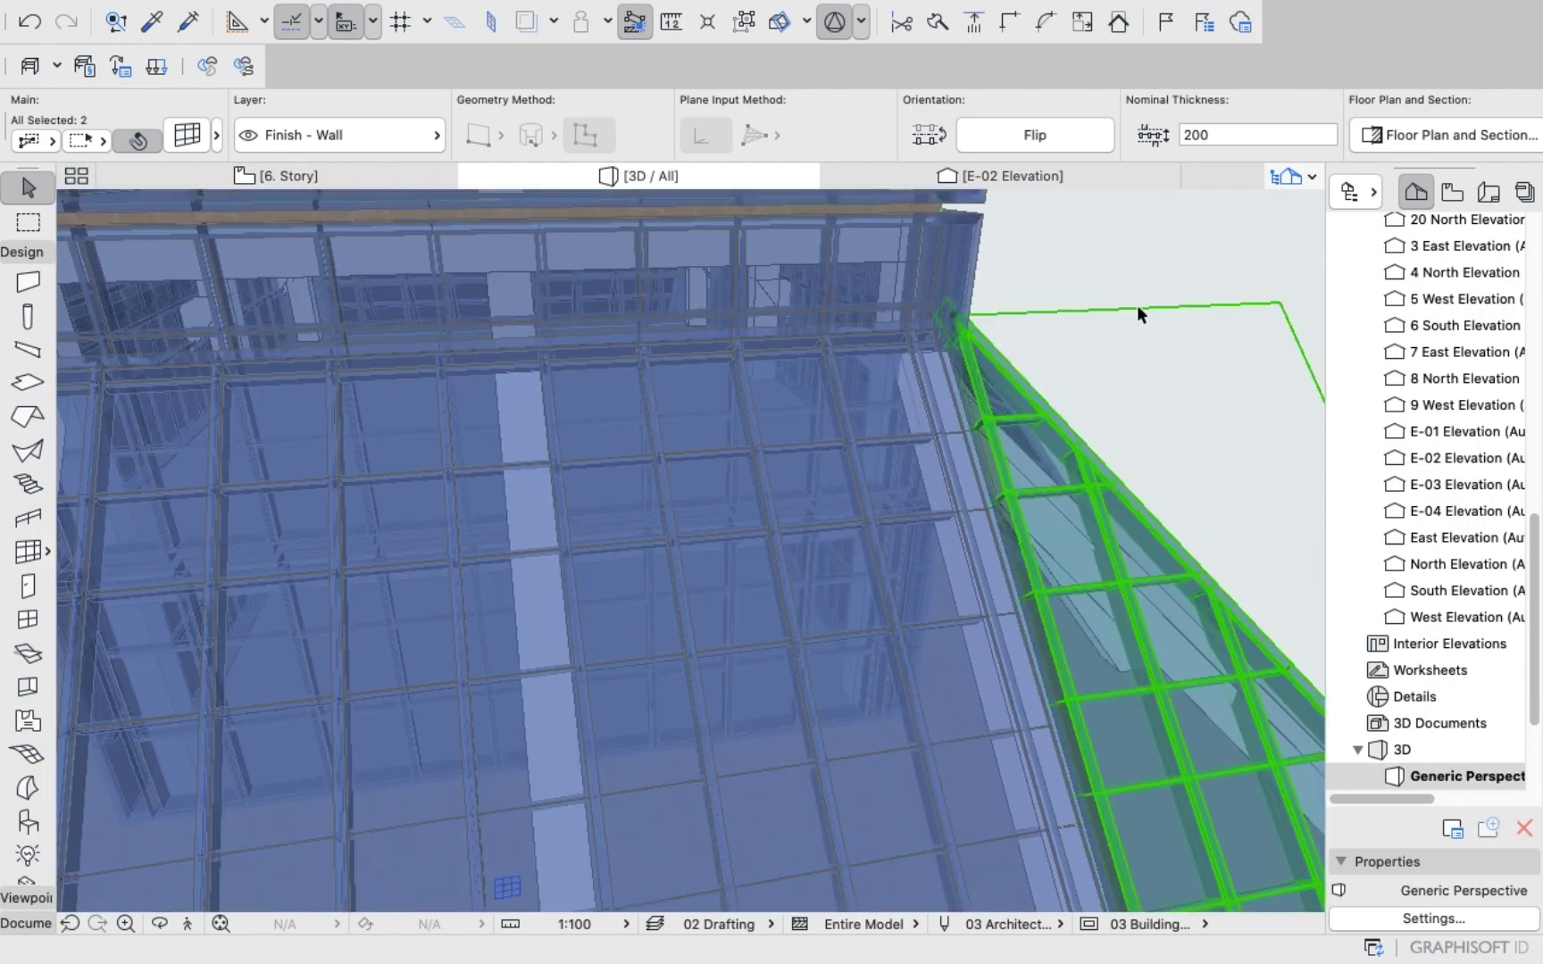
pyautogui.keyDown('shift'); pyautogui.moveTo(1092, 393); pyautogui.dragTo(941, 354, button='middle'); pyautogui.keyUp('shift')
pyautogui.keyDown('shift'); pyautogui.moveTo(890, 429); pyautogui.dragTo(763, 463, button='middle'); pyautogui.keyUp('shift')
pyautogui.scroll(-8, 805, 477)
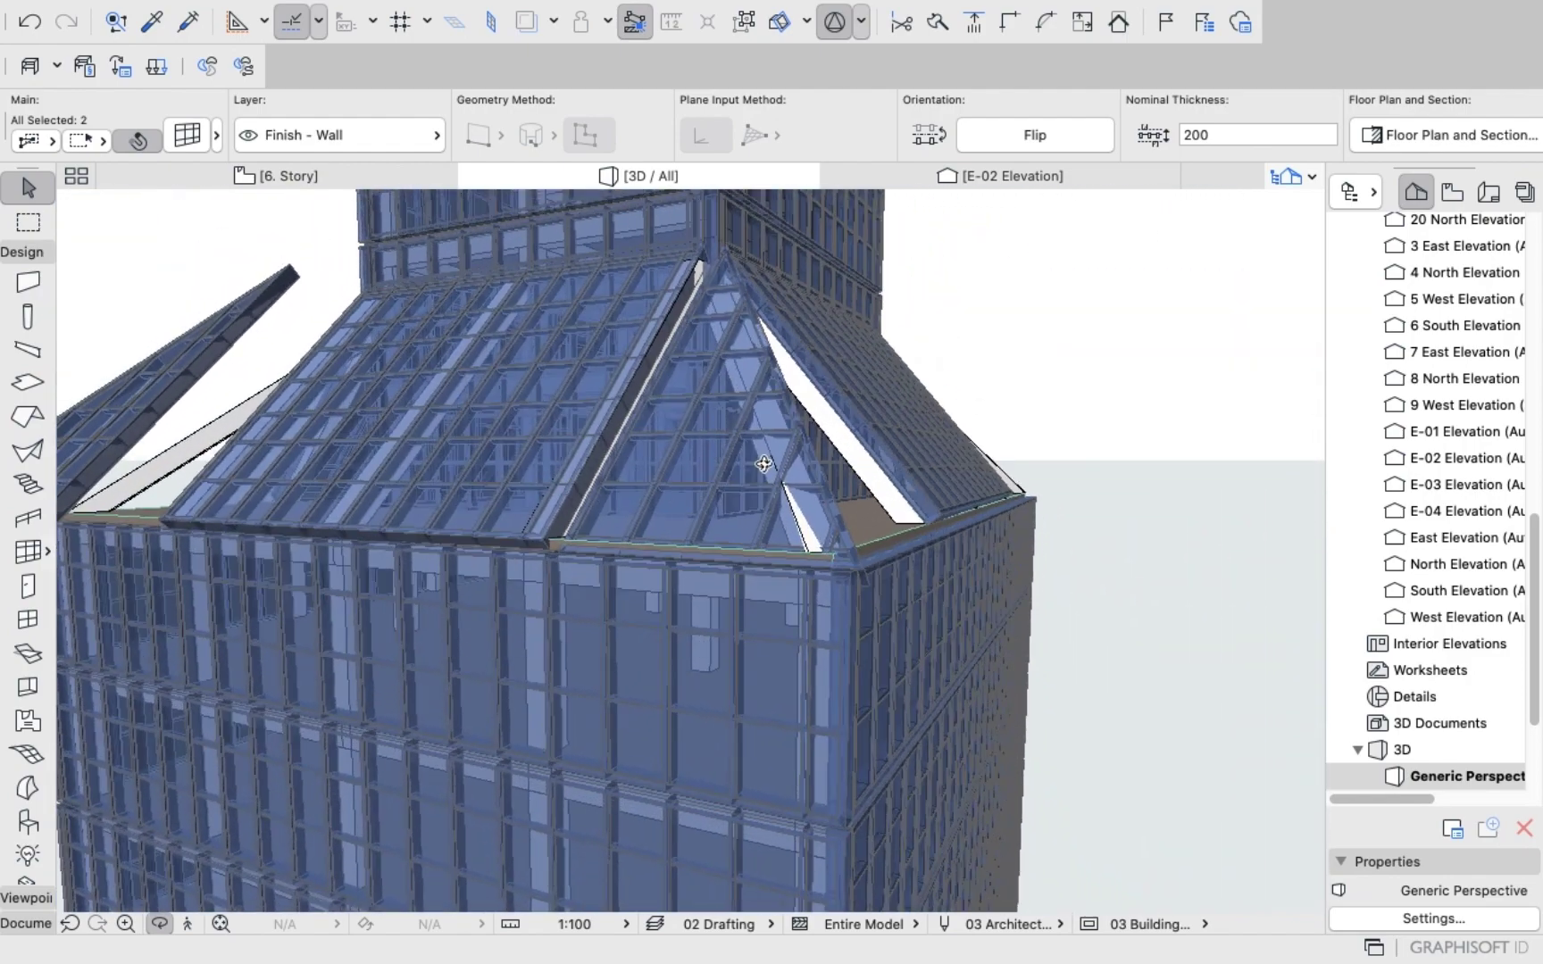
# In the E-02 Elevation, shift the slanted corner curtain wall outward at 135°, move it slightly down the slope, and check its fit in 3D.
pyautogui.click(1007, 171)
pyautogui.scroll(-5, 697, 411)
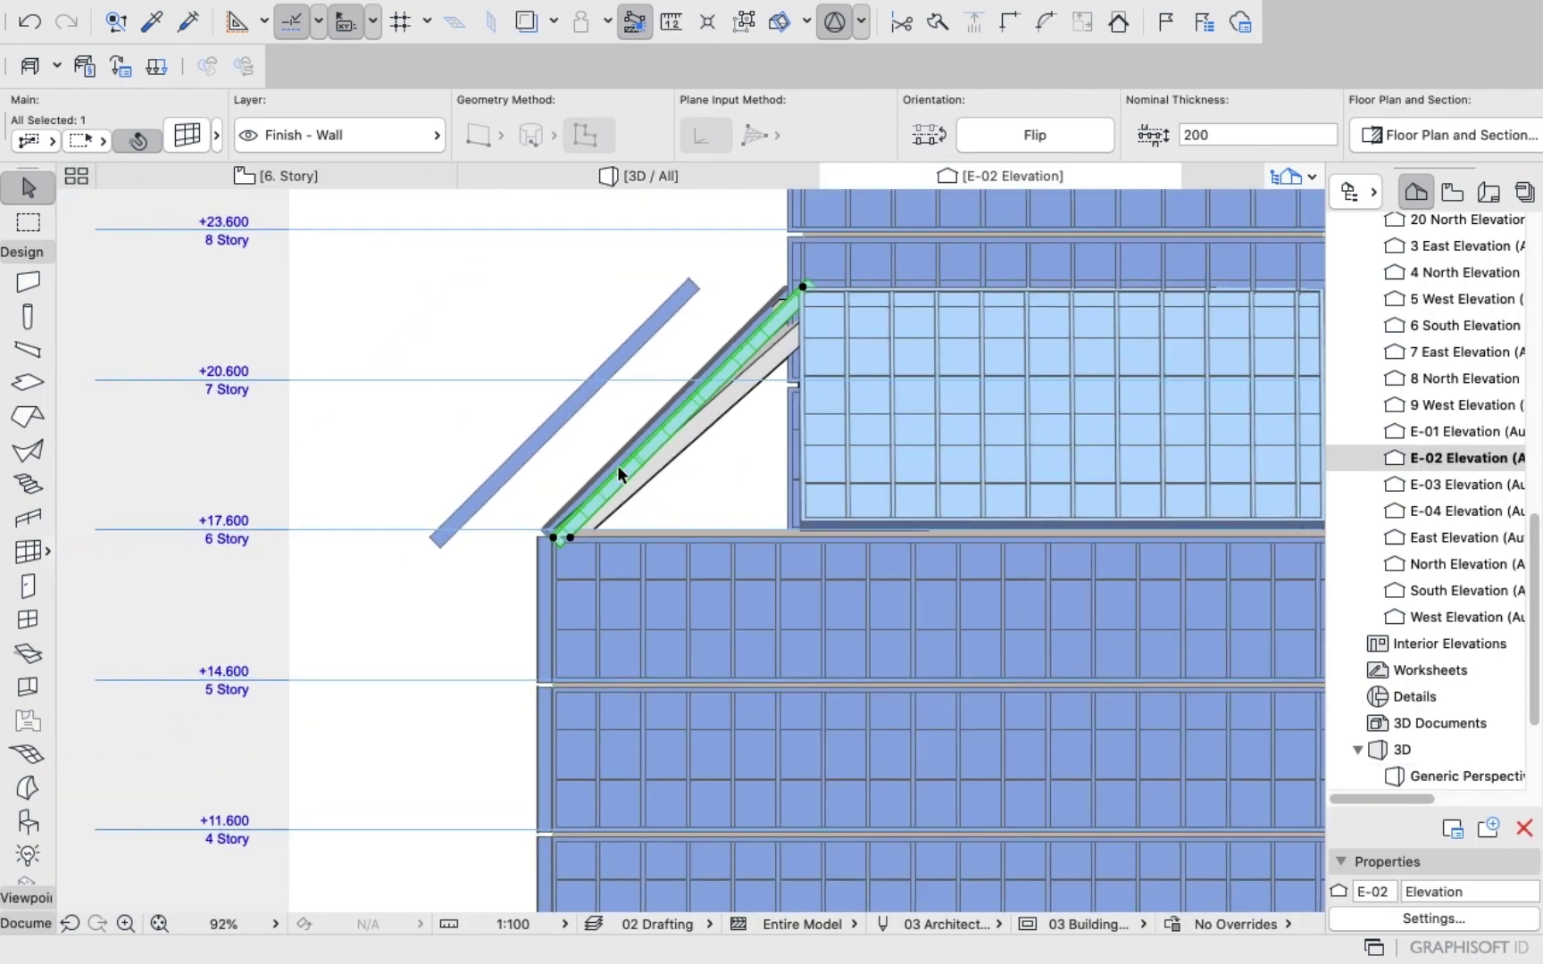
pyautogui.scroll(5, 607, 491)
pyautogui.click(526, 541)
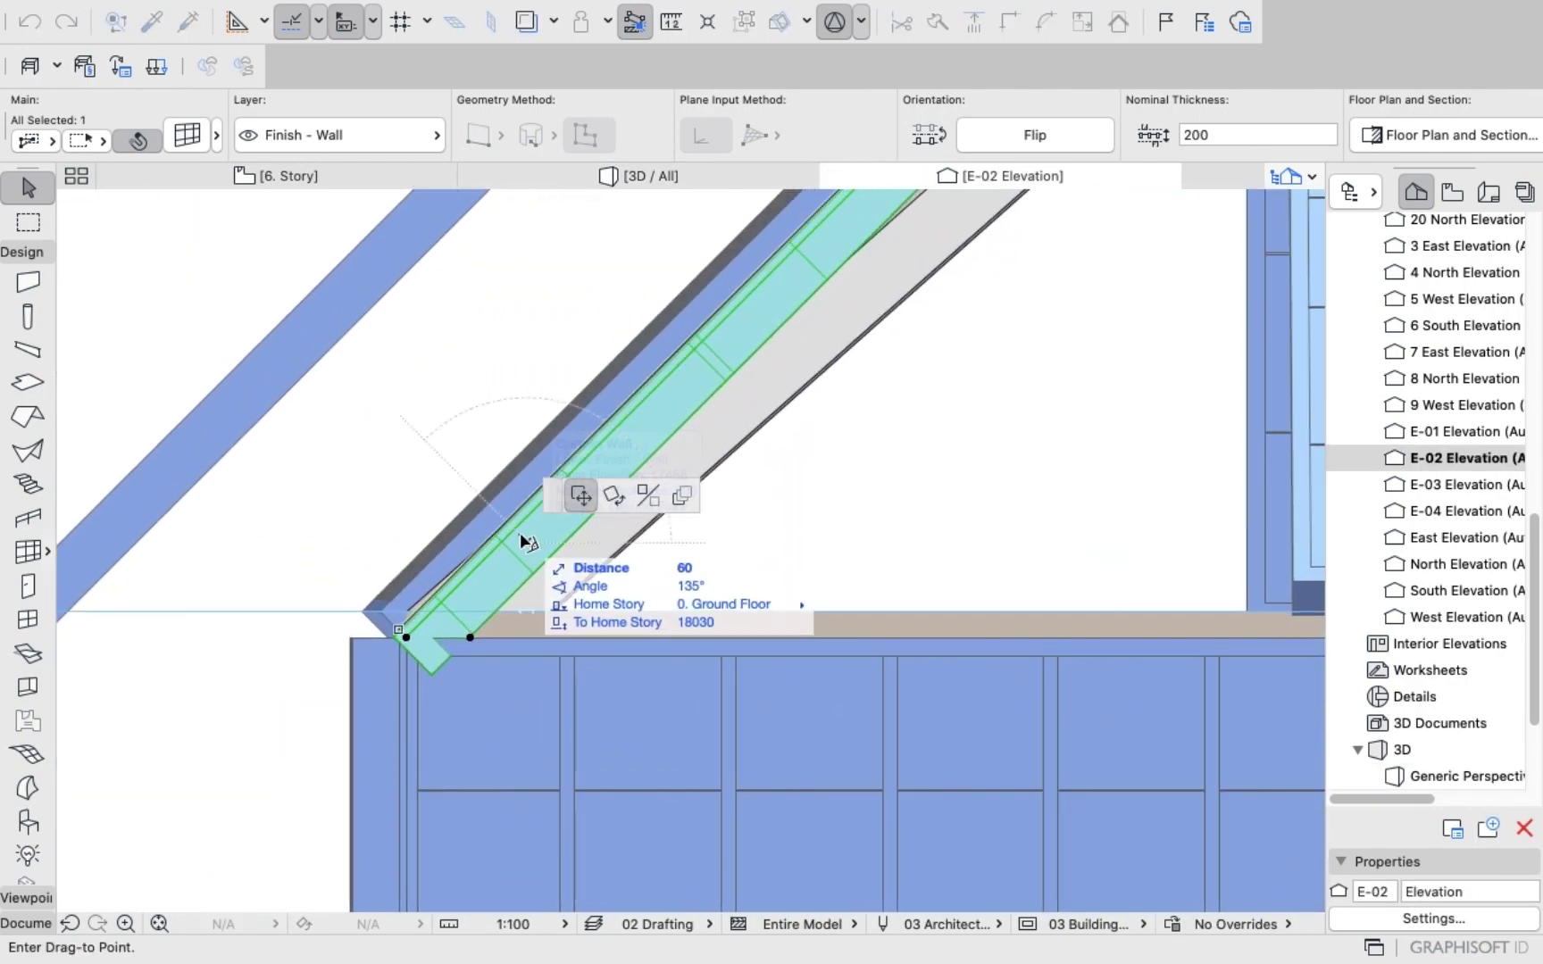
pyautogui.click(509, 531)
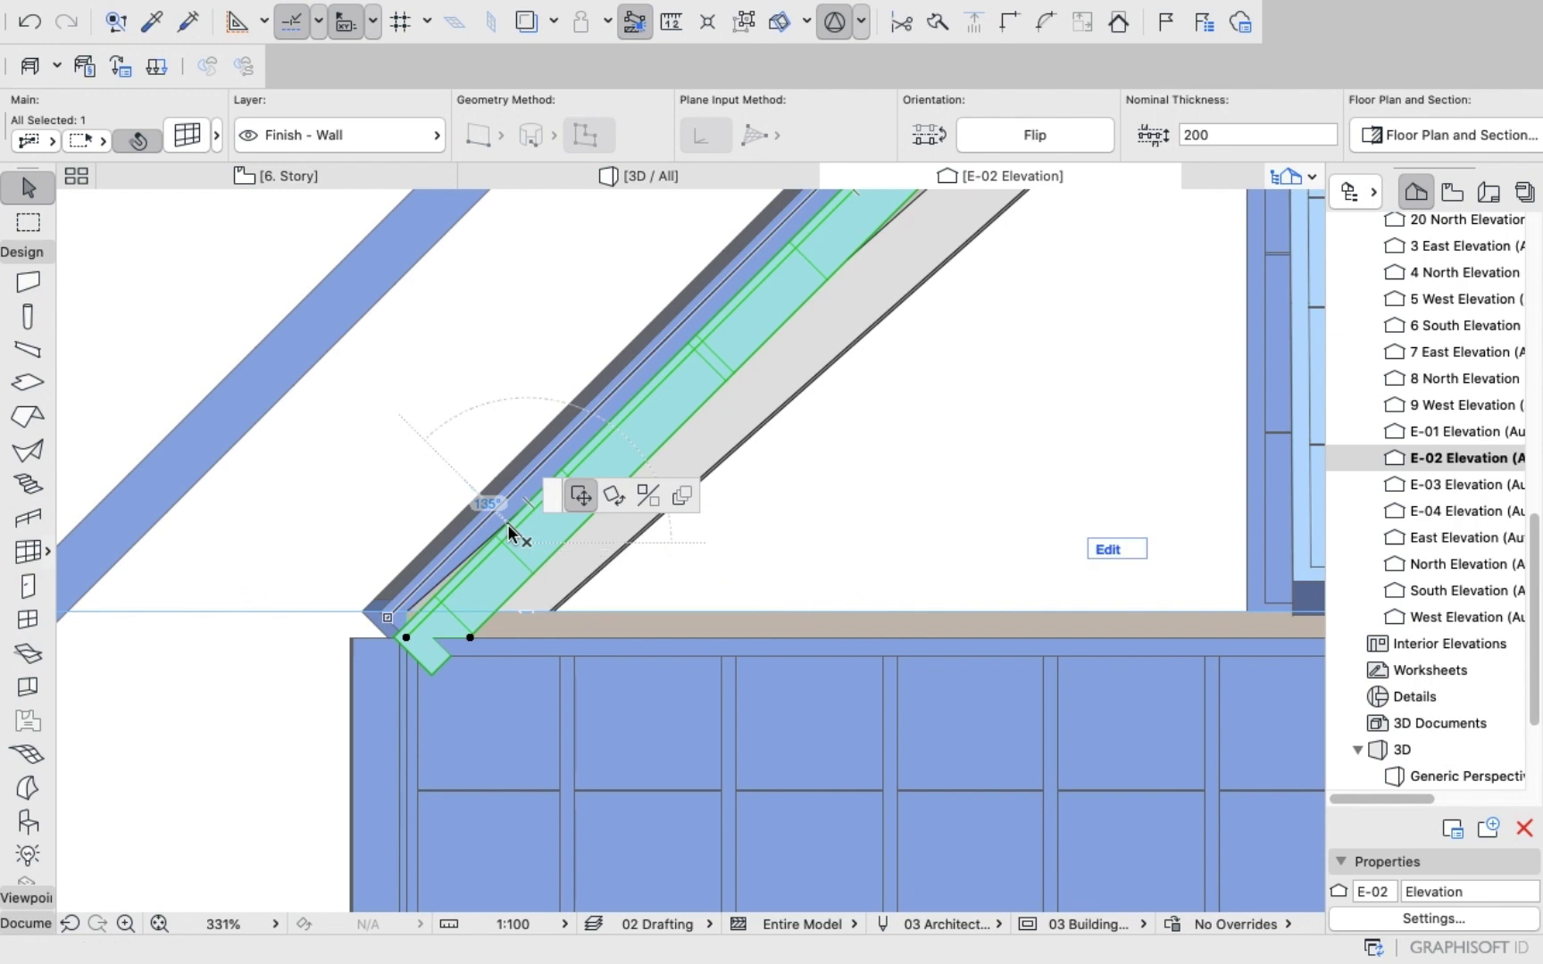
pyautogui.click(507, 529)
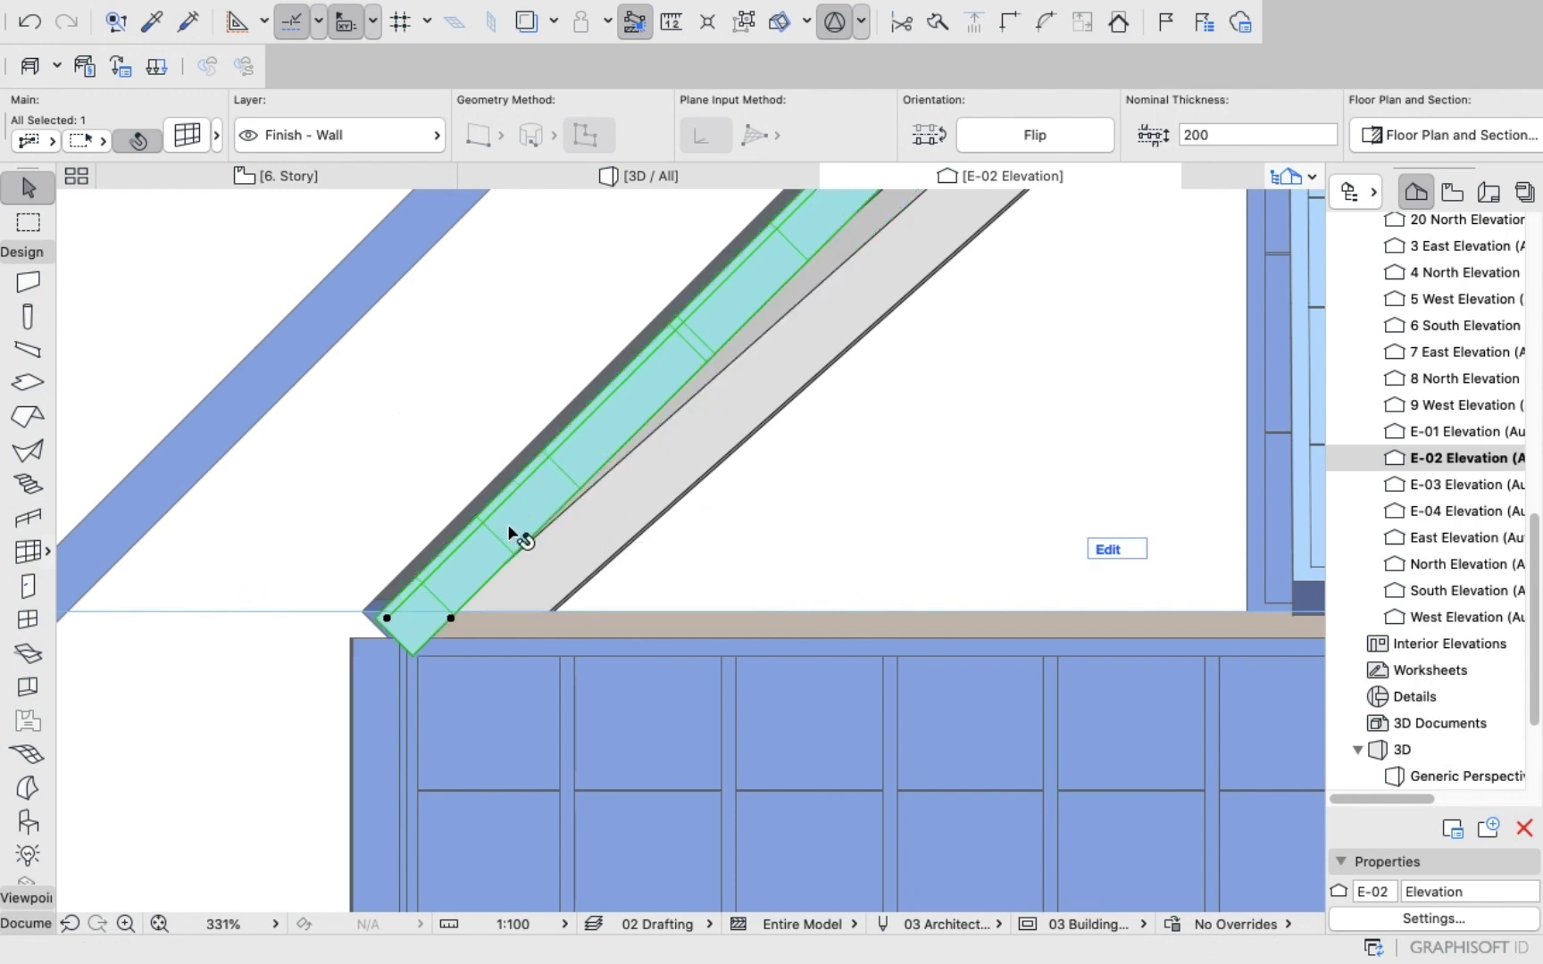
pyautogui.click(428, 578)
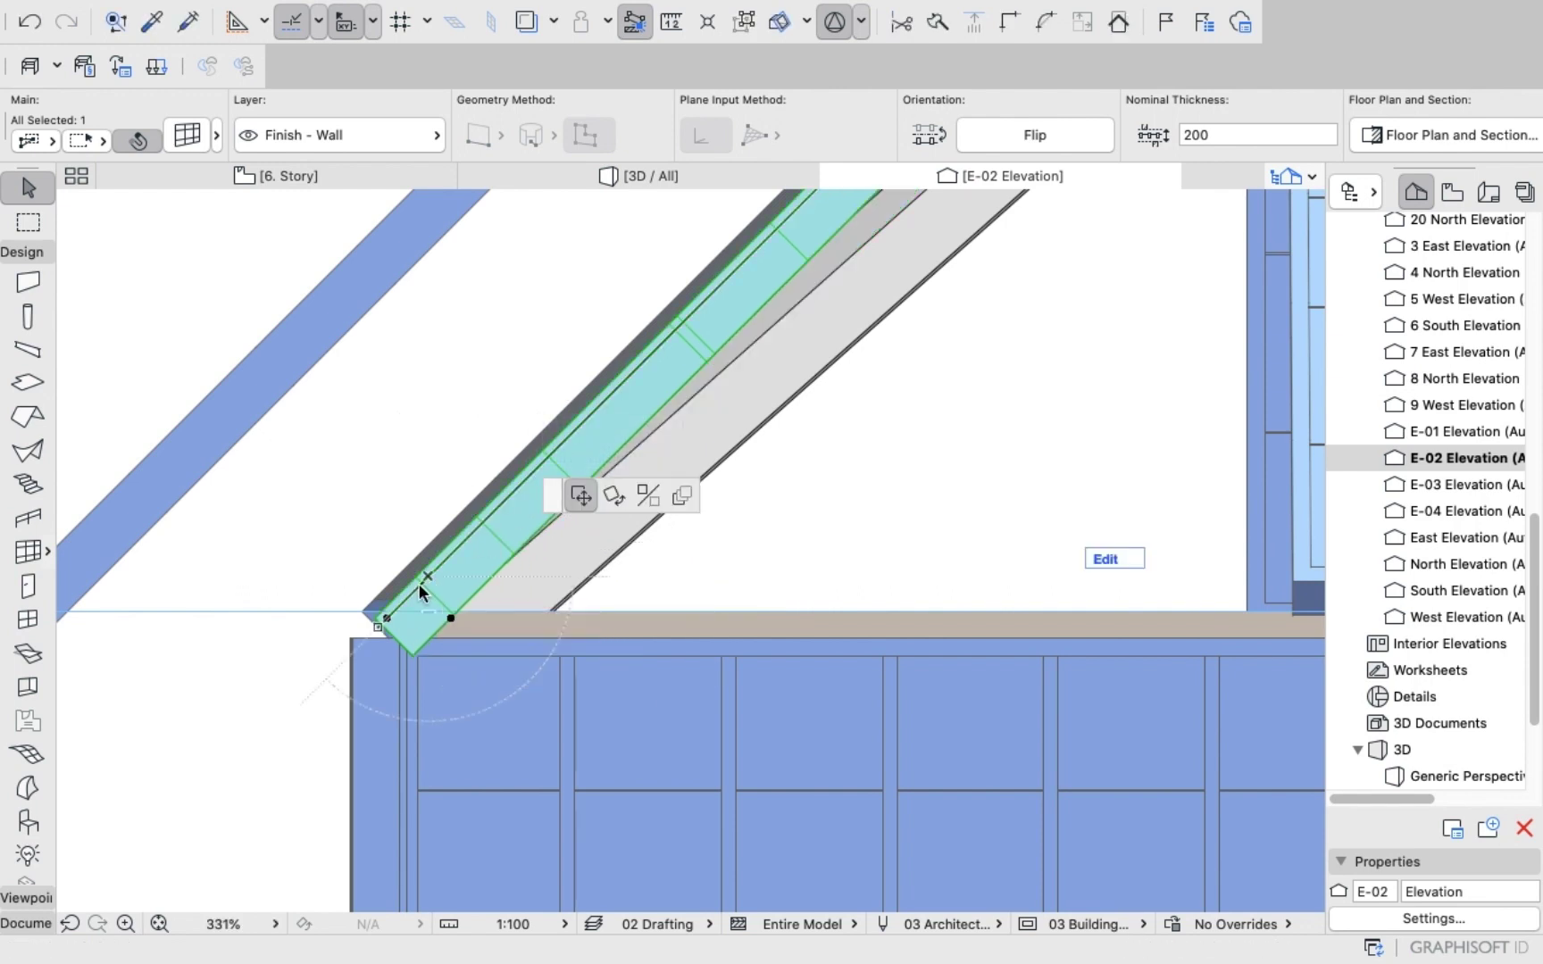
pyautogui.click(428, 575)
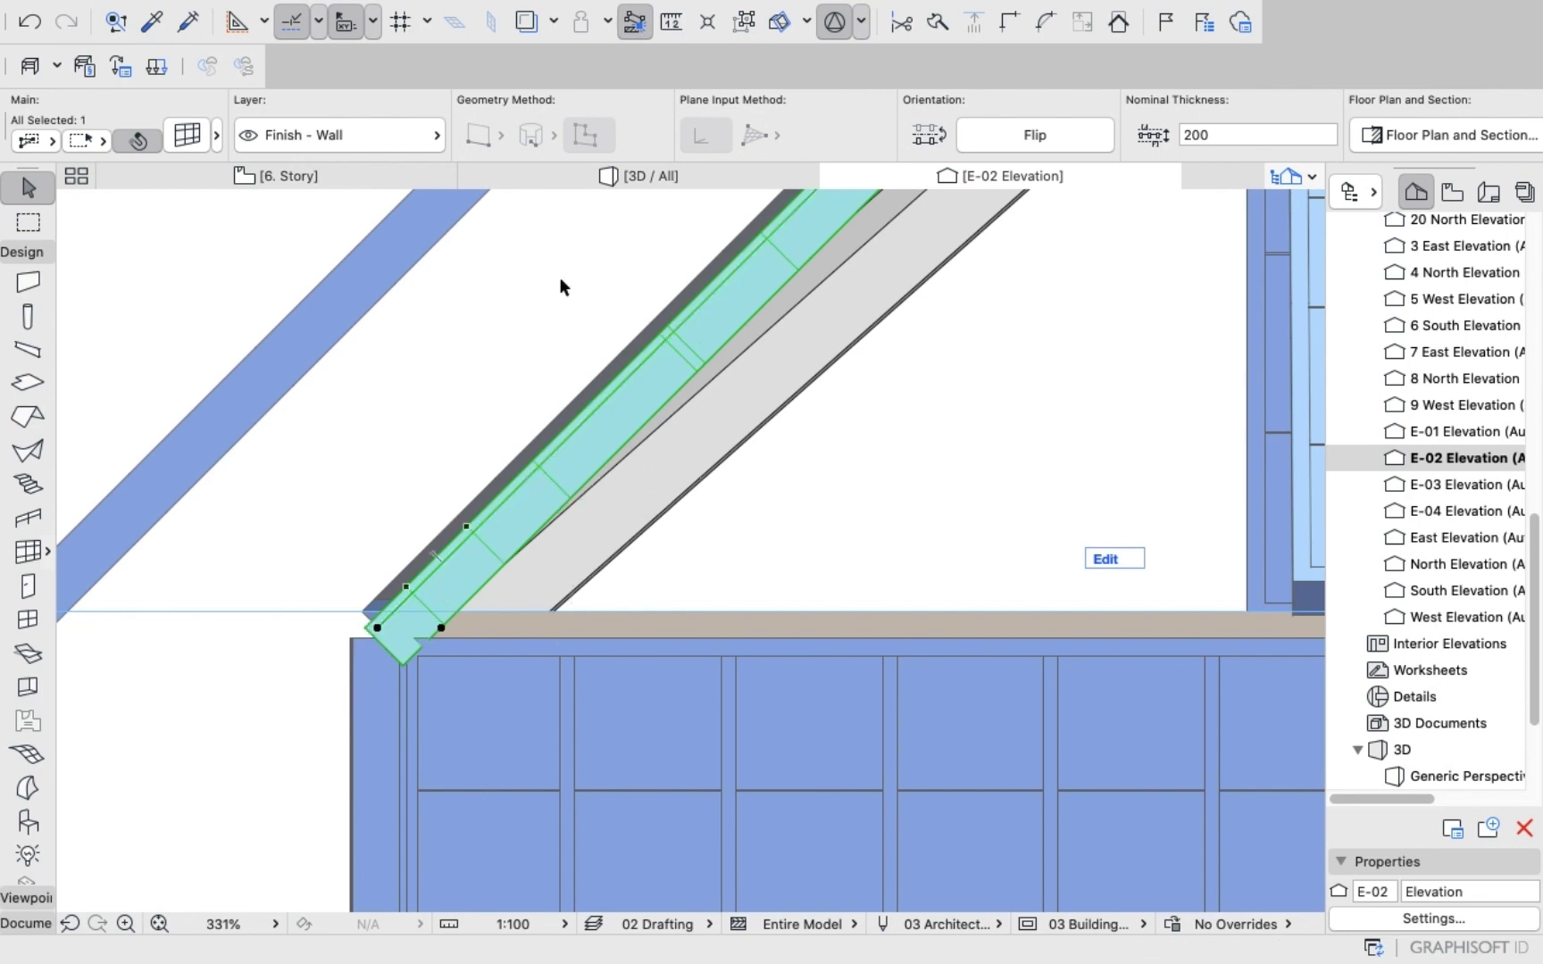
pyautogui.click(632, 169)
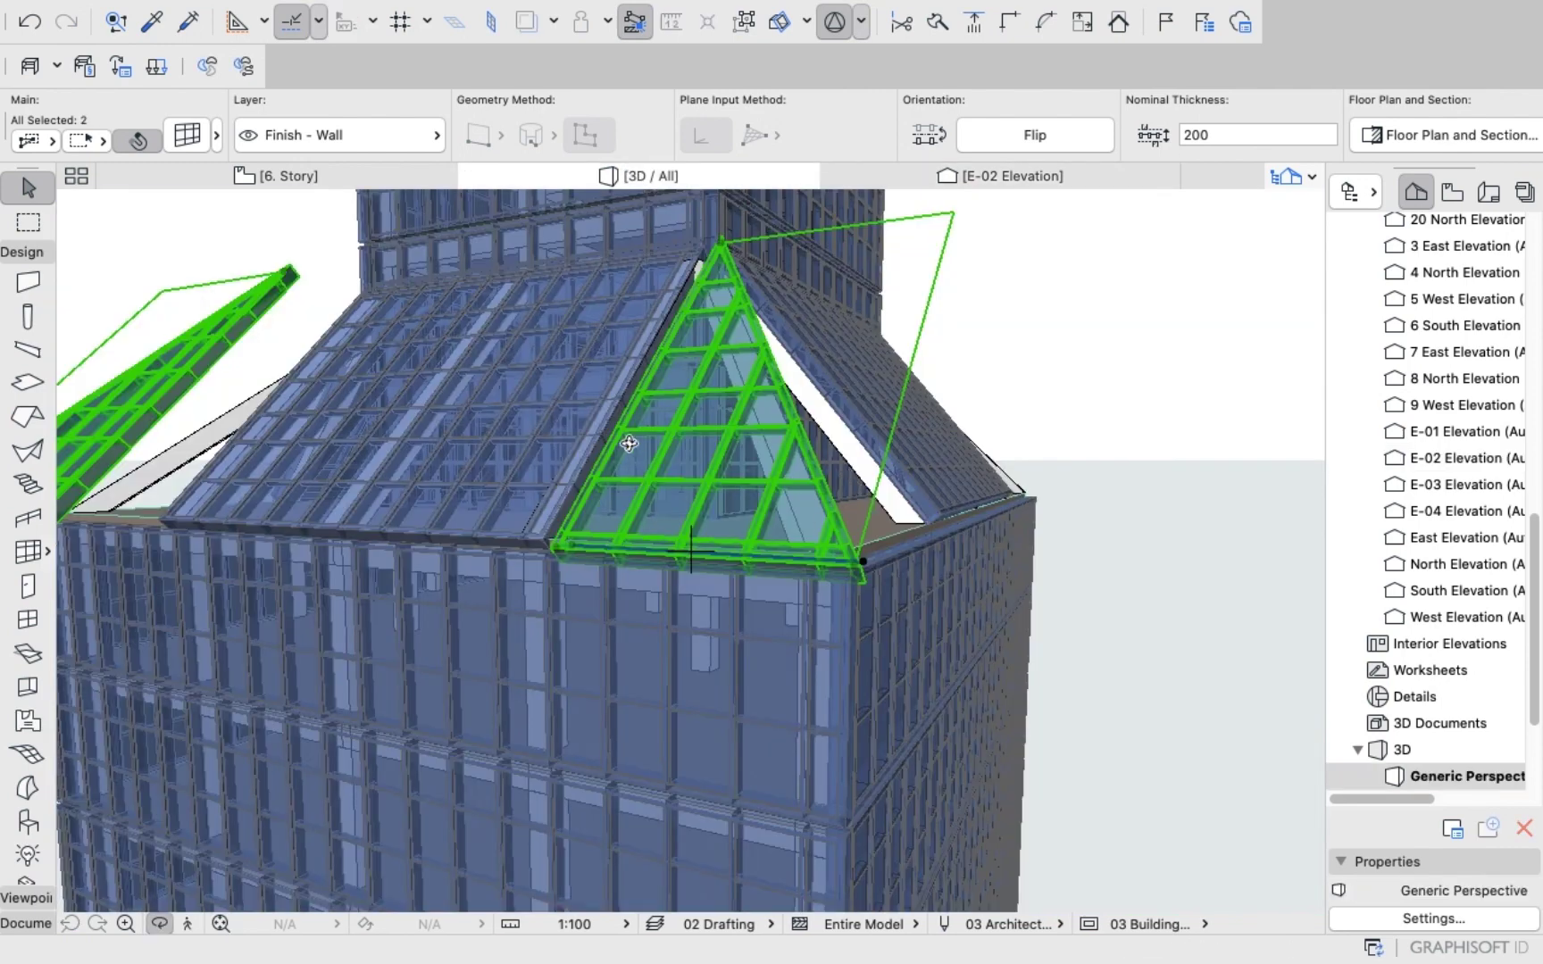
pyautogui.keyDown('shift'); pyautogui.moveTo(630, 444); pyautogui.dragTo(715, 446, button='middle'); pyautogui.keyUp('shift')
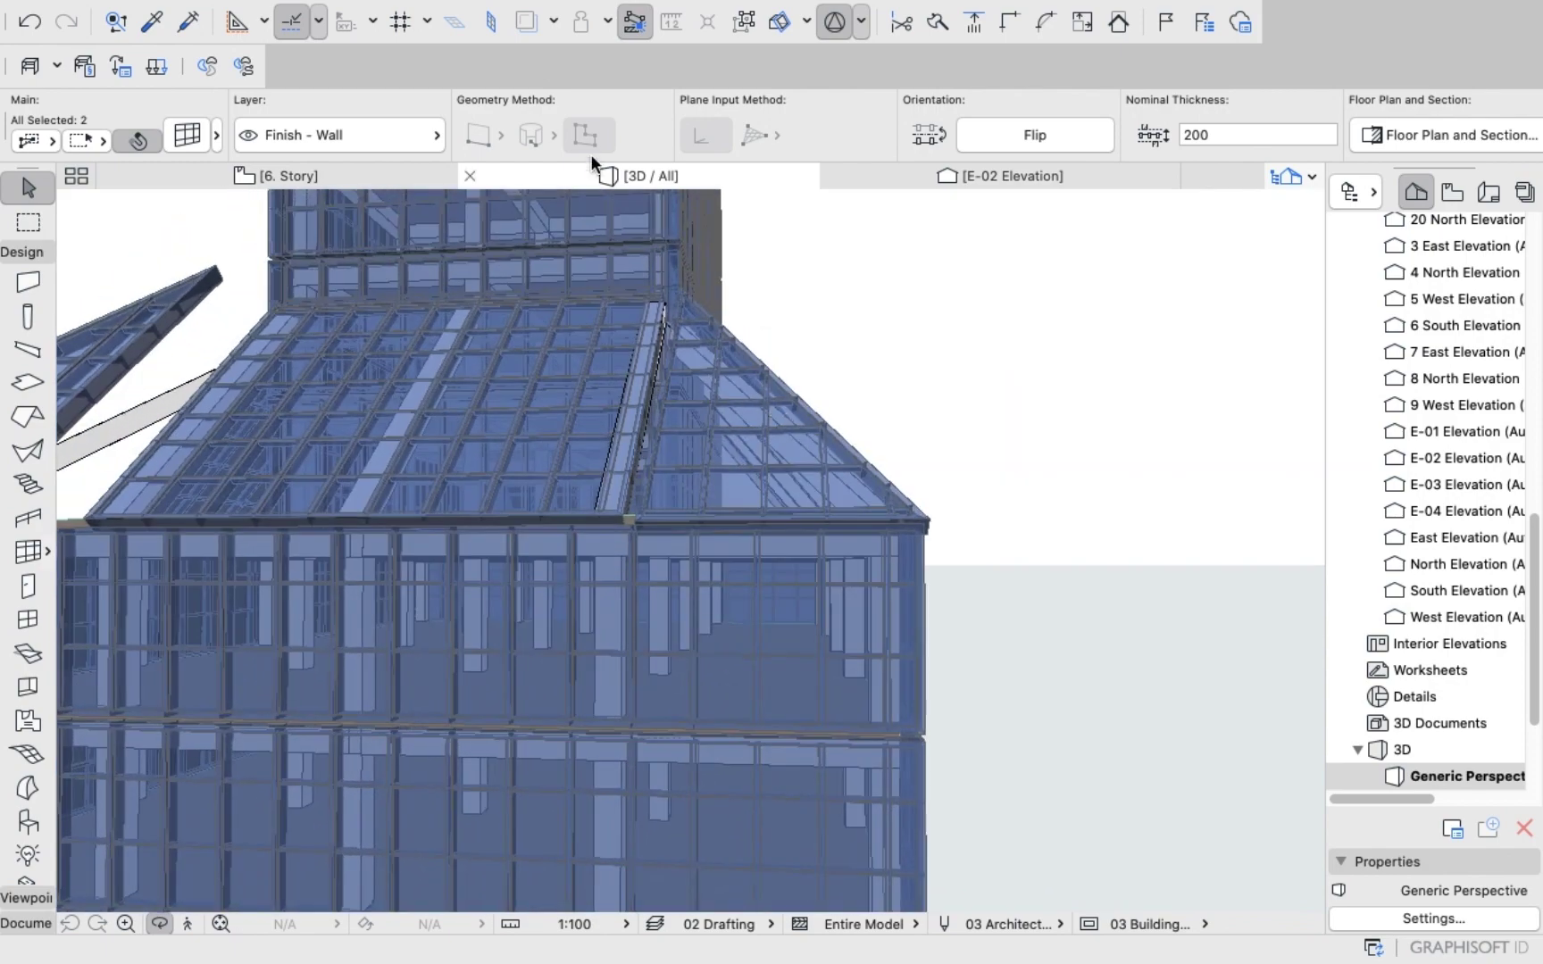
# In the E-02 Elevation, move the corner curtain wall outward to the adjoining wall's outer face, and inspect the remaining side gap in 3D.
pyautogui.click(998, 179)
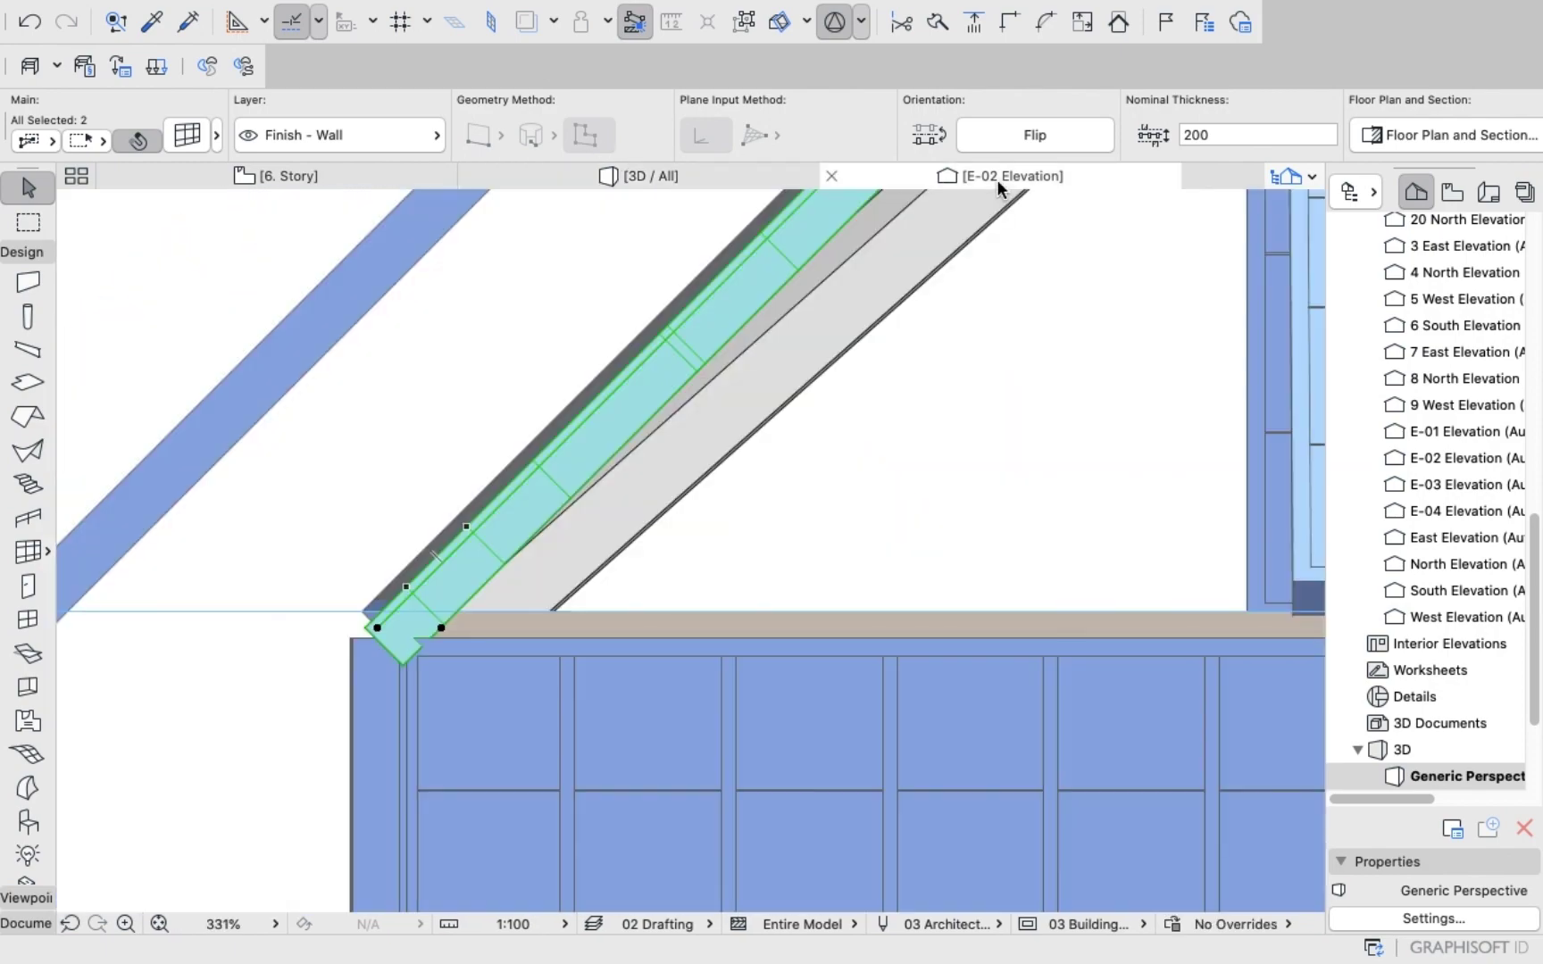
pyautogui.click(627, 381)
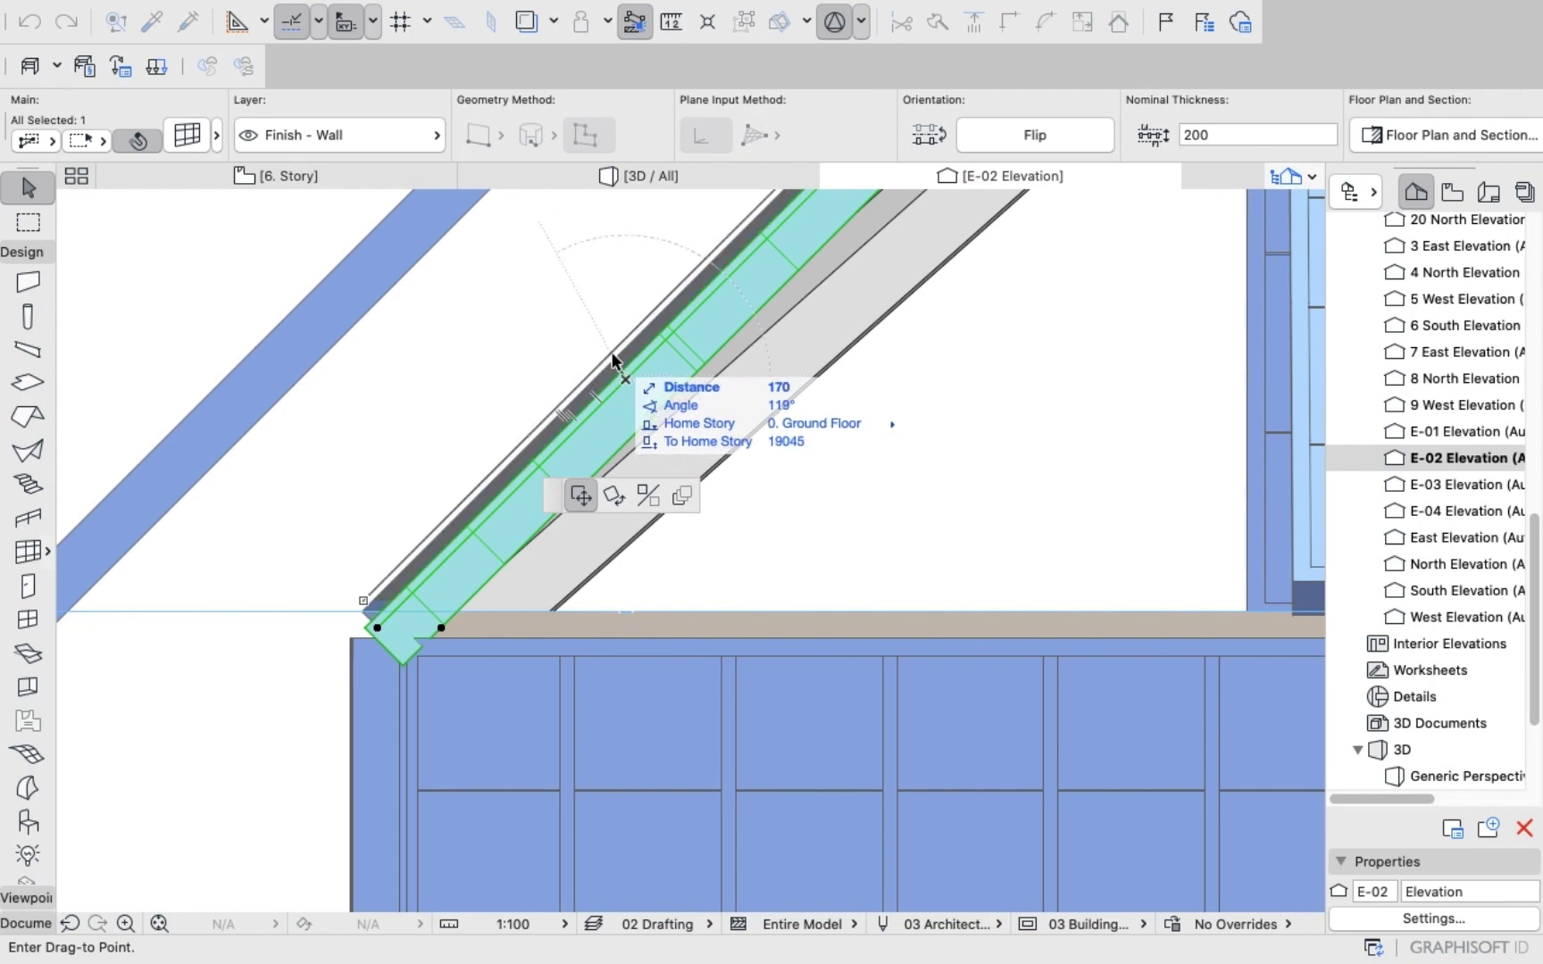
pyautogui.click(614, 357)
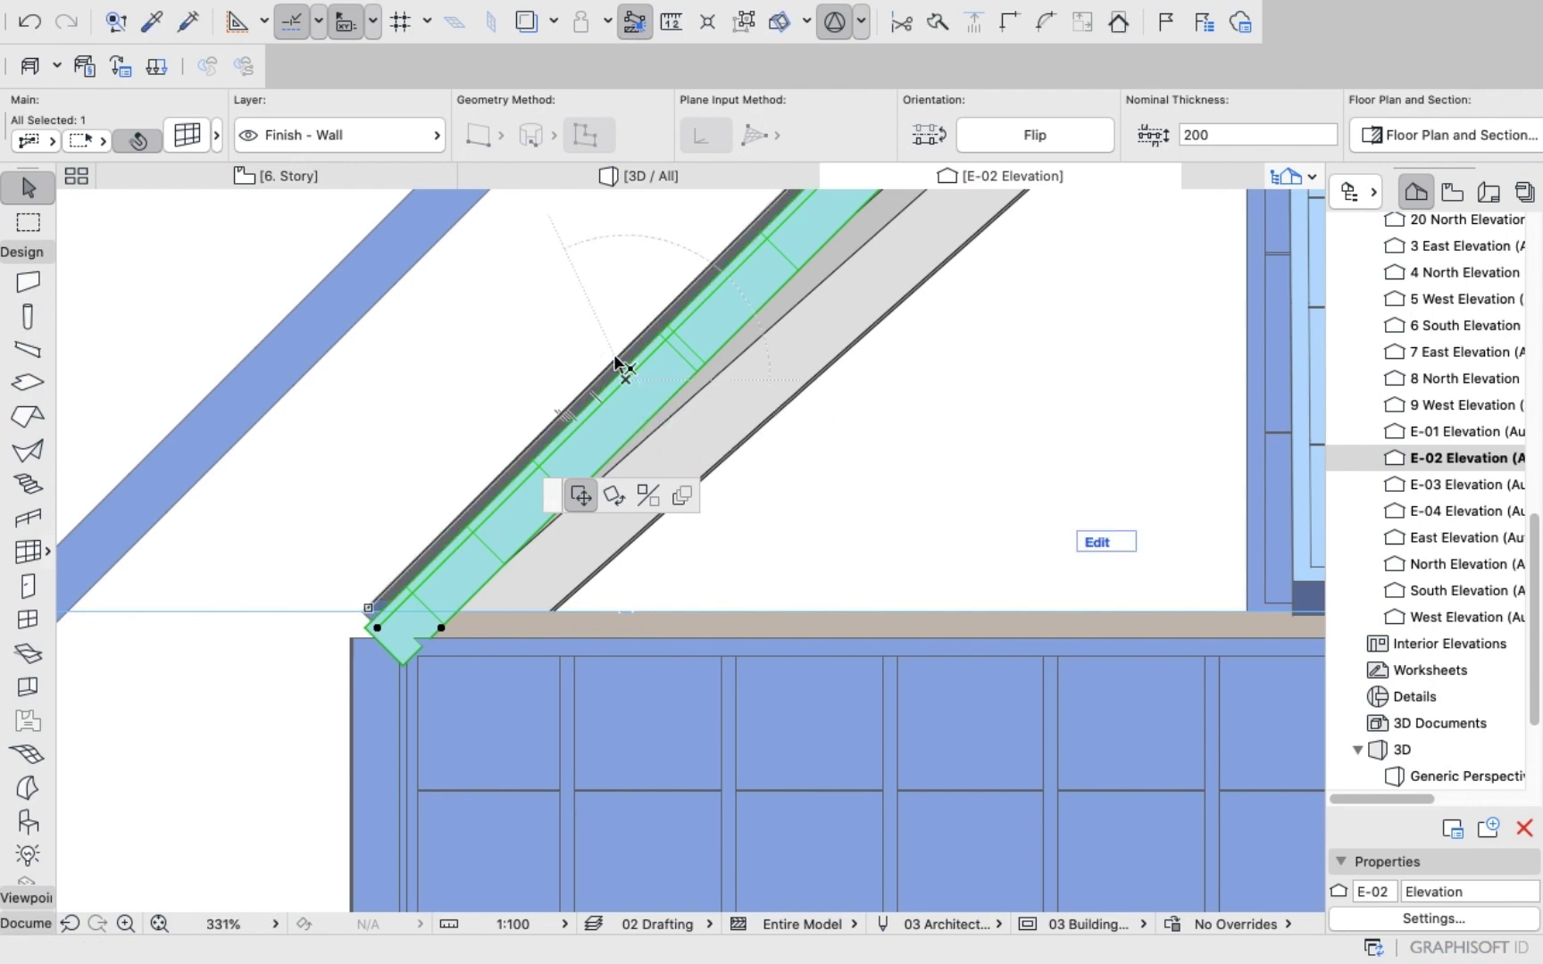
pyautogui.click(743, 176)
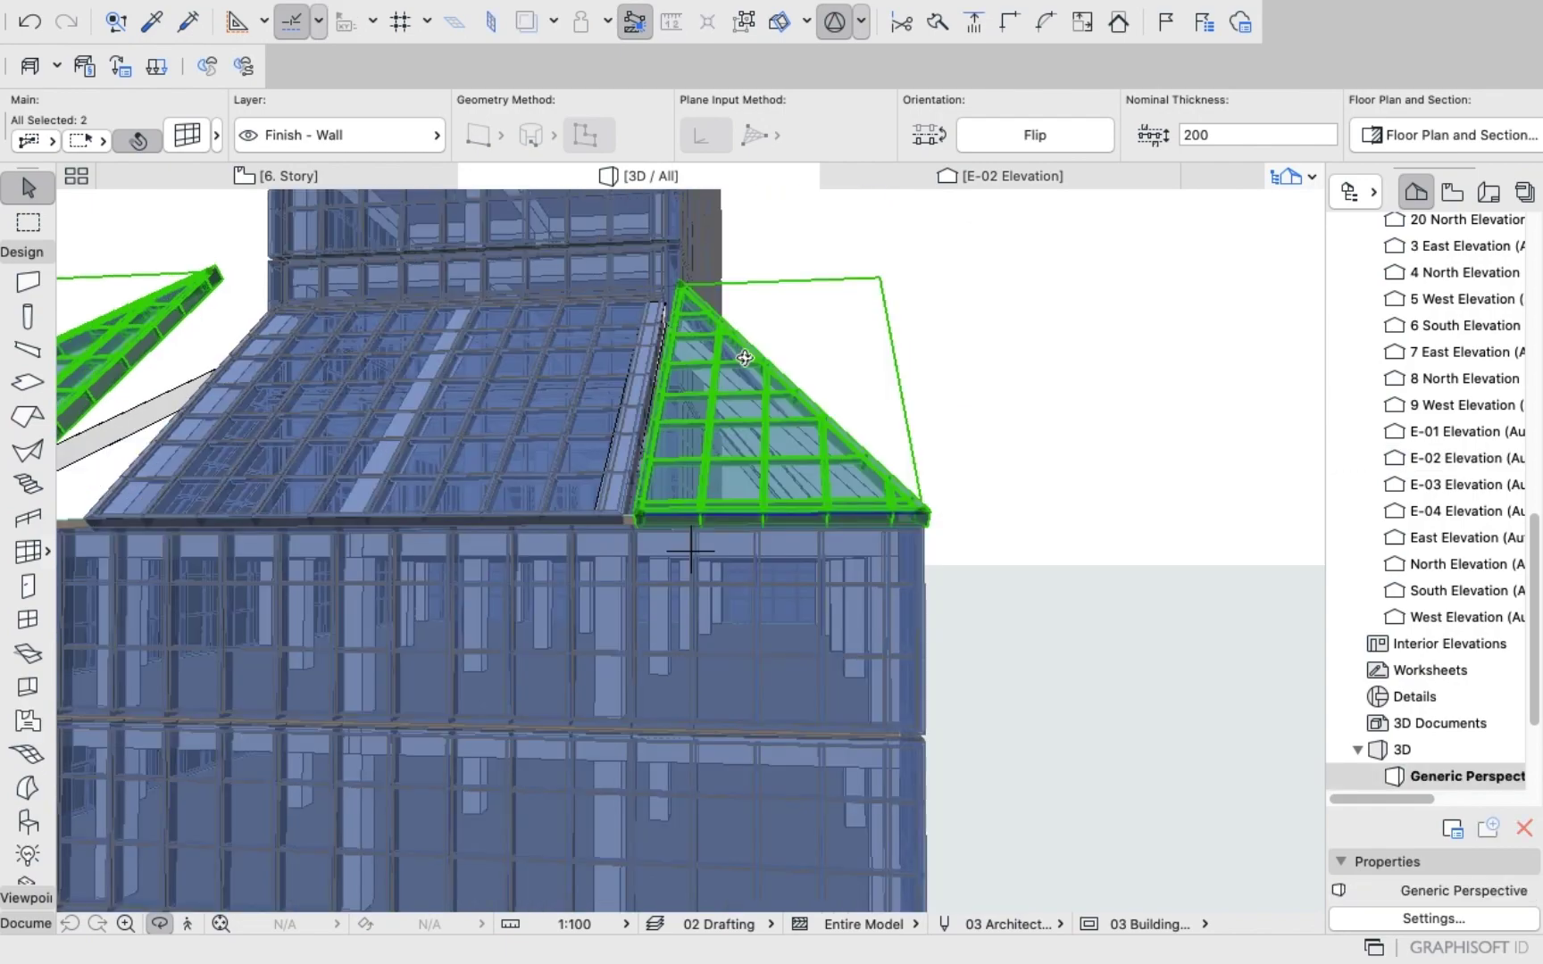
pyautogui.keyDown('shift'); pyautogui.moveTo(739, 417); pyautogui.dragTo(745, 327, button='middle'); pyautogui.keyUp('shift')
pyautogui.scroll(10, 745, 327)
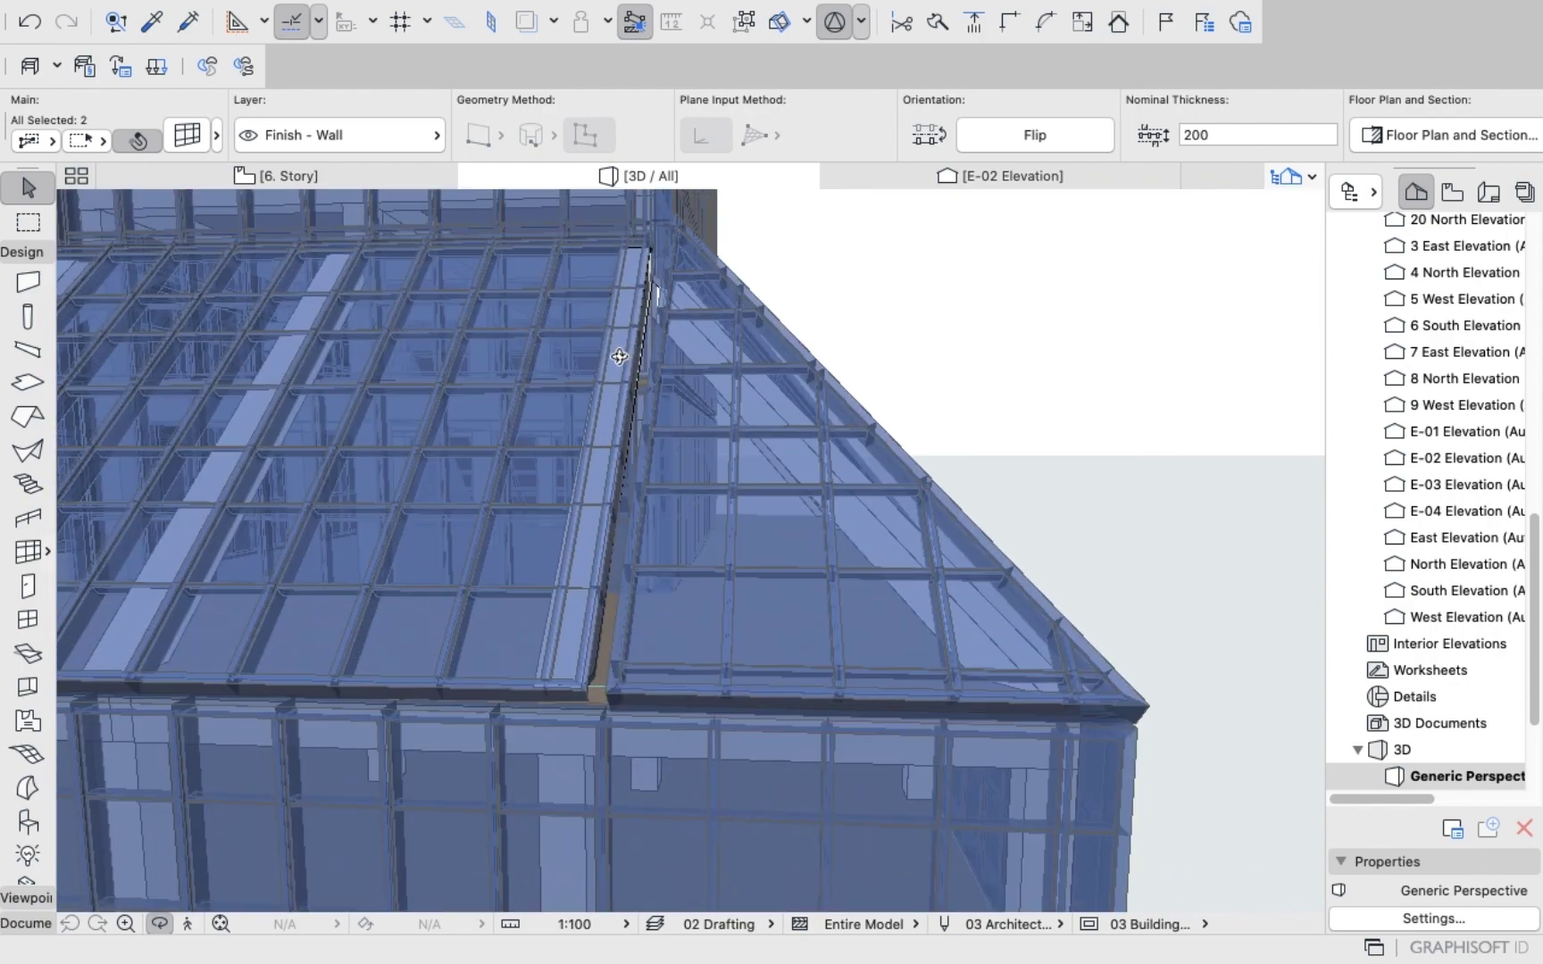
pyautogui.scroll(-1, 765, 434)
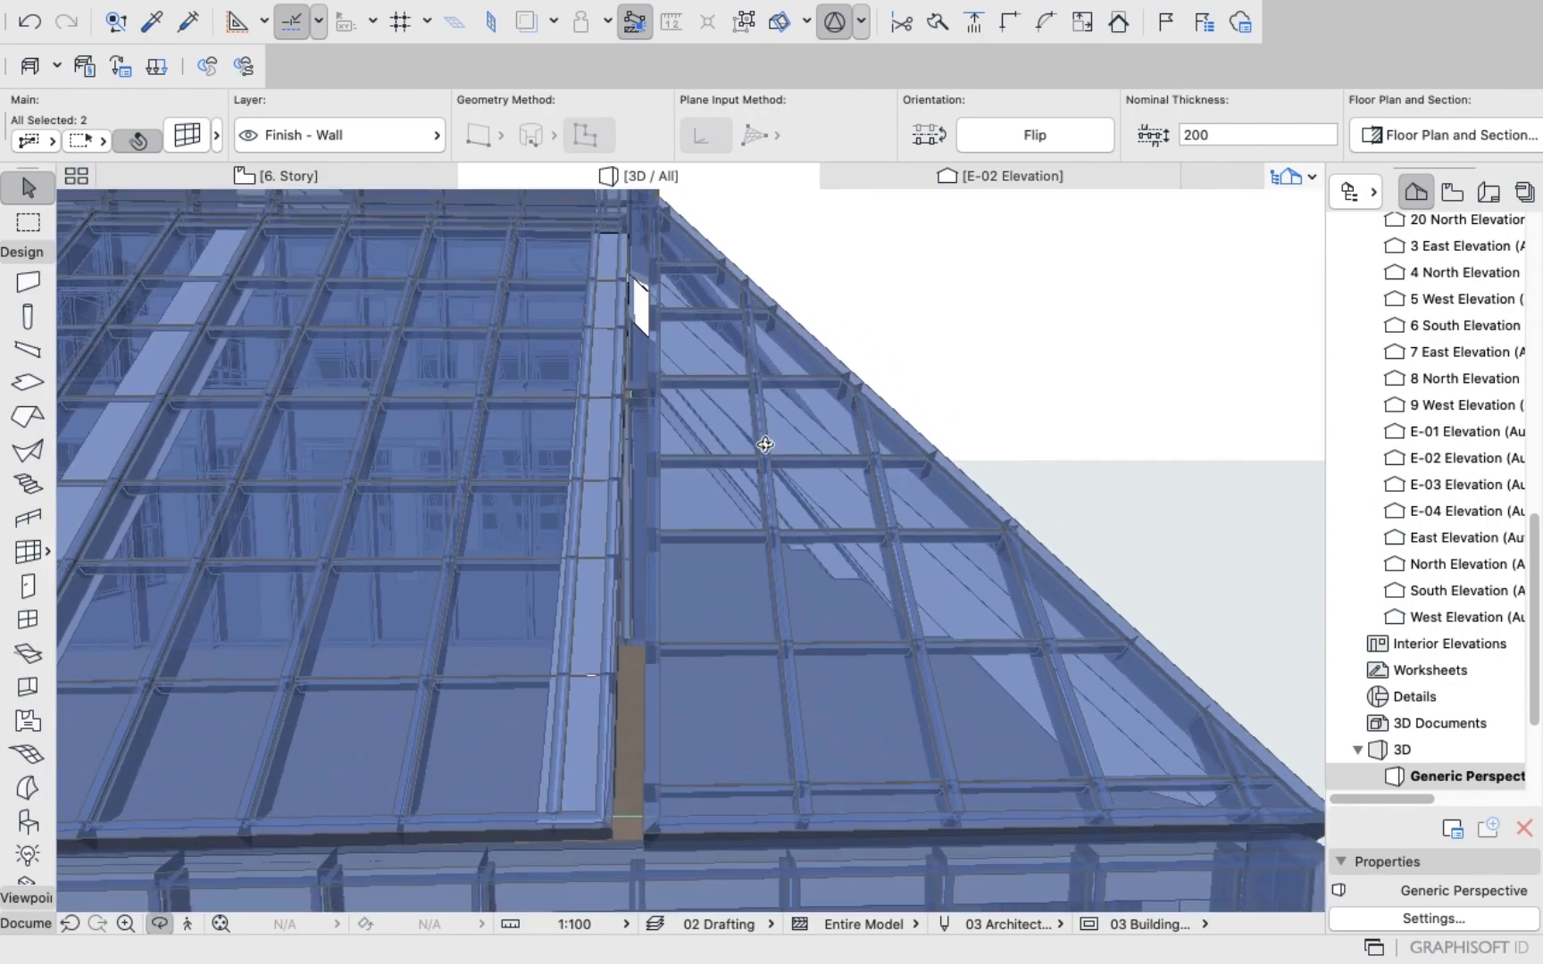
# In the 3D view, move both selected corner curtain walls sideways about 227 at 180° to close the gap beside the sloped wall.
pyautogui.click(27, 191)
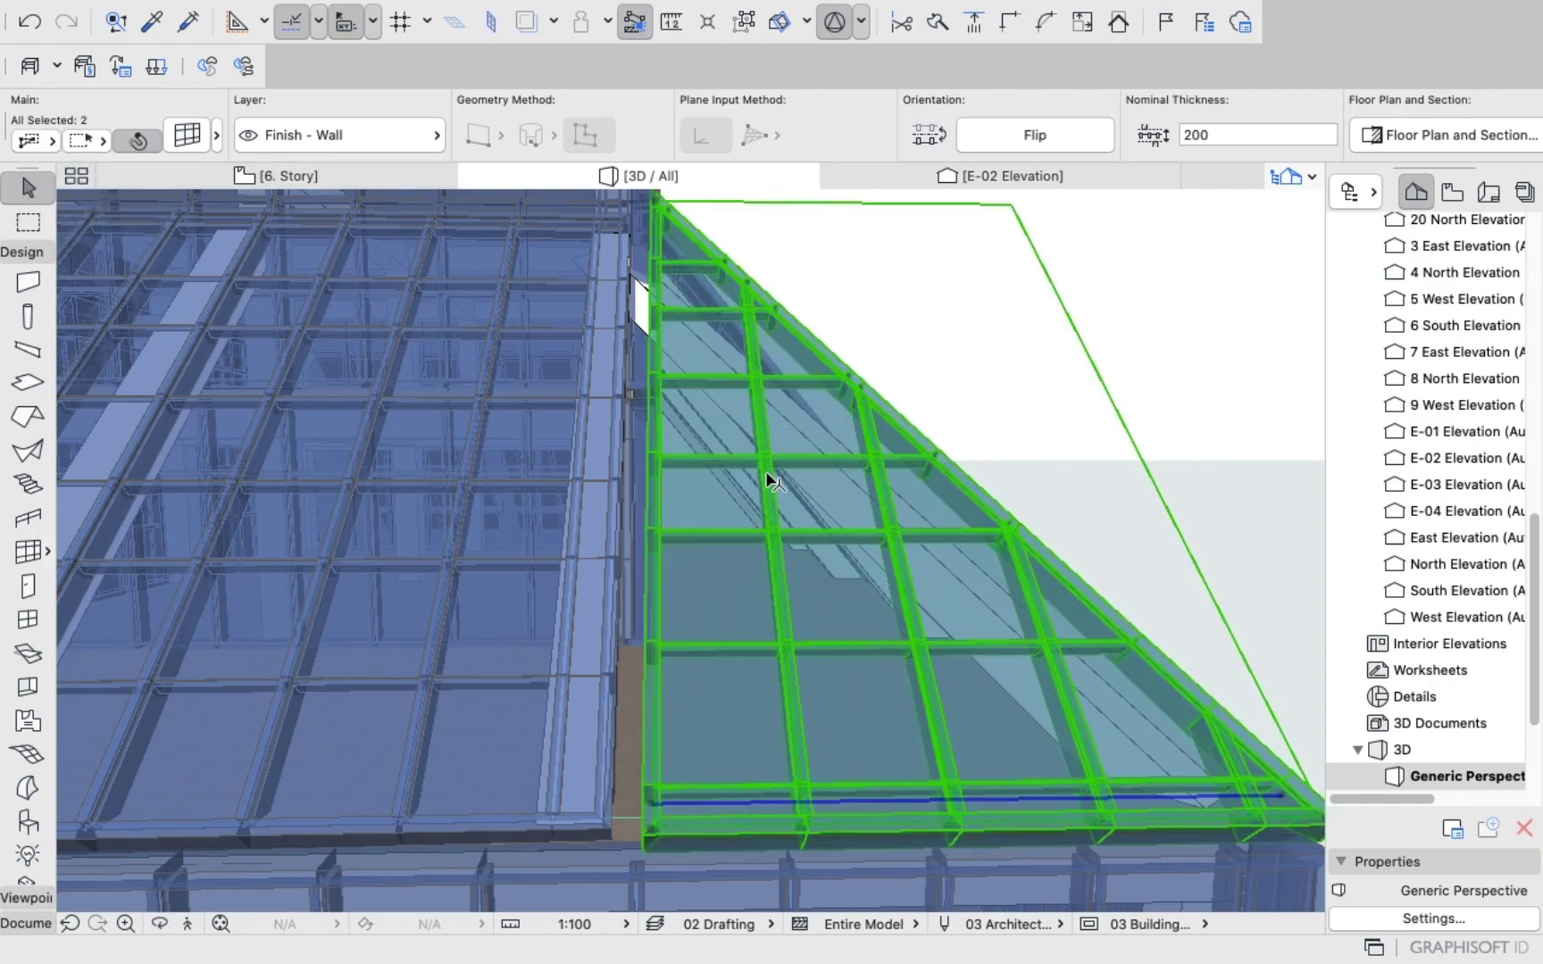
pyautogui.click(751, 528)
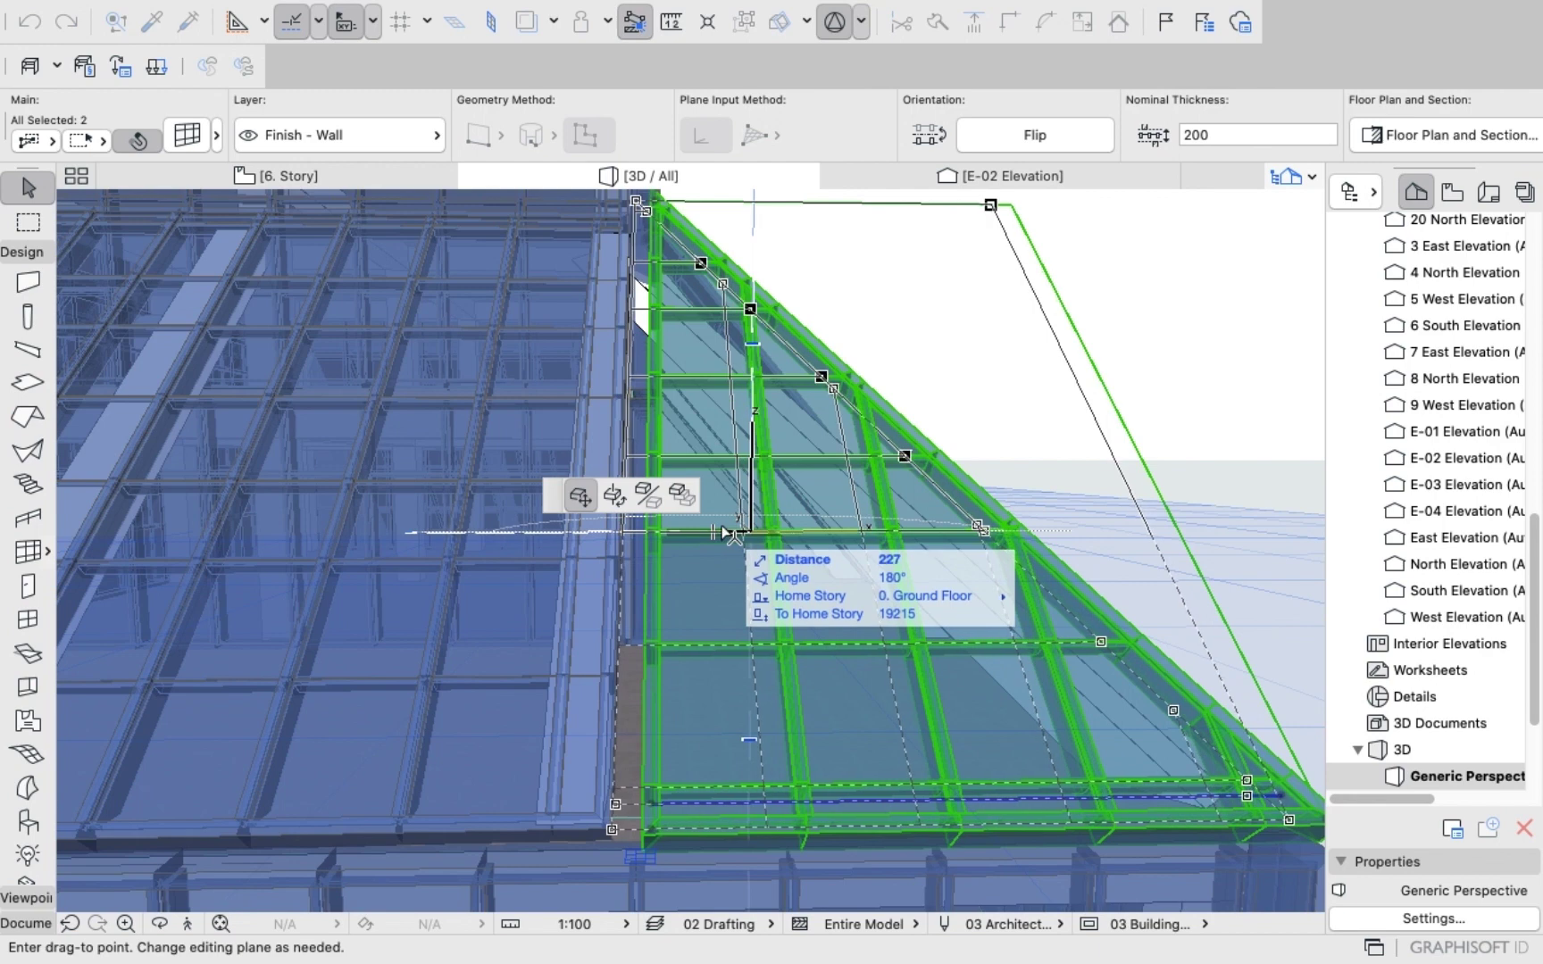
pyautogui.click(800, 438)
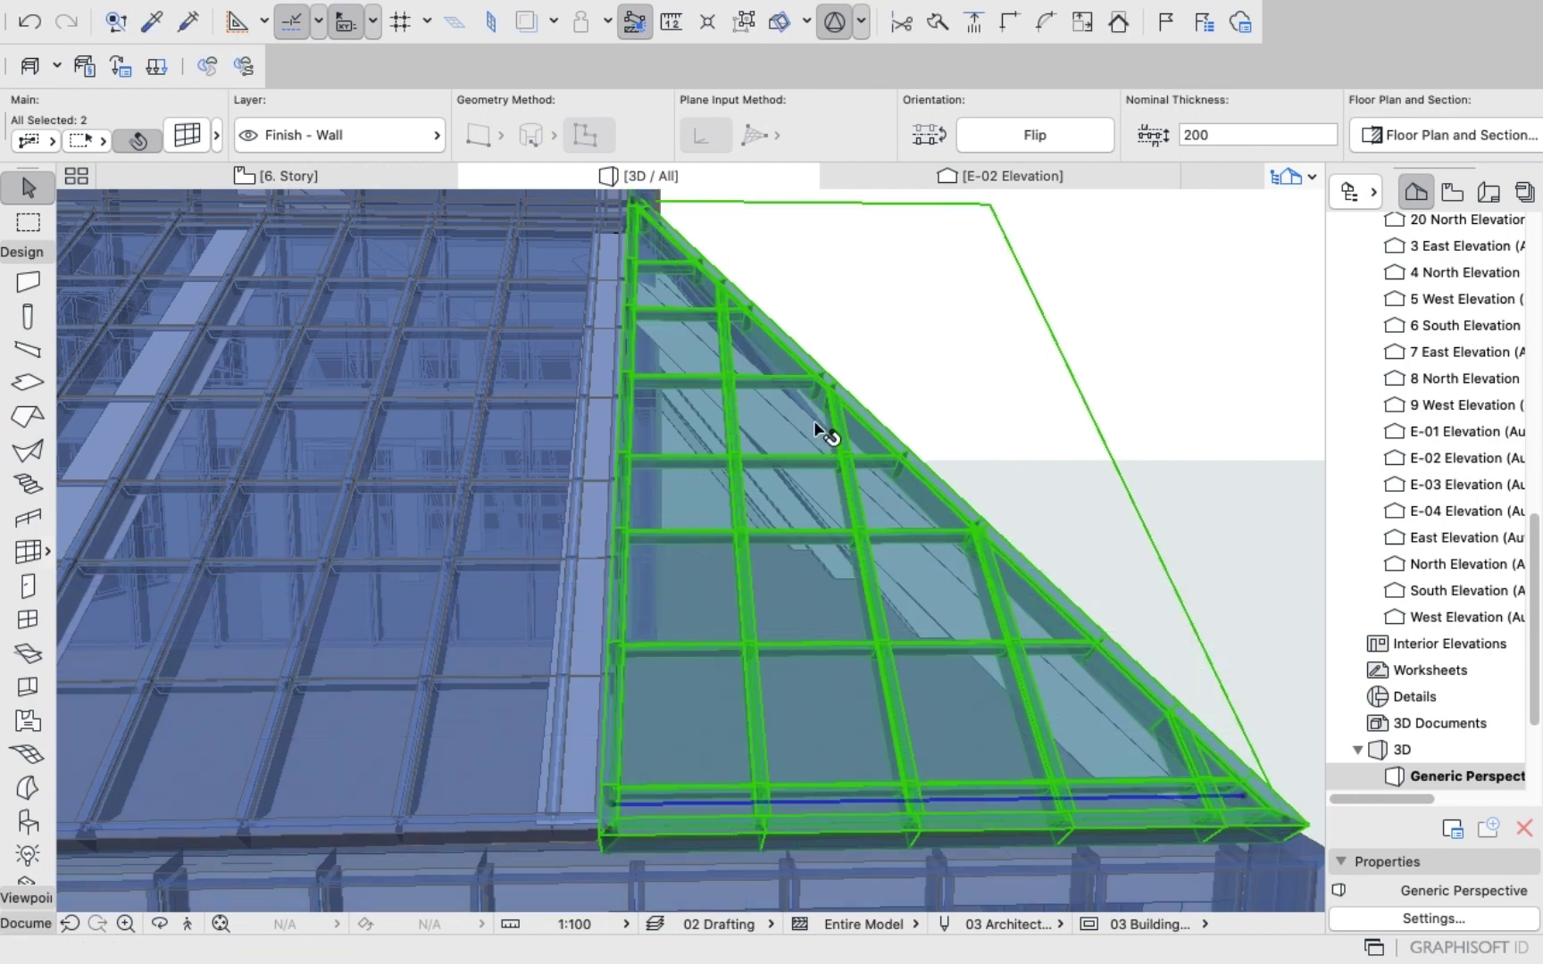
pyautogui.click(1103, 280)
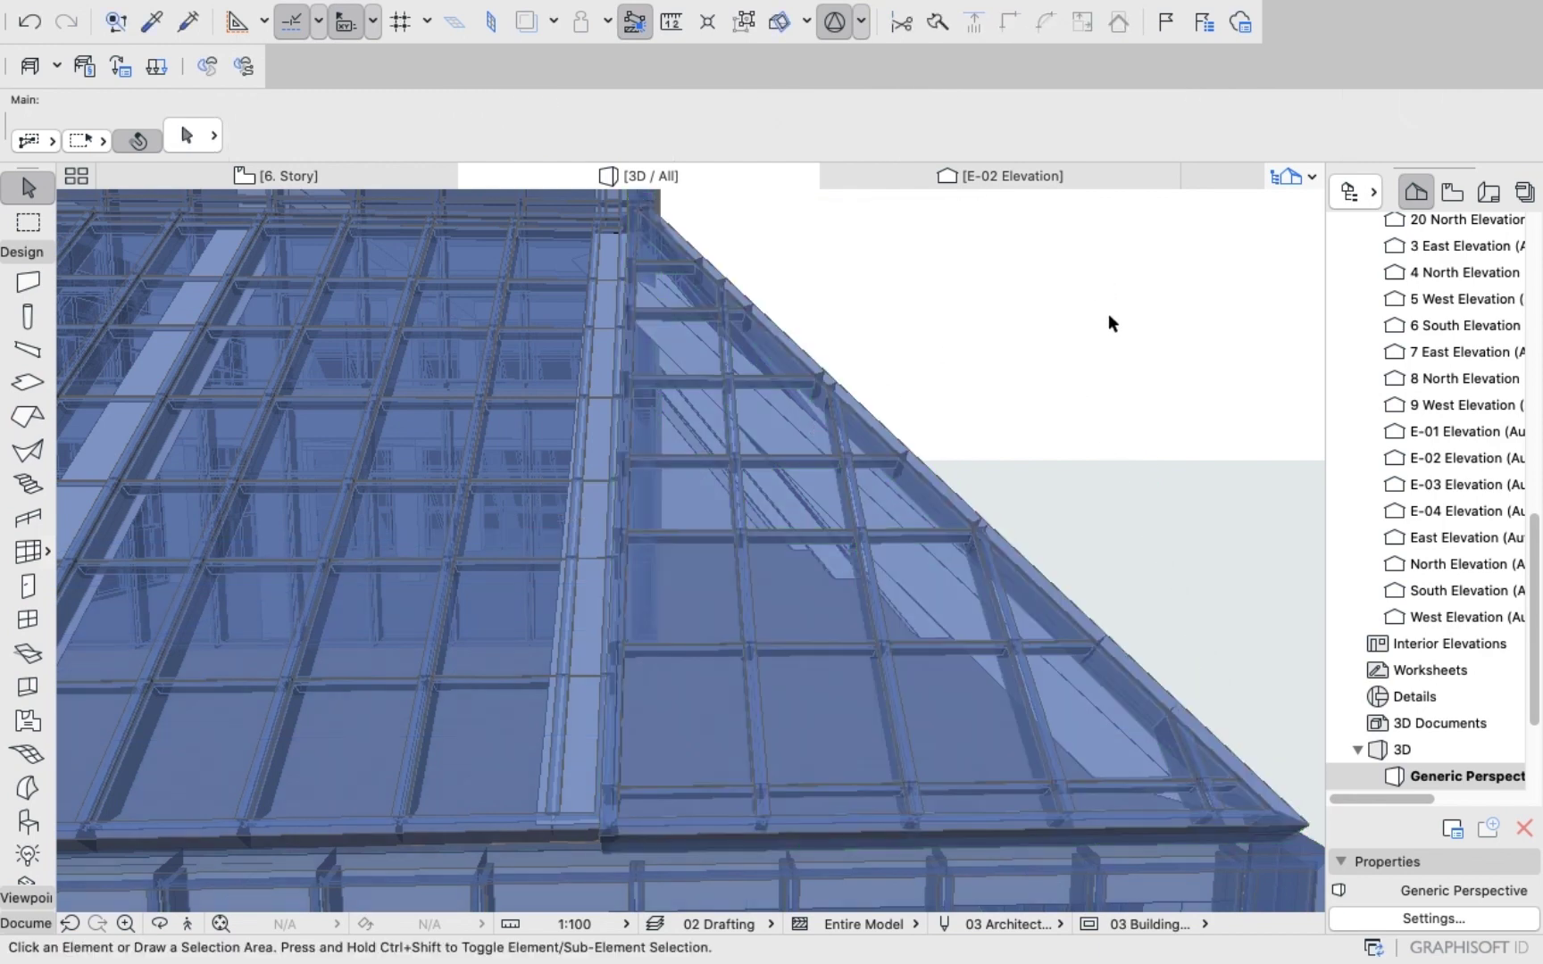
pyautogui.keyDown('shift'); pyautogui.moveTo(1109, 317); pyautogui.dragTo(879, 397, button='middle'); pyautogui.keyUp('shift')
pyautogui.scroll(-5, 880, 397)
pyautogui.moveTo(844, 430); pyautogui.dragTo(670, 320)
# In the E-02 Elevation, move the detached slanted curtain wall onto the slope of the aligned corner curtain wall, and check both corners in 3D.
pyautogui.click(1019, 183)
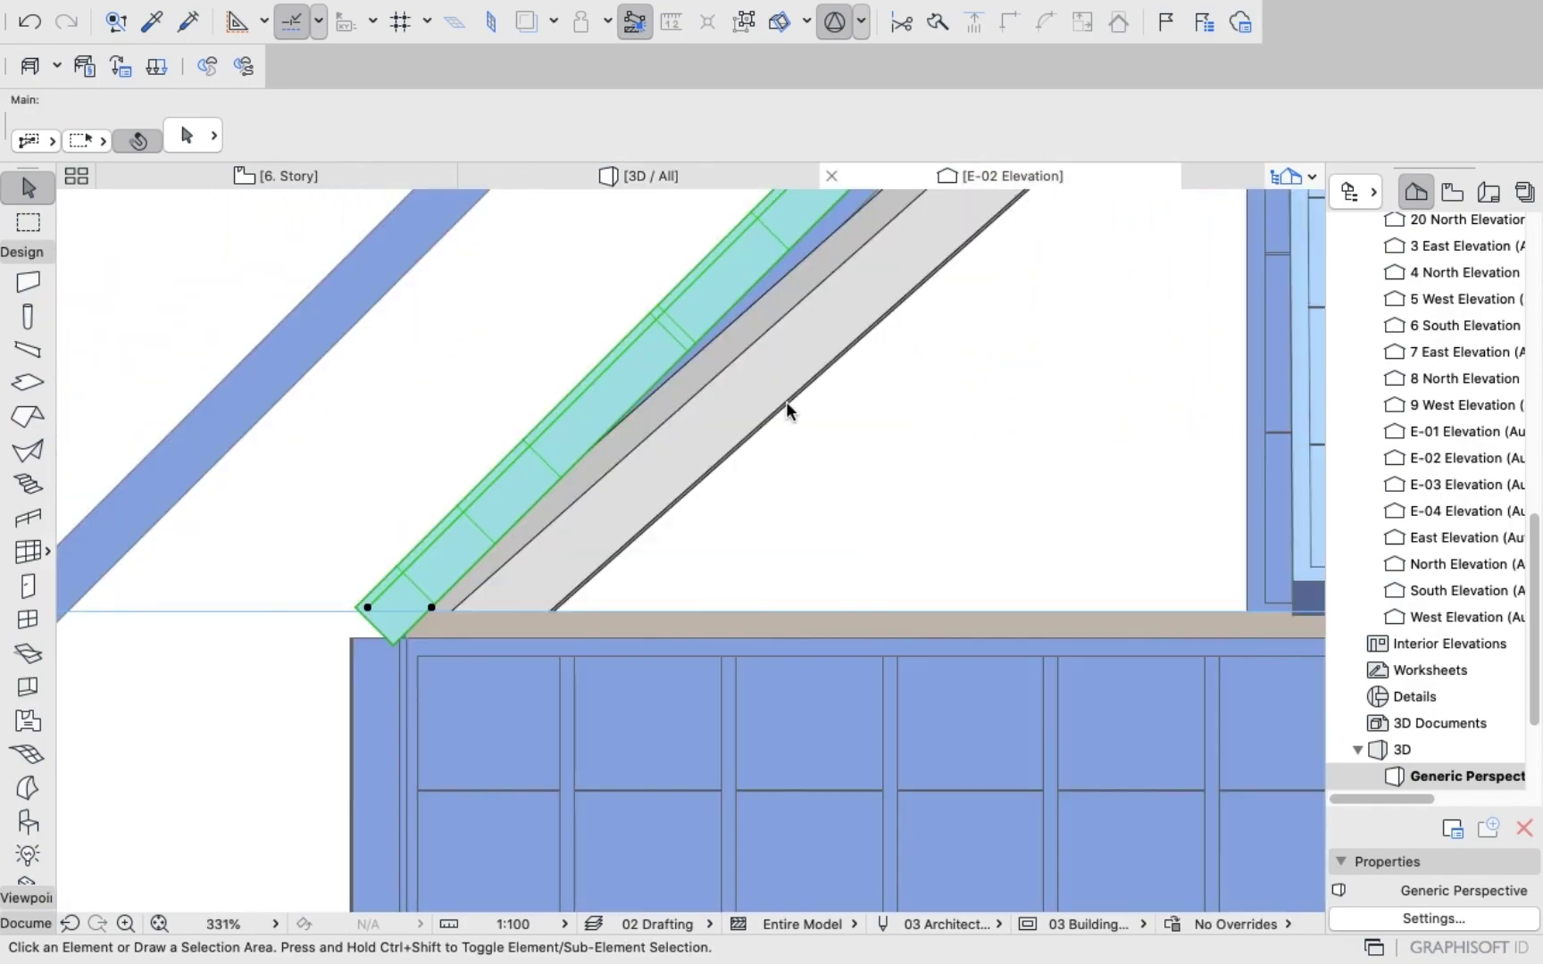
pyautogui.scroll(-8, 407, 416)
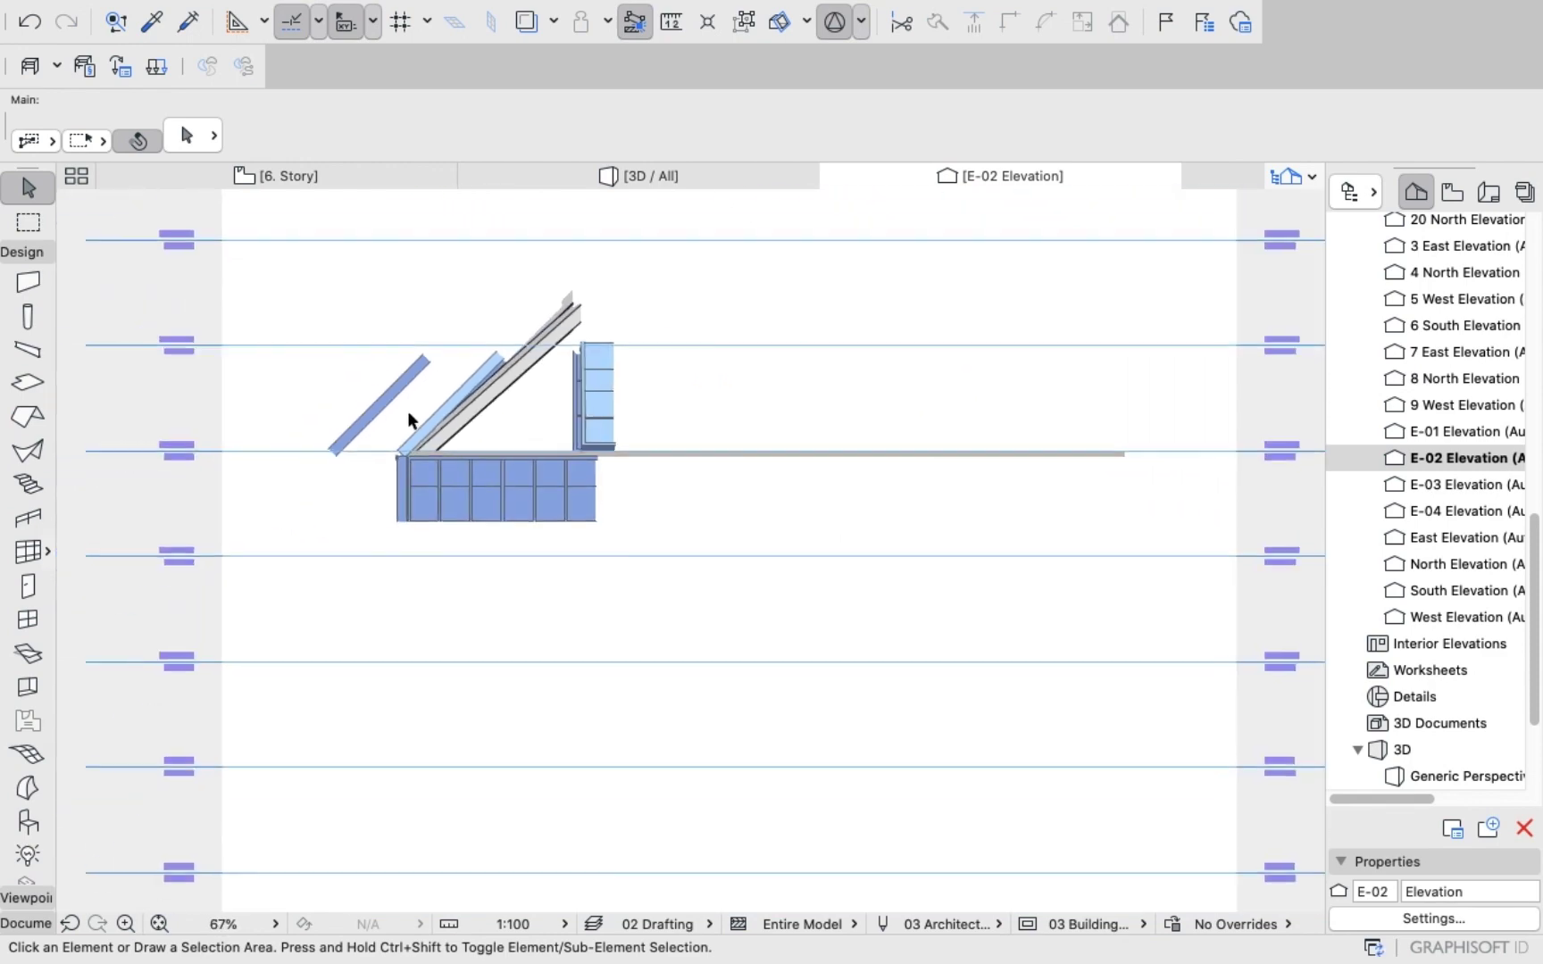
pyautogui.scroll(3, 389, 264)
pyautogui.scroll(3, 388, 265)
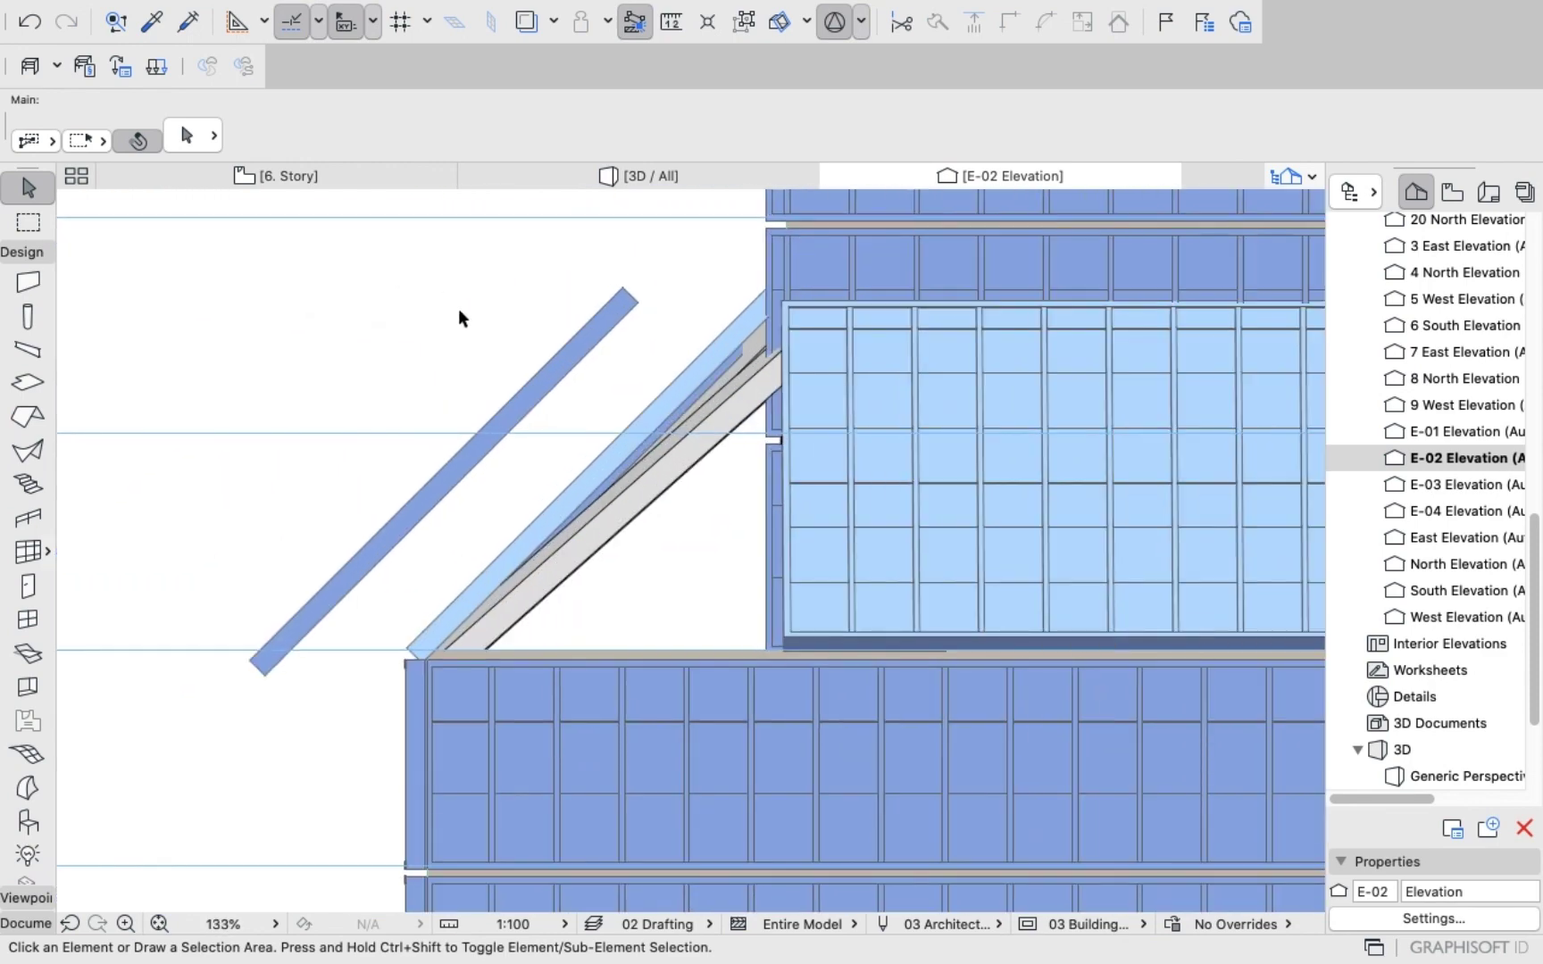
pyautogui.click(485, 420)
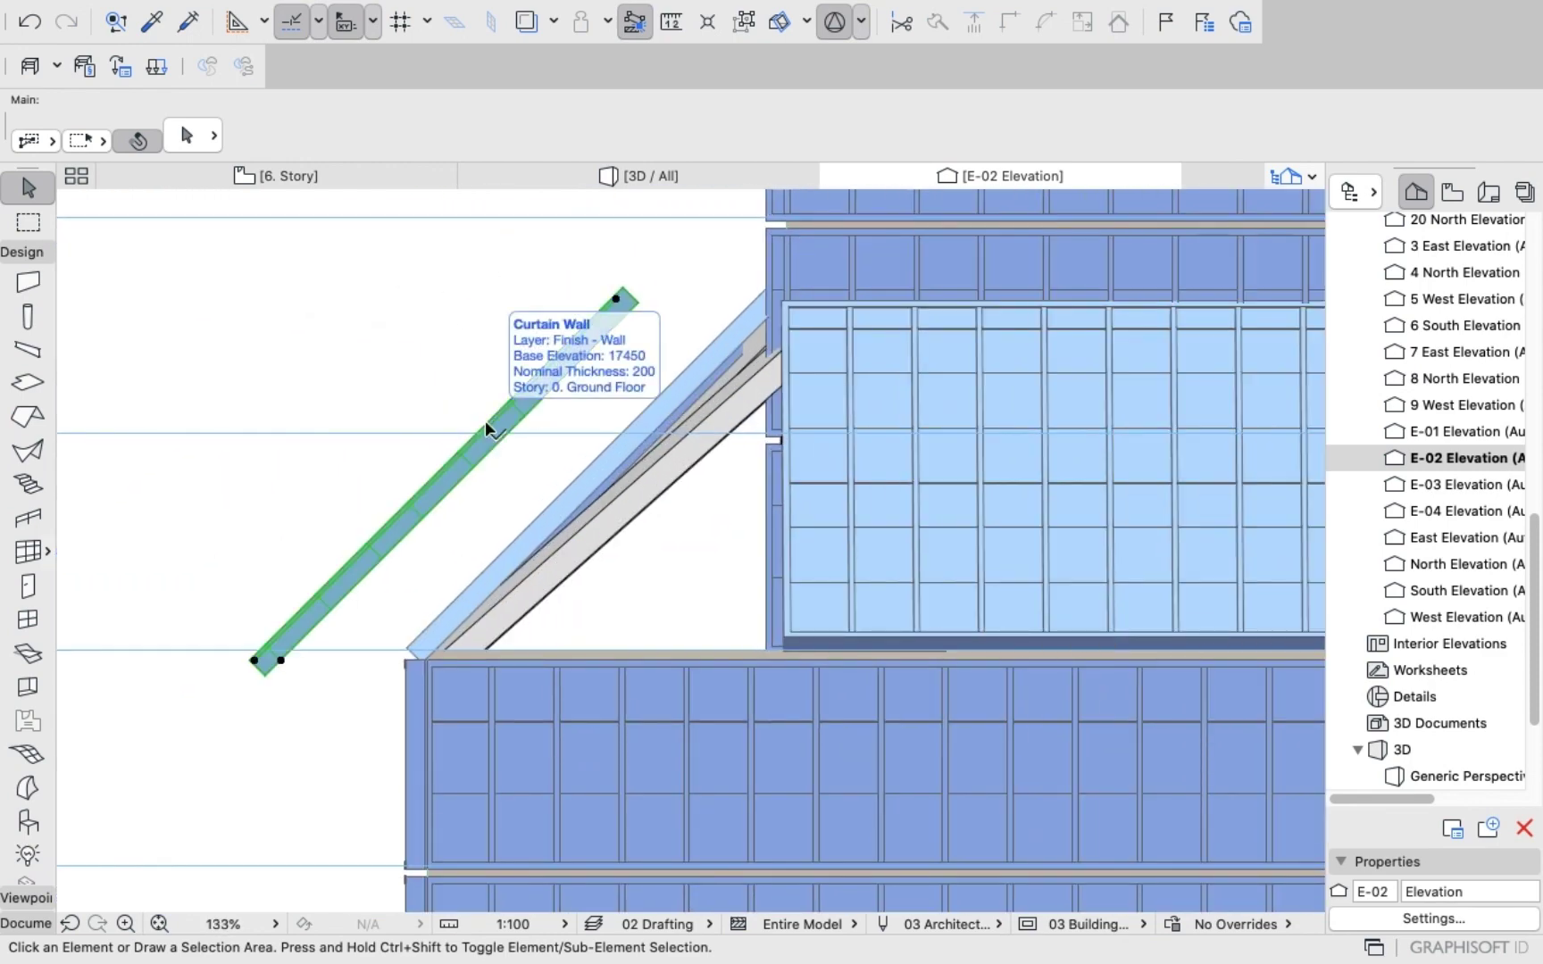
pyautogui.click(437, 483)
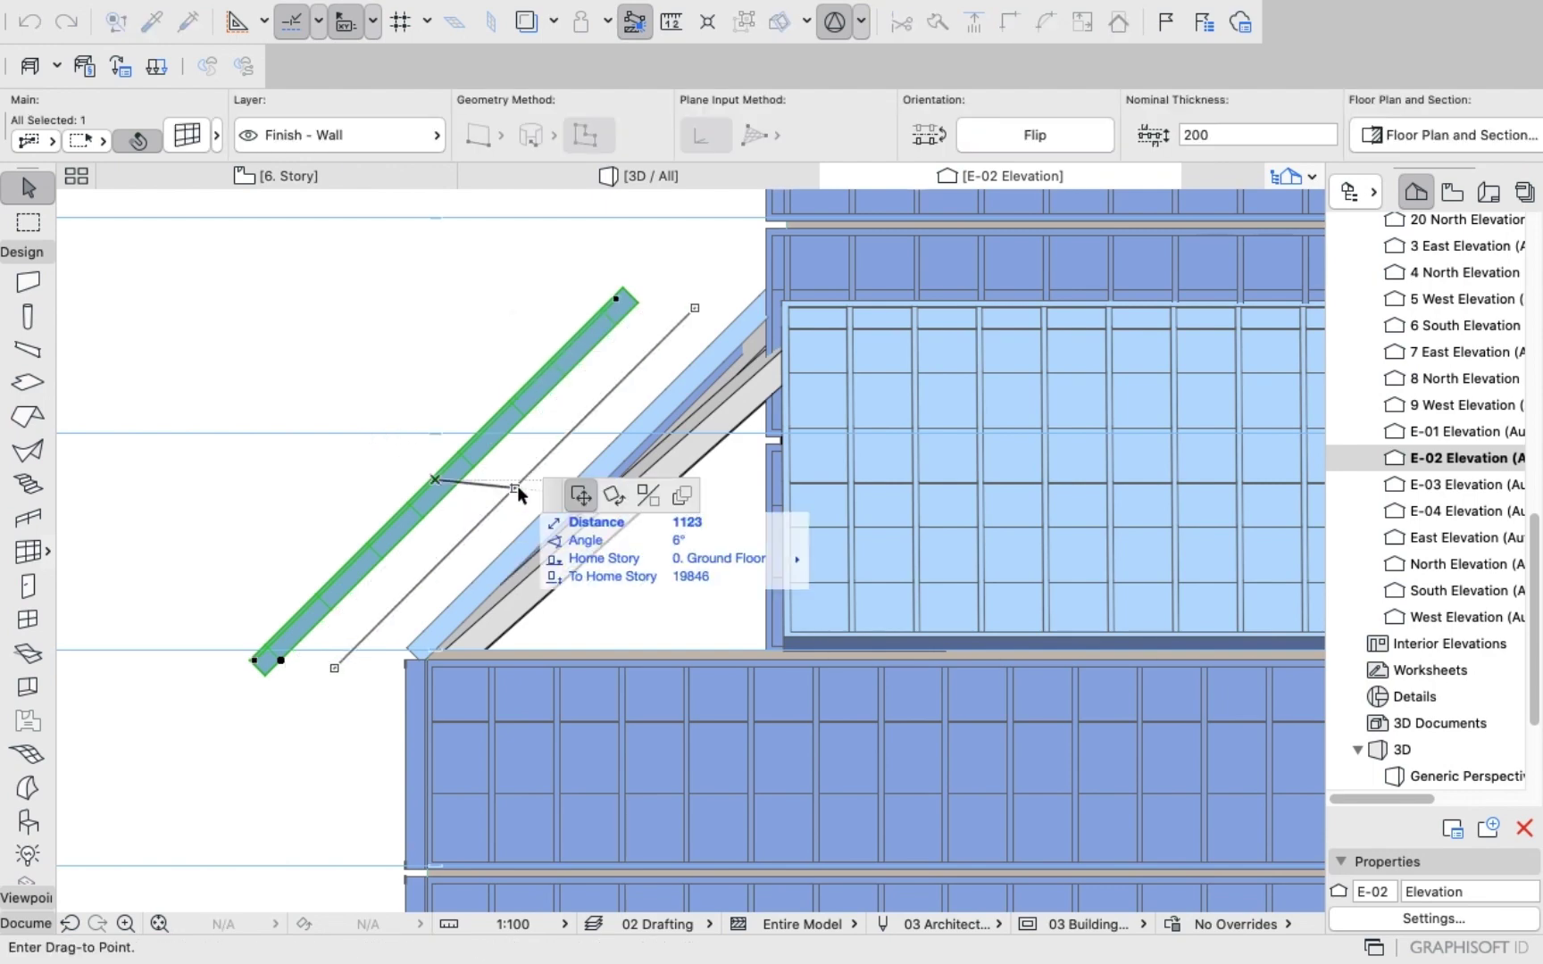
pyautogui.scroll(2, 613, 441)
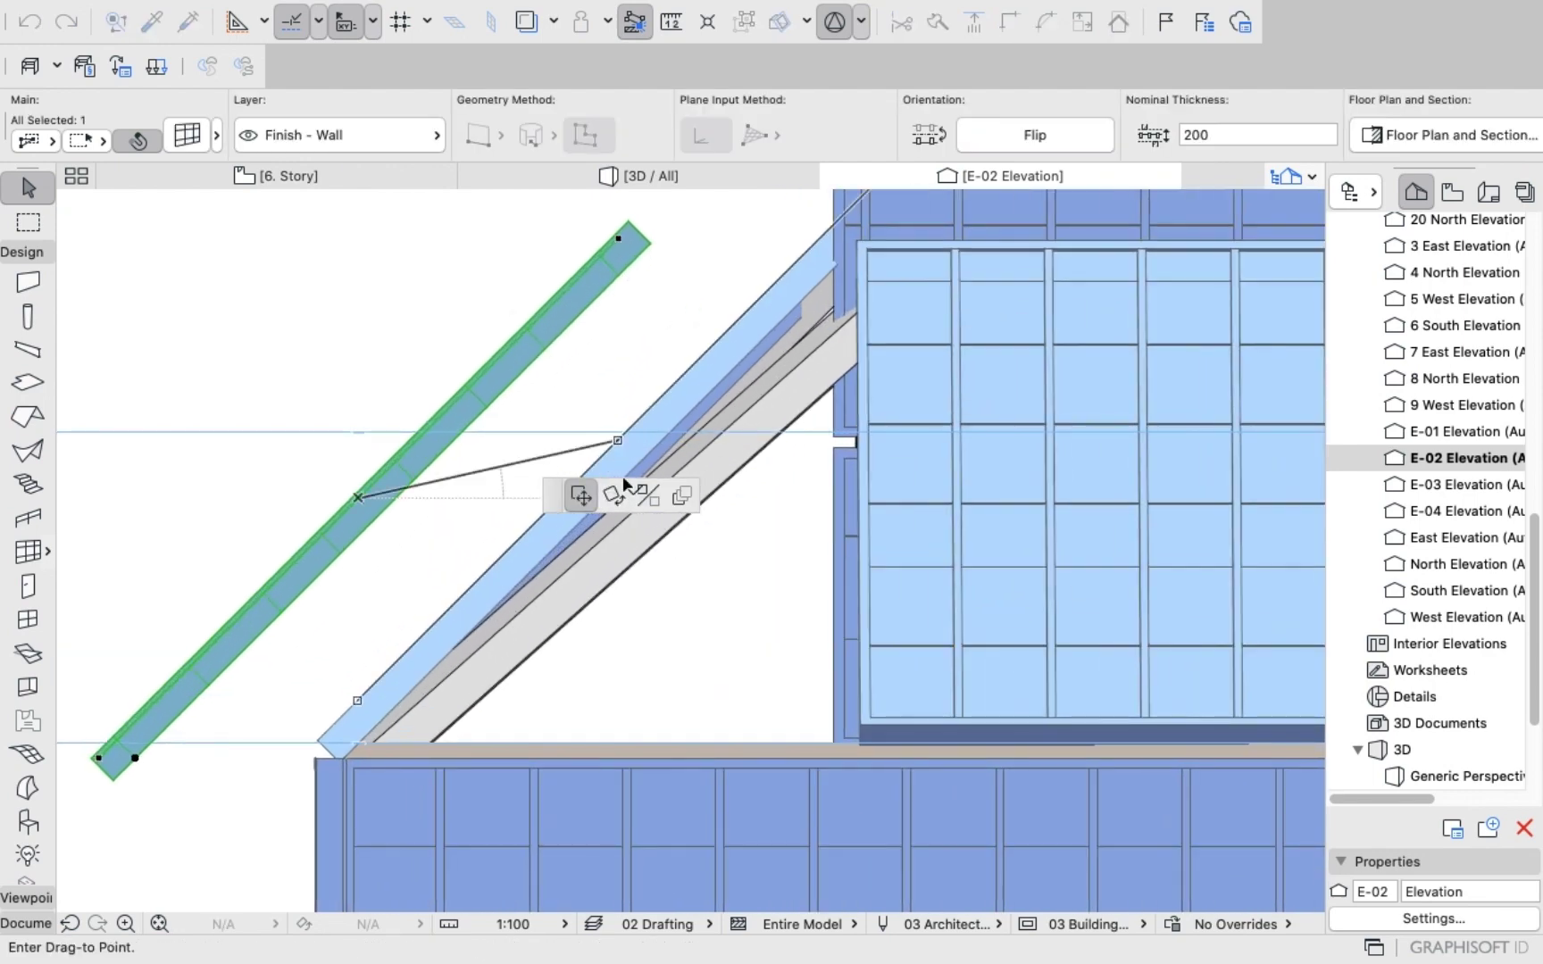
pyautogui.click(578, 474)
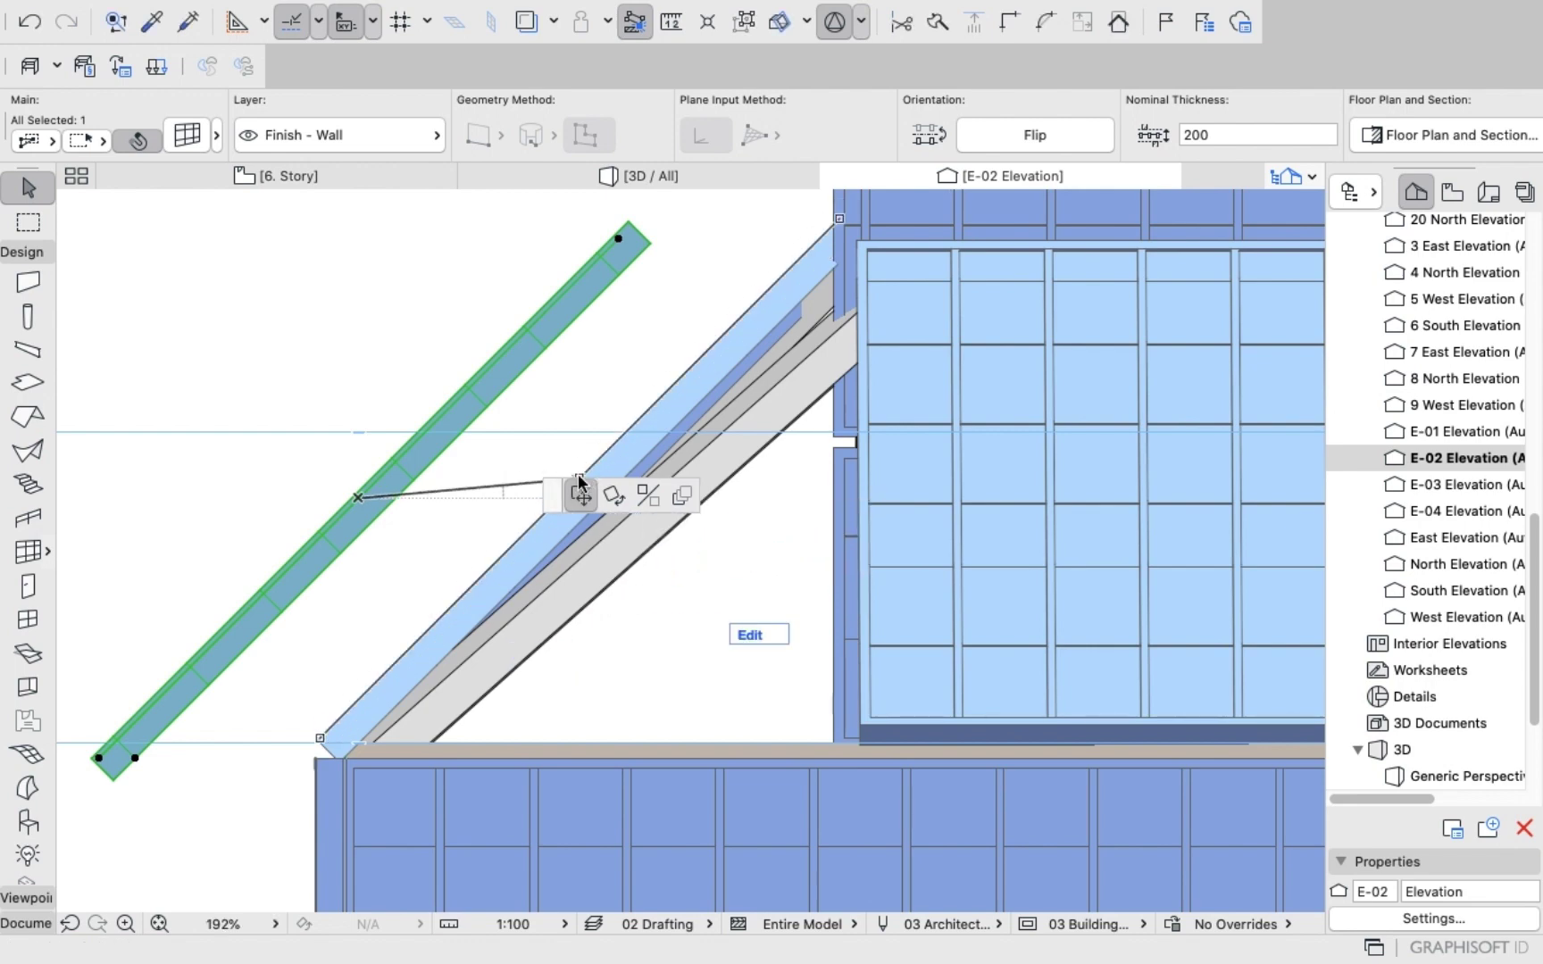
pyautogui.click(641, 170)
pyautogui.moveTo(480, 371); pyautogui.dragTo(715, 384)
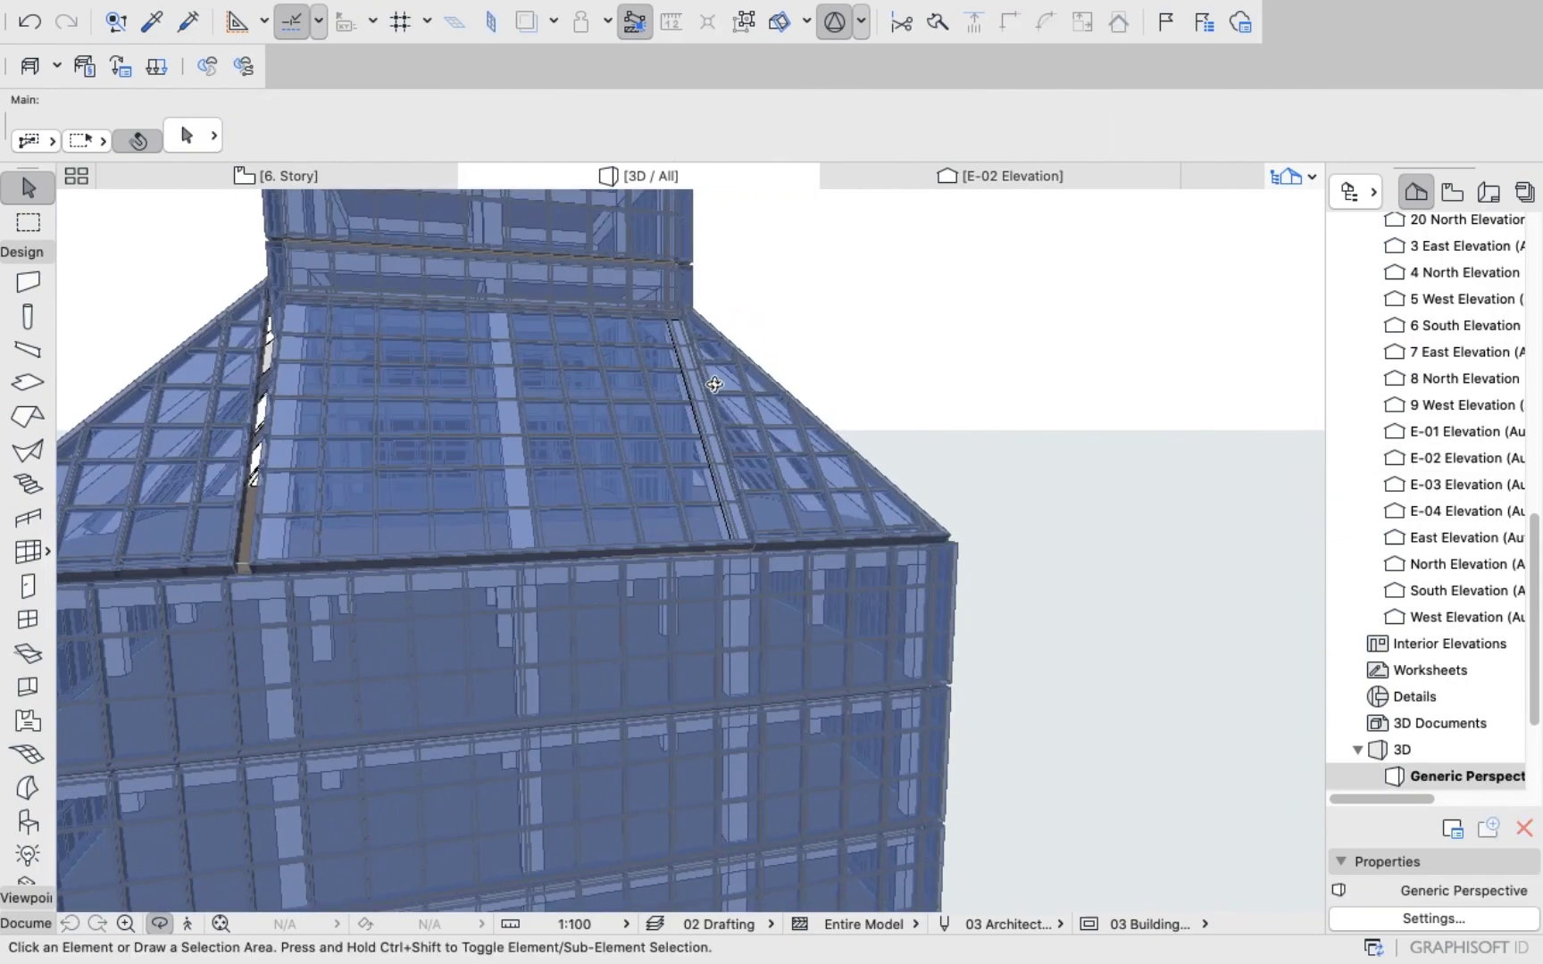
pyautogui.moveTo(593, 390); pyautogui.dragTo(859, 475)
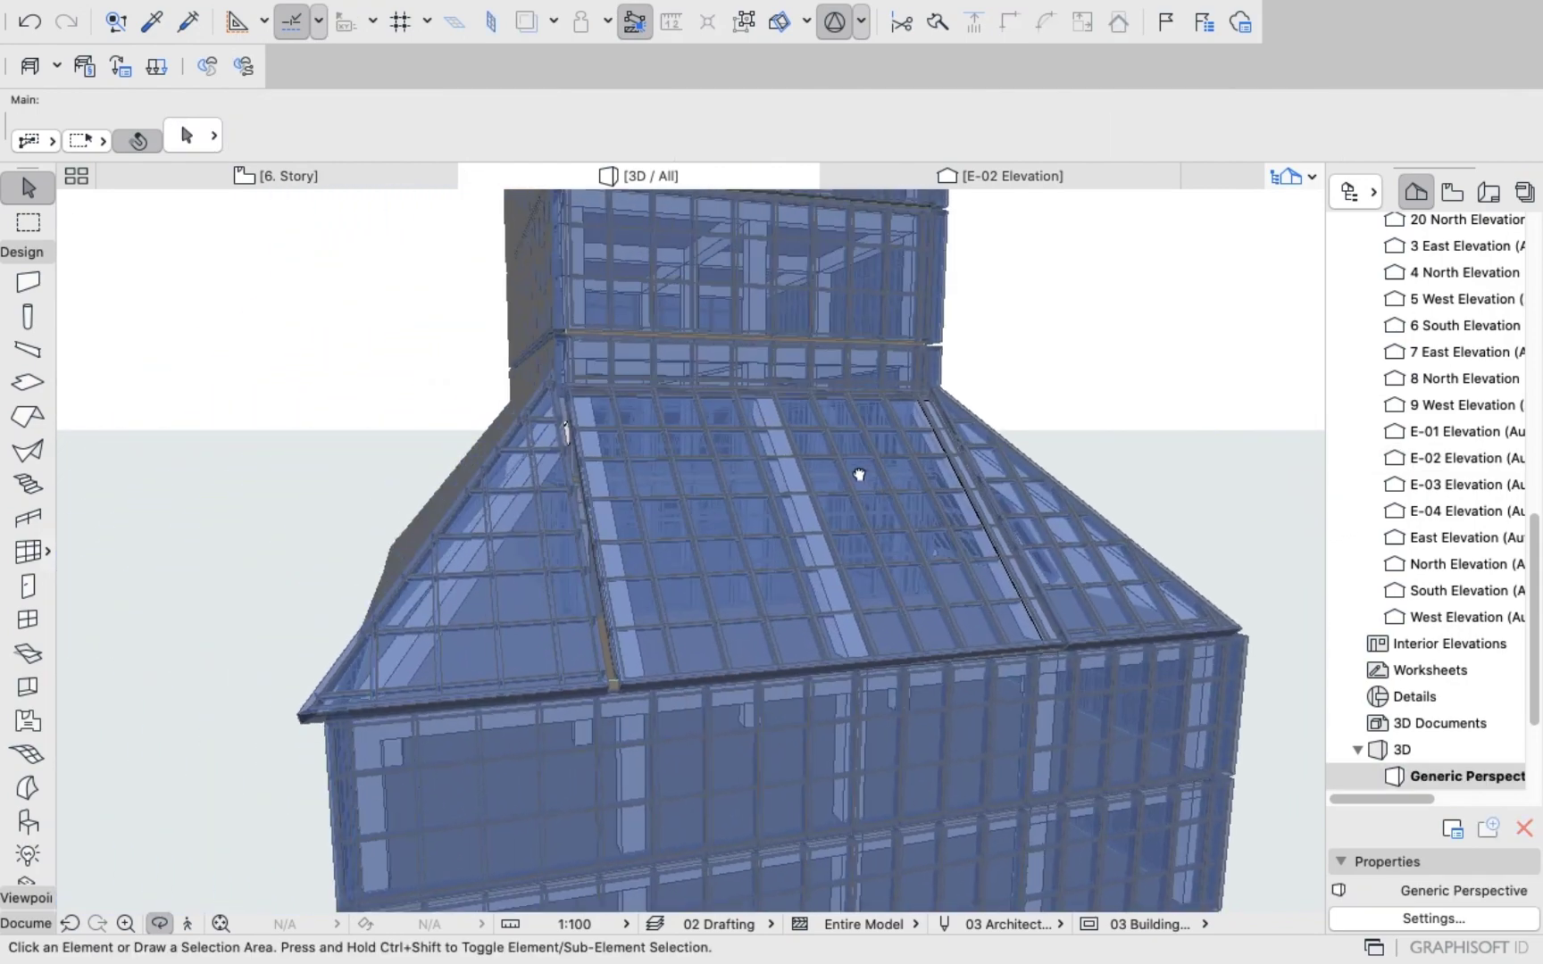
# In the 3D view, move the corner curtain wall about 221 at 0° to close the gap beside the sloped wall.
pyautogui.click(28, 221)
pyautogui.click(29, 187)
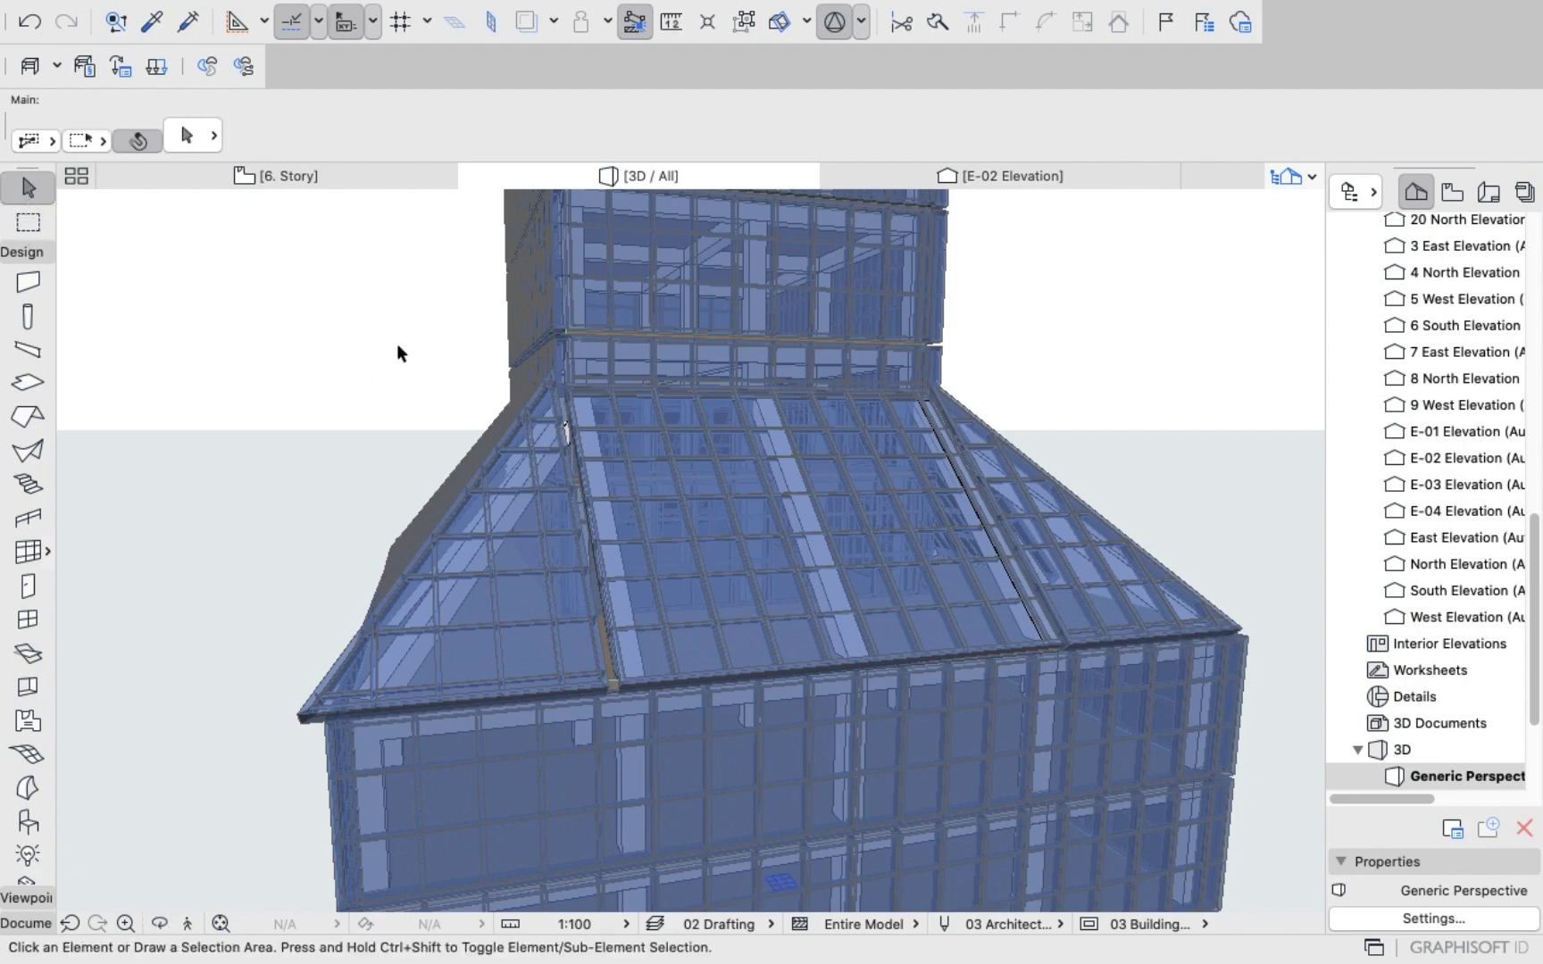
pyautogui.scroll(2, 645, 555)
pyautogui.scroll(3, 644, 549)
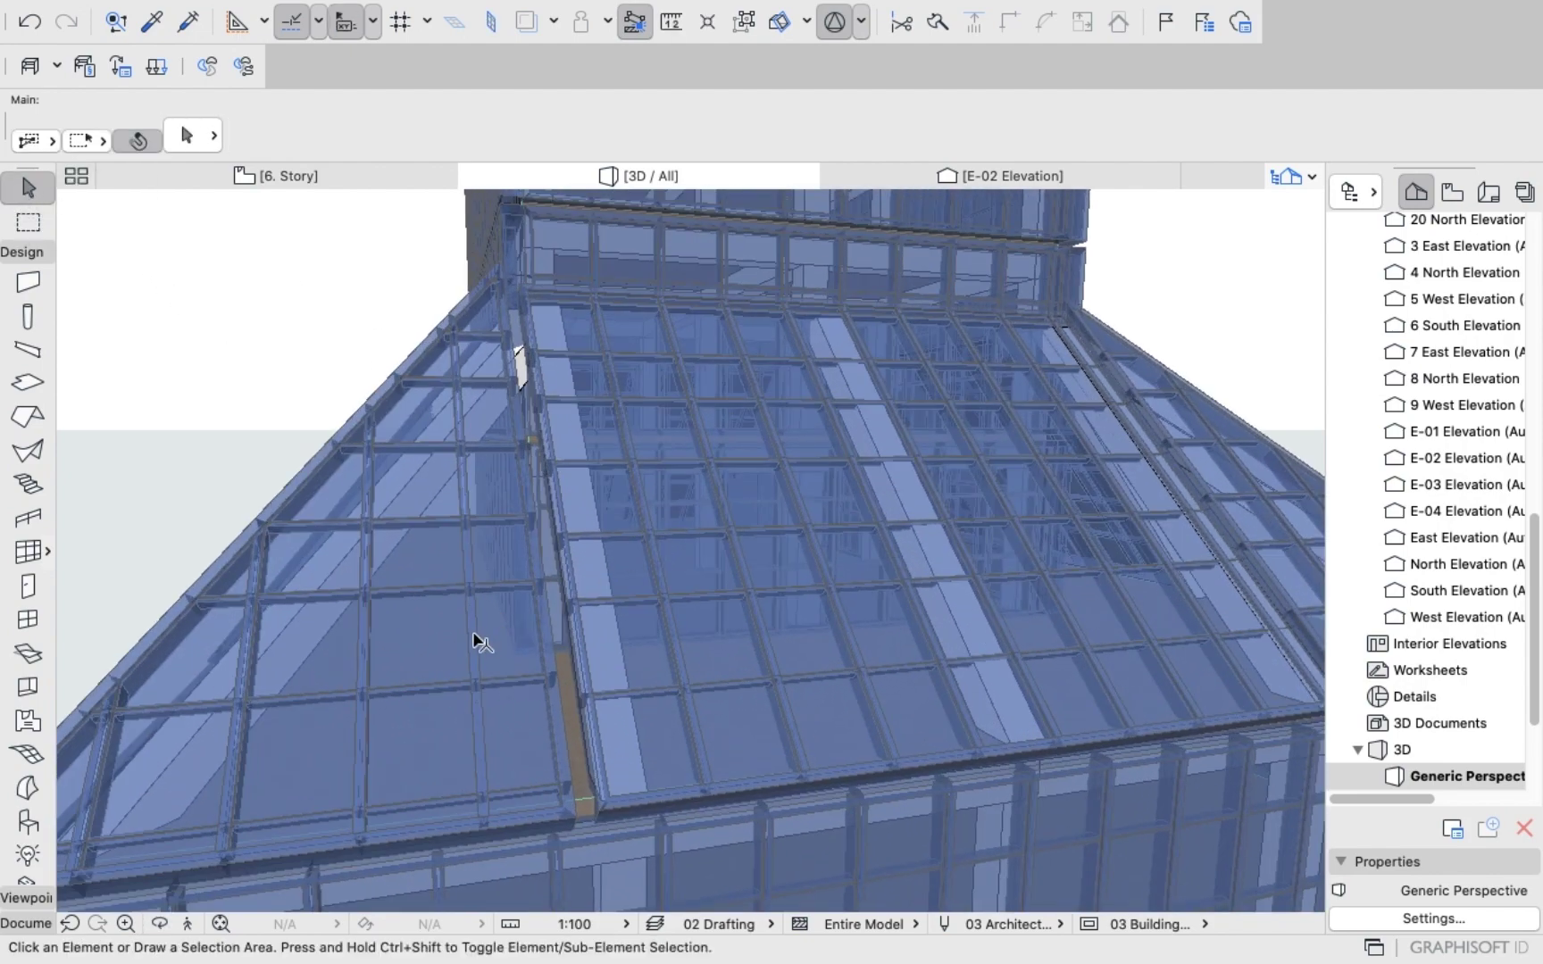
pyautogui.click(489, 611)
pyautogui.scroll(2, 501, 586)
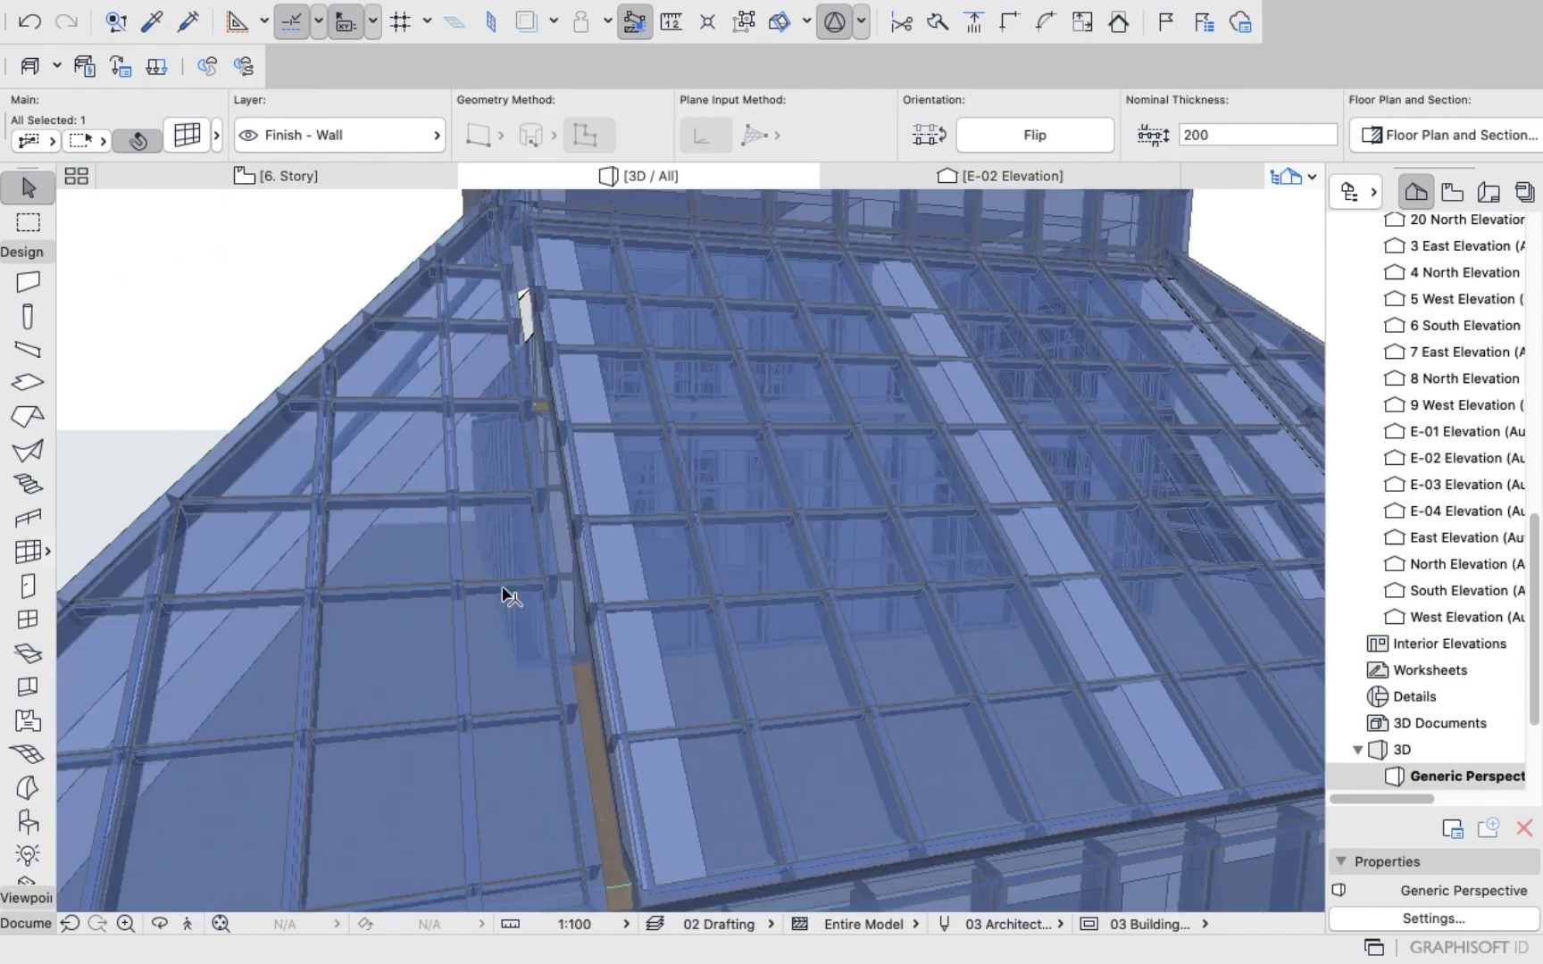
pyautogui.click(465, 582)
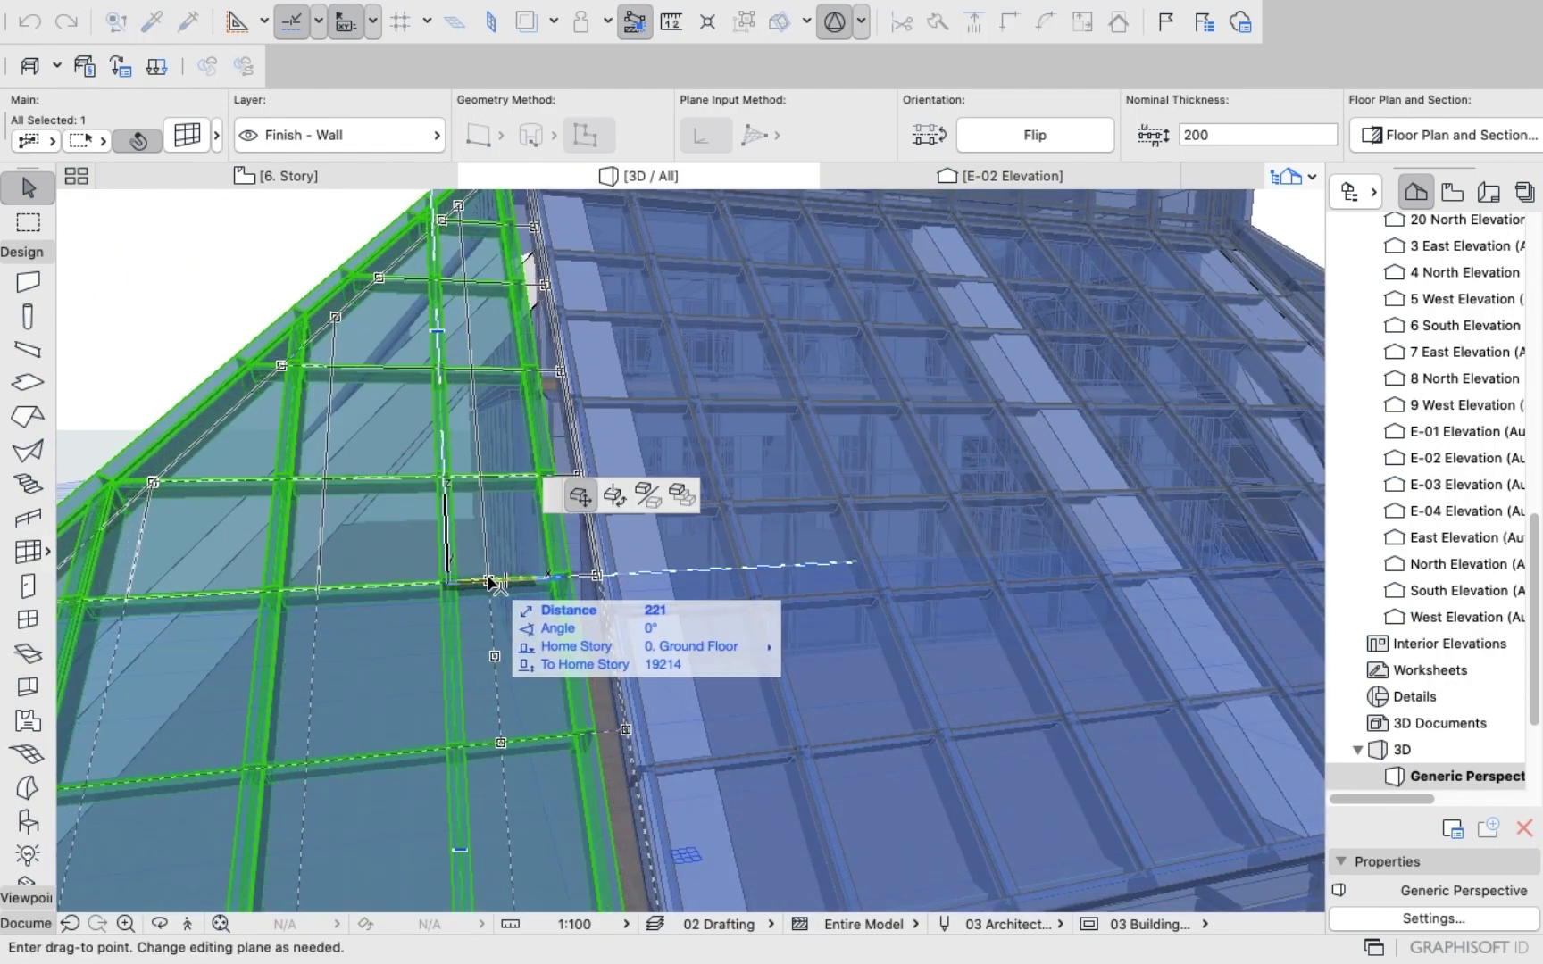
pyautogui.click(489, 583)
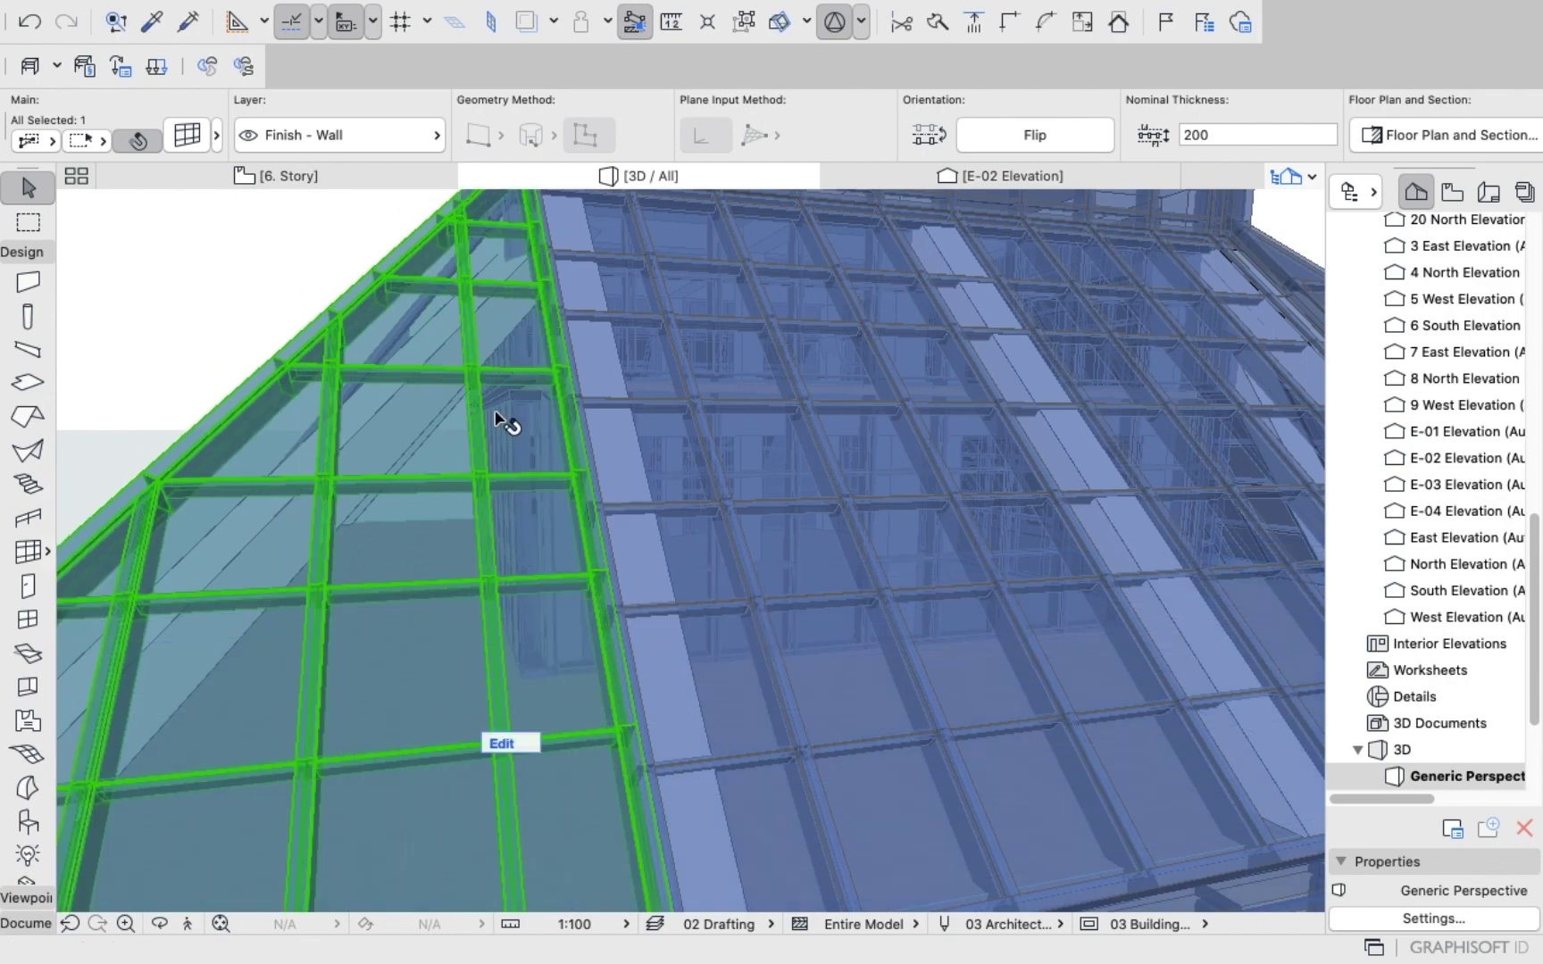
pyautogui.scroll(-3, 495, 412)
pyautogui.click(285, 261)
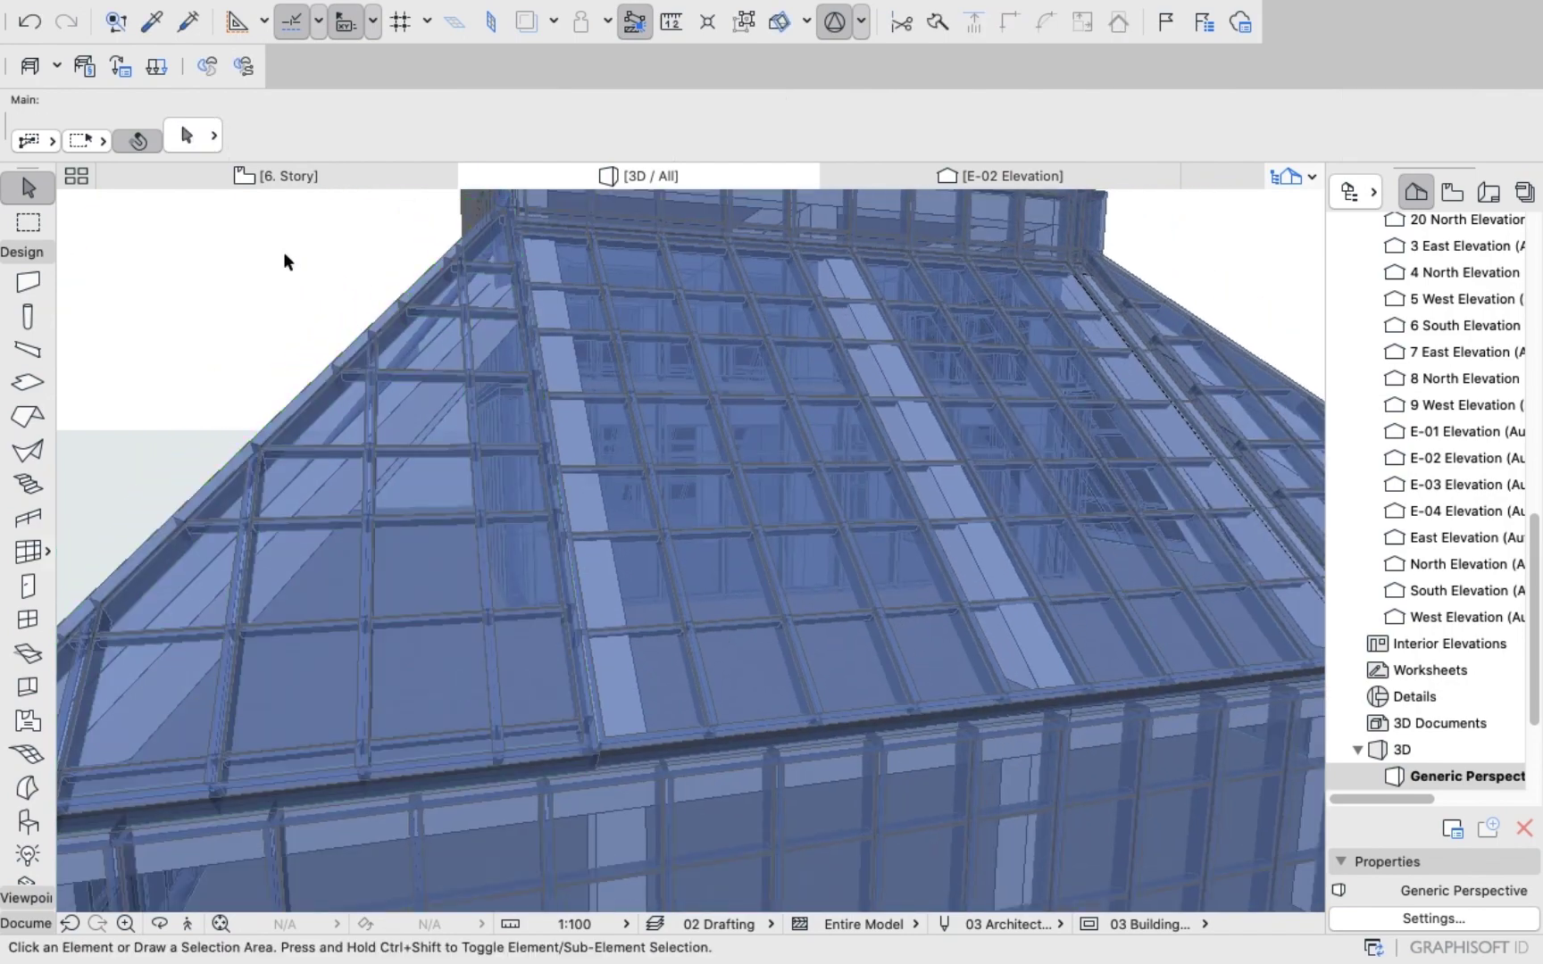
# In the E-02 Elevation, move the protruding slanted corner curtain wall inward until it lies within the adjoining sloped wall's thickness.
pyautogui.keyDown('shift'); pyautogui.moveTo(309, 264); pyautogui.dragTo(812, 405, button='middle'); pyautogui.keyUp('shift')
pyautogui.click(1045, 174)
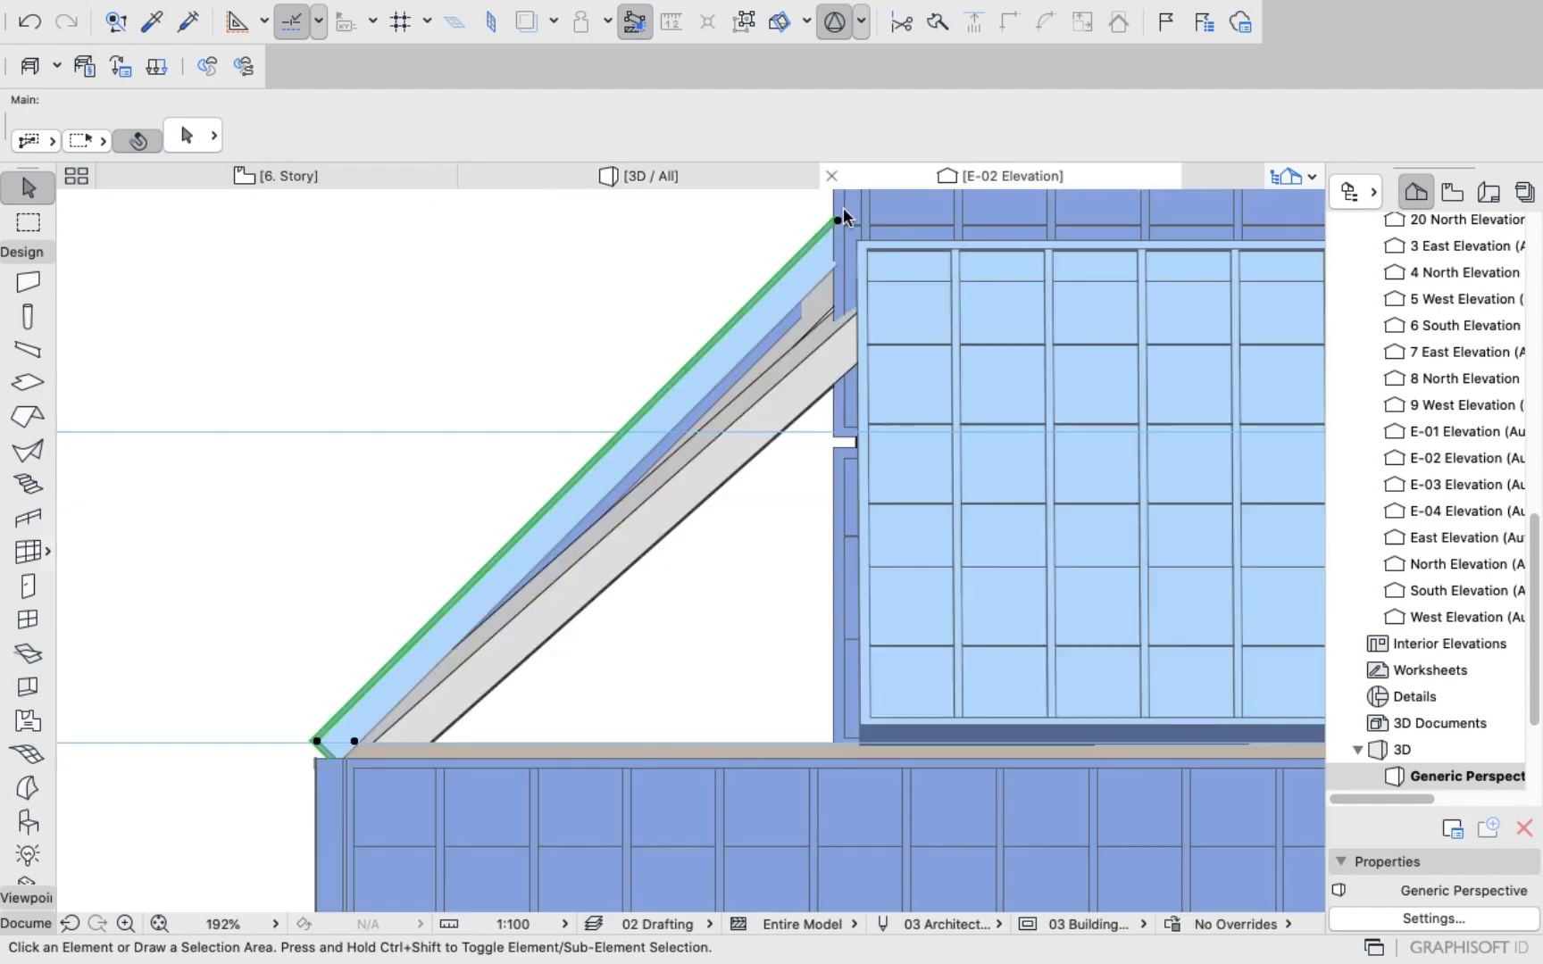
pyautogui.scroll(5, 711, 356)
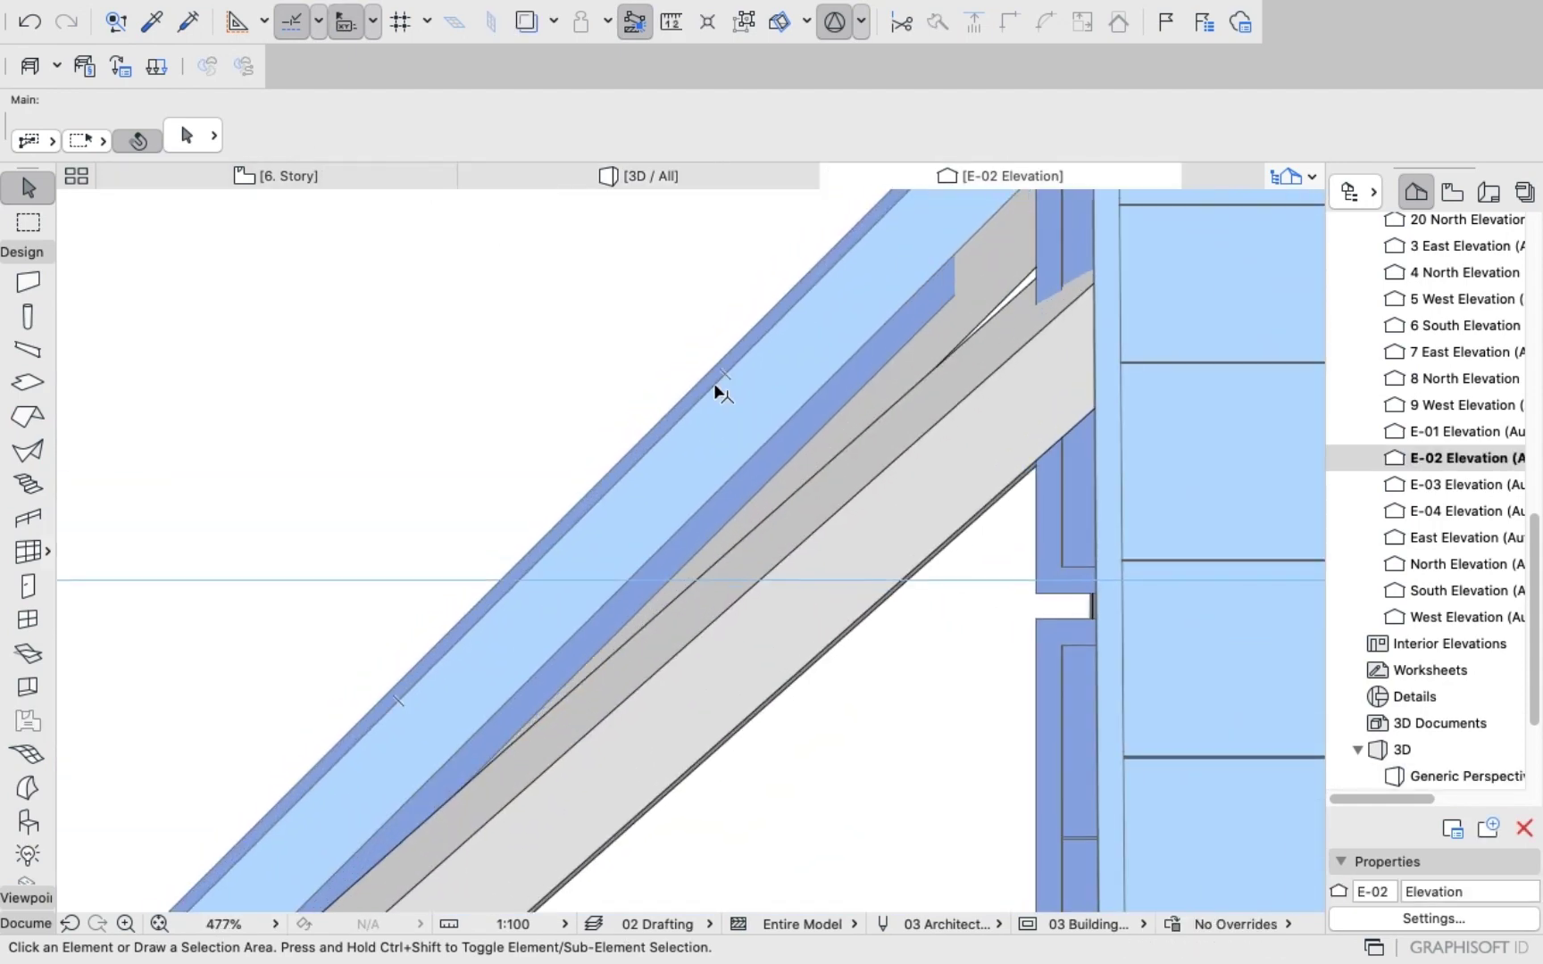
pyautogui.click(704, 395)
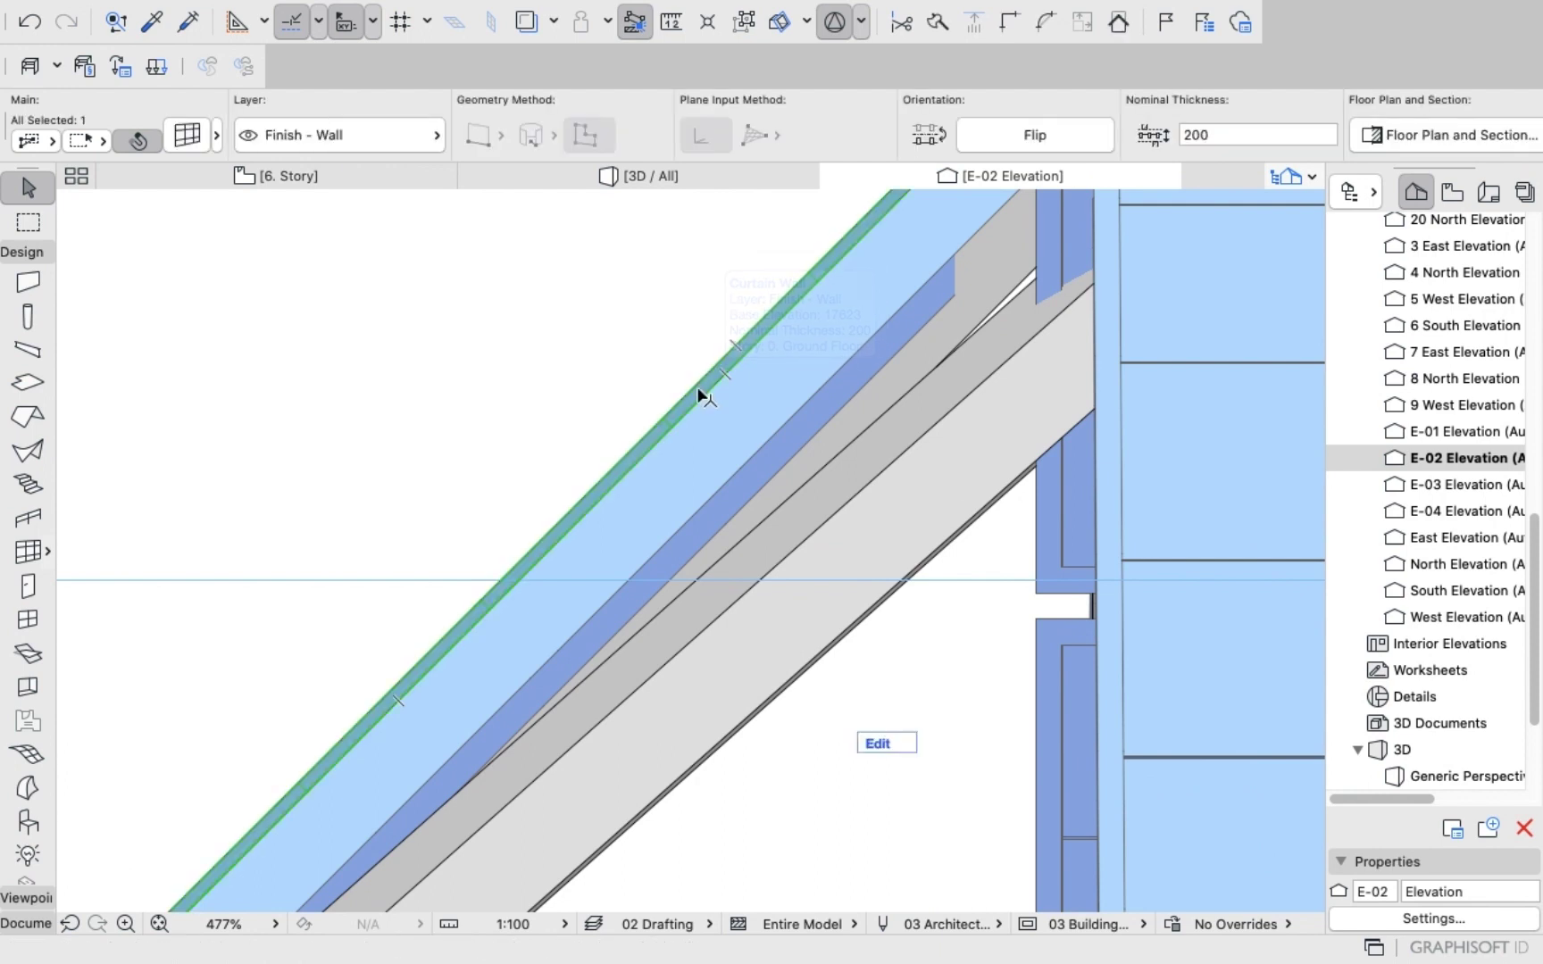
pyautogui.click(704, 394)
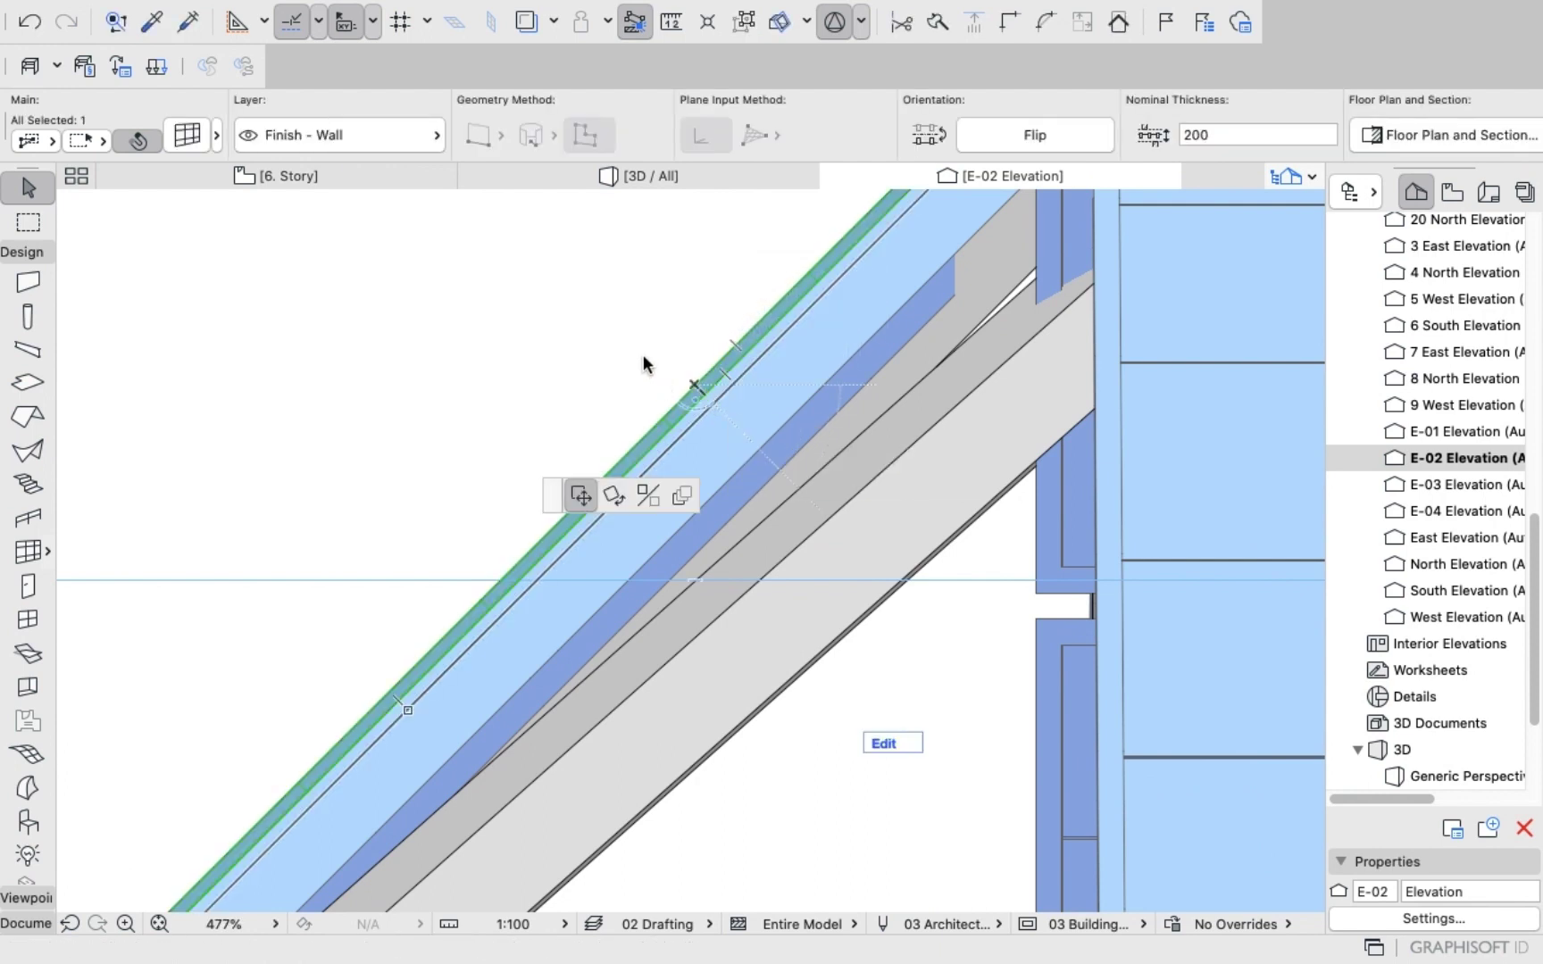
# Examine the sloped curtain walls and their corner joints in 3D from several sides.
pyautogui.click(616, 183)
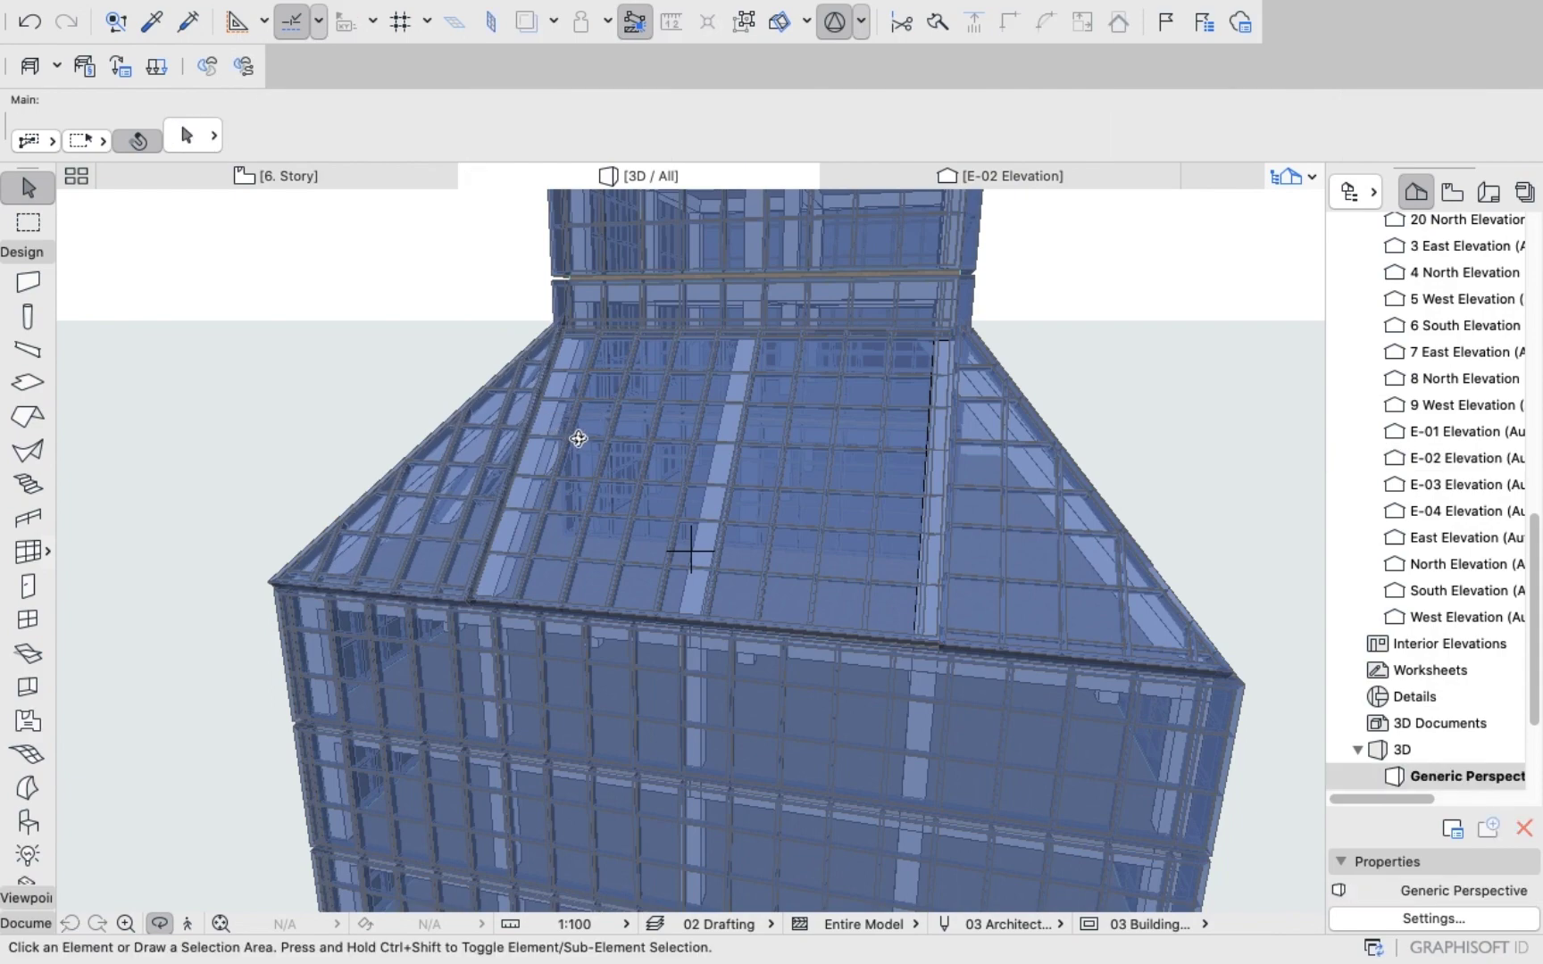
pyautogui.keyDown('shift'); pyautogui.moveTo(579, 438); pyautogui.dragTo(488, 410, button='middle'); pyautogui.keyUp('shift')
pyautogui.scroll(5, 553, 416)
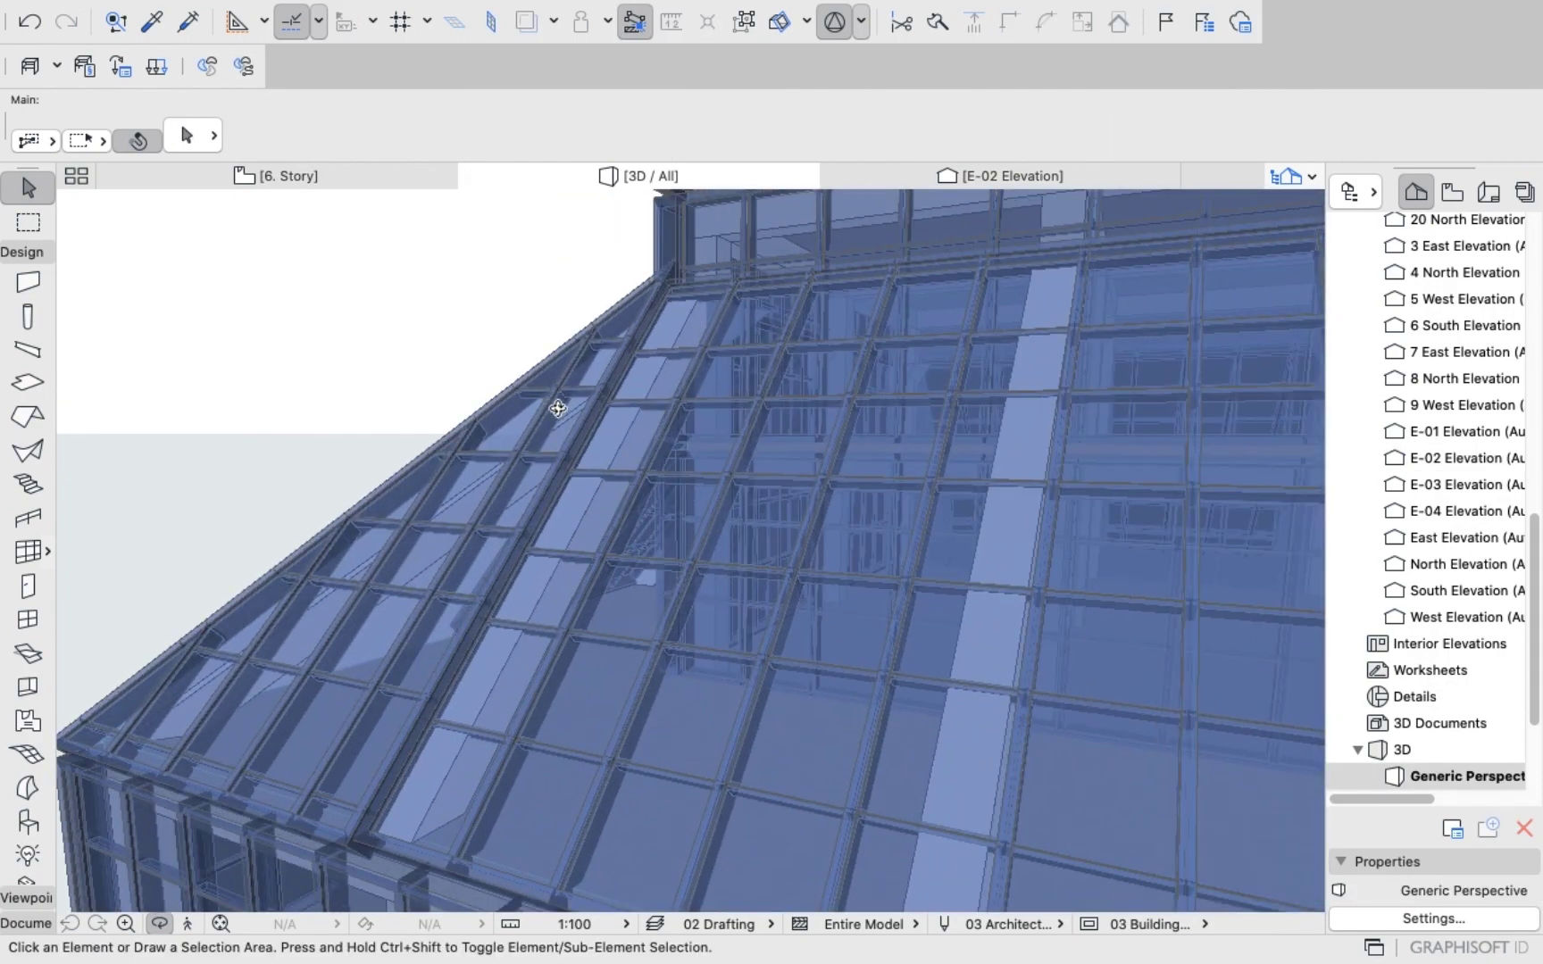
pyautogui.keyDown('shift'); pyautogui.moveTo(596, 489); pyautogui.dragTo(632, 472, button='middle'); pyautogui.keyUp('shift')
pyautogui.scroll(-5, 594, 504)
pyautogui.scroll(-2, 632, 473)
pyautogui.keyDown('shift'); pyautogui.moveTo(559, 551); pyautogui.dragTo(488, 528, button='middle'); pyautogui.keyUp('shift')
pyautogui.keyDown('shift'); pyautogui.moveTo(887, 508); pyautogui.dragTo(959, 474, button='middle'); pyautogui.keyUp('shift')
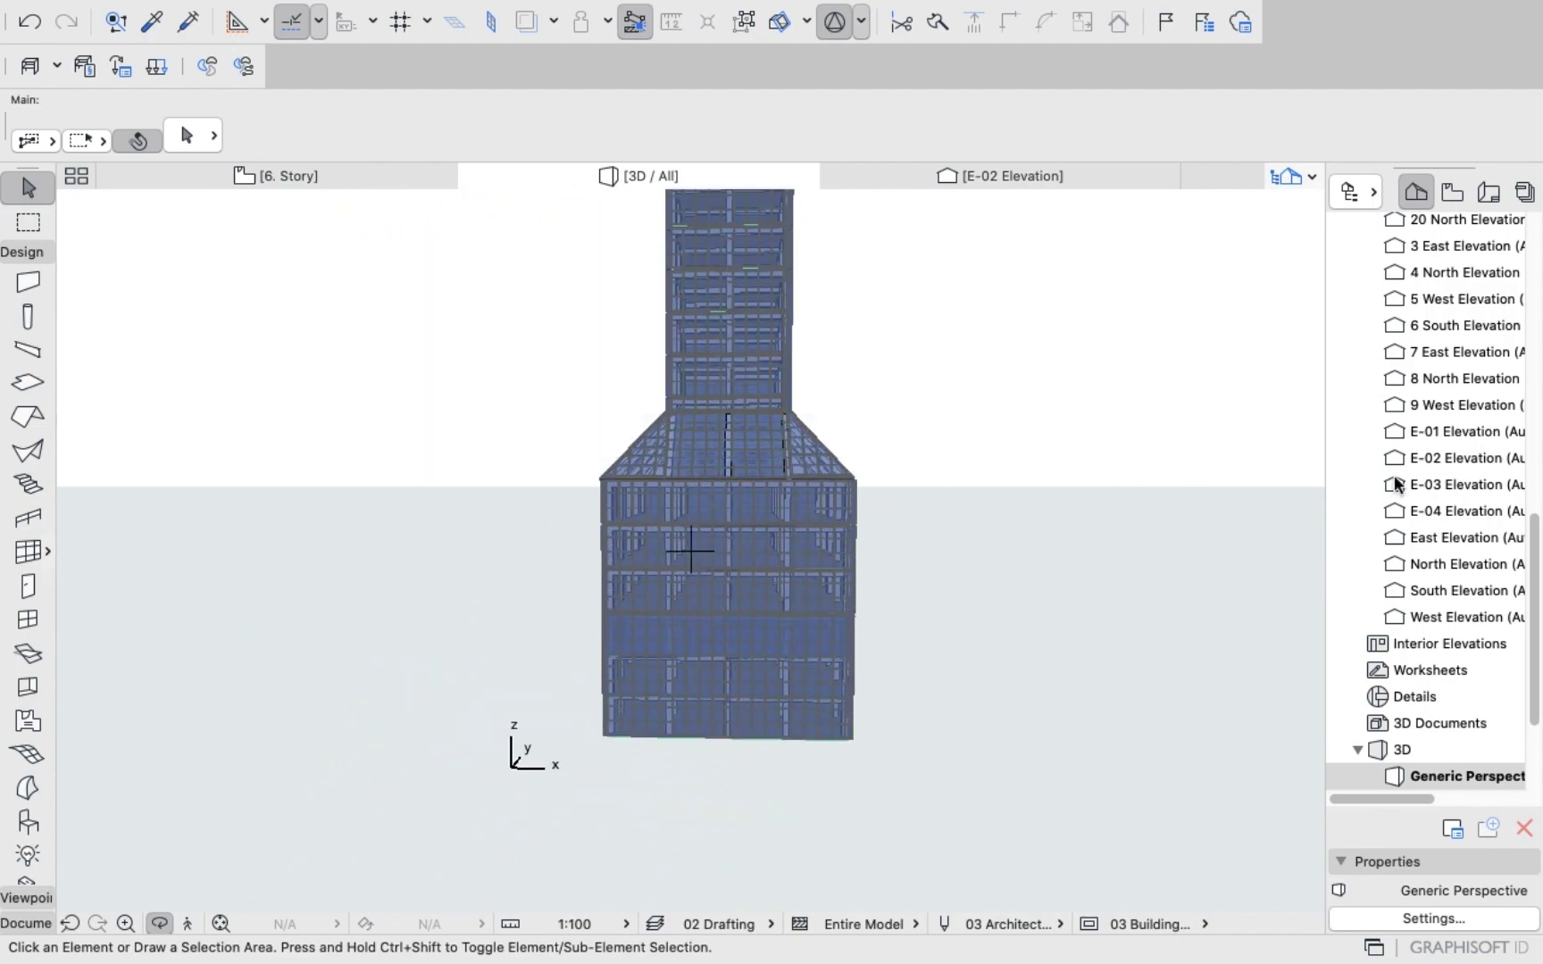
# In the E-02 Elevation, start a Boundary curtain wall at the upper inner end of the slanted wall.
pyautogui.doubleClick(1448, 458)
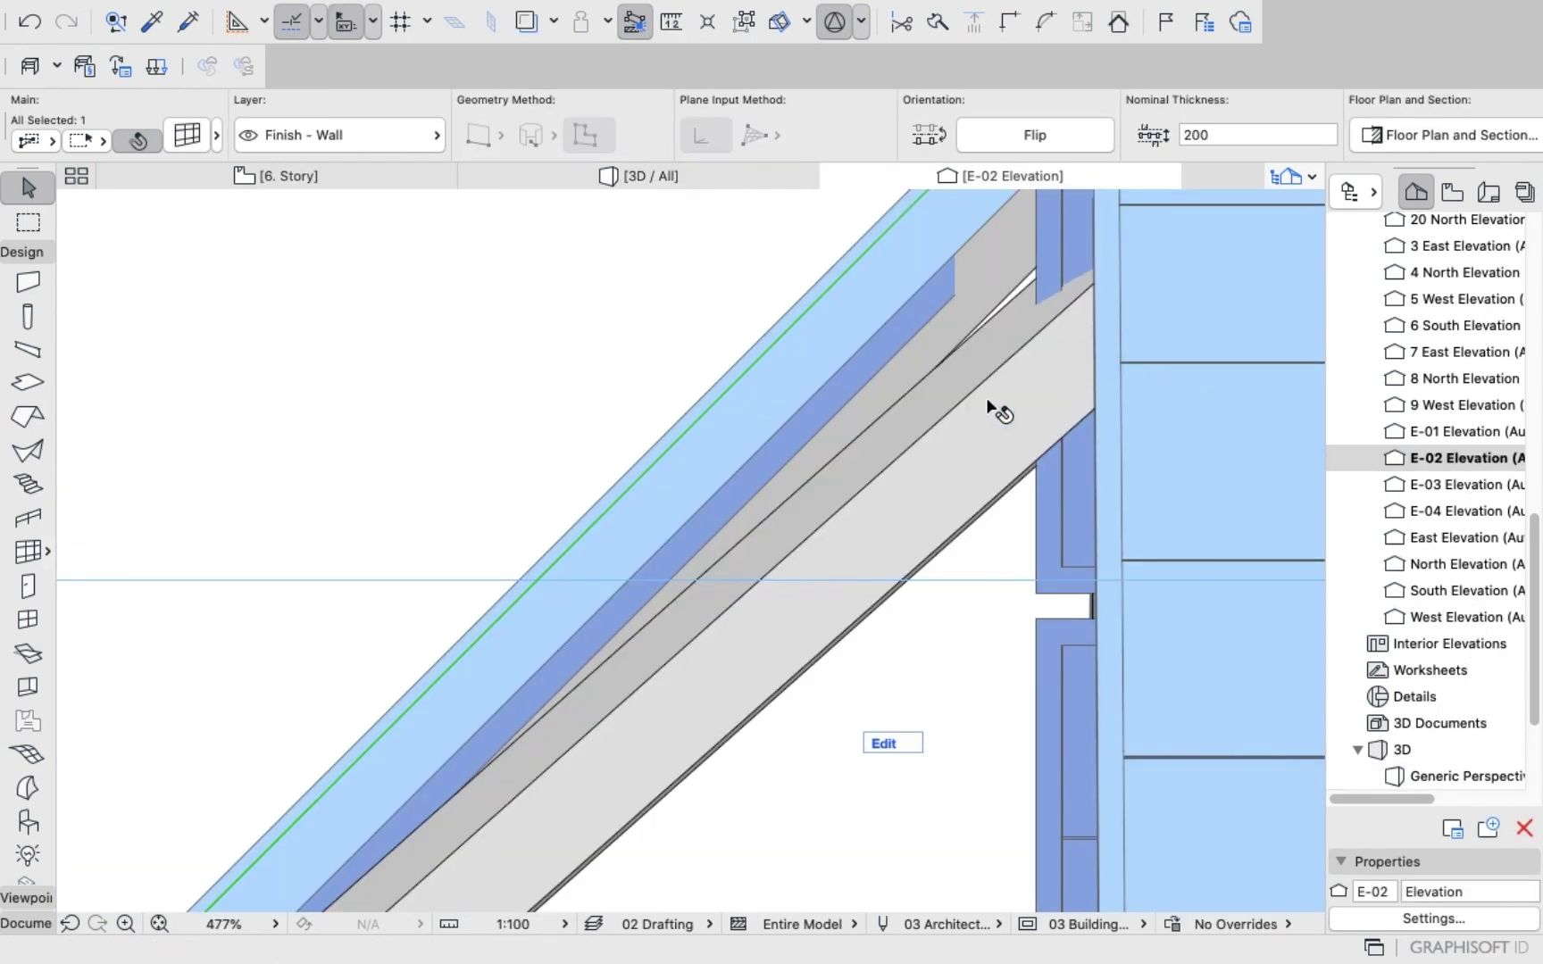
pyautogui.scroll(-10, 446, 404)
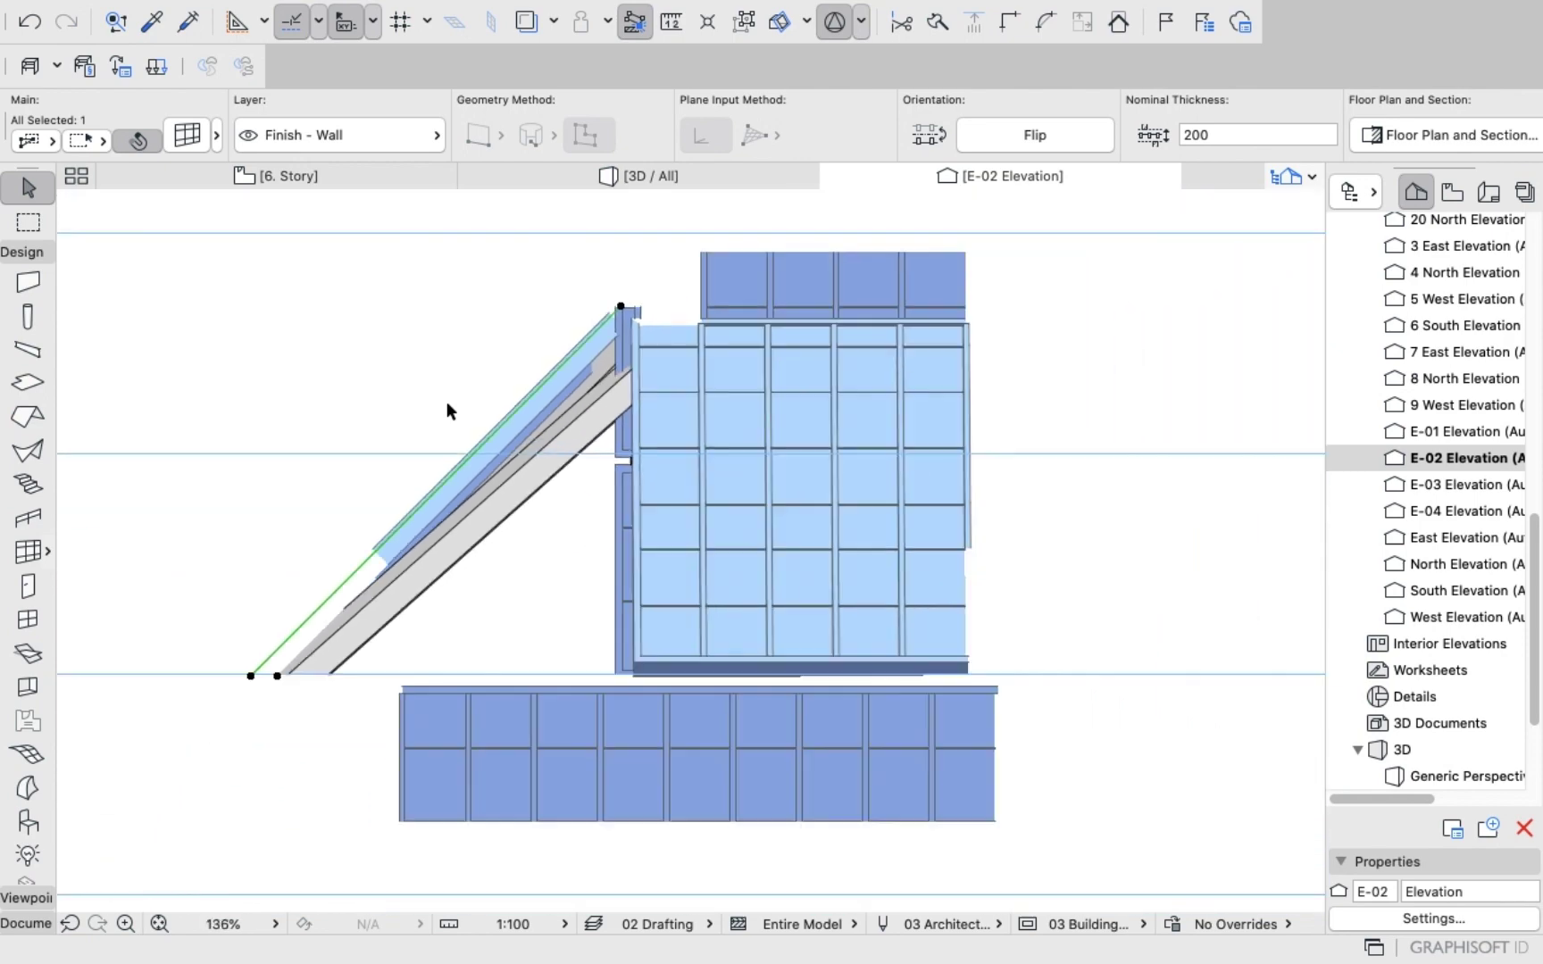
pyautogui.scroll(-8, 520, 418)
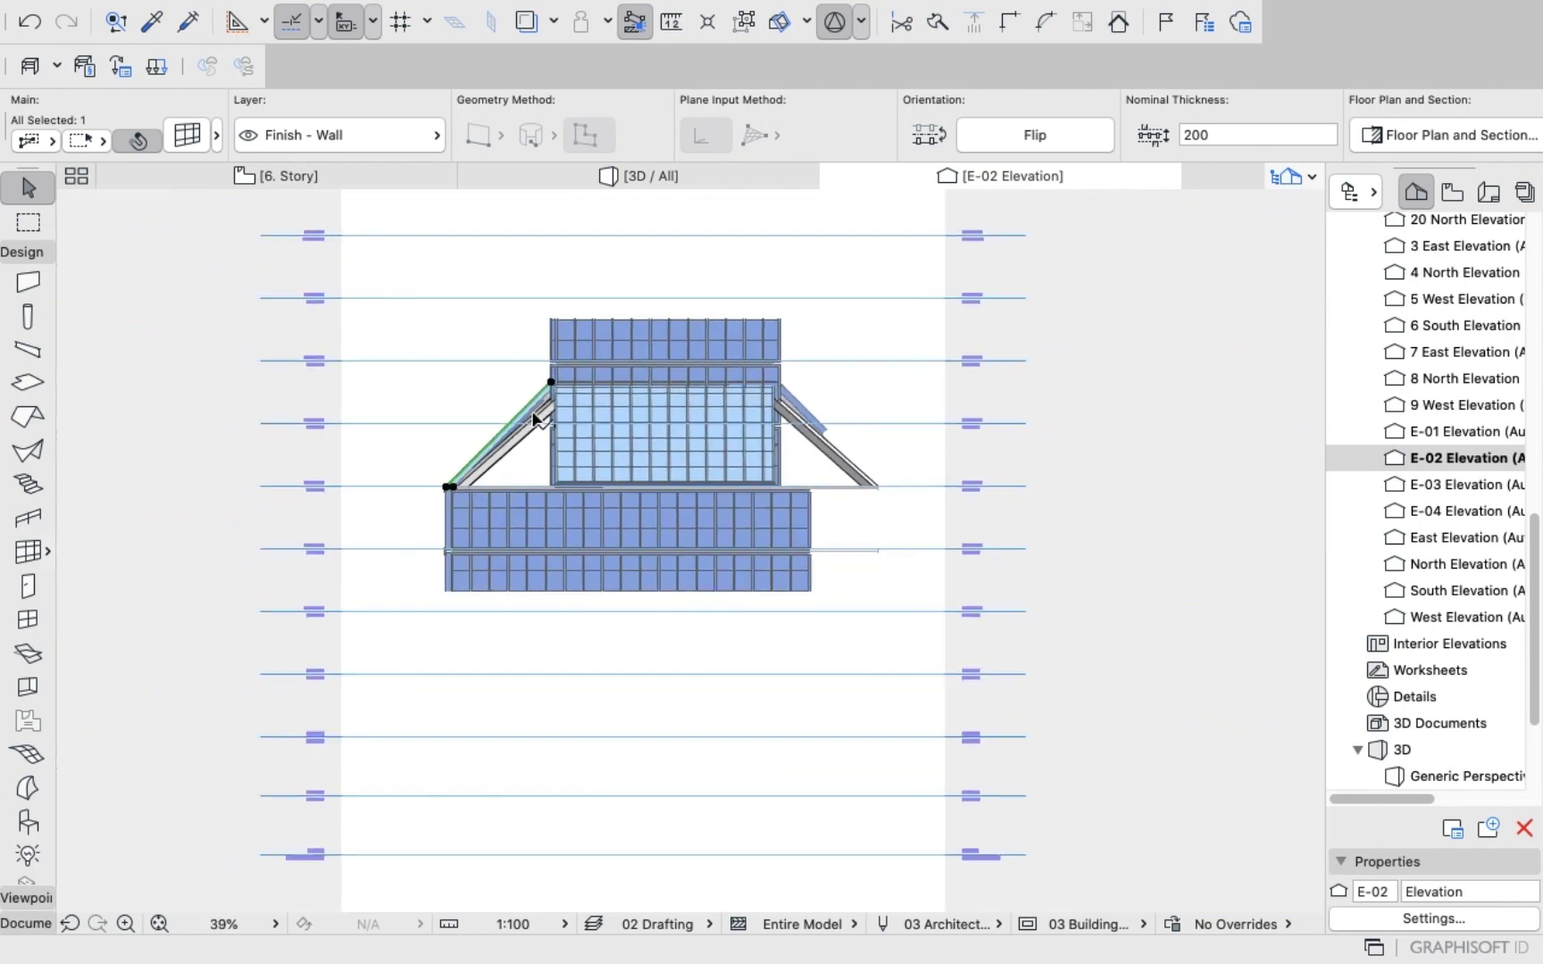
pyautogui.scroll(5, 536, 386)
pyautogui.scroll(1, 540, 388)
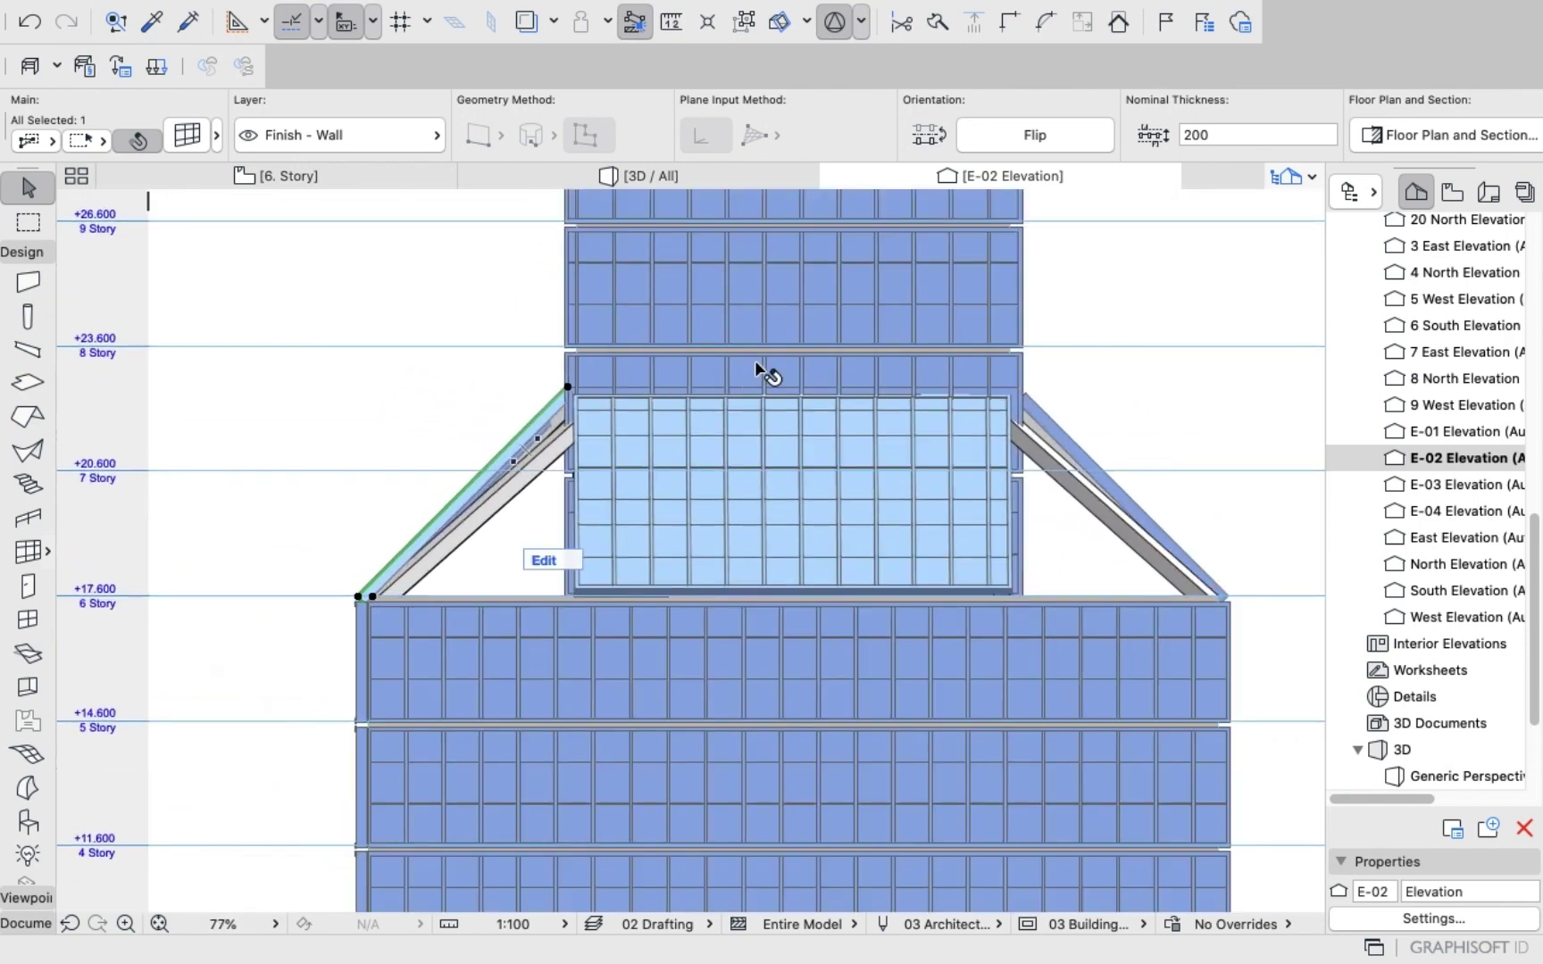
pyautogui.scroll(2, 1112, 384)
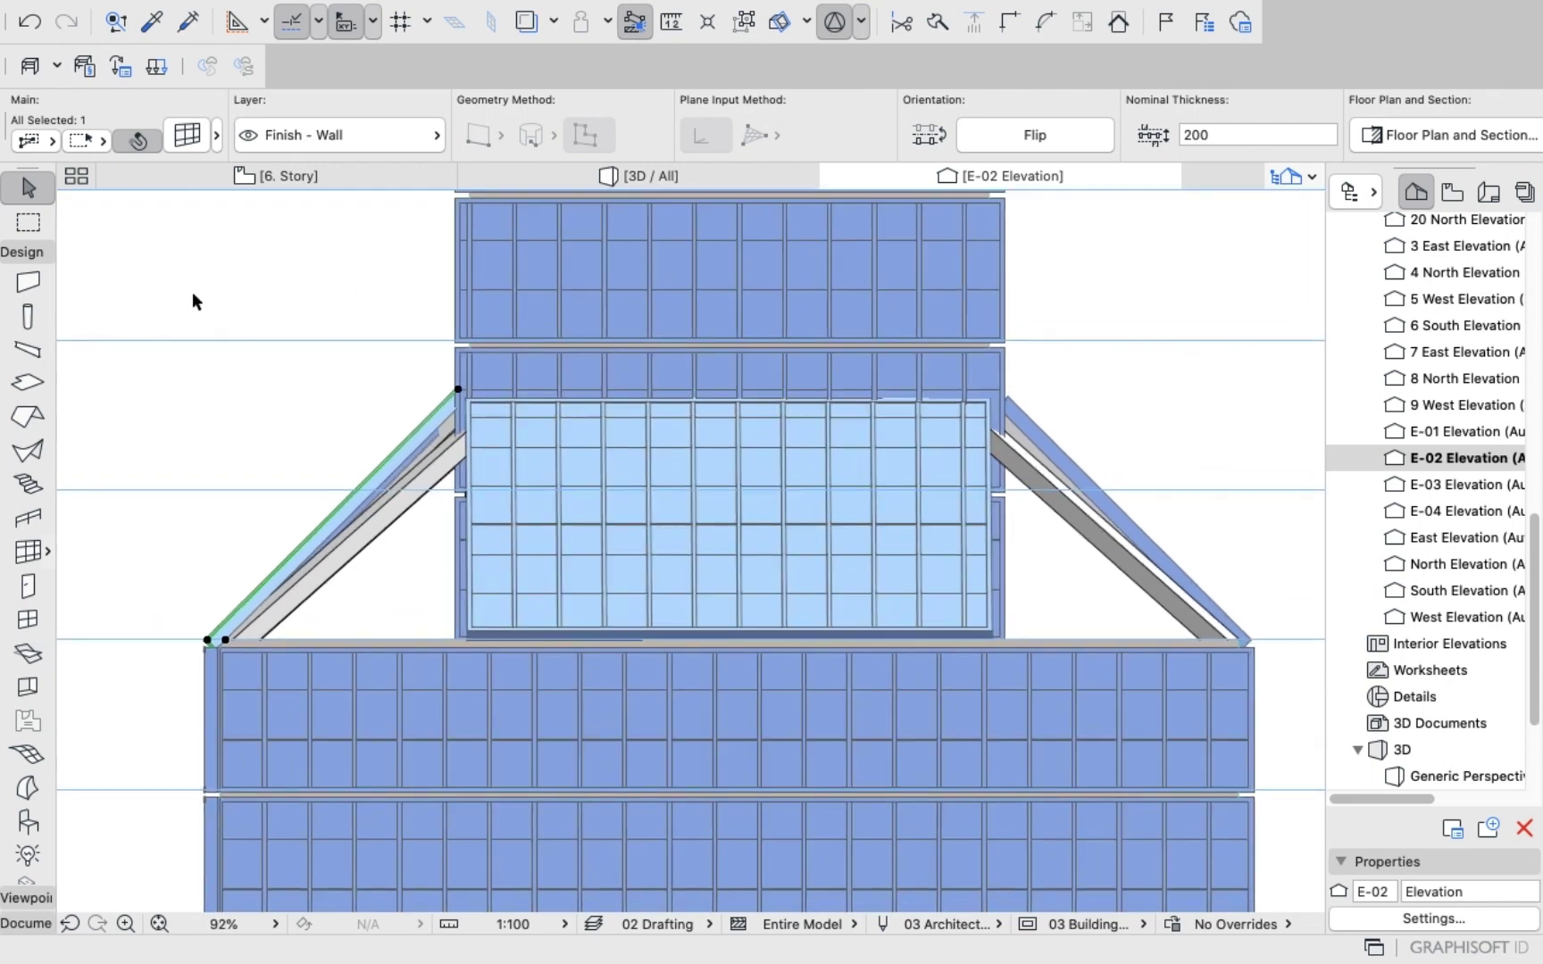
pyautogui.click(275, 282)
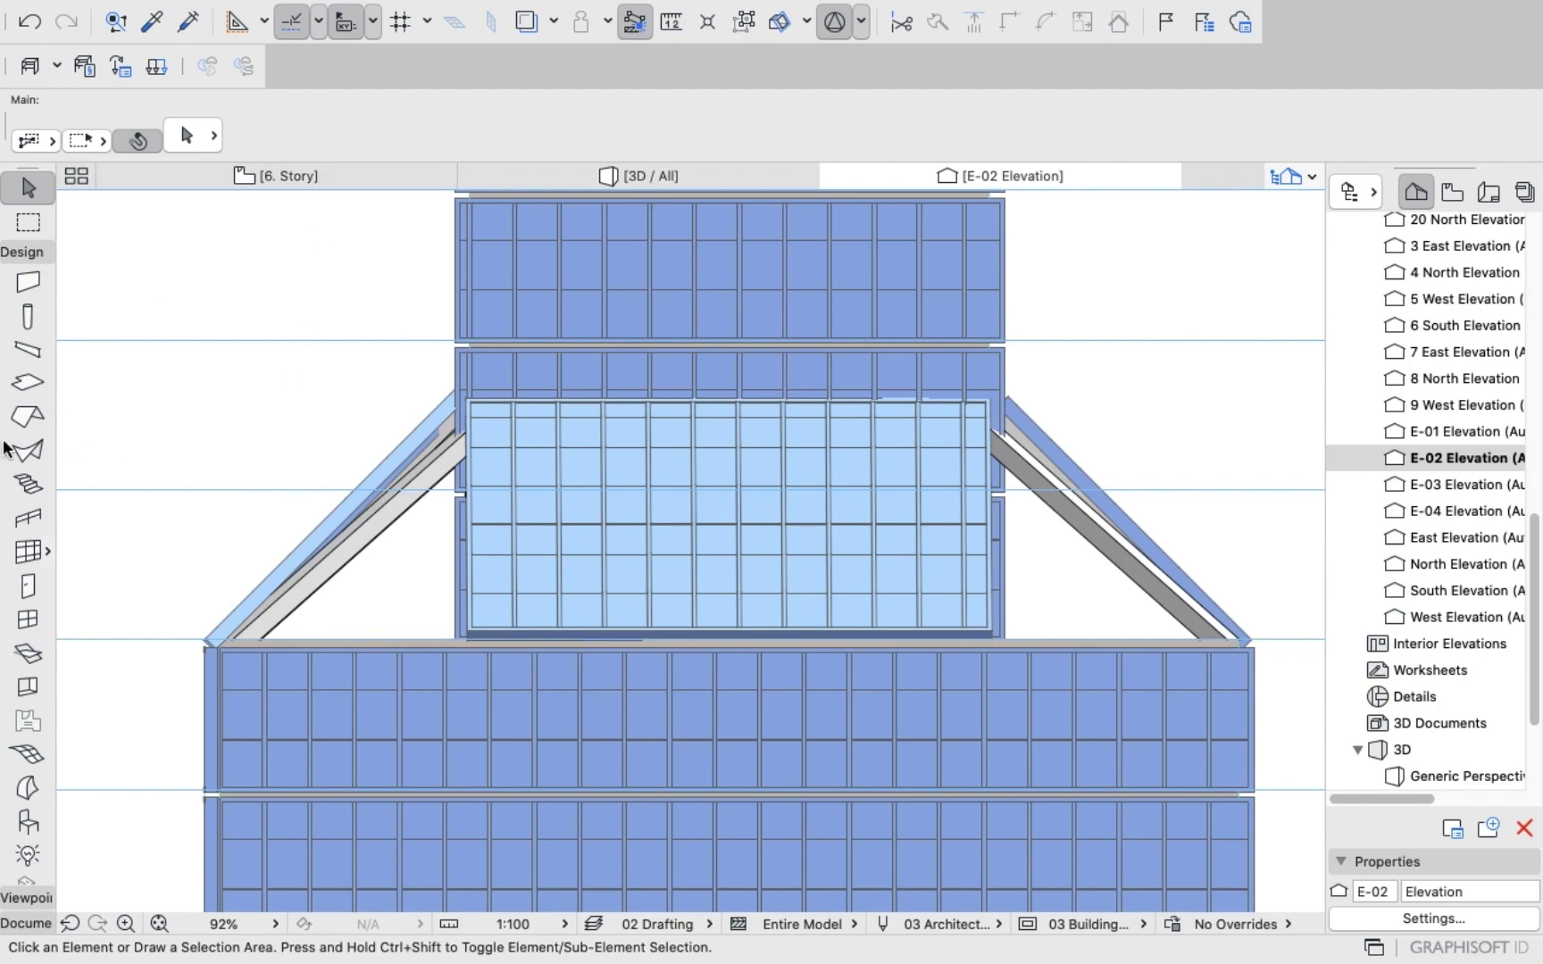
pyautogui.click(30, 558)
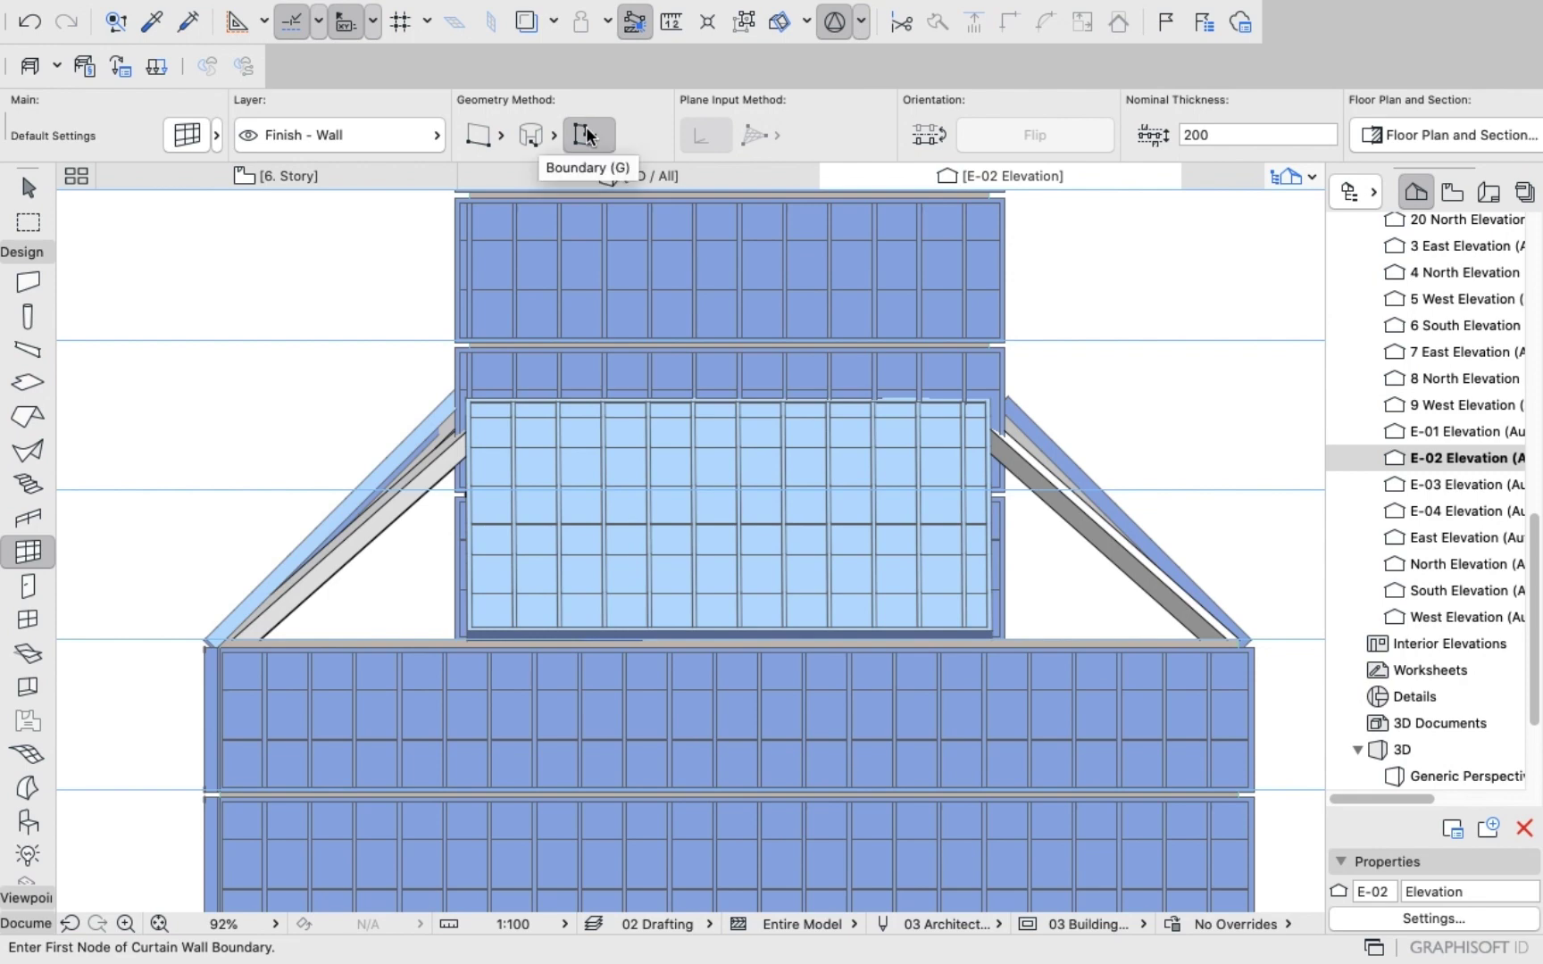
pyautogui.scroll(2, 457, 393)
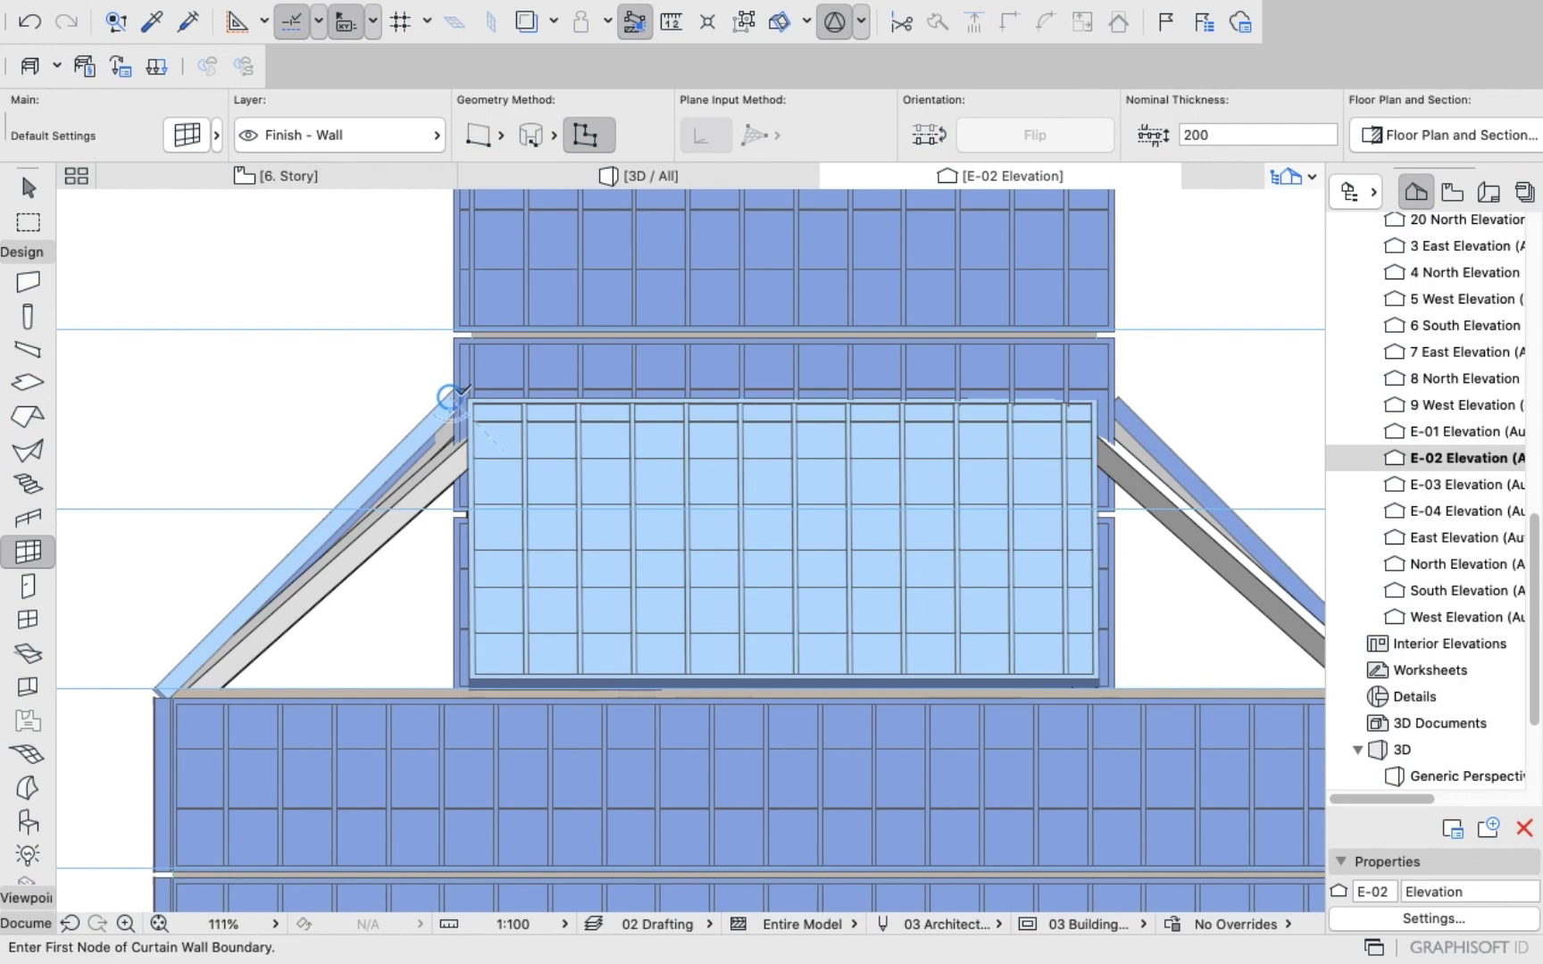
pyautogui.scroll(3, 455, 392)
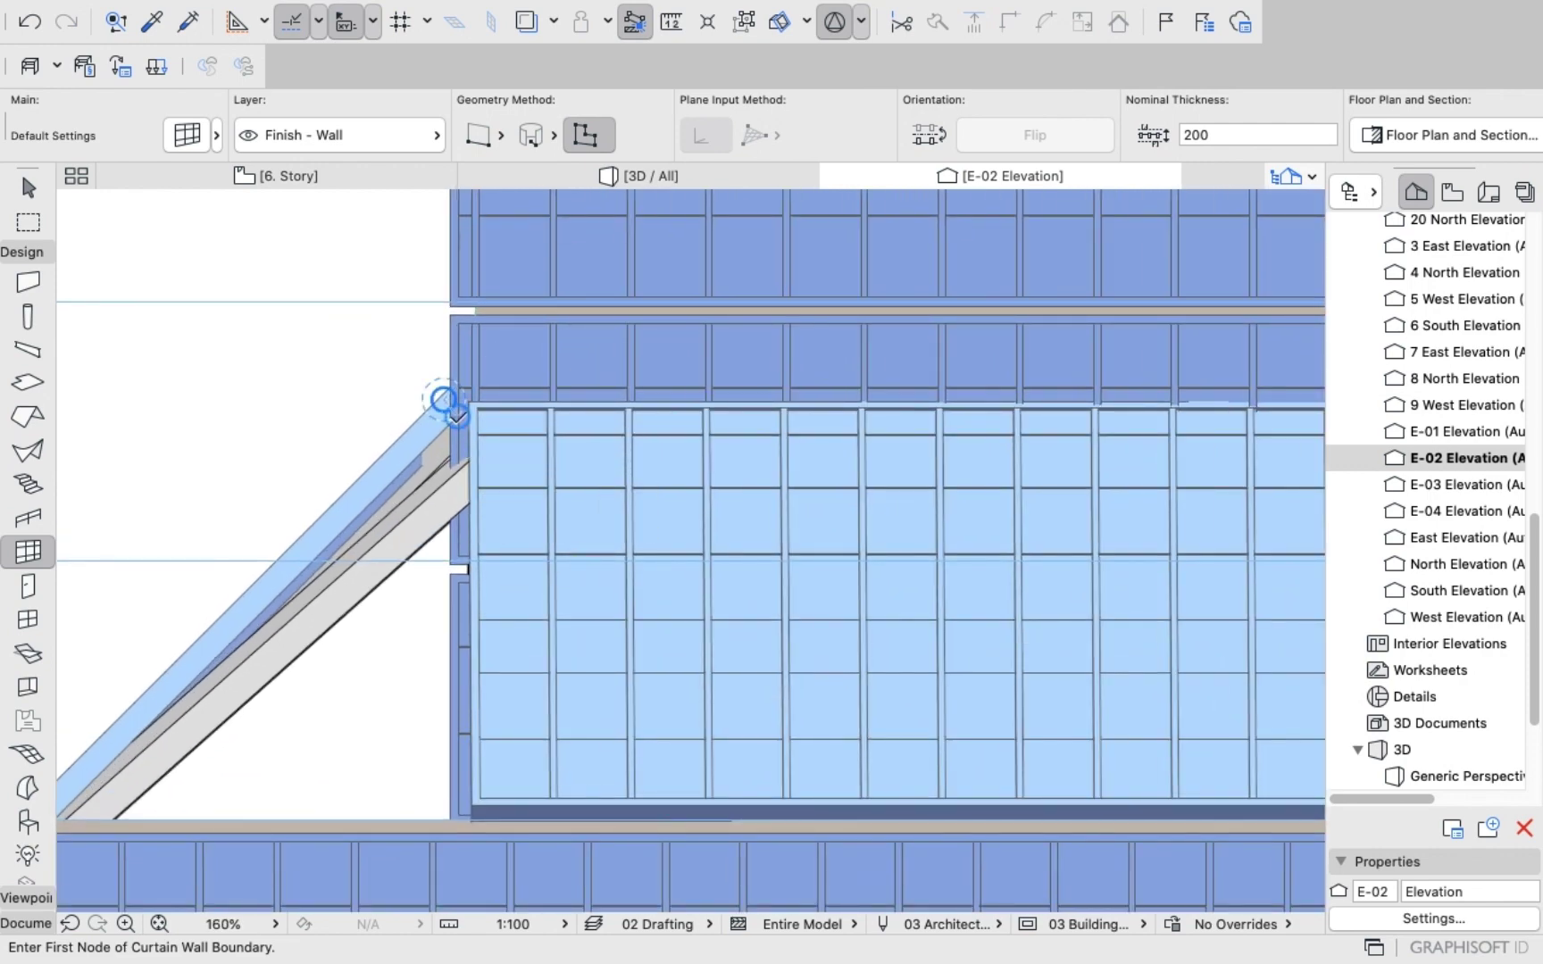
pyautogui.click(444, 399)
# Complete the triangular curtain wall boundary about 6827 down the slope, along the base to the tower wall, and about 4827 back up.
pyautogui.scroll(-5, 390, 460)
pyautogui.scroll(5, 282, 519)
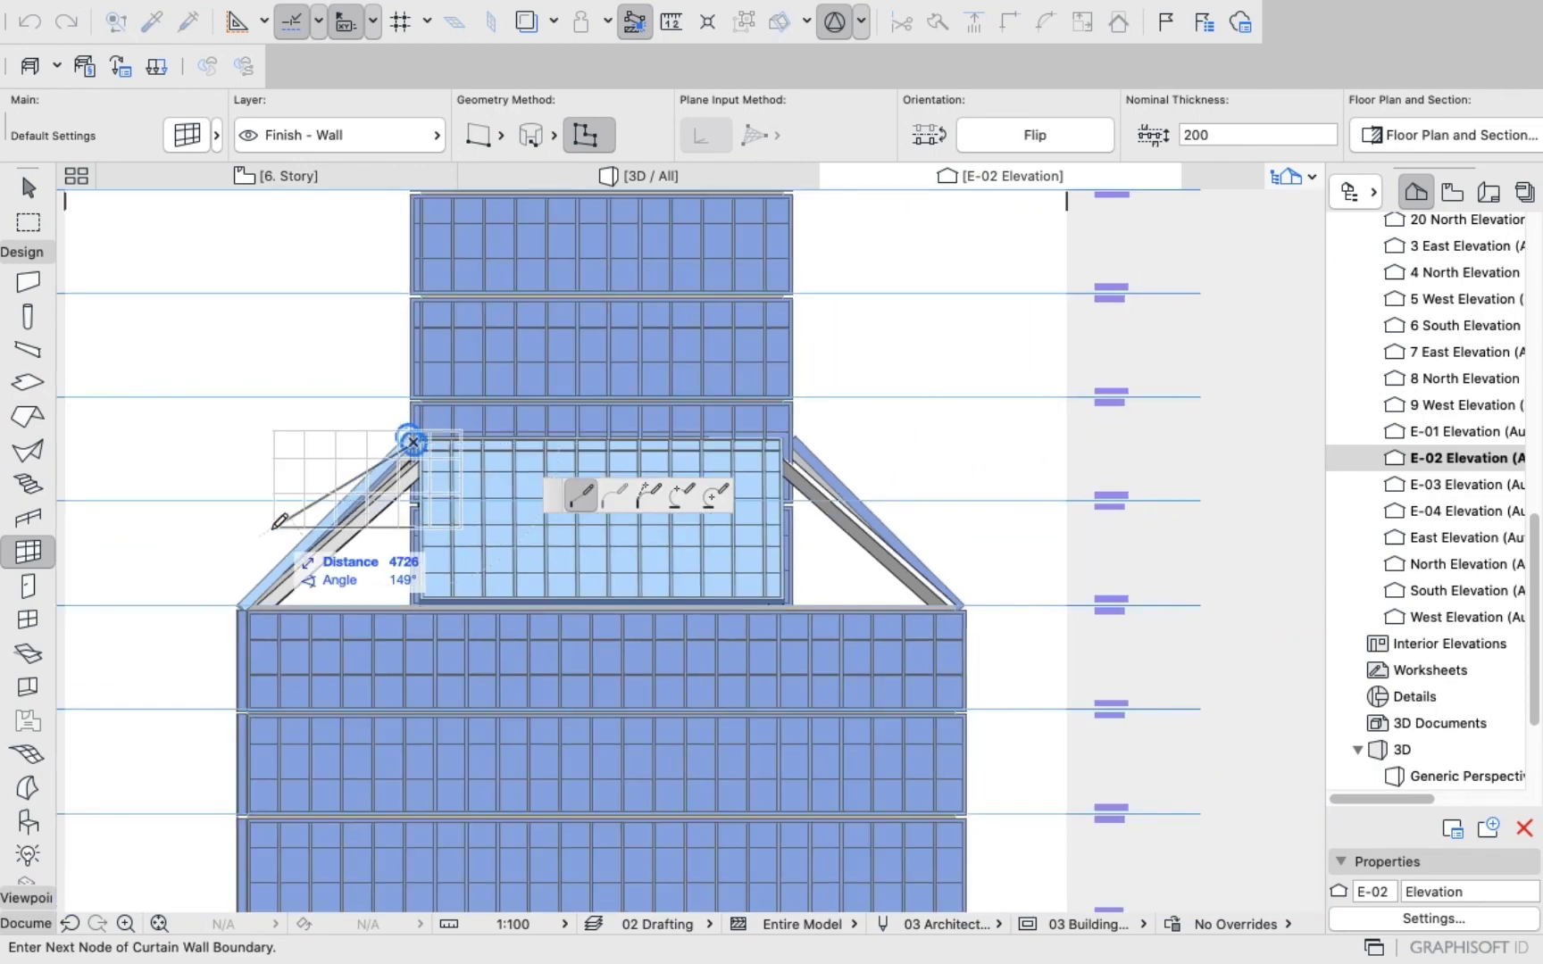
pyautogui.scroll(-3, 279, 523)
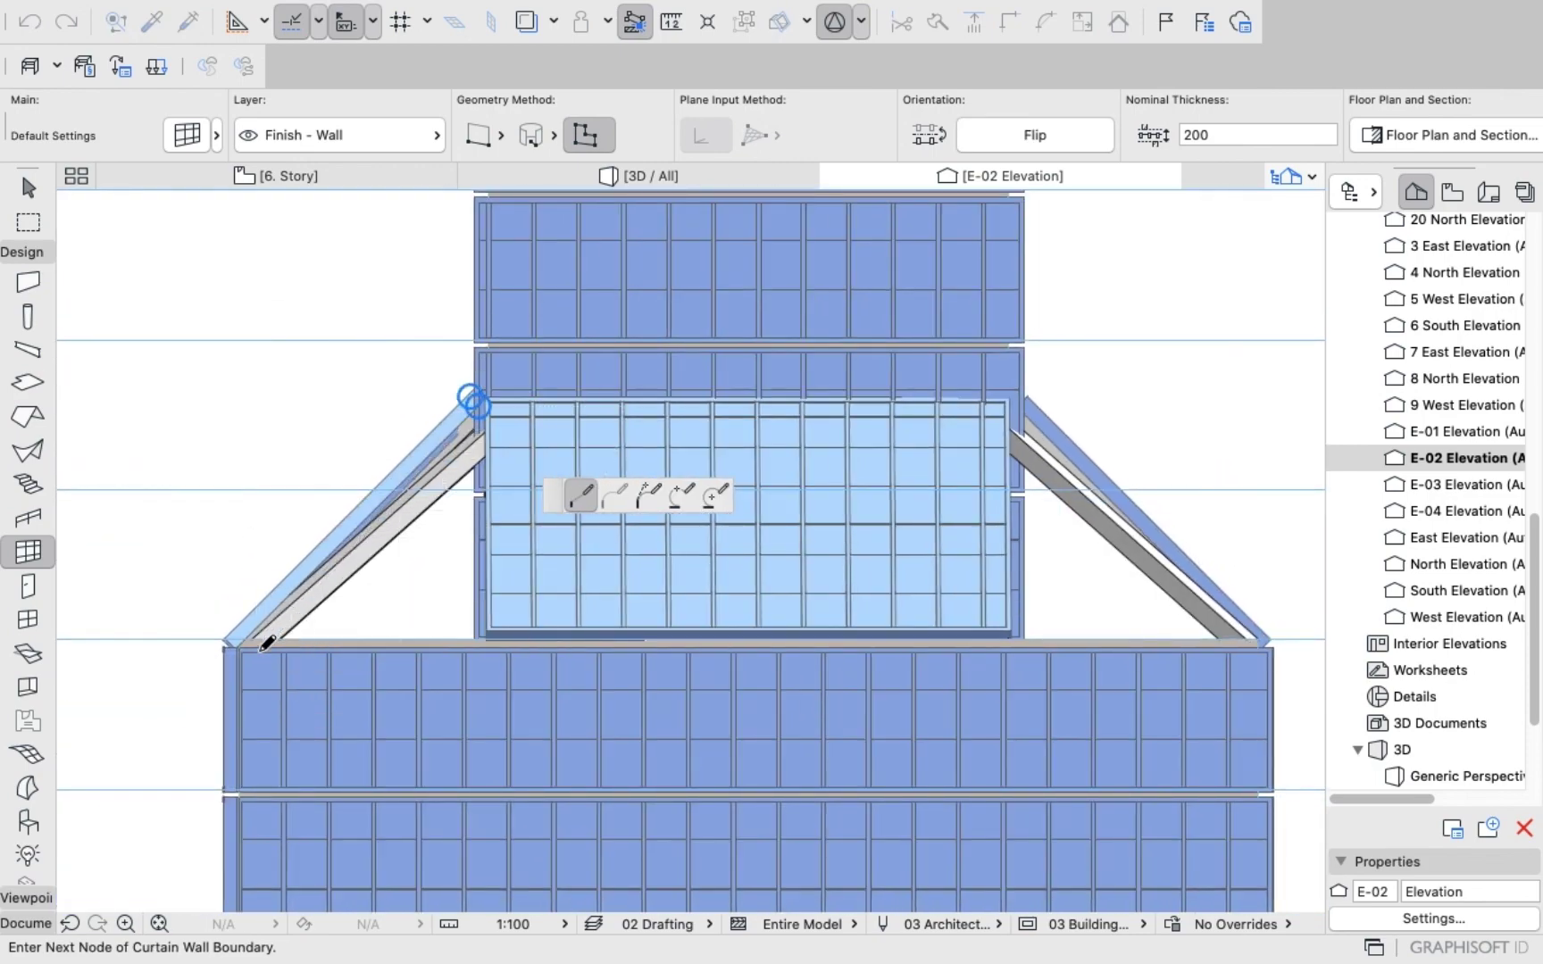
pyautogui.scroll(5, 271, 637)
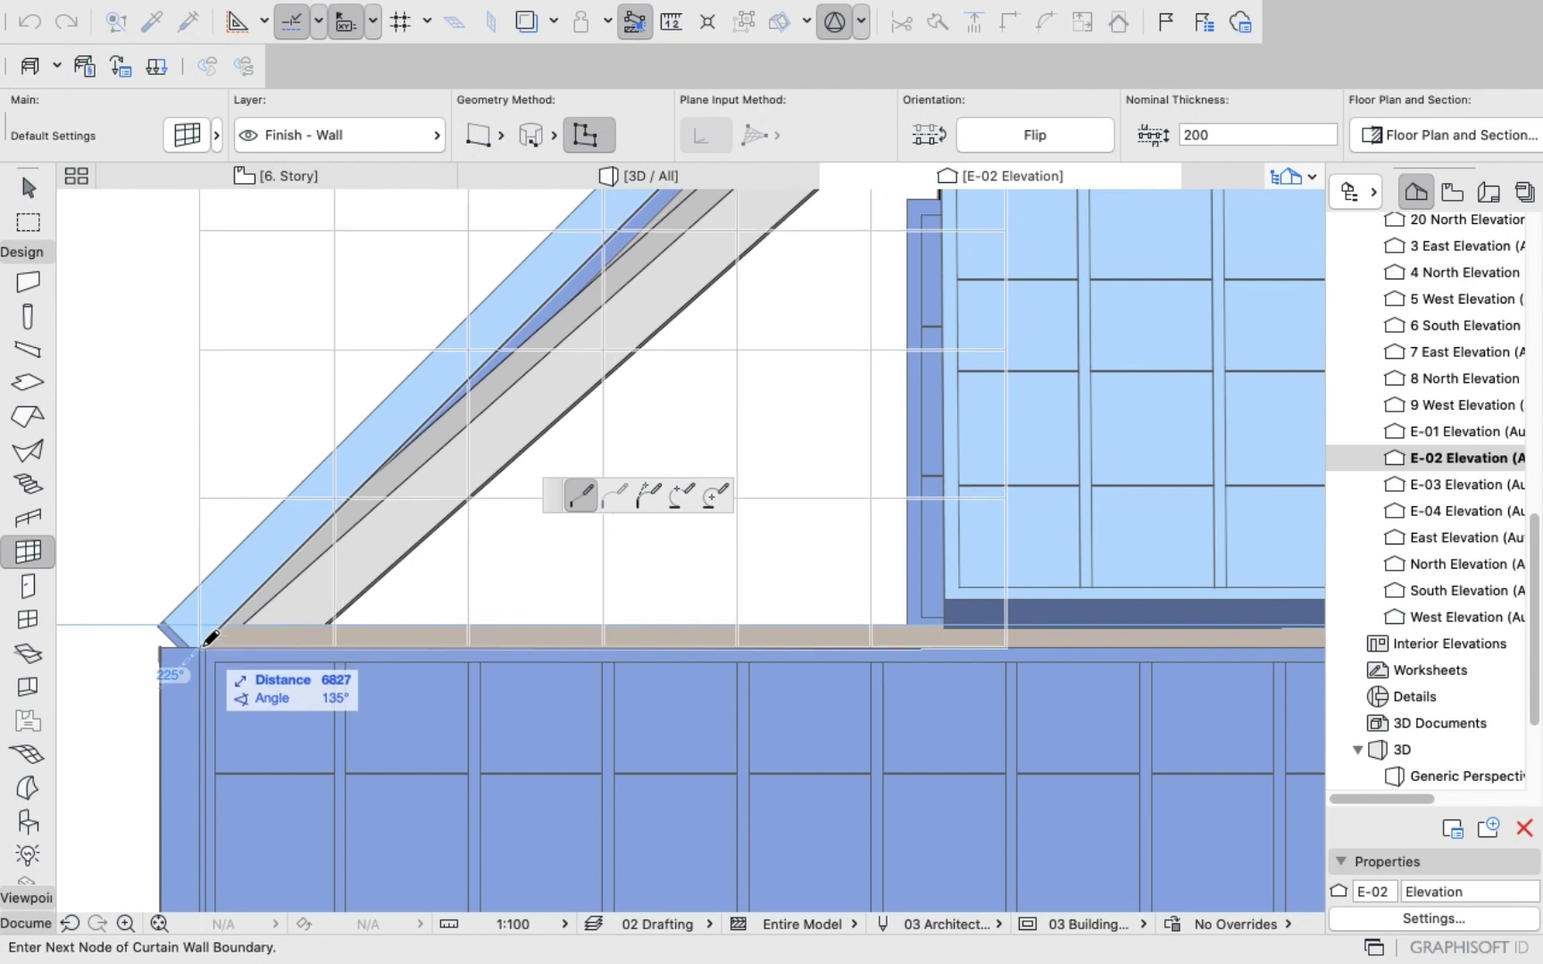
pyautogui.click(206, 641)
pyautogui.scroll(2, 204, 643)
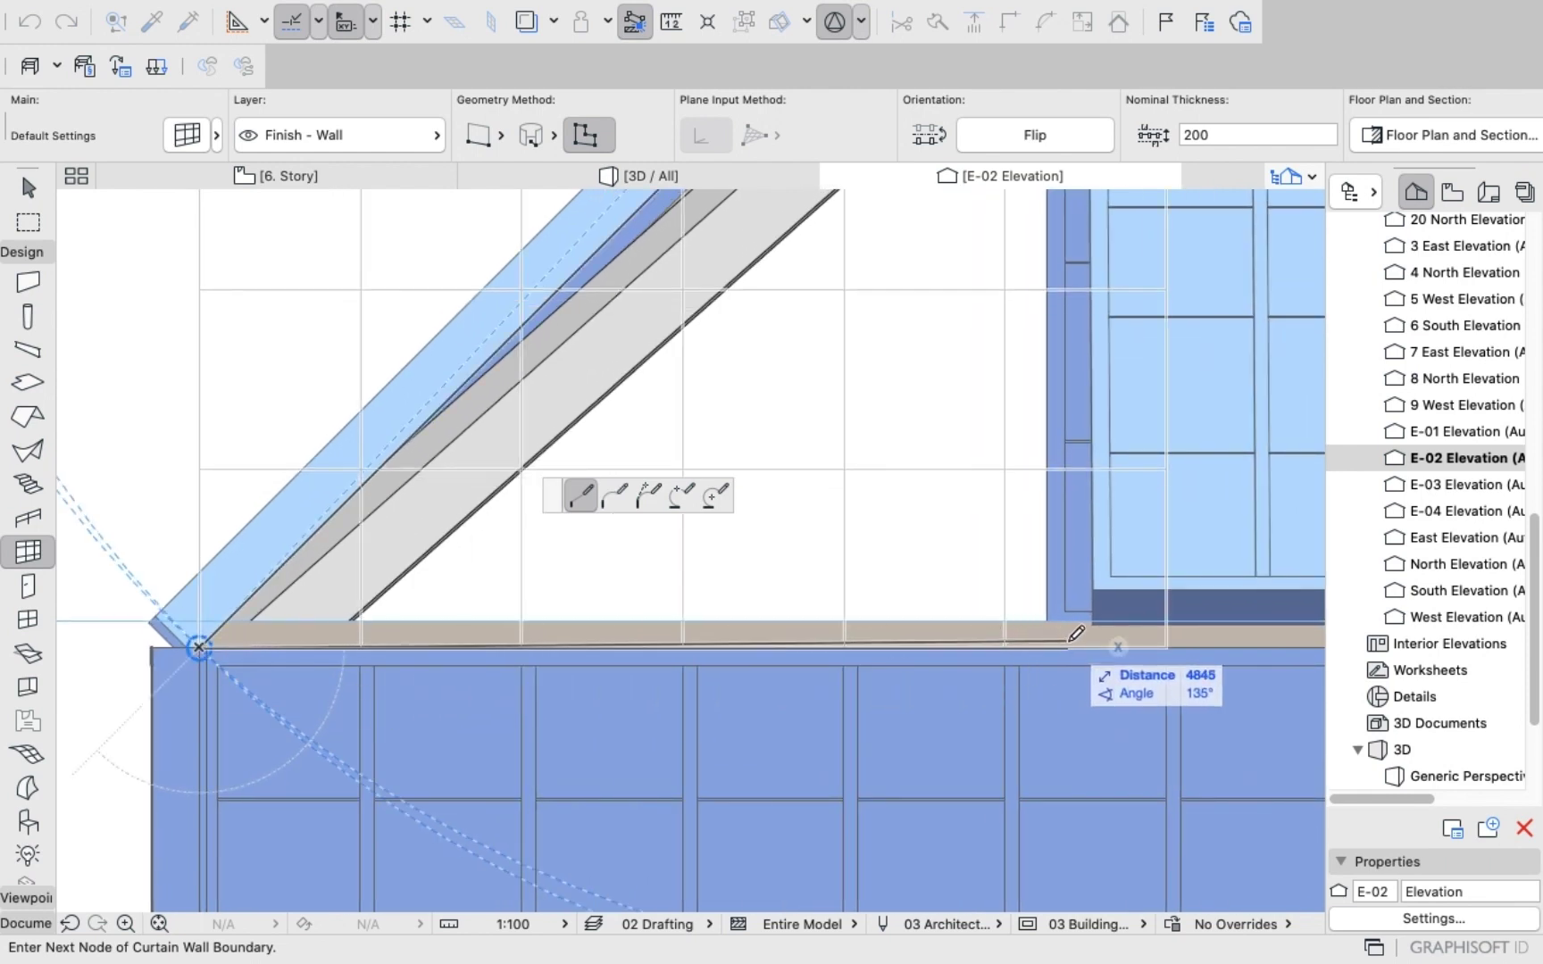
pyautogui.click(1049, 649)
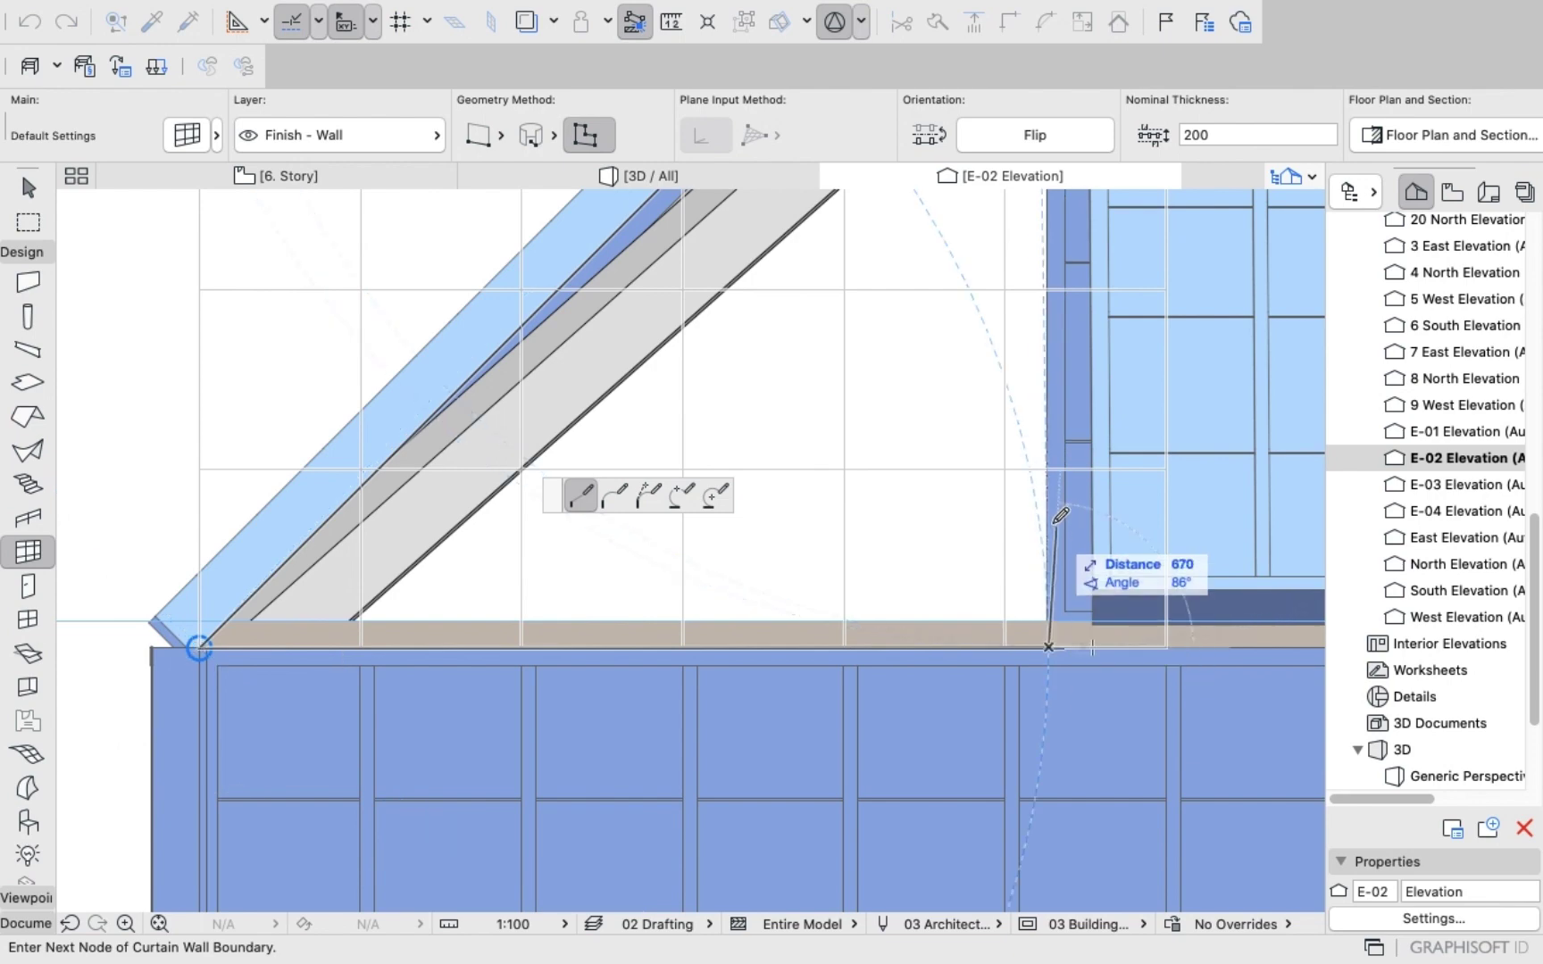
pyautogui.scroll(-5, 1050, 441)
pyautogui.scroll(6, 1051, 308)
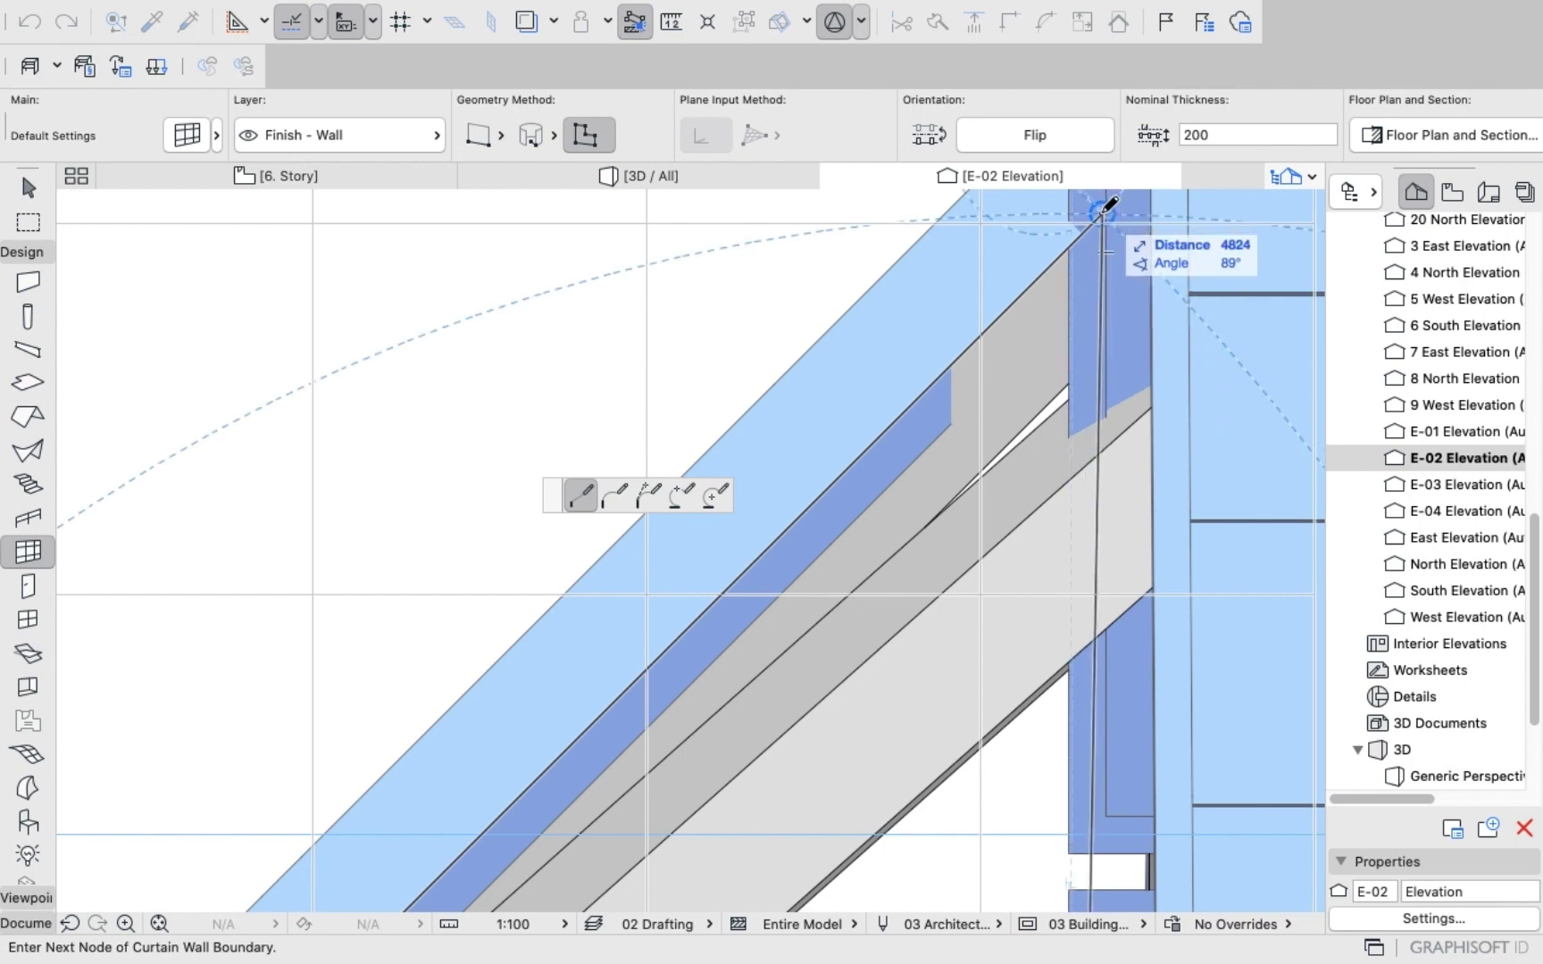
pyautogui.click(1104, 211)
pyautogui.scroll(-10, 878, 329)
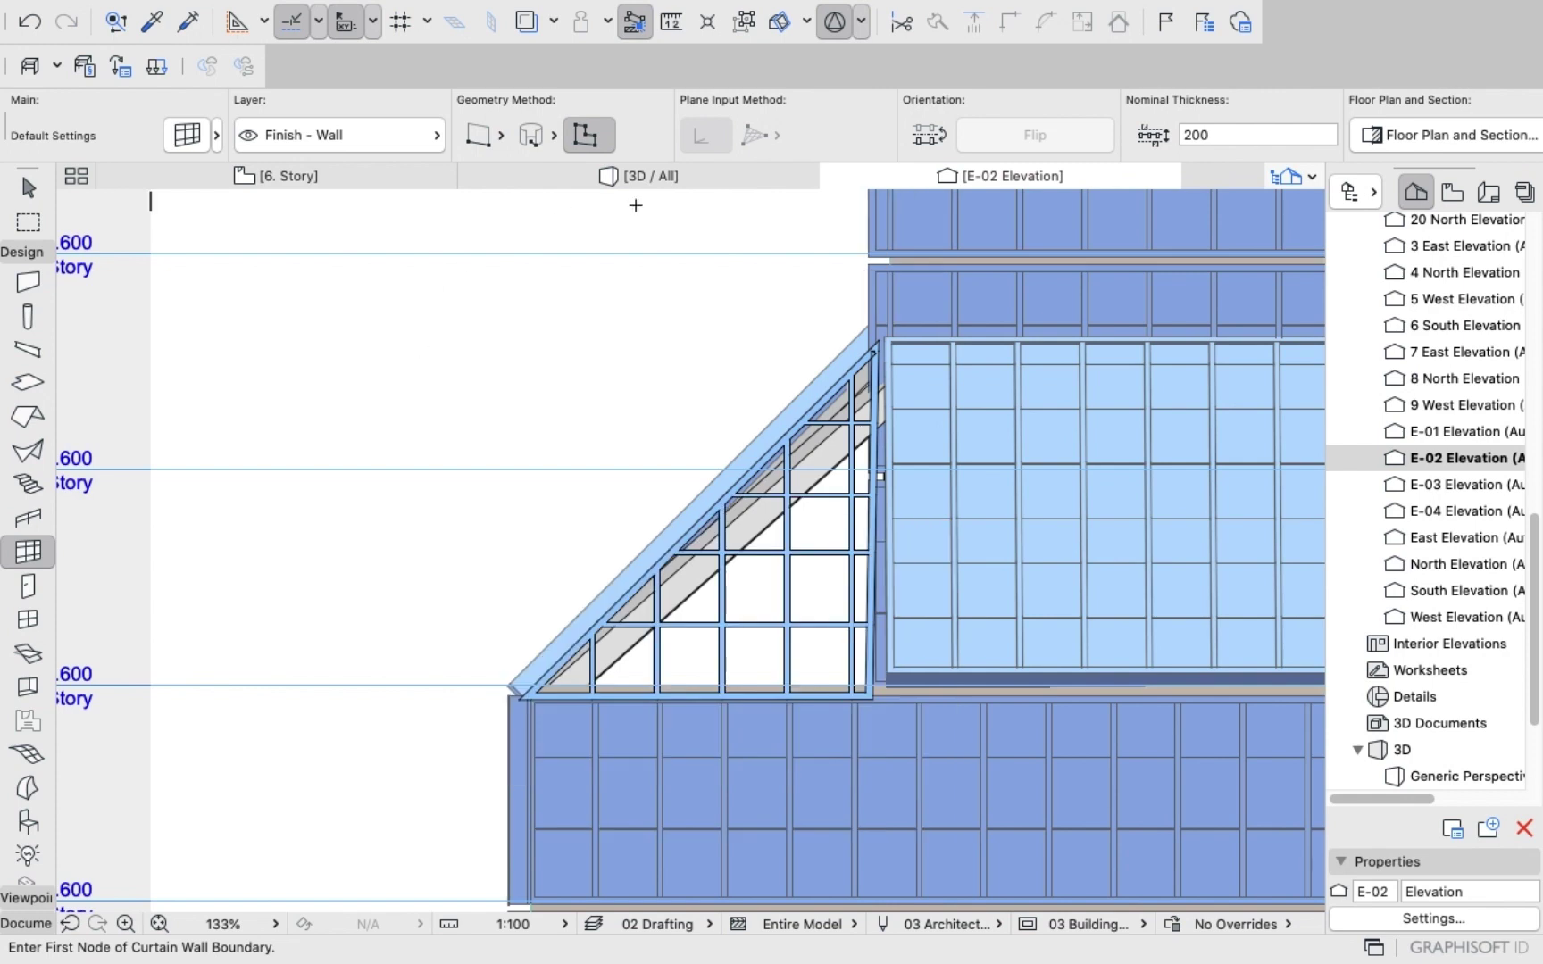
# In the 3D view, set the slant angle of the new triangular curtain wall to 45°.
pyautogui.moveTo(640, 181)
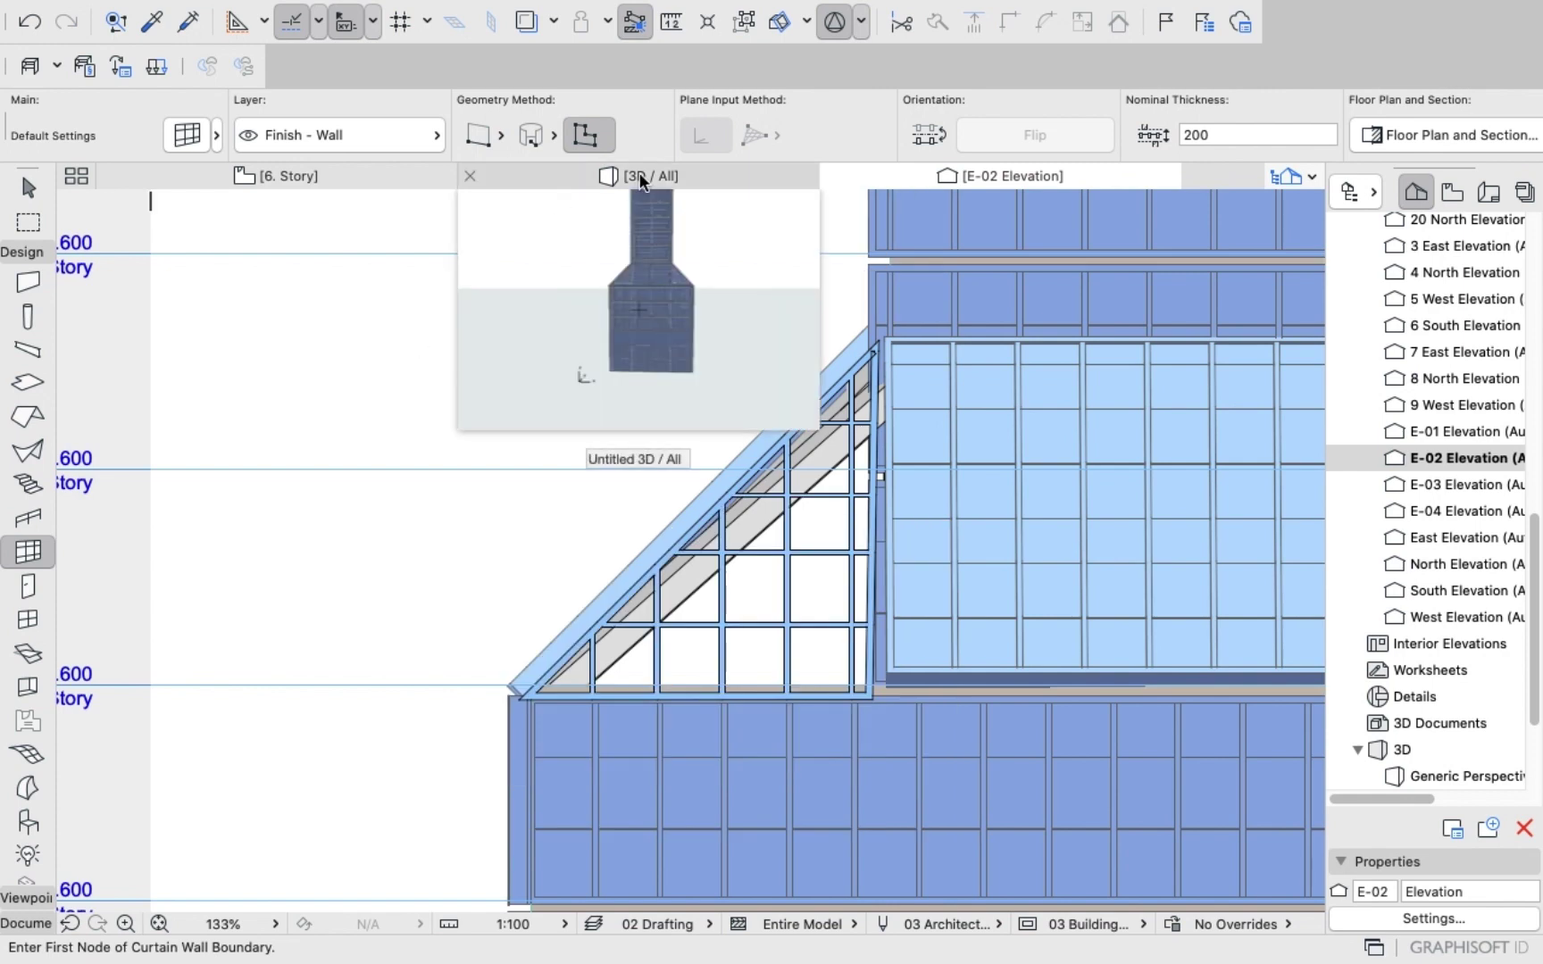
pyautogui.click(640, 178)
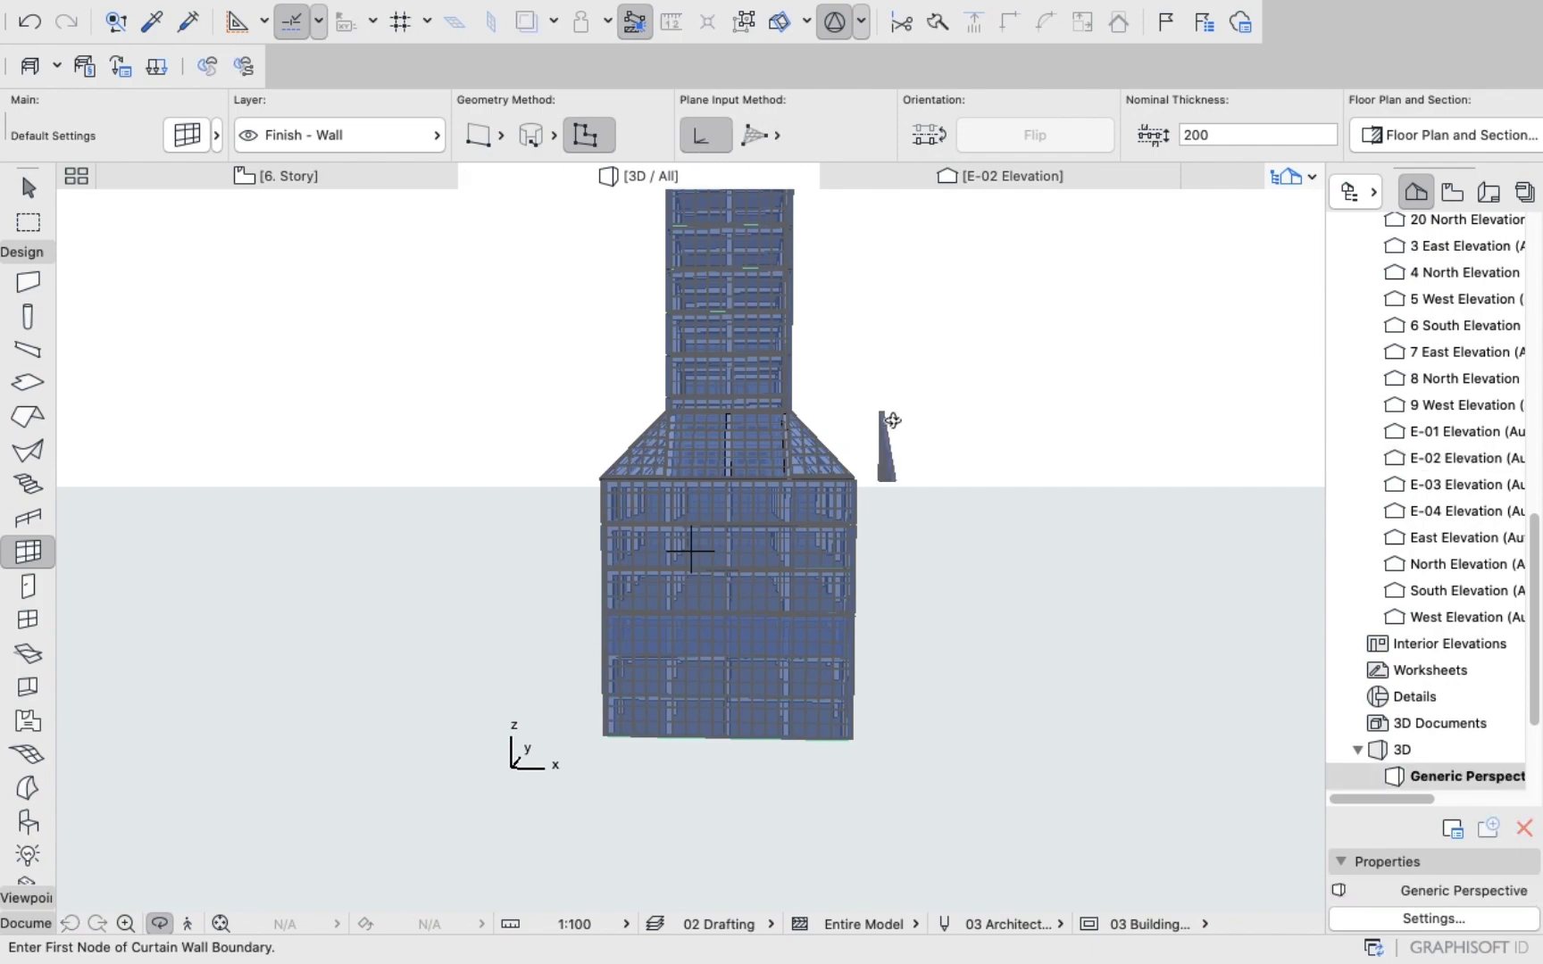
pyautogui.moveTo(892, 420); pyautogui.dragTo(422, 399)
pyautogui.click(27, 188)
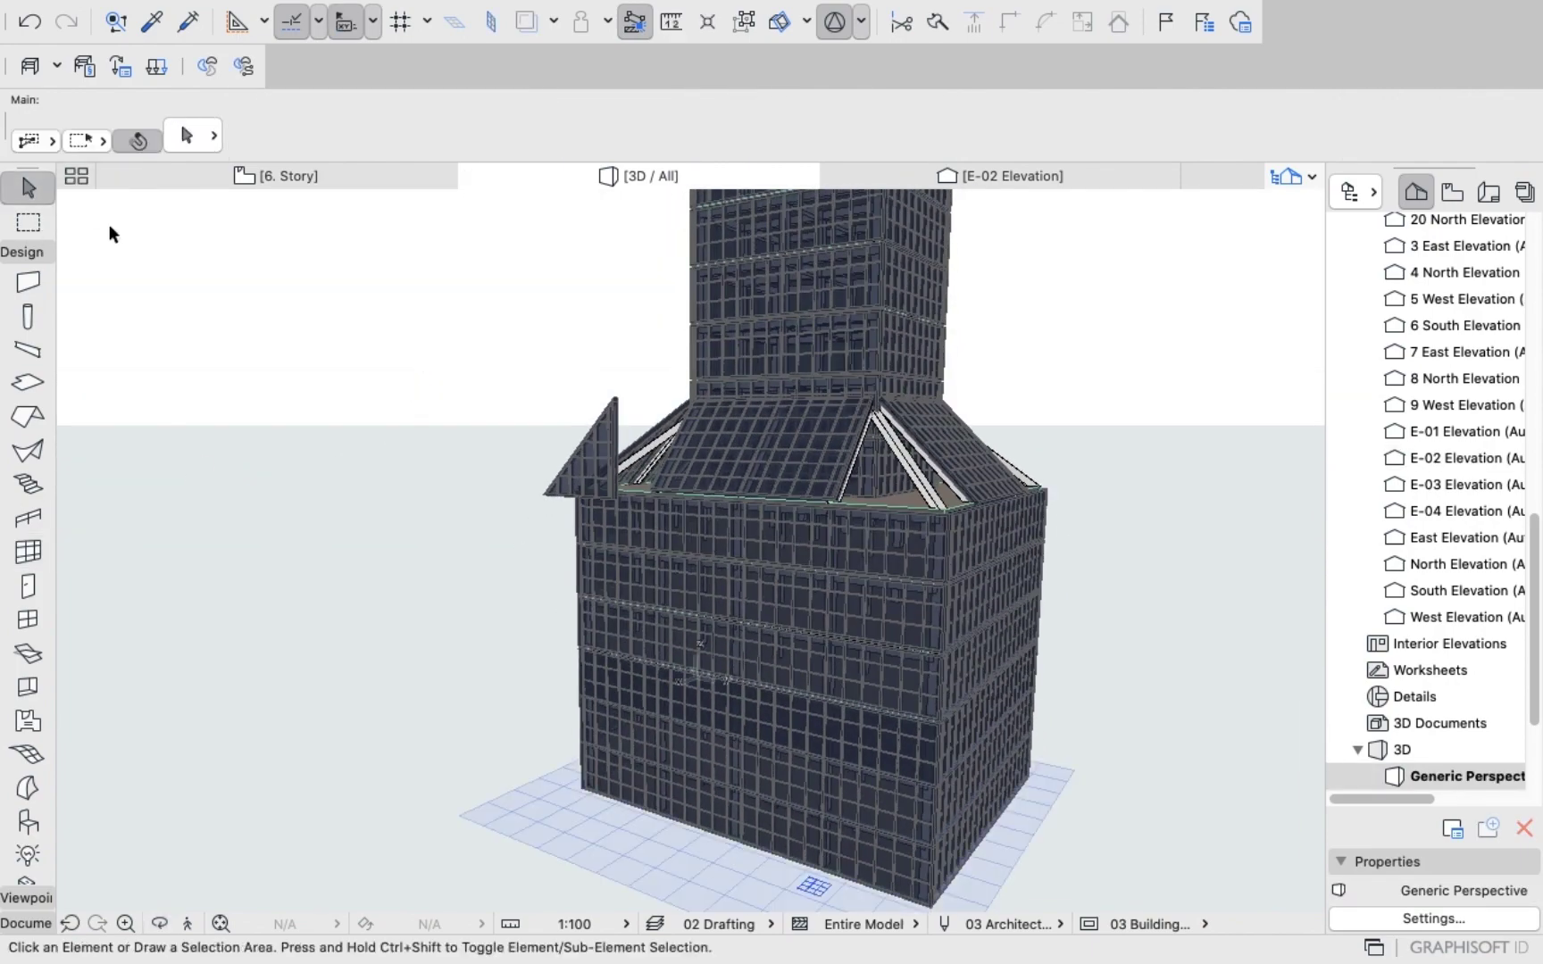
pyautogui.click(605, 455)
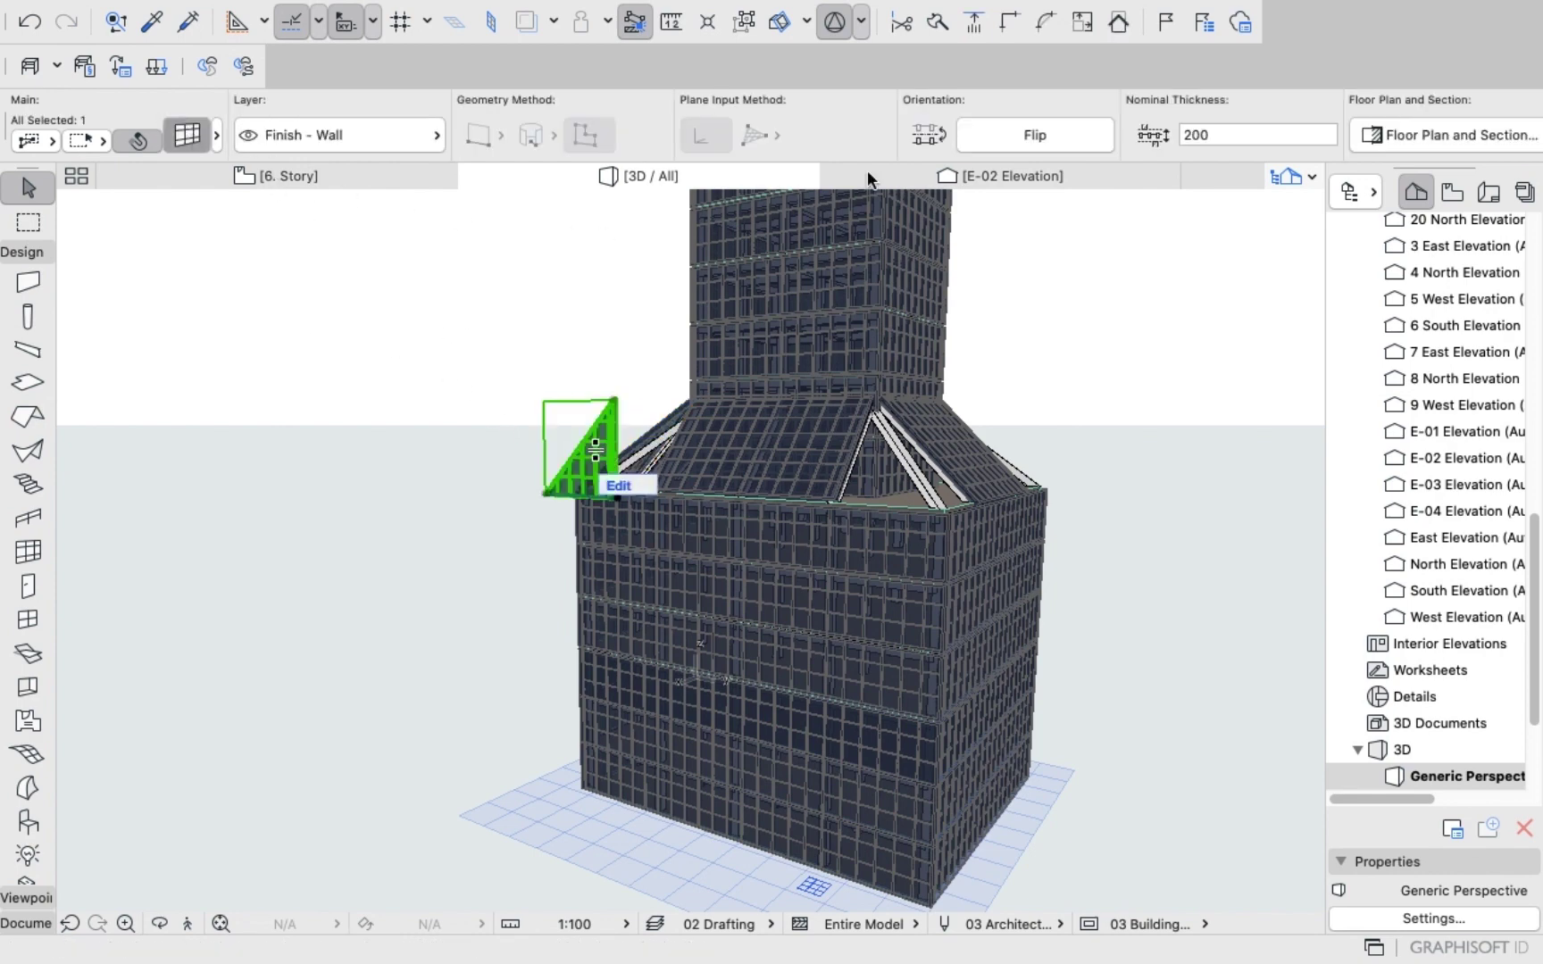
pyautogui.press('super+t')
pyautogui.click(1132, 199)
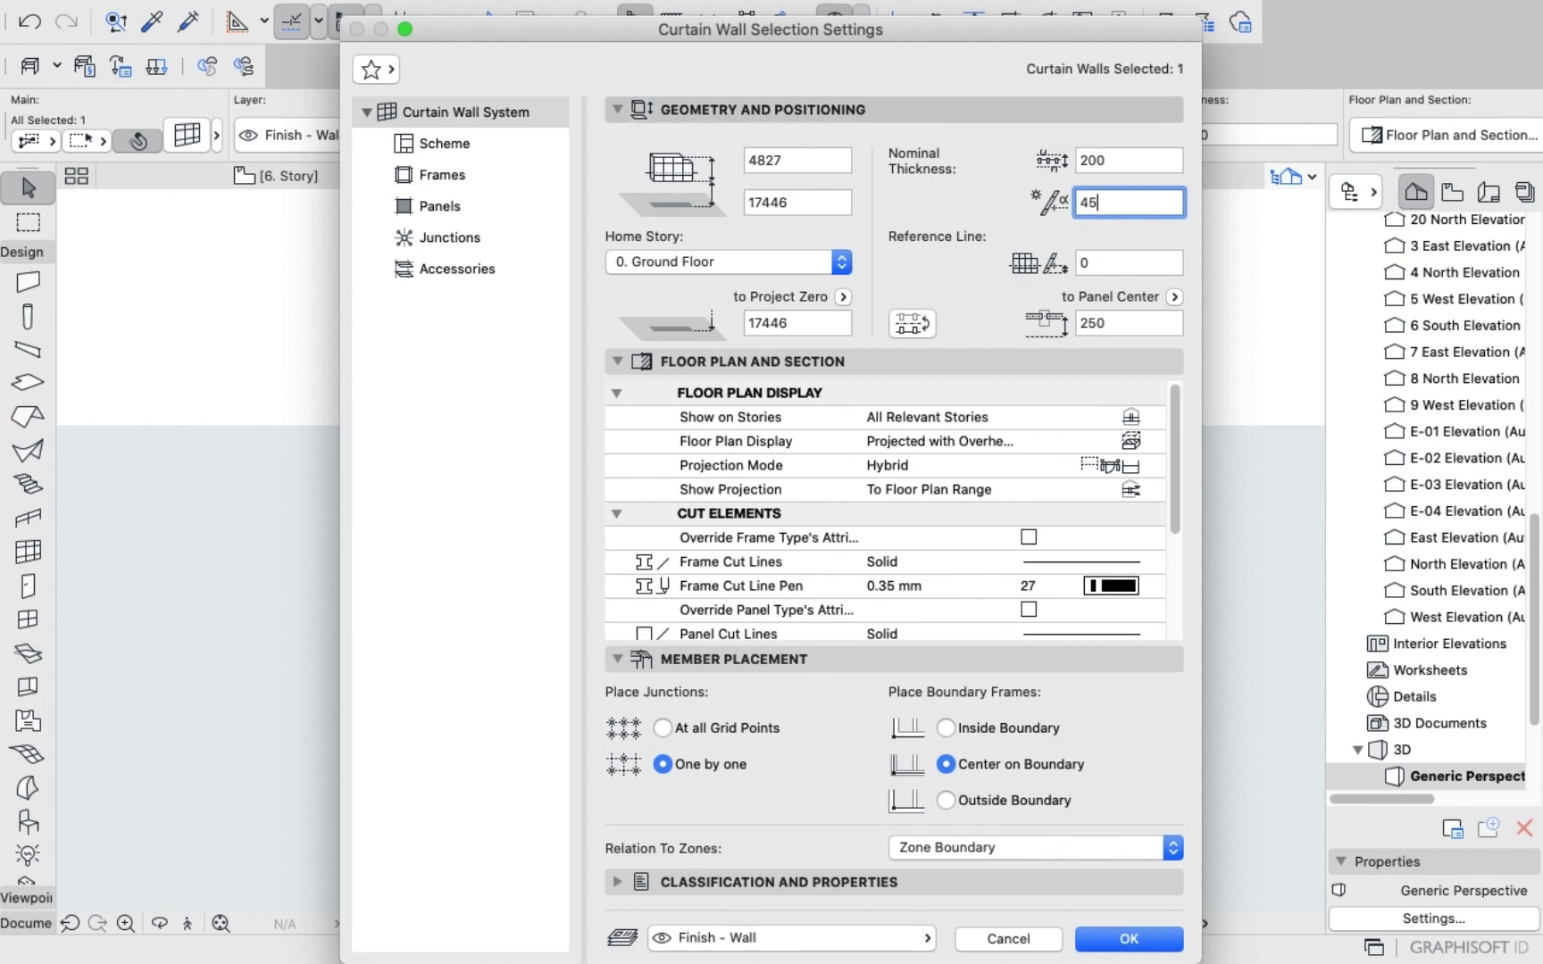
pyautogui.press('Return')
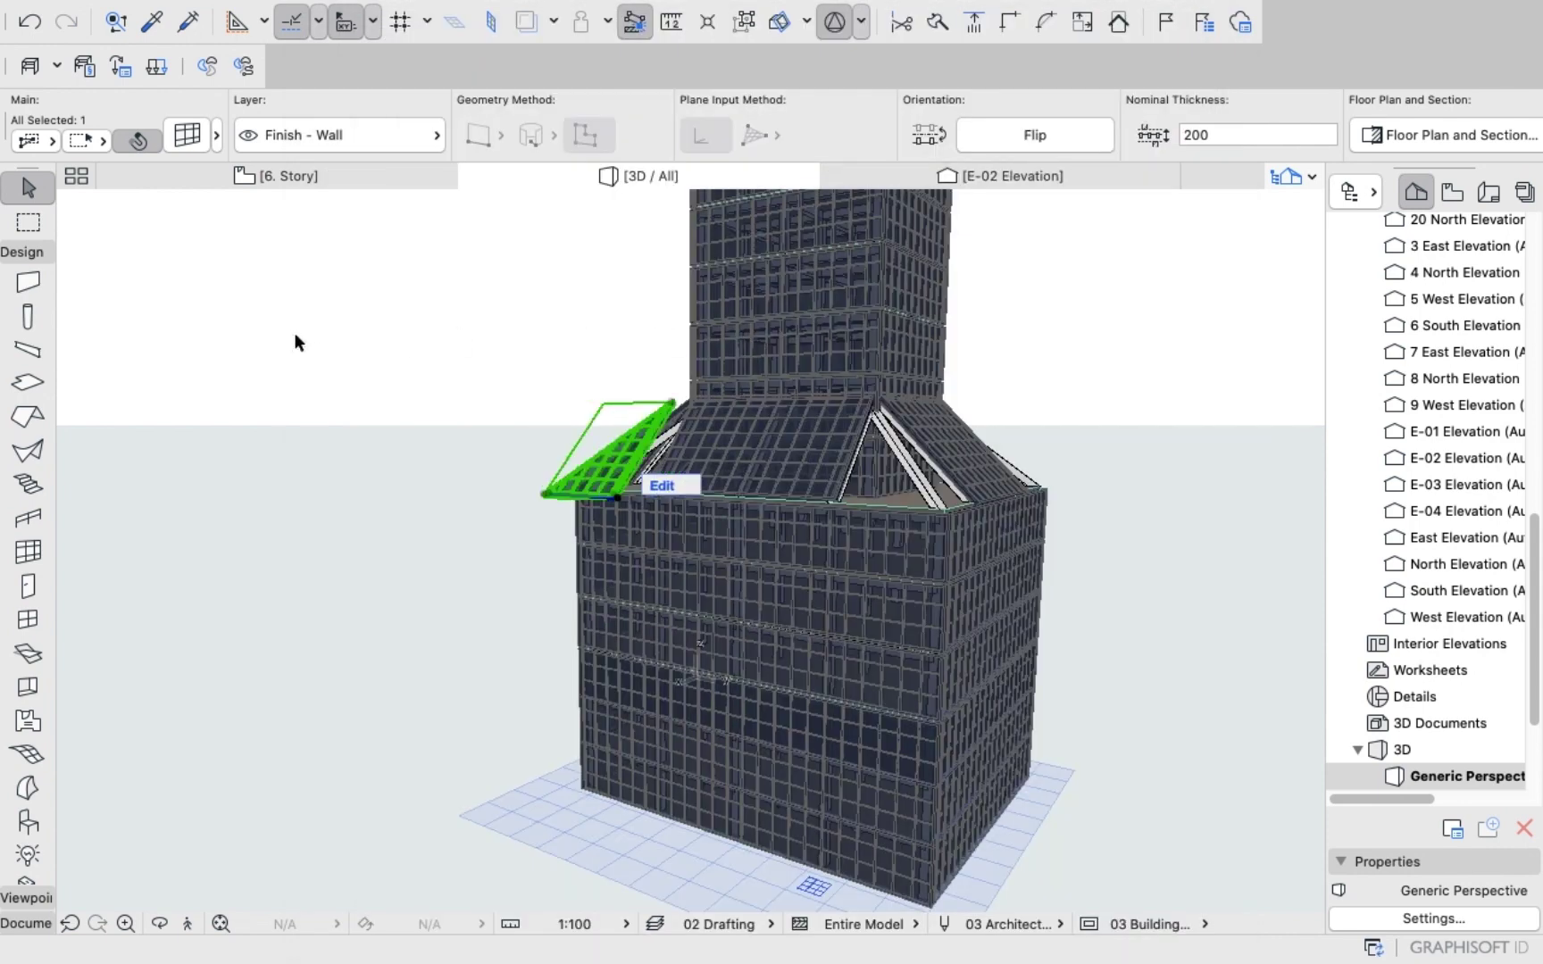
# In the E-02 Elevation, activate the Curtain Wall tool with Boundary geometry for the open corner opposite the first triangular wall.
pyautogui.click(296, 336)
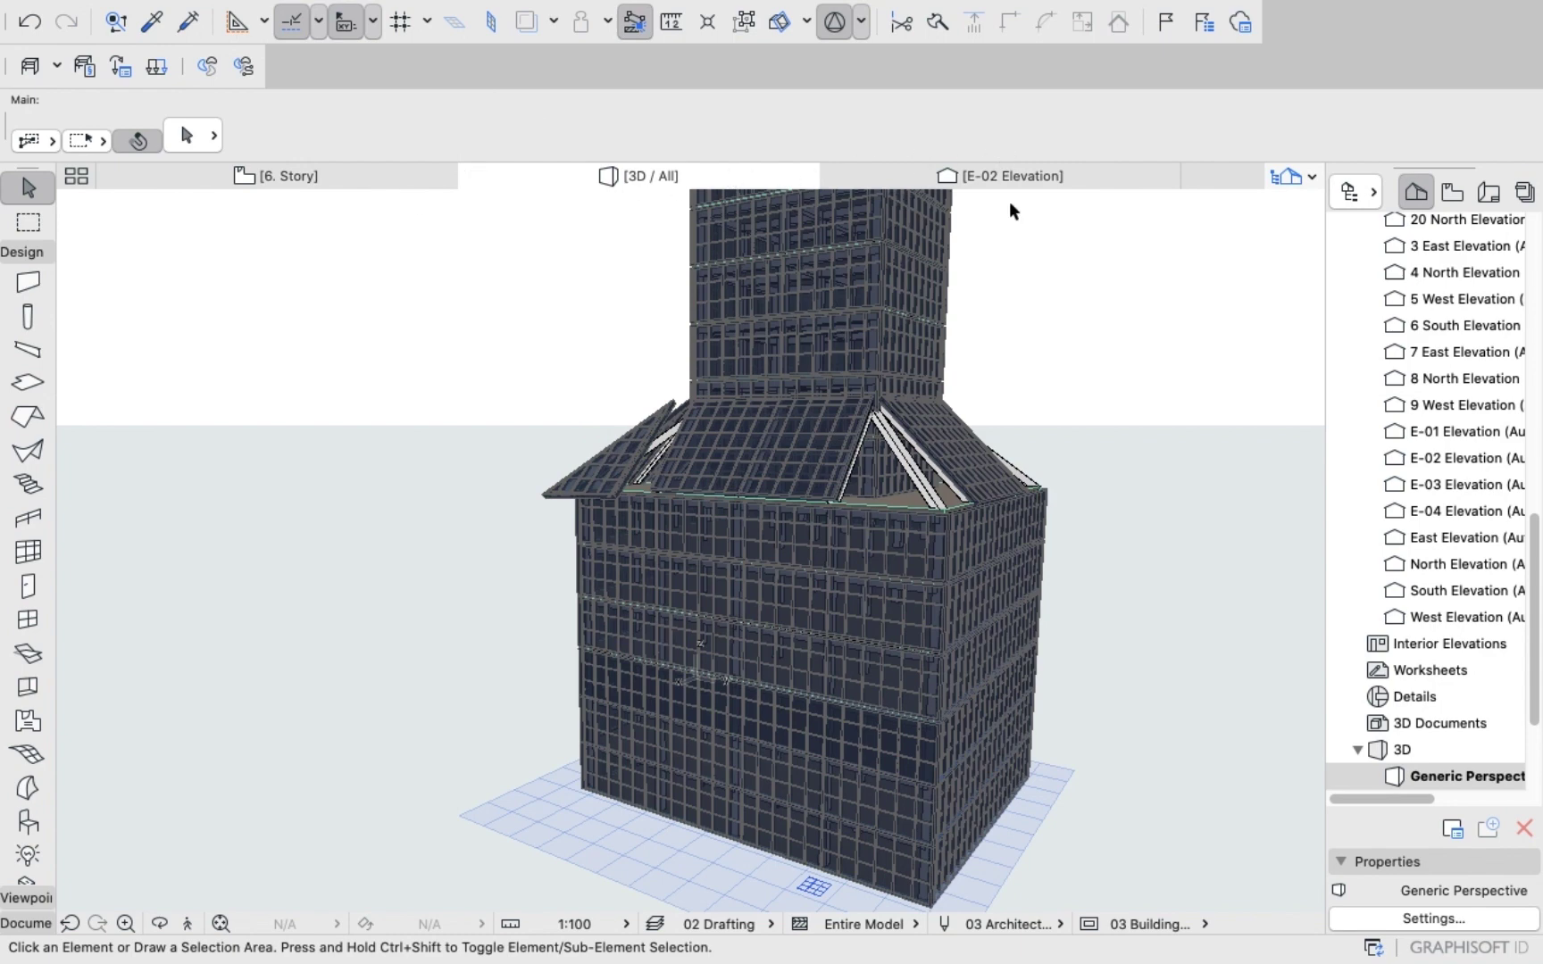
pyautogui.click(1010, 178)
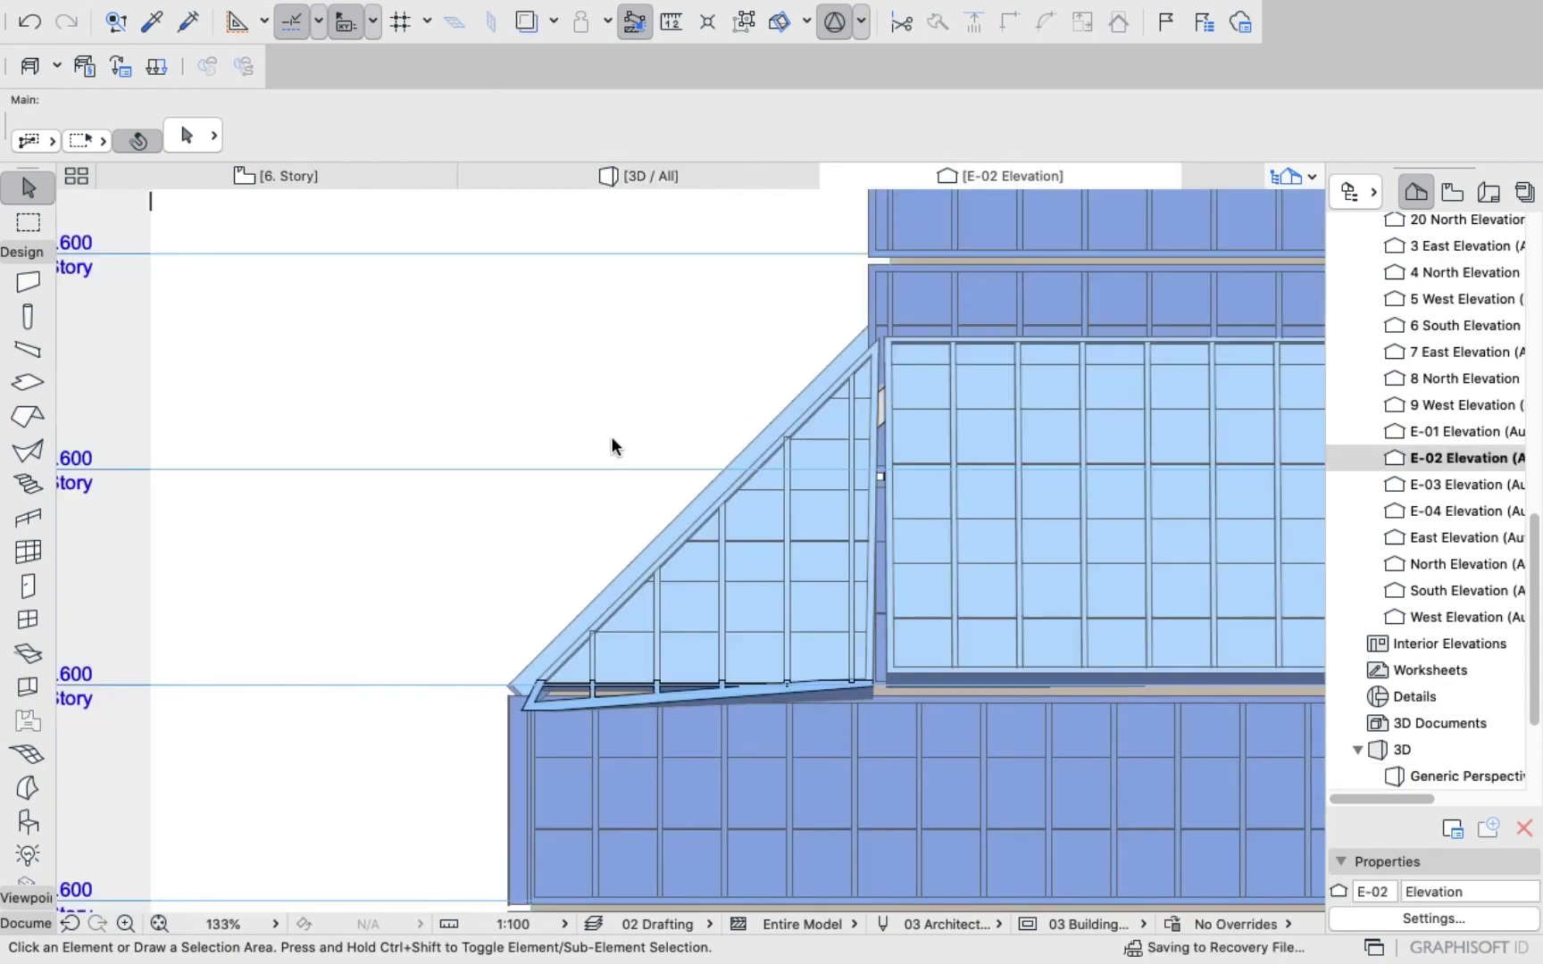
pyautogui.scroll(-5, 613, 441)
pyautogui.scroll(-3, 712, 459)
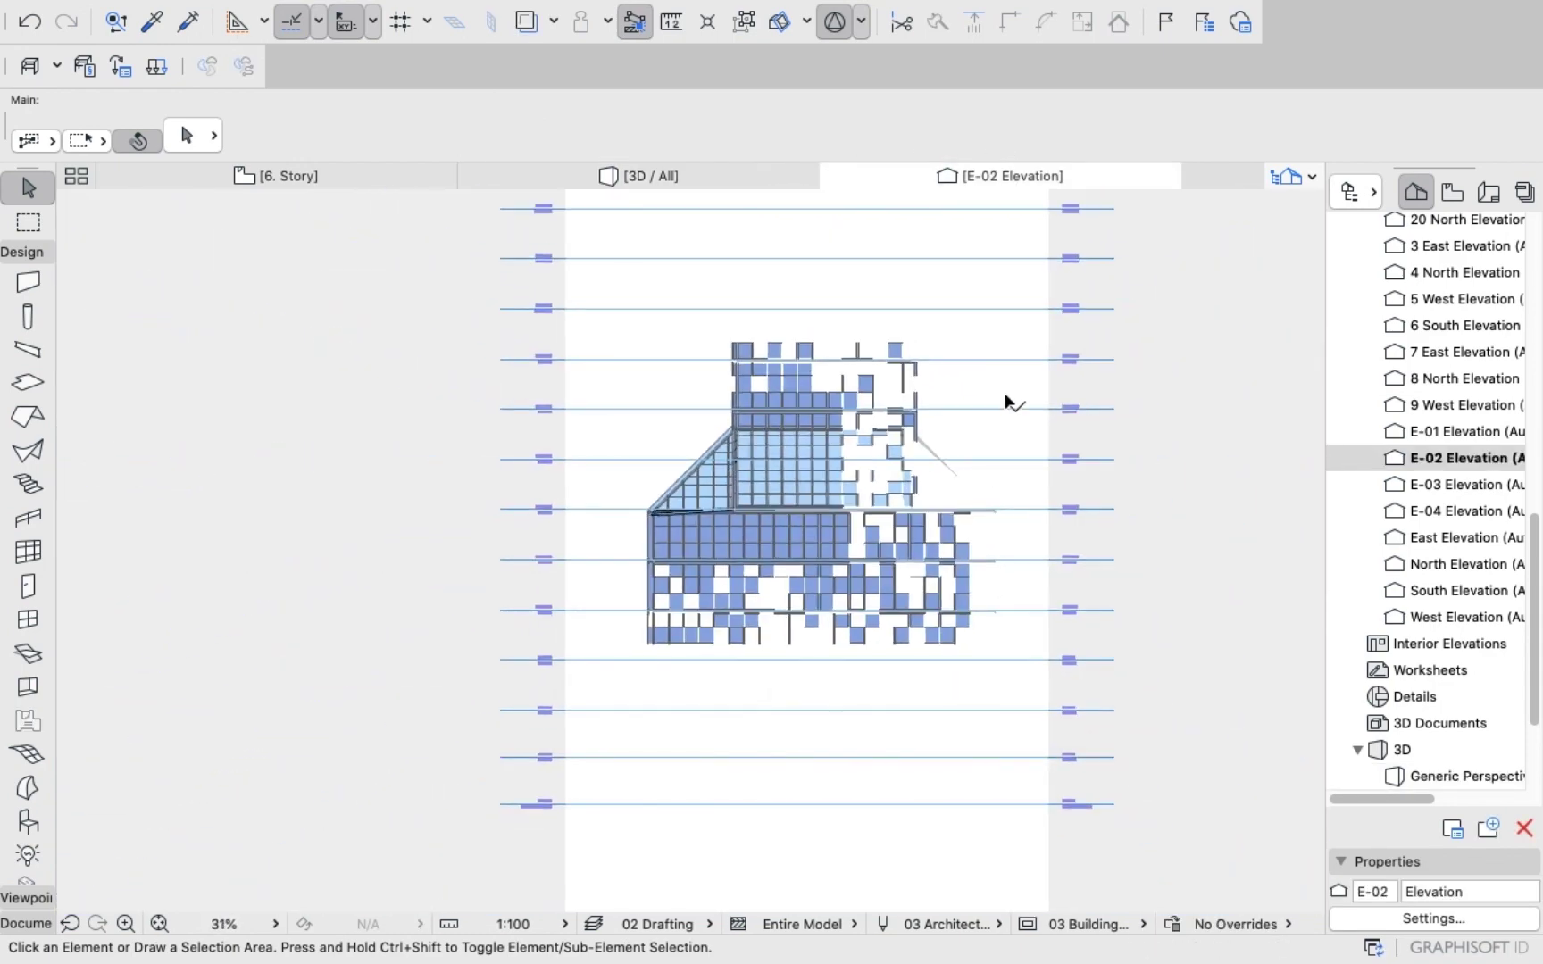
pyautogui.scroll(6, 1007, 428)
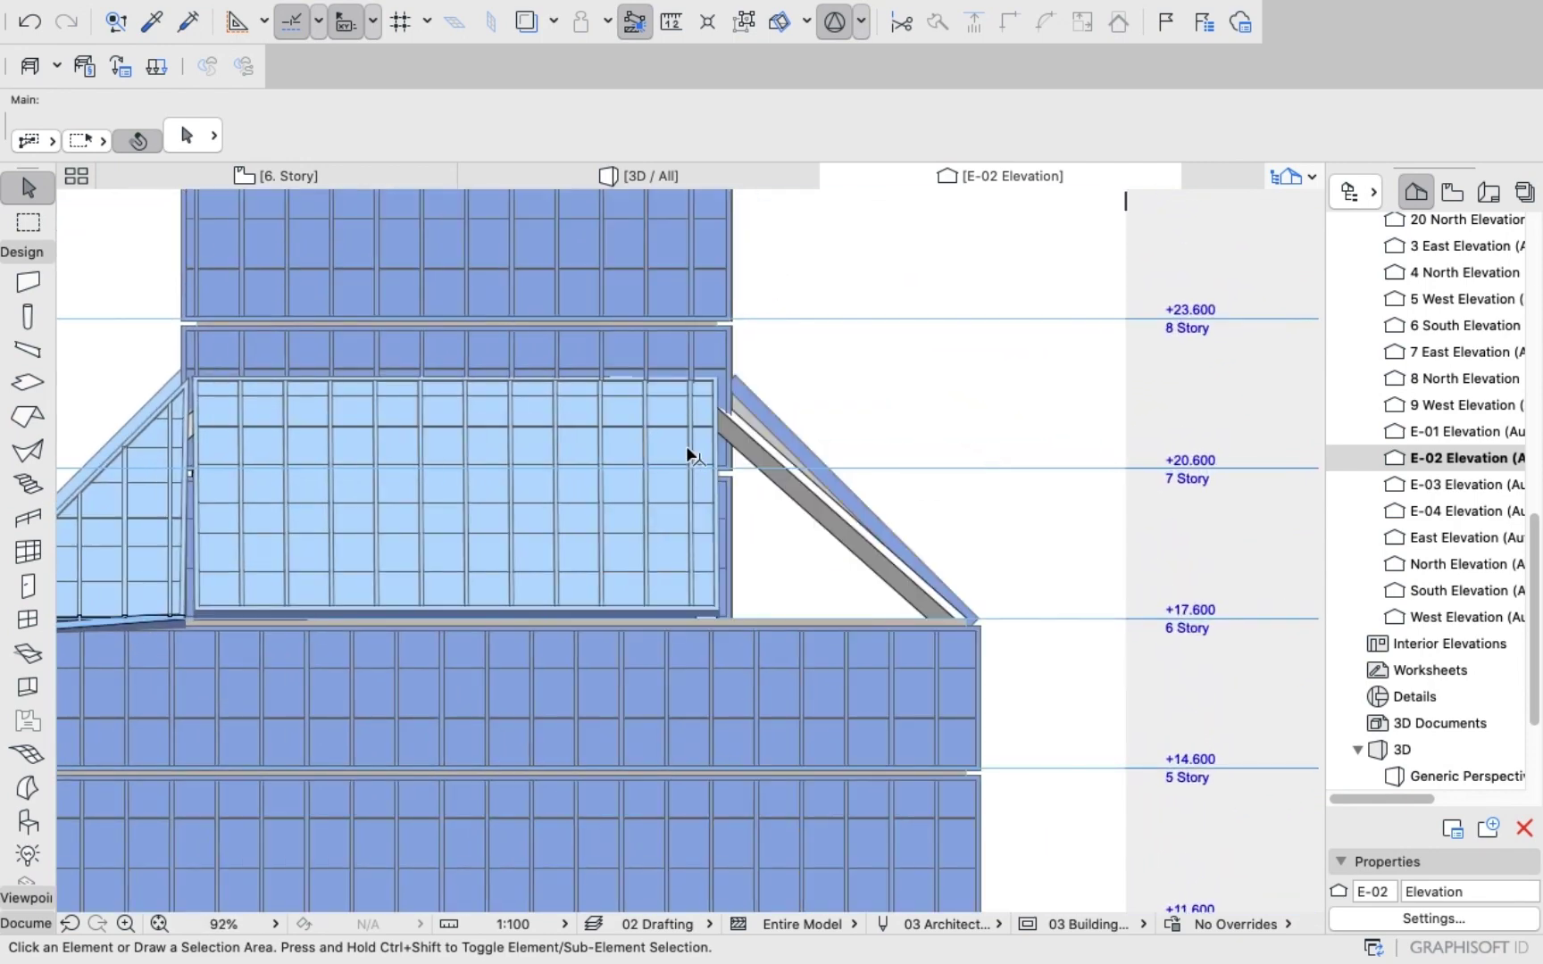
pyautogui.scroll(3, 753, 432)
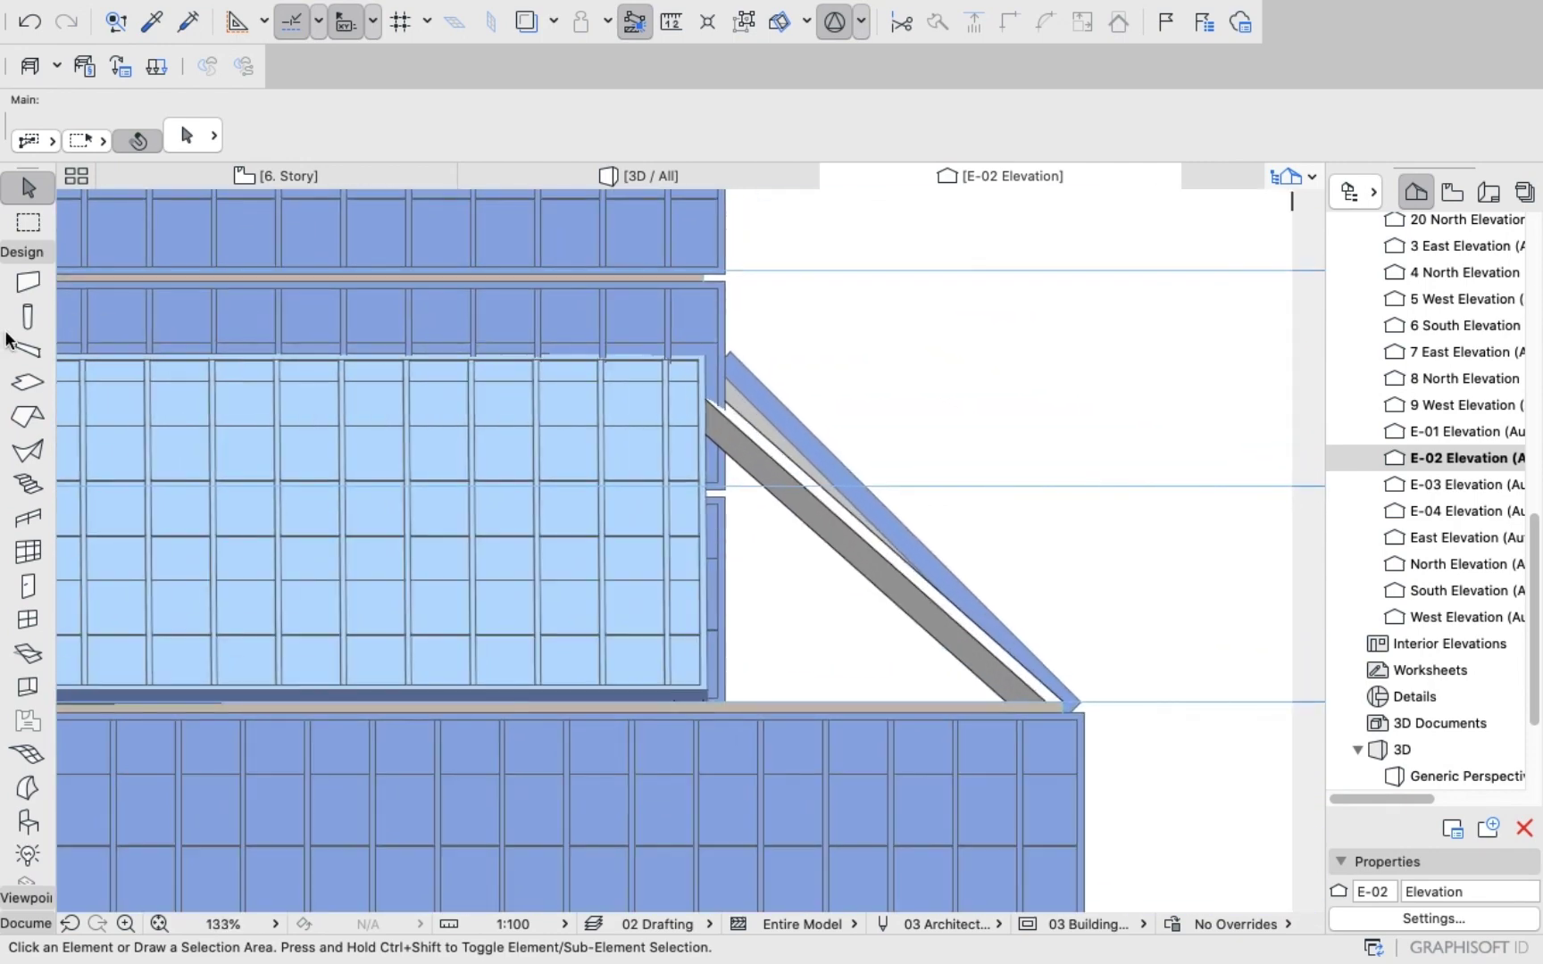
pyautogui.click(29, 551)
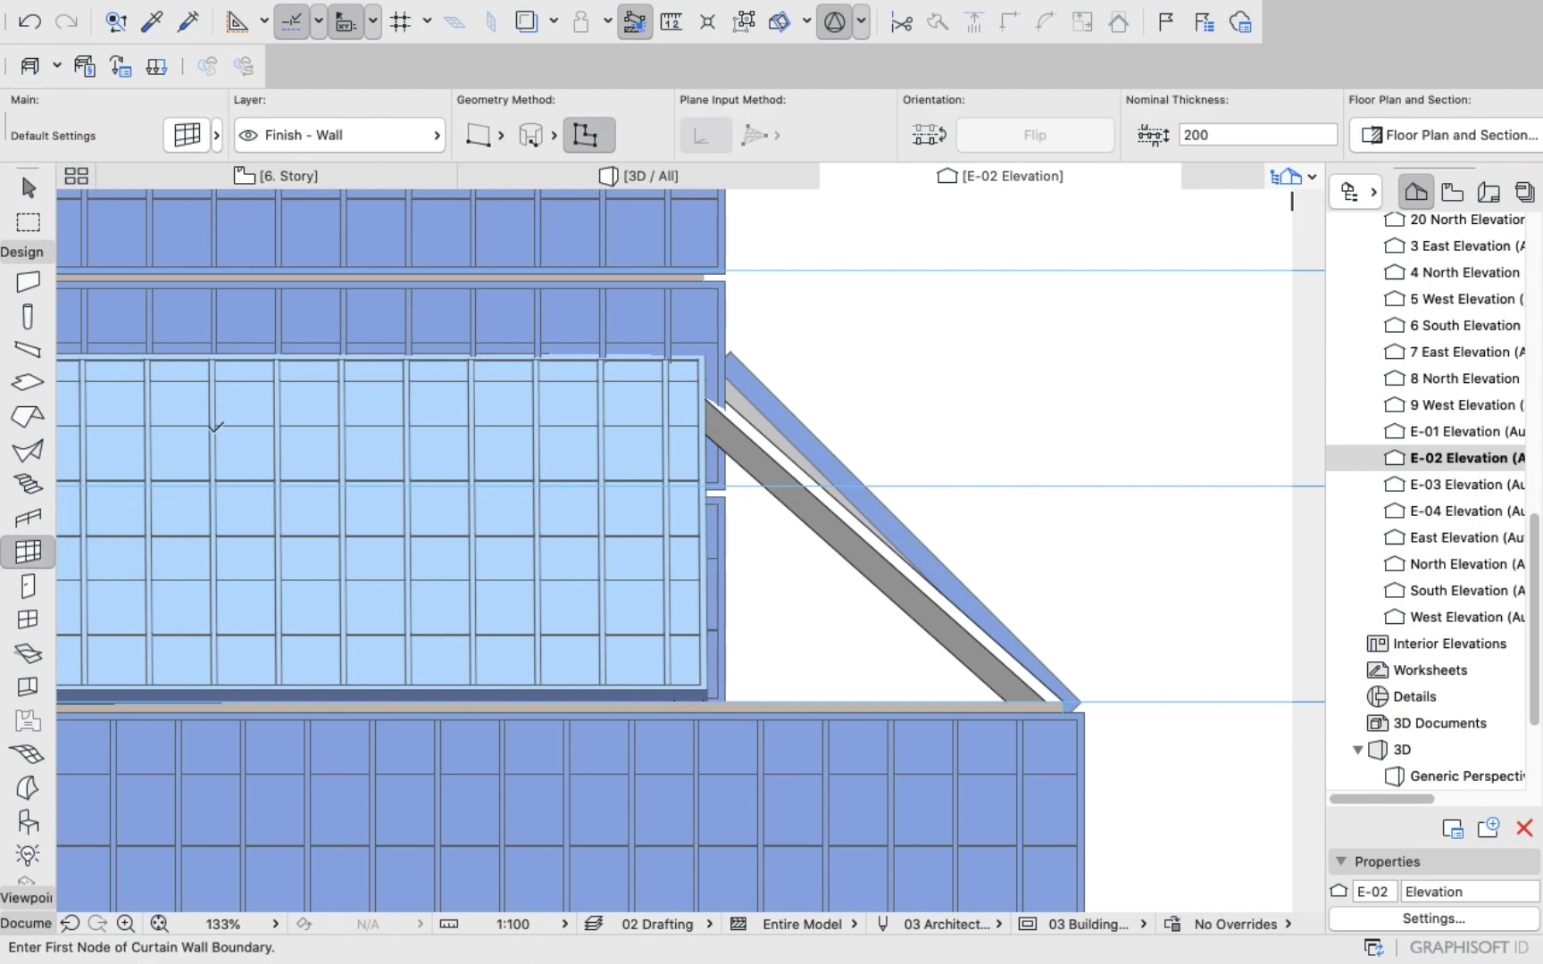
pyautogui.scroll(1, 737, 397)
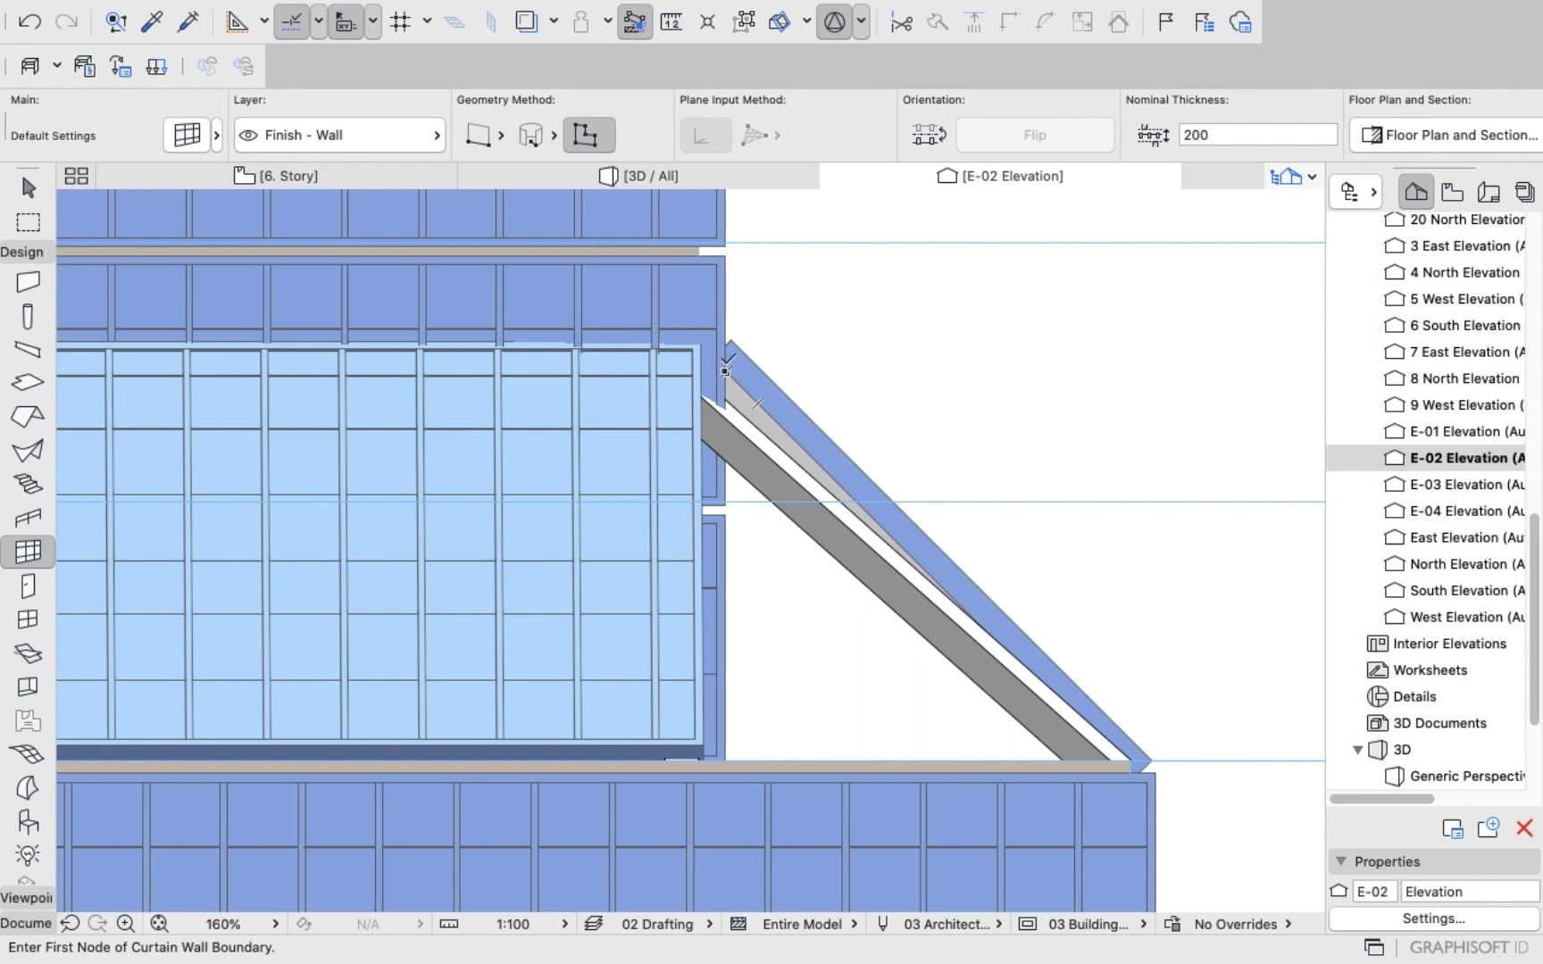
pyautogui.click(721, 366)
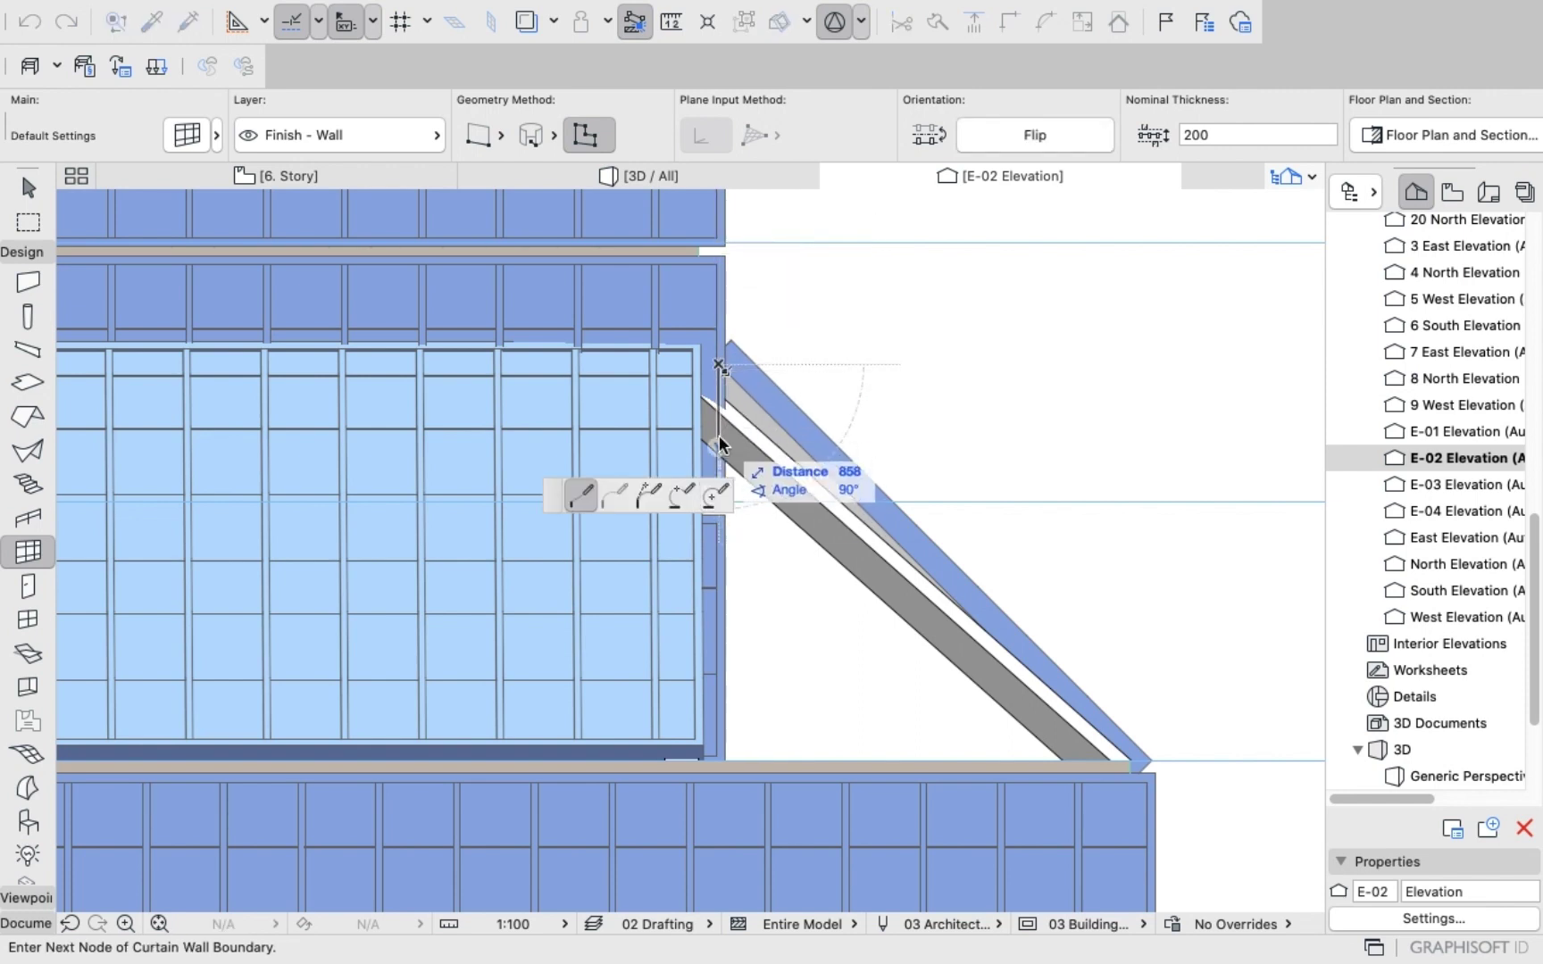
pyautogui.rightClick(719, 435)
pyautogui.click(769, 679)
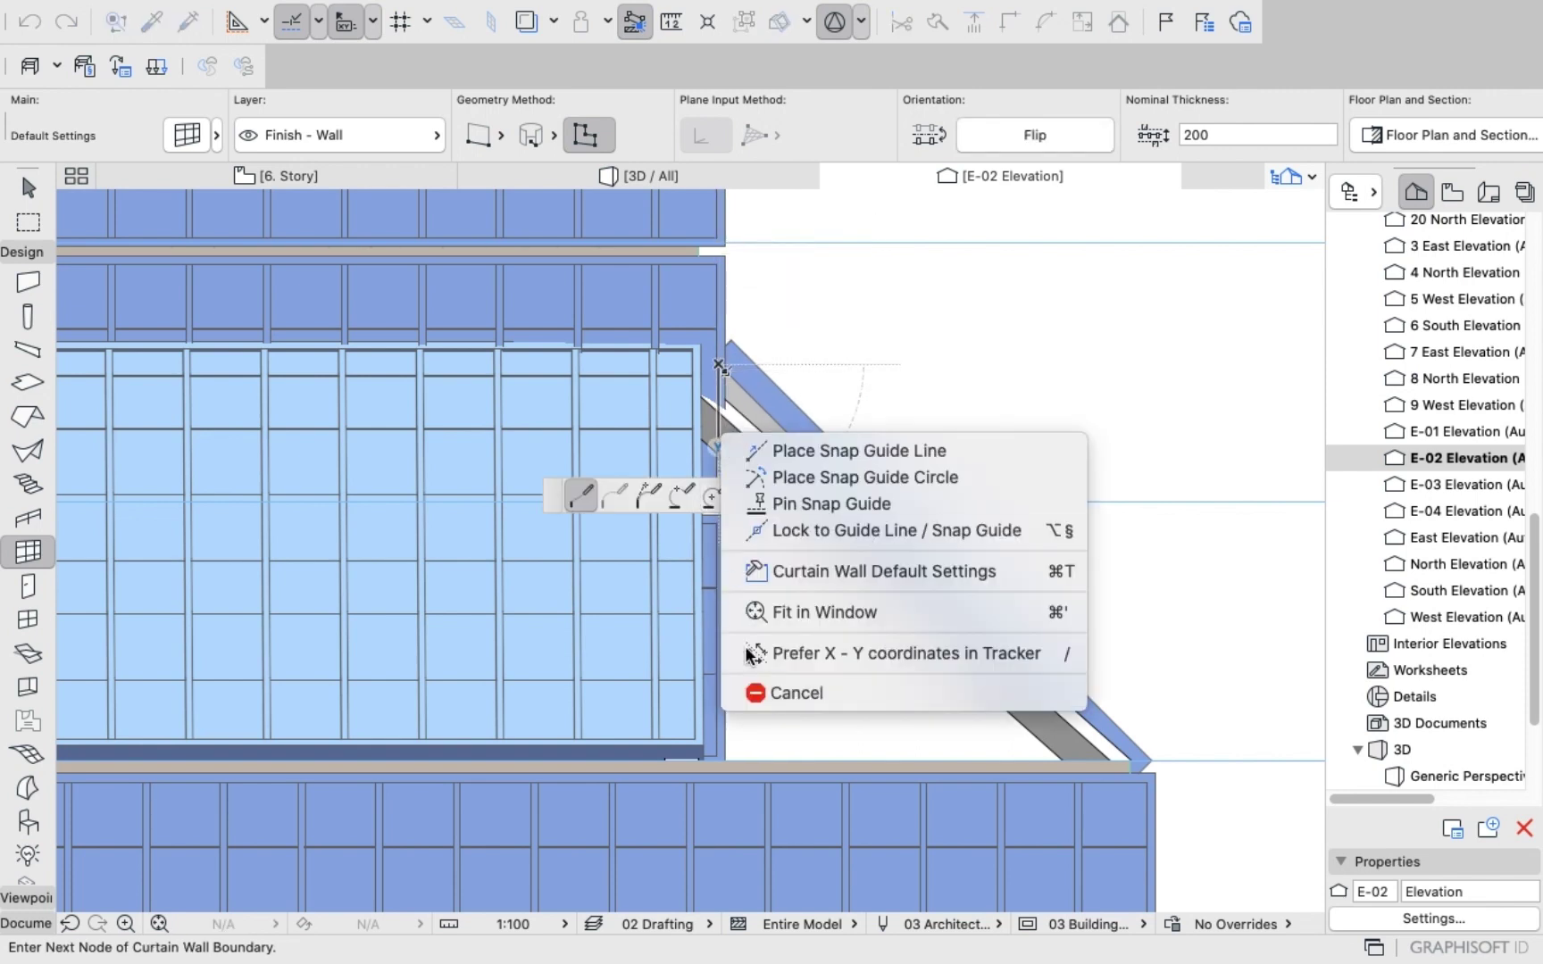
# Draw a triangular curtain wall boundary from the slanted wall's upper inner end, about 6590 down the slope, along the base and about 4668 up.
pyautogui.scroll(5, 719, 369)
pyautogui.click(729, 370)
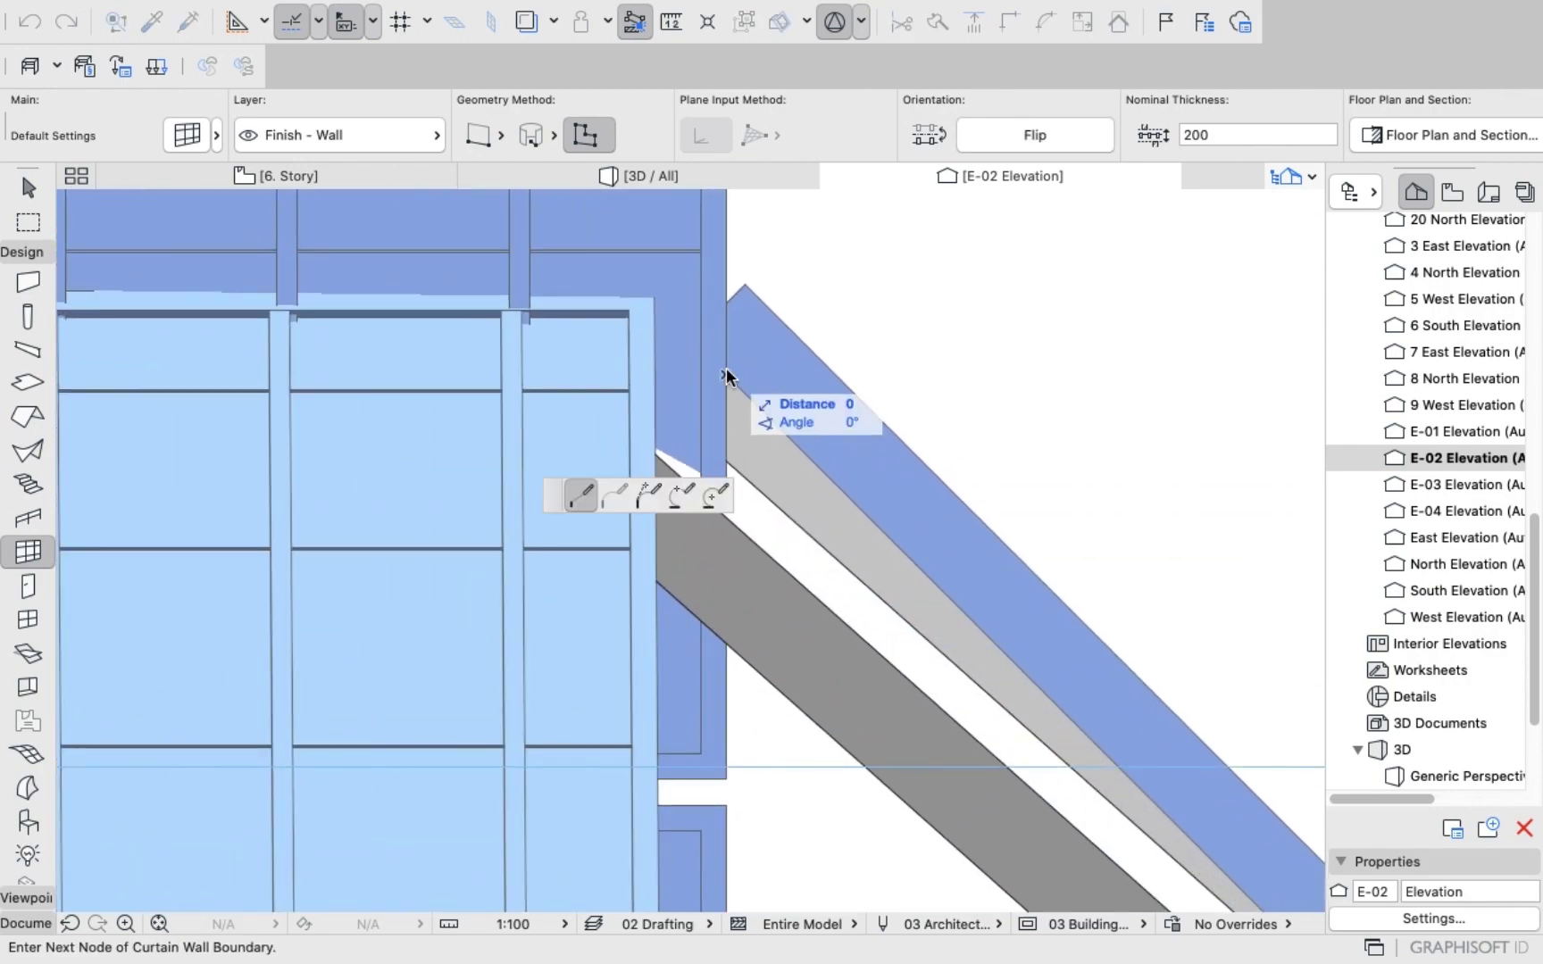
pyautogui.scroll(-5, 737, 606)
pyautogui.scroll(-4, 736, 606)
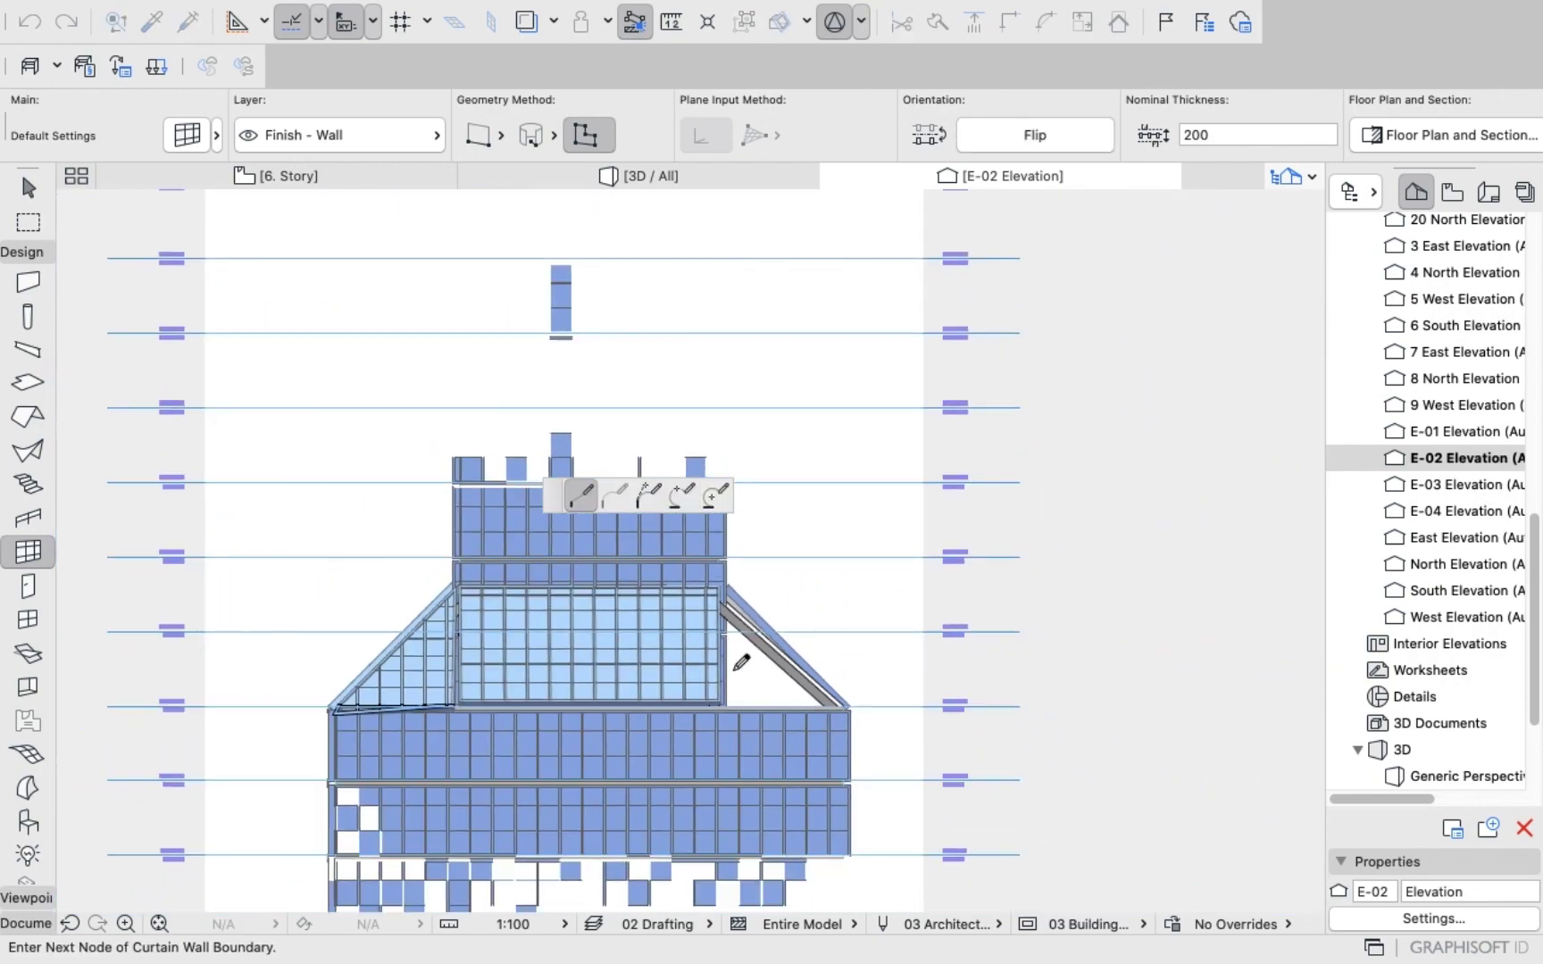
pyautogui.scroll(8, 843, 665)
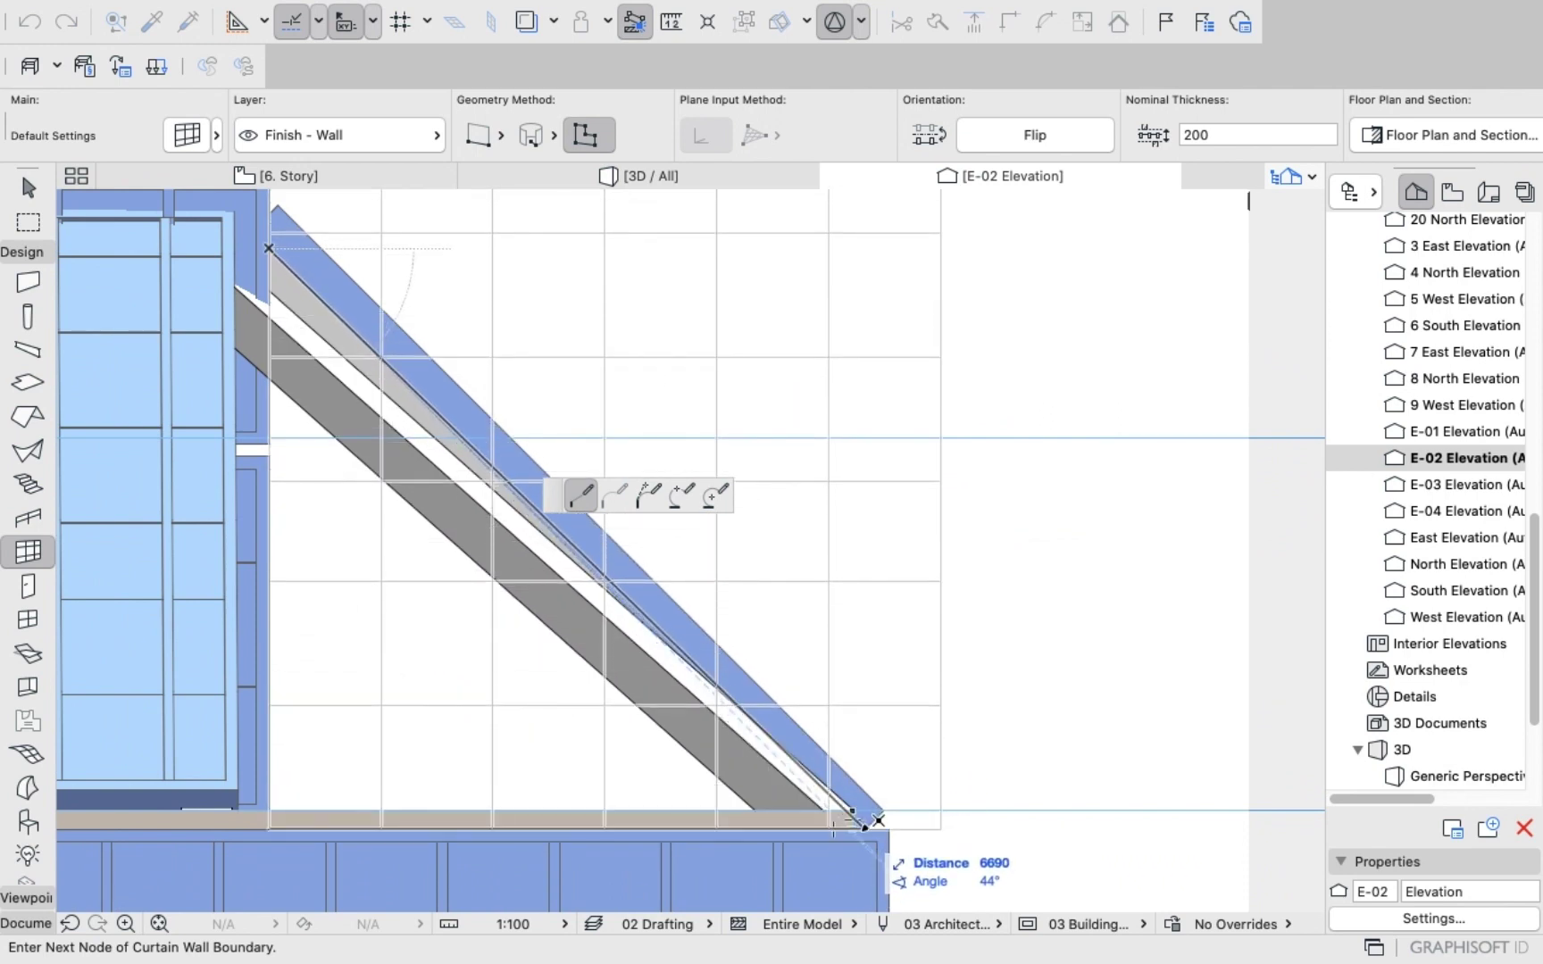
pyautogui.scroll(3, 861, 817)
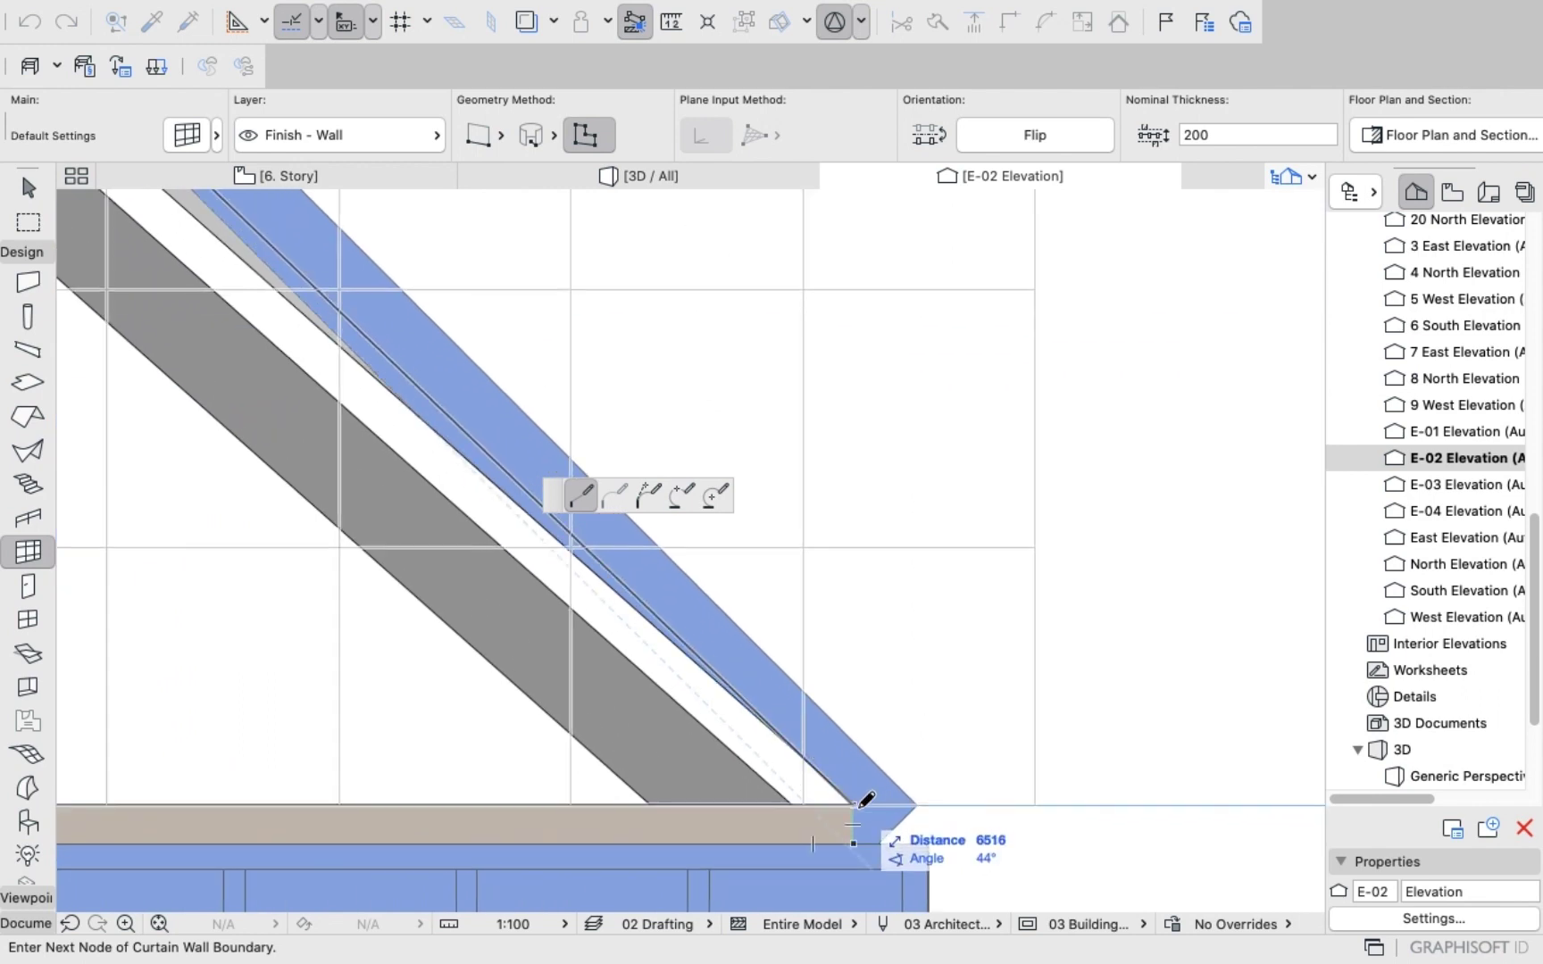
pyautogui.scroll(-3, 864, 794)
pyautogui.scroll(-3, 864, 798)
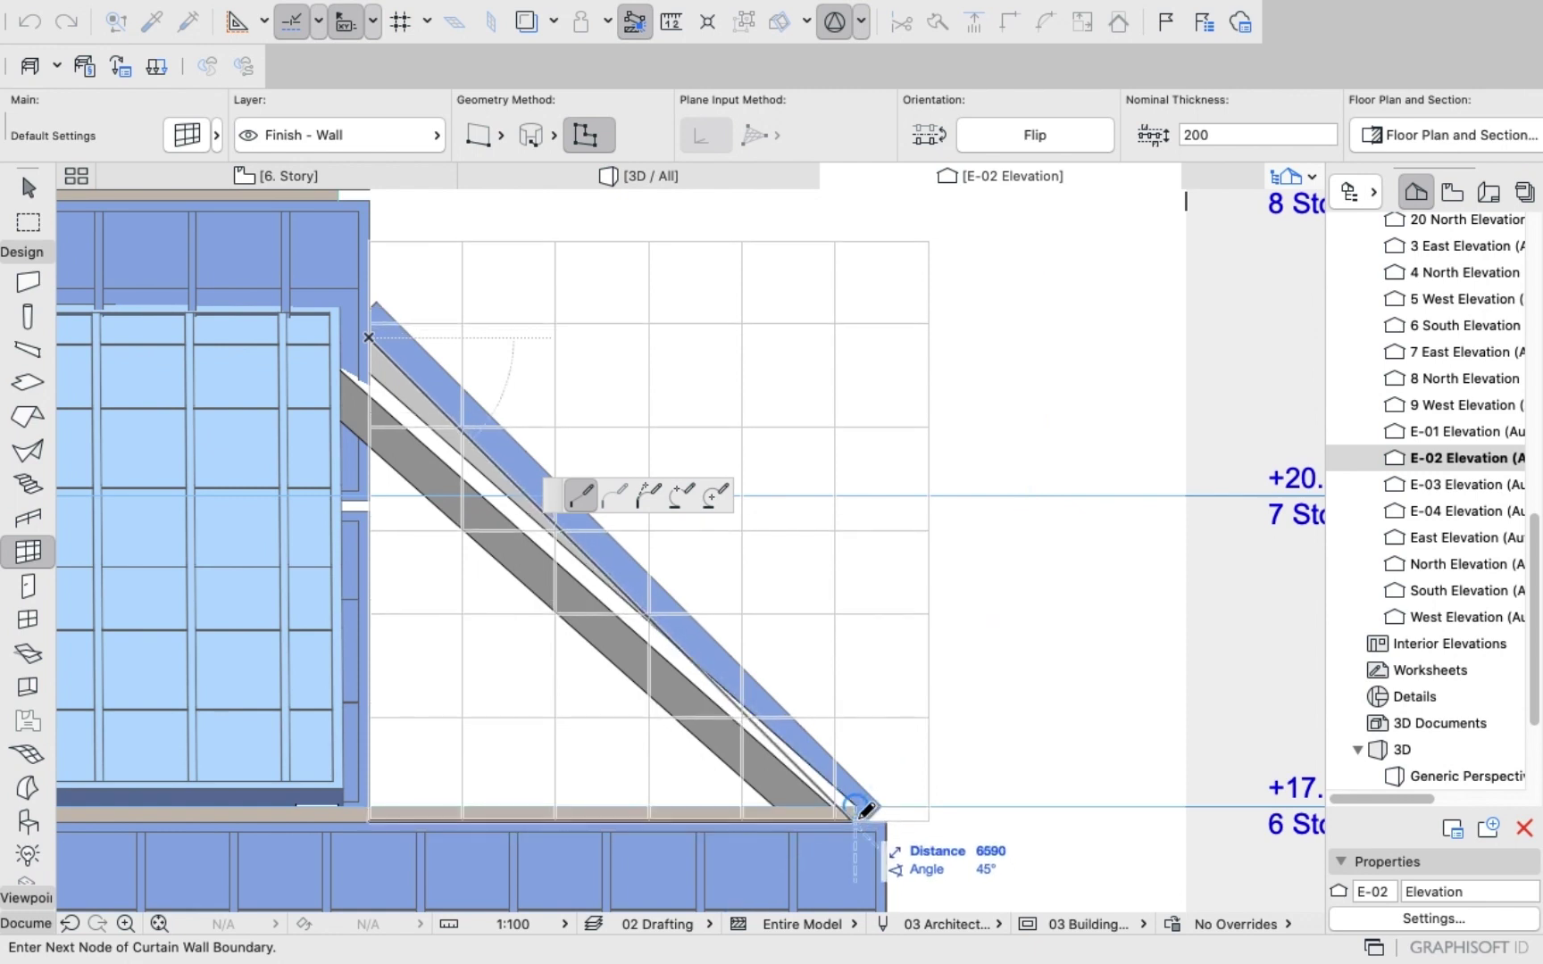
pyautogui.click(854, 819)
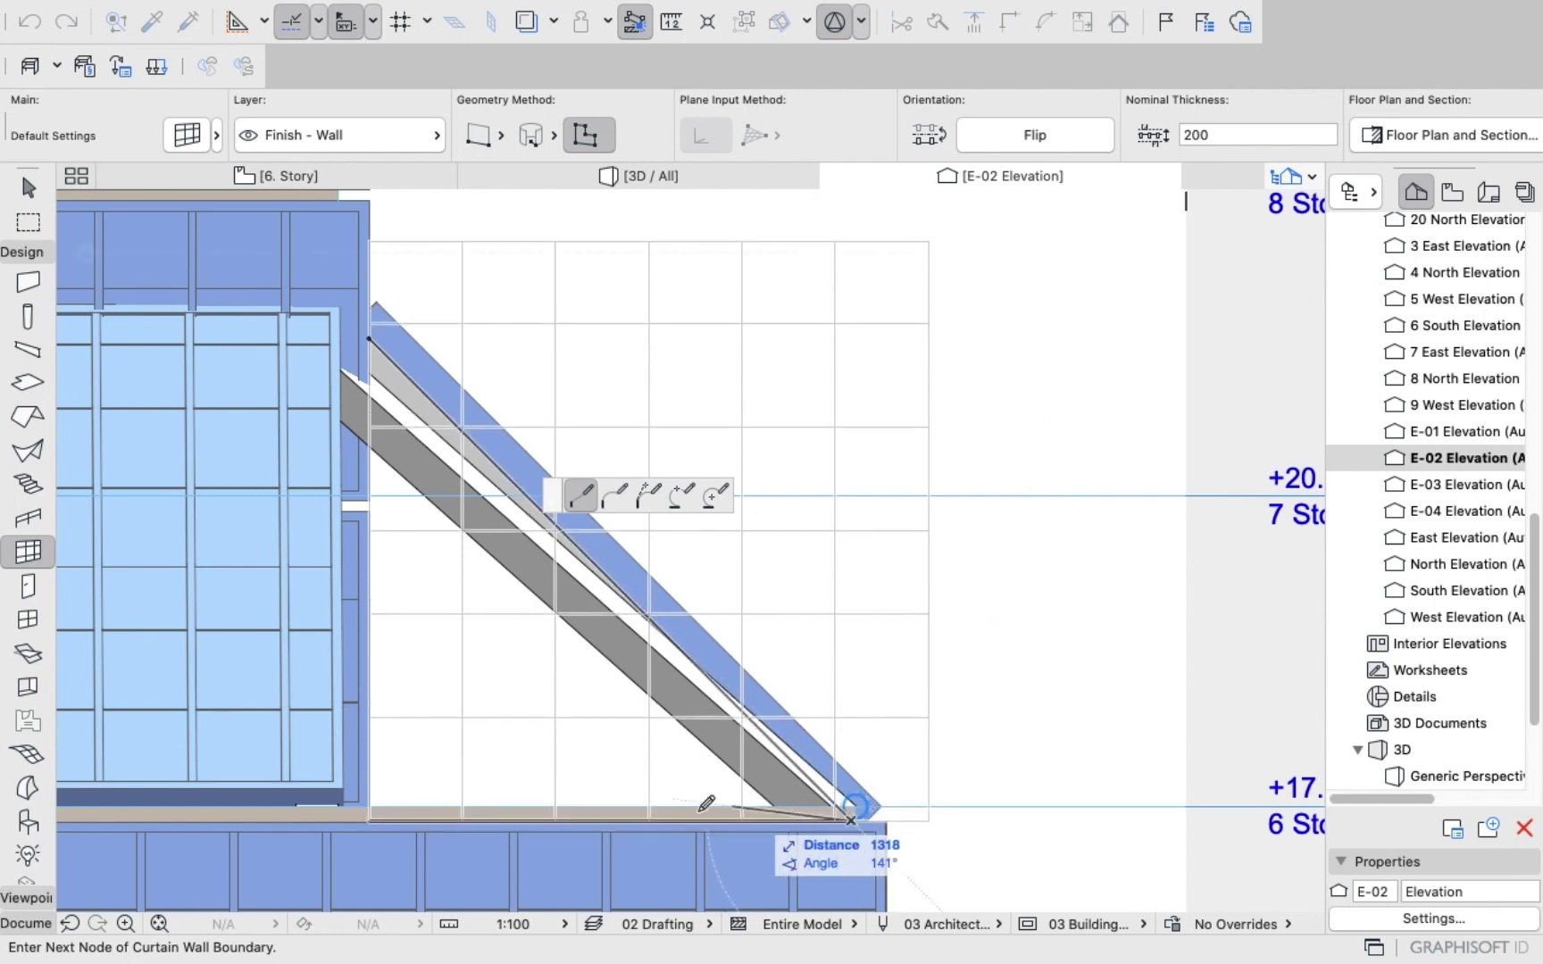
pyautogui.click(368, 819)
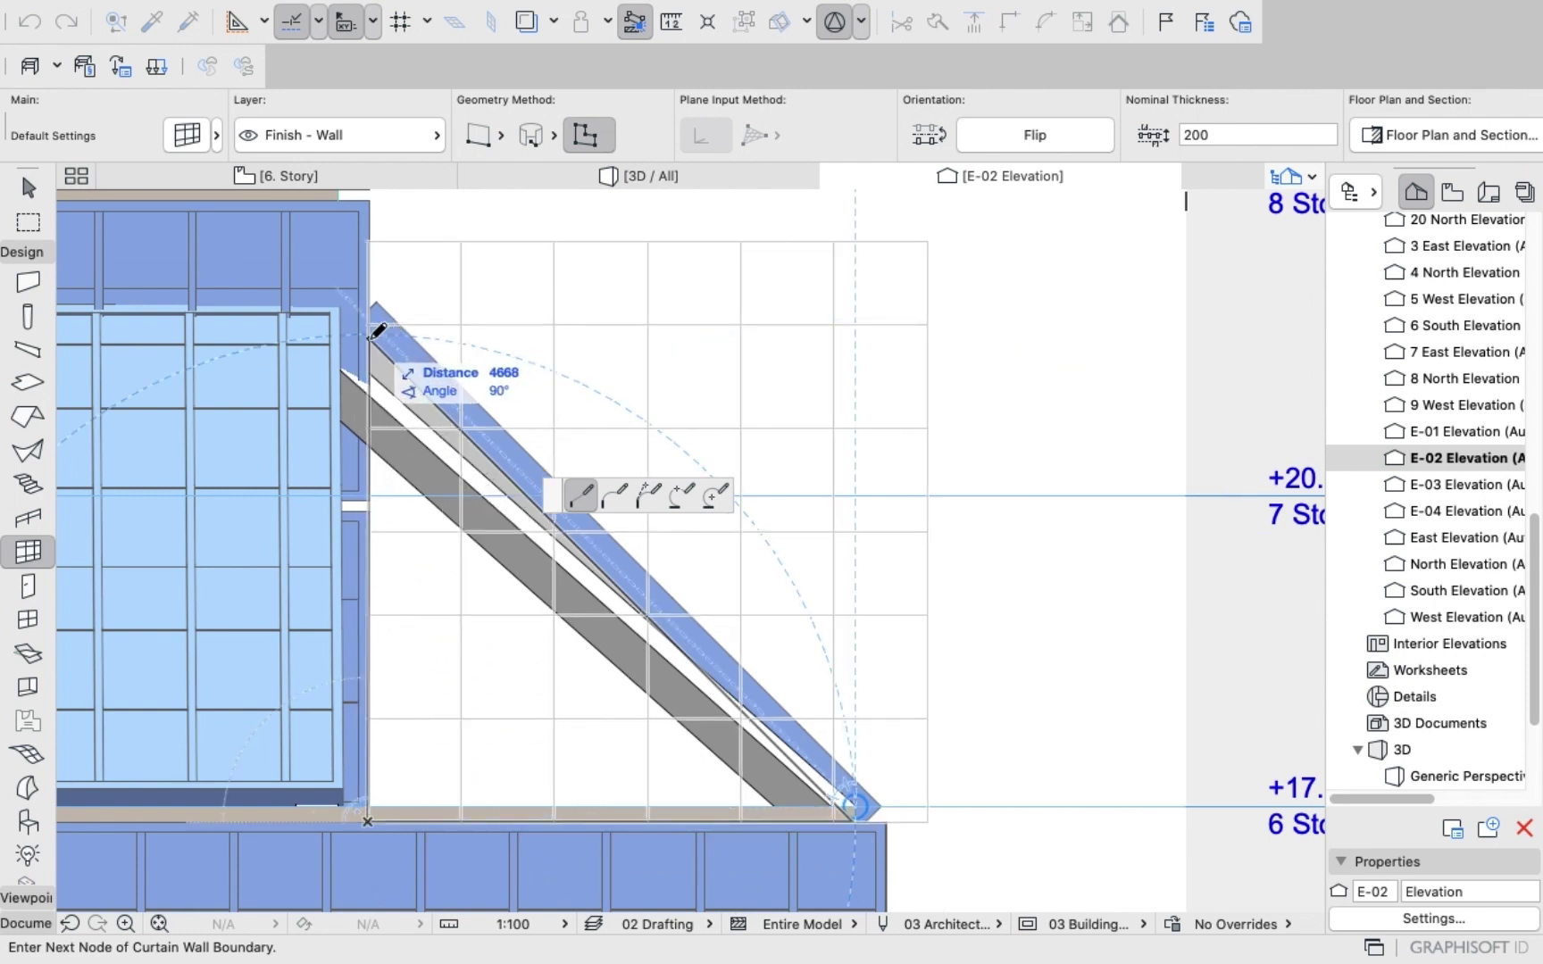
pyautogui.click(370, 338)
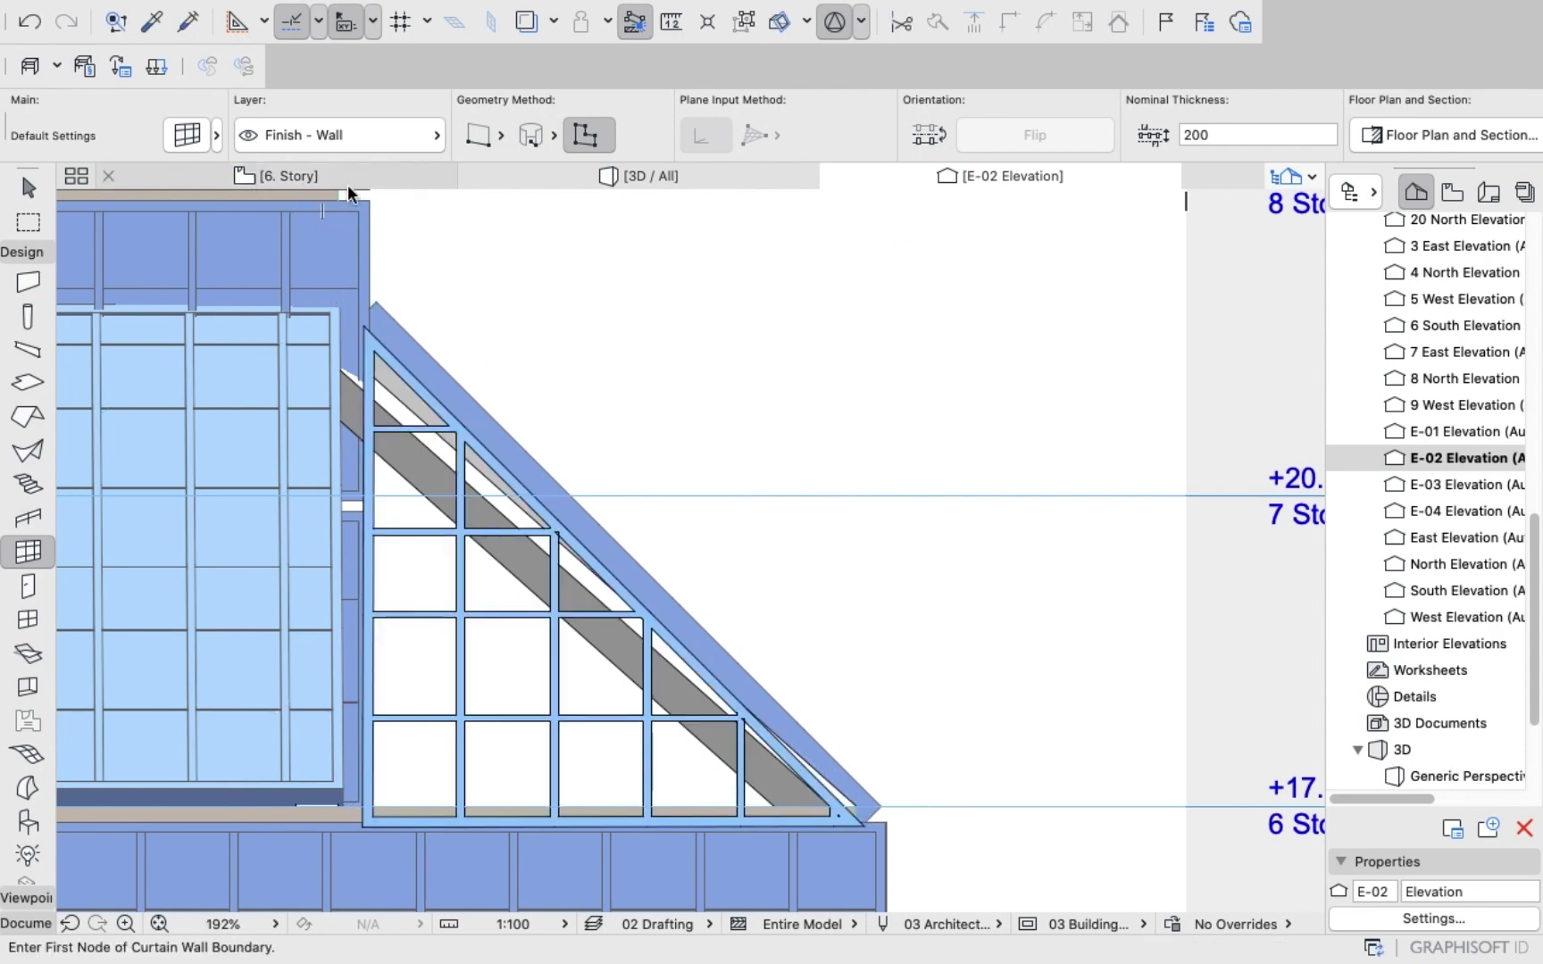
# In the 3D view, set the slant angle of the newly drawn triangular curtain wall to 45°.
pyautogui.click(627, 171)
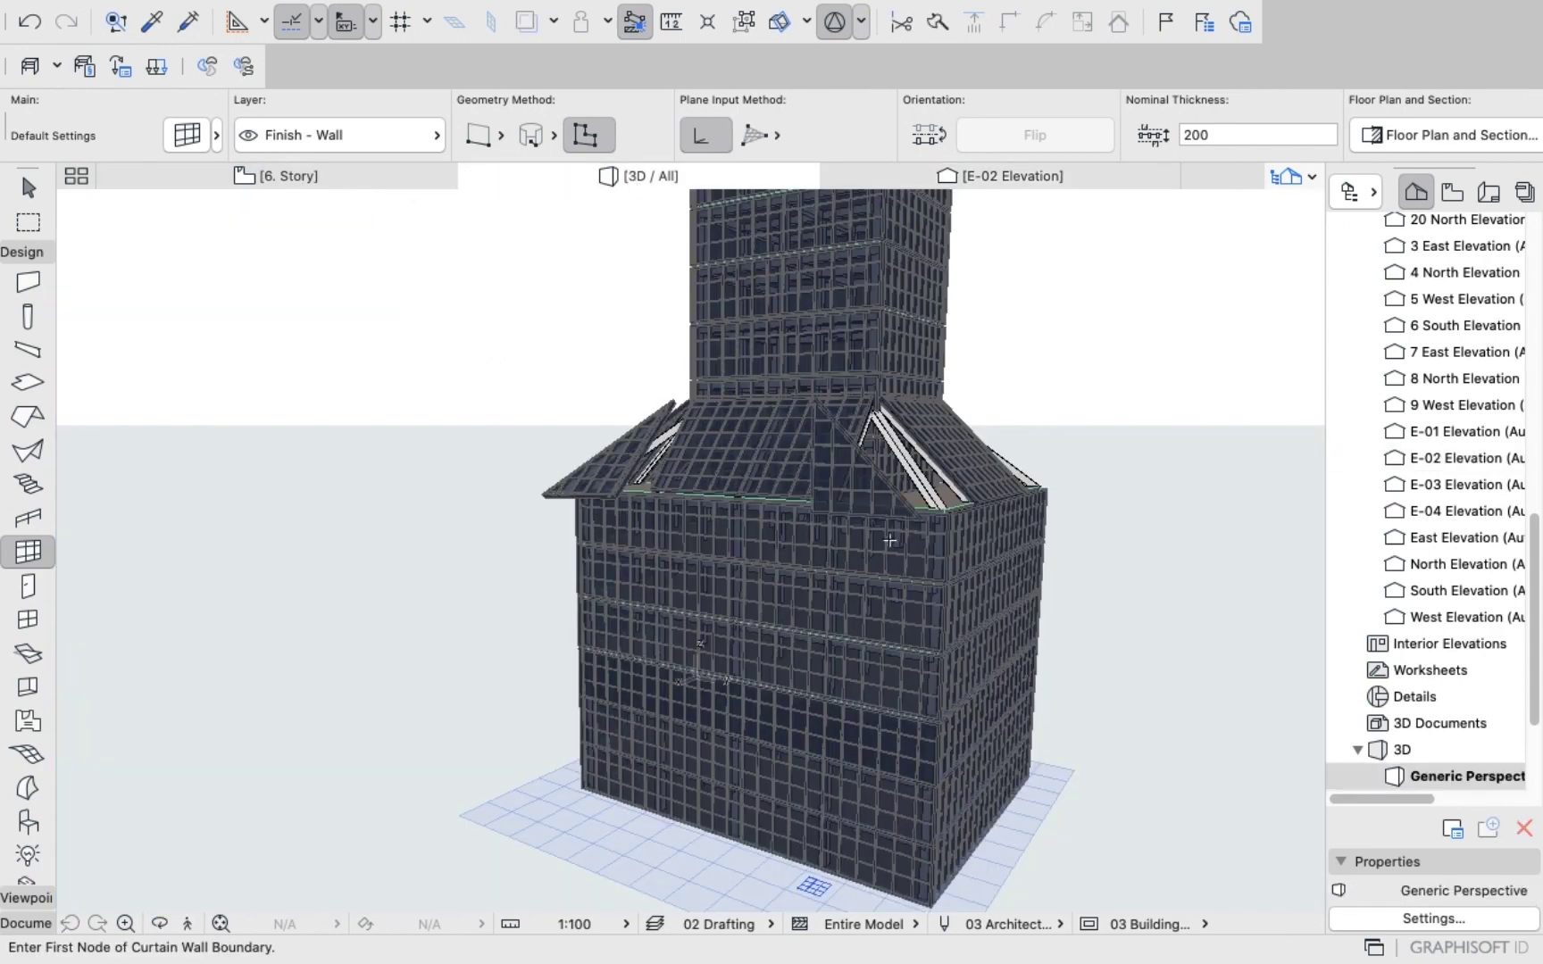
pyautogui.keyDown('shift'); pyautogui.click(835, 478); pyautogui.keyUp('shift')
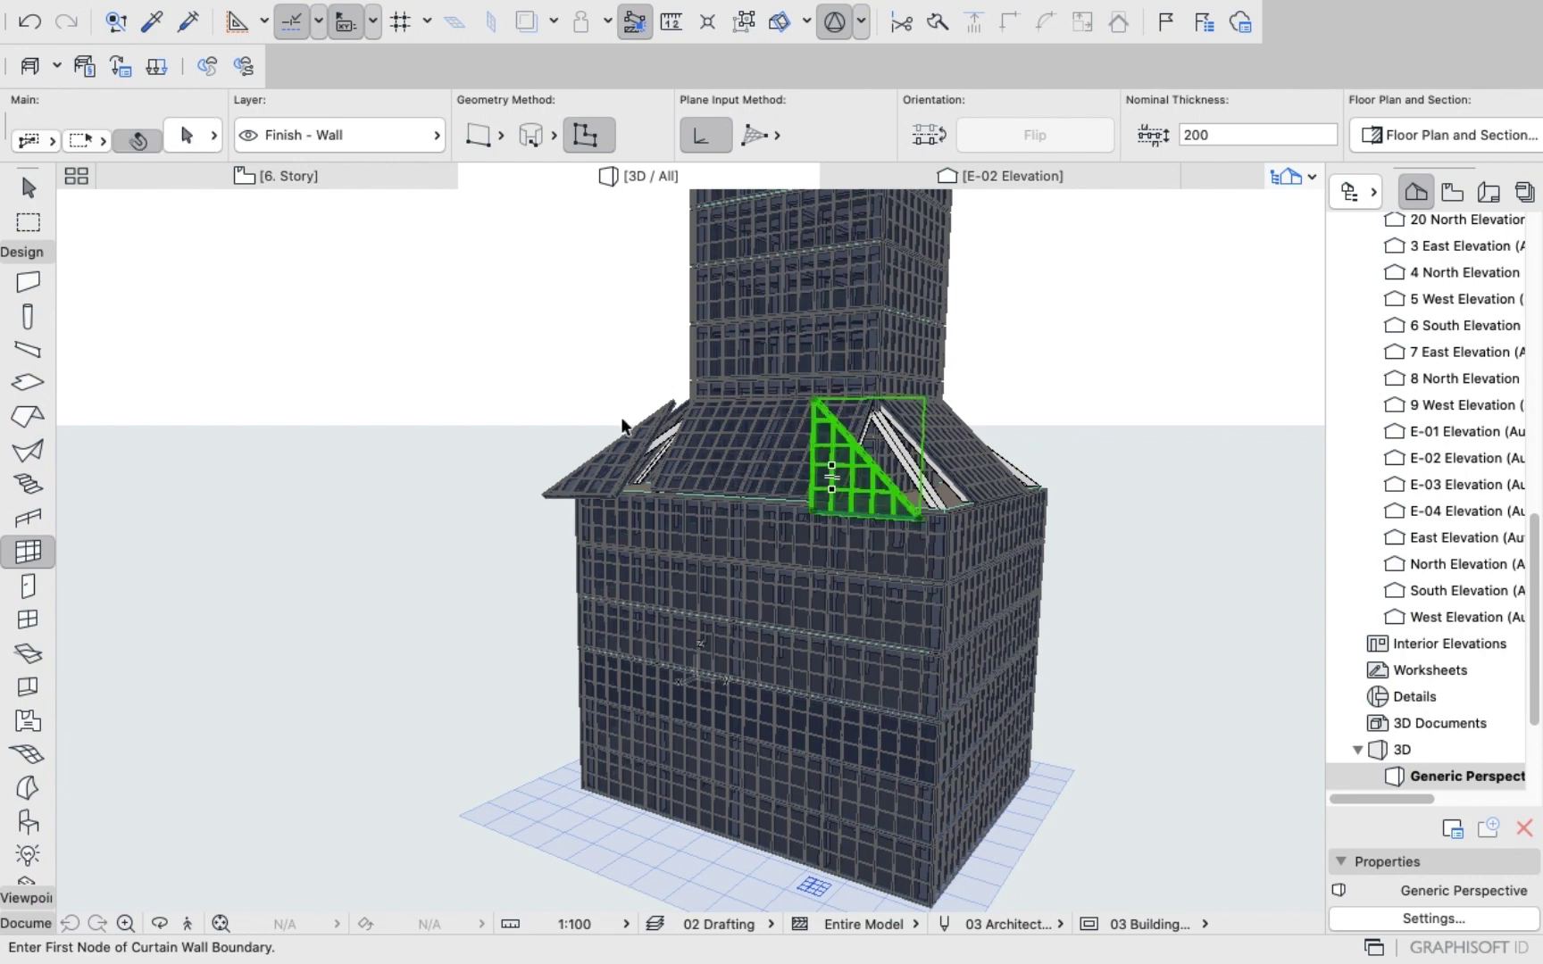
pyautogui.click(189, 138)
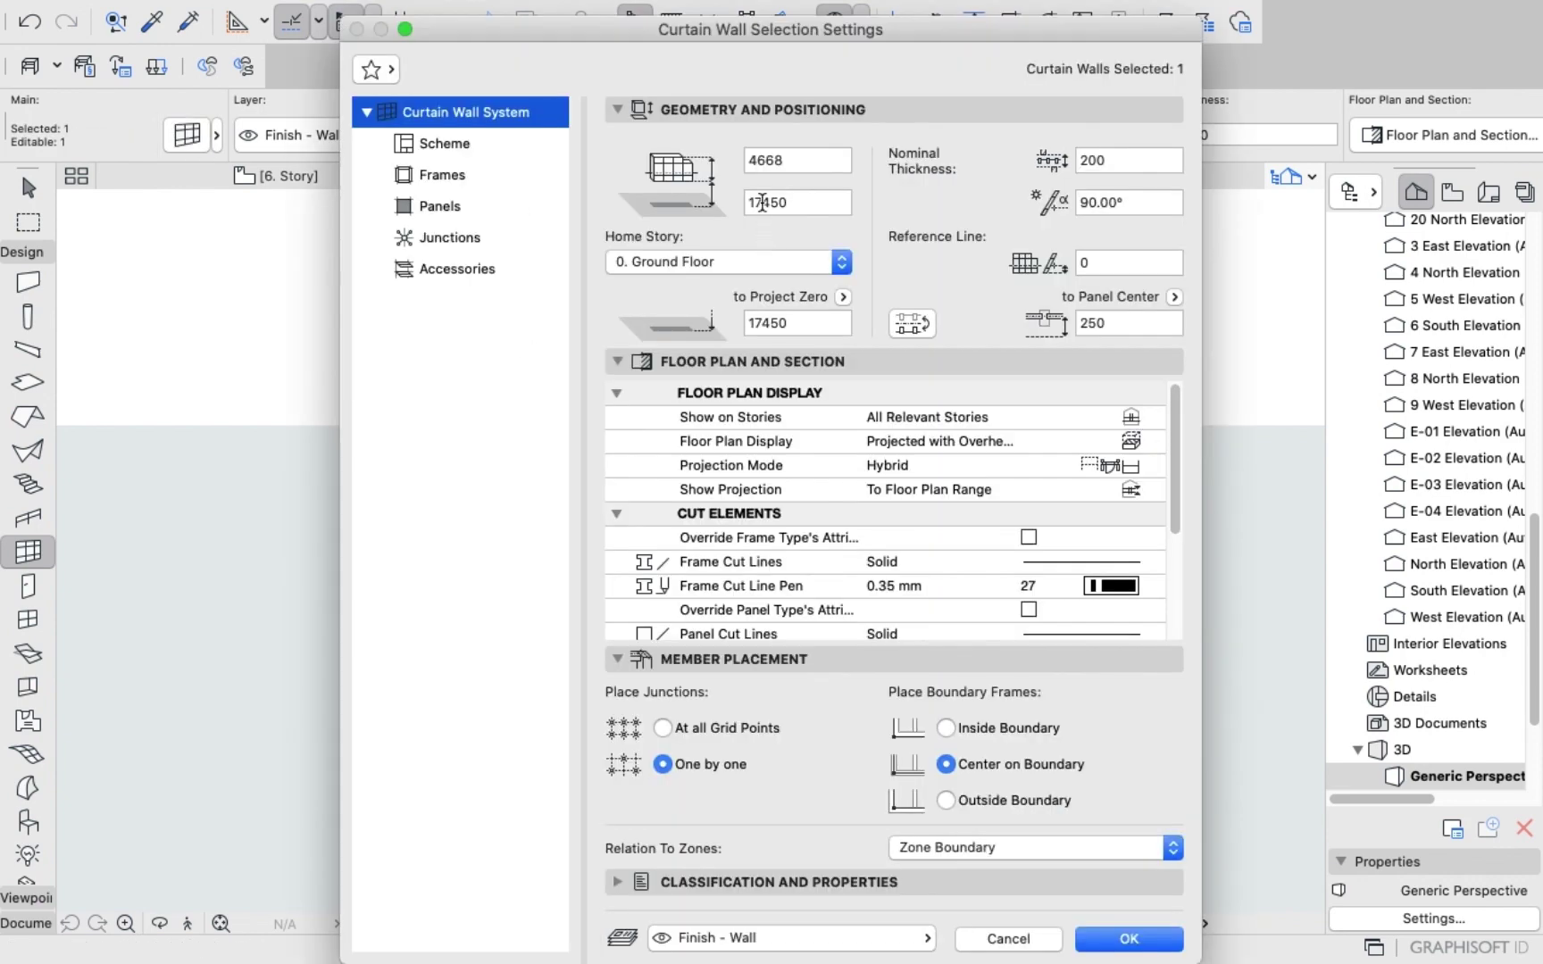
pyautogui.click(1172, 201)
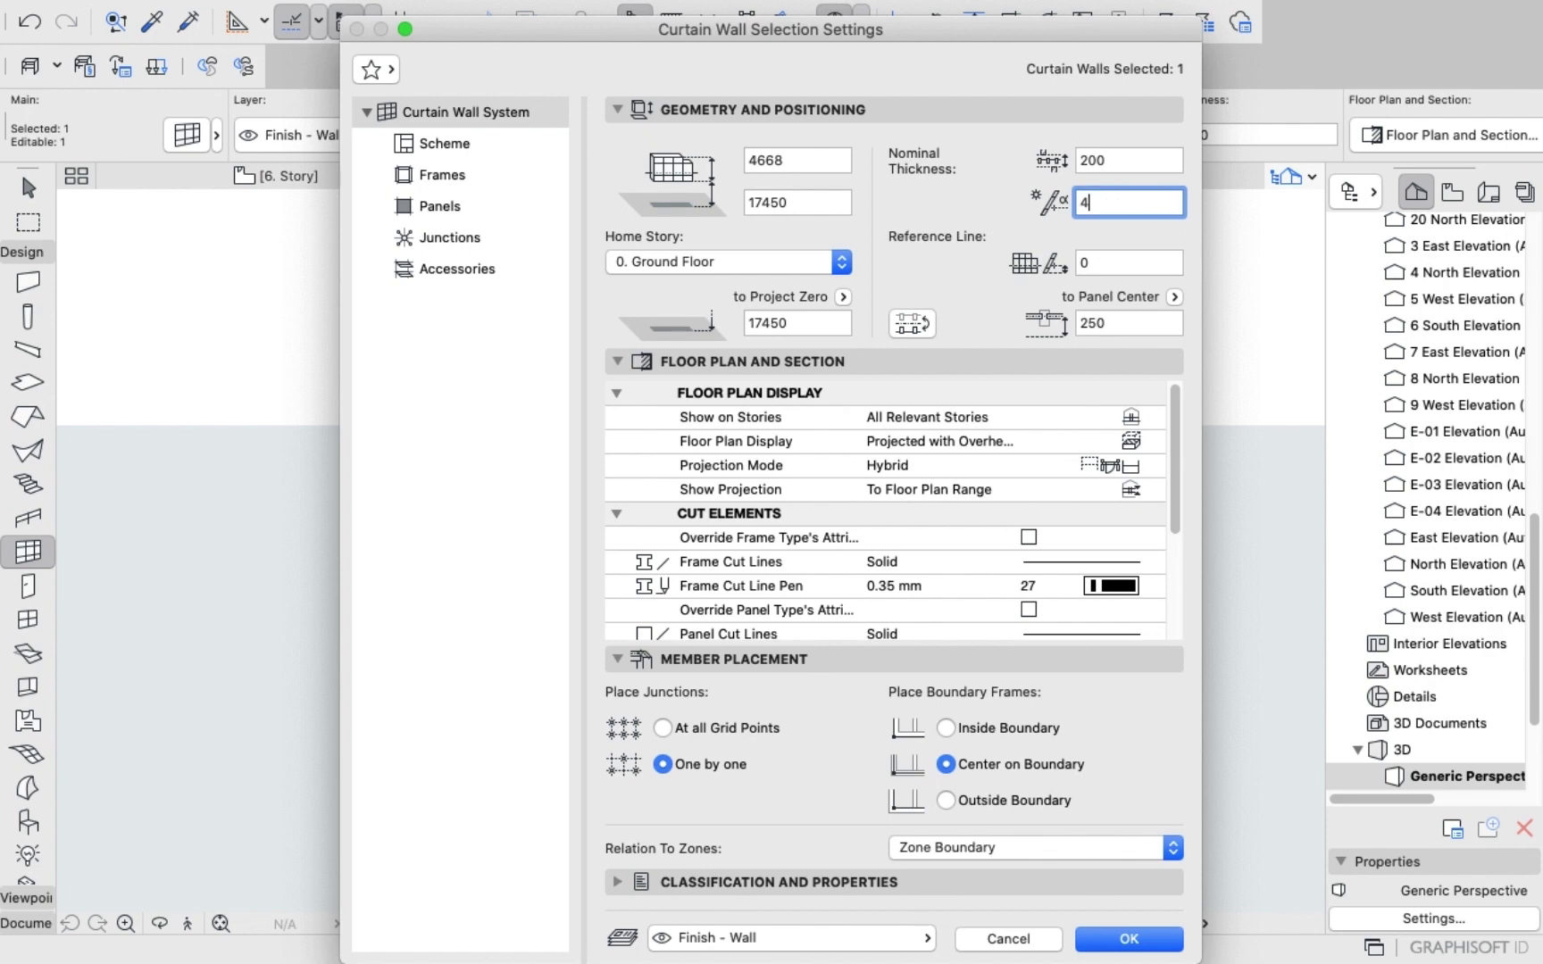
pyautogui.write('45')
pyautogui.click(1128, 938)
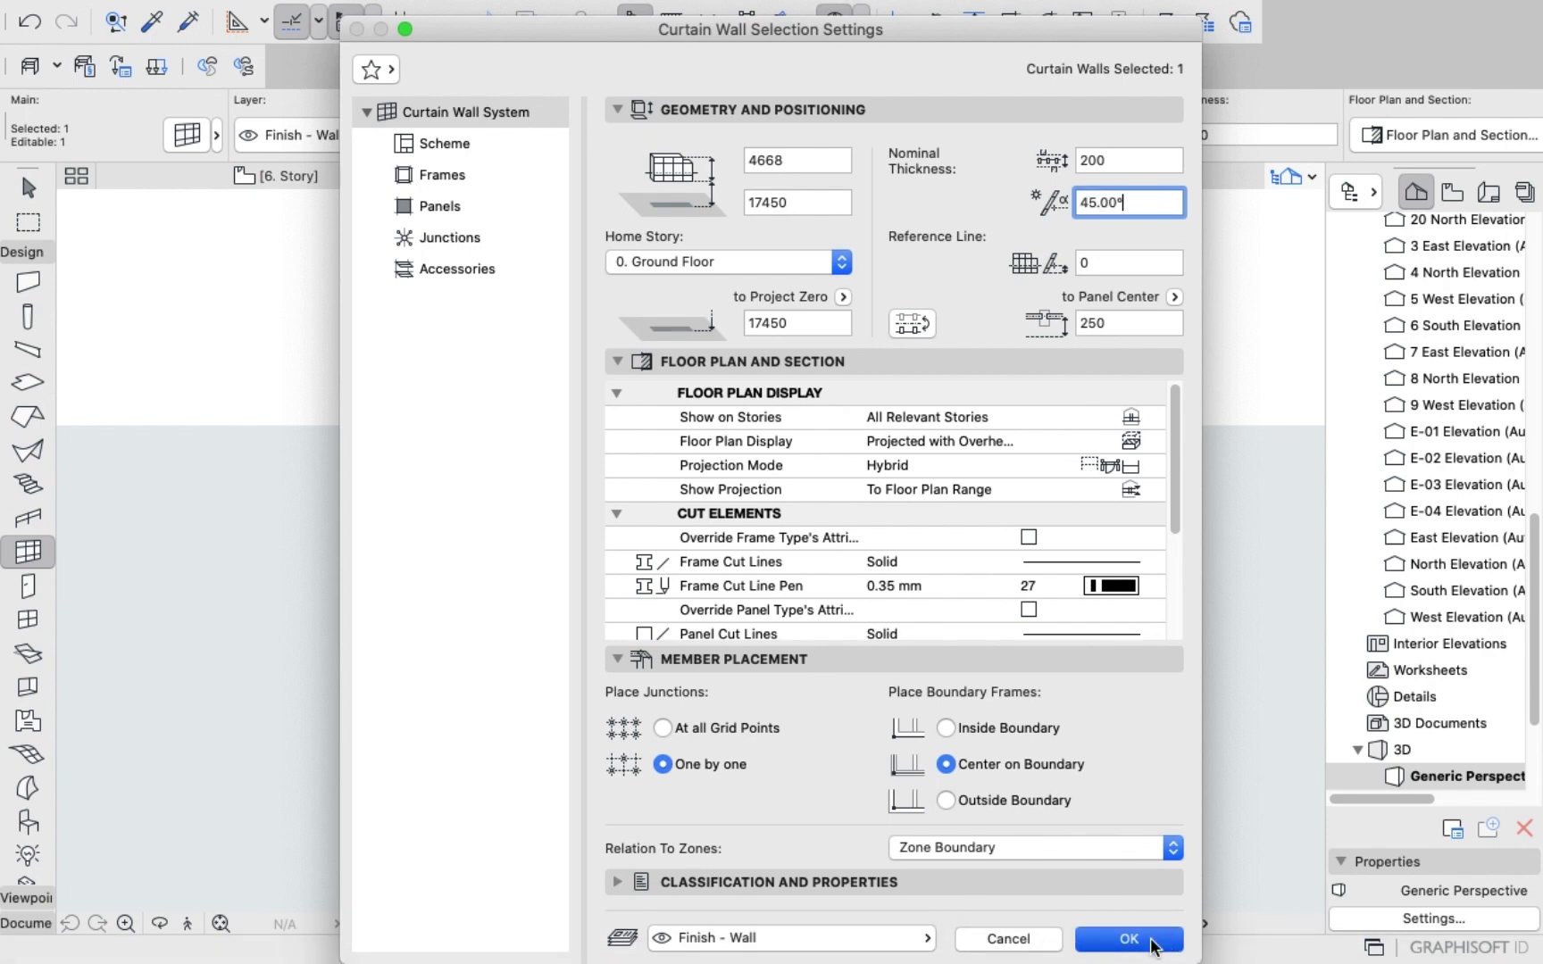
pyautogui.press('Escape')
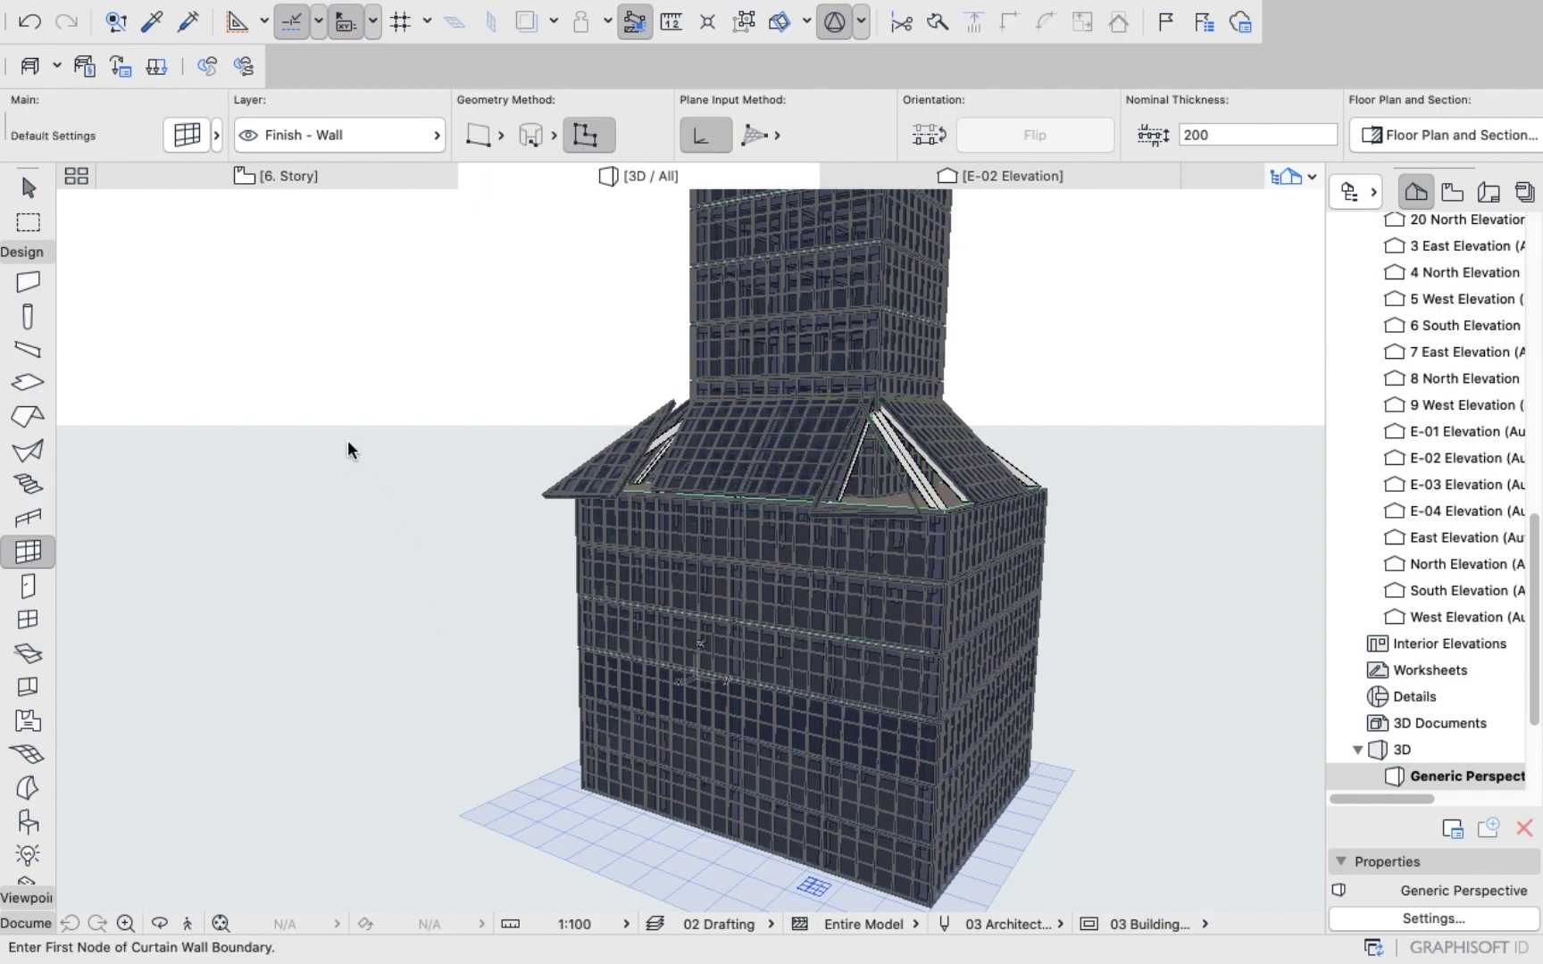
# Examine the tilted triangular wall against the open corner up close, and undo its slant angle change.
pyautogui.scroll(5, 899, 490)
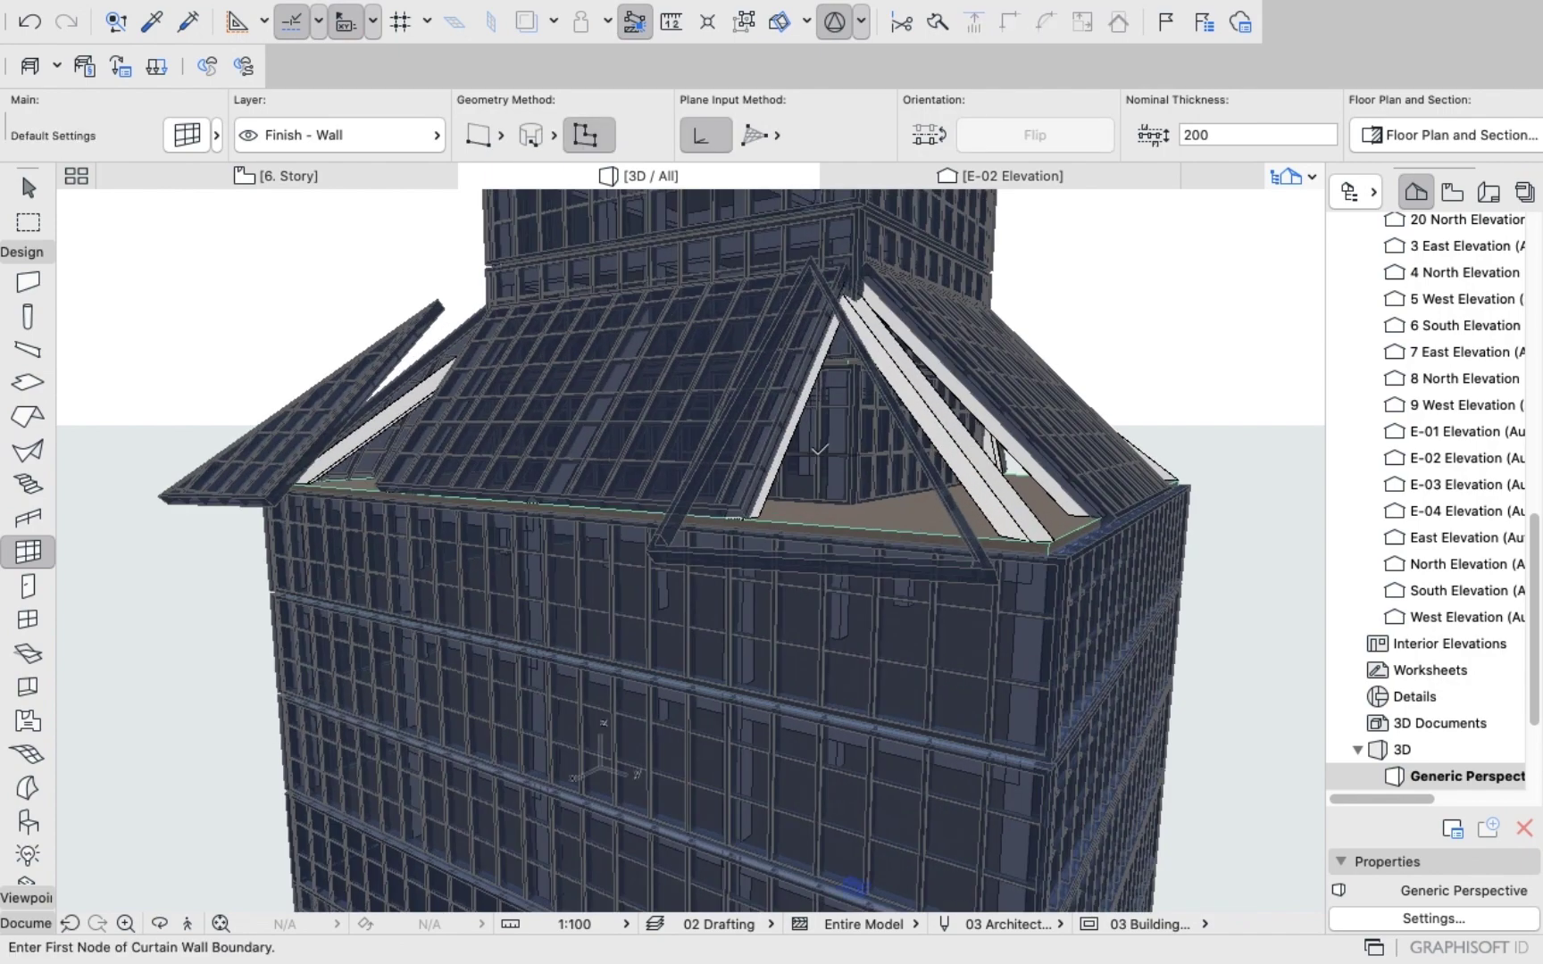
pyautogui.scroll(3, 868, 488)
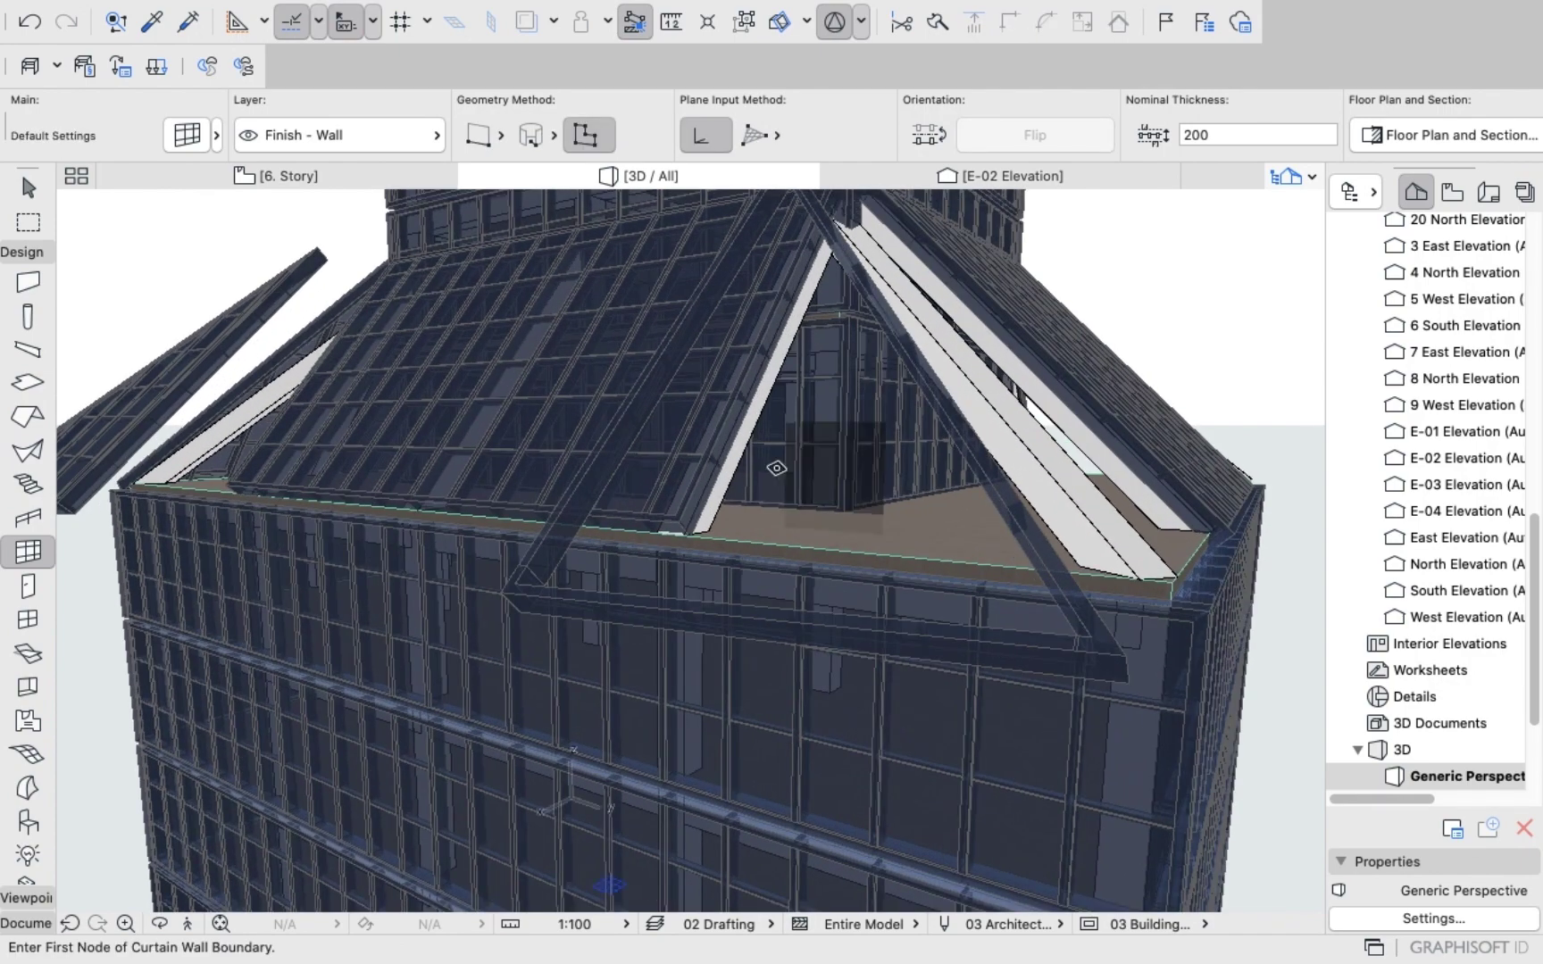
pyautogui.press('o')
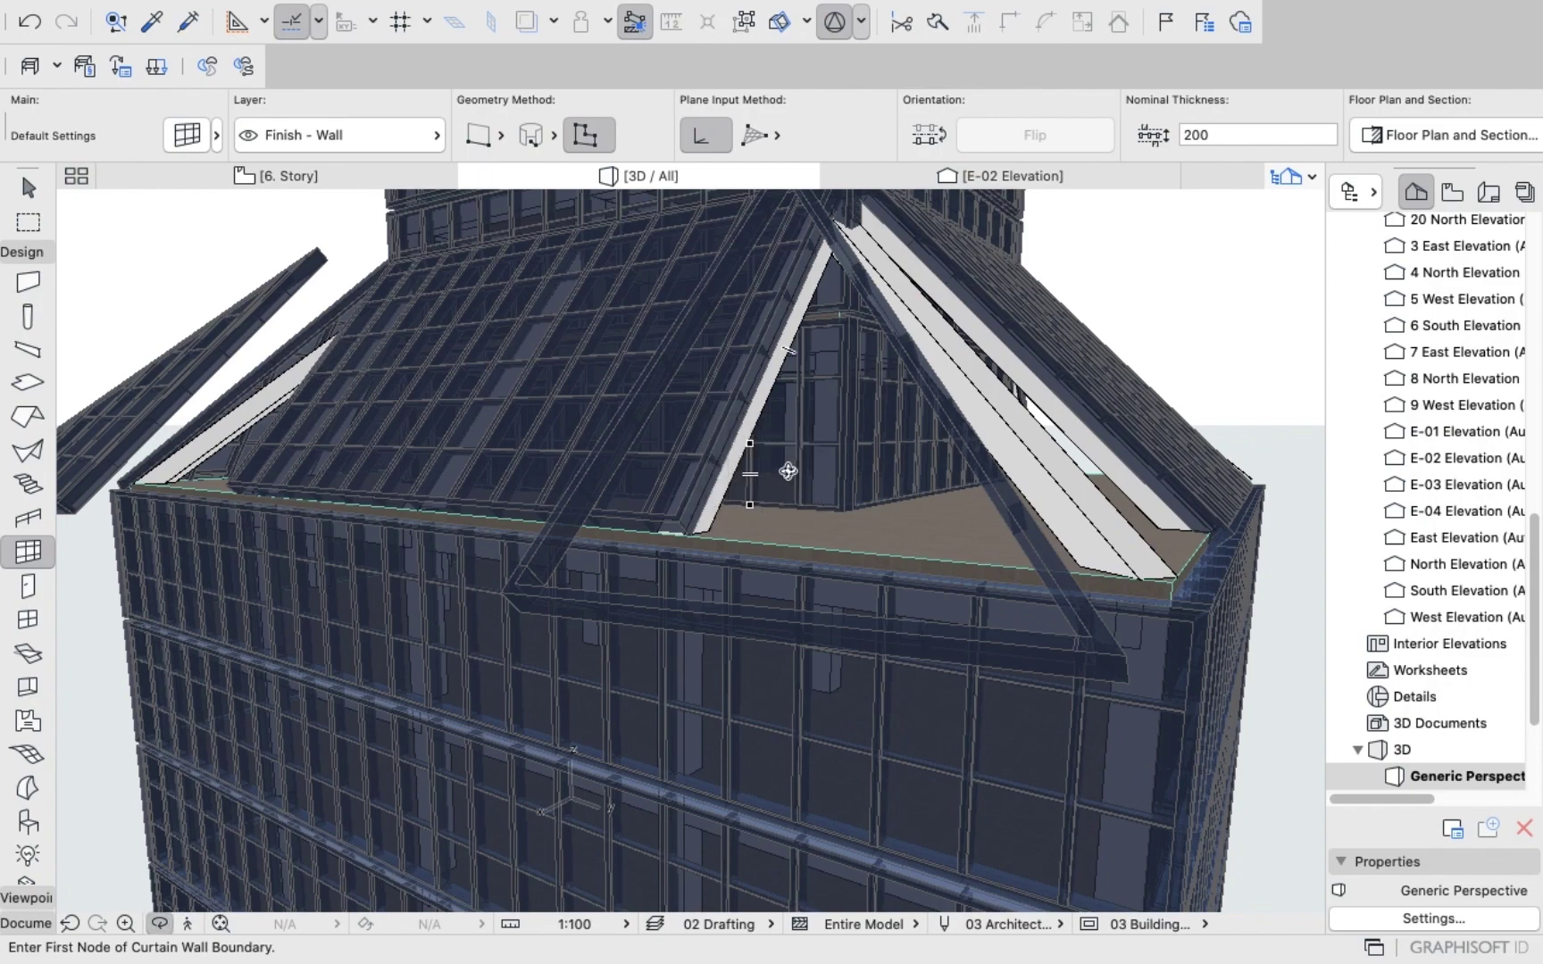
pyautogui.moveTo(788, 471); pyautogui.dragTo(865, 517)
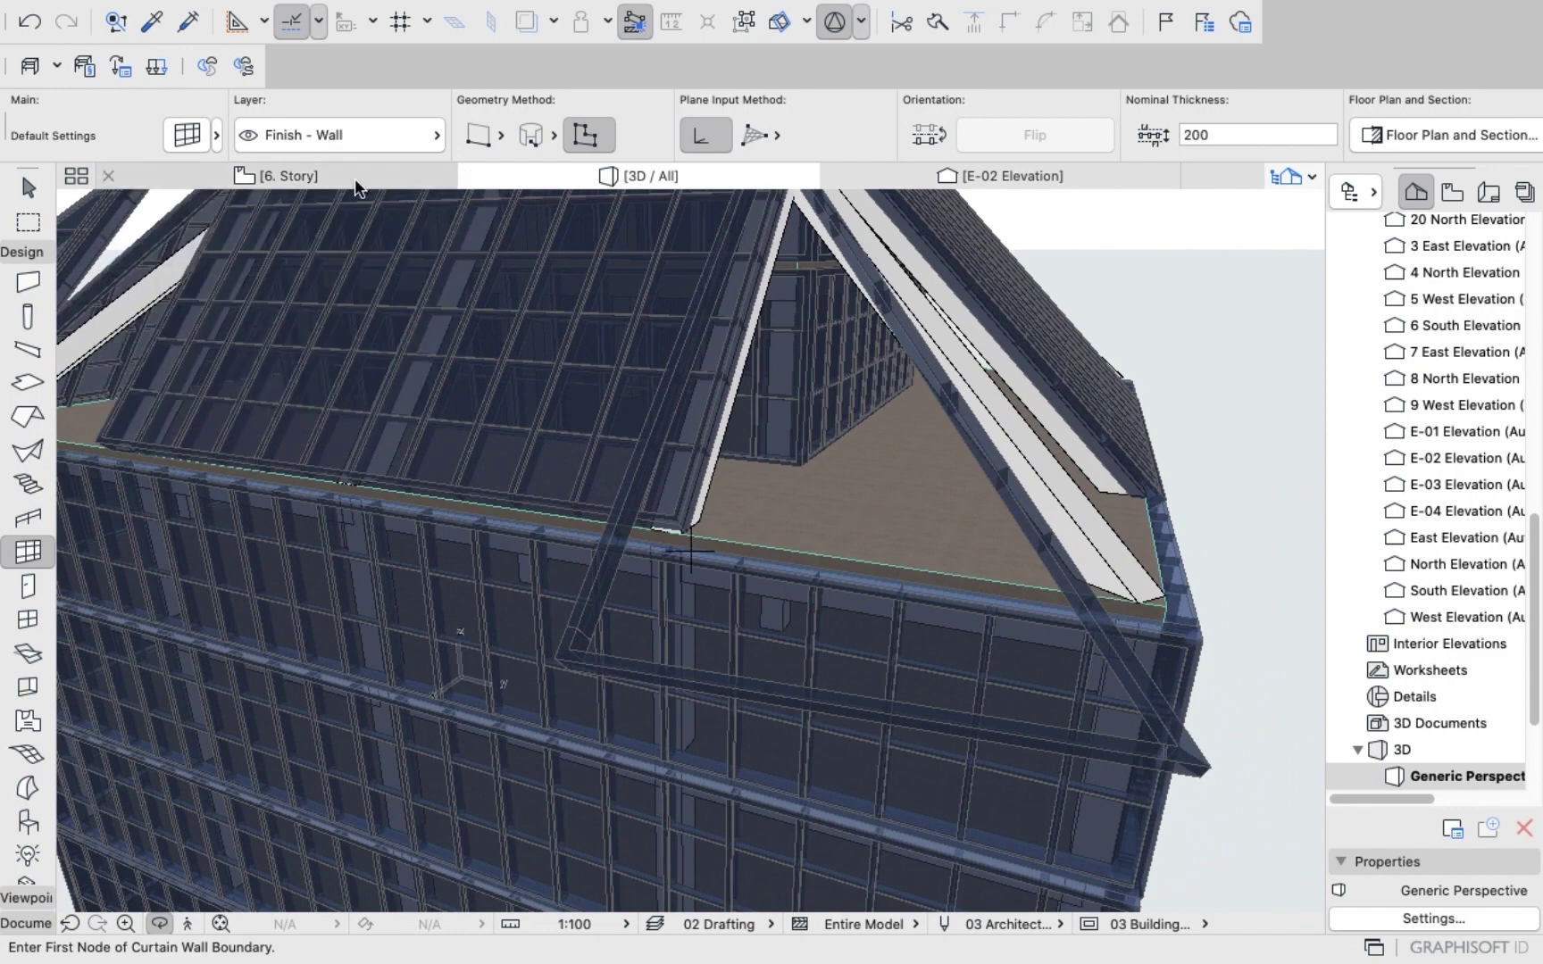
pyautogui.moveTo(354, 178)
pyautogui.press('super+z')
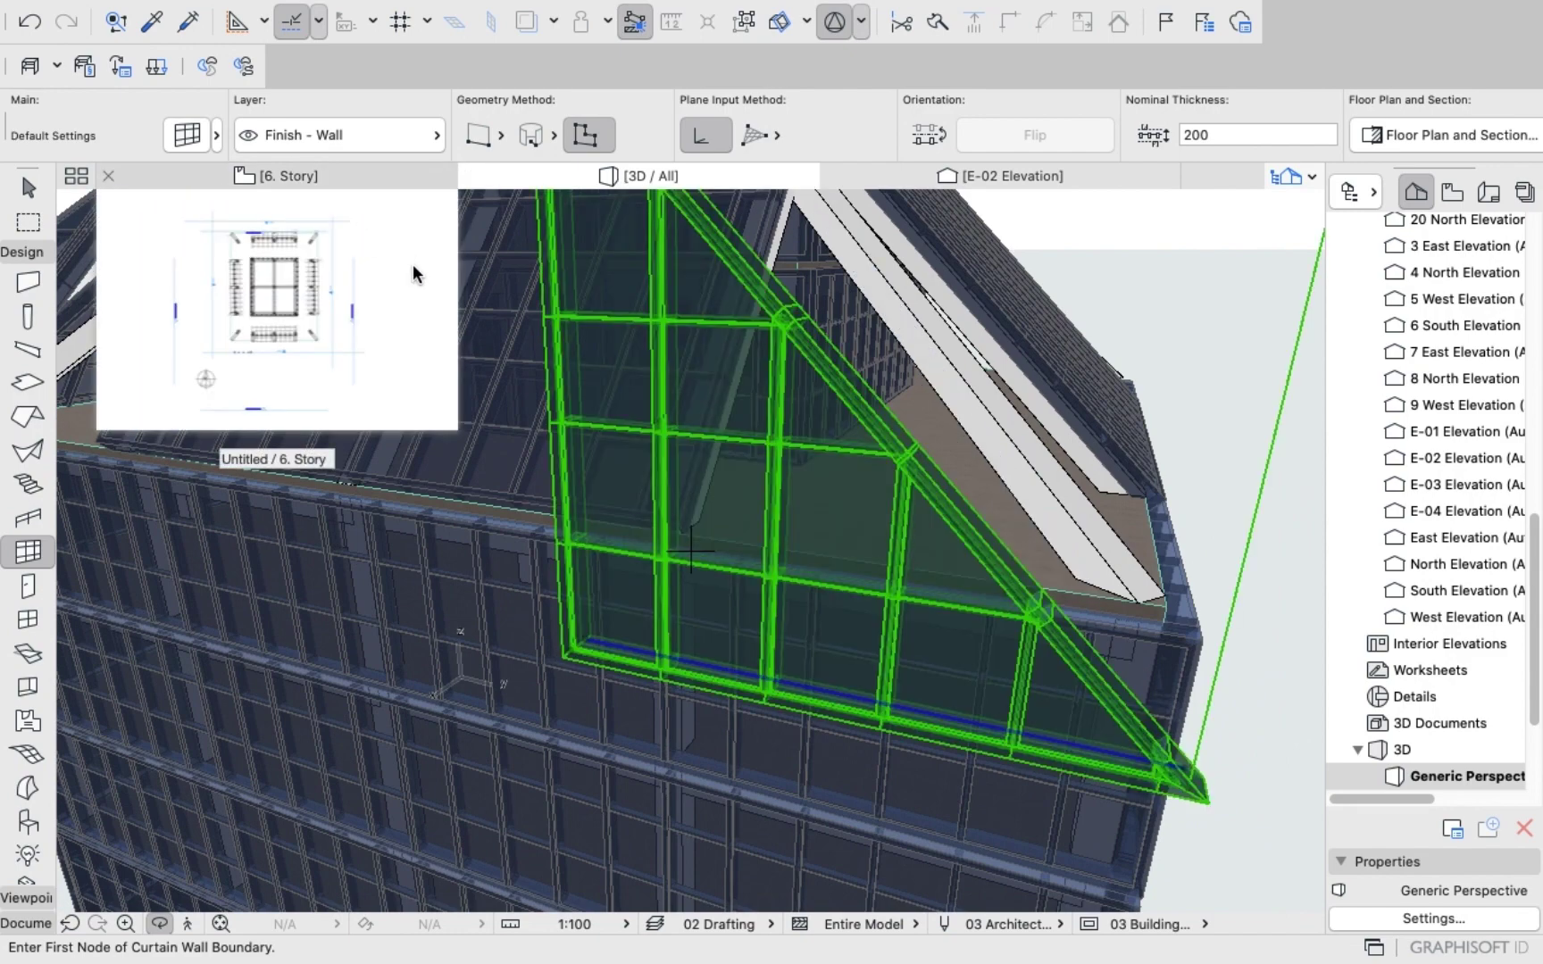
# Change the slant angle of the upright triangular curtain wall from its selection settings, and check the wall in the E-02 Elevation.
pyautogui.scroll(-4, 744, 438)
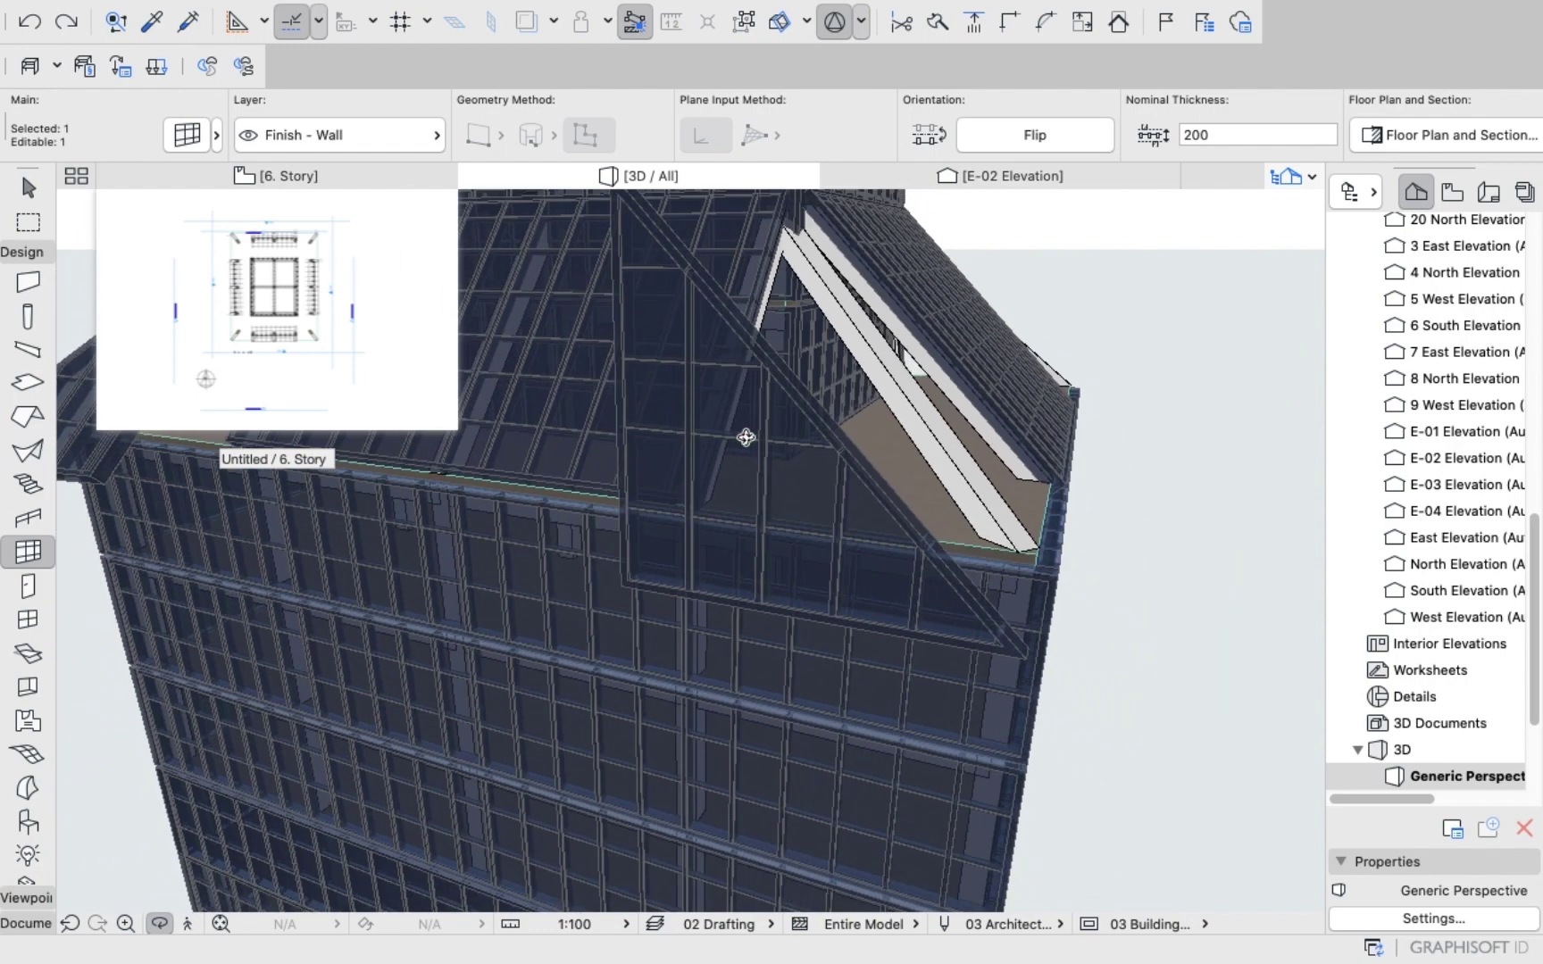
pyautogui.click(186, 134)
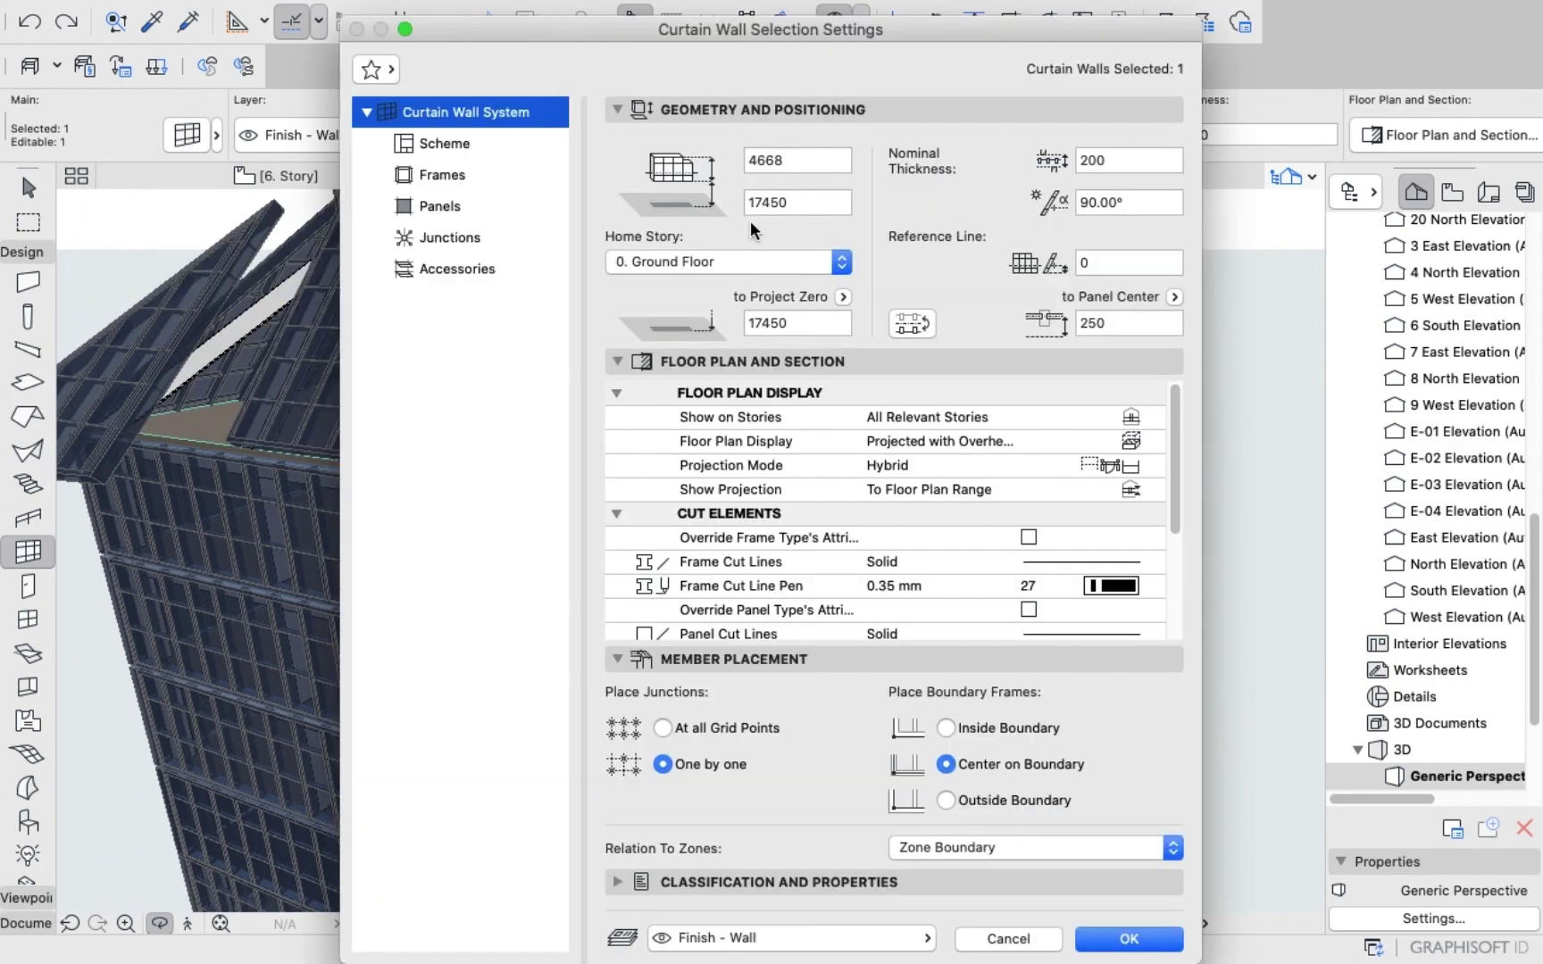
pyautogui.click(1133, 206)
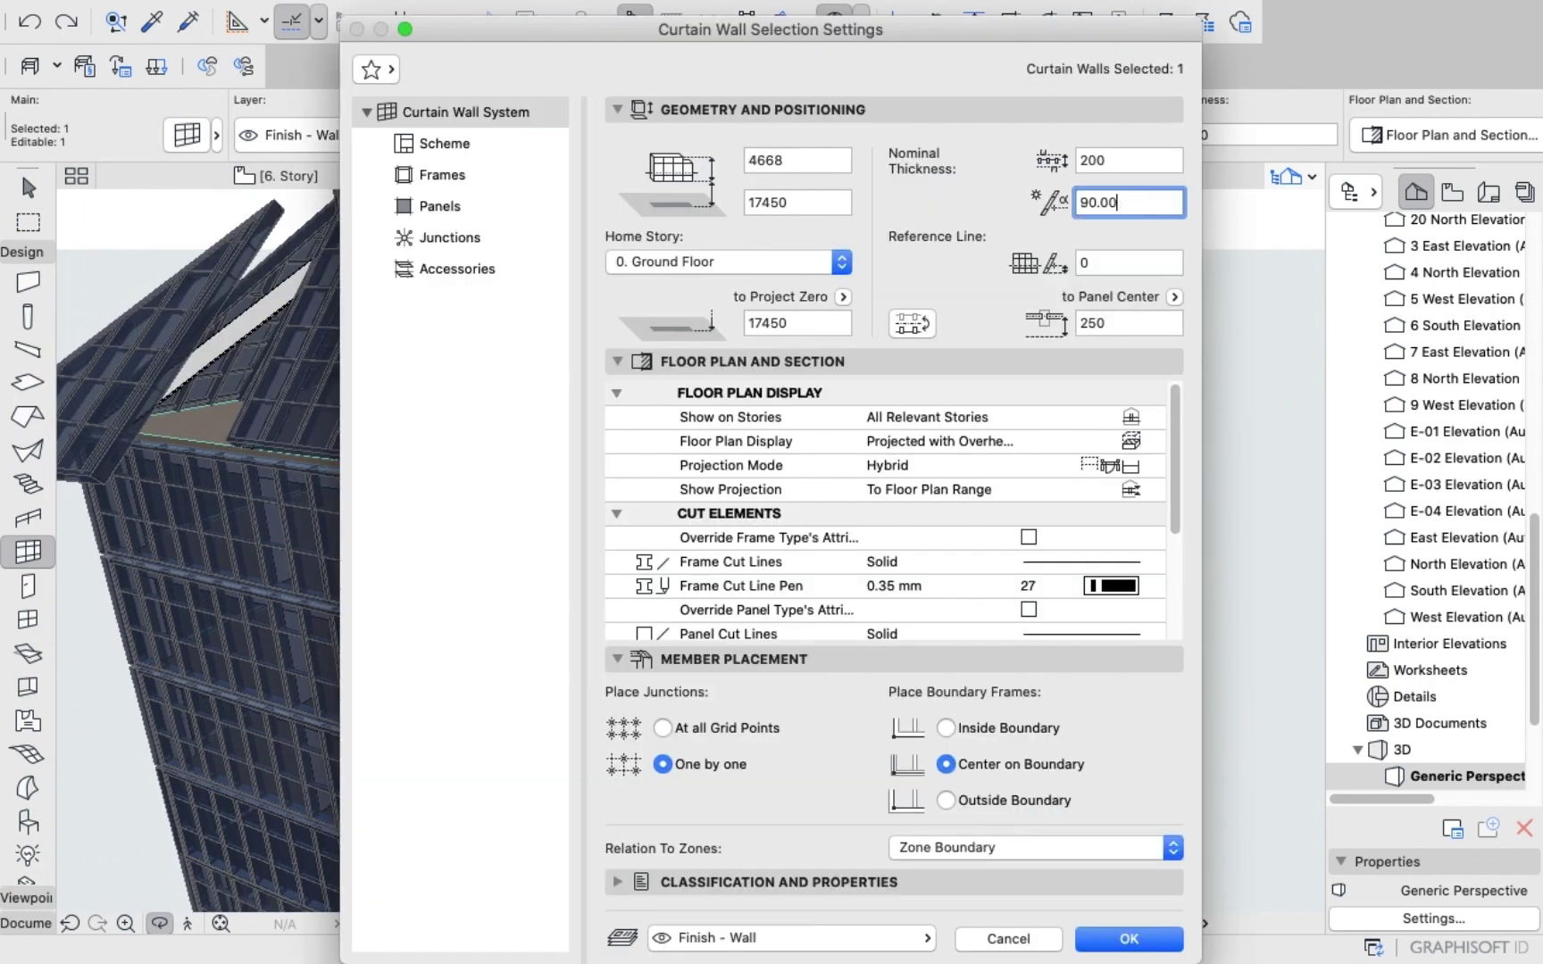
pyautogui.press('Return')
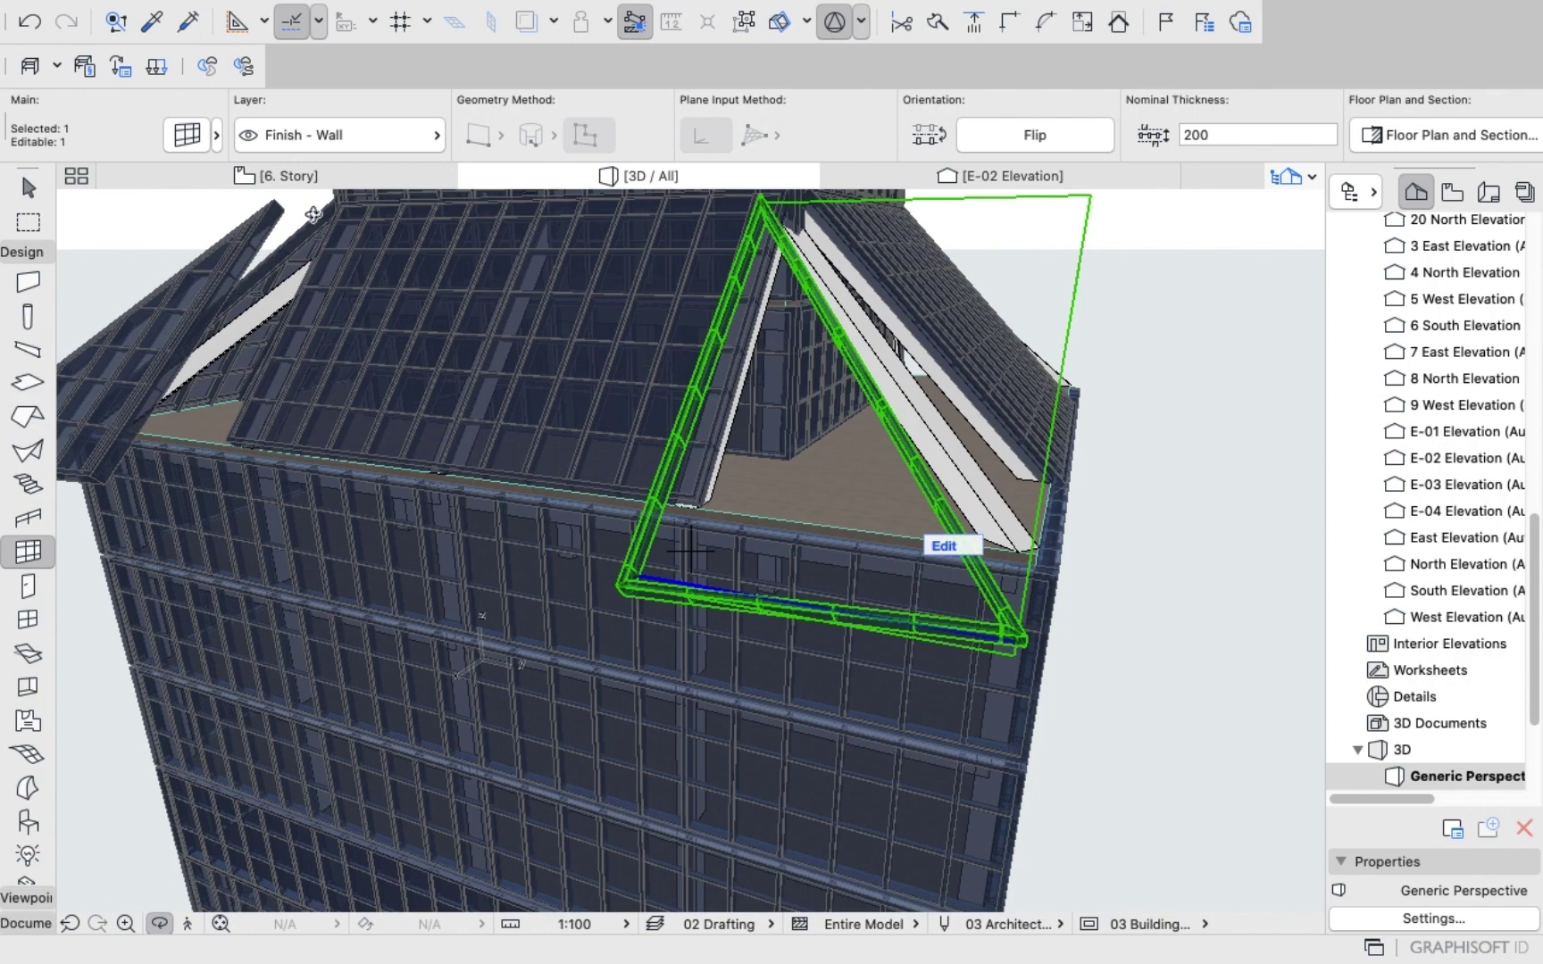
pyautogui.click(1047, 177)
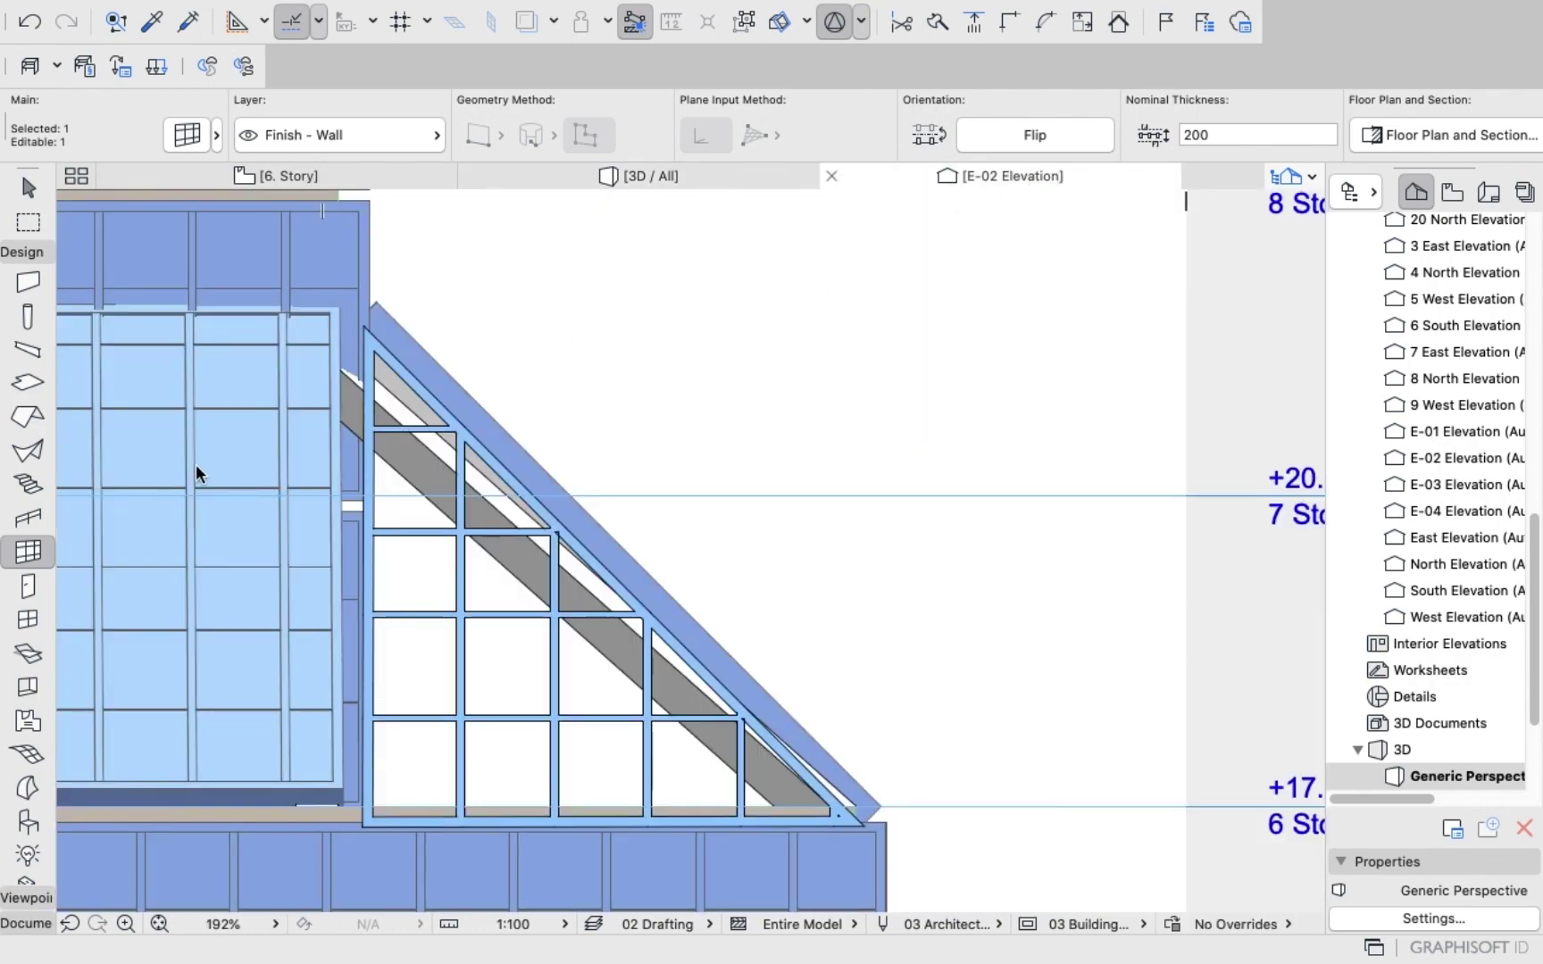
pyautogui.scroll(-6, 592, 456)
pyautogui.scroll(3, 587, 480)
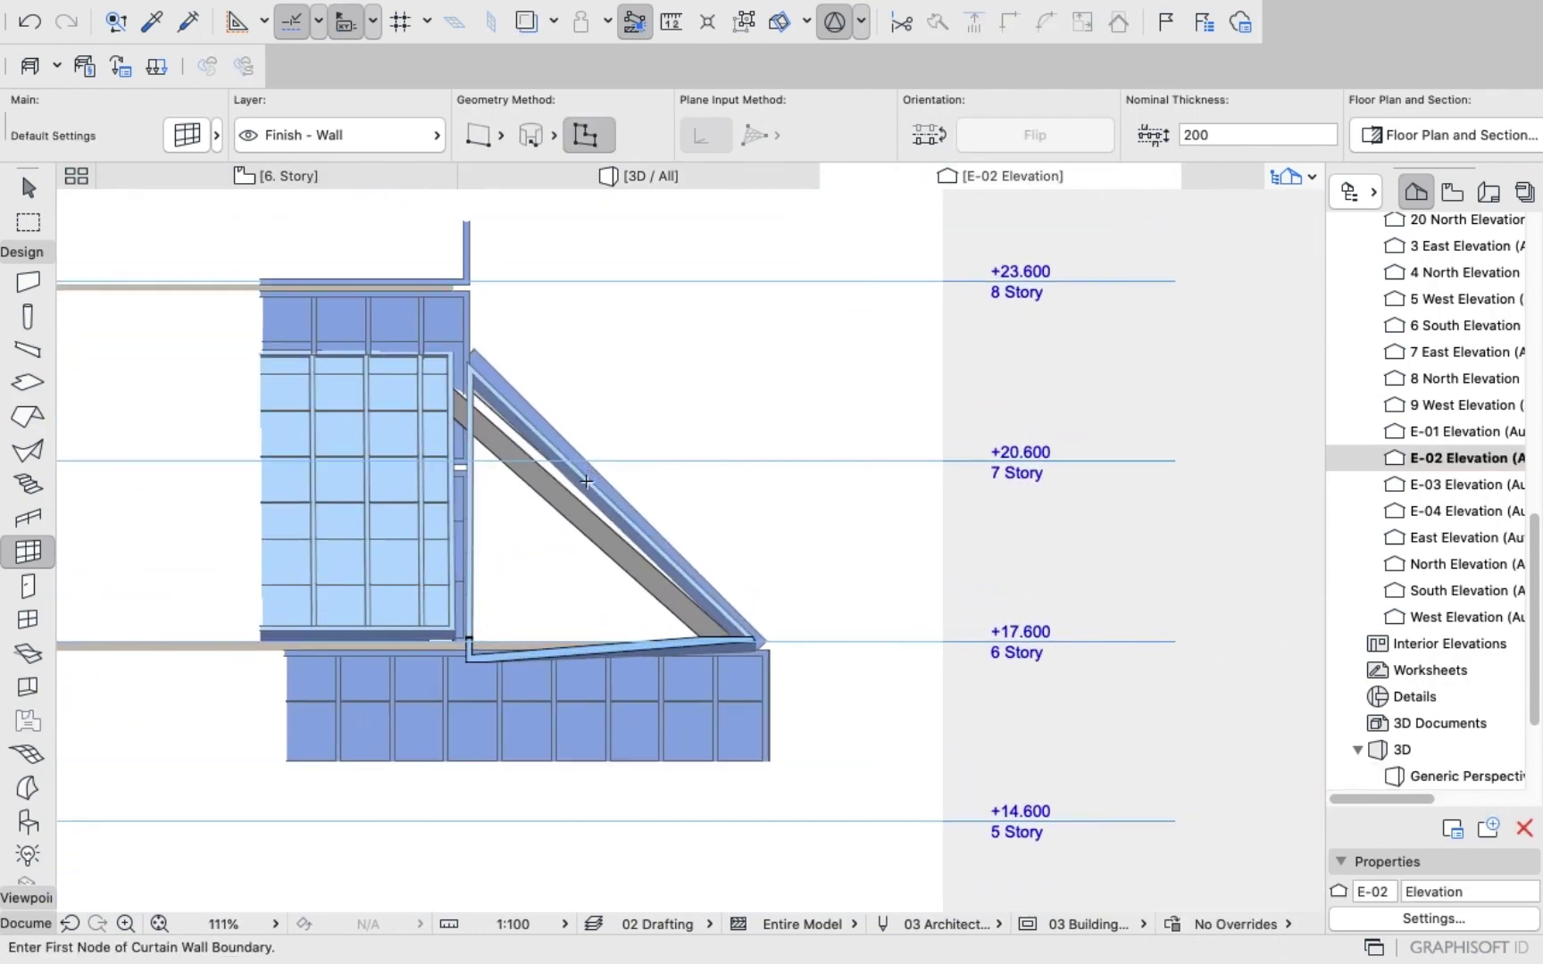
pyautogui.scroll(-5, 585, 482)
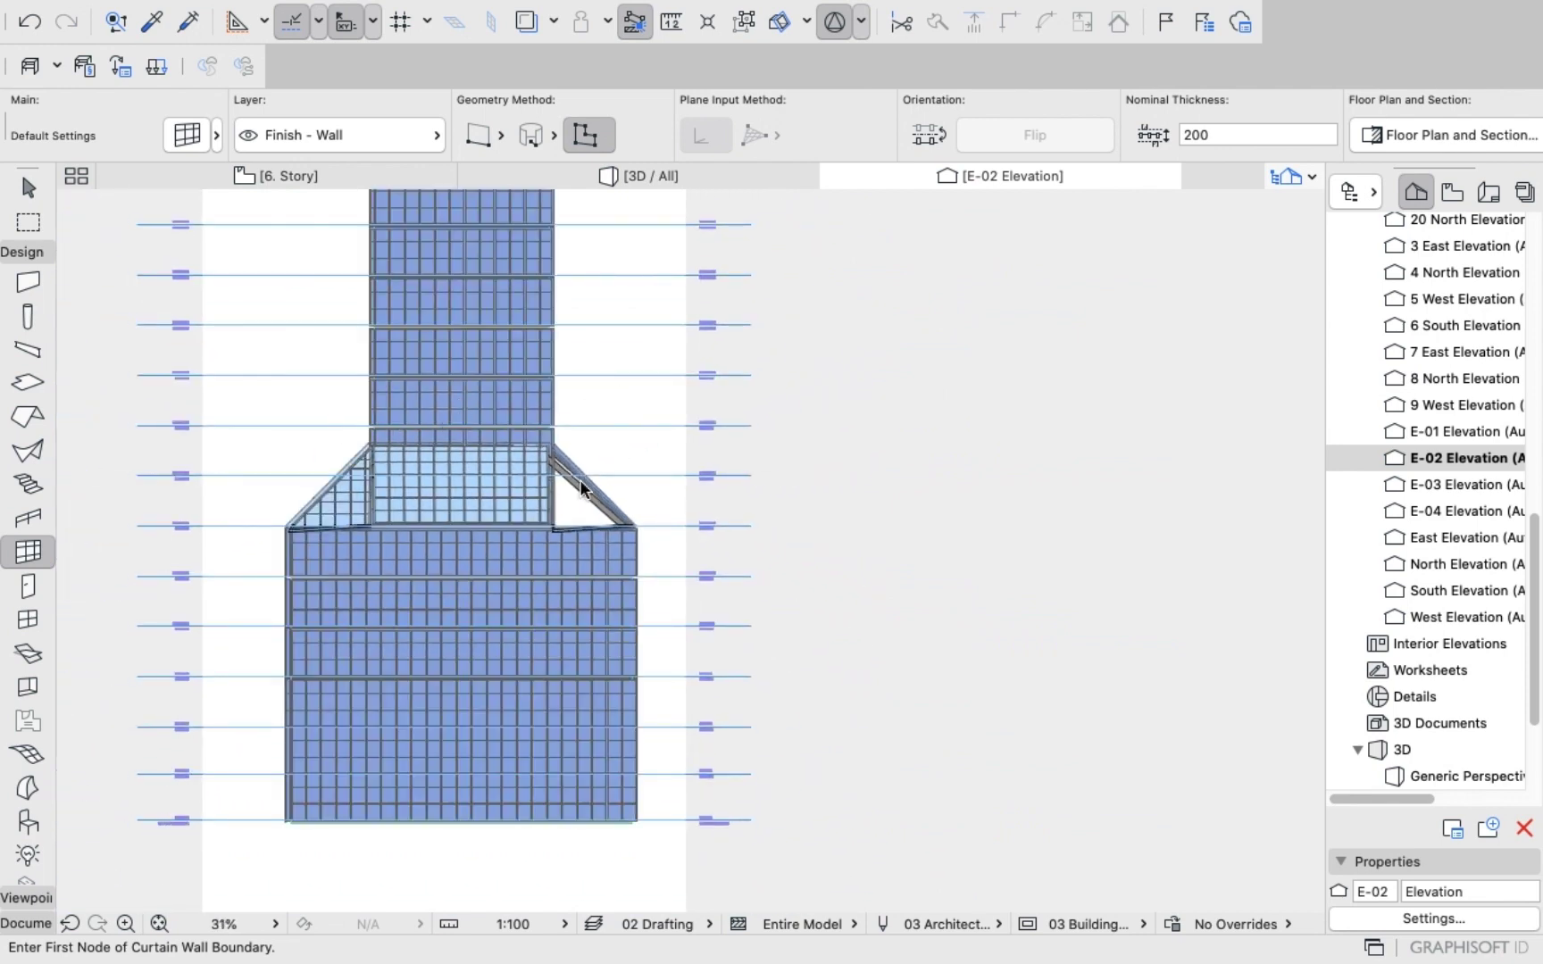
# Undo the last slant angle change and delete the upright triangular curtain wall in the 3D view.
pyautogui.press('super+z')
pyautogui.scroll(1, 584, 482)
pyautogui.rightClick(1150, 288)
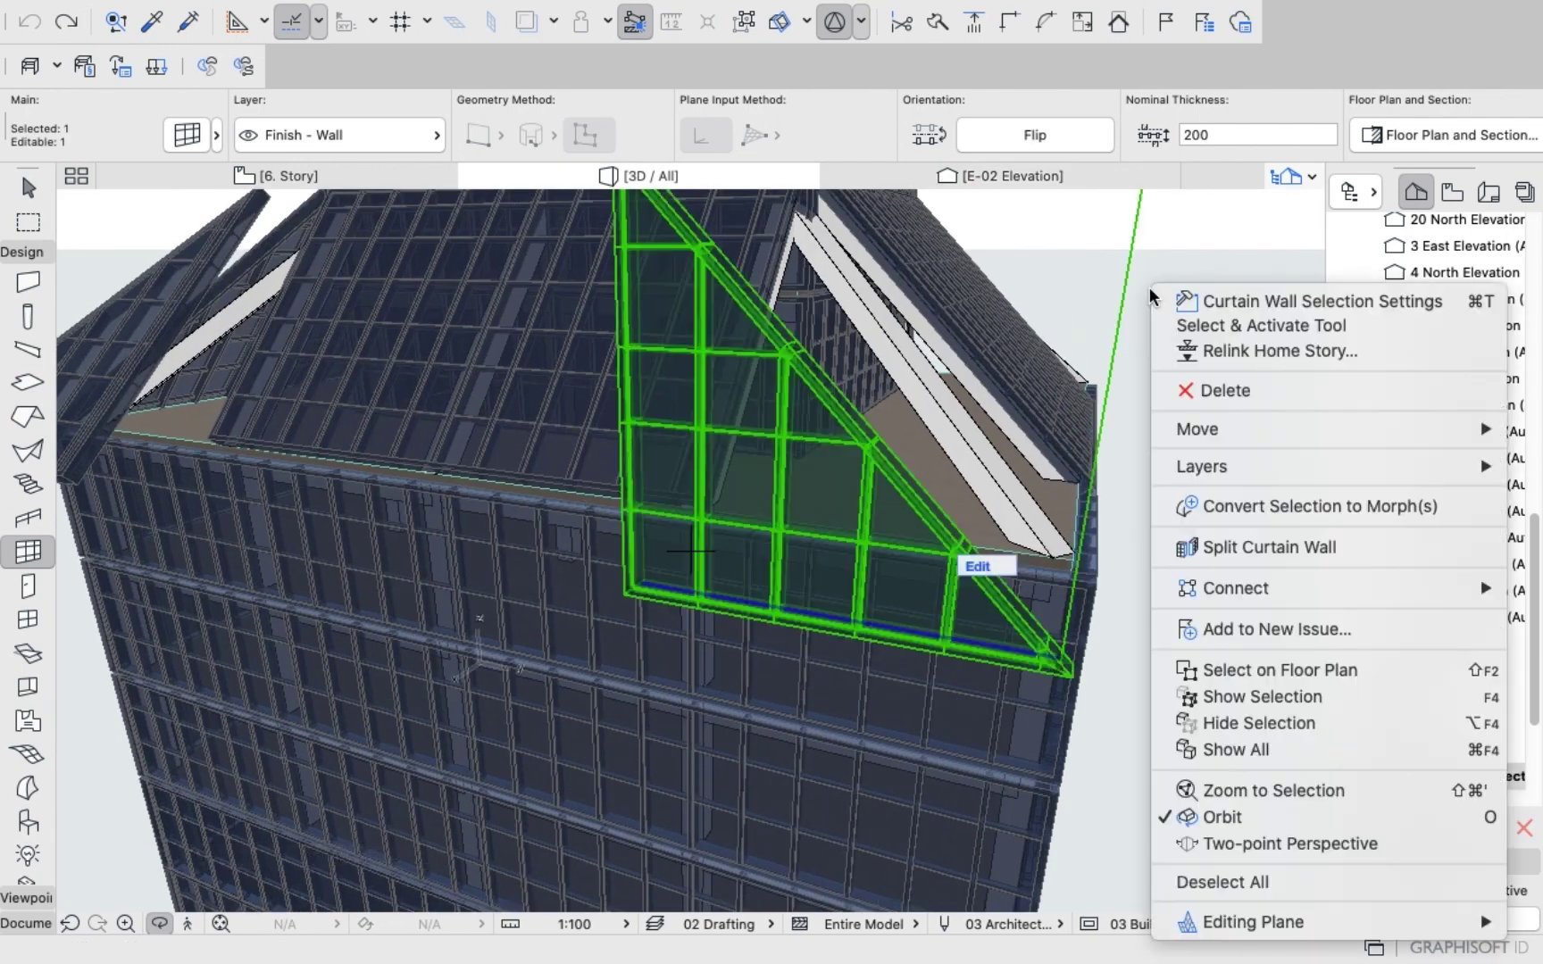
pyautogui.click(1228, 391)
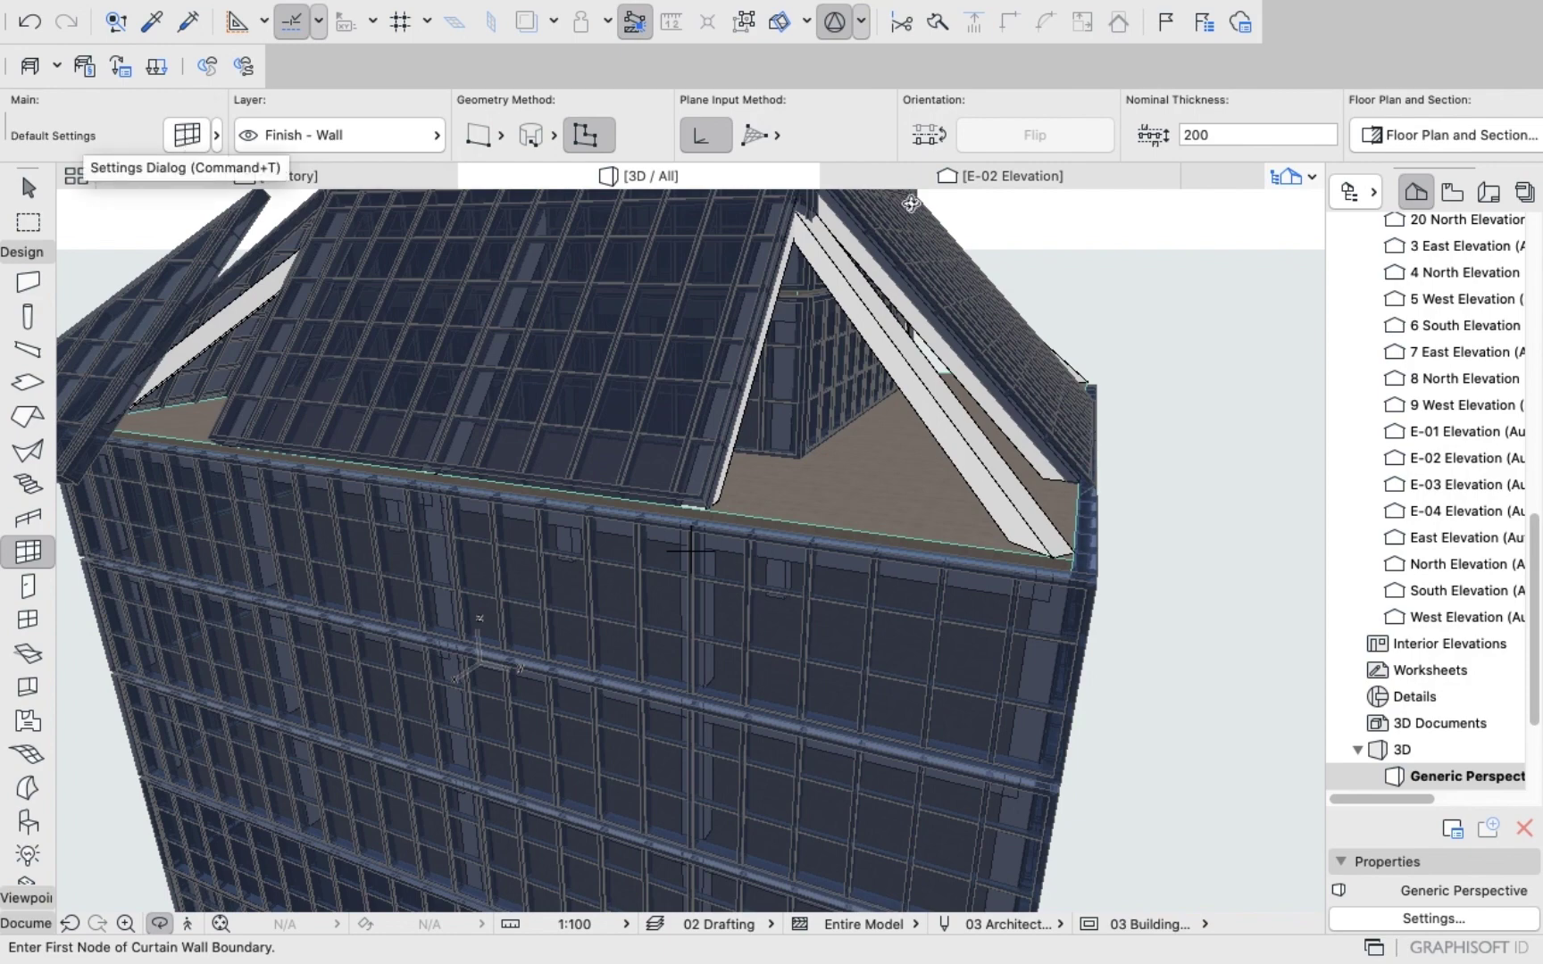
# Go back to the E-02 Elevation, check the Curtain Wall default settings, and focus on the open corner beside the slanted wall.
pyautogui.click(993, 176)
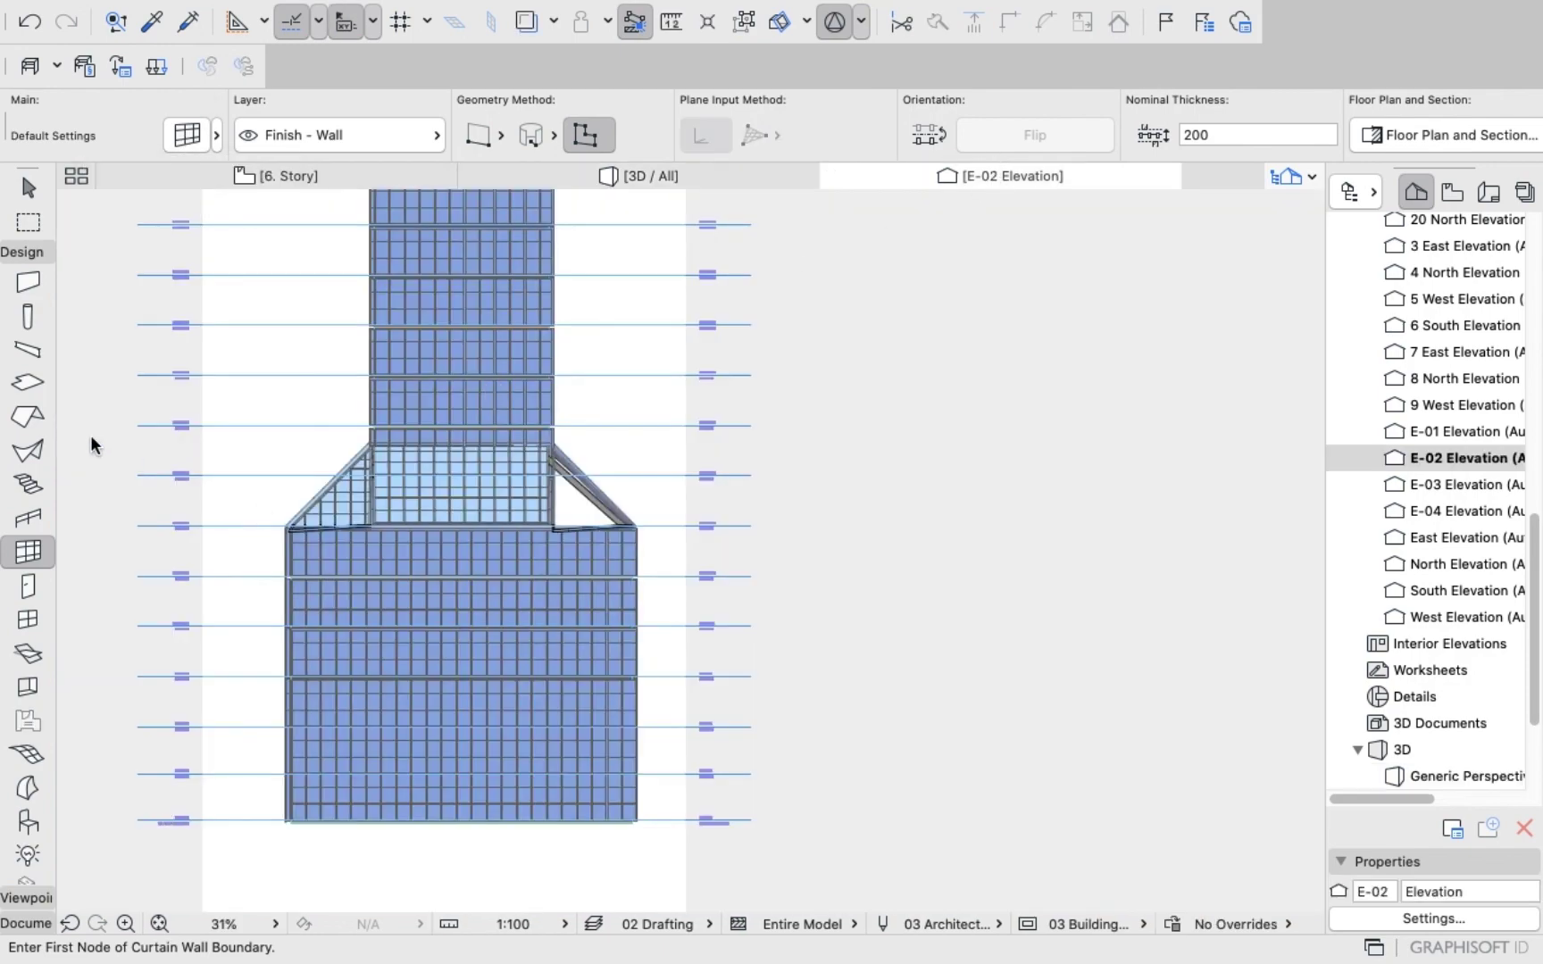
pyautogui.doubleClick(28, 550)
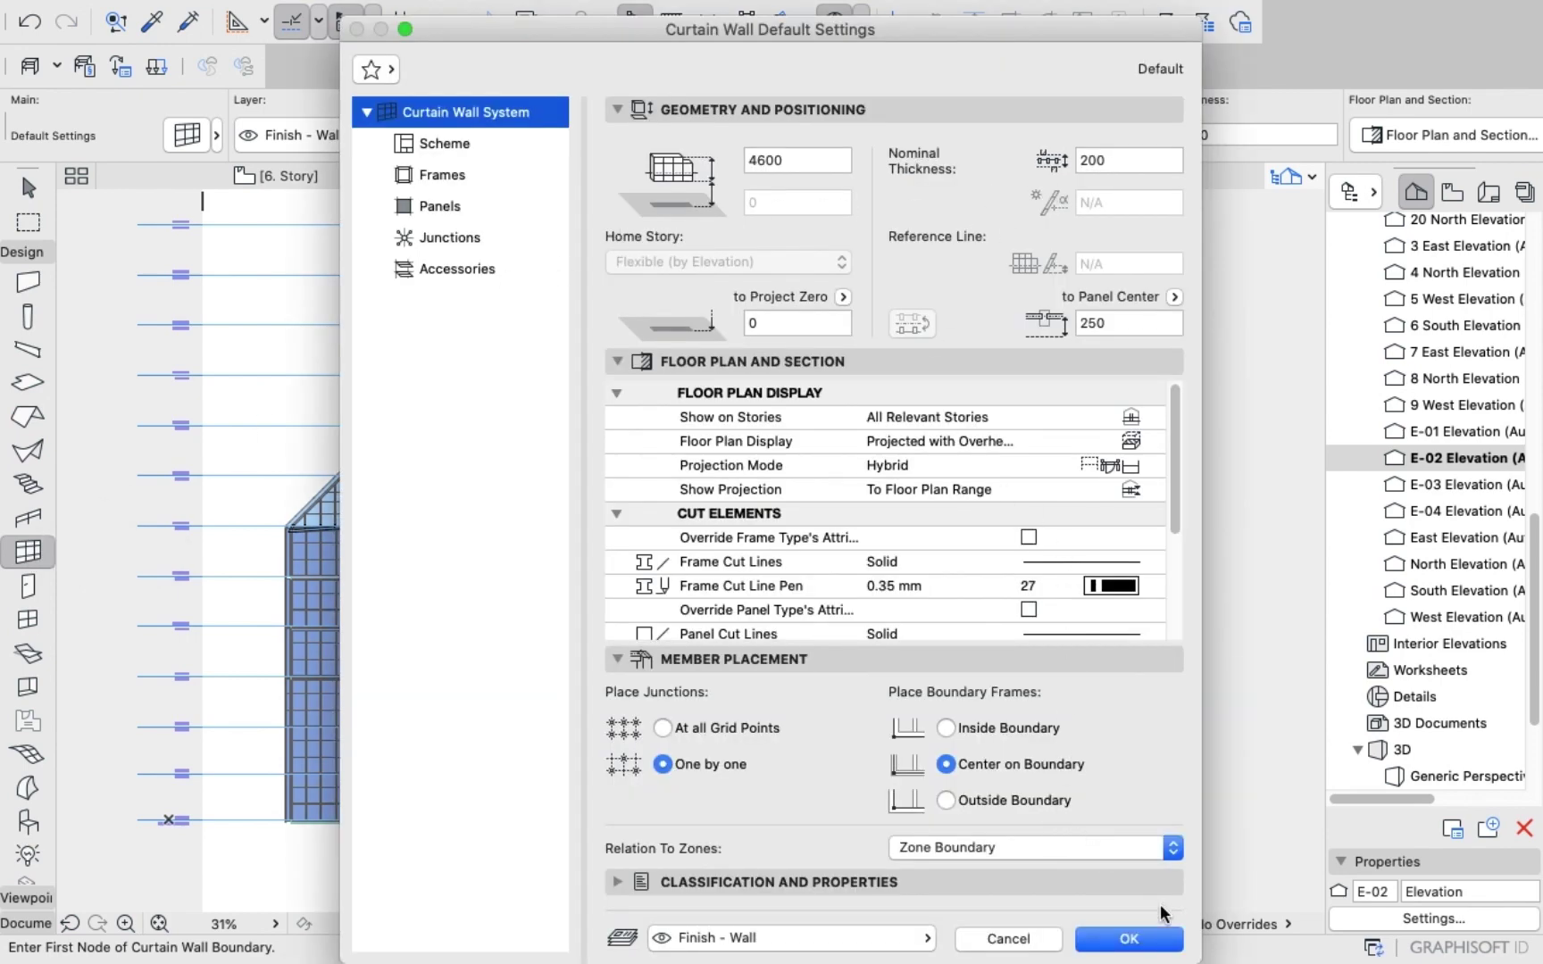
pyautogui.click(1144, 939)
pyautogui.scroll(6, 655, 631)
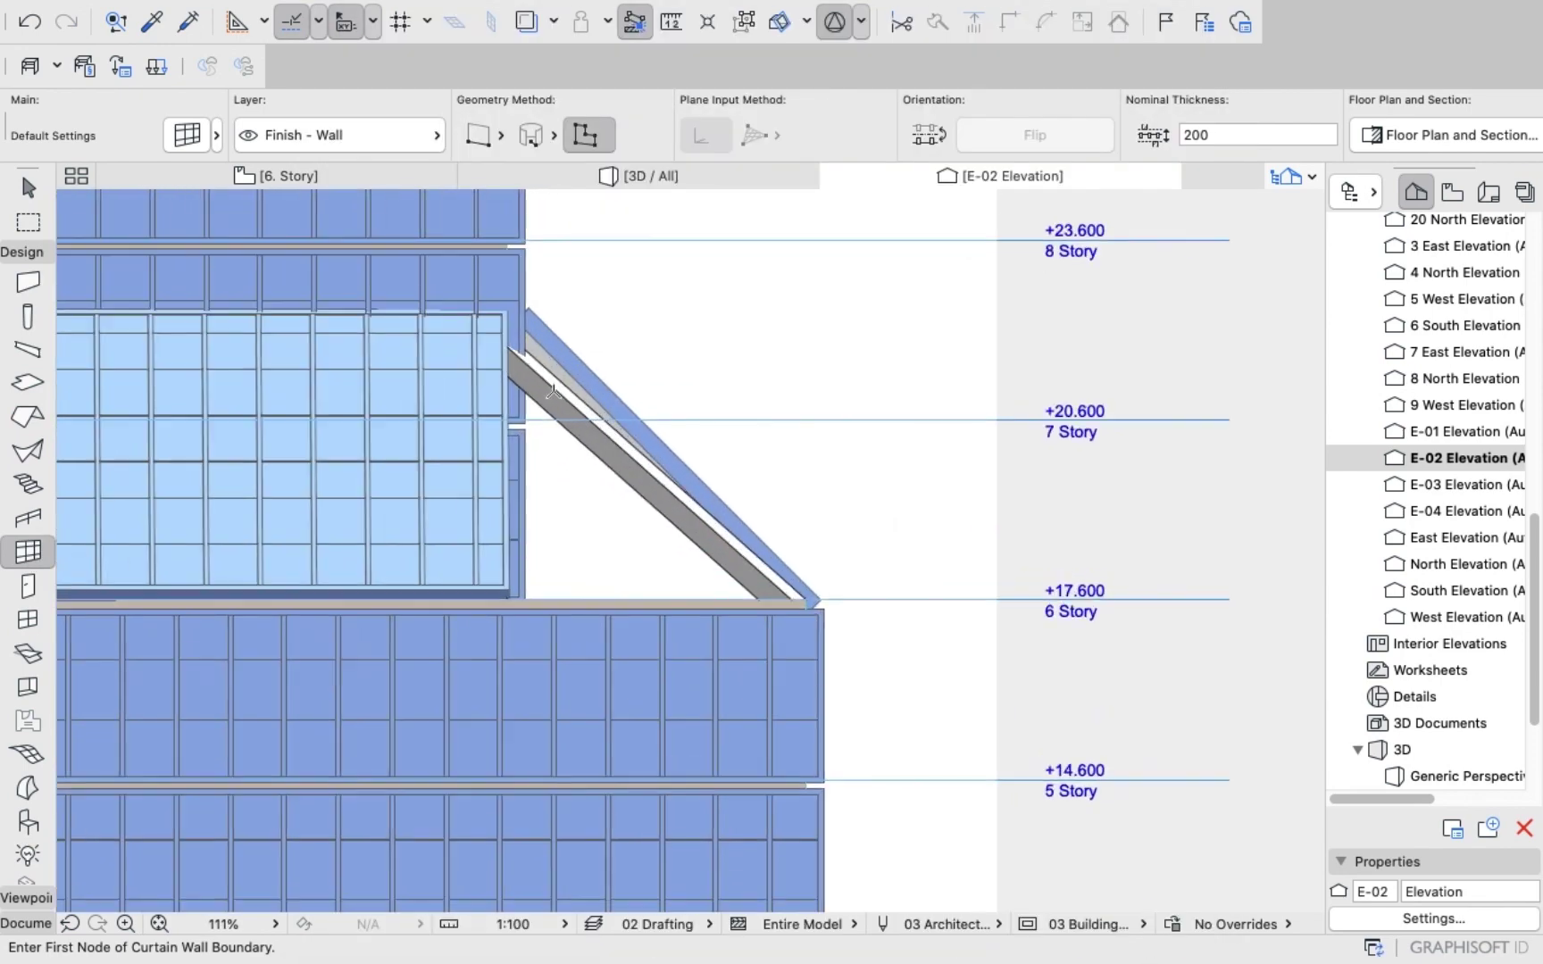
pyautogui.scroll(5, 553, 391)
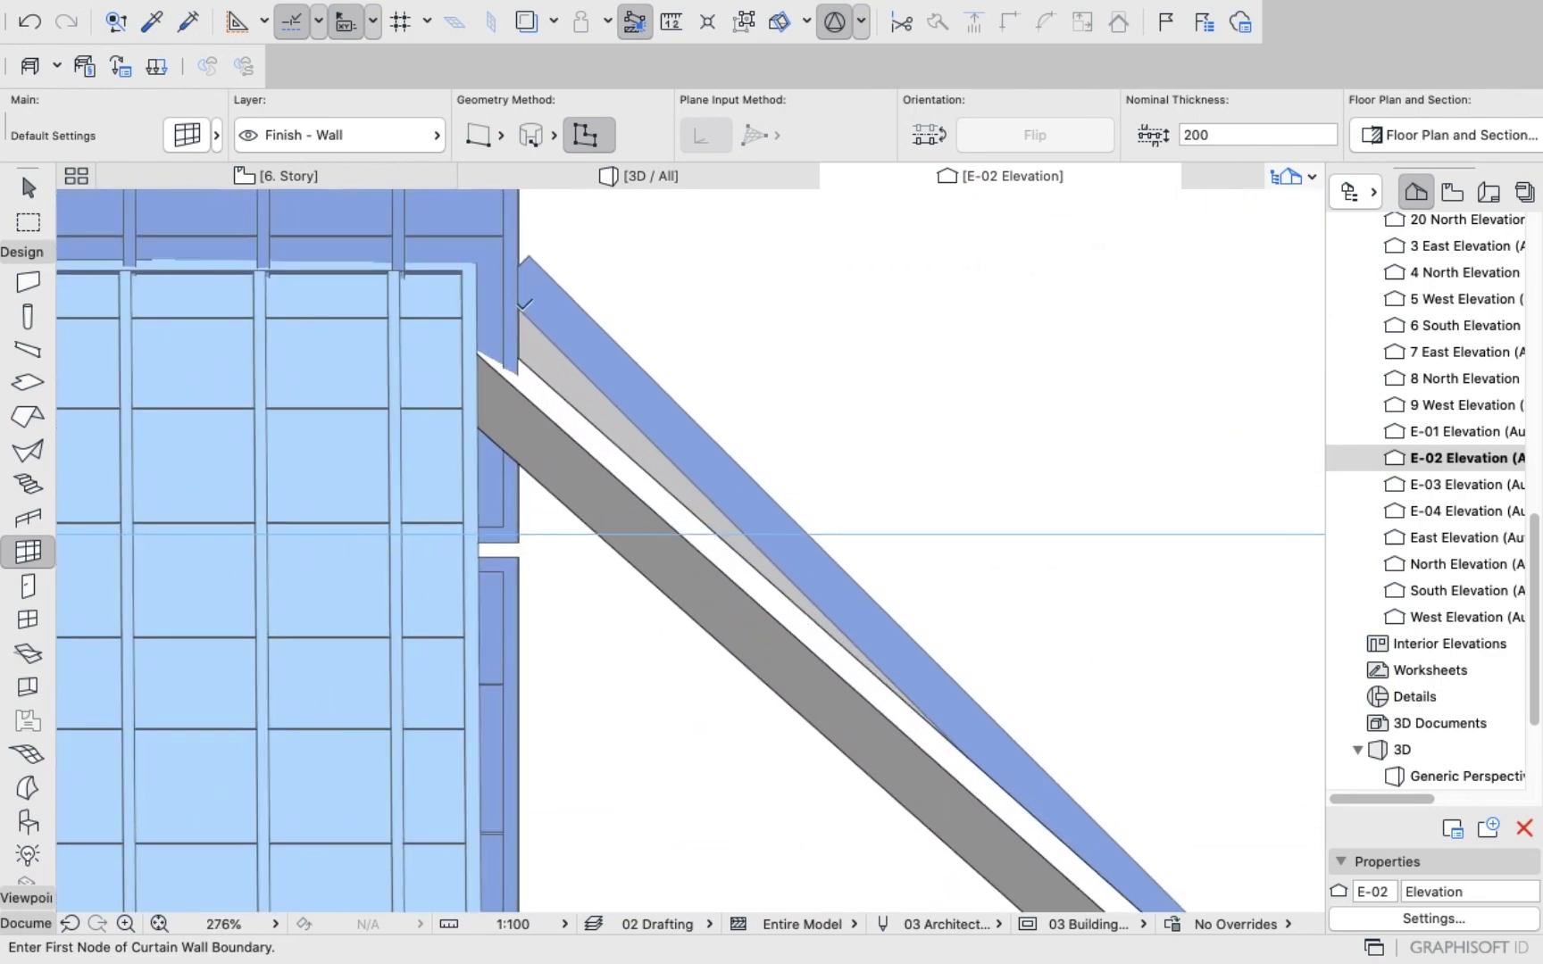
pyautogui.click(522, 311)
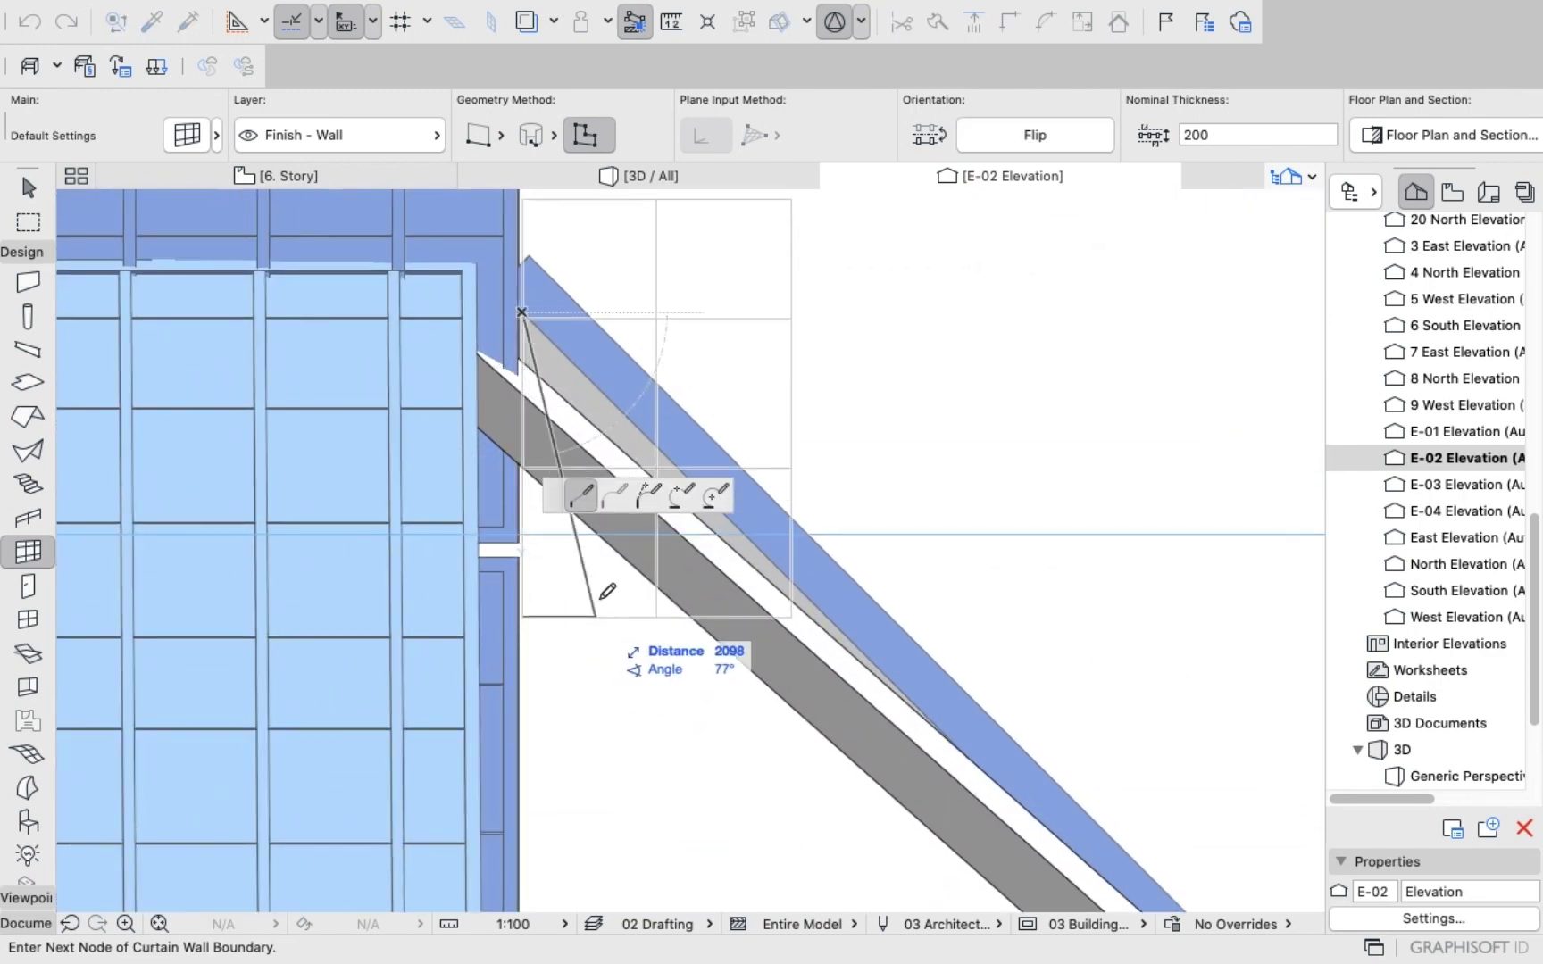
pyautogui.rightClick(555, 337)
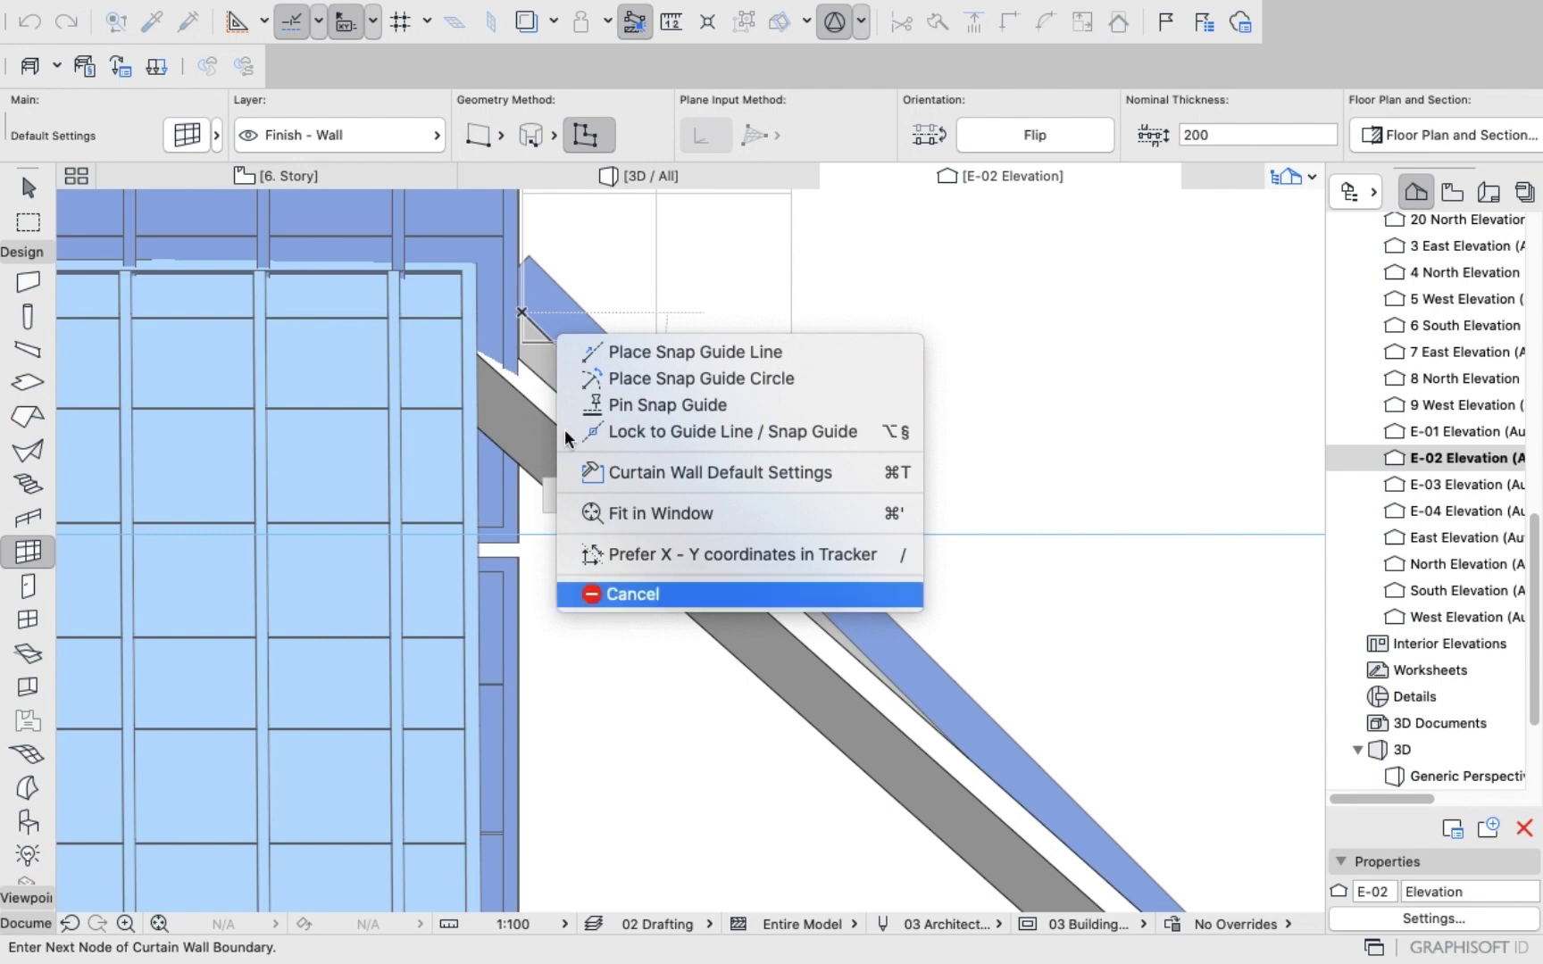
pyautogui.press('Escape')
# Start a curtain wall boundary at the slanted wall's upper inner end and run it straight down to the 6. Story slab's lower edge.
pyautogui.scroll(5, 482, 268)
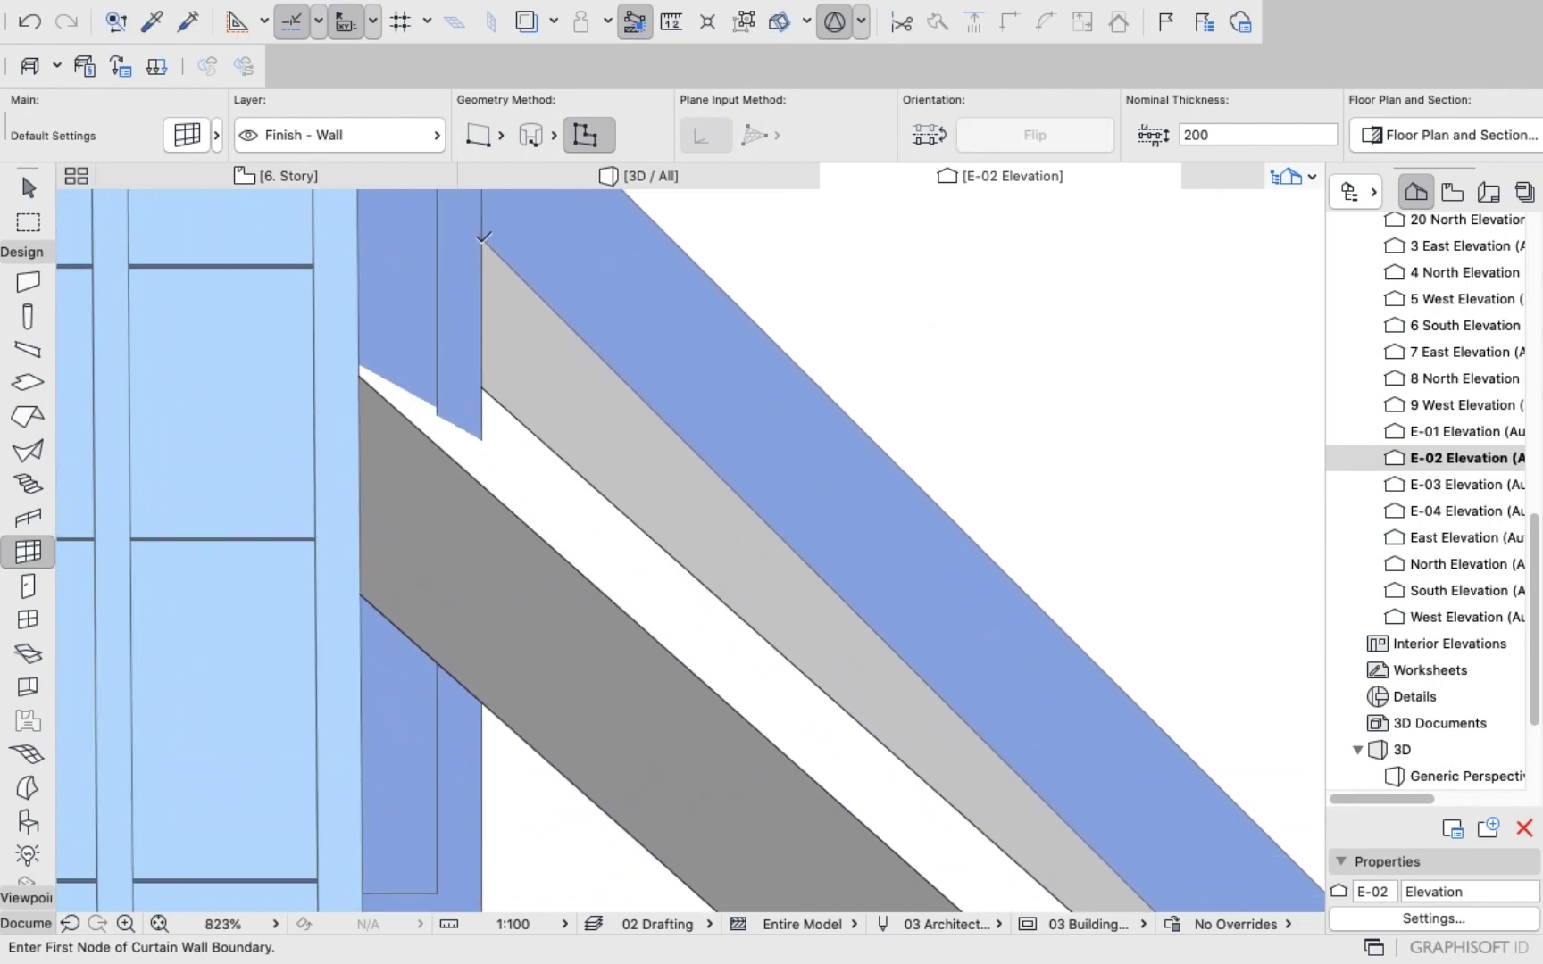
pyautogui.click(482, 234)
pyautogui.scroll(-5, 482, 234)
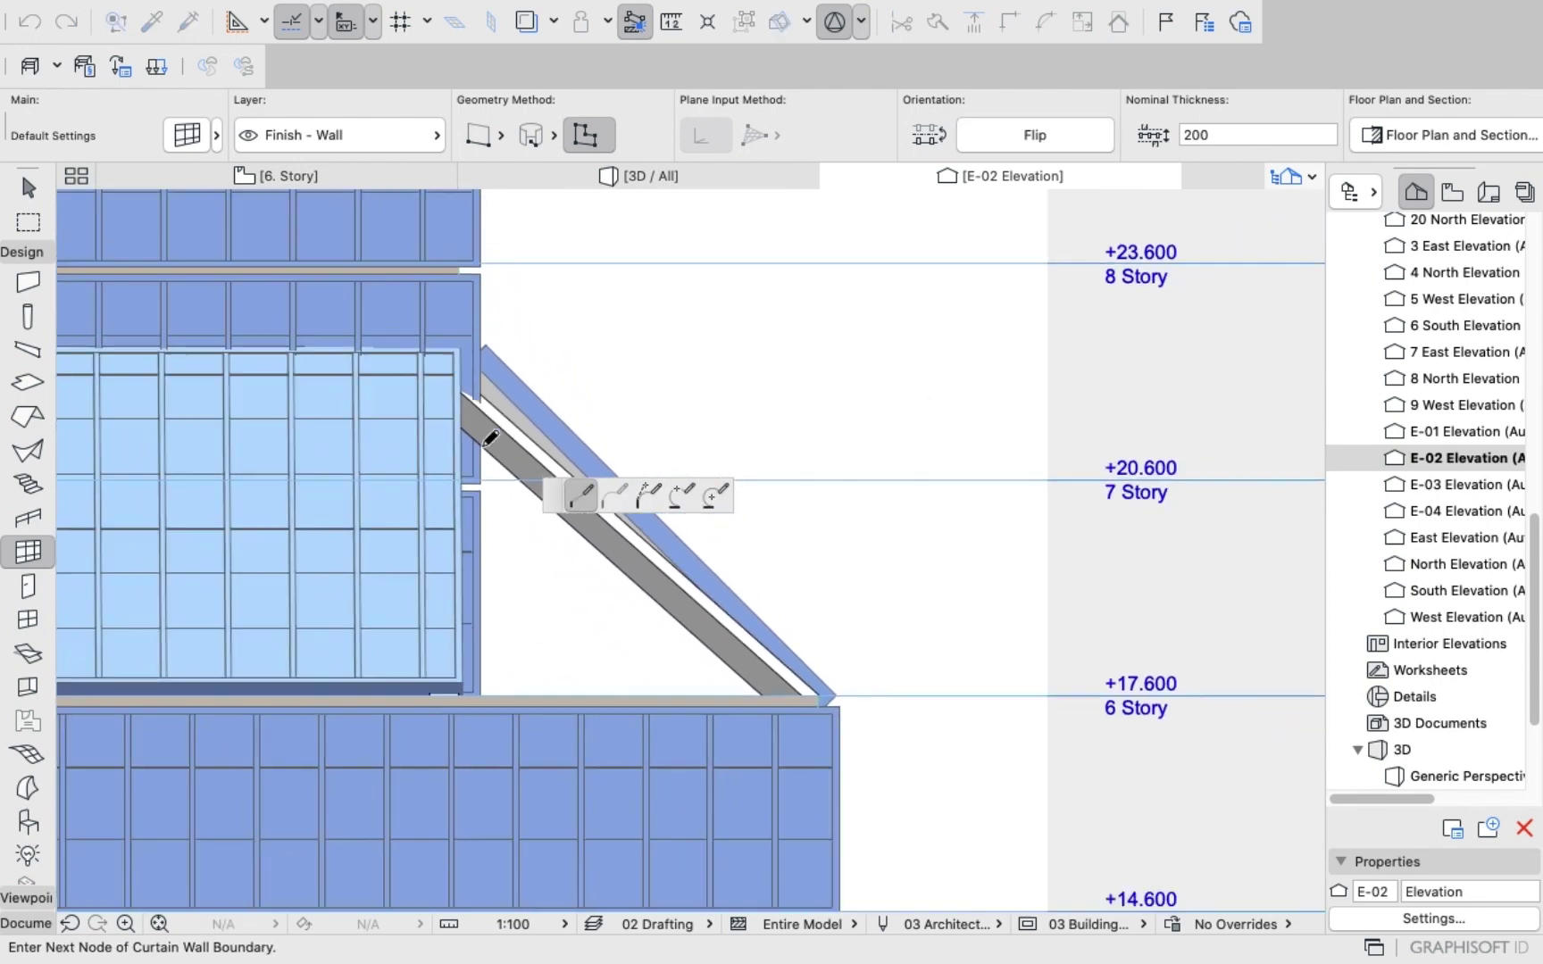
pyautogui.scroll(5, 488, 693)
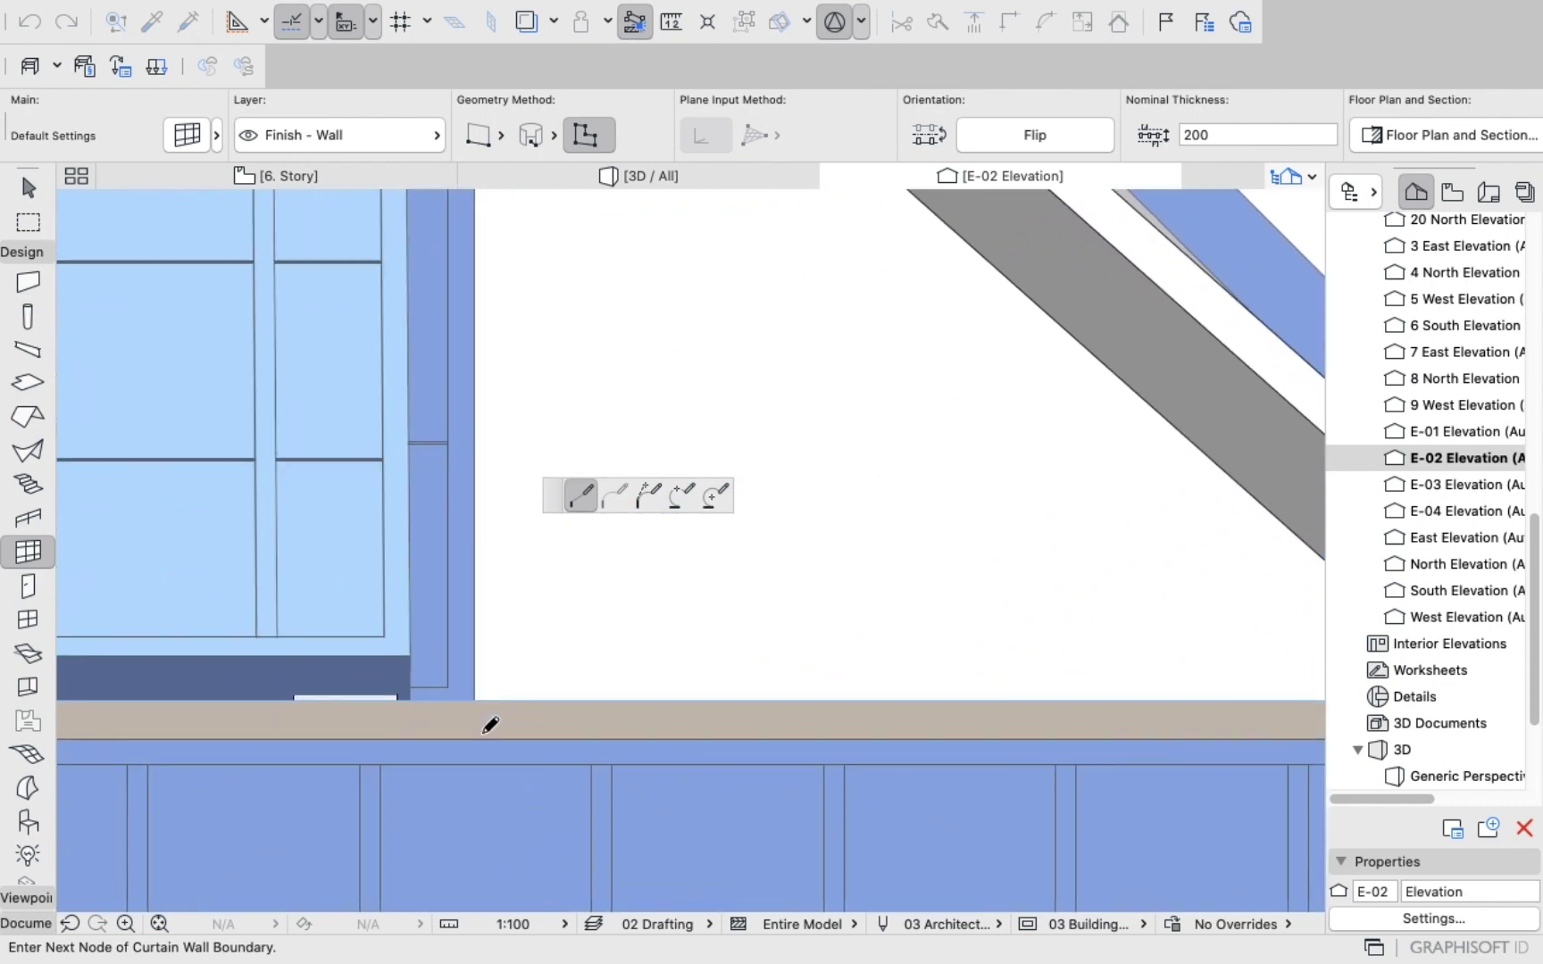
pyautogui.click(476, 733)
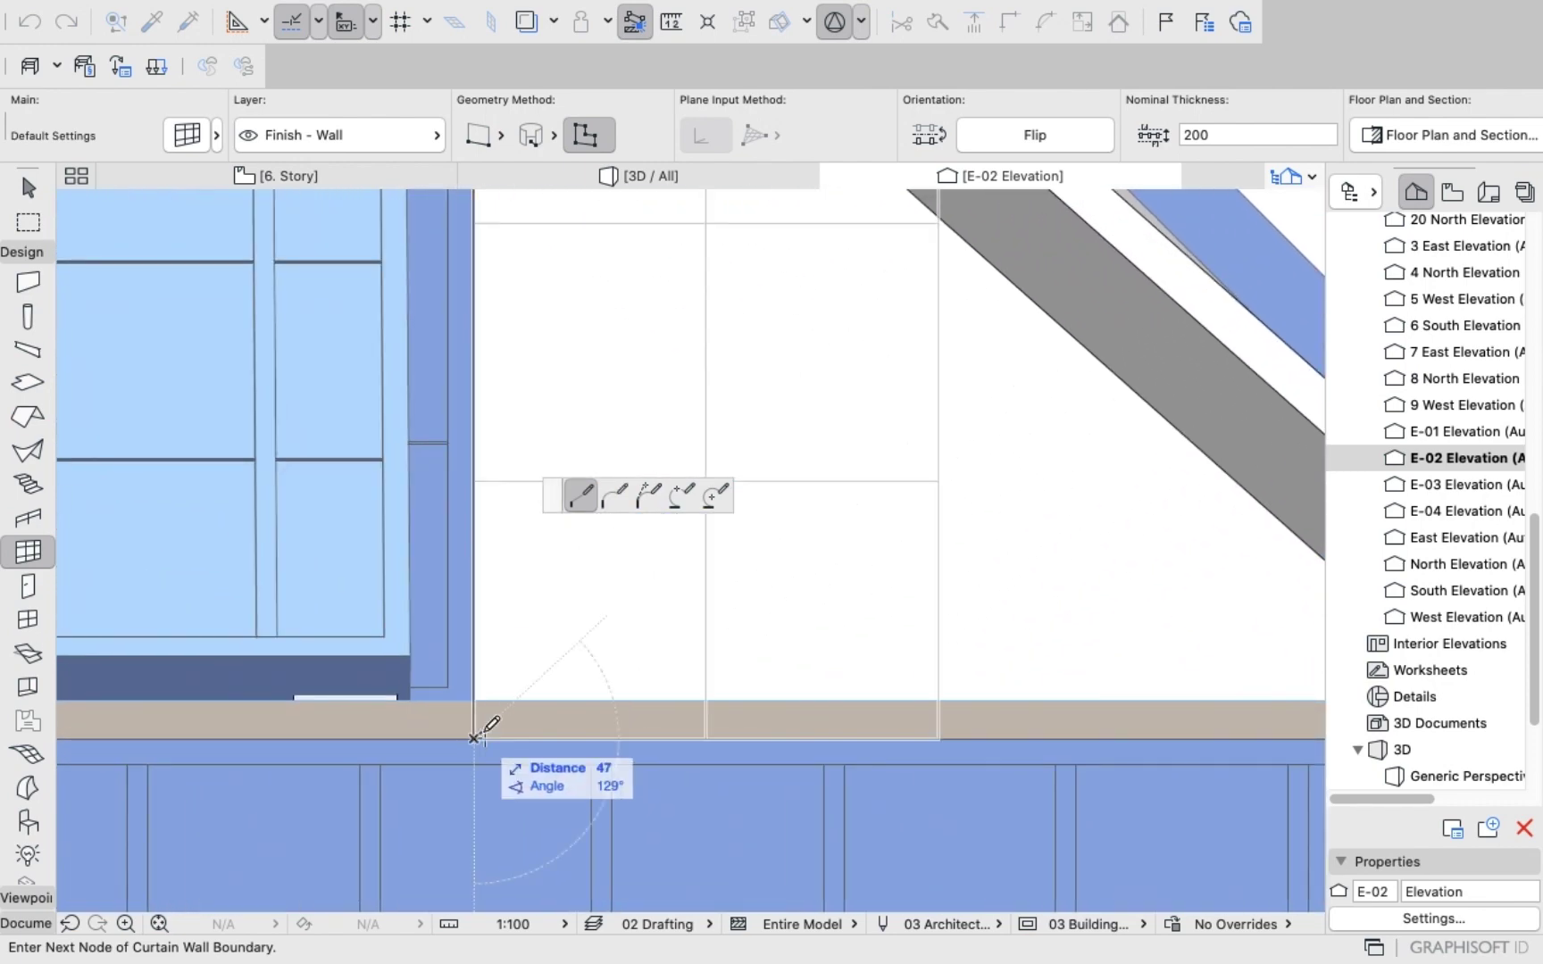
# Continue the boundary along the slab to the slope's foot and close it at the start, forming a triangular curtain wall about 4668 high.
pyautogui.scroll(-5, 528, 712)
pyautogui.scroll(5, 893, 721)
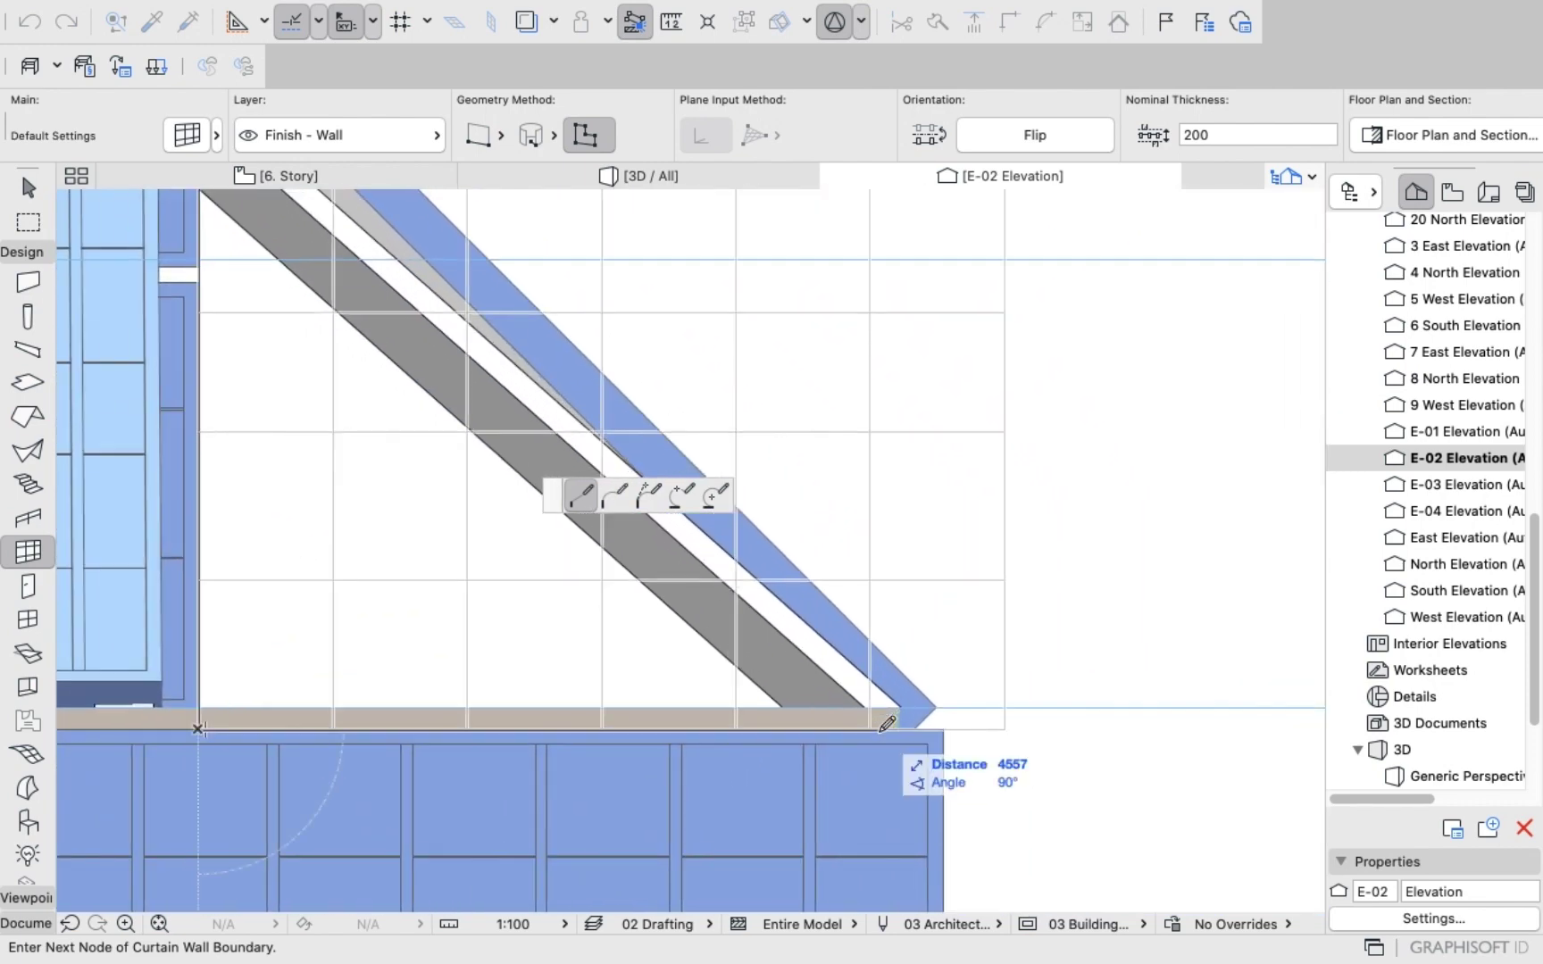
pyautogui.scroll(-2, 880, 731)
pyautogui.scroll(3, 907, 730)
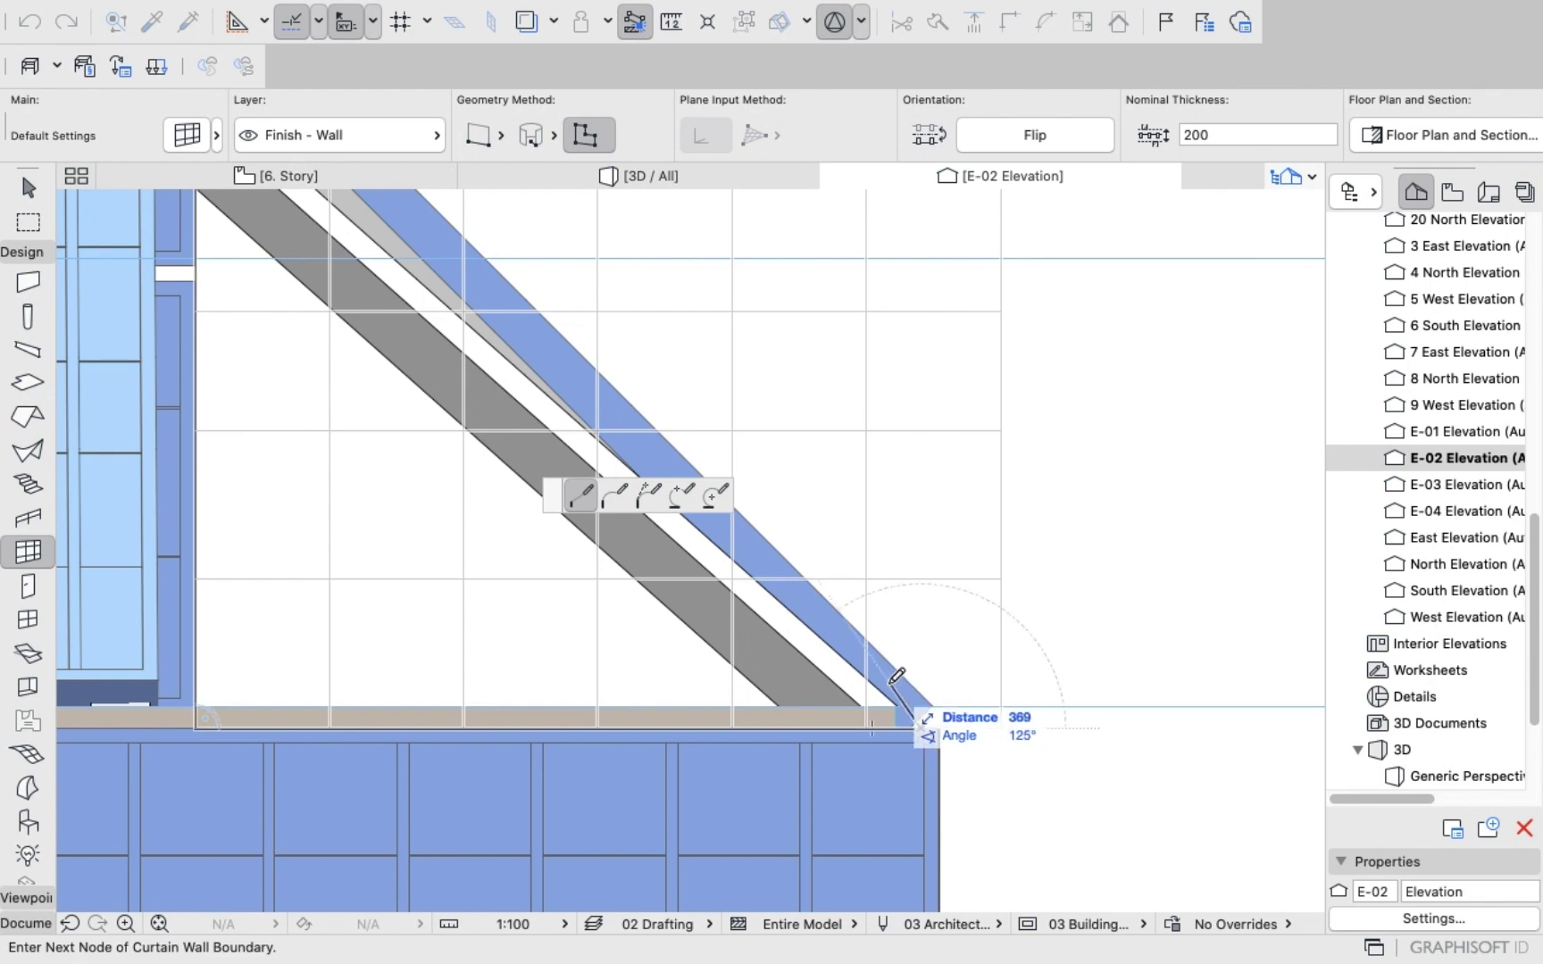
pyautogui.scroll(-5, 928, 724)
pyautogui.scroll(-2, 812, 624)
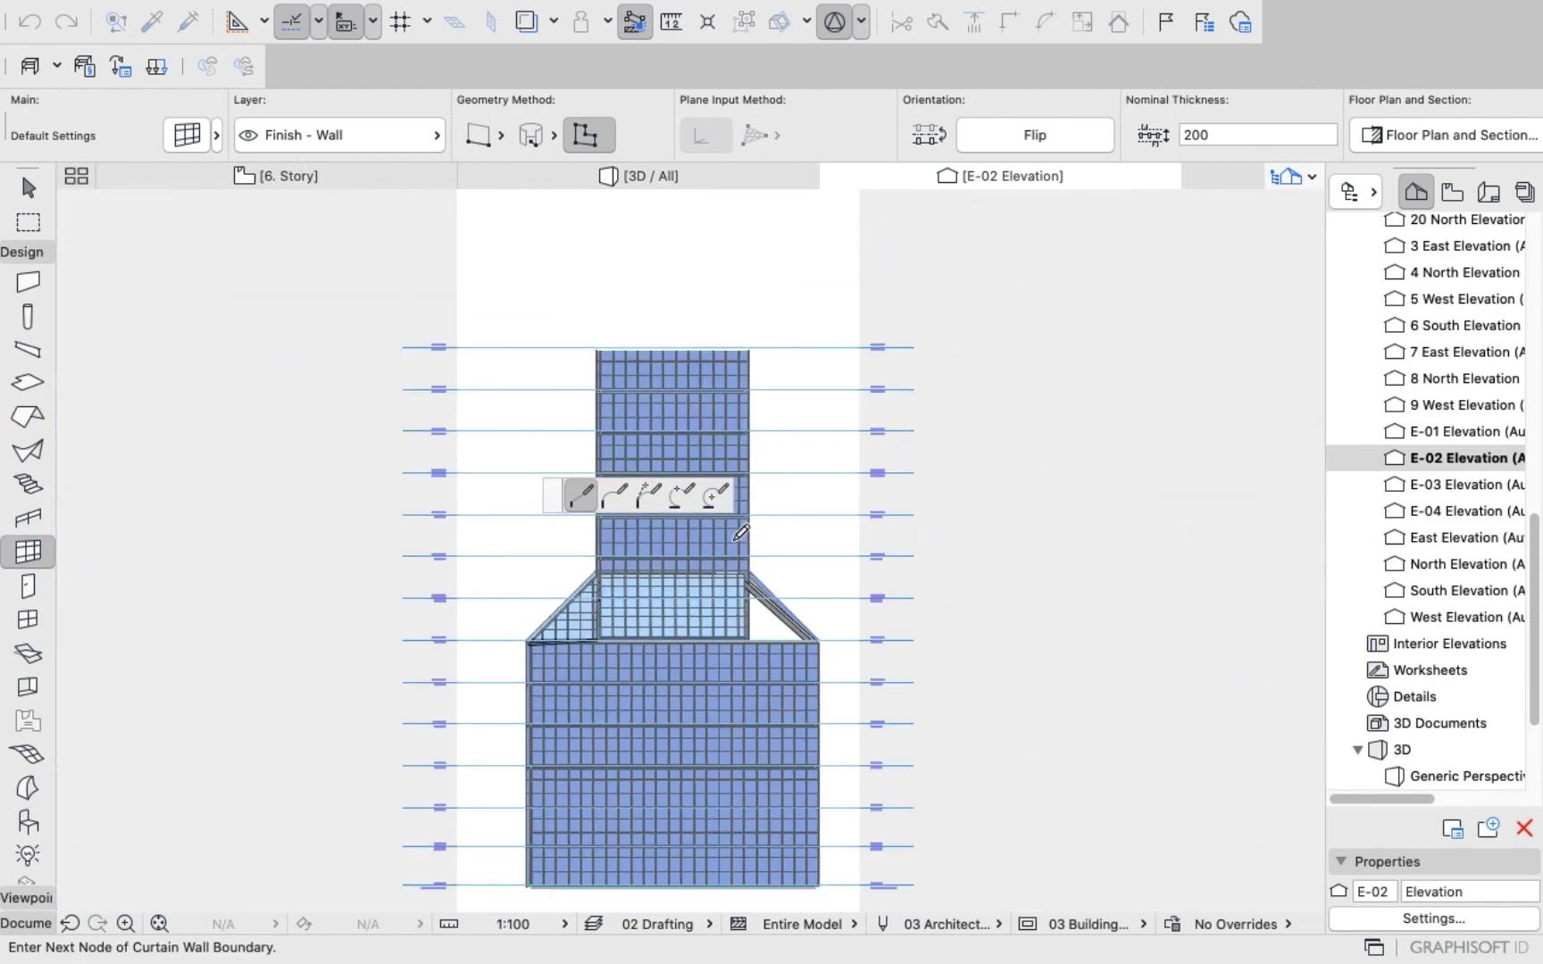
pyautogui.scroll(6, 826, 678)
pyautogui.scroll(3, 831, 709)
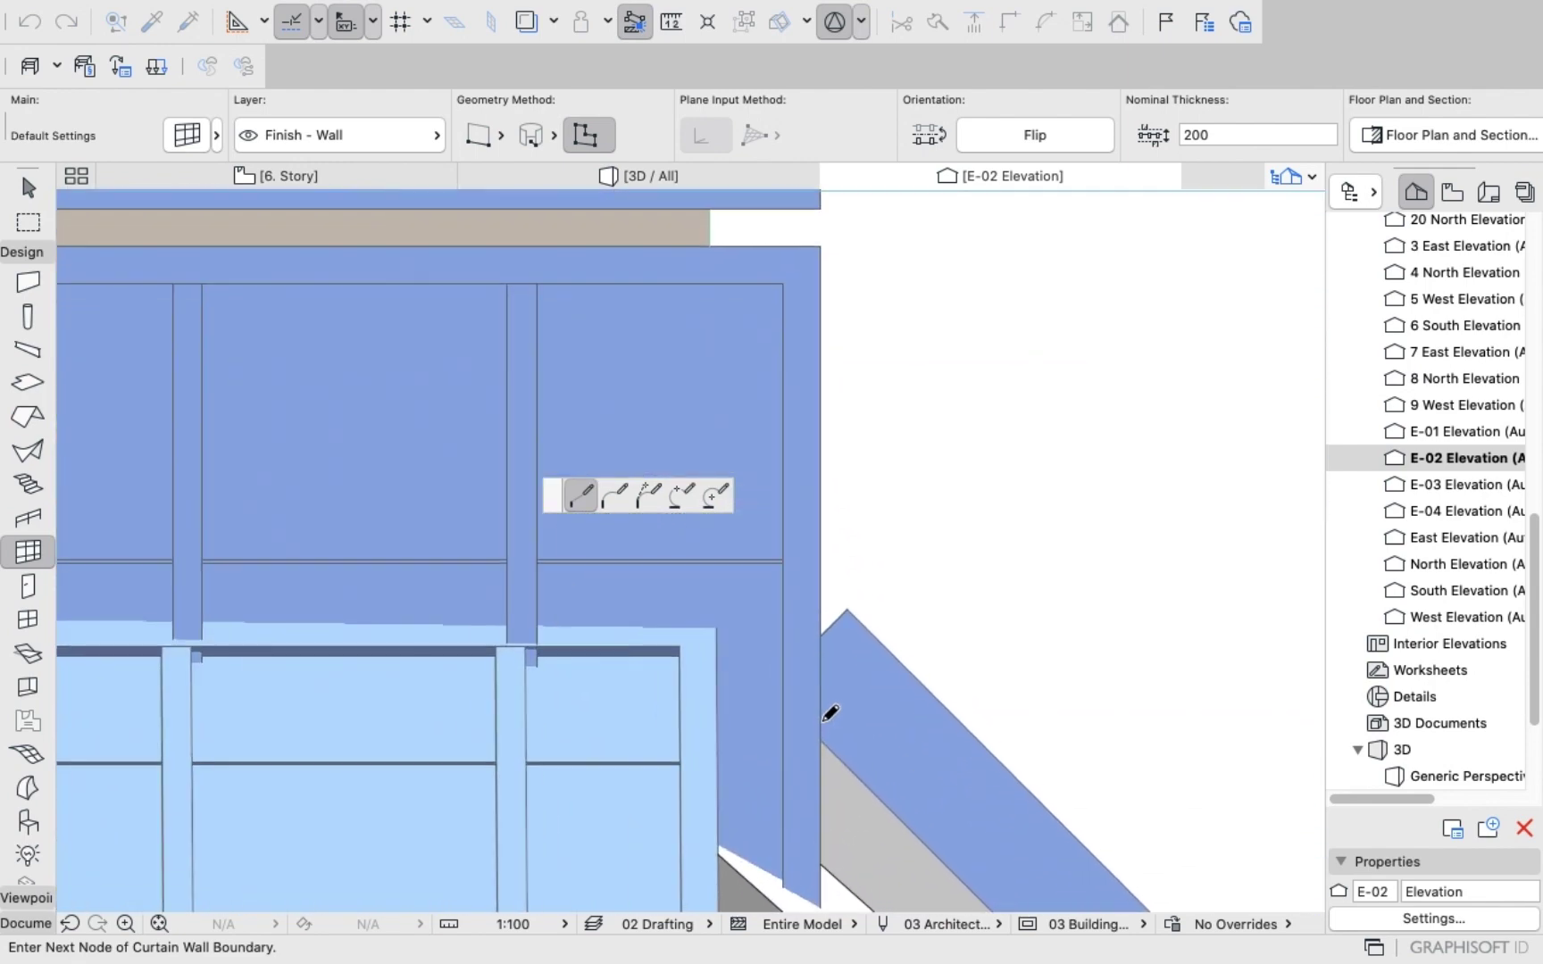
pyautogui.press('Escape')
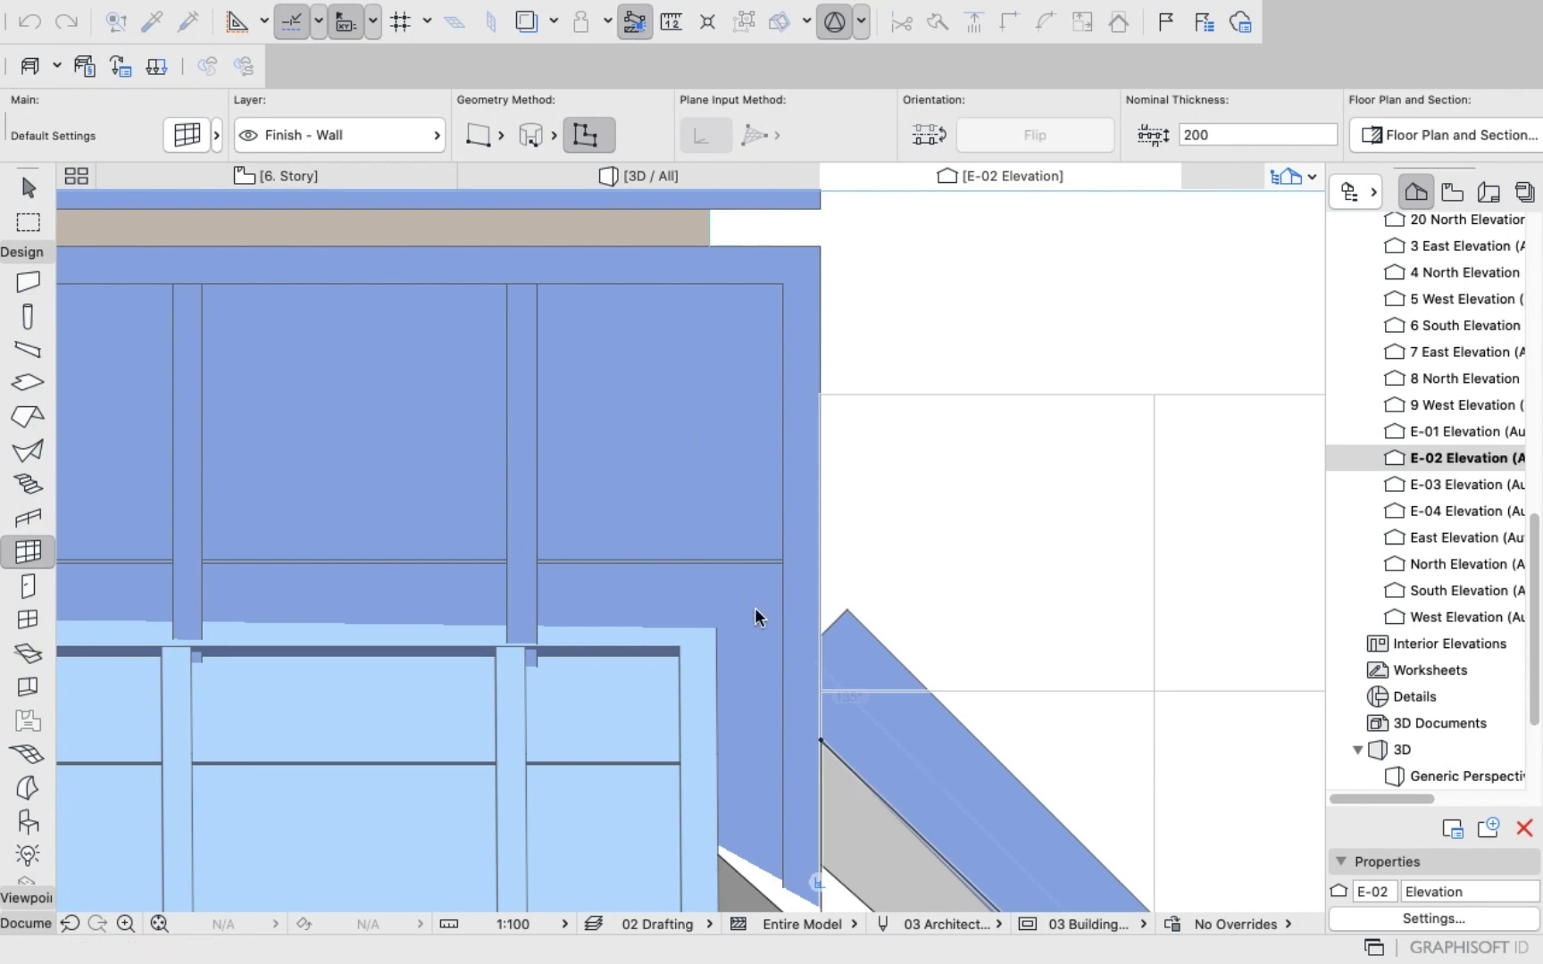
pyautogui.scroll(-8, 754, 612)
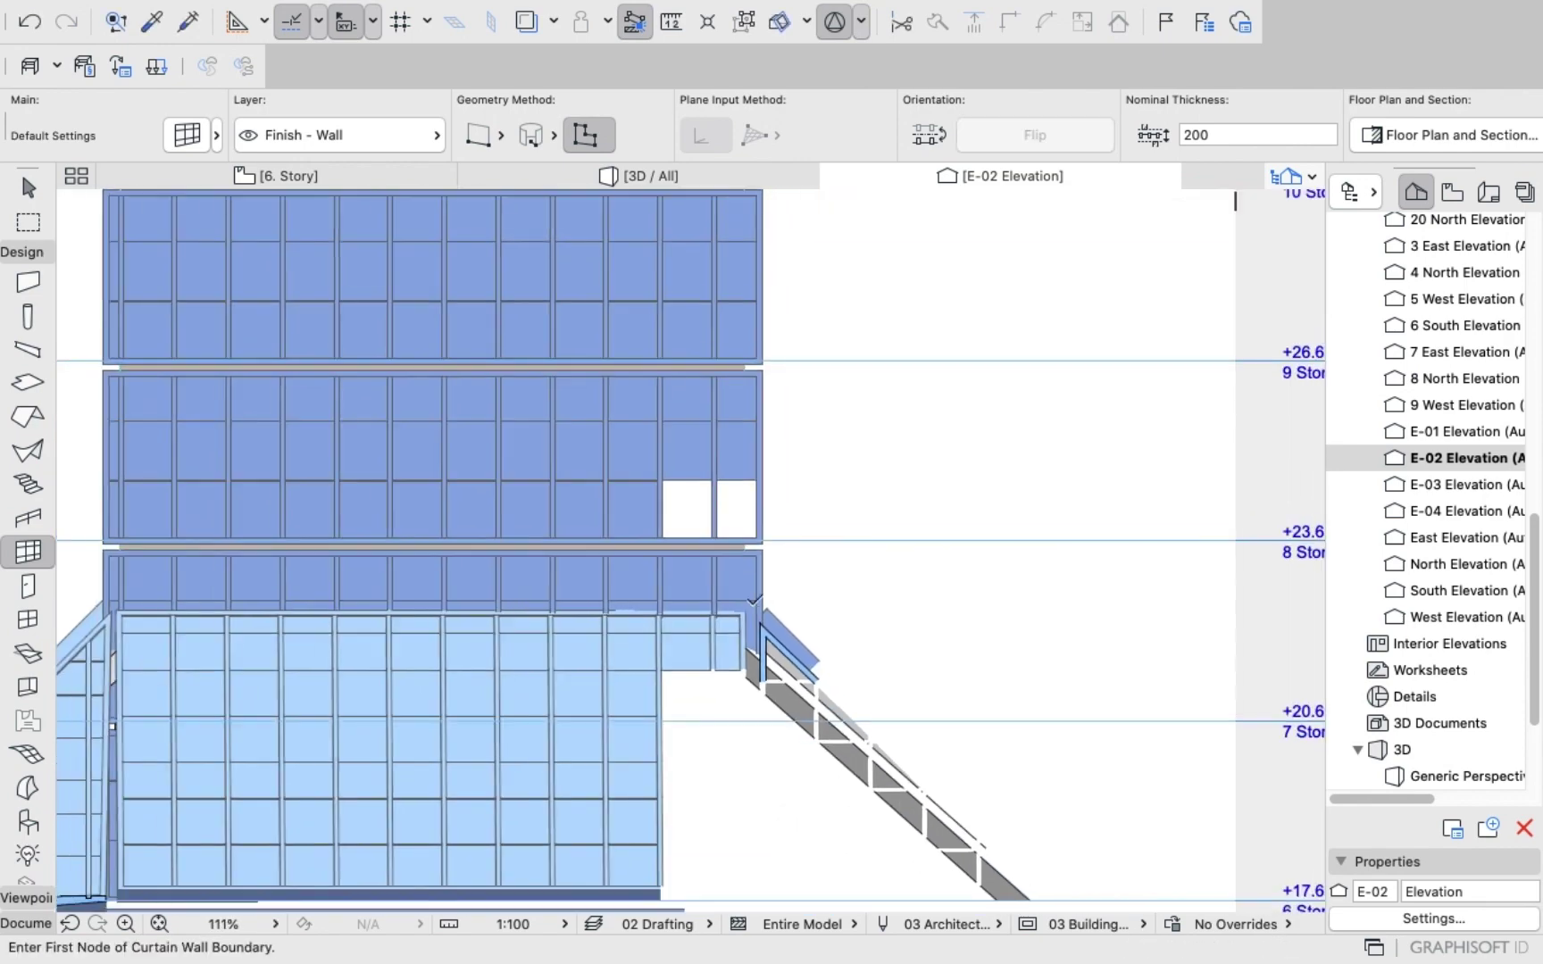
pyautogui.scroll(-3, 755, 600)
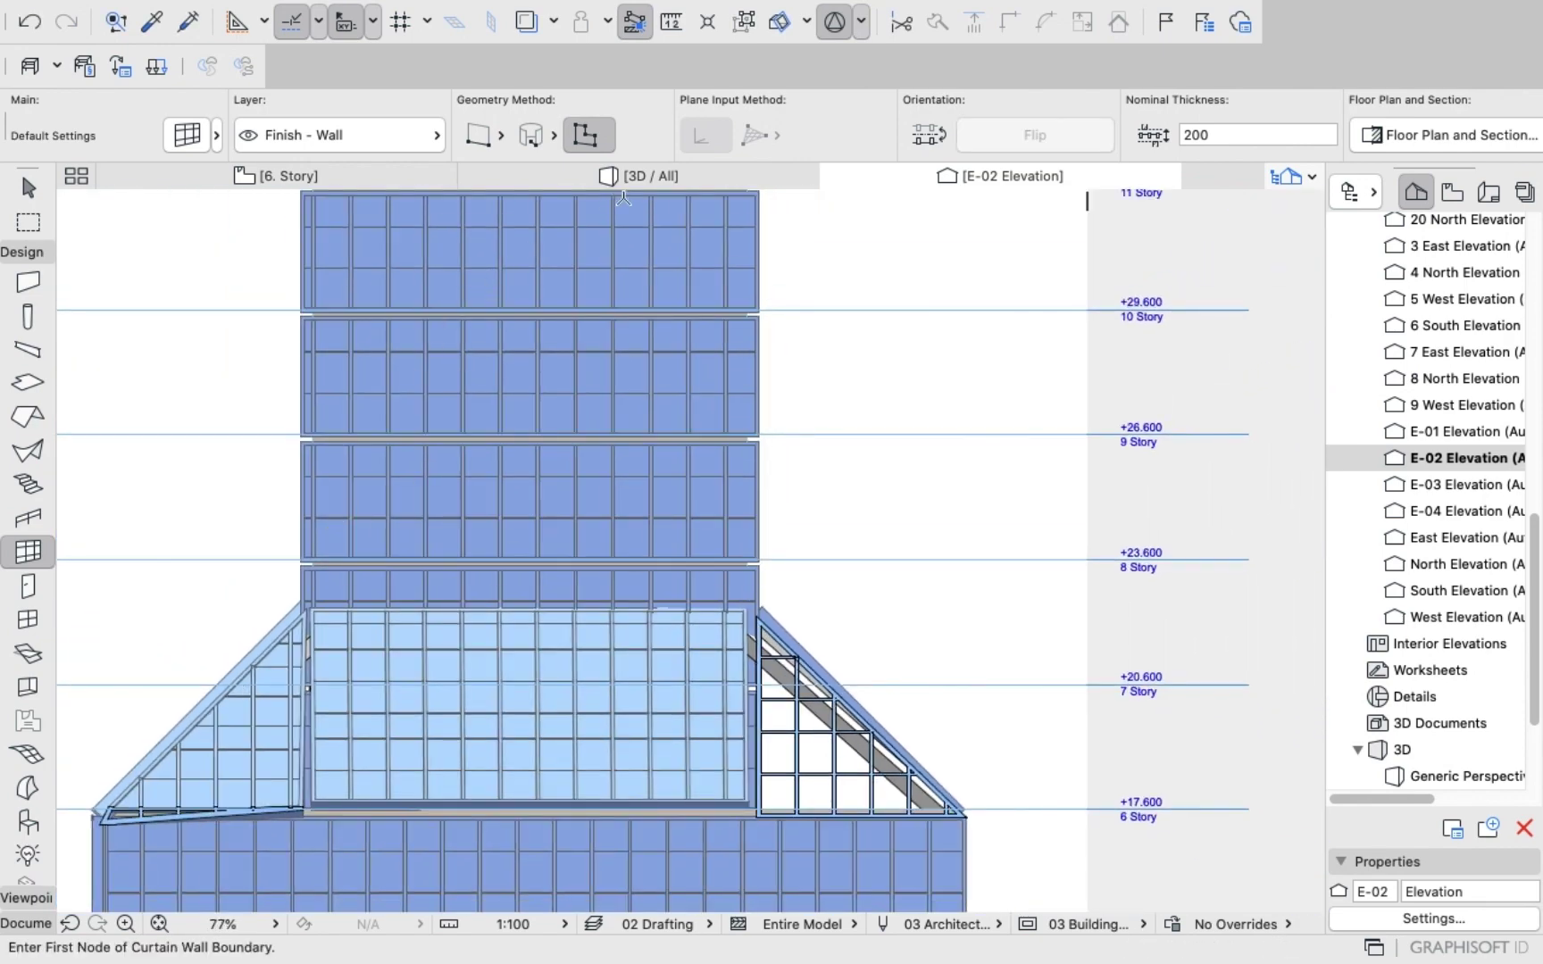
# In the 3D view, change the slant angle of the new triangular curtain wall so that it leans inward toward the building.
pyautogui.click(646, 175)
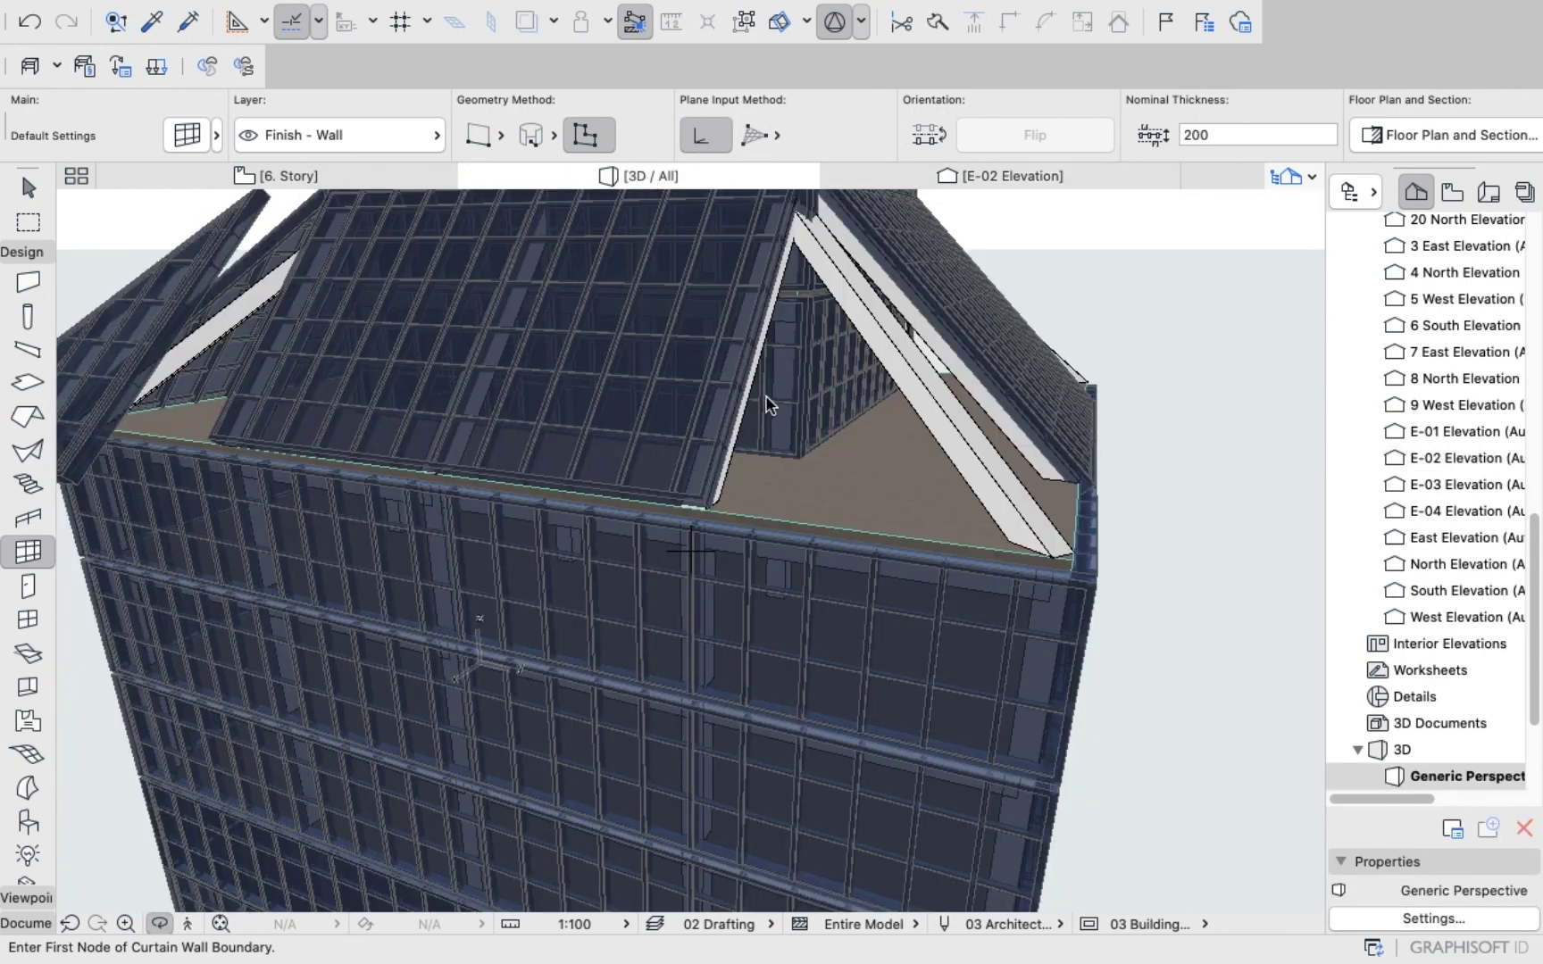
pyautogui.scroll(-5, 788, 438)
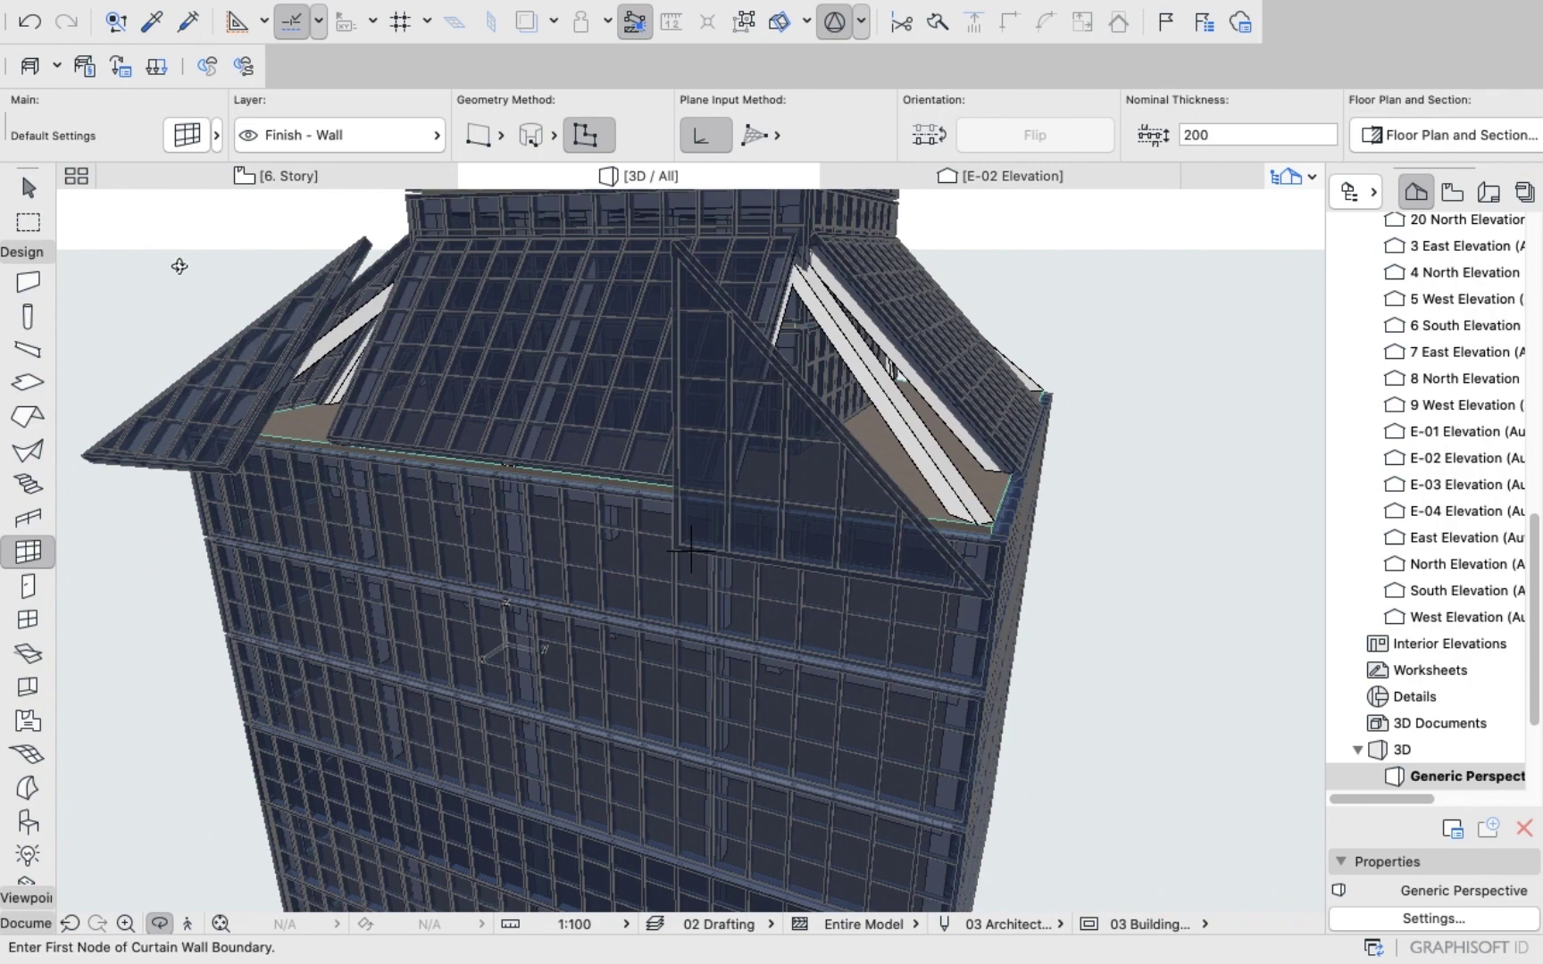
pyautogui.moveTo(547, 471); pyautogui.dragTo(475, 427)
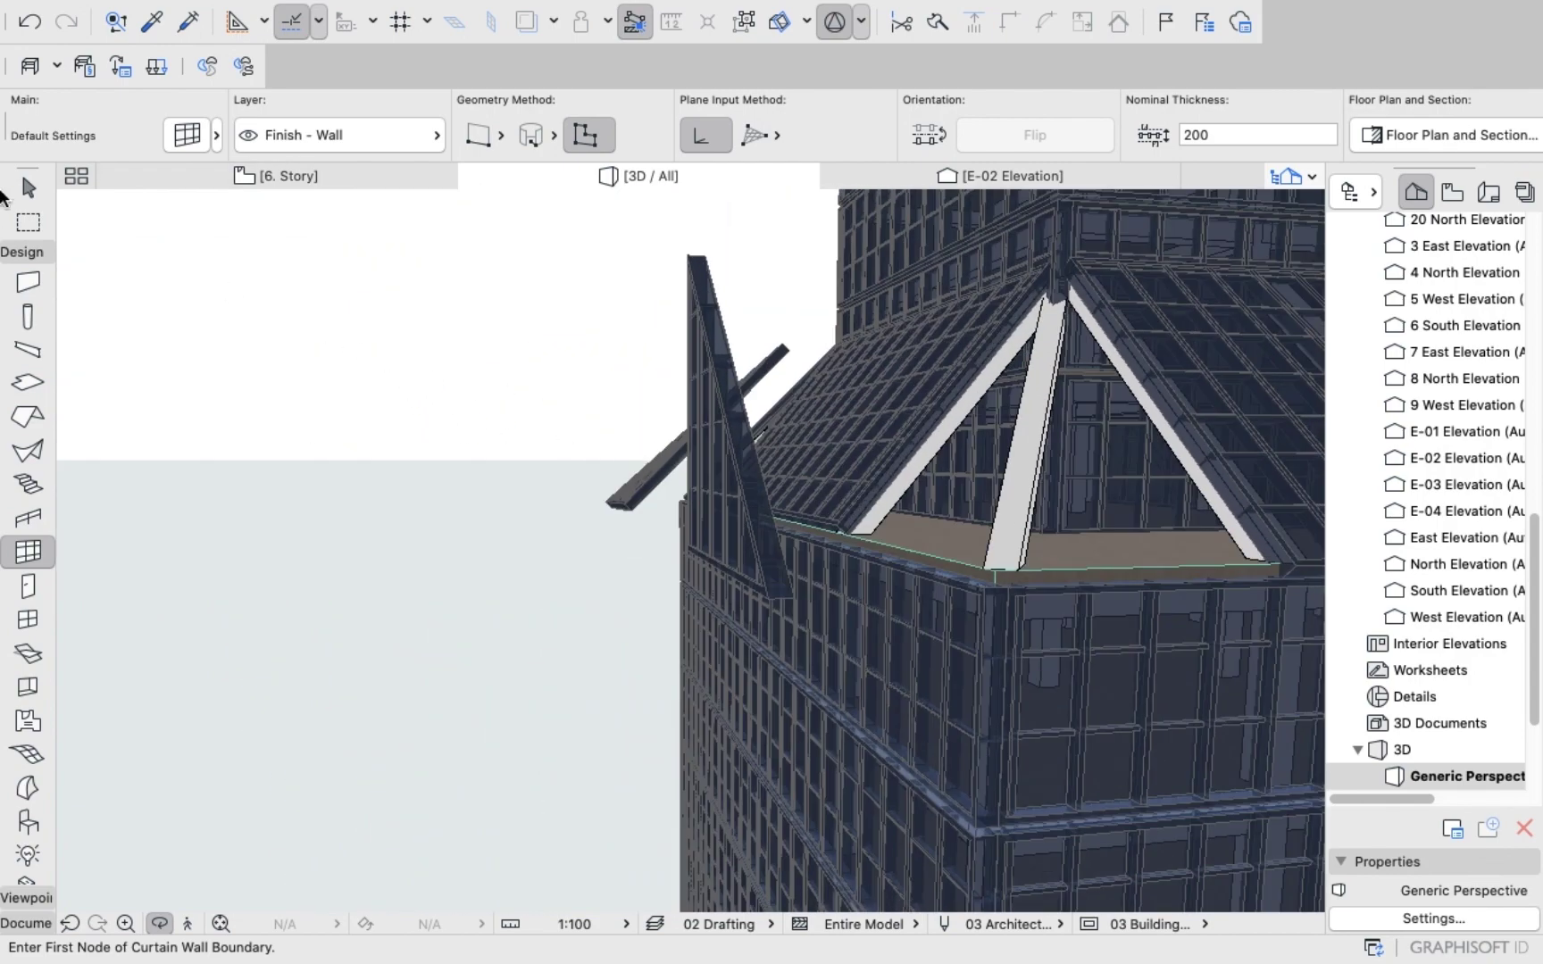
pyautogui.click(29, 188)
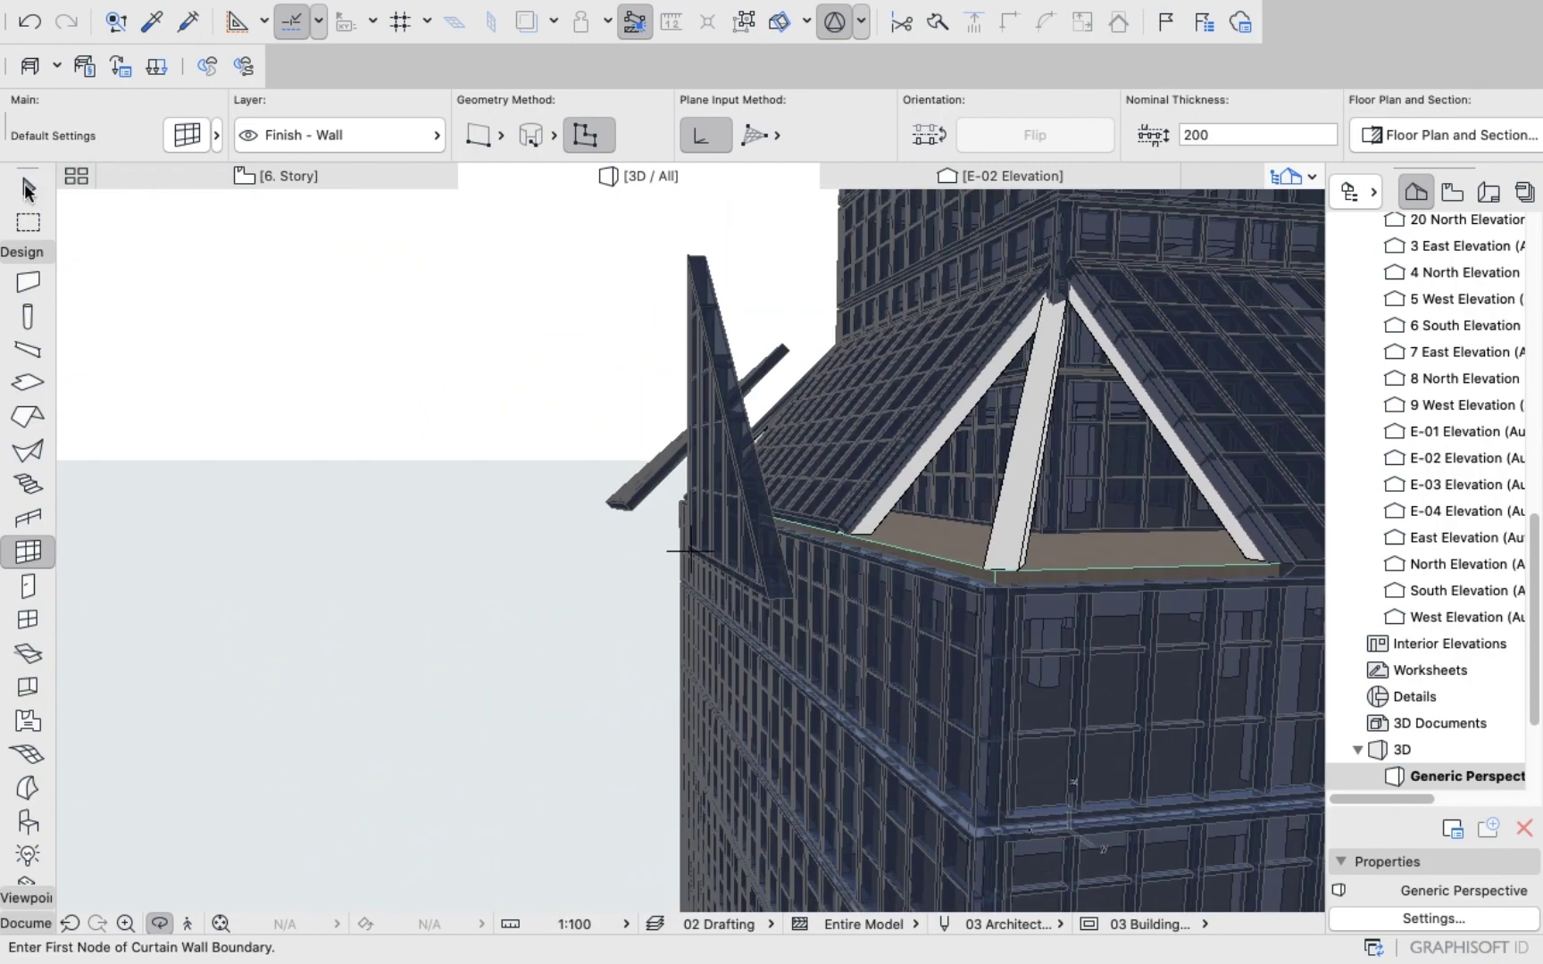
pyautogui.click(755, 473)
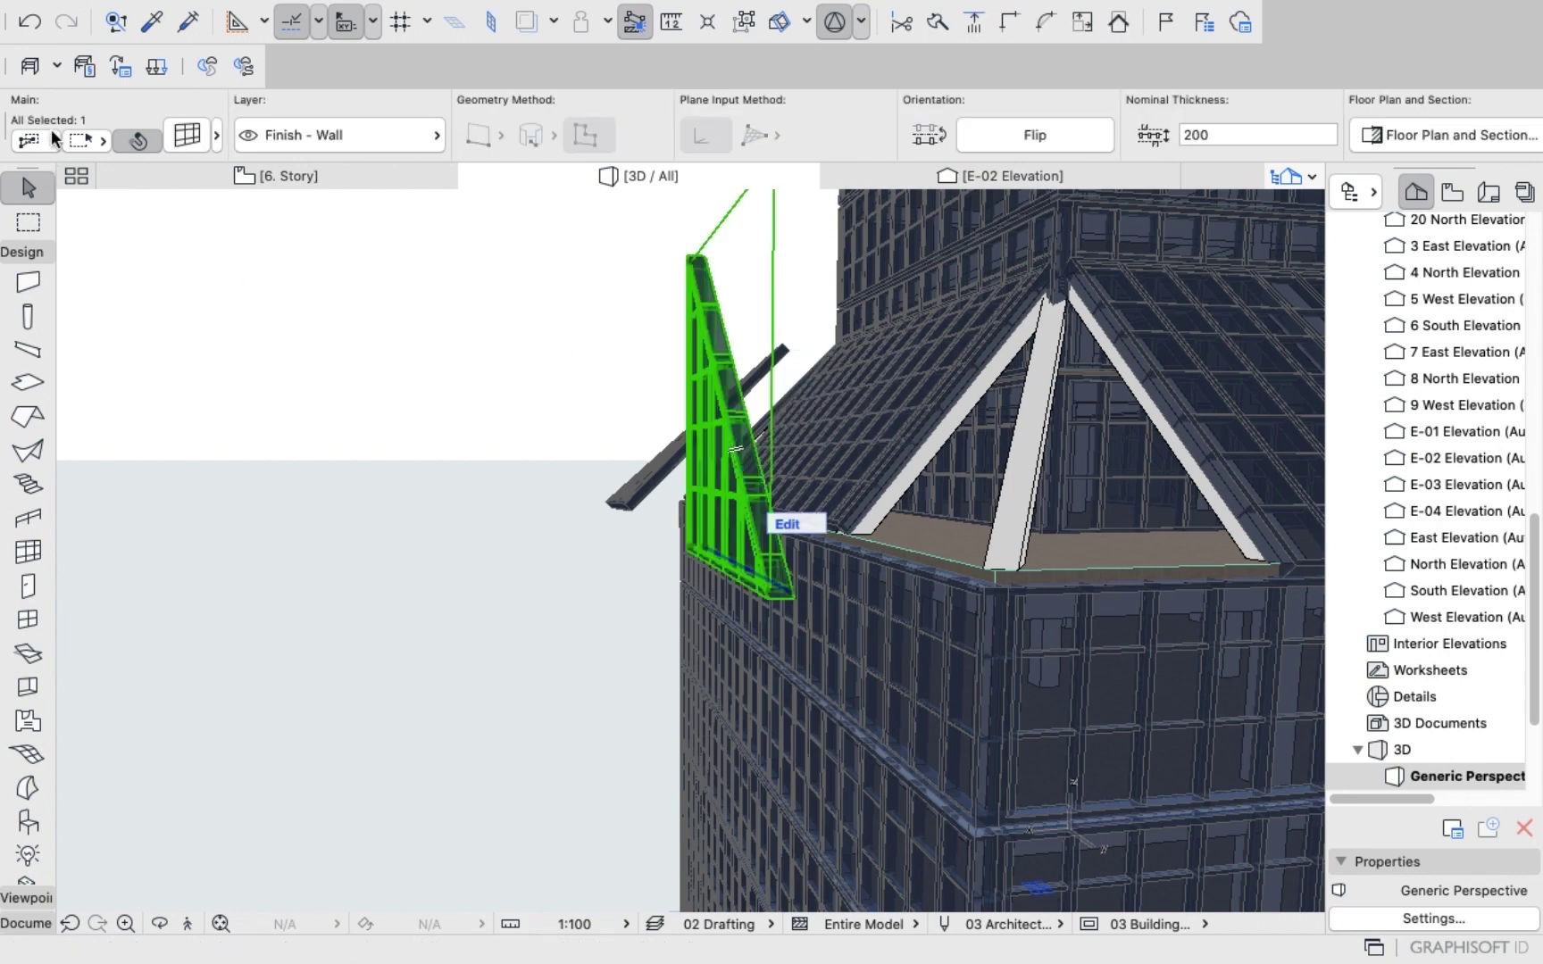
pyautogui.click(186, 134)
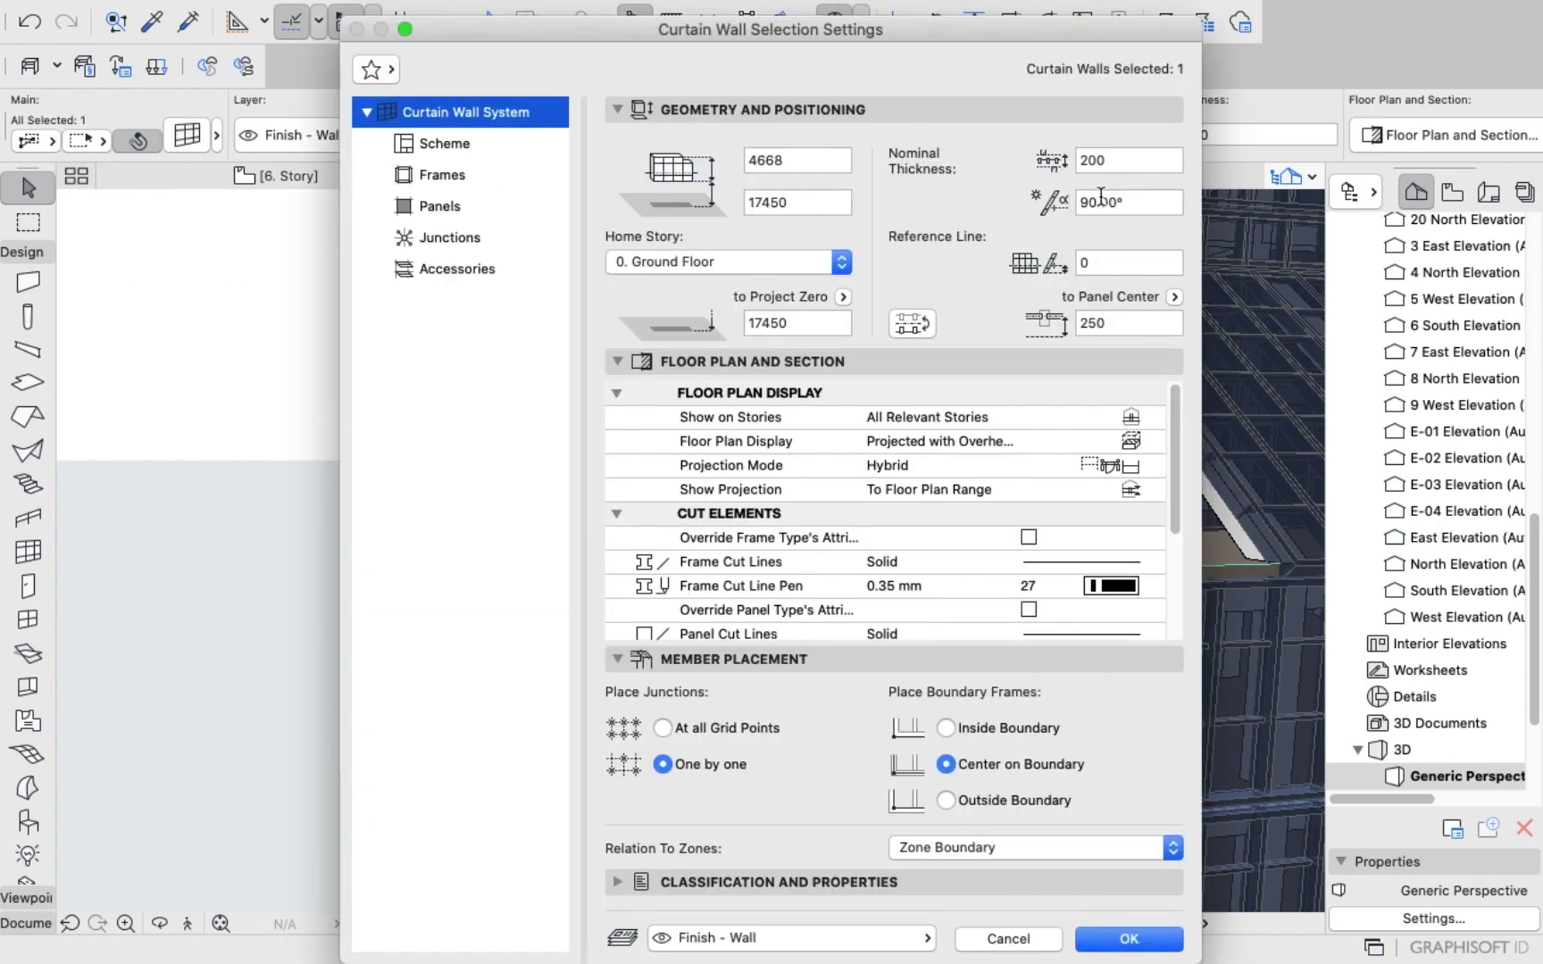
pyautogui.click(1140, 203)
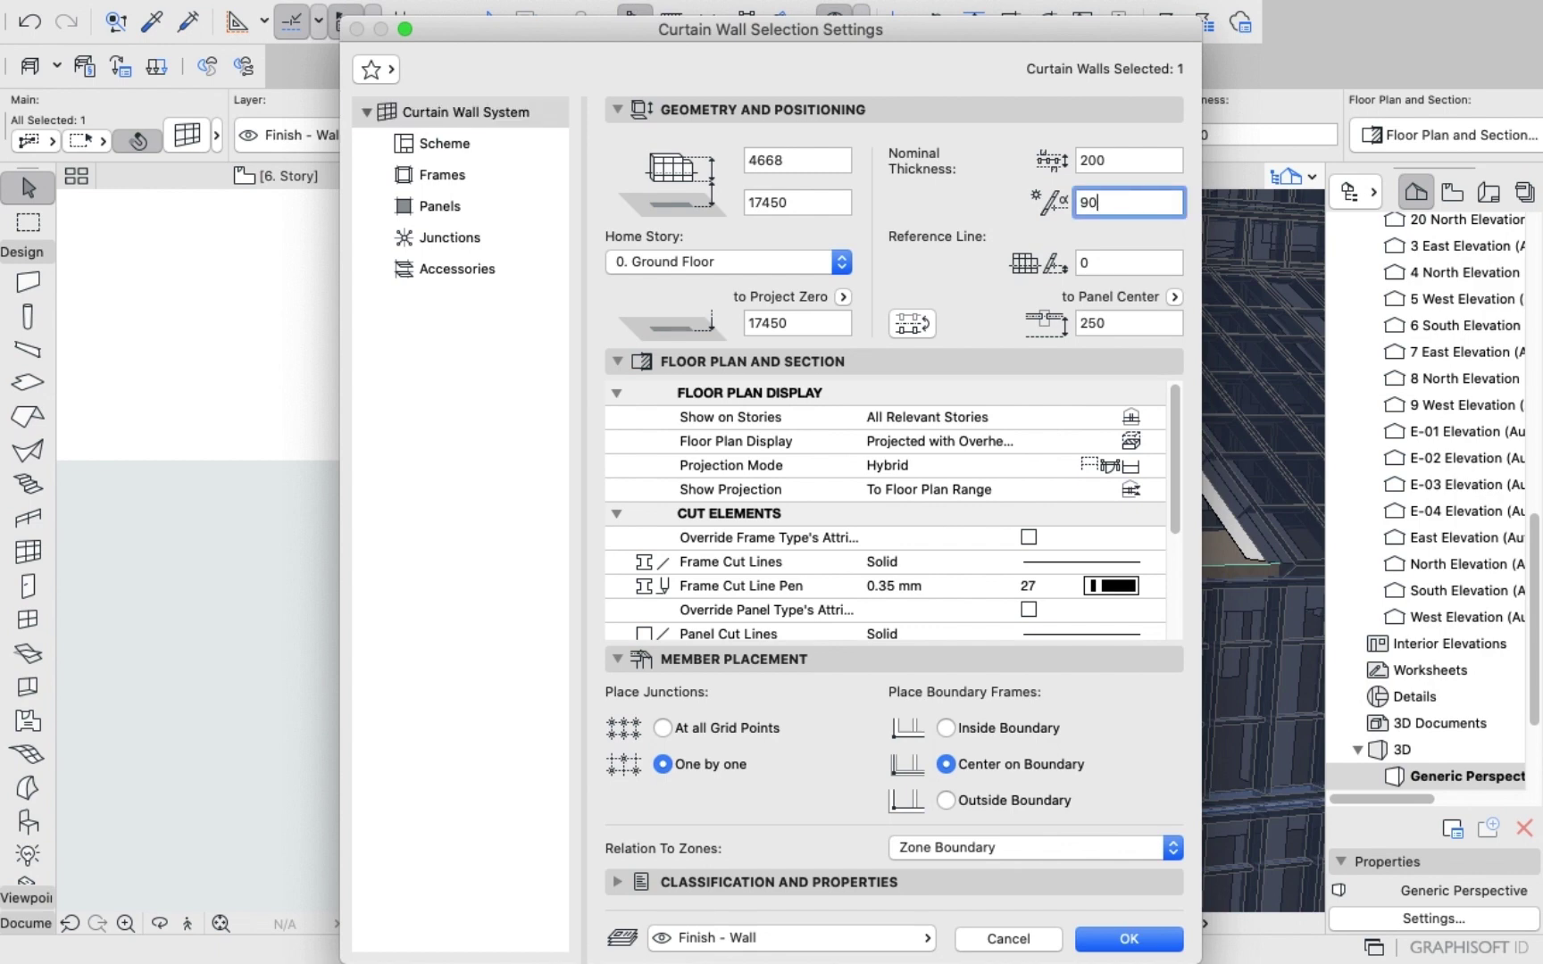
pyautogui.press('Return')
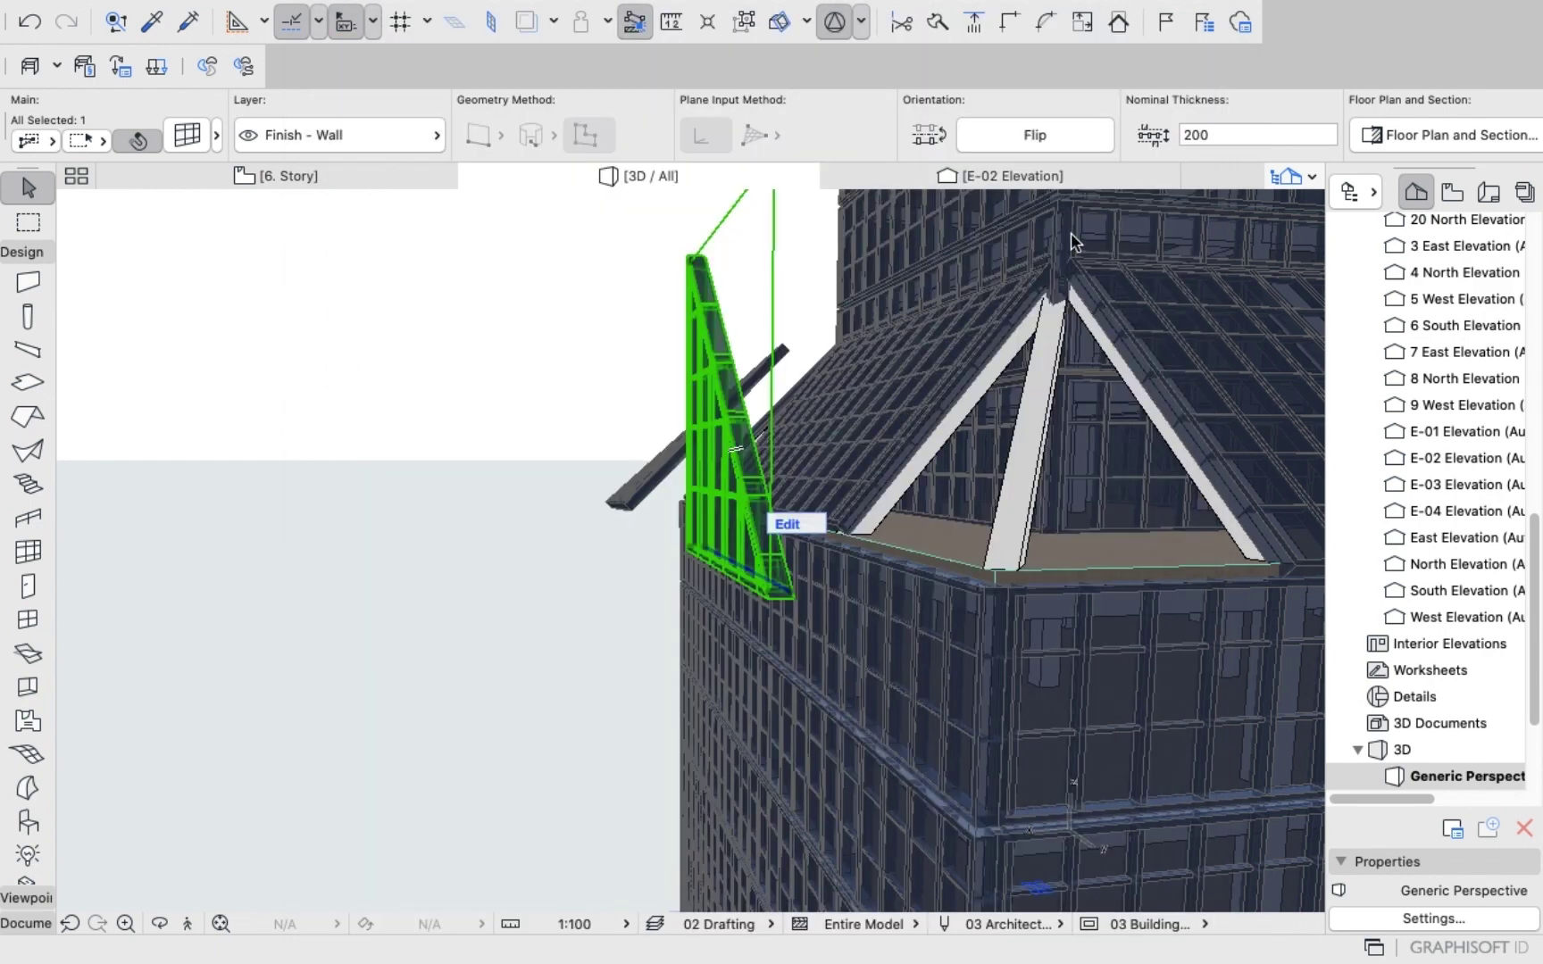
pyautogui.click(454, 355)
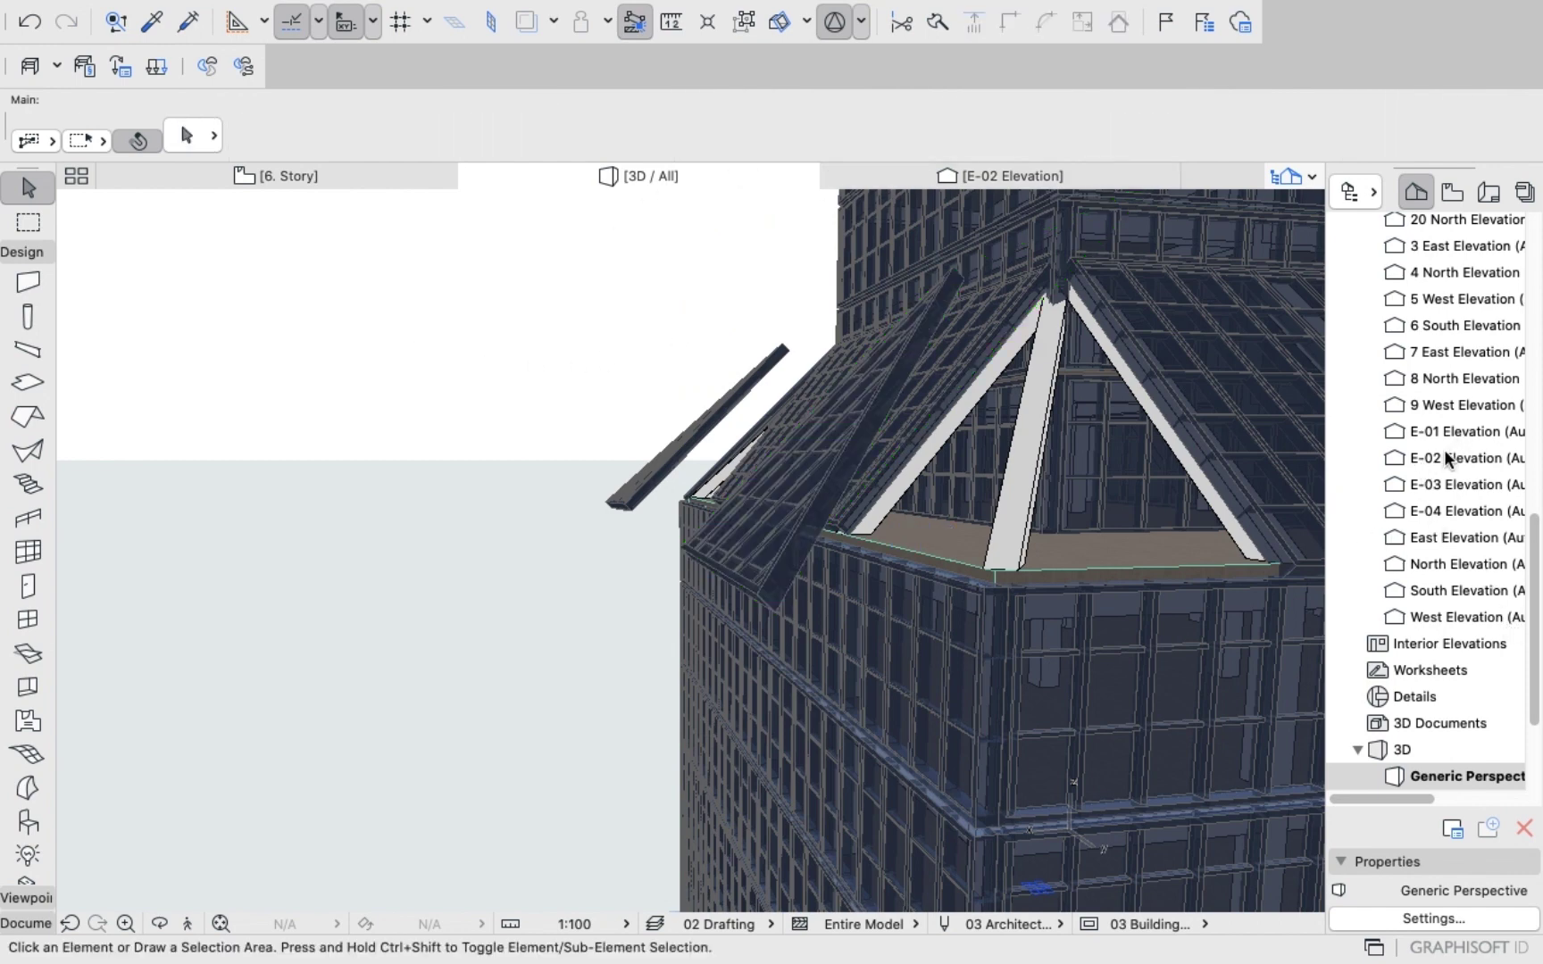
# Open the E-03 Elevation with the Curtain Wall tool active, at the open corner beside the 6. Story slanted wall.
pyautogui.doubleClick(1436, 484)
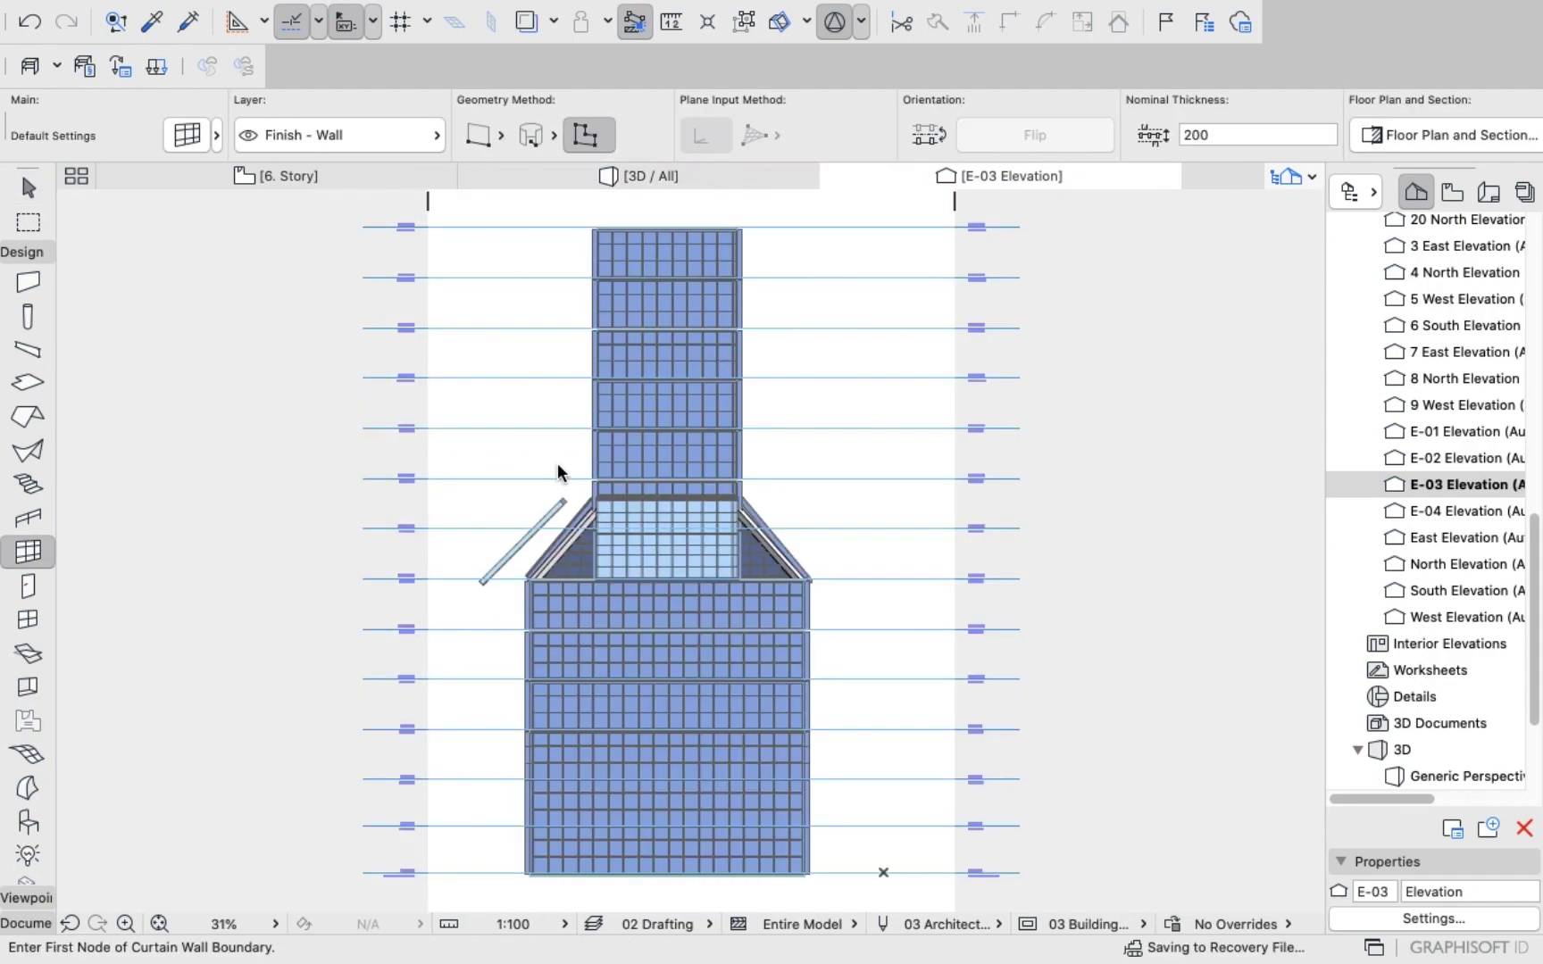
pyautogui.scroll(5, 585, 513)
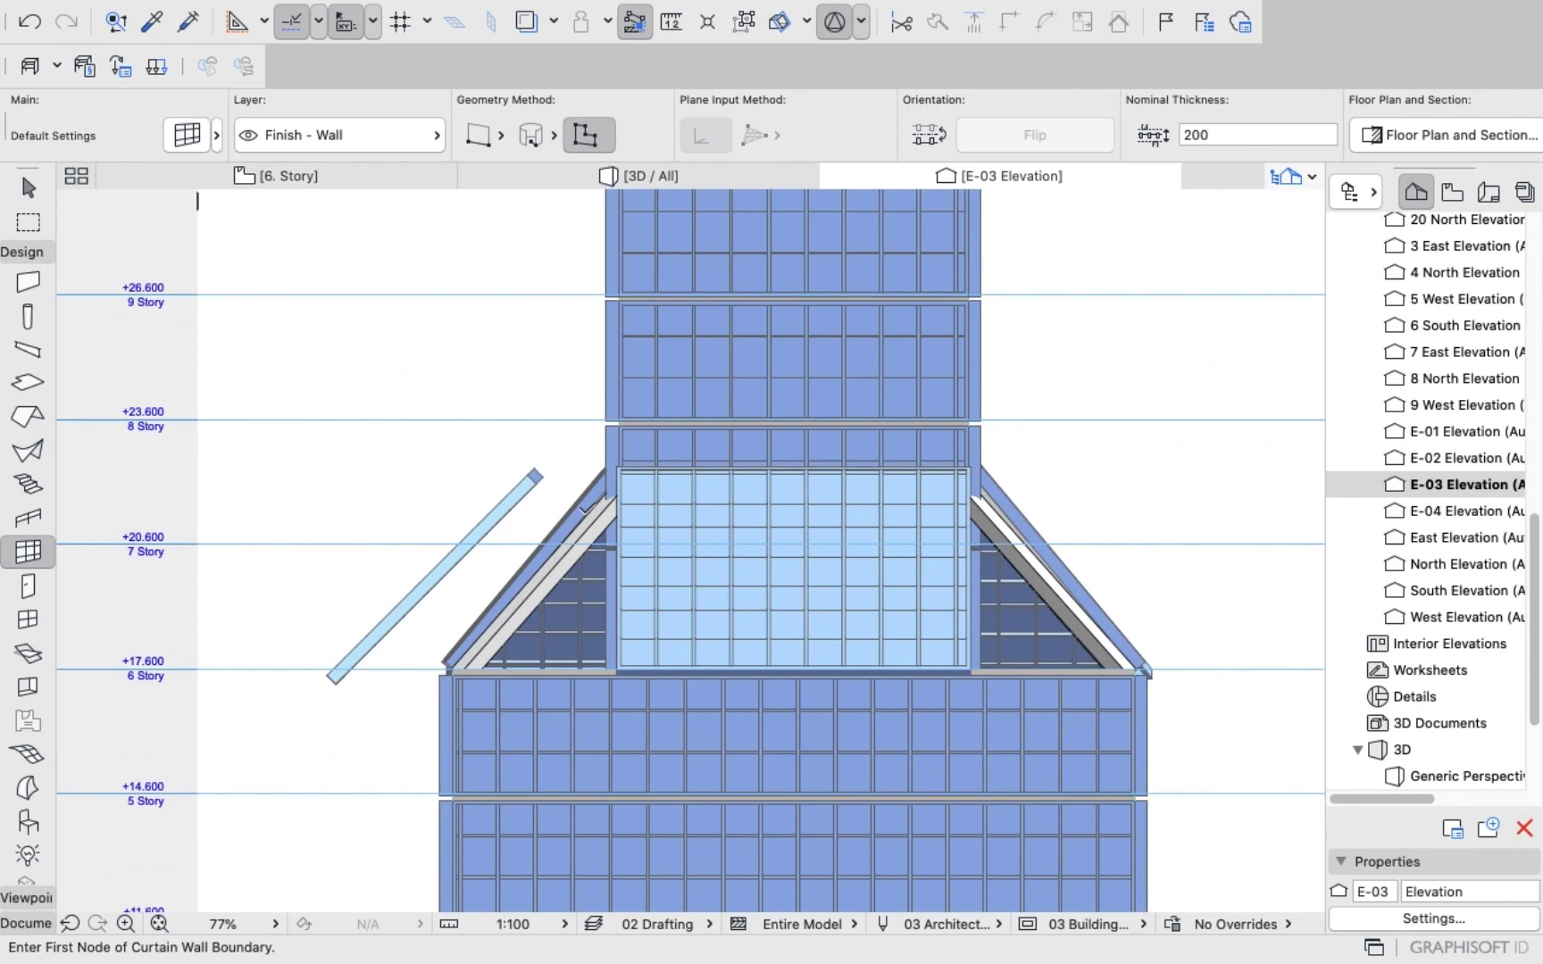
pyautogui.scroll(7, 494, 505)
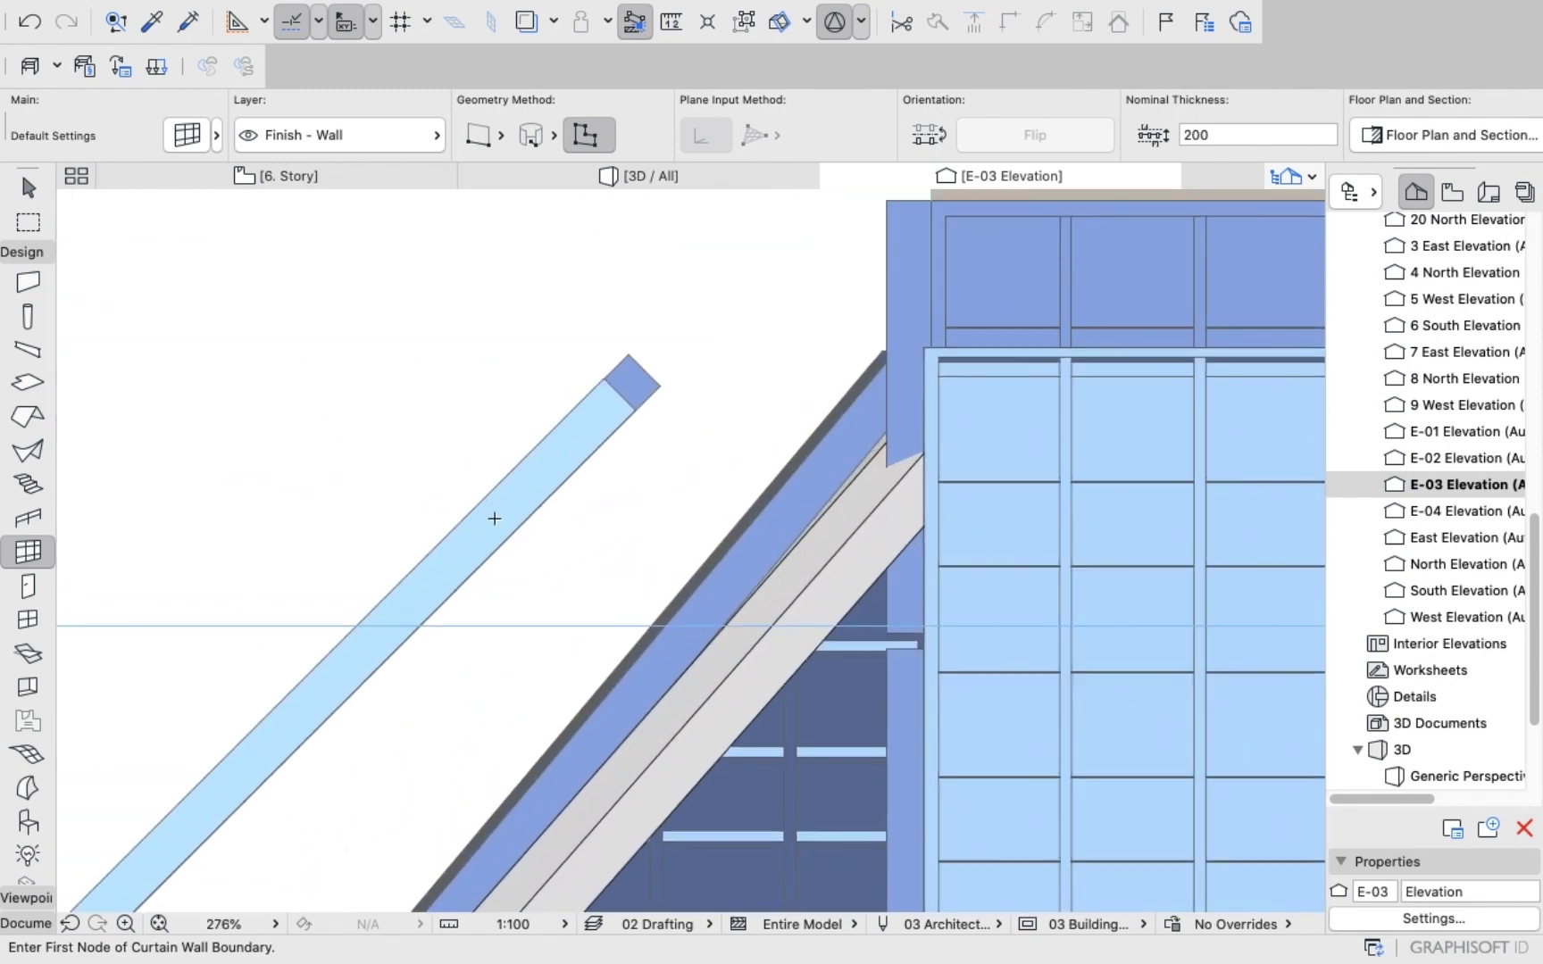
pyautogui.keyDown('shift'); pyautogui.click(493, 514); pyautogui.keyUp('shift')
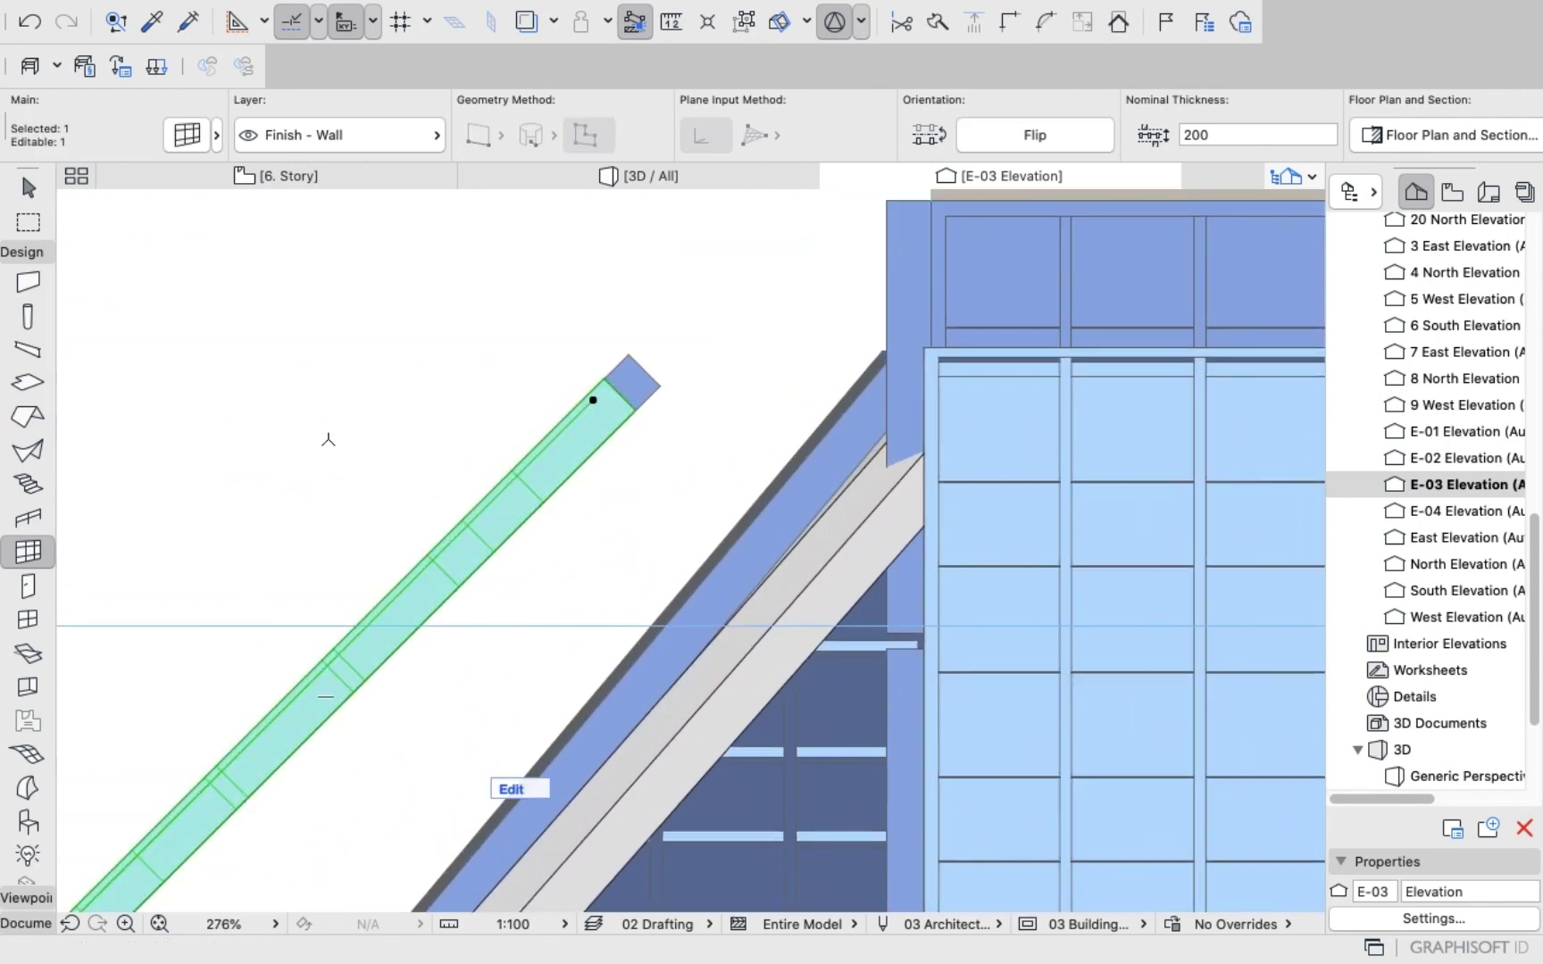
pyautogui.press('super+a')
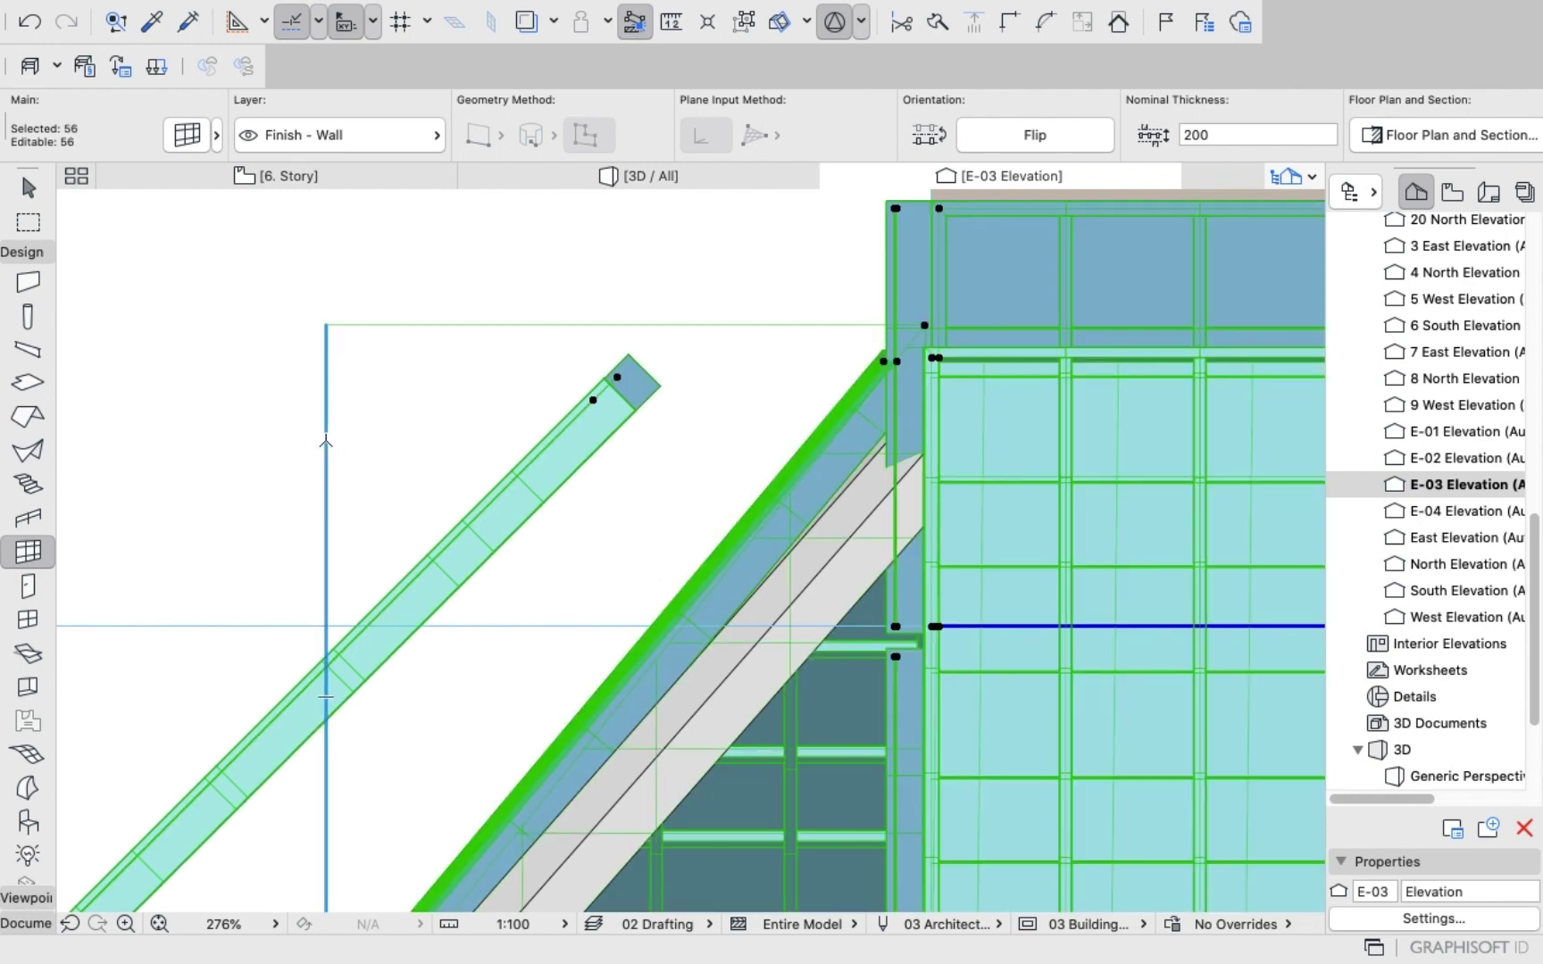
pyautogui.press('Escape')
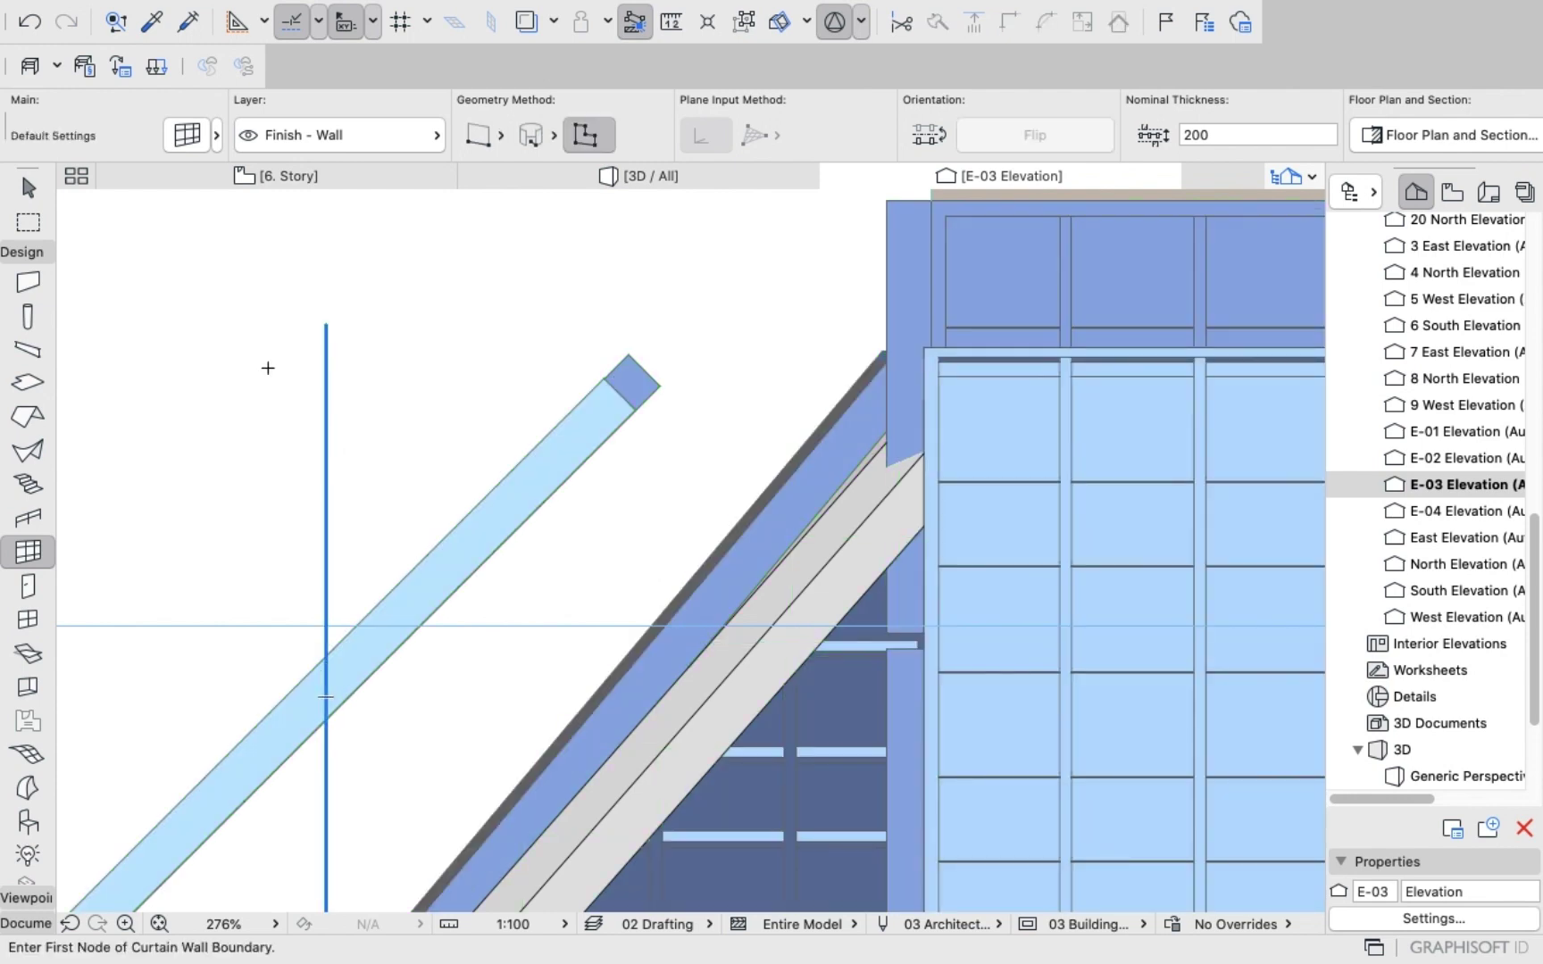
pyautogui.keyDown('shift'); pyautogui.click(453, 538); pyautogui.keyUp('shift')
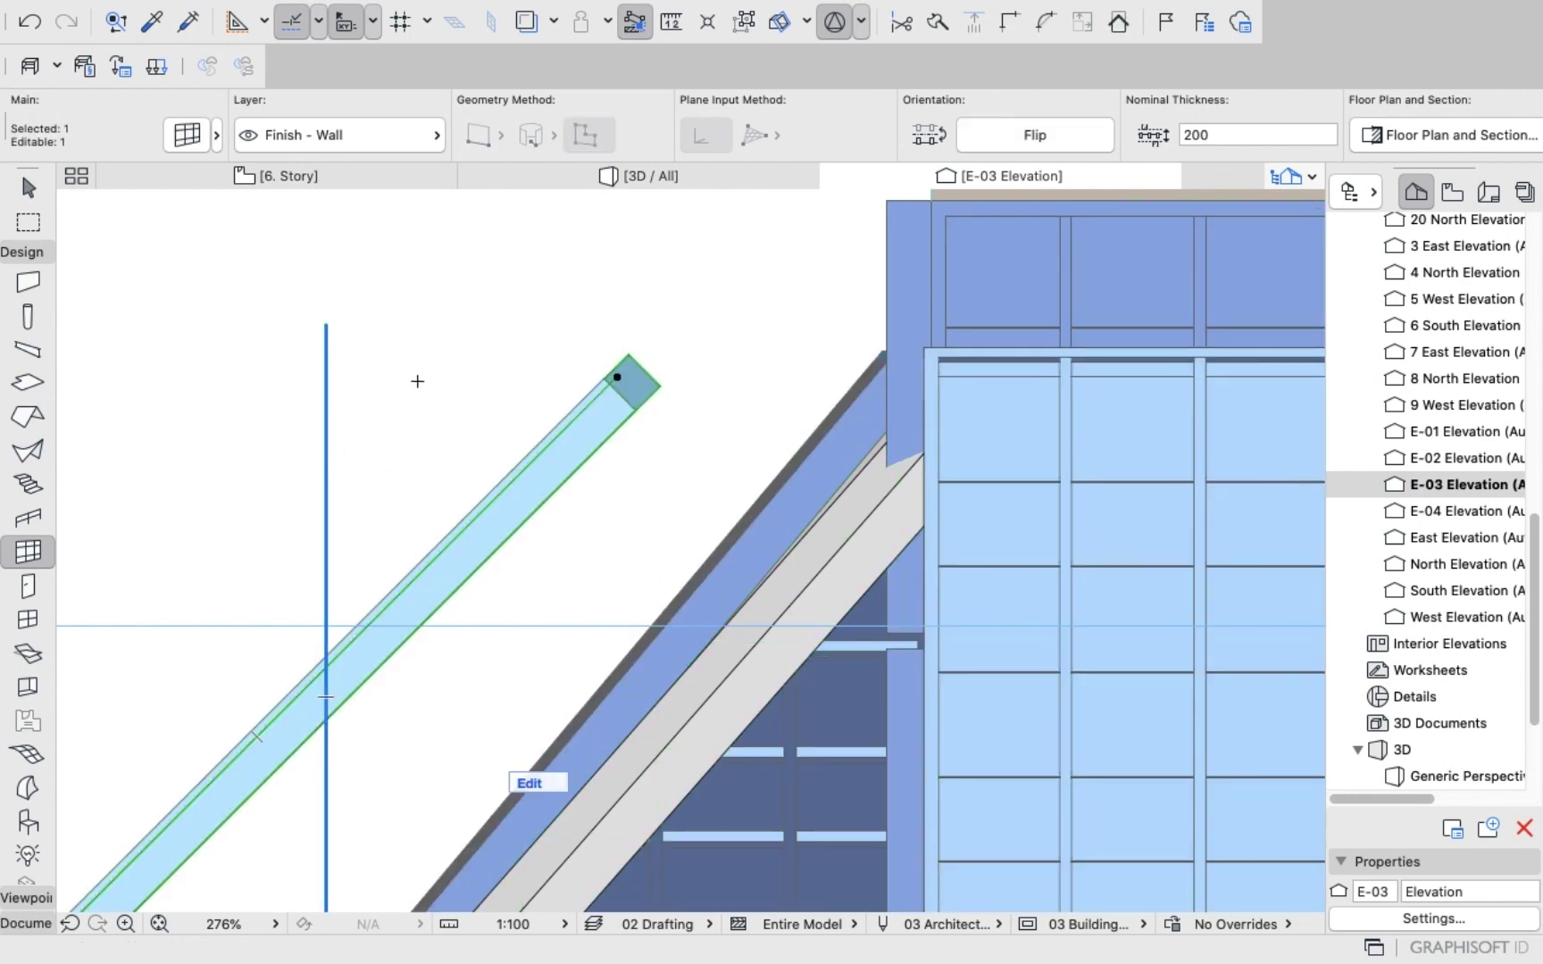
pyautogui.press('super+d')
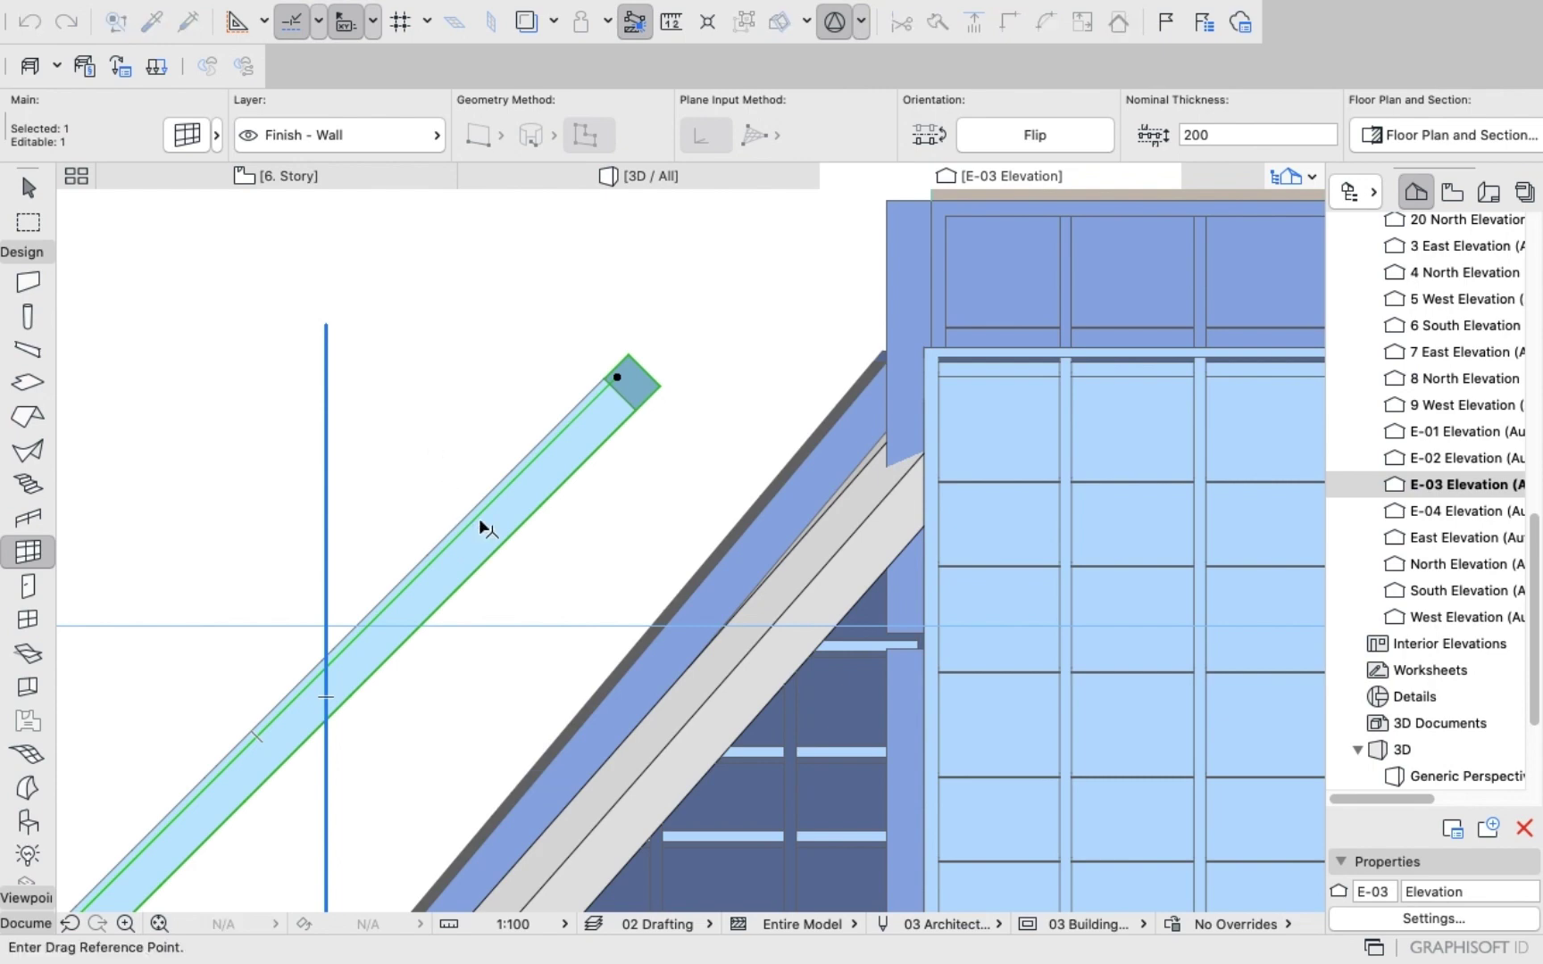
pyautogui.scroll(-3, 479, 518)
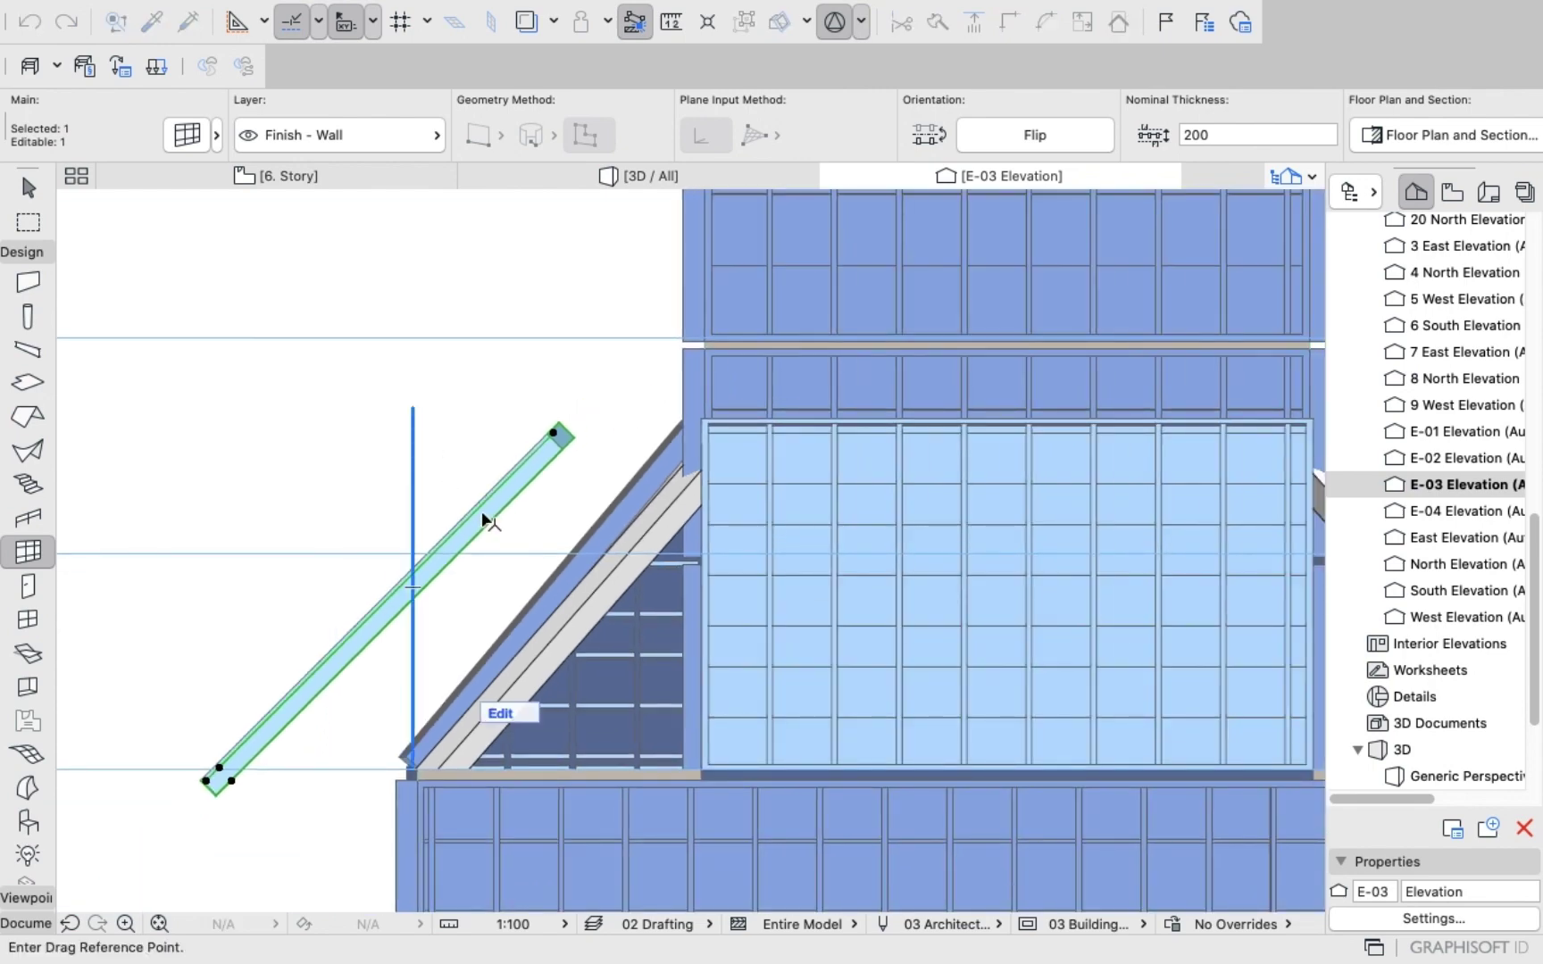
pyautogui.click(480, 513)
pyautogui.scroll(3, 590, 527)
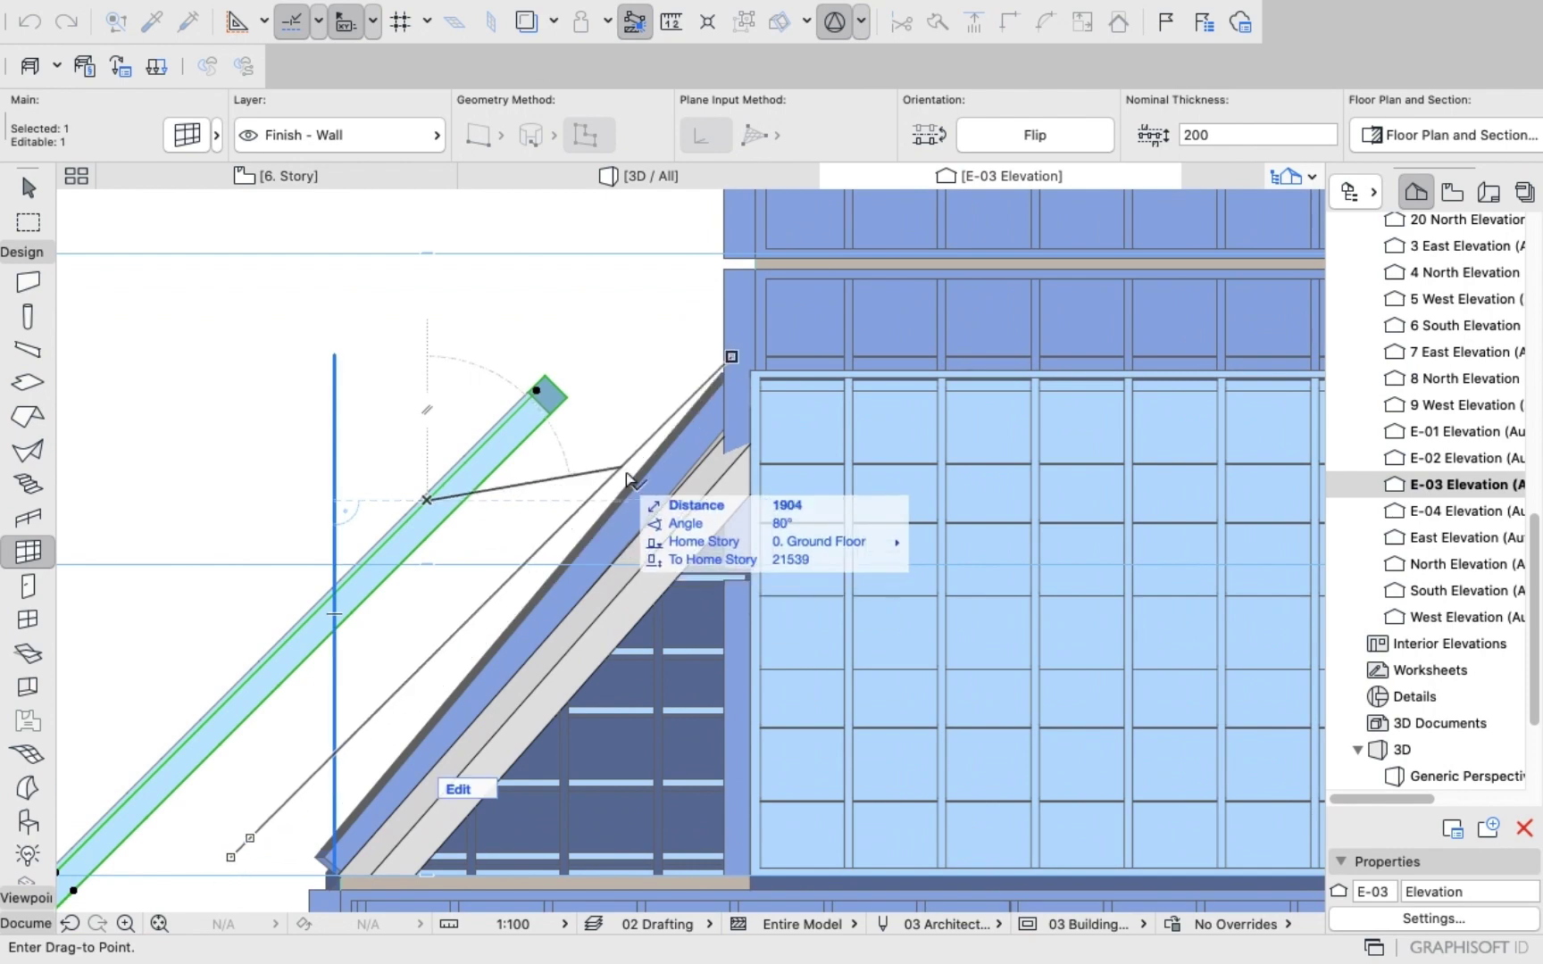
pyautogui.rightClick(522, 386)
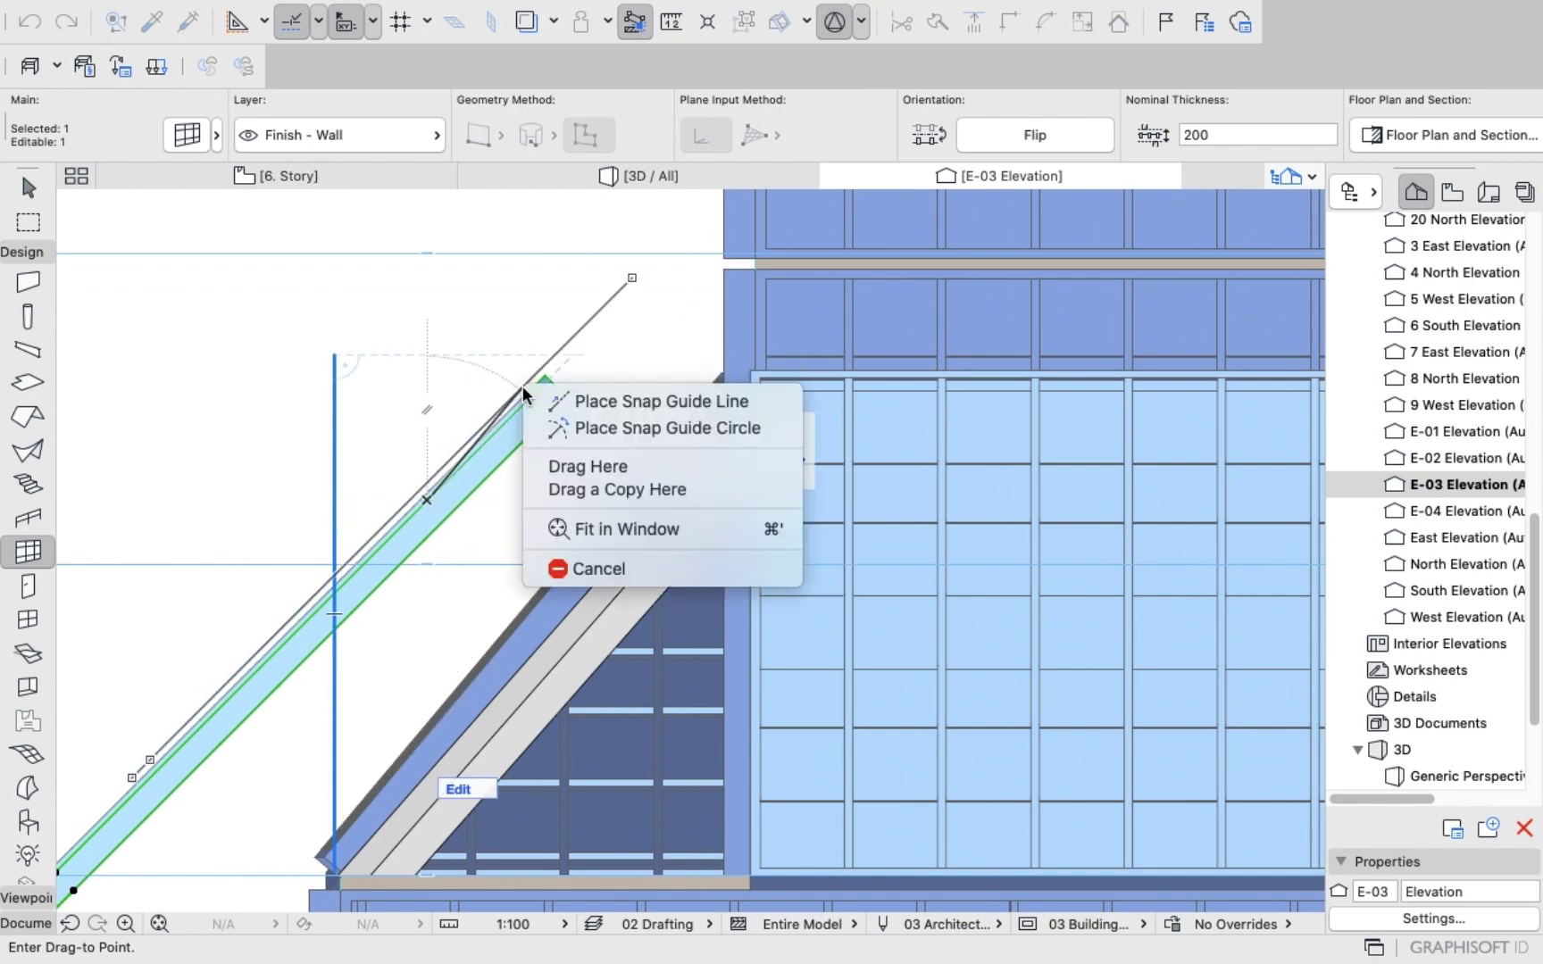
pyautogui.click(589, 569)
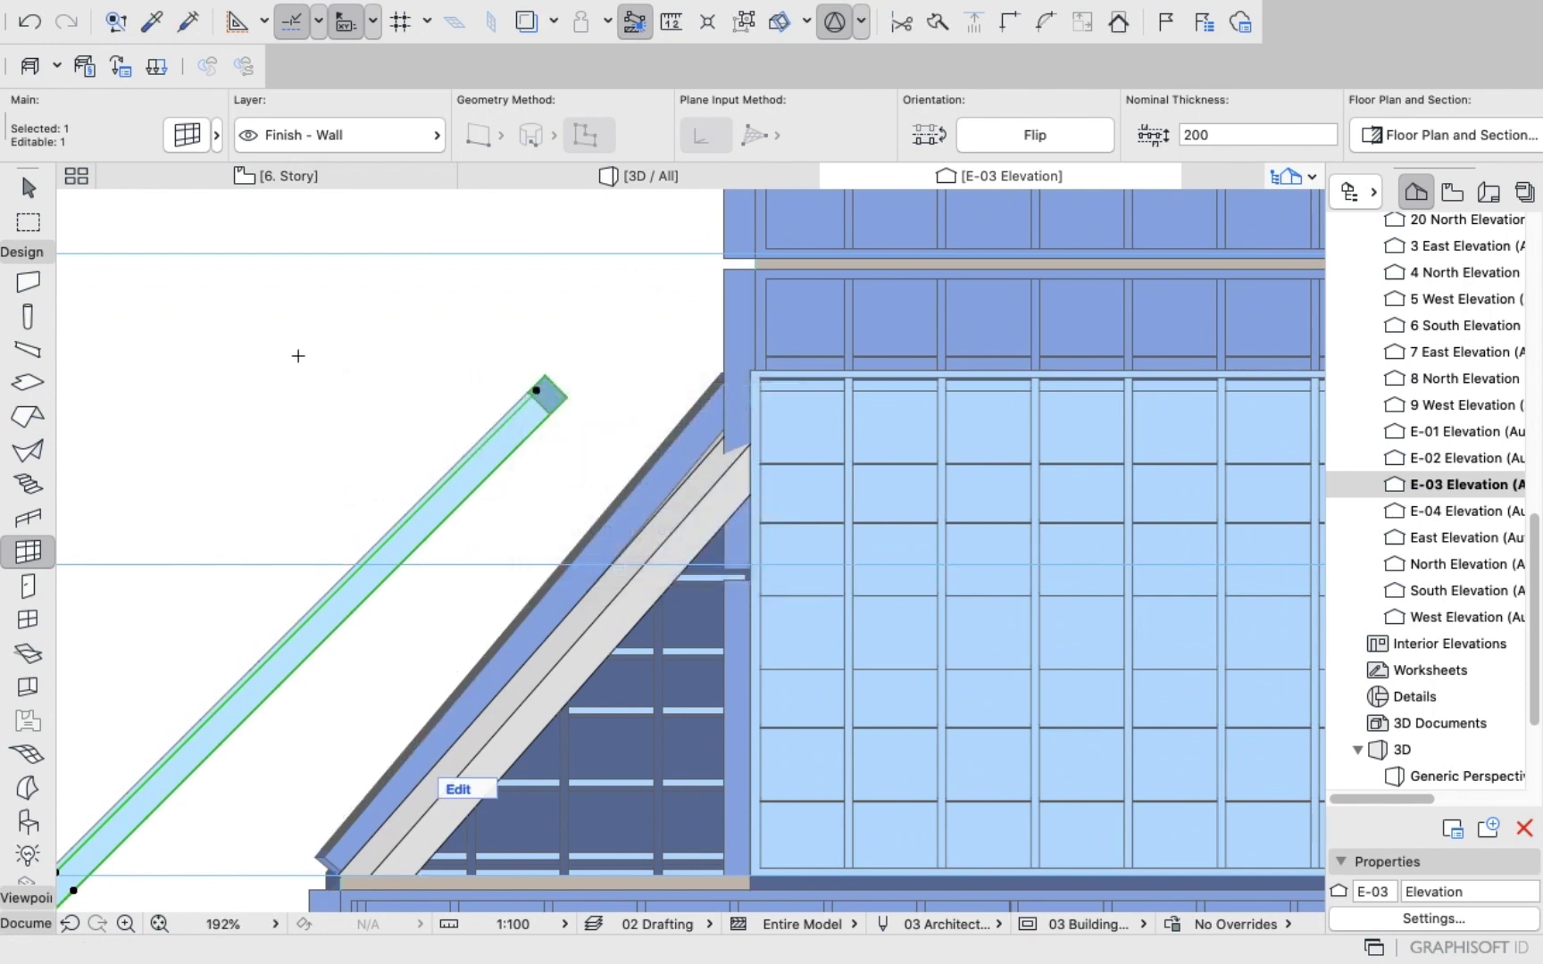
pyautogui.rightClick(298, 357)
pyautogui.press('Escape')
pyautogui.press('Escape')
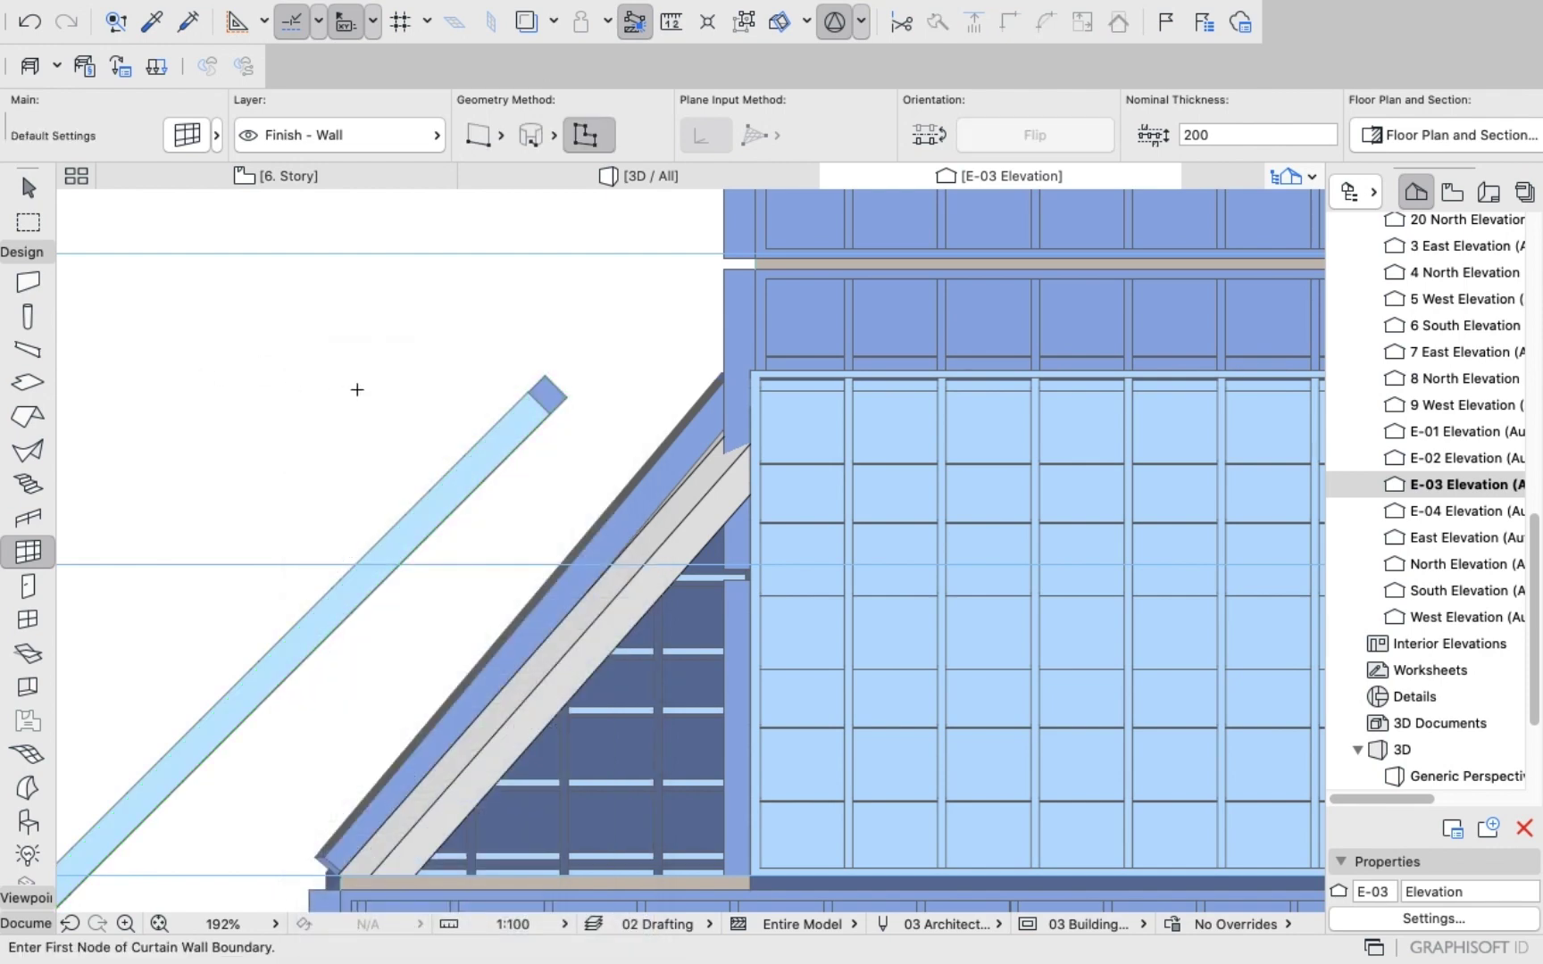
pyautogui.scroll(-4, 357, 393)
pyautogui.scroll(1, 320, 490)
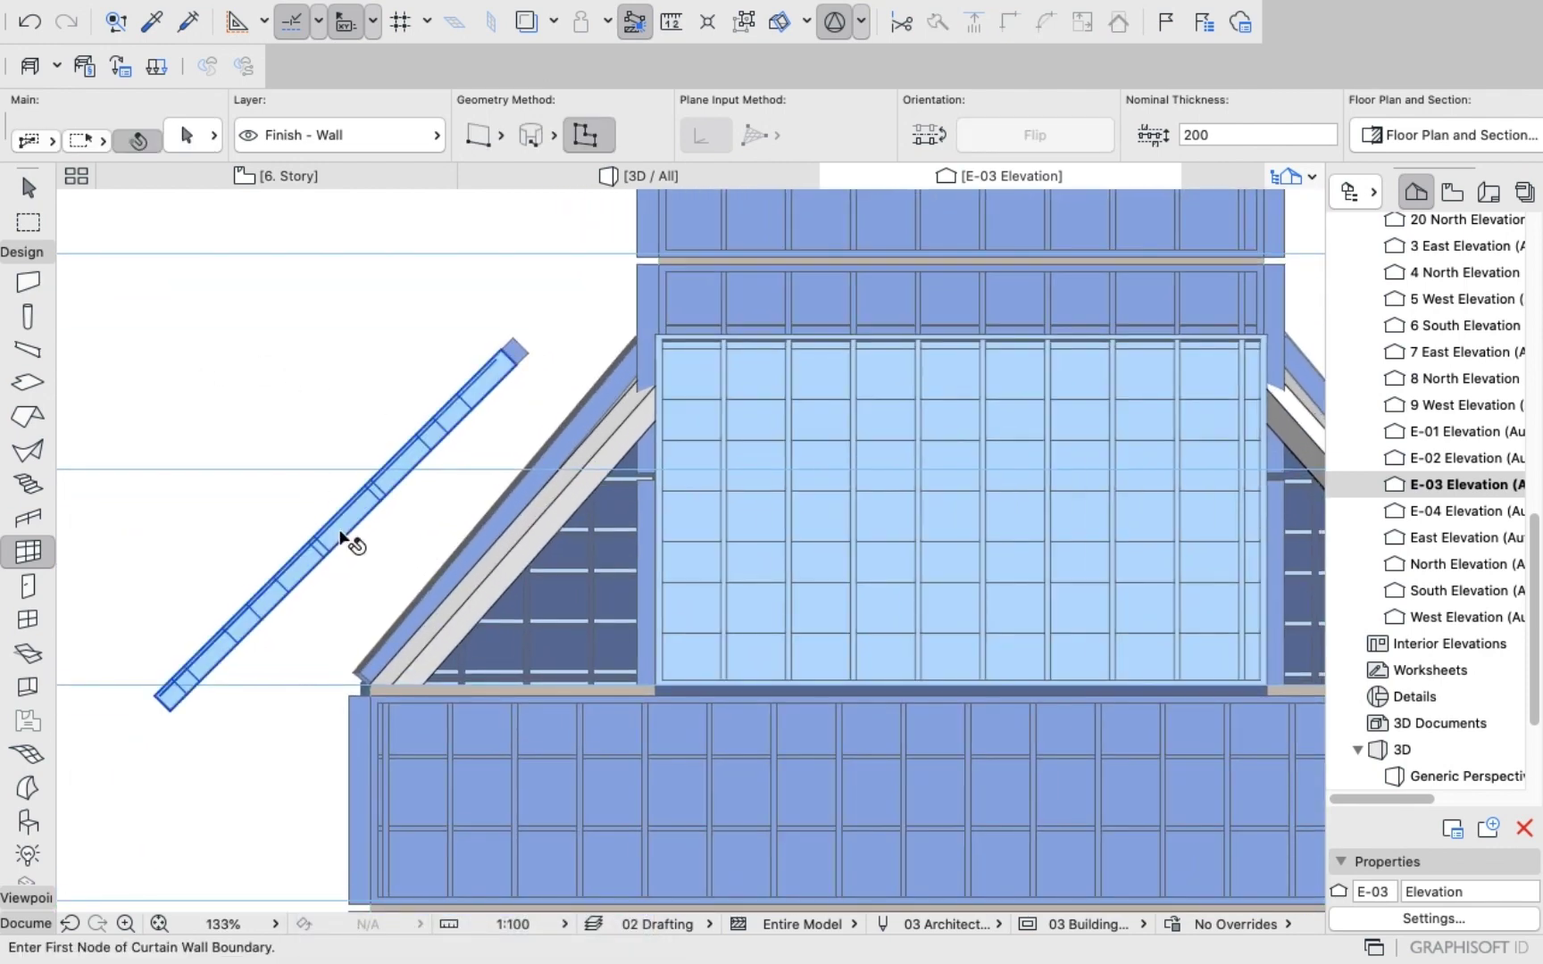
pyautogui.keyDown('shift'); pyautogui.click(339, 530); pyautogui.keyUp('shift')
pyautogui.press('super+d')
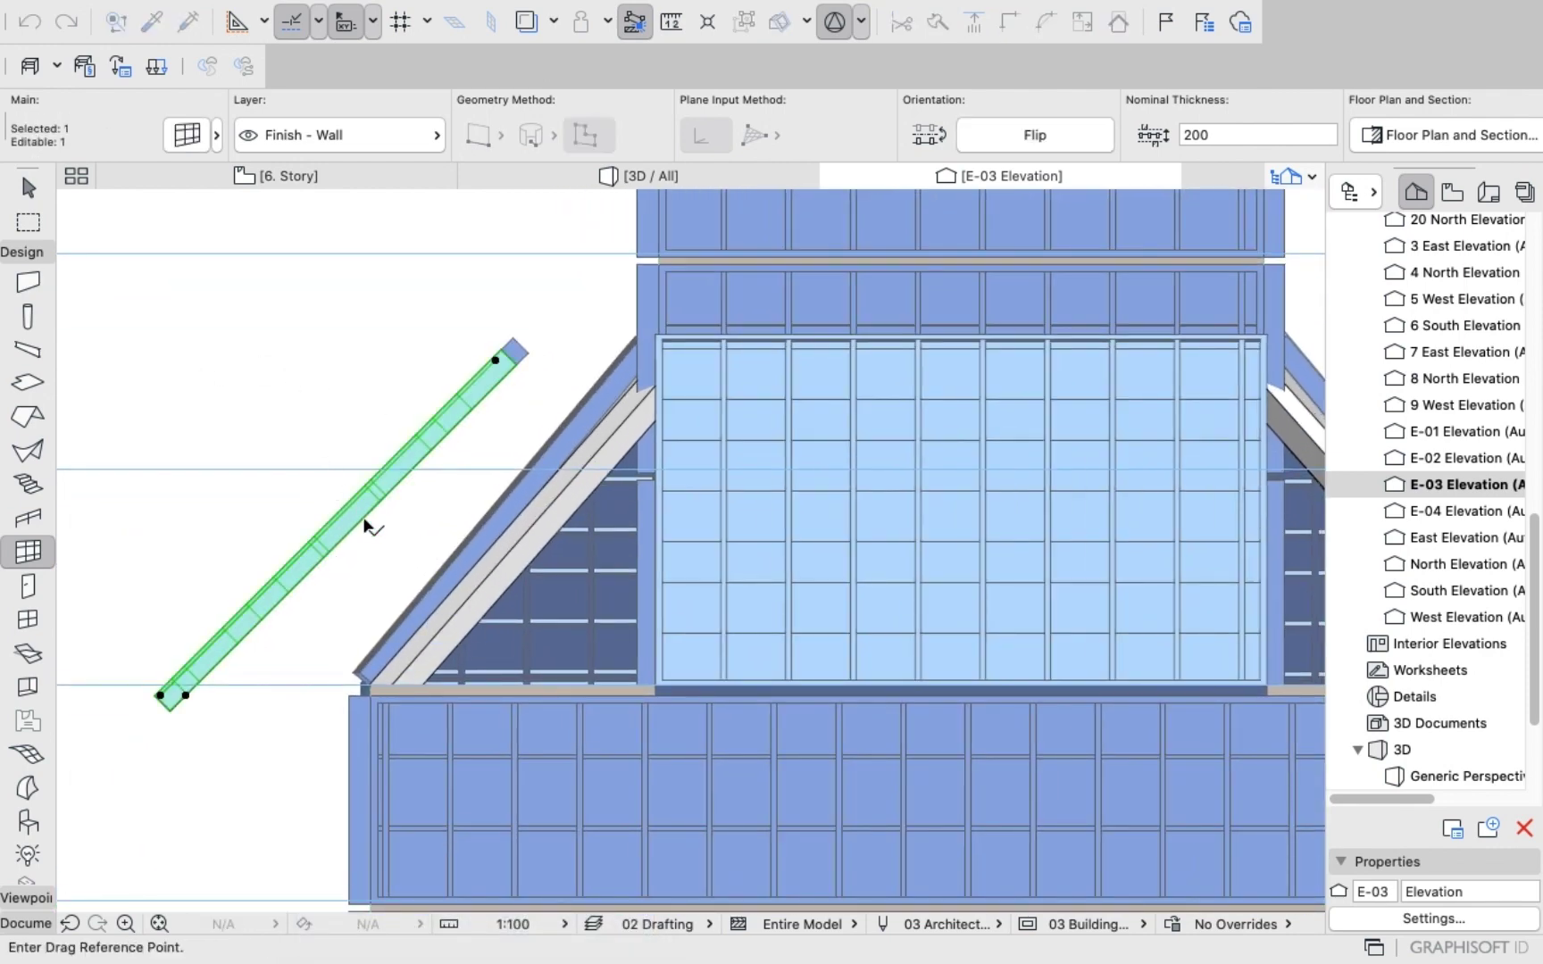
pyautogui.click(348, 502)
pyautogui.scroll(4, 450, 512)
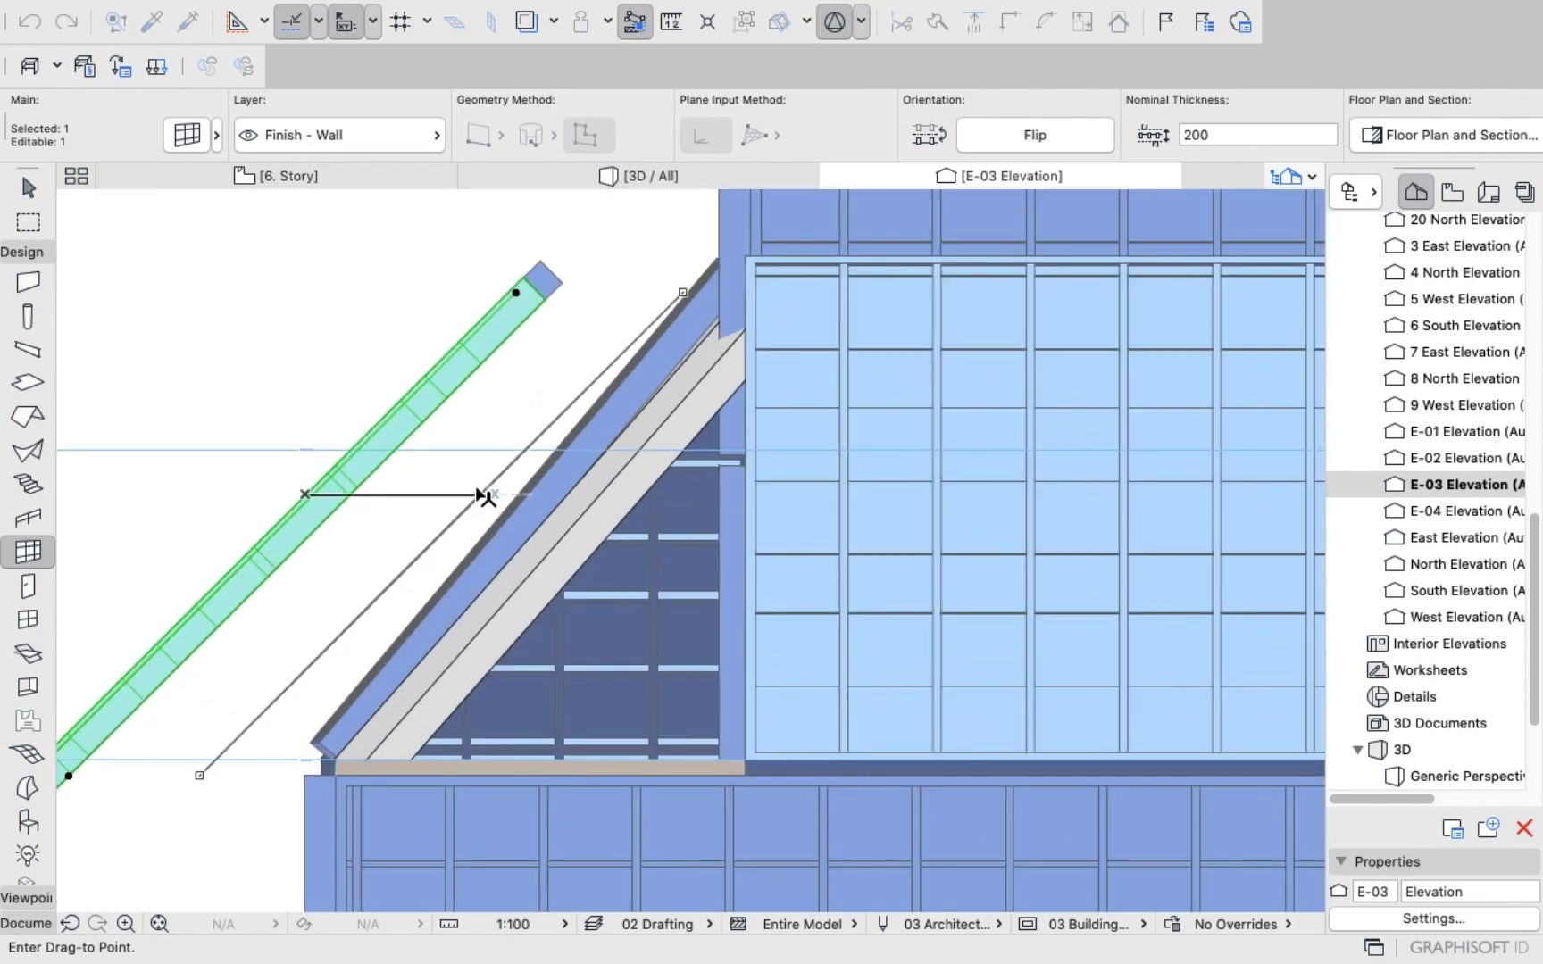
pyautogui.scroll(2, 504, 491)
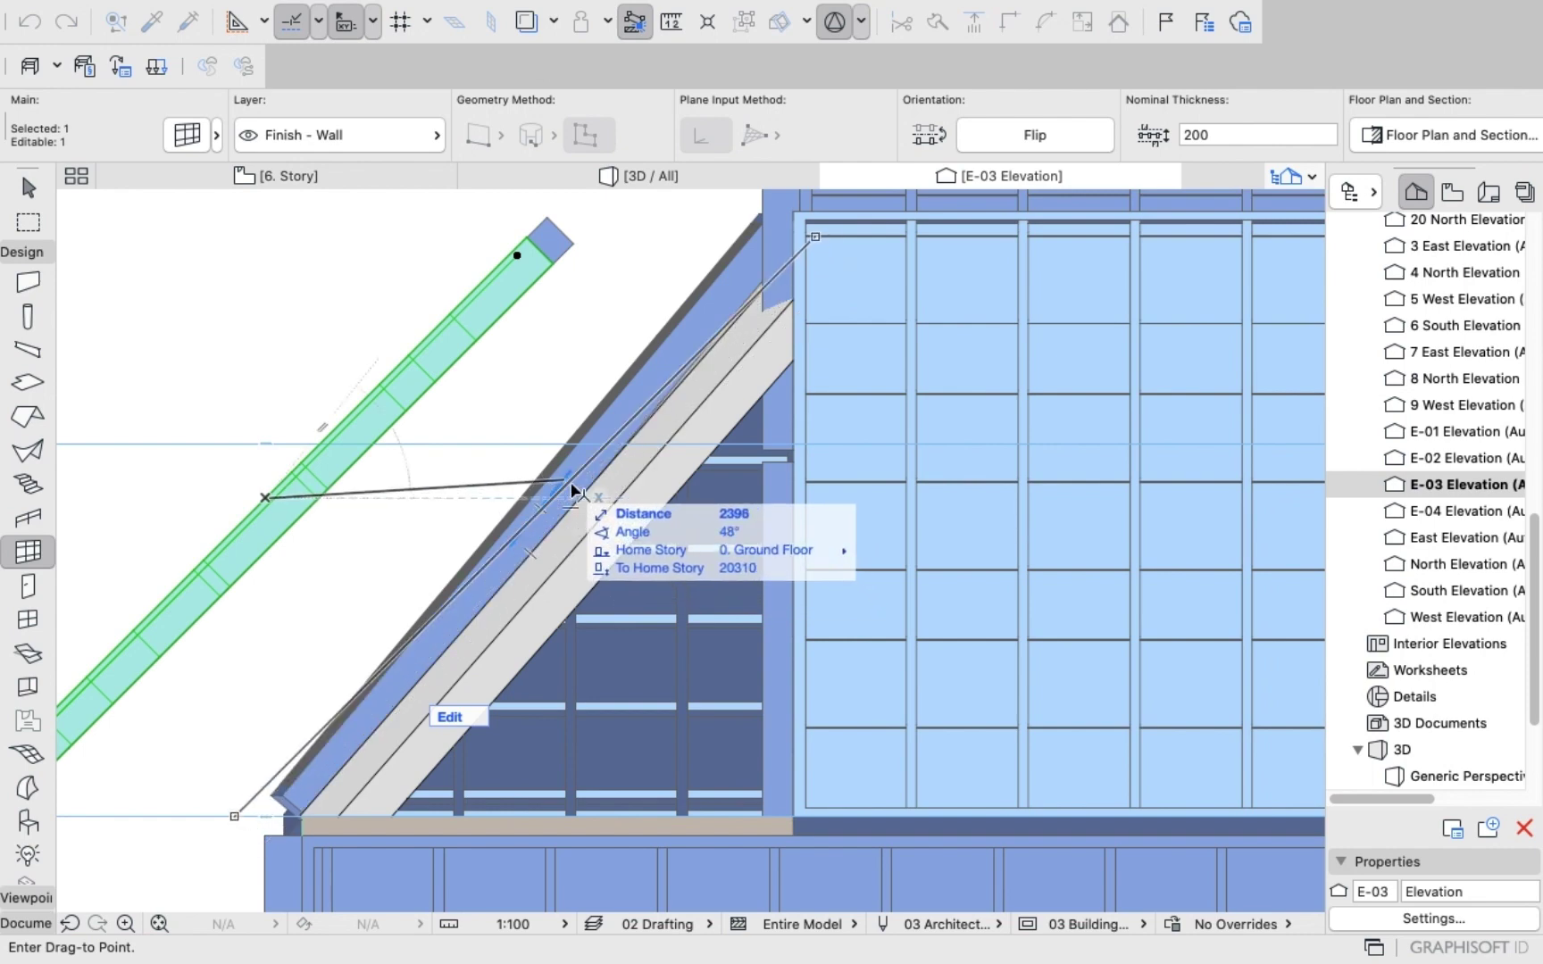
pyautogui.rightClick(507, 463)
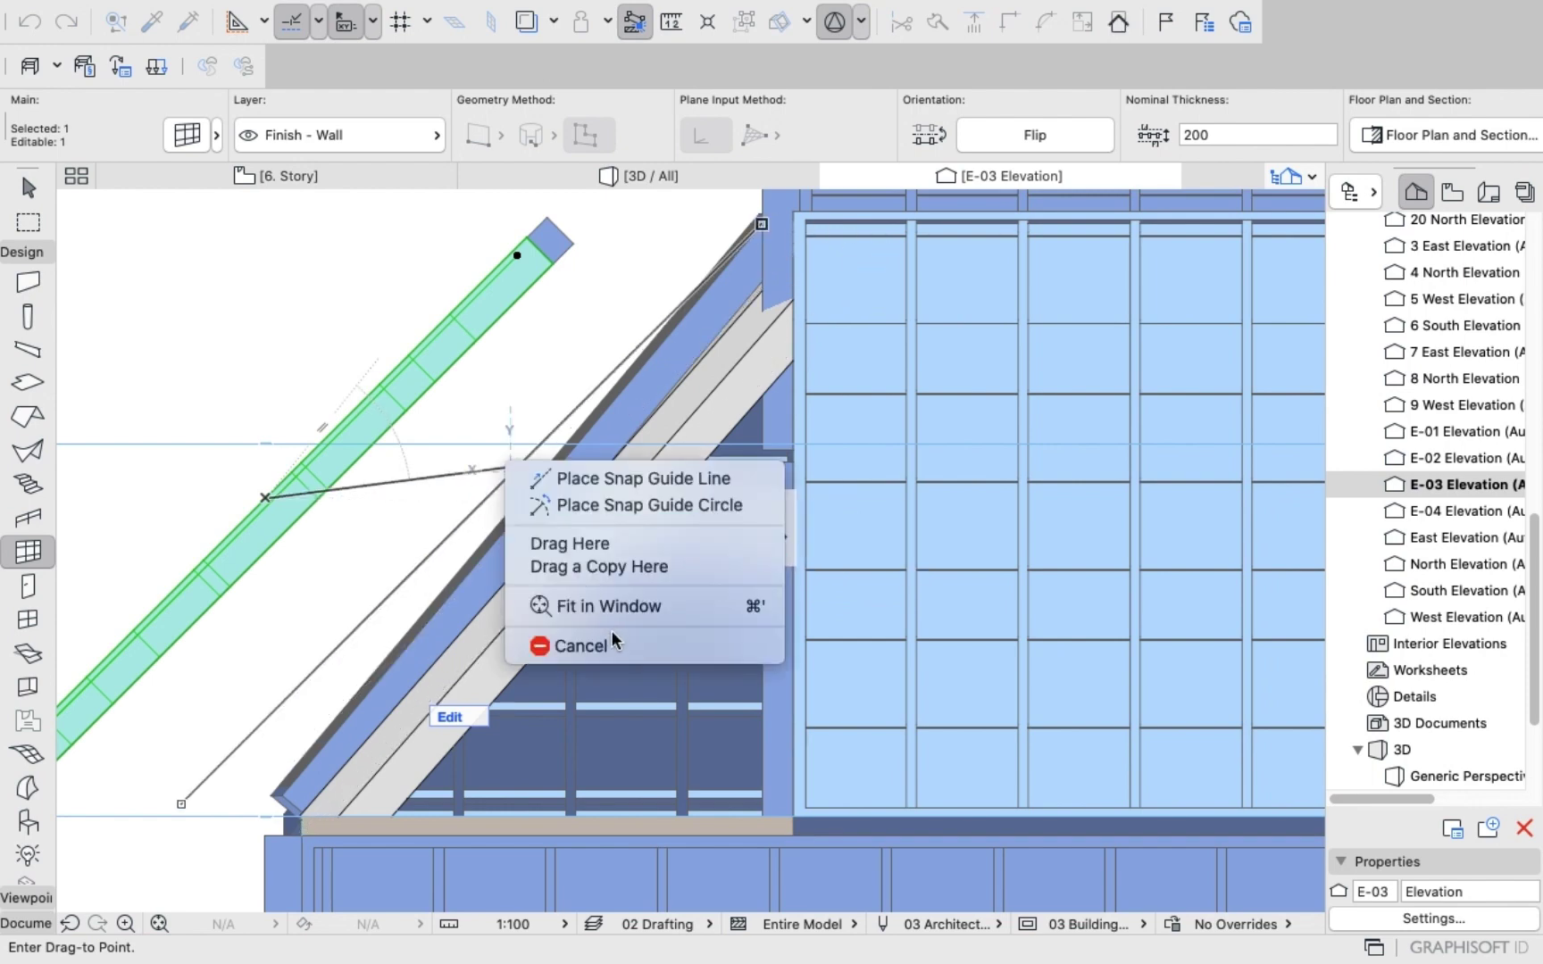
pyautogui.click(580, 645)
pyautogui.press('Escape')
pyautogui.scroll(-5, 303, 396)
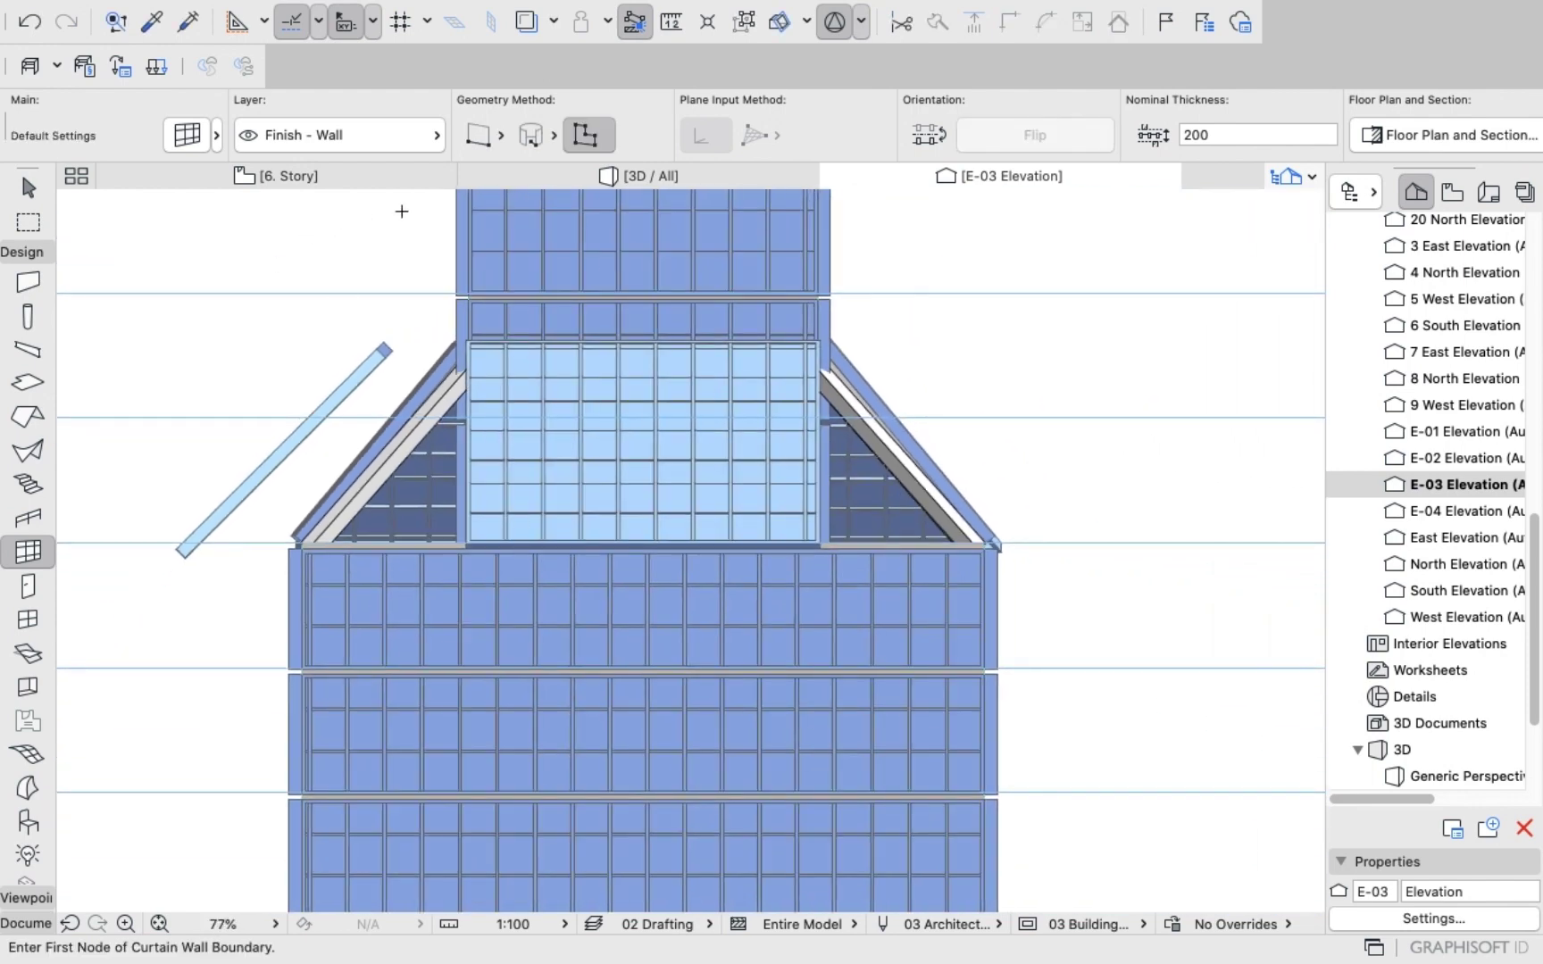
# Try to move the detached sloped curtain wall about 6159 inward, toward the open roof corner, in the 3D view.
pyautogui.click(1420, 512)
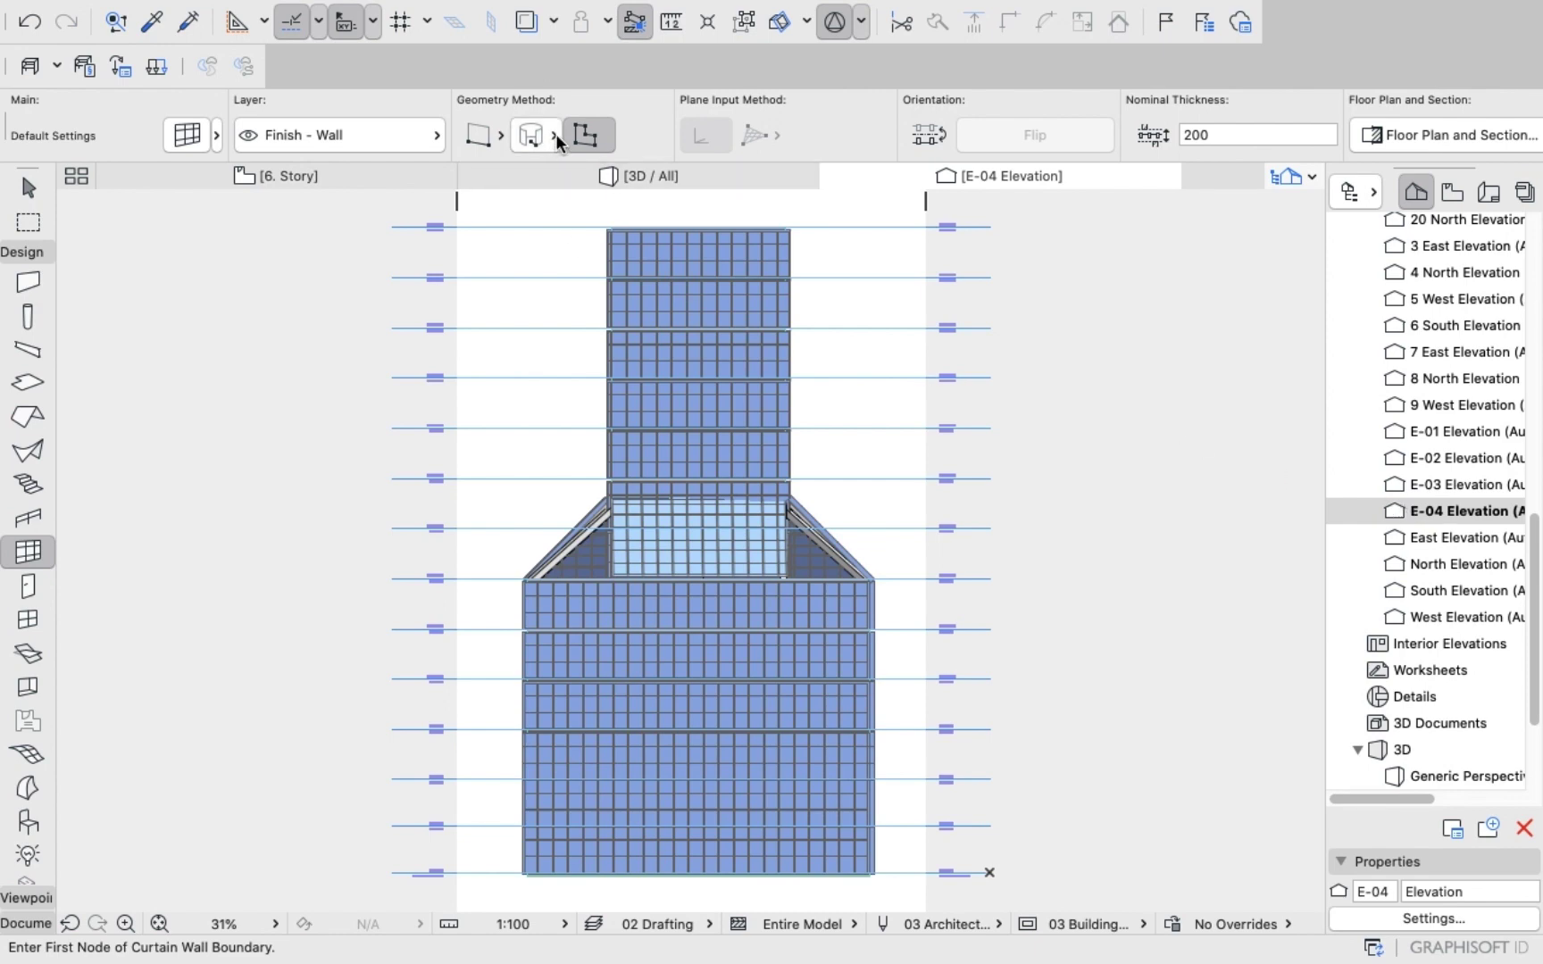
pyautogui.click(643, 175)
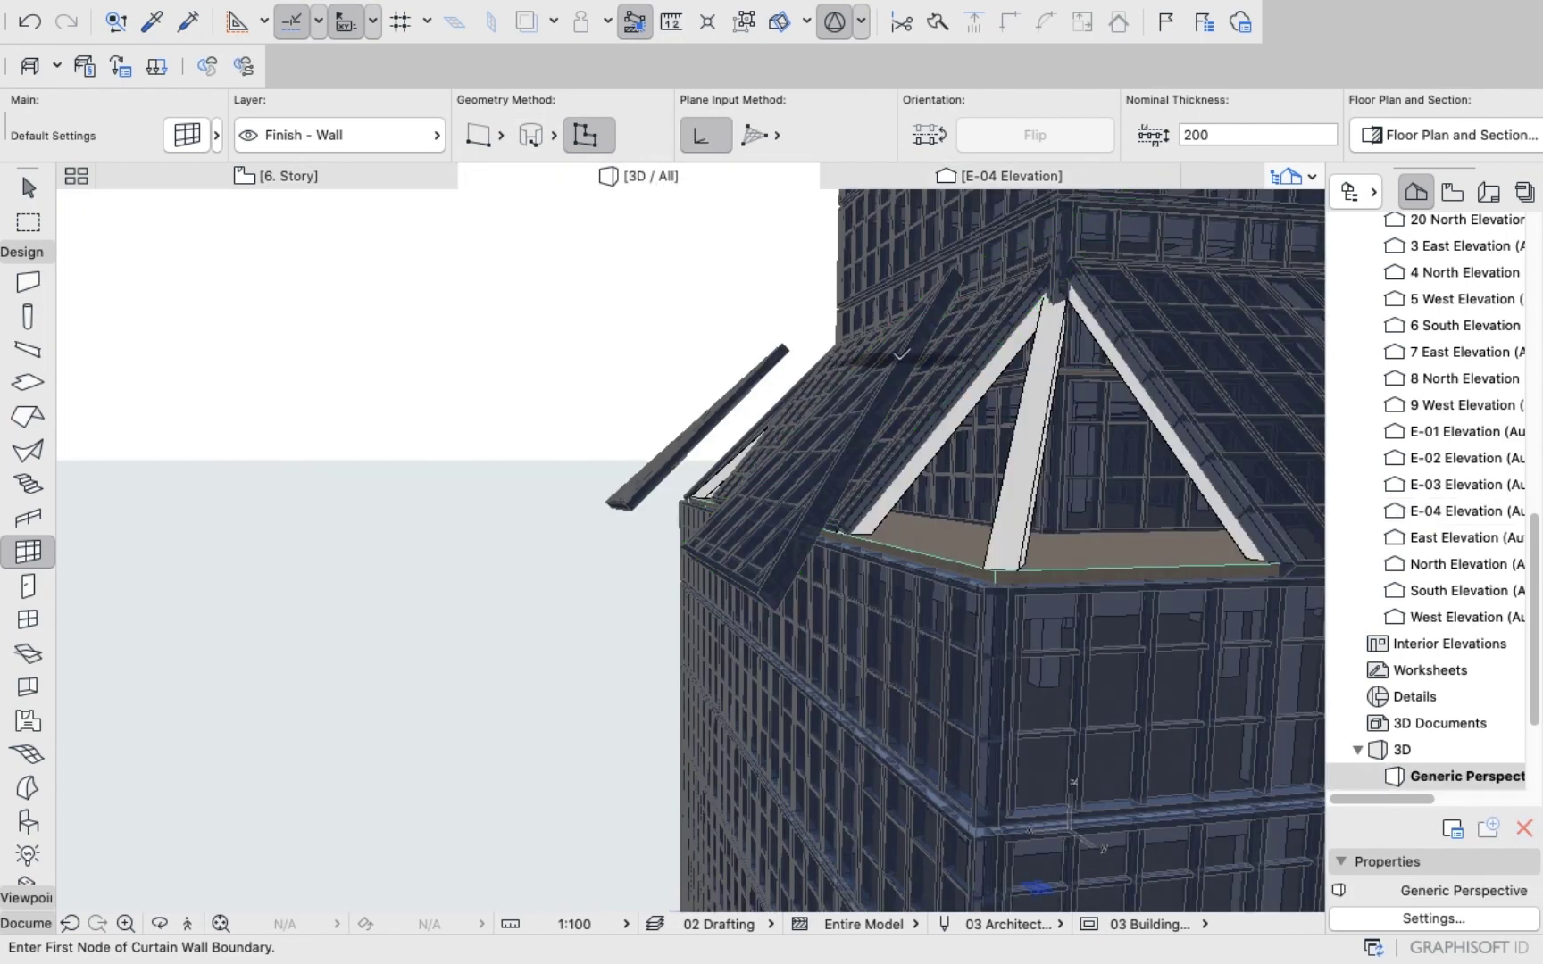
pyautogui.scroll(3, 880, 373)
pyautogui.scroll(-3, 882, 379)
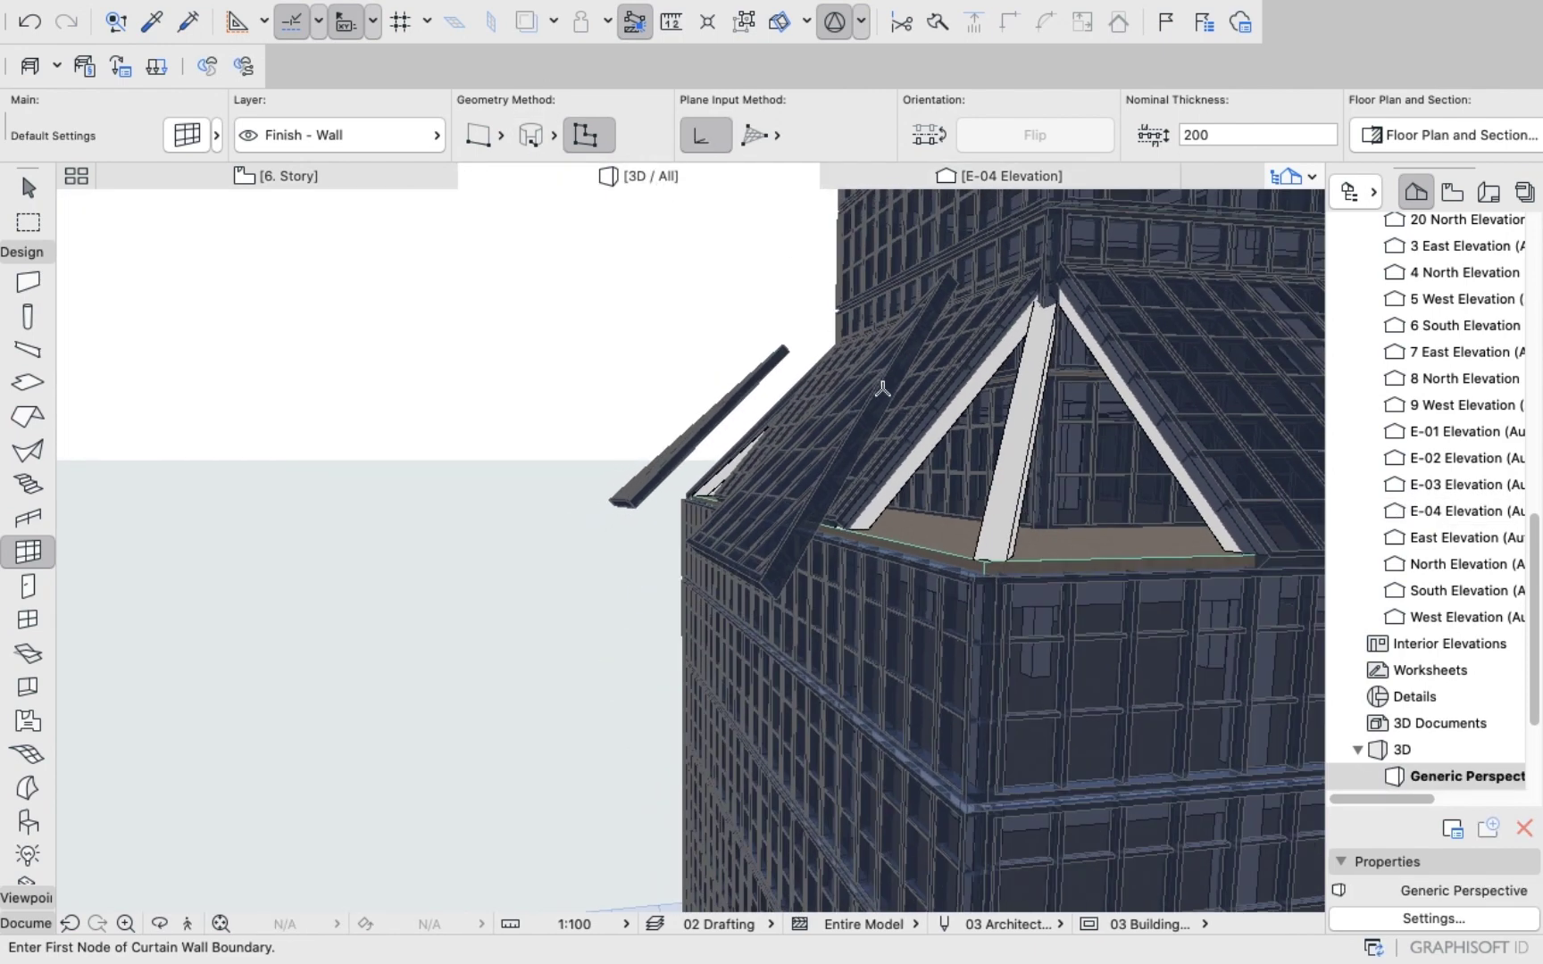
pyautogui.keyDown('shift'); pyautogui.moveTo(918, 321); pyautogui.dragTo(903, 330, button='middle'); pyautogui.keyUp('shift')
pyautogui.scroll(3, 899, 359)
pyautogui.scroll(1, 899, 359)
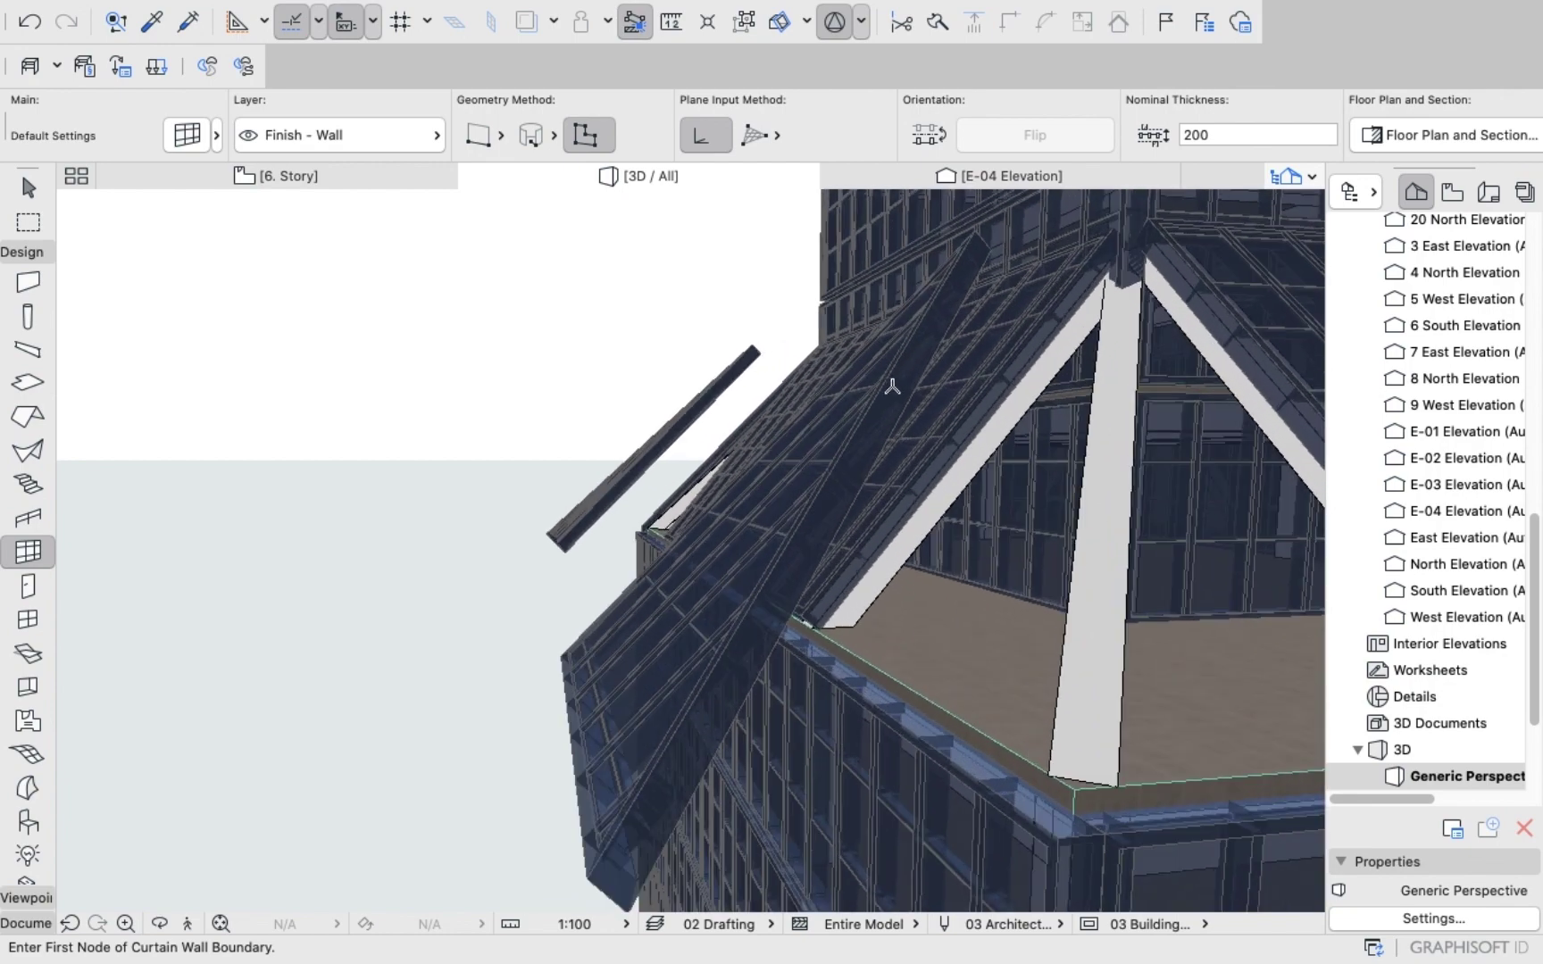
pyautogui.keyDown('shift'); pyautogui.click(895, 391); pyautogui.keyUp('shift')
pyautogui.click(847, 456)
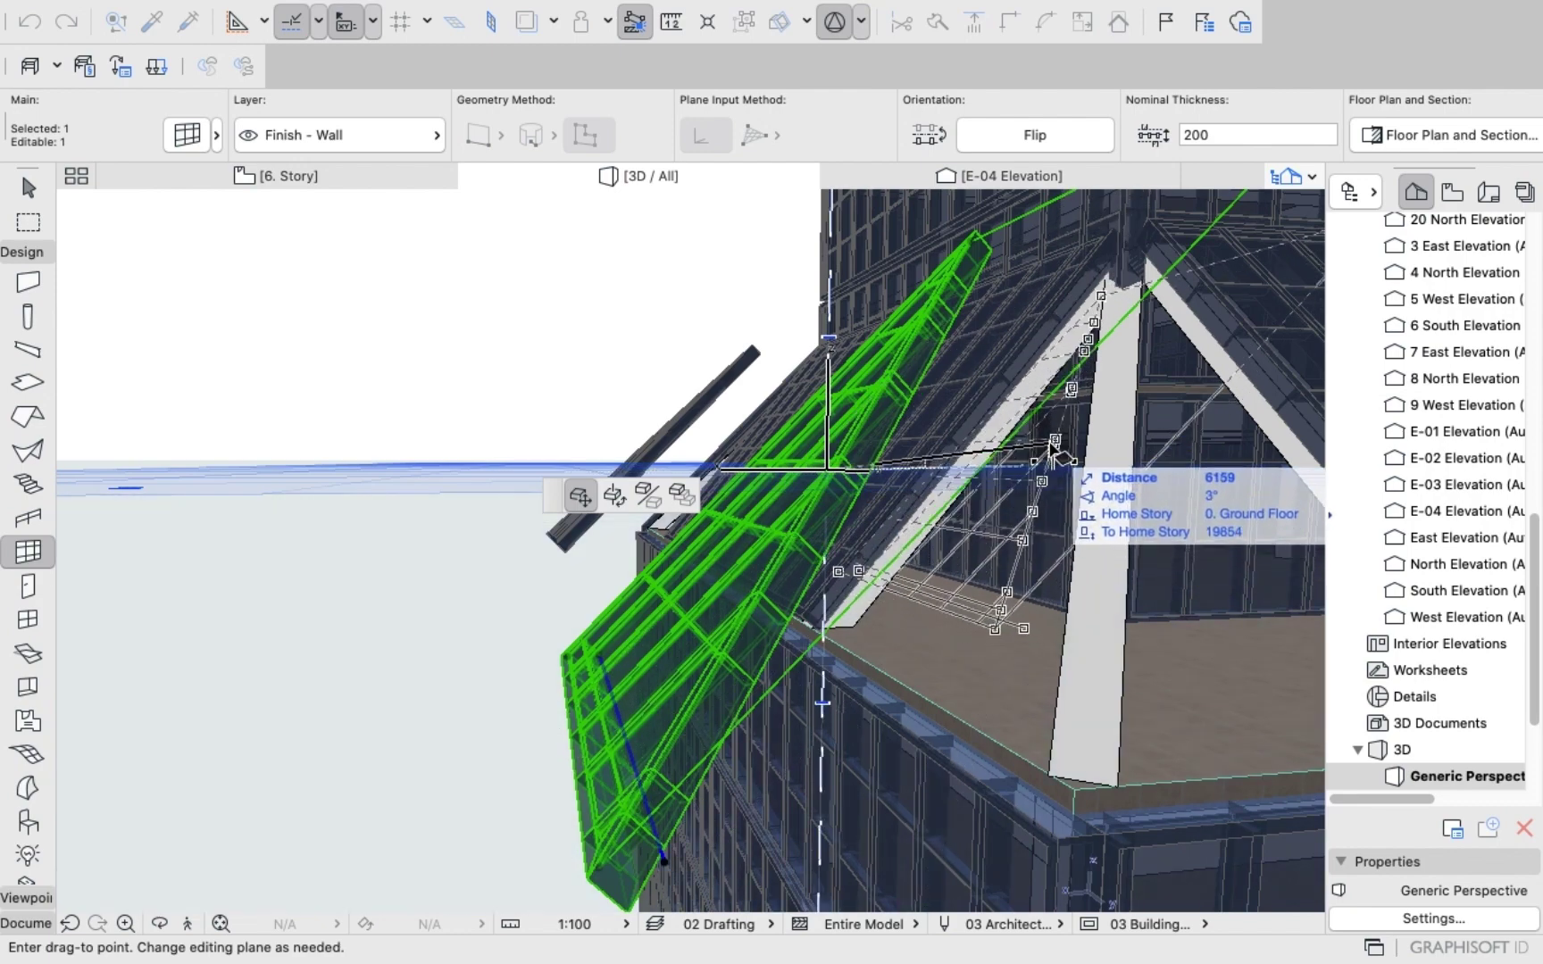
pyautogui.click(1047, 442)
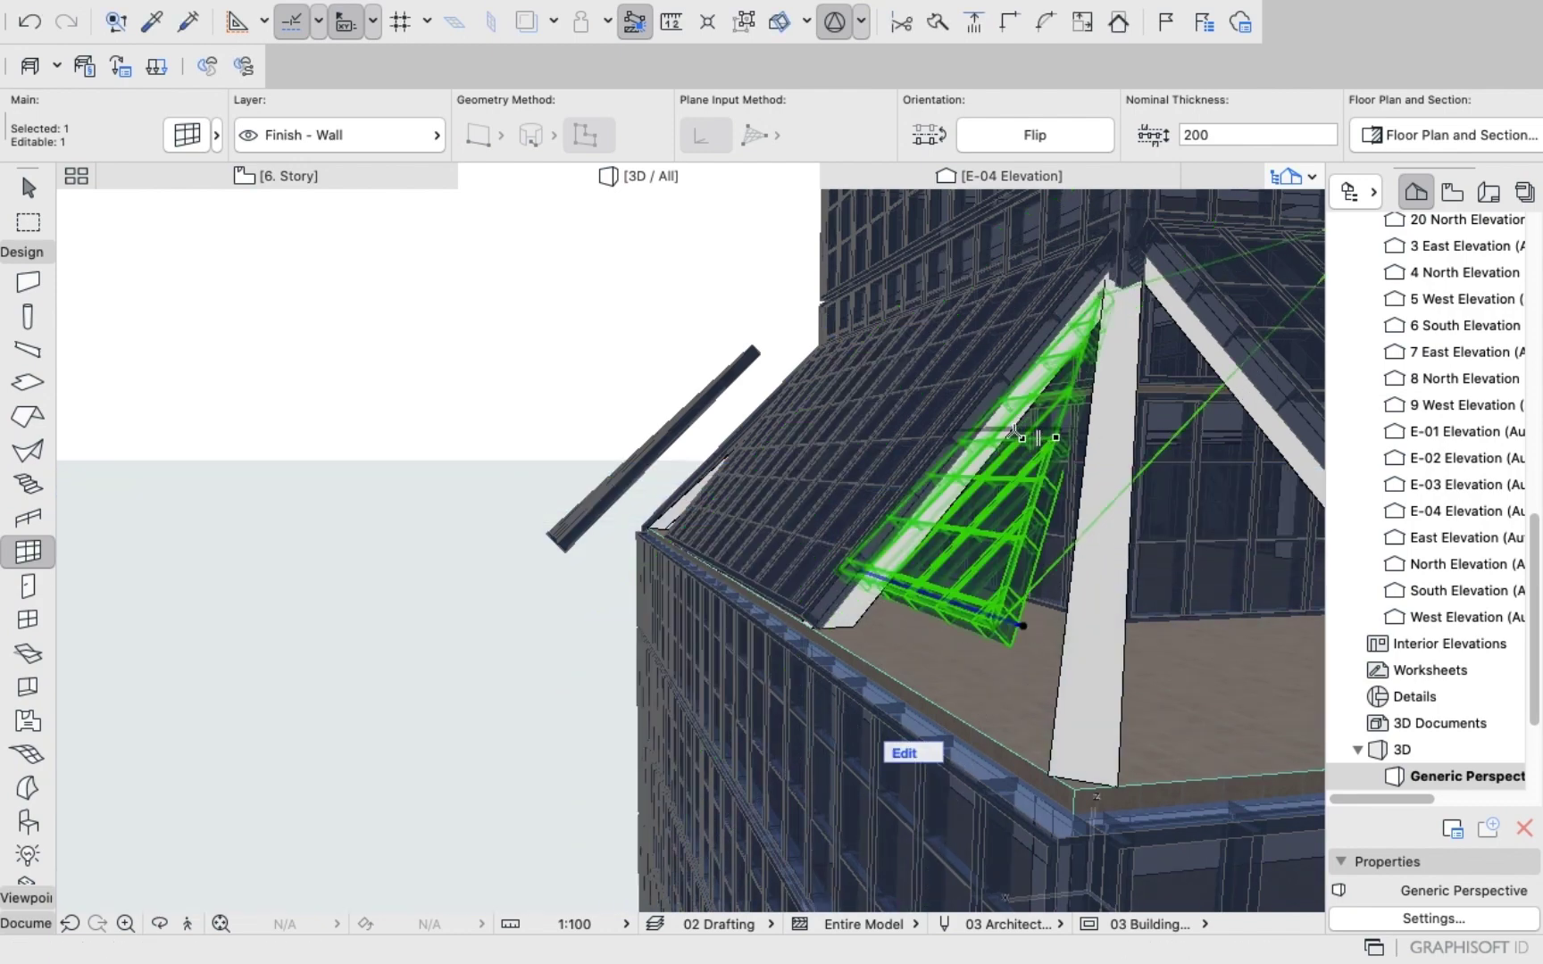
# Undo the last 3D move of the sloped curtain wall and clear the selection.
pyautogui.scroll(3, 1014, 434)
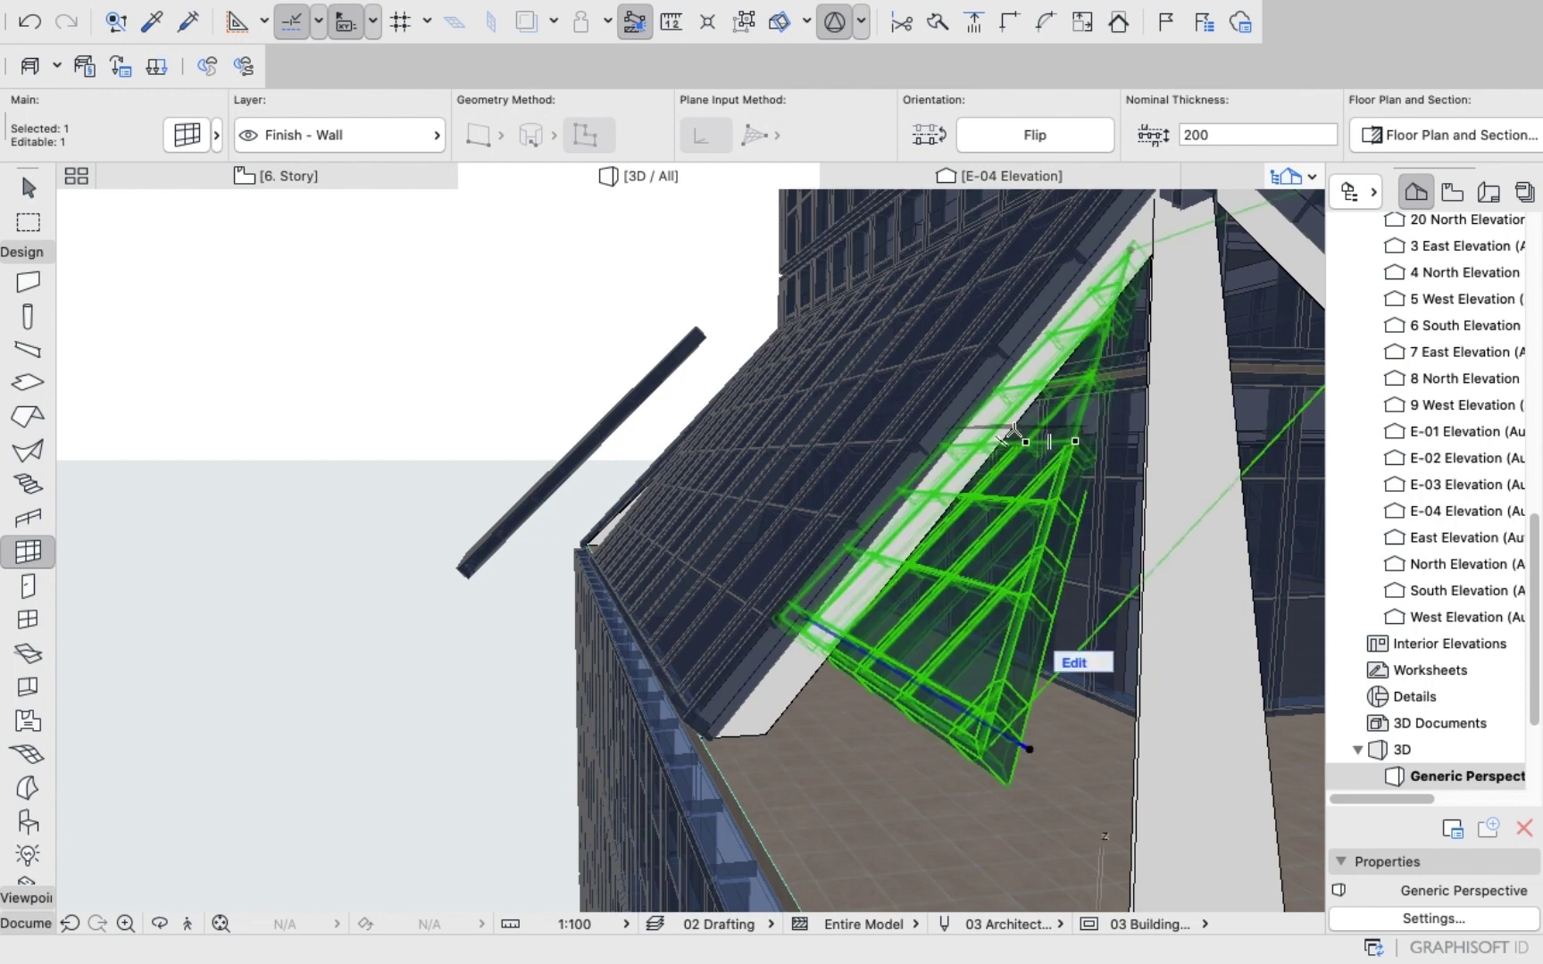
pyautogui.press('super+z')
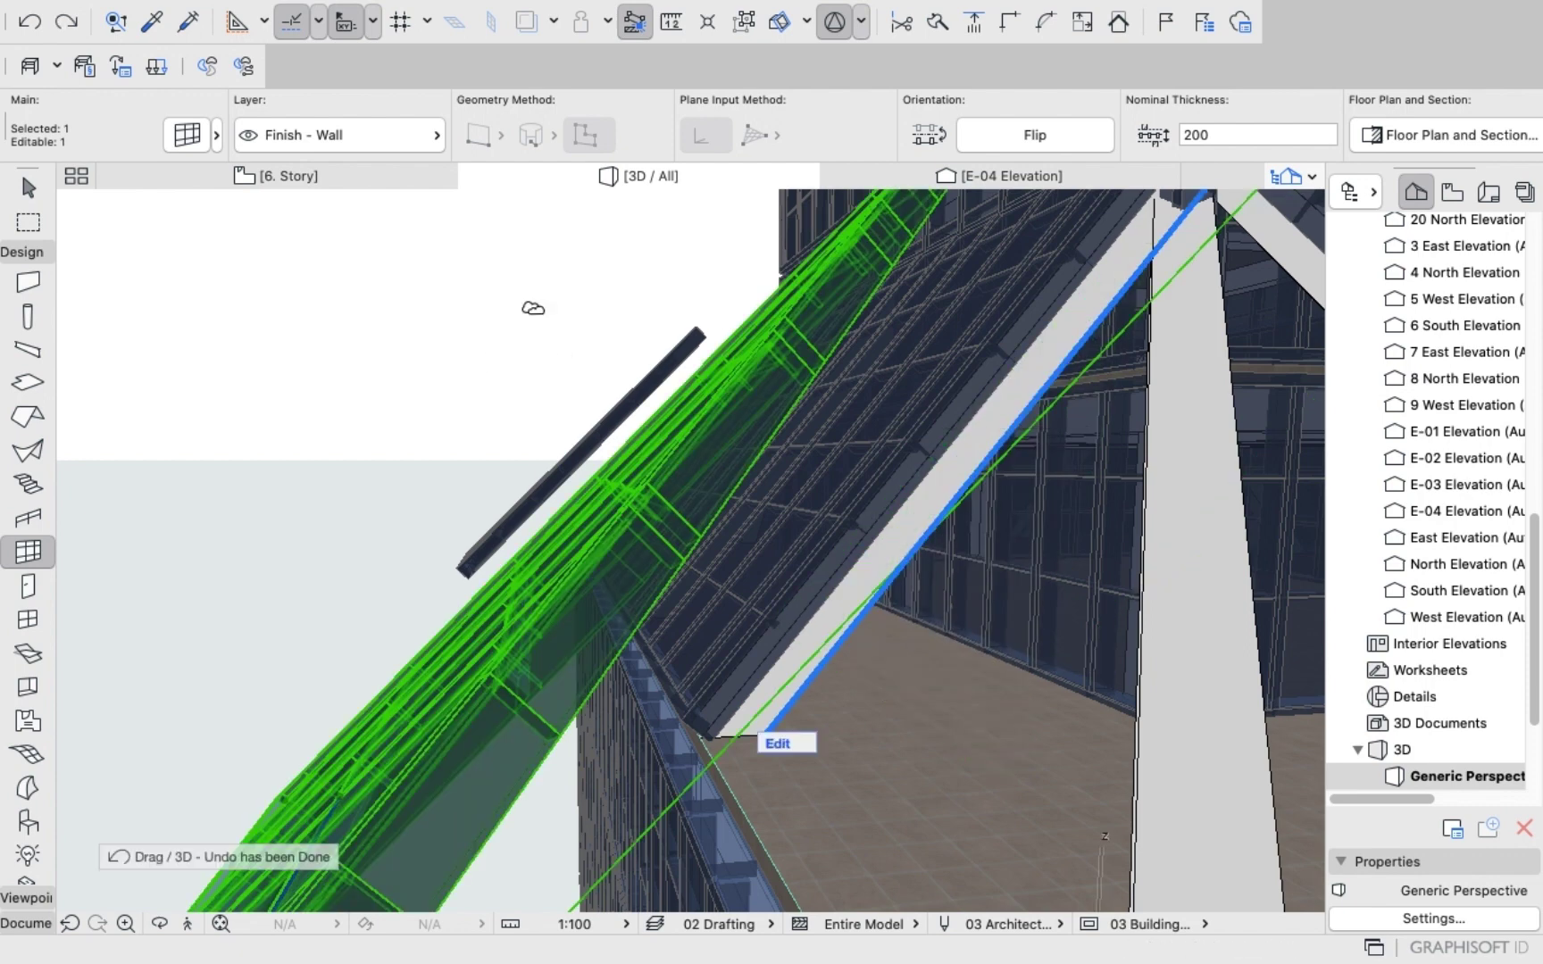
pyautogui.press('Escape')
pyautogui.scroll(-5, 775, 389)
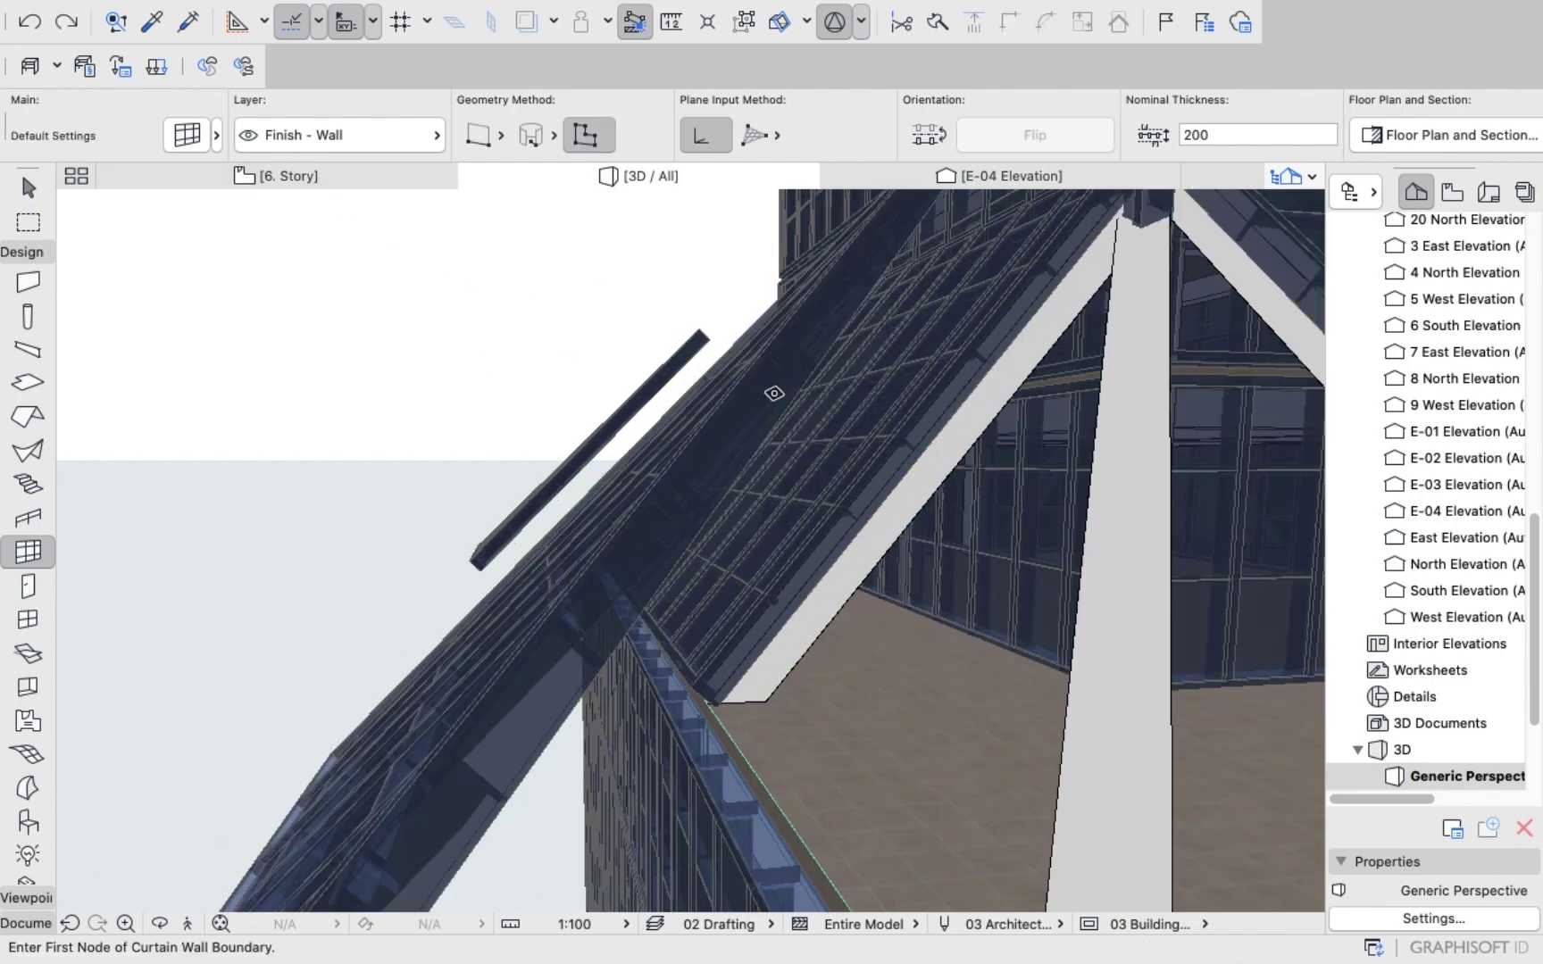
# Move the gridded detached curtain wall onto the left roof slope in the E-03 elevation, and return to the 3D view.
pyautogui.click(1052, 177)
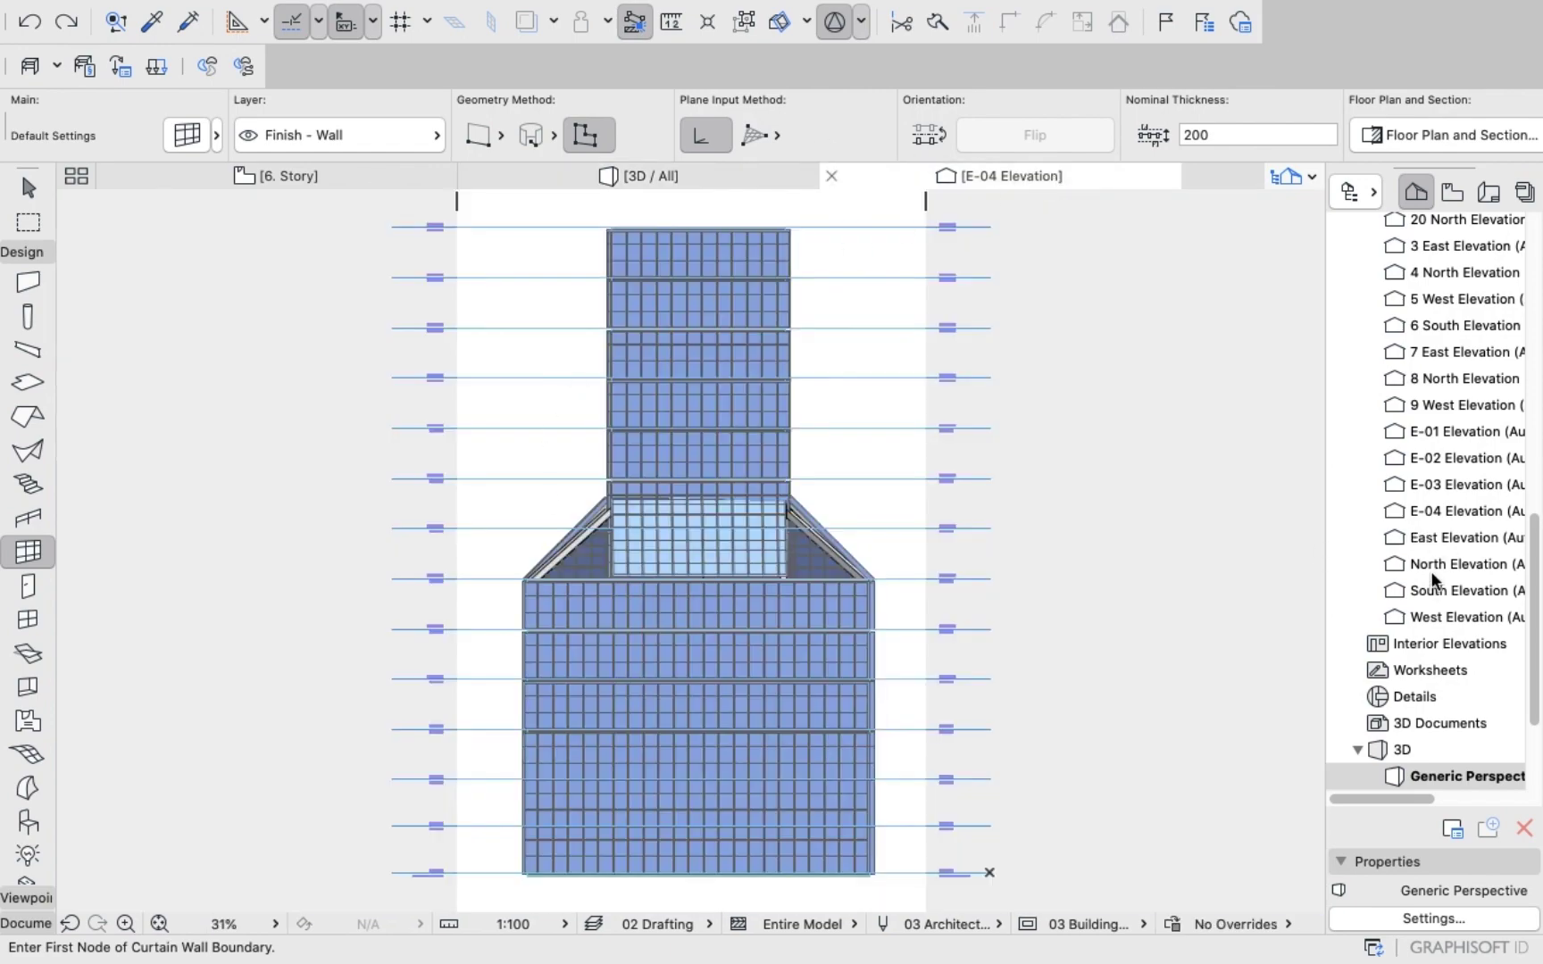
pyautogui.click(1431, 464)
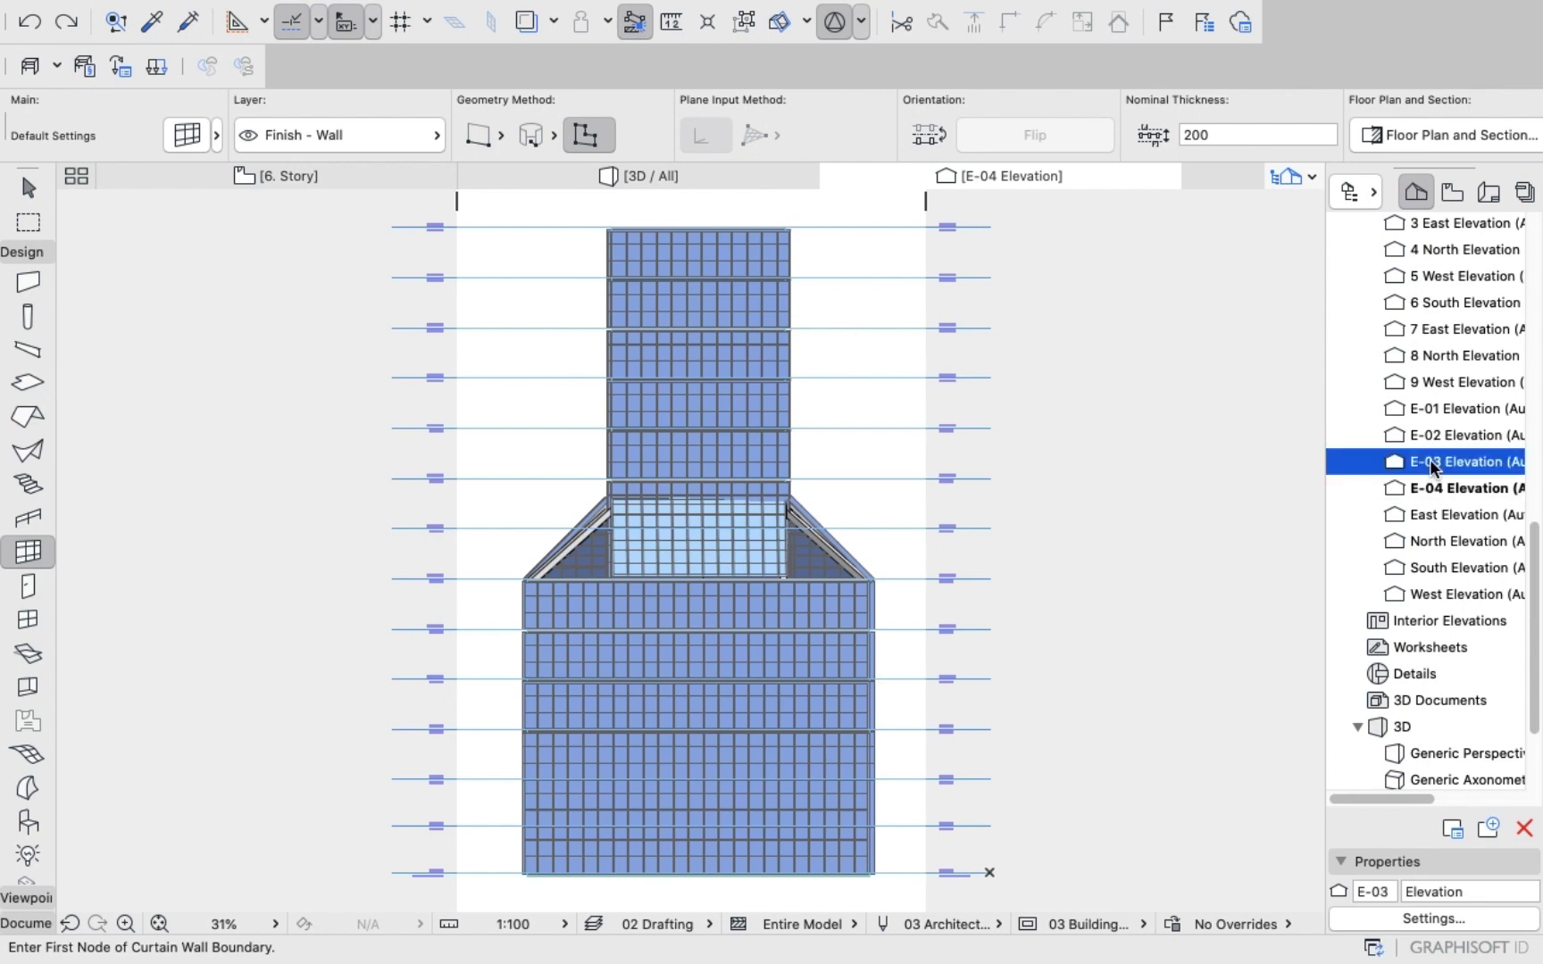
pyautogui.doubleClick(1431, 464)
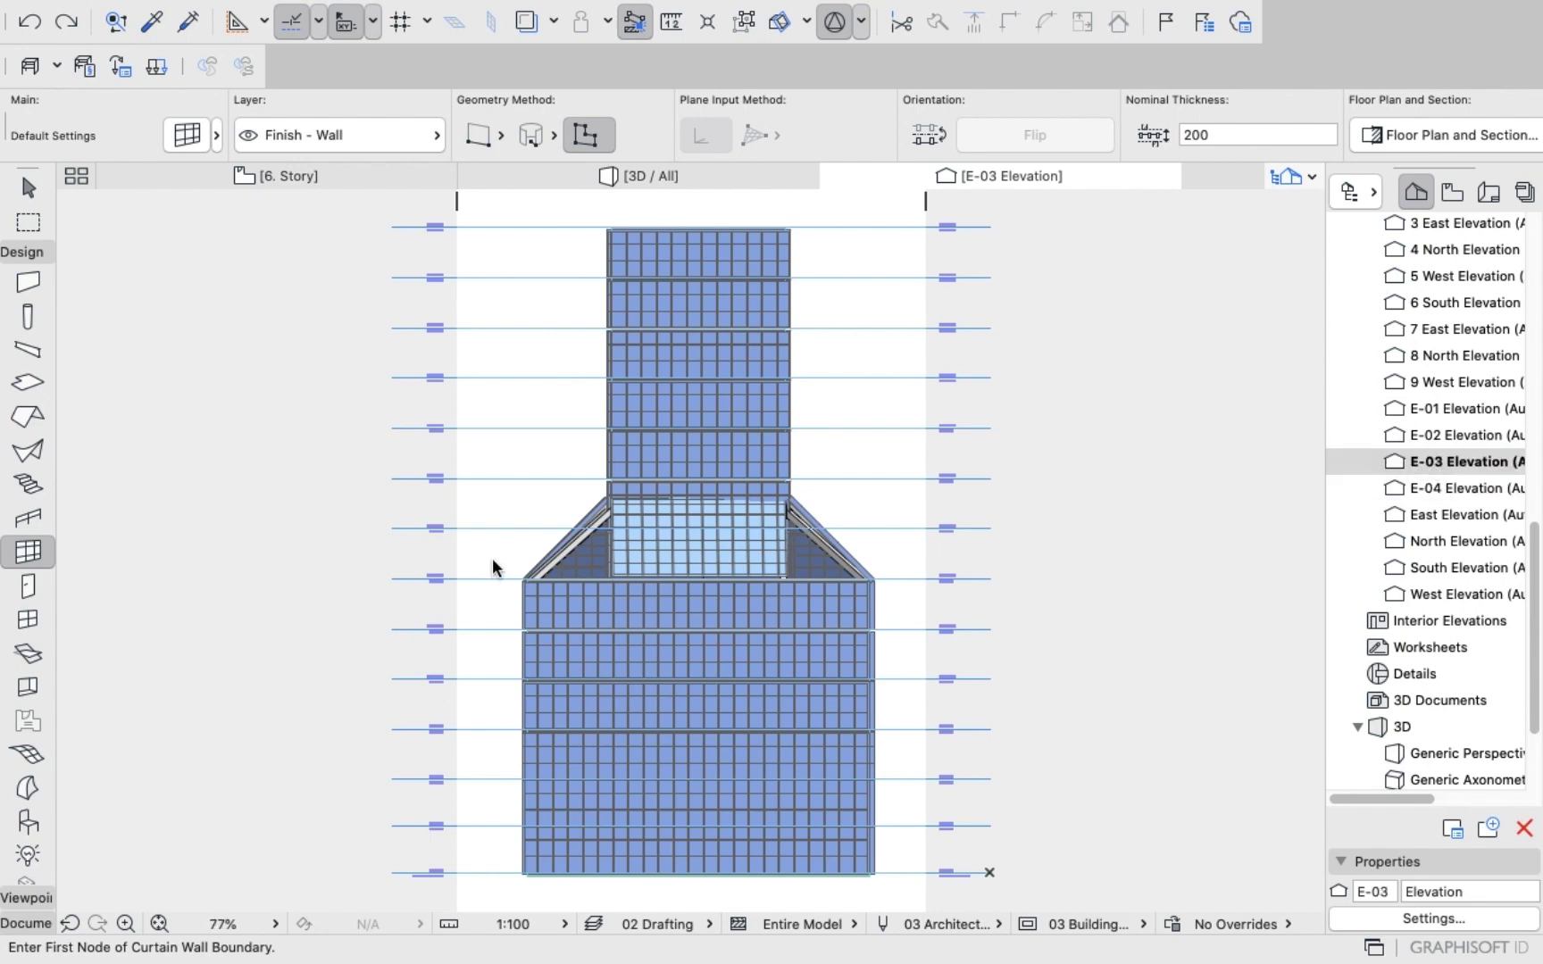
pyautogui.scroll(3, 334, 454)
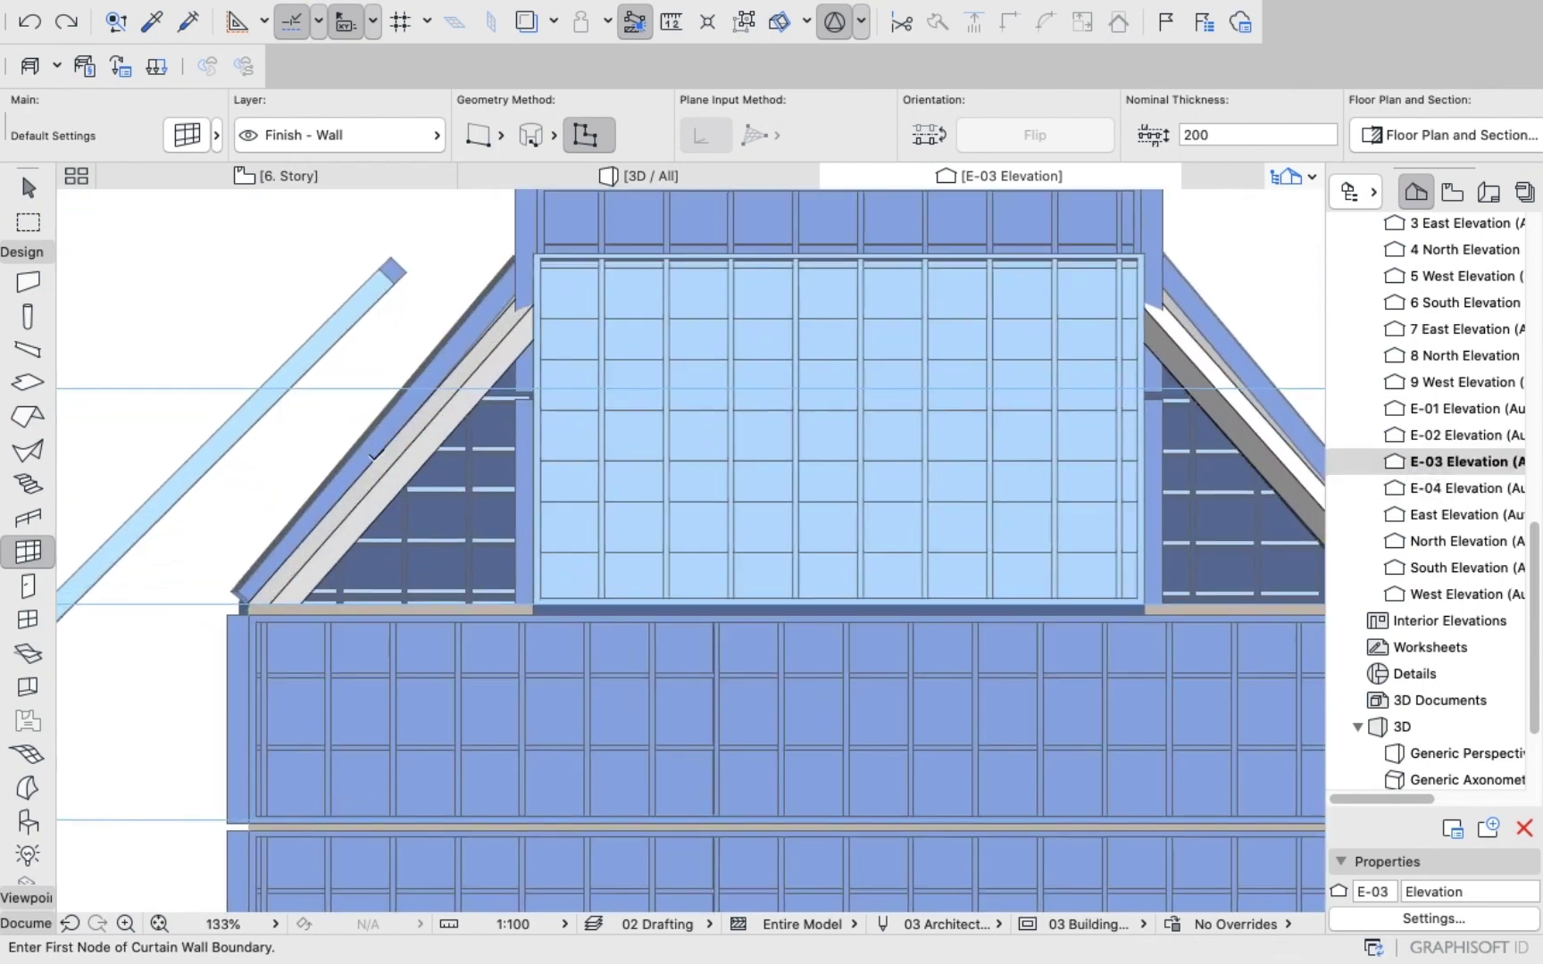
pyautogui.scroll(-2, 196, 435)
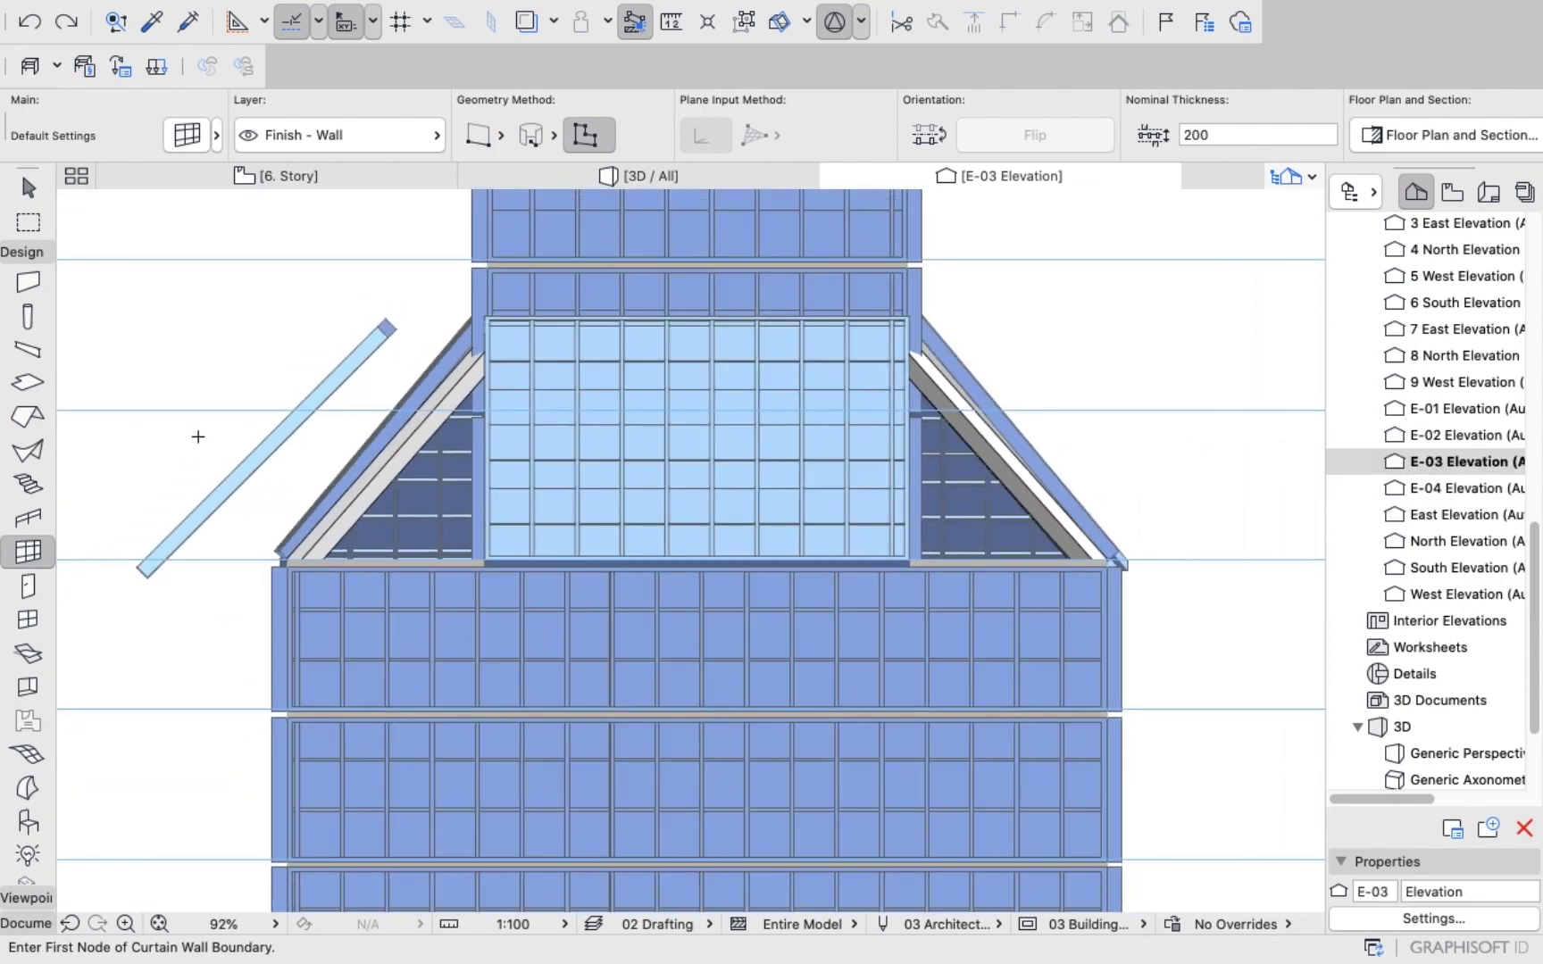
pyautogui.click(245, 455)
pyautogui.click(248, 459)
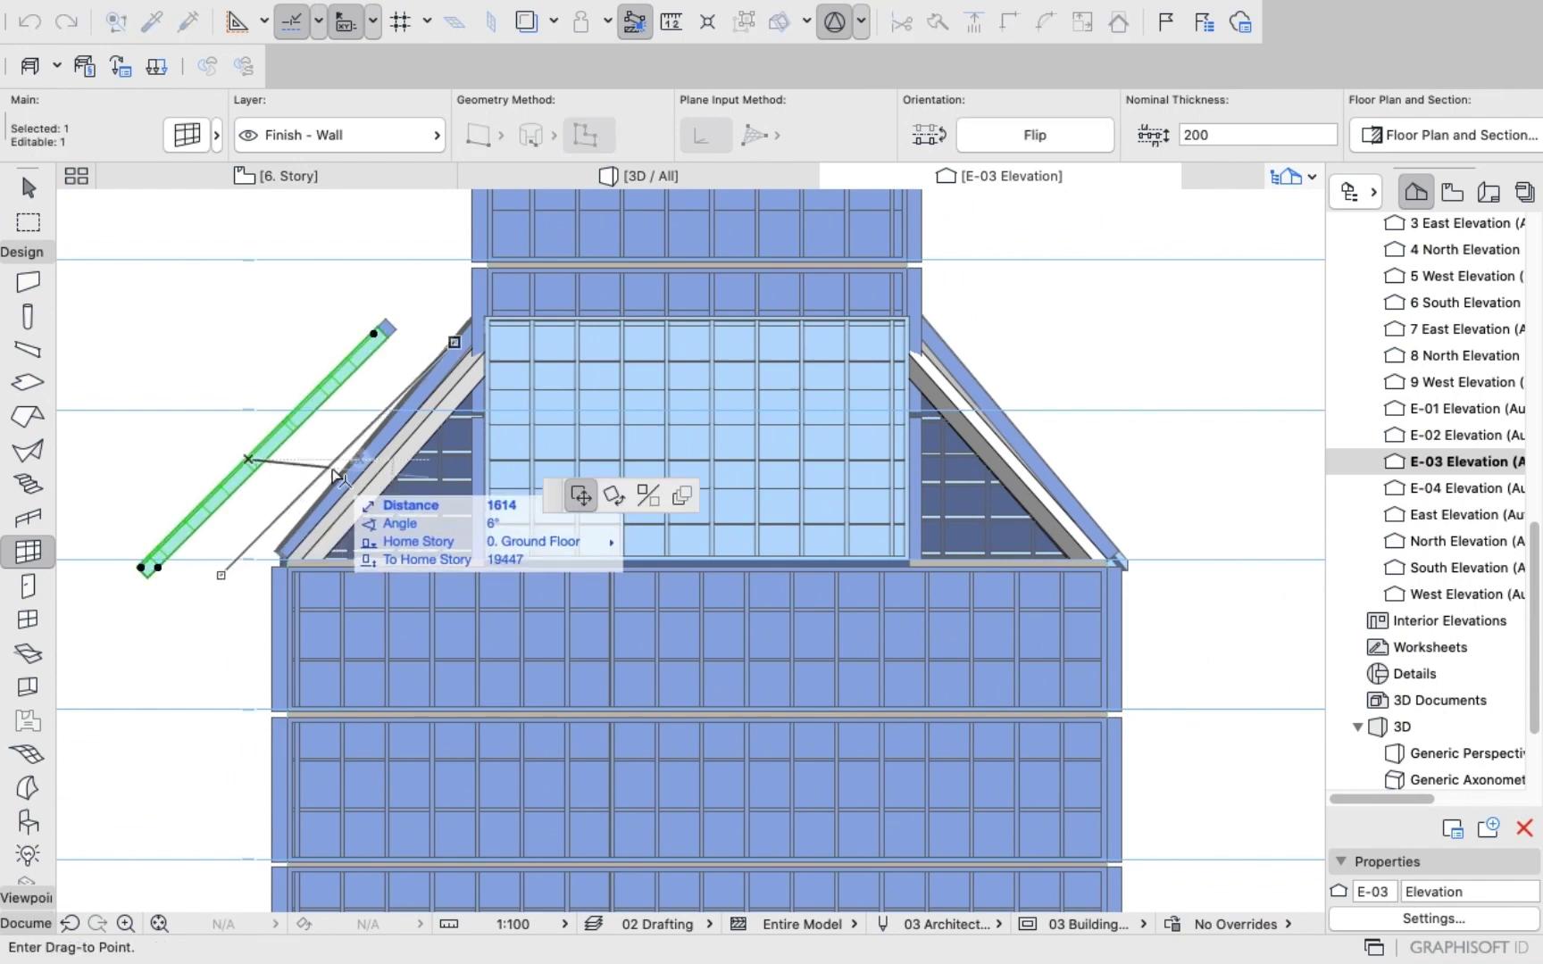
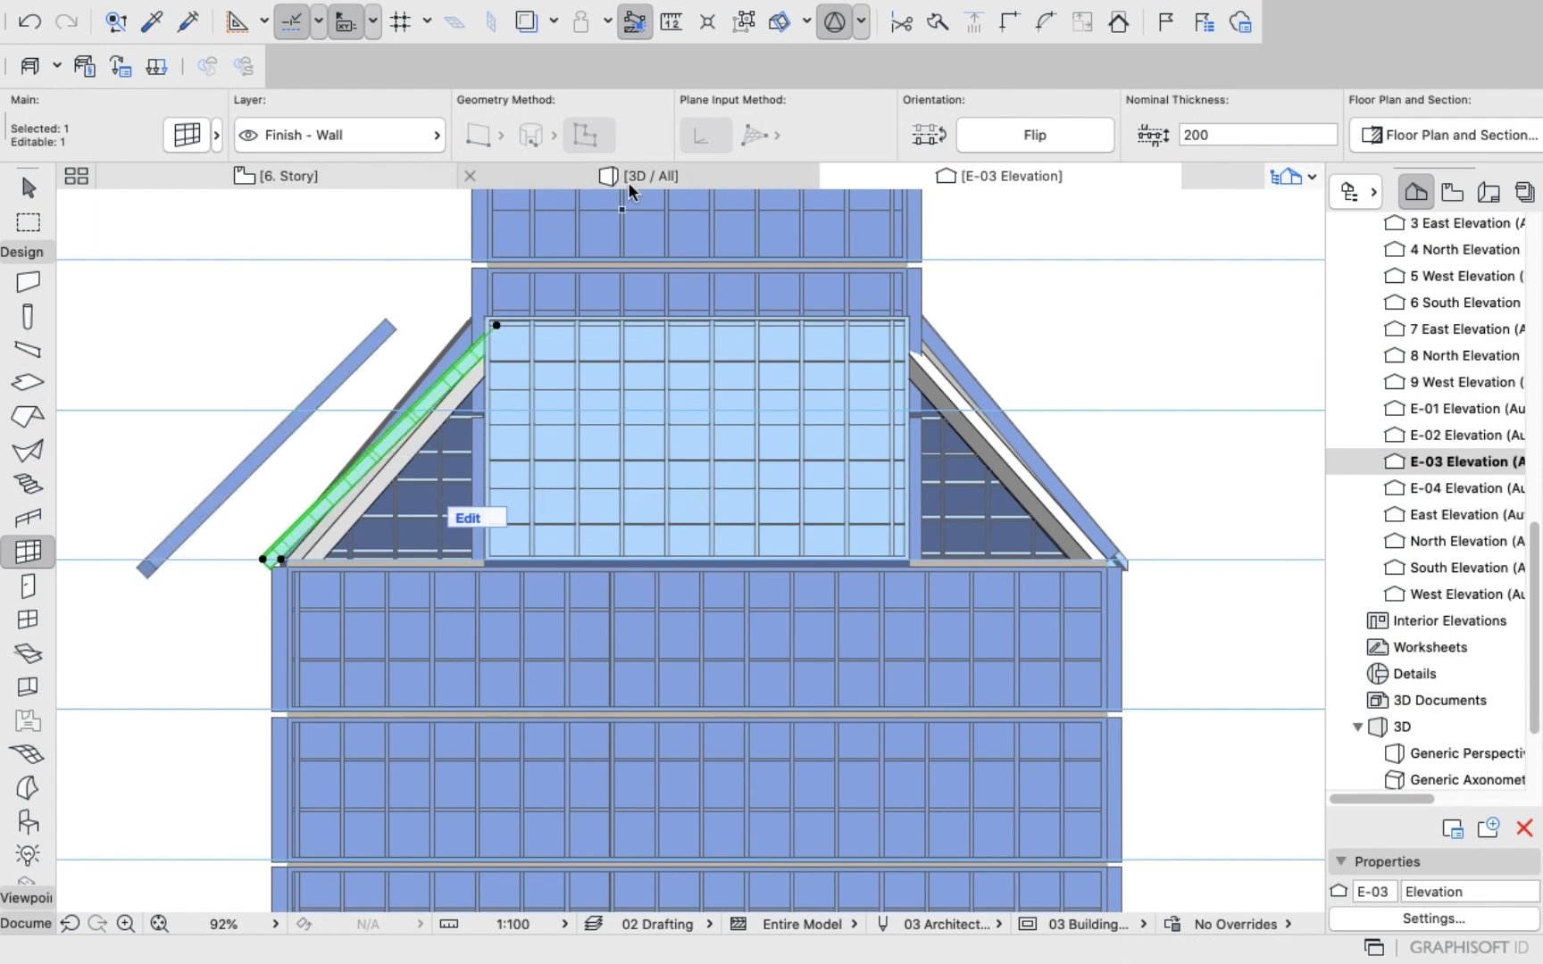
pyautogui.click(629, 179)
pyautogui.scroll(-5, 621, 393)
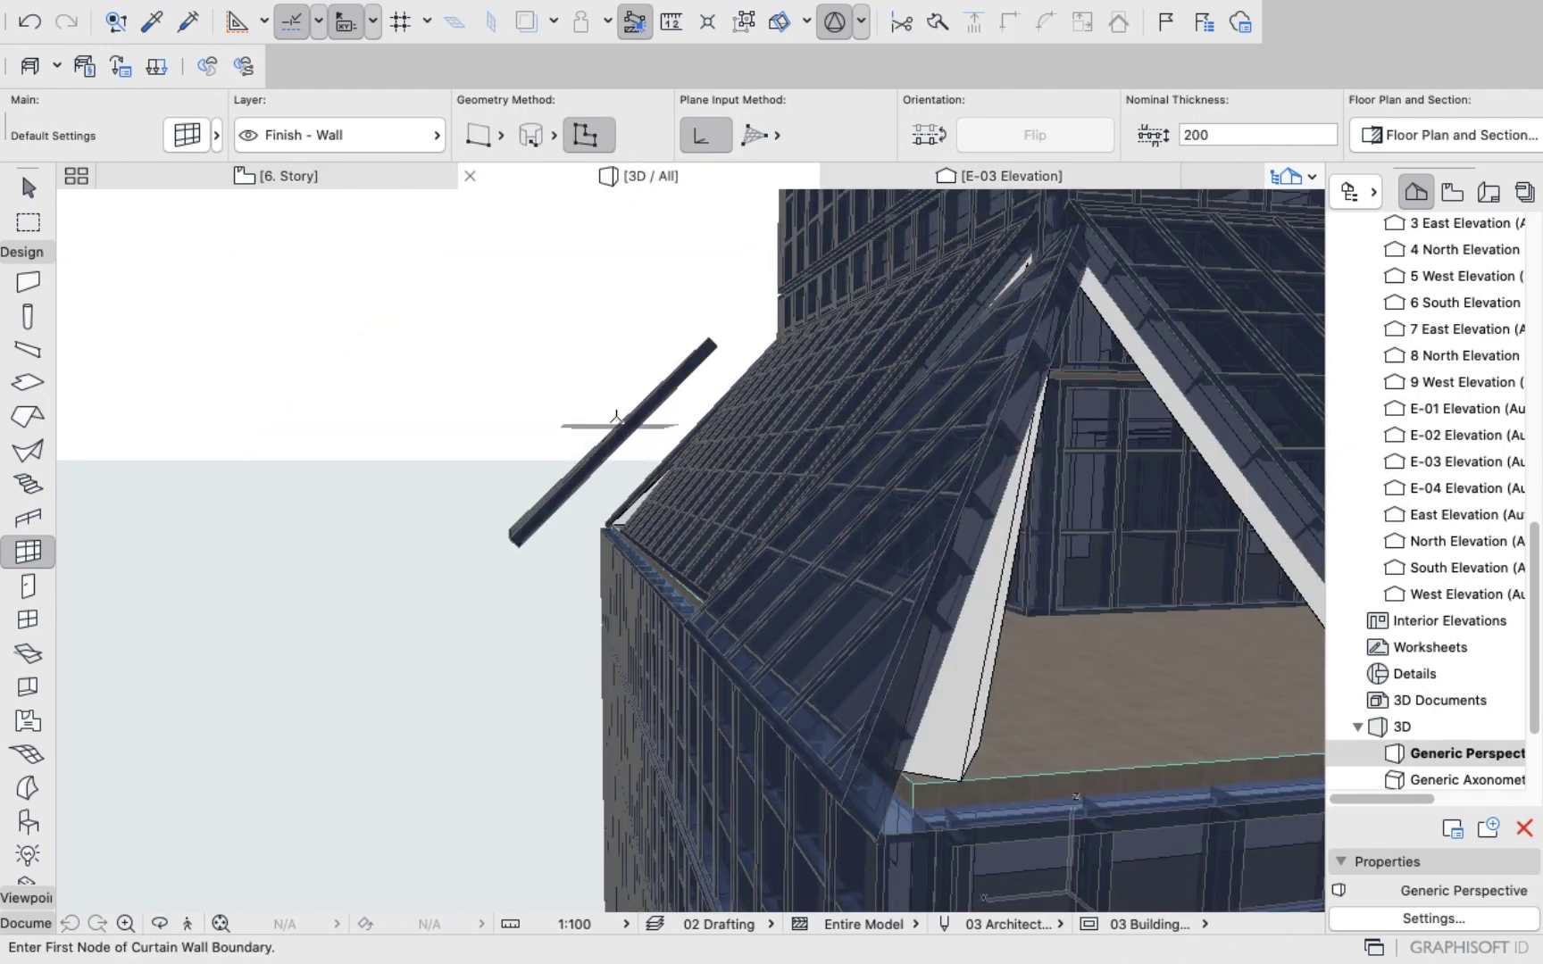
pyautogui.scroll(3, 629, 433)
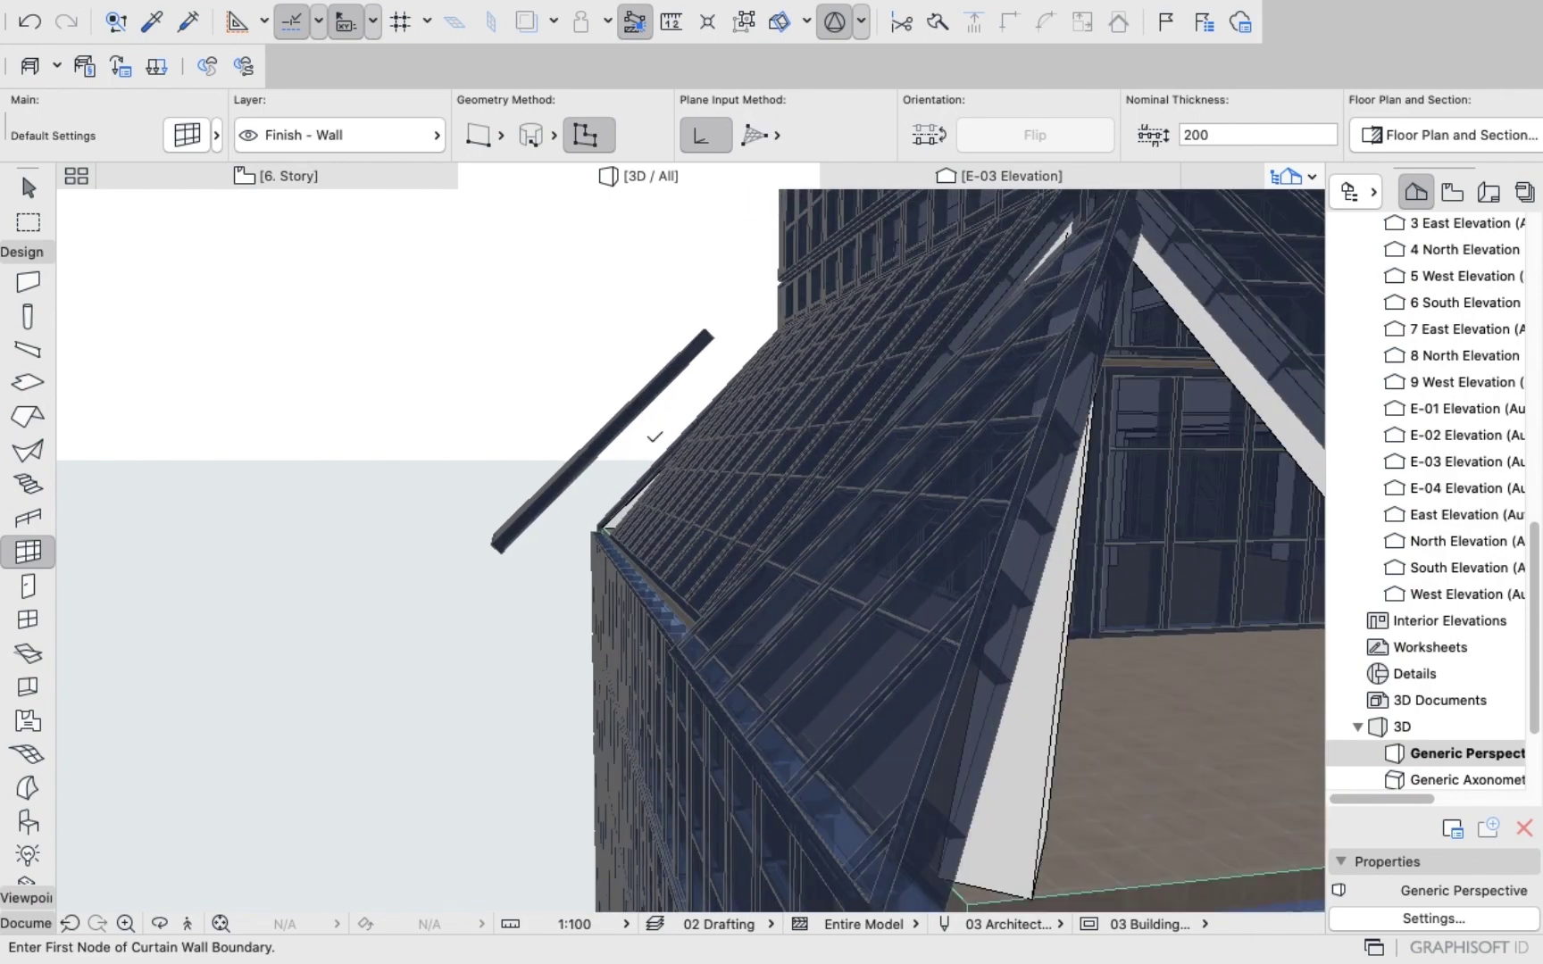
# Move the triangular sloped curtain wall sideways in 3D against the edge of the adjoining gridded roof wall.
pyautogui.scroll(-3, 664, 481)
pyautogui.scroll(-2, 616, 508)
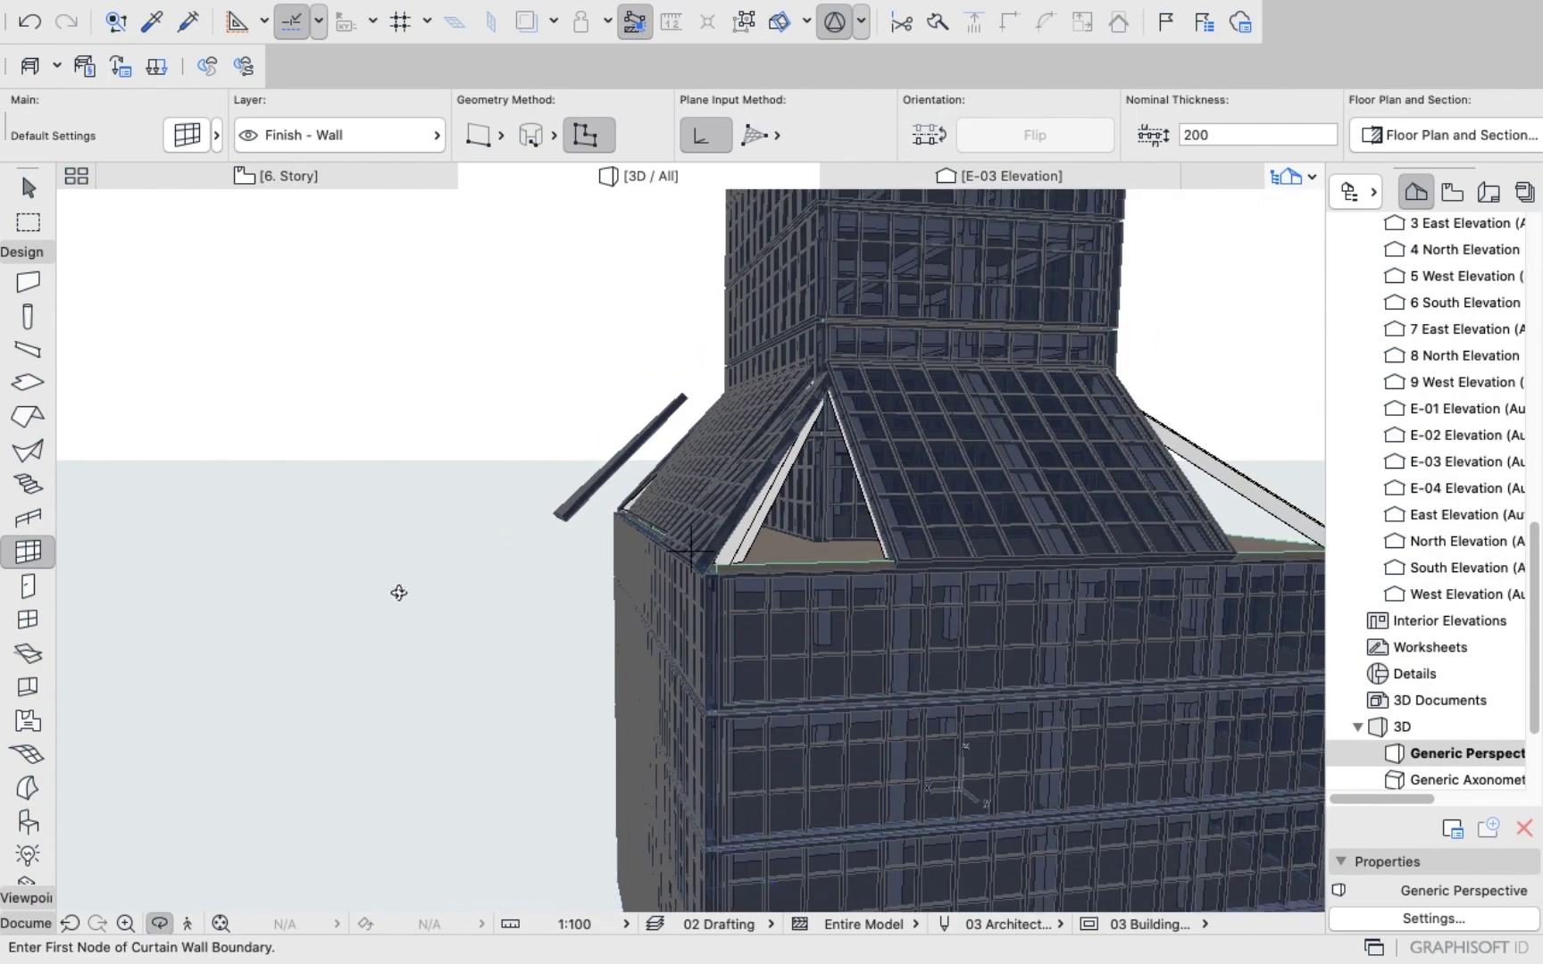
pyautogui.keyDown('shift'); pyautogui.moveTo(396, 592); pyautogui.dragTo(672, 531, button='middle'); pyautogui.keyUp('shift')
pyautogui.scroll(3, 658, 500)
pyautogui.scroll(2, 658, 500)
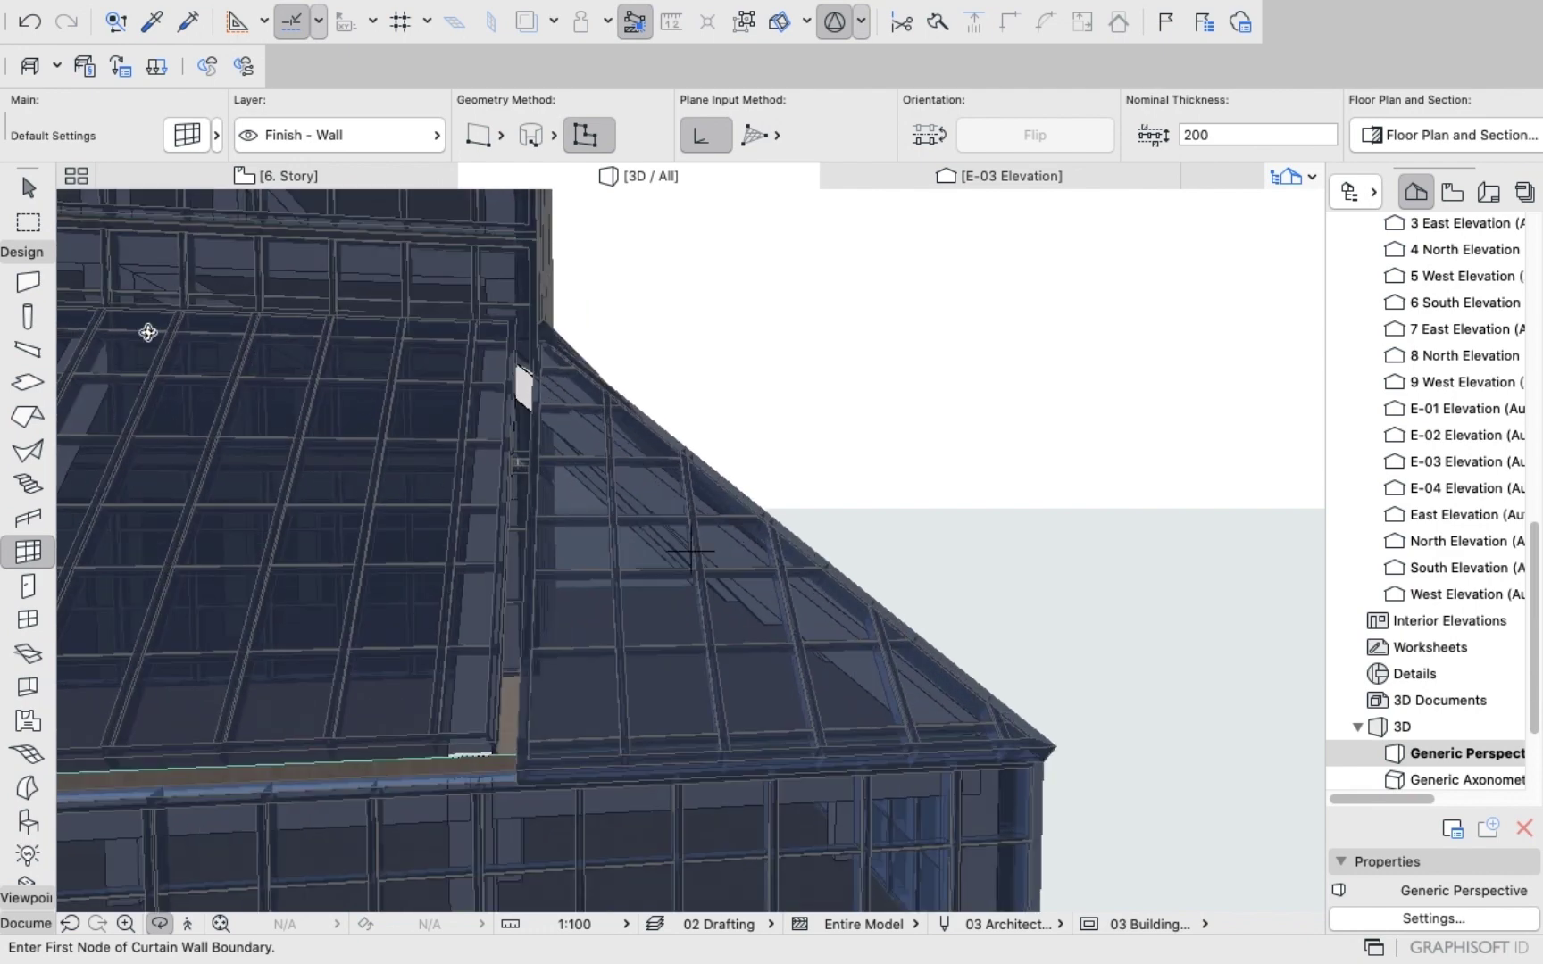
pyautogui.click(36, 220)
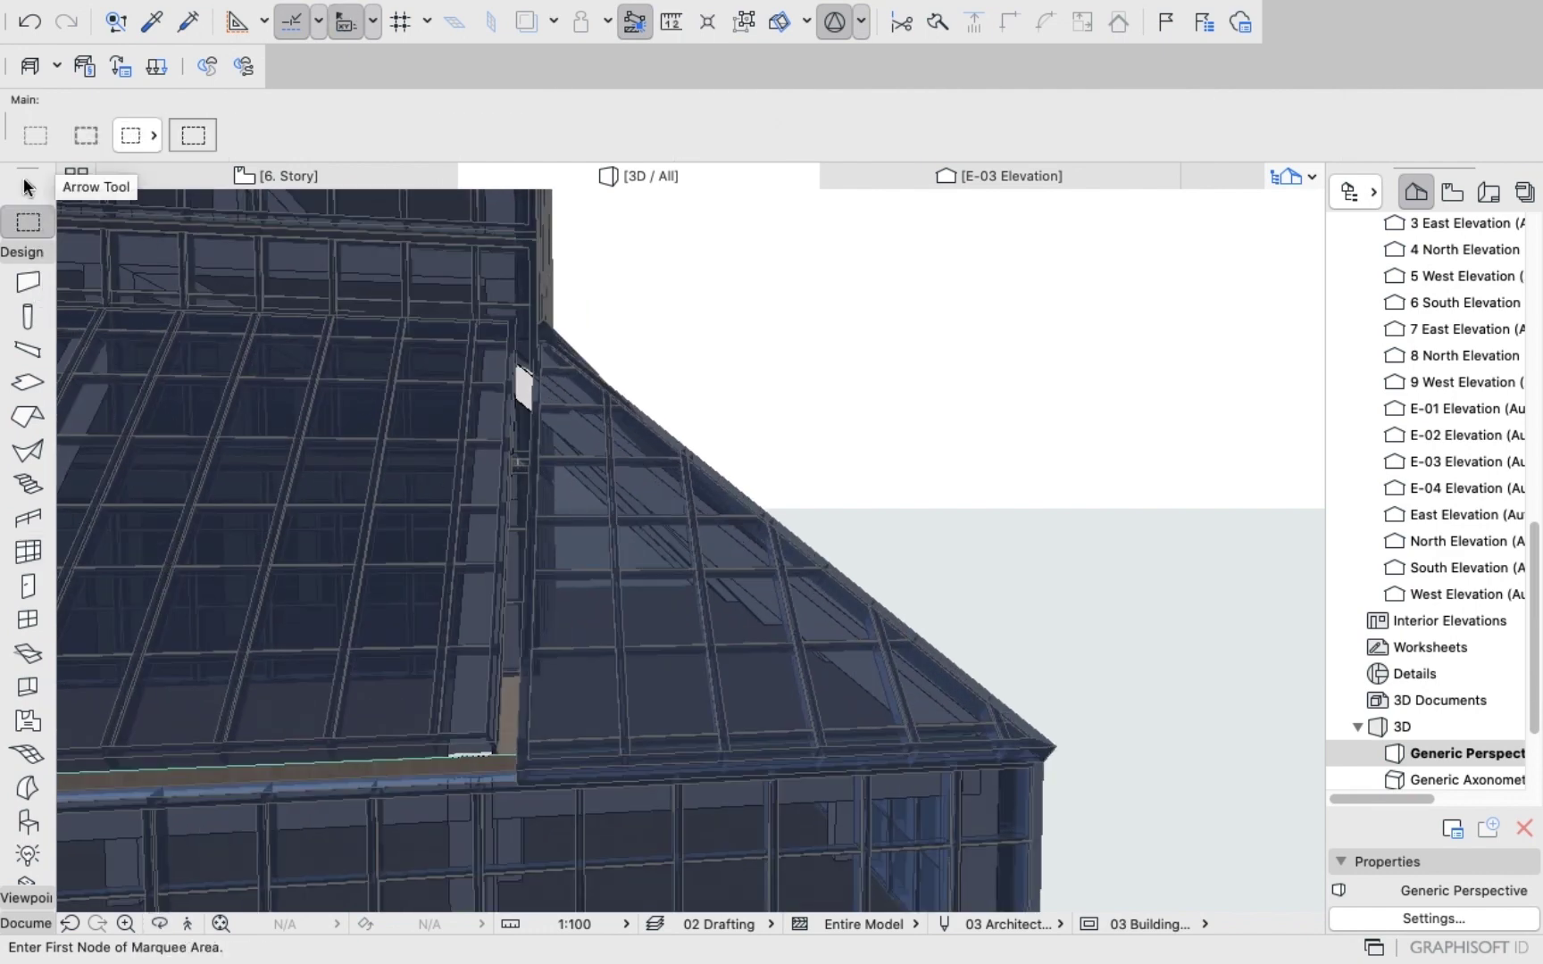
pyautogui.click(28, 187)
pyautogui.click(613, 546)
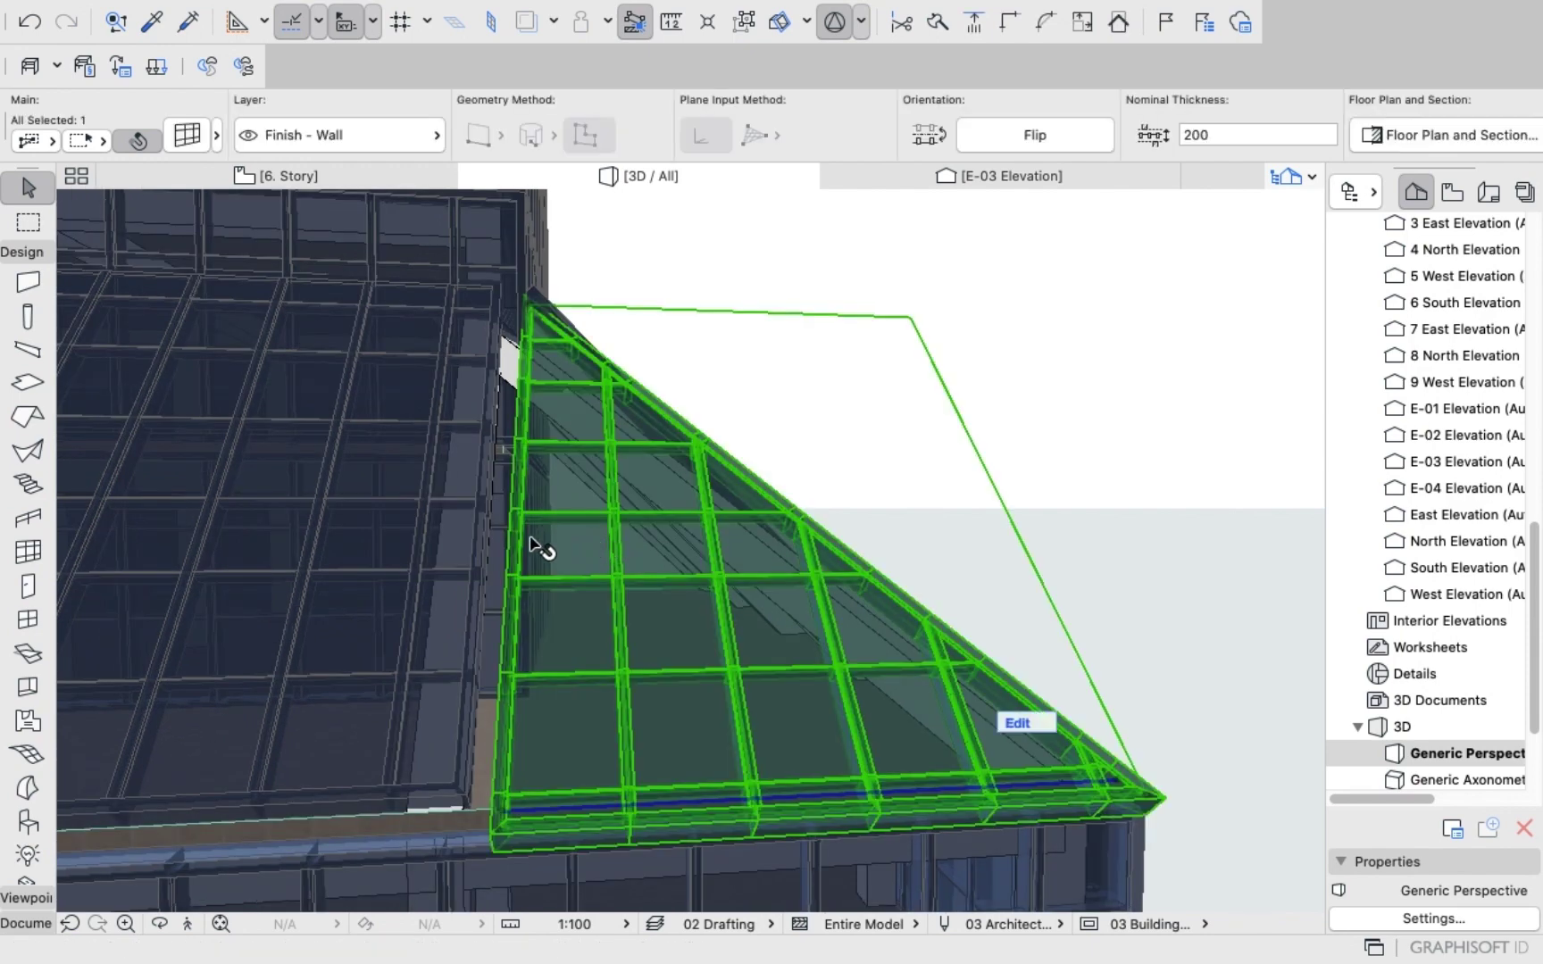
pyautogui.click(614, 546)
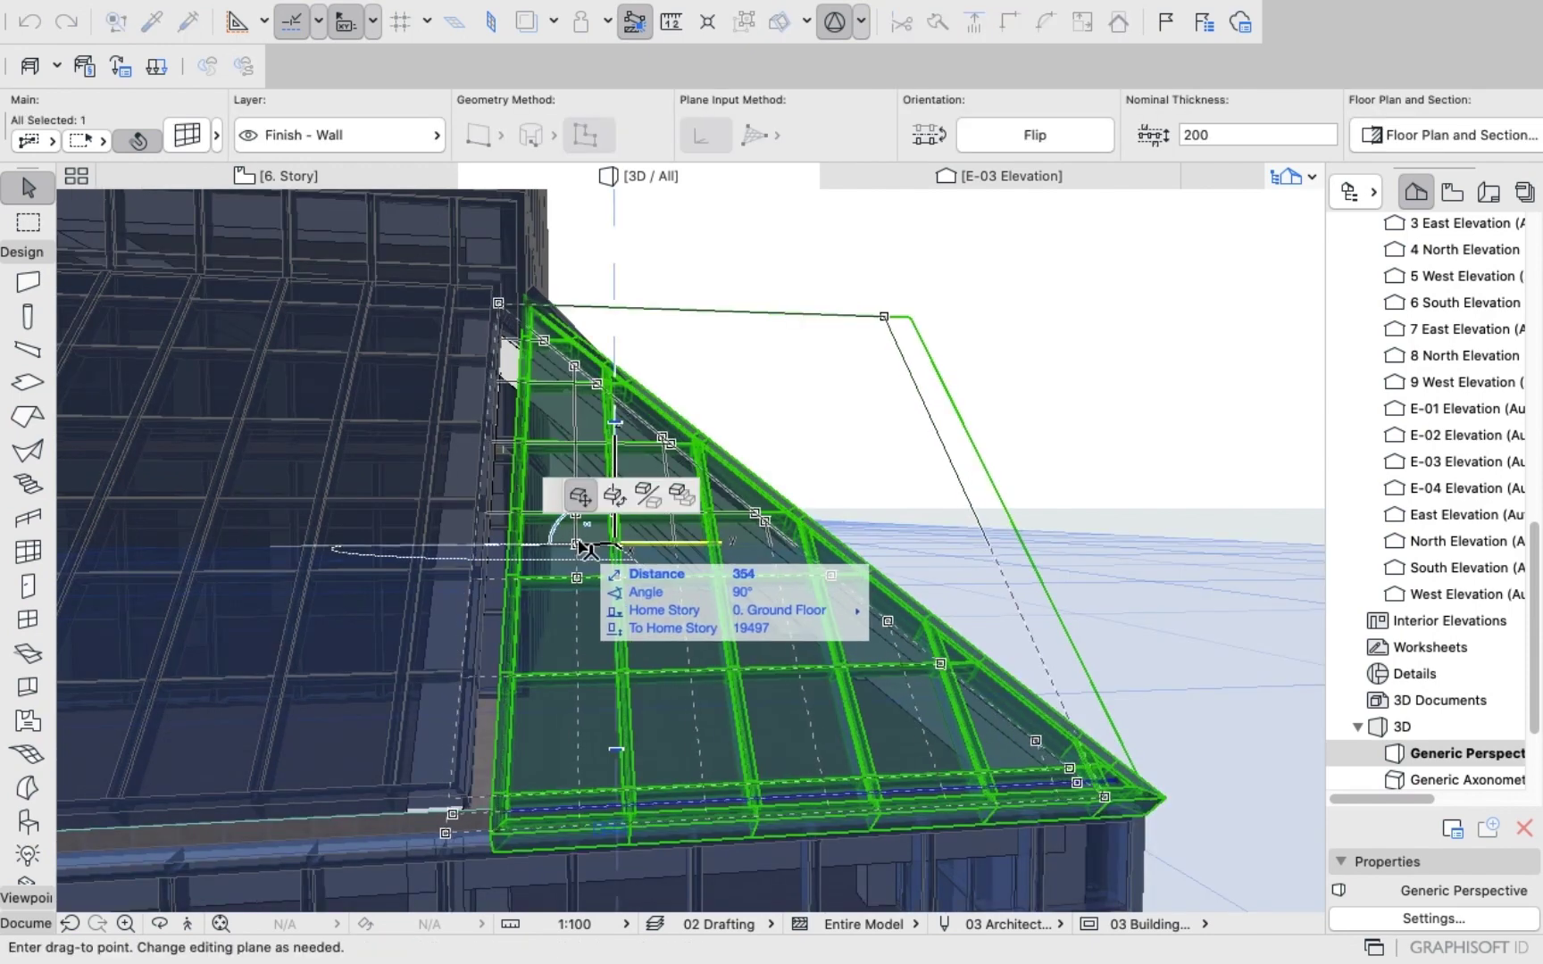
pyautogui.click(585, 543)
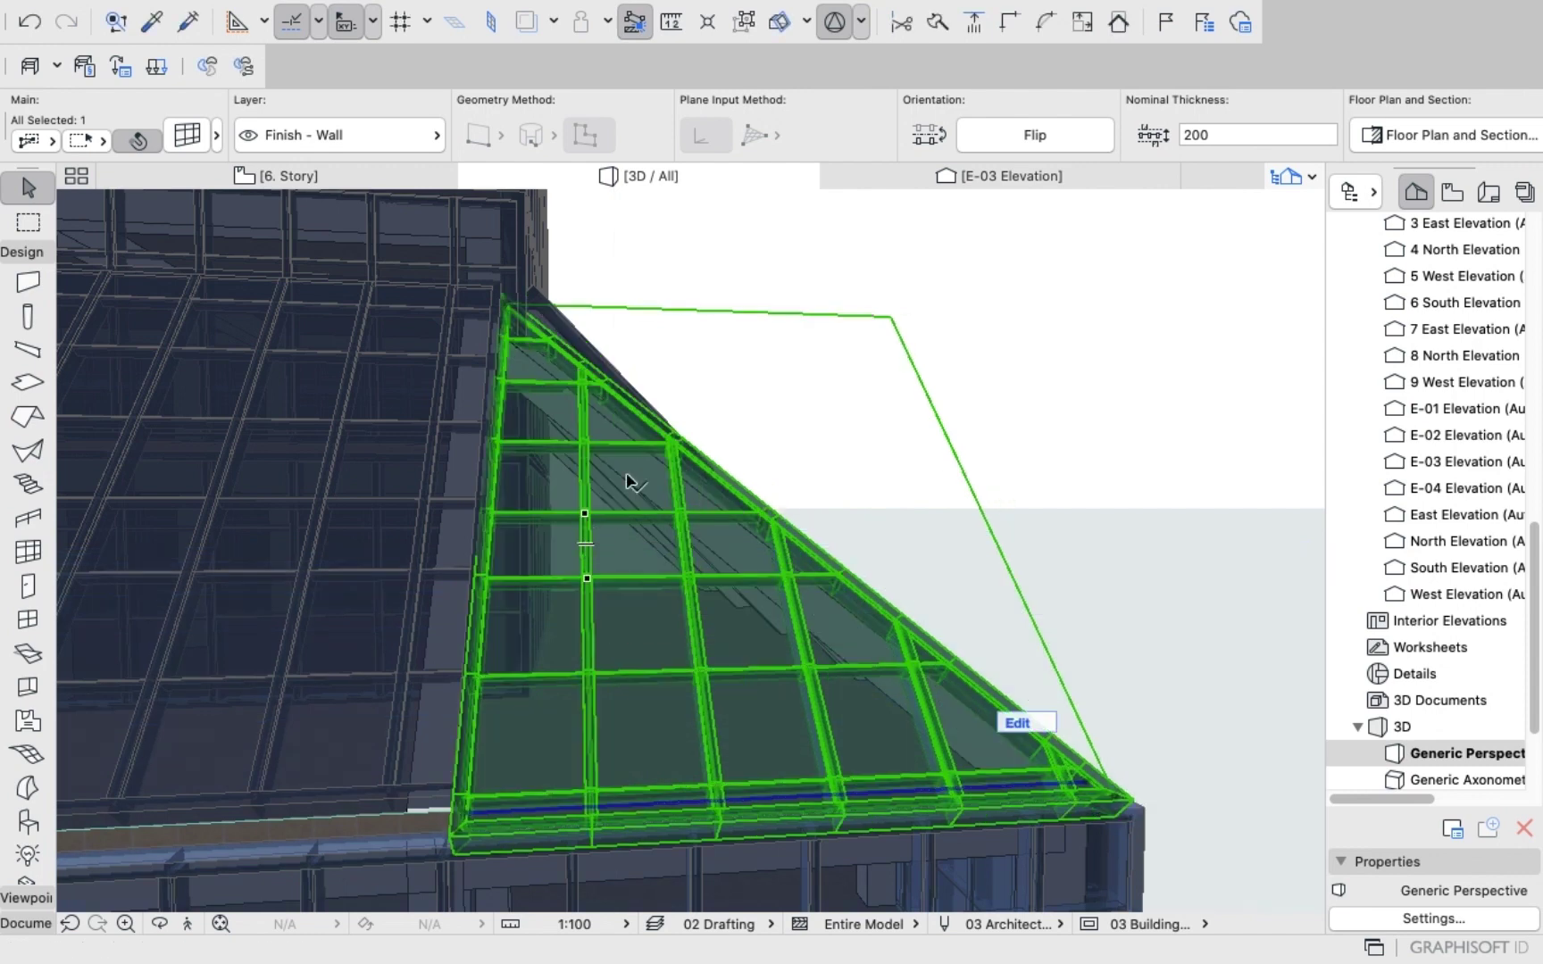
# Slide the same sloped curtain wall slightly up along the left roof slope in the E-03 elevation.
pyautogui.scroll(2, 629, 340)
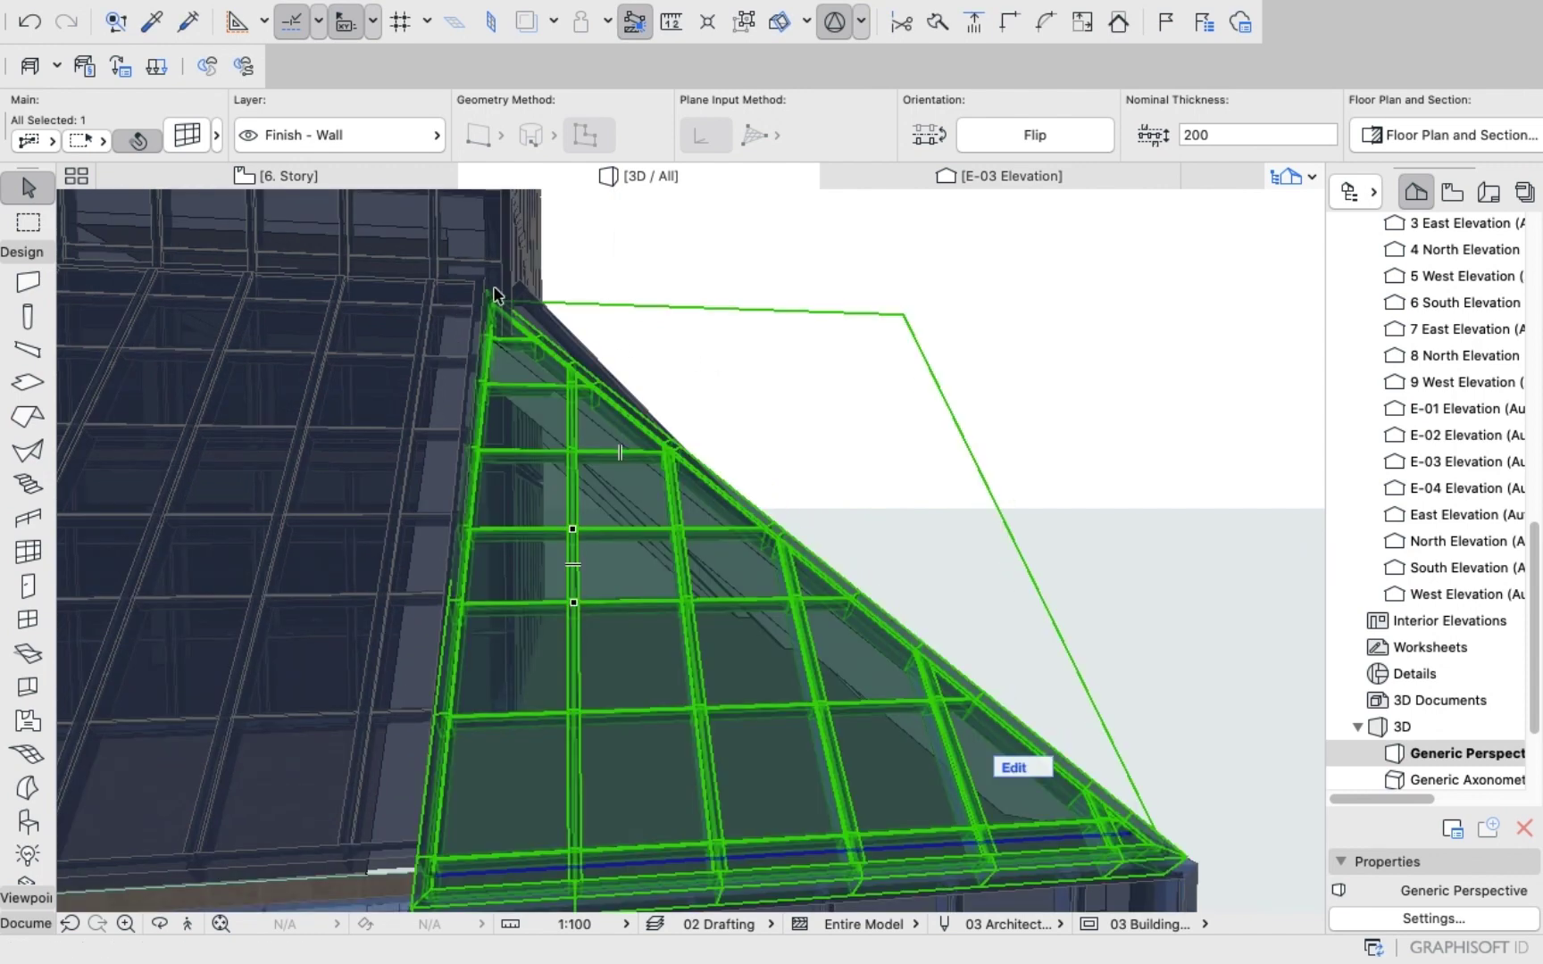
pyautogui.keyDown('shift'); pyautogui.moveTo(510, 303); pyautogui.dragTo(497, 343, button='middle'); pyautogui.keyUp('shift')
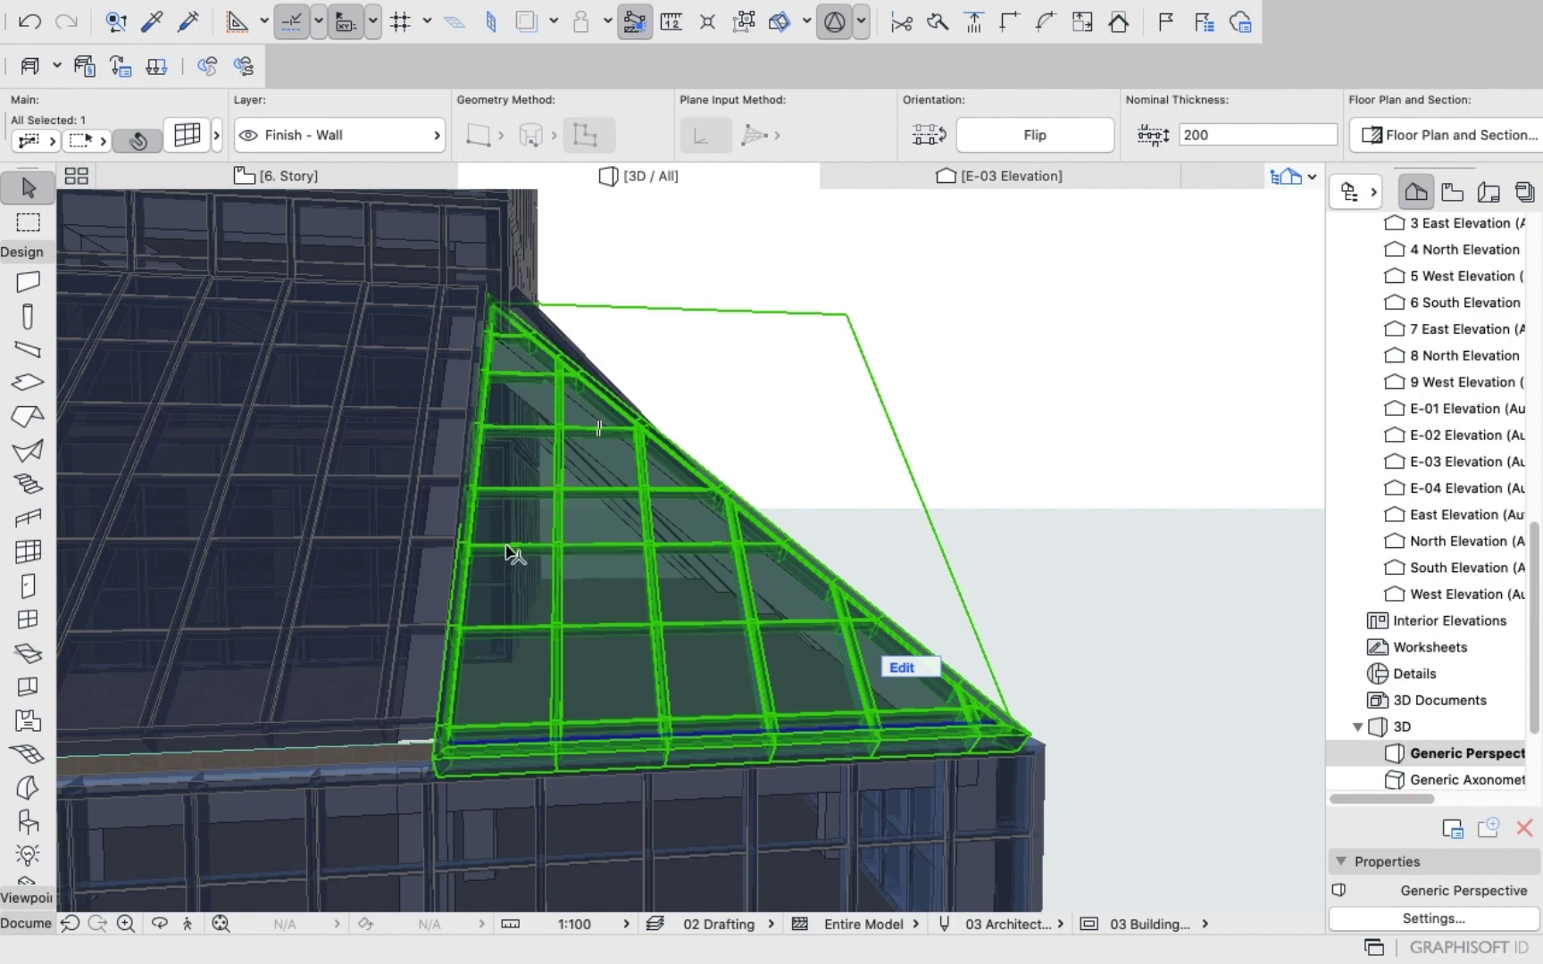
pyautogui.click(1022, 178)
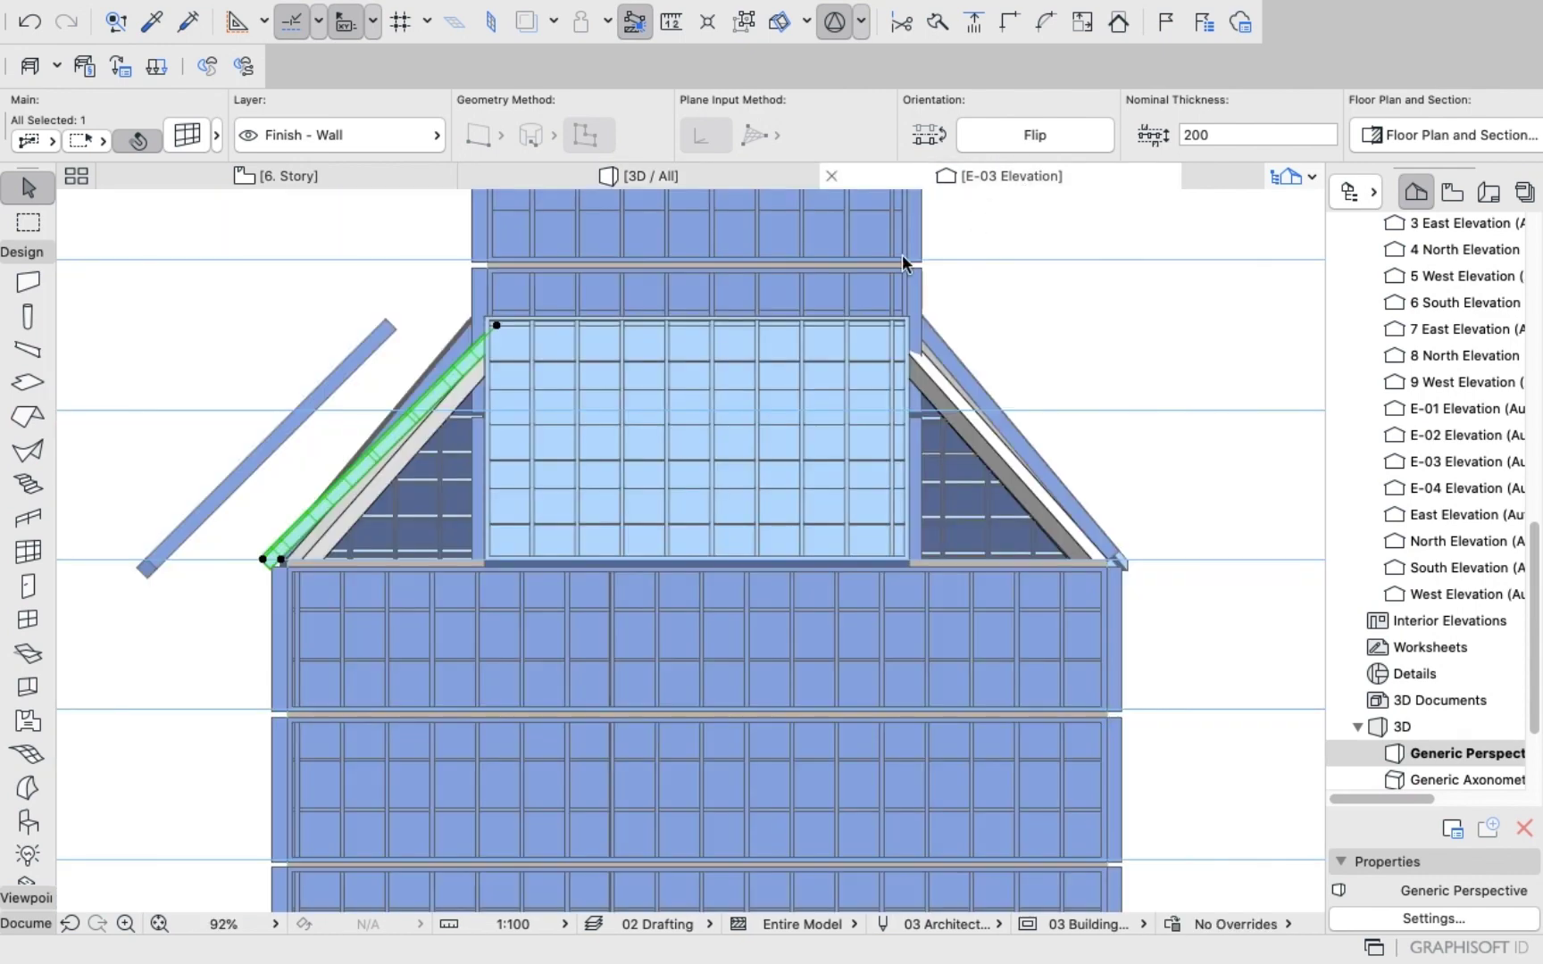
pyautogui.scroll(3, 293, 527)
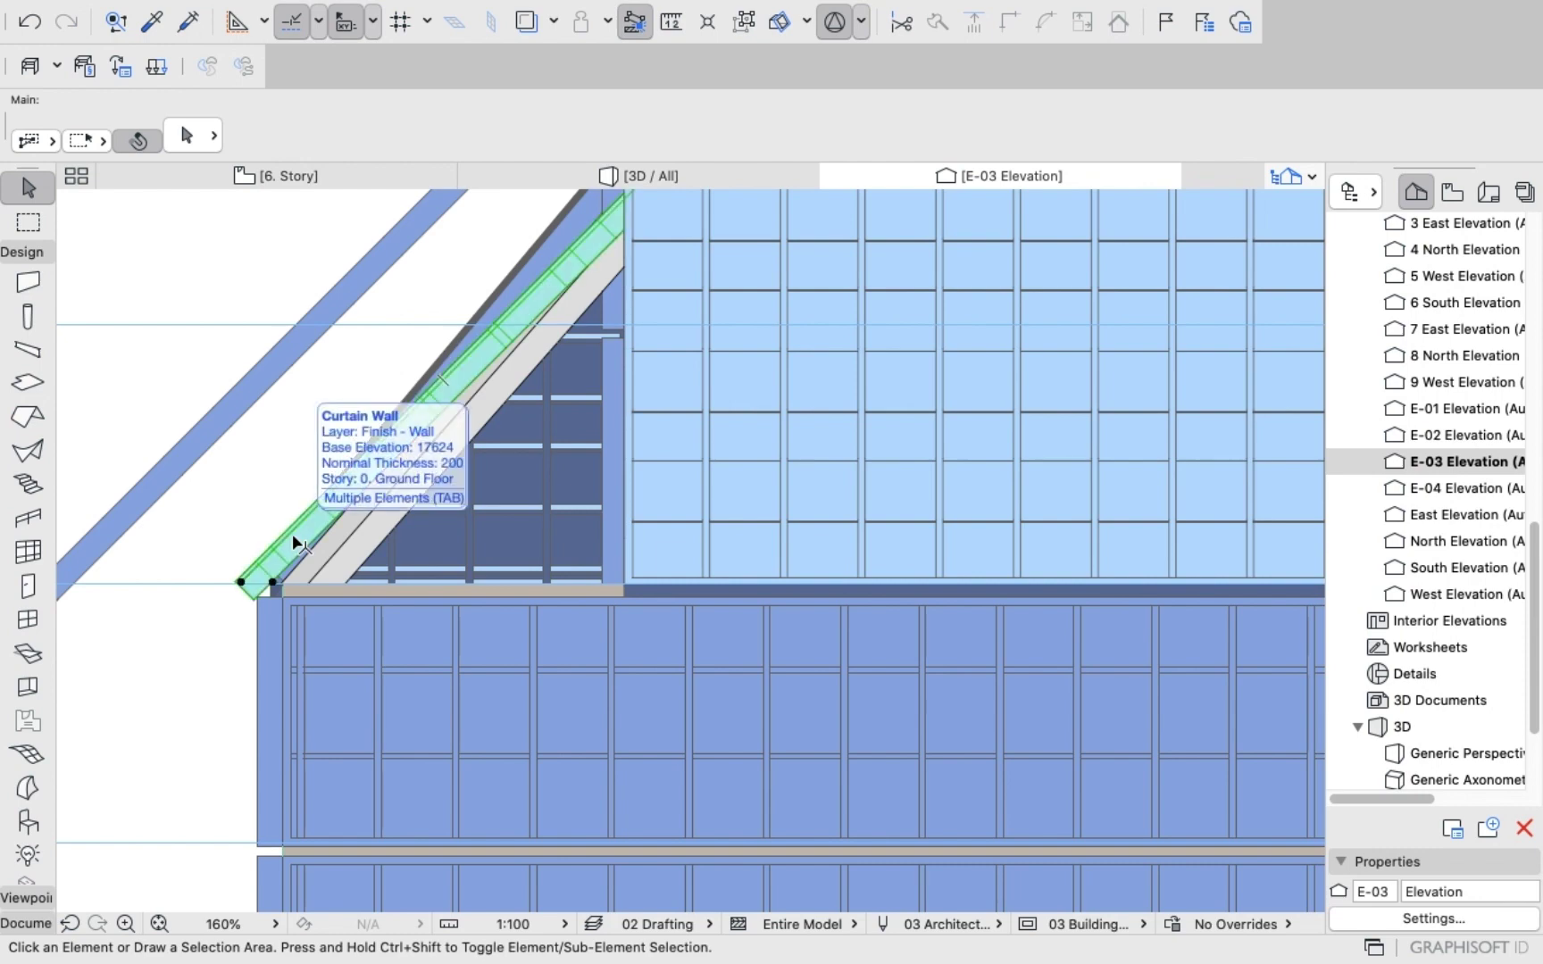
pyautogui.click(294, 533)
pyautogui.click(295, 532)
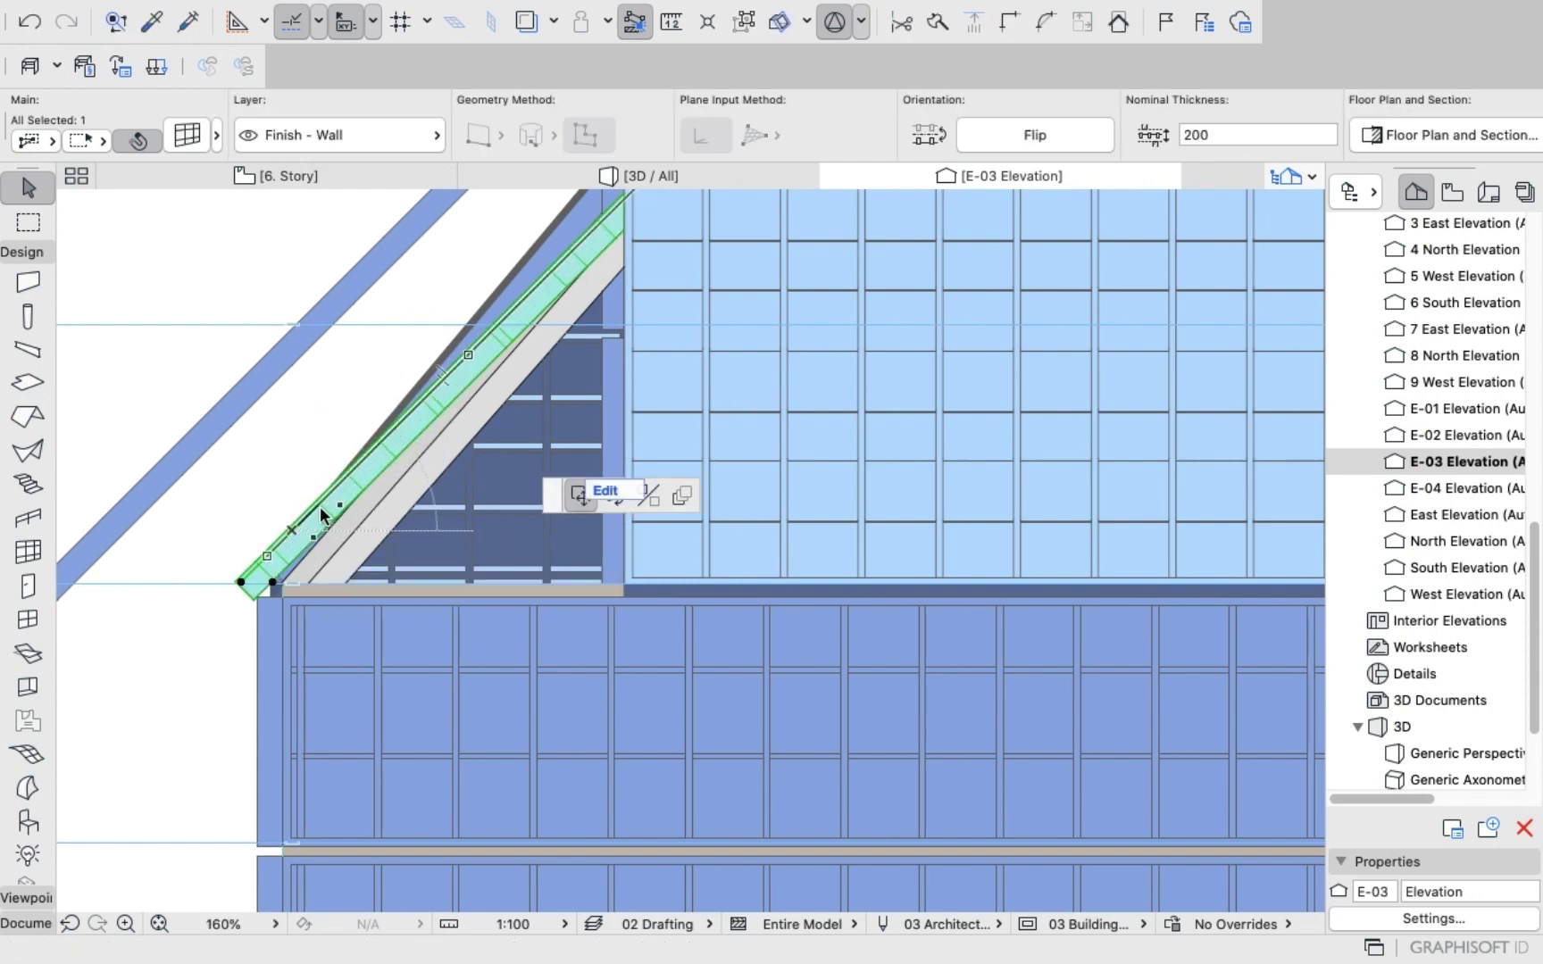
pyautogui.scroll(5, 319, 509)
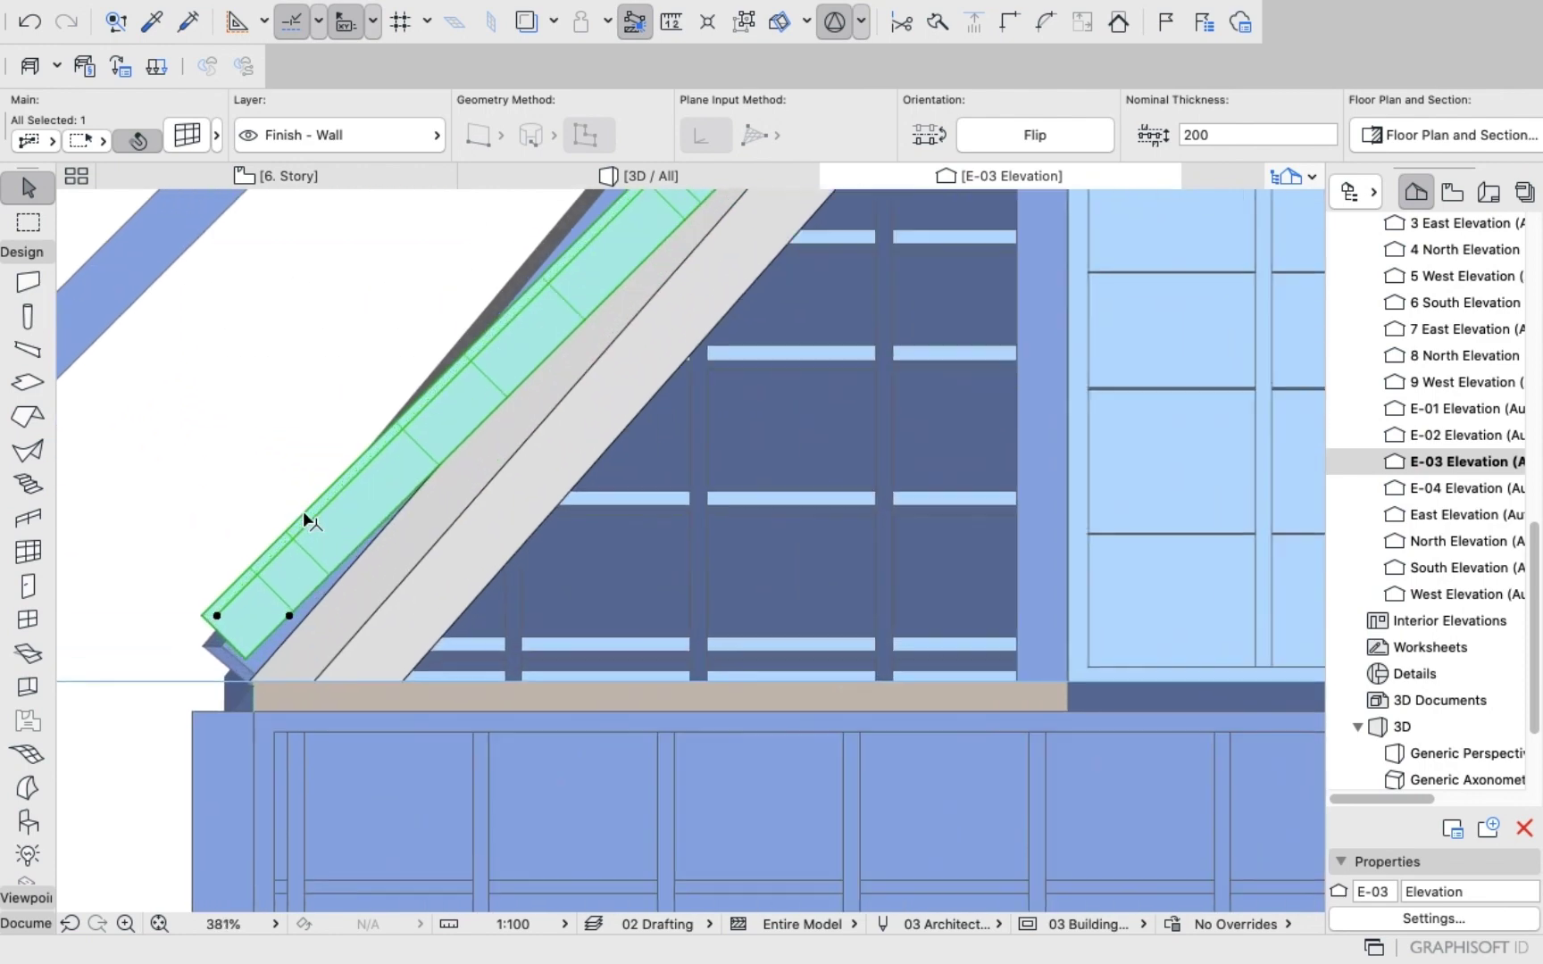
pyautogui.scroll(2, 312, 550)
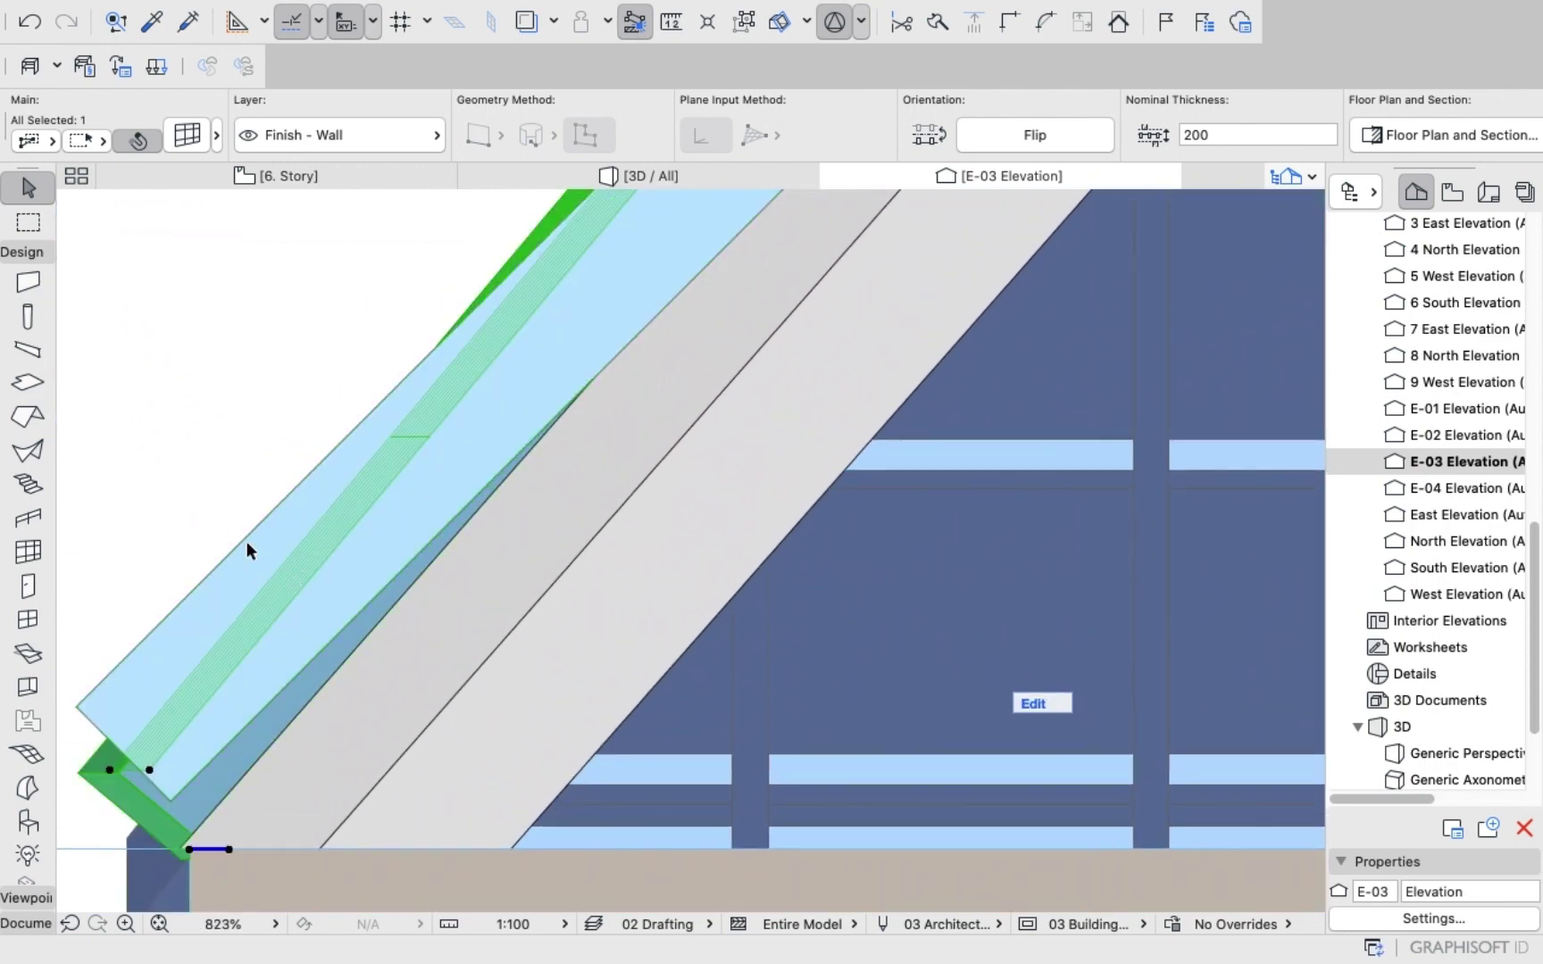
# Move the sloped curtain wall about 135 down the left roof slope toward the eave, and check it in 3D.
pyautogui.click(222, 501)
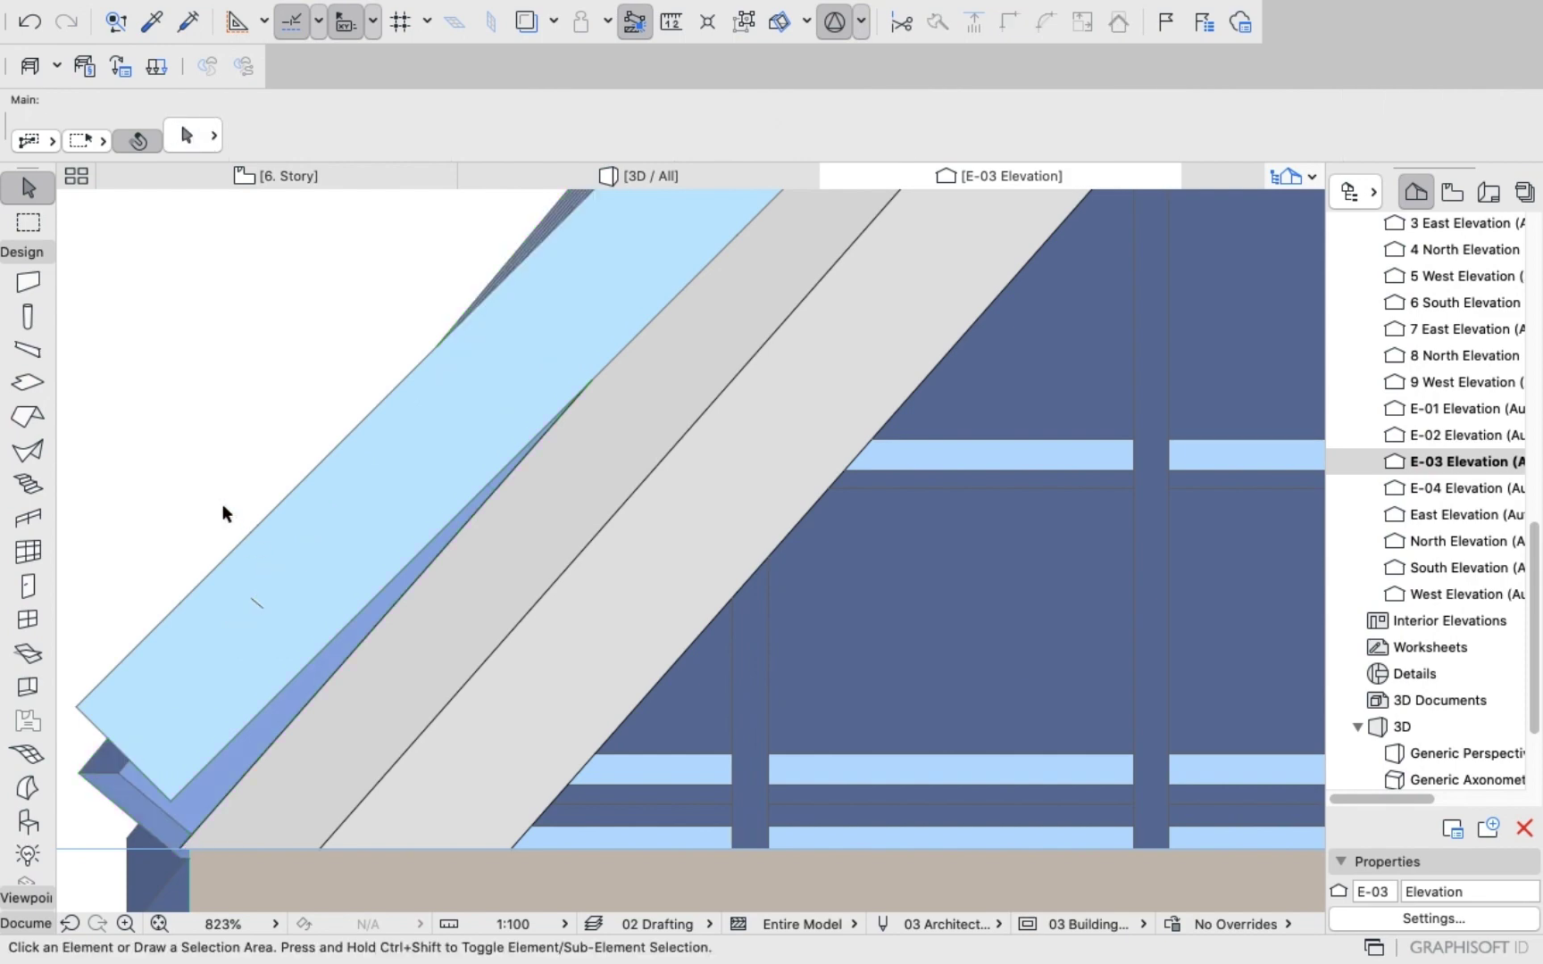
pyautogui.click(241, 582)
pyautogui.click(263, 705)
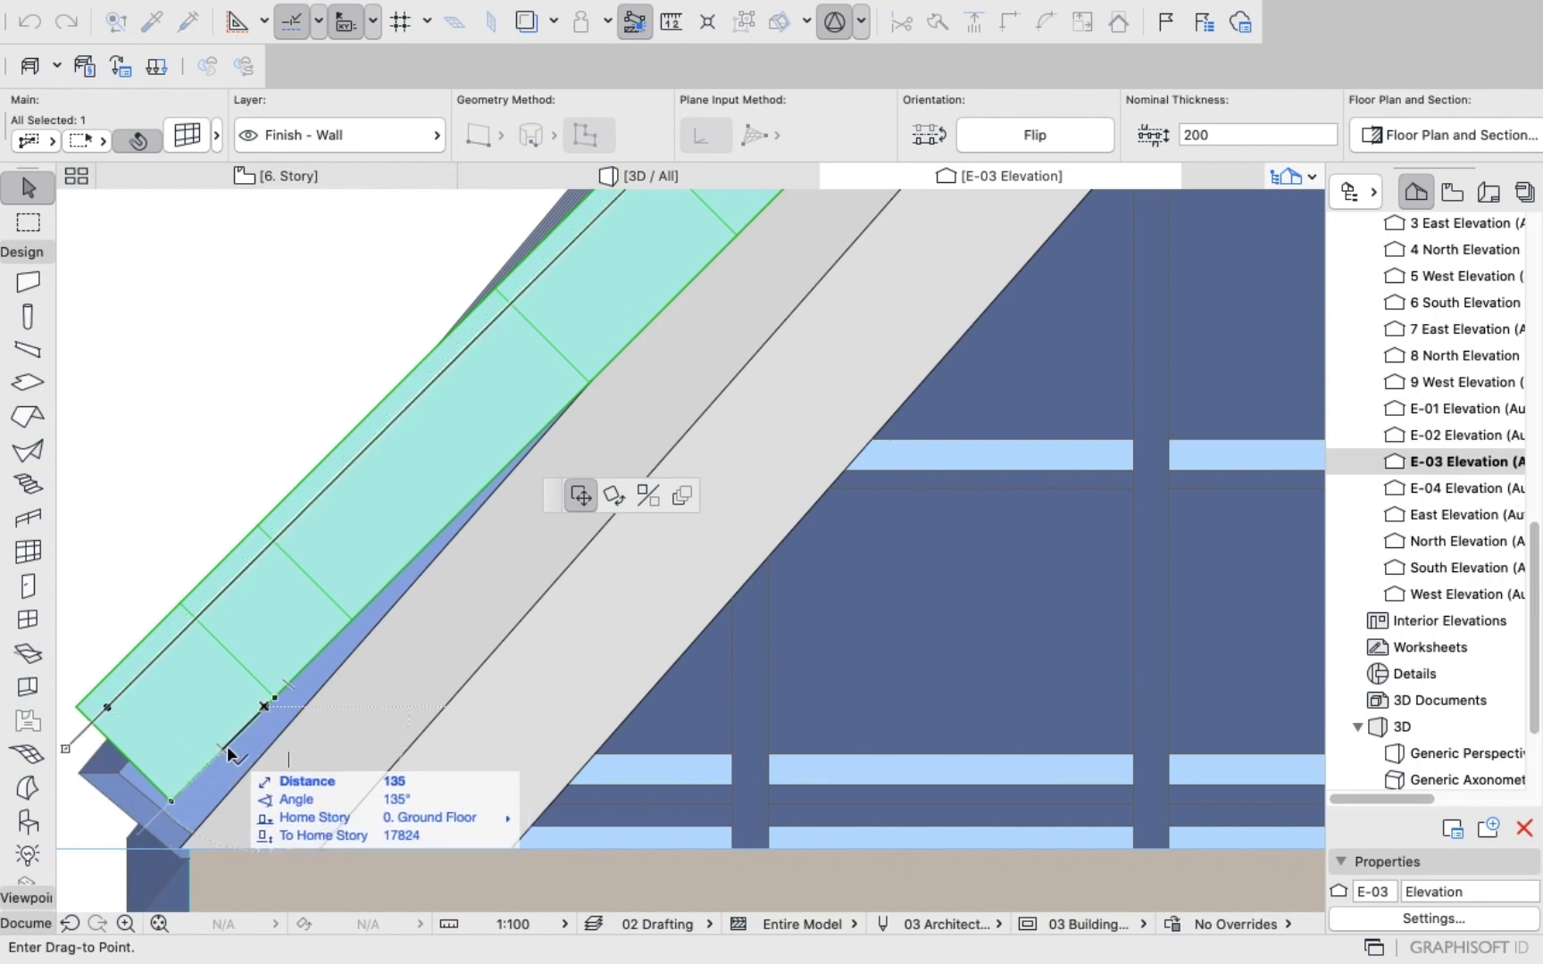
pyautogui.click(225, 747)
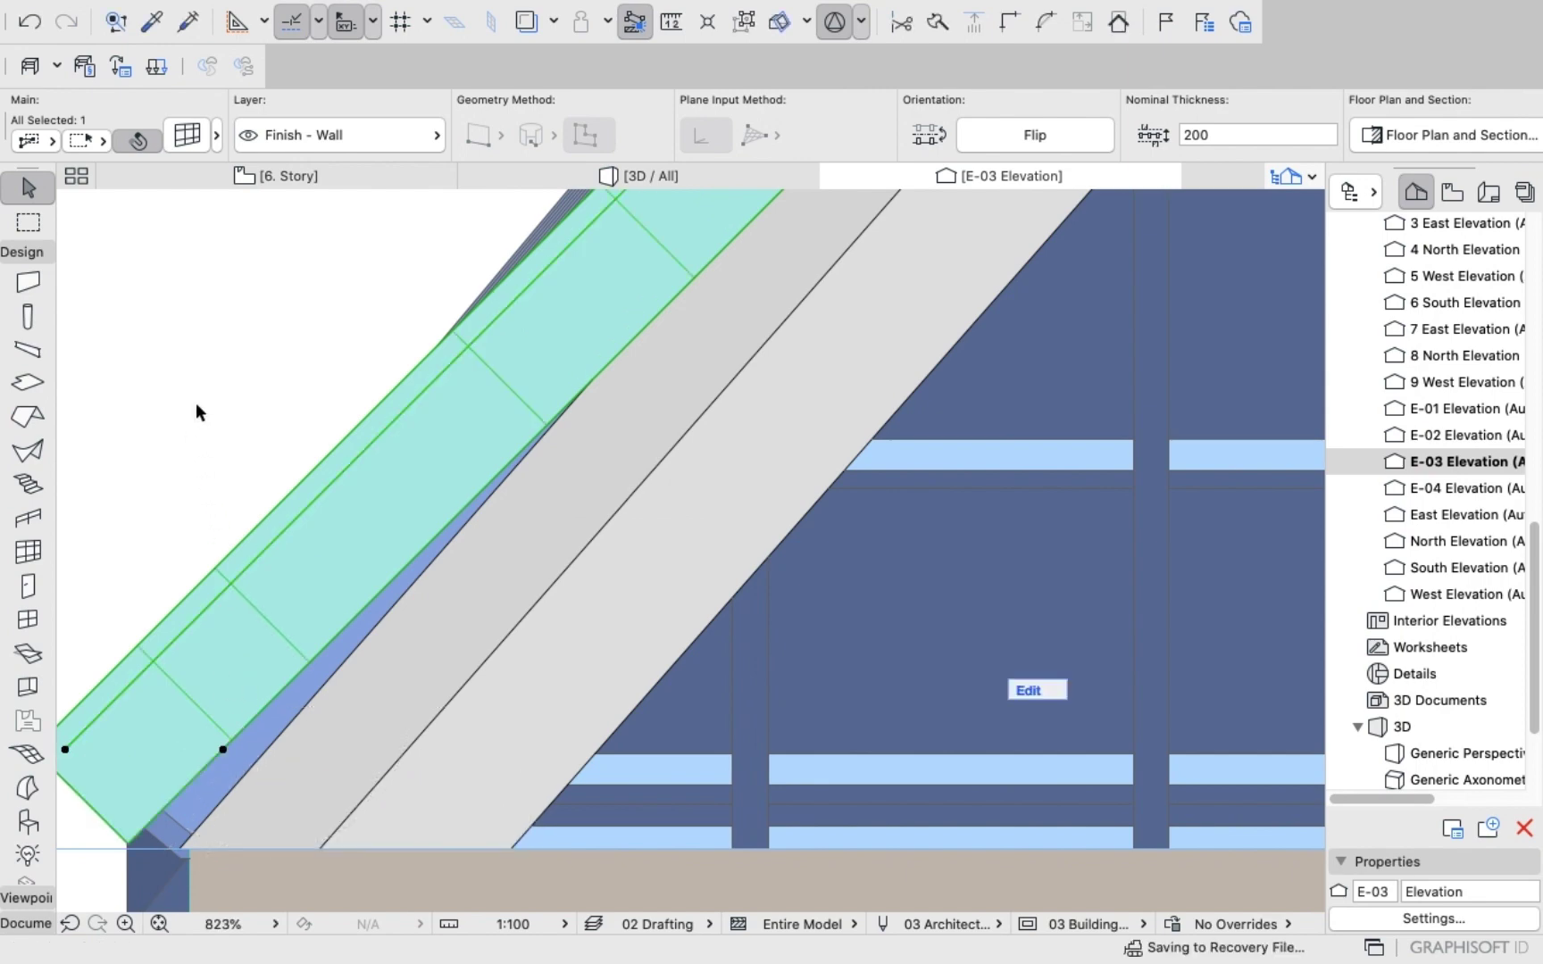
pyautogui.click(640, 173)
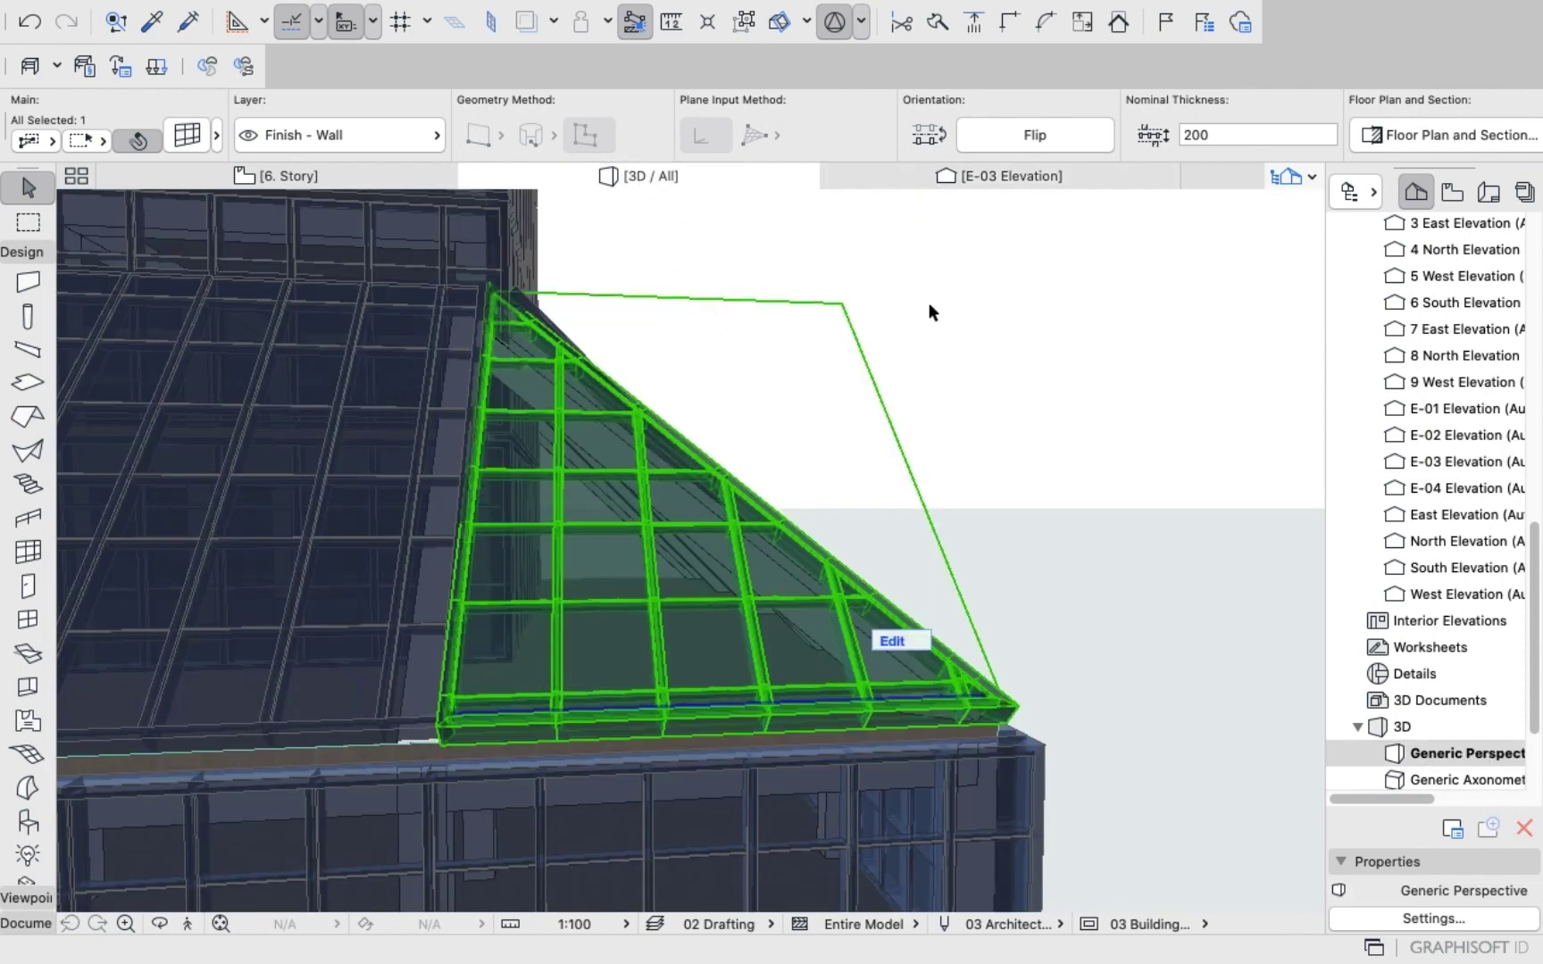
pyautogui.press('Escape')
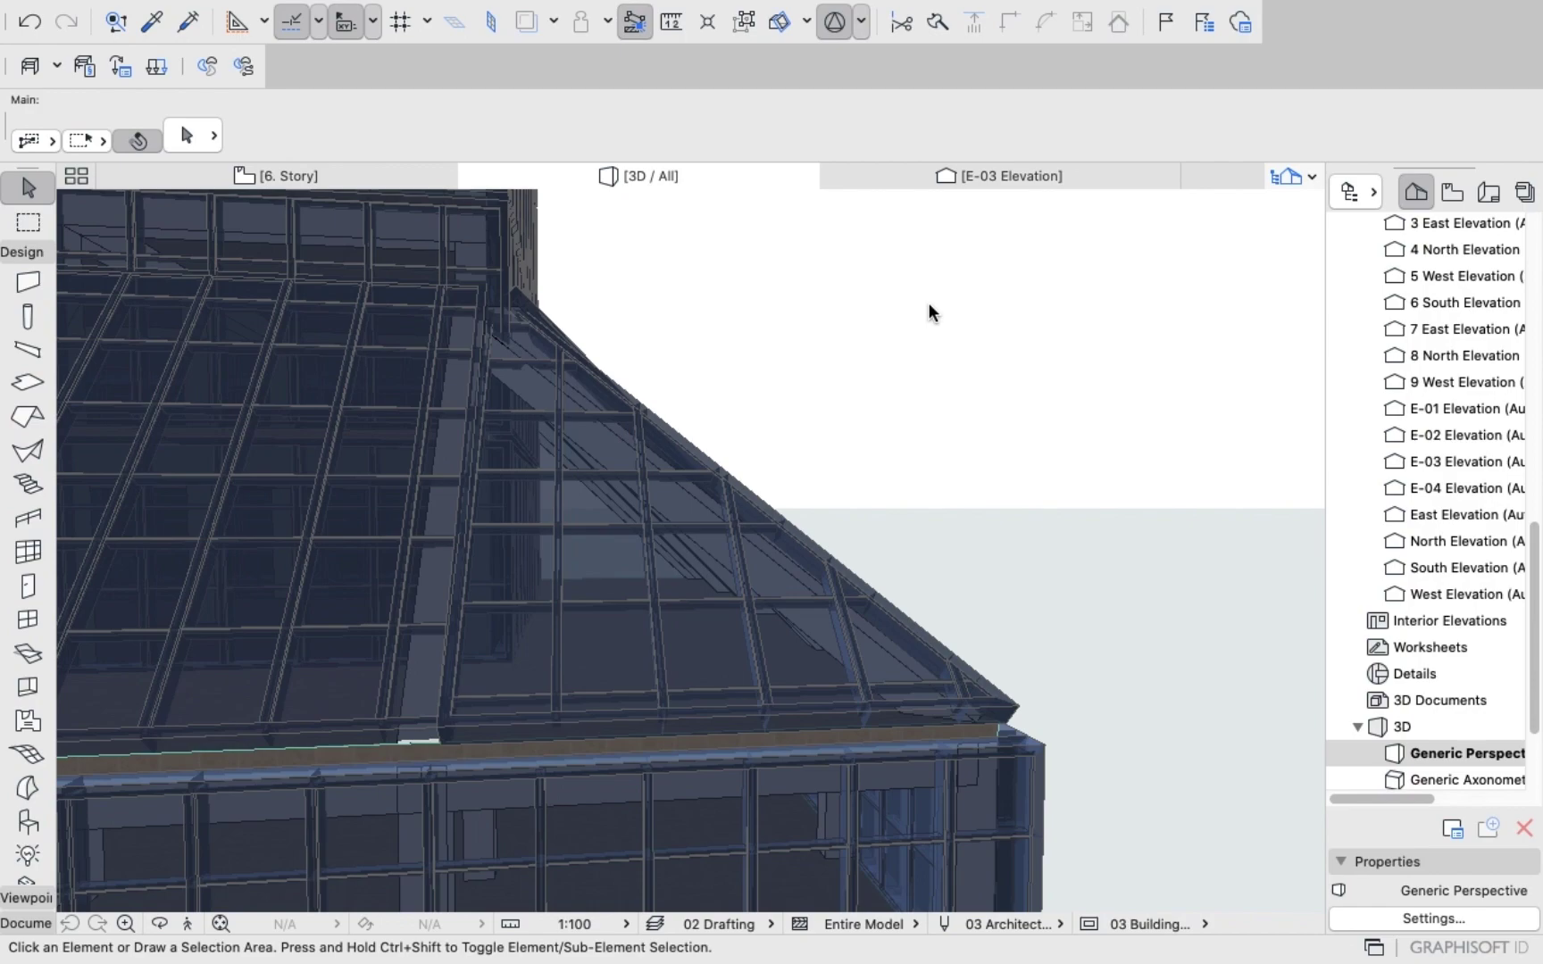
pyautogui.keyDown('shift'); pyautogui.moveTo(929, 304); pyautogui.dragTo(769, 429, button='middle'); pyautogui.keyUp('shift')
pyautogui.keyDown('shift'); pyautogui.moveTo(535, 503); pyautogui.dragTo(396, 487, button='middle'); pyautogui.keyUp('shift')
# Move the remaining detached sloped curtain wall onto the left roof slope in the E-03 elevation, in line with the fitted one, and return to 3D.
pyautogui.click(1032, 172)
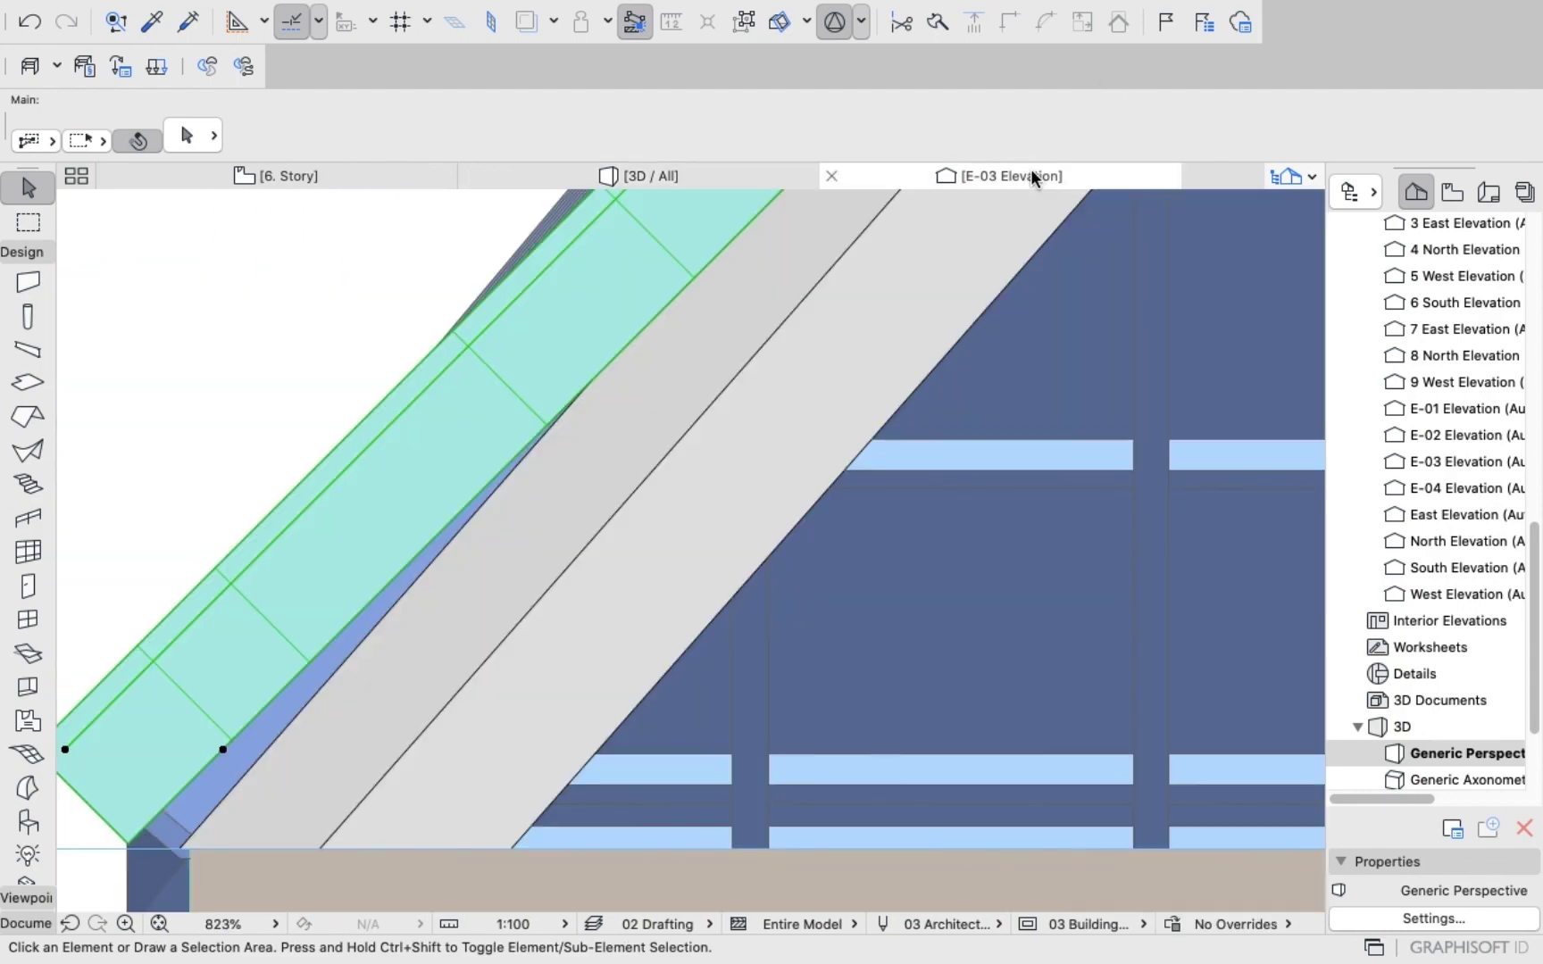
pyautogui.scroll(-10, 322, 330)
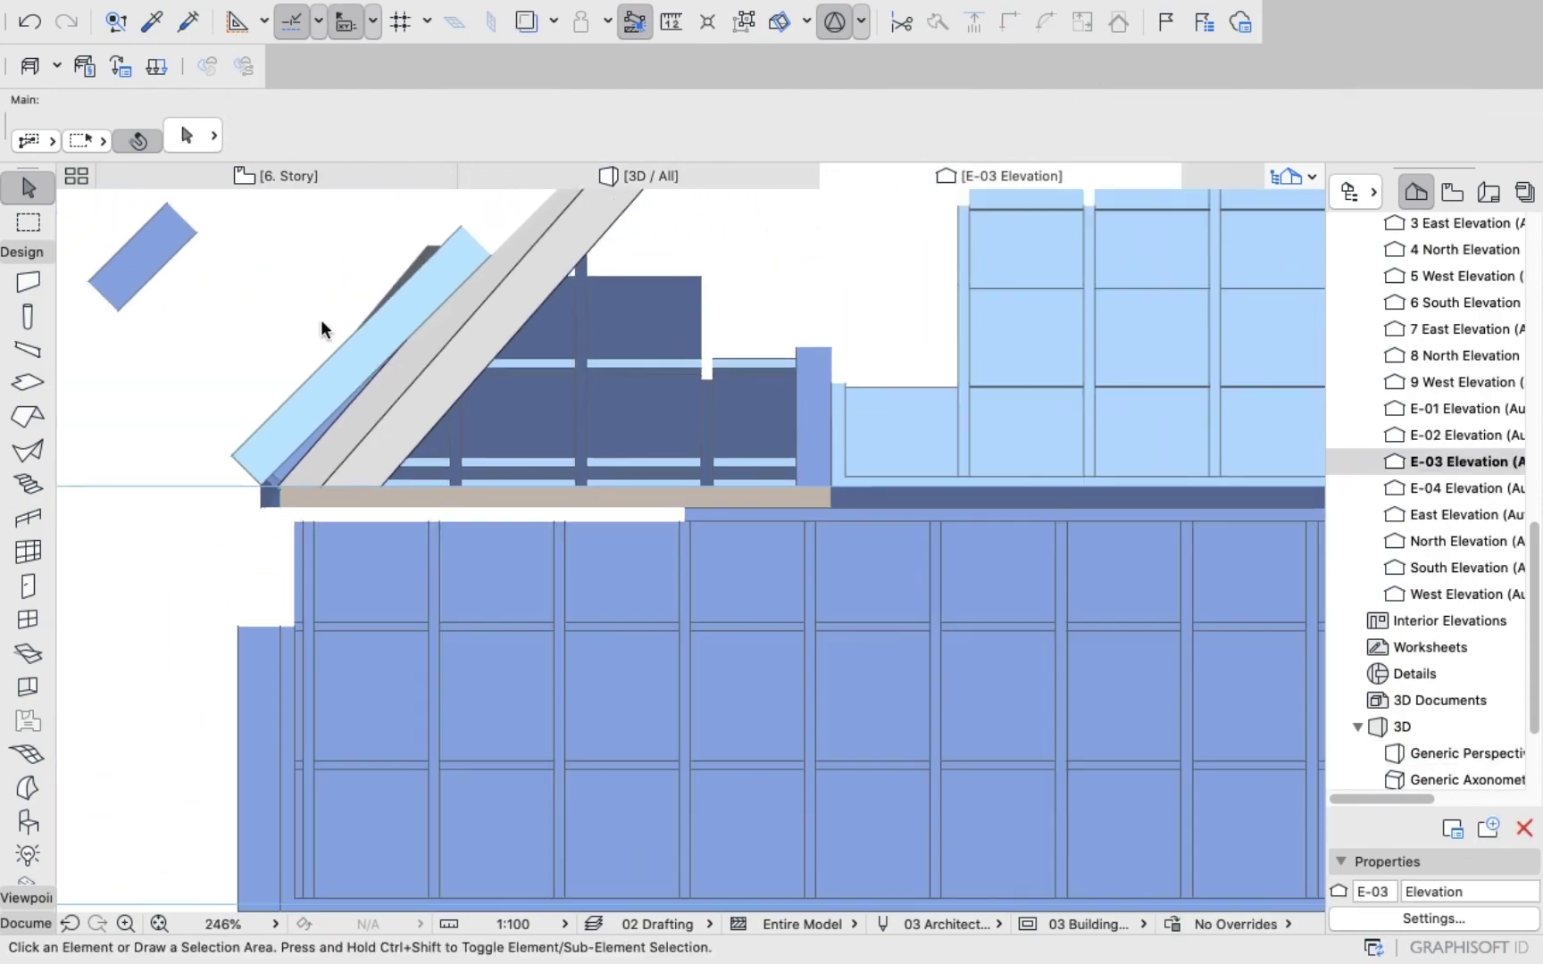
pyautogui.scroll(5, 303, 259)
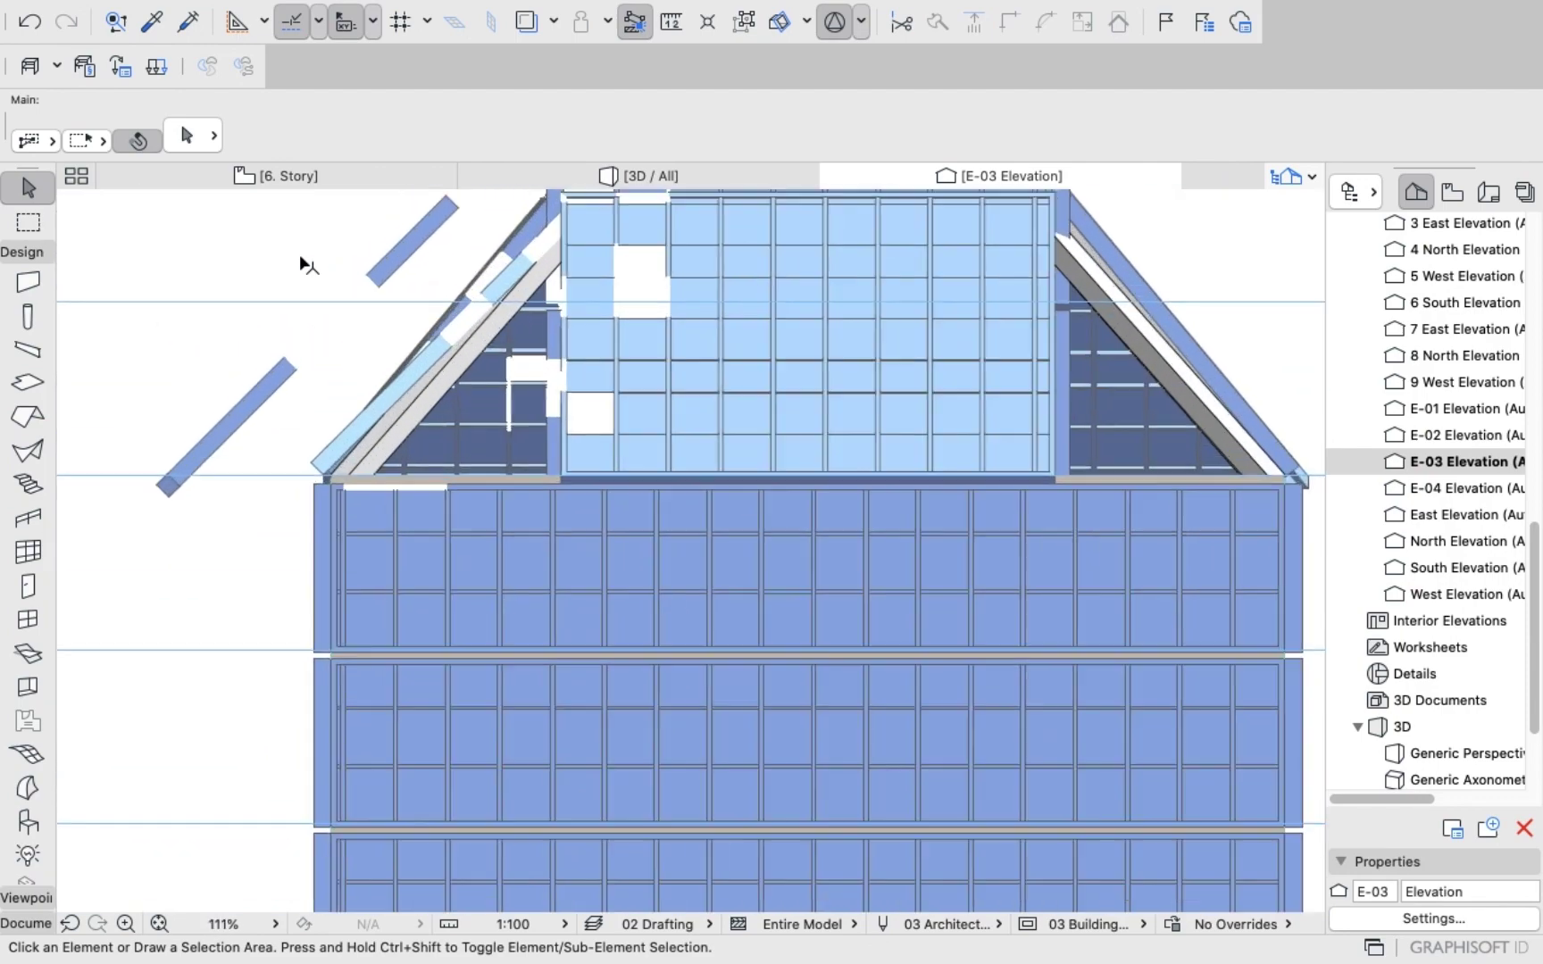
pyautogui.scroll(-5, 299, 256)
pyautogui.scroll(-3, 327, 230)
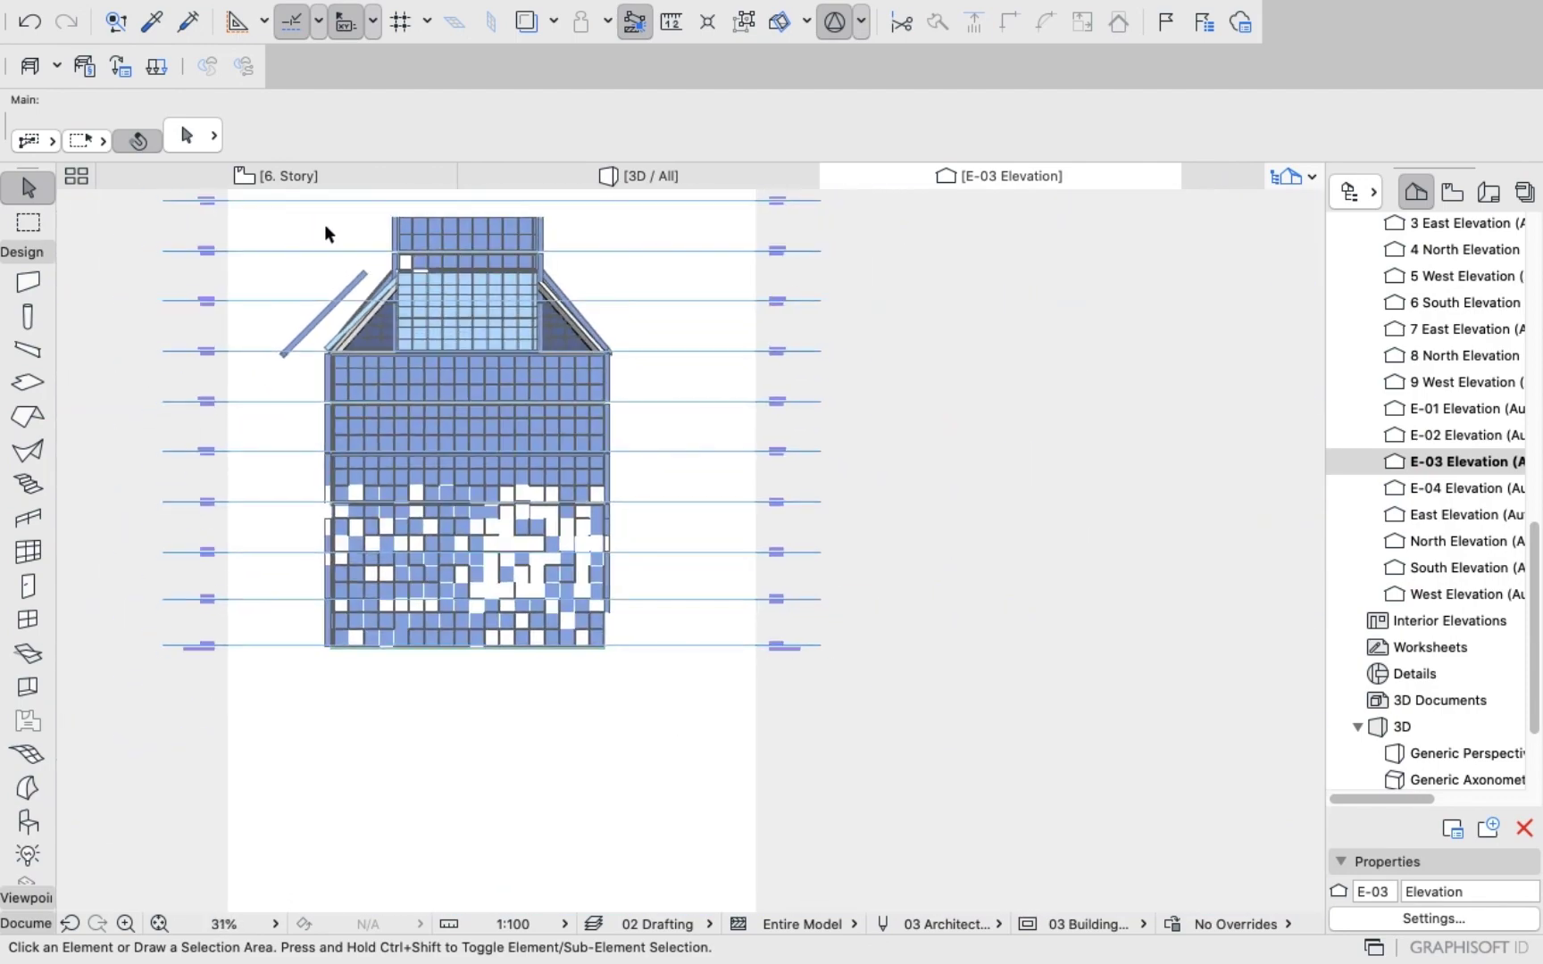
pyautogui.scroll(5, 293, 234)
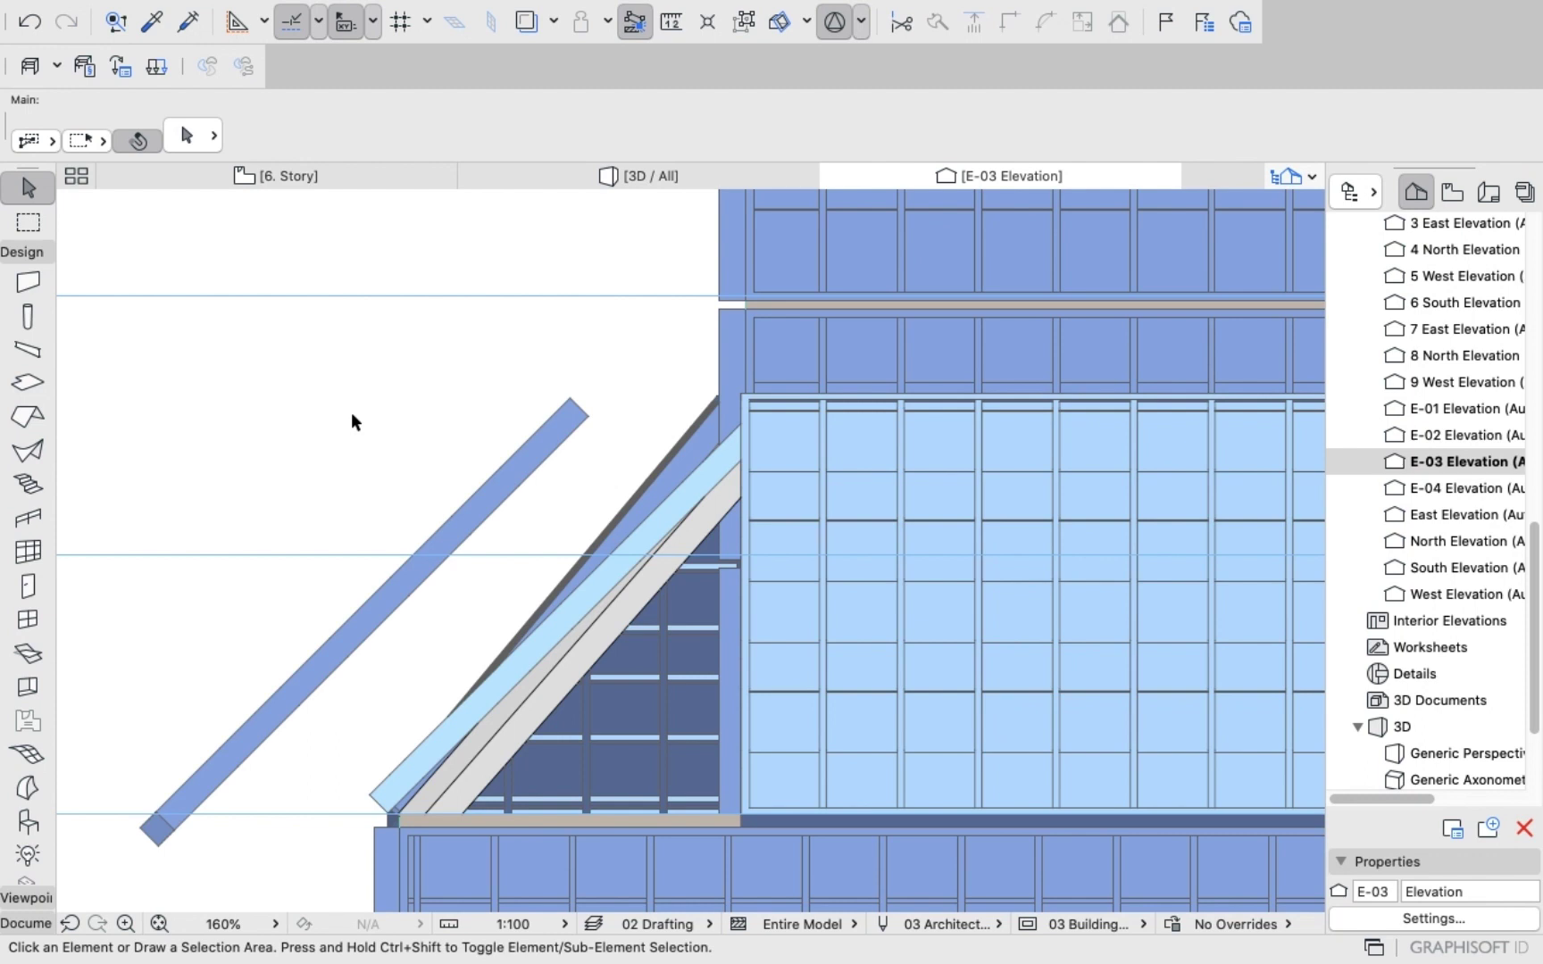
pyautogui.click(391, 584)
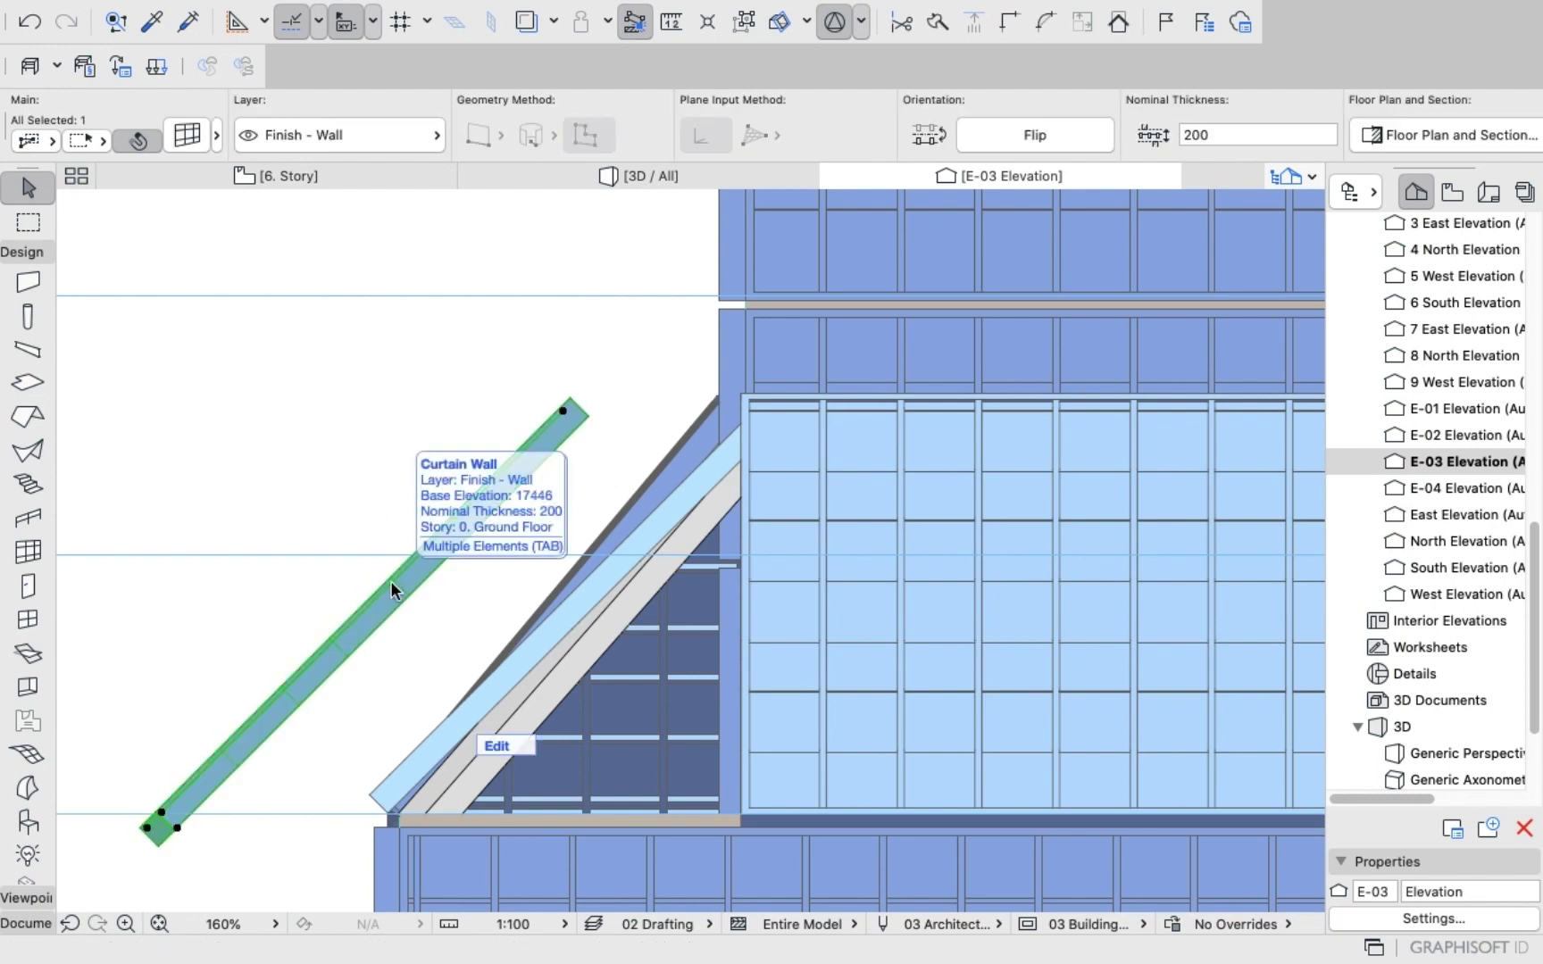
pyautogui.press('super+d')
pyautogui.click(380, 615)
pyautogui.scroll(2, 588, 608)
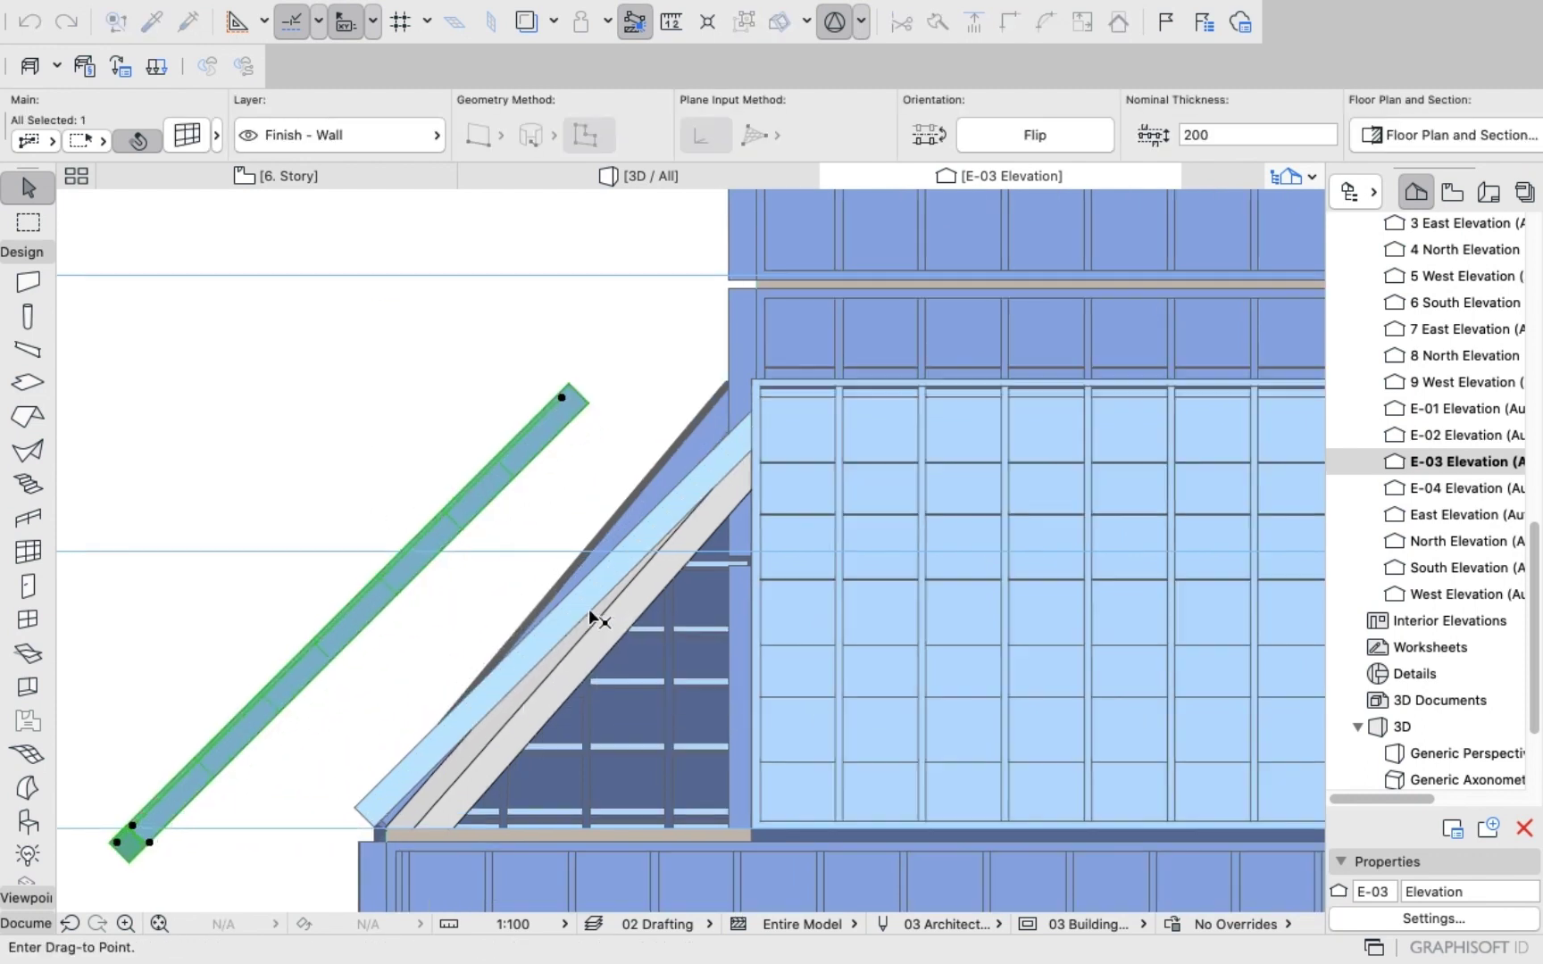
pyautogui.scroll(1, 589, 596)
pyautogui.scroll(-1, 589, 597)
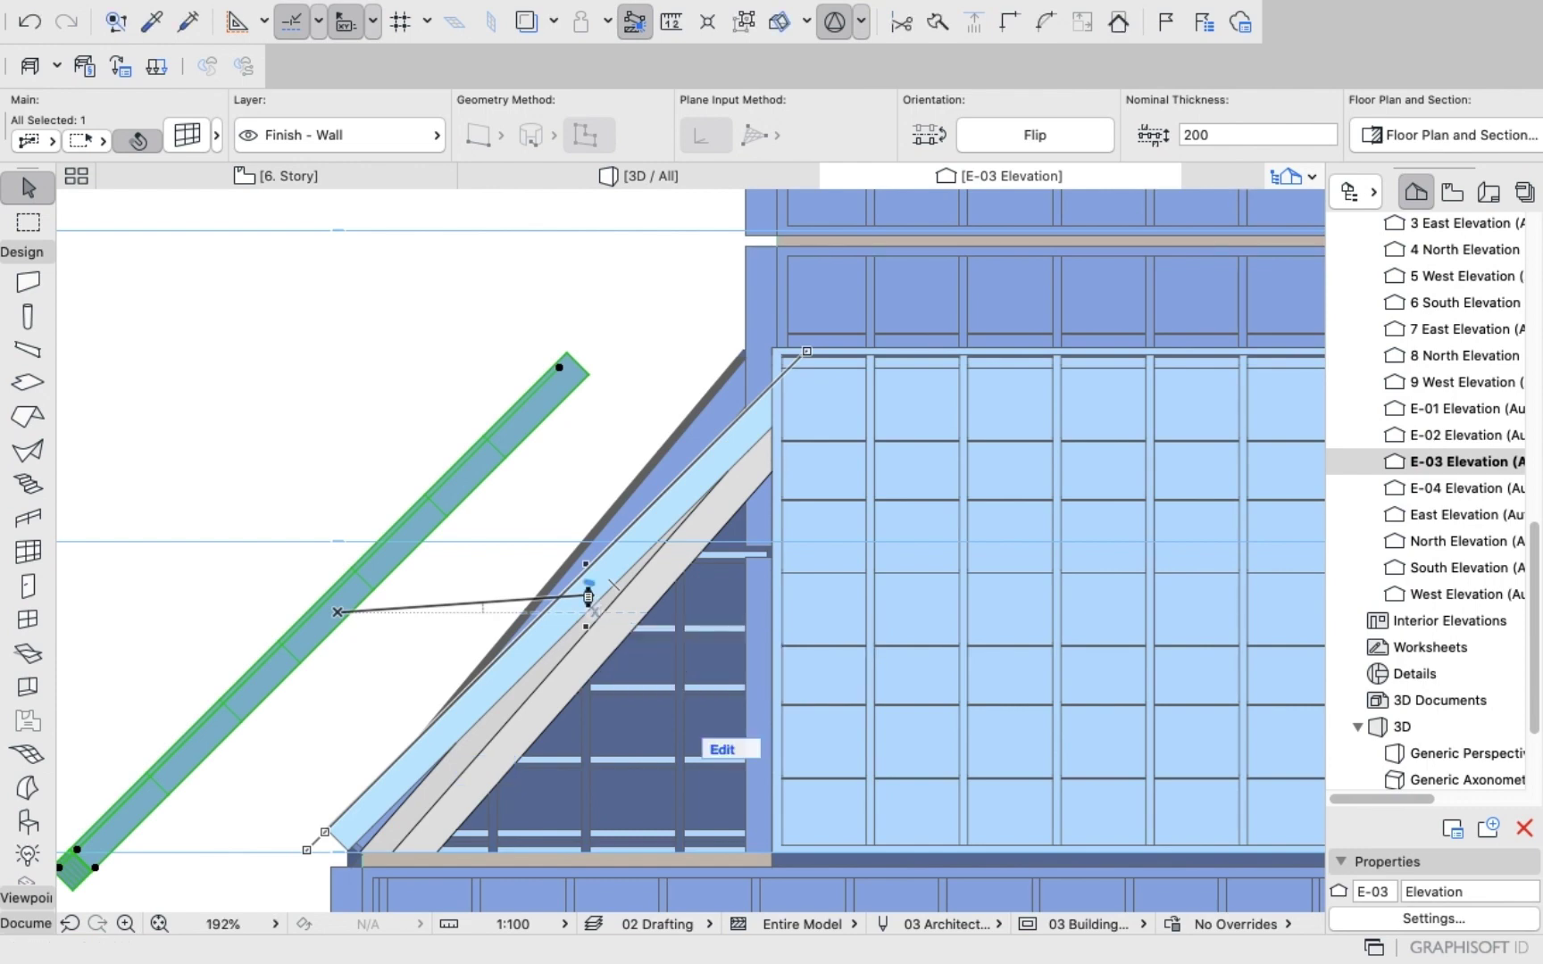
pyautogui.click(589, 600)
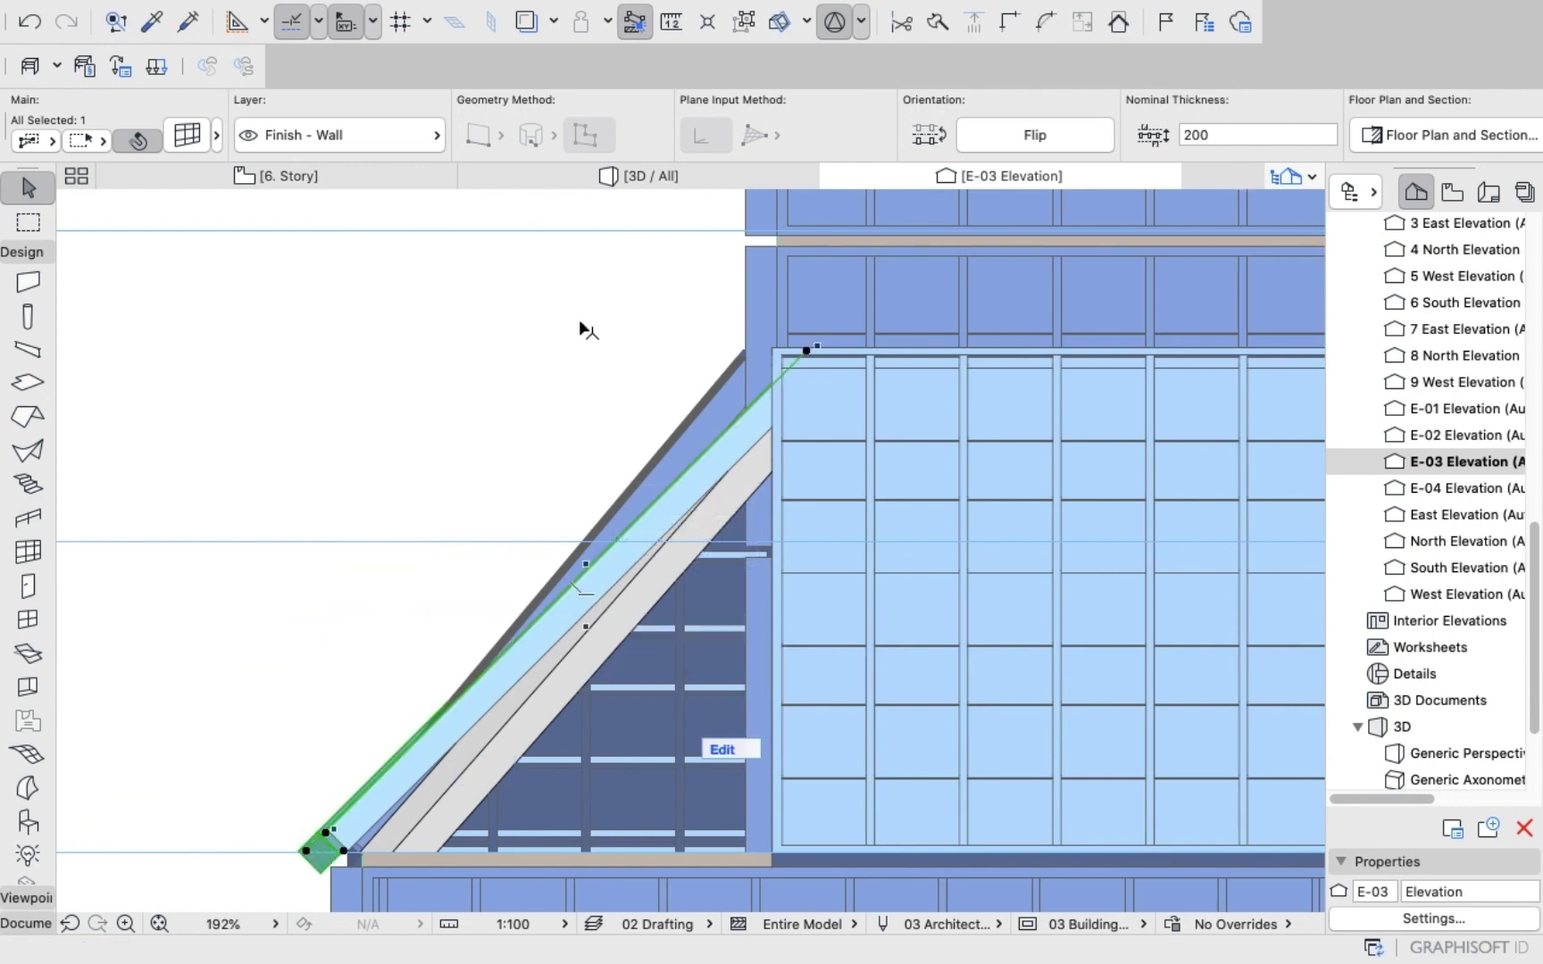
pyautogui.click(606, 179)
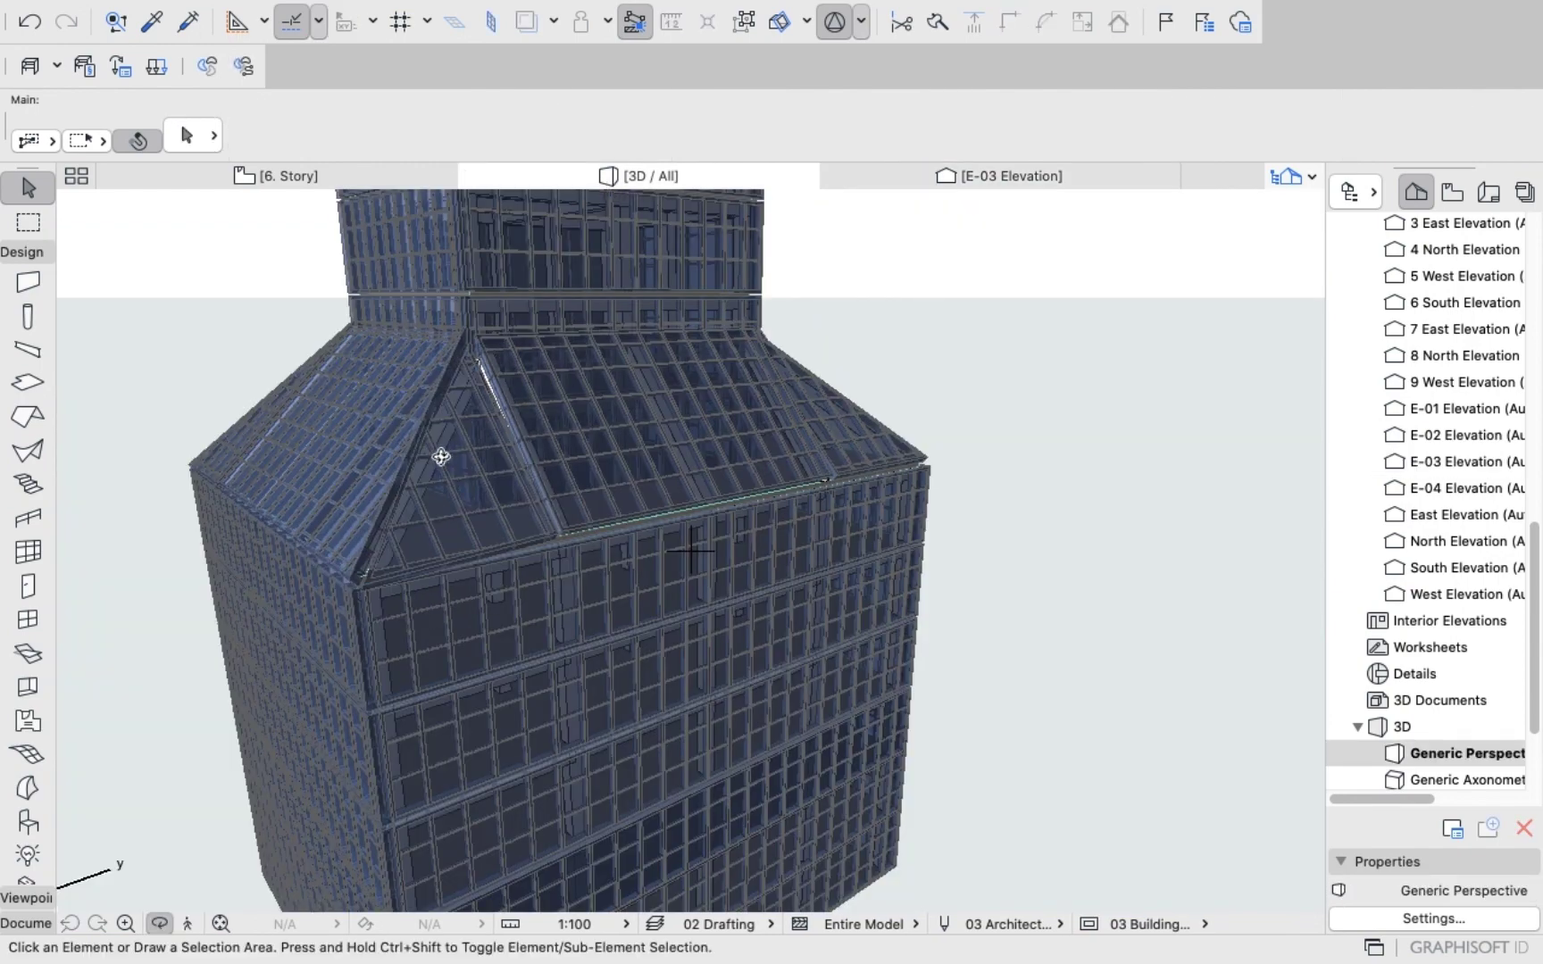
# Move the triangular curtain wall at the other roof corner about 245 in 3D to close the gap beside the gridded roof wall.
pyautogui.scroll(10, 519, 453)
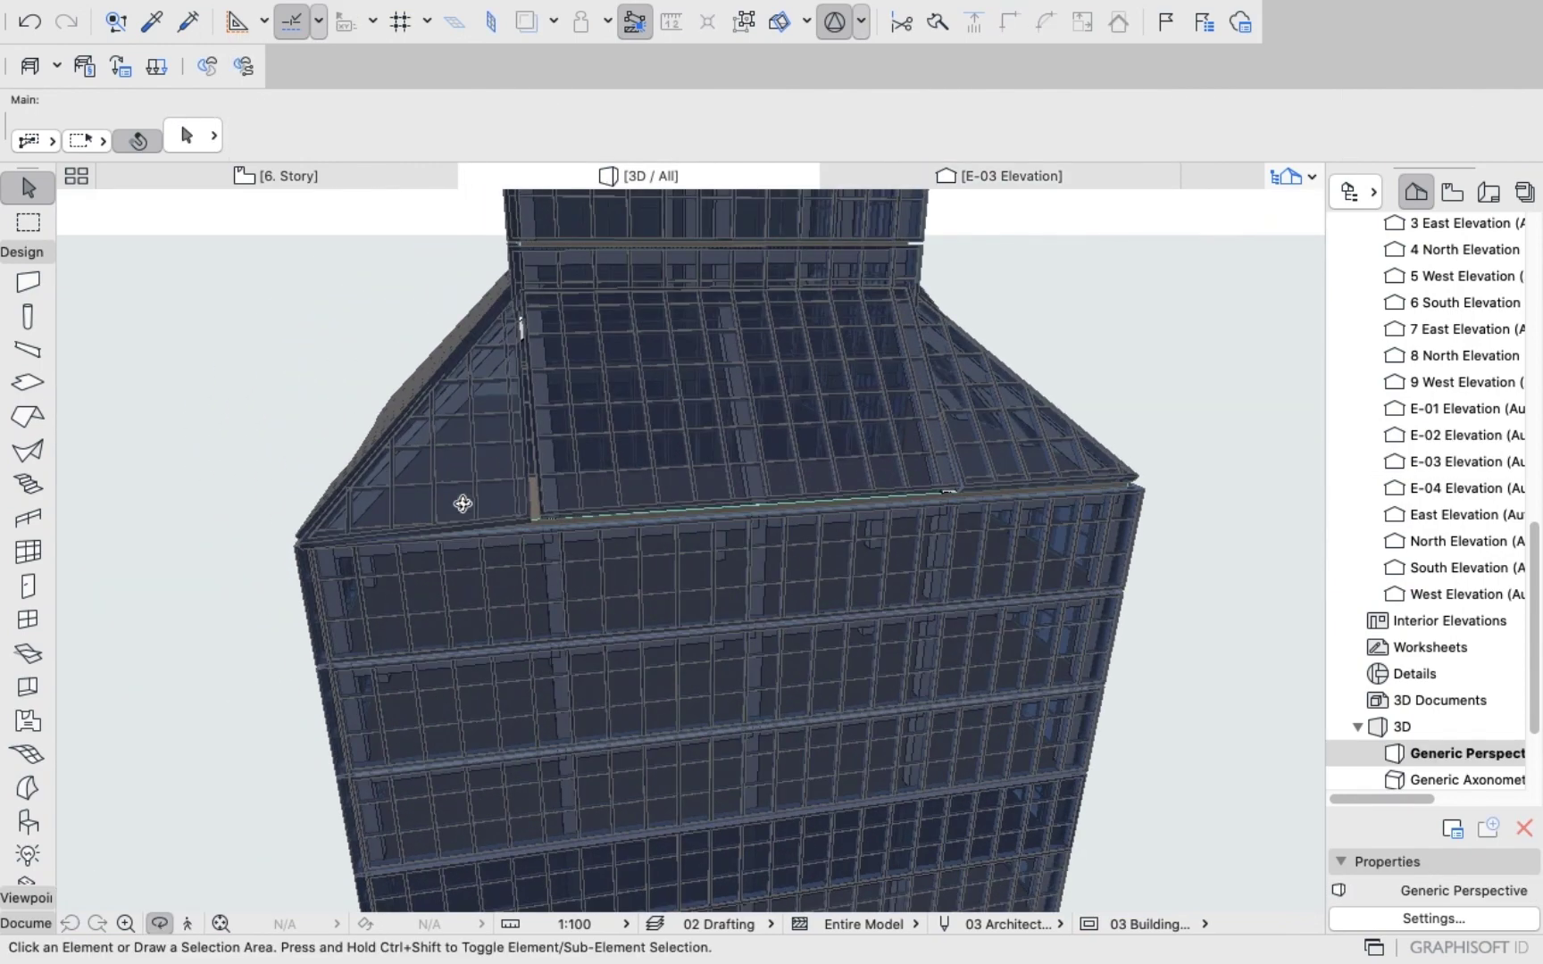
pyautogui.moveTo(460, 481); pyautogui.dragTo(543, 227)
pyautogui.scroll(3, 543, 227)
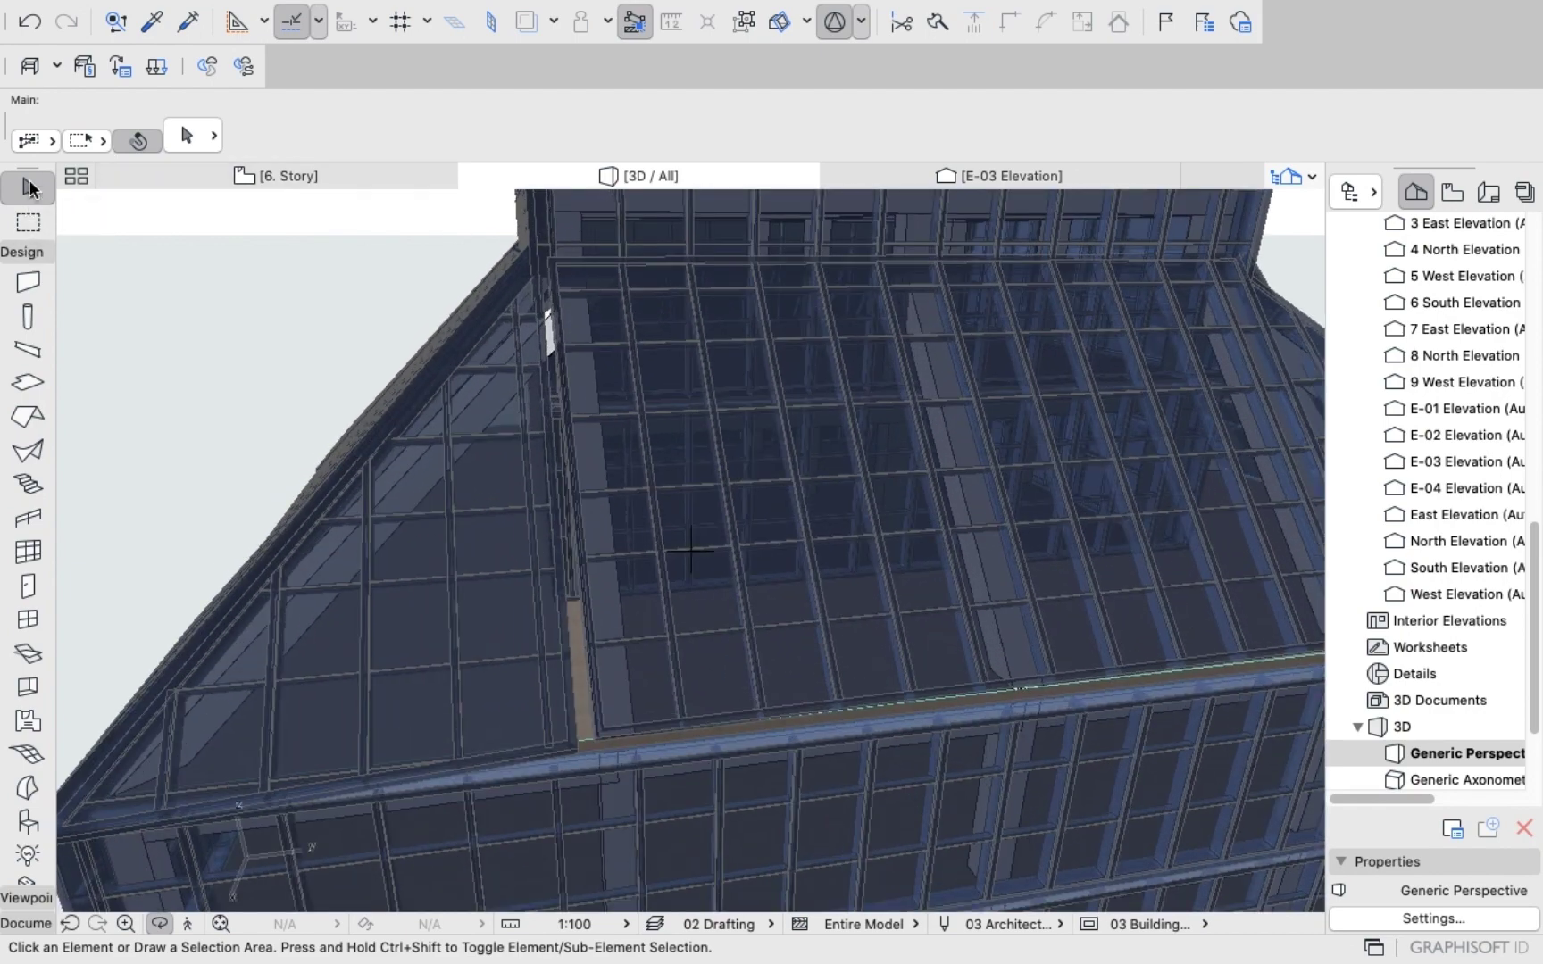
pyautogui.click(29, 221)
pyautogui.click(28, 185)
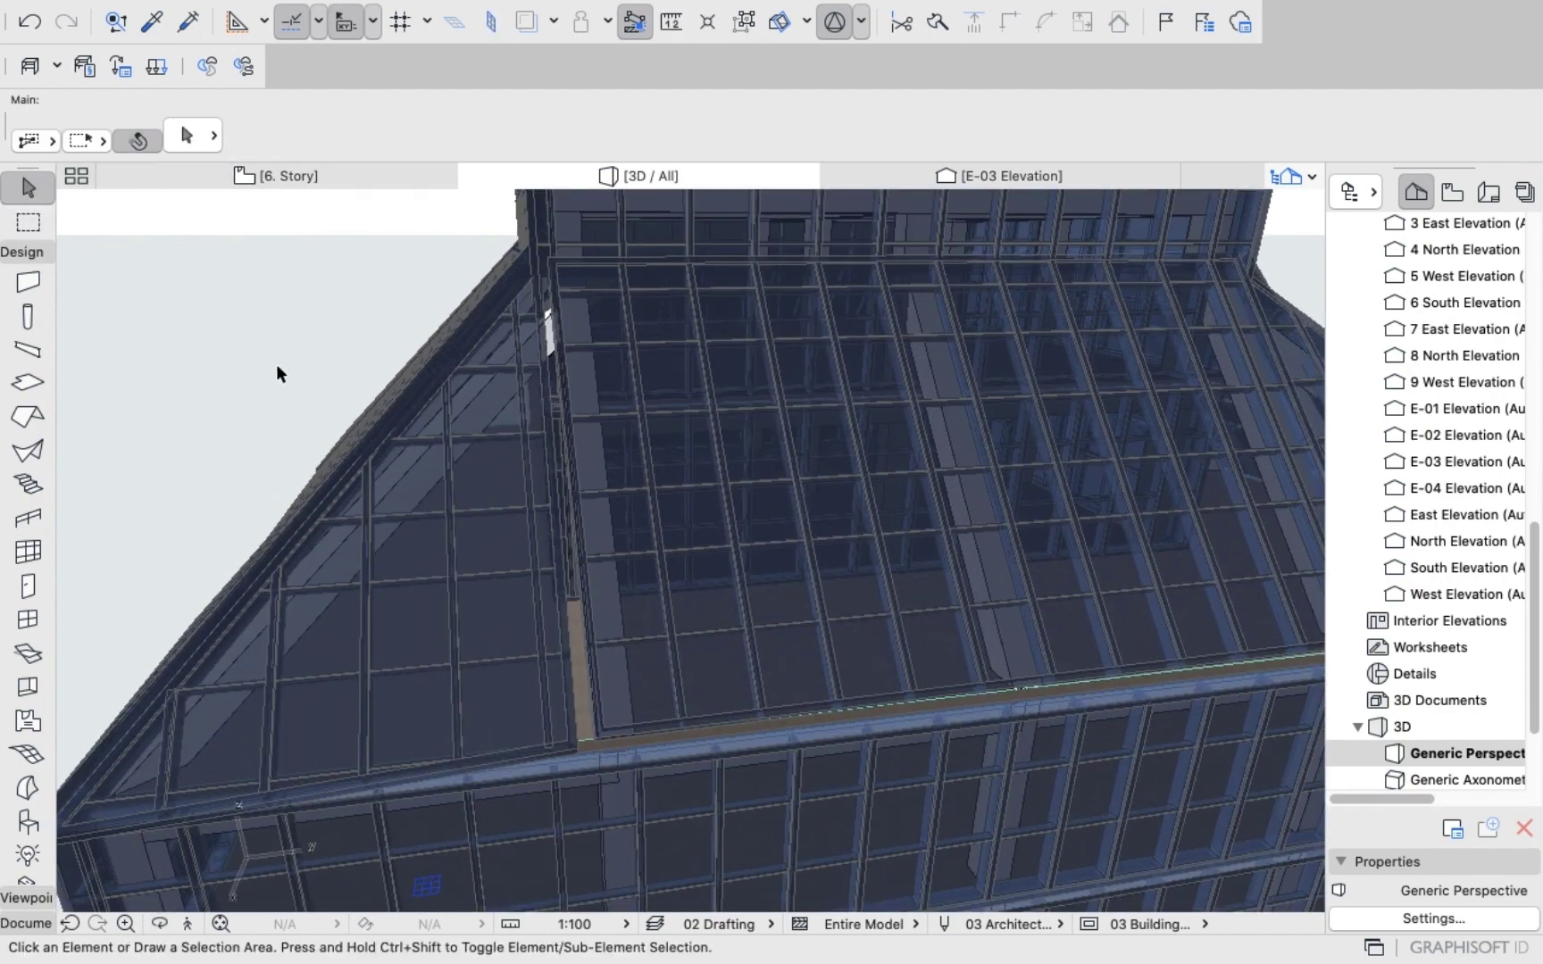
pyautogui.click(487, 613)
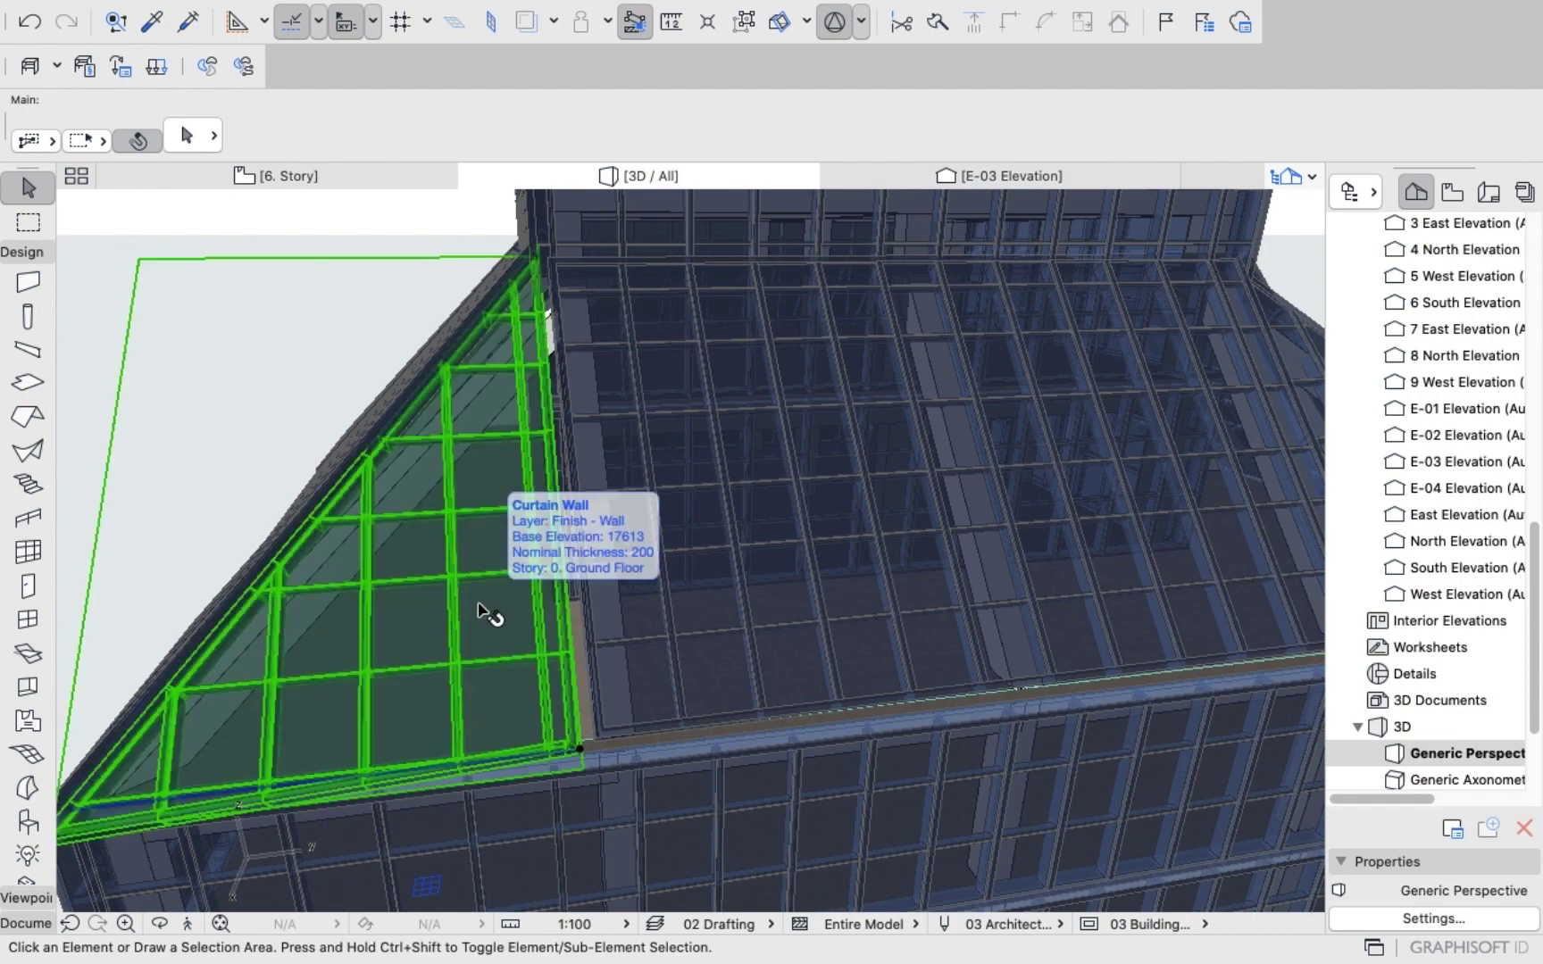
pyautogui.scroll(2, 490, 580)
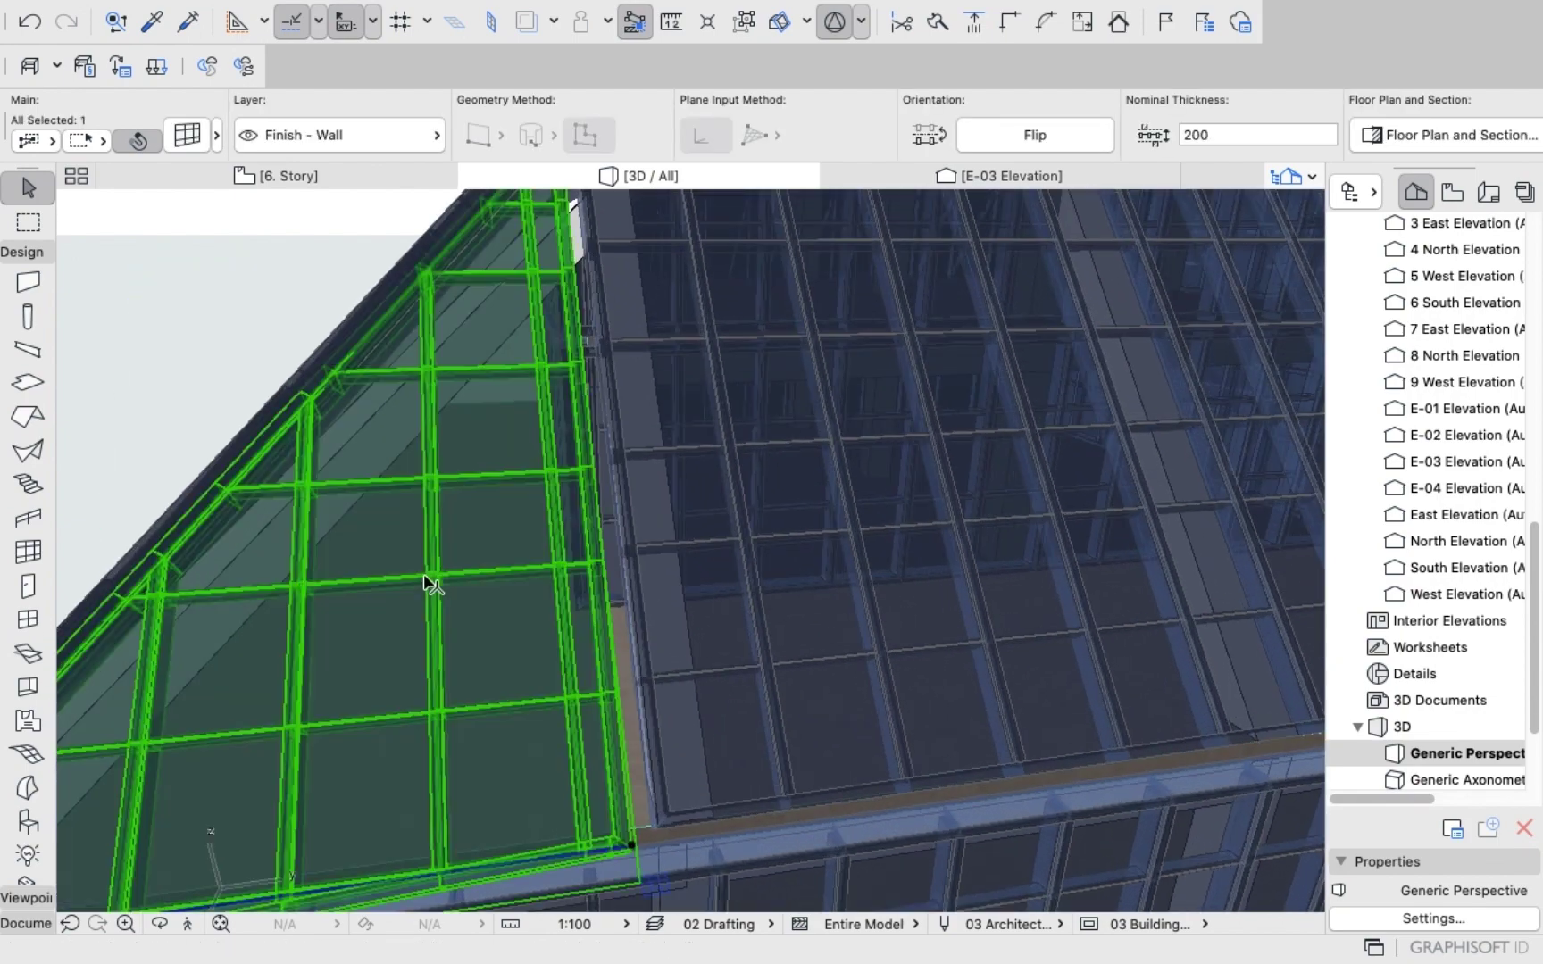
pyautogui.click(425, 576)
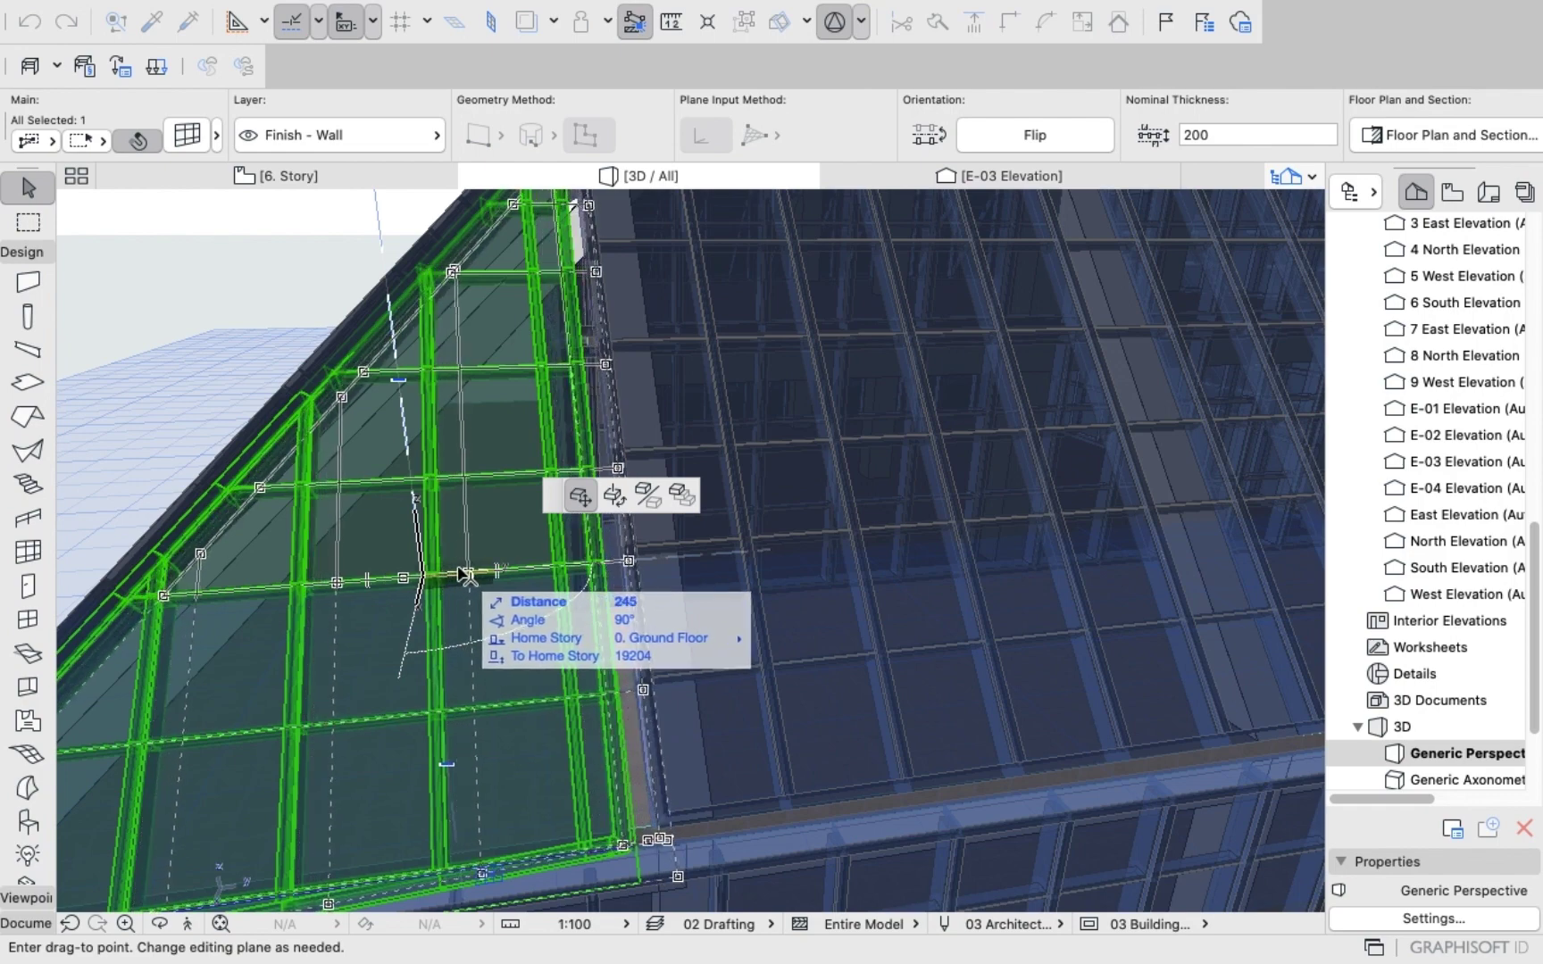
pyautogui.click(451, 567)
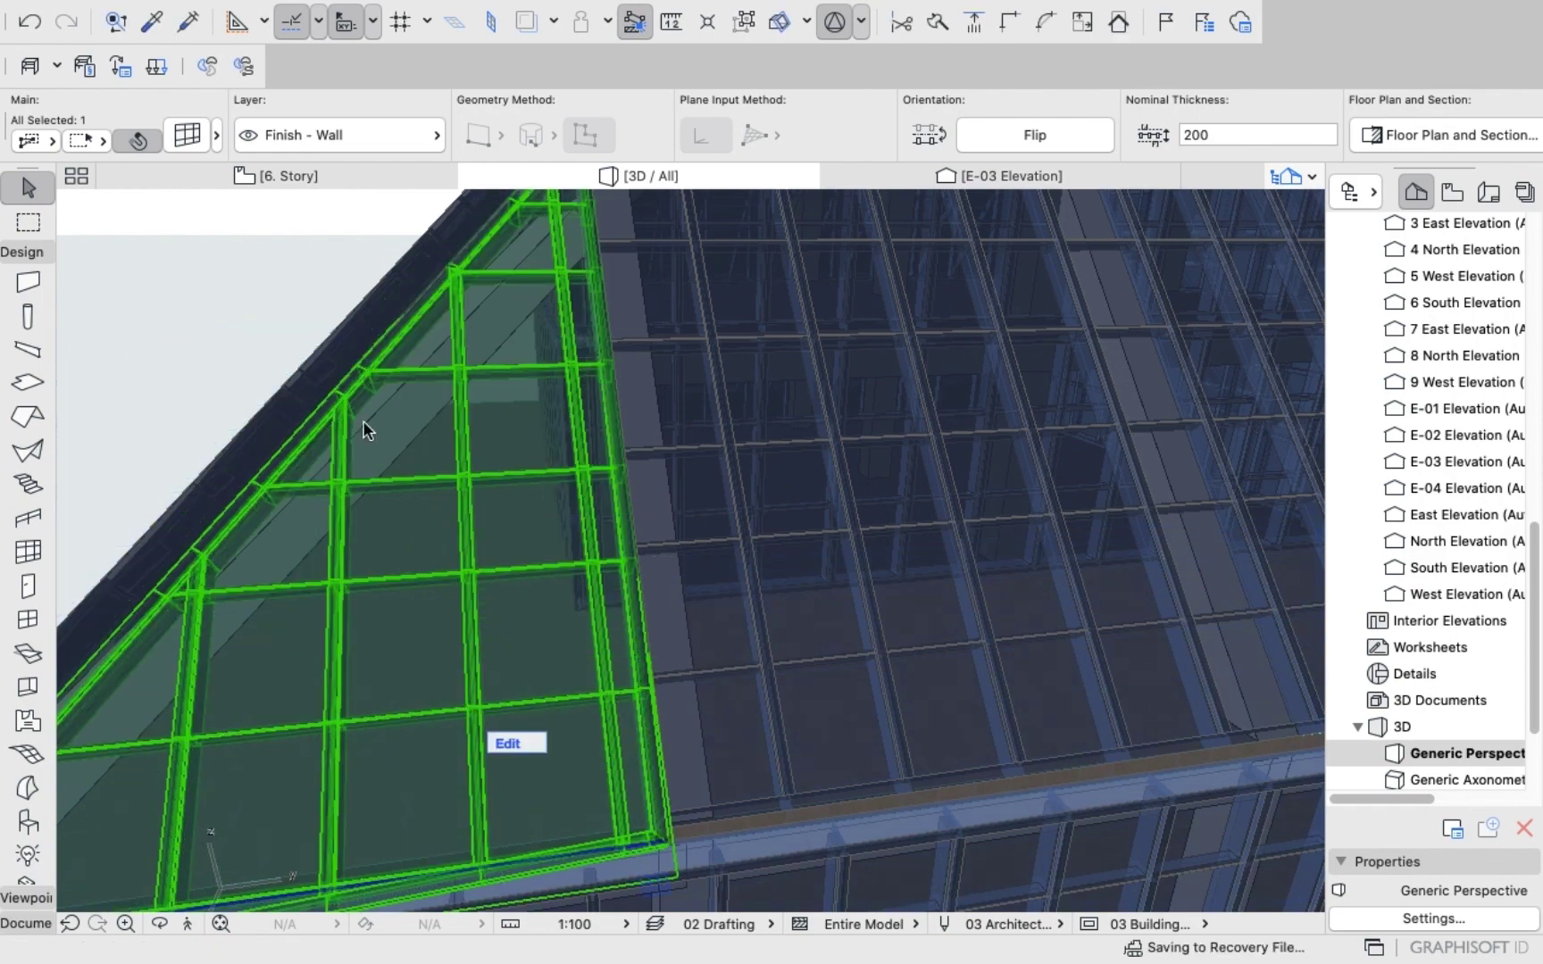
# Move the outermost sloped curtain wall up the left roof slope in the E-03 elevation, so its lower end sits closer to the eave corner.
pyautogui.click(238, 308)
pyautogui.keyDown('shift'); pyautogui.moveTo(237, 309); pyautogui.dragTo(424, 459, button='middle'); pyautogui.keyUp('shift')
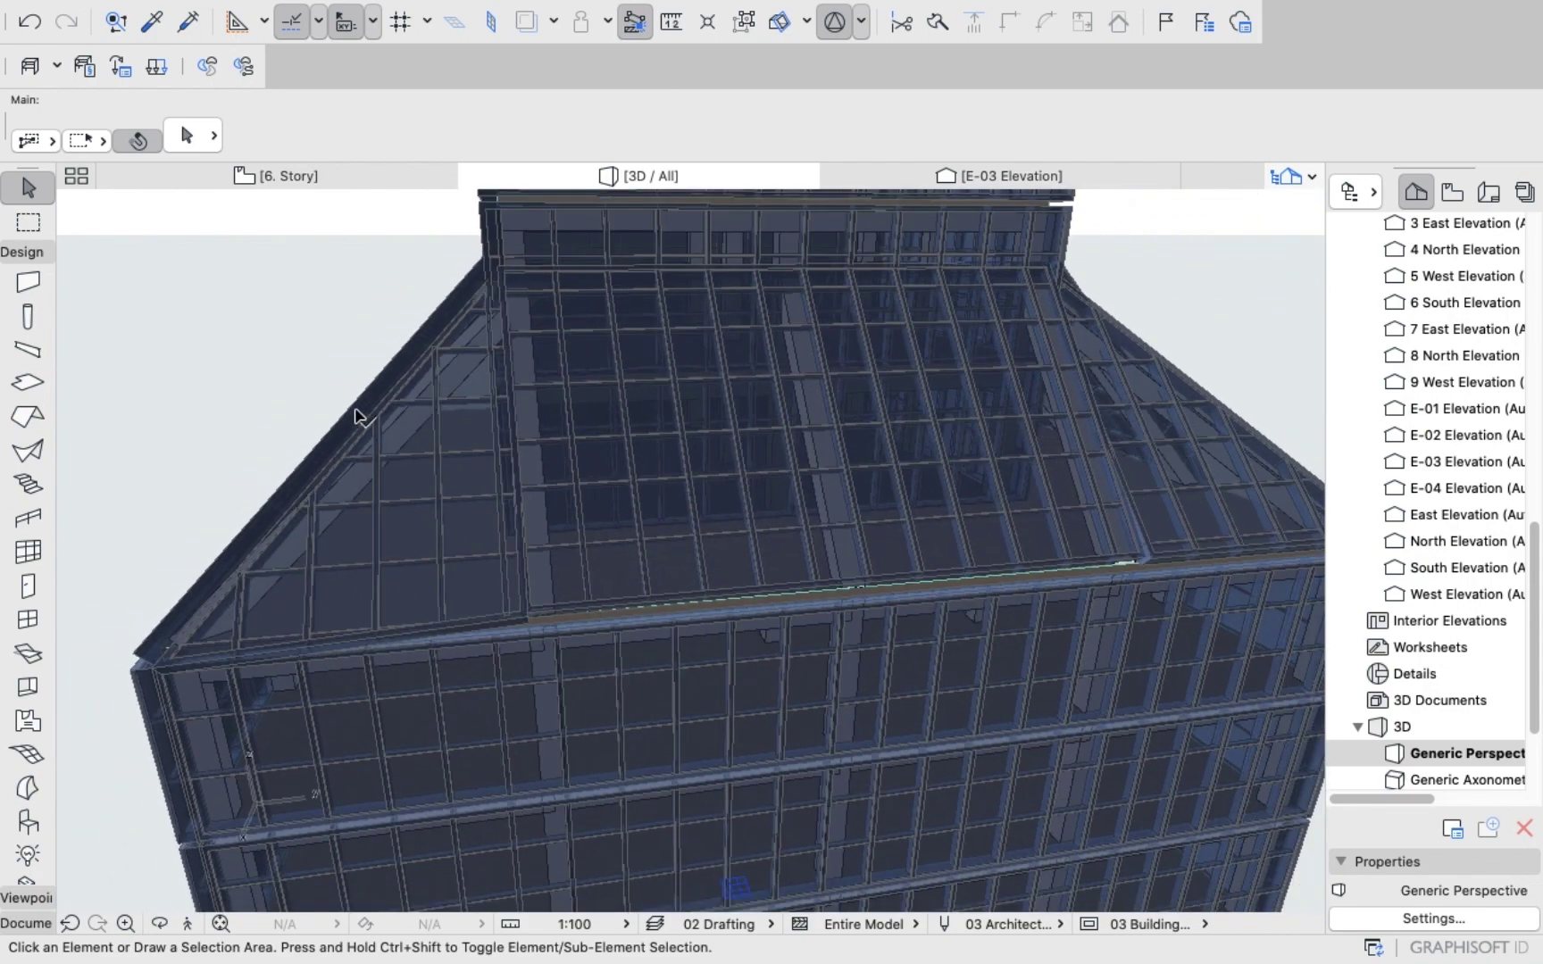
pyautogui.click(1002, 177)
pyautogui.scroll(-5, 596, 519)
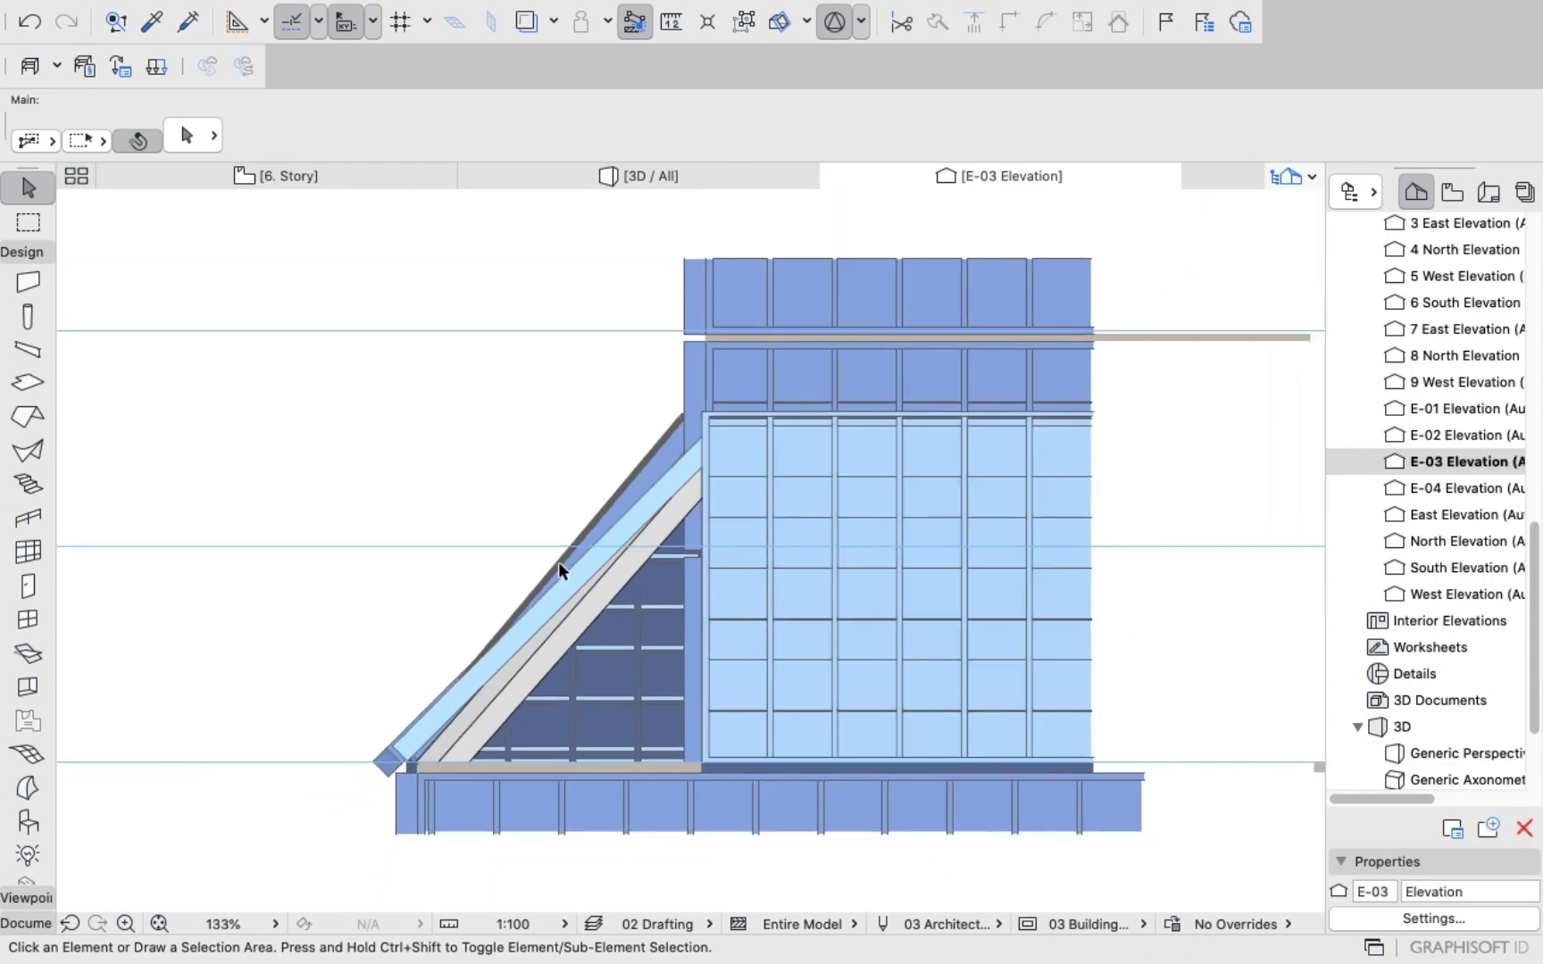
pyautogui.scroll(8, 490, 699)
pyautogui.scroll(4, 450, 628)
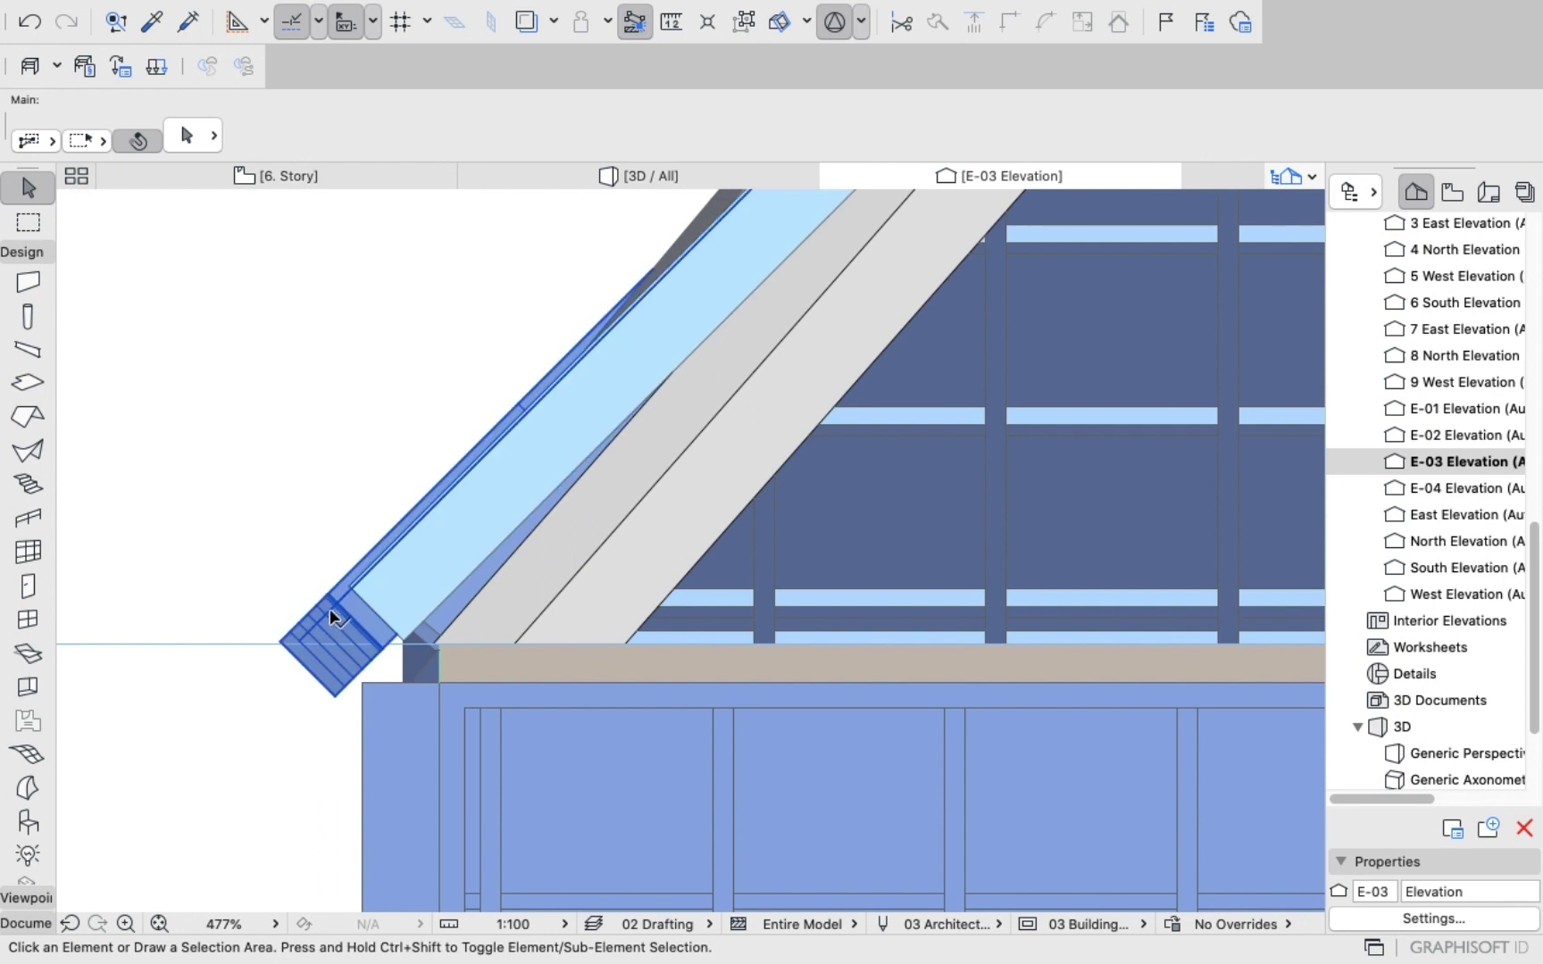
pyautogui.click(420, 558)
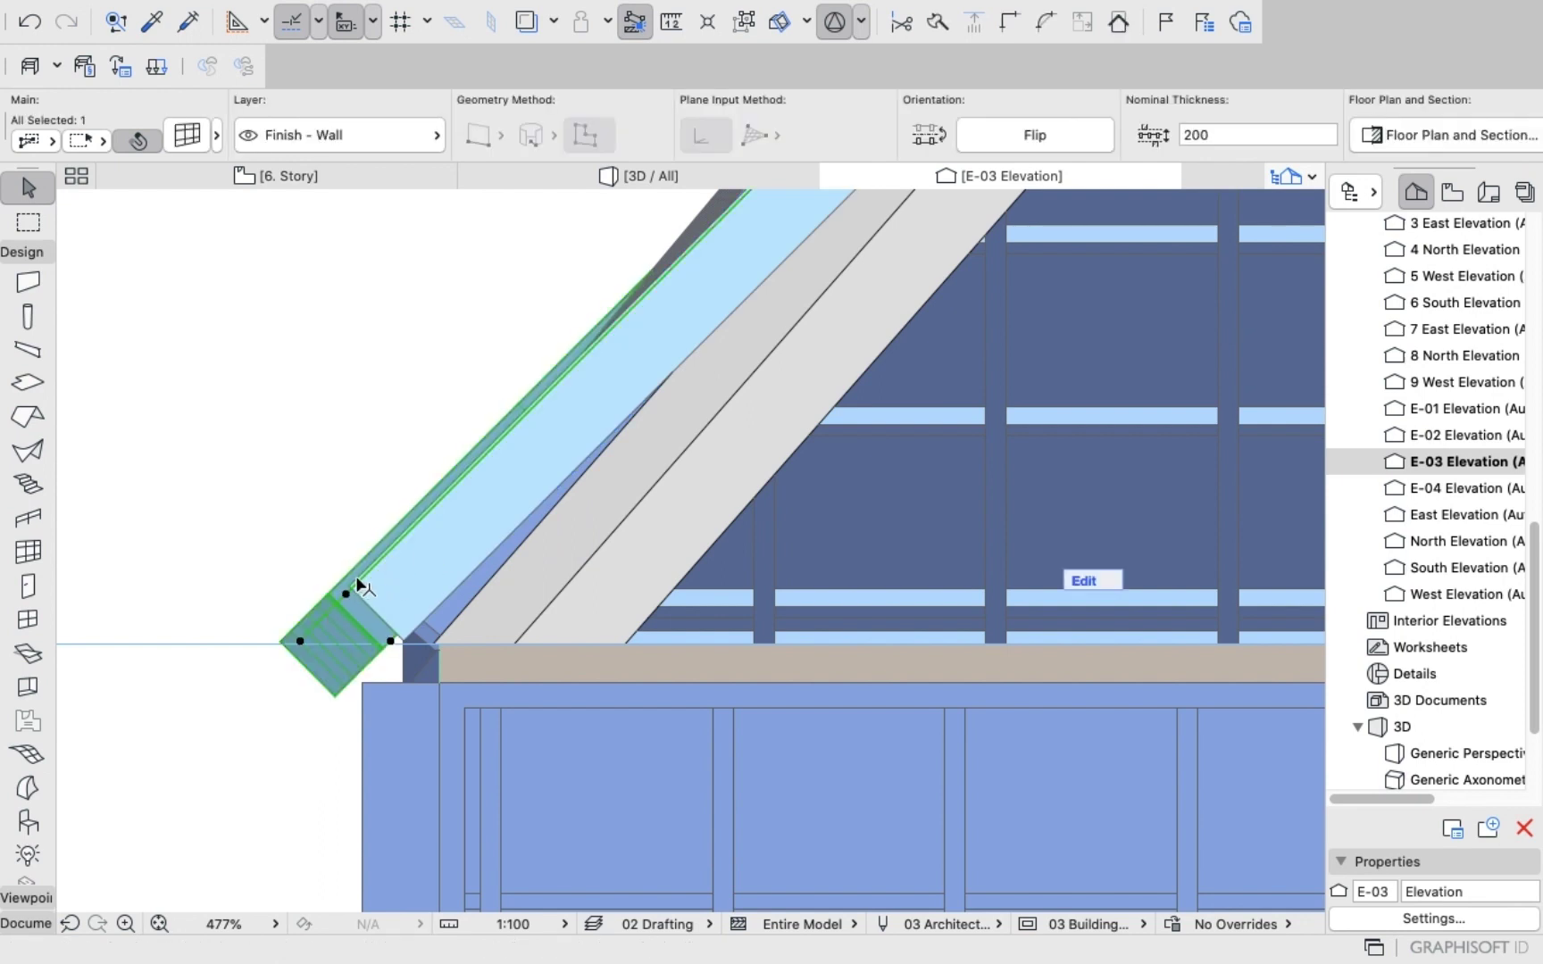
pyautogui.hotkey('ctrl', 'd')
pyautogui.click(339, 628)
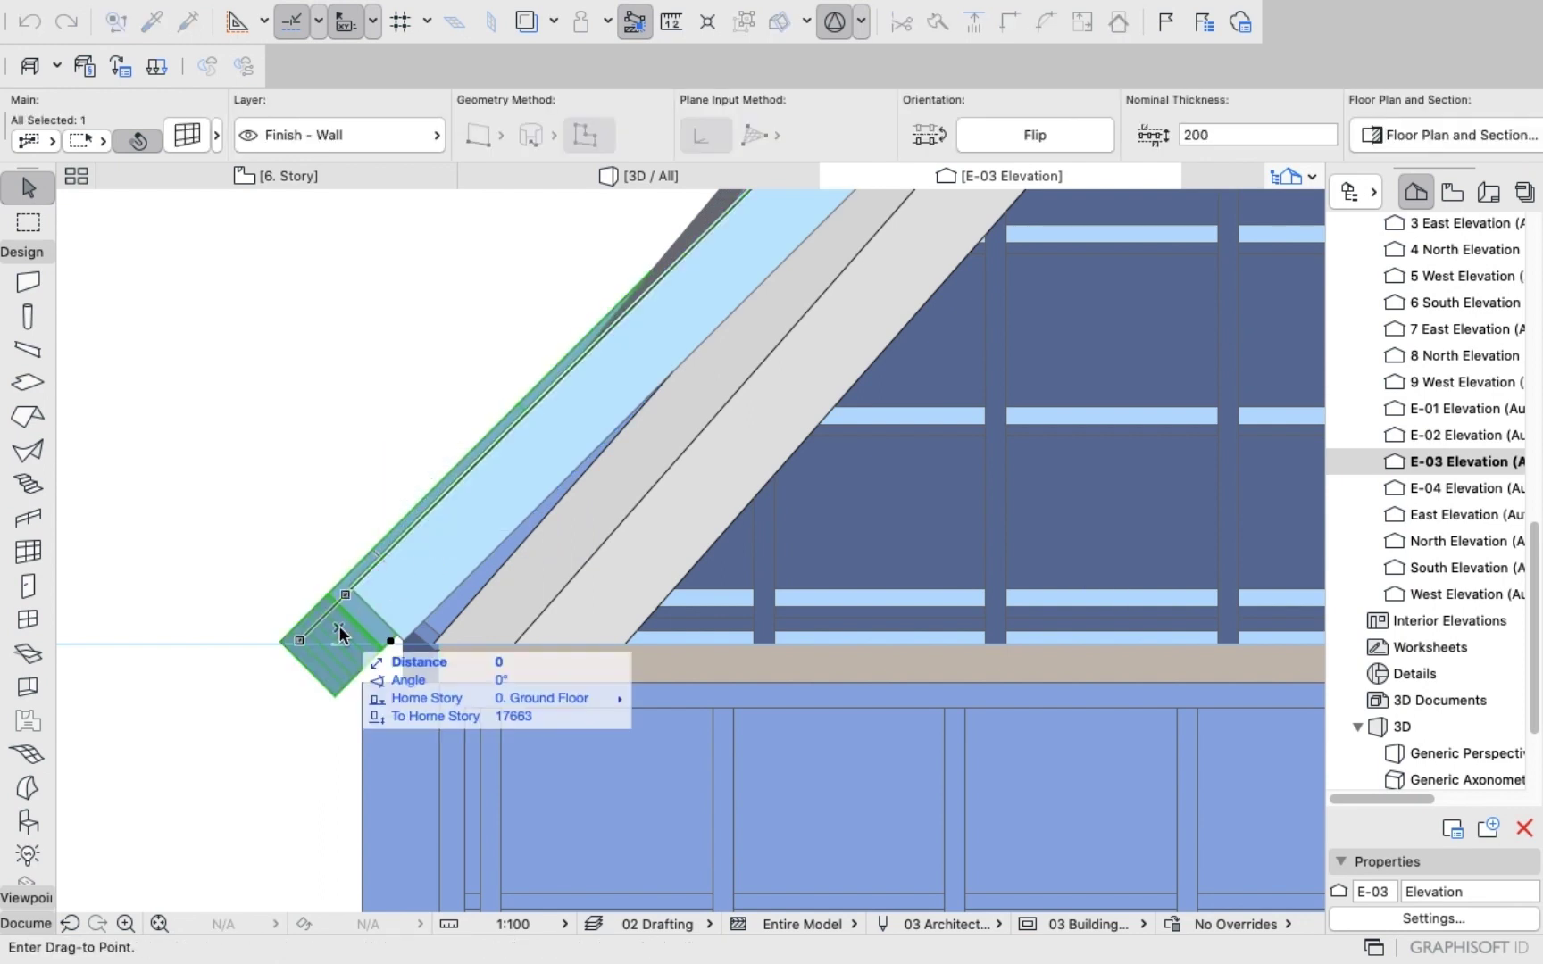
pyautogui.click(388, 587)
pyautogui.click(289, 517)
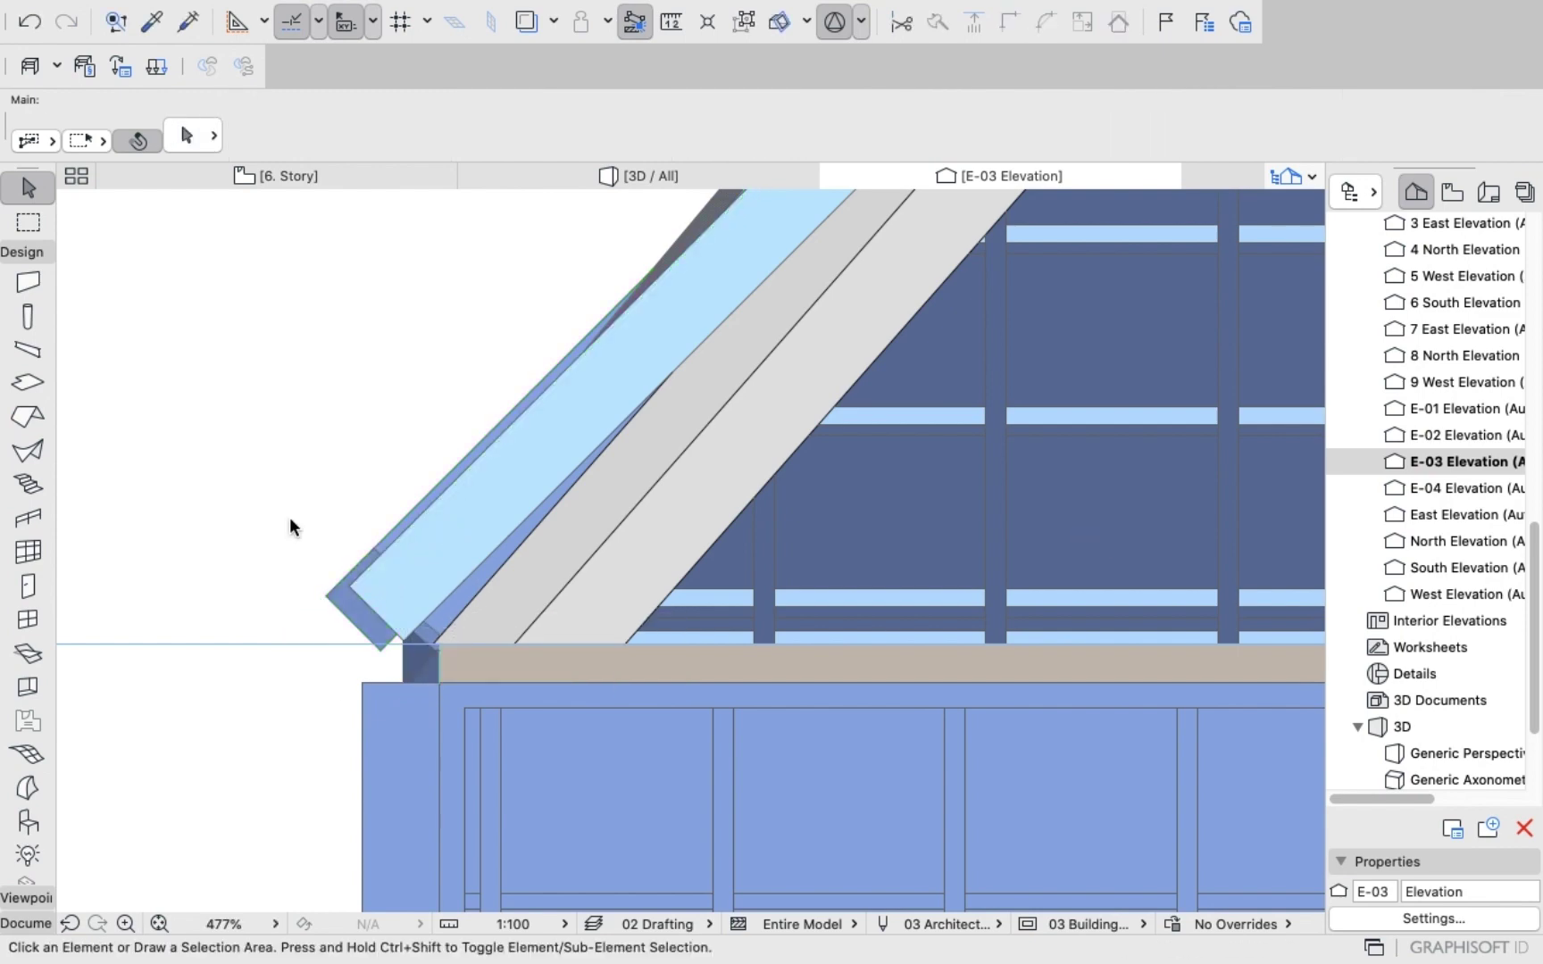
# Inspect the sloped roof curtain walls in 3D, examining the eave line and corner joints from several sides.
pyautogui.click(630, 177)
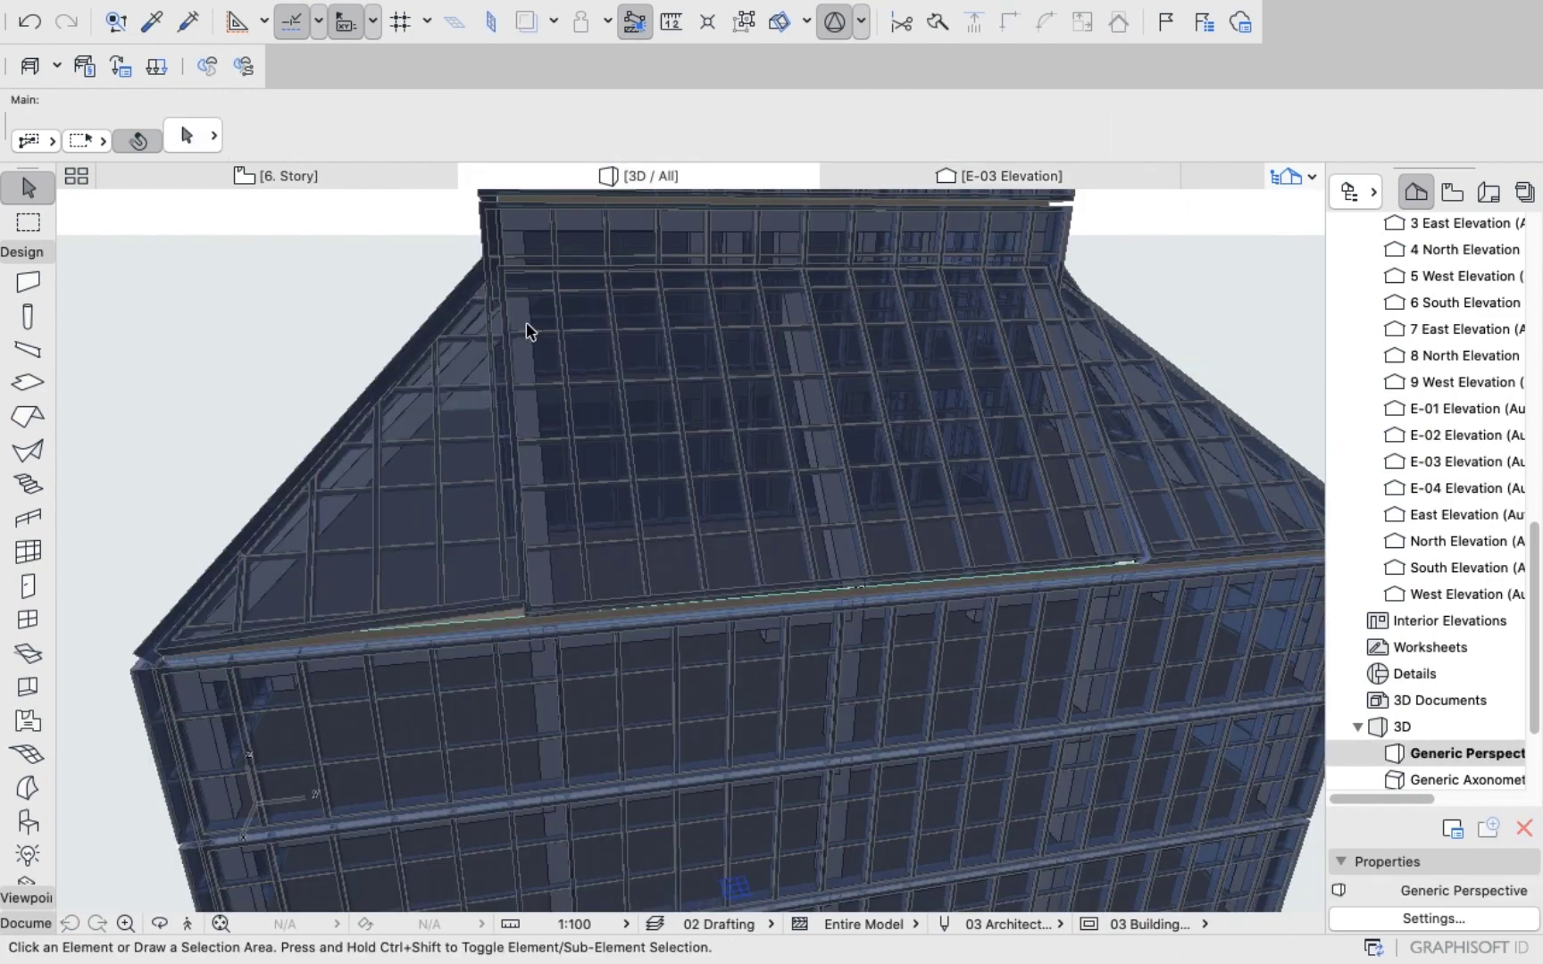
pyautogui.click(441, 451)
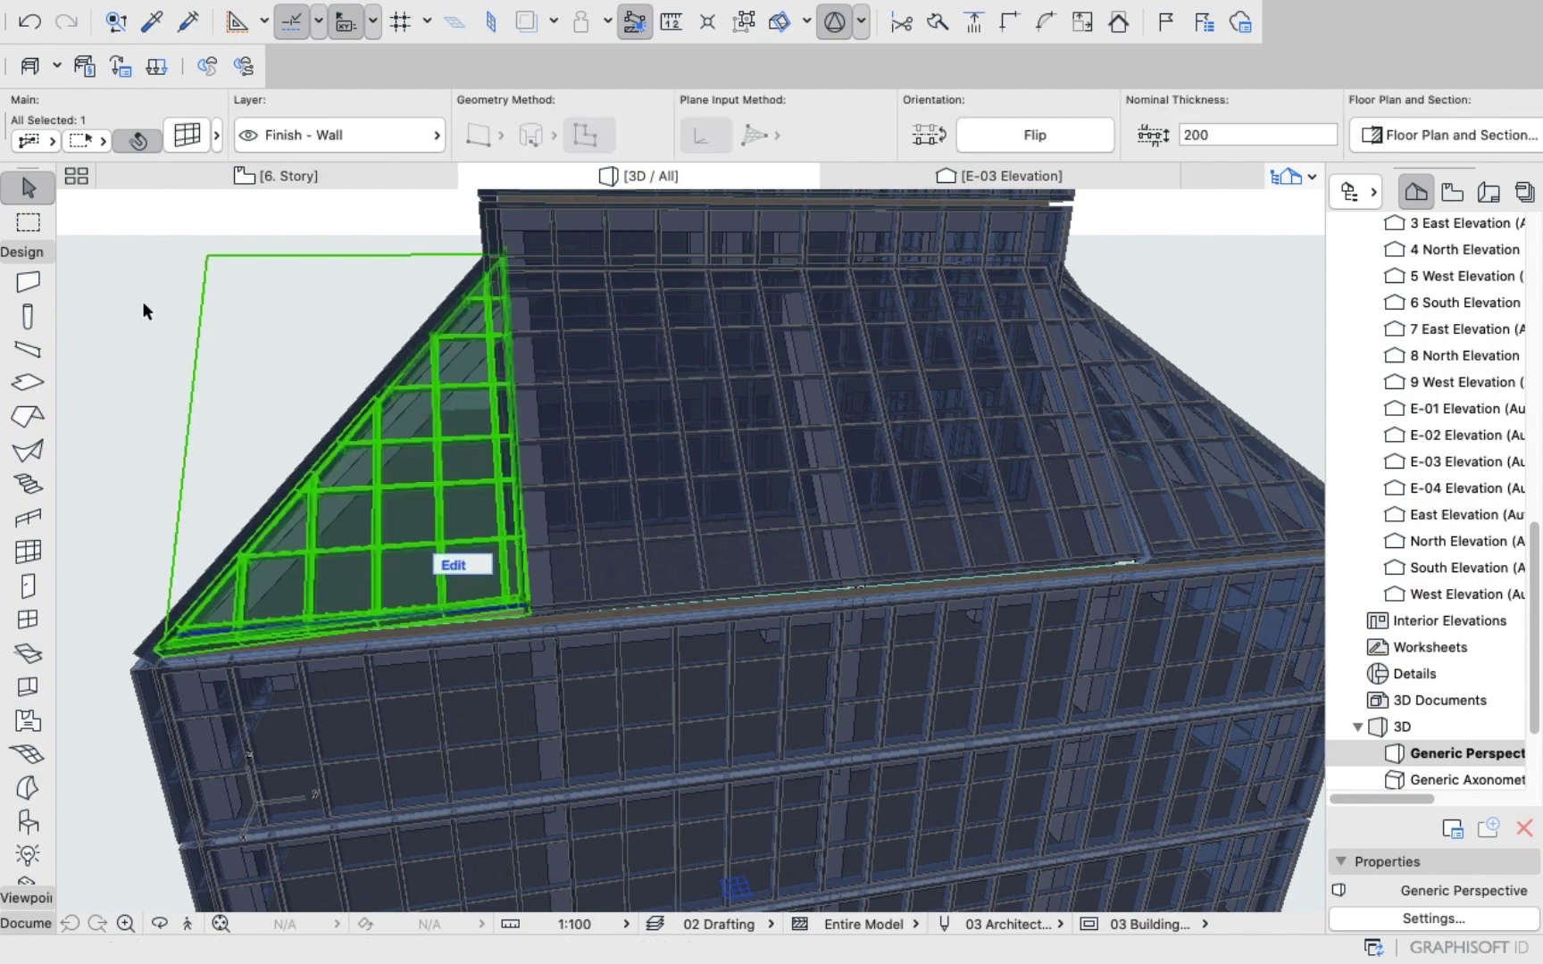
pyautogui.click(237, 333)
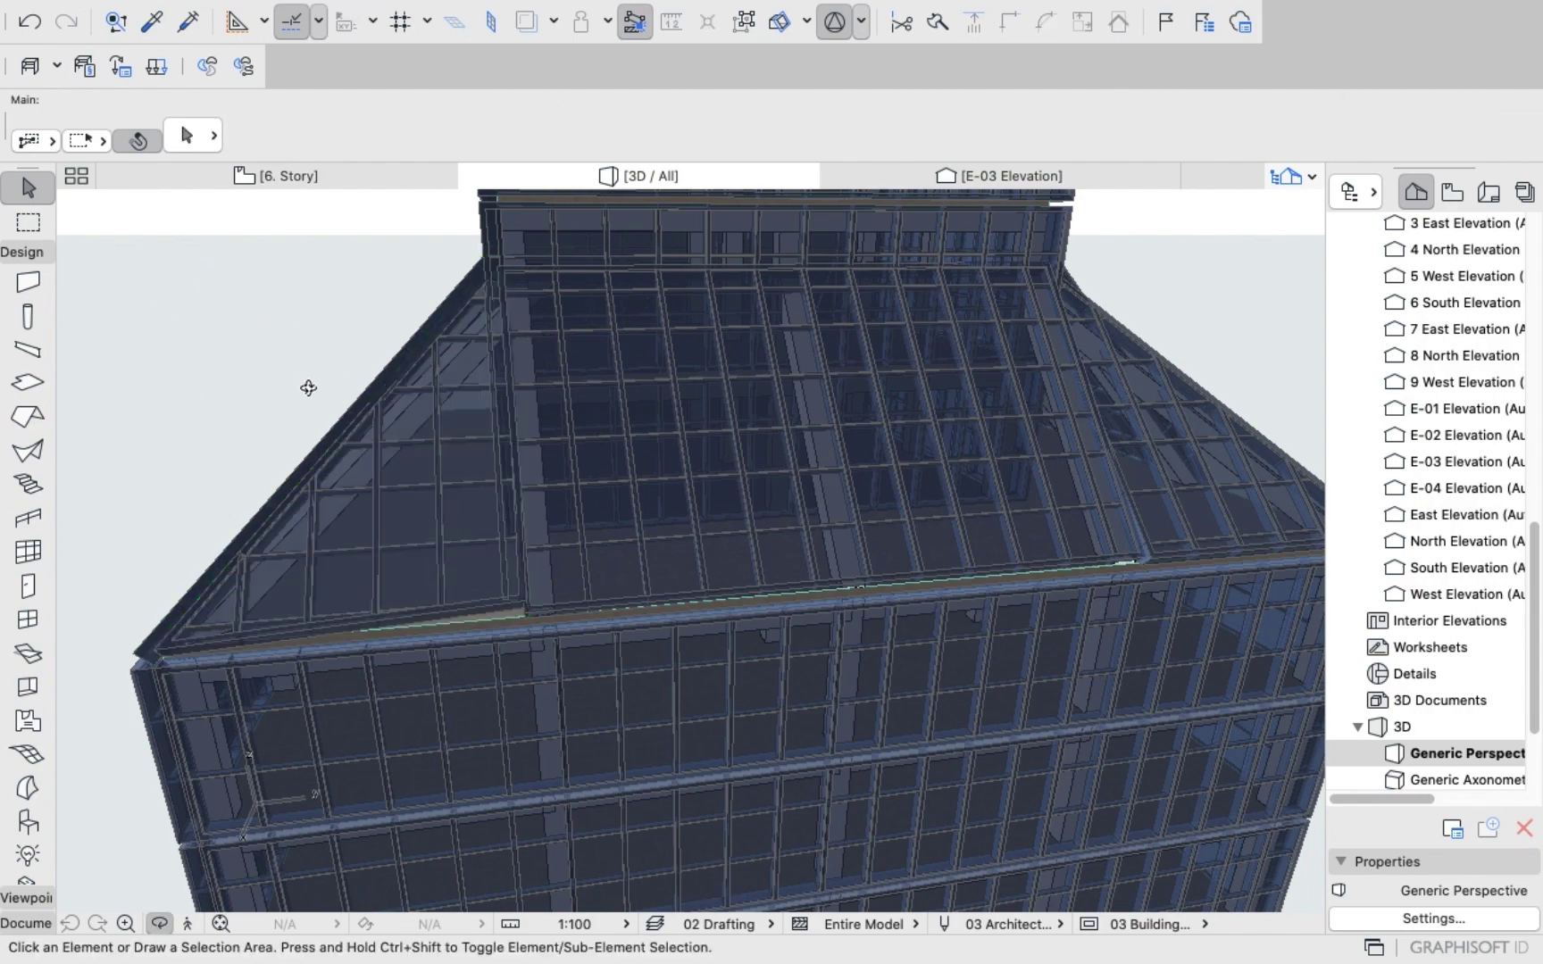
pyautogui.keyDown('shift'); pyautogui.moveTo(306, 386); pyautogui.dragTo(442, 566, button='middle'); pyautogui.keyUp('shift')
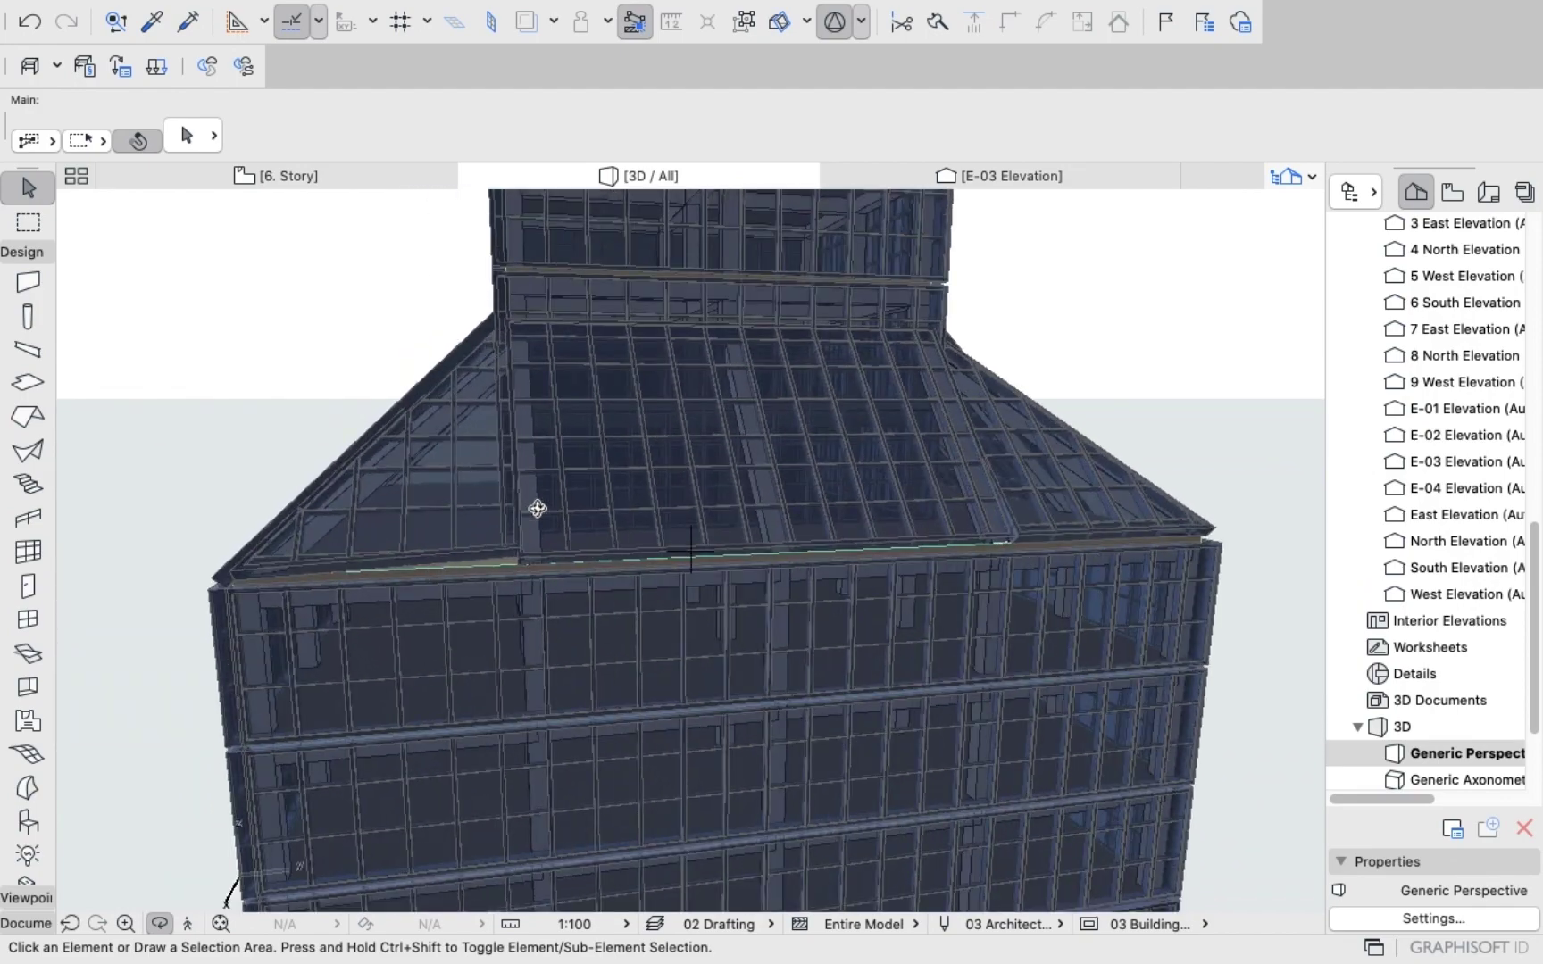
pyautogui.moveTo(538, 508)
pyautogui.keyDown('shift'); pyautogui.mouseDown(button='middle')
pyautogui.moveTo(502, 658)
pyautogui.moveTo(438, 534)
pyautogui.moveTo(541, 537)
pyautogui.mouseUp(button='middle'); pyautogui.keyUp('shift')
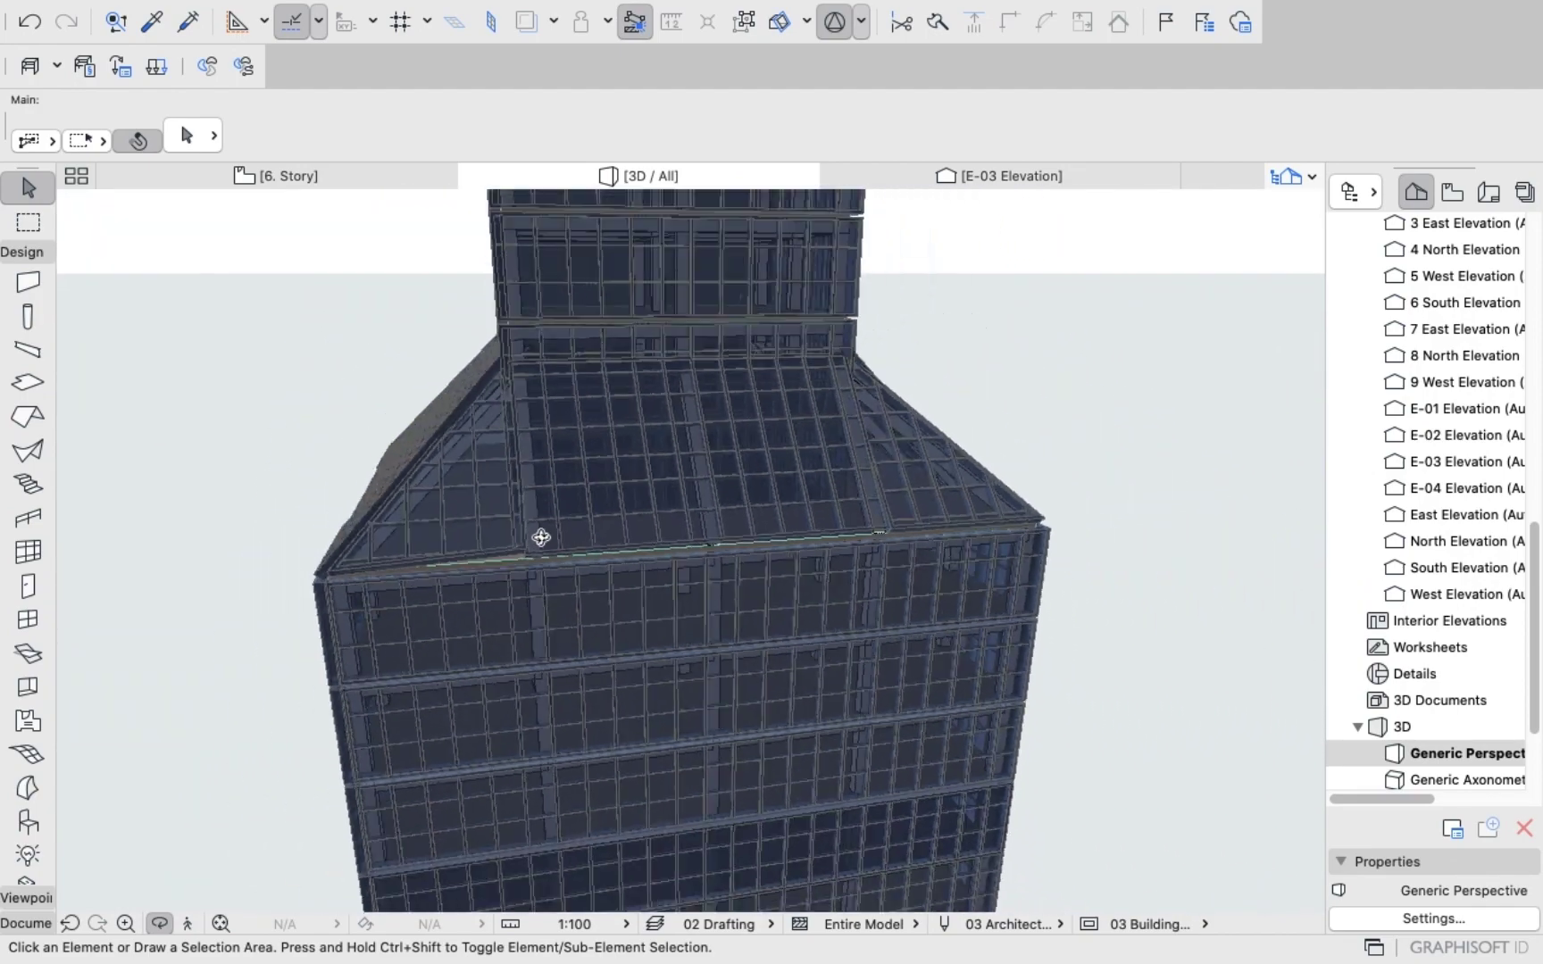
pyautogui.keyDown('shift'); pyautogui.moveTo(900, 554); pyautogui.dragTo(778, 519, button='middle'); pyautogui.keyUp('shift')
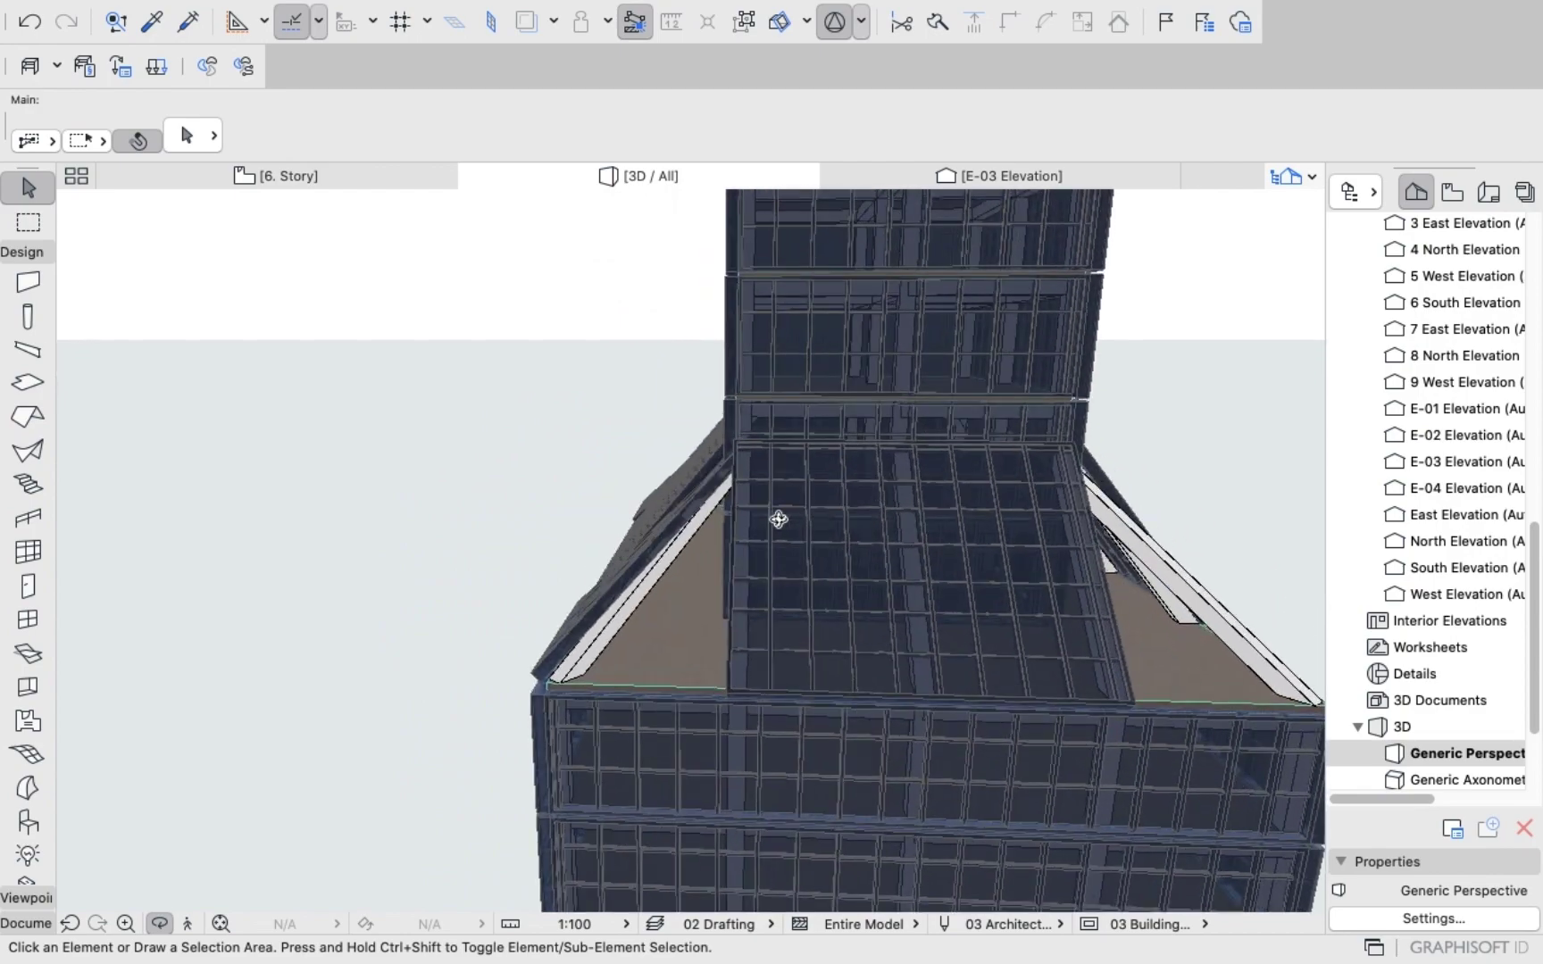
pyautogui.keyDown('shift'); pyautogui.moveTo(713, 582); pyautogui.dragTo(483, 483, button='middle'); pyautogui.keyUp('shift')
pyautogui.scroll(3, 571, 455)
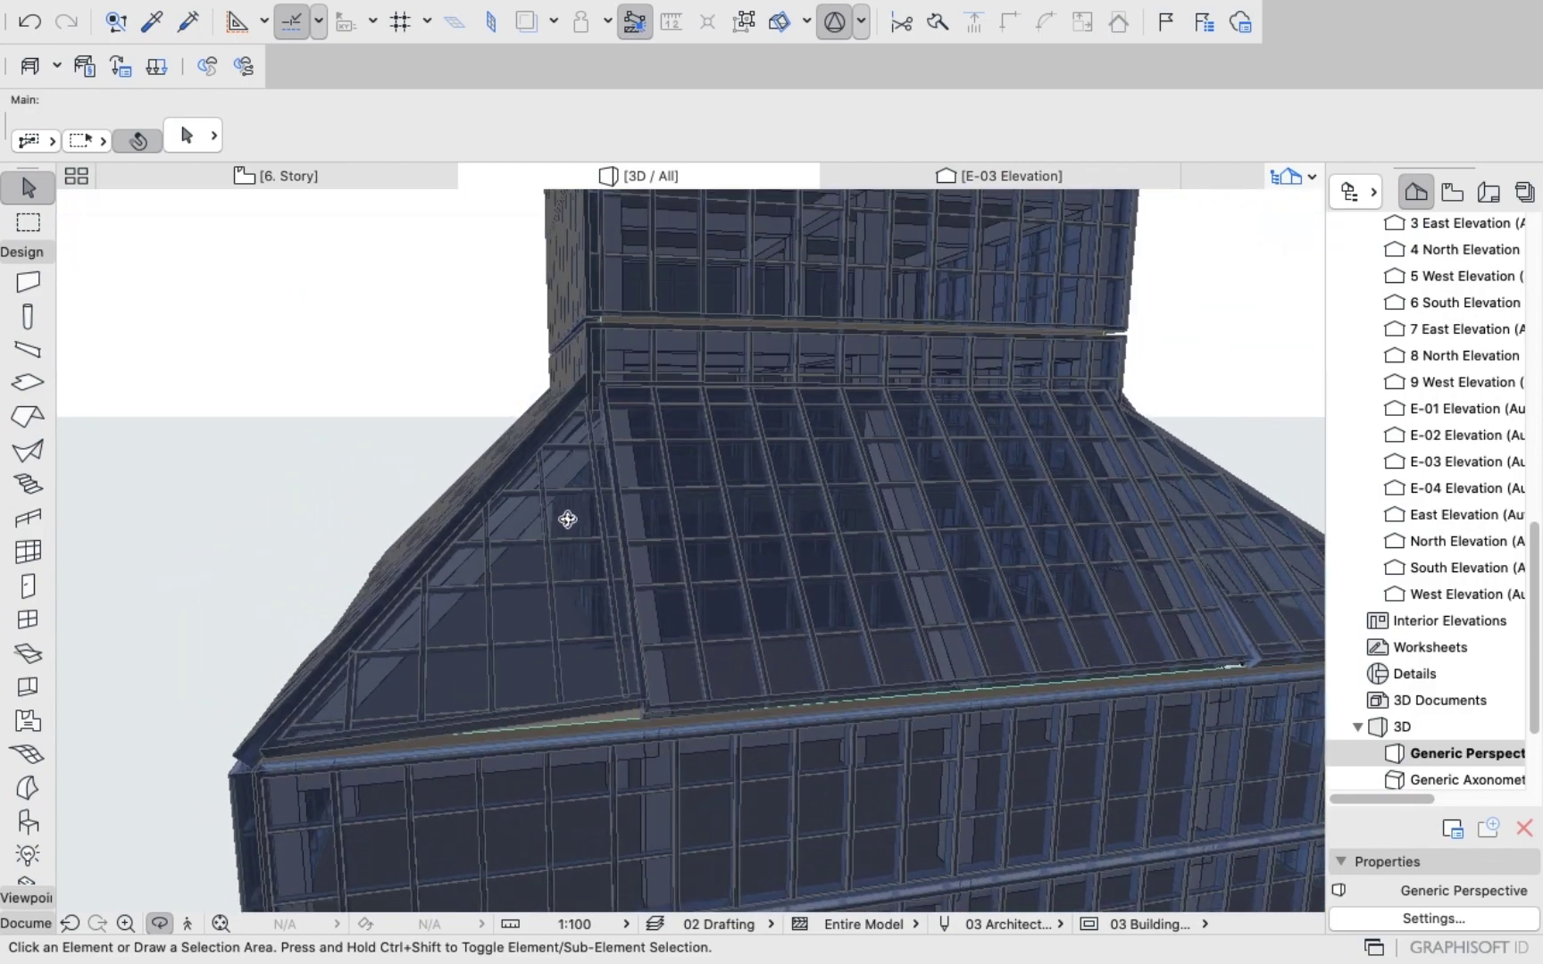
pyautogui.keyDown('shift'); pyautogui.moveTo(568, 519); pyautogui.dragTo(568, 495, button='middle'); pyautogui.keyUp('shift')
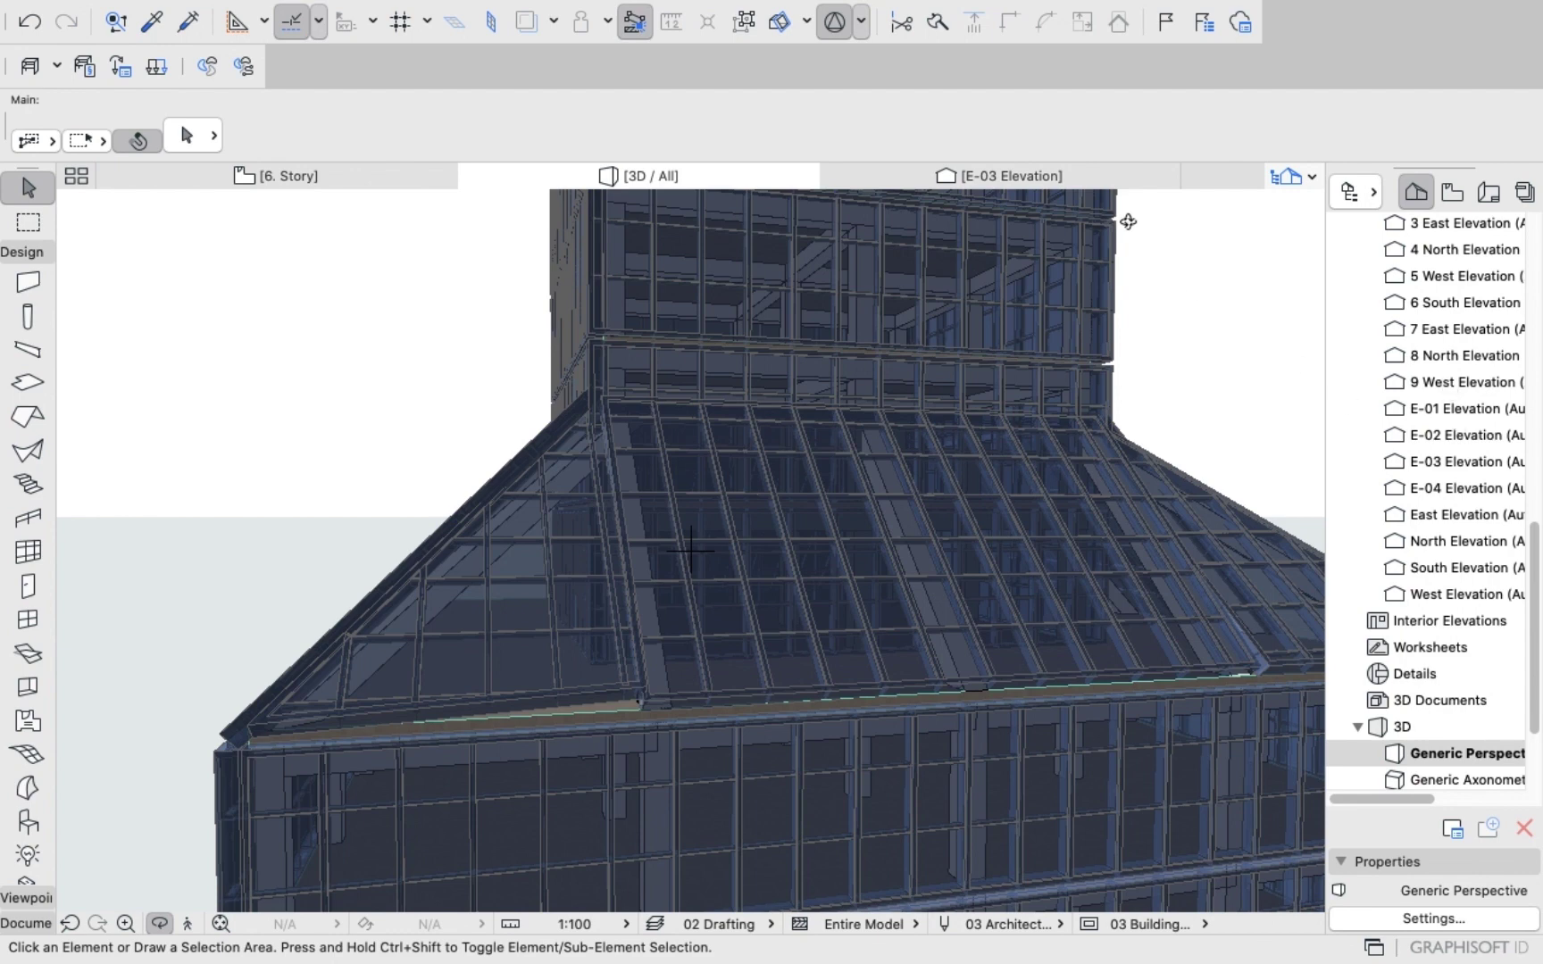
# Try to shift the light-blue sloped curtain wall slightly outward from the left roof slope in the E-03 elevation, and check it in 3D.
pyautogui.click(1013, 177)
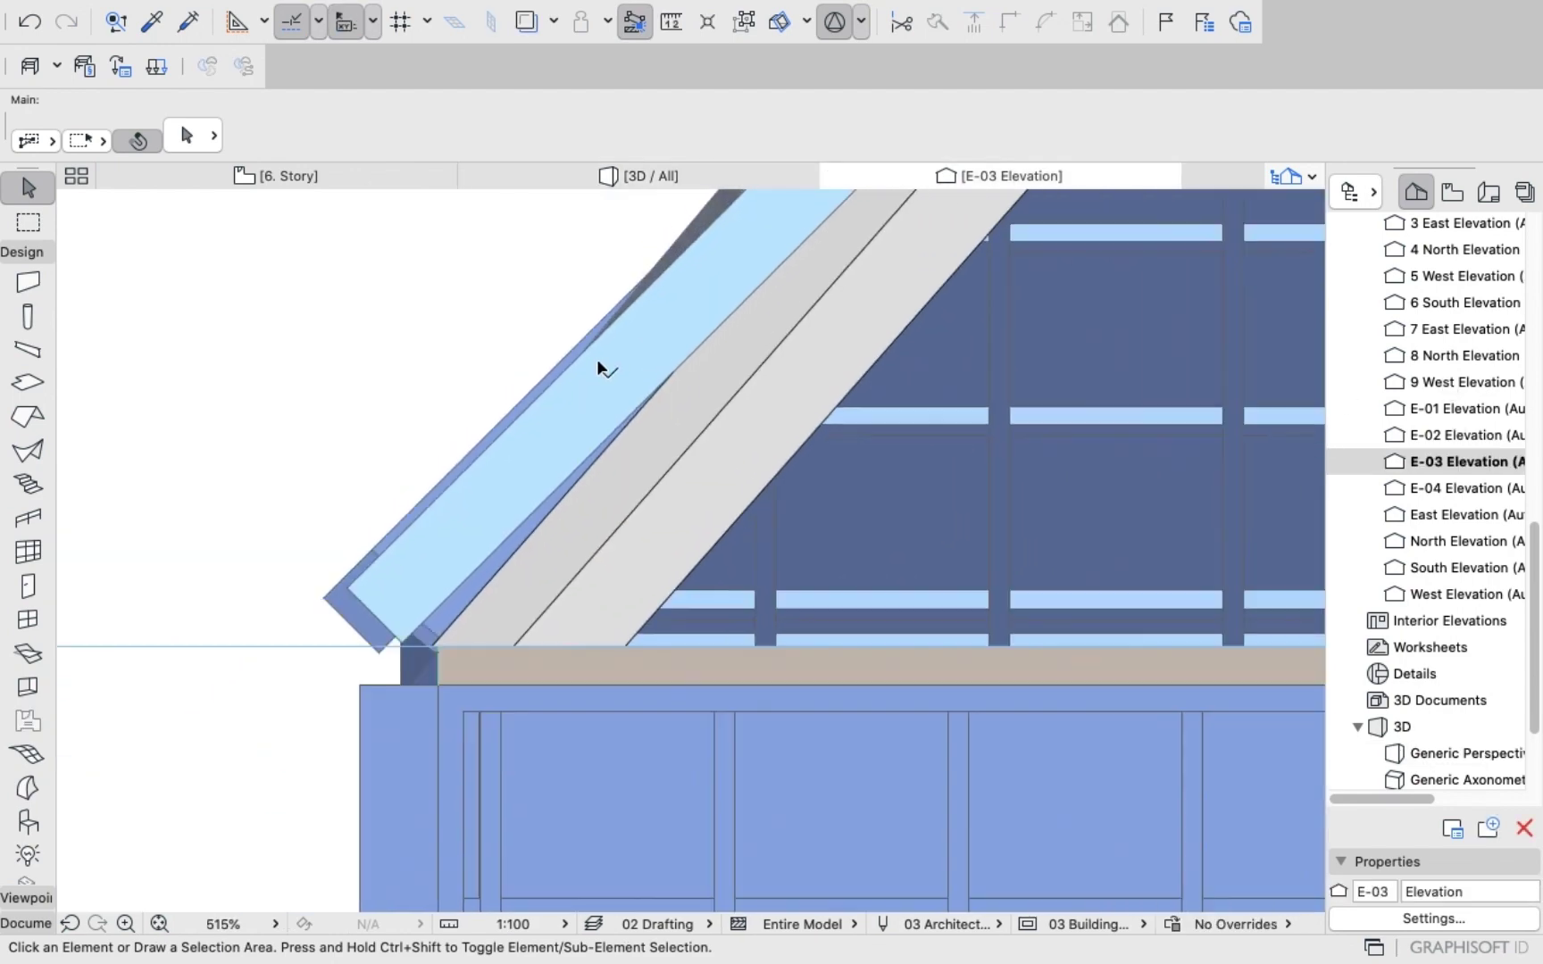
pyautogui.scroll(-5, 597, 359)
pyautogui.scroll(4, 665, 337)
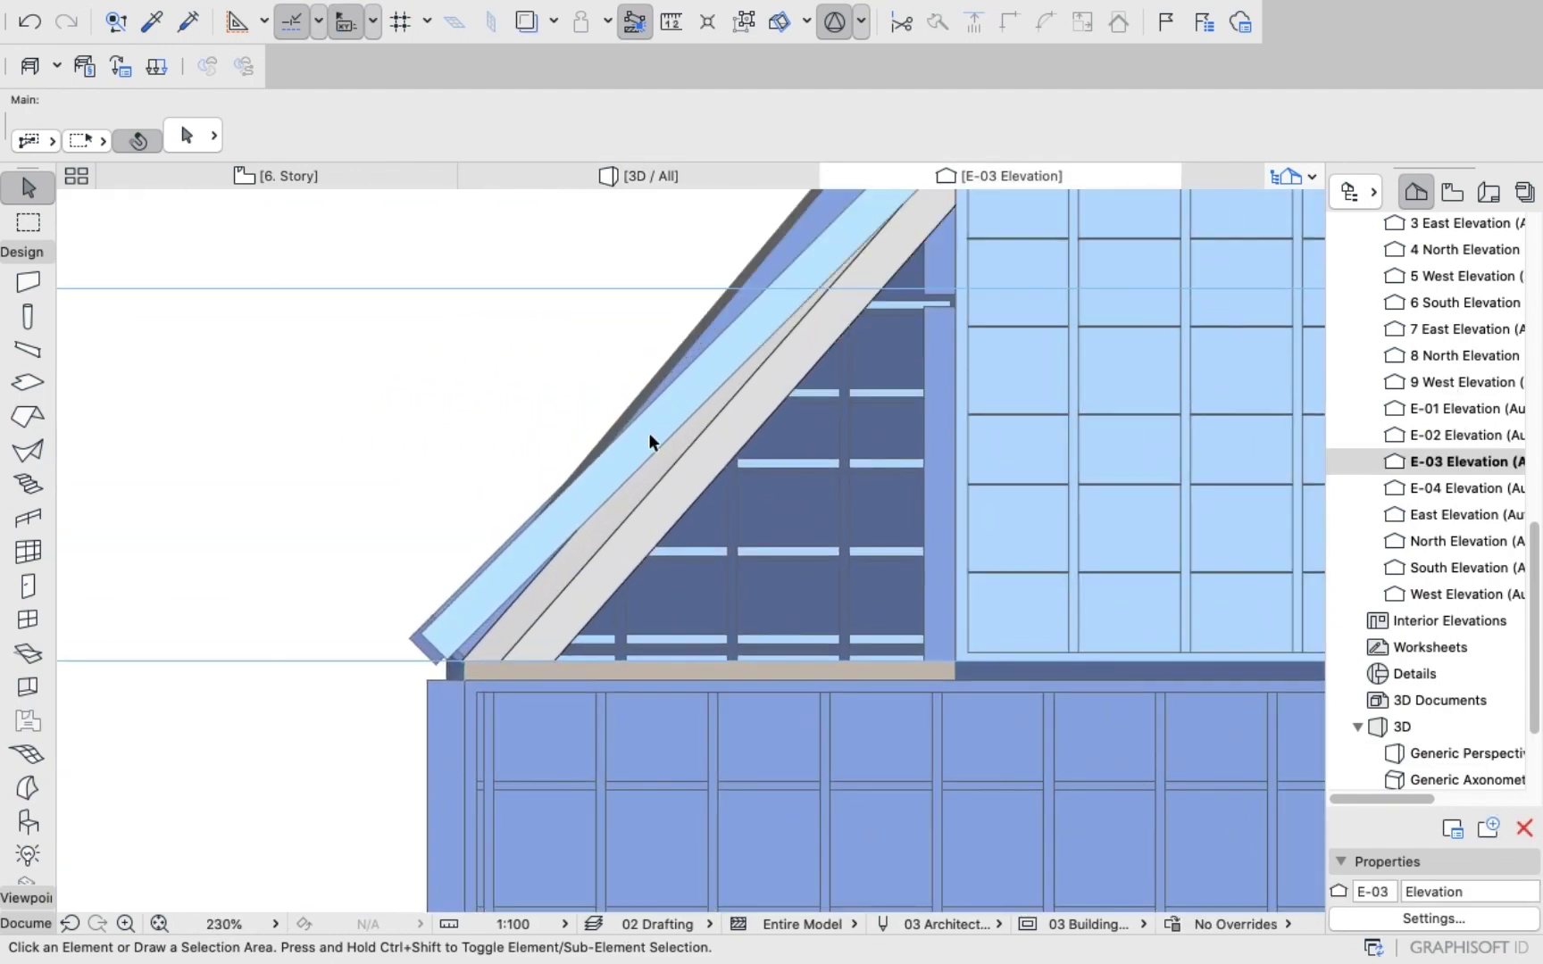
pyautogui.click(533, 531)
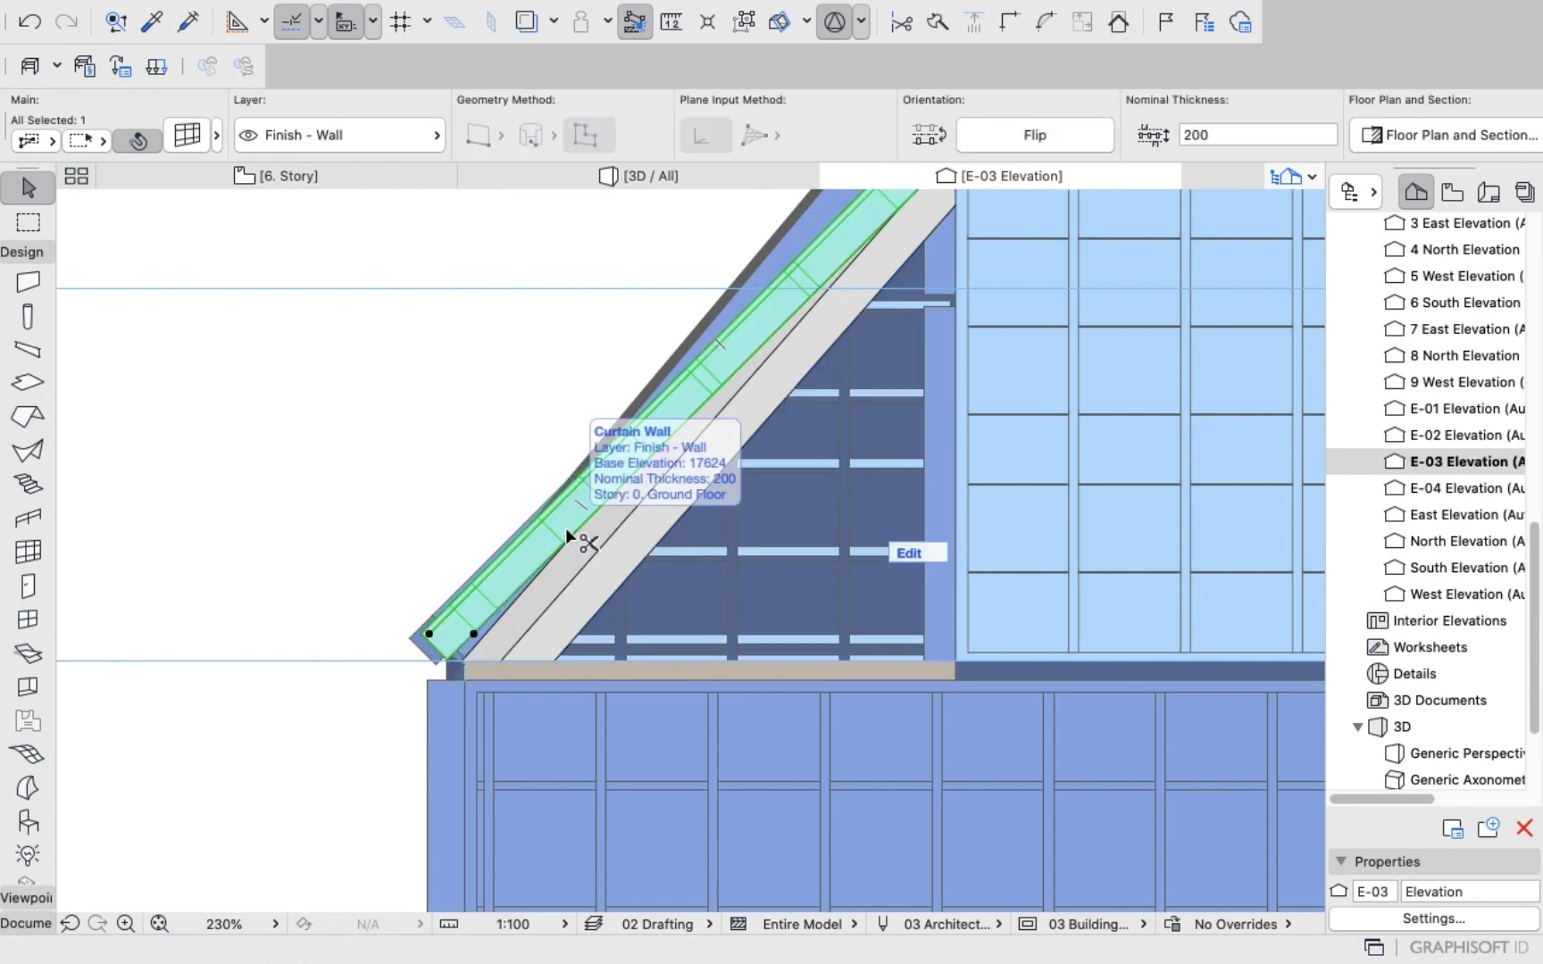
pyautogui.press('super+d')
pyautogui.click(562, 516)
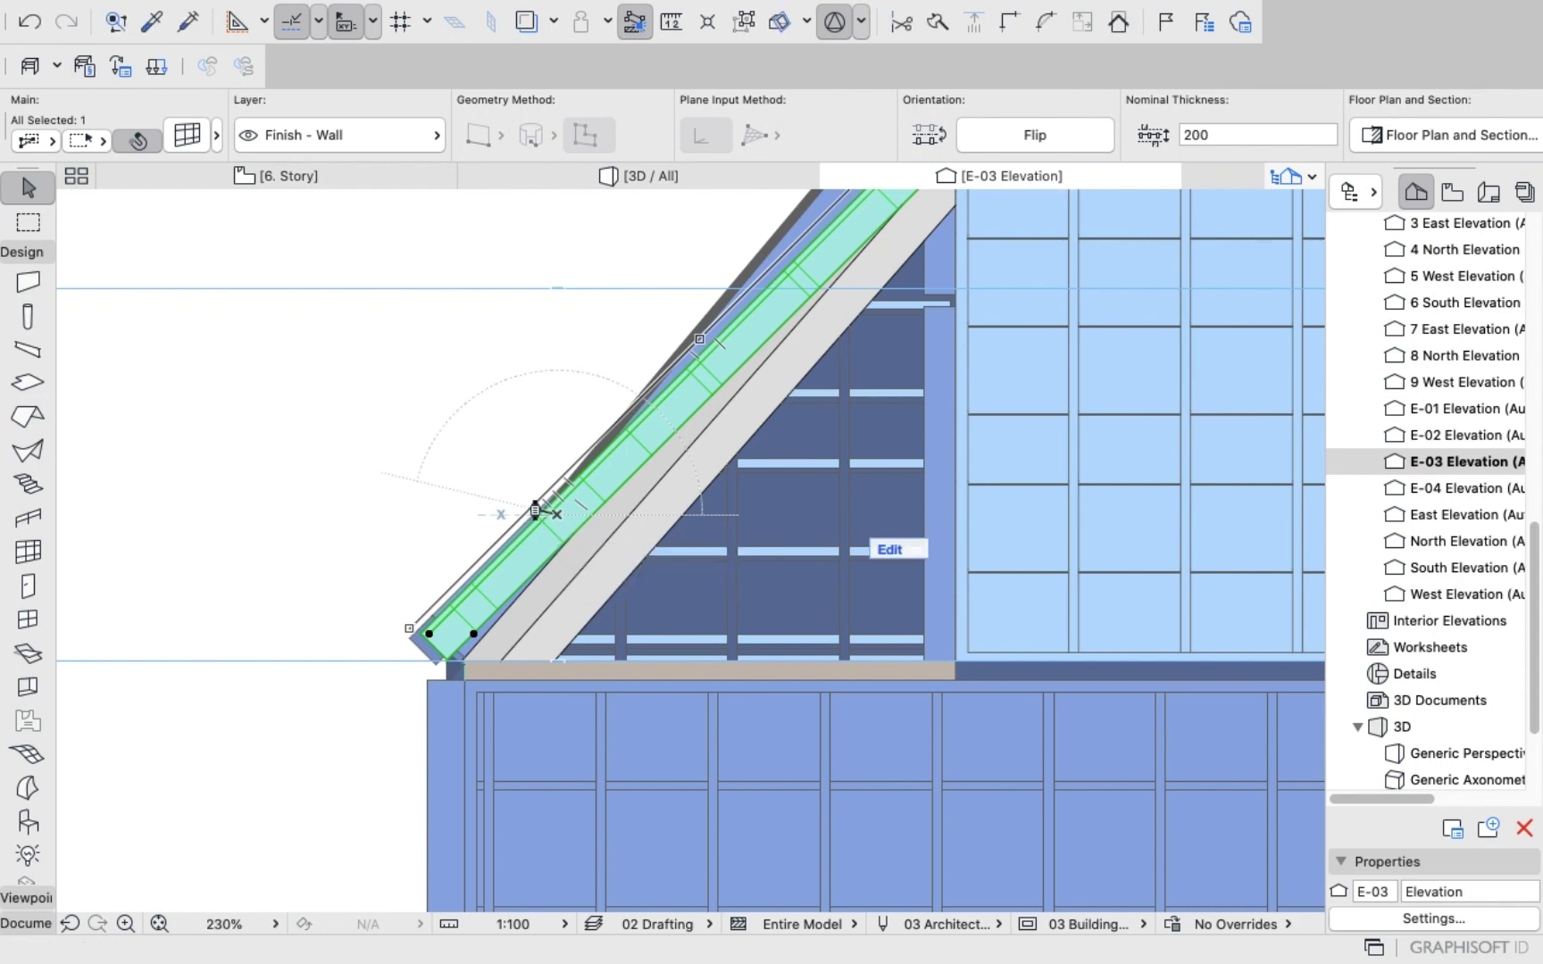
pyautogui.click(536, 506)
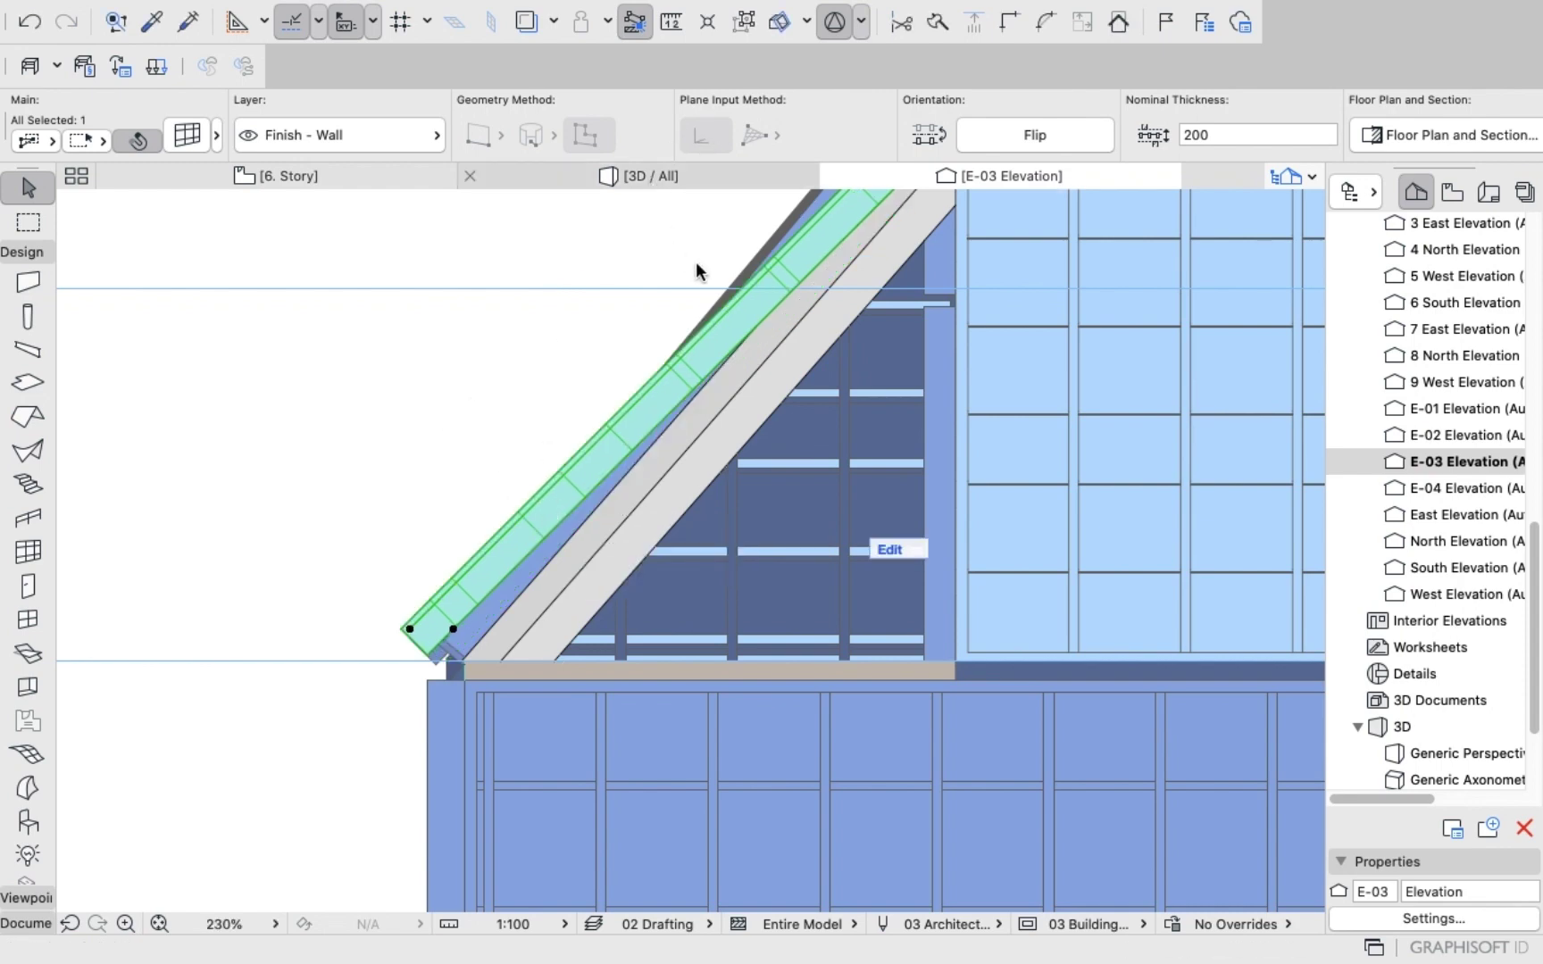
pyautogui.press('F3')
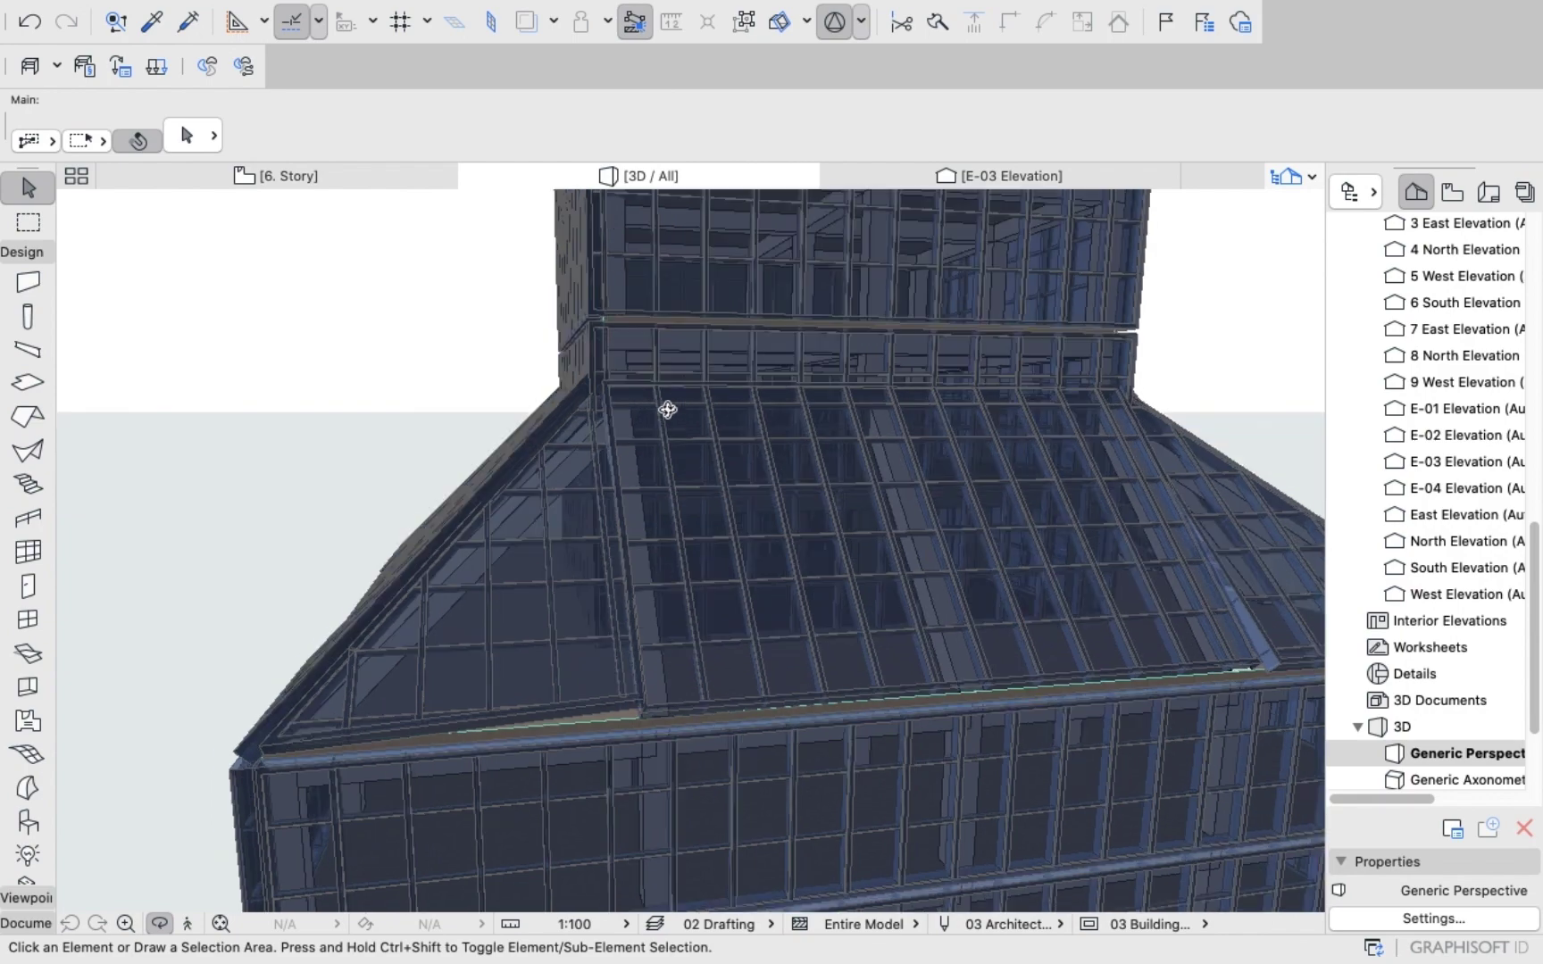
pyautogui.moveTo(668, 410); pyautogui.dragTo(698, 377)
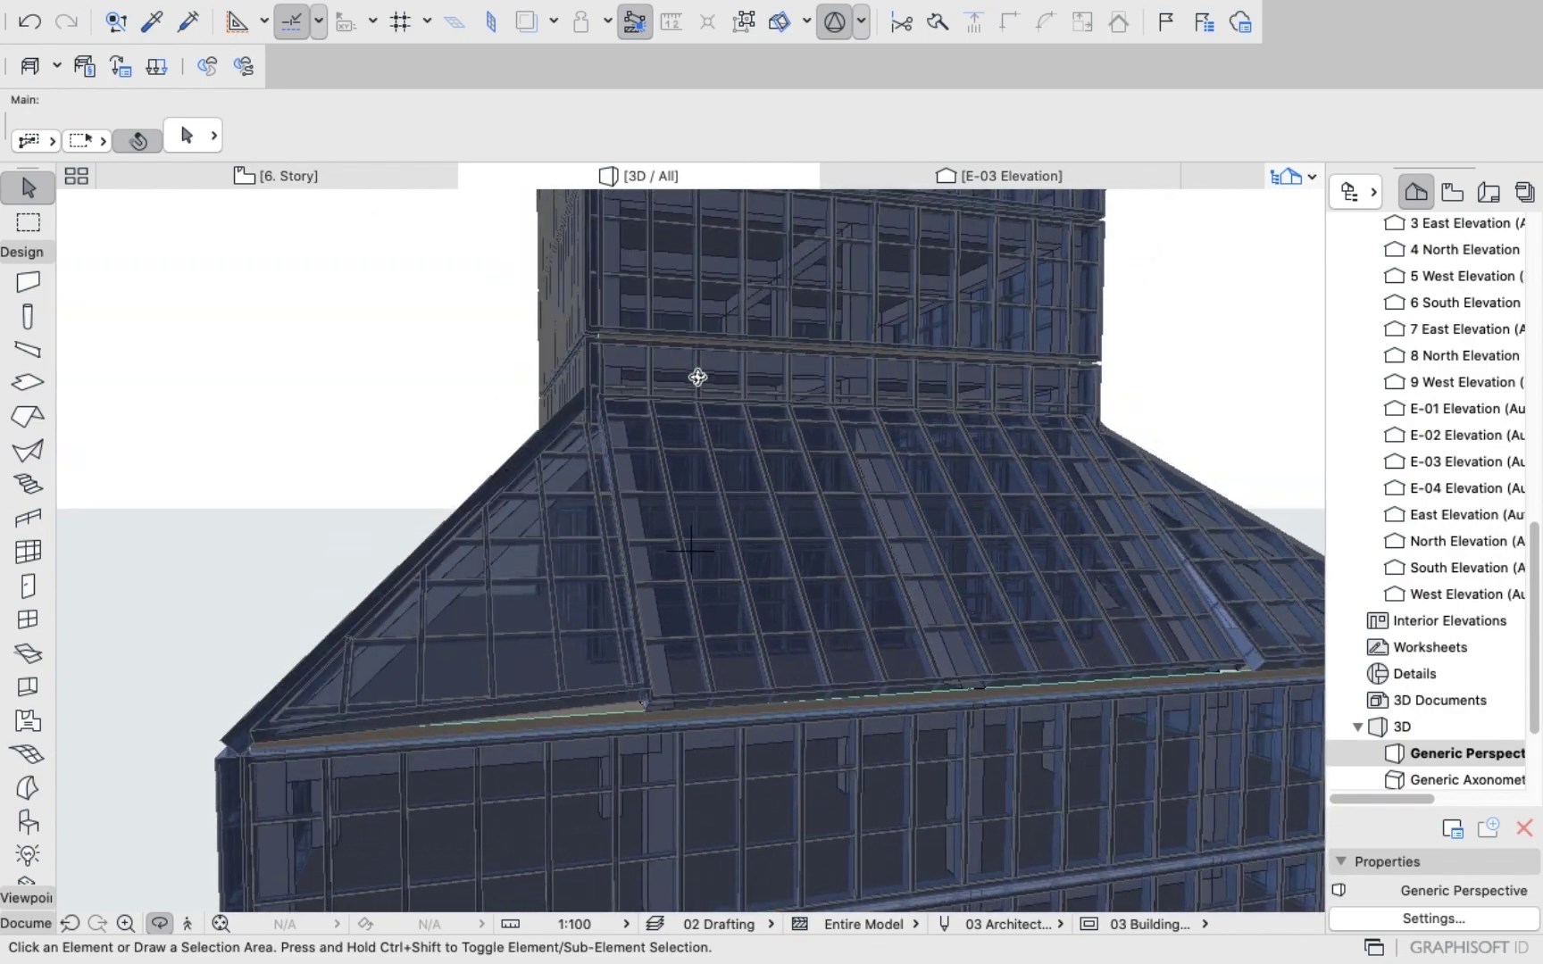
# Return to the E-03 elevation and undo the last curtain wall move.
pyautogui.press('F6')
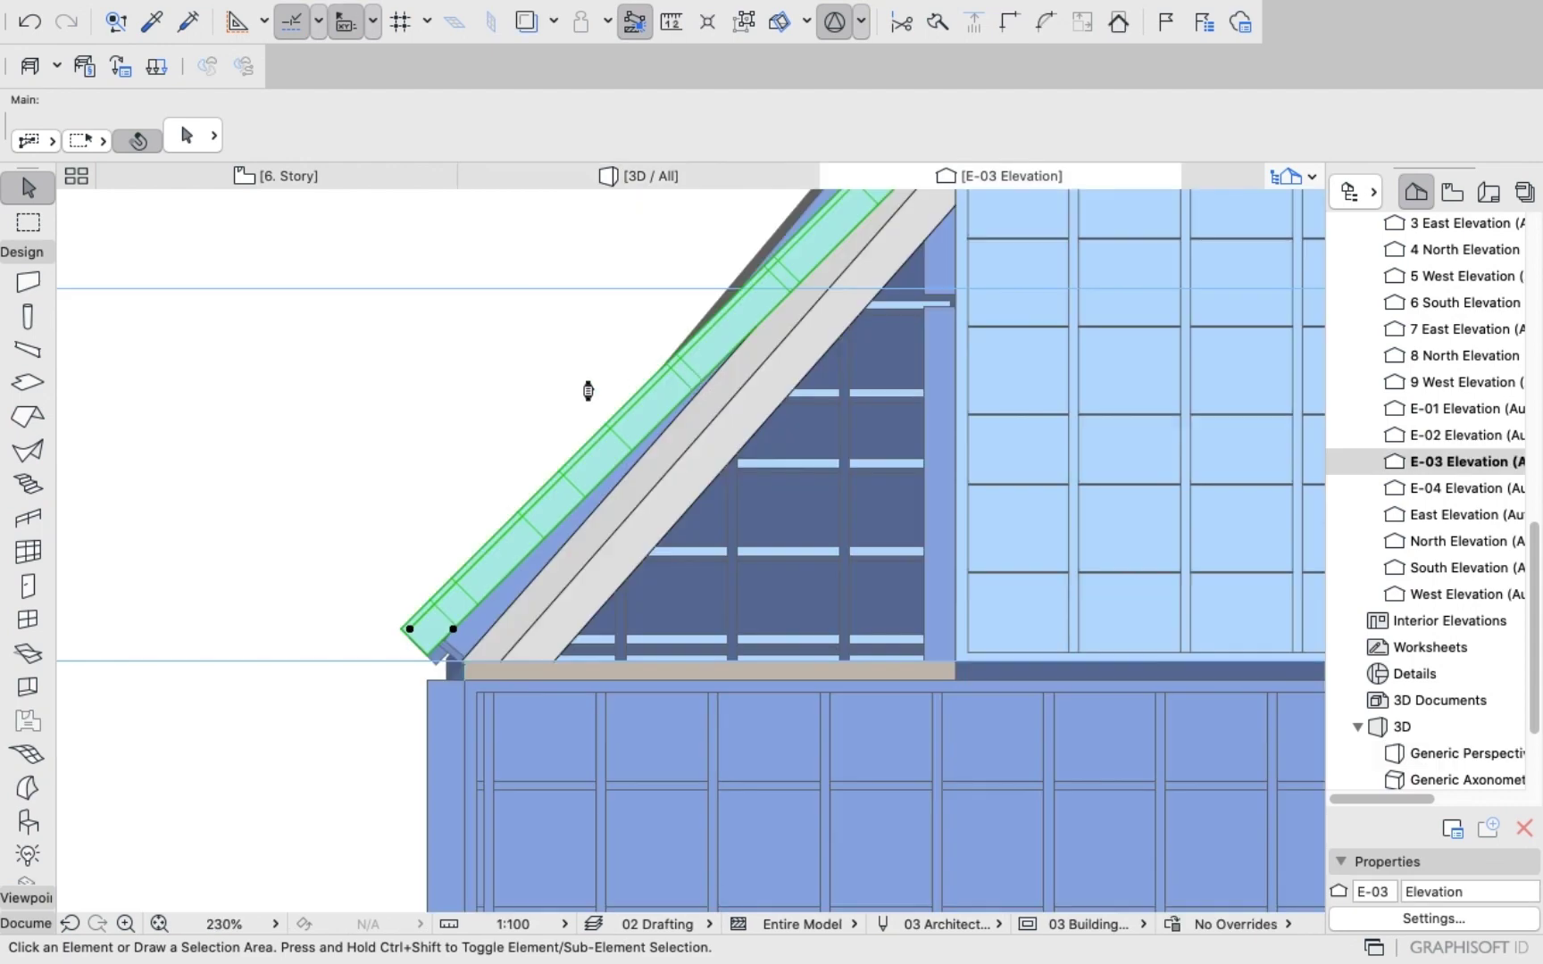
pyautogui.hotkey('shift', 'Right')
pyautogui.press('super+z')
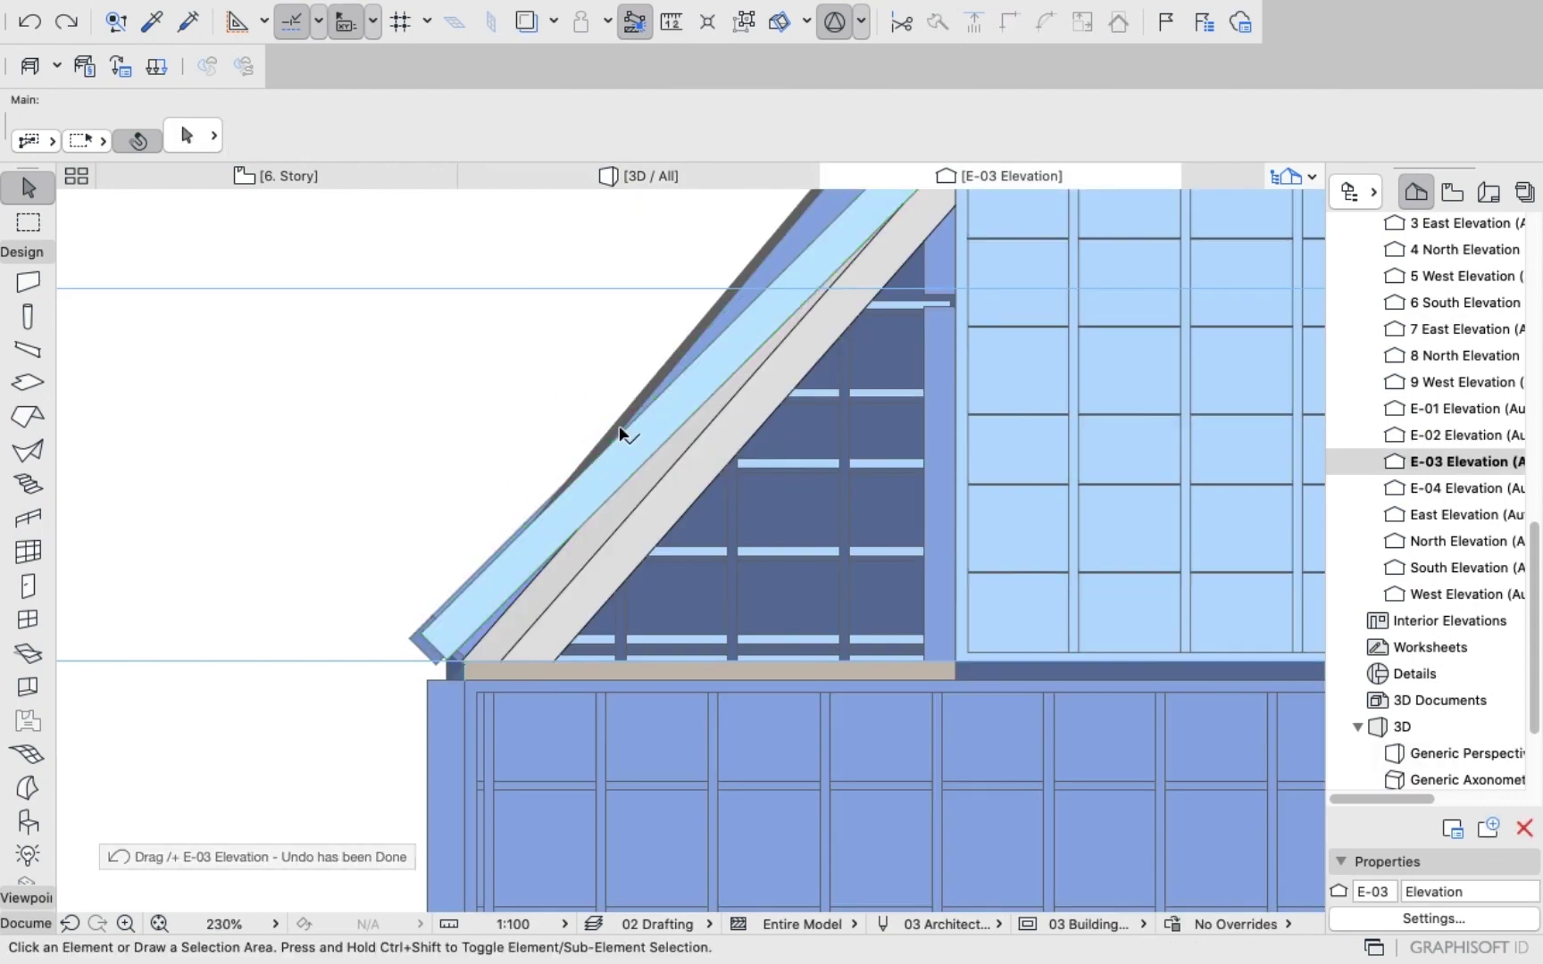
# Move the steeper curtain wall behind the light-blue one about 119 outward at 161° in the E-03 elevation, and check the roof in 3D.
pyautogui.scroll(5, 492, 625)
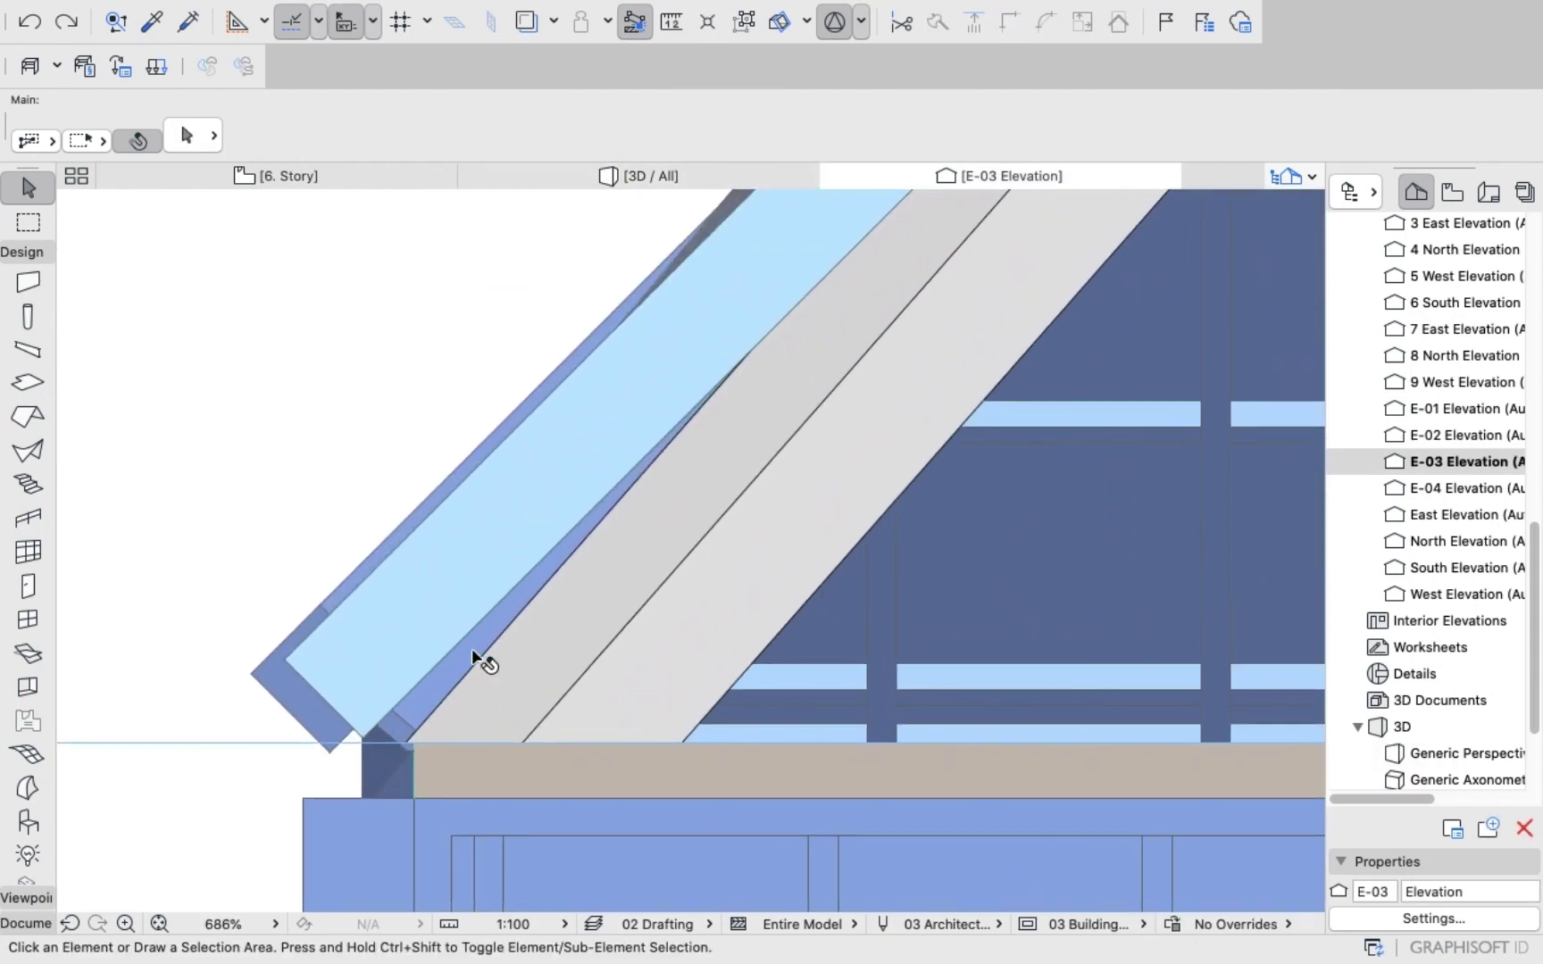
pyautogui.click(472, 651)
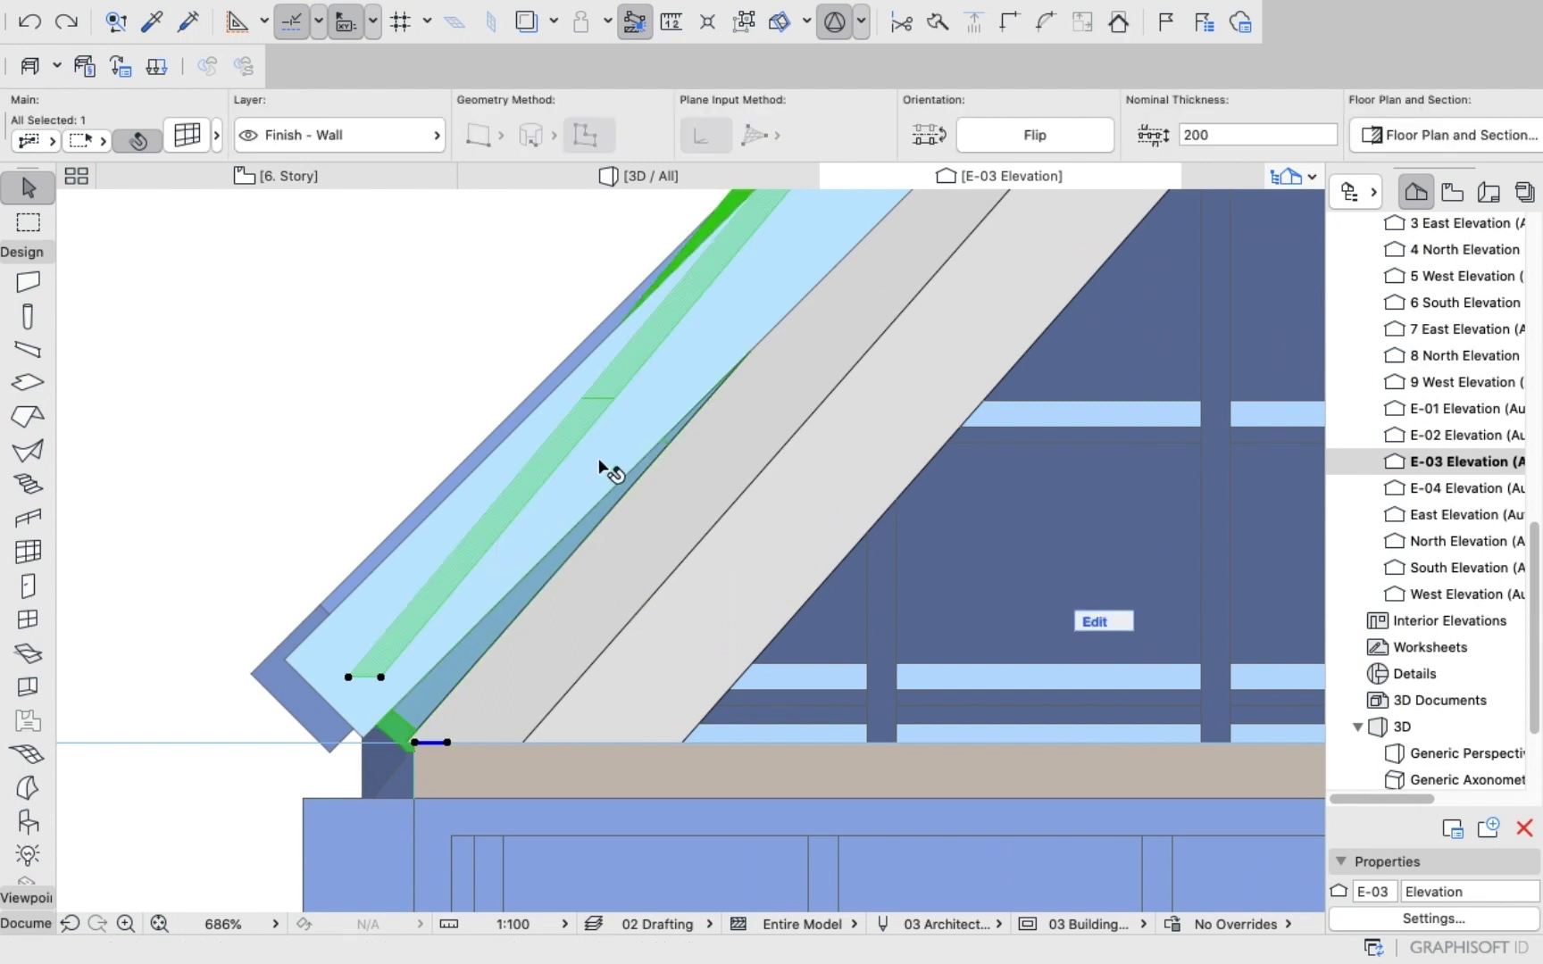
pyautogui.hotkey('ctrl', 'd')
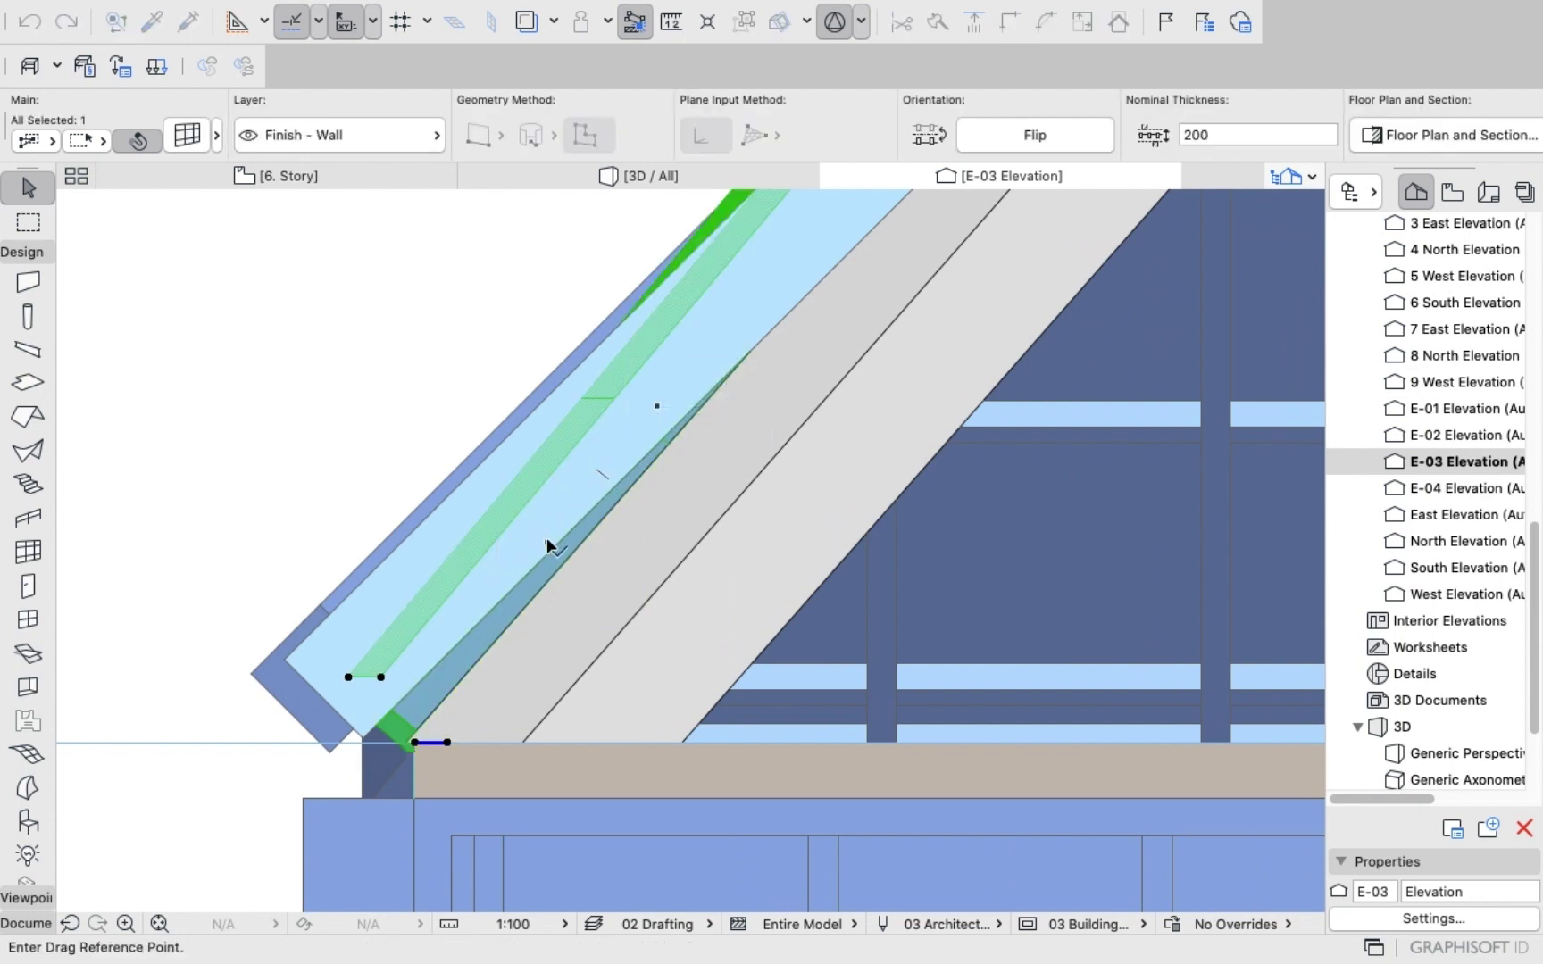
pyautogui.click(551, 543)
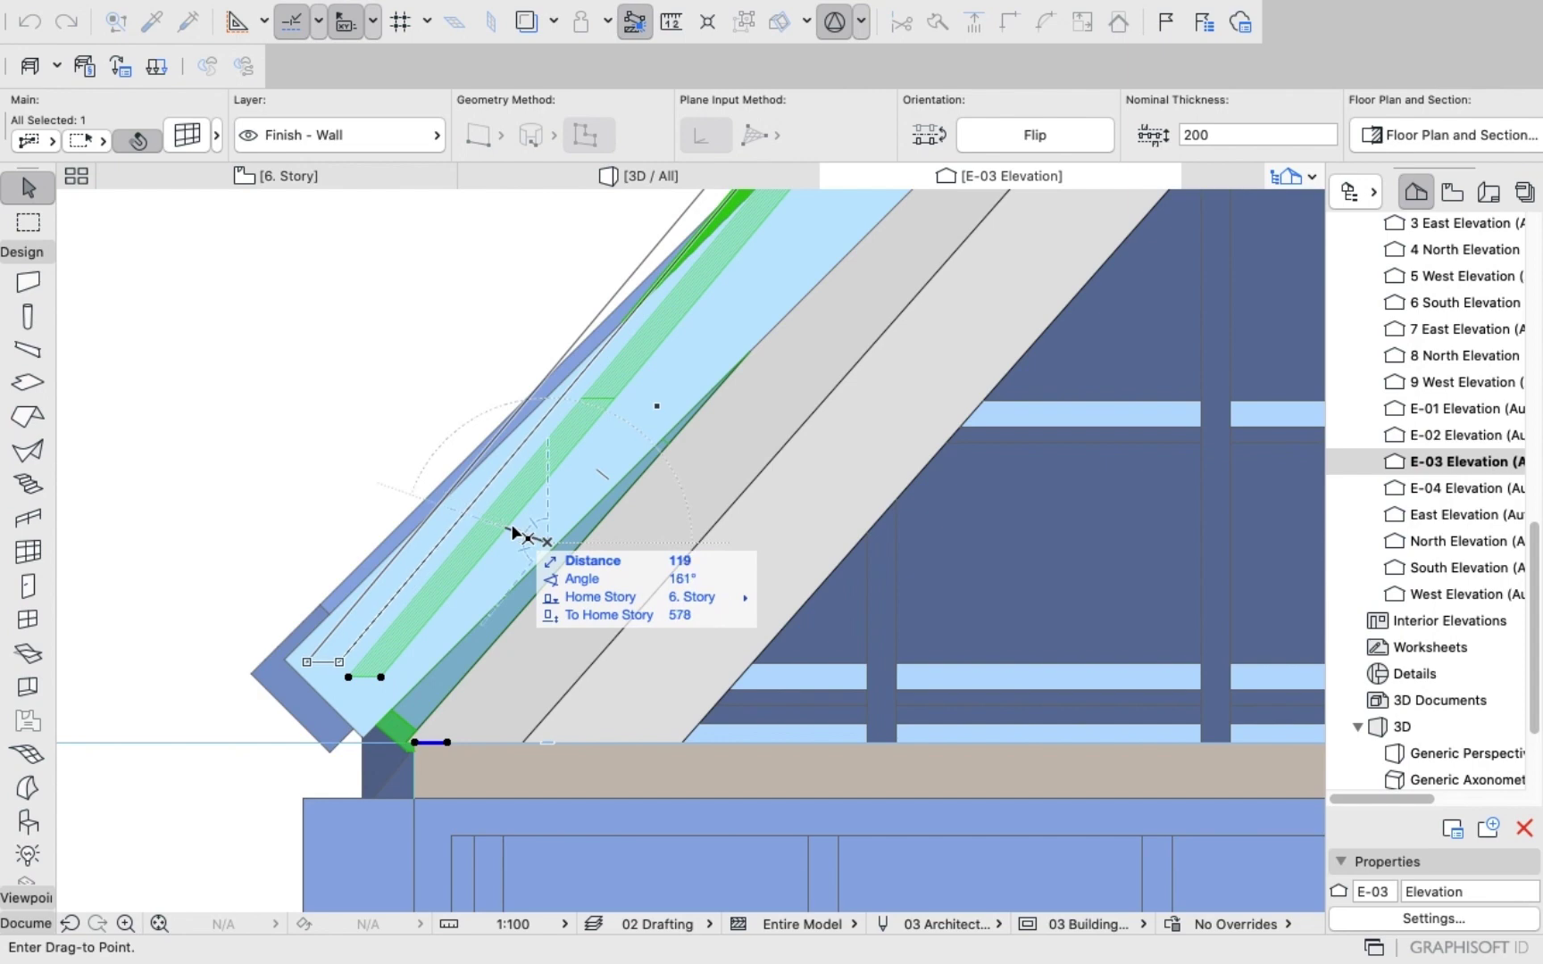
pyautogui.click(513, 532)
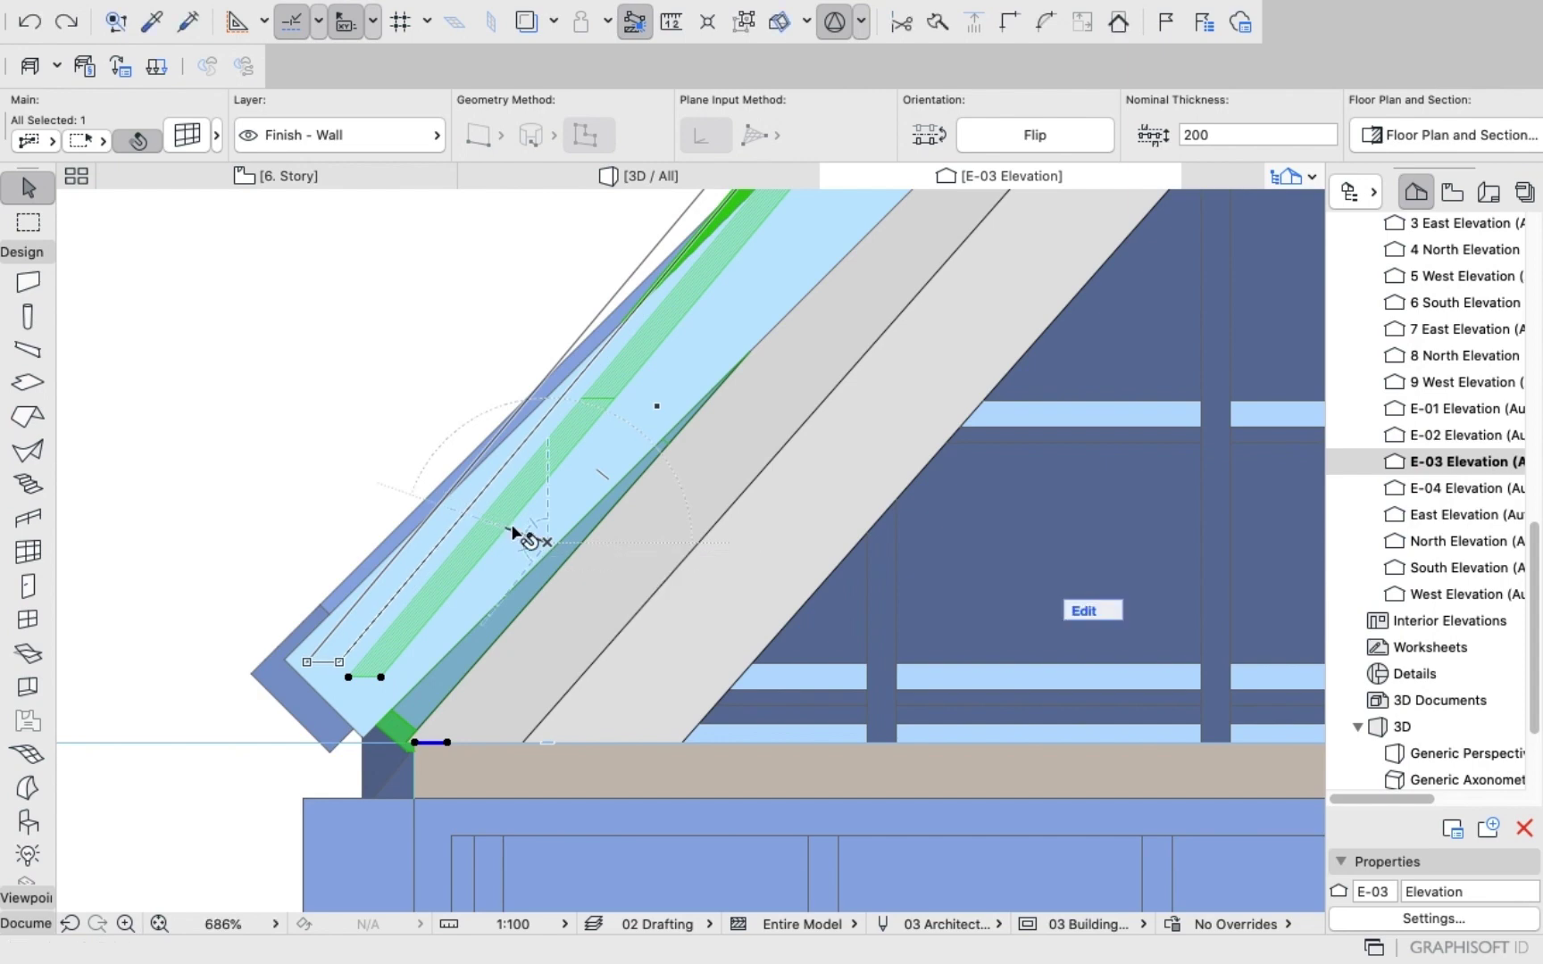
pyautogui.click(651, 177)
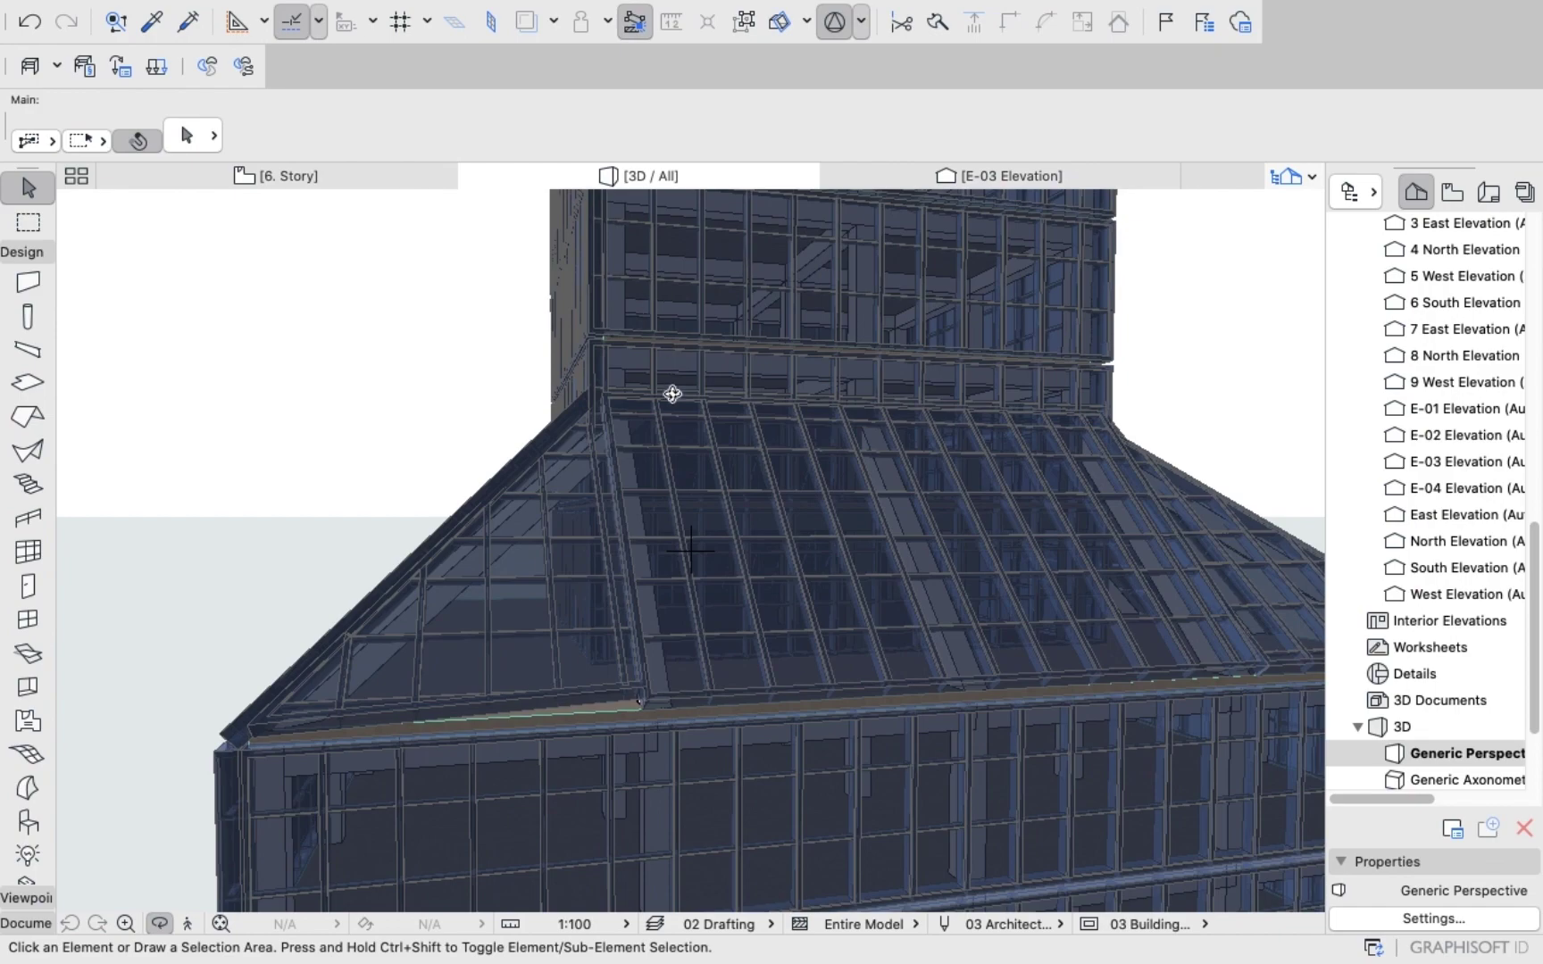
pyautogui.moveTo(673, 394); pyautogui.dragTo(176, 259)
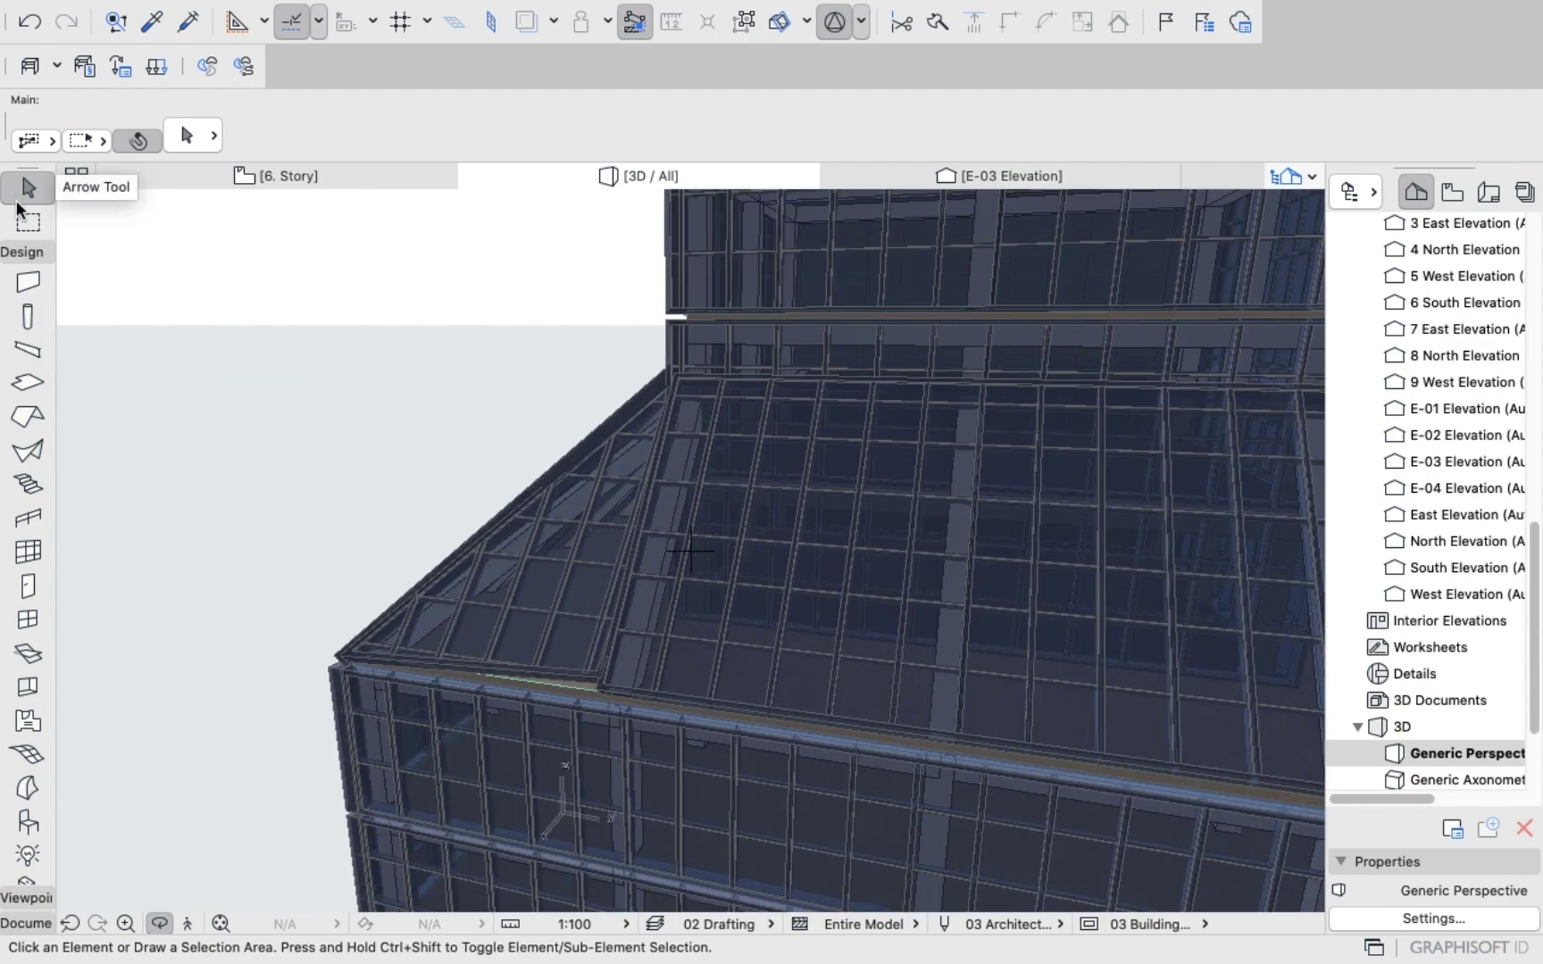
# Move the triangular curtain wall at the roof corner about 267 in 3D, starting from its lower corner beside the gridded roof wall.
pyautogui.click(30, 190)
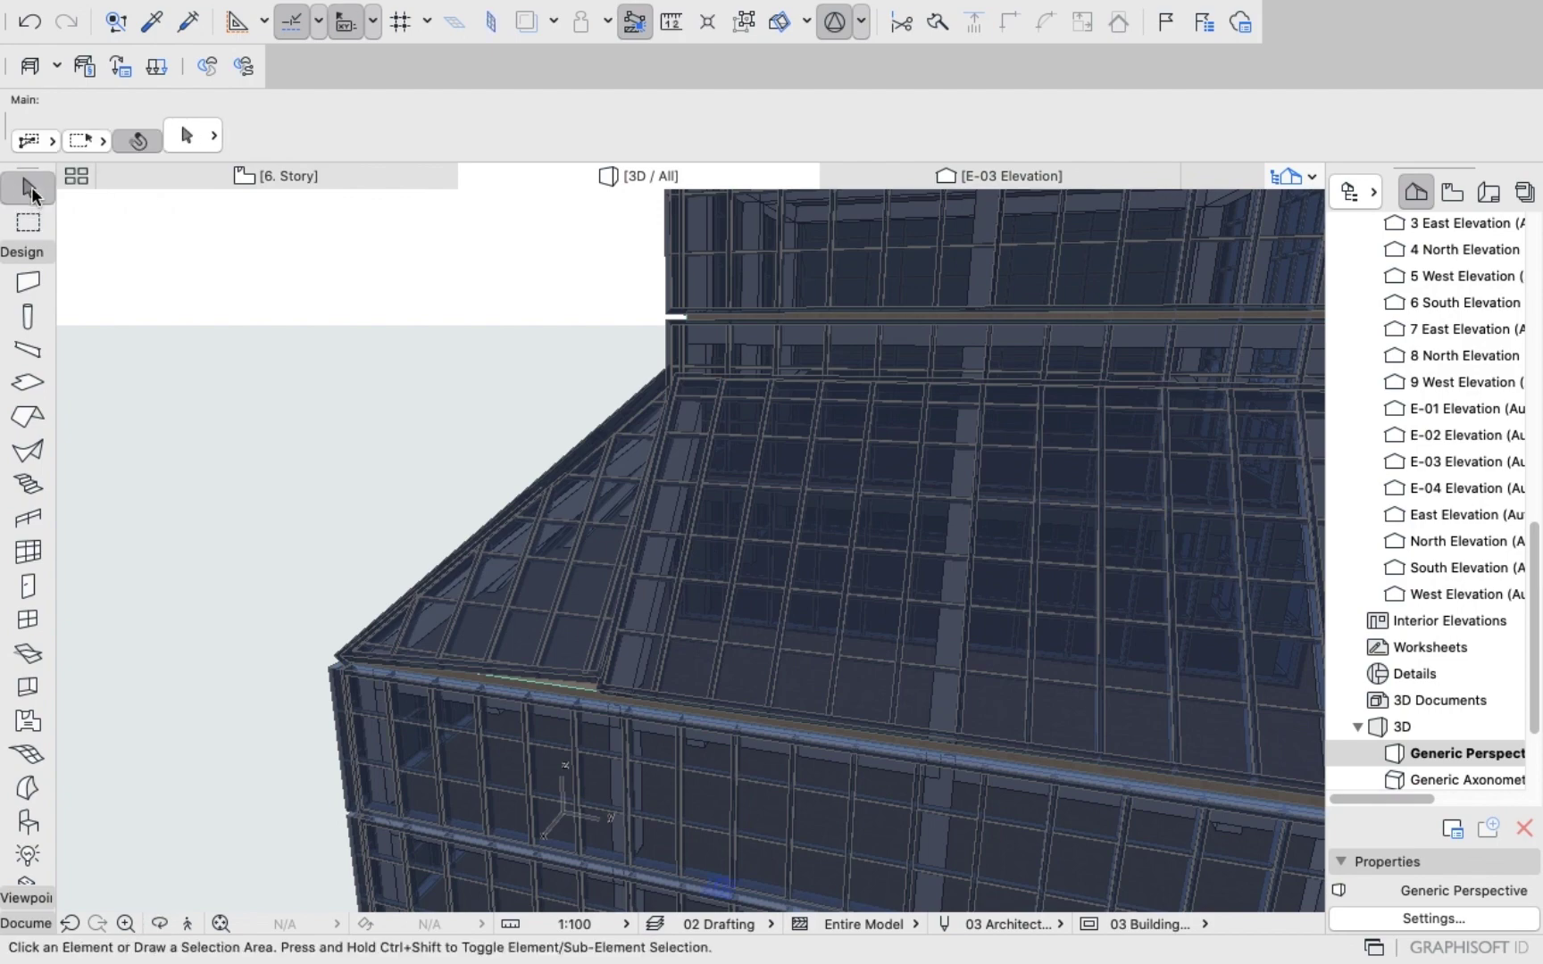
pyautogui.keyDown('shift'); pyautogui.moveTo(504, 458); pyautogui.dragTo(552, 516, button='middle'); pyautogui.keyUp('shift')
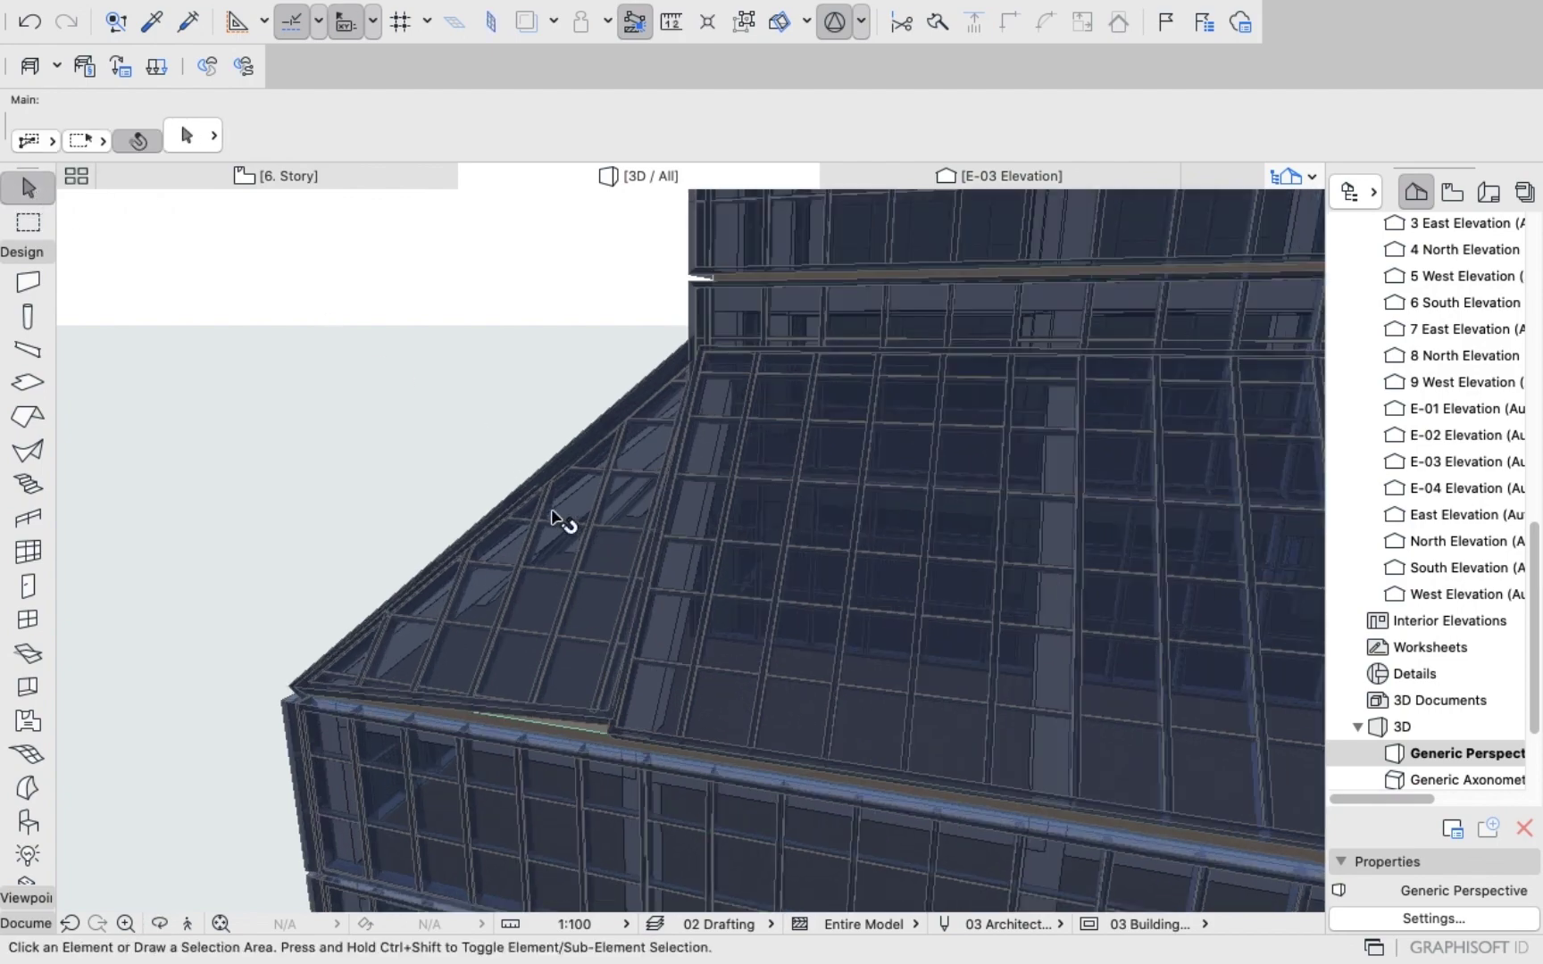
pyautogui.click(631, 570)
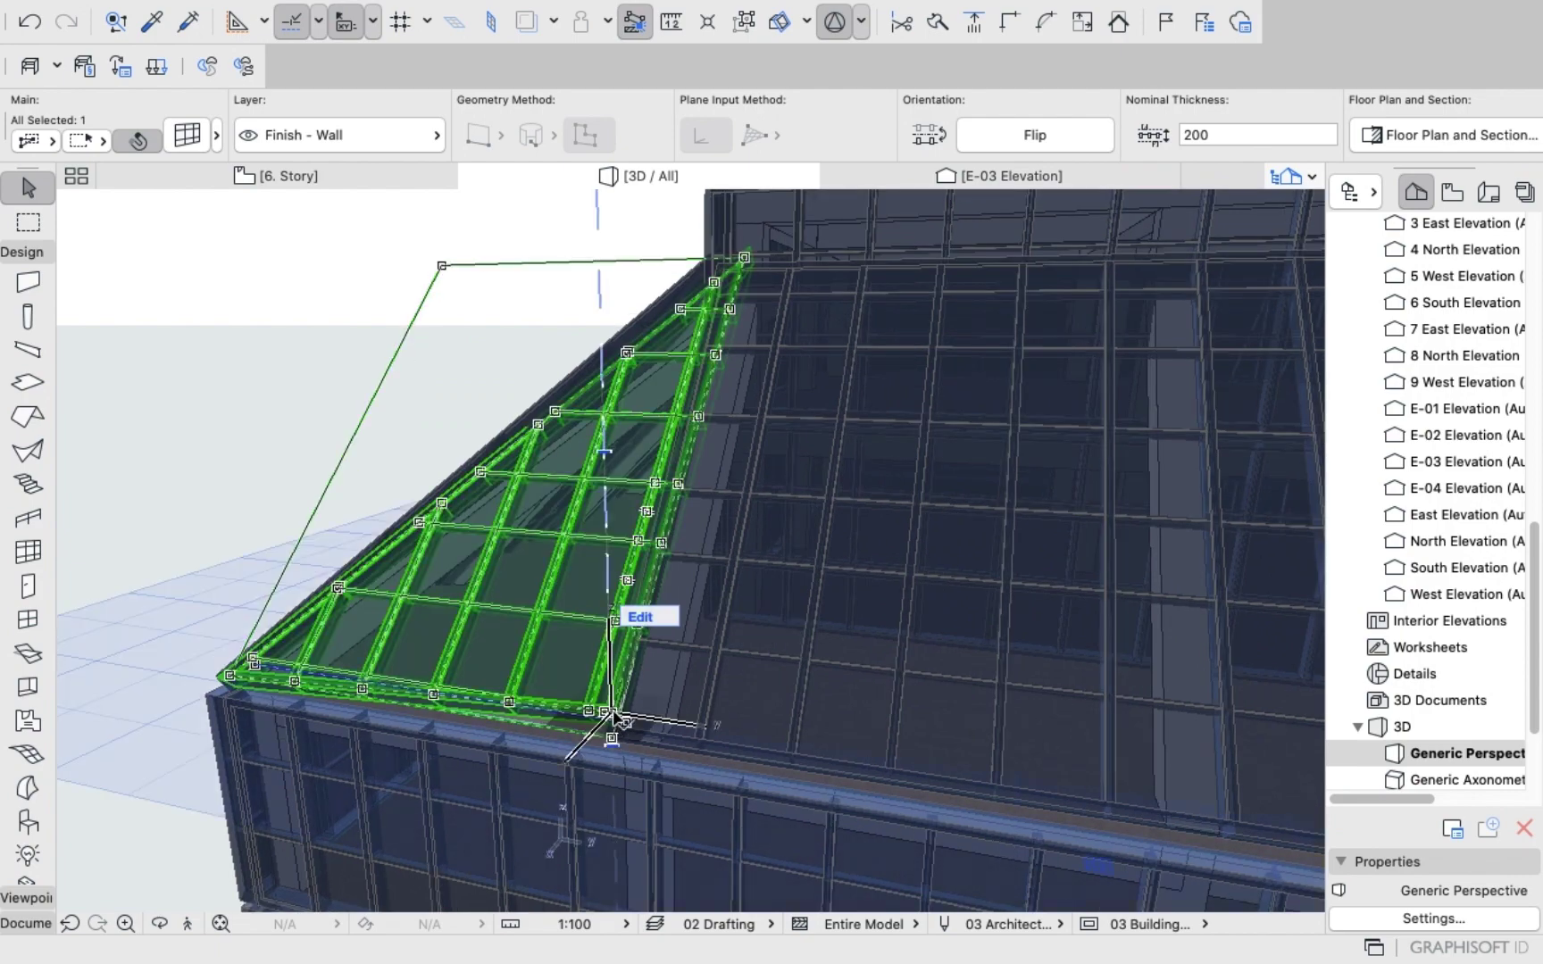
pyautogui.click(612, 730)
pyautogui.click(606, 725)
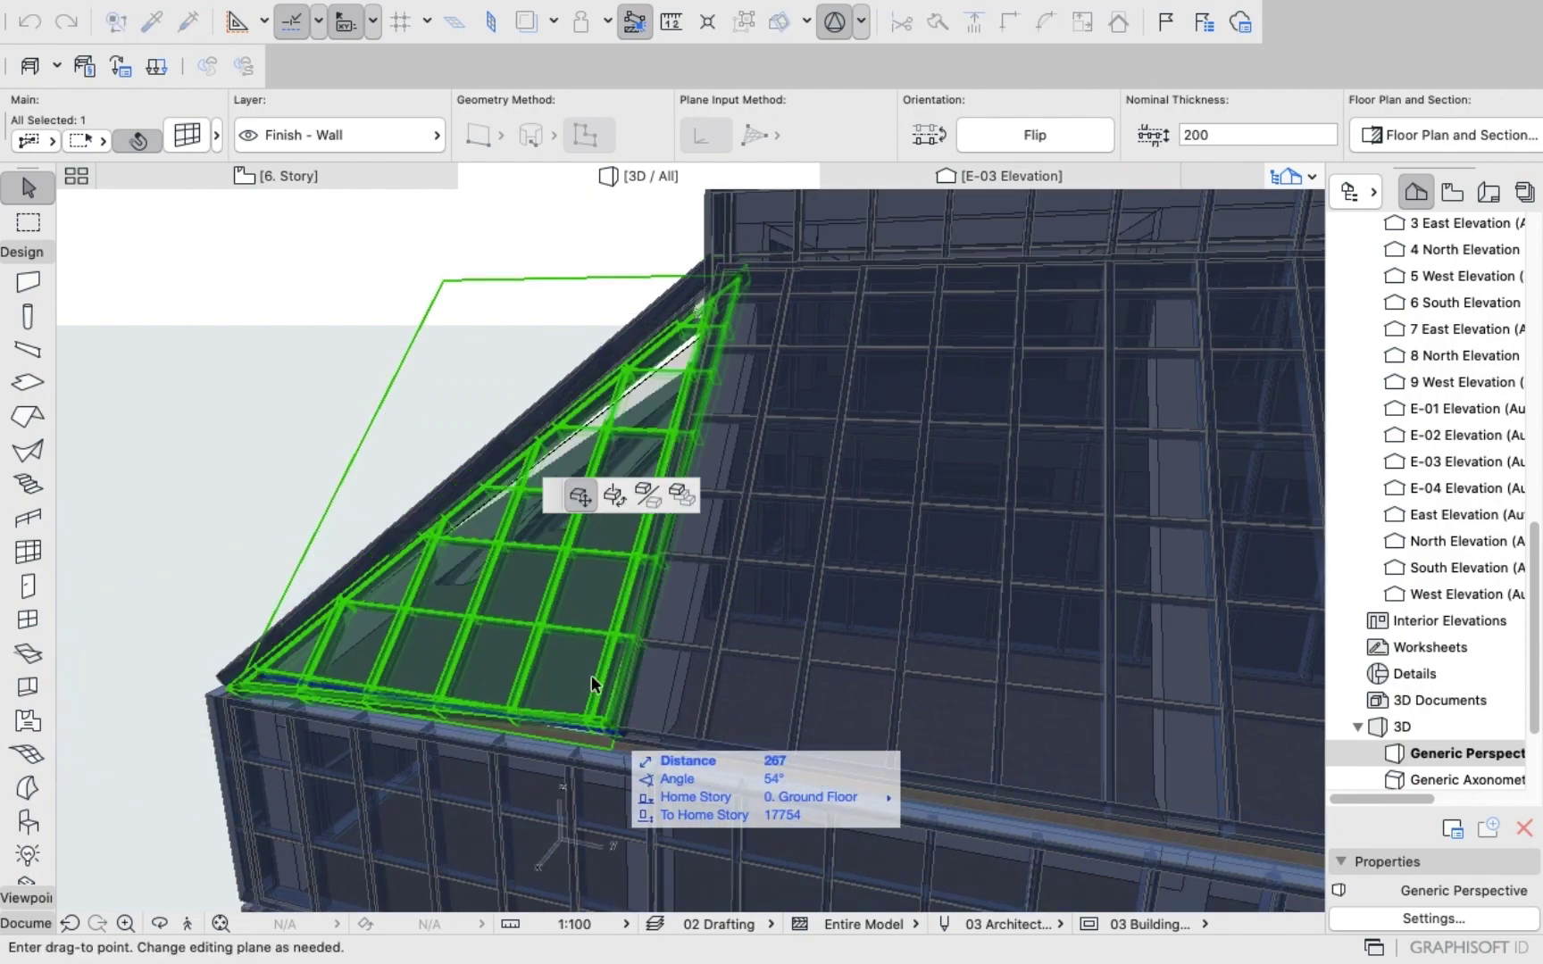
pyautogui.scroll(3, 566, 528)
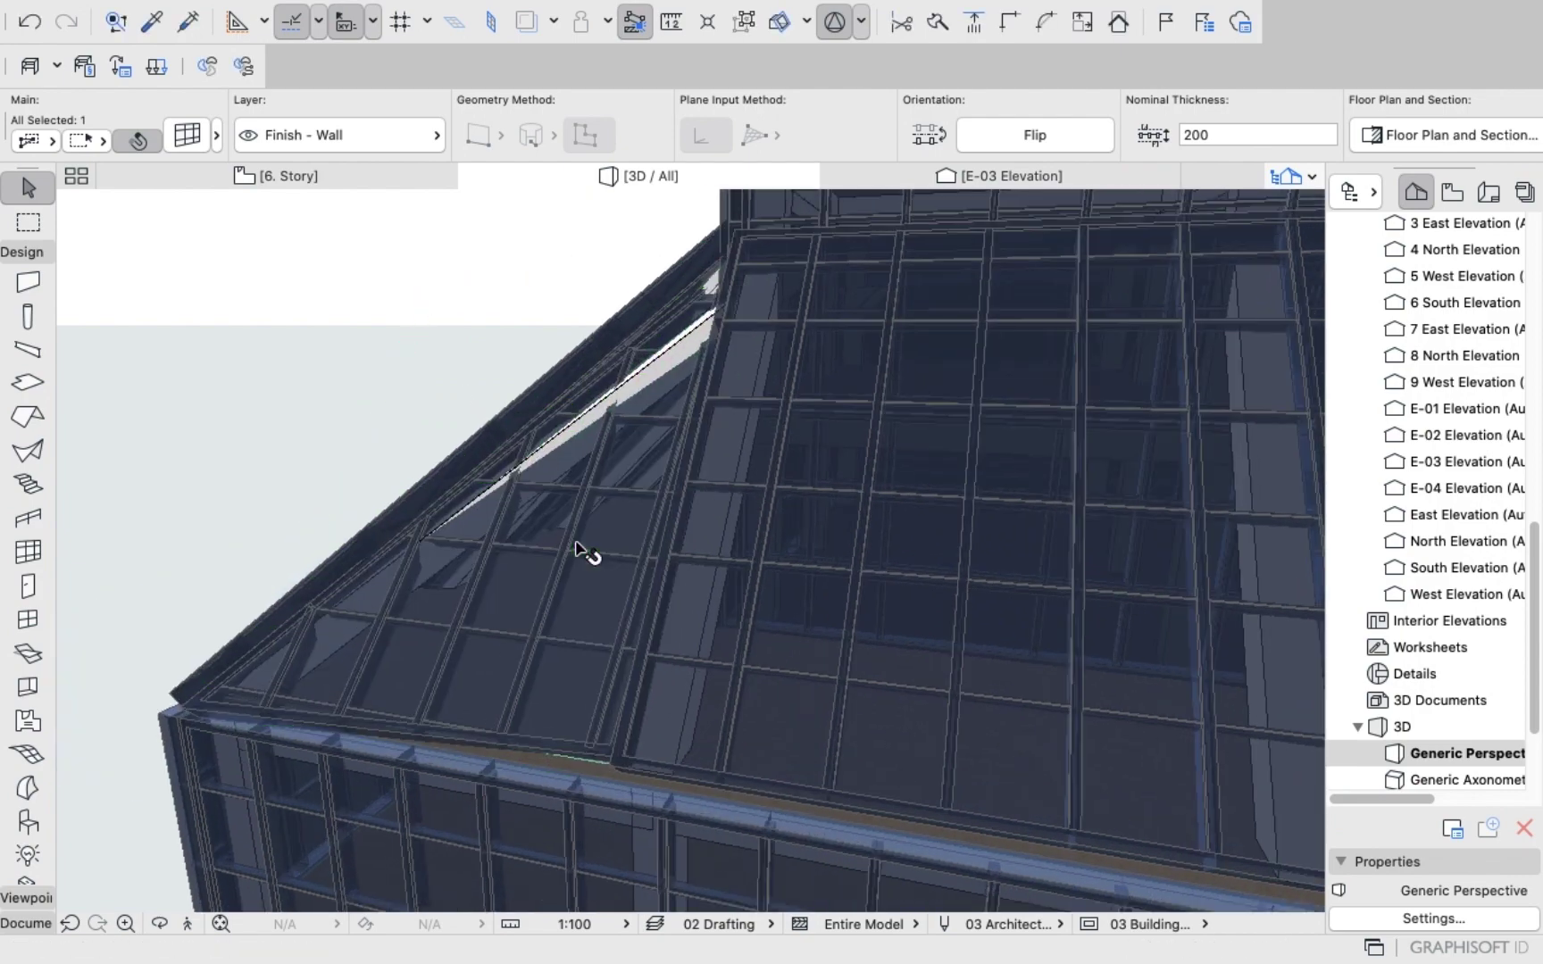
# Move the triangular curtain wall at the roof corner about 270 at 39° in 3D, and check it on the 6. Story plan.
pyautogui.click(600, 789)
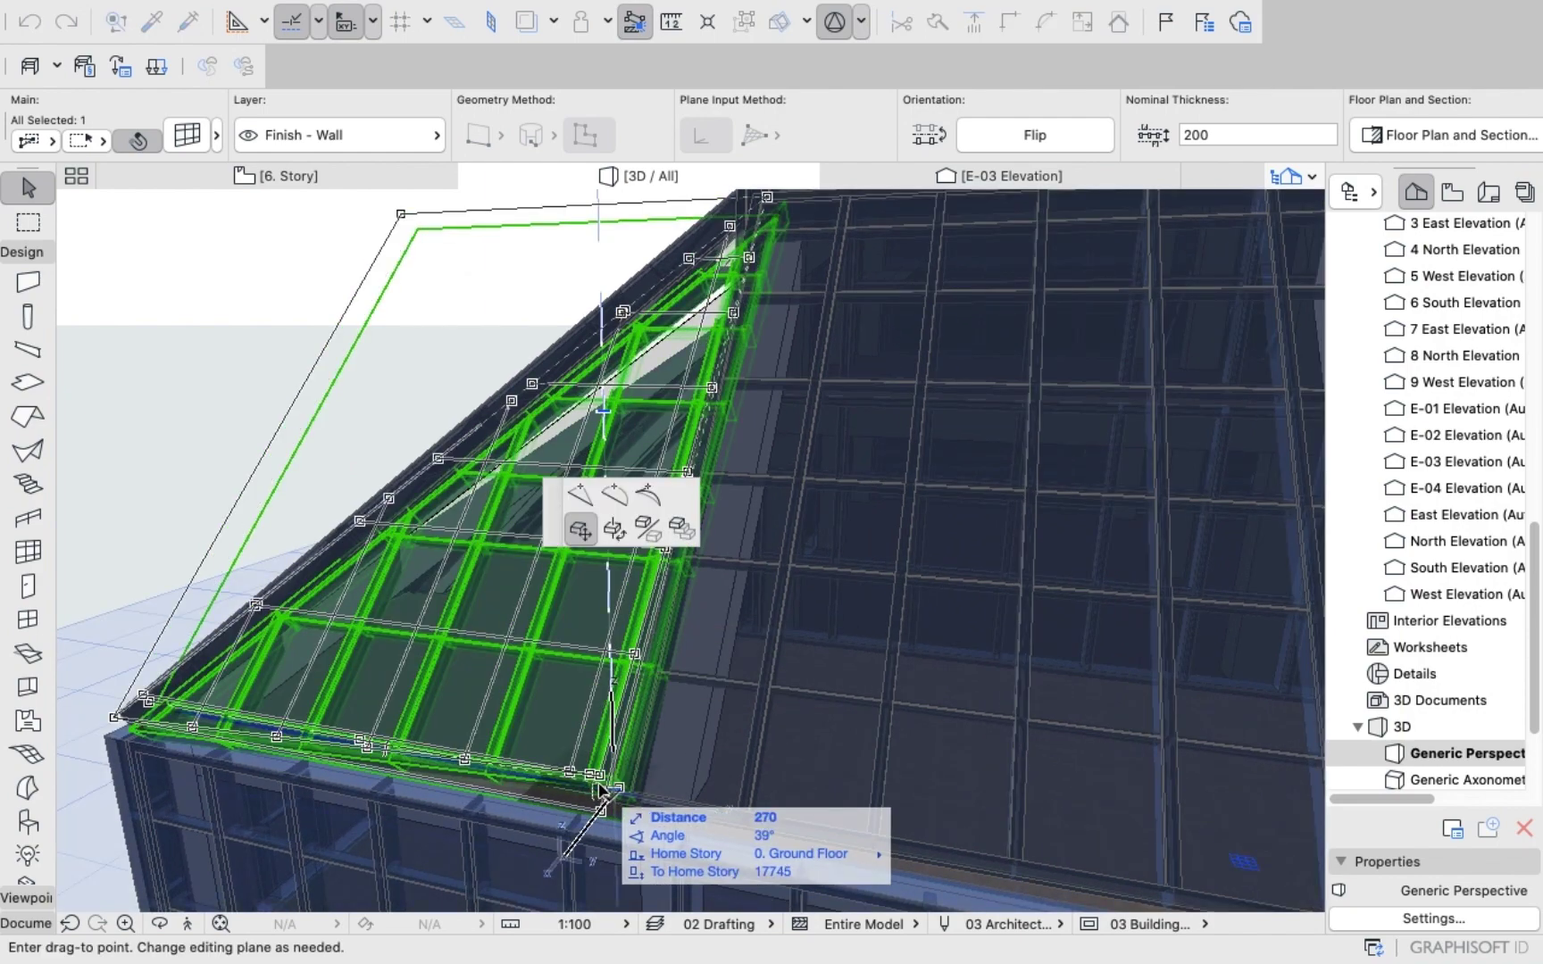
pyautogui.click(594, 708)
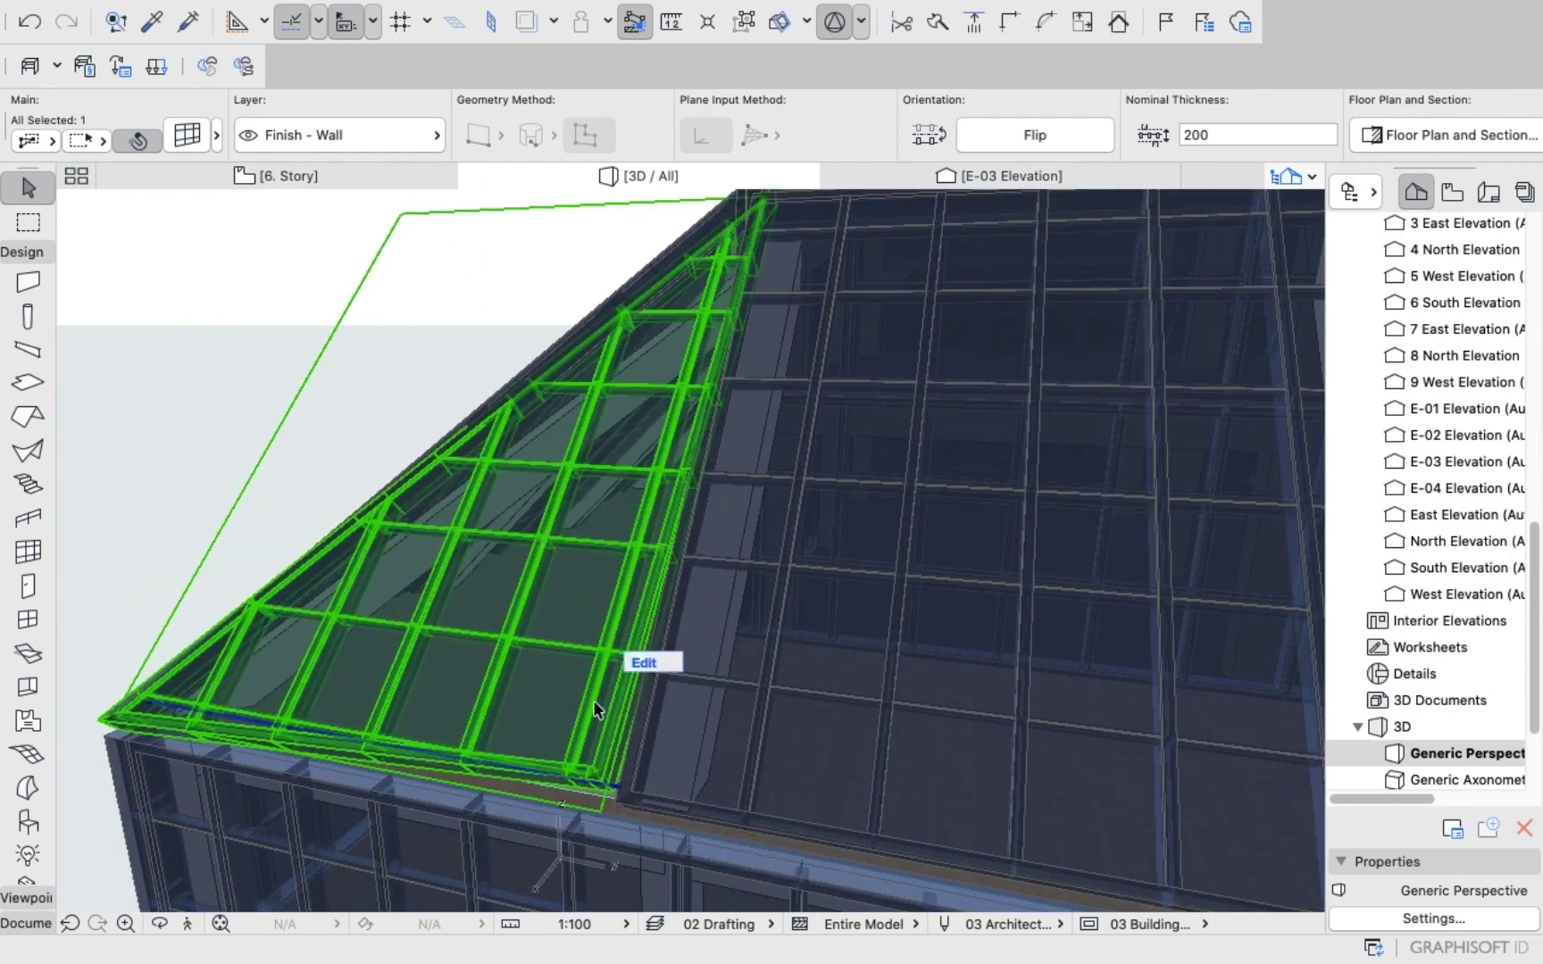
pyautogui.click(390, 343)
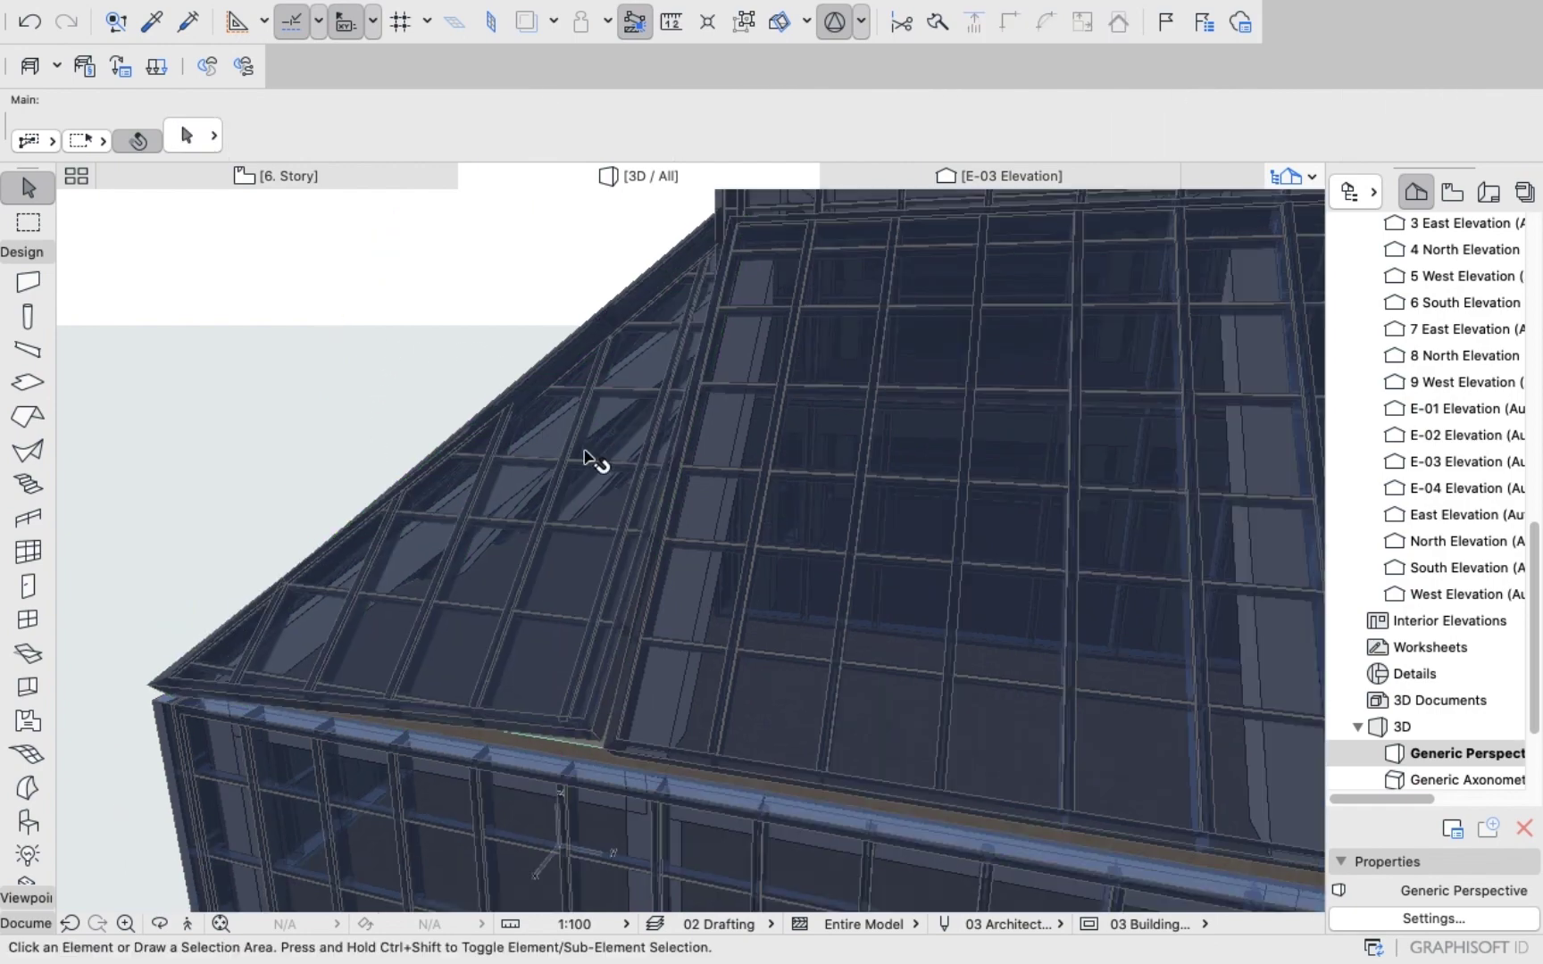
pyautogui.moveTo(681, 531); pyautogui.dragTo(476, 401)
pyautogui.click(192, 177)
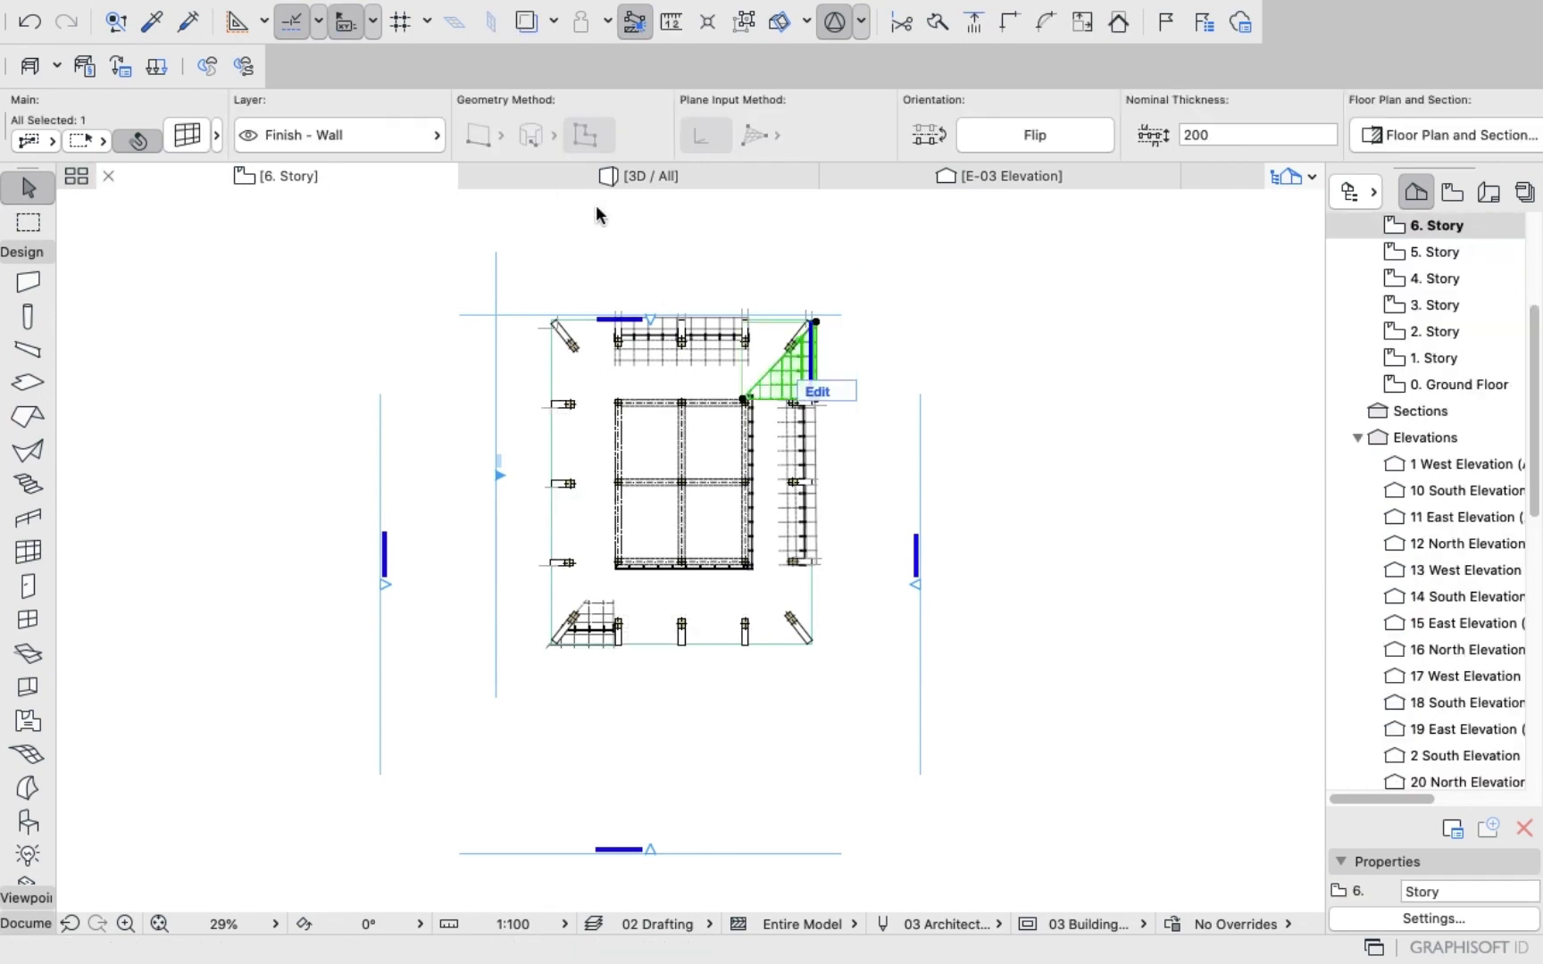
pyautogui.press('F3')
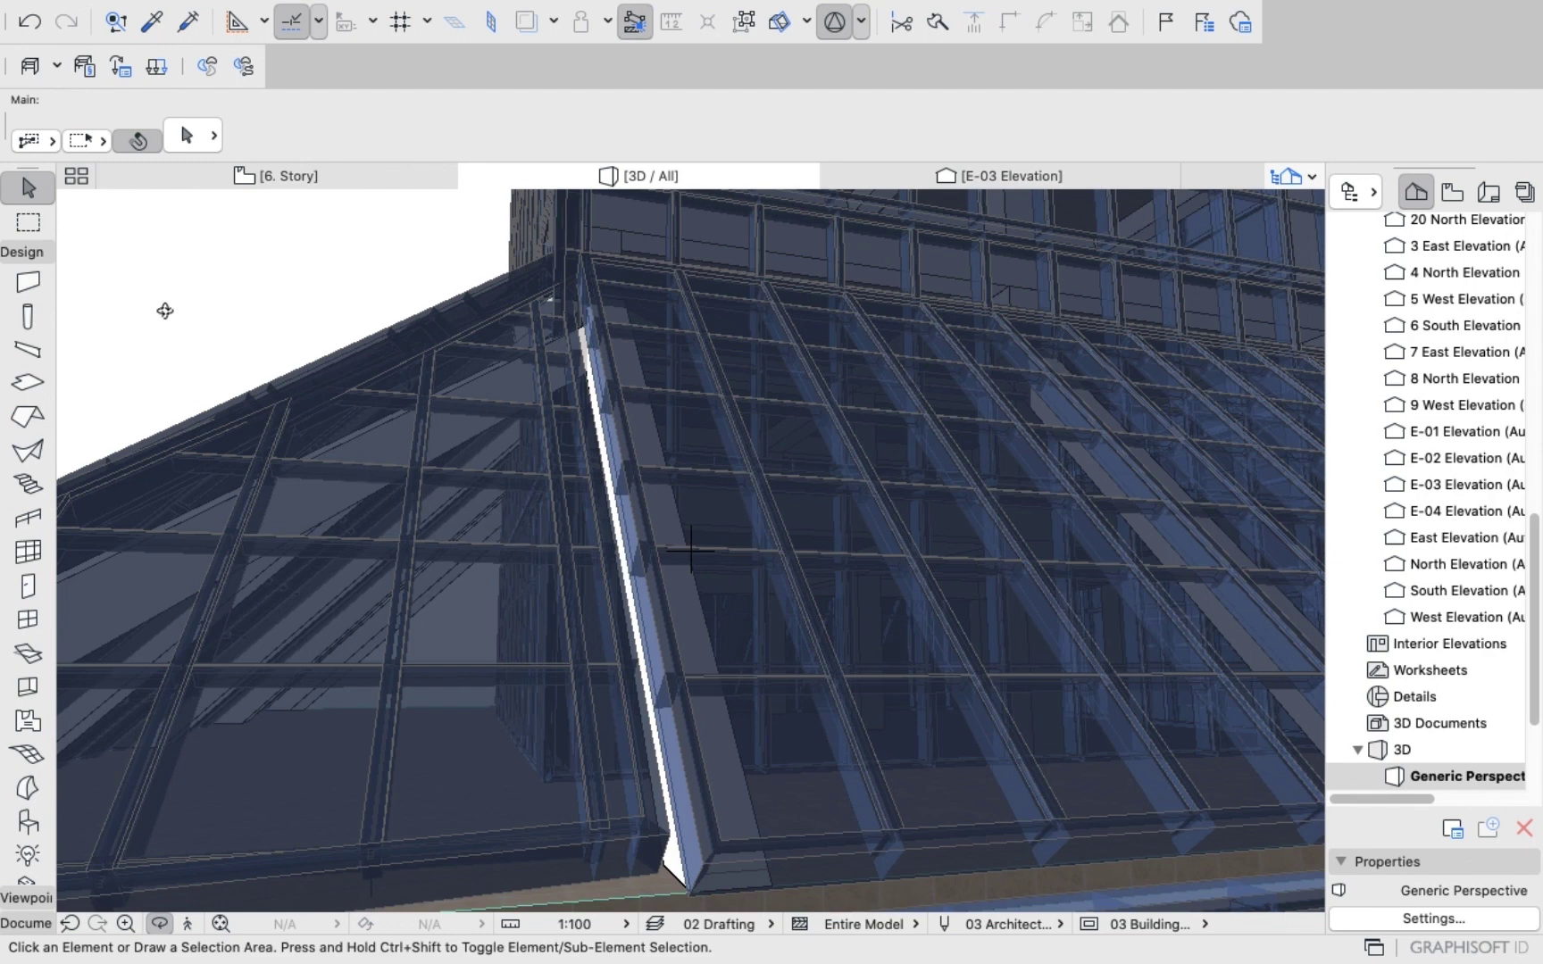
# Move the triangular curtain wall about 241 at 14° in 3D to cover the gap beside the adjoining roof wall.
pyautogui.click(27, 221)
pyautogui.click(25, 190)
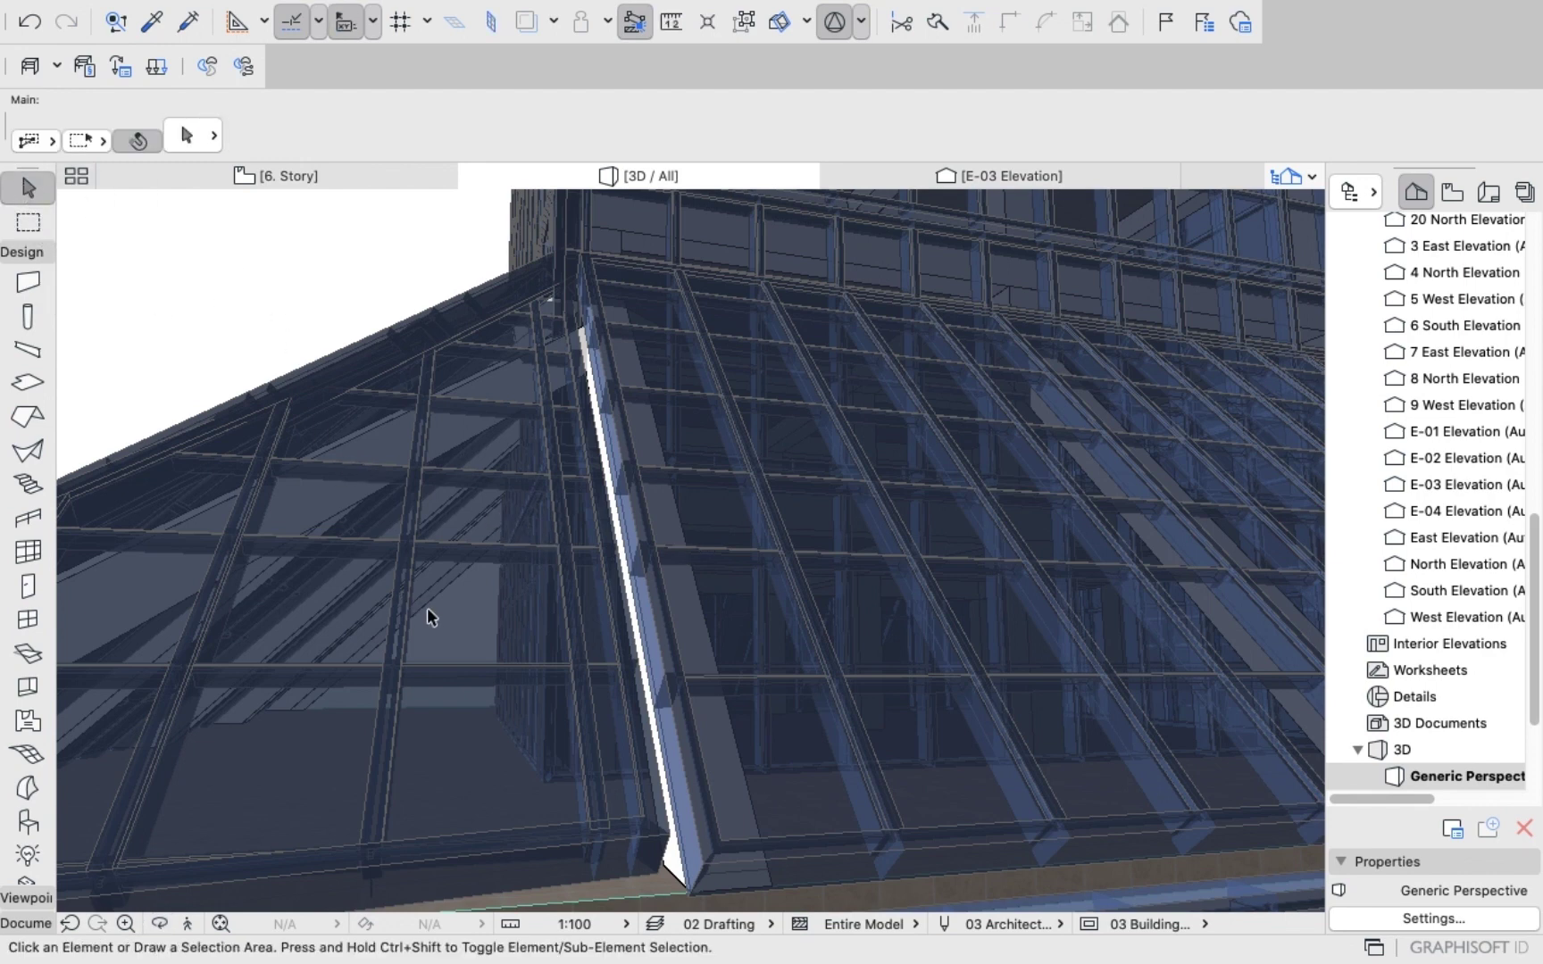
pyautogui.moveTo(434, 621); pyautogui.dragTo(480, 627)
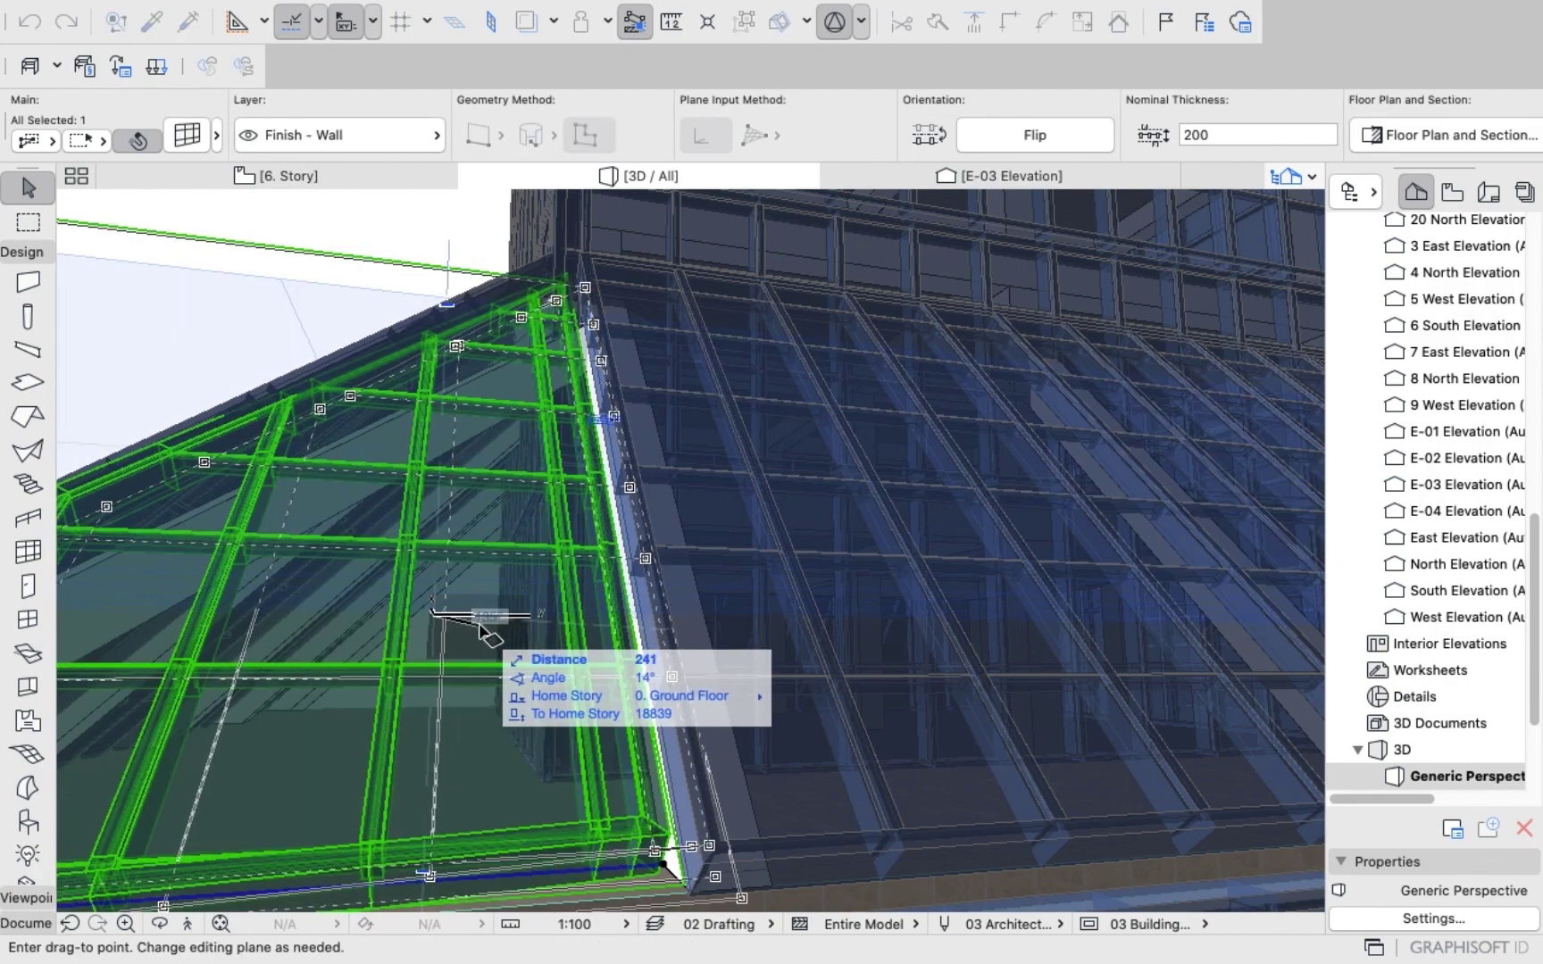
pyautogui.moveTo(447, 528); pyautogui.dragTo(448, 528)
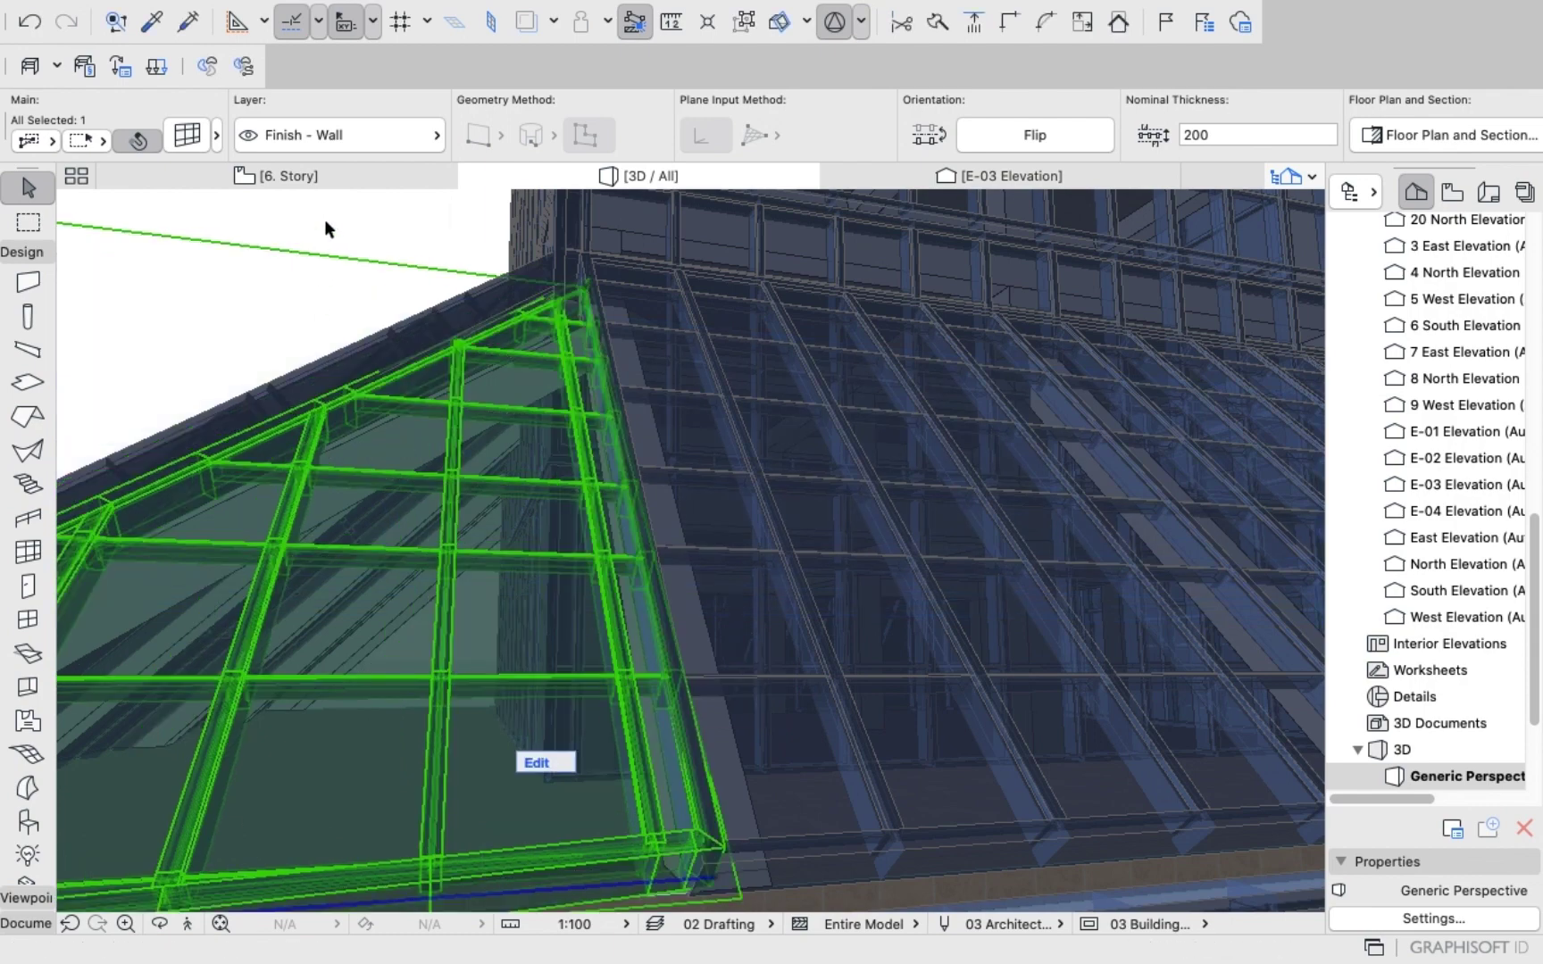
pyautogui.click(375, 238)
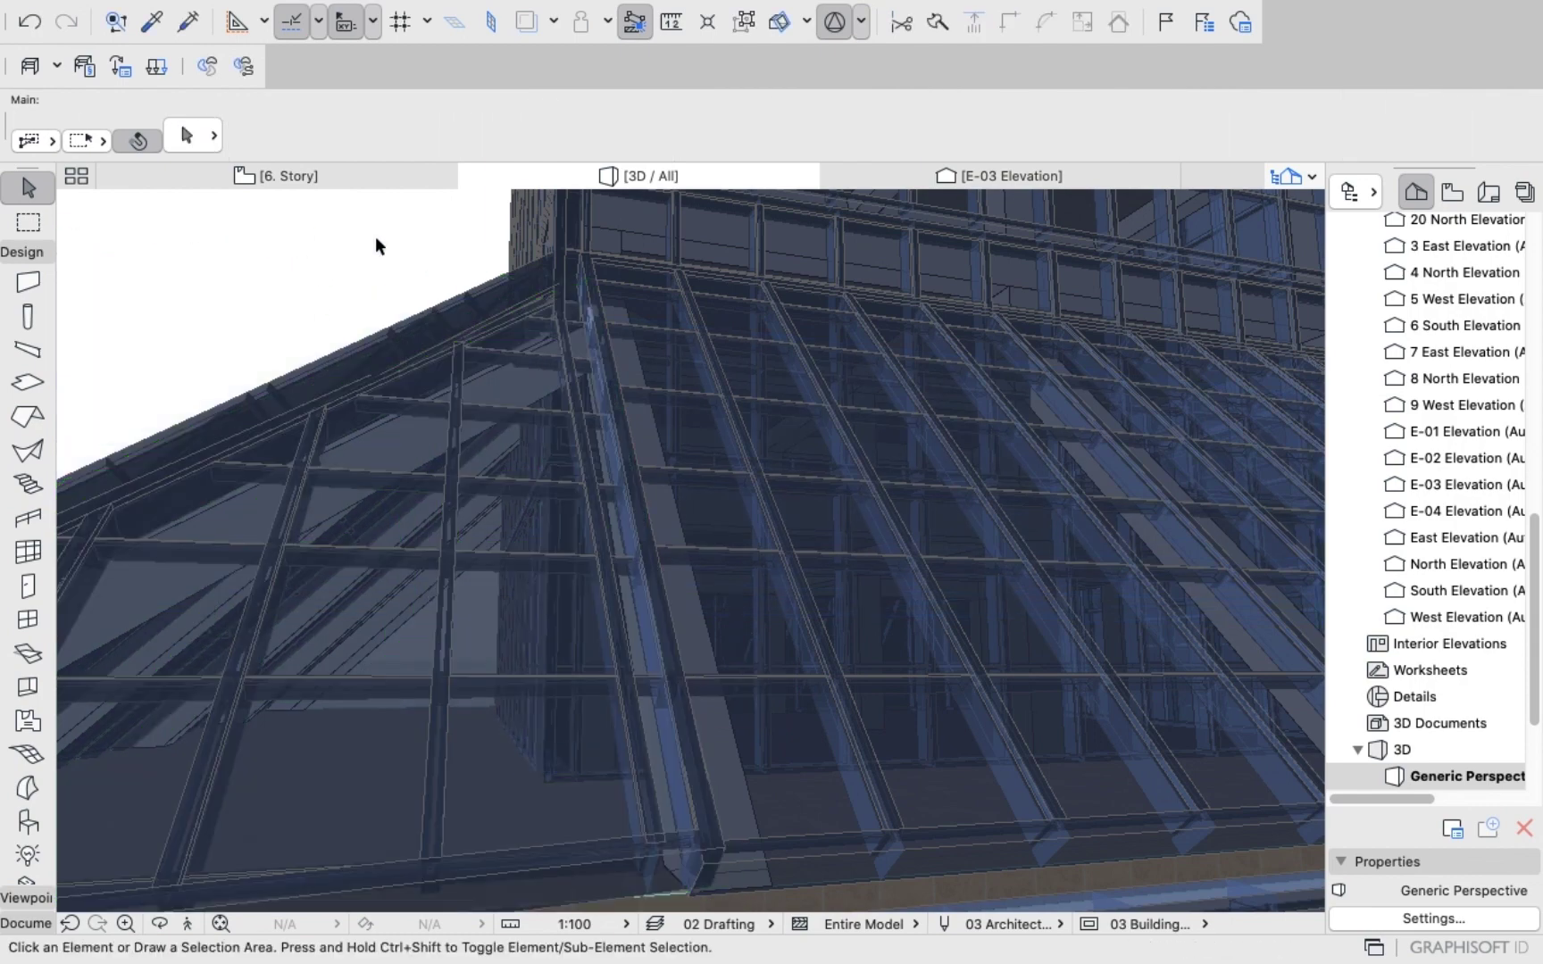
# Examine the tapered roof's eaves and corners from all around the tower in 3D for remaining gaps.
pyautogui.press('o')
pyautogui.scroll(-5, 425, 284)
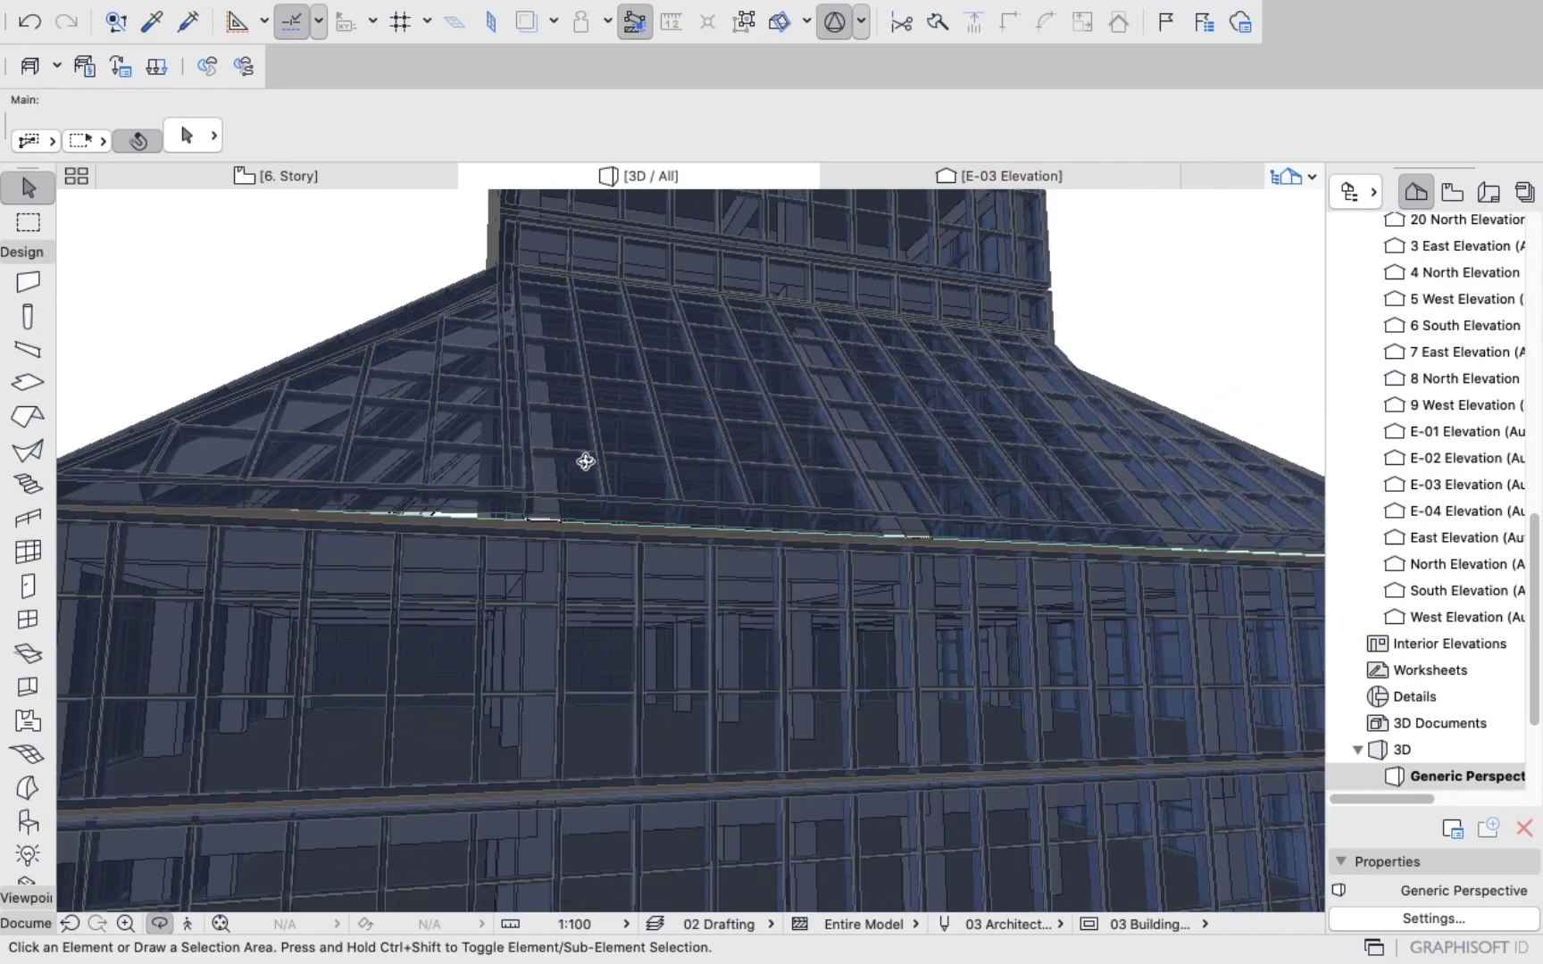
pyautogui.moveTo(586, 458); pyautogui.dragTo(613, 520)
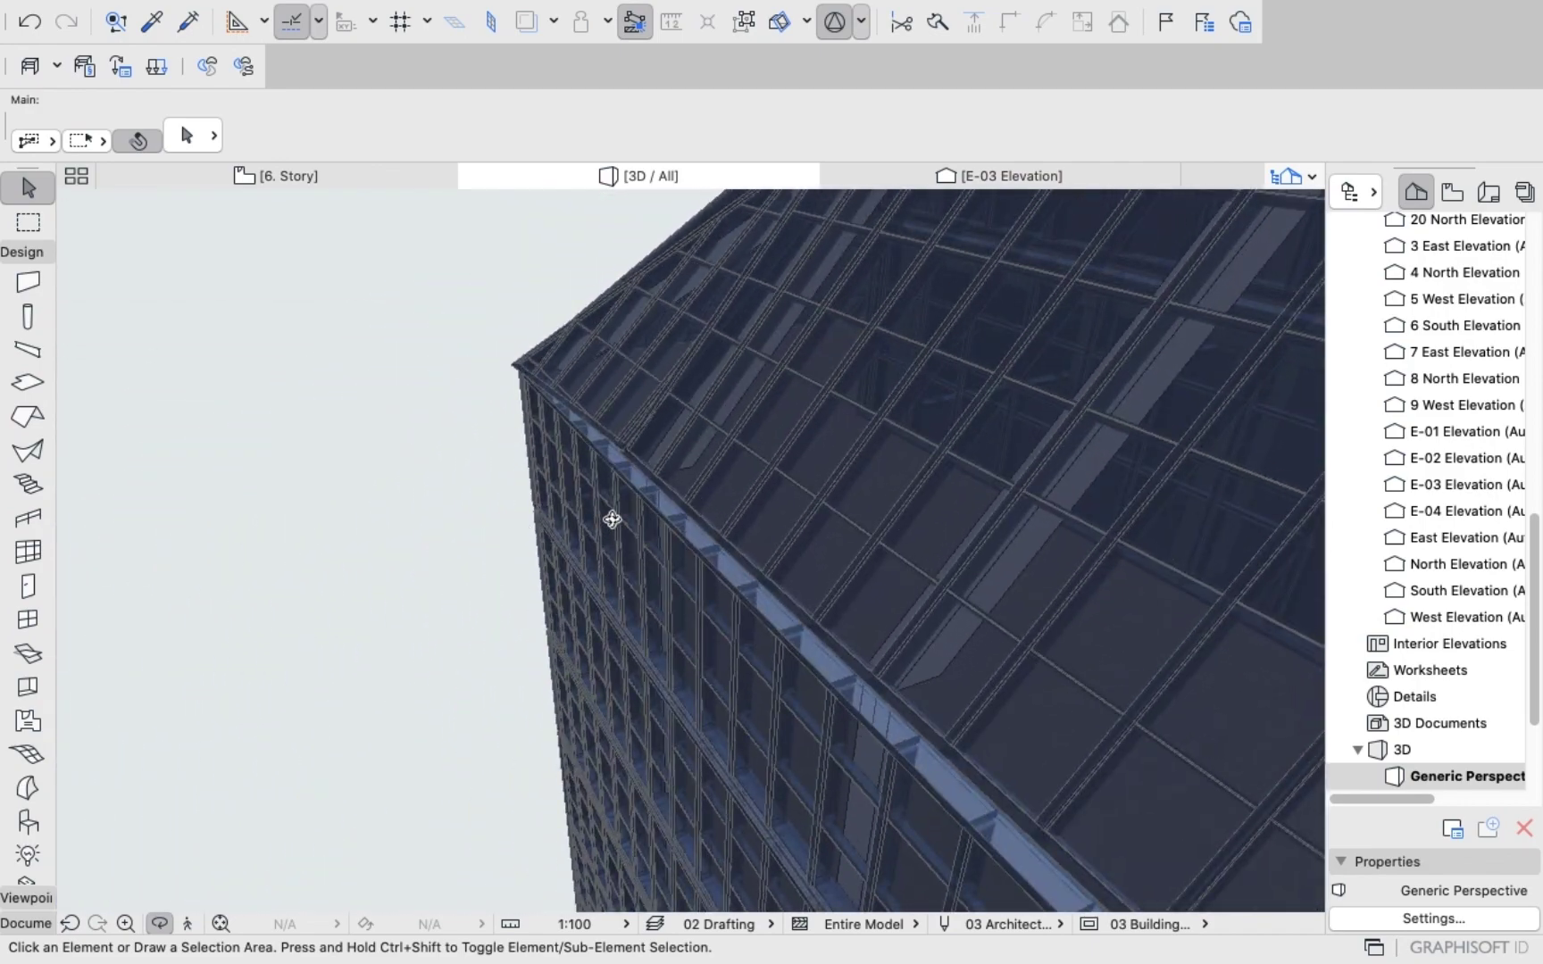
pyautogui.scroll(-10, 675, 547)
pyautogui.moveTo(841, 582); pyautogui.dragTo(799, 575)
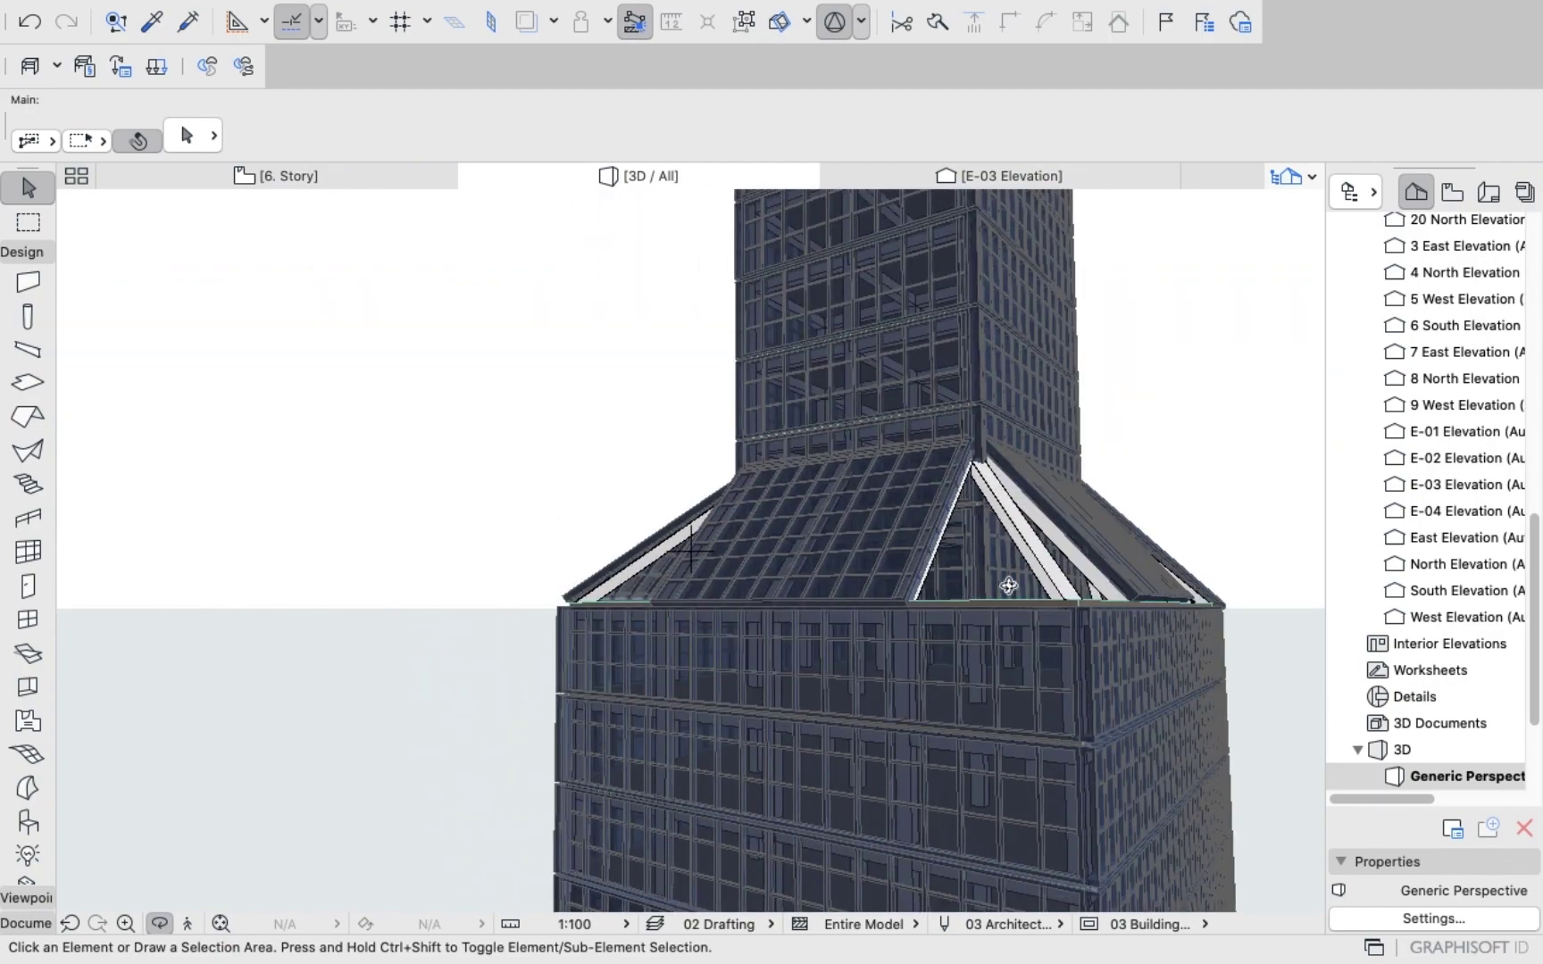
pyautogui.moveTo(1008, 586); pyautogui.dragTo(602, 713)
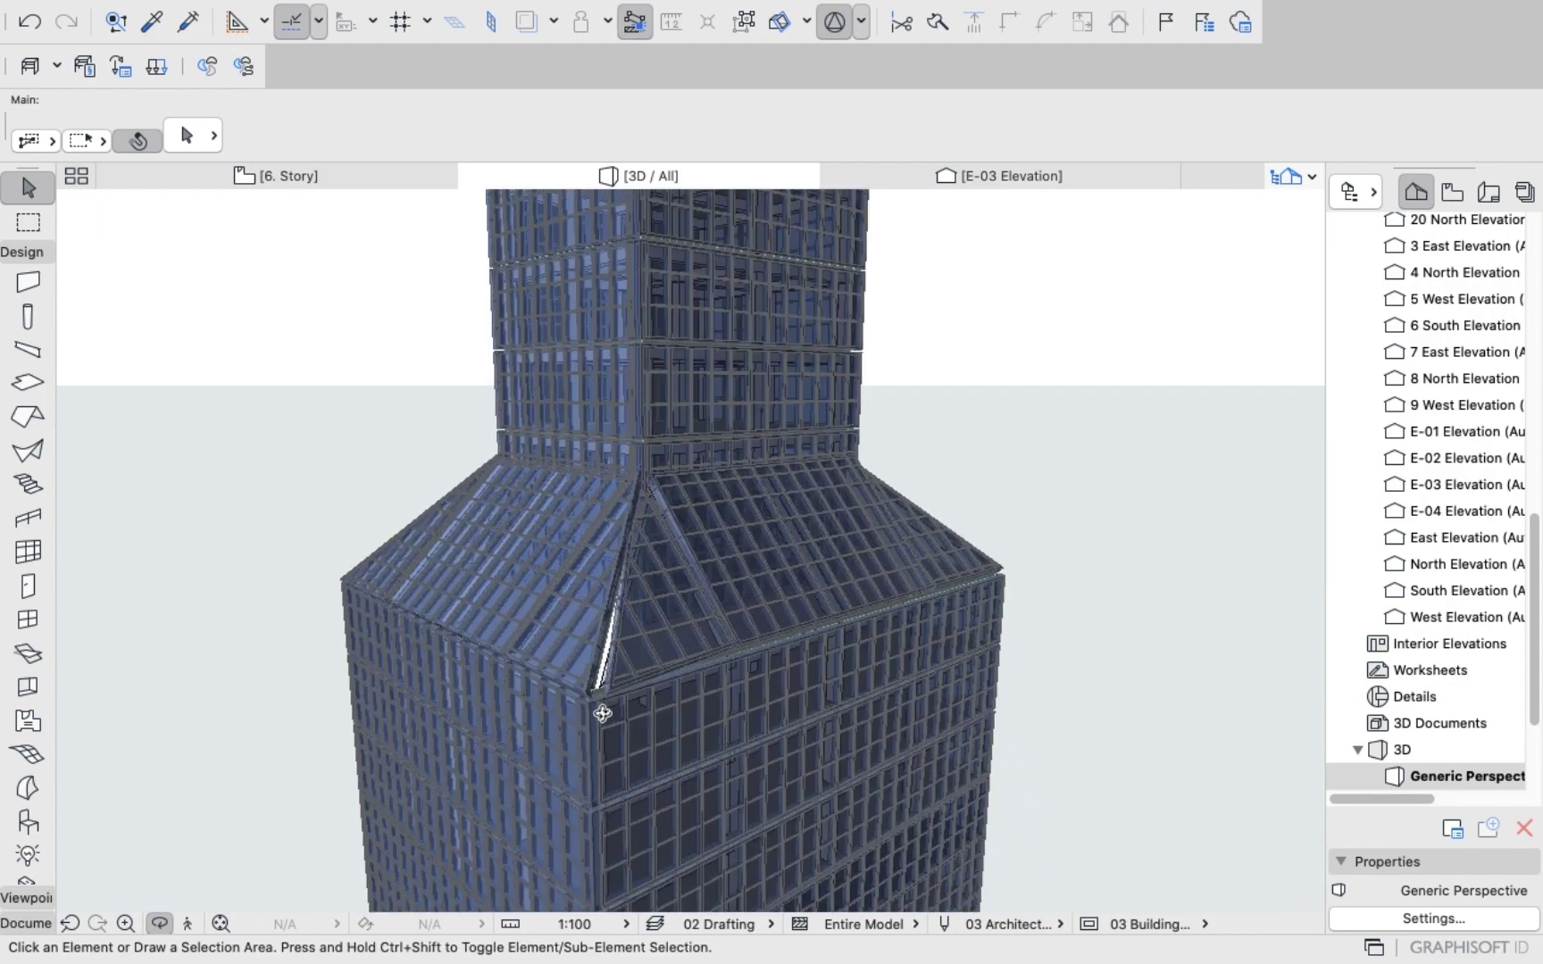
pyautogui.scroll(10, 602, 714)
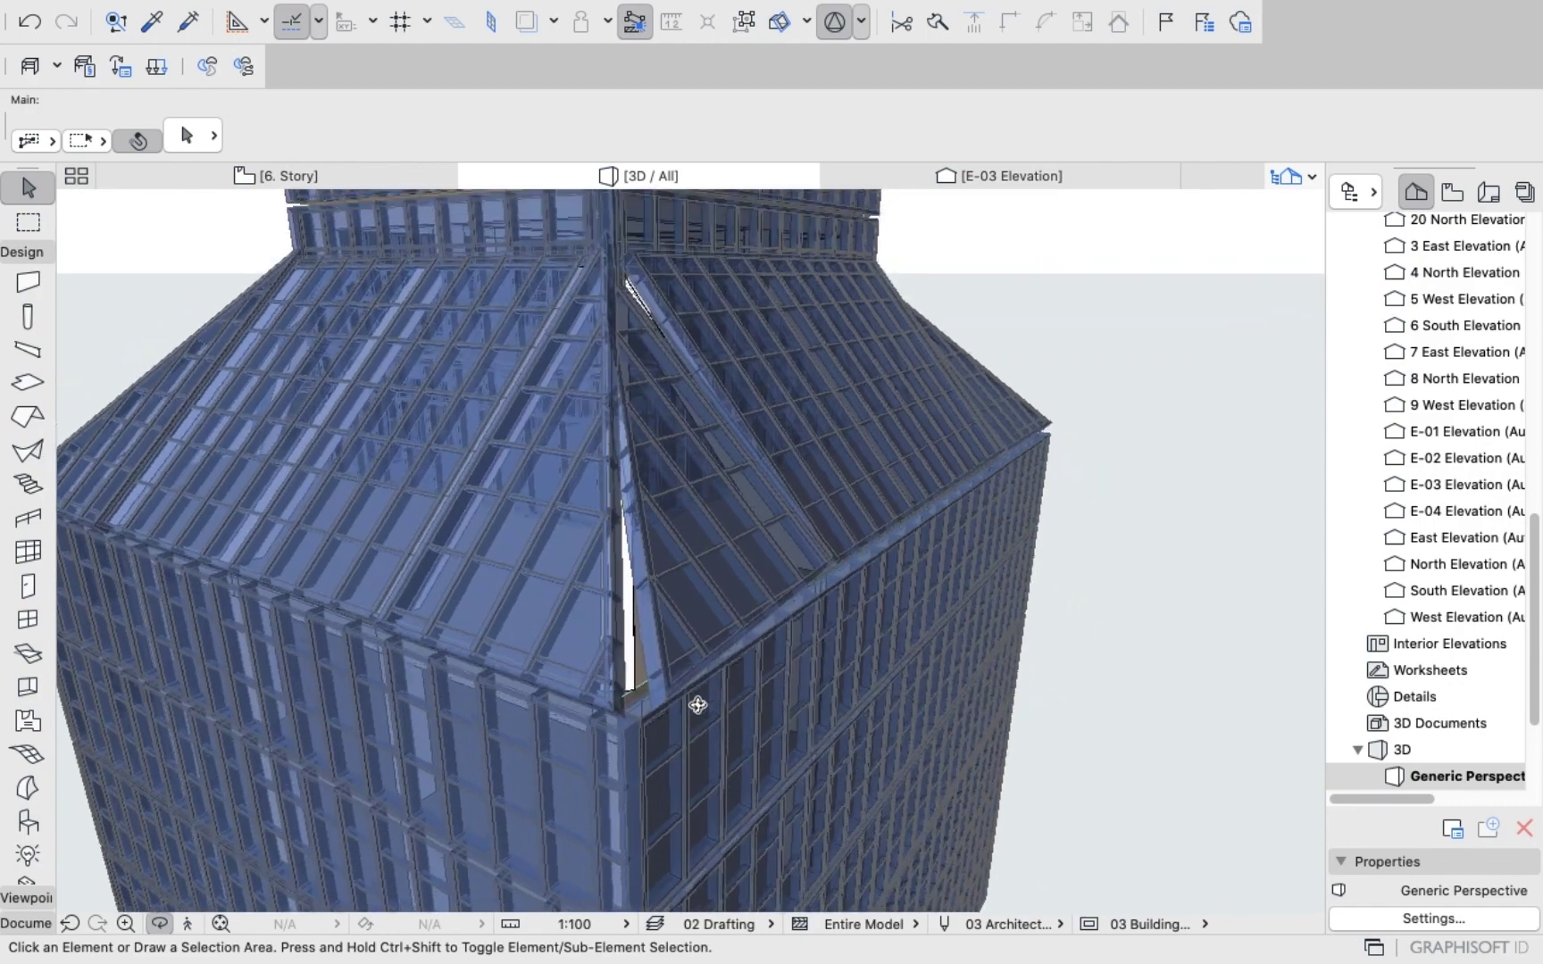
pyautogui.moveTo(698, 705); pyautogui.dragTo(601, 672)
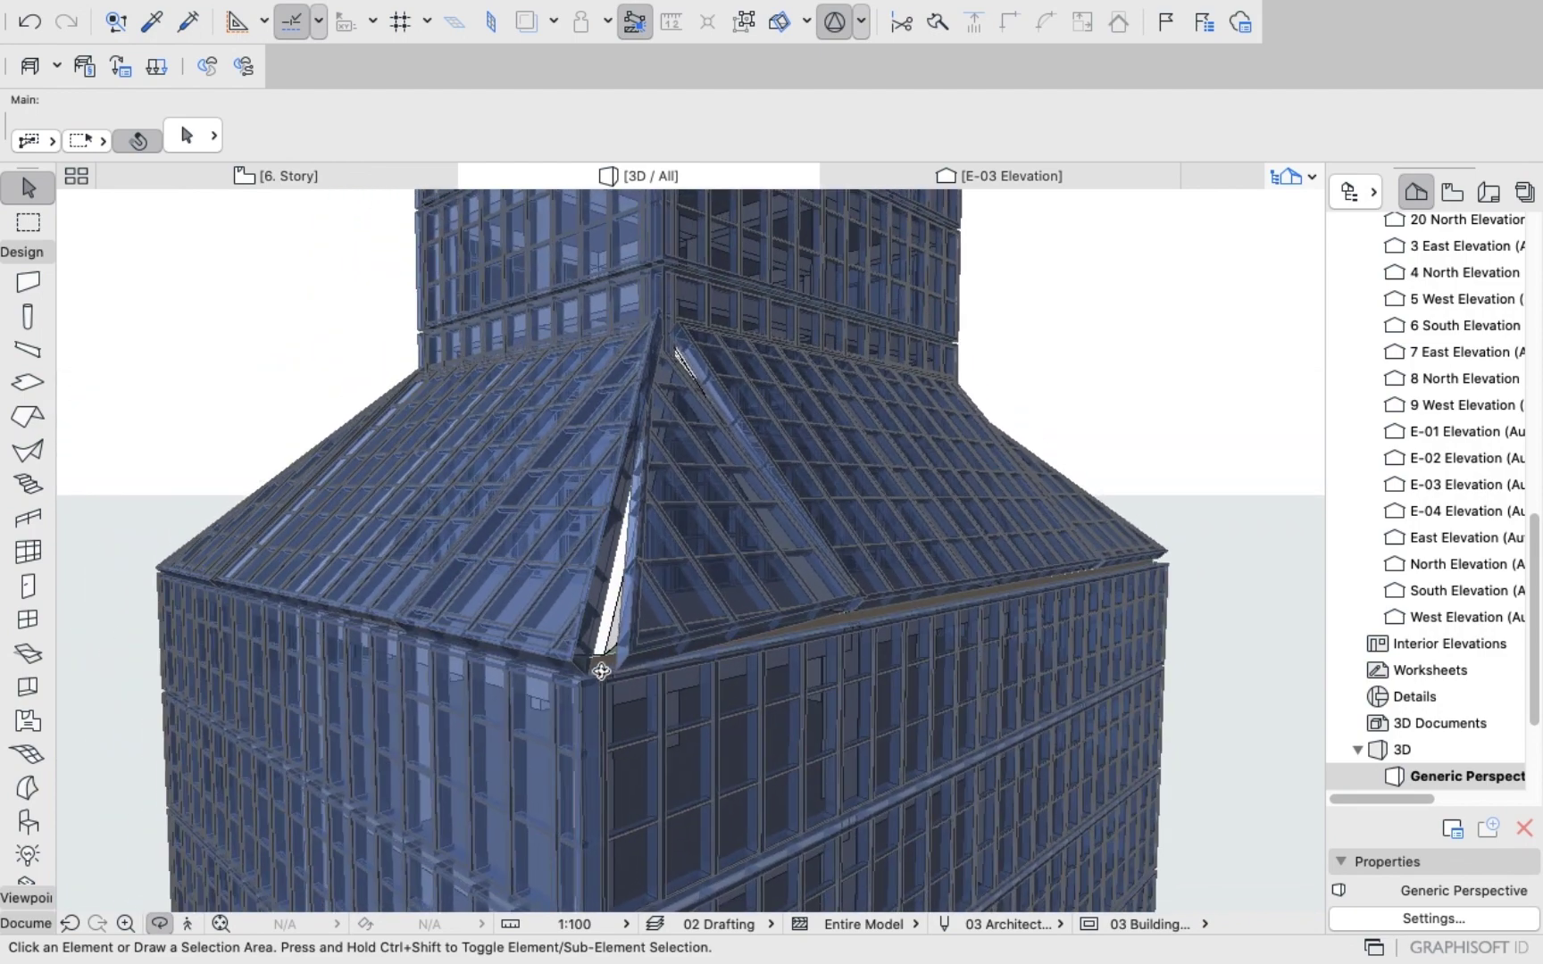
pyautogui.moveTo(700, 525); pyautogui.dragTo(664, 550)
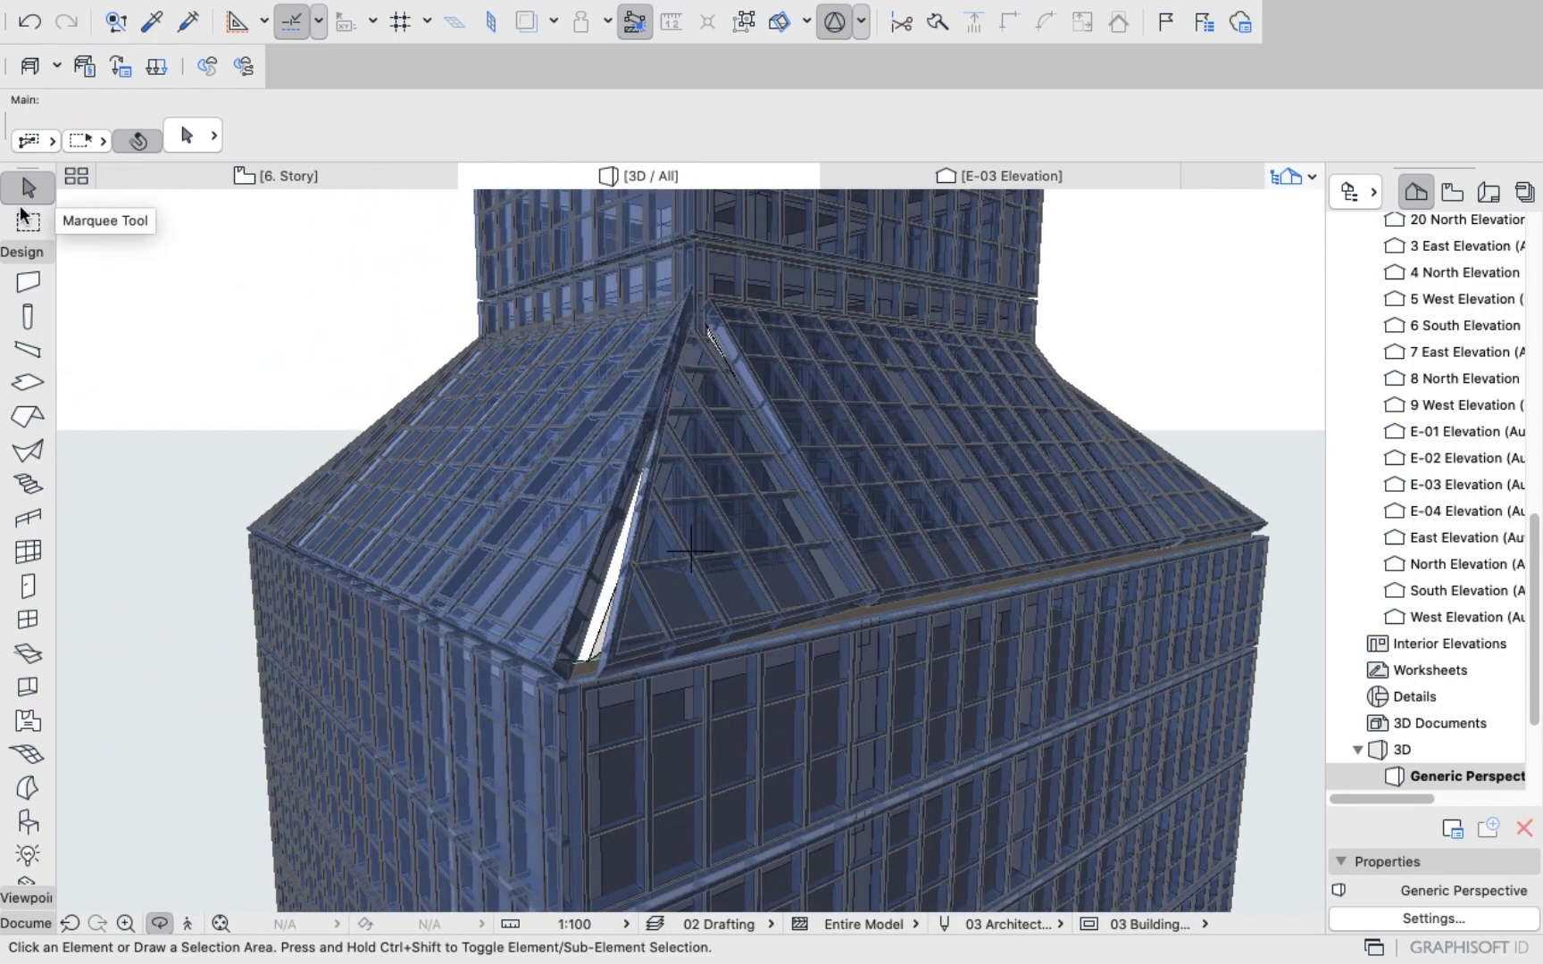
# Try to move the triangular curtain wall beside the open corner gap about 134 at 90° in 3D, and undo the move.
pyautogui.click(21, 216)
pyautogui.click(28, 189)
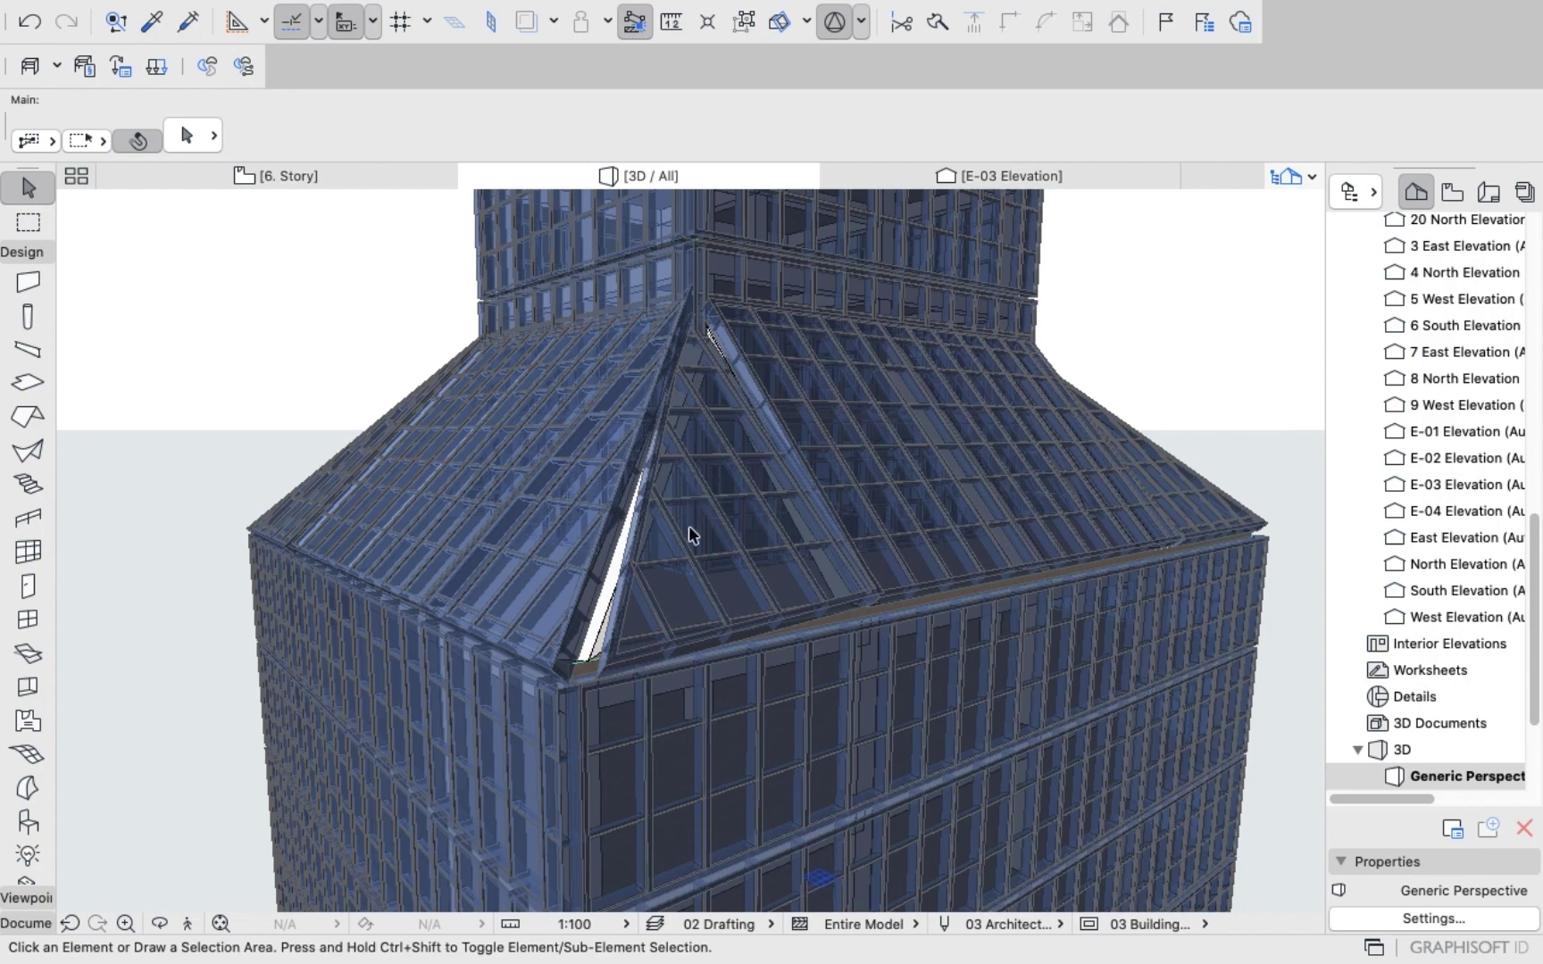
pyautogui.click(714, 562)
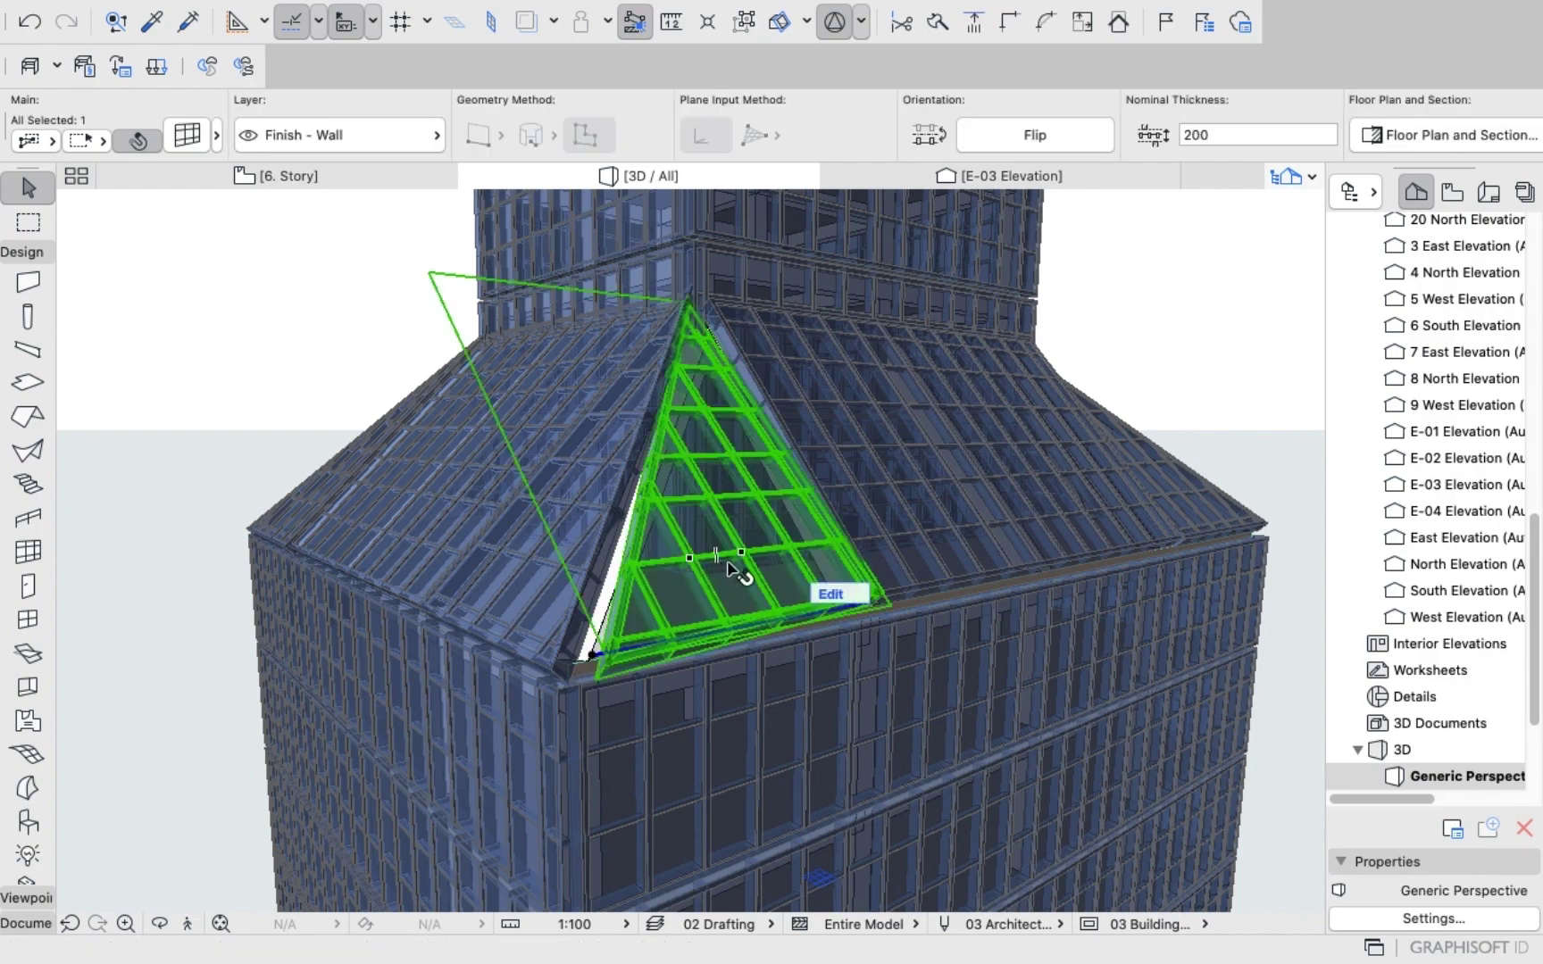
pyautogui.click(729, 585)
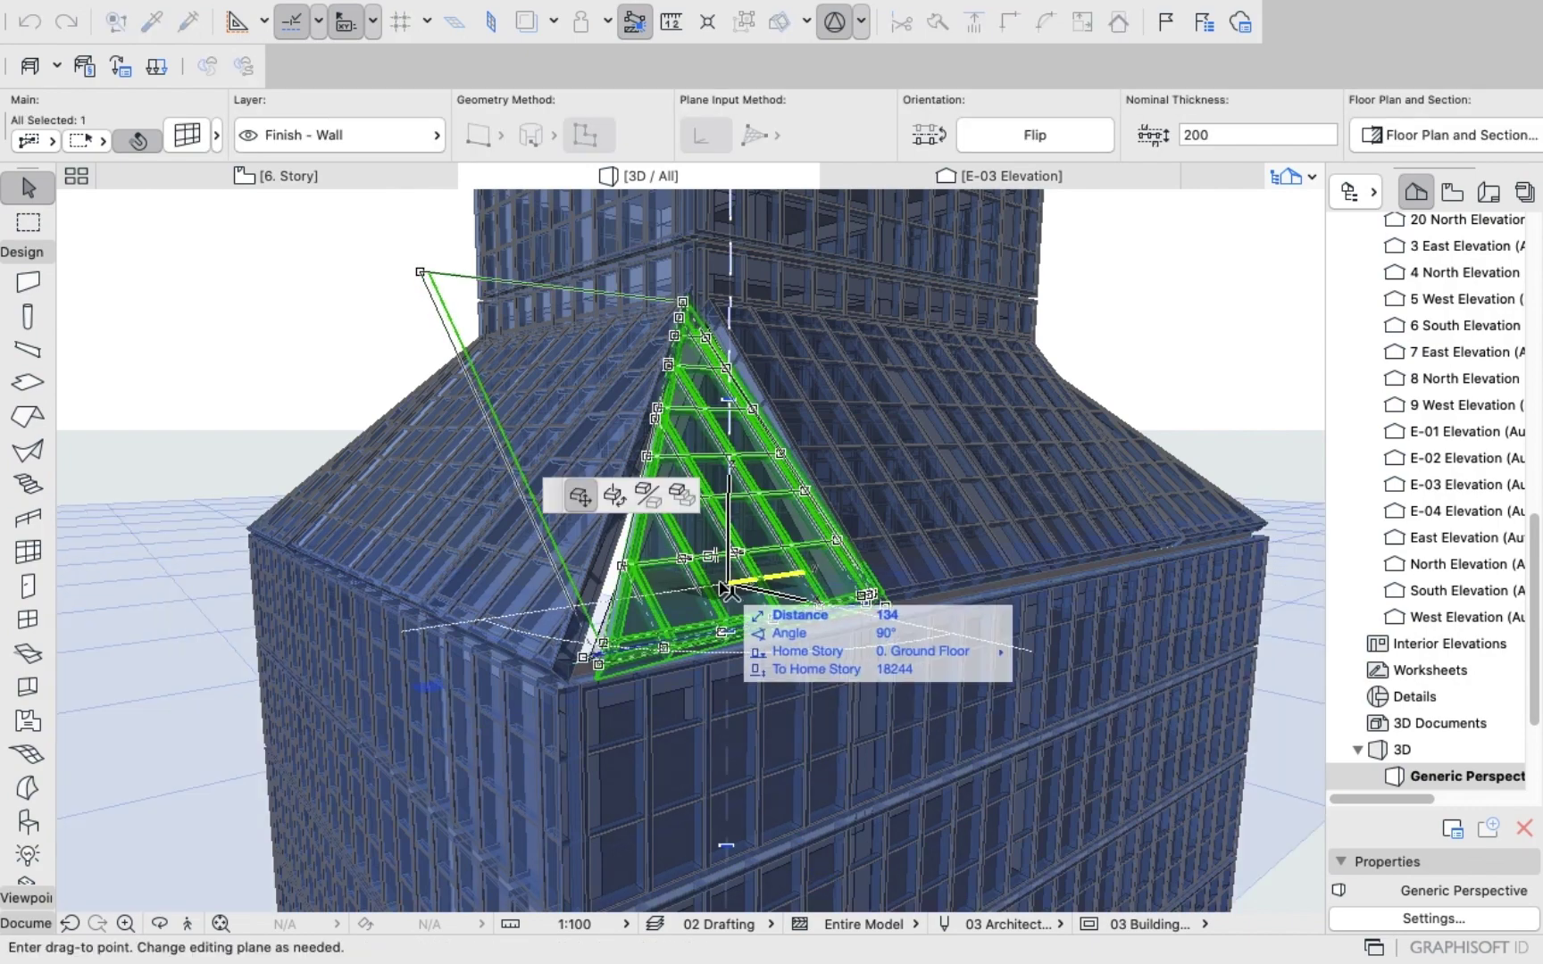
pyautogui.click(722, 586)
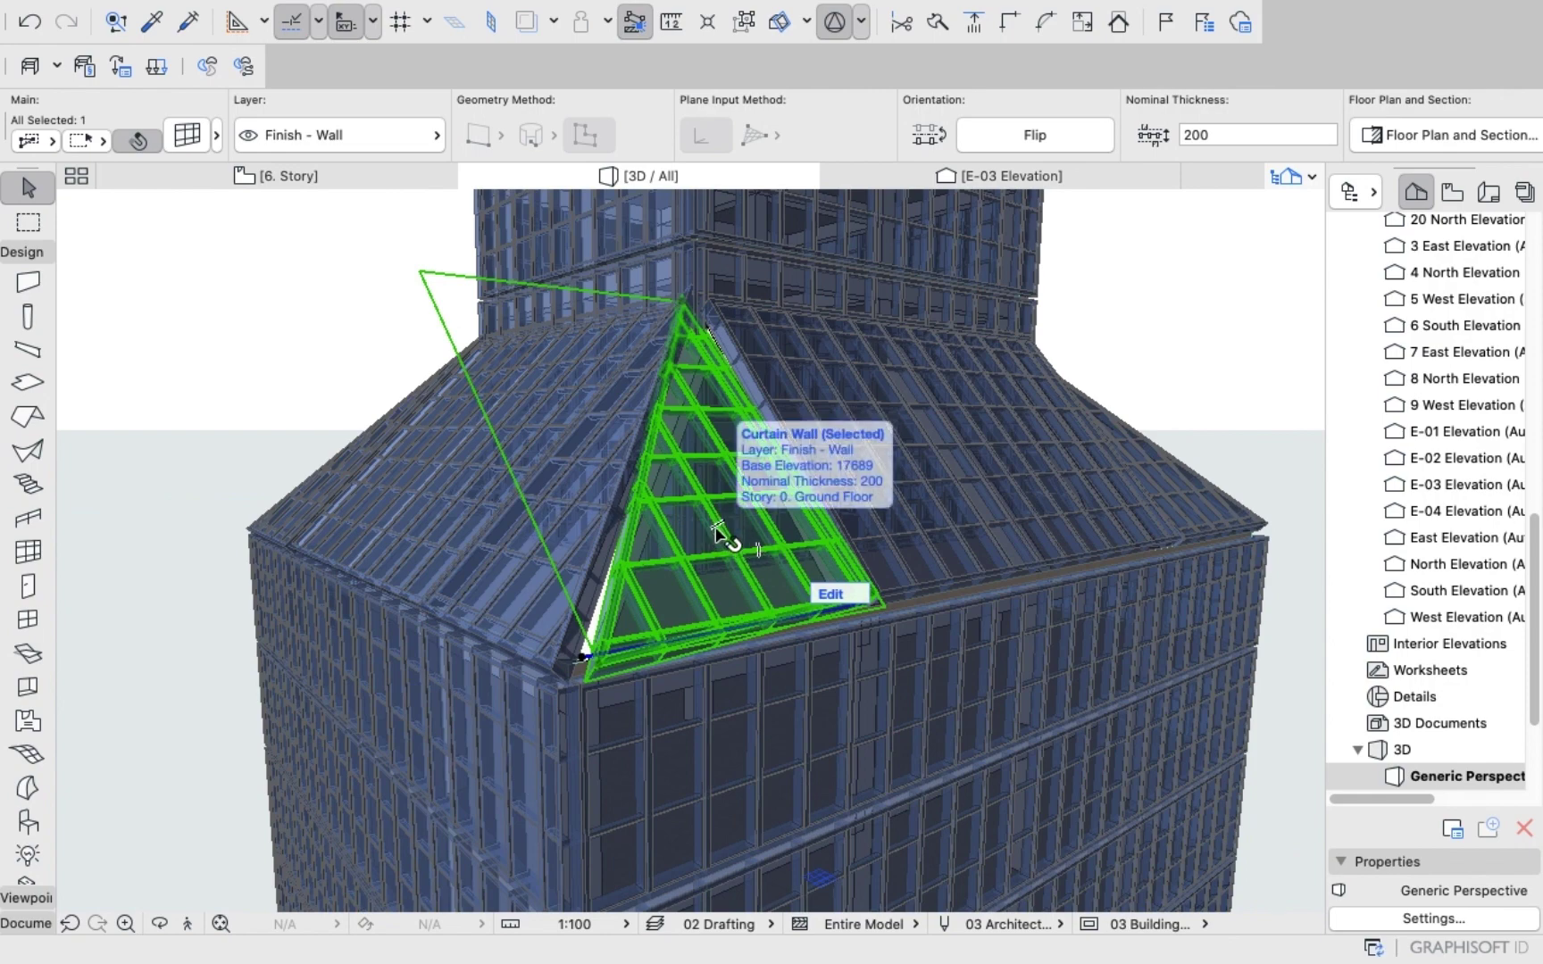
pyautogui.press('super+z')
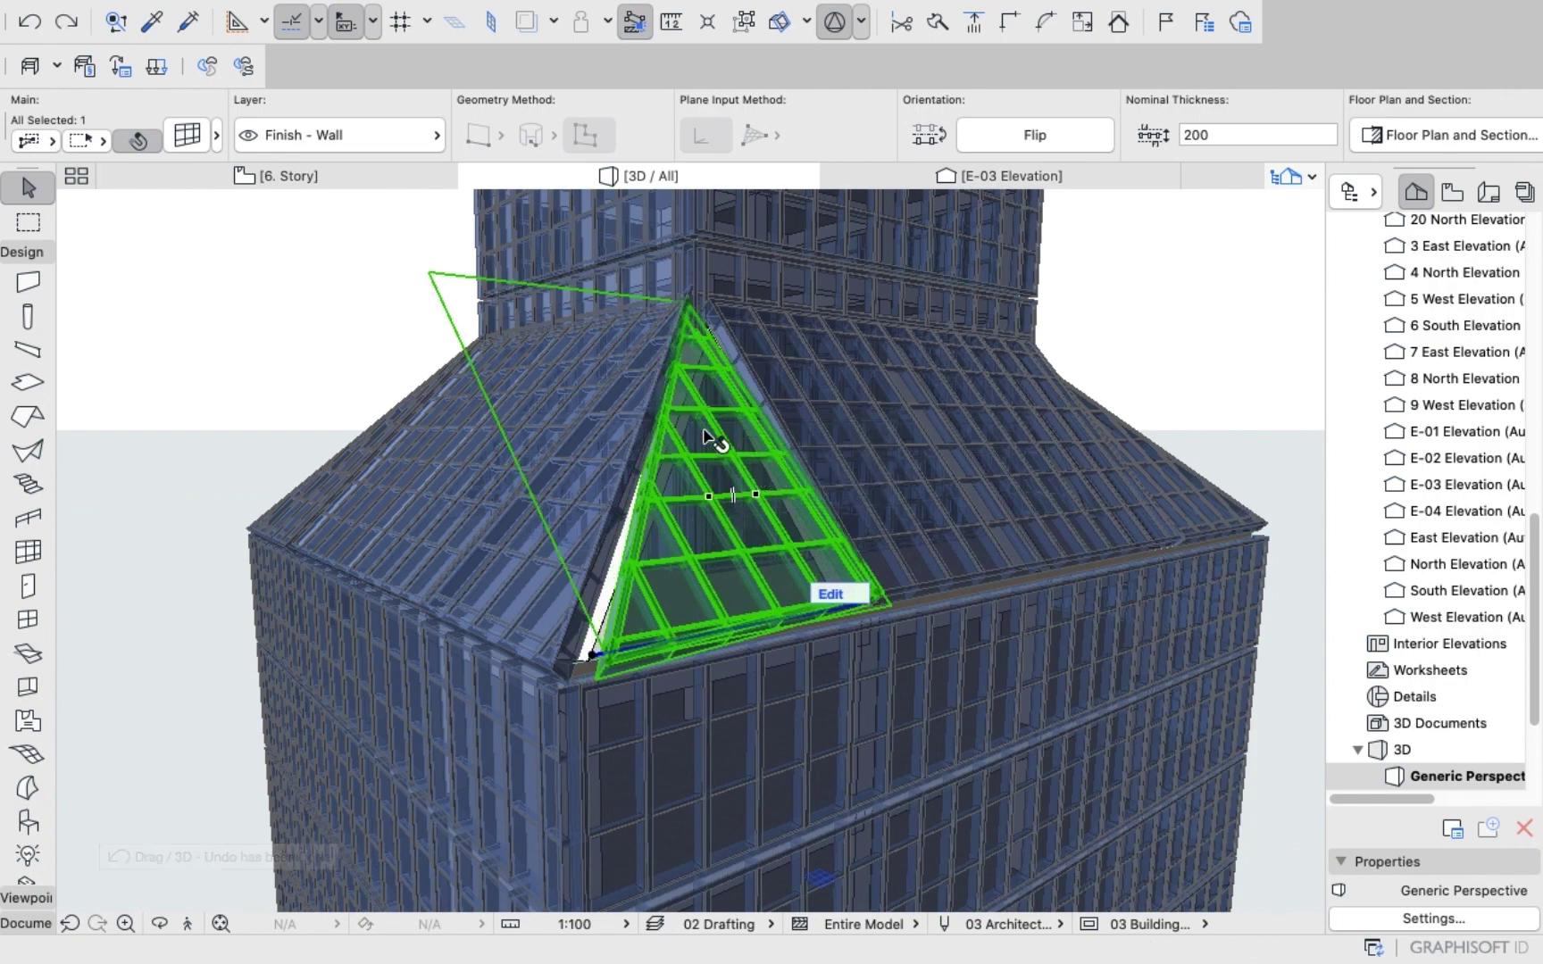
pyautogui.click(295, 295)
# Override the surface of the slanted column in the open roof corner gap with Glass - Blue in its segment settings.
pyautogui.press('o')
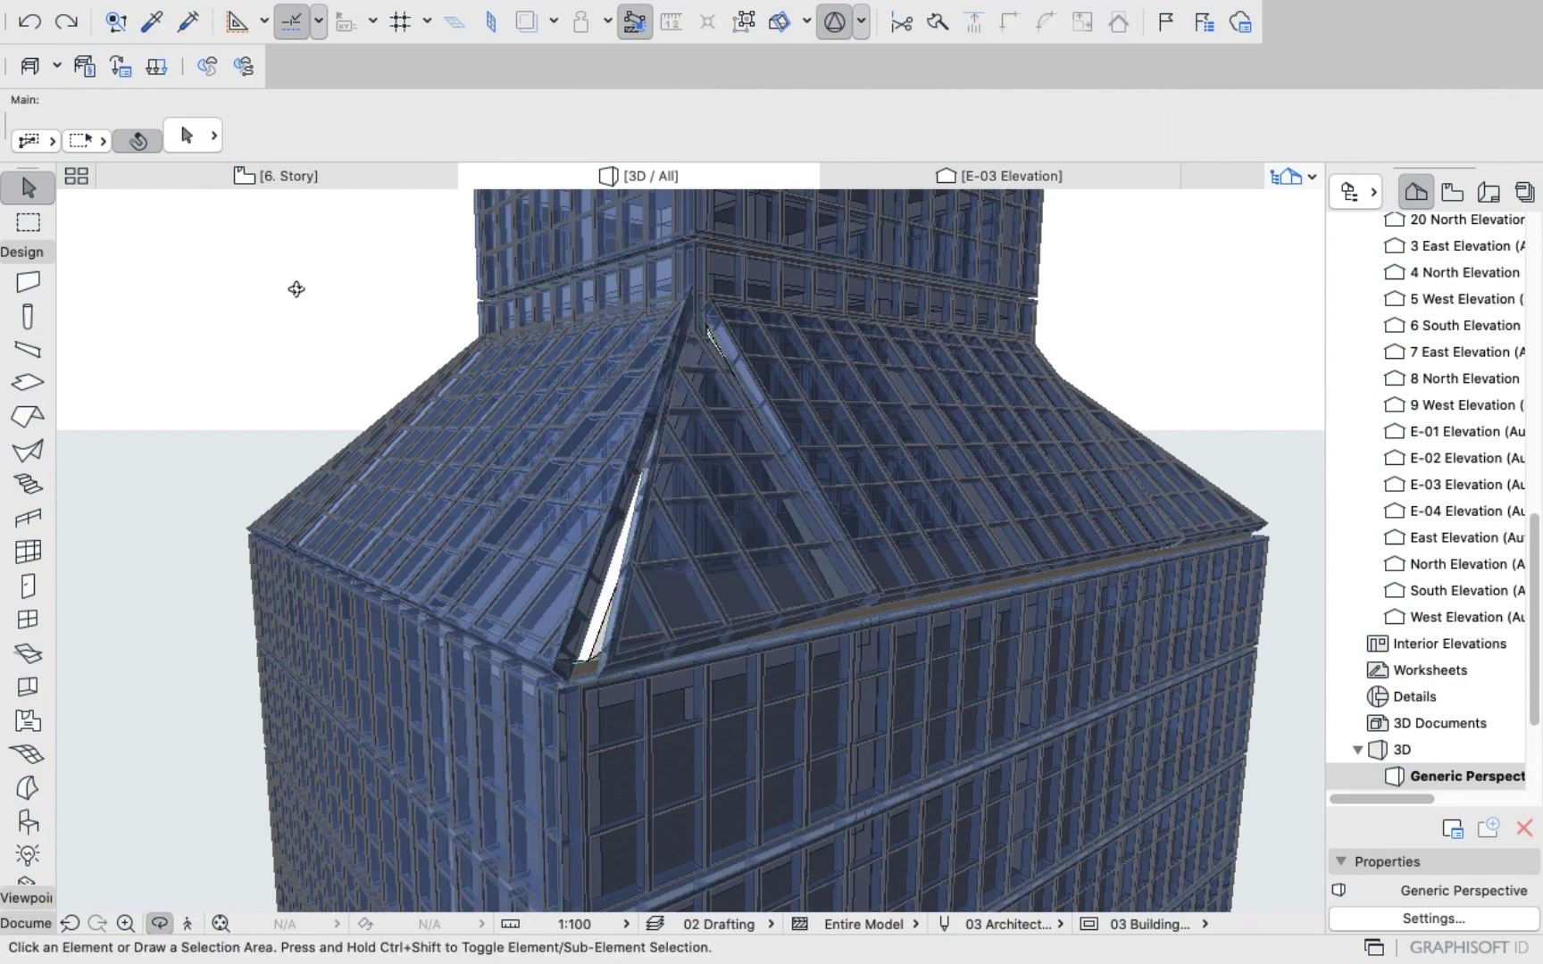
pyautogui.moveTo(313, 354); pyautogui.dragTo(567, 493)
pyautogui.scroll(2, 566, 493)
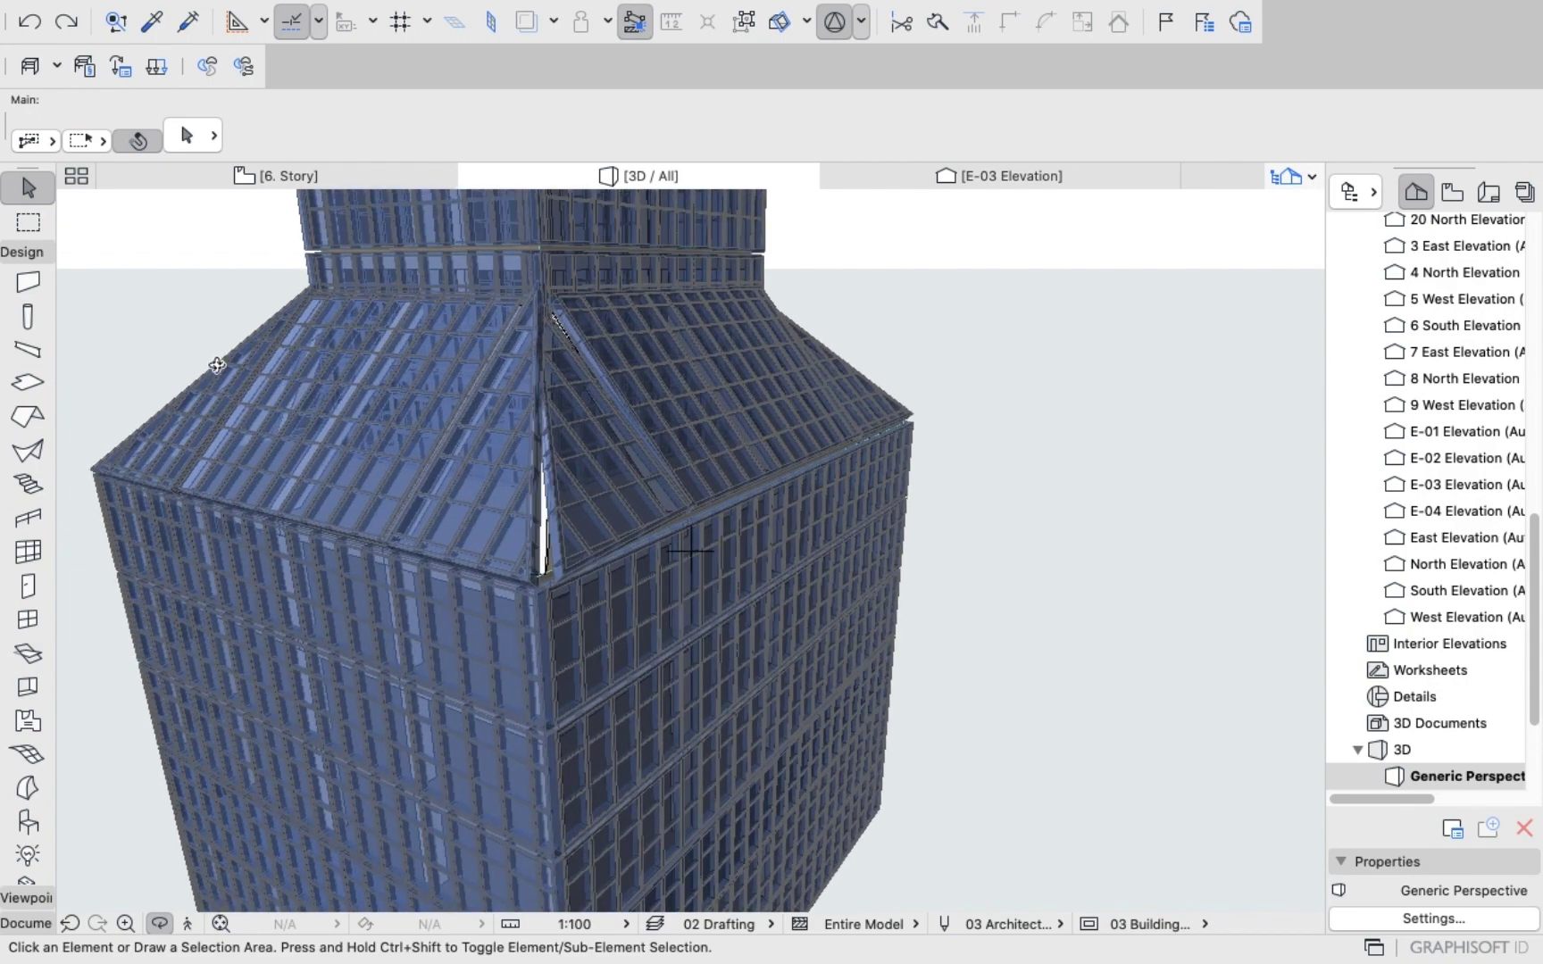
pyautogui.click(35, 235)
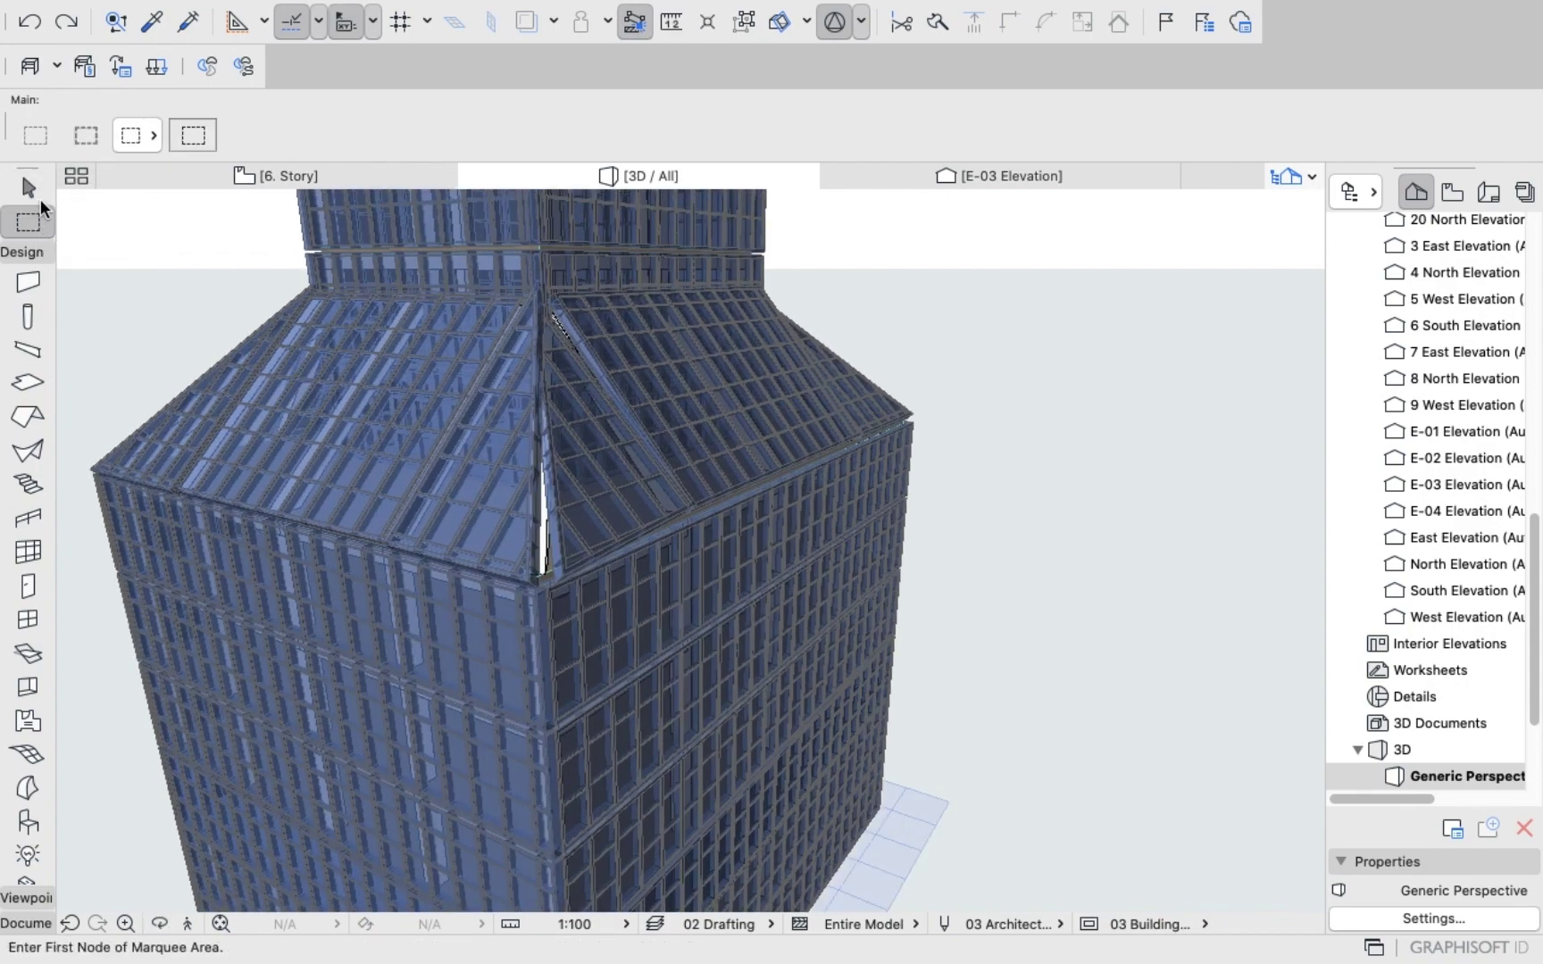
pyautogui.click(32, 190)
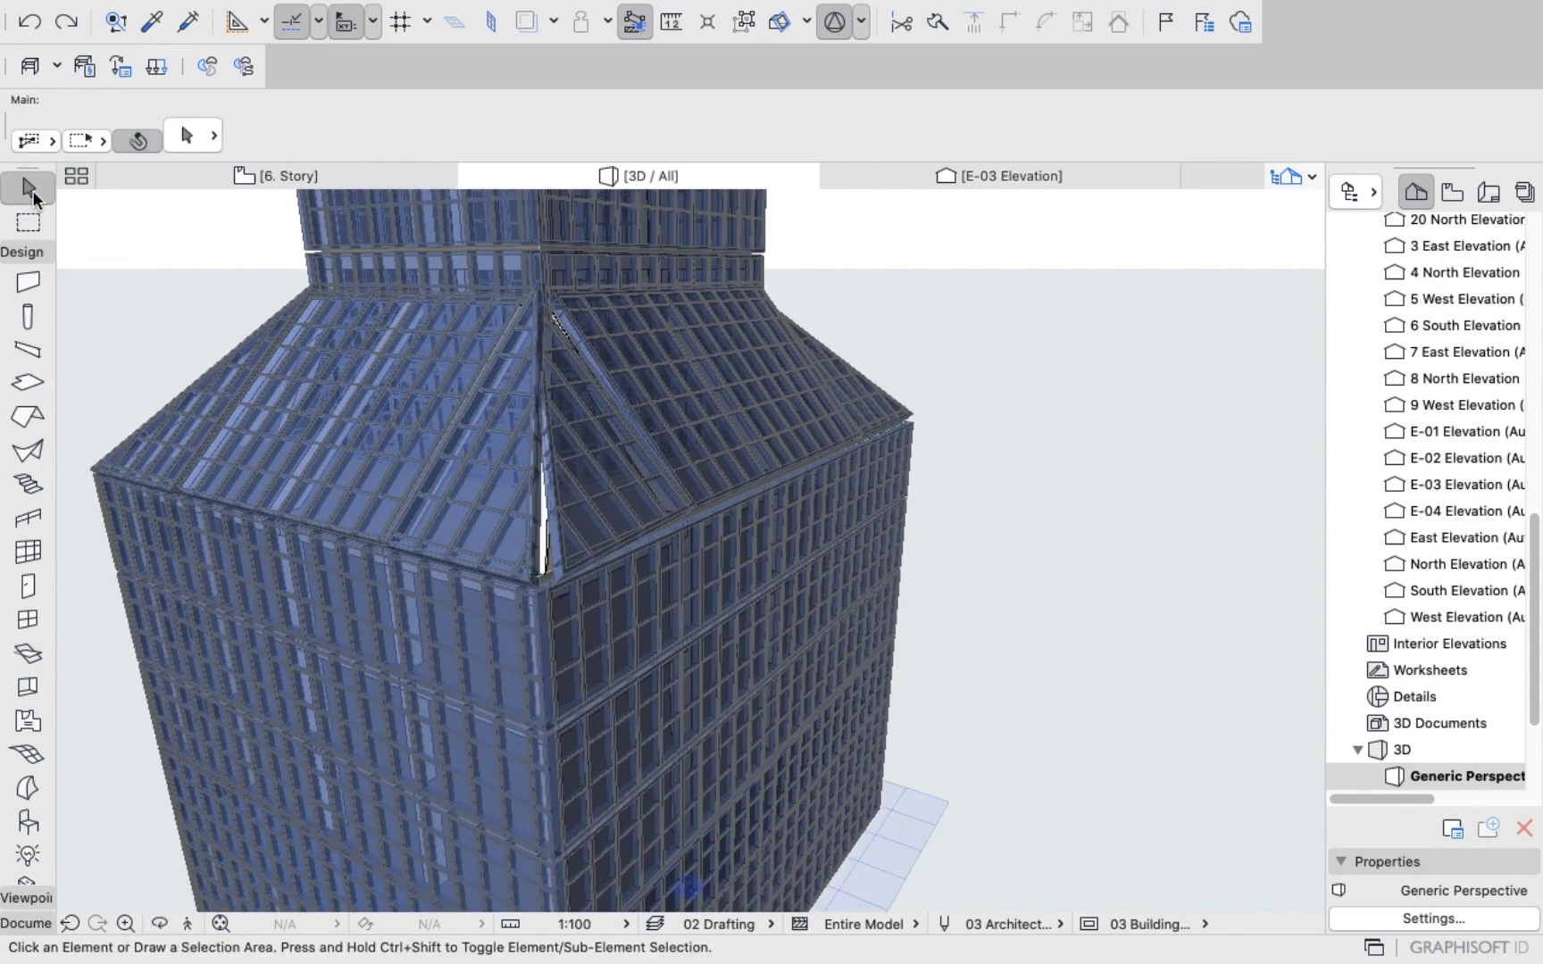
pyautogui.click(547, 567)
pyautogui.click(187, 136)
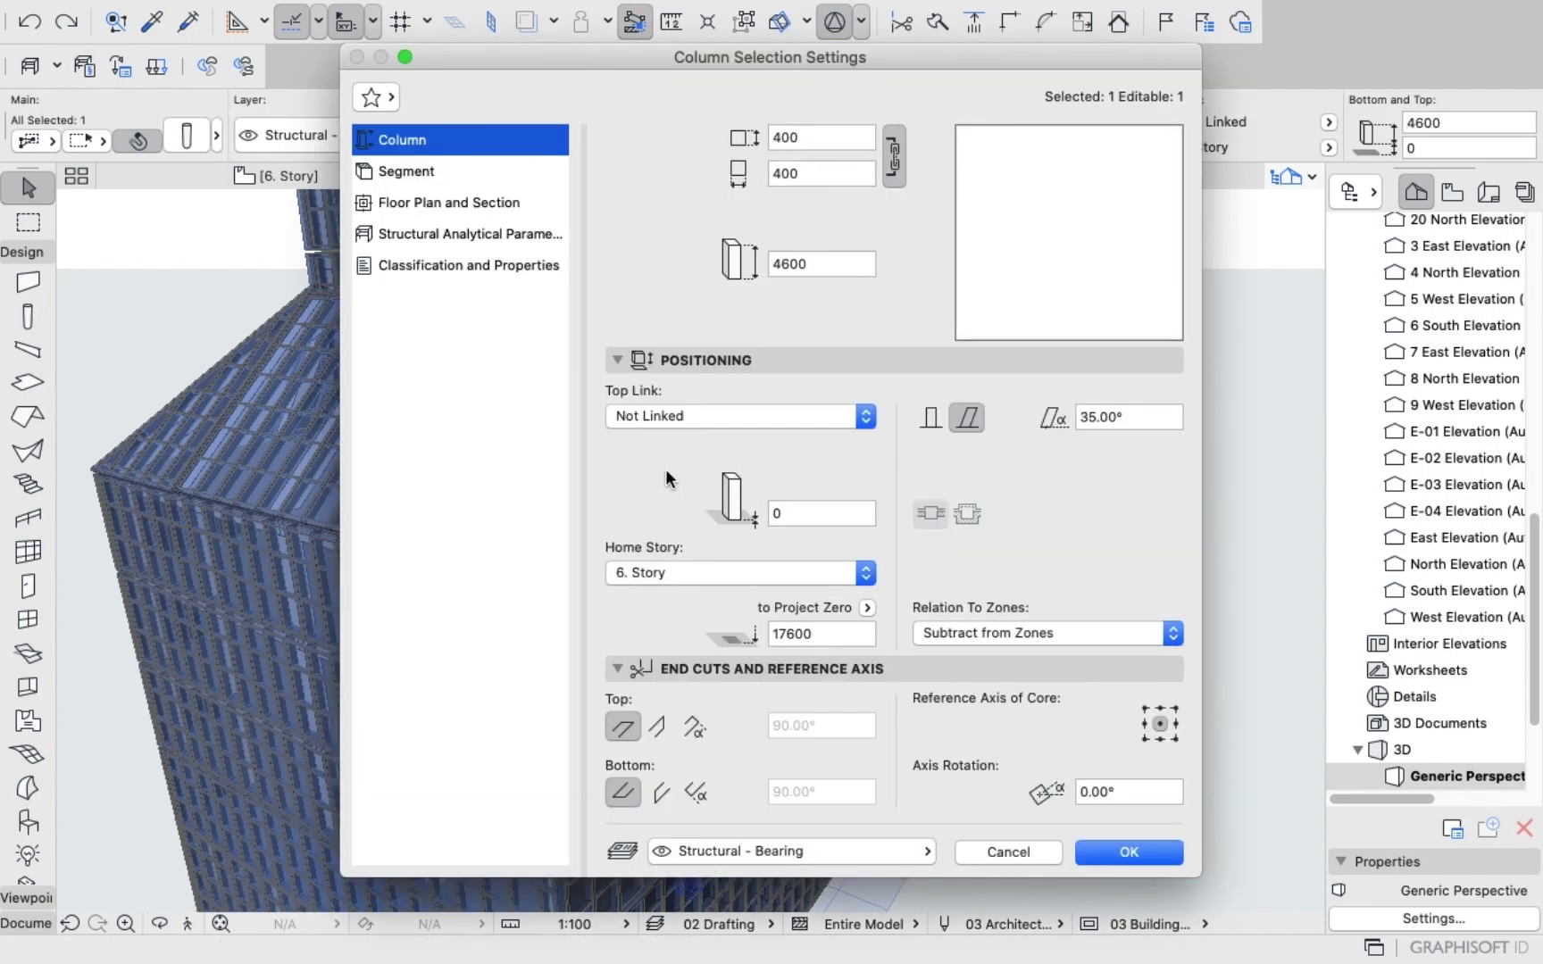
pyautogui.click(396, 177)
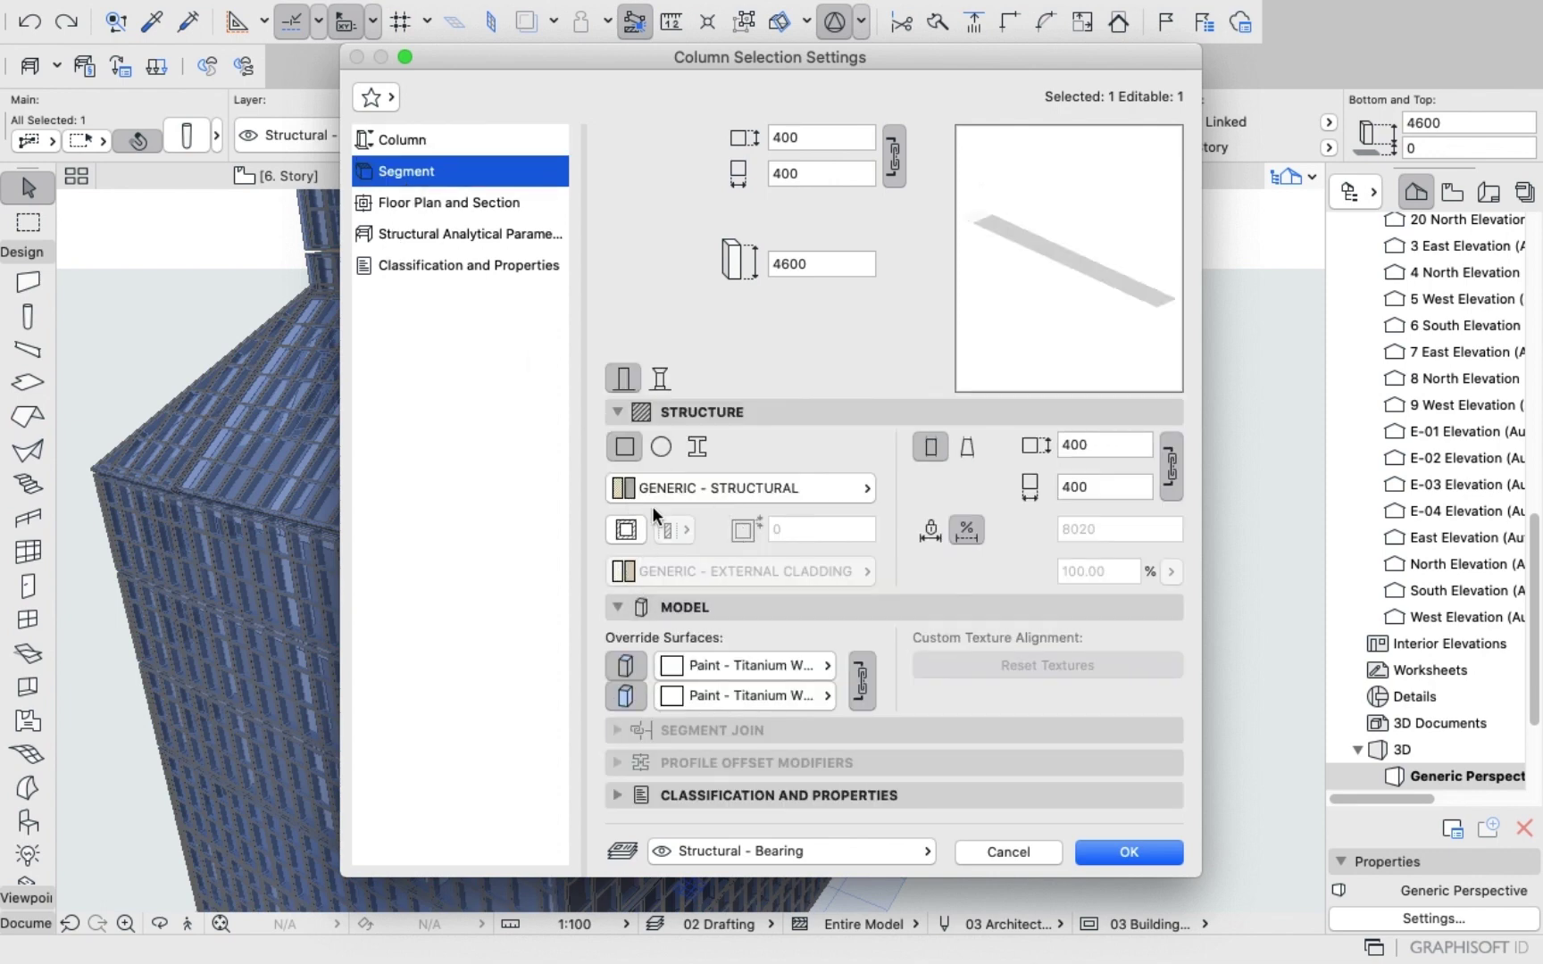
pyautogui.click(682, 666)
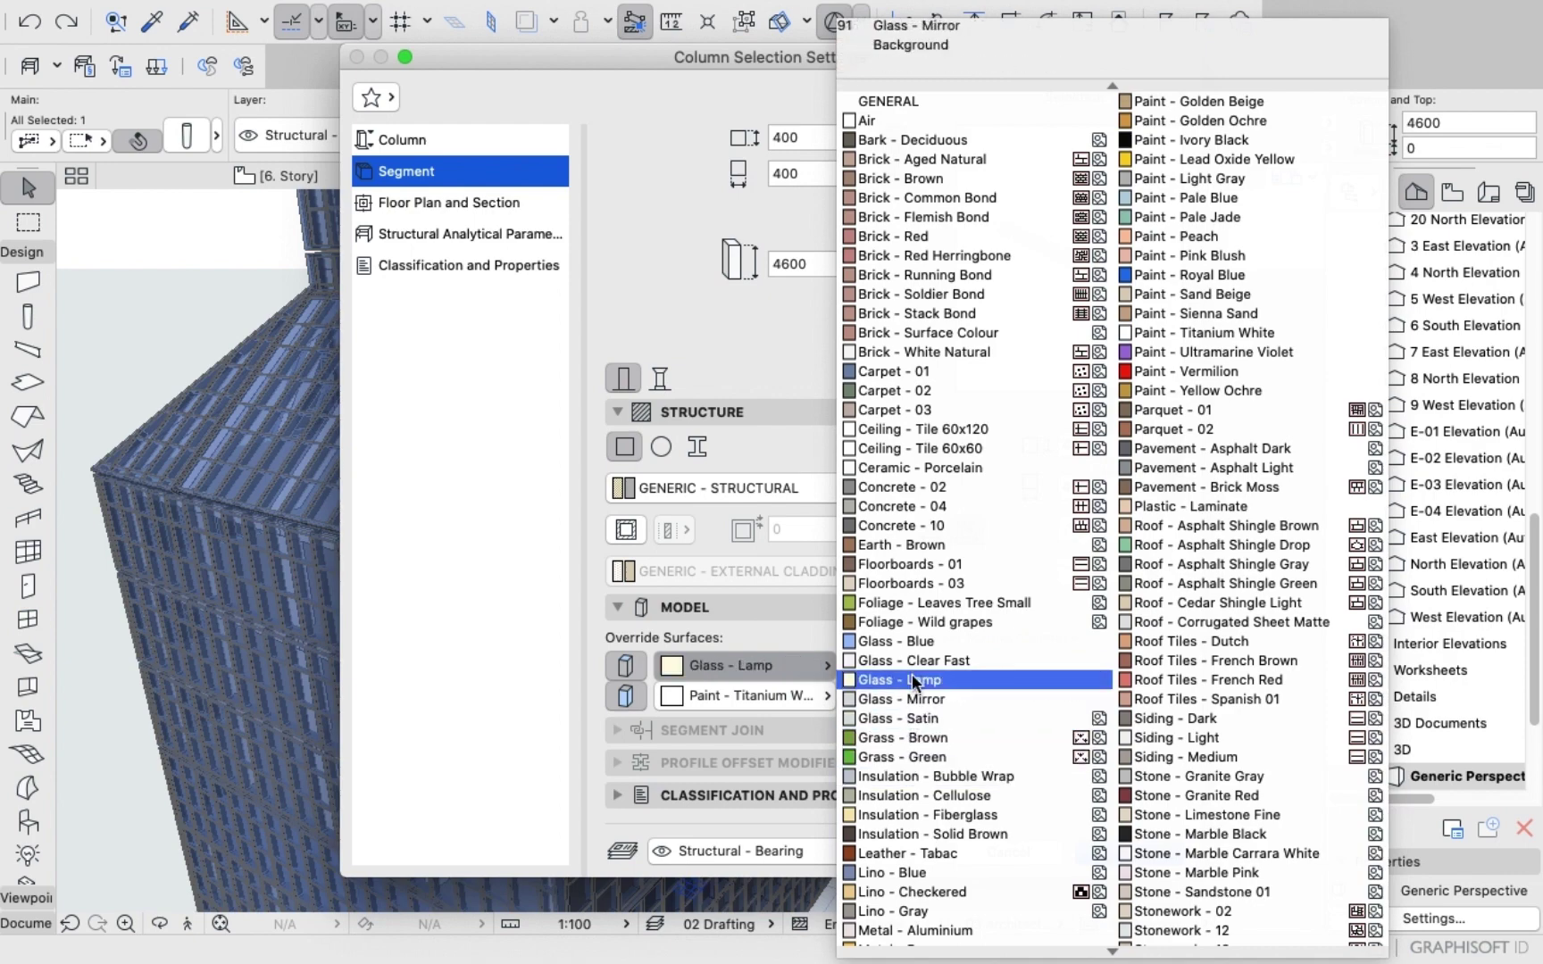
pyautogui.click(897, 641)
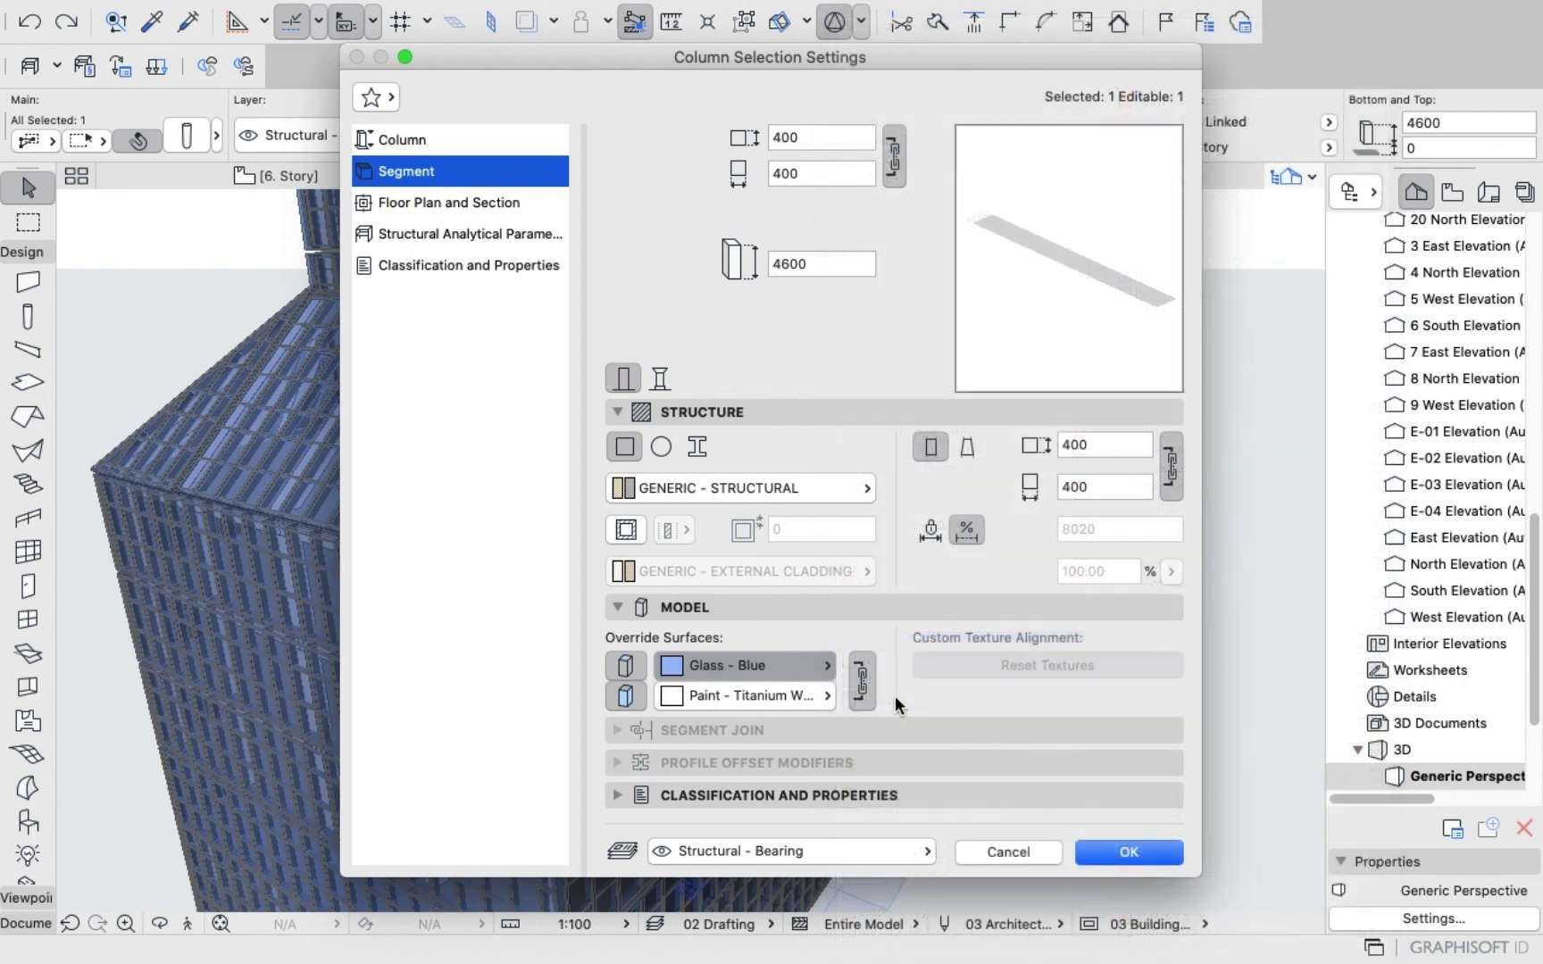
pyautogui.click(1153, 853)
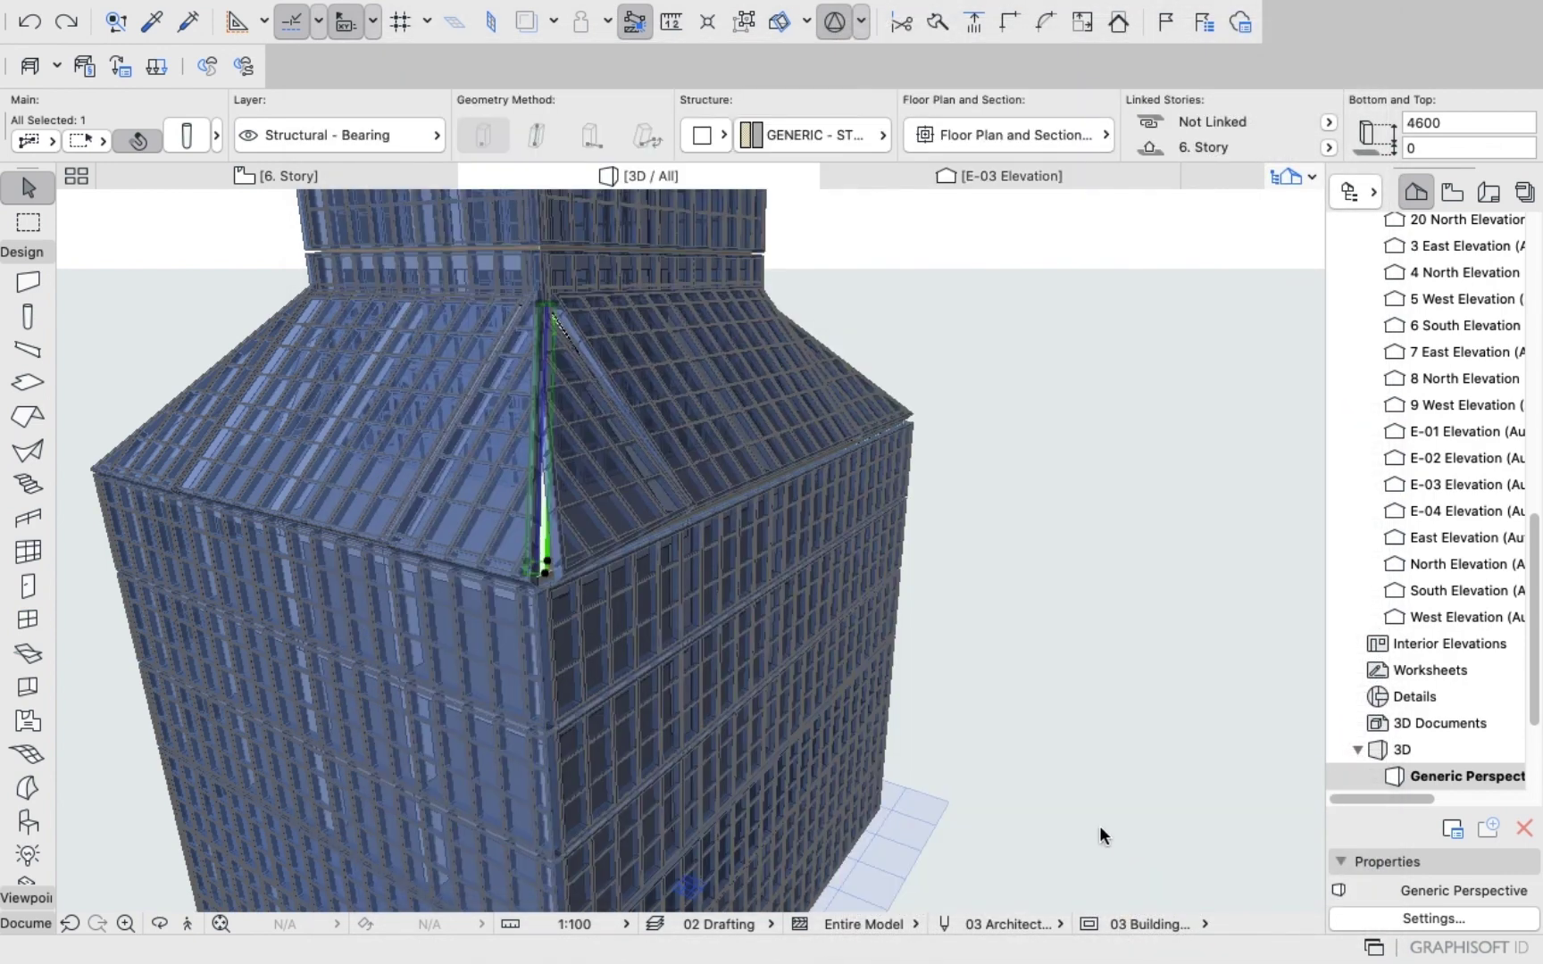
pyautogui.click(1002, 582)
# Examine the tapered roof in 3D and in the E-02 and E-01 elevations to find the side with uncovered corners.
pyautogui.scroll(-3, 1007, 535)
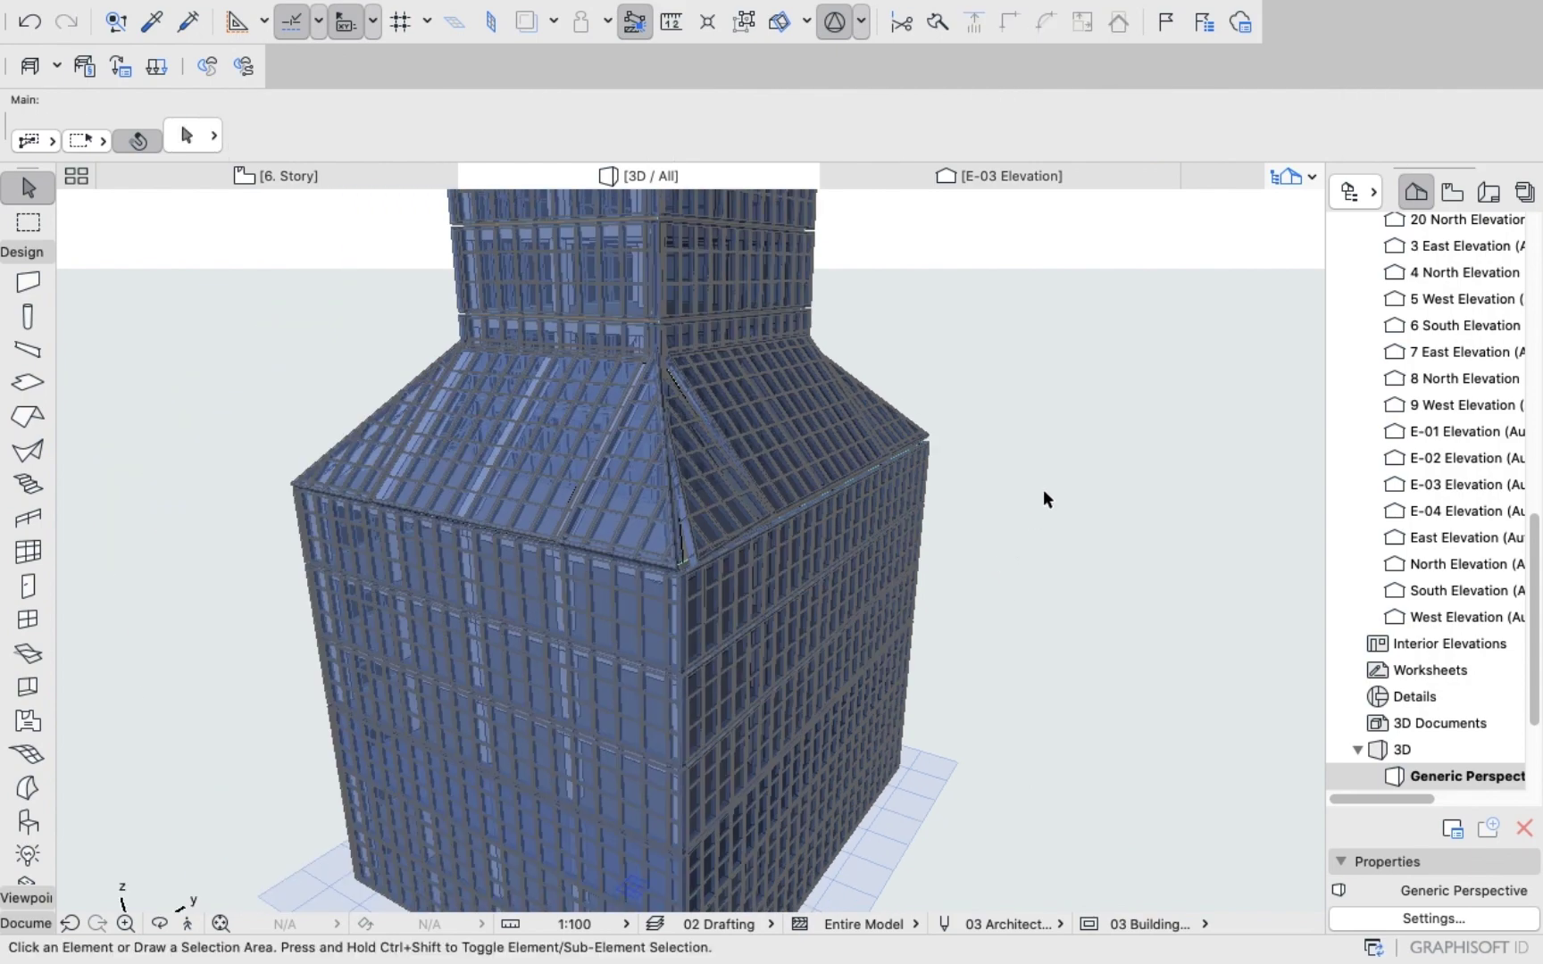
pyautogui.keyDown('shift'); pyautogui.moveTo(1044, 492); pyautogui.dragTo(761, 616, button='middle'); pyautogui.keyUp('shift')
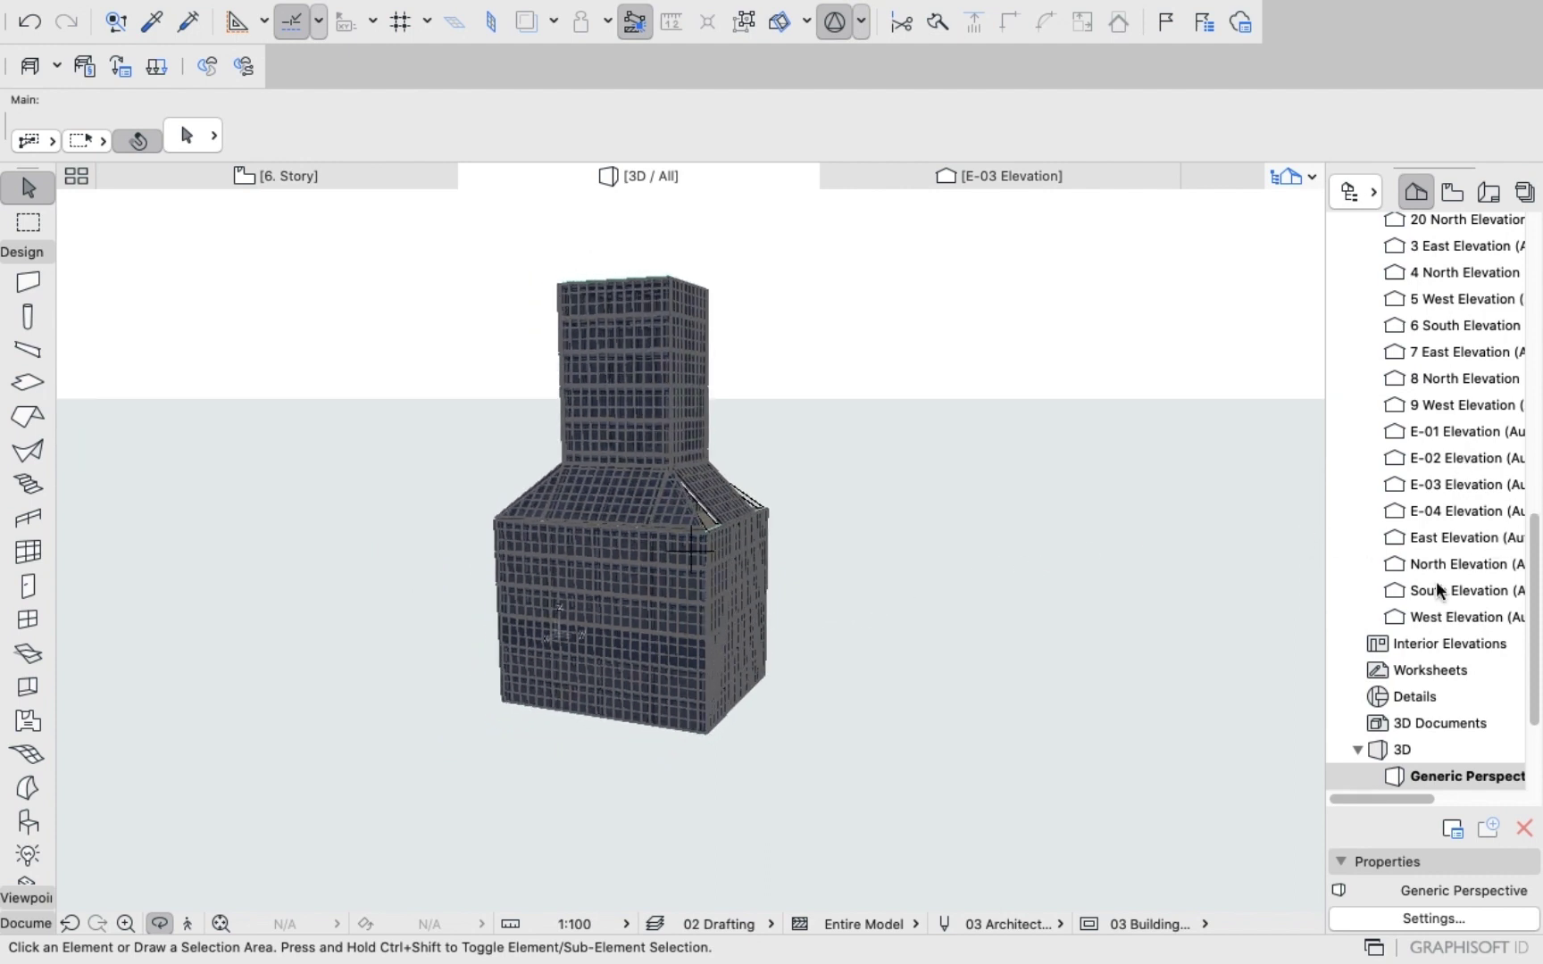
pyautogui.scroll(-3, 1434, 491)
pyautogui.scroll(3, 1434, 498)
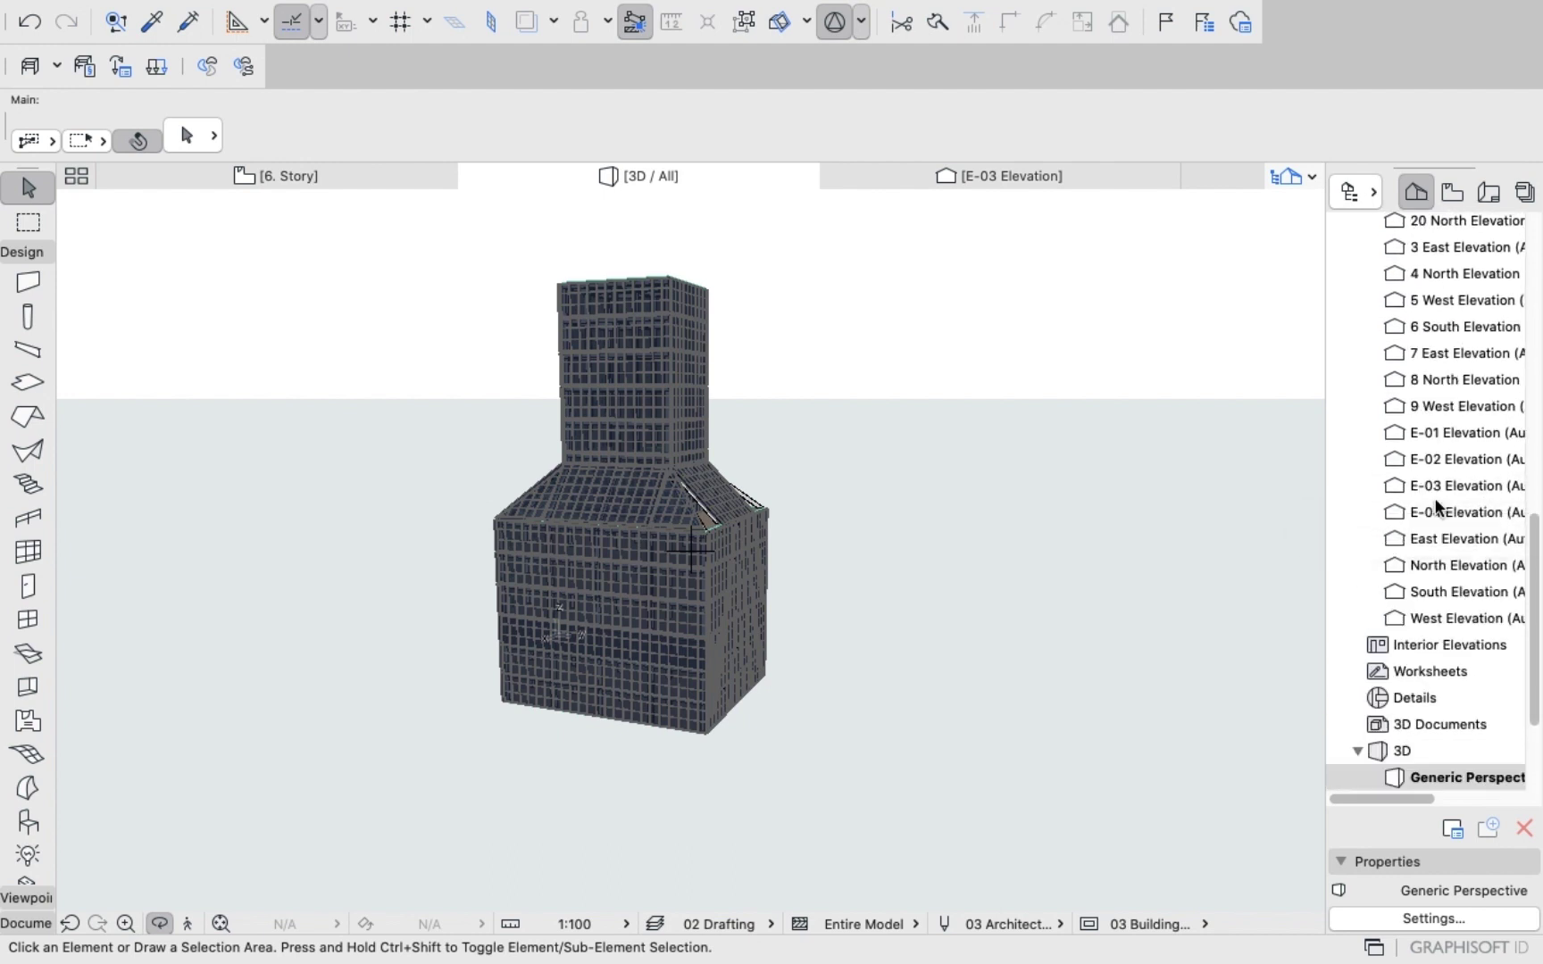
pyautogui.scroll(10, 1432, 502)
pyautogui.scroll(-2, 1430, 504)
pyautogui.scroll(-3, 1438, 594)
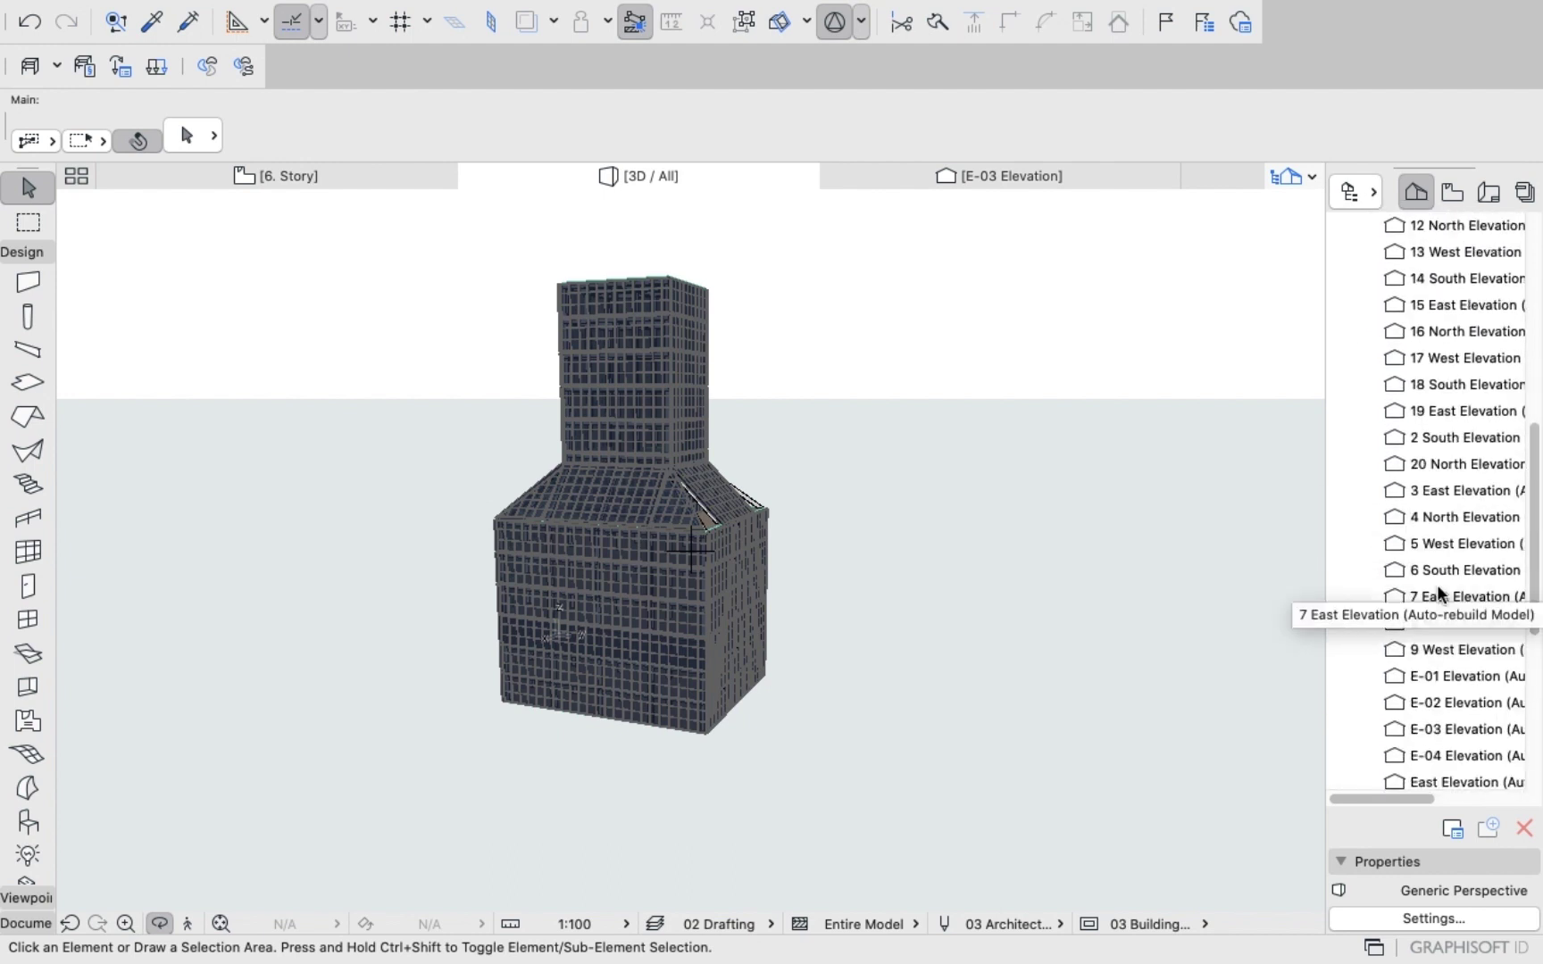
pyautogui.click(1427, 517)
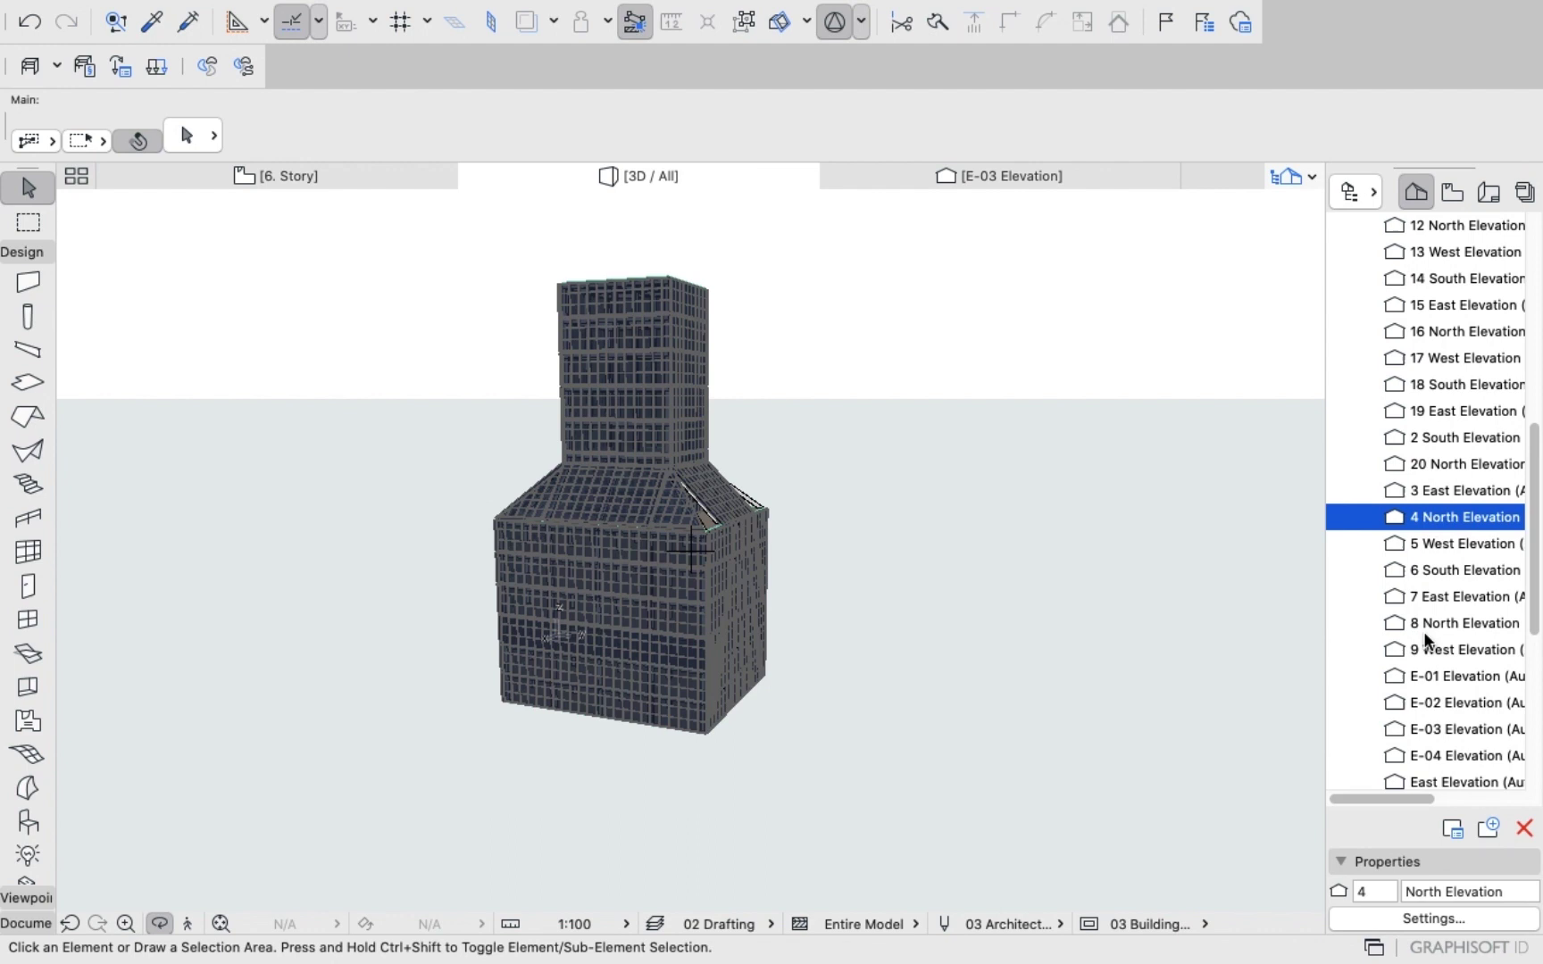
pyautogui.doubleClick(1433, 700)
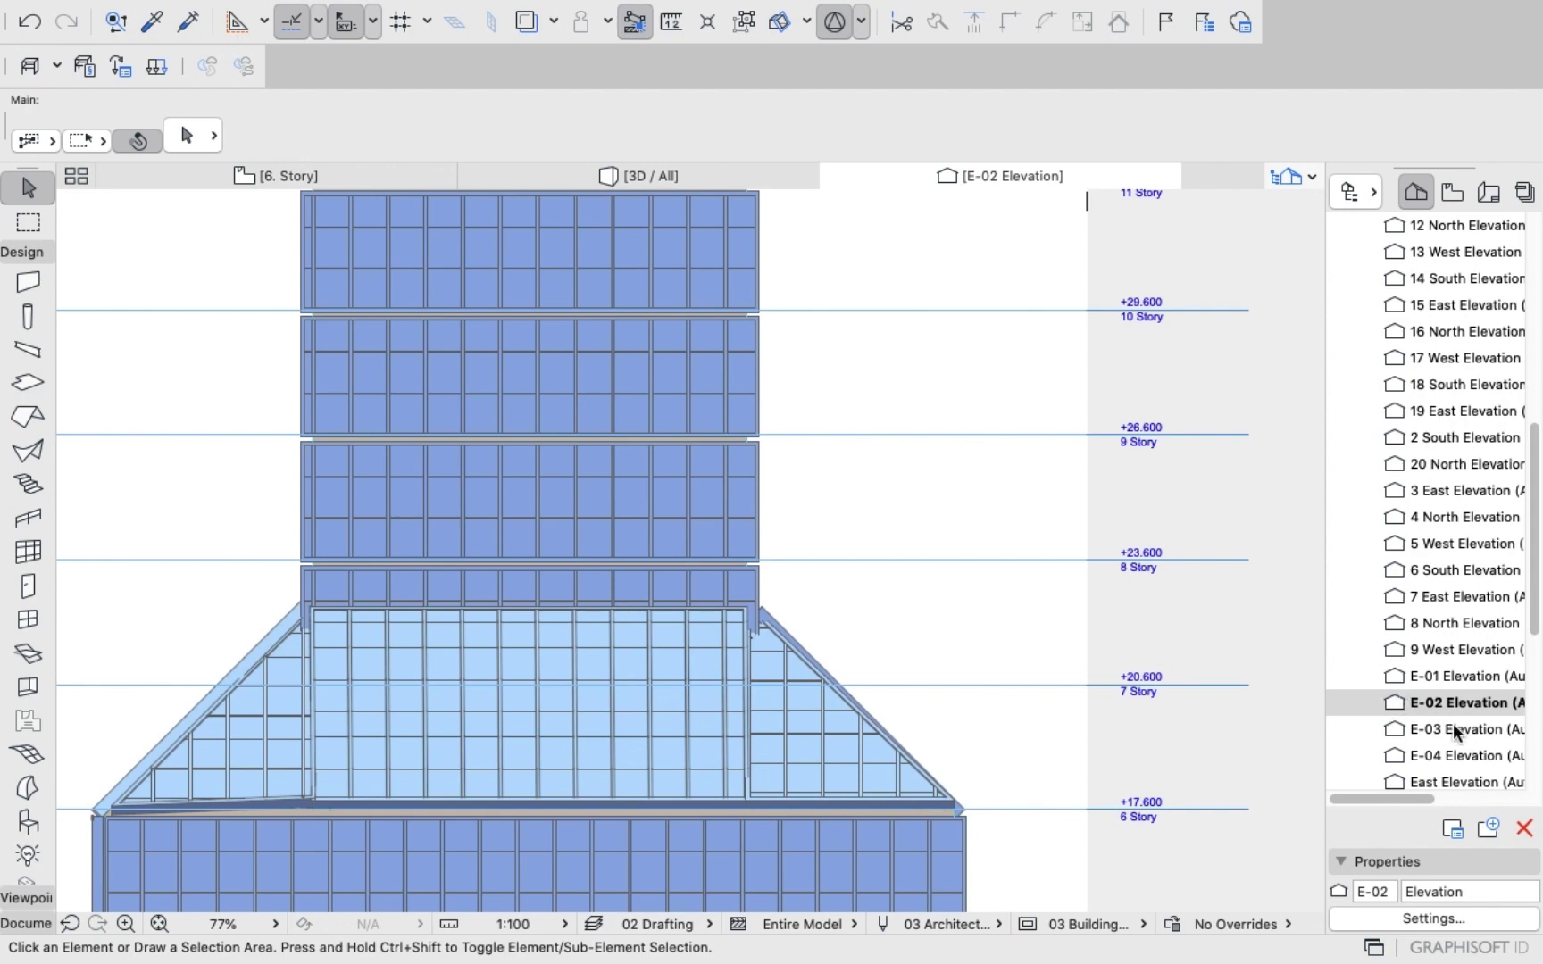
pyautogui.doubleClick(1446, 676)
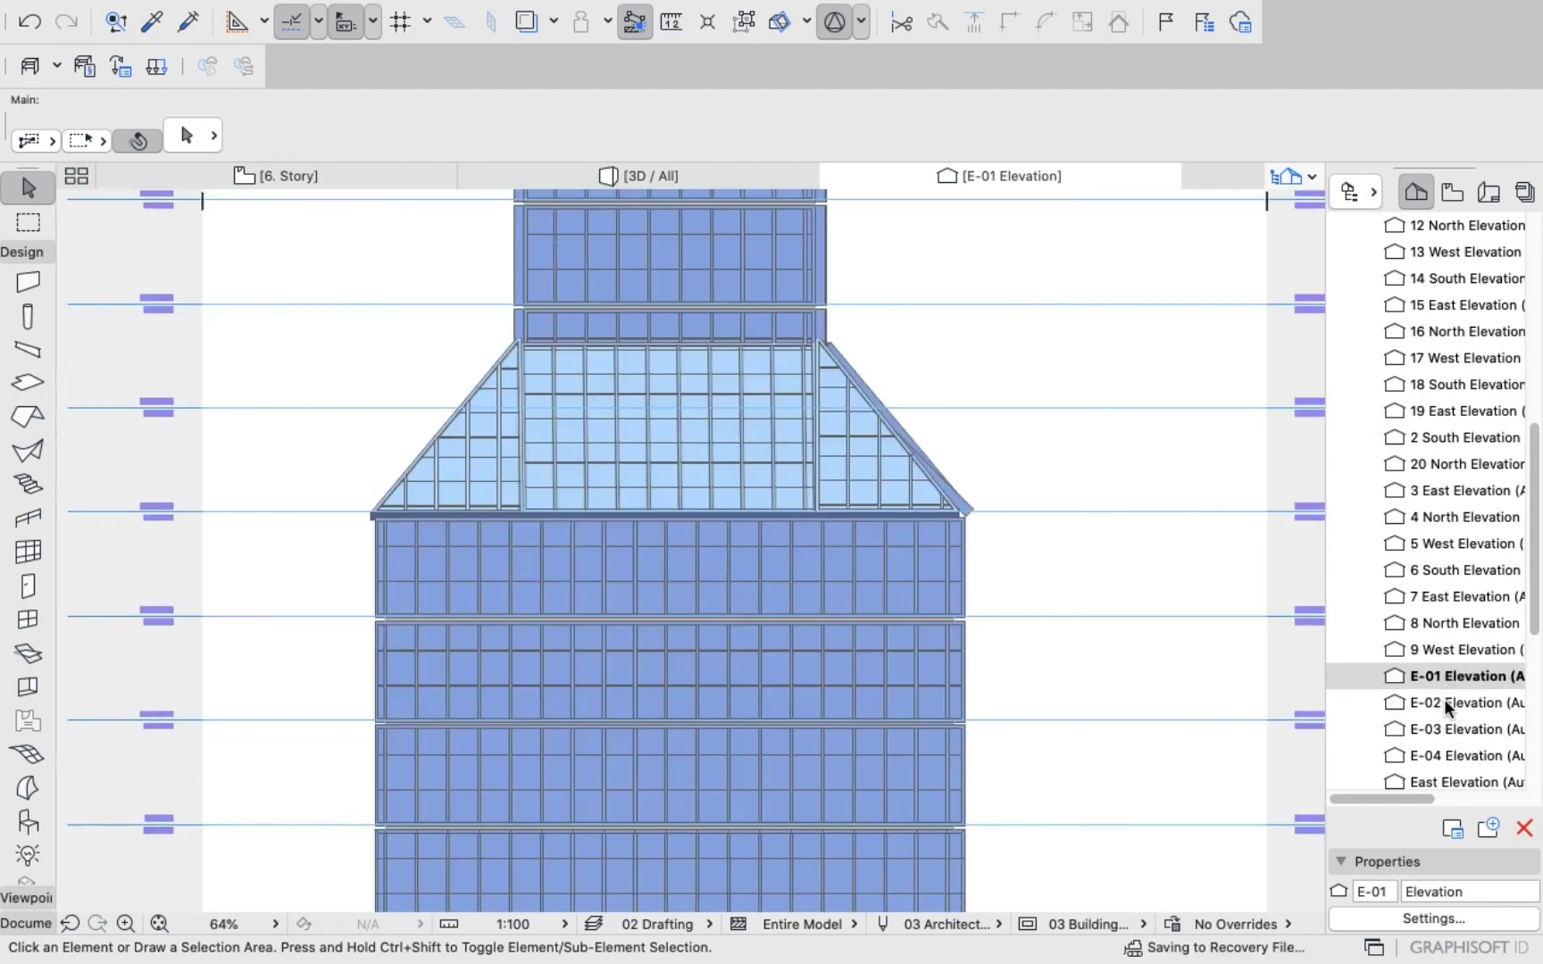
pyautogui.click(1445, 703)
pyautogui.doubleClick(1444, 702)
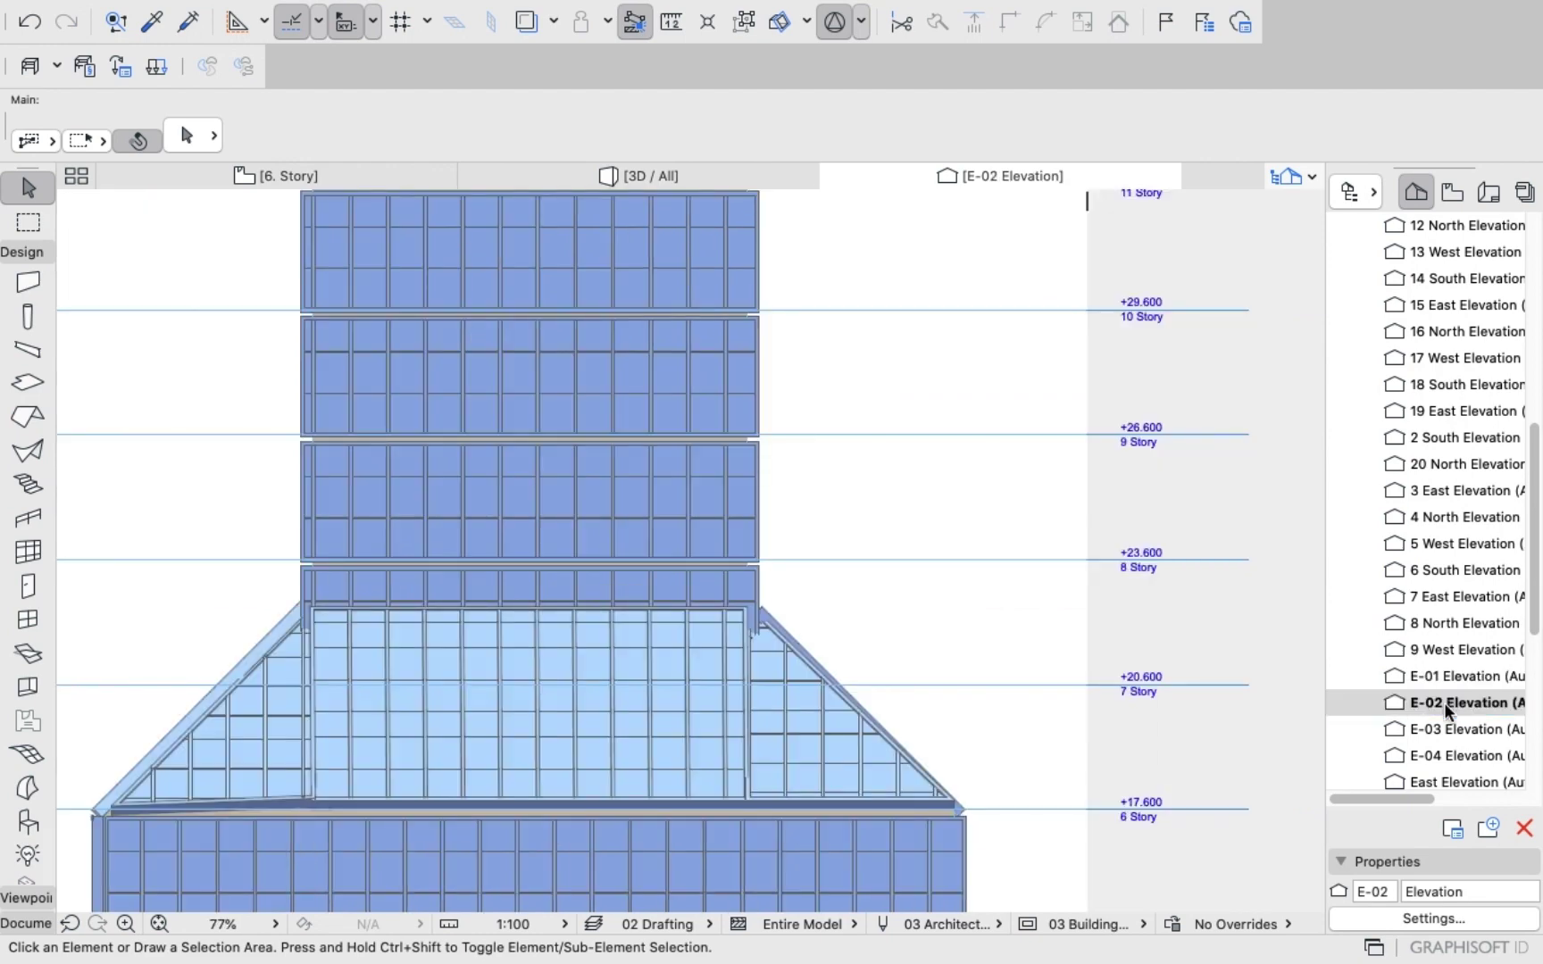
# Open the E-03 elevation and examine the open triangular corners on both sides of the tapered roof's middle wall.
pyautogui.doubleClick(1444, 728)
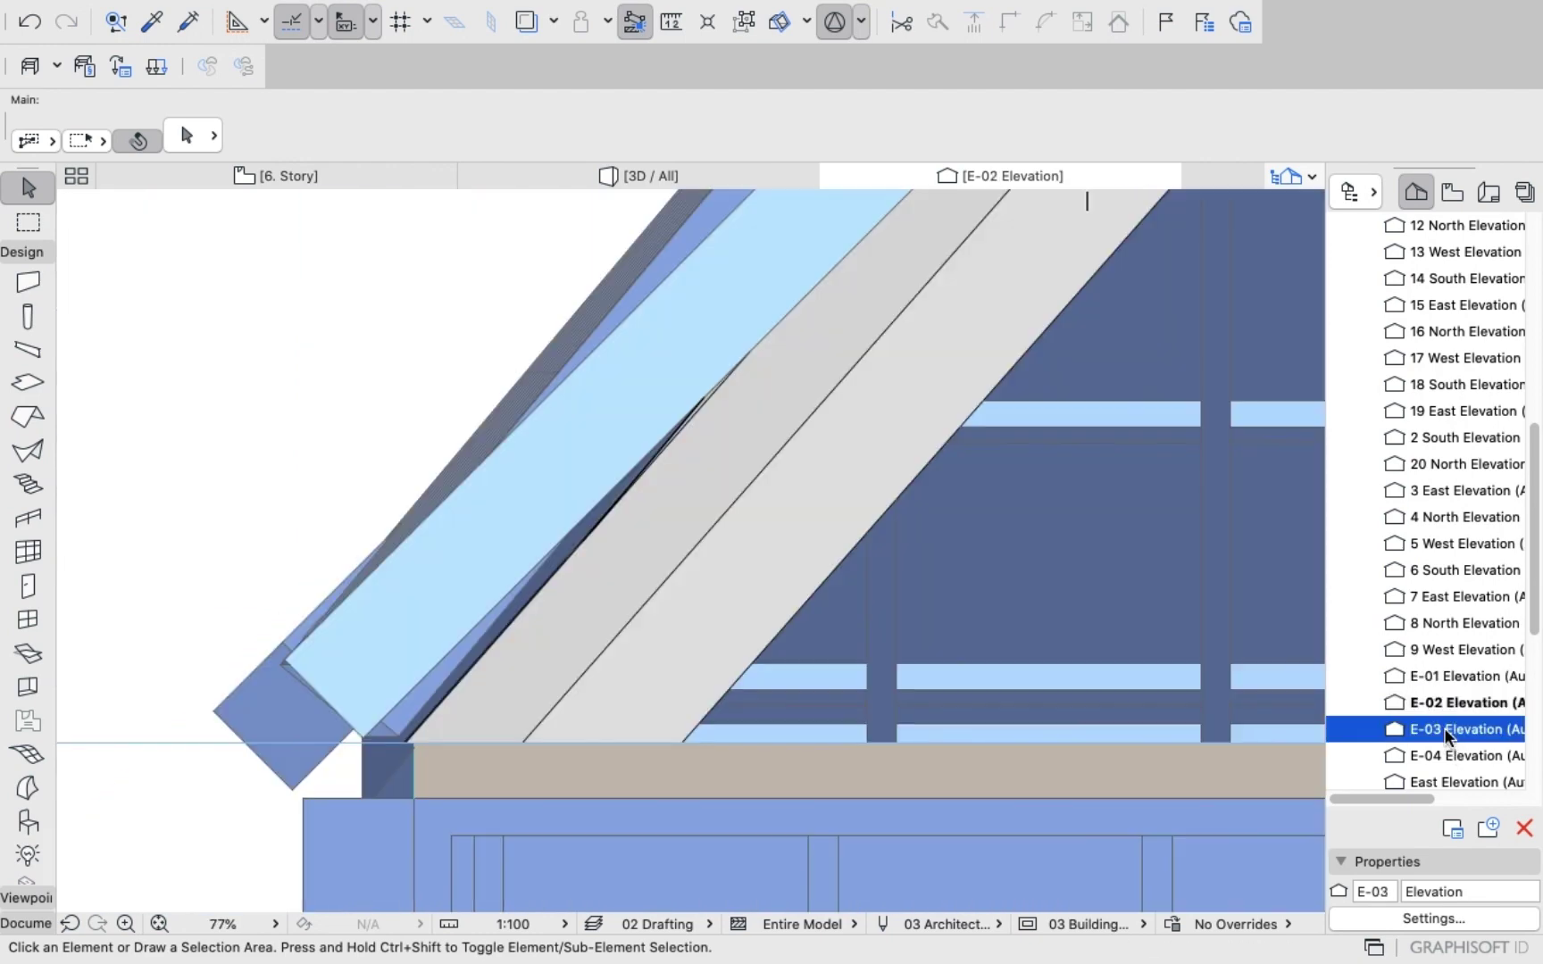
pyautogui.scroll(-10, 1111, 626)
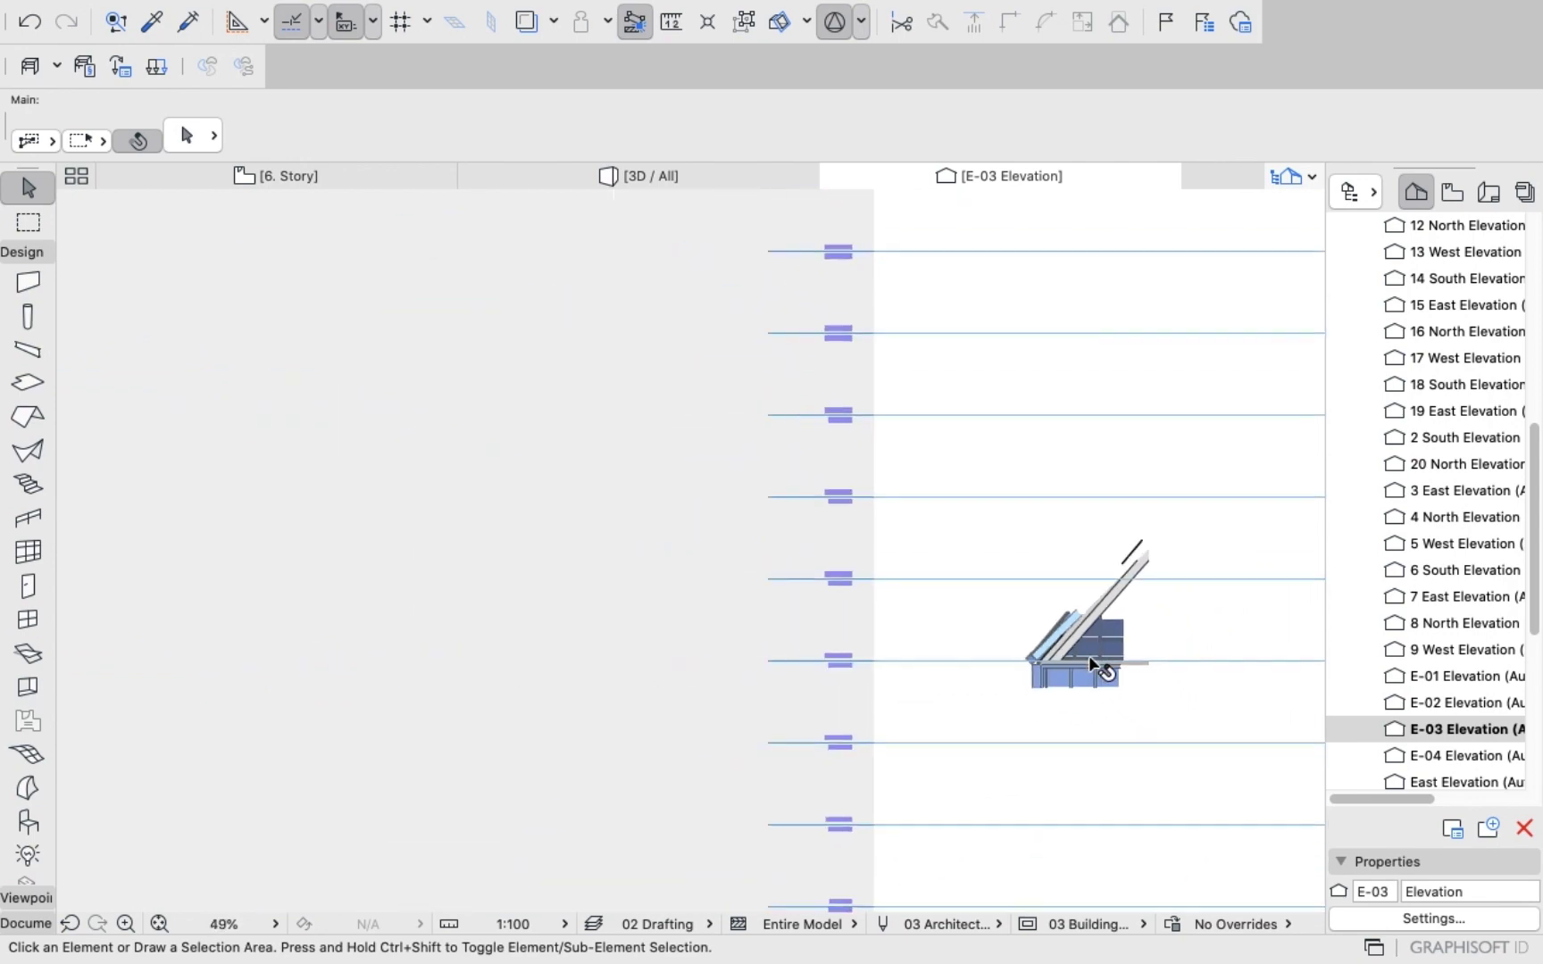
pyautogui.scroll(-2, 1102, 665)
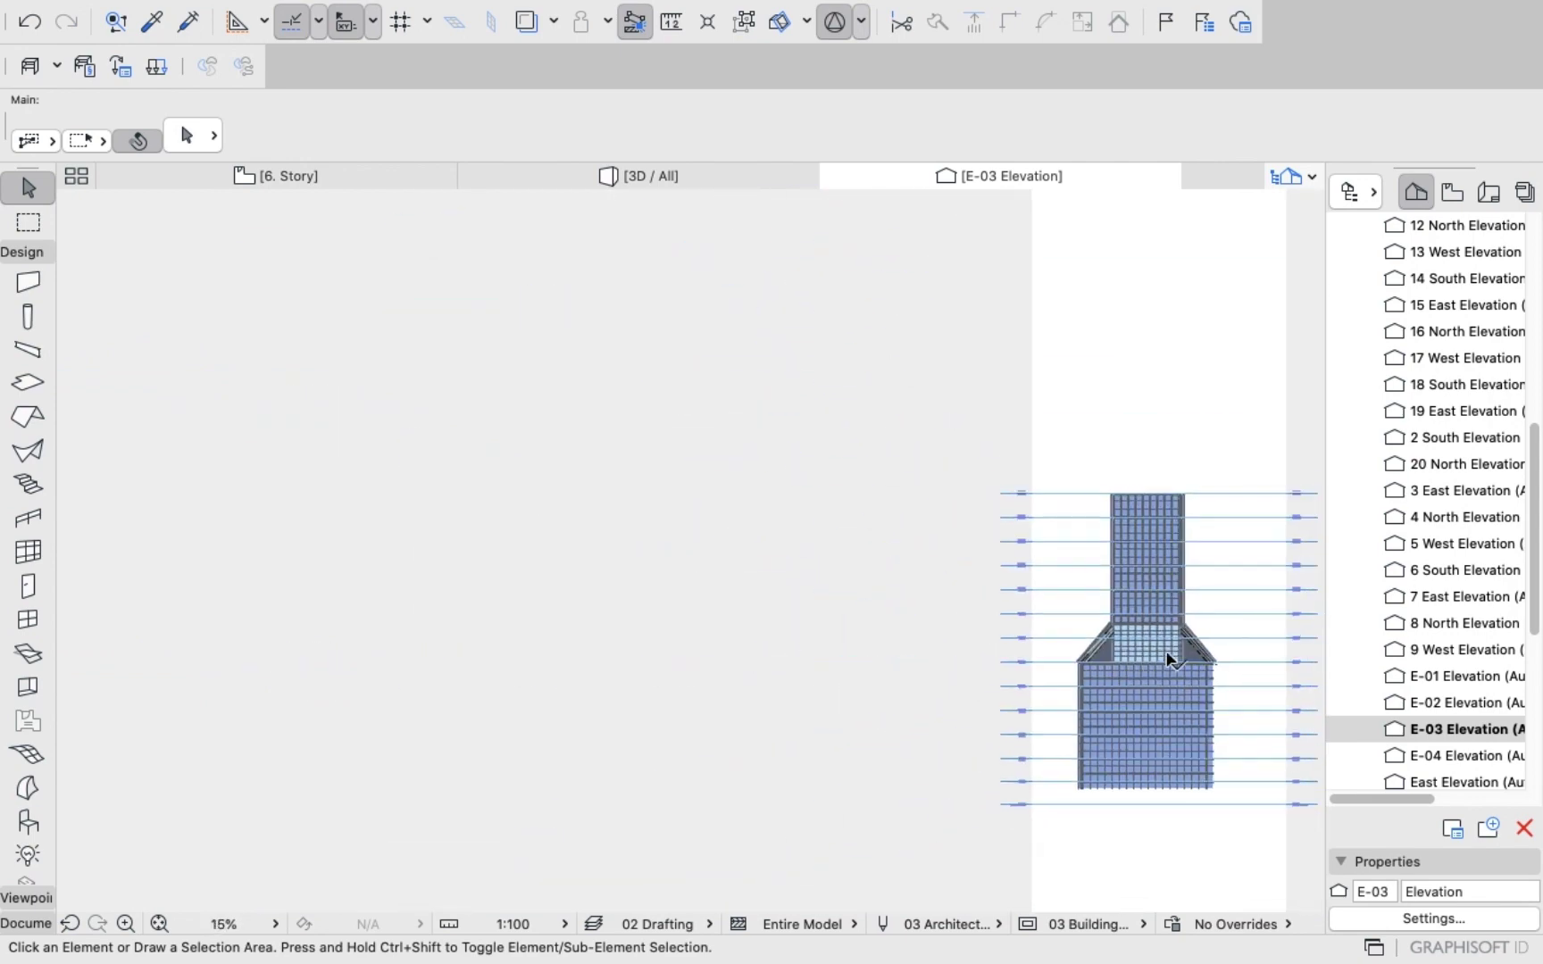
pyautogui.scroll(5, 1171, 655)
pyautogui.scroll(1, 1189, 687)
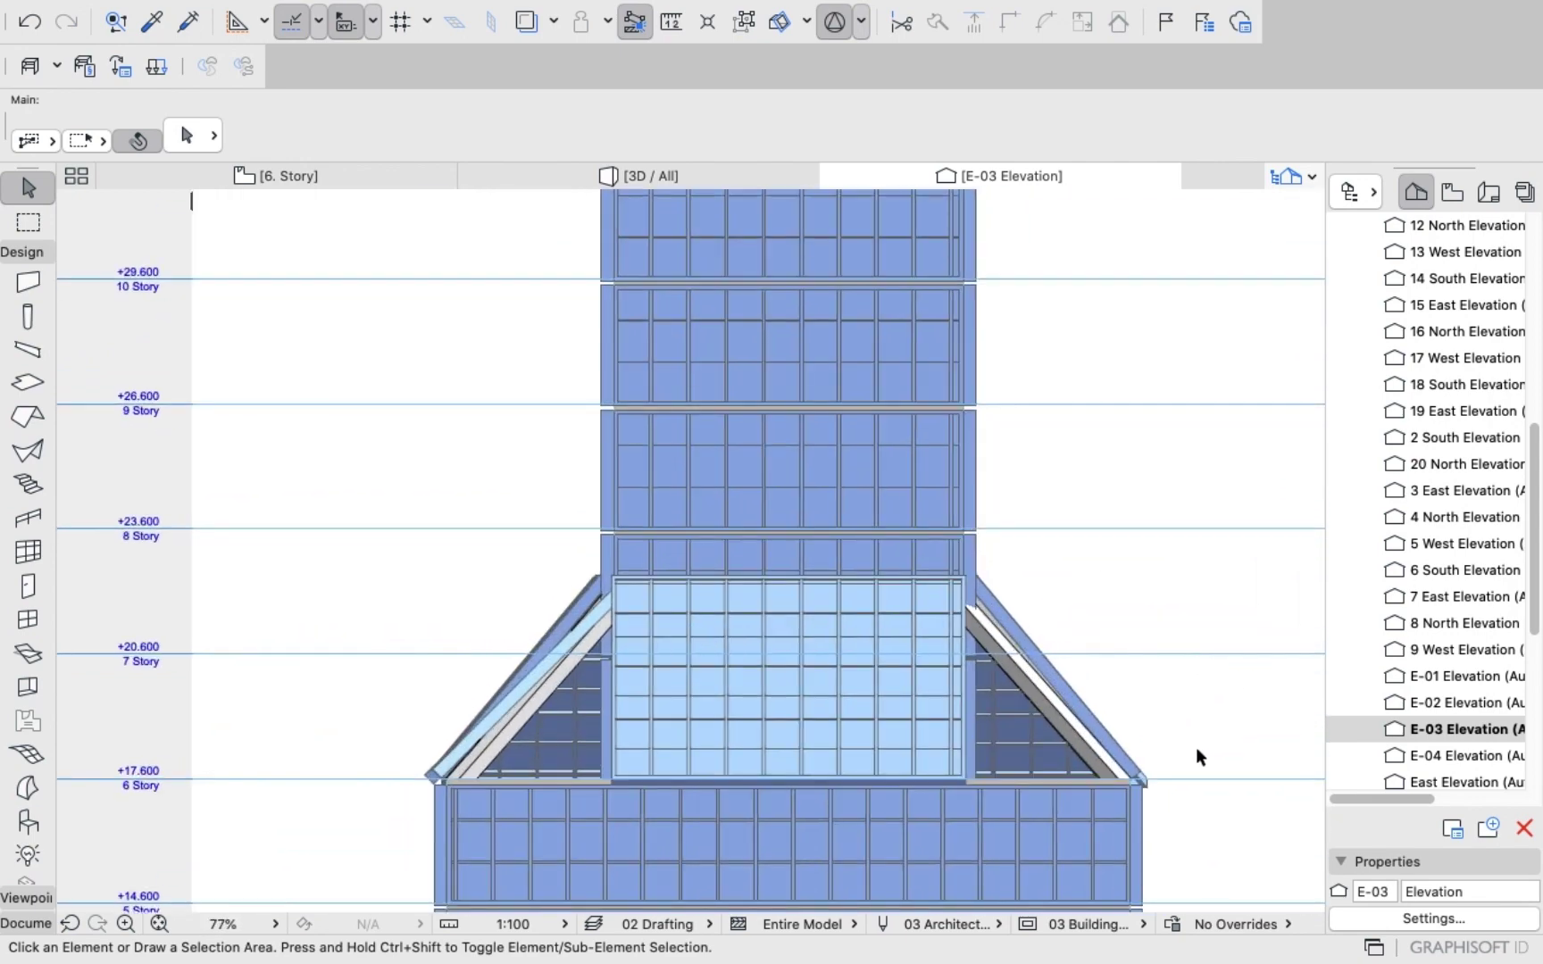
pyautogui.scroll(4, 1167, 741)
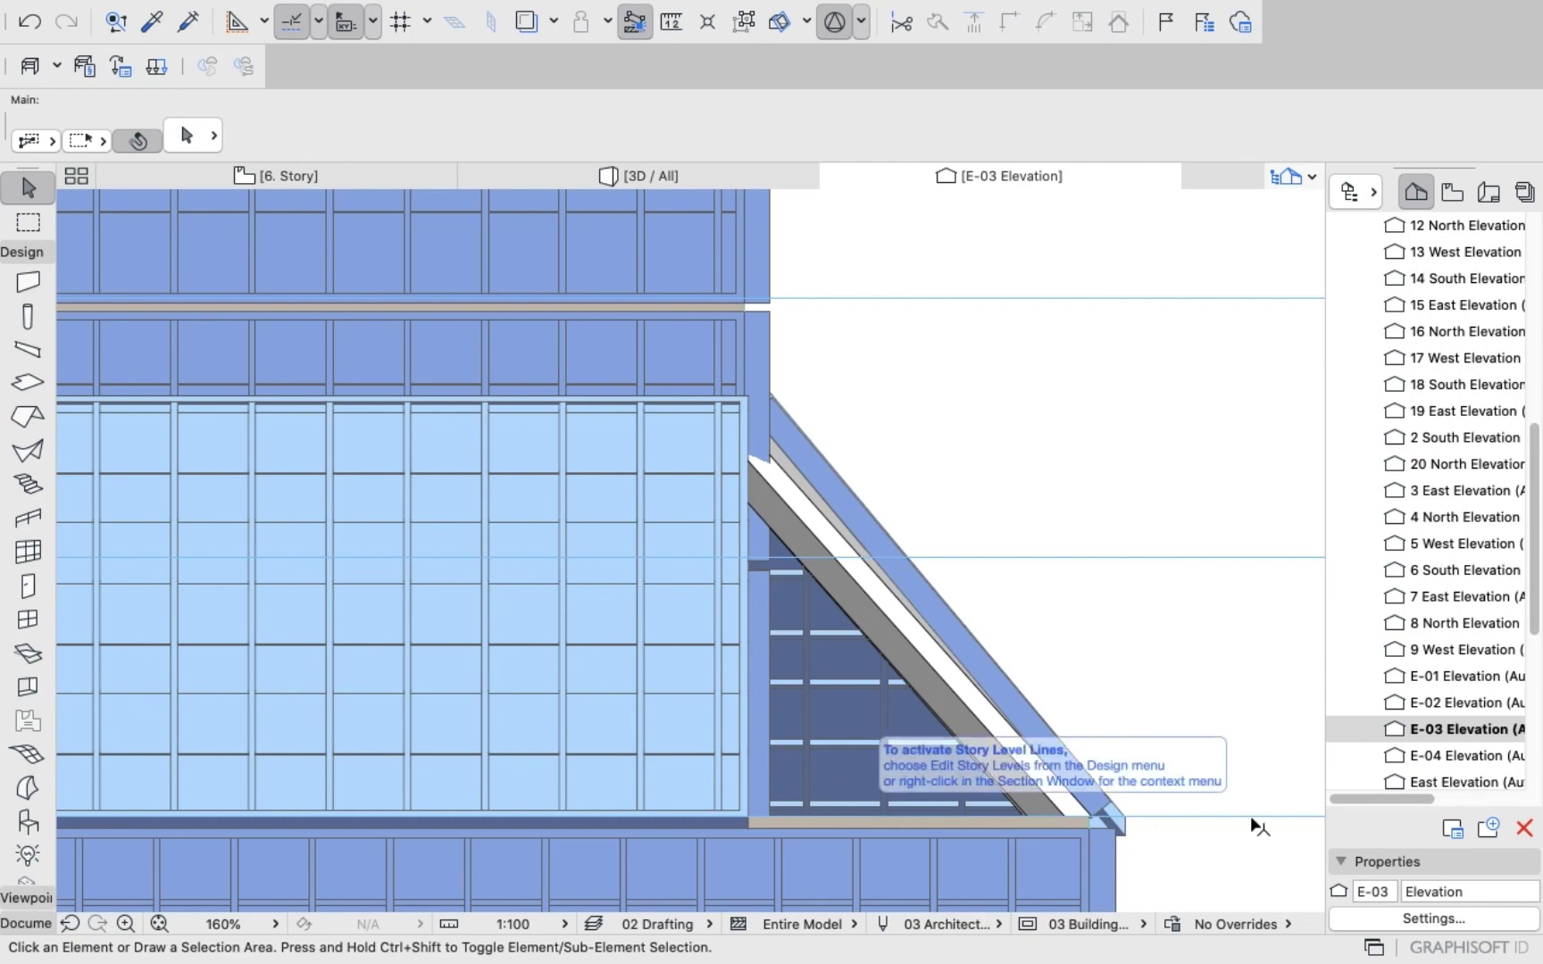
pyautogui.scroll(-4, 903, 659)
pyautogui.scroll(-1, 904, 659)
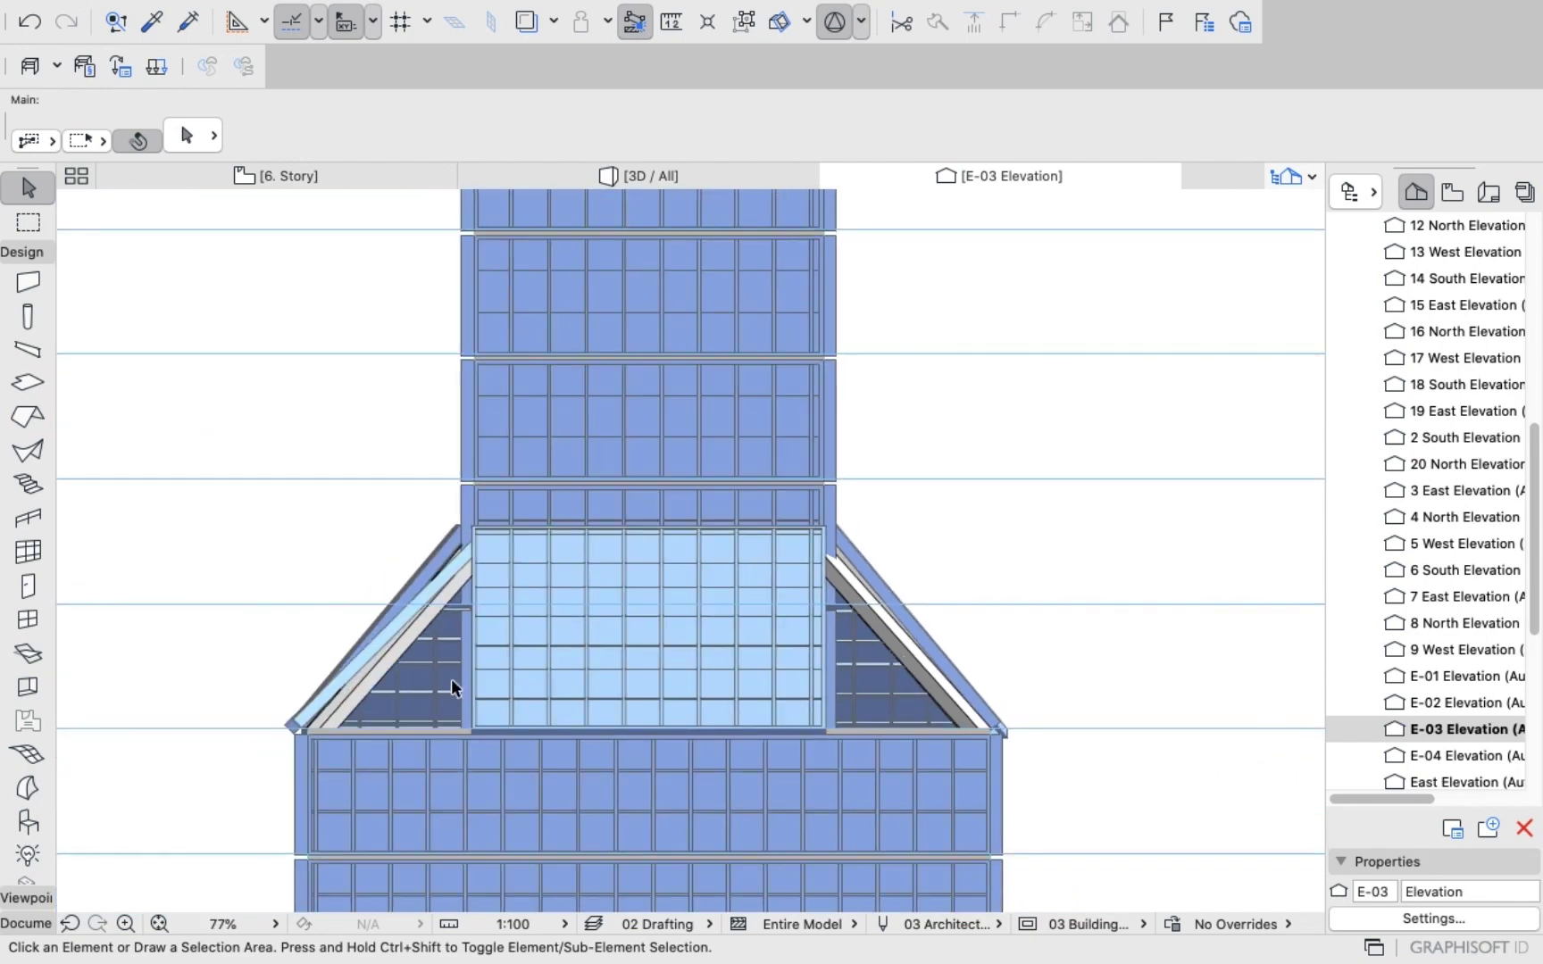
# Start a polygonal curtain wall over the left roof corner opening, running its sloping edge from the middle roof wall down to the eave corner.
pyautogui.click(458, 710)
pyautogui.click(34, 556)
pyautogui.scroll(5, 496, 585)
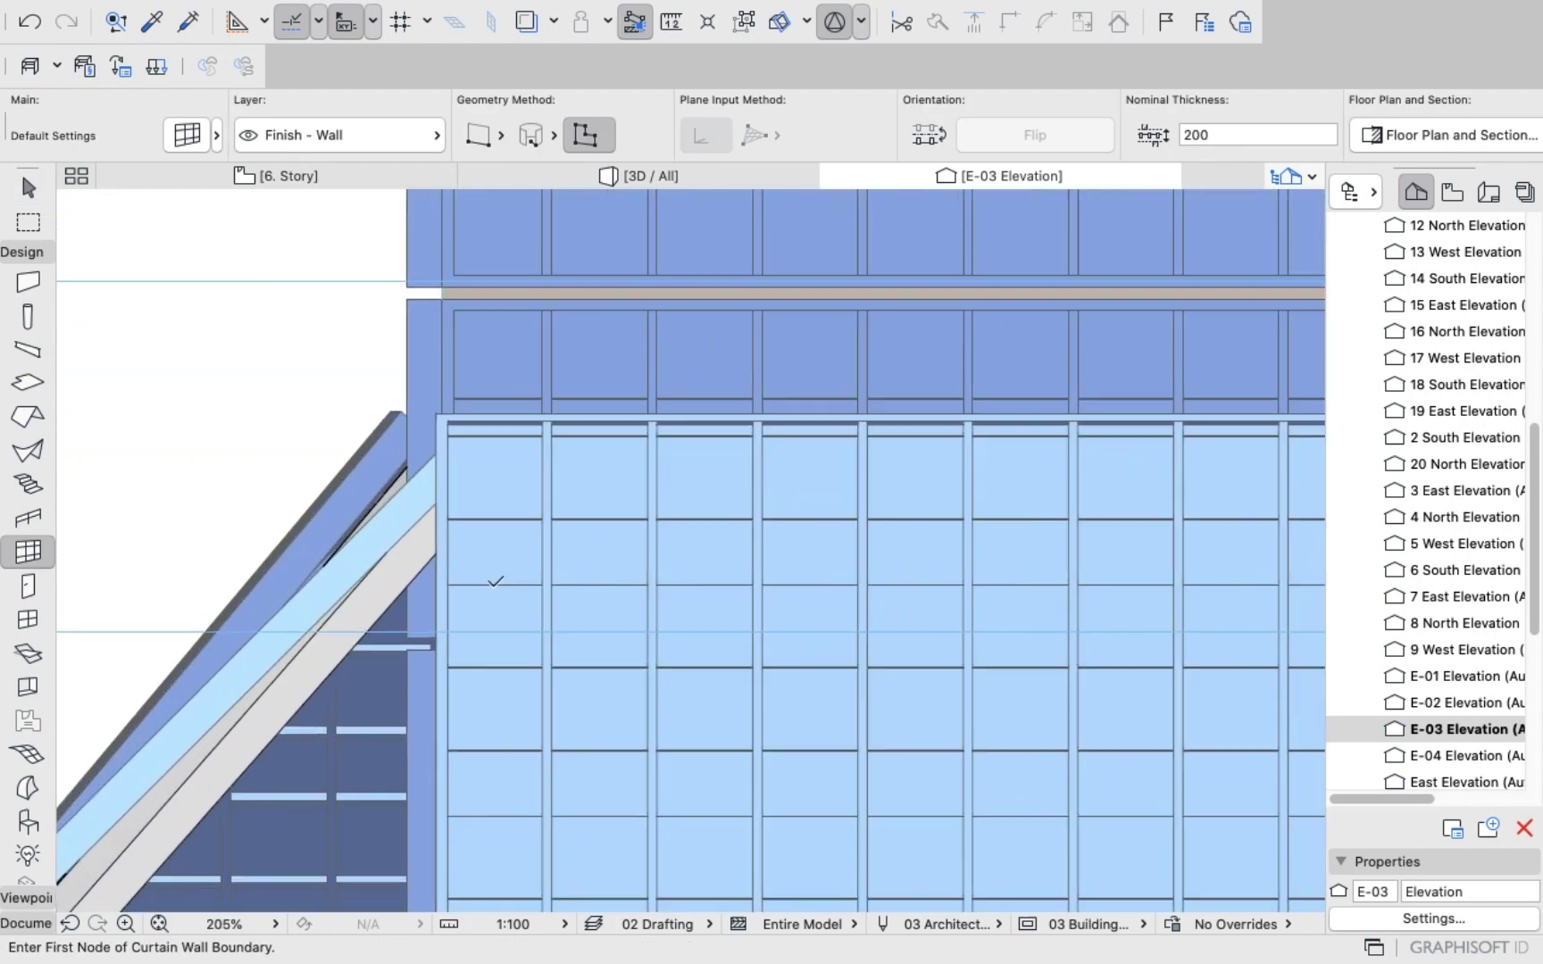
pyautogui.scroll(-5, 429, 477)
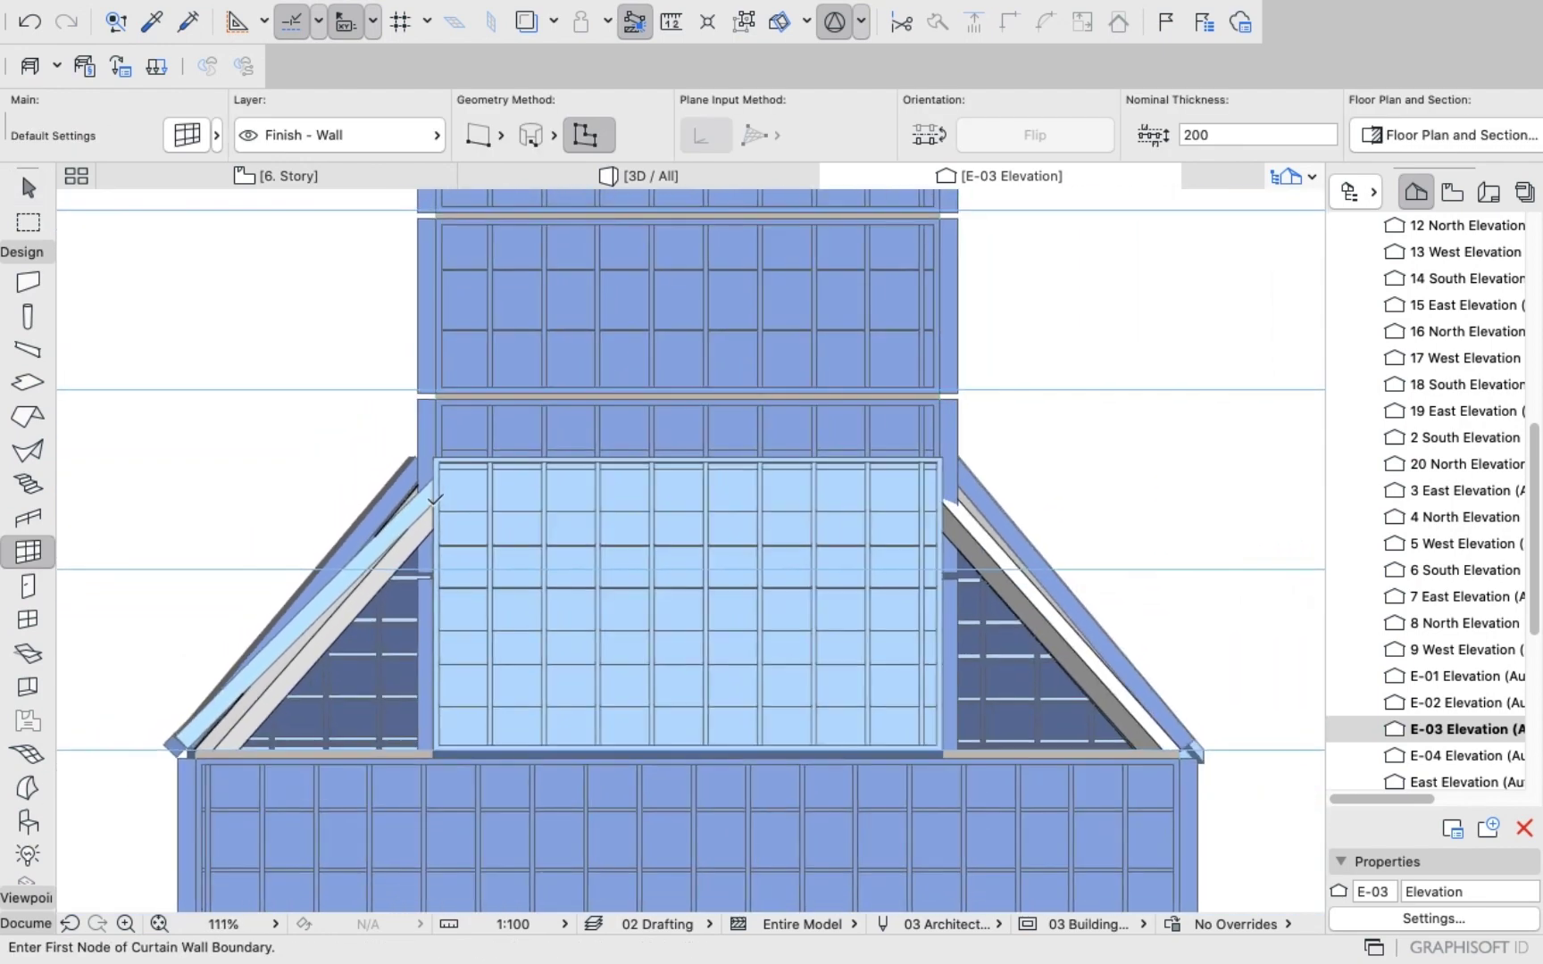
pyautogui.scroll(2, 432, 504)
pyautogui.click(433, 502)
pyautogui.scroll(-8, 350, 584)
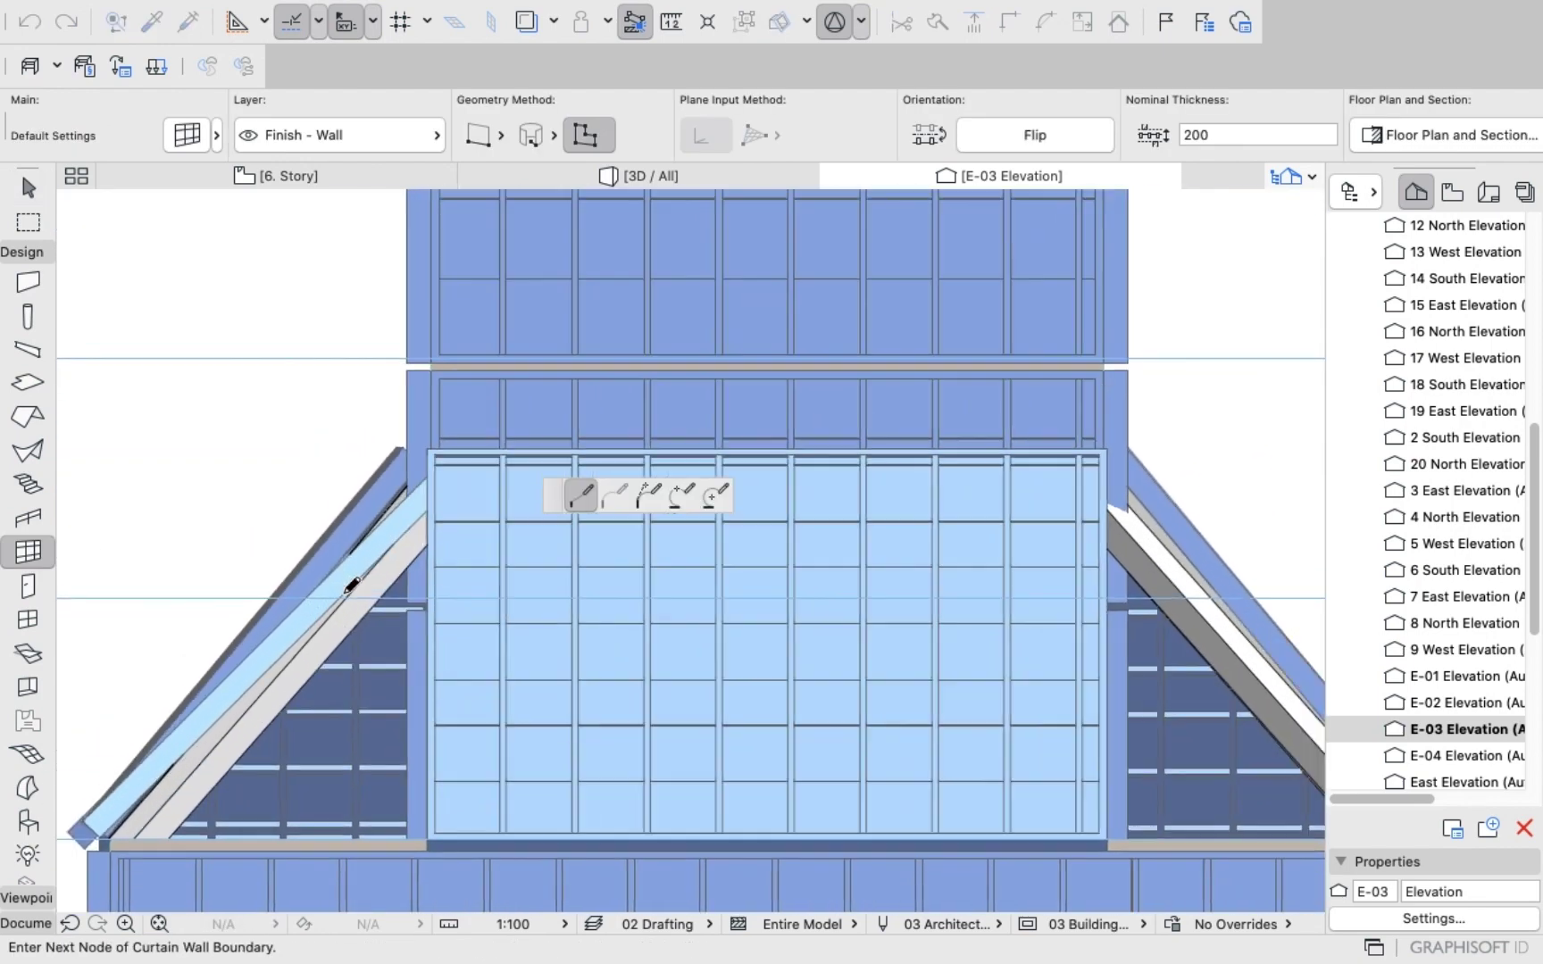
pyautogui.scroll(8, 308, 633)
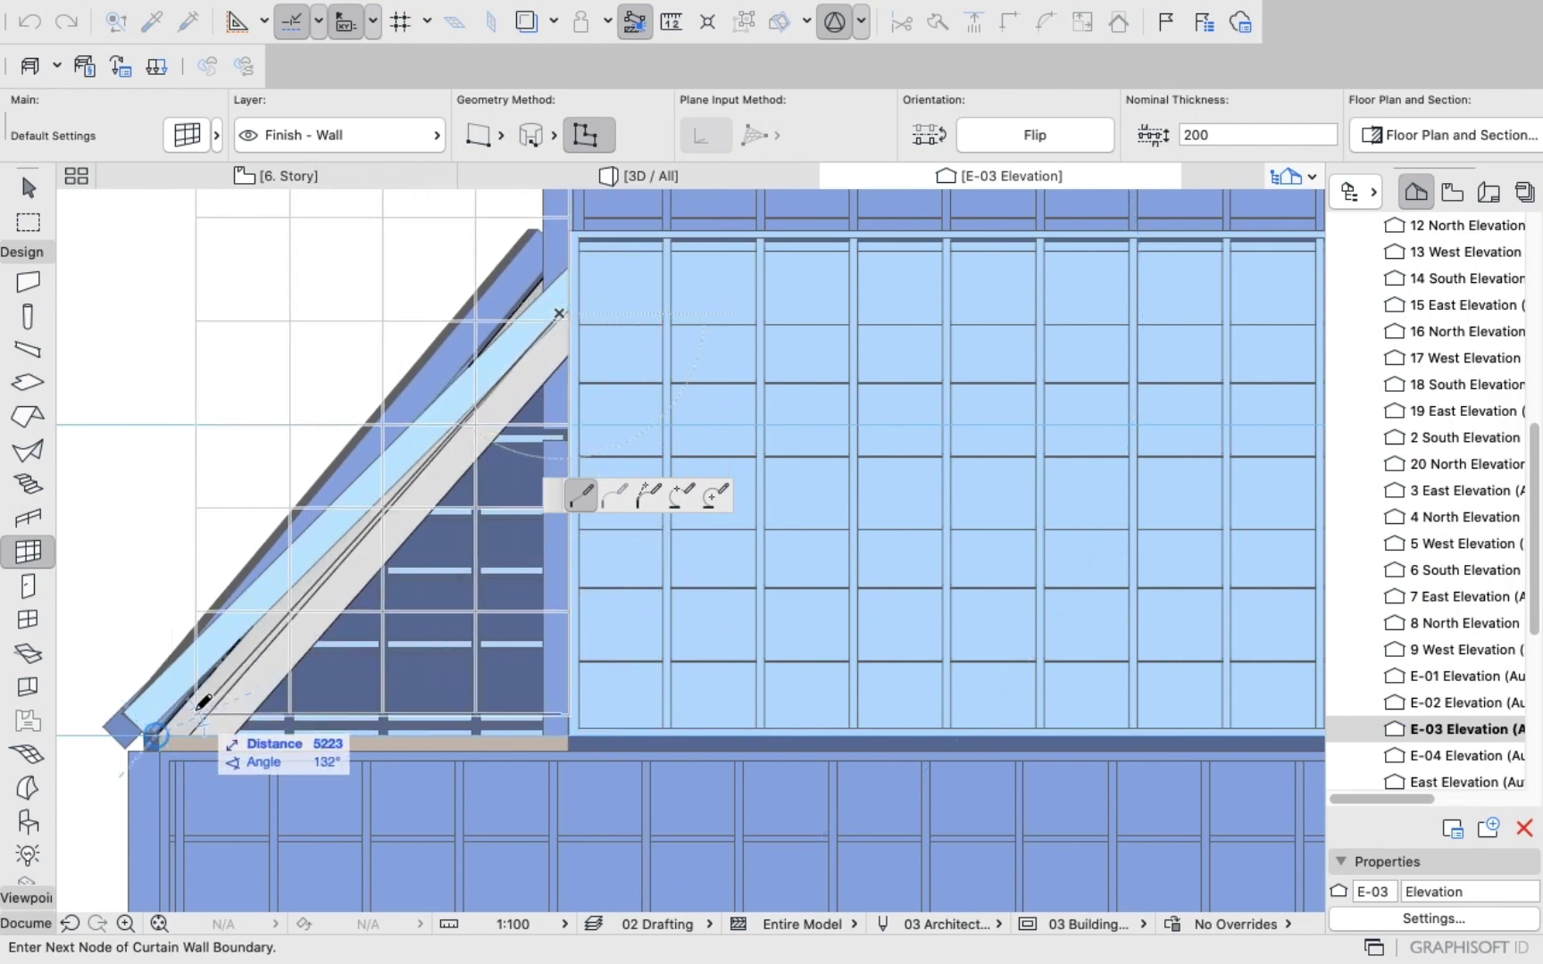
pyautogui.click(155, 736)
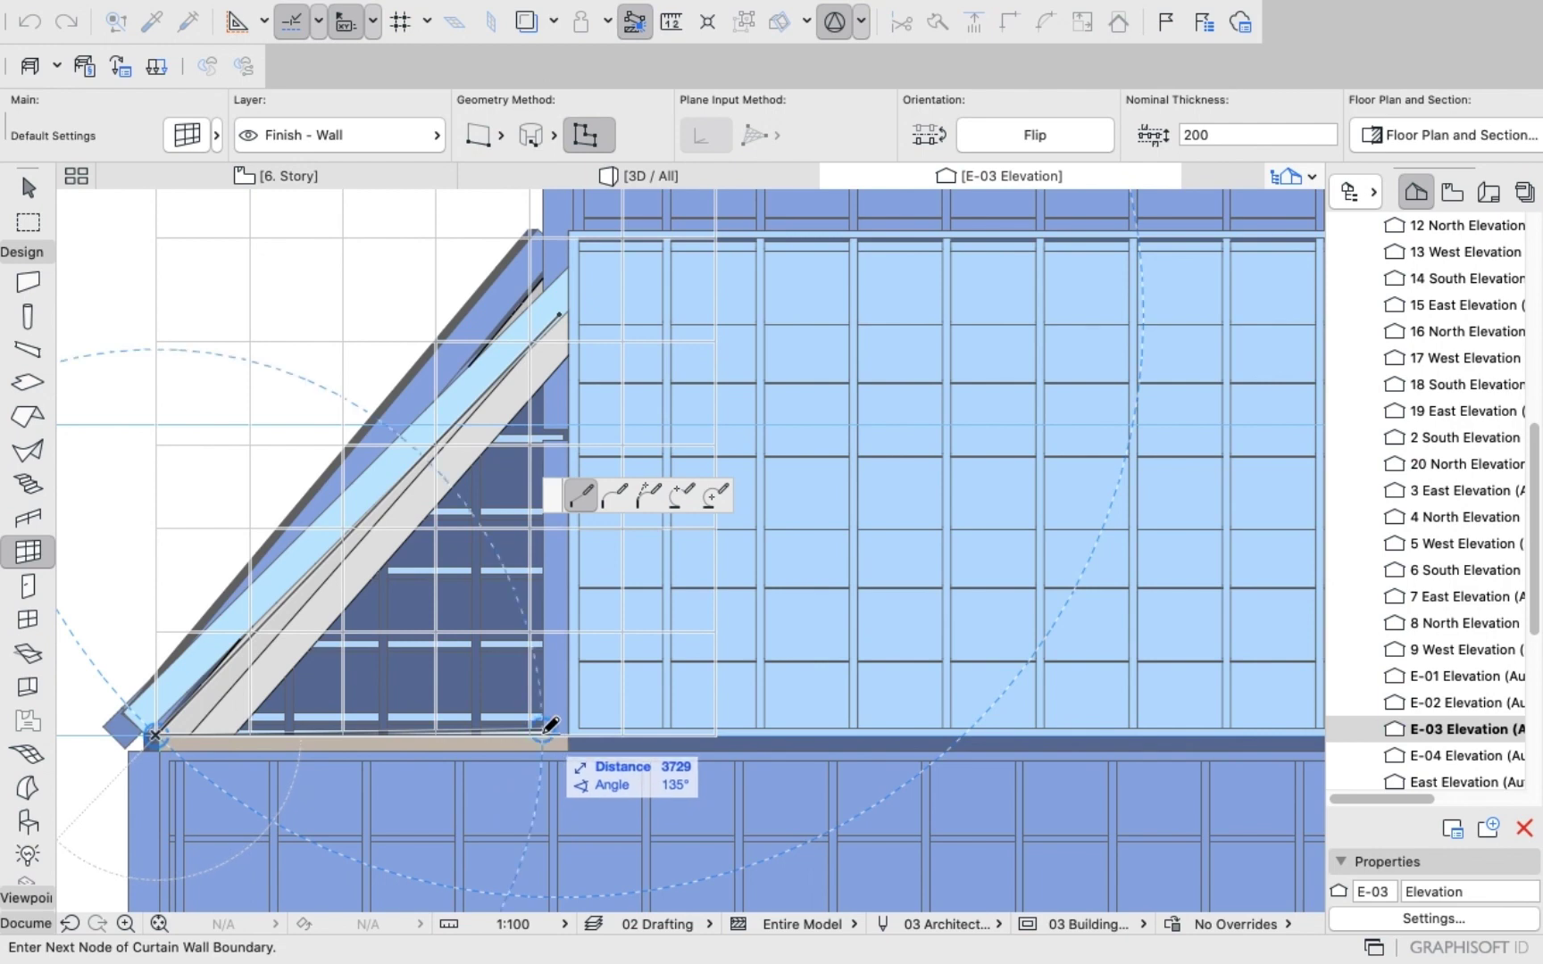
# Run the curtain wall boundary about 3729 and 250 along the eave, about 4160 up at 90° beside the middle roof wall, and close it.
pyautogui.scroll(5, 548, 725)
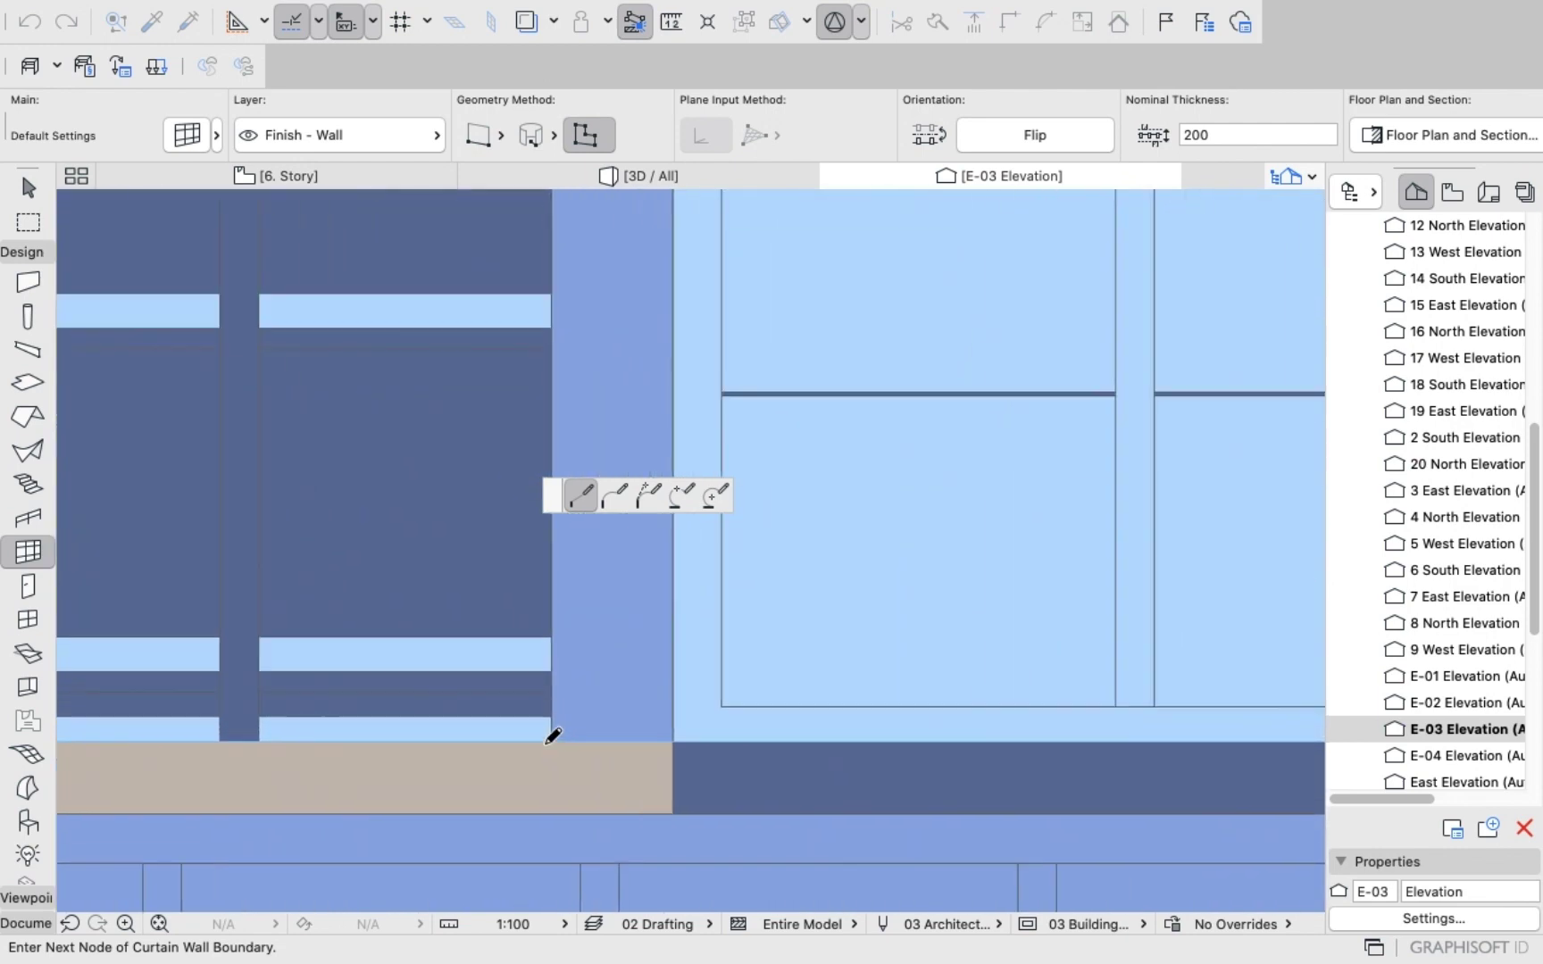
pyautogui.scroll(-5, 553, 600)
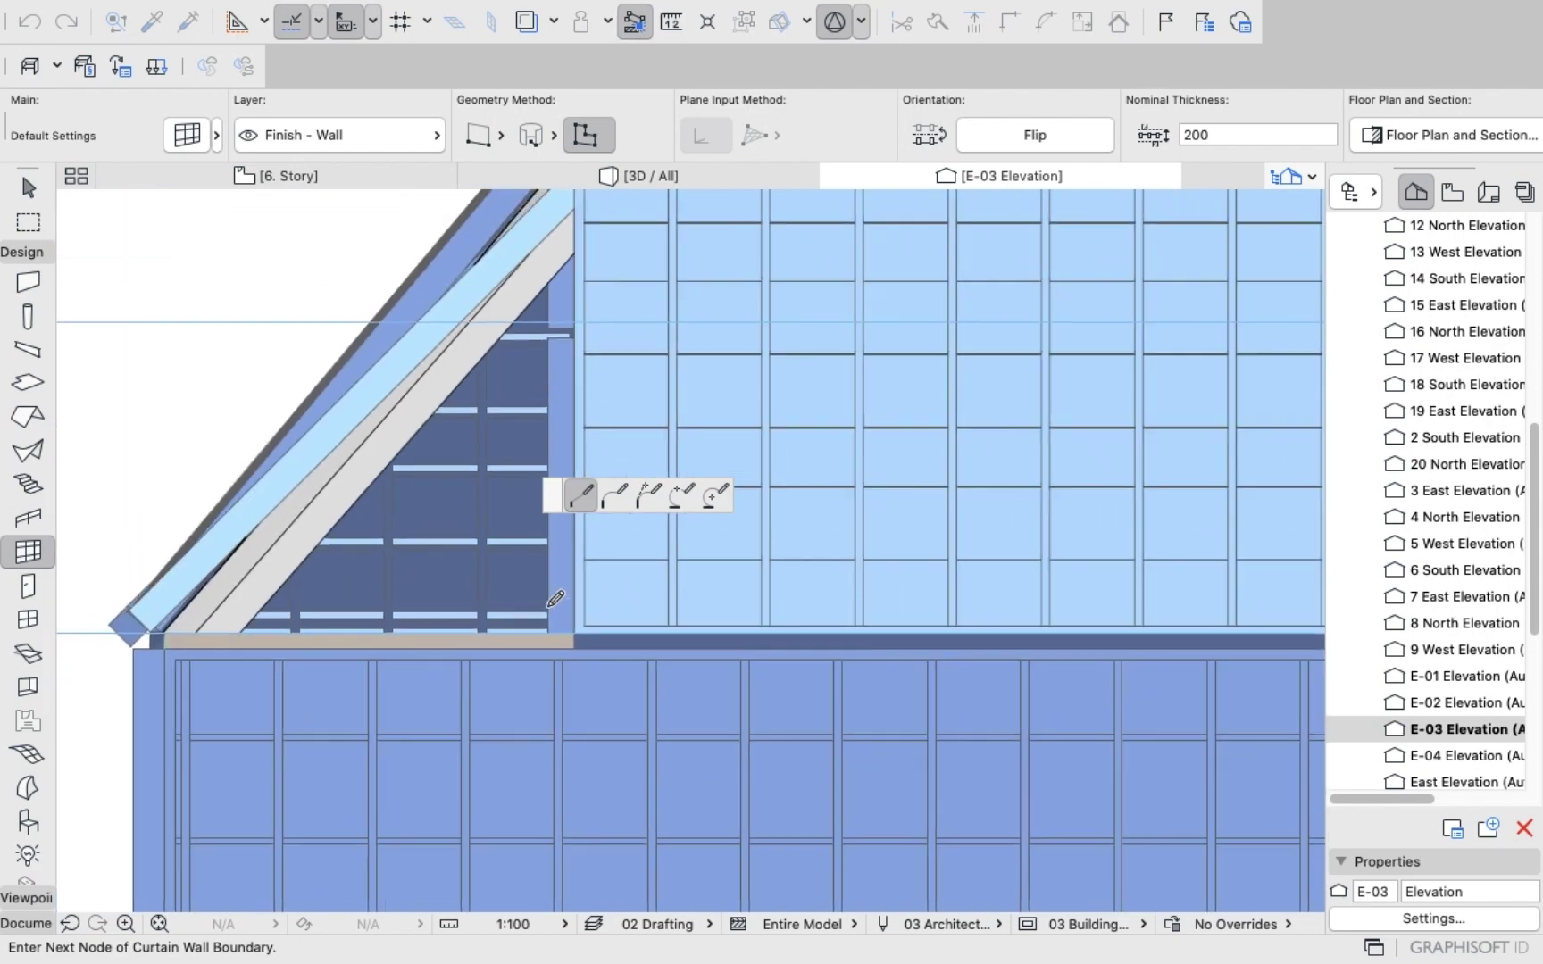
pyautogui.scroll(-5, 555, 598)
pyautogui.scroll(10, 549, 429)
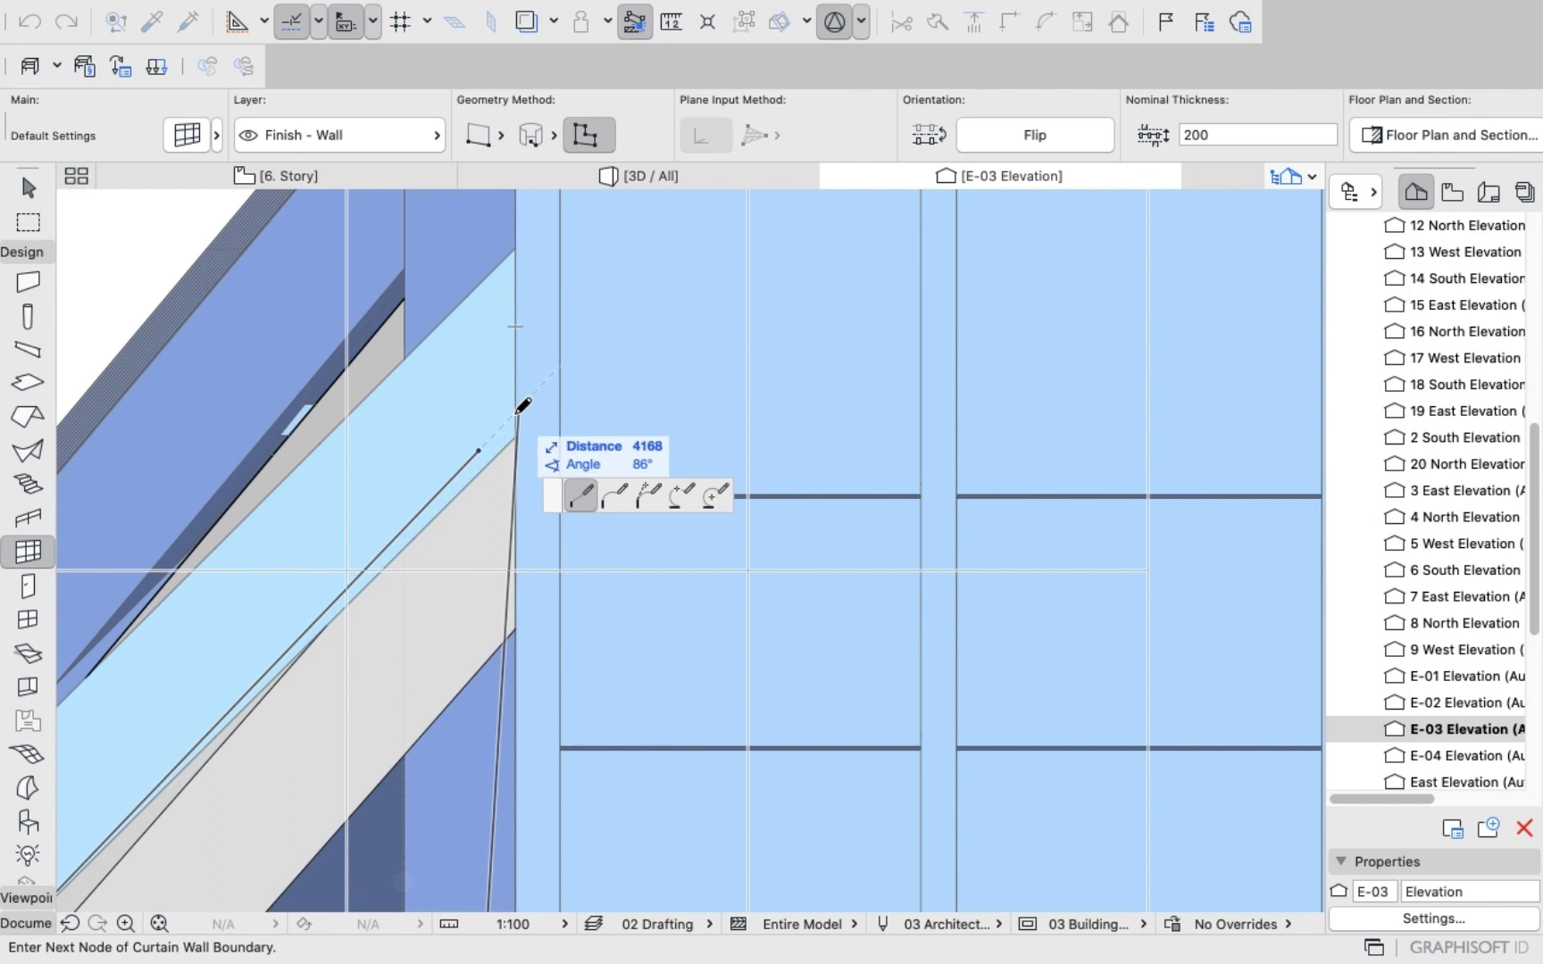
pyautogui.scroll(-2, 529, 403)
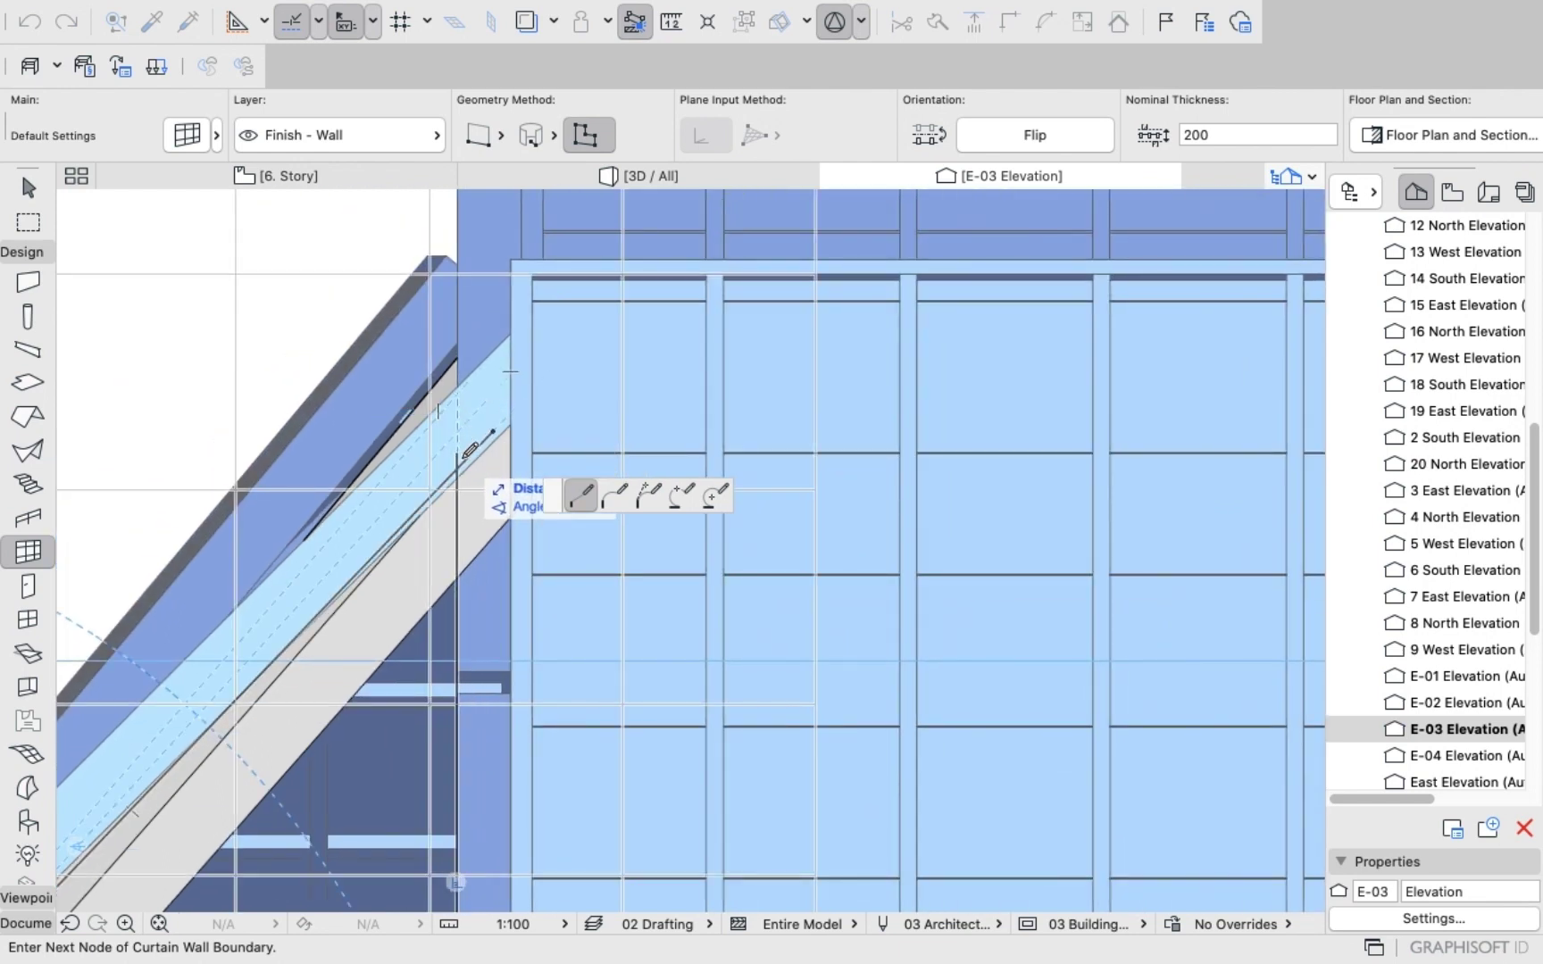
pyautogui.scroll(-3, 465, 446)
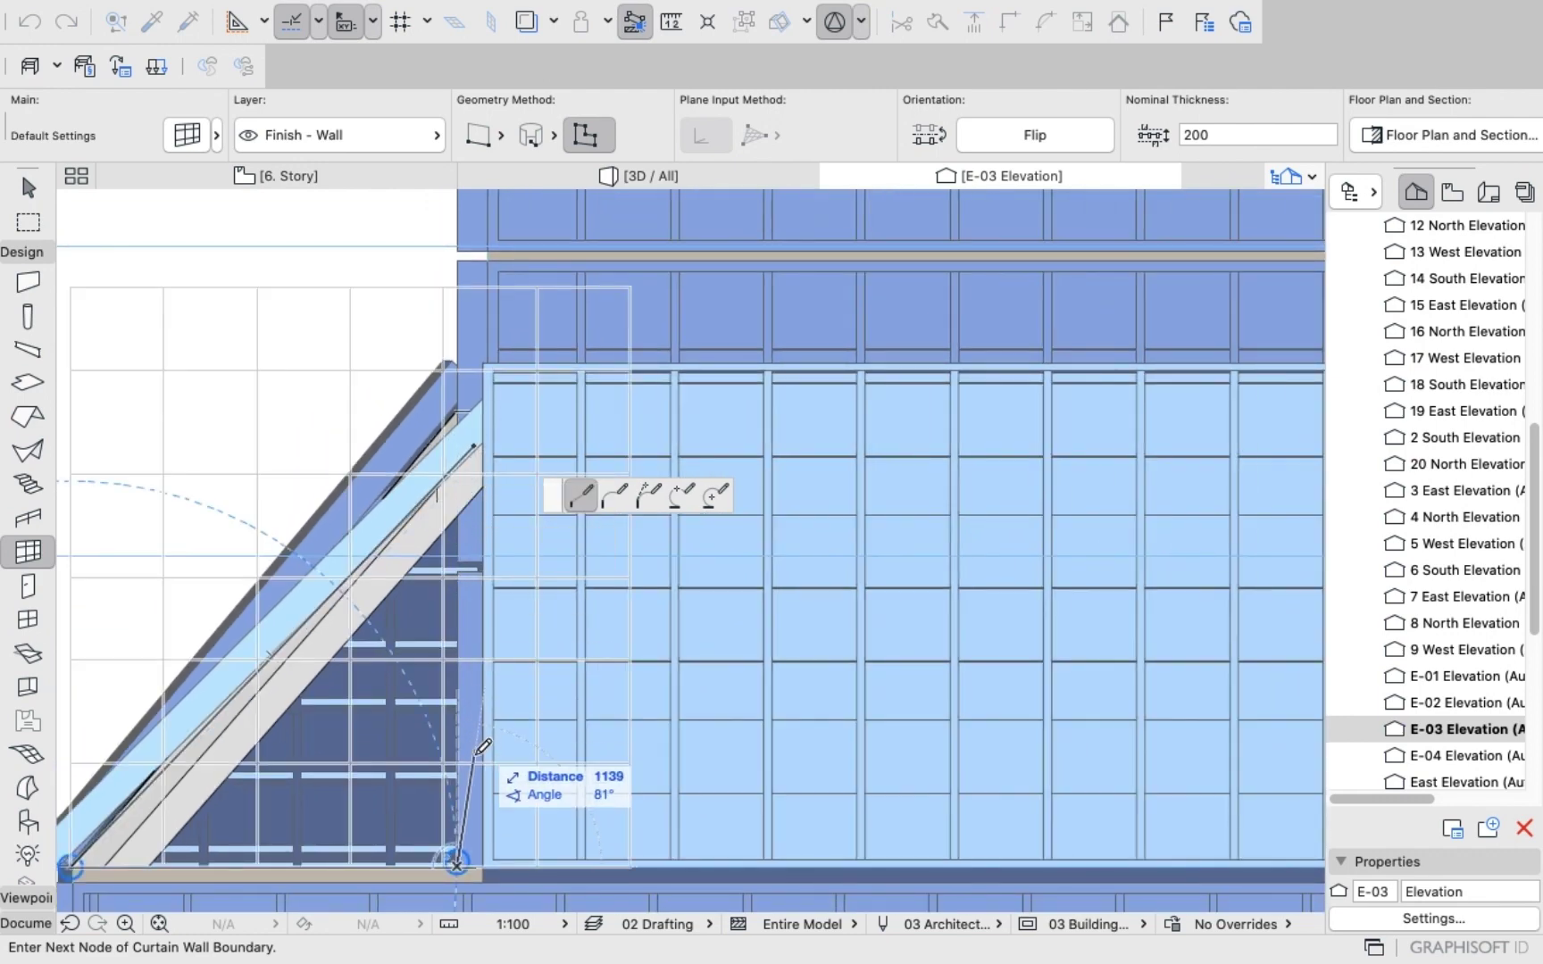
pyautogui.scroll(5, 478, 857)
pyautogui.click(448, 896)
pyautogui.scroll(-4, 511, 776)
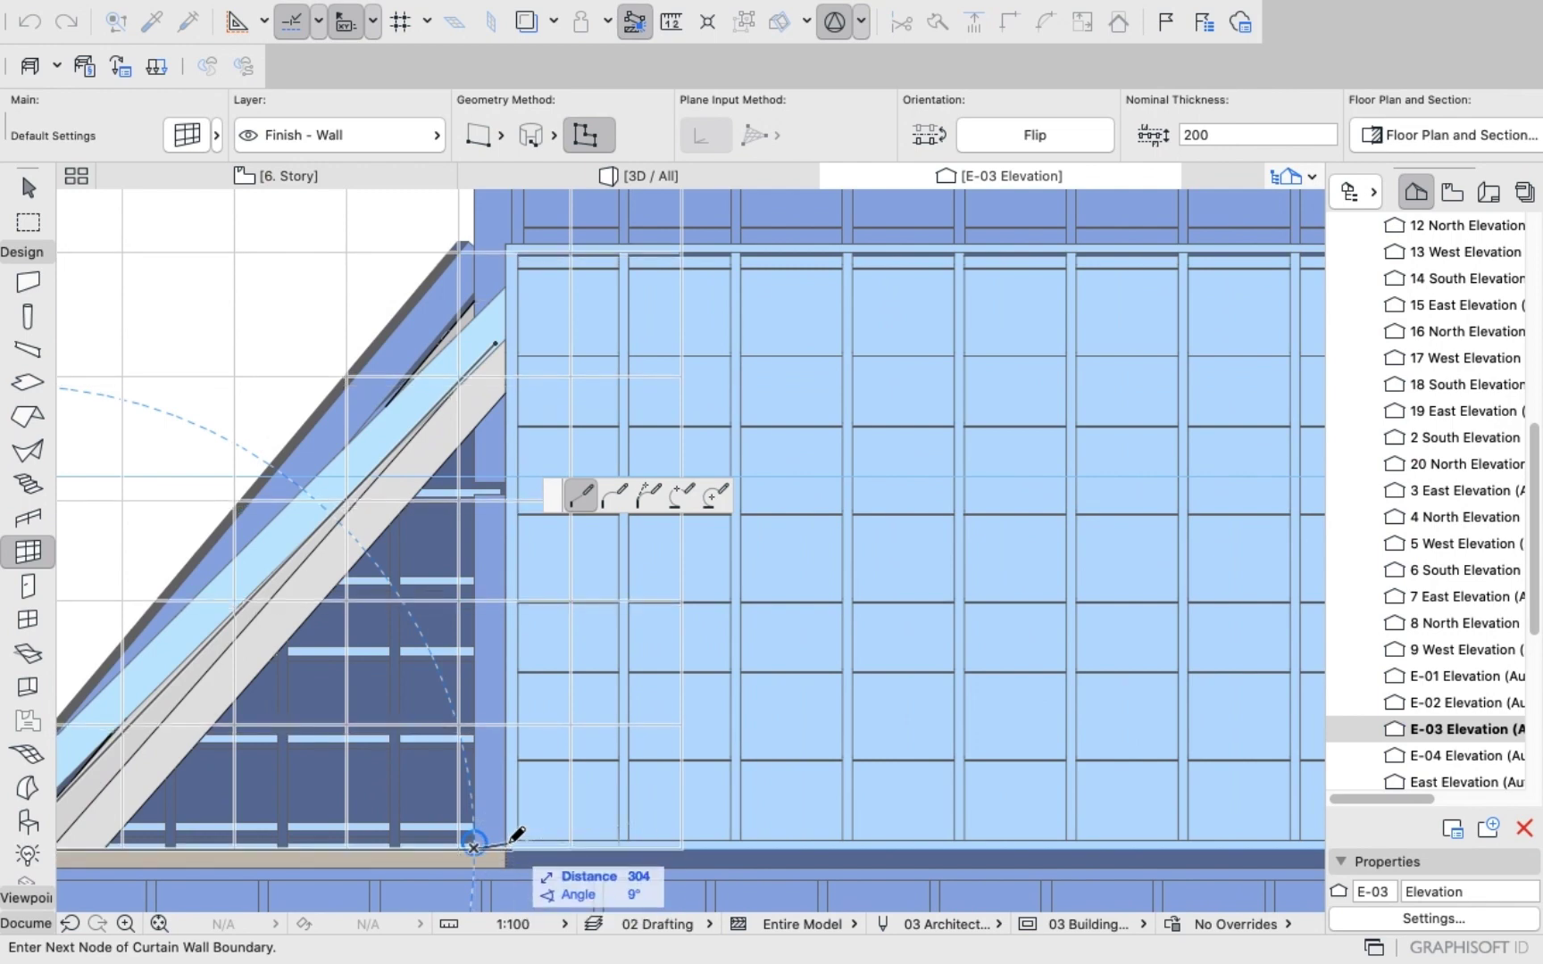
pyautogui.scroll(5, 510, 850)
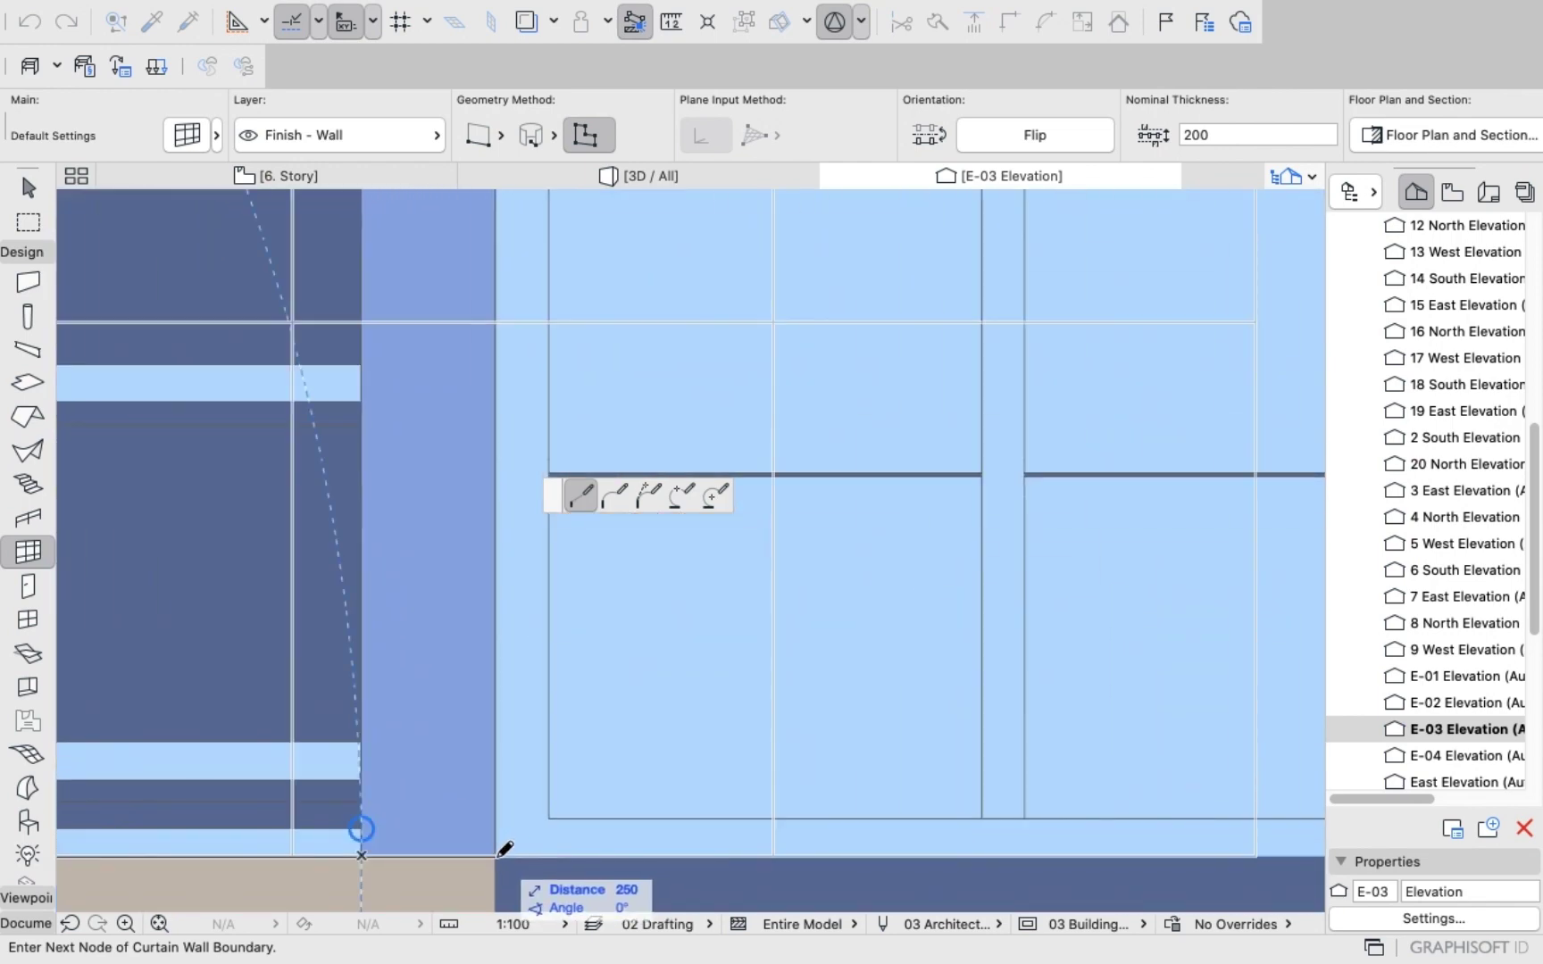
pyautogui.scroll(-4, 506, 701)
pyautogui.scroll(-3, 506, 390)
pyautogui.scroll(7, 506, 390)
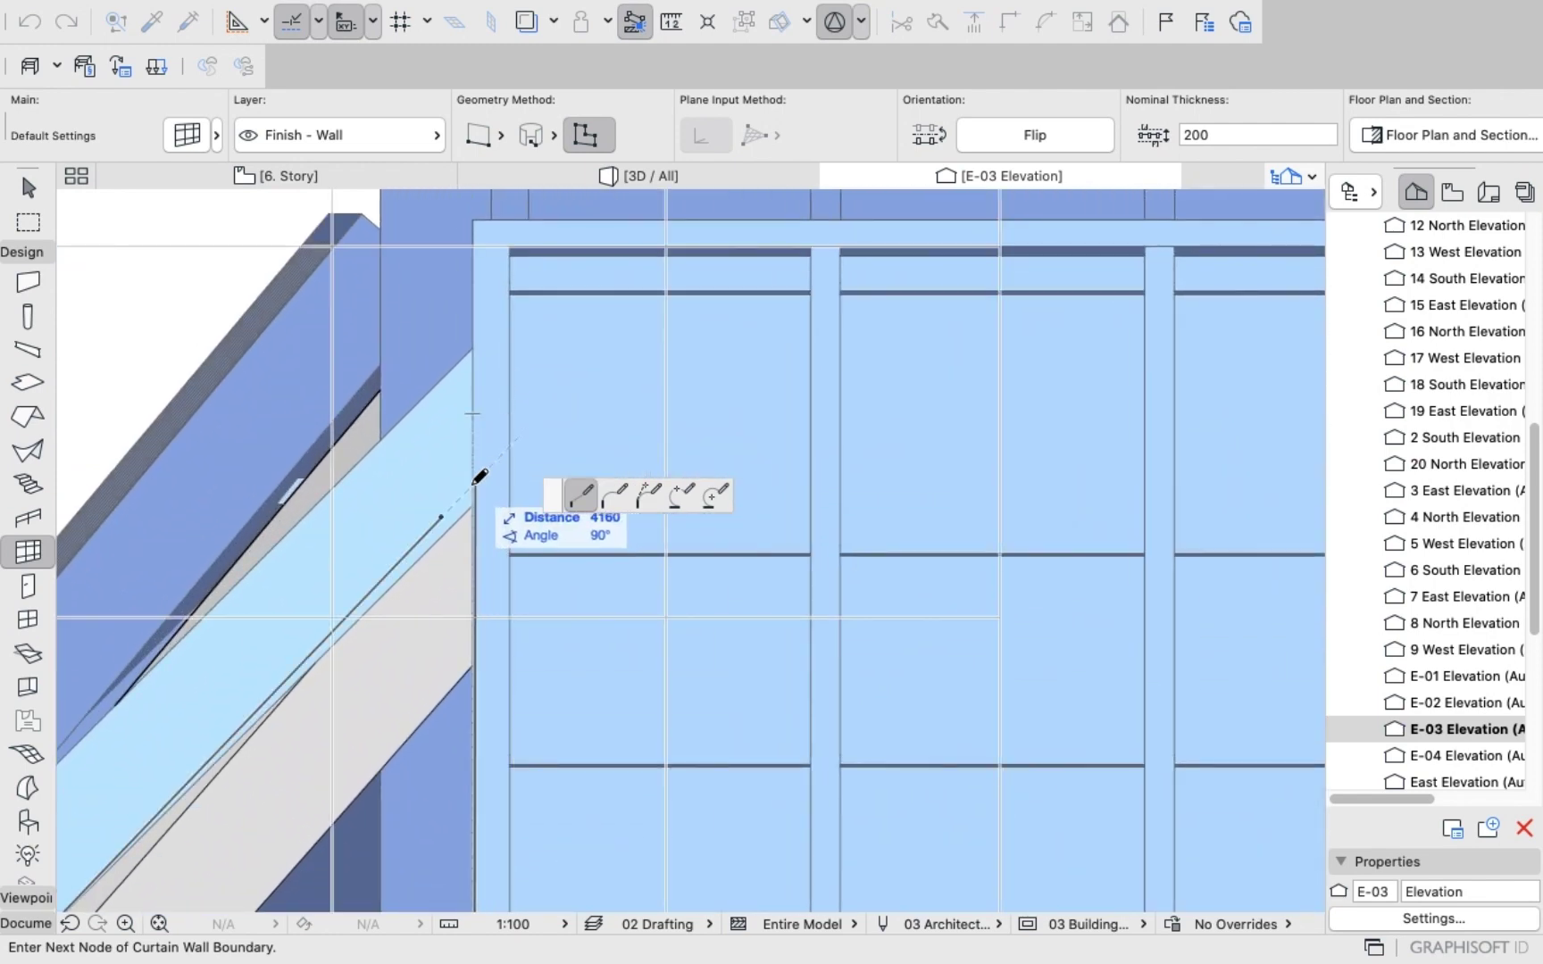
pyautogui.click(475, 483)
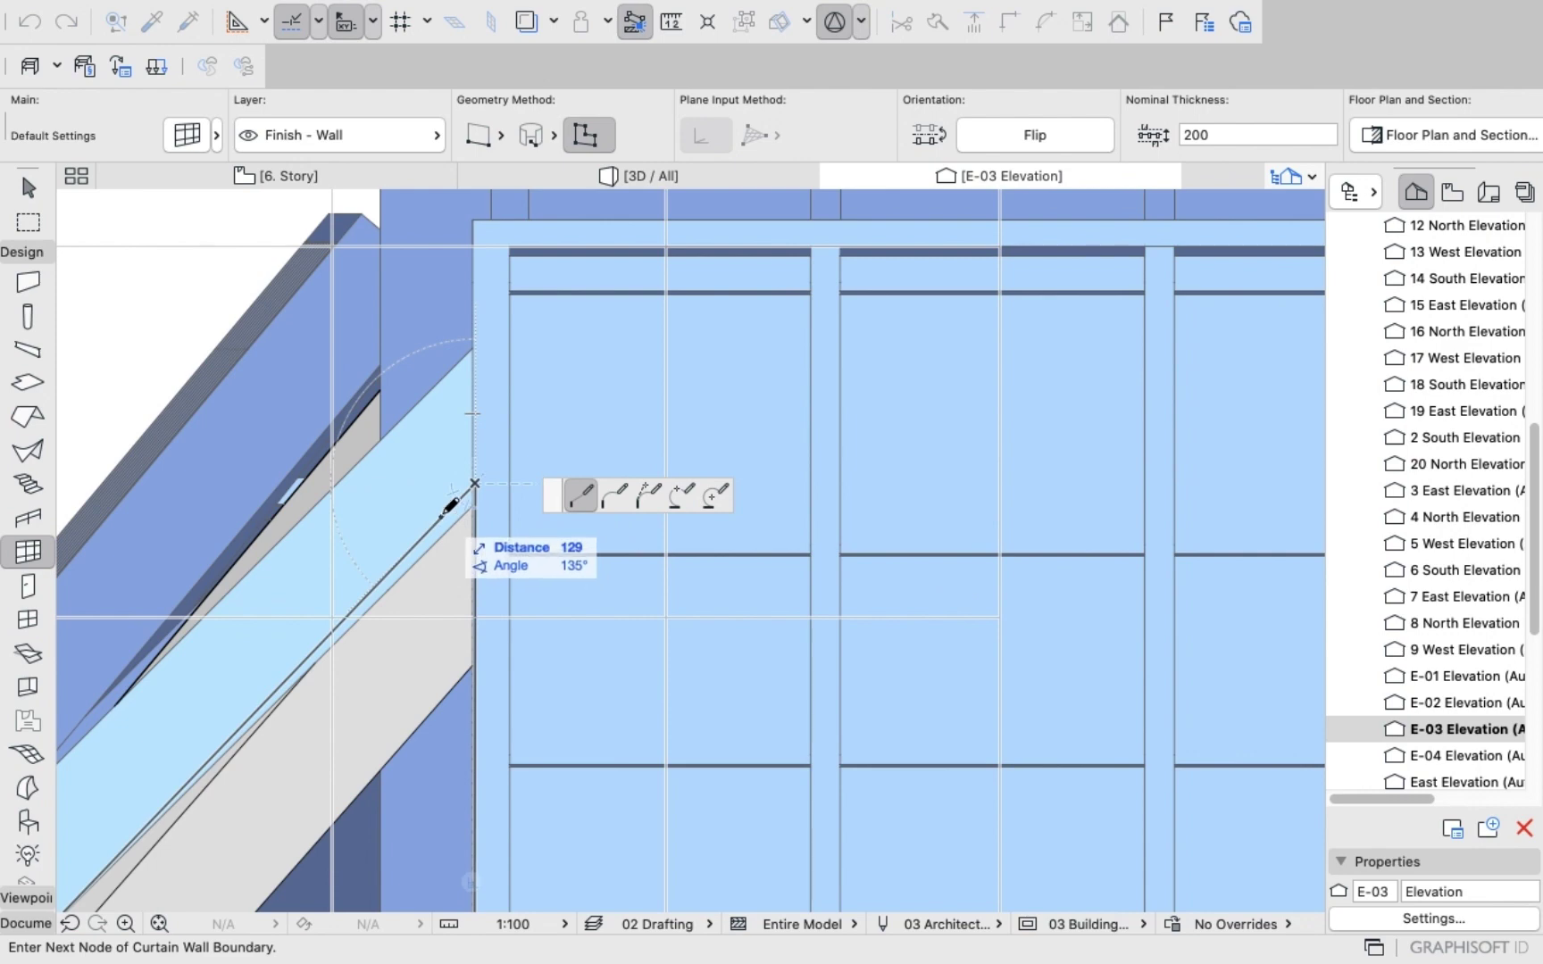
pyautogui.press('Escape')
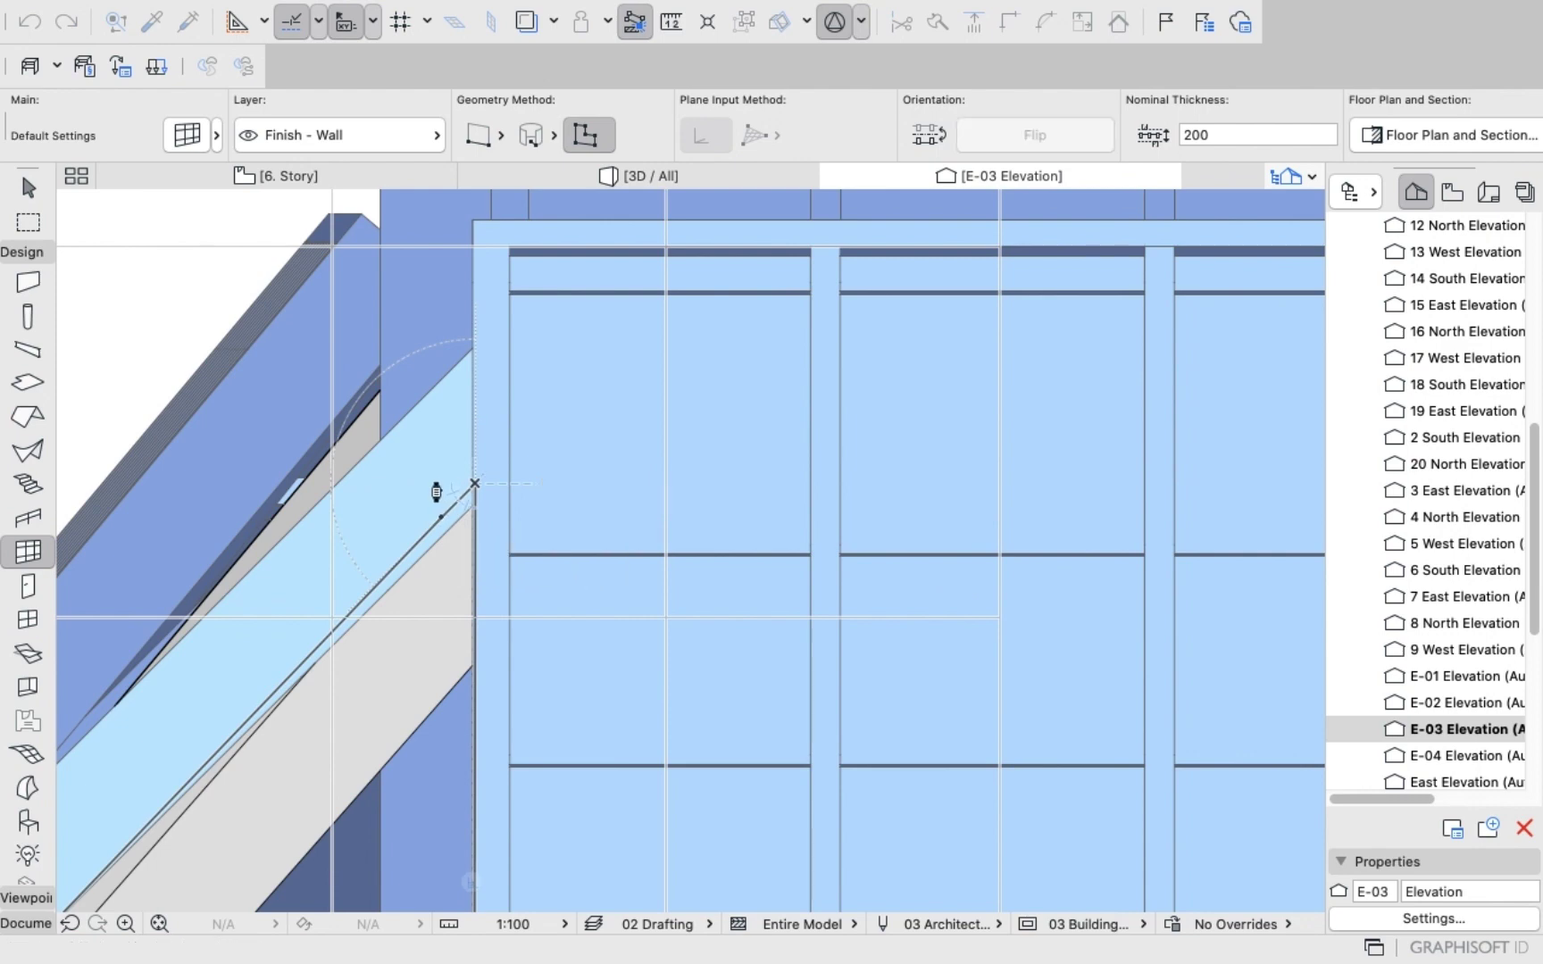
# Examine the new triangular curtain wall and the remaining open roof corner on the opposite side in the E-03 elevation.
pyautogui.scroll(-5, 438, 500)
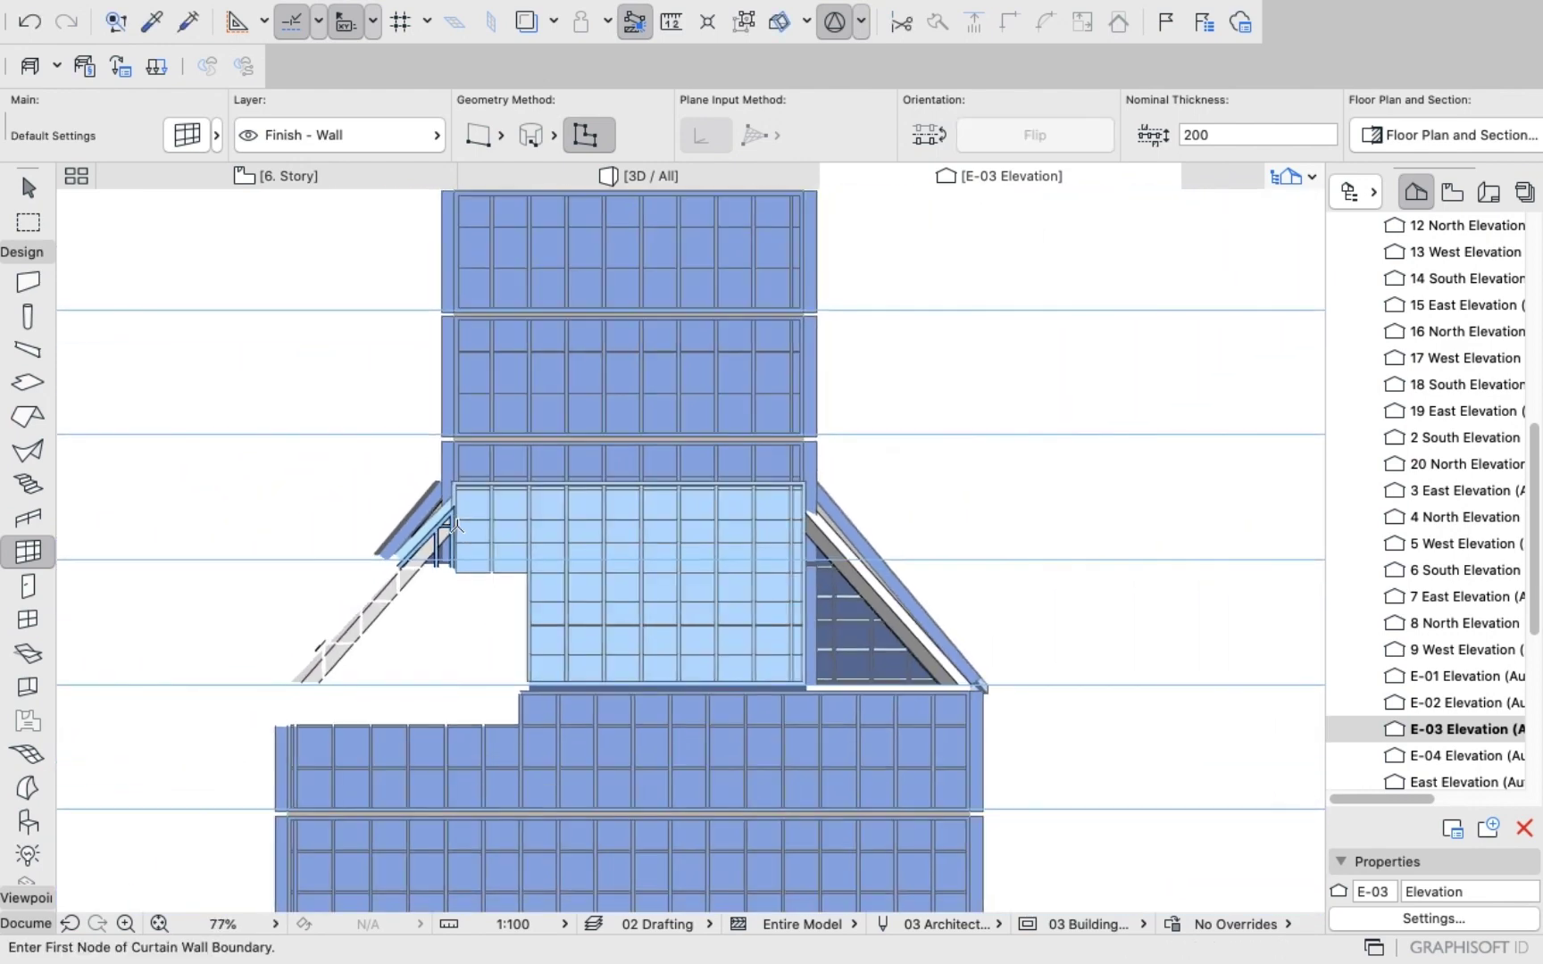
pyautogui.scroll(5, 586, 558)
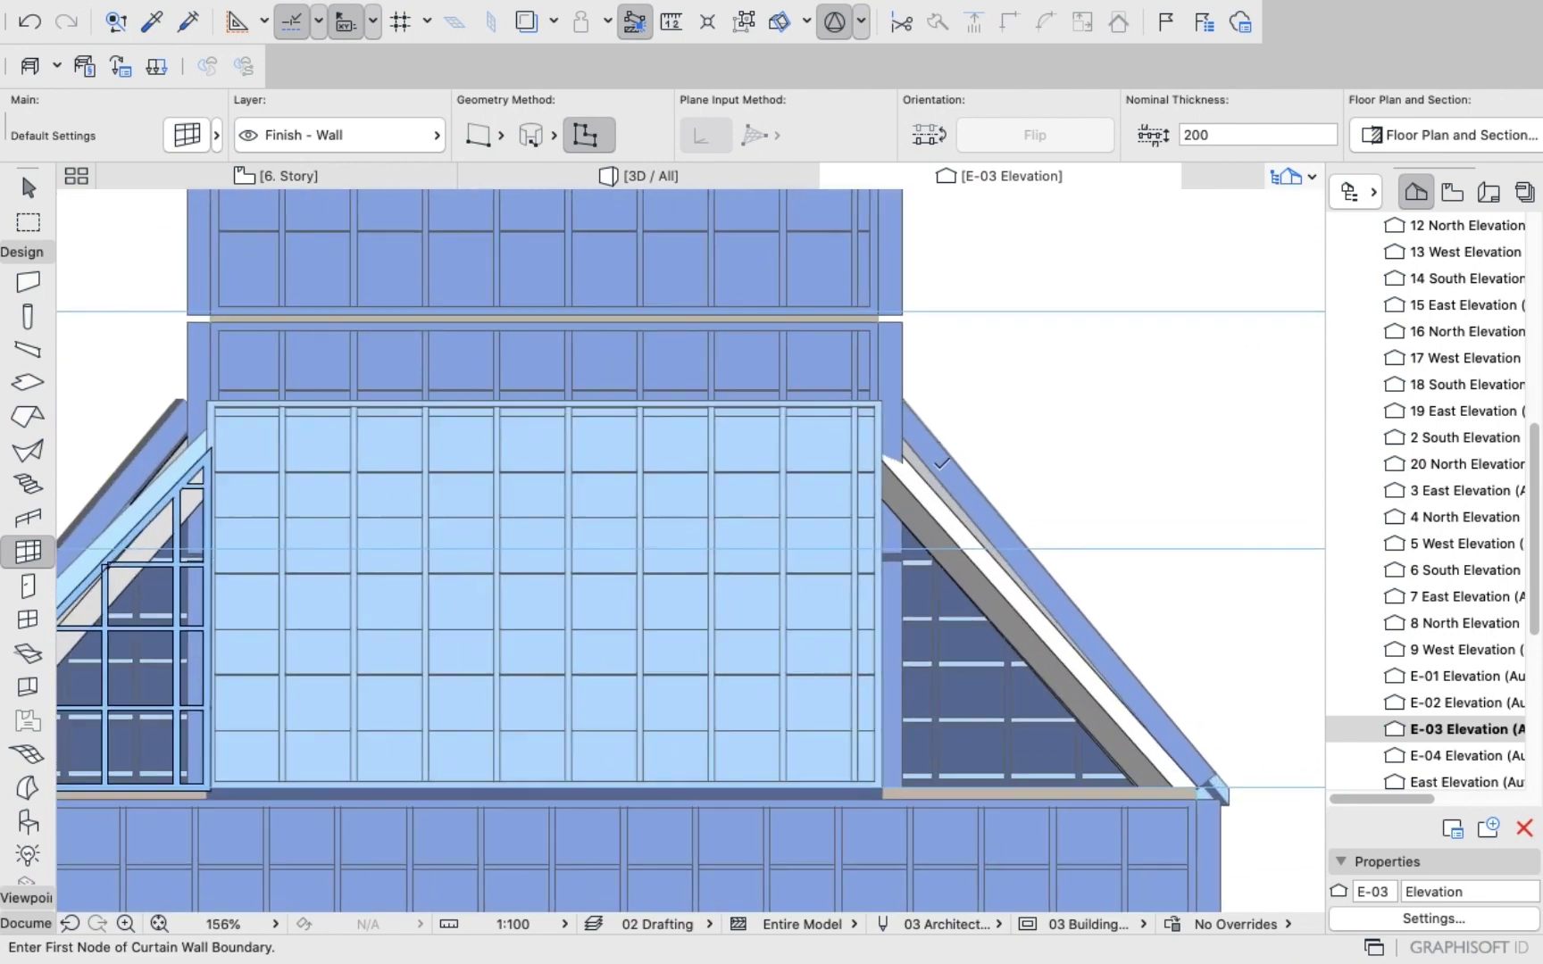
pyautogui.scroll(5, 940, 464)
pyautogui.scroll(-5, 815, 441)
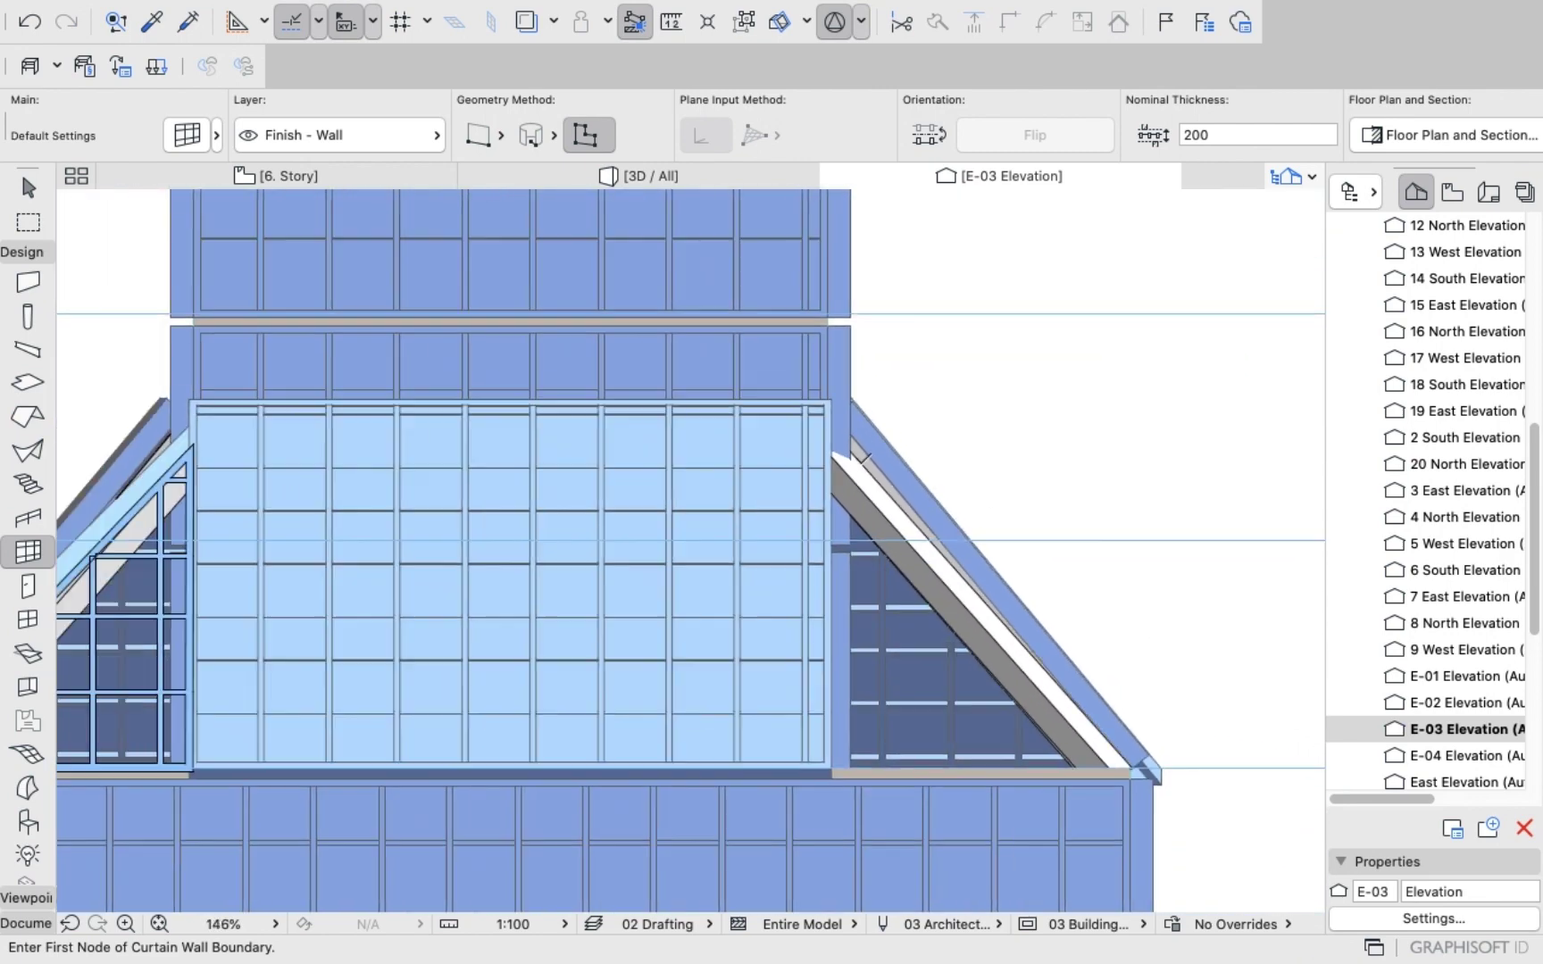
pyautogui.scroll(-3, 861, 465)
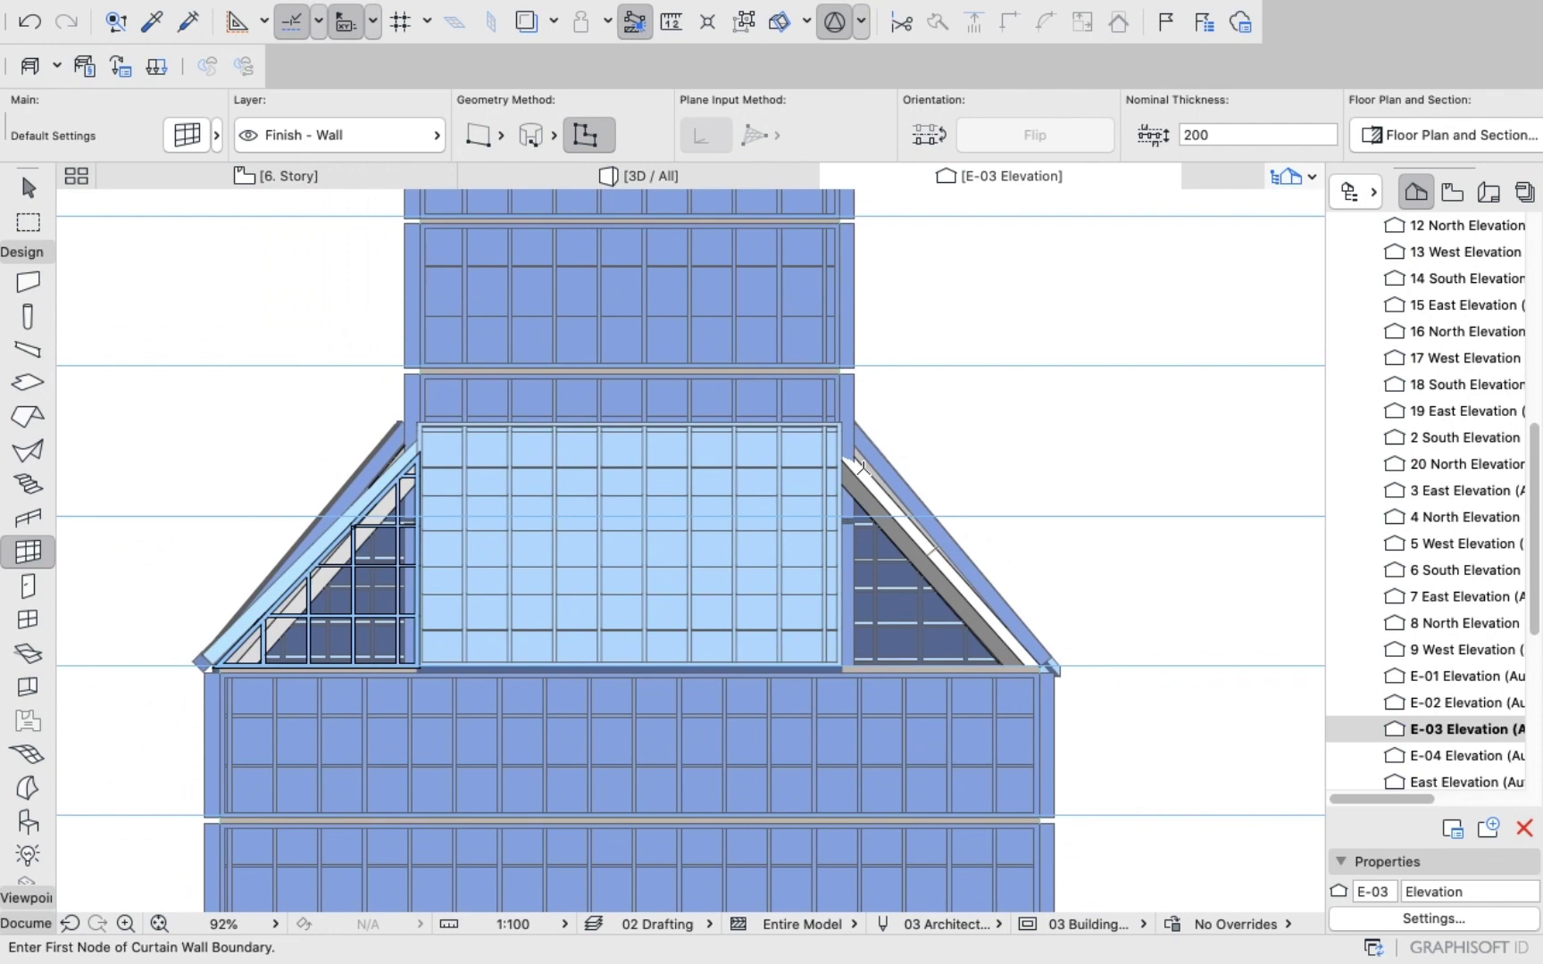
pyautogui.scroll(5, 244, 531)
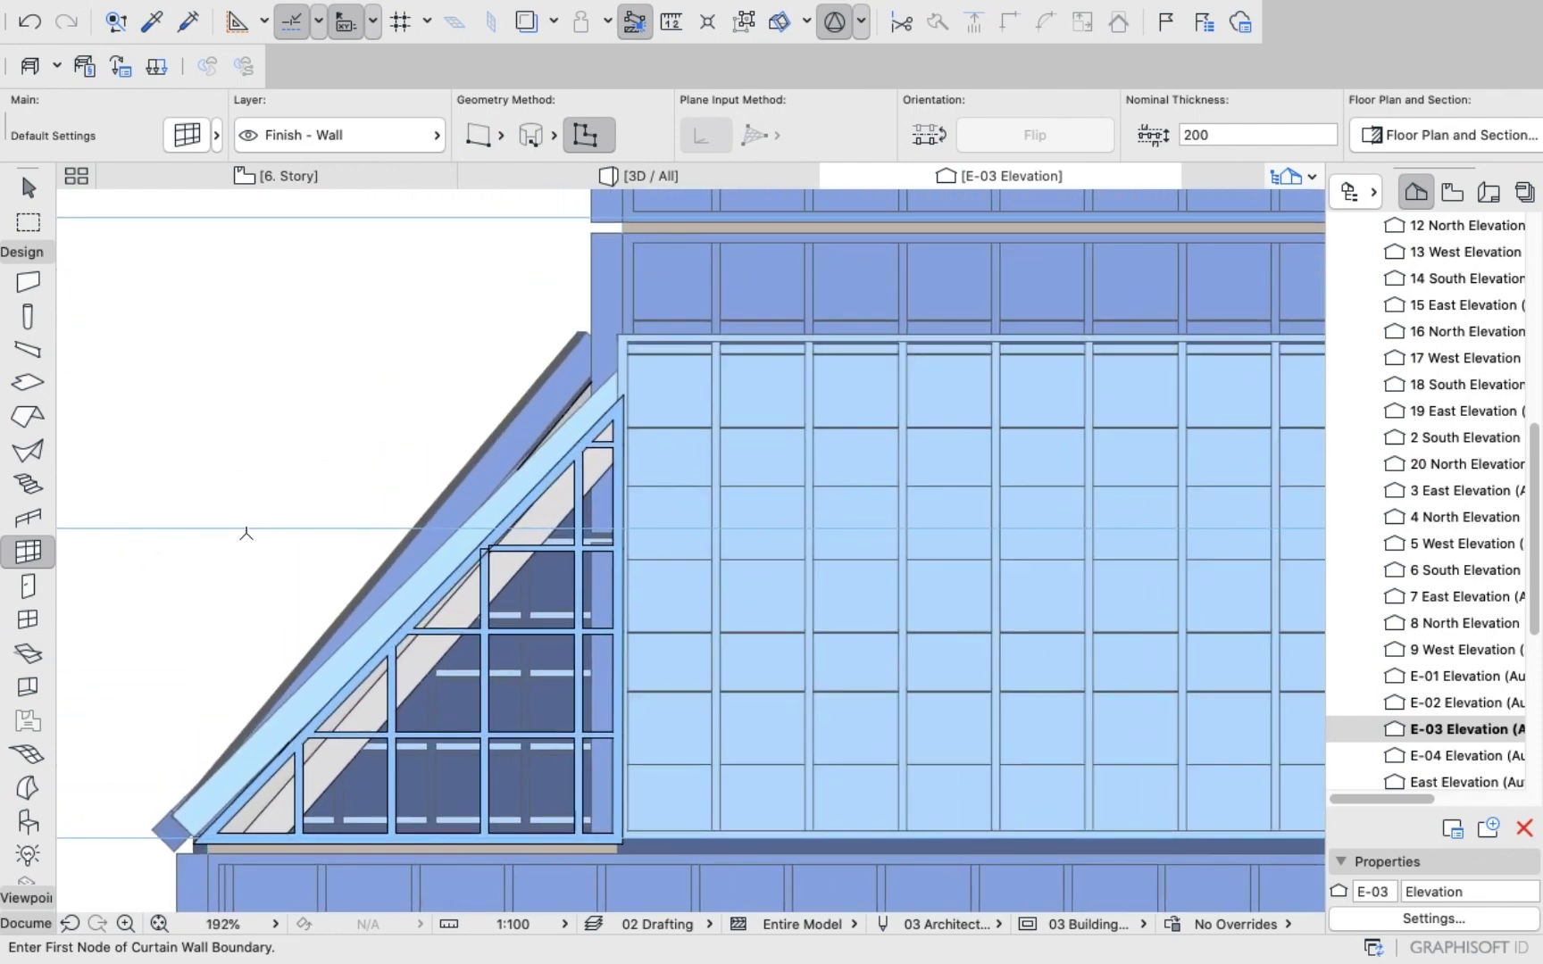
pyautogui.scroll(1, 246, 533)
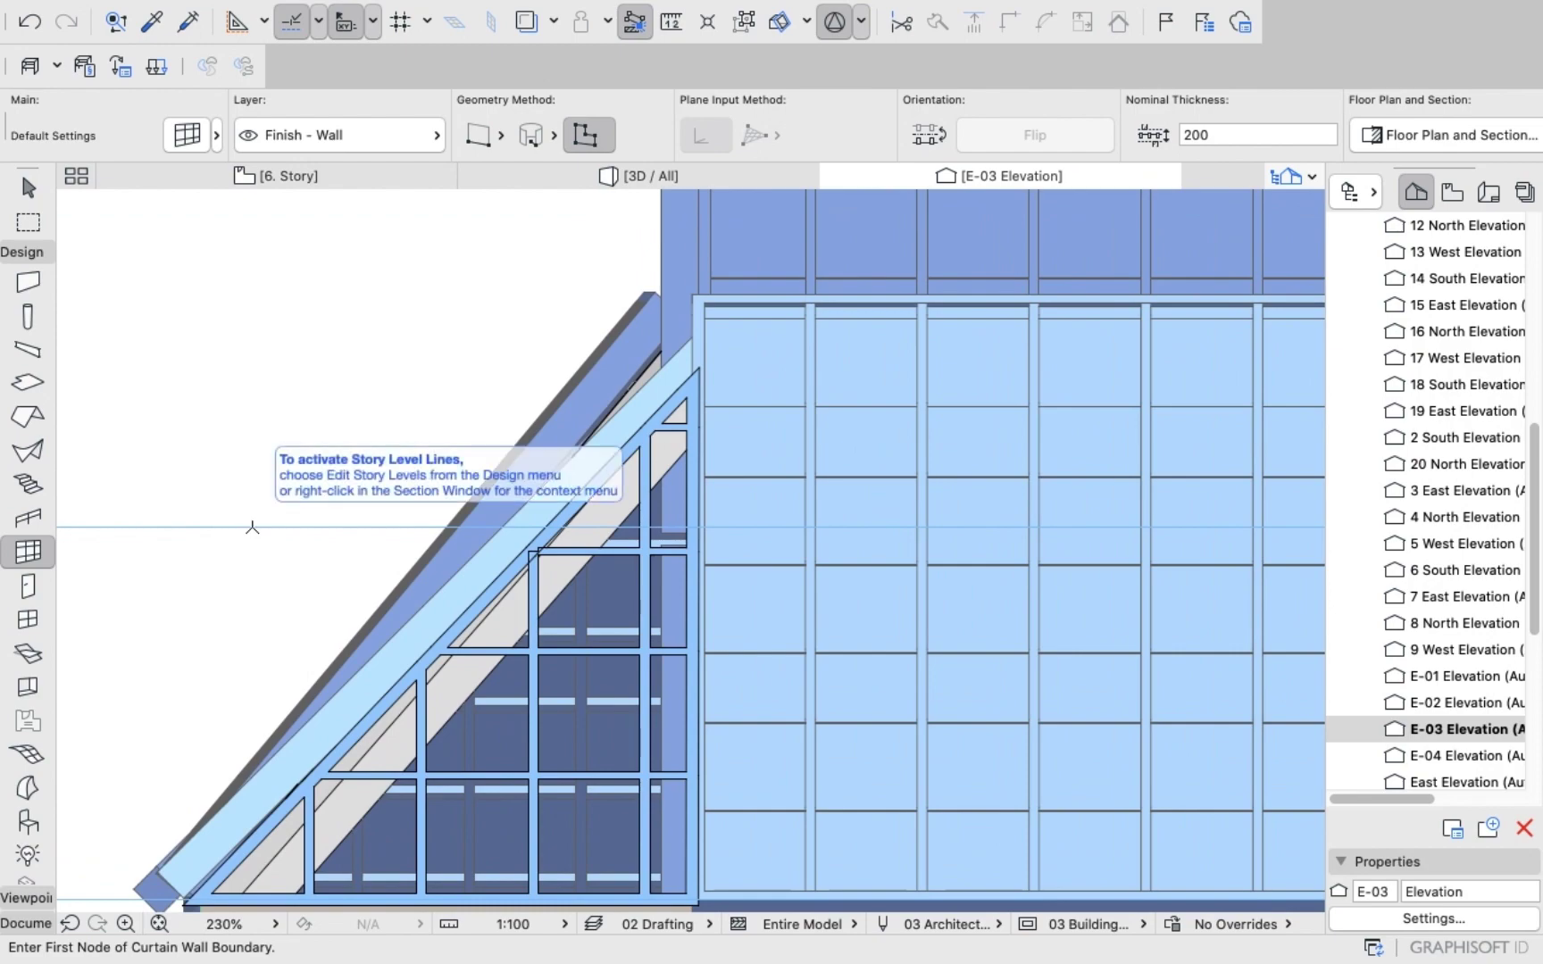
# Start a polygonal curtain wall over the open right roof corner, running its first edge about 4871 from the middle roof wall's top corner to the eave.
pyautogui.scroll(-3, 253, 526)
pyautogui.scroll(-1, 759, 536)
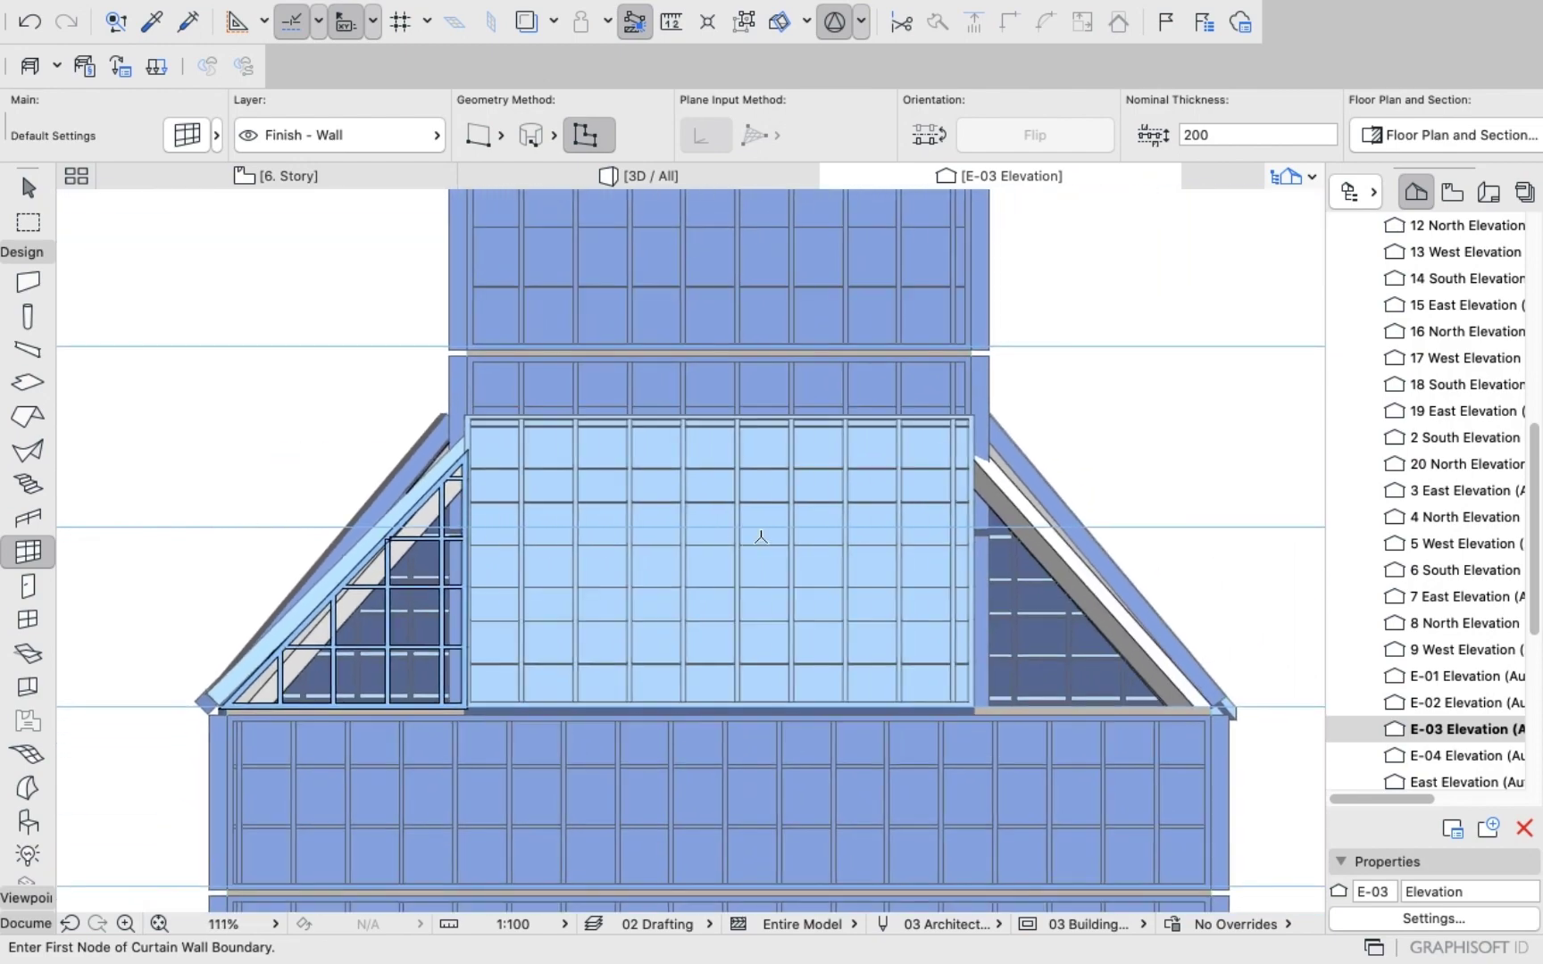
pyautogui.scroll(1, 759, 536)
pyautogui.scroll(-3, 759, 535)
pyautogui.scroll(7, 1101, 482)
pyautogui.scroll(2, 1101, 482)
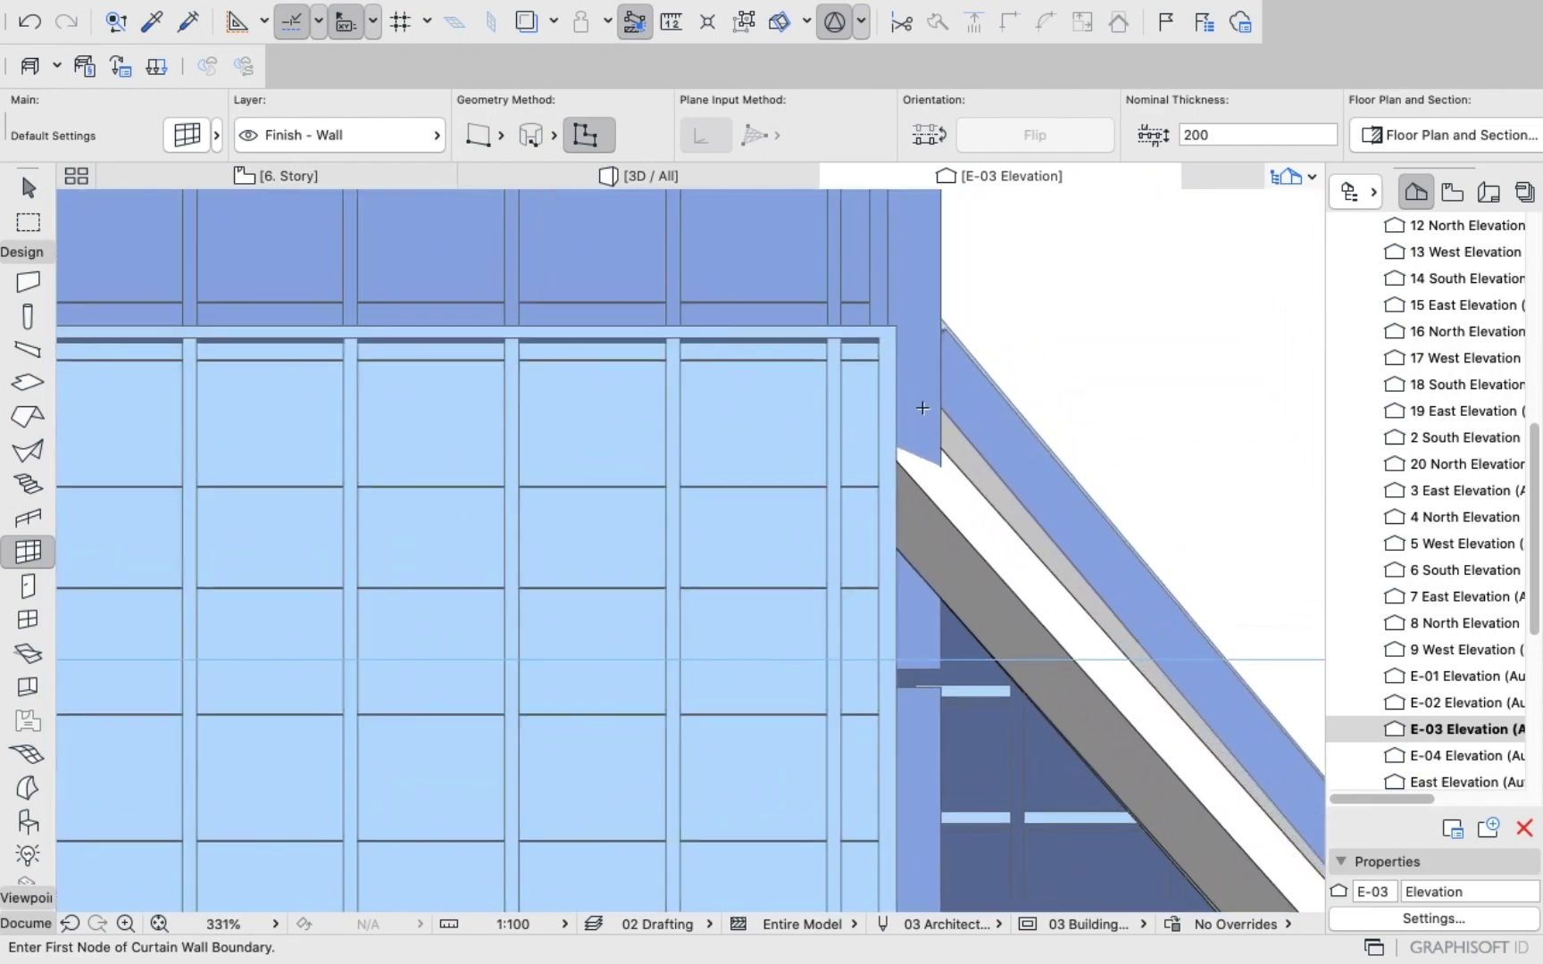
pyautogui.scroll(2, 923, 408)
pyautogui.scroll(-7, 885, 385)
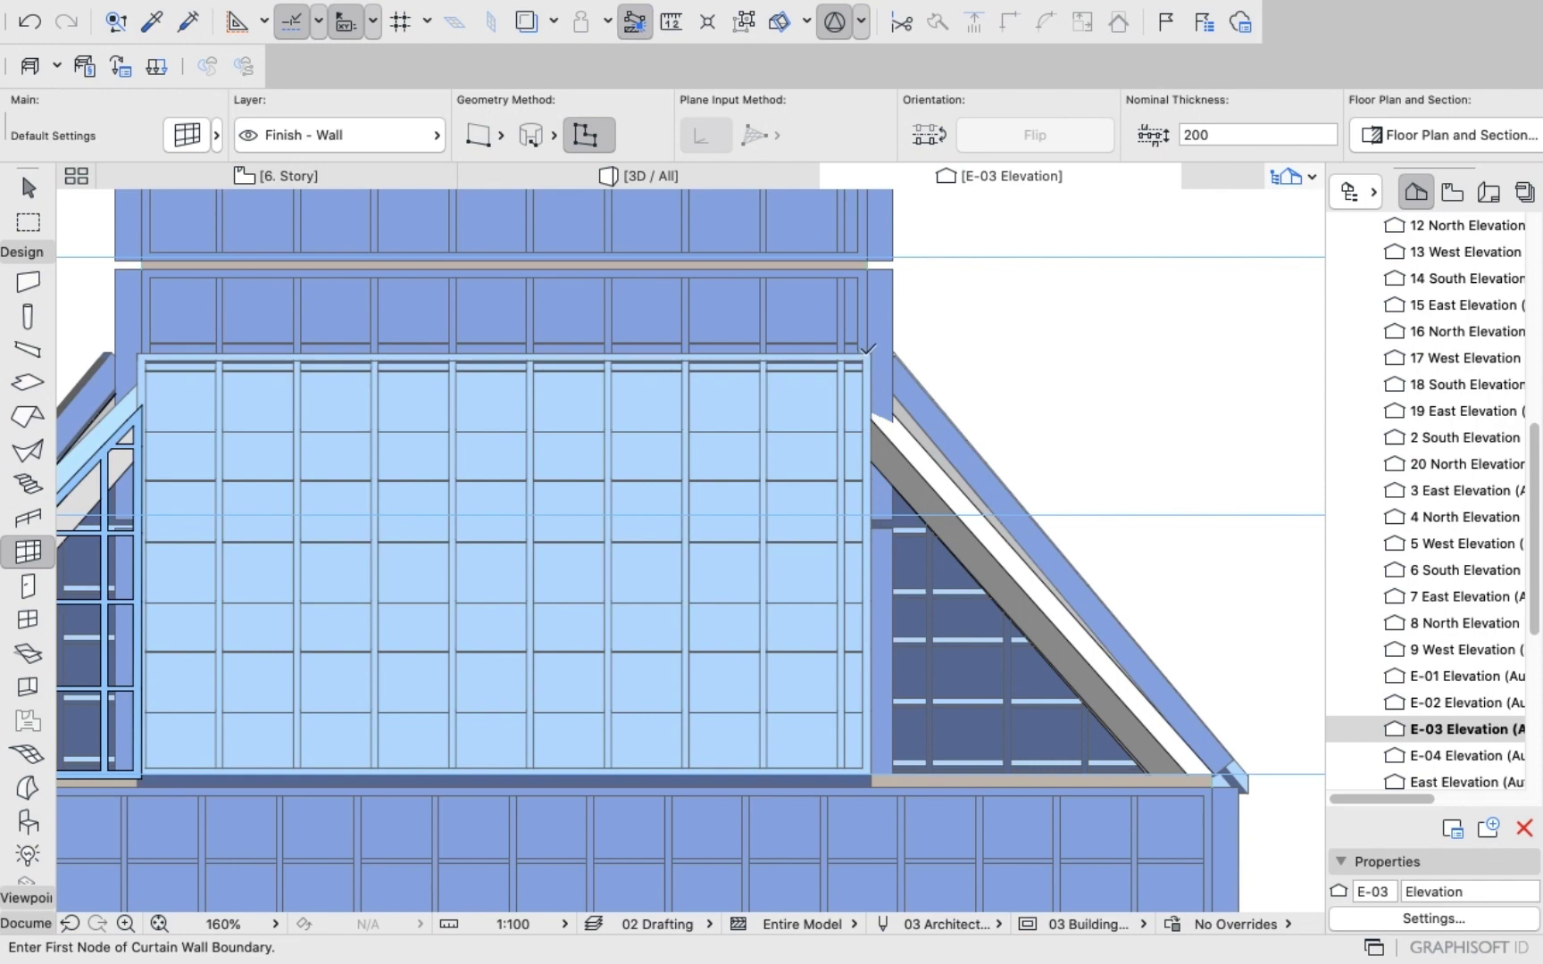
pyautogui.click(871, 352)
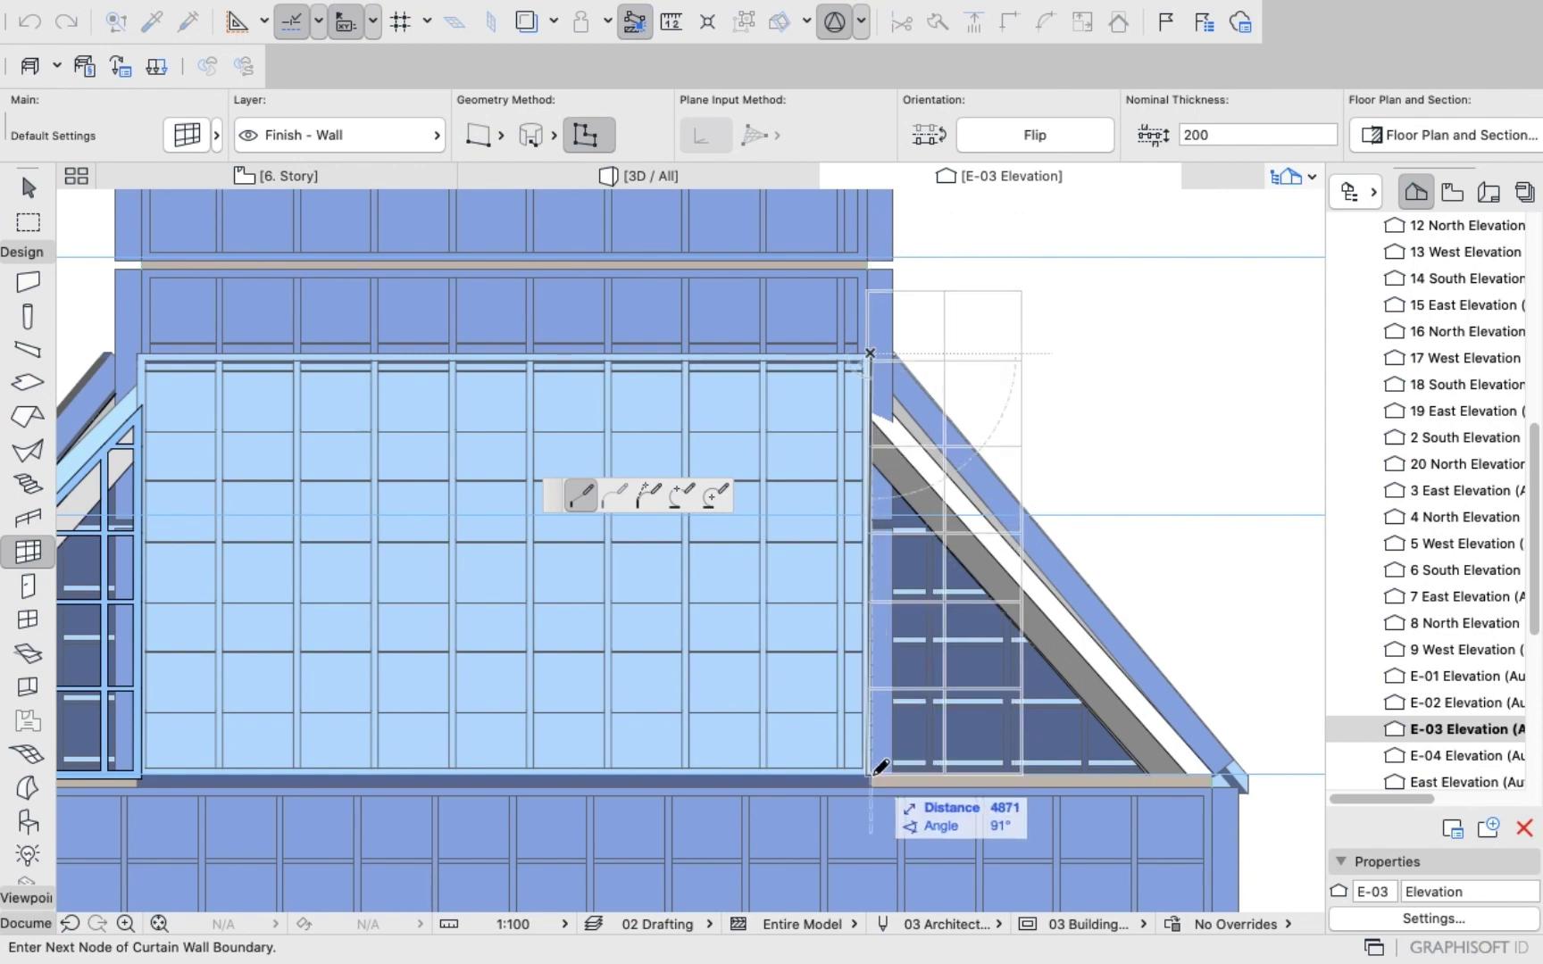
pyautogui.scroll(2, 880, 766)
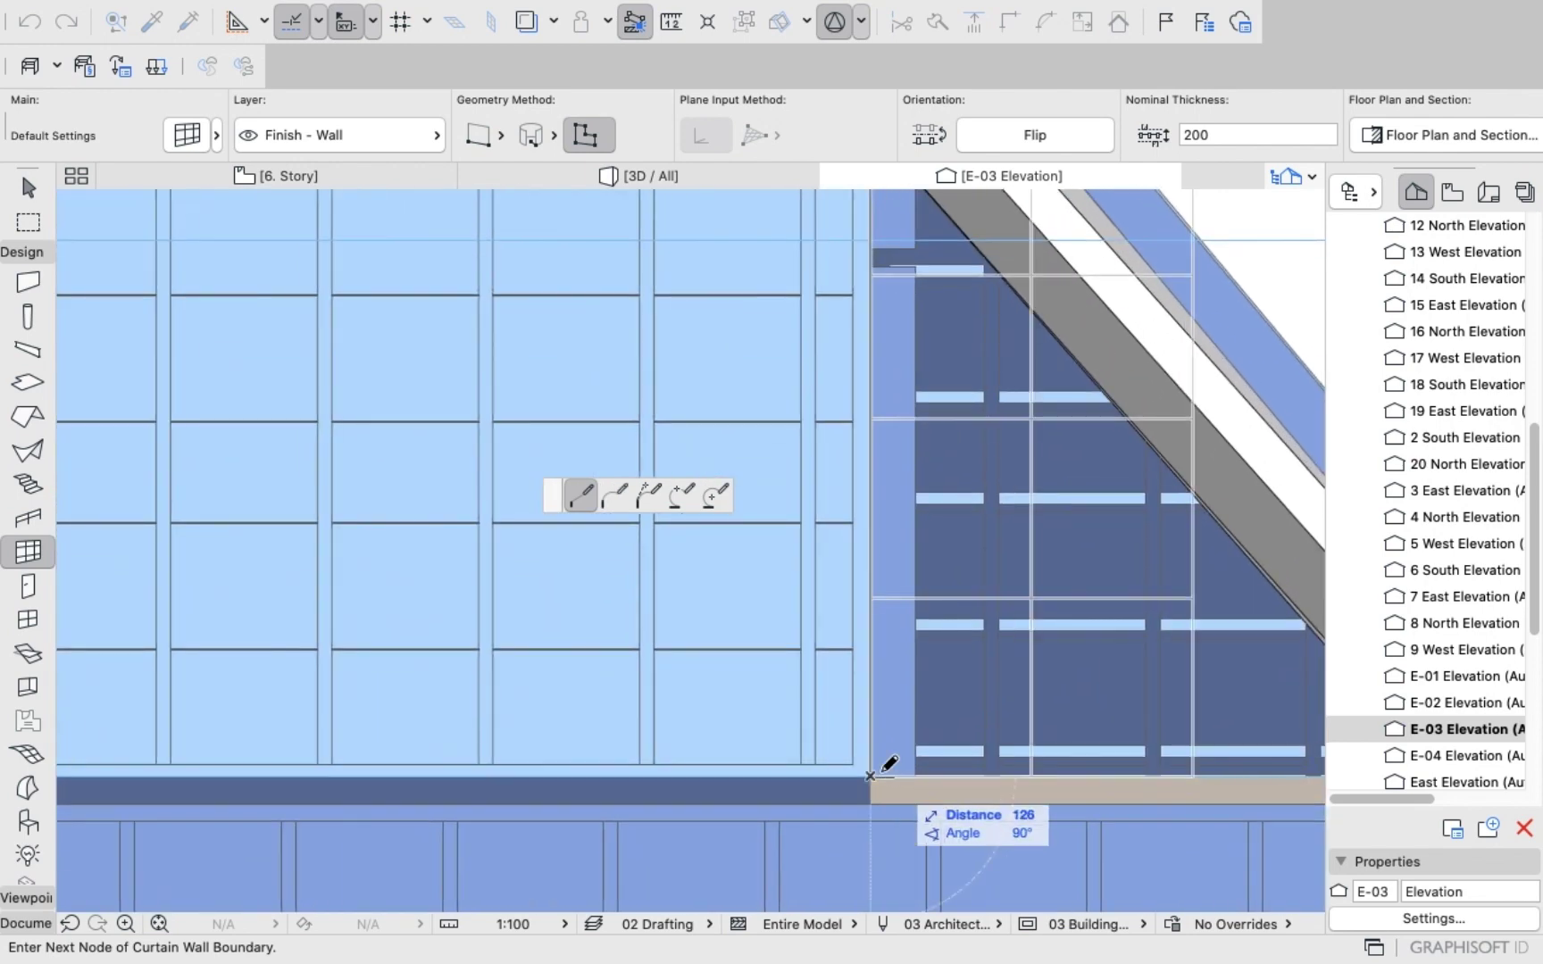
# Run the curtain wall boundary about 4014 along the eave to the outer roof corner and close it at the middle roof wall's top corner.
pyautogui.scroll(-5, 879, 766)
pyautogui.scroll(3, 1132, 766)
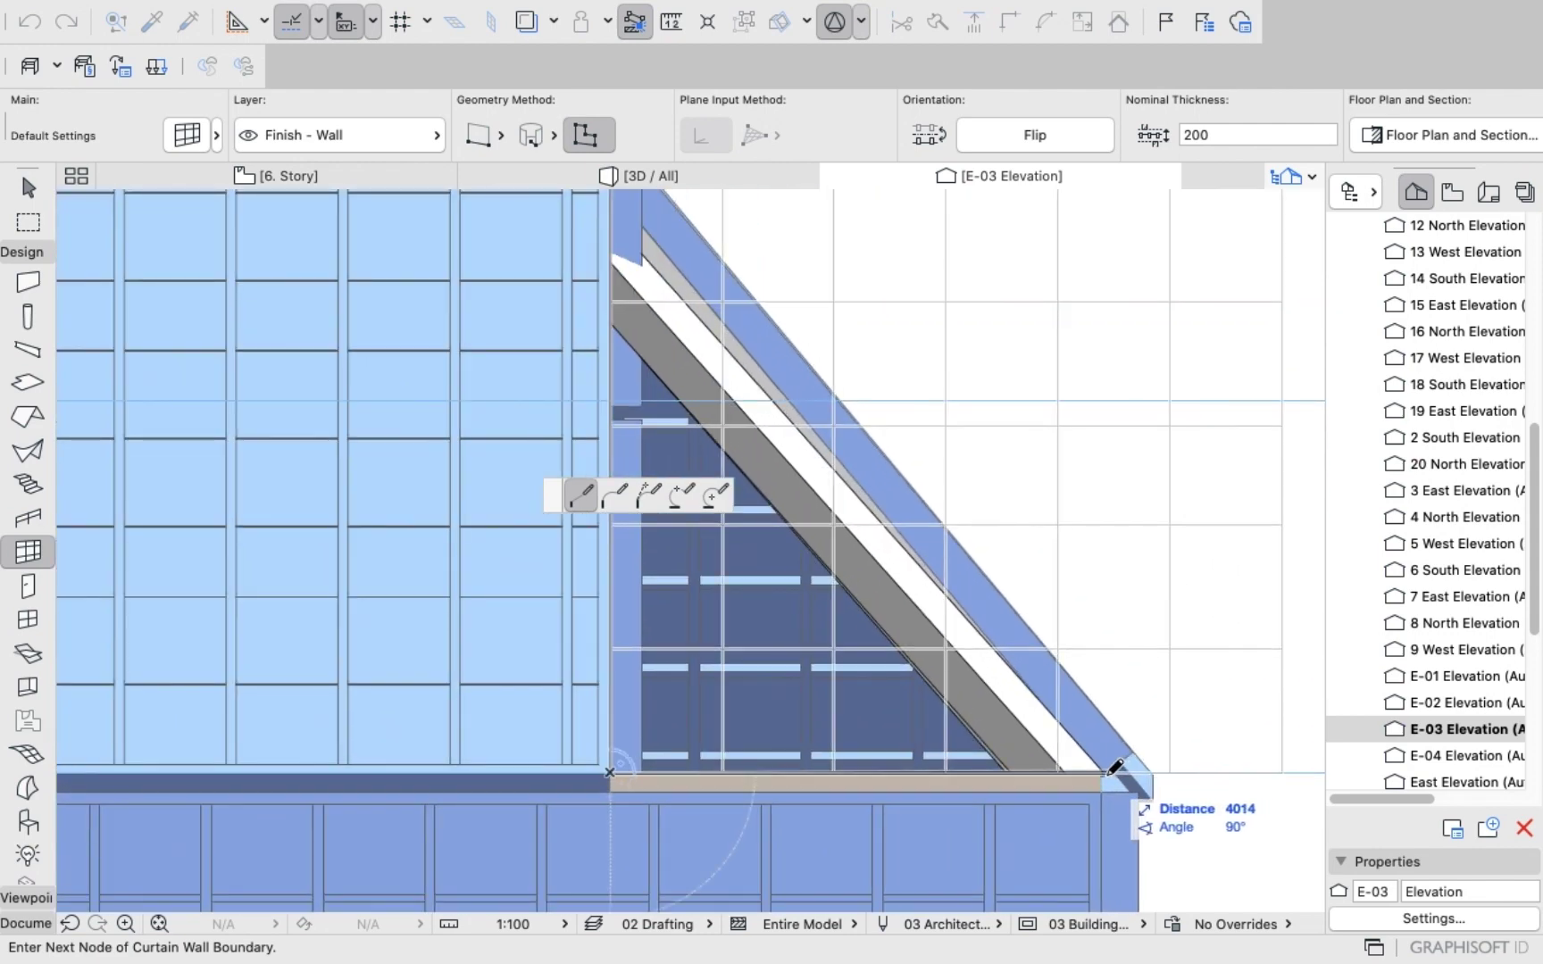
pyautogui.click(1107, 782)
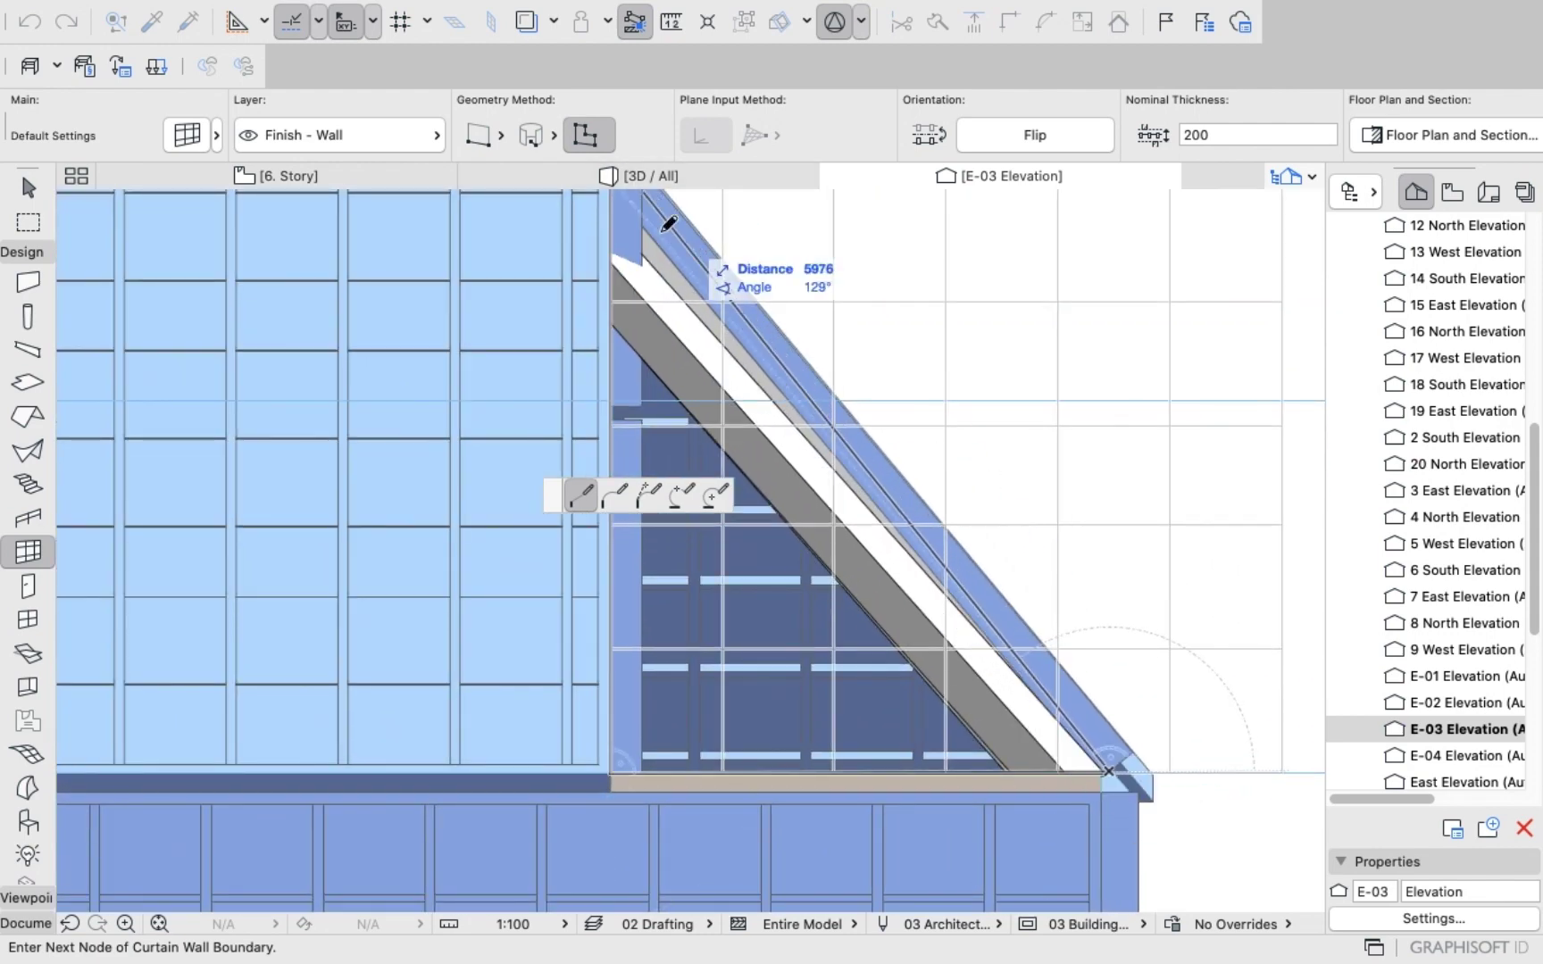
pyautogui.scroll(-3, 686, 268)
pyautogui.scroll(-3, 686, 268)
pyautogui.scroll(5, 686, 267)
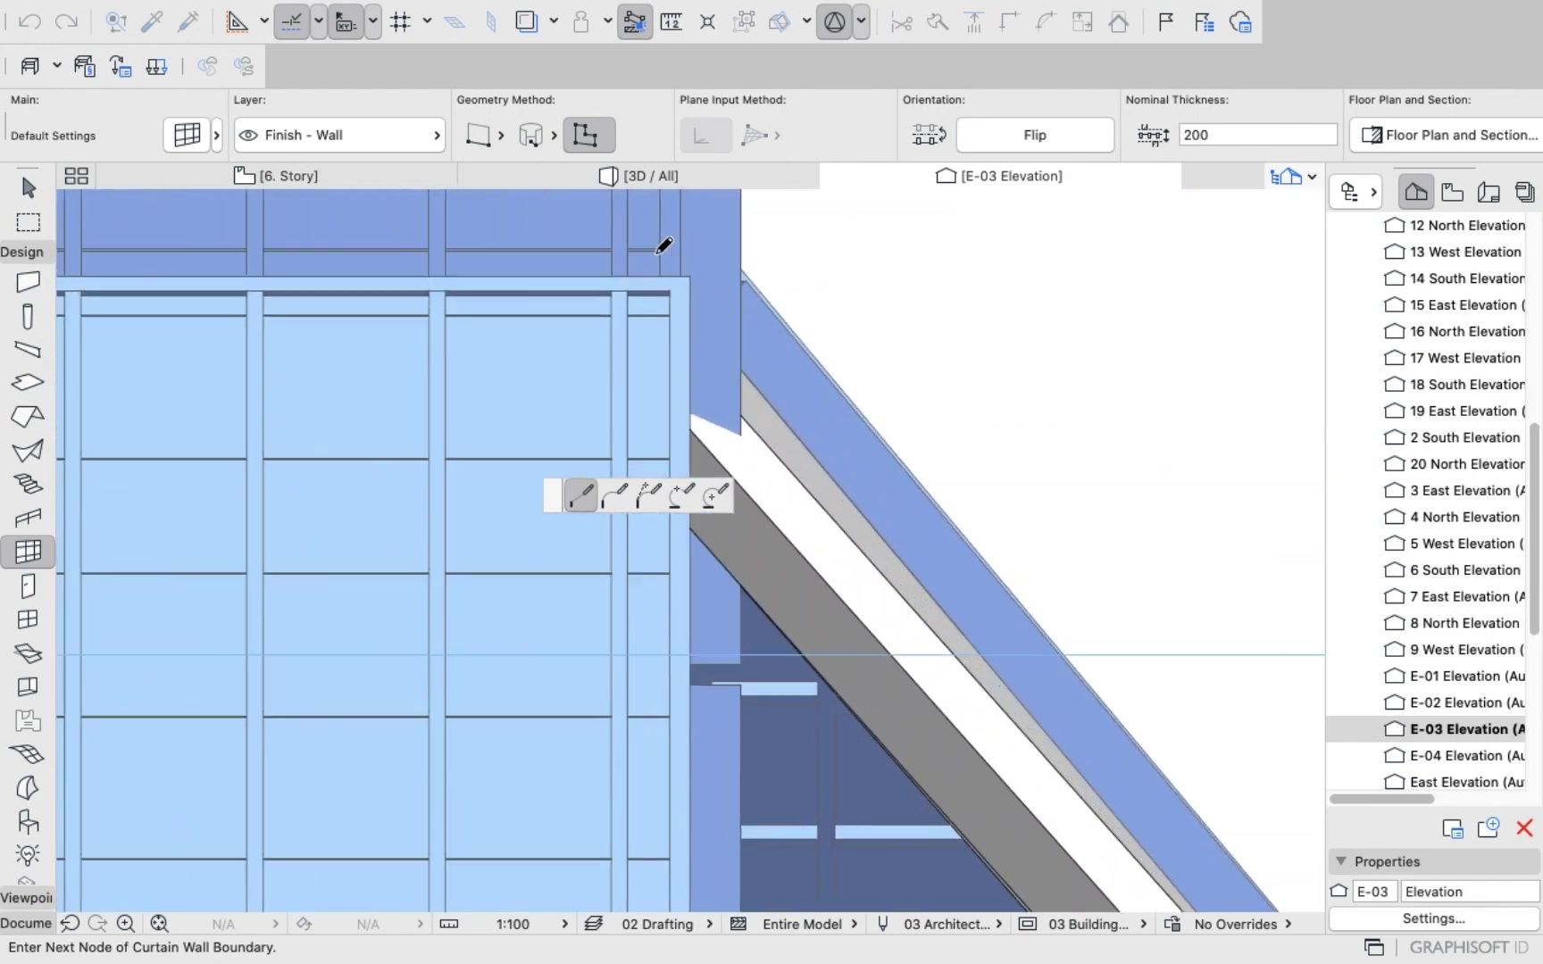
pyautogui.click(701, 368)
pyautogui.scroll(-3, 733, 377)
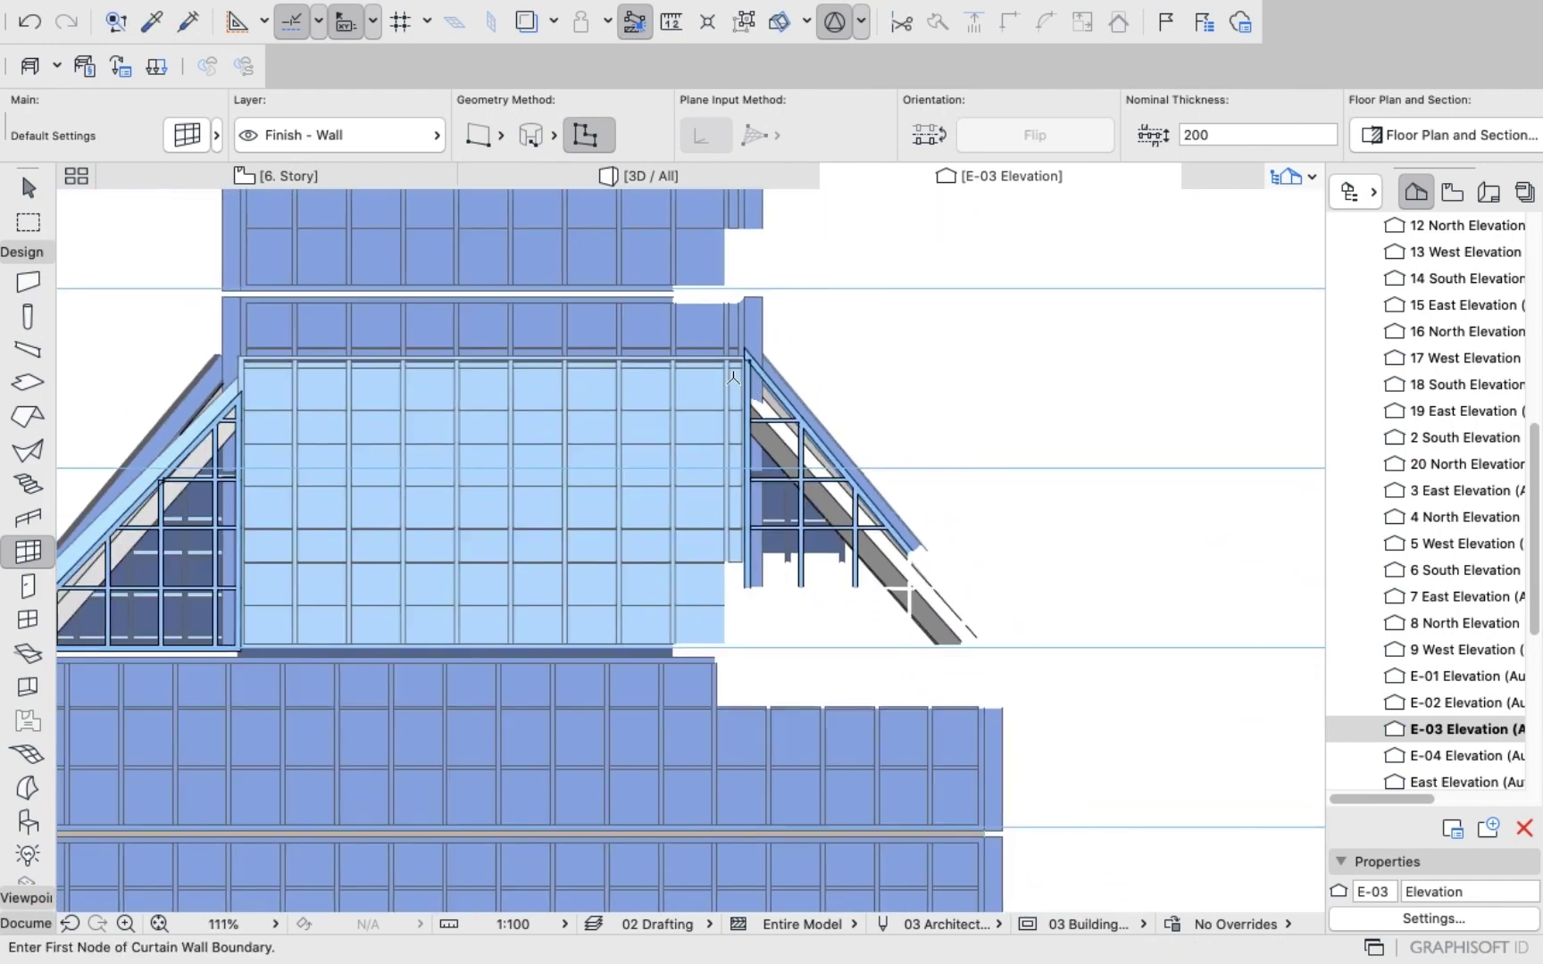
# Select both triangular corner curtain walls in the 3D view and set their slant angle to 45°.
pyautogui.click(614, 183)
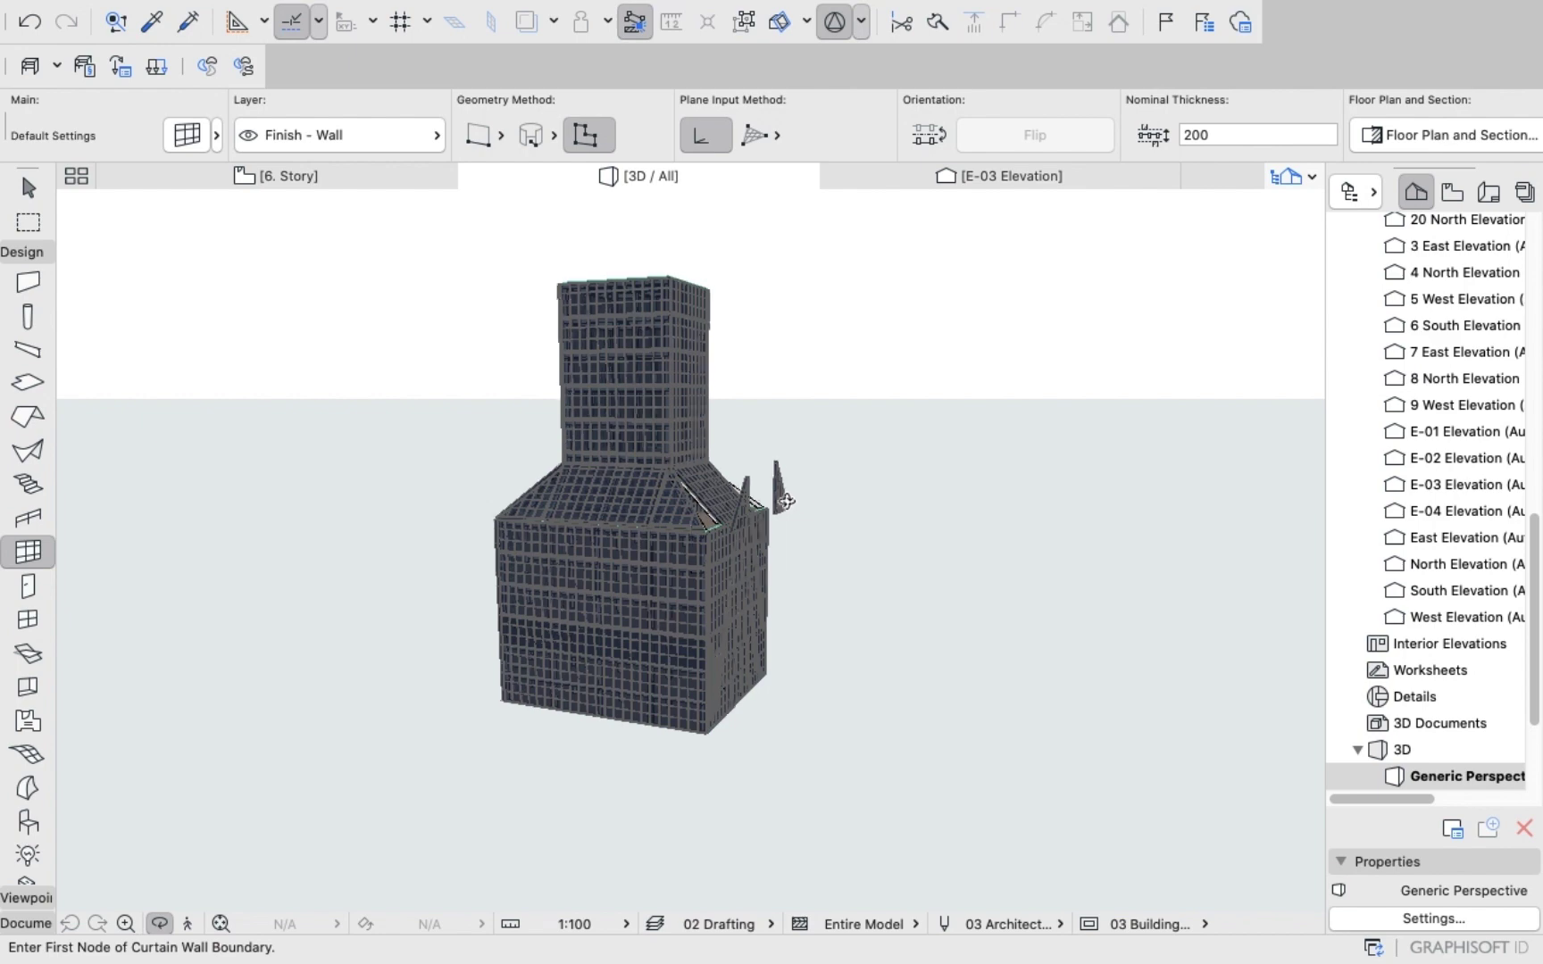
pyautogui.moveTo(801, 507)
pyautogui.keyDown('shift'); pyautogui.mouseDown(button='middle')
pyautogui.moveTo(514, 493)
pyautogui.moveTo(682, 506)
pyautogui.mouseUp(button='middle'); pyautogui.keyUp('shift')
pyautogui.scroll(5, 981, 469)
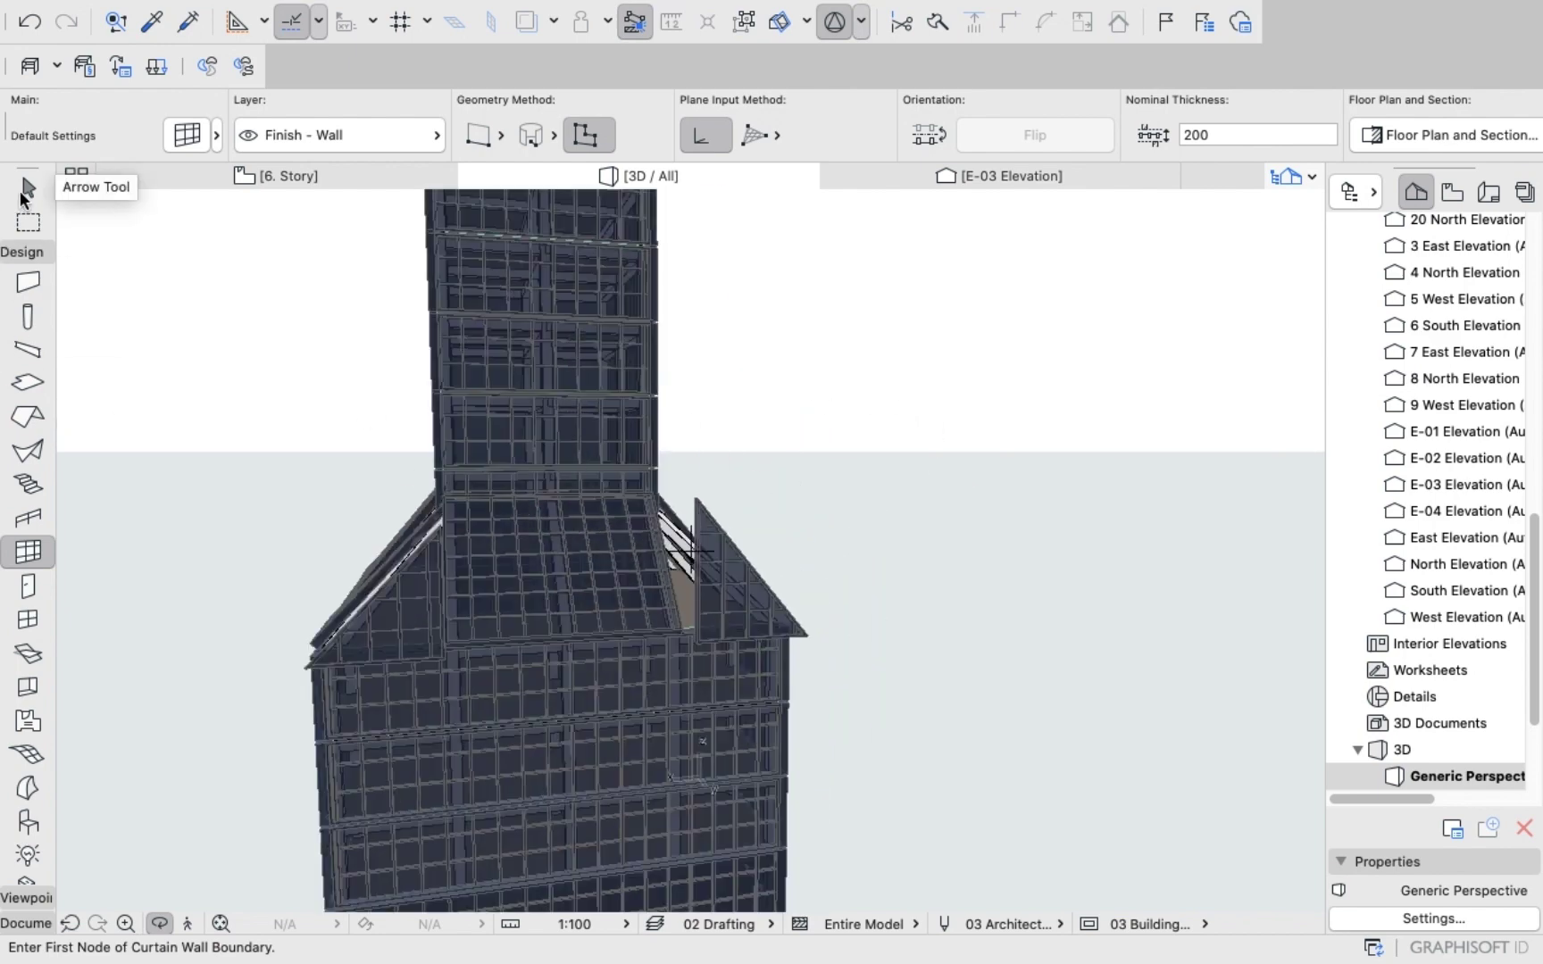
pyautogui.click(28, 187)
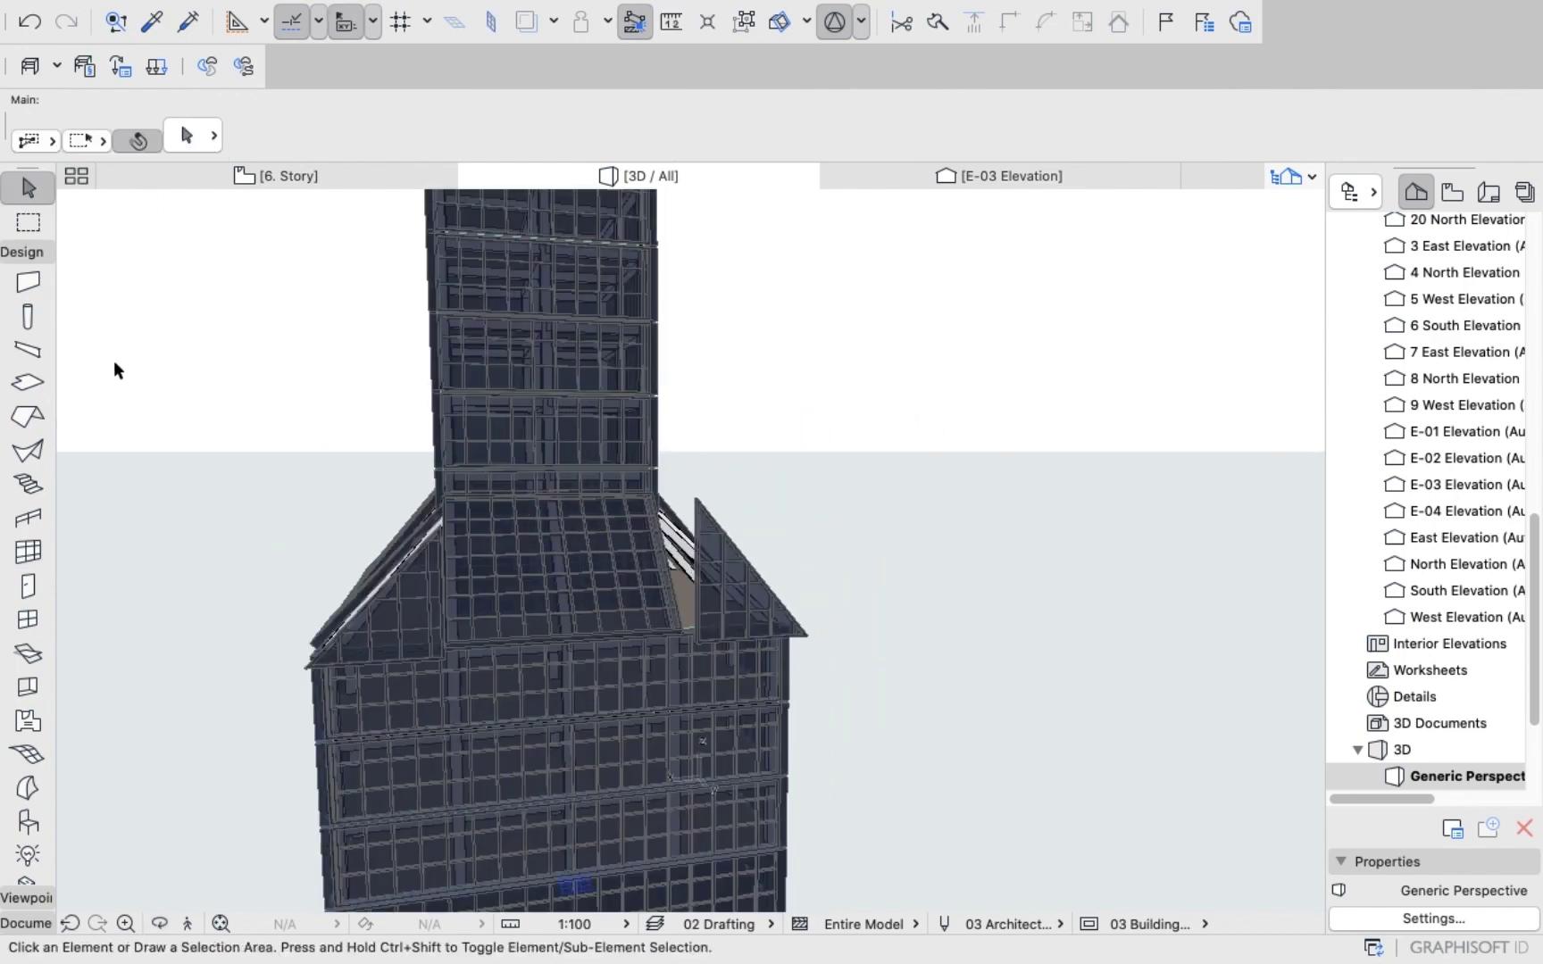
pyautogui.click(419, 623)
pyautogui.keyDown('shift'); pyautogui.click(744, 614); pyautogui.keyUp('shift')
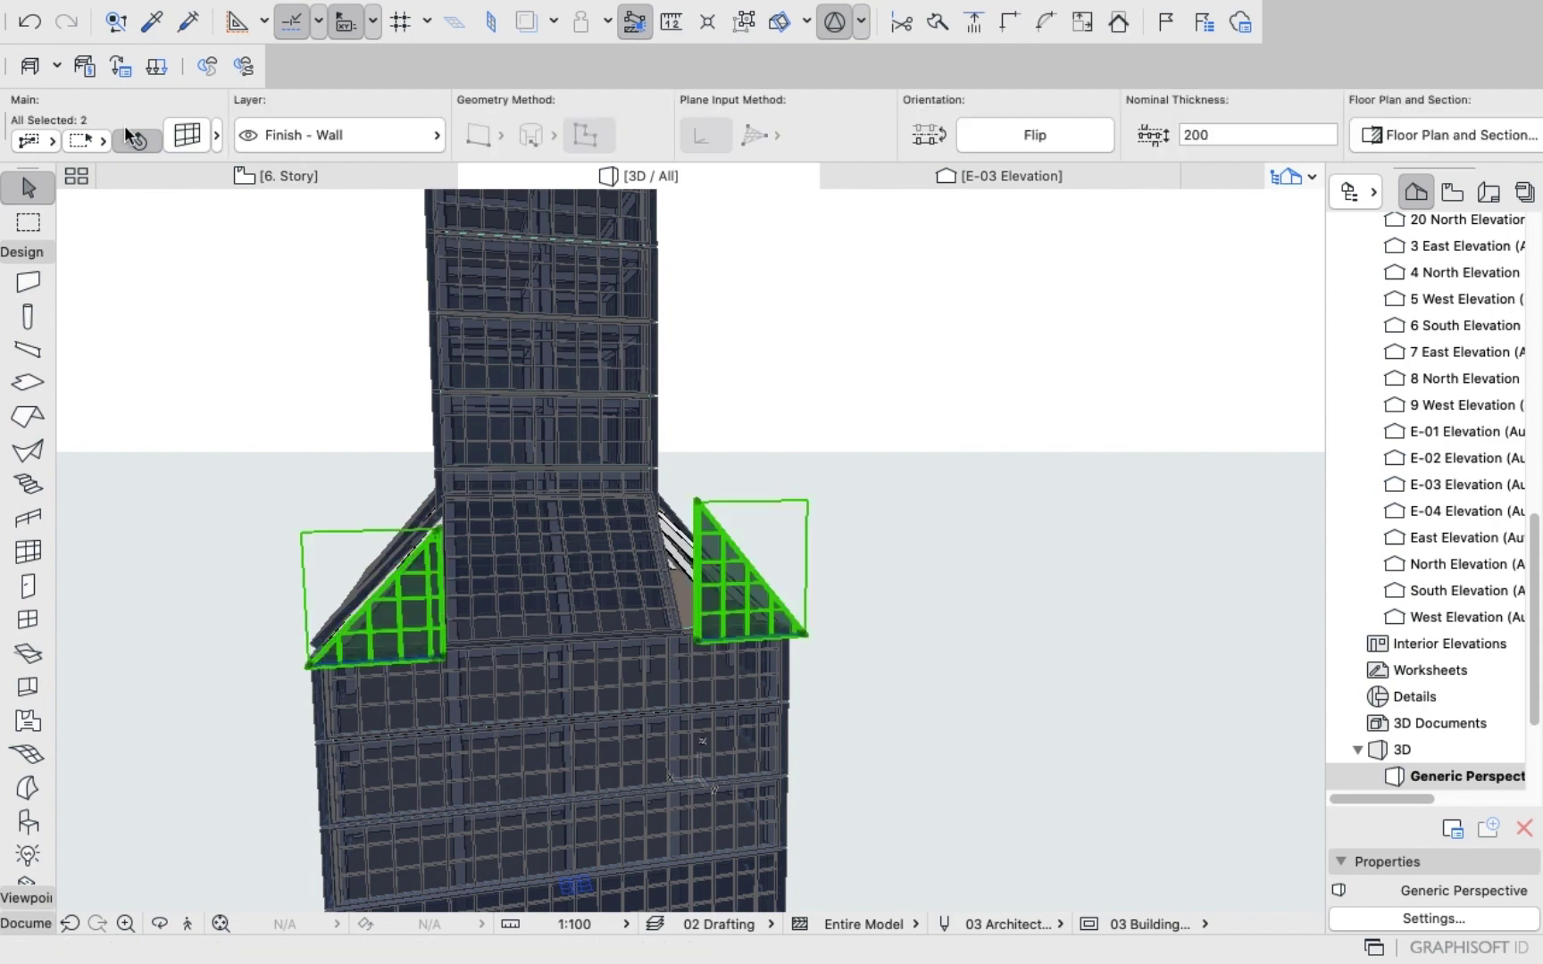
pyautogui.press('super+t')
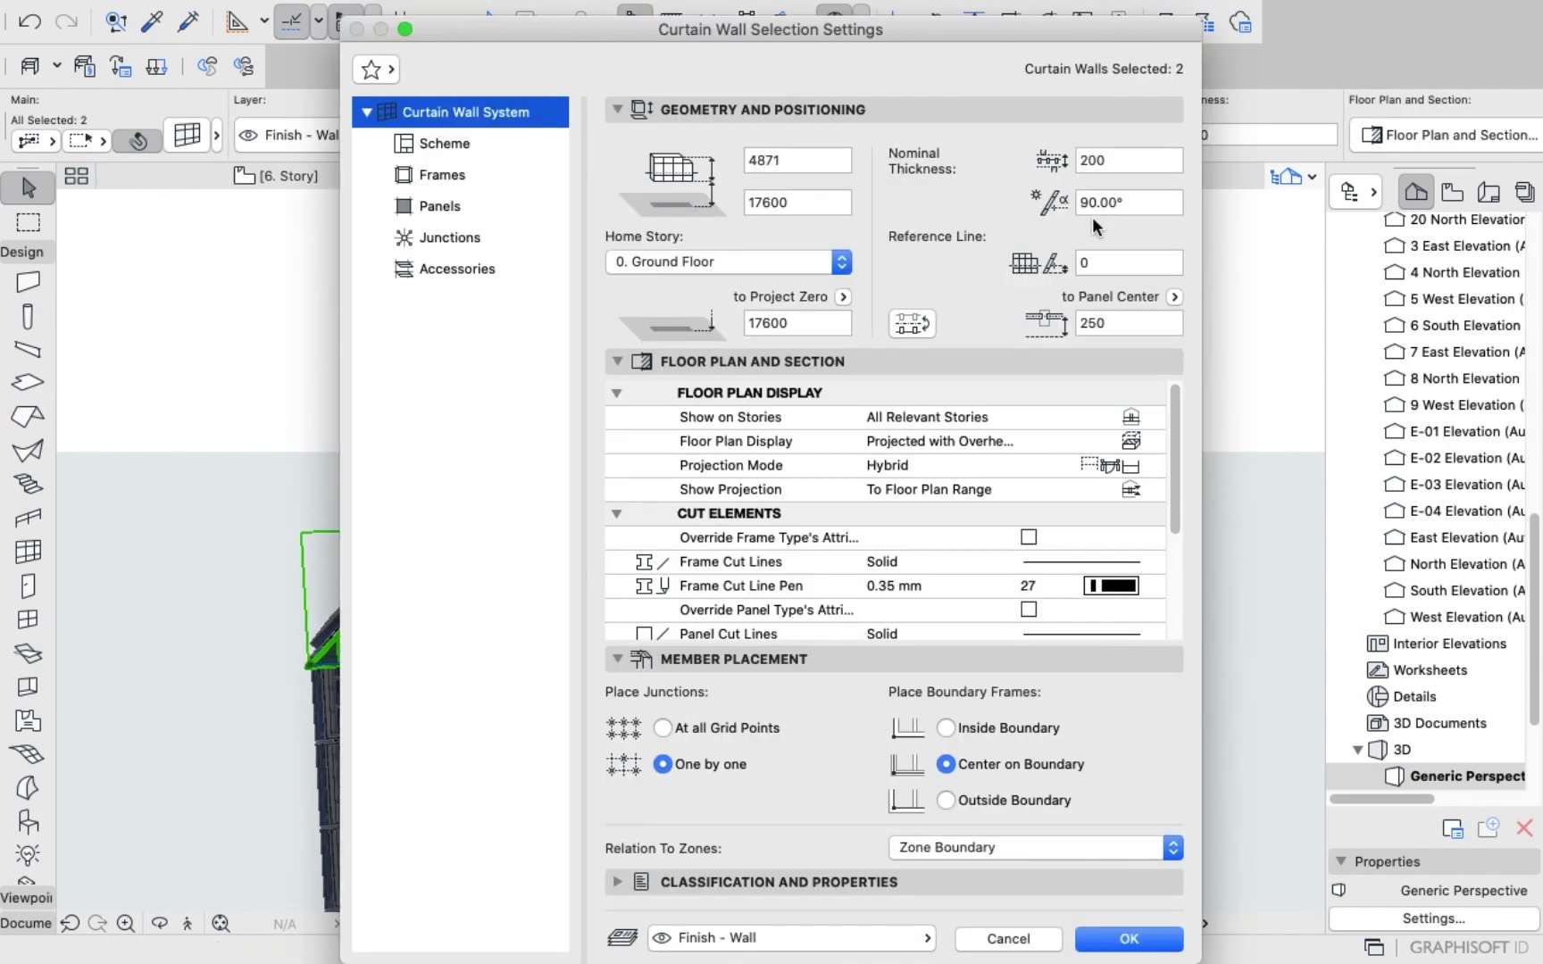
pyautogui.click(1131, 204)
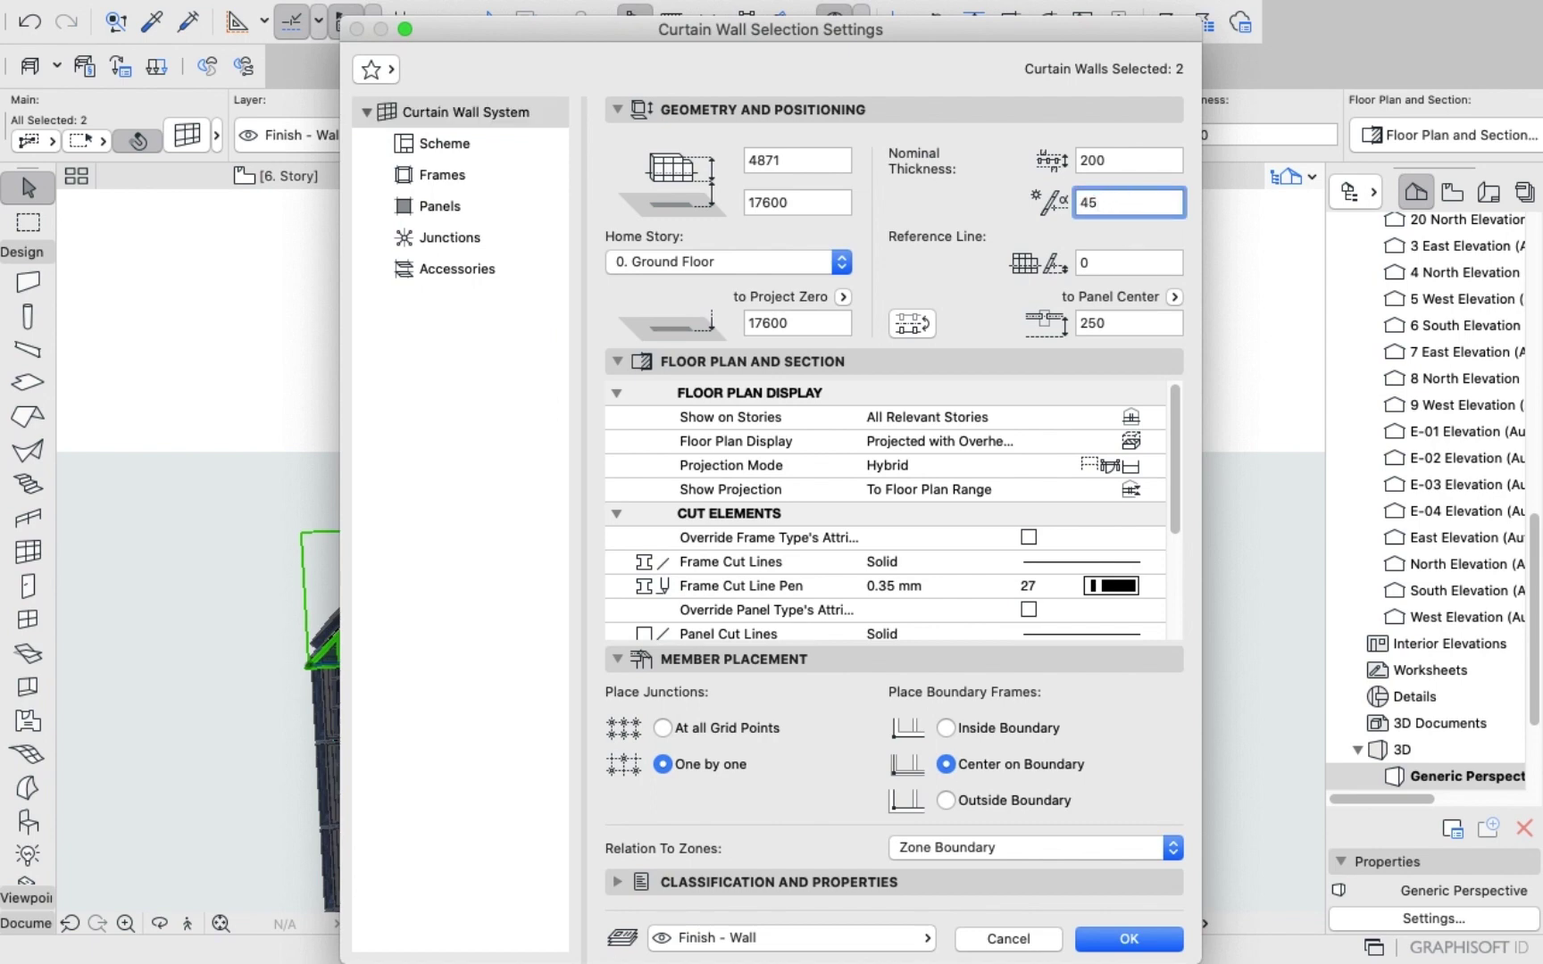
pyautogui.press('Return')
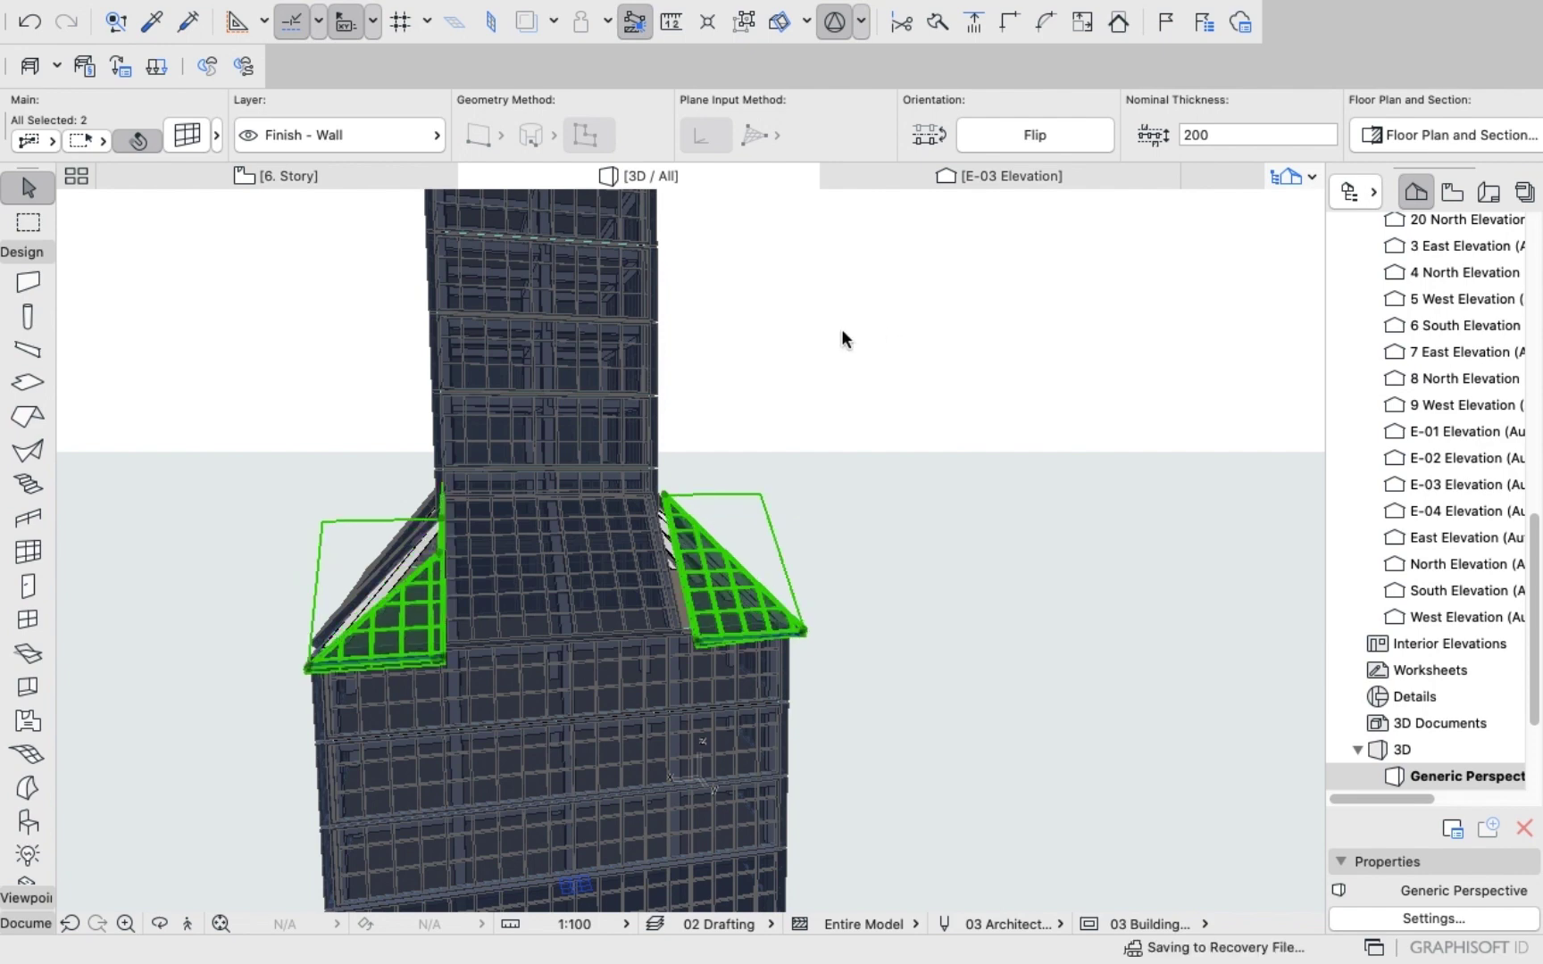
pyautogui.click(757, 366)
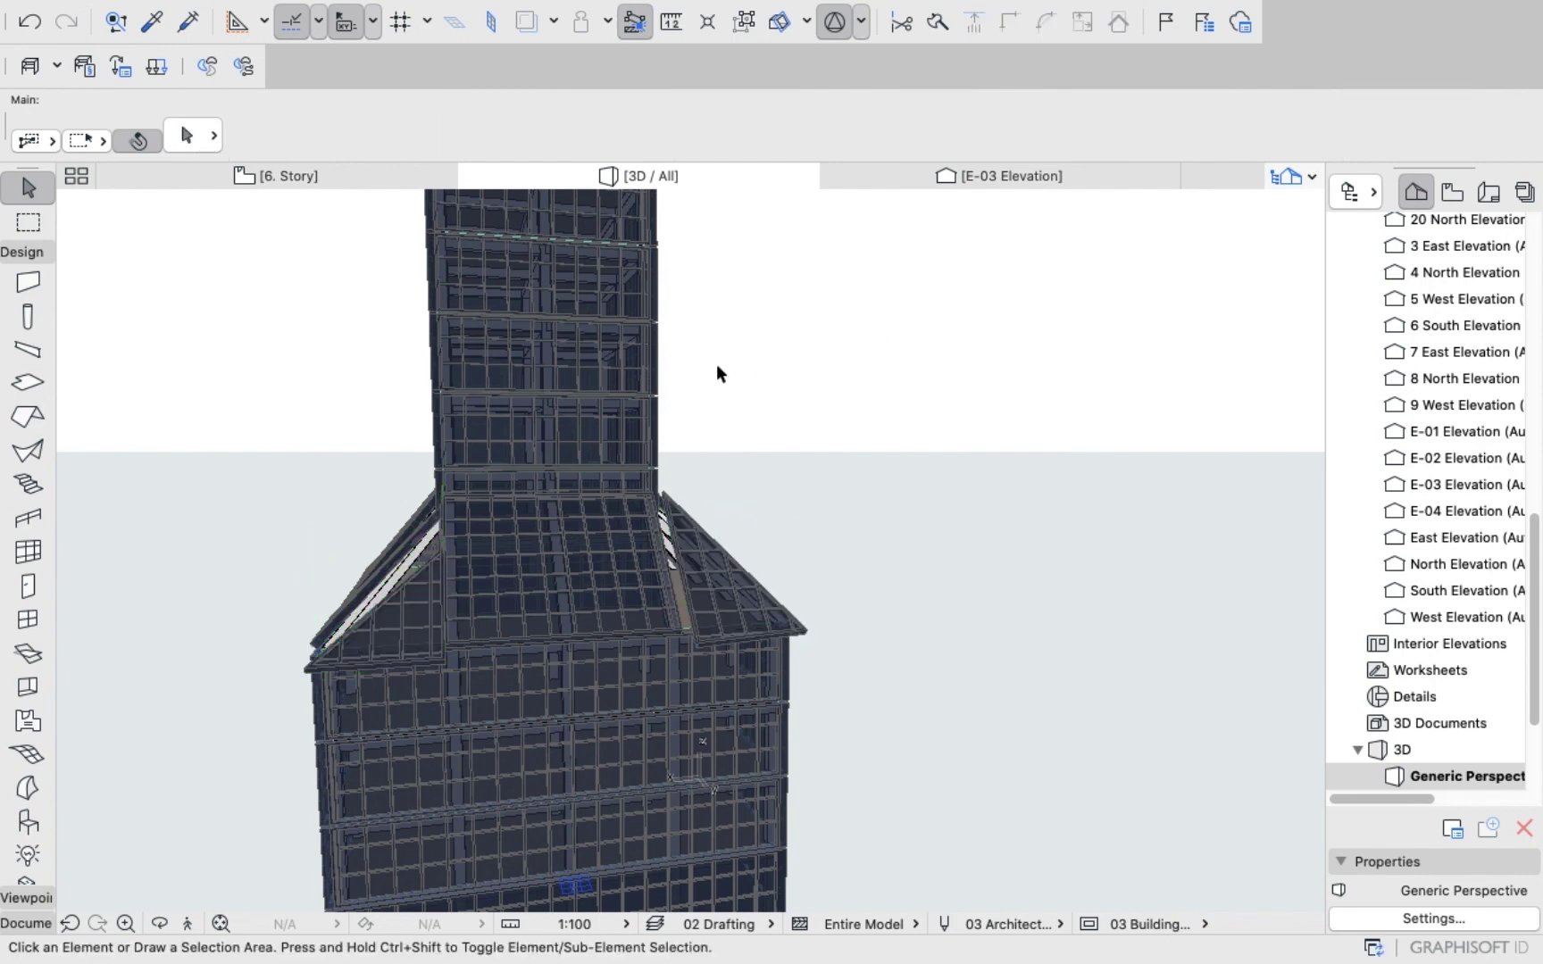
# Examine how the slanted corner curtain walls sit against the roof in the 3D view and the E-04 elevation.
pyautogui.scroll(5, 714, 546)
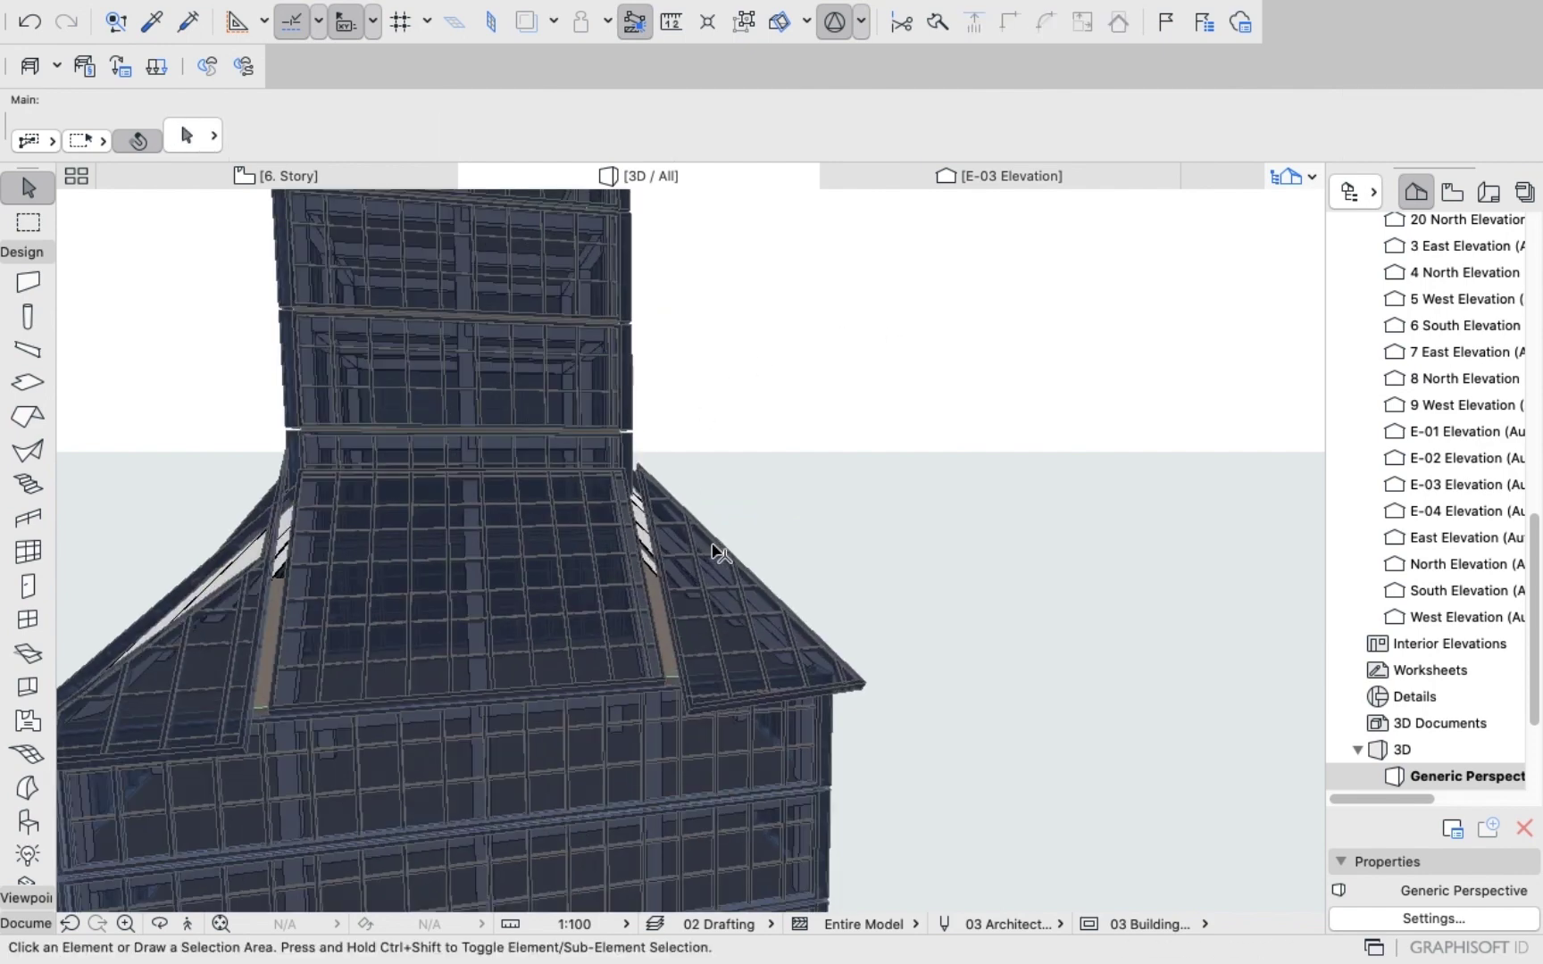
pyautogui.scroll(4, 714, 550)
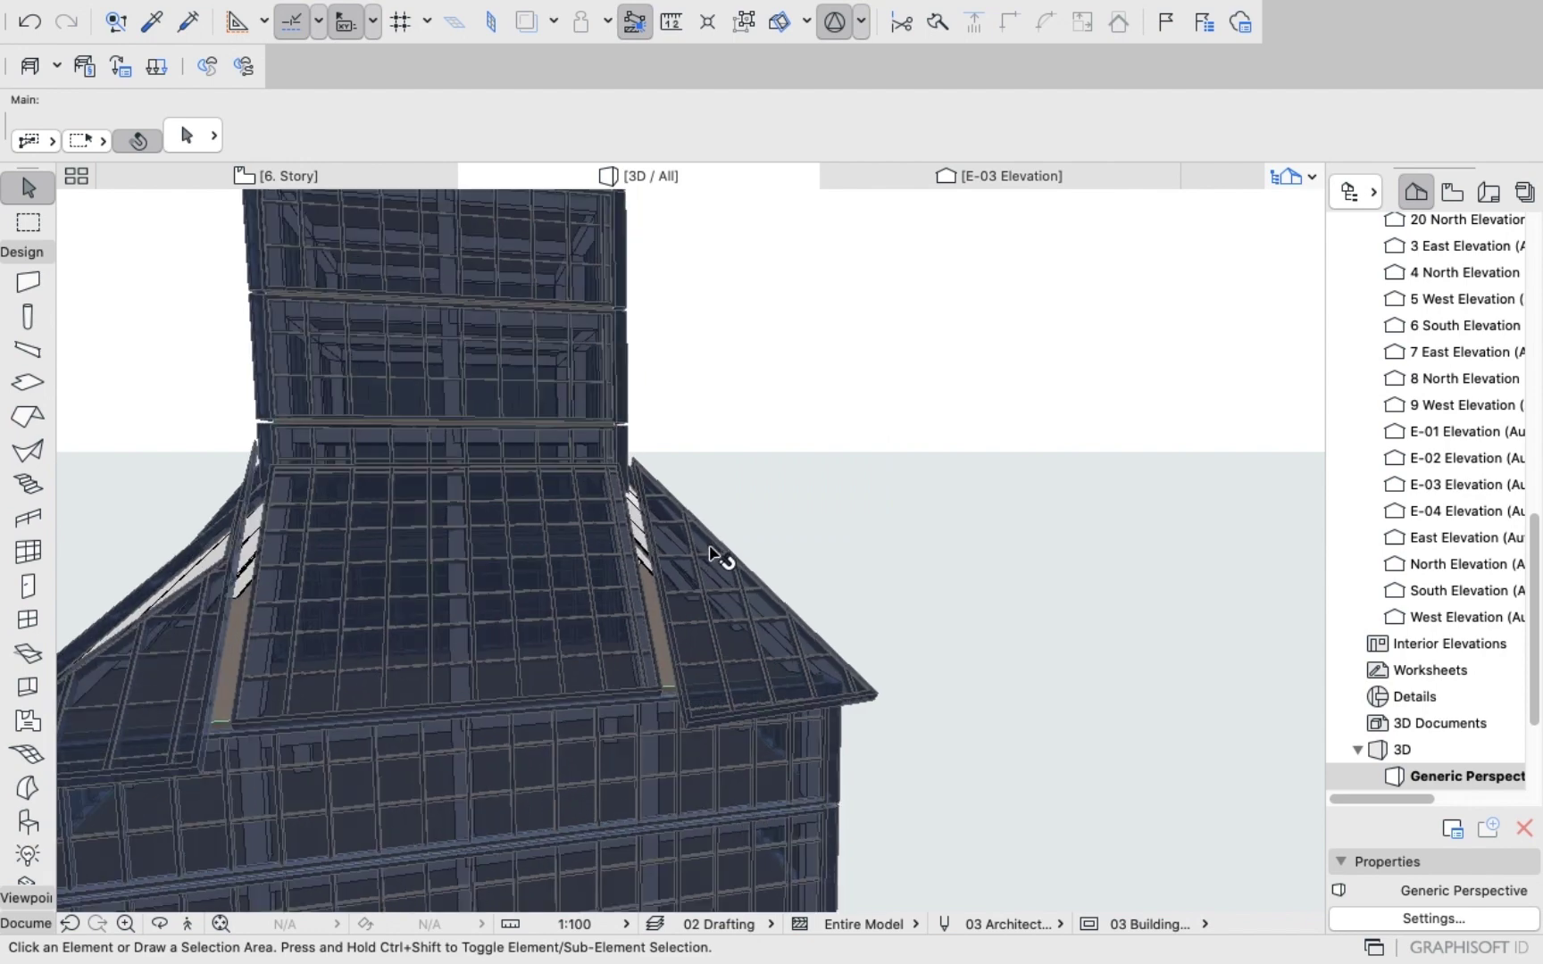
pyautogui.scroll(-3, 1476, 463)
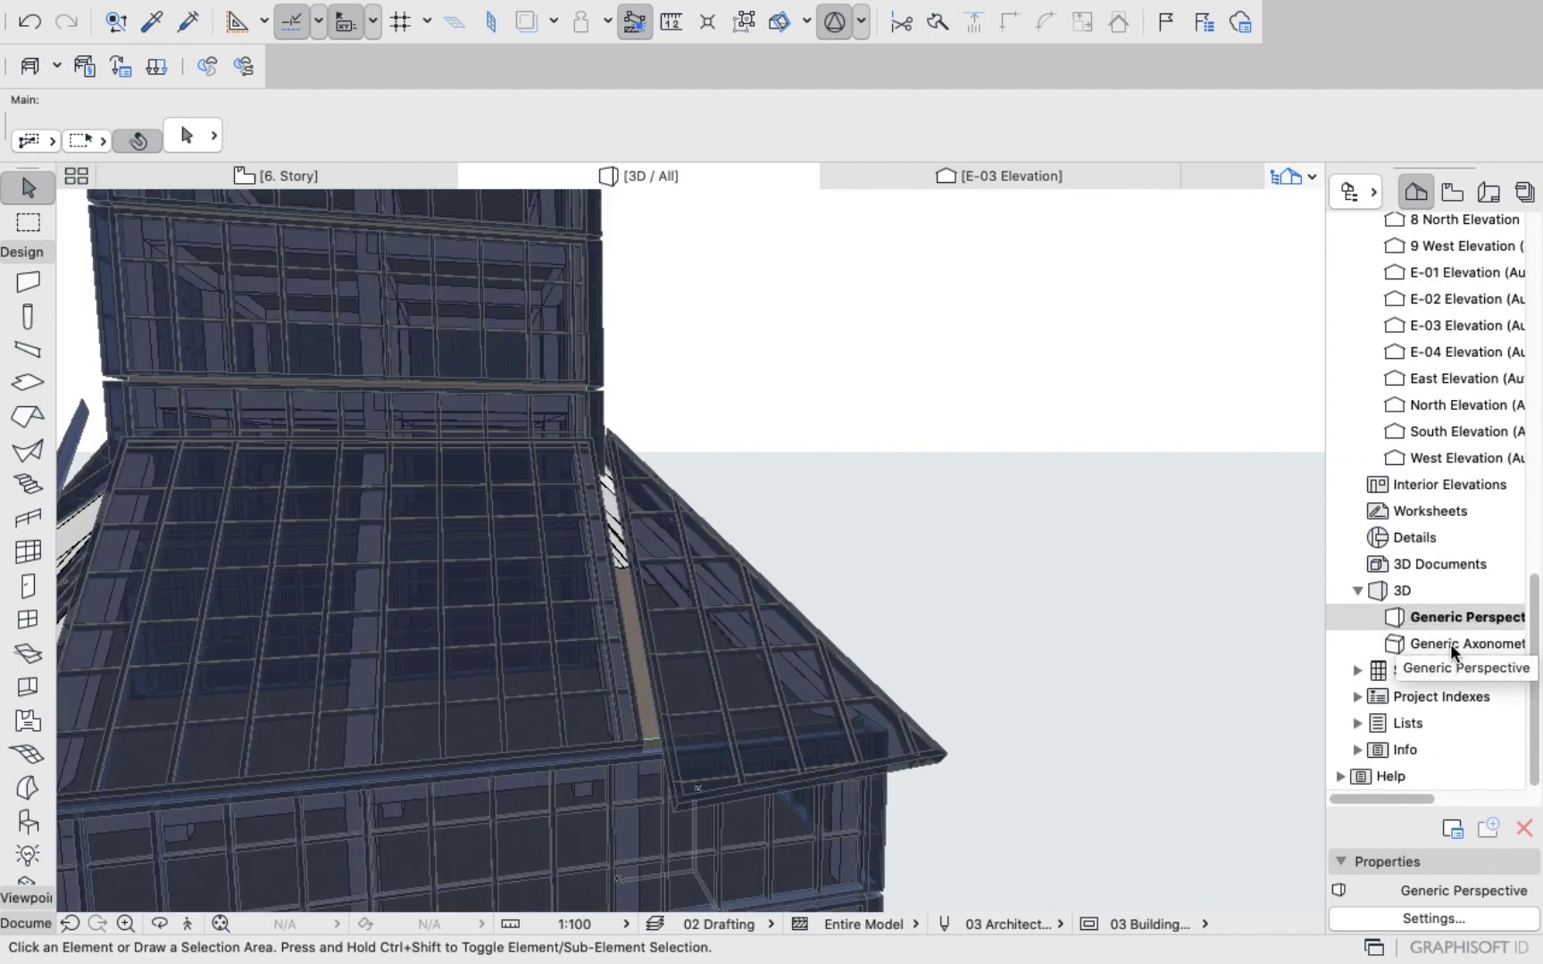
pyautogui.scroll(3, 1433, 423)
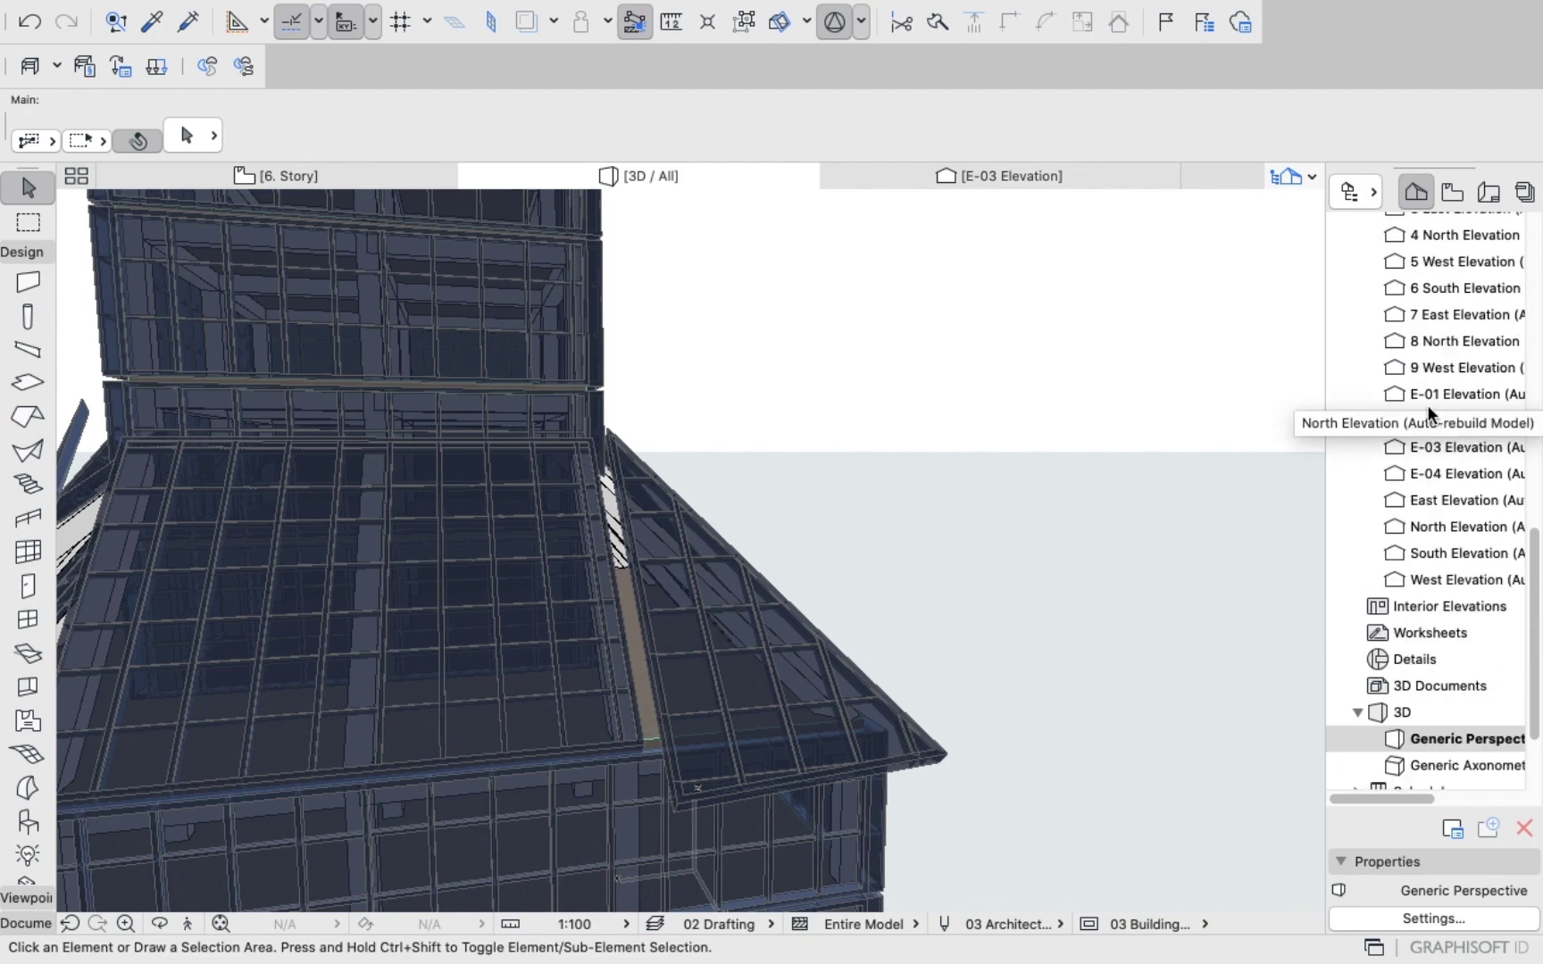
pyautogui.doubleClick(1439, 477)
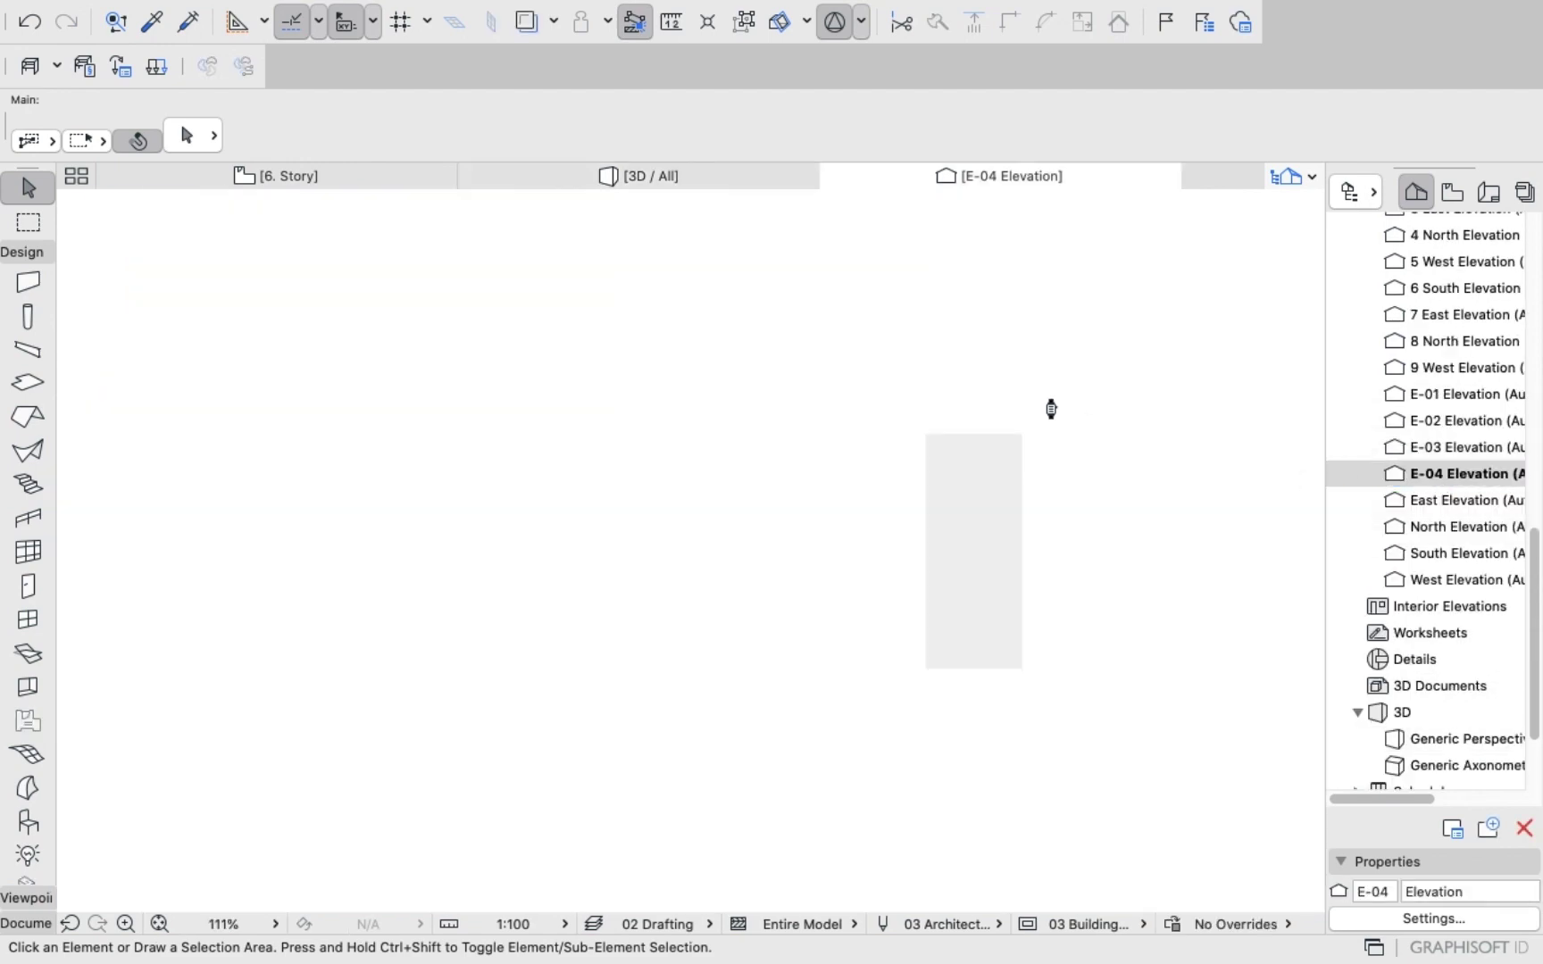
pyautogui.scroll(-5, 691, 381)
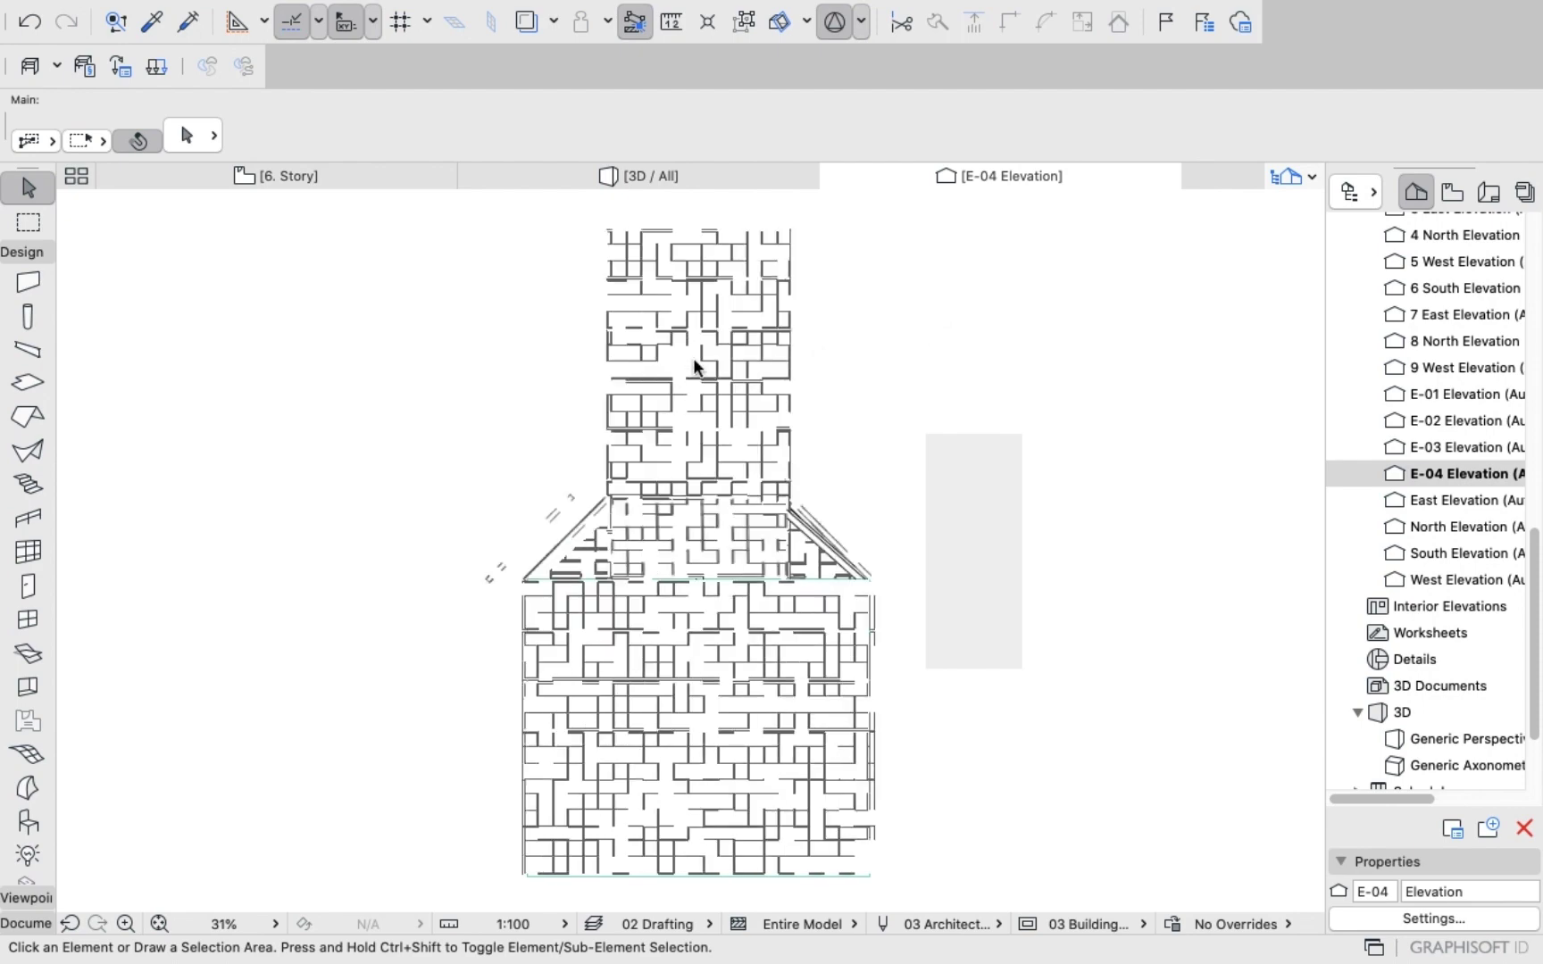
pyautogui.scroll(2, 625, 451)
pyautogui.scroll(1, 547, 466)
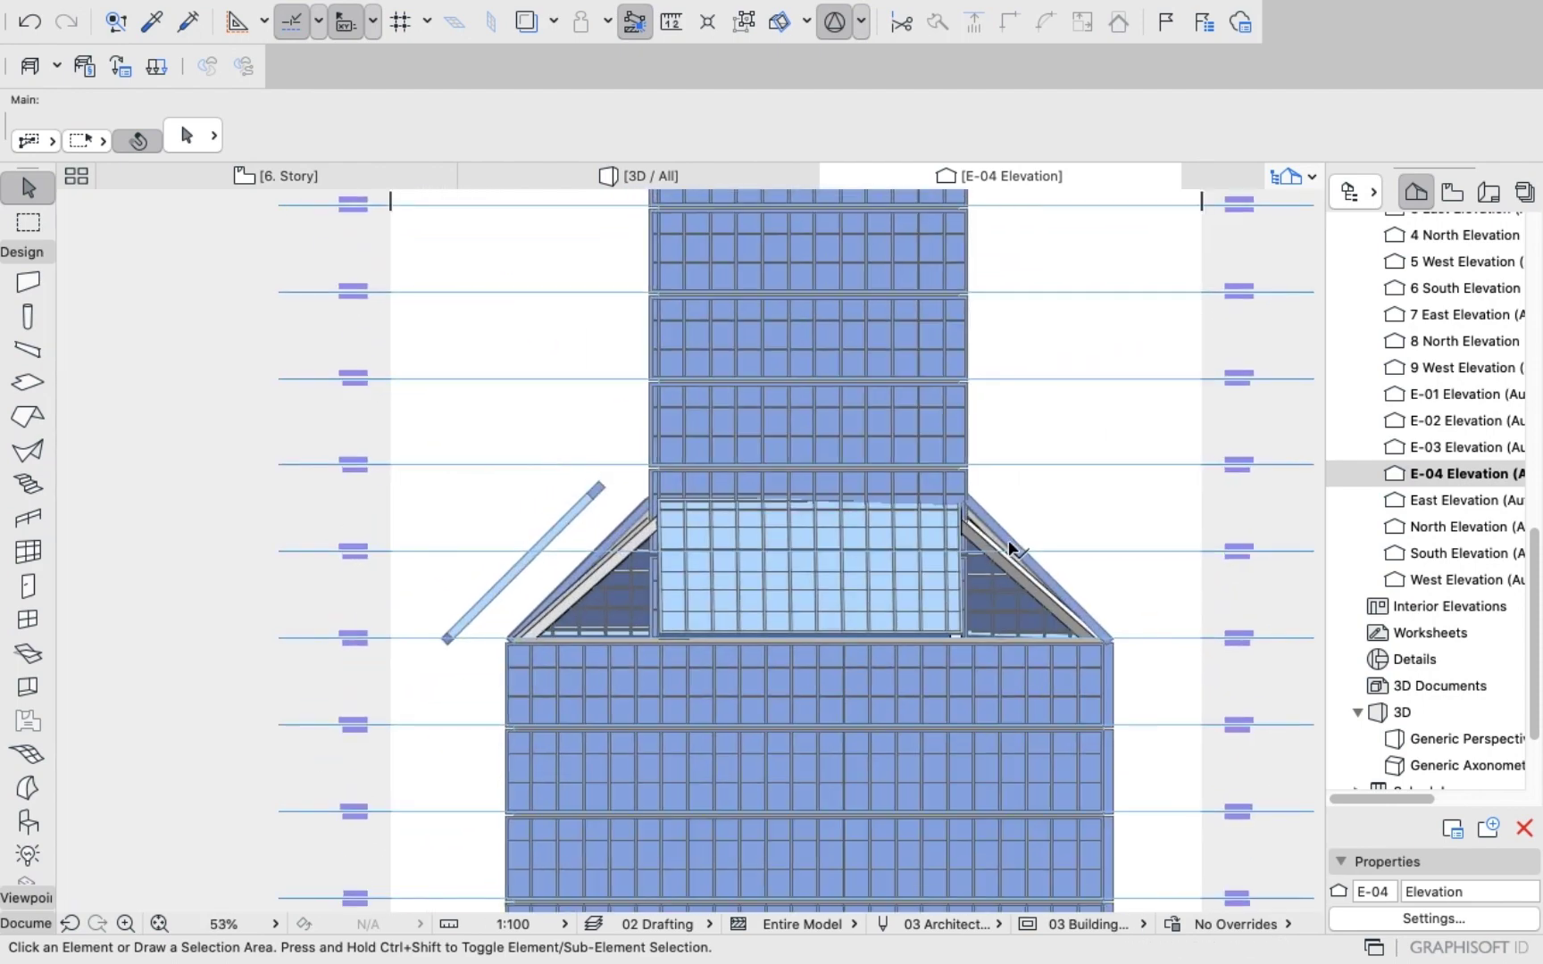
pyautogui.scroll(2, 1010, 546)
pyautogui.scroll(-1, 1008, 539)
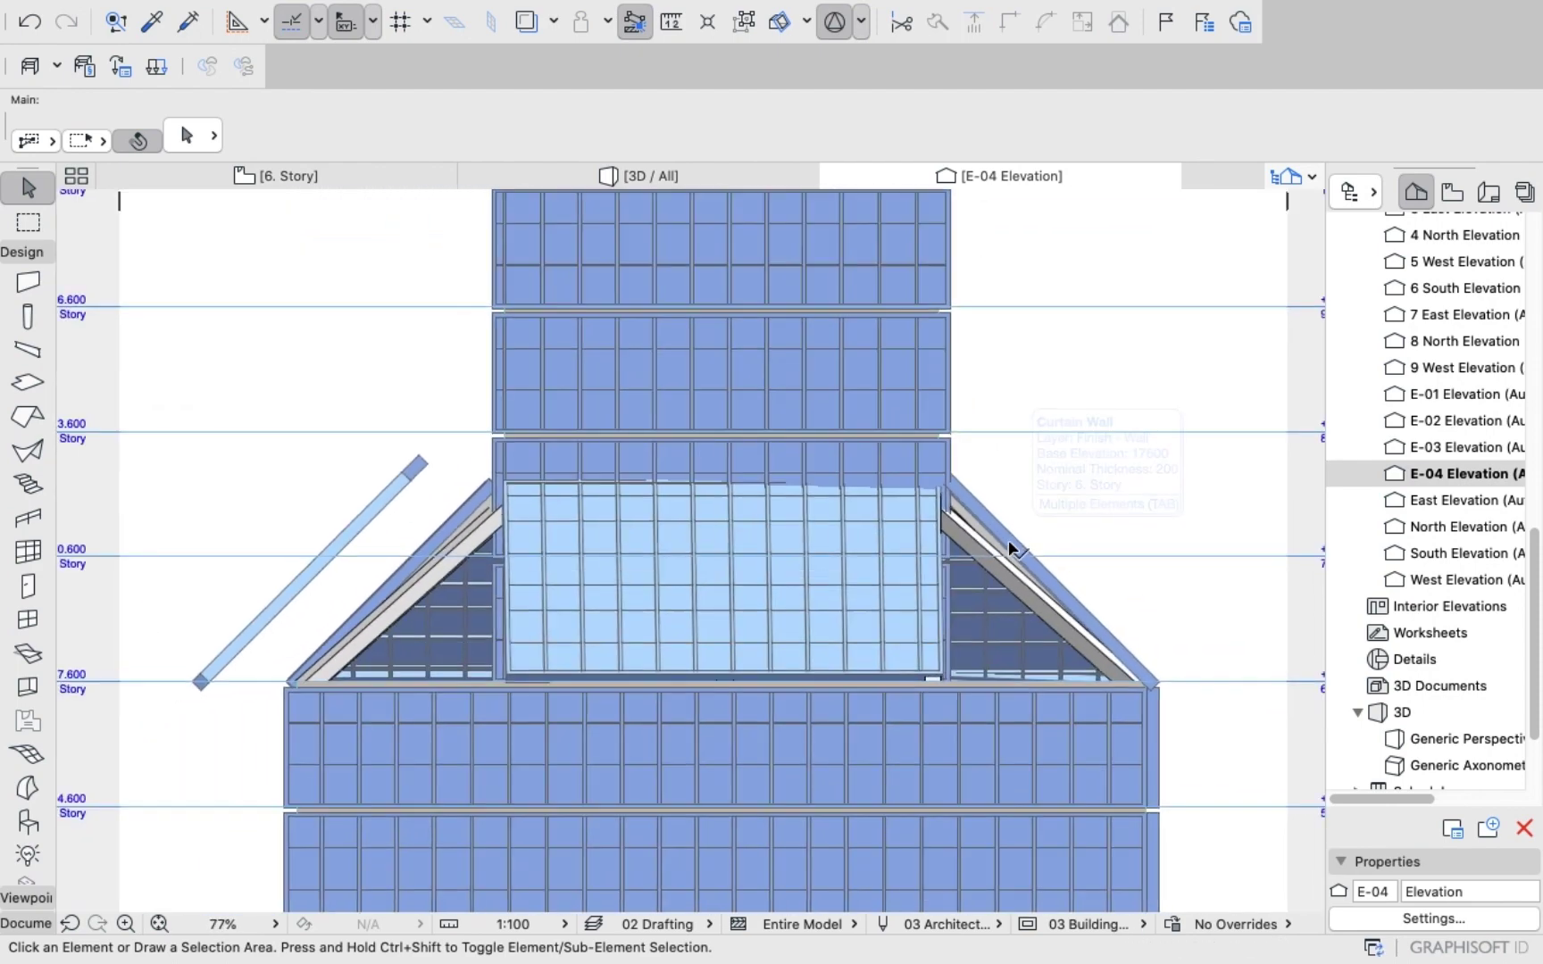
pyautogui.scroll(3, 1008, 539)
pyautogui.scroll(-1, 1008, 538)
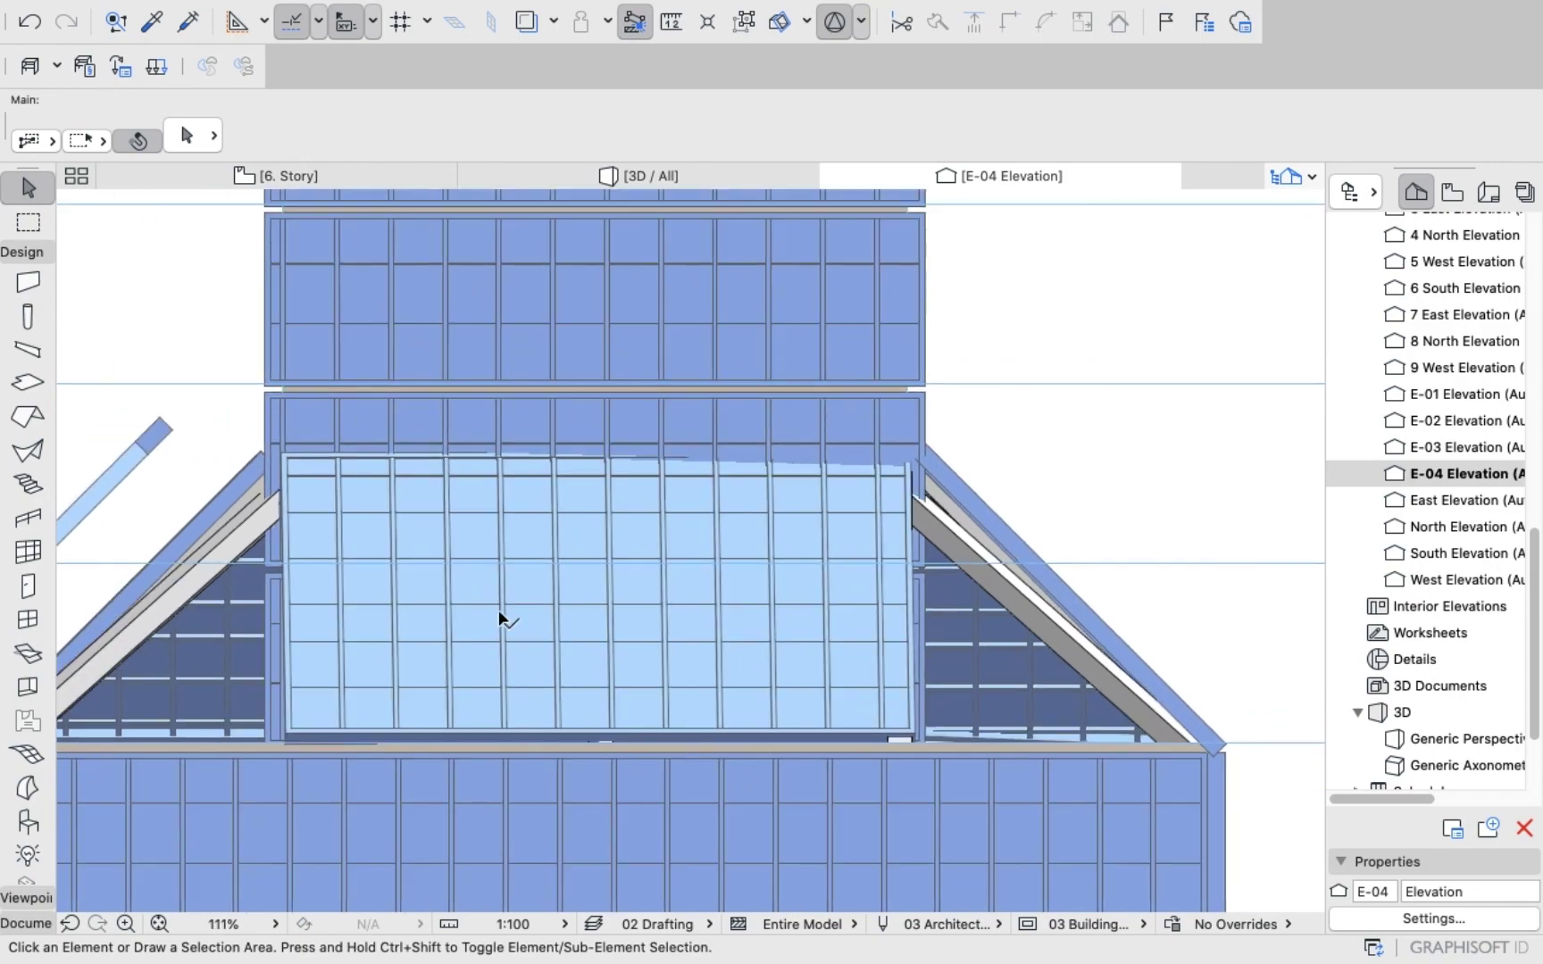
pyautogui.scroll(-3, 558, 580)
pyautogui.scroll(3, 252, 573)
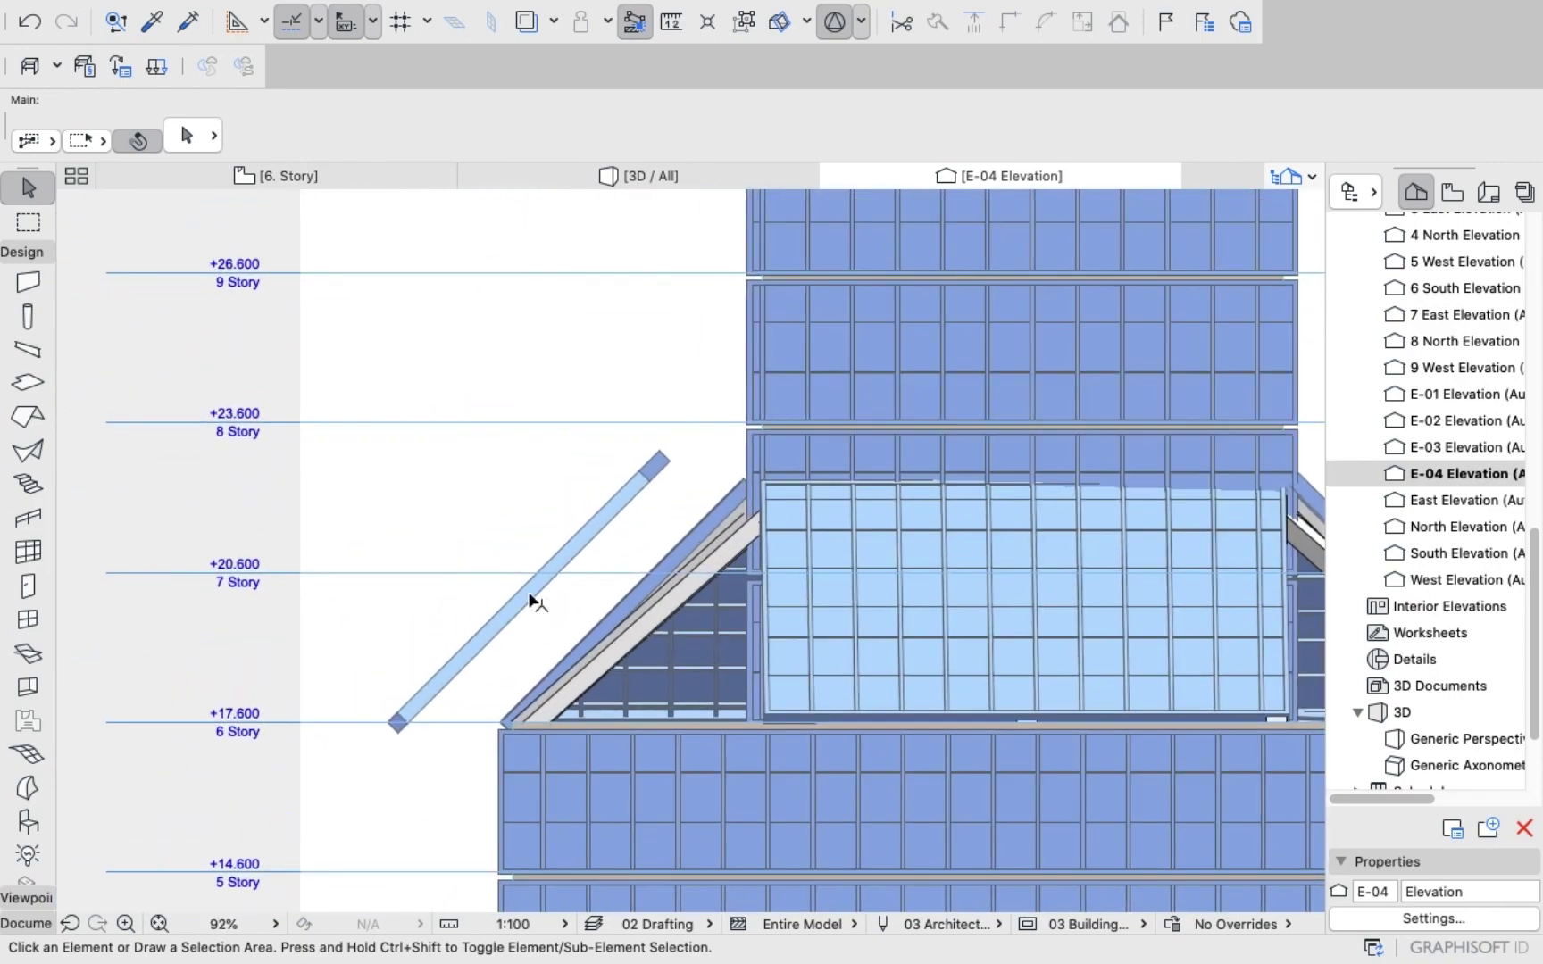
# Move the front slanted curtain wall standing outside the roof horizontally inward onto the roof's sloping edge in the E-04 elevation.
pyautogui.scroll(2, 532, 597)
pyautogui.click(532, 597)
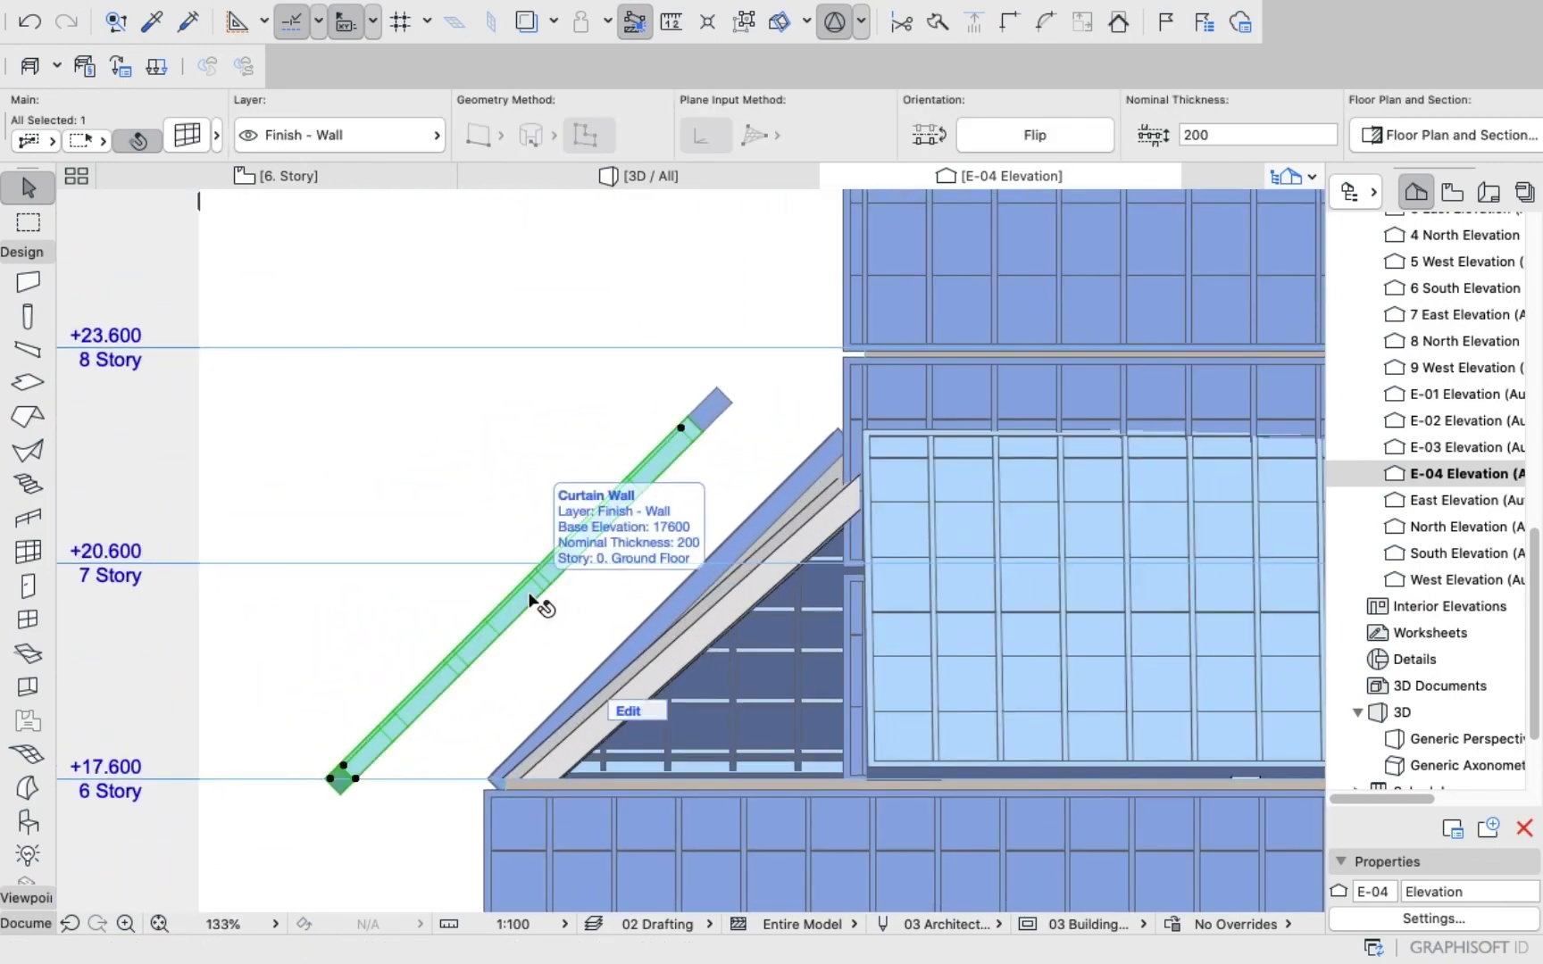
pyautogui.click(530, 595)
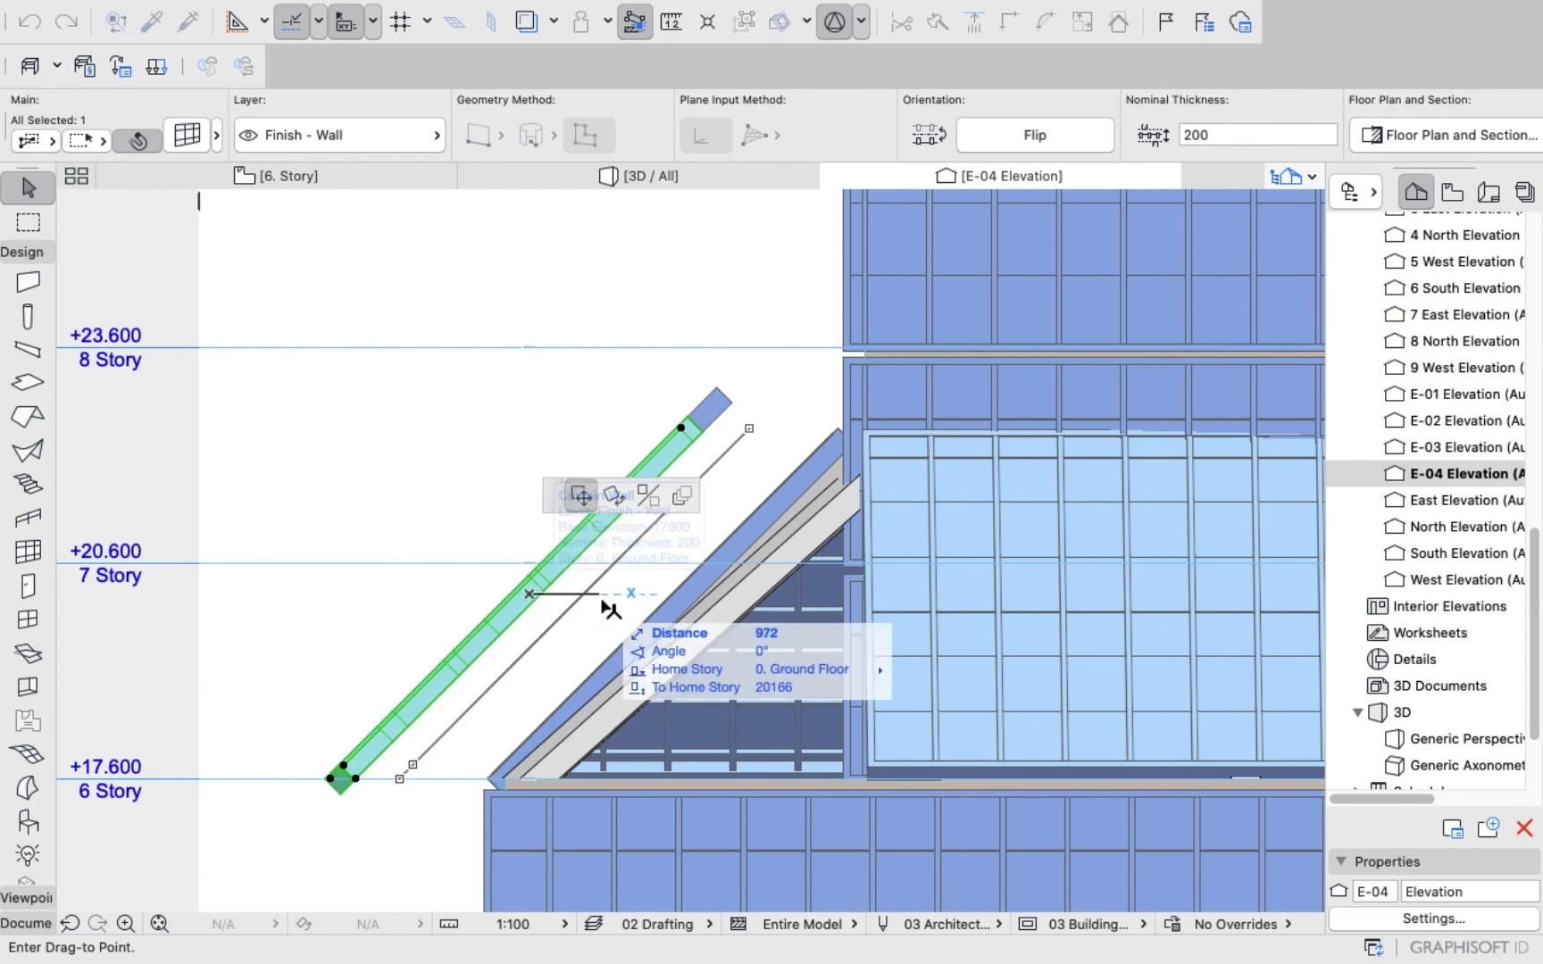
pyautogui.click(683, 602)
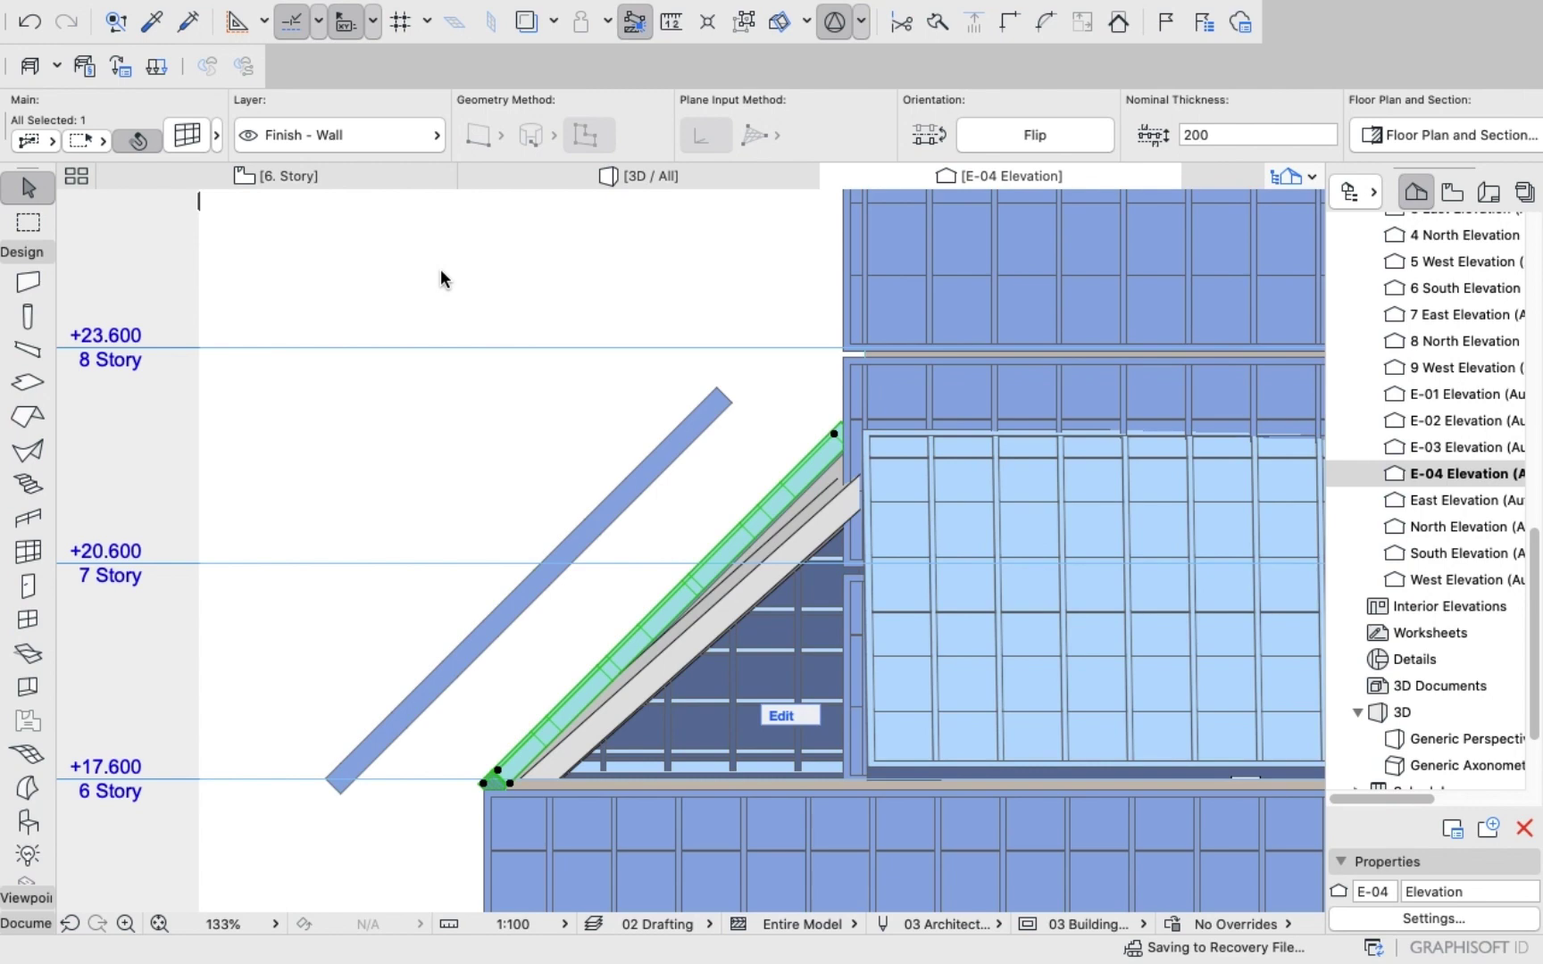
# Return to the 3D view and check the fit of the moved triangular curtain wall at the roof corner.
pyautogui.click(645, 174)
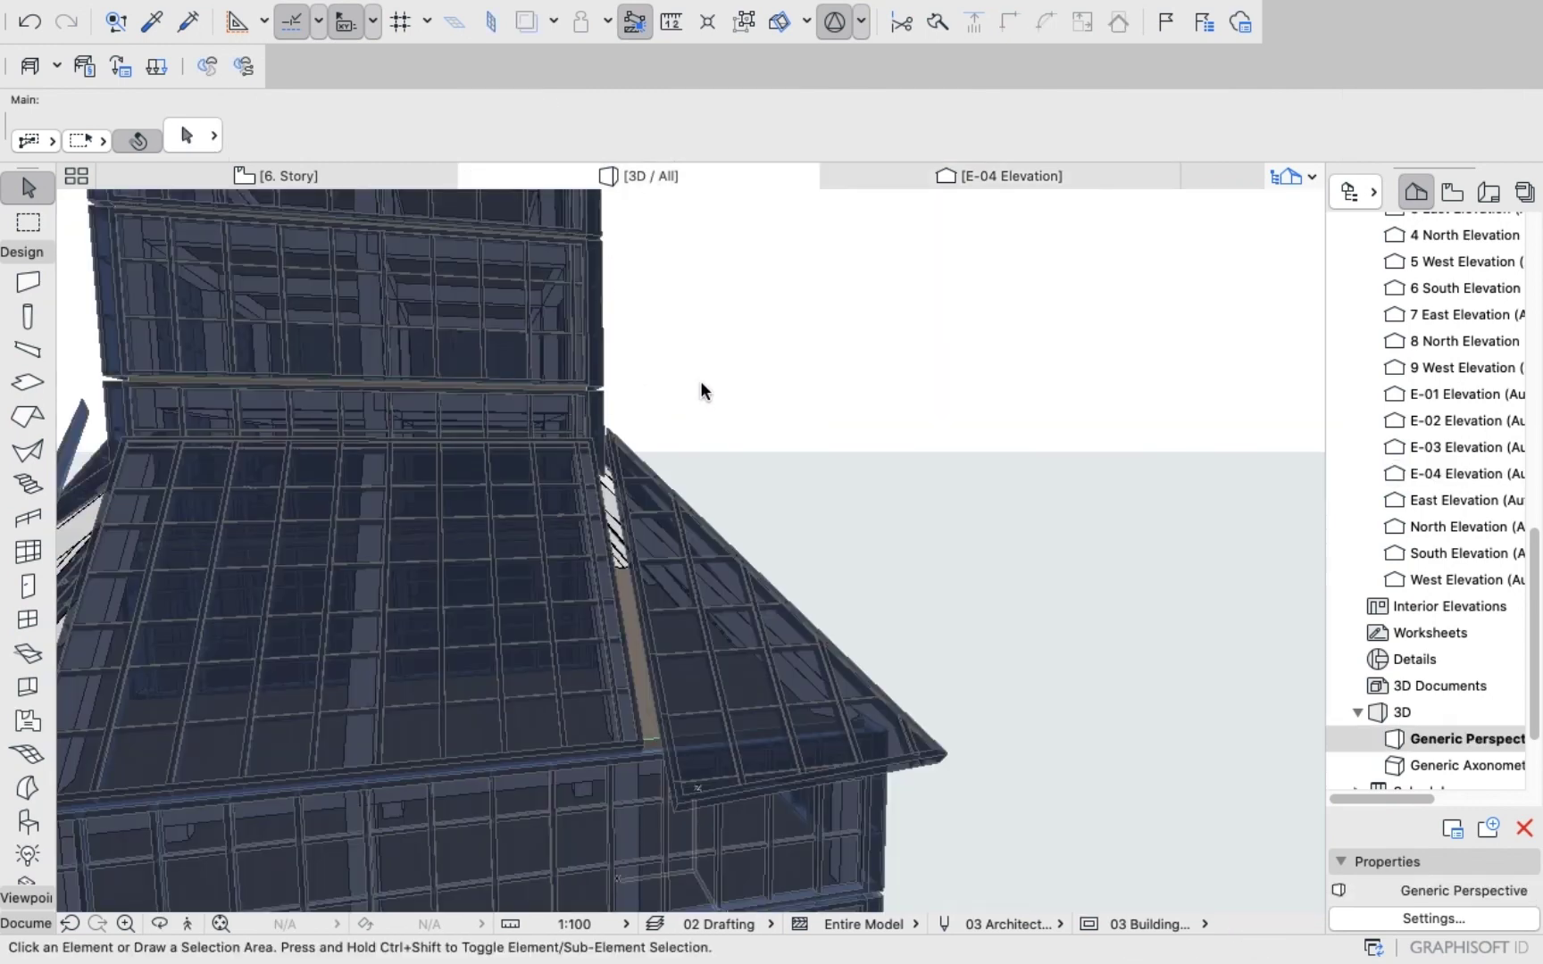
pyautogui.keyDown('shift'); pyautogui.moveTo(702, 391); pyautogui.dragTo(710, 472, button='middle'); pyautogui.keyUp('shift')
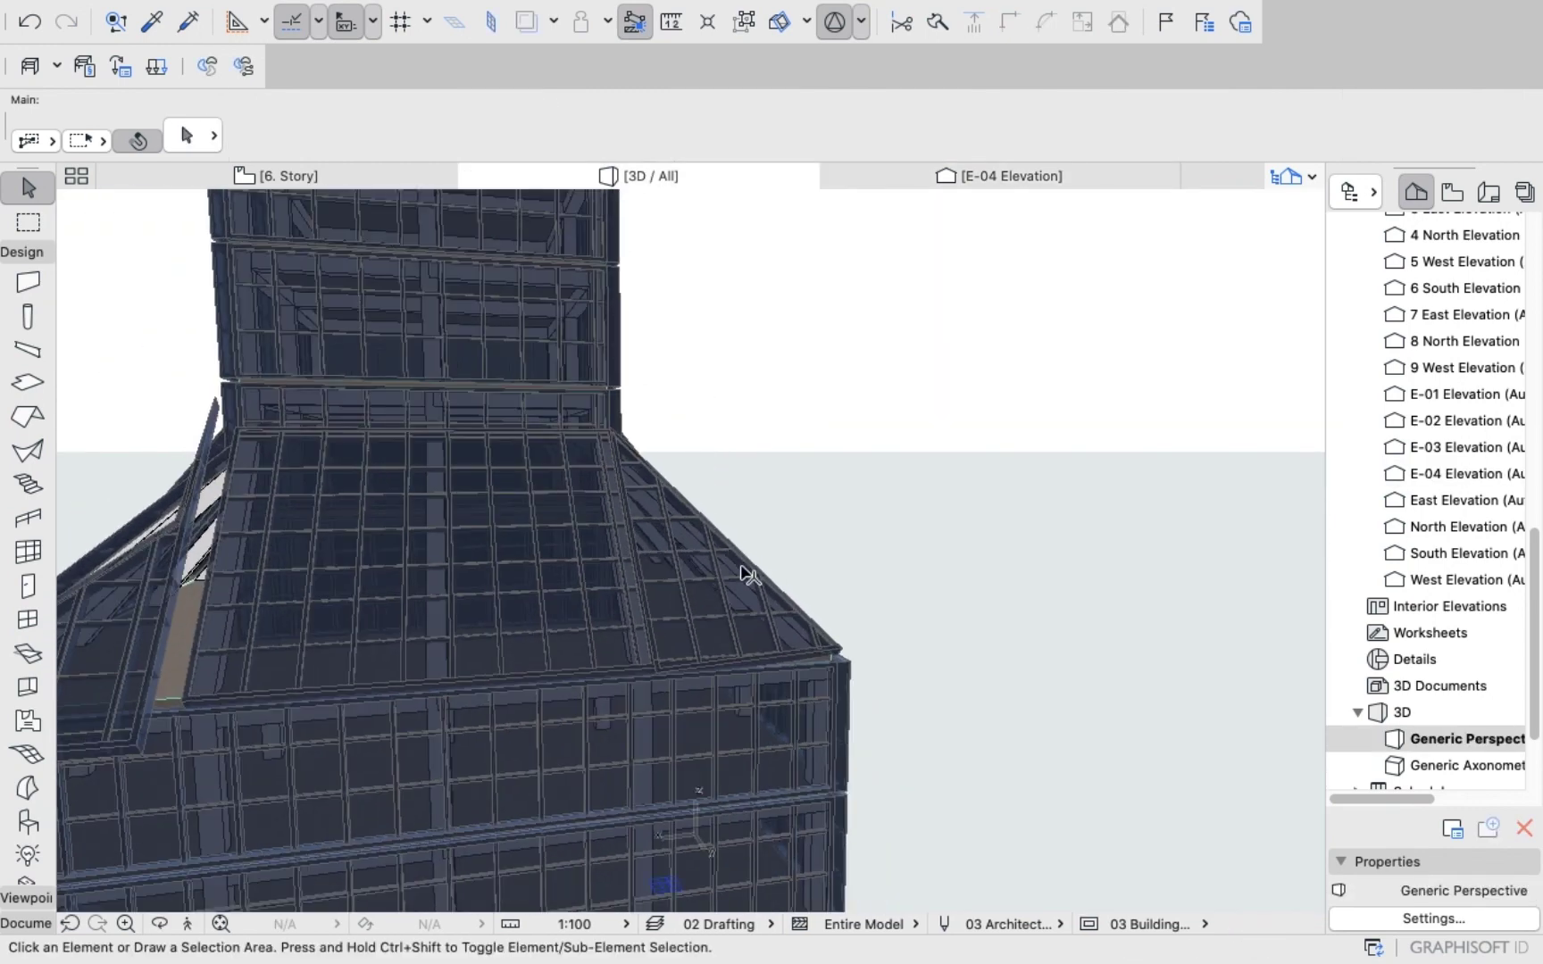
pyautogui.keyDown('shift'); pyautogui.moveTo(742, 569); pyautogui.dragTo(742, 571, button='middle'); pyautogui.keyUp('shift')
pyautogui.click(812, 730)
pyautogui.click(810, 728)
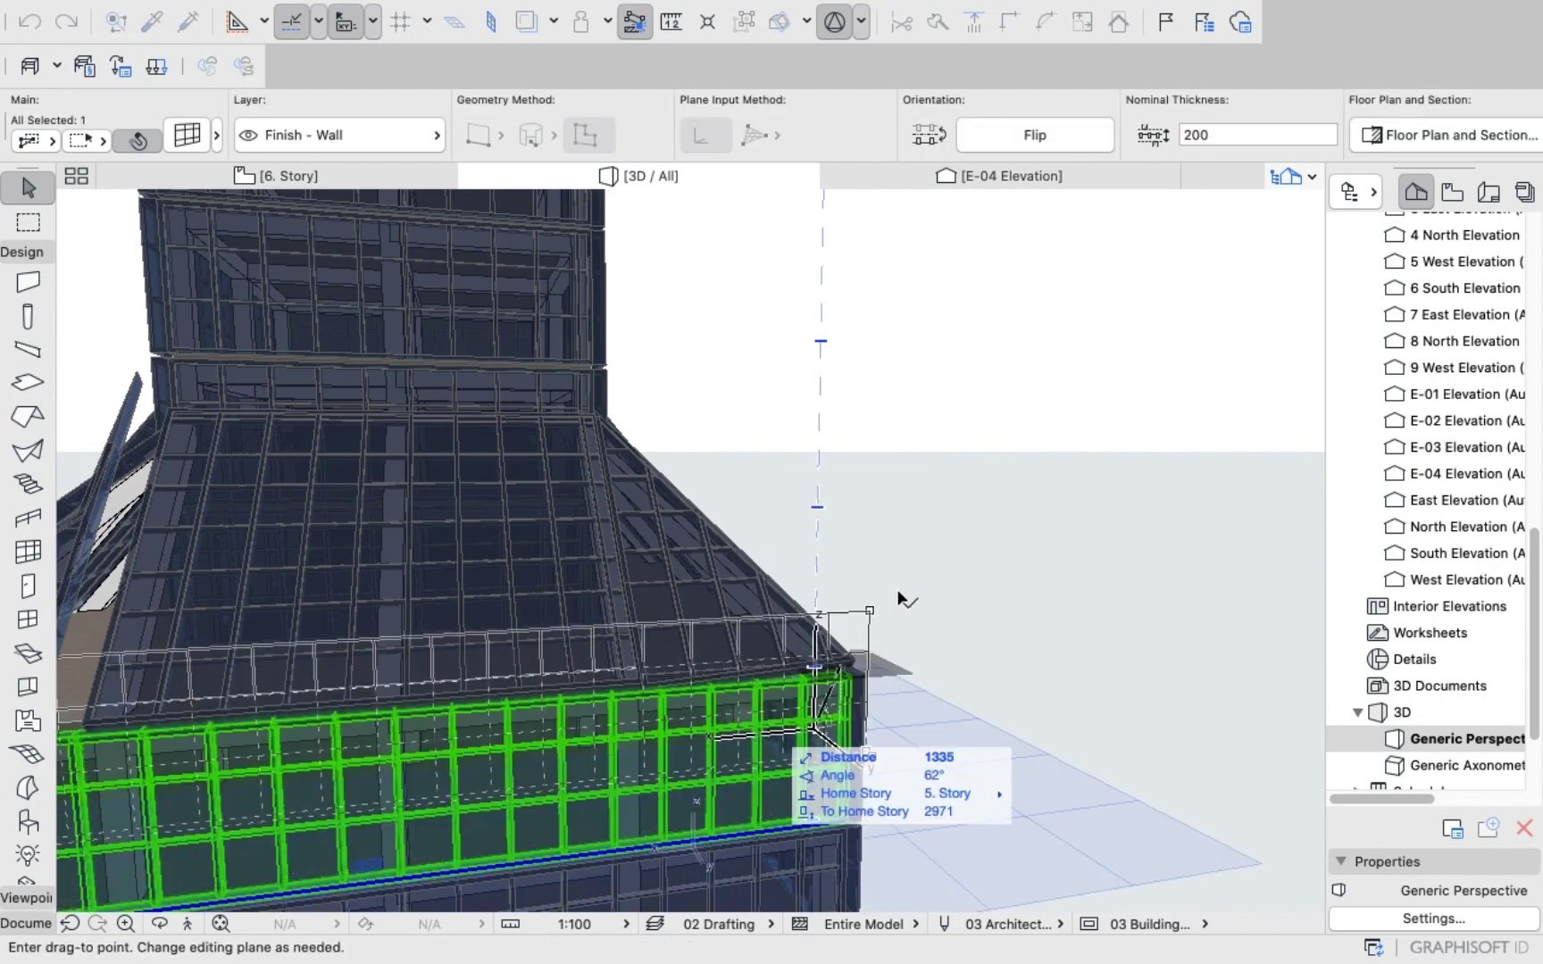
pyautogui.rightClick(896, 589)
pyautogui.click(972, 904)
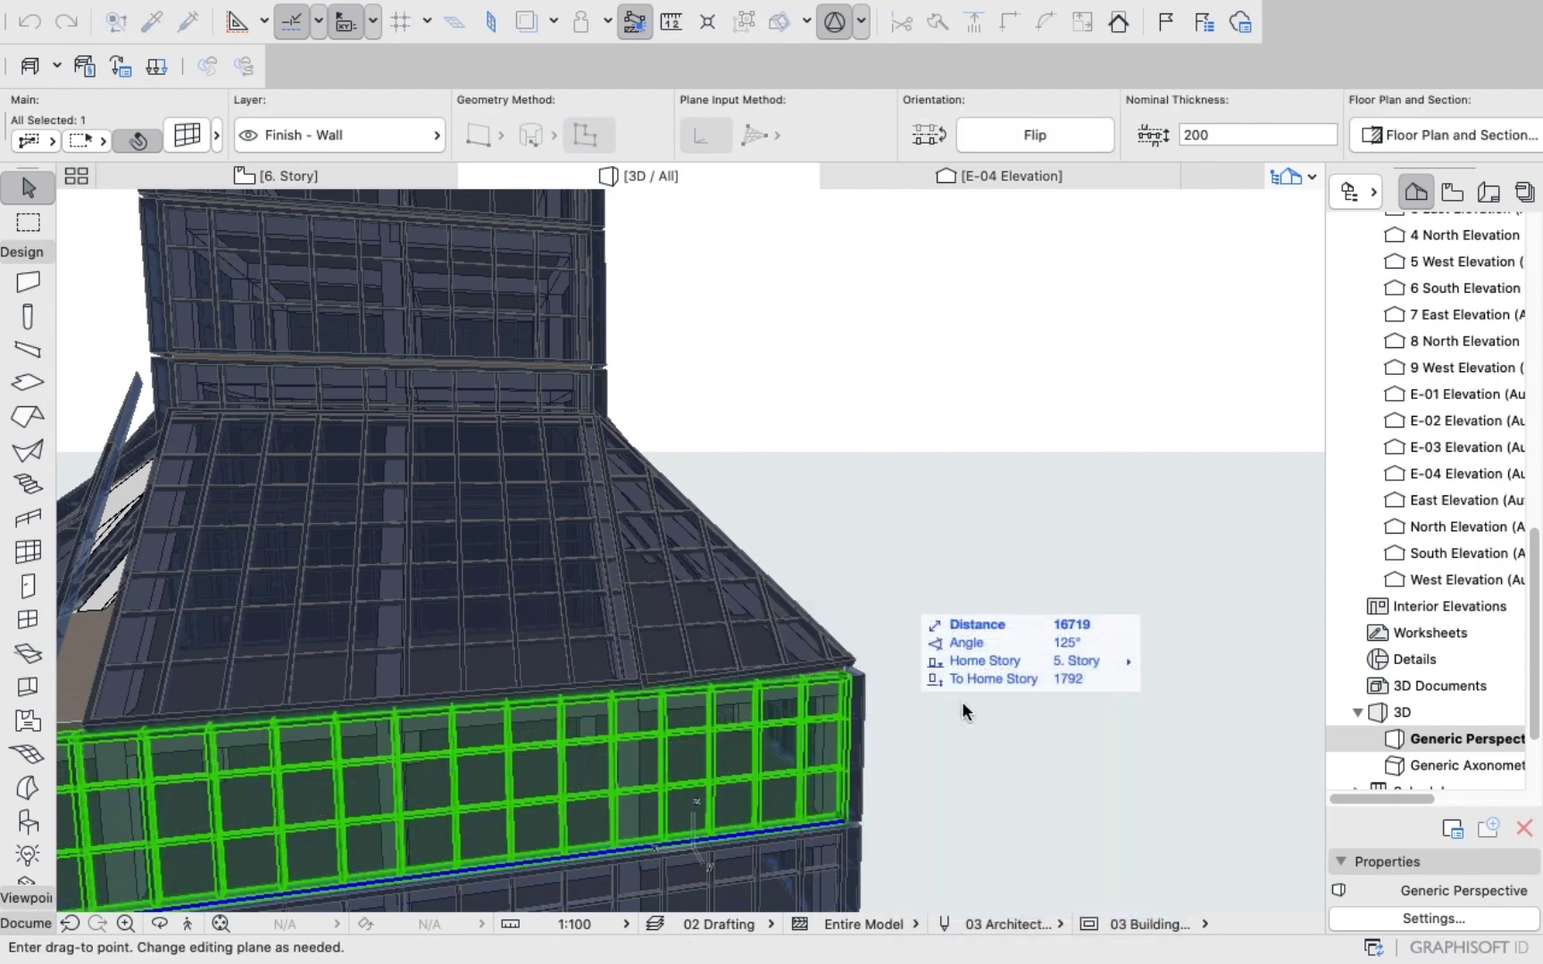
pyautogui.click(963, 583)
pyautogui.keyDown('shift'); pyautogui.moveTo(963, 585); pyautogui.dragTo(749, 530, button='middle'); pyautogui.keyUp('shift')
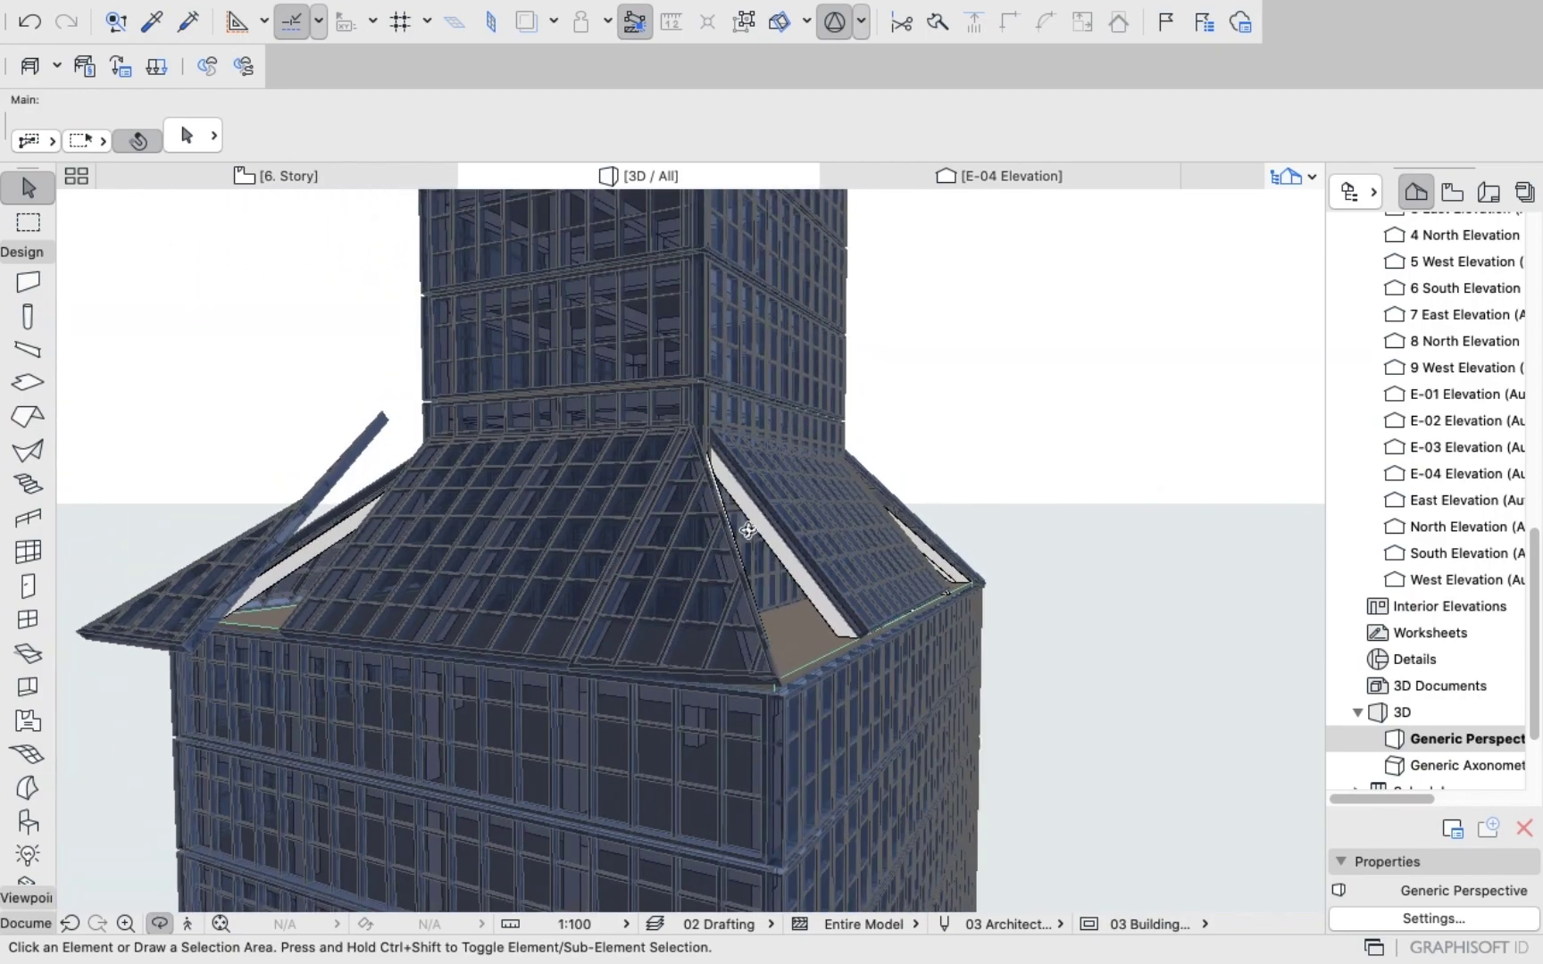
# Try to move both slanted triangular curtain walls together horizontally inward onto the roof slope in the E-04 elevation.
pyautogui.keyDown('shift'); pyautogui.moveTo(775, 662); pyautogui.dragTo(512, 560, button='middle'); pyautogui.keyUp('shift')
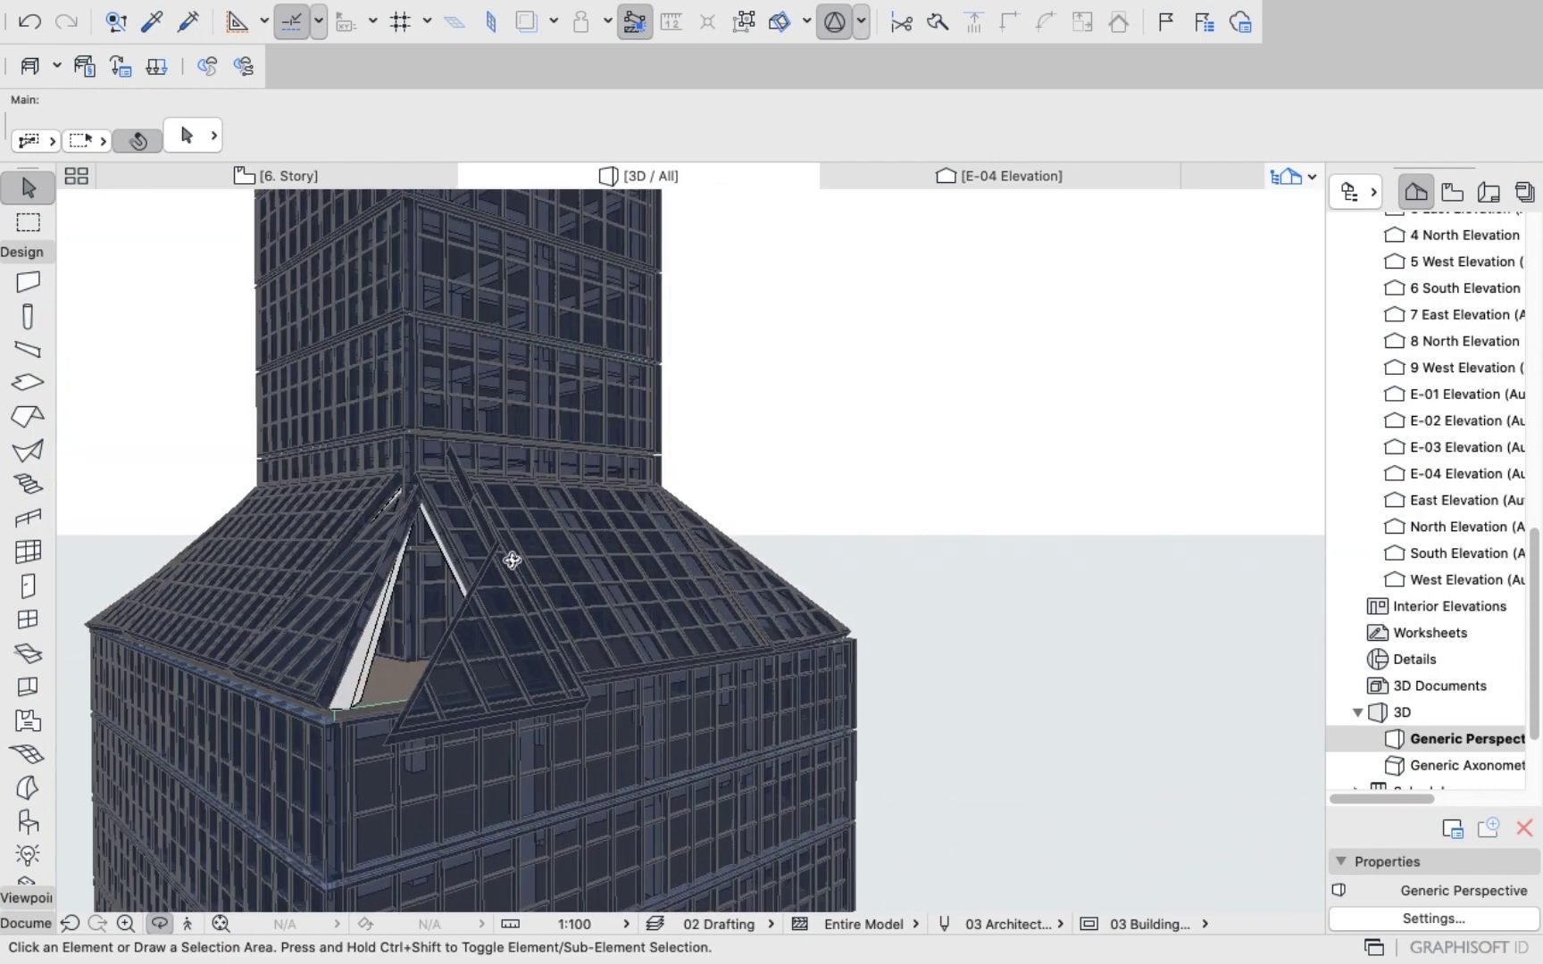
pyautogui.click(1011, 177)
pyautogui.click(664, 478)
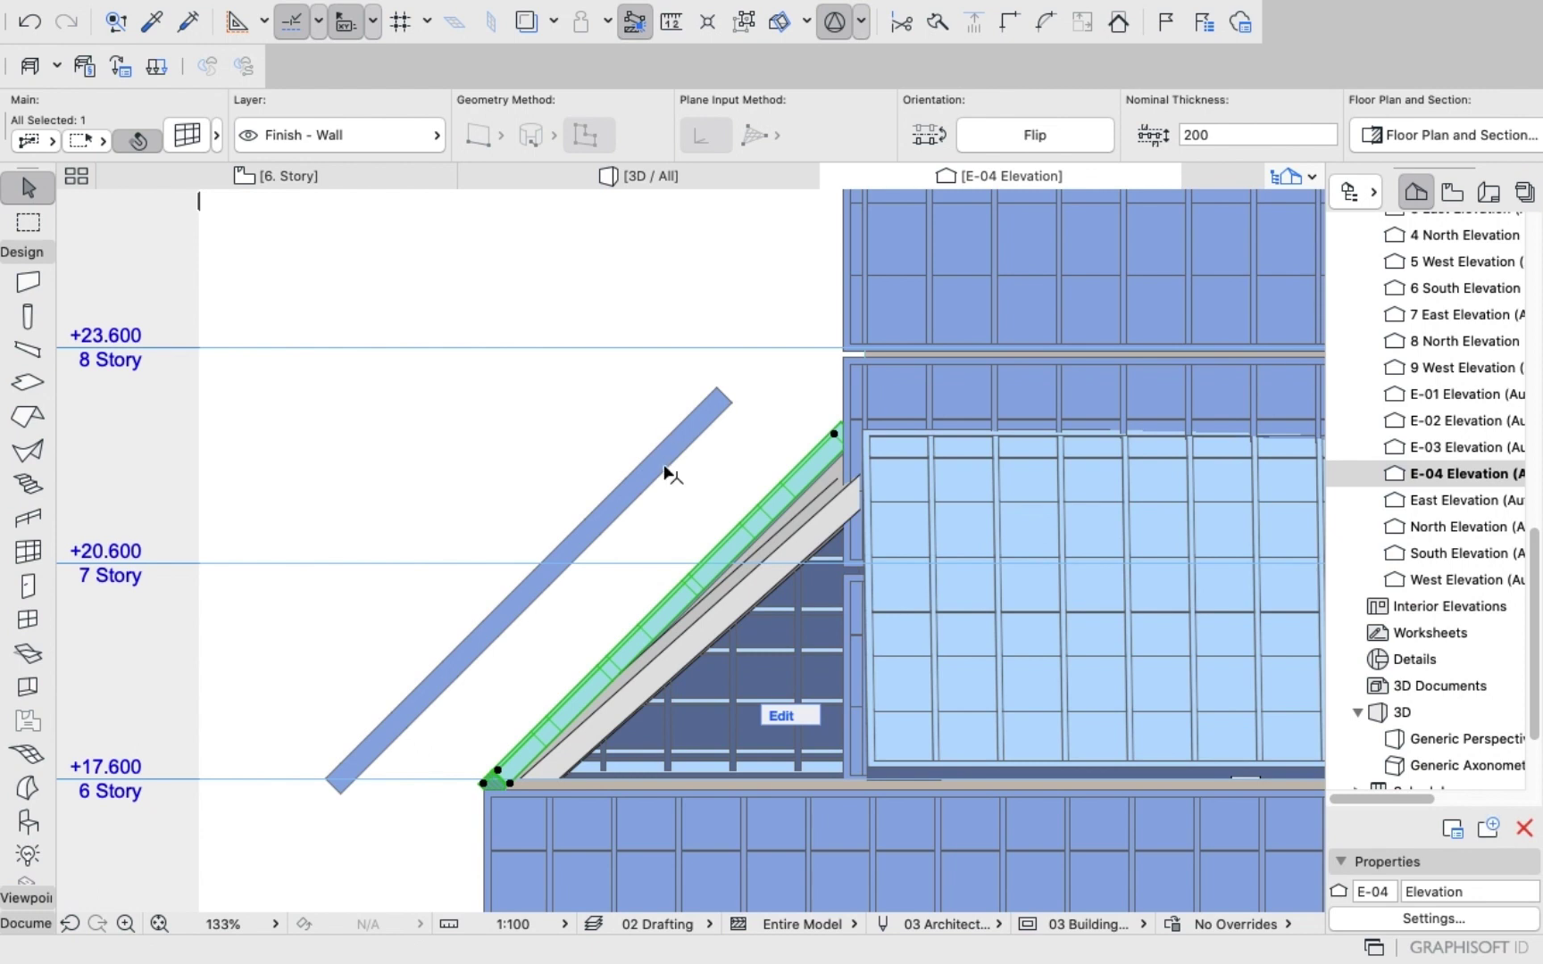
pyautogui.keyDown('shift'); pyautogui.click(596, 505); pyautogui.keyUp('shift')
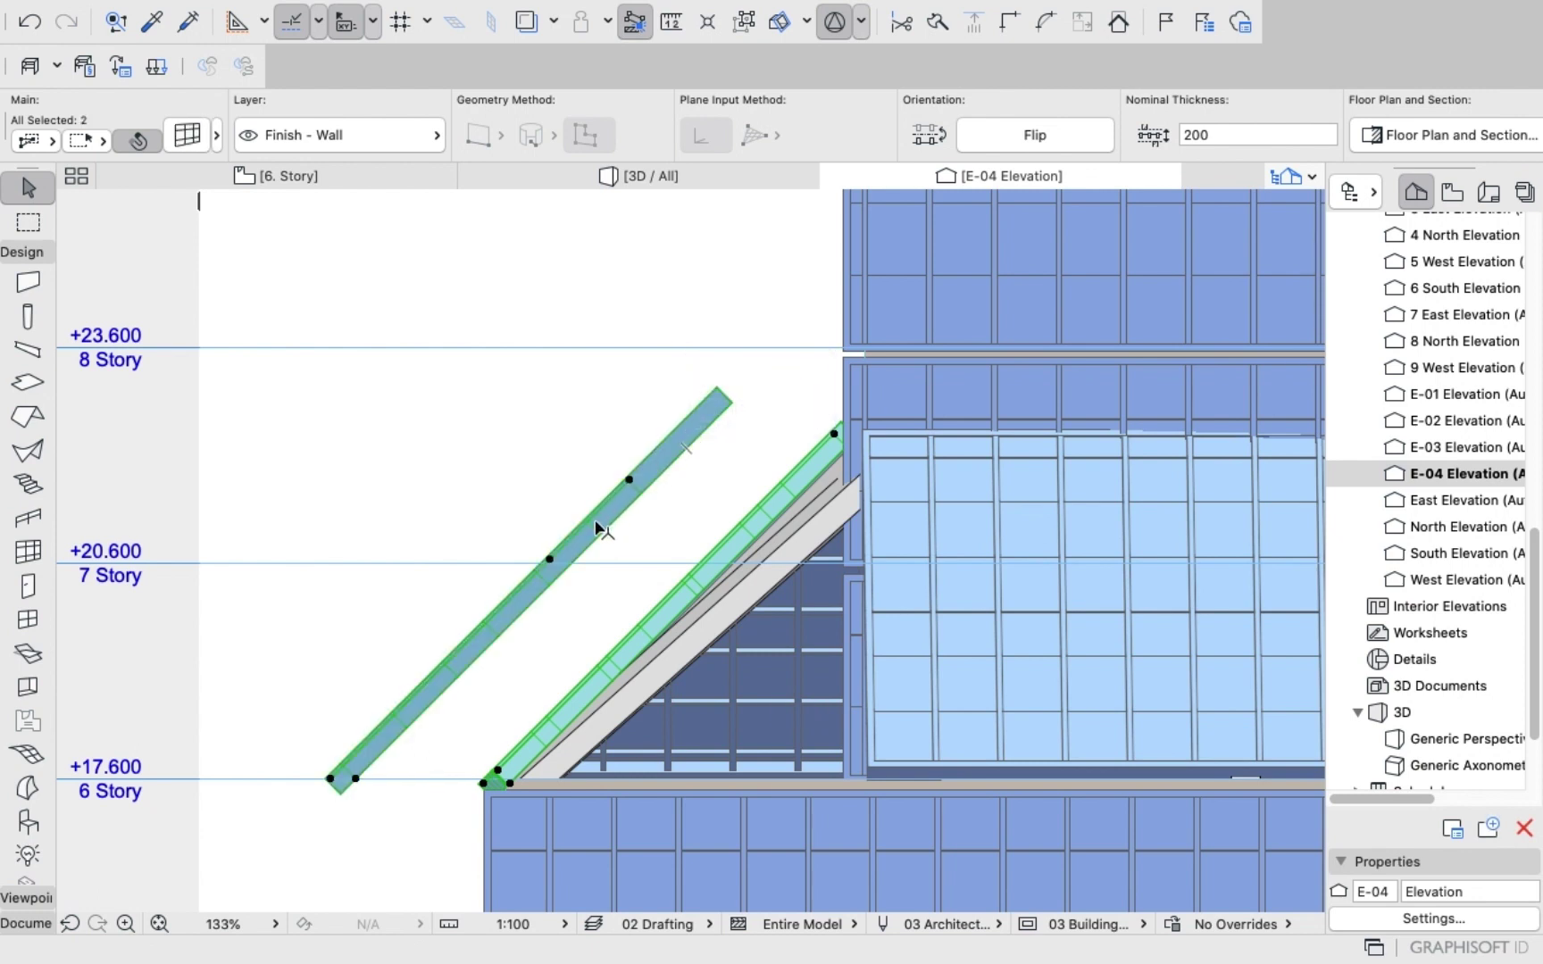
pyautogui.click(589, 518)
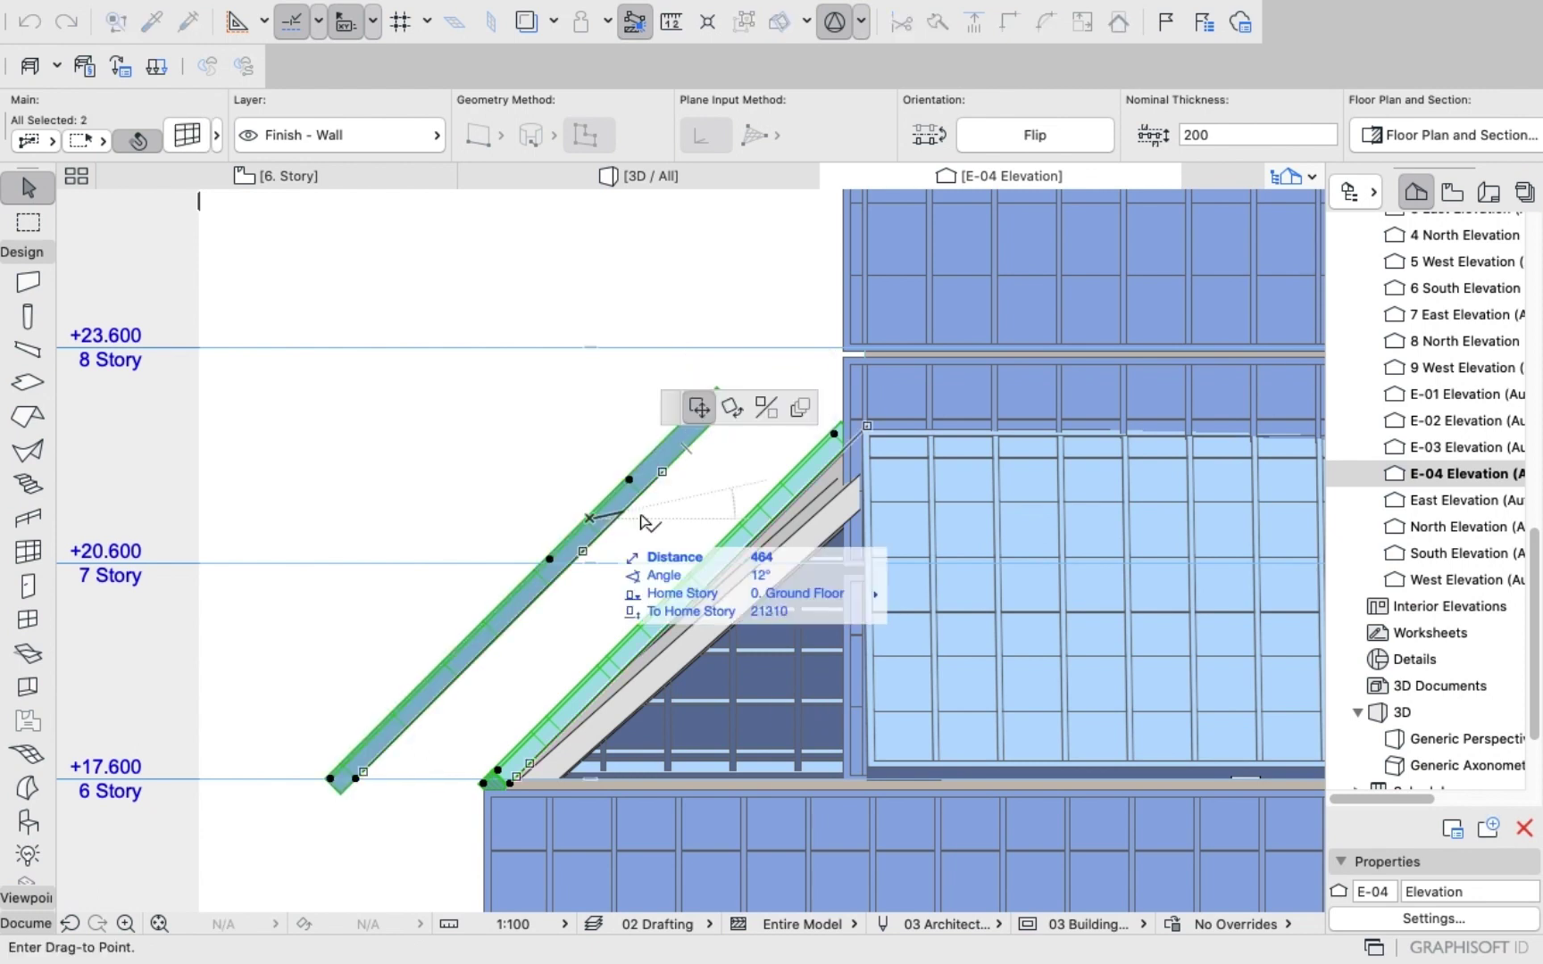
pyautogui.click(739, 522)
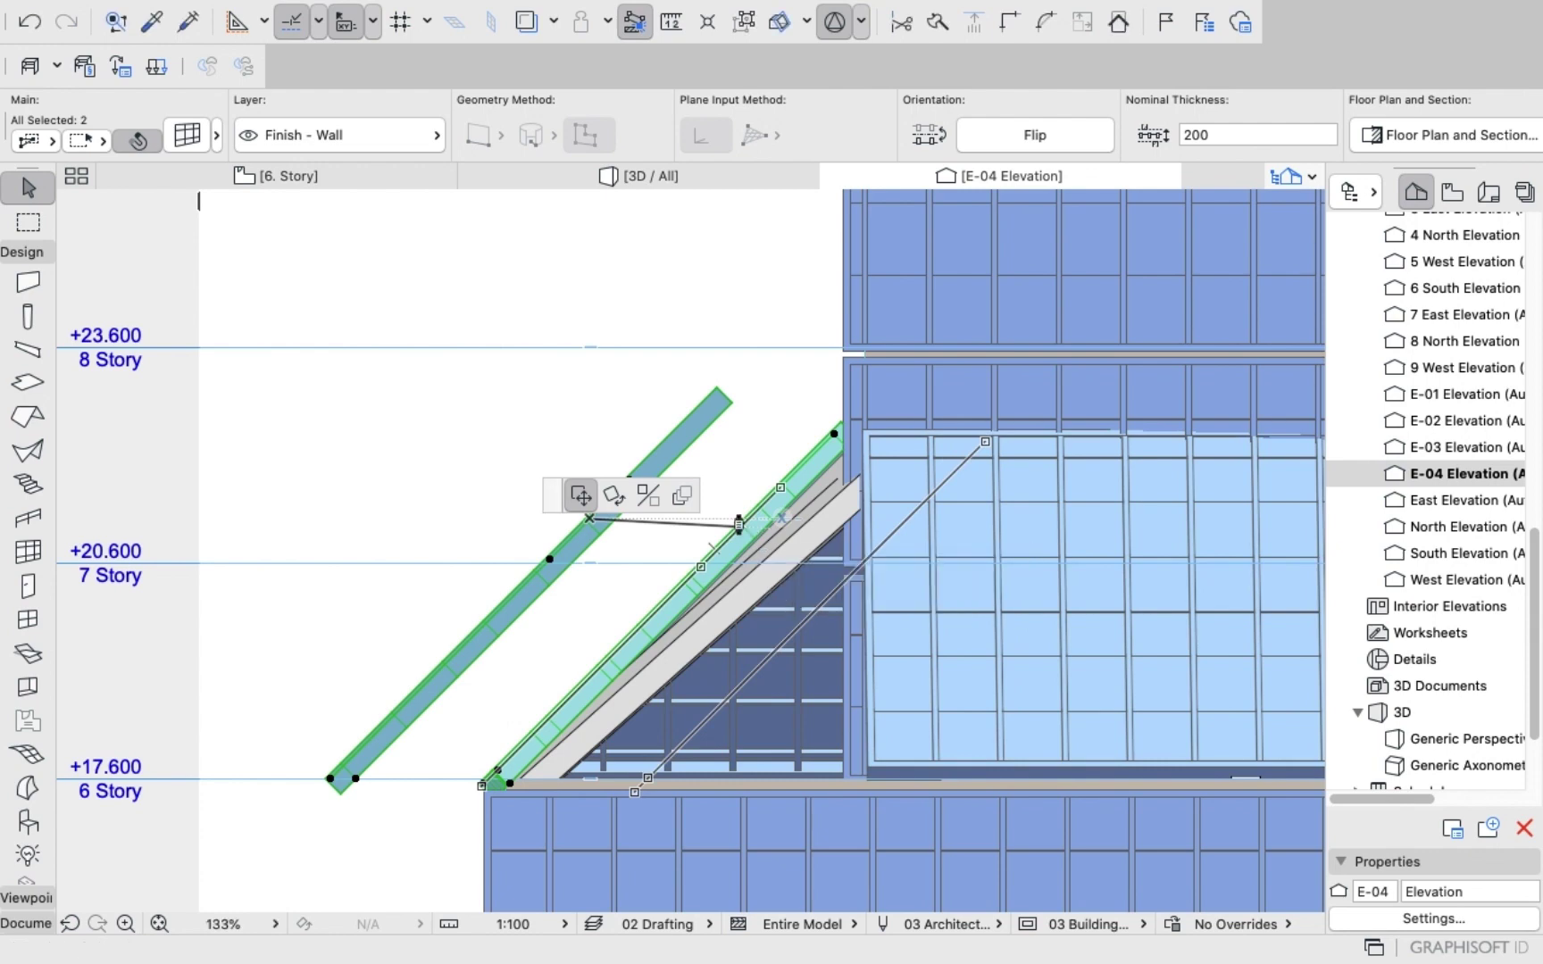
# Check the moved triangular curtain walls in the 3D view and undo their last move in the E-04 elevation.
pyautogui.click(651, 175)
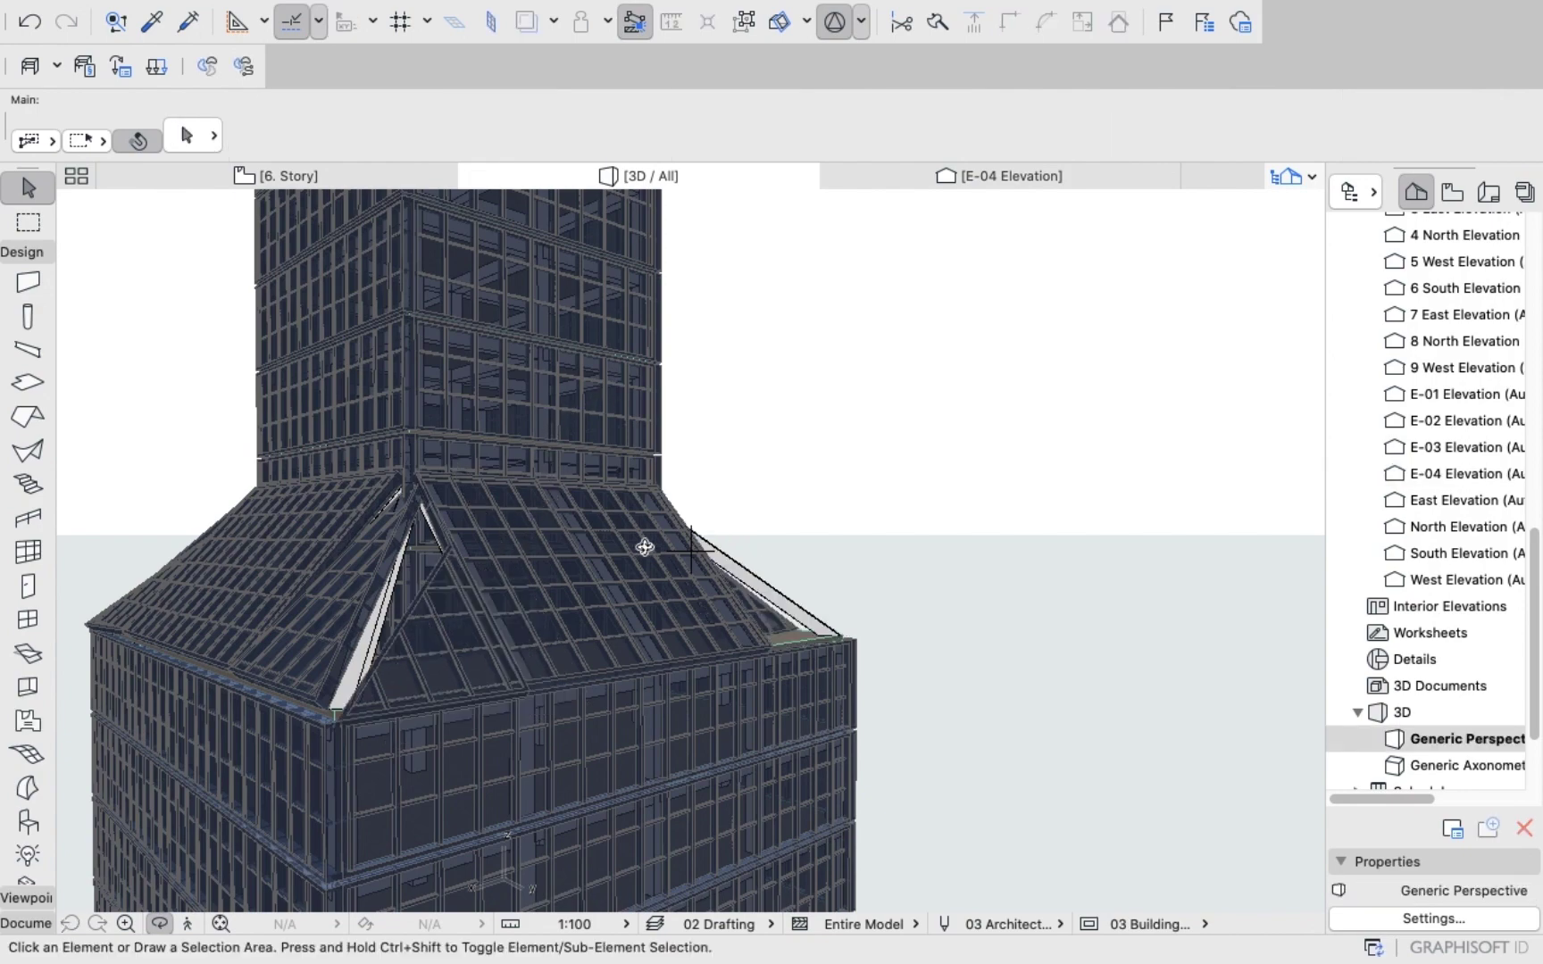
pyautogui.moveTo(645, 547); pyautogui.dragTo(551, 351)
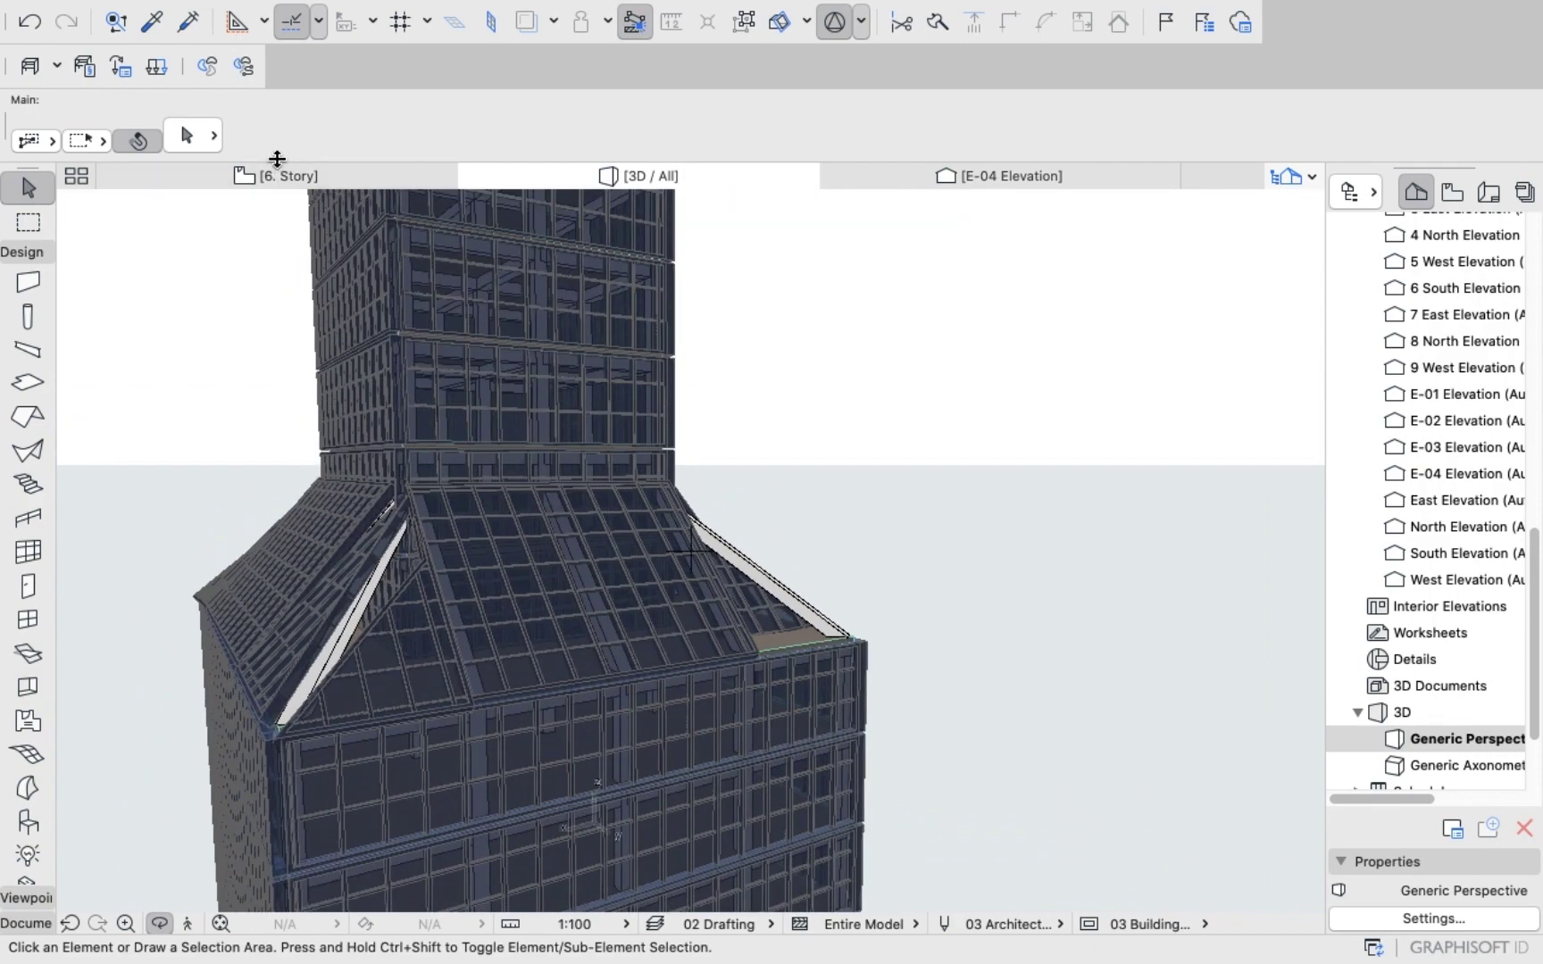
pyautogui.moveTo(271, 177)
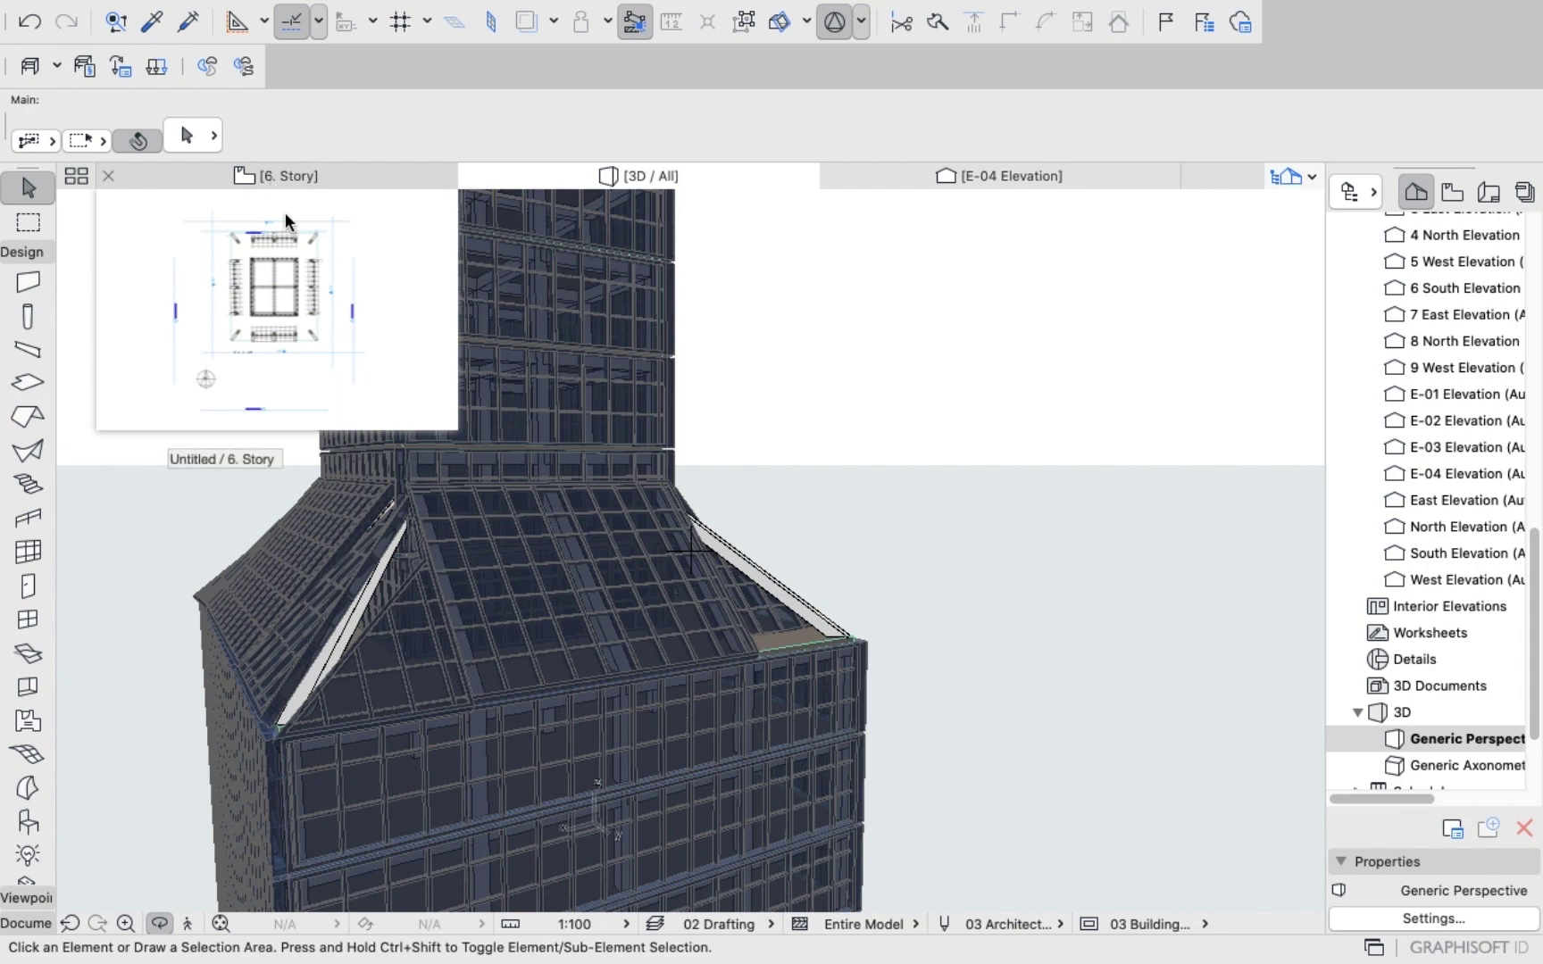
pyautogui.hotkey('ctrl', 'Tab')
pyautogui.hotkey('ctrl', 'z')
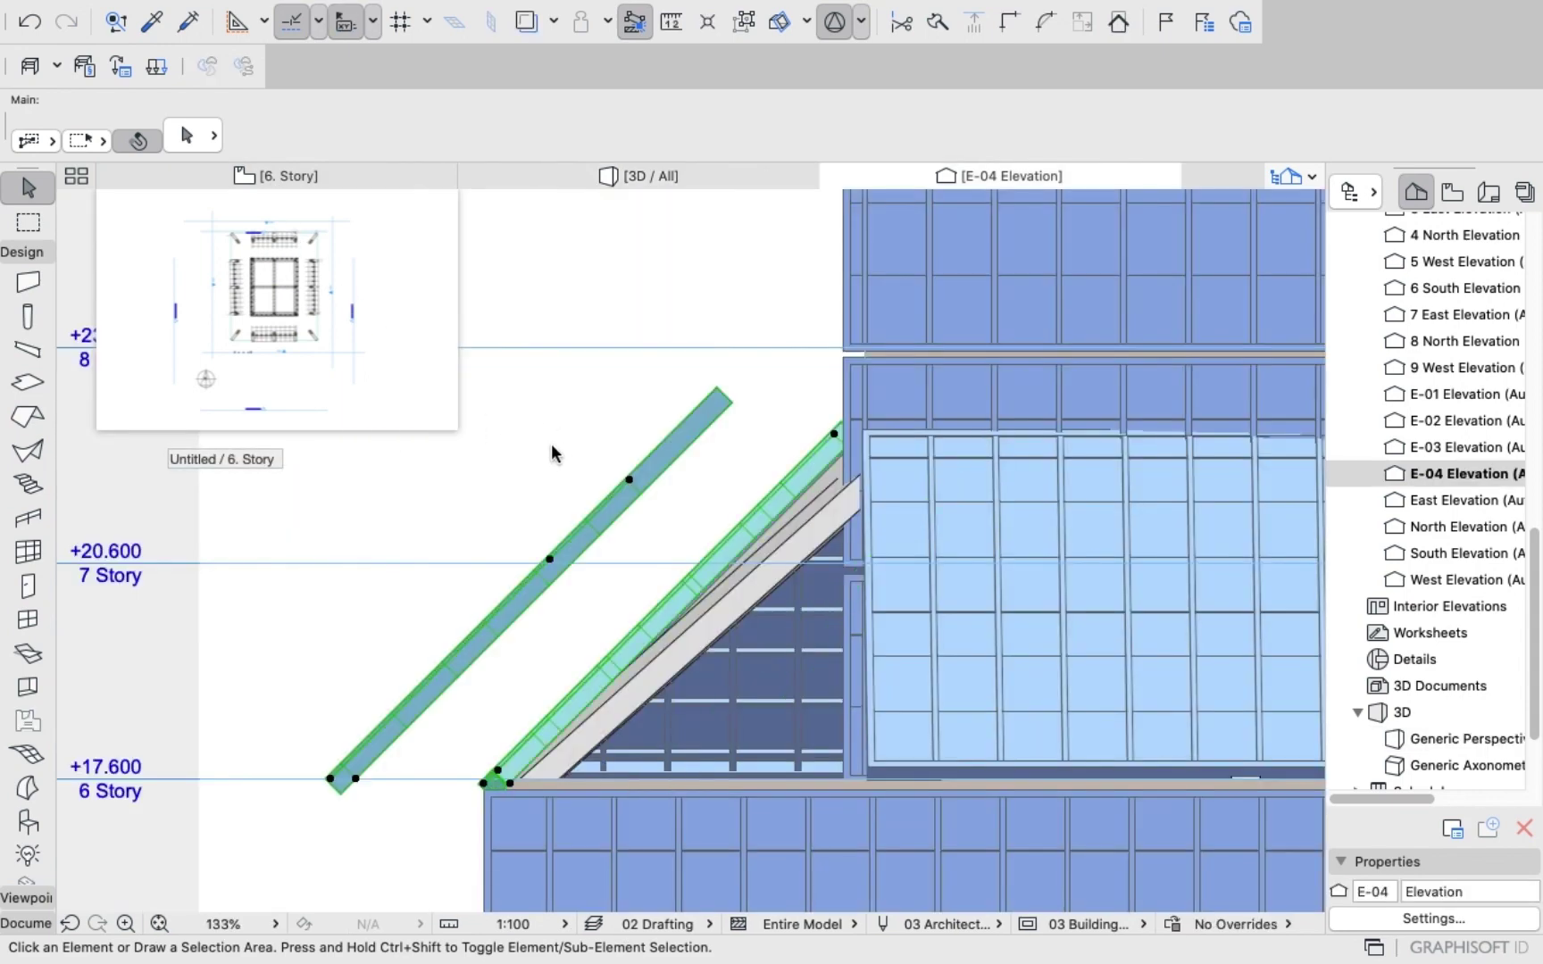
# Delete only the slanted curtain wall standing outside the roof slope in the E-04 elevation.
pyautogui.click(598, 400)
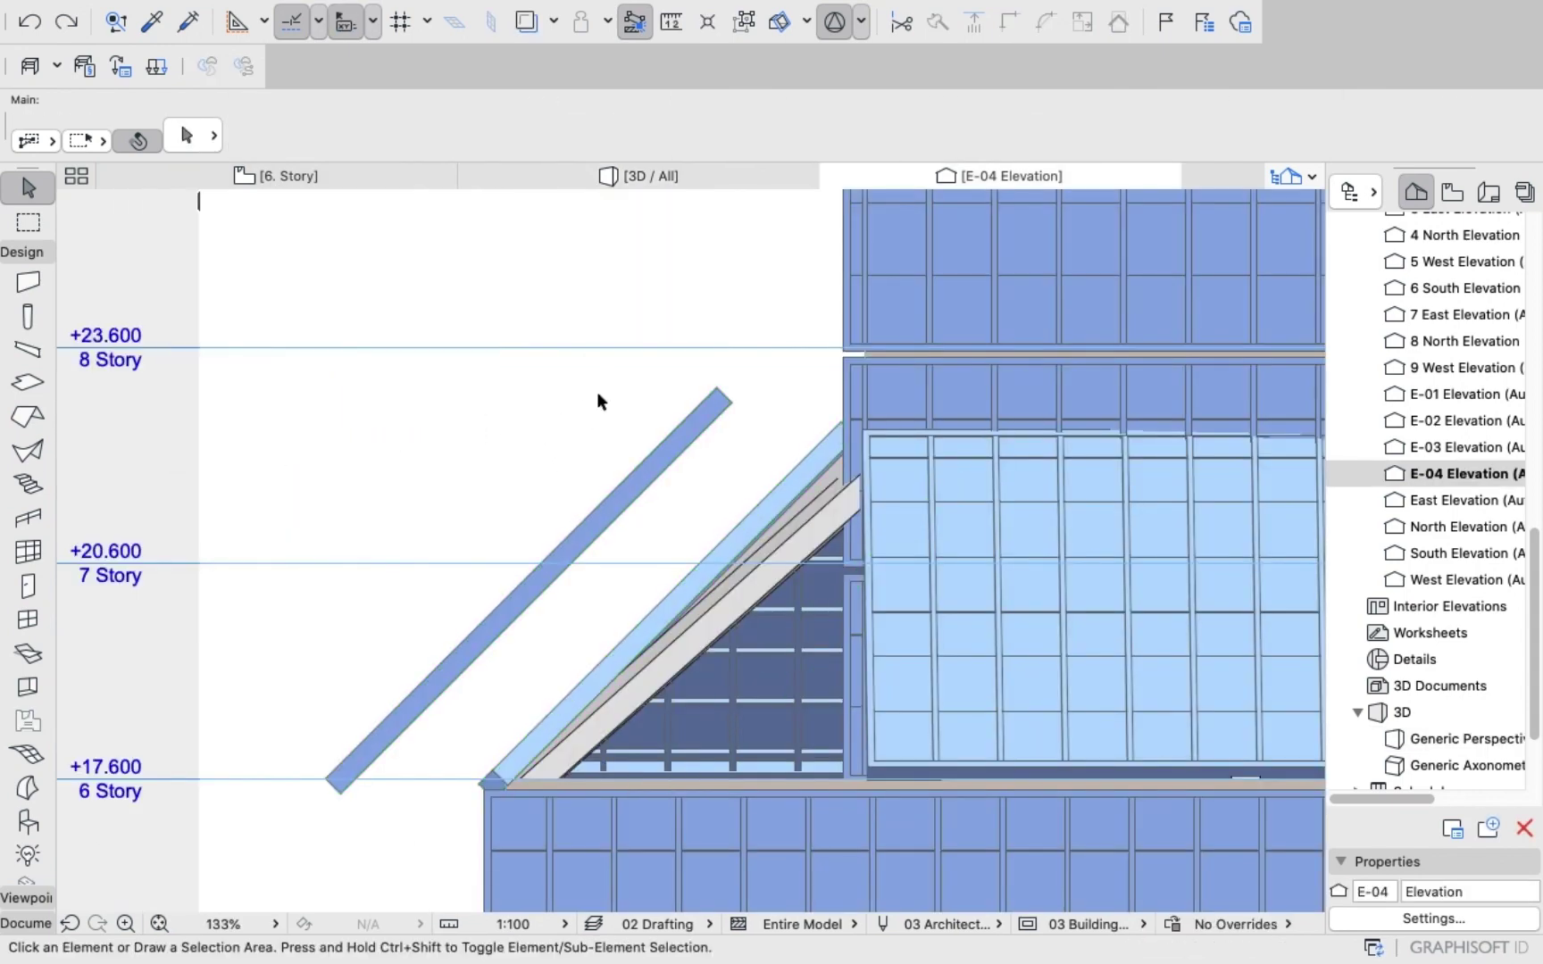
pyautogui.click(611, 500)
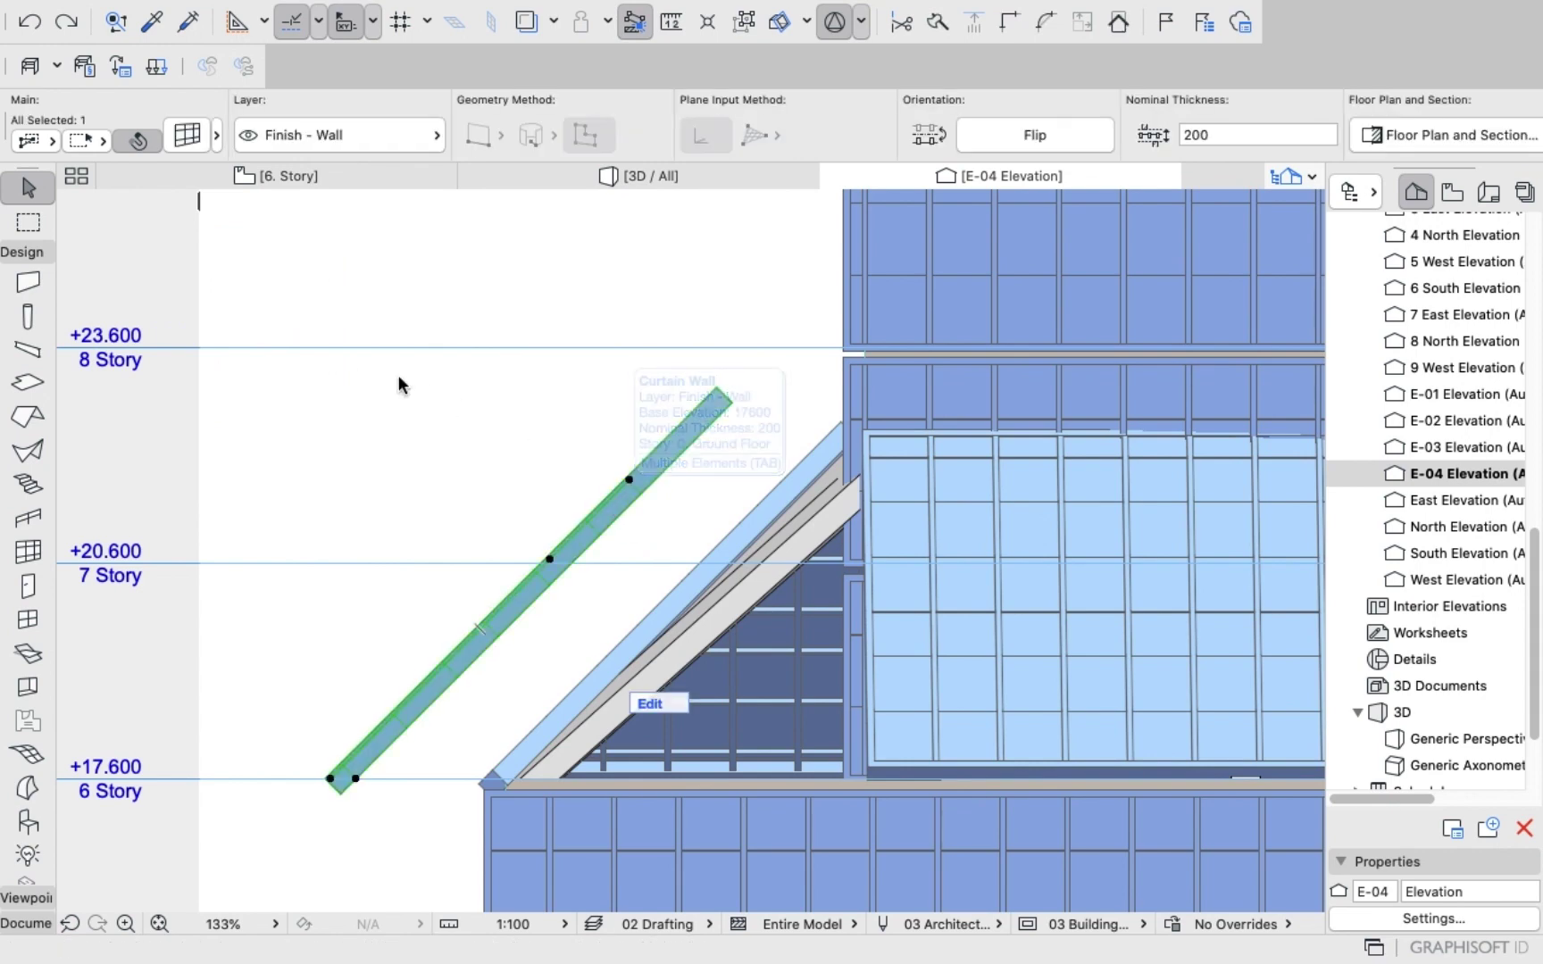
pyautogui.rightClick(400, 375)
pyautogui.click(451, 598)
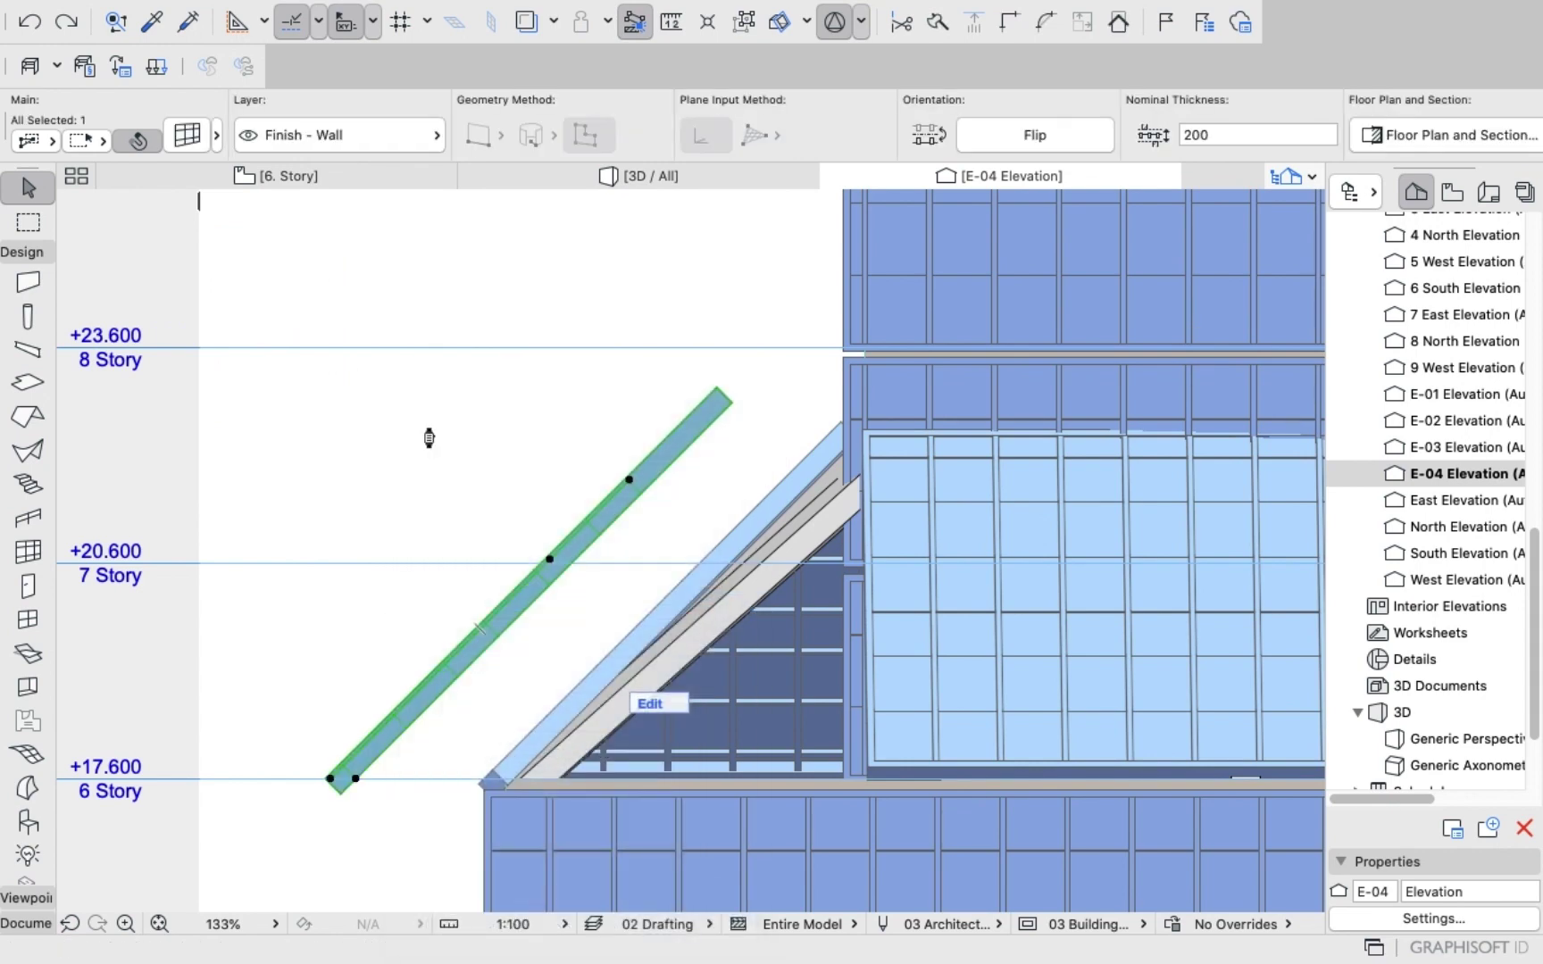
# Examine the remaining roof corner gaps in the 3D view and around the left roof corner of the E-04 elevation.
pyautogui.click(615, 178)
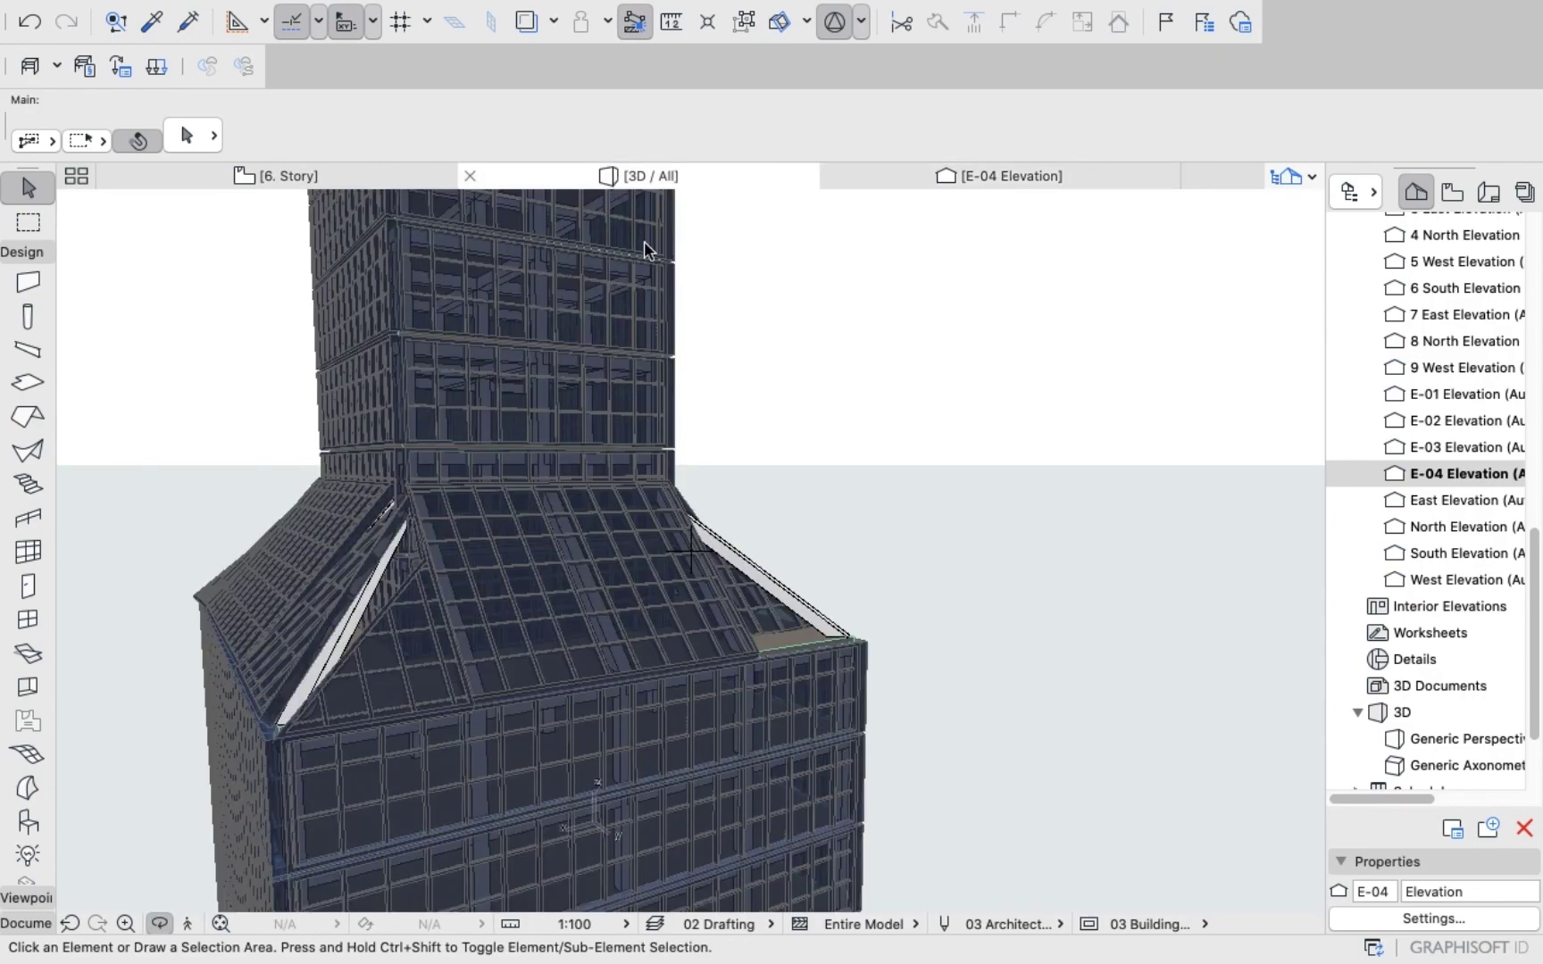
pyautogui.moveTo(736, 426); pyautogui.dragTo(604, 274)
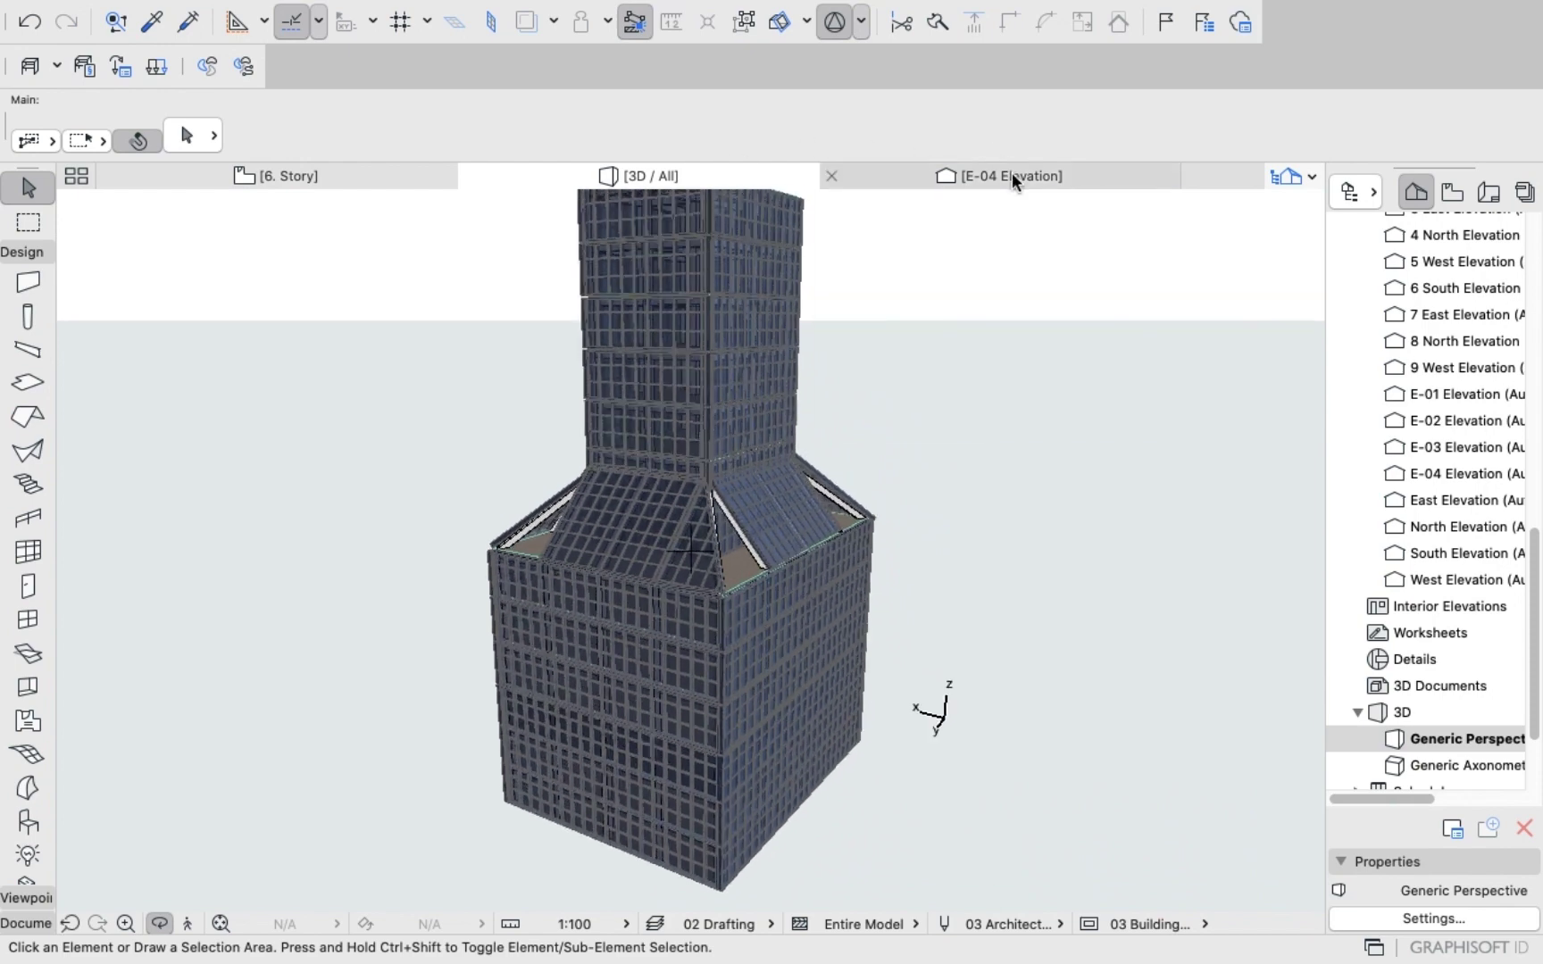
pyautogui.doubleClick(1447, 476)
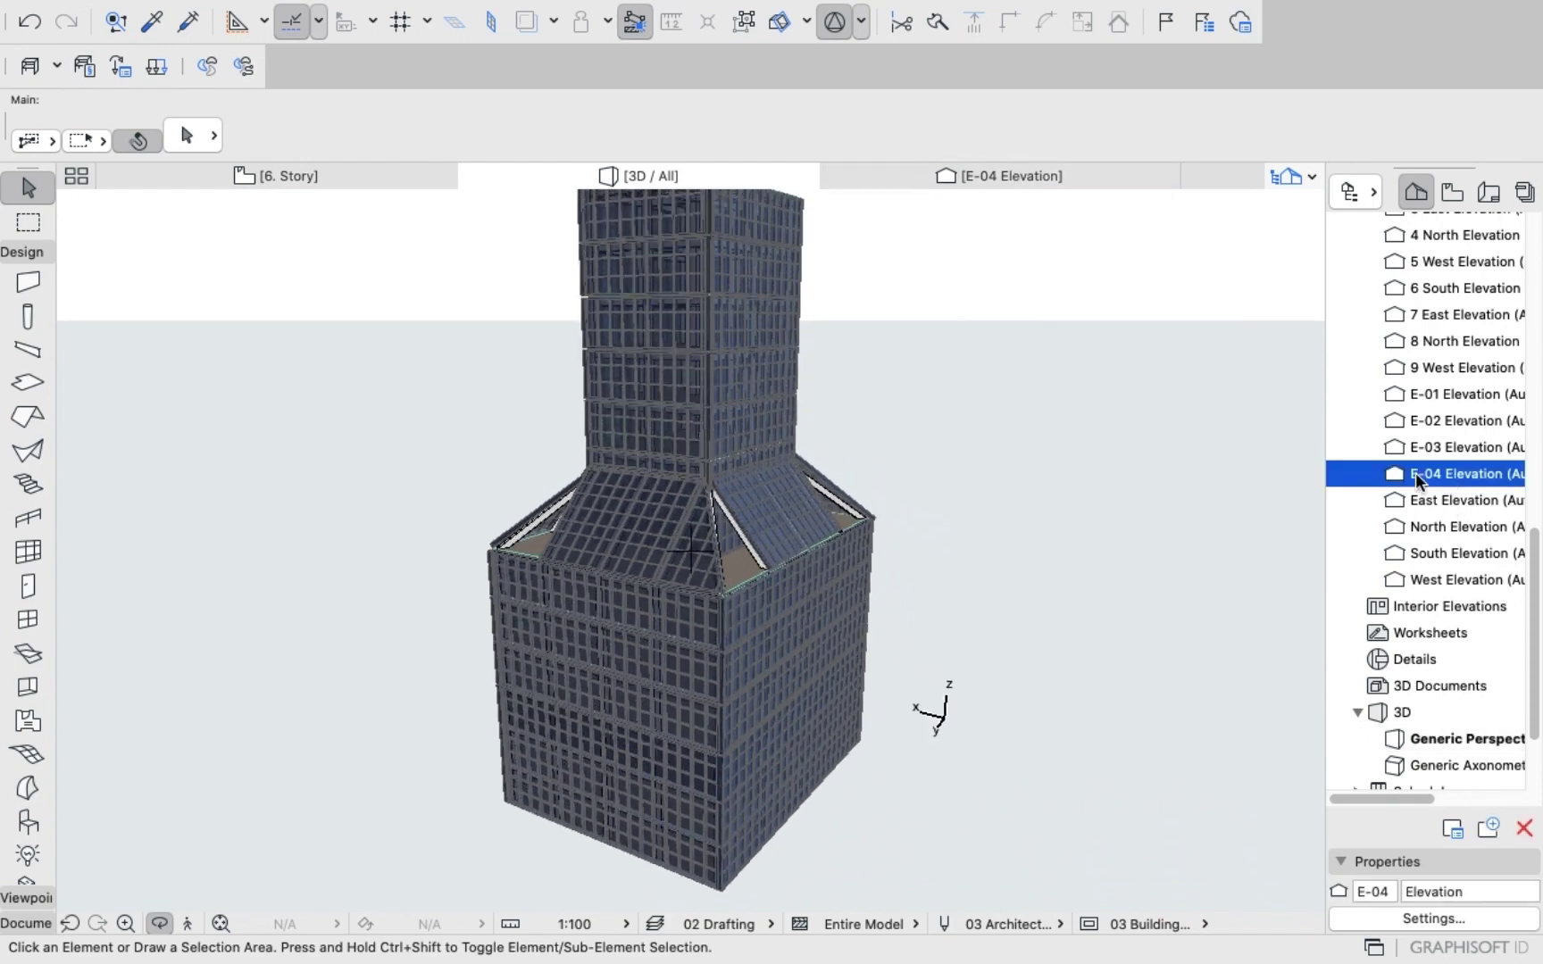
pyautogui.scroll(-3, 578, 350)
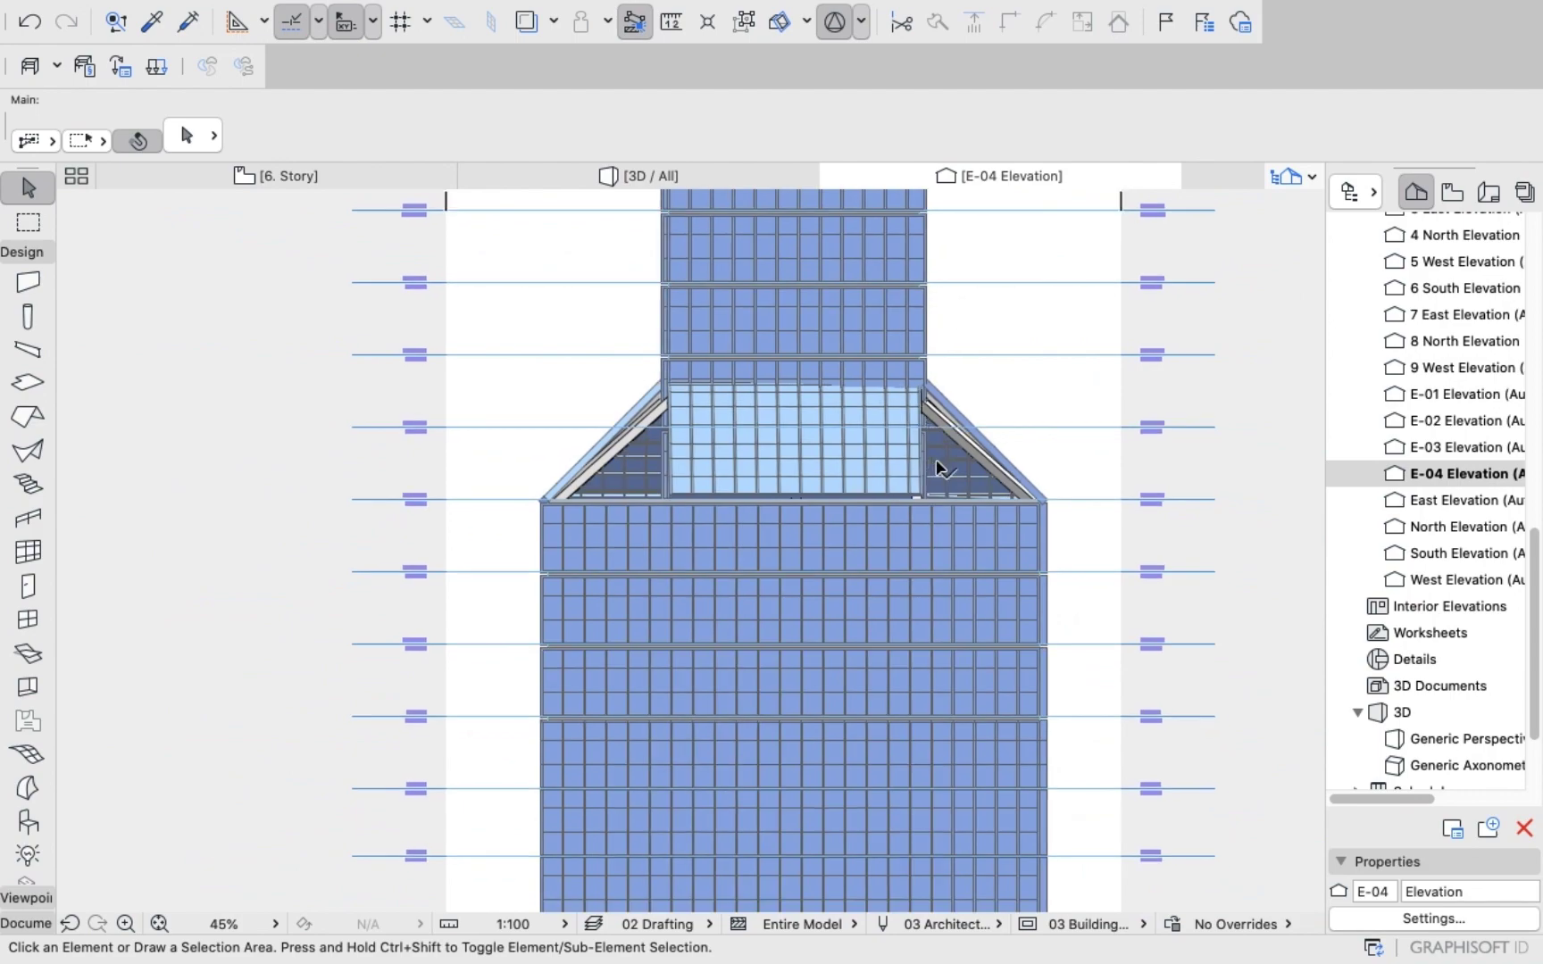
pyautogui.scroll(5, 942, 462)
pyautogui.scroll(-5, 949, 491)
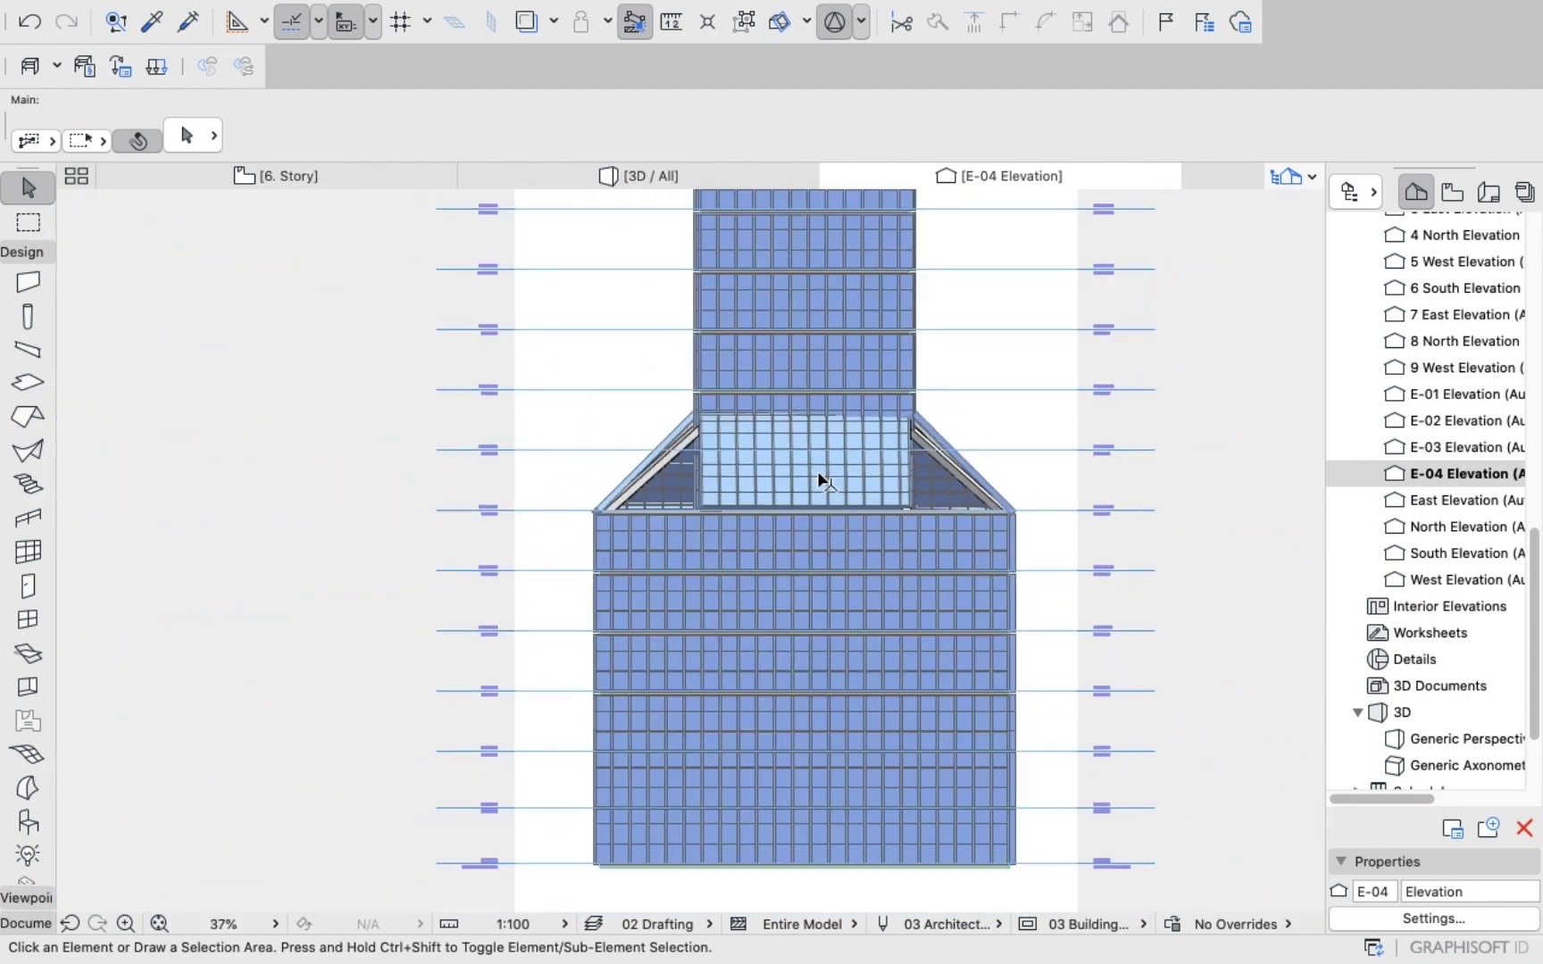
pyautogui.hscroll(-2, 658, 437)
pyautogui.scroll(2, 688, 409)
pyautogui.scroll(5, 690, 409)
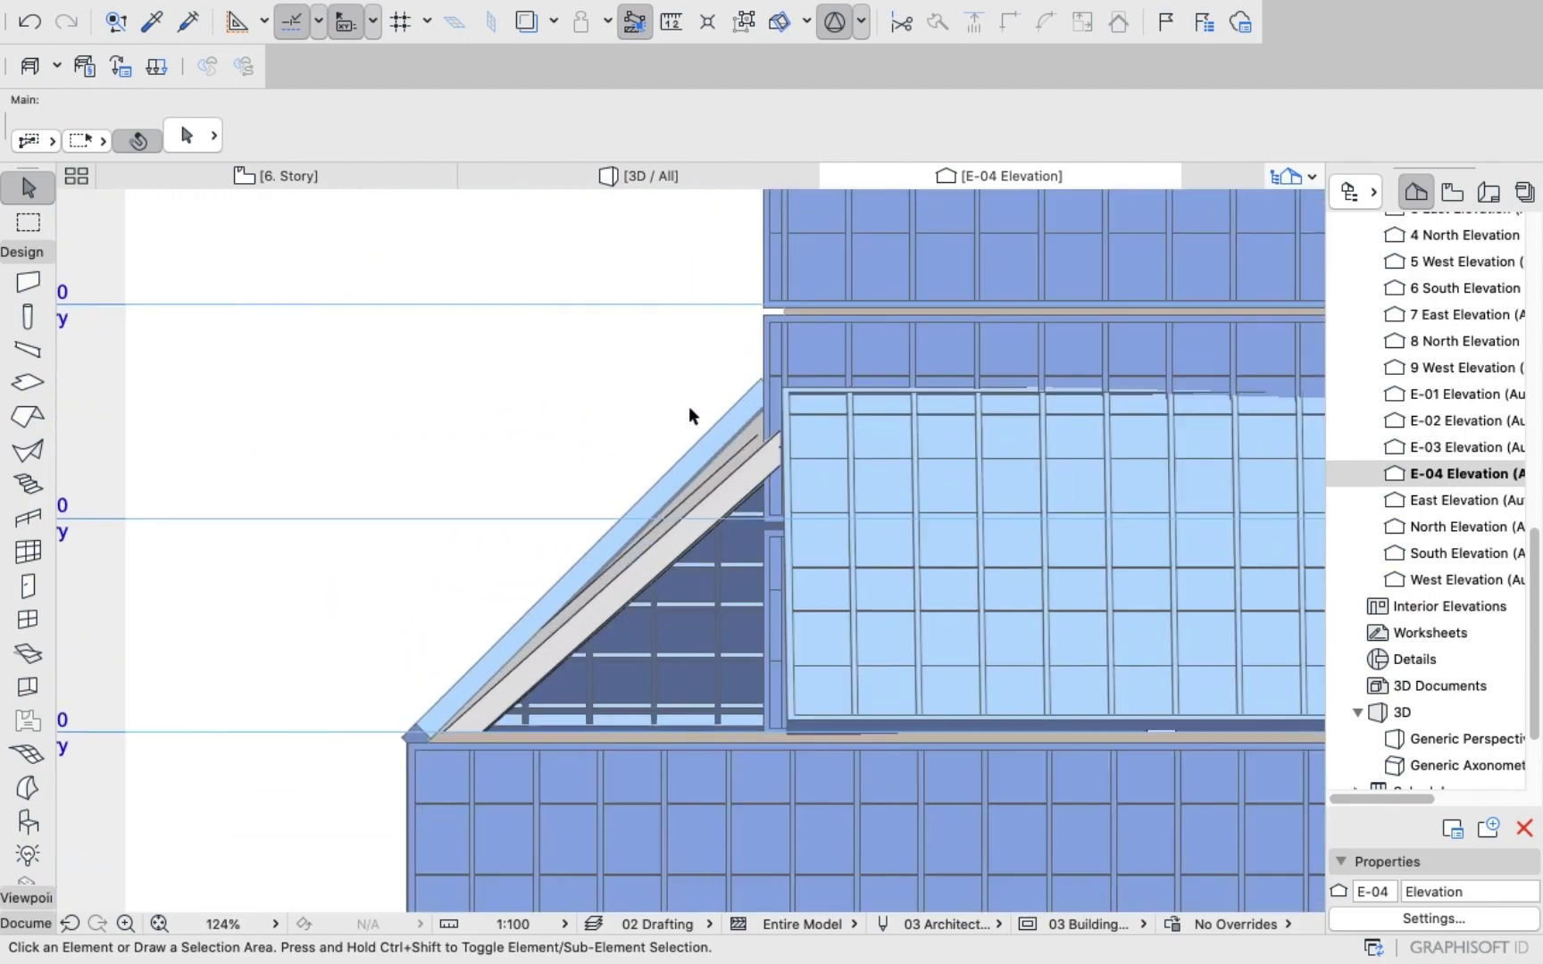
pyautogui.scroll(-2, 814, 397)
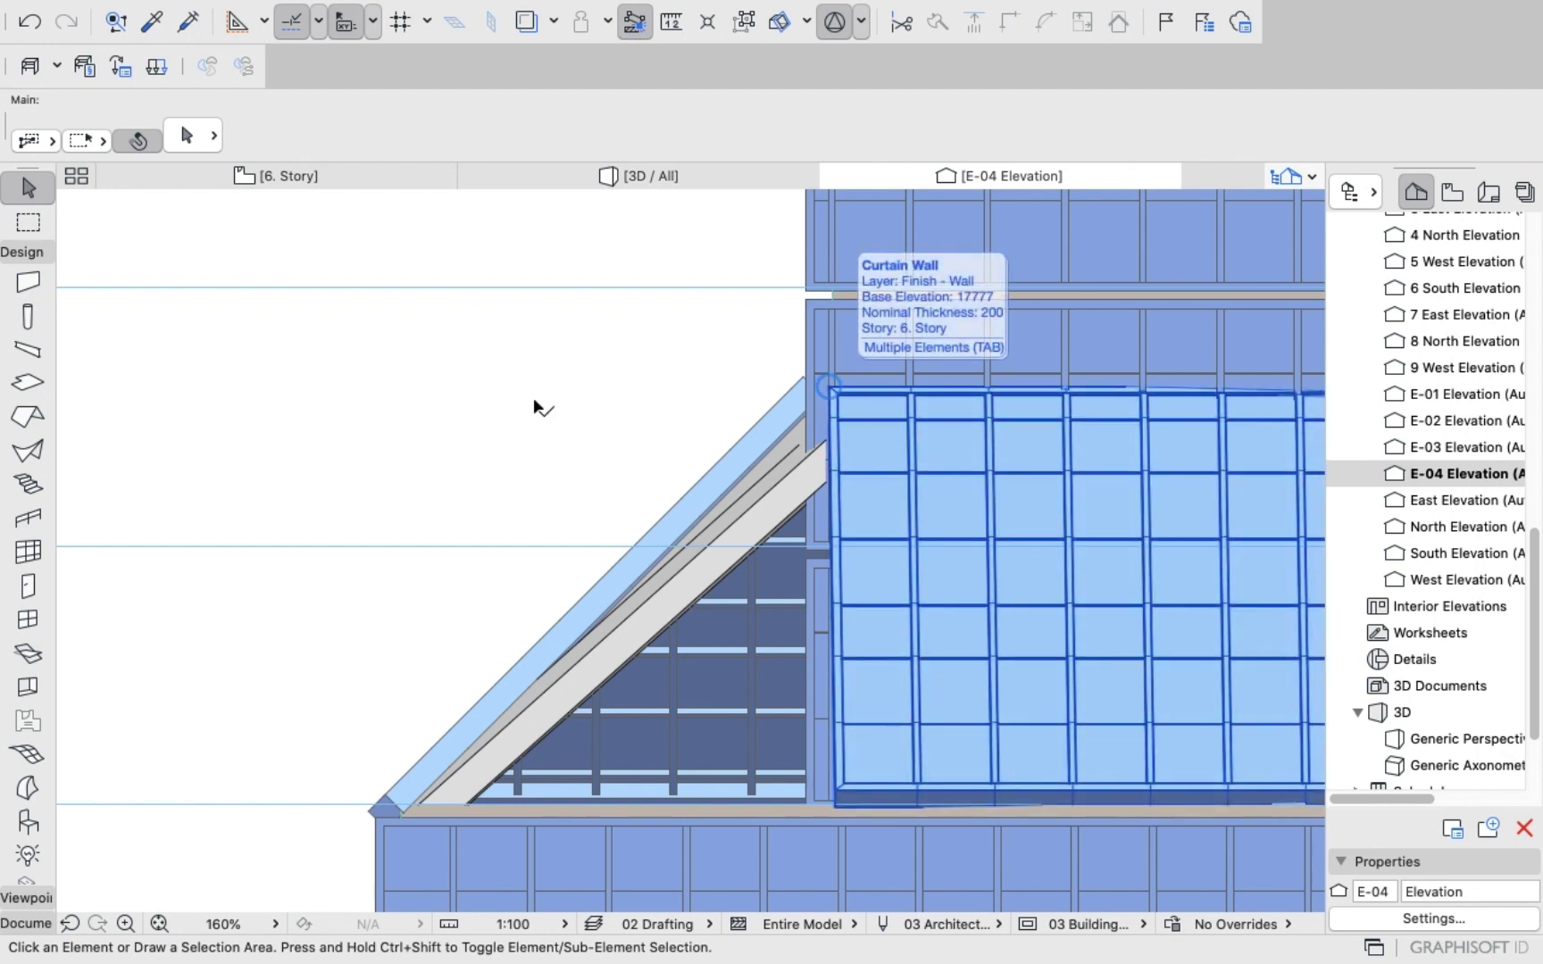
pyautogui.click(27, 550)
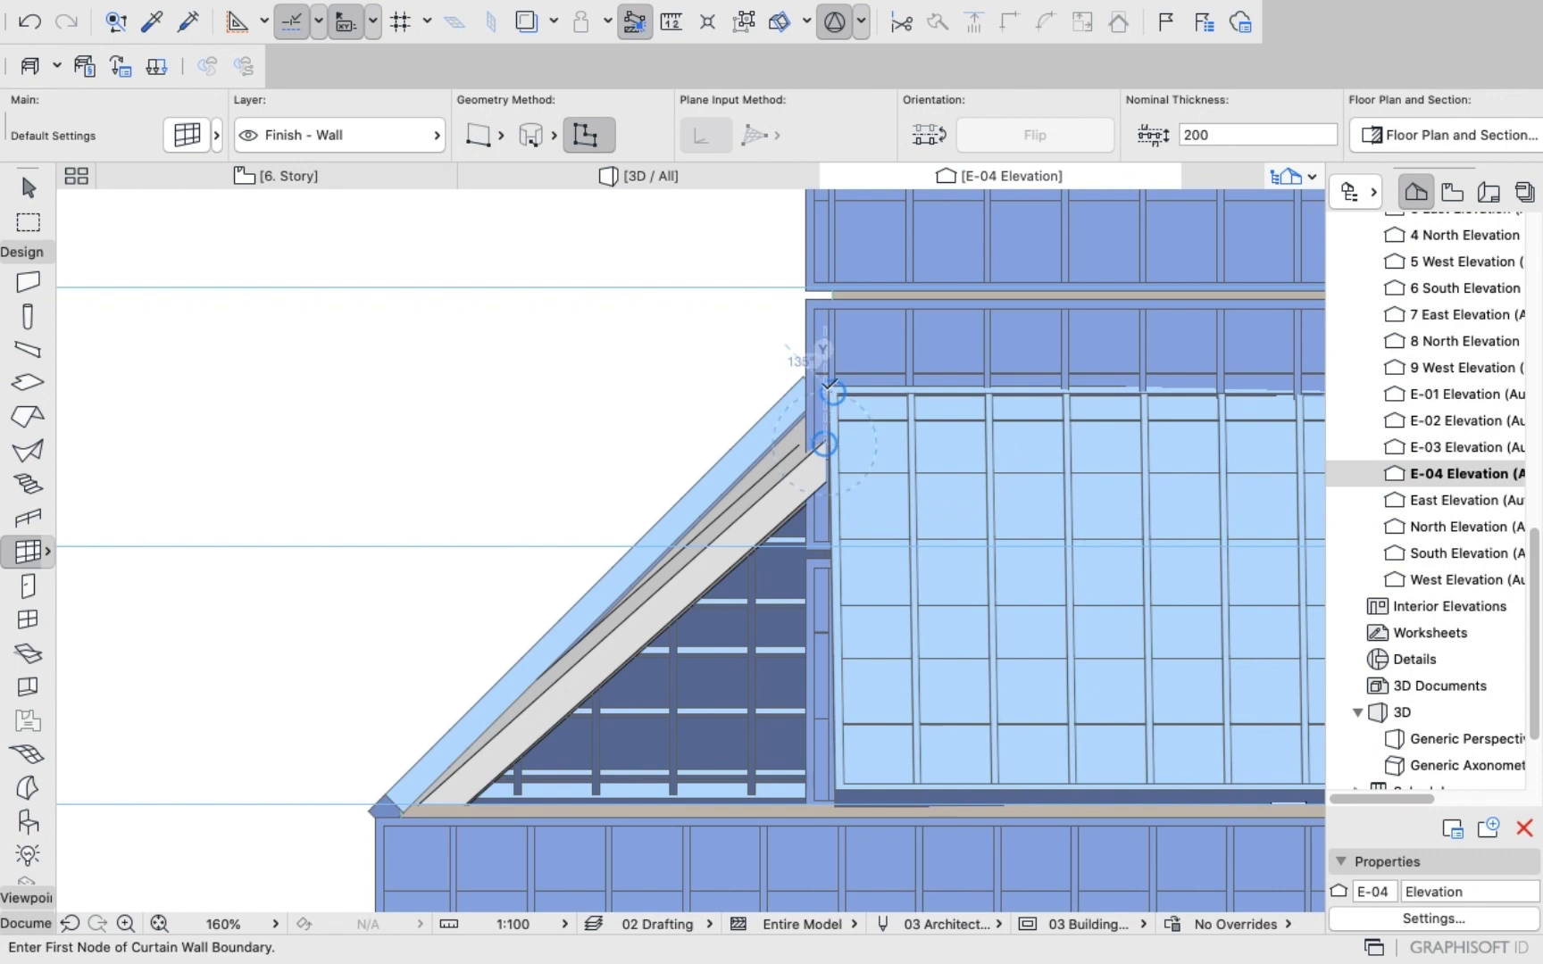
pyautogui.click(829, 385)
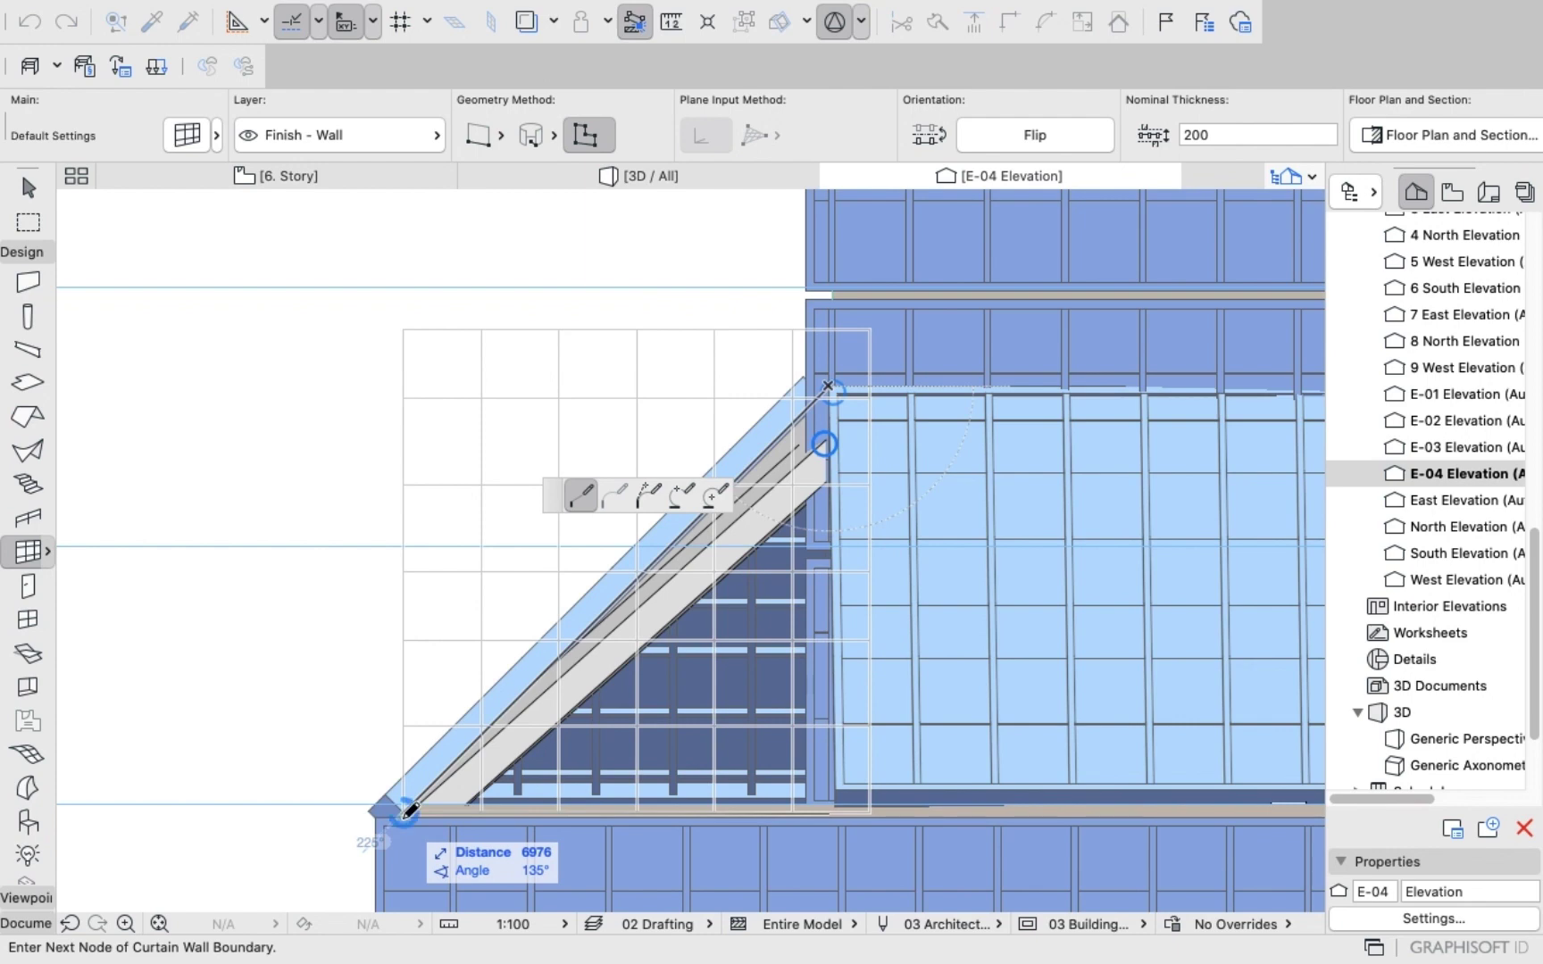
pyautogui.click(408, 810)
pyautogui.scroll(3, 491, 823)
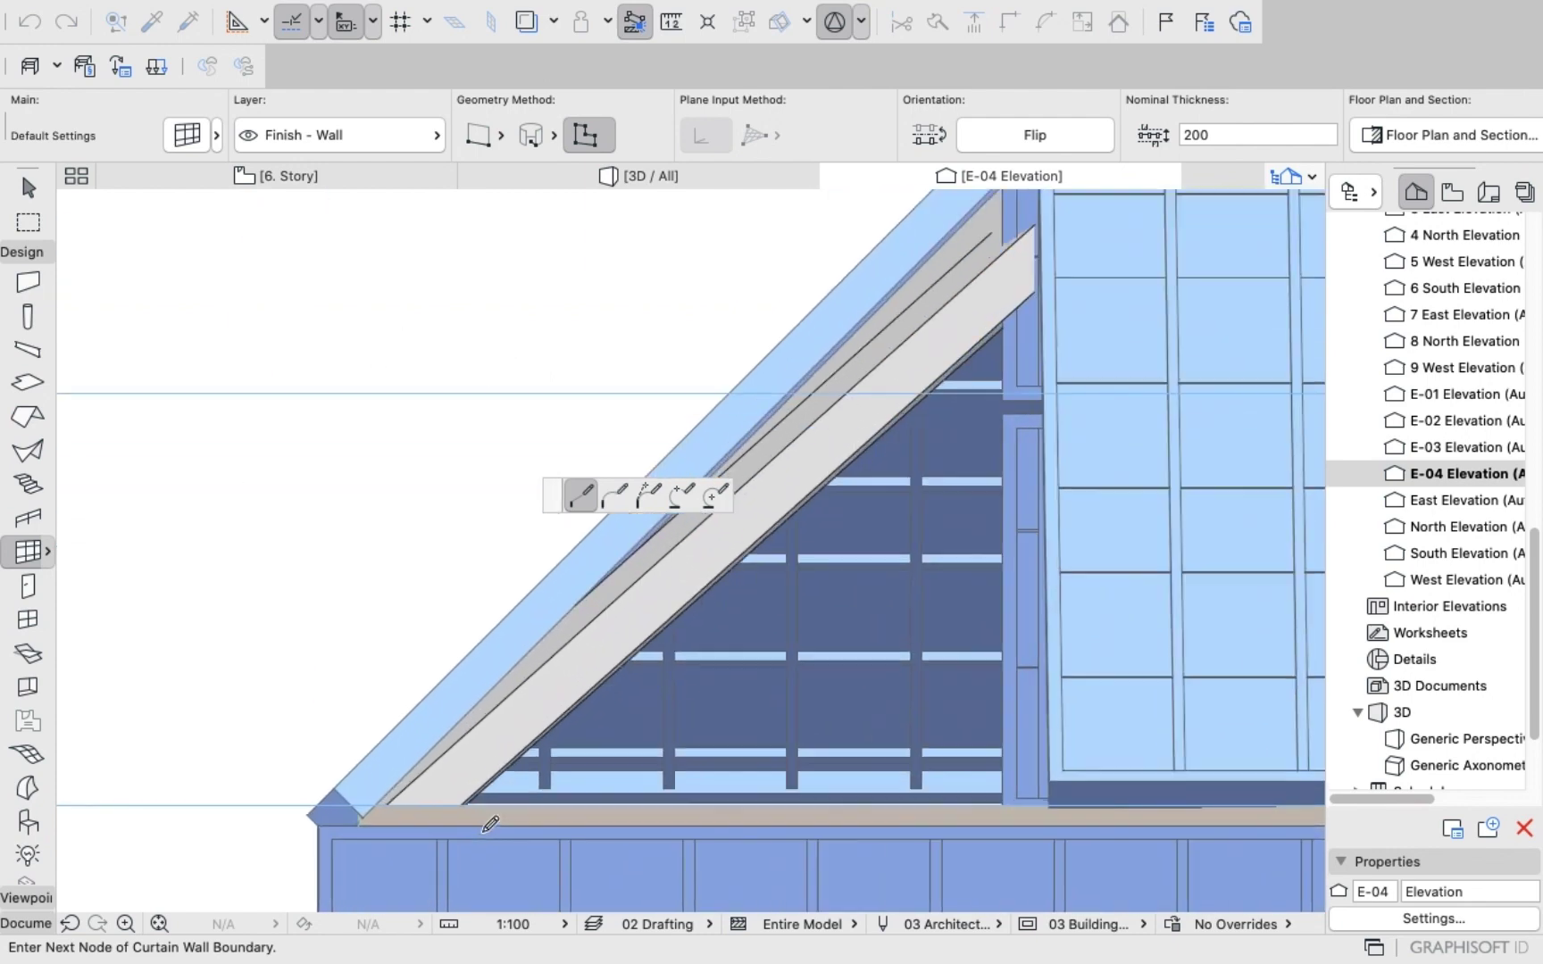
pyautogui.scroll(5, 332, 812)
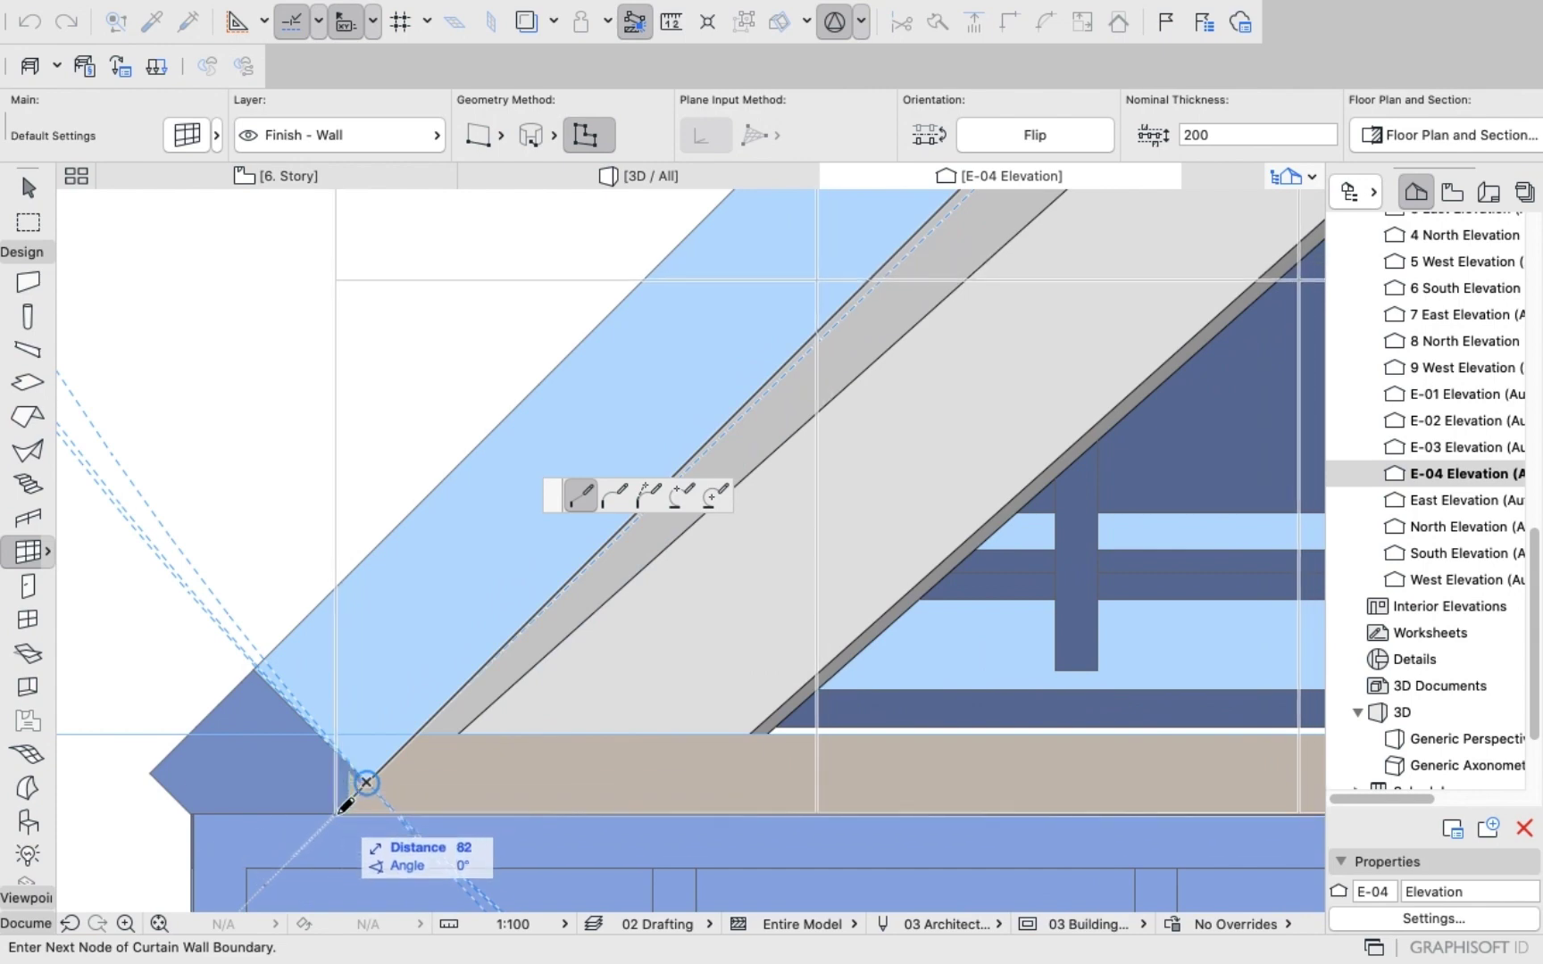
pyautogui.scroll(-5, 402, 884)
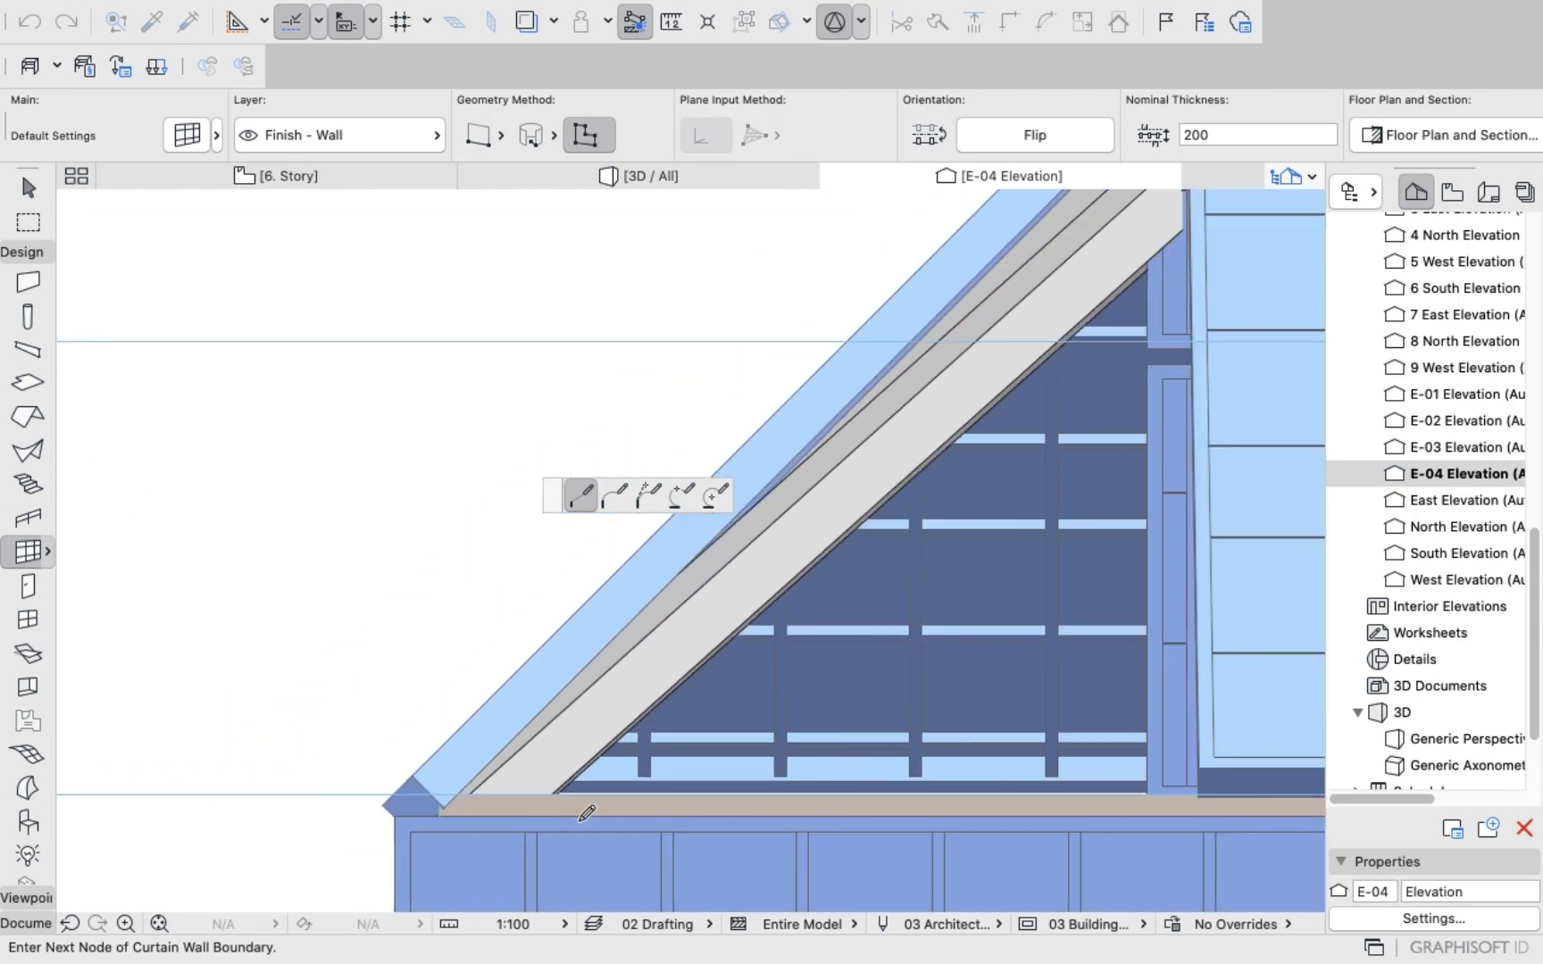
pyautogui.scroll(-5, 730, 813)
pyautogui.scroll(4, 812, 792)
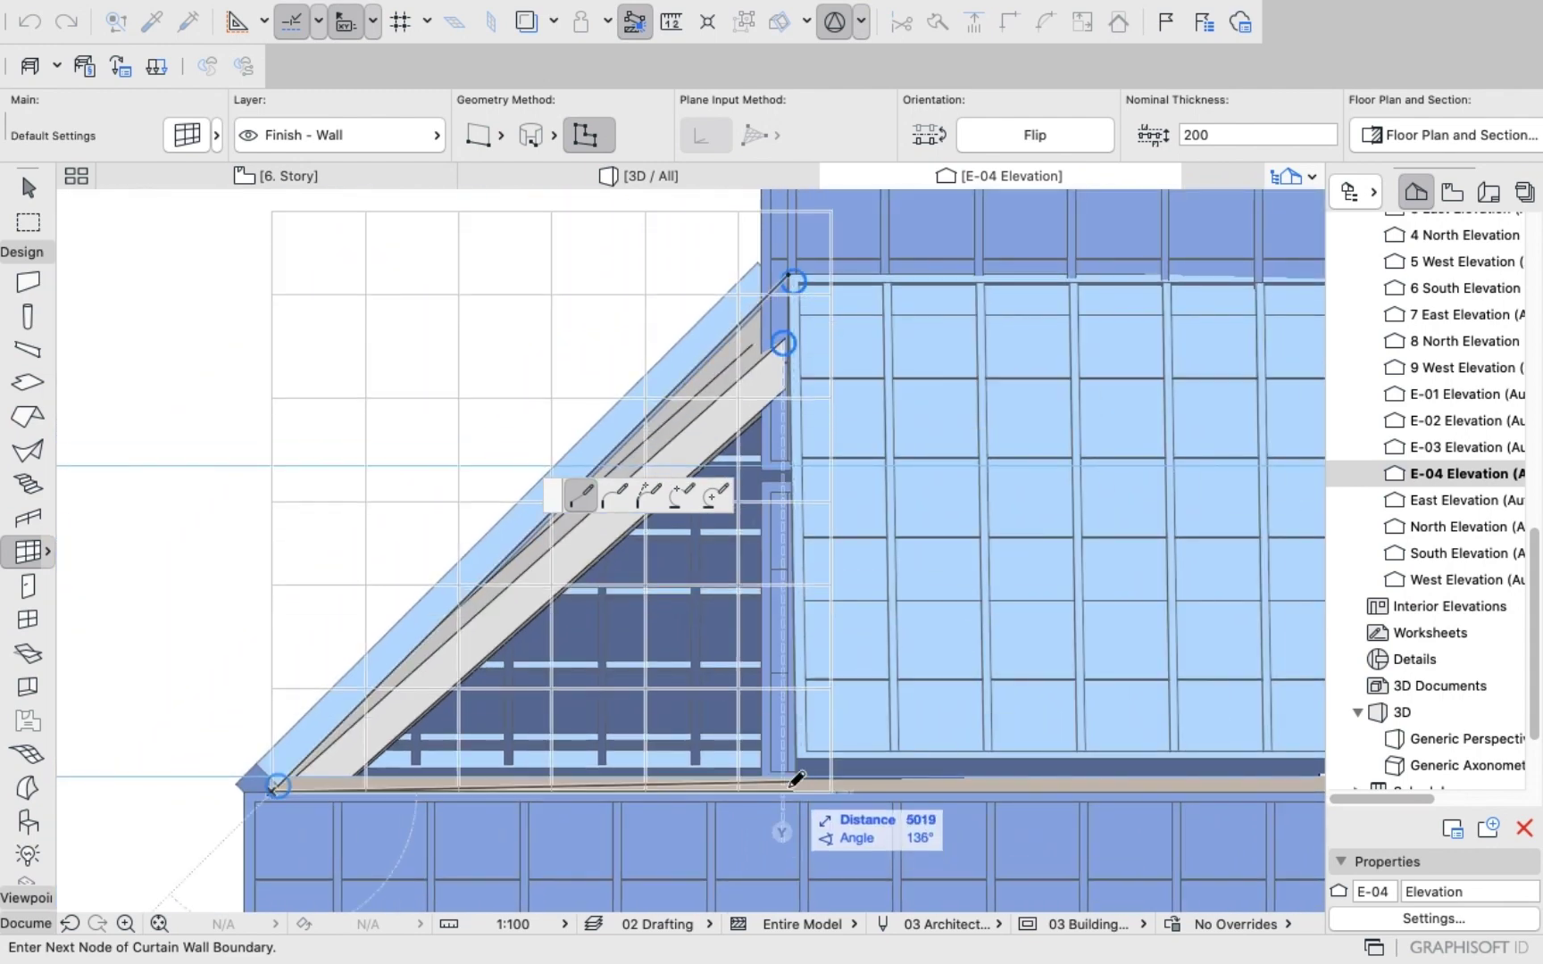
pyautogui.scroll(2, 795, 764)
pyautogui.scroll(1, 795, 761)
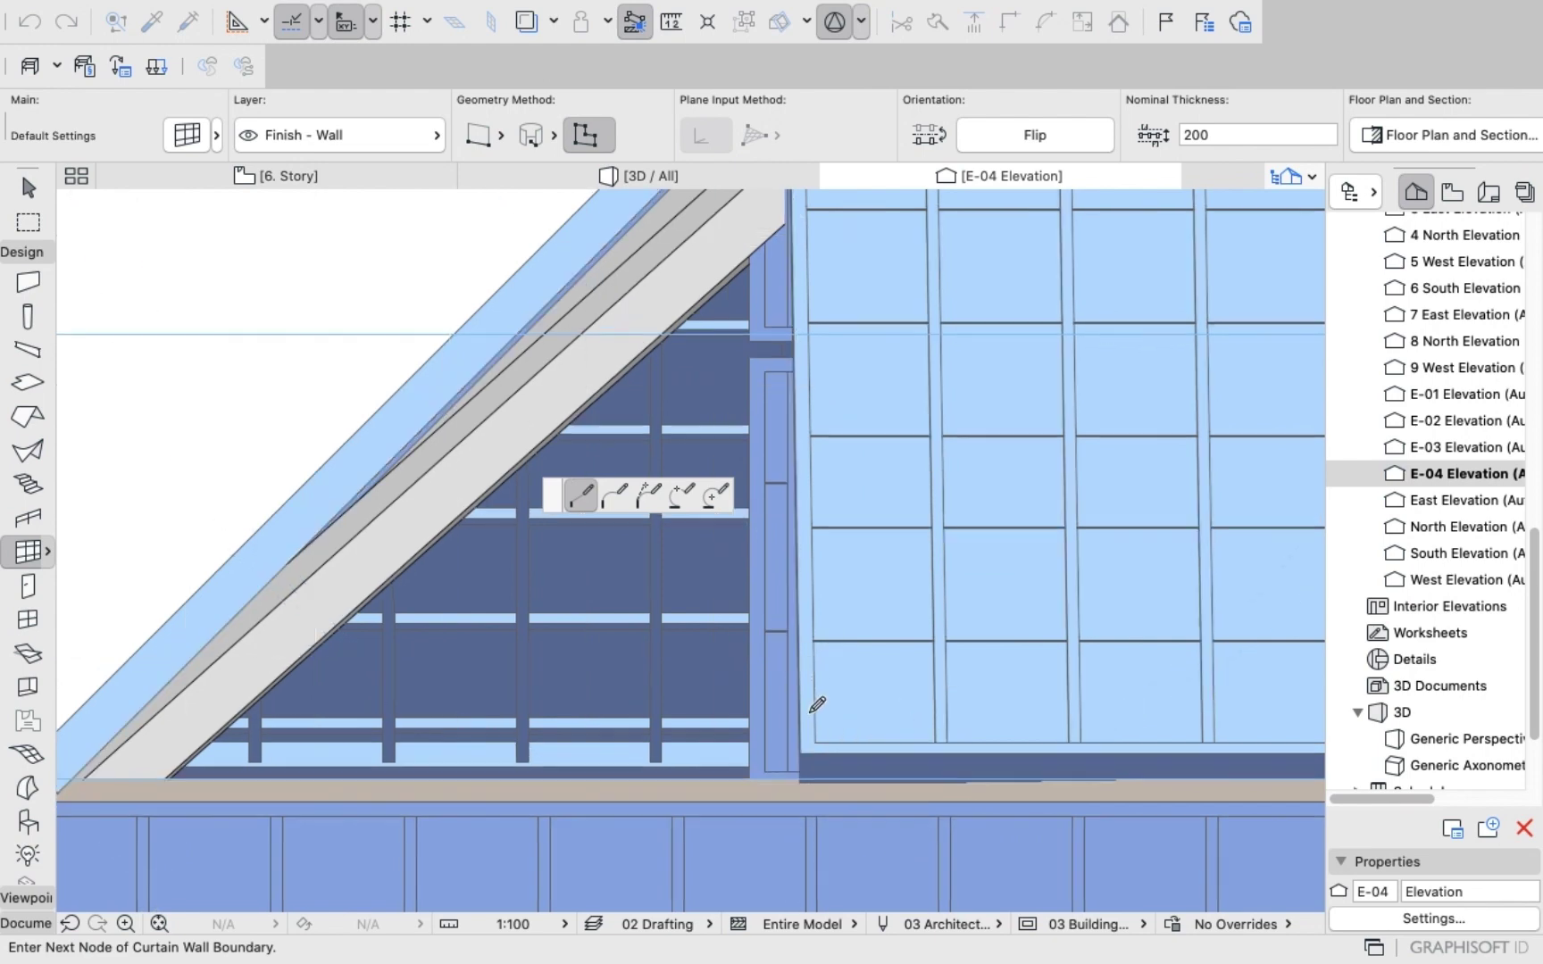
pyautogui.scroll(-5, 817, 704)
pyautogui.scroll(8, 816, 616)
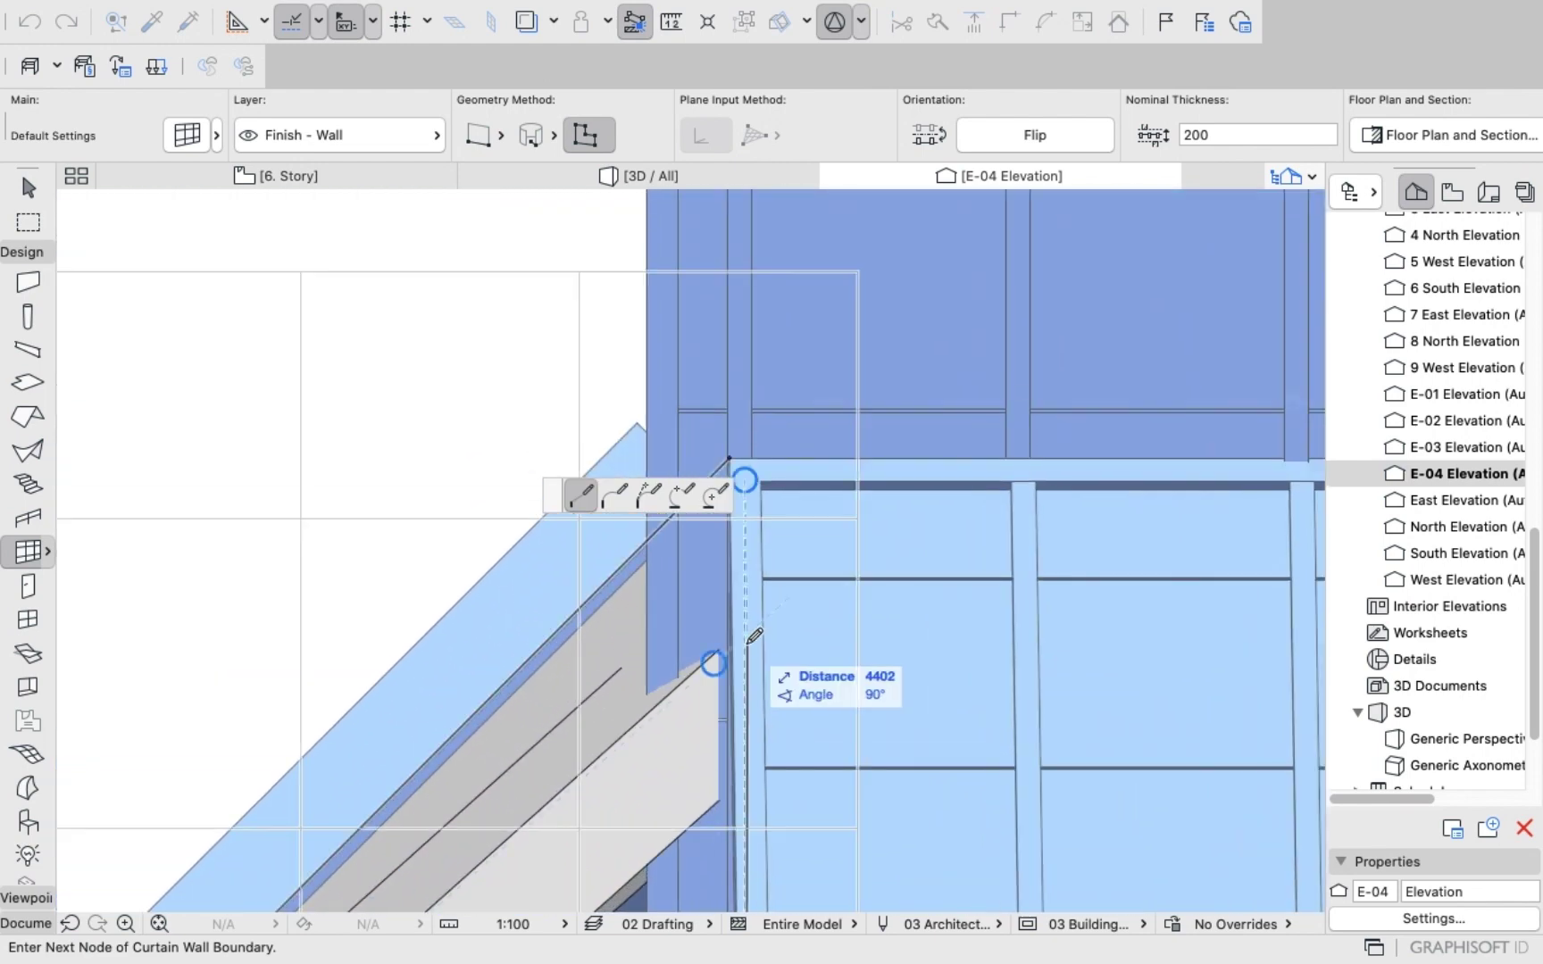
pyautogui.scroll(5, 742, 592)
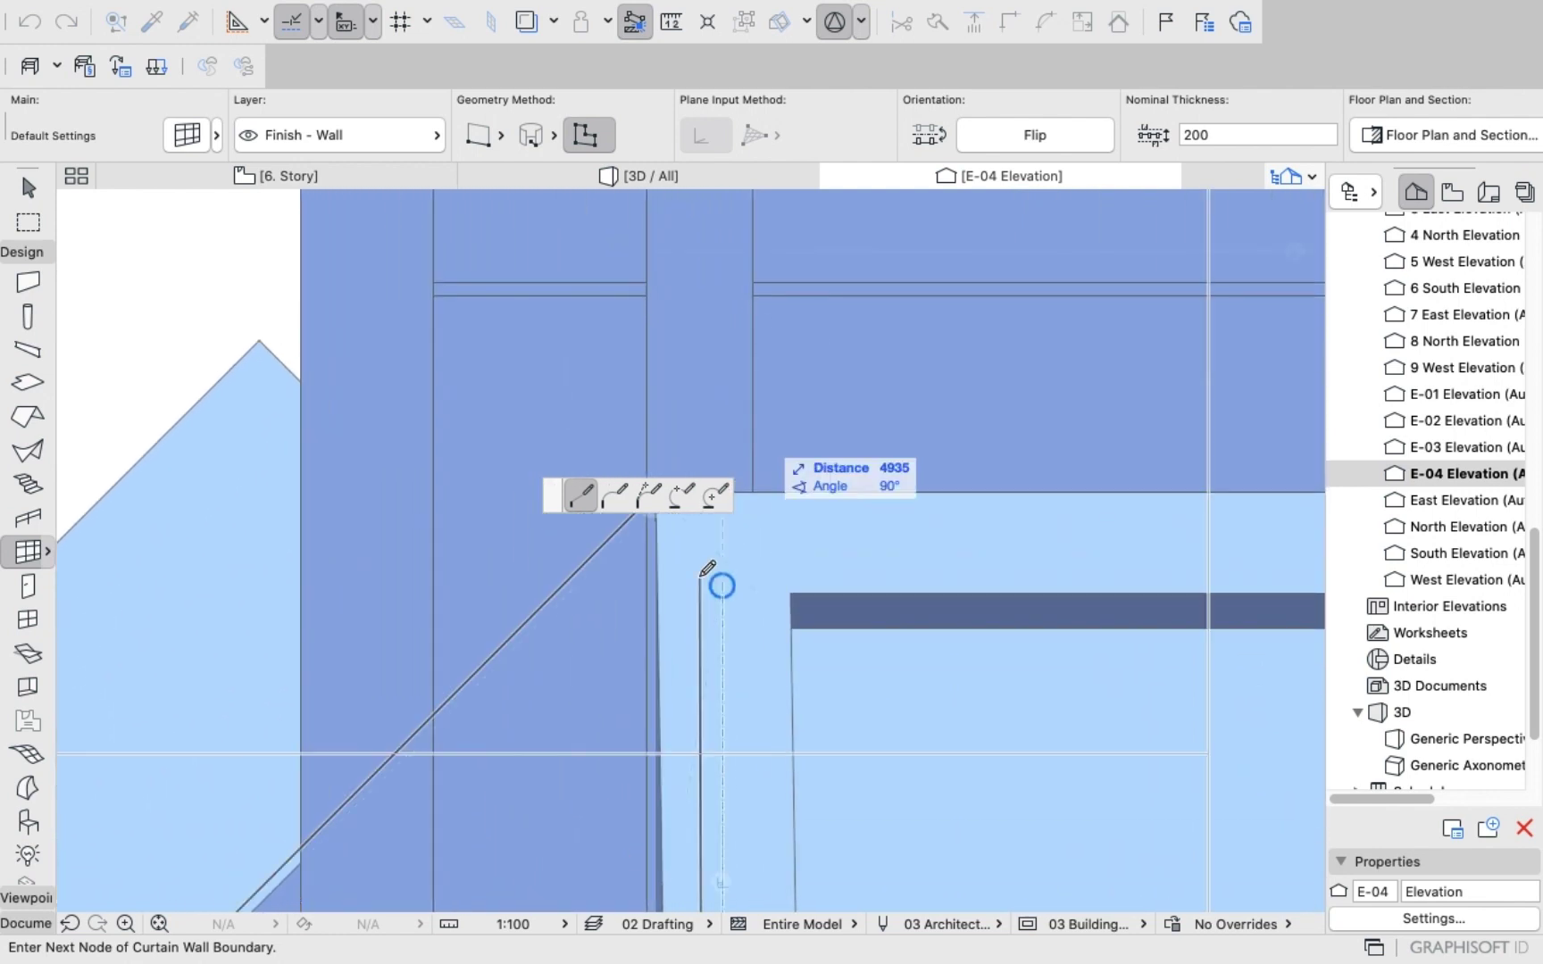
pyautogui.scroll(-5, 688, 618)
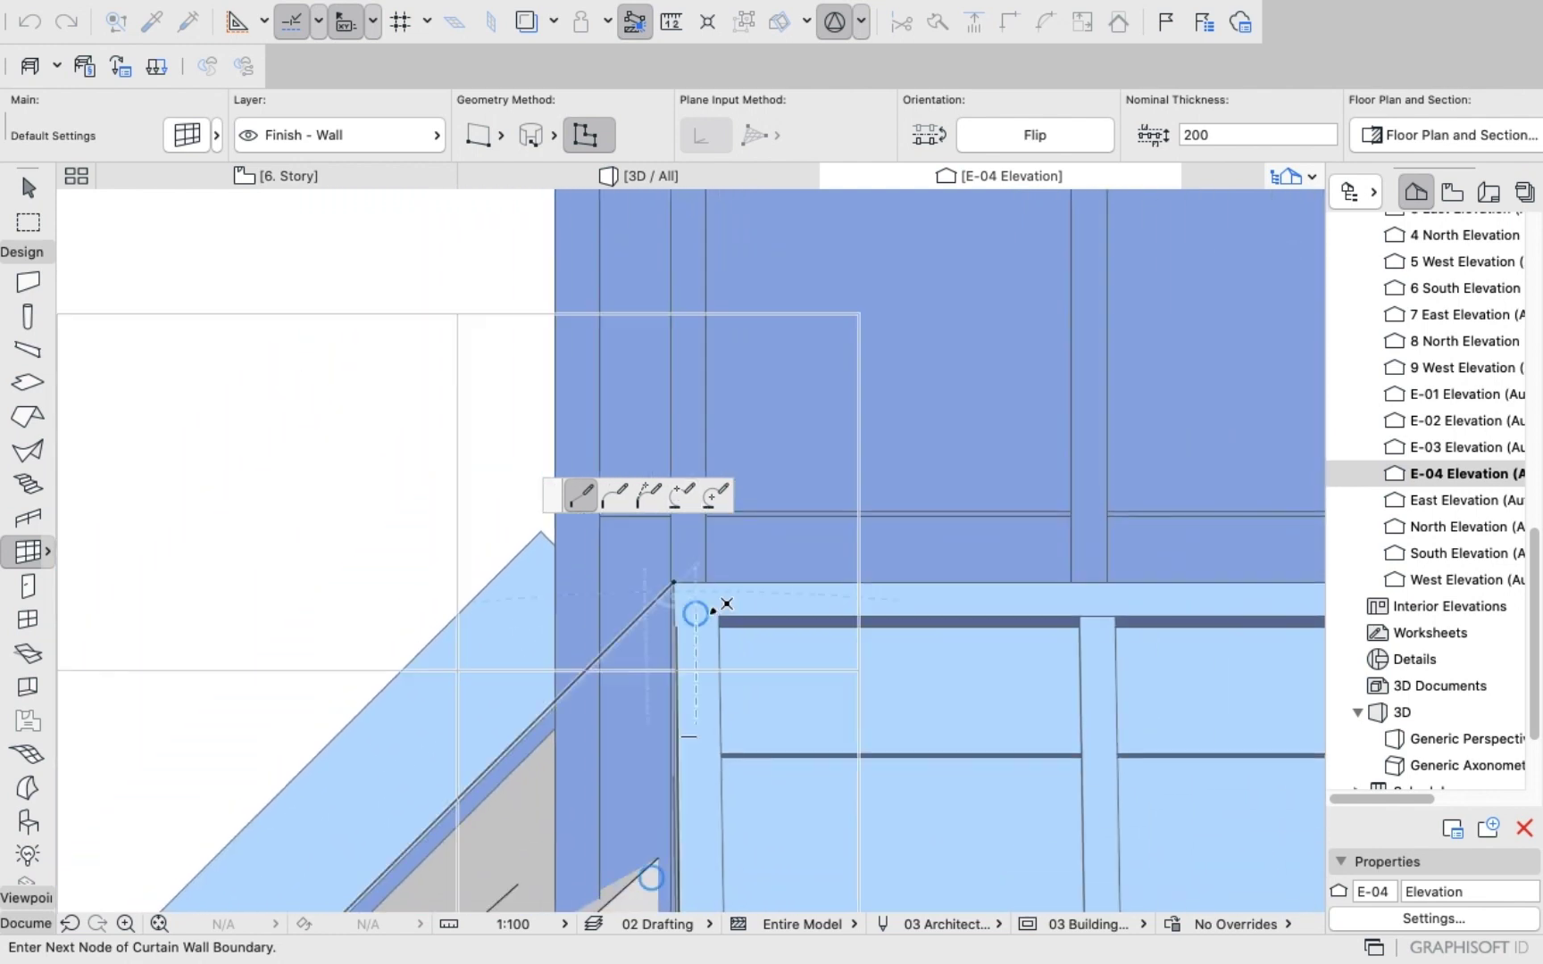
pyautogui.rightClick(715, 609)
pyautogui.click(742, 833)
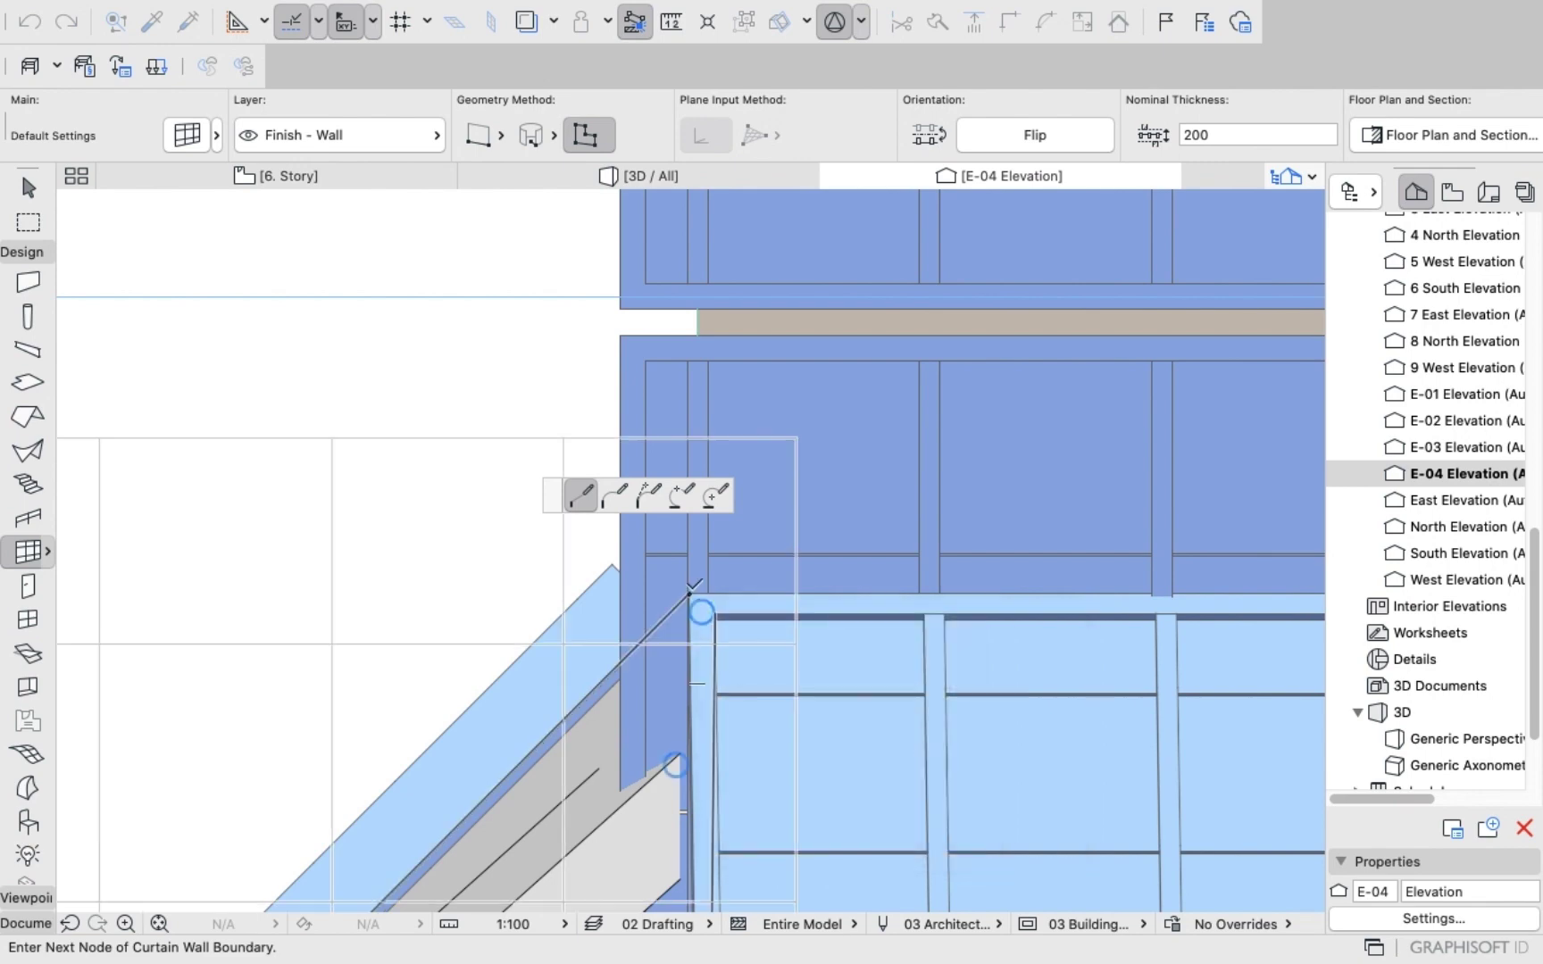
pyautogui.scroll(3, 697, 608)
pyautogui.scroll(3, 697, 609)
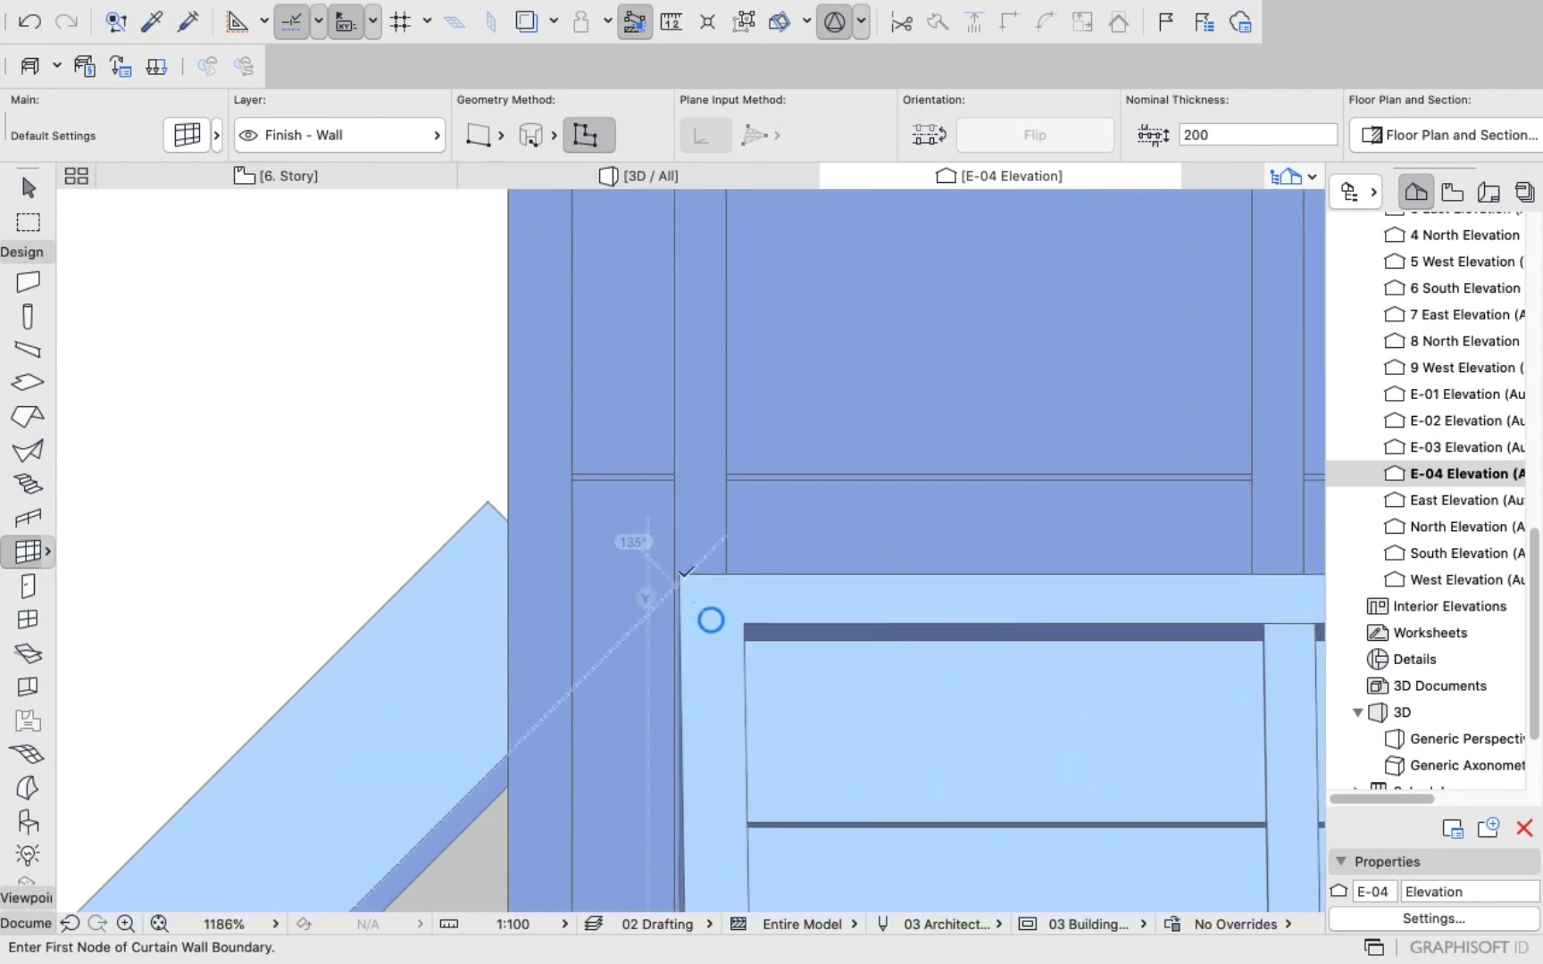
pyautogui.click(683, 574)
pyautogui.scroll(-4, 686, 576)
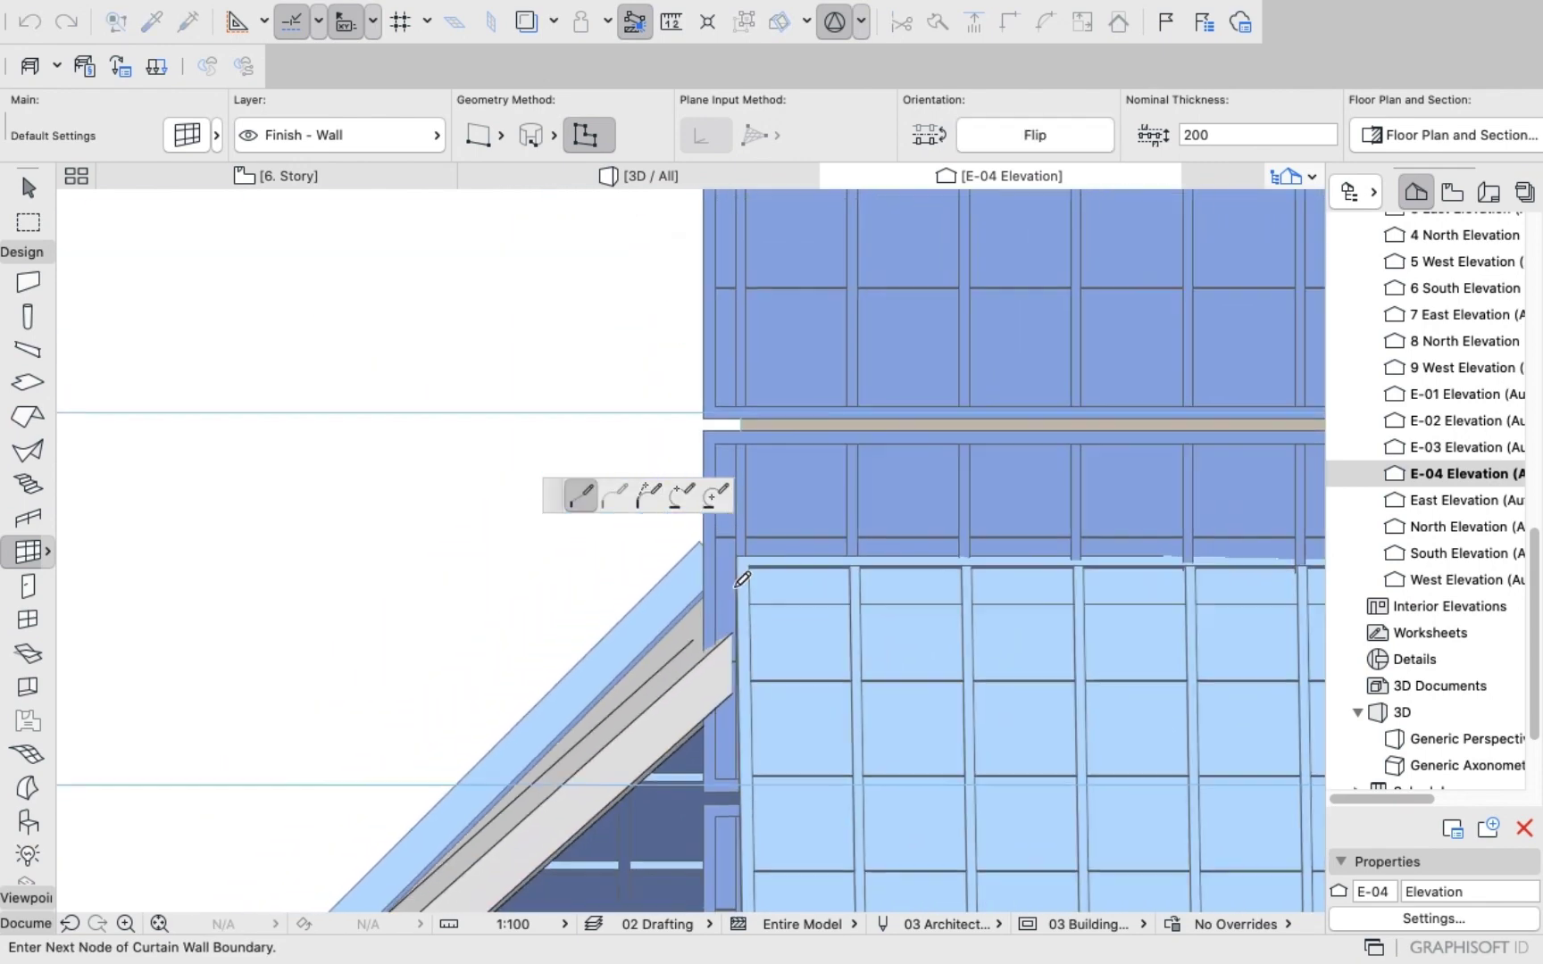
pyautogui.scroll(-3, 741, 580)
pyautogui.scroll(6, 635, 702)
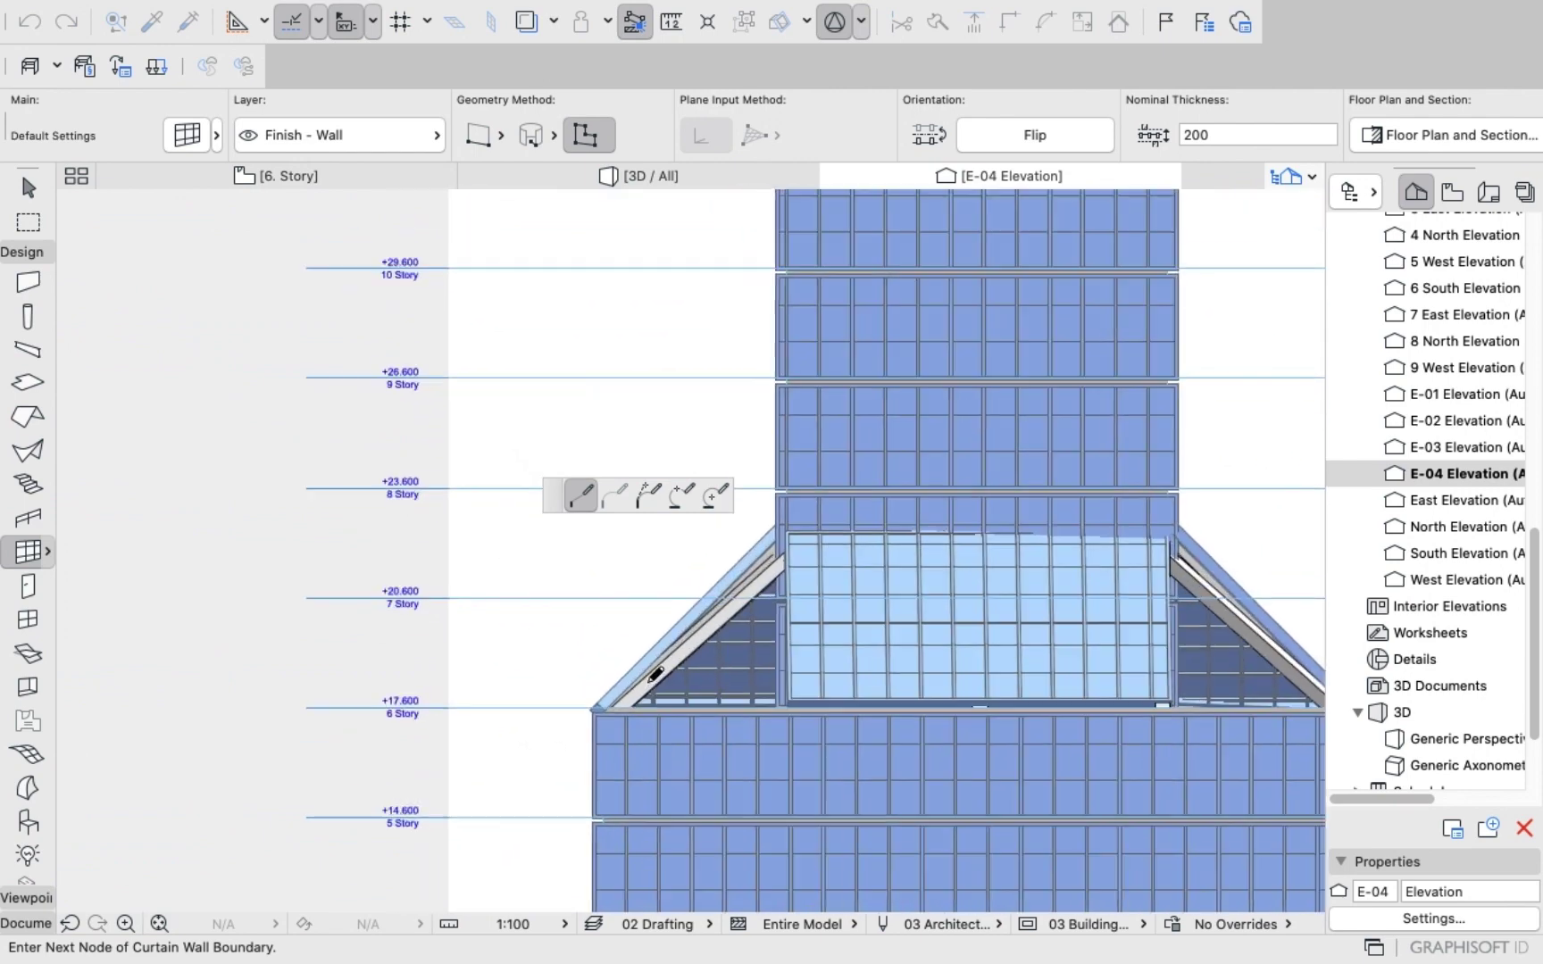
pyautogui.scroll(2, 635, 702)
pyautogui.scroll(-4, 585, 719)
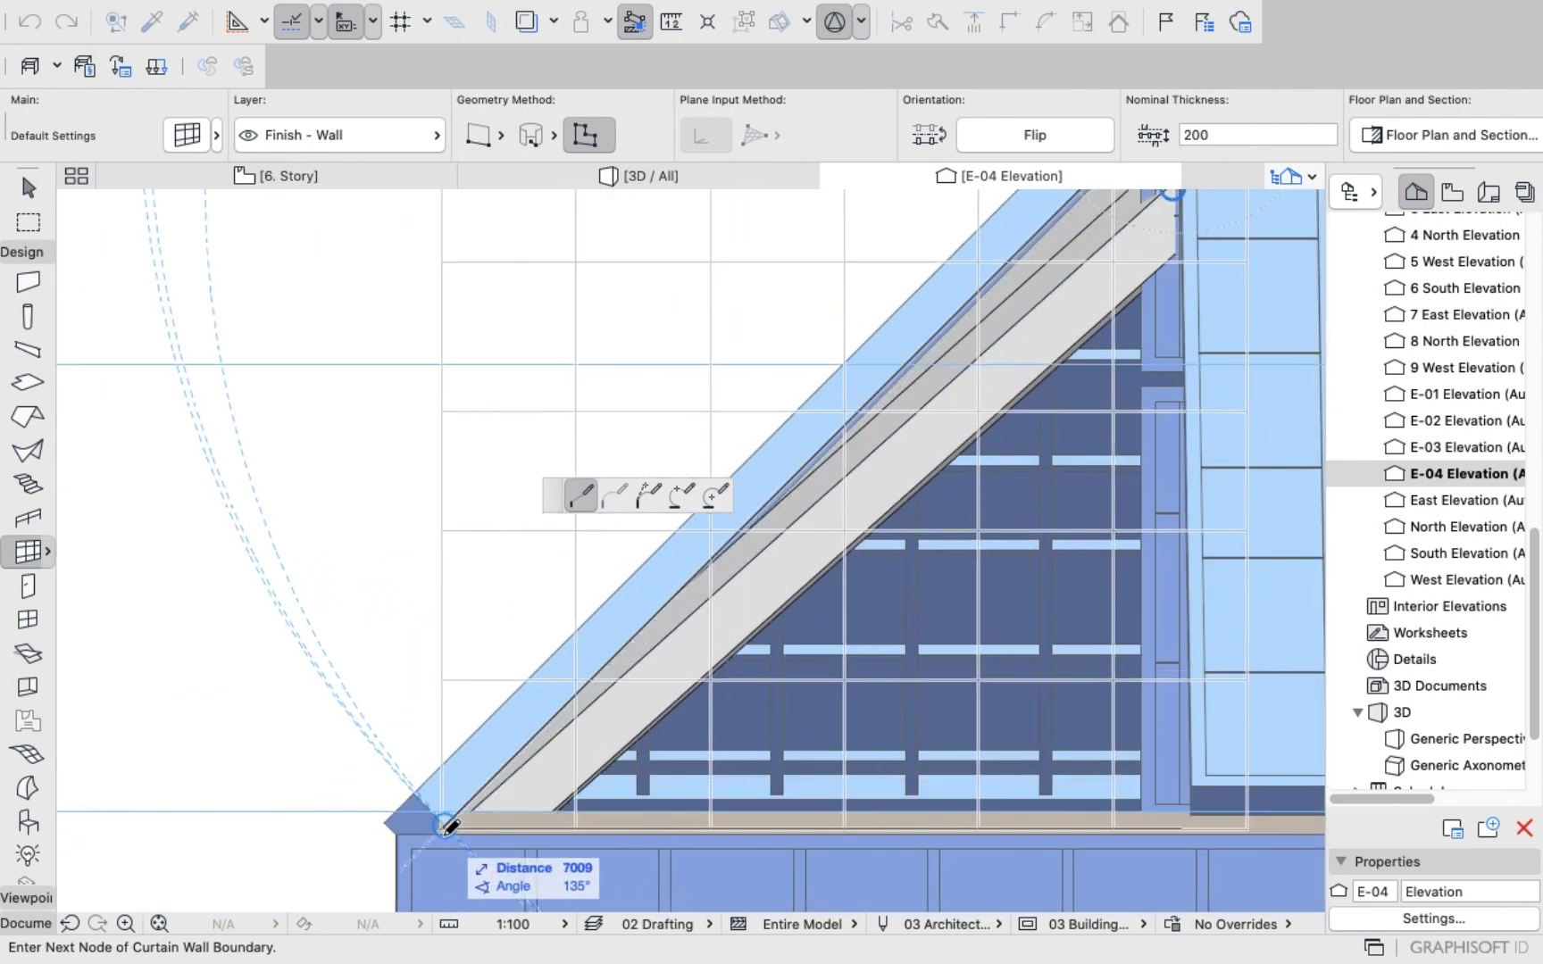
pyautogui.click(445, 826)
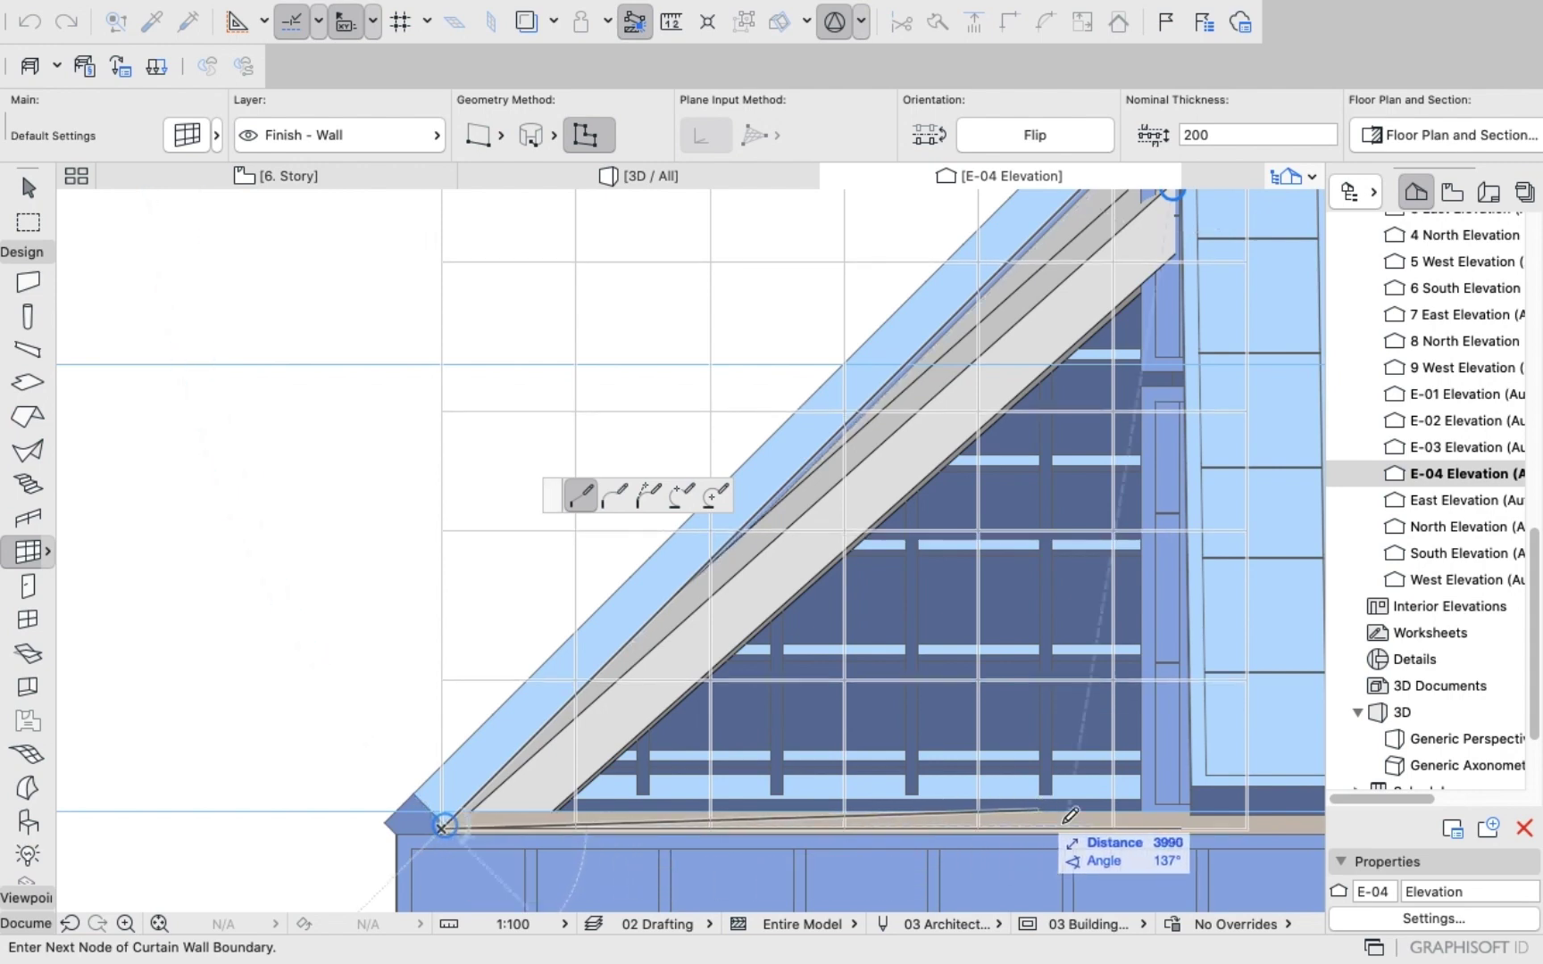
pyautogui.scroll(-3, 1170, 822)
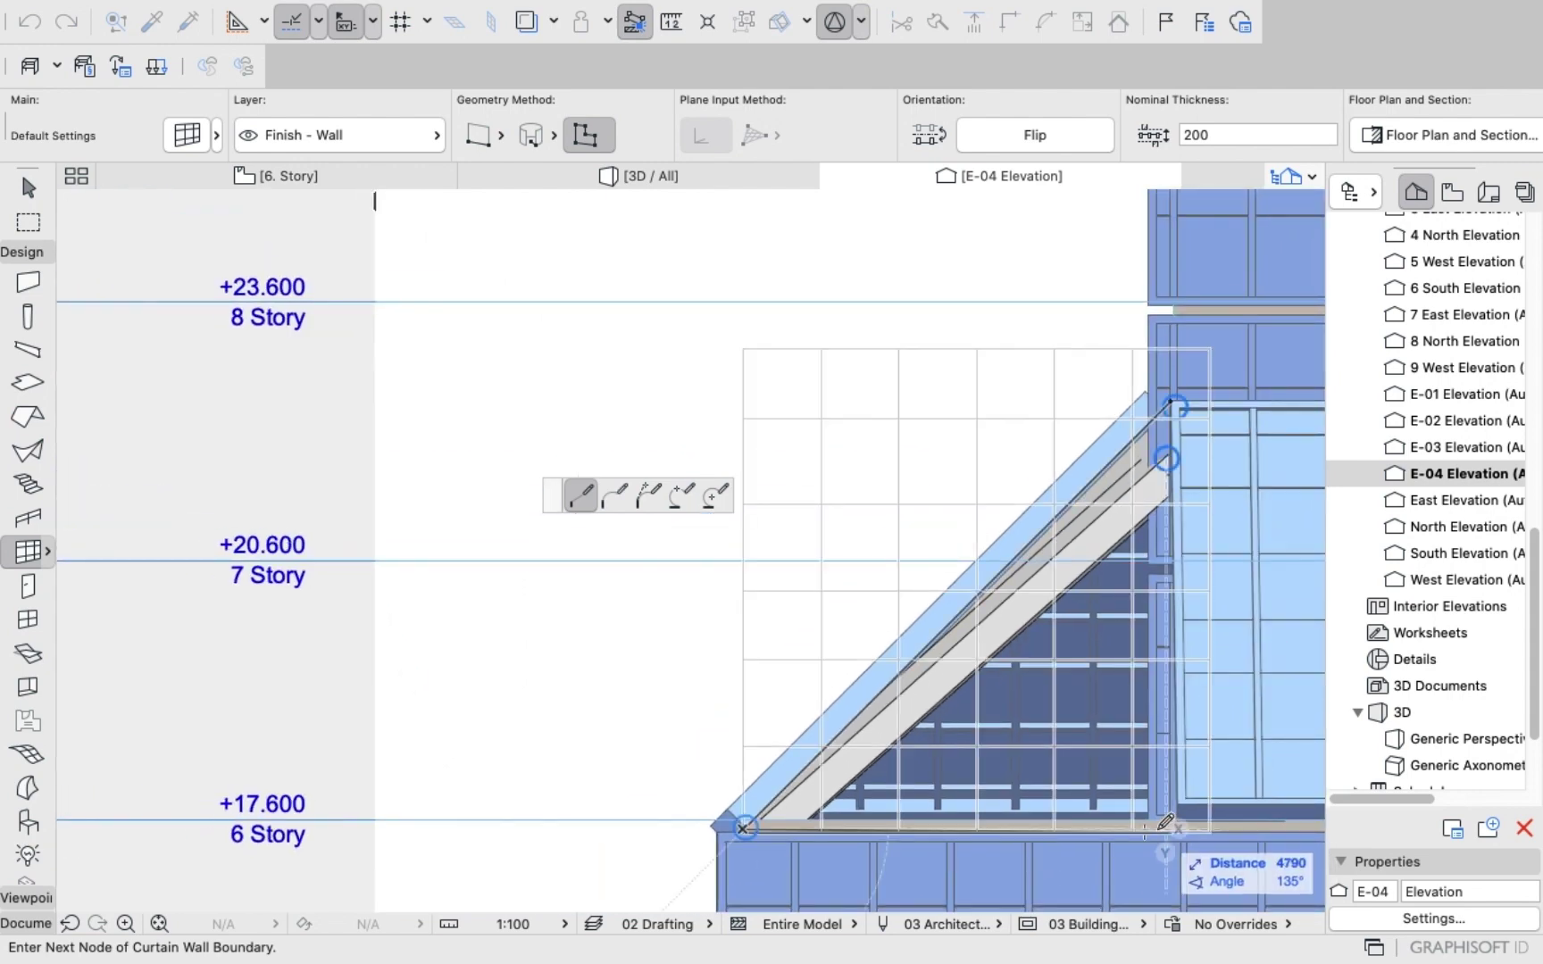
pyautogui.scroll(3, 1166, 821)
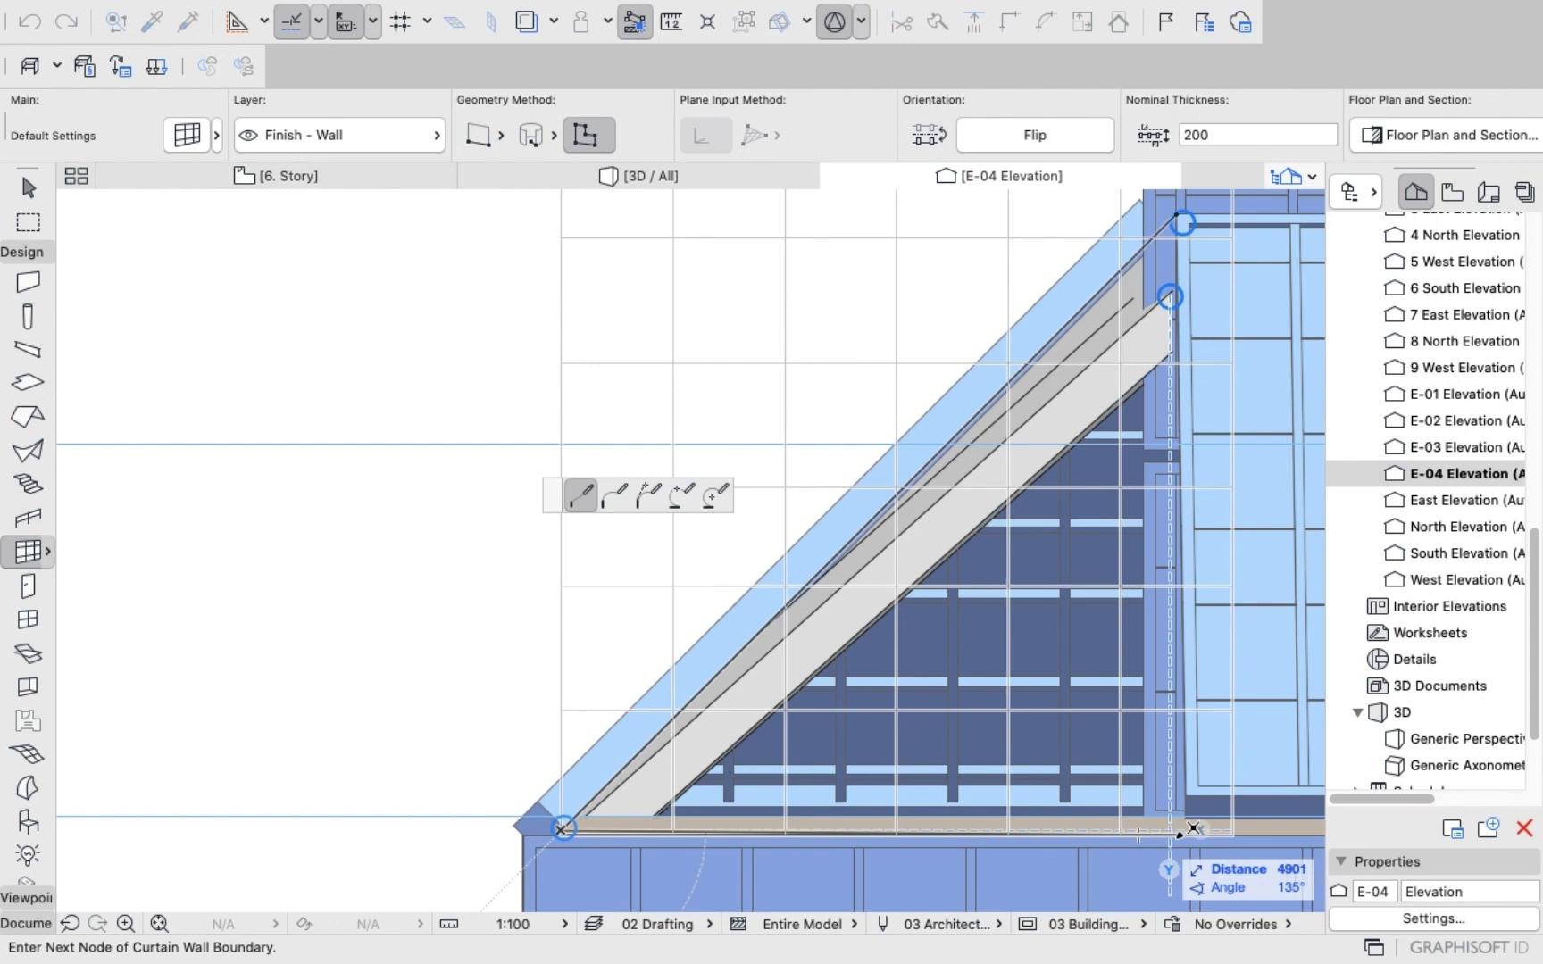
pyautogui.click(1169, 835)
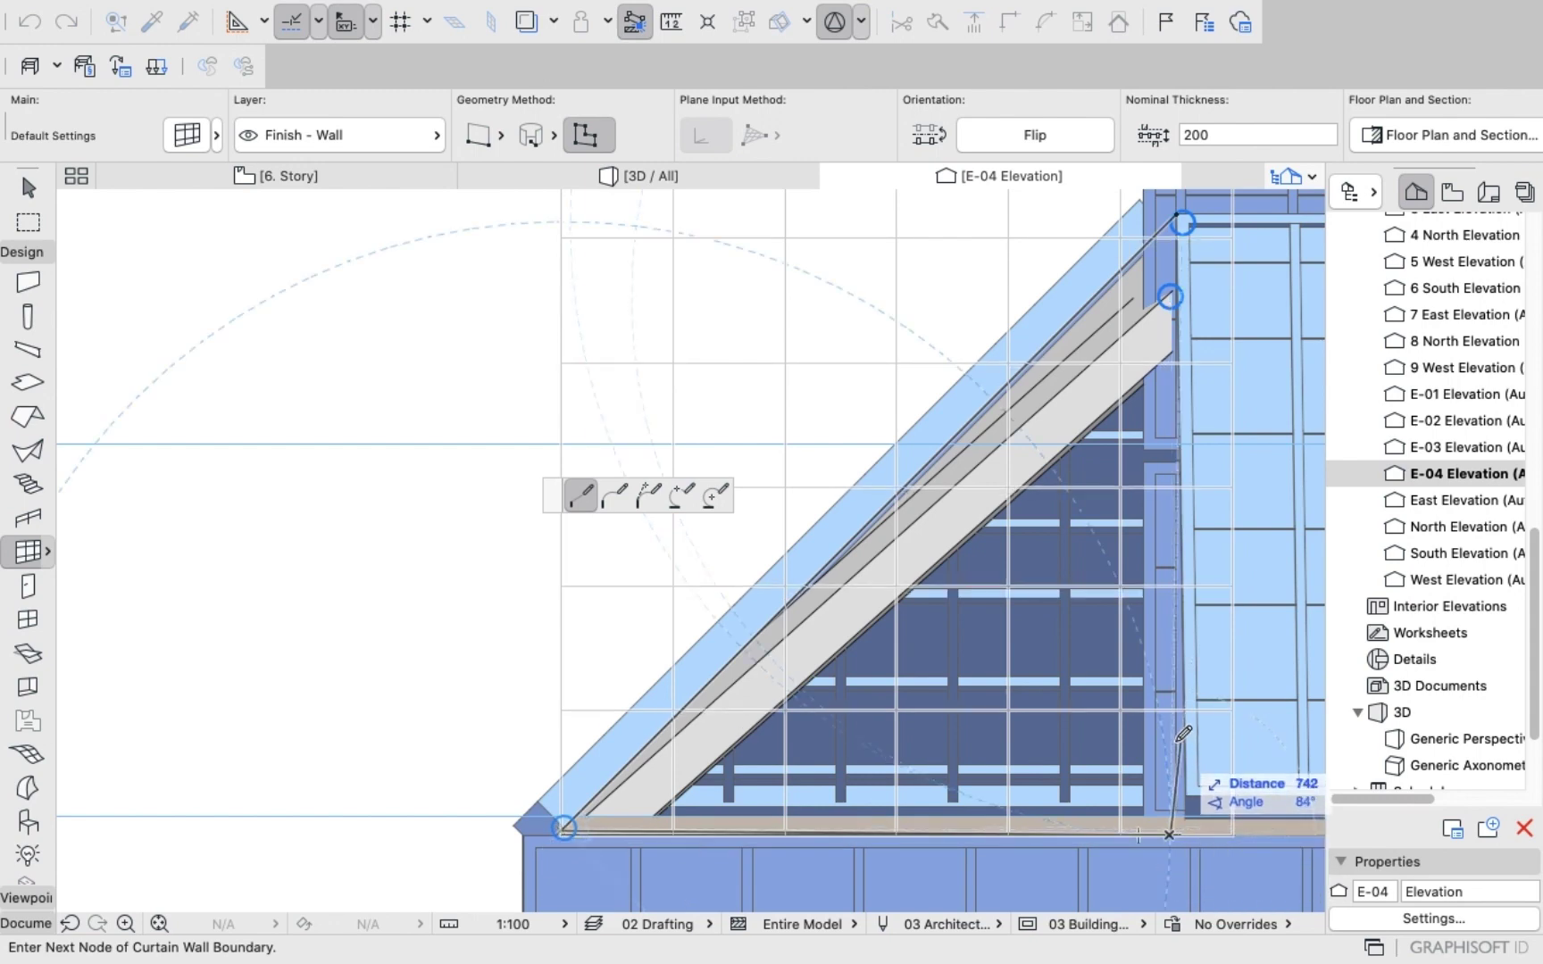
pyautogui.scroll(-3, 1183, 734)
pyautogui.scroll(5, 1189, 500)
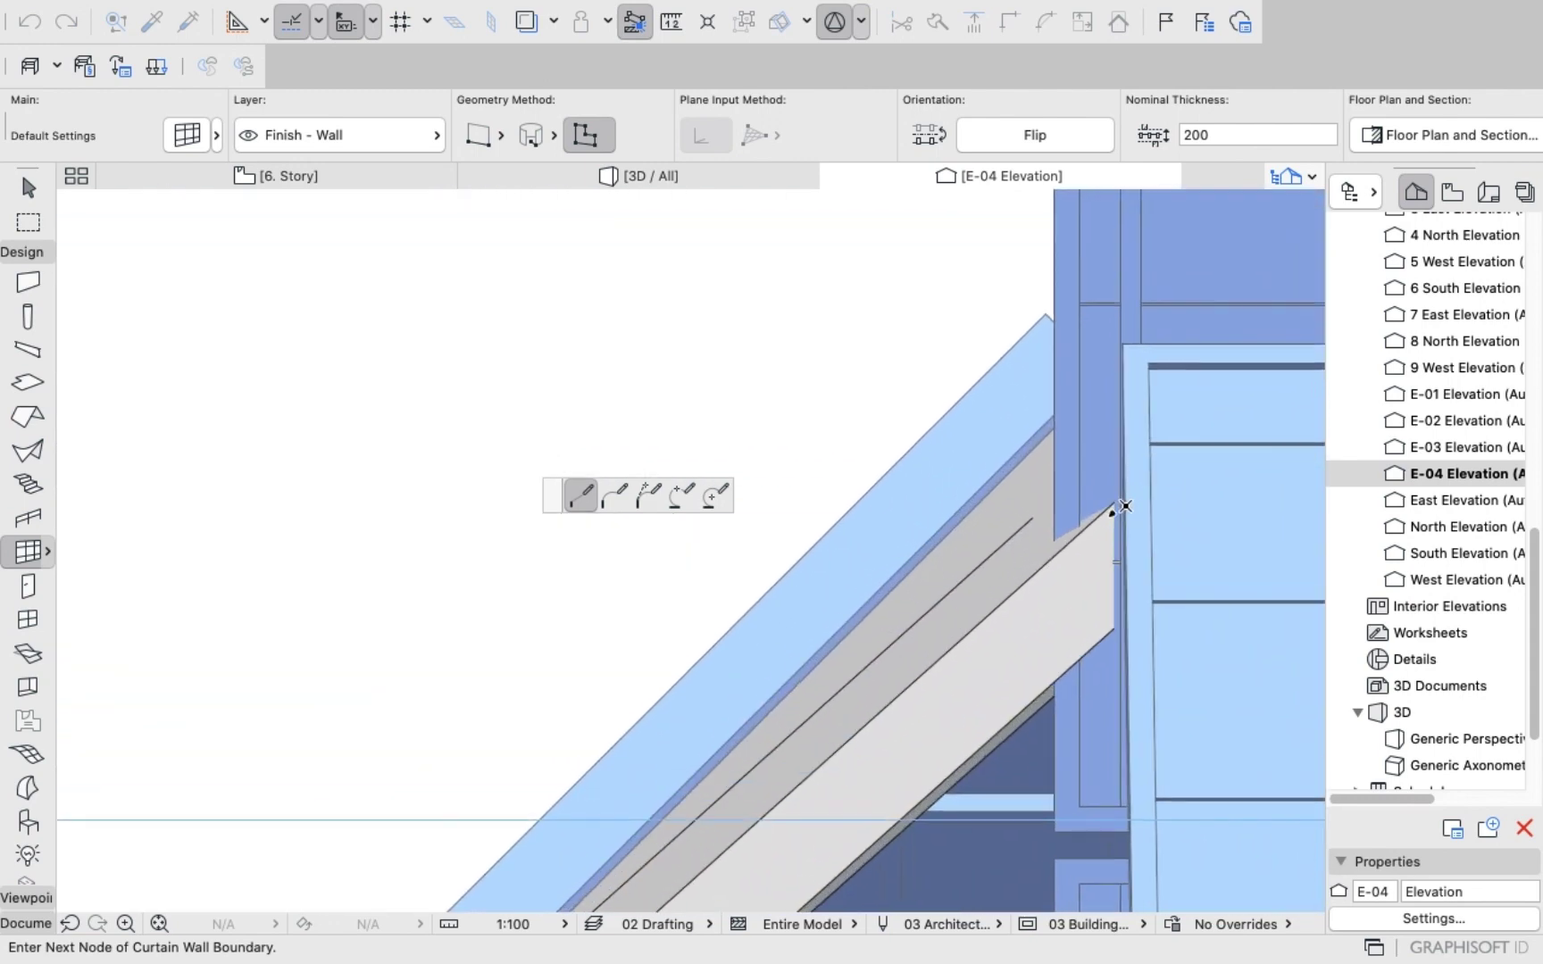
pyautogui.scroll(5, 1125, 507)
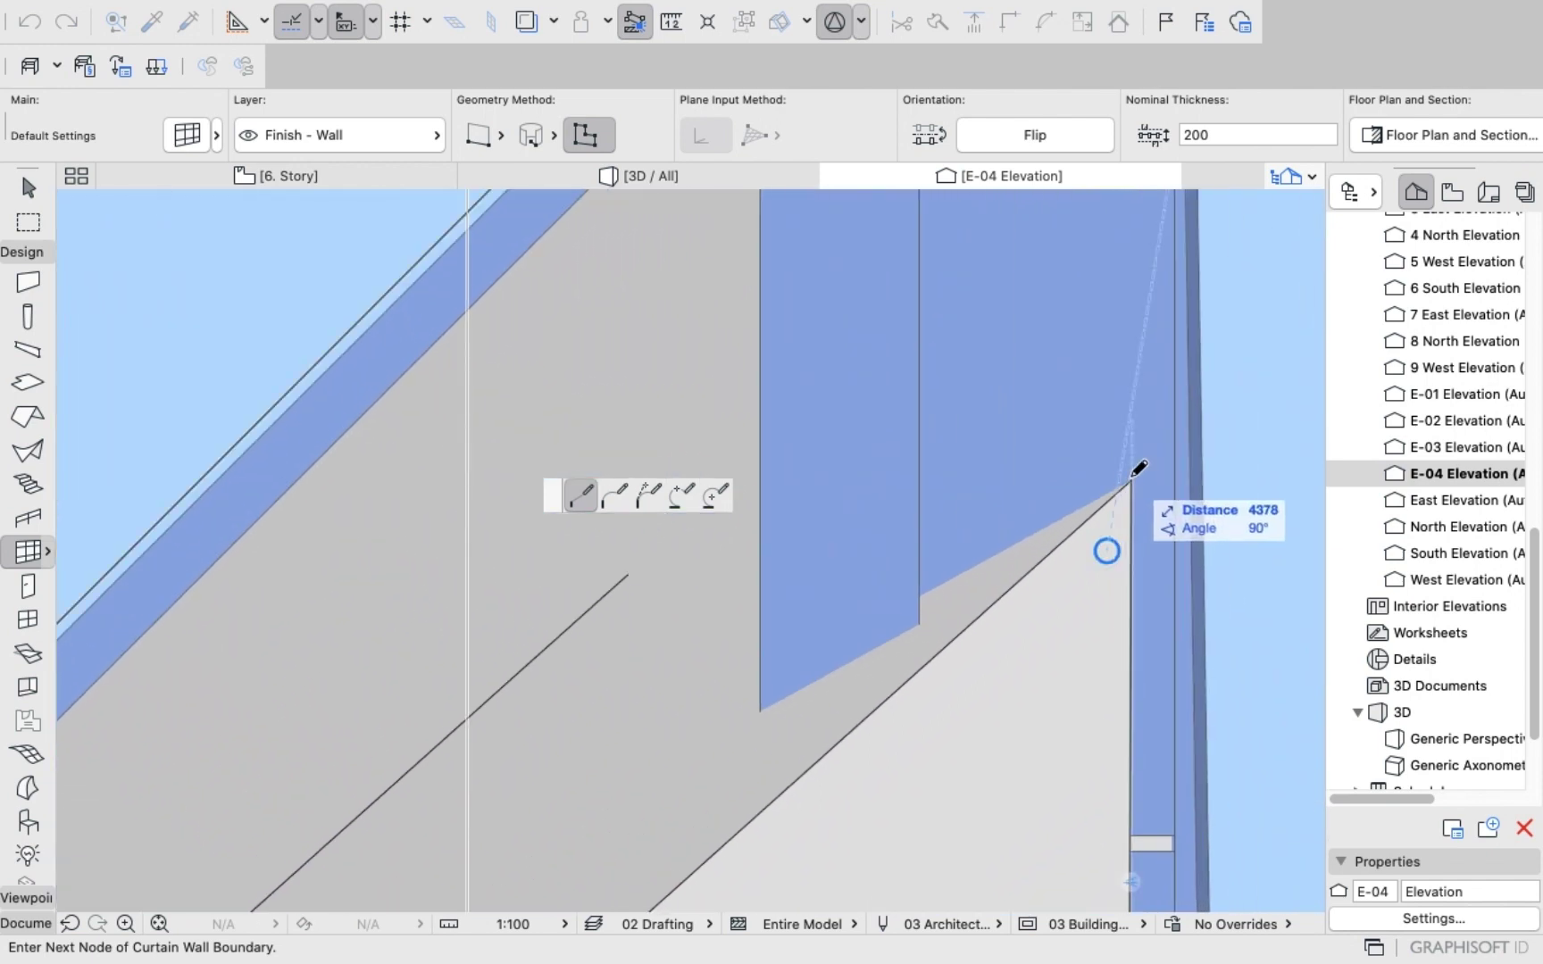
pyautogui.scroll(5, 1132, 477)
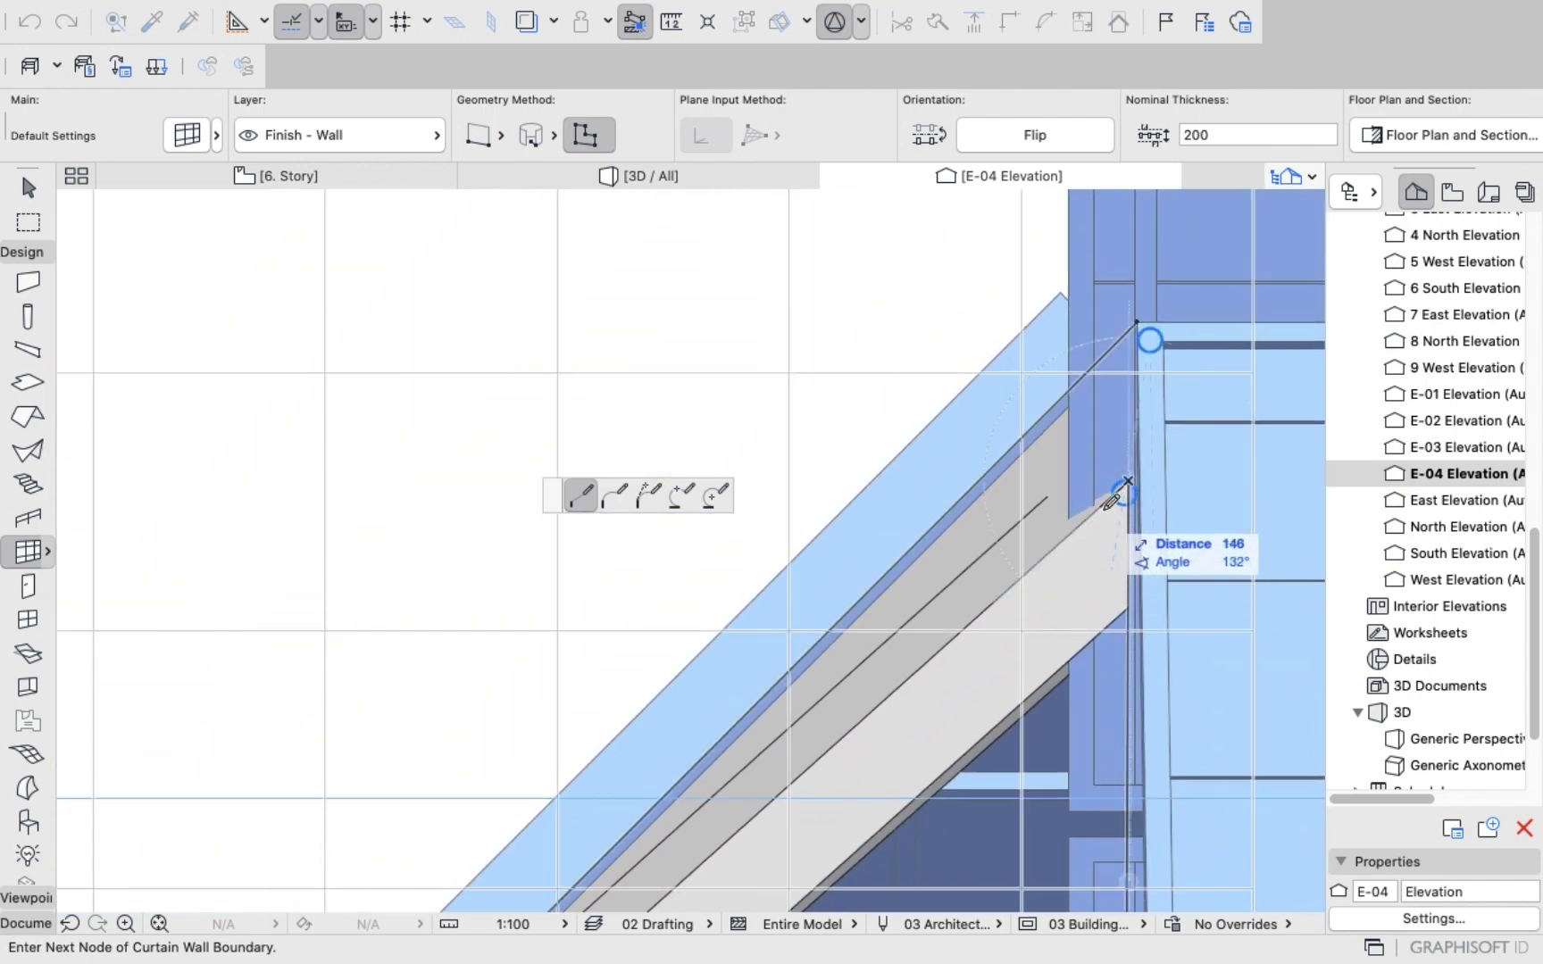
pyautogui.scroll(-3, 1109, 504)
pyautogui.scroll(6, 1122, 471)
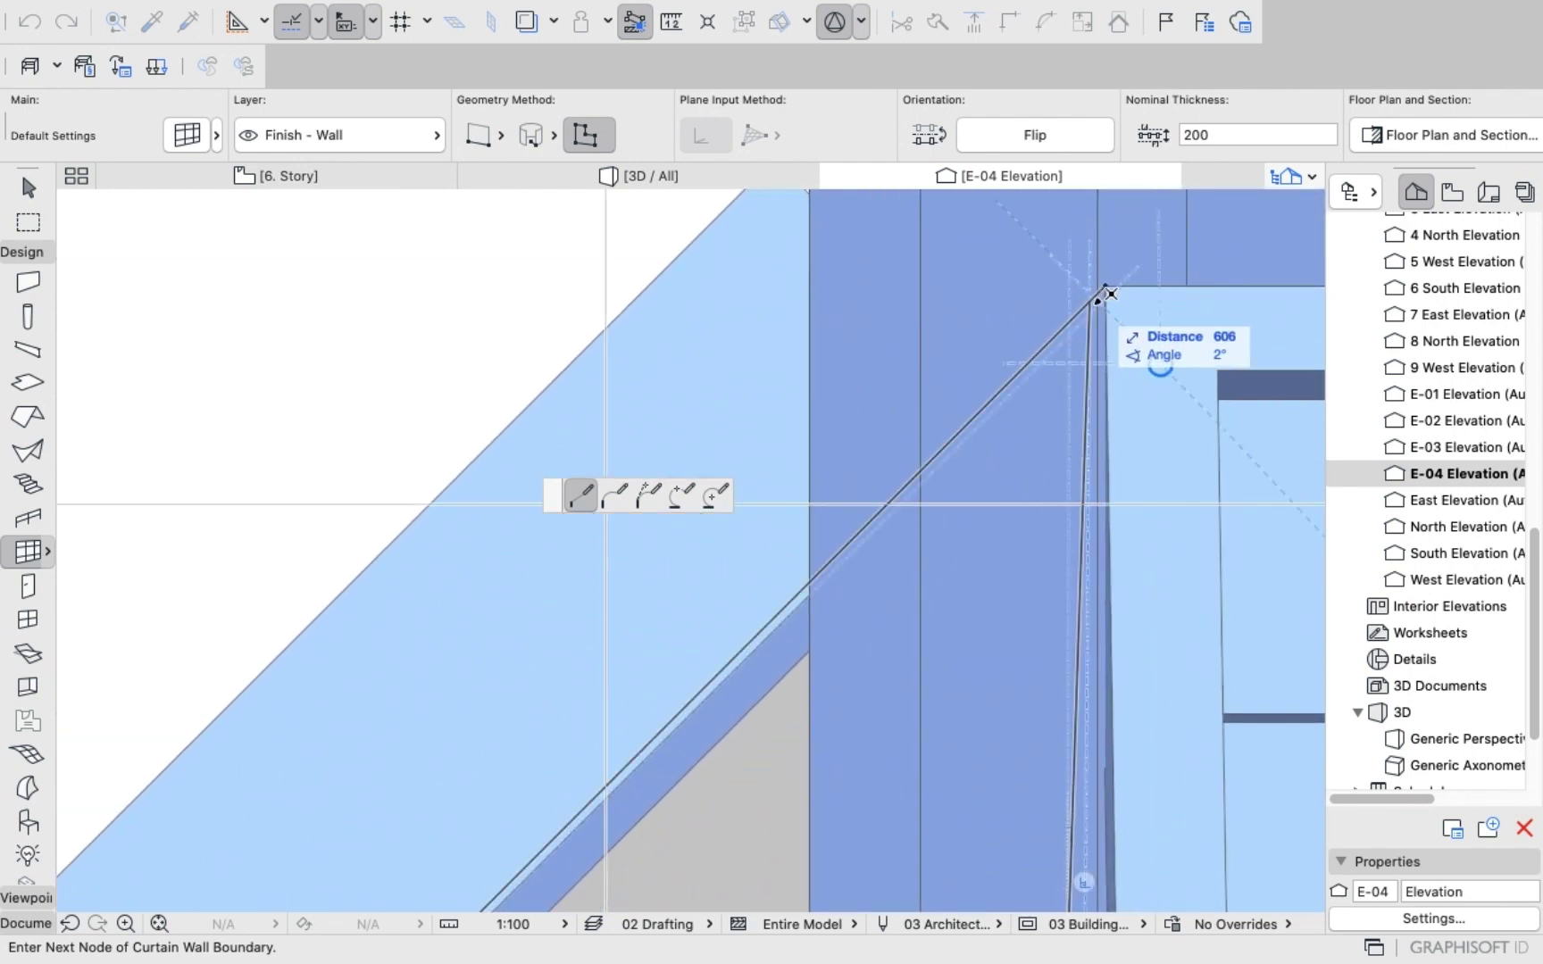
pyautogui.scroll(-2, 1058, 332)
pyautogui.rightClick(1057, 334)
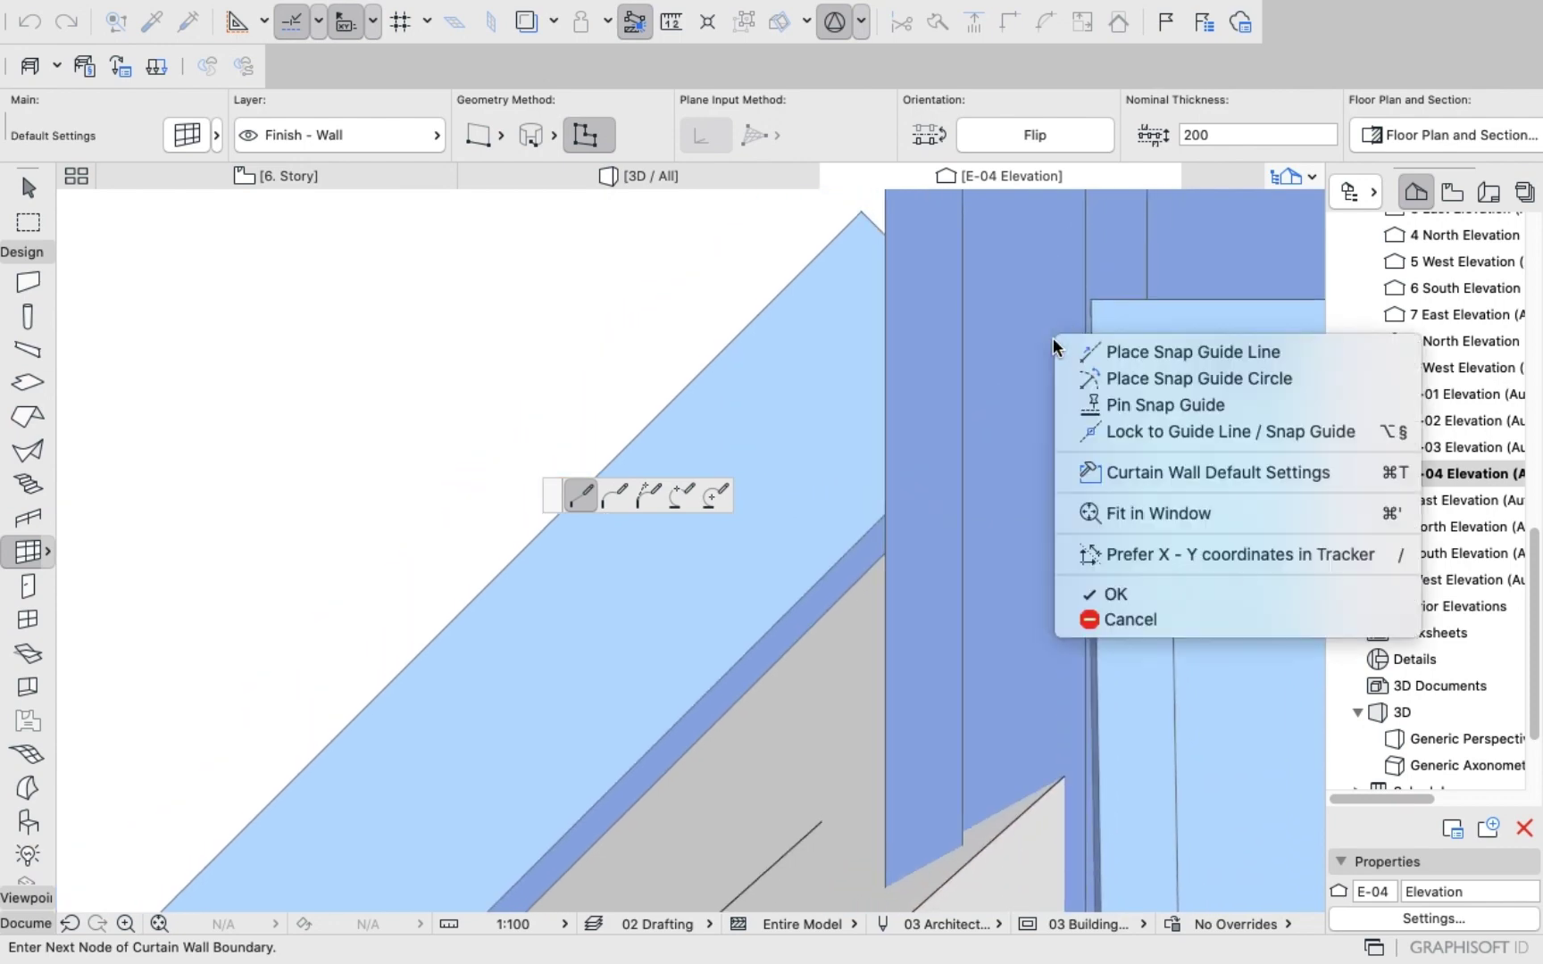
pyautogui.click(1091, 620)
# Draw a triangular curtain wall over the left roof corner gap of the E-04 elevation, about 4920 mm wide and 4870 mm high.
pyautogui.scroll(-3, 1060, 505)
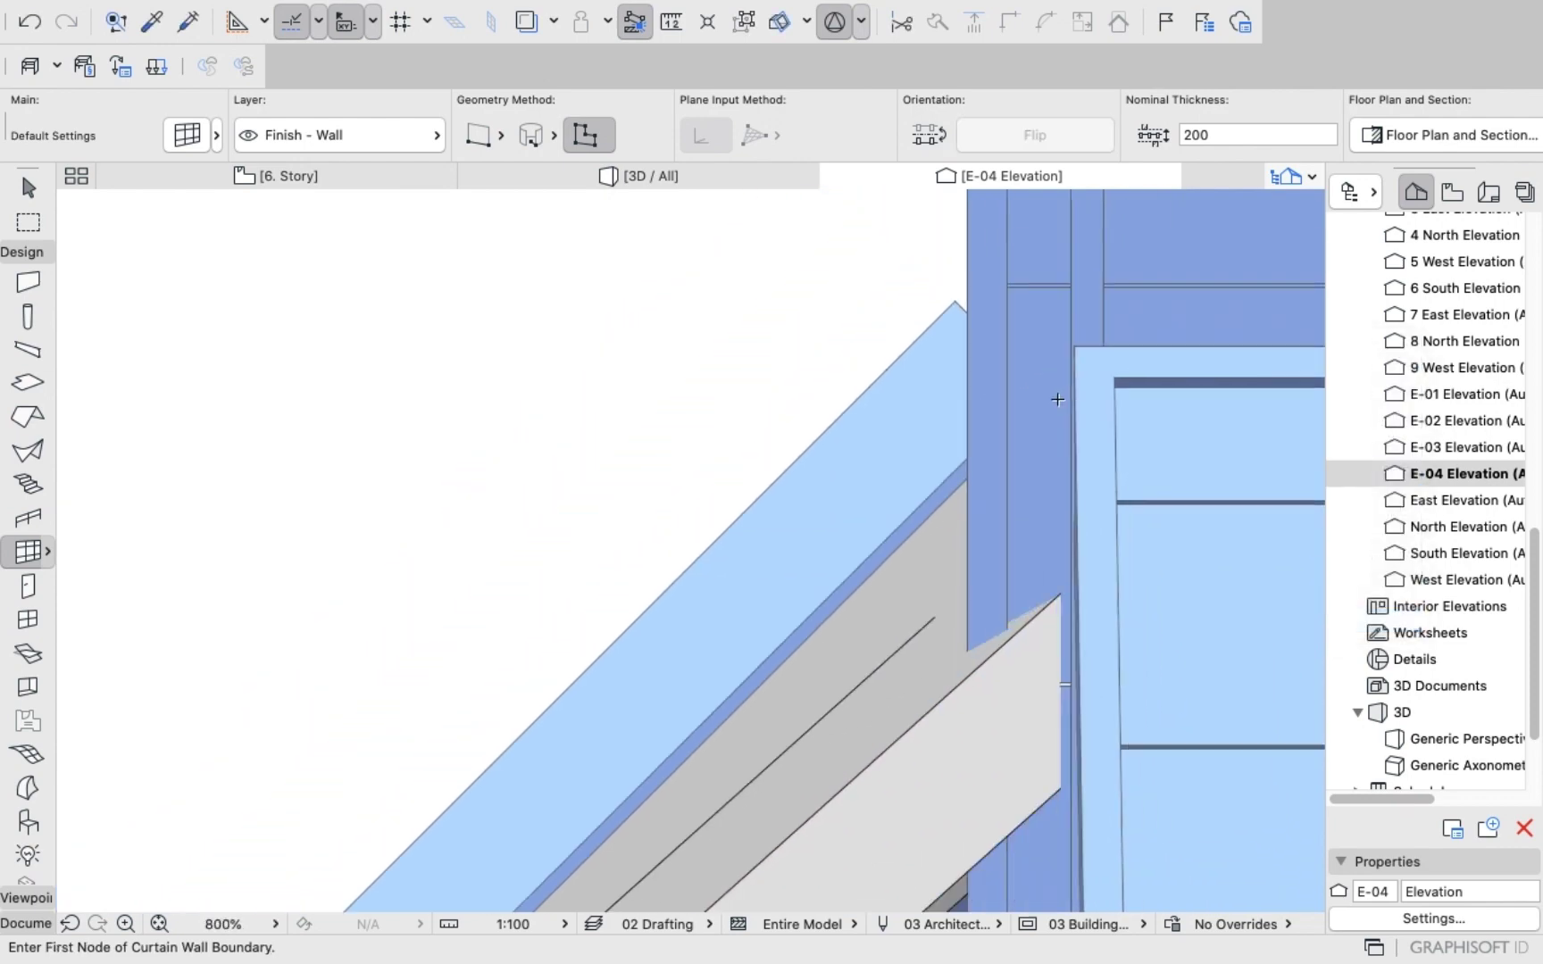
pyautogui.scroll(2, 1060, 504)
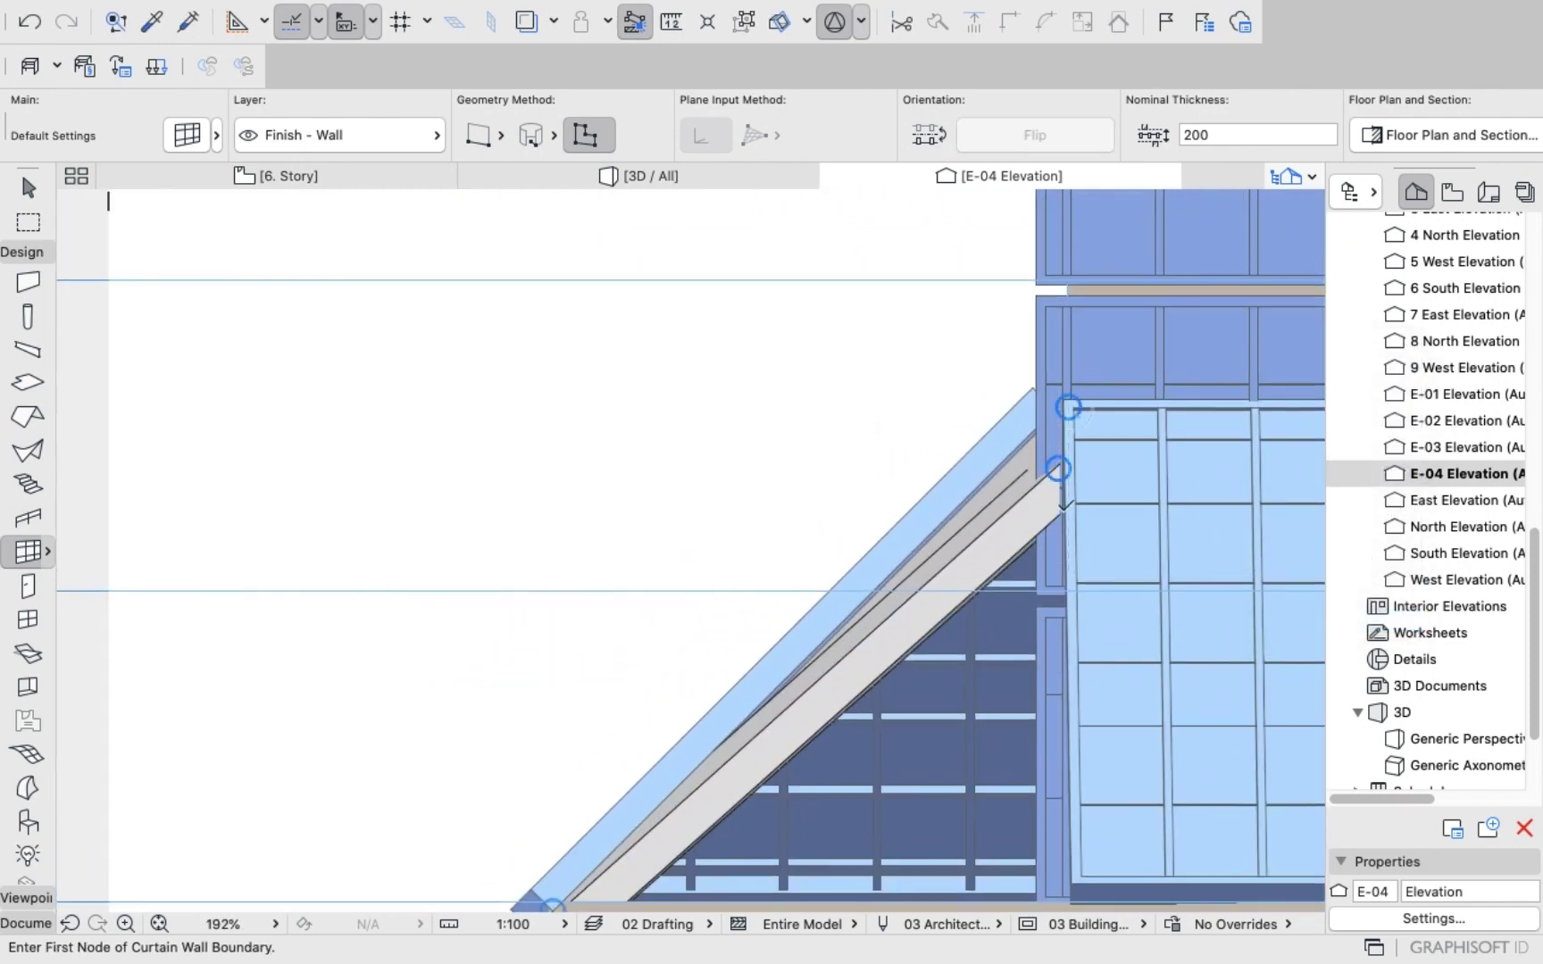
pyautogui.scroll(9, 1063, 505)
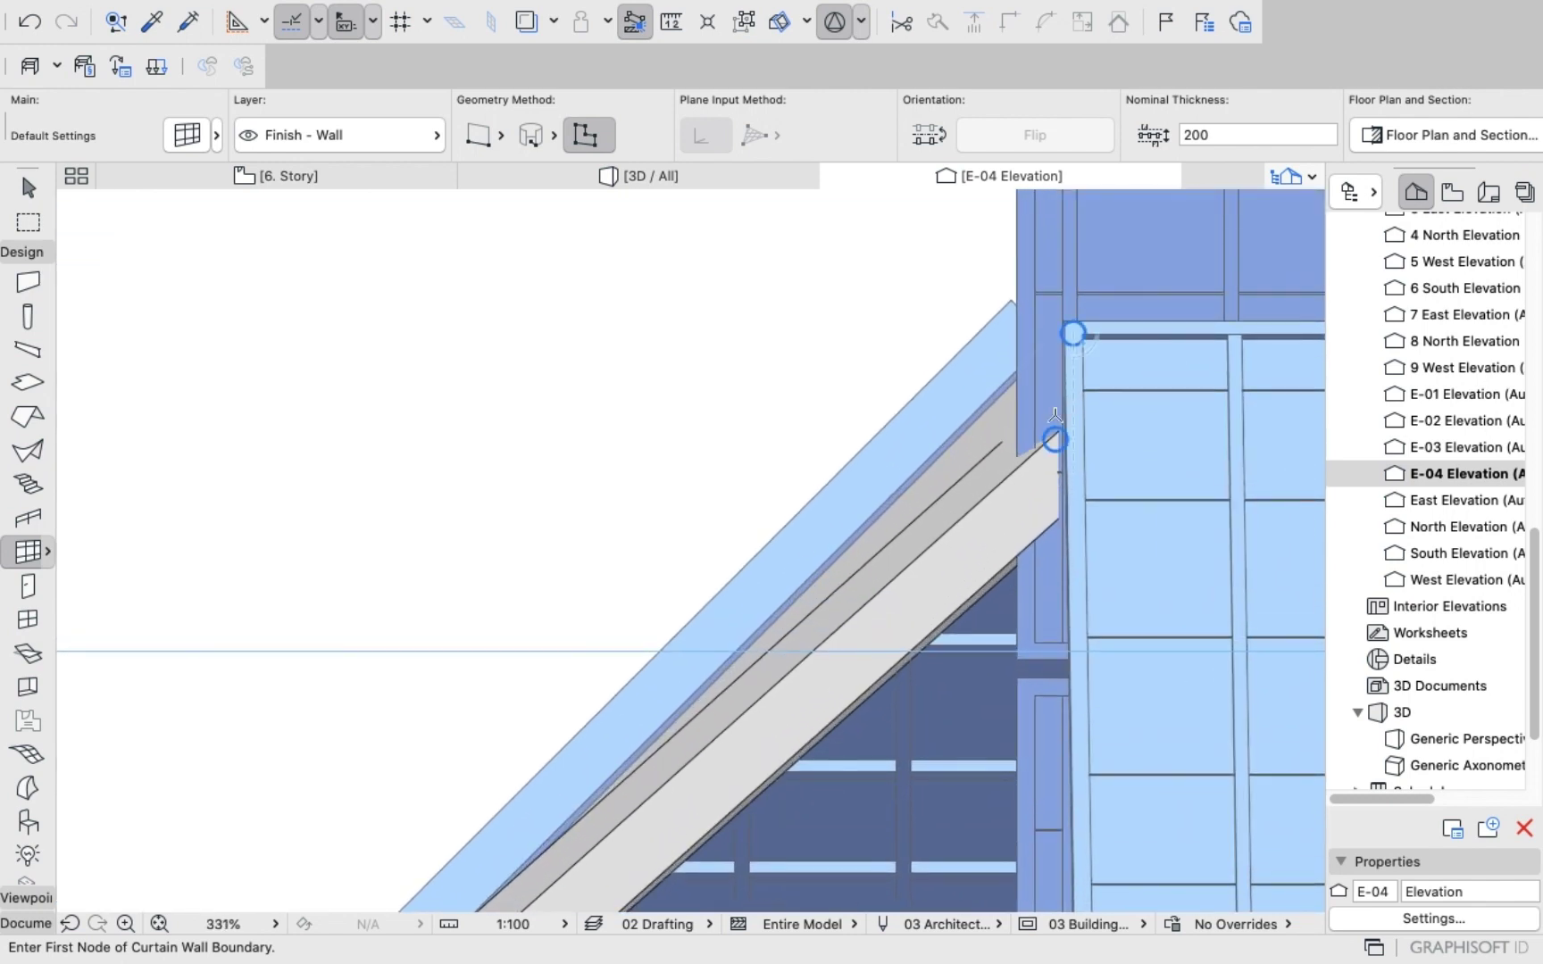
pyautogui.scroll(-10, 1054, 410)
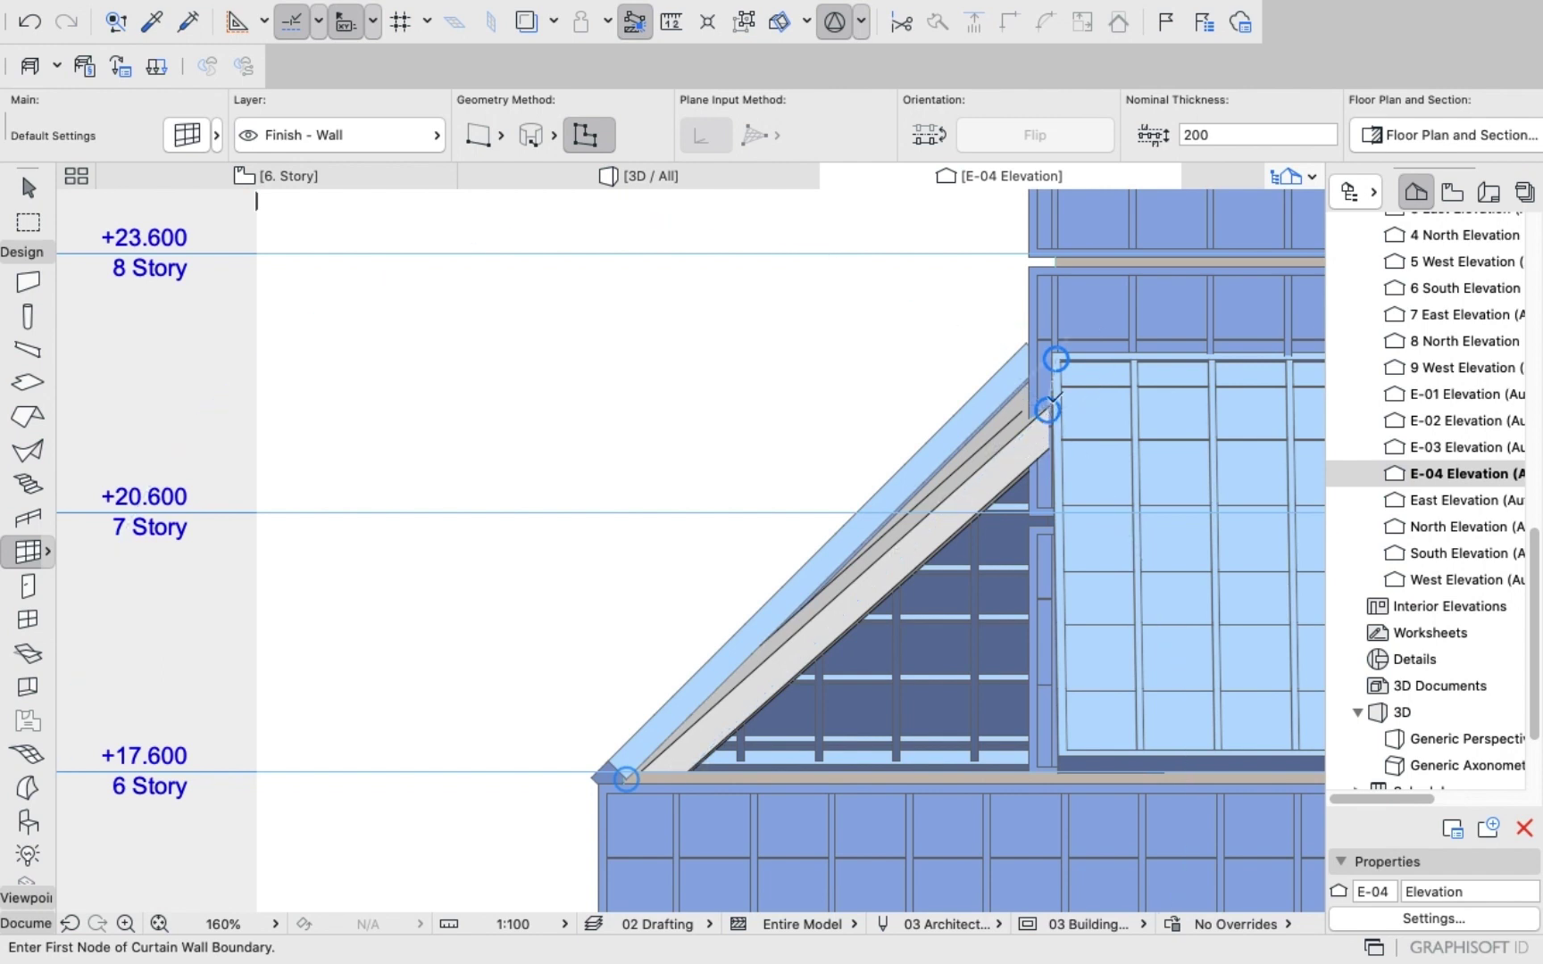
pyautogui.scroll(-8, 1058, 395)
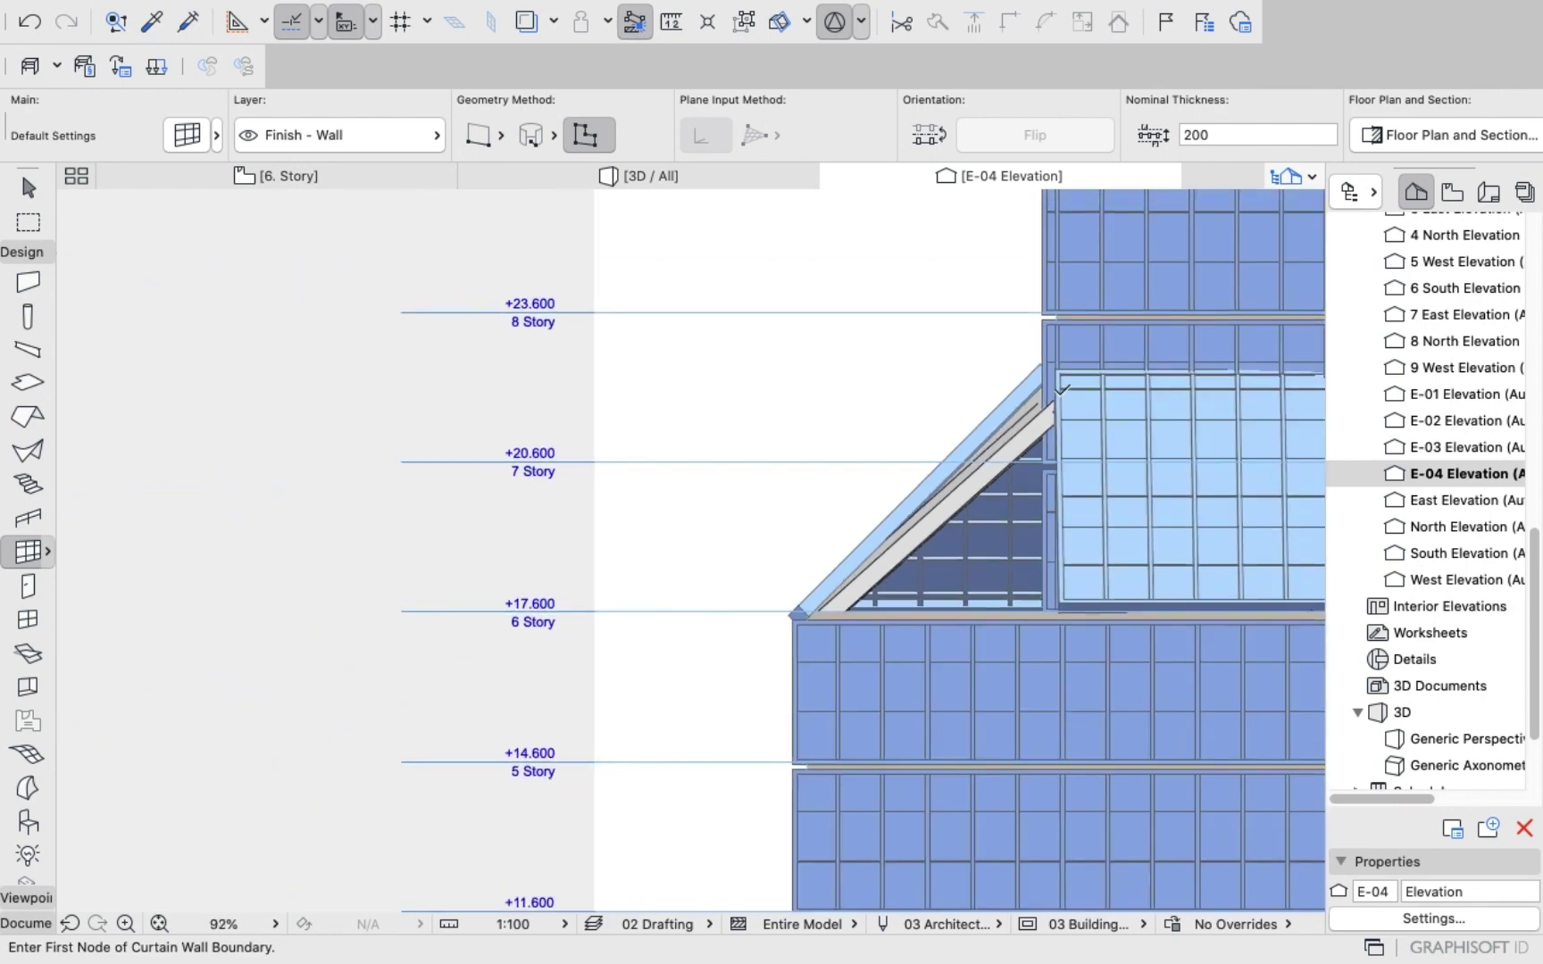
pyautogui.scroll(6, 1114, 391)
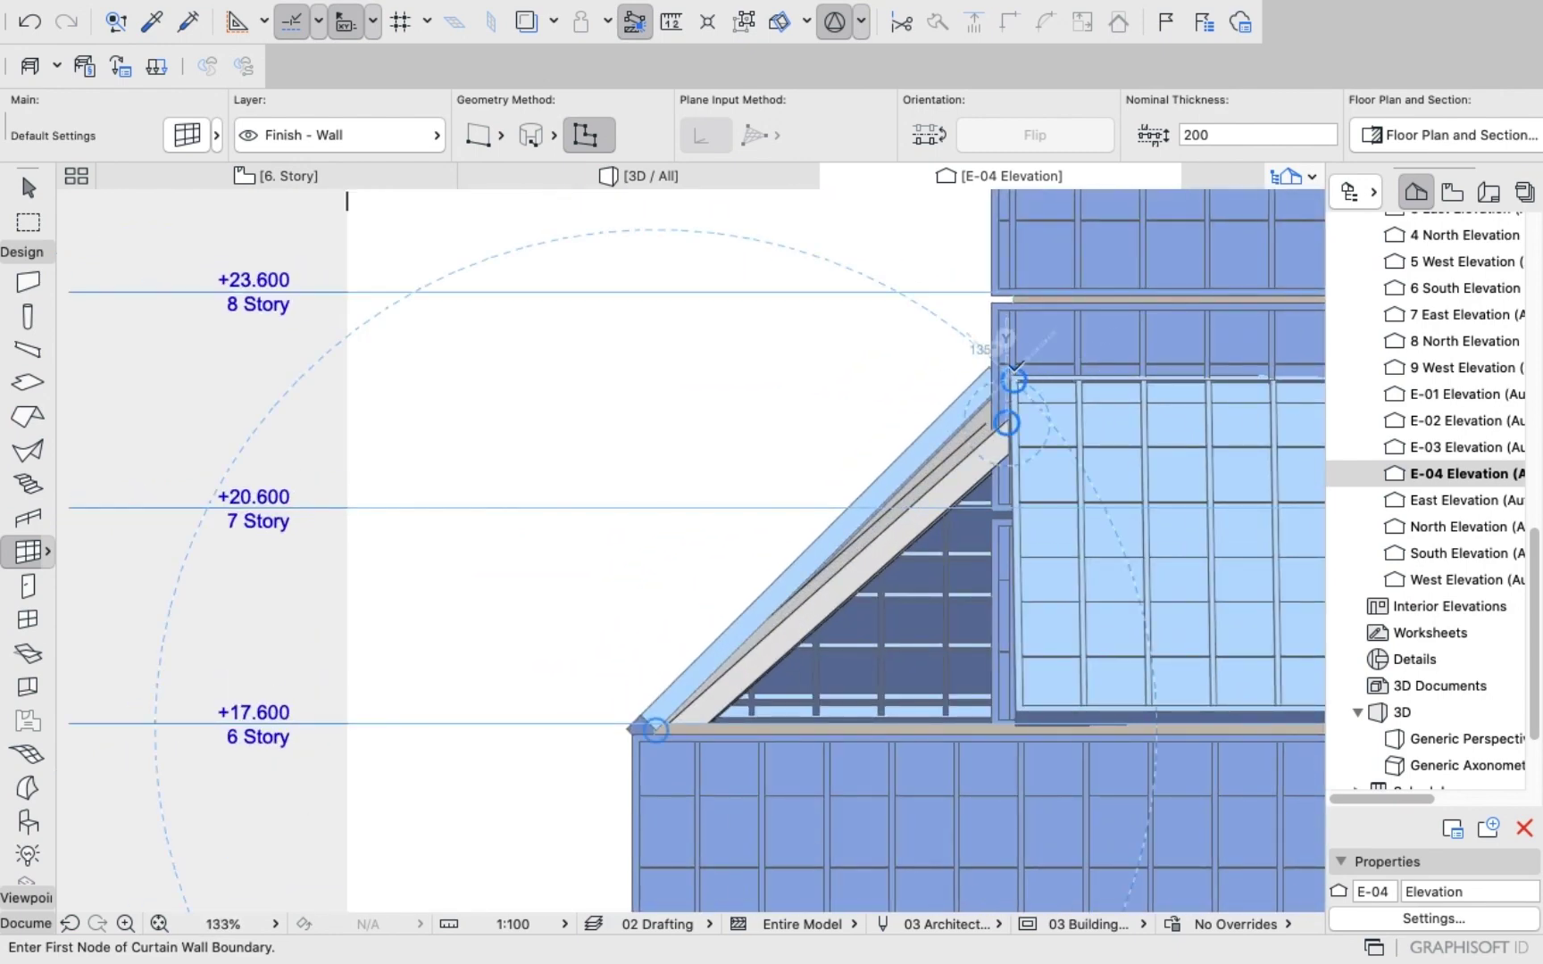
pyautogui.scroll(4, 1013, 379)
pyautogui.click(1010, 375)
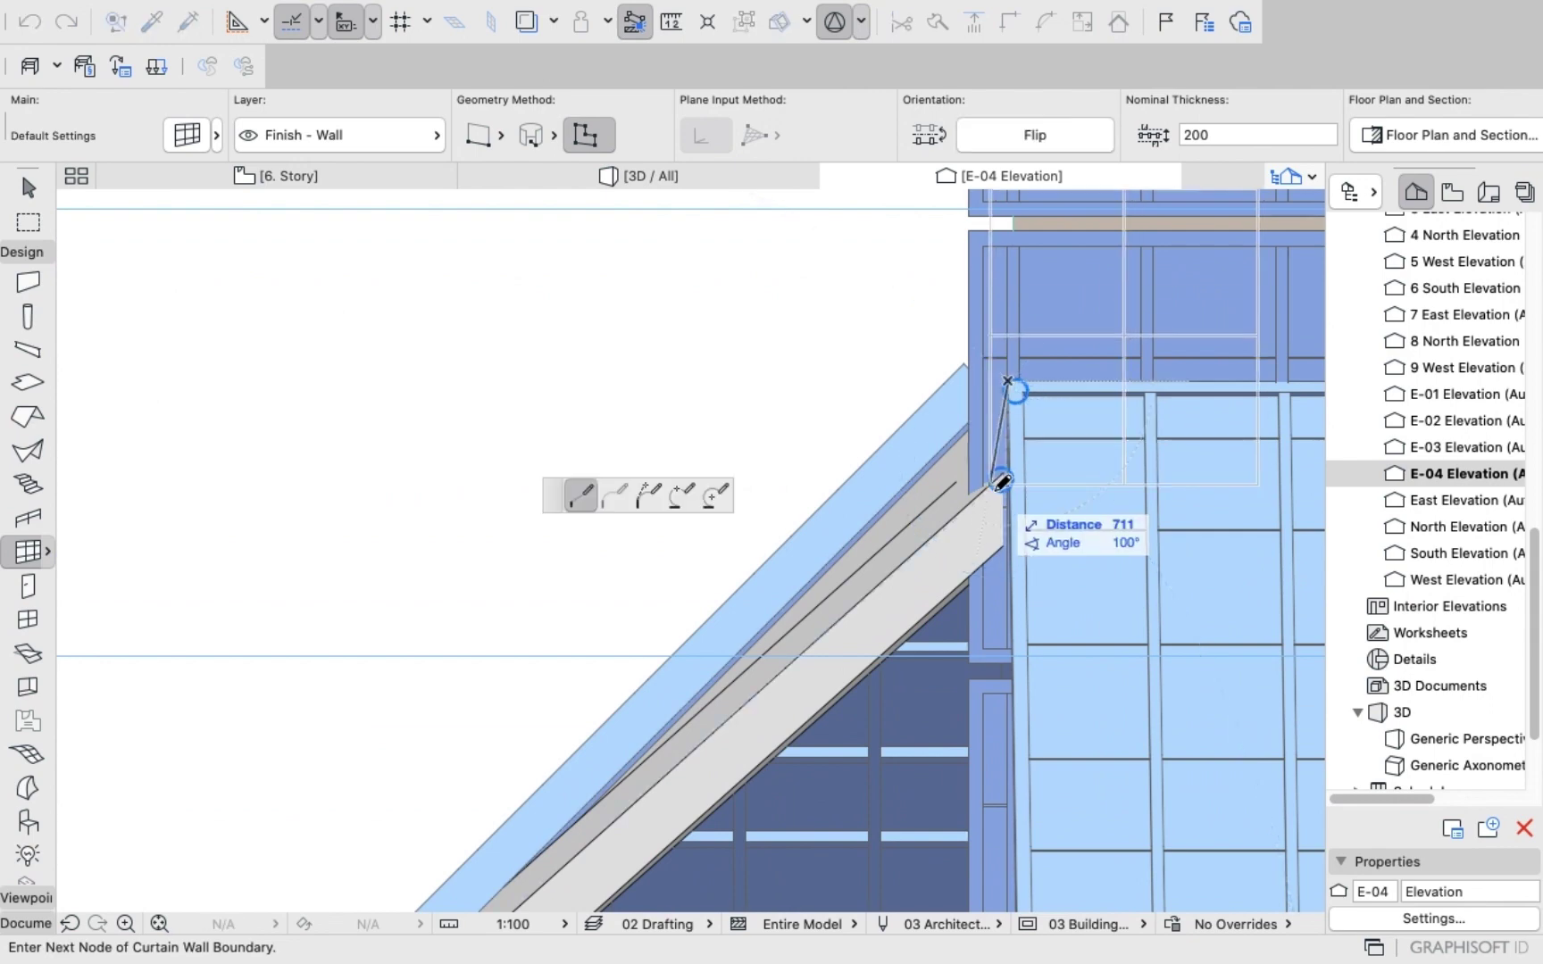
pyautogui.scroll(-5, 1002, 482)
pyautogui.scroll(6, 1019, 620)
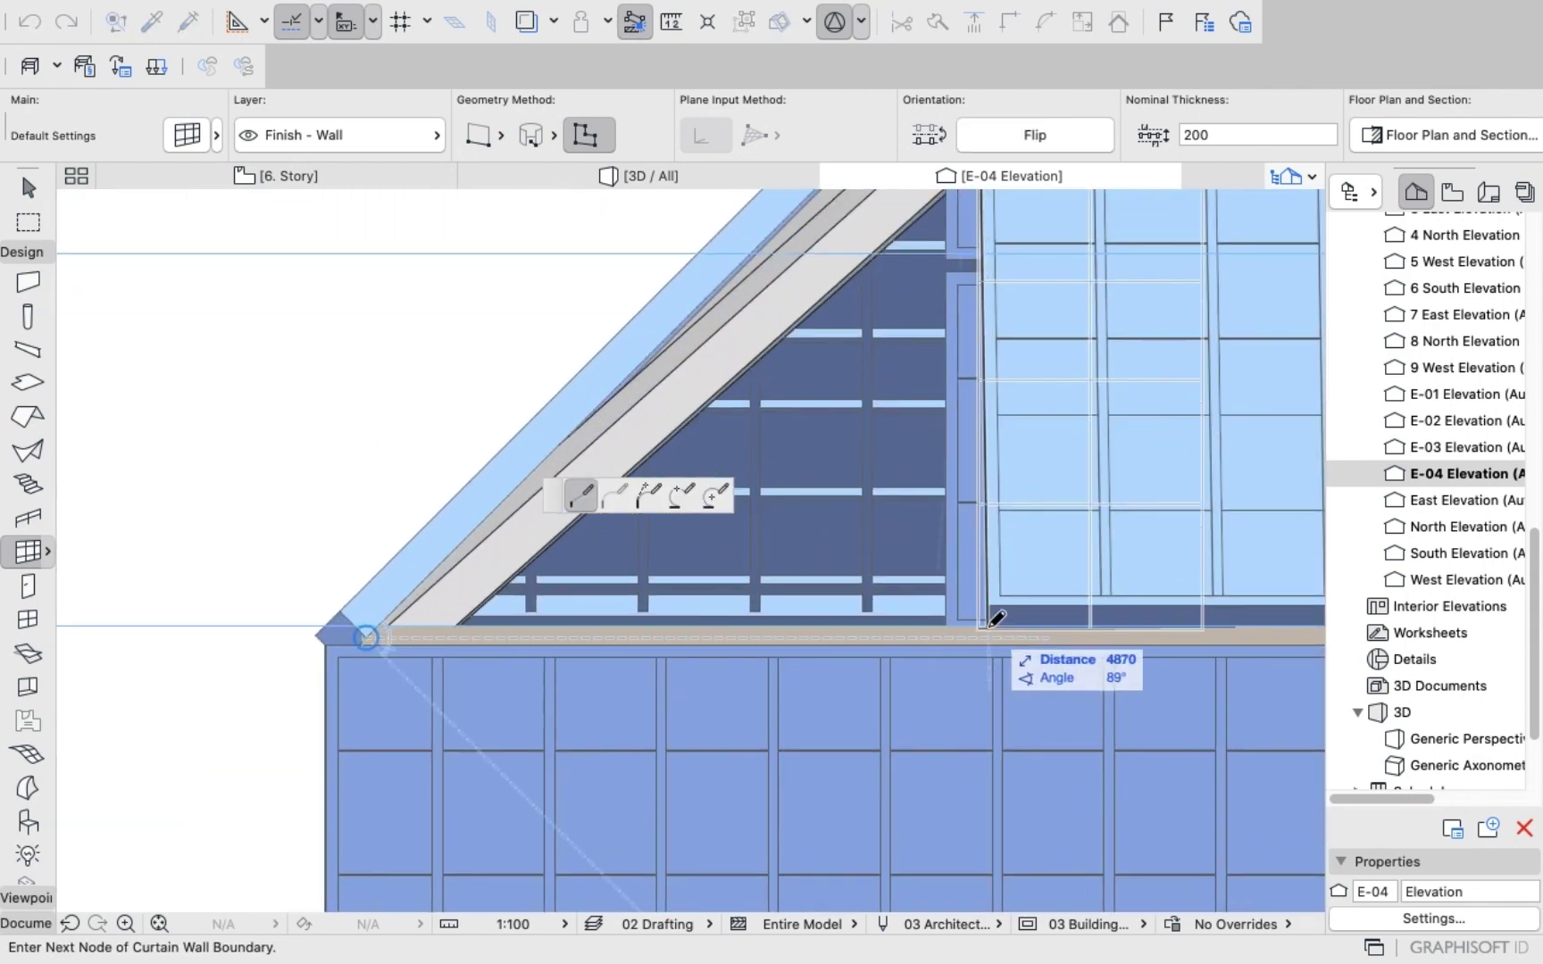
pyautogui.click(987, 628)
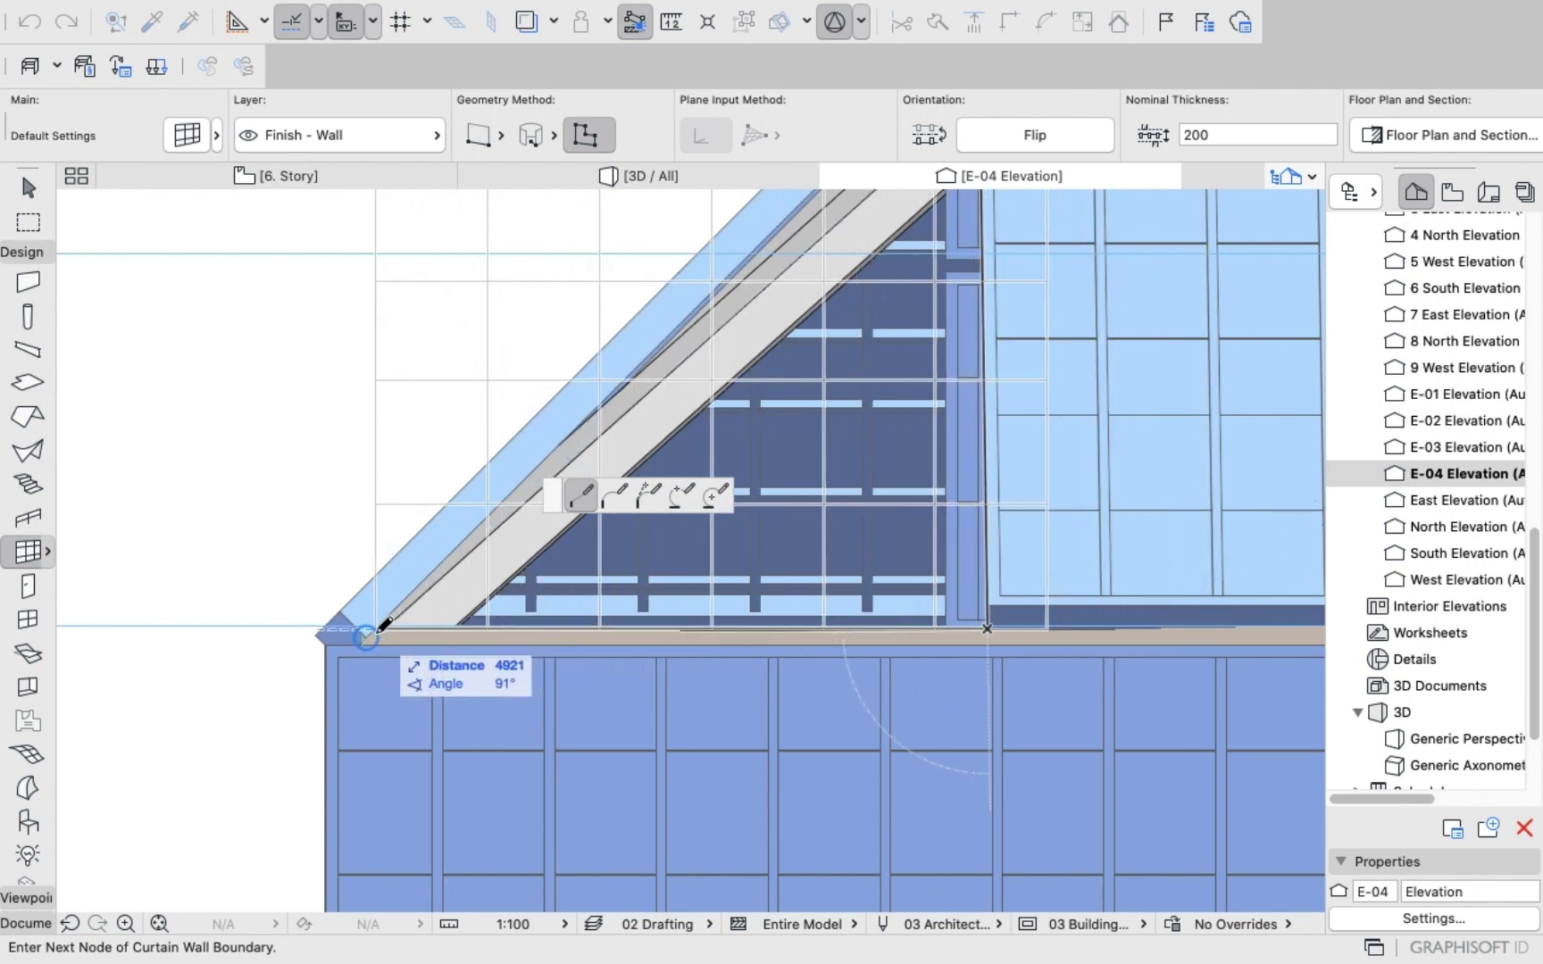
pyautogui.scroll(-5, 580, 473)
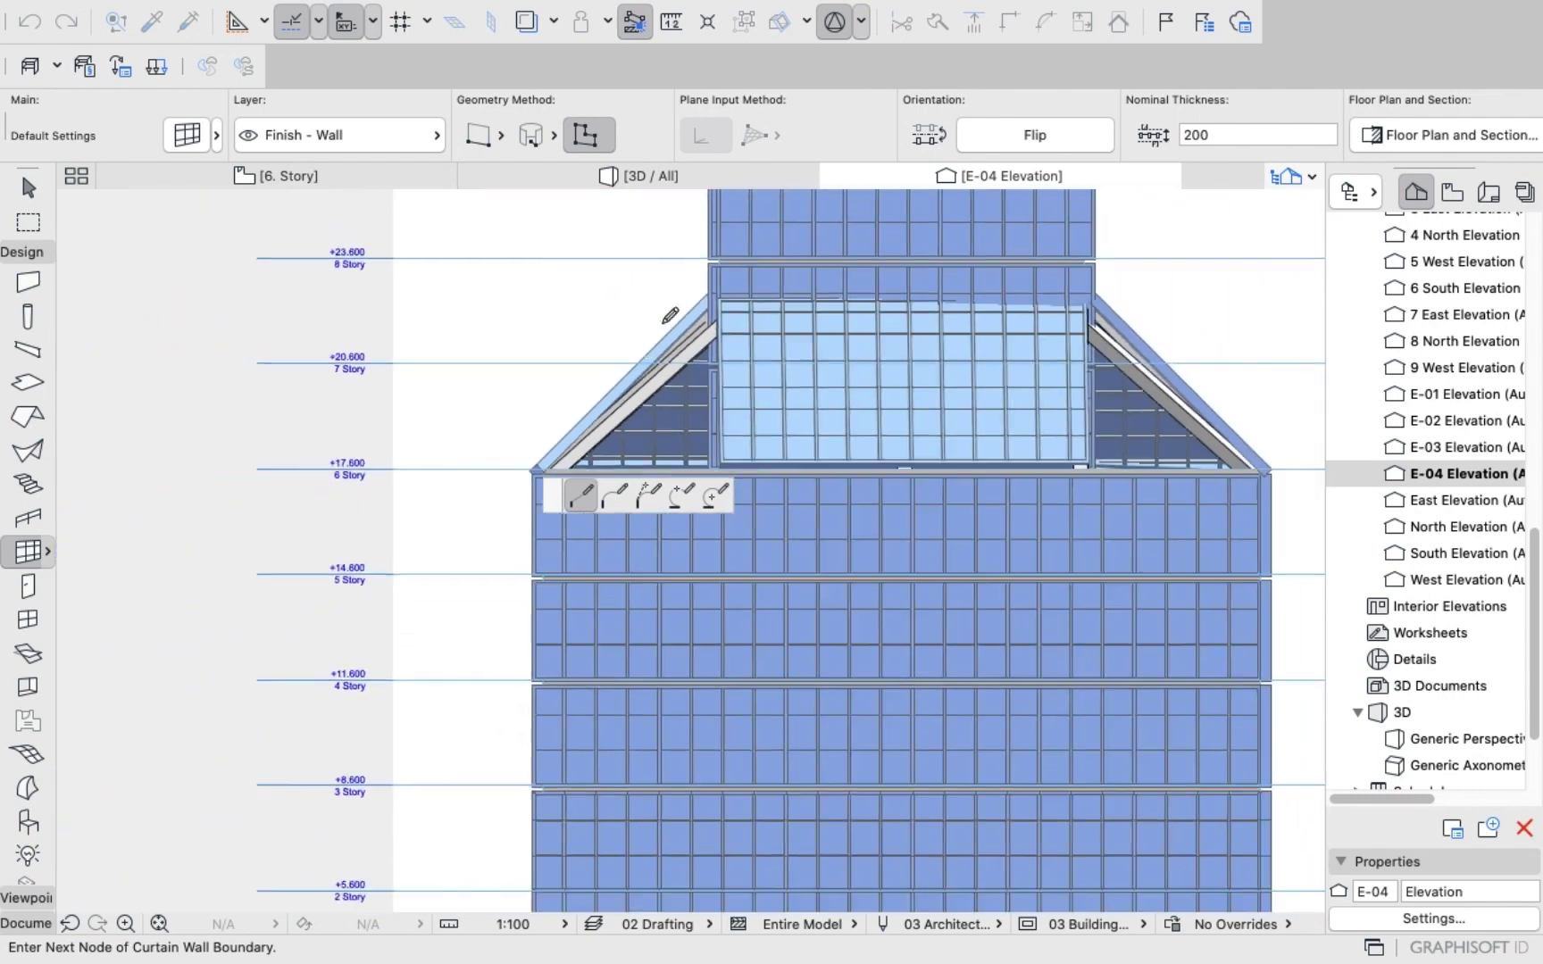
pyautogui.scroll(5, 670, 315)
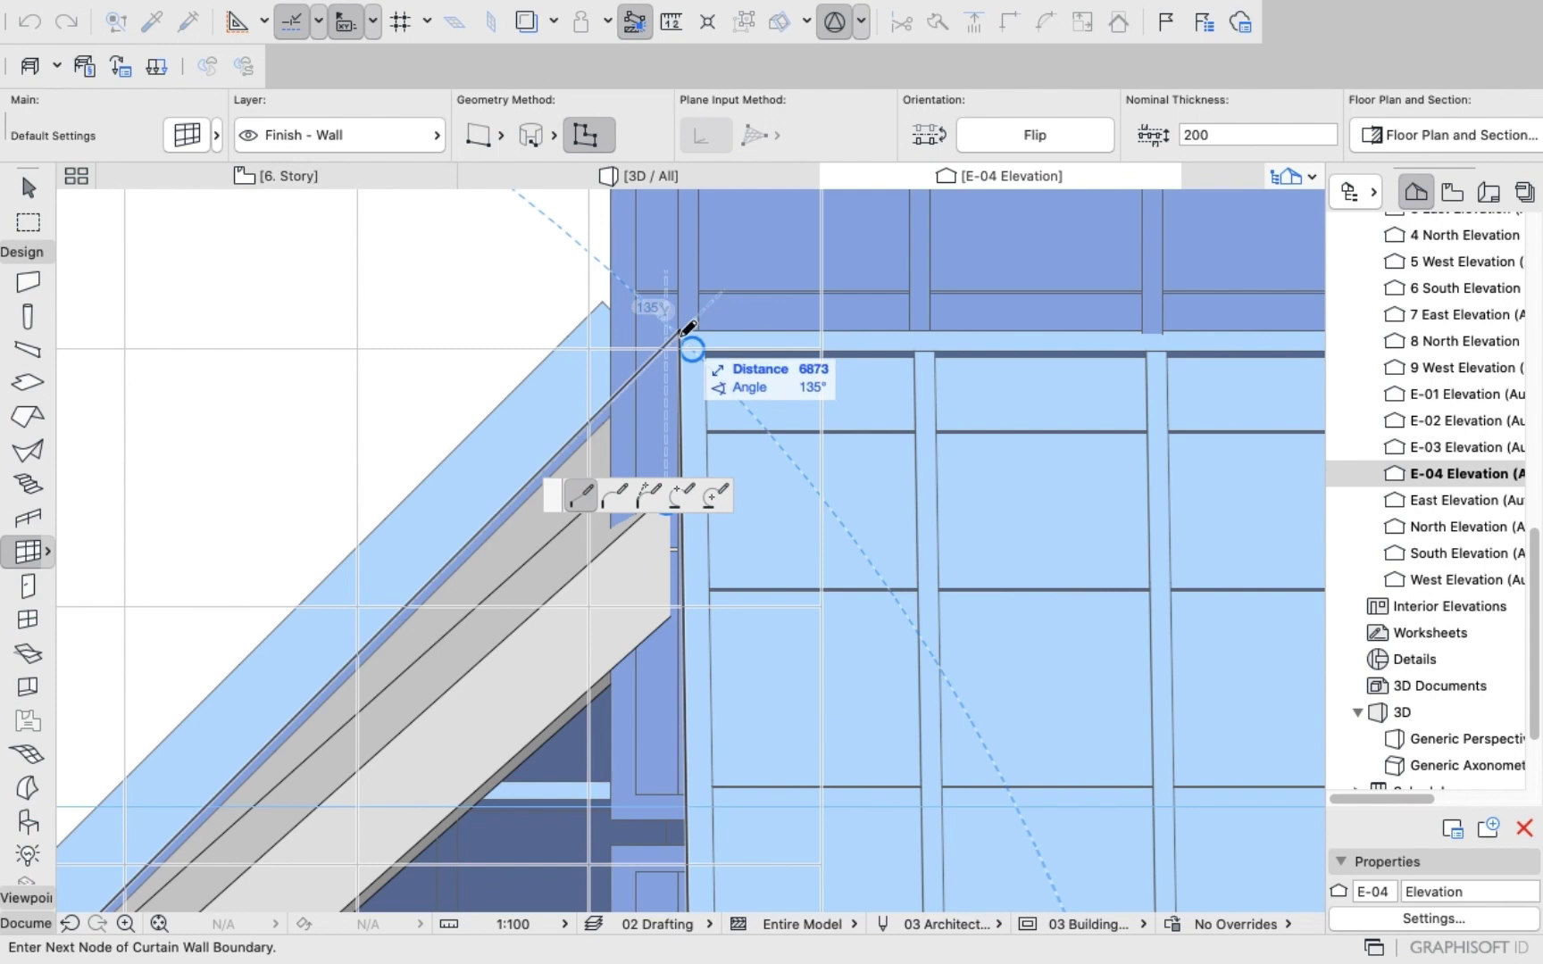
pyautogui.click(684, 330)
pyautogui.scroll(-5, 688, 347)
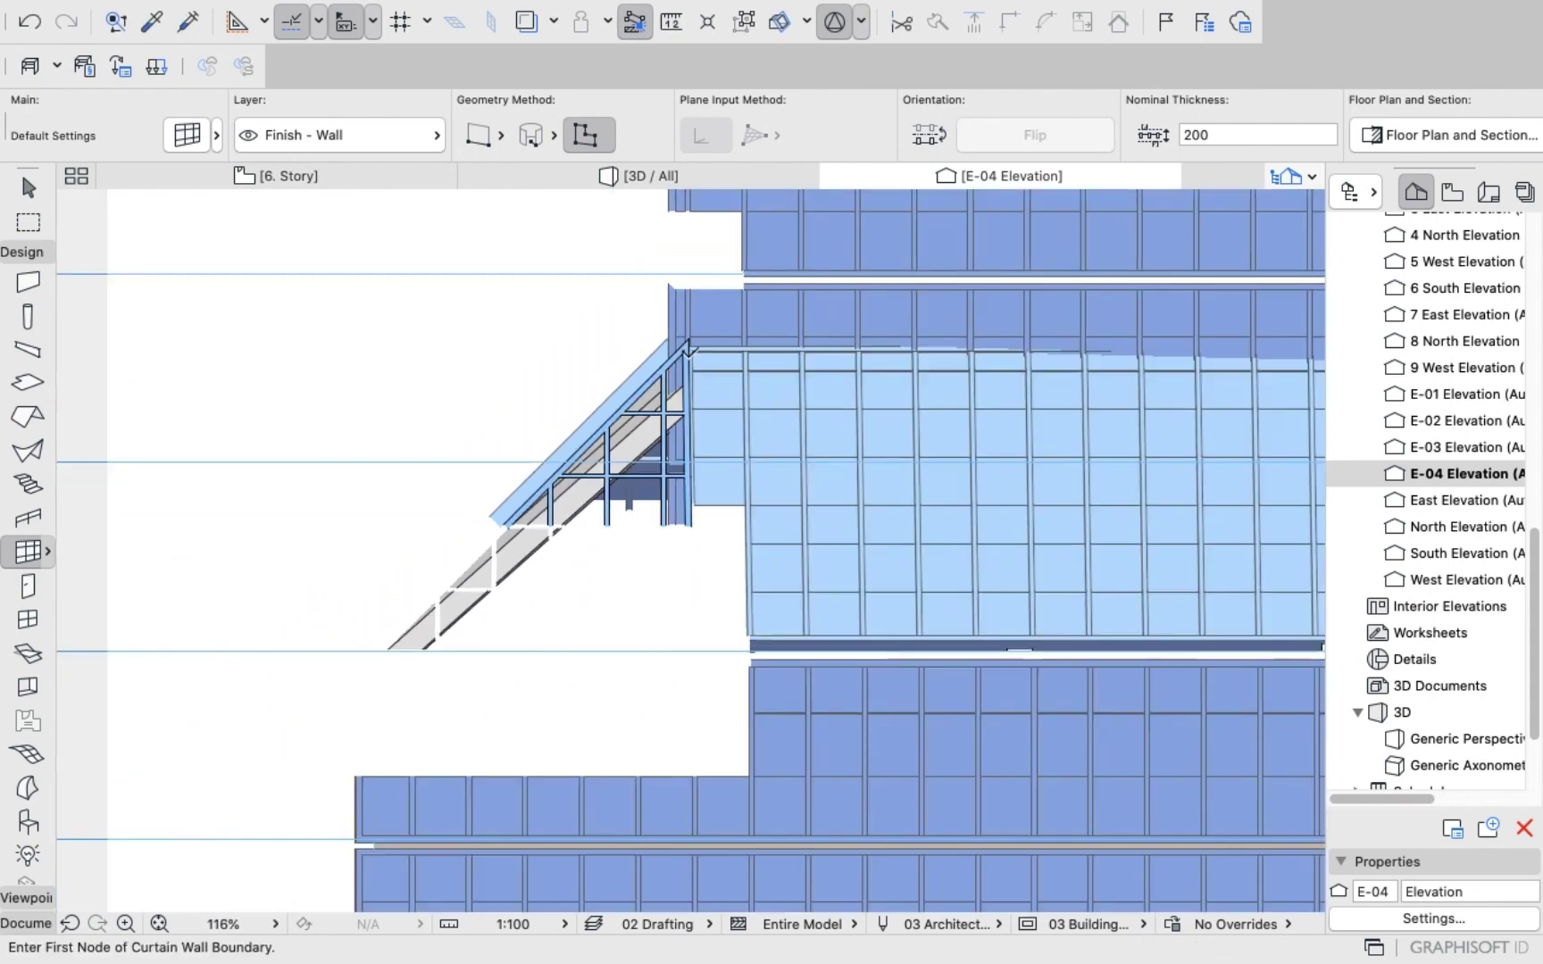
pyautogui.scroll(4, 529, 457)
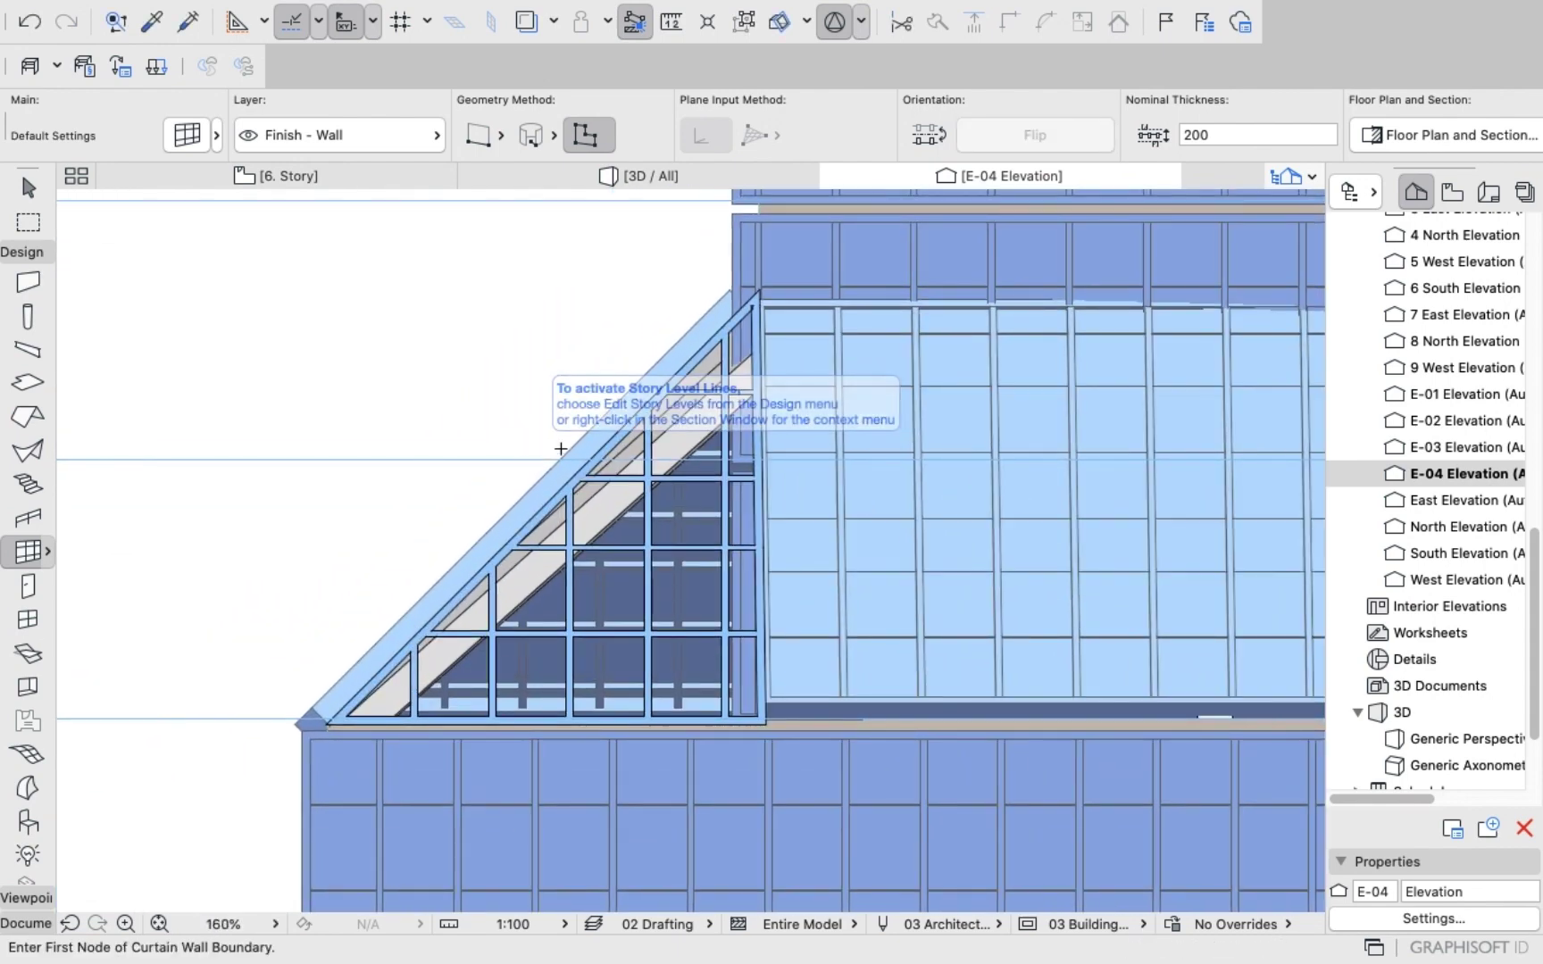
# Set a slant angle for the new triangular curtain wall in the 3D view so that it leans like the tapered roof.
pyautogui.click(645, 177)
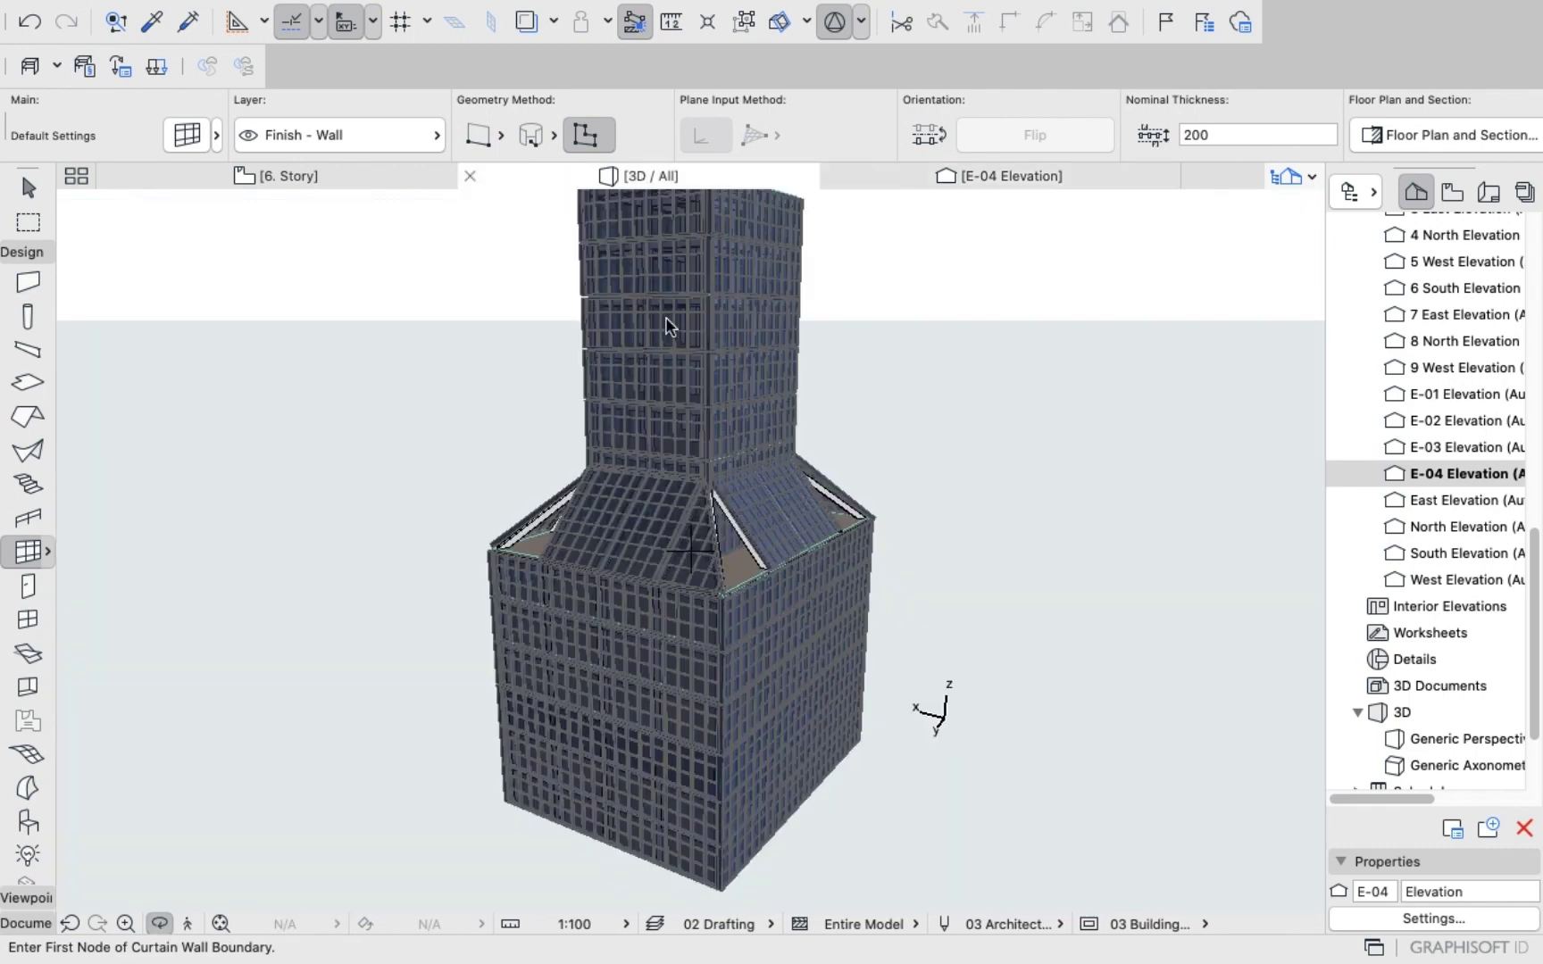
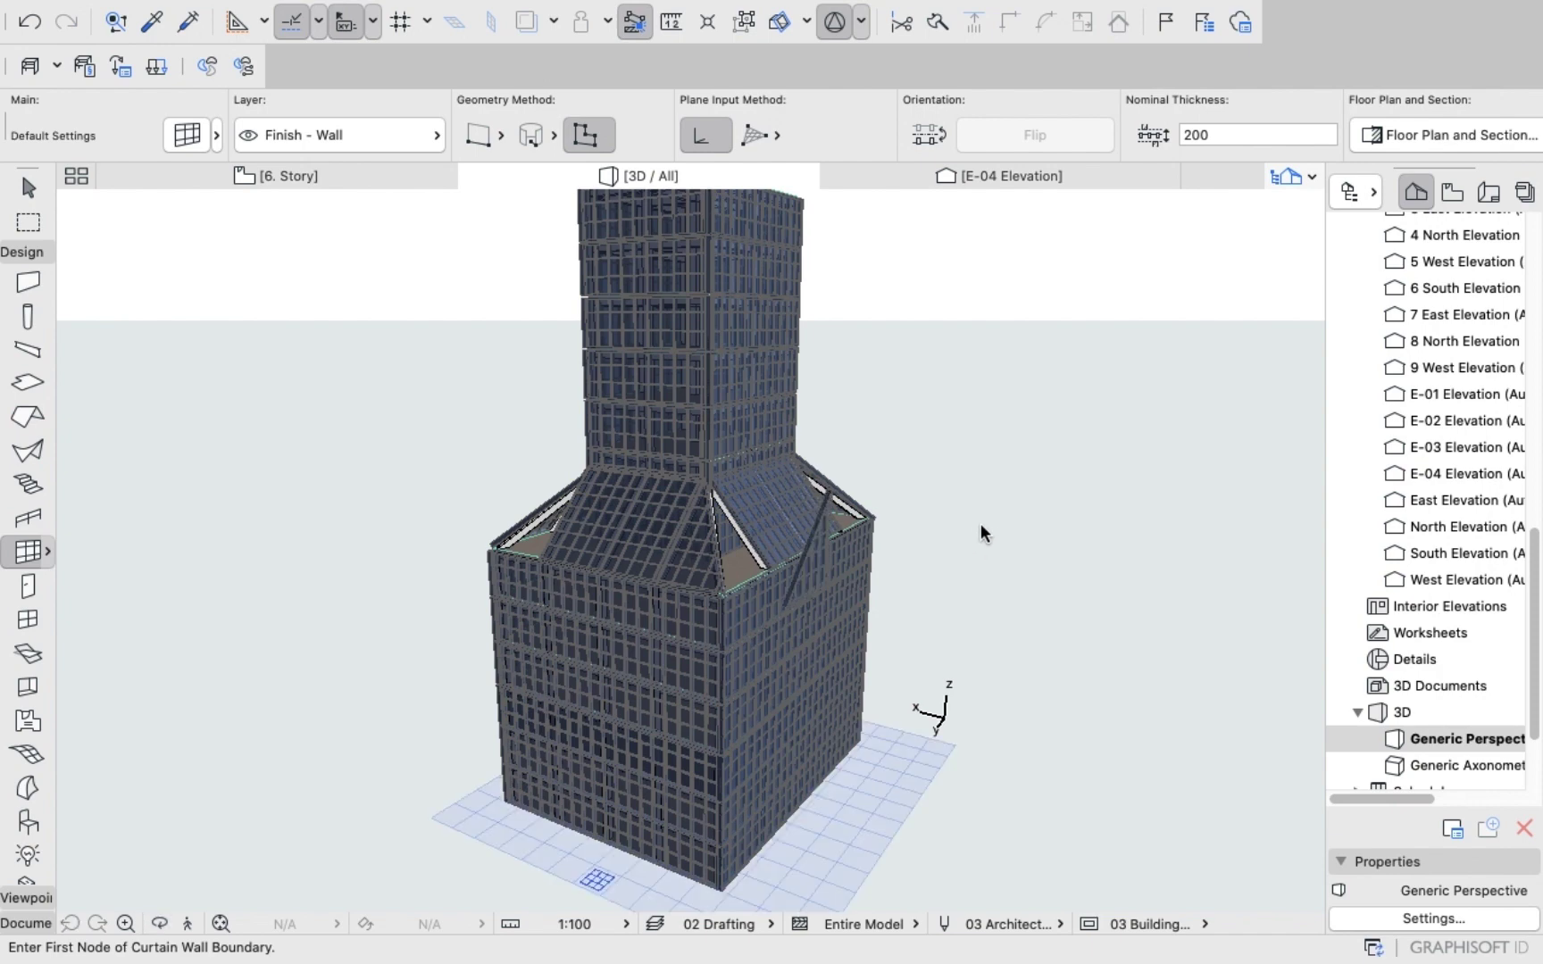
pyautogui.scroll(-5, 982, 529)
pyautogui.scroll(6, 980, 536)
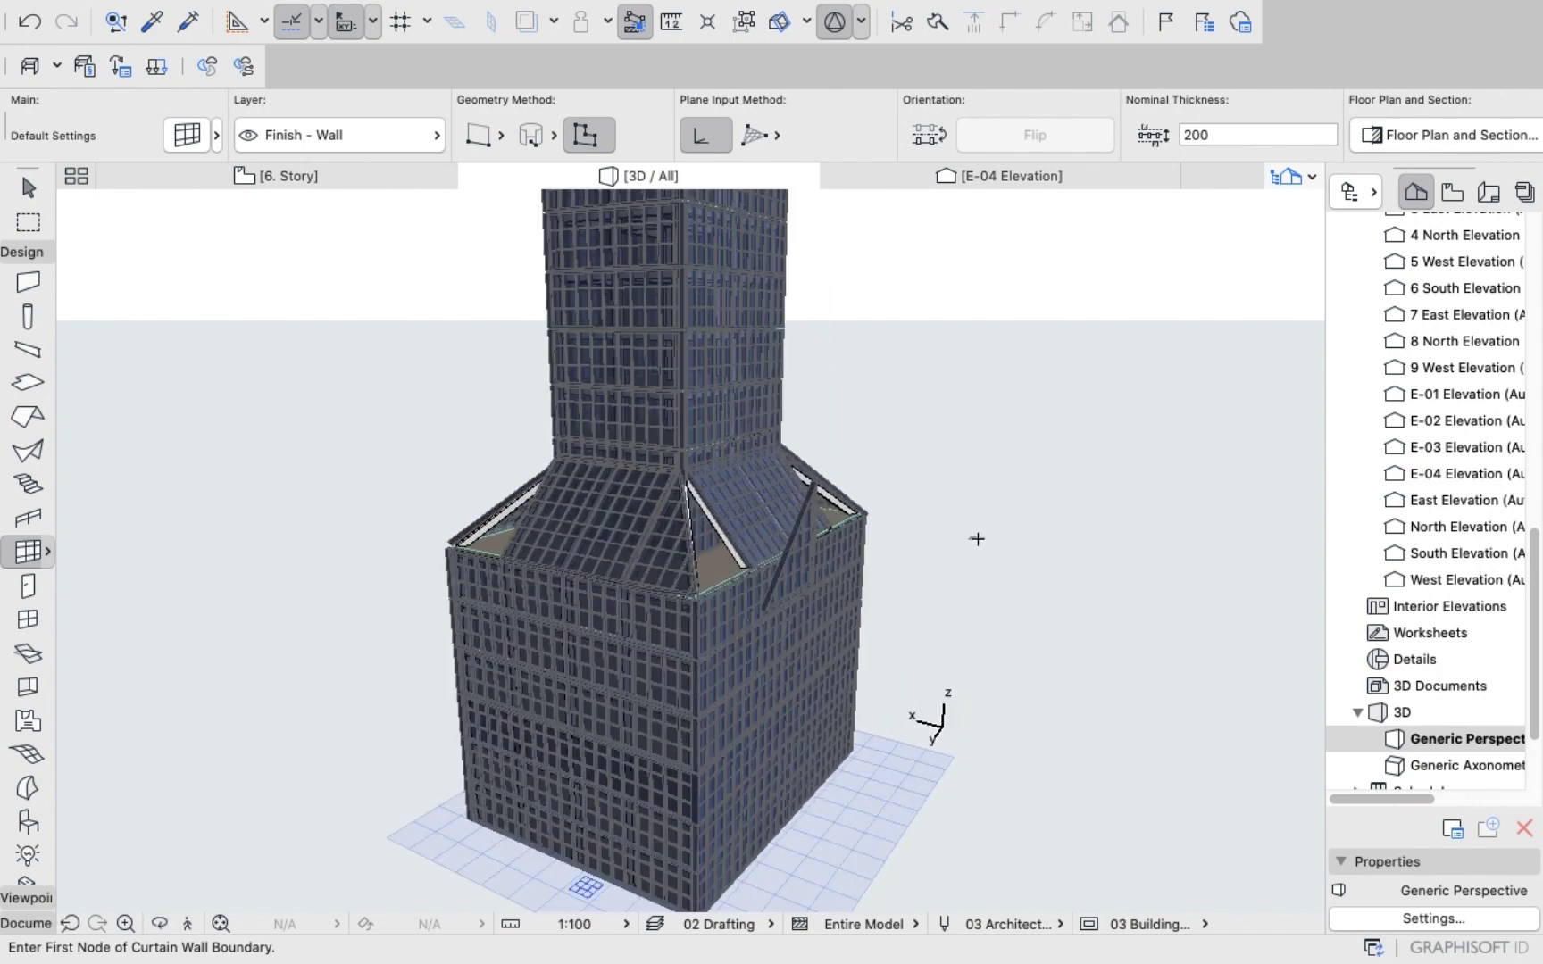
pyautogui.keyDown('shift'); pyautogui.moveTo(978, 540); pyautogui.dragTo(610, 526, button='middle'); pyautogui.keyUp('shift')
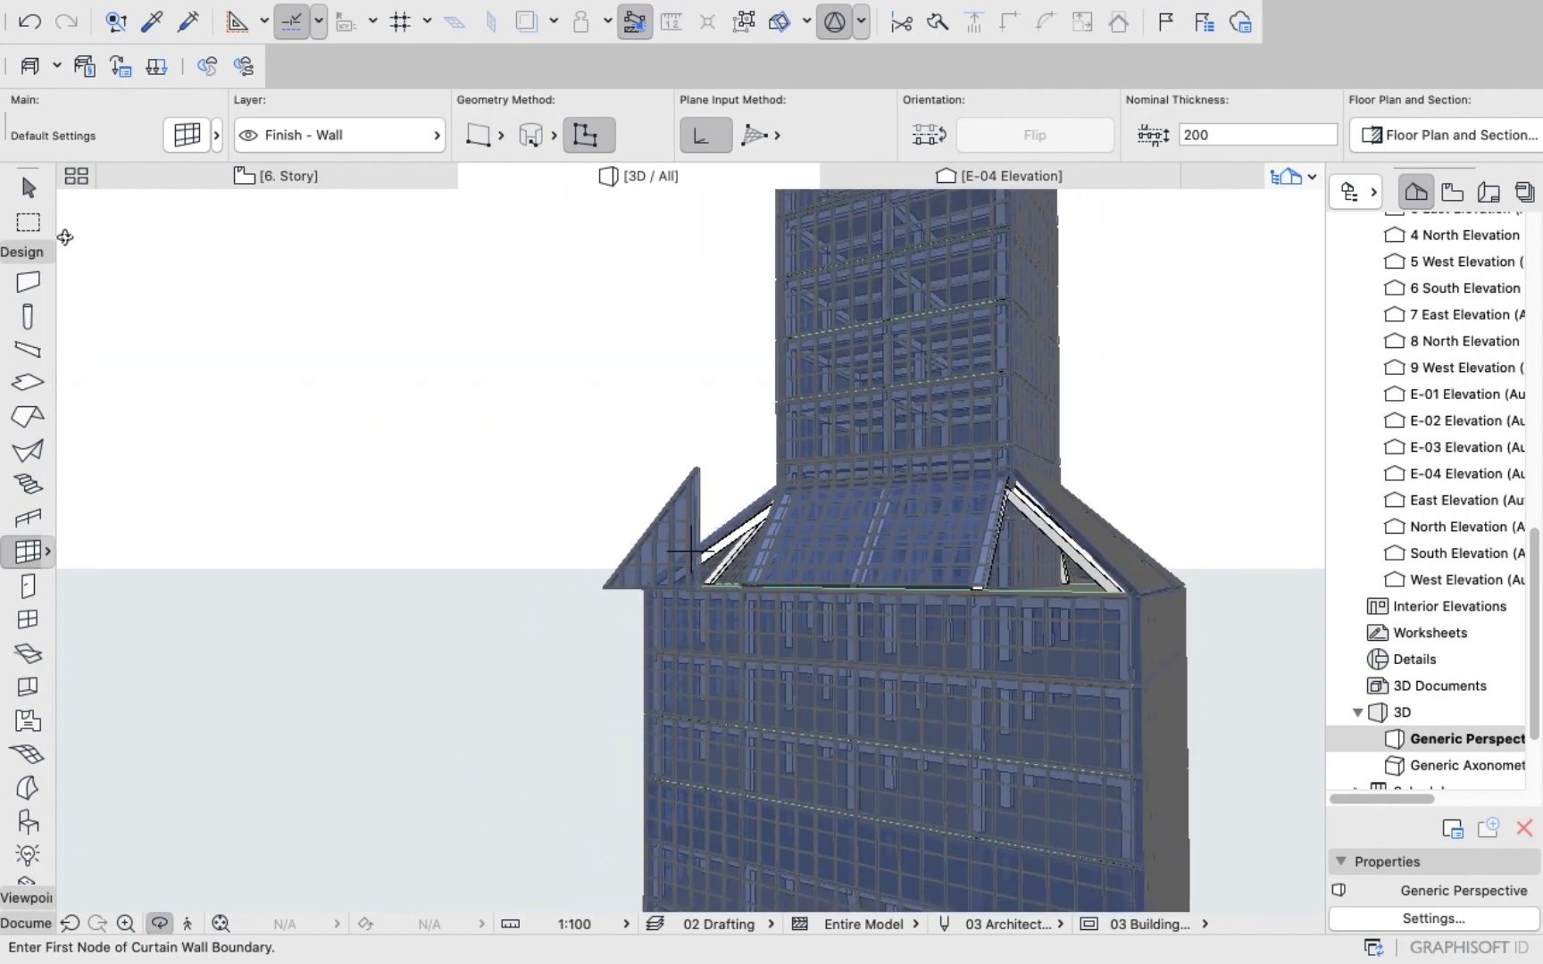
pyautogui.click(30, 185)
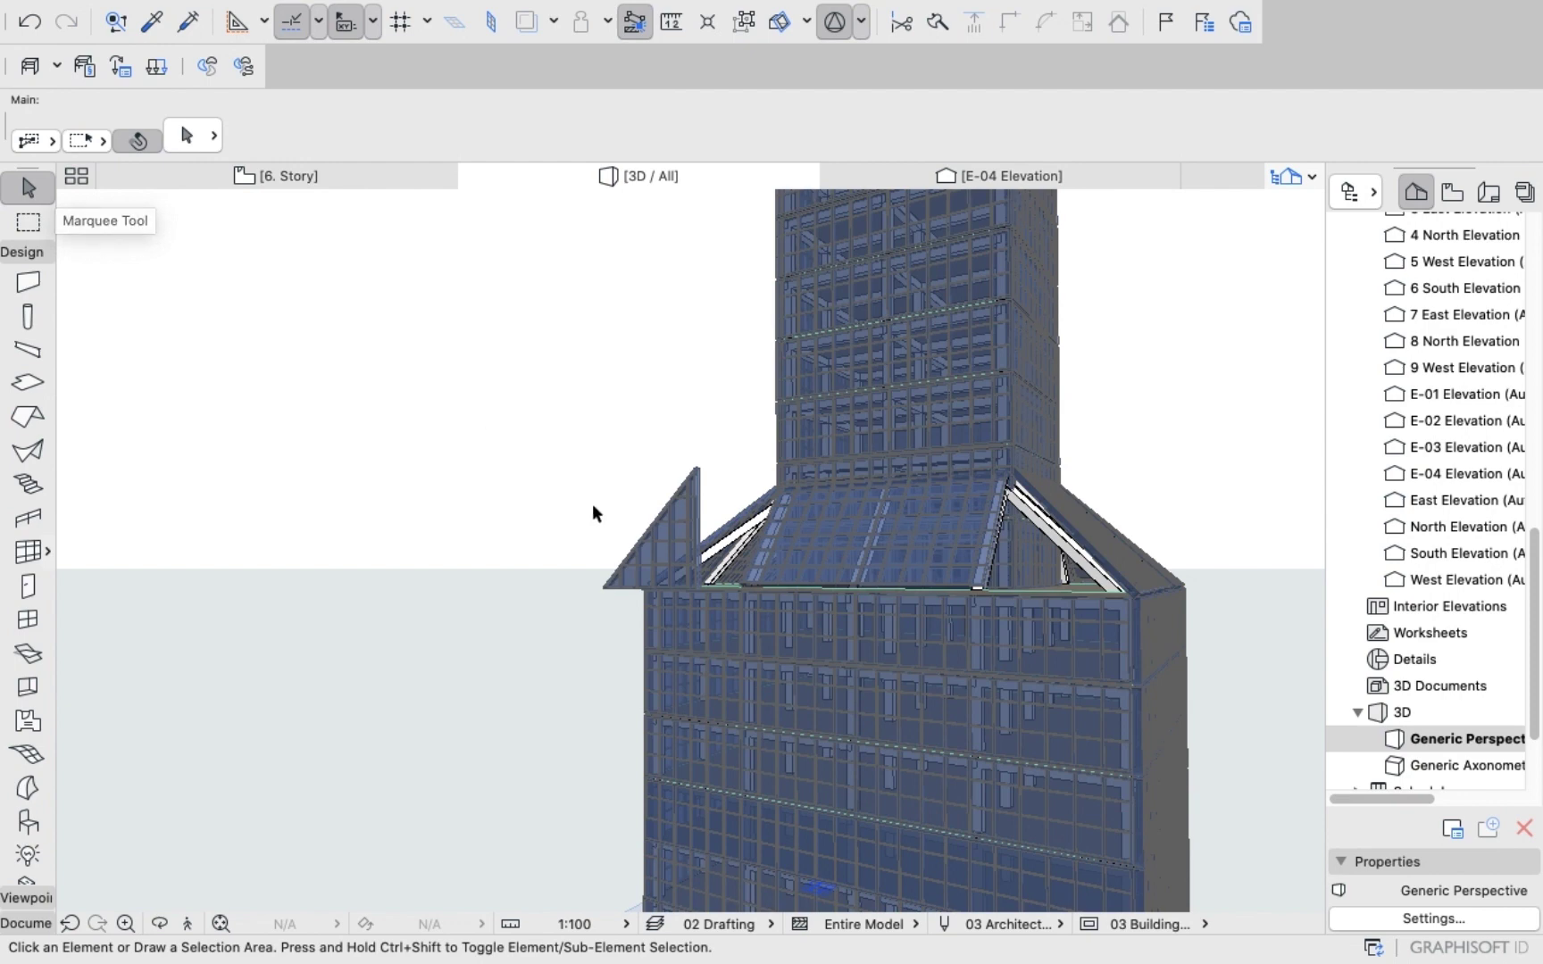
pyautogui.click(670, 535)
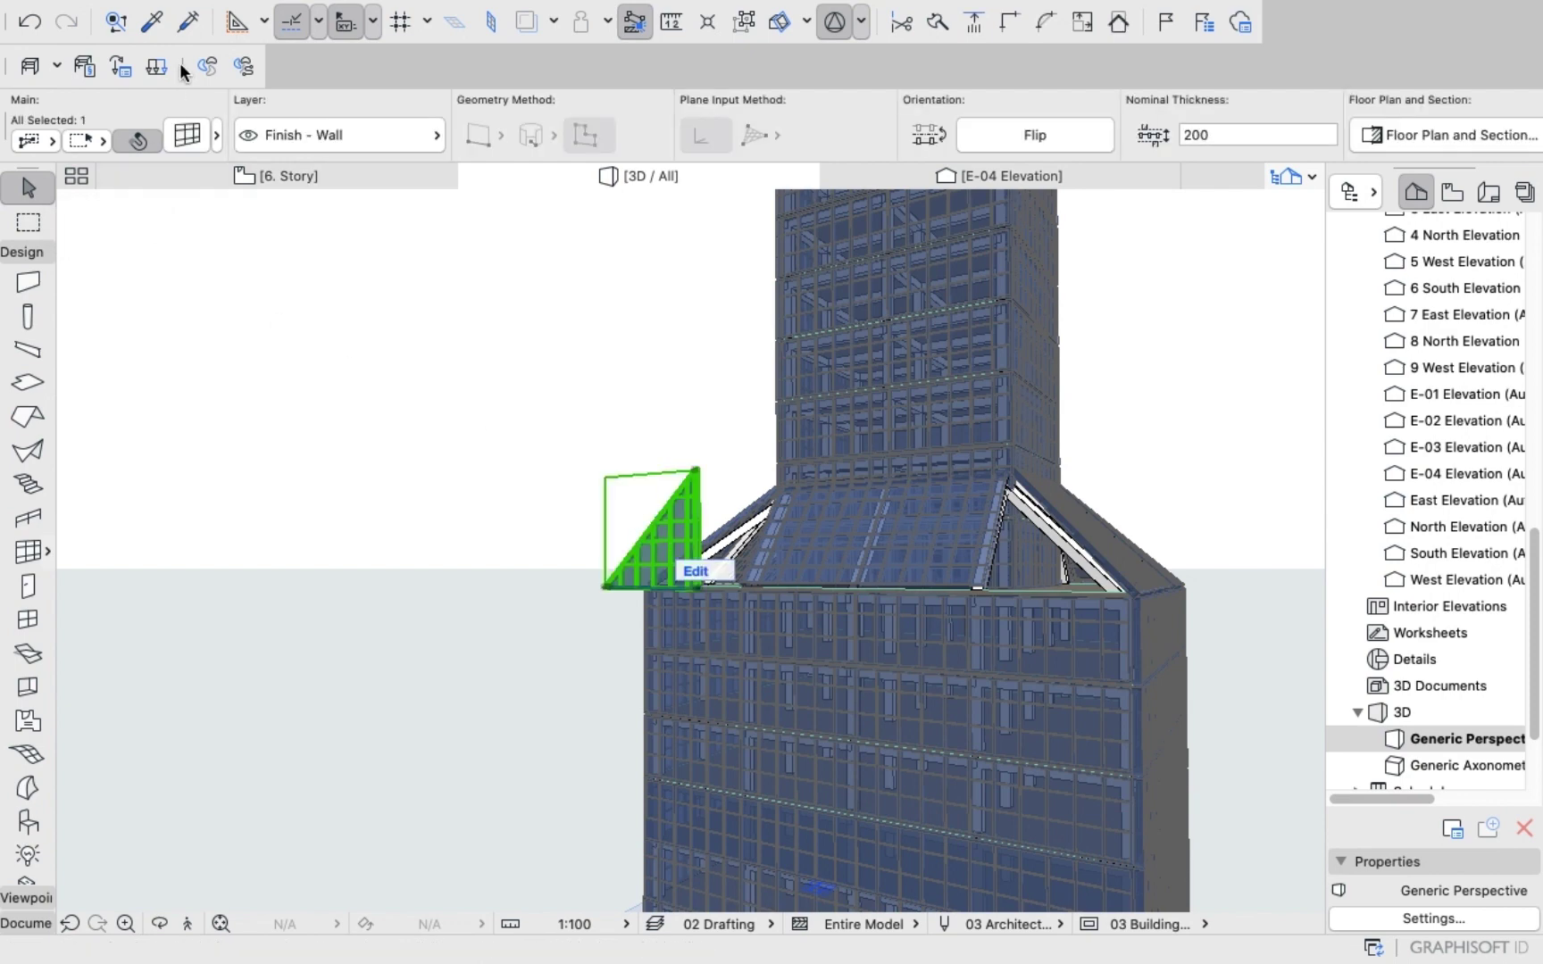
pyautogui.click(189, 136)
pyautogui.click(1138, 203)
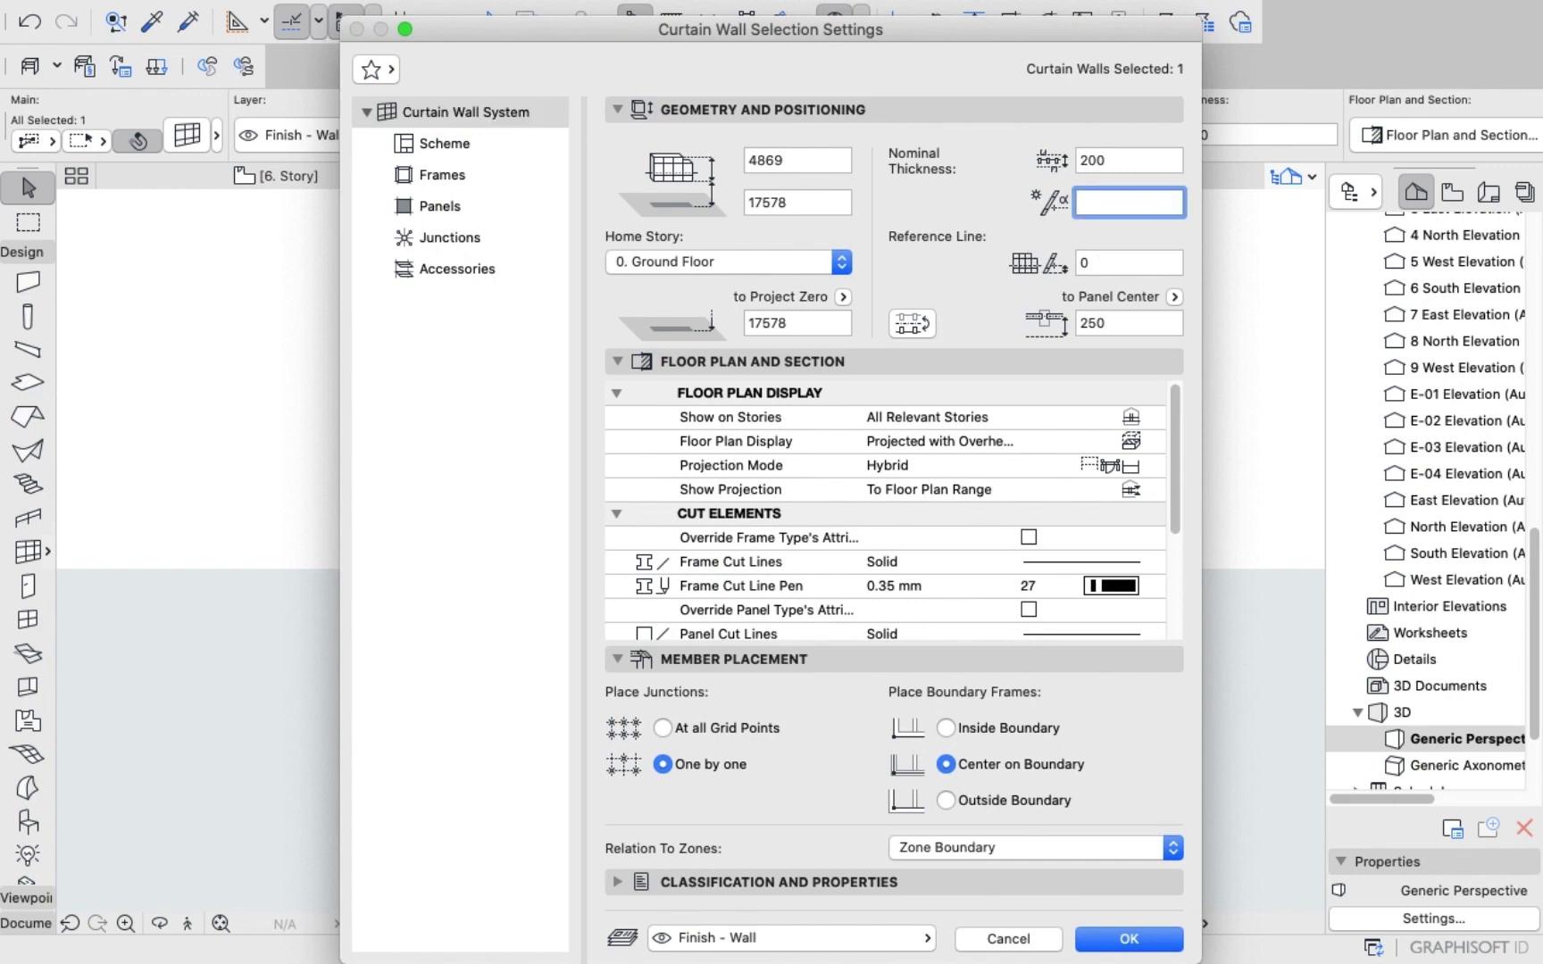
pyautogui.press('Return')
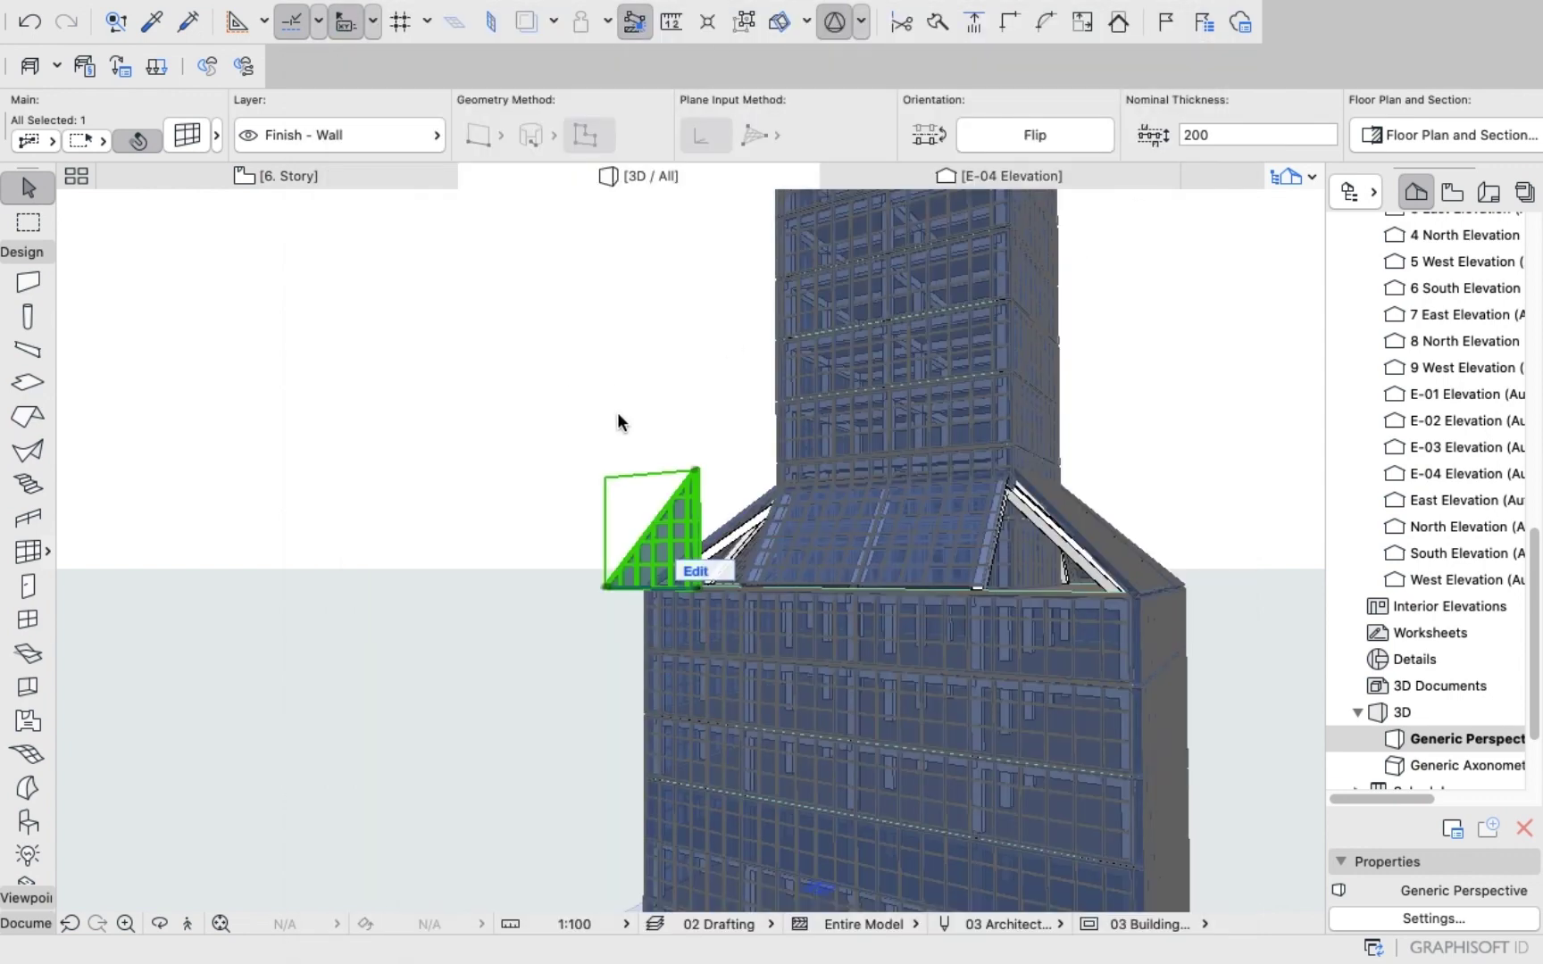
pyautogui.scroll(4, 644, 469)
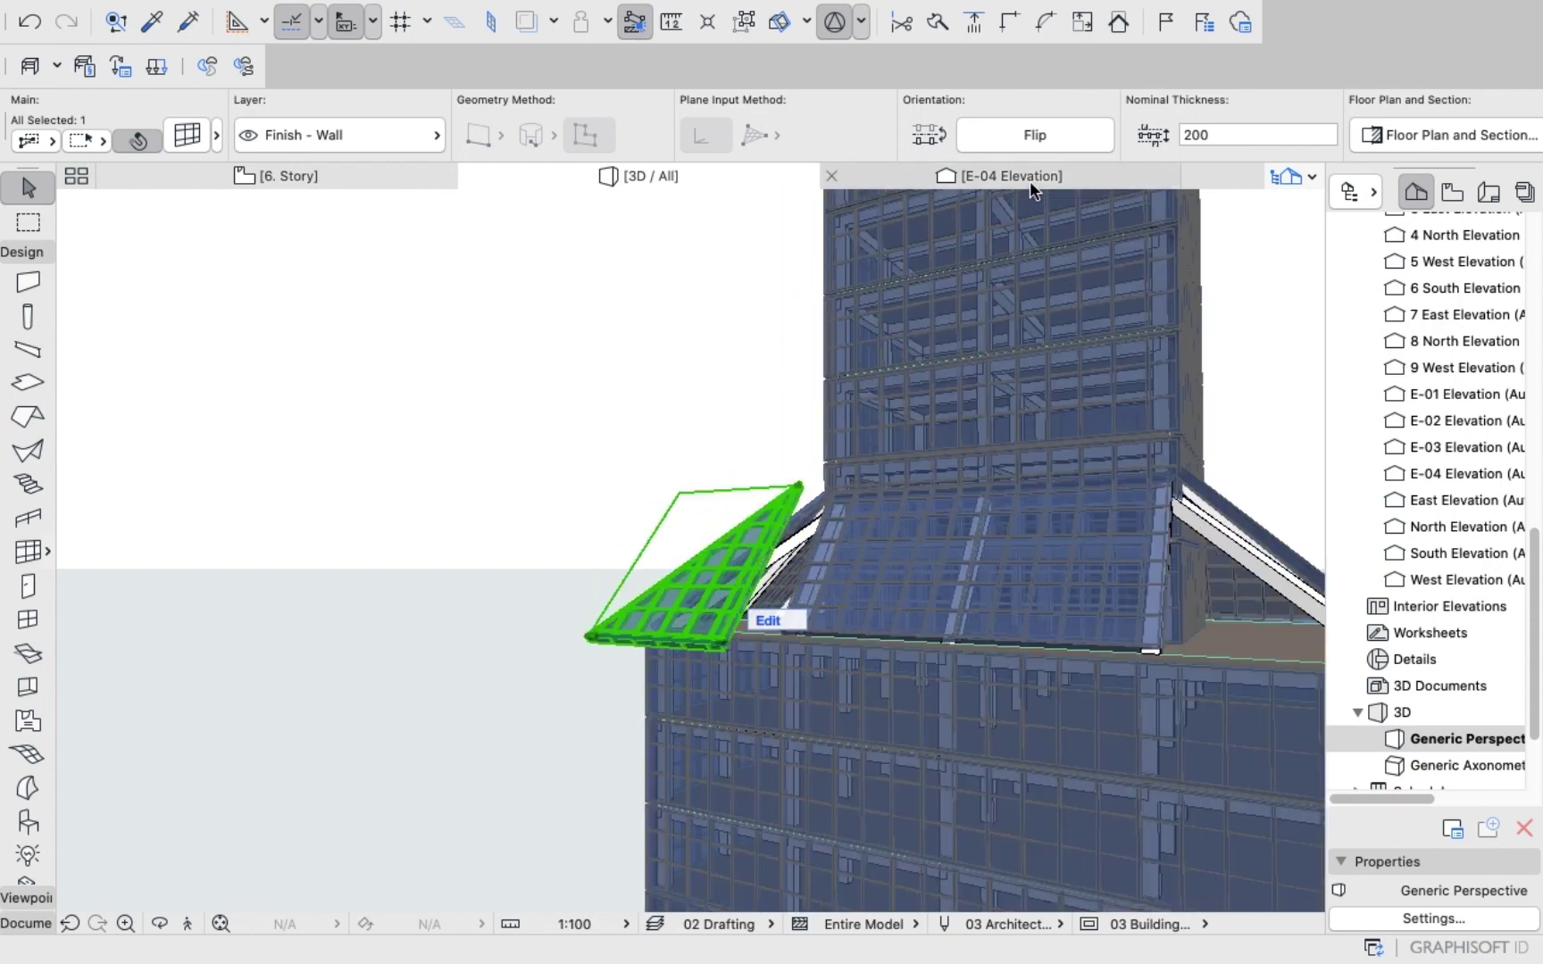
# Move the slanted curtain wall standing outside the roof in the E-03 elevation horizontally onto the roof slope and check it in 3D.
pyautogui.click(1030, 179)
pyautogui.scroll(2, 527, 318)
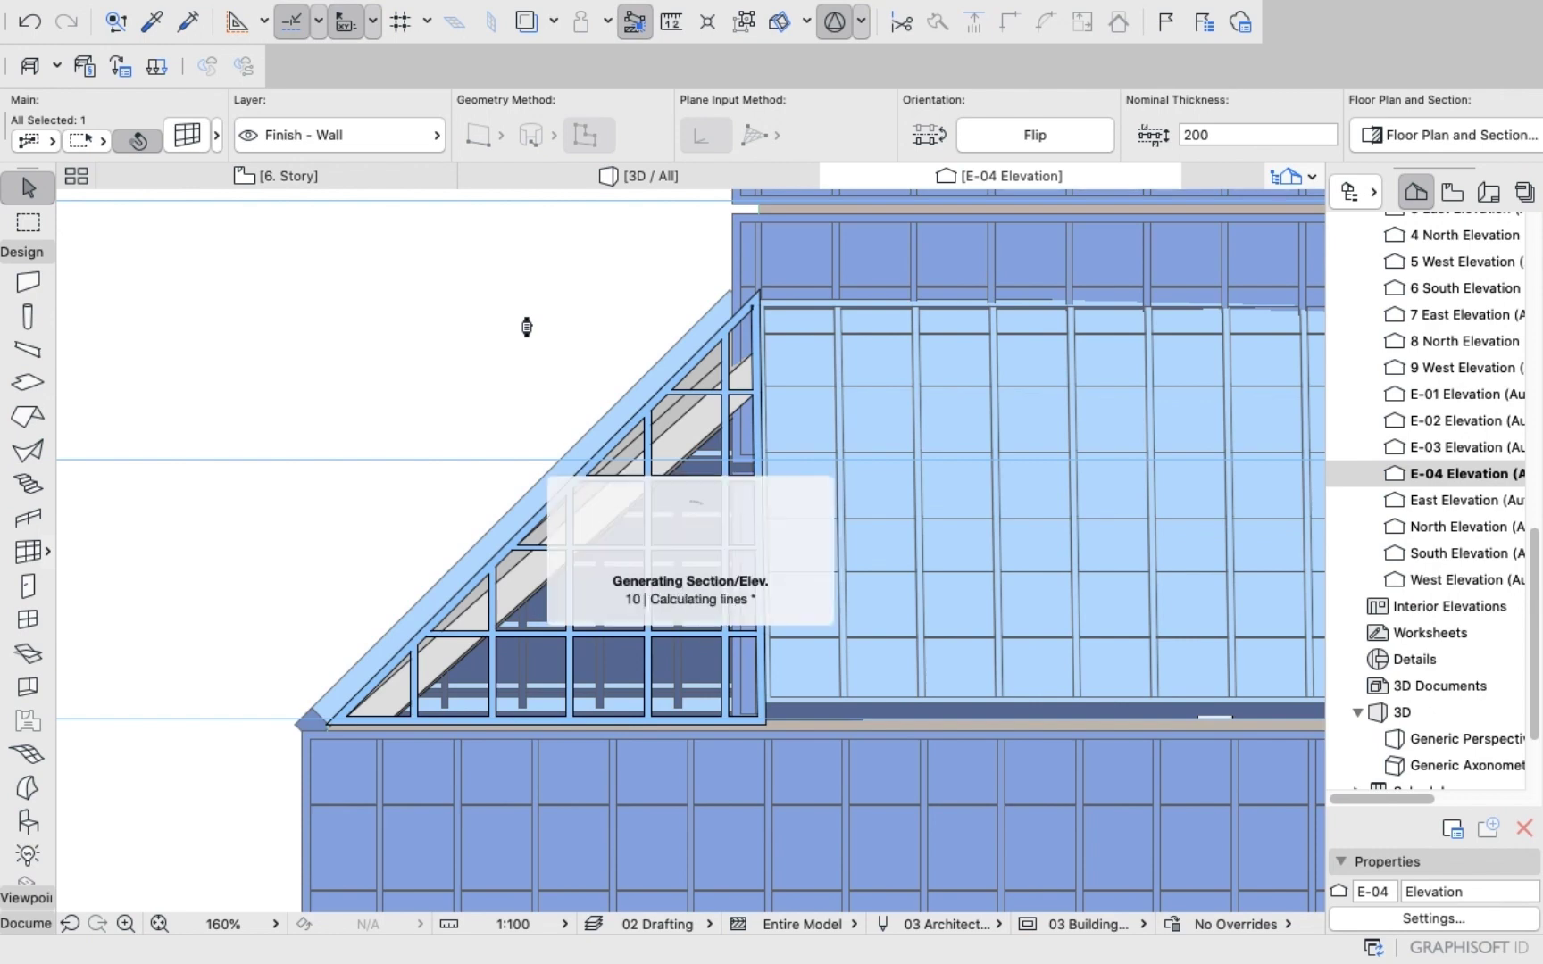
pyautogui.scroll(-5, 528, 357)
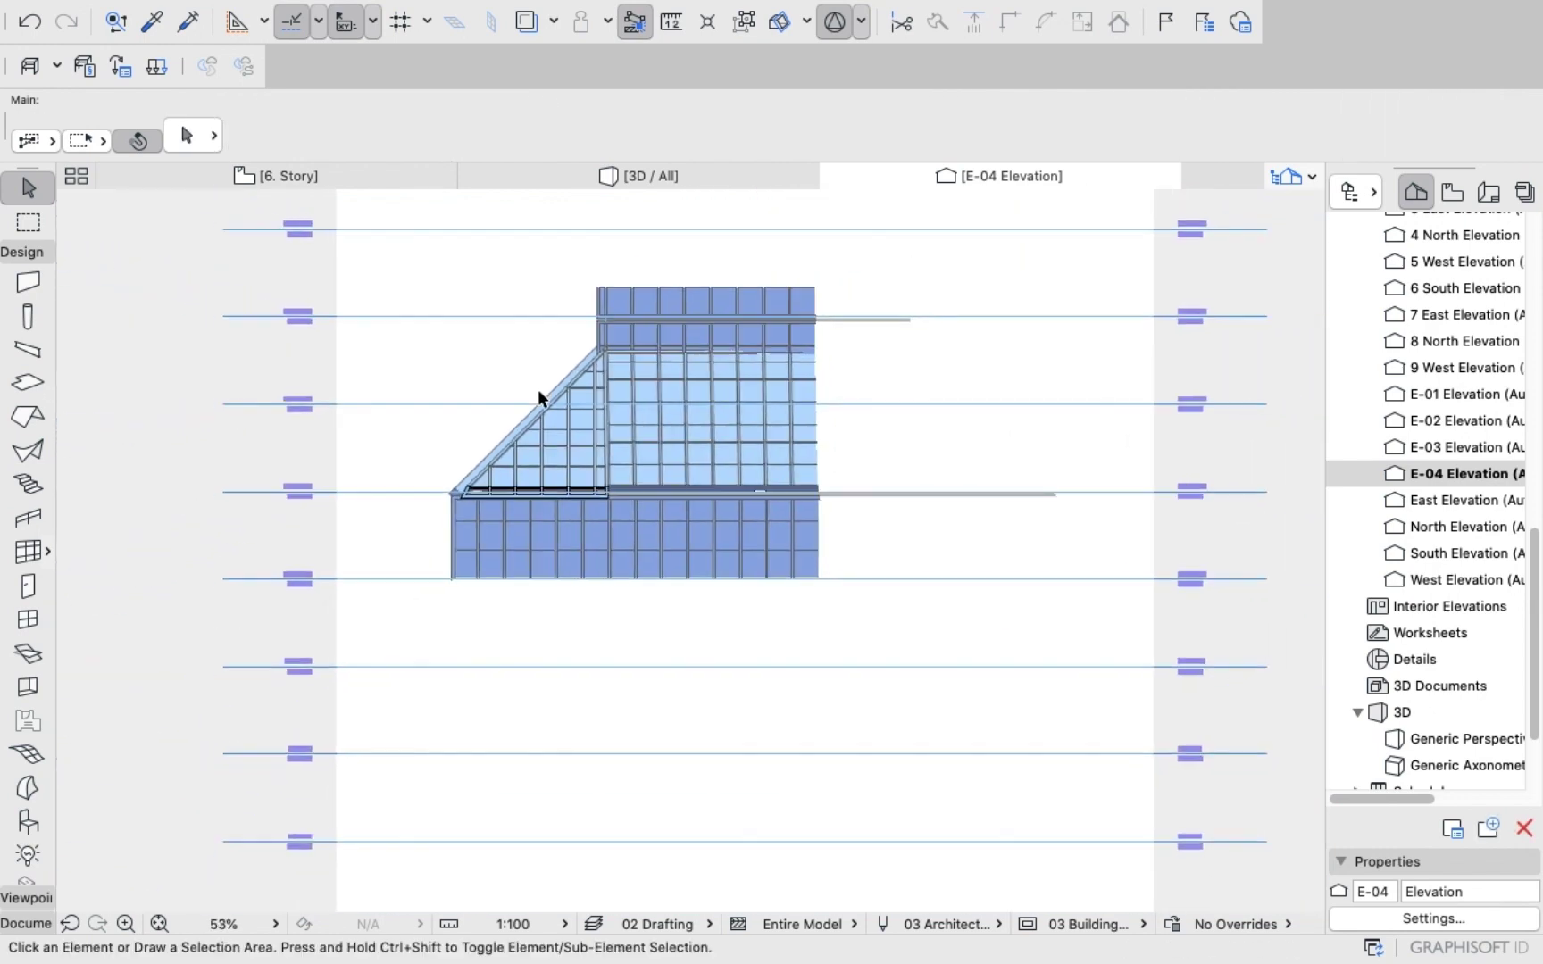
pyautogui.scroll(3, 693, 349)
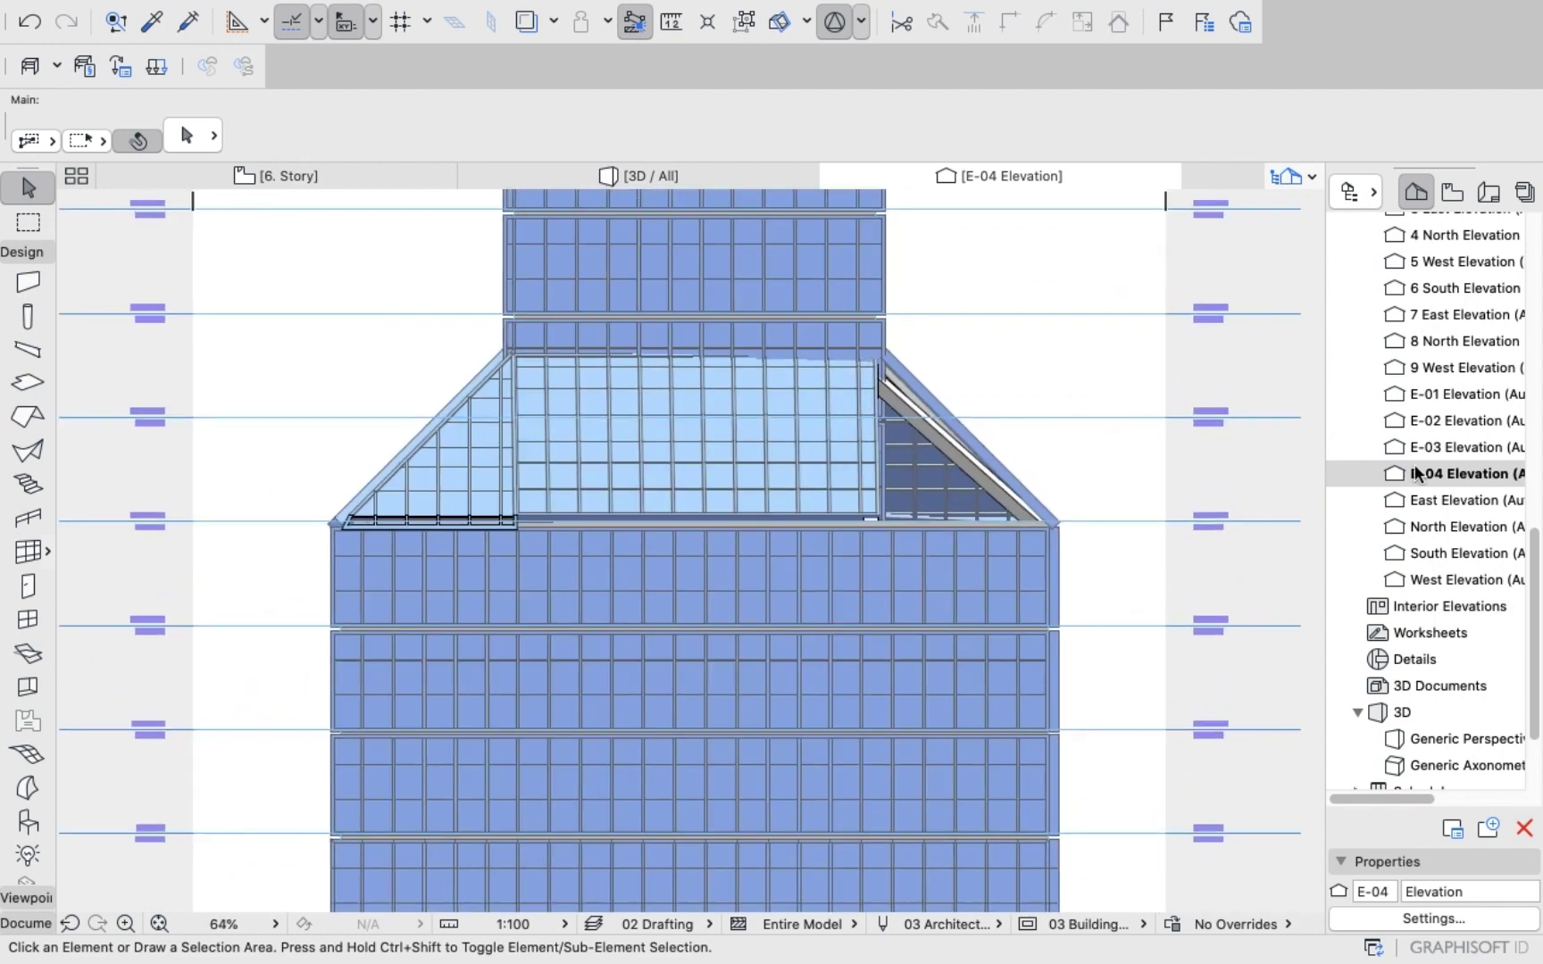
pyautogui.doubleClick(1449, 444)
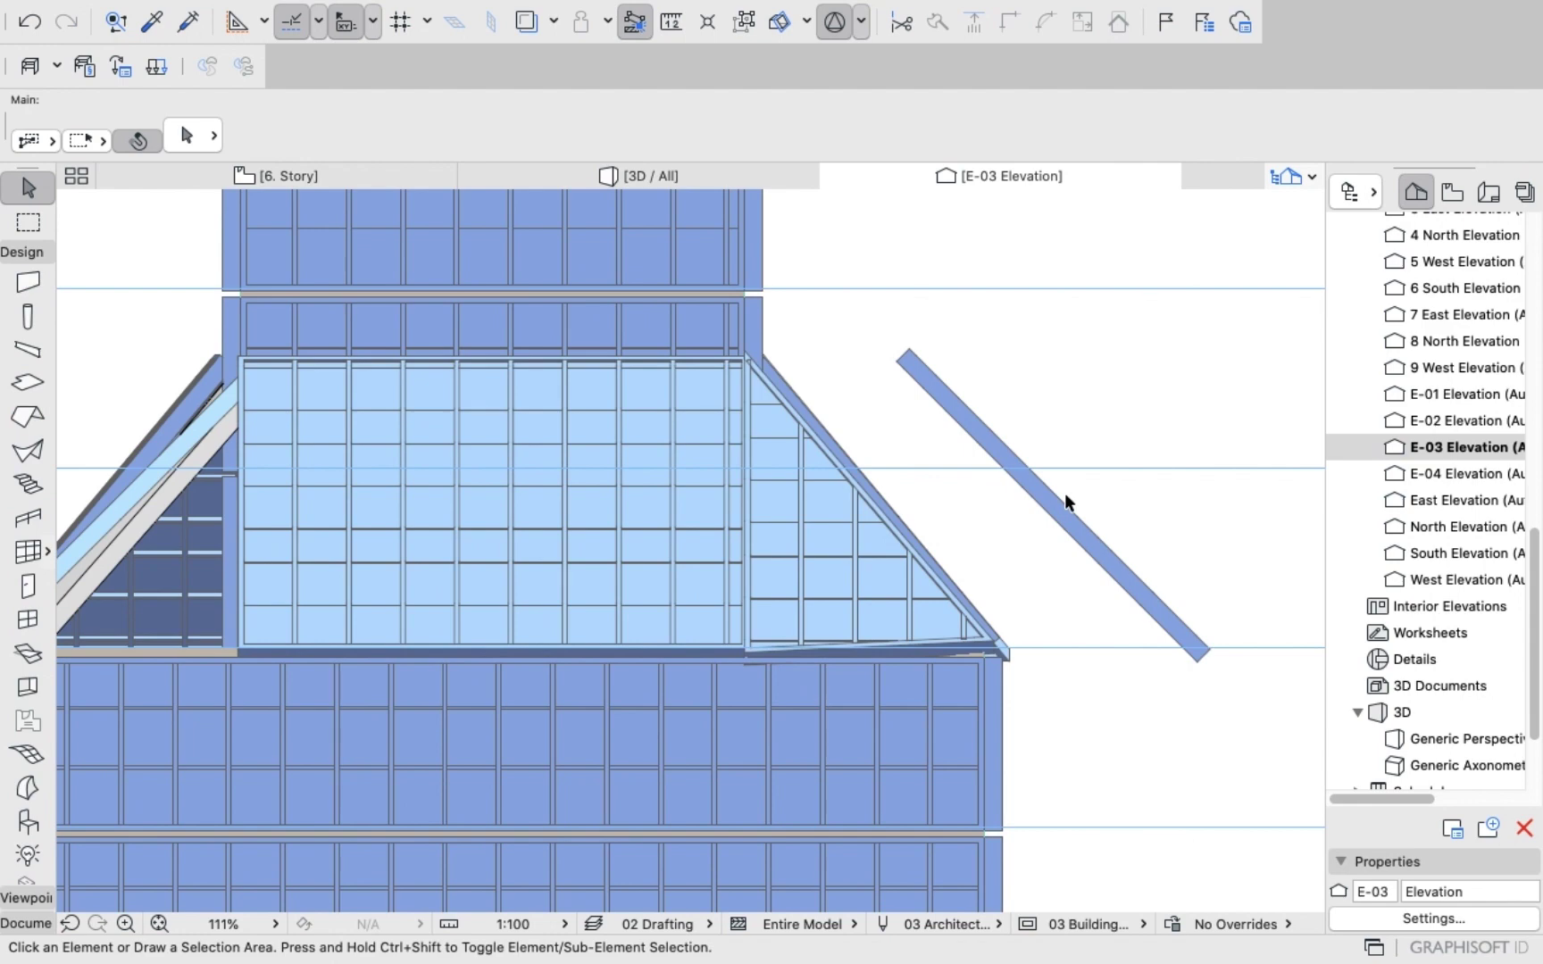
pyautogui.click(1061, 506)
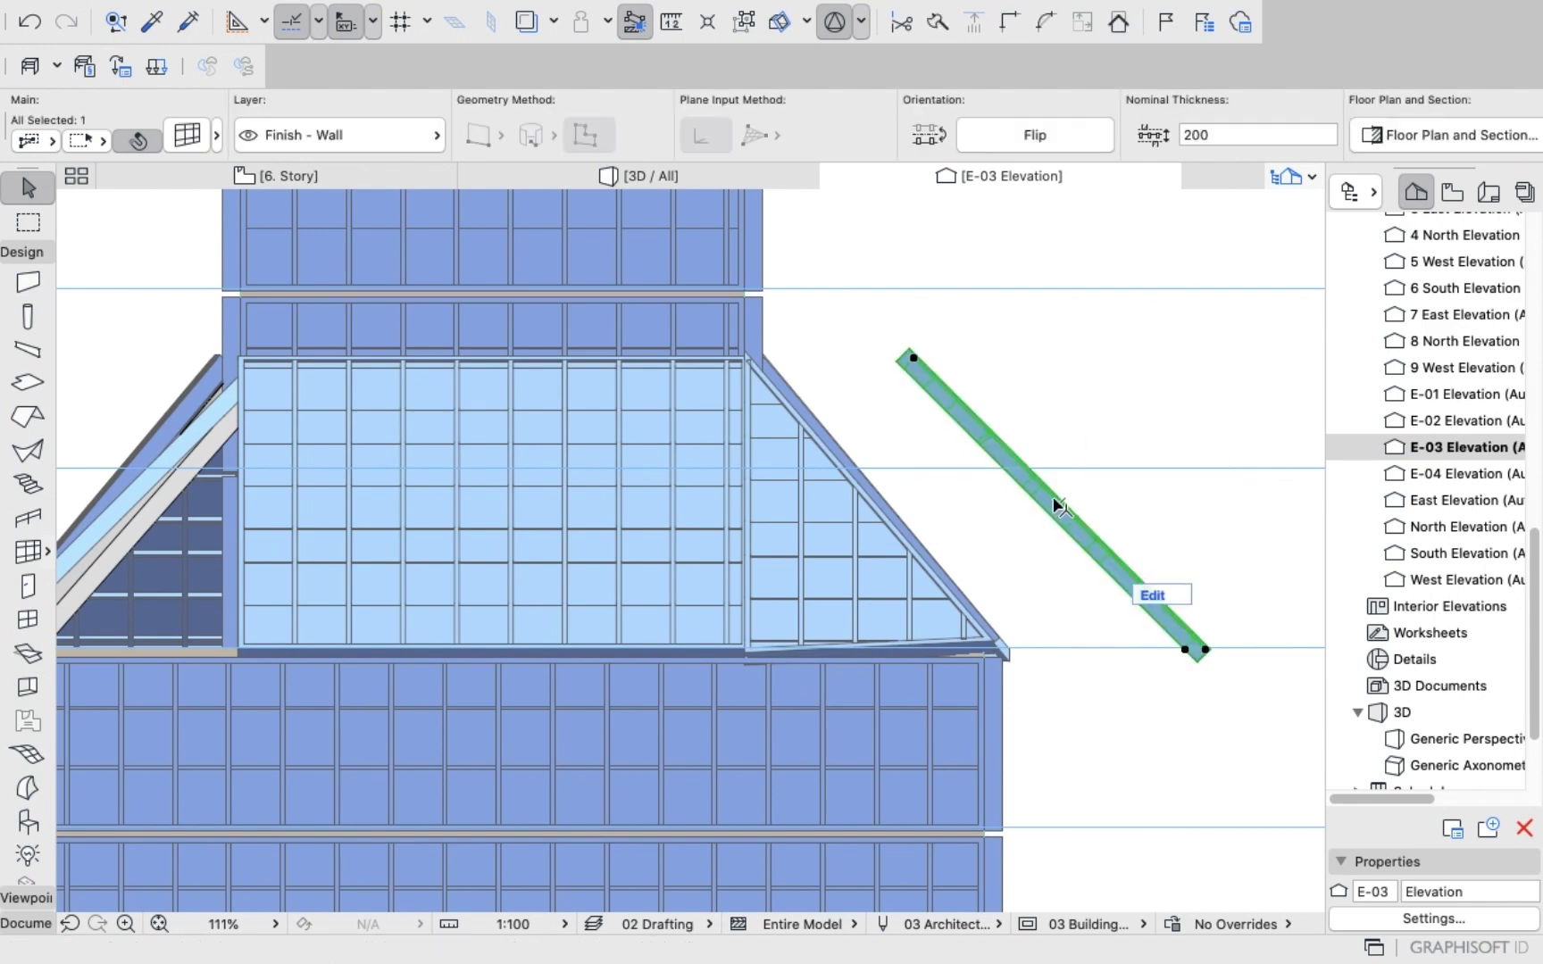
pyautogui.click(1061, 503)
pyautogui.scroll(3, 868, 457)
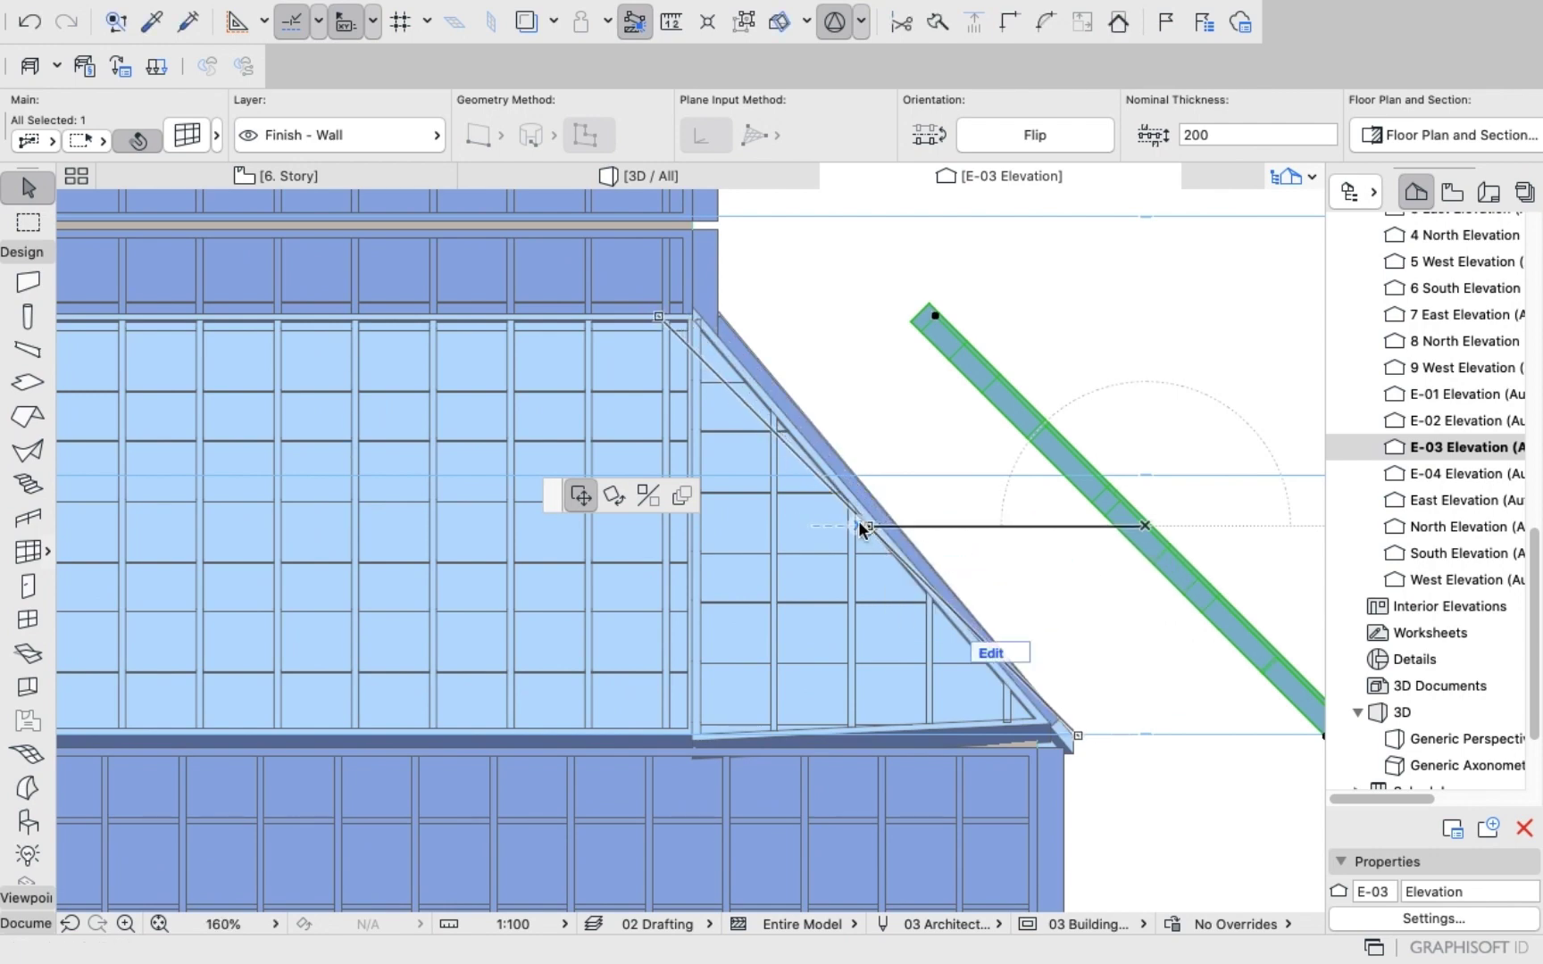
pyautogui.click(635, 173)
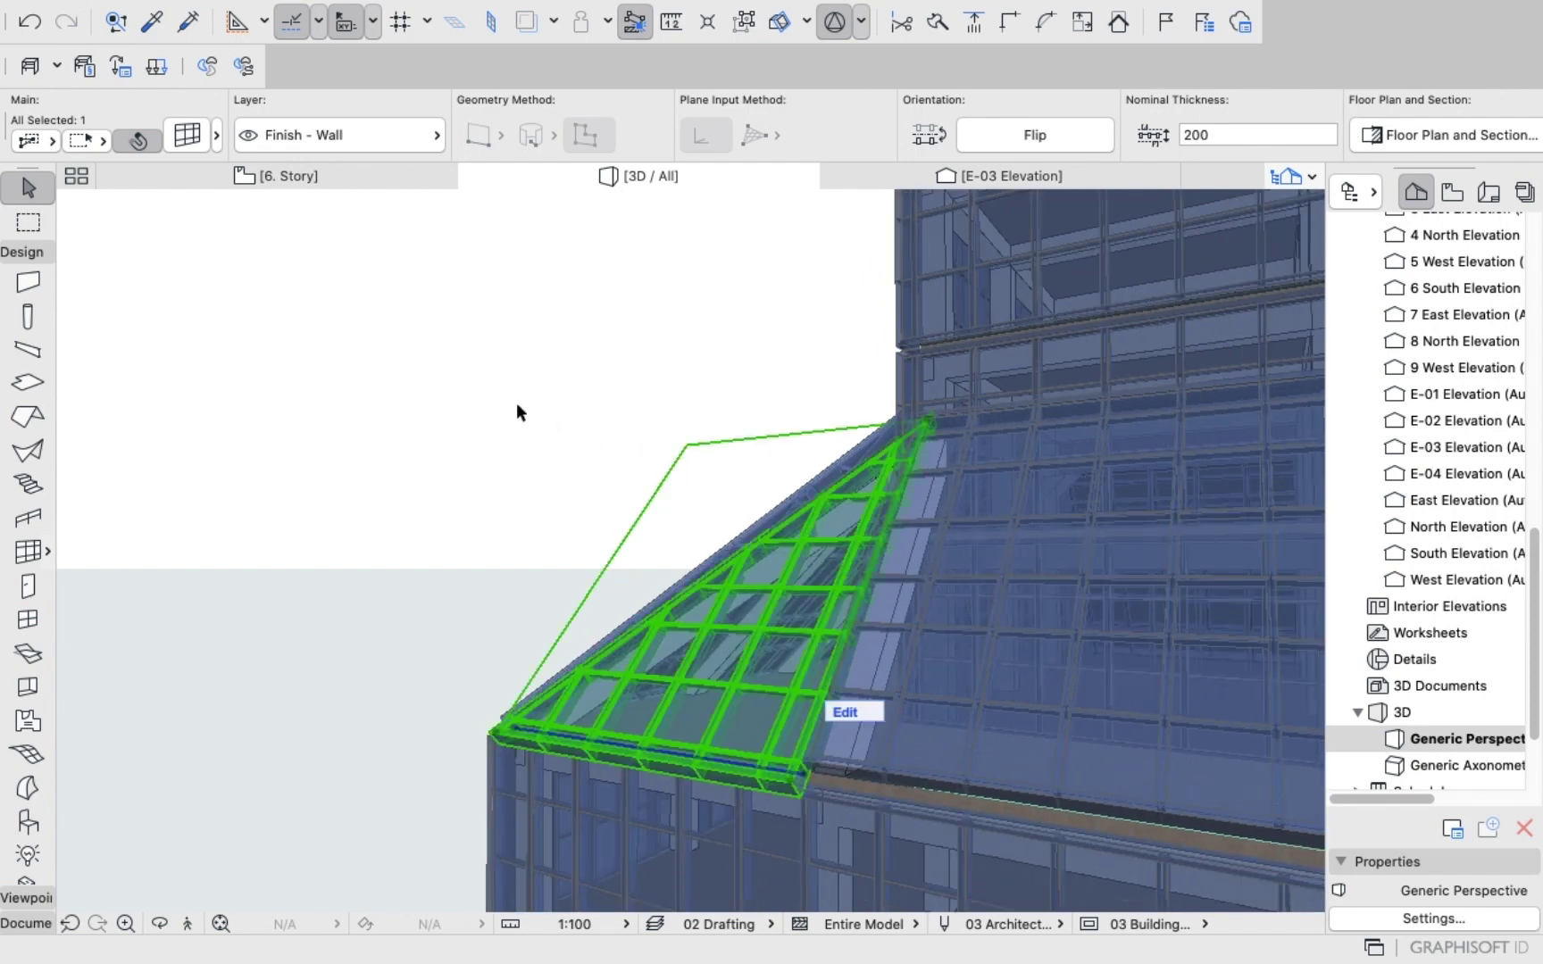
pyautogui.click(517, 406)
pyautogui.keyDown('shift'); pyautogui.moveTo(517, 408); pyautogui.dragTo(812, 399, button='middle'); pyautogui.keyUp('shift')
# Shift the slanted corner curtain wall in the E-03 elevation about 271 mm up along the roof slope at 135° and check it in 3D.
pyautogui.click(977, 177)
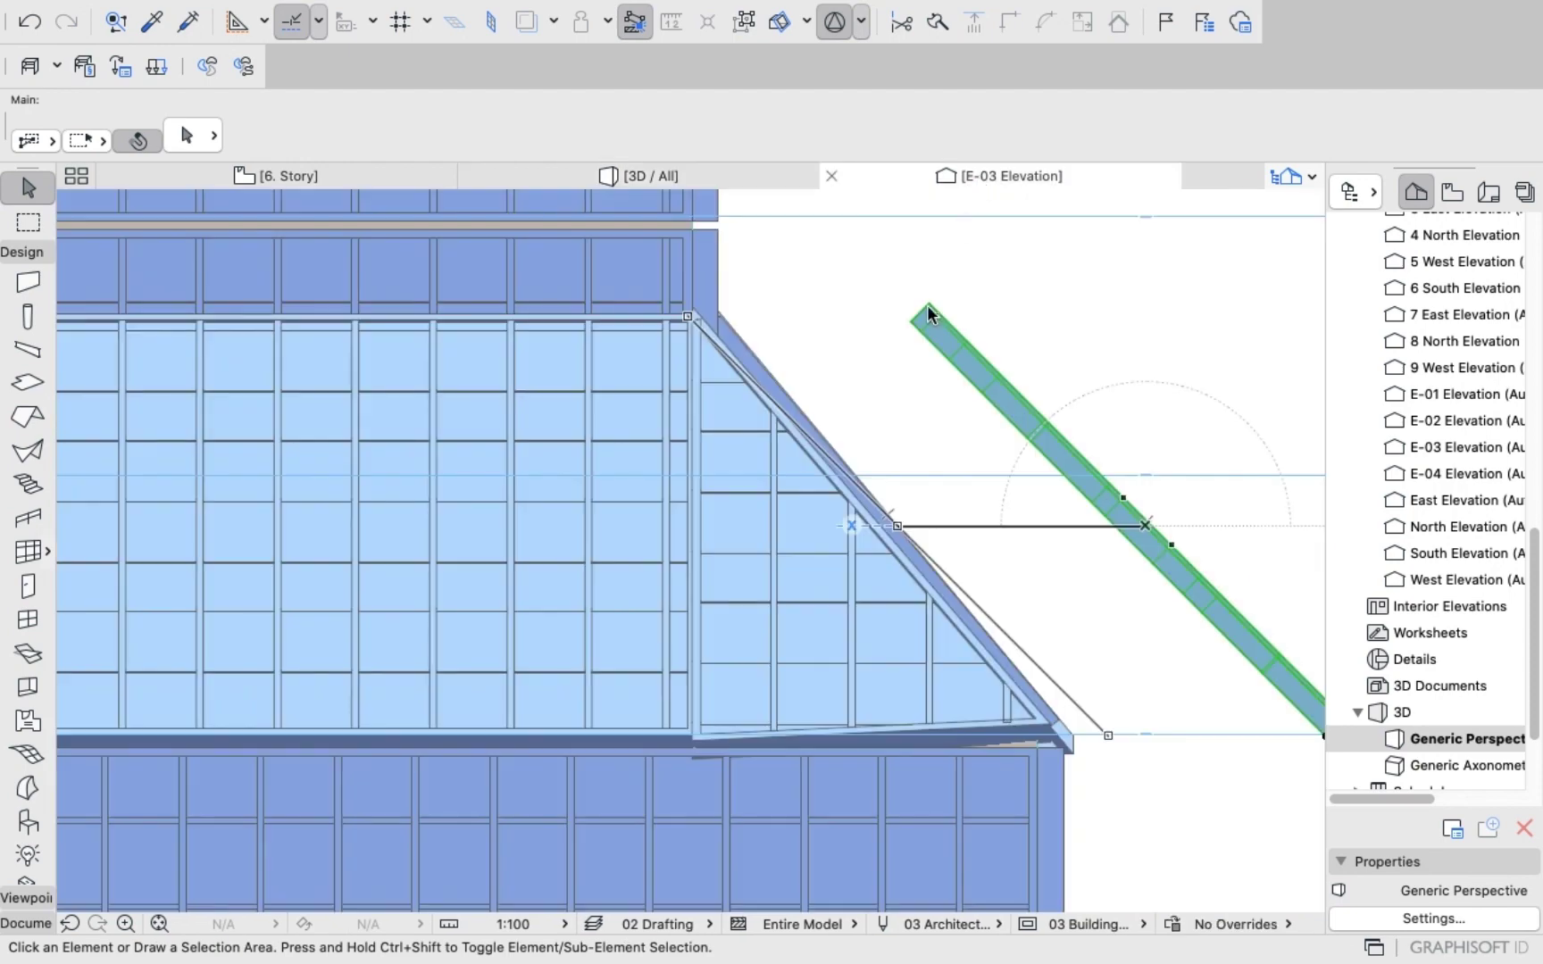
pyautogui.click(927, 306)
pyautogui.scroll(2, 1106, 753)
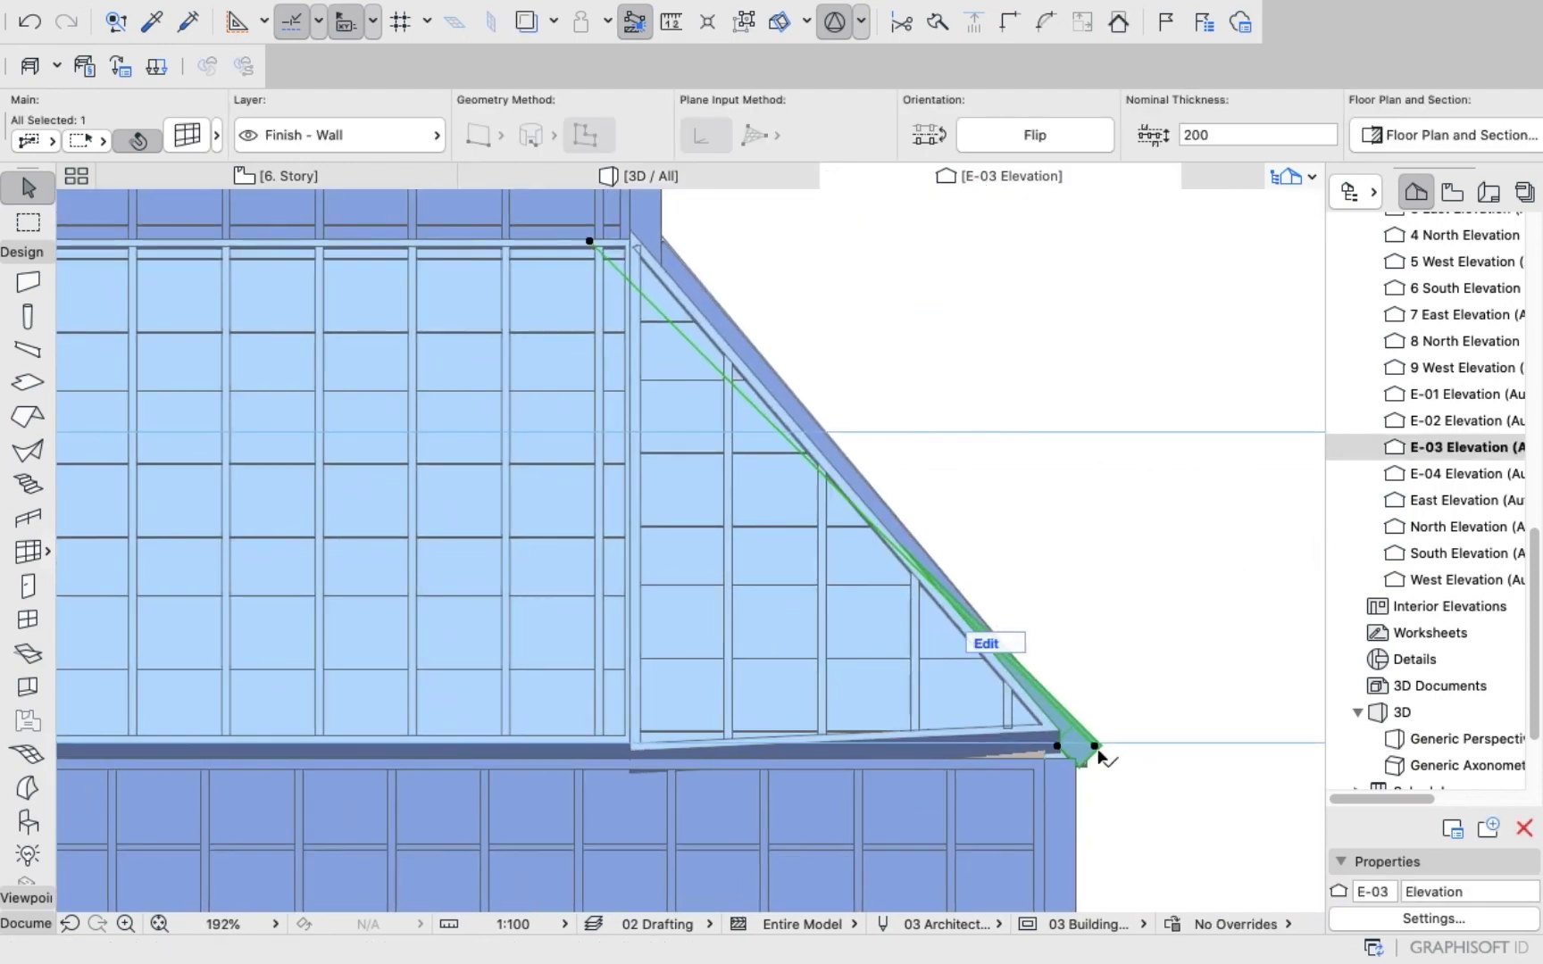
pyautogui.click(1074, 727)
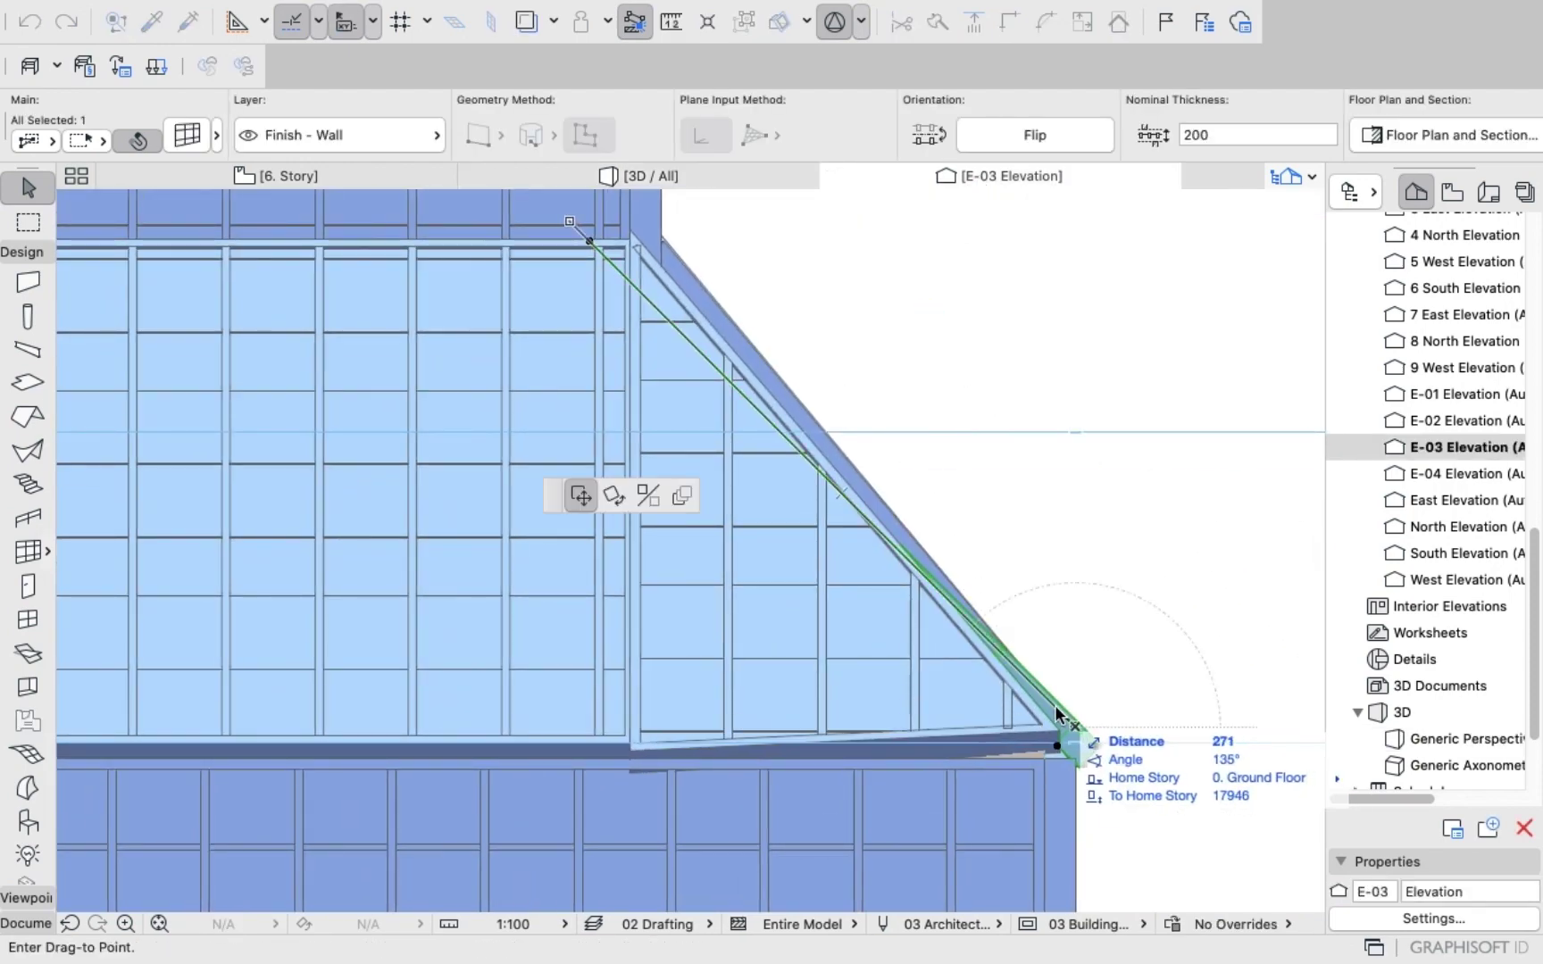
pyautogui.press('Escape')
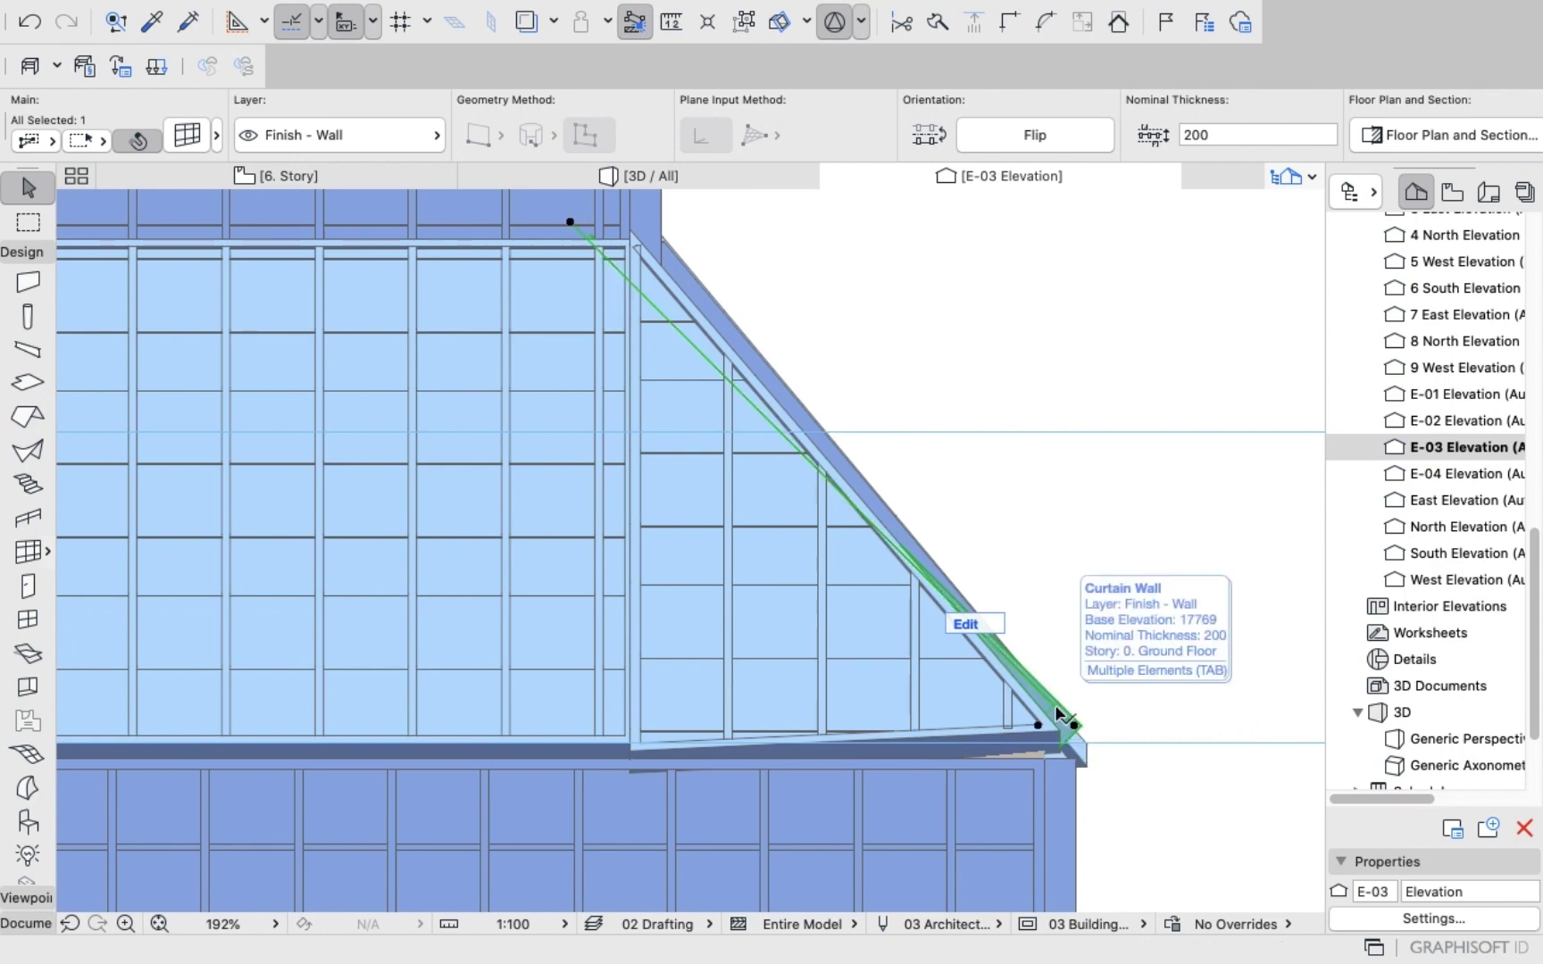
pyautogui.click(642, 174)
pyautogui.moveTo(664, 234); pyautogui.dragTo(699, 490)
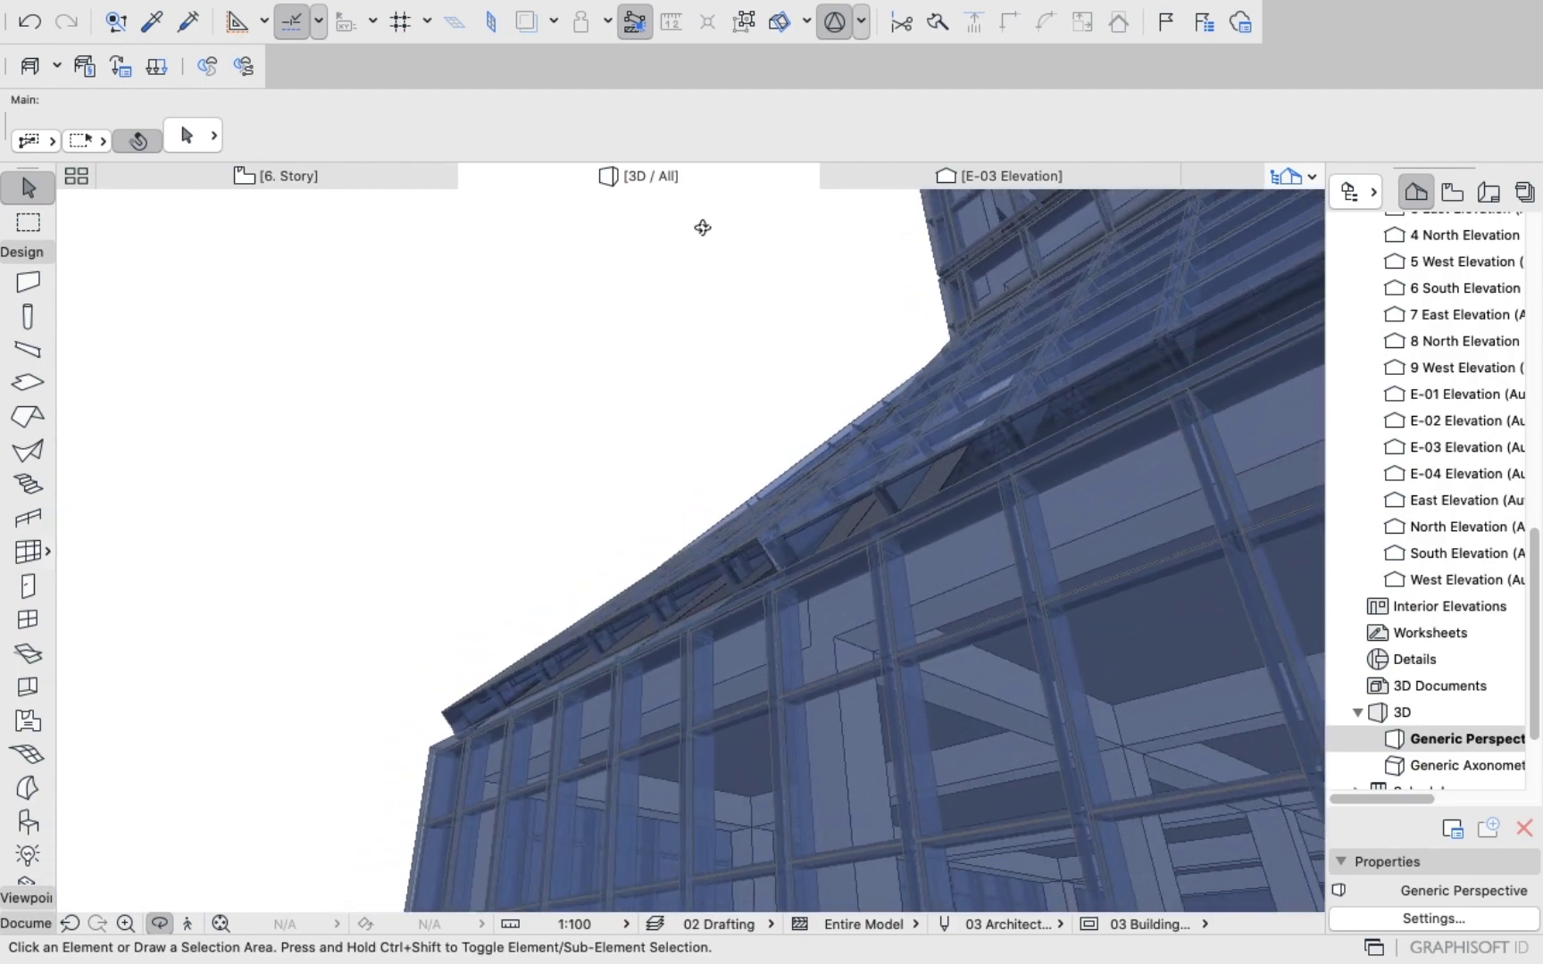
# Nudge the slanted corner curtain wall in the E-03 elevation about 42 mm inward and slightly down towards the roof edge.
pyautogui.click(1002, 177)
pyautogui.click(1033, 671)
pyautogui.scroll(5, 1044, 692)
pyautogui.scroll(3, 1045, 696)
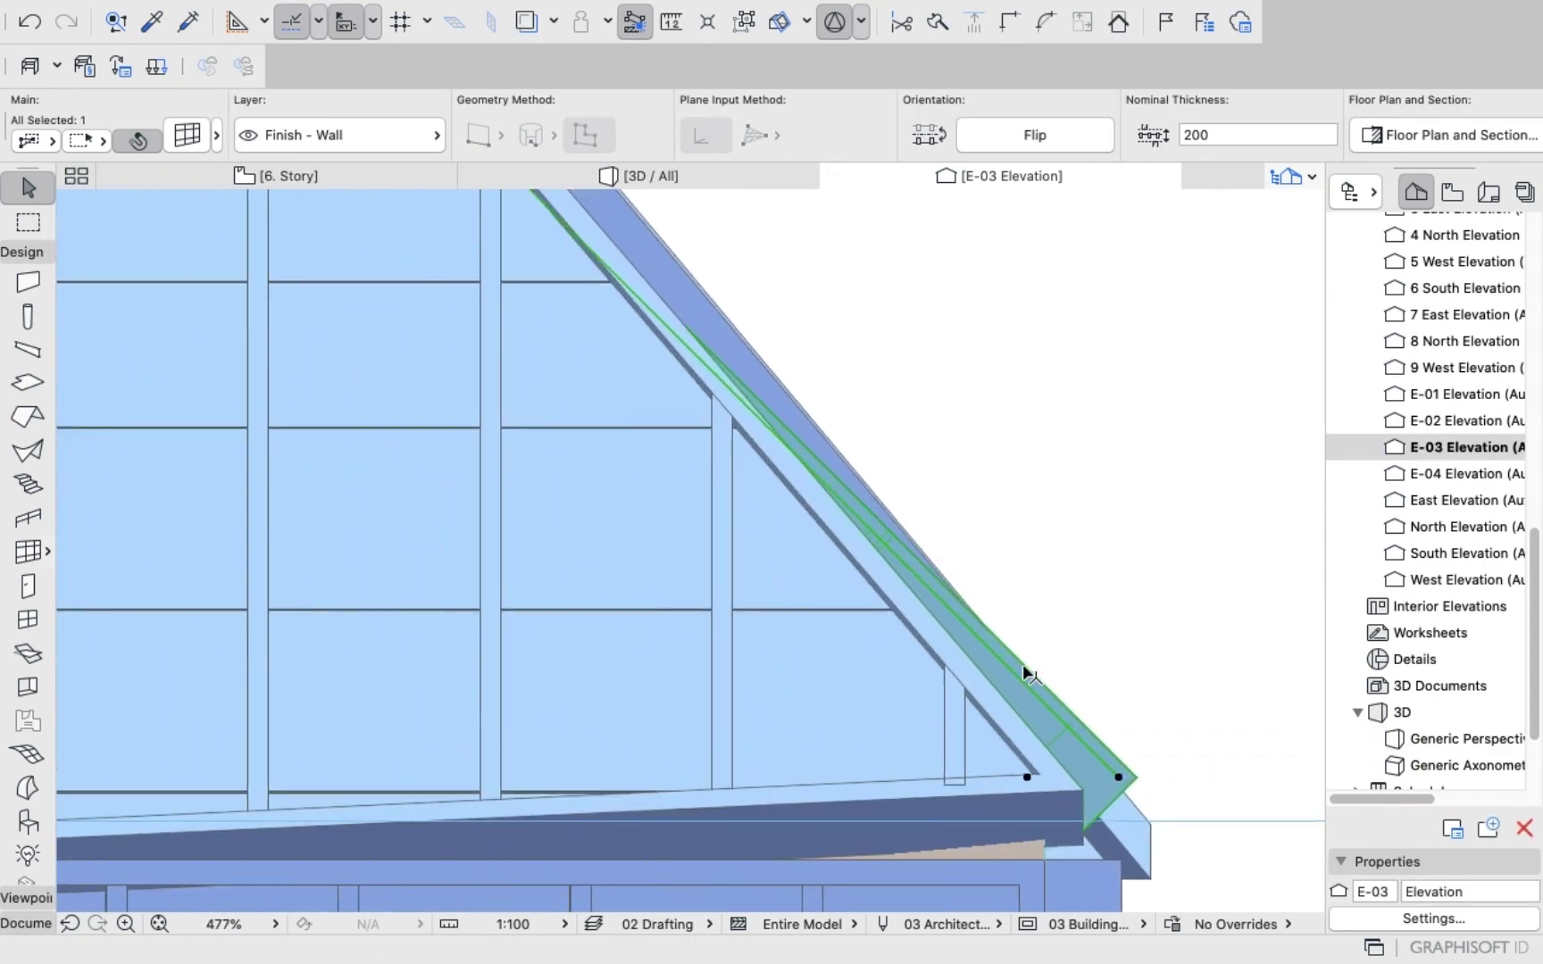
pyautogui.click(1022, 680)
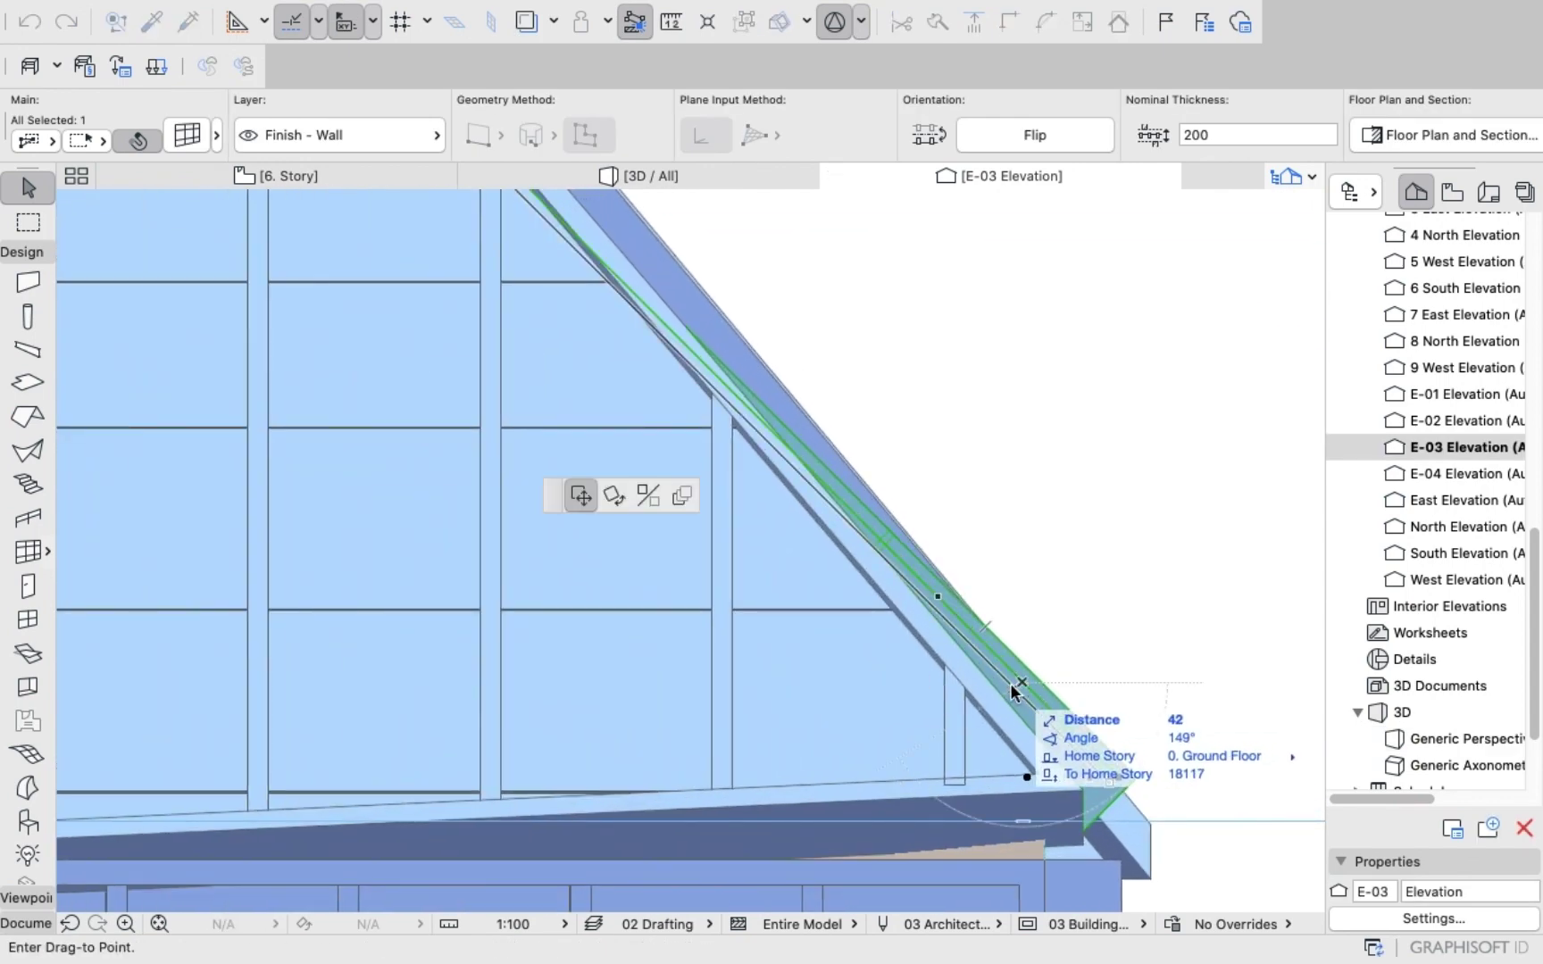
pyautogui.click(1015, 692)
# Examine in the 3D view how the triangular curtain wall meets the neighbouring roof faces at the corner and its apex.
pyautogui.click(636, 176)
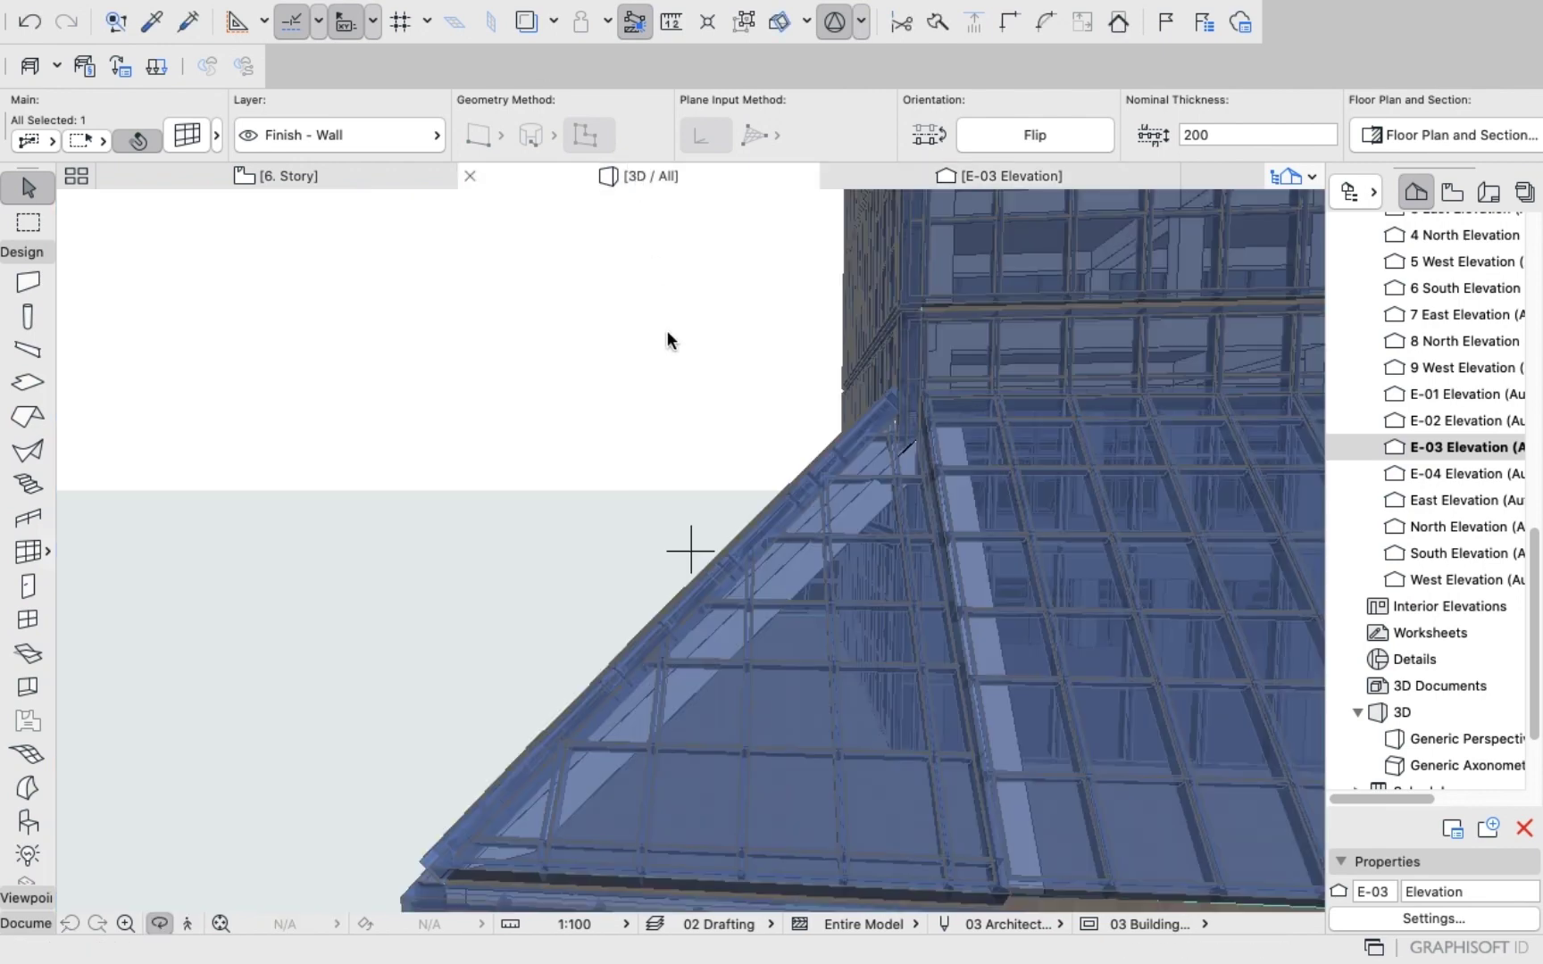
pyautogui.moveTo(667, 340)
pyautogui.mouseDown()
pyautogui.moveTo(690, 483)
pyautogui.moveTo(940, 655)
pyautogui.moveTo(869, 565)
pyautogui.moveTo(888, 616)
pyautogui.moveTo(771, 647)
pyautogui.moveTo(452, 588)
pyautogui.moveTo(892, 534)
pyautogui.moveTo(837, 573)
pyautogui.moveTo(713, 561)
pyautogui.moveTo(916, 692)
pyautogui.moveTo(841, 530)
pyautogui.moveTo(880, 437)
pyautogui.moveTo(892, 538)
pyautogui.moveTo(906, 461)
pyautogui.moveTo(840, 468)
pyautogui.moveTo(880, 479)
pyautogui.moveTo(775, 599)
pyautogui.moveTo(626, 624)
pyautogui.moveTo(687, 549)
pyautogui.moveTo(655, 575)
pyautogui.moveTo(740, 541)
pyautogui.moveTo(692, 595)
pyautogui.moveTo(512, 597)
pyautogui.moveTo(517, 551)
pyautogui.moveTo(648, 334)
pyautogui.mouseUp()
pyautogui.scroll(5, 737, 538)
pyautogui.scroll(1, 732, 537)
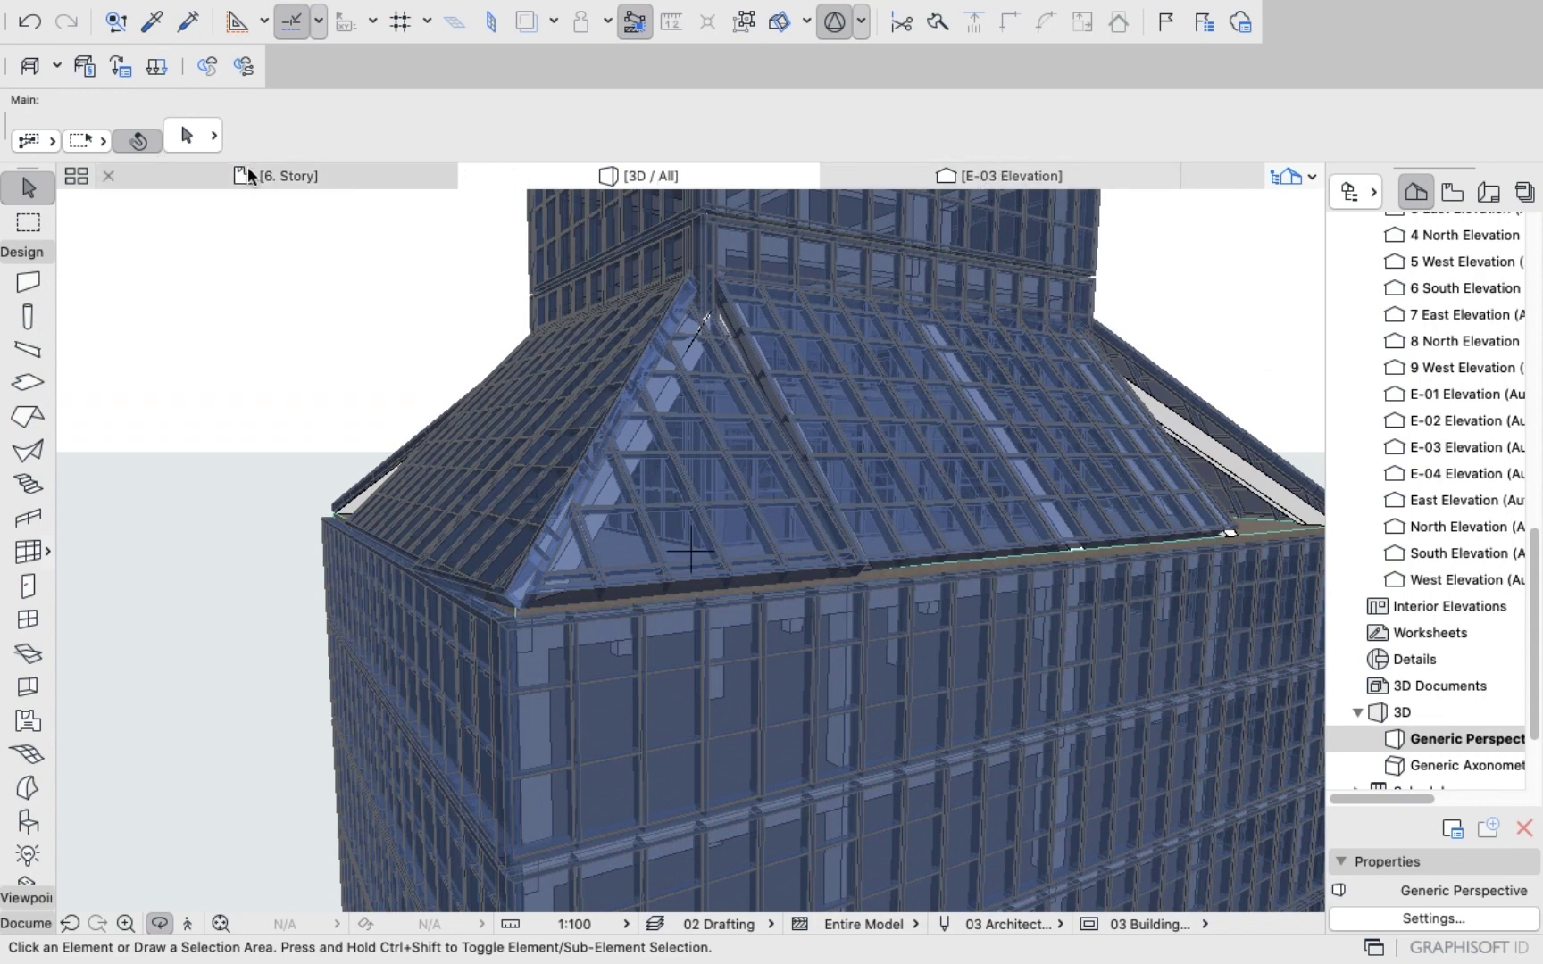
pyautogui.click(28, 223)
pyautogui.click(29, 186)
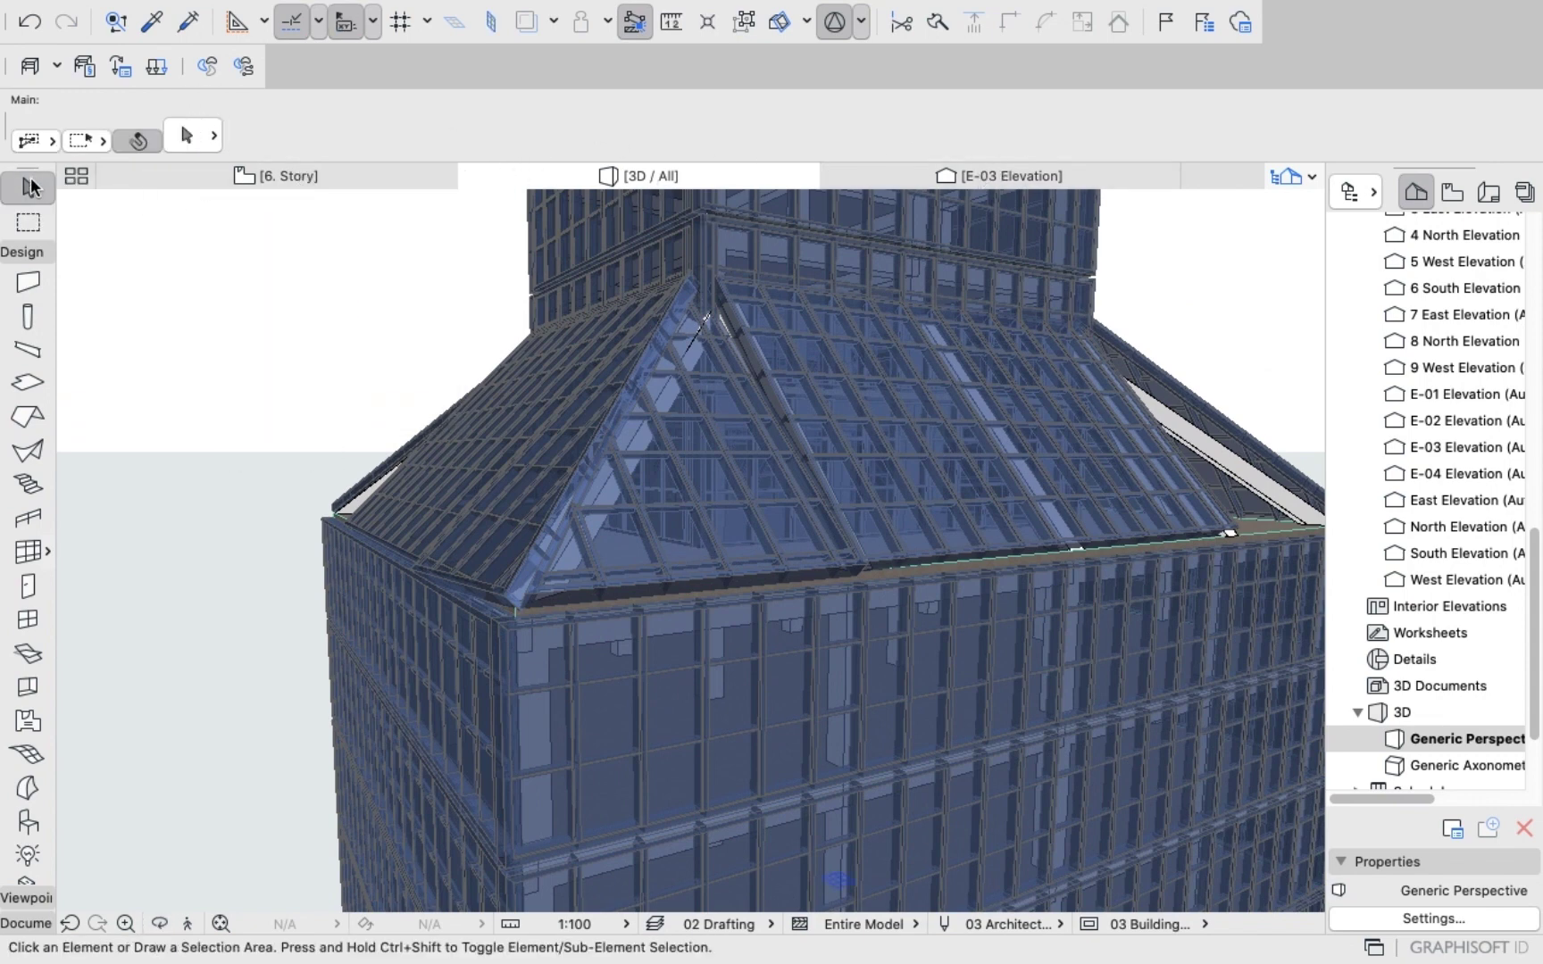
pyautogui.click(736, 454)
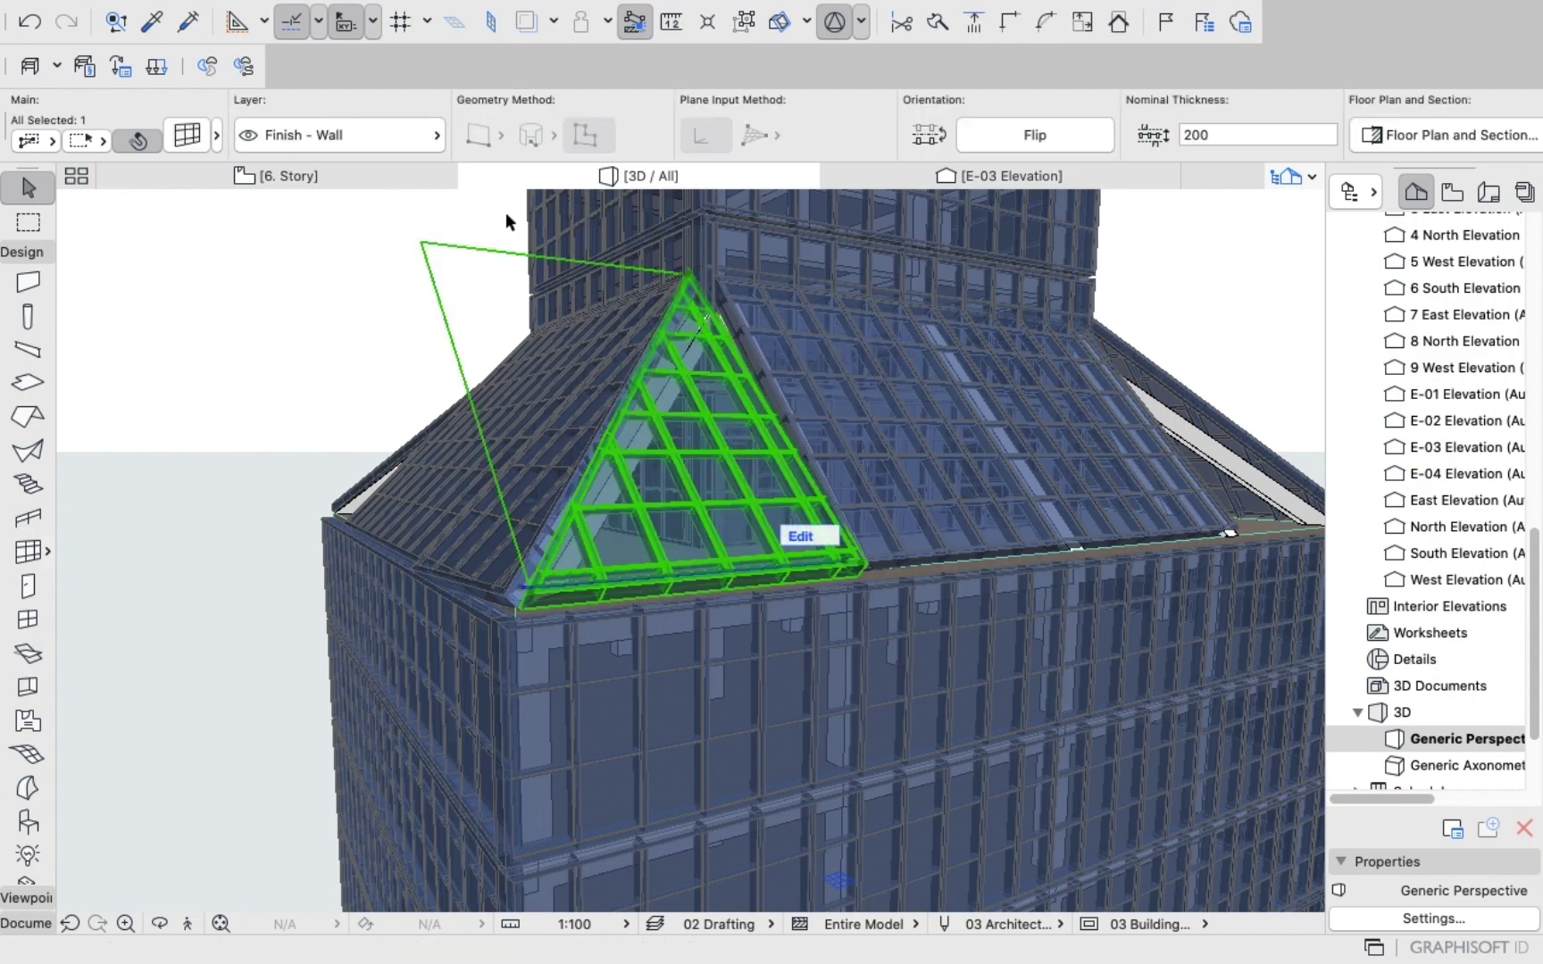
pyautogui.click(398, 335)
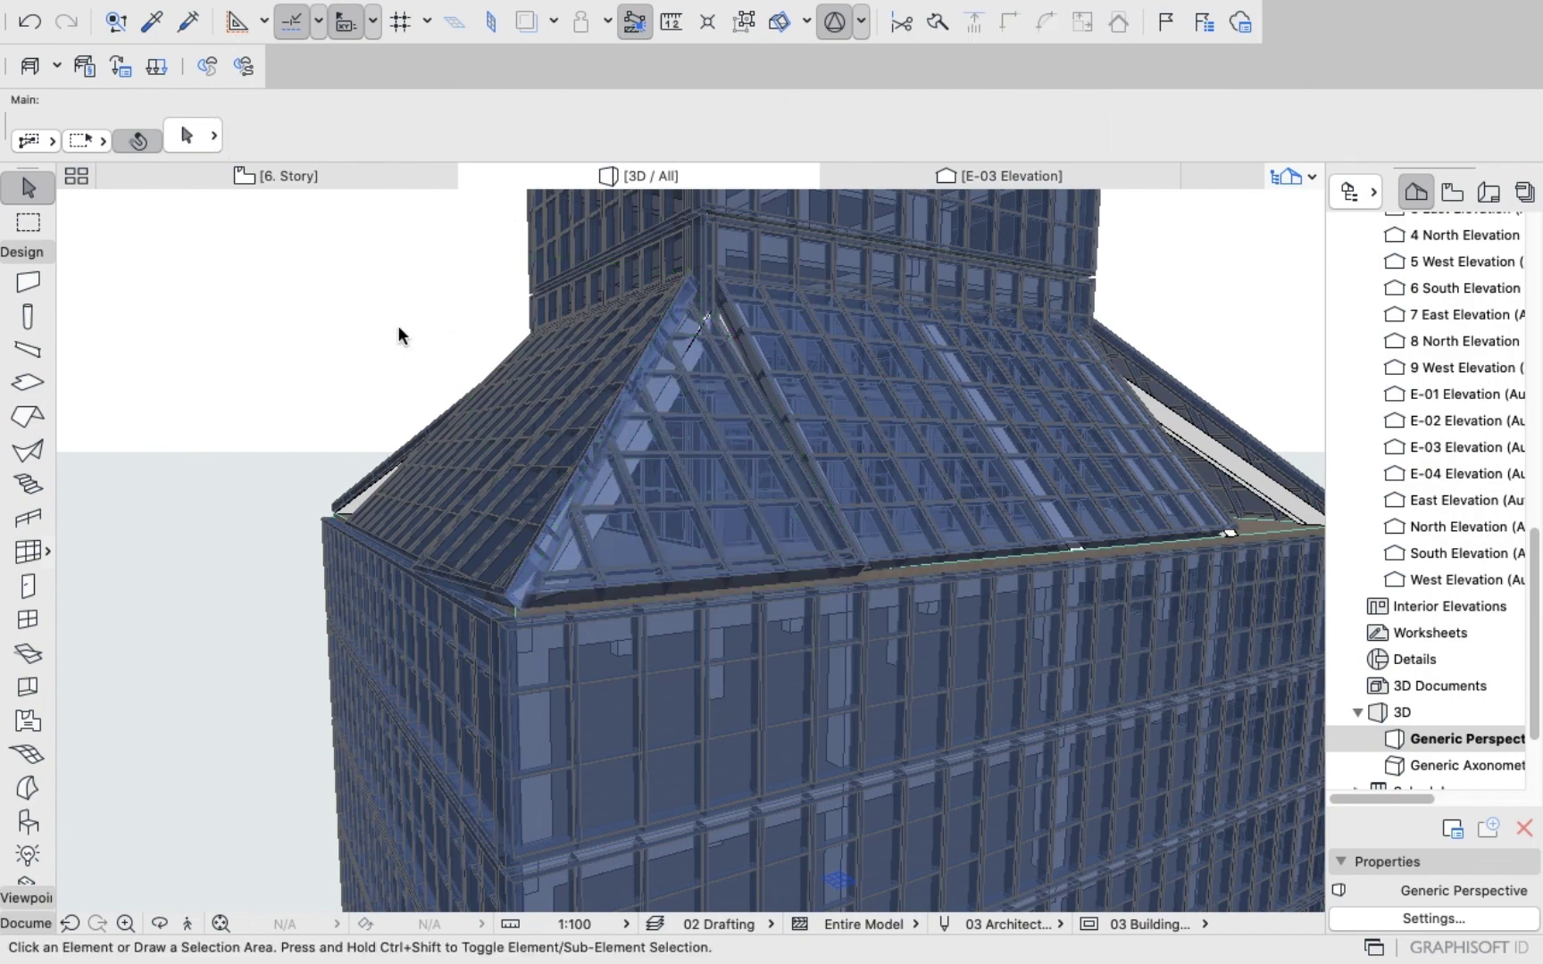
pyautogui.keyDown('shift'); pyautogui.moveTo(399, 334); pyautogui.dragTo(484, 375, button='middle'); pyautogui.keyUp('shift')
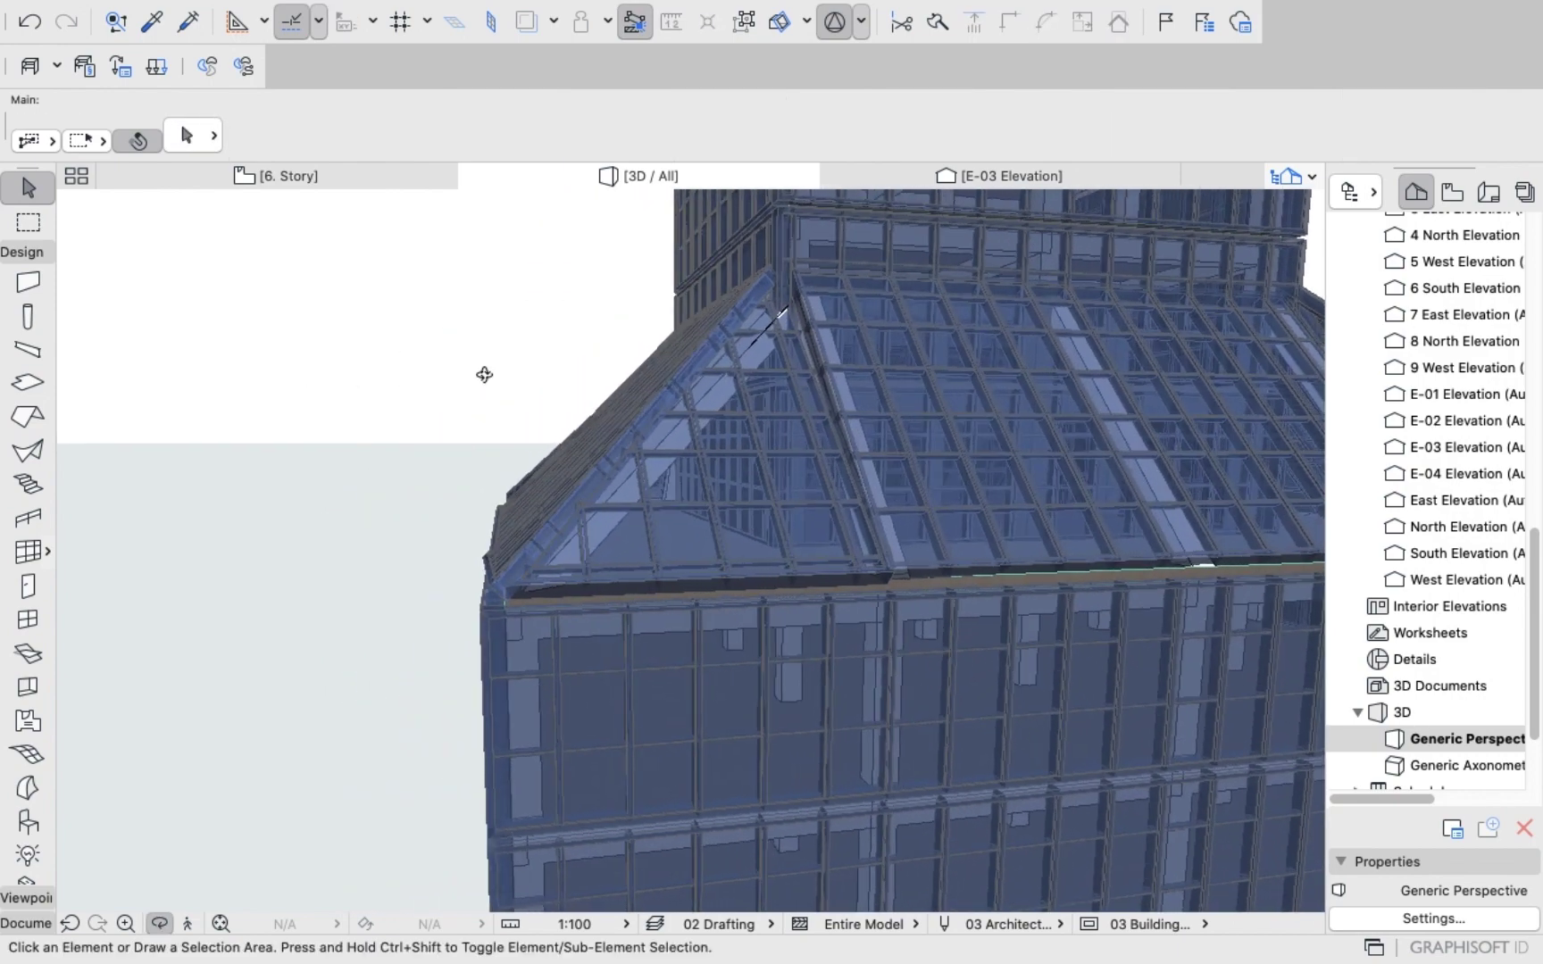
pyautogui.keyDown('shift'); pyautogui.moveTo(654, 427); pyautogui.dragTo(555, 449, button='middle'); pyautogui.keyUp('shift')
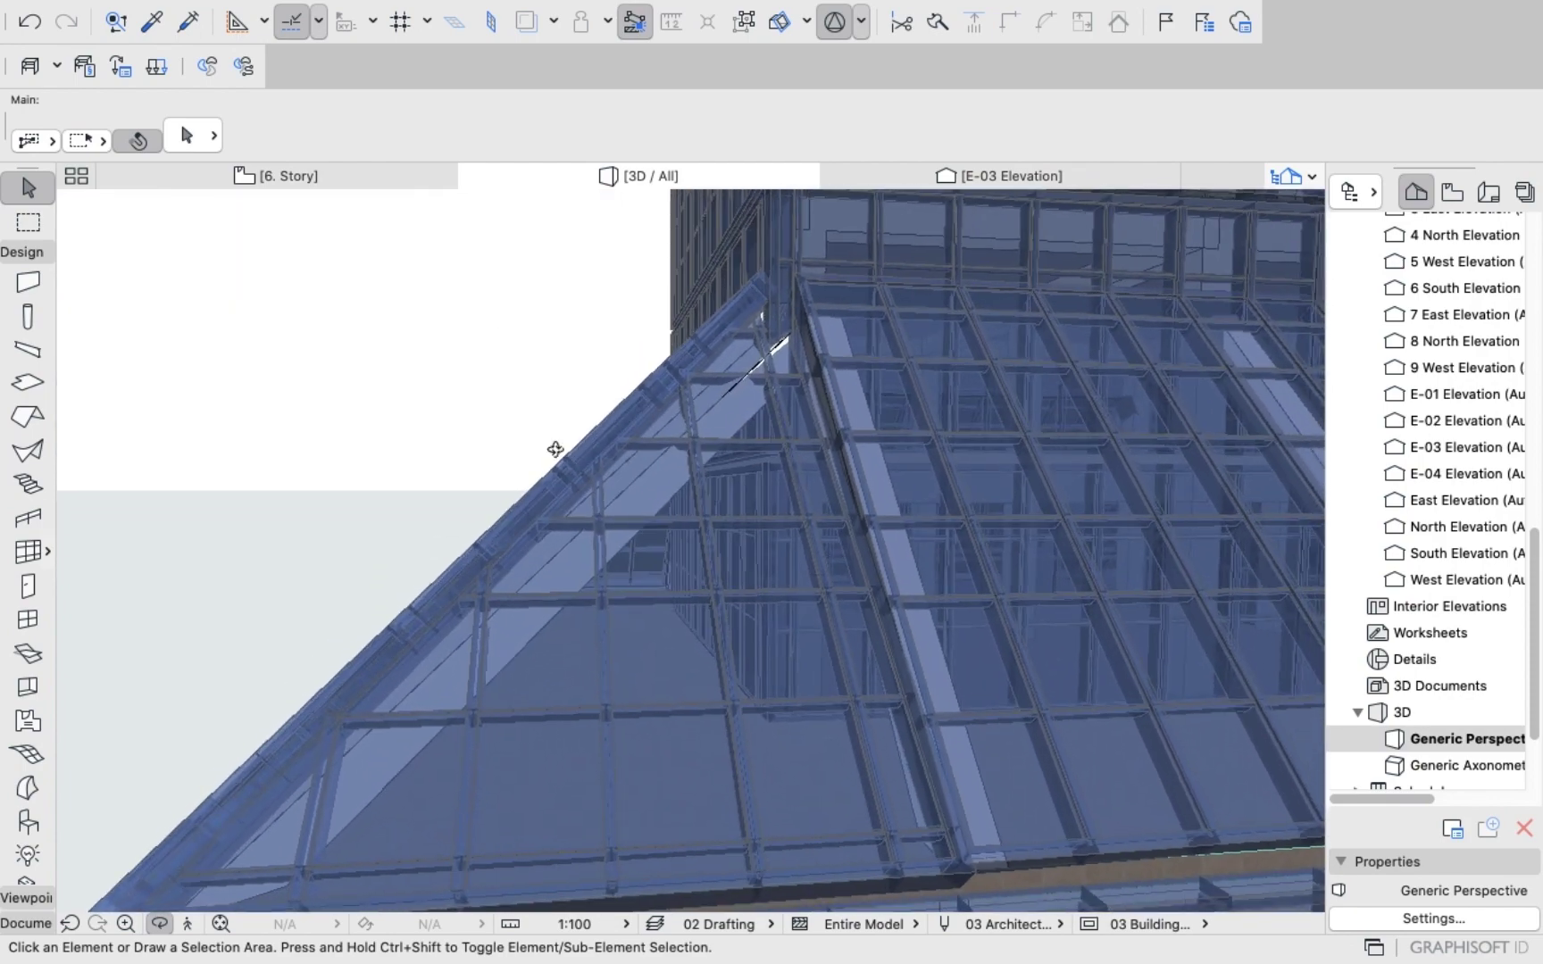
# Adjust the slant angle of the new triangular corner curtain wall to close the sliver near its apex.
pyautogui.click(27, 221)
pyautogui.click(28, 188)
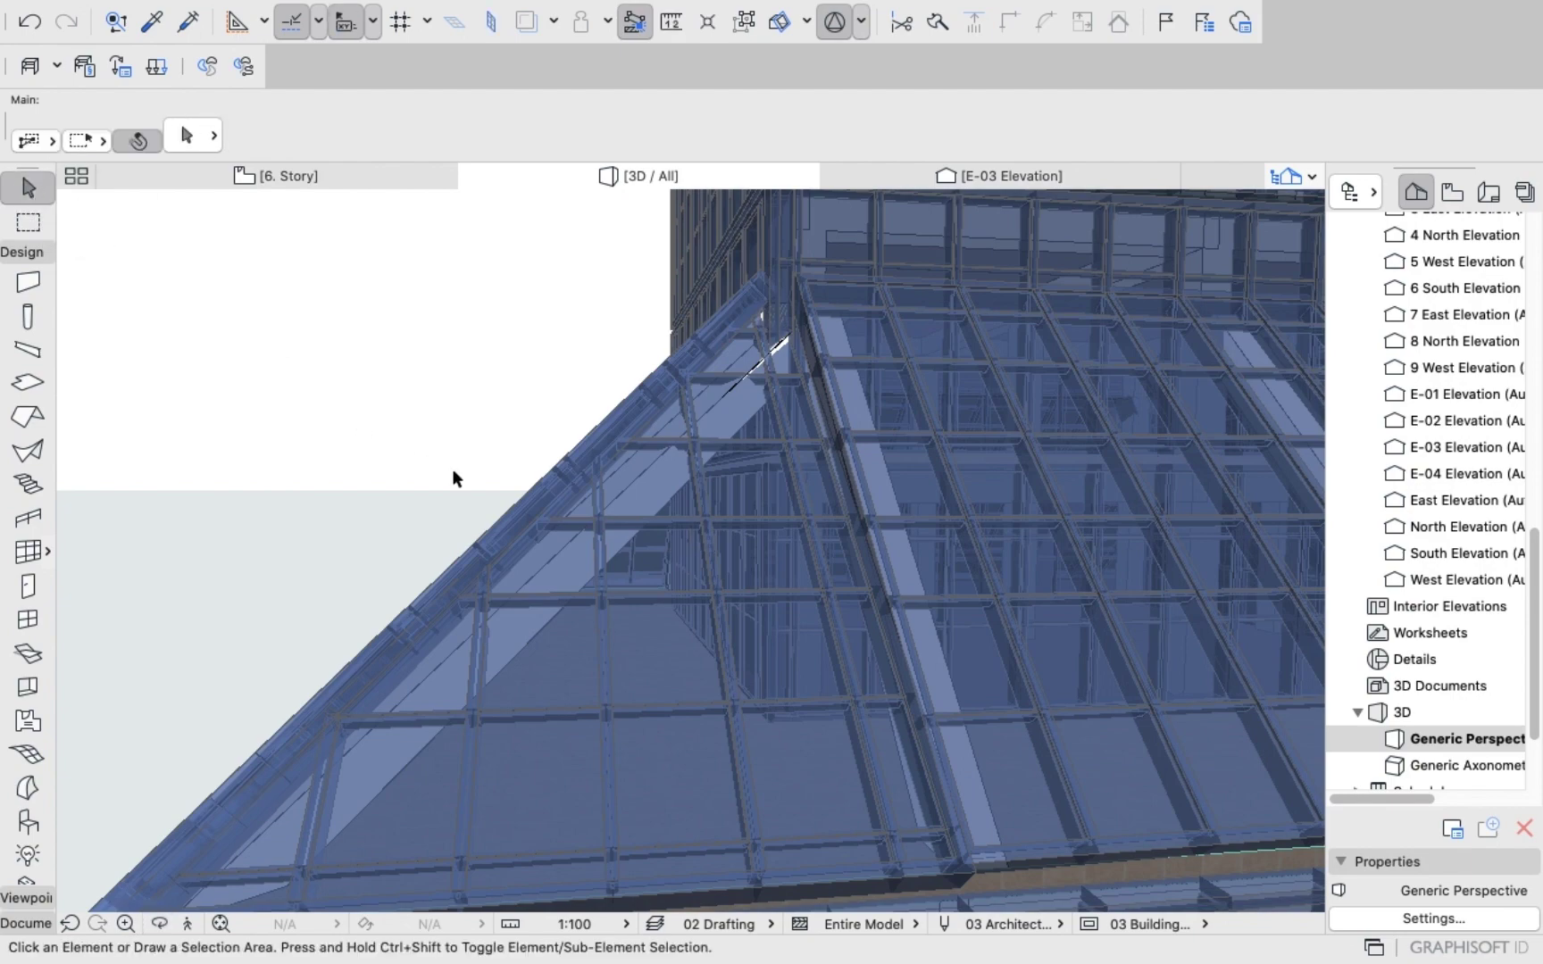
pyautogui.click(582, 577)
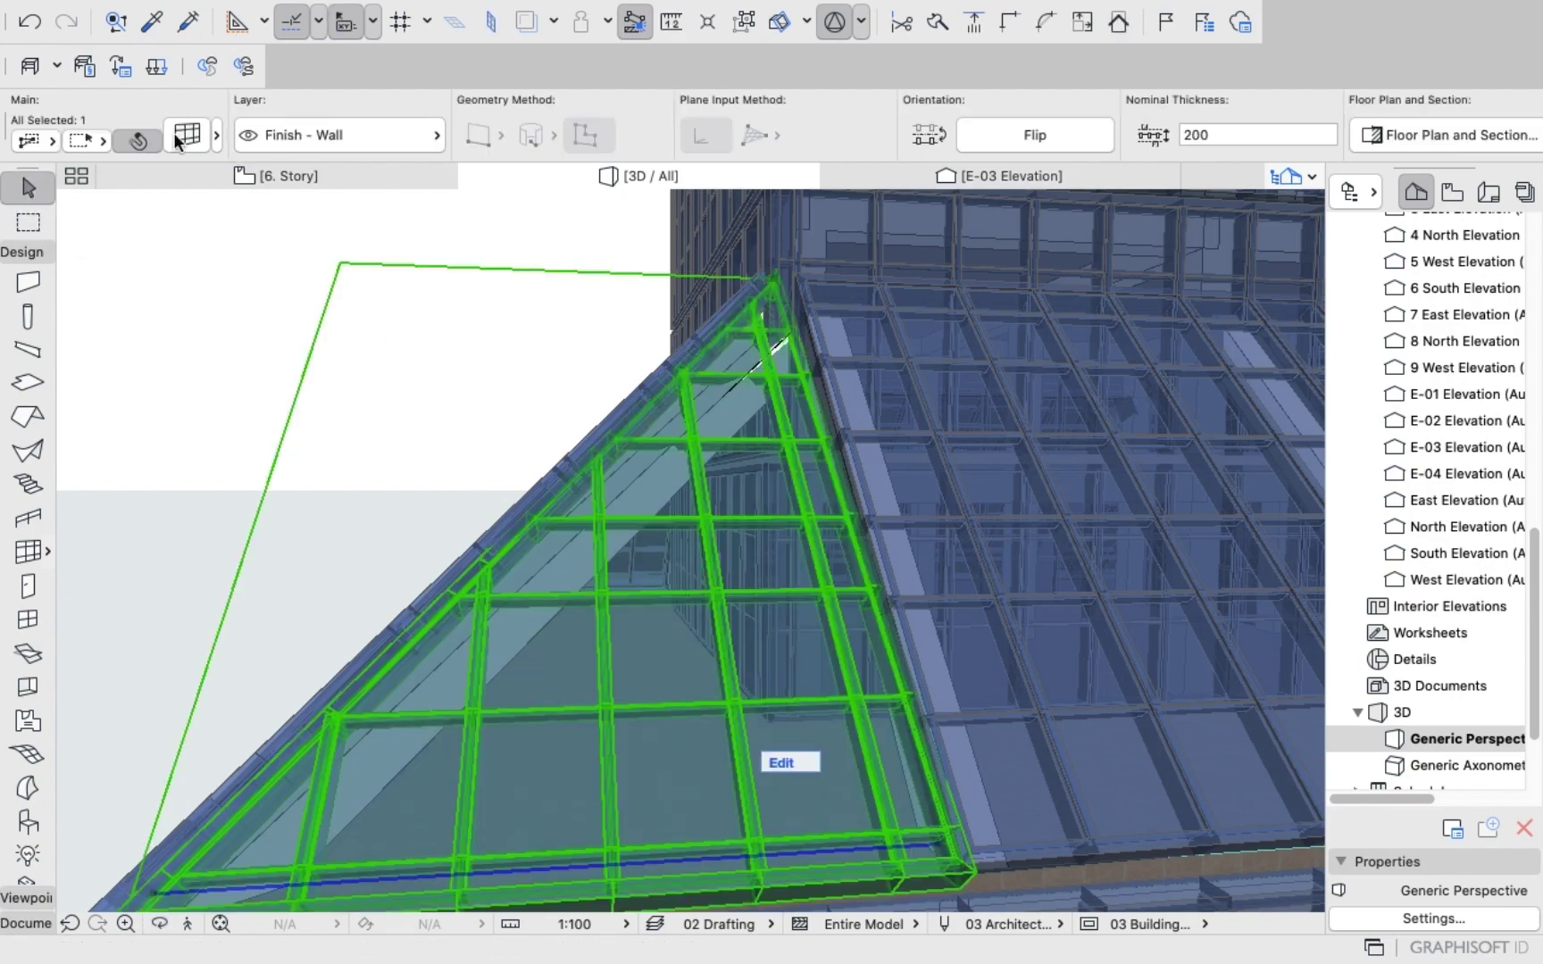
pyautogui.press('super+t')
pyautogui.click(1127, 205)
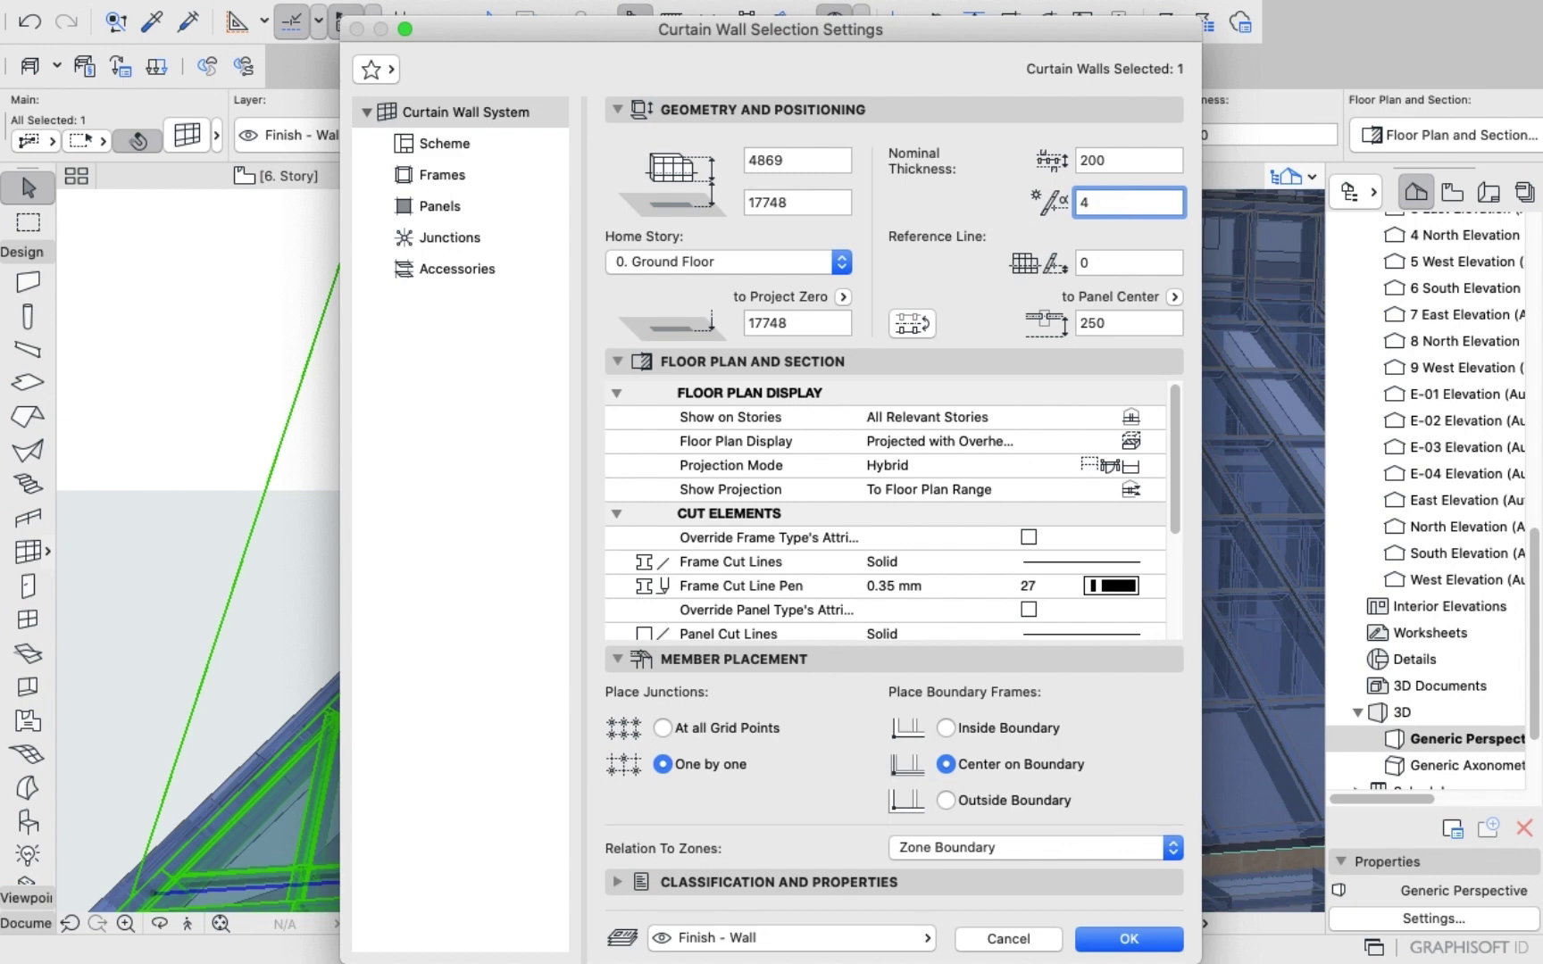
pyautogui.press('Return')
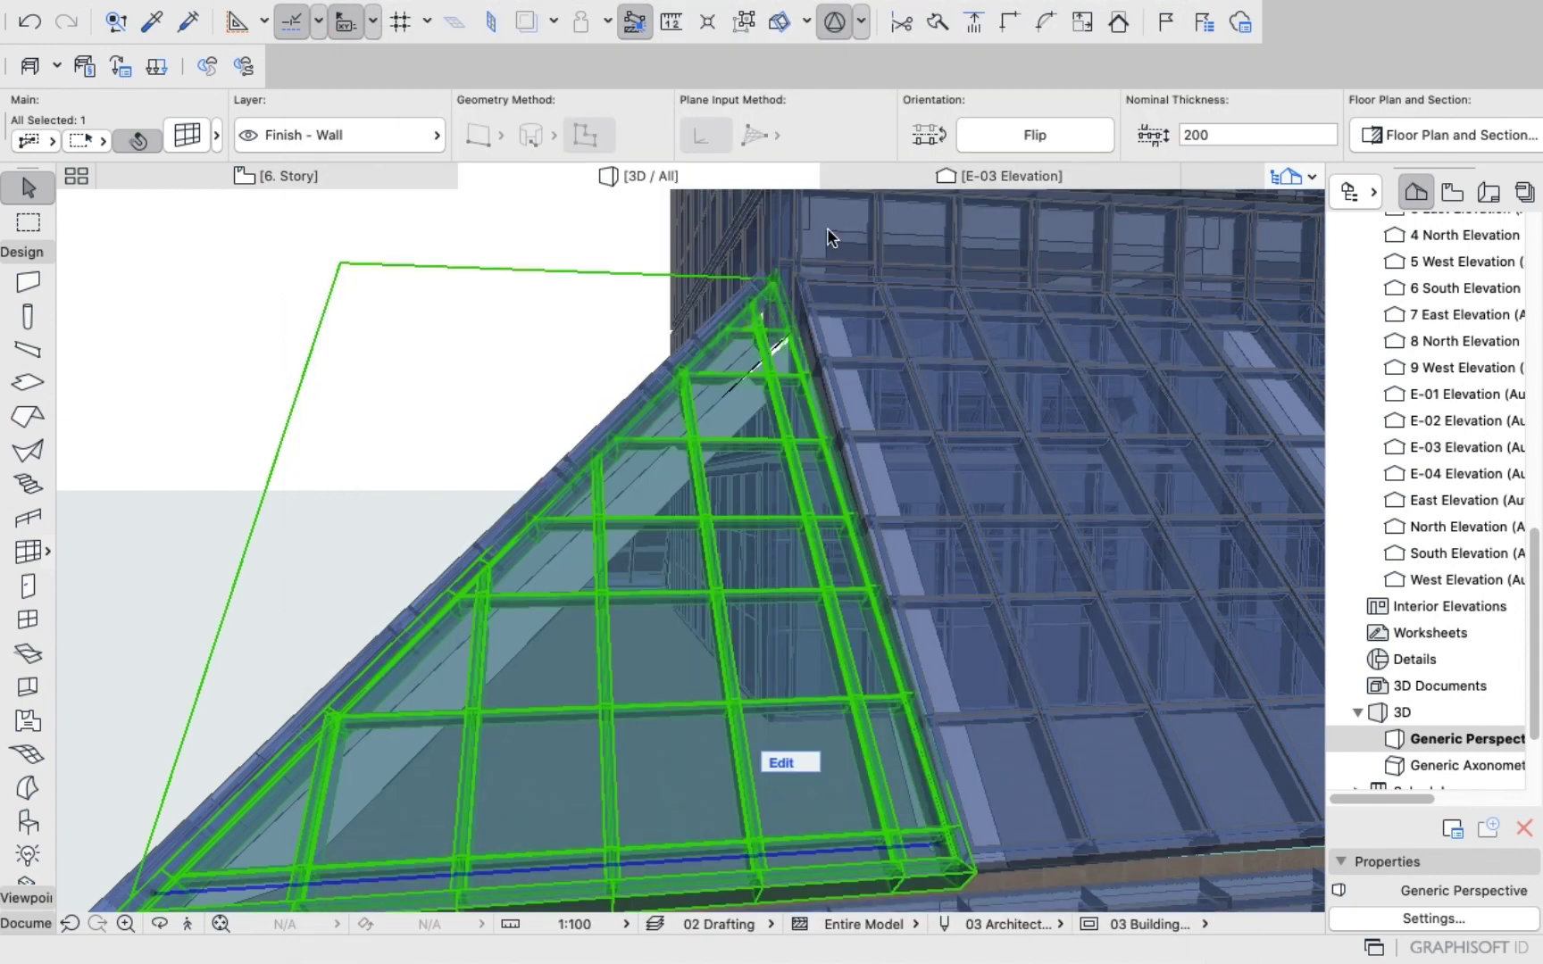
pyautogui.click(525, 228)
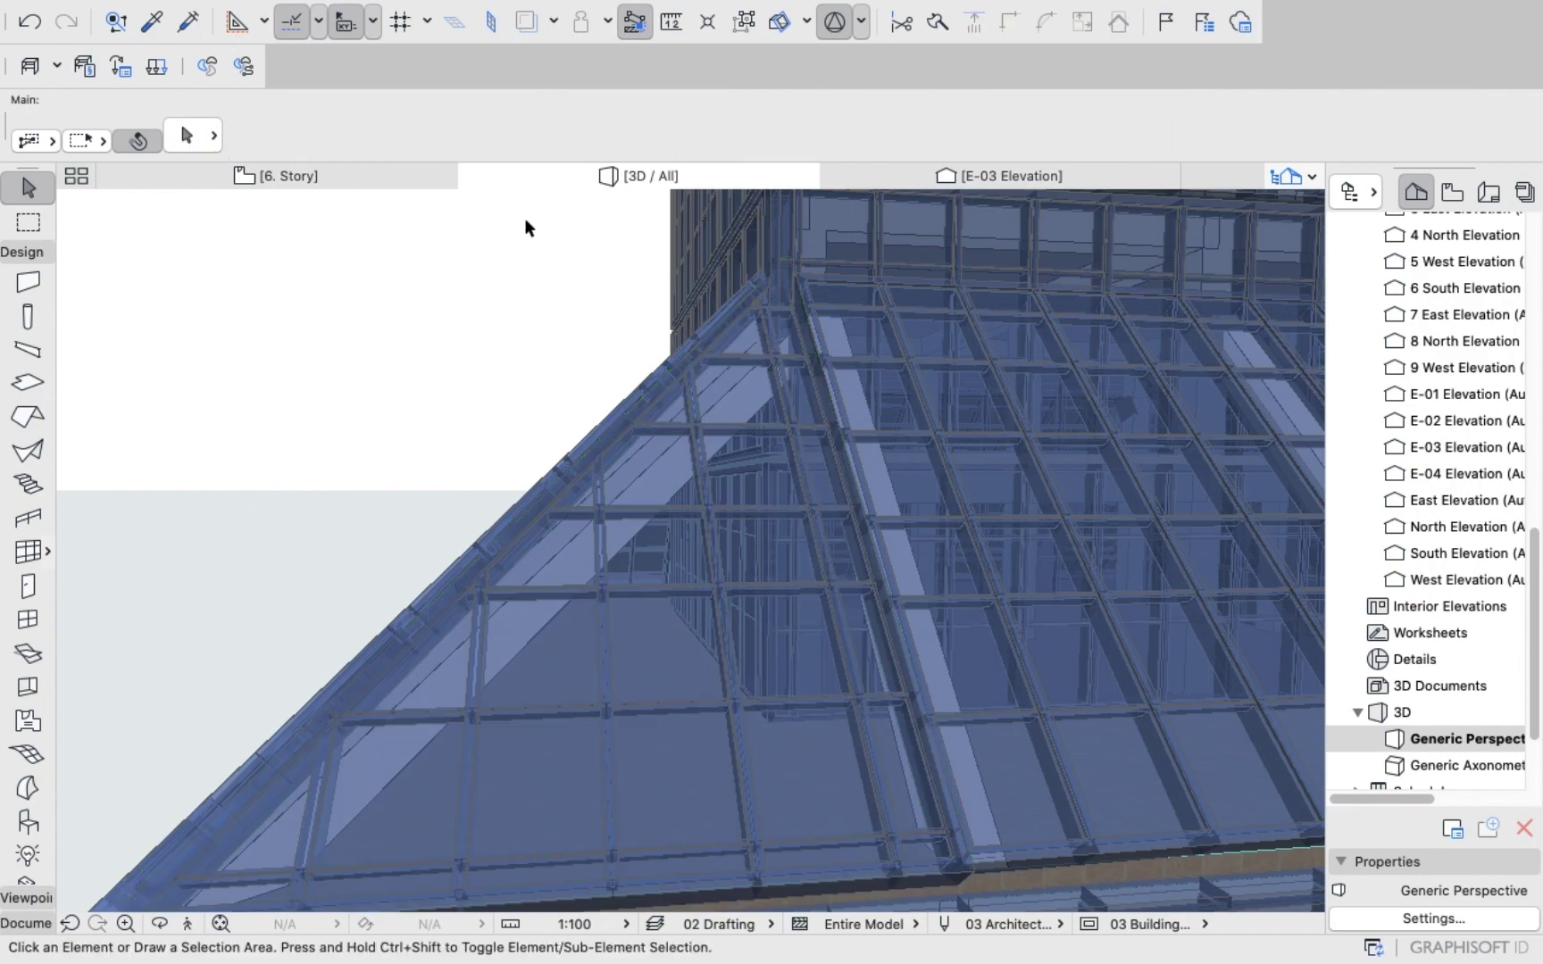
# Set the slant angle of the existing triangular curtain wall beside the still open roof corner gap to 48°.
pyautogui.keyDown('shift'); pyautogui.moveTo(496, 266); pyautogui.dragTo(734, 365, button='middle'); pyautogui.keyUp('shift')
pyautogui.scroll(-10, 734, 366)
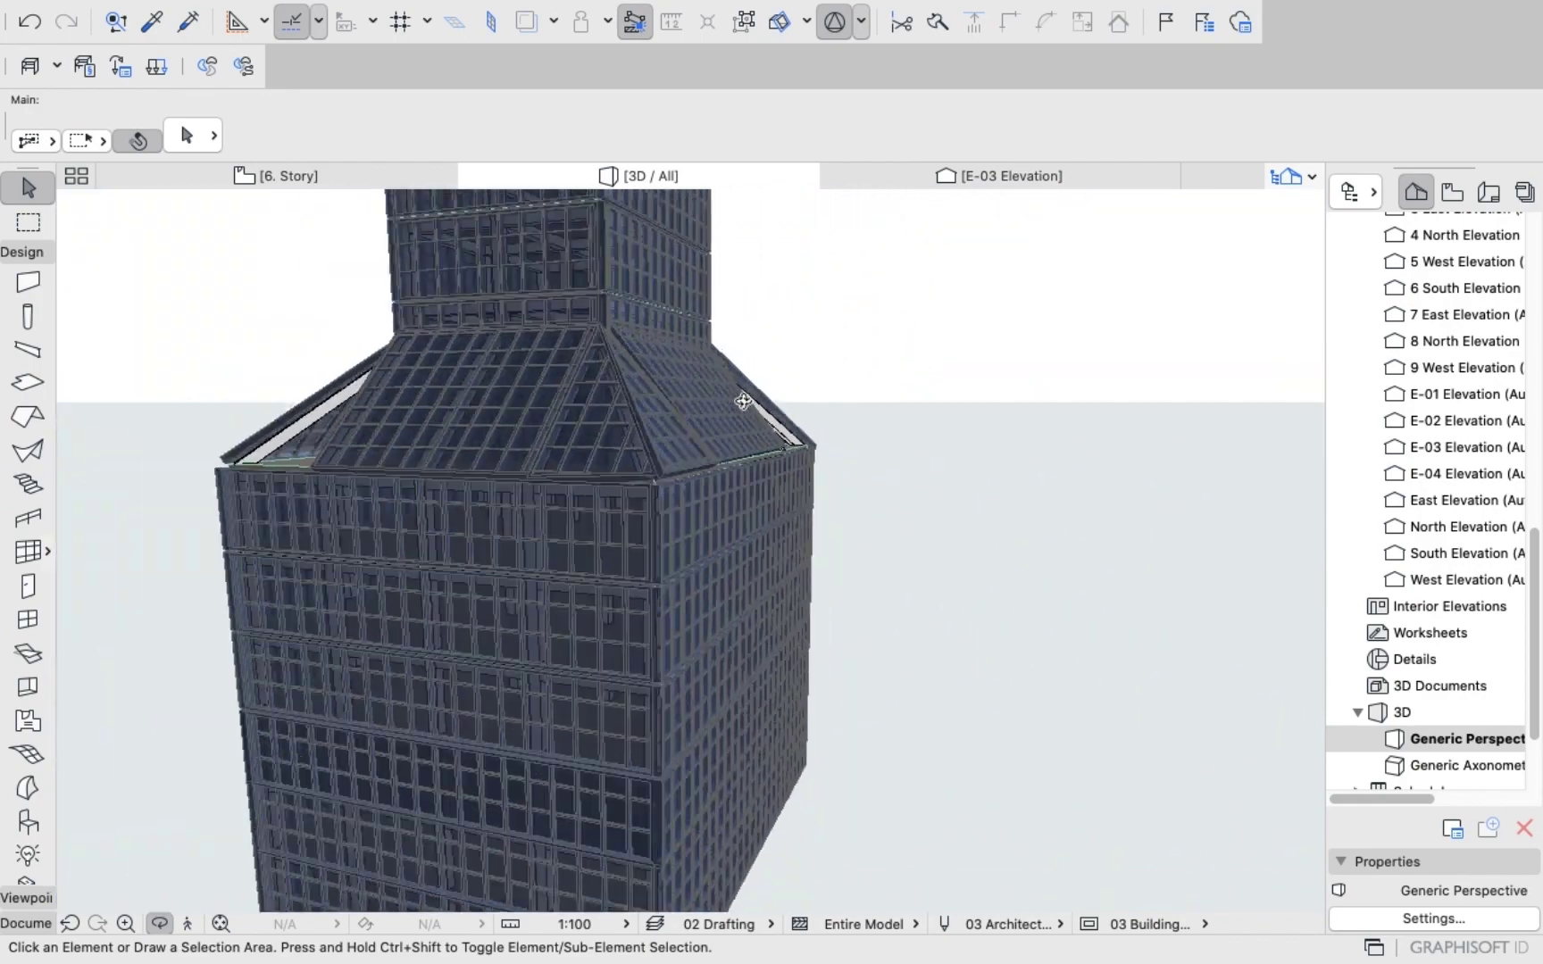
pyautogui.keyDown('shift'); pyautogui.moveTo(644, 441); pyautogui.dragTo(787, 425, button='middle'); pyautogui.keyUp('shift')
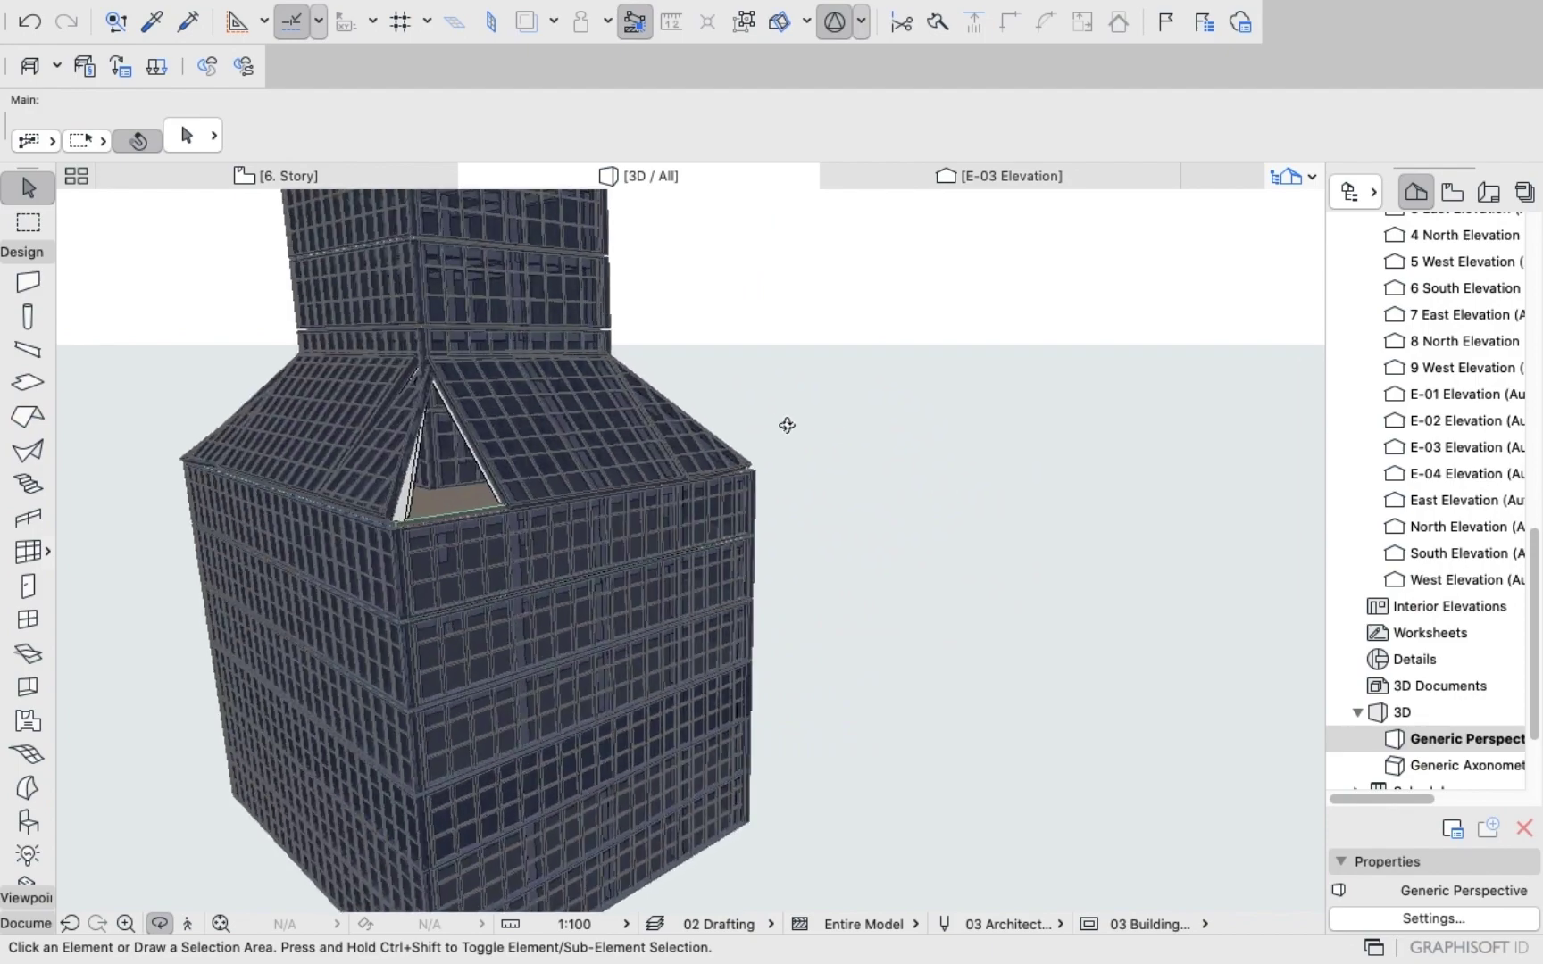
pyautogui.keyDown('shift'); pyautogui.moveTo(515, 509); pyautogui.dragTo(704, 514, button='middle'); pyautogui.keyUp('shift')
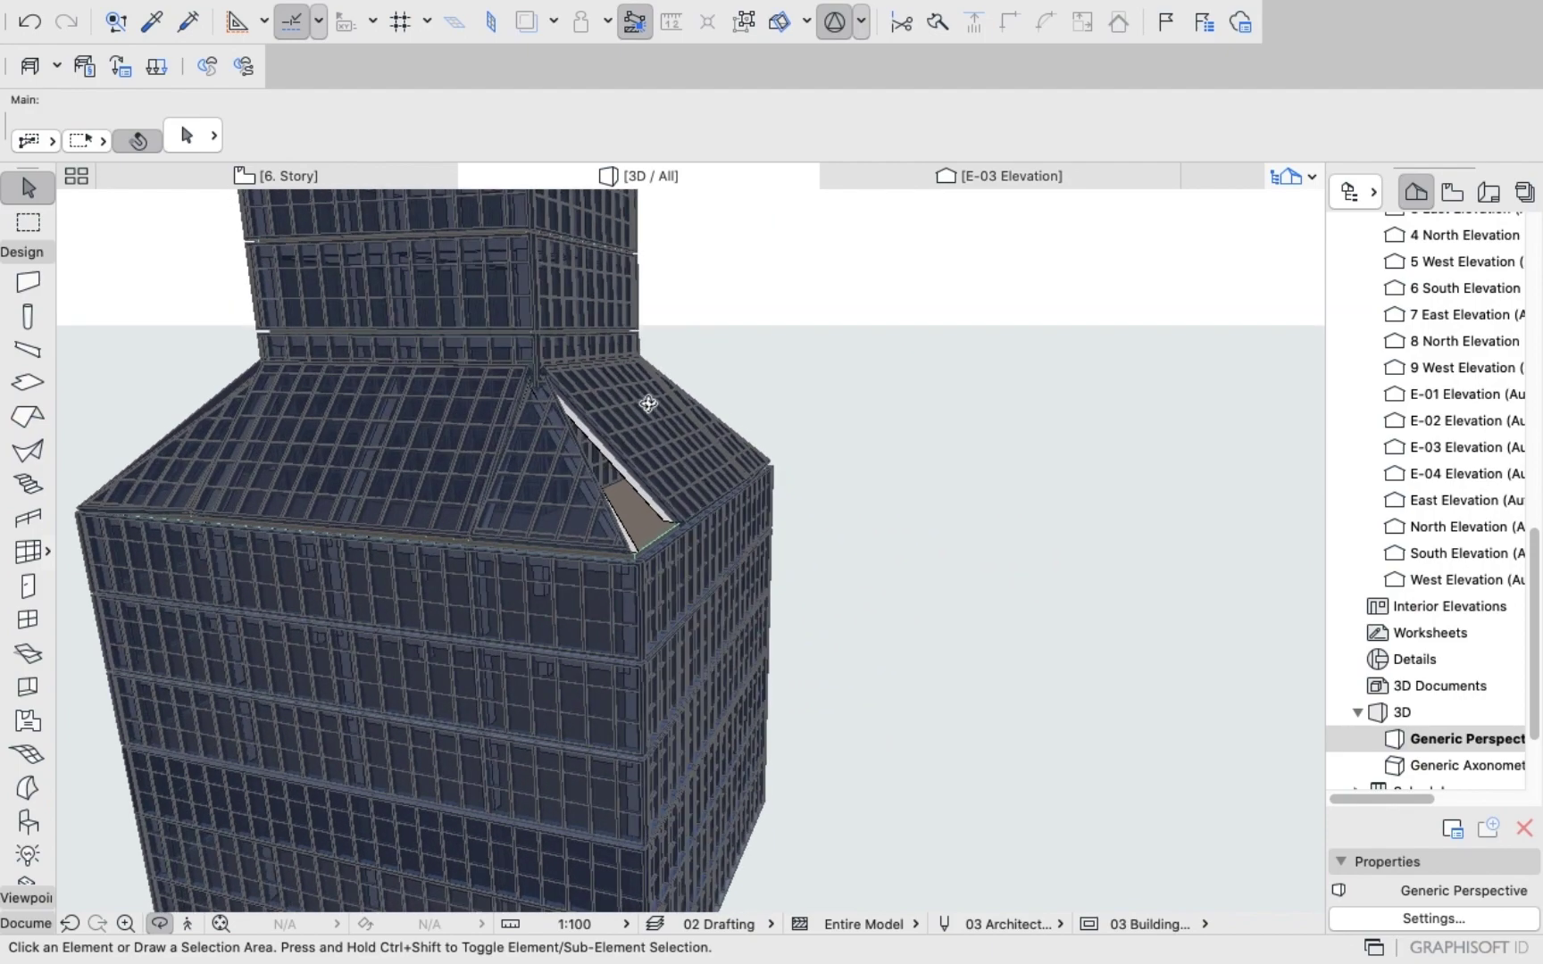
pyautogui.keyDown('shift'); pyautogui.moveTo(649, 404); pyautogui.dragTo(510, 459, button='middle'); pyautogui.keyUp('shift')
pyautogui.scroll(5, 562, 401)
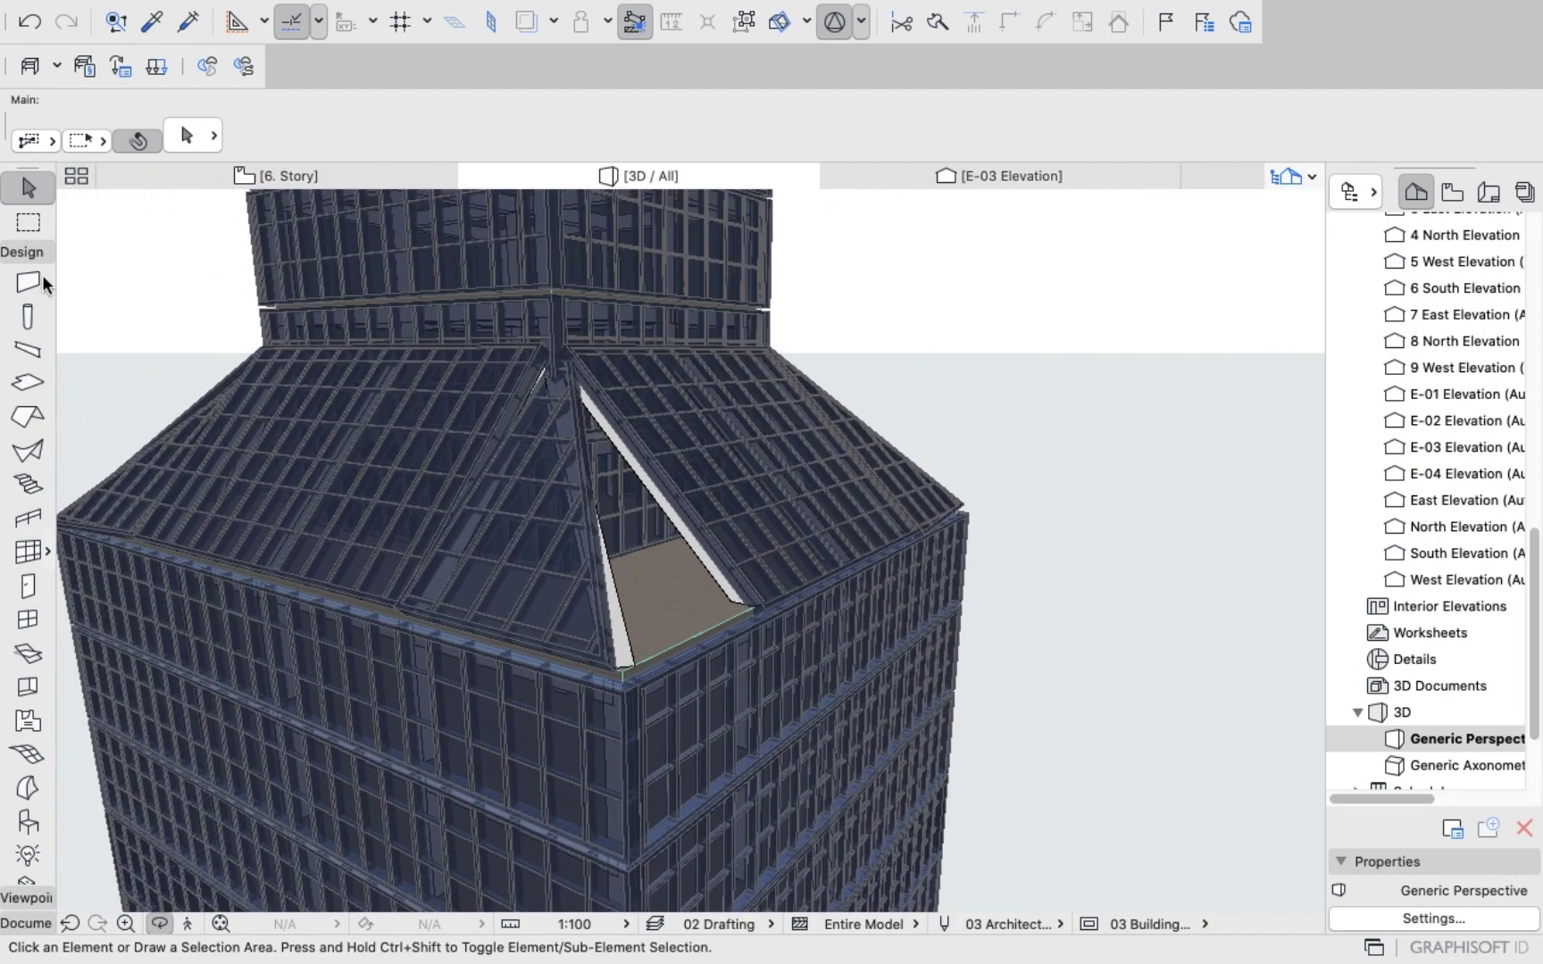
pyautogui.click(28, 221)
pyautogui.click(30, 187)
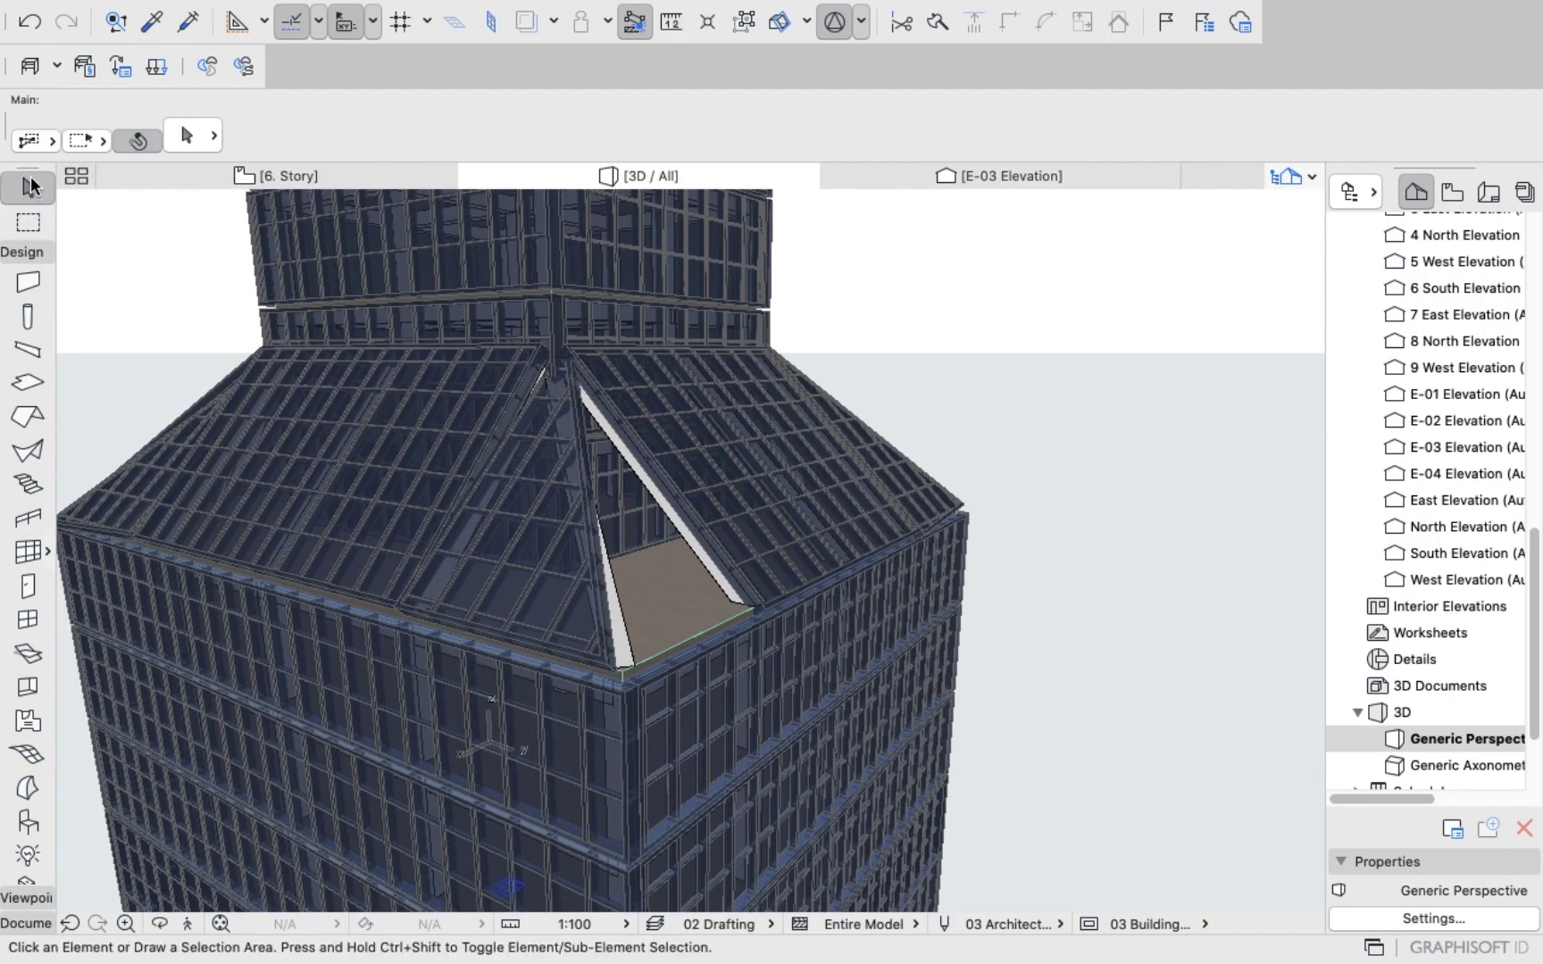
pyautogui.click(567, 483)
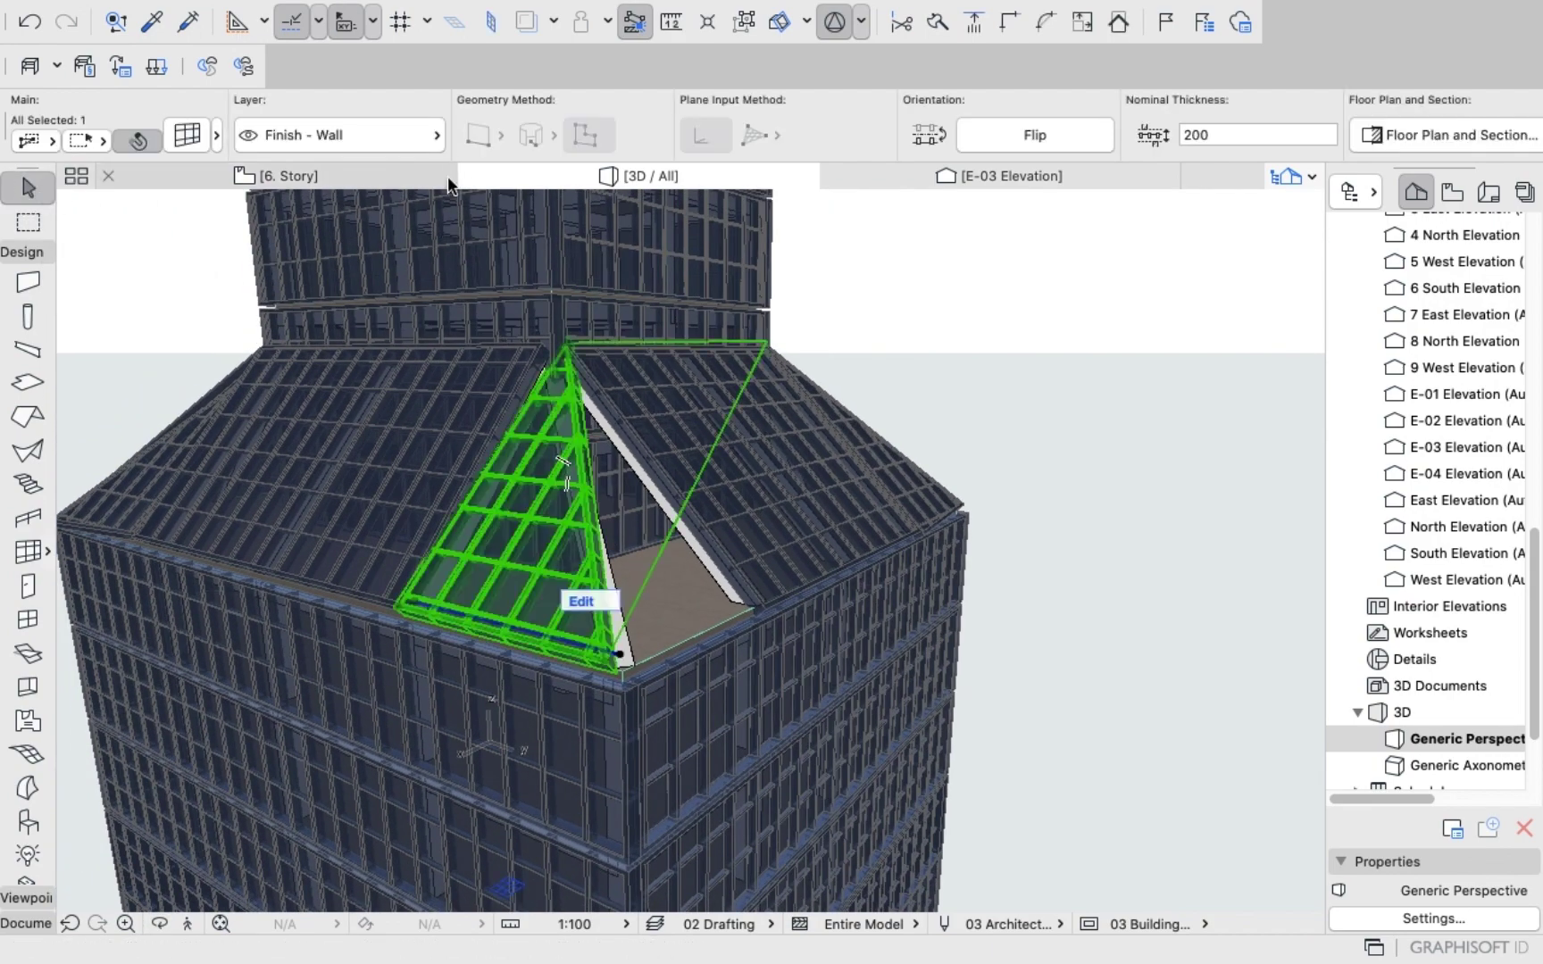
pyautogui.click(200, 134)
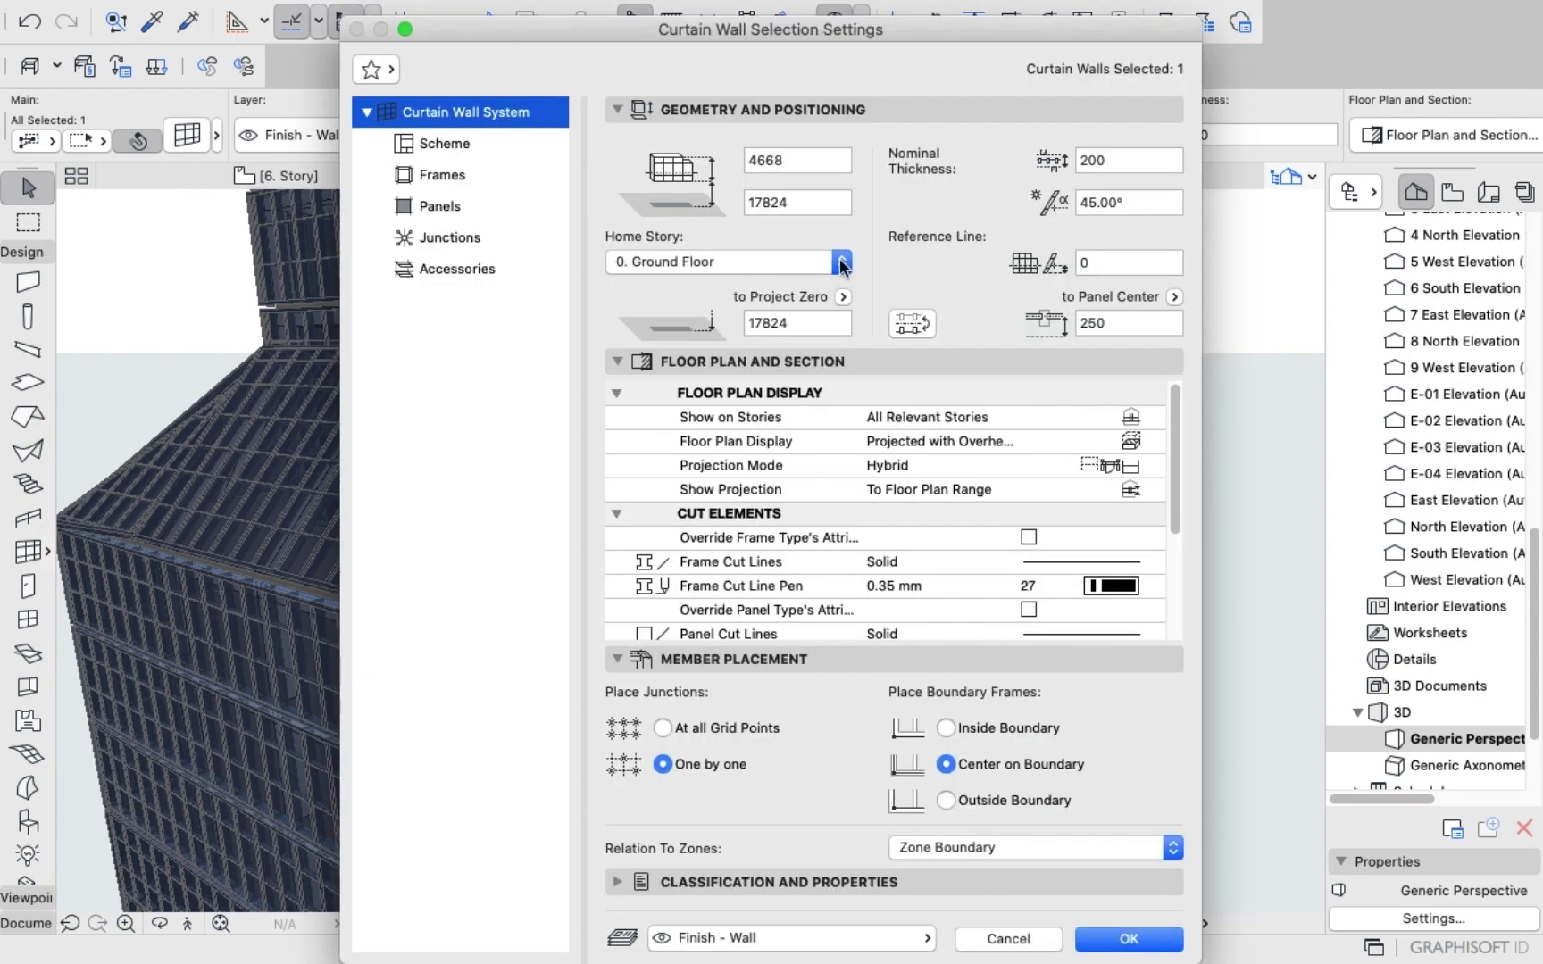
pyautogui.click(1157, 204)
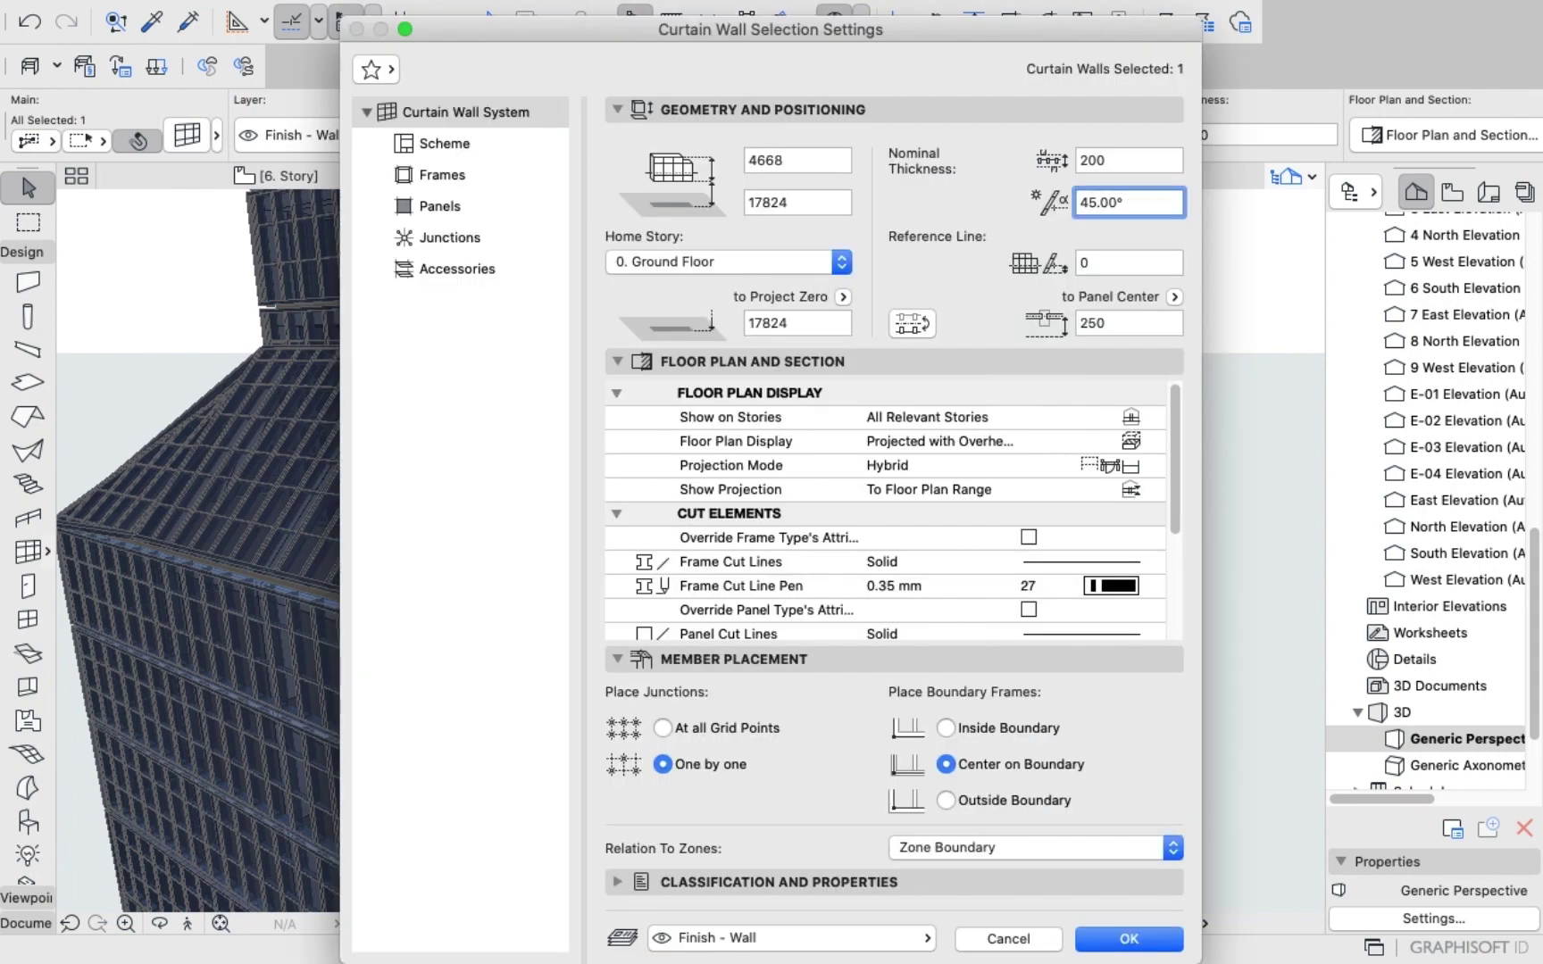
pyautogui.write('48')
pyautogui.press('Return')
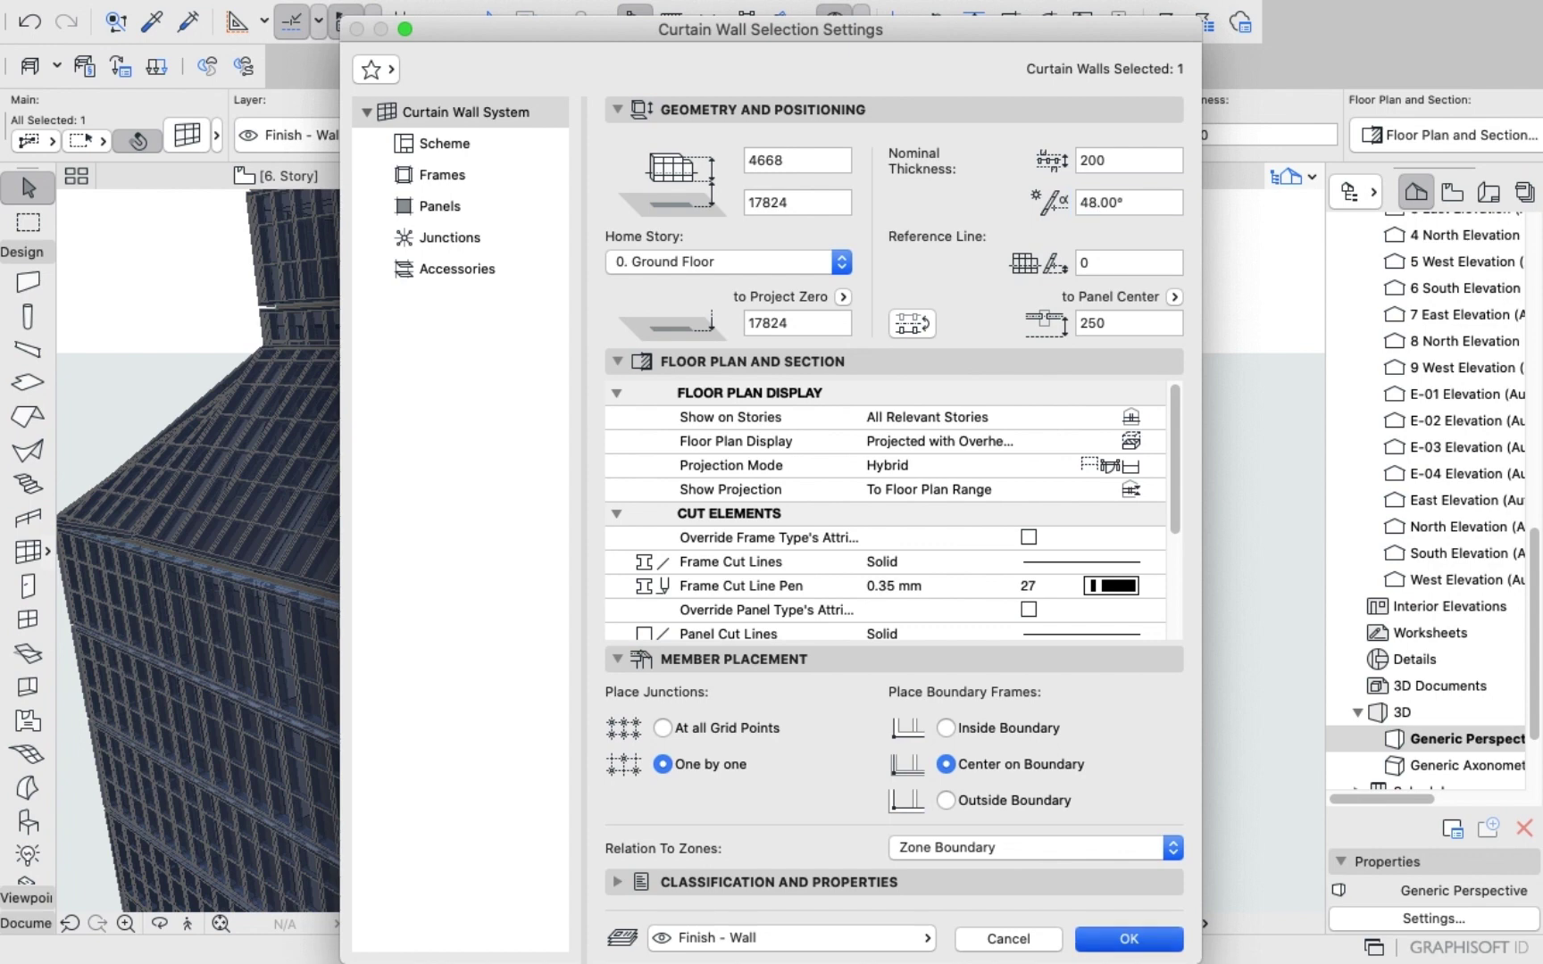
# Examine the tapered roof from all sides in the 3D view to locate the corner gaps that are still open.
pyautogui.click(998, 308)
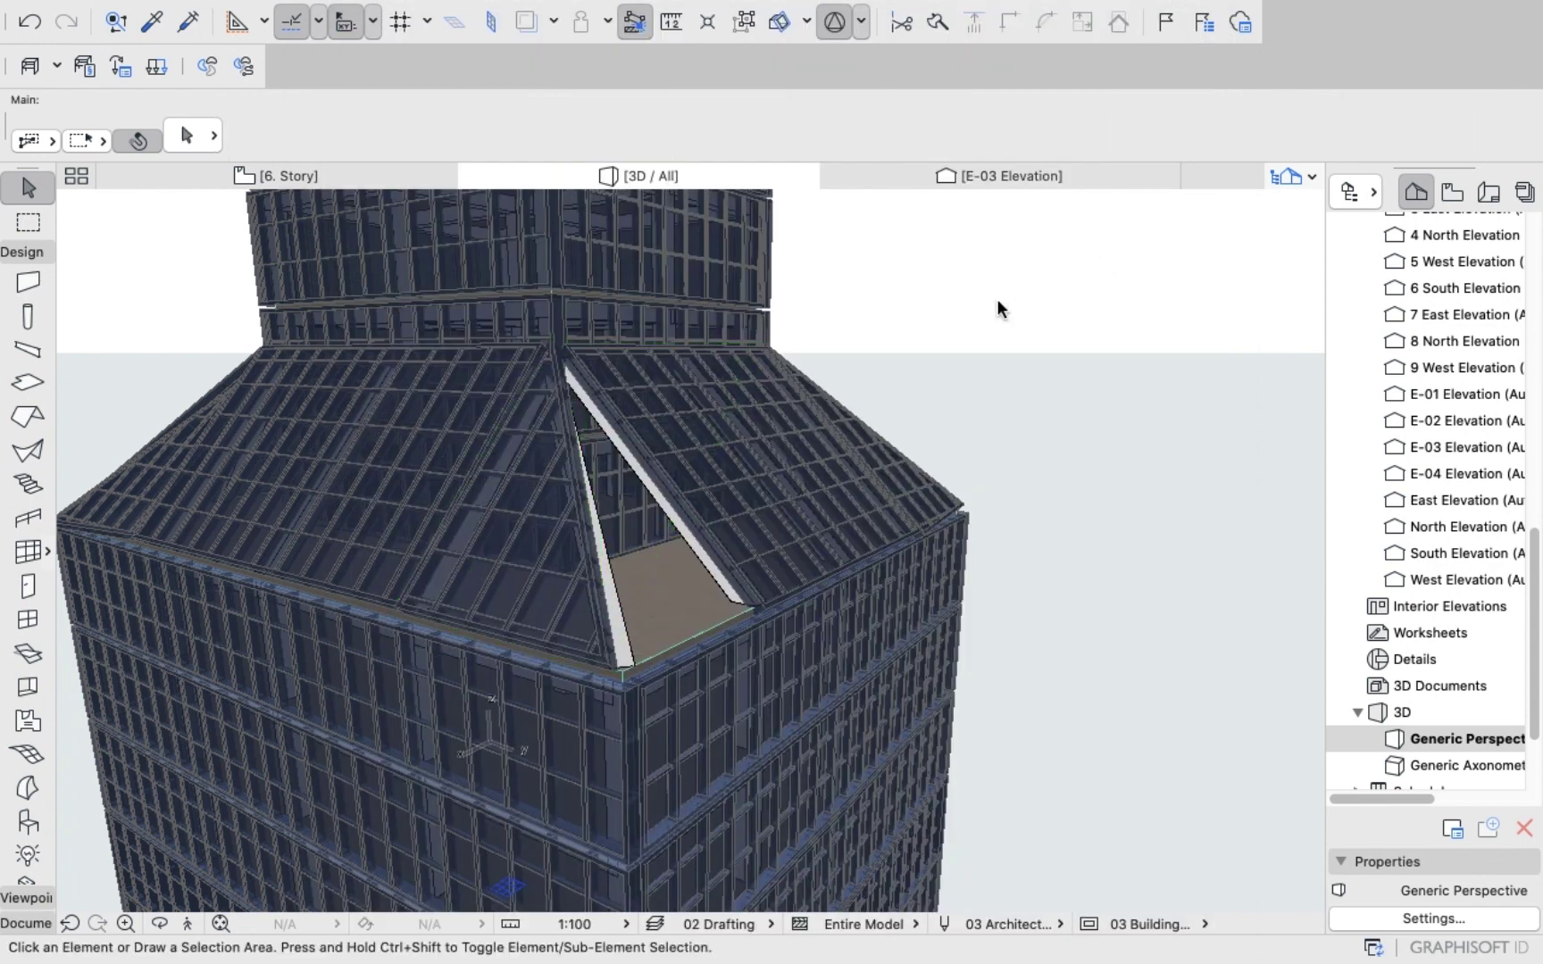
pyautogui.keyDown('shift'); pyautogui.moveTo(999, 308); pyautogui.dragTo(989, 346, button='middle'); pyautogui.keyUp('shift')
pyautogui.scroll(-5, 941, 360)
pyautogui.keyDown('shift'); pyautogui.moveTo(751, 411); pyautogui.dragTo(788, 396, button='middle'); pyautogui.keyUp('shift')
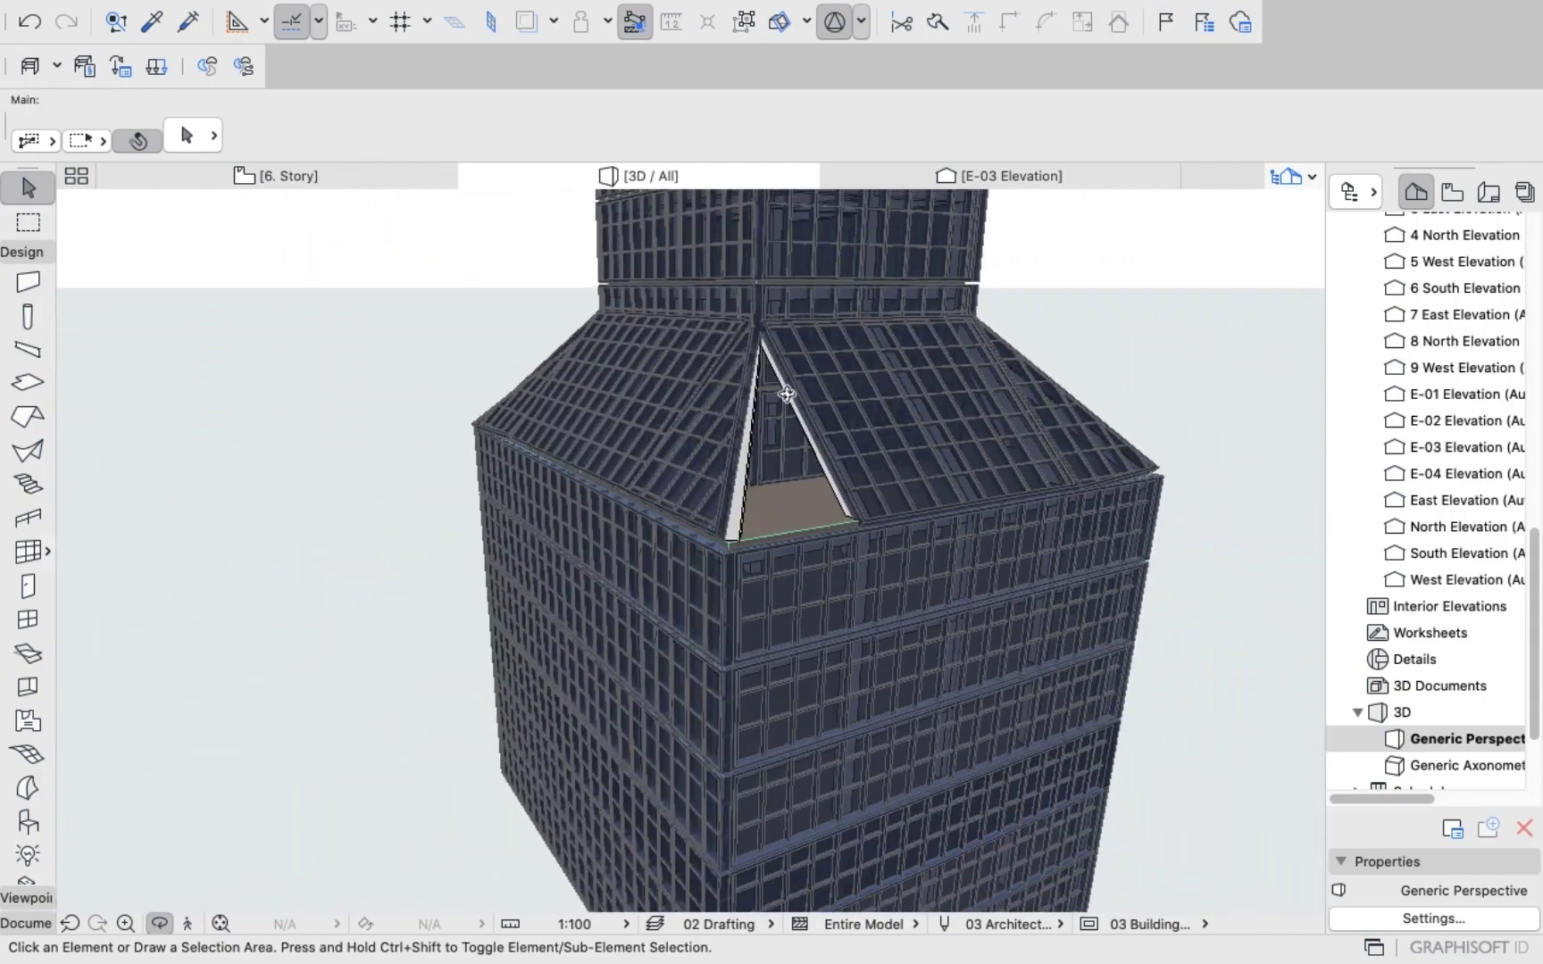
pyautogui.scroll(-3, 794, 402)
pyautogui.keyDown('shift'); pyautogui.moveTo(937, 436); pyautogui.dragTo(1029, 514, button='middle'); pyautogui.keyUp('shift')
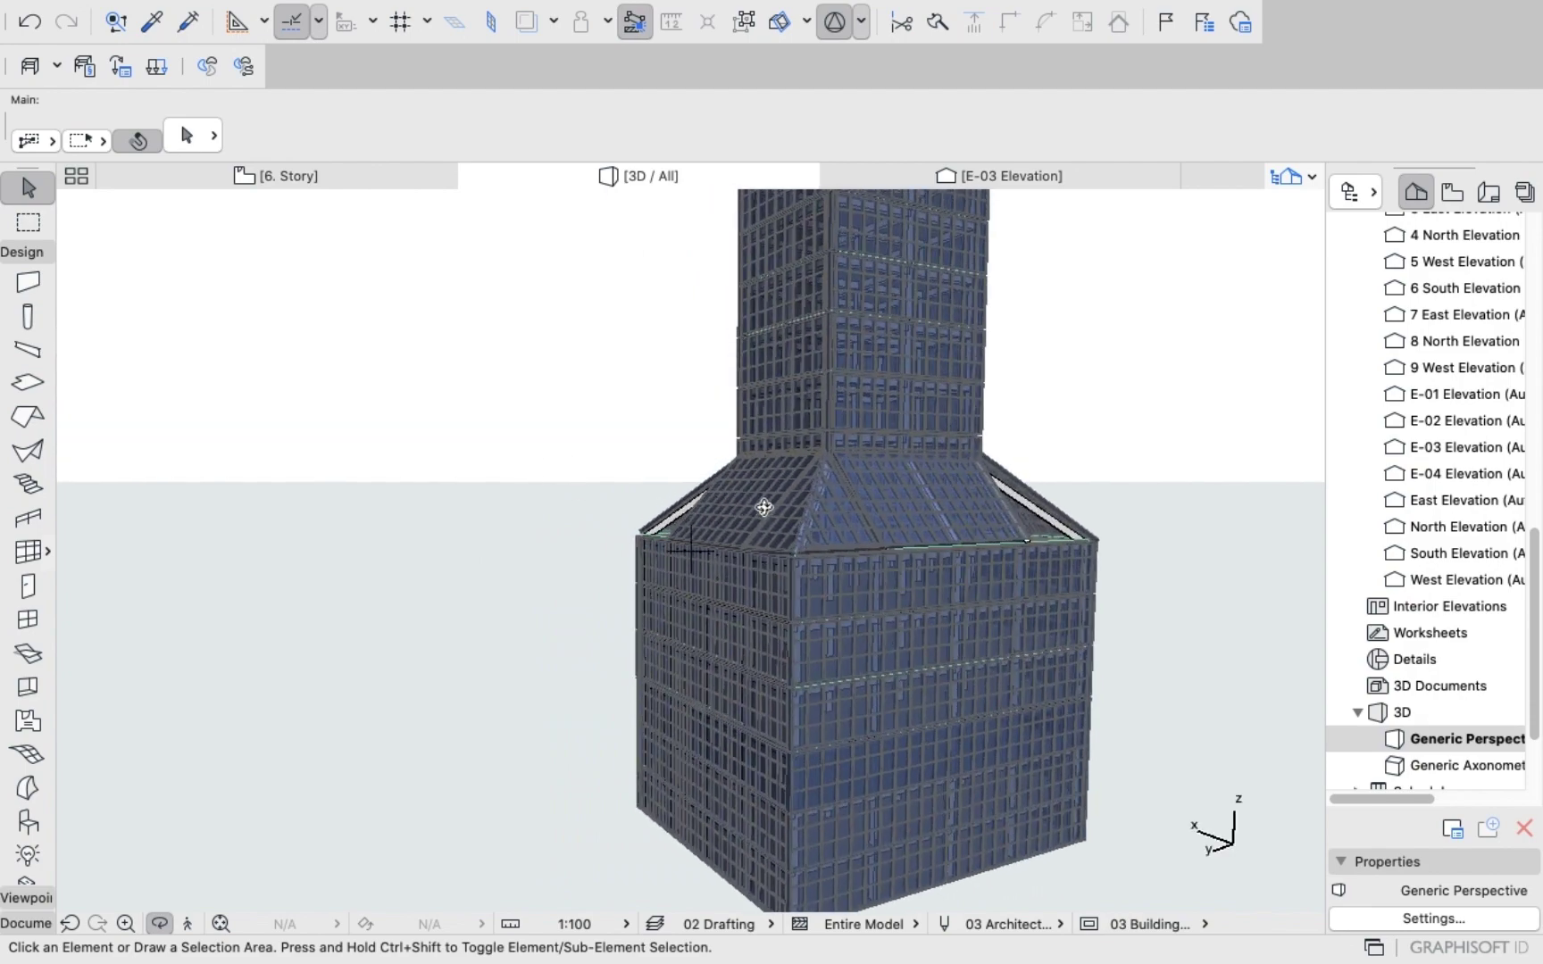
pyautogui.moveTo(763, 507)
pyautogui.keyDown('shift'); pyautogui.mouseDown(button='middle')
pyautogui.moveTo(792, 510)
pyautogui.moveTo(837, 468)
pyautogui.moveTo(499, 527)
pyautogui.moveTo(582, 607)
pyautogui.moveTo(816, 559)
pyautogui.moveTo(562, 526)
pyautogui.moveTo(868, 549)
pyautogui.mouseUp(button='middle'); pyautogui.keyUp('shift')
pyautogui.keyDown('shift'); pyautogui.moveTo(769, 498); pyautogui.dragTo(771, 505, button='middle'); pyautogui.keyUp('shift')
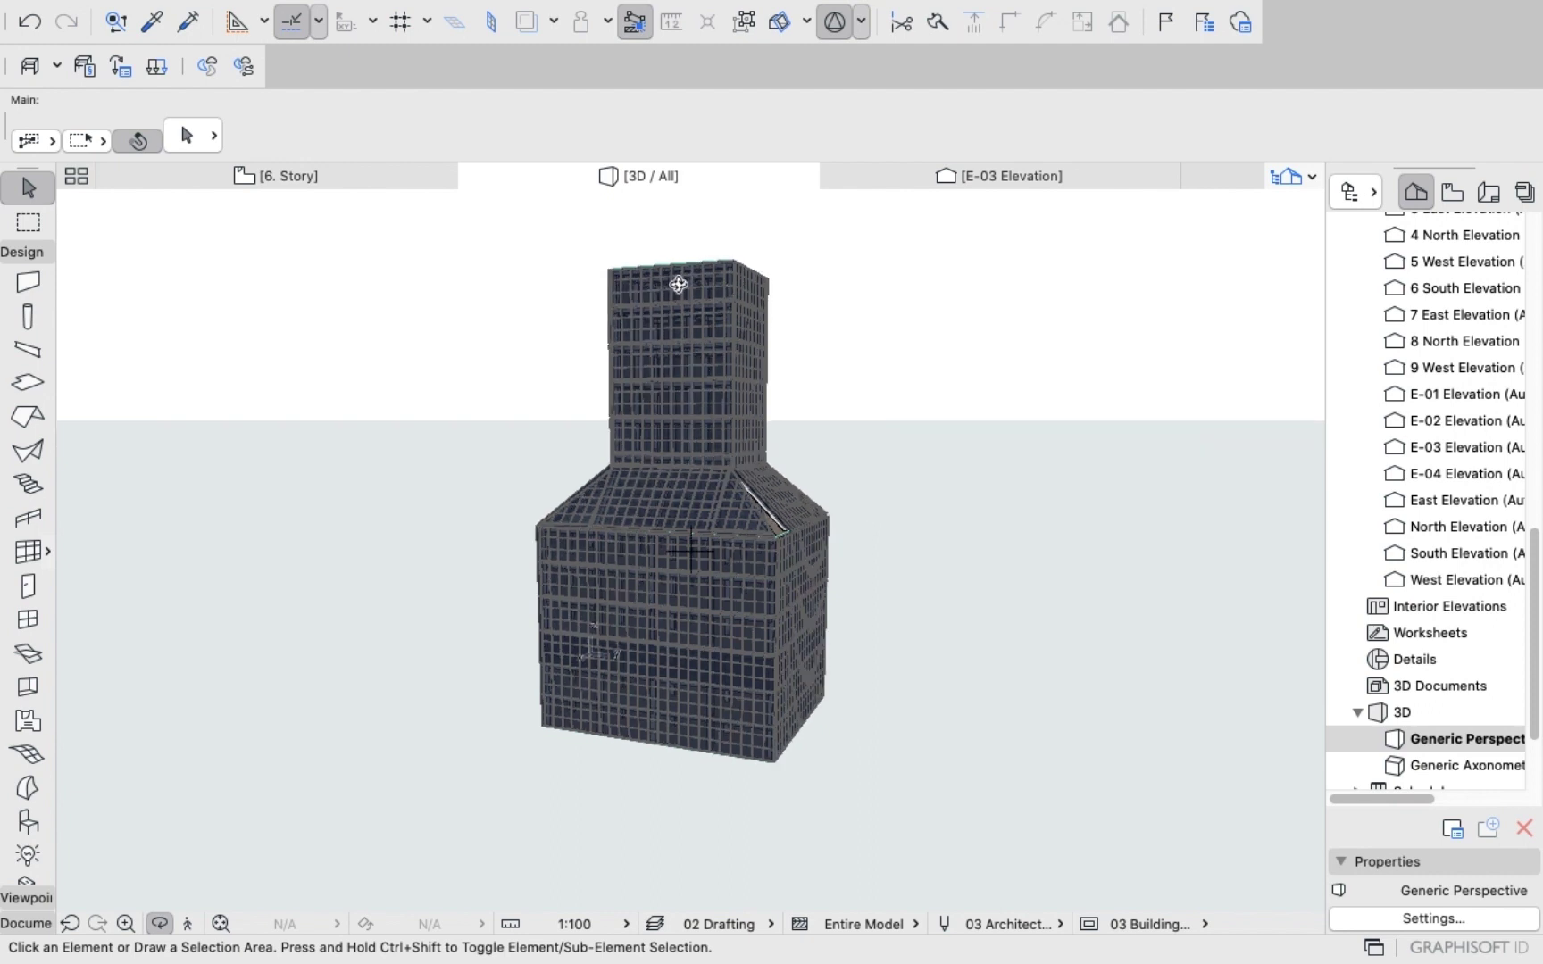
pyautogui.keyDown('shift'); pyautogui.moveTo(975, 421); pyautogui.dragTo(976, 424, button='middle'); pyautogui.keyUp('shift')
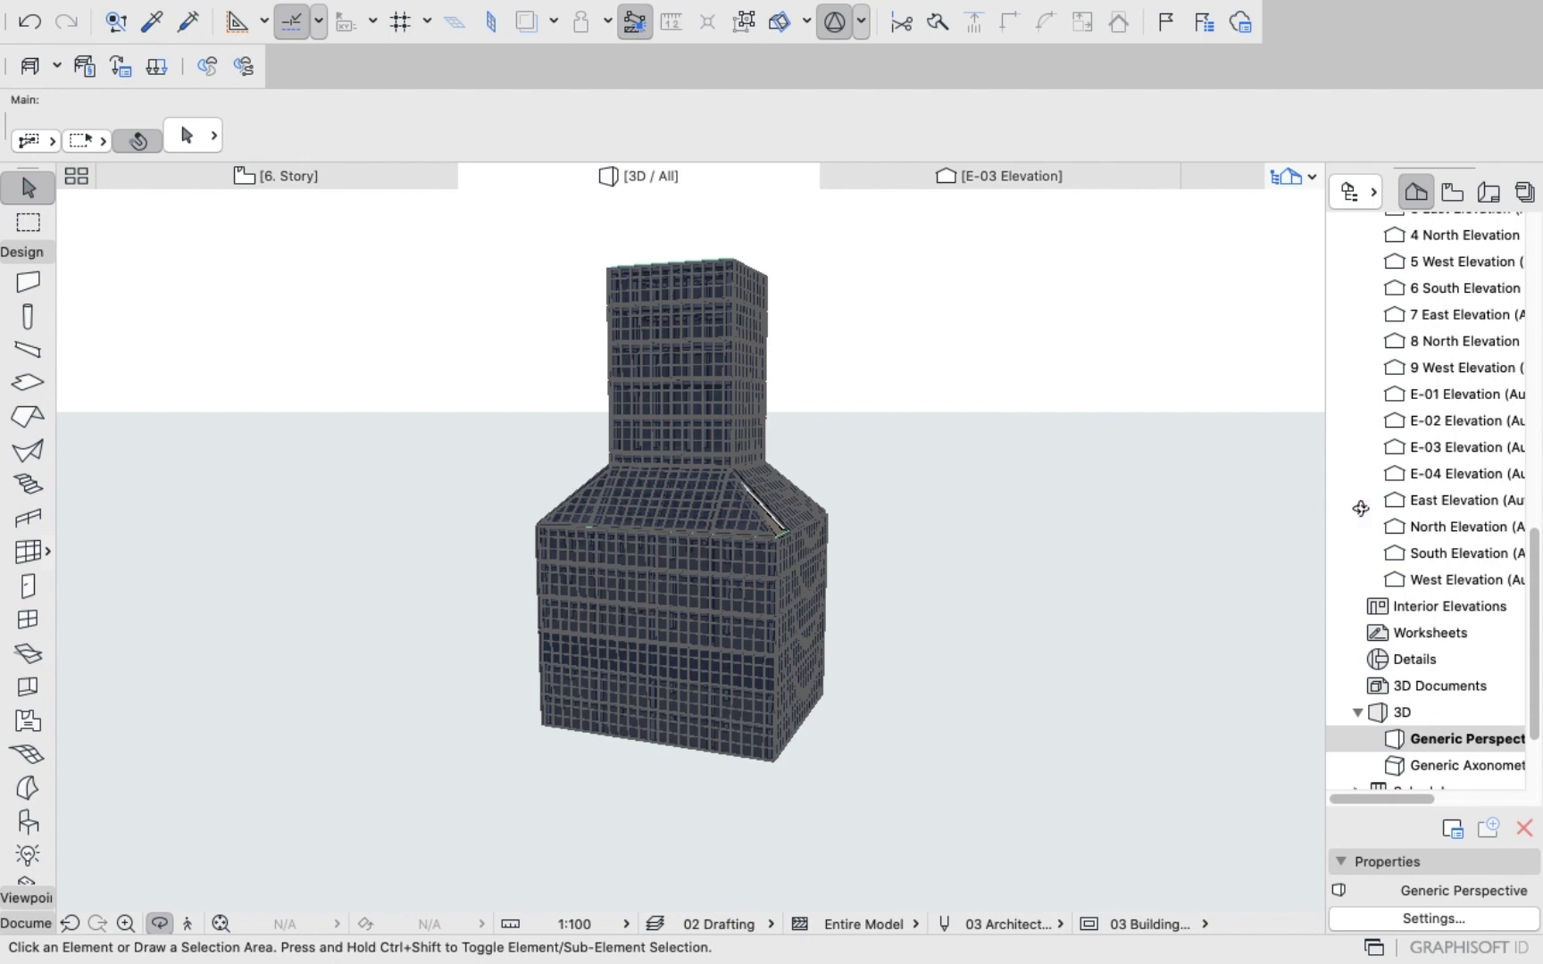
# Open the E-04 elevation, which faces the side of the tower with the open roof corner.
pyautogui.scroll(3, 1415, 536)
pyautogui.scroll(-5, 1423, 494)
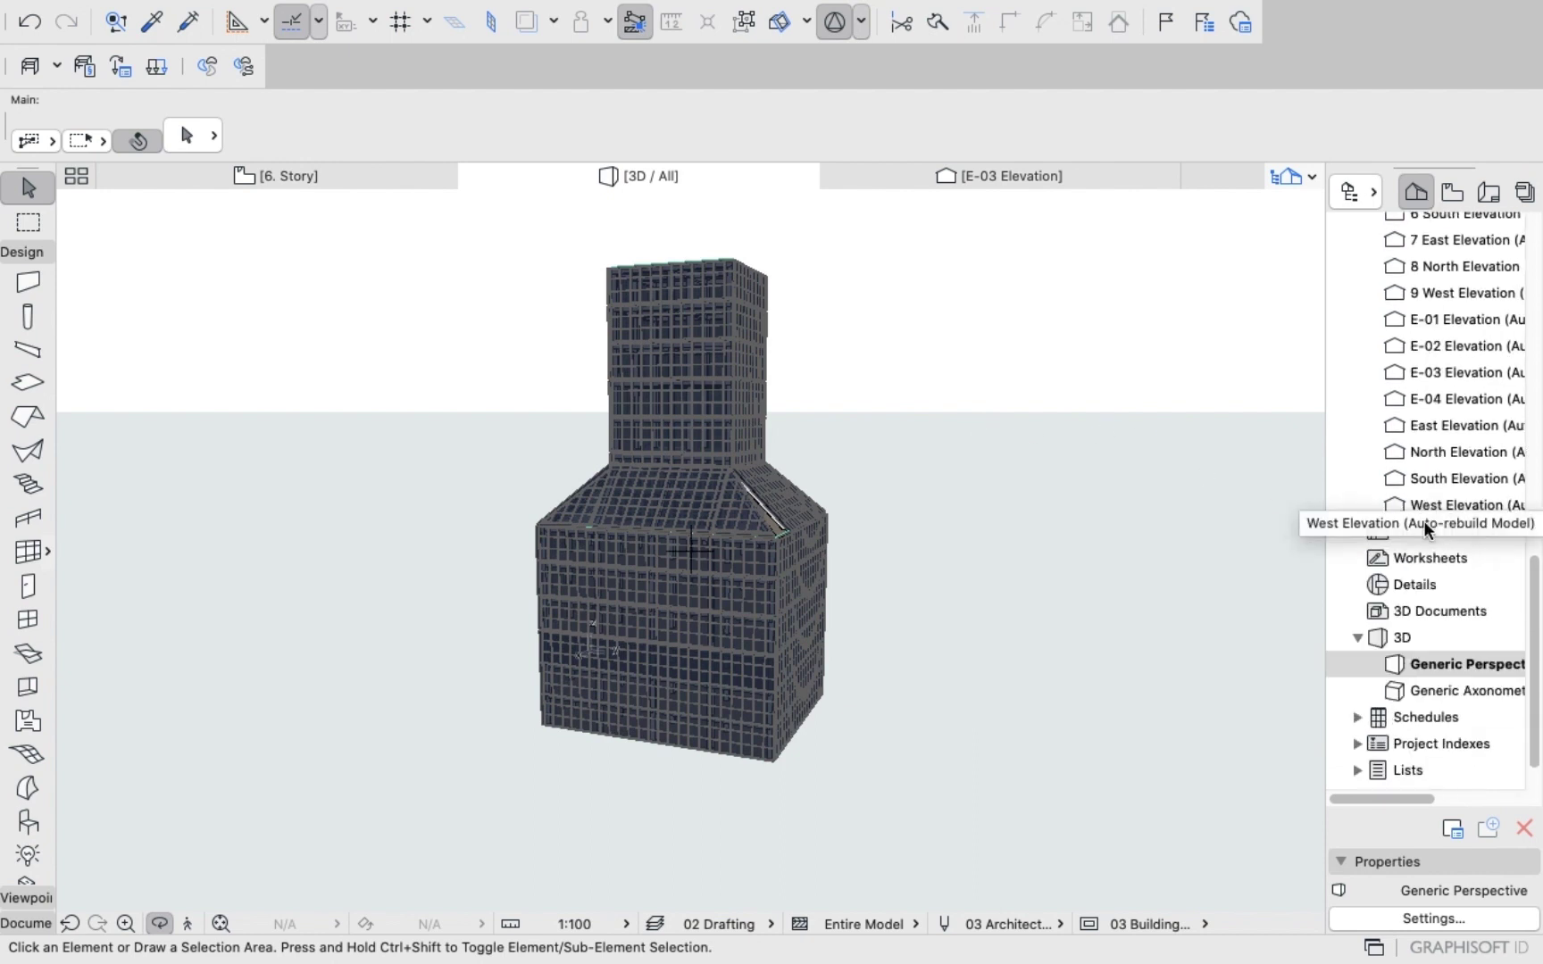
pyautogui.scroll(-2, 1423, 520)
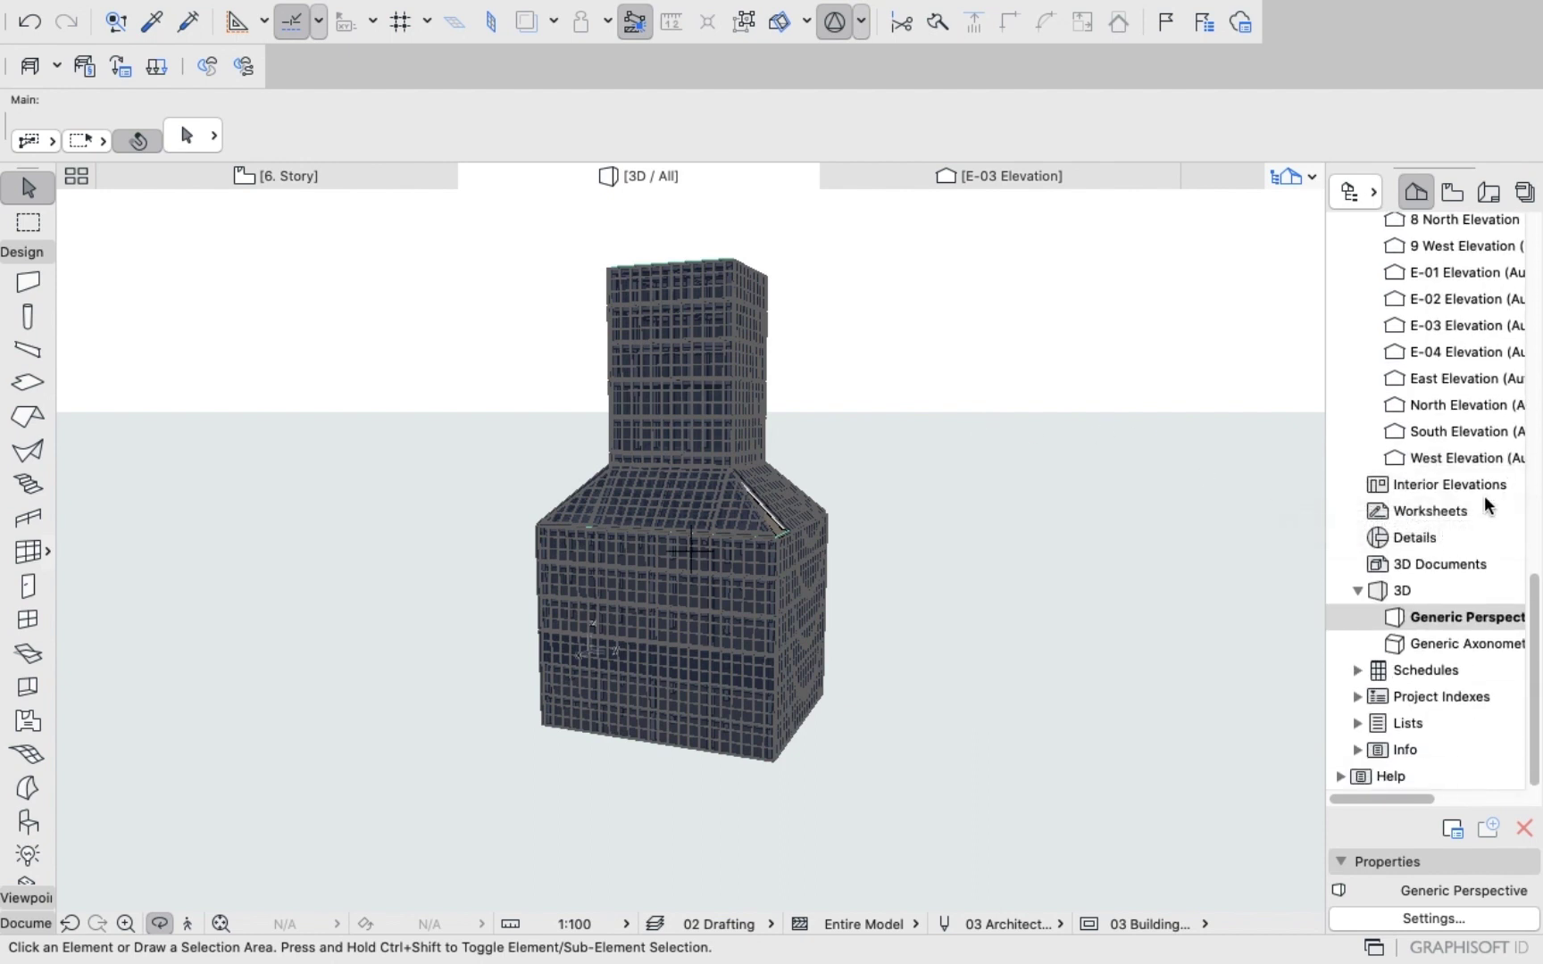
pyautogui.scroll(10, 1423, 422)
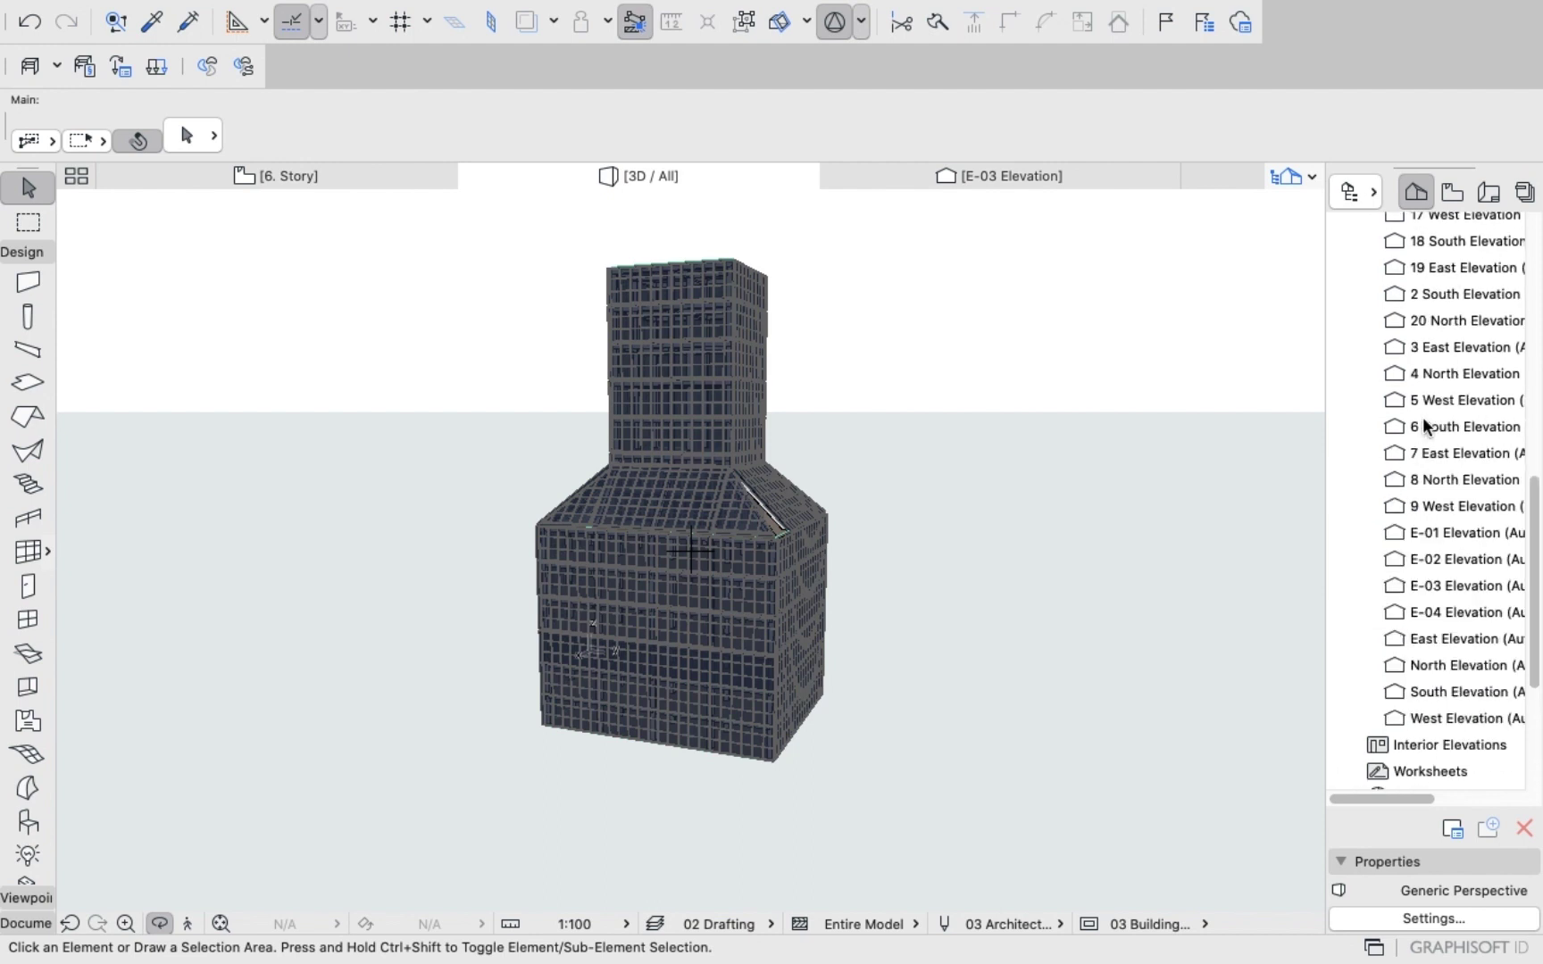
pyautogui.scroll(8, 1422, 417)
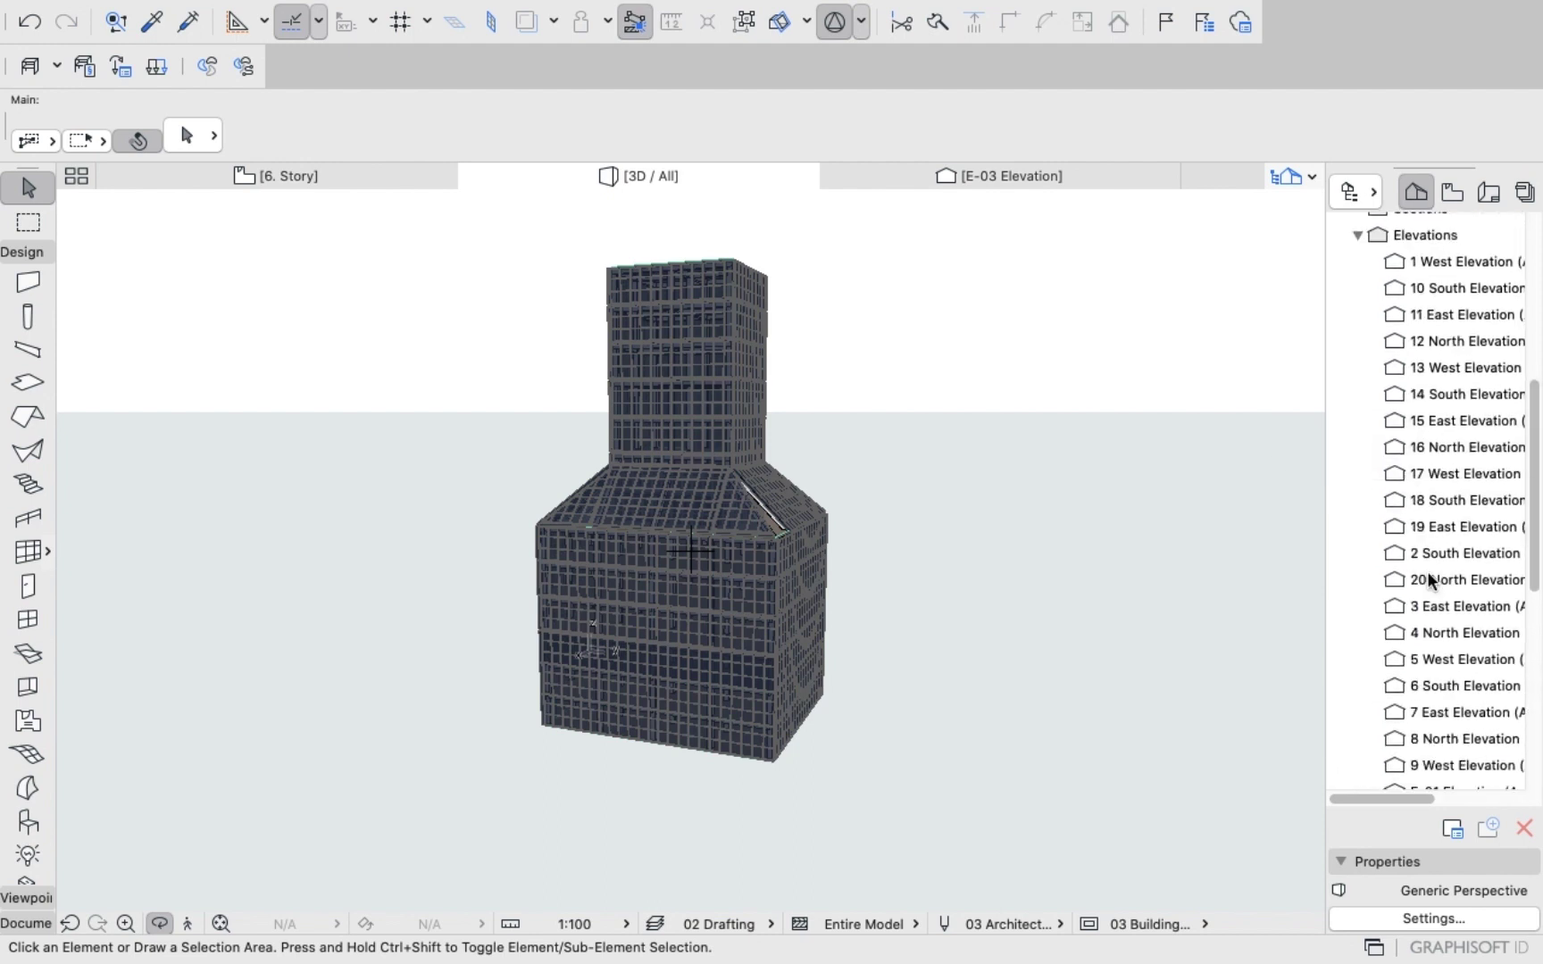
pyautogui.scroll(4, 1426, 573)
pyautogui.scroll(-20, 1427, 572)
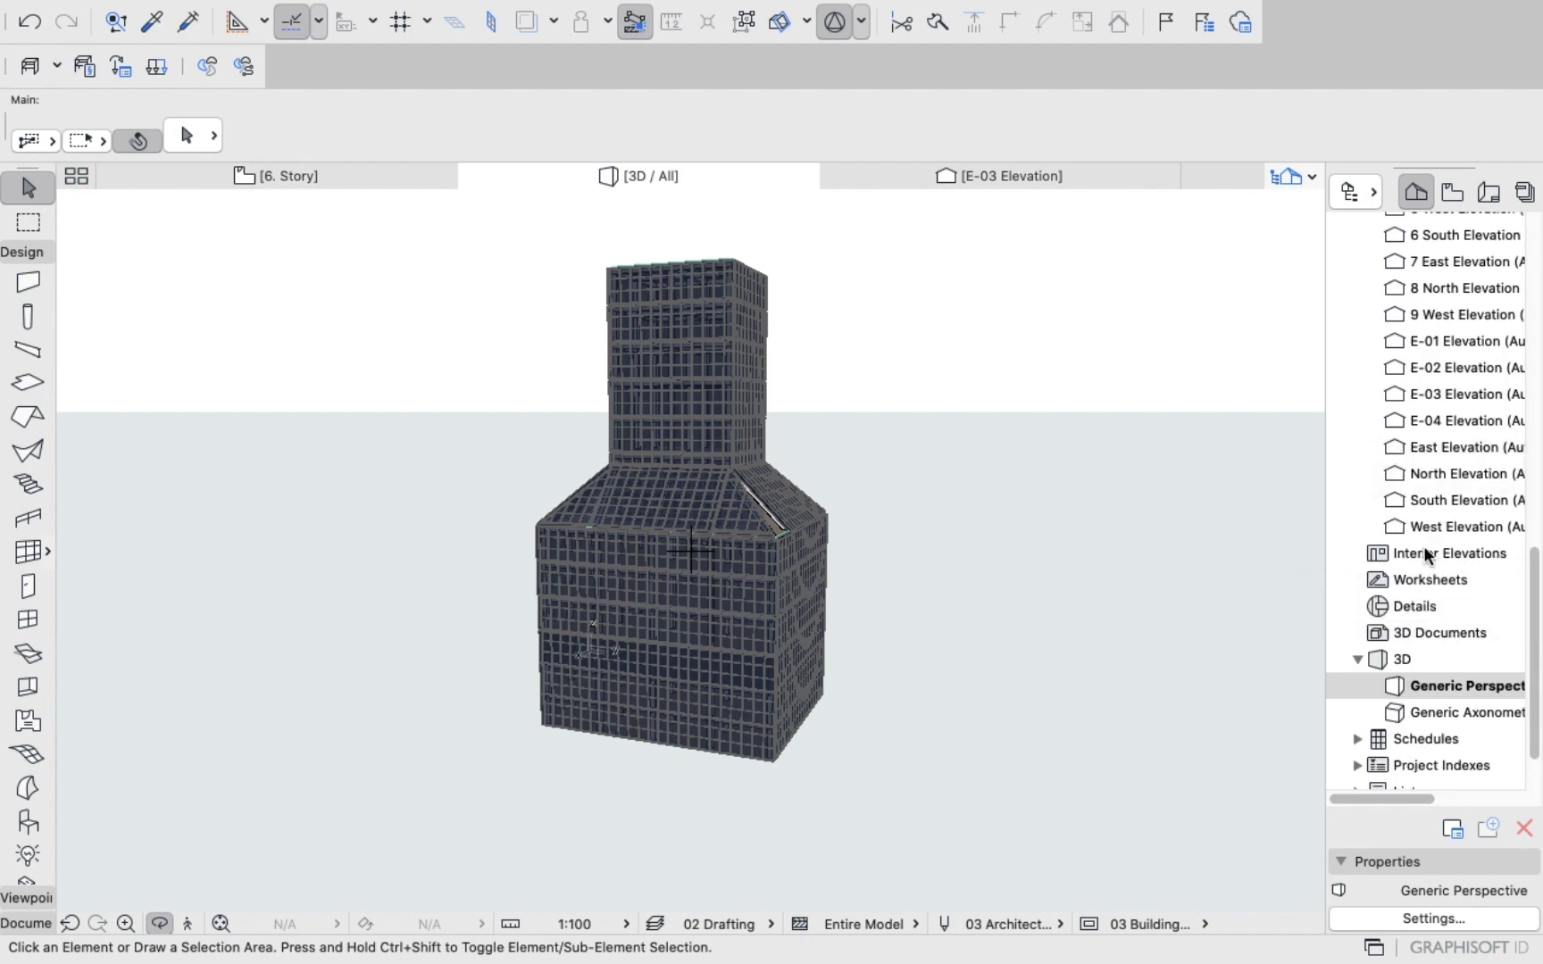
pyautogui.scroll(-3, 1427, 559)
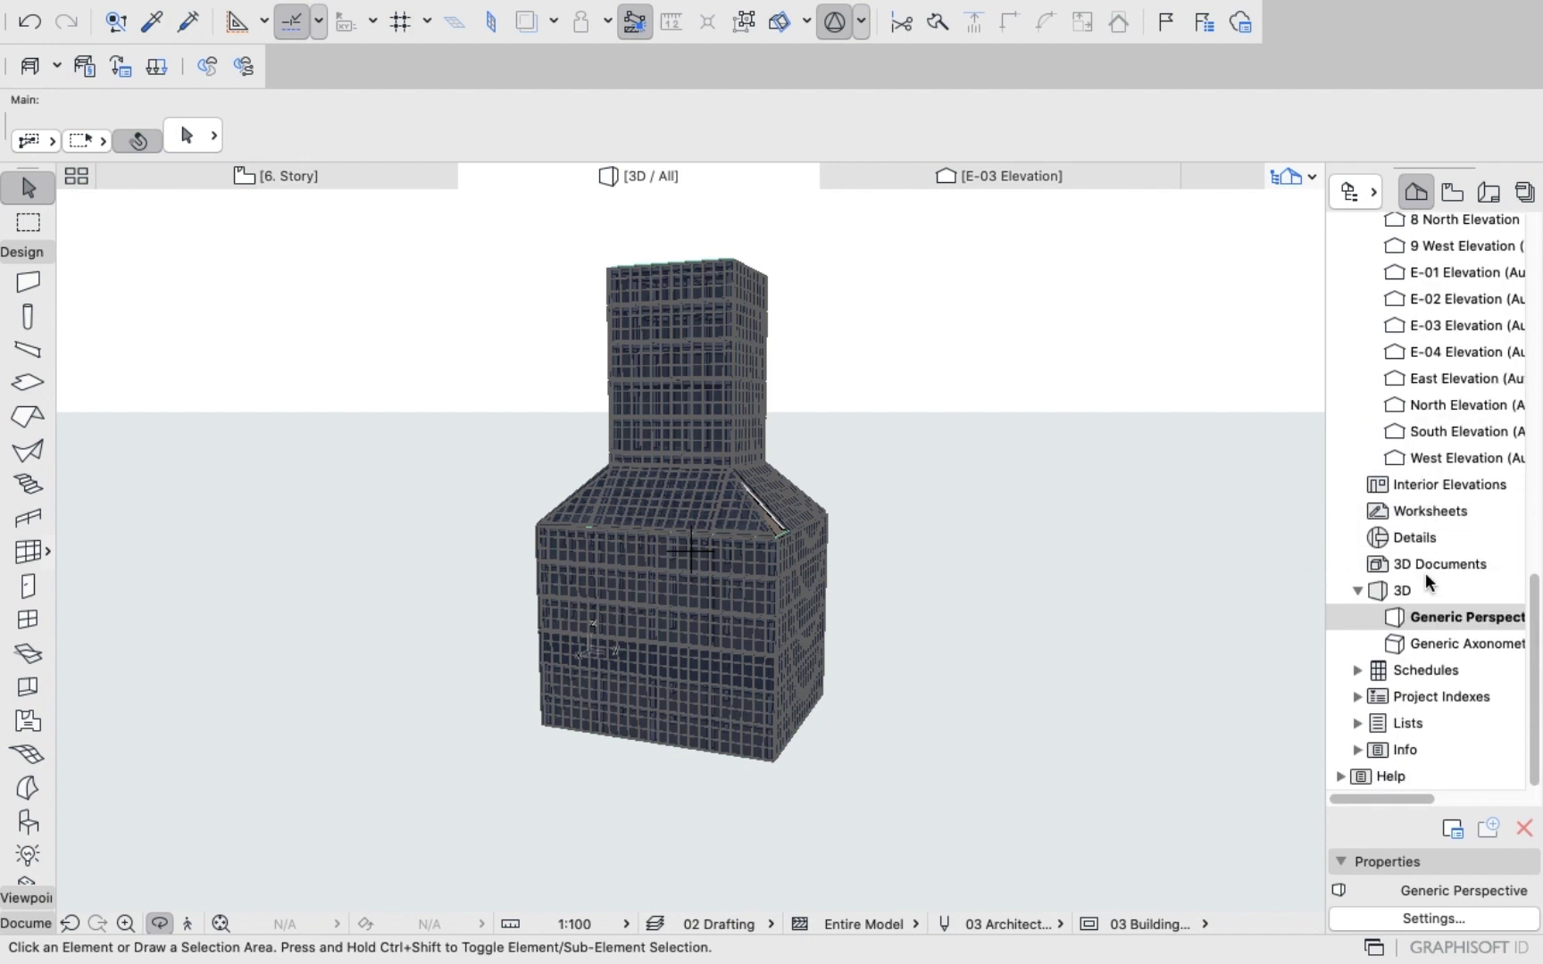
pyautogui.scroll(4, 1429, 407)
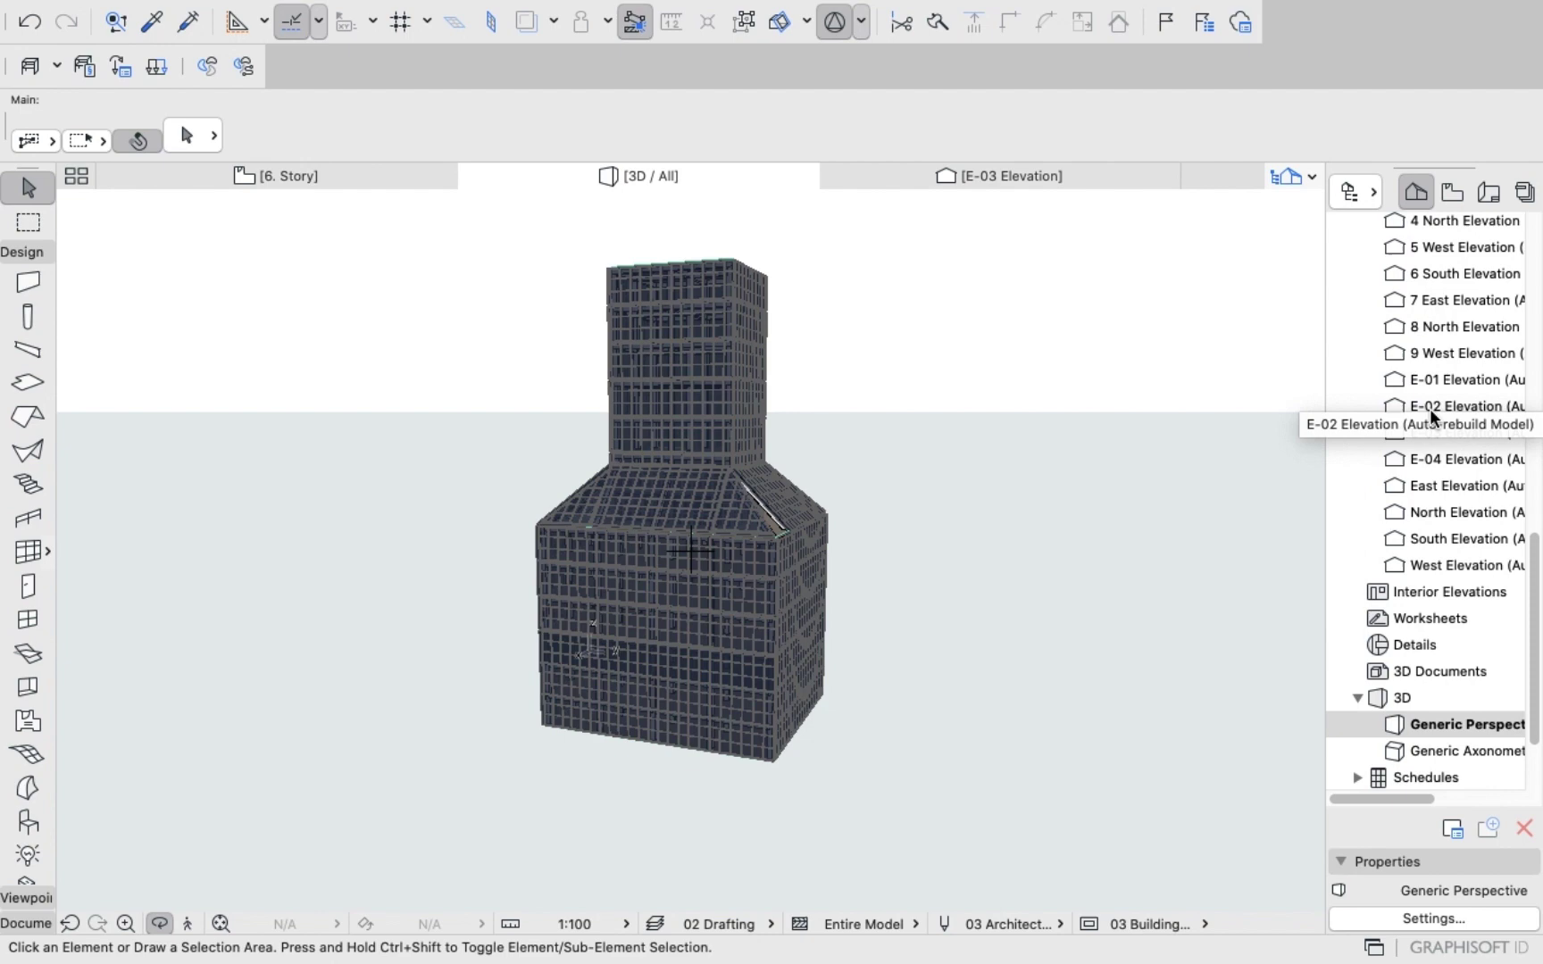
pyautogui.doubleClick(1429, 460)
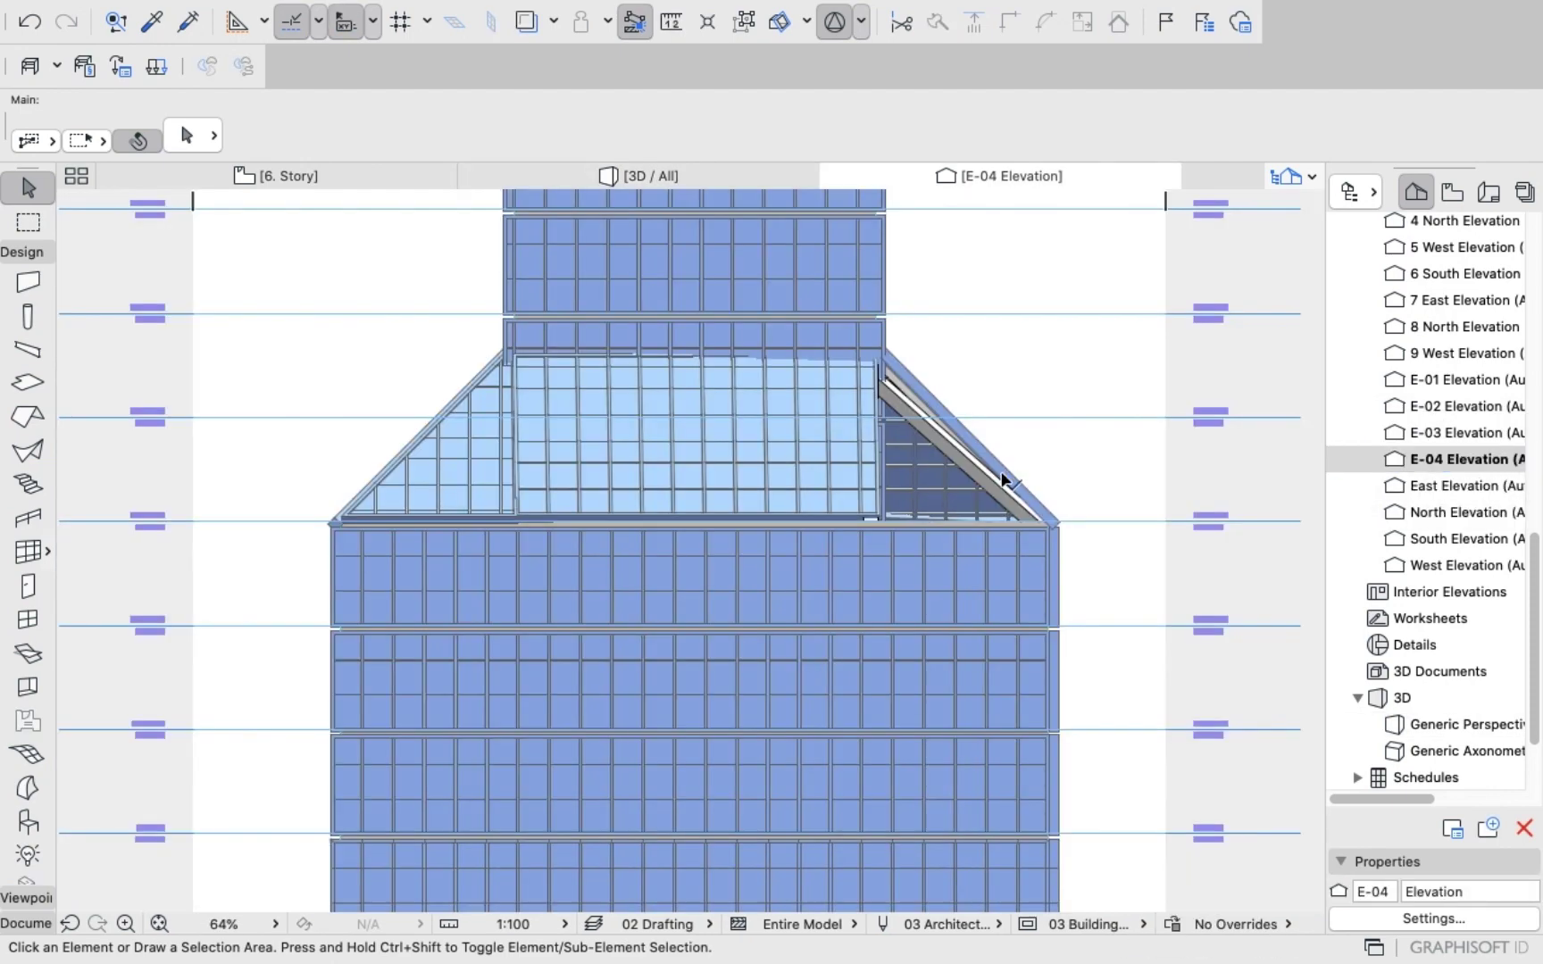
# Activate the Curtain Wall tool in the E-04 elevation, accepting its default settings with the 200 mm nominal thickness.
pyautogui.scroll(-3, 1009, 483)
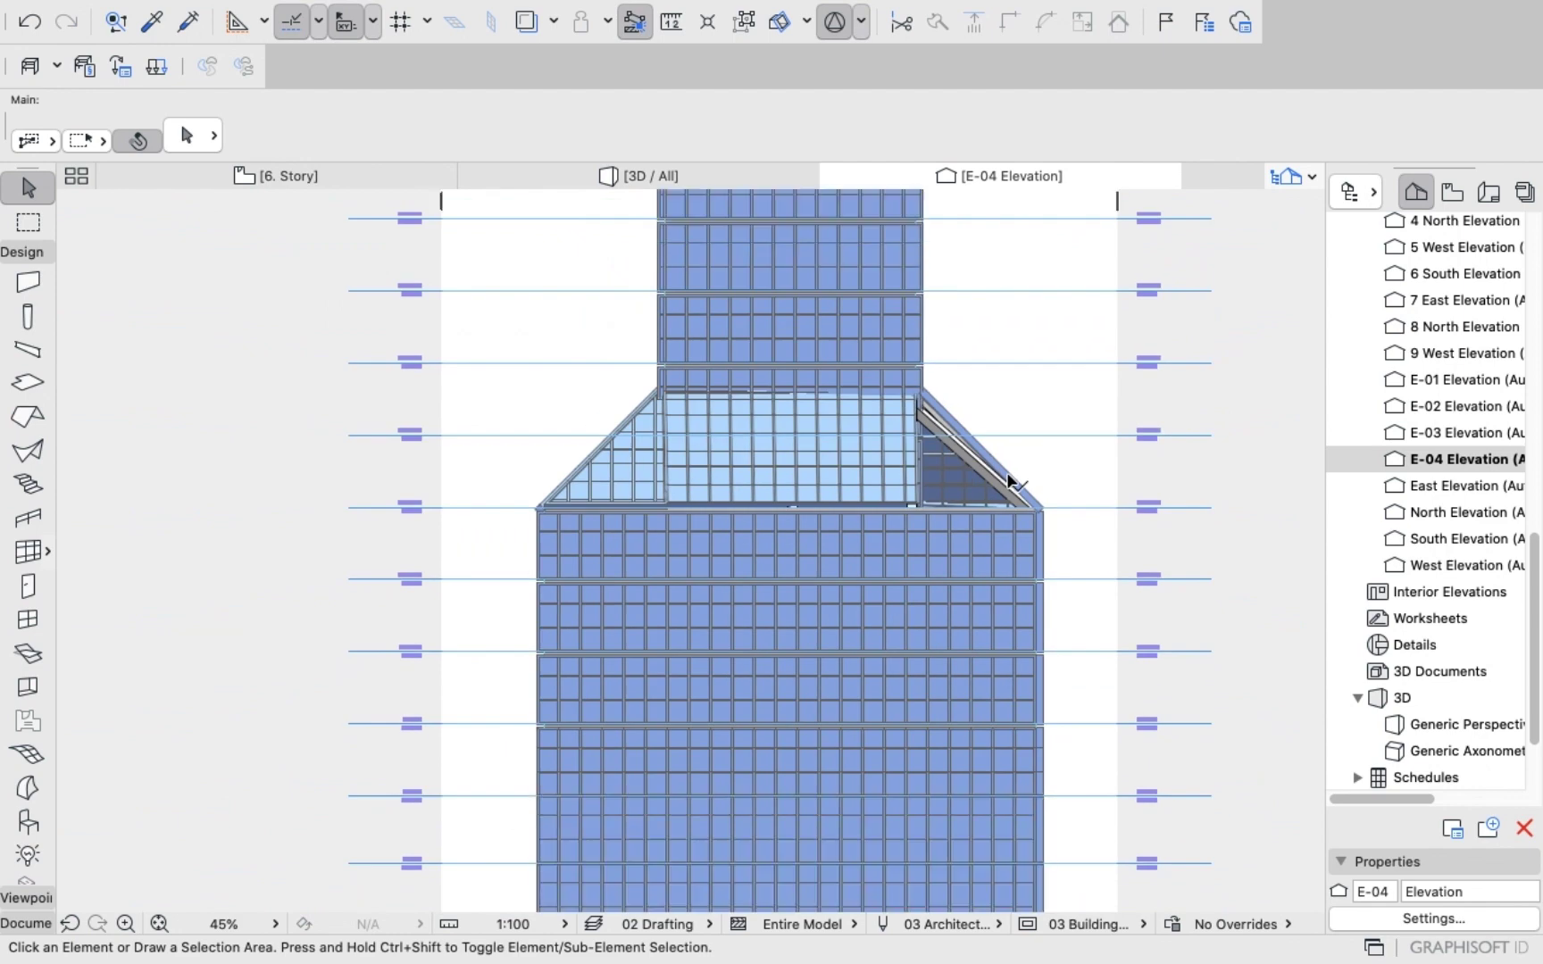
pyautogui.scroll(5, 1007, 480)
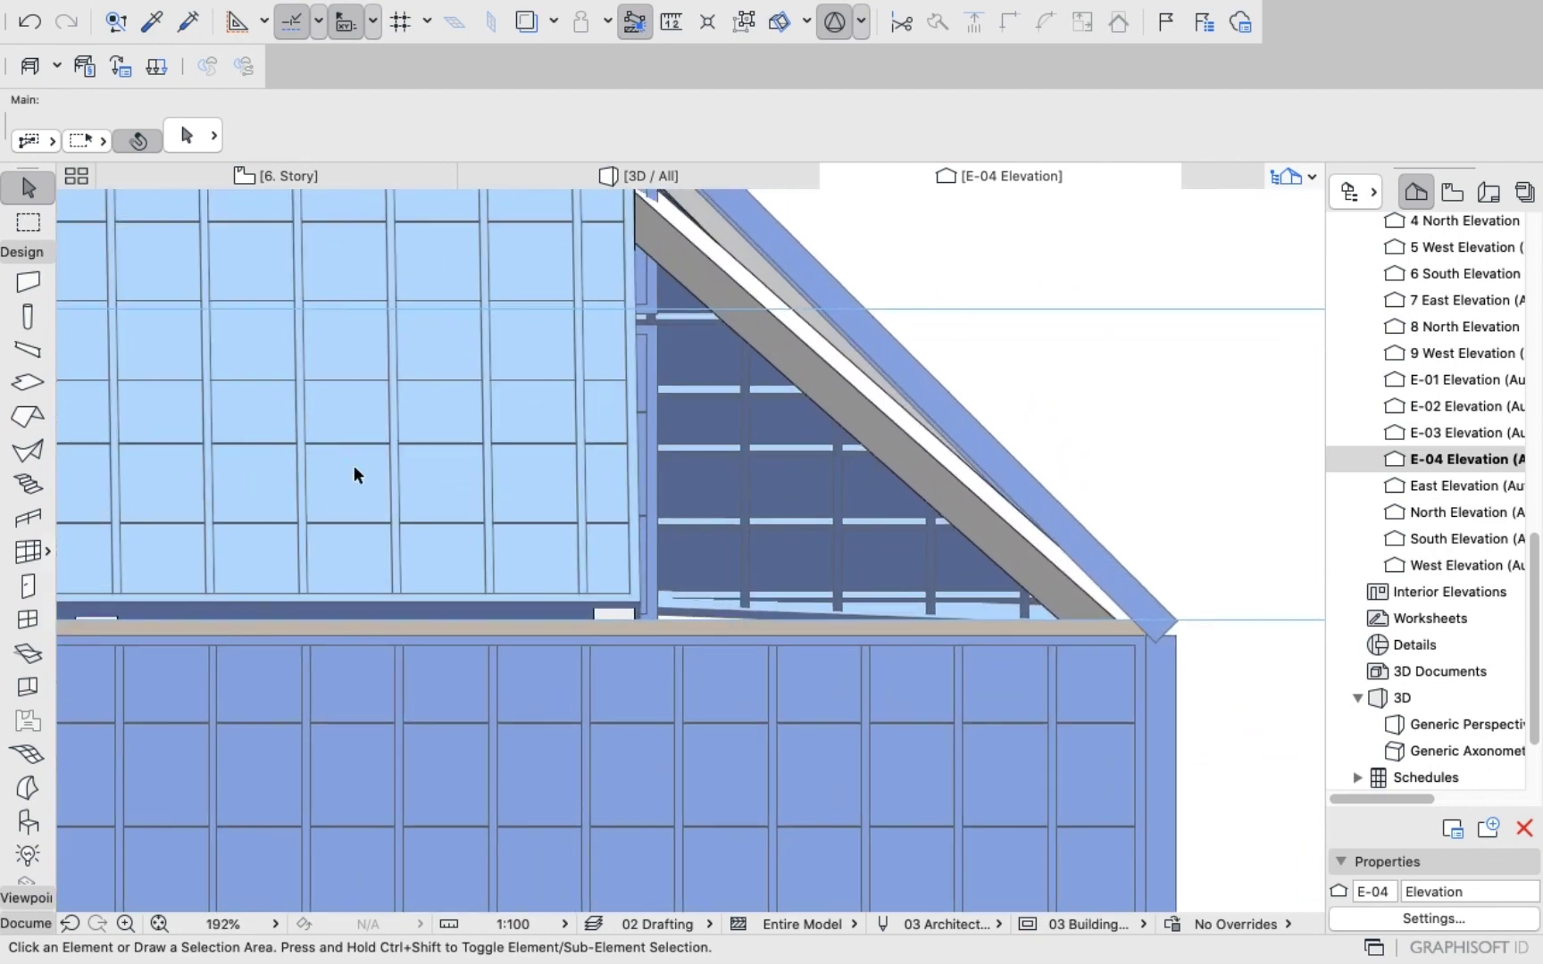
pyautogui.click(22, 554)
pyautogui.doubleClick(22, 553)
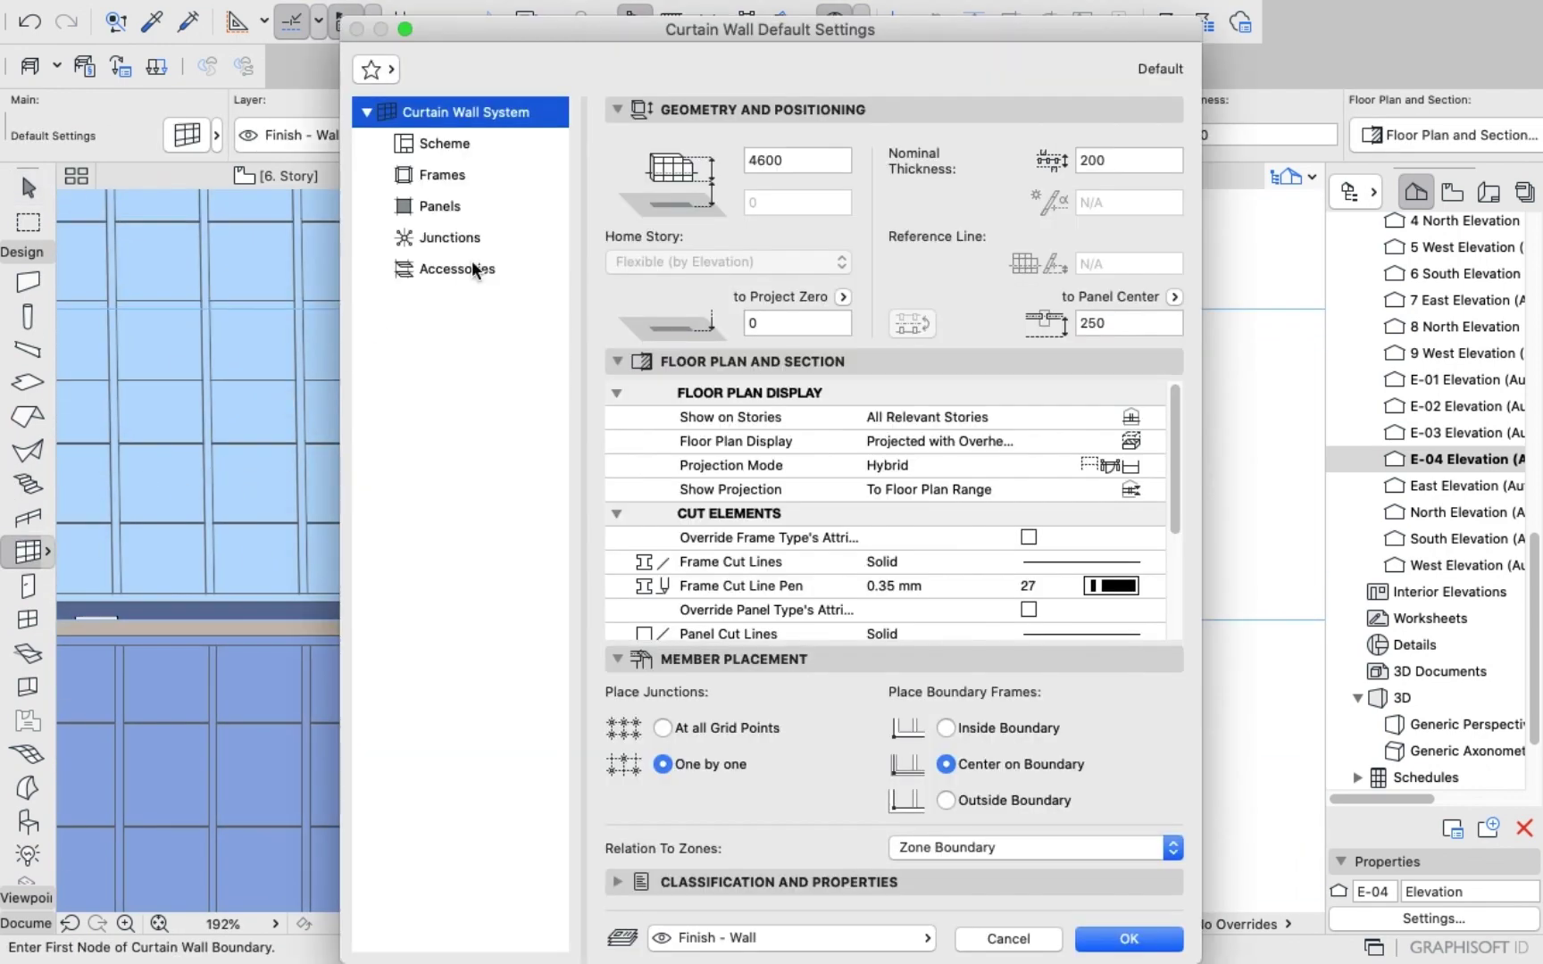
pyautogui.click(1128, 940)
# Draw a right-triangular curtain wall about 4980 mm high over the open roof corner, from the apex to the eaves corner along the 6 Story level.
pyautogui.scroll(-5, 790, 511)
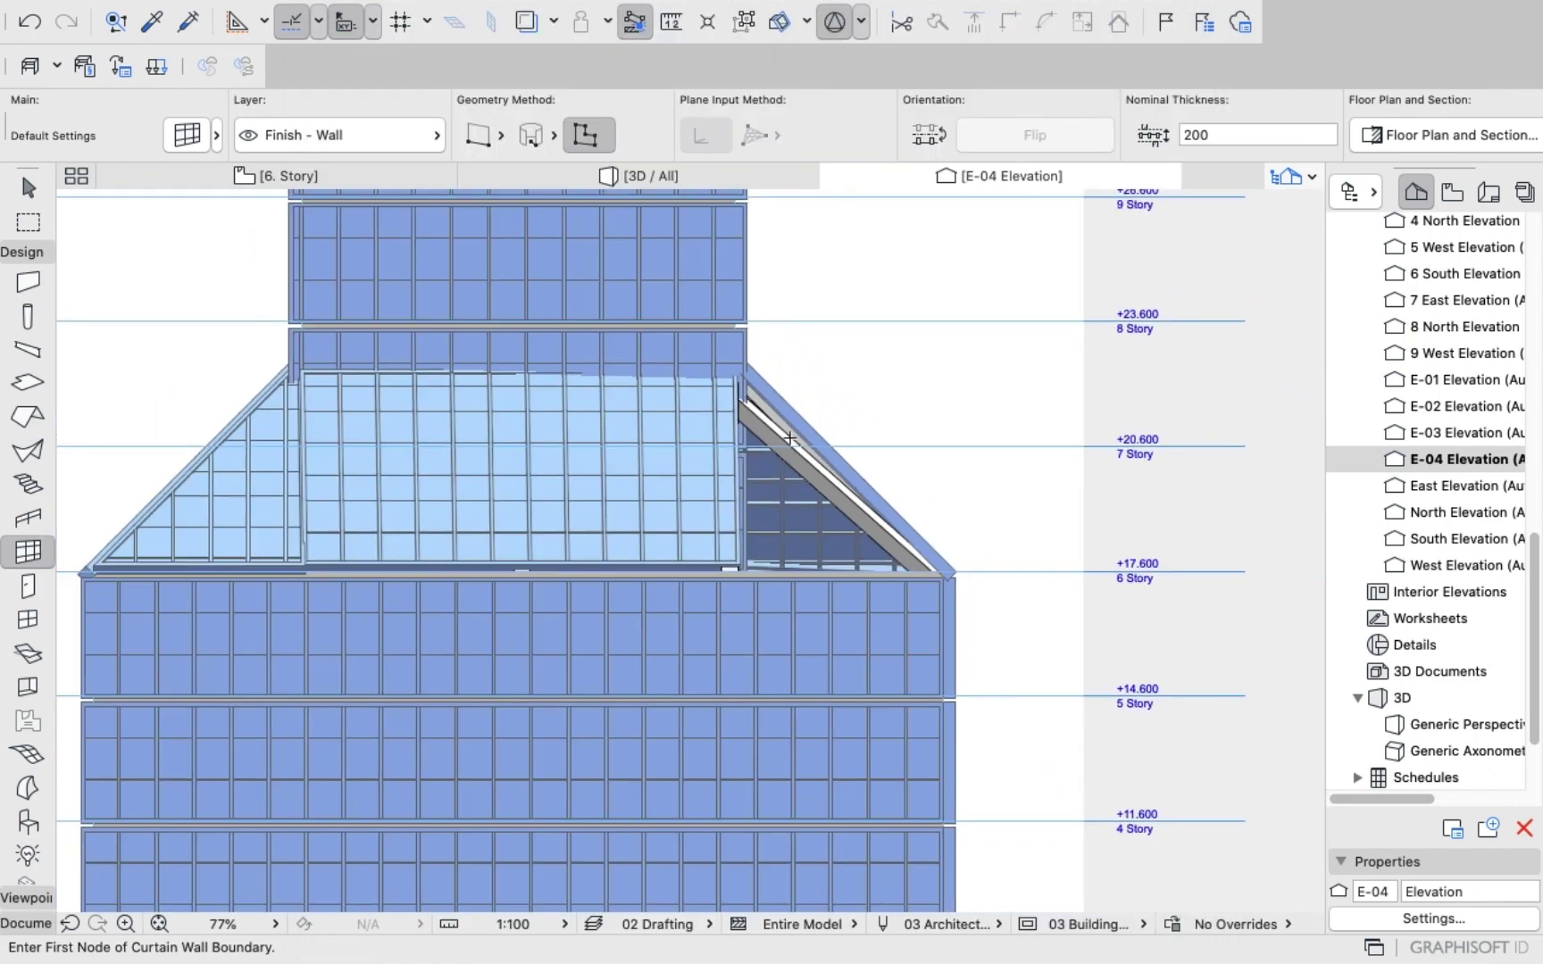
pyautogui.scroll(8, 791, 431)
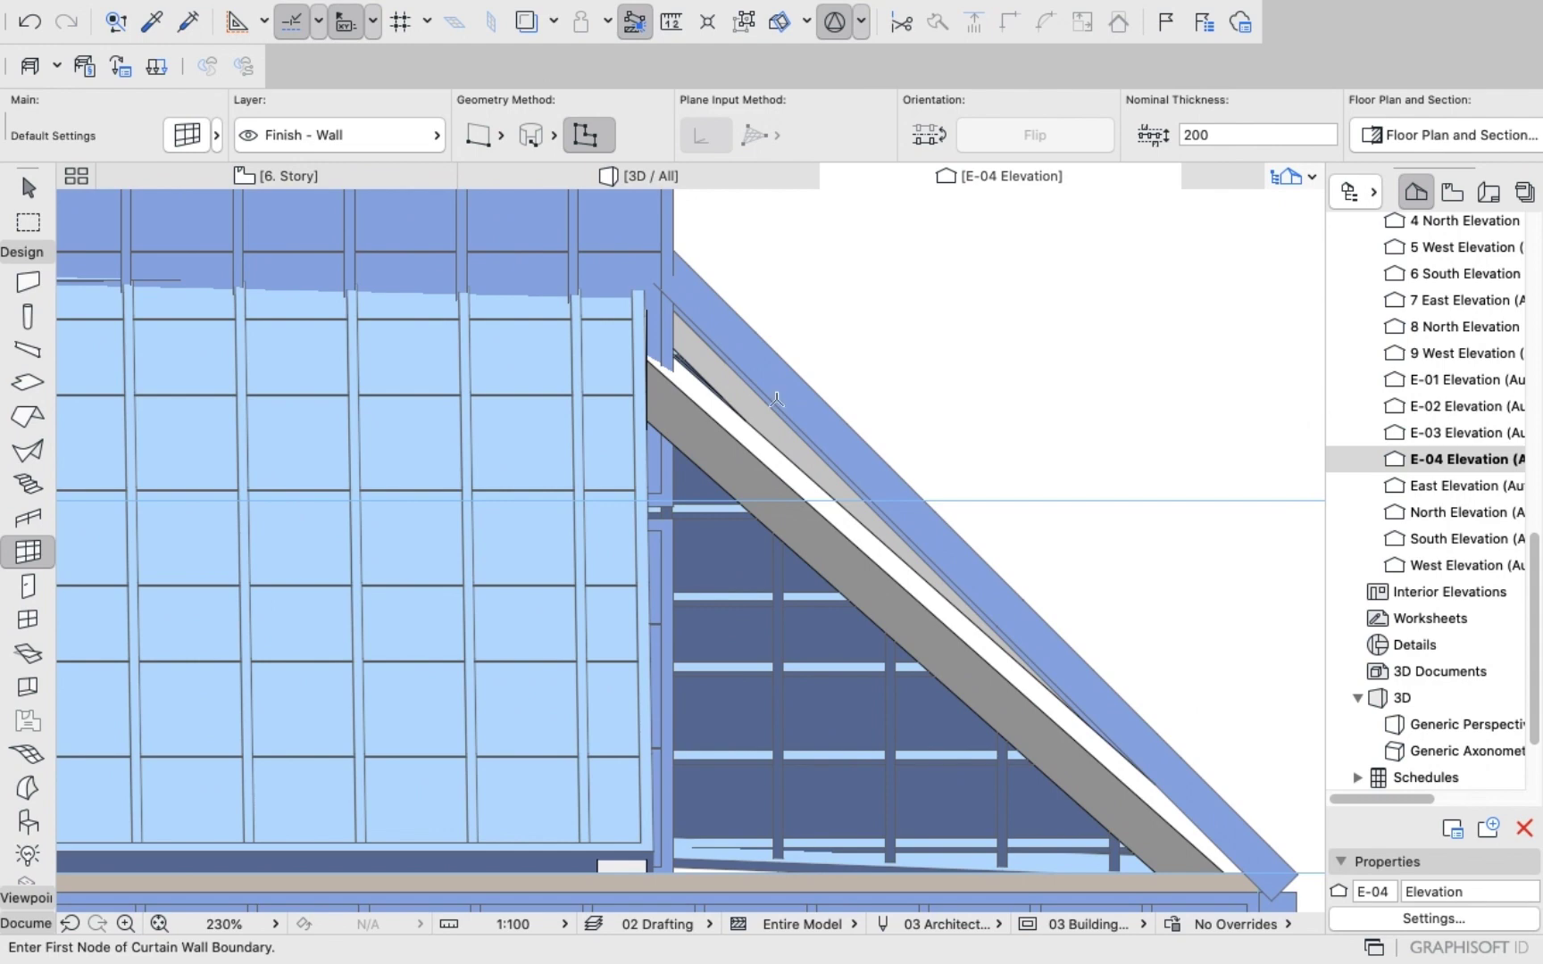
pyautogui.scroll(-3, 776, 400)
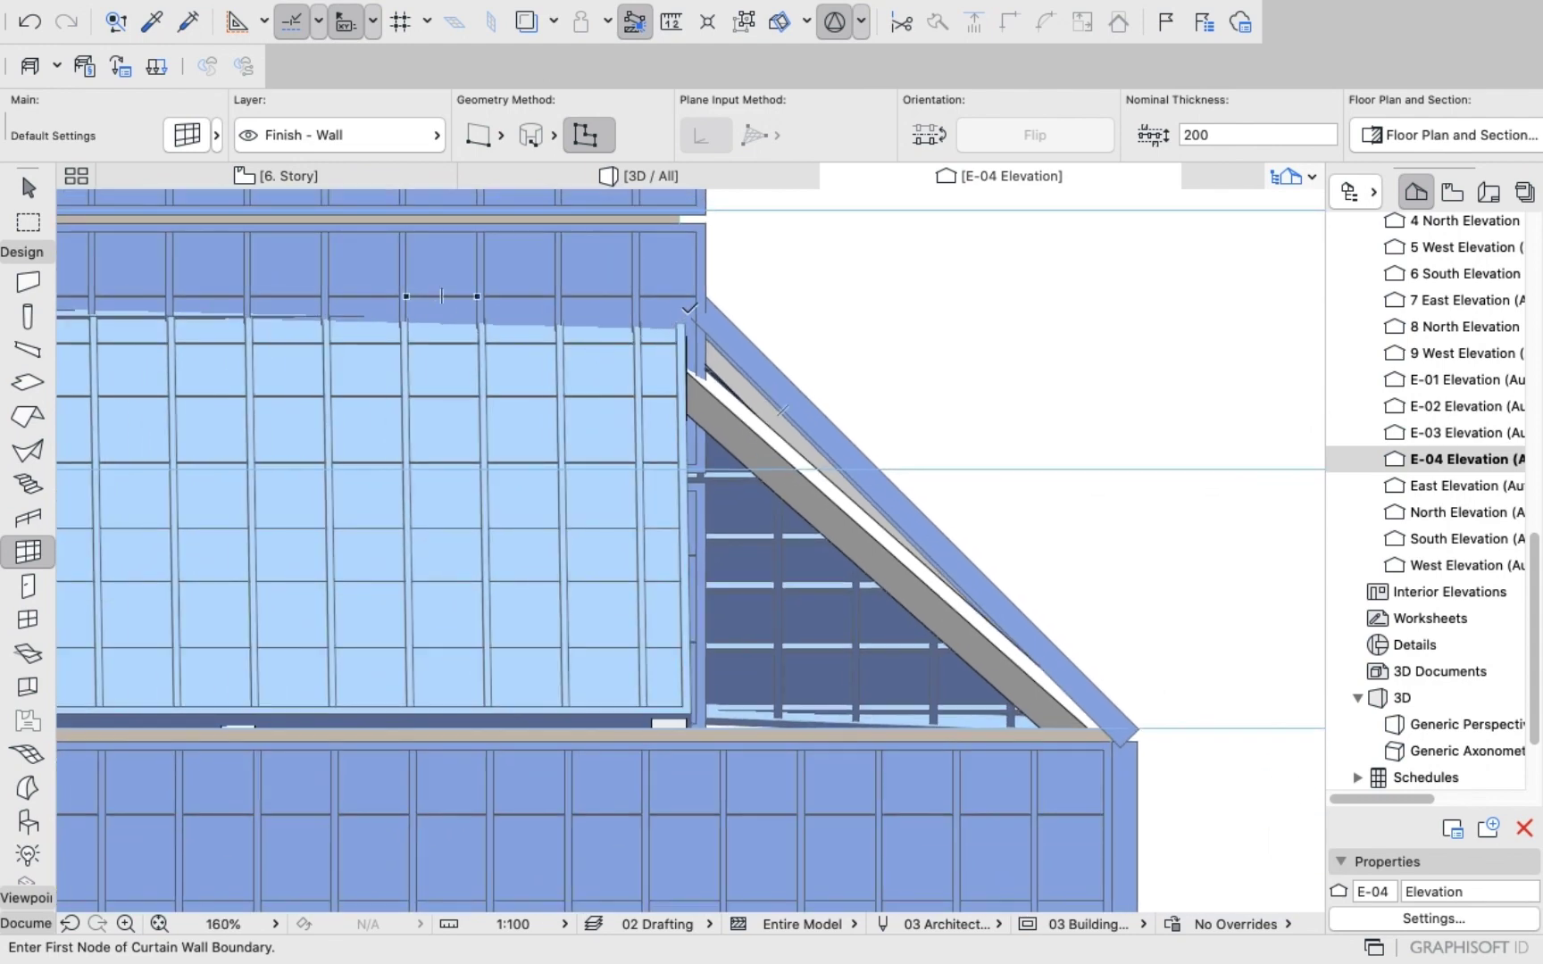
pyautogui.scroll(-3, 723, 330)
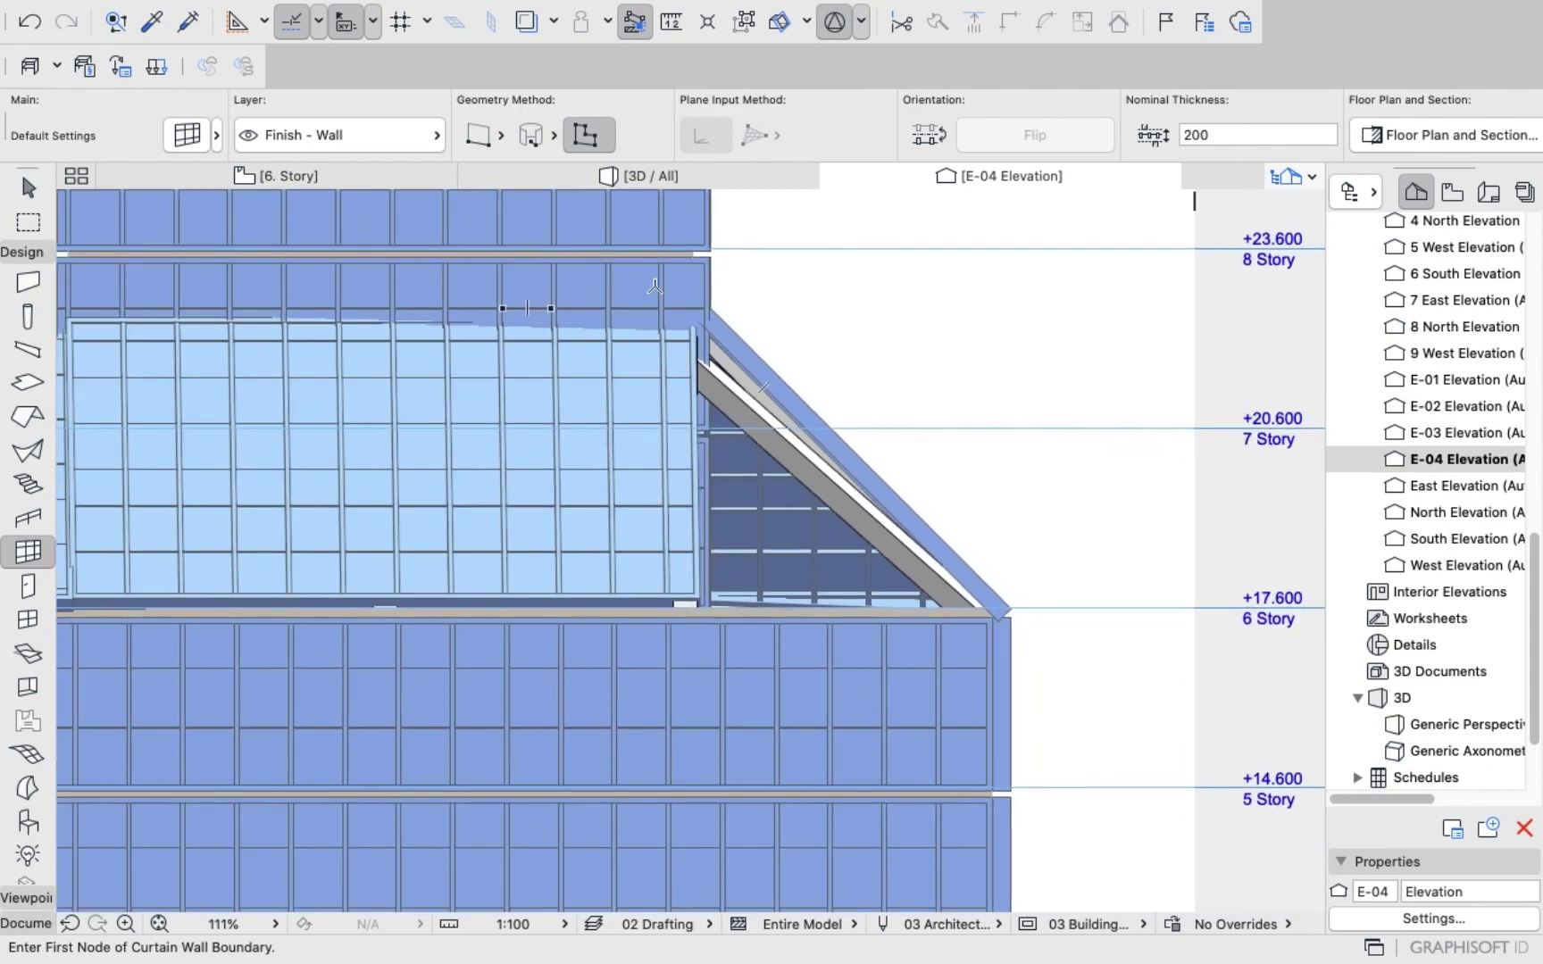
pyautogui.scroll(-3, 657, 285)
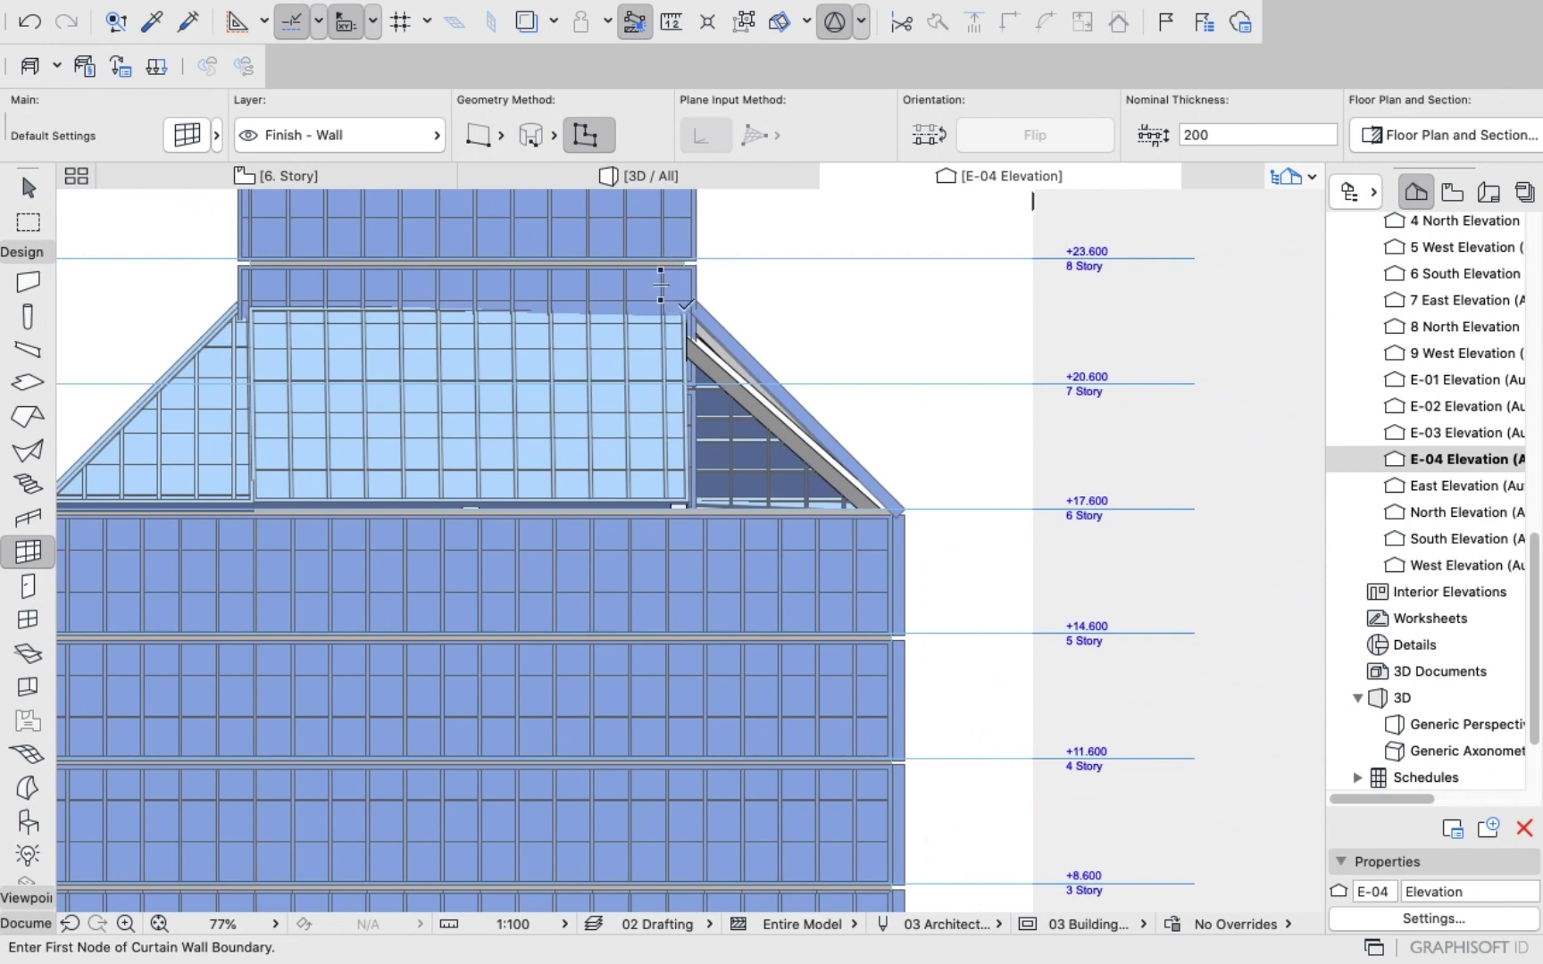
pyautogui.click(690, 304)
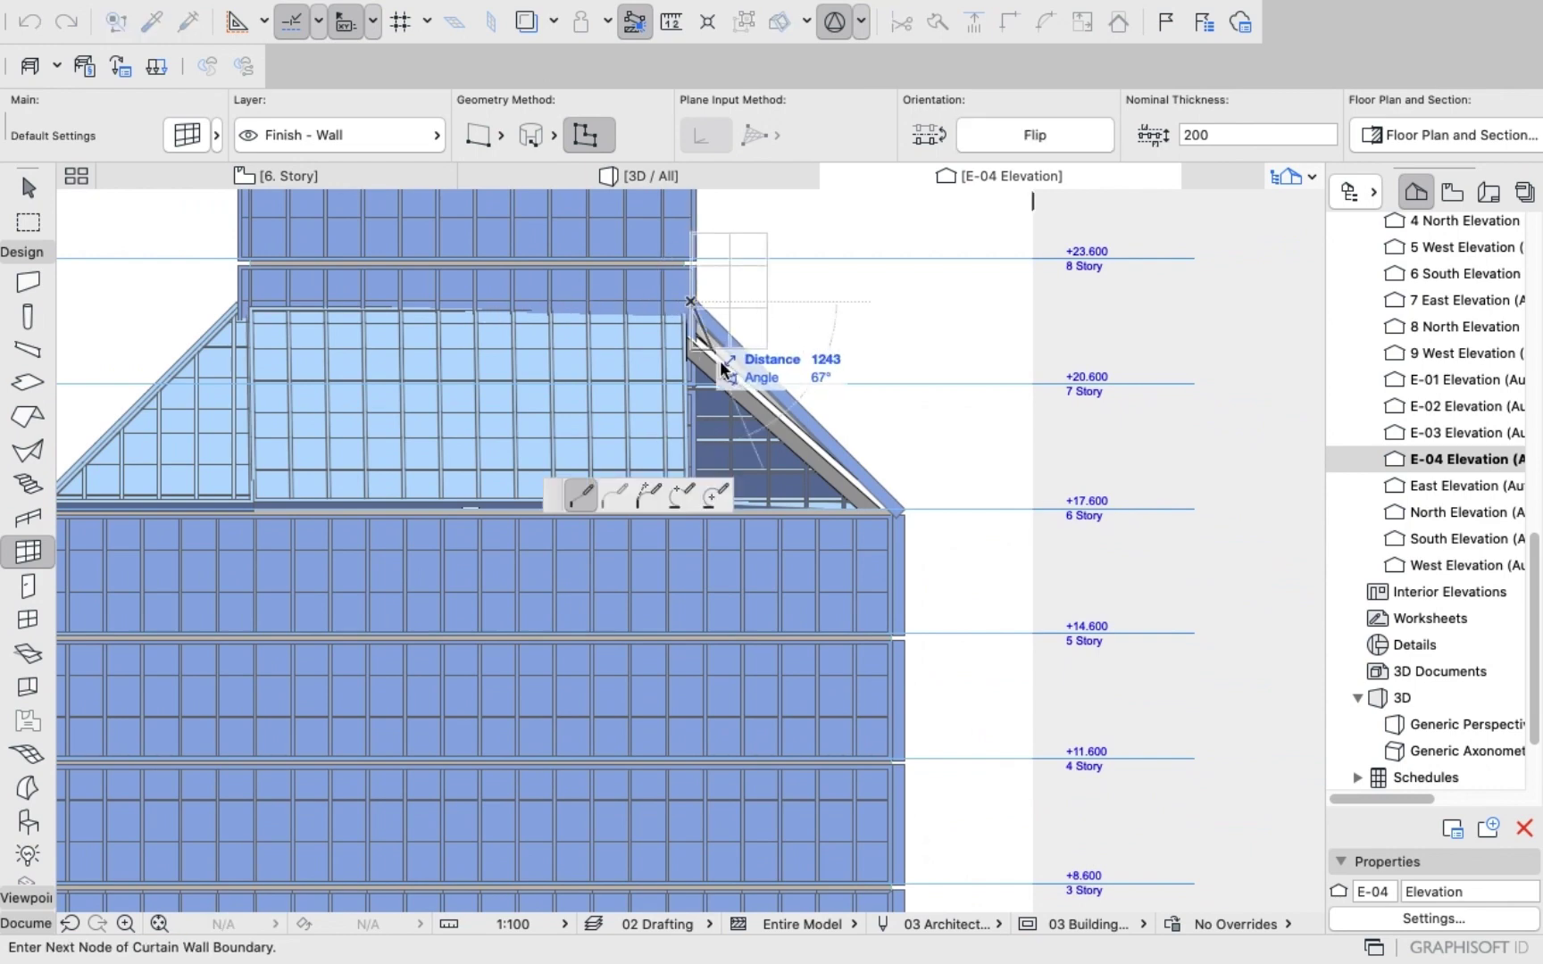
pyautogui.scroll(5, 696, 344)
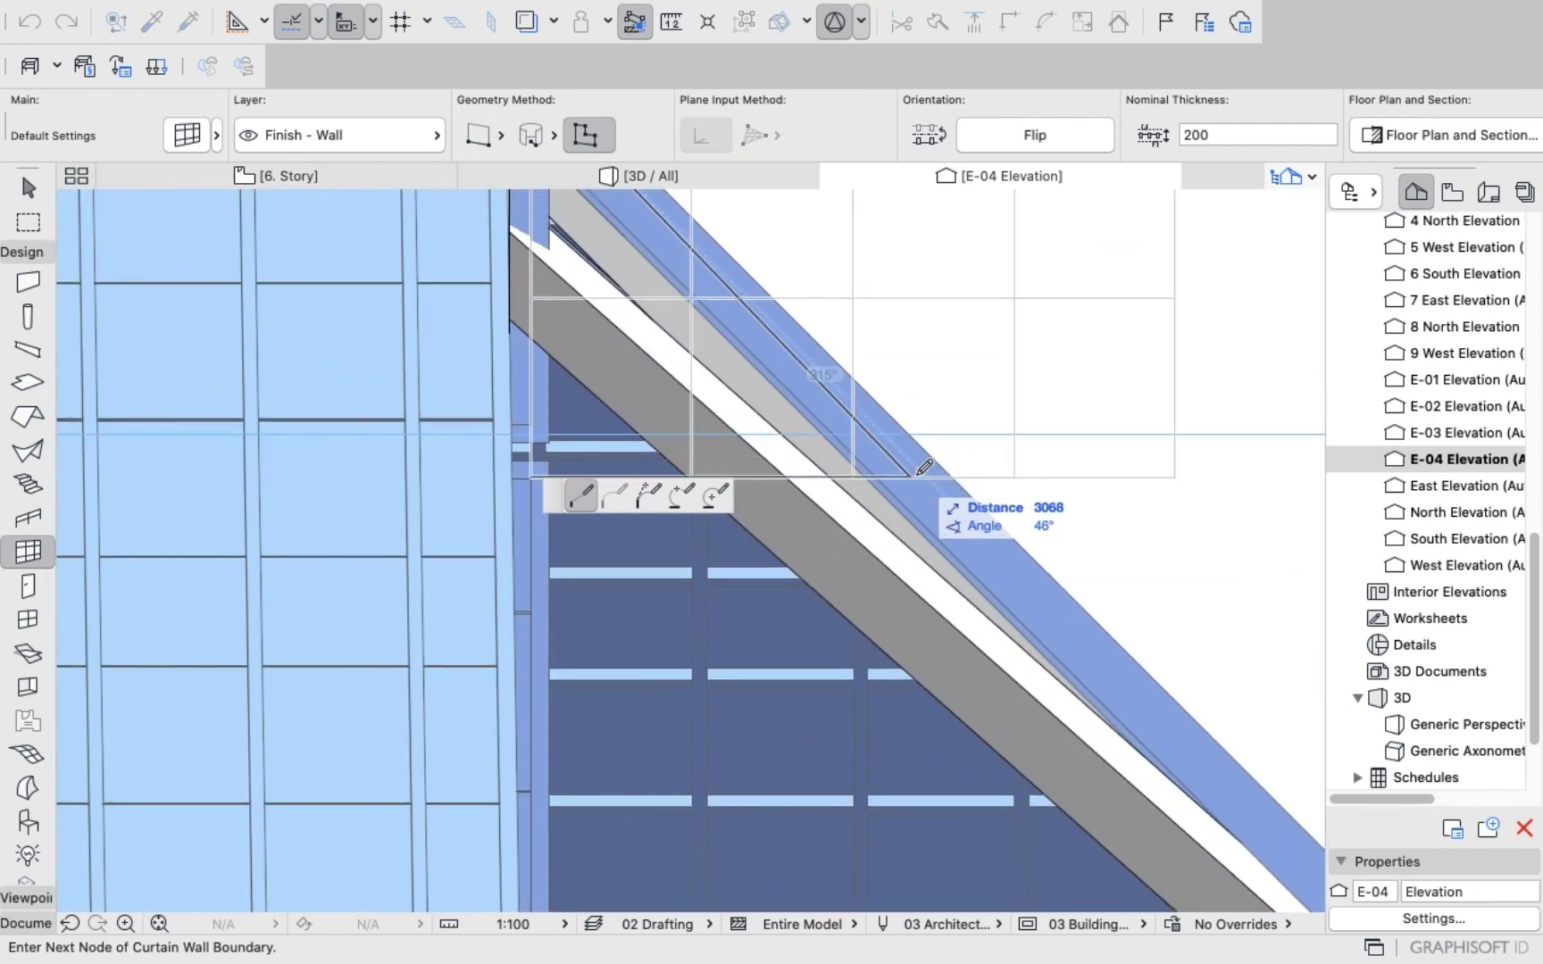
pyautogui.scroll(-3, 910, 469)
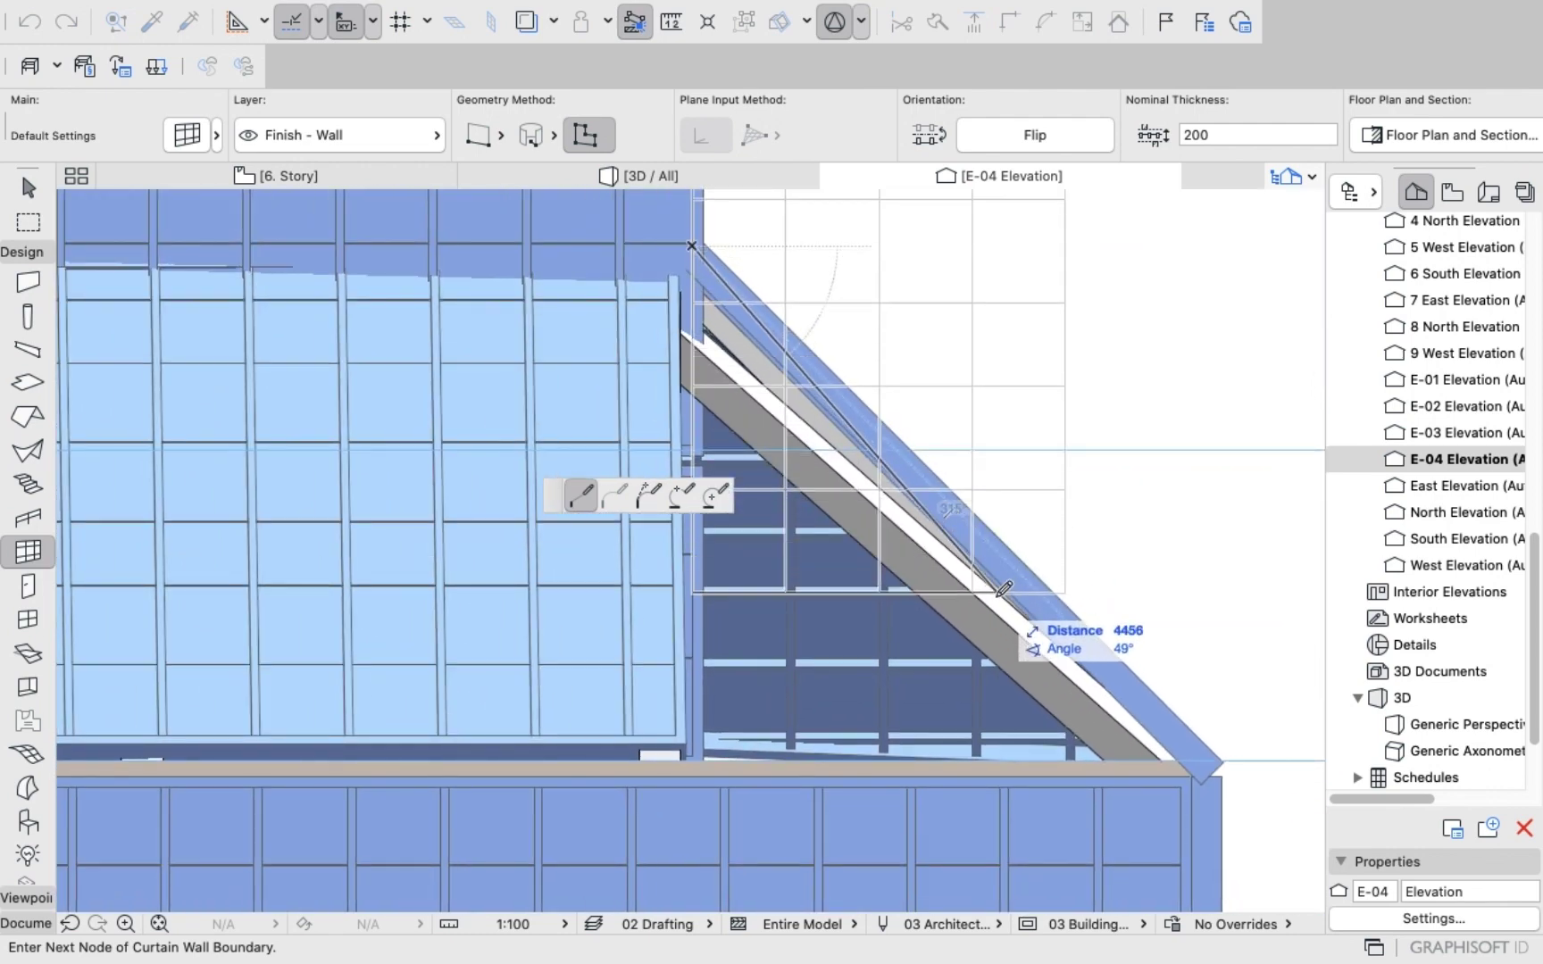
pyautogui.click(1214, 762)
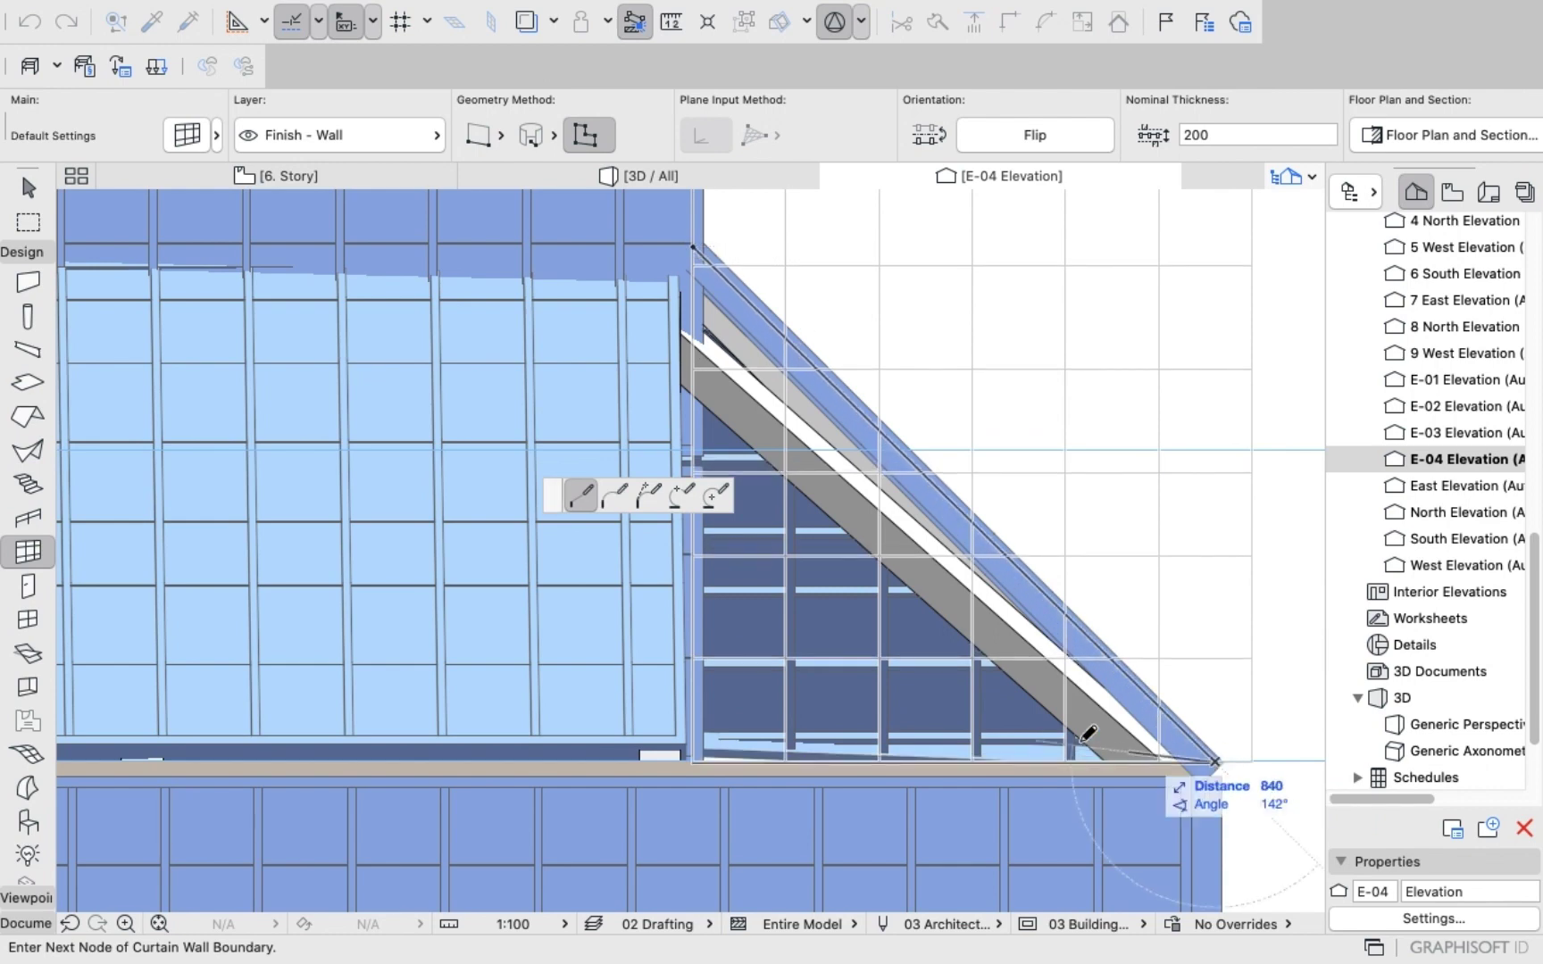
pyautogui.click(692, 762)
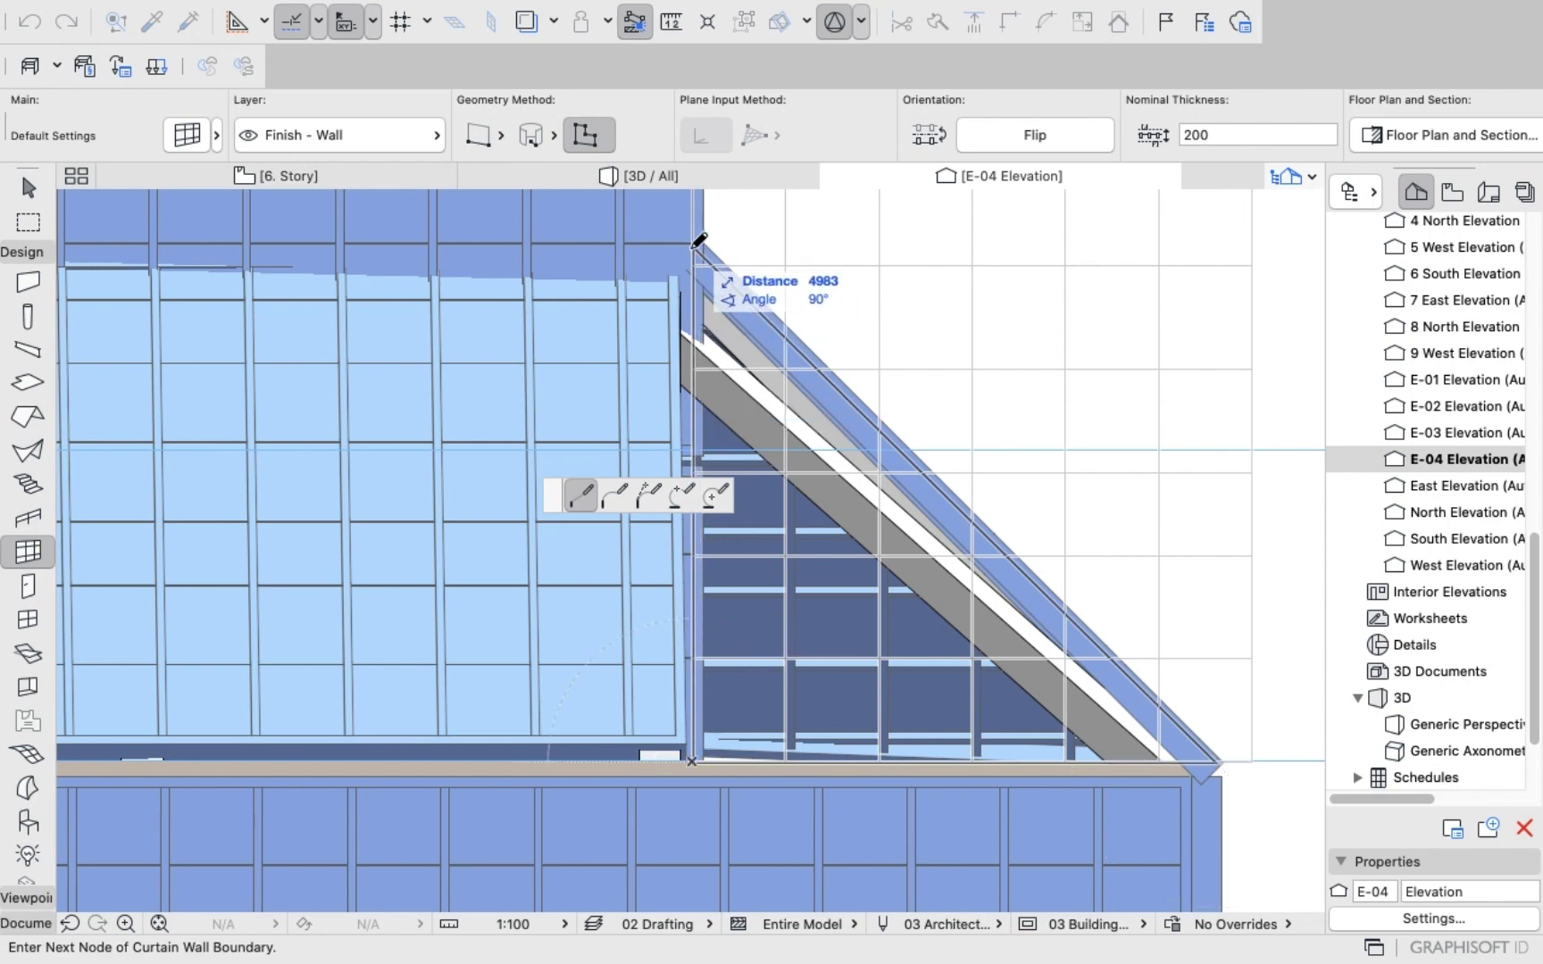
pyautogui.click(691, 252)
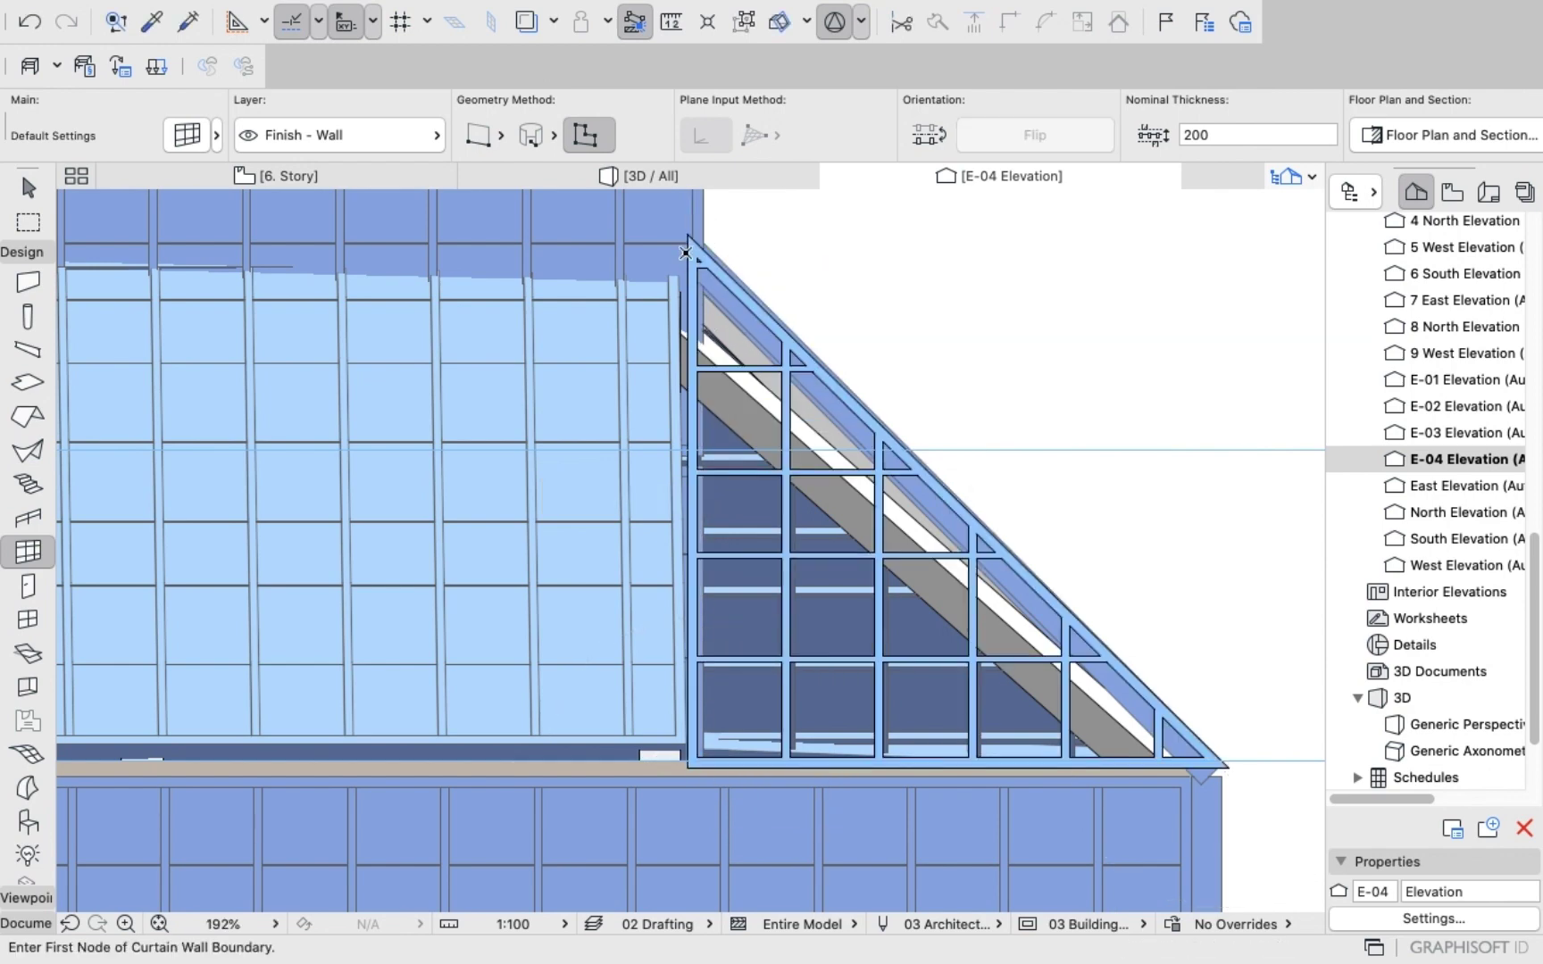
# Check the new triangle's vertical edge against the neighbouring roof panel and undo the triangular curtain wall.
pyautogui.scroll(5, 689, 325)
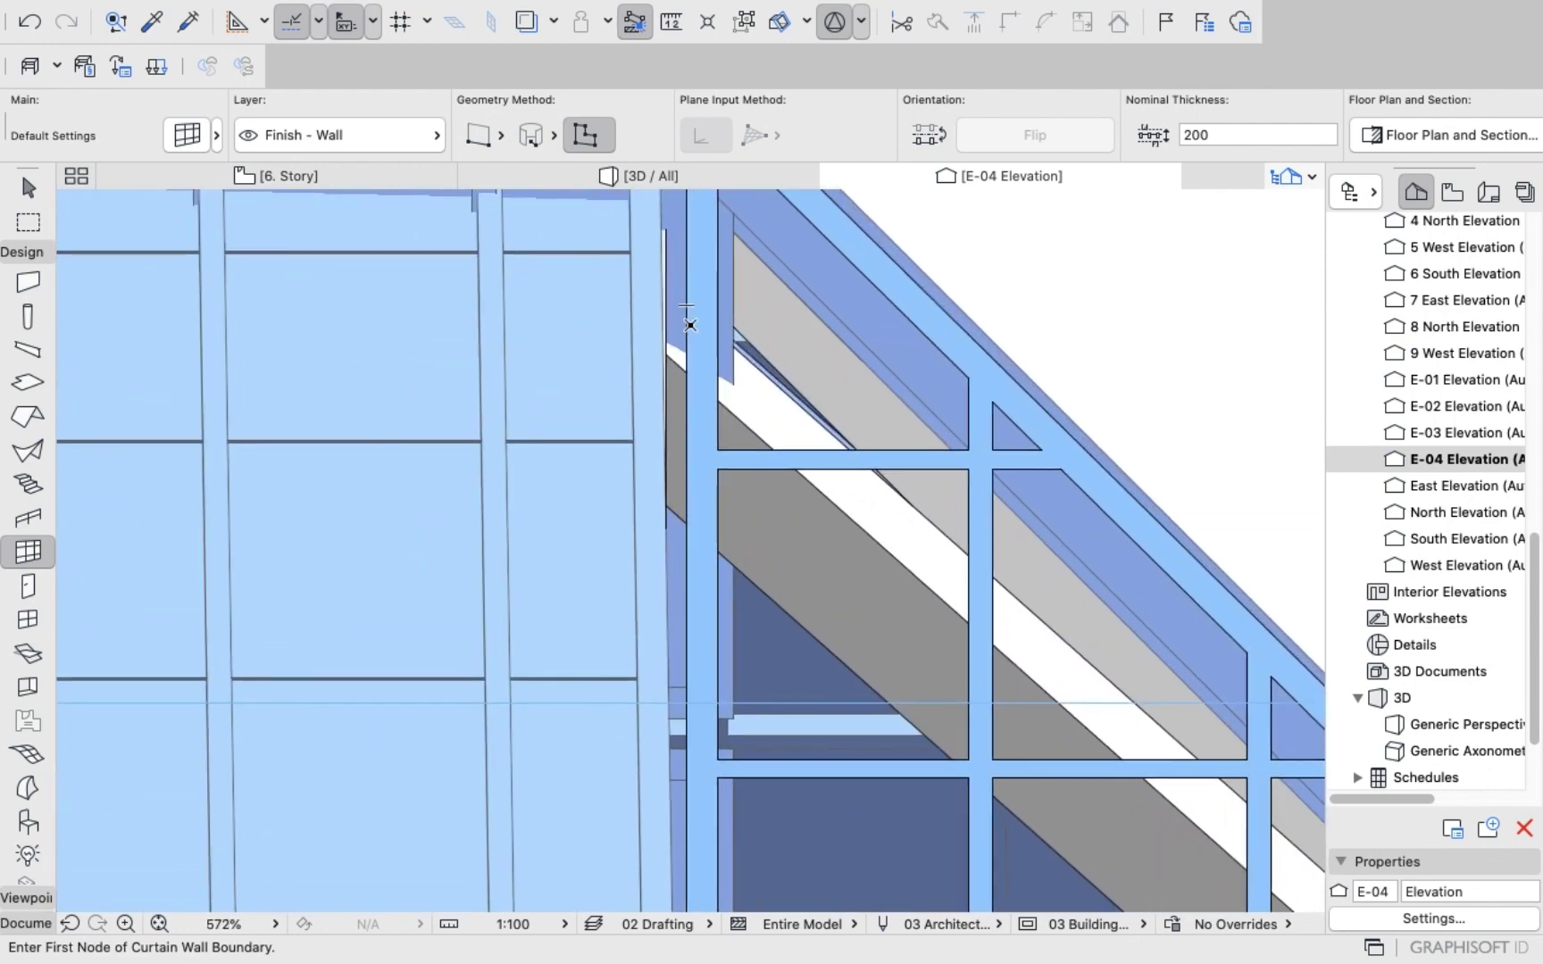
pyautogui.scroll(-3, 691, 325)
pyautogui.scroll(-2, 690, 325)
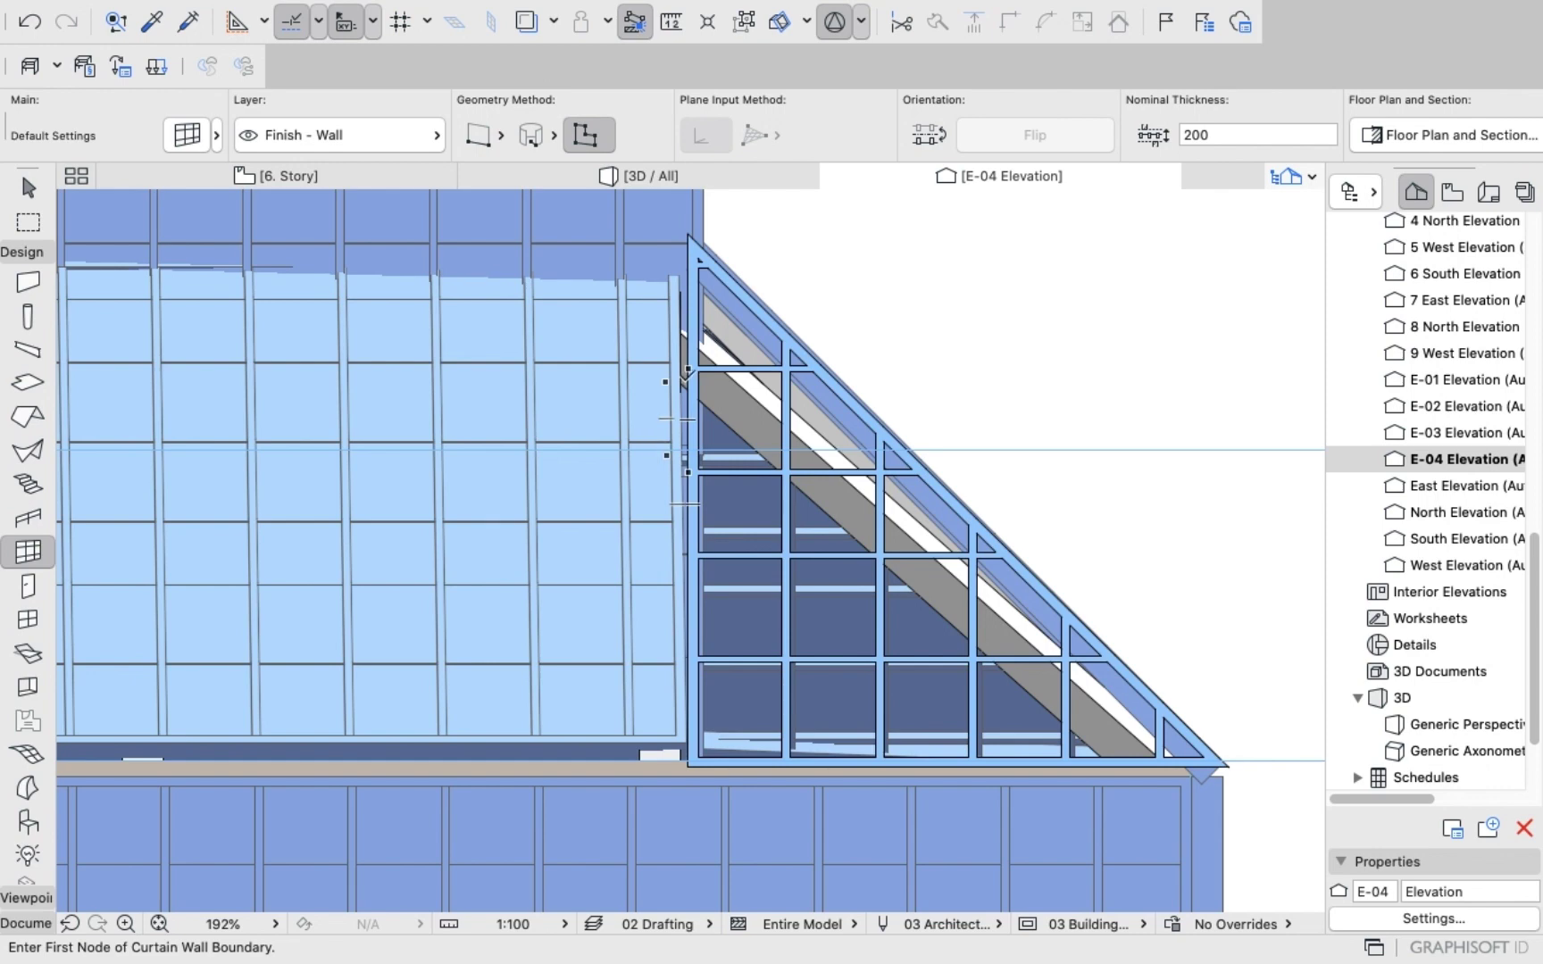
pyautogui.scroll(4, 684, 379)
pyautogui.scroll(-3, 671, 384)
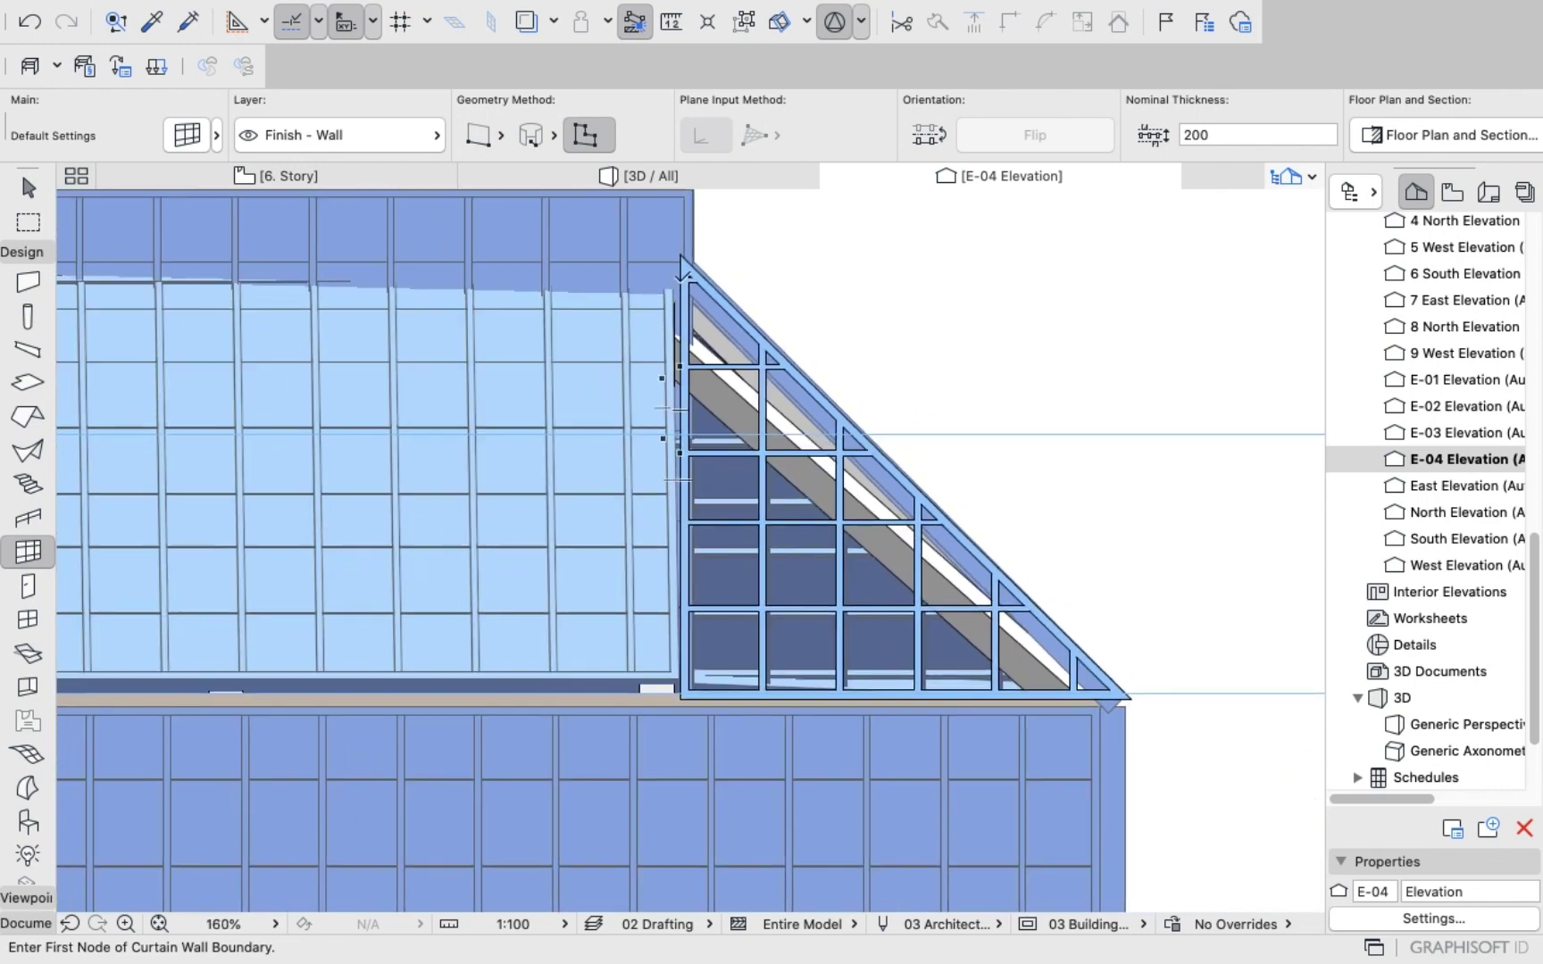
pyautogui.scroll(-1, 695, 301)
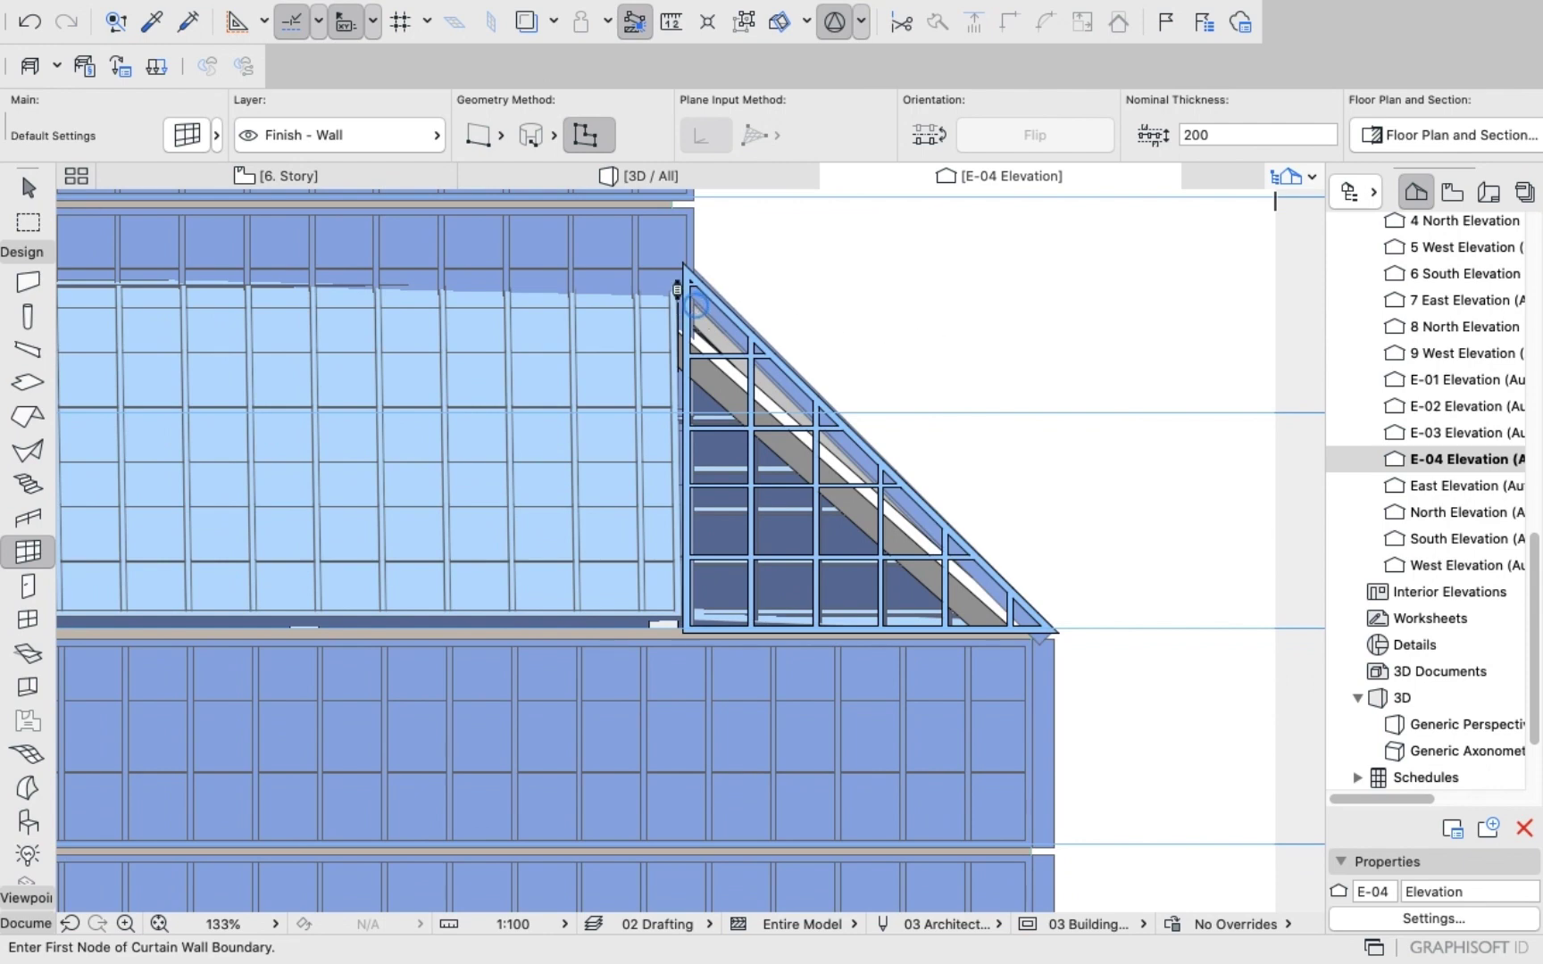
pyautogui.press('super+z')
pyautogui.scroll(1, 681, 288)
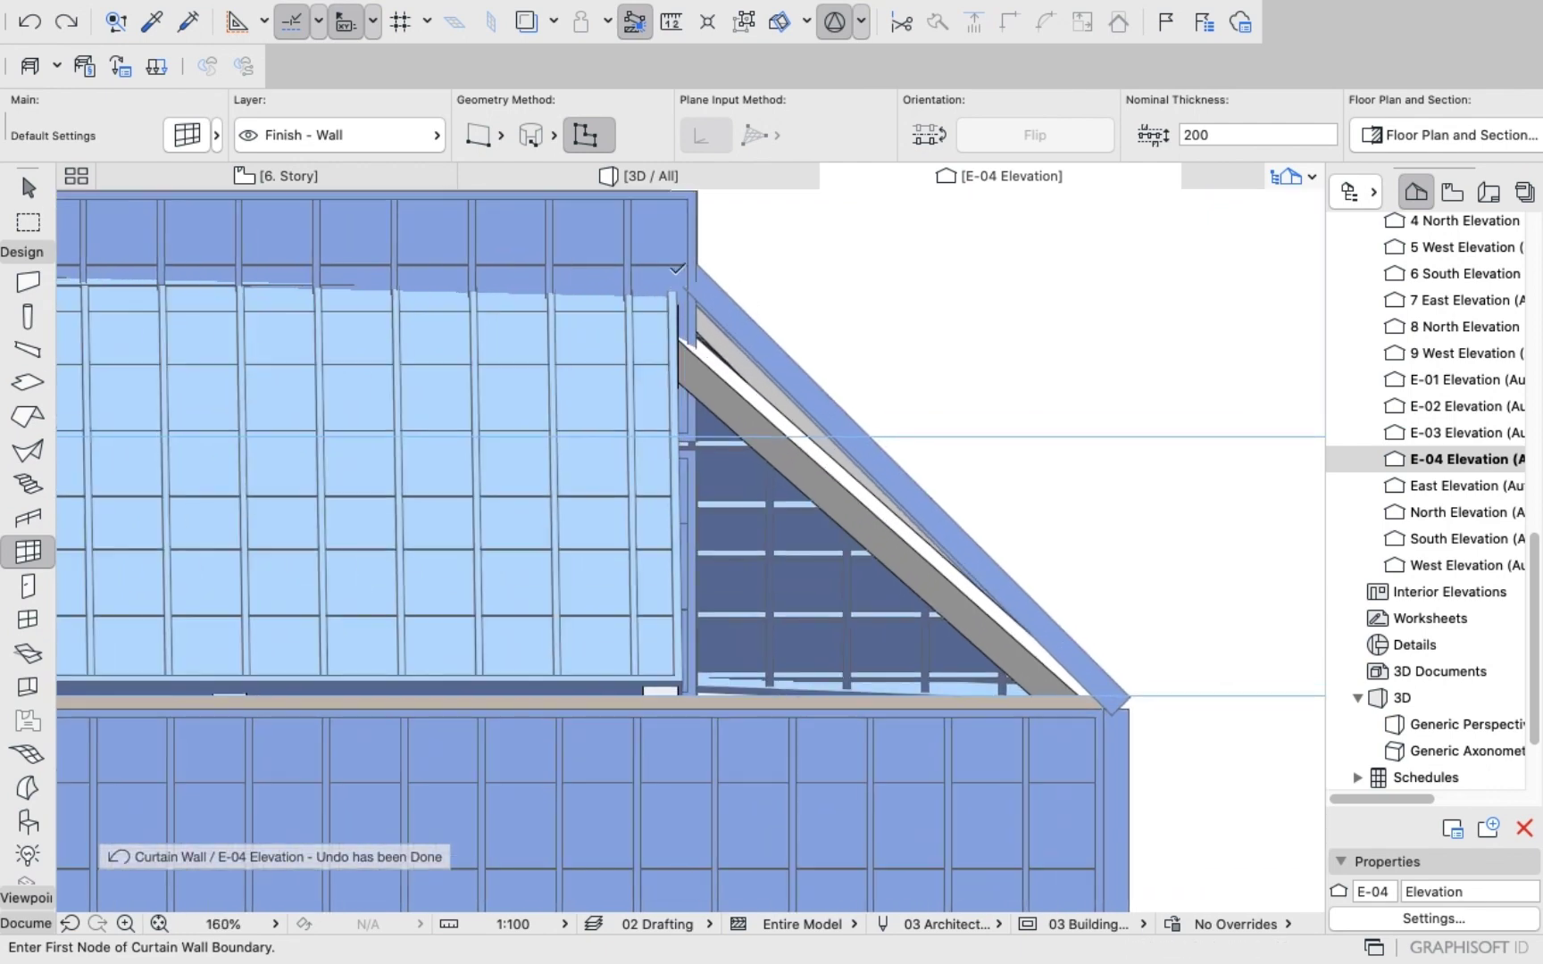
# Draw a triangular curtain wall over the open roof corner in E-04, slanting its near-vertical edge to follow the neighbouring roof panel.
pyautogui.click(671, 263)
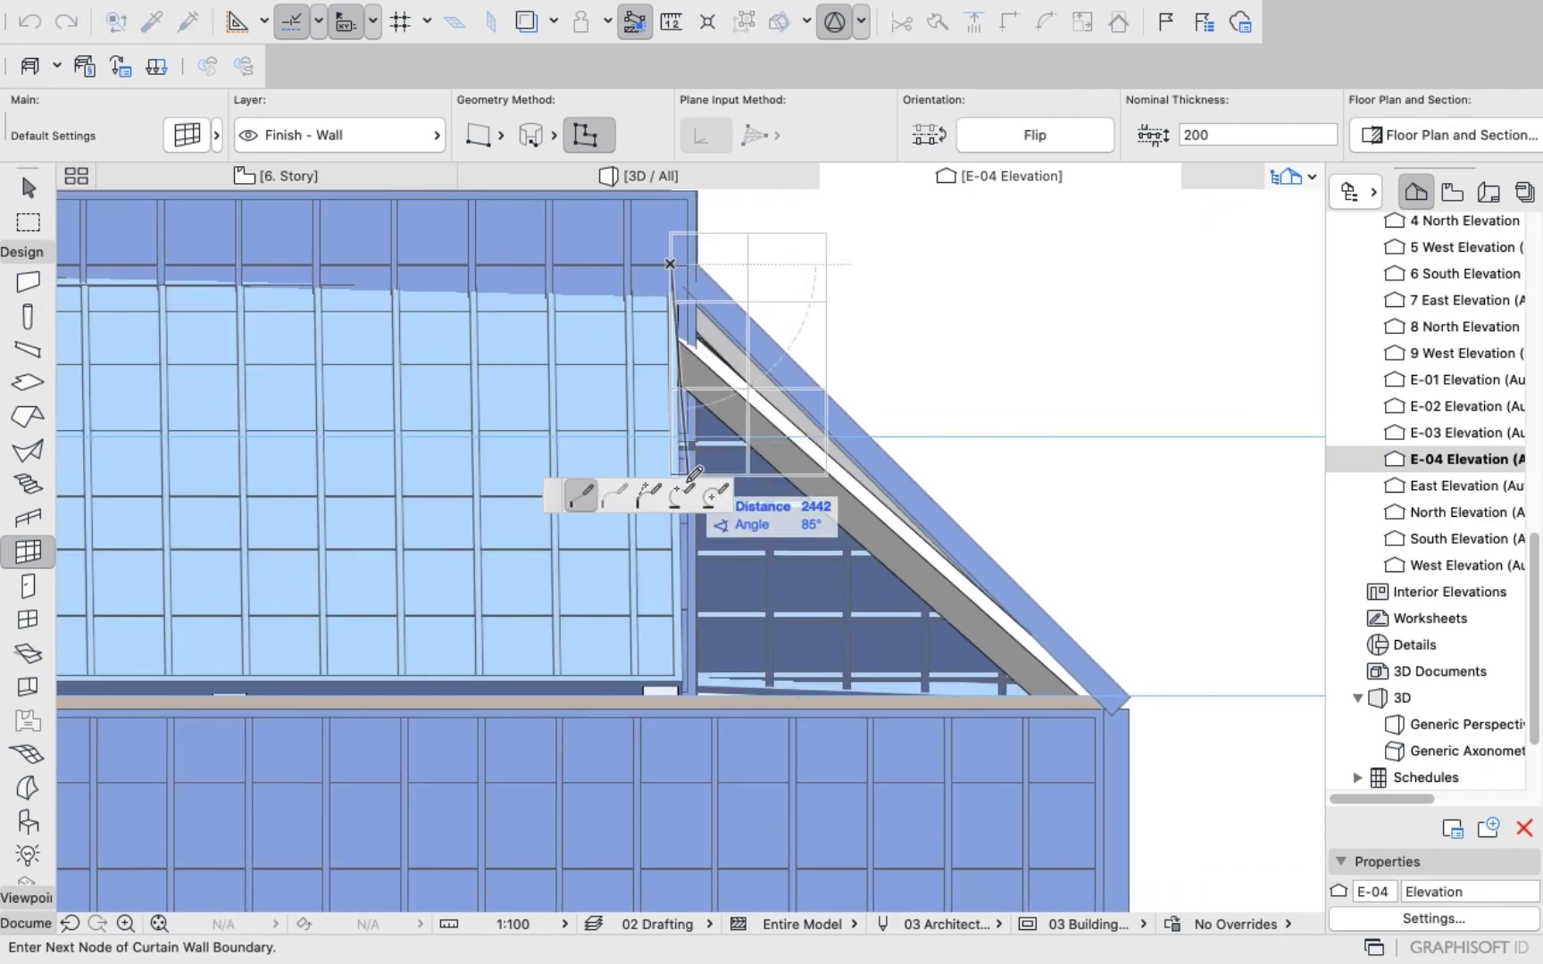
pyautogui.click(677, 696)
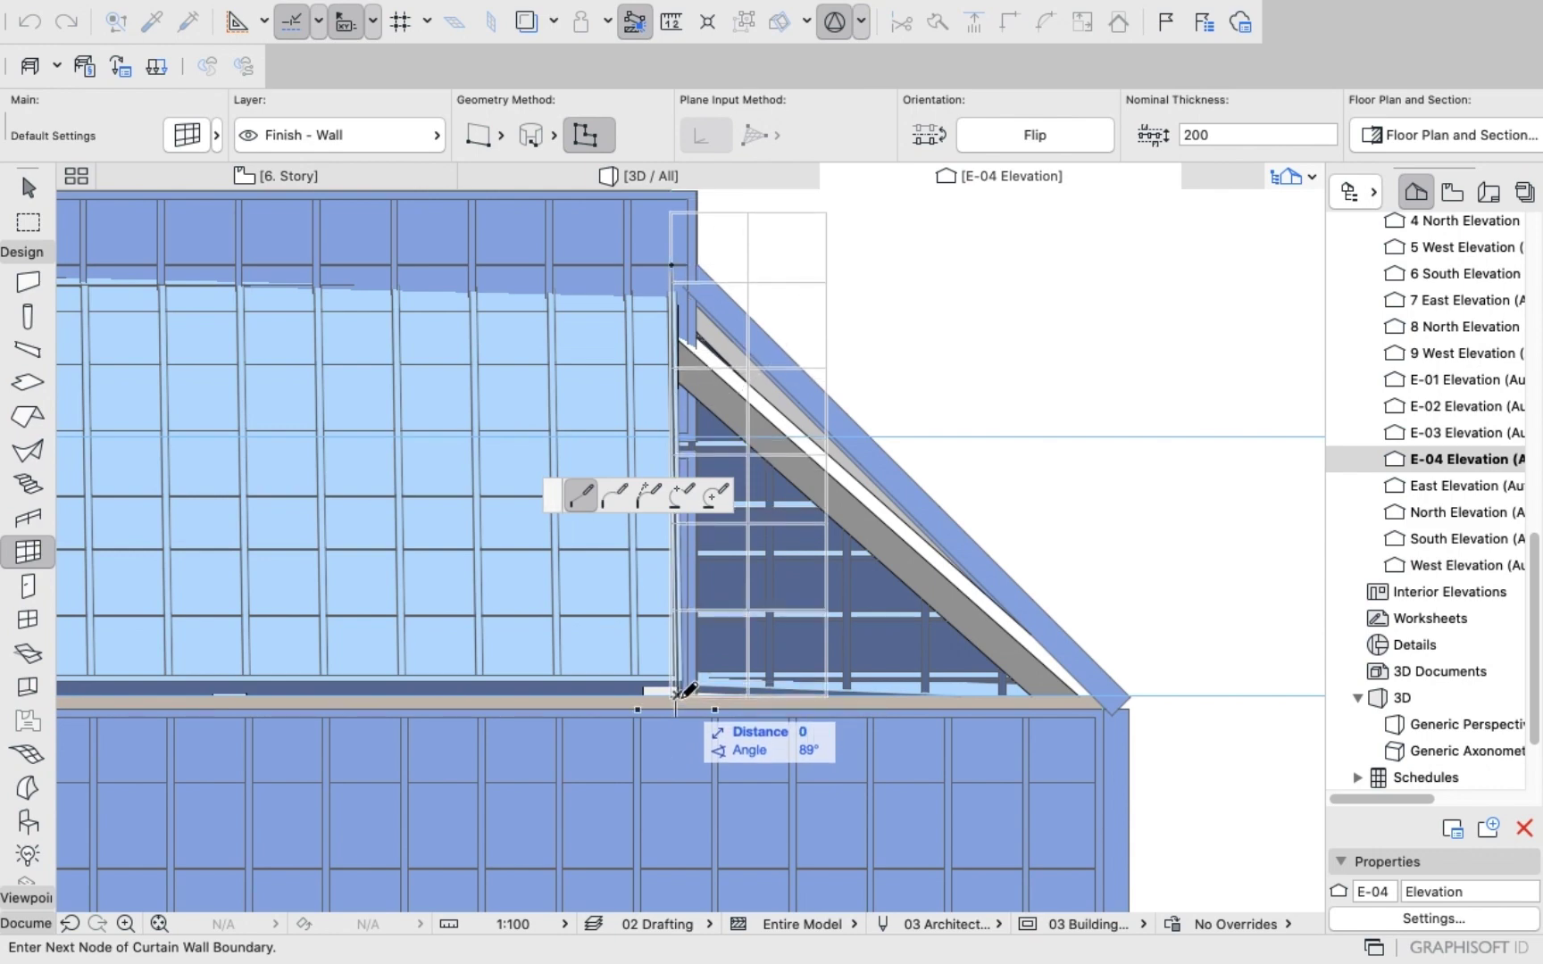
pyautogui.click(1104, 696)
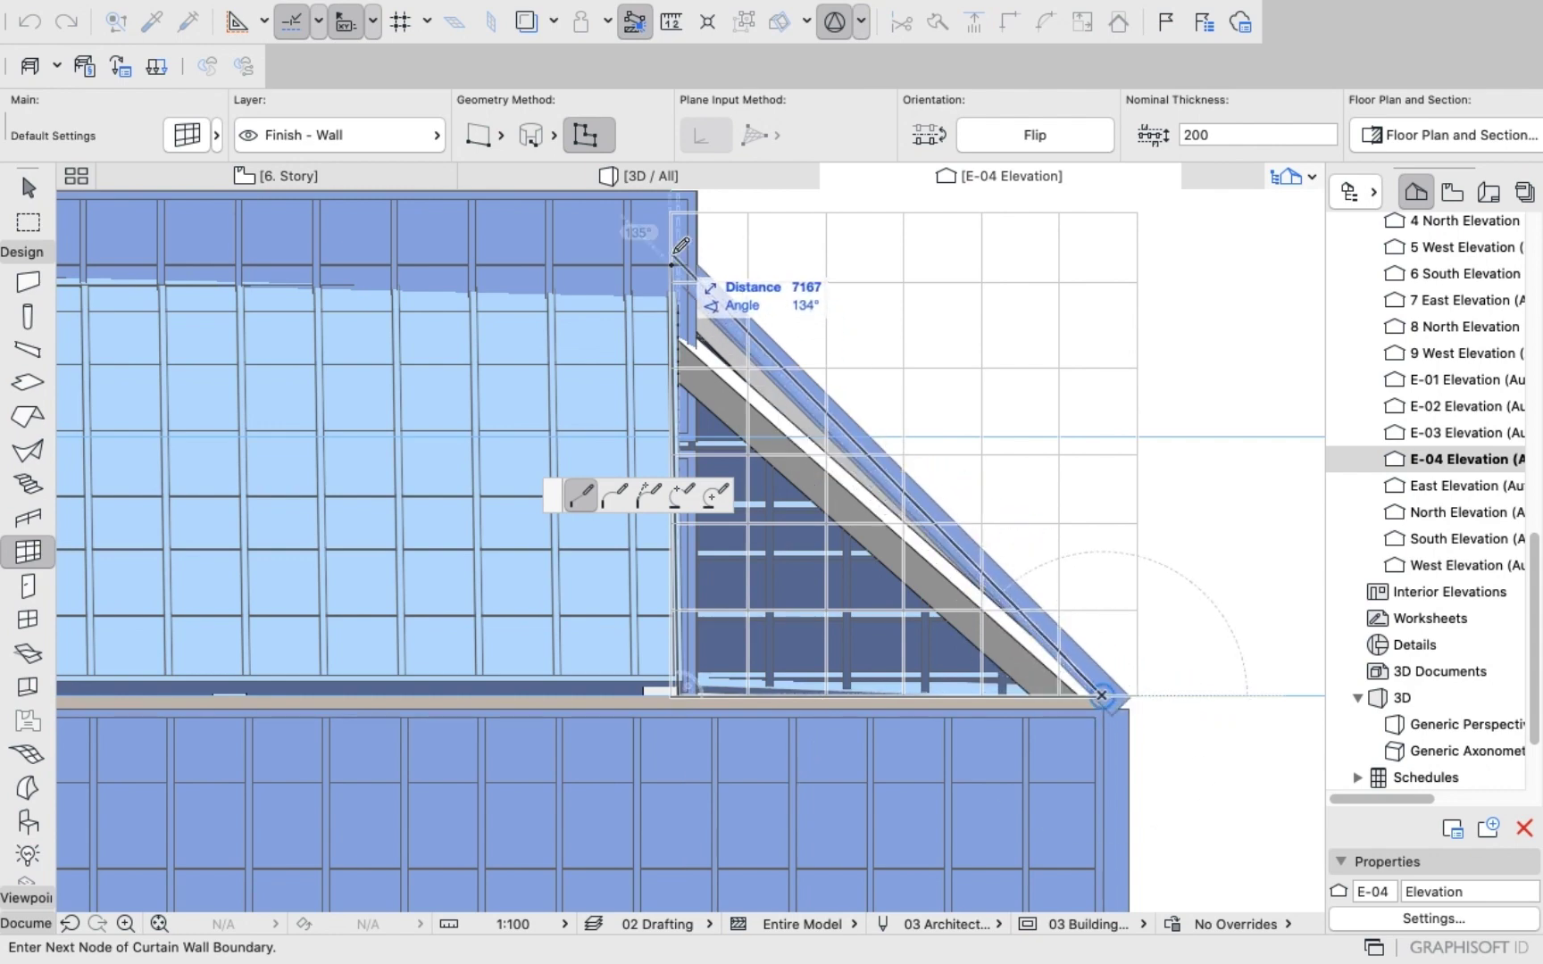
pyautogui.doubleClick(833, 344)
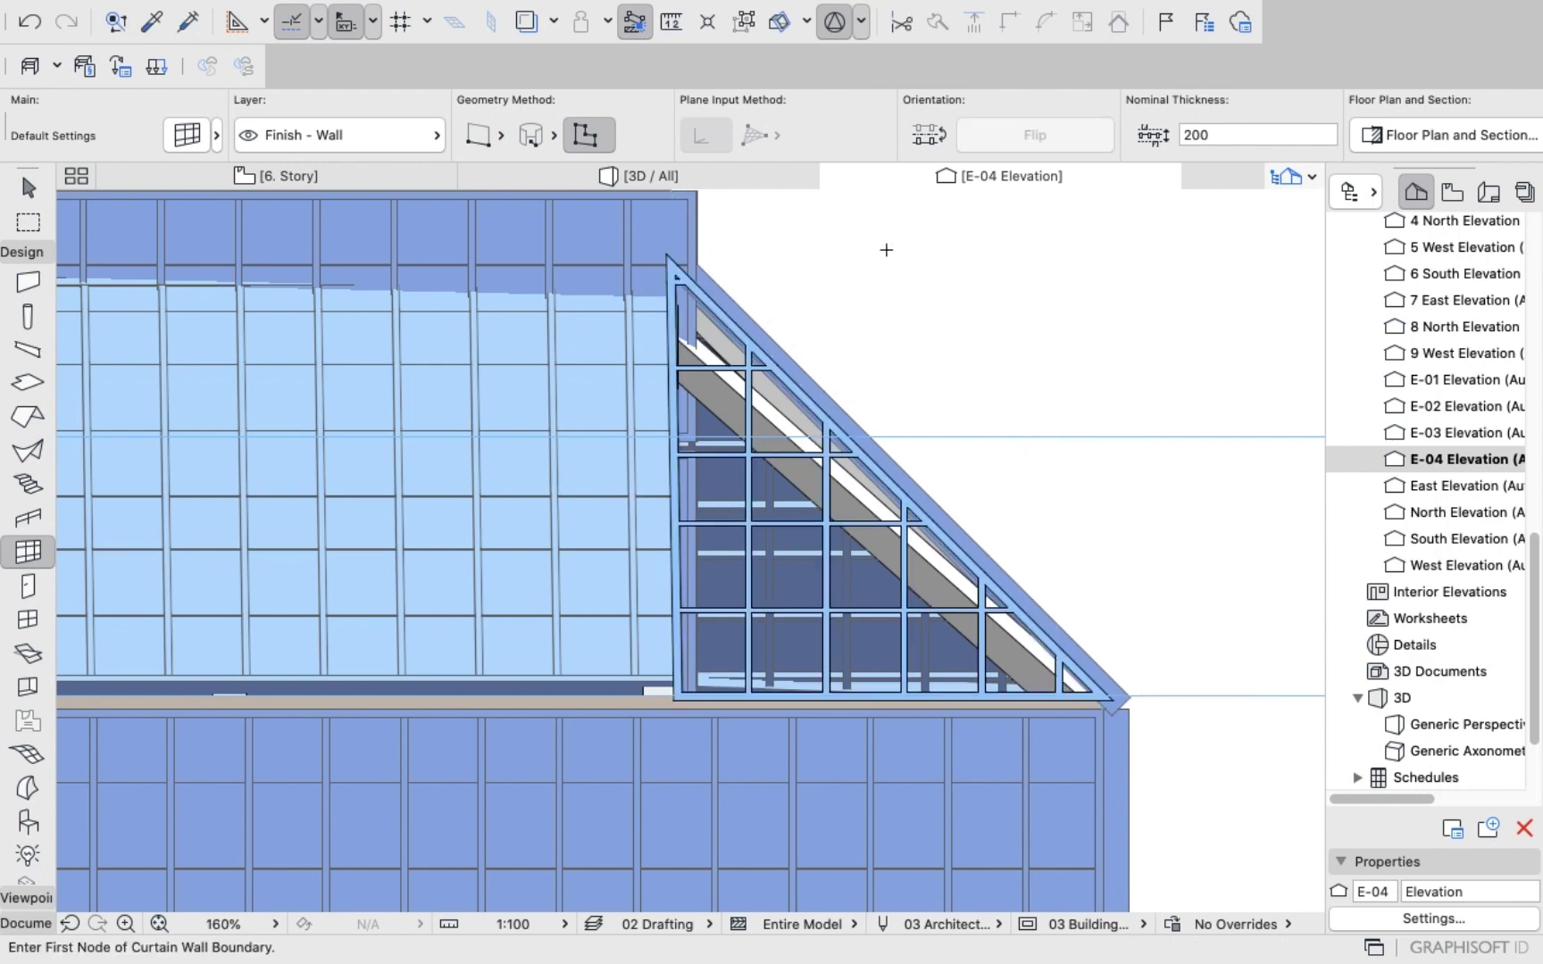
# Tilt the new triangular curtain wall inward to lean with the roof by changing its slant angle from the 3D view.
pyautogui.click(672, 176)
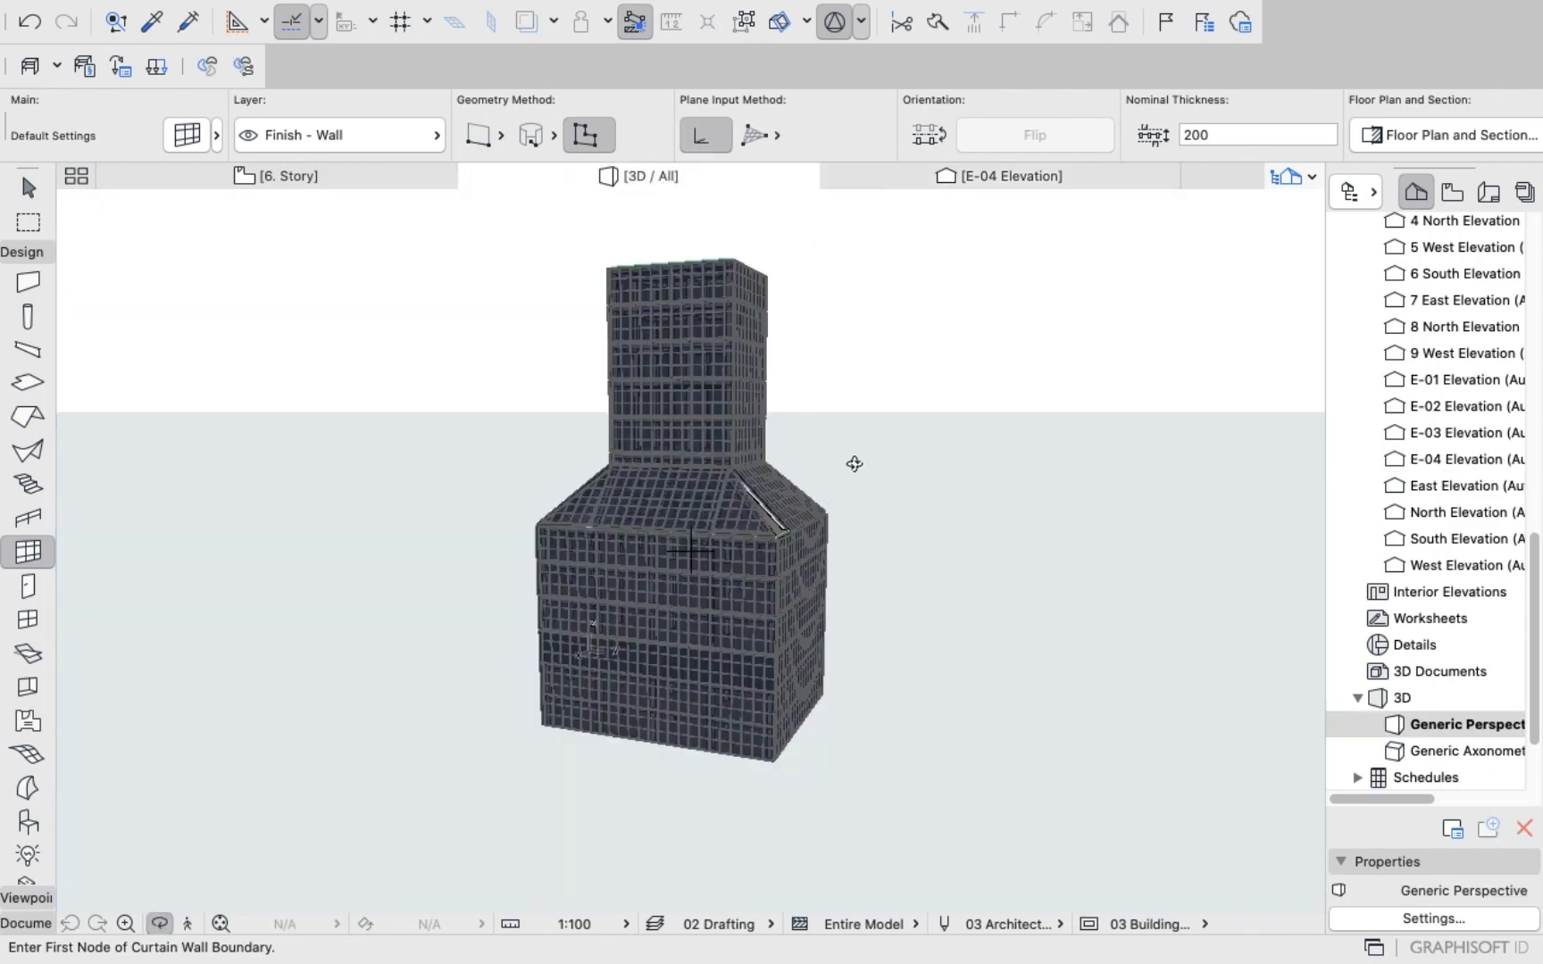
pyautogui.moveTo(855, 463); pyautogui.dragTo(788, 489)
pyautogui.scroll(2, 741, 487)
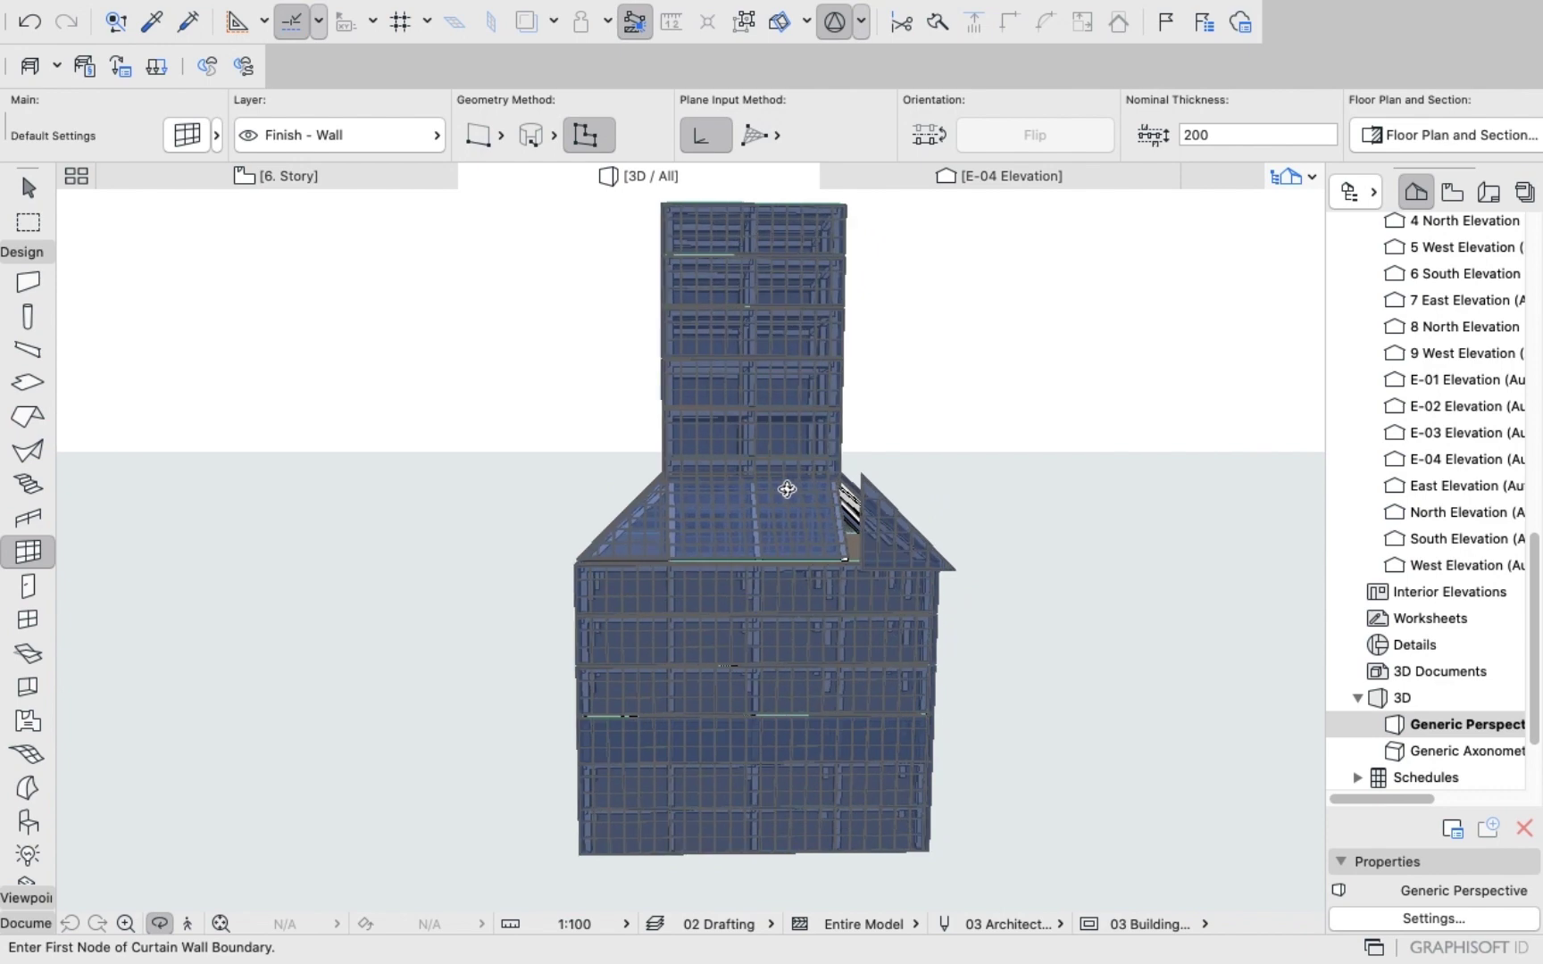
pyautogui.press('Escape')
pyautogui.click(29, 222)
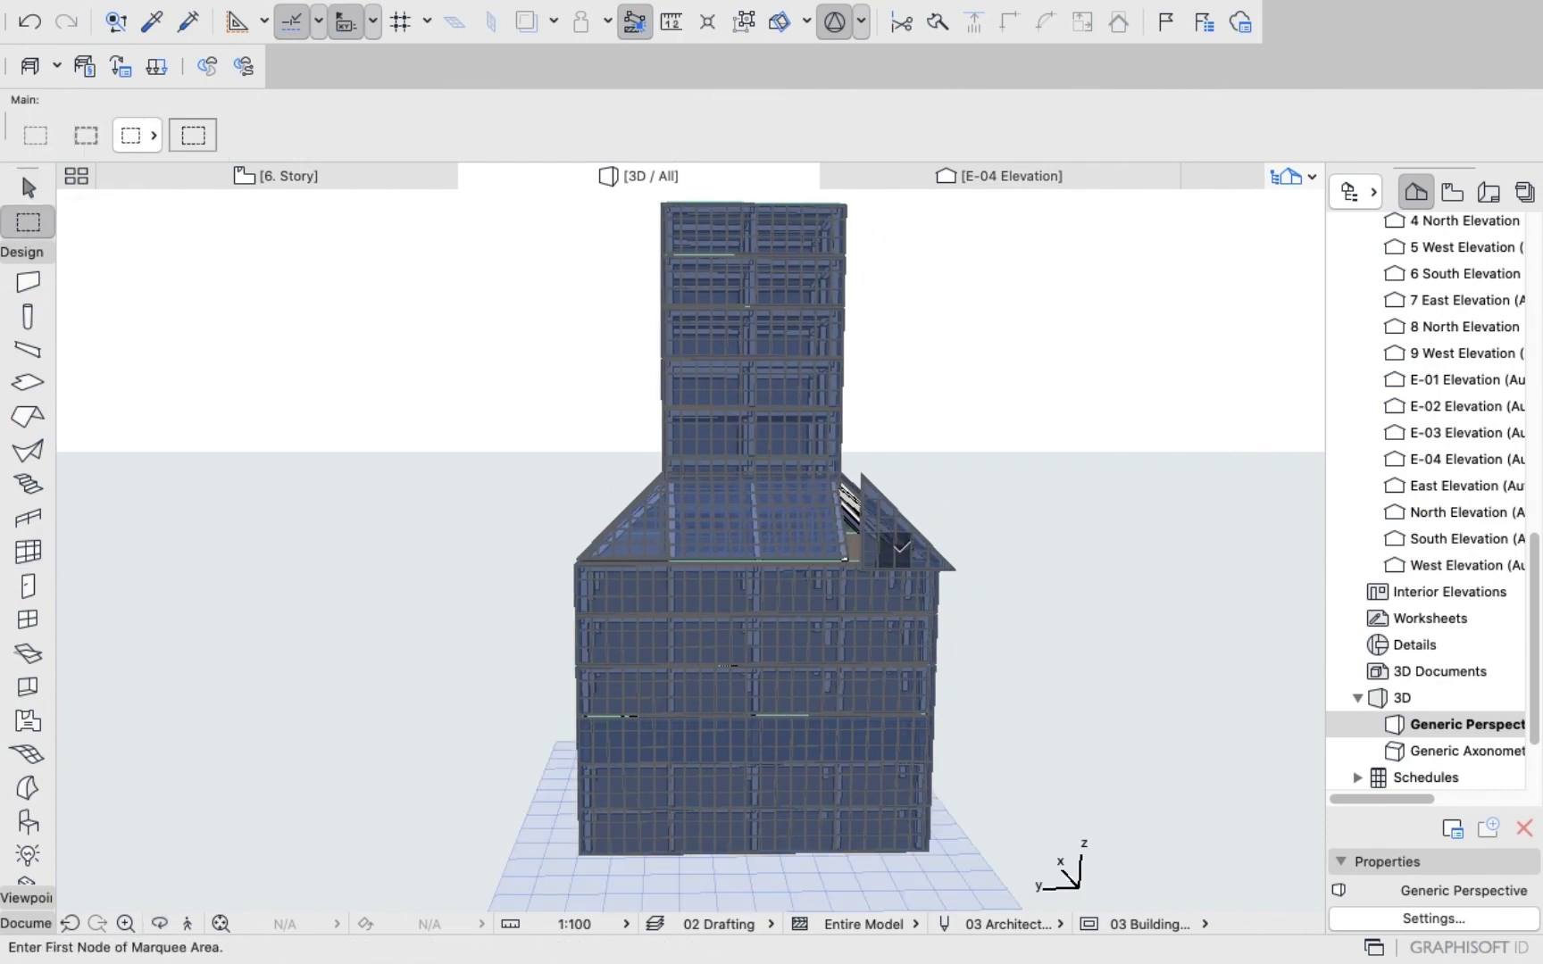
pyautogui.click(903, 558)
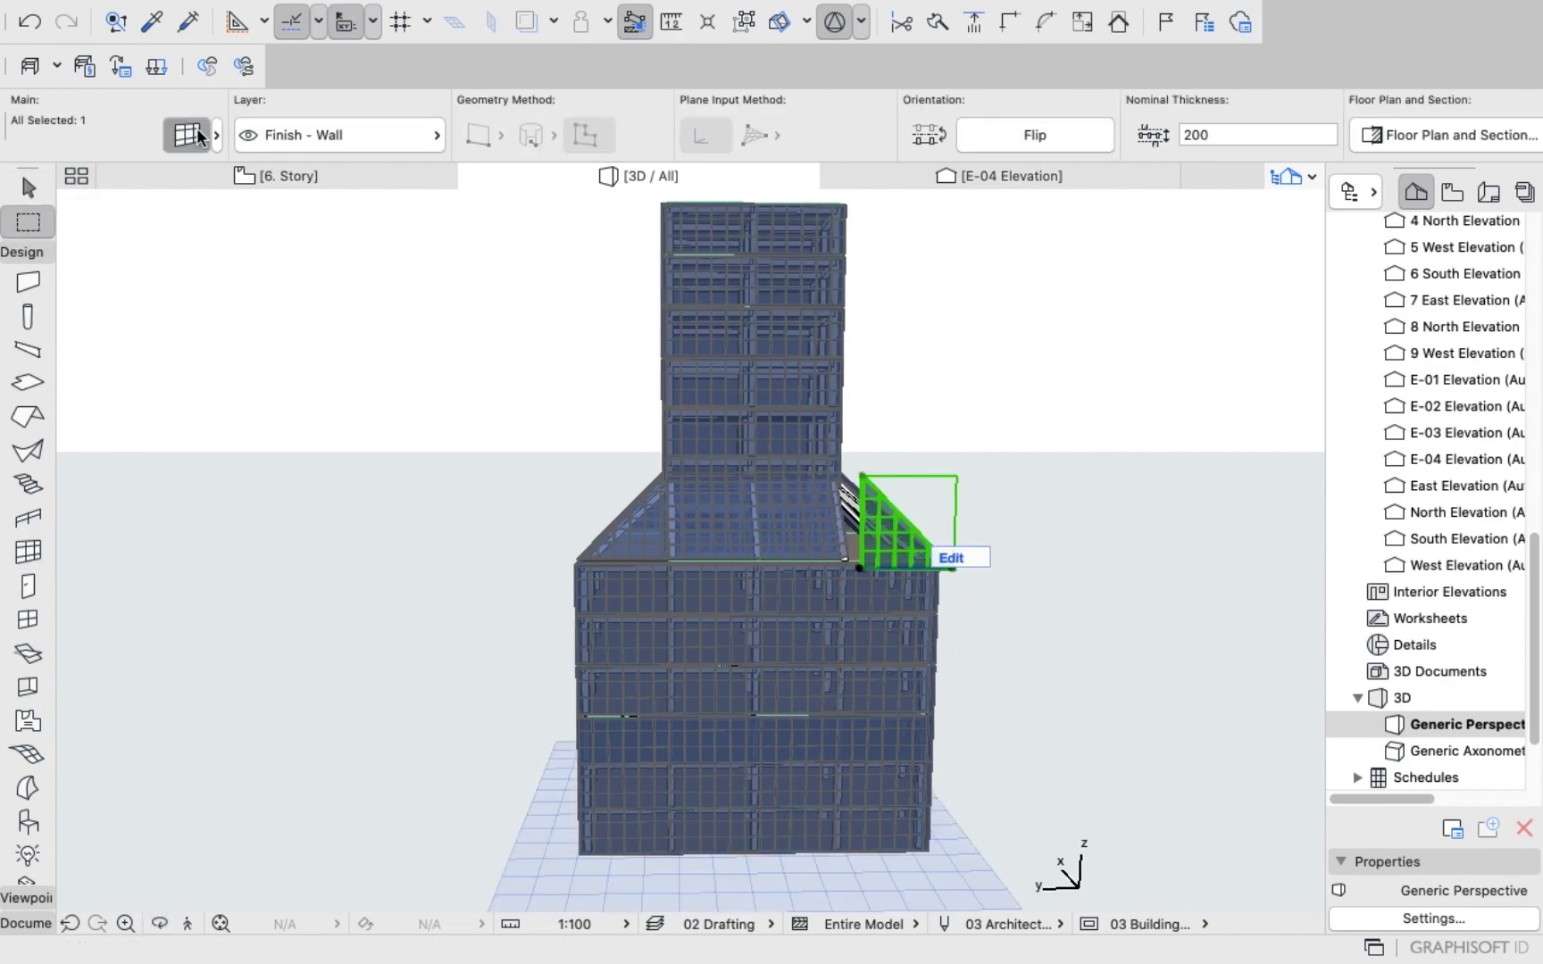
pyautogui.click(197, 128)
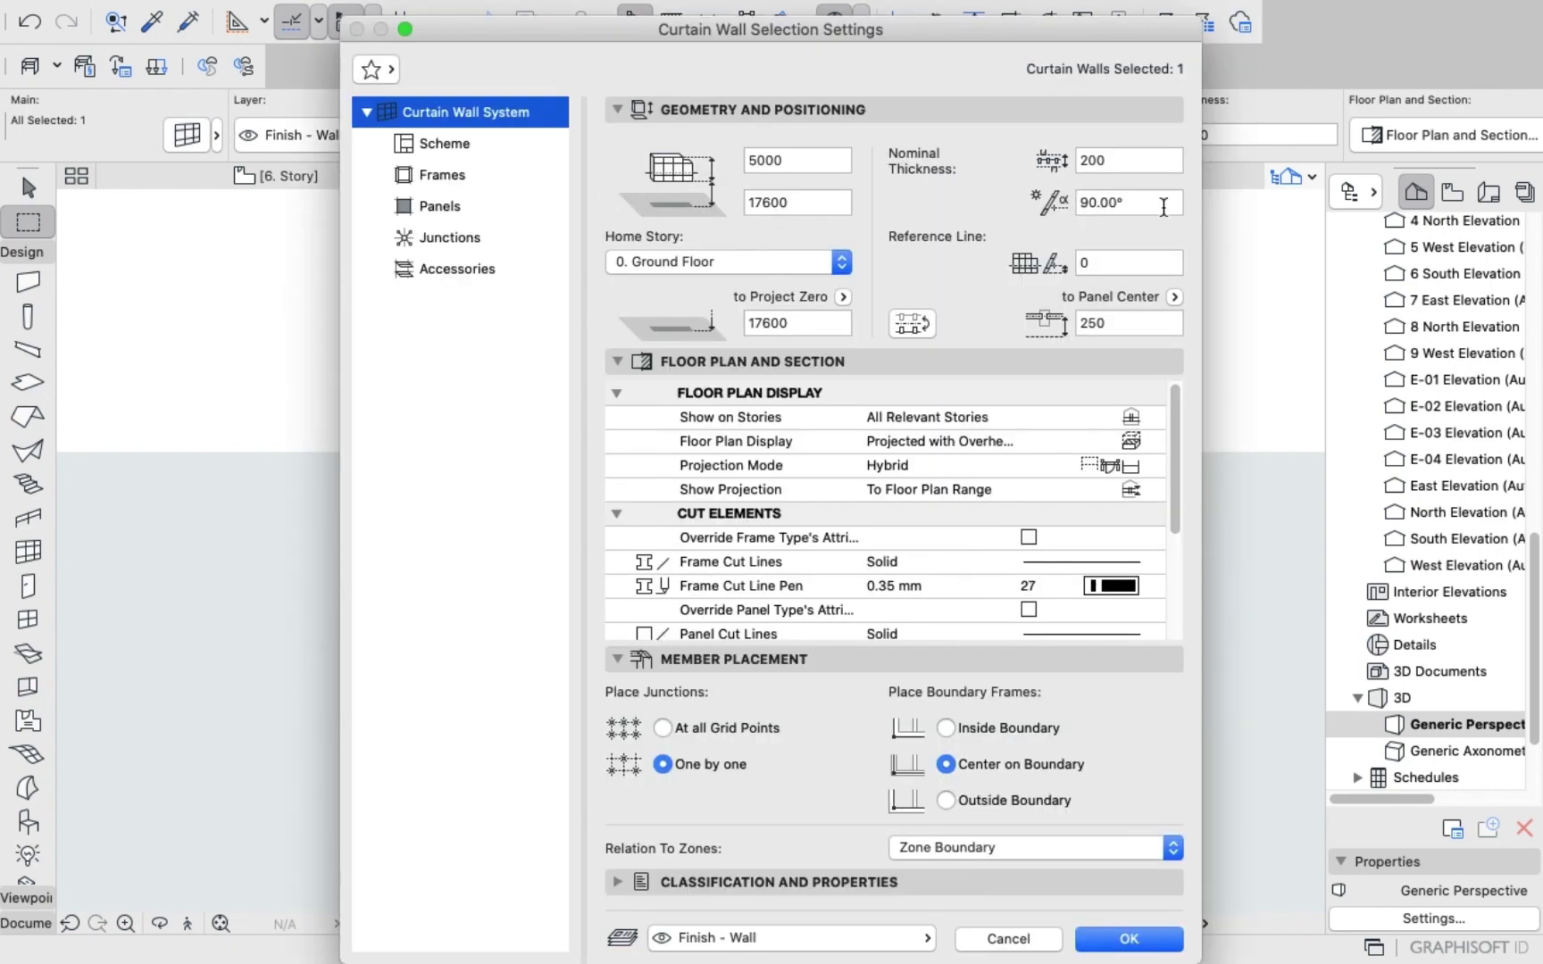
pyautogui.click(1155, 204)
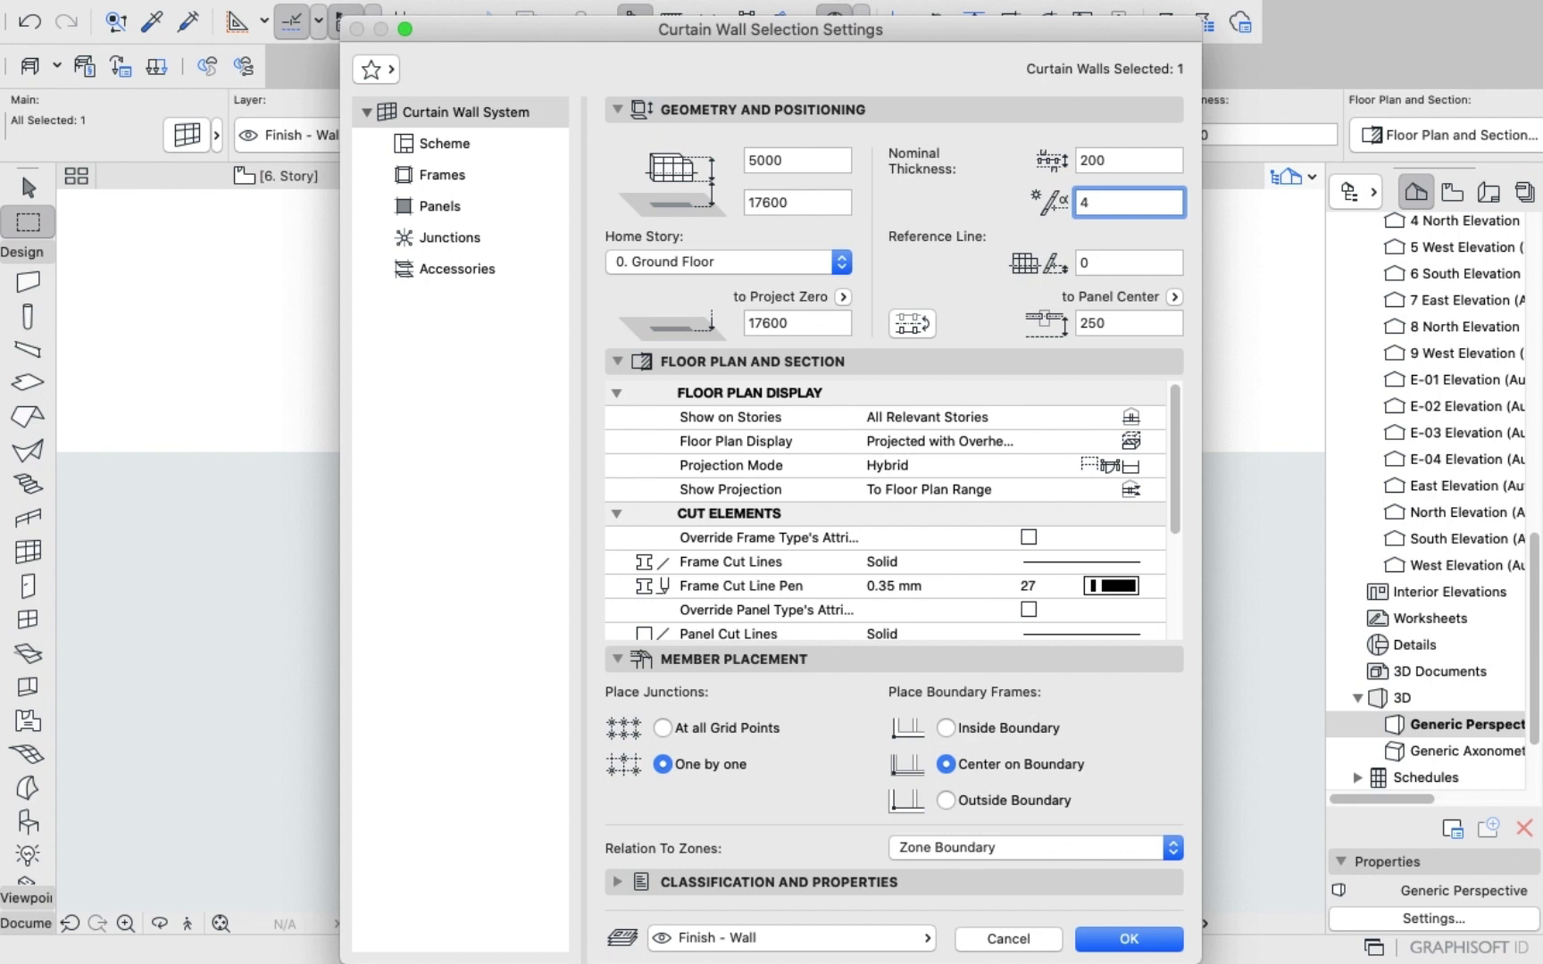
pyautogui.click(1116, 938)
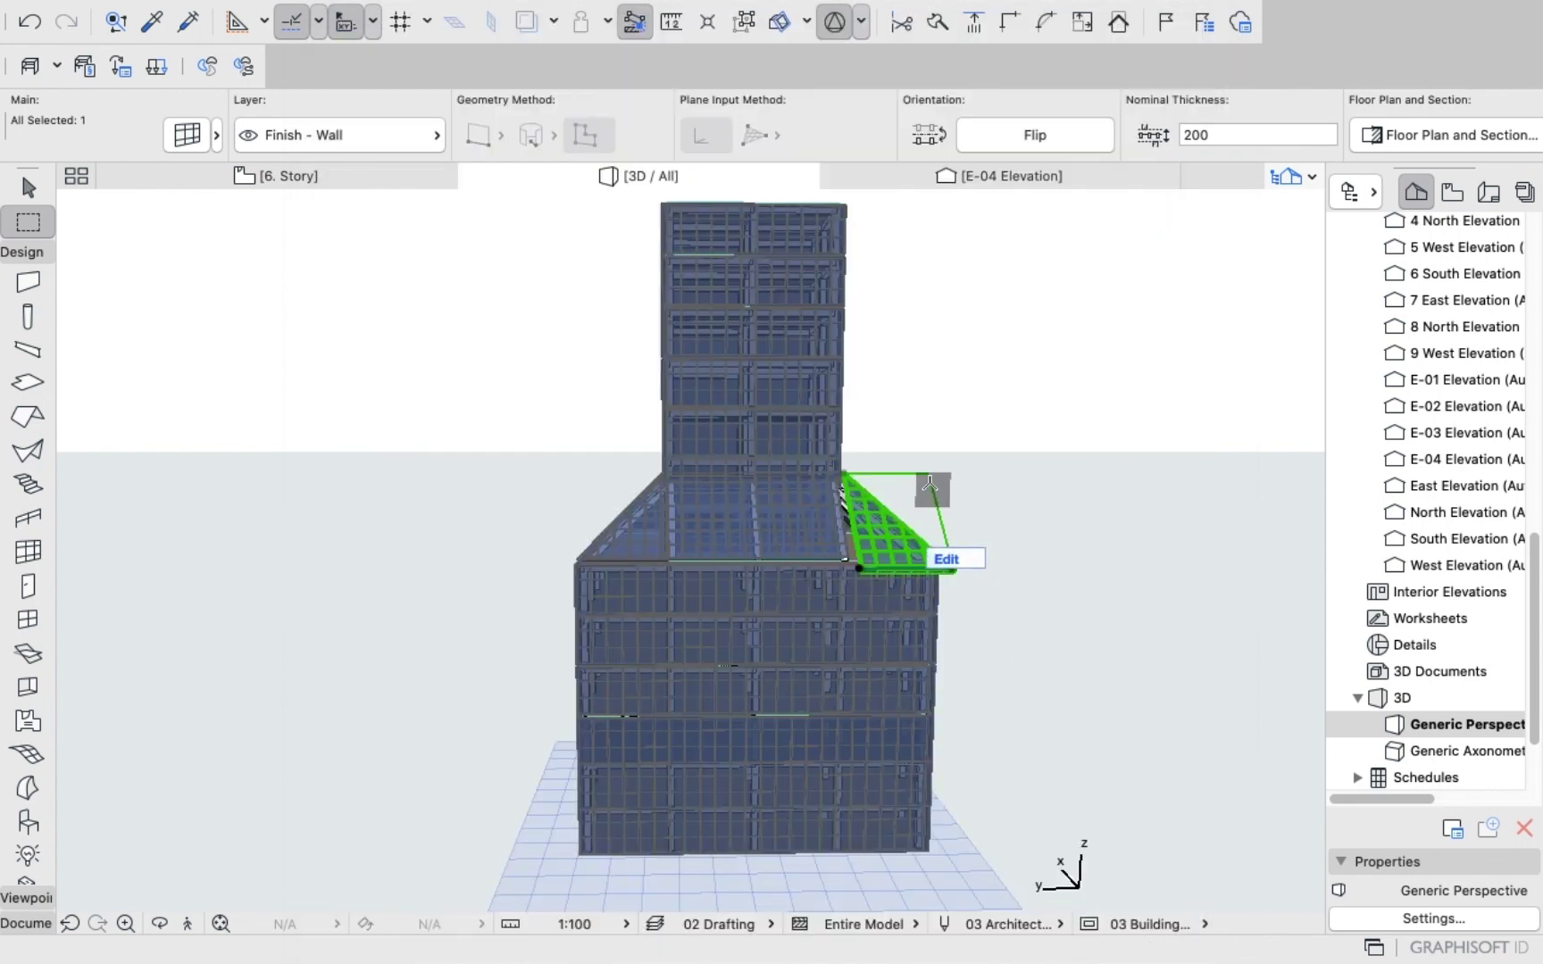
# Open the E-03 elevation and frame the tilted triangular curtain wall, seen edge-on beside the roof.
pyautogui.click(989, 183)
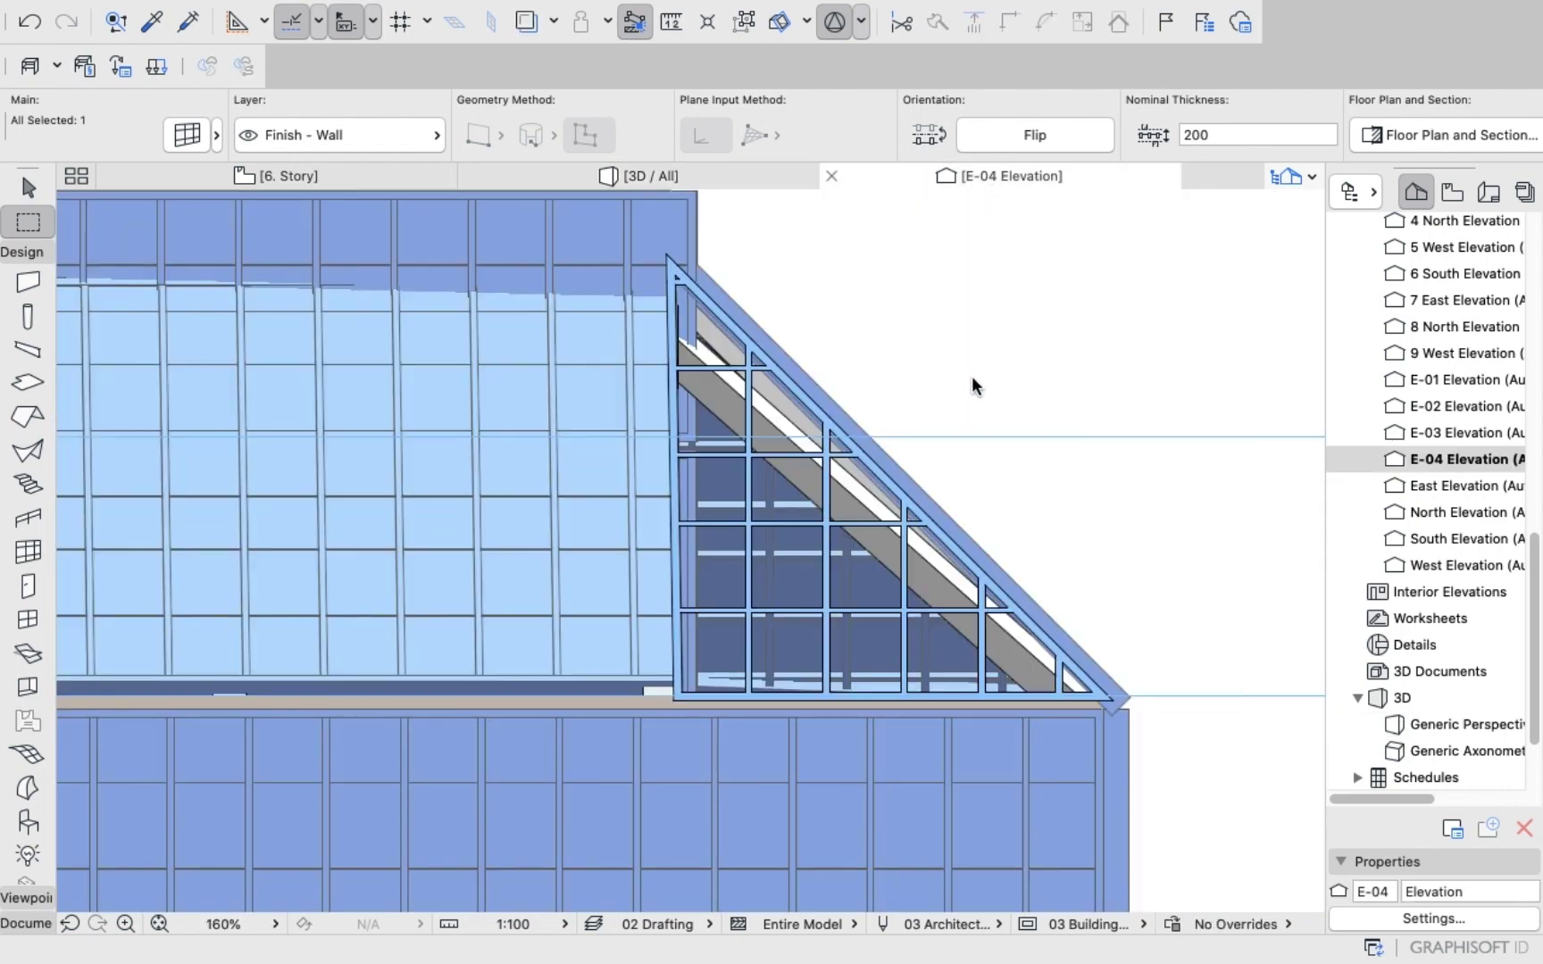
pyautogui.click(1433, 433)
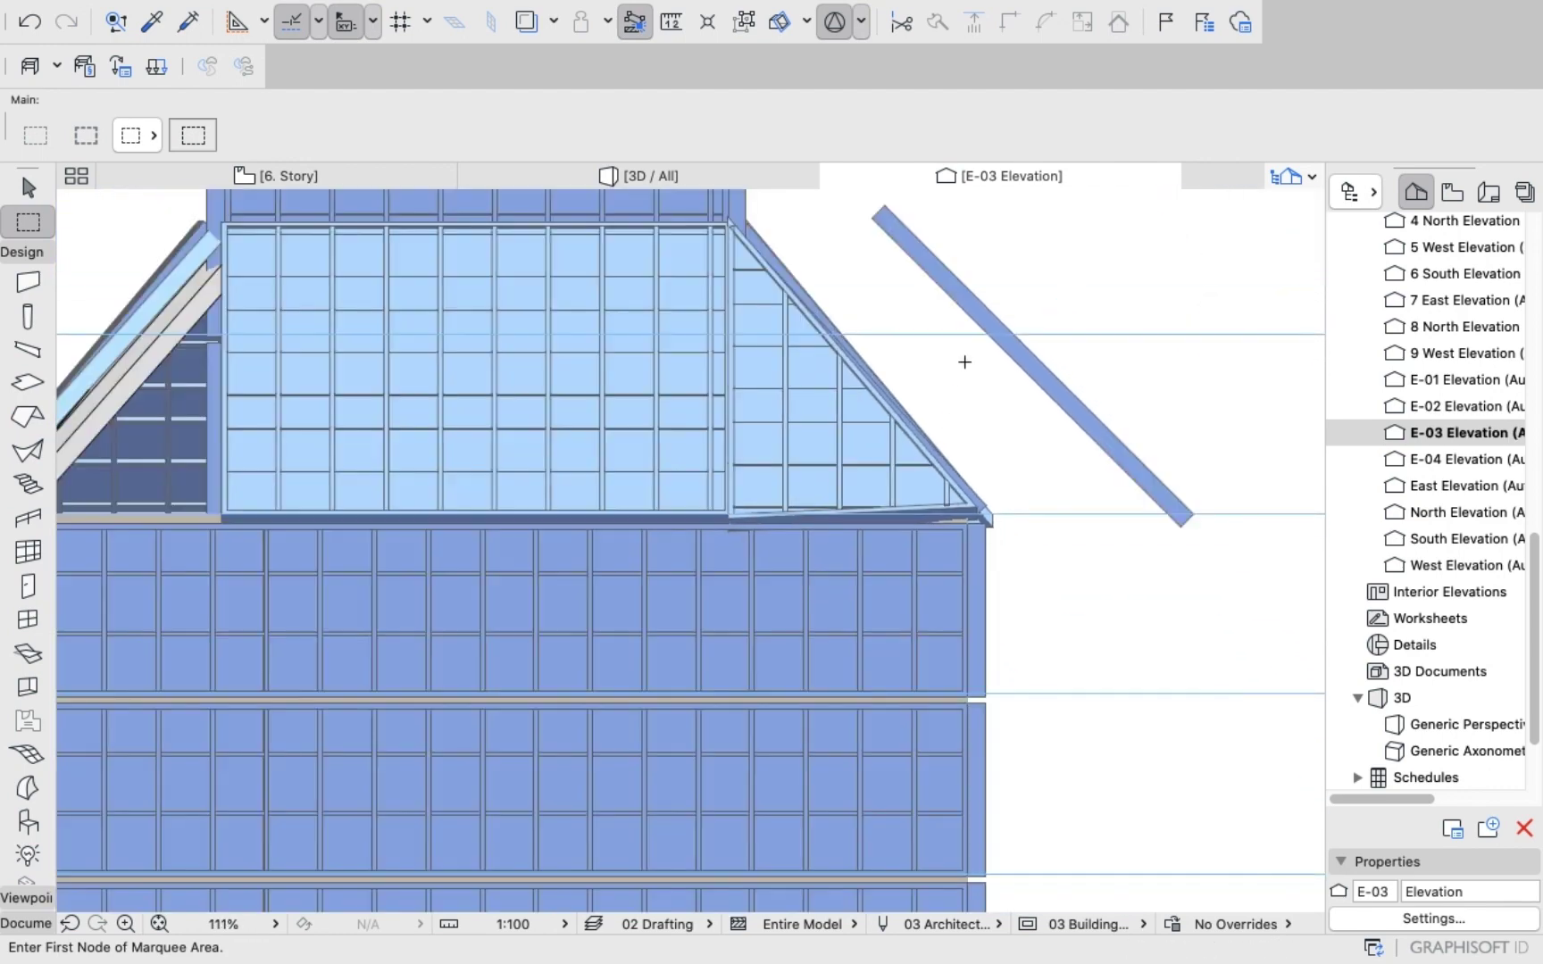
pyautogui.scroll(2, 964, 358)
pyautogui.scroll(-4, 996, 345)
pyautogui.scroll(2, 1088, 265)
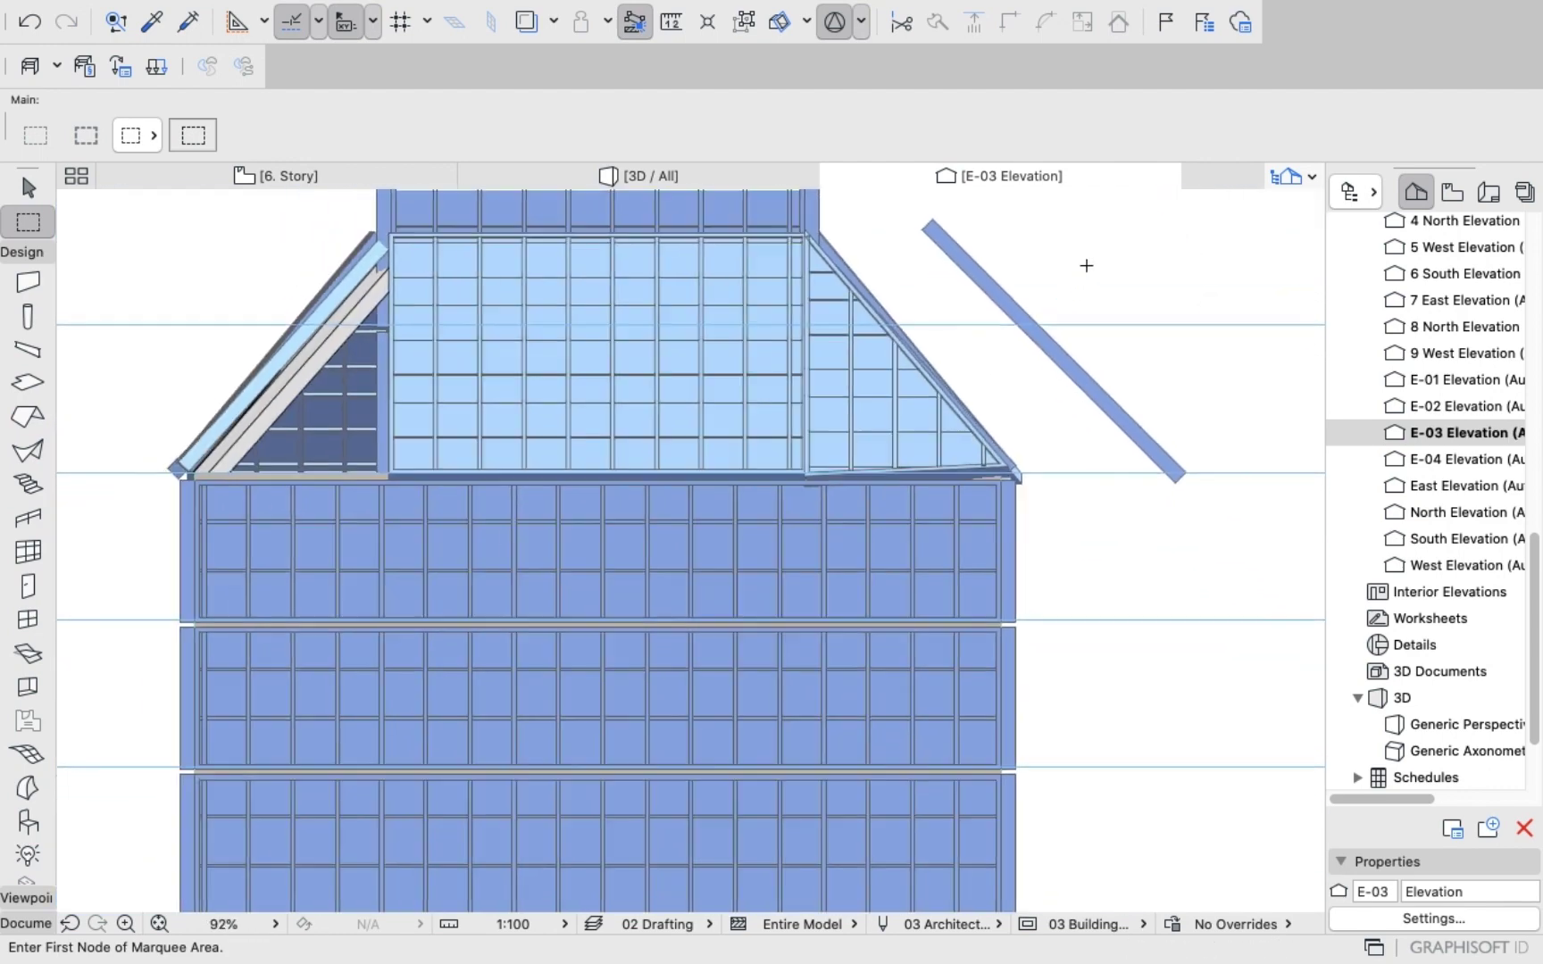
pyautogui.scroll(2, 1086, 266)
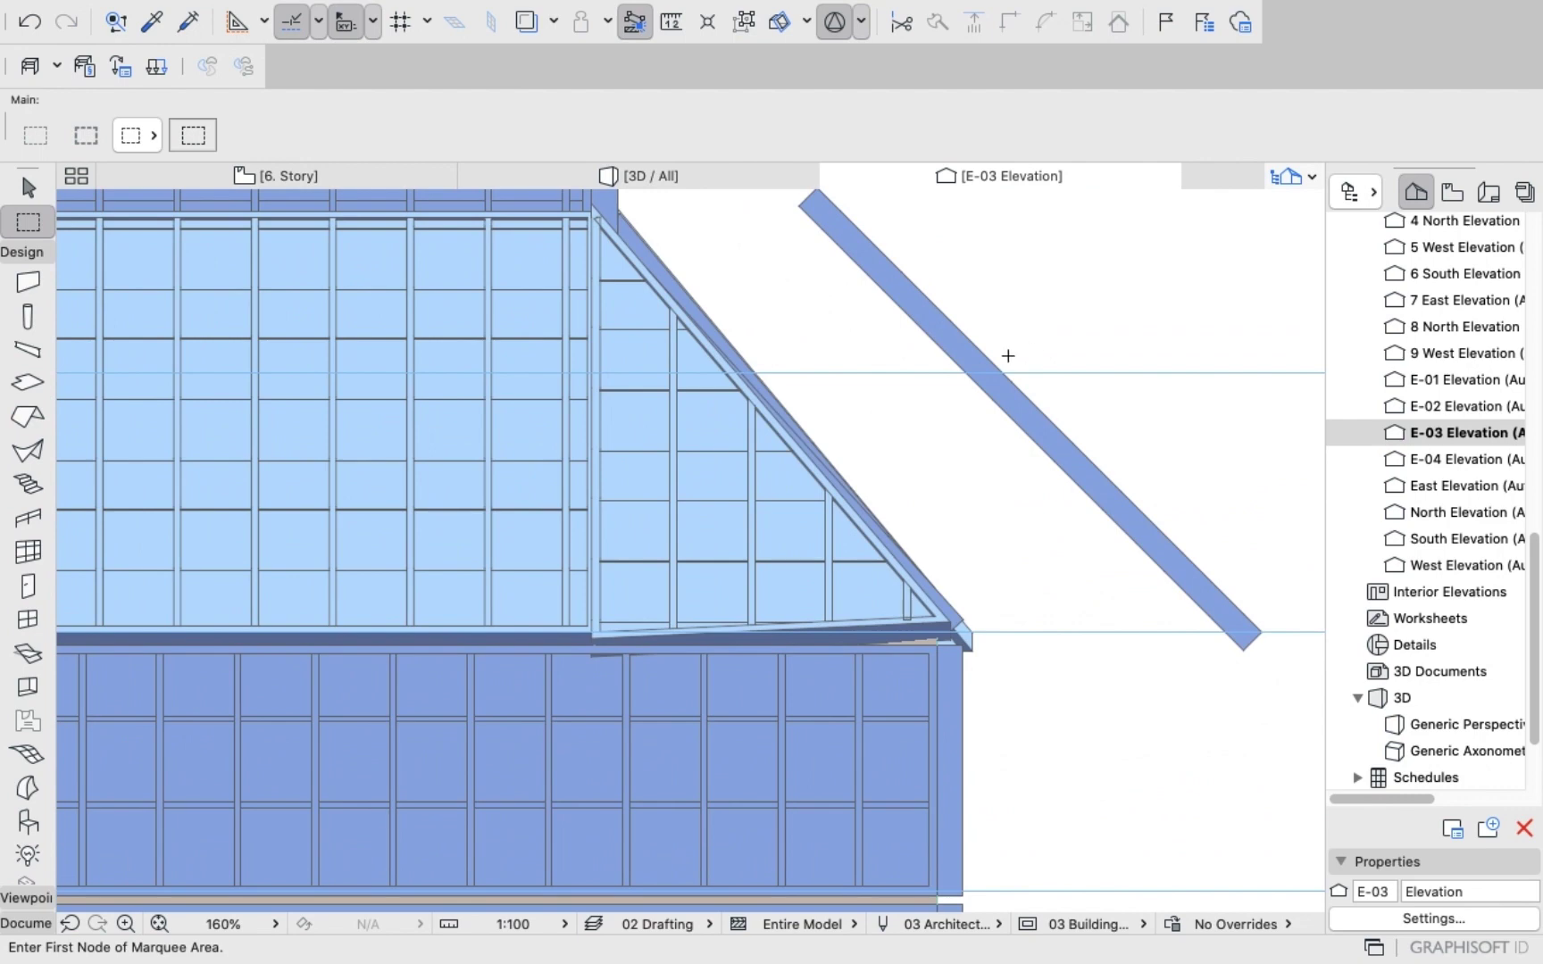
# Move the edge-on triangular curtain wall horizontally in E-03 onto the roof corner's eaves and check its fit in 3D.
pyautogui.click(998, 402)
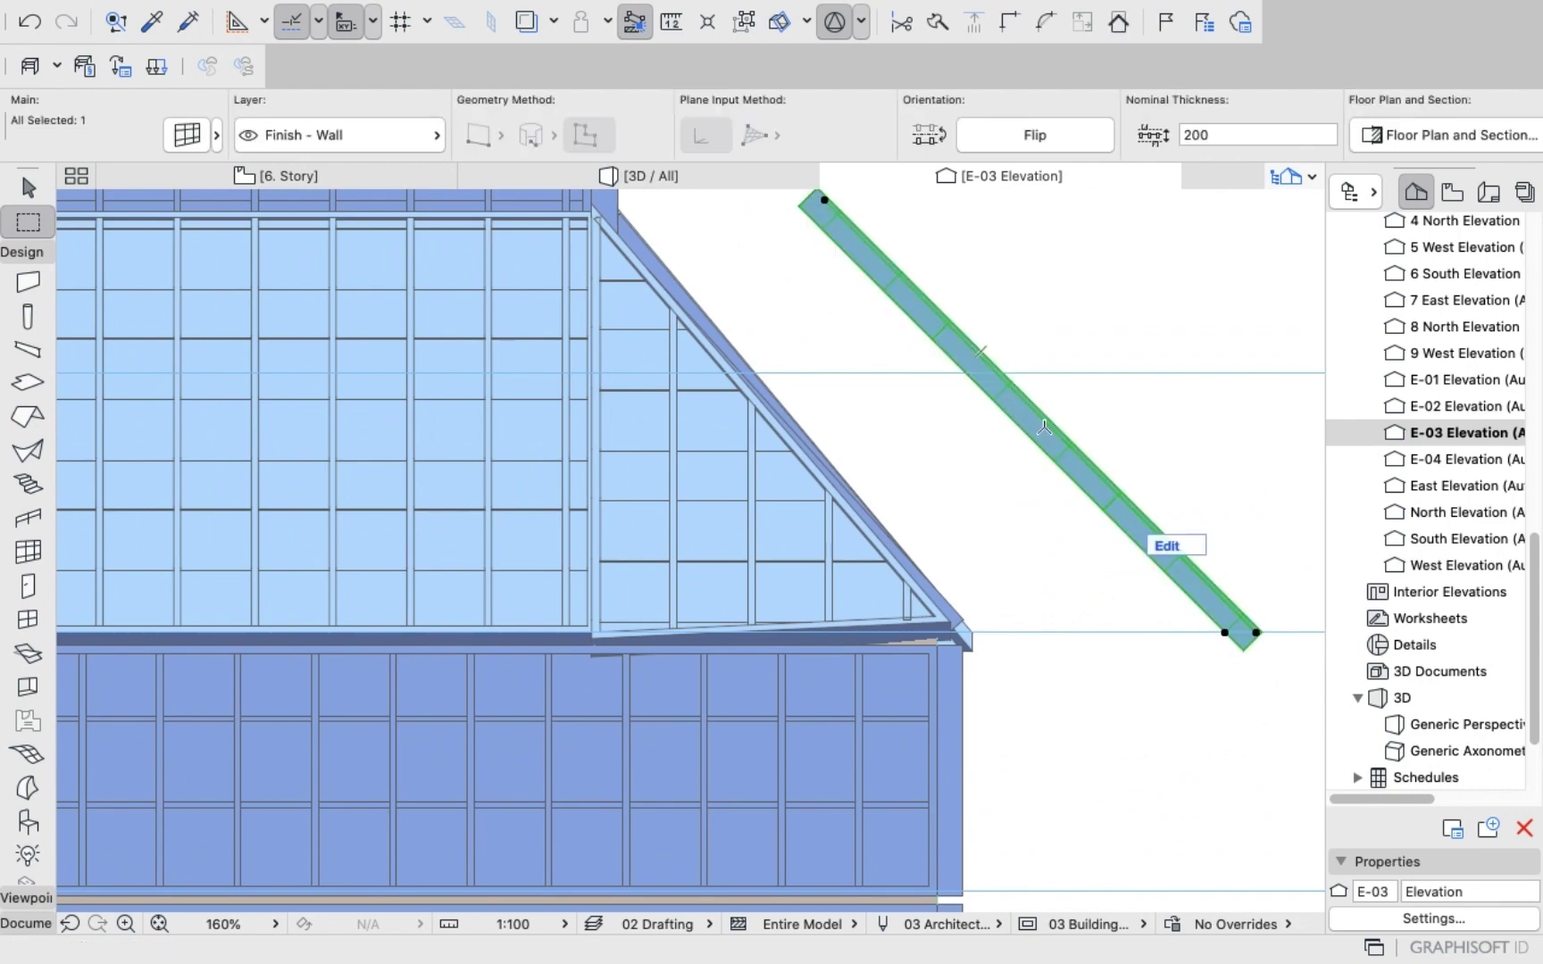
pyautogui.click(1030, 444)
pyautogui.scroll(-3, 947, 441)
pyautogui.scroll(2, 804, 384)
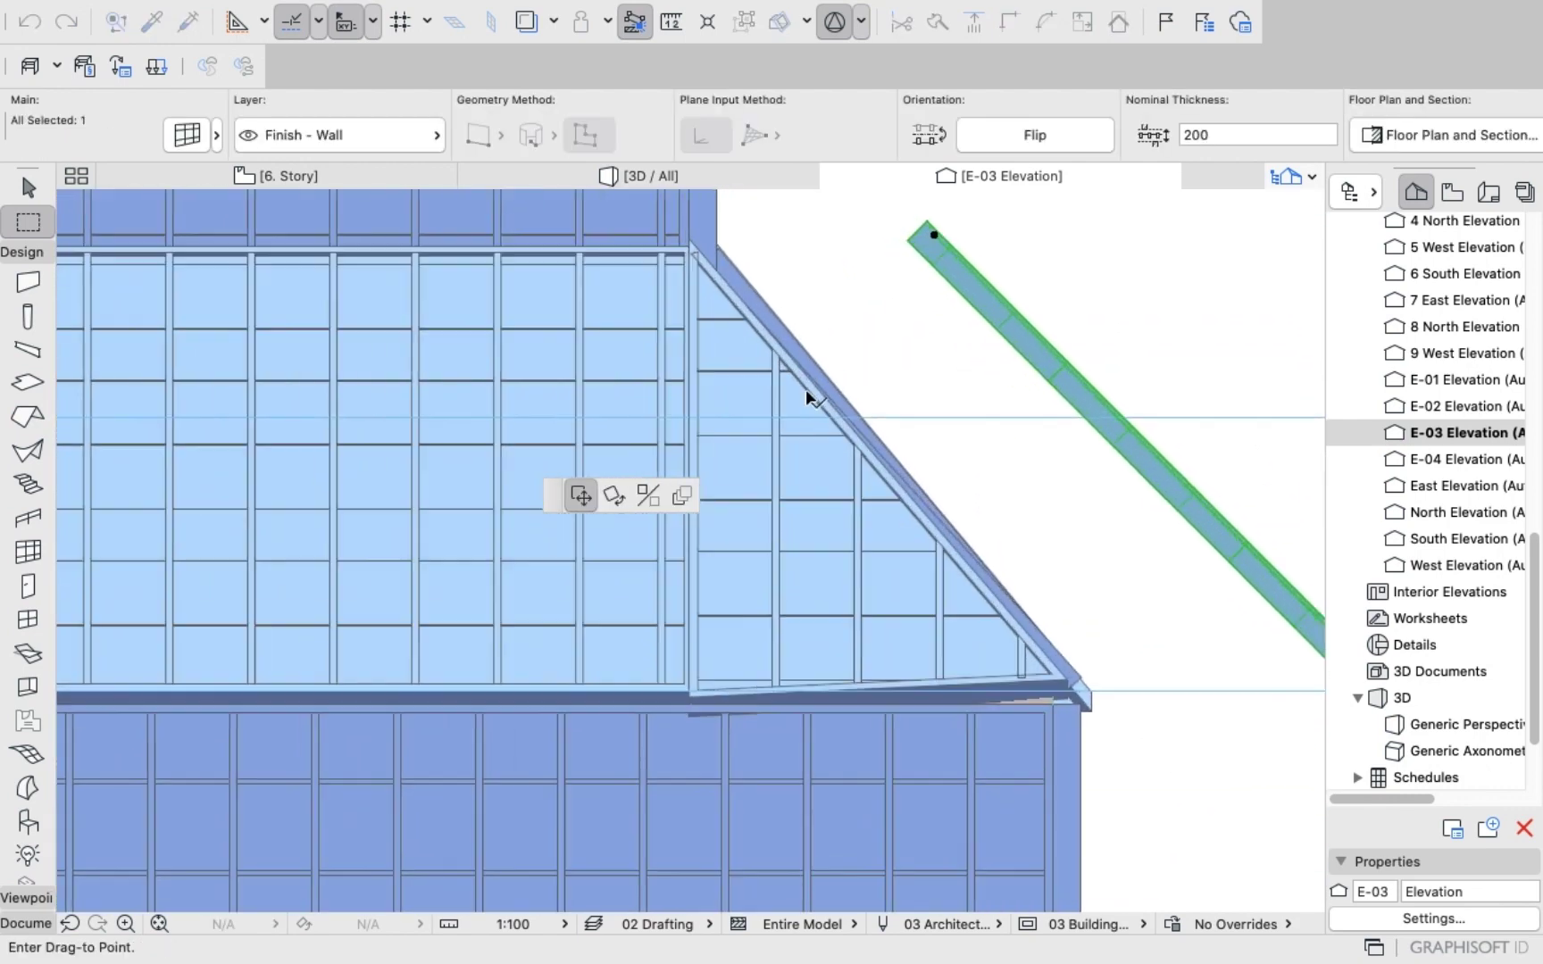
pyautogui.scroll(2, 871, 471)
pyautogui.scroll(1, 875, 482)
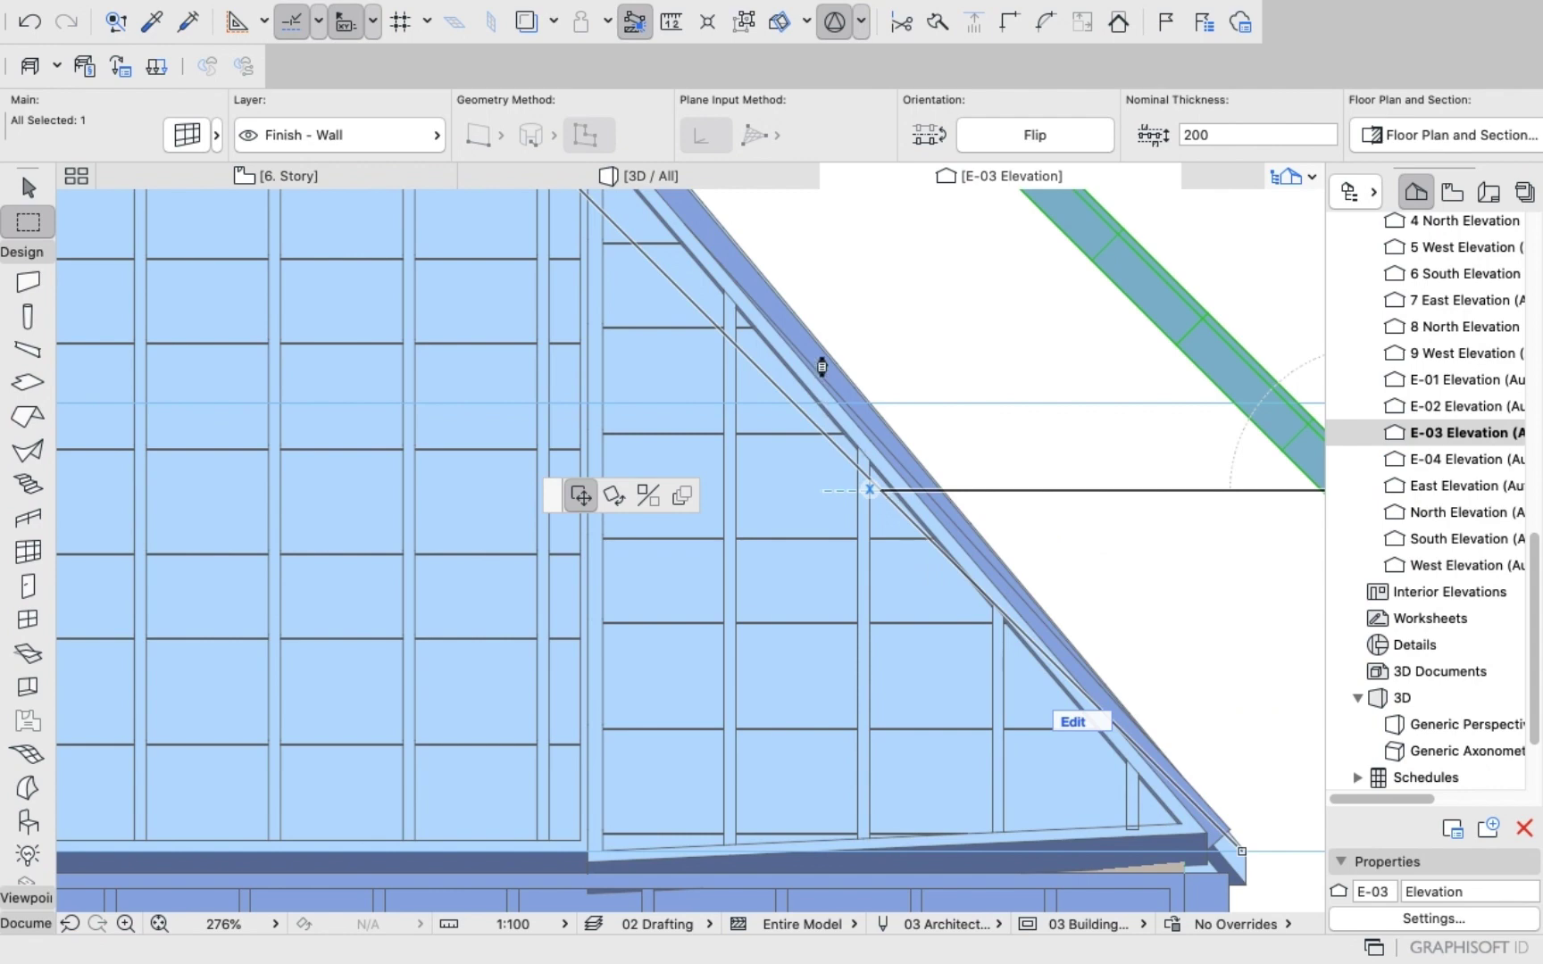
pyautogui.press('Escape')
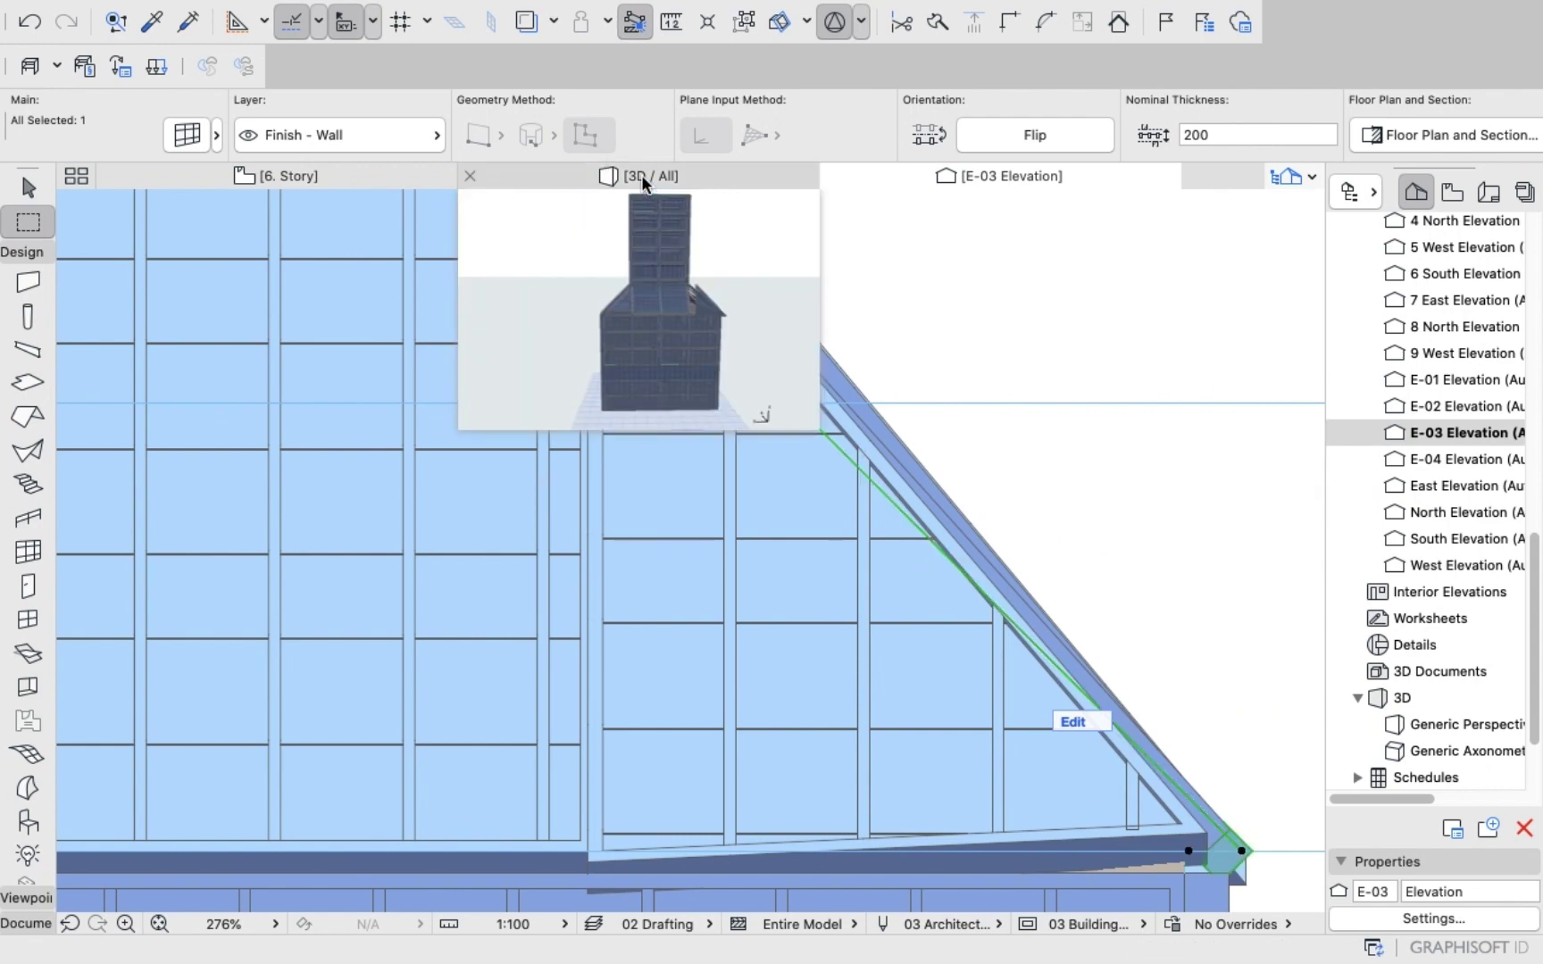
pyautogui.click(643, 177)
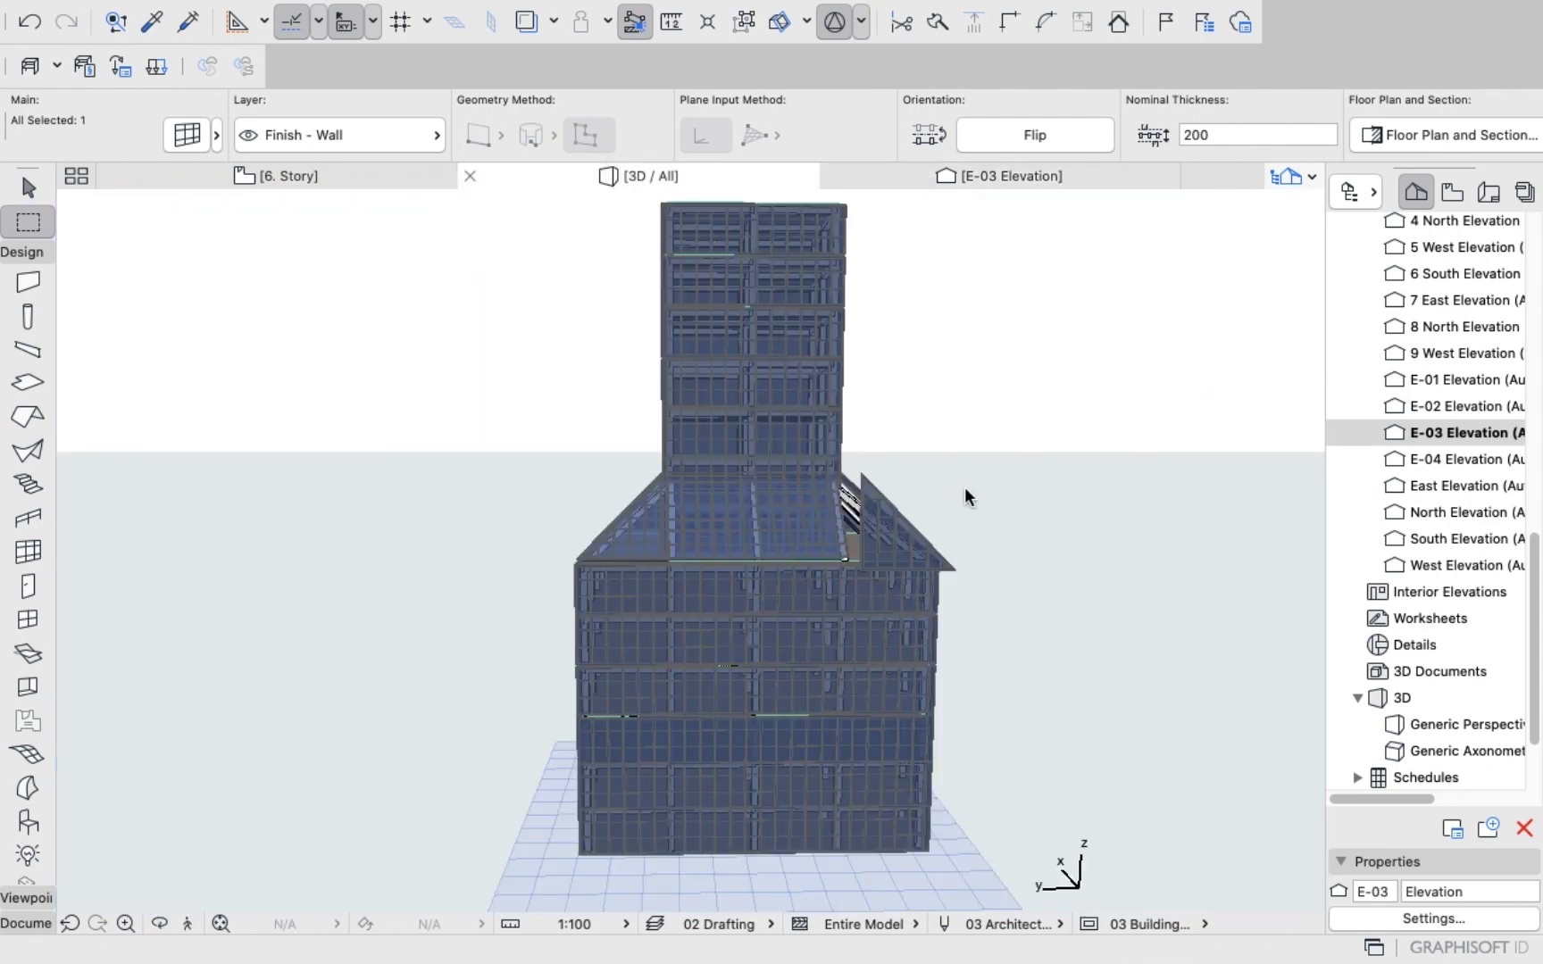
pyautogui.scroll(5, 865, 514)
pyautogui.scroll(5, 865, 512)
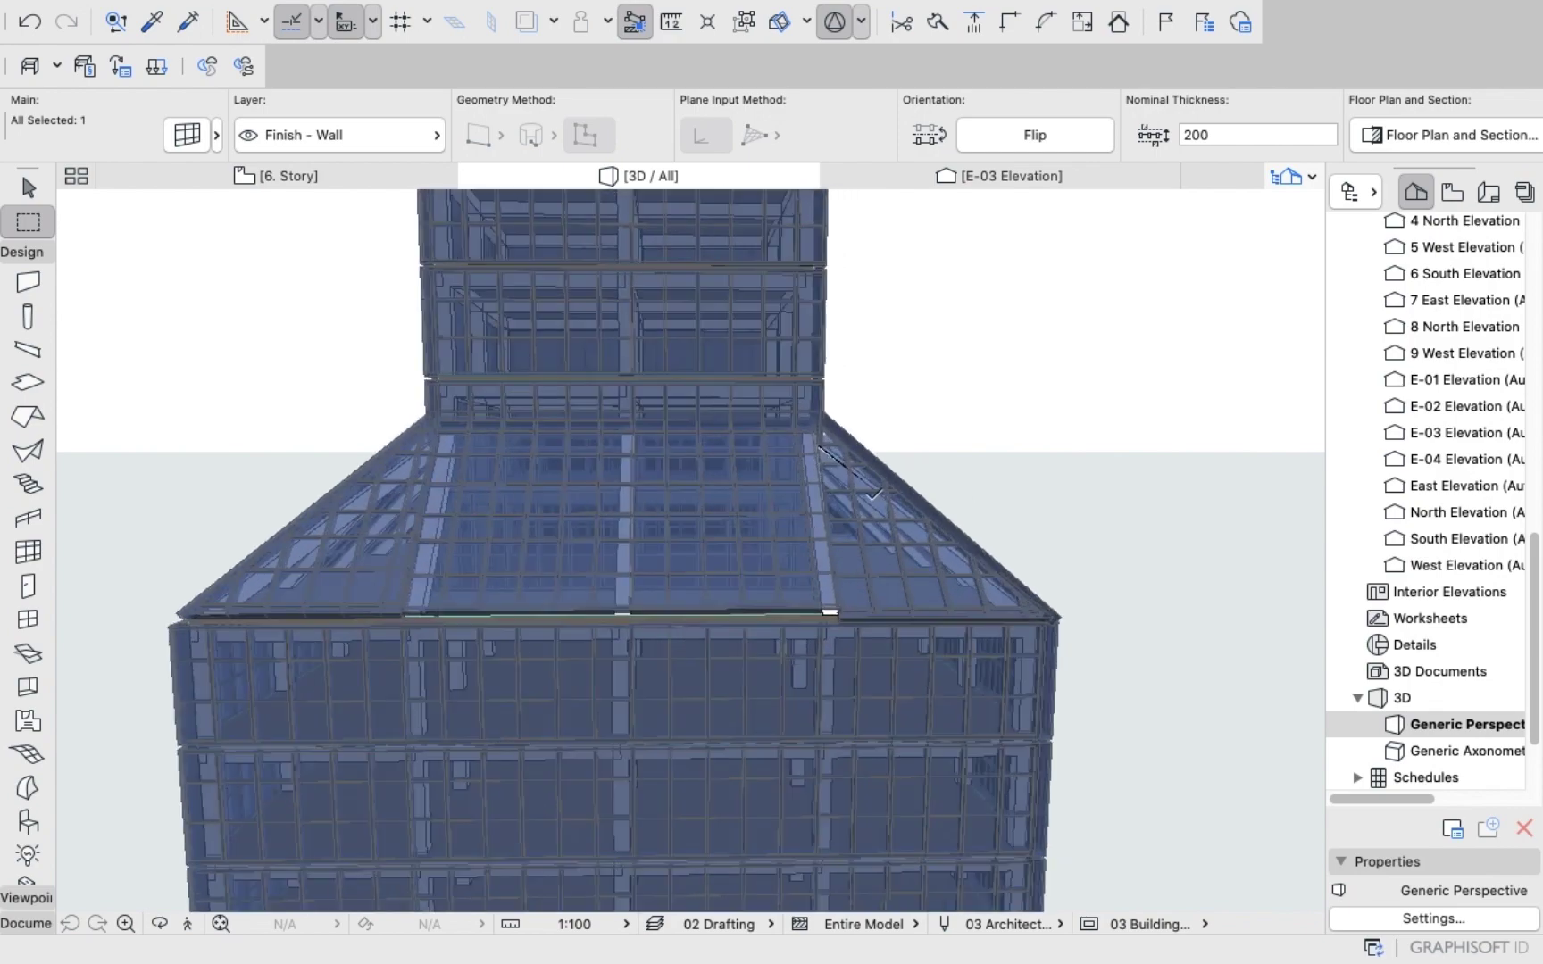
pyautogui.scroll(2, 874, 498)
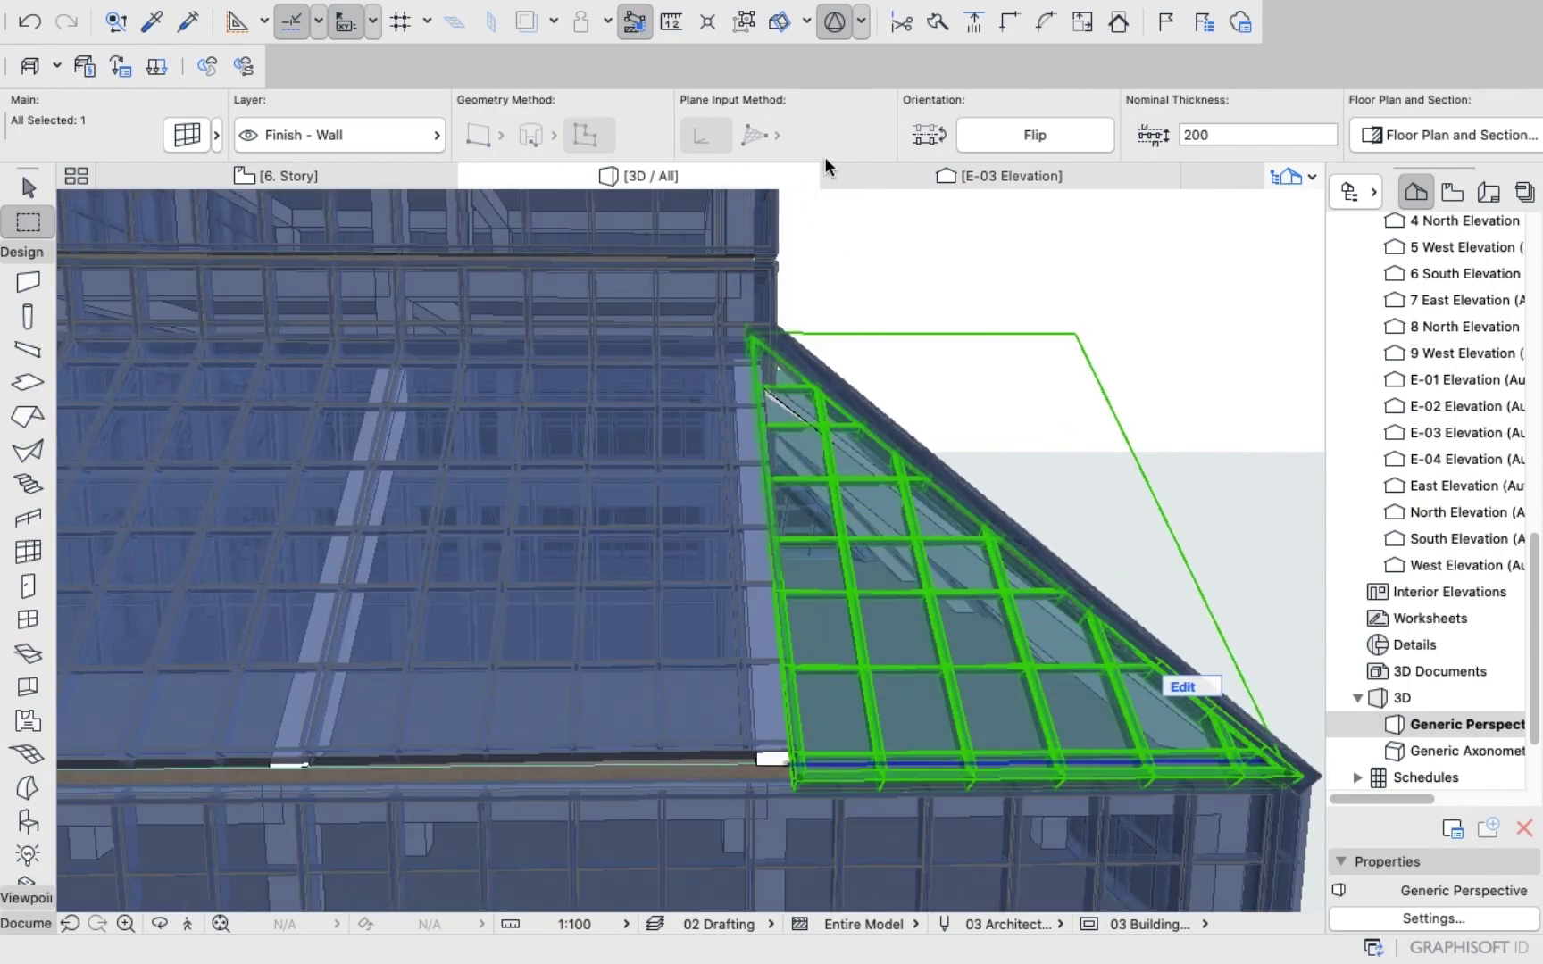
# Nudge the triangular curtain wall in E-03 slightly up and inward along its slope at the eaves corner, and check it in 3D.
pyautogui.click(1000, 181)
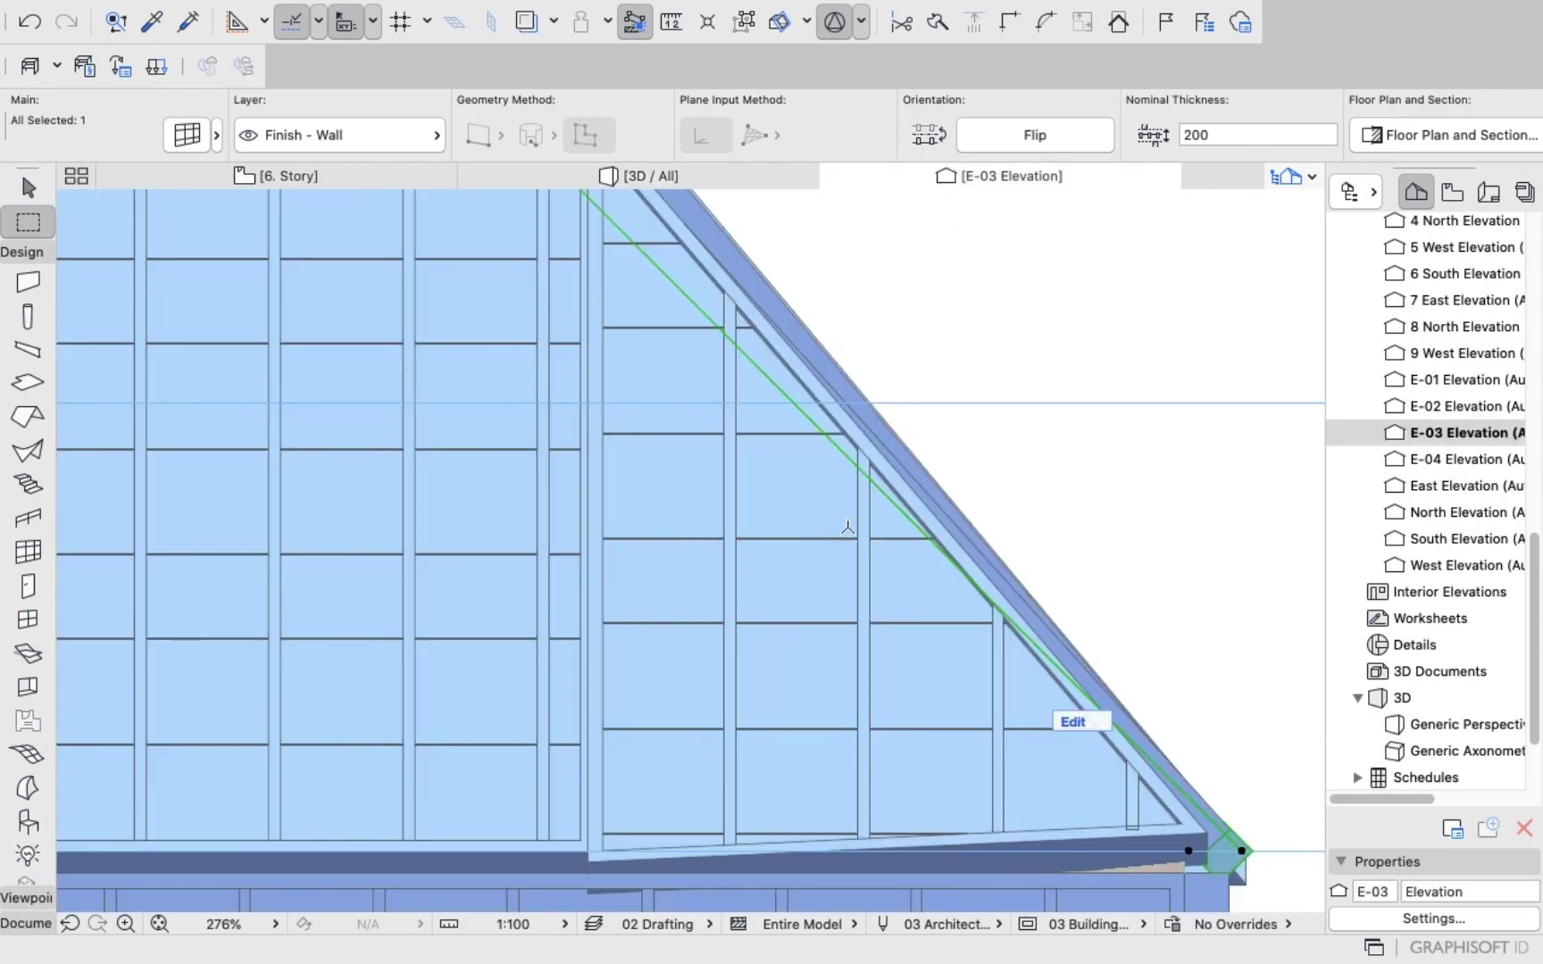
pyautogui.scroll(-4, 872, 534)
pyautogui.scroll(10, 1099, 733)
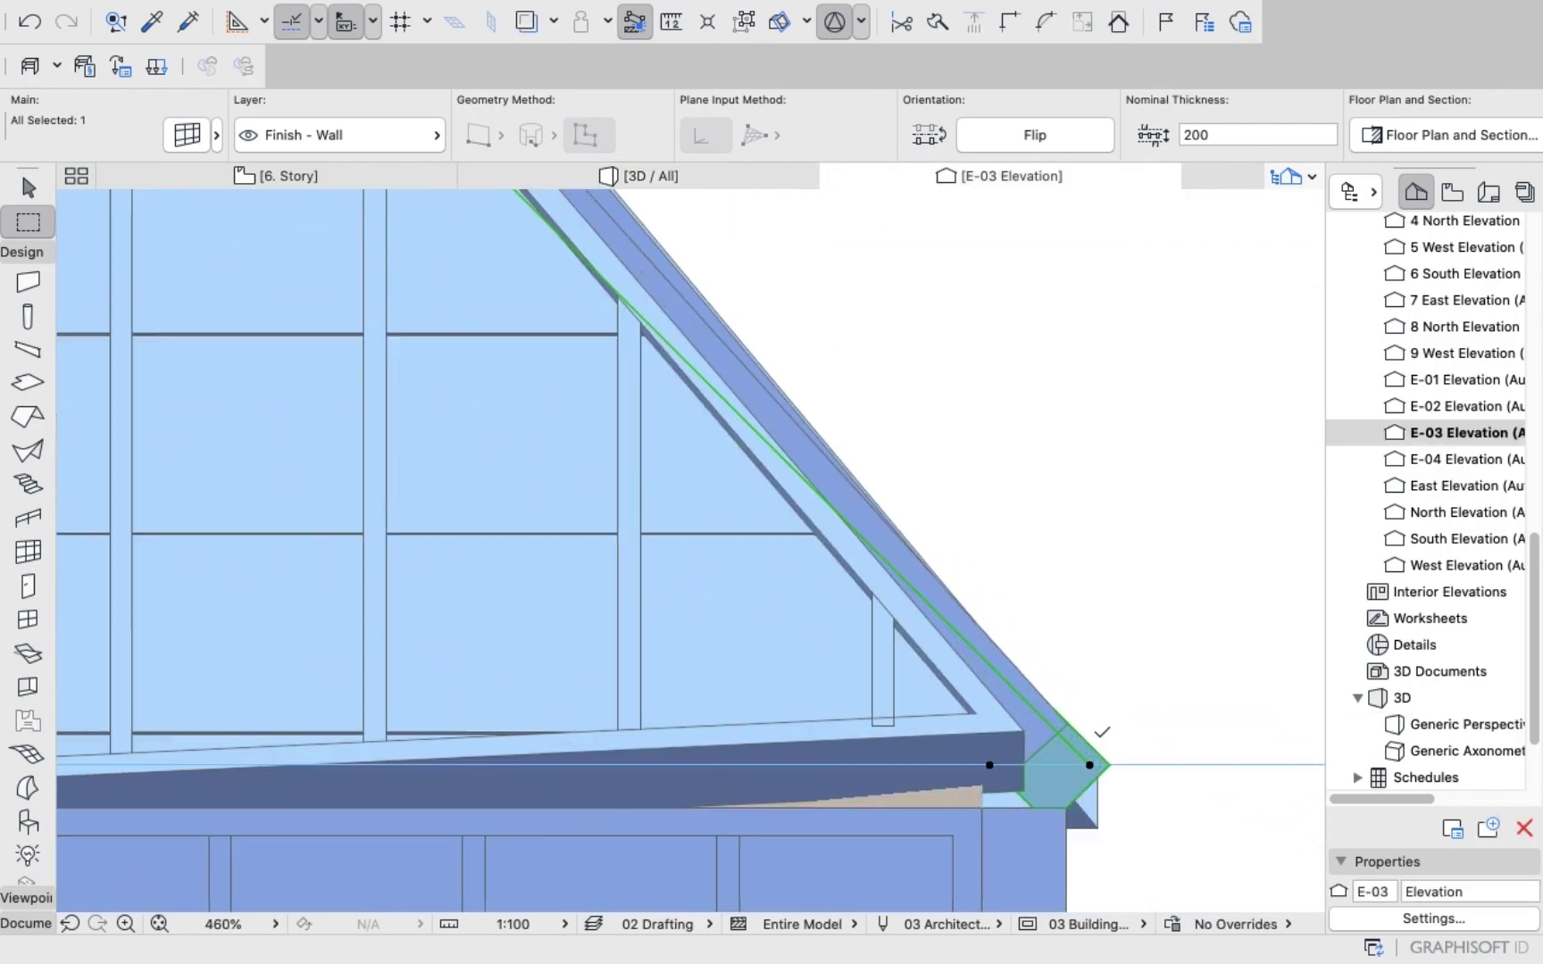
pyautogui.click(1079, 792)
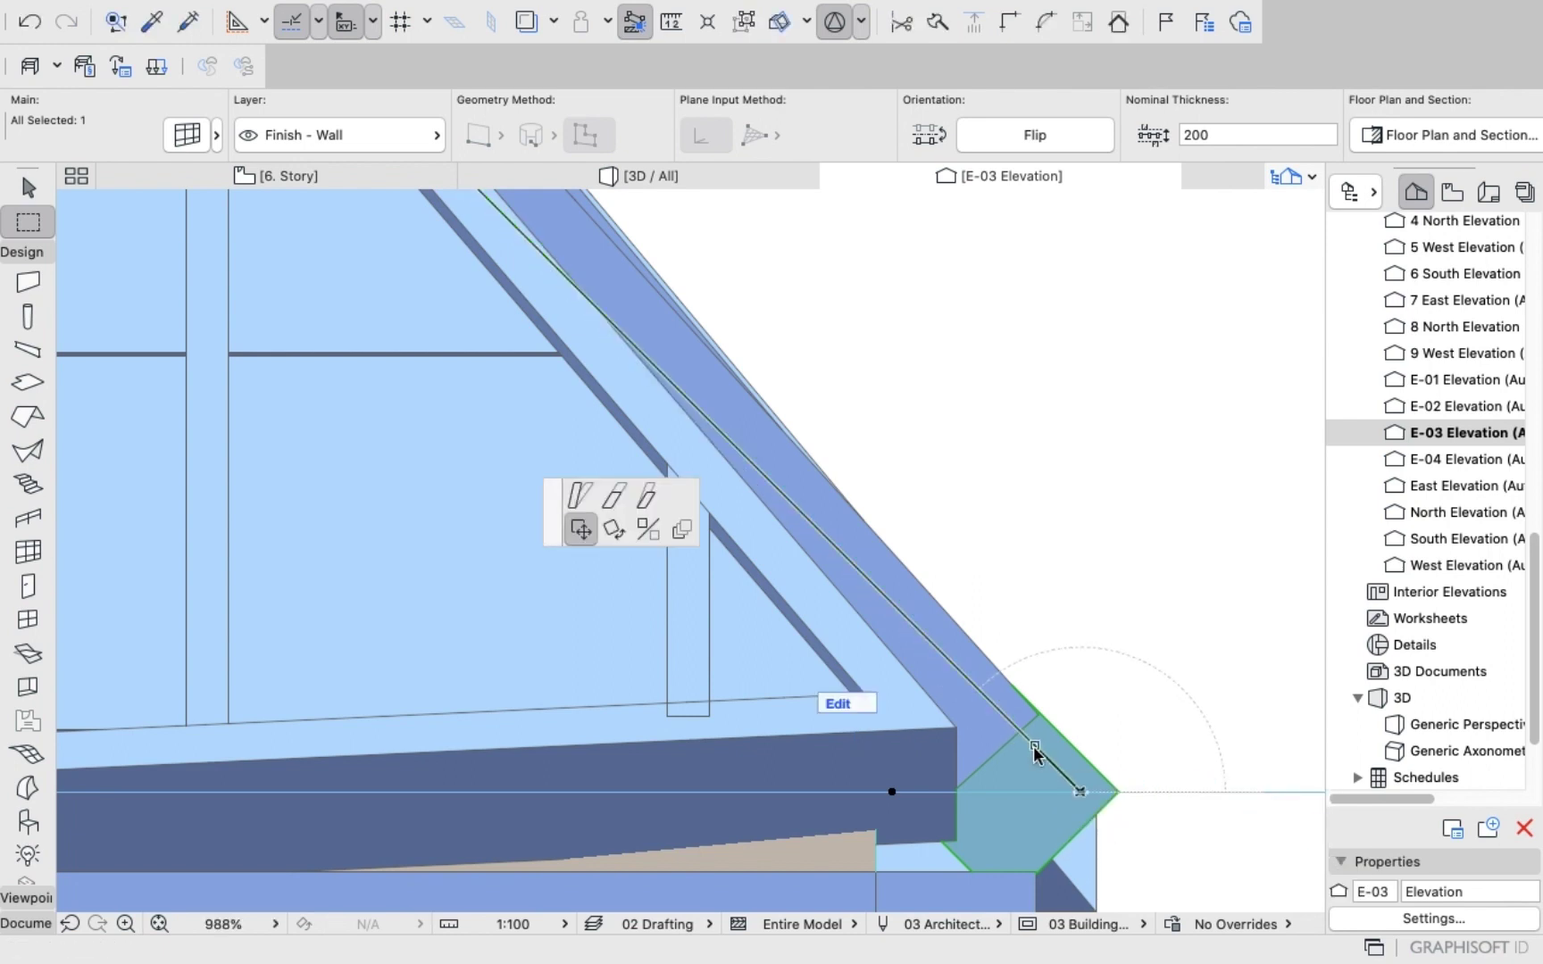
pyautogui.click(1052, 643)
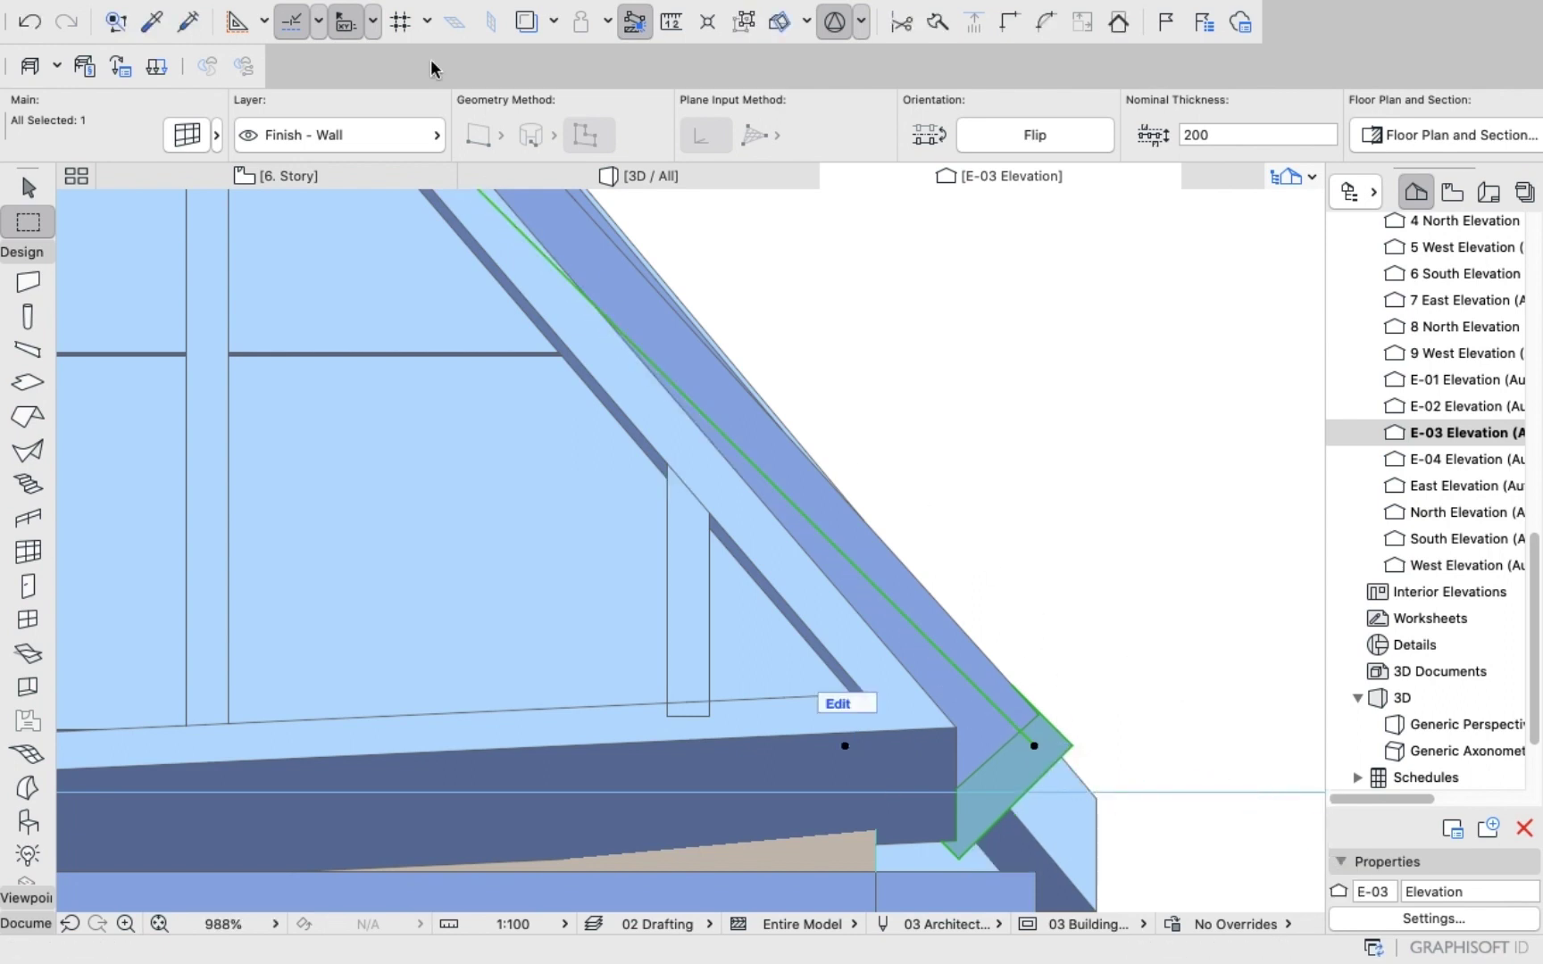
pyautogui.click(616, 176)
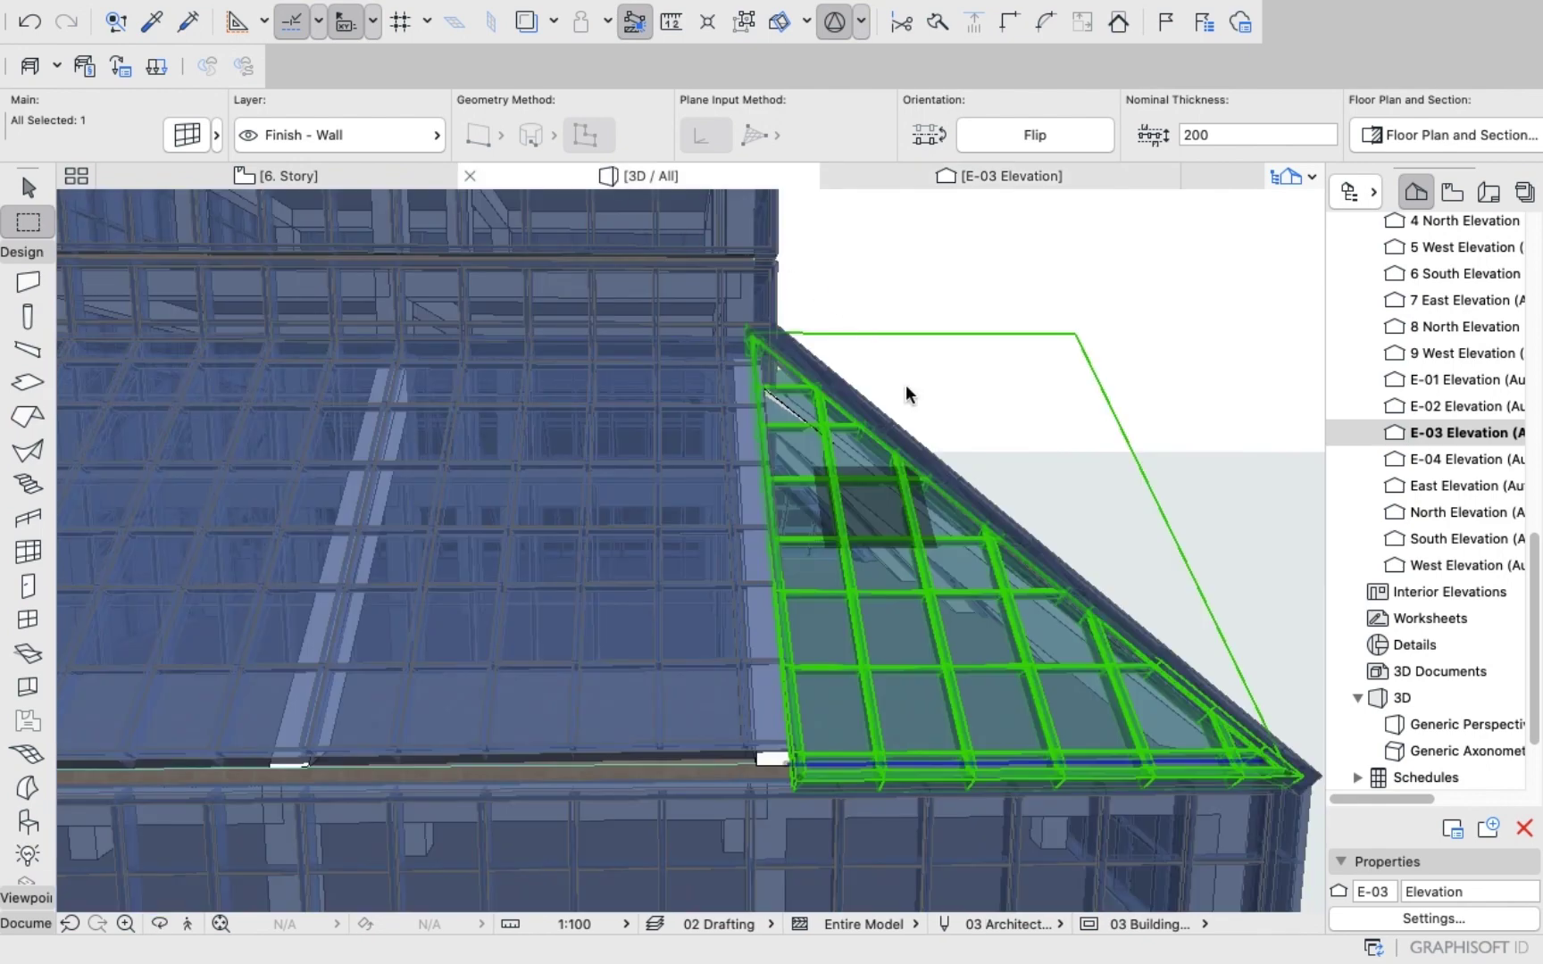
pyautogui.scroll(2, 854, 509)
pyautogui.scroll(-4, 854, 509)
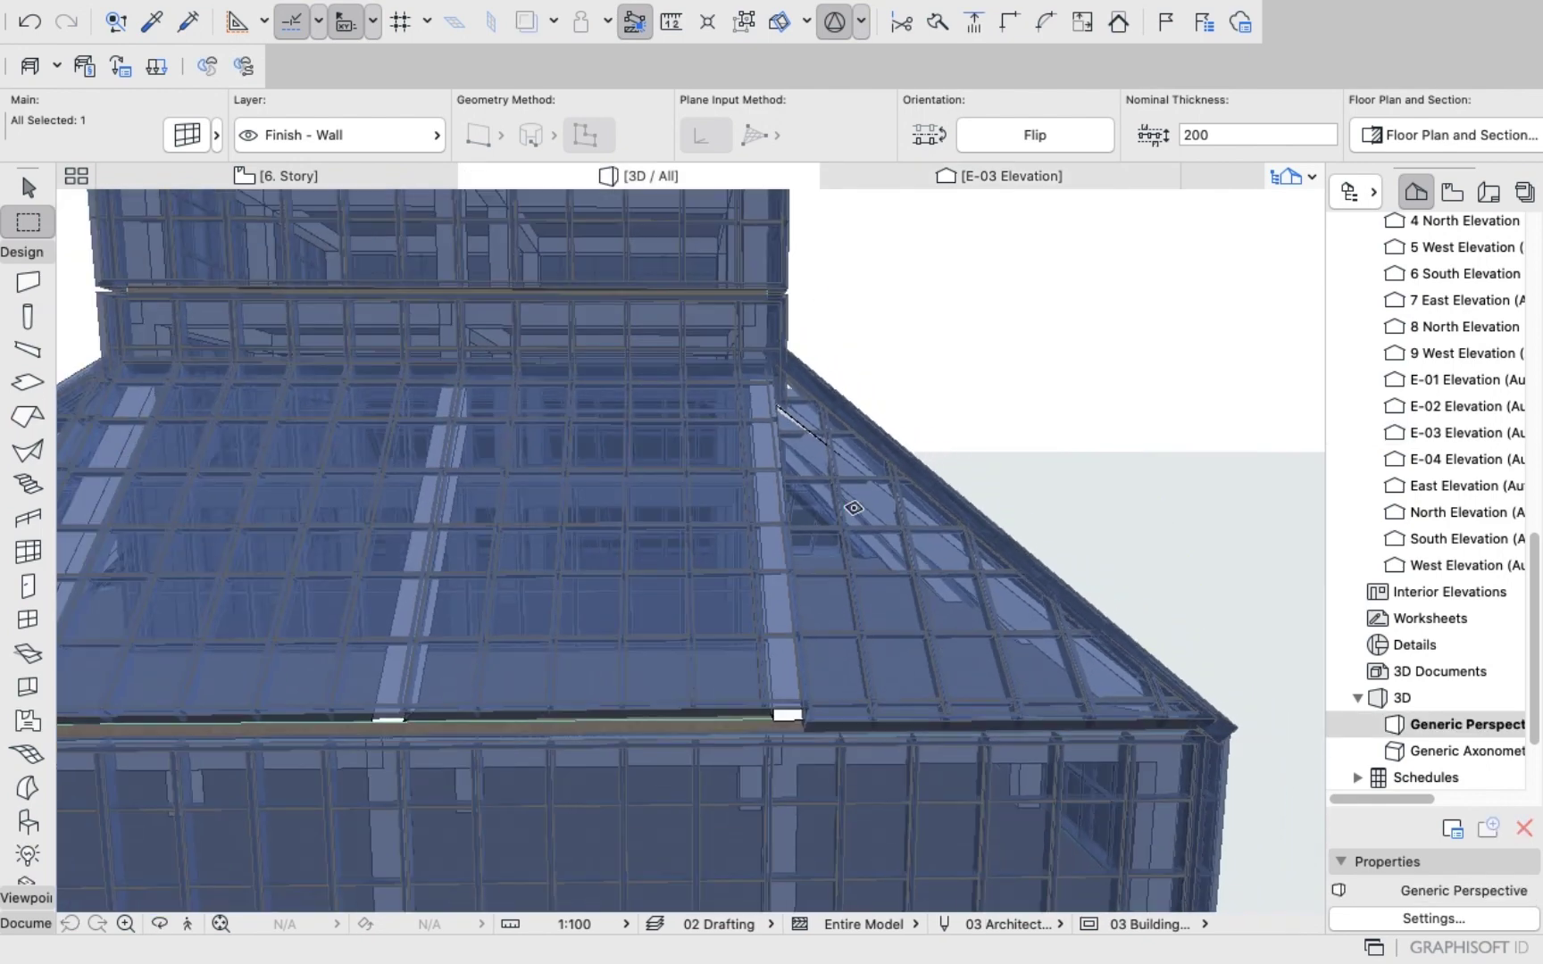
# Undo the last curtain wall drag in the E-03 Elevation and return to the 3D view.
pyautogui.scroll(2, 857, 505)
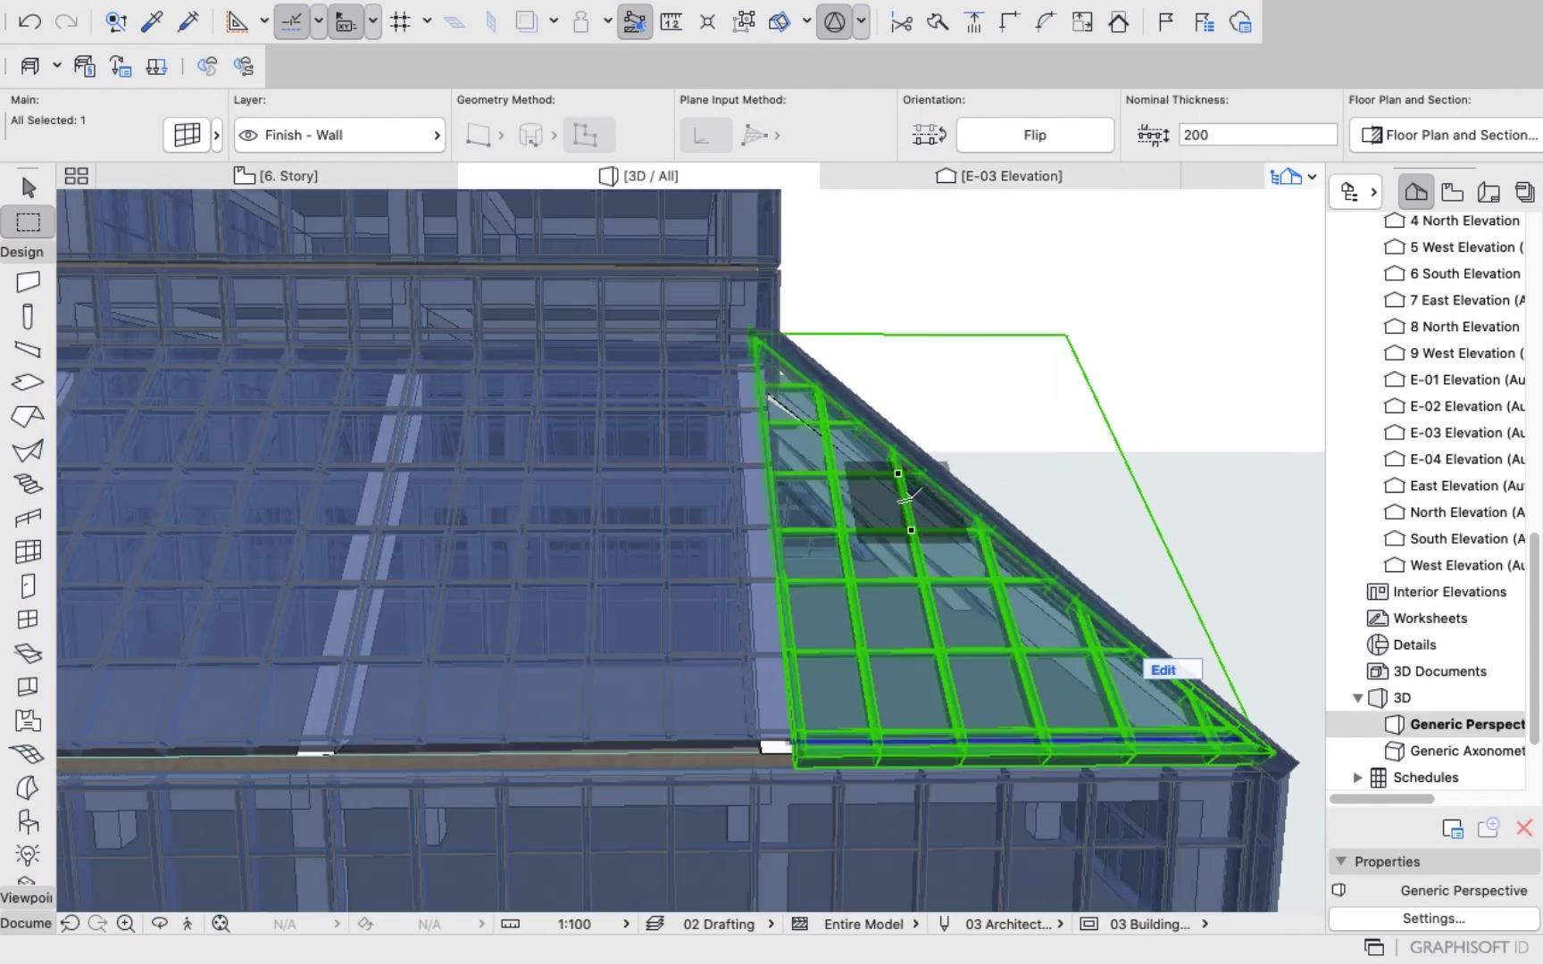
pyautogui.keyDown('shift'); pyautogui.moveTo(907, 496); pyautogui.dragTo(684, 379, button='middle'); pyautogui.keyUp('shift')
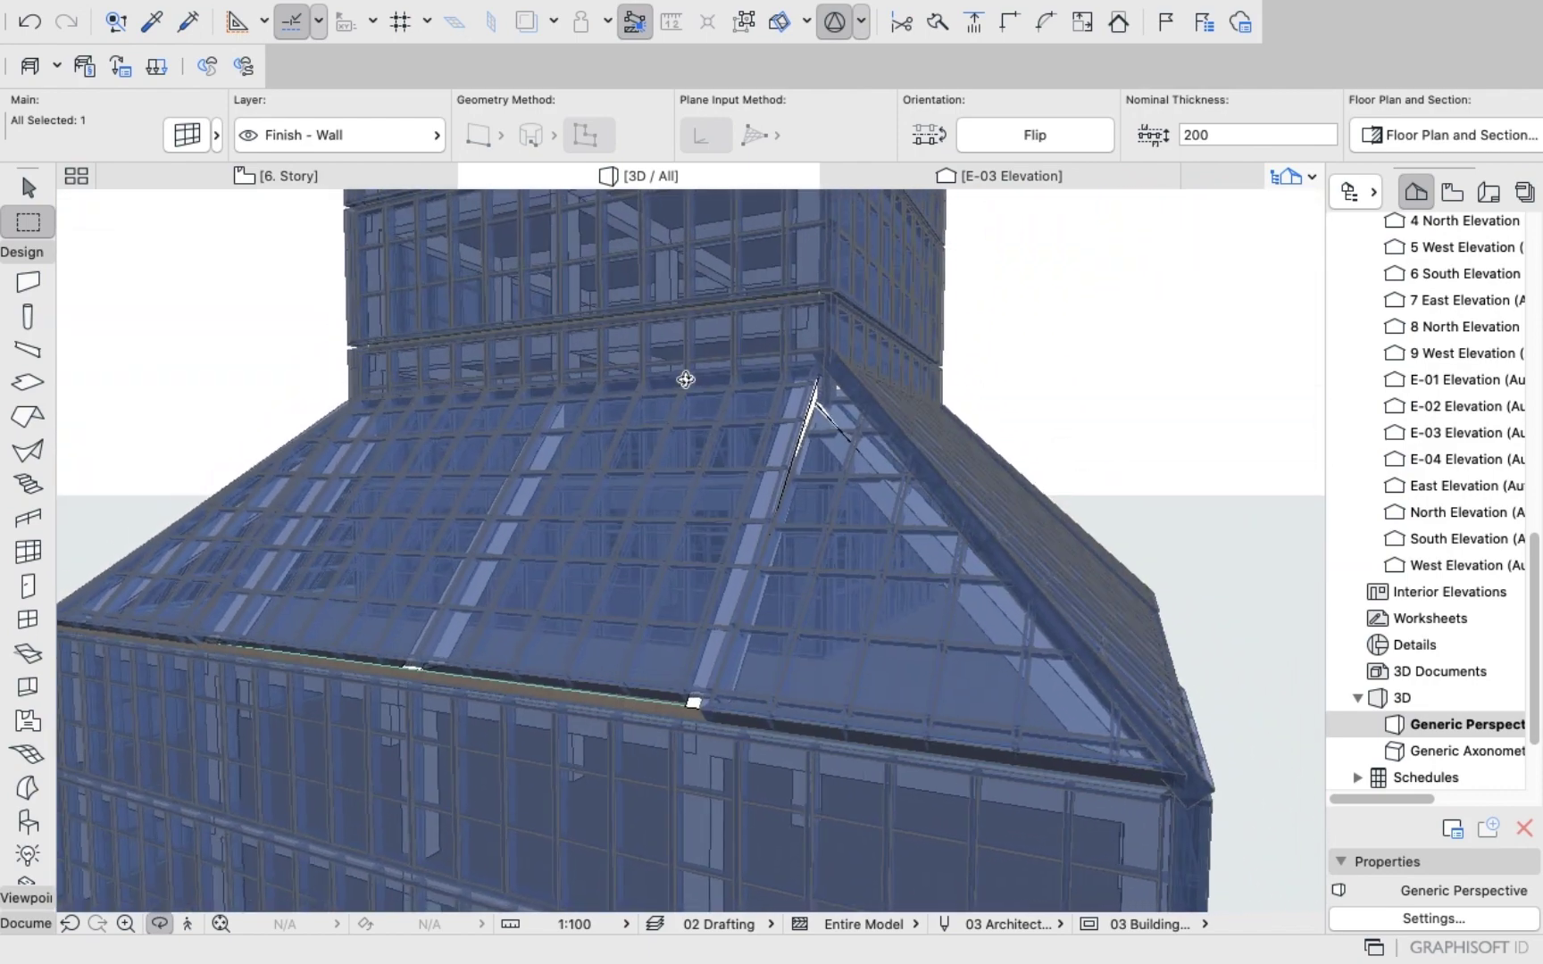
pyautogui.hotkey('ctrl', 'Tab')
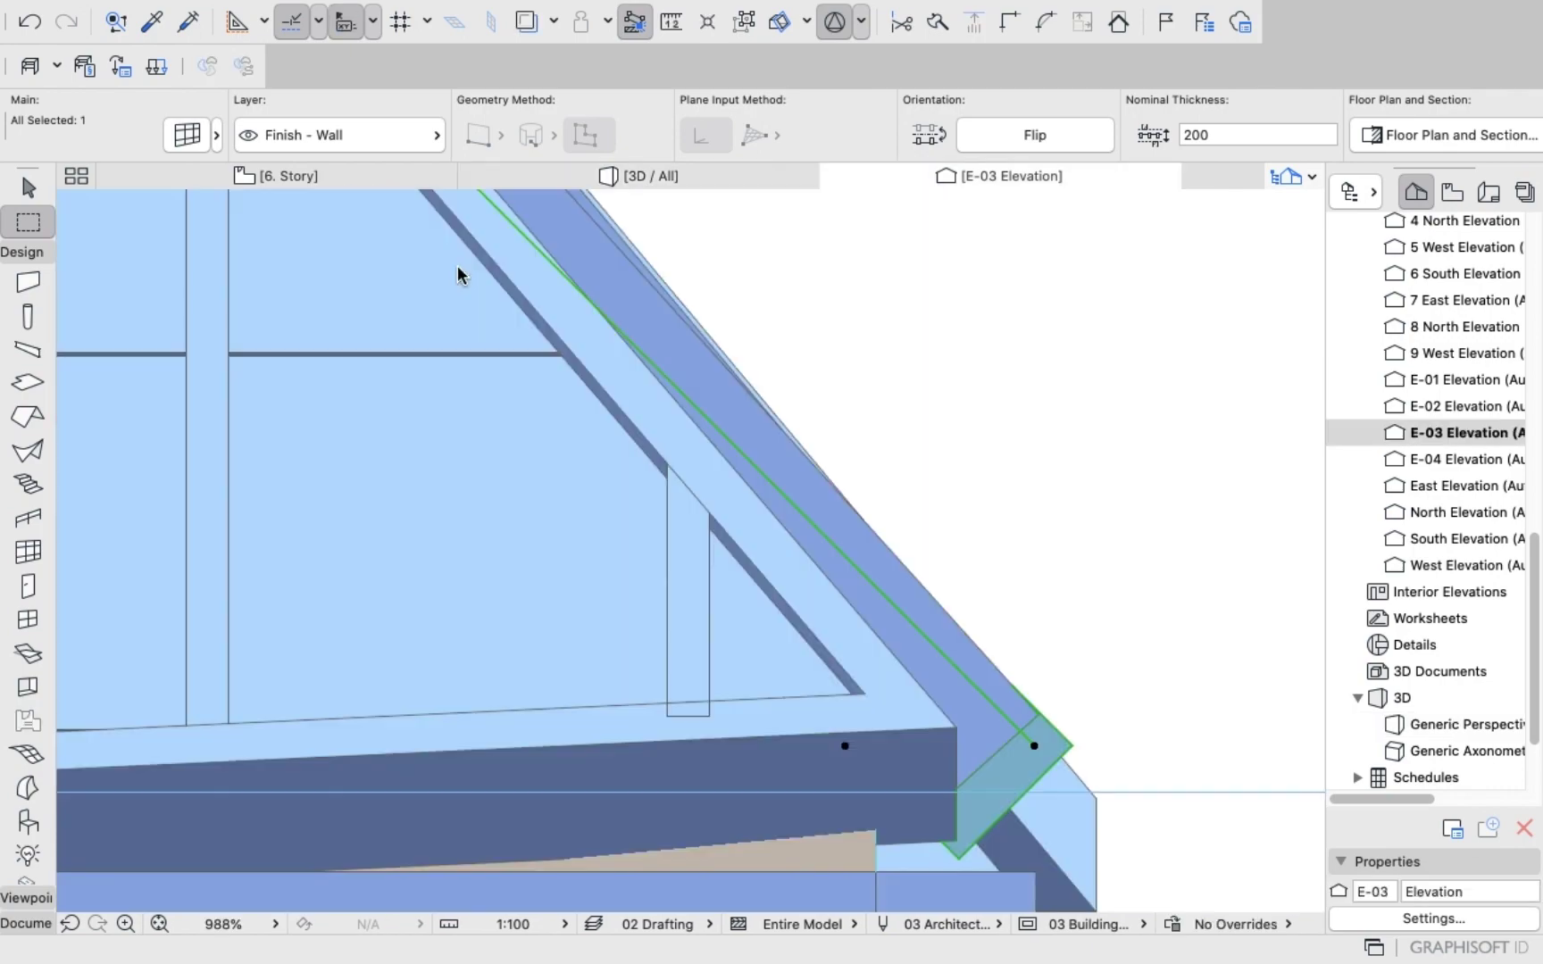
pyautogui.press('super+z')
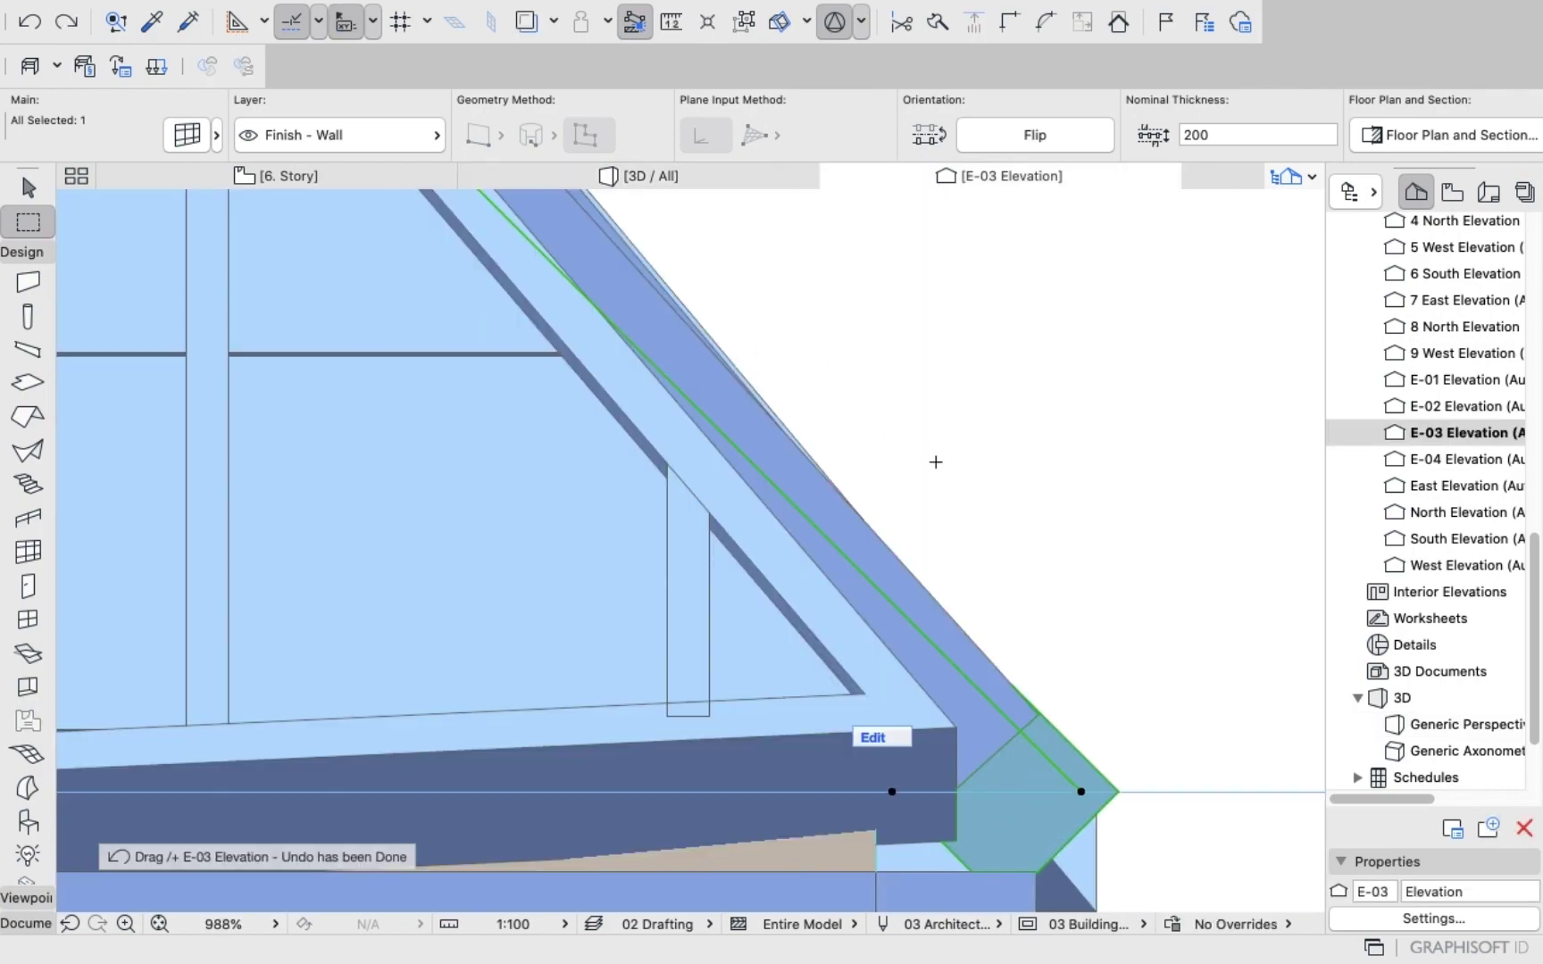
pyautogui.press('Escape')
pyautogui.click(676, 179)
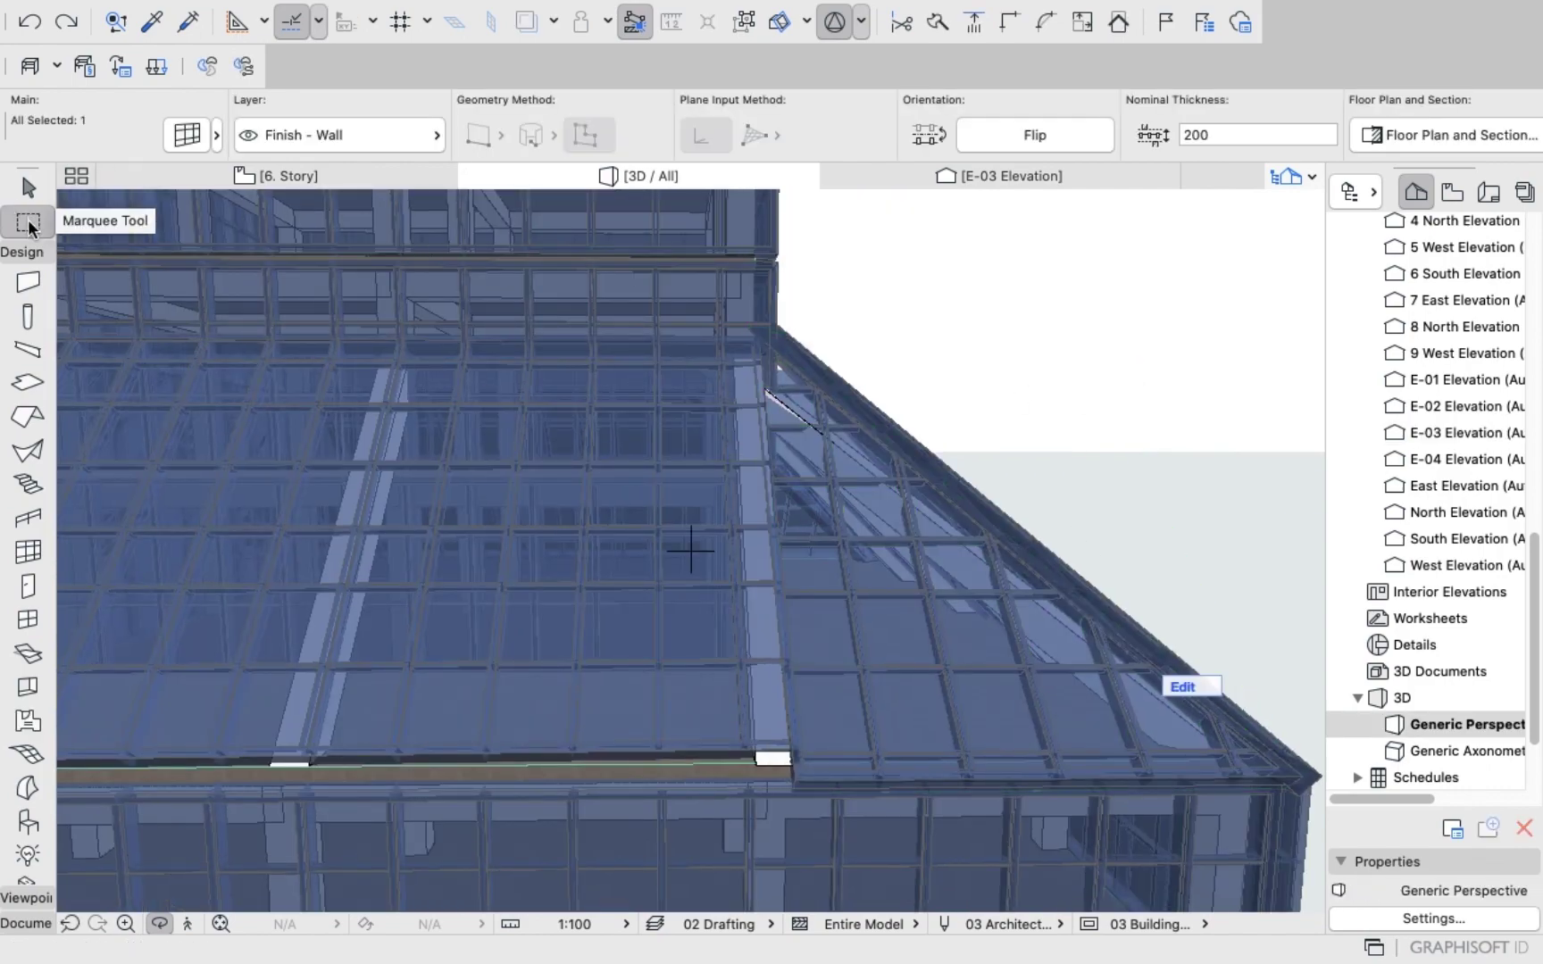
# Set the base offset to the home story to 0 for the central sloped curtain wall of the roof.
pyautogui.click(28, 188)
pyautogui.click(1080, 267)
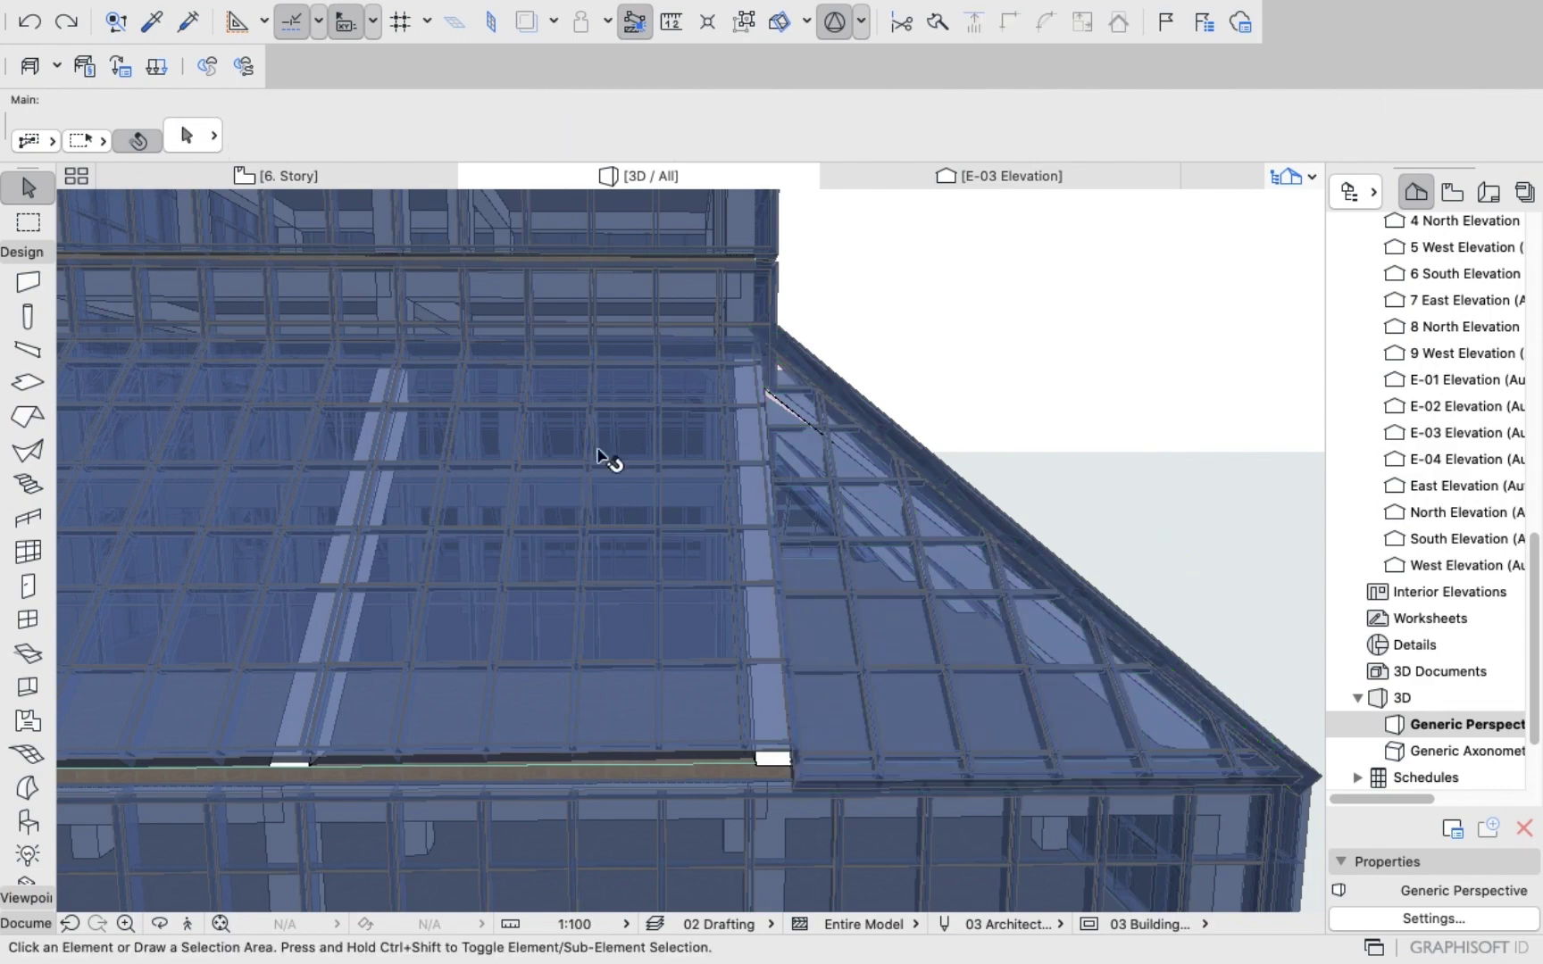
pyautogui.click(531, 516)
pyautogui.click(198, 138)
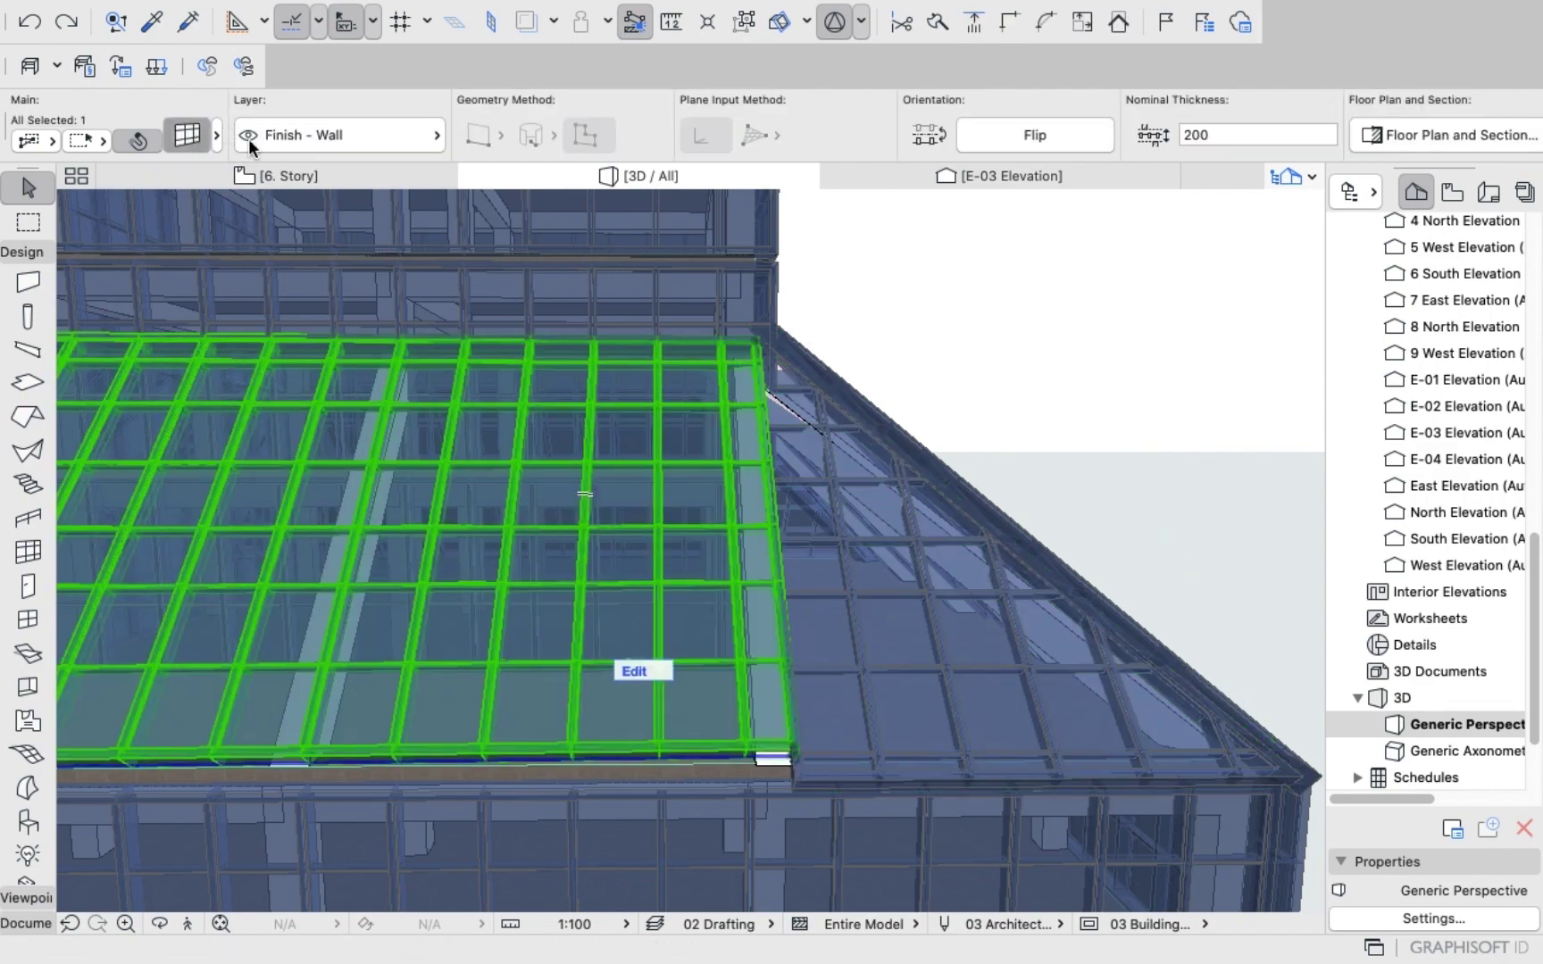
pyautogui.click(782, 201)
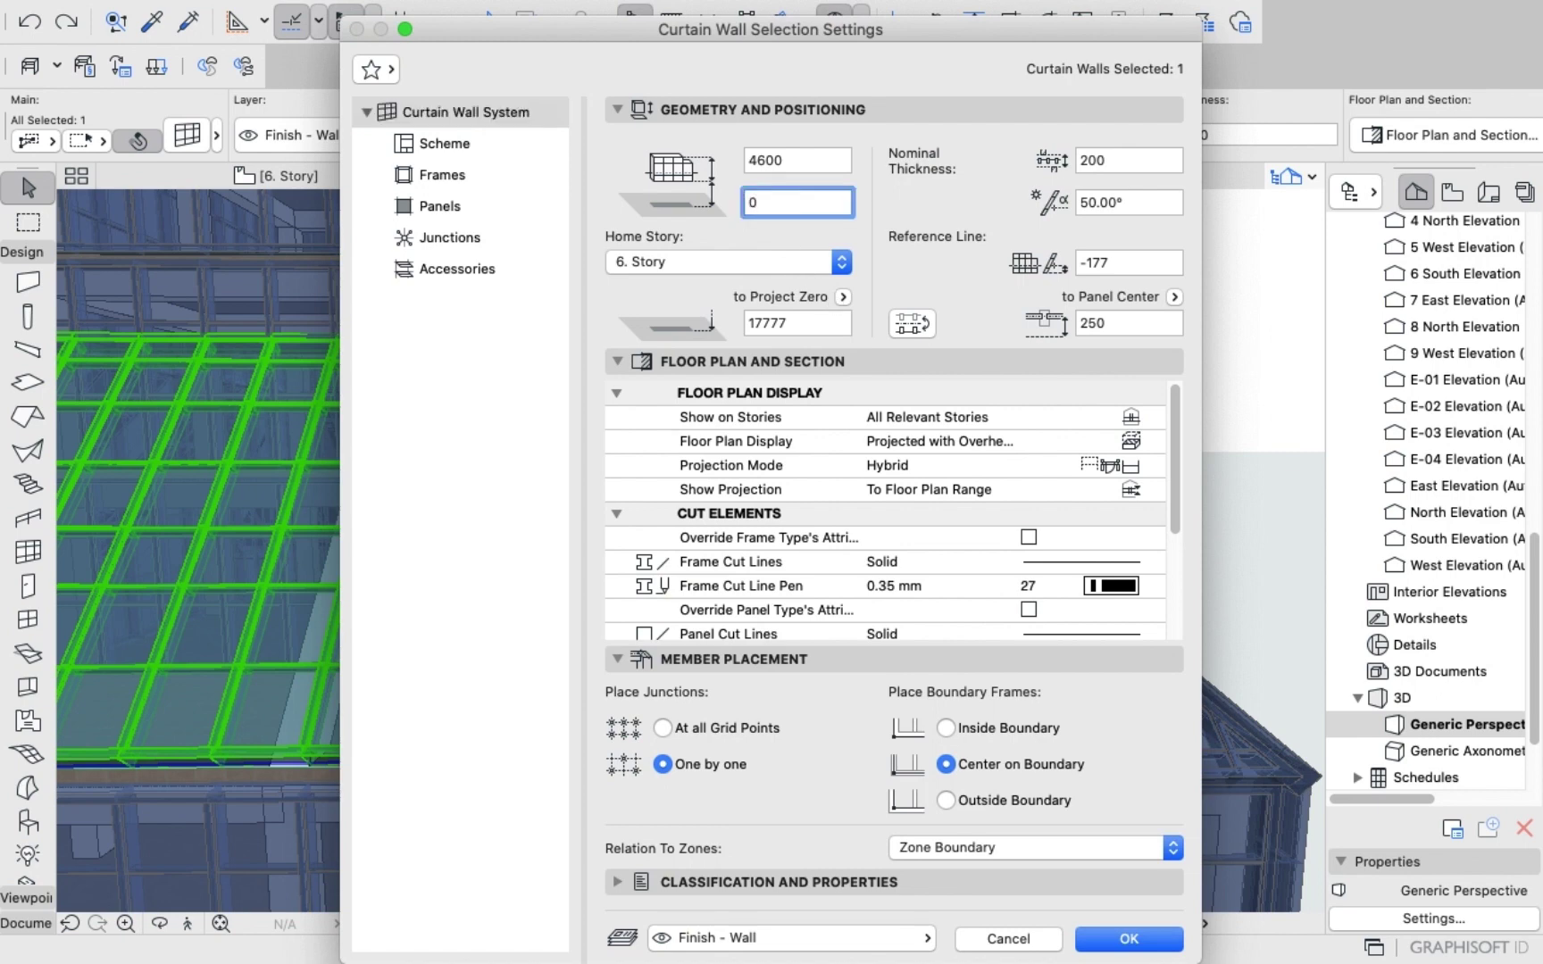
pyautogui.write('0')
pyautogui.press('Return')
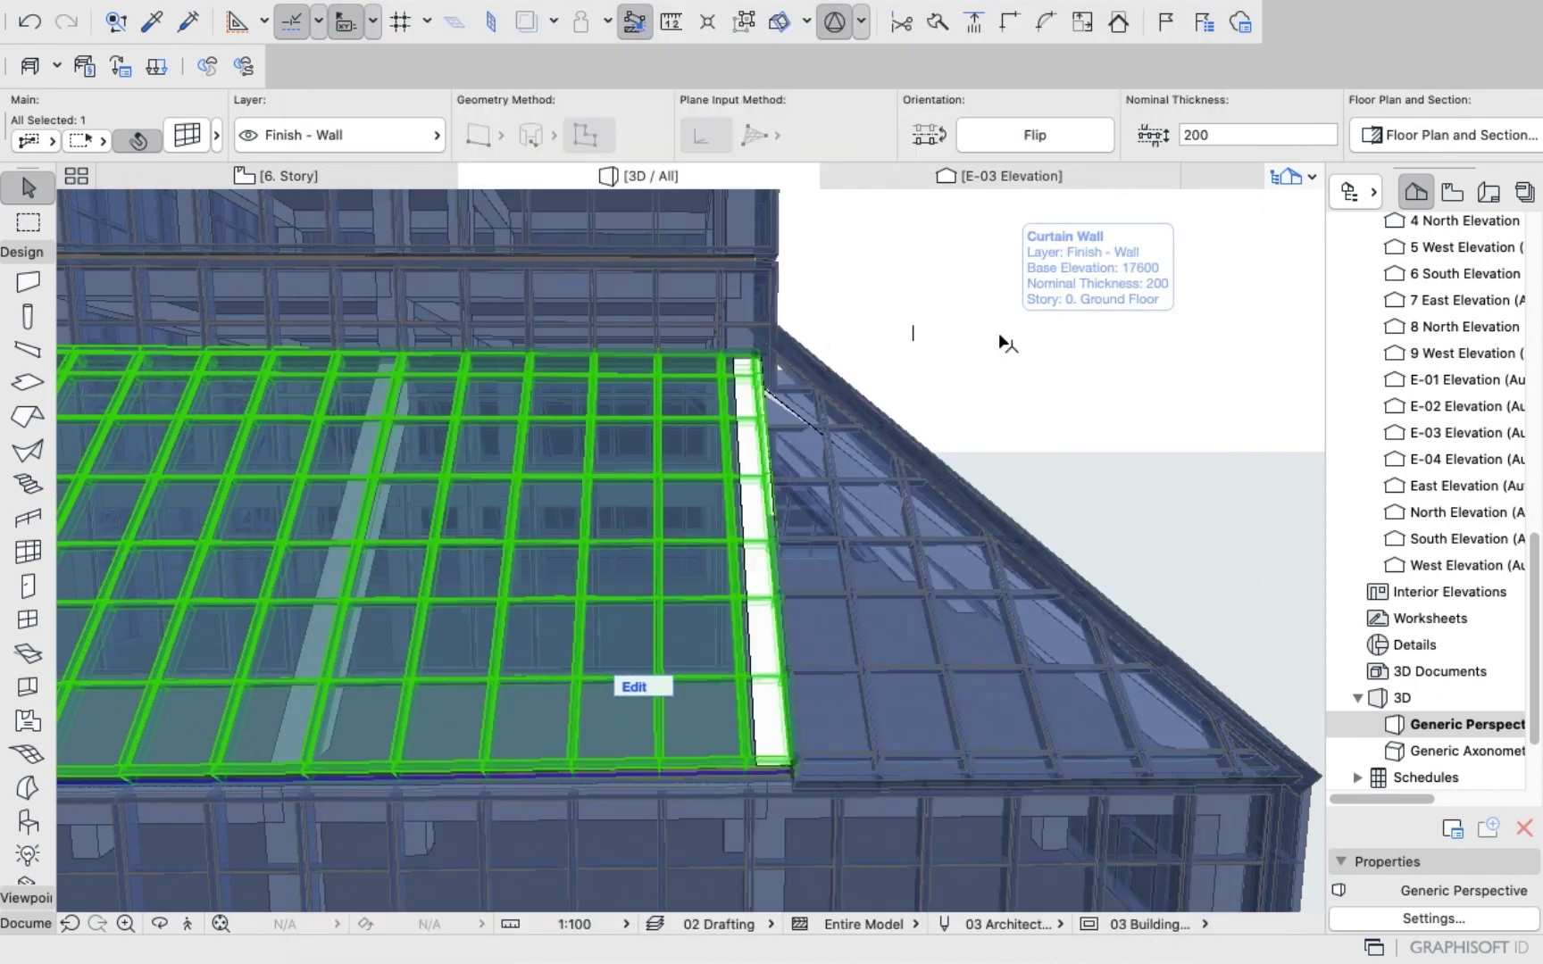
pyautogui.click(998, 335)
pyautogui.press('Escape')
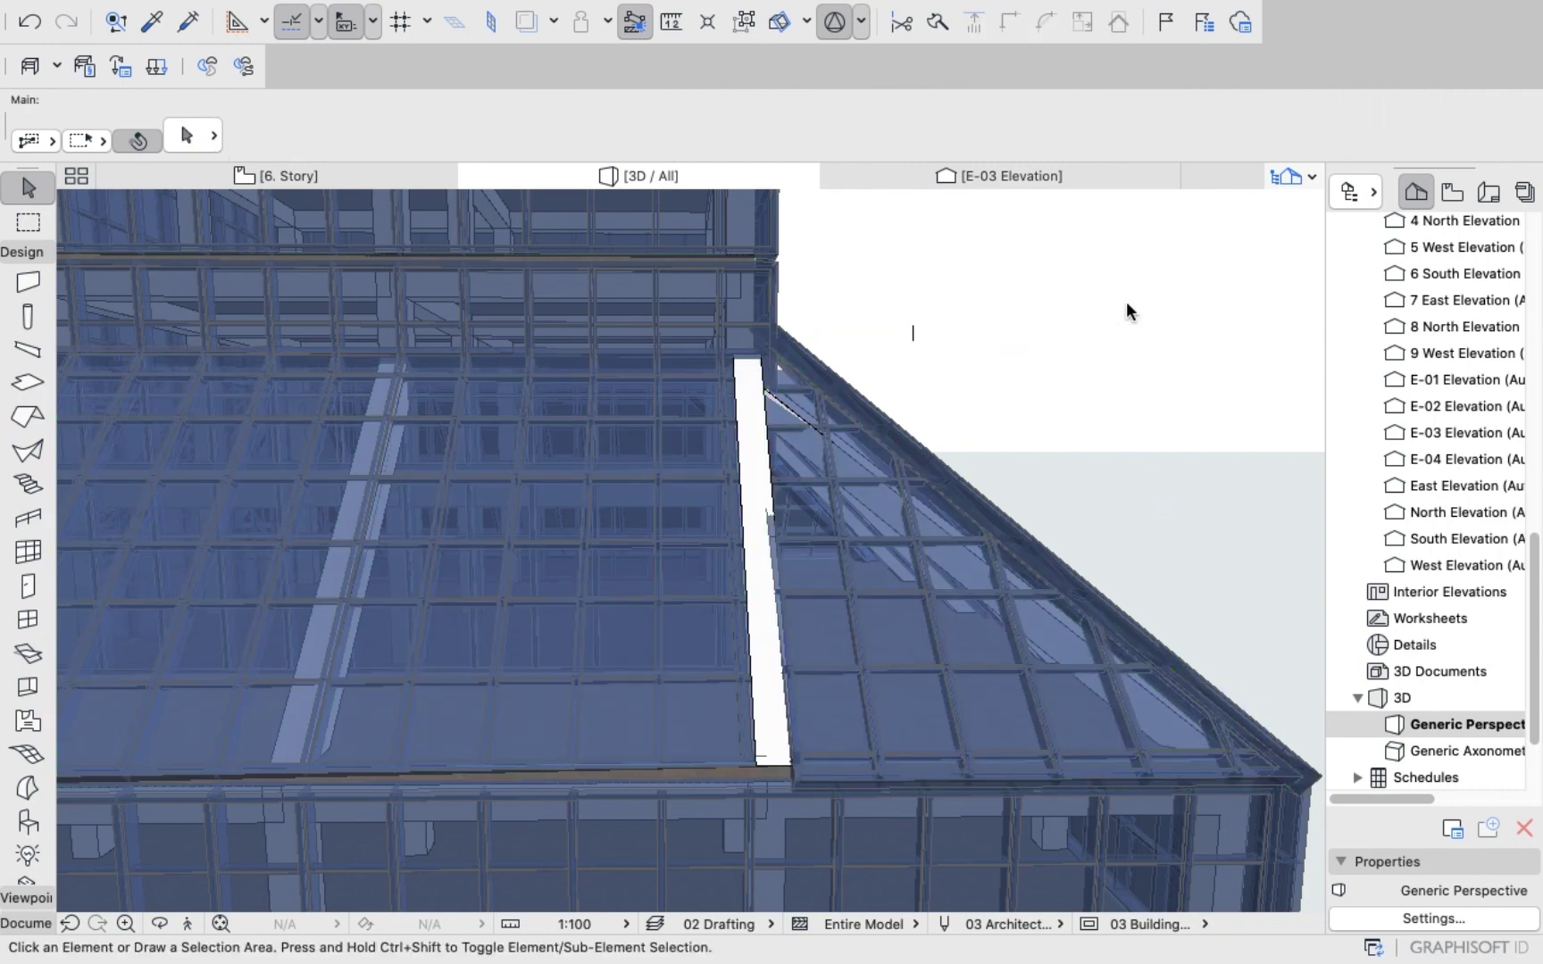
# Override the surfaces of the slanted column at the right edge of the central roof glazing with Glass - Blue.
pyautogui.click(761, 469)
pyautogui.press('super+t')
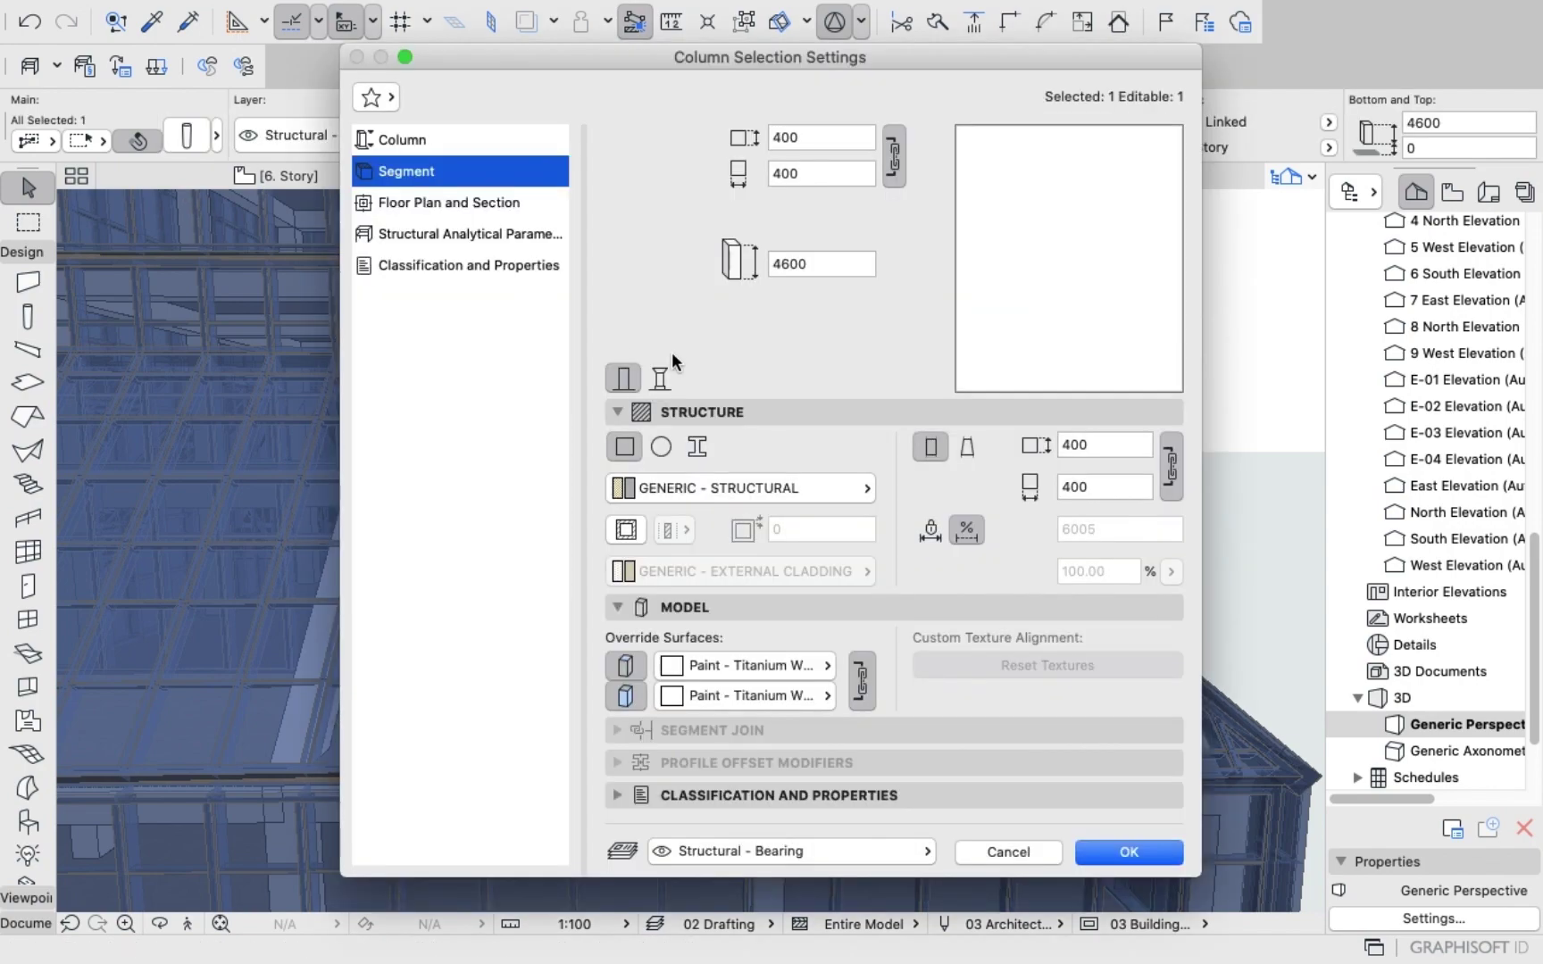
pyautogui.click(750, 671)
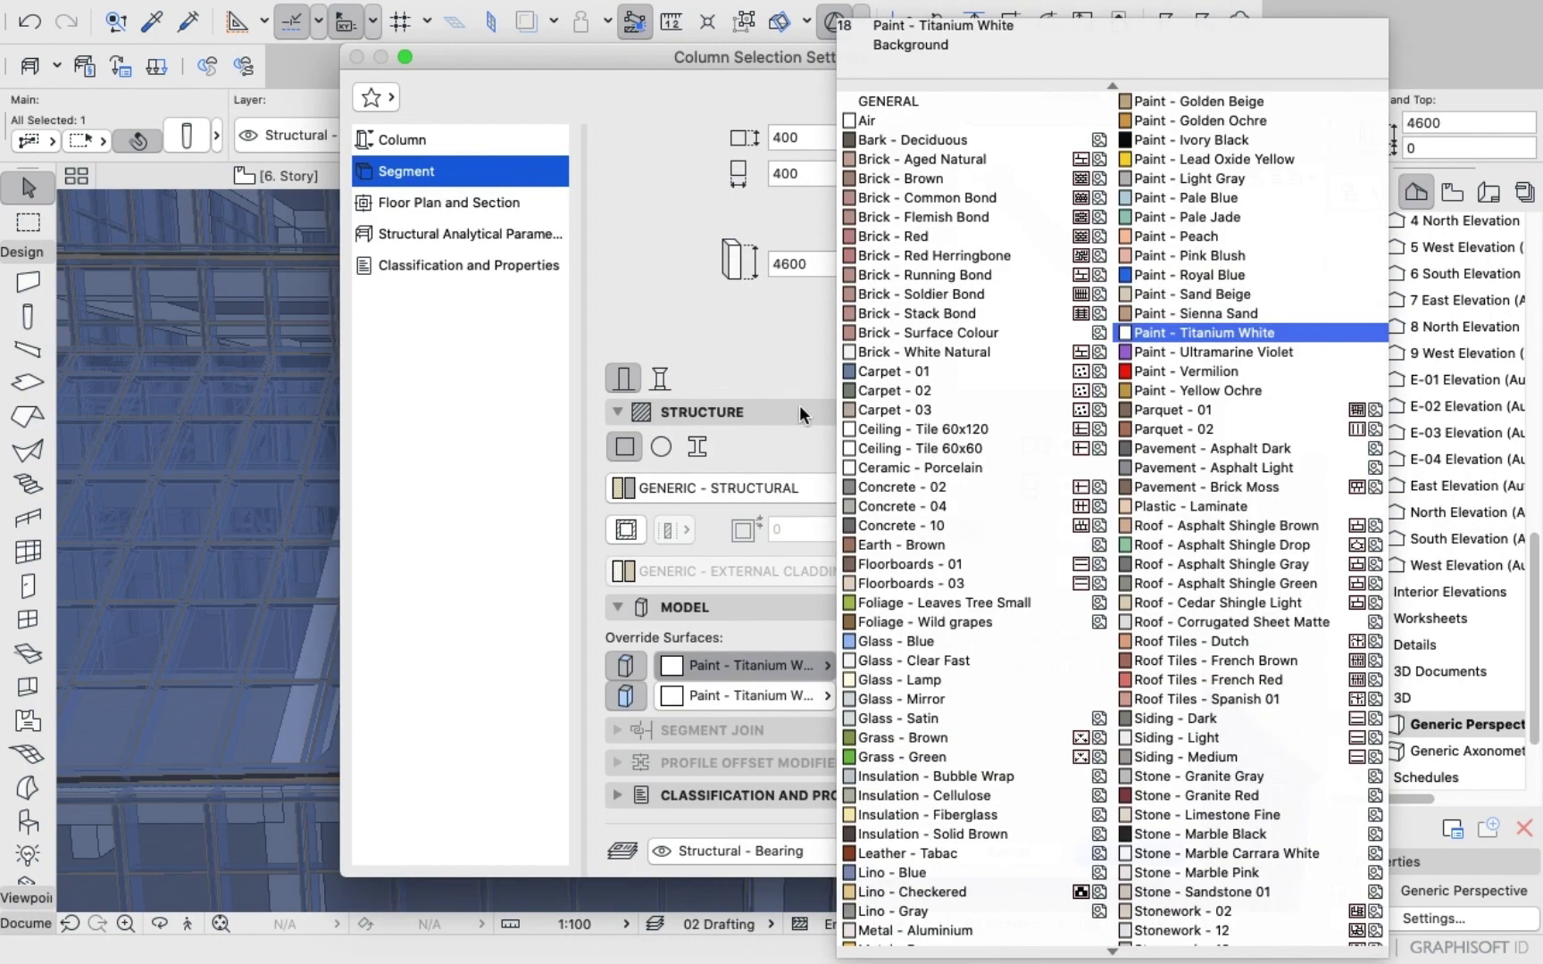
pyautogui.click(896, 645)
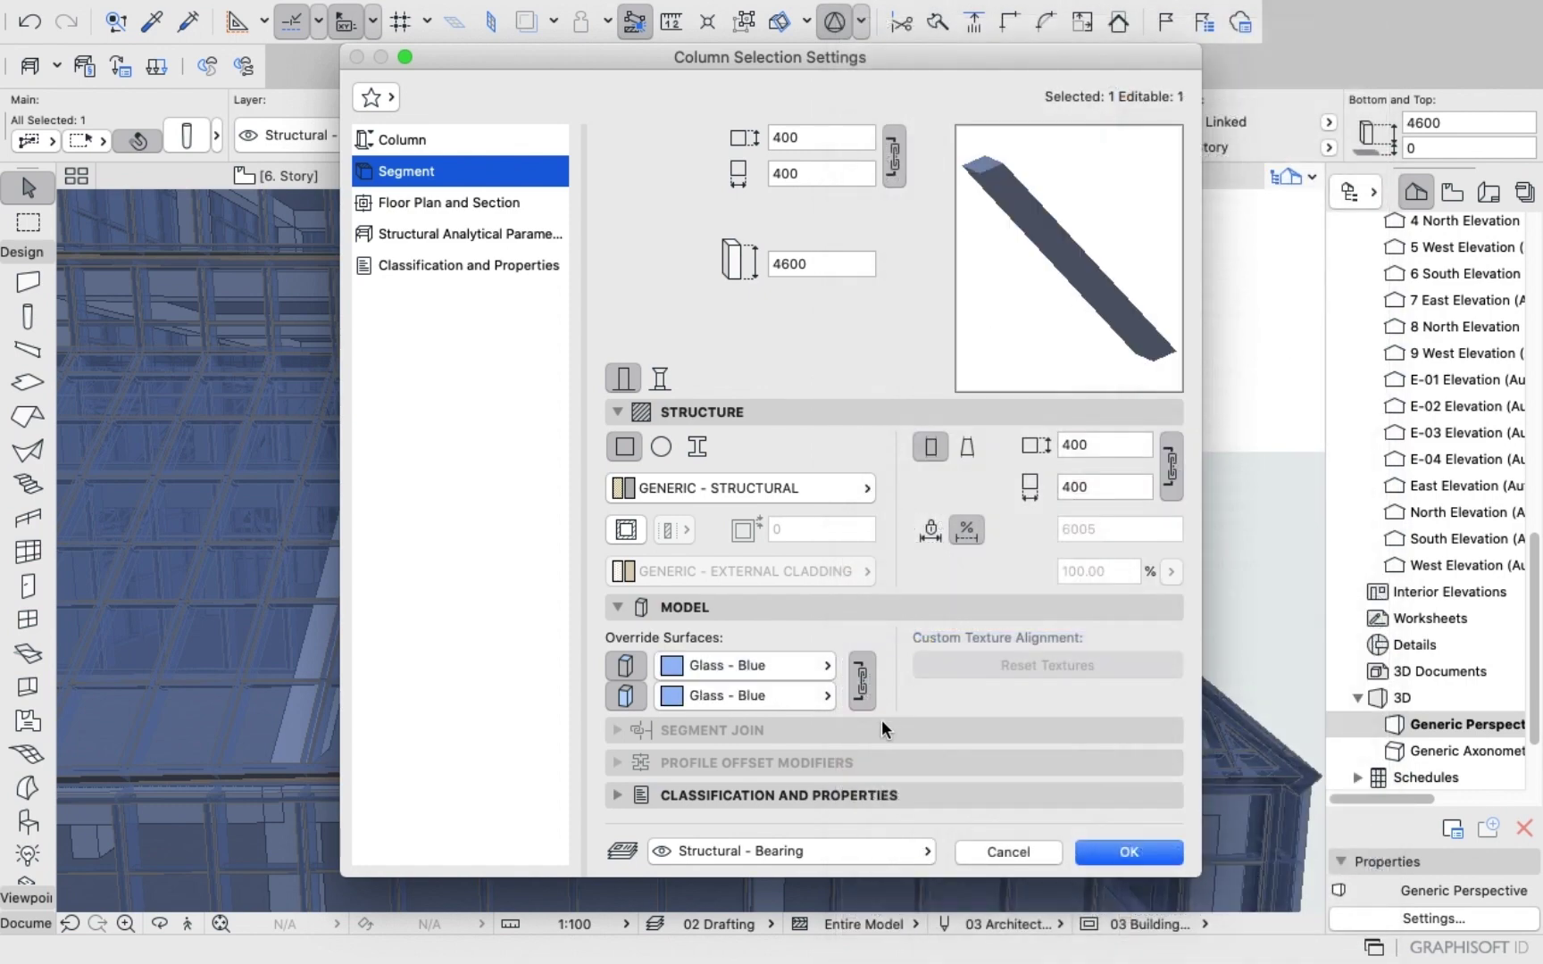
pyautogui.click(1129, 851)
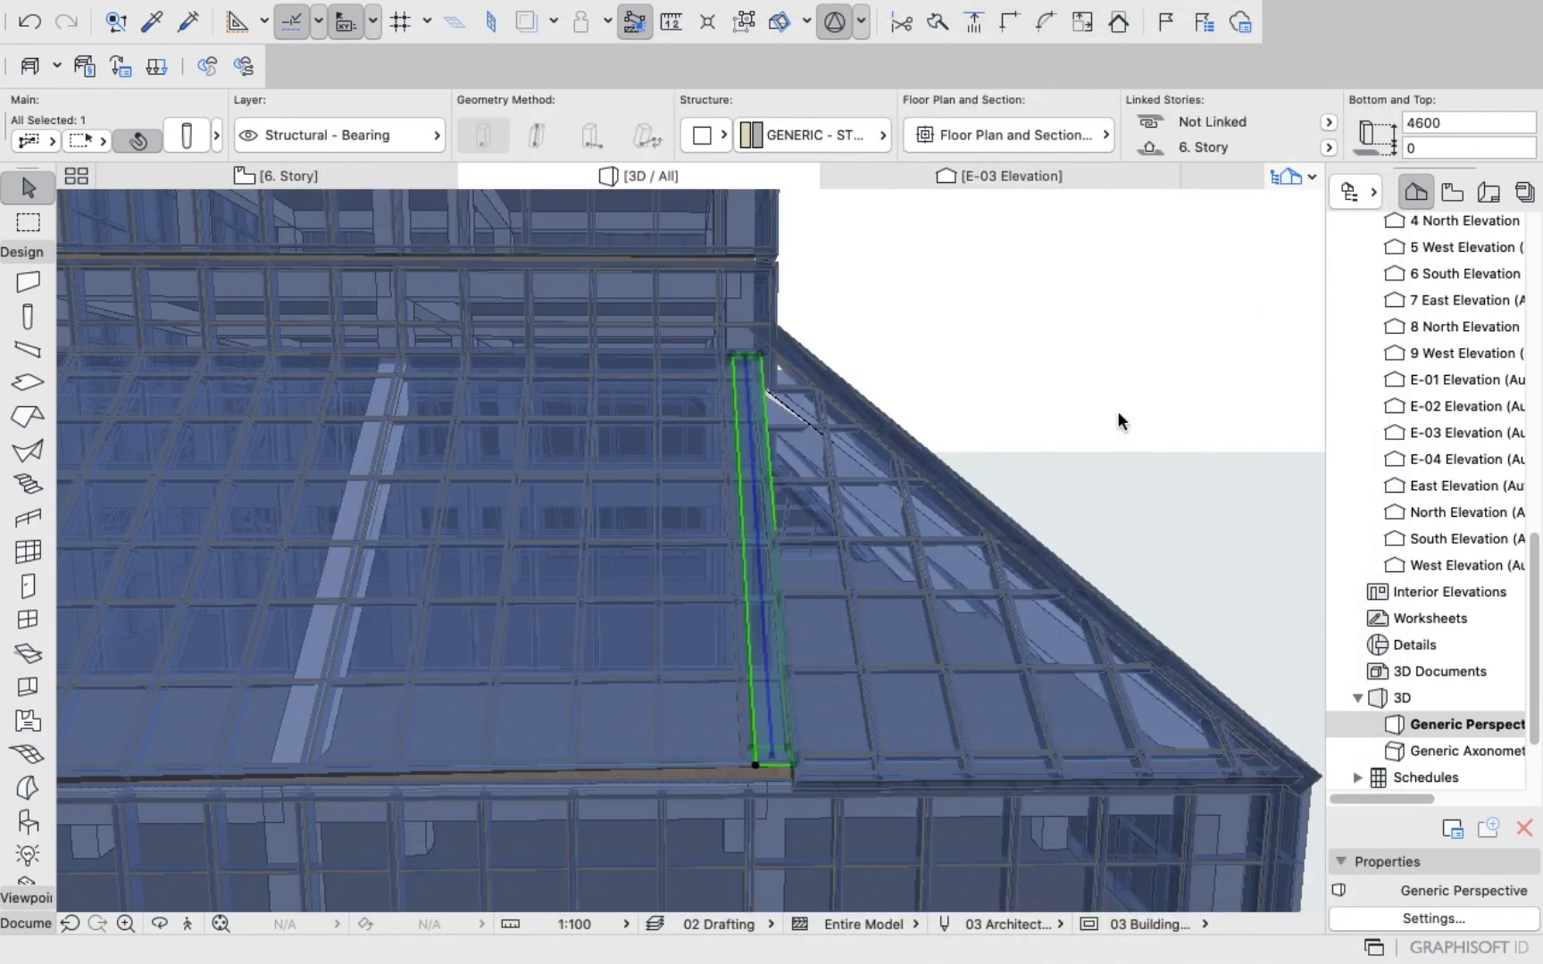
pyautogui.click(1034, 324)
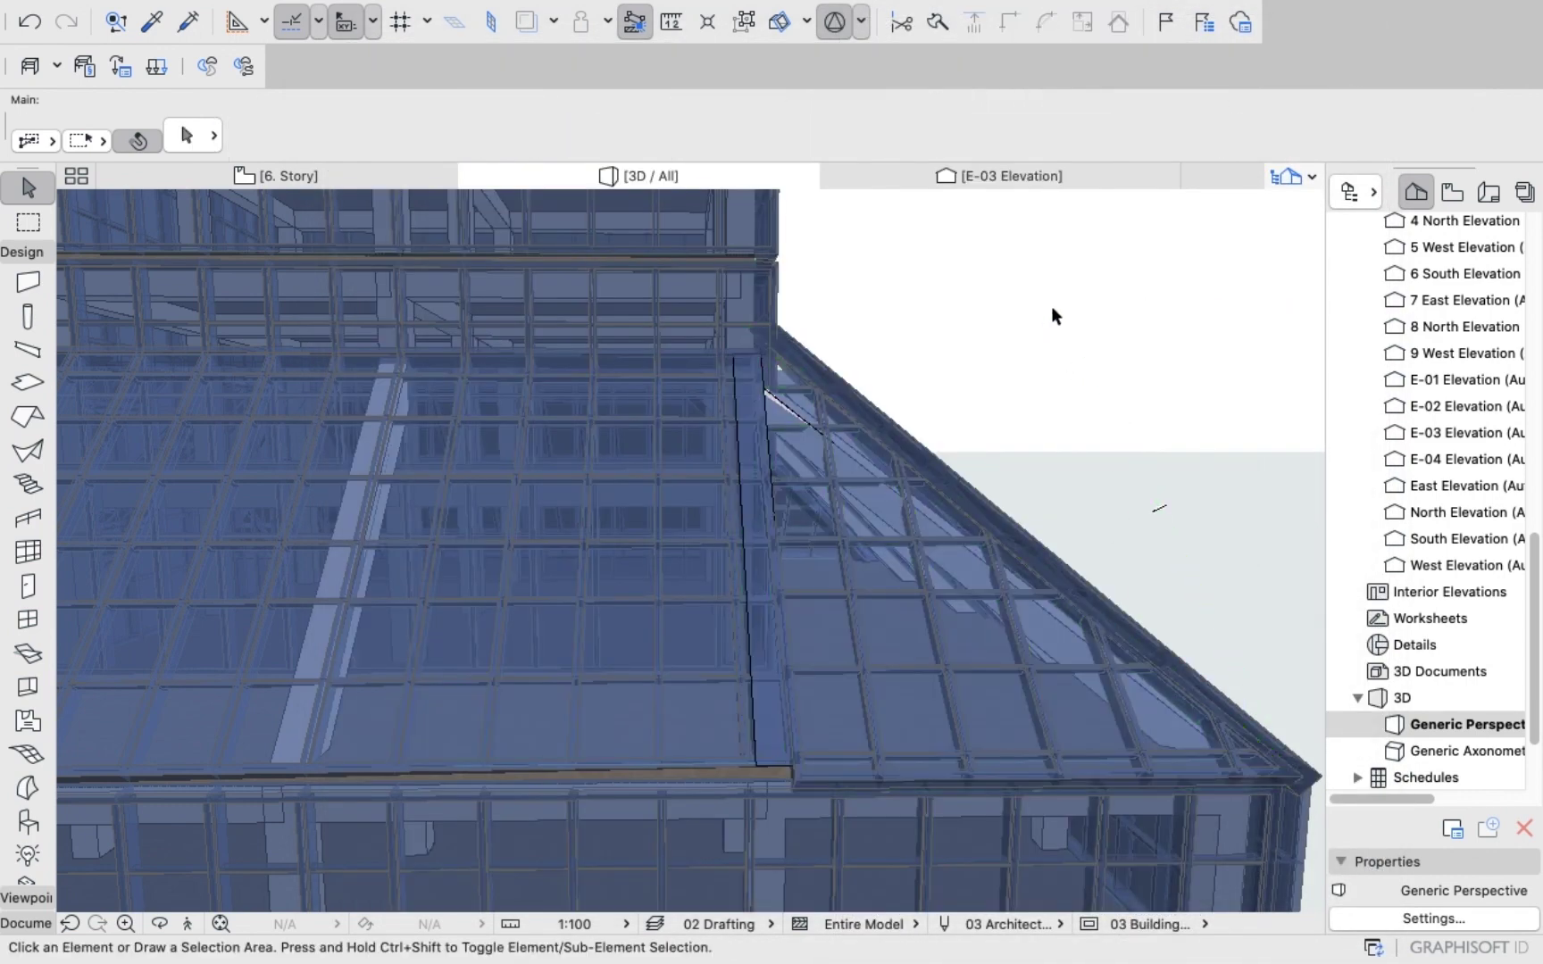
# Set the slant angle of the triangular curtain wall at the roof's right end to 48°.
pyautogui.press('o')
pyautogui.moveTo(1052, 364); pyautogui.dragTo(1067, 549)
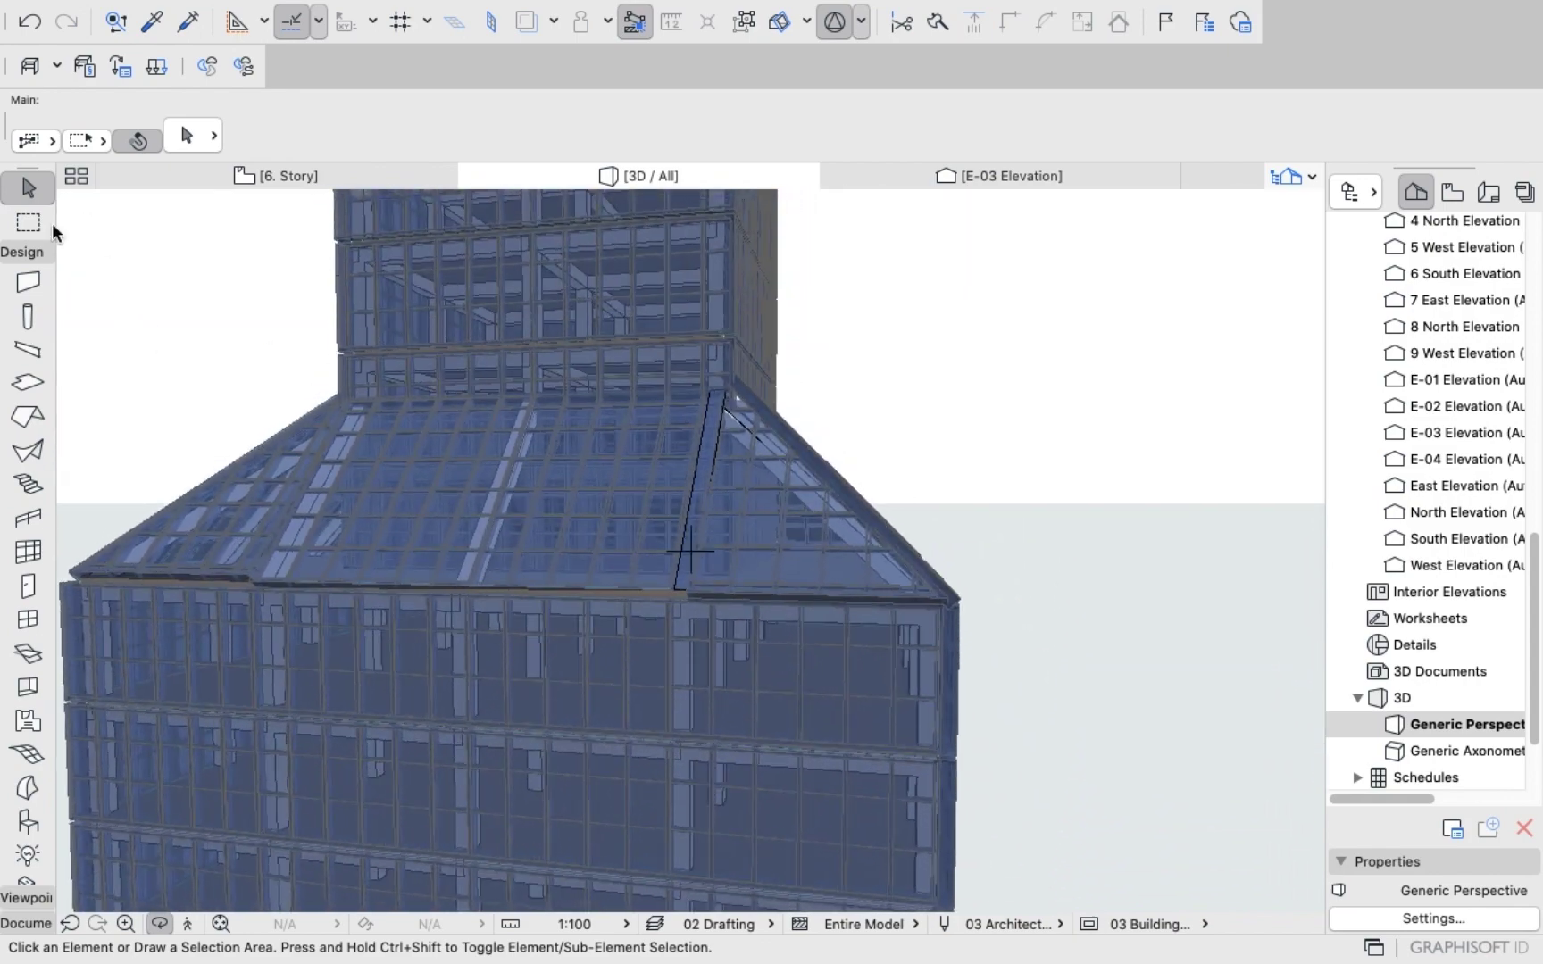
pyautogui.click(28, 219)
pyautogui.click(29, 191)
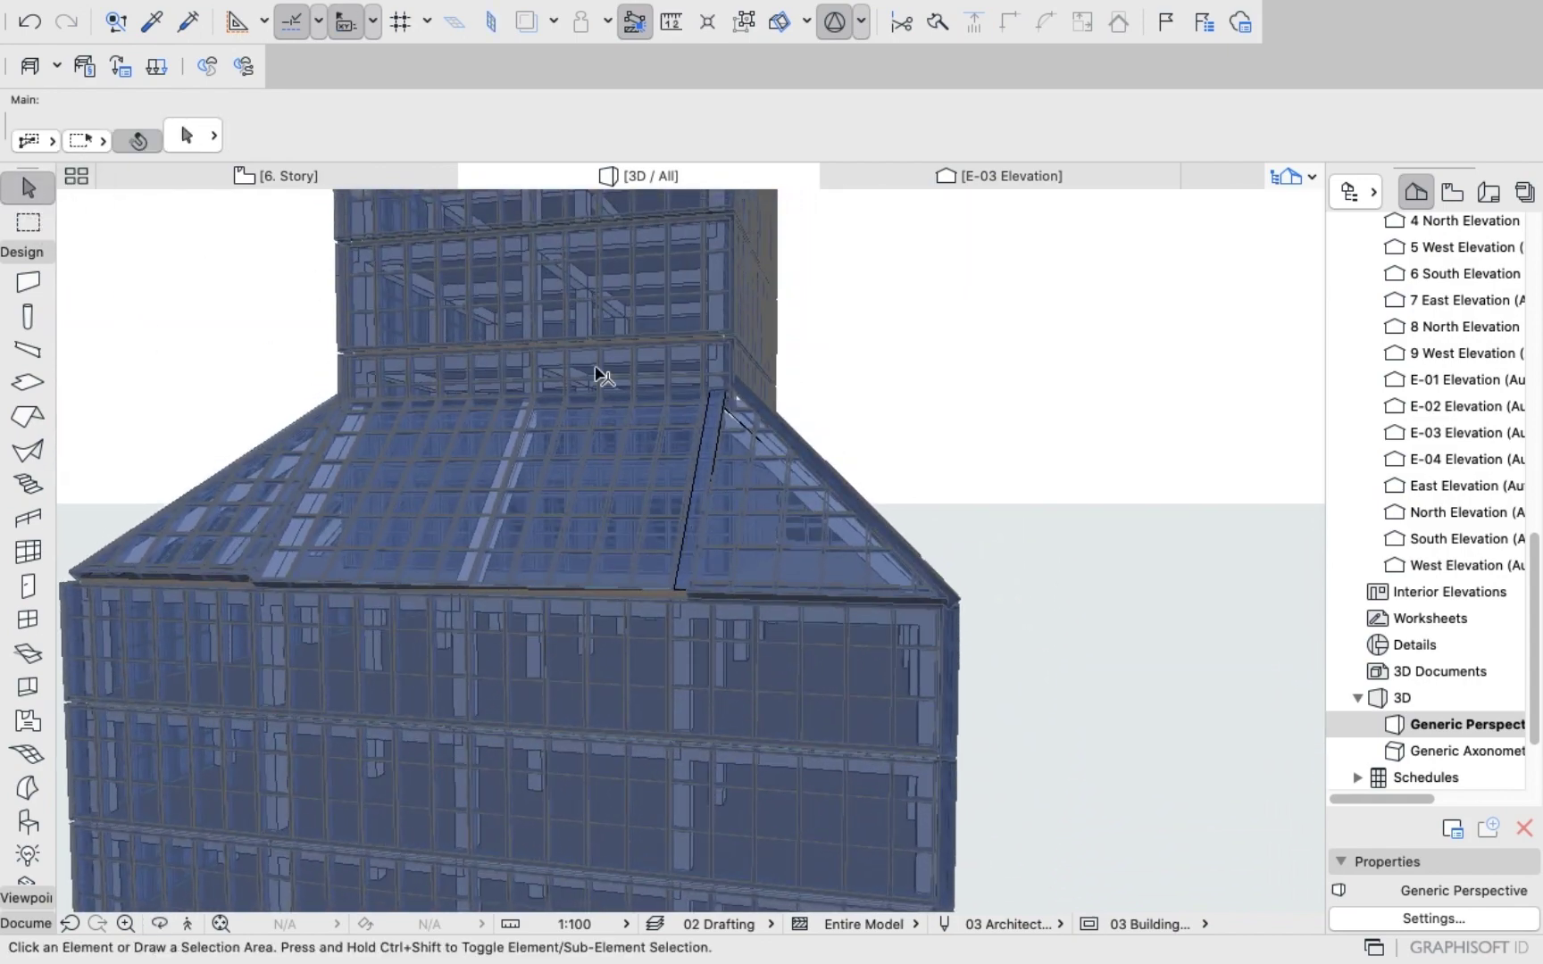
pyautogui.click(716, 539)
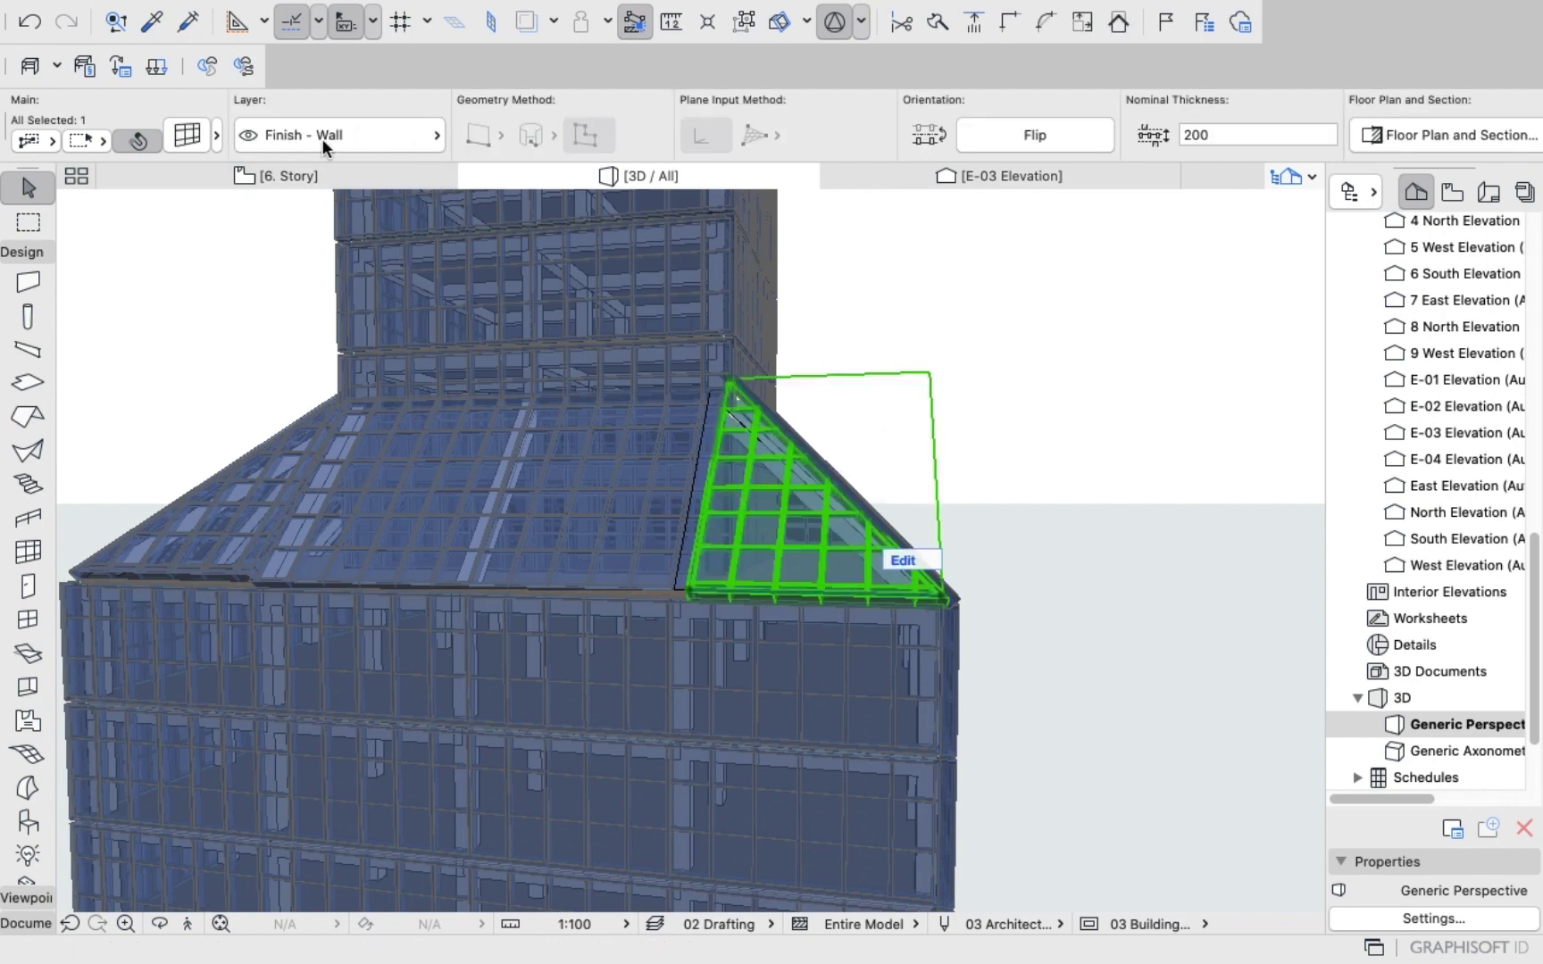
pyautogui.click(197, 136)
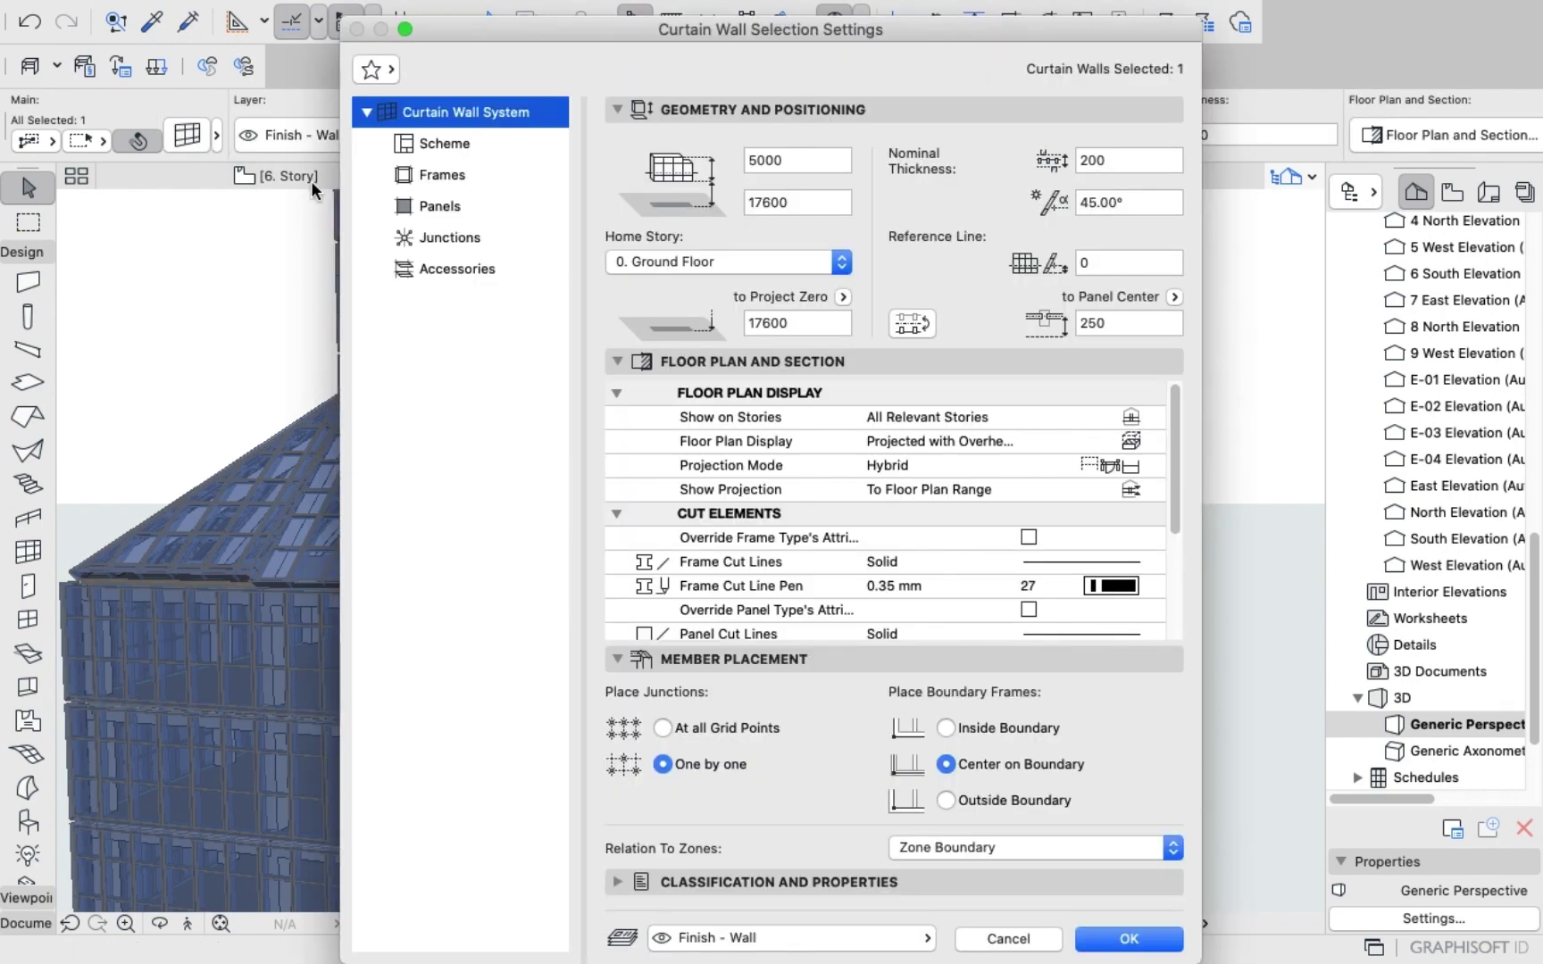
pyautogui.click(1134, 203)
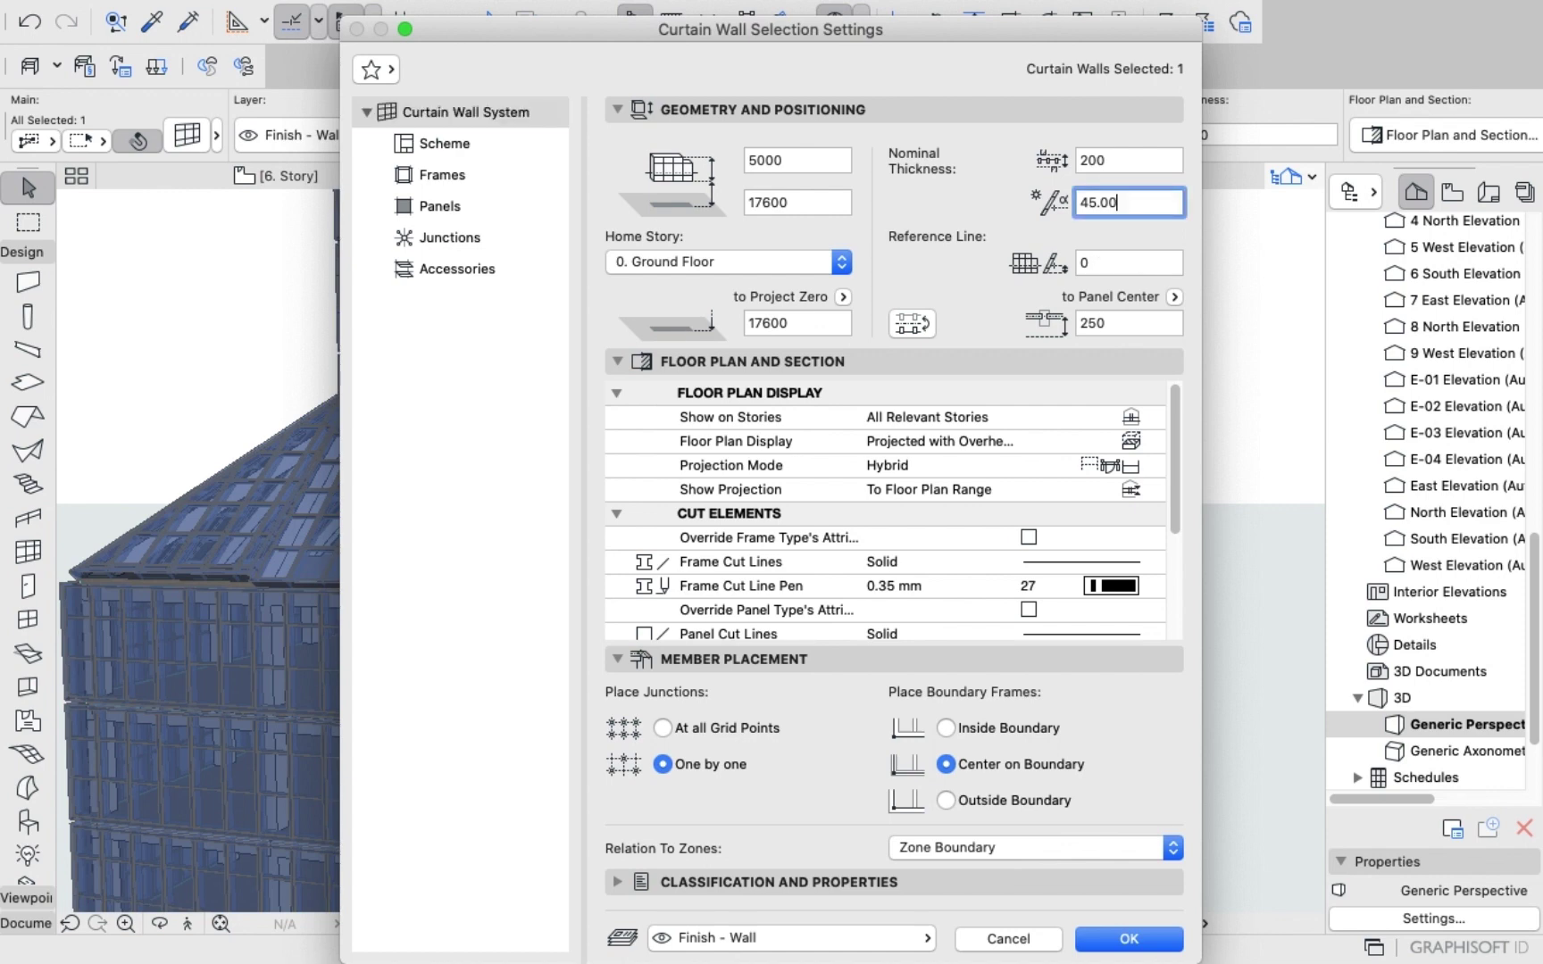
pyautogui.write('48')
pyautogui.press('Return')
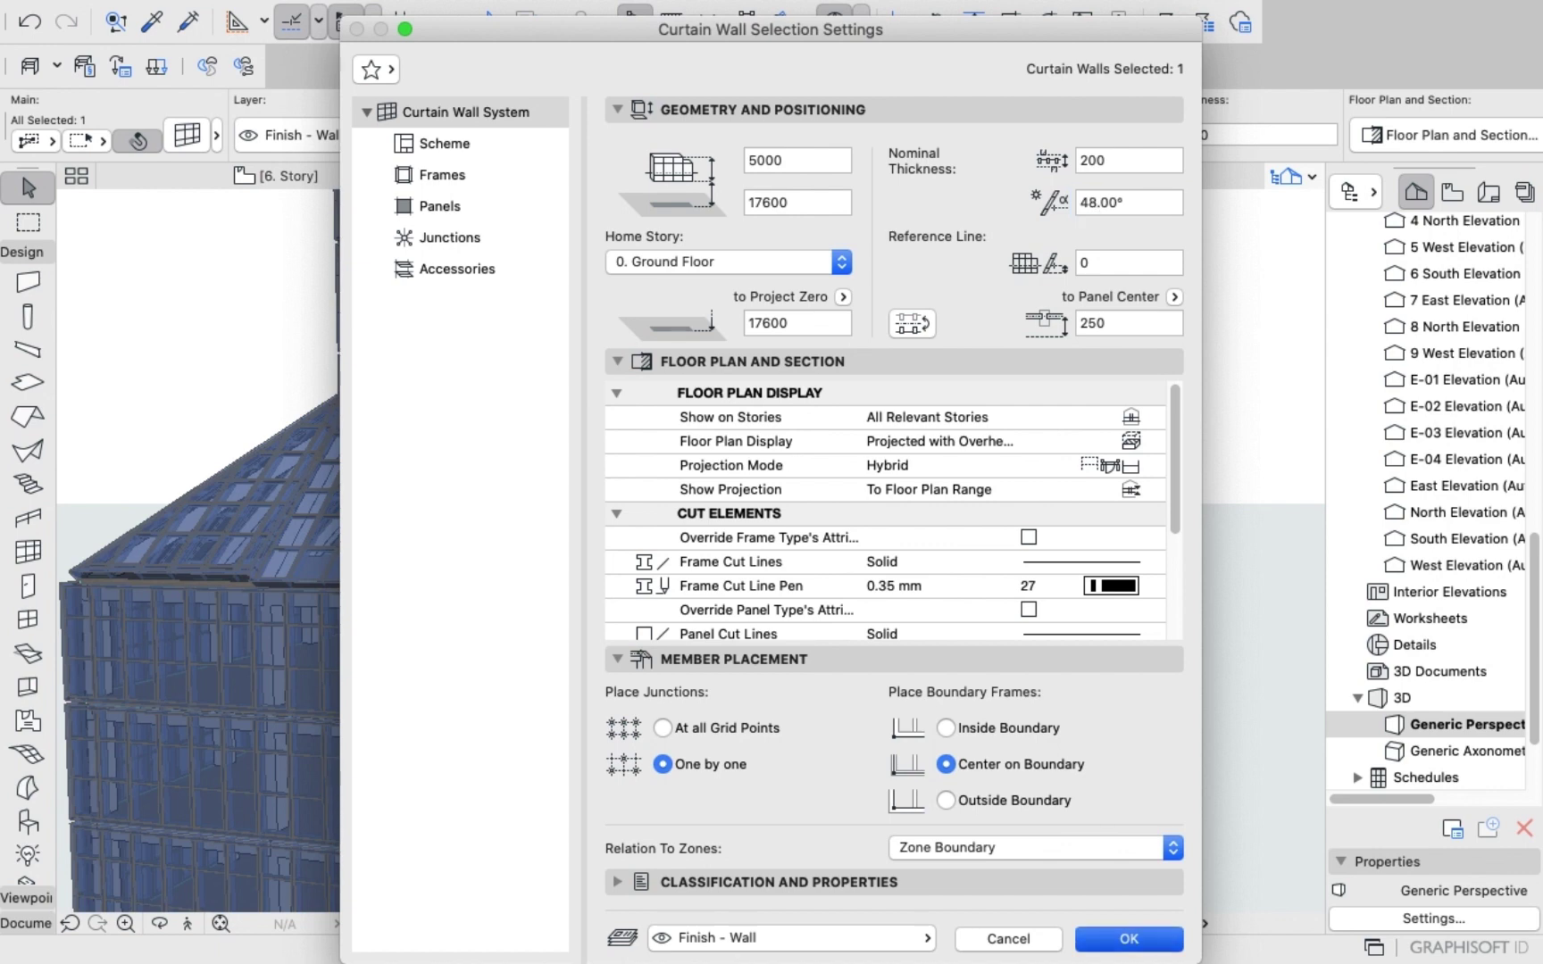
pyautogui.click(1057, 319)
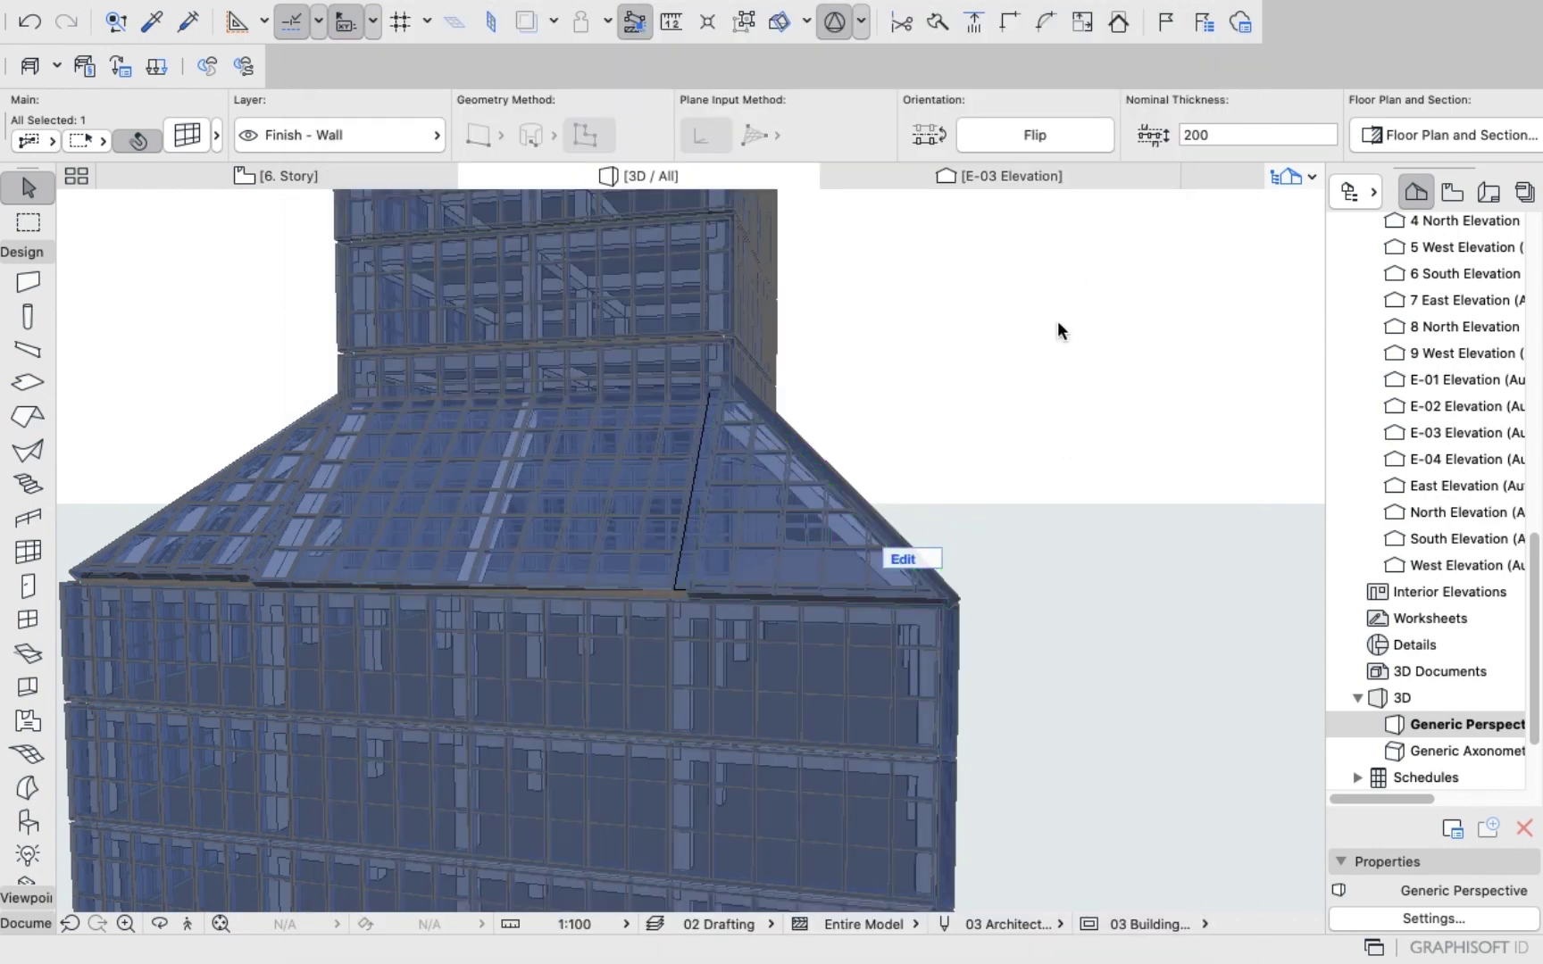
# Set the base elevation to Project Zero of the triangular curtain wall at the roof's left end to 17700.
pyautogui.press('o')
pyautogui.moveTo(1033, 362); pyautogui.dragTo(897, 383)
pyautogui.scroll(5, 879, 366)
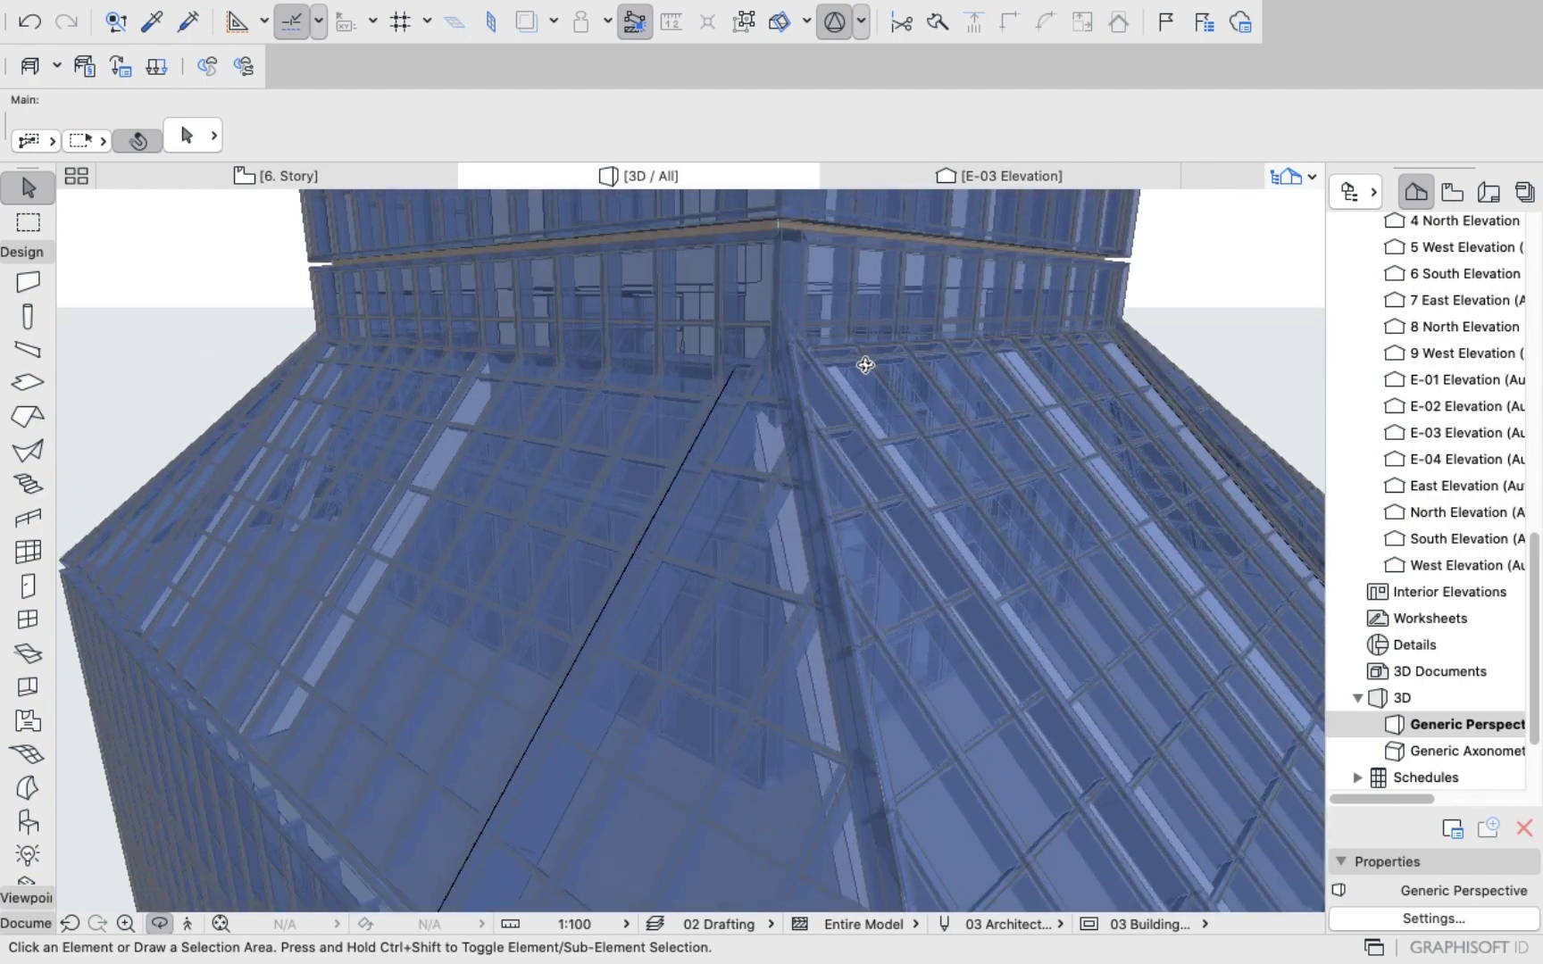
pyautogui.moveTo(880, 465); pyautogui.dragTo(751, 491)
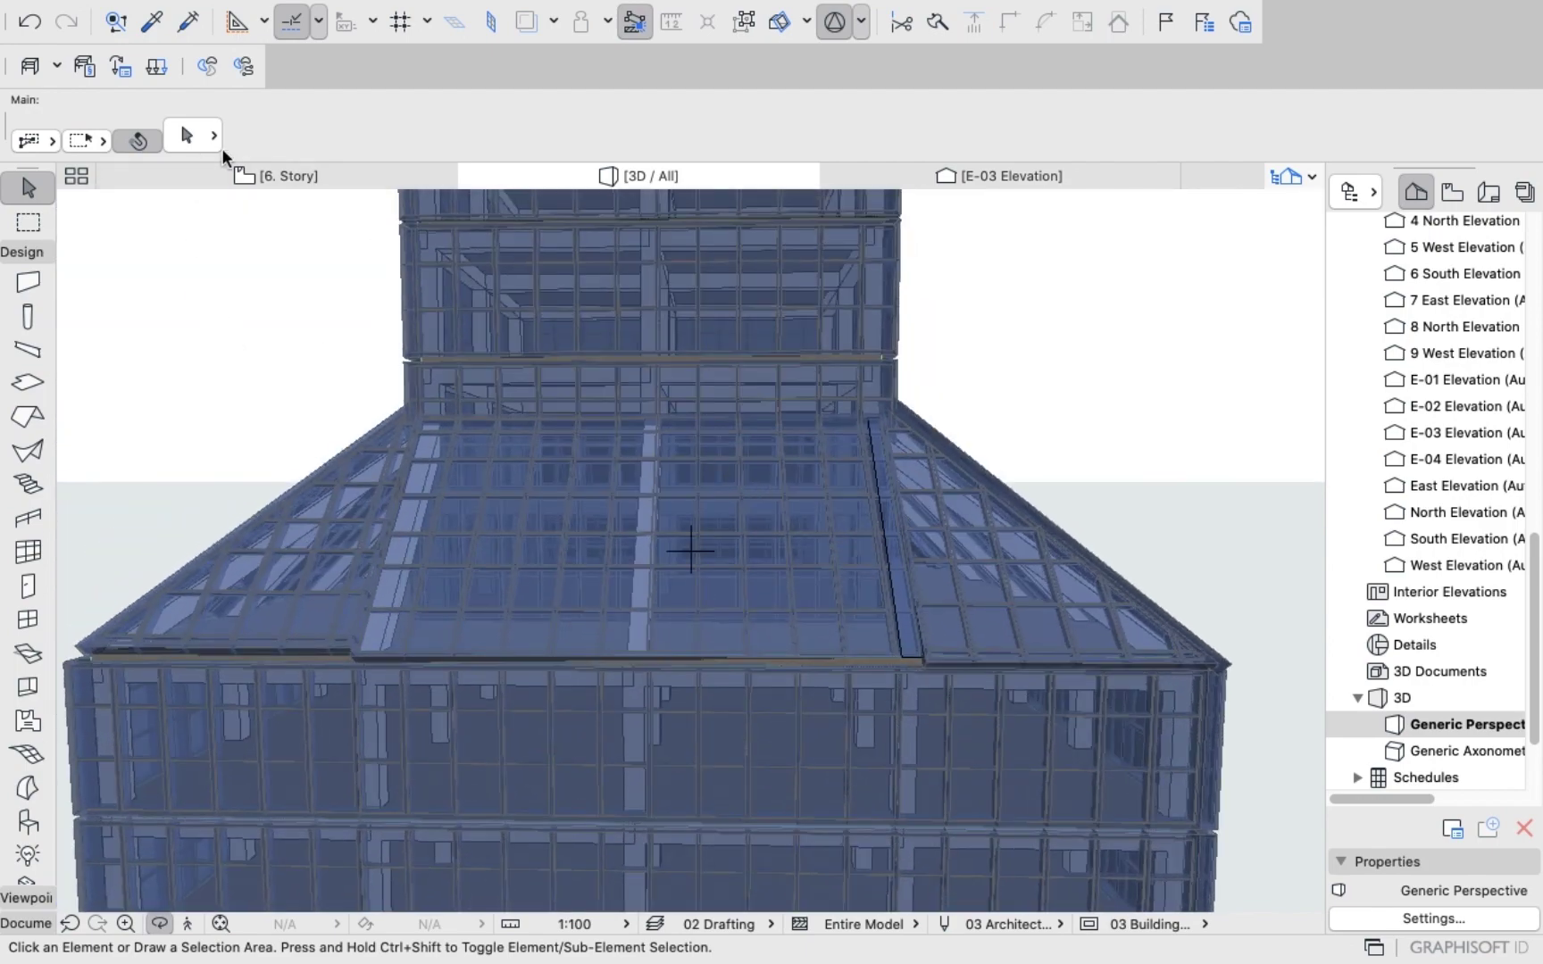
pyautogui.click(29, 222)
pyautogui.click(29, 190)
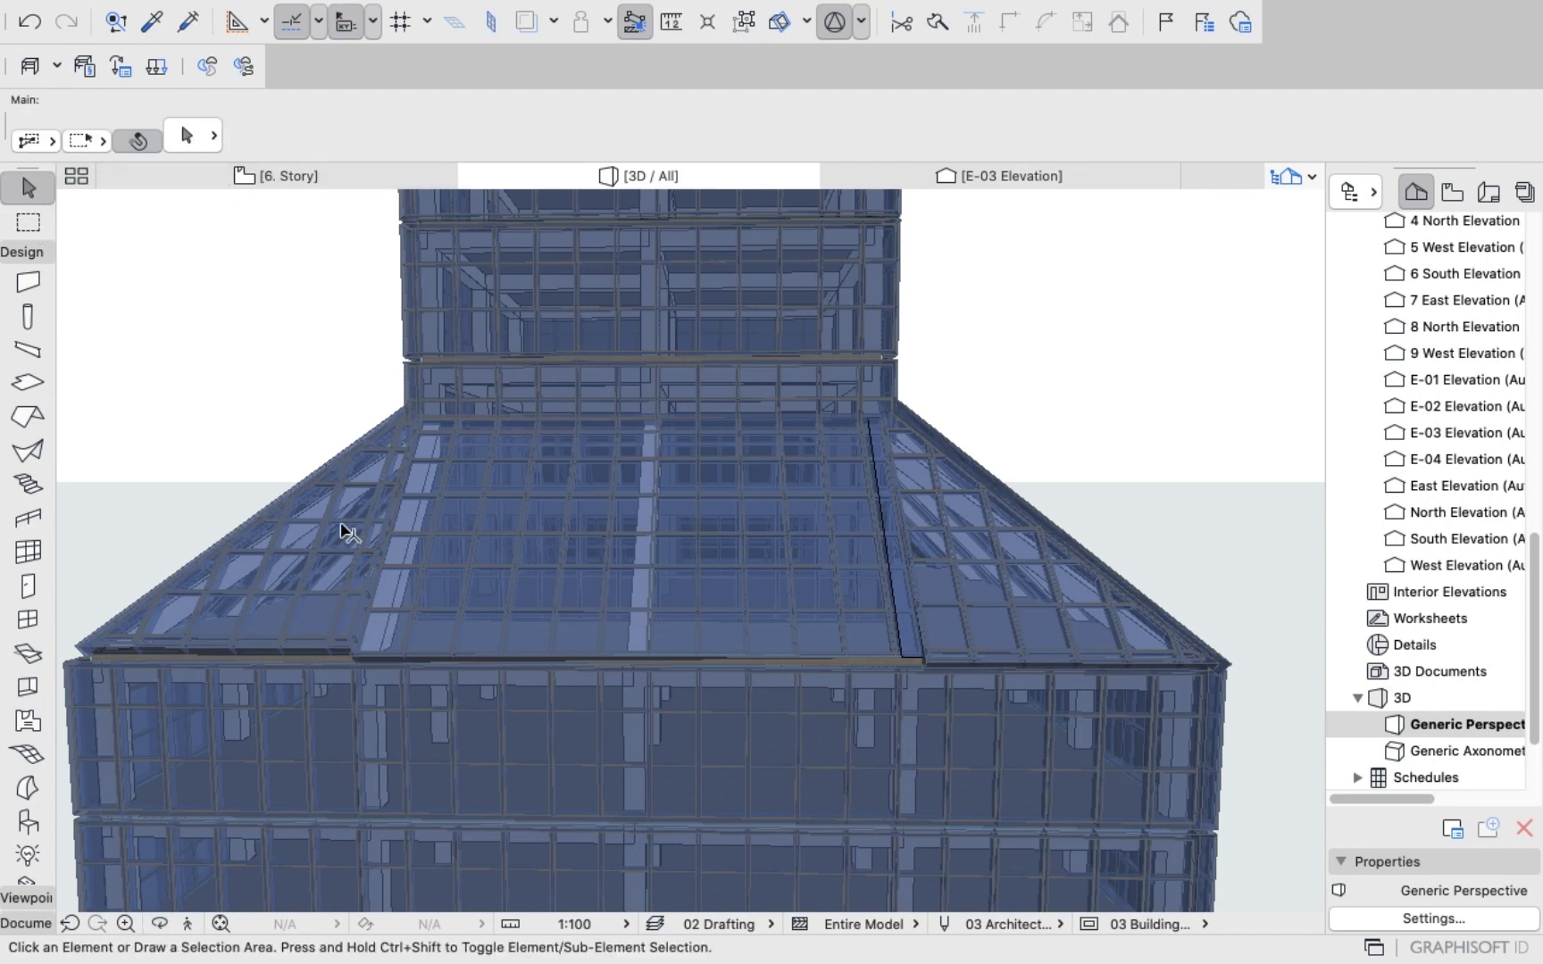
pyautogui.click(362, 613)
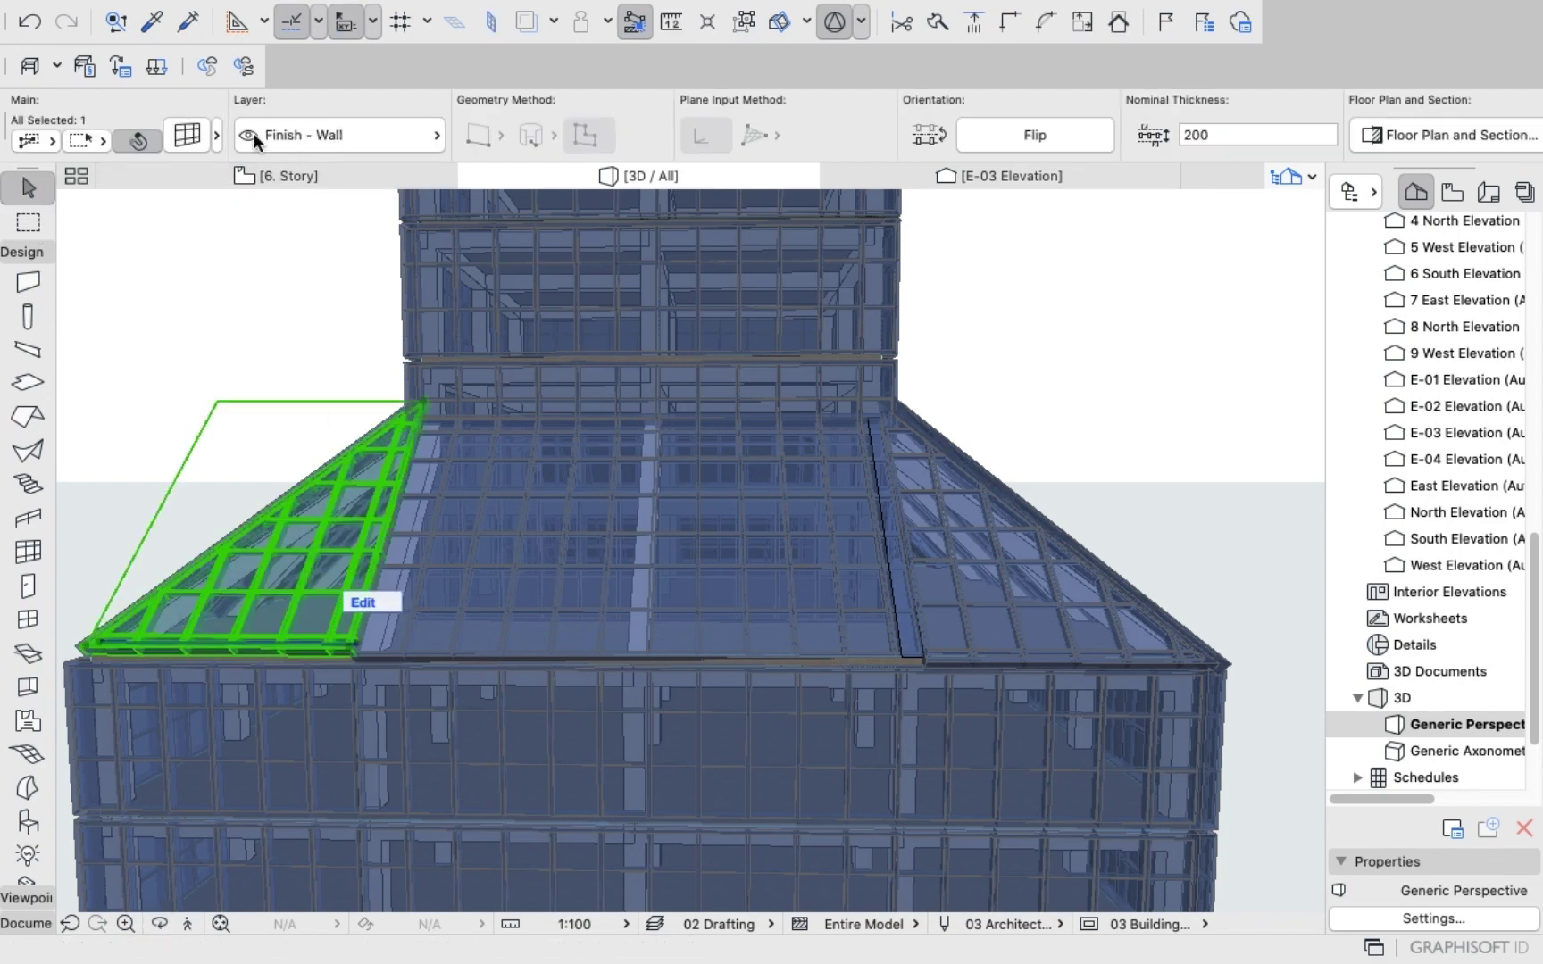
pyautogui.click(191, 133)
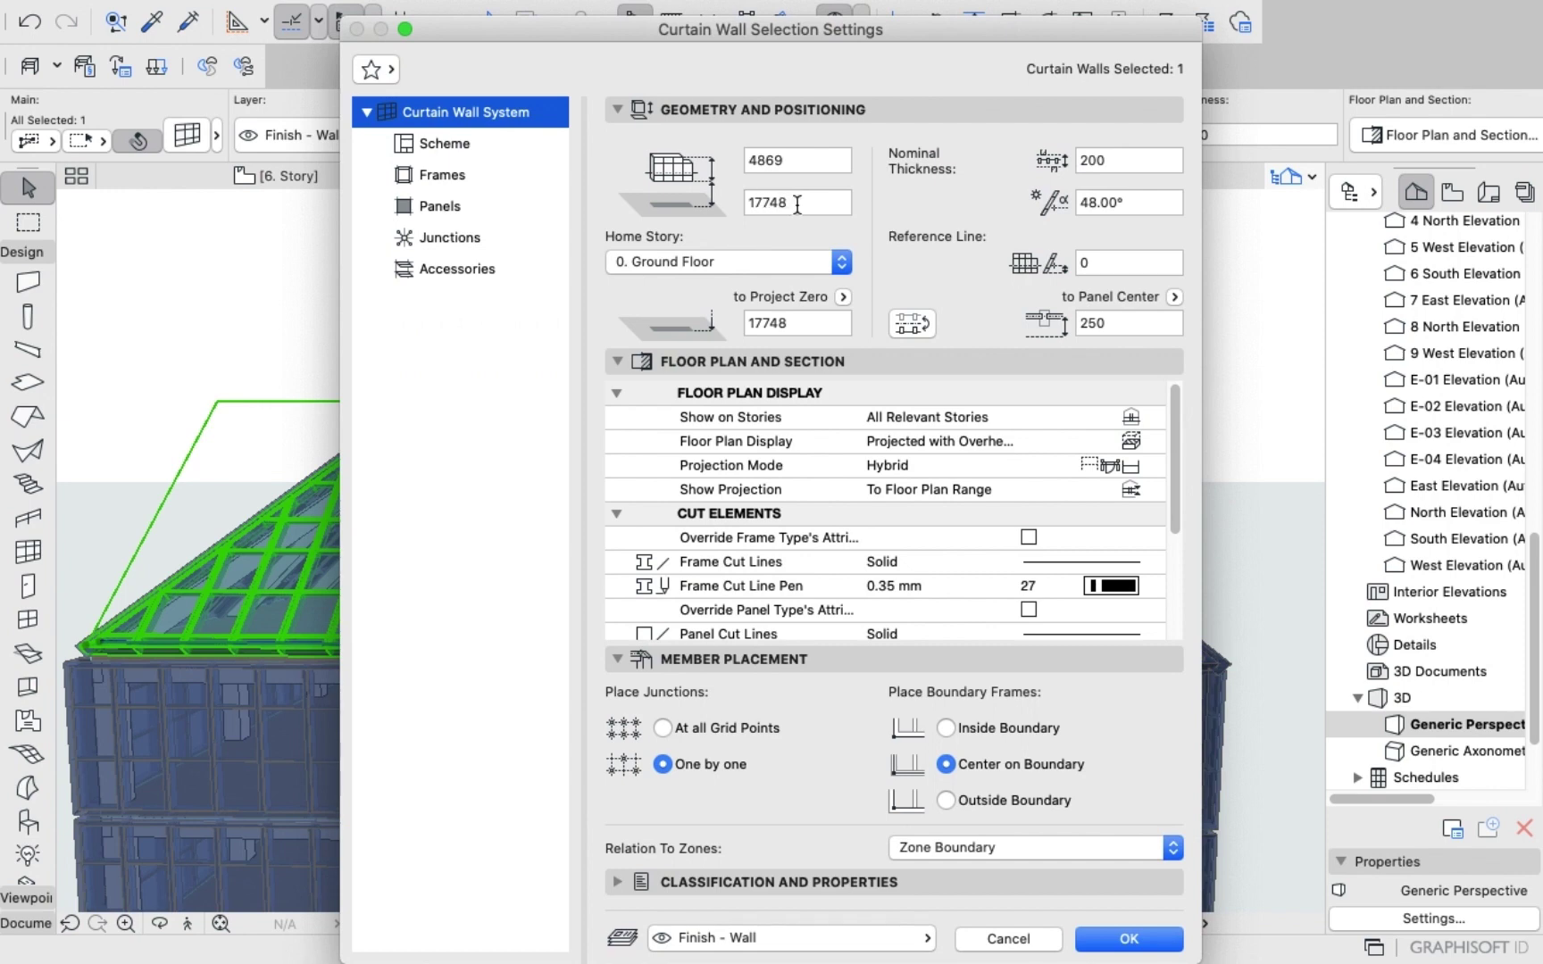
pyautogui.click(804, 325)
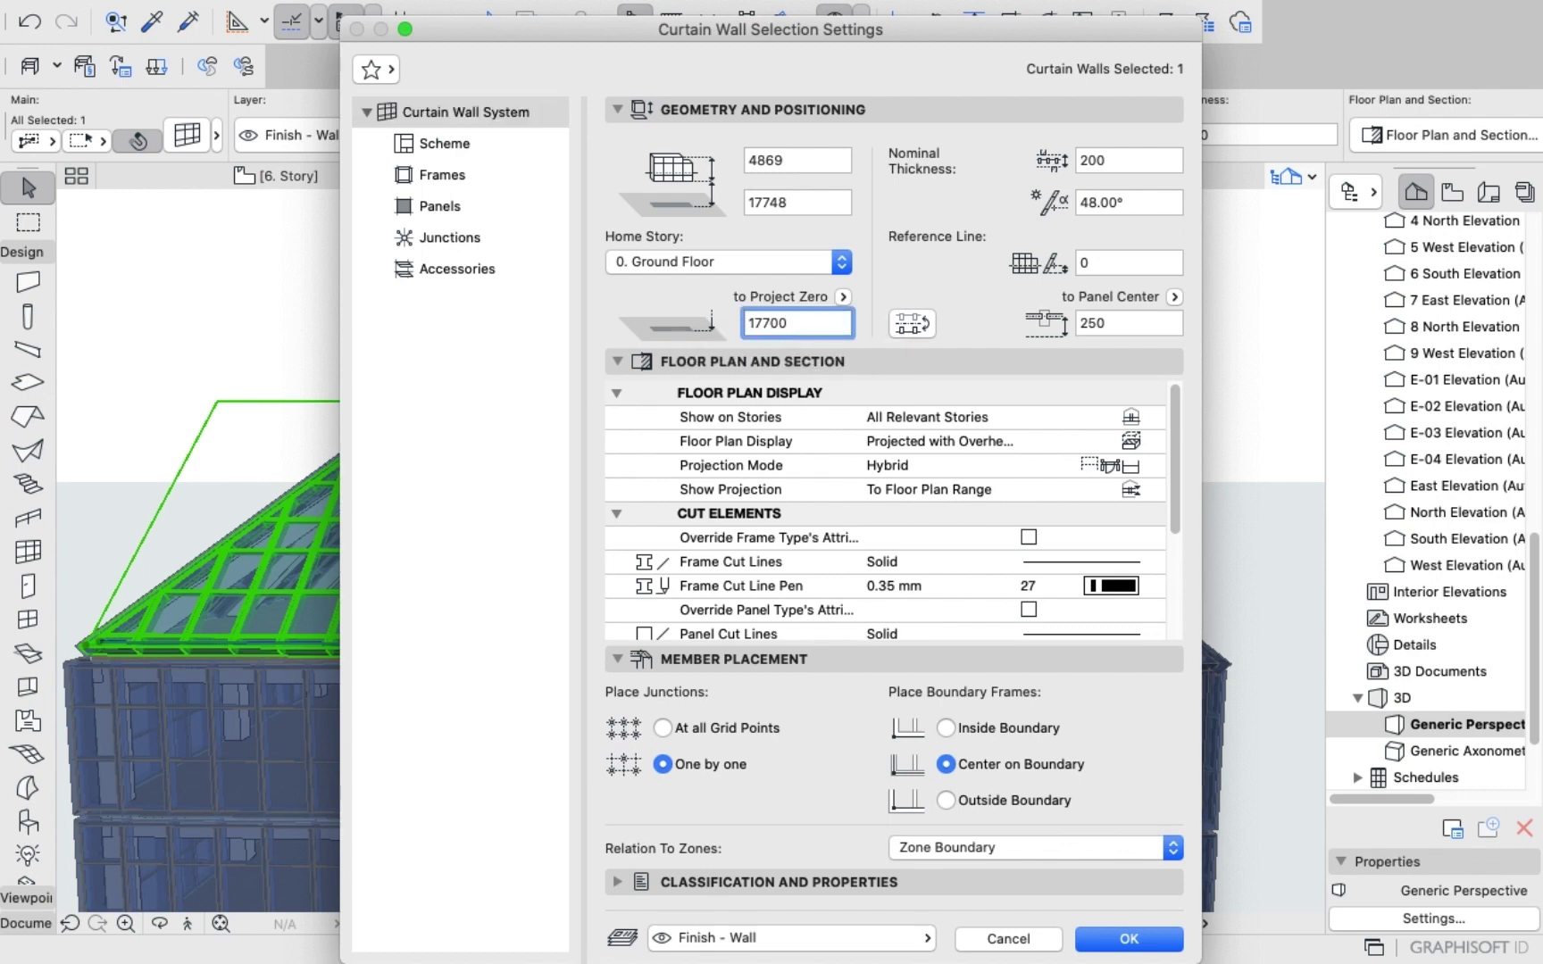
pyautogui.press('Return')
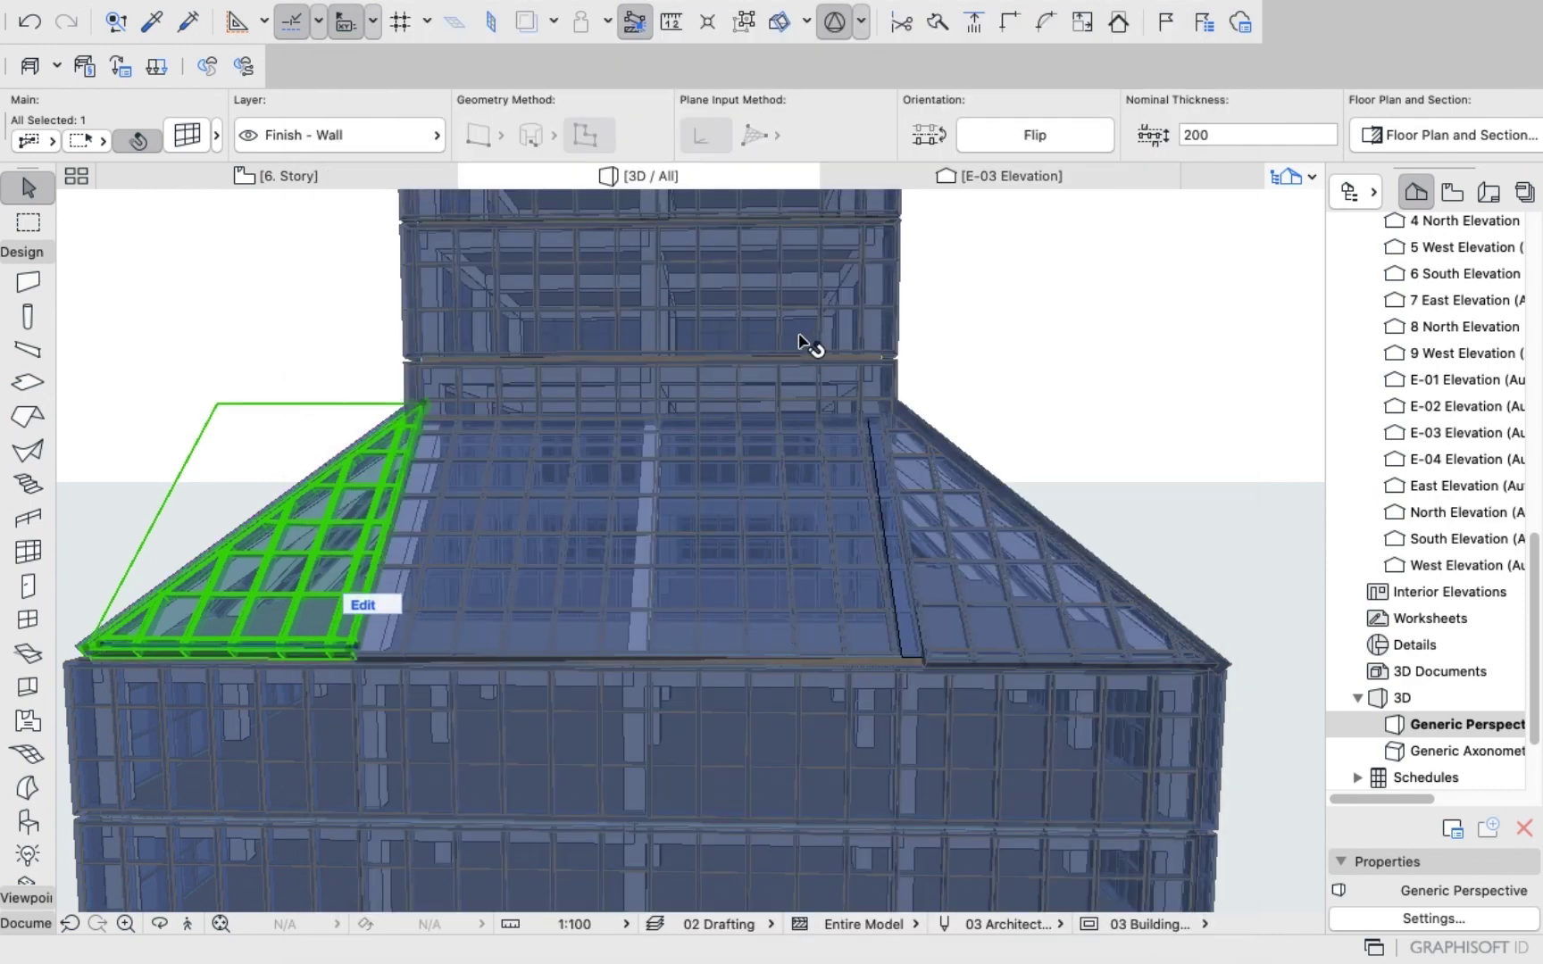
# Lower the left triangular curtain wall by setting its base elevation to Project Zero to 17650.
pyautogui.scroll(1, 277, 578)
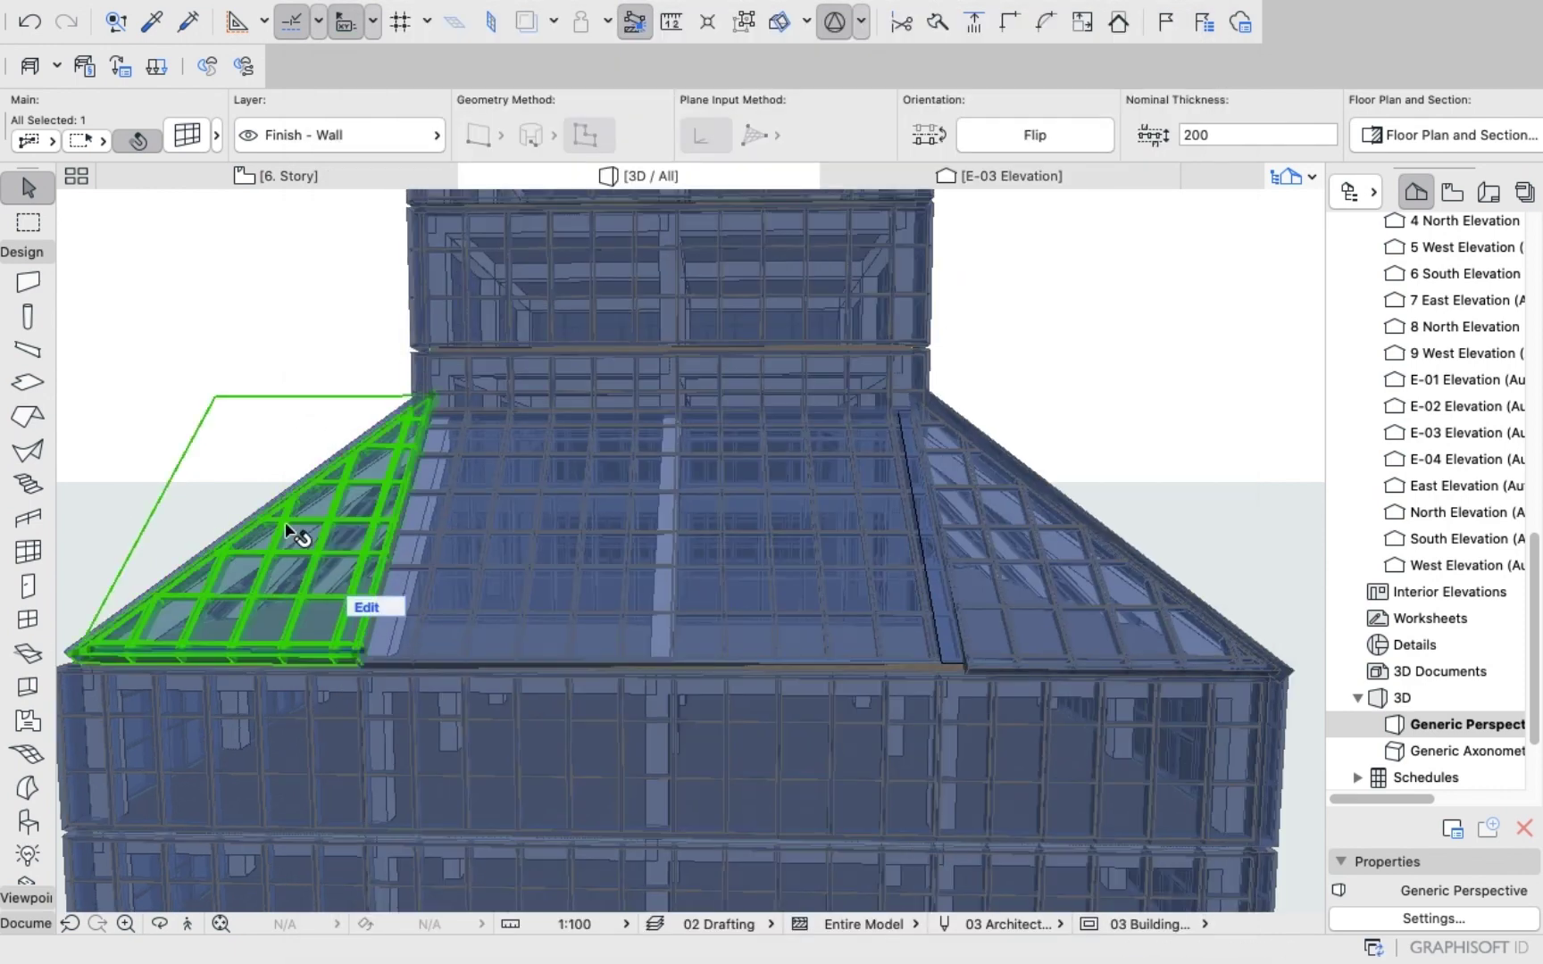
pyautogui.click(186, 135)
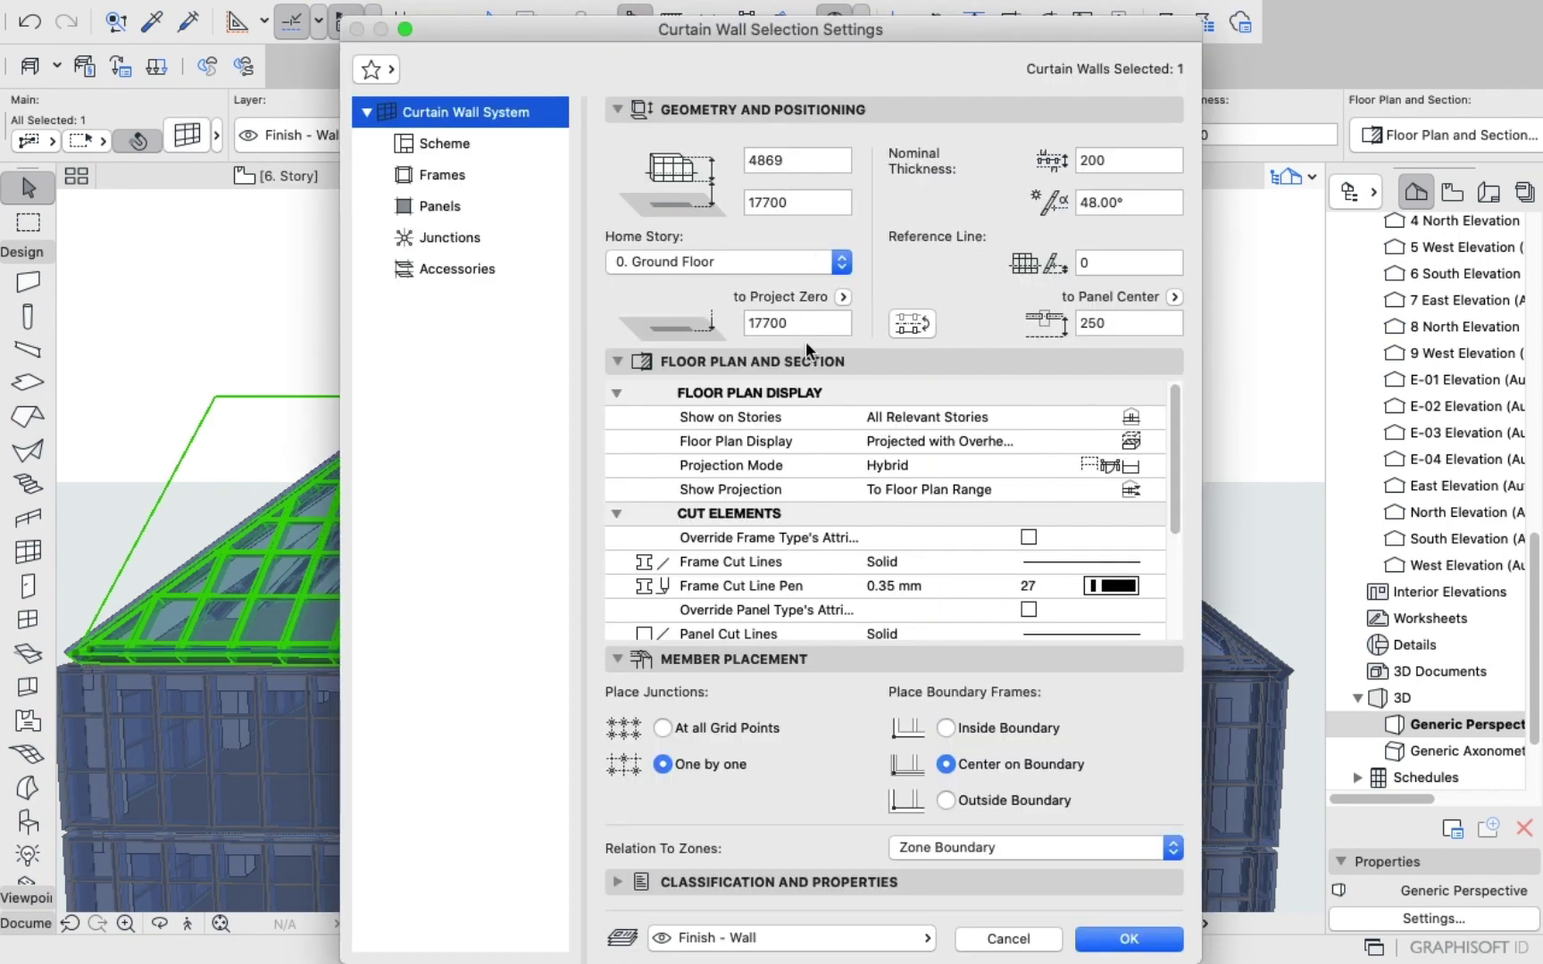
pyautogui.click(807, 321)
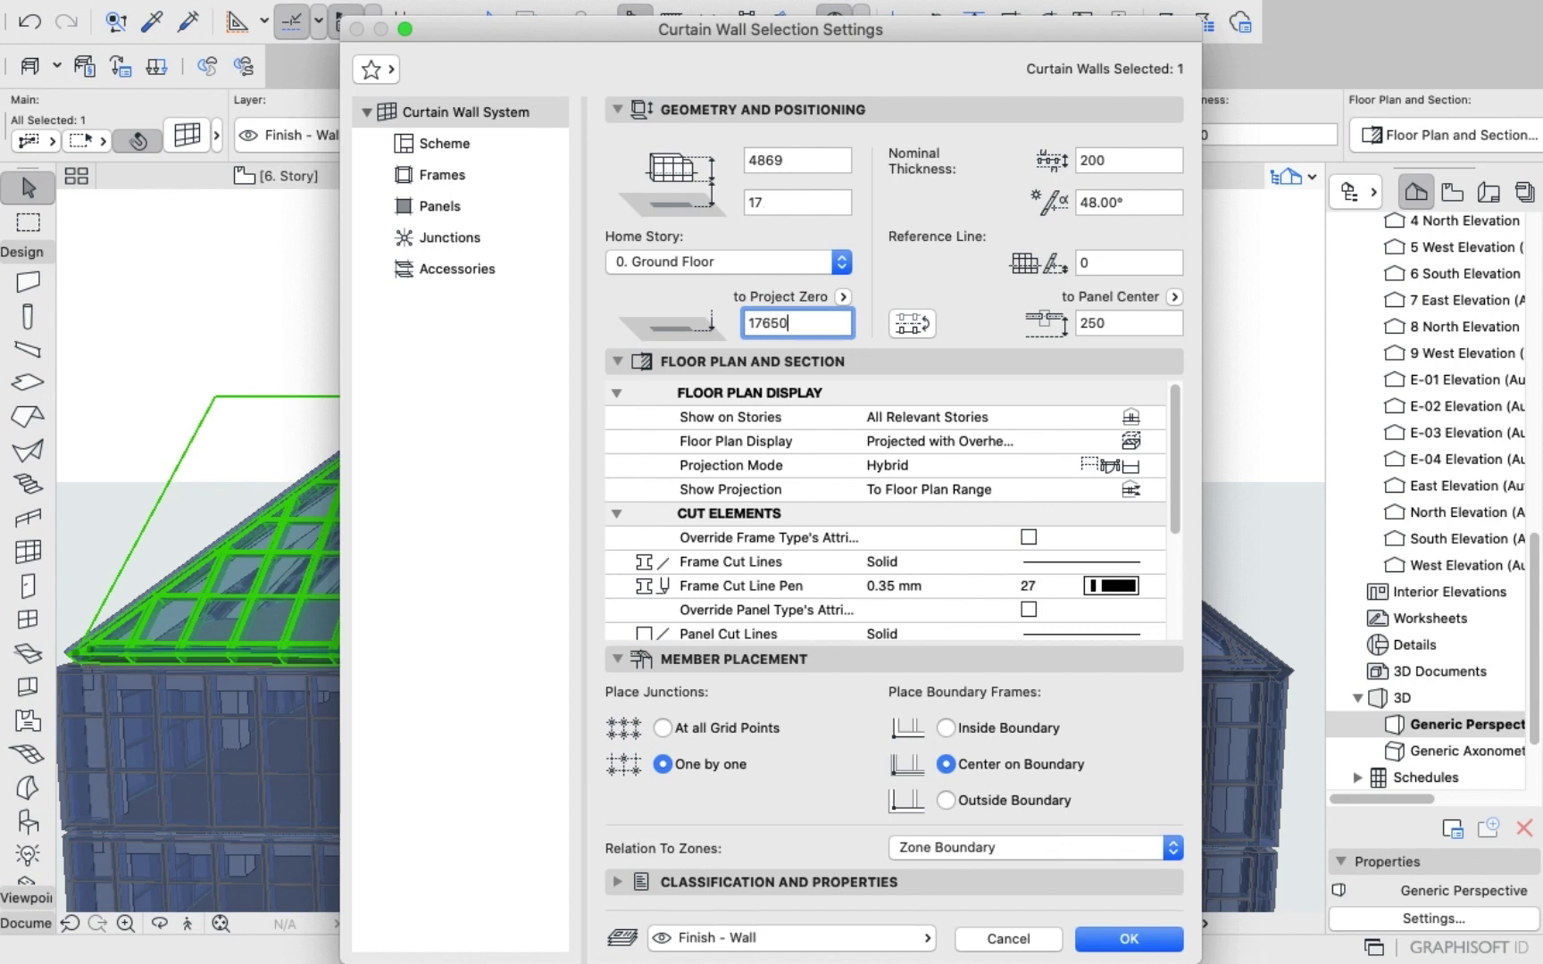
pyautogui.press('Return')
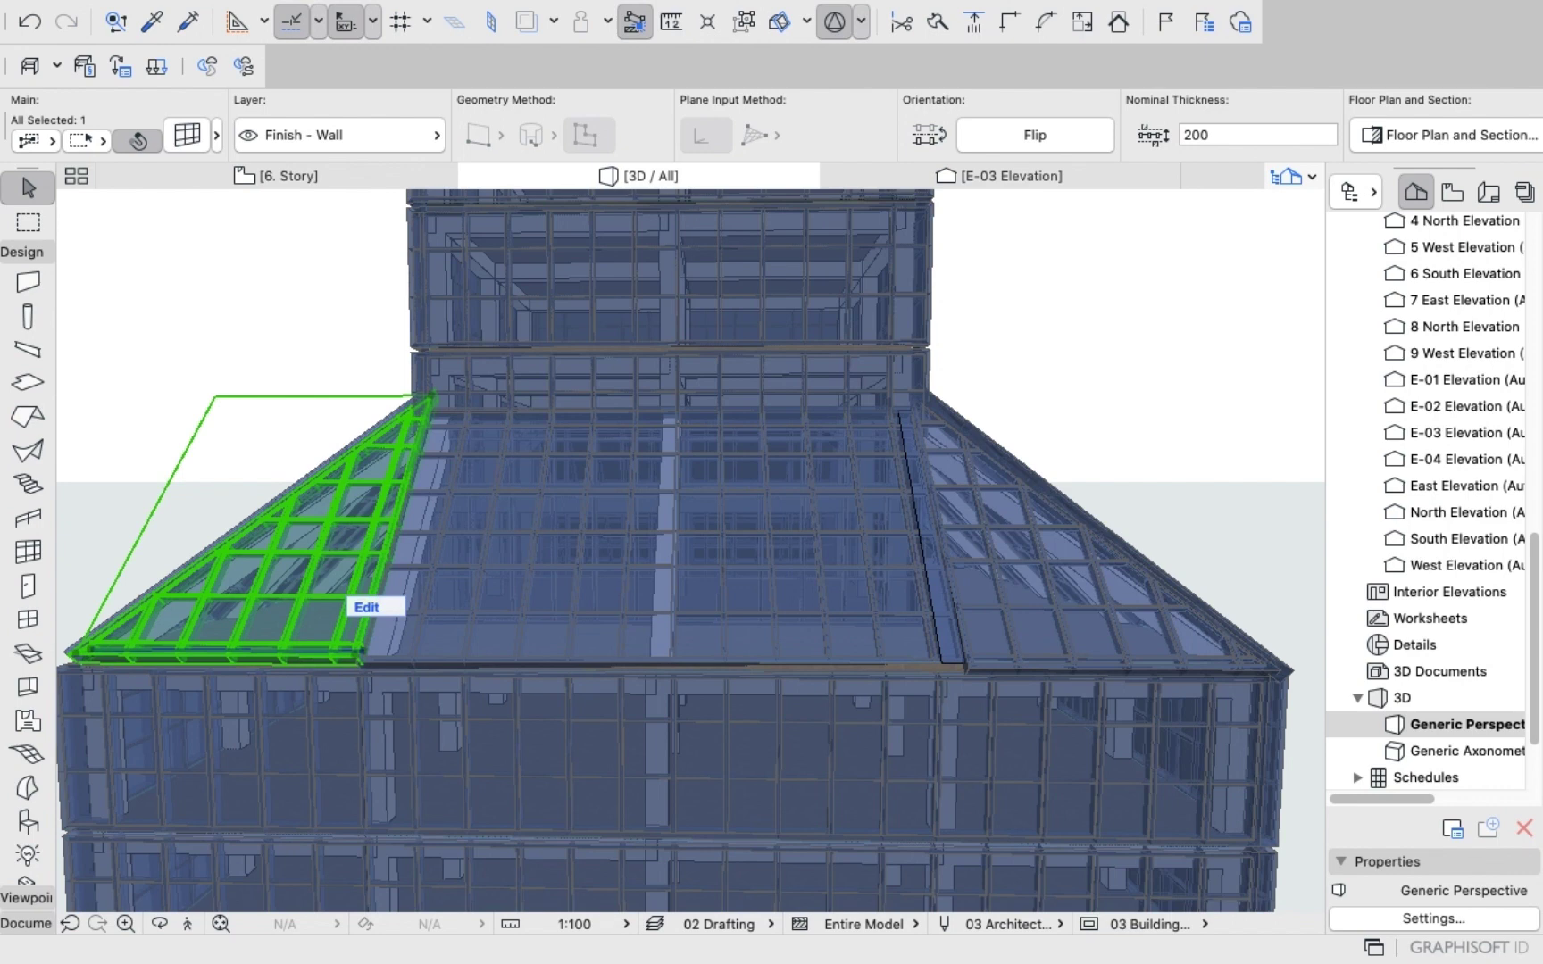
# Lower the triangular curtain wall at the roof's left end by setting its base elevation to Project Zero to 17600.
pyautogui.click(1049, 388)
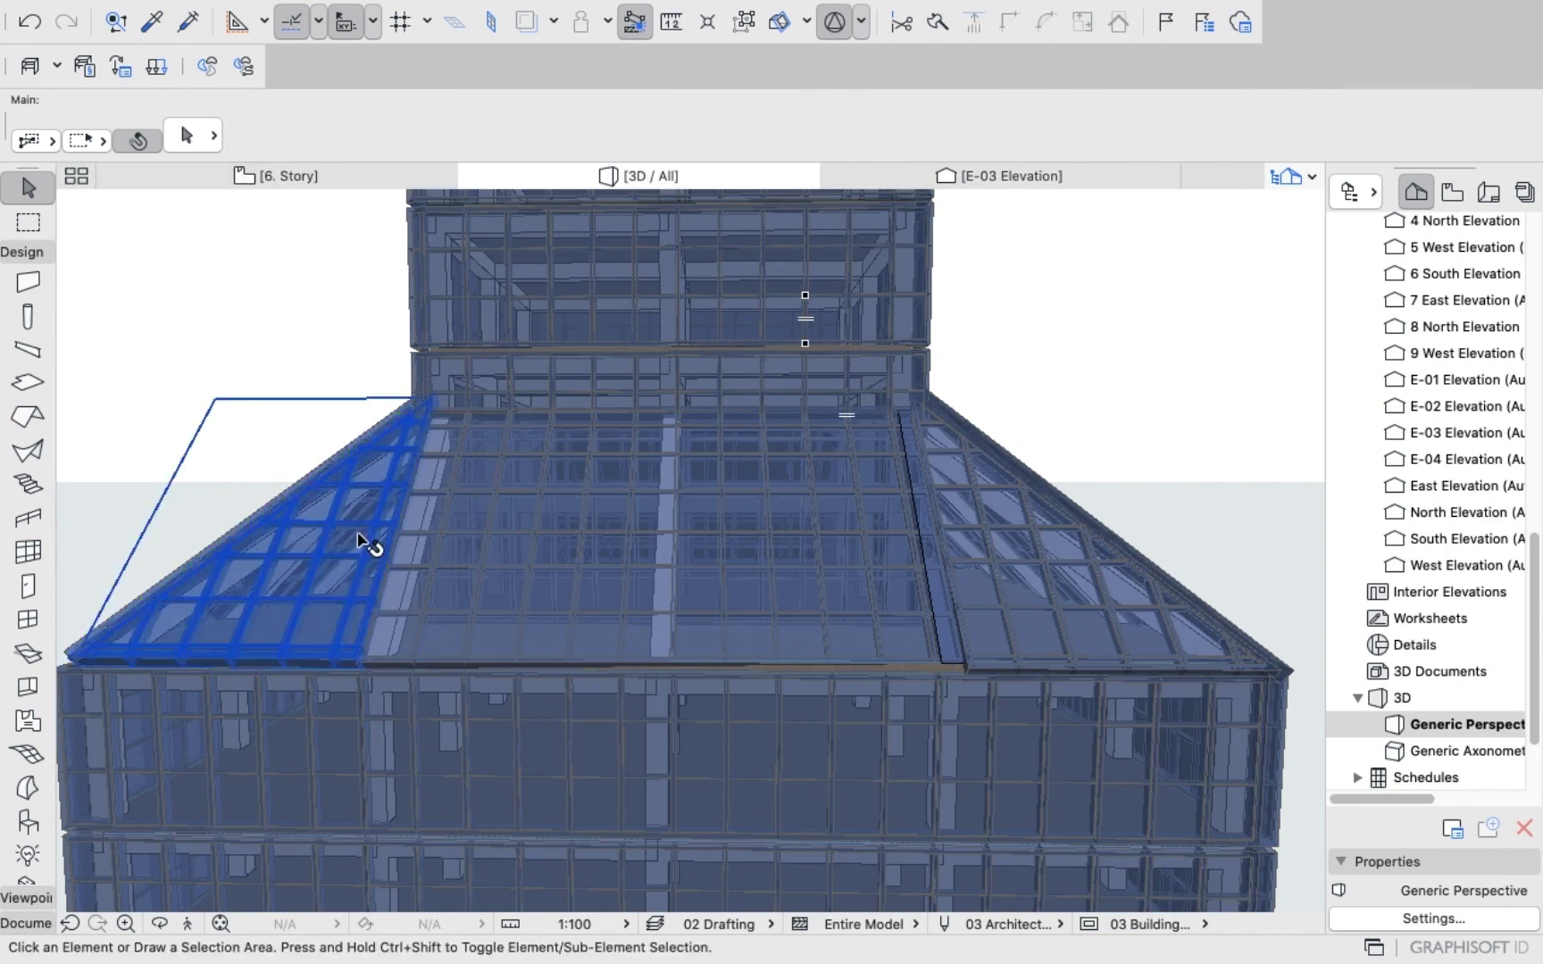
pyautogui.click(295, 524)
pyautogui.click(186, 135)
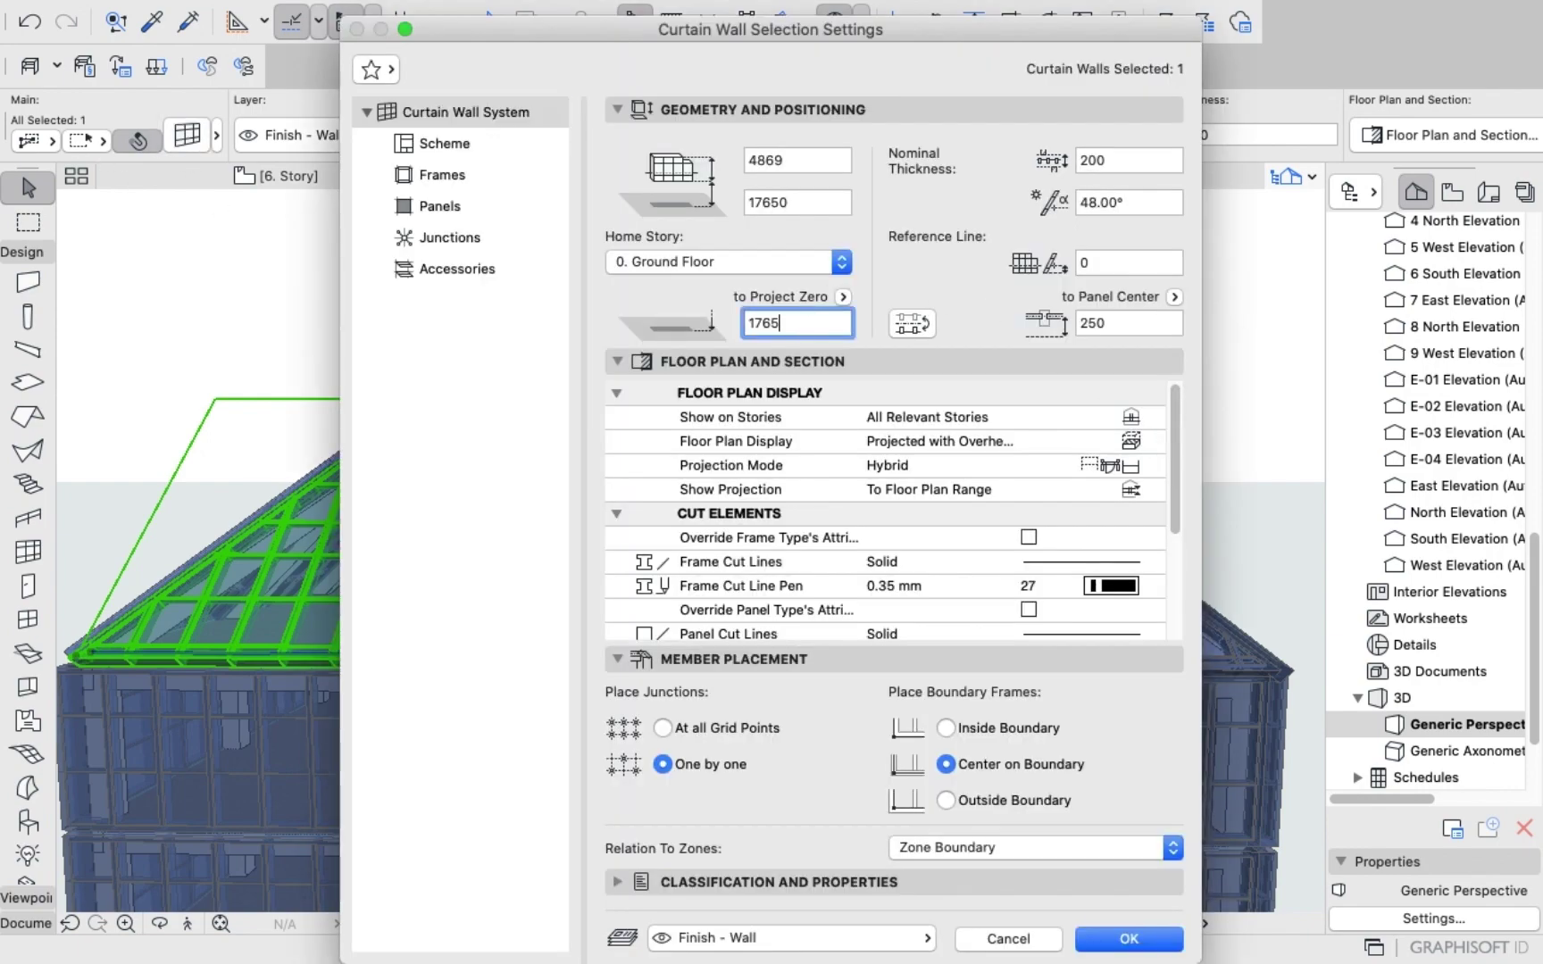
pyautogui.press('Return')
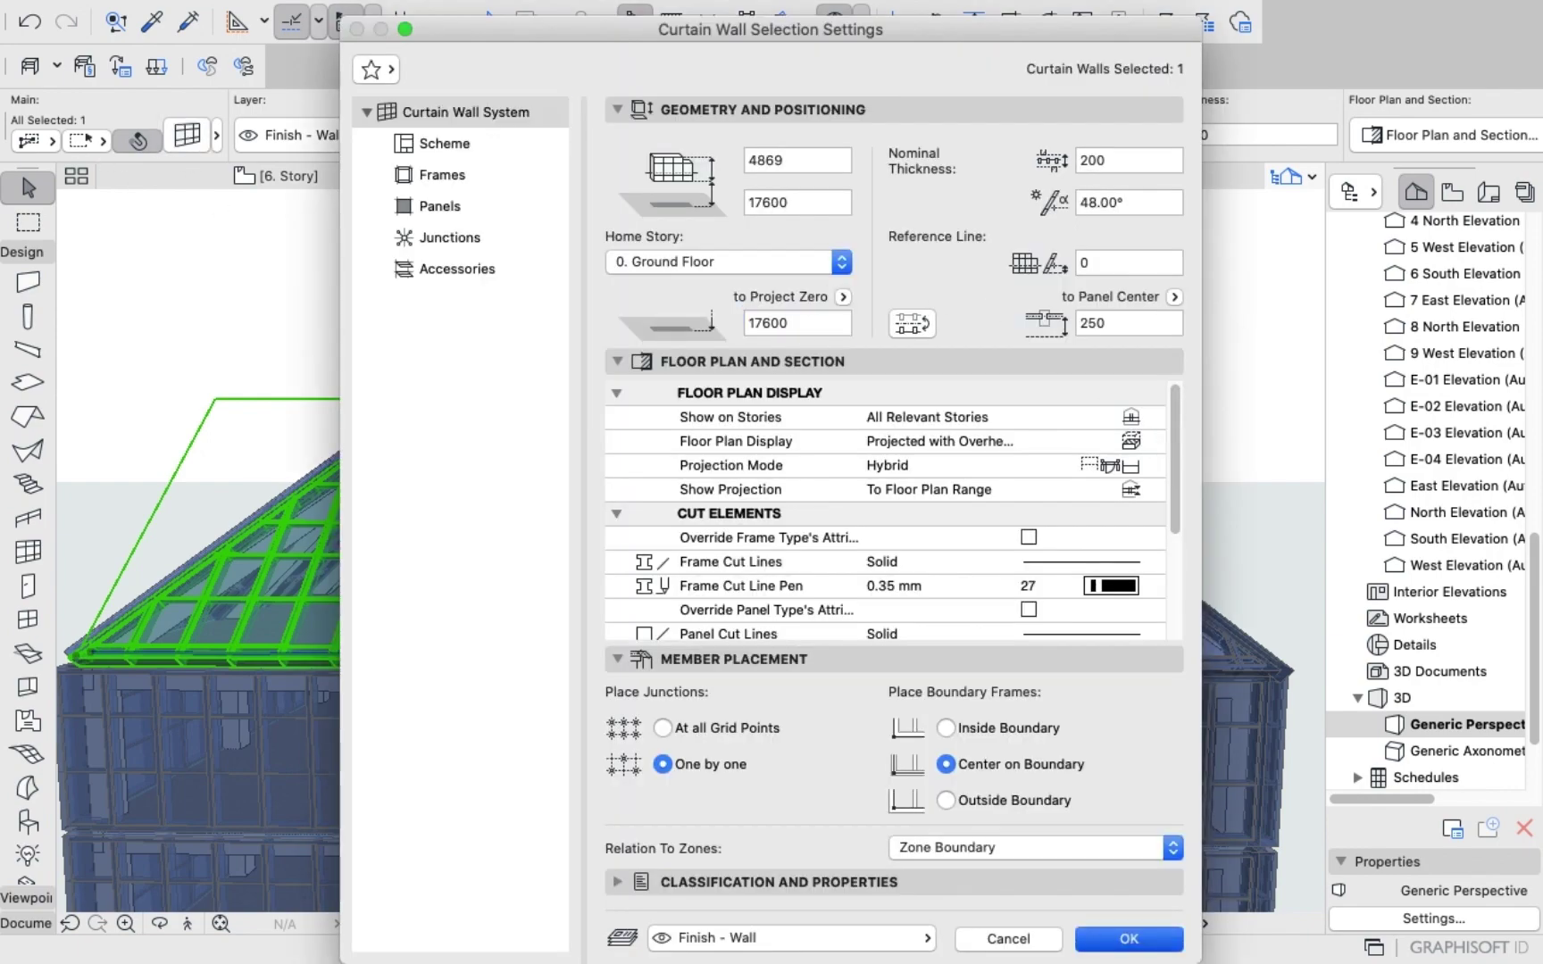
pyautogui.press('Escape')
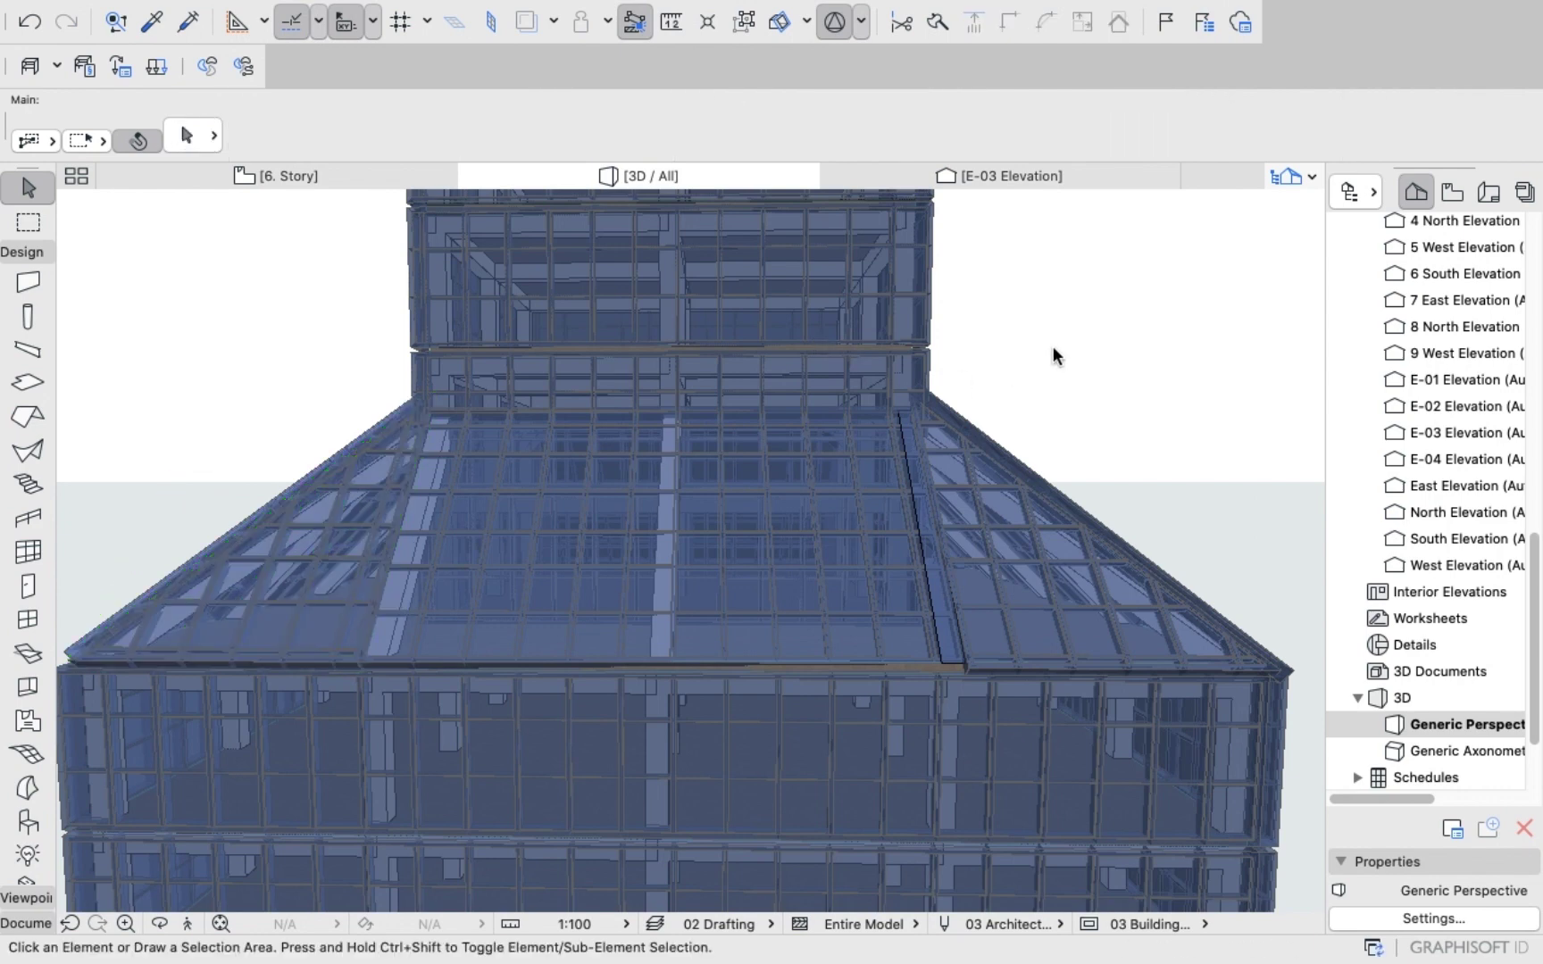
# Set the base elevation to Project Zero of the central sloped curtain wall to 17550.
pyautogui.click(902, 627)
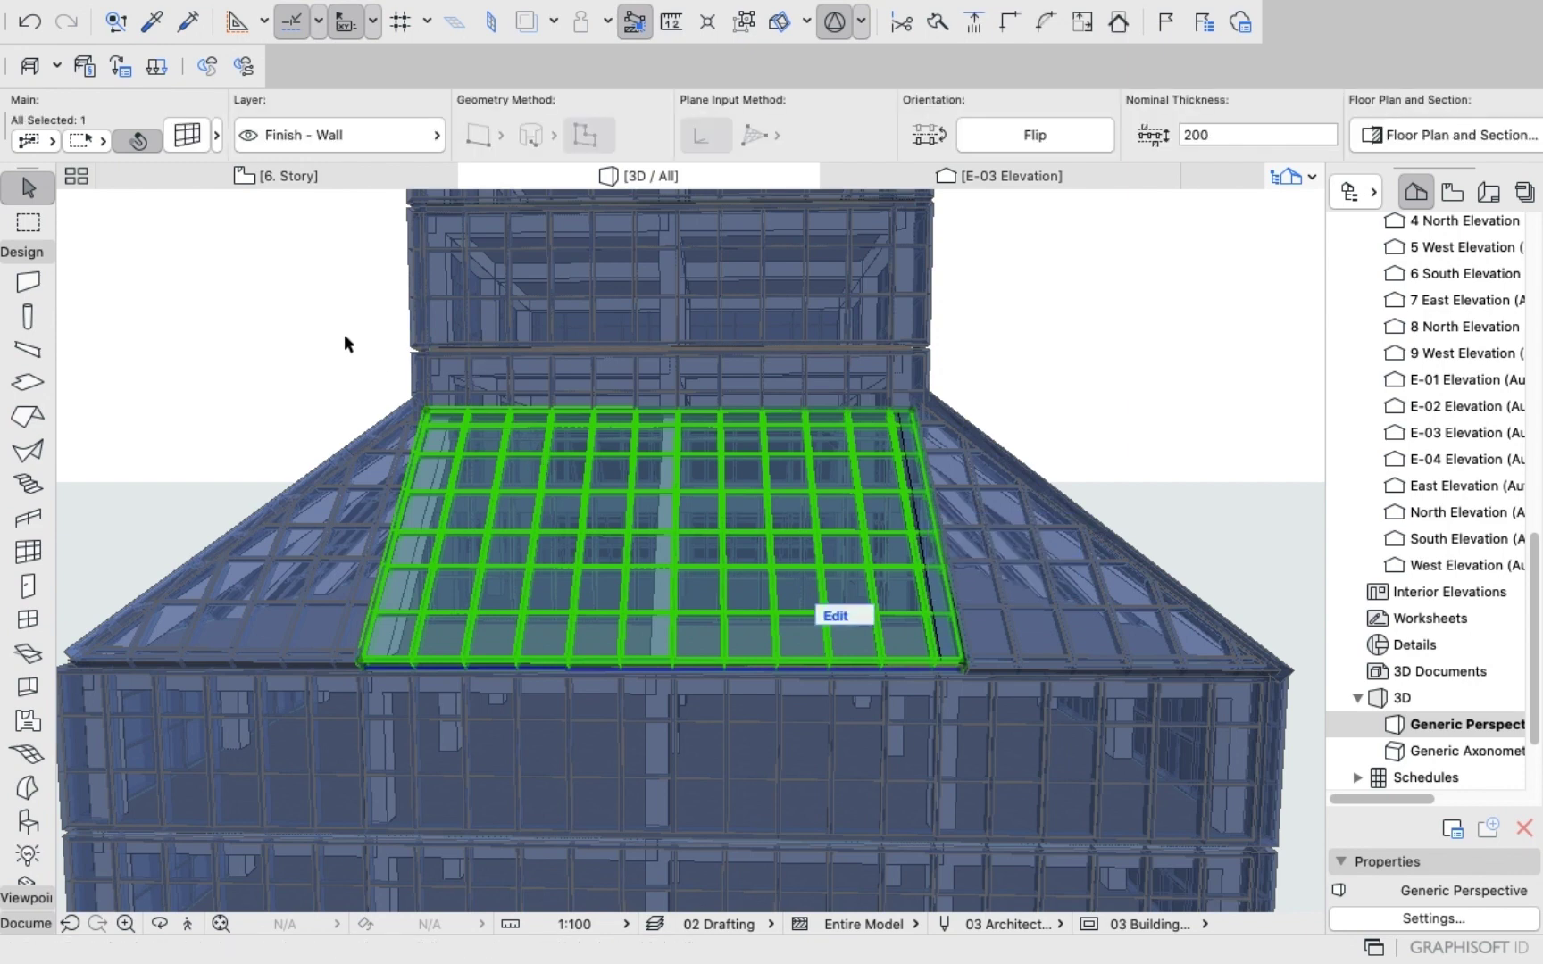
pyautogui.moveTo(272, 172)
pyautogui.press('super+t')
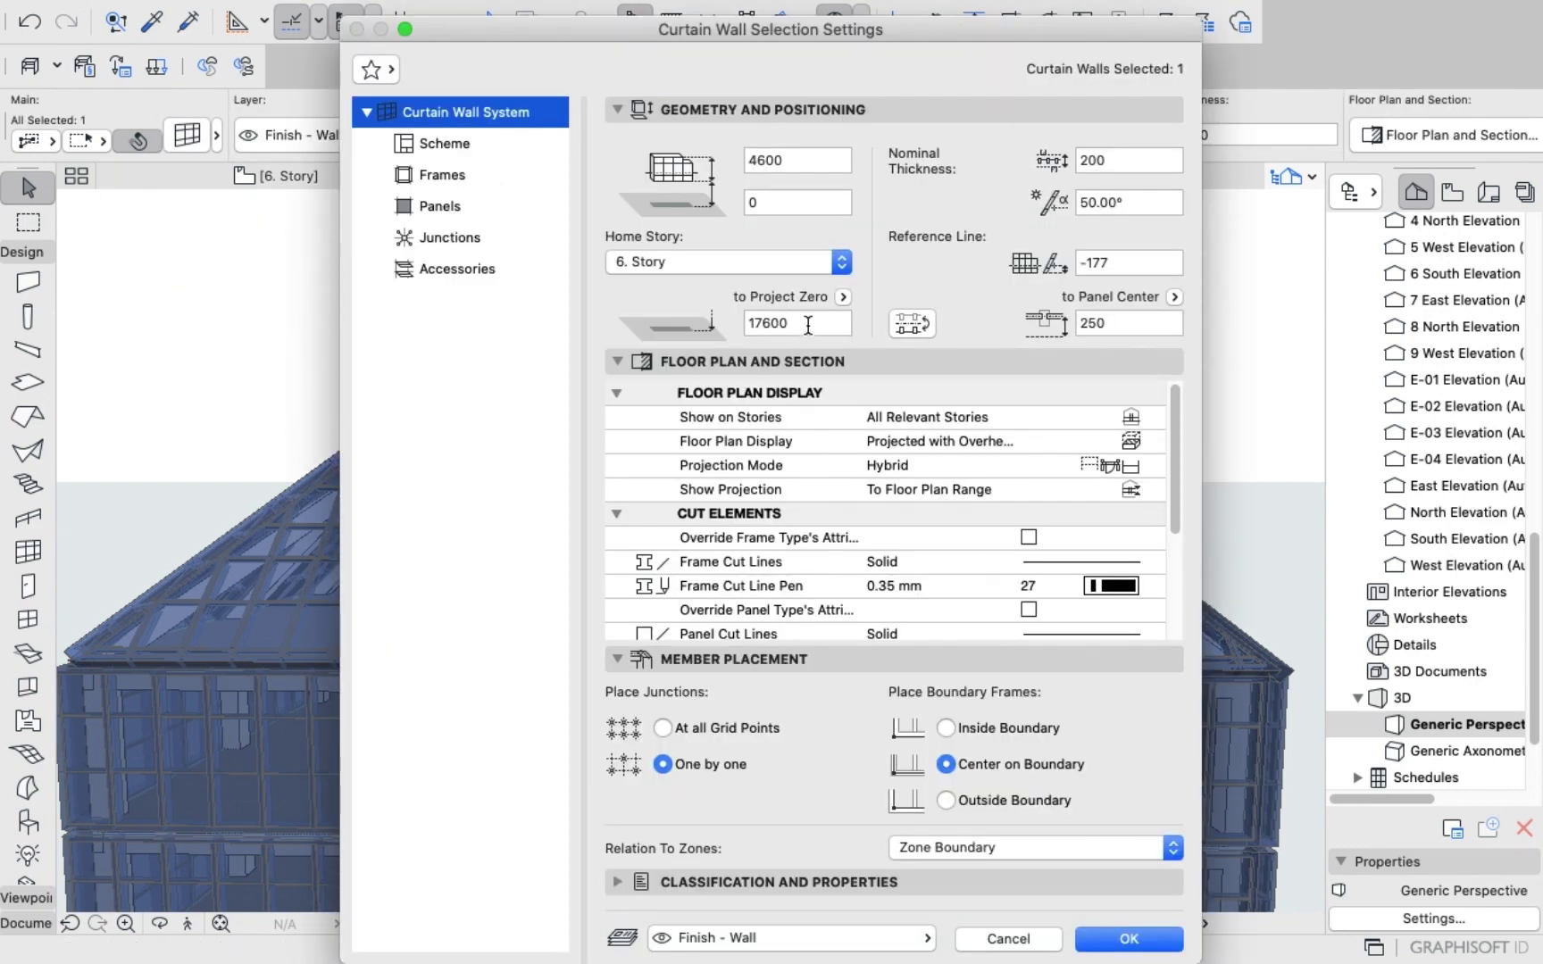
pyautogui.click(808, 325)
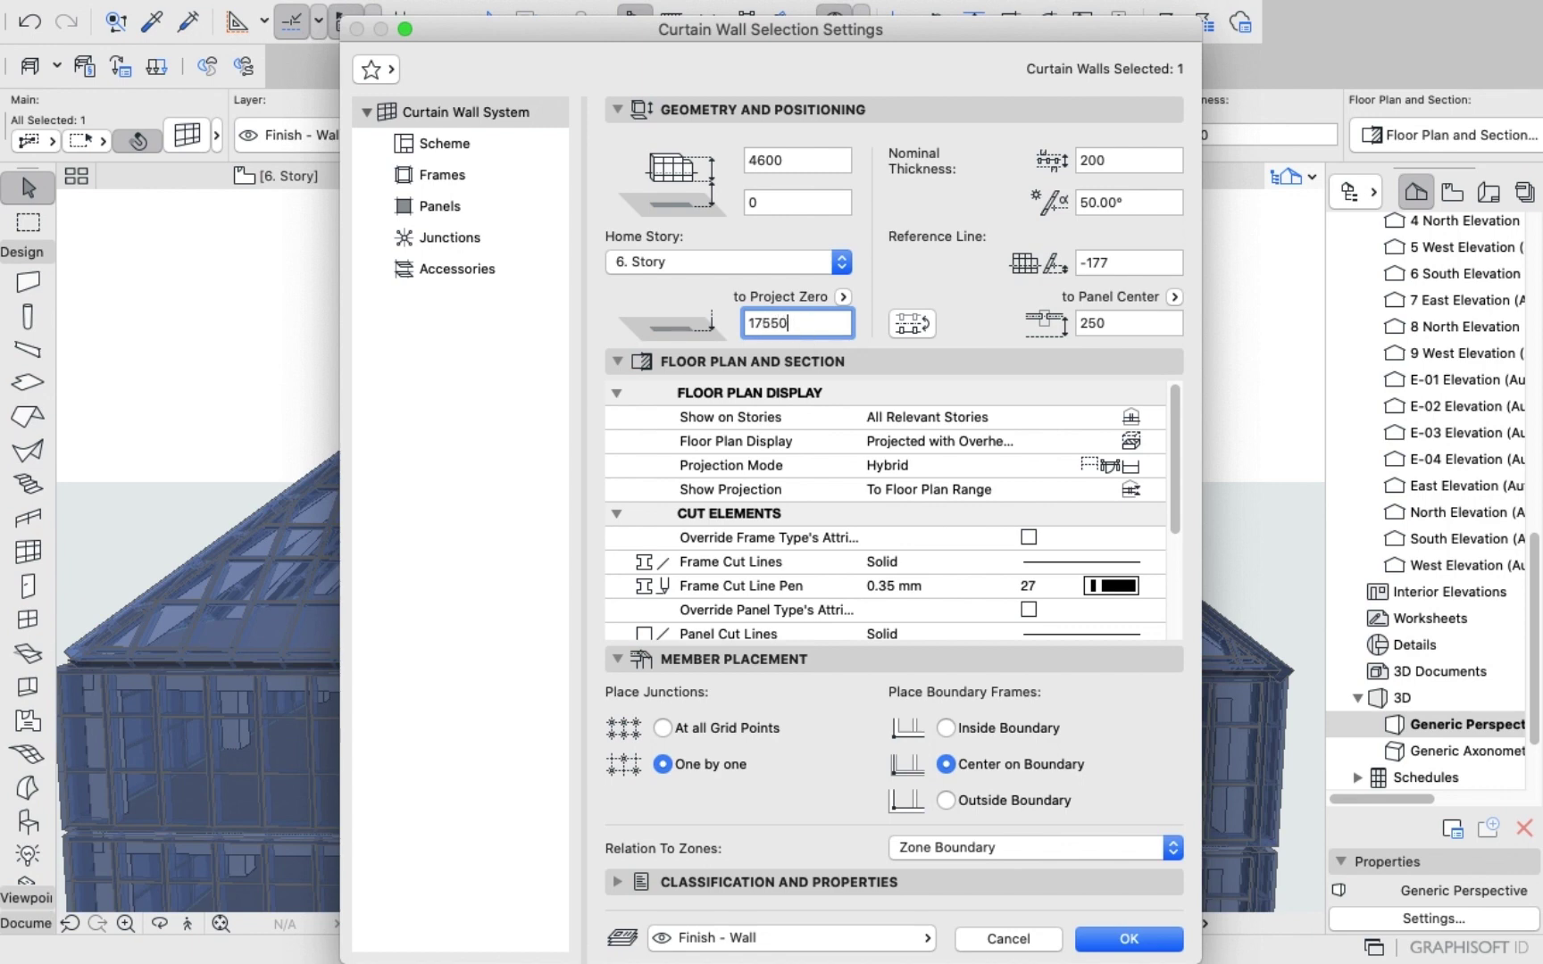
pyautogui.press('Return')
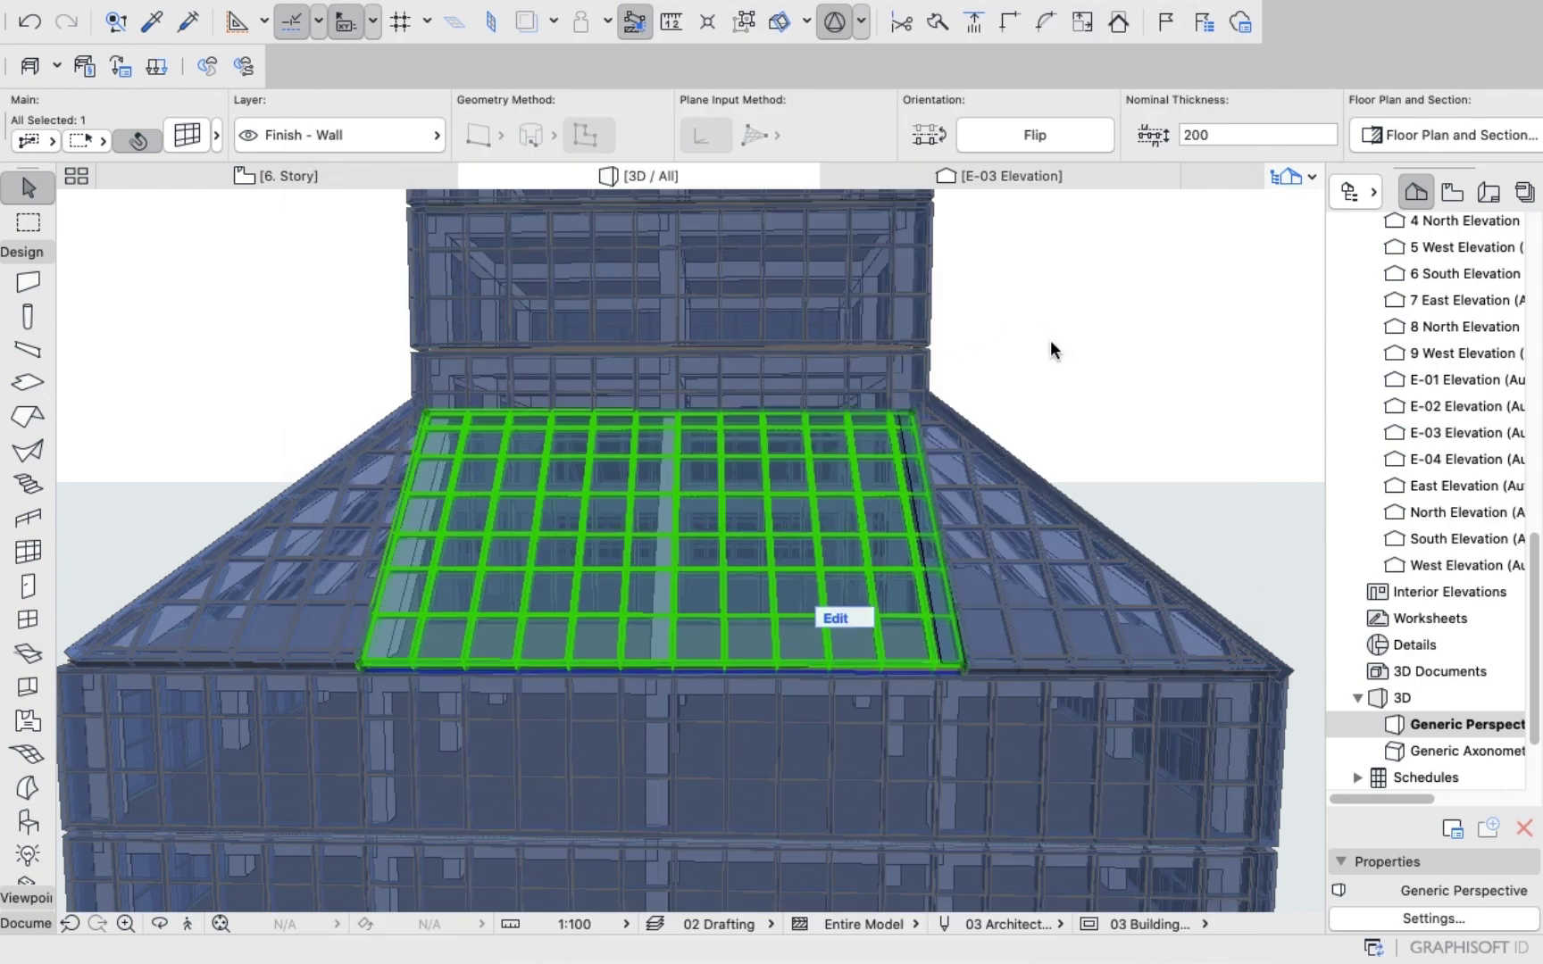
pyautogui.press('Escape')
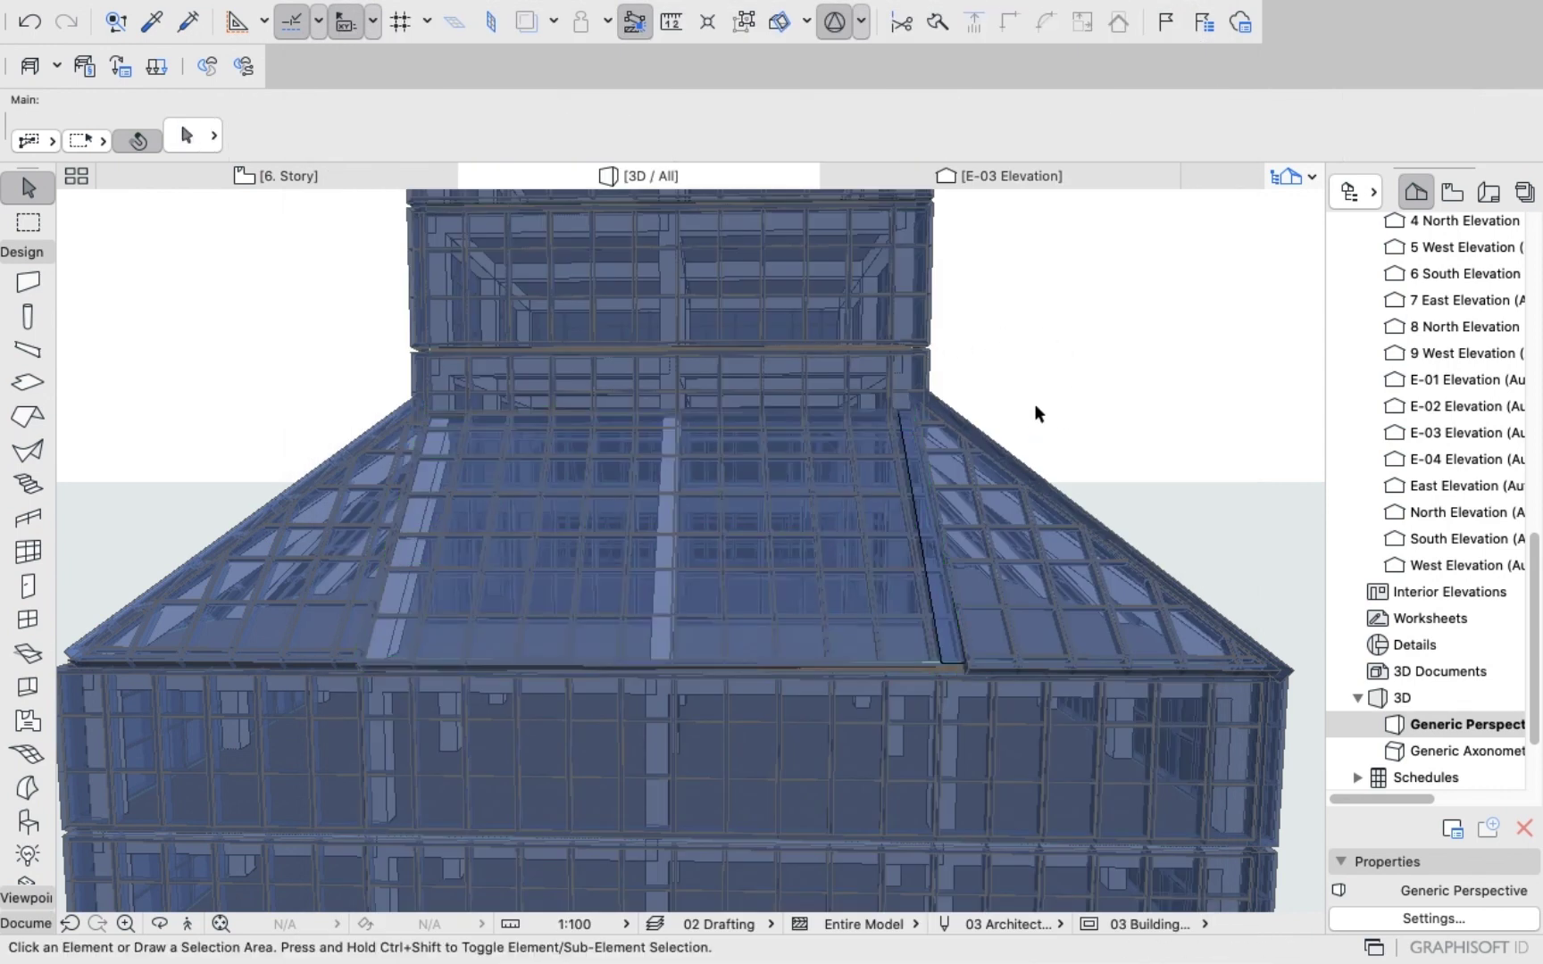
# Set the height of the slanted column at the right edge of the central roof glazing to 4550.
pyautogui.click(952, 663)
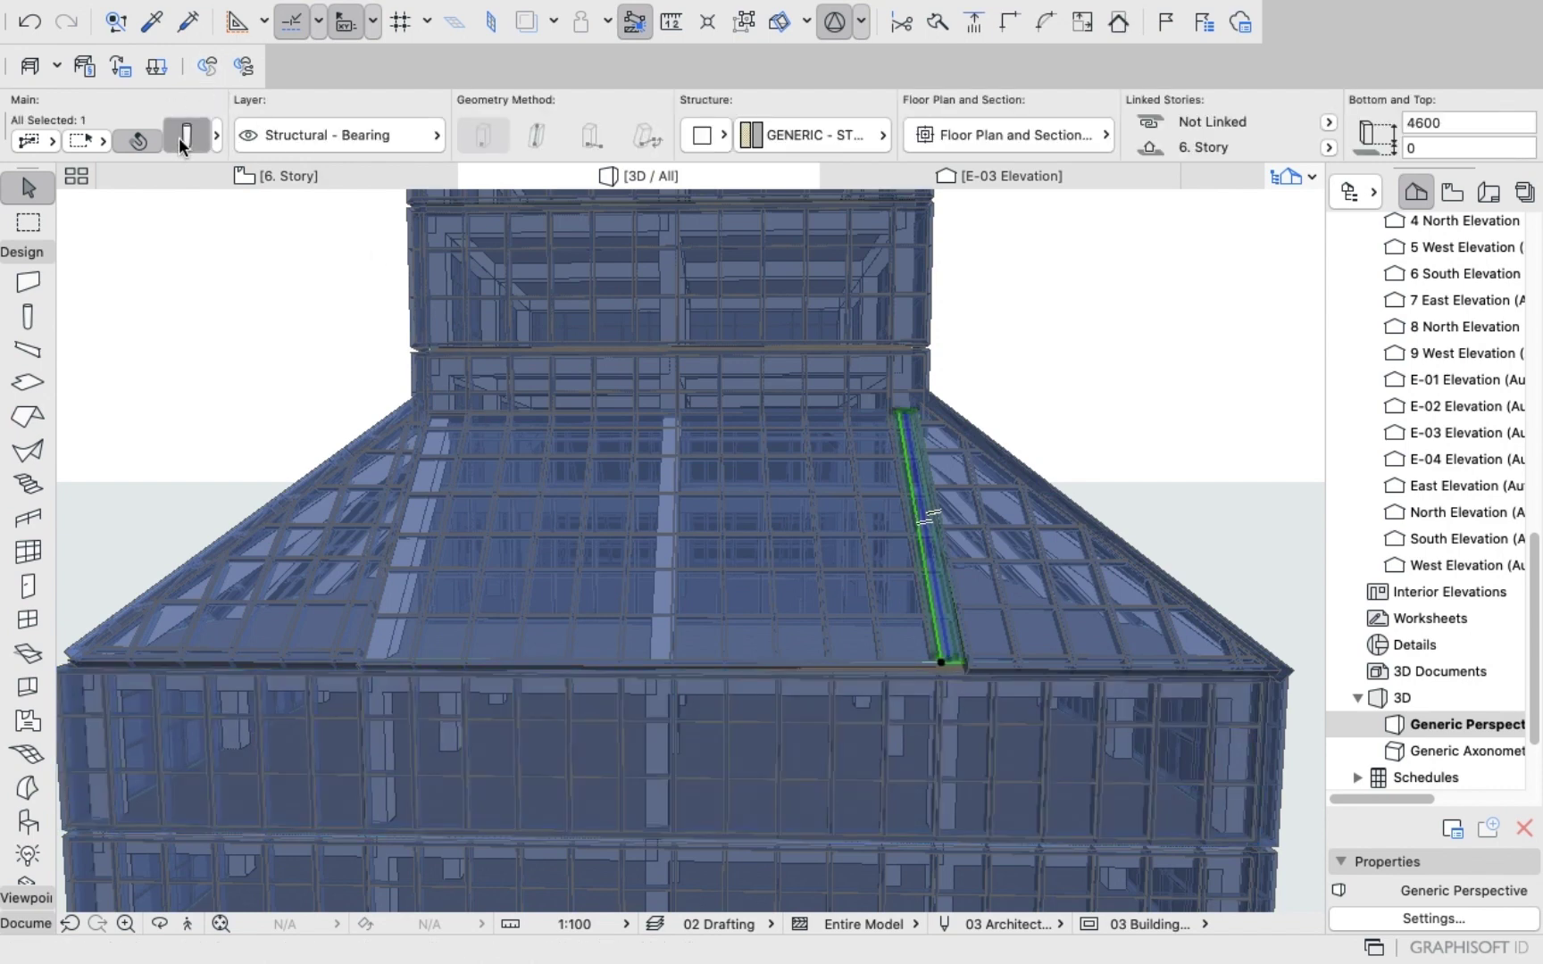
pyautogui.click(185, 135)
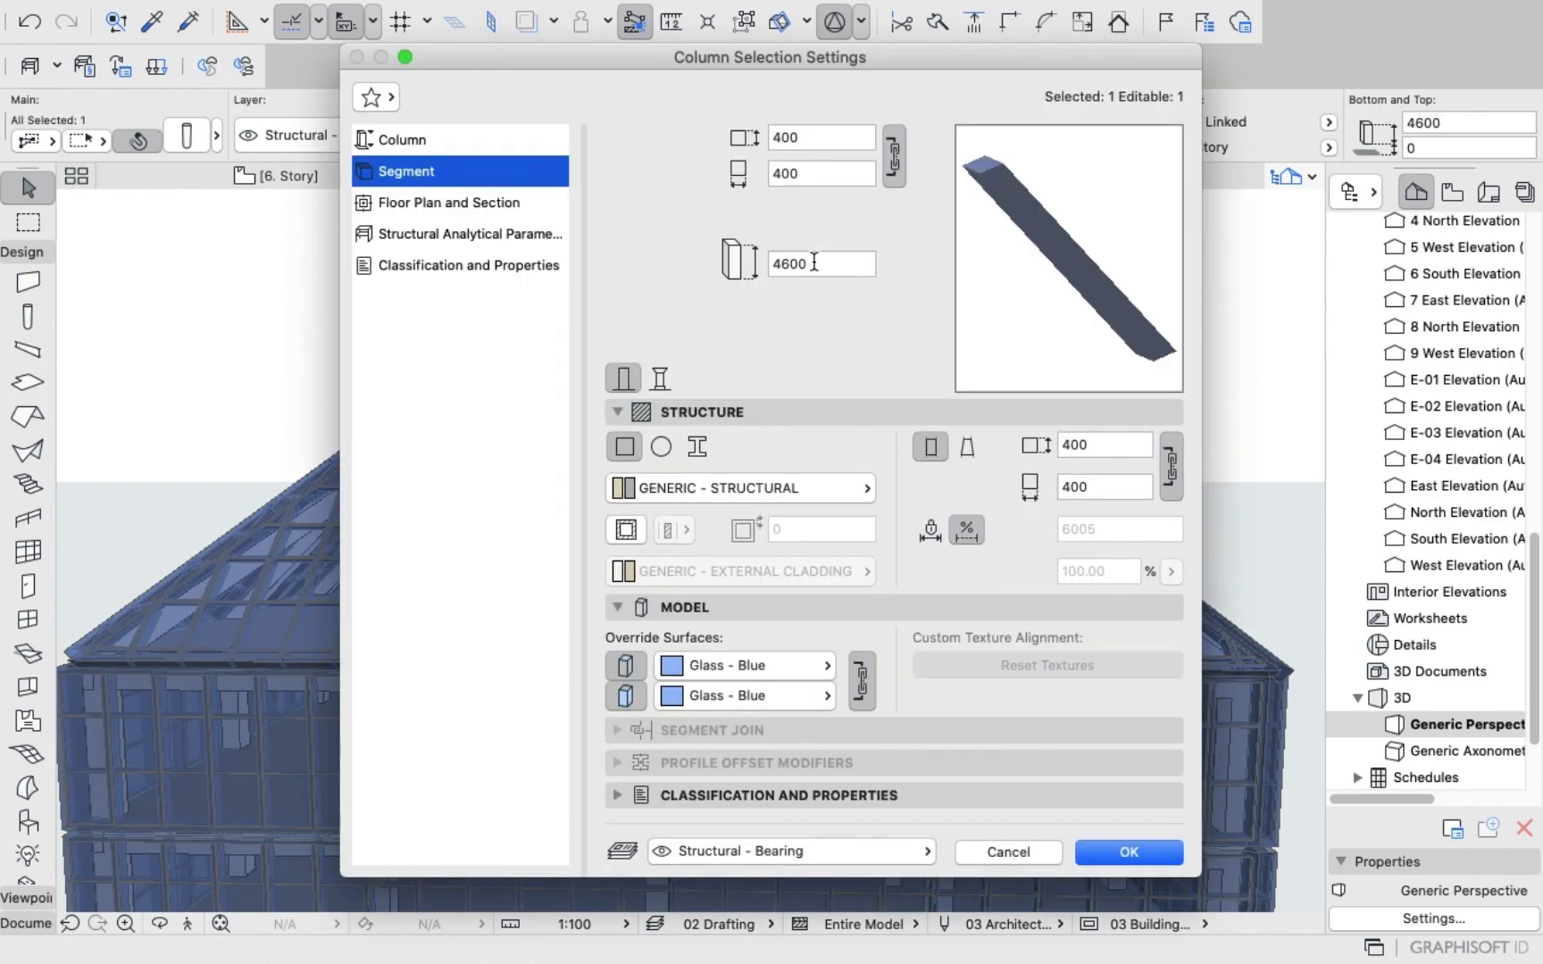
pyautogui.click(814, 262)
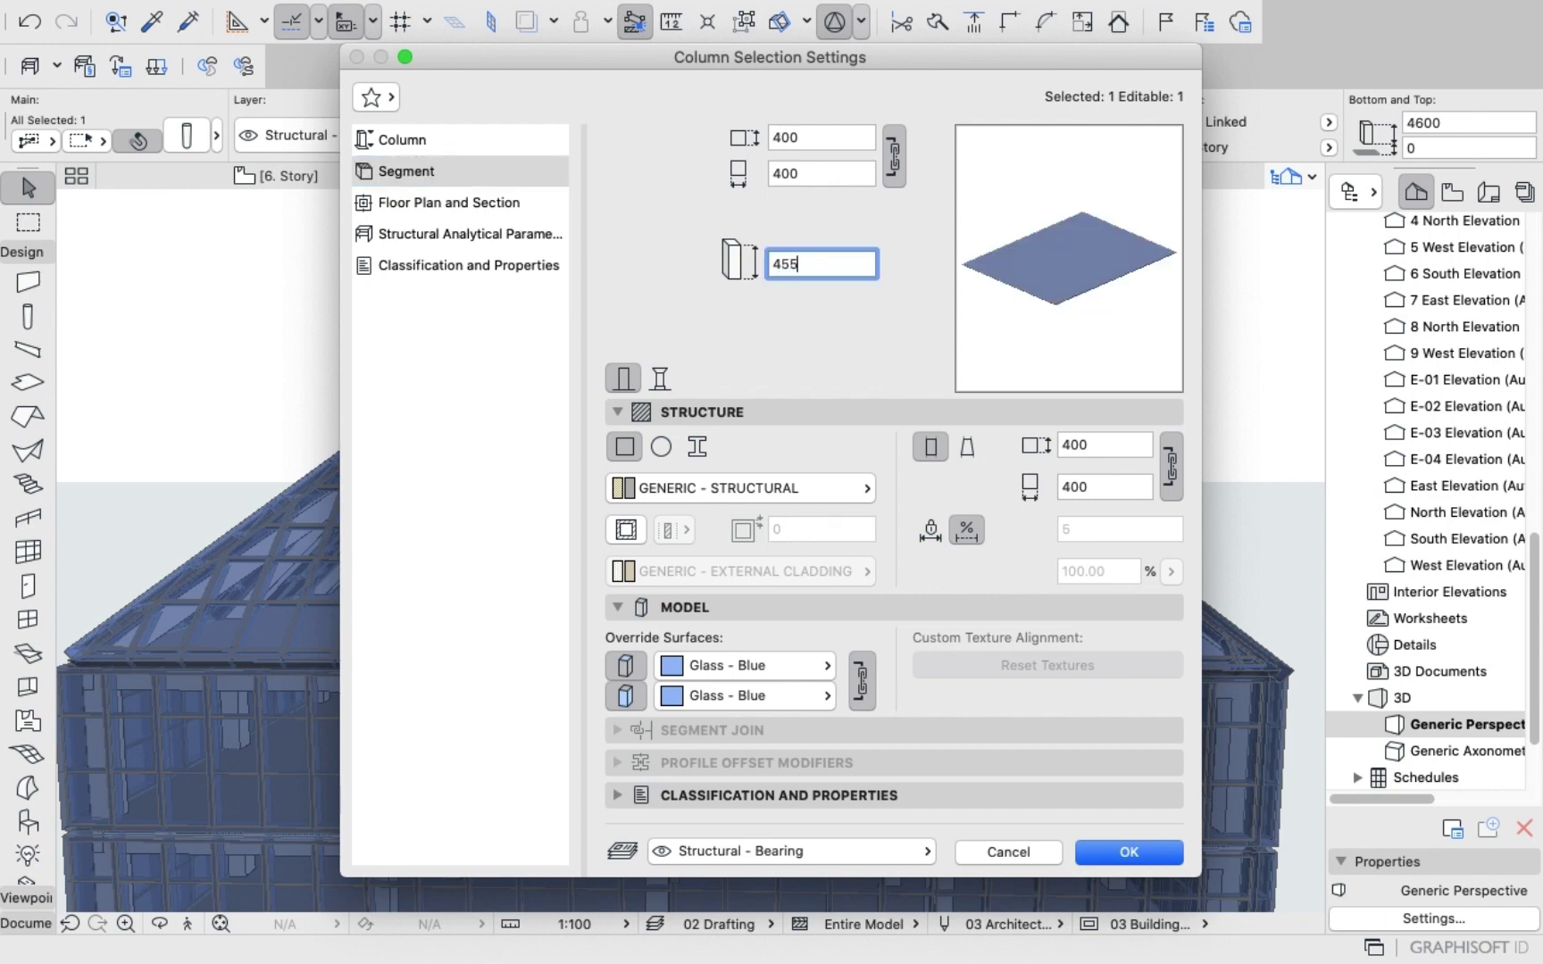
pyautogui.press('Return')
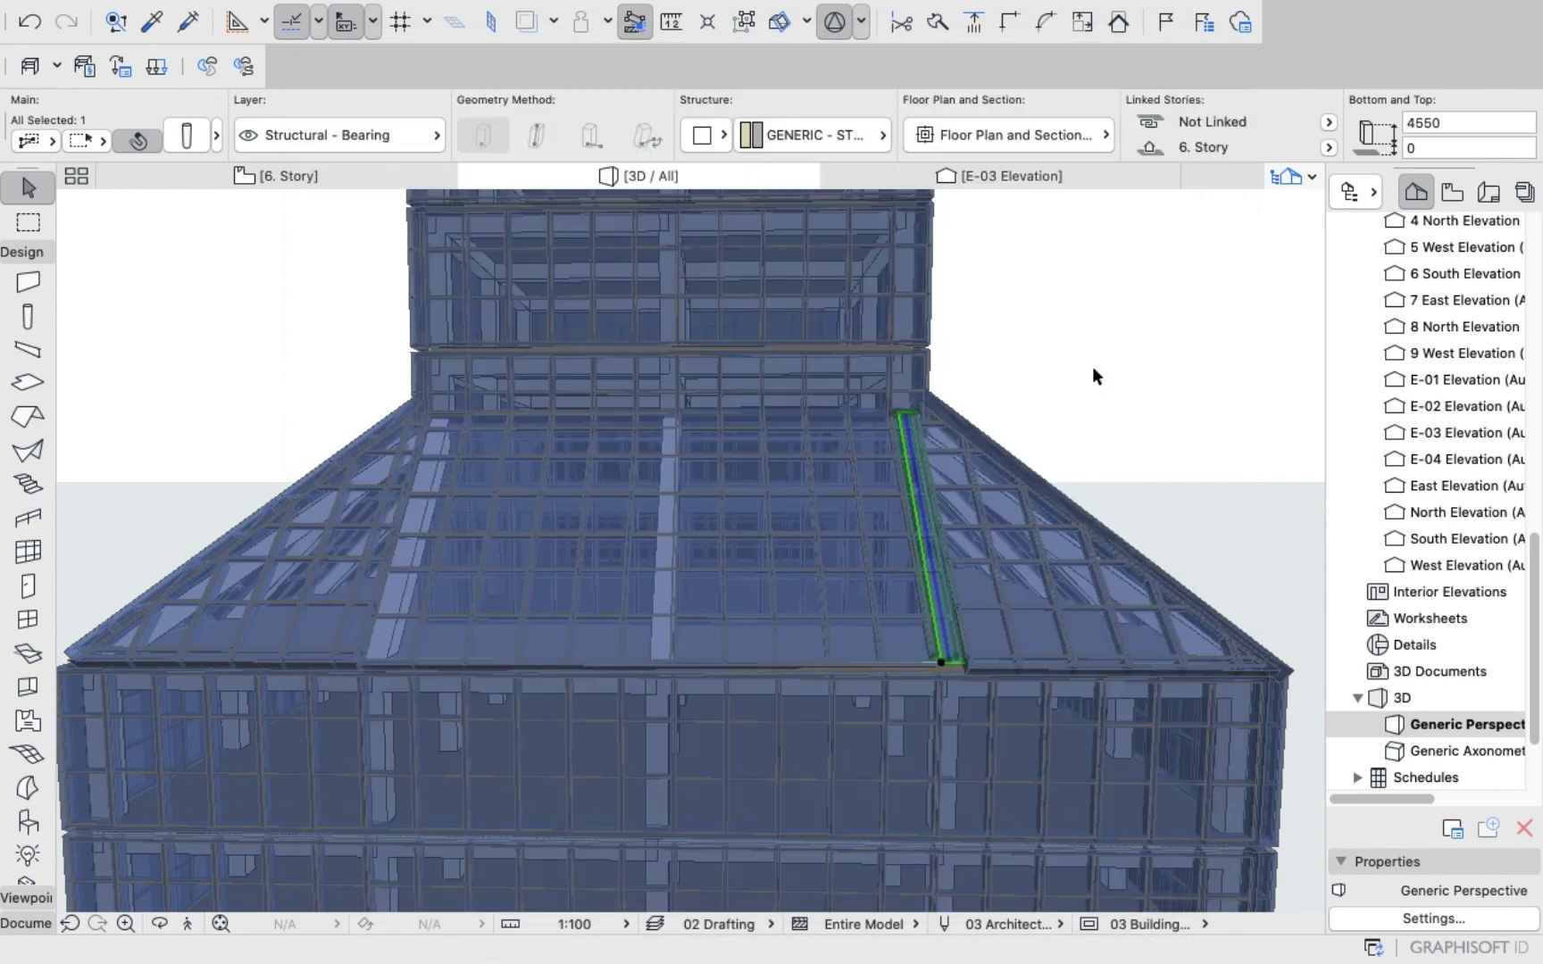
pyautogui.press('Escape')
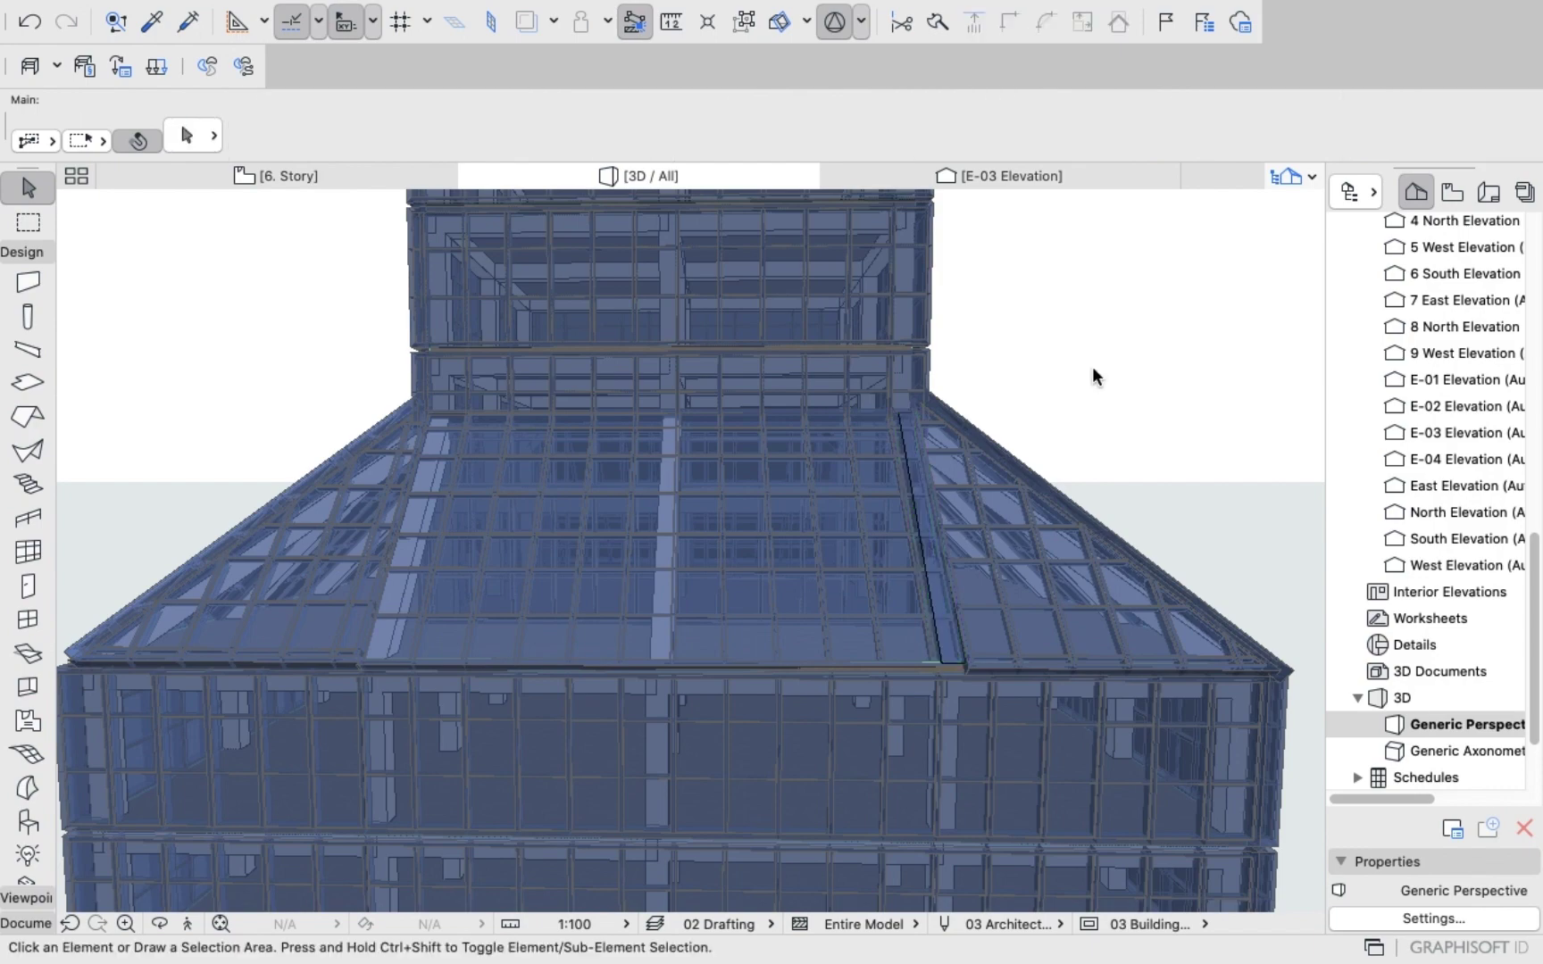
# In the E-03 elevation, move the sloped curtain wall at the roof edge about 58 mm inward, and check the roof in 3D.
pyautogui.keyDown('shift'); pyautogui.moveTo(1092, 366); pyautogui.dragTo(898, 532, button='middle'); pyautogui.keyUp('shift')
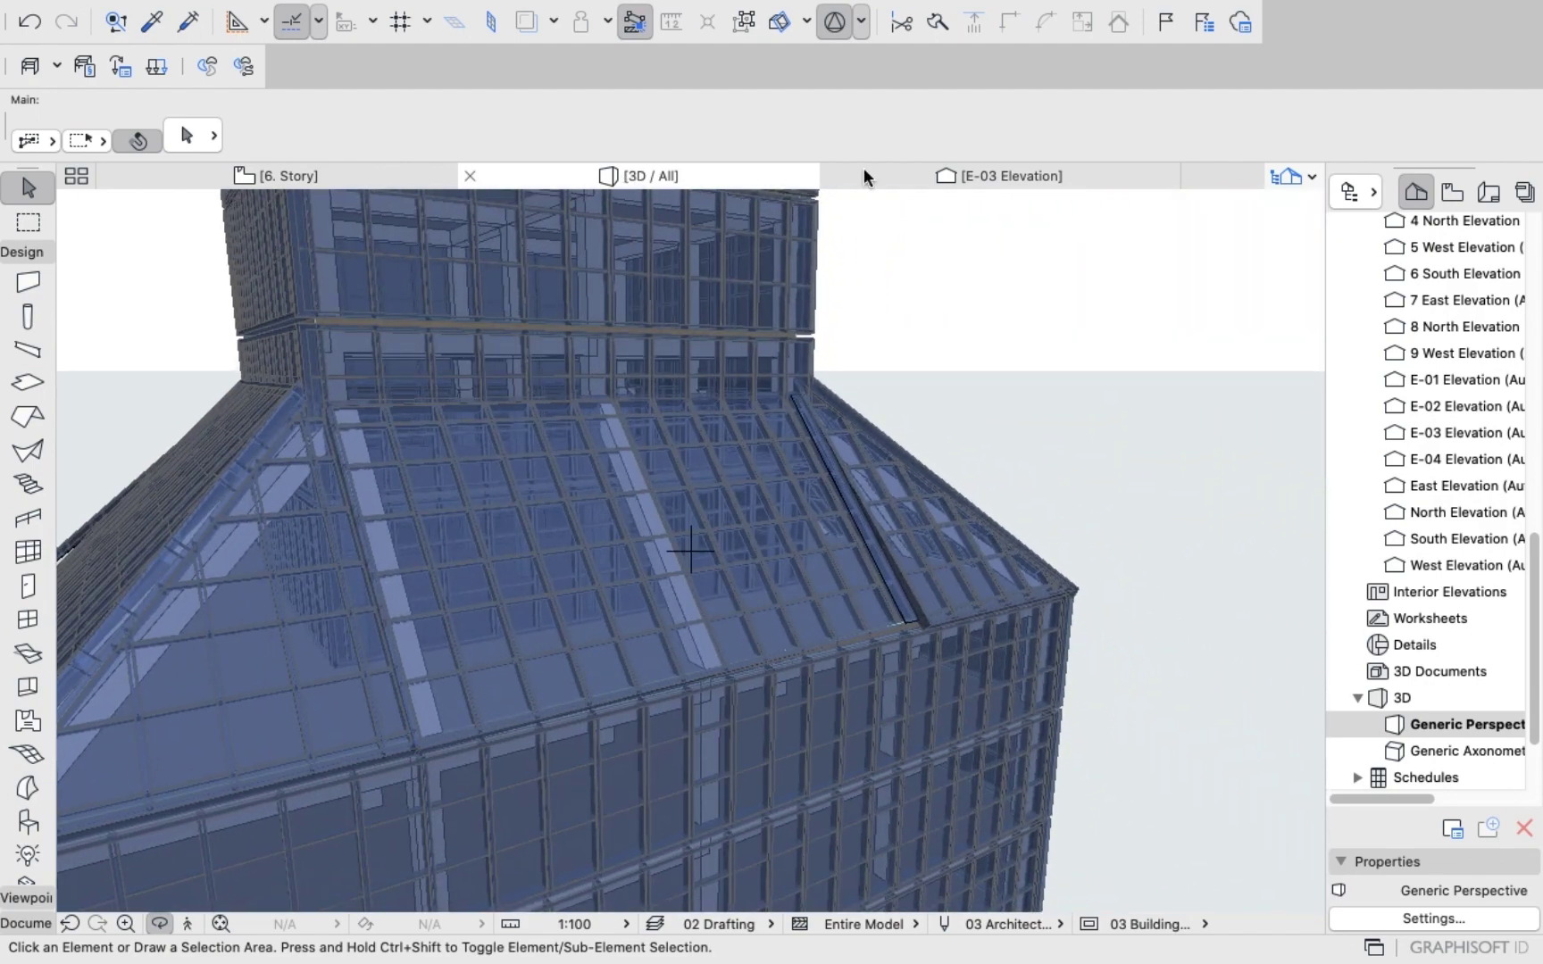
pyautogui.click(998, 176)
pyautogui.scroll(-5, 904, 395)
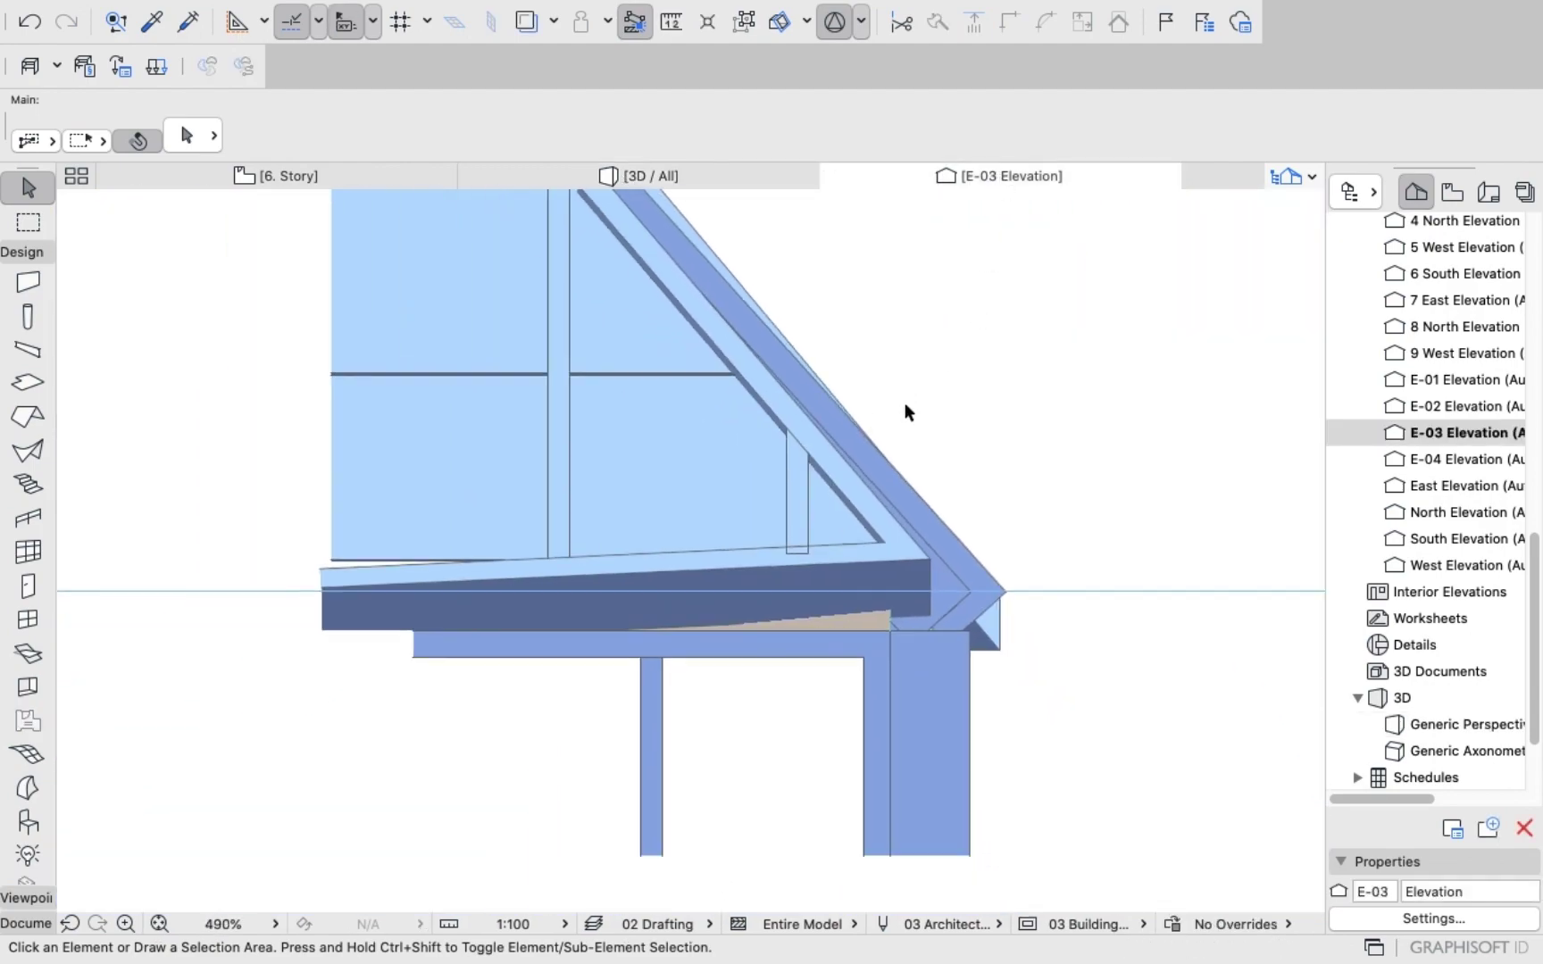
pyautogui.click(933, 503)
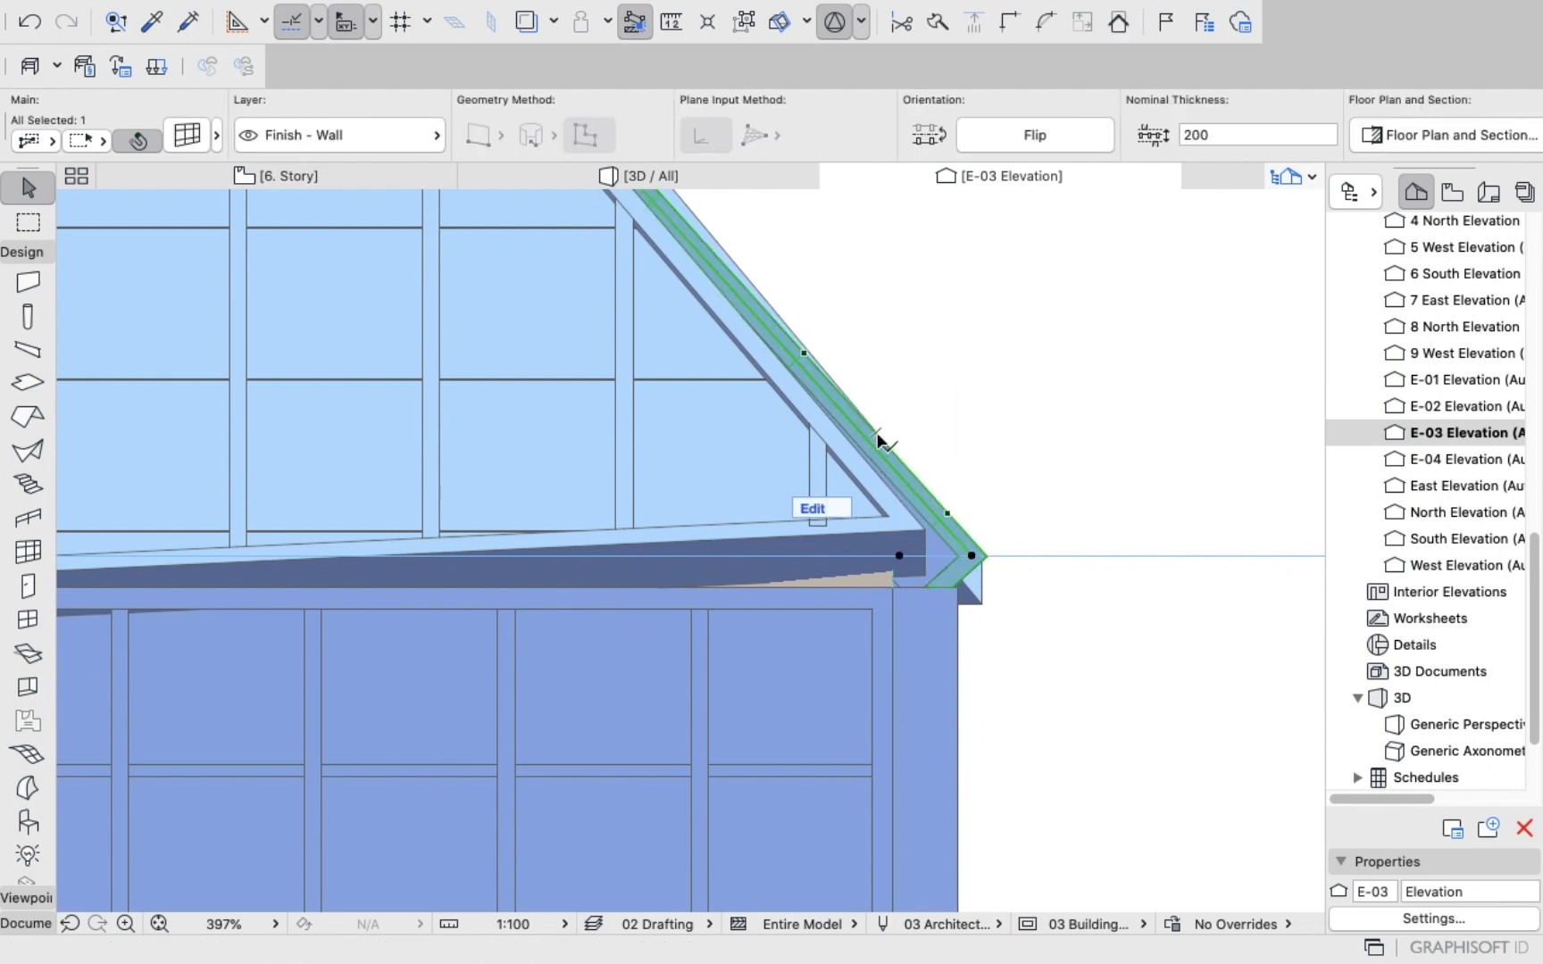
pyautogui.click(886, 439)
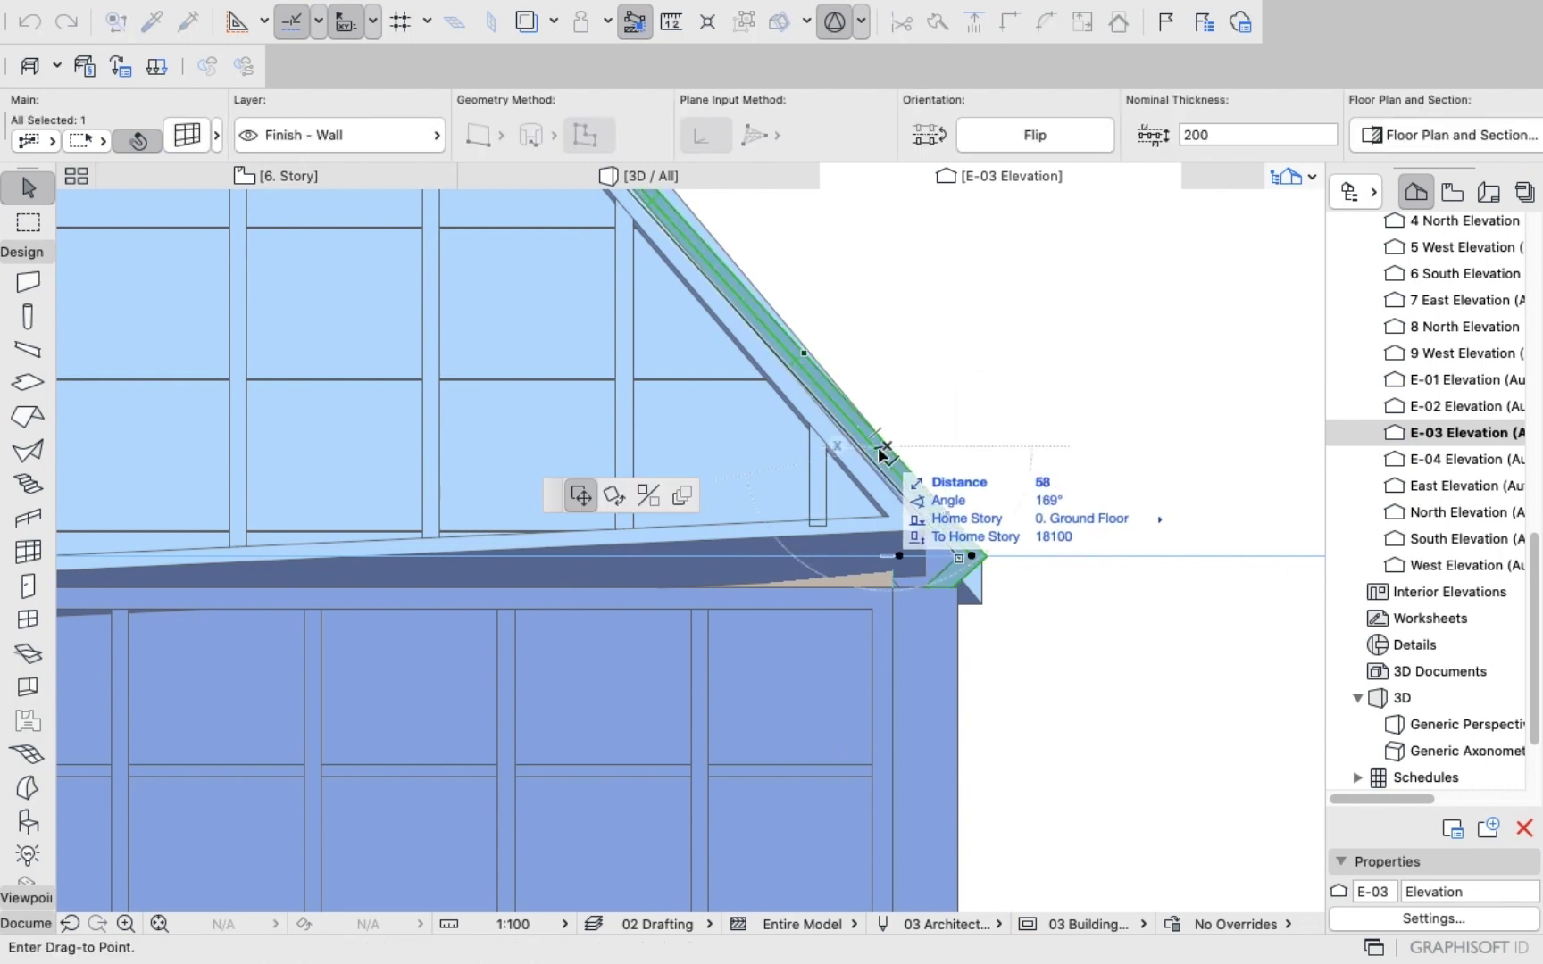
pyautogui.click(878, 448)
pyautogui.click(878, 447)
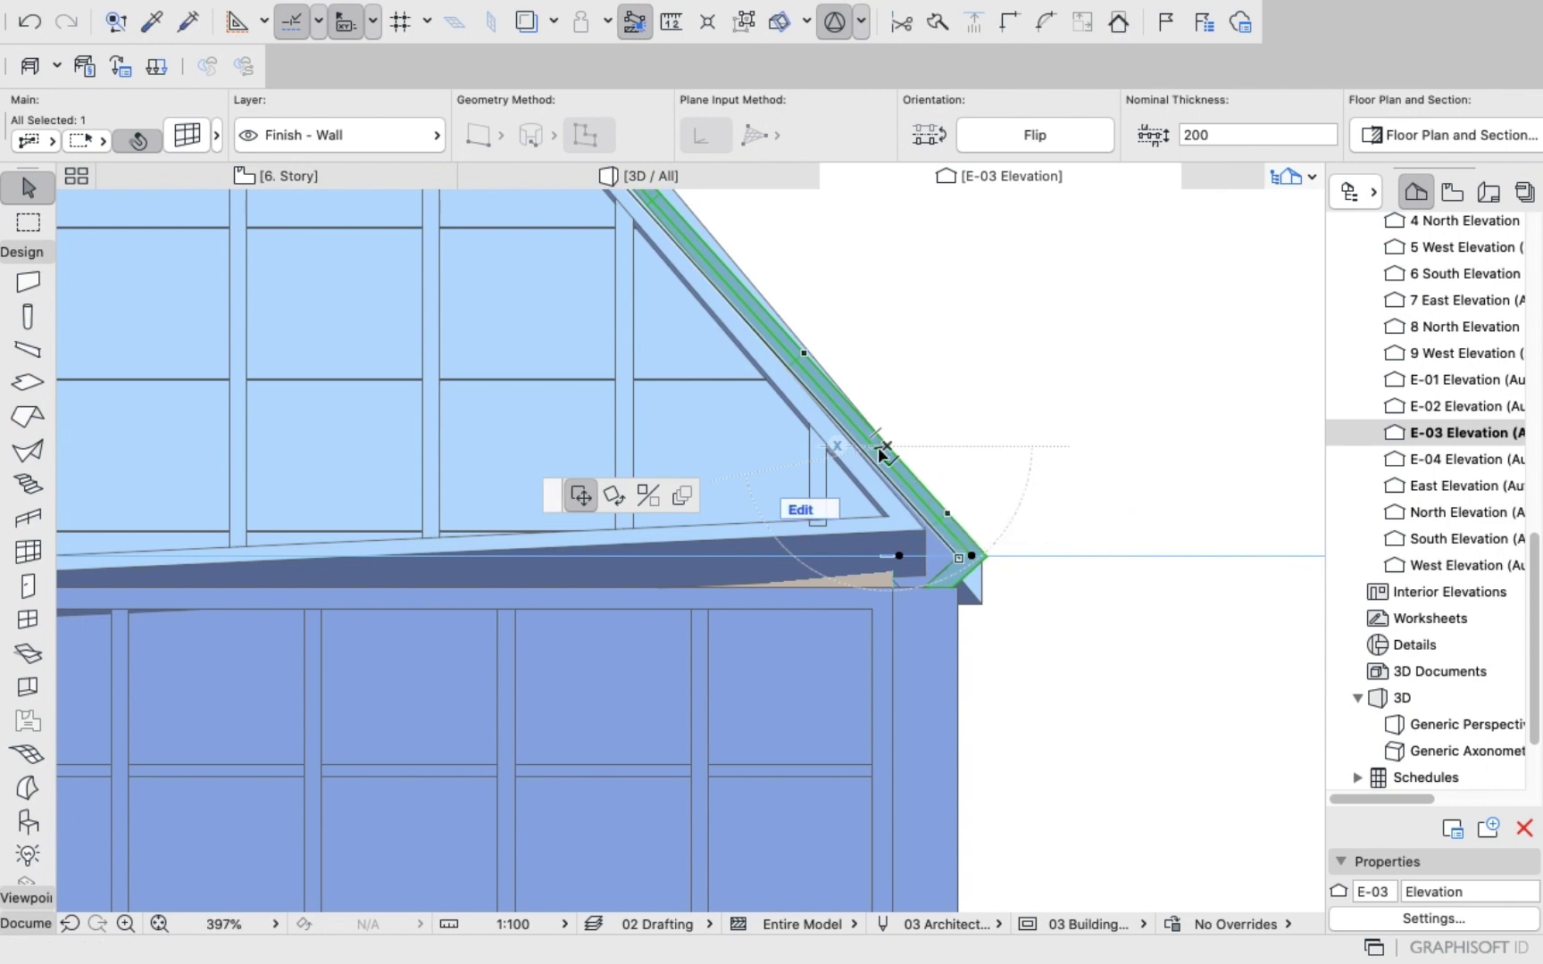
pyautogui.click(663, 176)
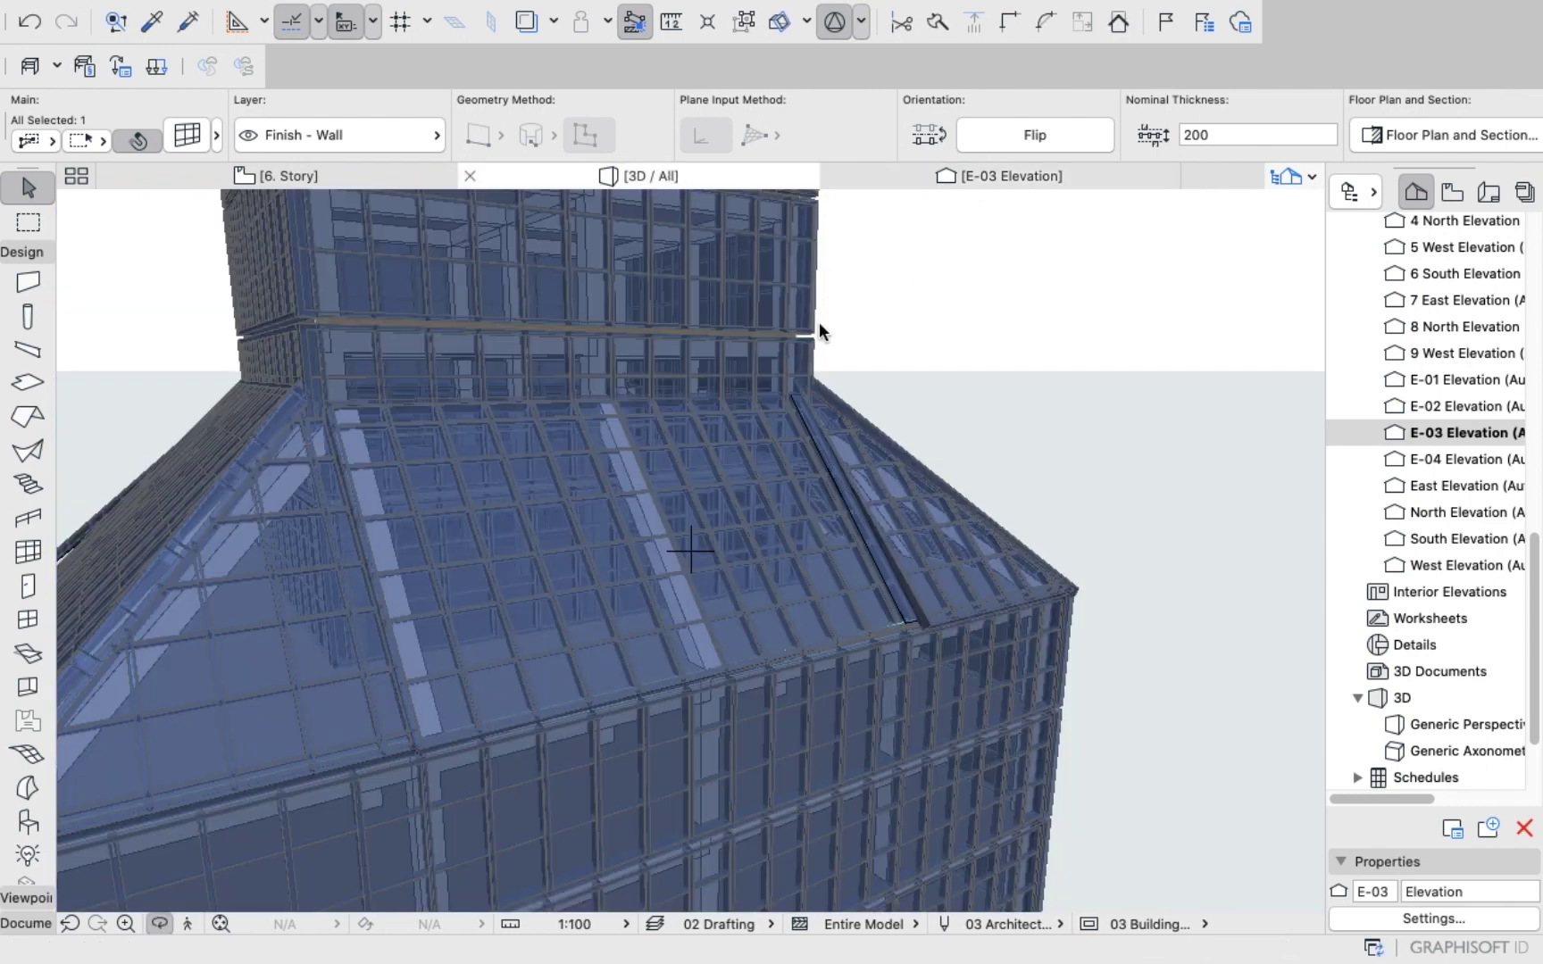
pyautogui.keyDown('shift'); pyautogui.moveTo(875, 423); pyautogui.dragTo(785, 489, button='middle'); pyautogui.keyUp('shift')
# Shift the same sloped curtain wall slightly further inward and down in the E-03 elevation, and inspect the roof corner in 3D.
pyautogui.click(990, 179)
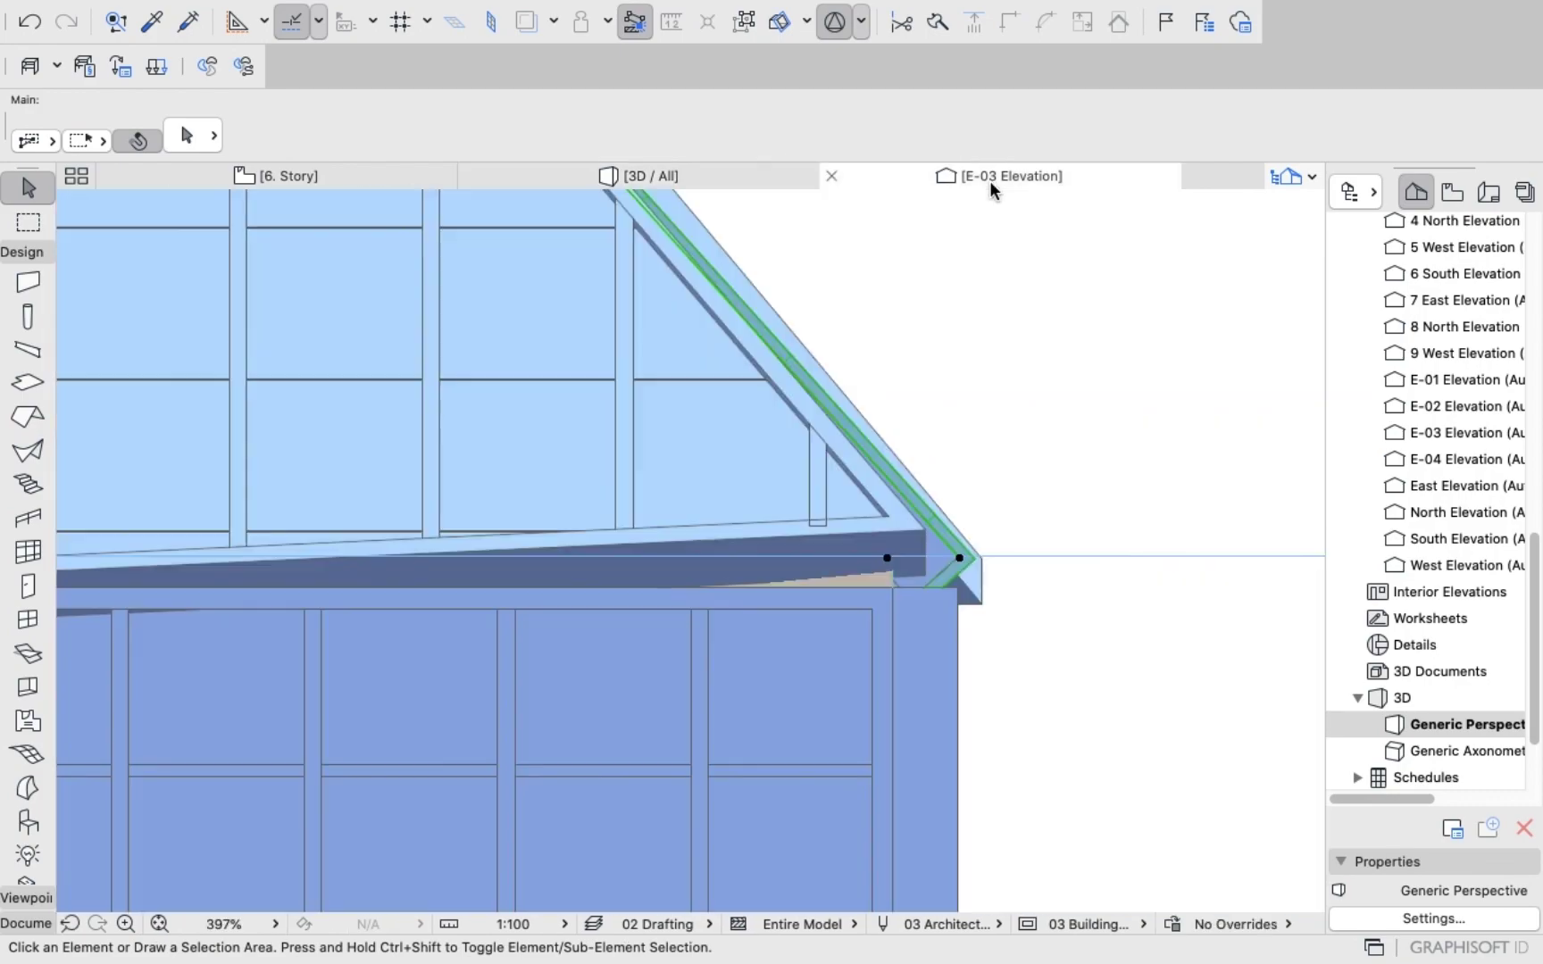
pyautogui.click(882, 461)
pyautogui.click(882, 462)
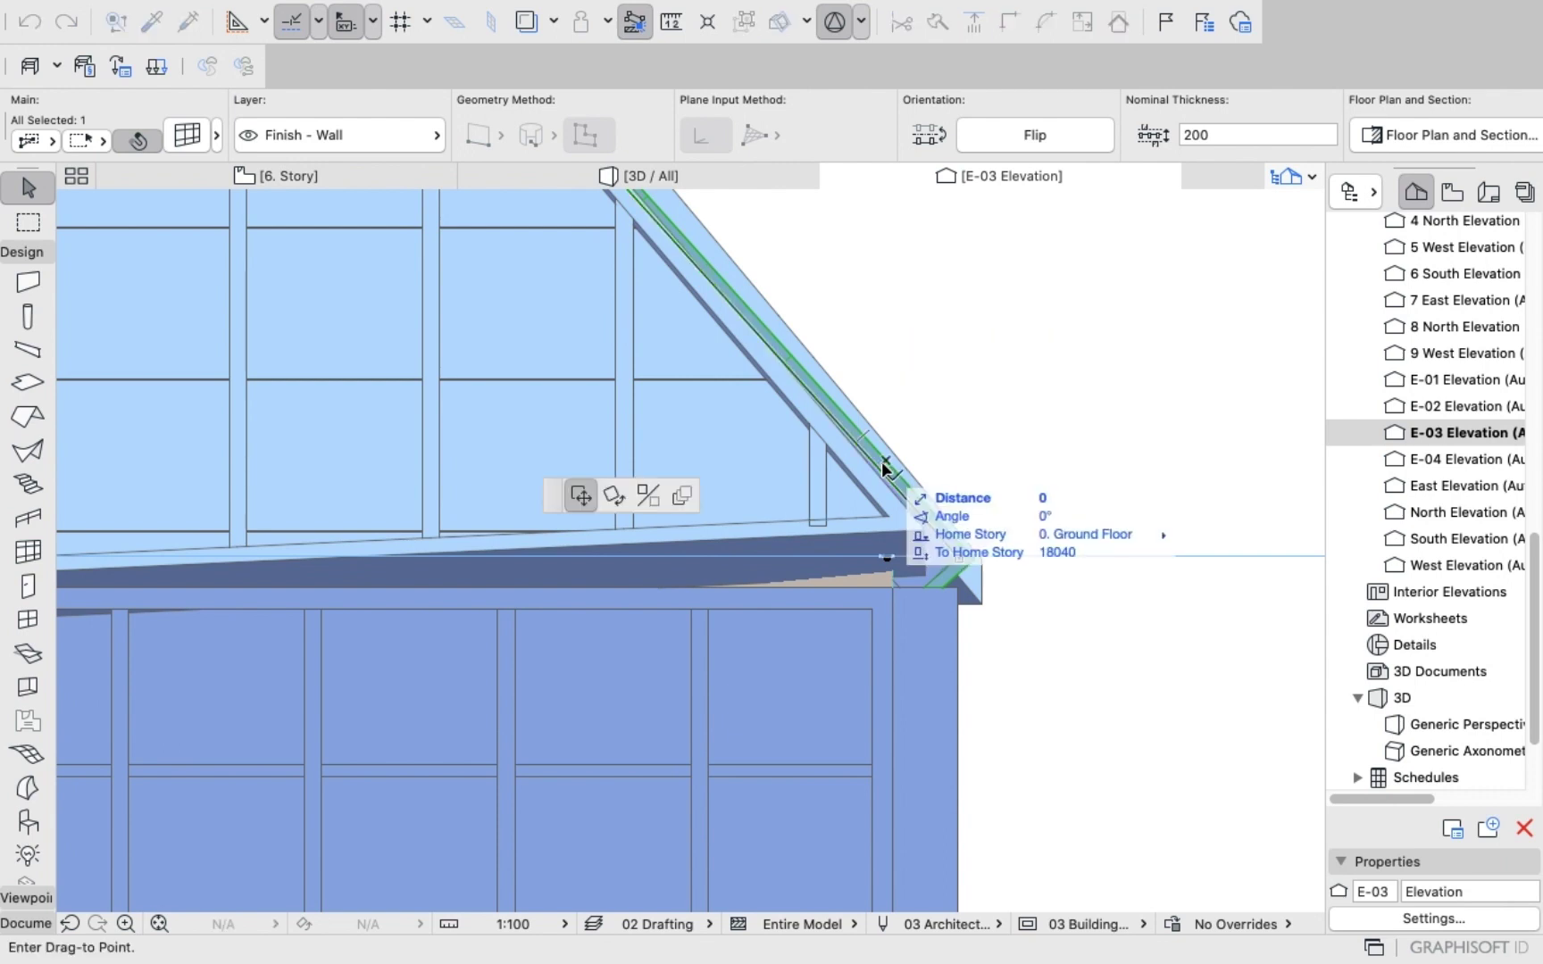
pyautogui.click(878, 462)
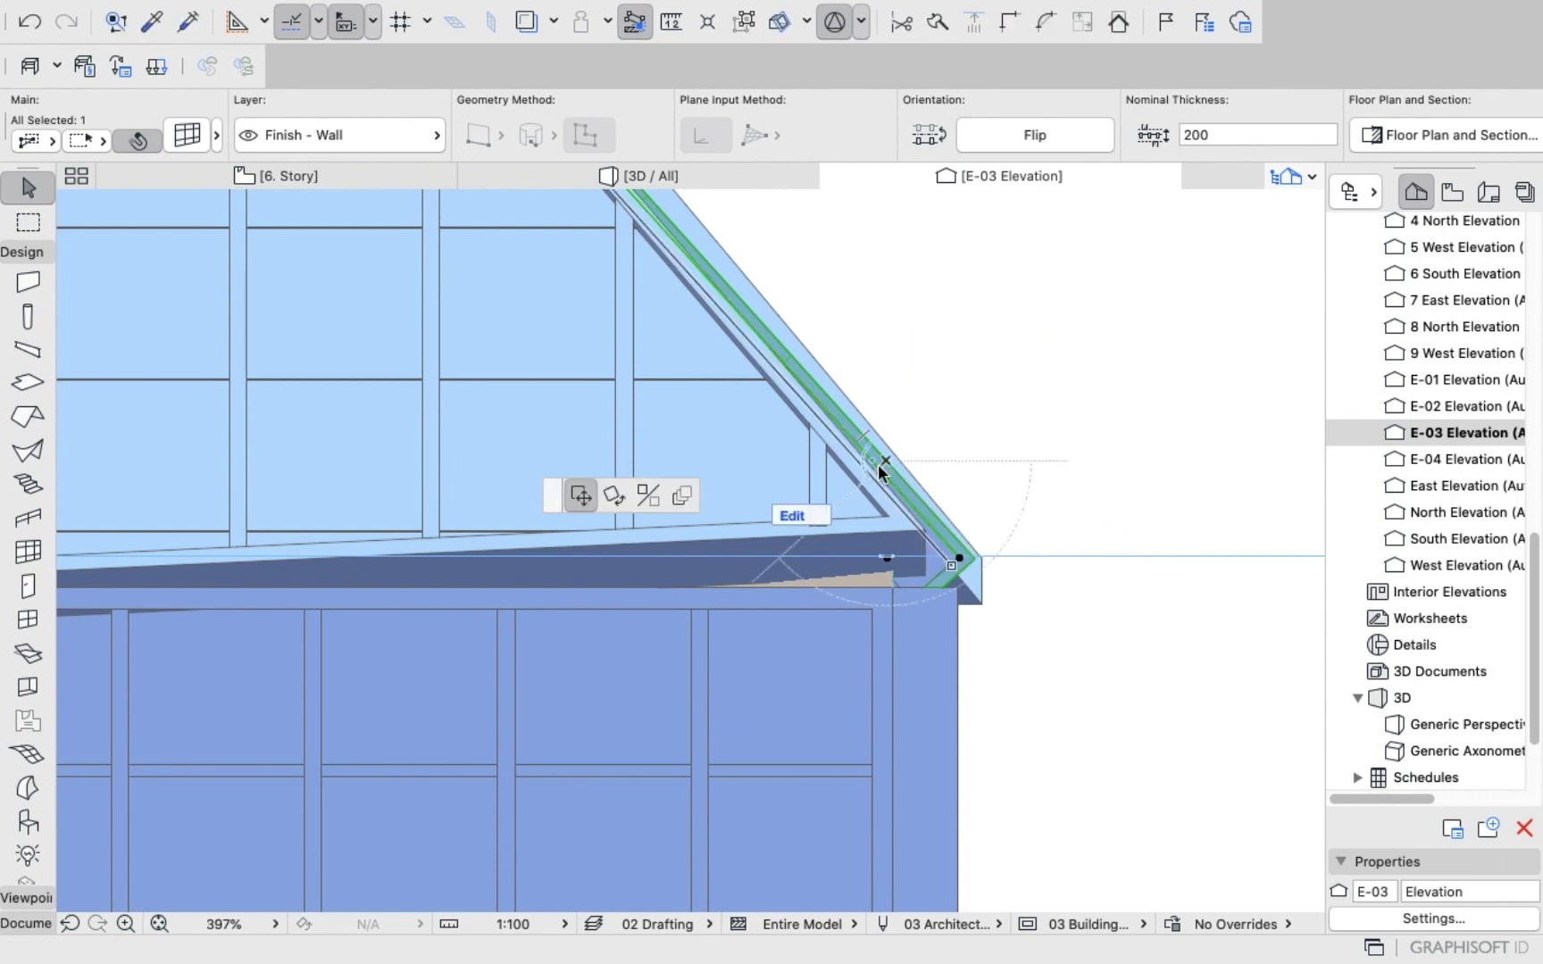
pyautogui.click(681, 179)
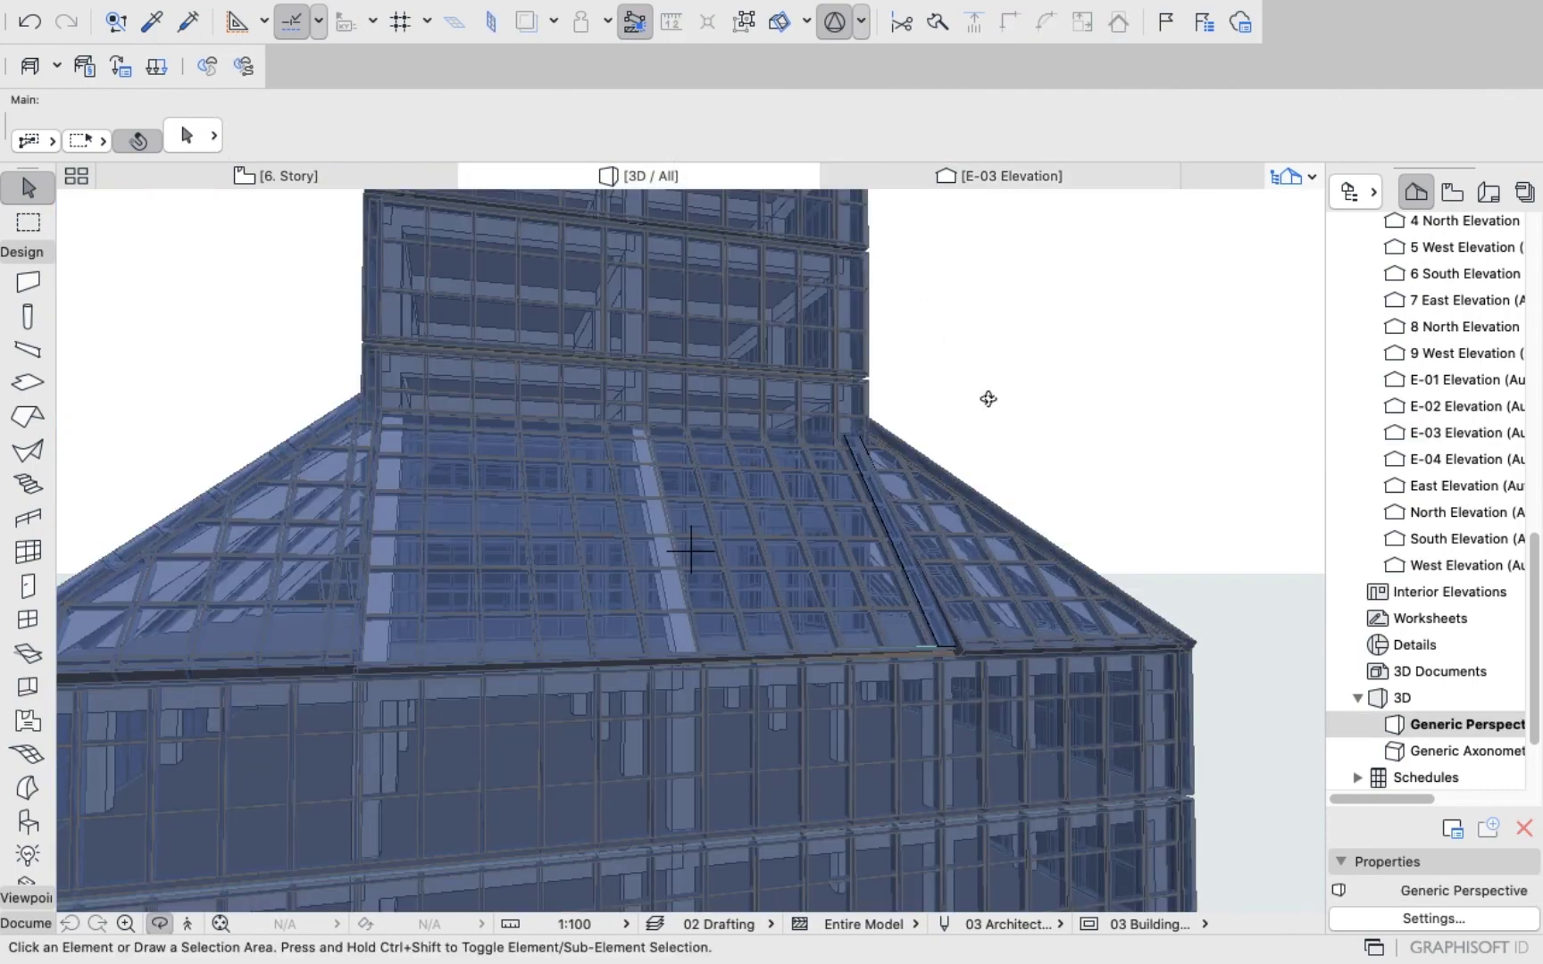
pyautogui.moveTo(981, 460); pyautogui.dragTo(1100, 534)
pyautogui.moveTo(952, 553); pyautogui.dragTo(1068, 520)
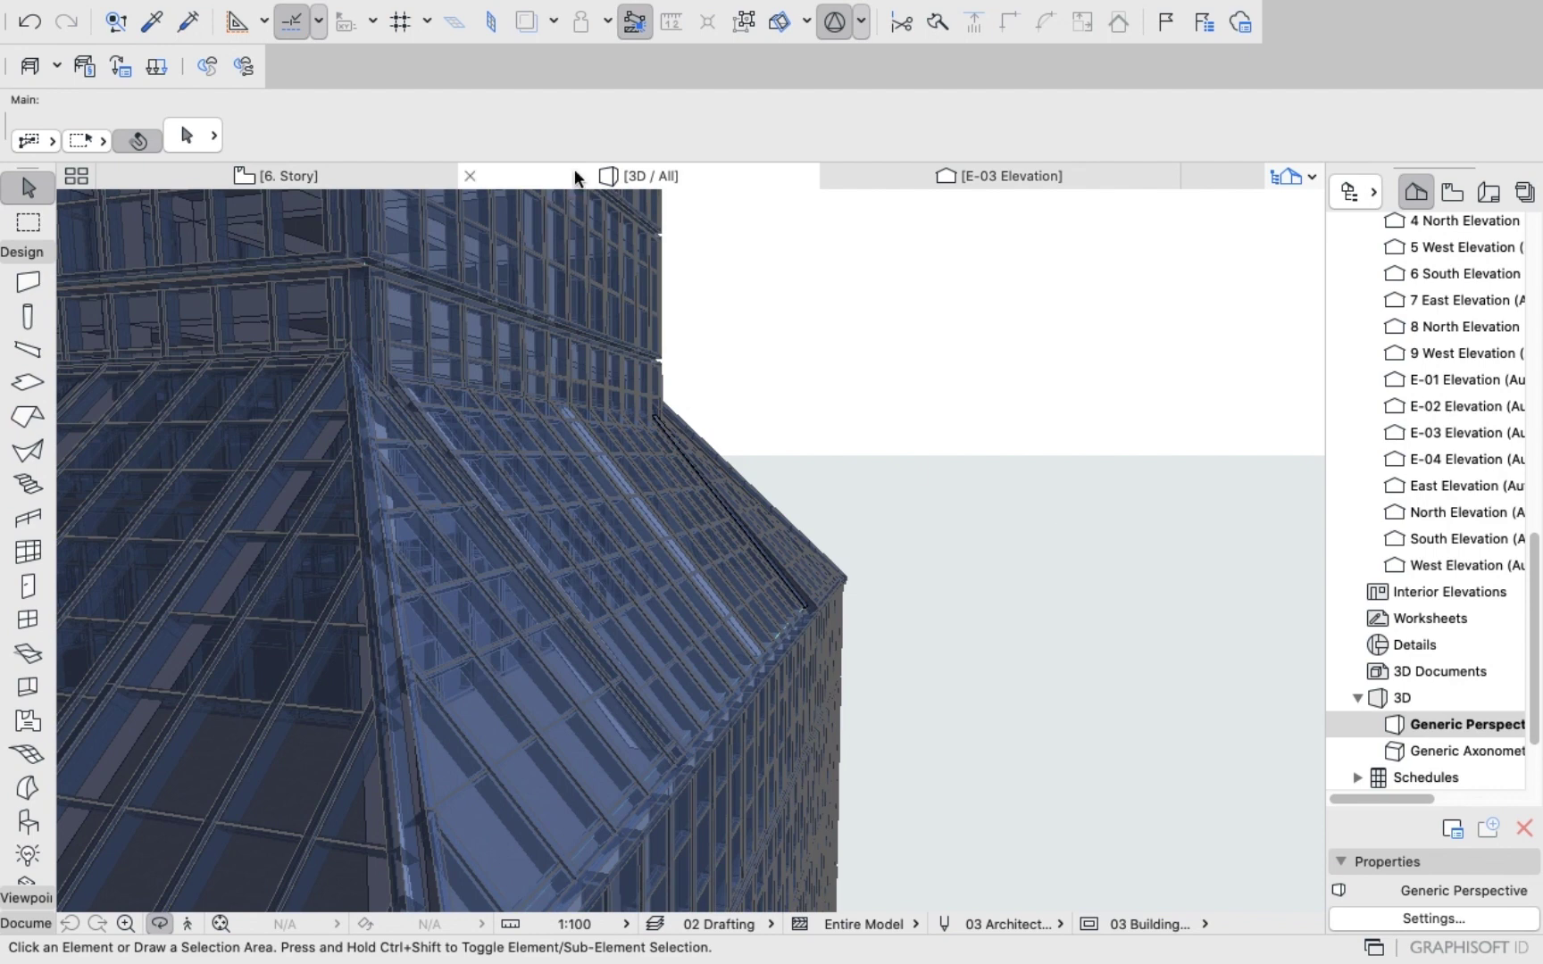
# Move the sloped curtain wall another 39 mm or so inward and down in the E-03 elevation, and review the glazed roof in 3D.
pyautogui.click(1007, 183)
pyautogui.click(881, 469)
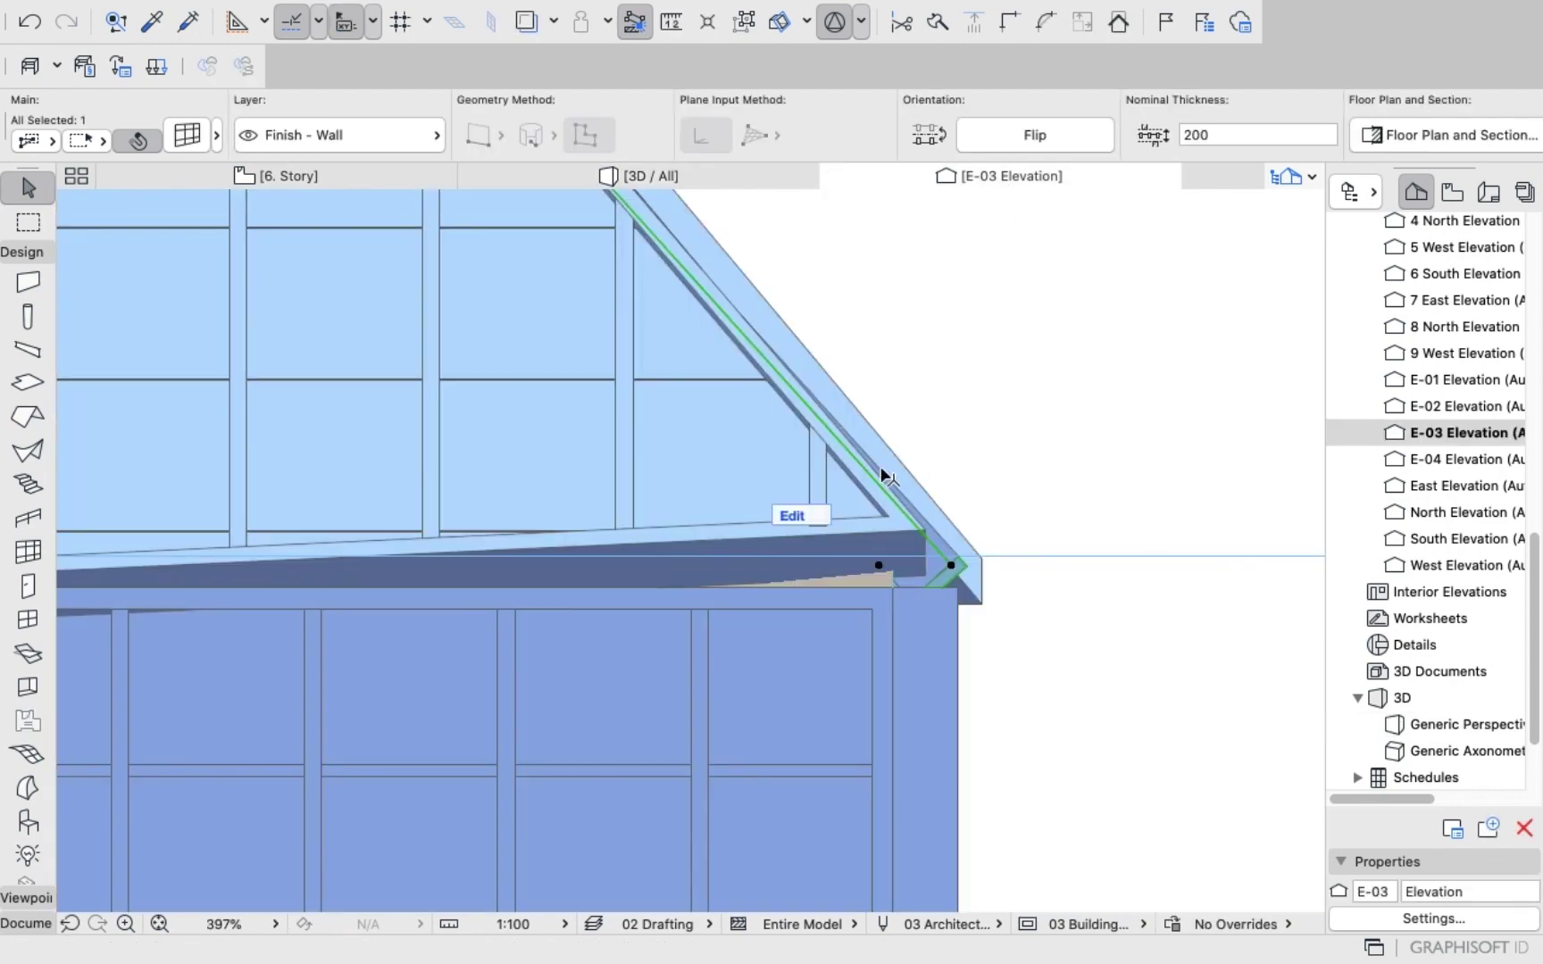
pyautogui.scroll(3, 877, 469)
pyautogui.click(867, 486)
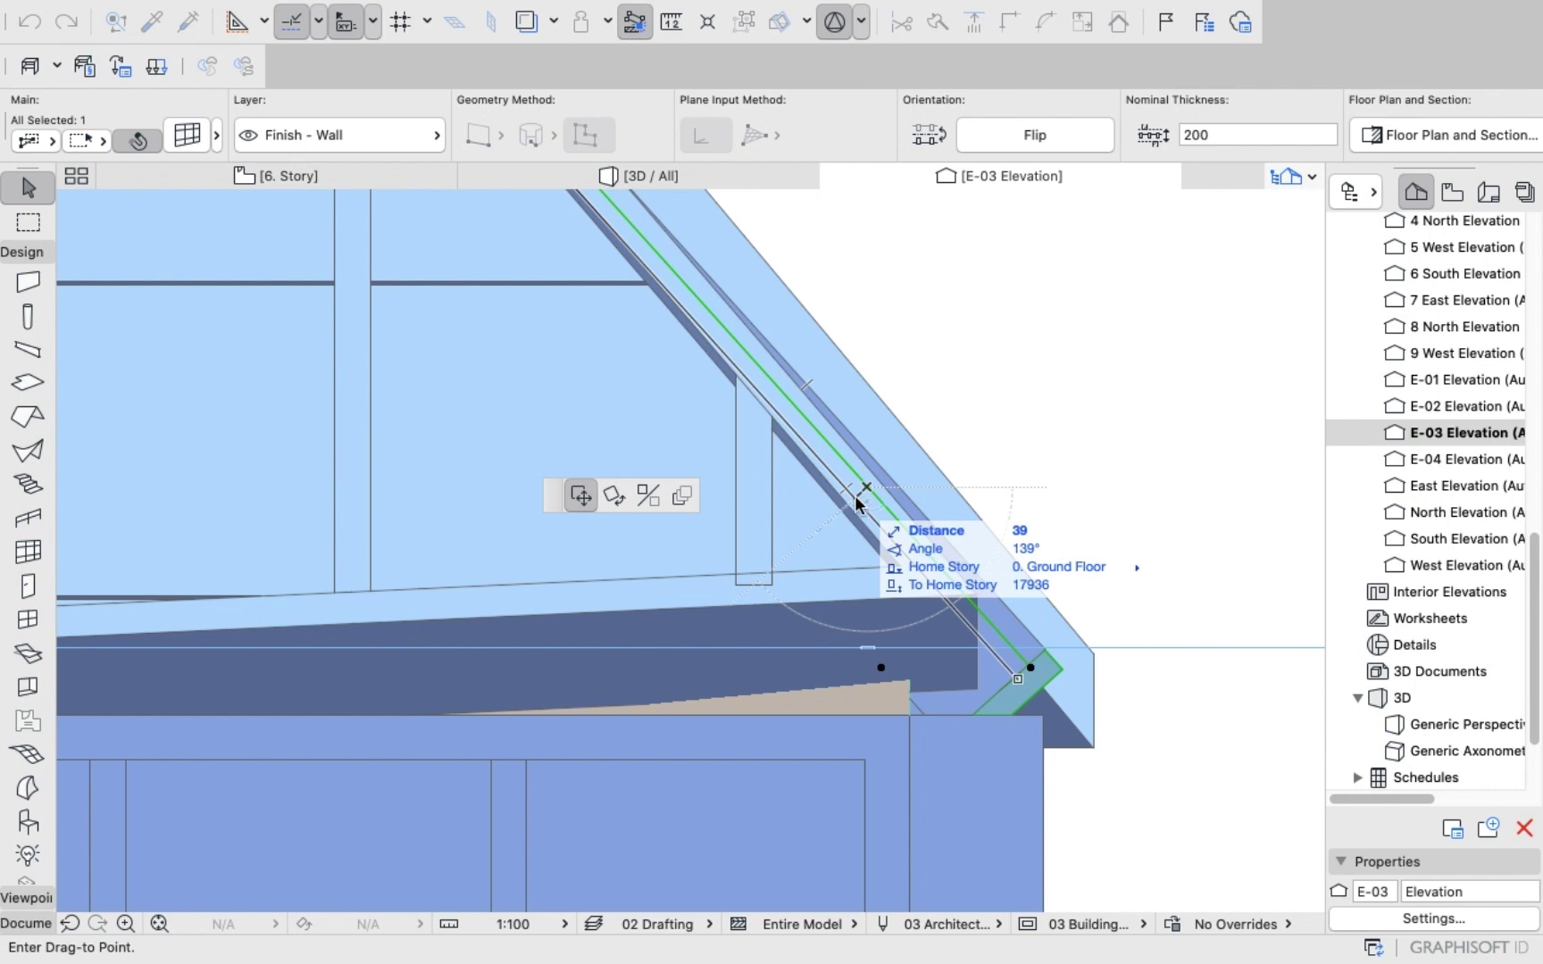
pyautogui.click(856, 498)
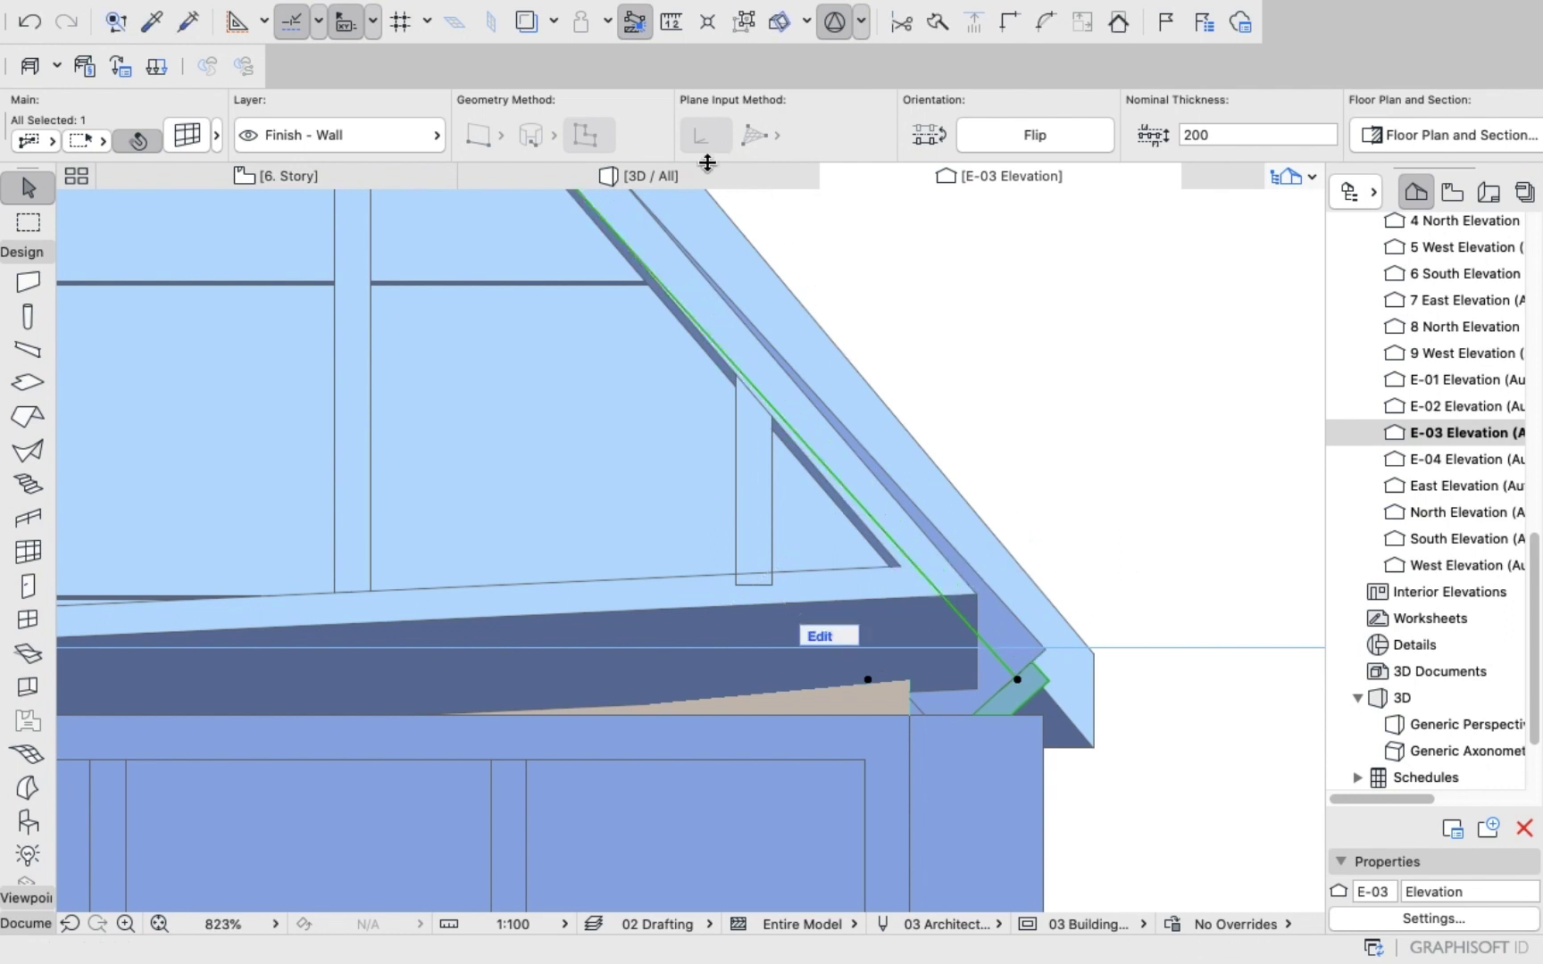
pyautogui.click(674, 176)
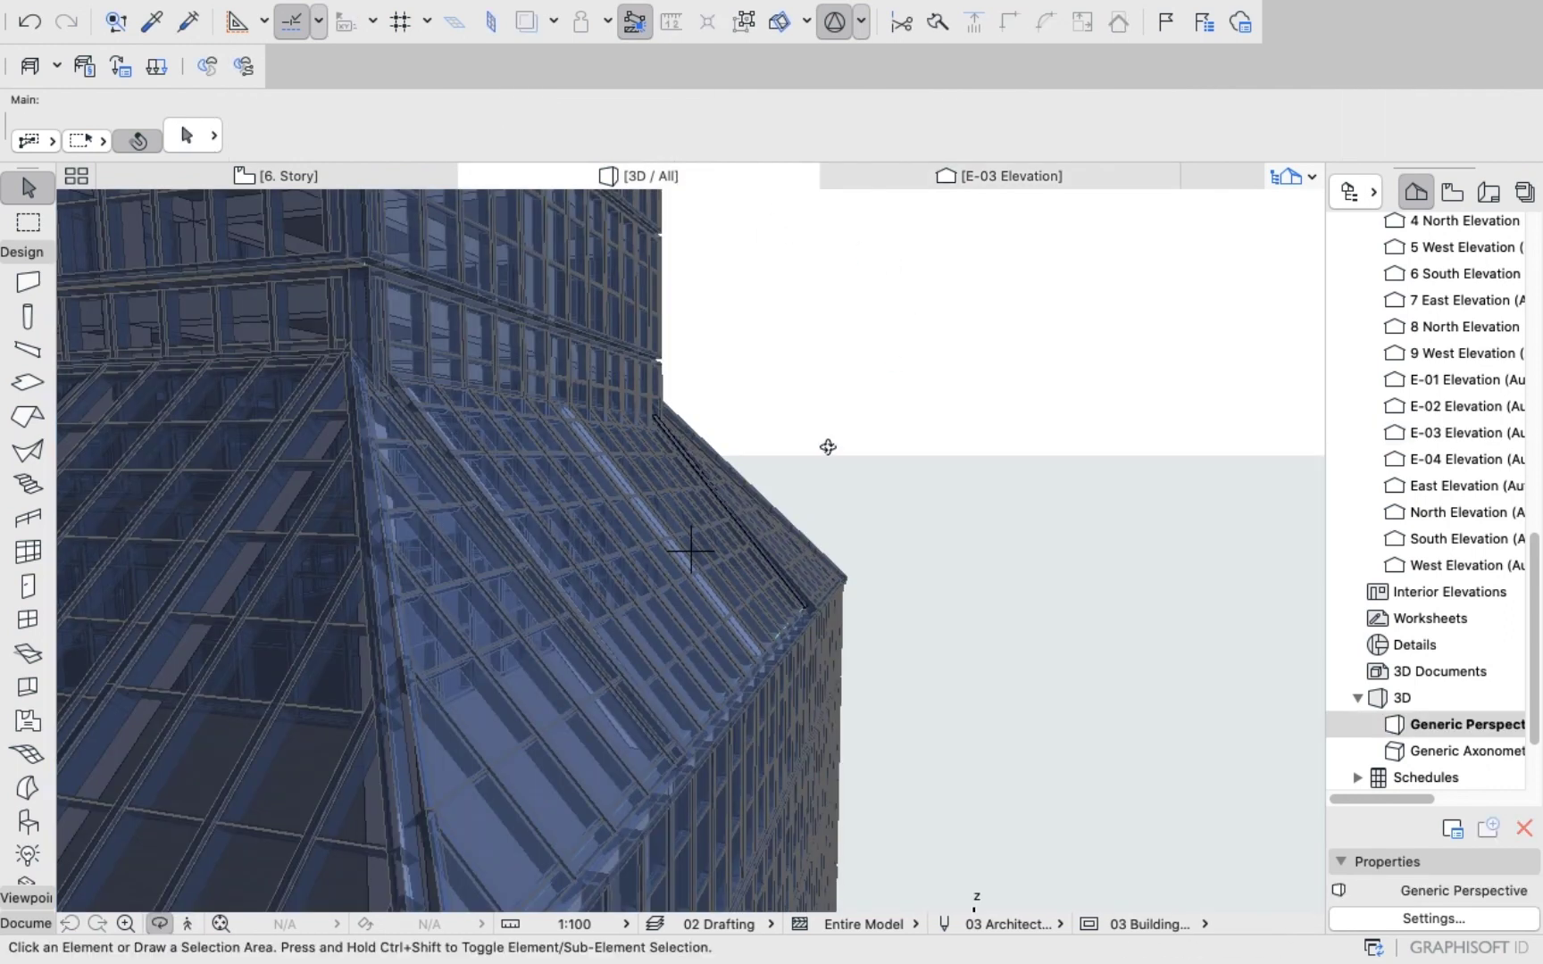
pyautogui.moveTo(828, 446); pyautogui.dragTo(857, 334)
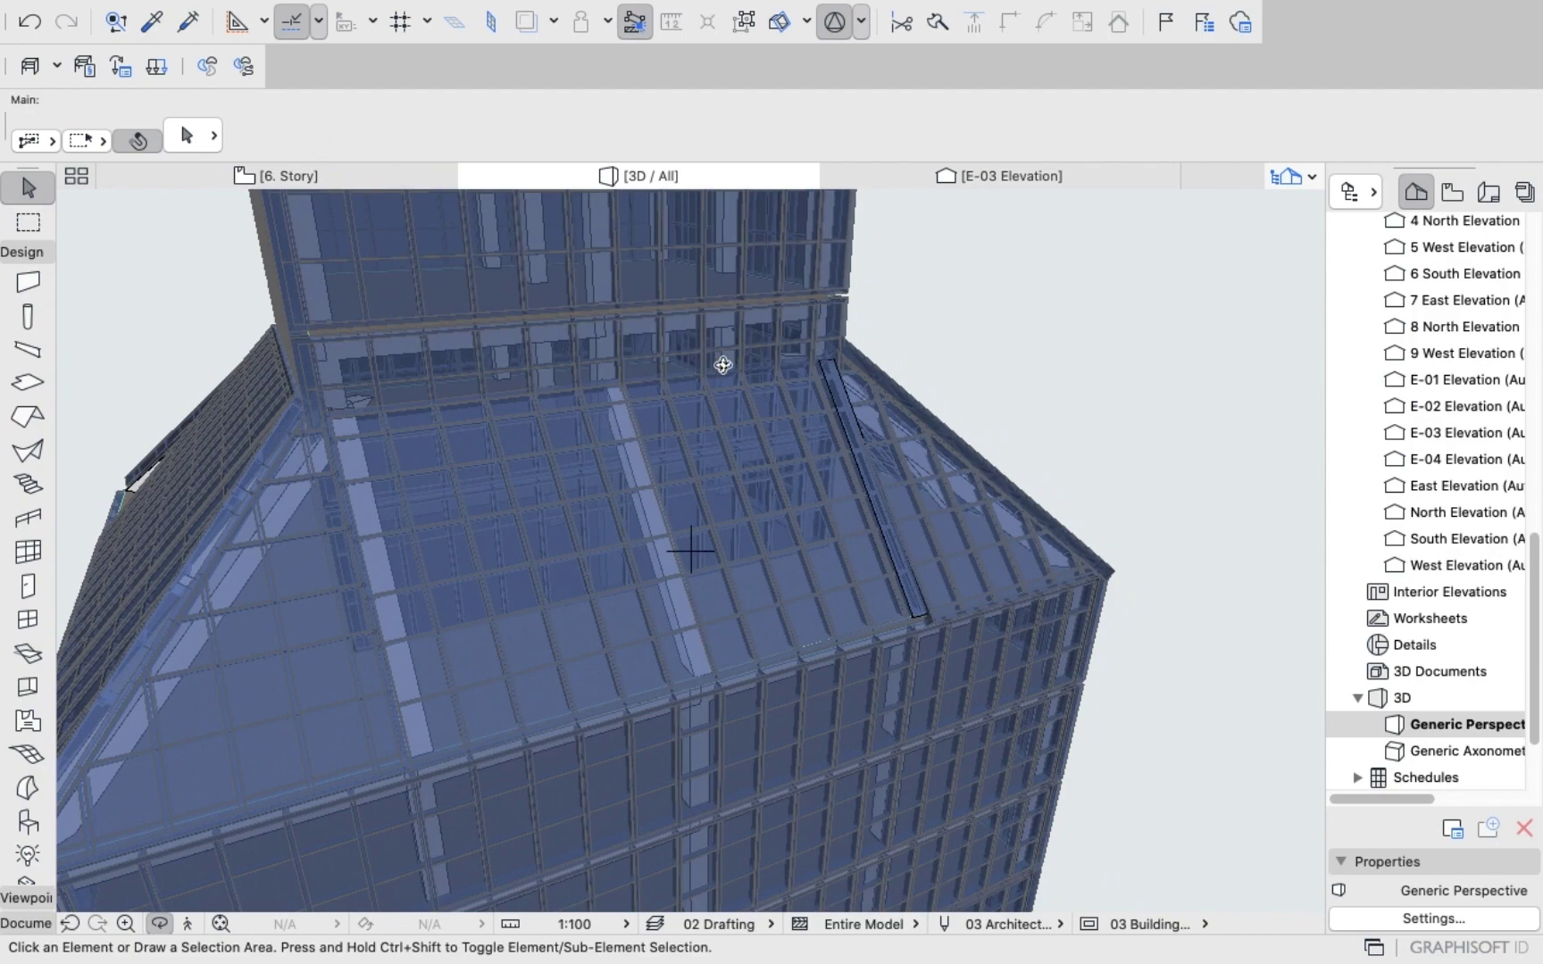
pyautogui.moveTo(722, 364); pyautogui.dragTo(720, 444)
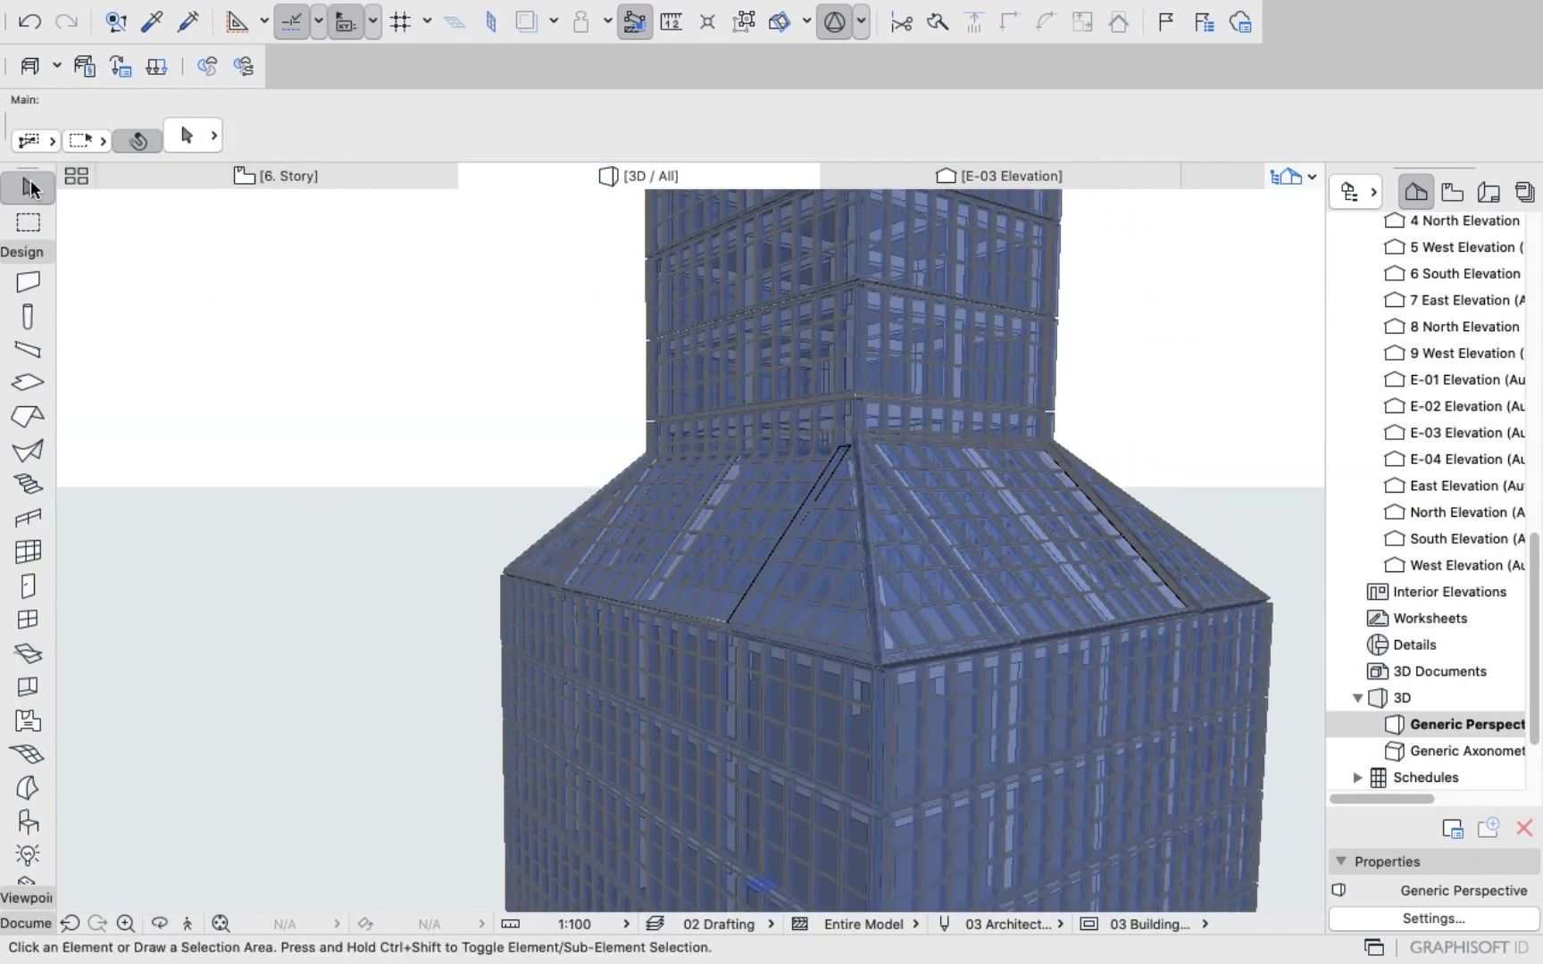
# Re-enter the slant angle of the triangular curtain wall at the tower's front roof corner.
pyautogui.click(835, 563)
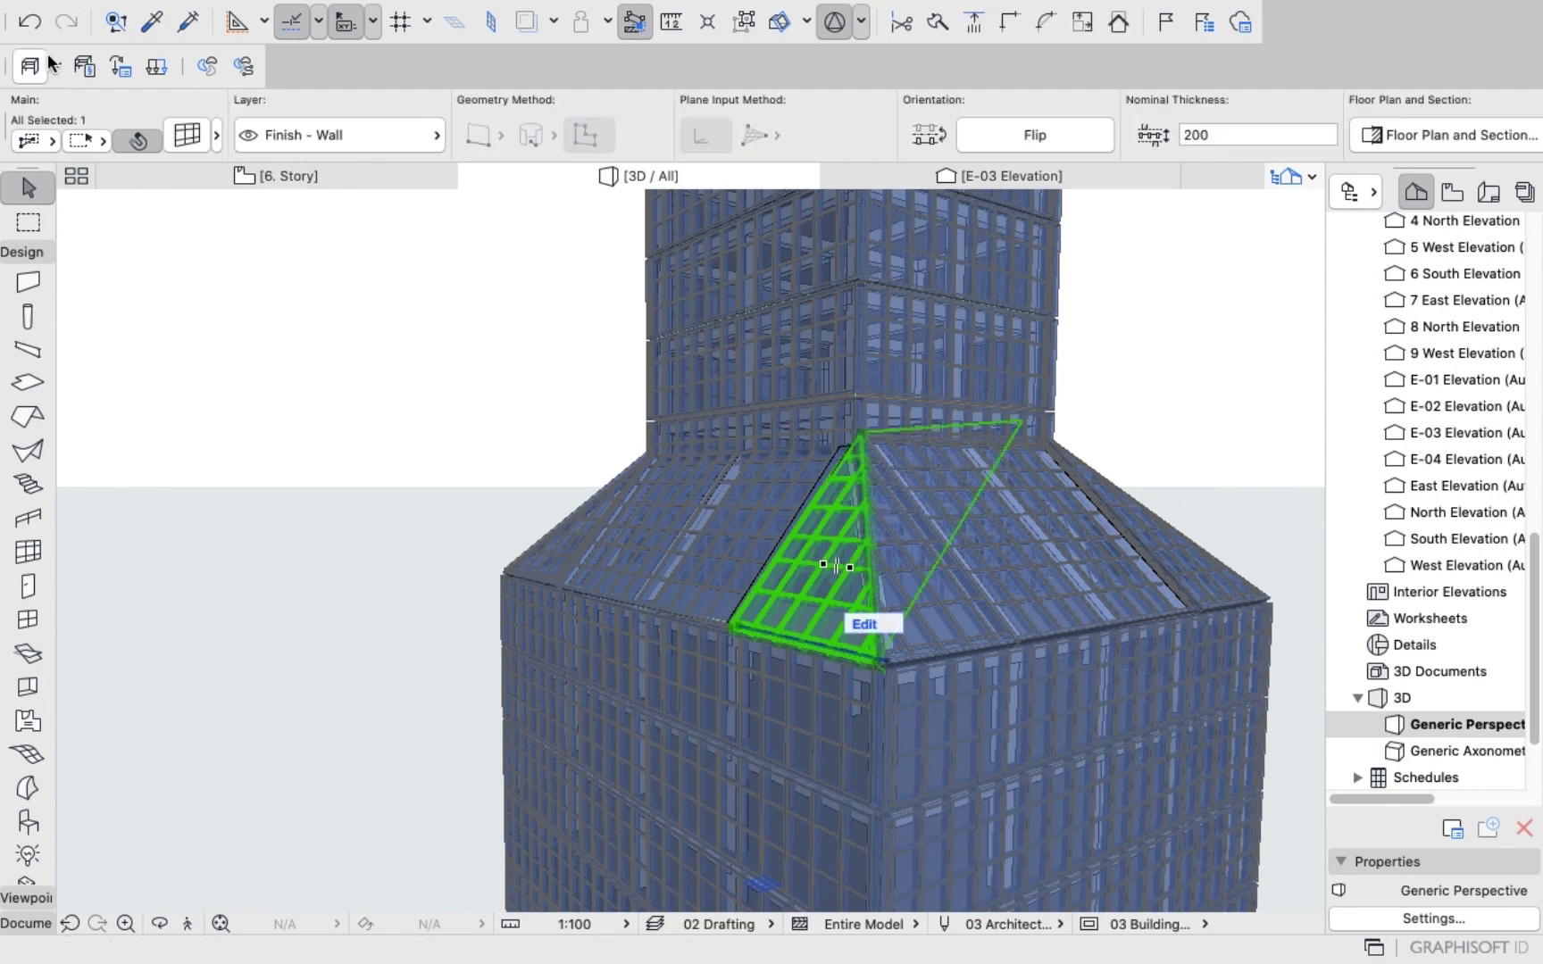
pyautogui.press('super+t')
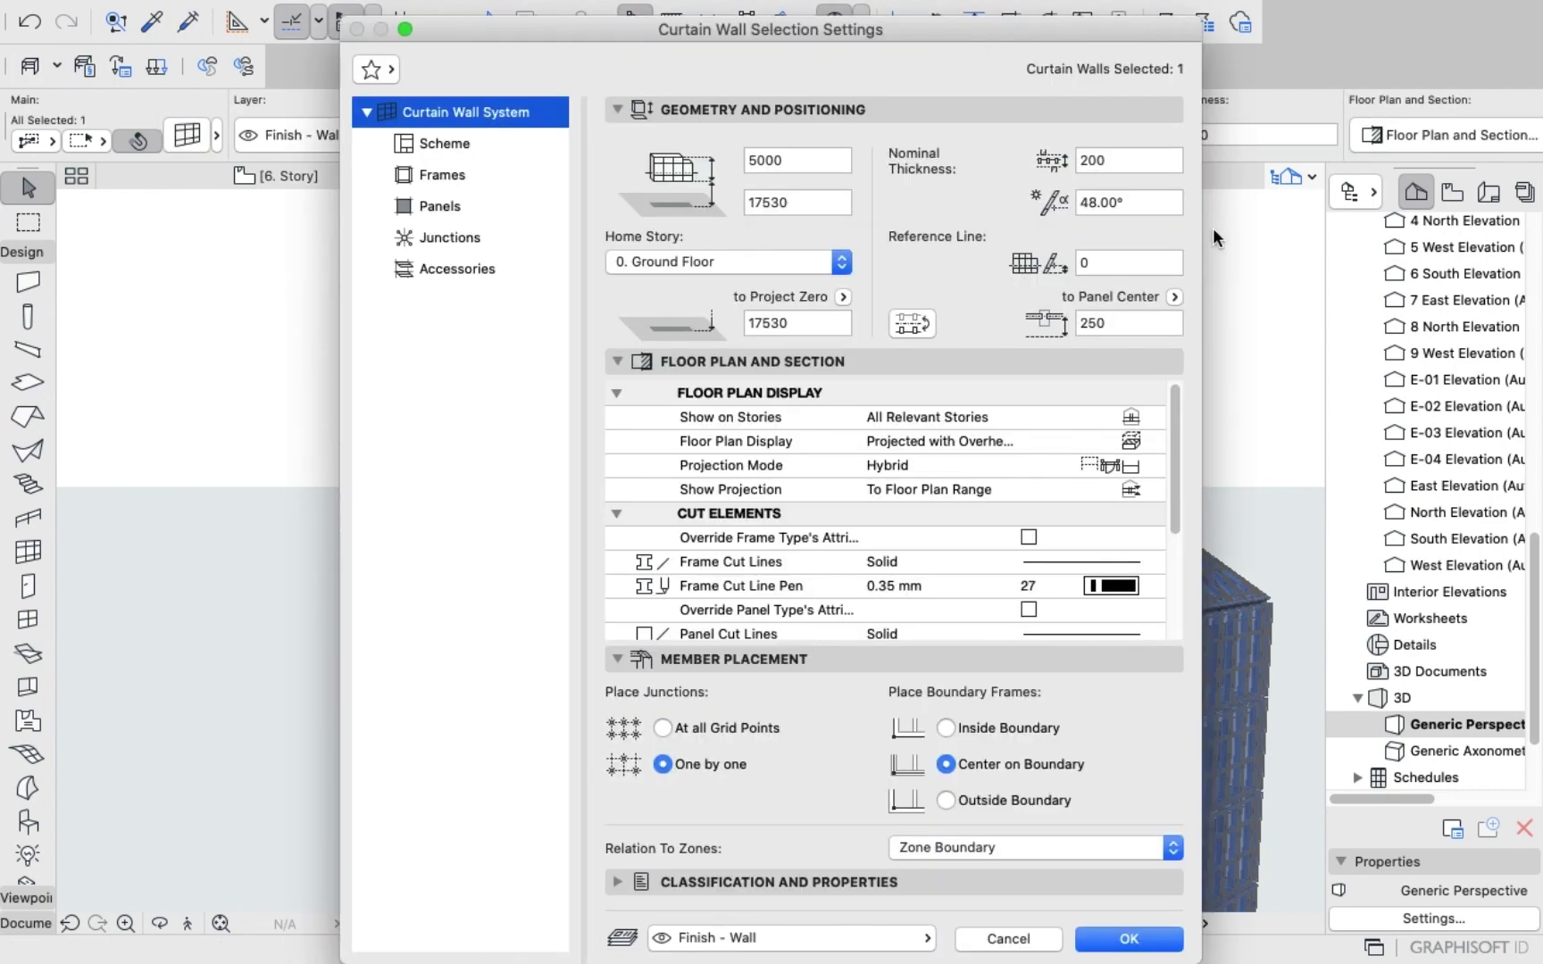
pyautogui.click(1170, 202)
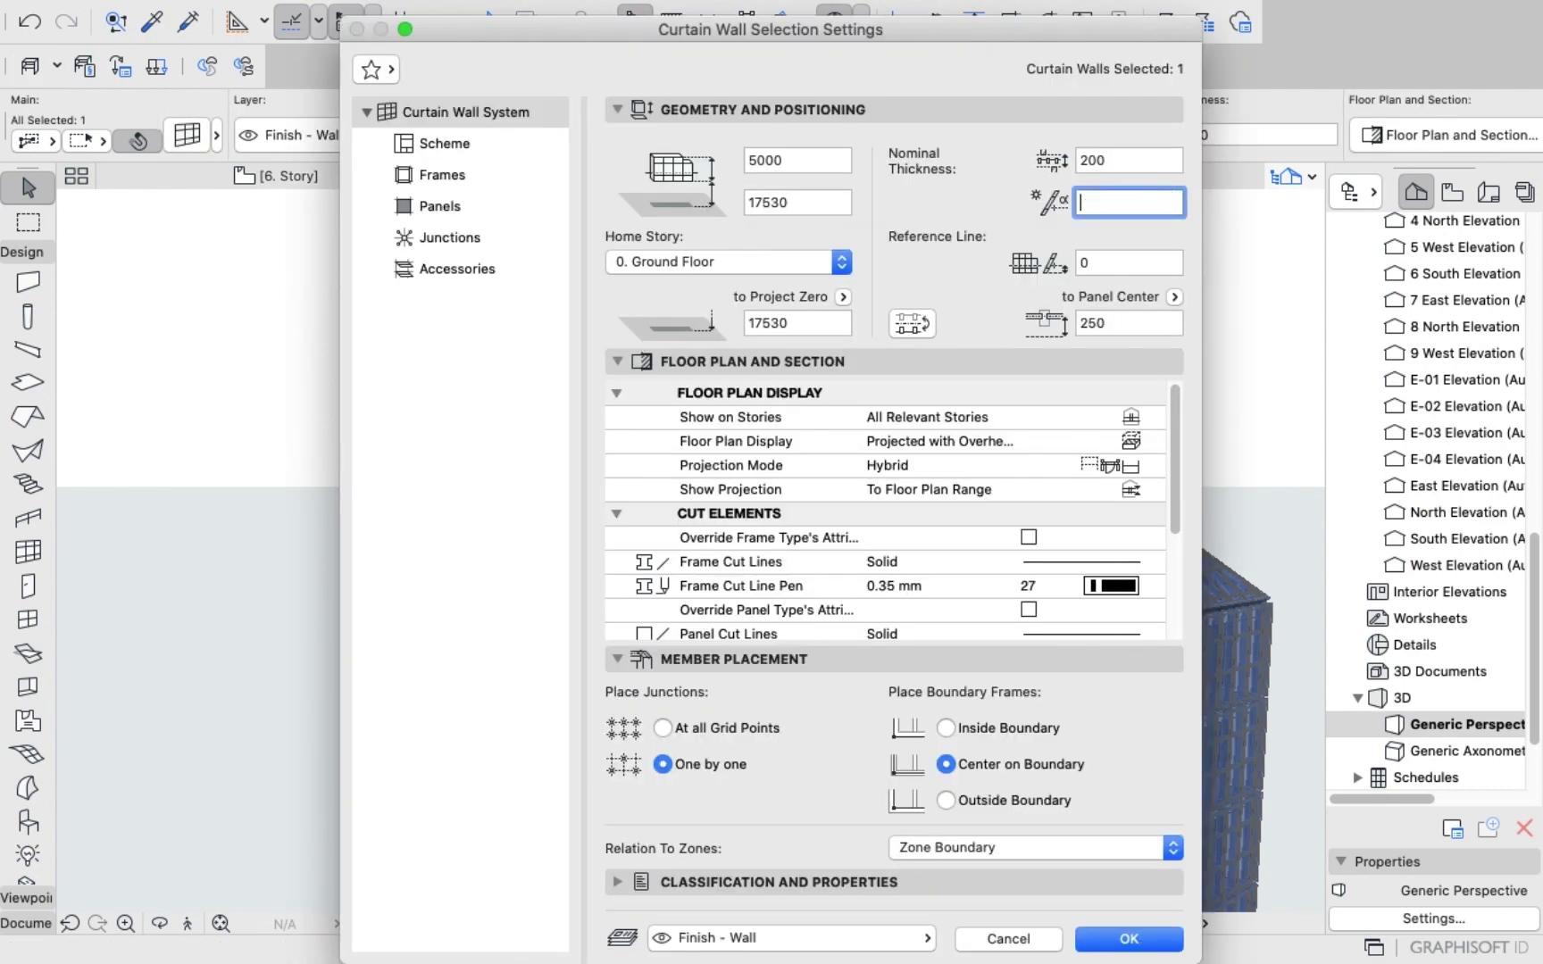
pyautogui.press('Return')
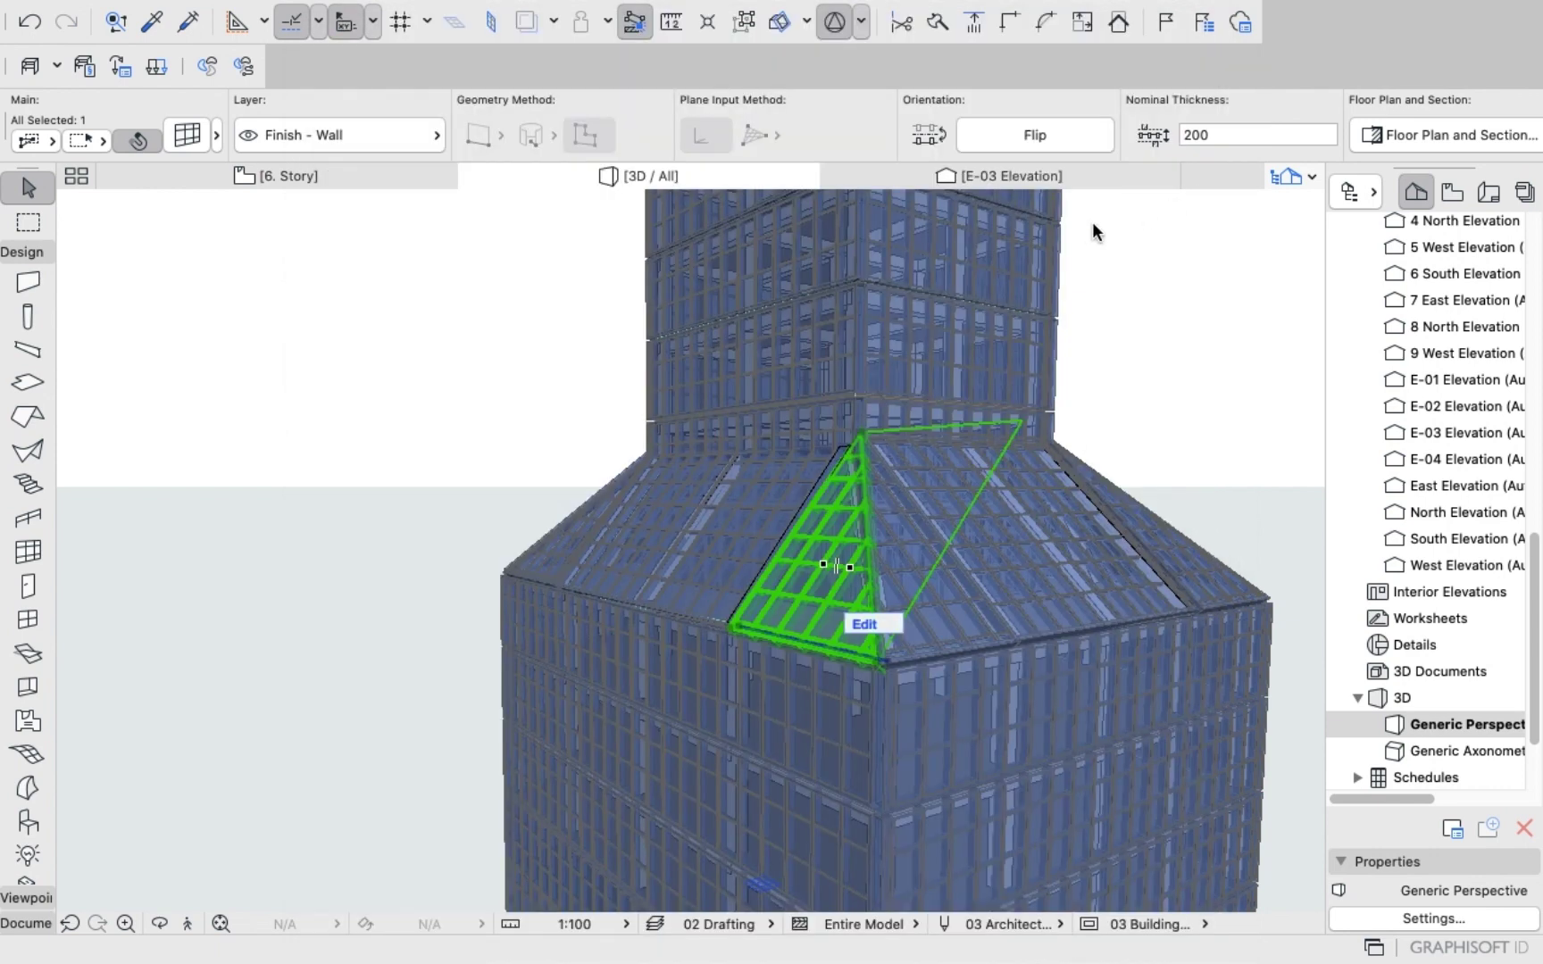
# Examine the sloped roof's corners in 3D and in the E-04 and E-03 elevations to locate the corner without glazing.
pyautogui.click(1134, 258)
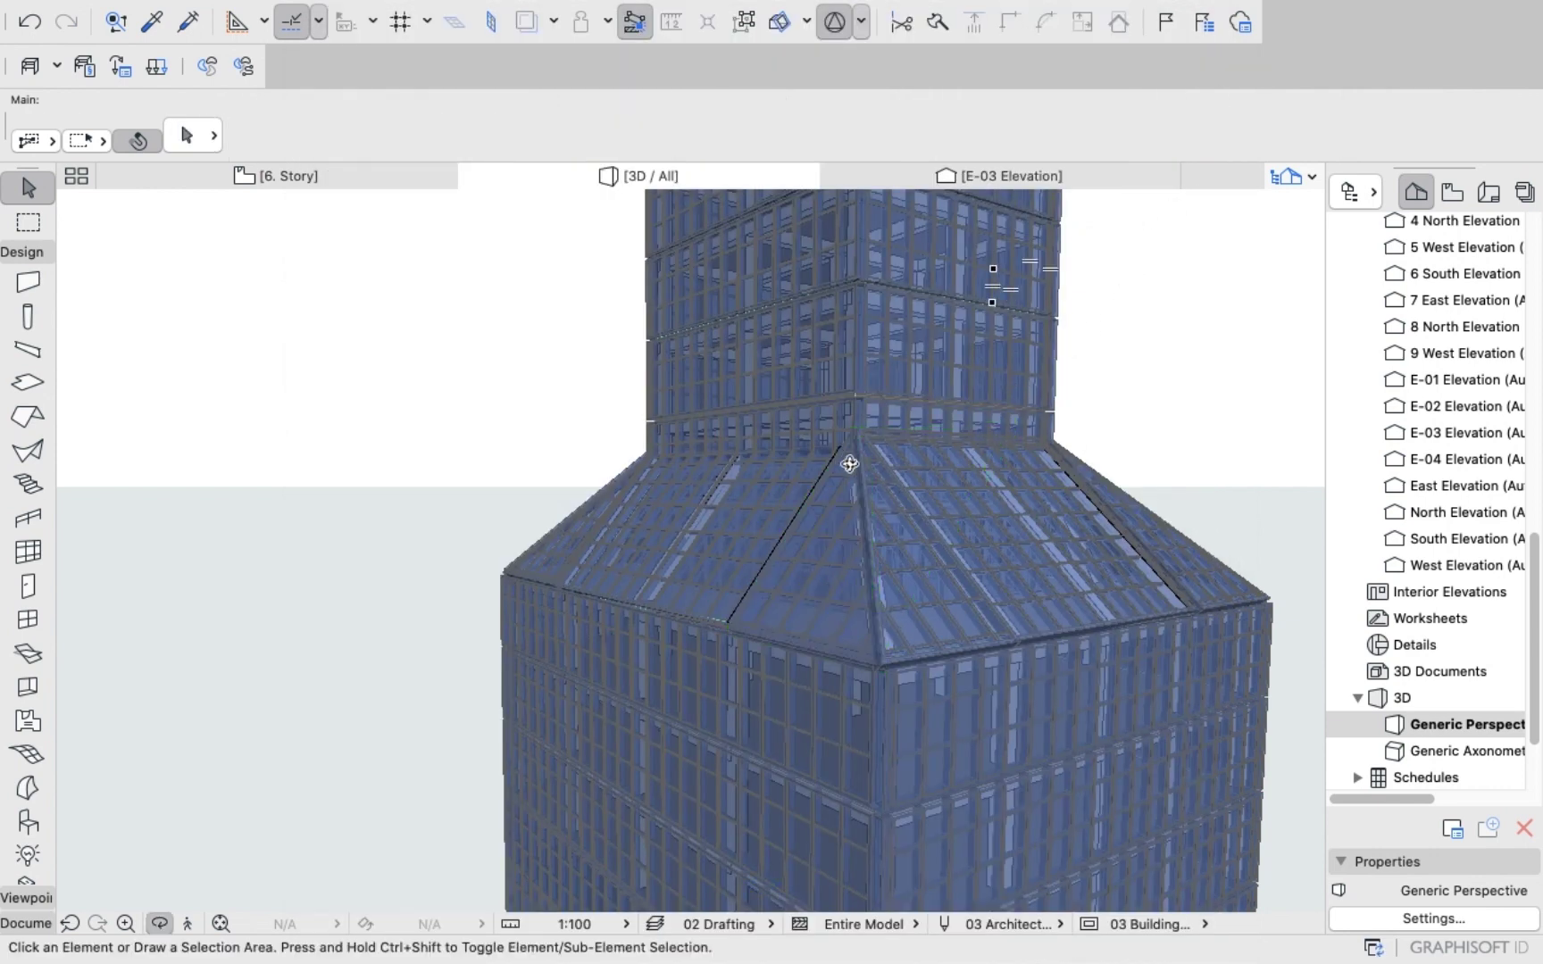
pyautogui.scroll(5, 852, 459)
pyautogui.moveTo(872, 504); pyautogui.dragTo(1107, 507)
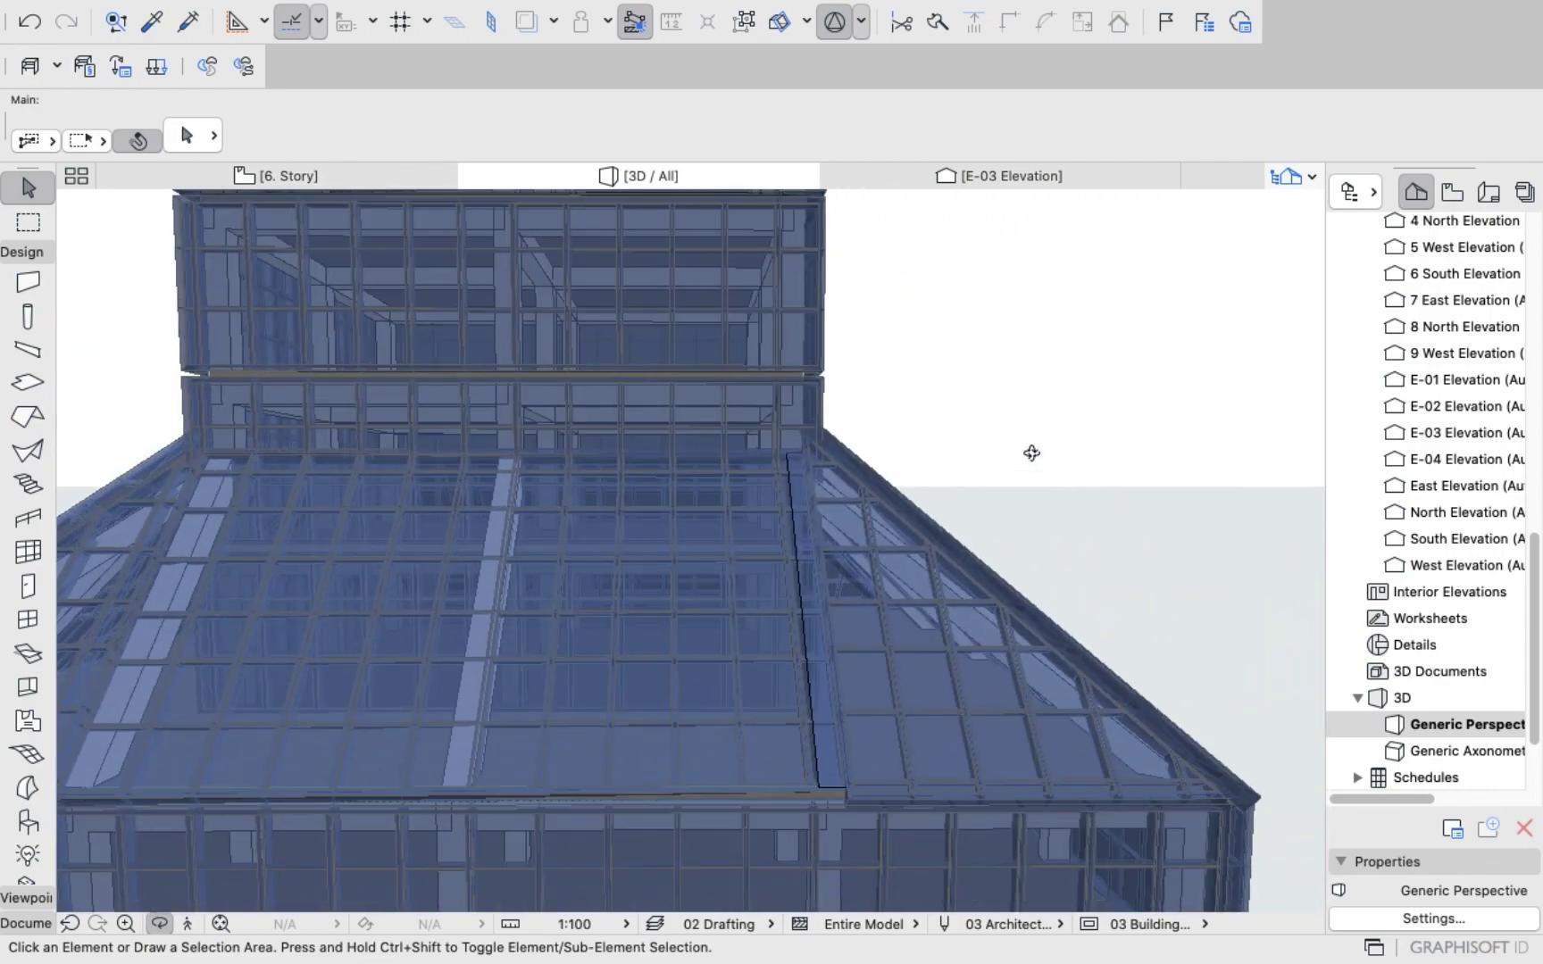
pyautogui.moveTo(1032, 453); pyautogui.dragTo(634, 510)
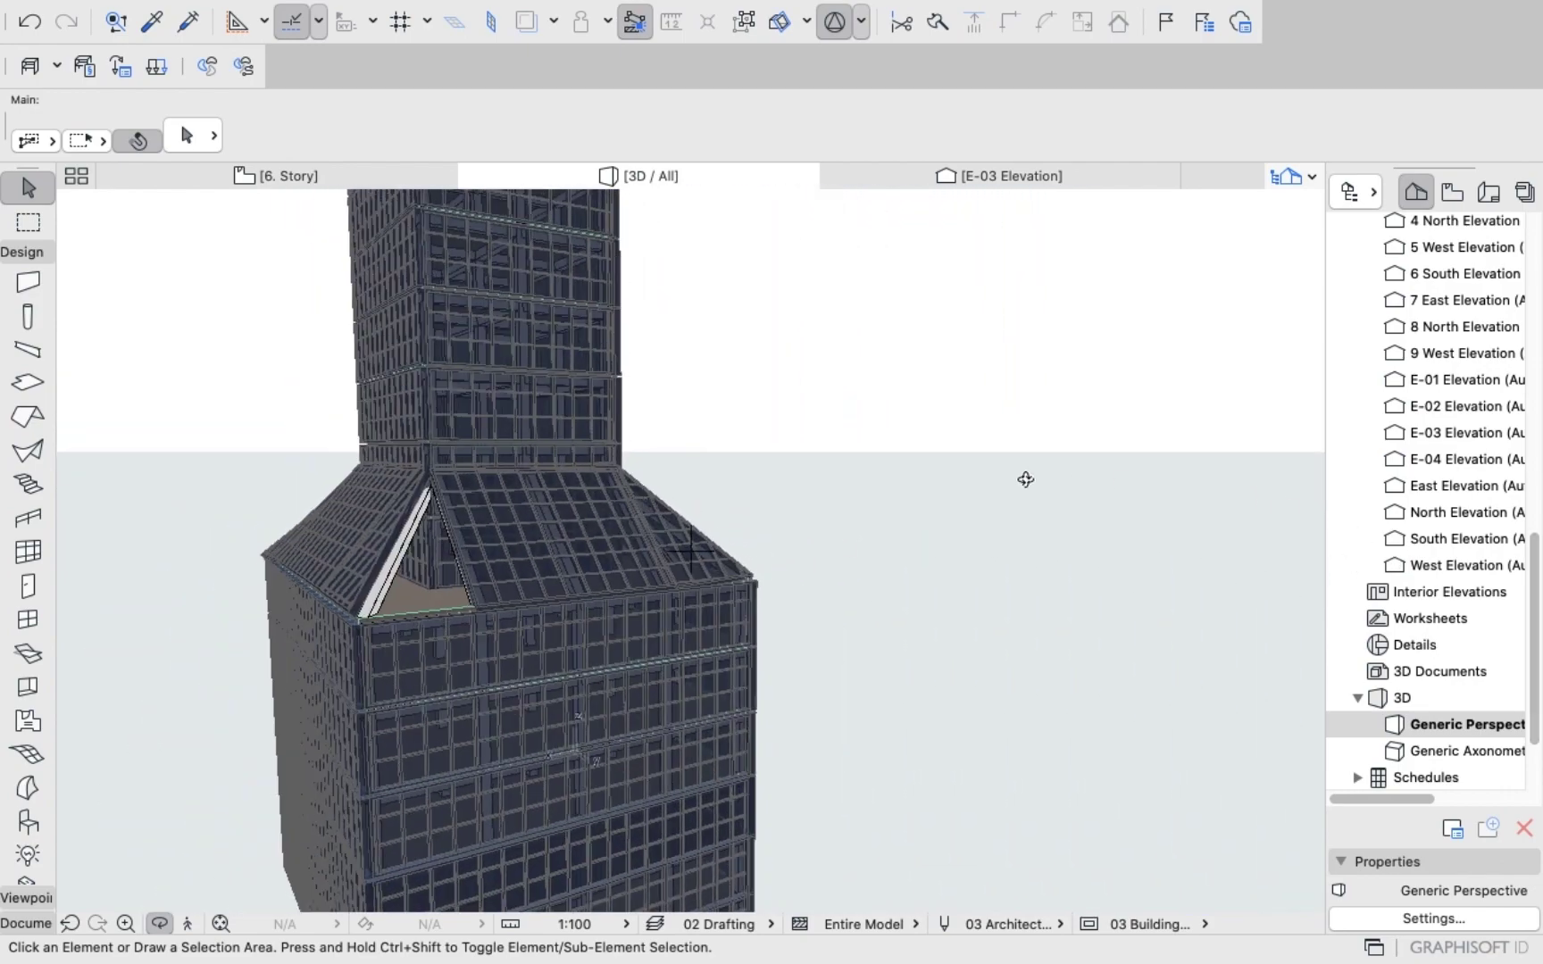
pyautogui.doubleClick(1433, 458)
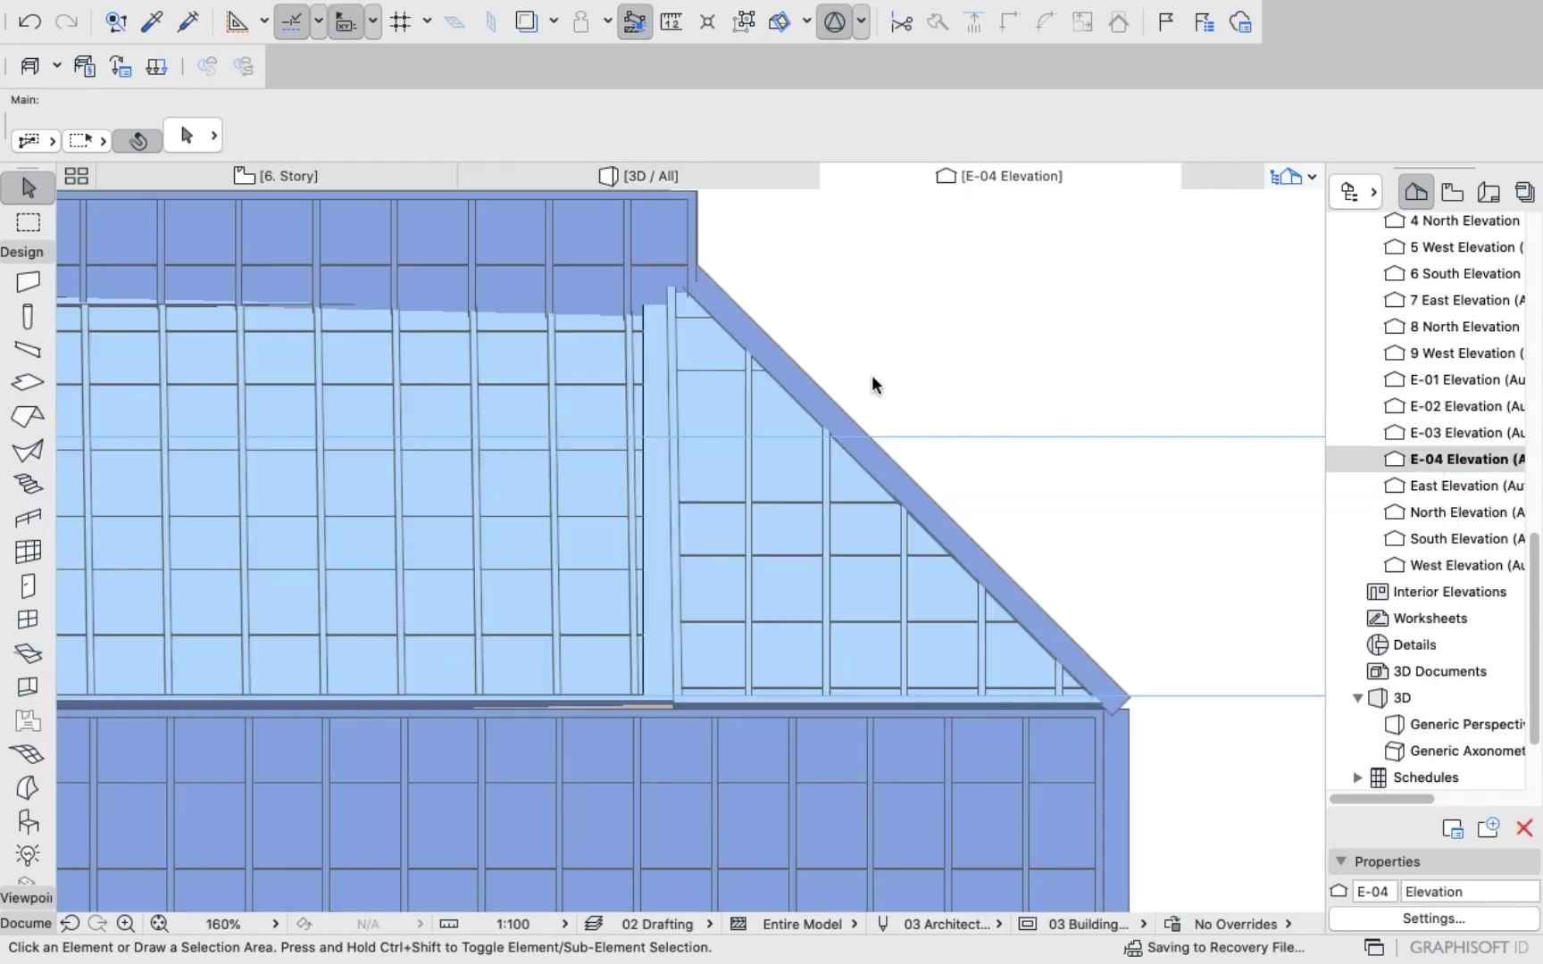
pyautogui.scroll(-5, 876, 380)
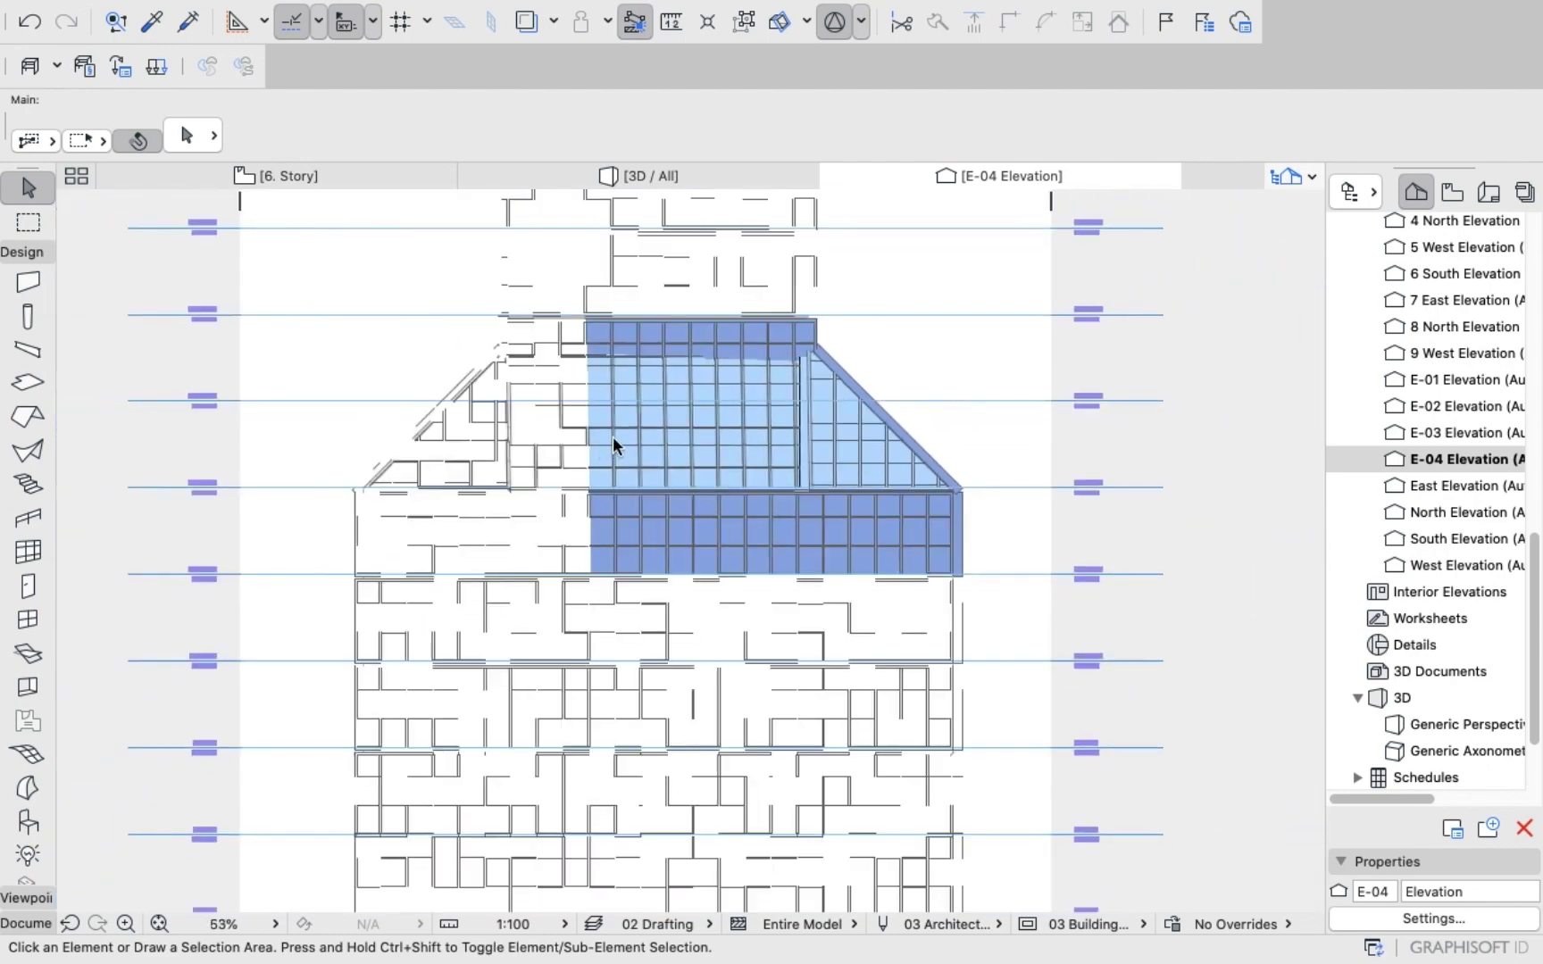
pyautogui.click(1426, 434)
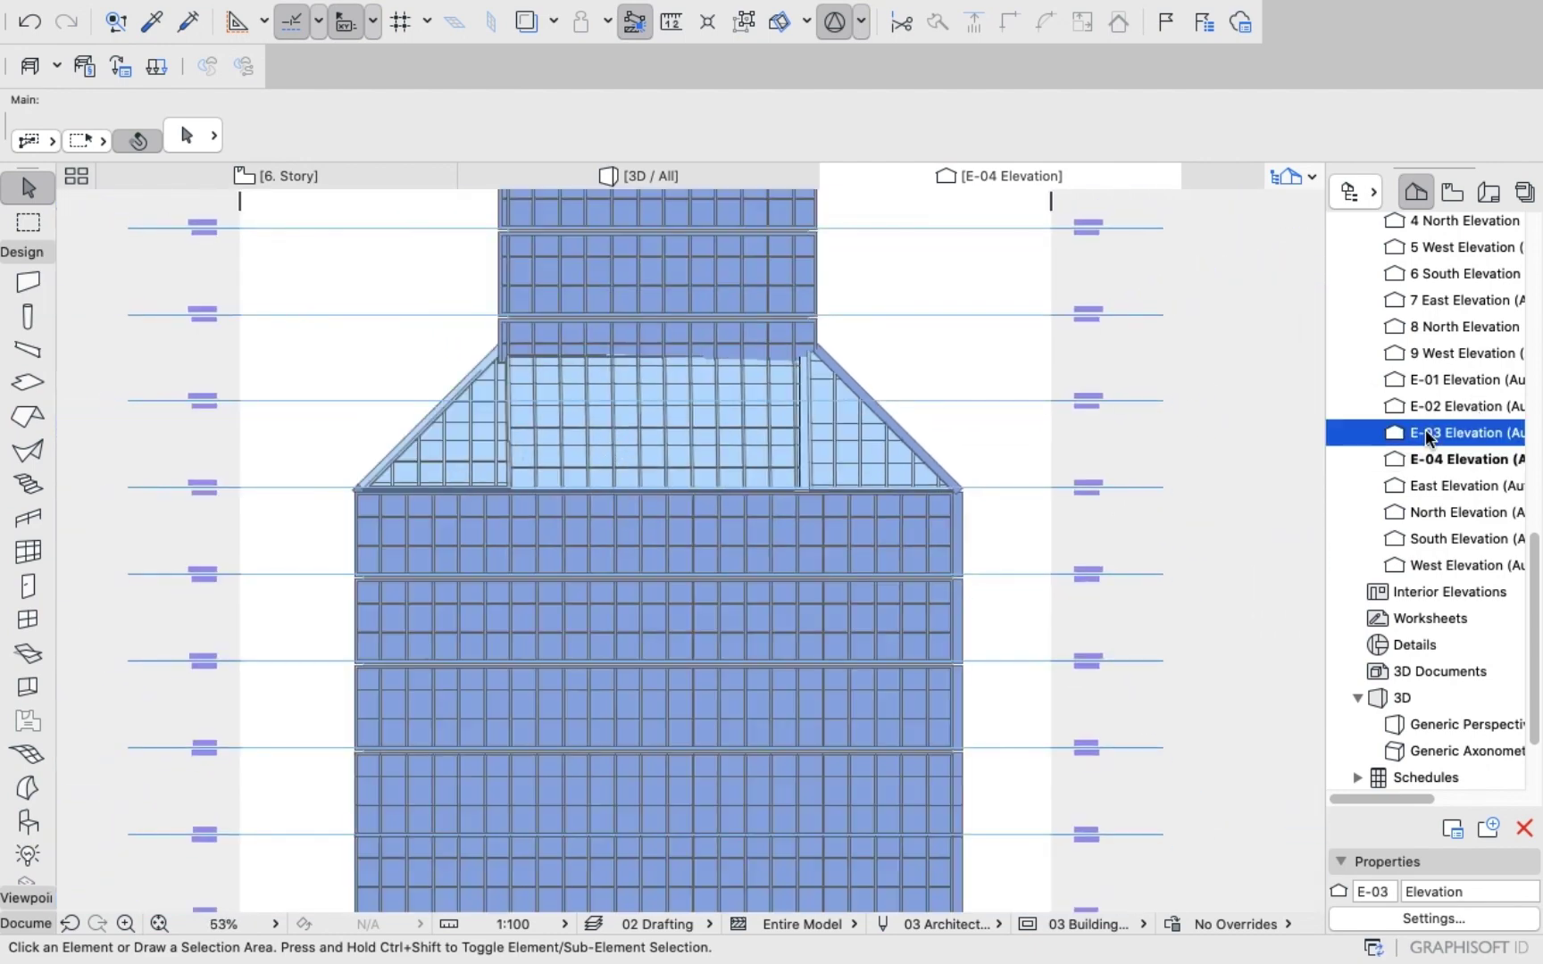
pyautogui.doubleClick(1421, 432)
pyautogui.scroll(-5, 1192, 448)
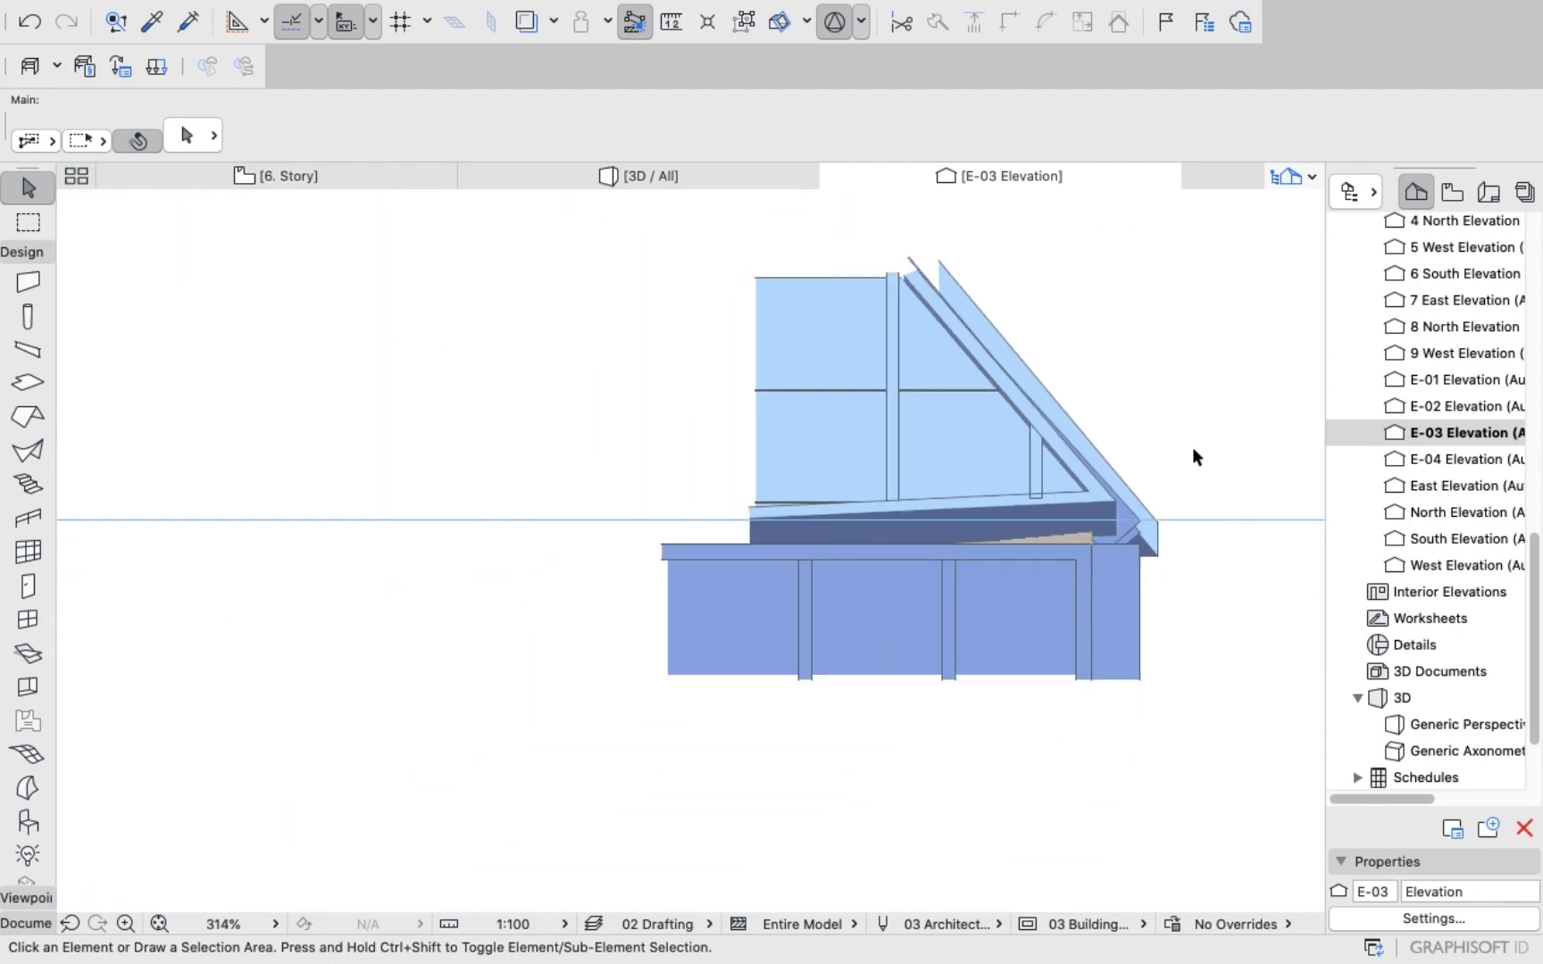
pyautogui.scroll(-6, 840, 402)
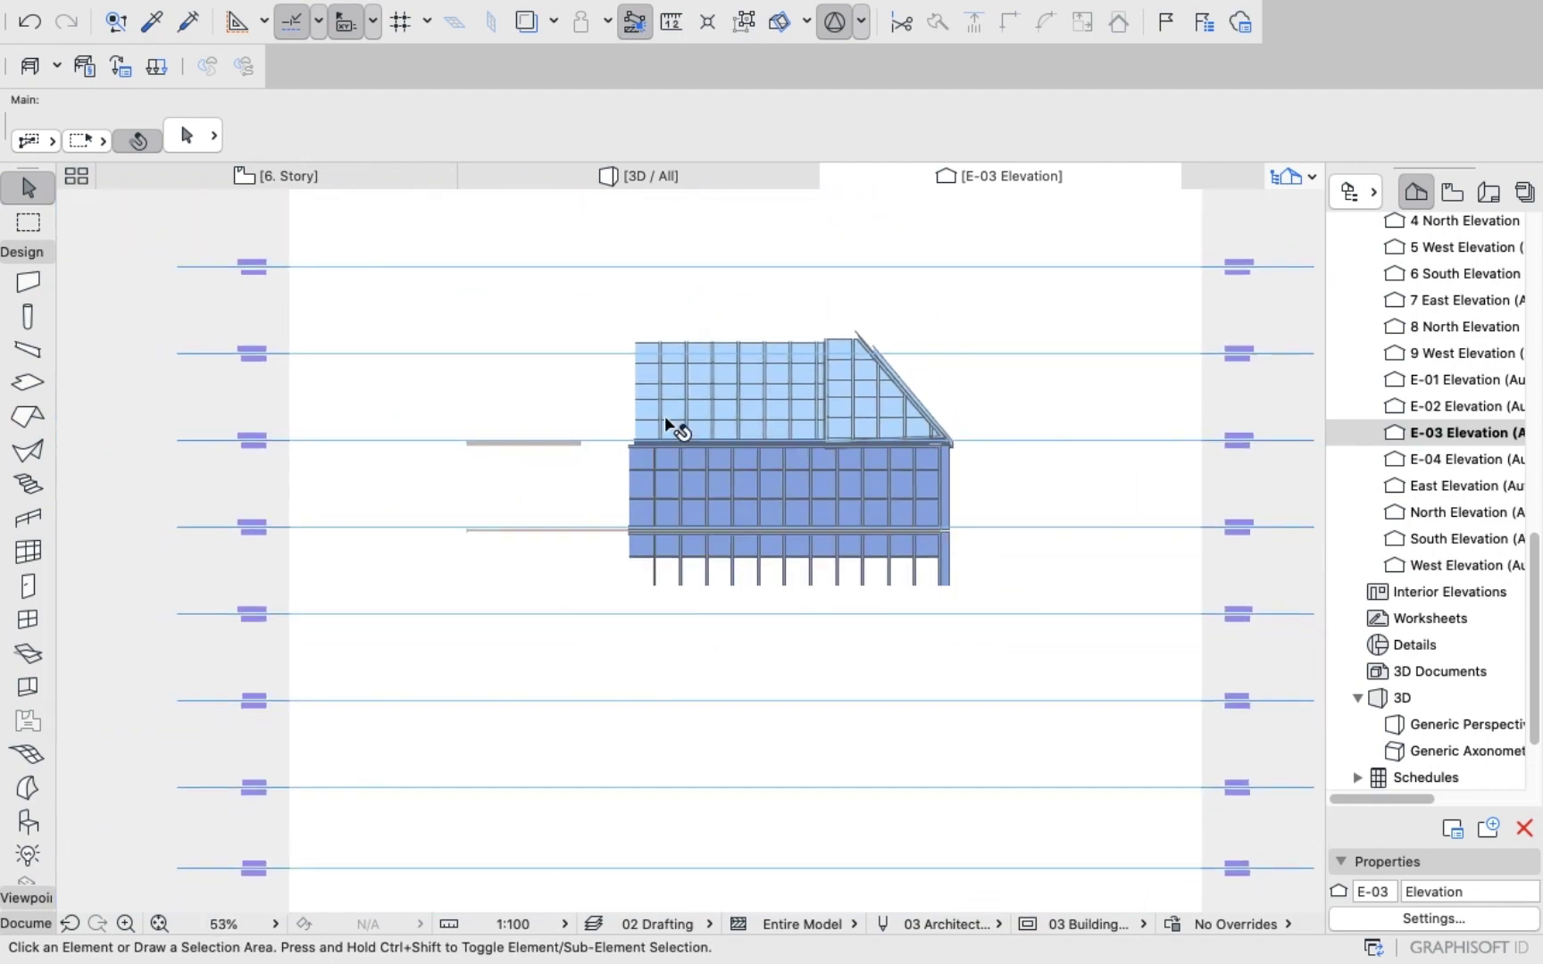
pyautogui.scroll(7, 685, 358)
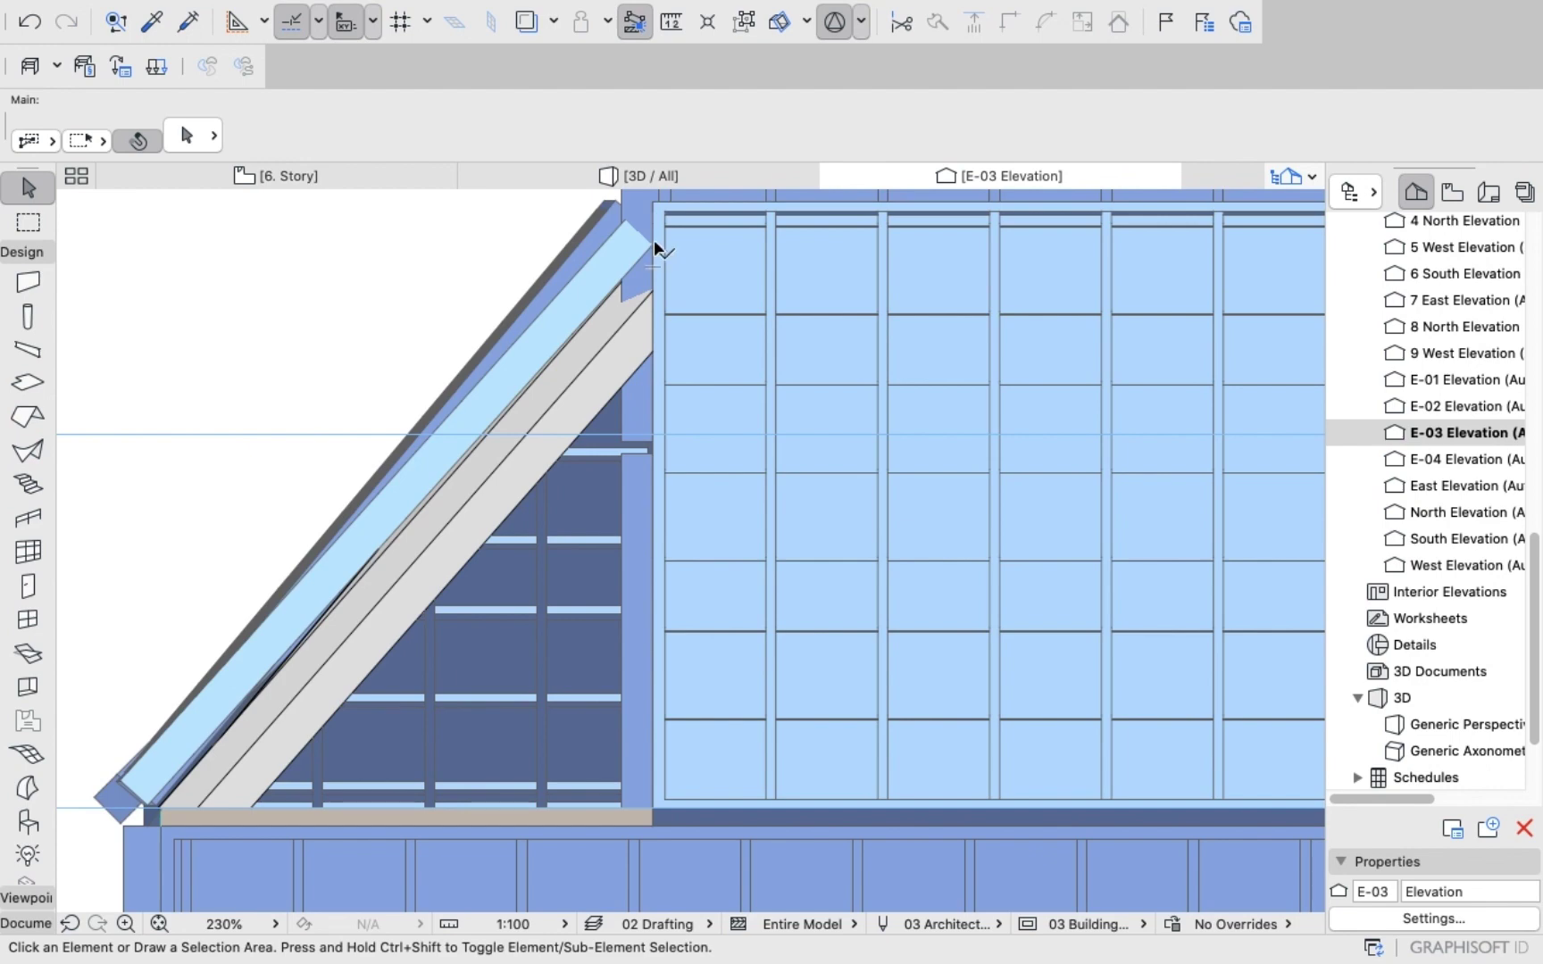
pyautogui.scroll(-3, 654, 242)
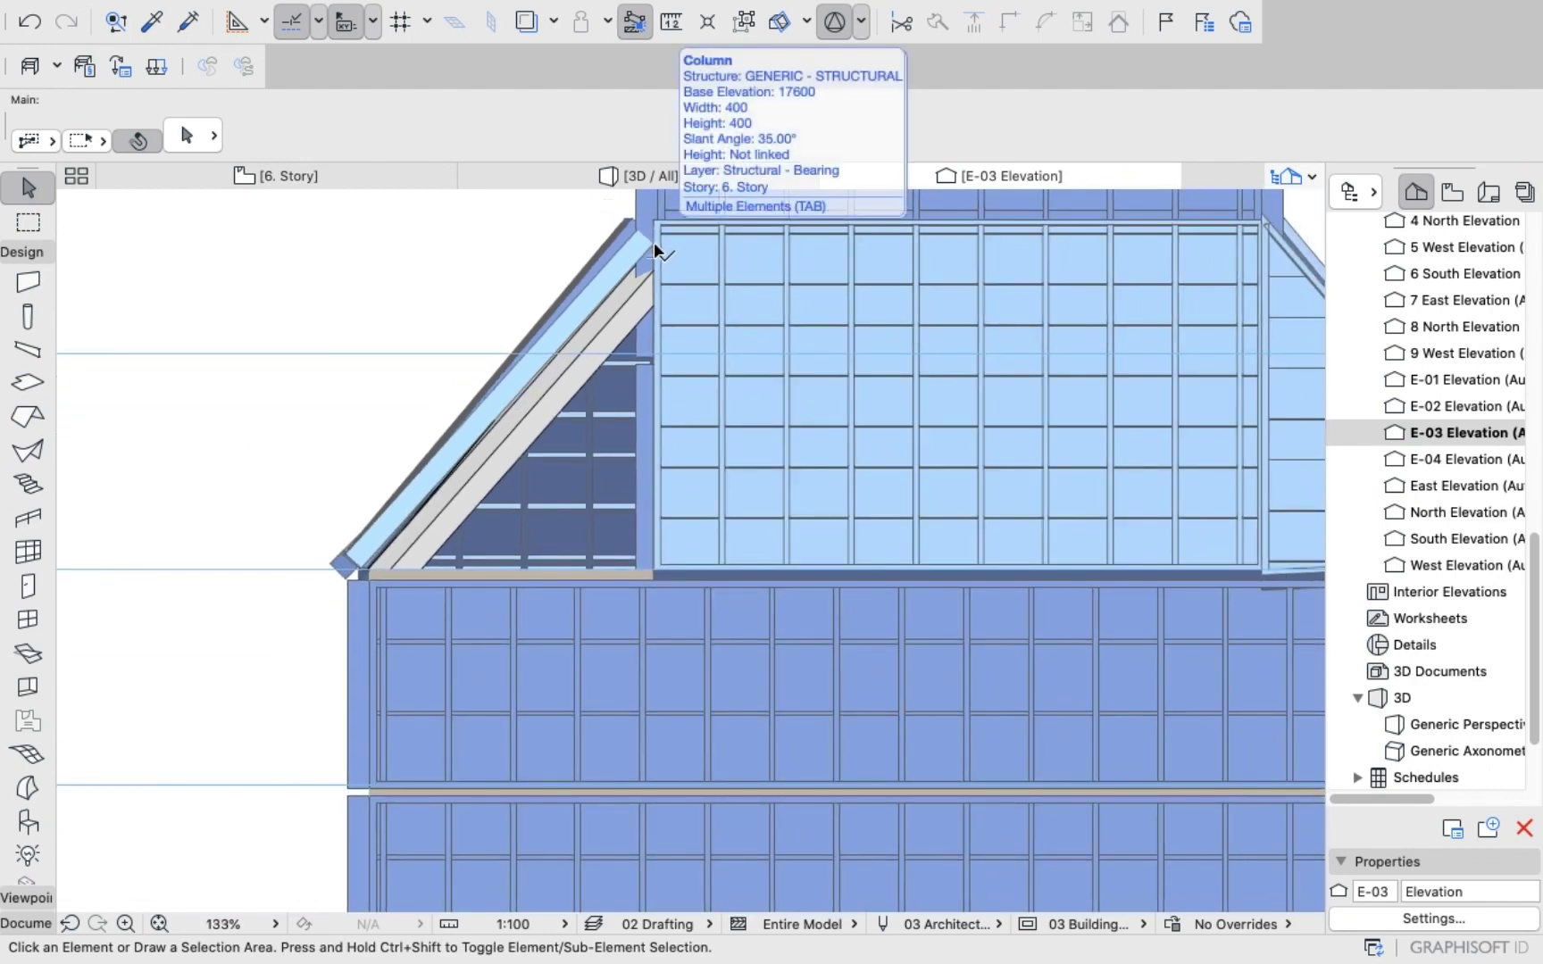
# Draw a triangular curtain wall over the open roof corner in the E-03 elevation, about 4061 mm wide at its base.
pyautogui.click(28, 549)
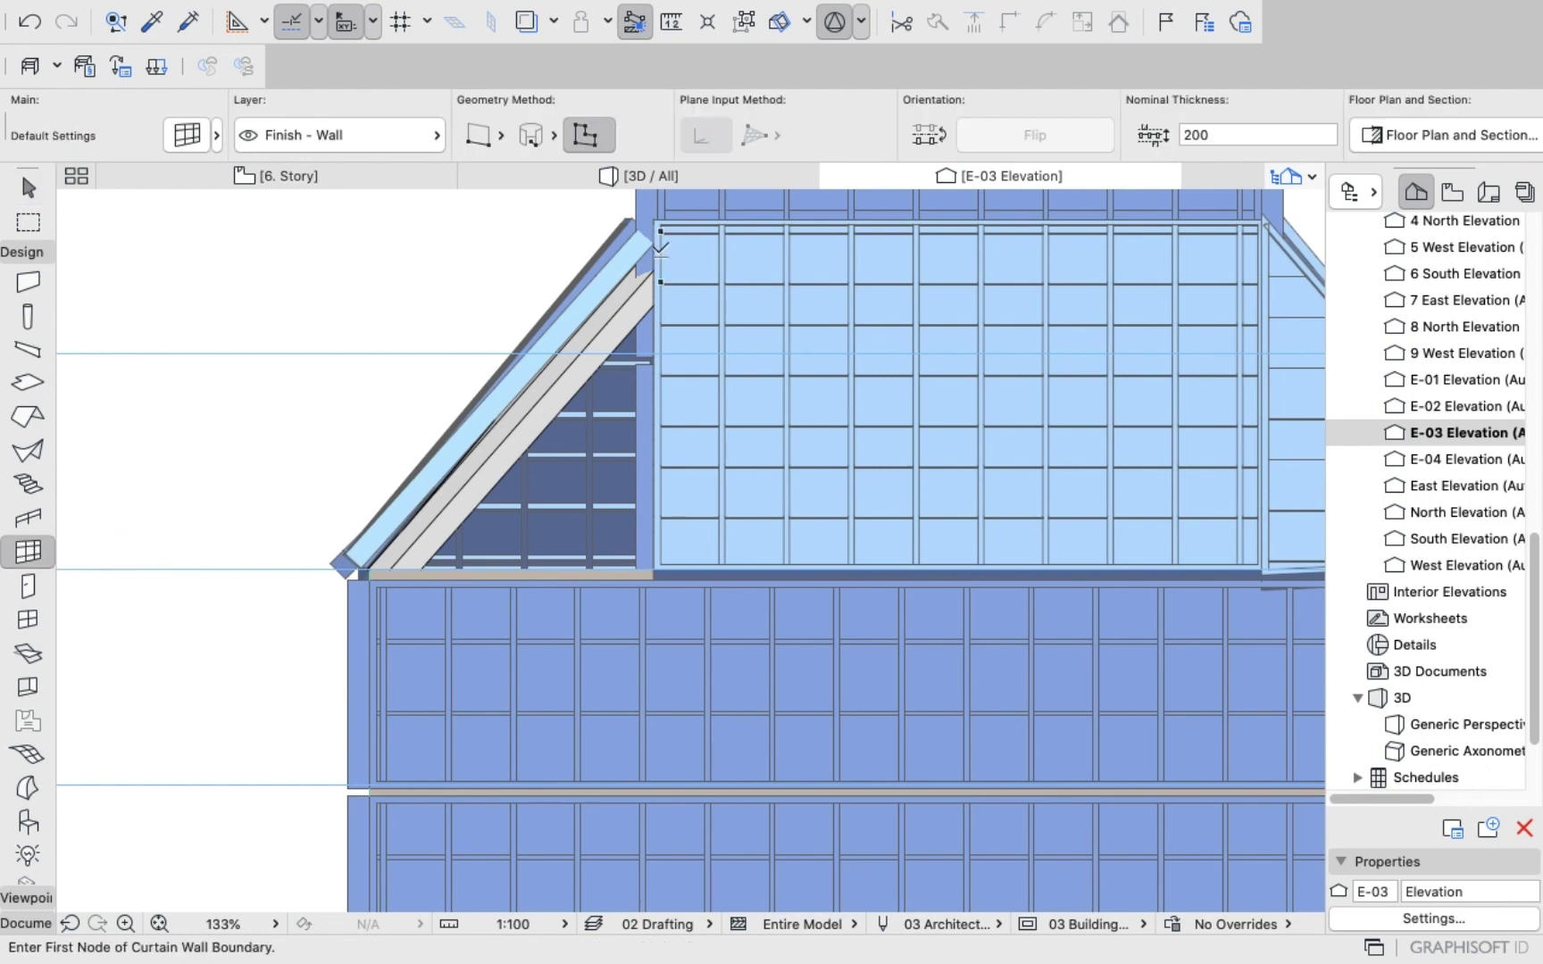
pyautogui.scroll(2, 658, 259)
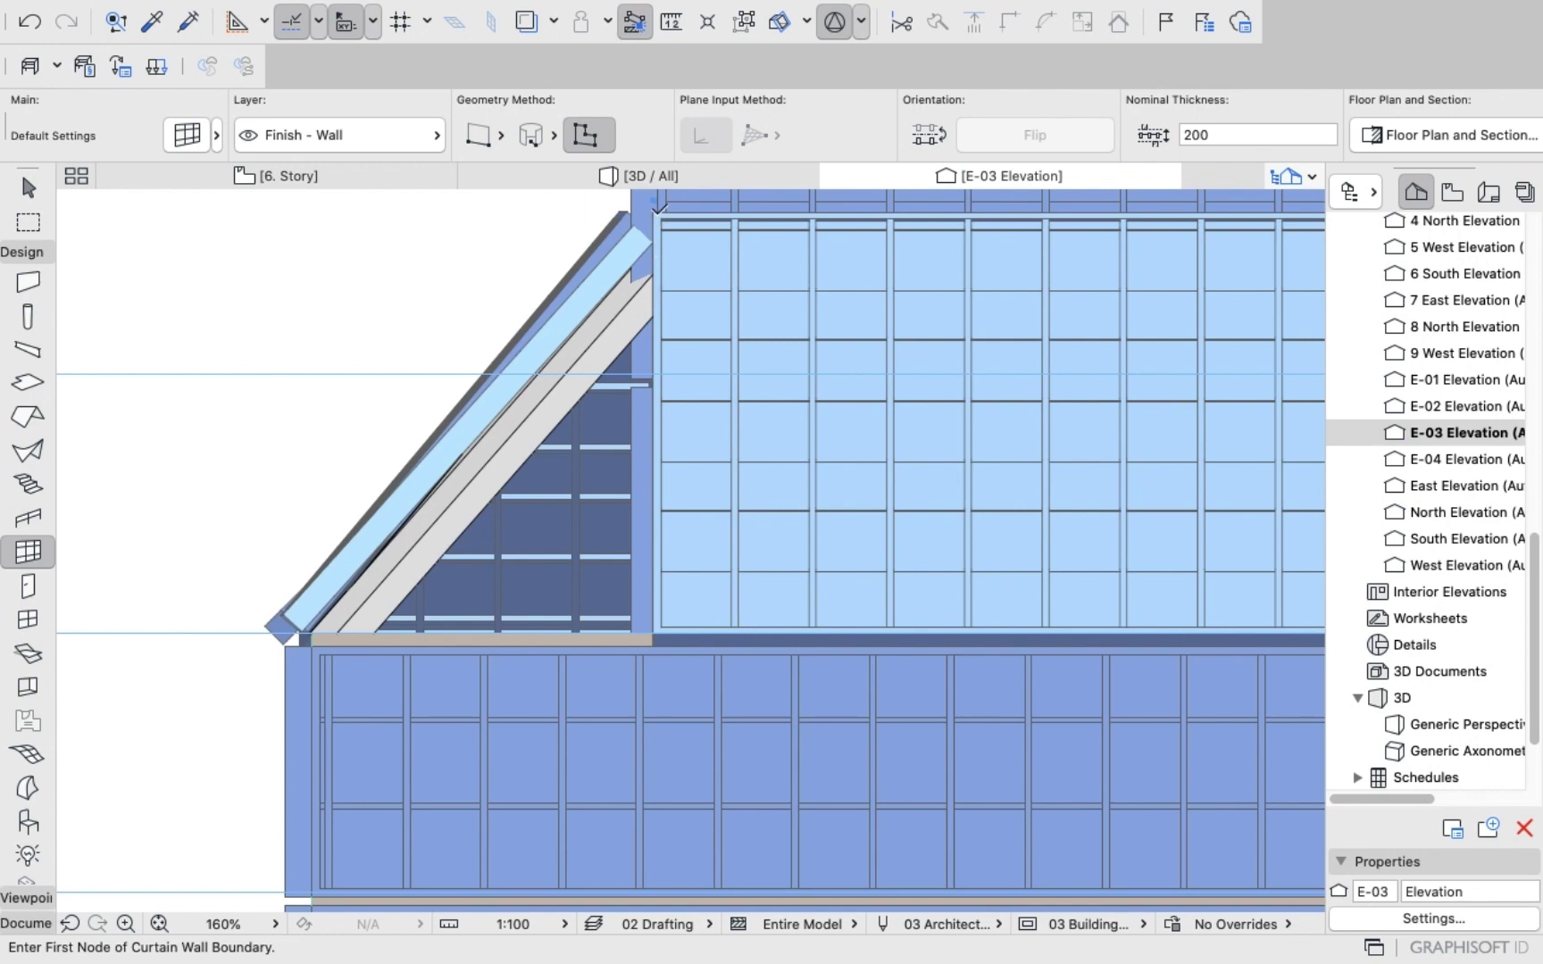
pyautogui.click(653, 213)
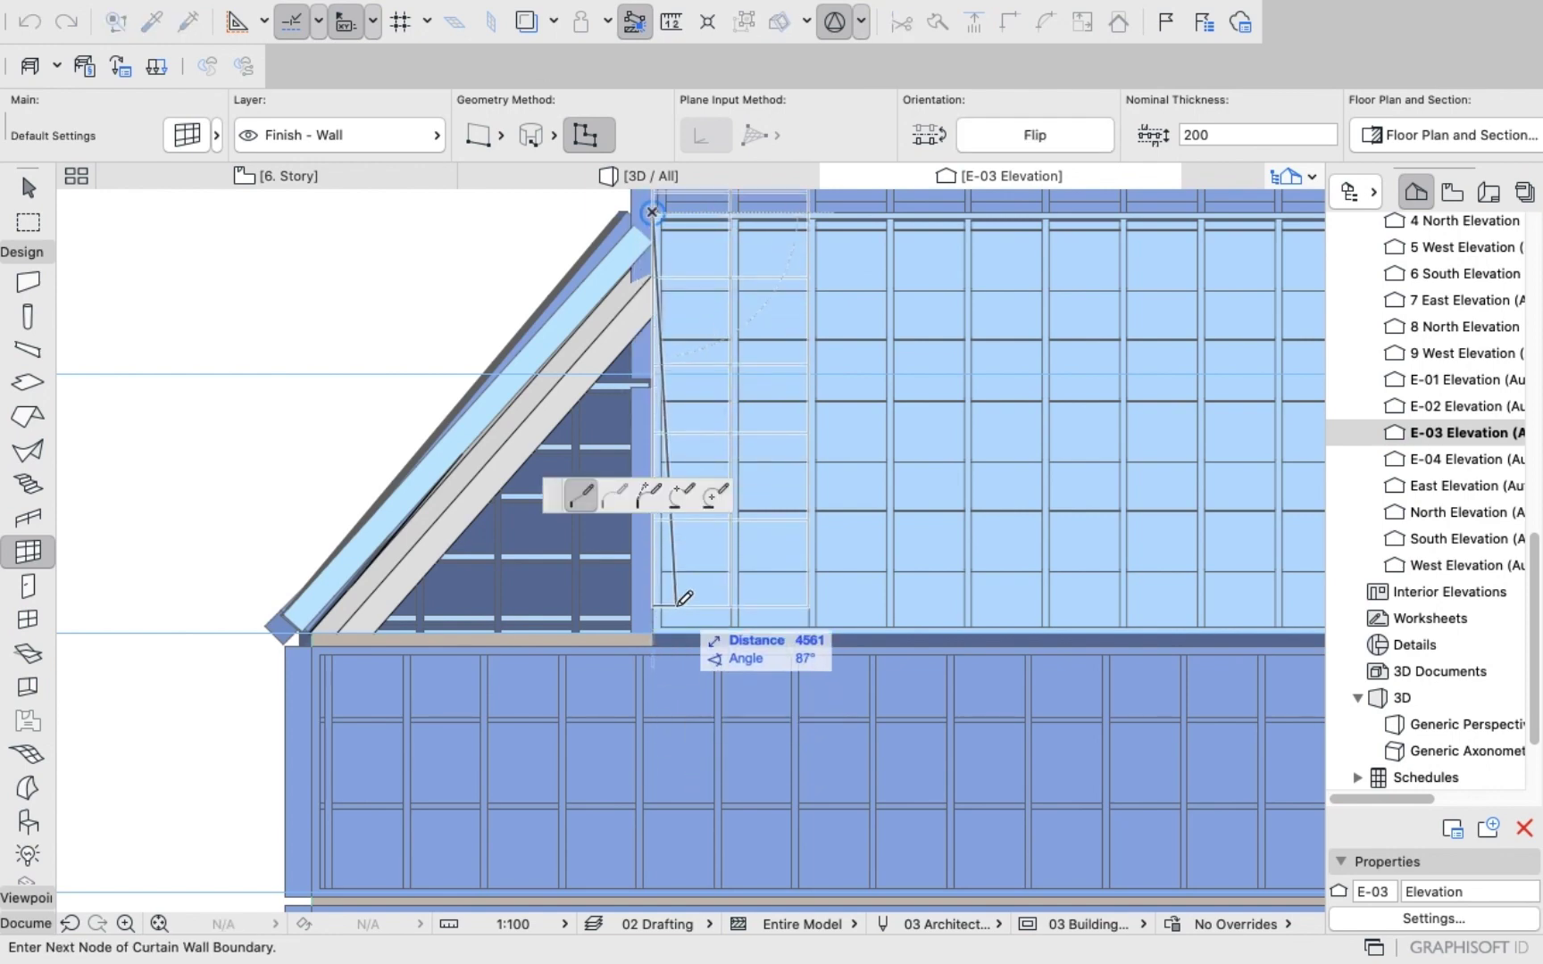
pyautogui.click(653, 631)
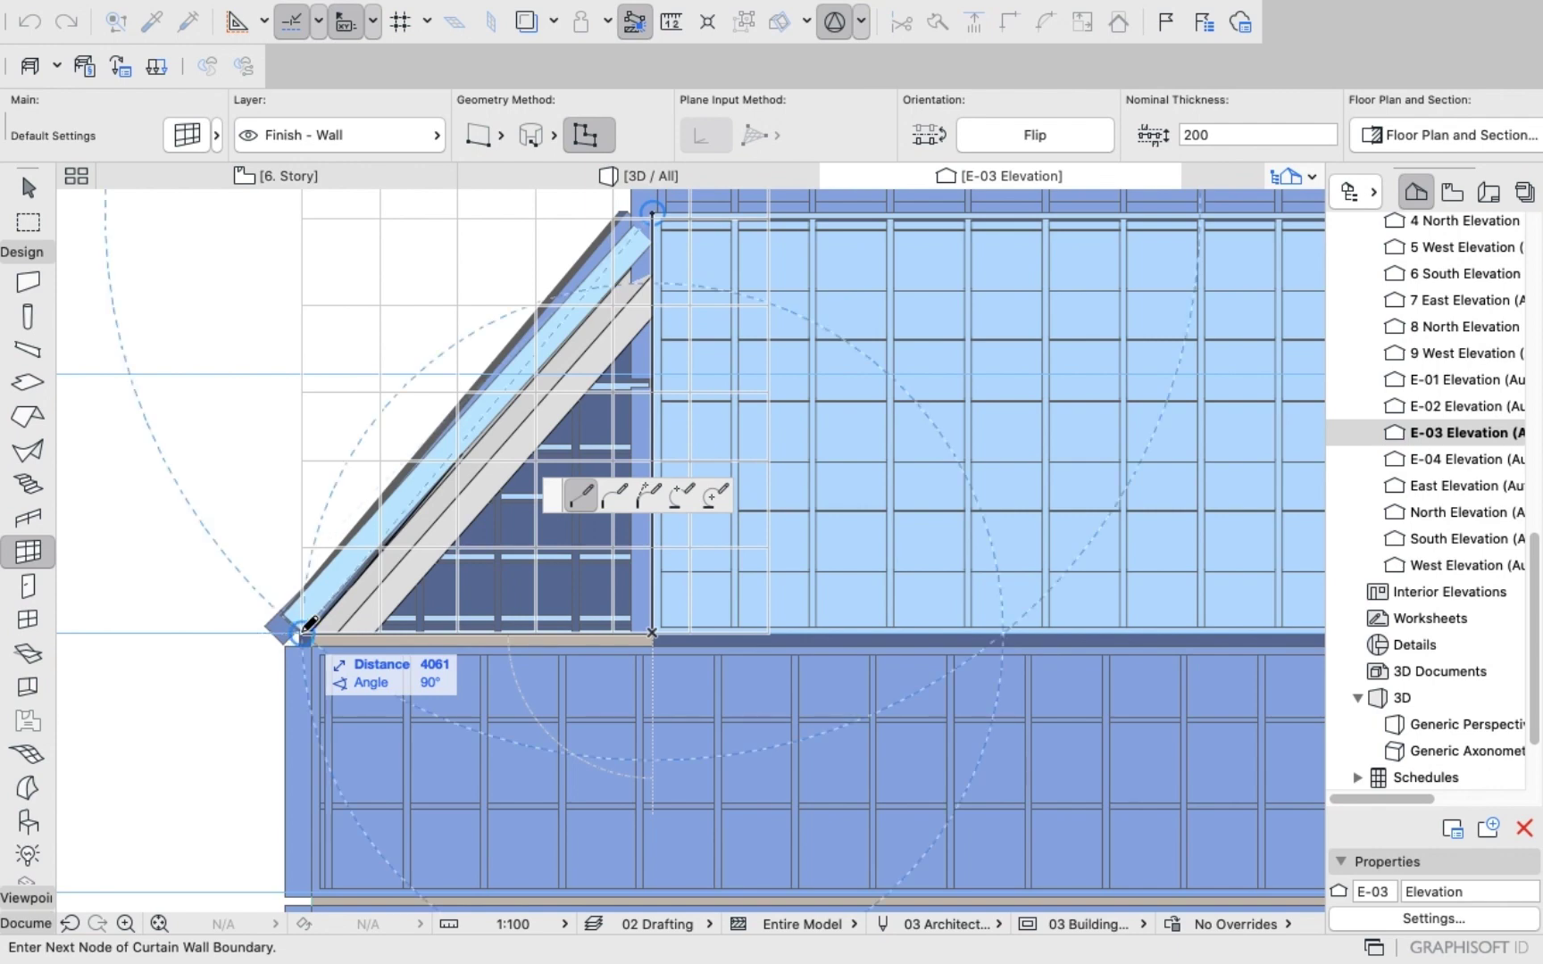
pyautogui.scroll(4, 309, 625)
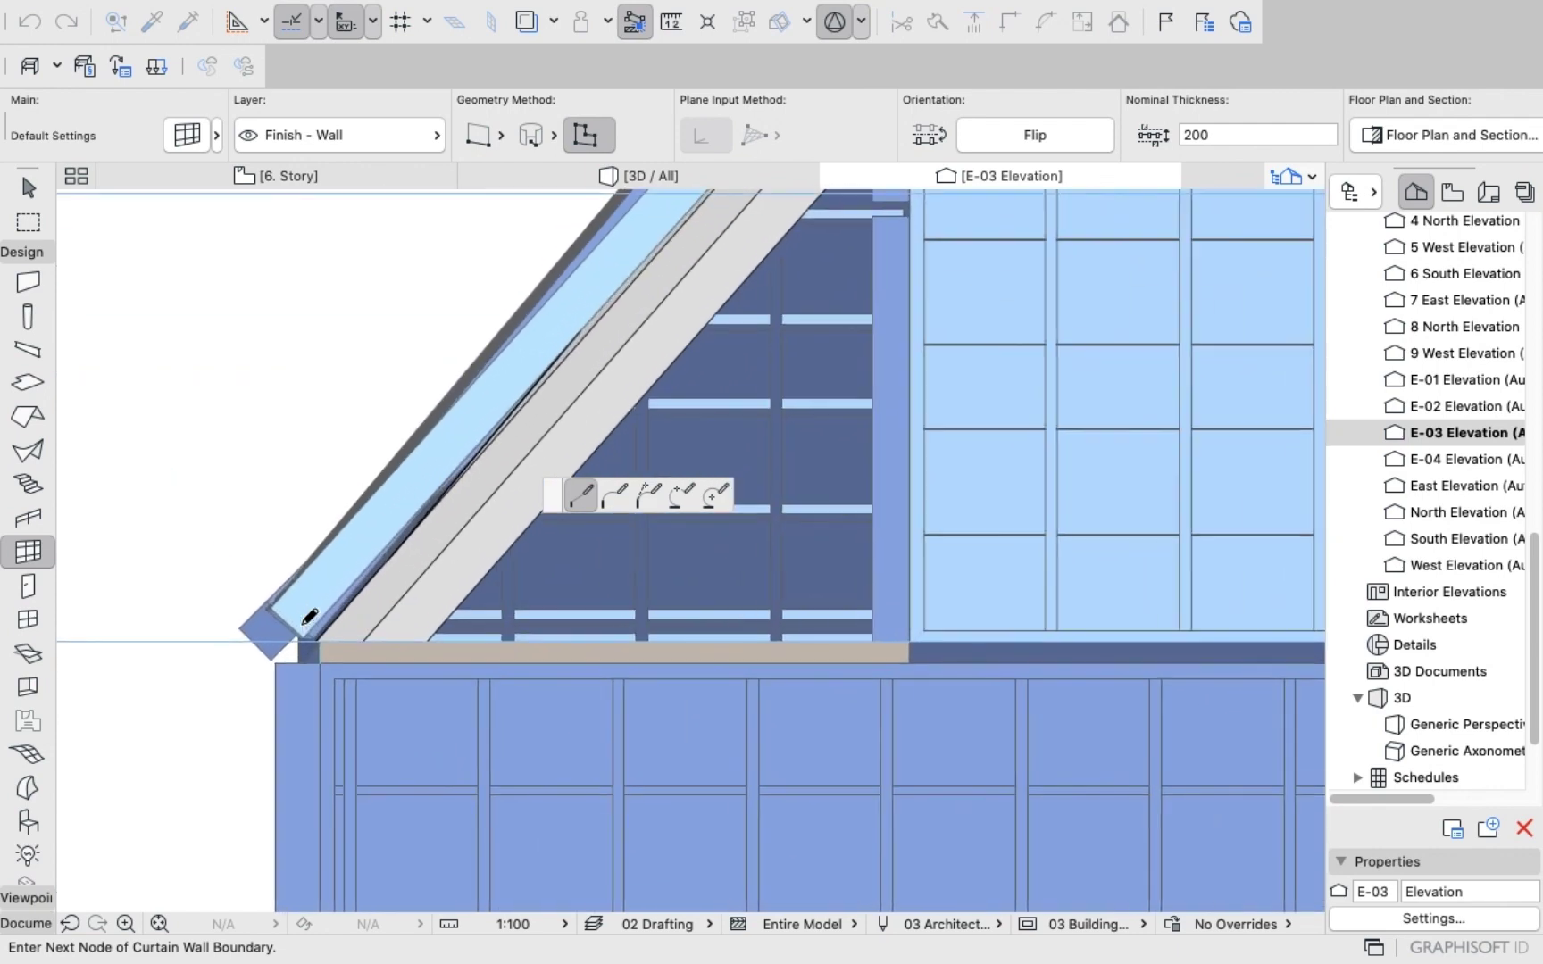
pyautogui.scroll(-3, 314, 628)
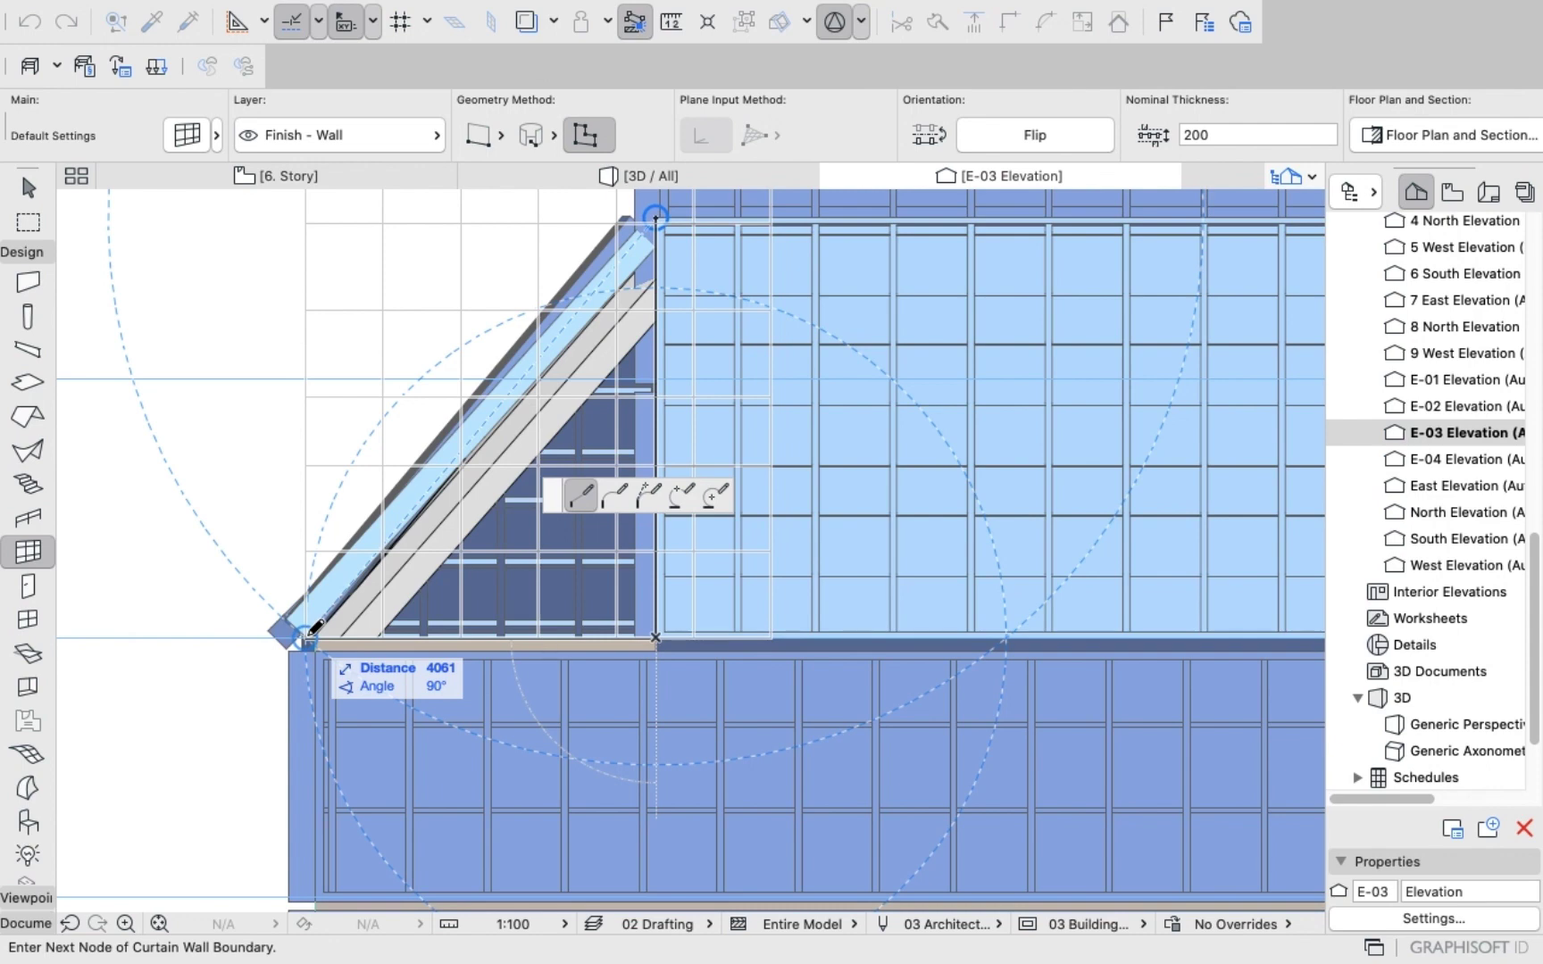
pyautogui.click(307, 636)
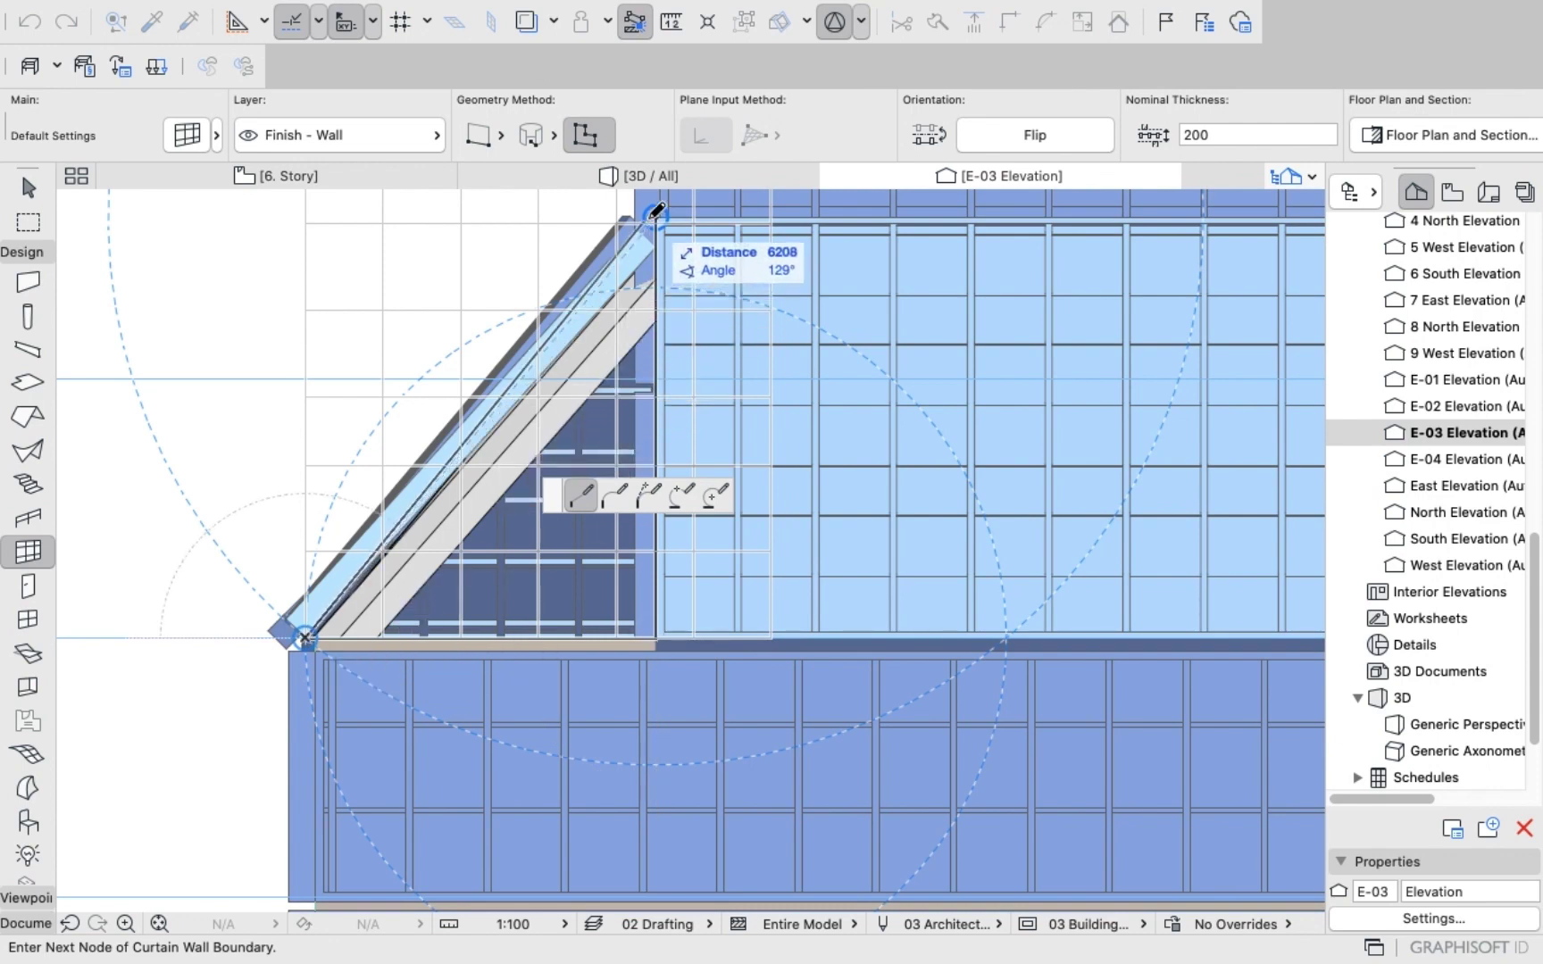
pyautogui.click(654, 215)
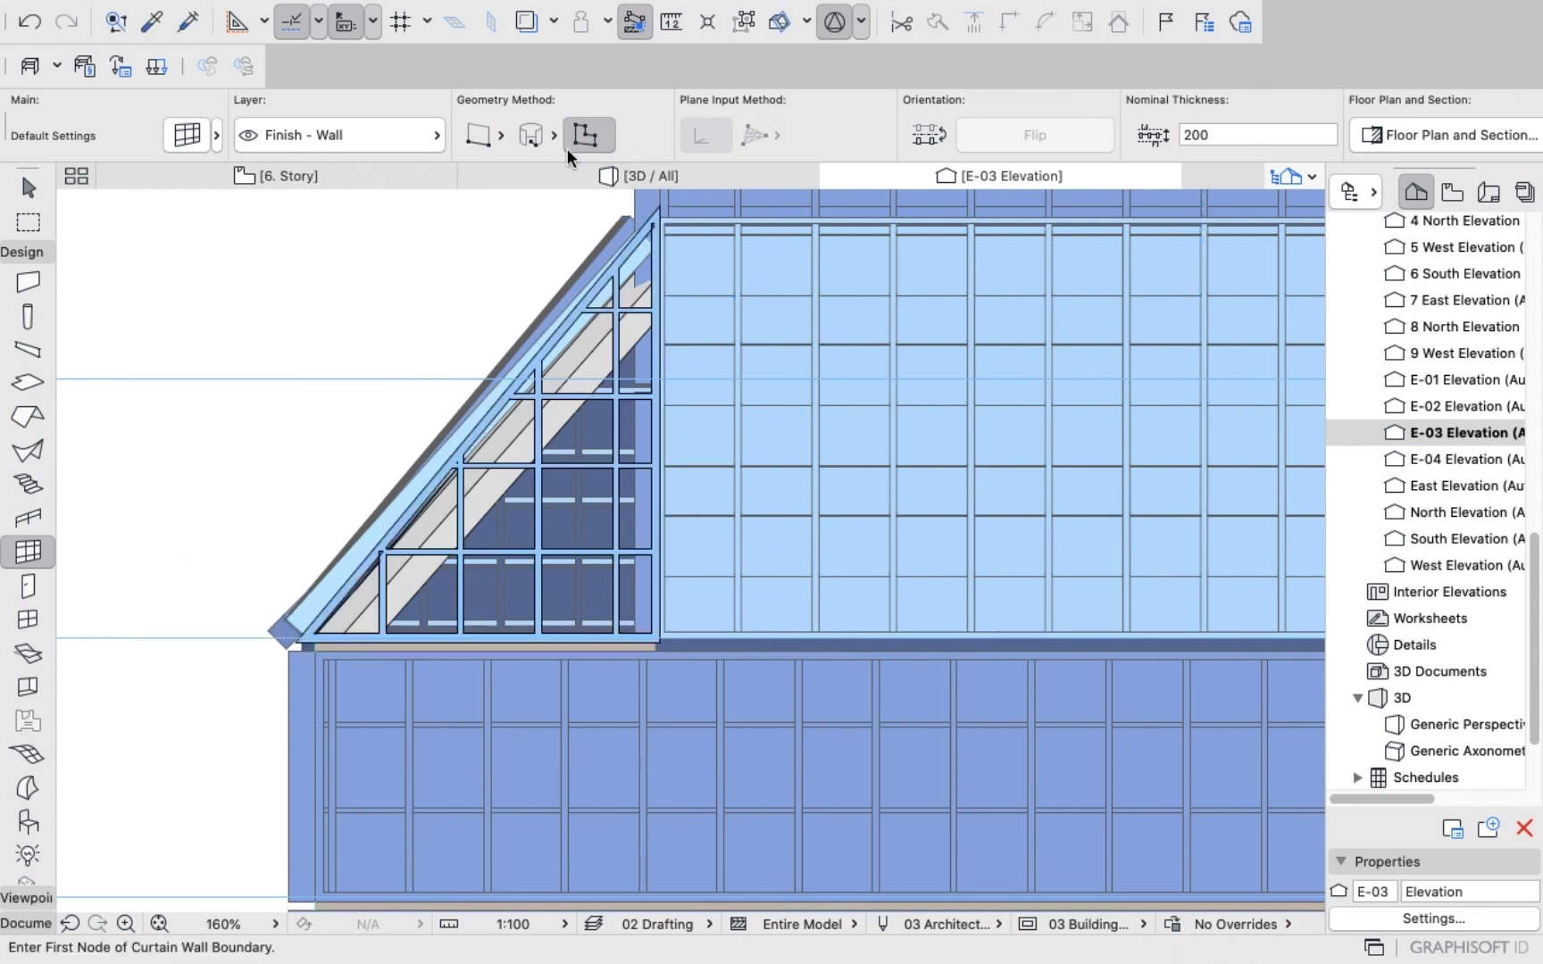
# Set the slant angle of the new triangular curtain wall in 3D so it leans with the roof slope.
pyautogui.click(637, 175)
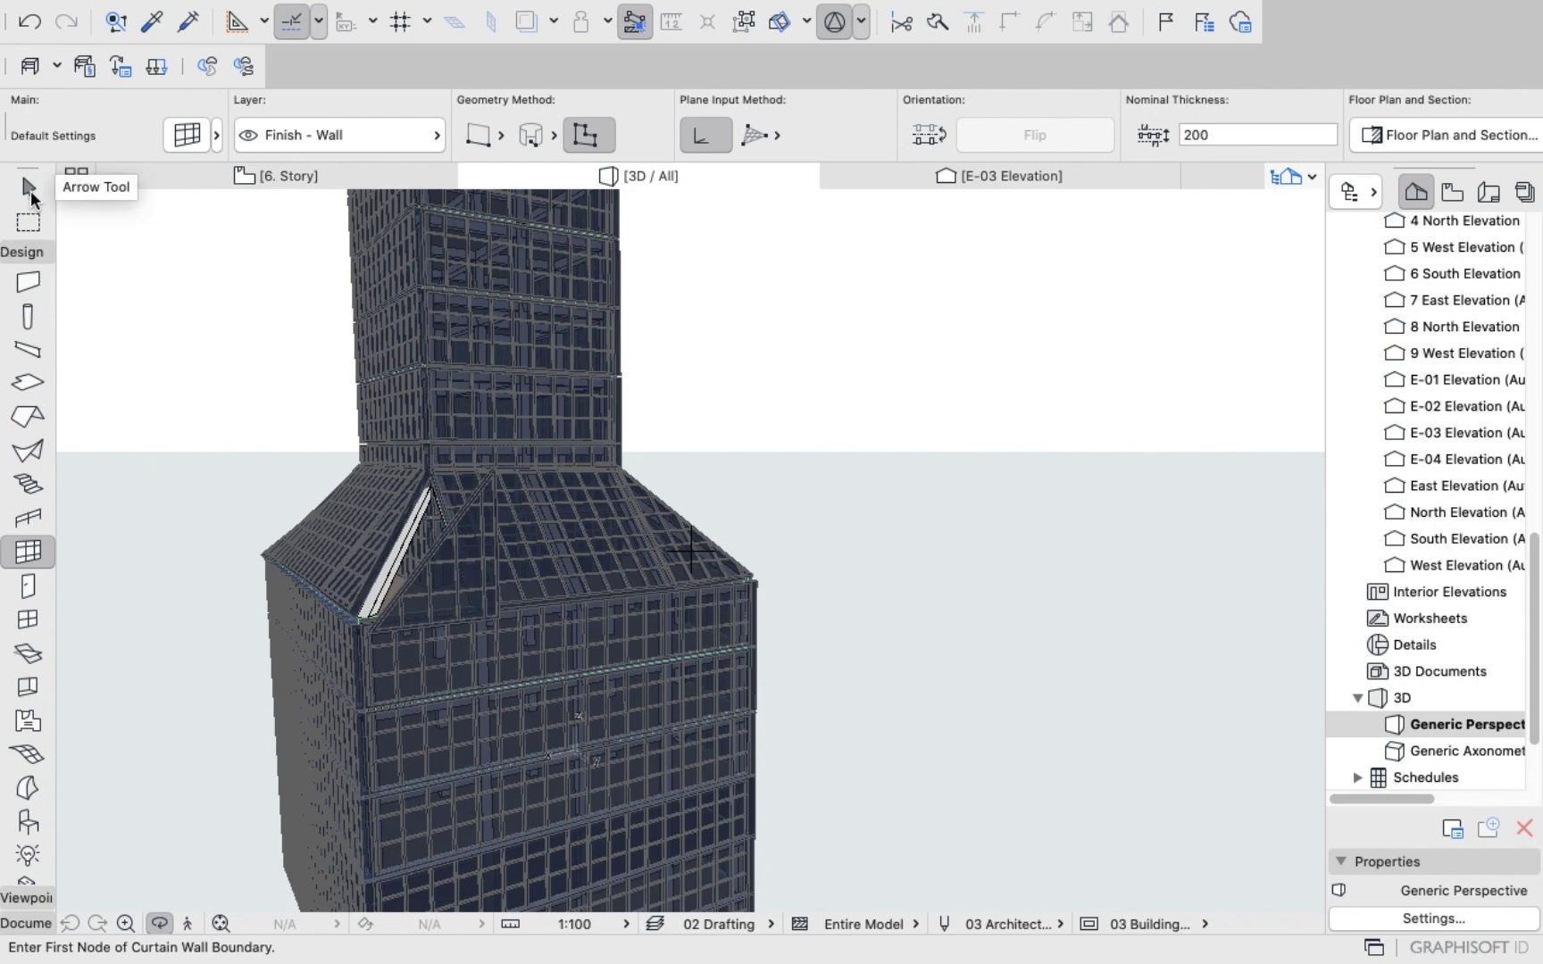
pyautogui.click(28, 188)
pyautogui.click(466, 582)
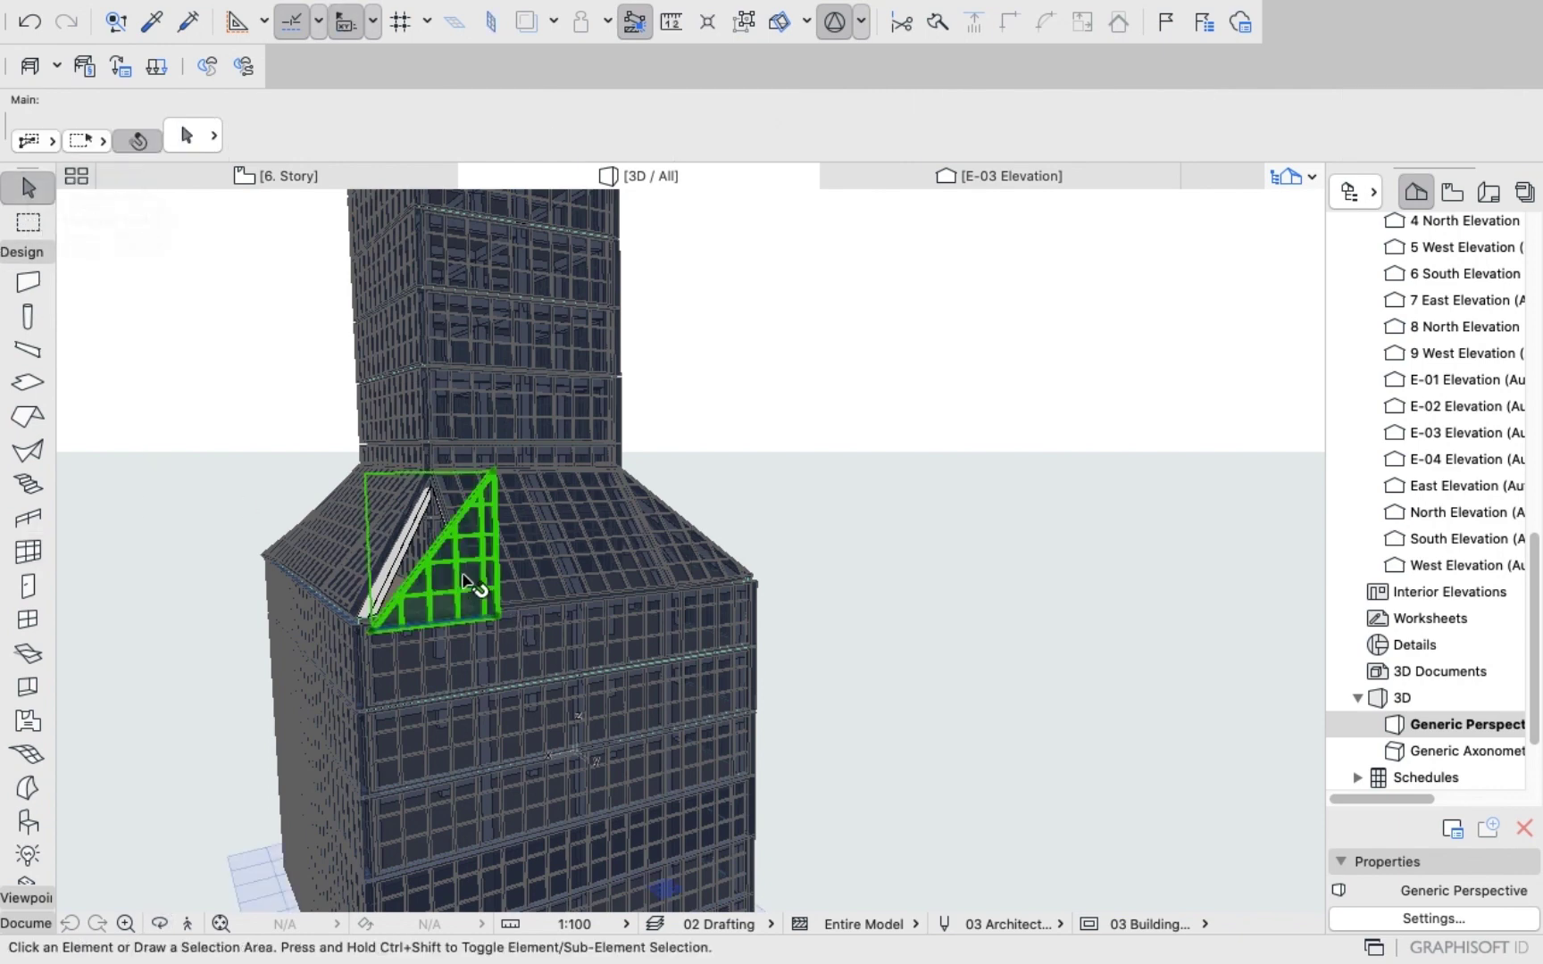
pyautogui.press('super+t')
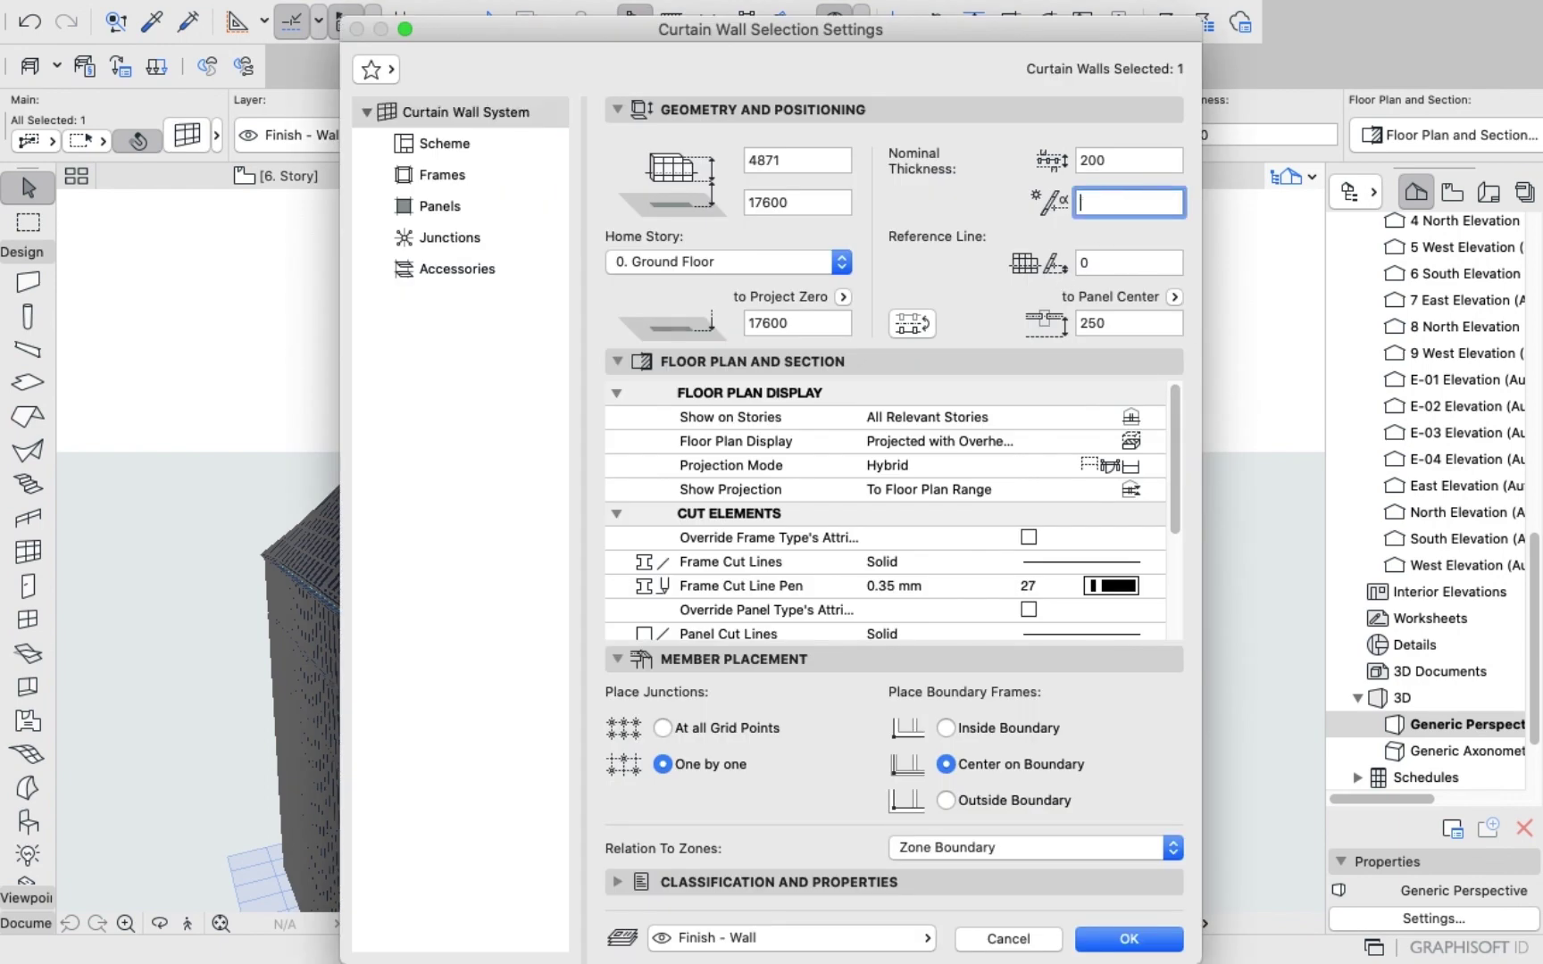
pyautogui.press('Escape')
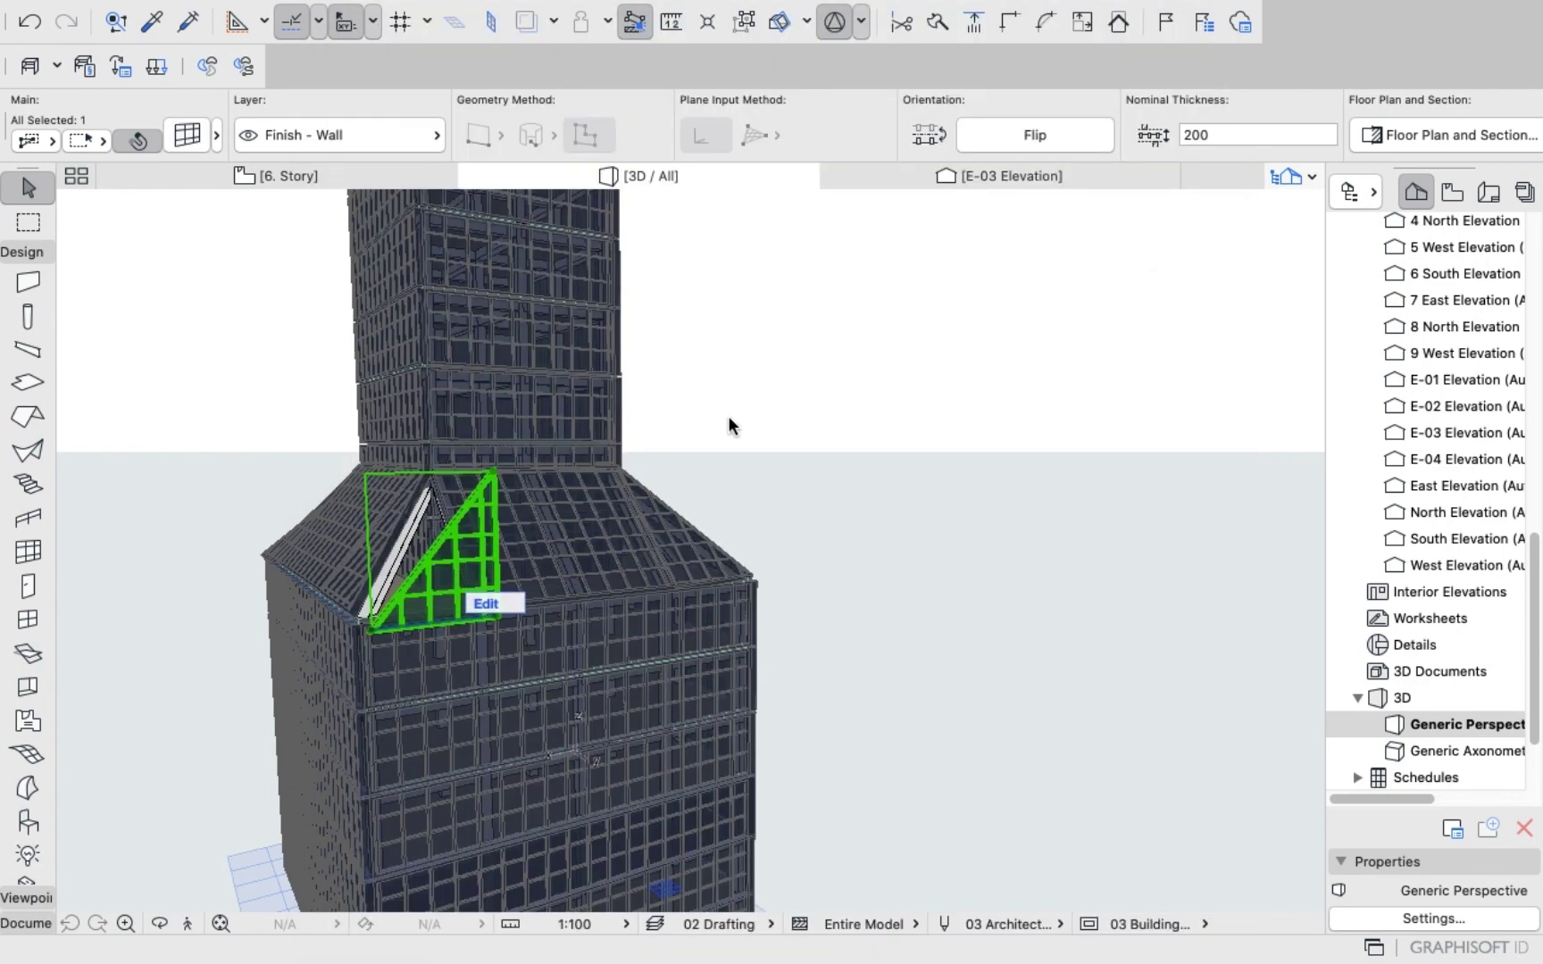
pyautogui.press('Escape')
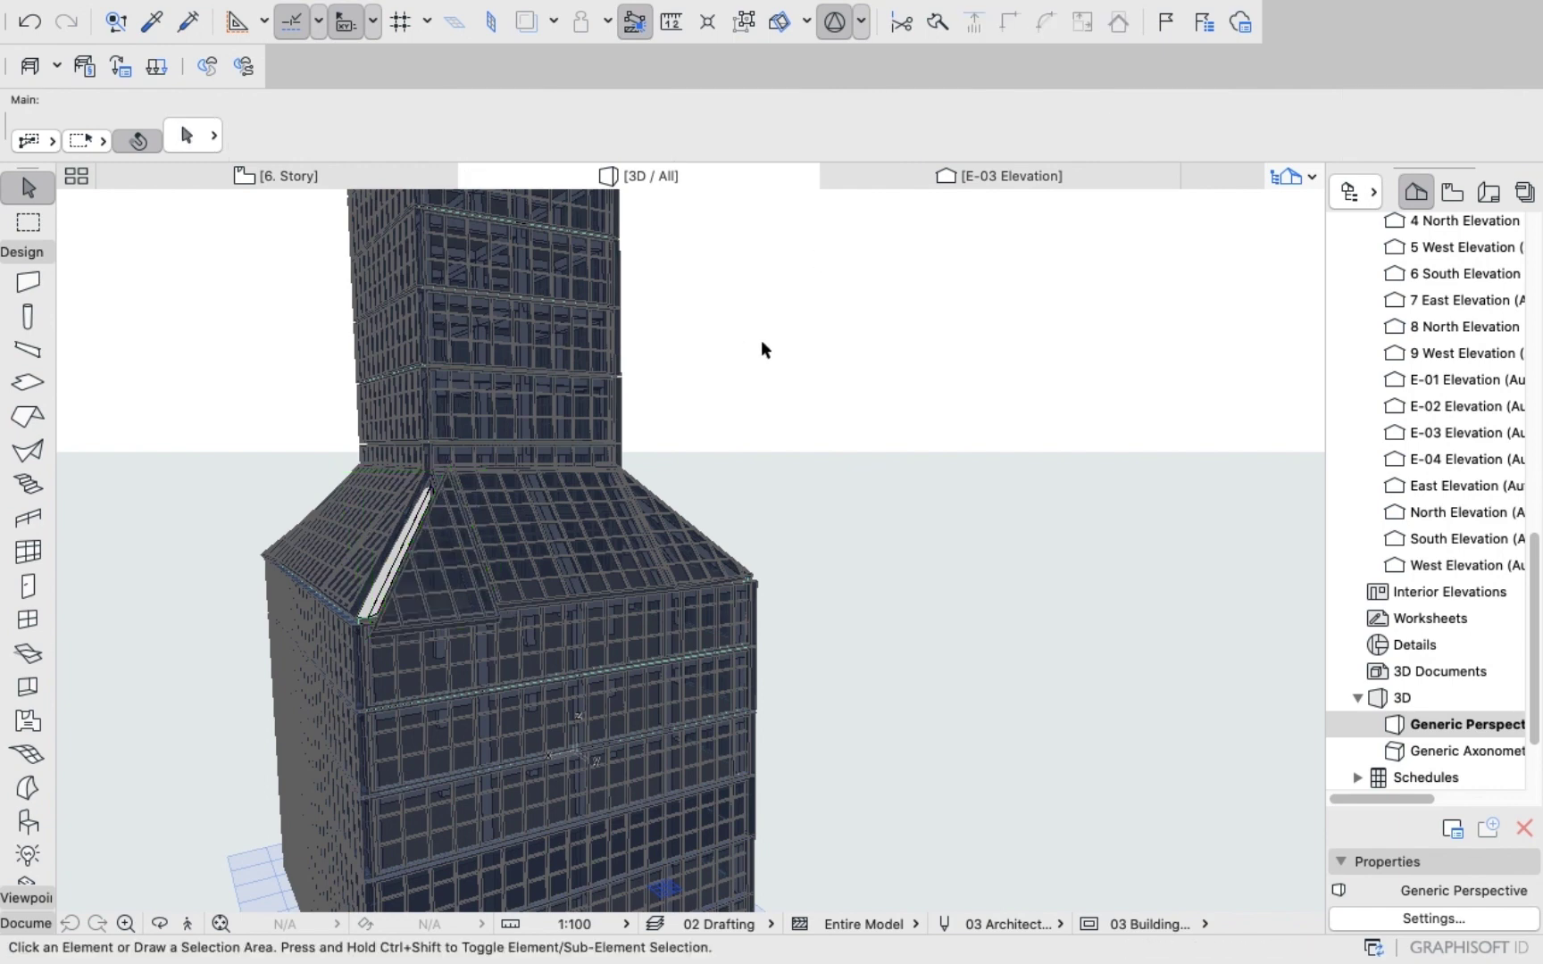
# In the E-04 elevation, move the slanted triangular curtain wall horizontally inward onto the roof edge, and check the corner in 3D.
pyautogui.doubleClick(1421, 460)
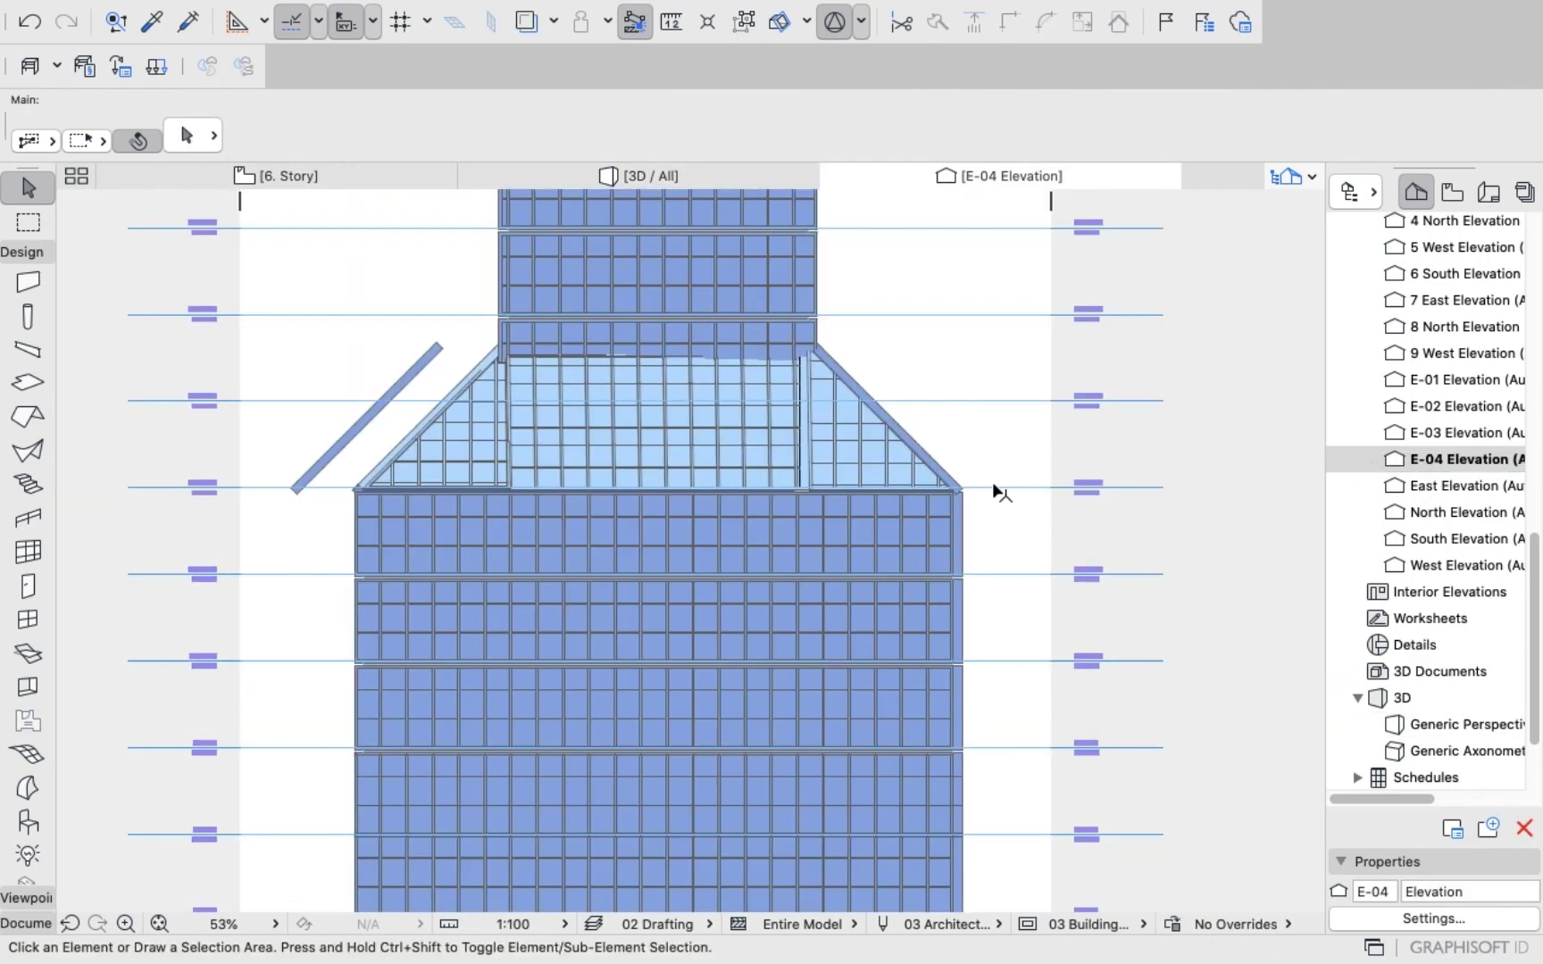
pyautogui.scroll(5, 325, 398)
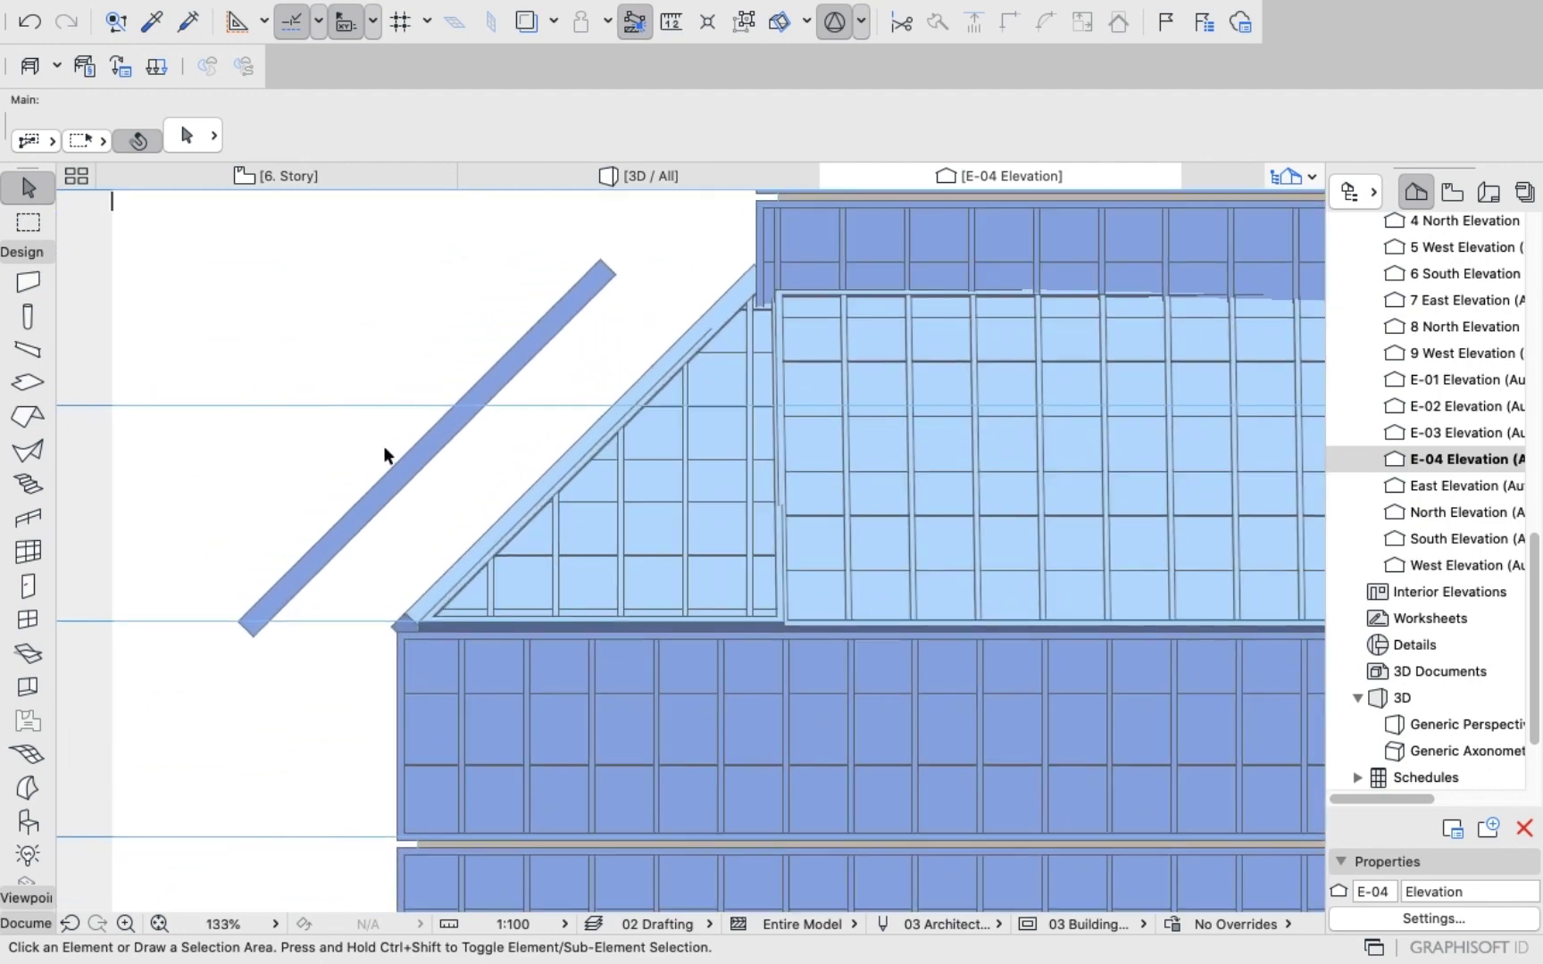
pyautogui.click(408, 480)
pyautogui.click(404, 459)
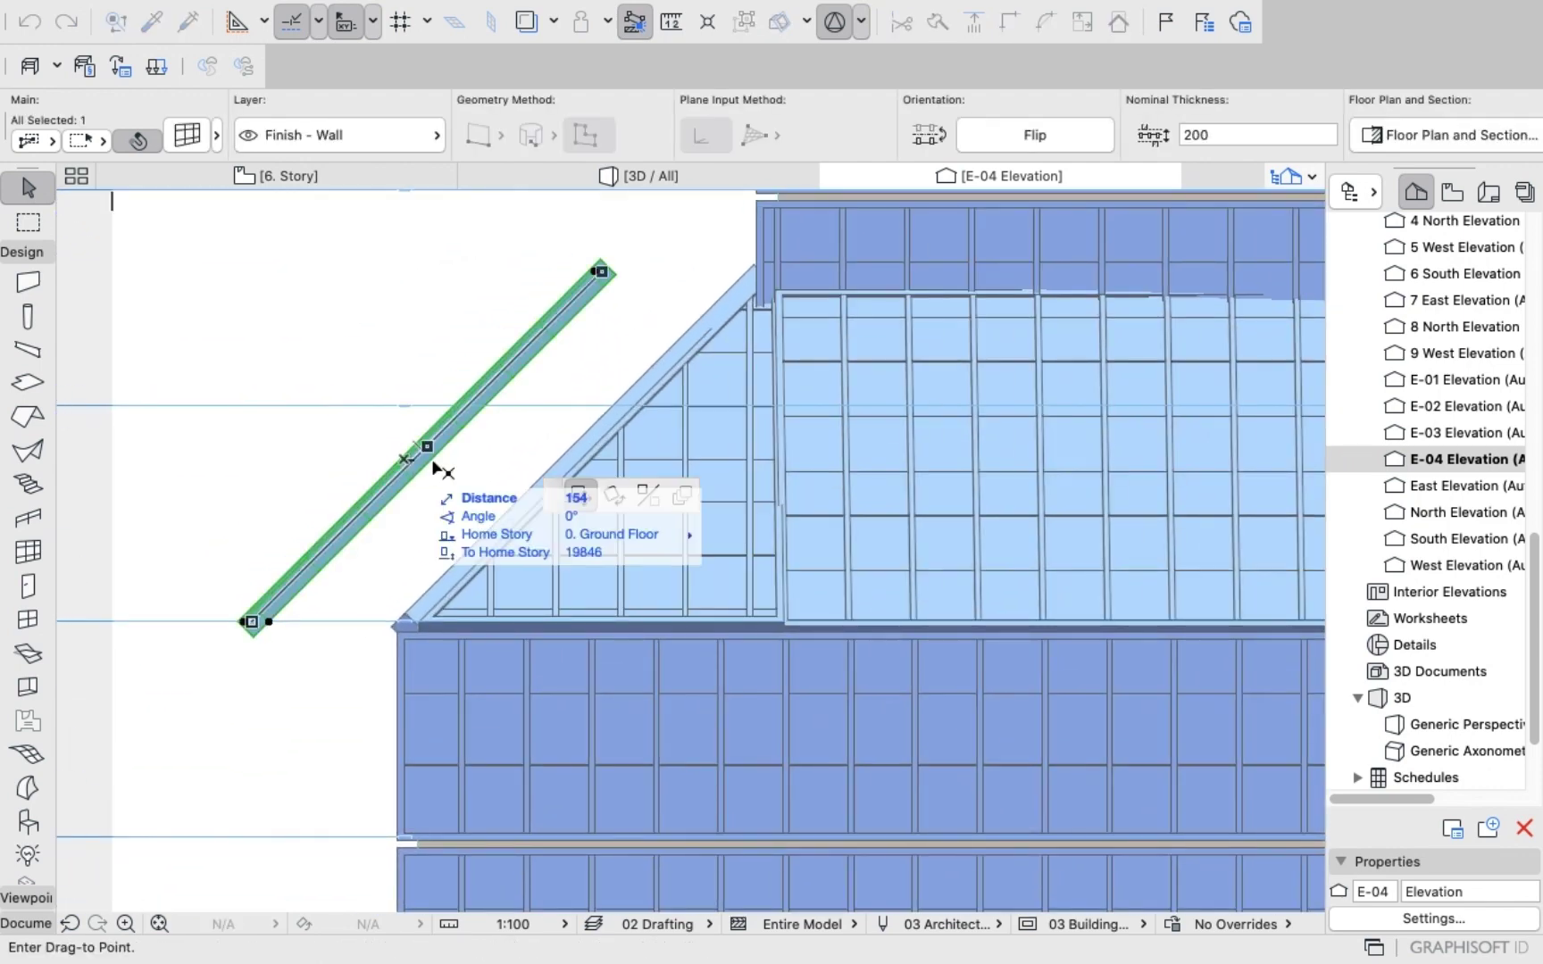
pyautogui.click(557, 452)
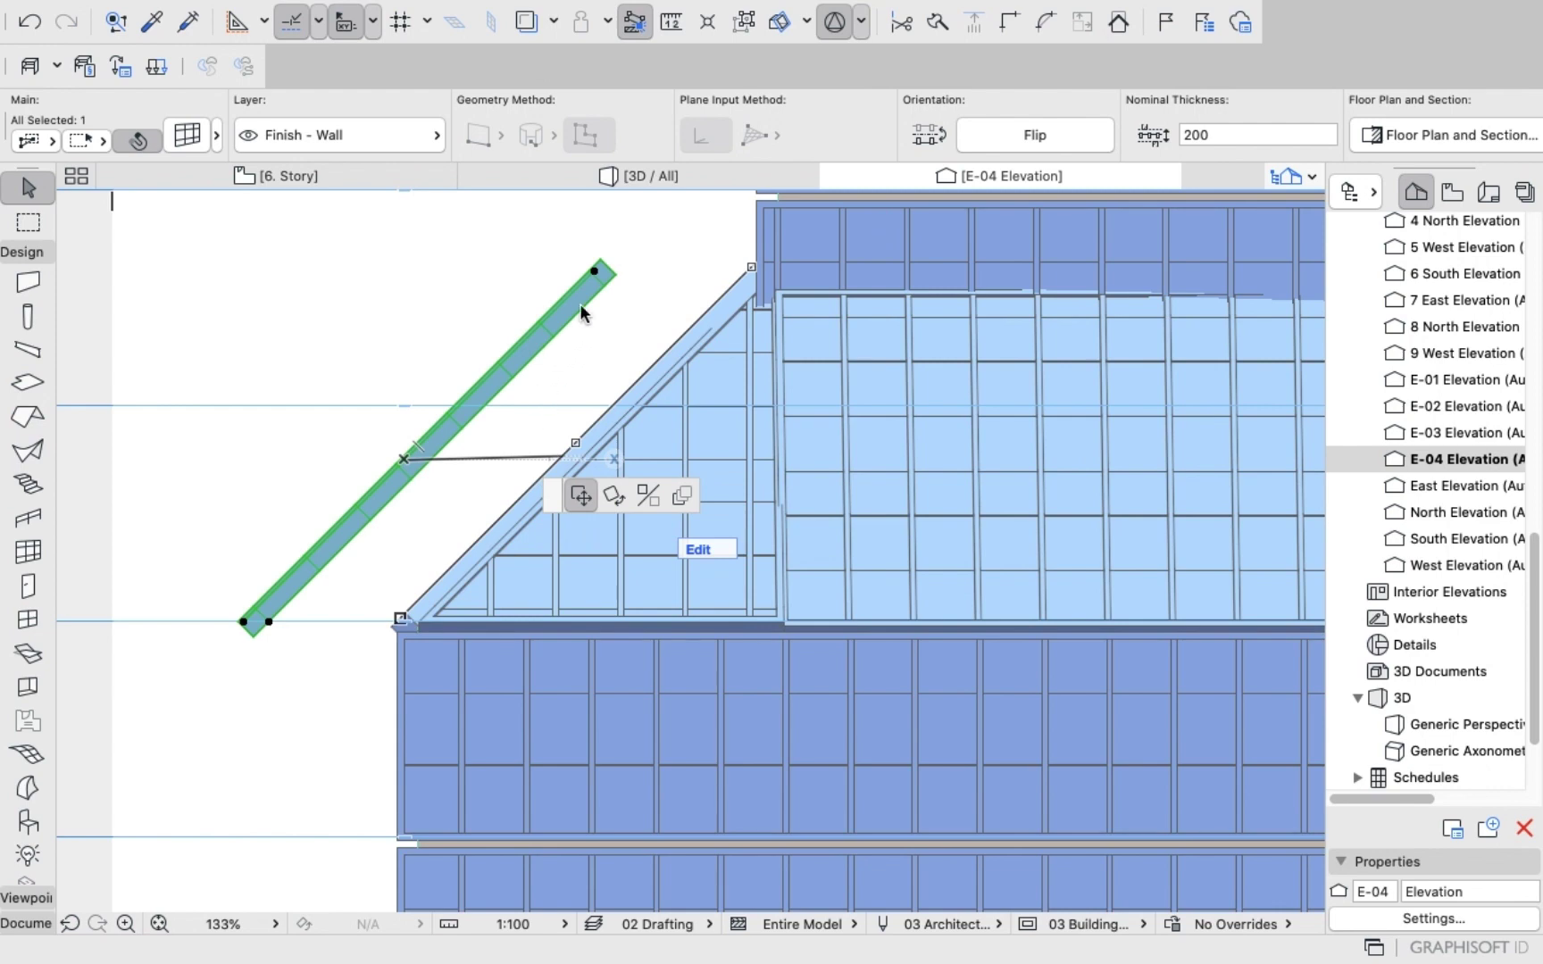
pyautogui.click(635, 177)
pyautogui.press('Escape')
pyautogui.scroll(3, 436, 506)
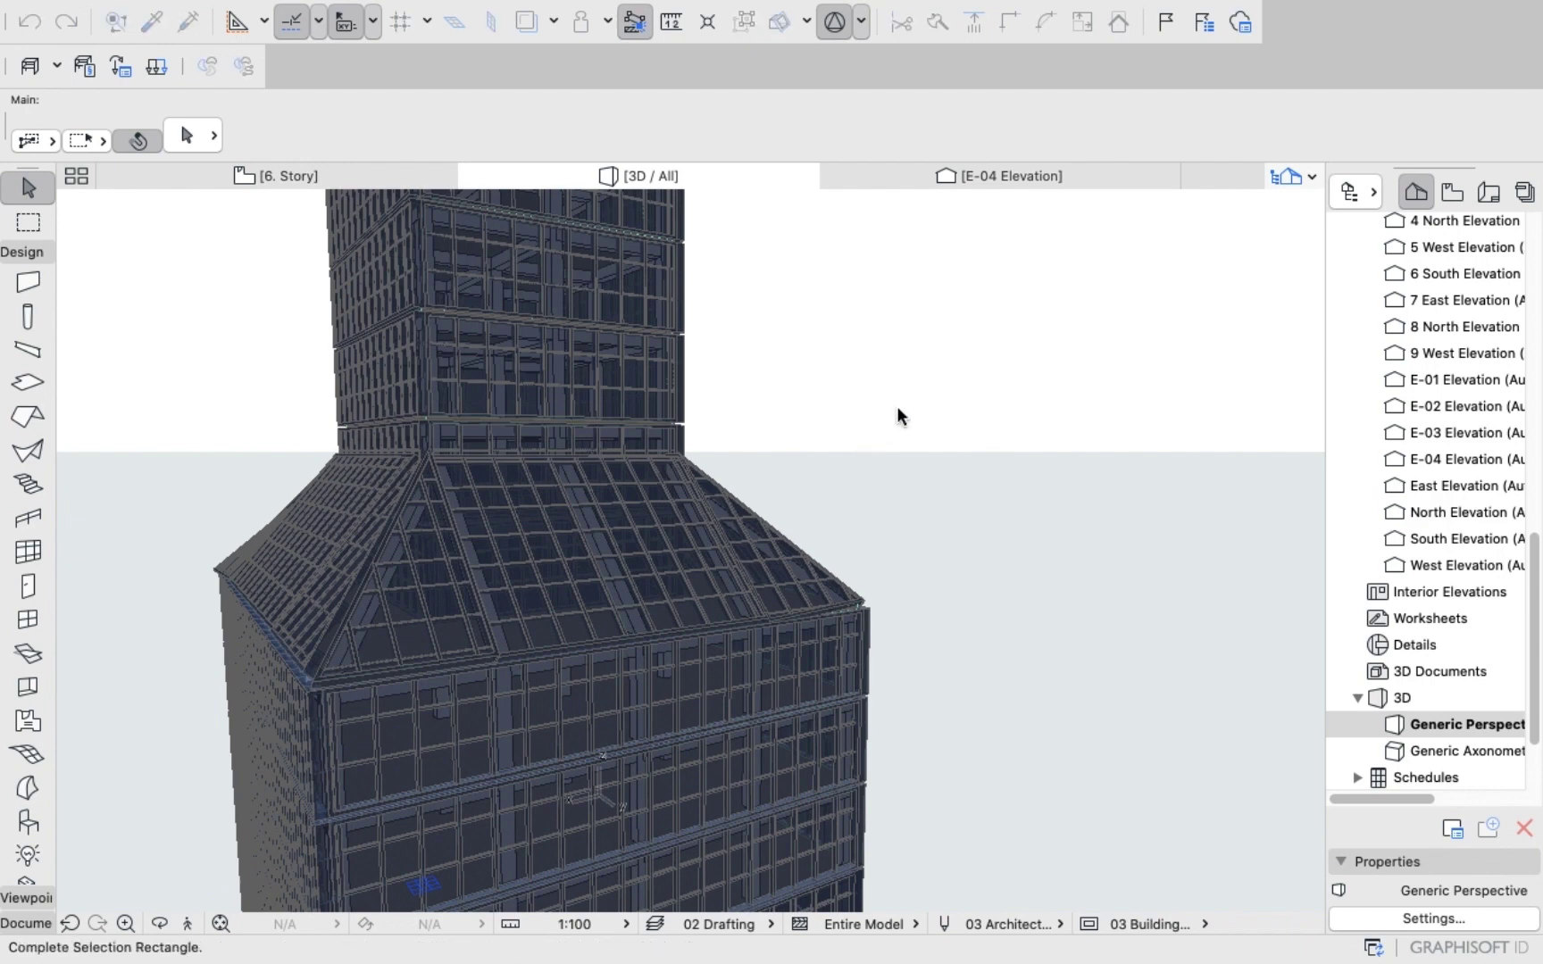
pyautogui.press('o')
pyautogui.moveTo(897, 408); pyautogui.dragTo(877, 486)
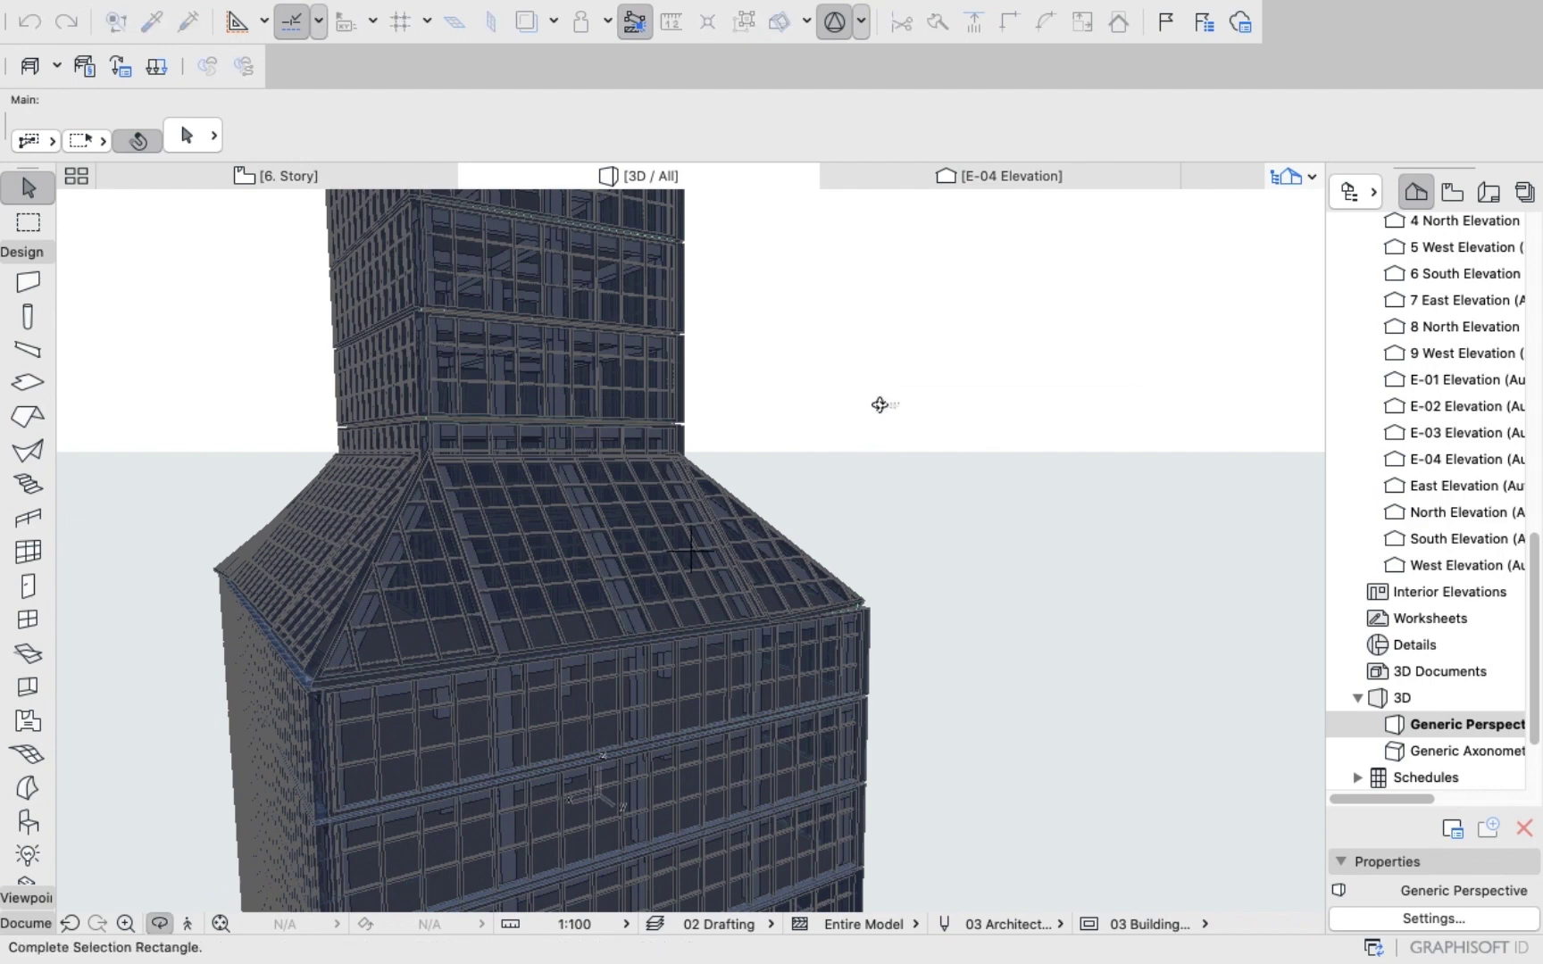
pyautogui.rightClick(879, 405)
pyautogui.click(899, 507)
pyautogui.rightClick(822, 393)
pyautogui.click(868, 524)
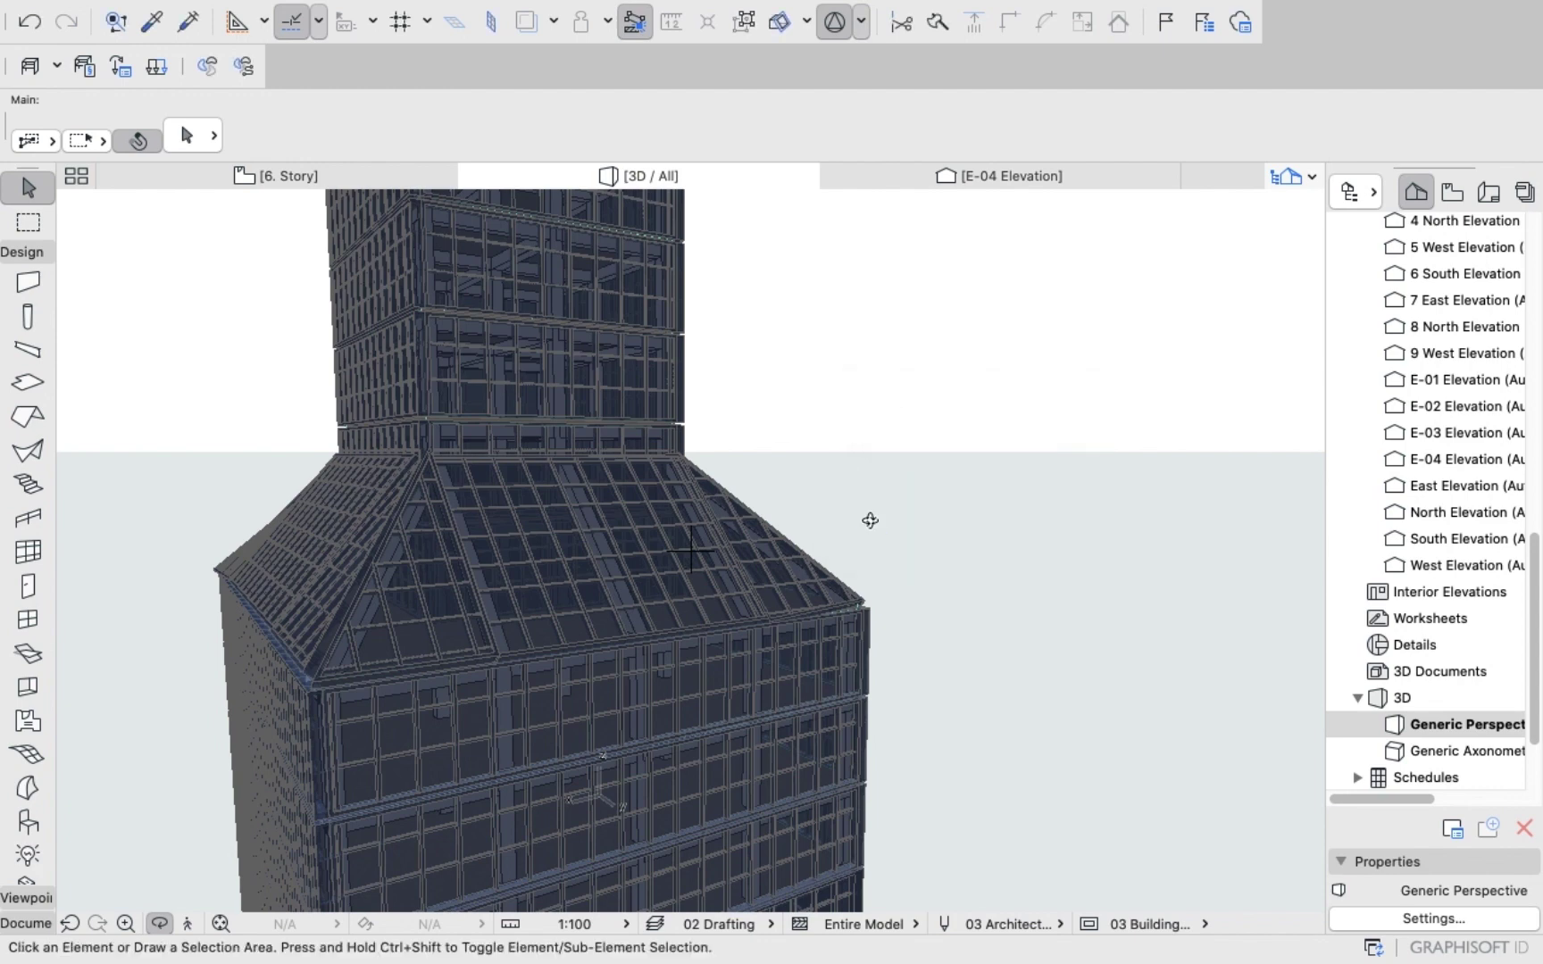
pyautogui.rightClick(934, 462)
pyautogui.click(862, 386)
pyautogui.click(862, 386)
pyautogui.rightClick(833, 385)
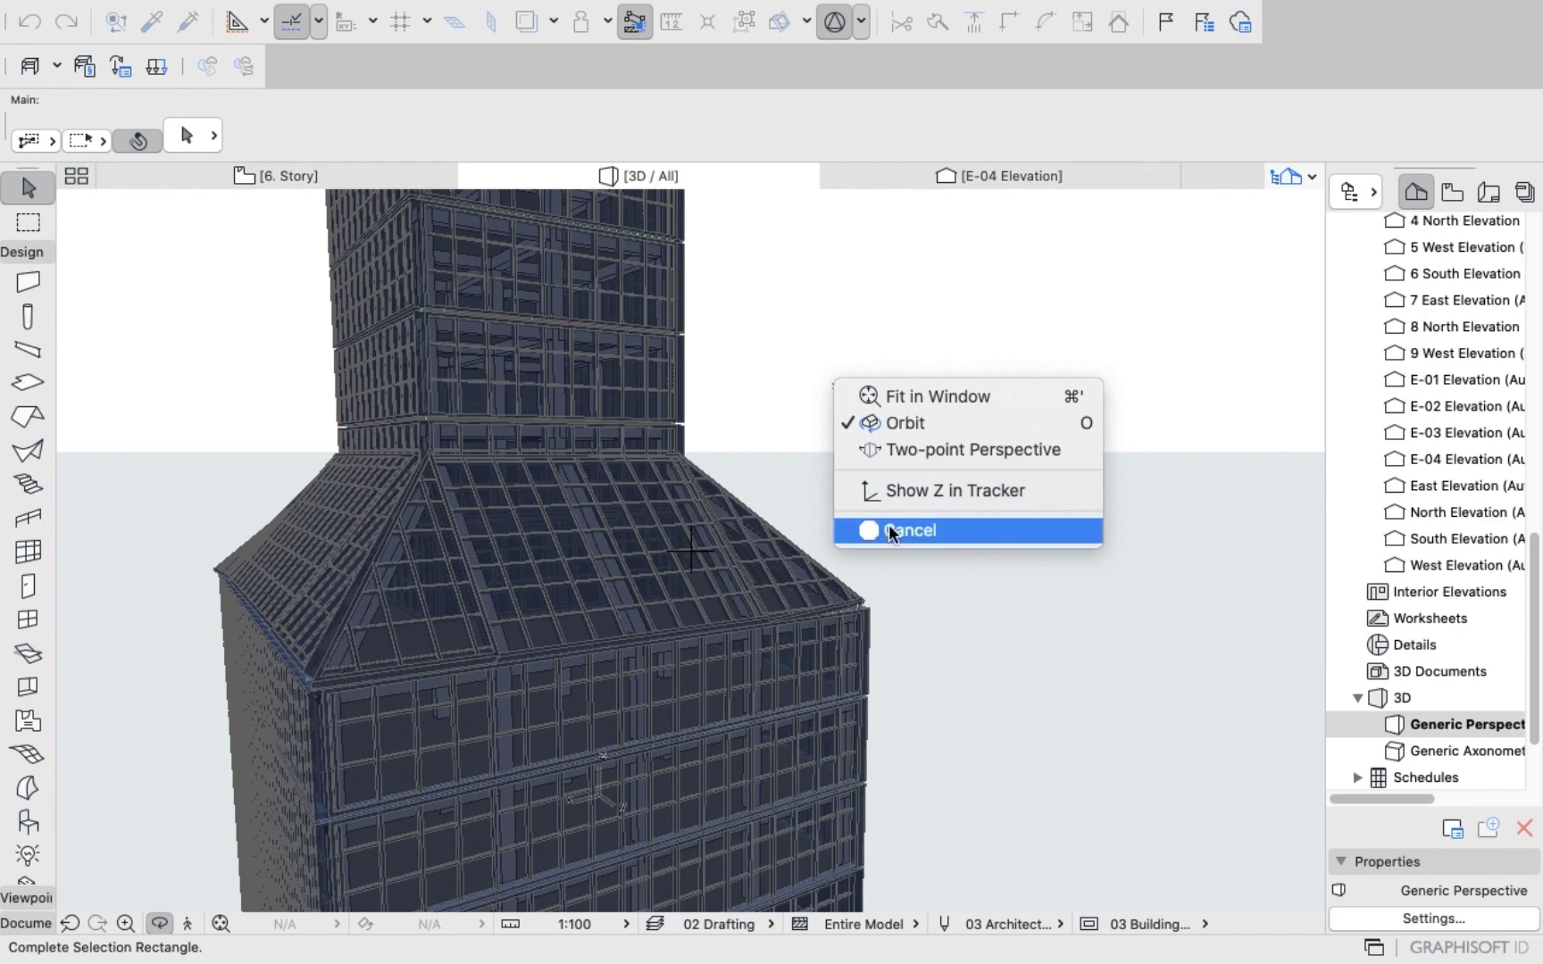
pyautogui.click(888, 527)
pyautogui.rightClick(873, 375)
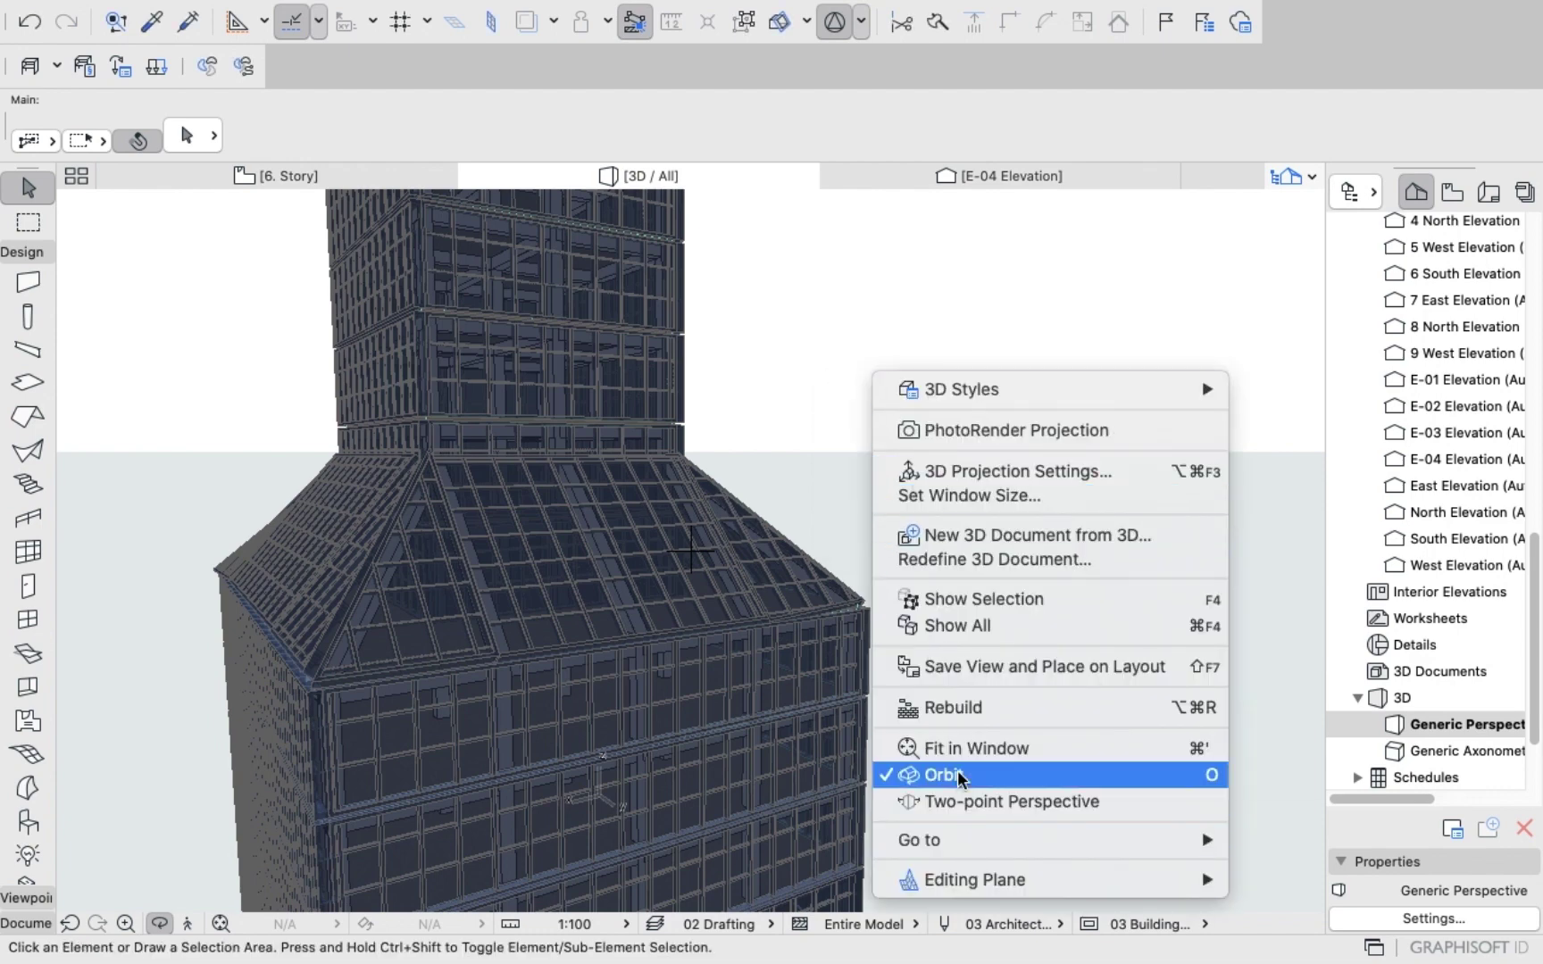
pyautogui.click(867, 620)
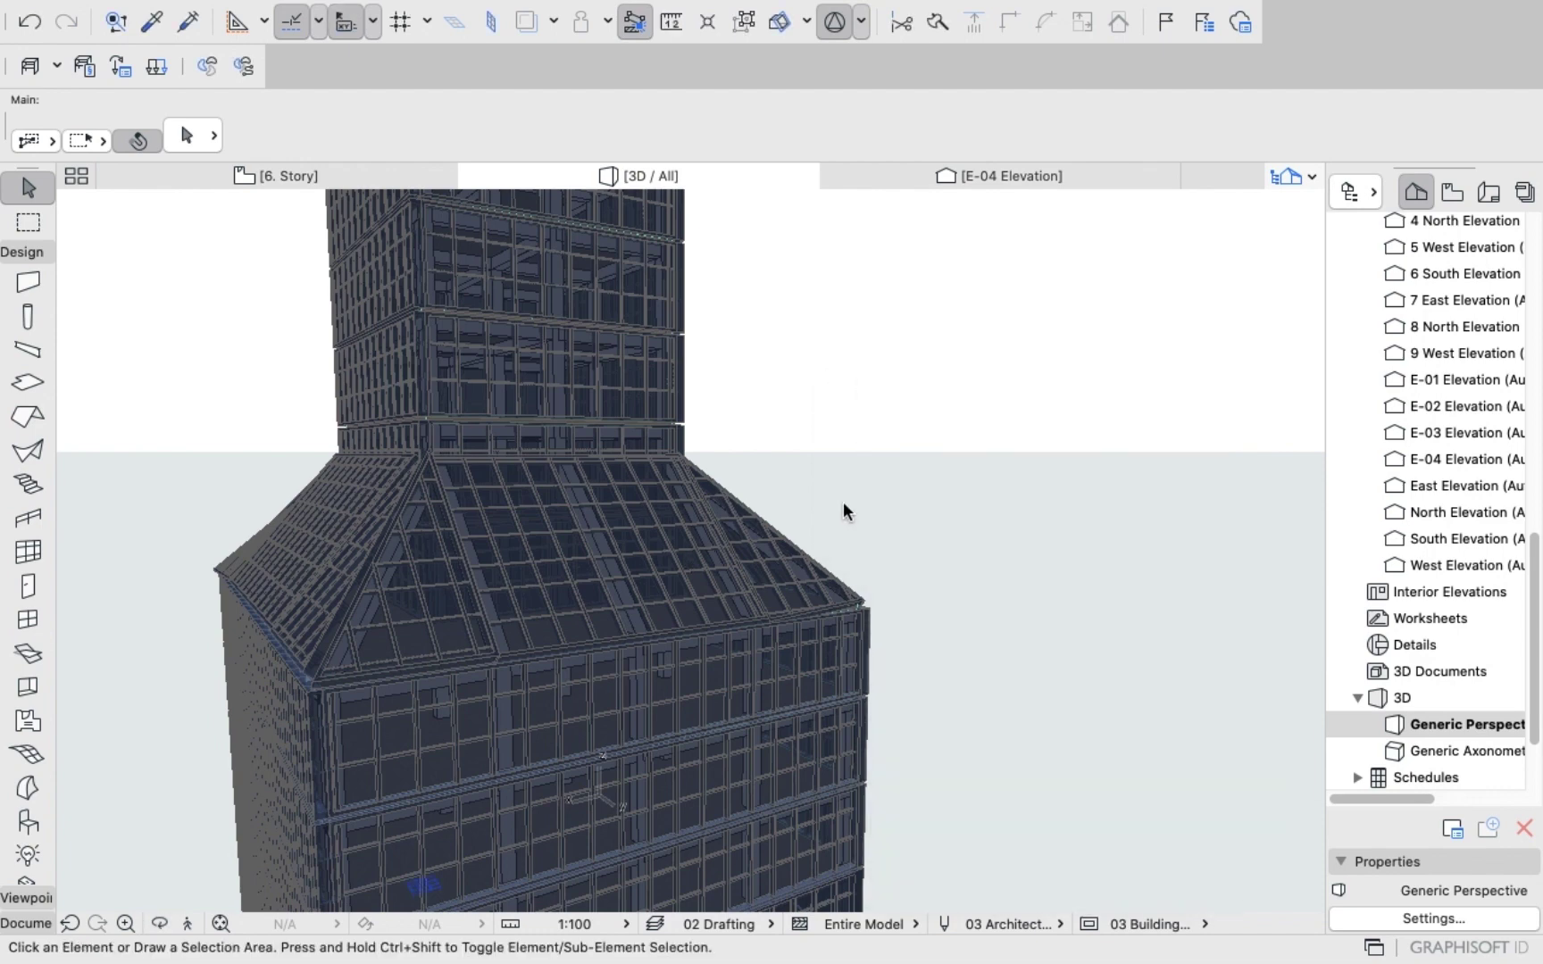
pyautogui.click(843, 502)
pyautogui.rightClick(879, 474)
pyautogui.click(958, 622)
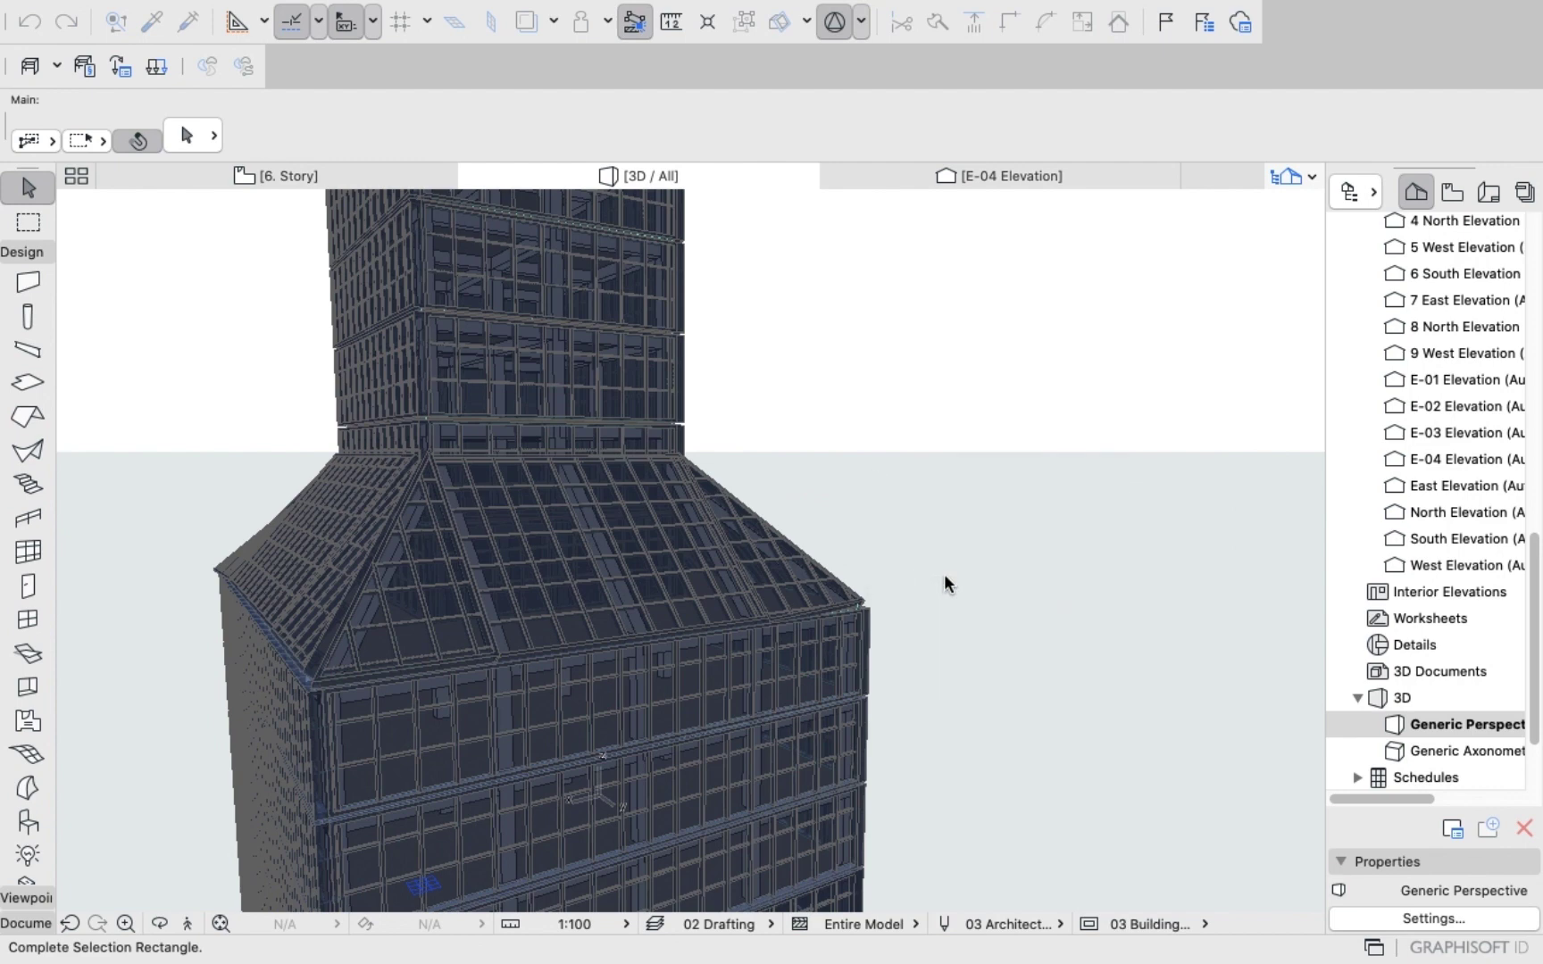
pyautogui.rightClick(952, 537)
pyautogui.scroll(-3, 1020, 882)
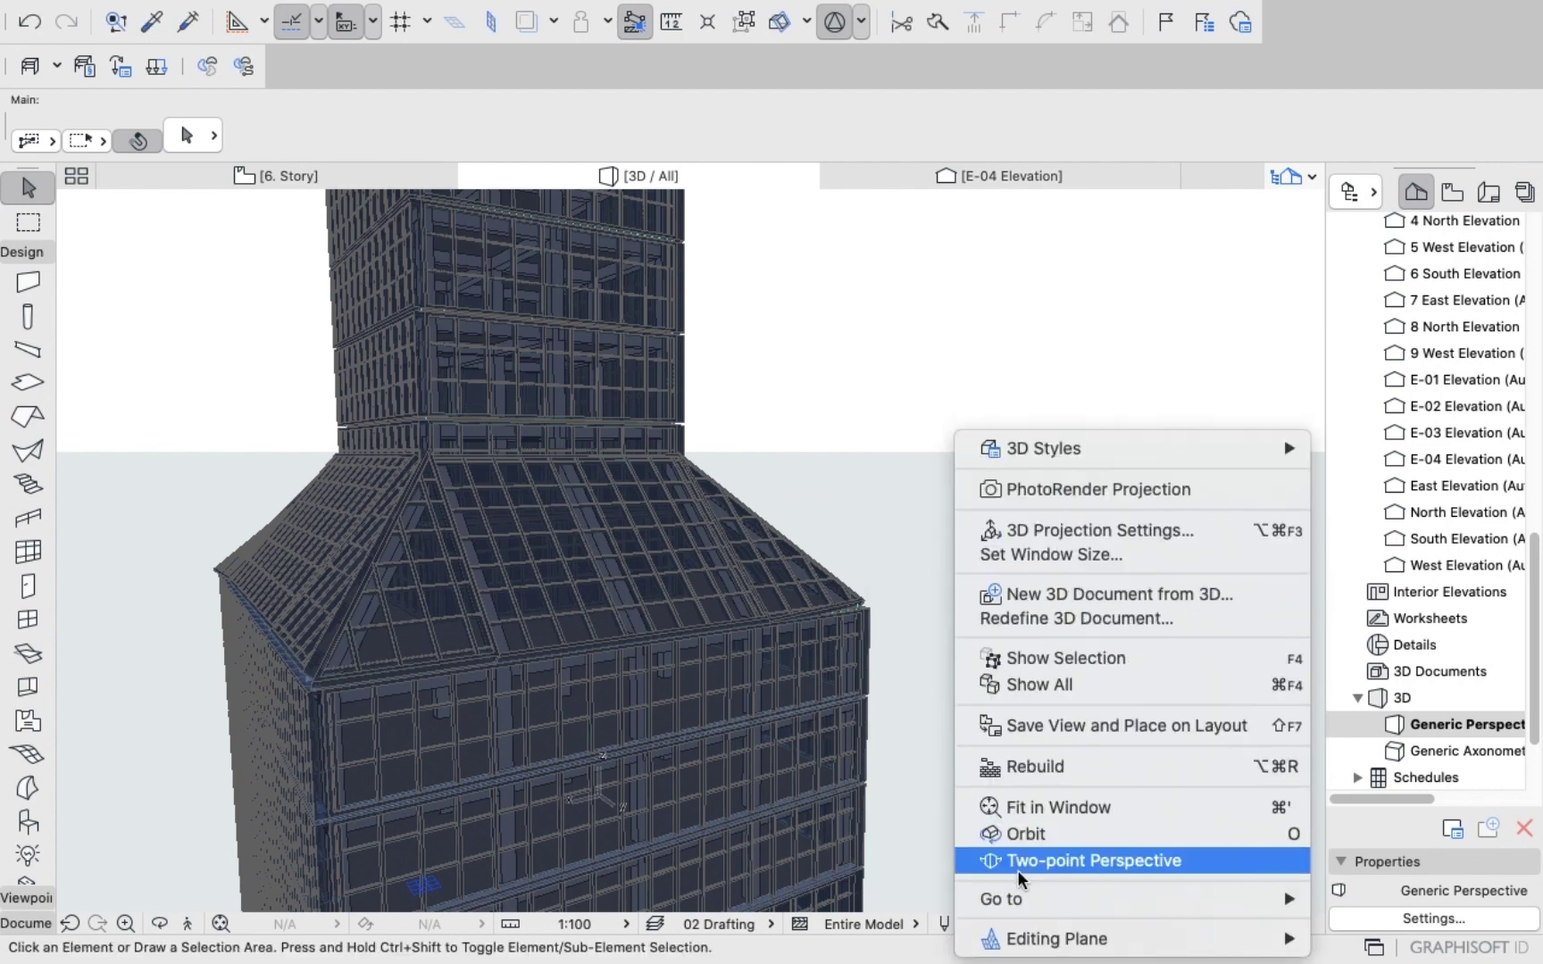
# Orbit around the sloped roof in 3D and examine how the triangular corner glazing meets the roof edge.
pyautogui.click(1027, 833)
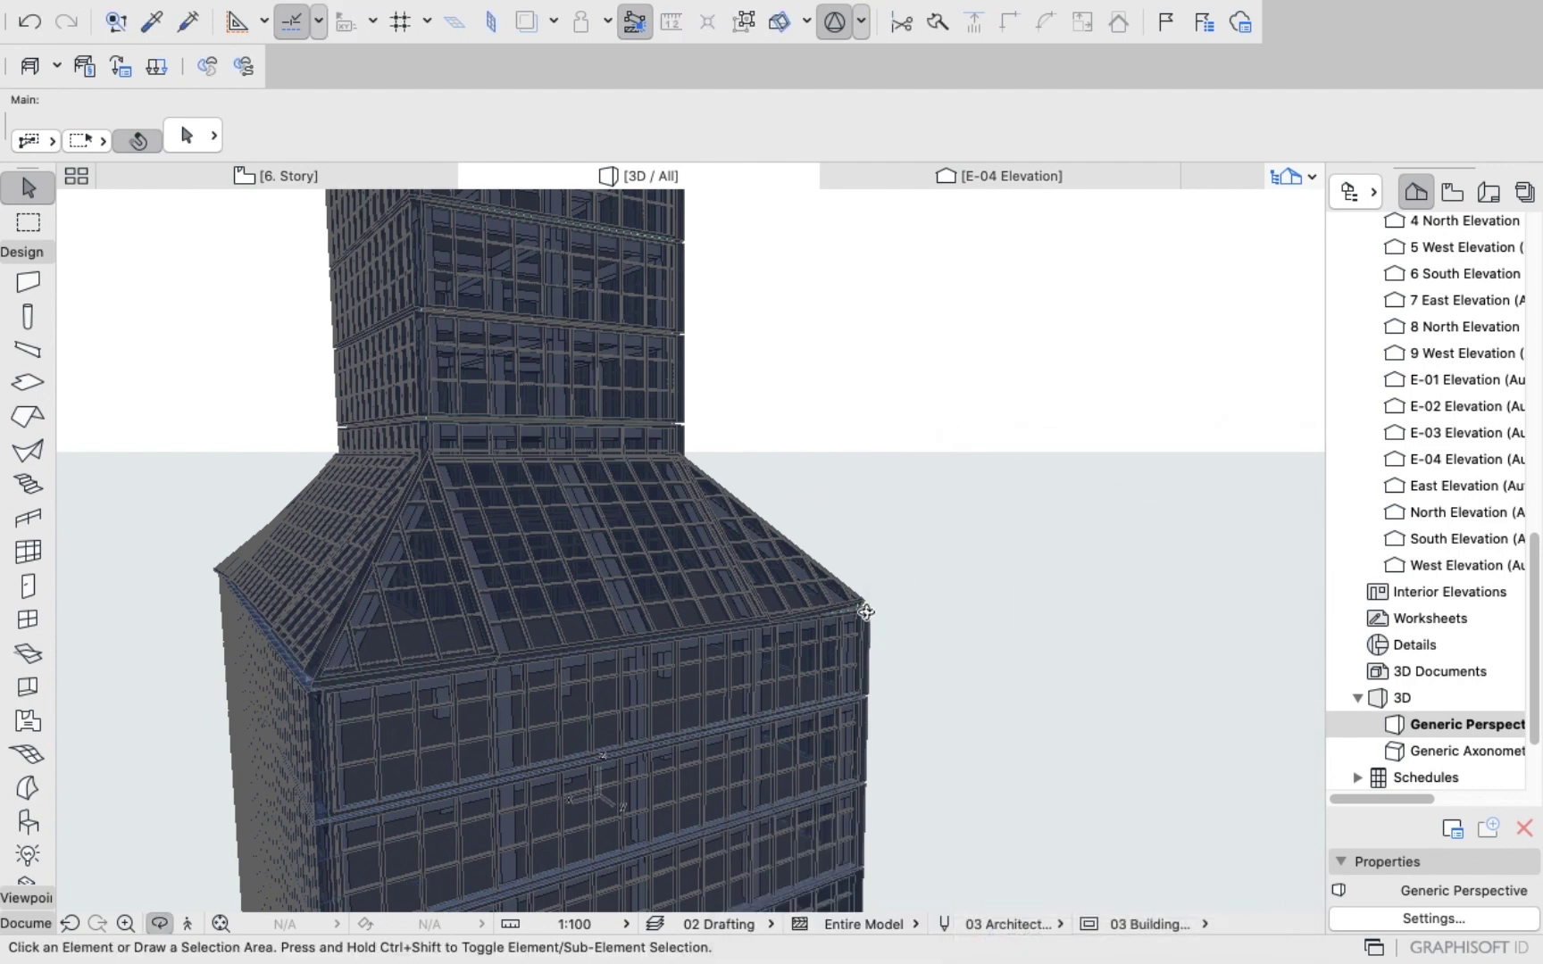
pyautogui.moveTo(861, 613); pyautogui.dragTo(865, 501)
pyautogui.moveTo(695, 551); pyautogui.dragTo(792, 552)
pyautogui.scroll(3, 794, 556)
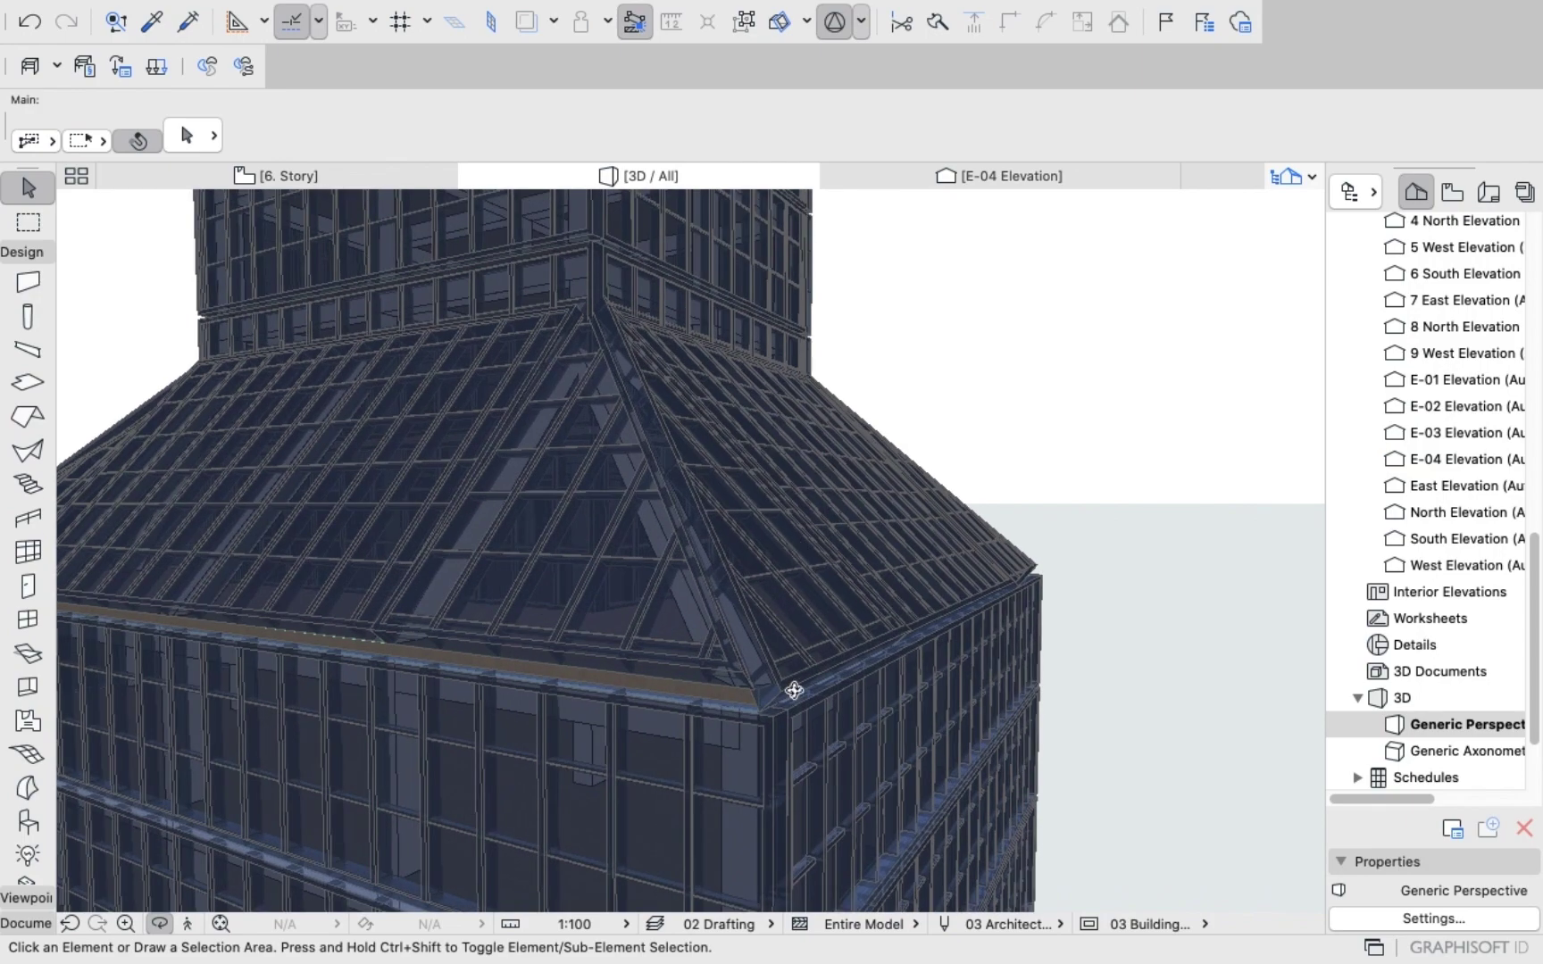
pyautogui.moveTo(795, 690); pyautogui.dragTo(635, 522)
pyautogui.scroll(10, 635, 522)
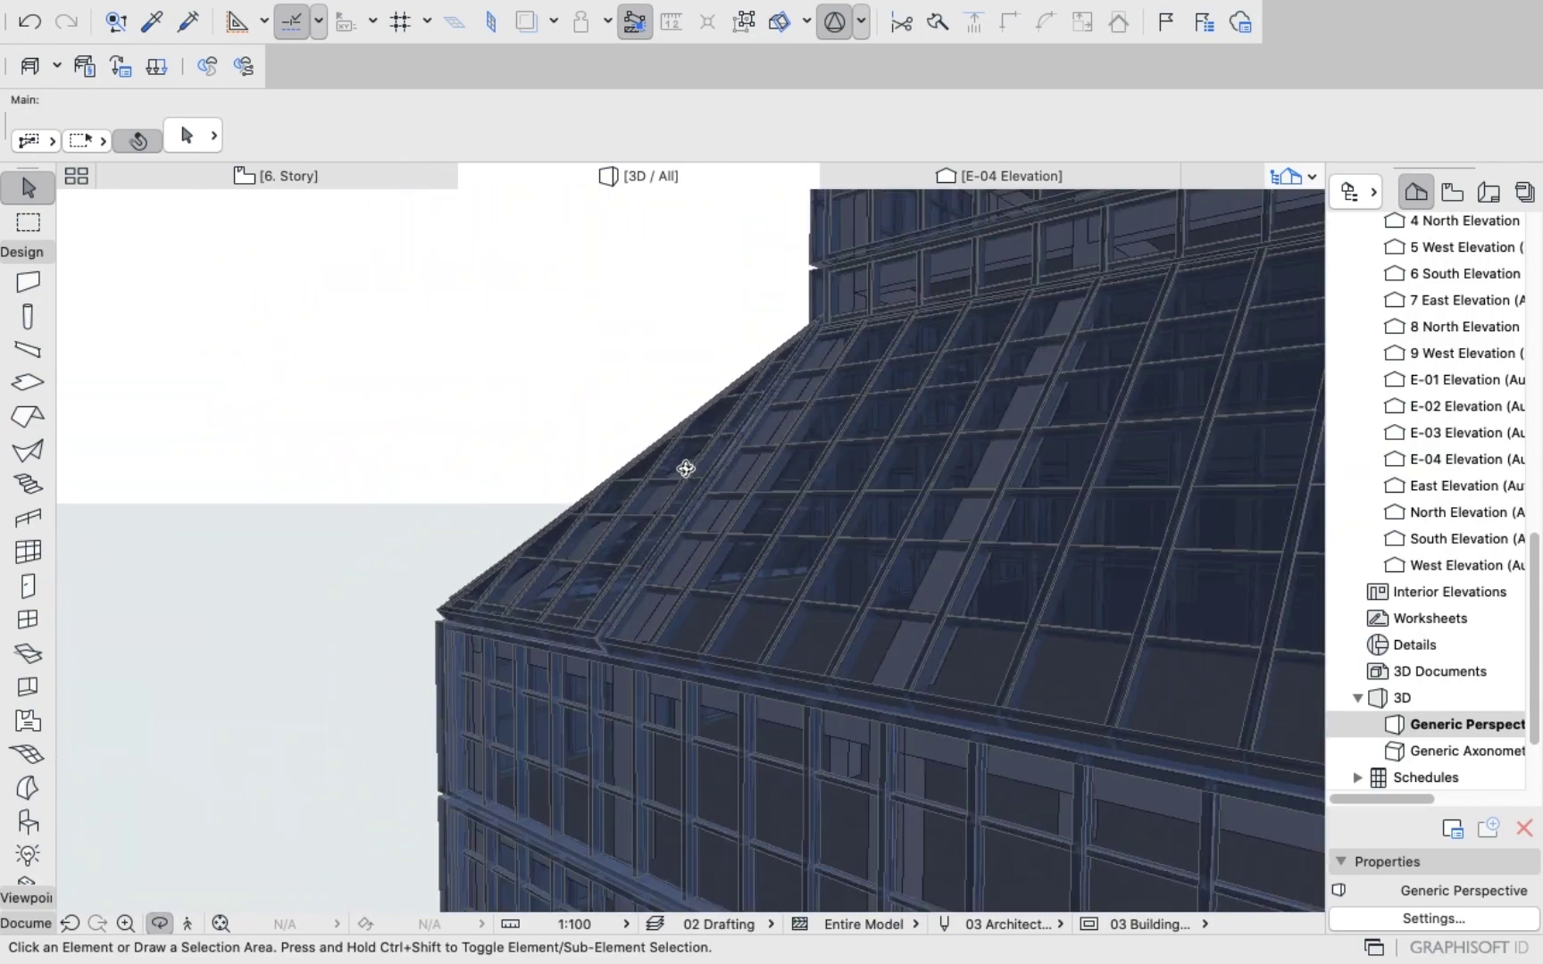
pyautogui.scroll(8, 700, 632)
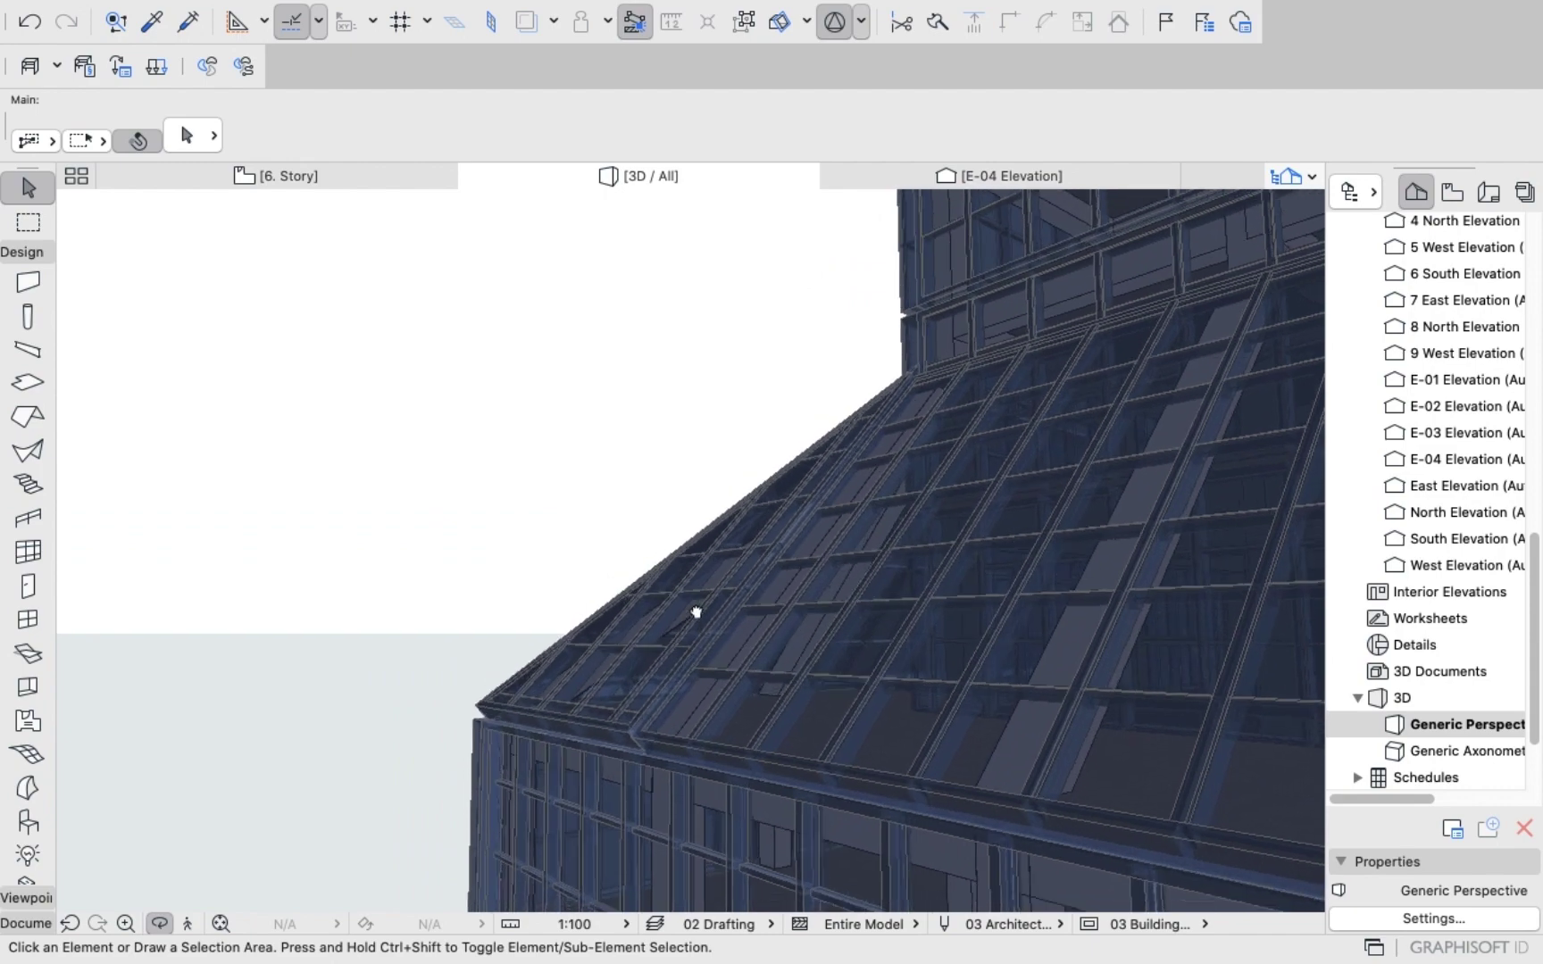
pyautogui.moveTo(587, 607); pyautogui.dragTo(595, 473)
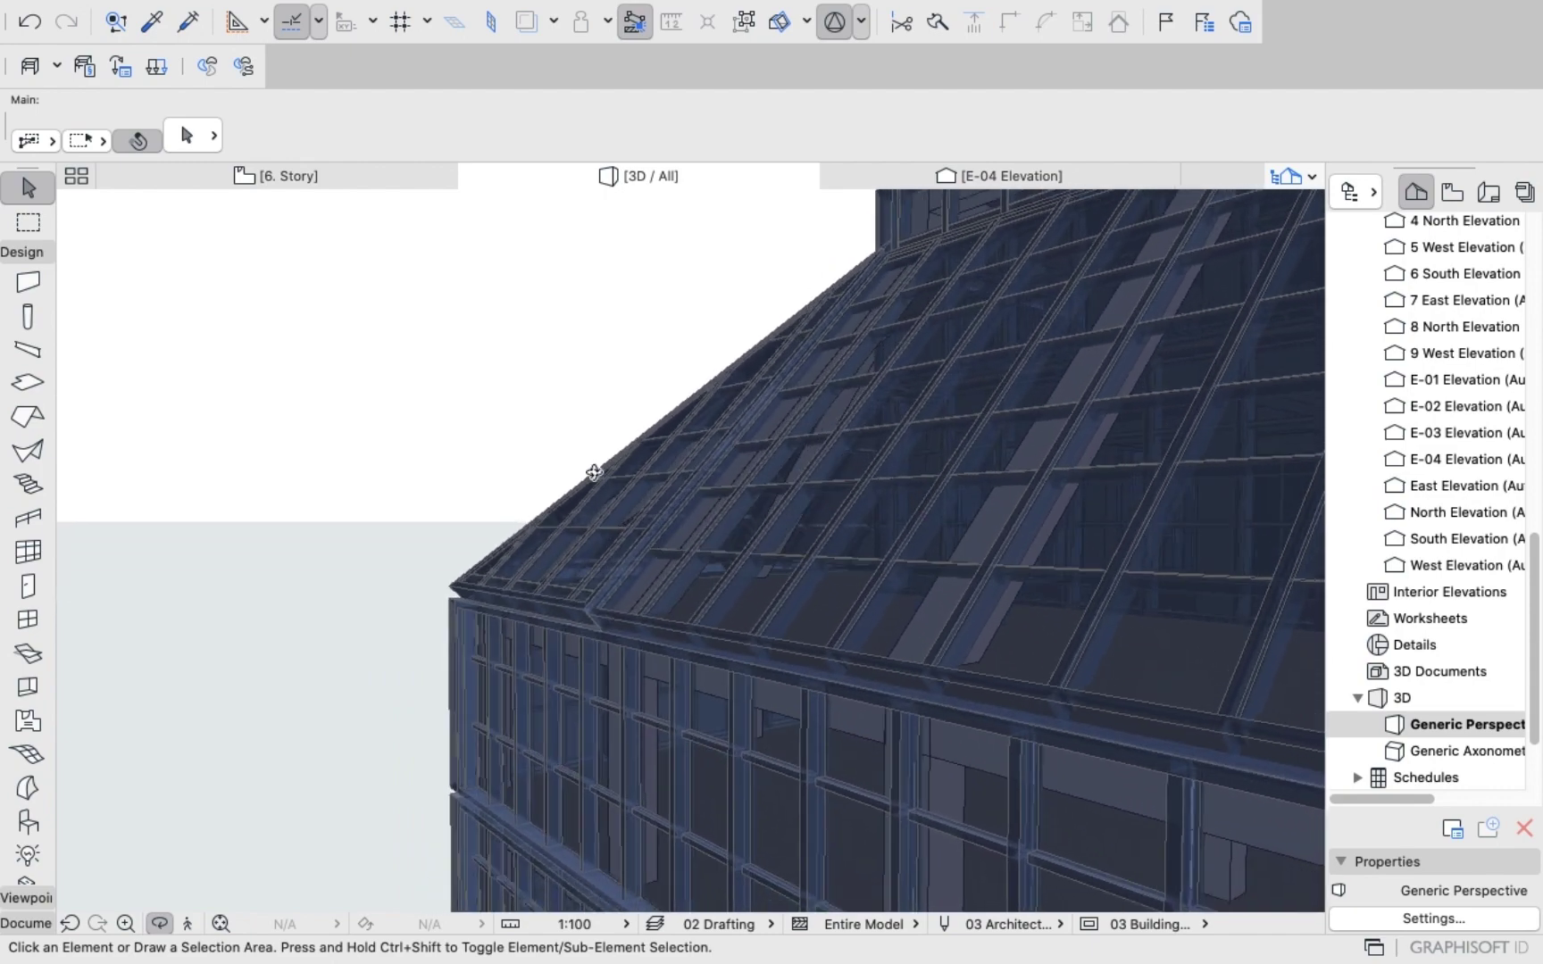
# In the E-04 elevation, move the slanted triangular curtain wall slightly inward and down onto the roof slope, and return to the 3D view.
pyautogui.click(961, 176)
pyautogui.scroll(5, 602, 382)
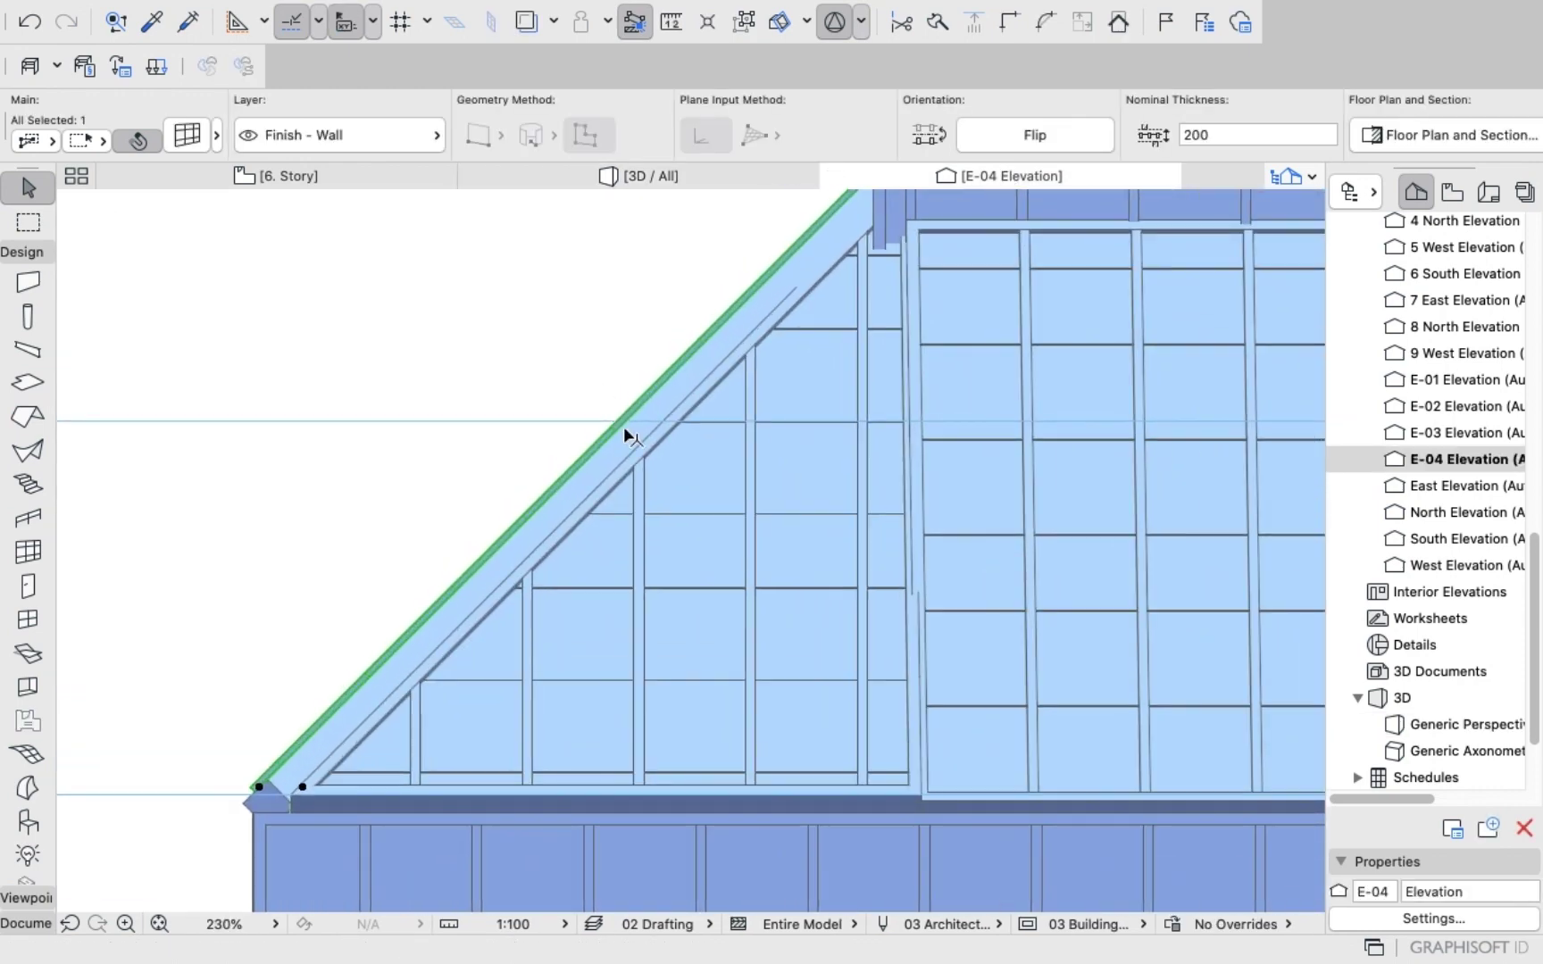
pyautogui.scroll(2, 625, 429)
pyautogui.click(610, 430)
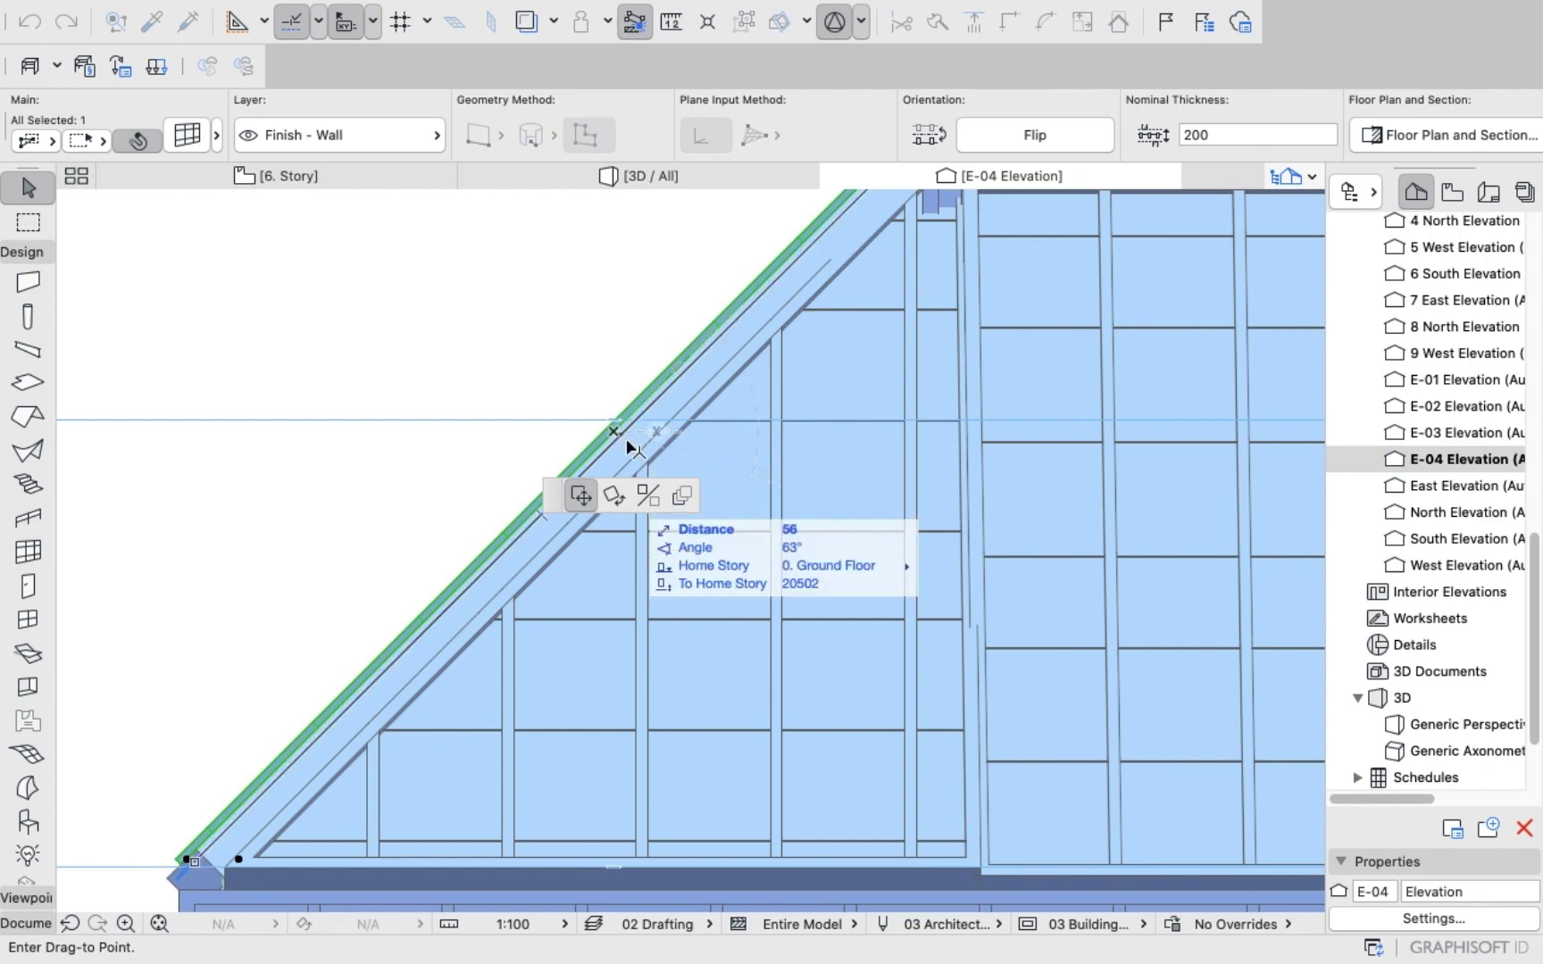
pyautogui.click(626, 441)
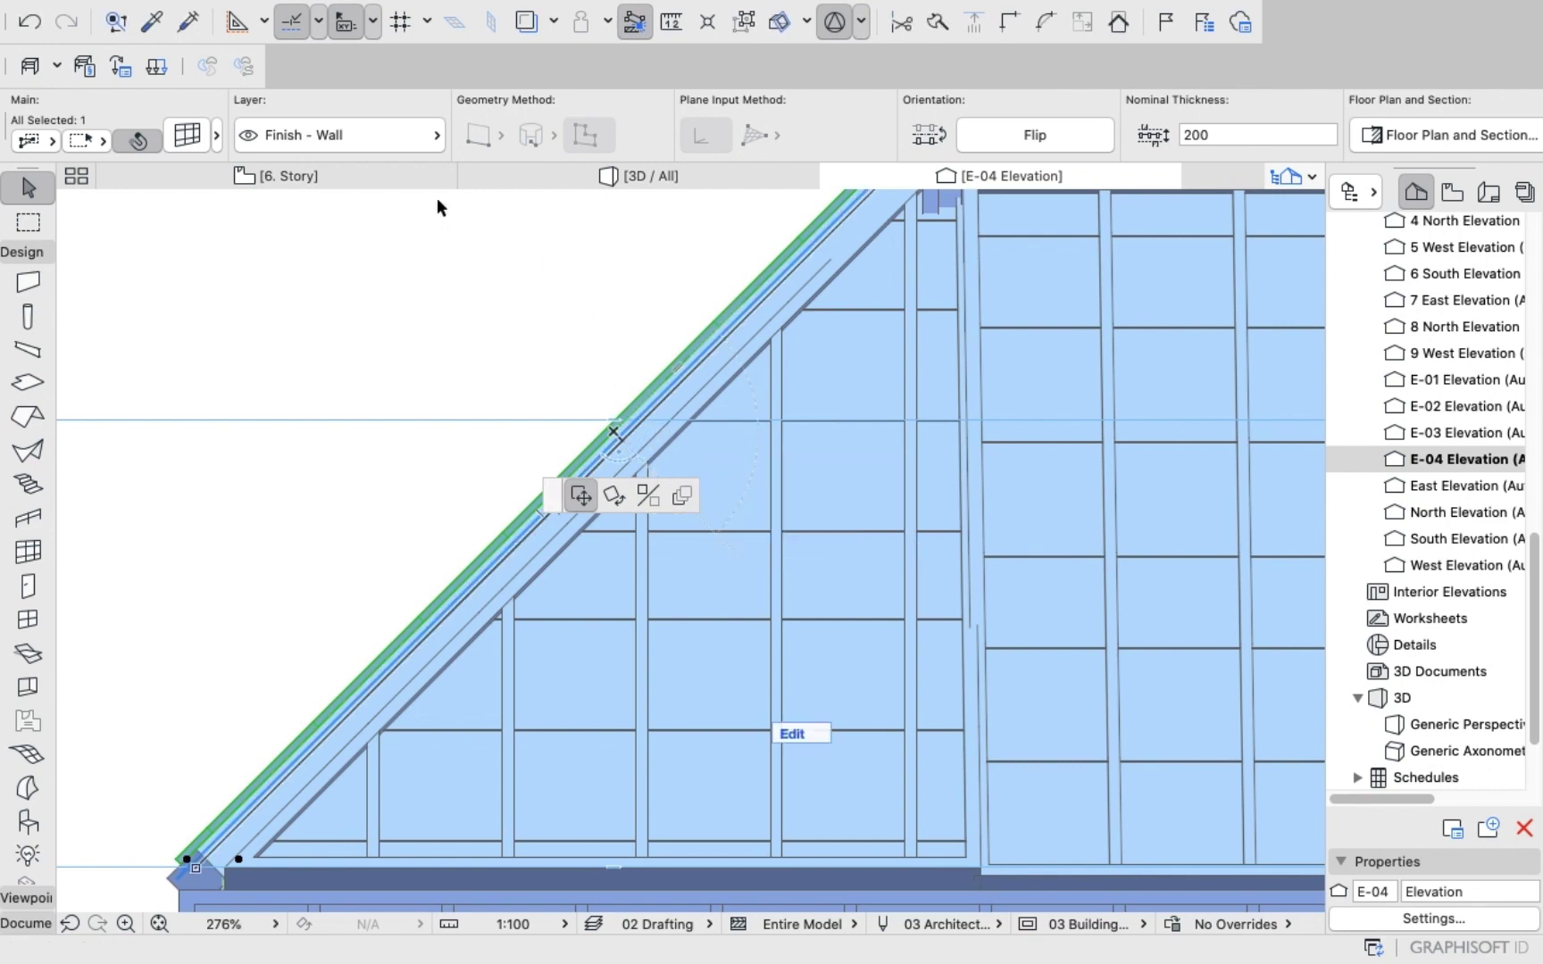
pyautogui.click(627, 171)
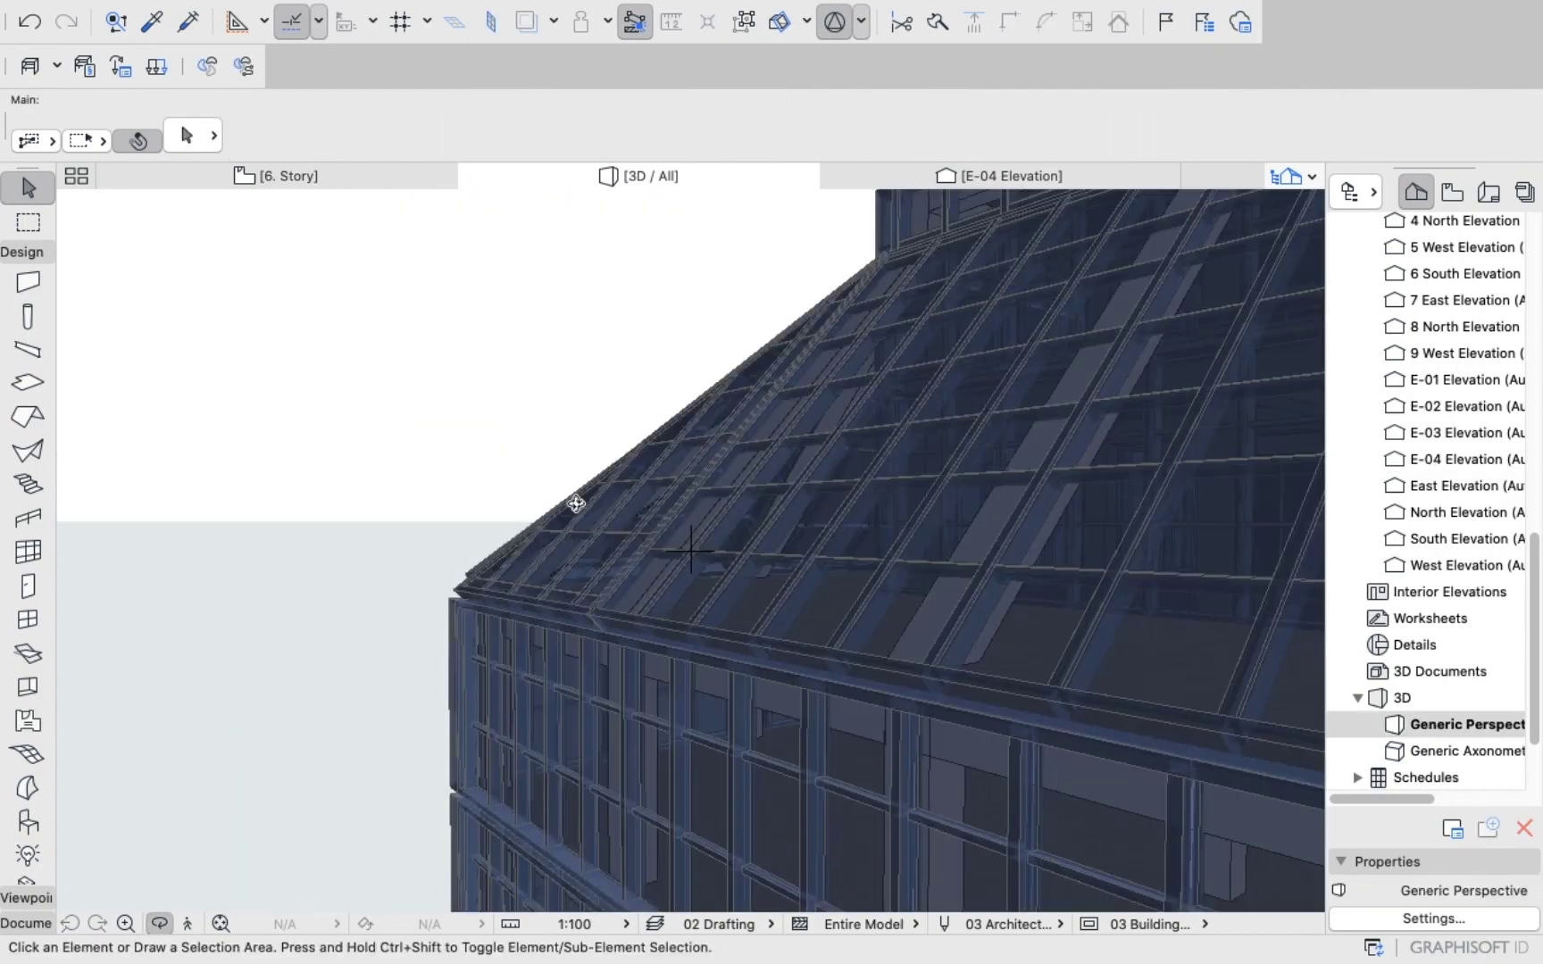
# Examine the glazed sloped roof and the facades below it from several sides in 3D, checking that the corners are closed.
pyautogui.moveTo(693, 561); pyautogui.dragTo(659, 437)
pyautogui.scroll(5, 659, 437)
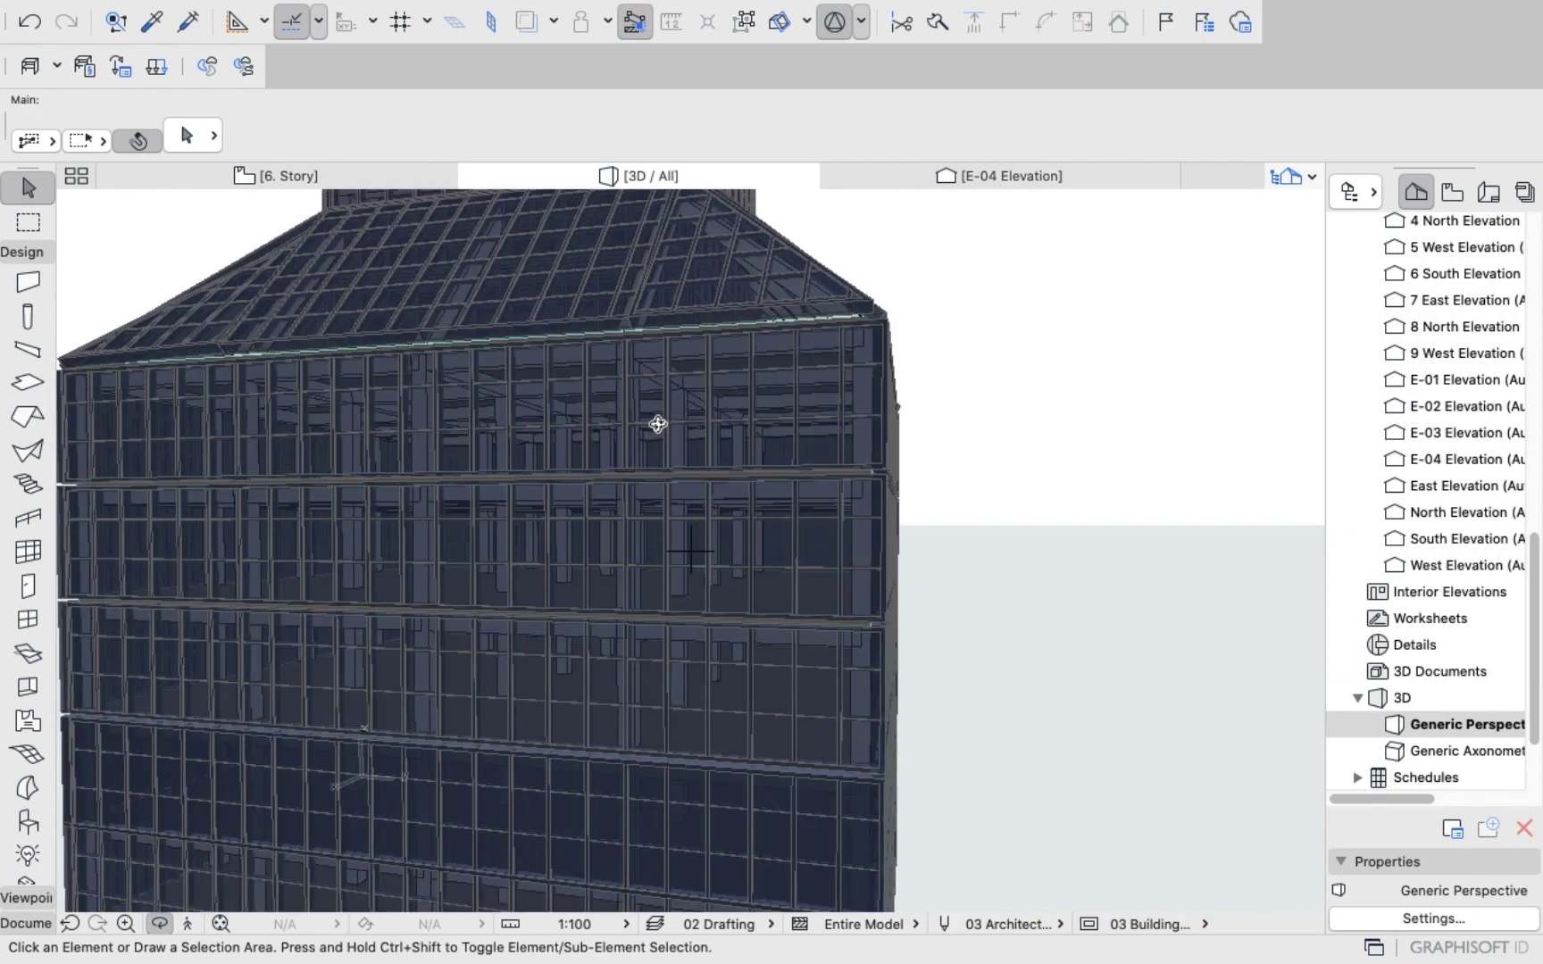
pyautogui.scroll(-8, 658, 424)
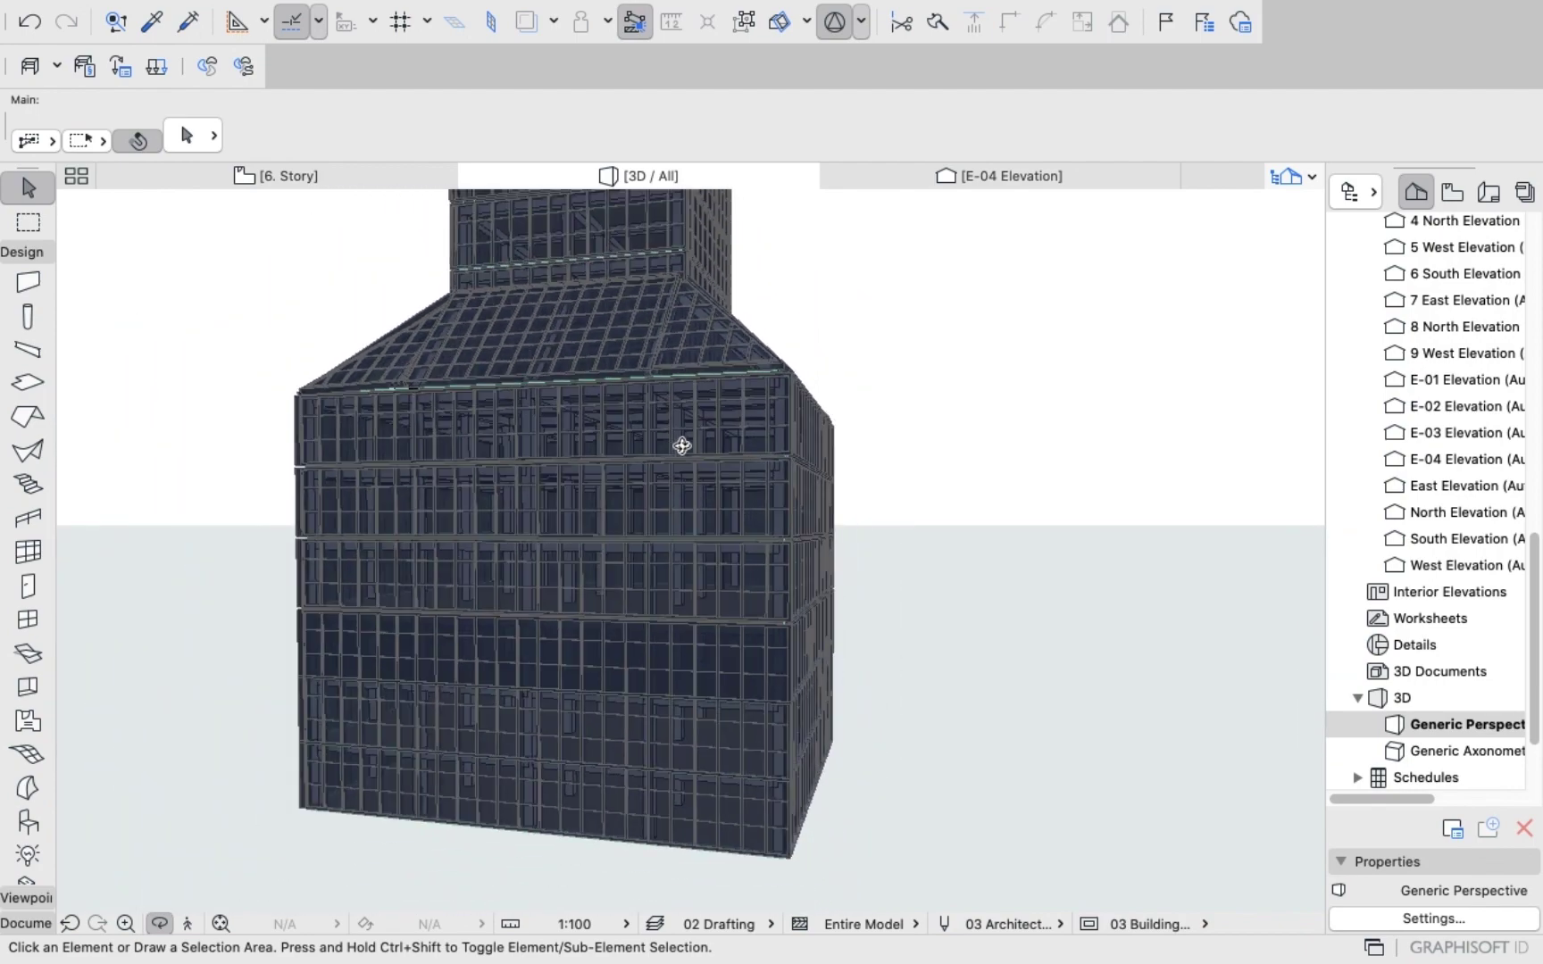
pyautogui.moveTo(618, 386); pyautogui.dragTo(648, 420)
pyautogui.scroll(6, 609, 300)
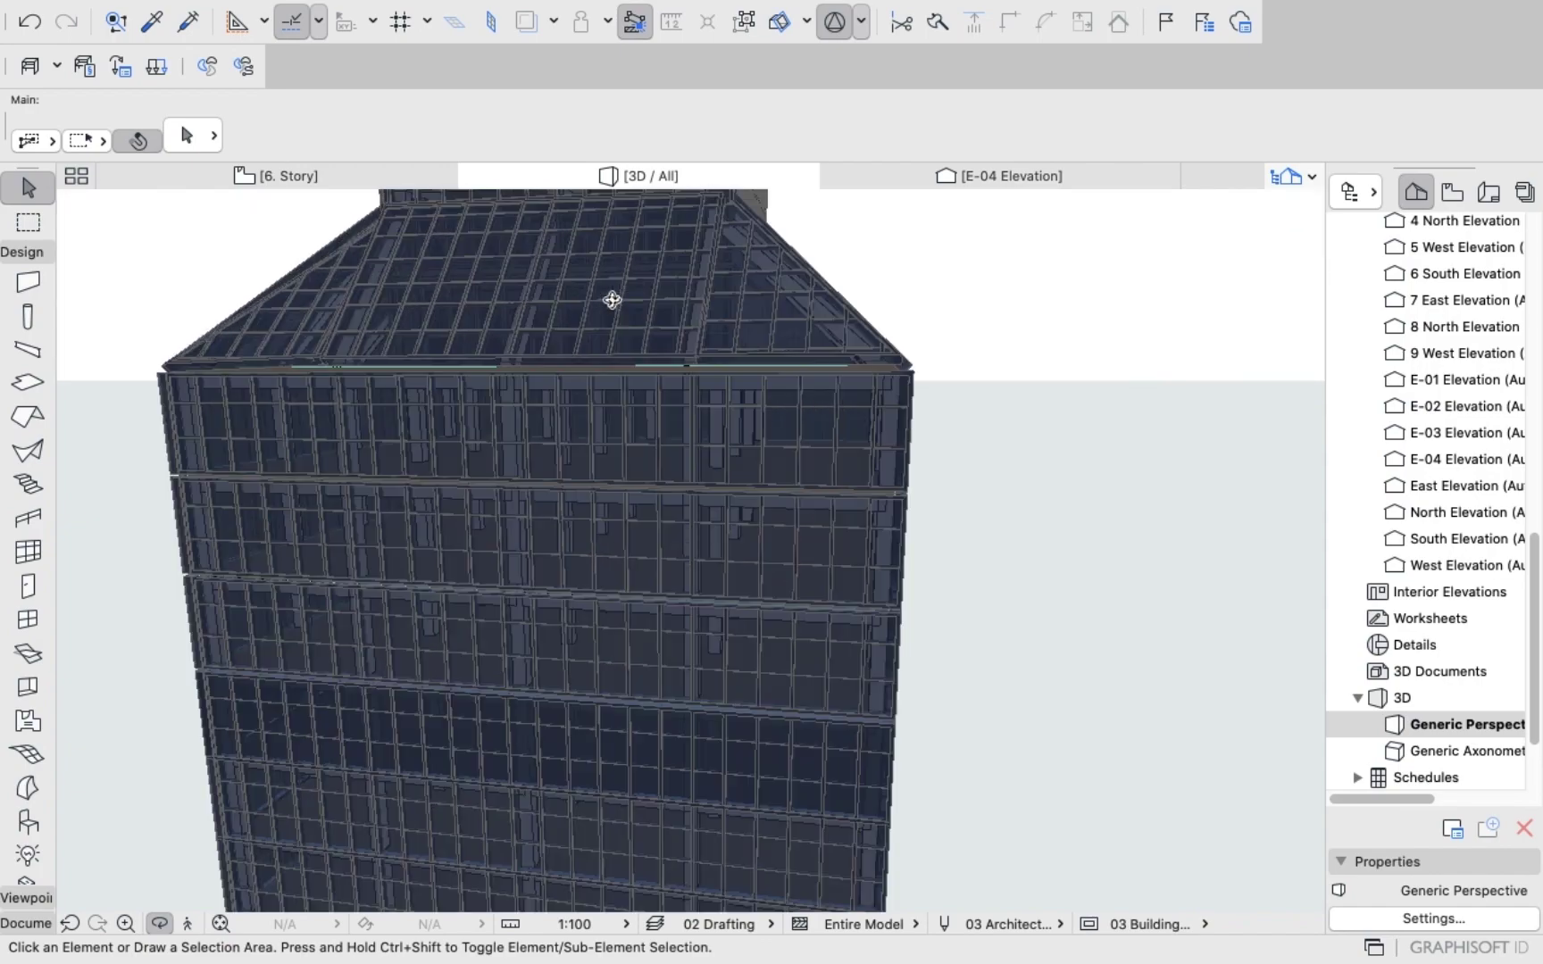
pyautogui.moveTo(612, 302); pyautogui.dragTo(670, 382)
pyautogui.scroll(-10, 669, 382)
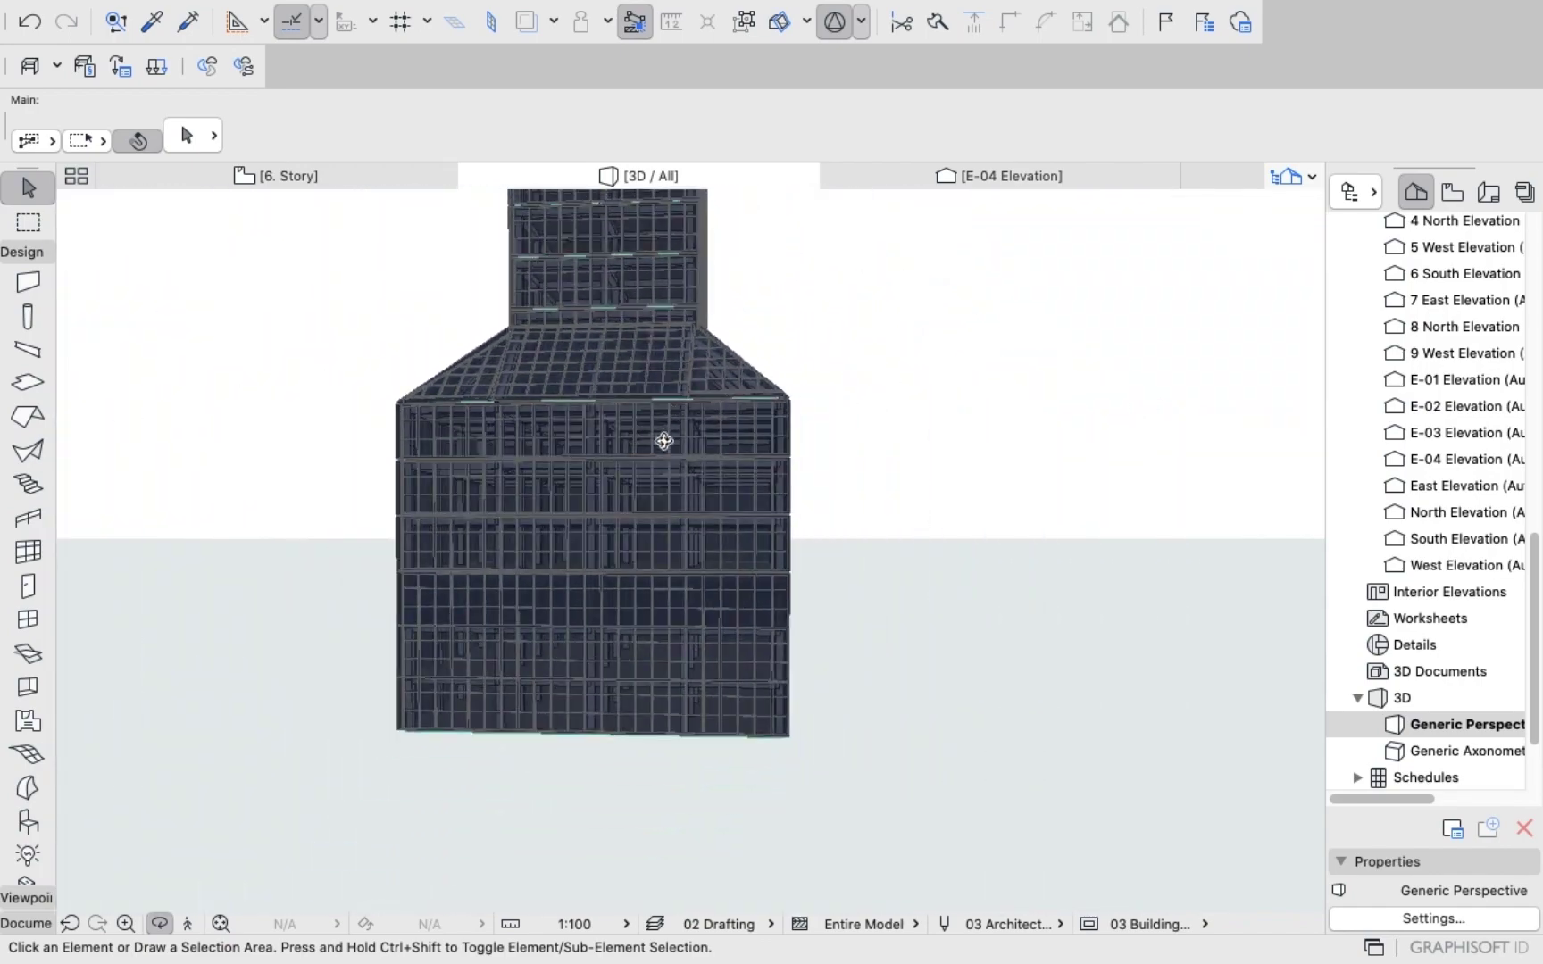
pyautogui.moveTo(683, 482); pyautogui.dragTo(884, 592)
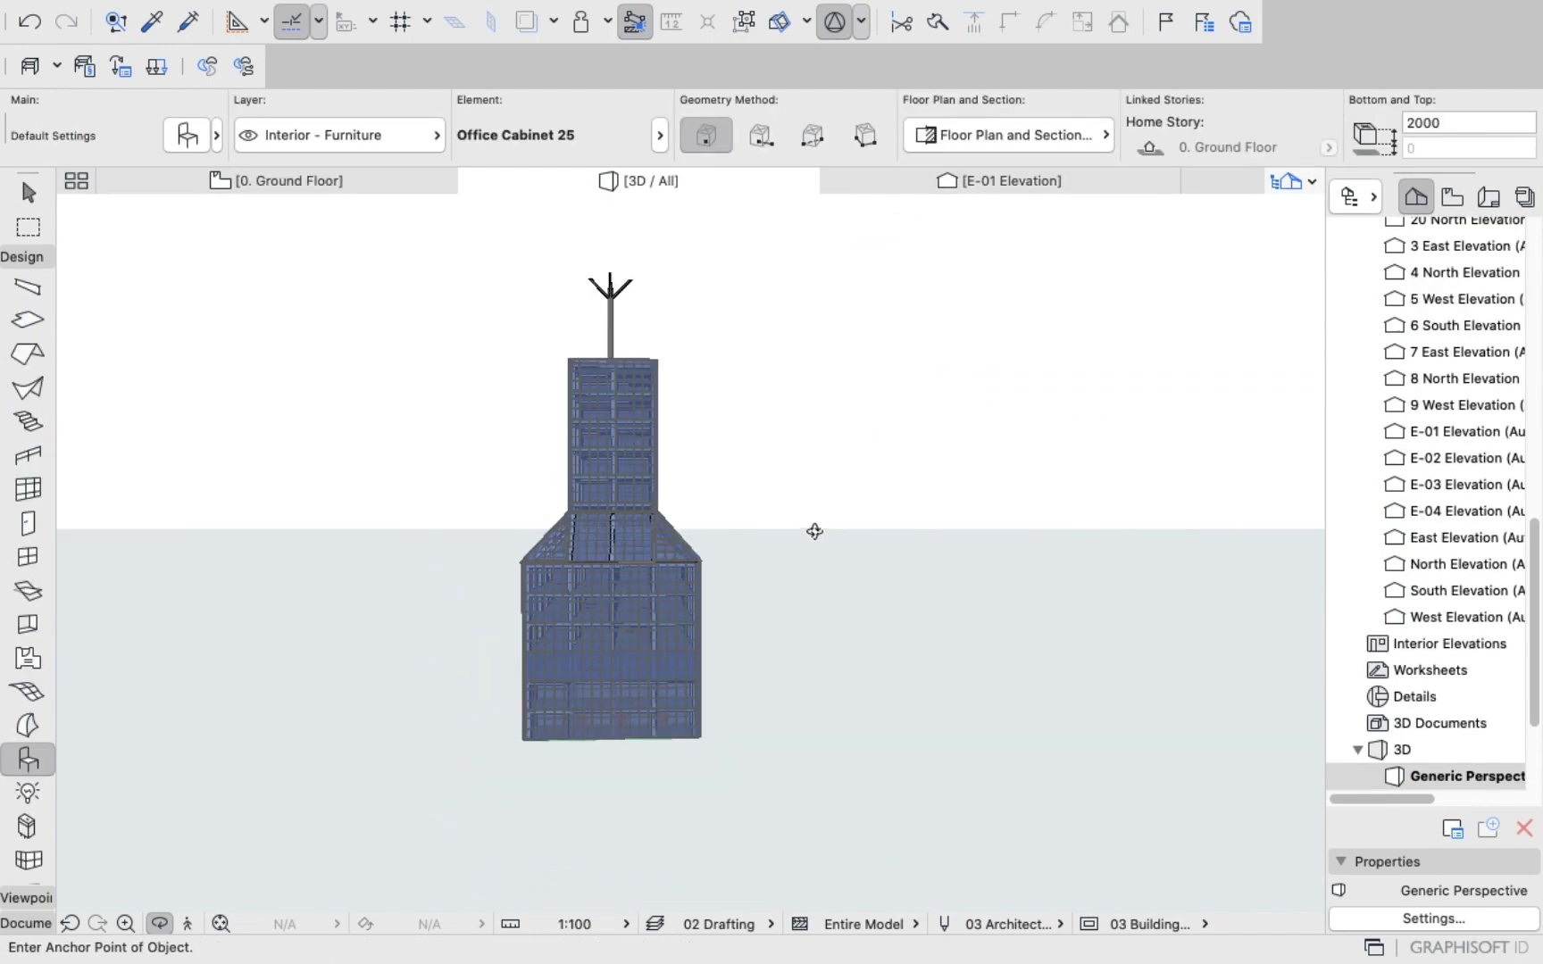
# Examine the completed tower in 3D from the rooftop antenna down to the ground-floor entrance door.
pyautogui.moveTo(812, 530); pyautogui.dragTo(563, 514)
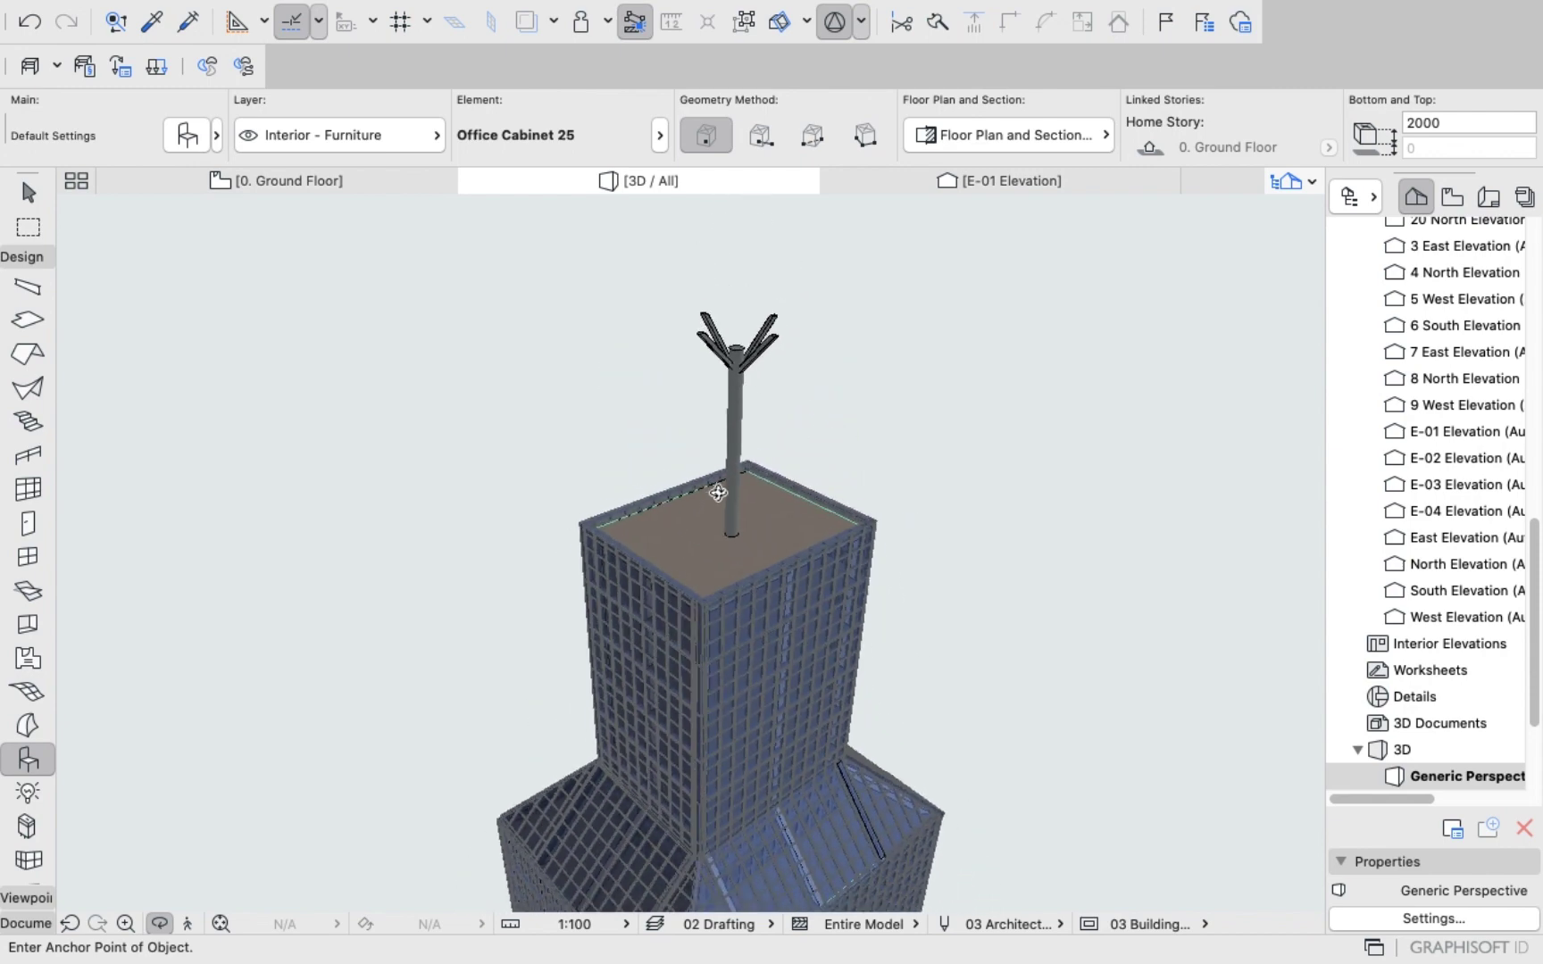
pyautogui.moveTo(717, 492); pyautogui.dragTo(837, 430)
pyautogui.moveTo(745, 542); pyautogui.dragTo(749, 579)
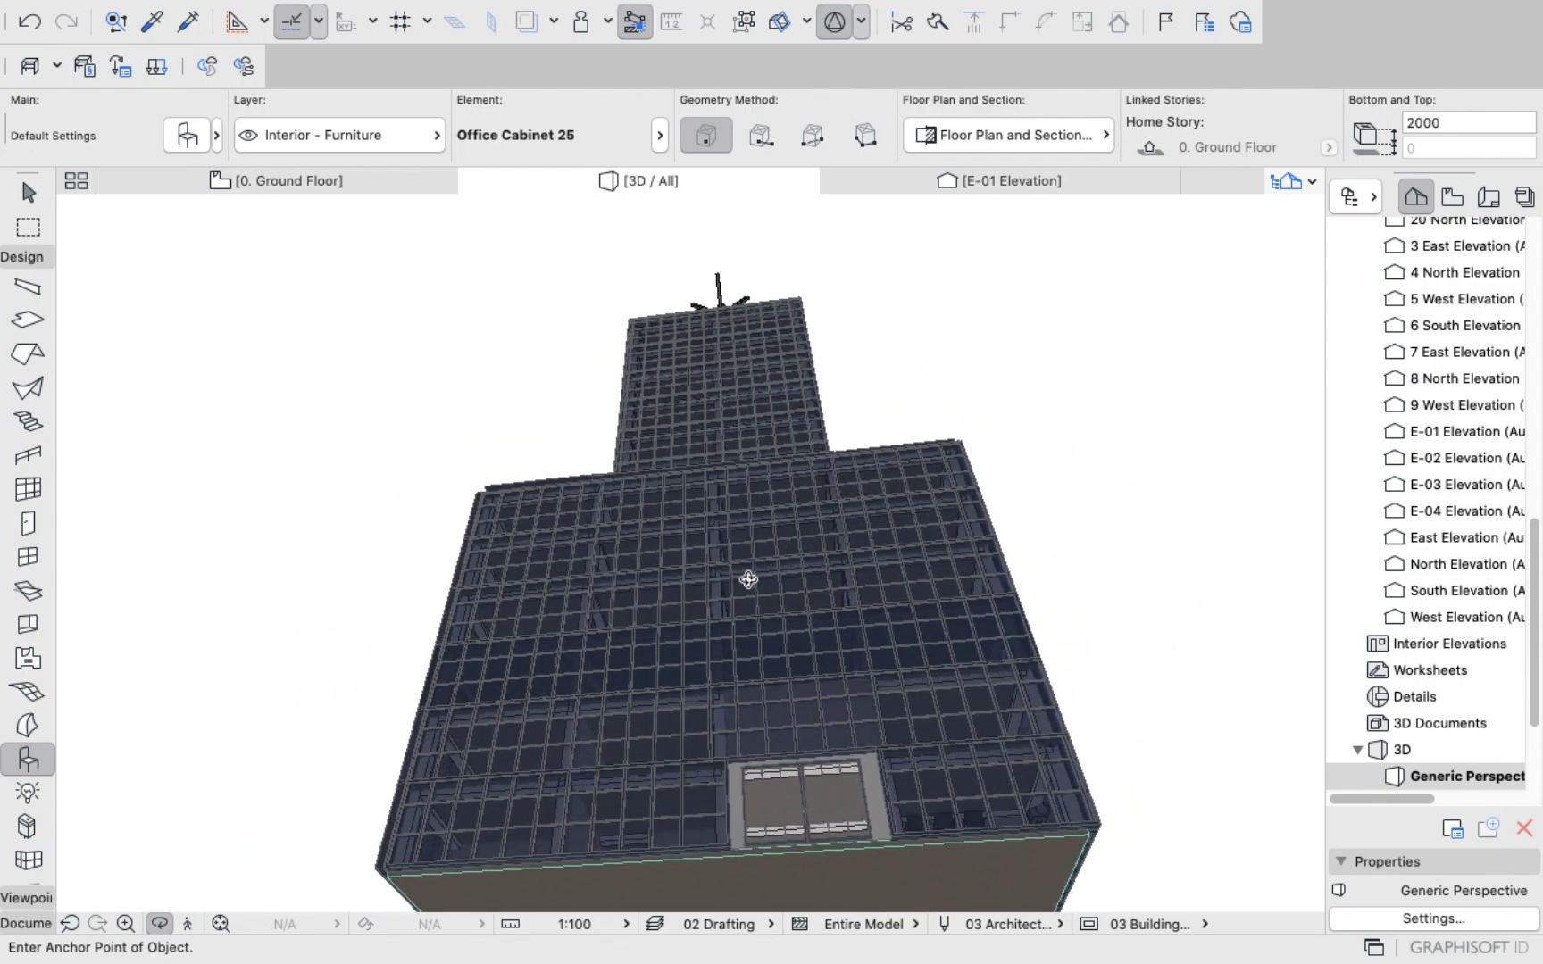
pyautogui.scroll(10, 782, 756)
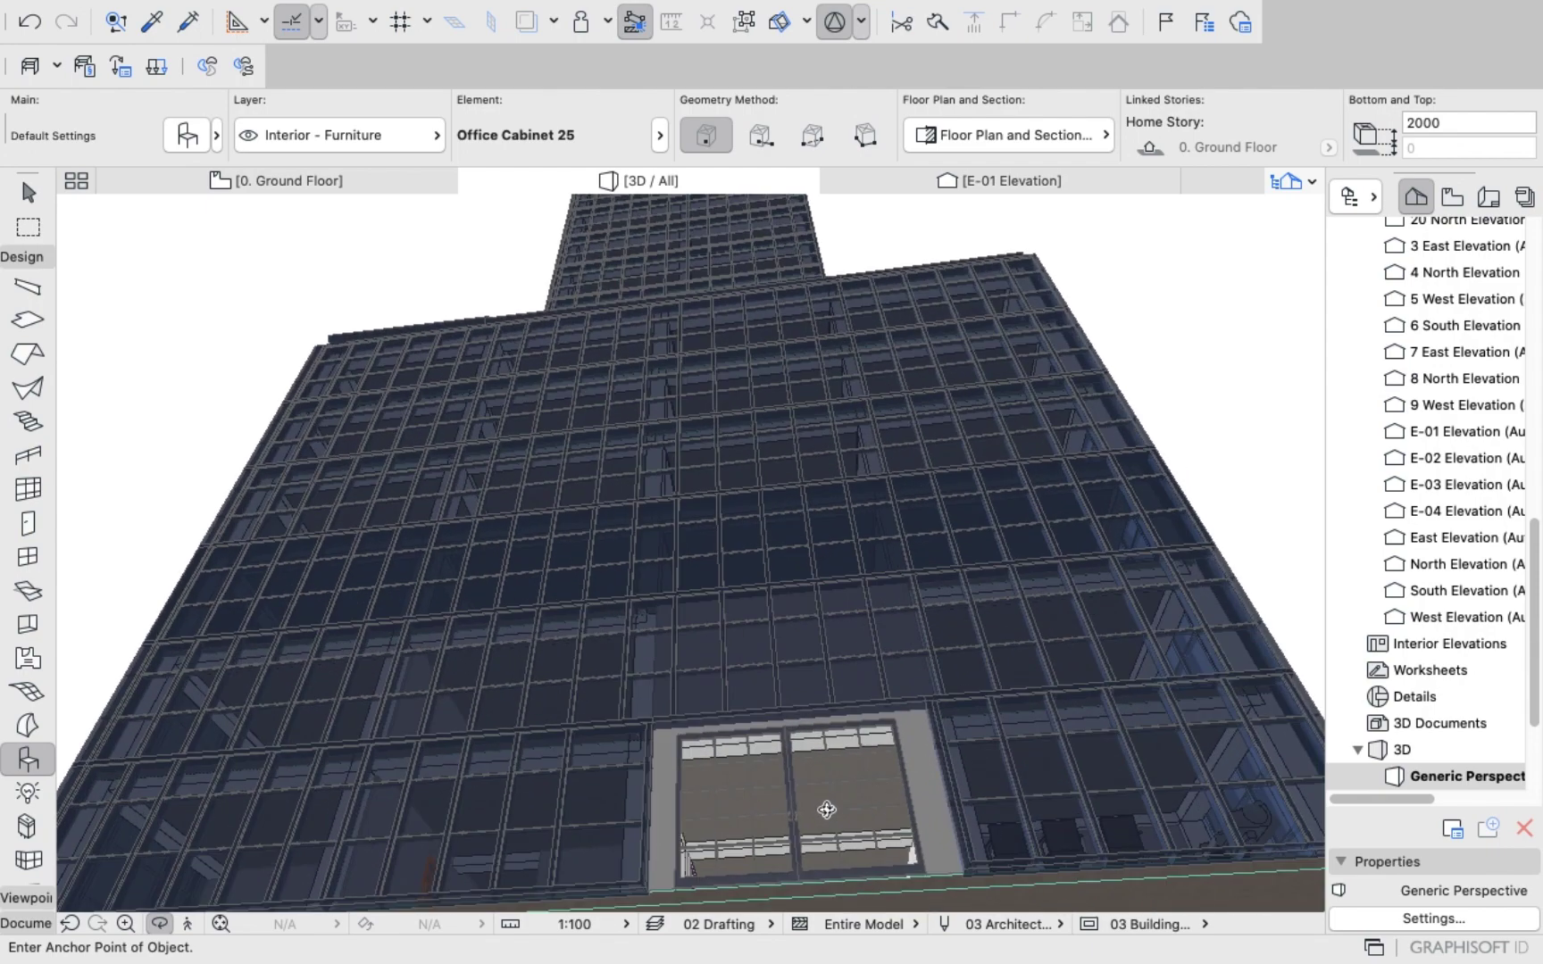
pyautogui.moveTo(800, 753); pyautogui.dragTo(771, 601)
pyautogui.scroll(10, 771, 601)
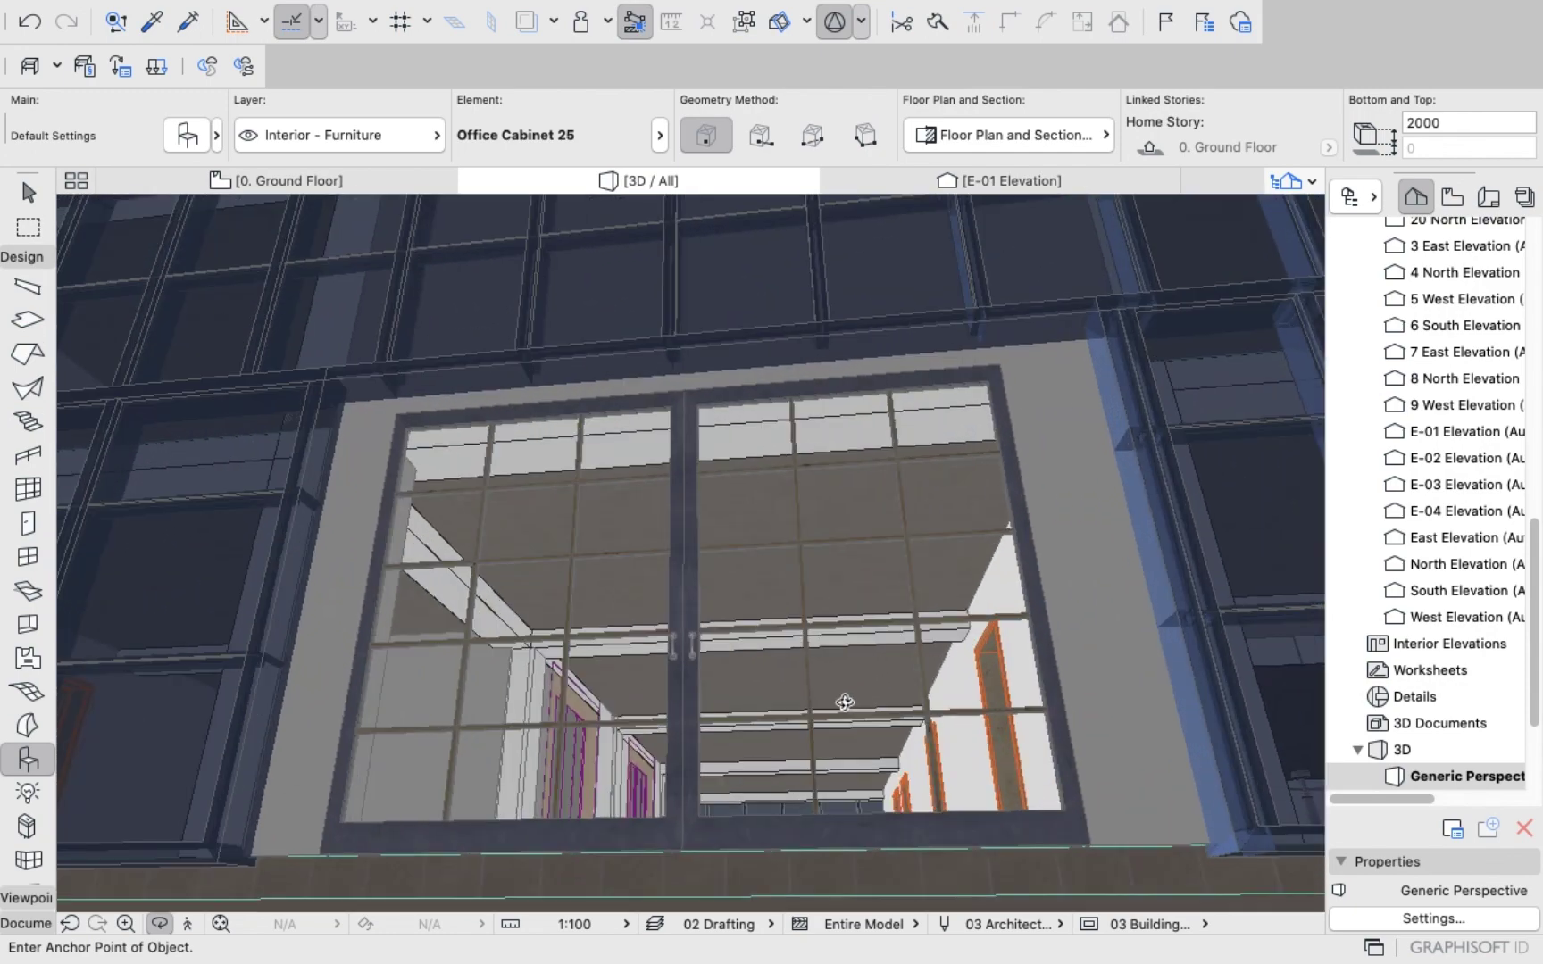
# Enter the ground floor through the entrance doors in 3D and examine the hall, elevator doors, ceiling beams and office doors.
pyautogui.scroll(10, 837, 710)
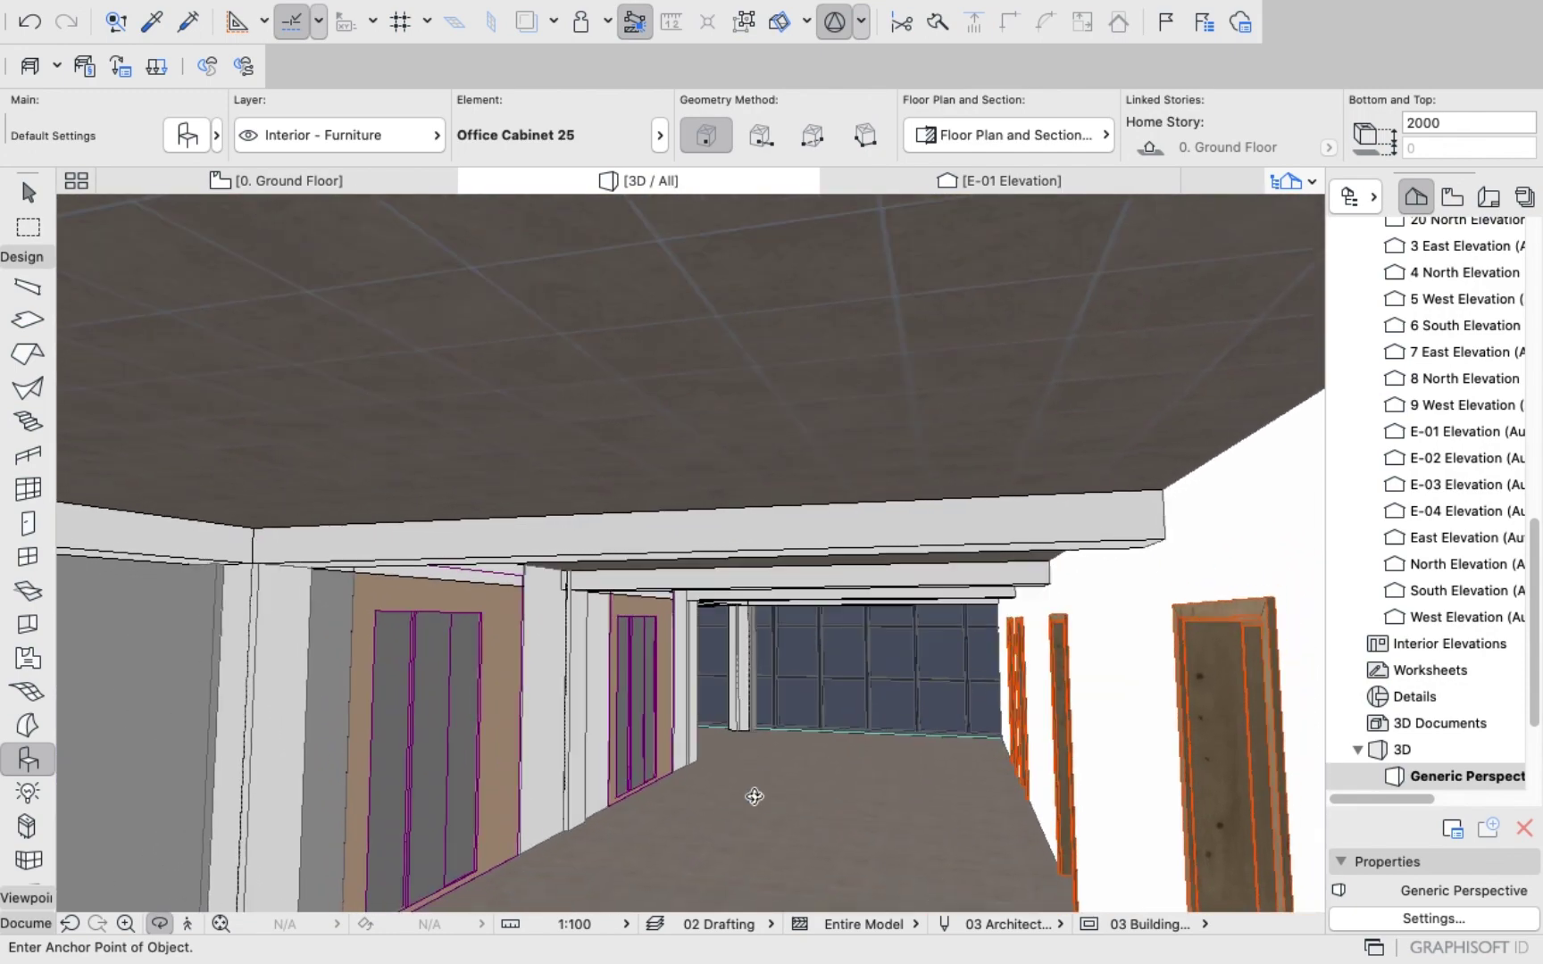
pyautogui.scroll(6, 802, 725)
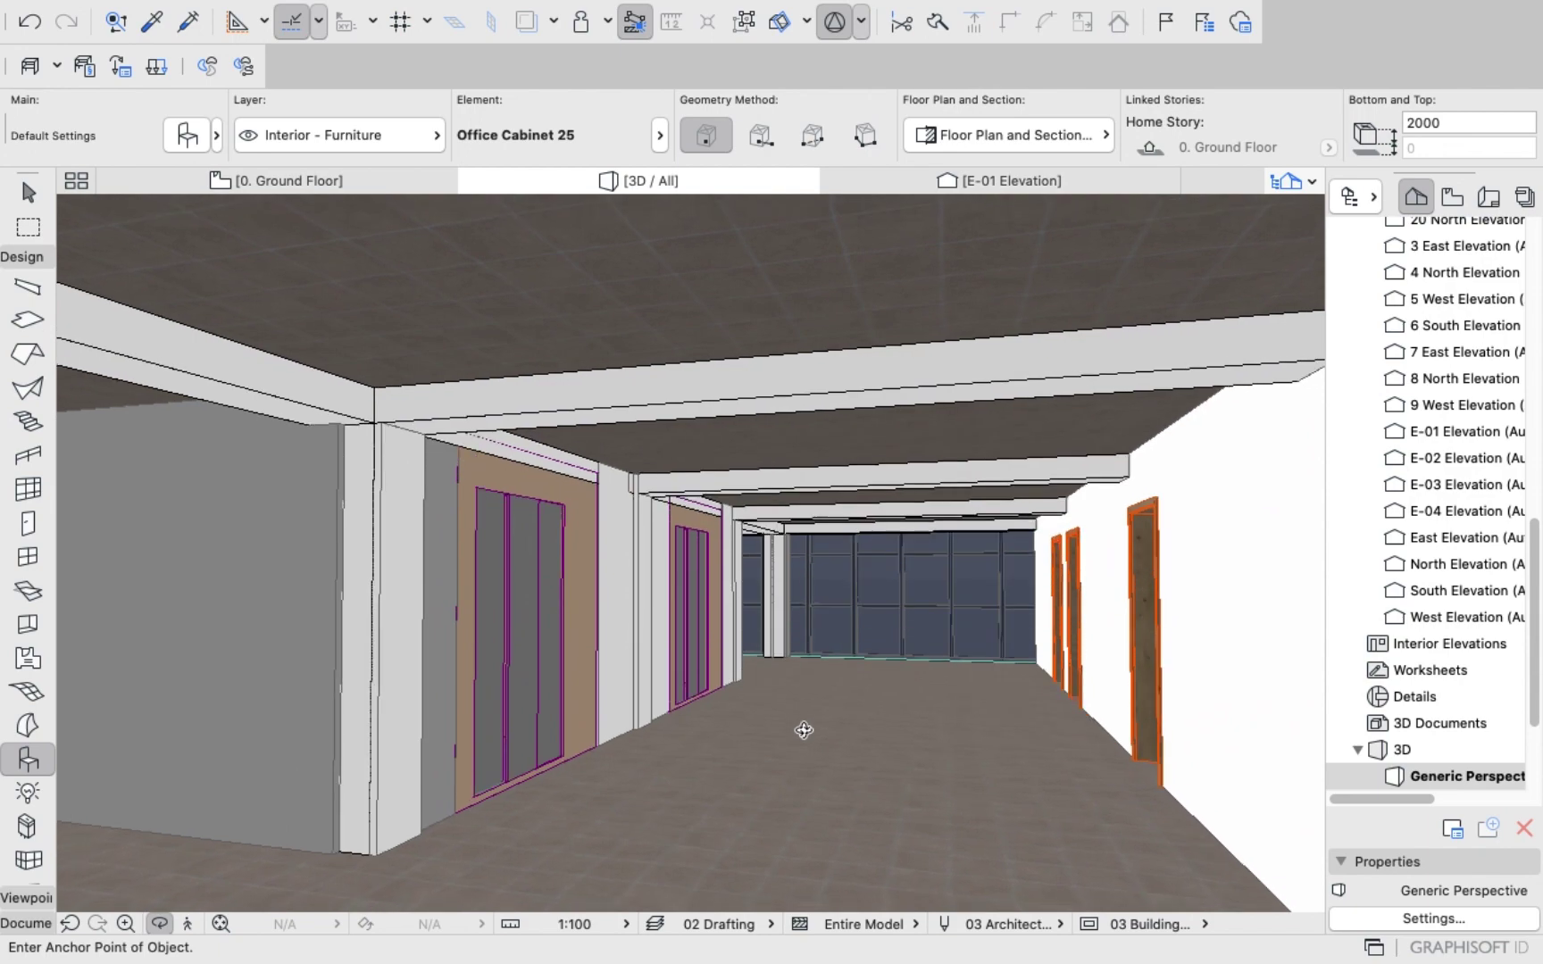
pyautogui.moveTo(802, 731); pyautogui.dragTo(859, 739)
pyautogui.keyDown('shift'); pyautogui.moveTo(859, 739); pyautogui.dragTo(611, 707, button='middle'); pyautogui.keyUp('shift')
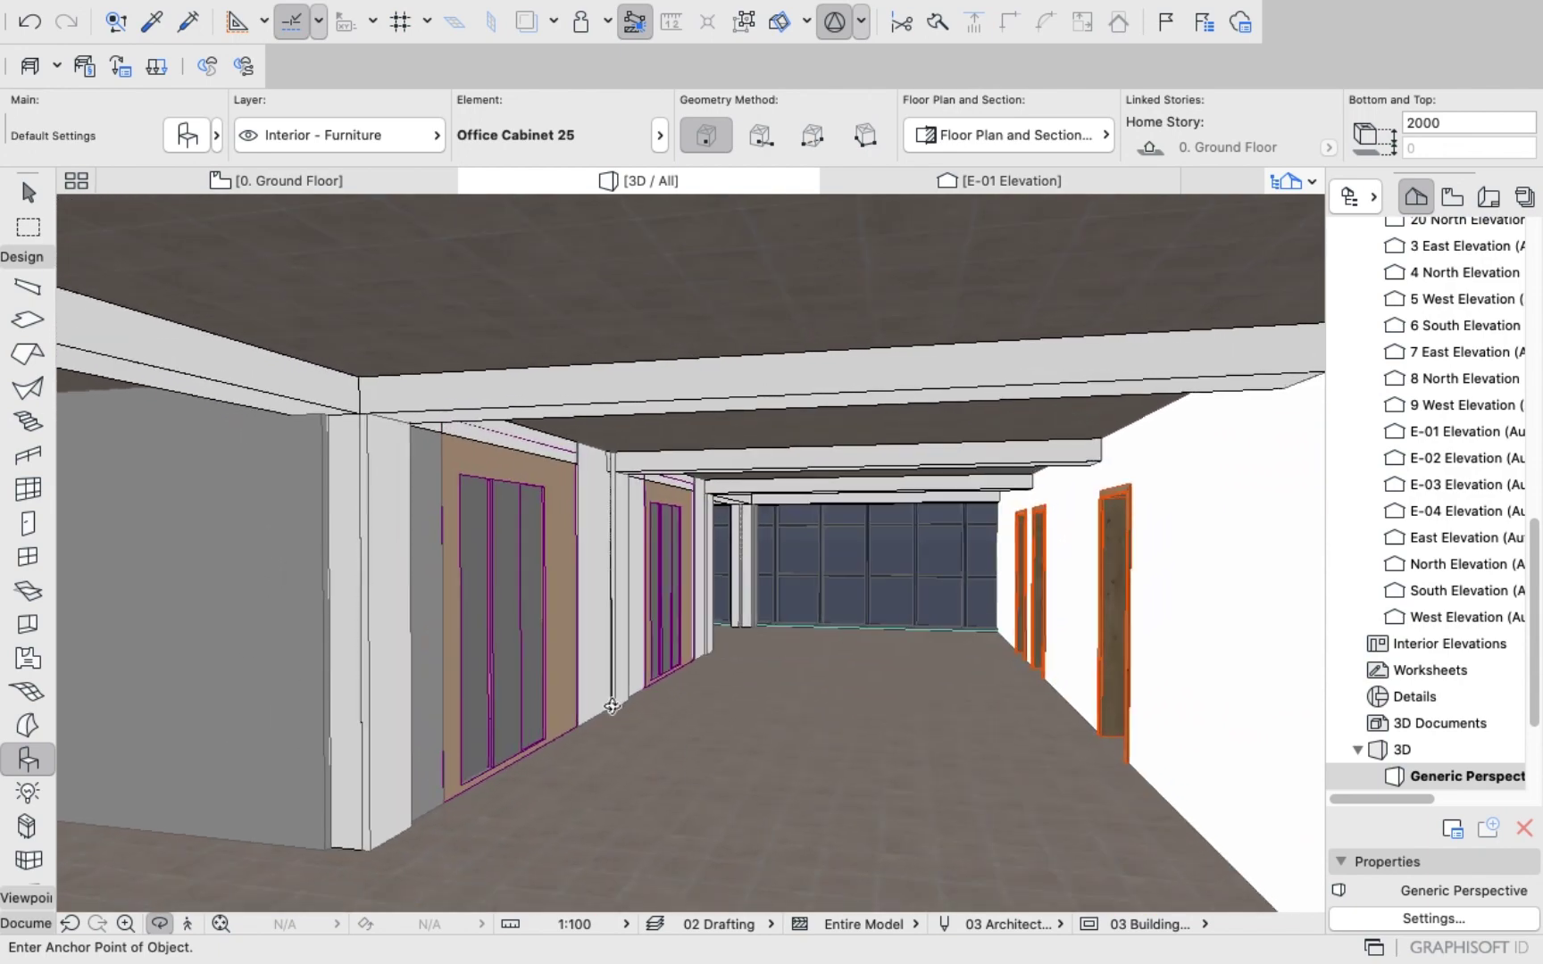
pyautogui.keyDown('shift'); pyautogui.moveTo(796, 712); pyautogui.dragTo(735, 737, button='middle'); pyautogui.keyUp('shift')
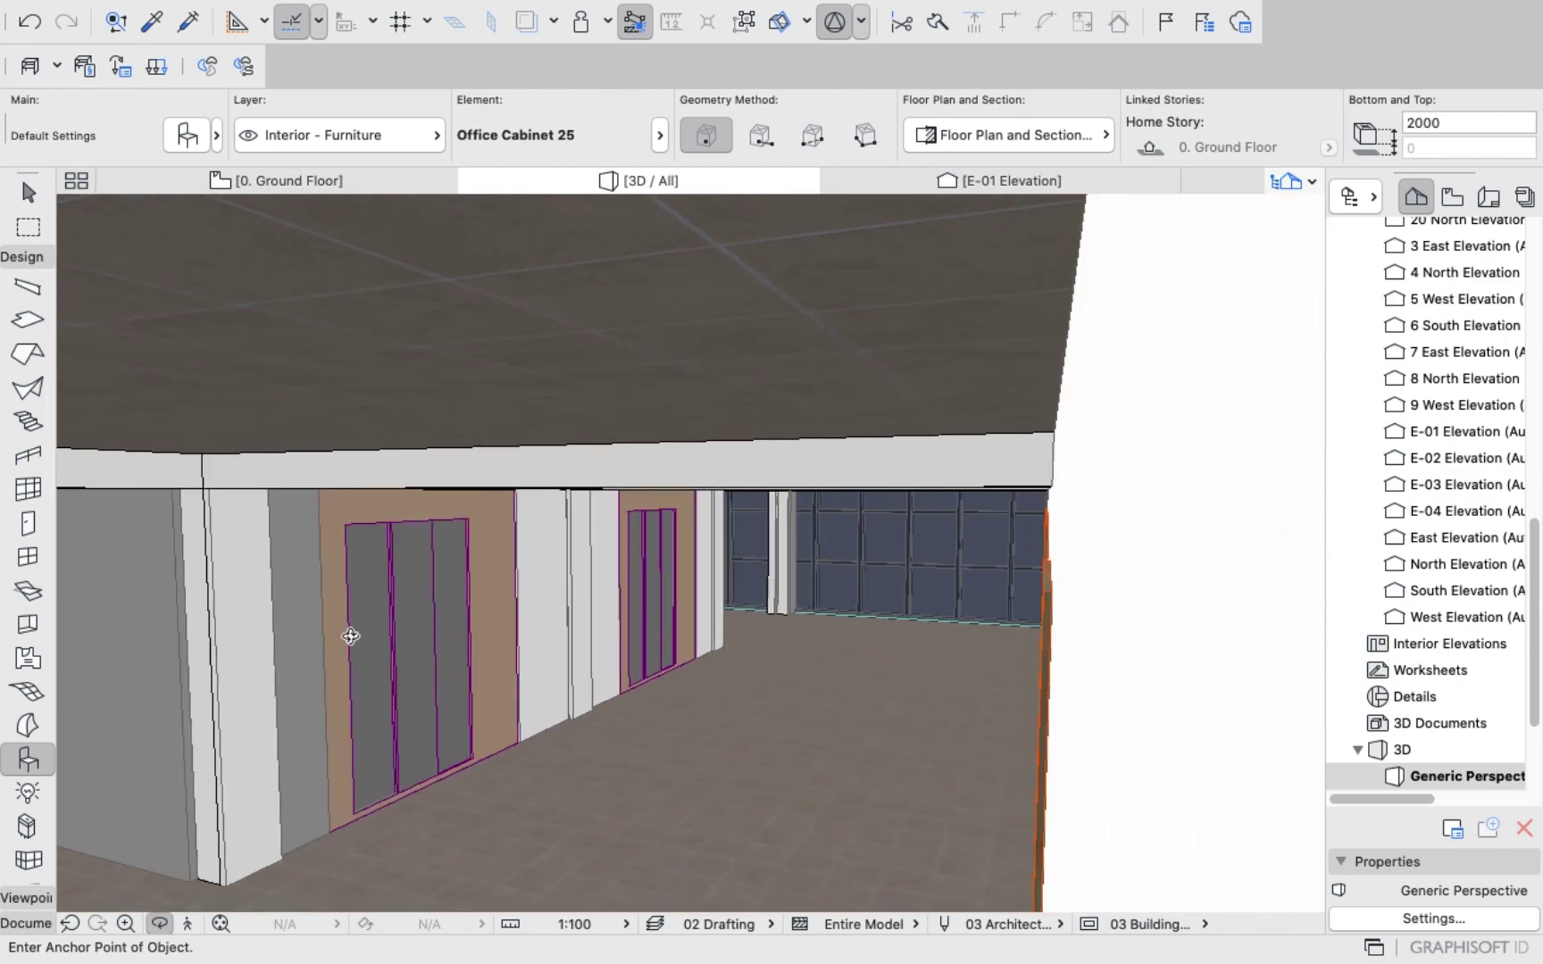
pyautogui.keyDown('shift'); pyautogui.moveTo(350, 636); pyautogui.dragTo(524, 586, button='middle'); pyautogui.keyUp('shift')
pyautogui.keyDown('shift'); pyautogui.moveTo(669, 614); pyautogui.dragTo(752, 703, button='middle'); pyautogui.keyUp('shift')
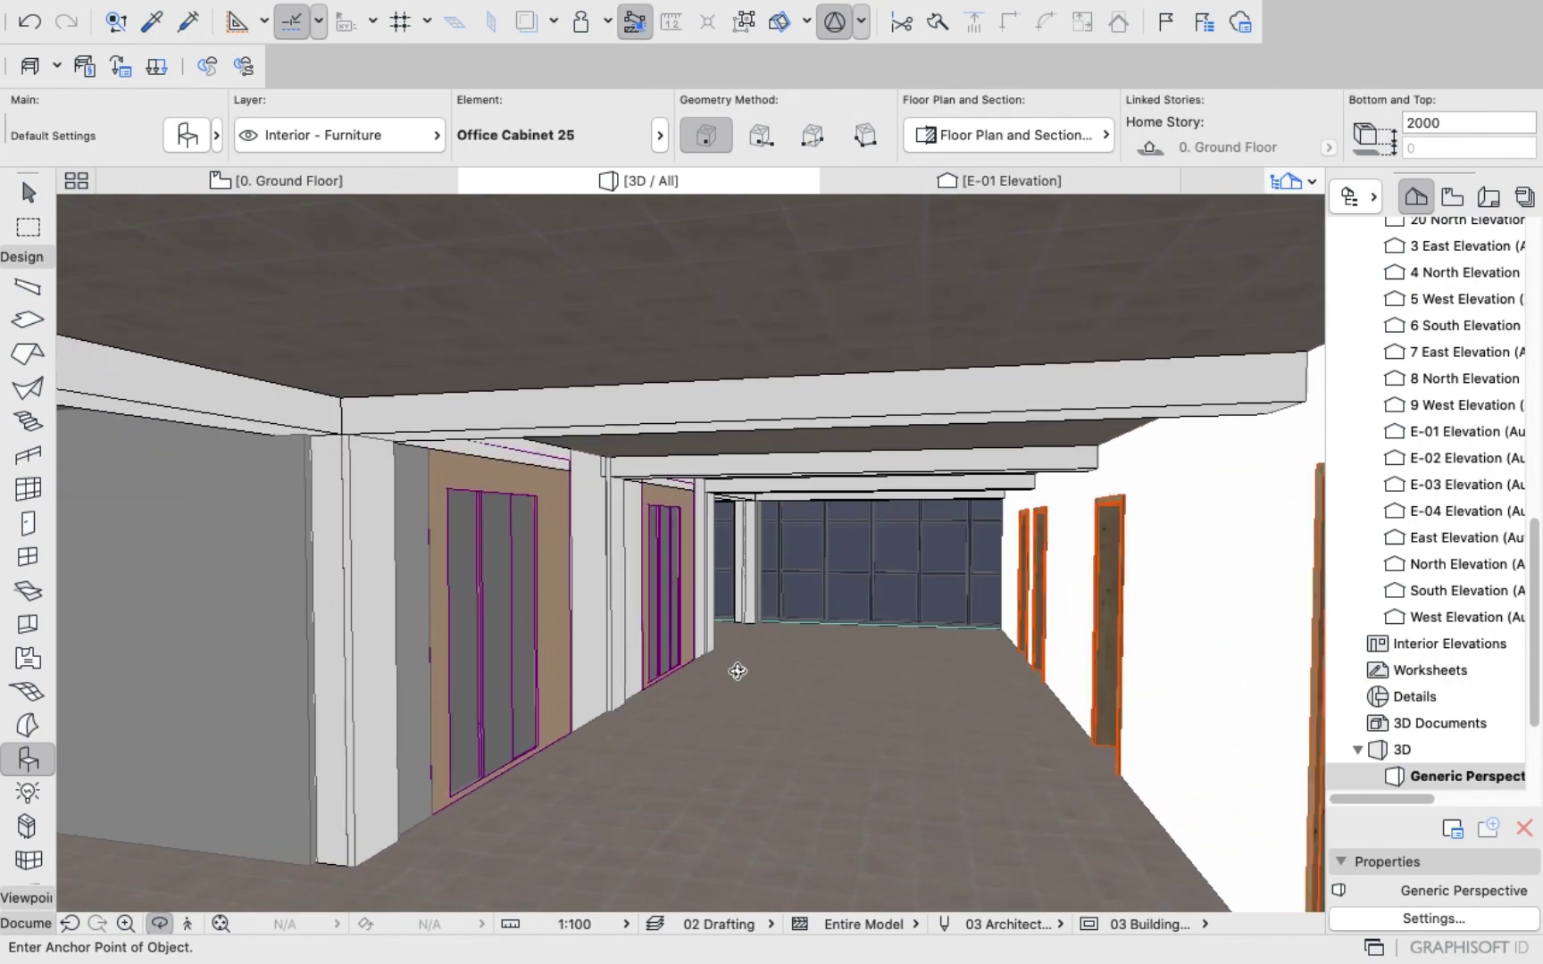
pyautogui.scroll(5, 725, 680)
pyautogui.keyDown('shift'); pyautogui.moveTo(724, 679); pyautogui.dragTo(754, 698, button='middle'); pyautogui.keyUp('shift')
pyautogui.scroll(10, 753, 698)
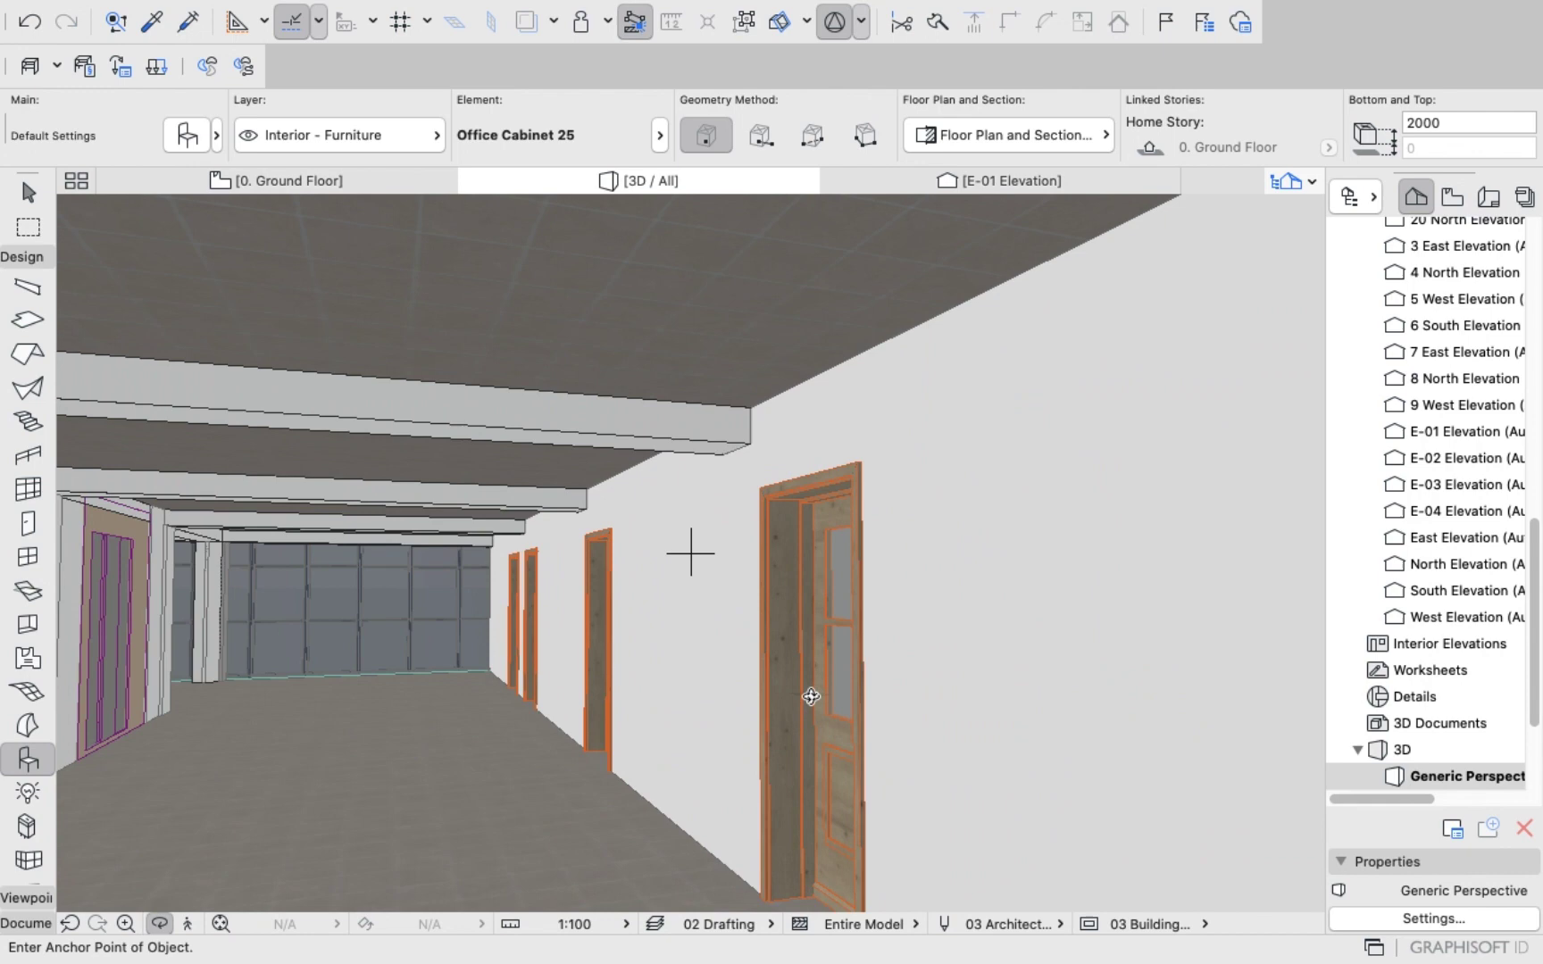
pyautogui.keyDown('shift'); pyautogui.moveTo(811, 697); pyautogui.dragTo(788, 666, button='middle'); pyautogui.keyUp('shift')
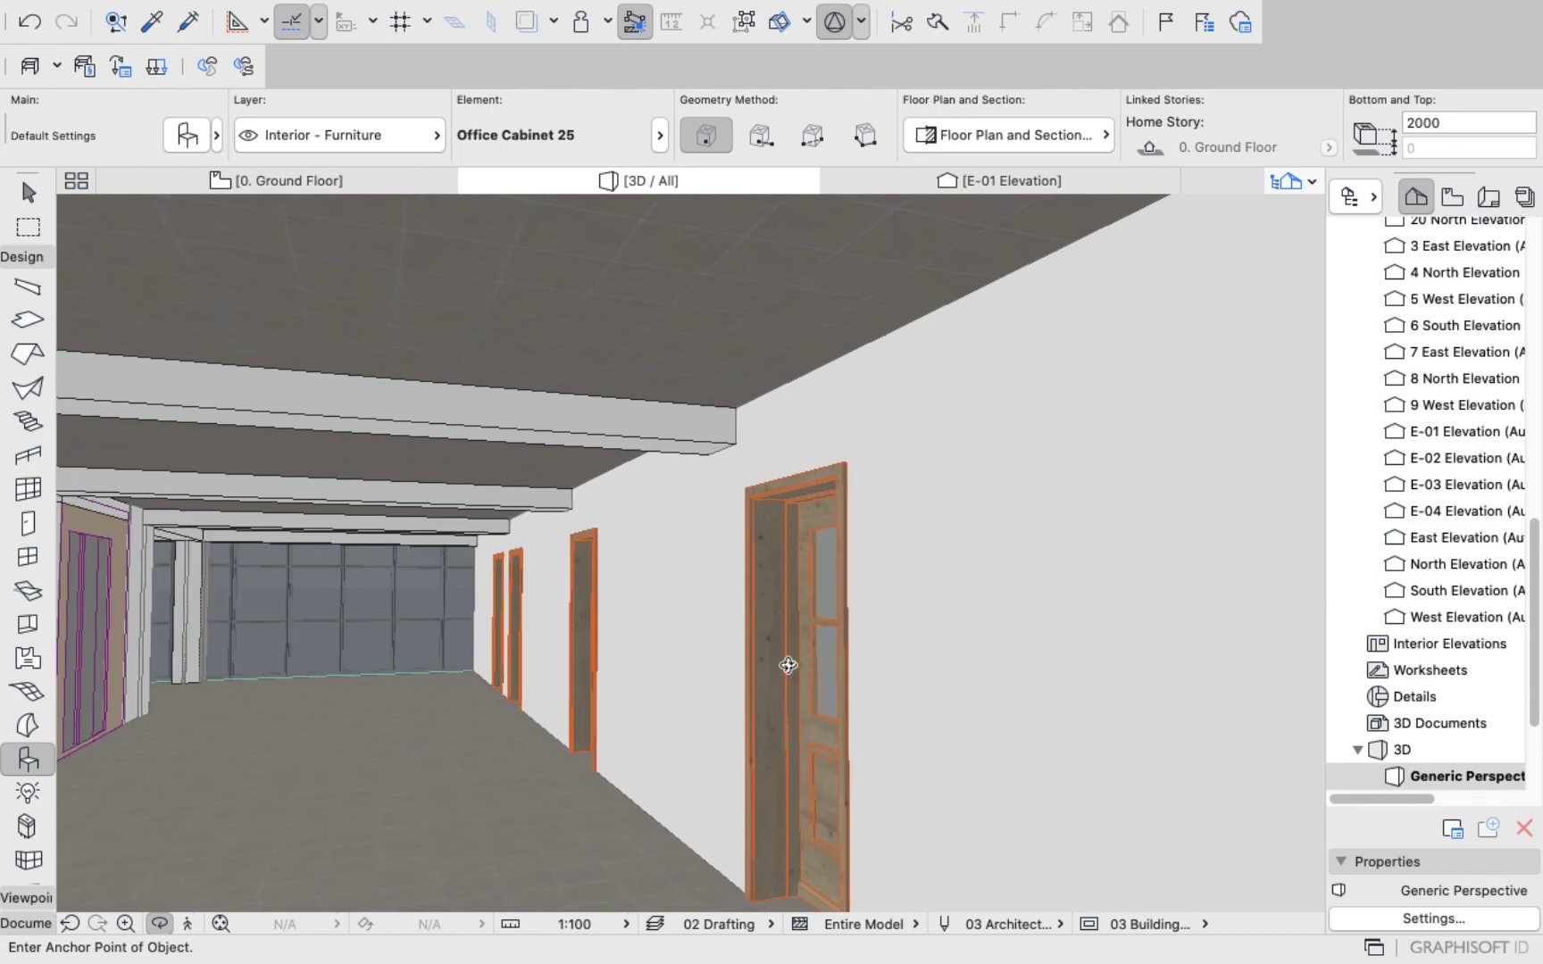
pyautogui.keyDown('shift'); pyautogui.moveTo(505, 611); pyautogui.dragTo(247, 622, button='middle'); pyautogui.keyUp('shift')
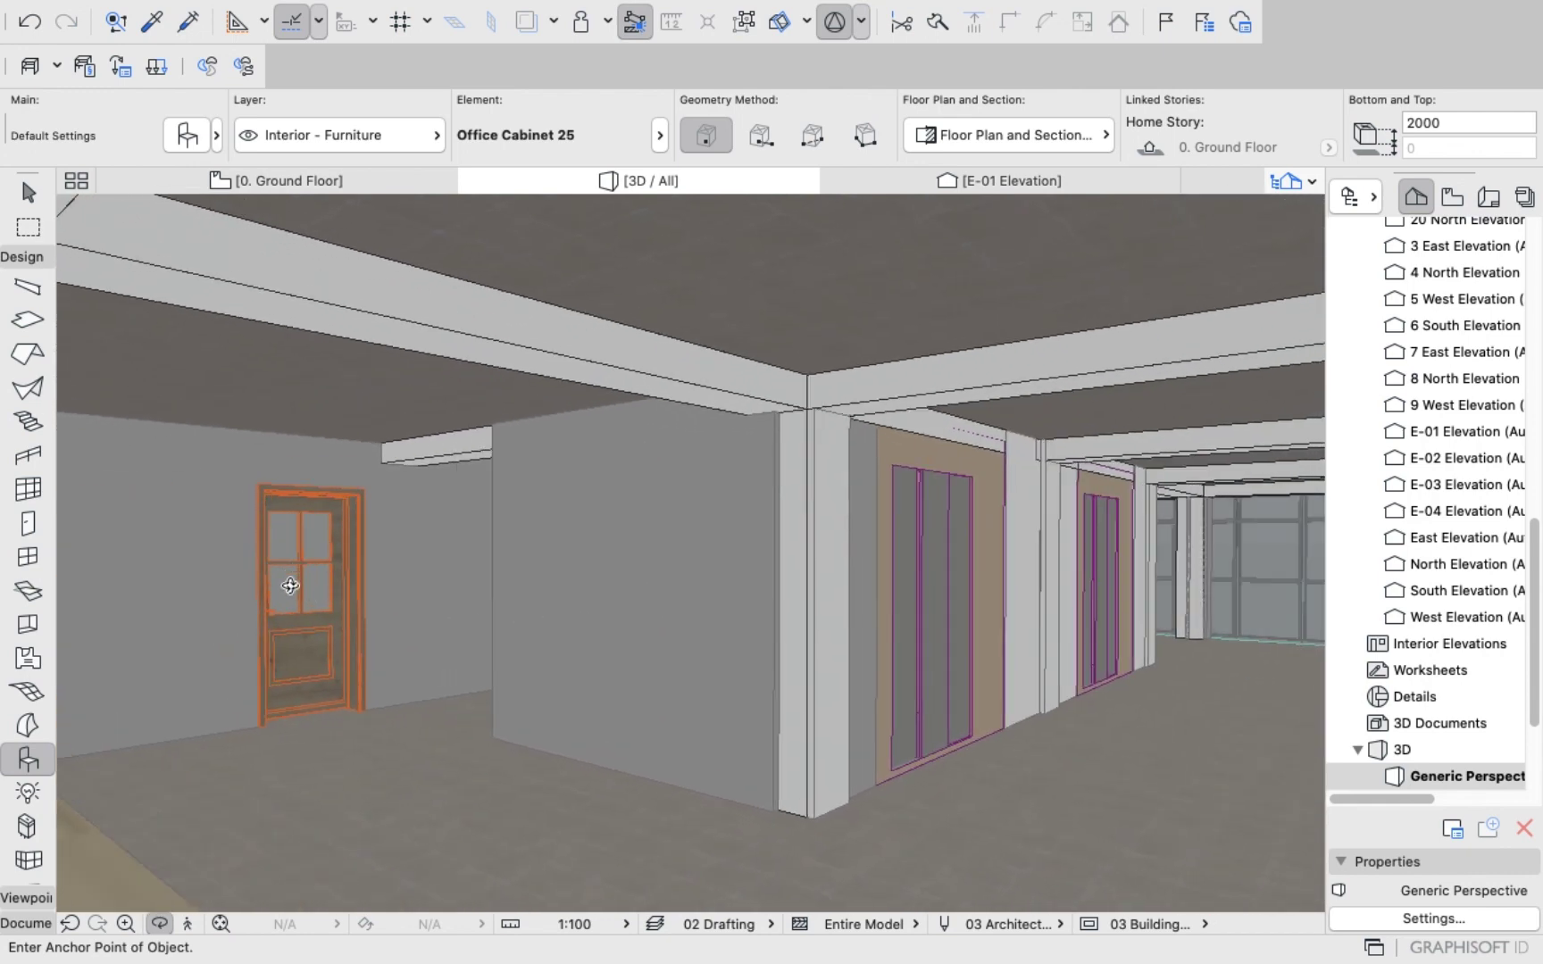
pyautogui.scroll(5, 294, 618)
pyautogui.scroll(5, 296, 621)
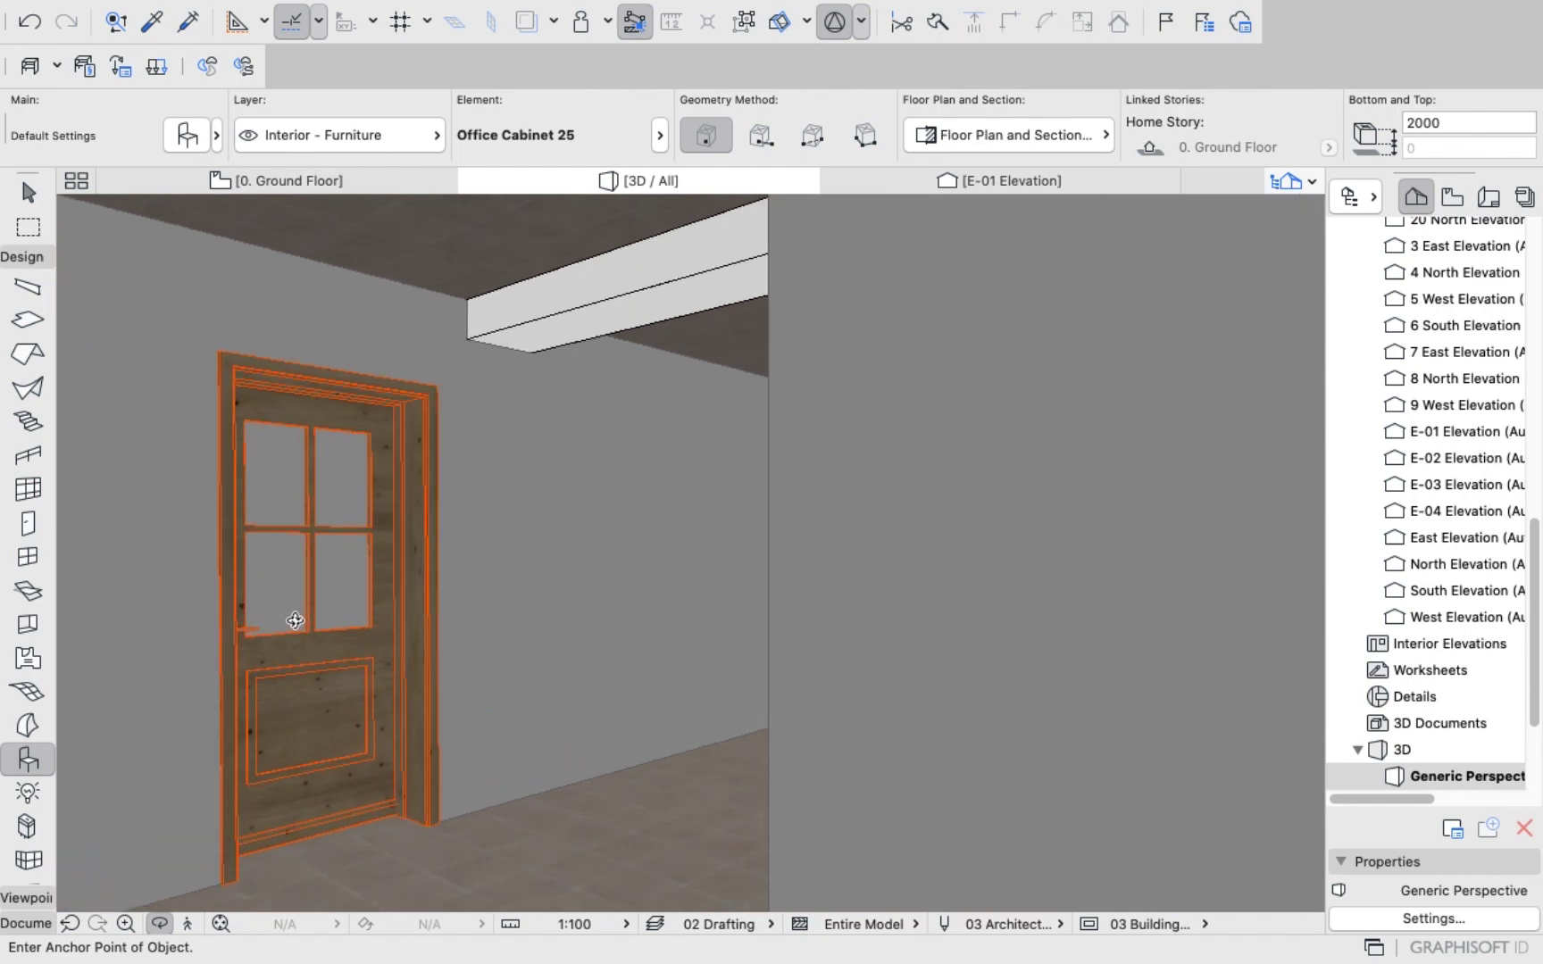
pyautogui.moveTo(303, 644); pyautogui.dragTo(445, 700)
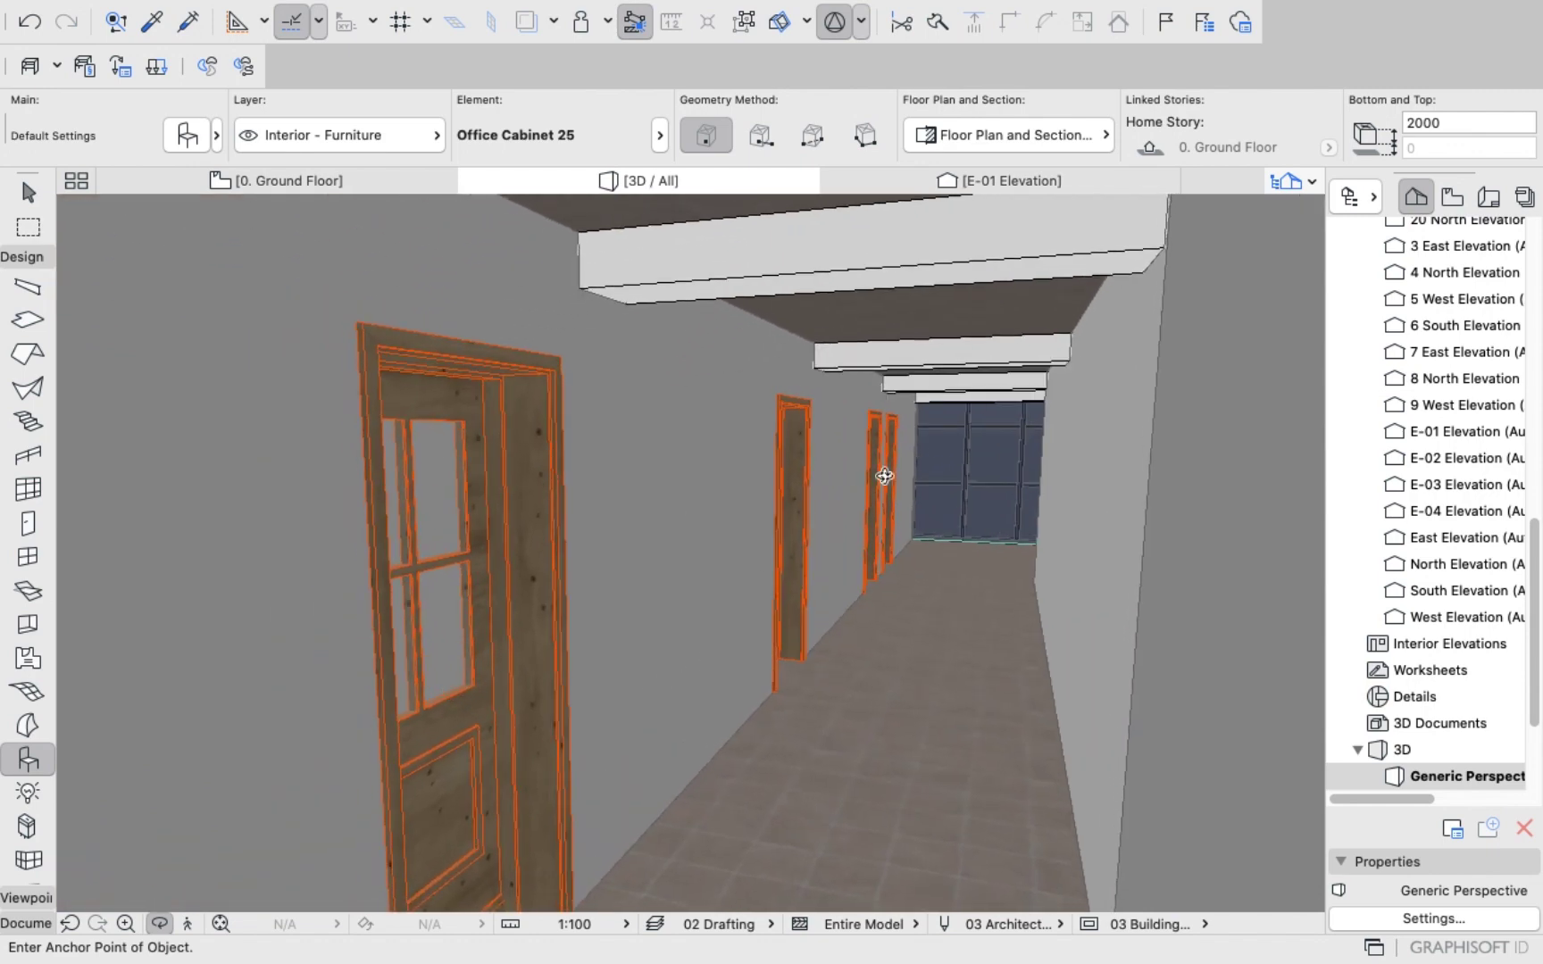
# Enter the furnished ground-floor corner office from outside in 3D and examine its cabinets, desk with blue chair, and plotter.
pyautogui.scroll(-10, 862, 535)
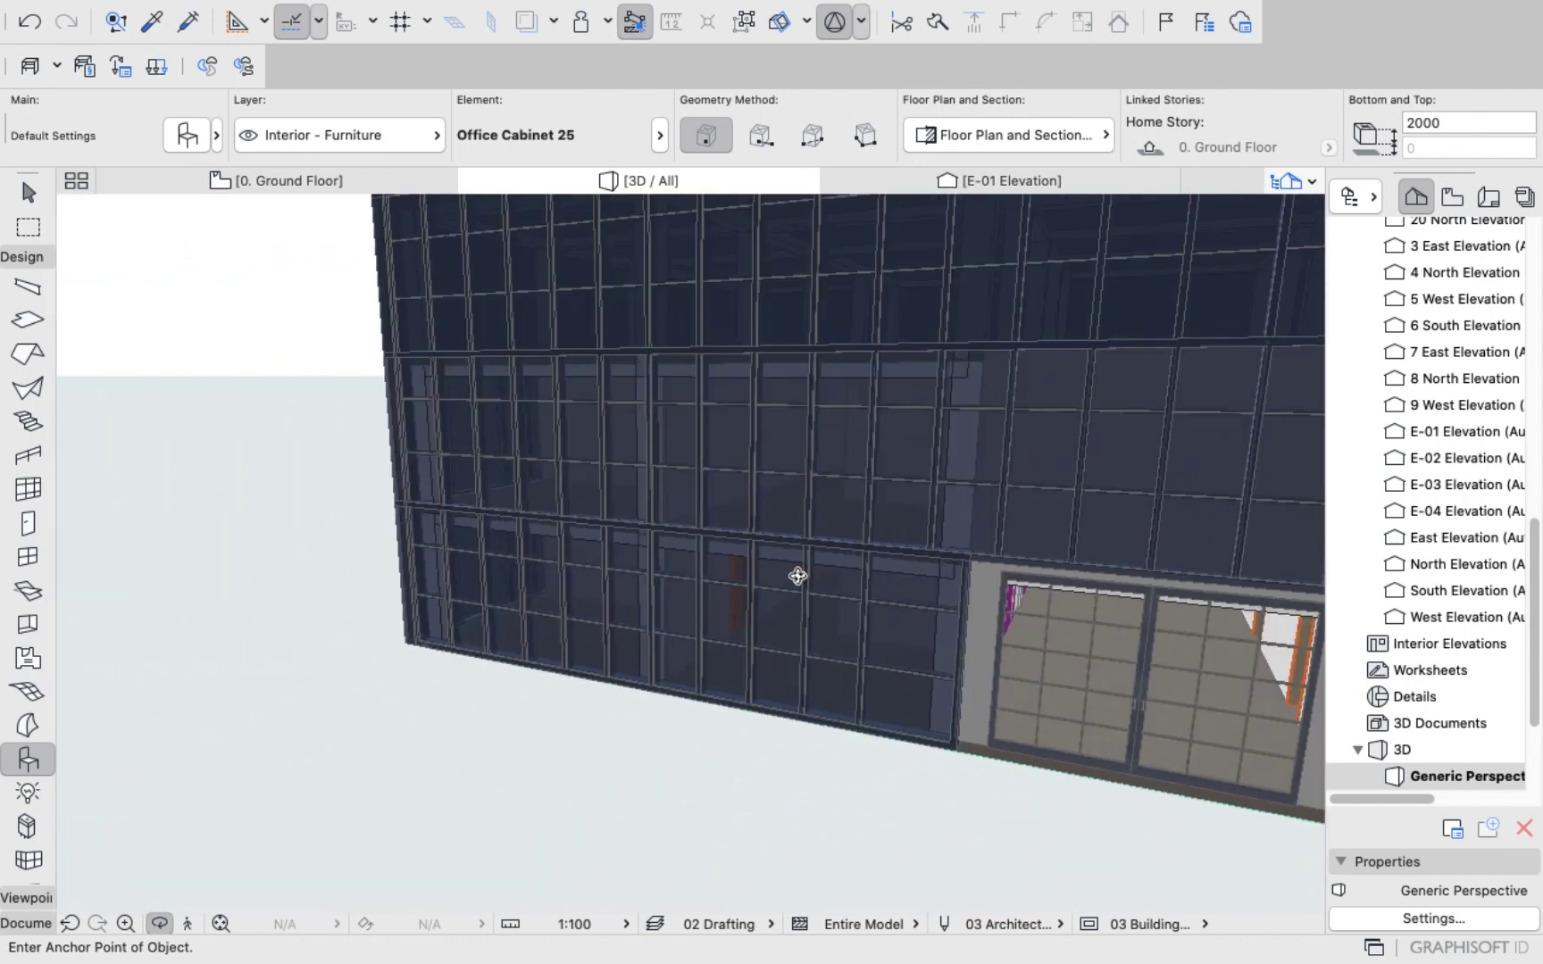
pyautogui.scroll(-5, 920, 631)
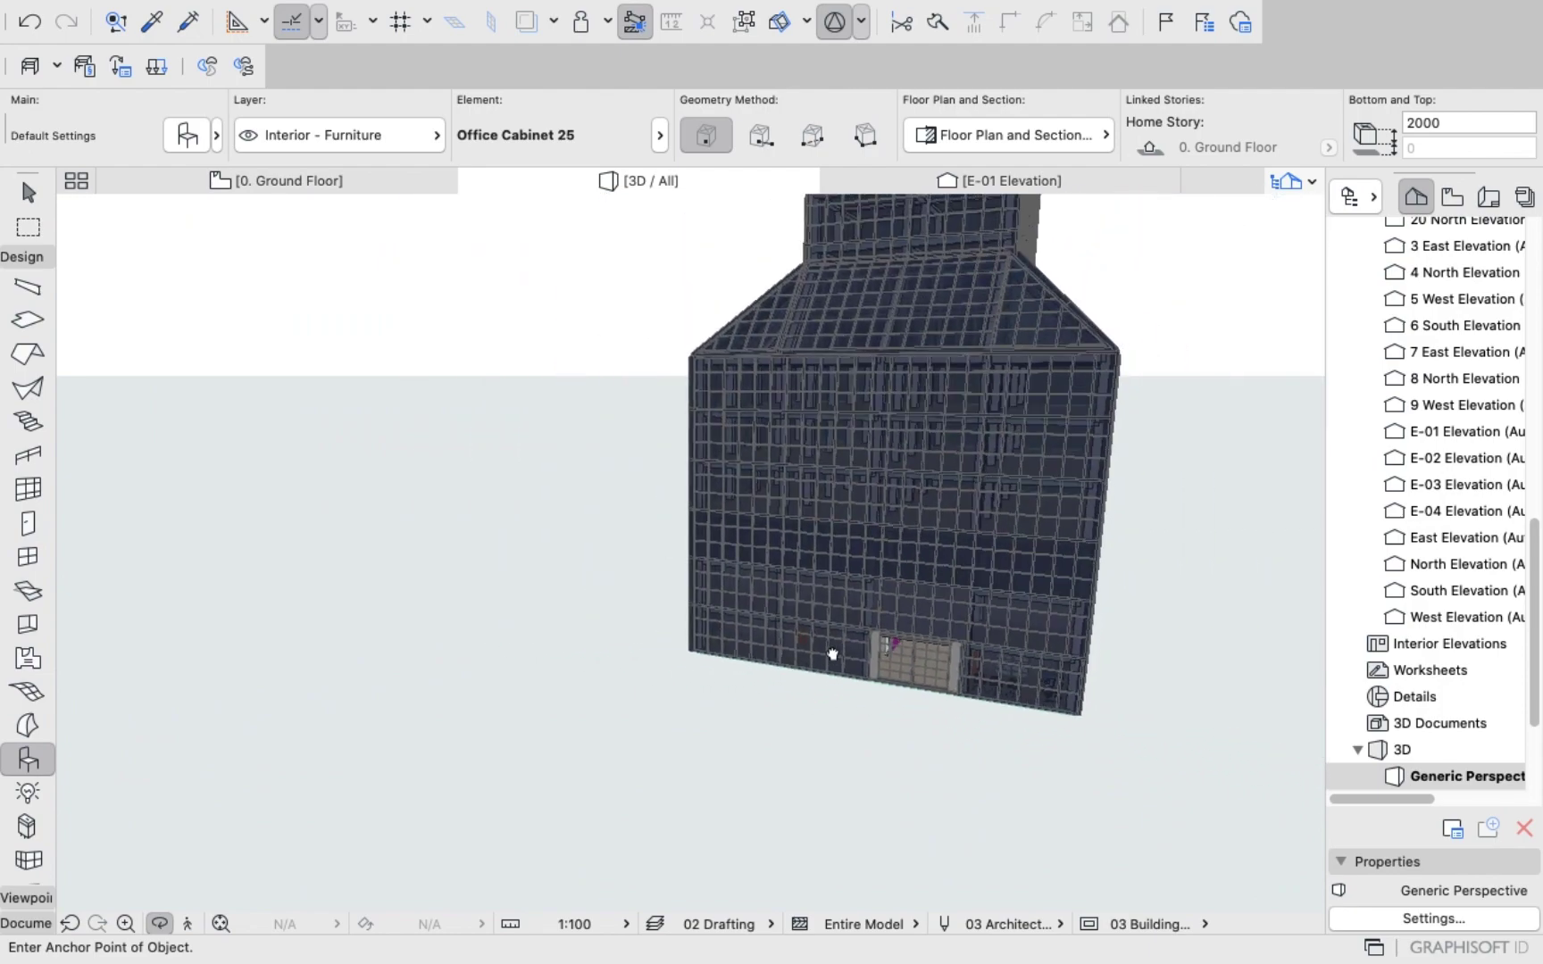
pyautogui.moveTo(832, 655); pyautogui.dragTo(917, 623)
pyautogui.scroll(10, 986, 624)
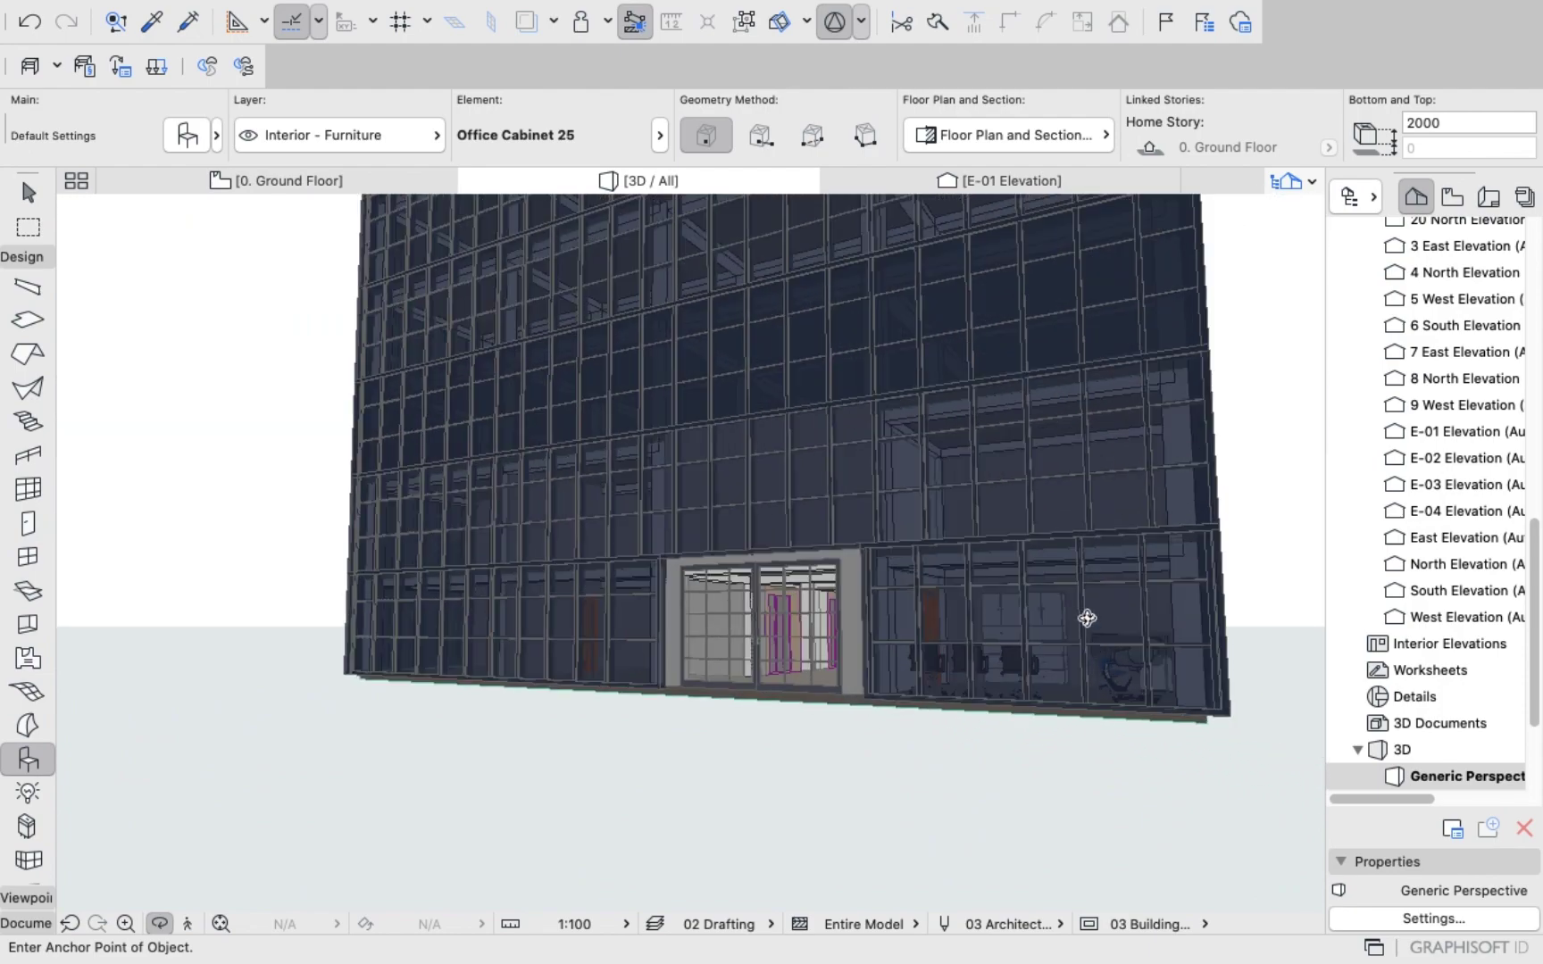
pyautogui.scroll(6, 1035, 687)
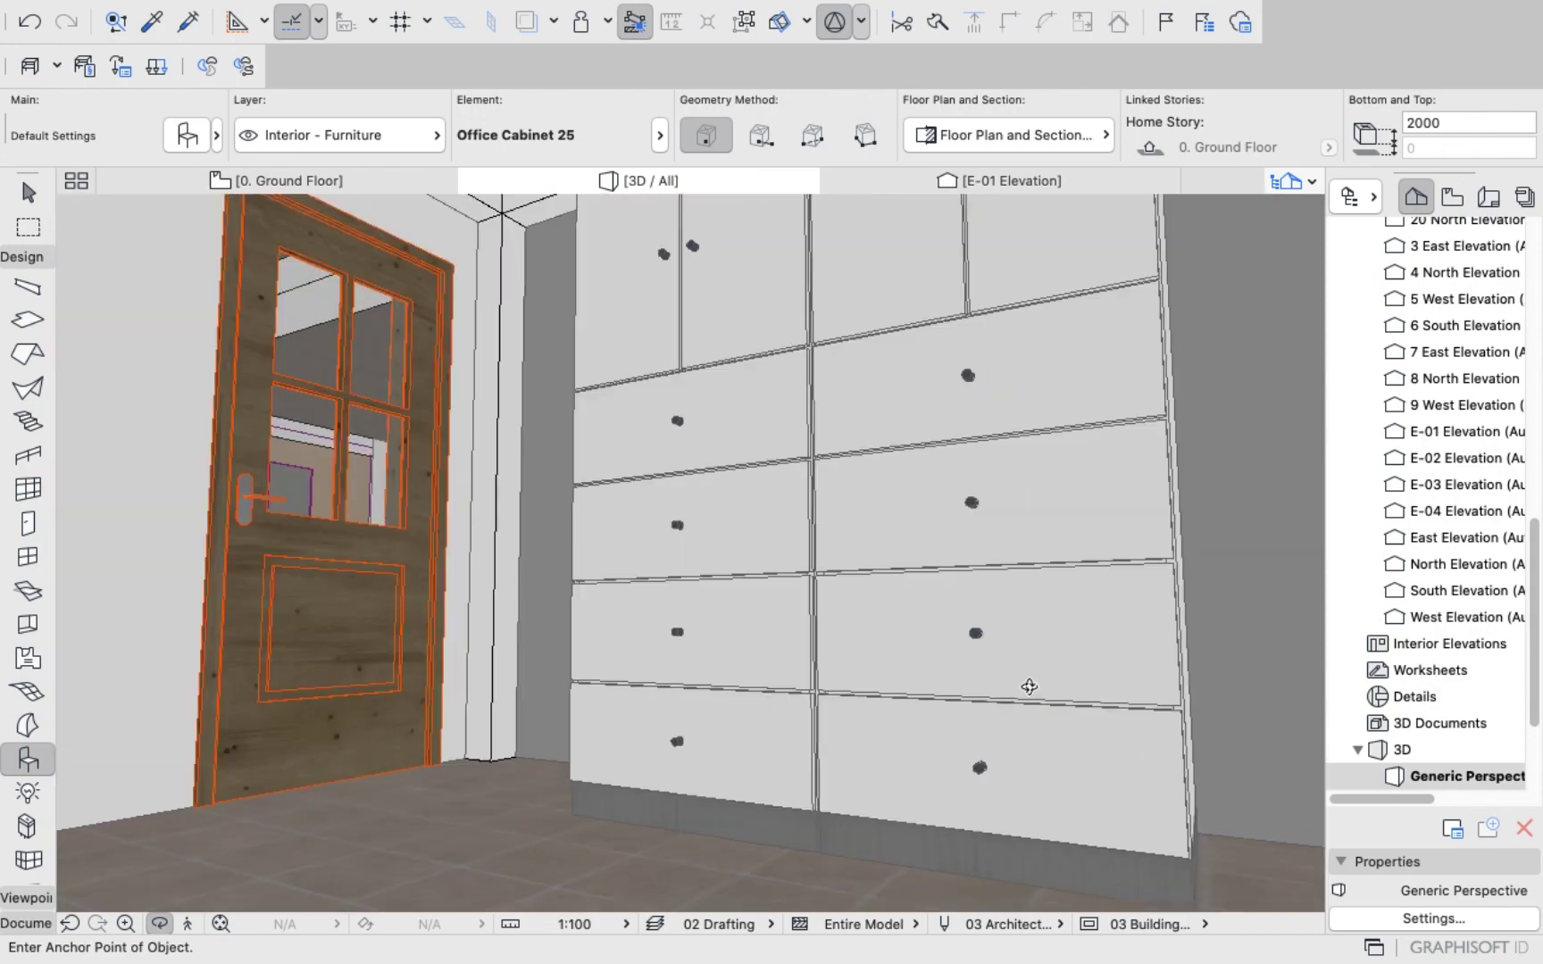
pyautogui.scroll(-8, 830, 645)
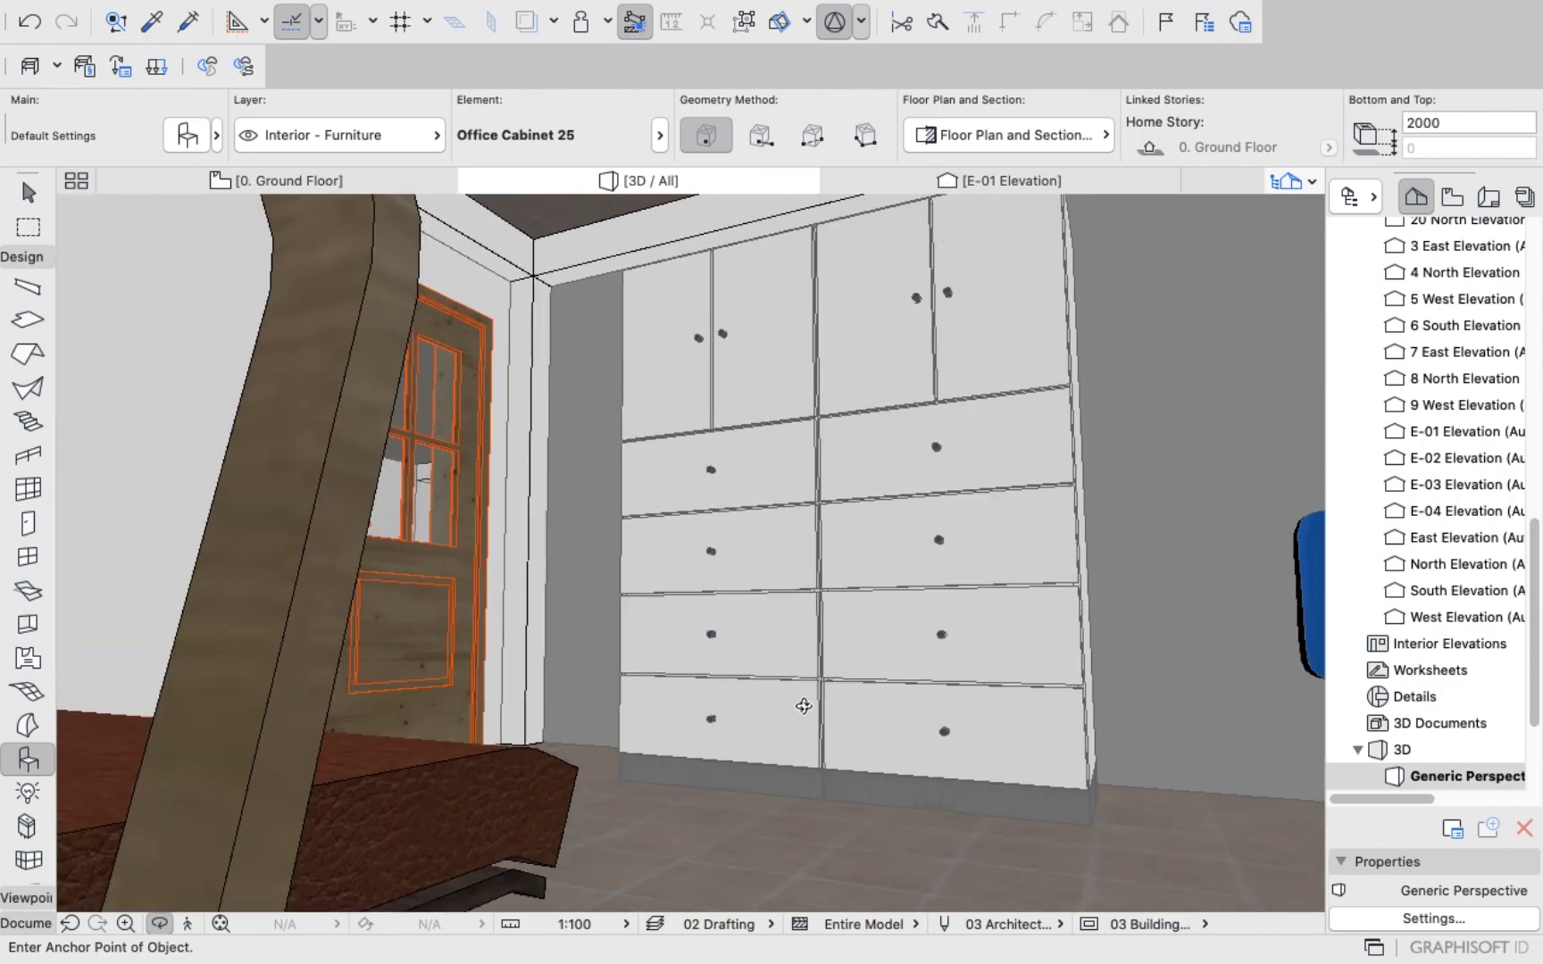
pyautogui.scroll(3, 805, 655)
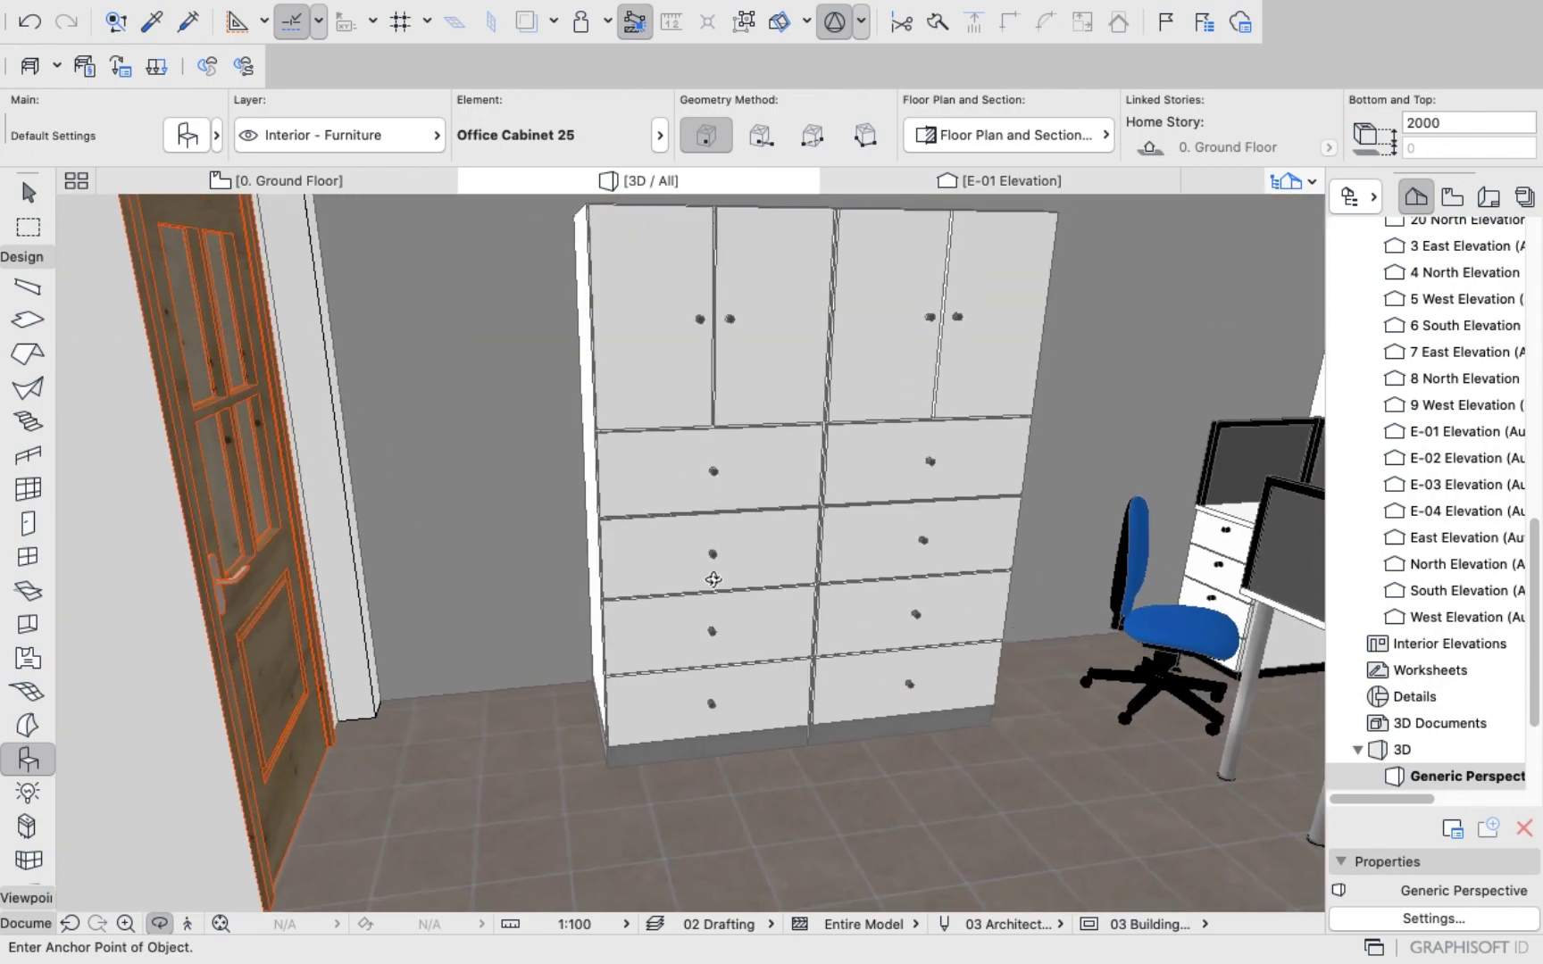
pyautogui.scroll(5, 892, 581)
pyautogui.scroll(-5, 938, 564)
pyautogui.scroll(2, 983, 571)
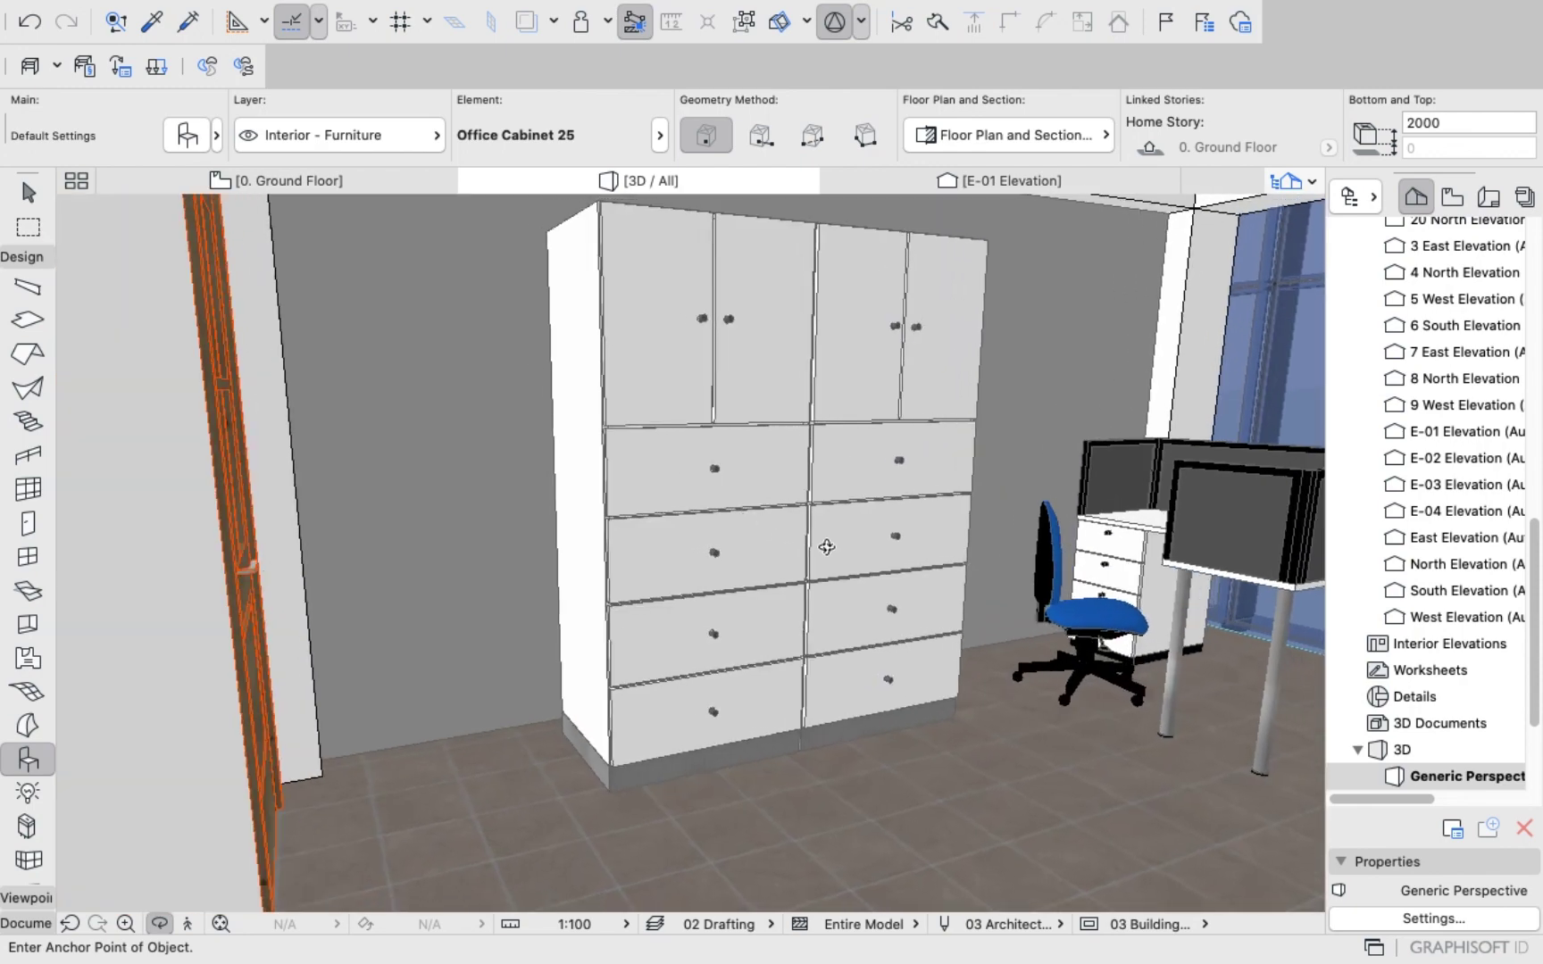
pyautogui.moveTo(1036, 577); pyautogui.dragTo(975, 586, button='middle')
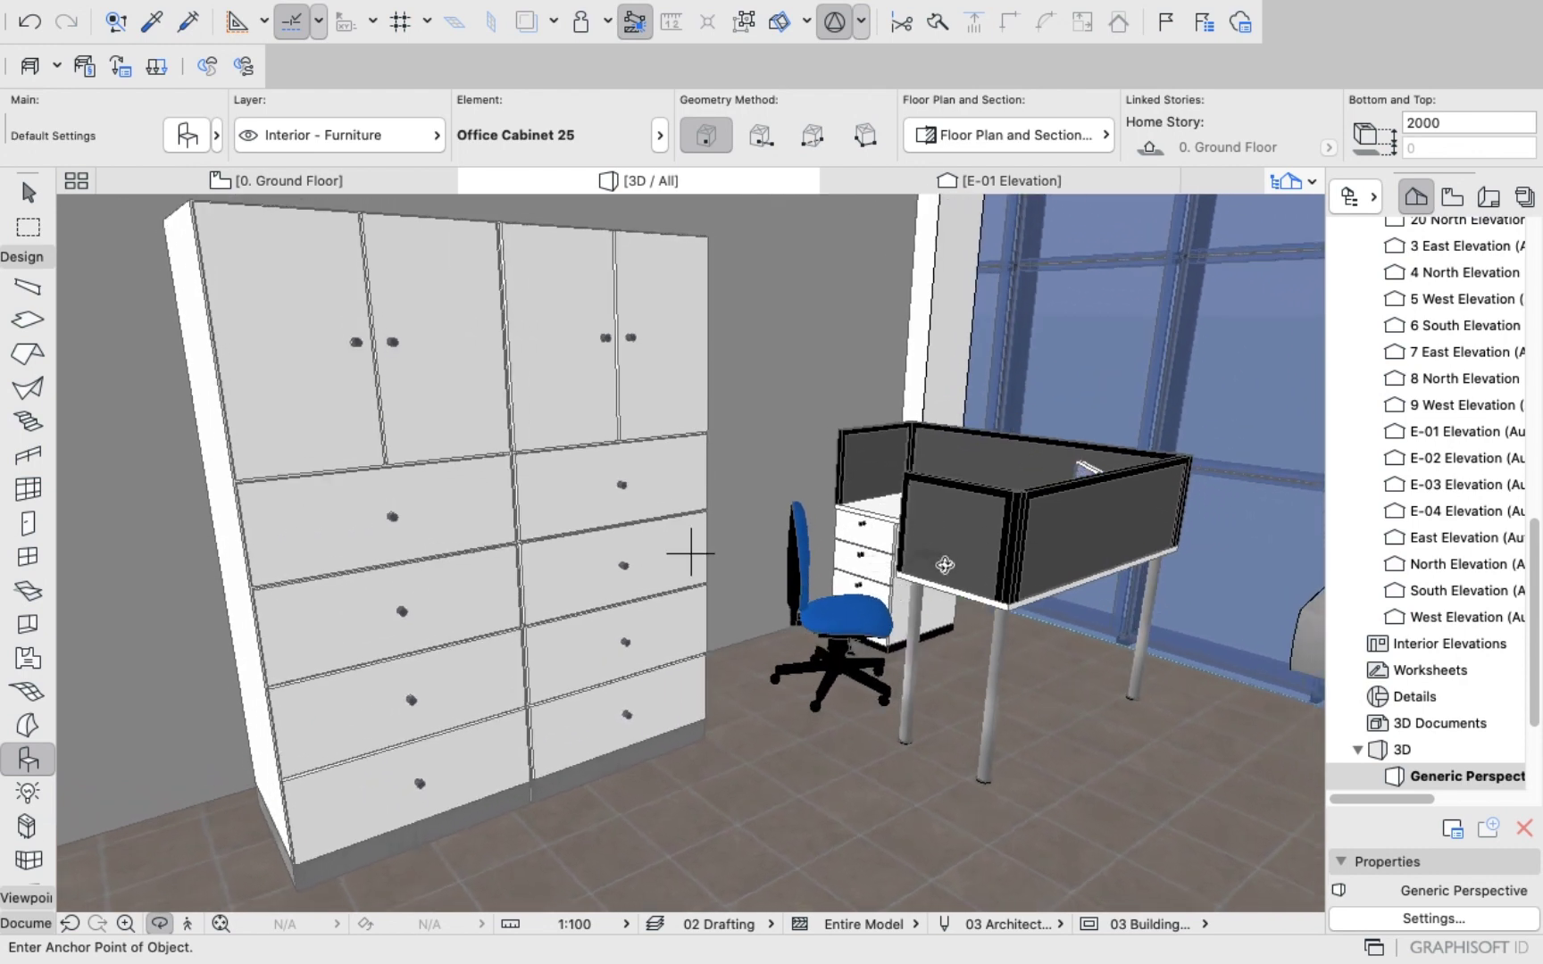
pyautogui.keyDown('shift'); pyautogui.moveTo(936, 663); pyautogui.dragTo(868, 603, button='middle'); pyautogui.keyUp('shift')
pyautogui.keyDown('shift'); pyautogui.moveTo(945, 652); pyautogui.dragTo(1048, 547, button='middle'); pyautogui.keyUp('shift')
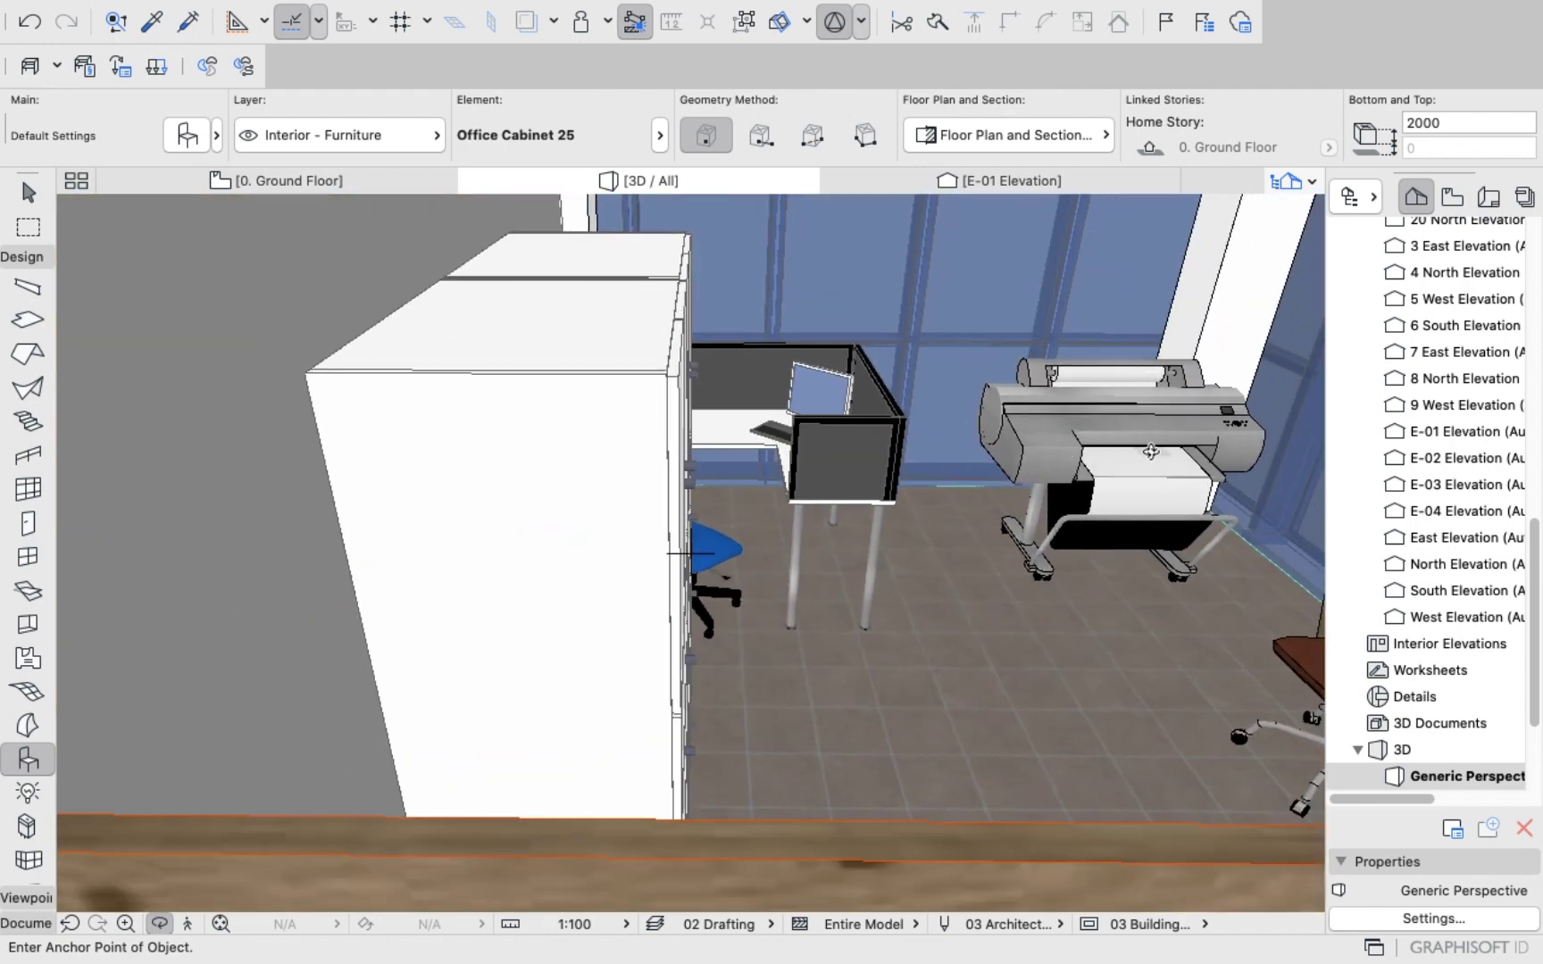
pyautogui.keyDown('shift'); pyautogui.moveTo(1149, 451); pyautogui.dragTo(1123, 479, button='middle'); pyautogui.keyUp('shift')
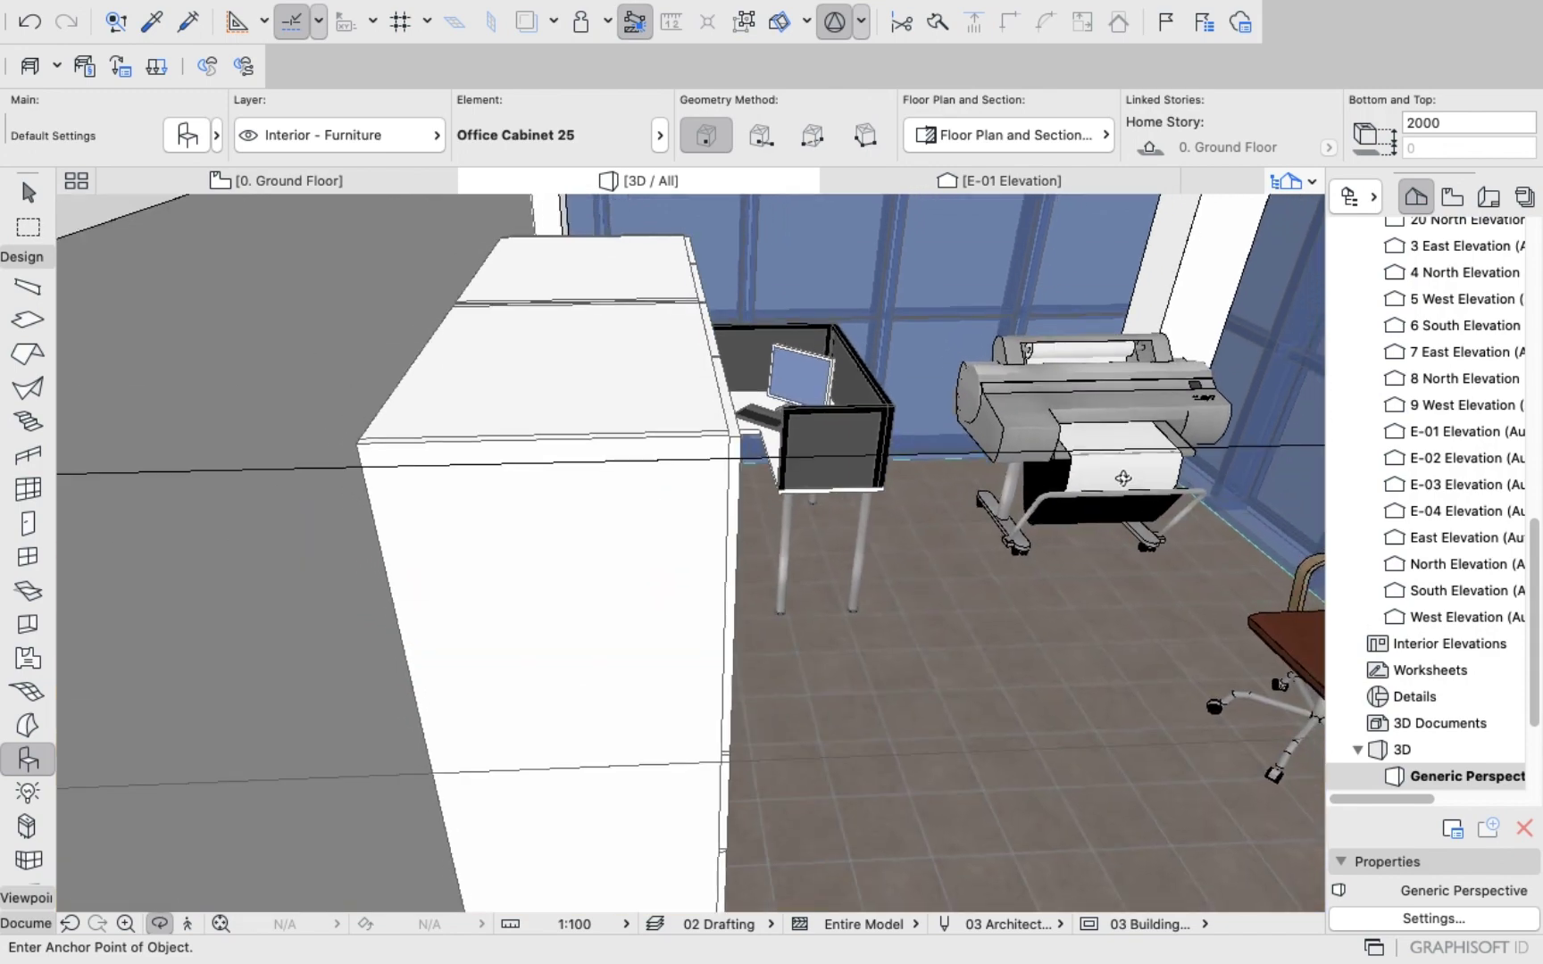
pyautogui.scroll(5, 1109, 478)
pyautogui.keyDown('shift'); pyautogui.moveTo(1097, 493); pyautogui.dragTo(803, 529, button='middle'); pyautogui.keyUp('shift')
pyautogui.moveTo(879, 657)
pyautogui.keyDown('shift'); pyautogui.mouseDown(button='middle')
pyautogui.moveTo(999, 655)
pyautogui.moveTo(900, 640)
pyautogui.mouseUp(button='middle'); pyautogui.keyUp('shift')
pyautogui.keyDown('shift'); pyautogui.moveTo(1117, 593); pyautogui.dragTo(1021, 735, button='middle'); pyautogui.keyUp('shift')
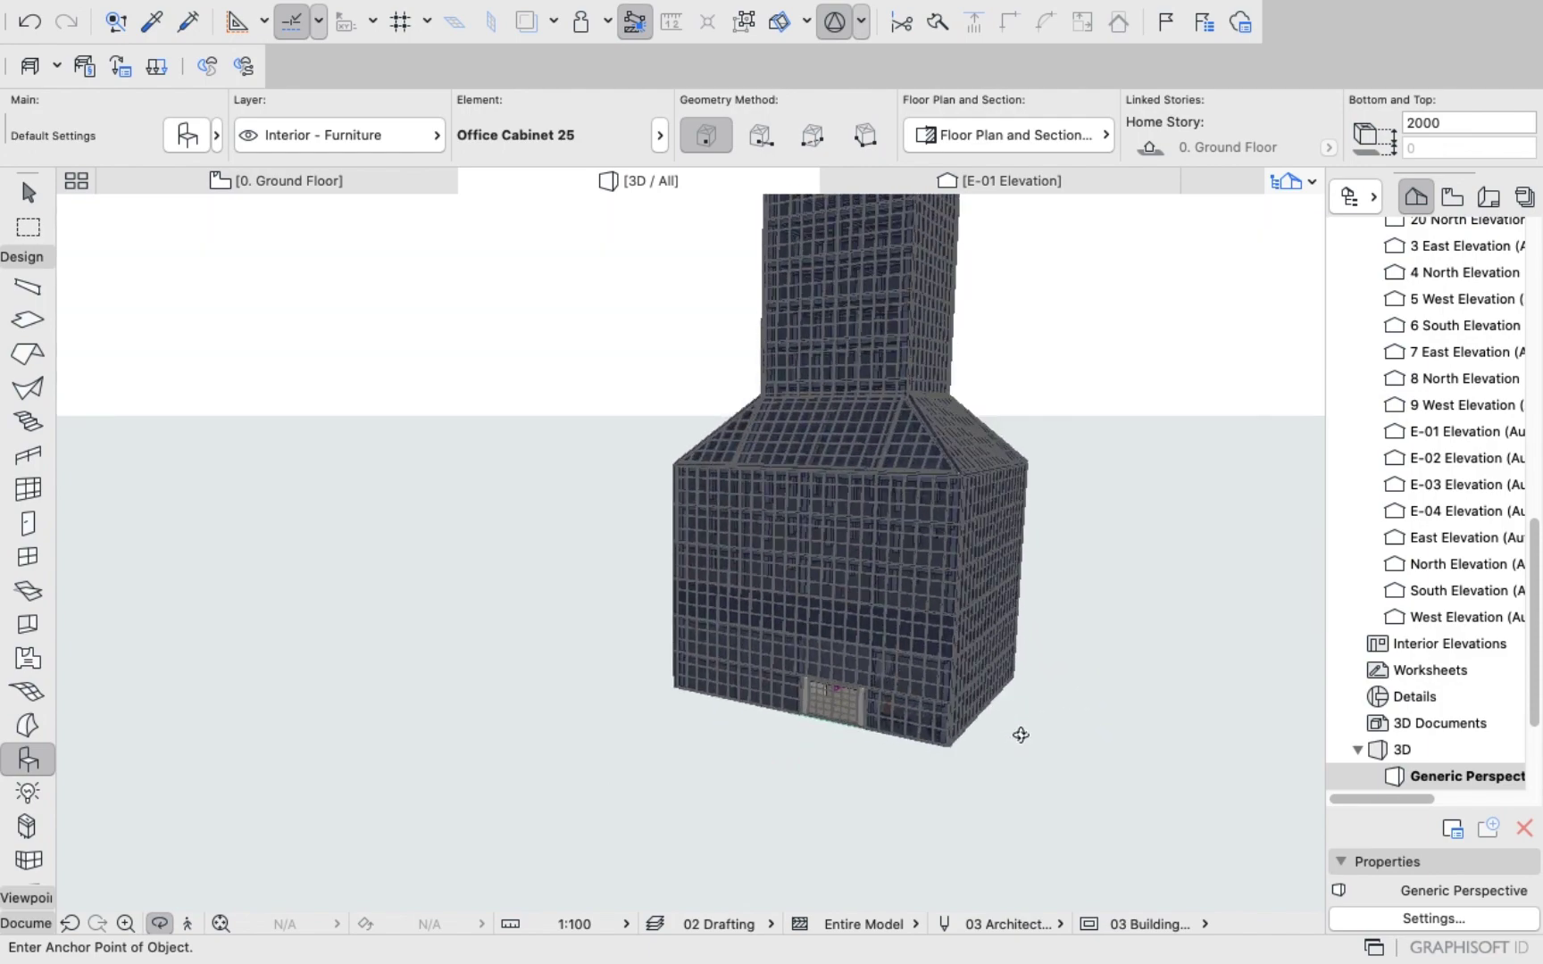
# Examine the corner office through the glazed facade, then inspect the tower's exterior from the adjacent side.
pyautogui.scroll(10, 919, 724)
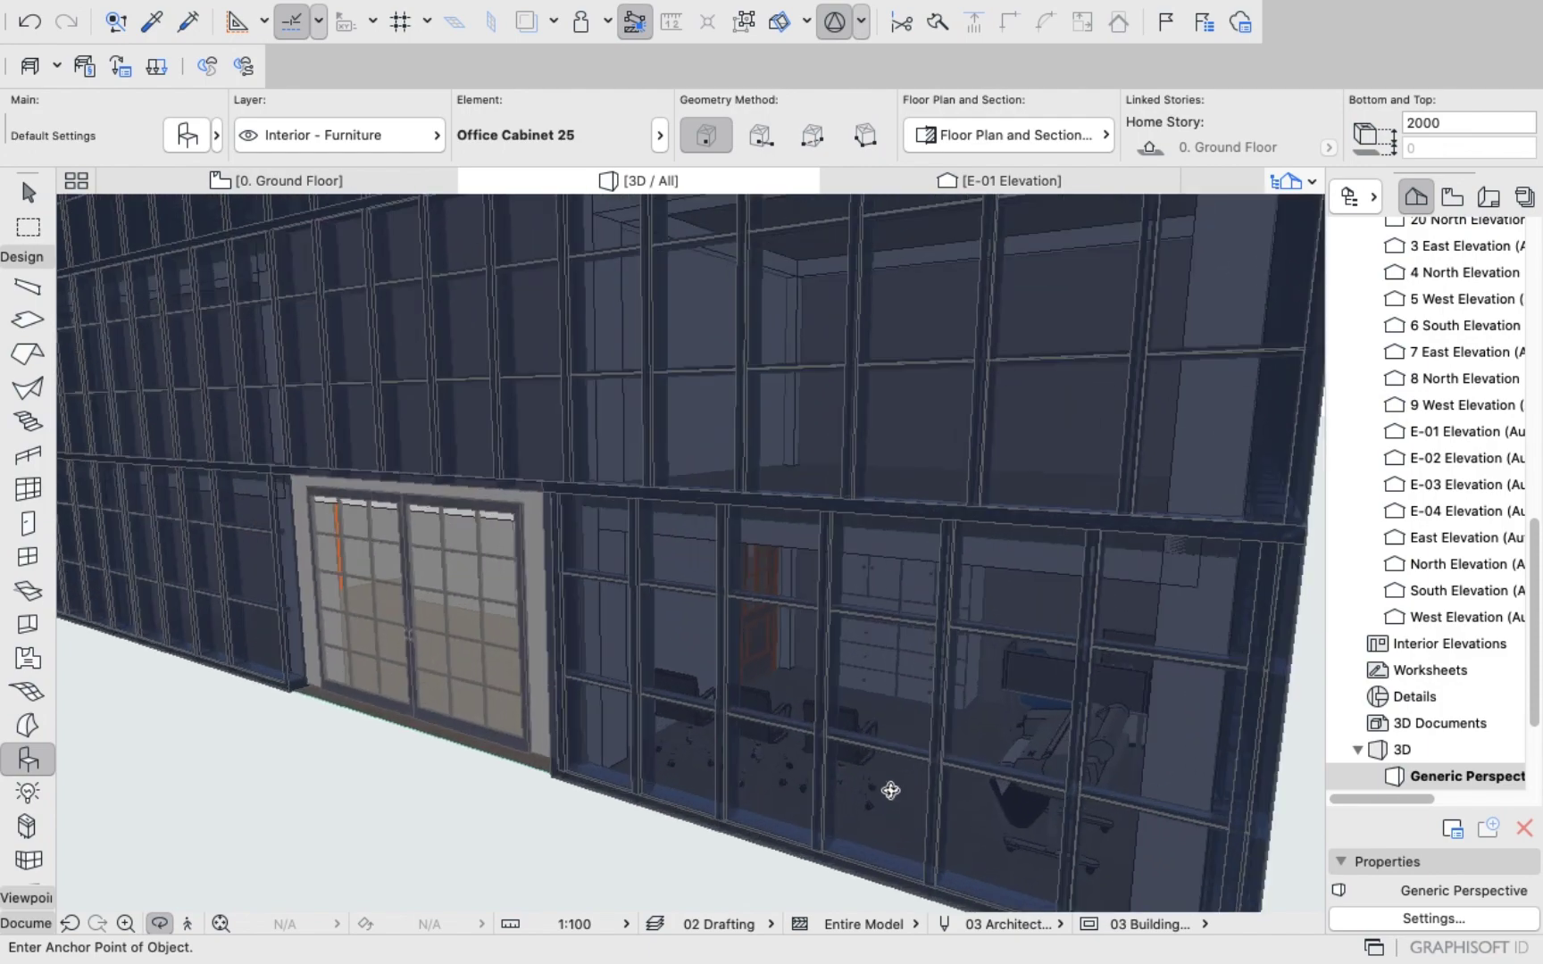
pyautogui.scroll(10, 882, 745)
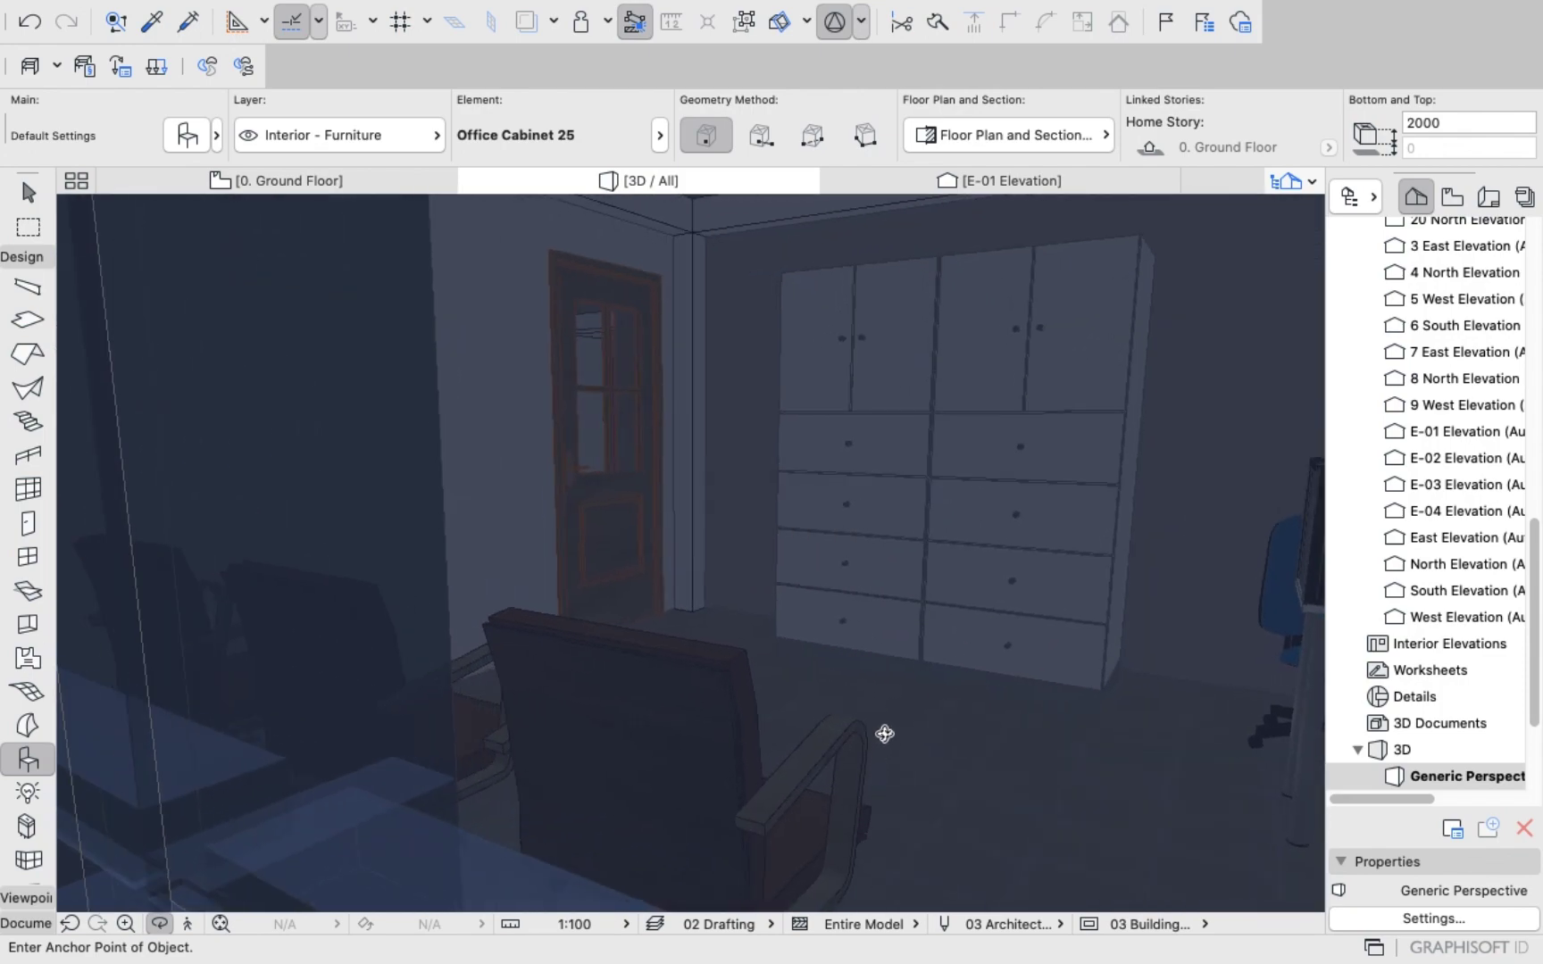
pyautogui.scroll(10, 883, 740)
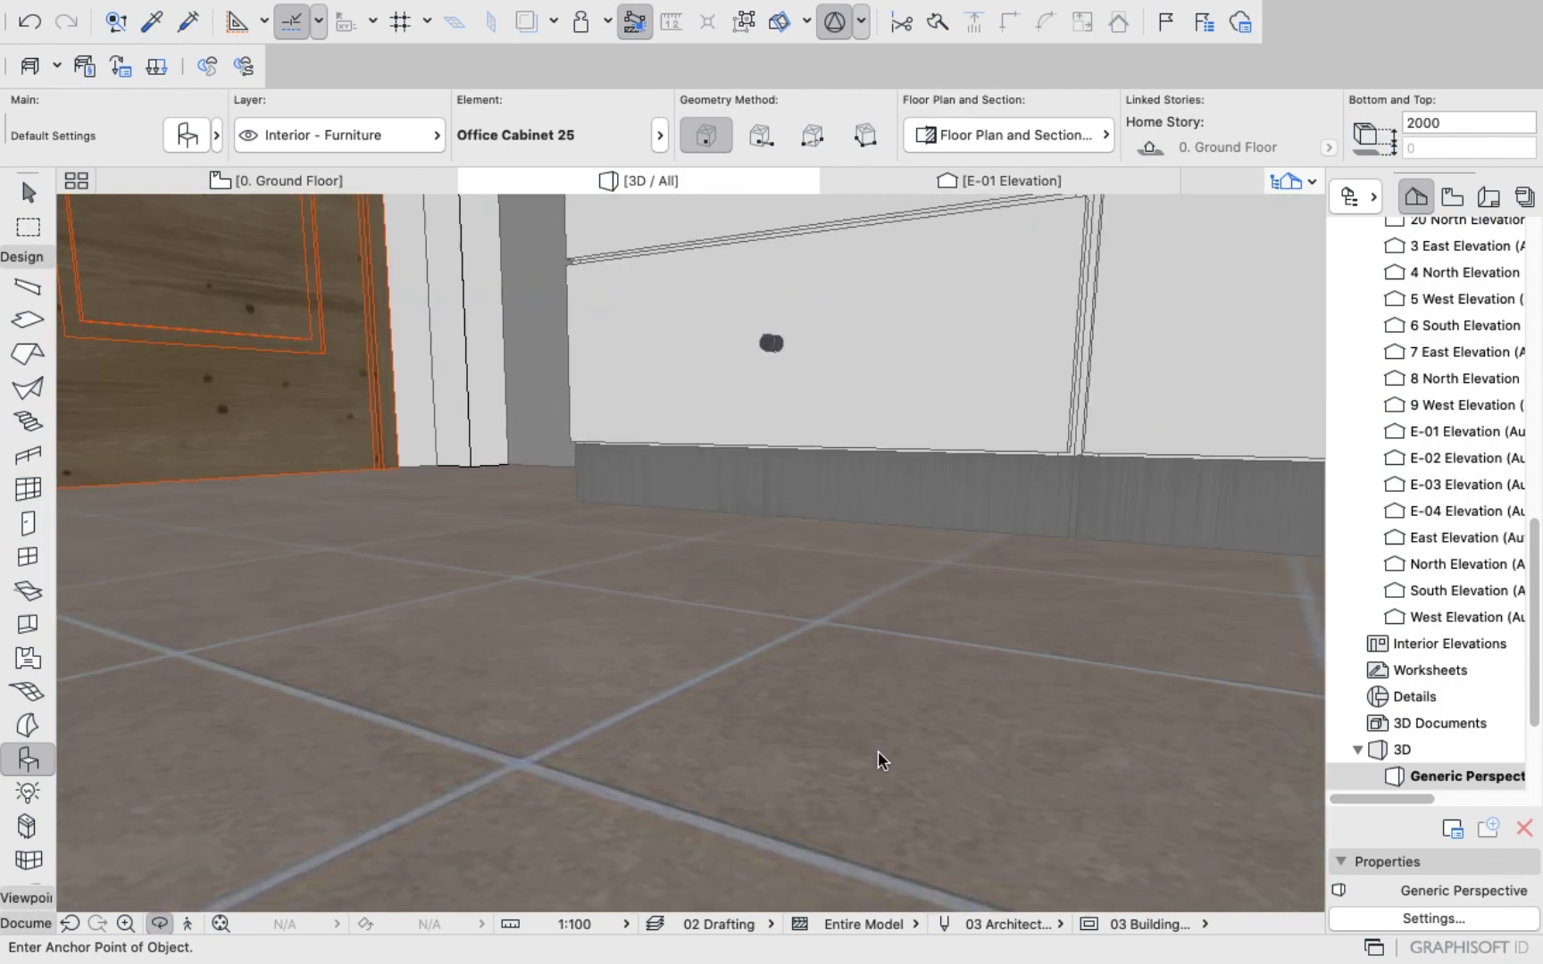
pyautogui.scroll(-10, 880, 752)
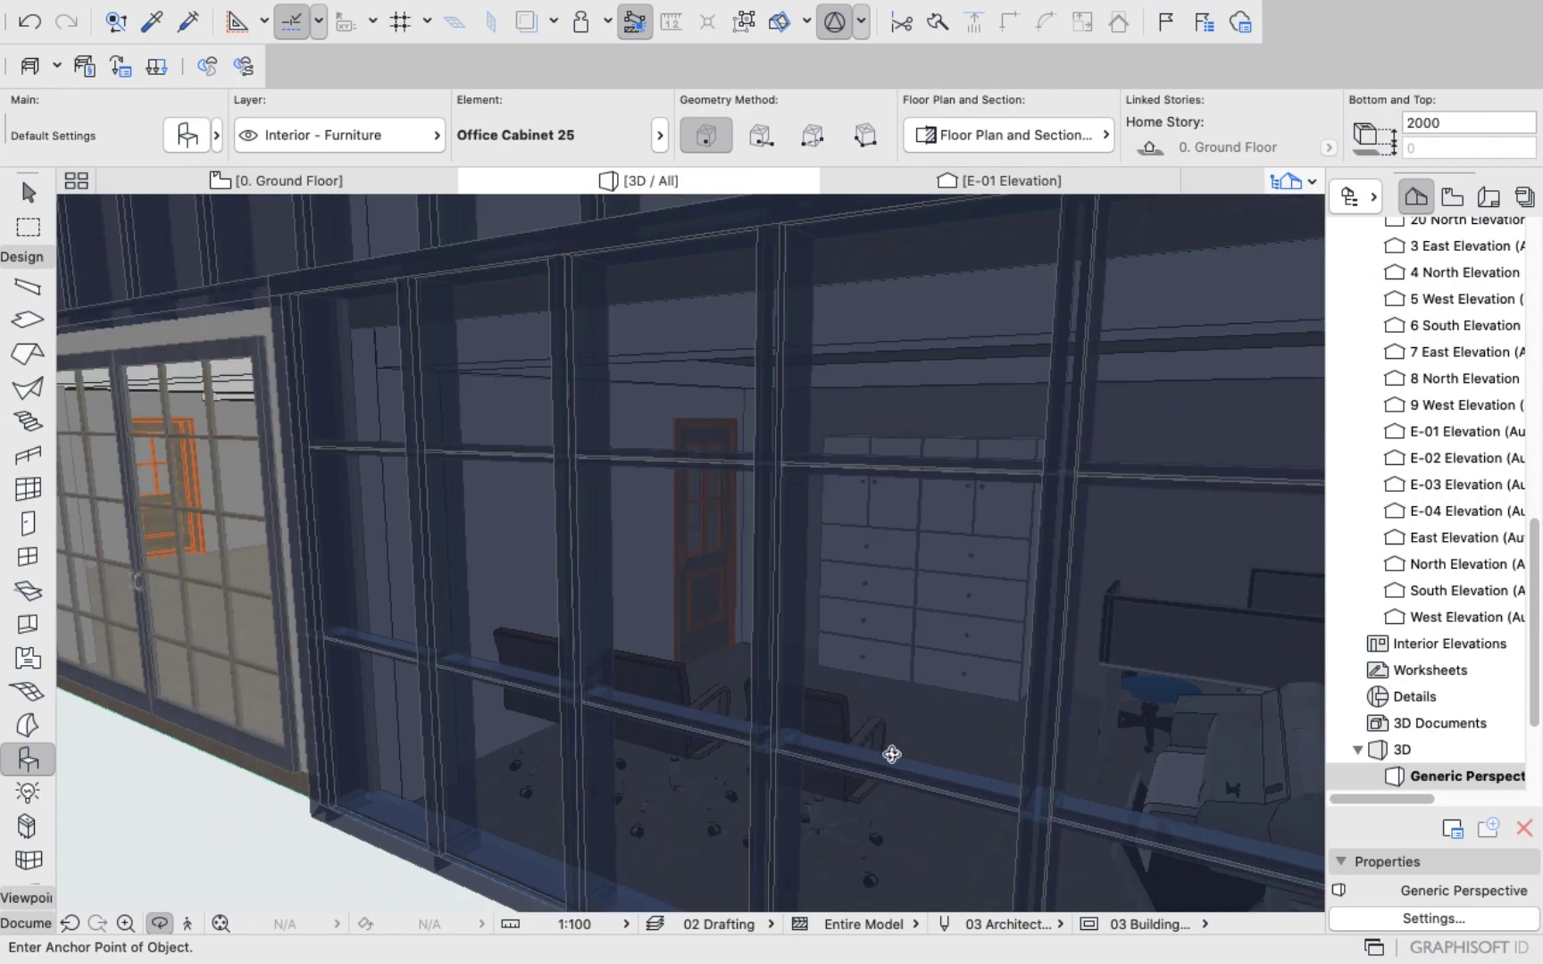
pyautogui.scroll(-3, 812, 741)
pyautogui.scroll(10, 613, 579)
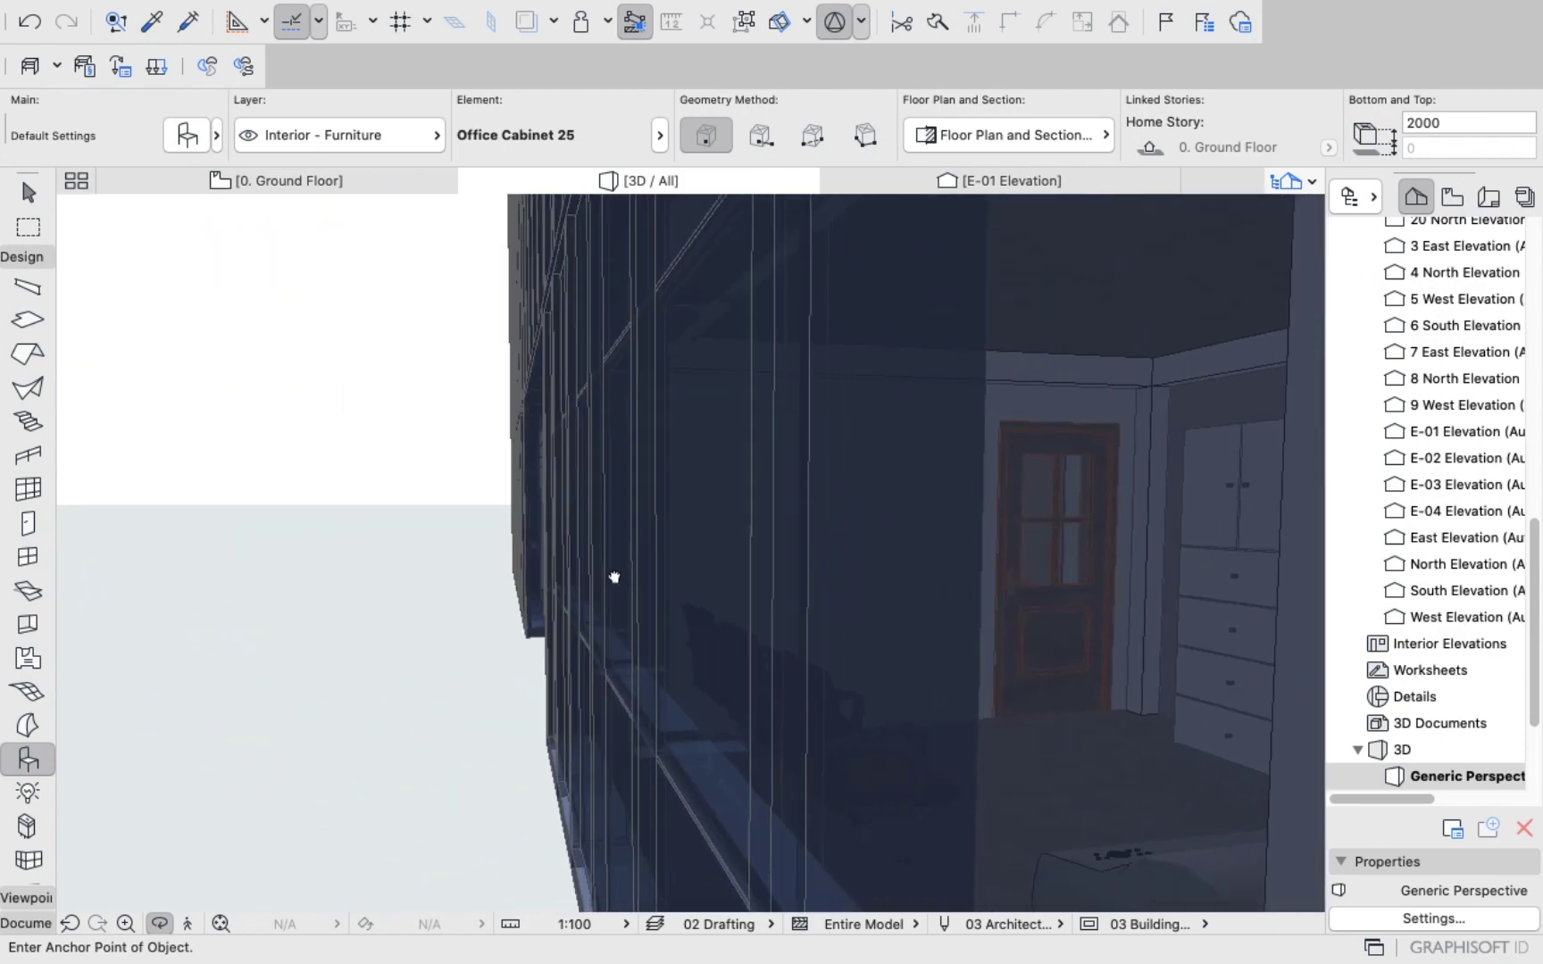
pyautogui.scroll(5, 332, 534)
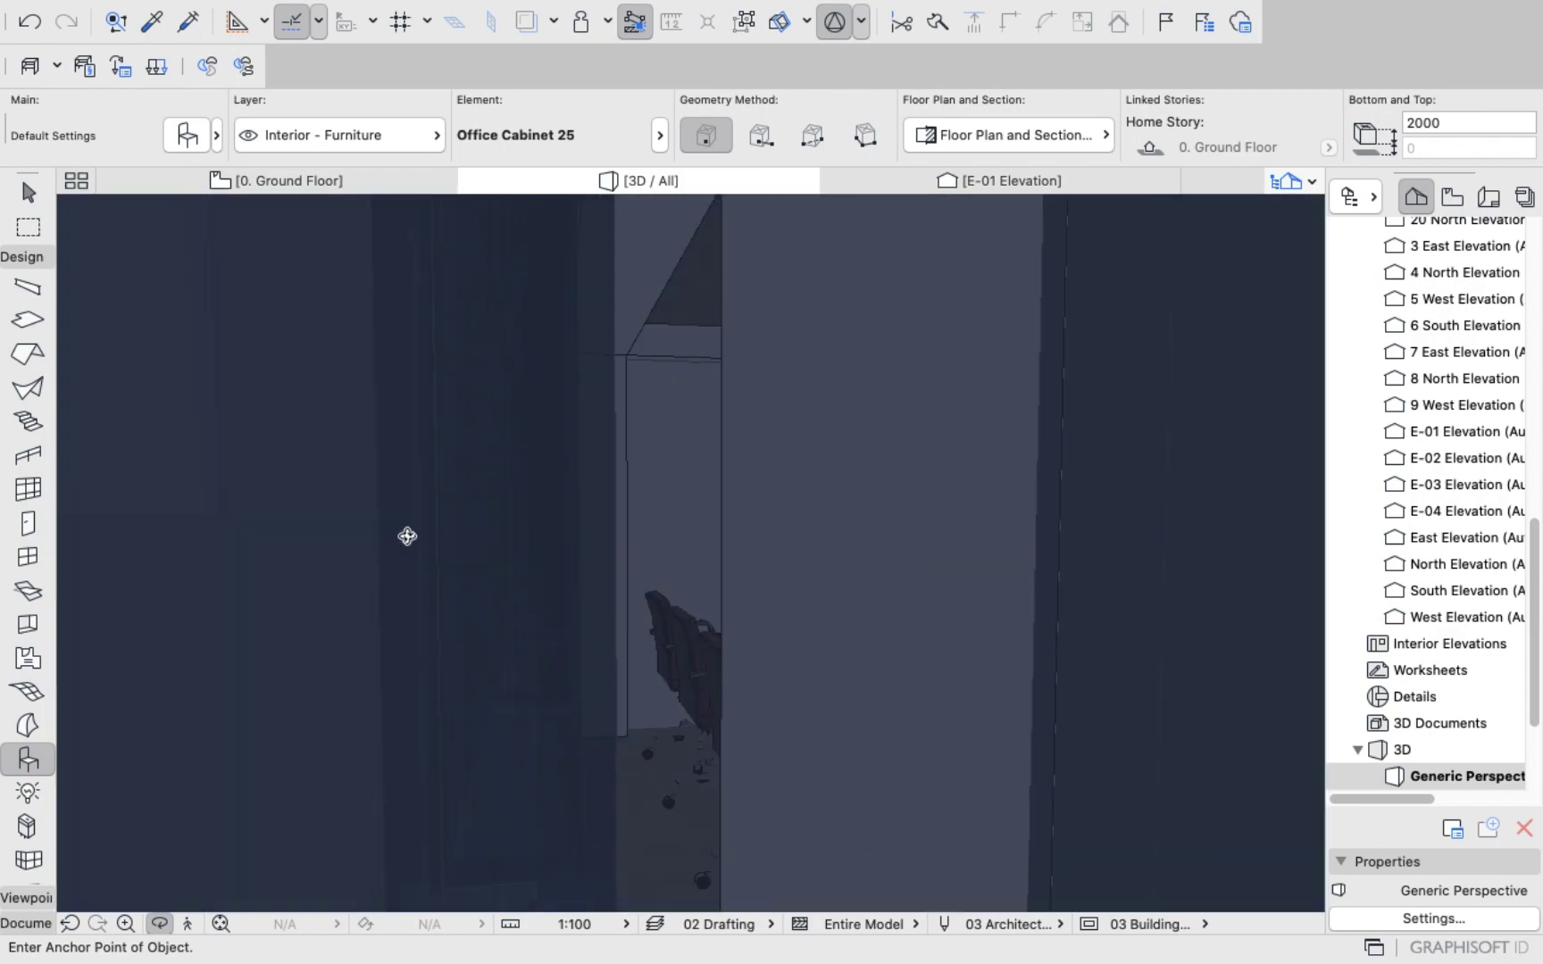
pyautogui.keyDown('shift'); pyautogui.moveTo(959, 737); pyautogui.dragTo(698, 542, button='middle'); pyautogui.keyUp('shift')
pyautogui.scroll(3, 969, 688)
pyautogui.scroll(-15, 698, 542)
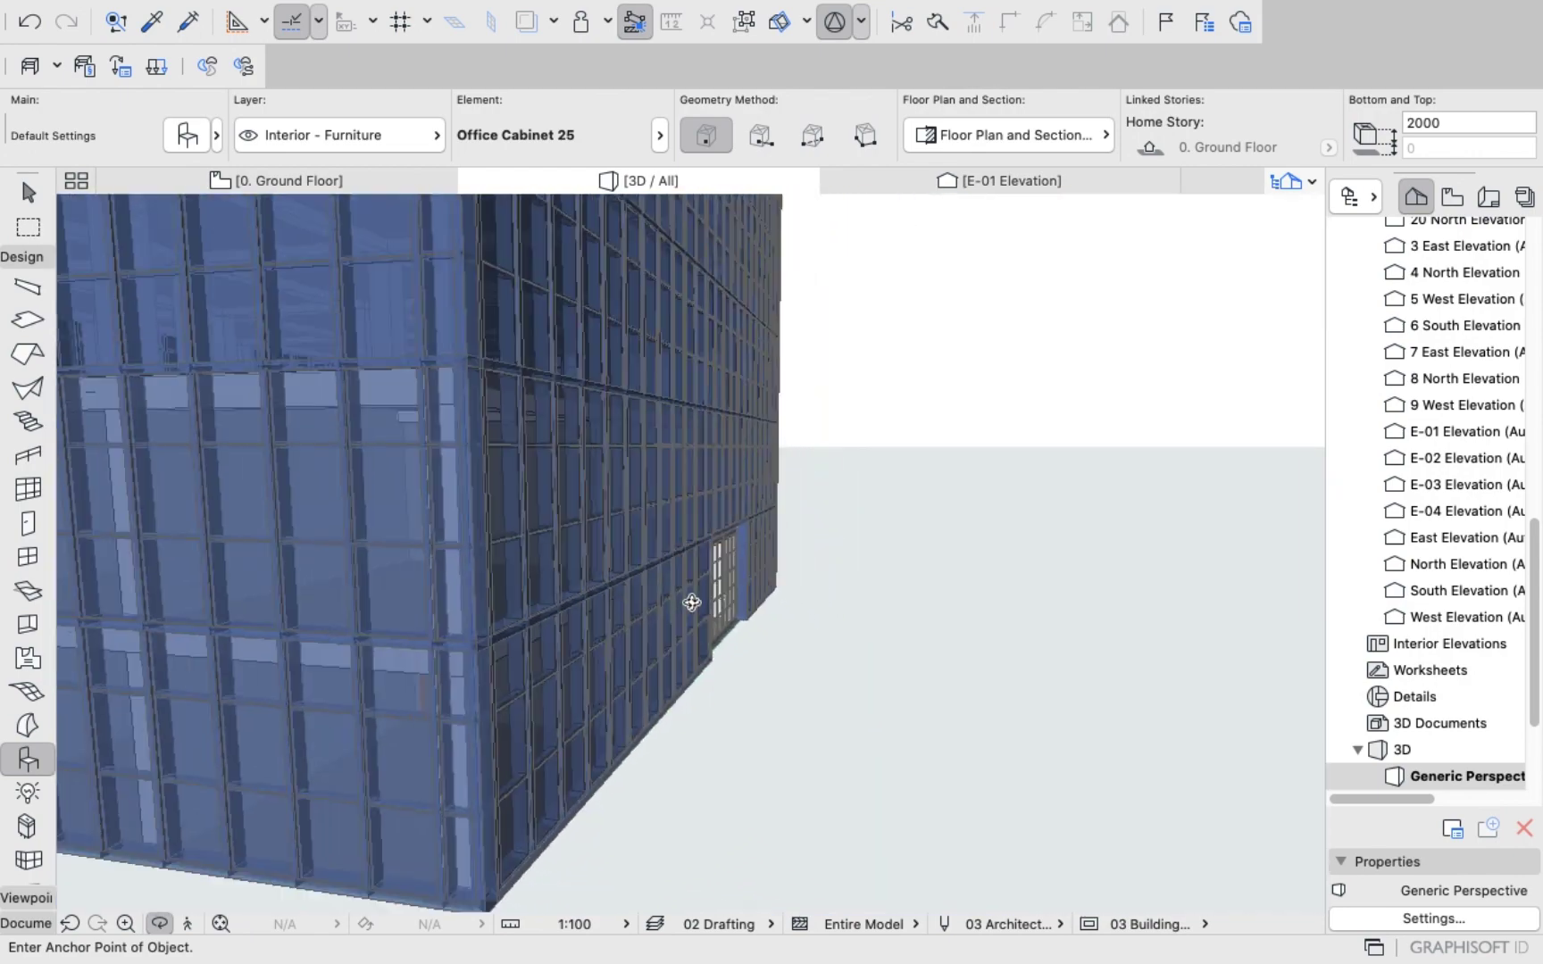
pyautogui.moveTo(620, 582); pyautogui.dragTo(924, 792, button='middle')
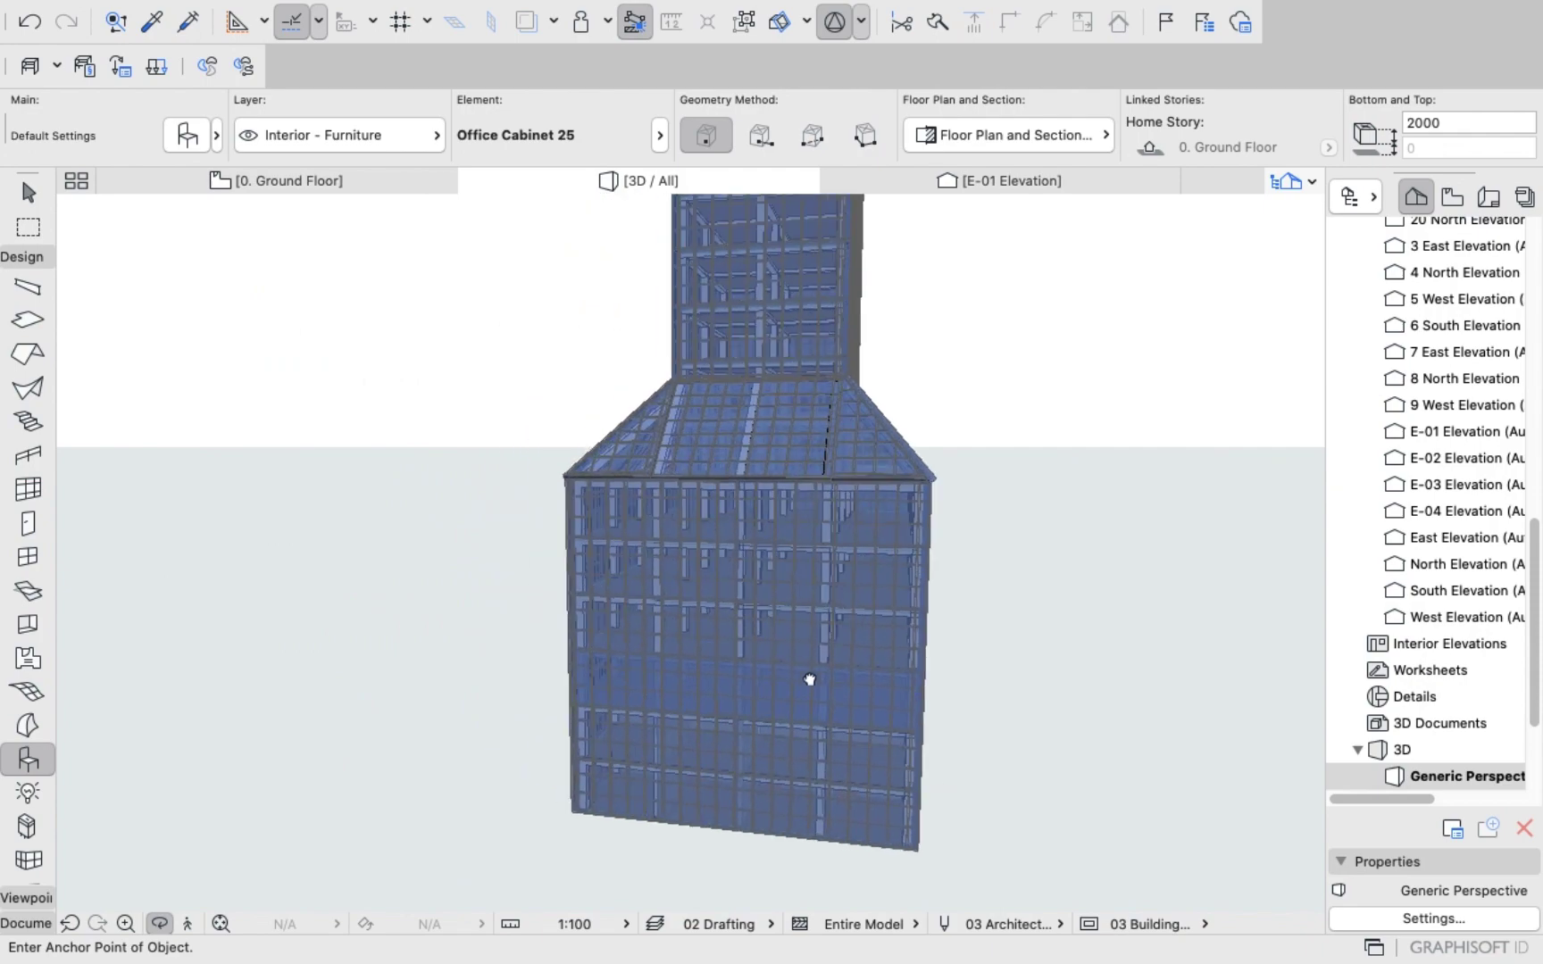
# Open the Ground Floor plan and frame the row of furnished offices along the north side.
pyautogui.click(268, 182)
pyautogui.scroll(-3, 629, 400)
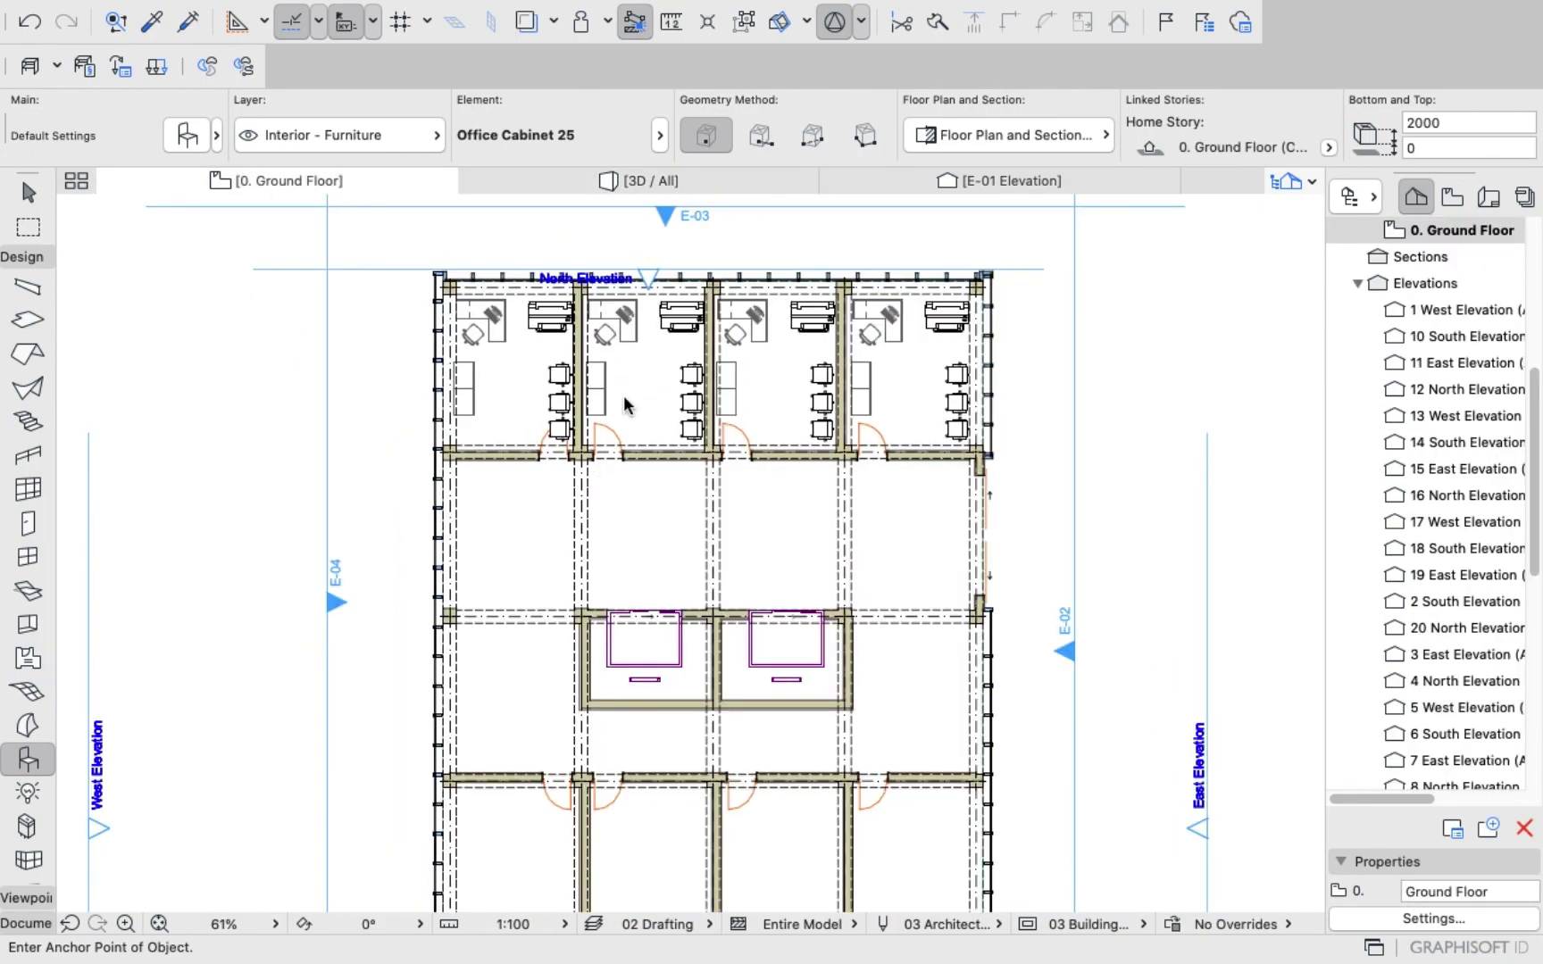
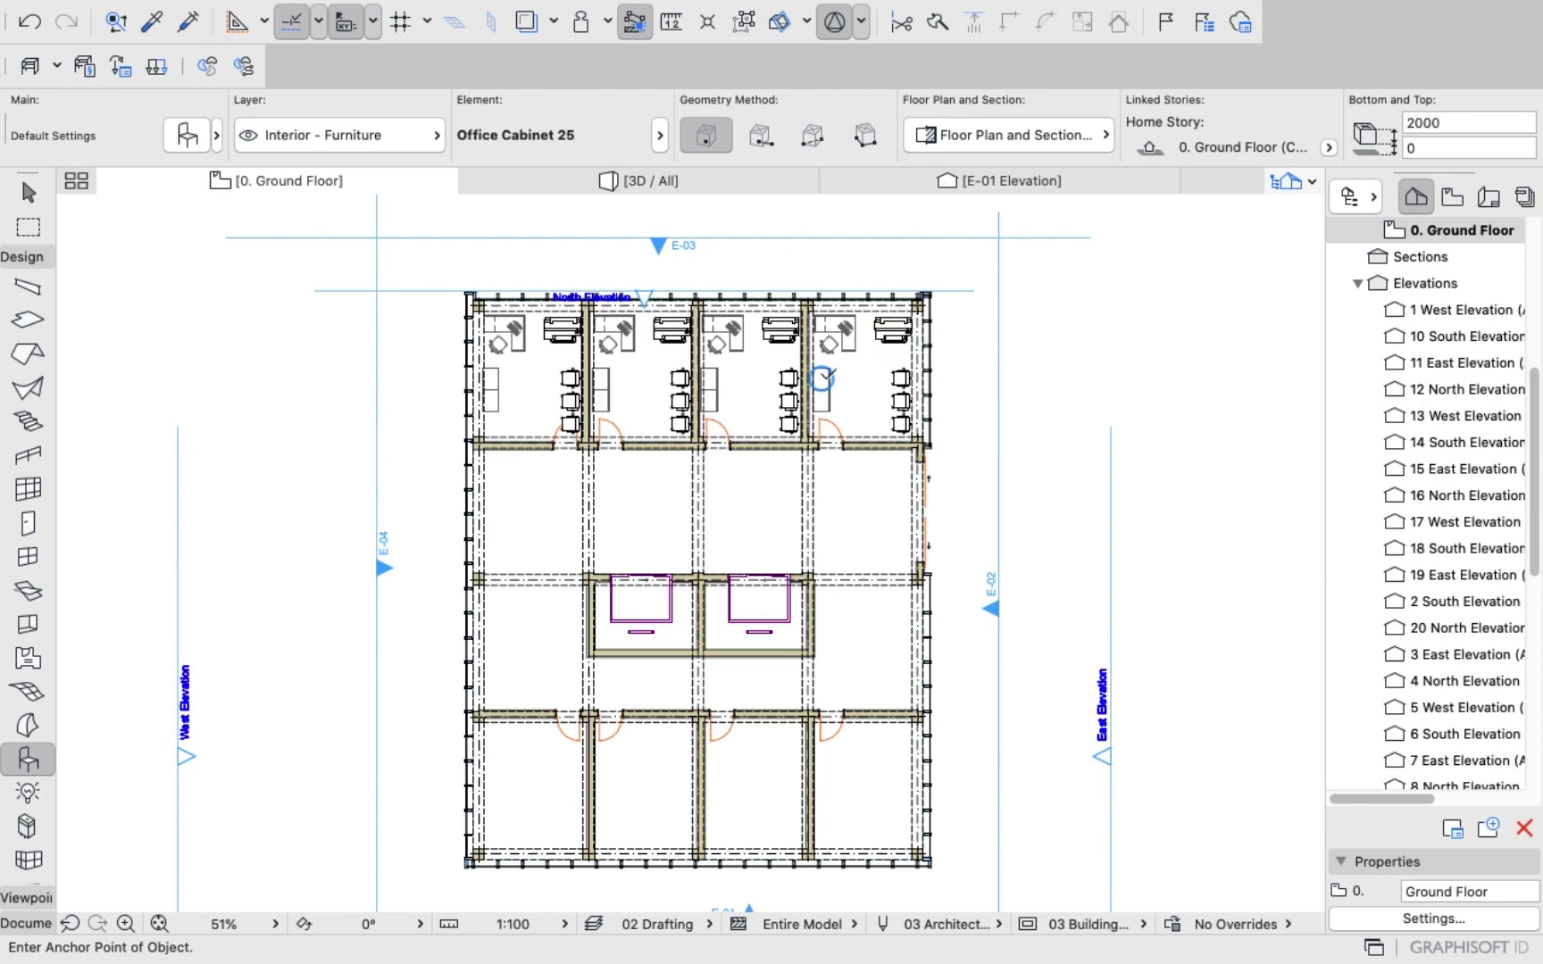
pyautogui.scroll(4, 821, 378)
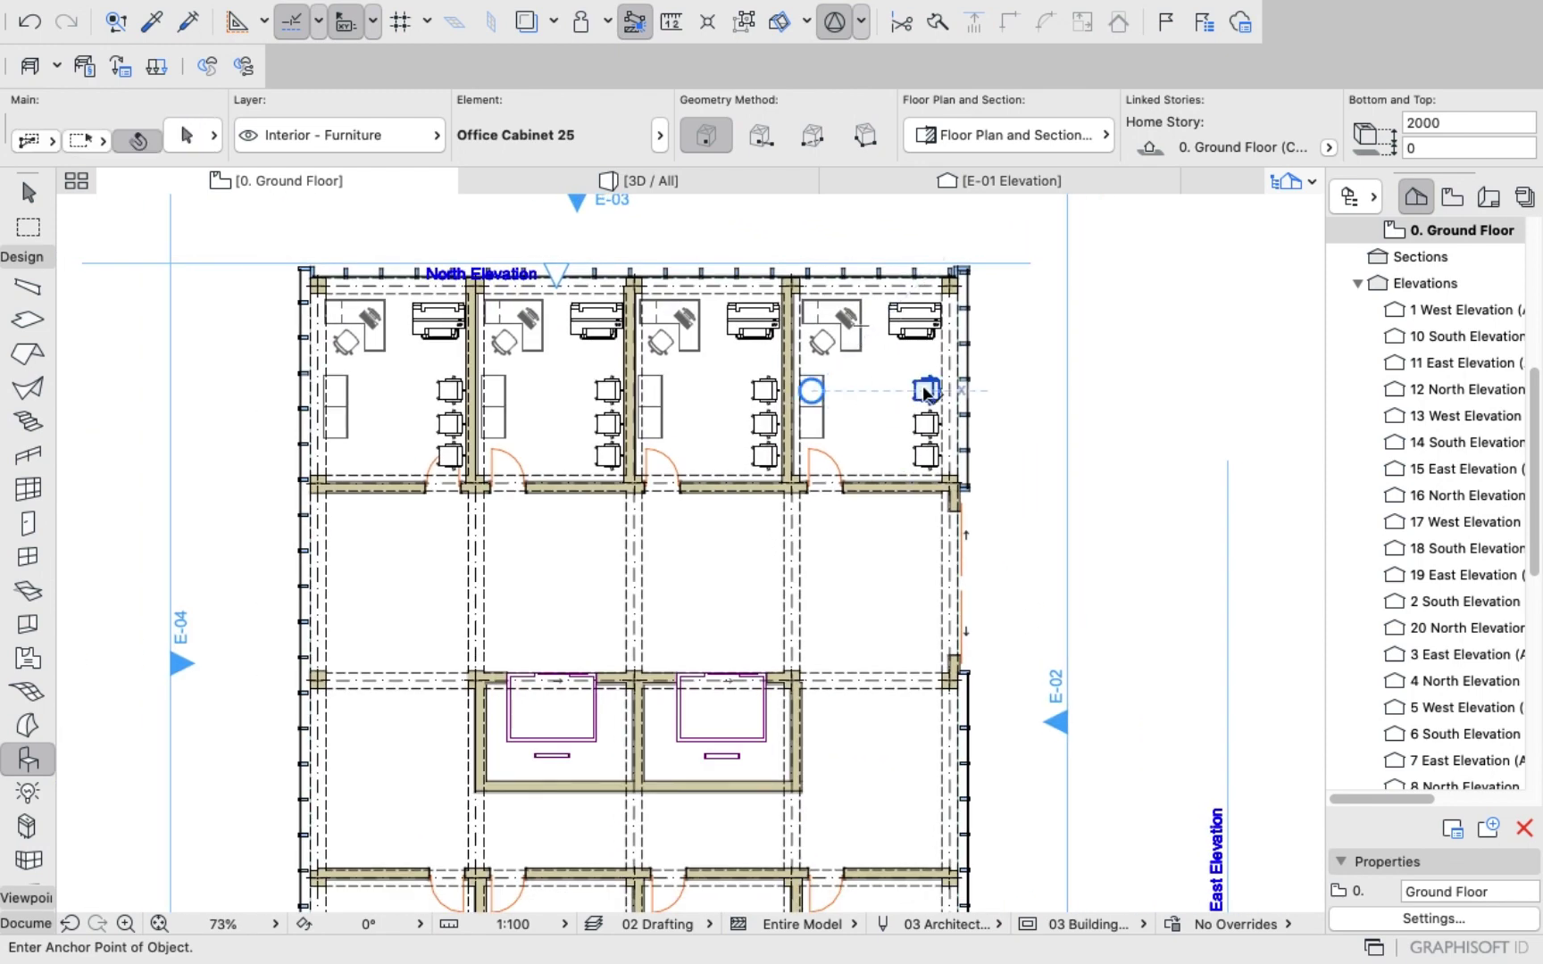
pyautogui.keyDown('shift'); pyautogui.click(913, 321); pyautogui.keyUp('shift')
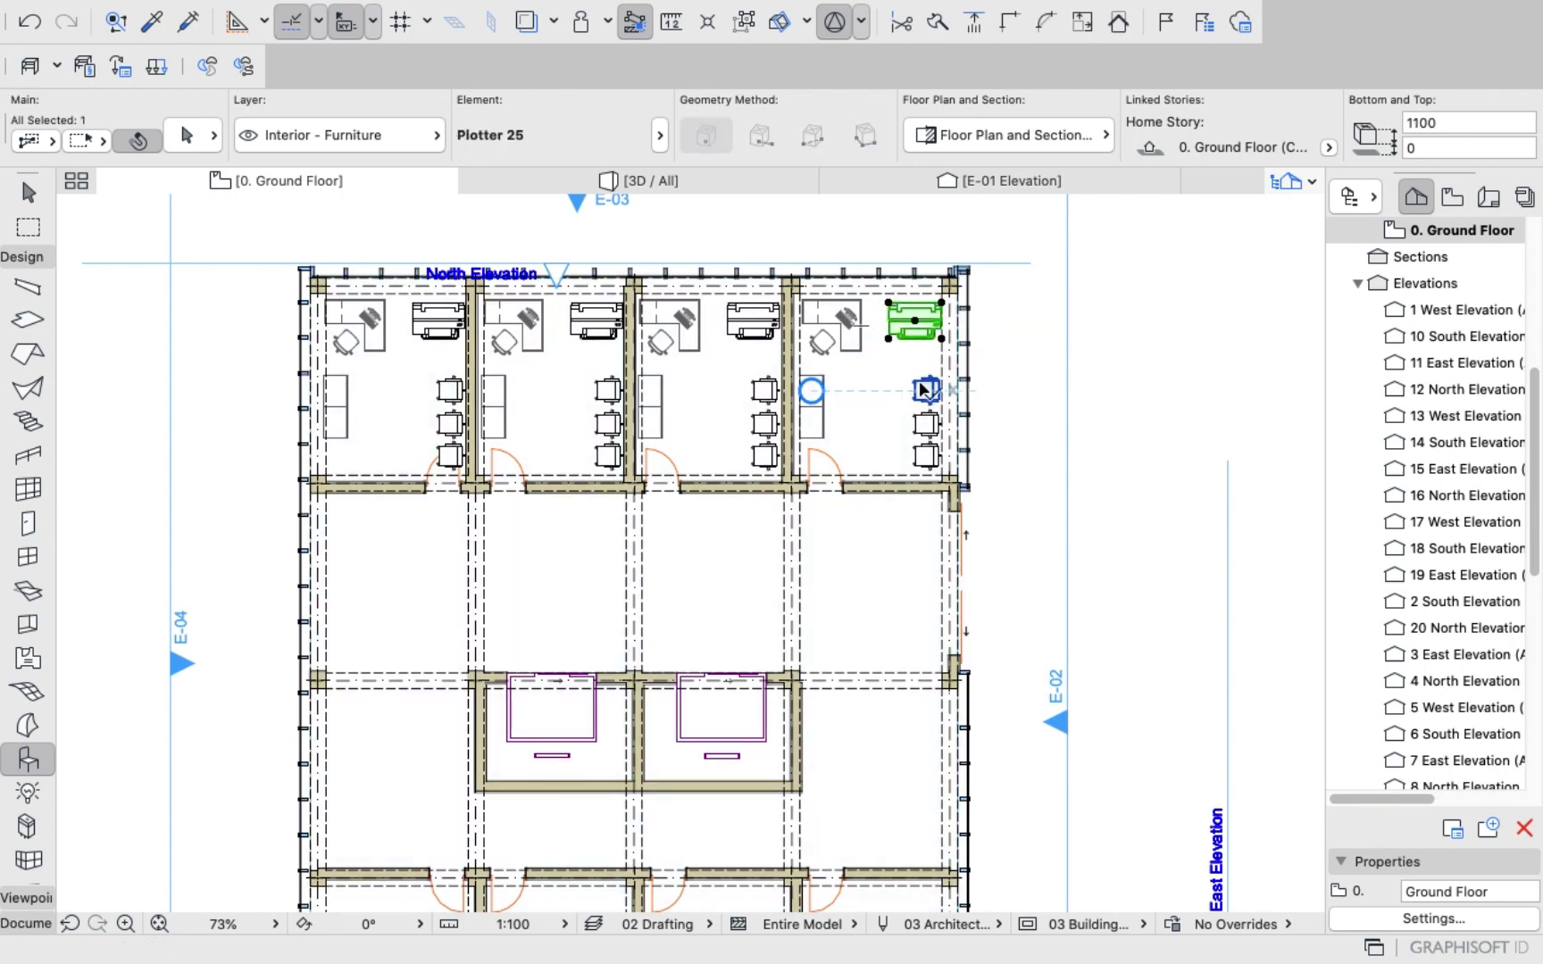
pyautogui.click(928, 445)
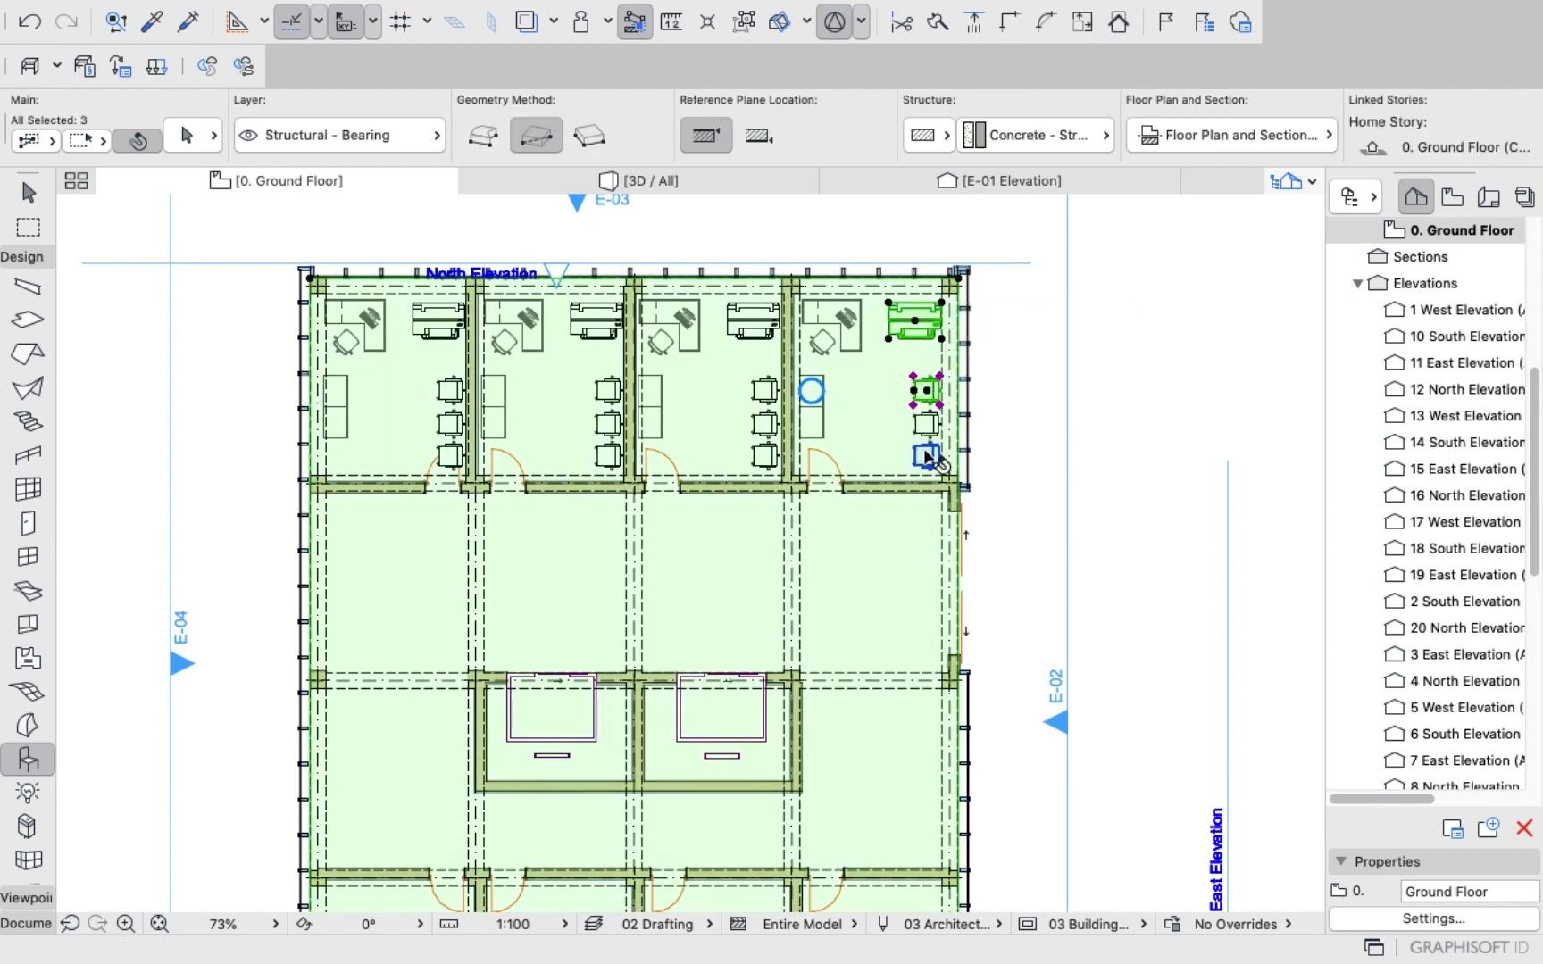
pyautogui.press('Escape')
pyautogui.scroll(5, 896, 334)
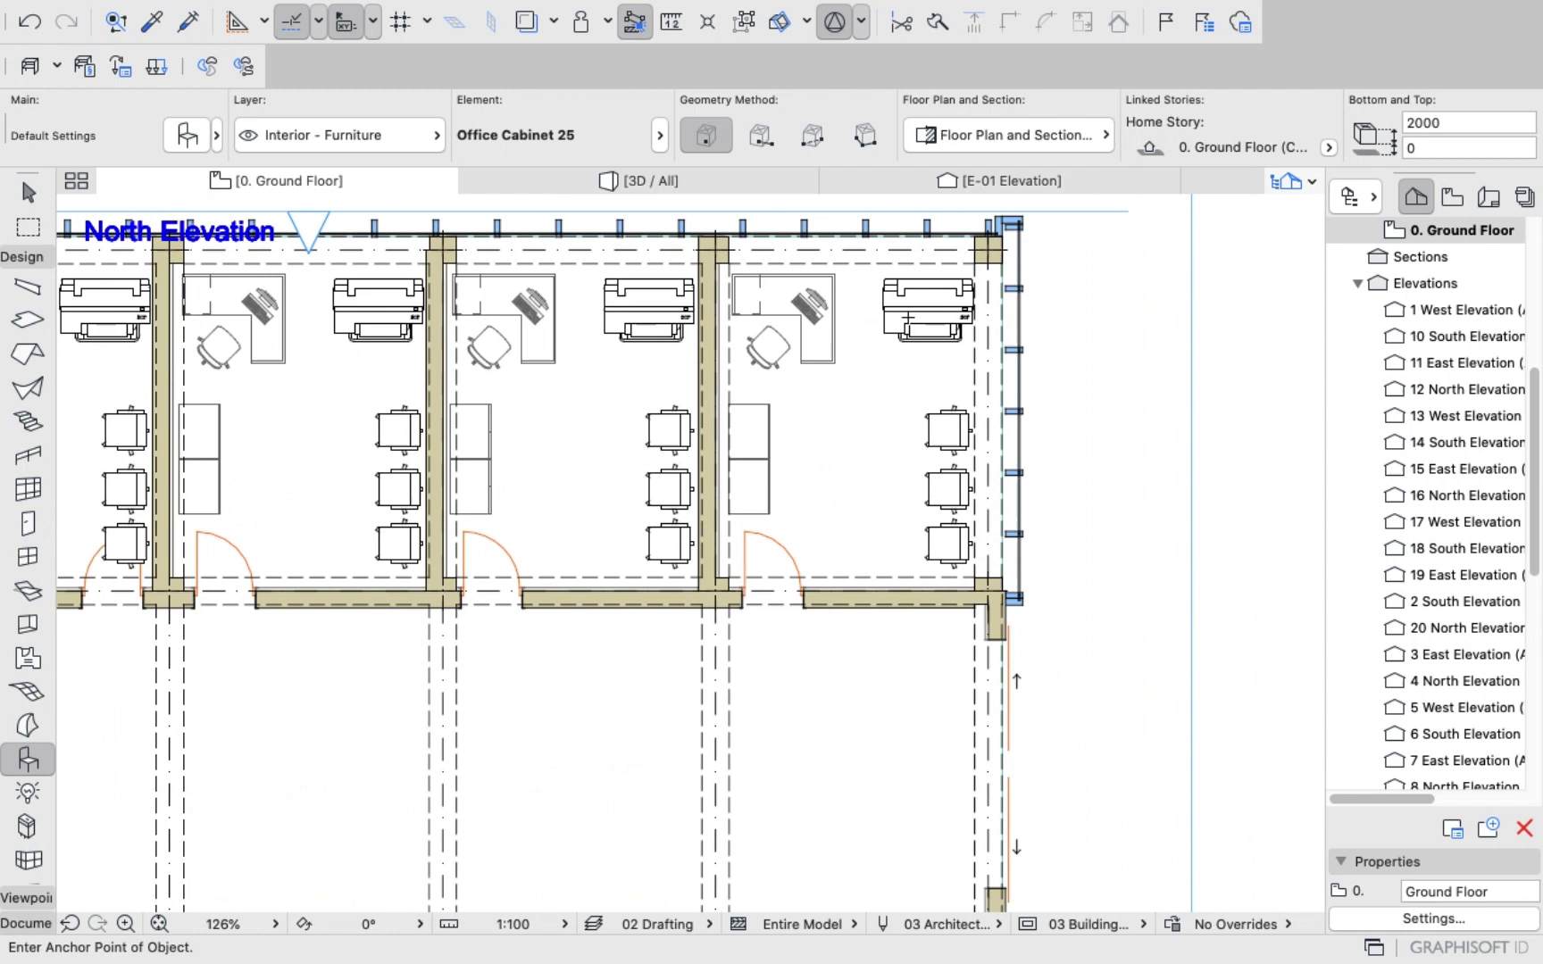
# Copy the plotter and three chairs from the northeast office about 14950 mm straight south into the empty southeast corner office.
pyautogui.keyDown('shift'); pyautogui.click(925, 306); pyautogui.keyUp('shift')
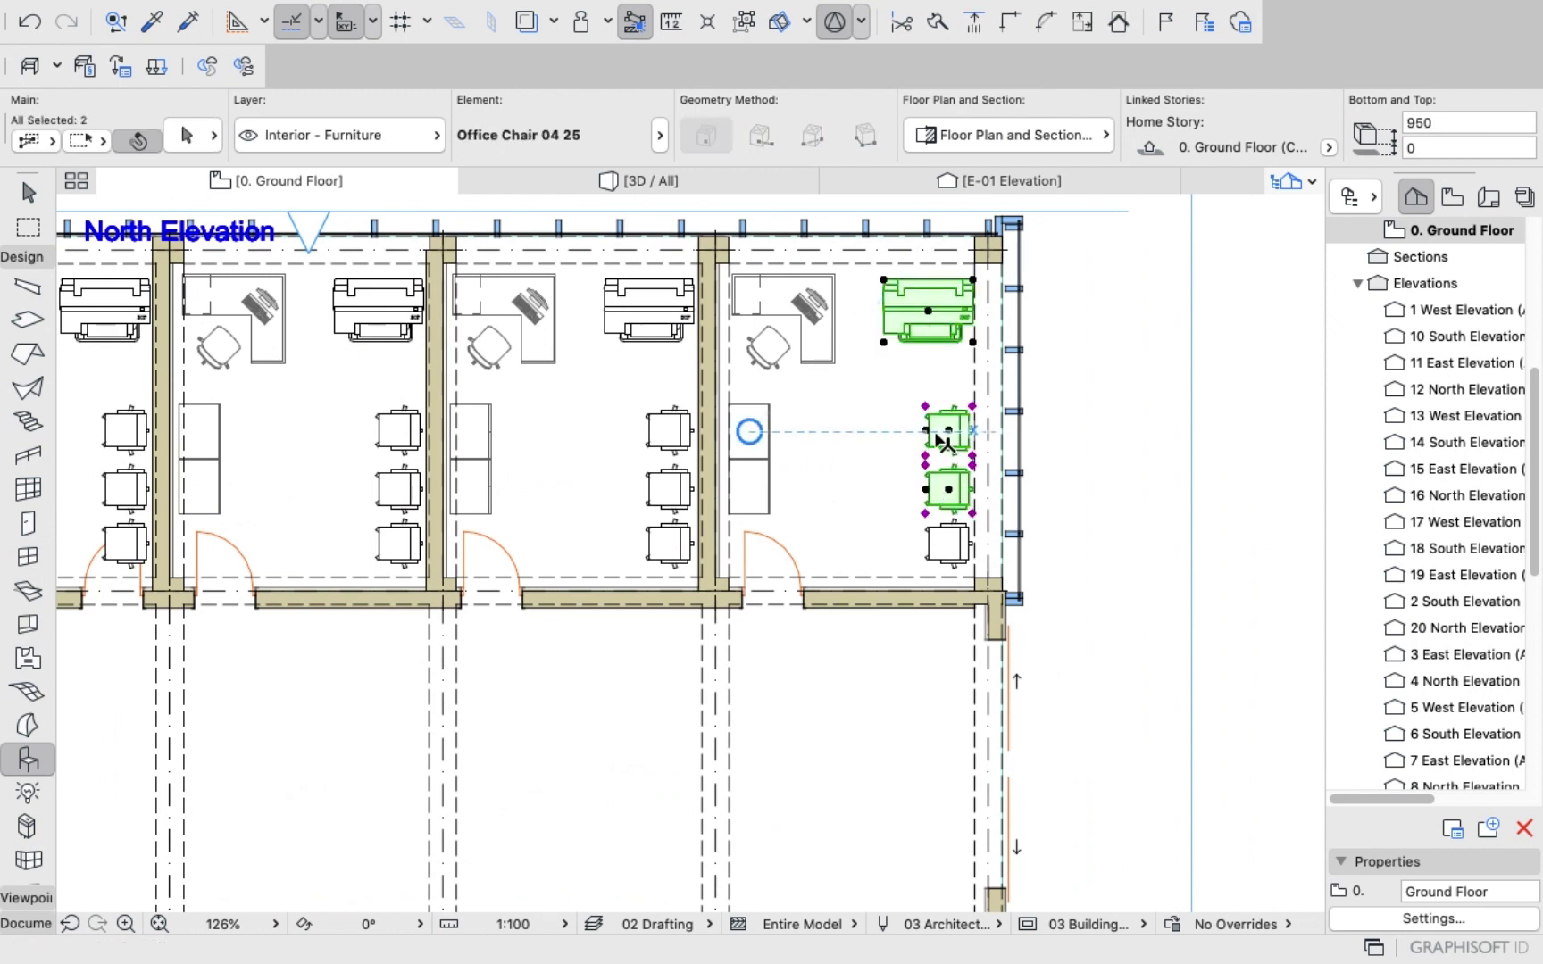
pyautogui.keyDown('shift'); pyautogui.click(951, 538); pyautogui.keyUp('shift')
pyautogui.rightClick(1146, 304)
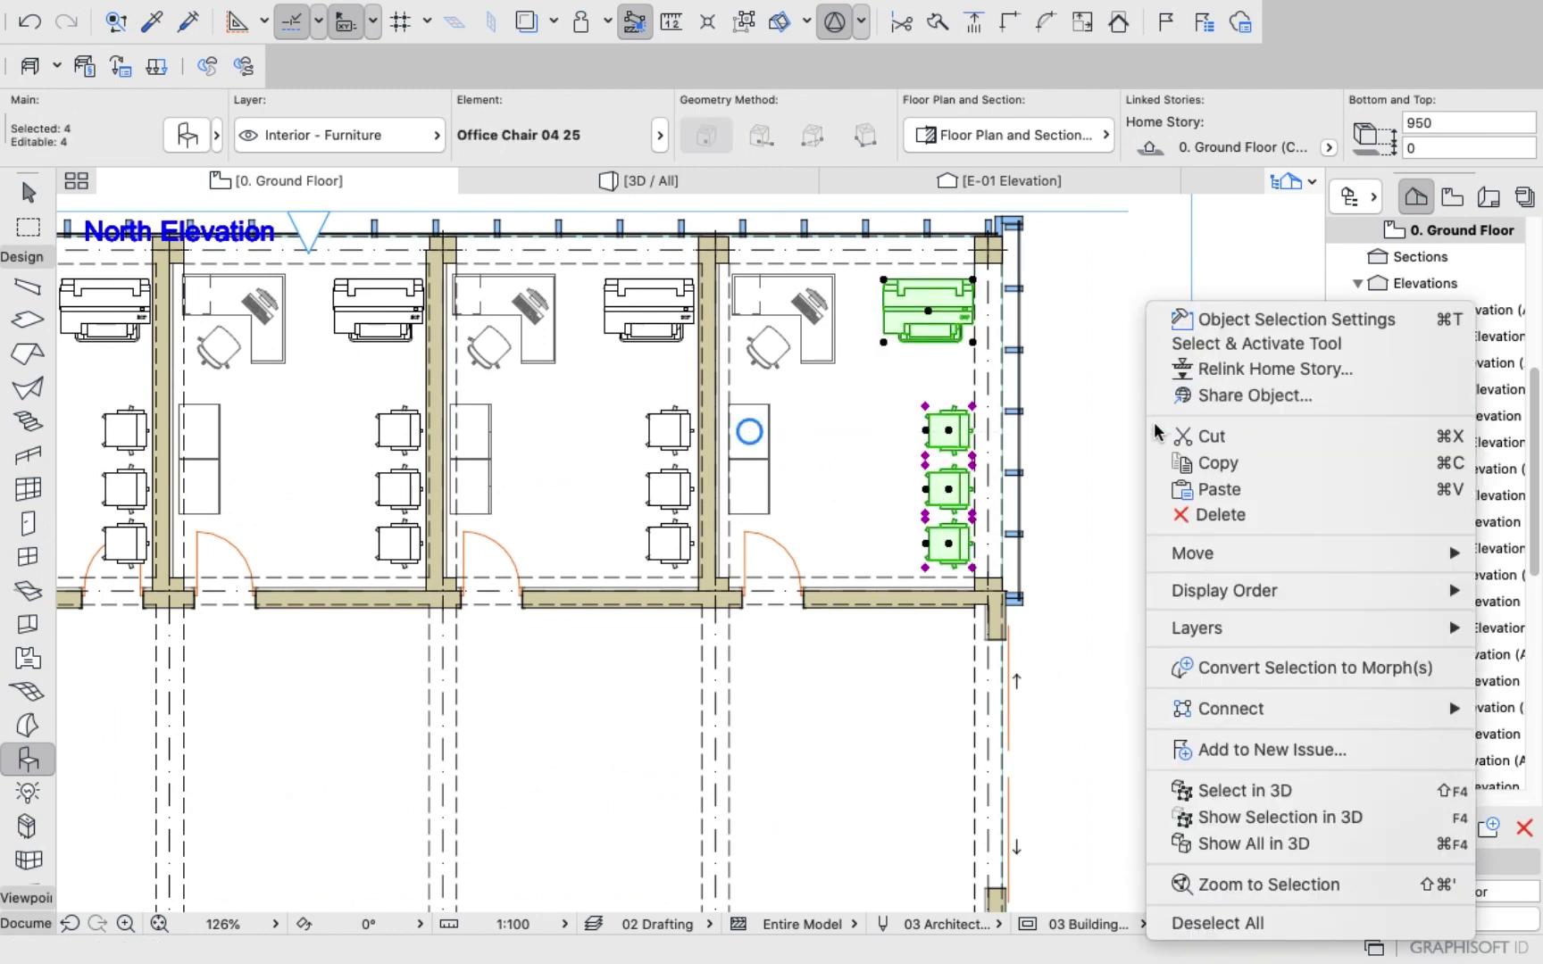
pyautogui.moveTo(1172, 555)
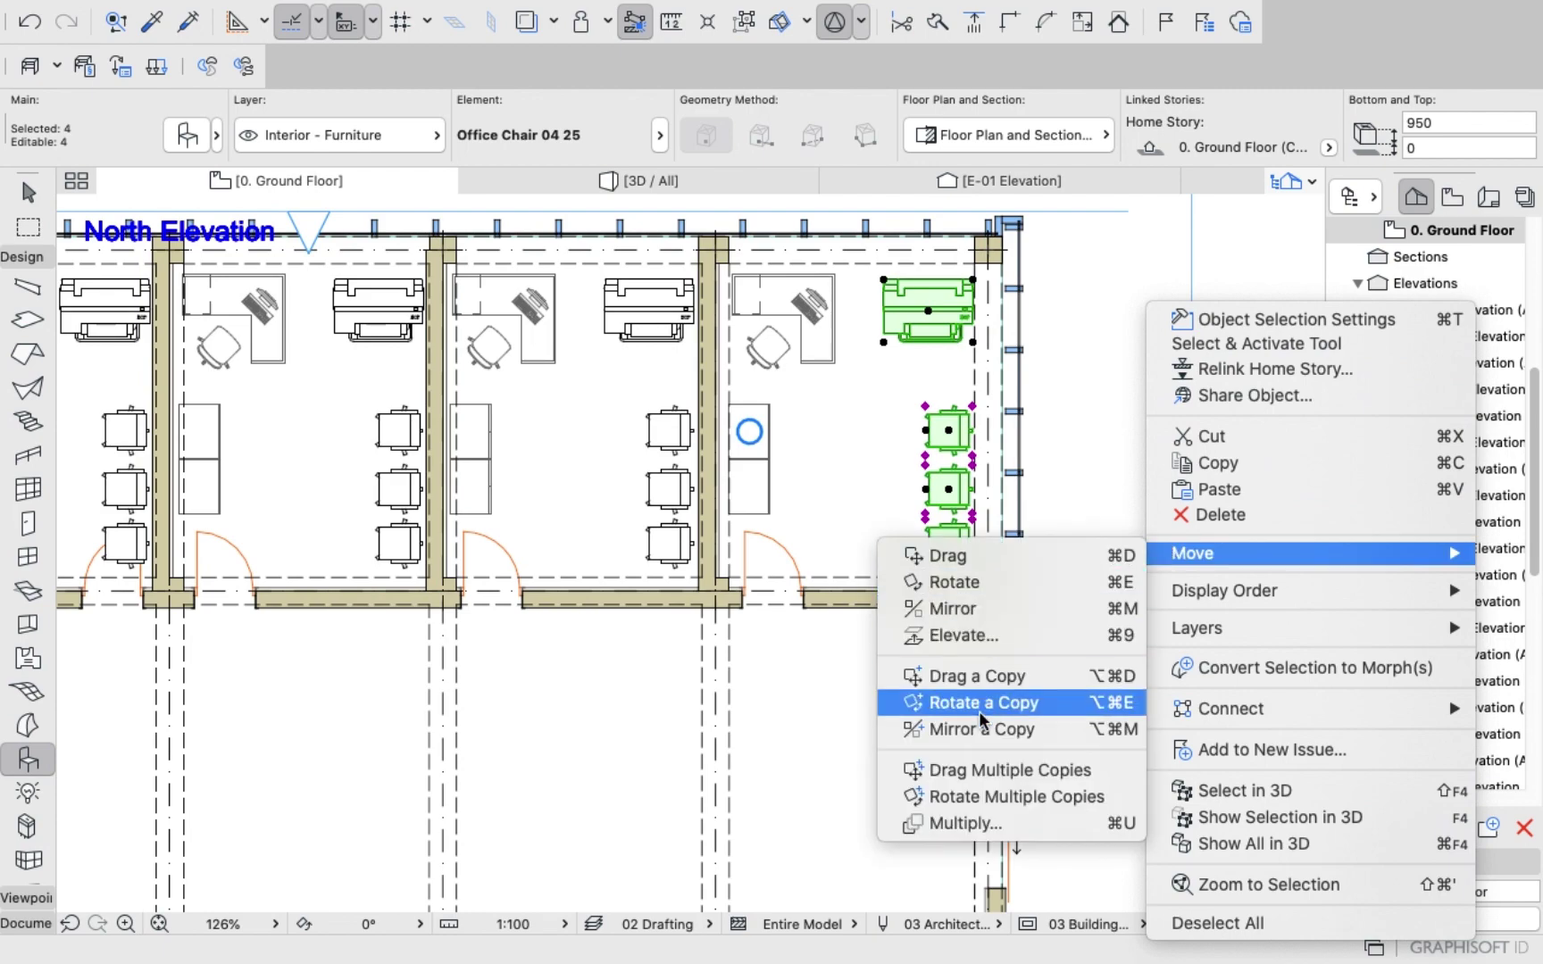
pyautogui.click(992, 675)
pyautogui.click(948, 328)
pyautogui.scroll(-5, 929, 728)
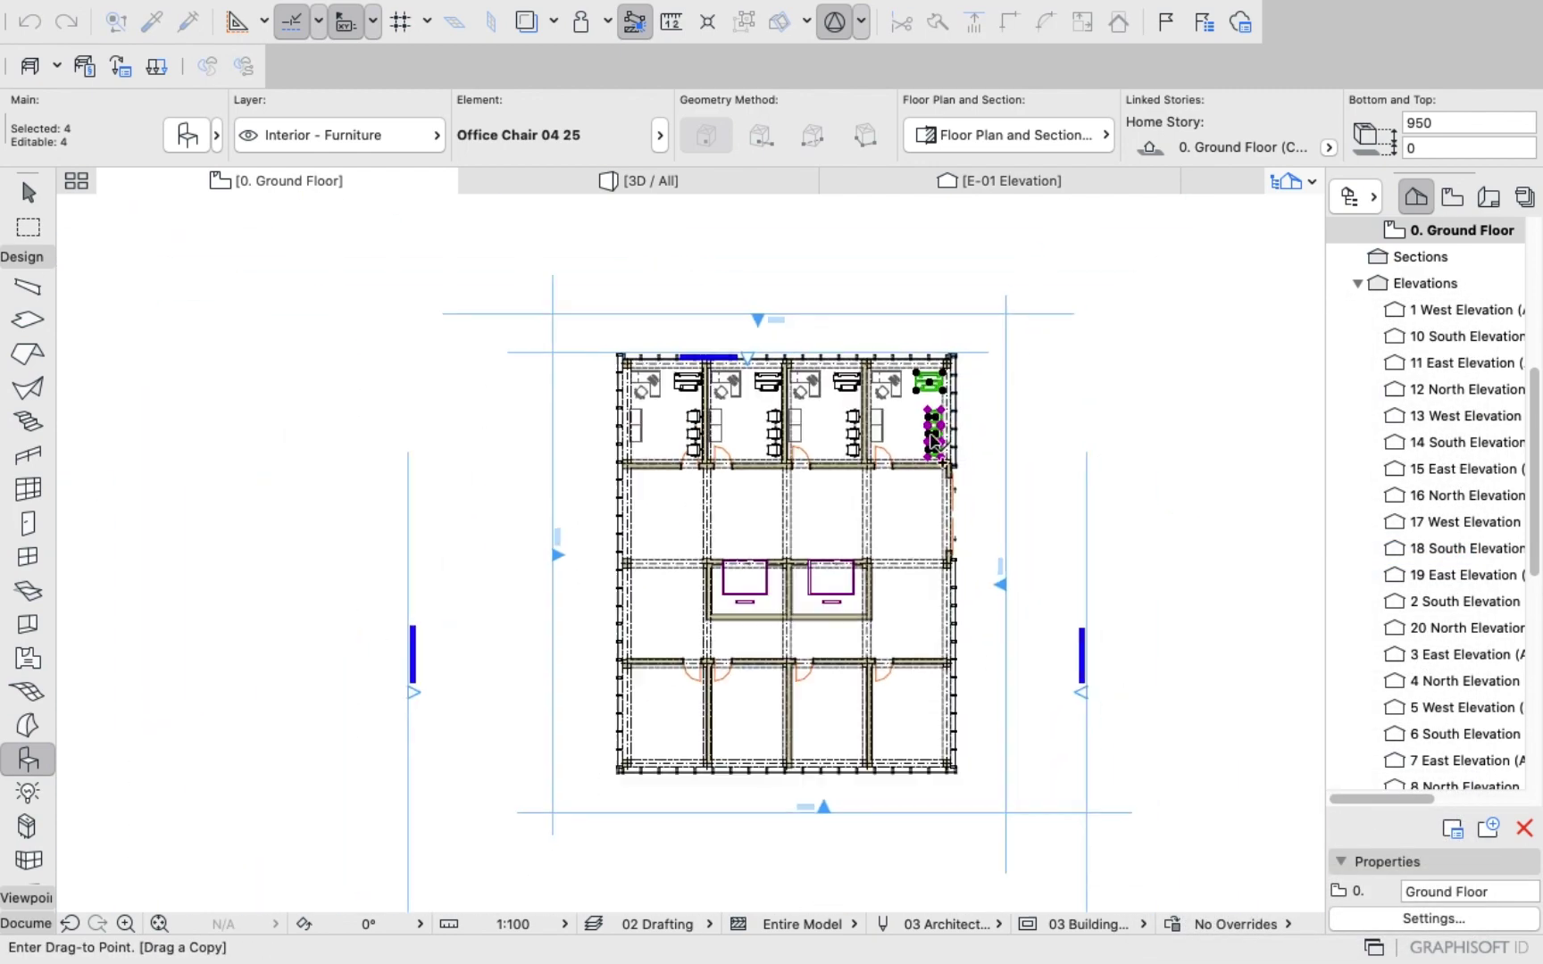
pyautogui.scroll(6, 929, 727)
pyautogui.scroll(-2, 929, 726)
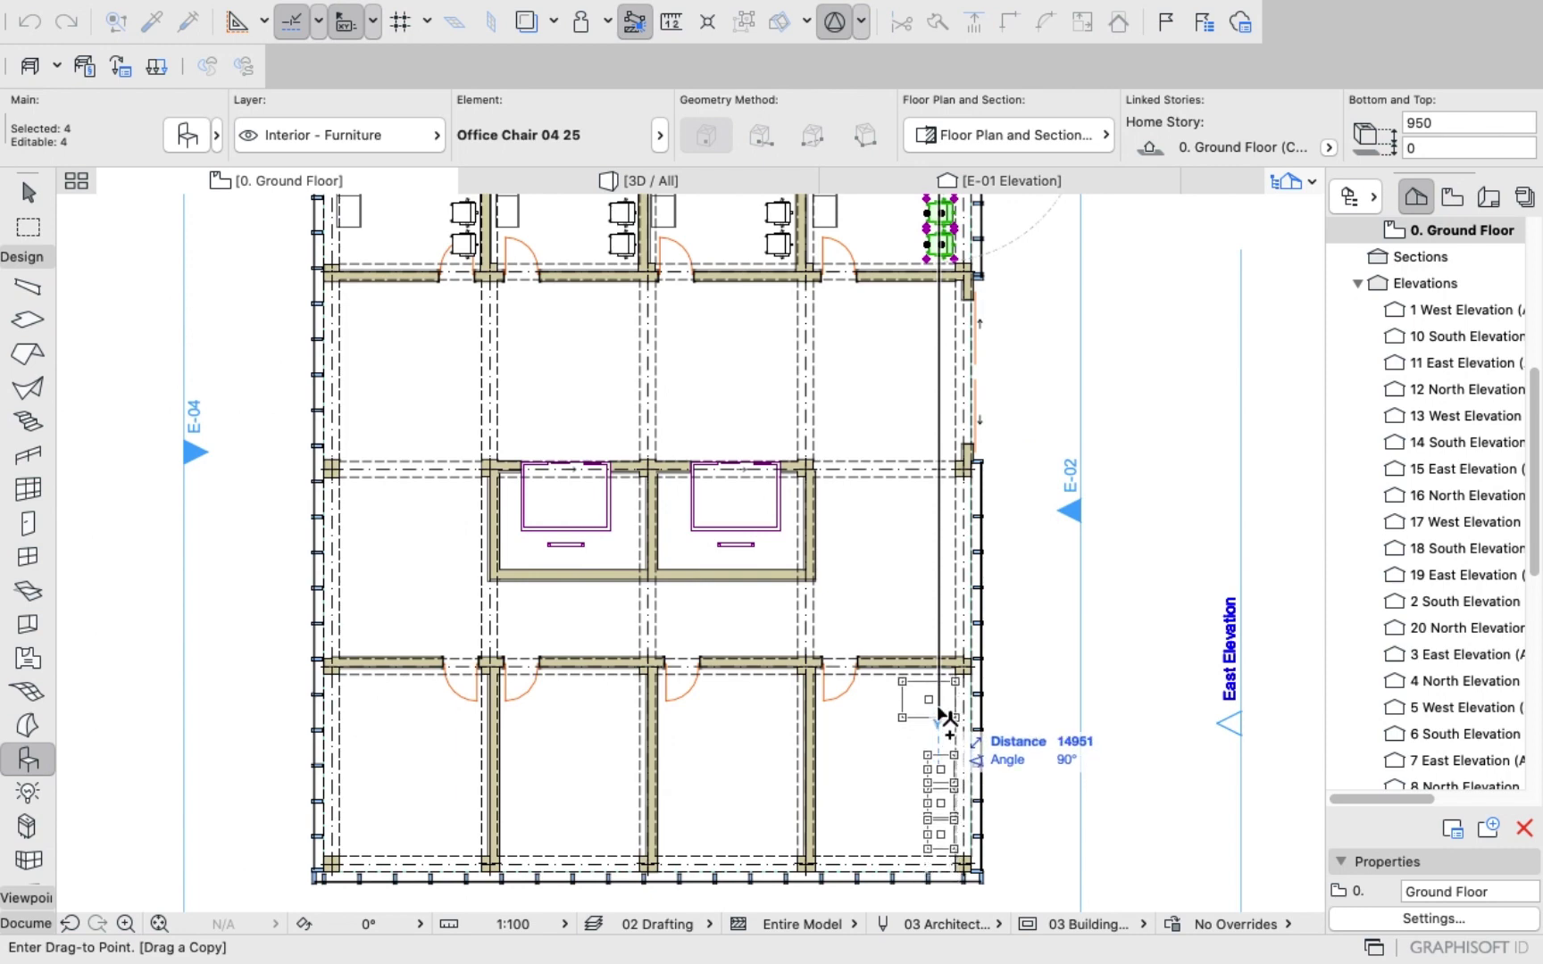
pyautogui.click(942, 714)
pyautogui.scroll(-5, 938, 716)
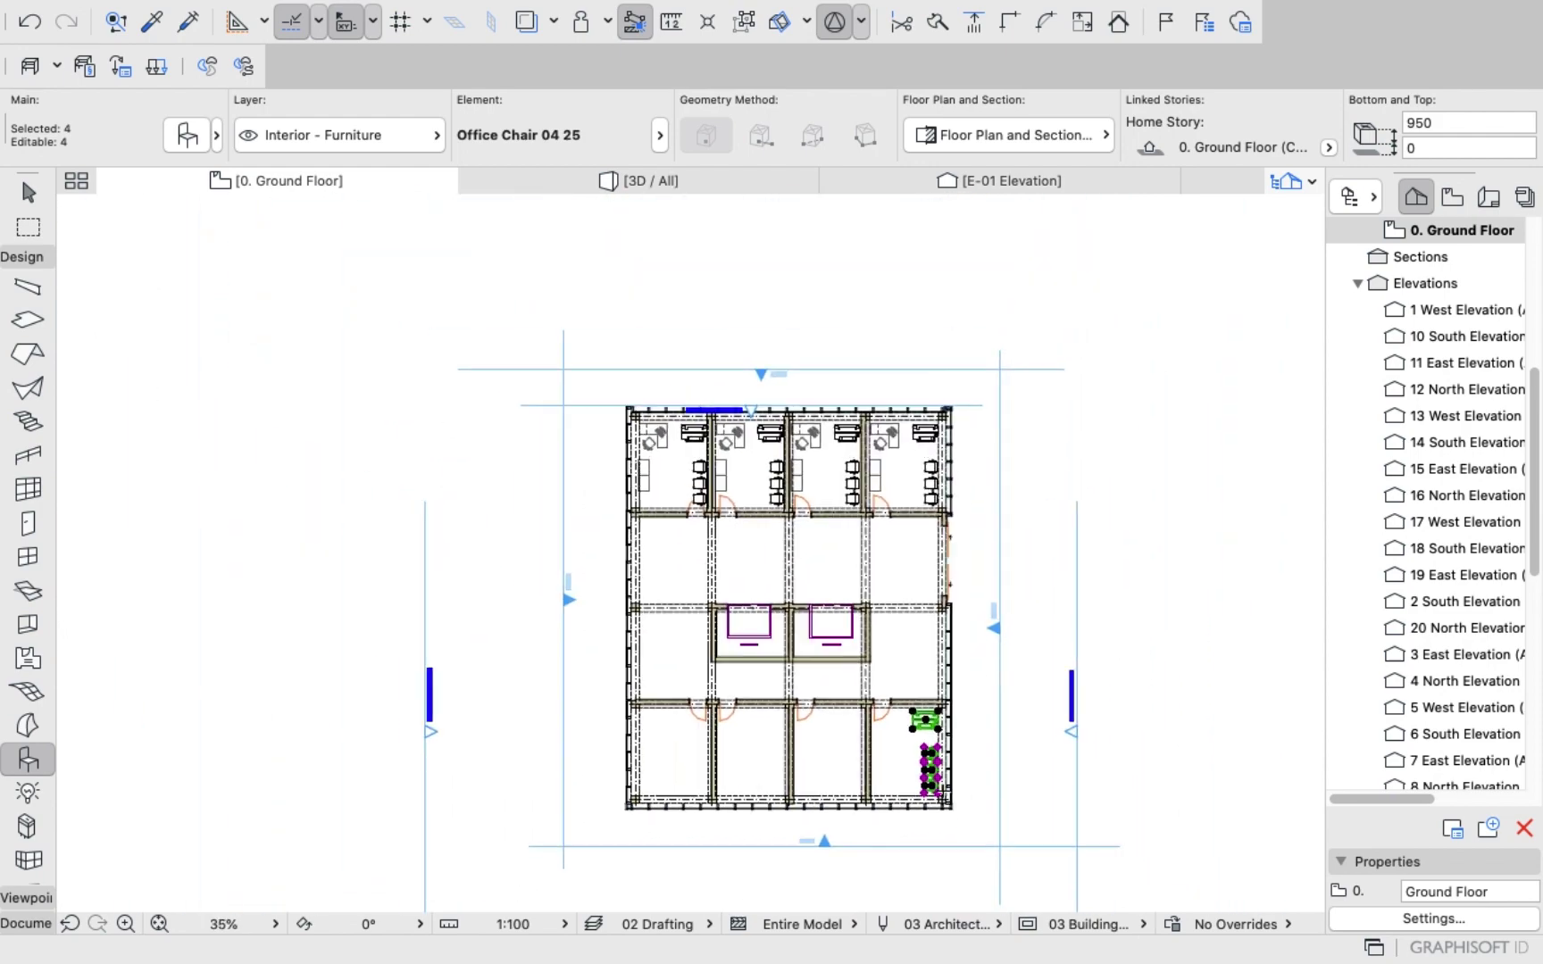
pyautogui.scroll(5, 940, 792)
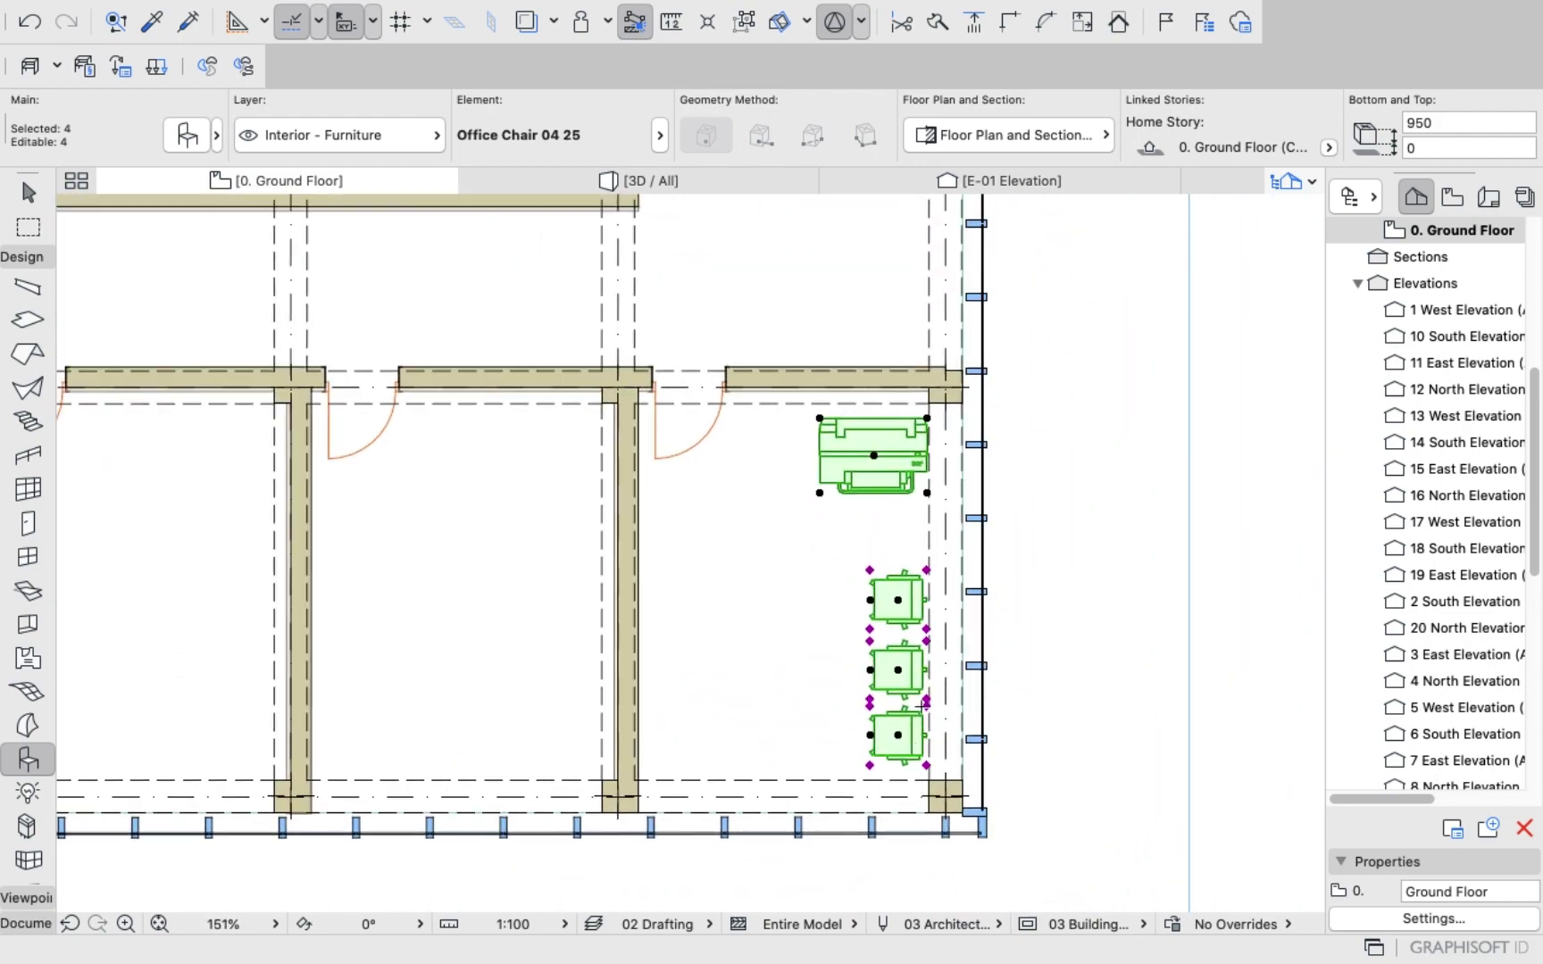
pyautogui.press('Escape')
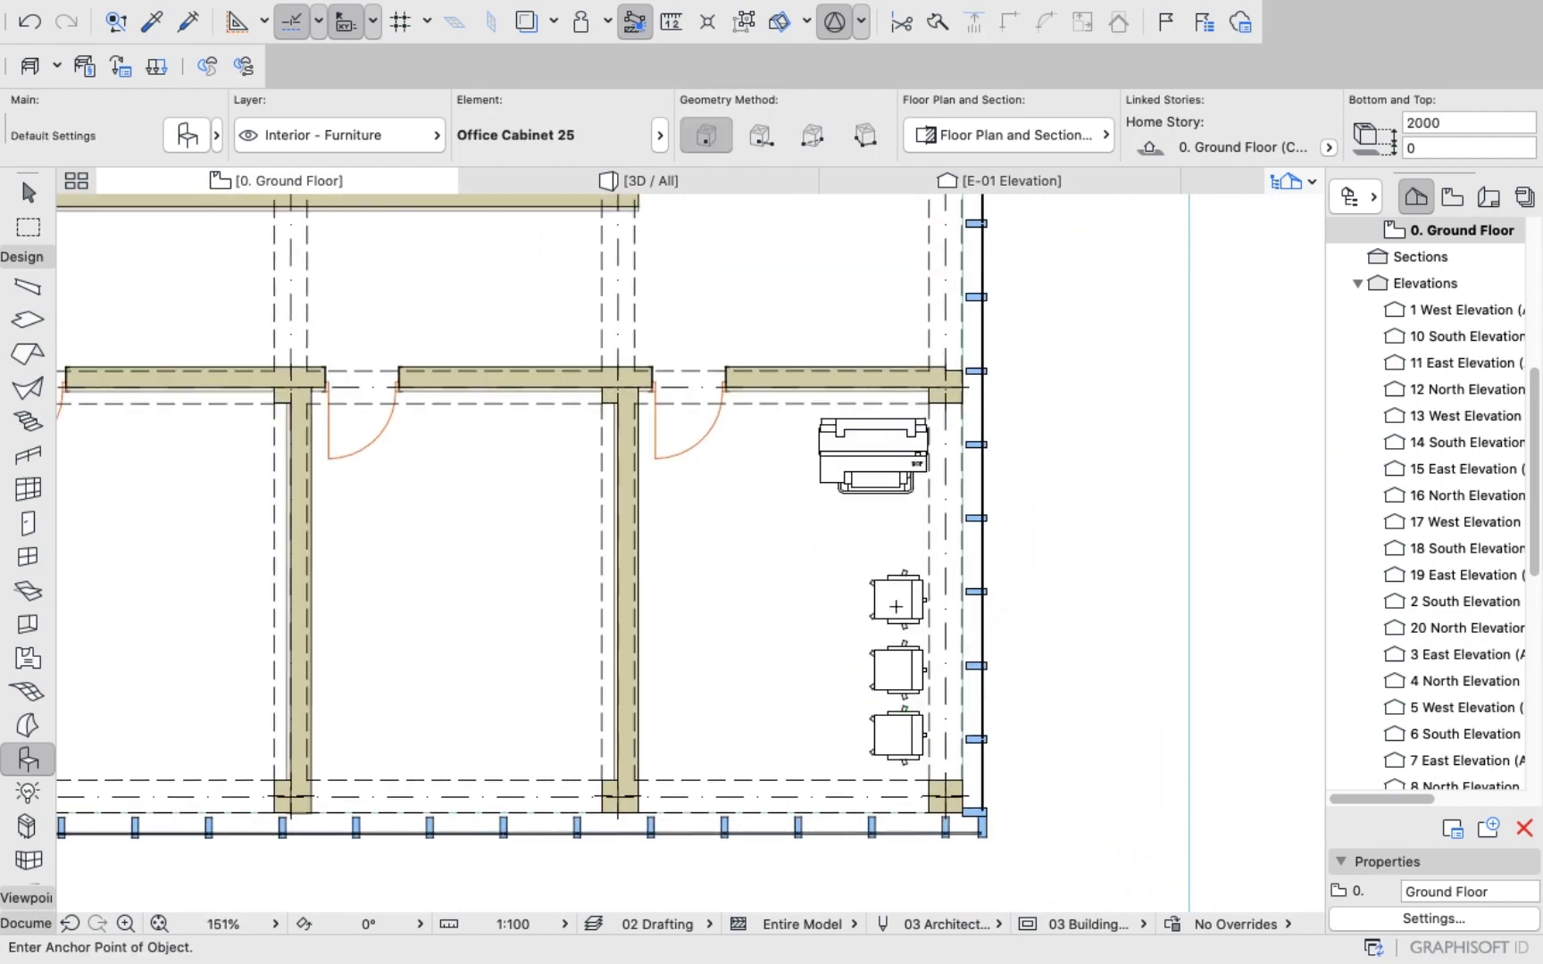
# Move the three copied chairs north along the southeast office's east wall, closer to the corridor wall.
pyautogui.keyDown('shift'); pyautogui.click(903, 730); pyautogui.keyUp('shift')
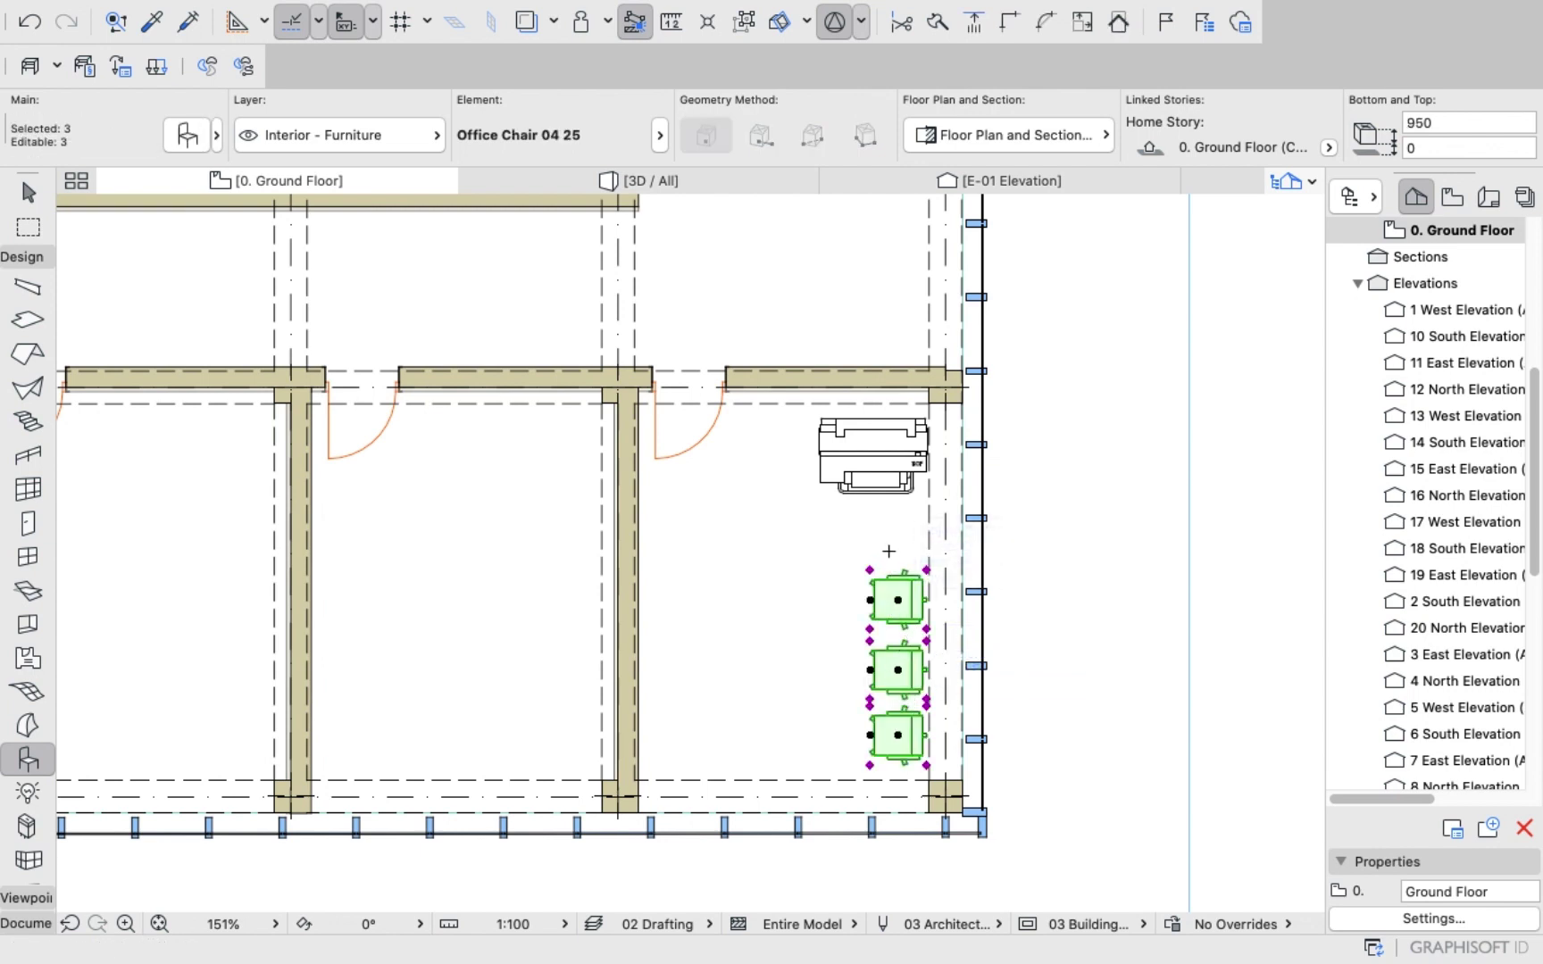
pyautogui.click(900, 600)
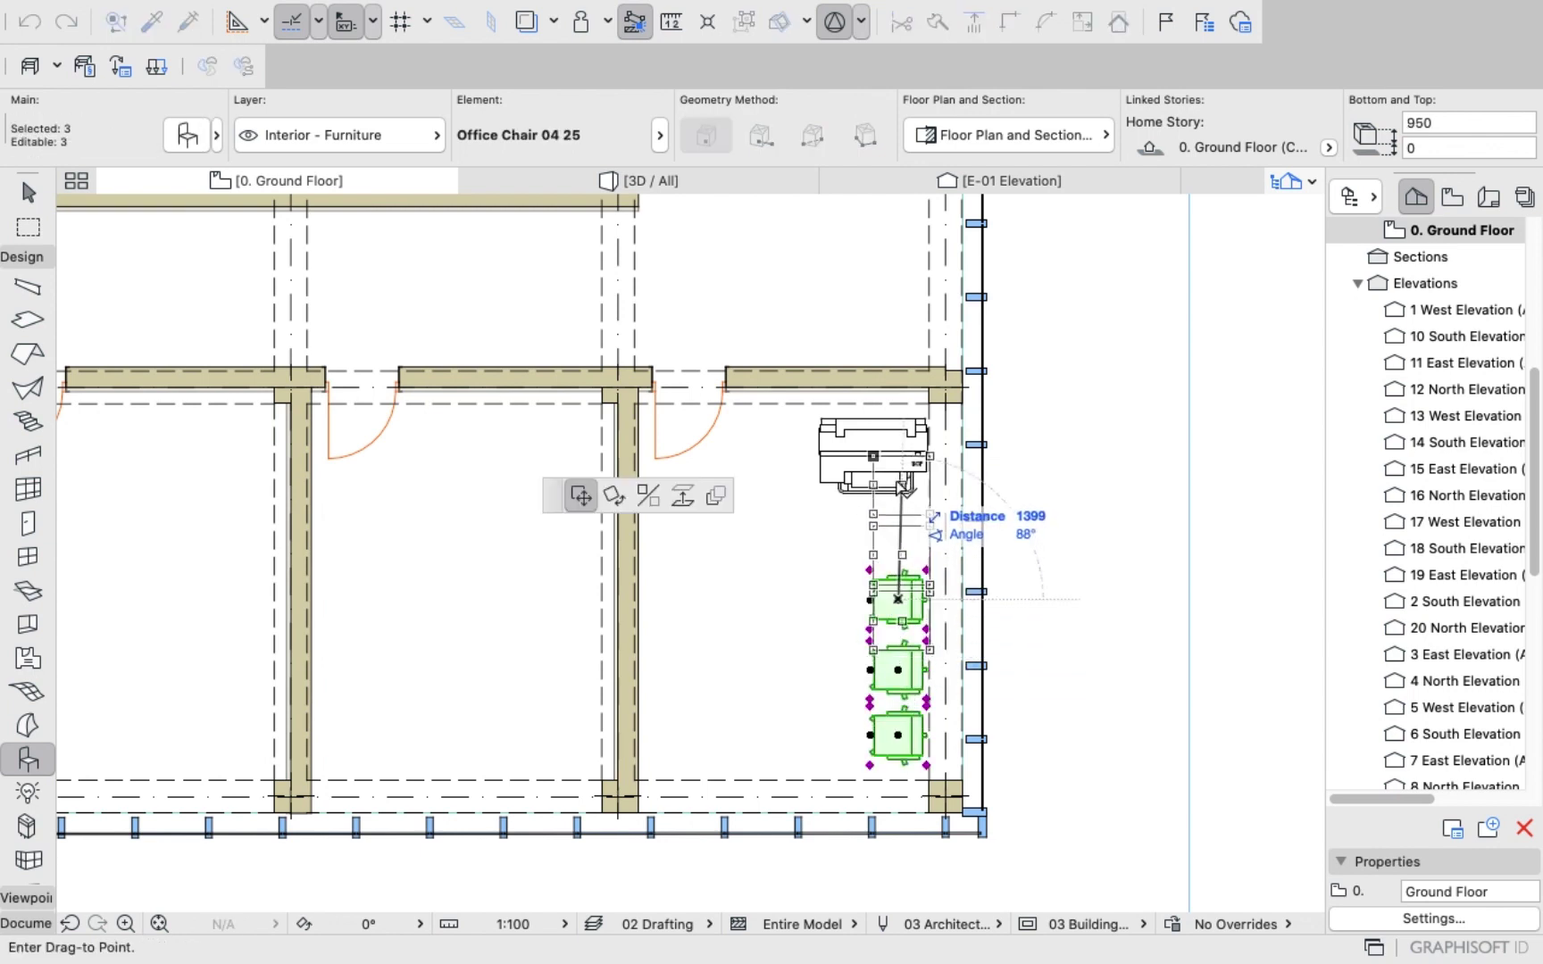
pyautogui.click(896, 482)
pyautogui.click(1047, 446)
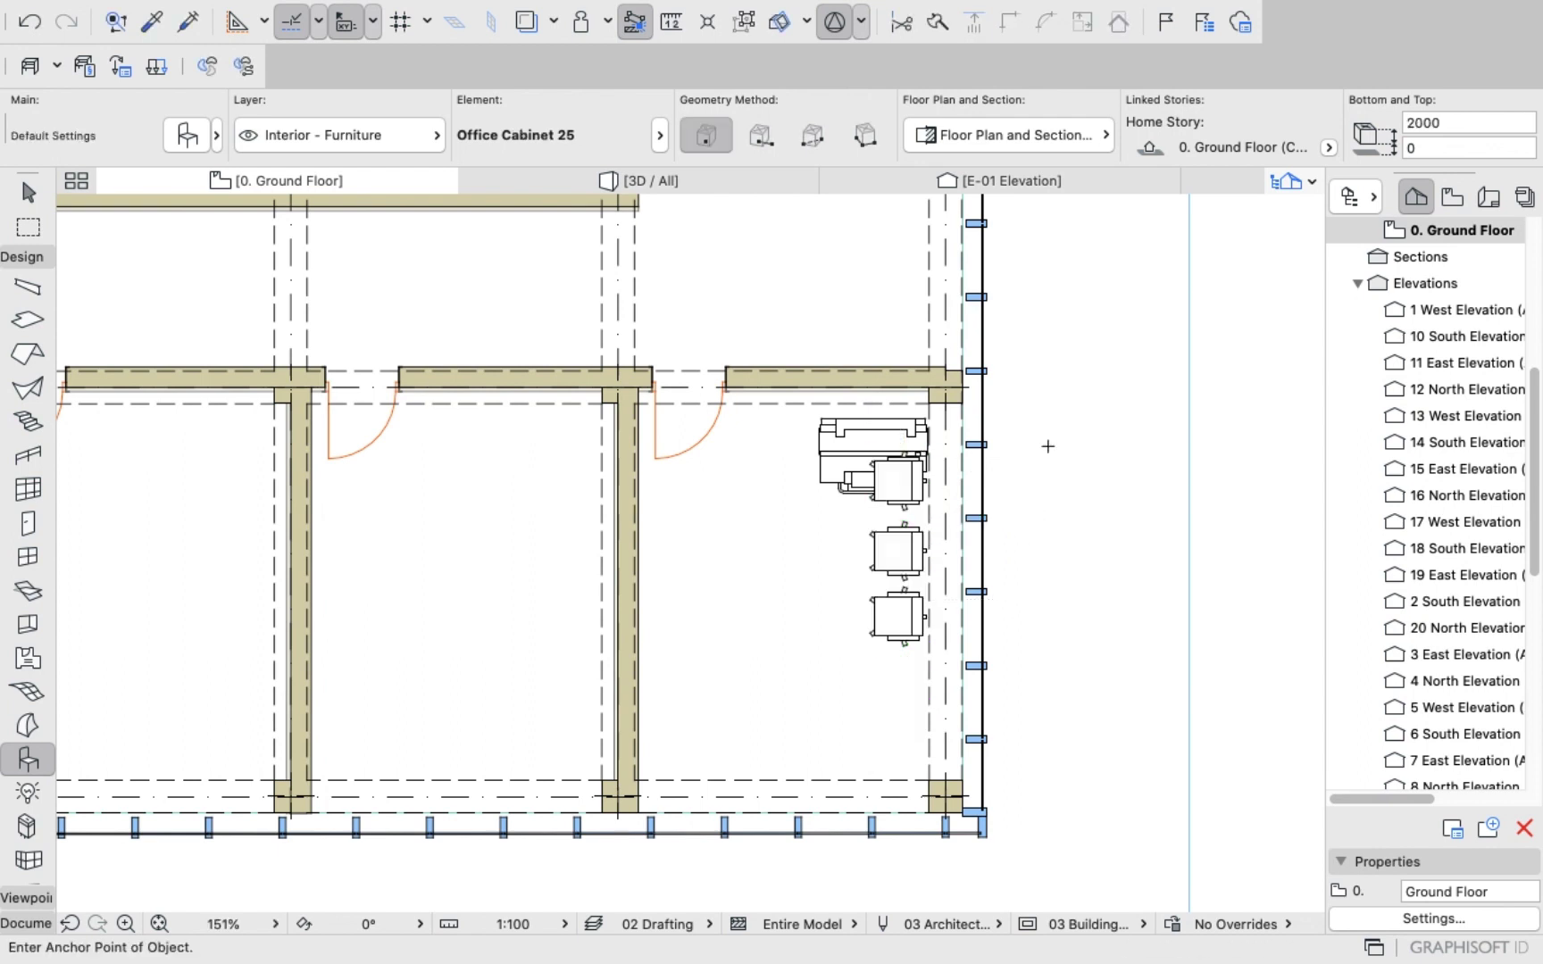
# Move the plotter to the south end of the southeast office, below the chairs and clear of the east column line.
pyautogui.keyDown('shift'); pyautogui.click(839, 461); pyautogui.keyUp('shift')
pyautogui.click(873, 456)
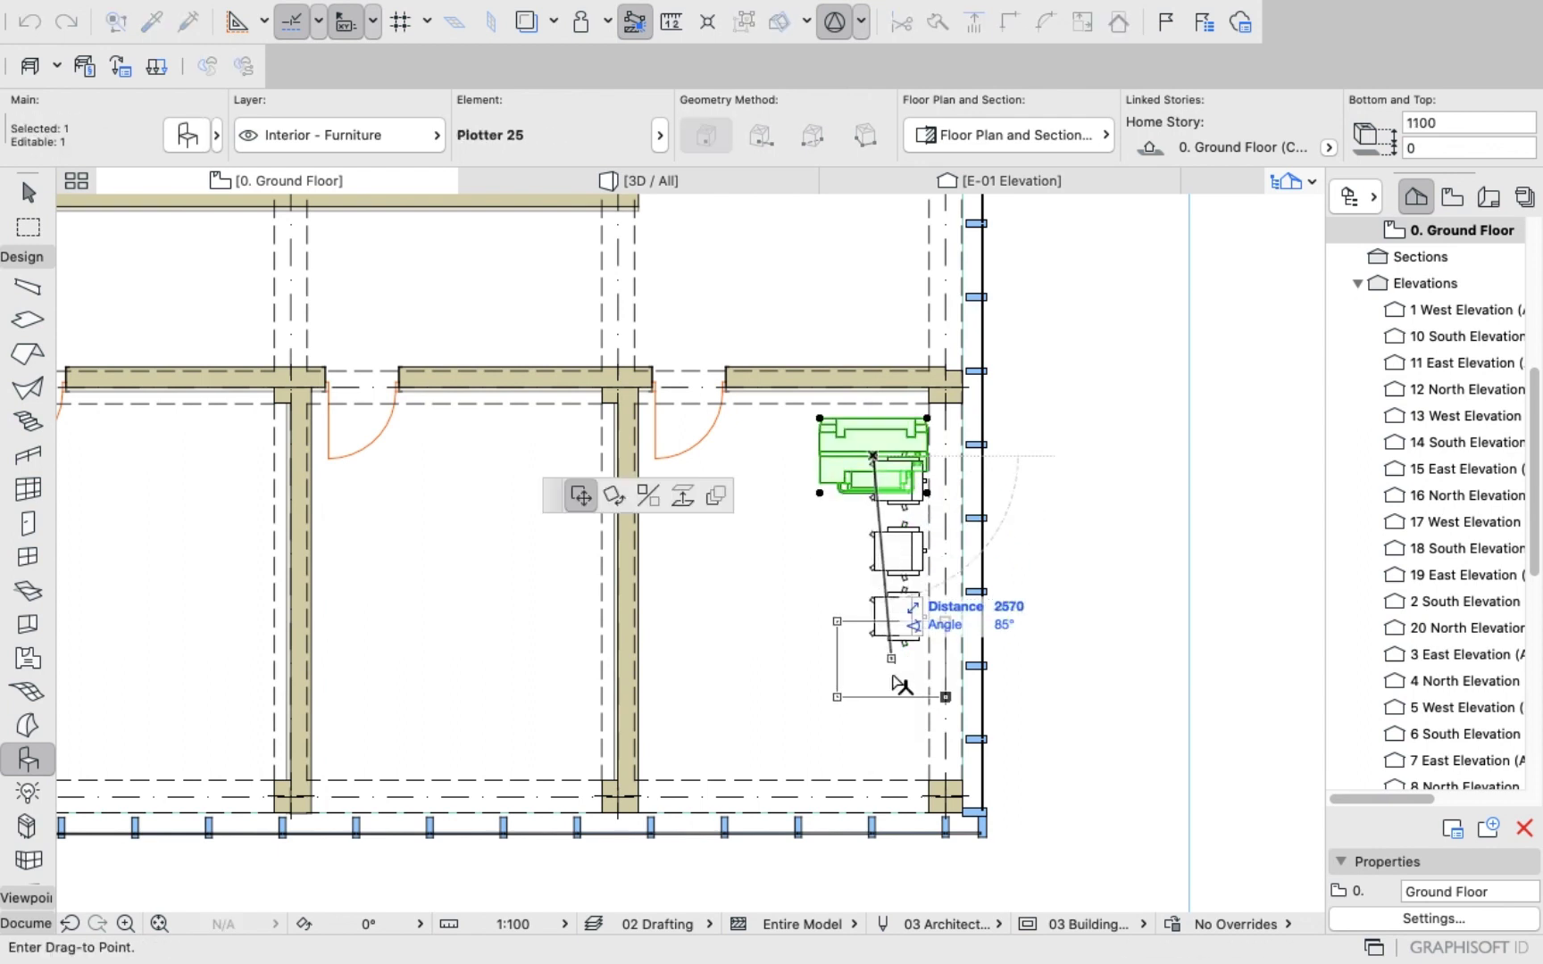
pyautogui.click(886, 738)
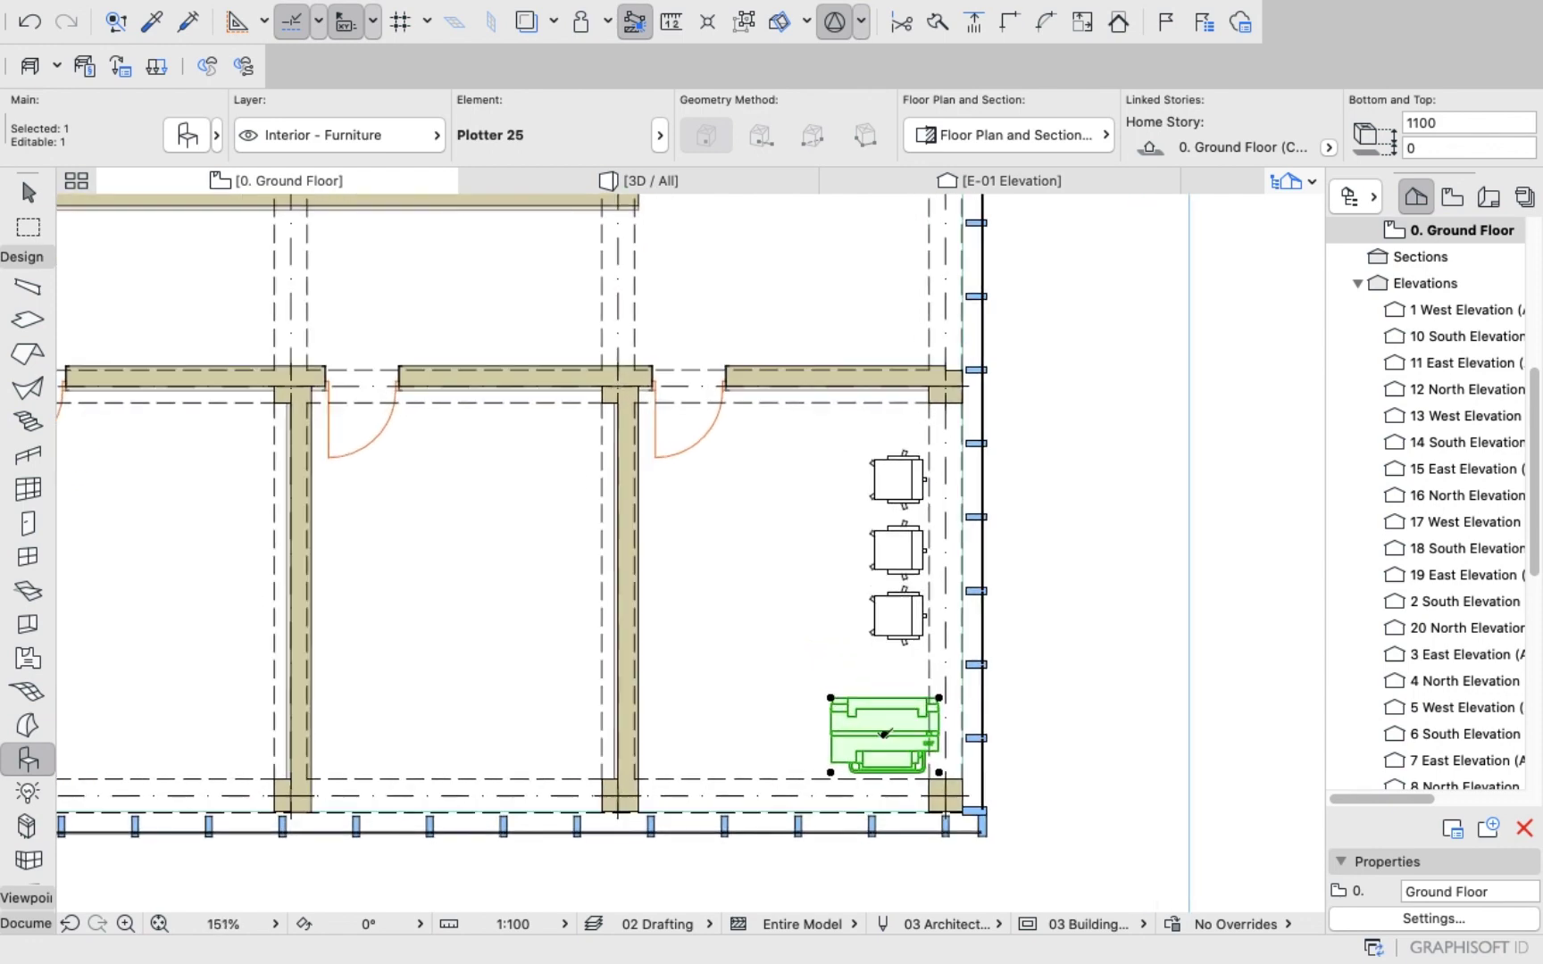
pyautogui.click(884, 735)
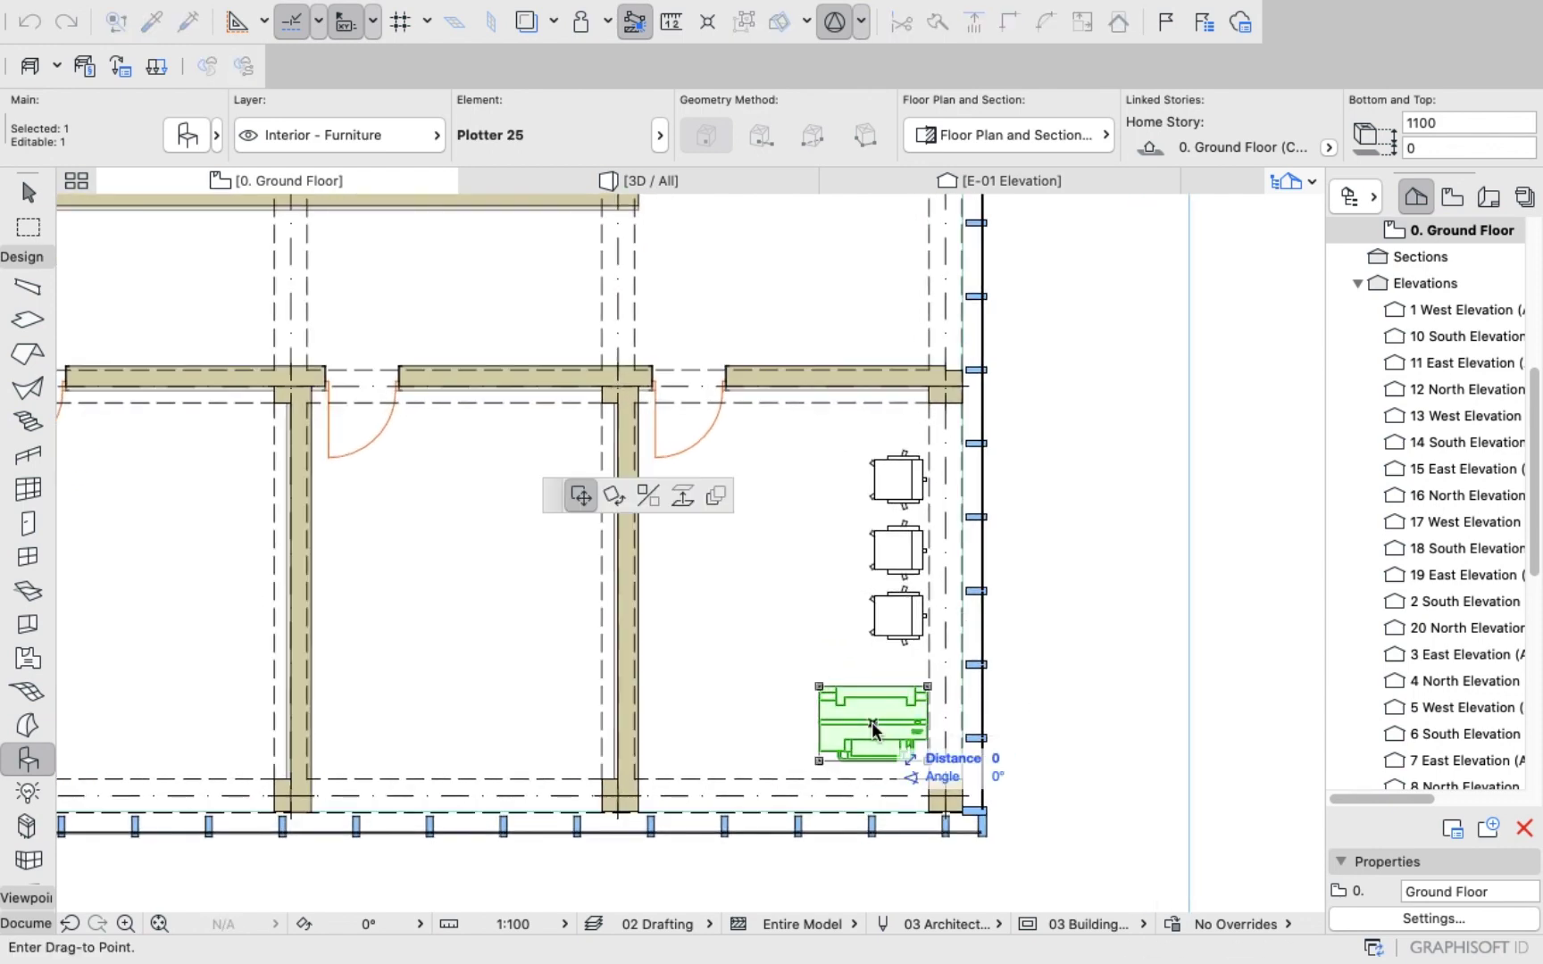
pyautogui.click(866, 724)
pyautogui.press('Escape')
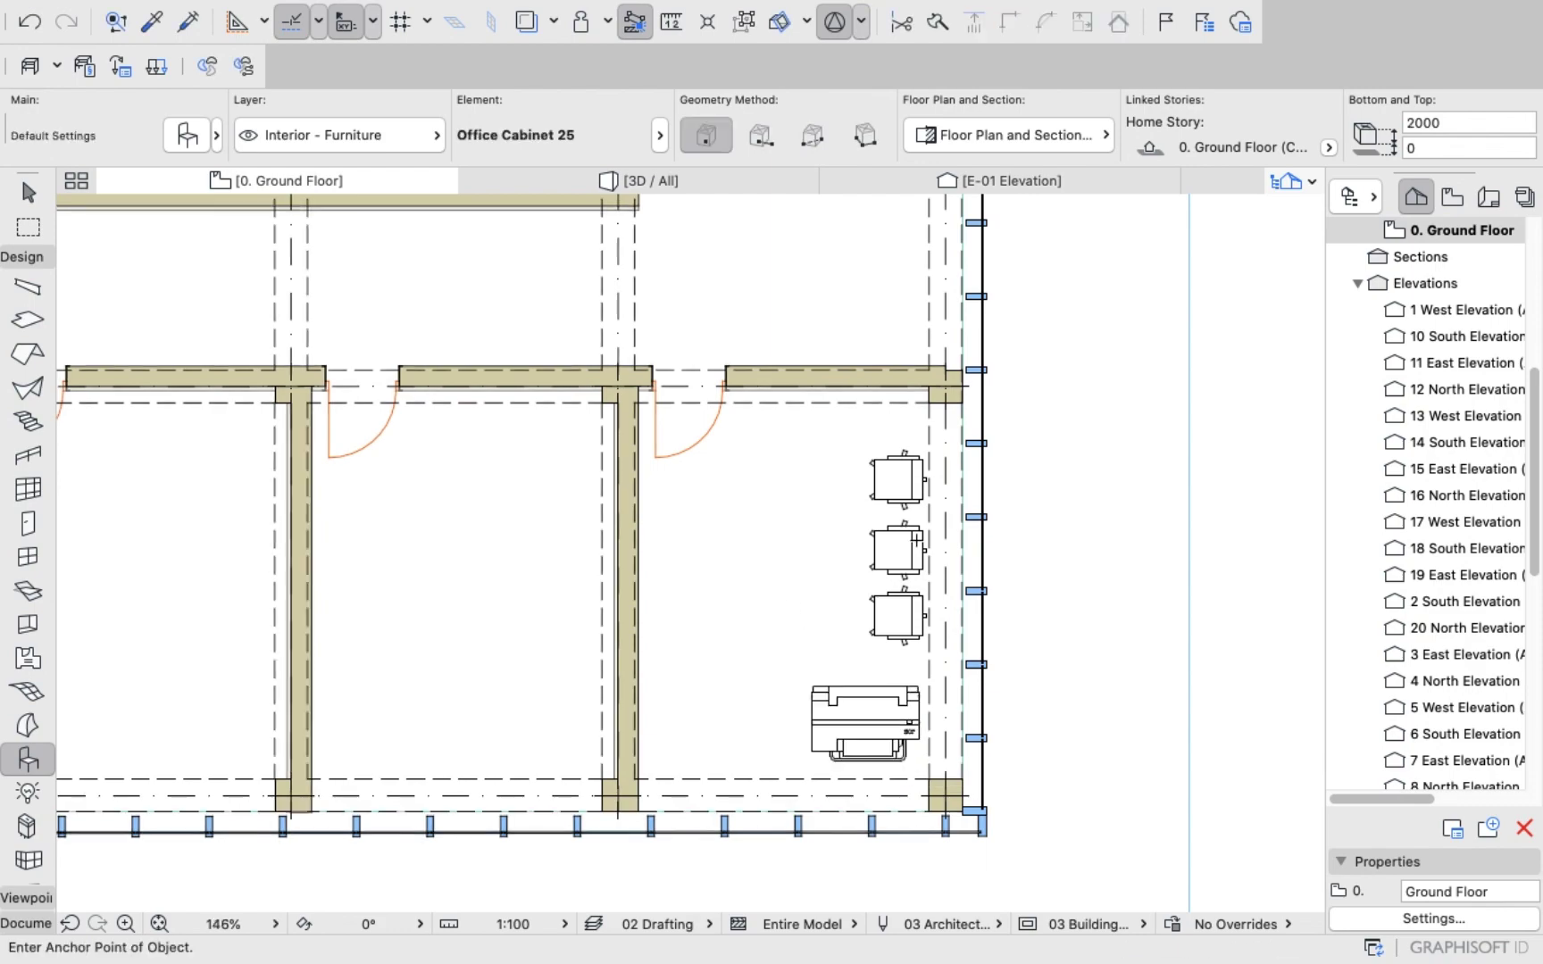
# Copy the two office cabinets from the northeast office against the west wall of the southeast office, just below its door.
pyautogui.scroll(-5, 736, 368)
pyautogui.scroll(-3, 736, 368)
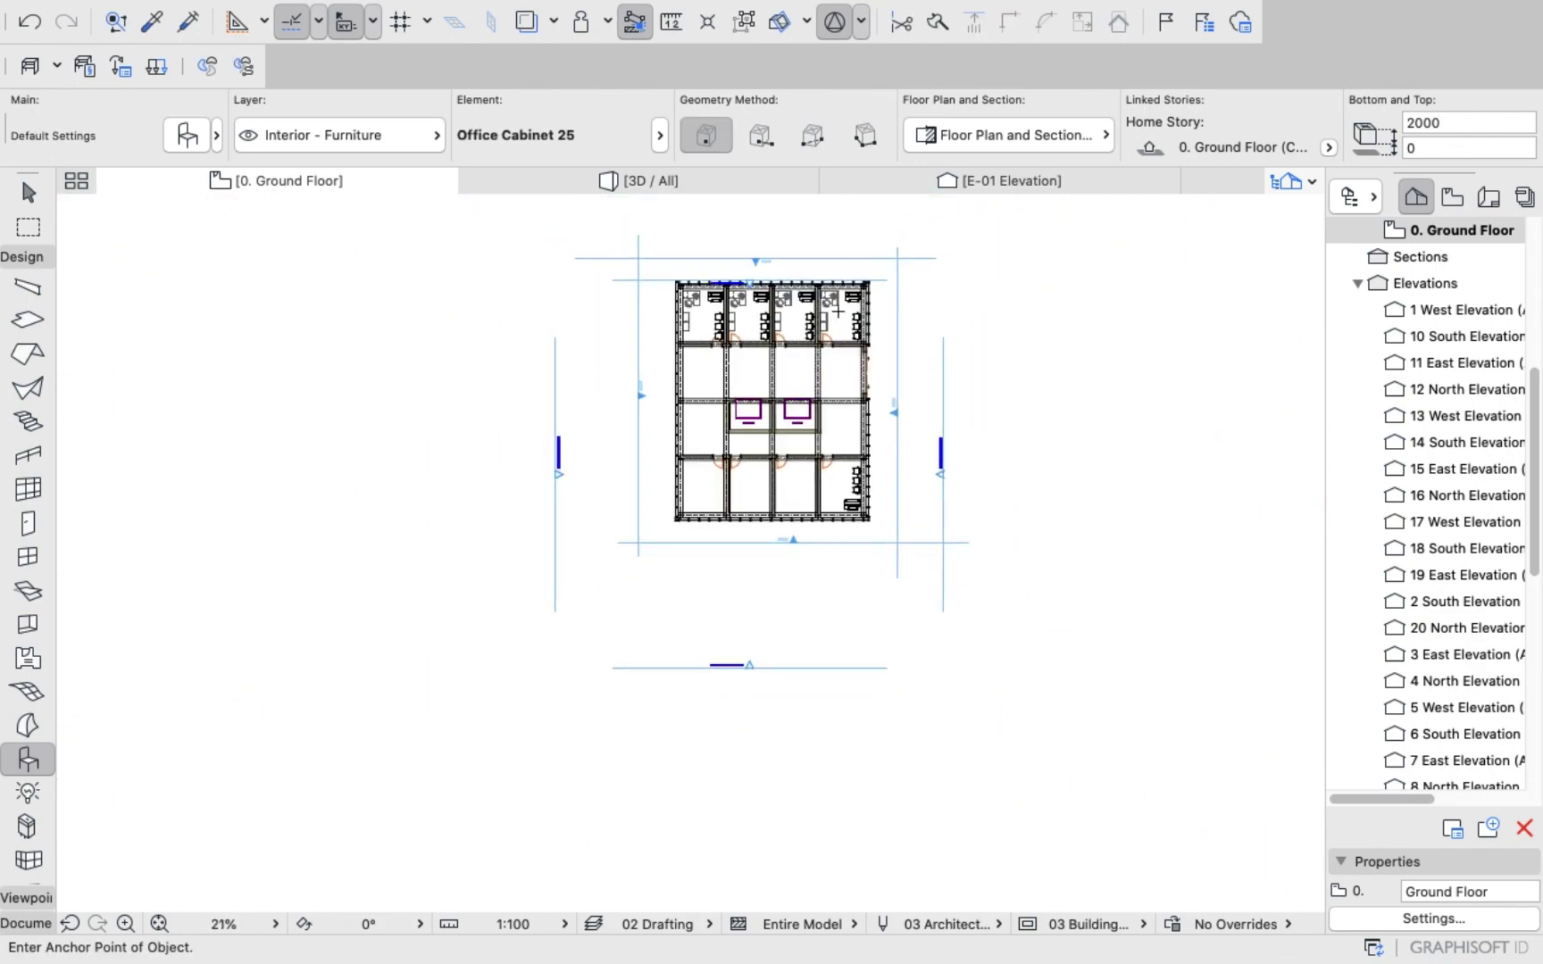
pyautogui.scroll(5, 802, 332)
pyautogui.click(801, 347)
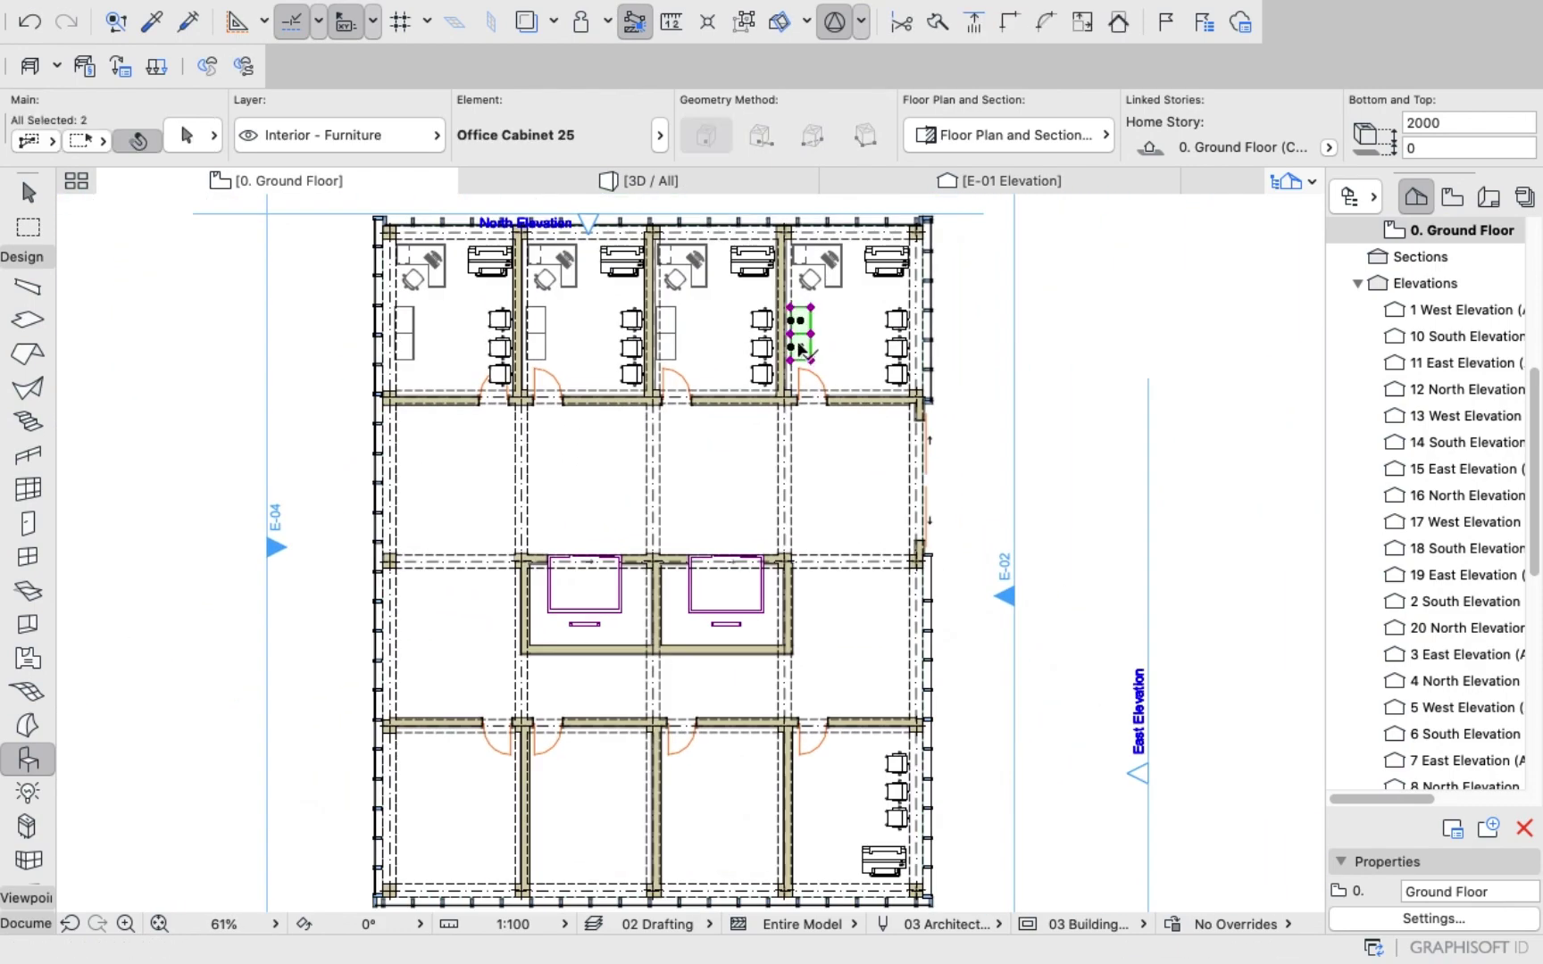
pyautogui.rightClick(1099, 276)
pyautogui.moveTo(1120, 519)
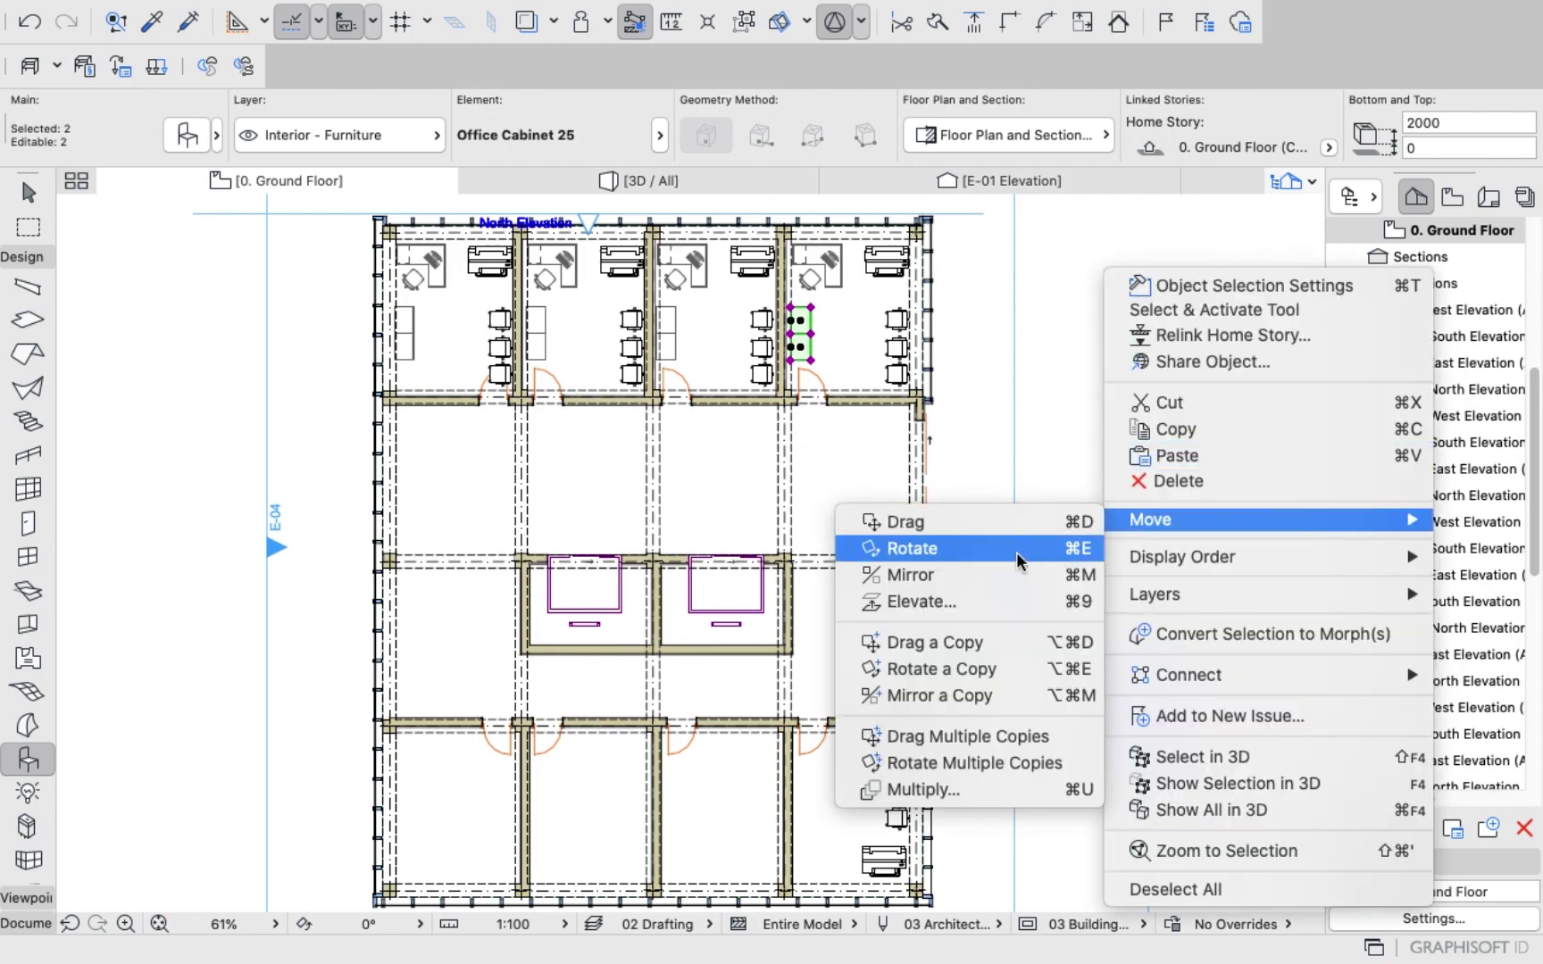
pyautogui.click(937, 642)
pyautogui.click(801, 346)
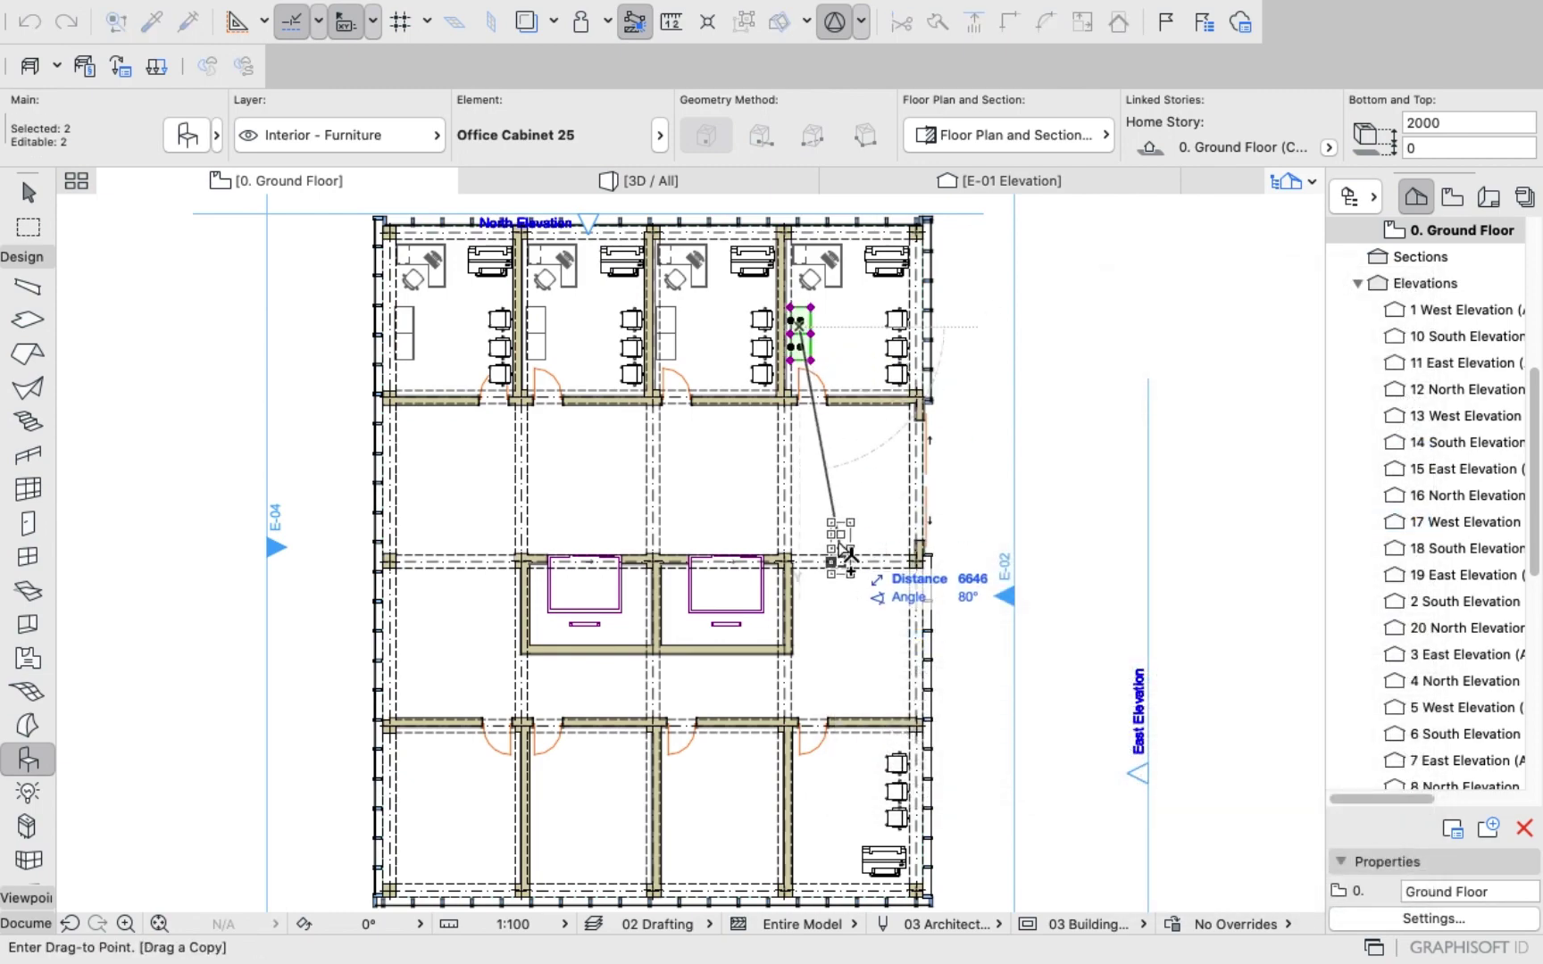
pyautogui.scroll(-3, 841, 484)
pyautogui.scroll(5, 842, 483)
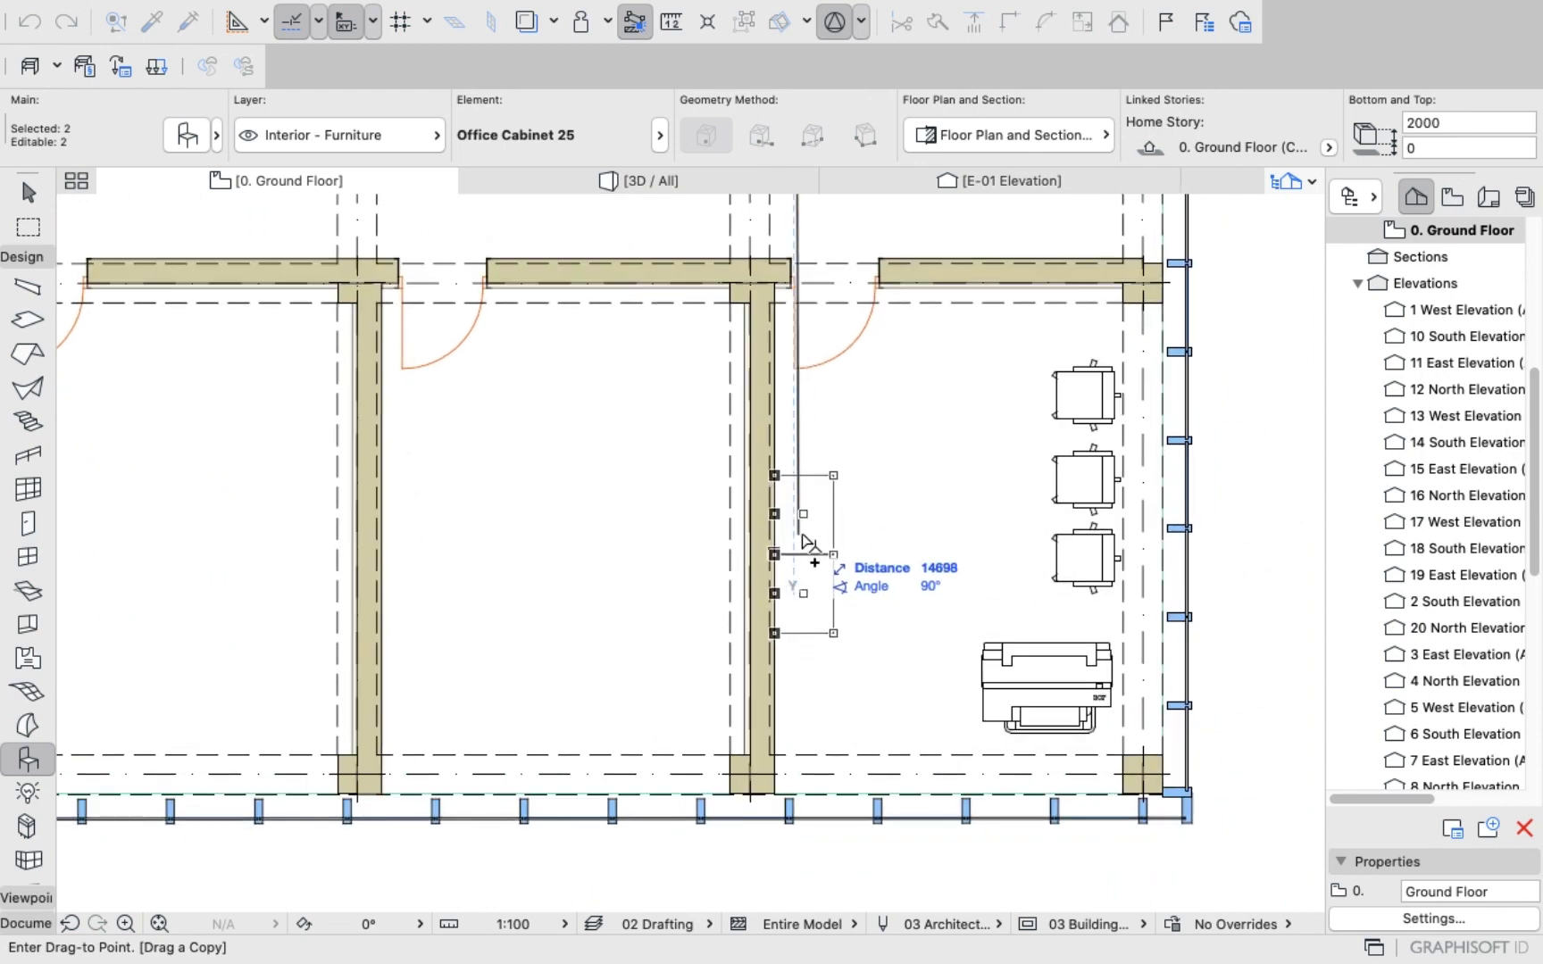
pyautogui.click(801, 464)
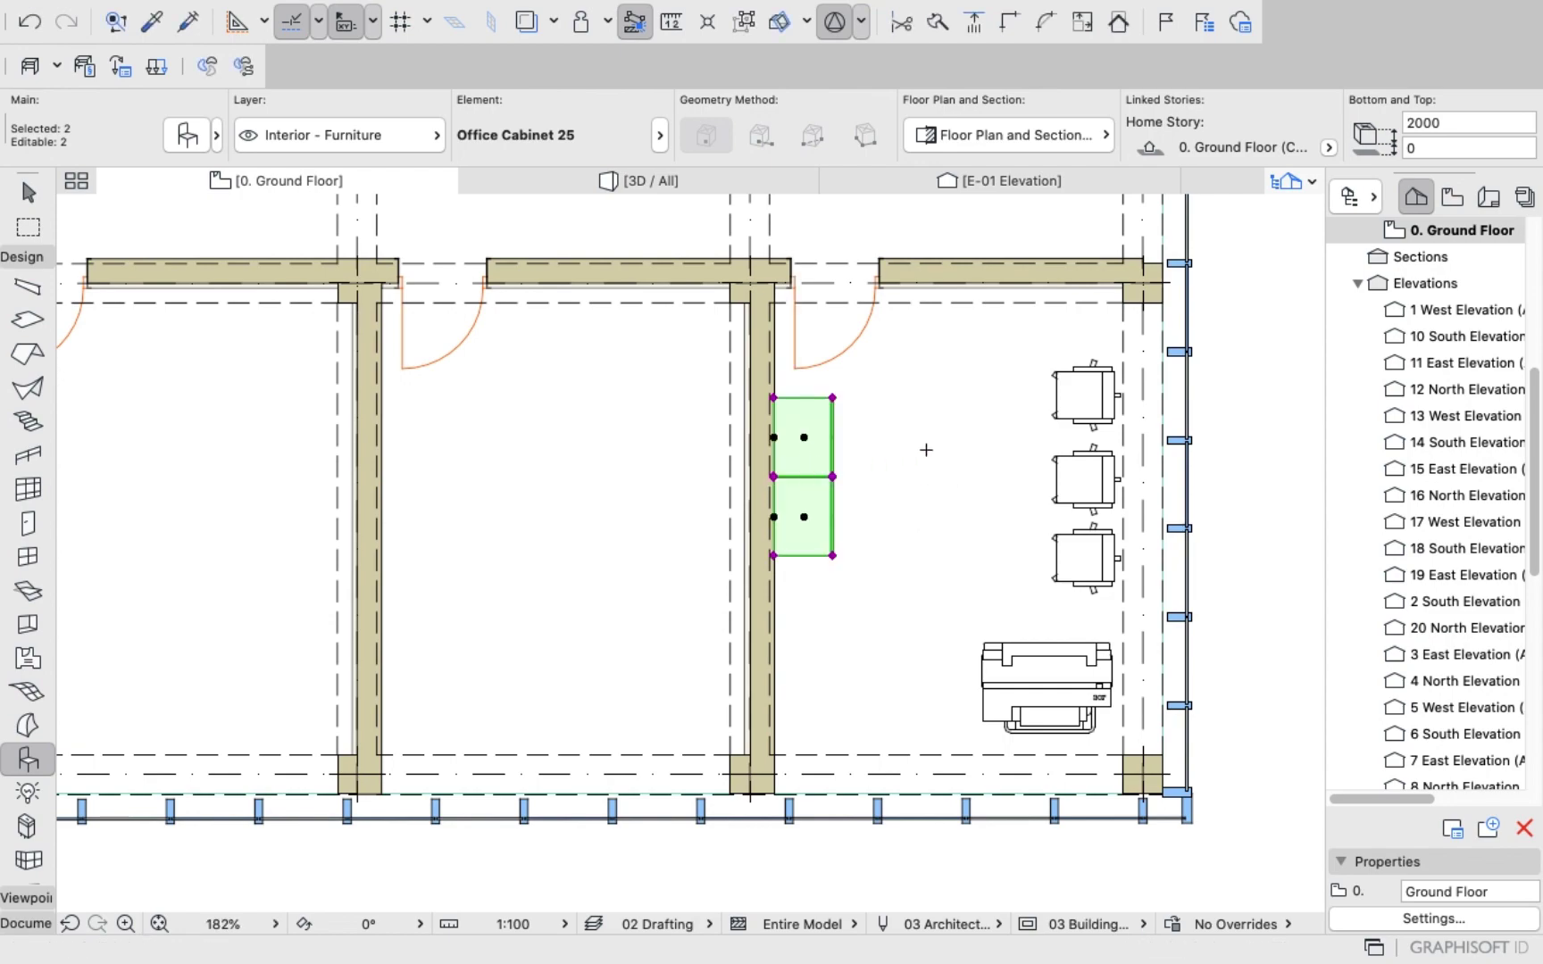
pyautogui.press('Escape')
# Copy the office workstation from the northeast office into the southwest corner of the southeast office, below the cabinets.
pyautogui.scroll(-5, 892, 398)
pyautogui.scroll(-10, 892, 398)
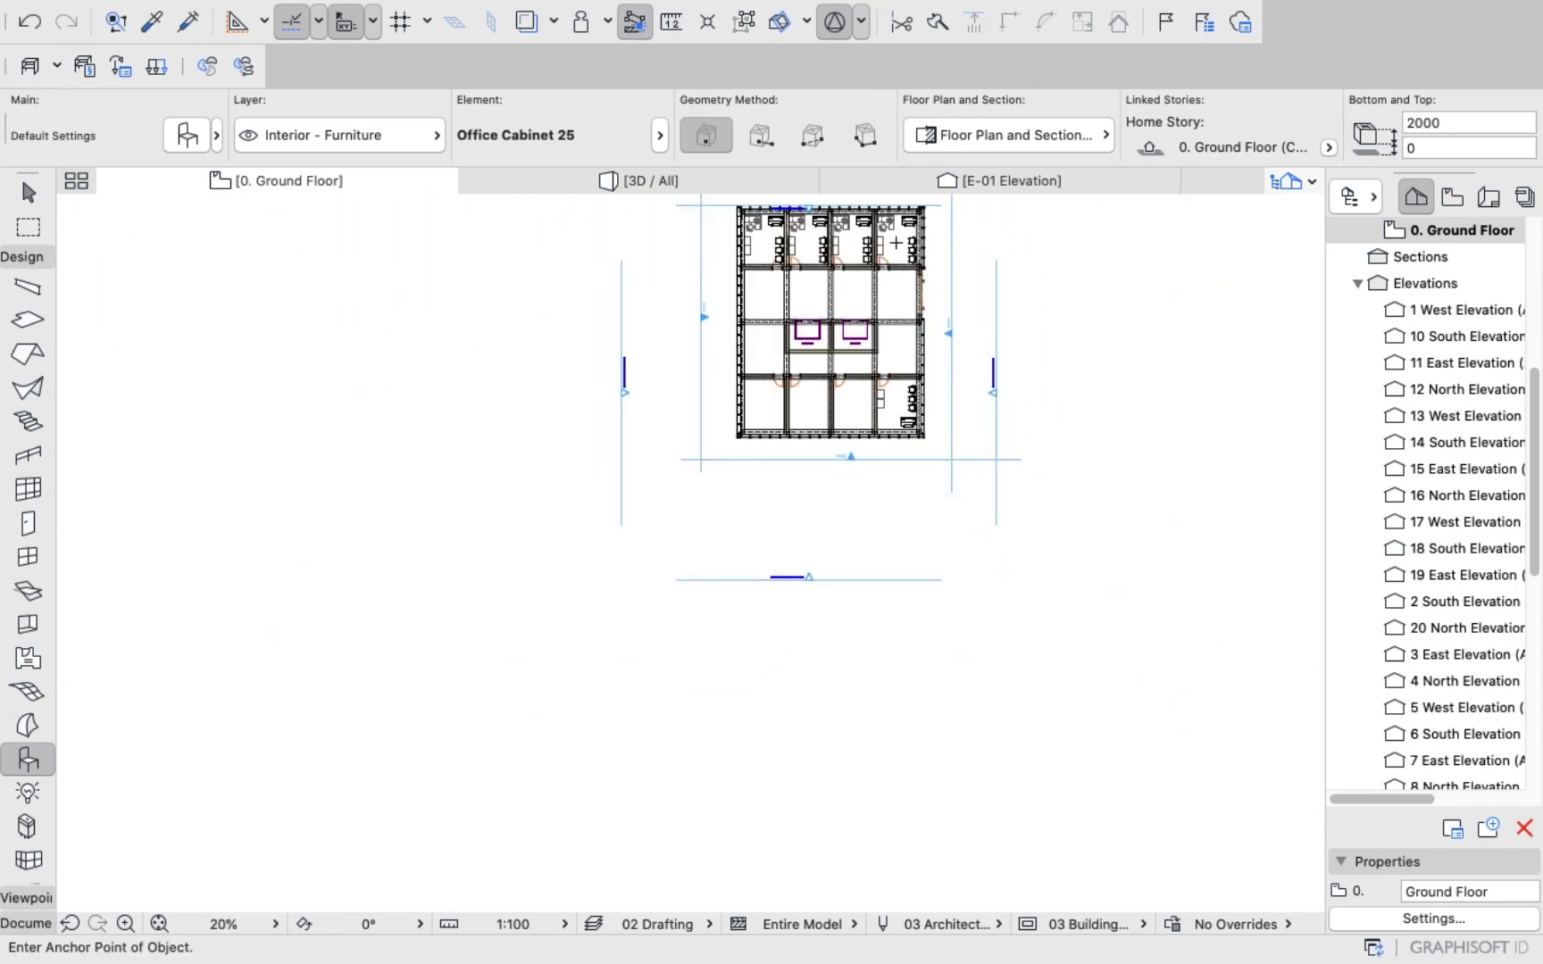
pyautogui.scroll(7, 896, 245)
pyautogui.scroll(-3, 878, 289)
pyautogui.scroll(-2, 849, 268)
pyautogui.scroll(8, 857, 228)
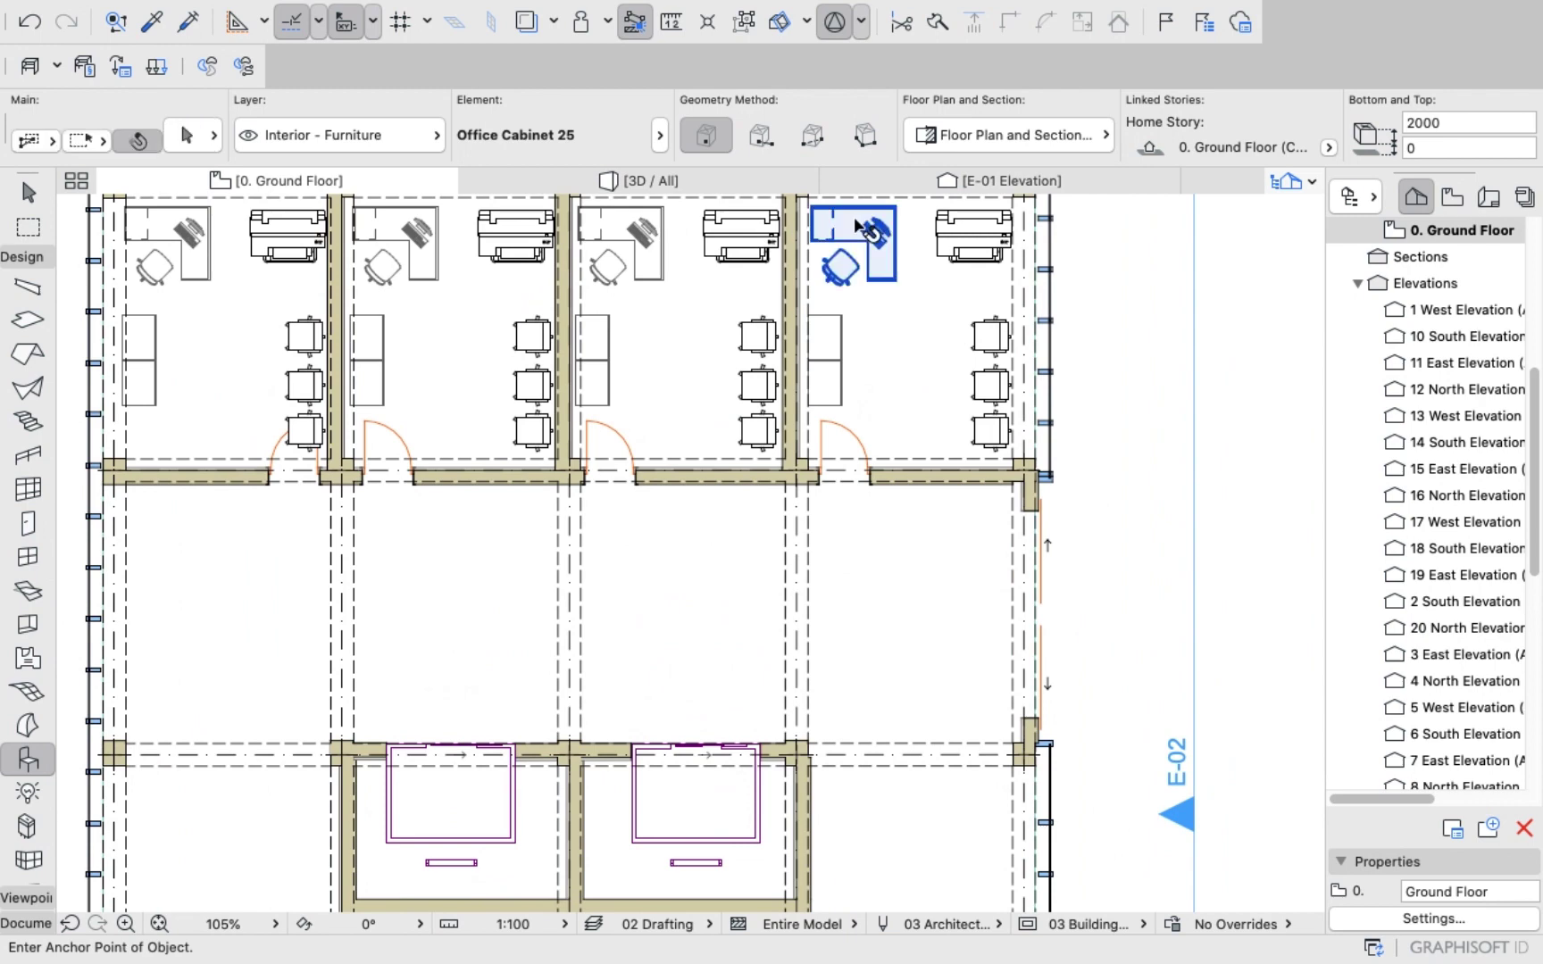
pyautogui.click(855, 225)
pyautogui.rightClick(1209, 296)
pyautogui.moveTo(1271, 578)
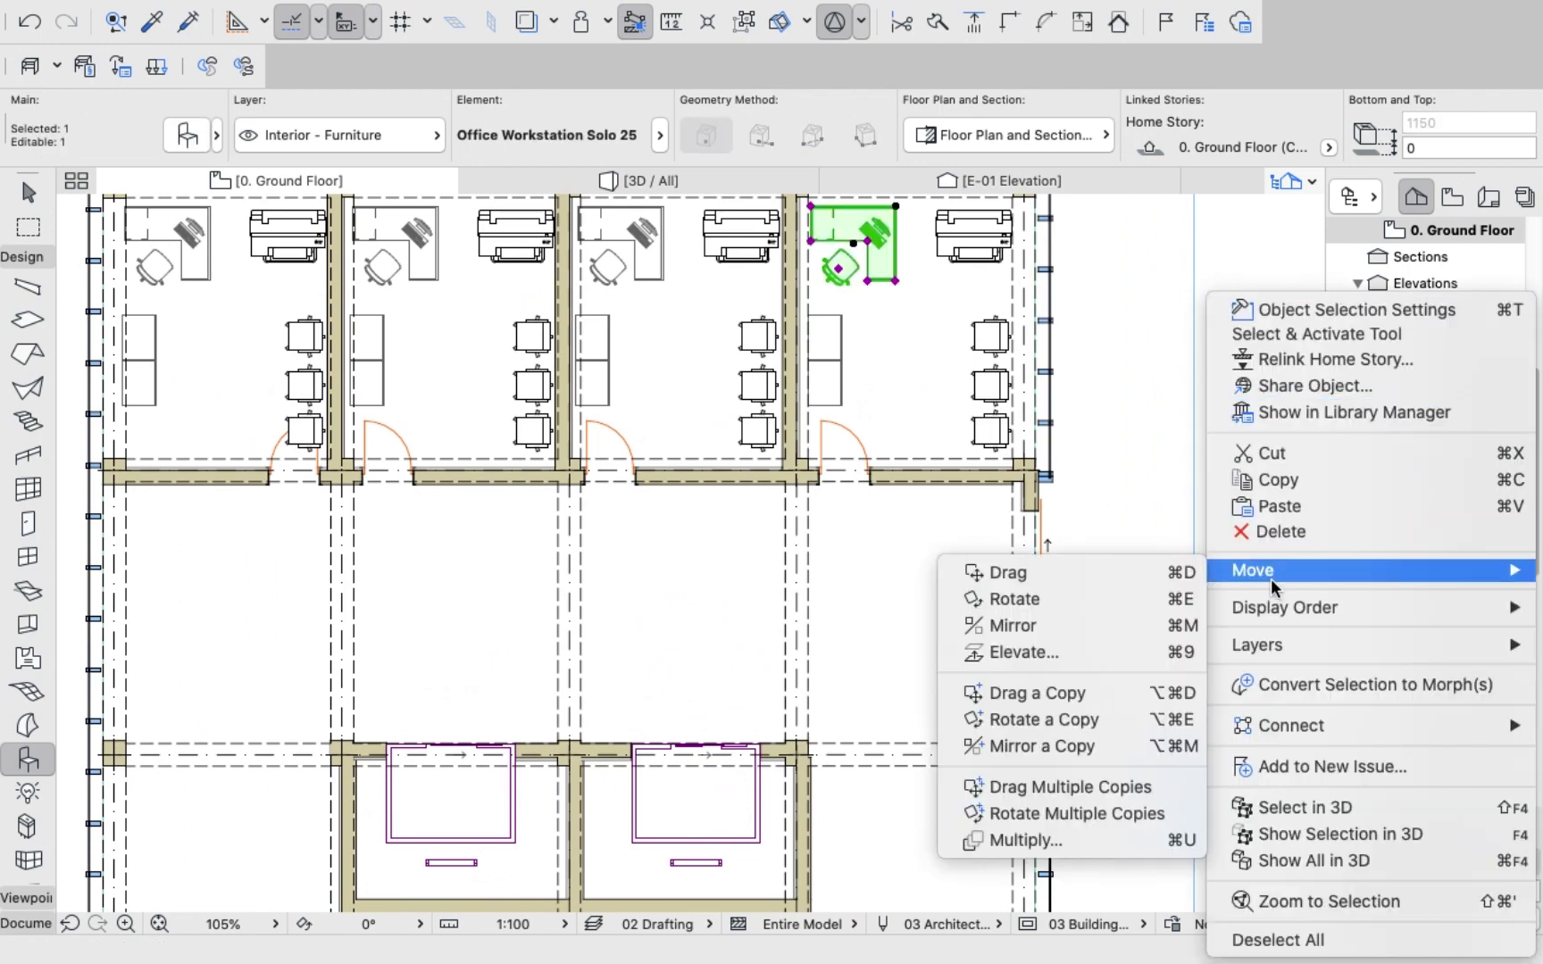
pyautogui.click(1061, 693)
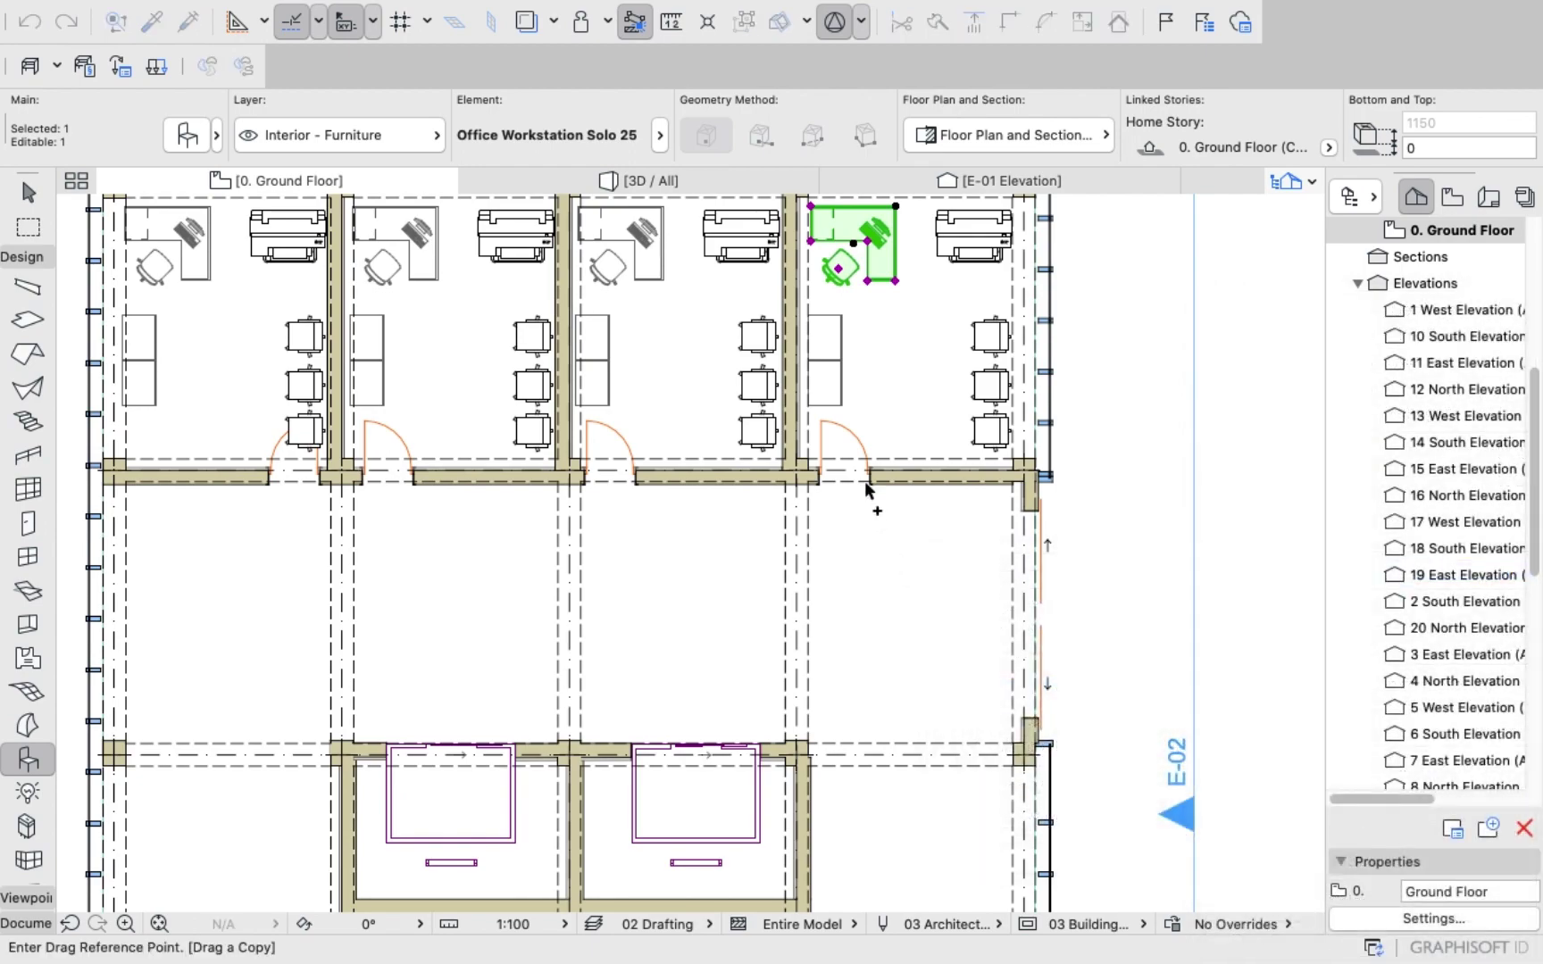
pyautogui.click(857, 250)
pyautogui.scroll(-5, 861, 705)
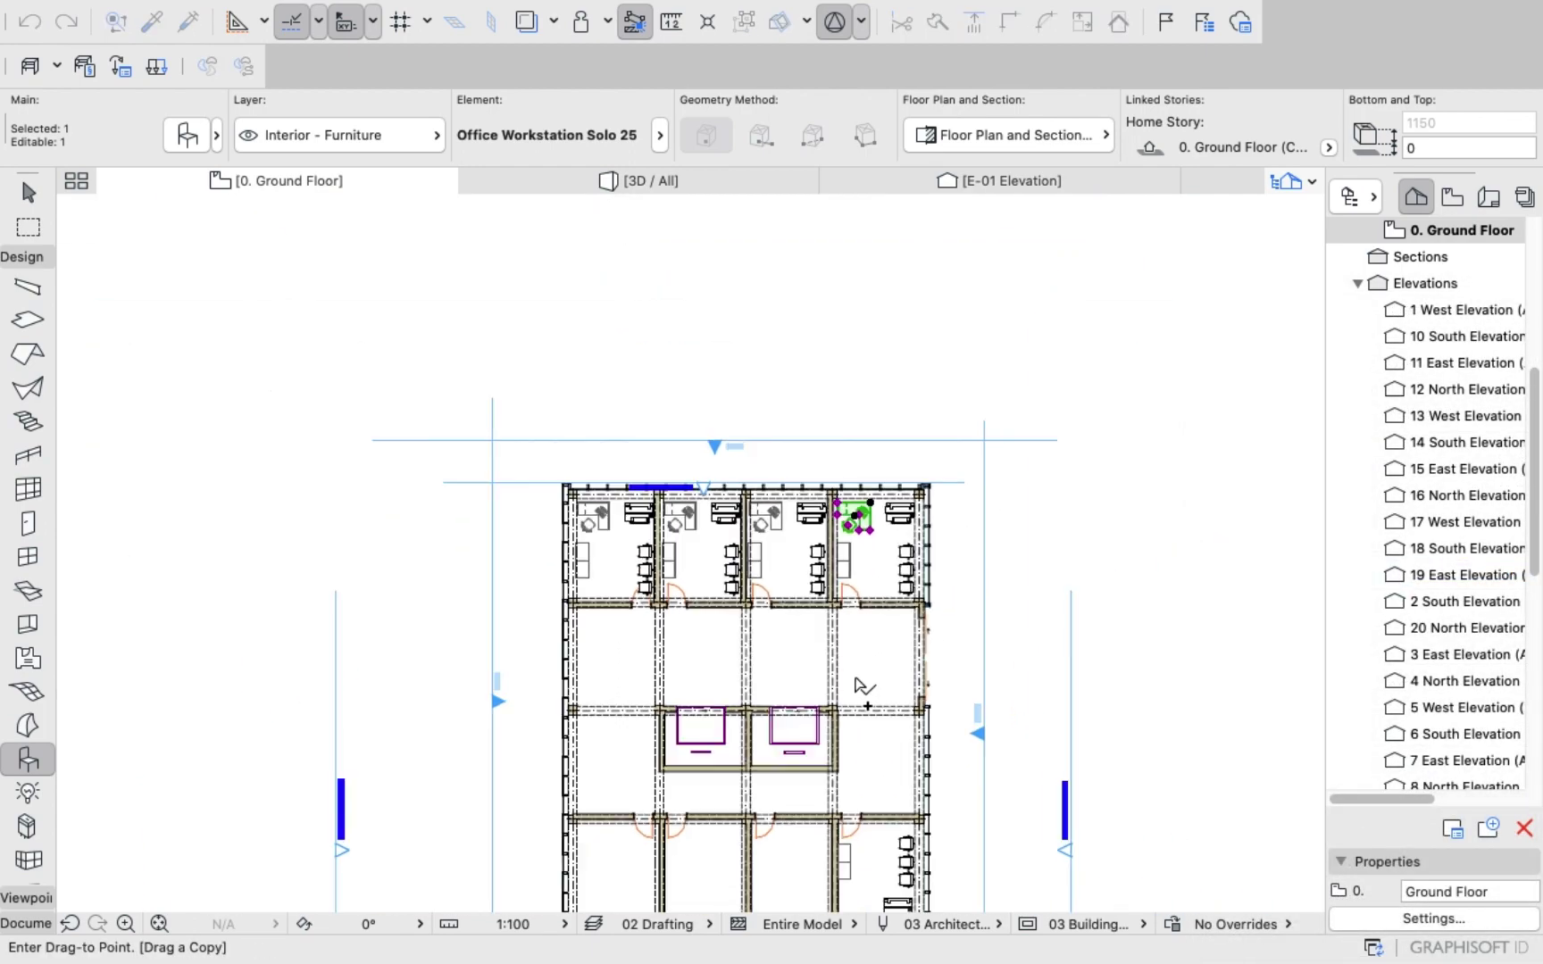
pyautogui.scroll(3, 868, 732)
pyautogui.scroll(-8, 875, 786)
pyautogui.scroll(12, 853, 732)
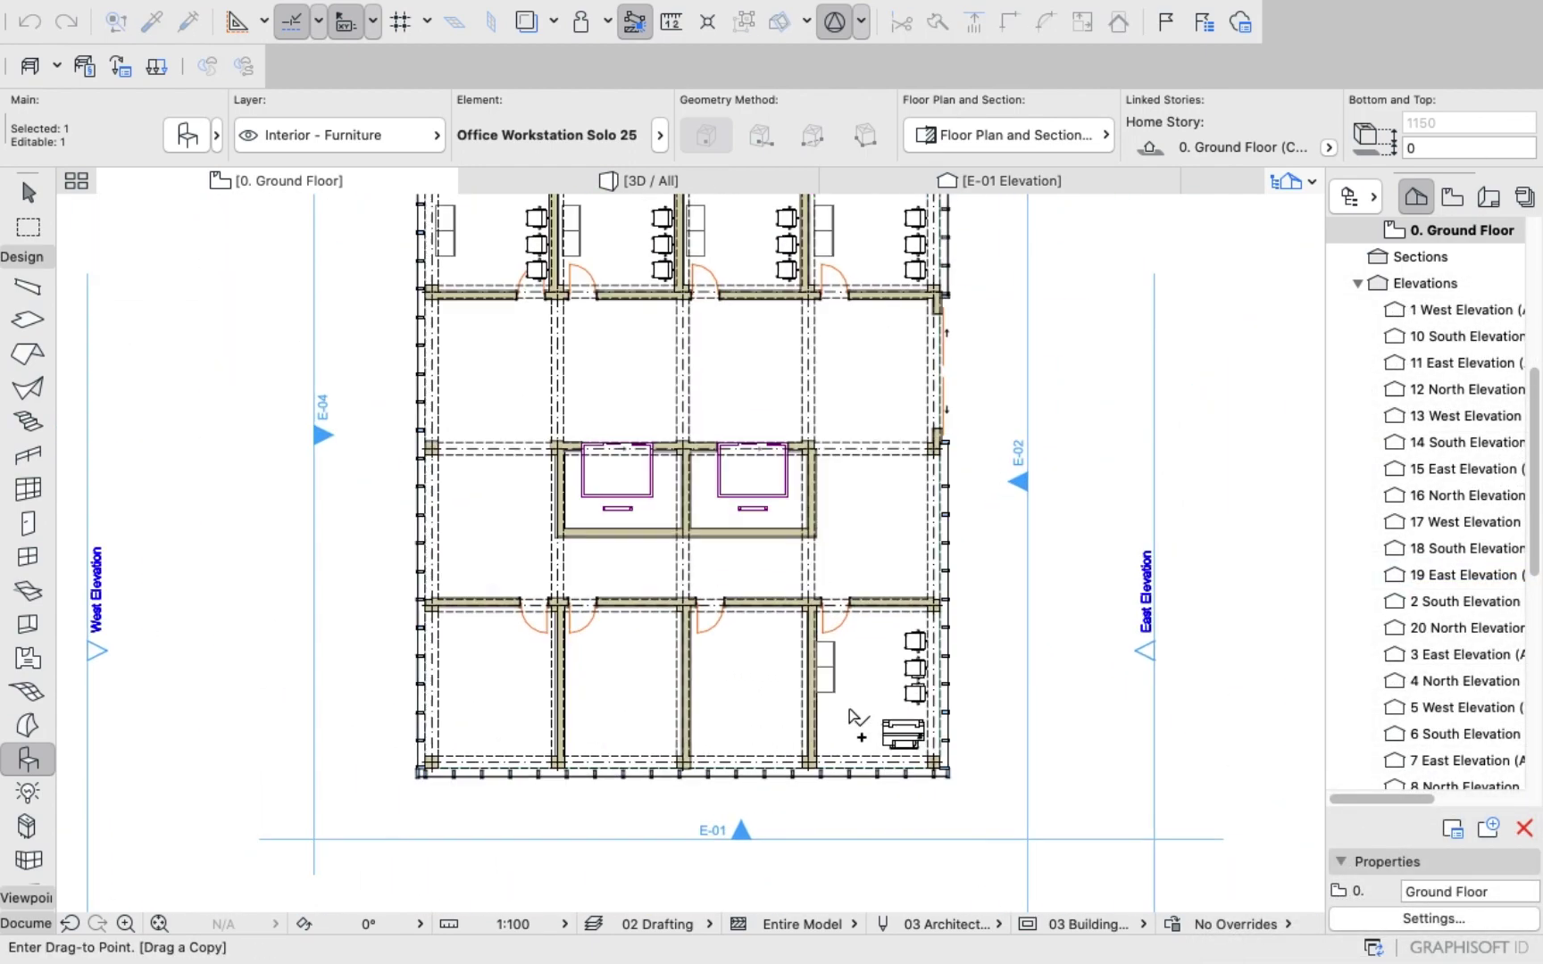
pyautogui.click(835, 725)
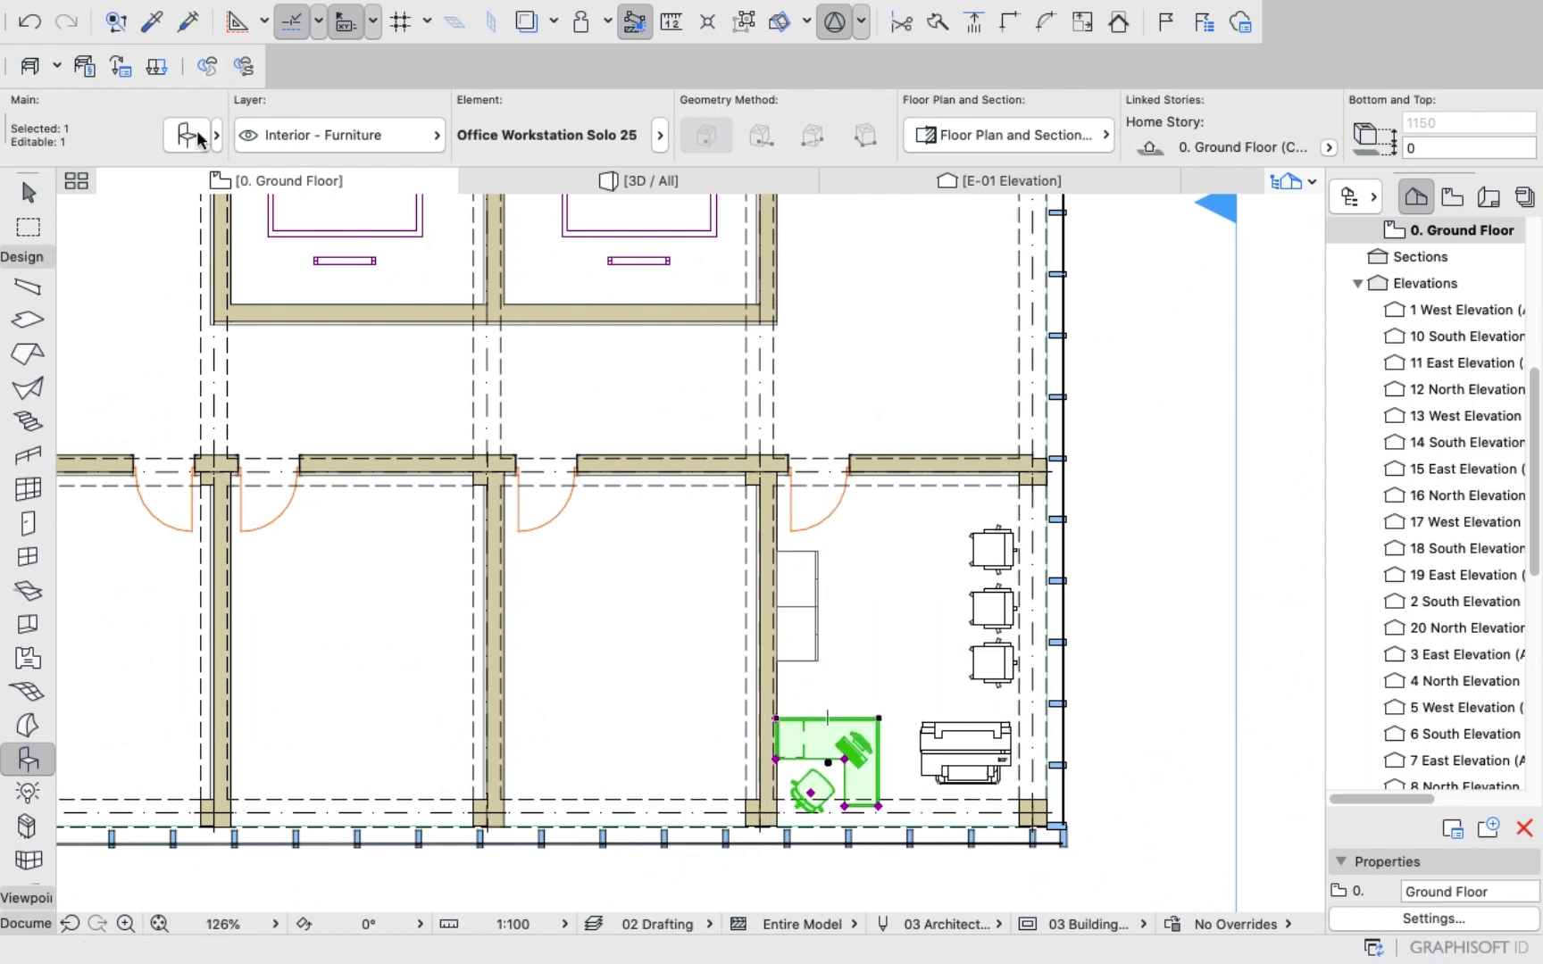
# Set the copied workstation's rotation angle to 180 degrees.
pyautogui.press('super+t')
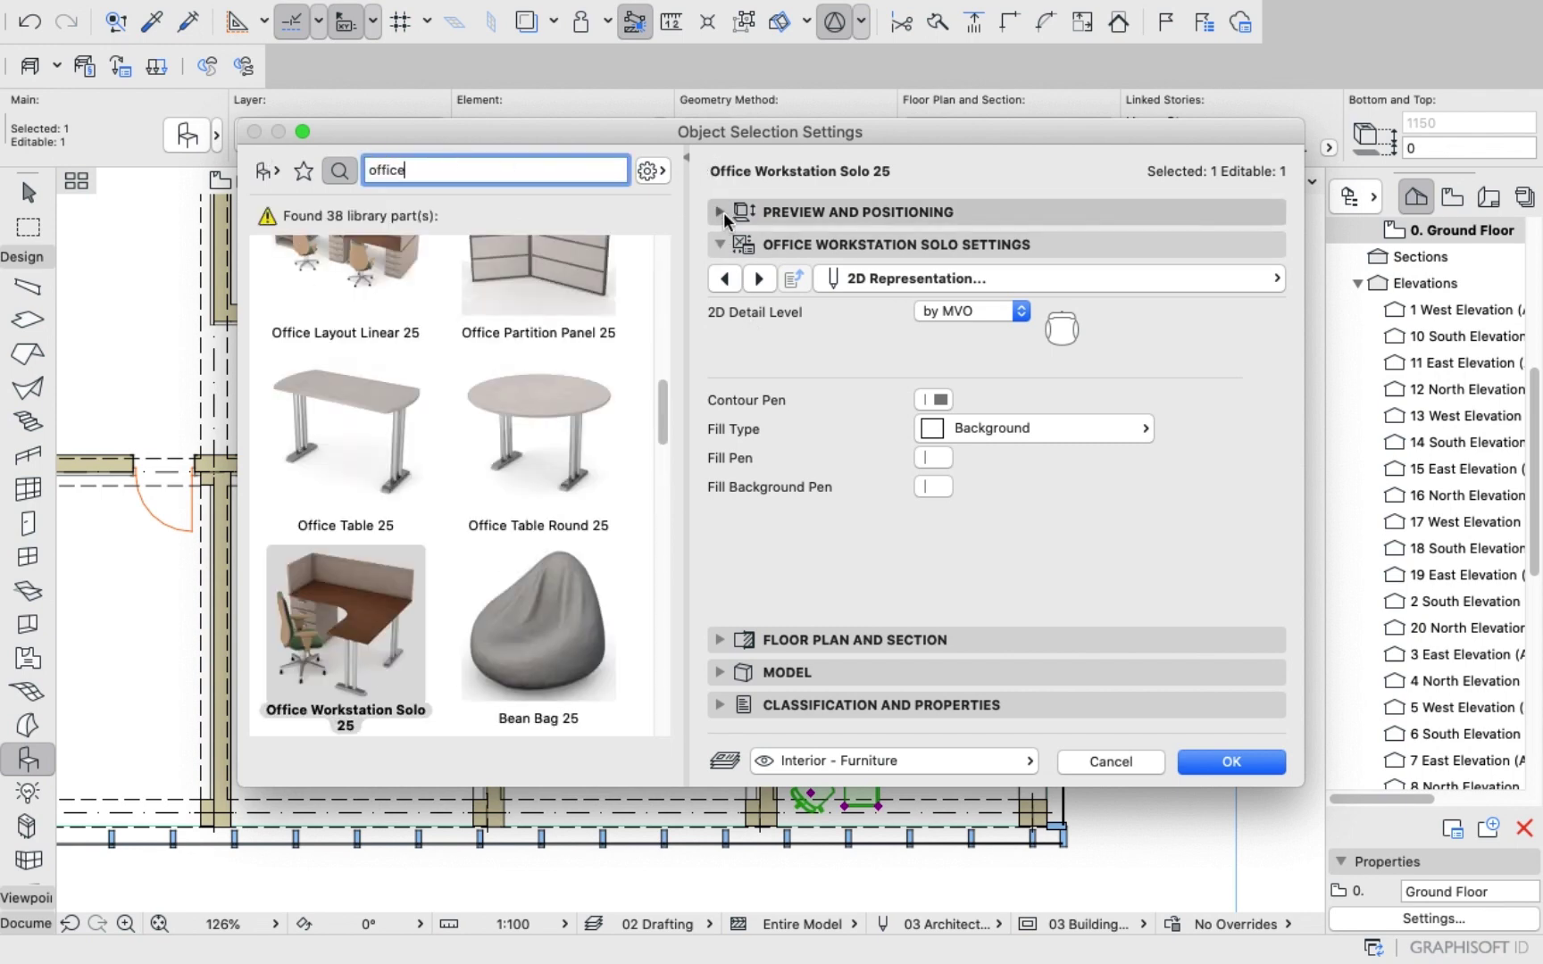
pyautogui.click(1162, 511)
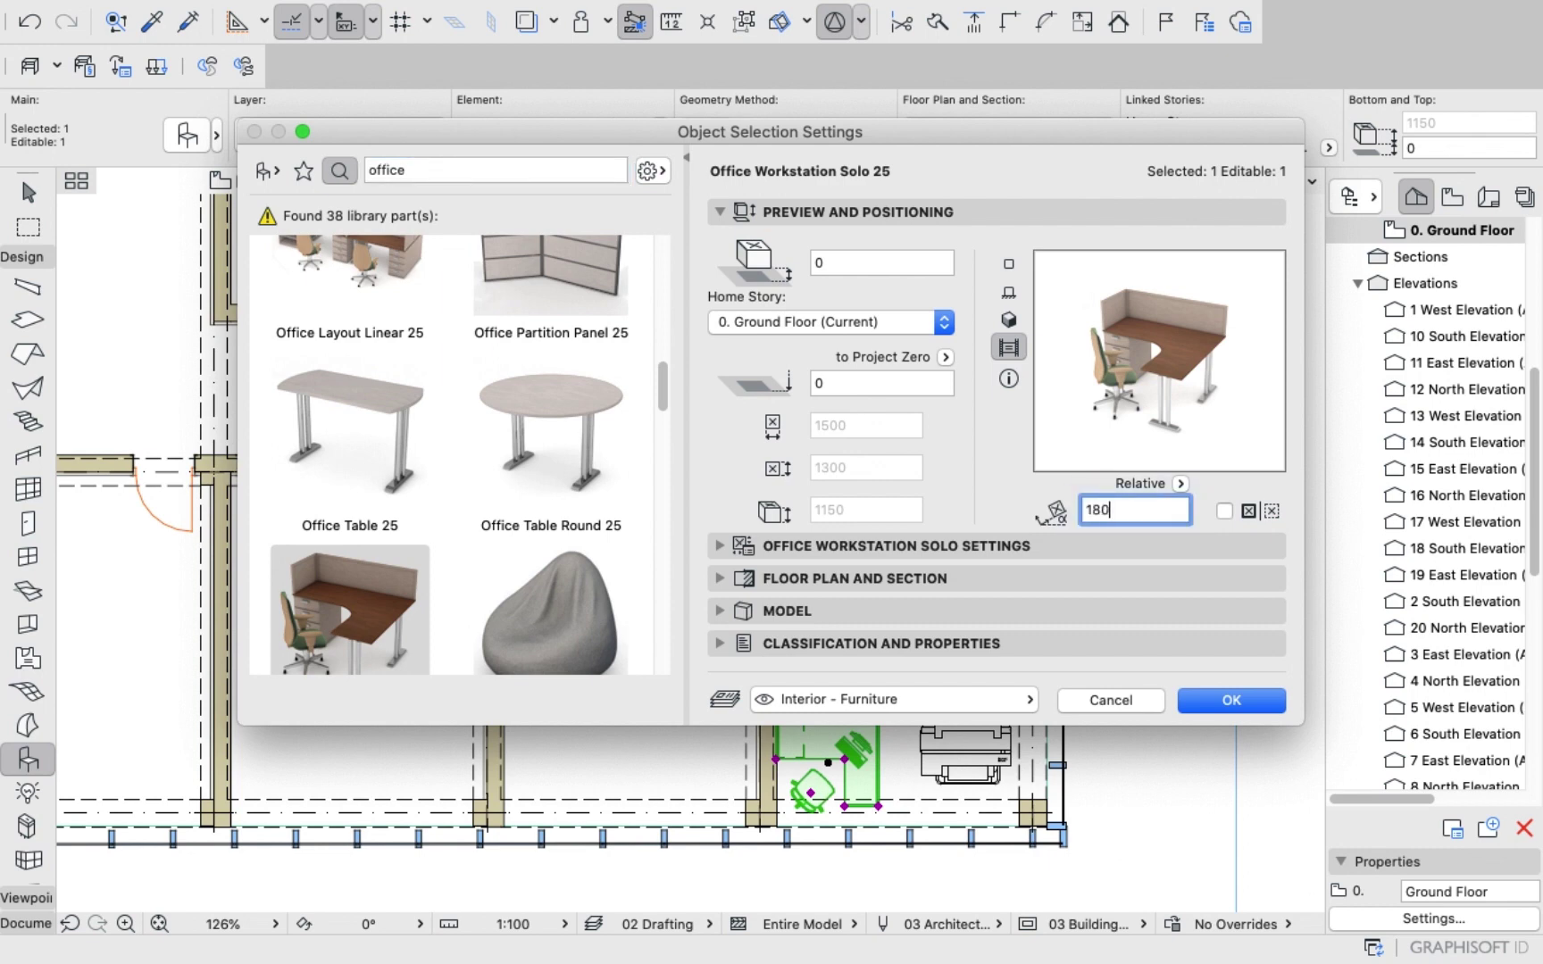
pyautogui.press('Return')
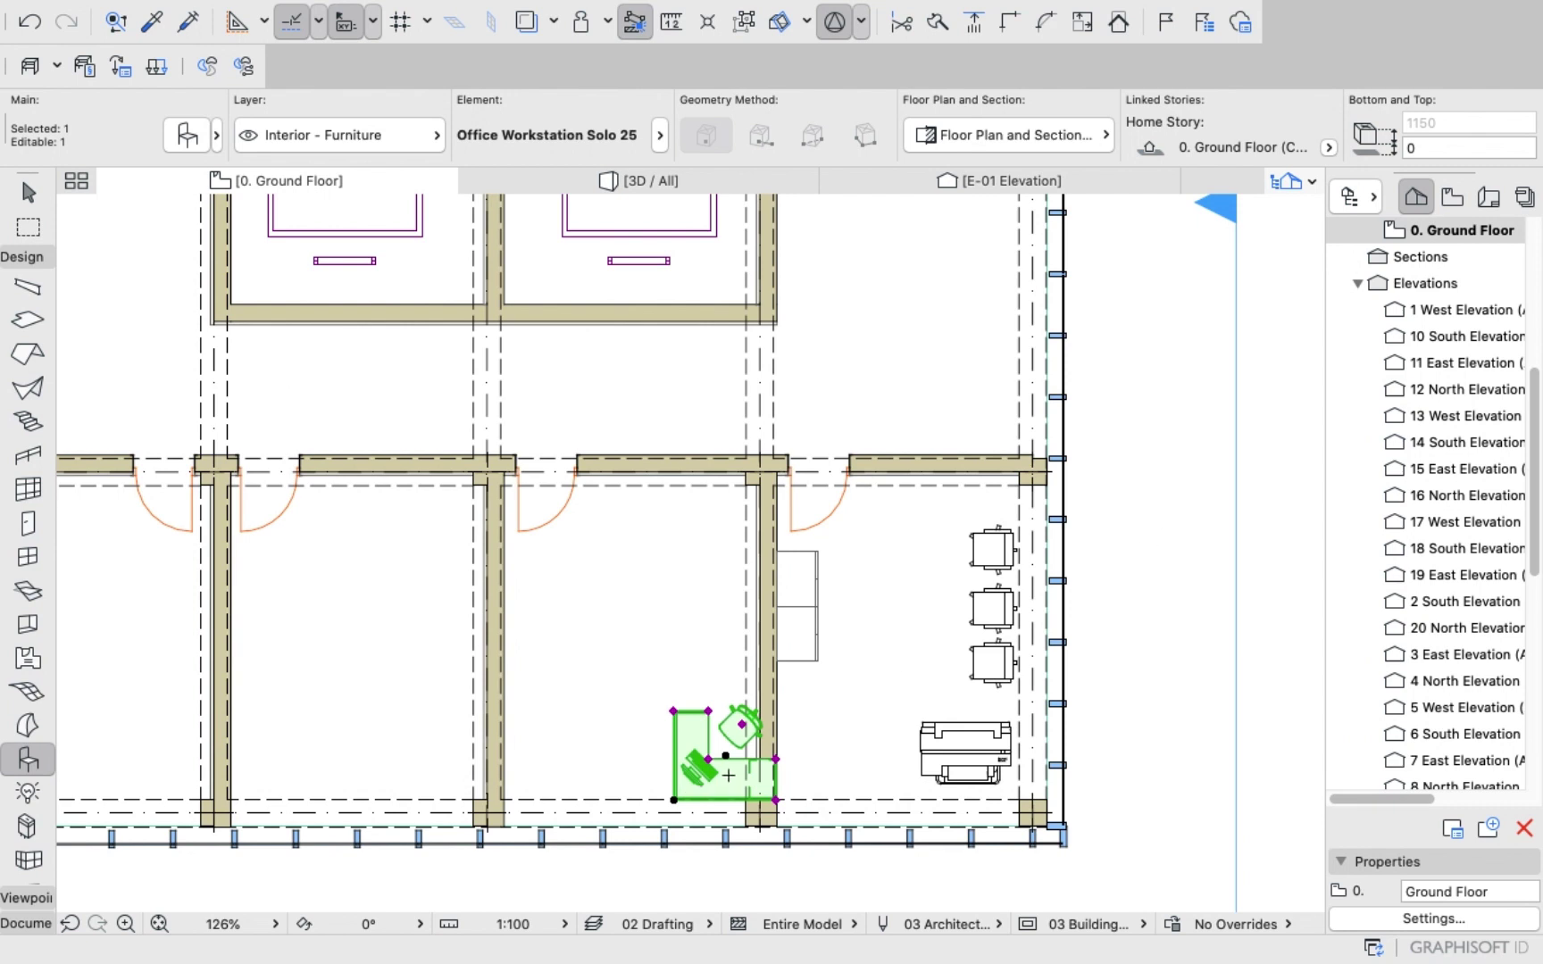
pyautogui.click(725, 755)
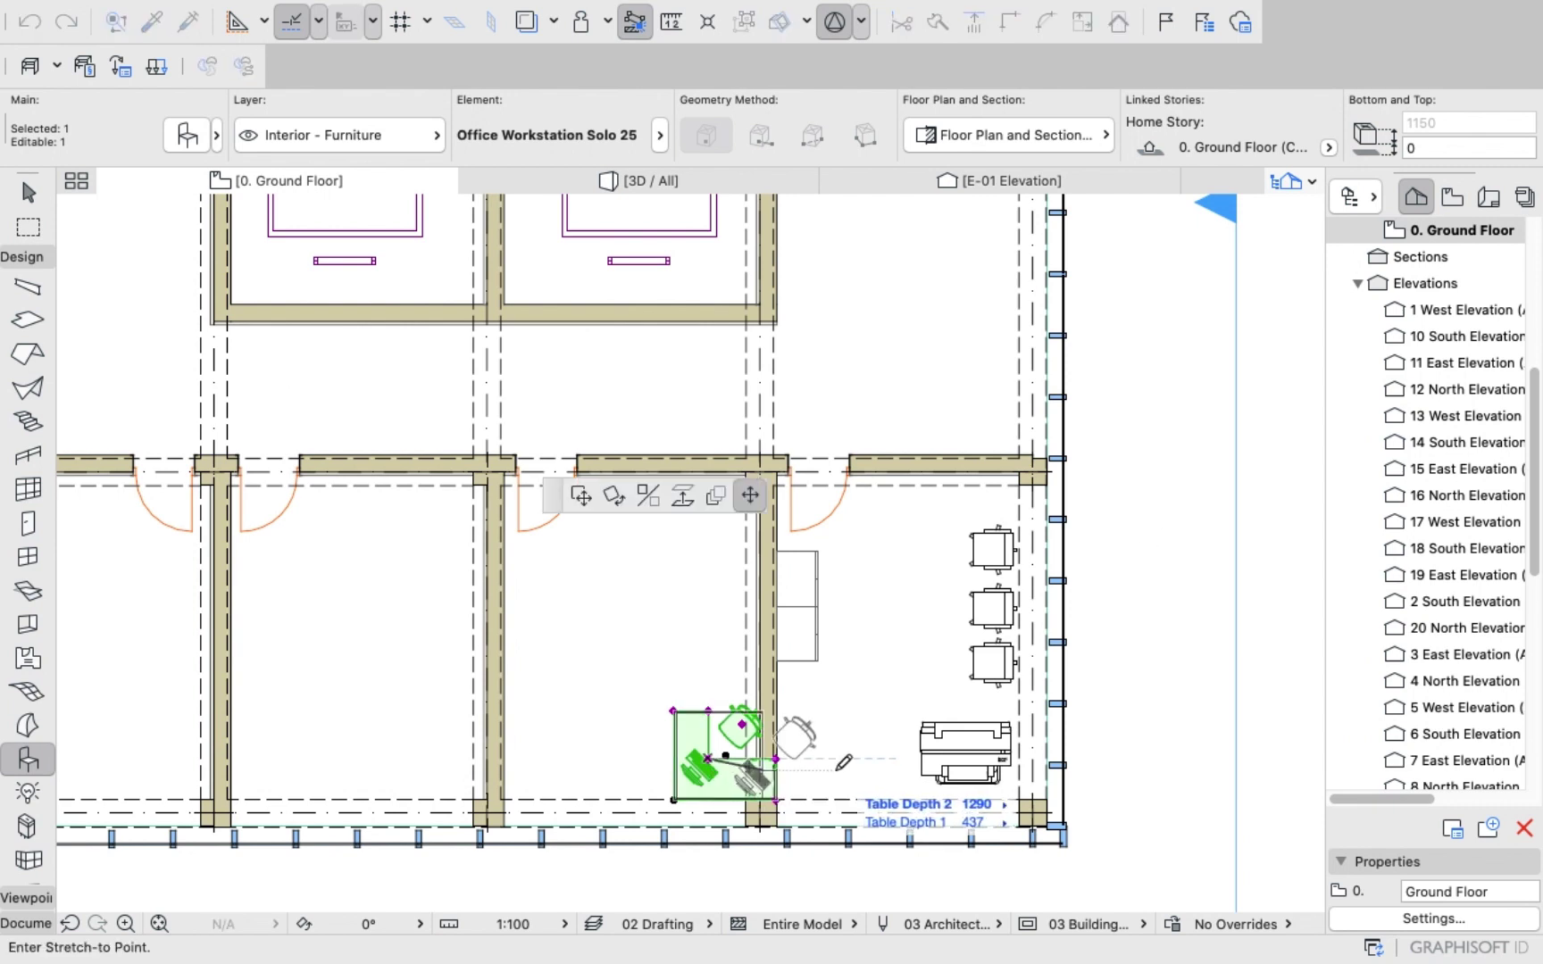
pyautogui.rightClick(782, 743)
pyautogui.click(837, 864)
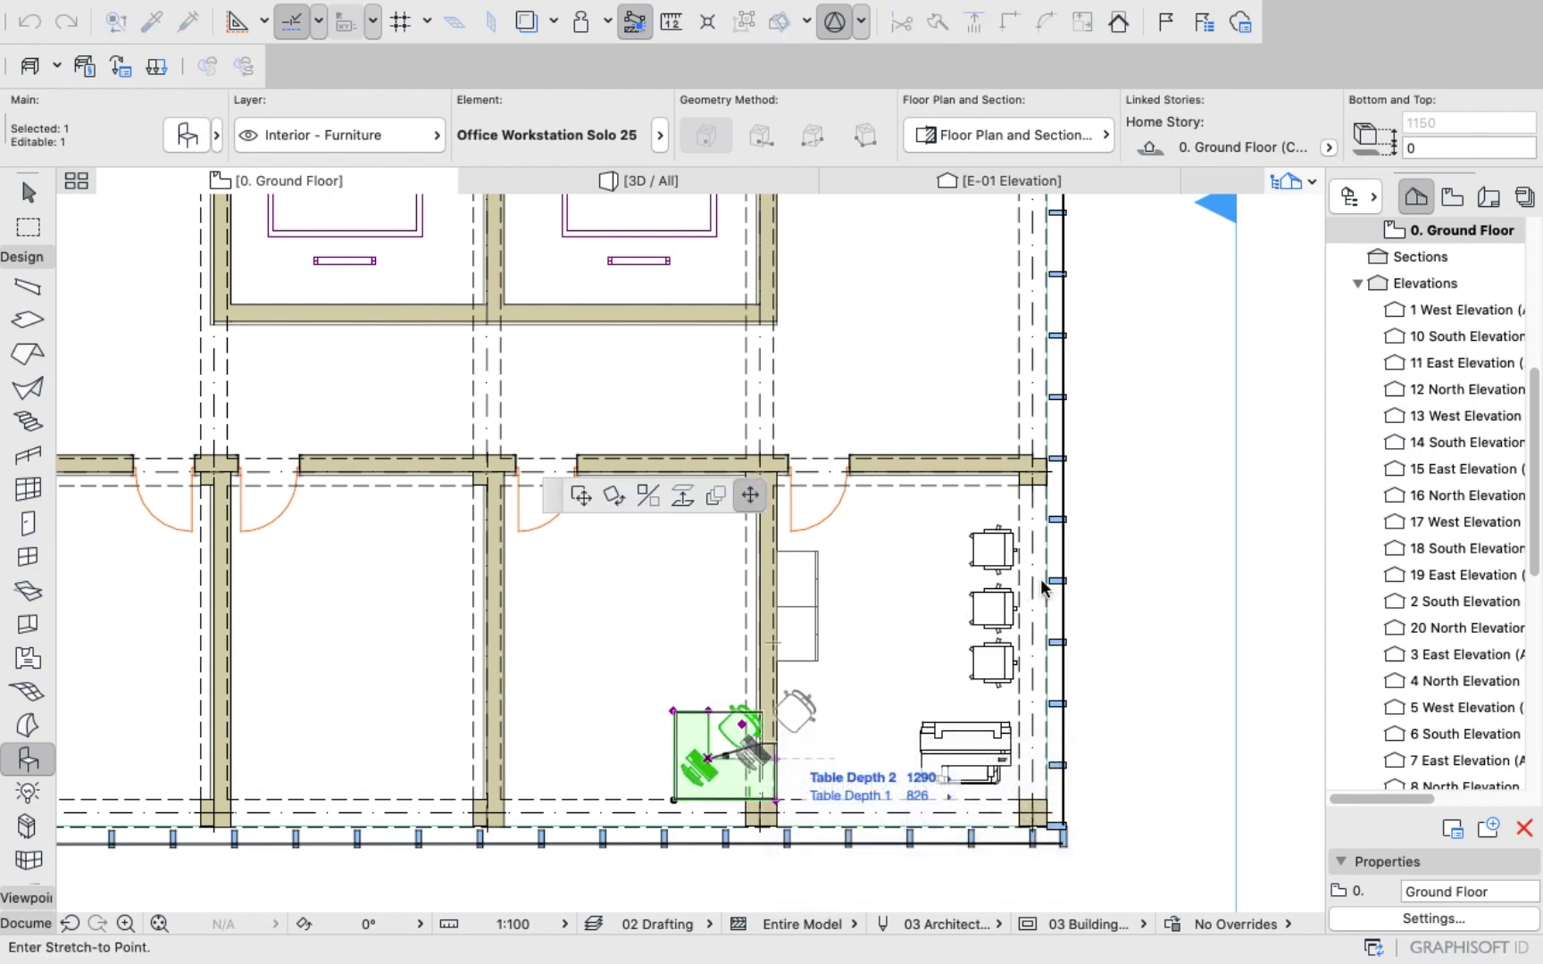
# Move the rotated workstation about 1520 mm east so it sits in the southeast office's southwest corner.
pyautogui.press('super+d')
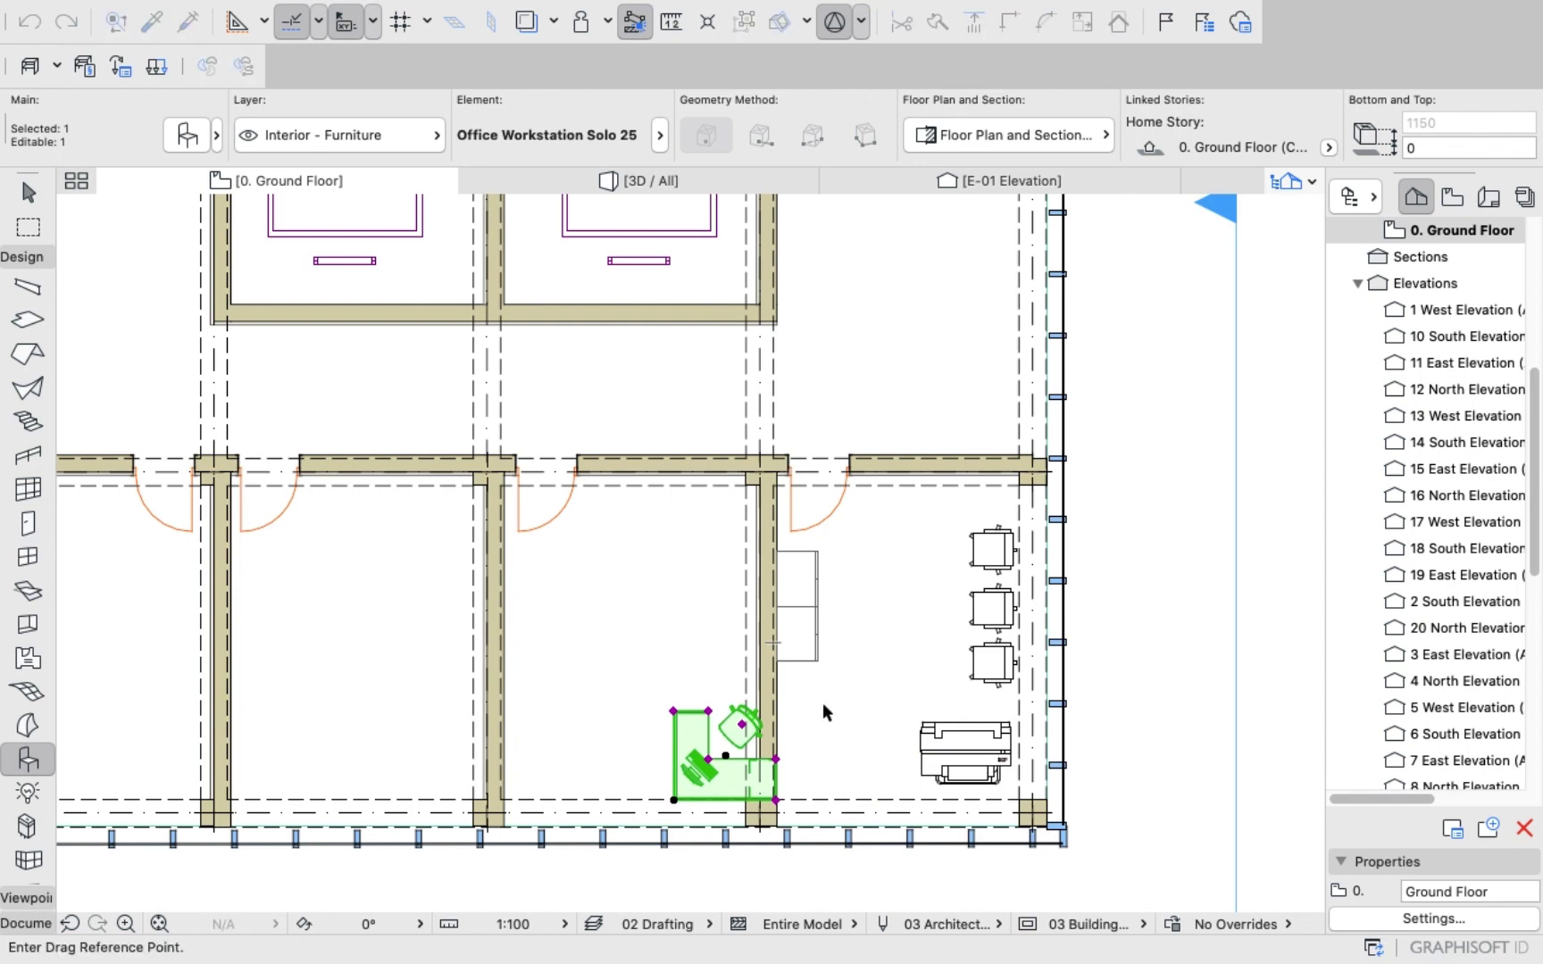
pyautogui.click(709, 775)
pyautogui.click(812, 776)
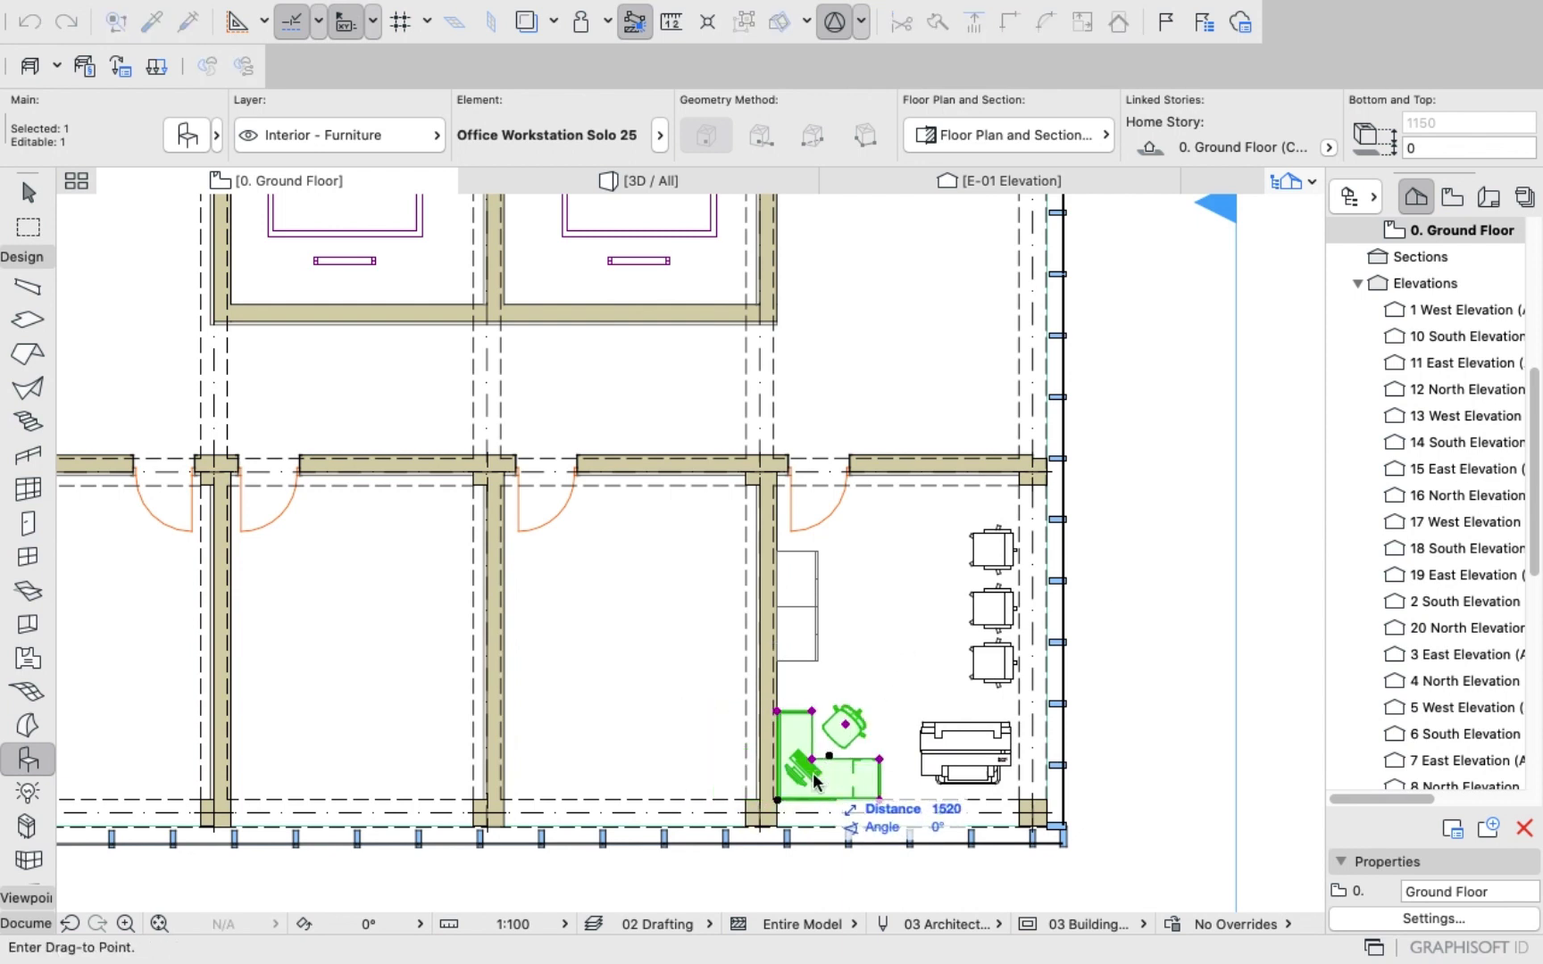
# Shift the southeast office's workstation slightly east, leaving a small gap from the west wall.
pyautogui.scroll(5, 811, 753)
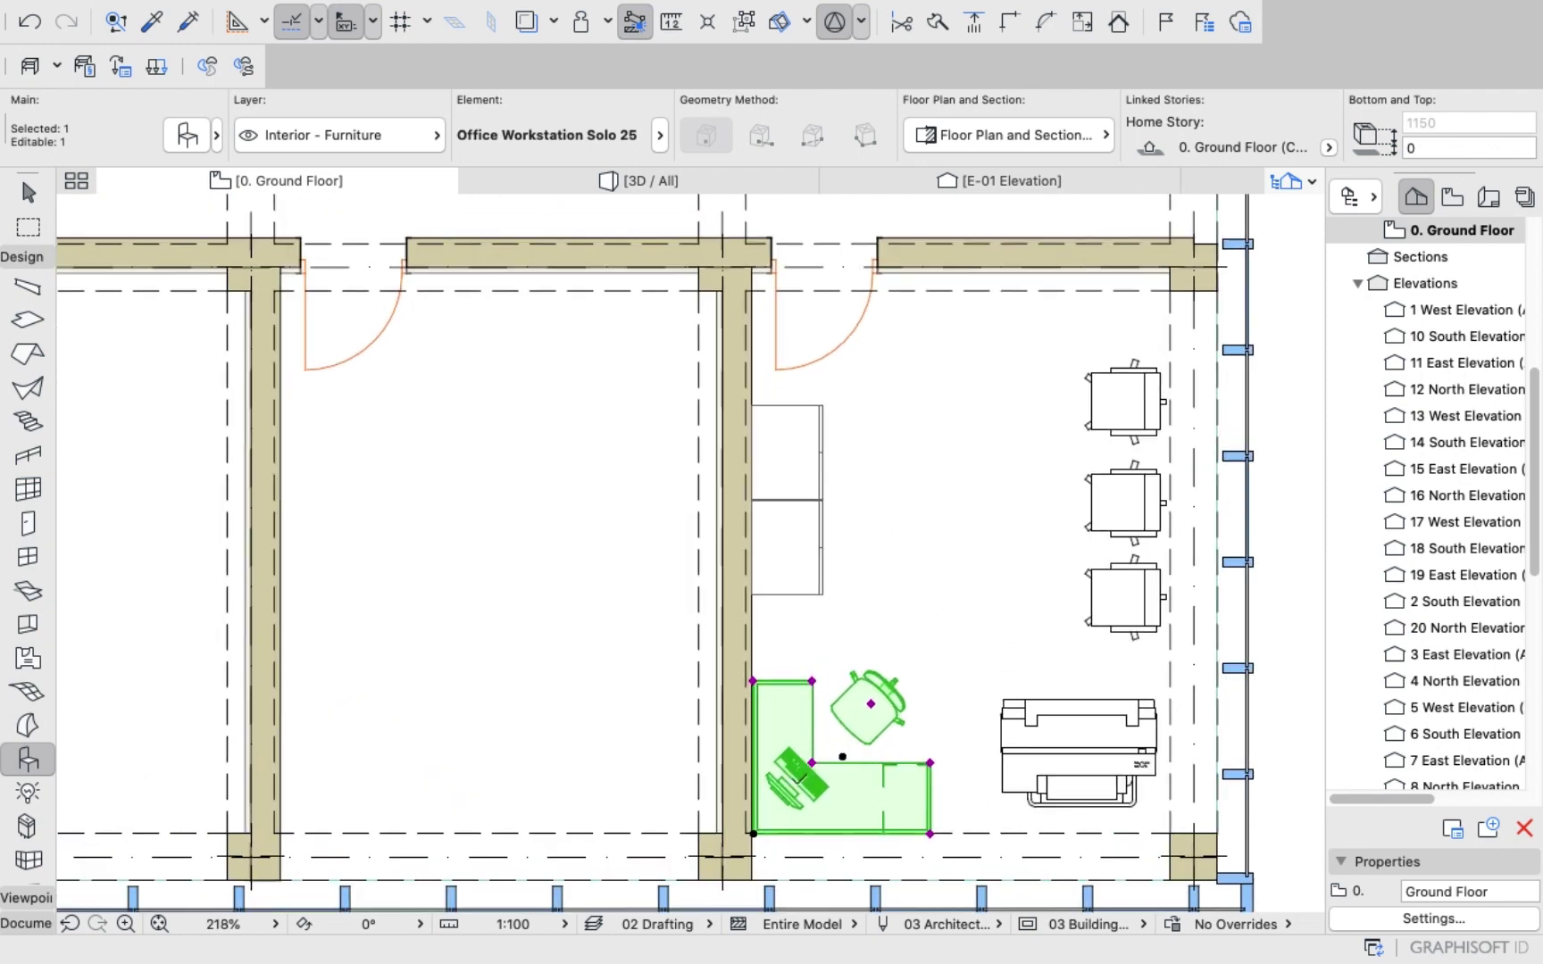
pyautogui.press('Escape')
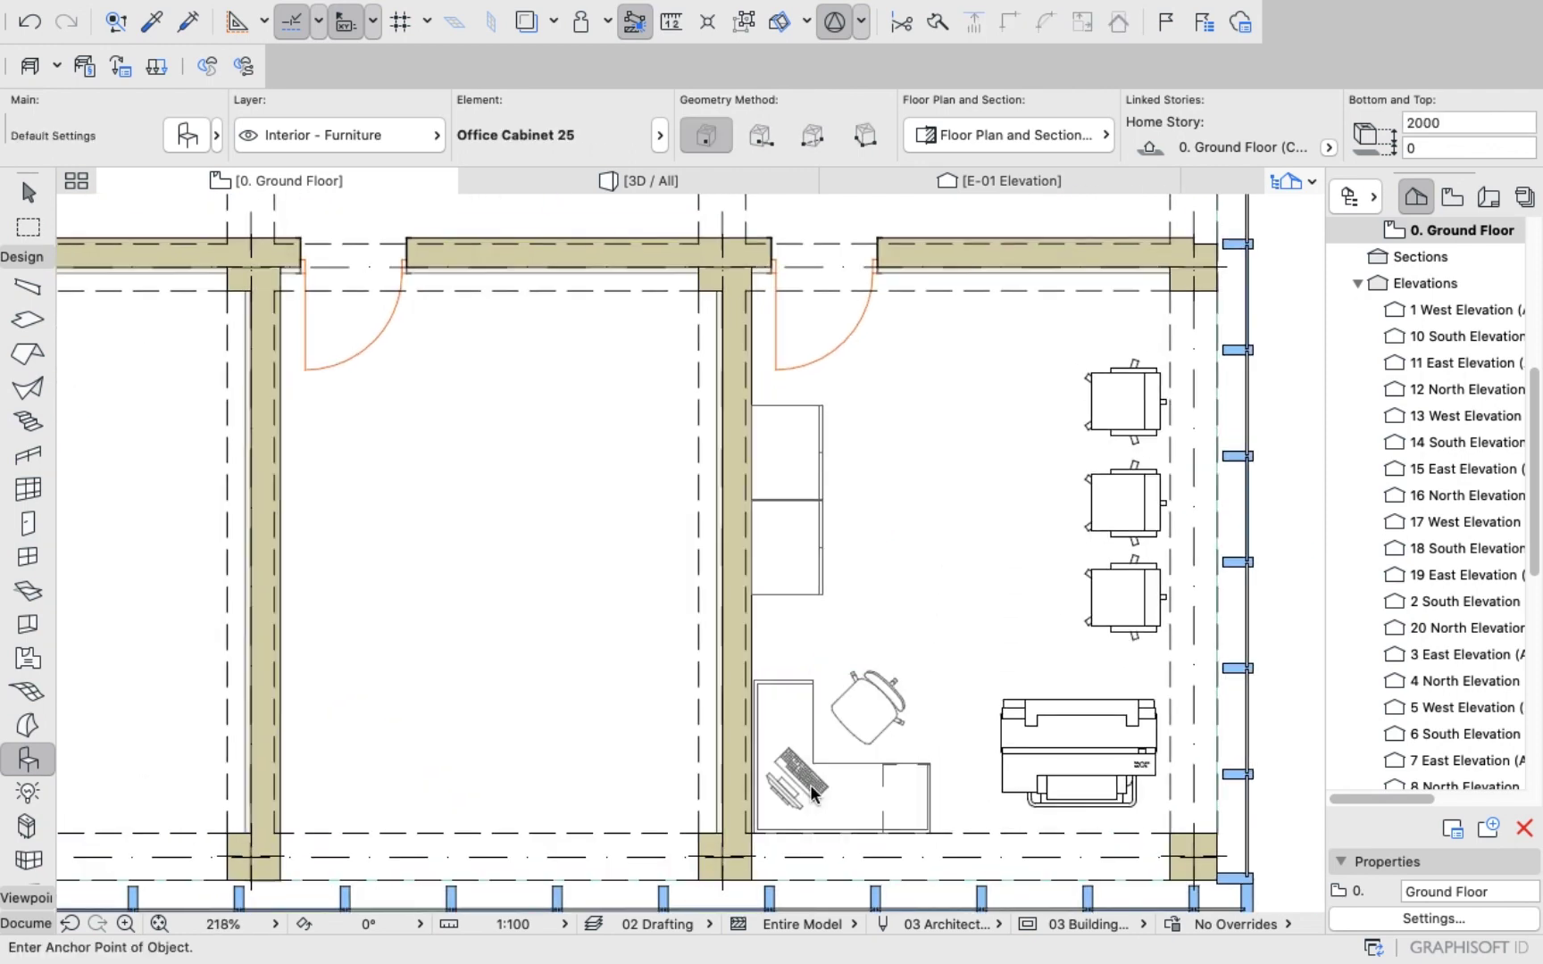
pyautogui.click(819, 790)
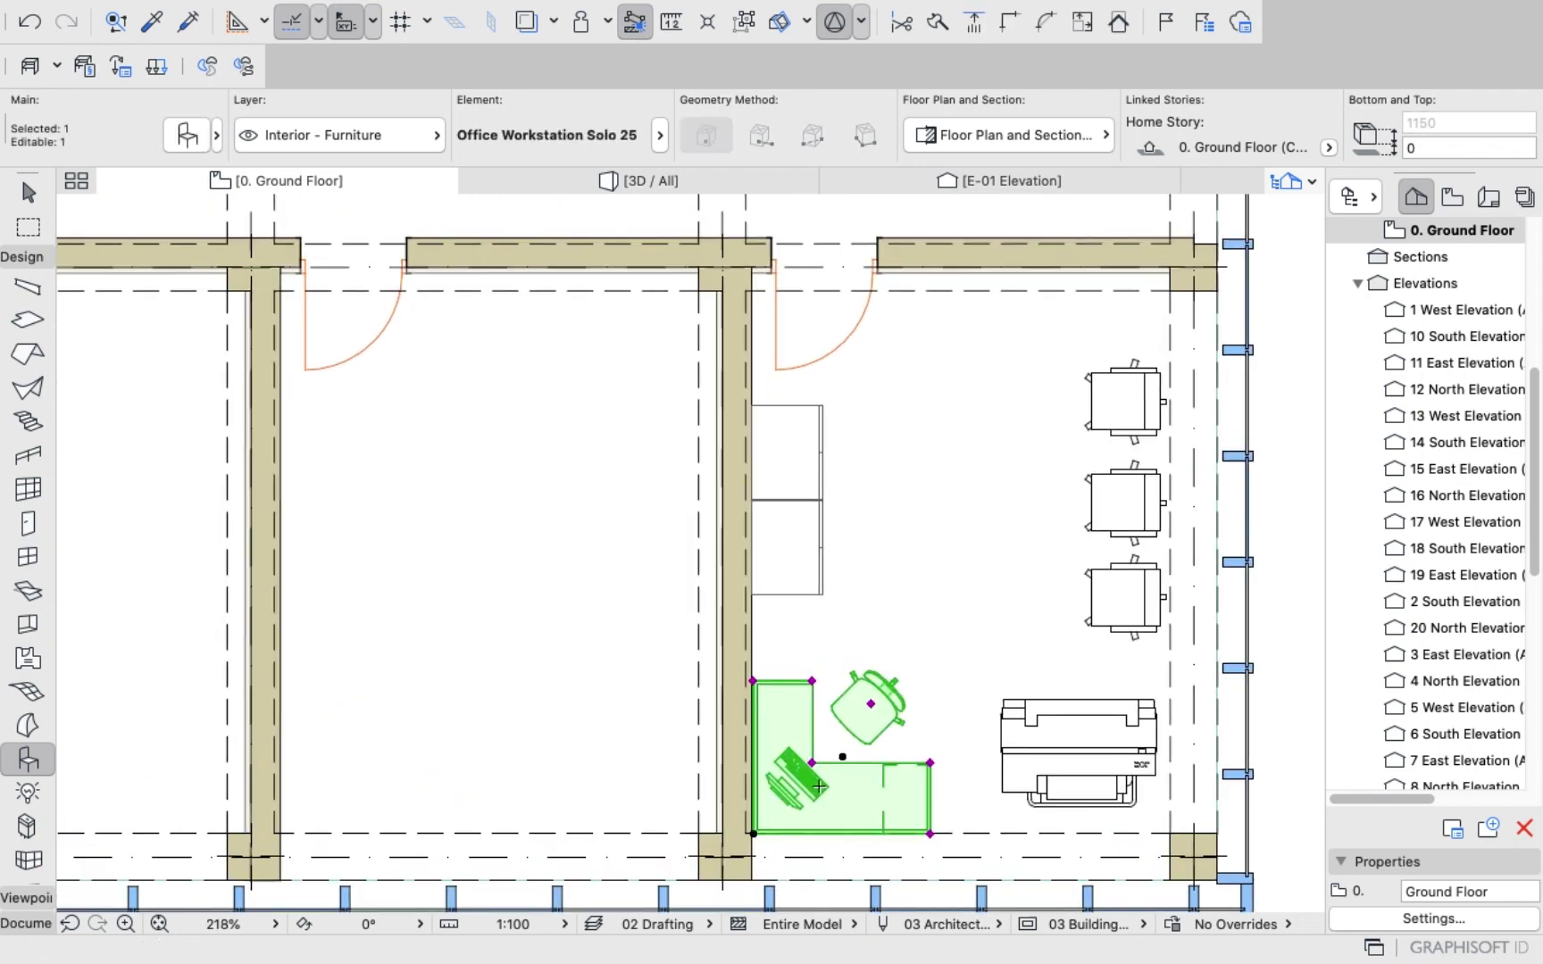
pyautogui.press('super+d')
pyautogui.click(834, 792)
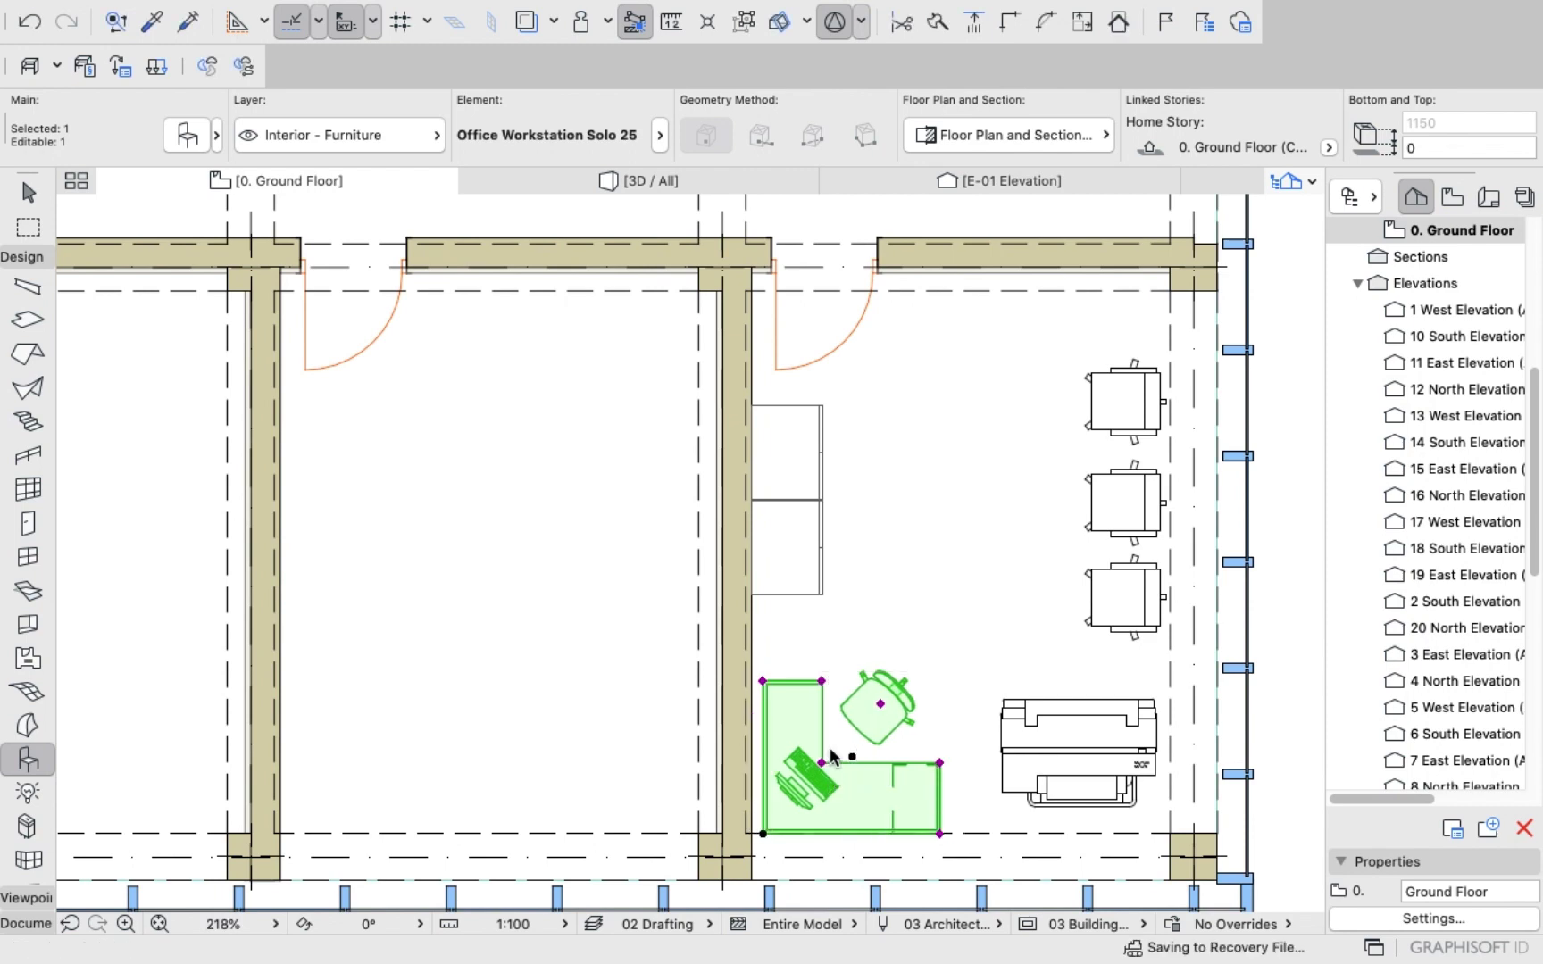
pyautogui.press('Escape')
# Shift the southeast office's plotter slightly east to line up with the chairs along the east wall.
pyautogui.scroll(-5, 908, 593)
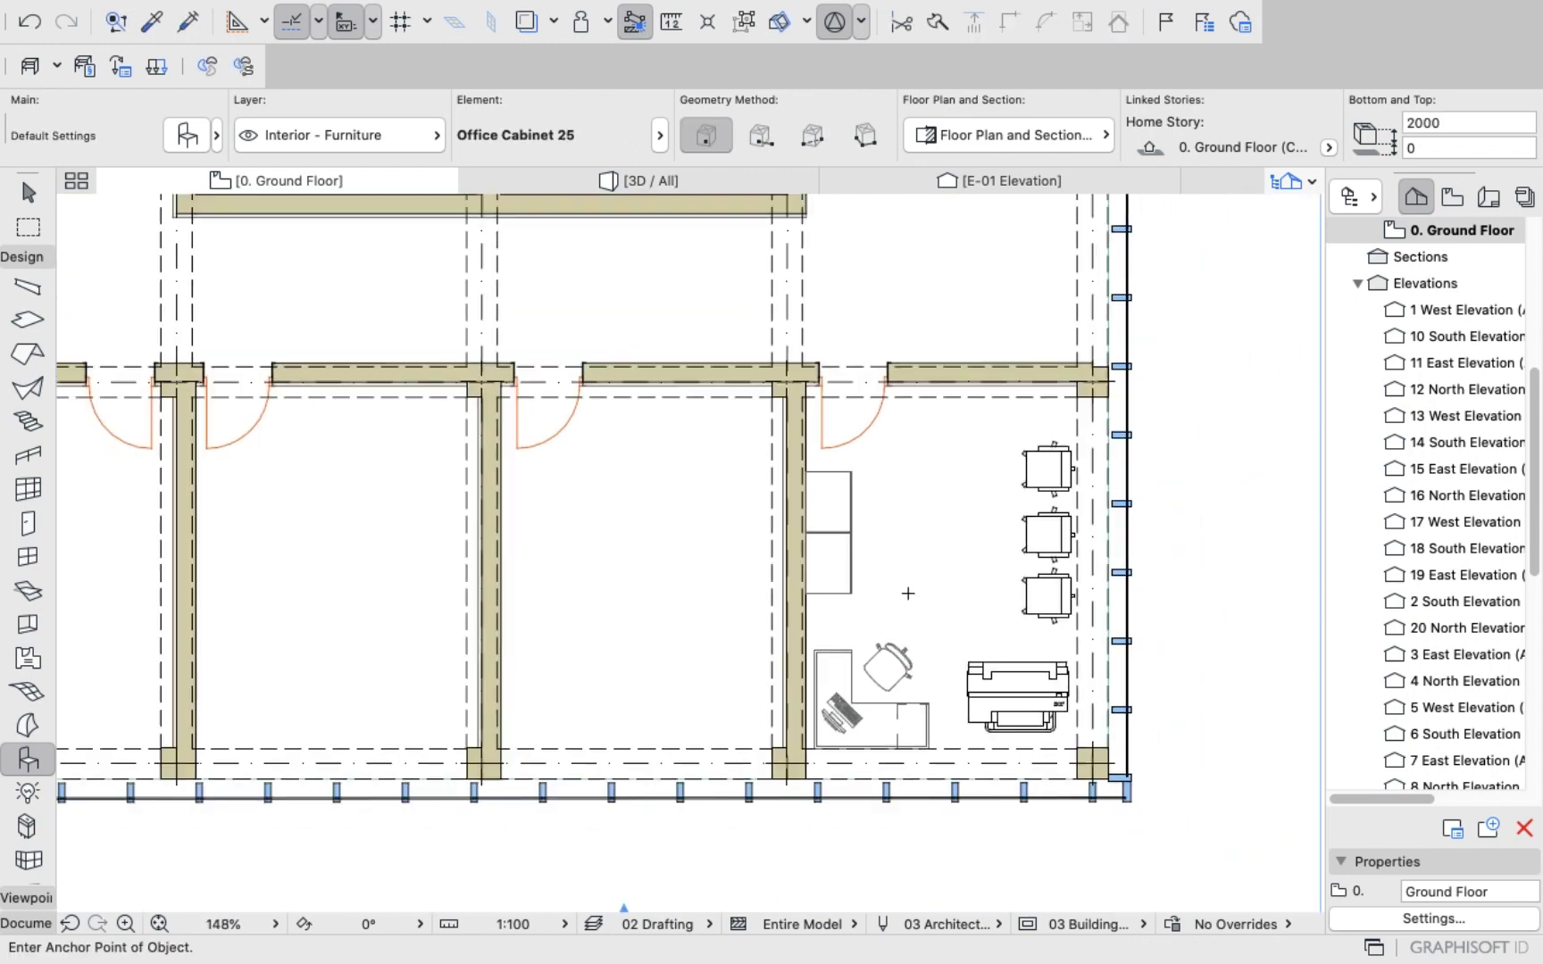
pyautogui.scroll(3, 951, 703)
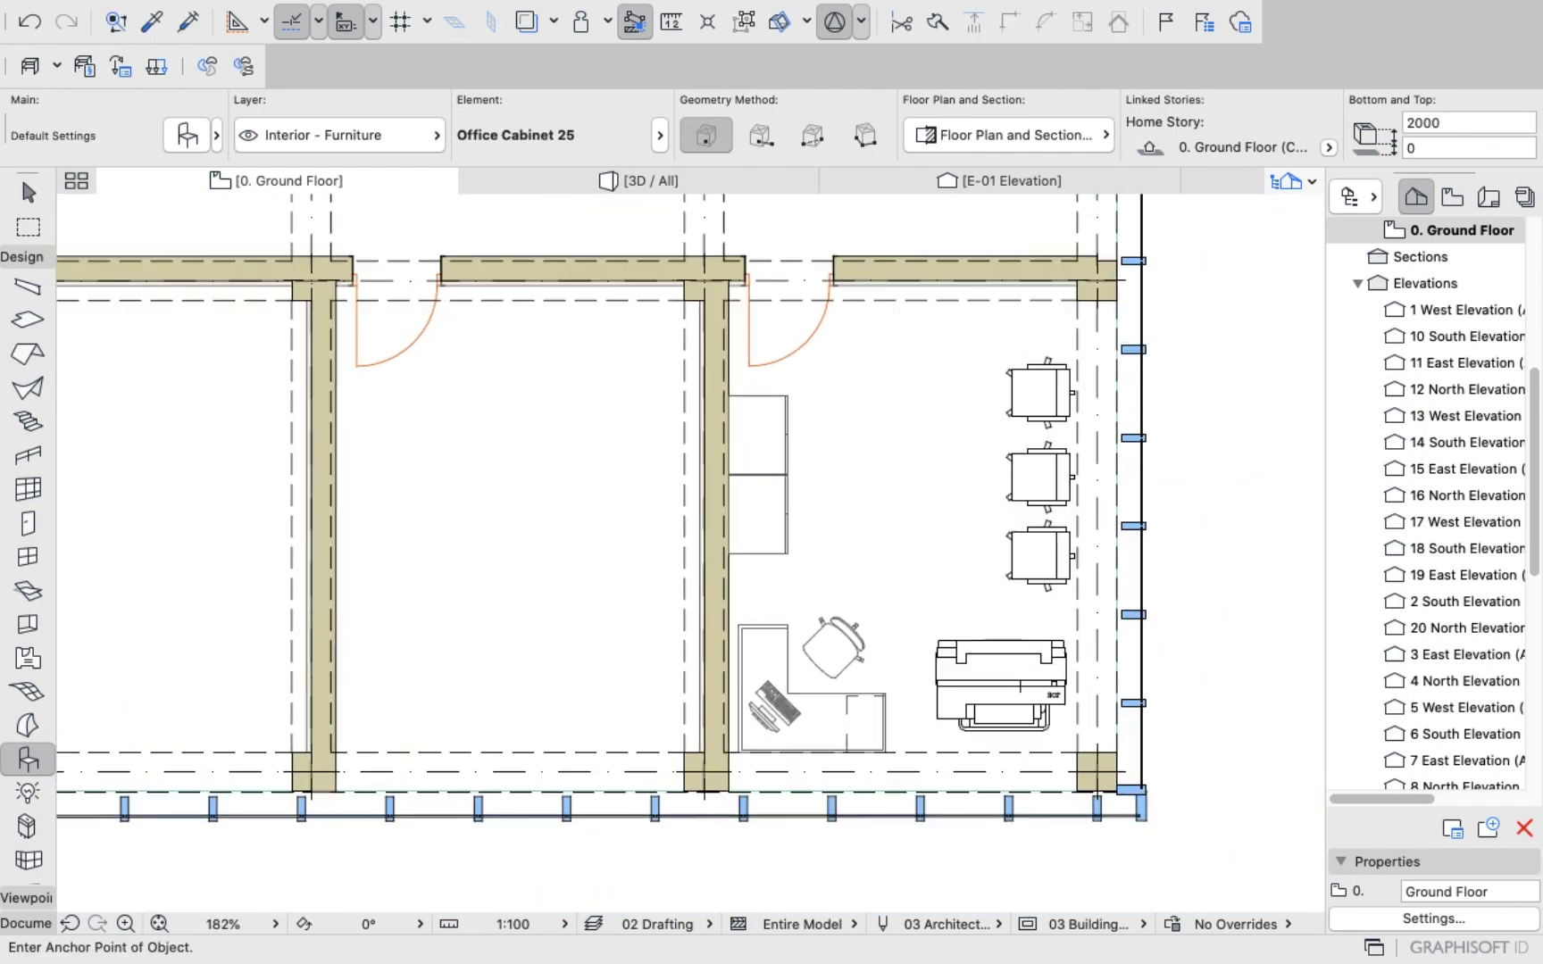
pyautogui.click(1007, 686)
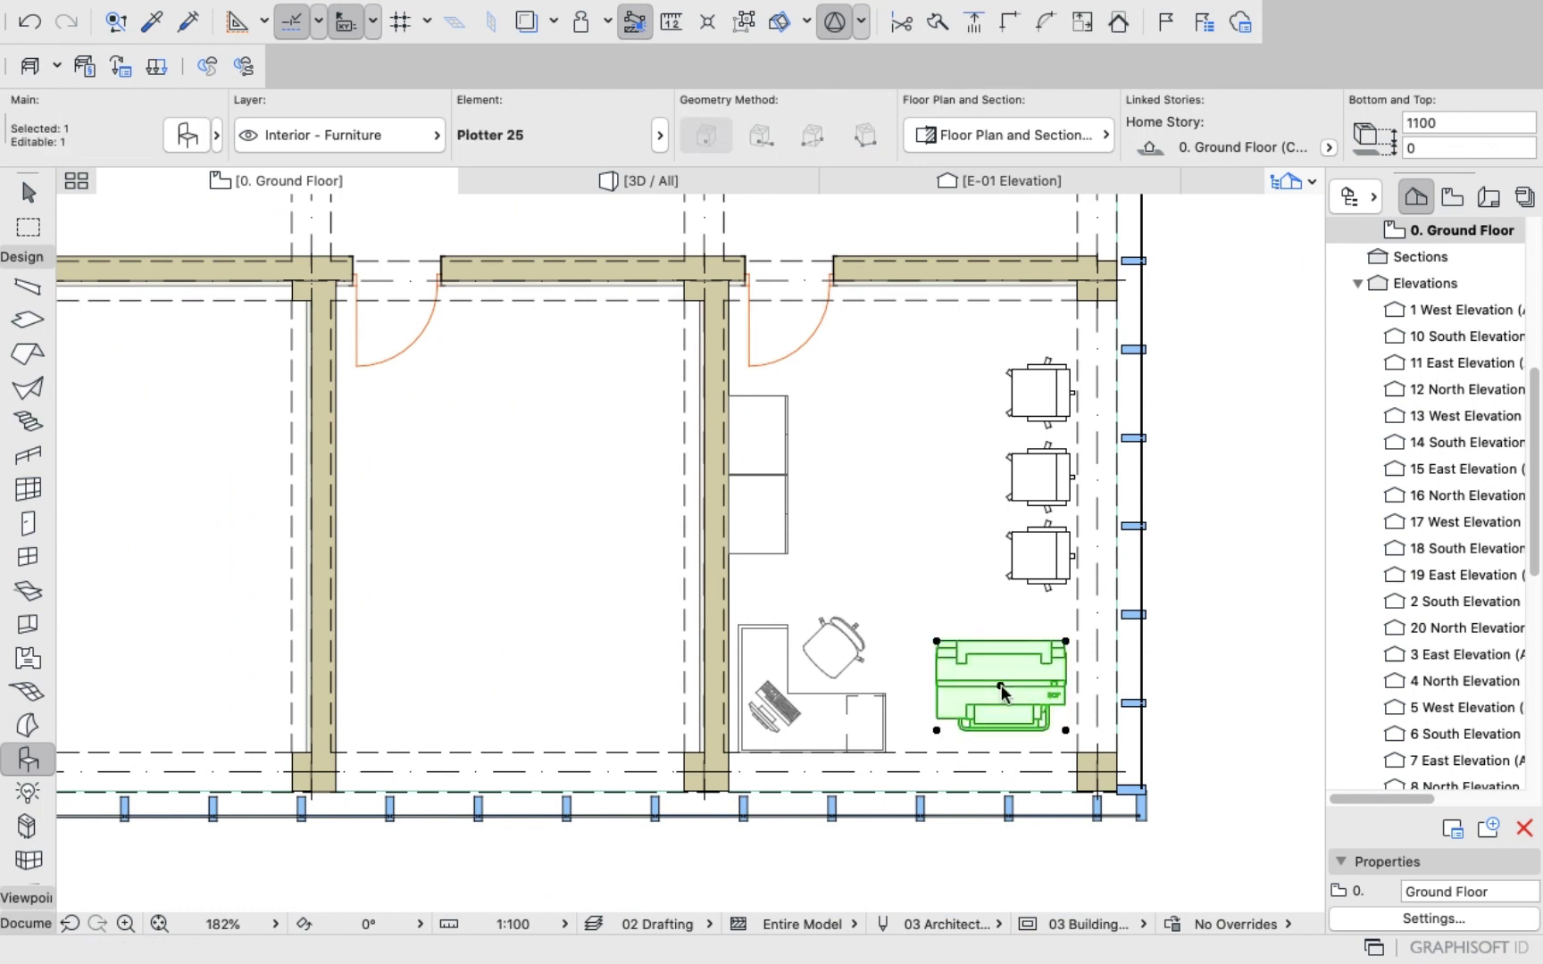
pyautogui.click(1000, 684)
pyautogui.click(1008, 686)
pyautogui.press('Escape')
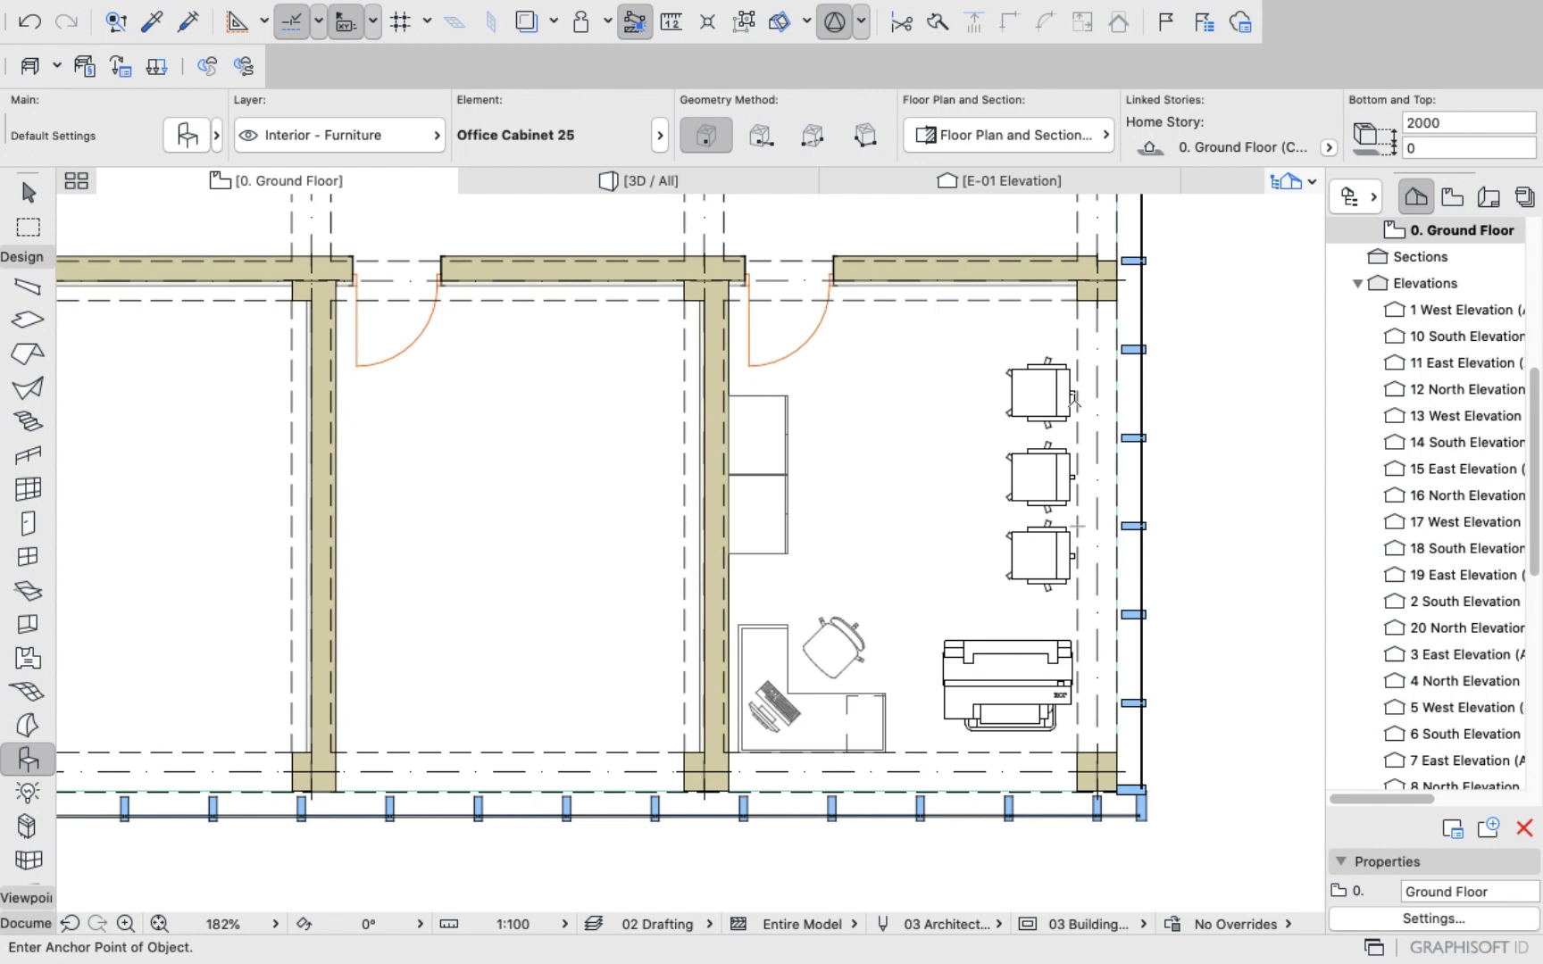
# Copy the southeast office's three chairs, plotter, workstation and two cabinets about 3920 mm west into the adjacent office.
pyautogui.keyDown('shift'); pyautogui.click(1028, 398); pyautogui.keyUp('shift')
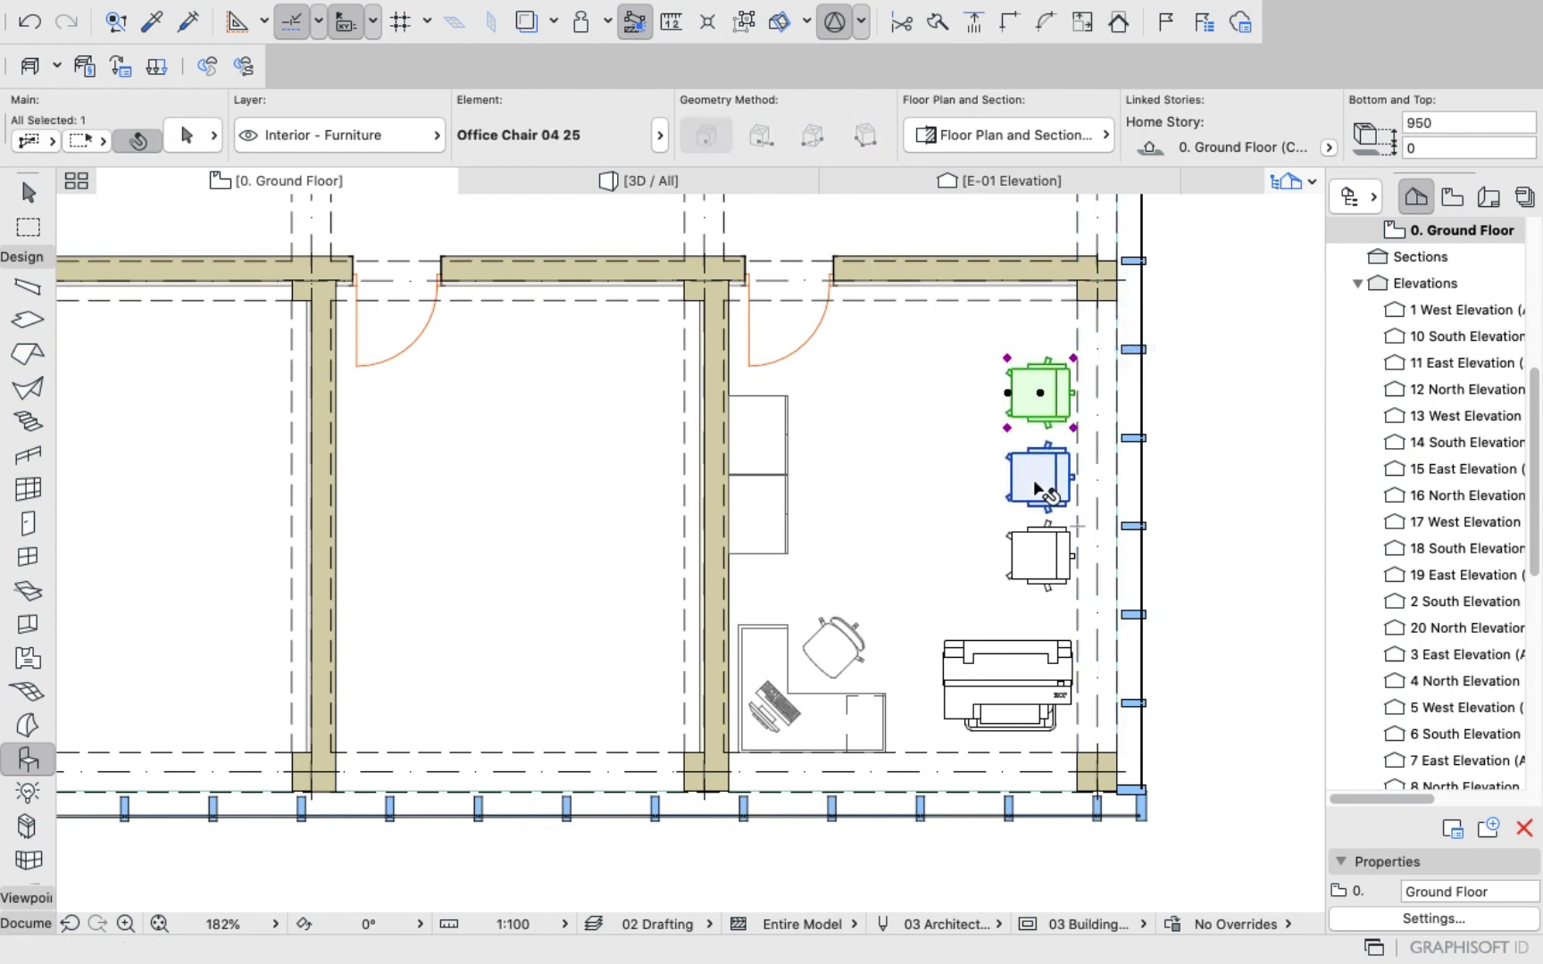
pyautogui.keyDown('shift'); pyautogui.click(849, 680); pyautogui.keyUp('shift')
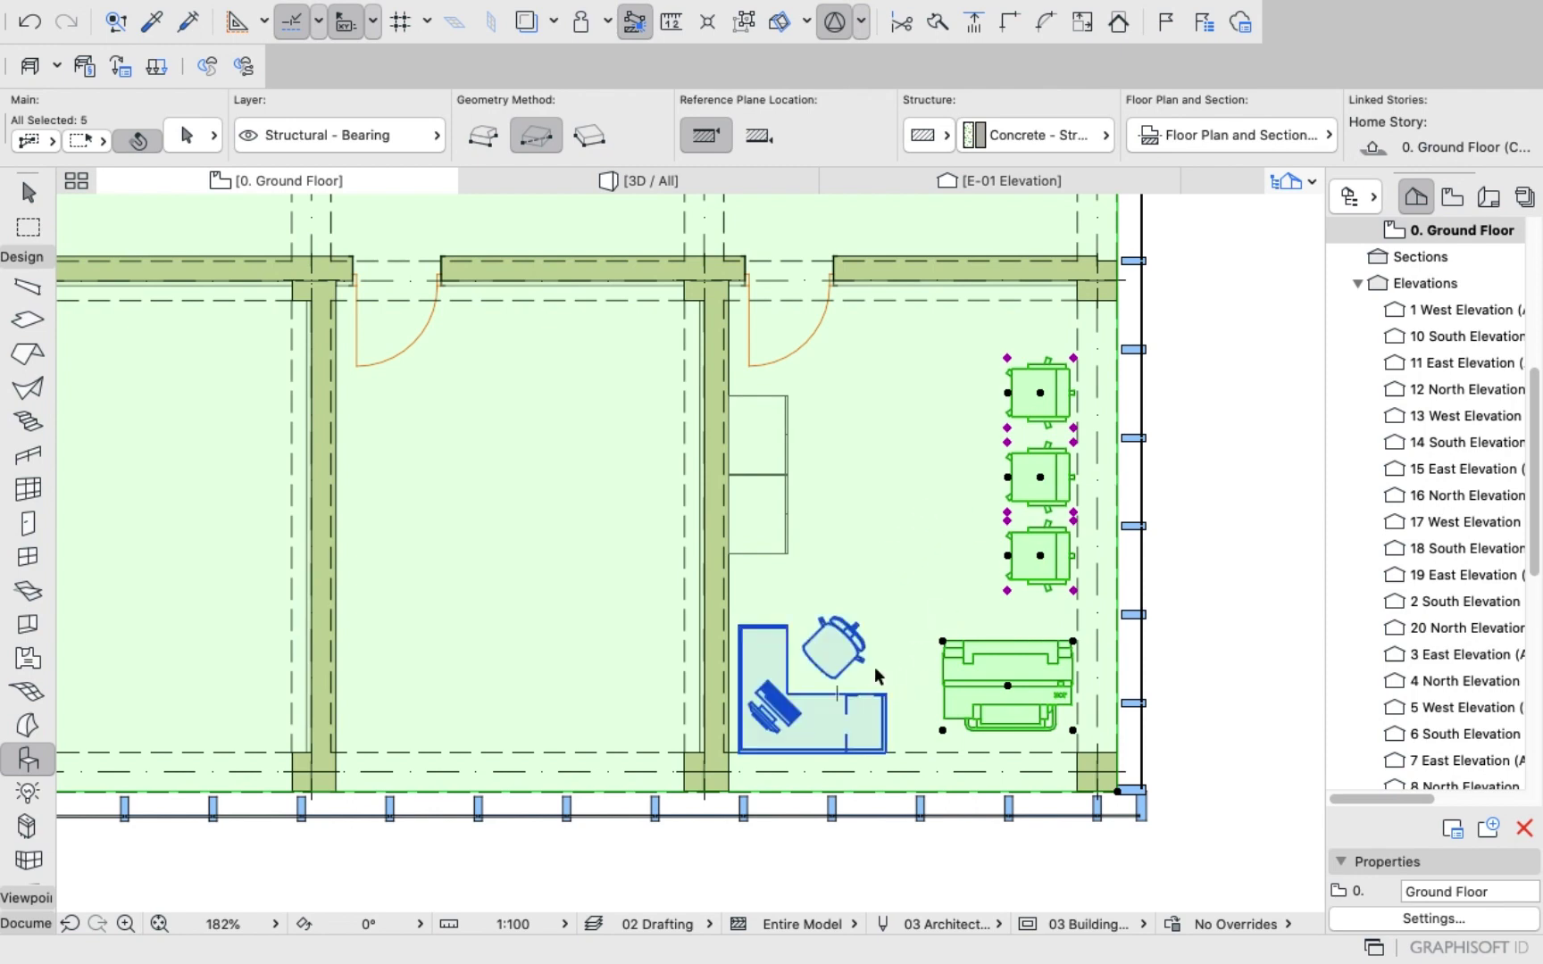
pyautogui.keyDown('shift'); pyautogui.click(874, 667); pyautogui.keyUp('shift')
pyautogui.keyDown('shift'); pyautogui.click(808, 724); pyautogui.keyUp('shift')
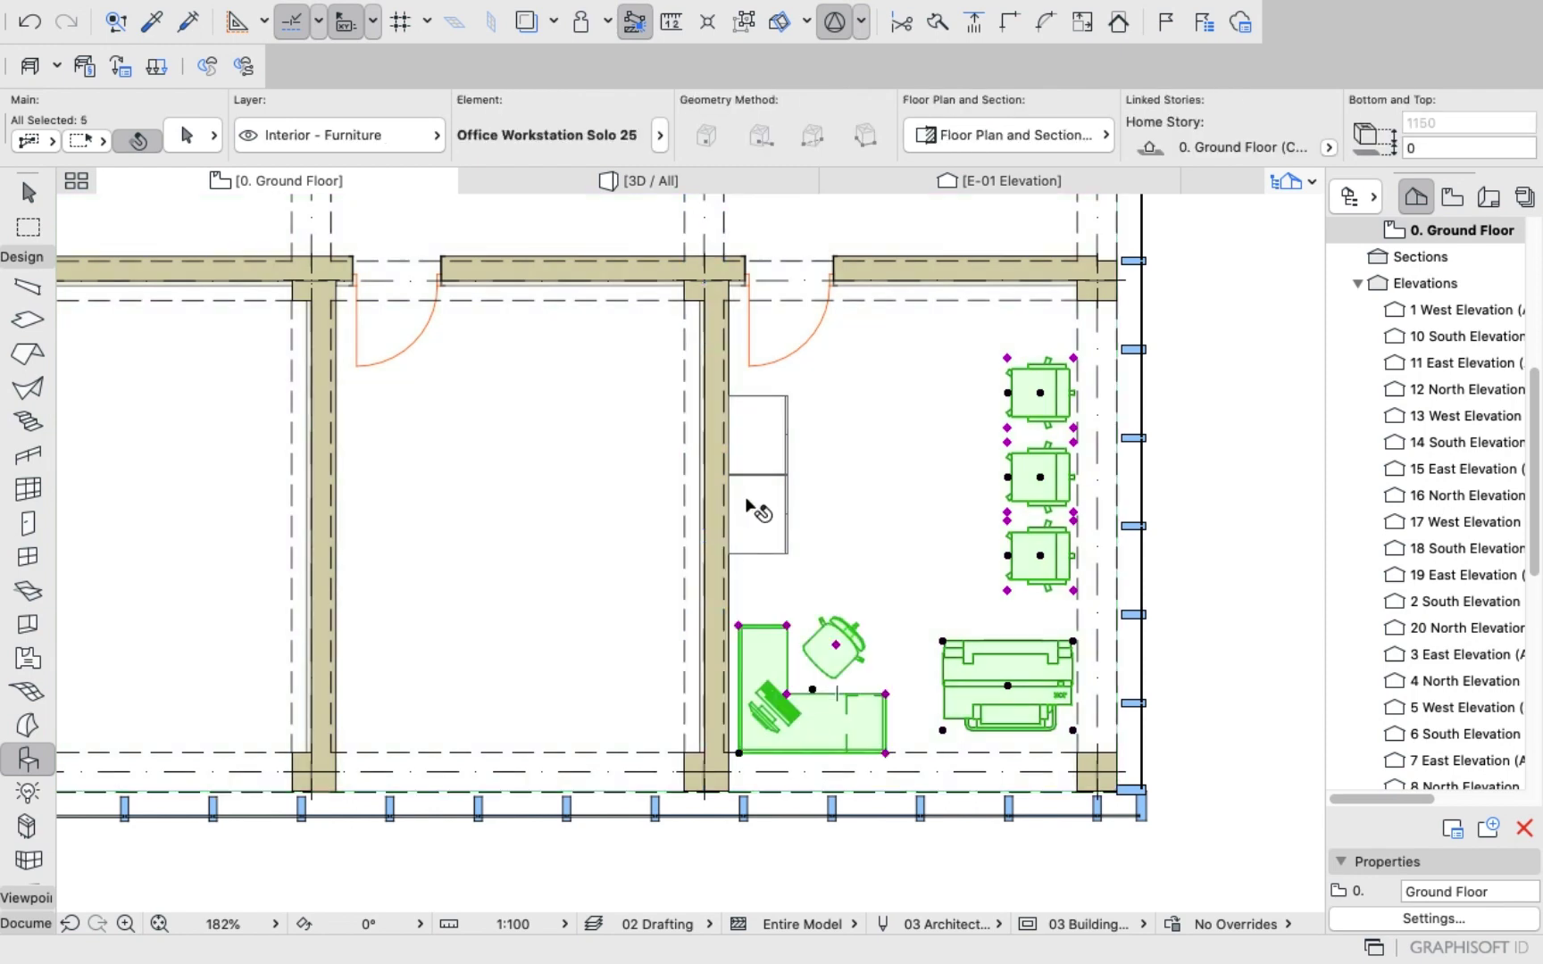
pyautogui.keyDown('shift'); pyautogui.click(757, 459); pyautogui.keyUp('shift')
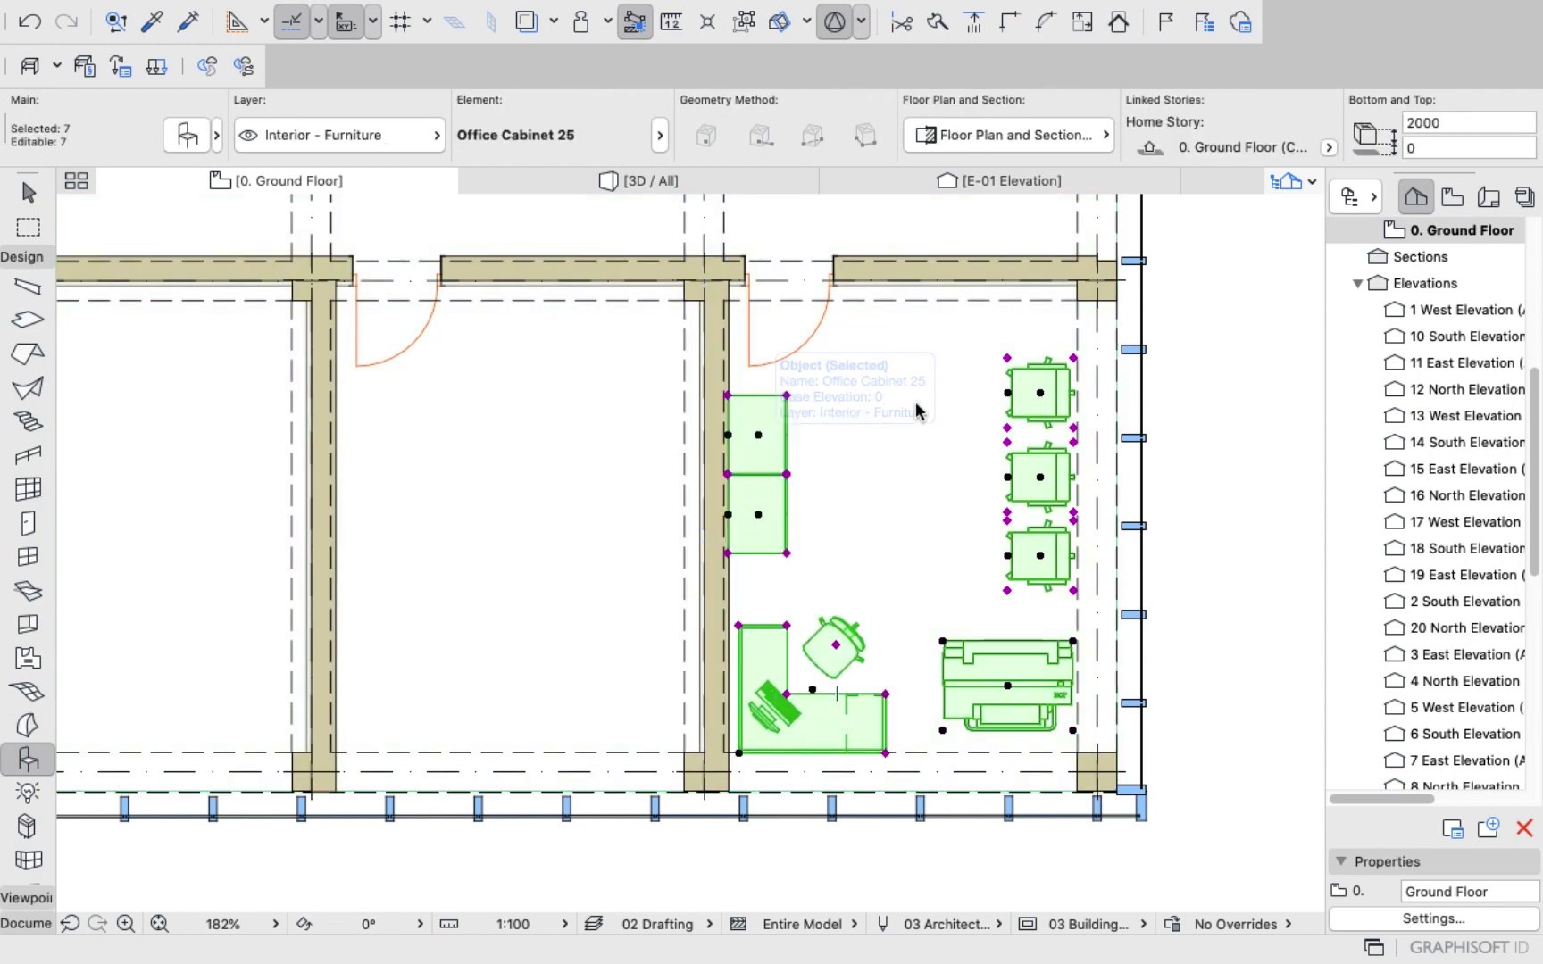
pyautogui.rightClick(1245, 281)
pyautogui.moveTo(1268, 527)
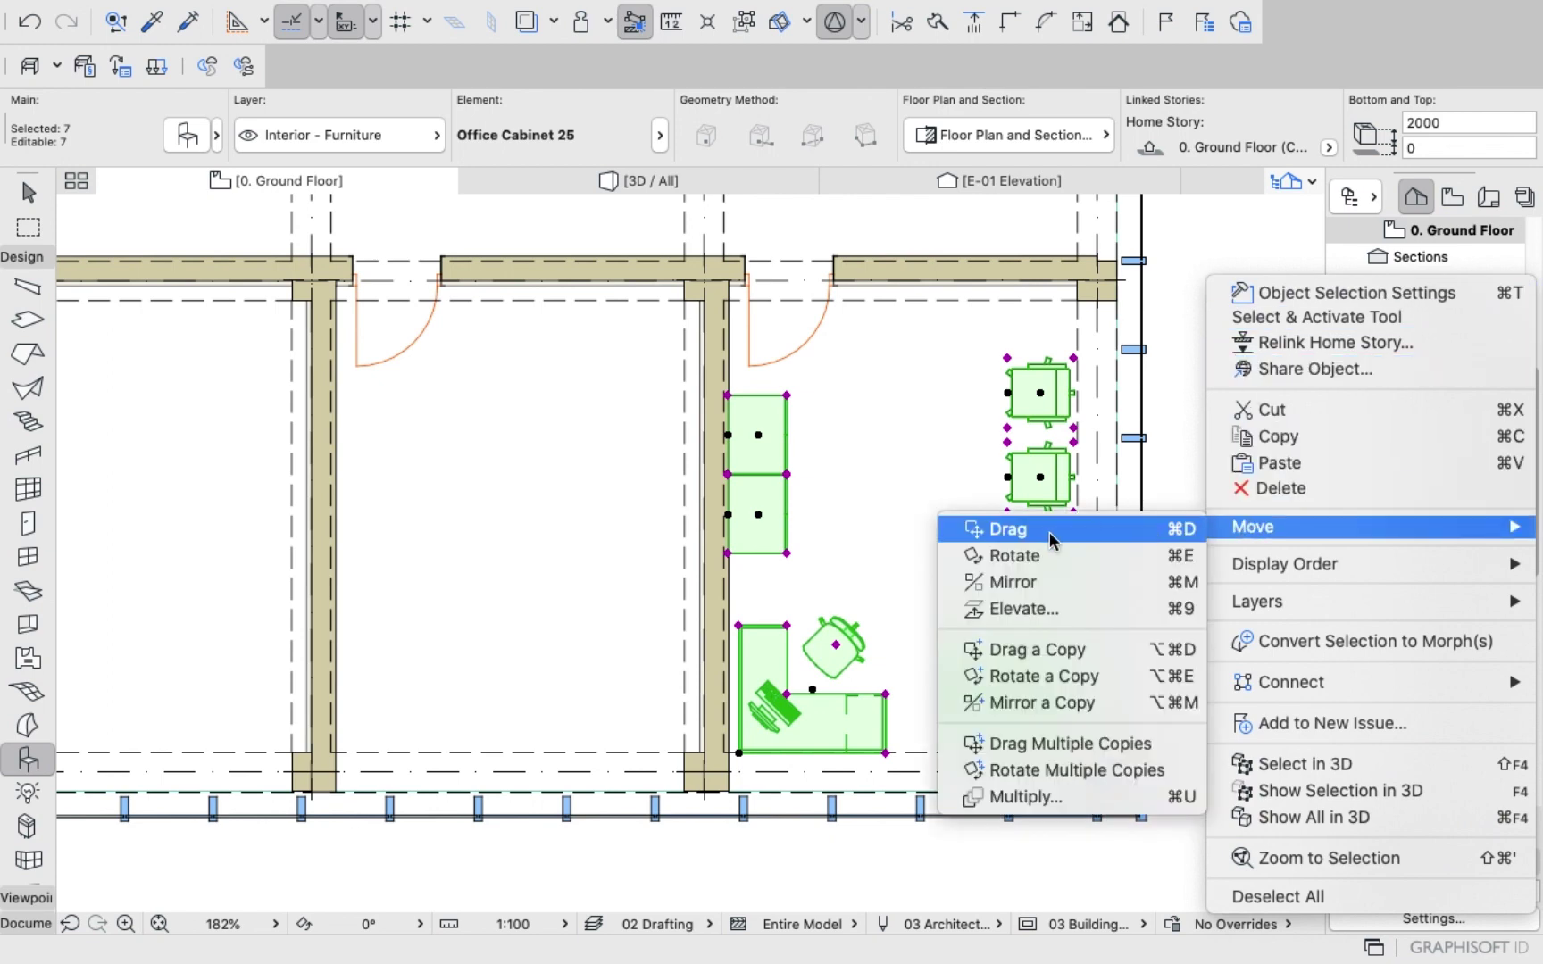
pyautogui.click(1010, 650)
pyautogui.scroll(-3, 870, 553)
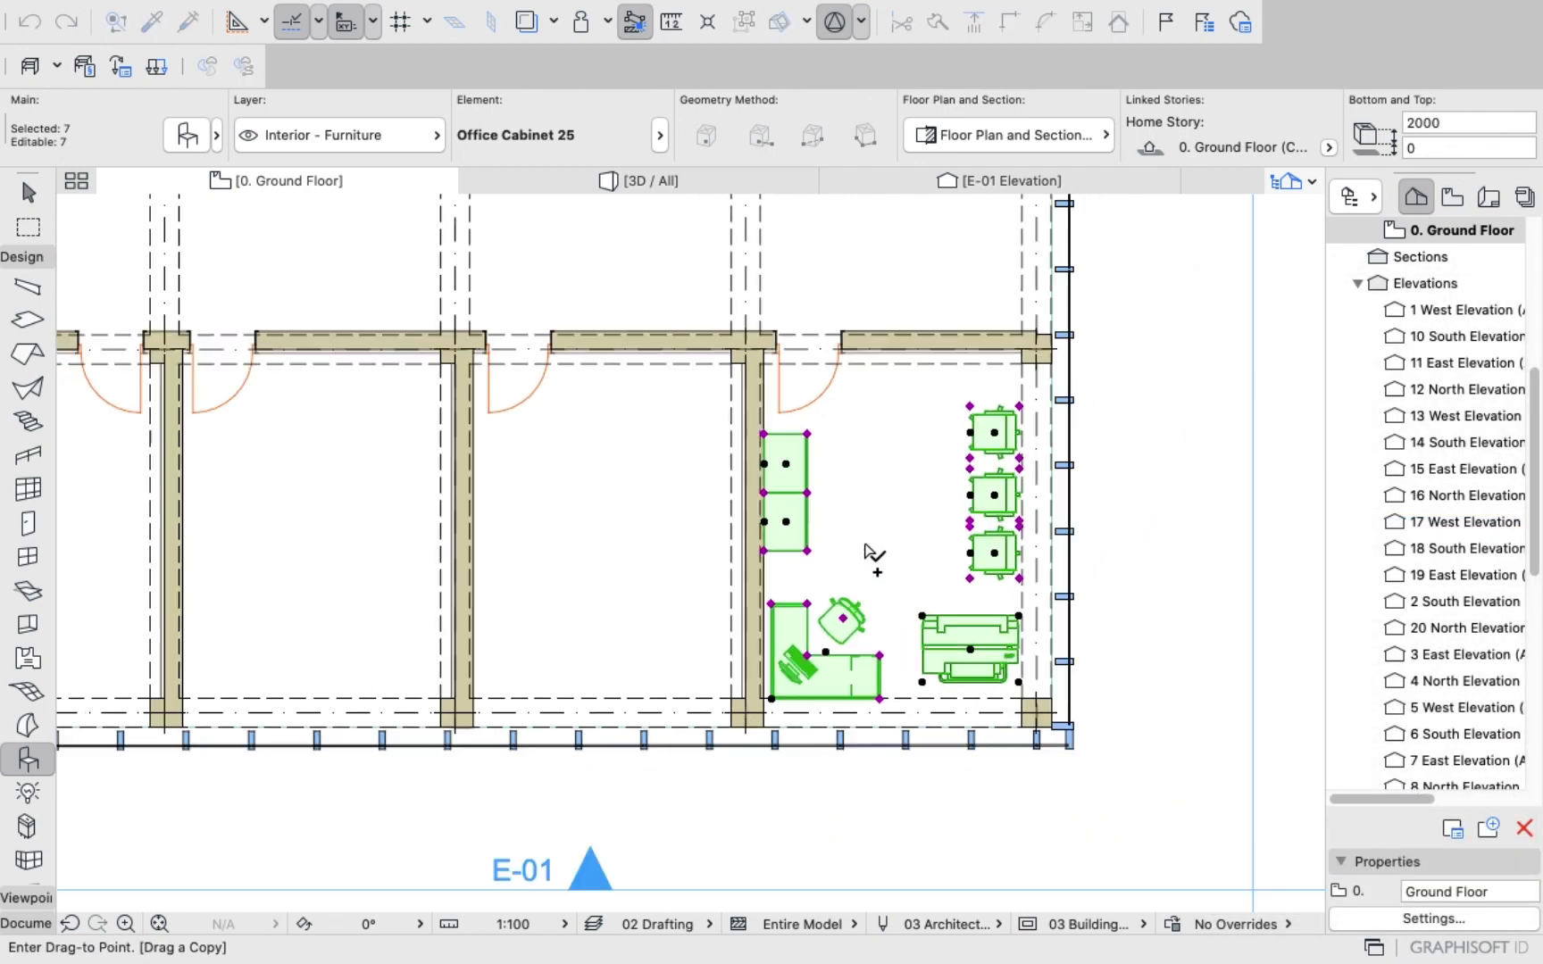
pyautogui.scroll(-2, 871, 554)
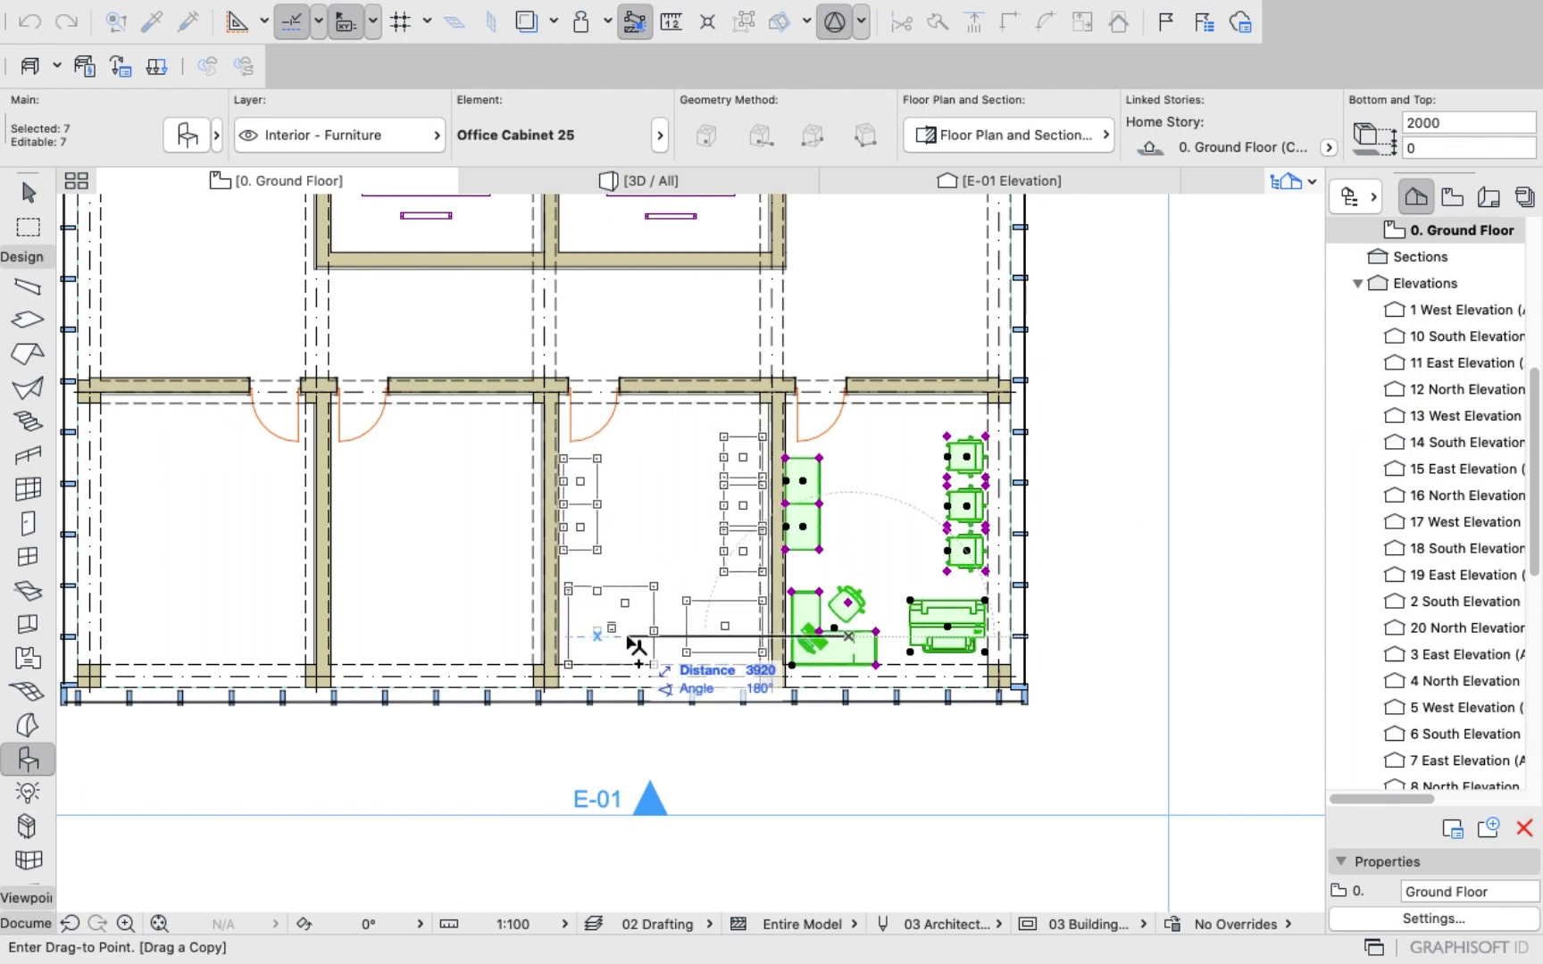
pyautogui.click(628, 637)
# Copy the seven selected furniture pieces about 4048 mm west into the second southern office from the west.
pyautogui.rightClick(1207, 296)
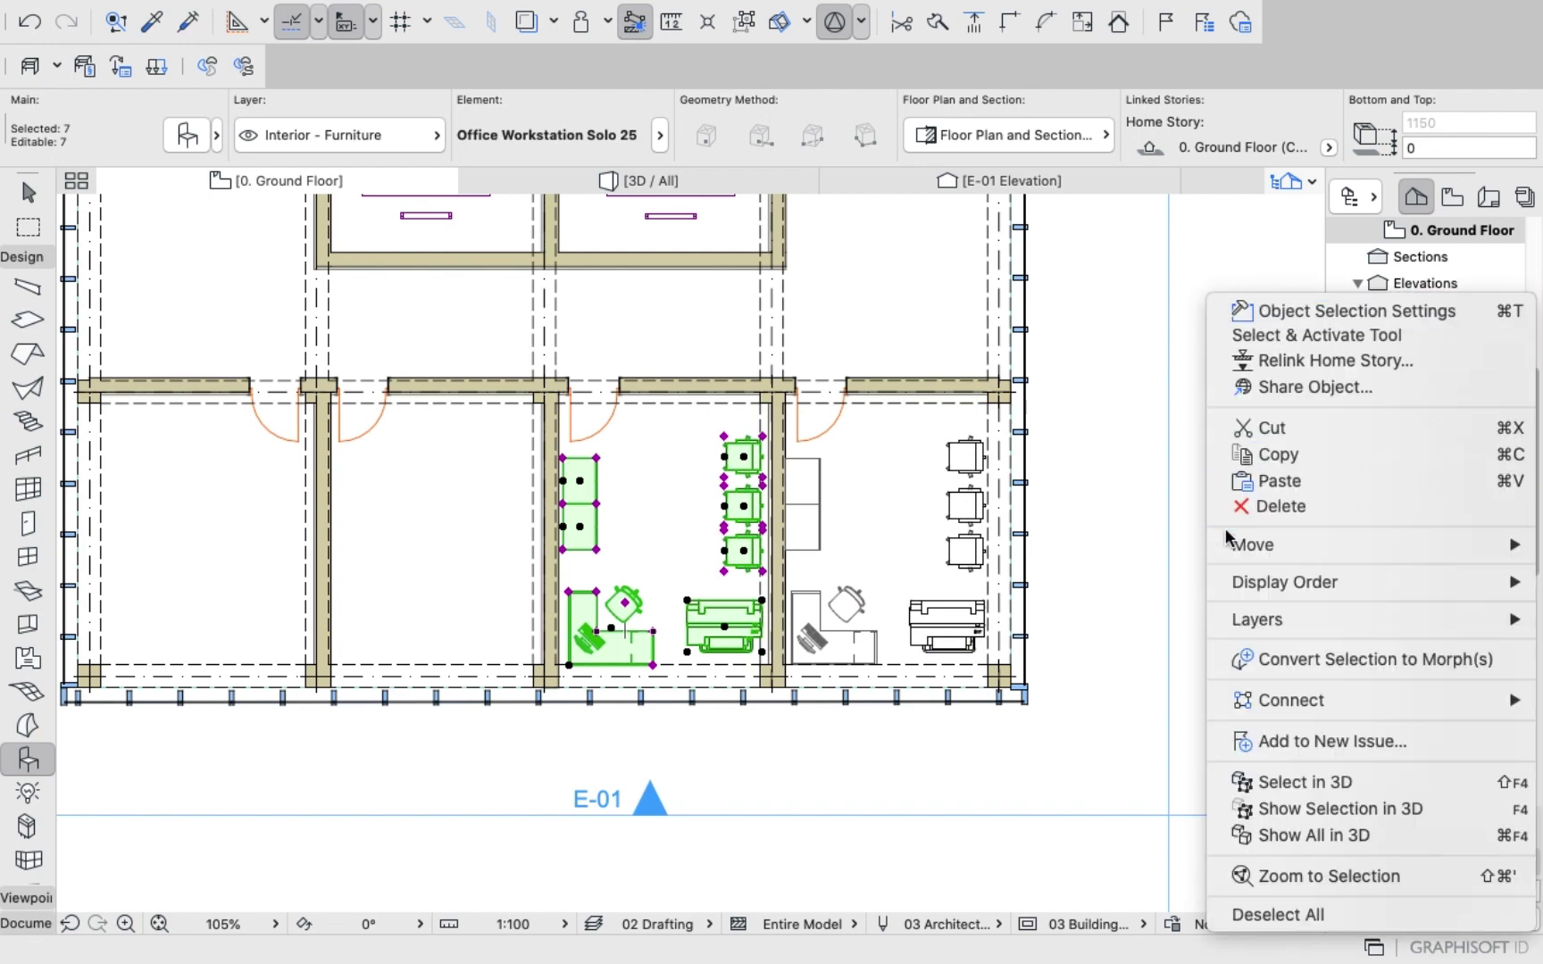
pyautogui.moveTo(1229, 545)
pyautogui.click(1036, 668)
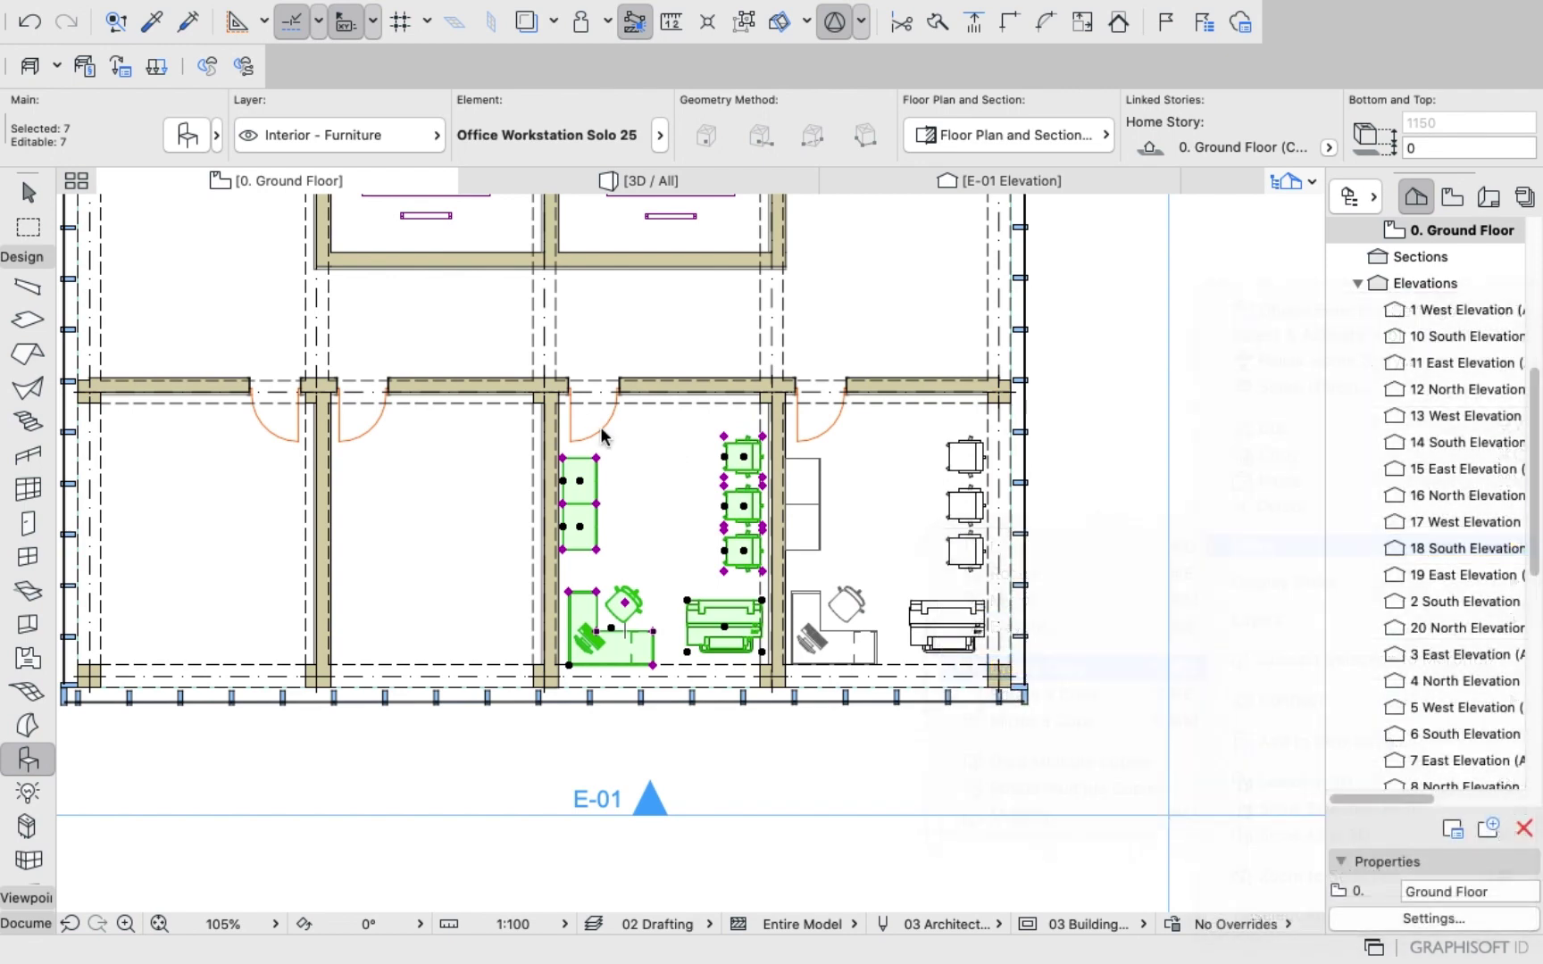
pyautogui.click(624, 603)
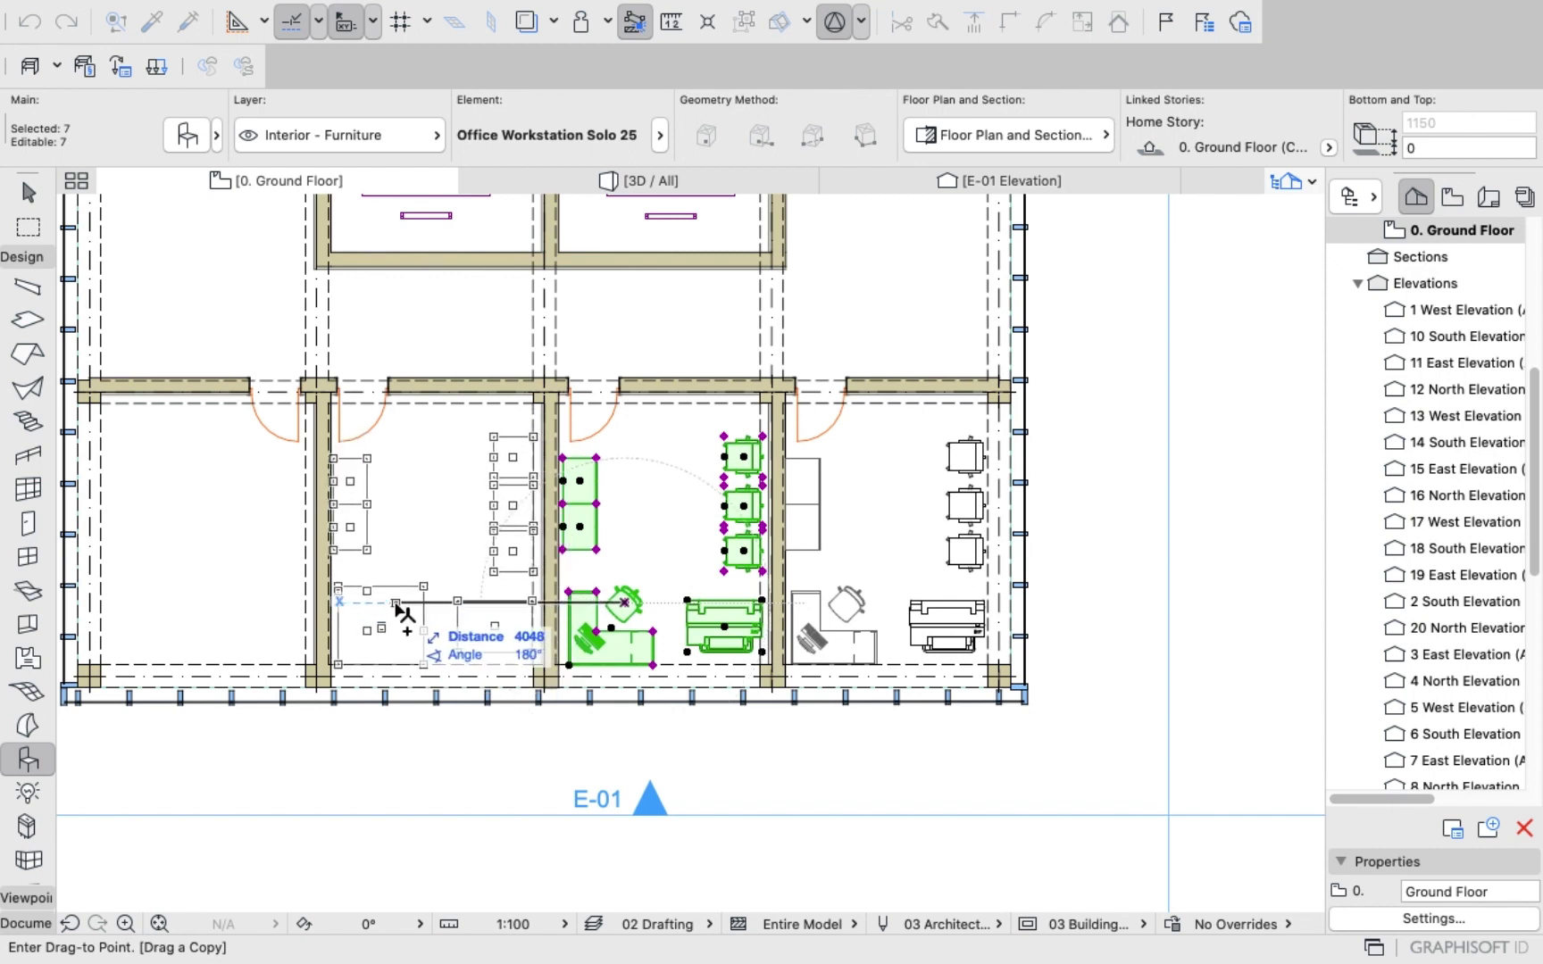
pyautogui.click(396, 604)
# Copy the selected furniture set about 4013 mm west into the southwest corner office and clear the selection.
pyautogui.rightClick(1205, 369)
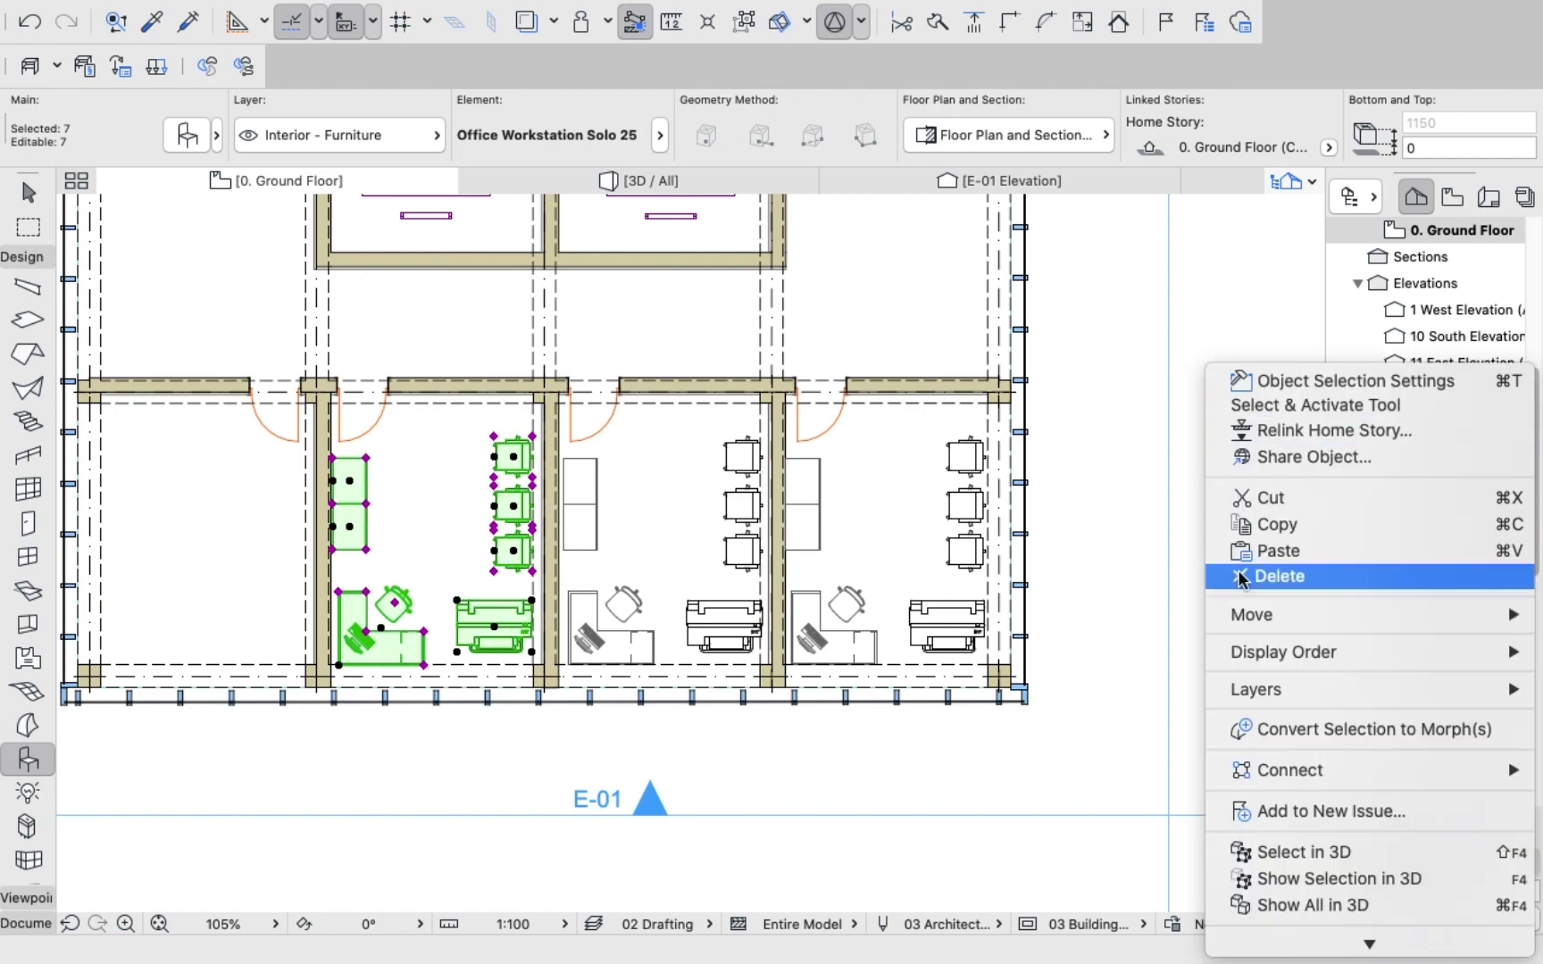
pyautogui.moveTo(1241, 614)
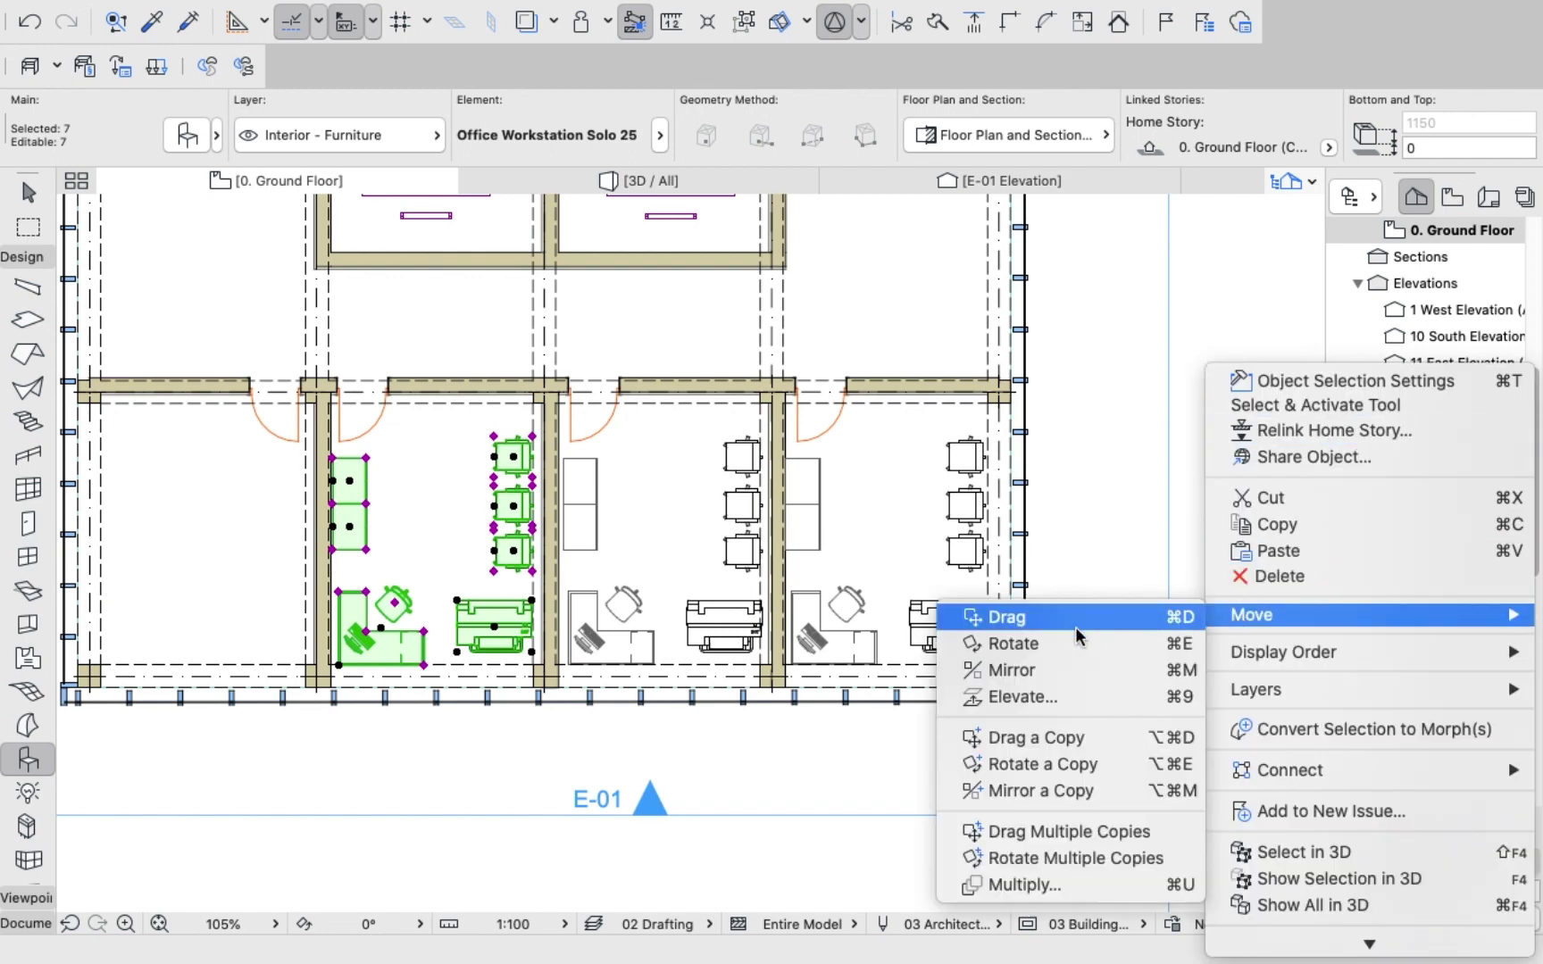
pyautogui.click(1027, 739)
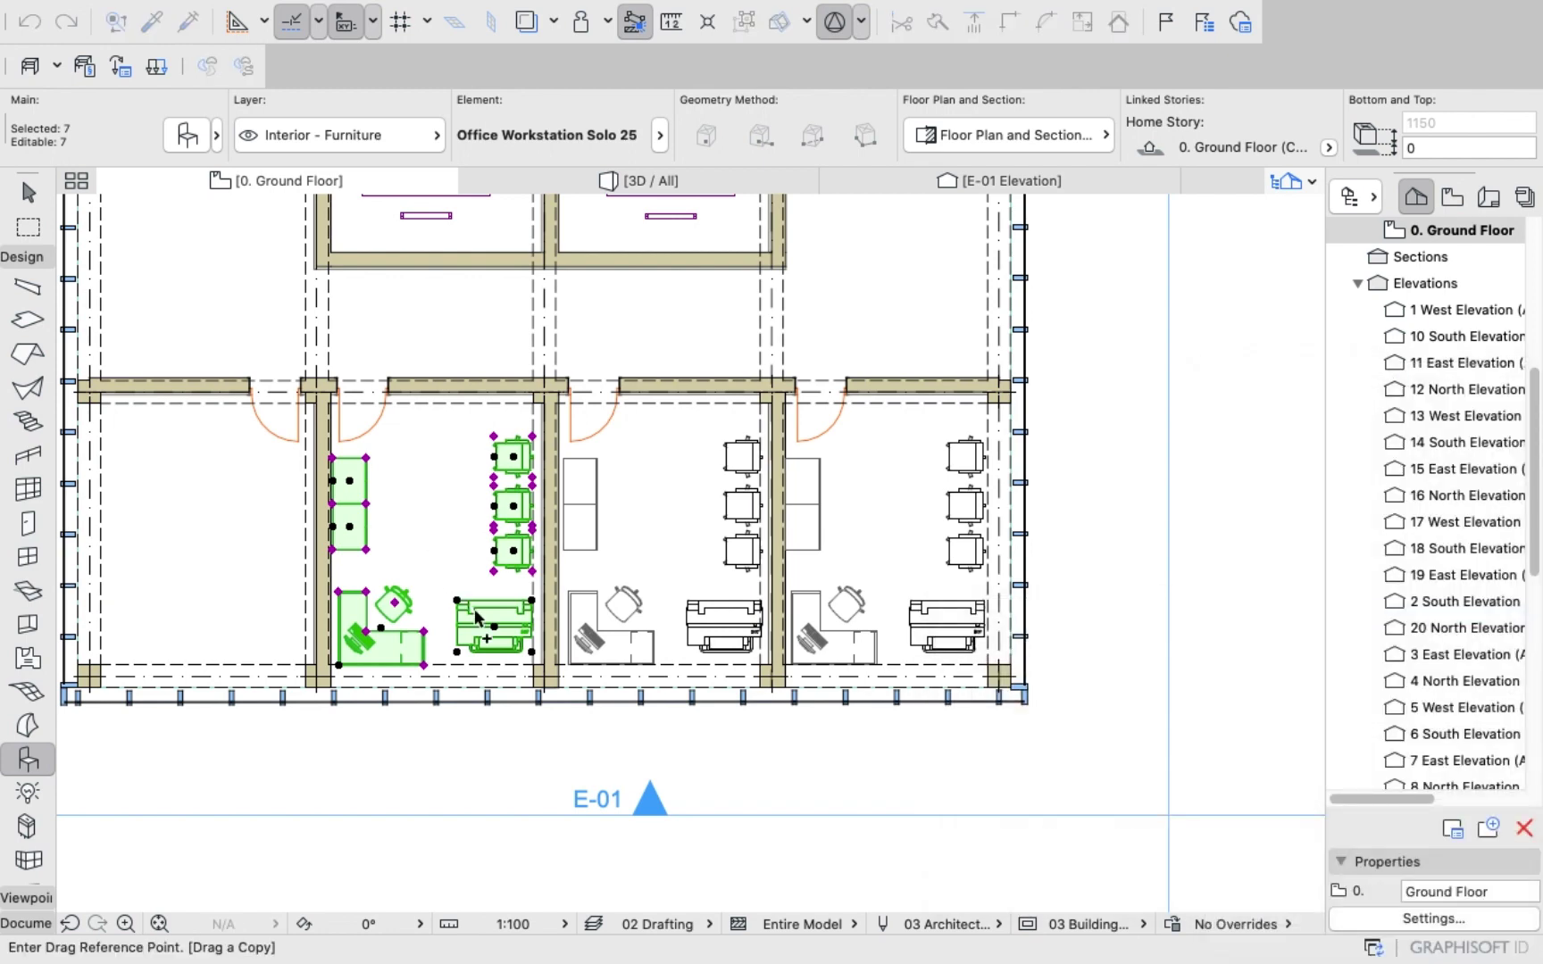
pyautogui.click(476, 616)
pyautogui.scroll(-5, 487, 625)
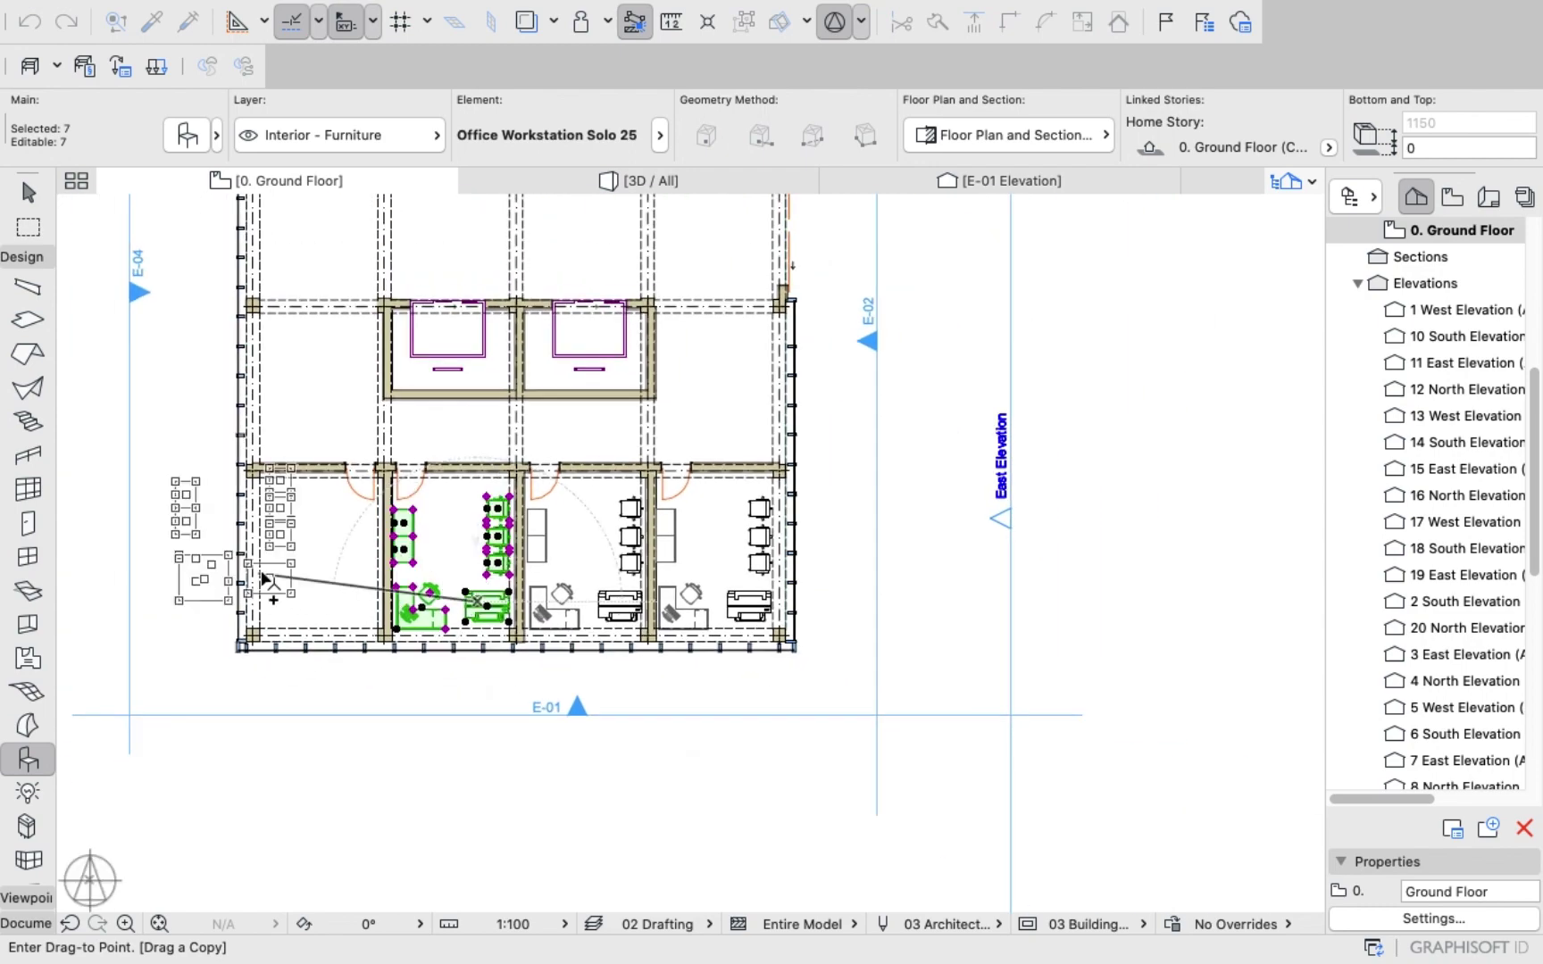
pyautogui.scroll(5, 340, 576)
pyautogui.scroll(-2, 337, 600)
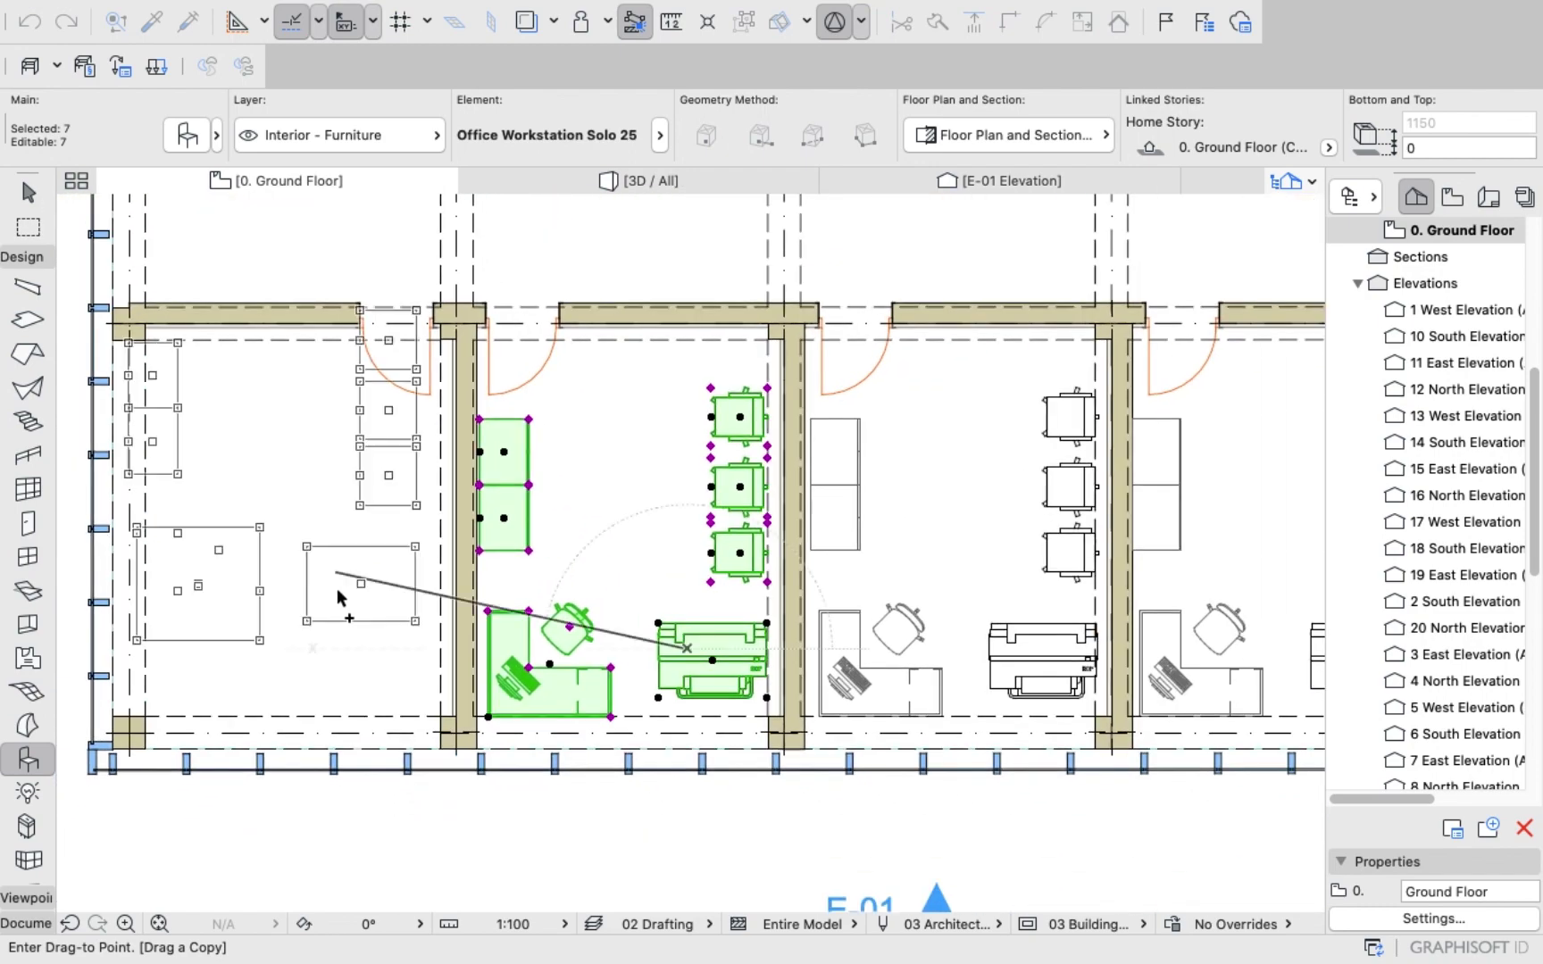
pyautogui.scroll(1, 342, 600)
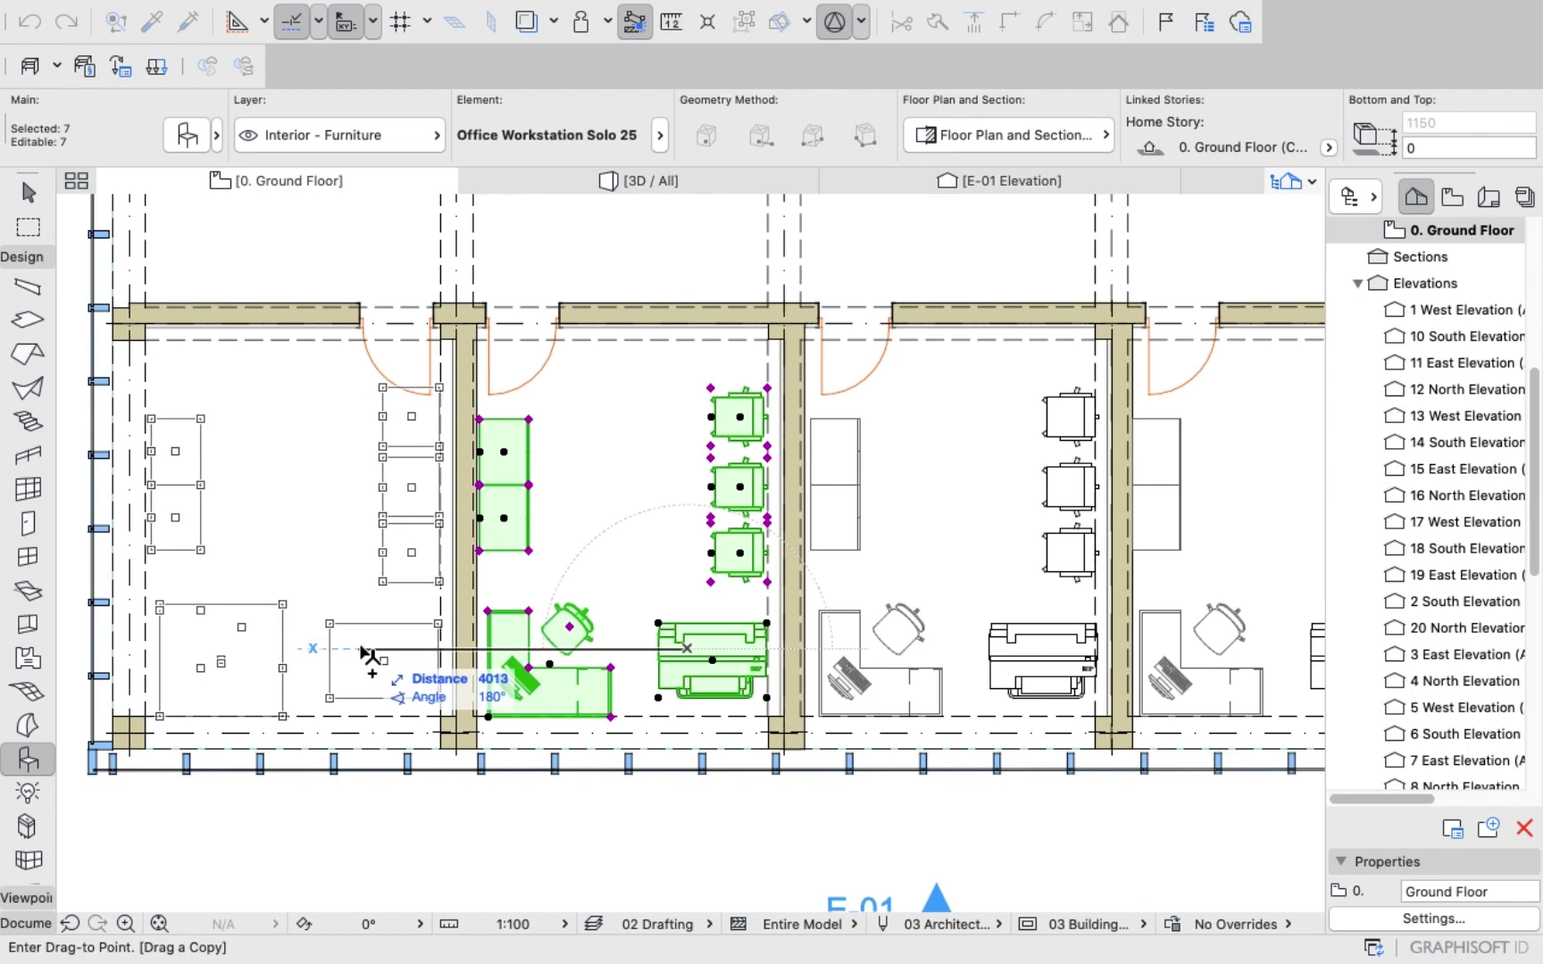
pyautogui.click(362, 649)
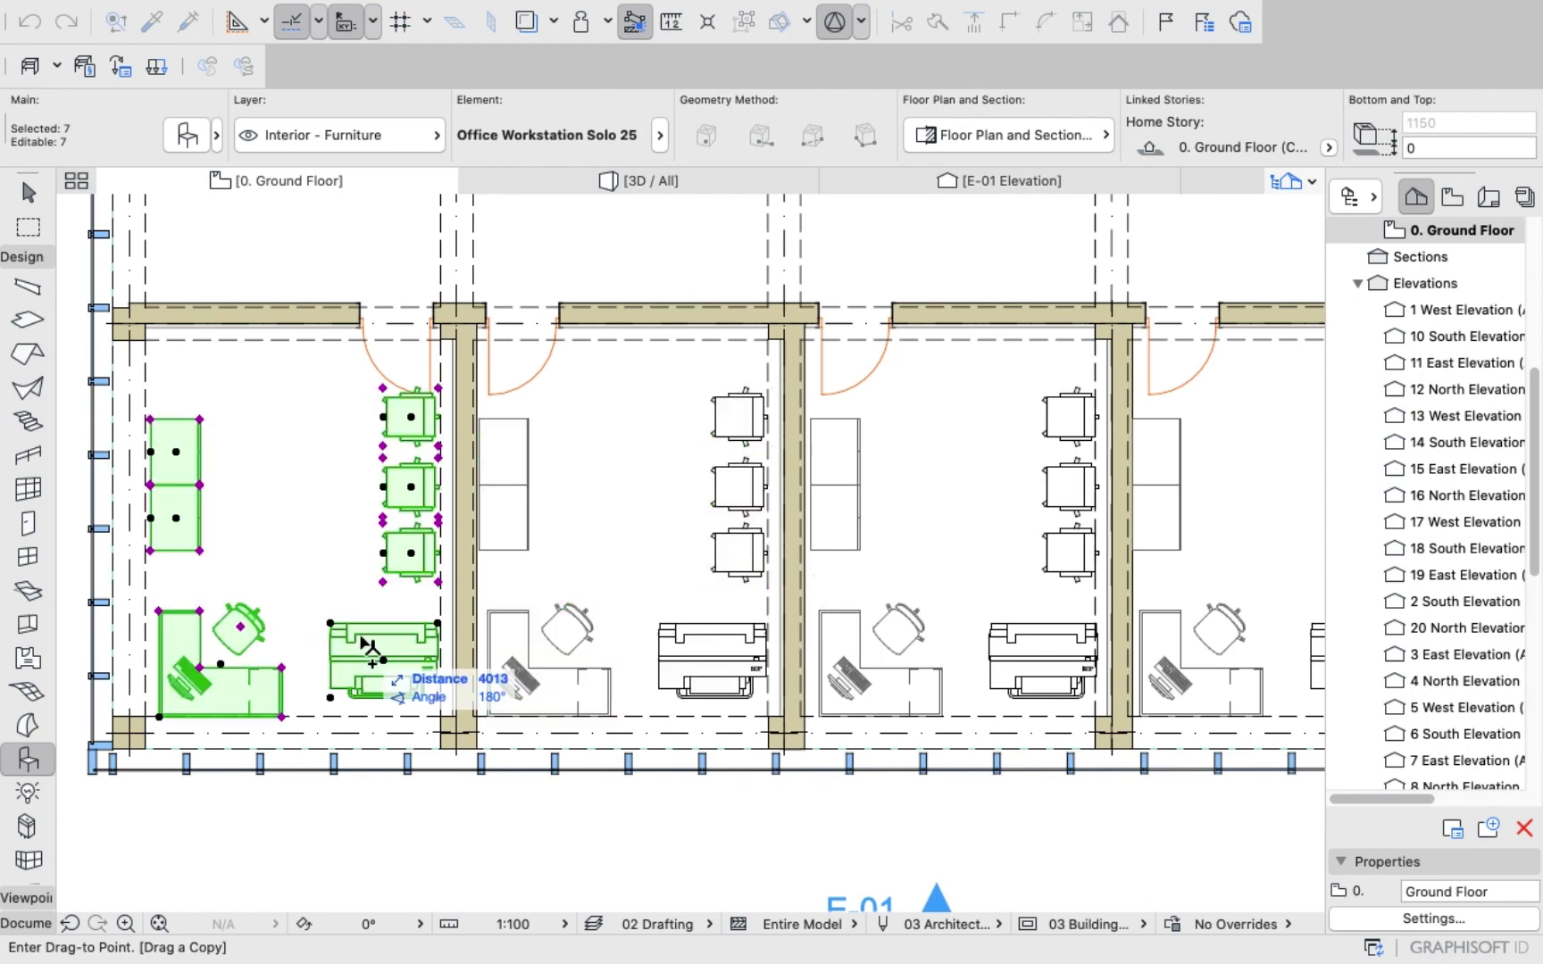
pyautogui.scroll(-5, 339, 655)
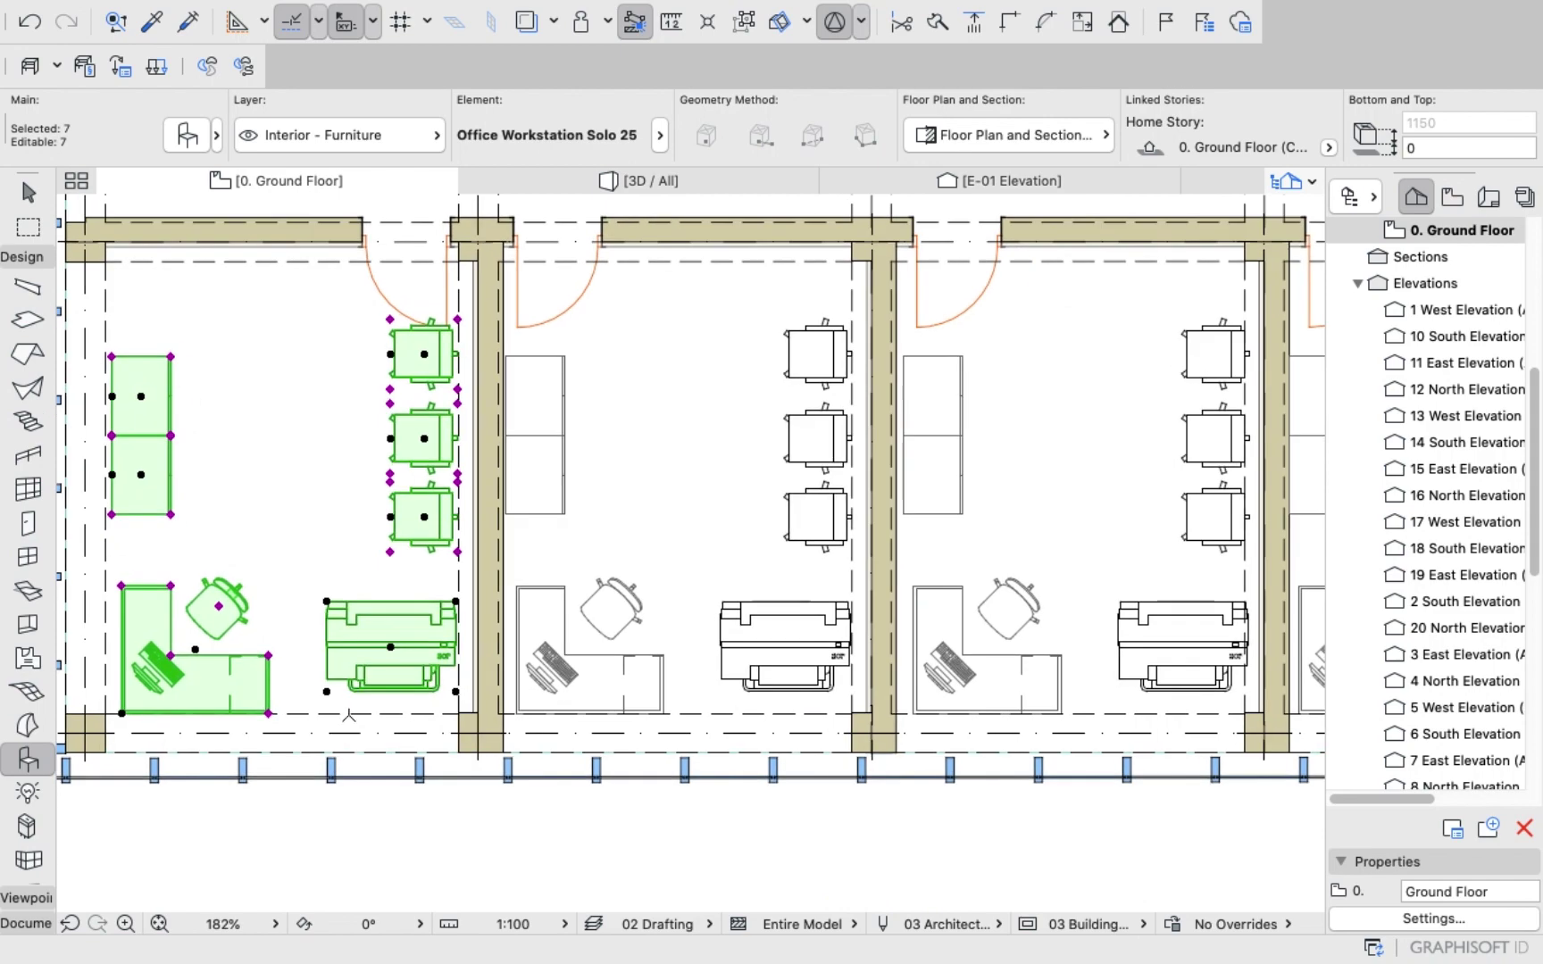
pyautogui.scroll(-3, 349, 649)
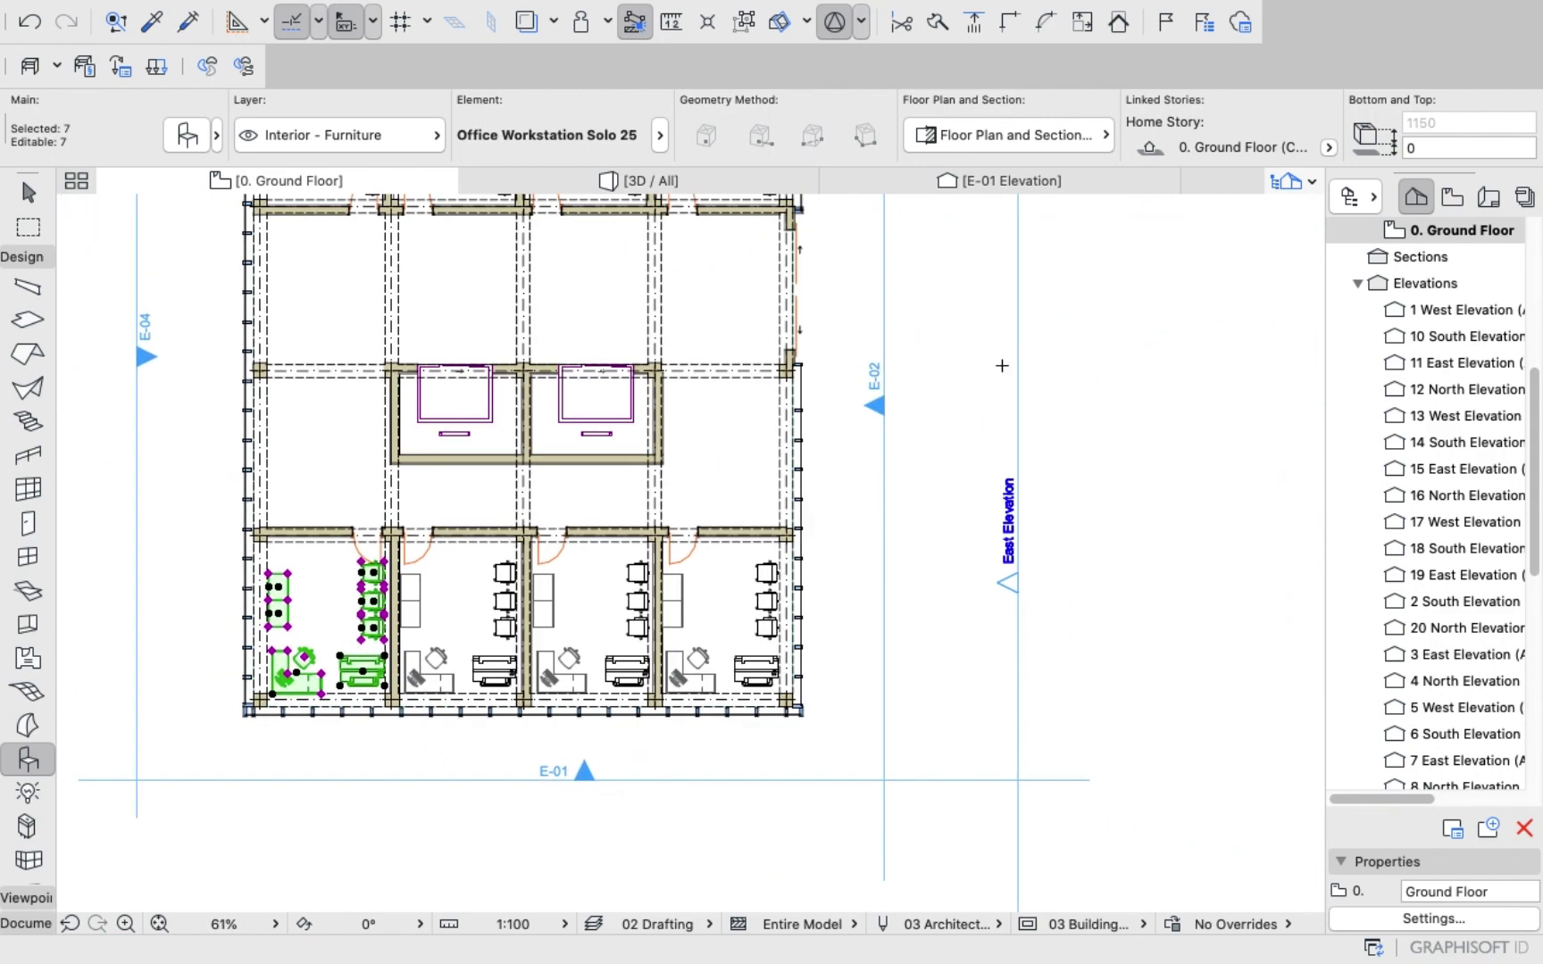
pyautogui.press('Escape')
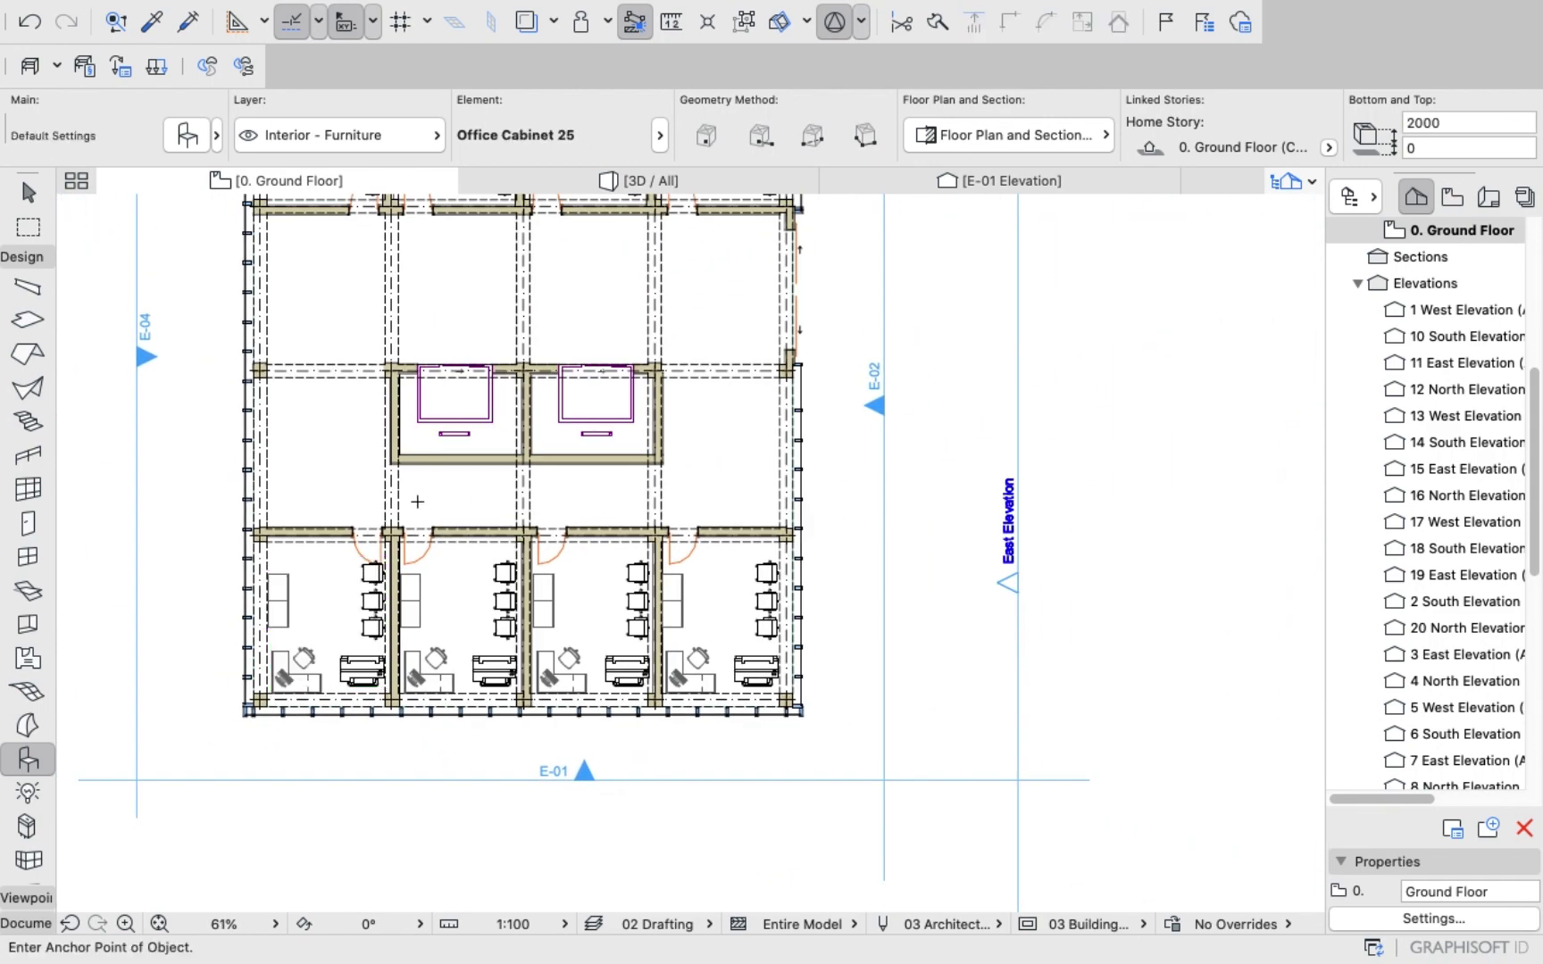
# Examine the furnished ground floor in plan and in the 3D perspective, looking through the facade and along the office corridor.
pyautogui.scroll(-4, 417, 502)
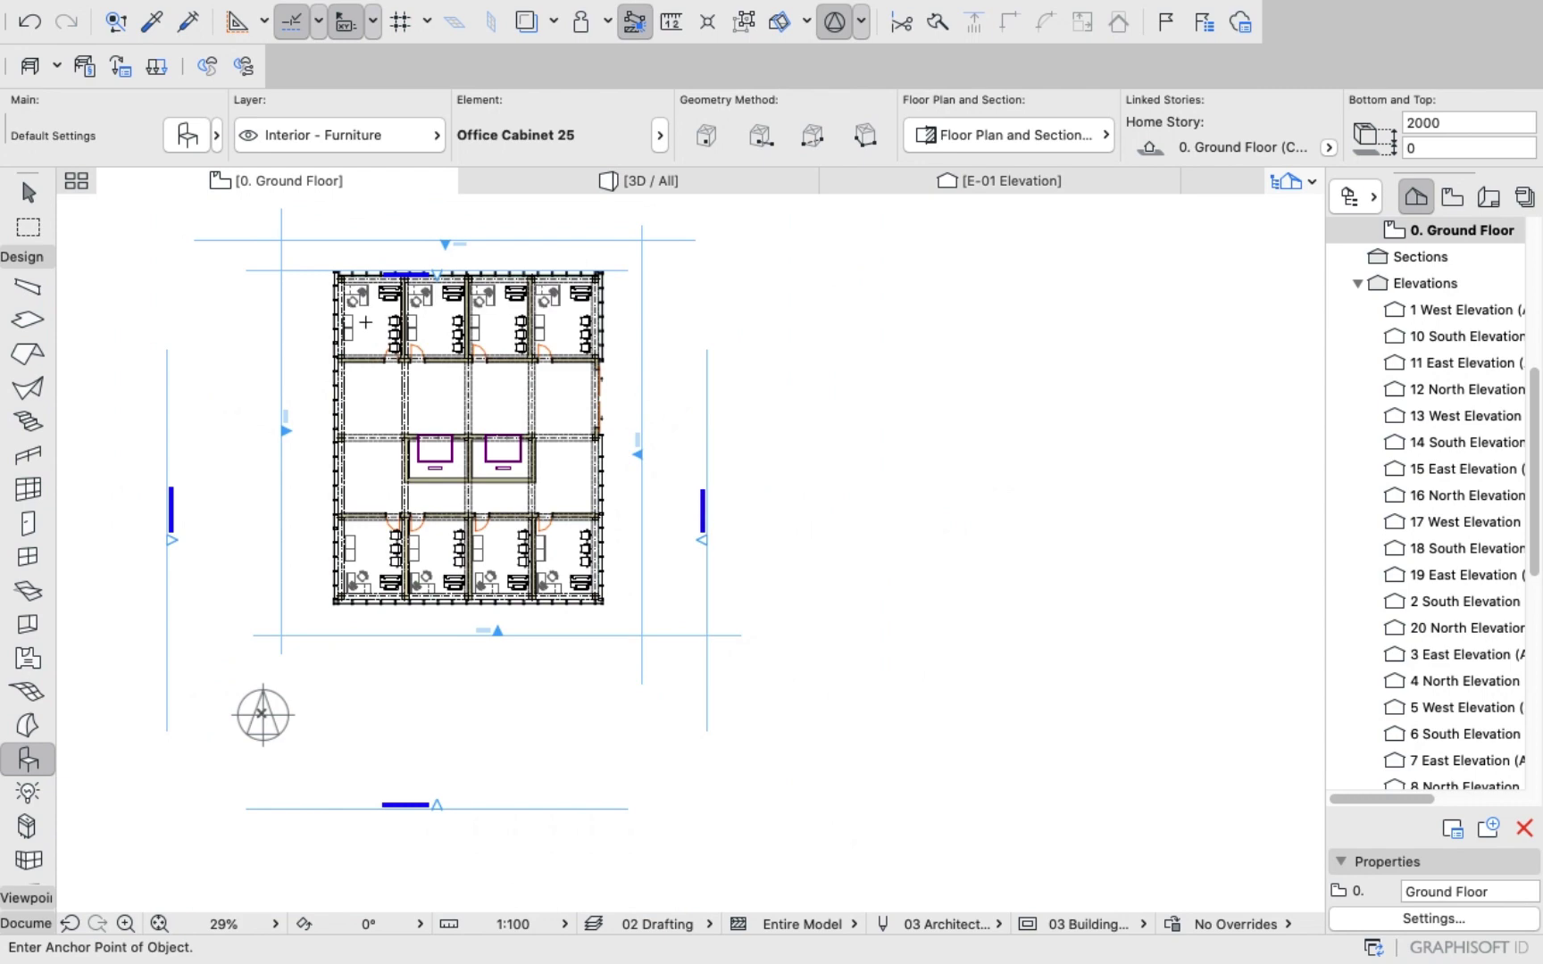
pyautogui.scroll(1, 365, 321)
pyautogui.scroll(1, 370, 381)
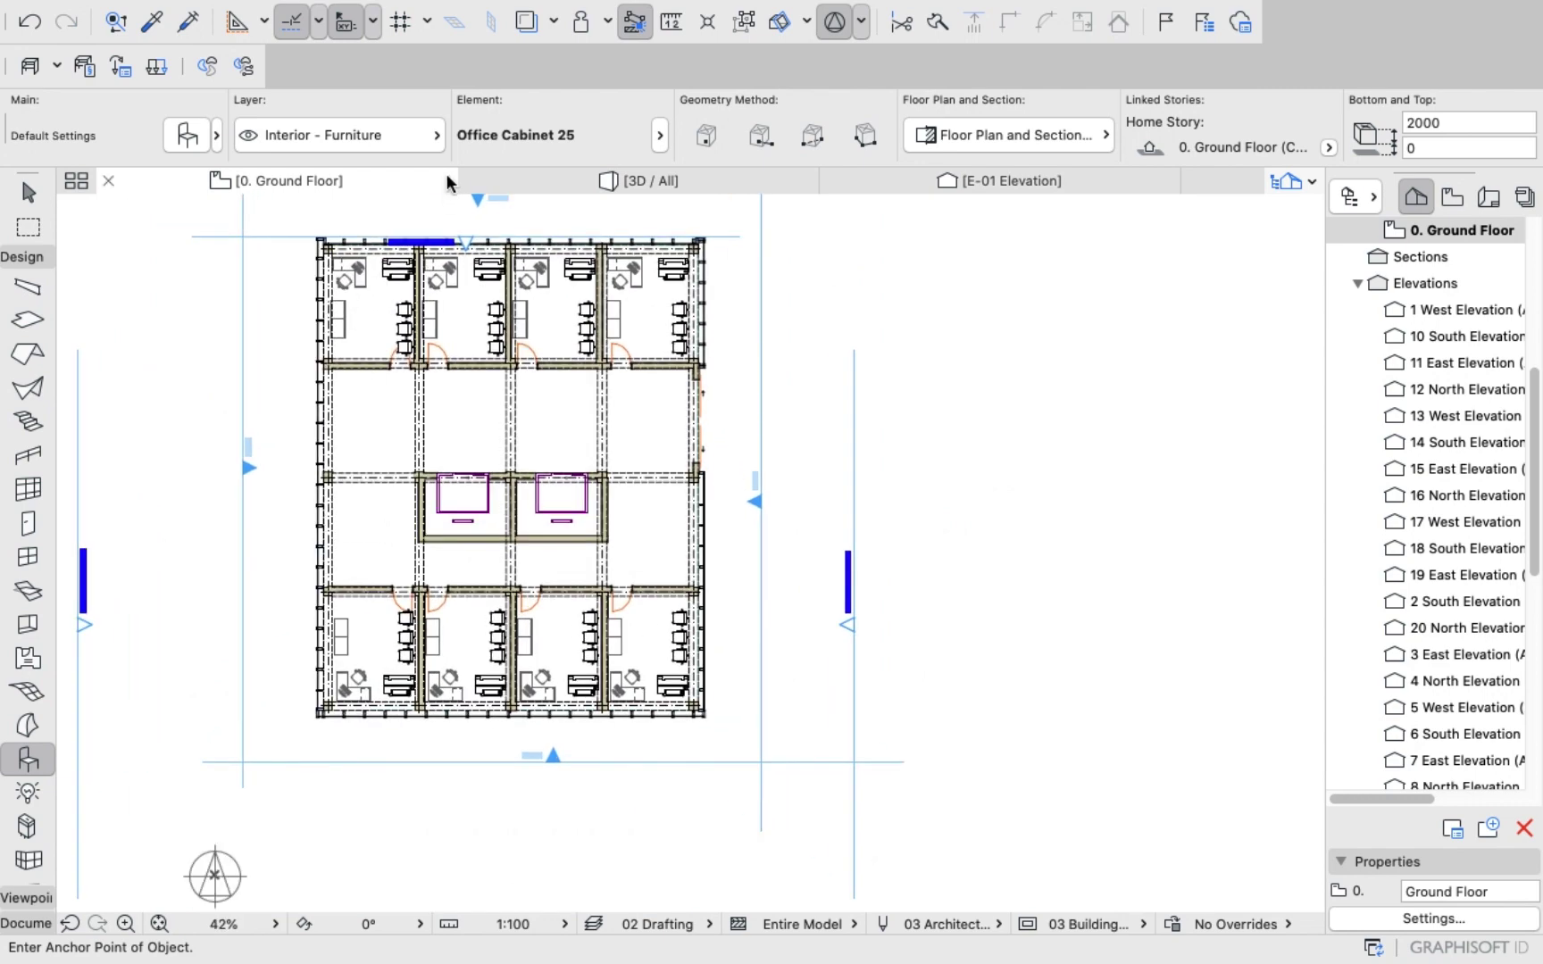
pyautogui.click(644, 181)
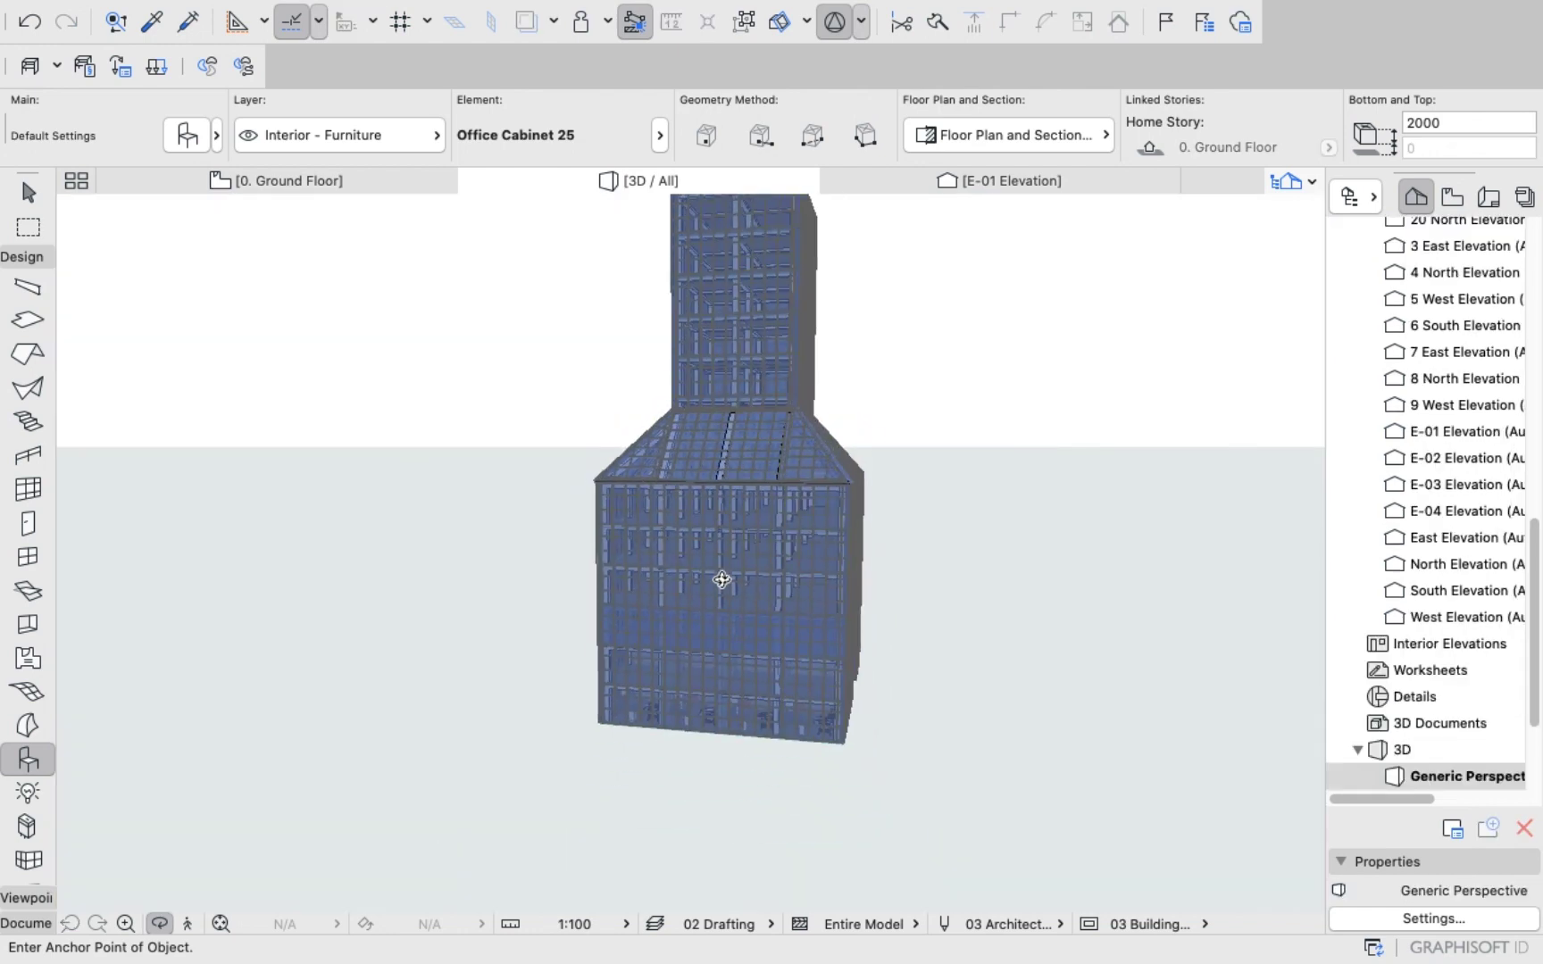
pyautogui.scroll(10, 706, 680)
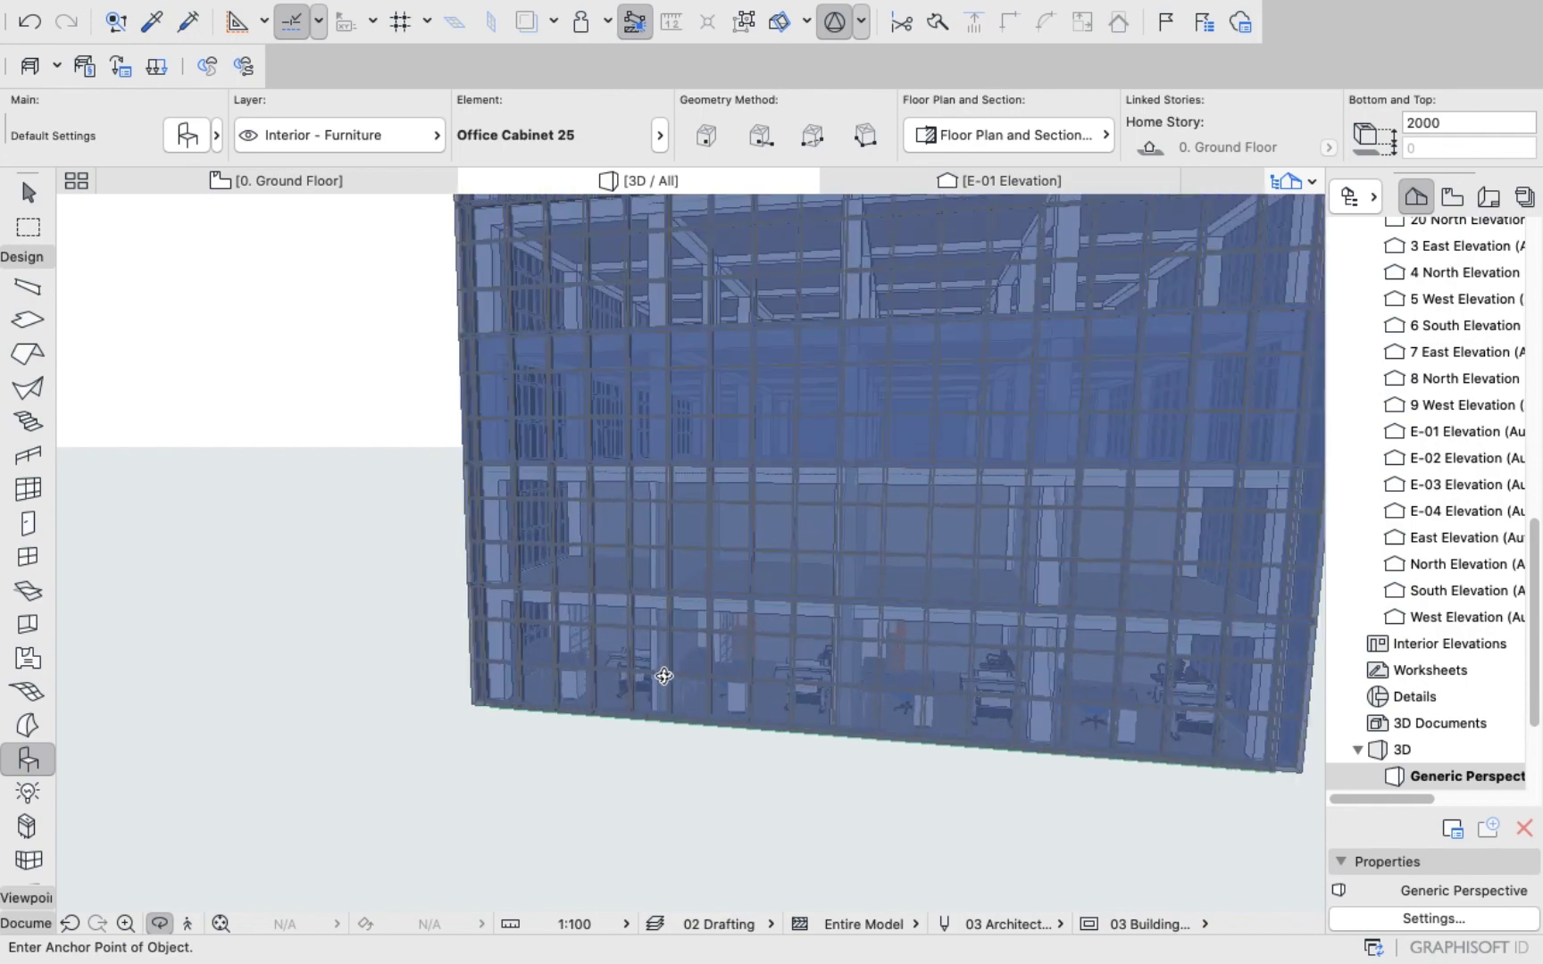
pyautogui.moveTo(647, 687)
pyautogui.keyDown('shift'); pyautogui.mouseDown(button='middle')
pyautogui.moveTo(585, 685)
pyautogui.moveTo(857, 709)
pyautogui.moveTo(792, 816)
pyautogui.moveTo(679, 686)
pyautogui.moveTo(969, 633)
pyautogui.moveTo(706, 658)
pyautogui.moveTo(802, 672)
pyautogui.moveTo(619, 706)
pyautogui.moveTo(724, 675)
pyautogui.moveTo(659, 659)
pyautogui.mouseUp(button='middle'); pyautogui.keyUp('shift')
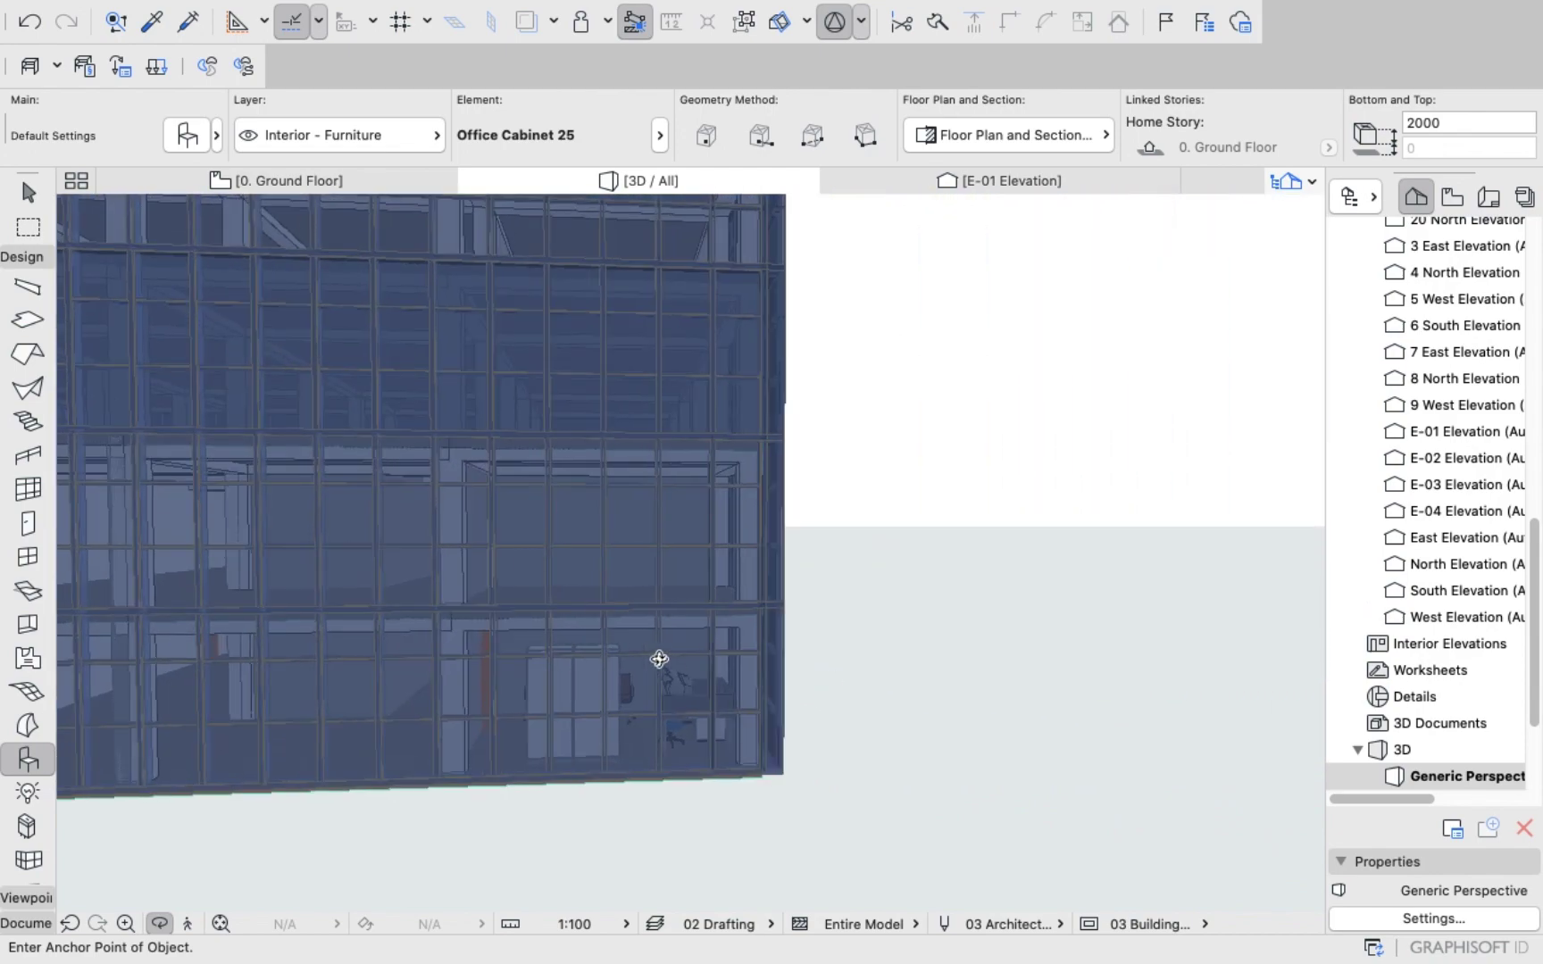
pyautogui.moveTo(799, 668)
pyautogui.mouseDown(button='middle')
pyautogui.moveTo(1317, 657)
pyautogui.moveTo(829, 672)
pyautogui.mouseUp(button='middle')
pyautogui.scroll(-2, 796, 655)
pyautogui.scroll(10, 828, 671)
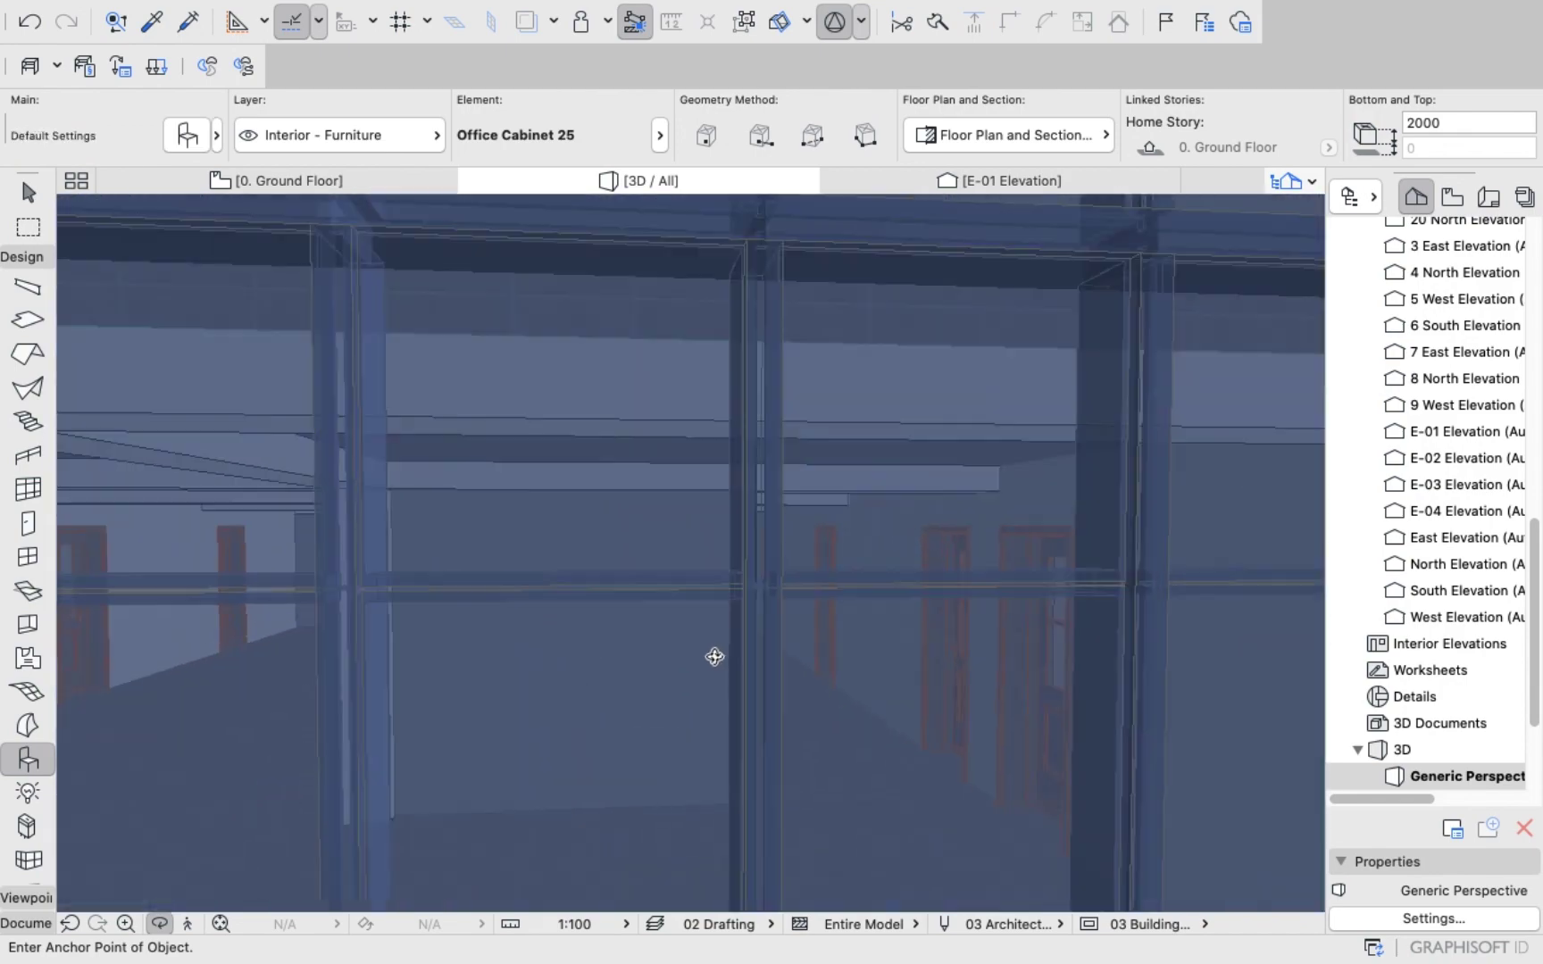
pyautogui.scroll(-3, 835, 678)
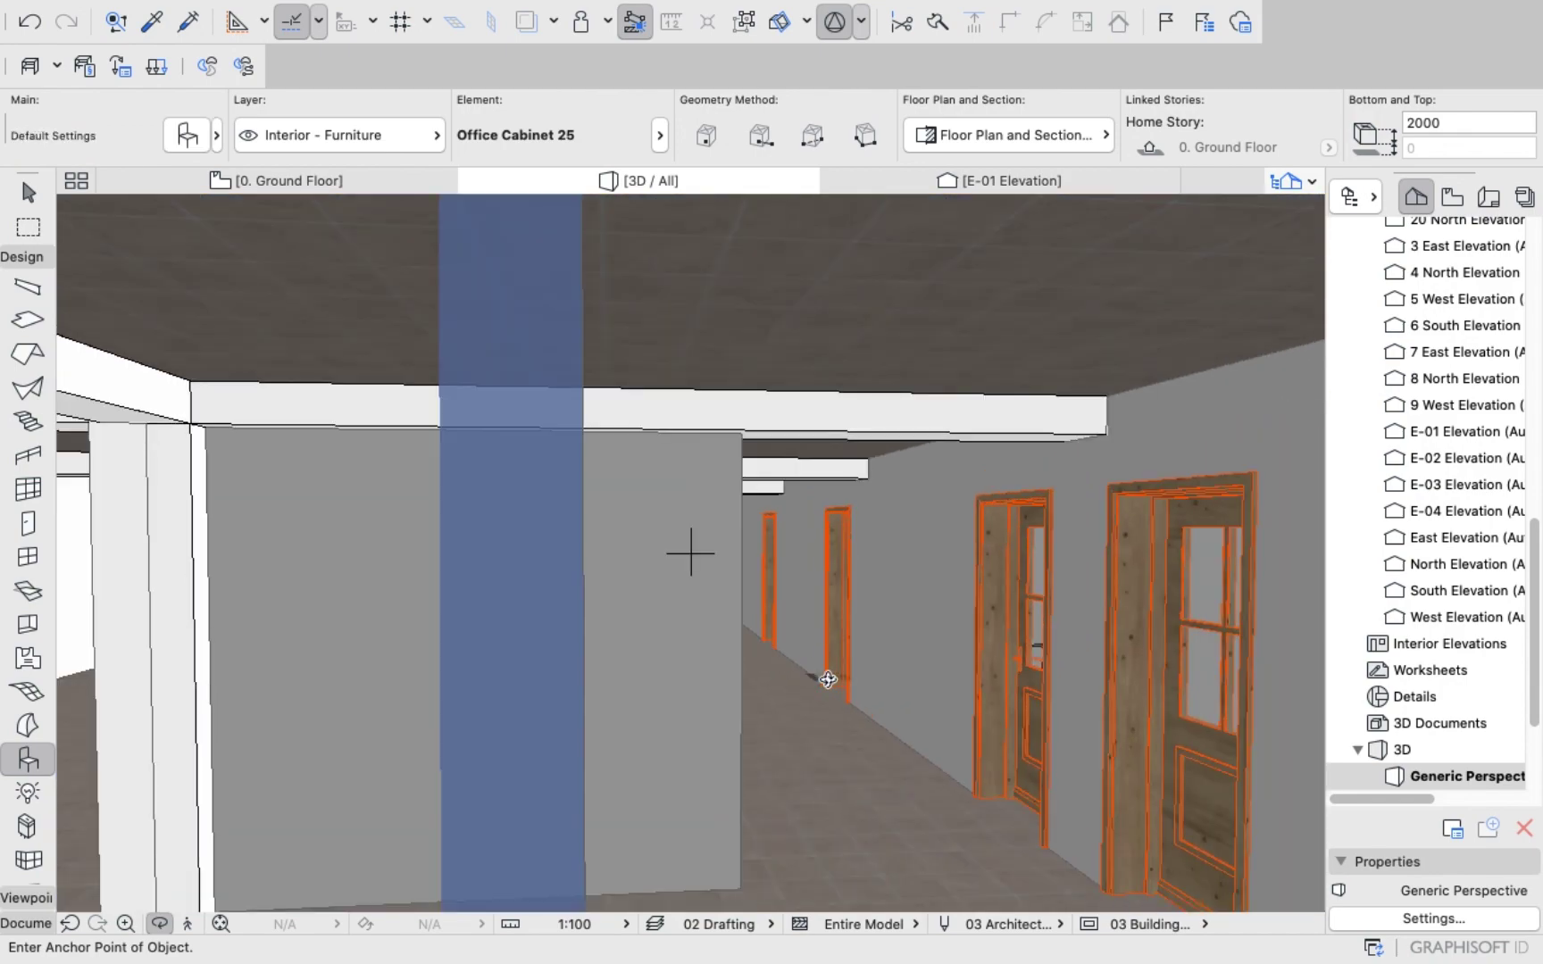
# Examine the furnished ground-floor offices in 3D from inside and through the glass facade, along with the entrance and the whole tower.
pyautogui.keyDown('shift'); pyautogui.moveTo(827, 679); pyautogui.dragTo(655, 772, button='middle'); pyautogui.keyUp('shift')
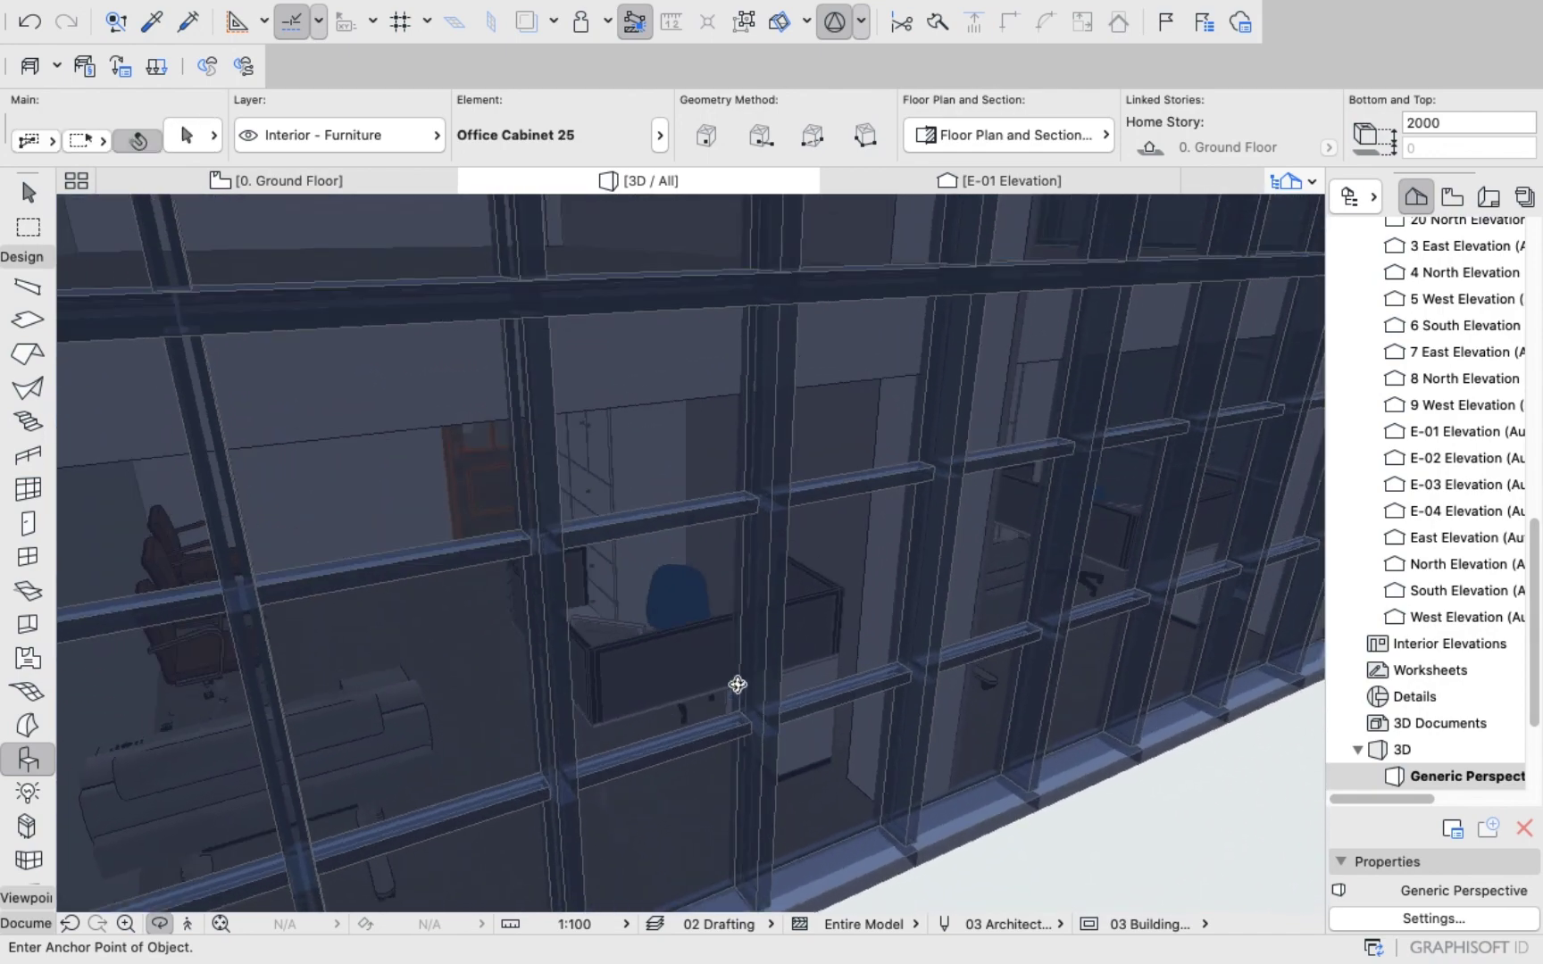
pyautogui.keyDown('shift'); pyautogui.moveTo(738, 685); pyautogui.dragTo(811, 700, button='middle'); pyautogui.keyUp('shift')
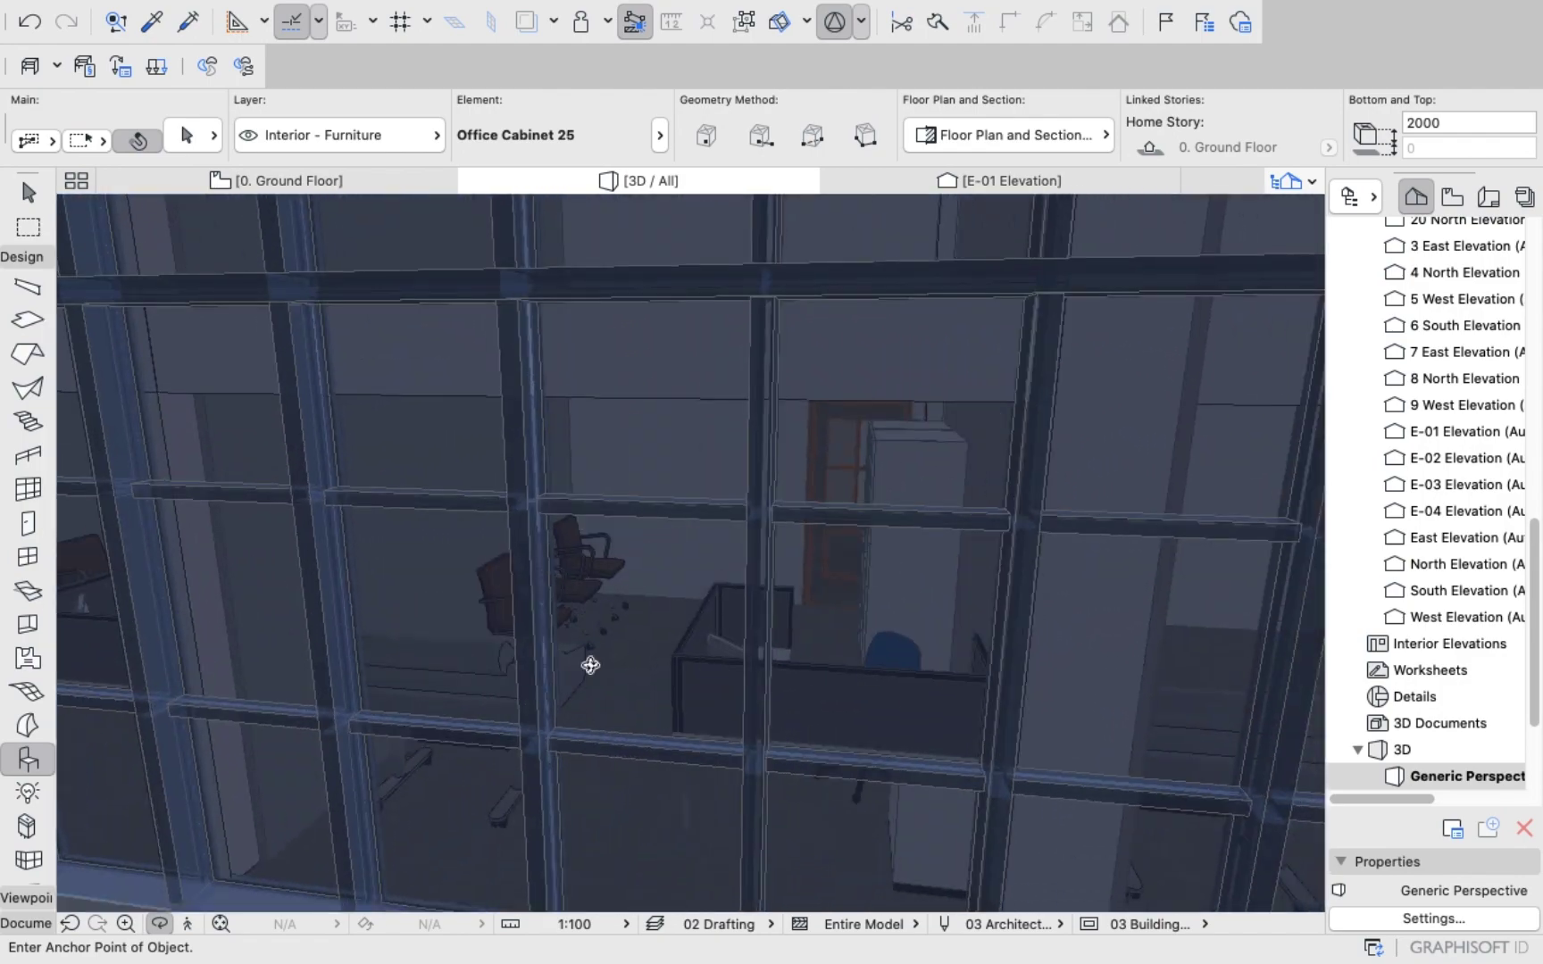
pyautogui.keyDown('shift'); pyautogui.moveTo(590, 665); pyautogui.dragTo(572, 675, button='middle'); pyautogui.keyUp('shift')
pyautogui.keyDown('shift'); pyautogui.moveTo(716, 677); pyautogui.dragTo(907, 687, button='middle'); pyautogui.keyUp('shift')
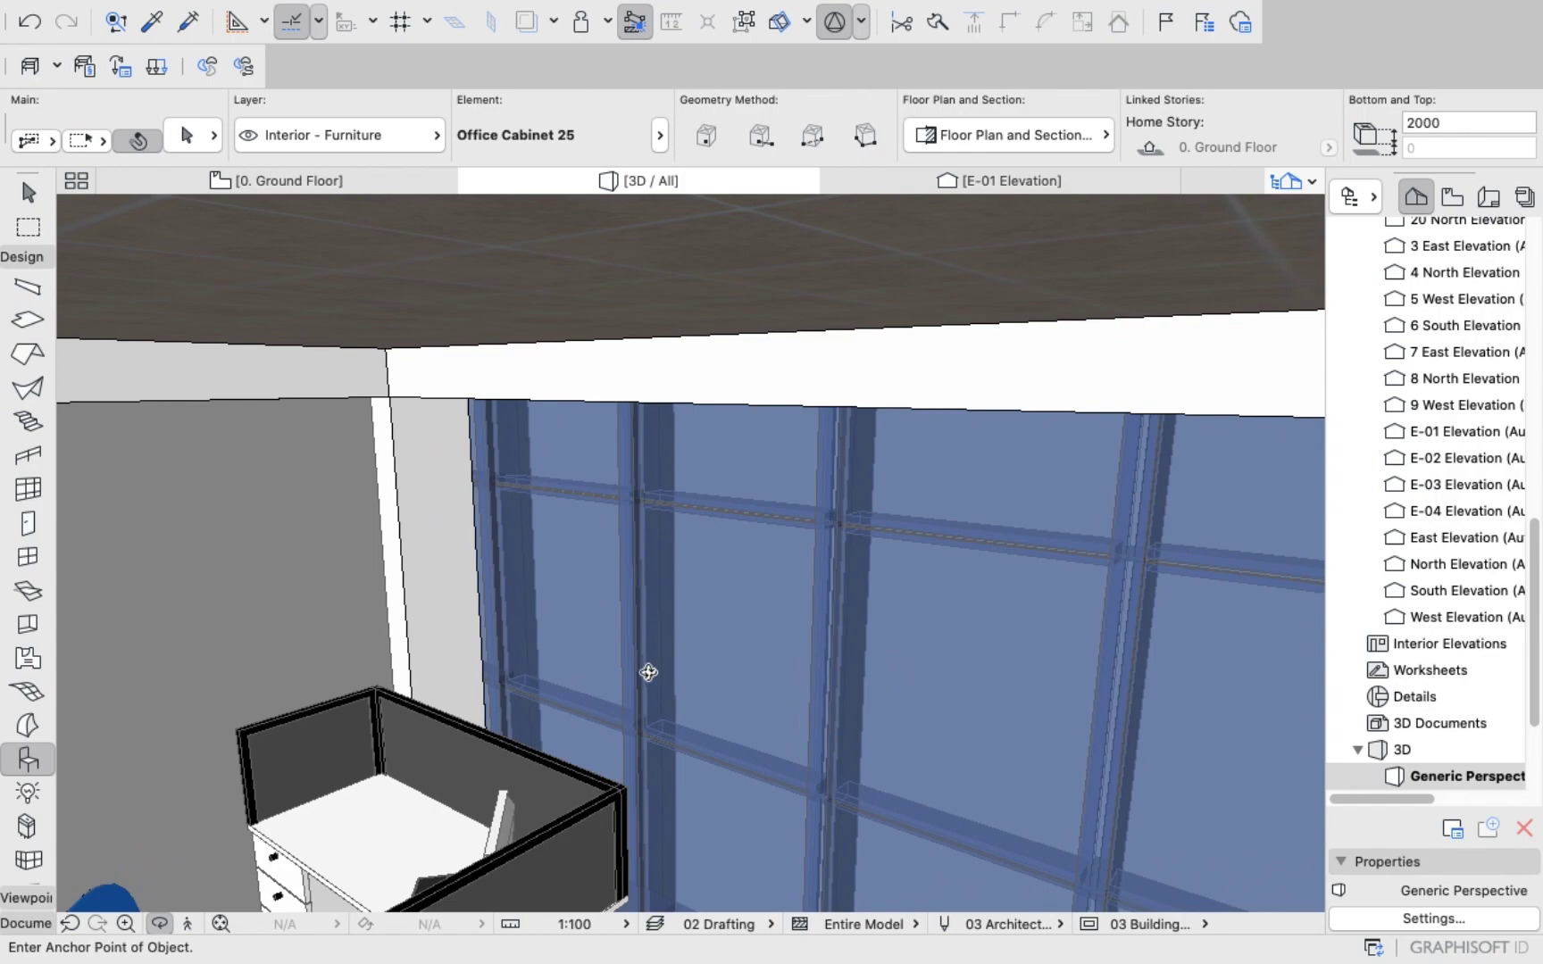
pyautogui.keyDown('shift'); pyautogui.moveTo(648, 672); pyautogui.dragTo(617, 600, button='middle'); pyautogui.keyUp('shift')
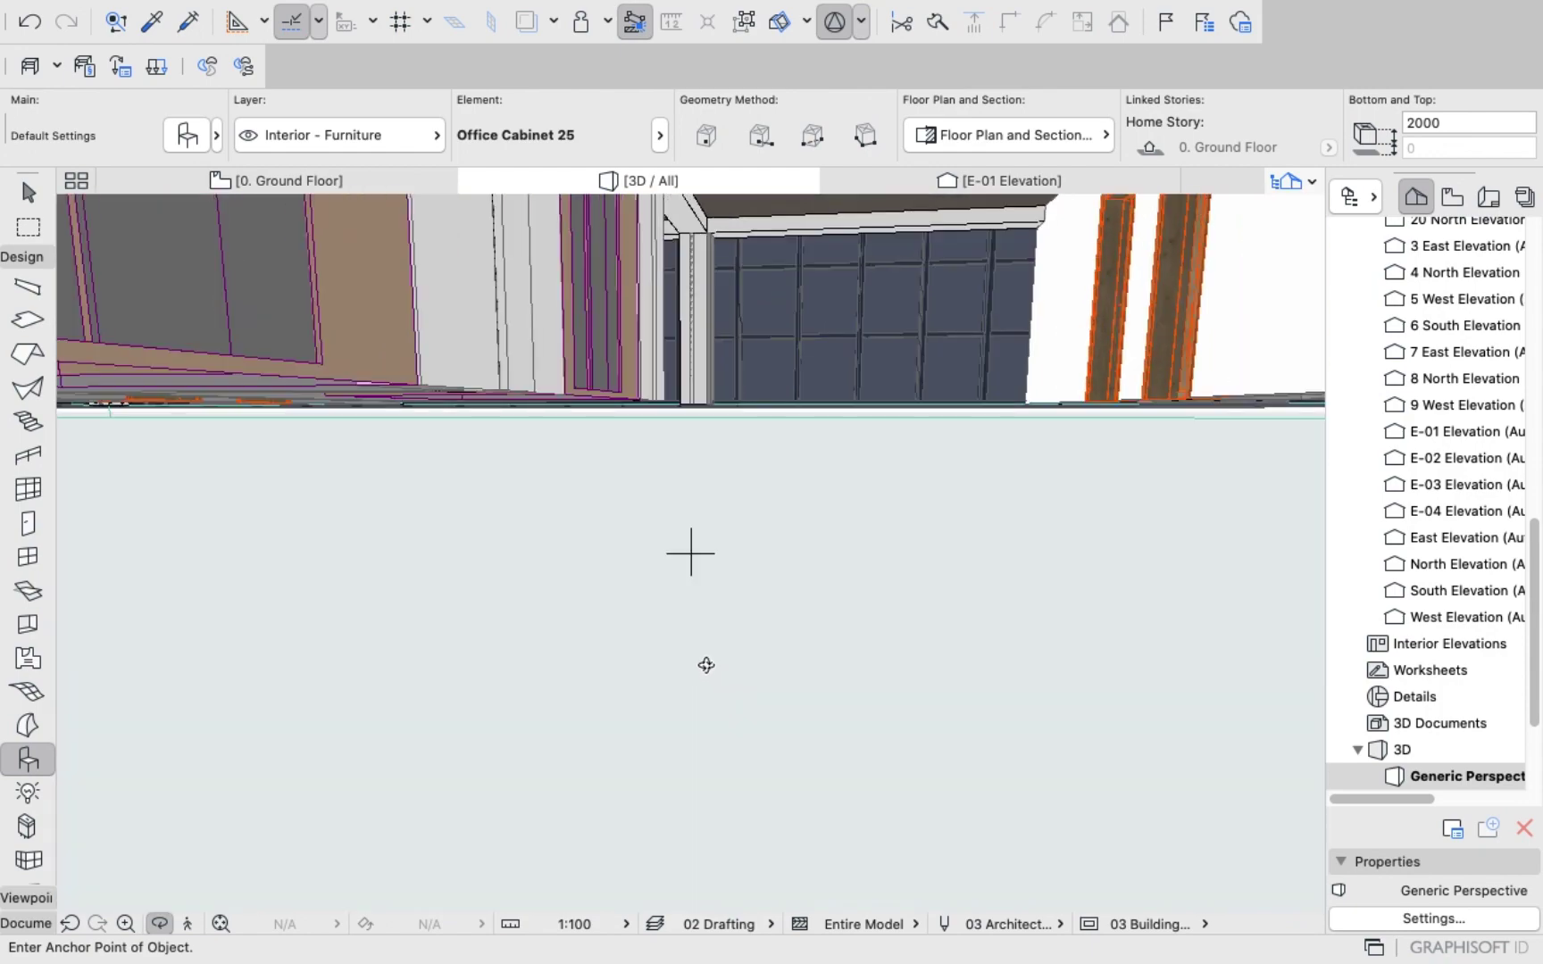
pyautogui.scroll(-5, 707, 665)
pyautogui.moveTo(706, 665); pyautogui.dragTo(710, 839, button='middle')
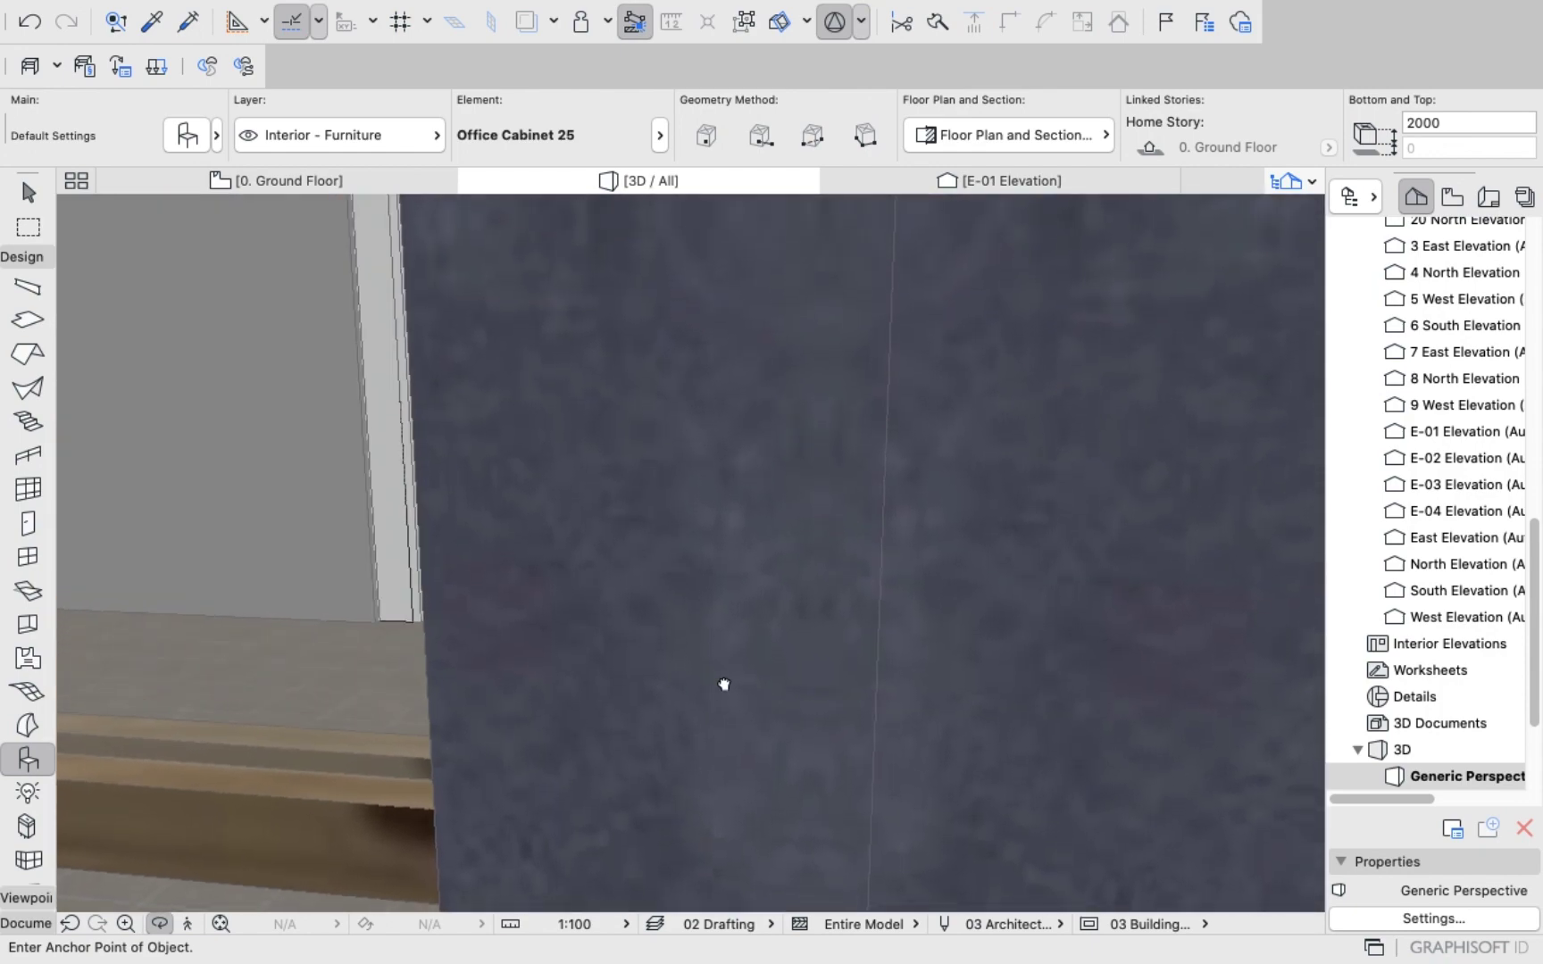
pyautogui.scroll(-10, 724, 684)
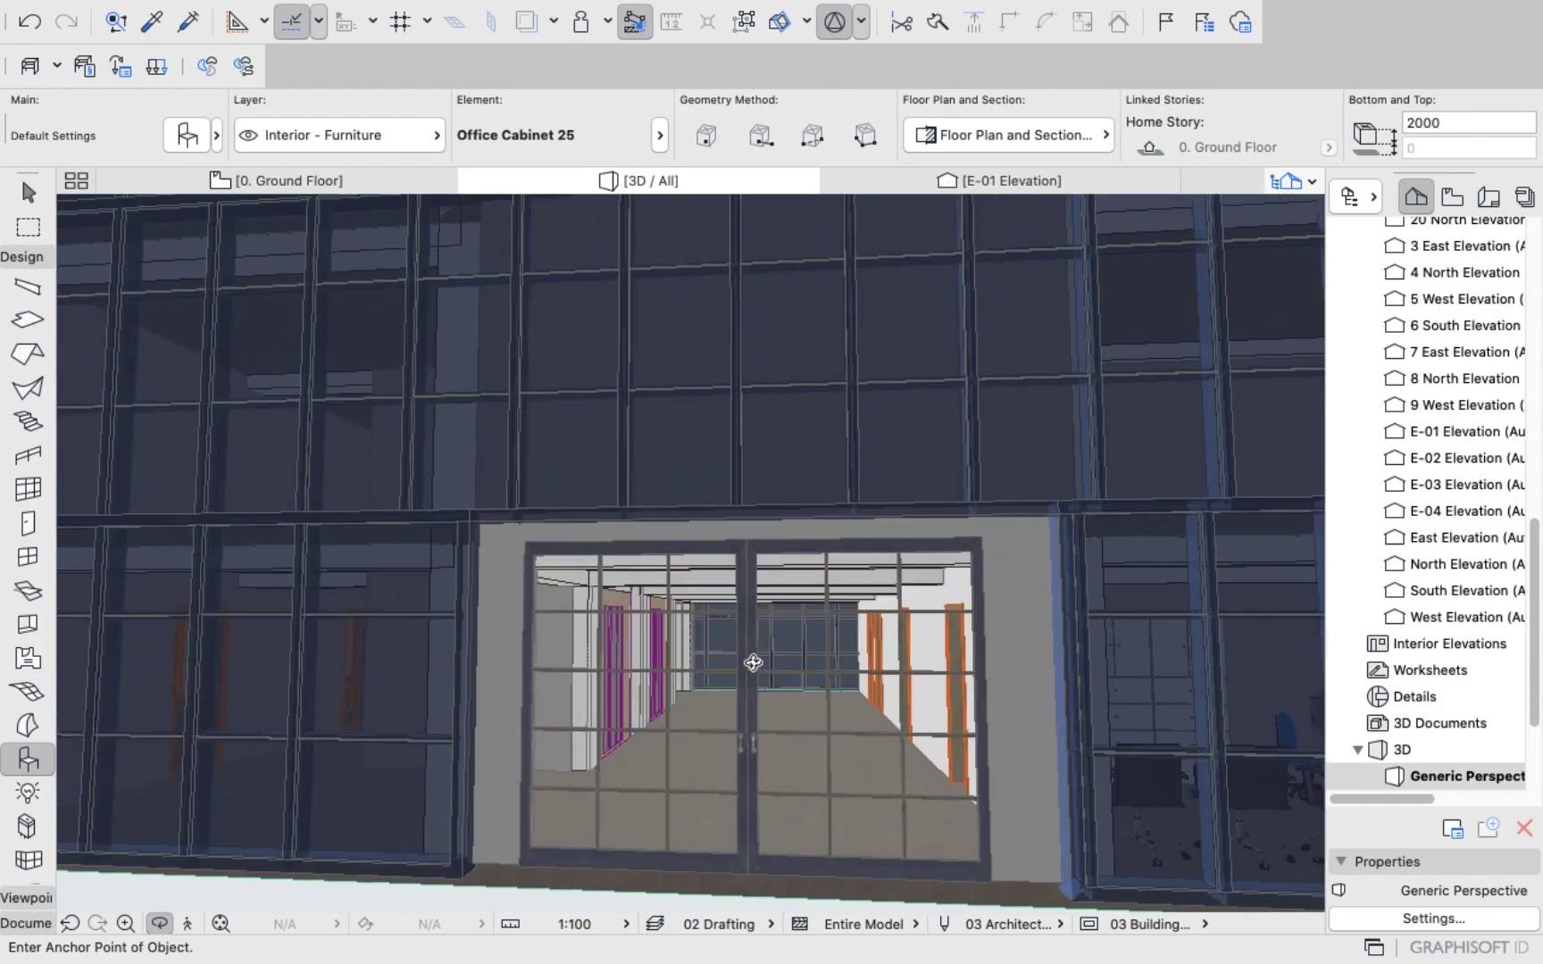
pyautogui.keyDown('shift'); pyautogui.moveTo(753, 663); pyautogui.dragTo(731, 632, button='middle'); pyautogui.keyUp('shift')
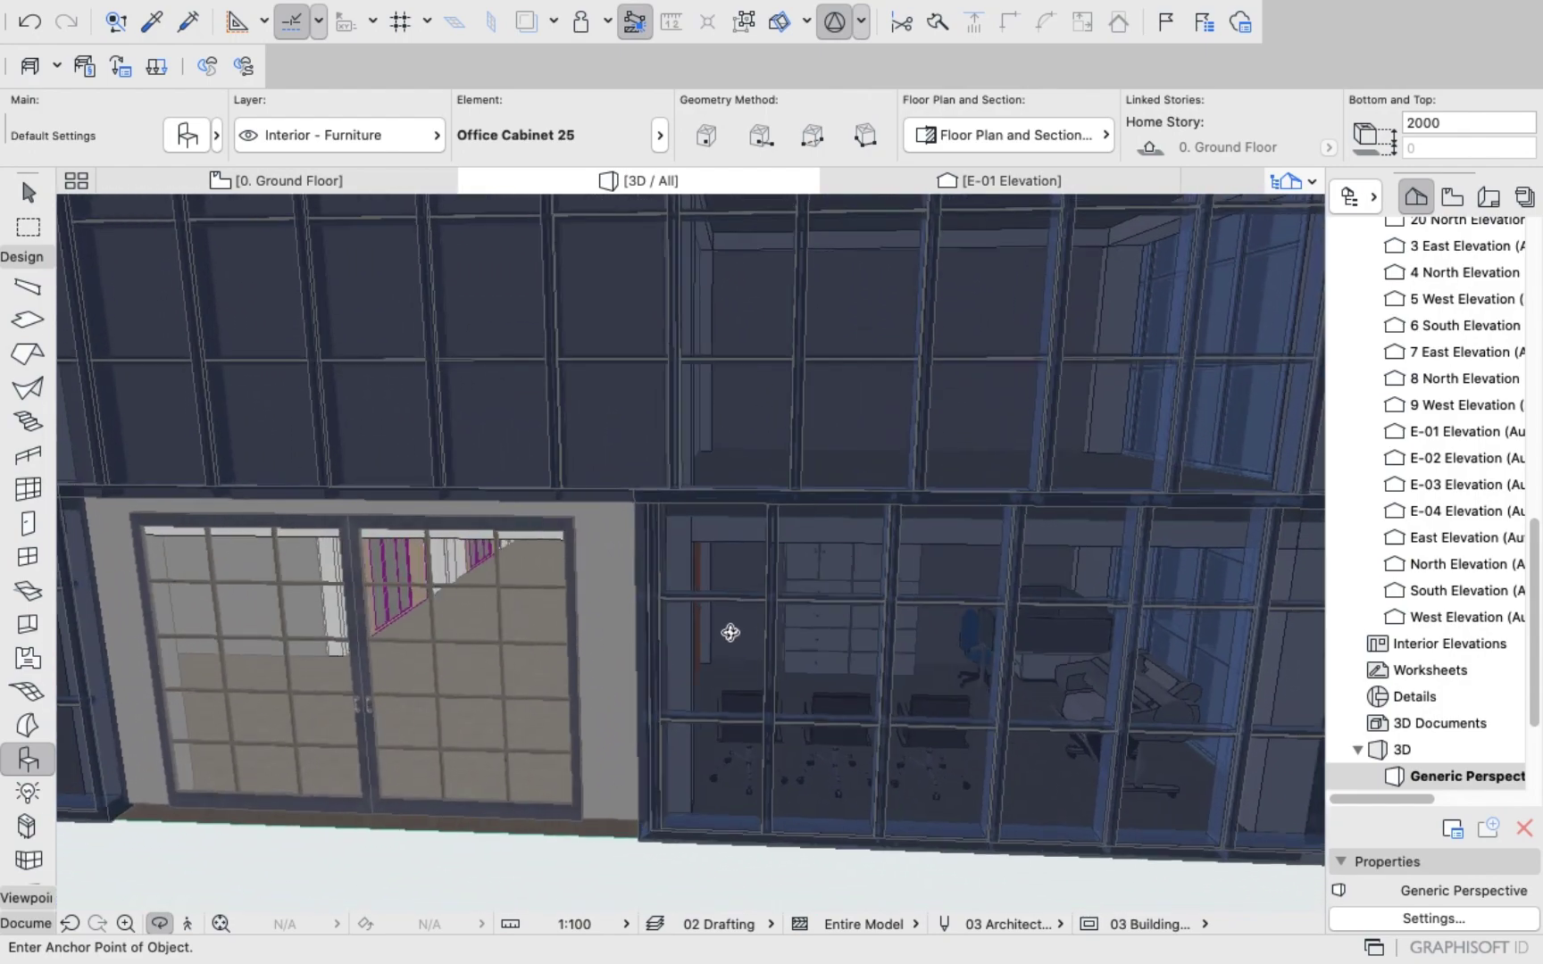
pyautogui.scroll(5, 730, 632)
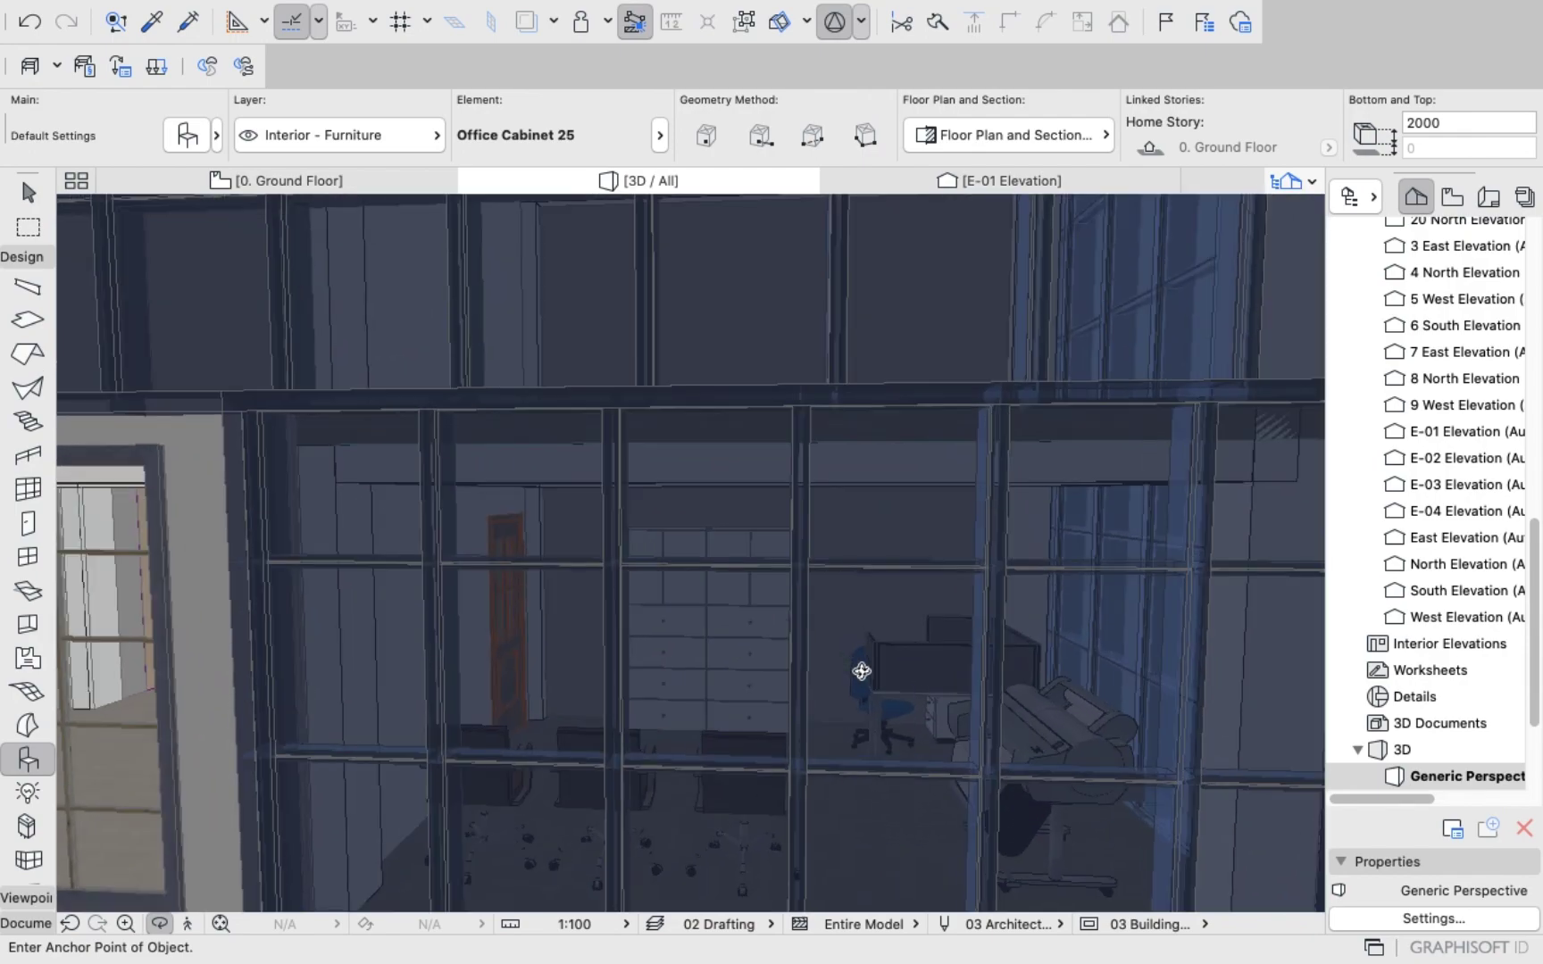
pyautogui.keyDown('shift'); pyautogui.moveTo(862, 671); pyautogui.dragTo(819, 696, button='middle'); pyautogui.keyUp('shift')
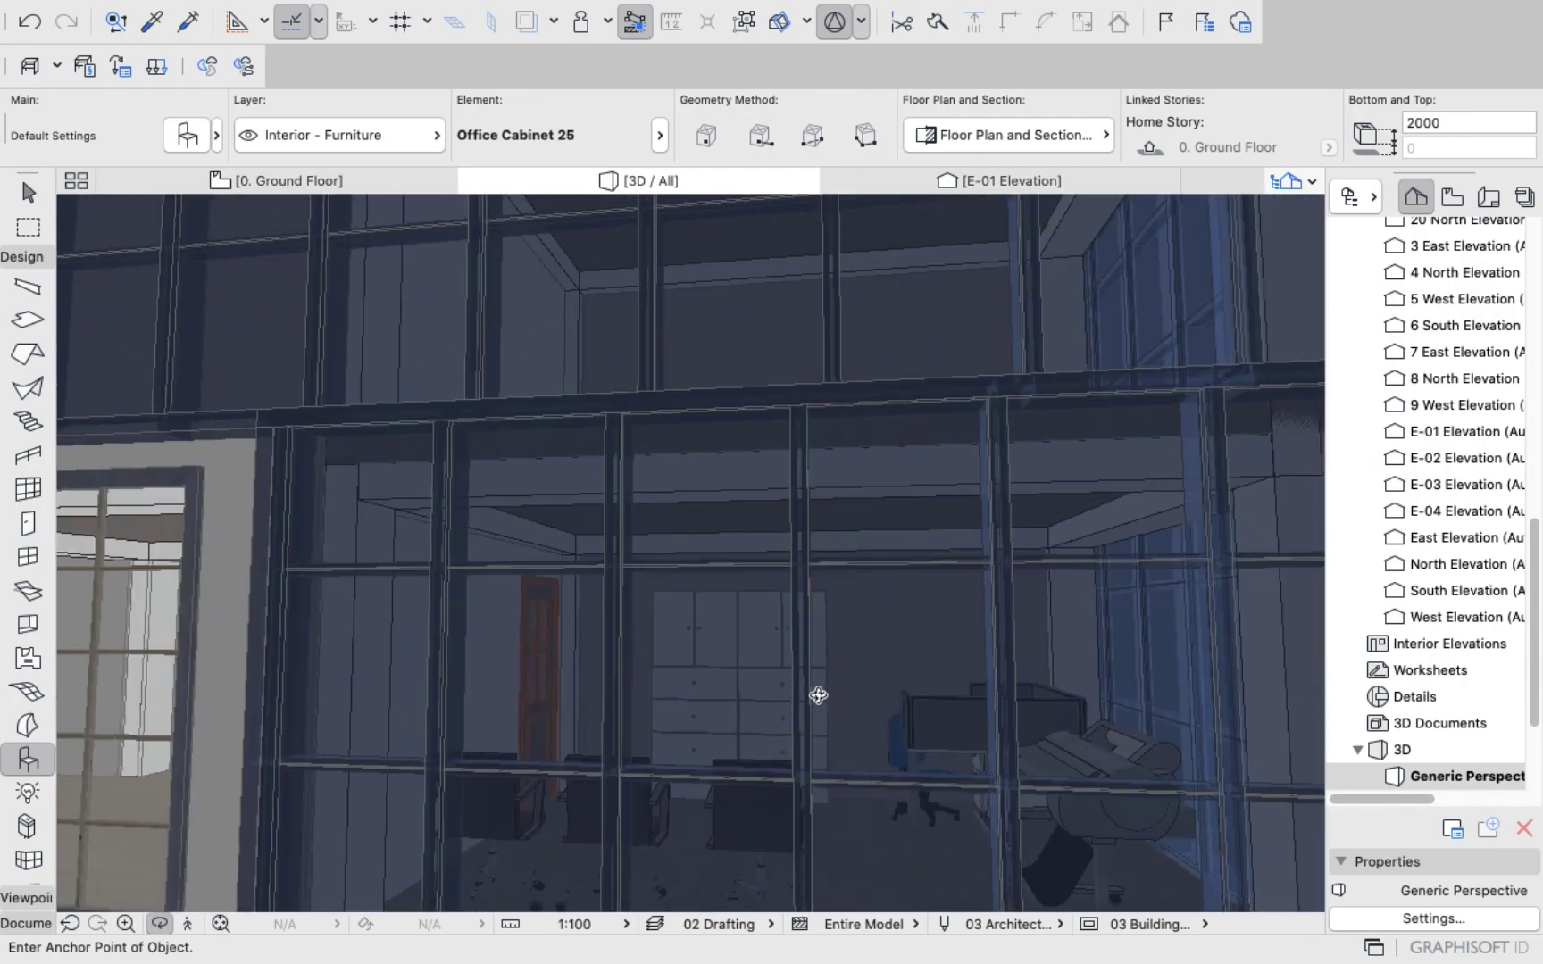
pyautogui.scroll(-10, 819, 695)
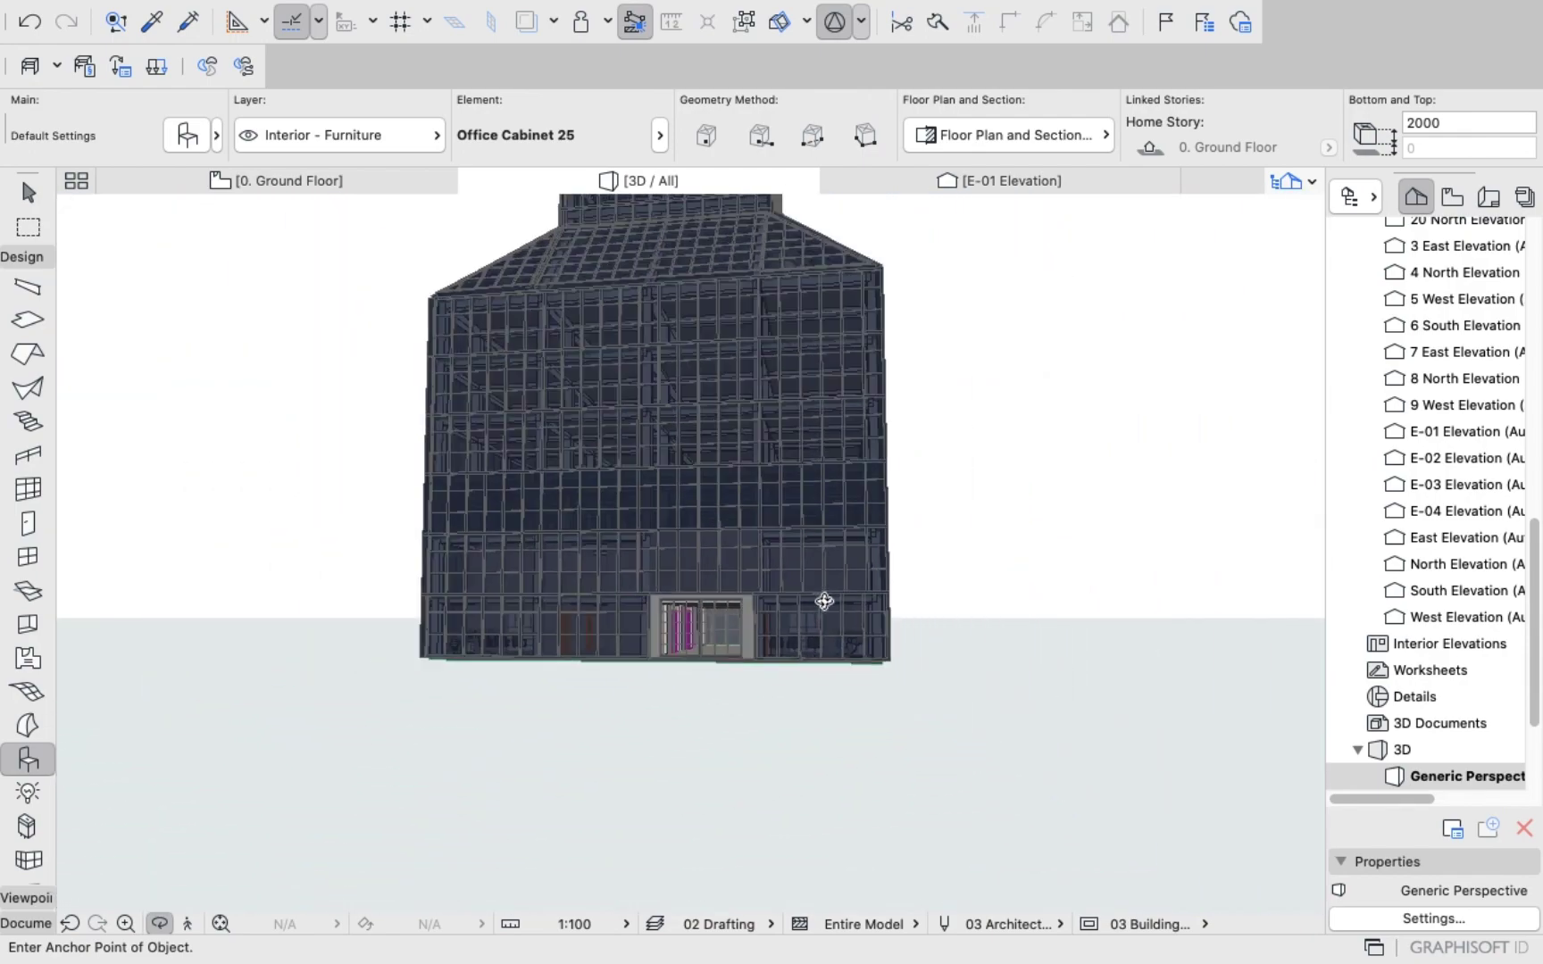
pyautogui.scroll(-3, 721, 610)
pyautogui.moveTo(717, 654); pyautogui.dragTo(809, 712, button='middle')
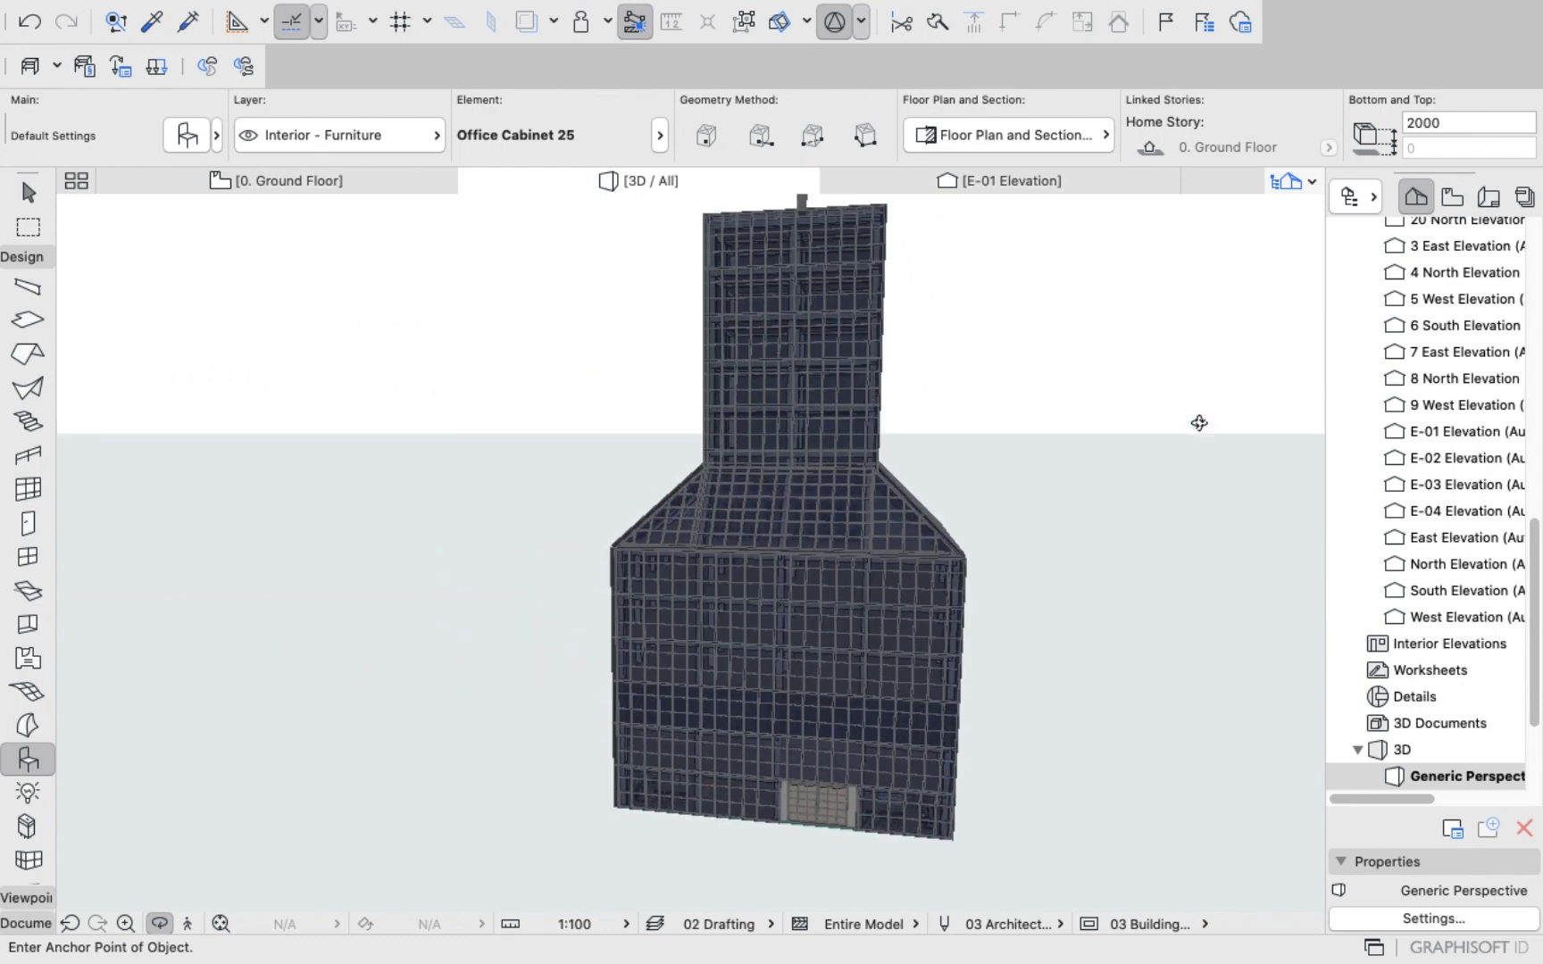
# Open the Ground Floor plan and bring the whole furnished floor into view.
pyautogui.scroll(10, 1442, 424)
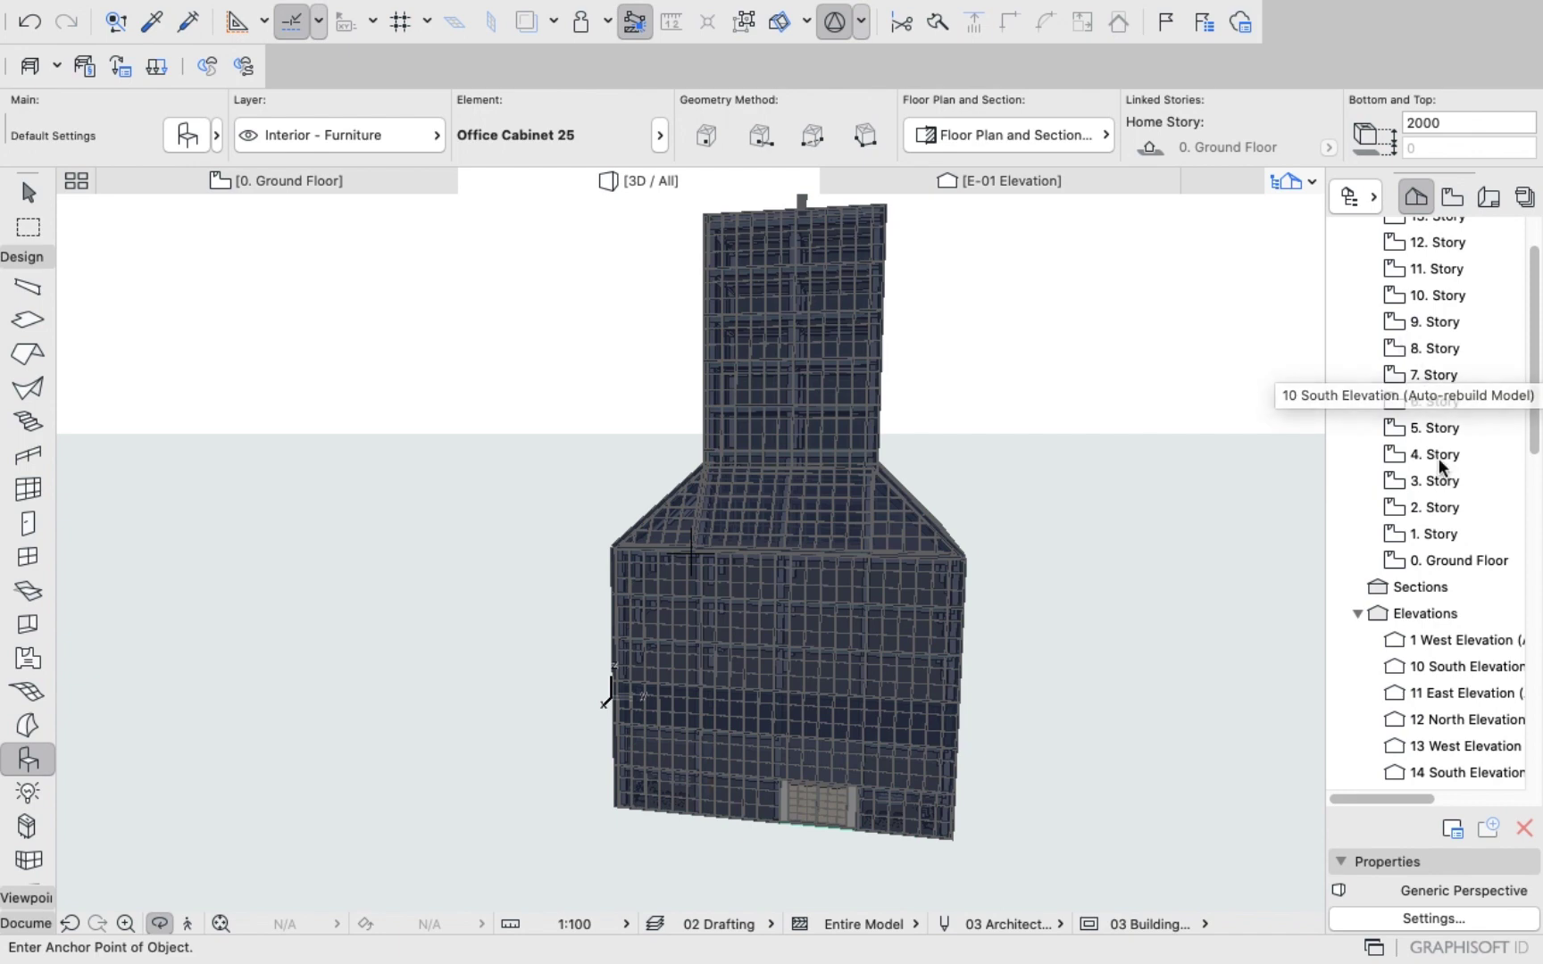
pyautogui.click(1429, 561)
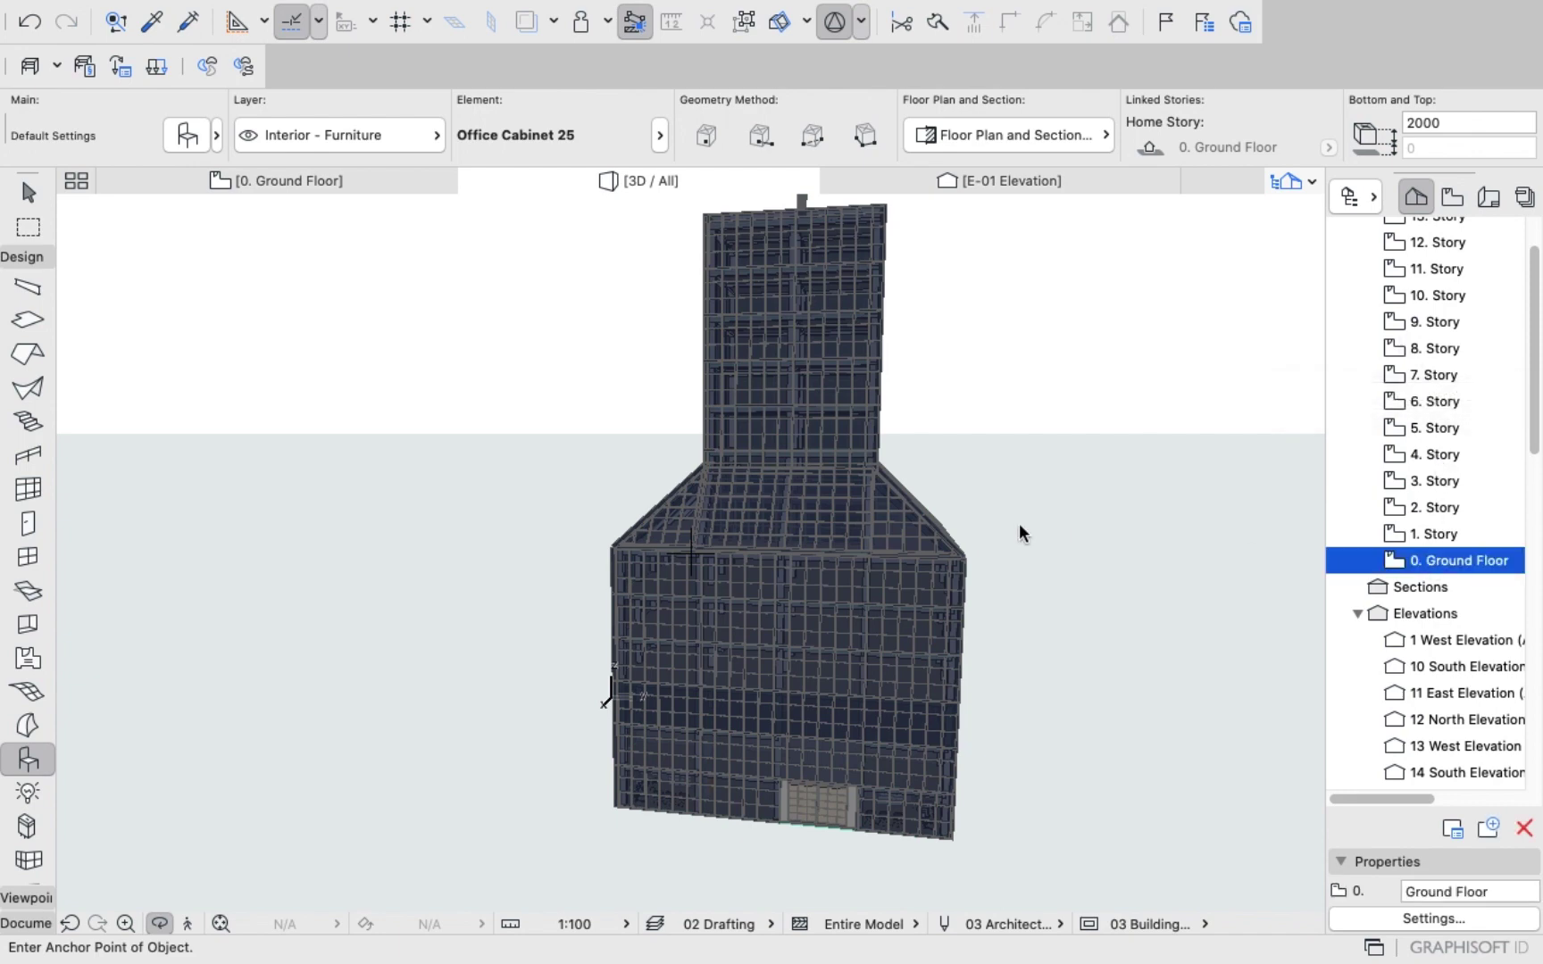
pyautogui.scroll(-4, 488, 461)
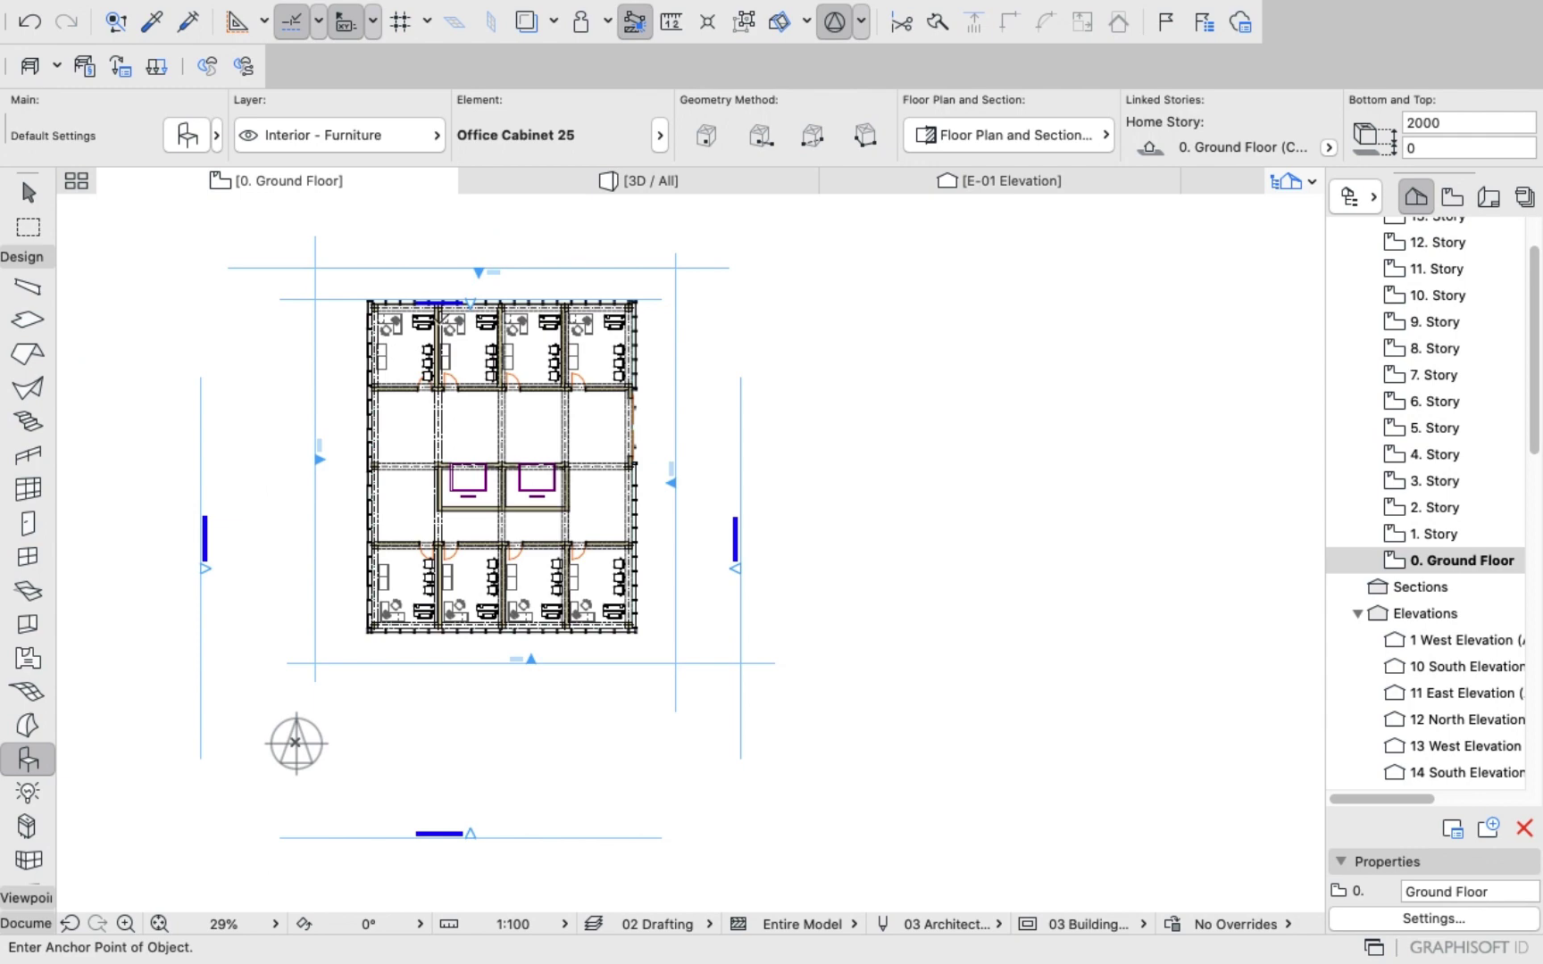
pyautogui.scroll(2, 443, 319)
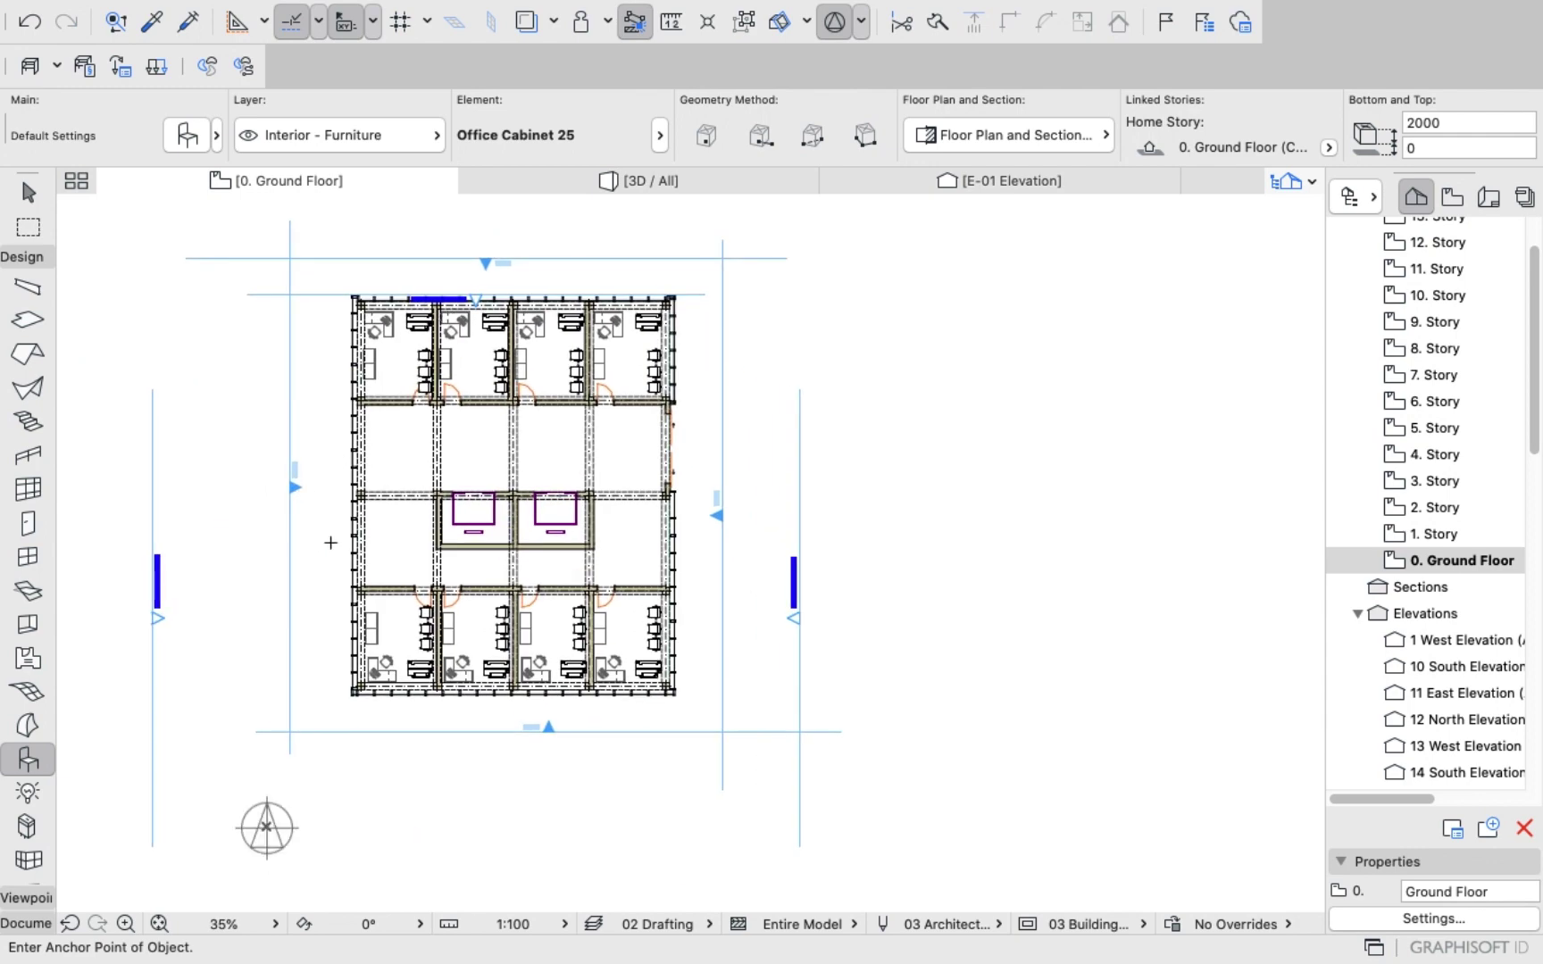
pyautogui.press('Escape')
pyautogui.press('super+a')
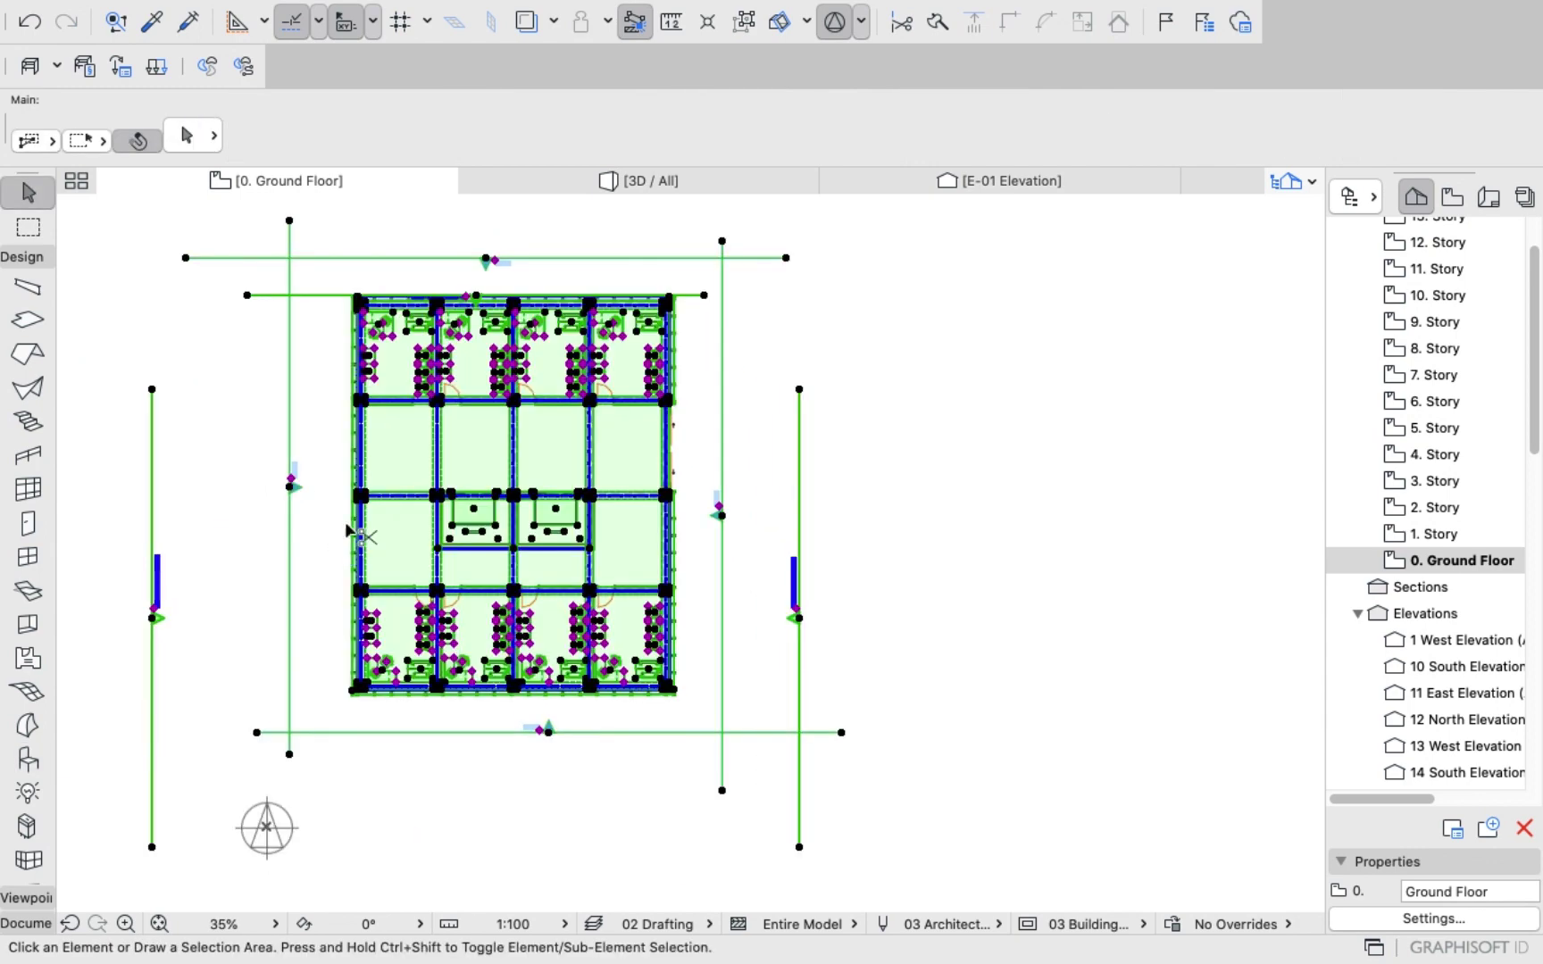
pyautogui.click(979, 393)
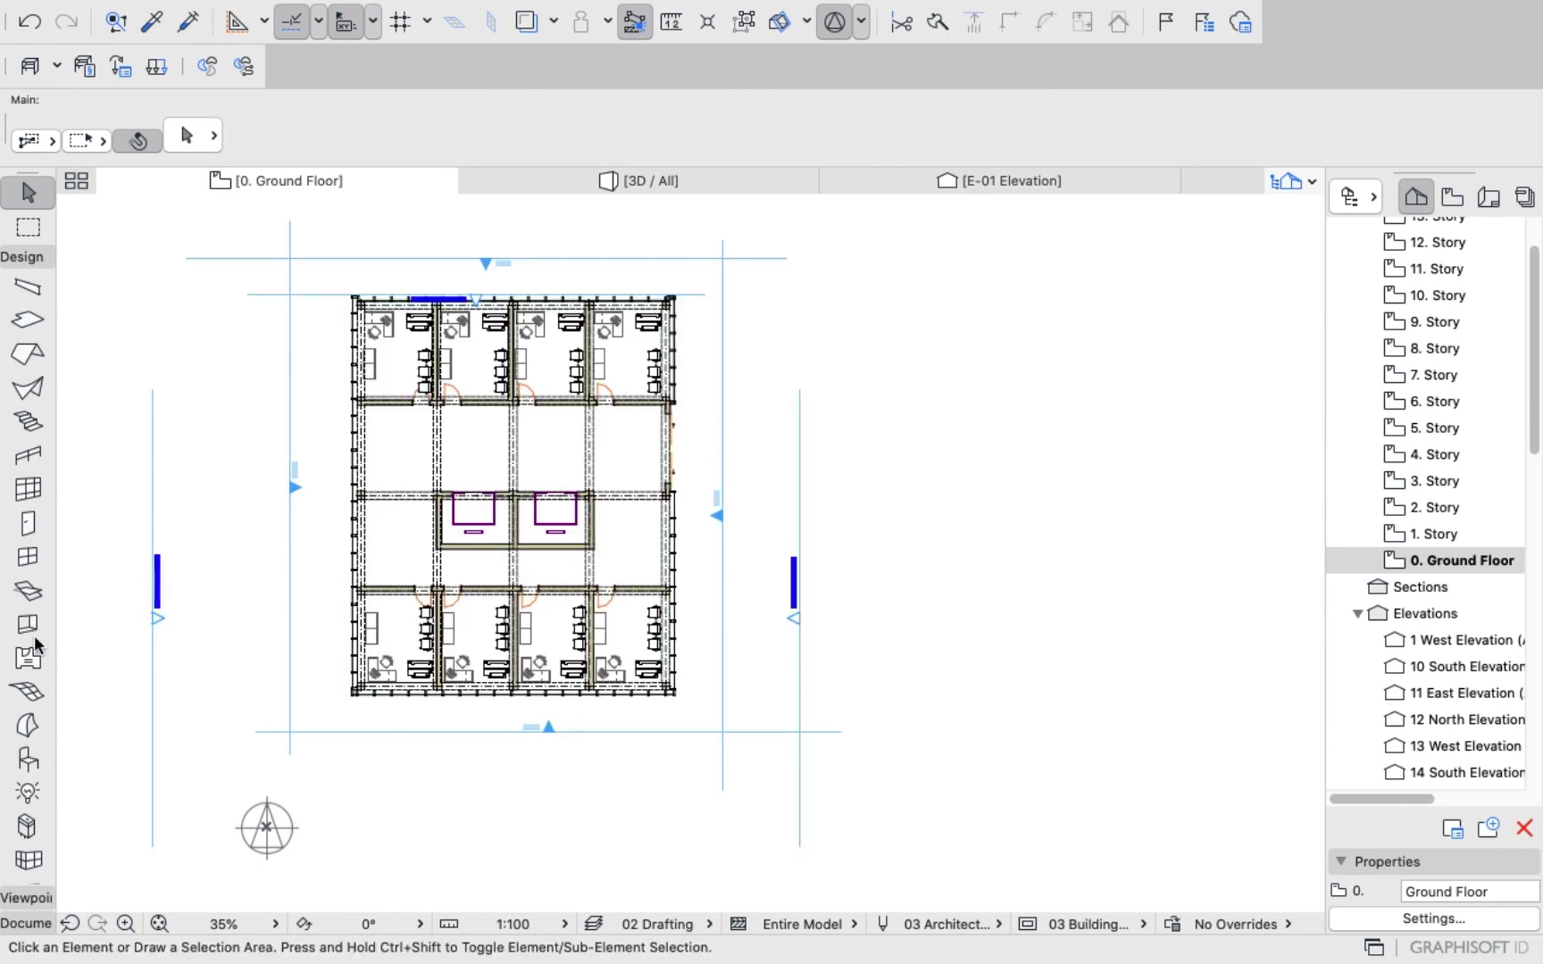
pyautogui.scroll(-1, 33, 641)
pyautogui.click(27, 733)
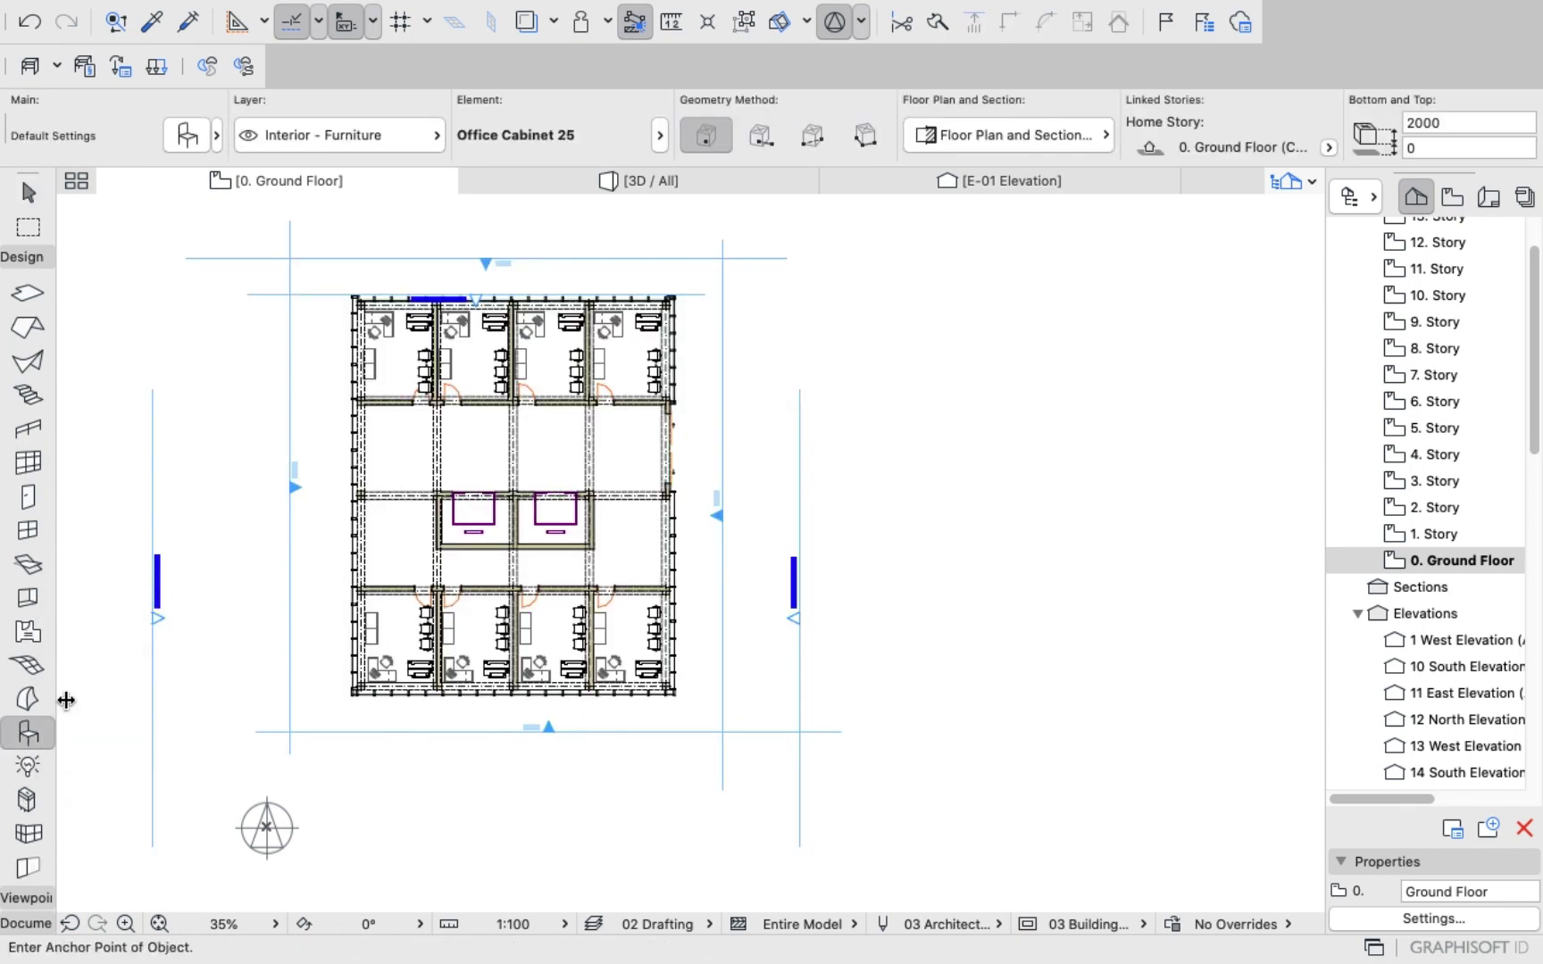
pyautogui.press('super+a')
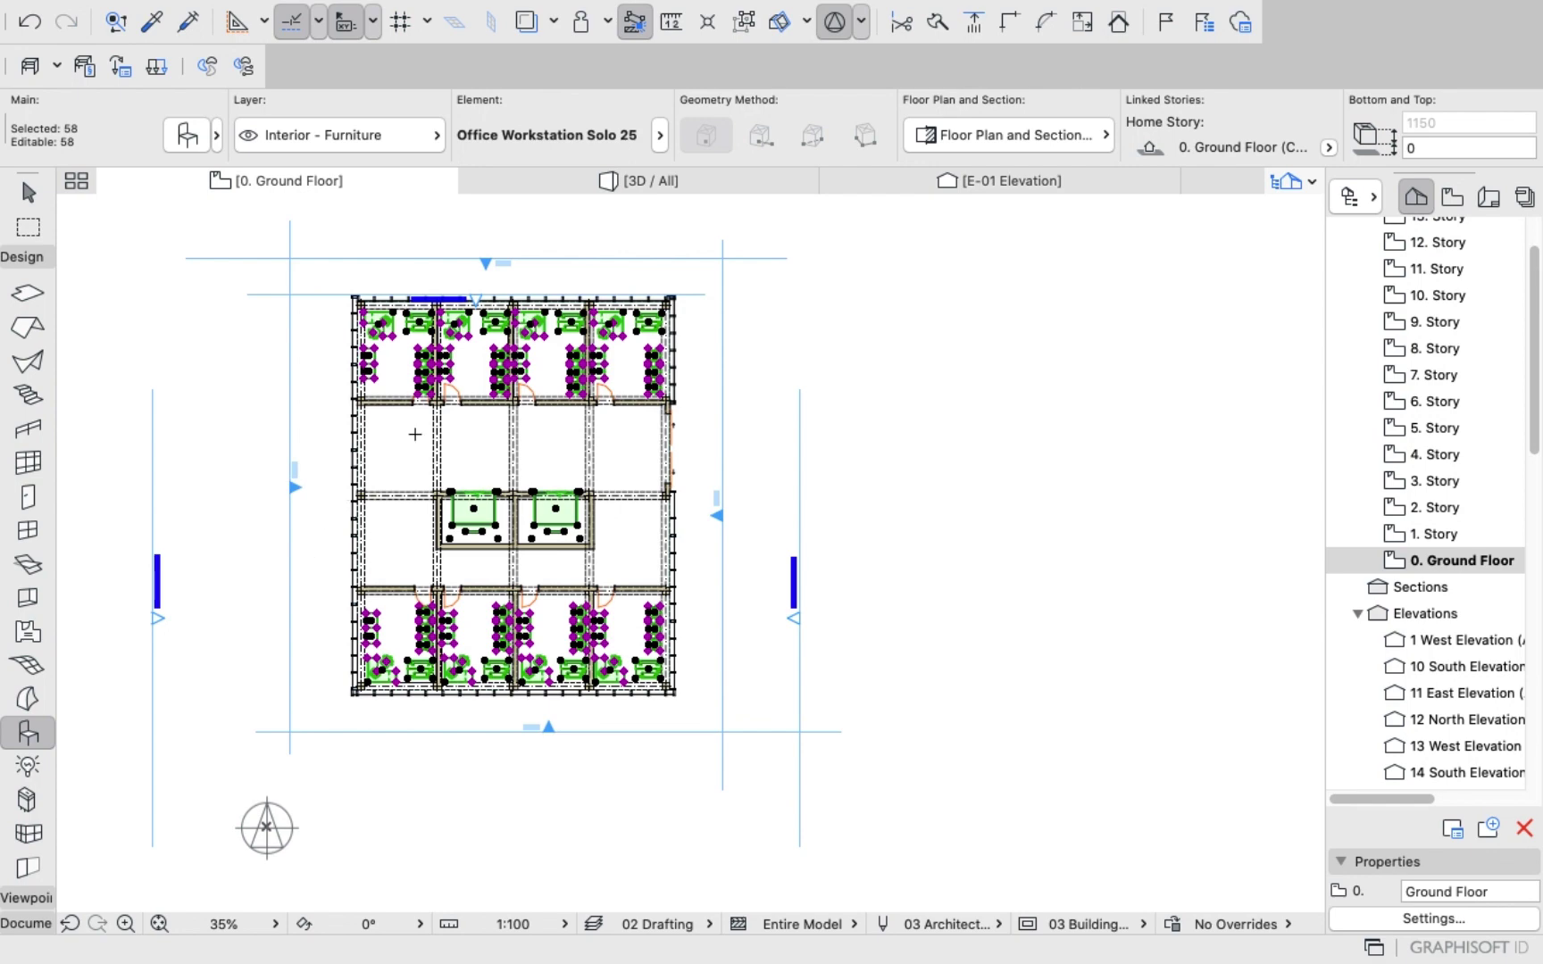
pyautogui.scroll(3, 482, 360)
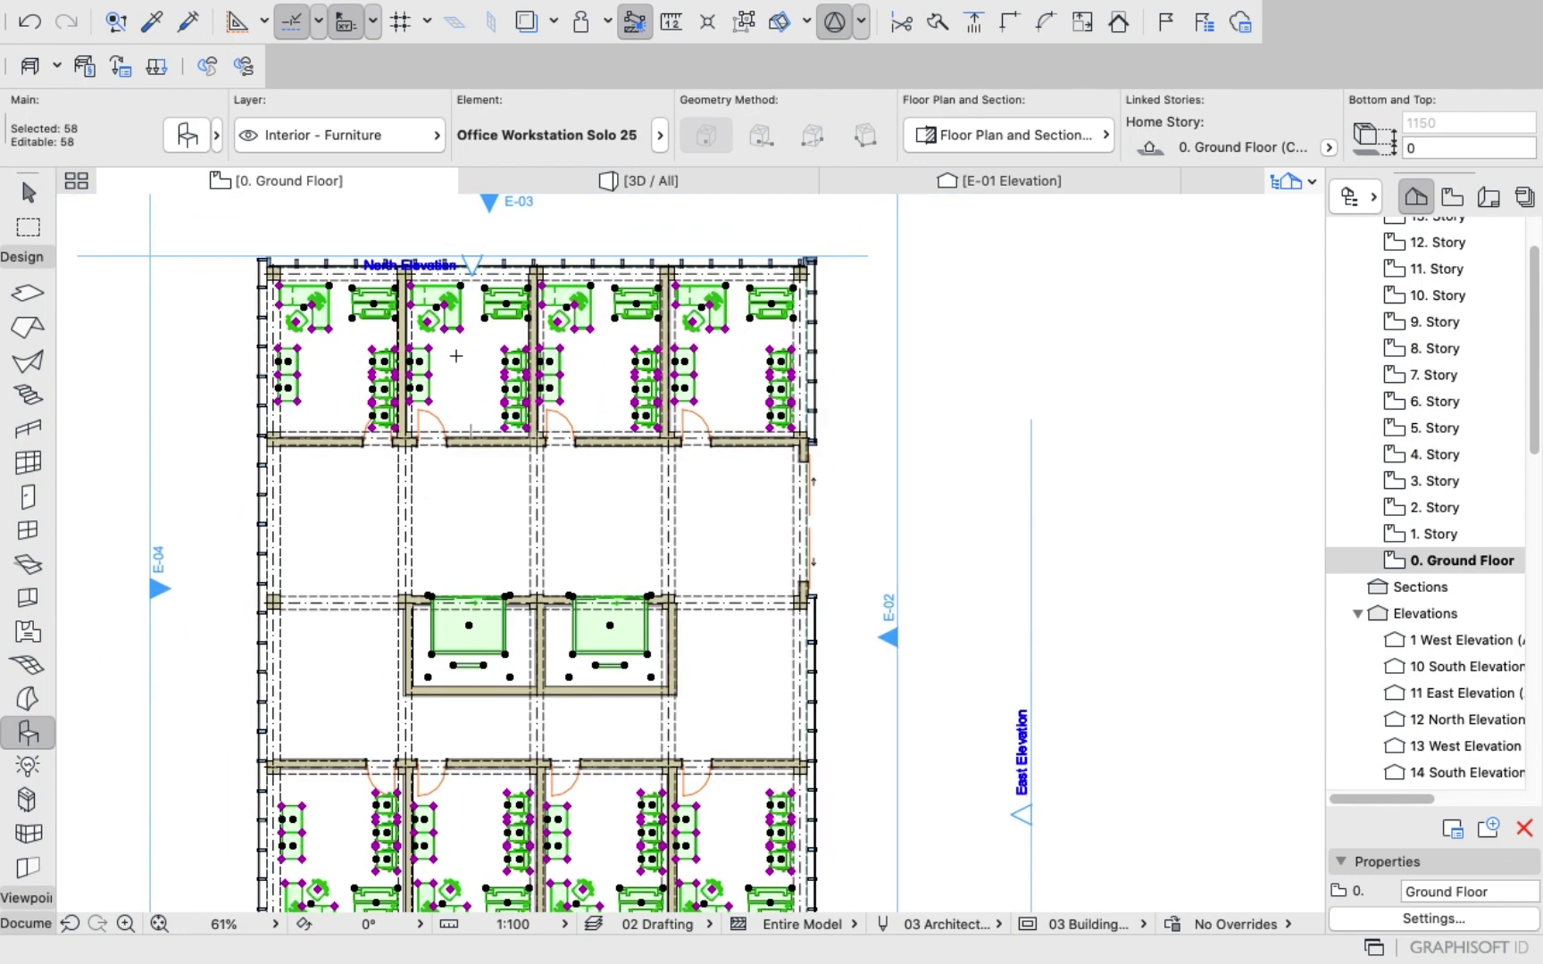
pyautogui.press('shift')
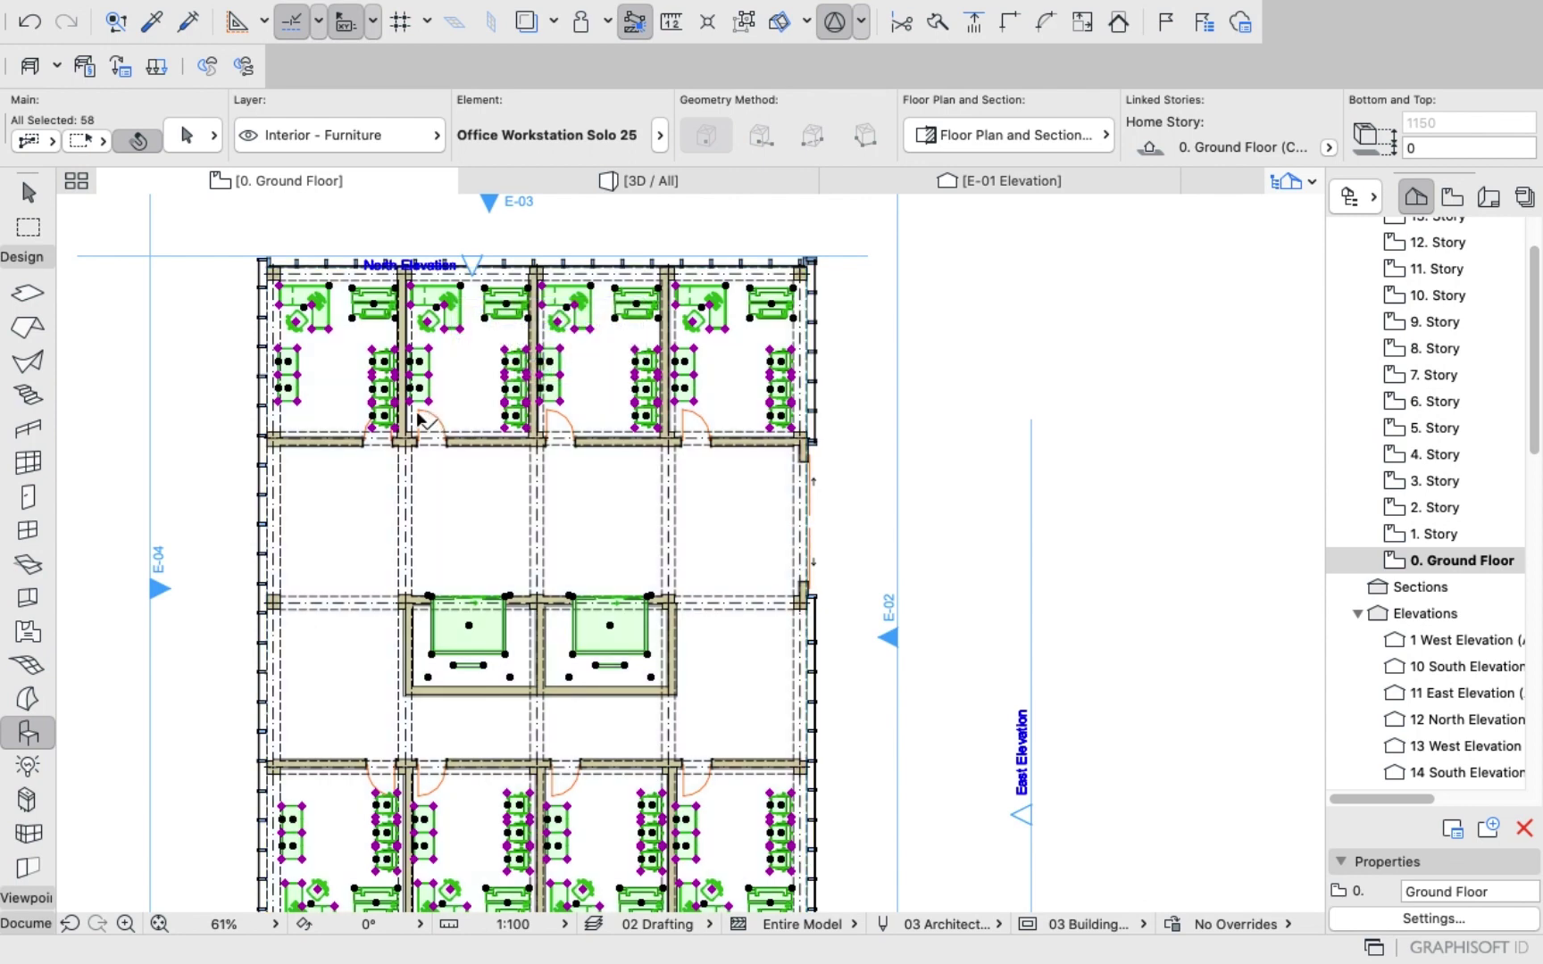
pyautogui.keyDown('shift'); pyautogui.click(423, 421); pyautogui.keyUp('shift')
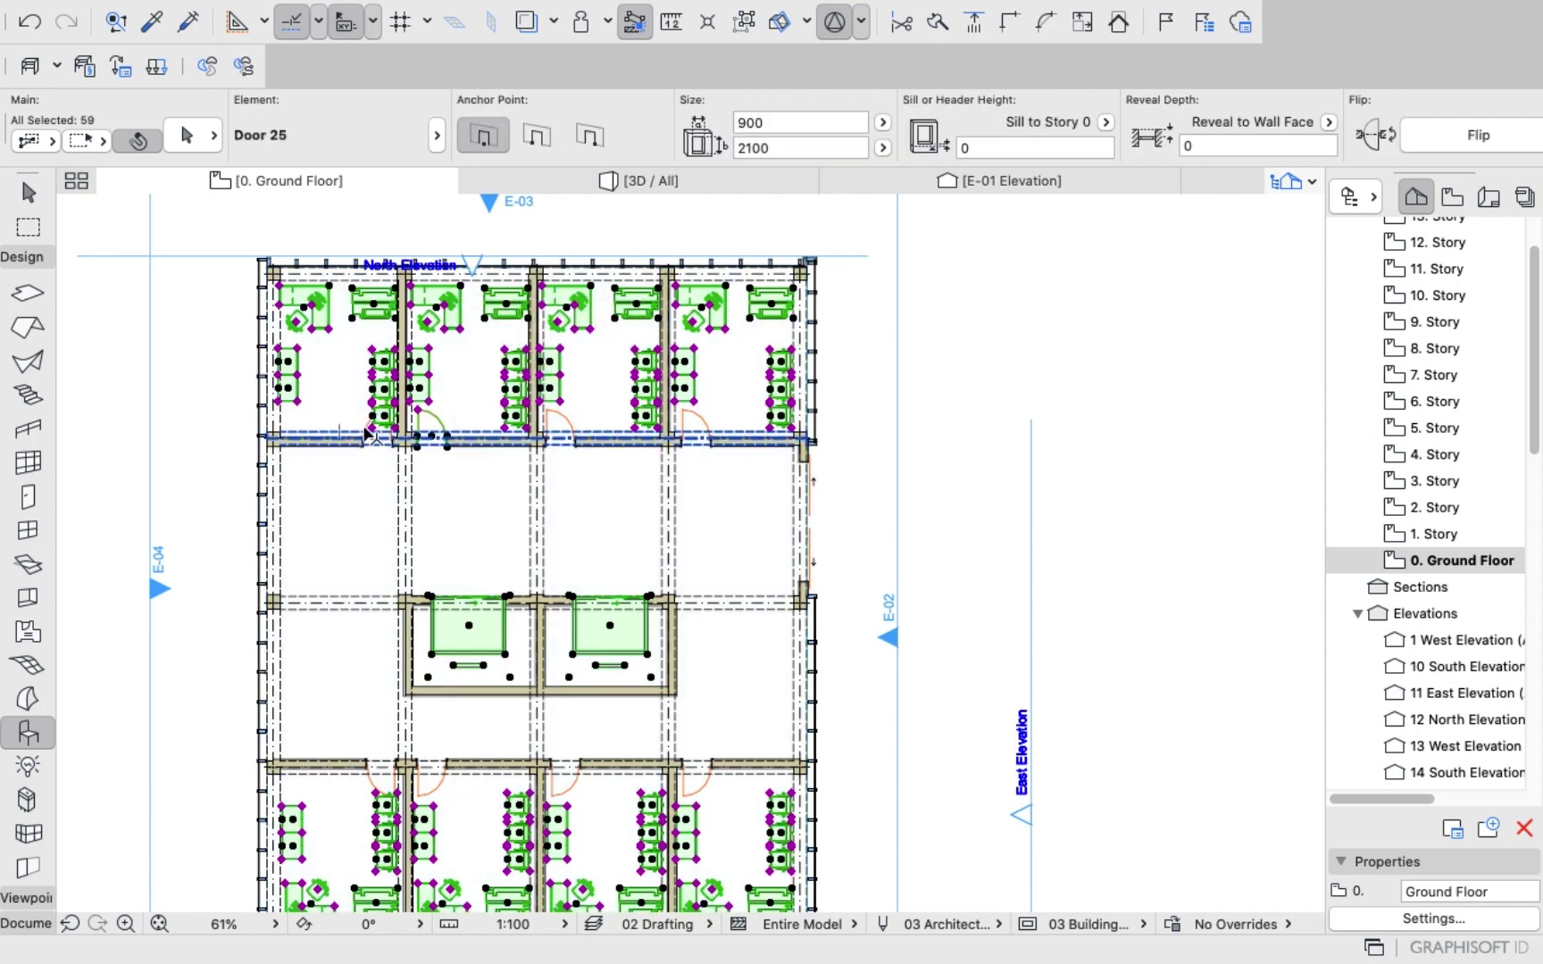
pyautogui.keyDown('shift'); pyautogui.click(489, 436); pyautogui.keyUp('shift')
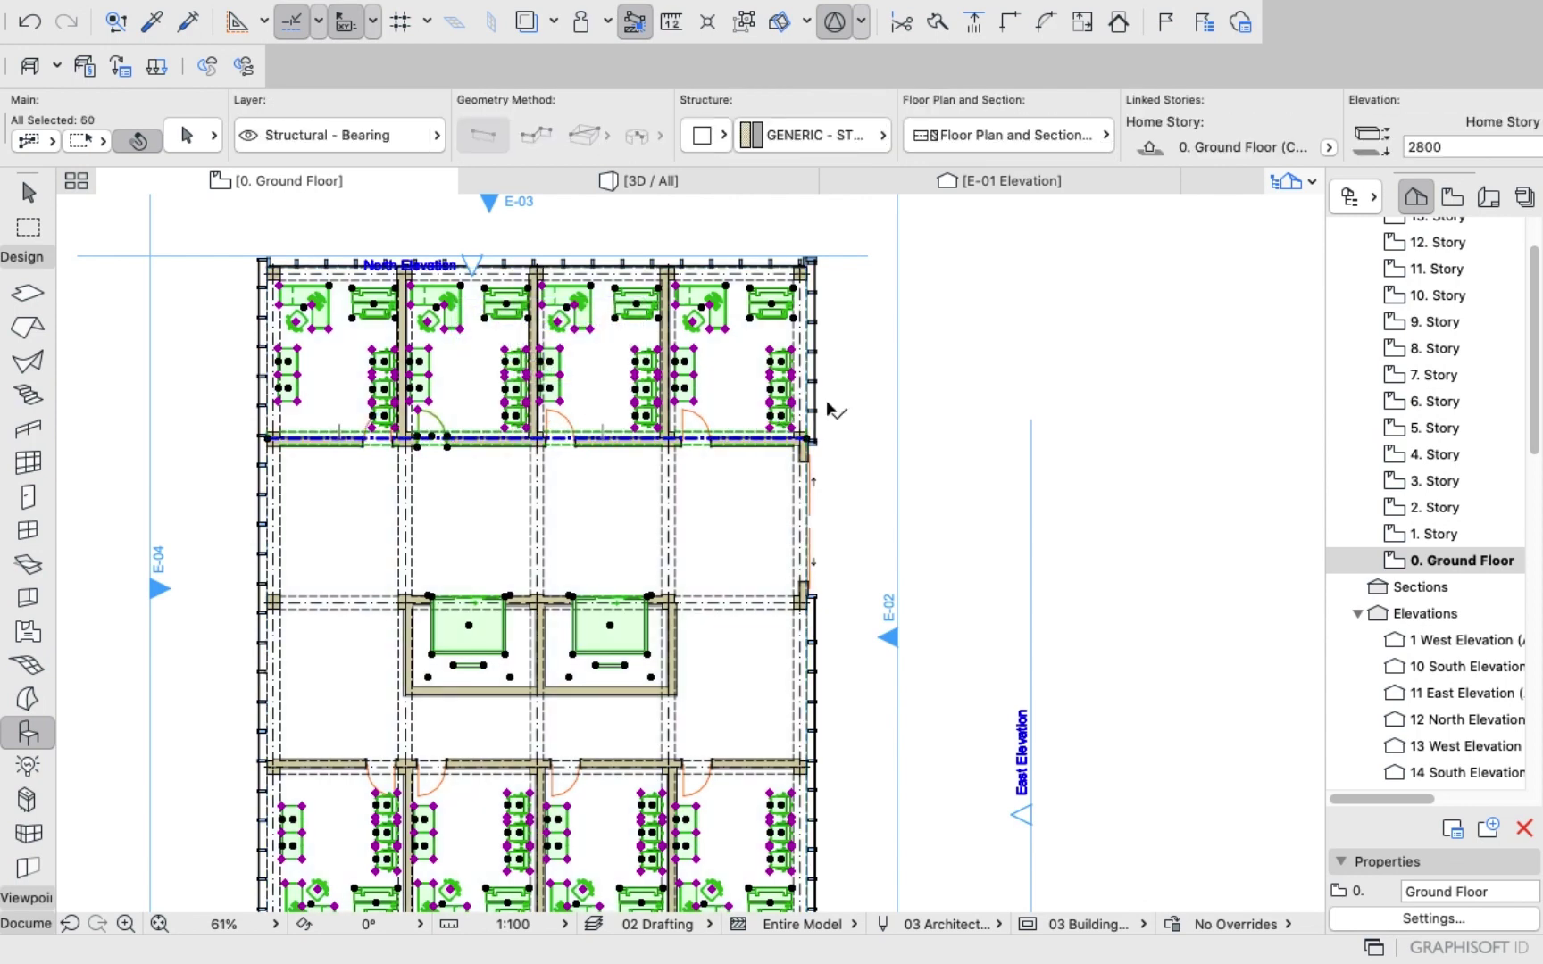
pyautogui.press('Escape')
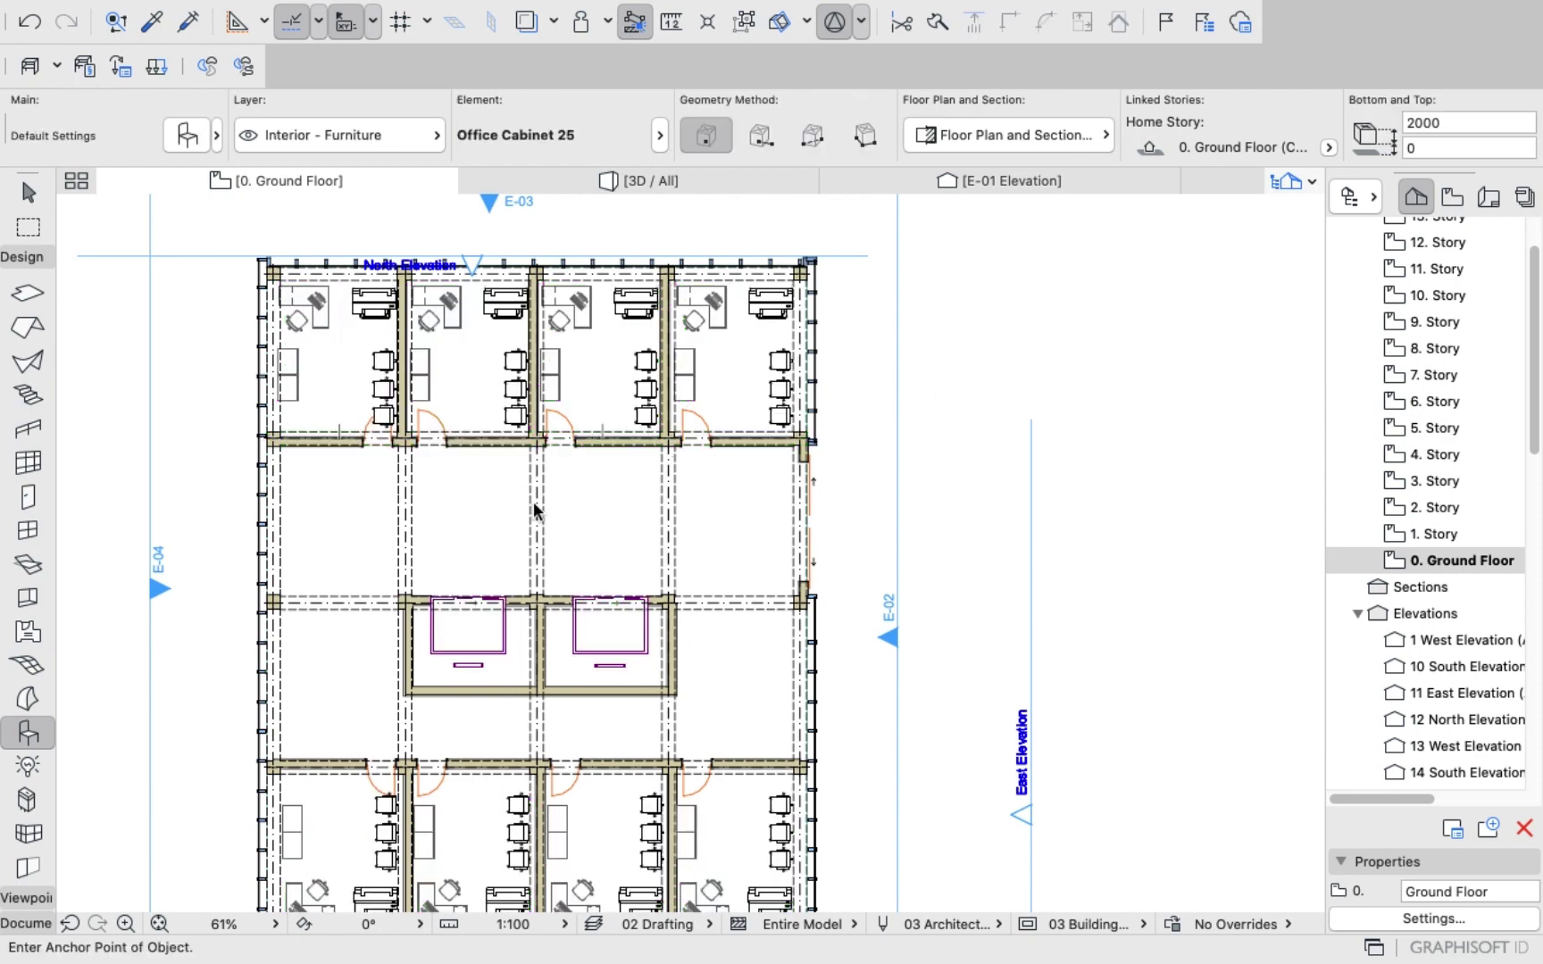
# Select all objects on the Ground Floor, including the office furniture and both lifts, and copy them to the clipboard.
pyautogui.press('super+a')
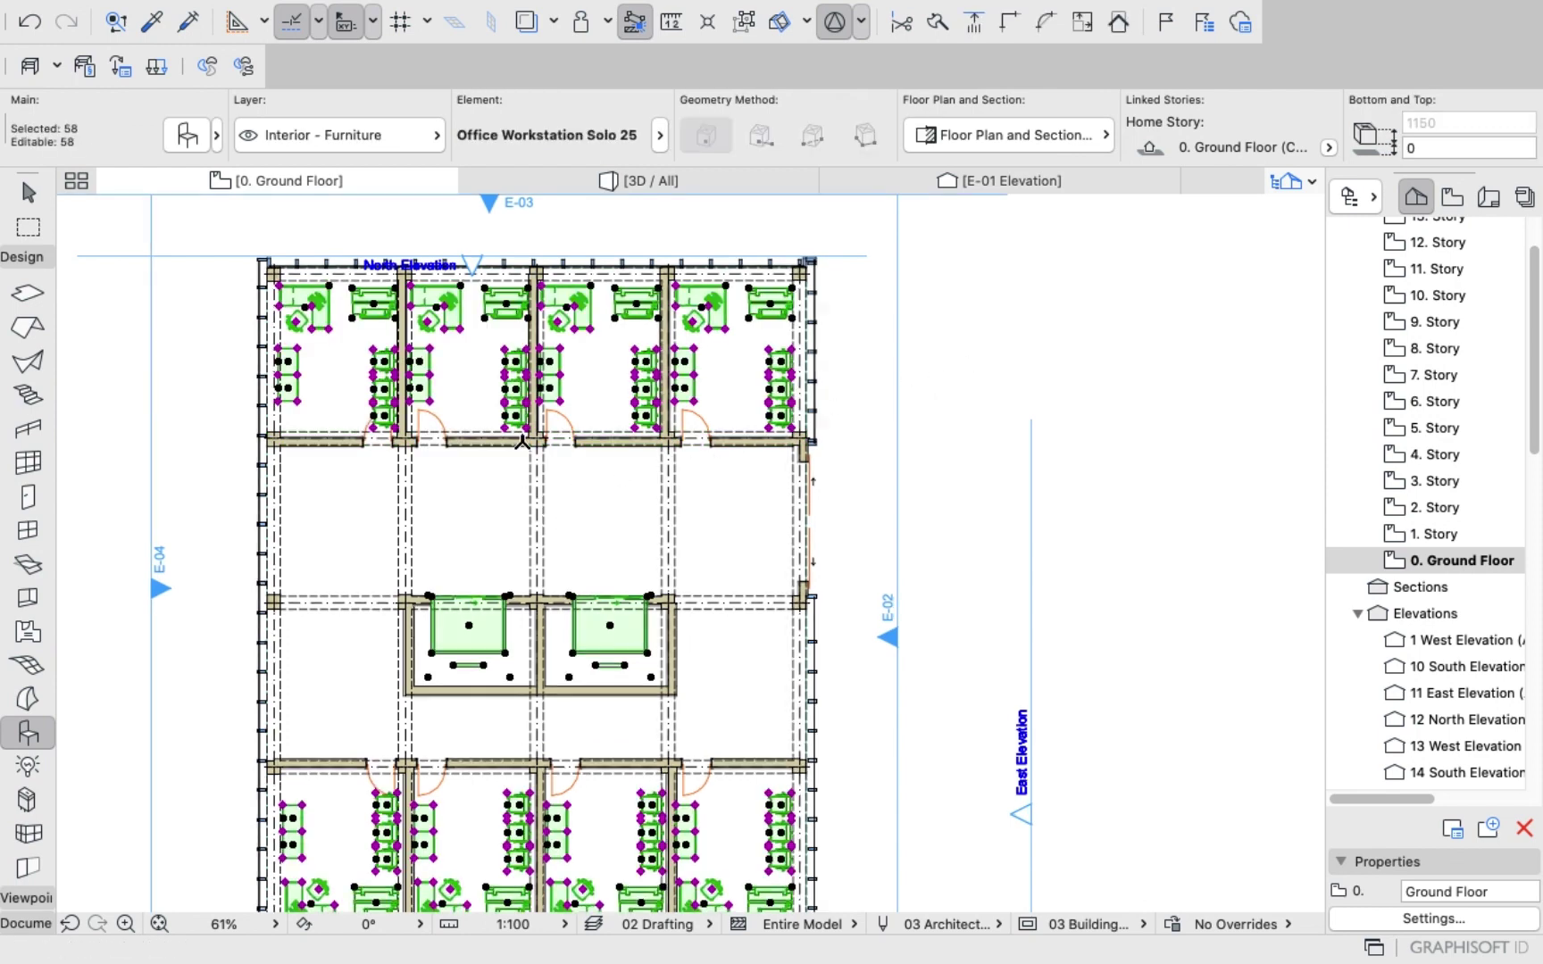
pyautogui.scroll(-3, 522, 440)
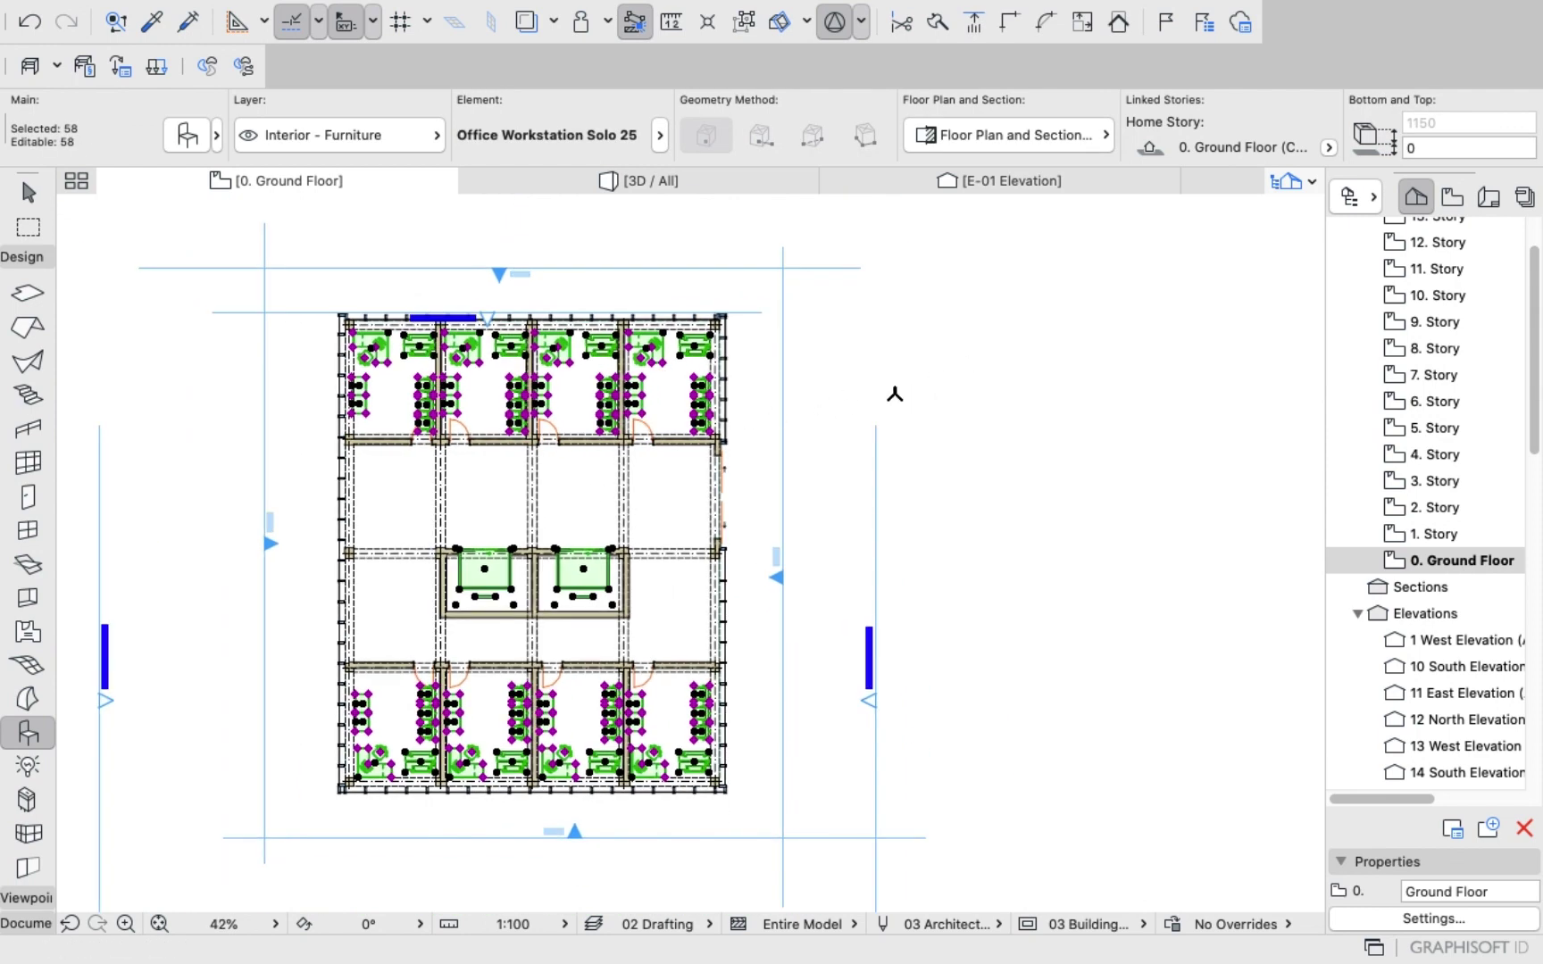
pyautogui.rightClick(967, 329)
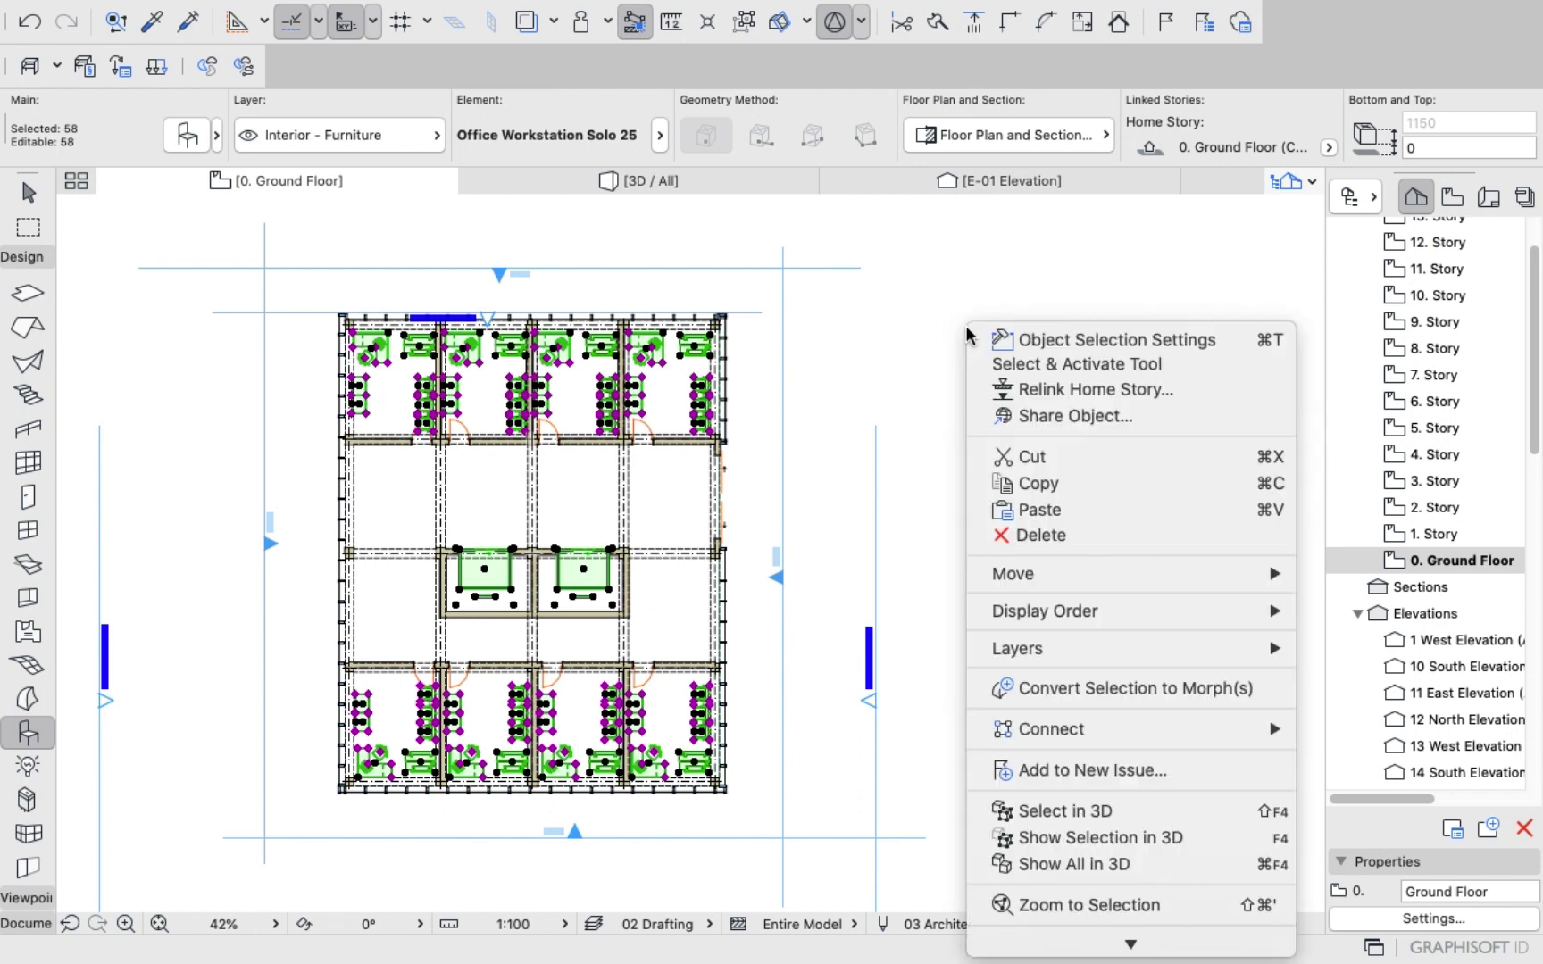
pyautogui.click(1027, 483)
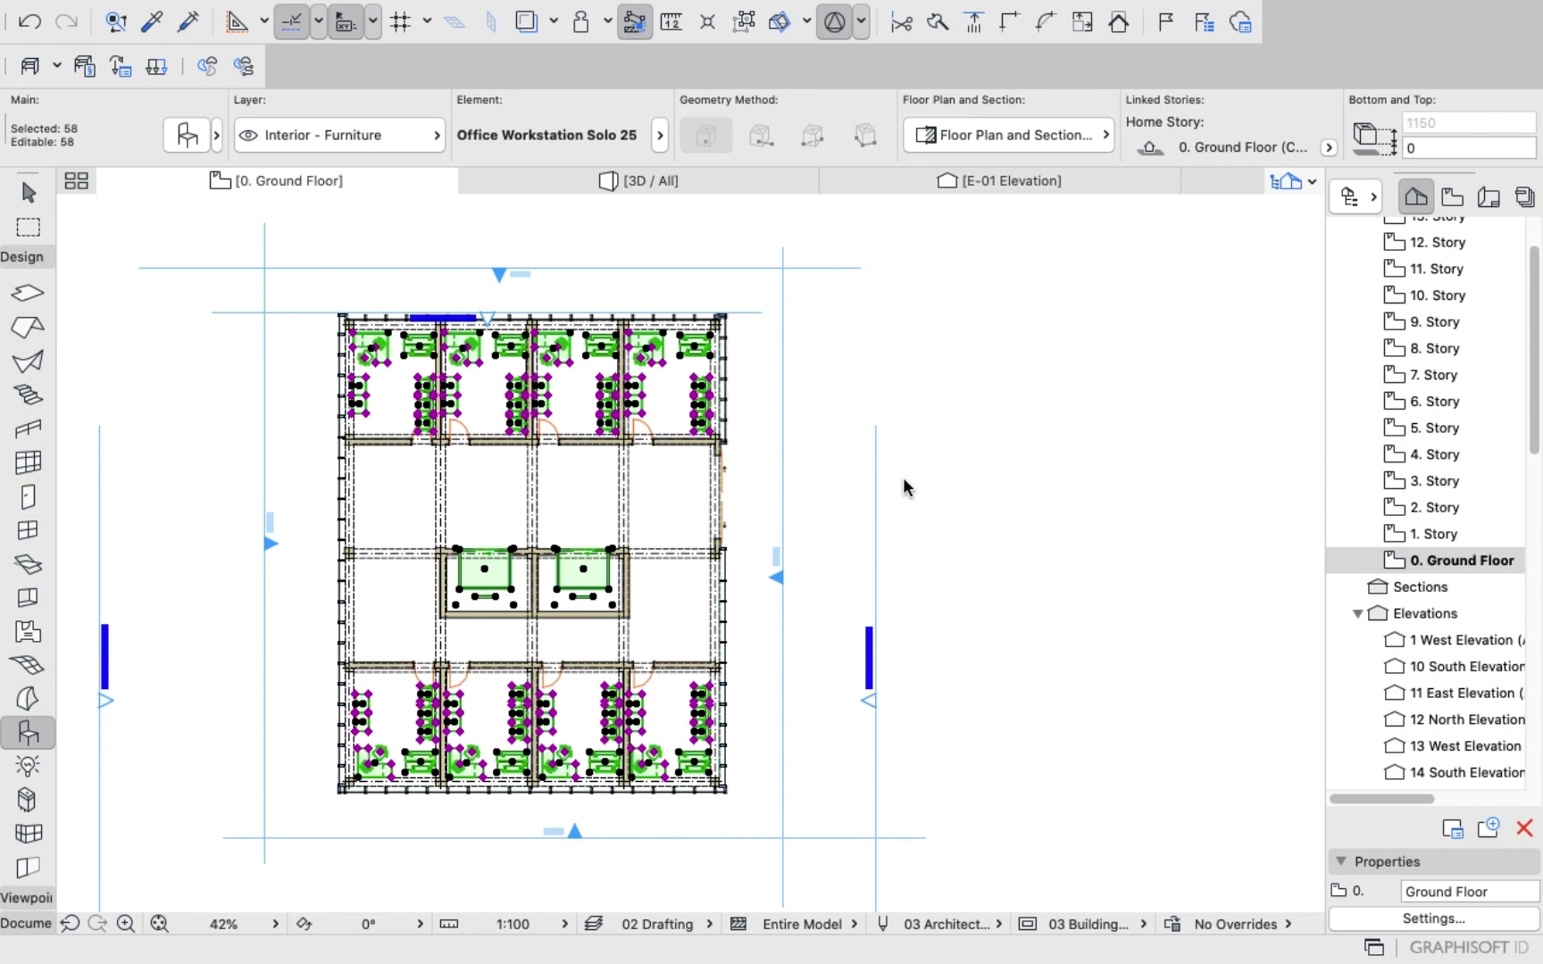
# Paste the copied furniture and lifts onto the 1. Story plan at their original positions.
pyautogui.doubleClick(1433, 534)
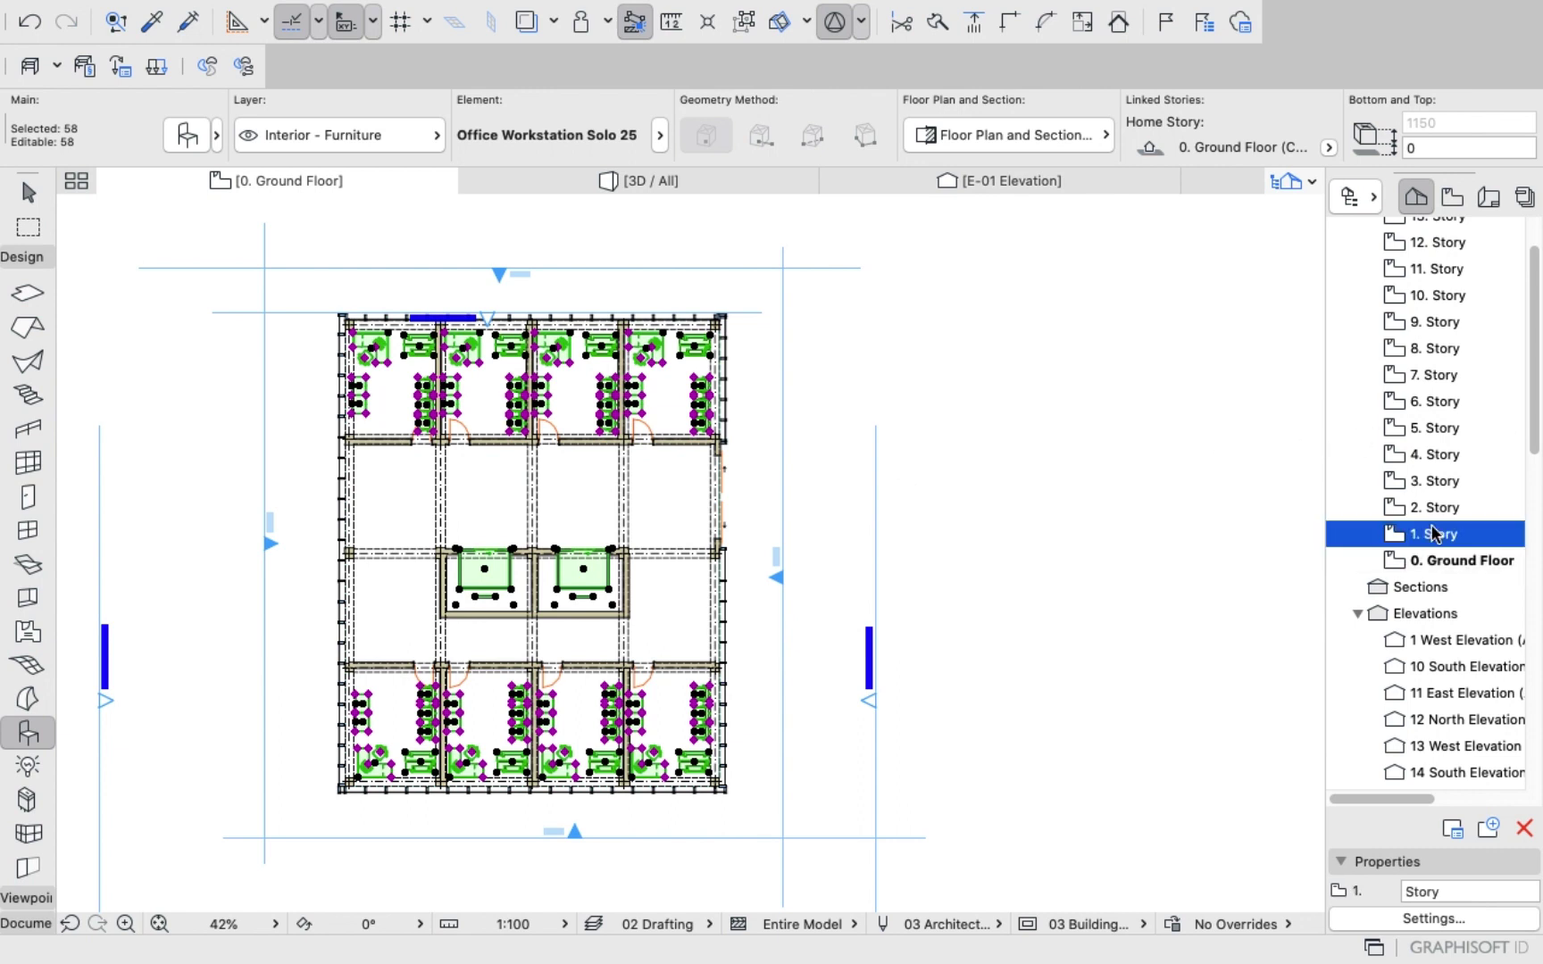
pyautogui.rightClick(1108, 365)
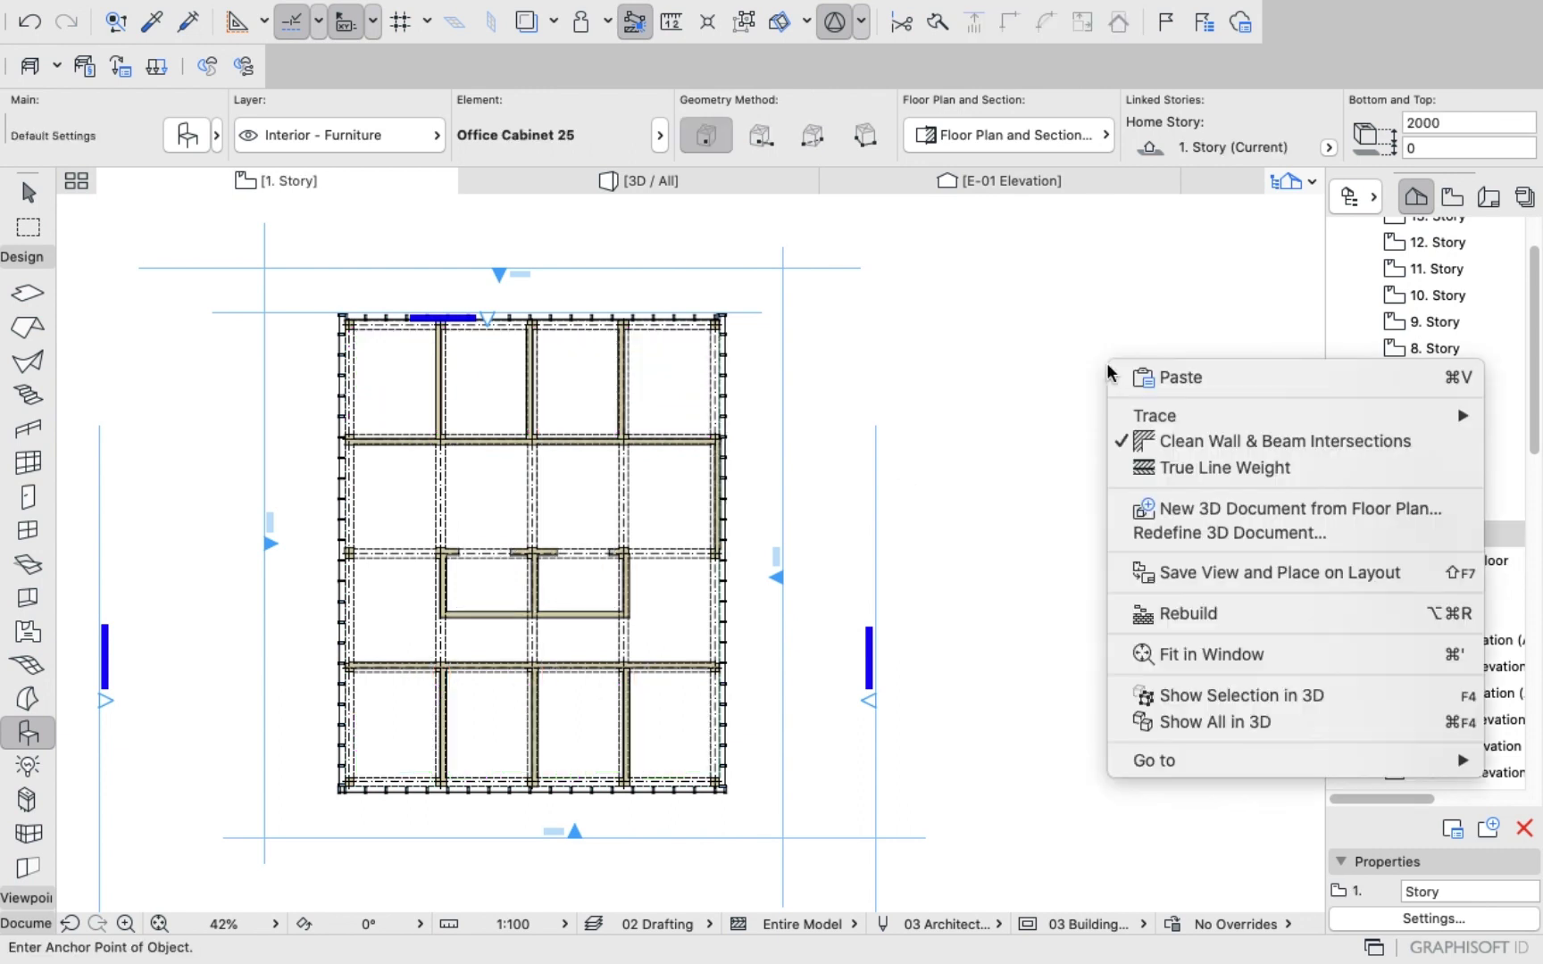
pyautogui.click(1107, 379)
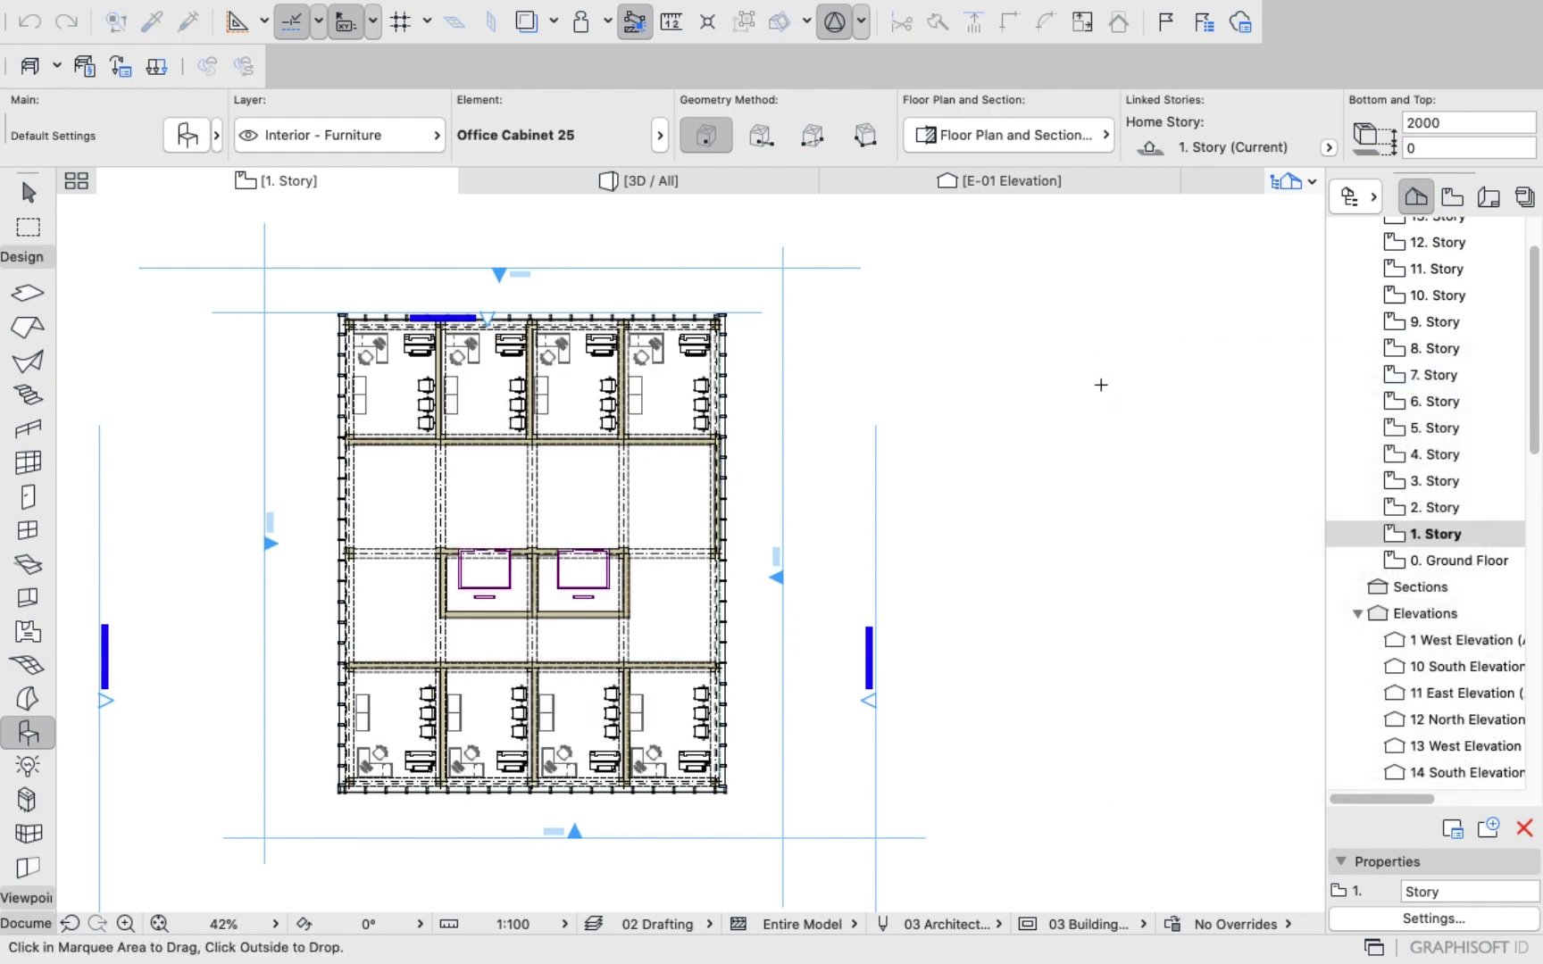
pyautogui.click(1054, 402)
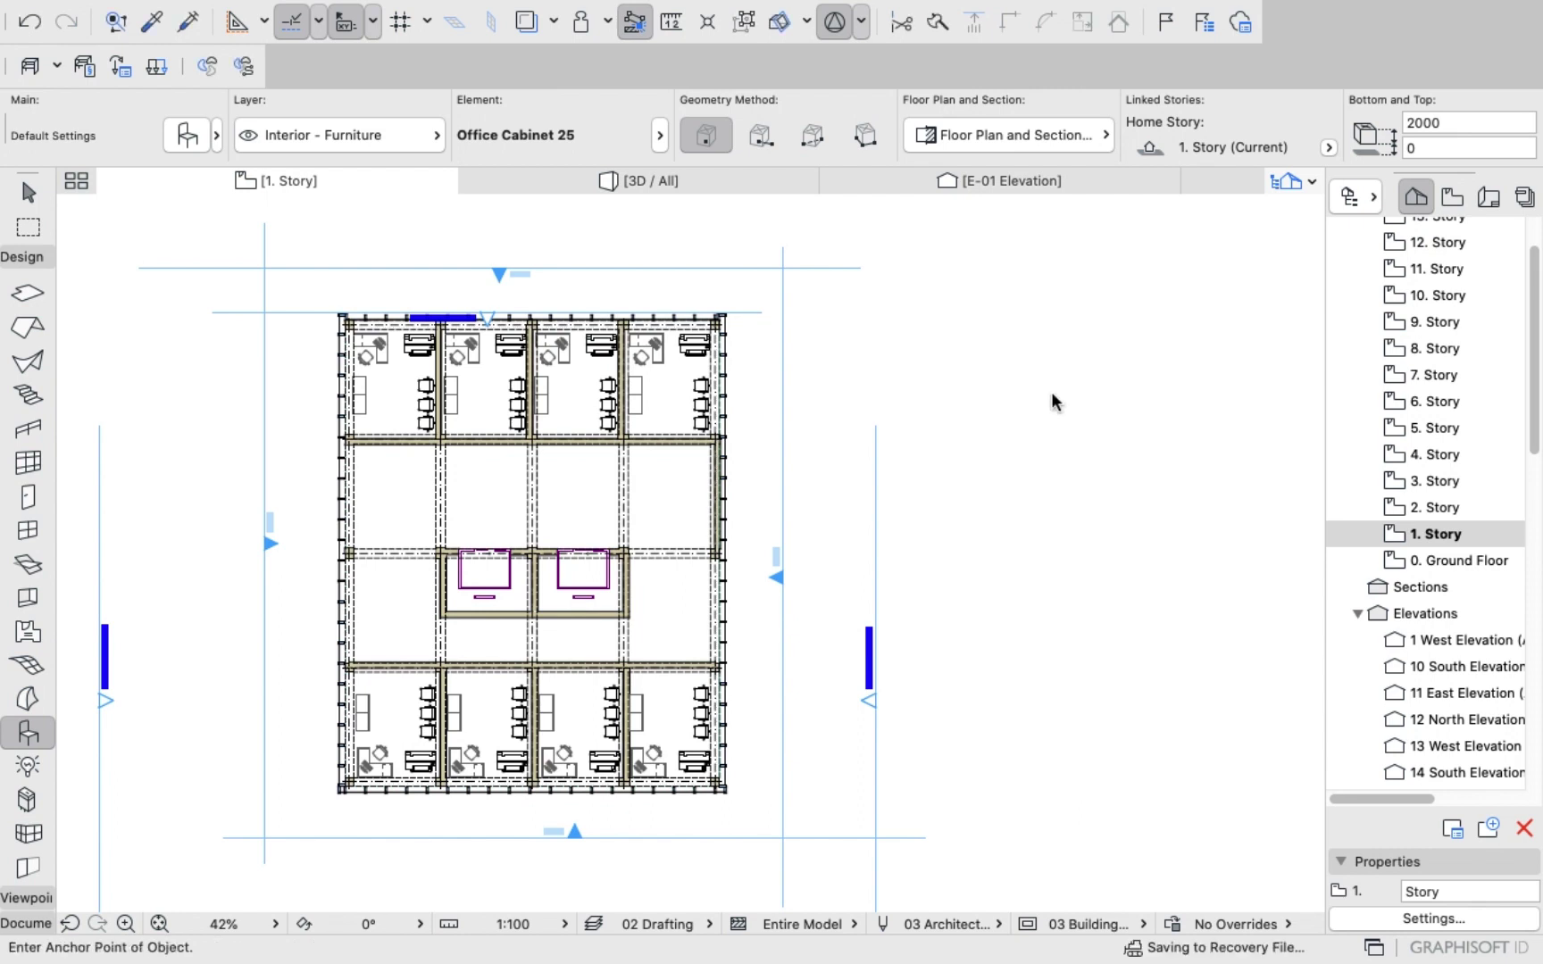
# Select all walls on the Ground Floor plan and copy them to the clipboard.
pyautogui.doubleClick(1451, 561)
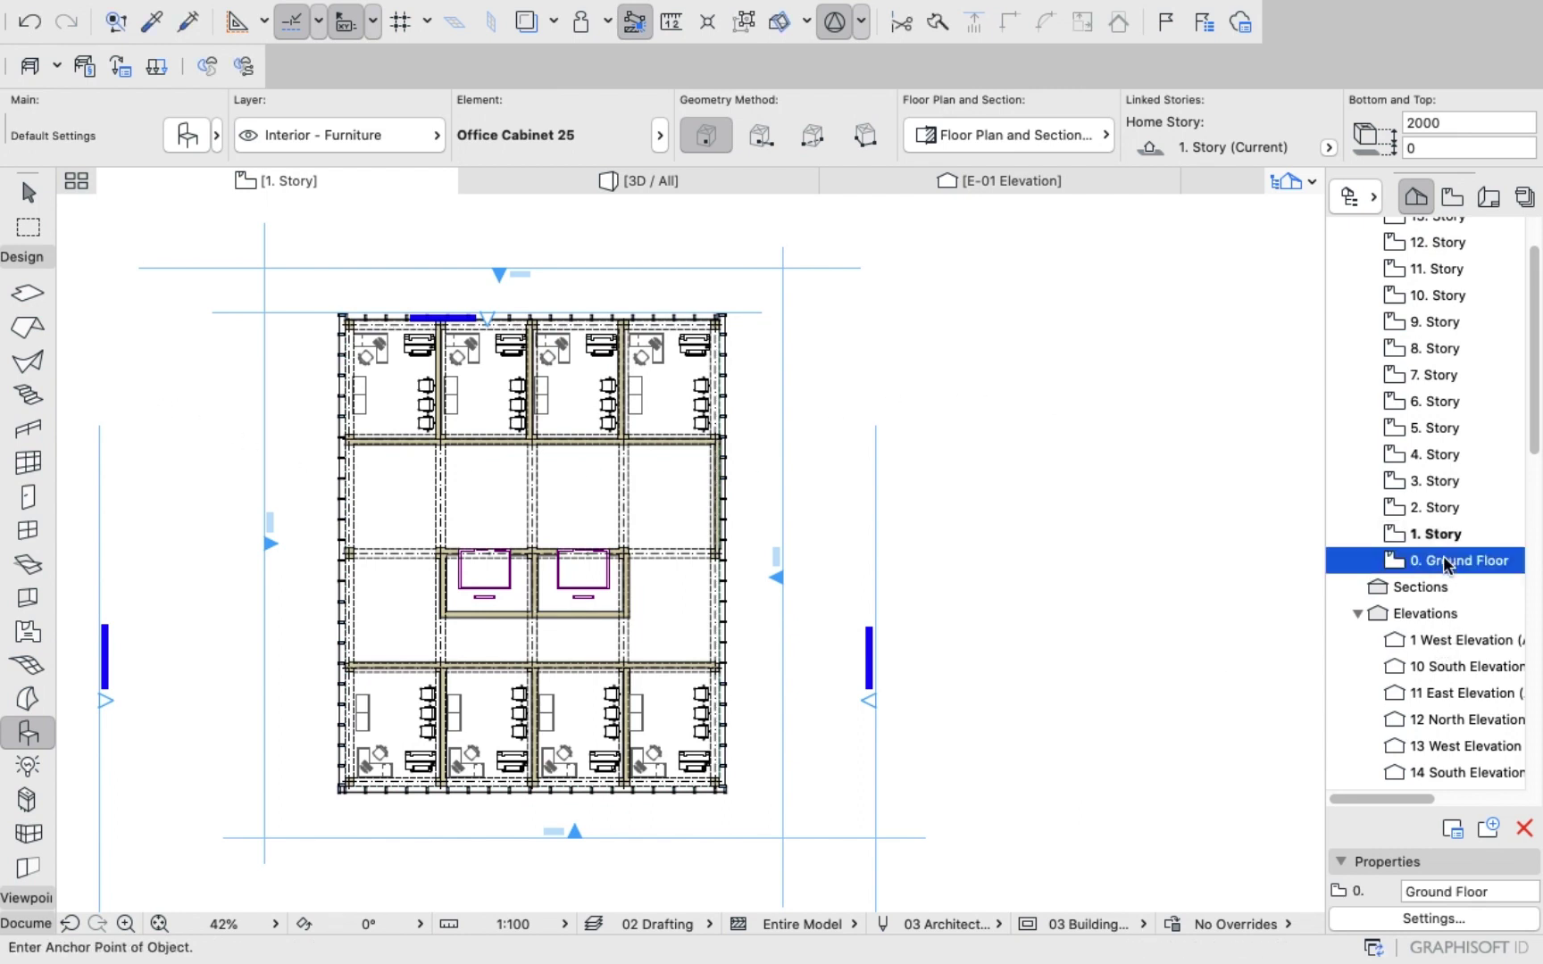
pyautogui.scroll(3, 9, 349)
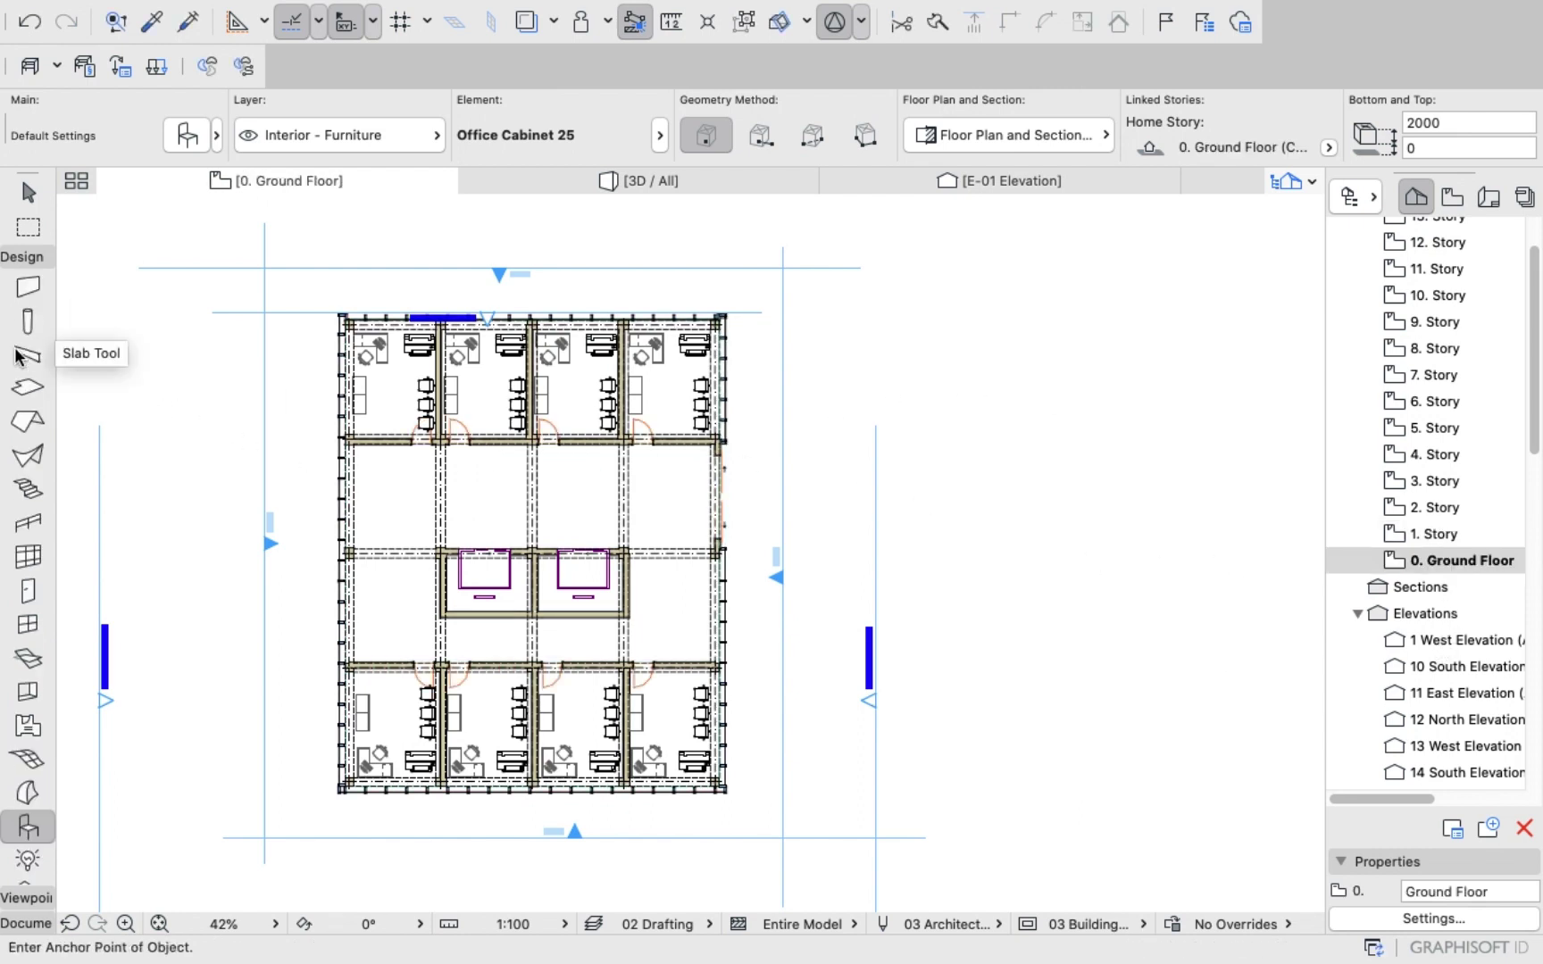
pyautogui.click(29, 285)
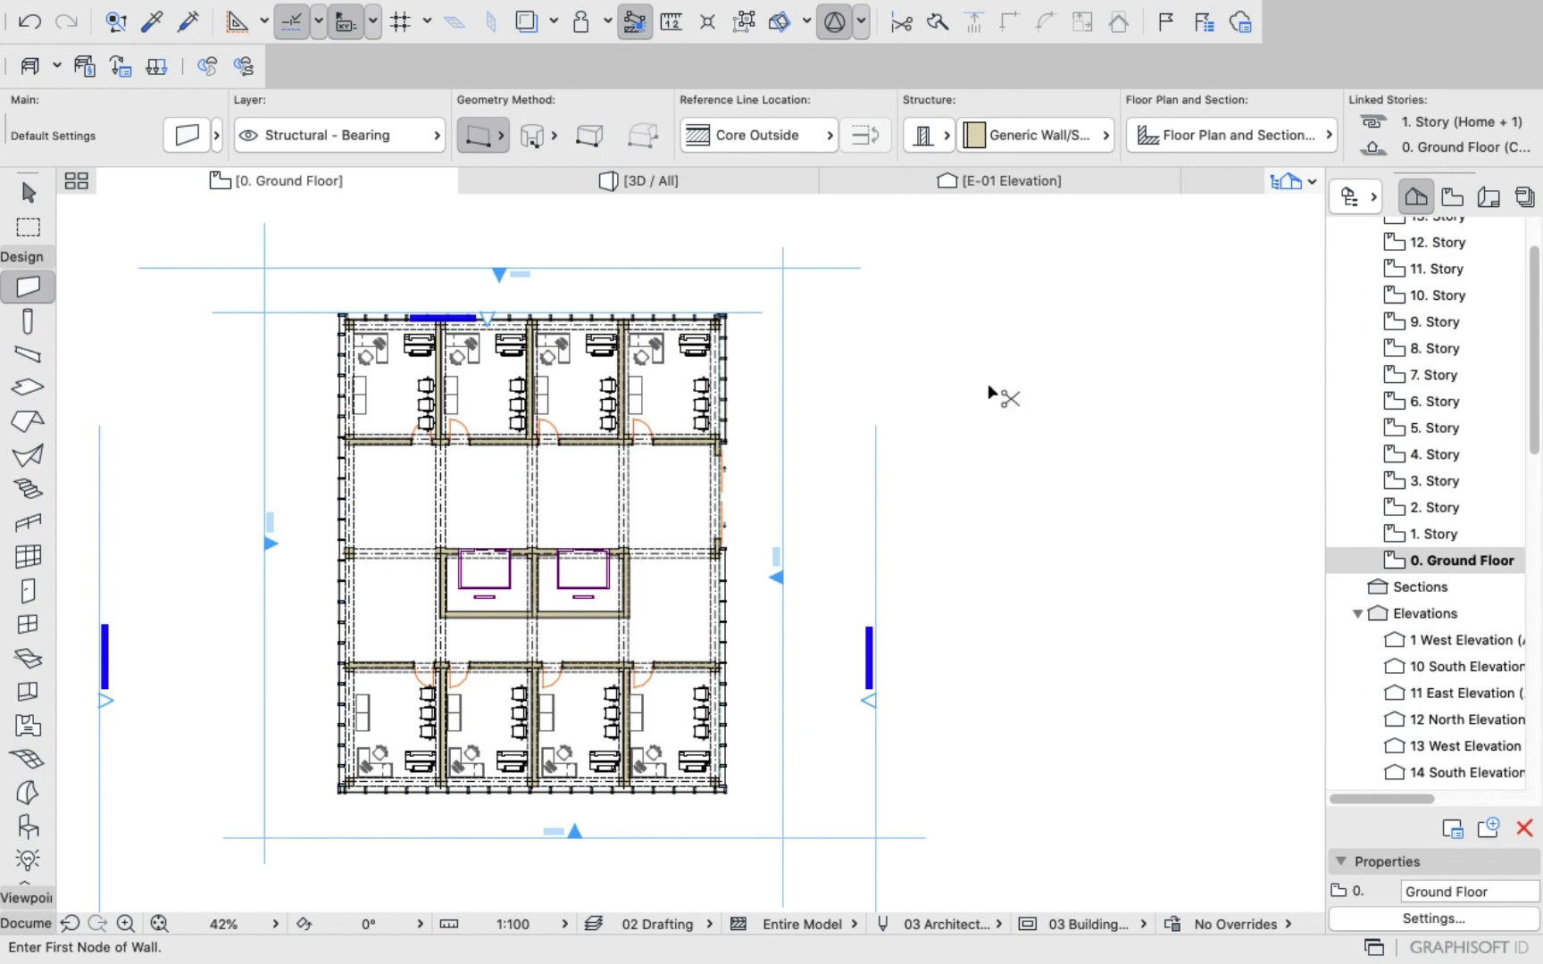
pyautogui.press('super+a')
pyautogui.rightClick(1002, 384)
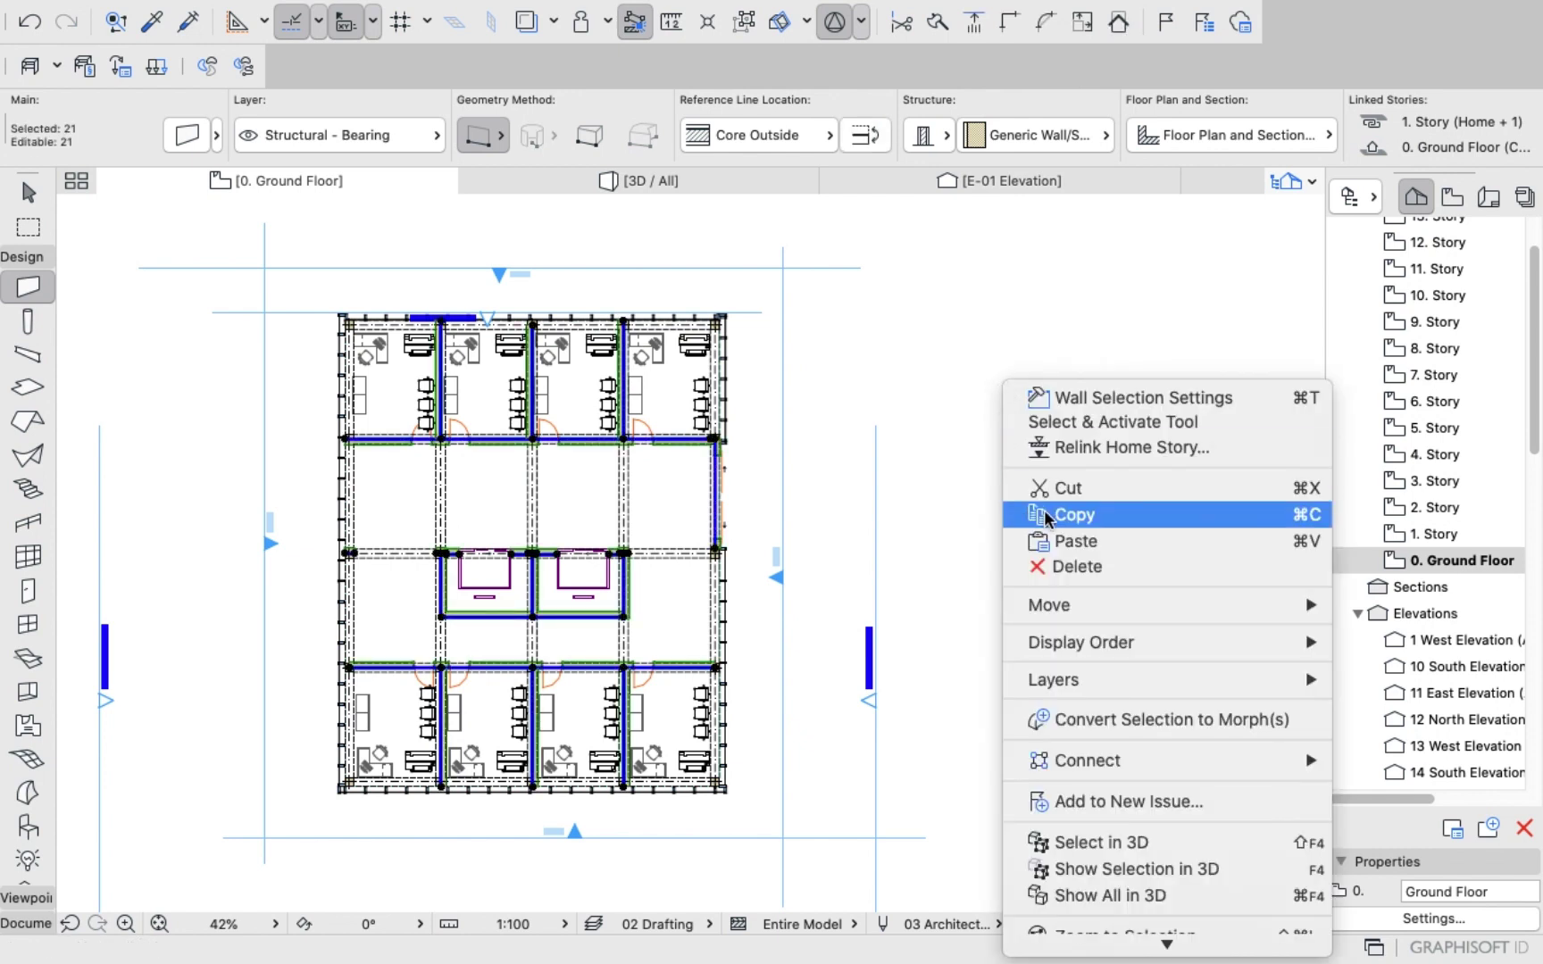
pyautogui.click(1036, 514)
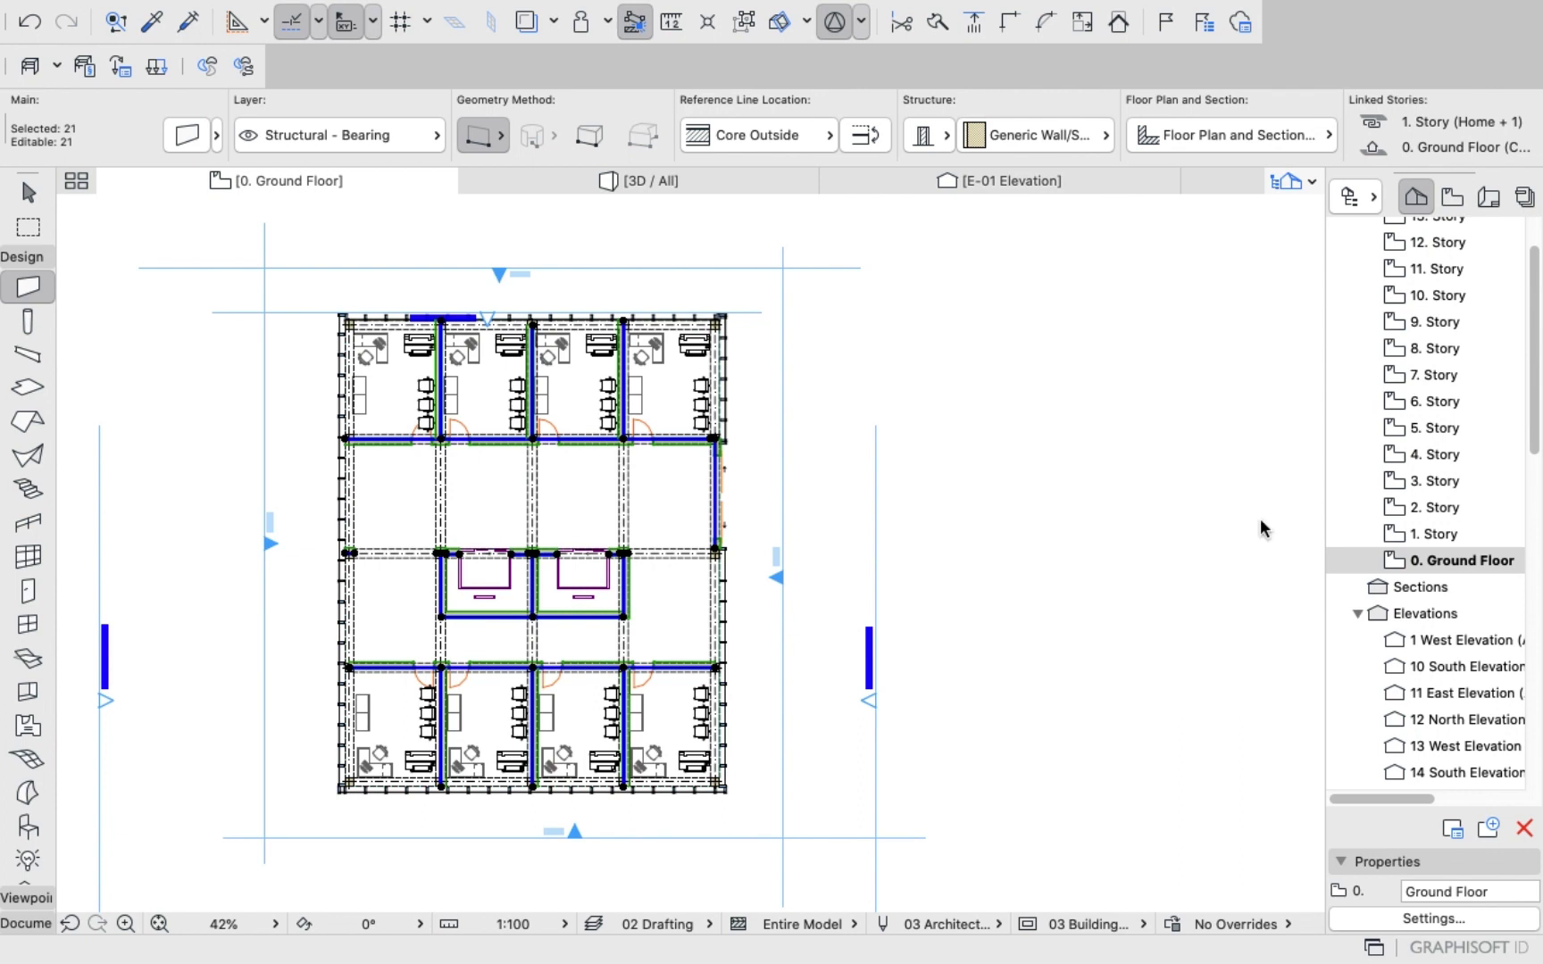
# Paste the copied walls onto the 1. Story plan at their original positions.
pyautogui.doubleClick(1429, 538)
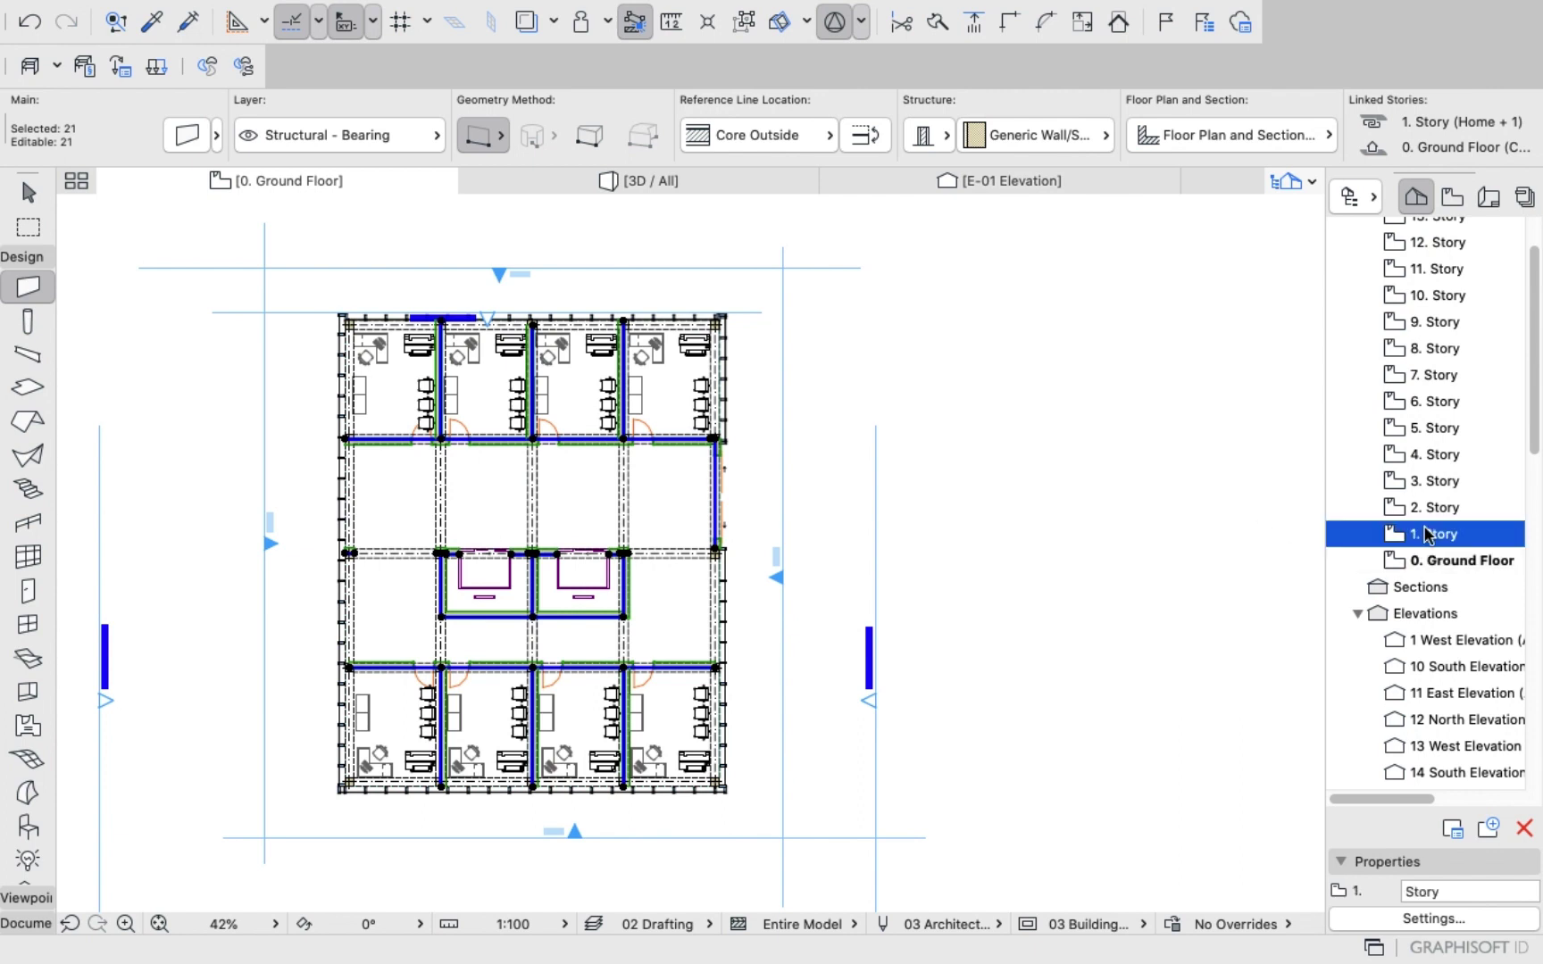
pyautogui.rightClick(1046, 444)
pyautogui.click(1090, 456)
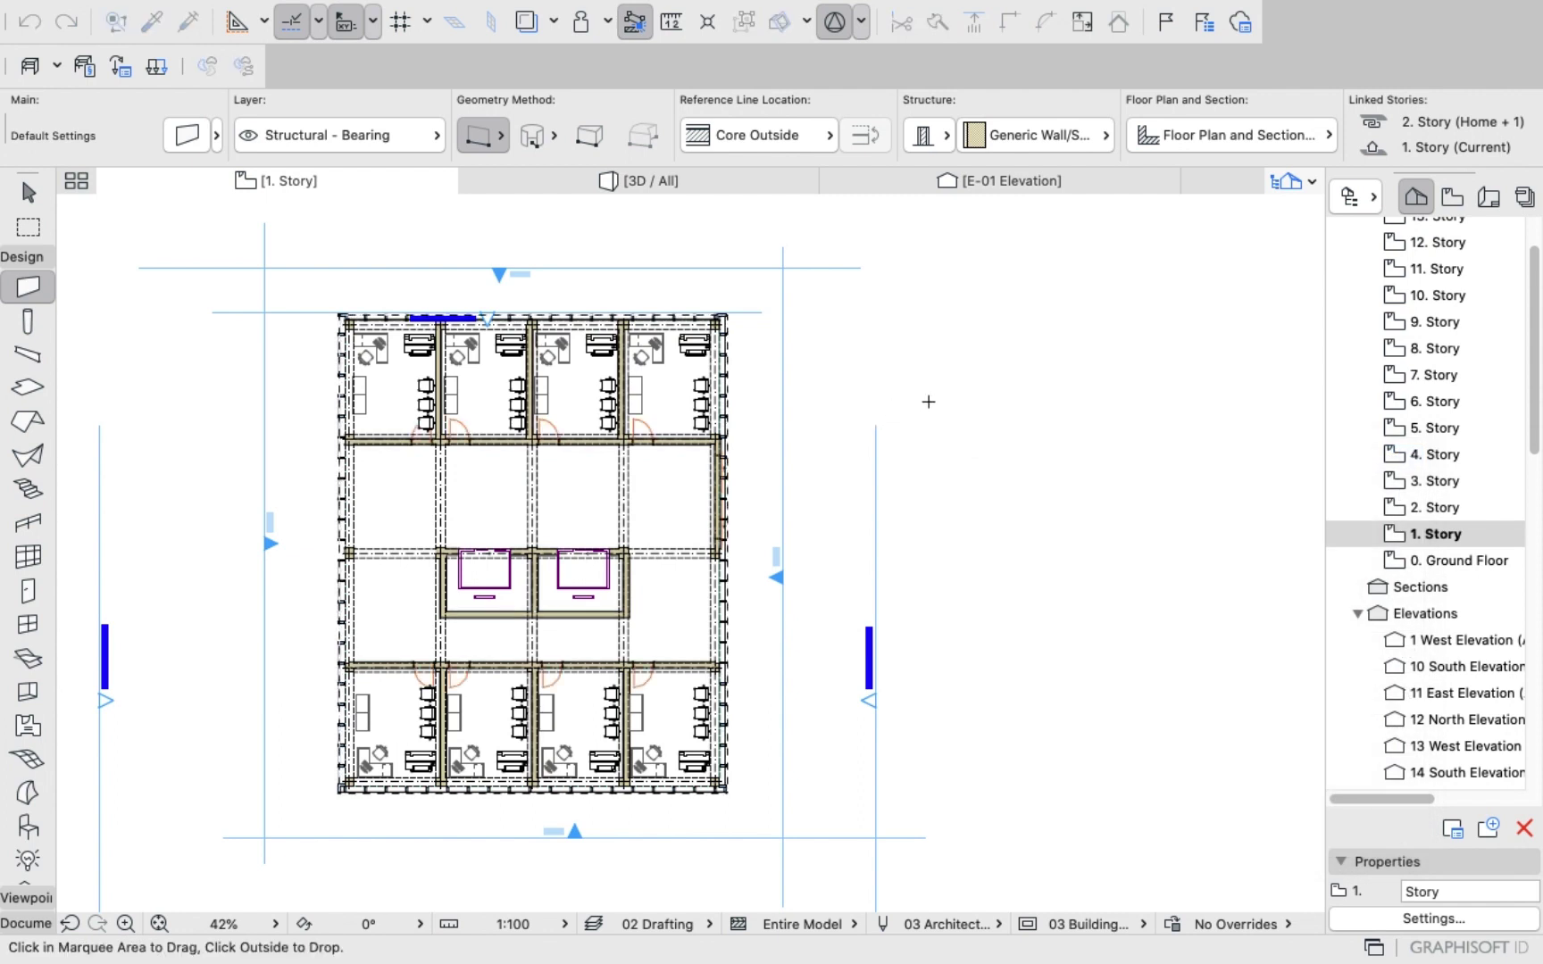
pyautogui.click(996, 404)
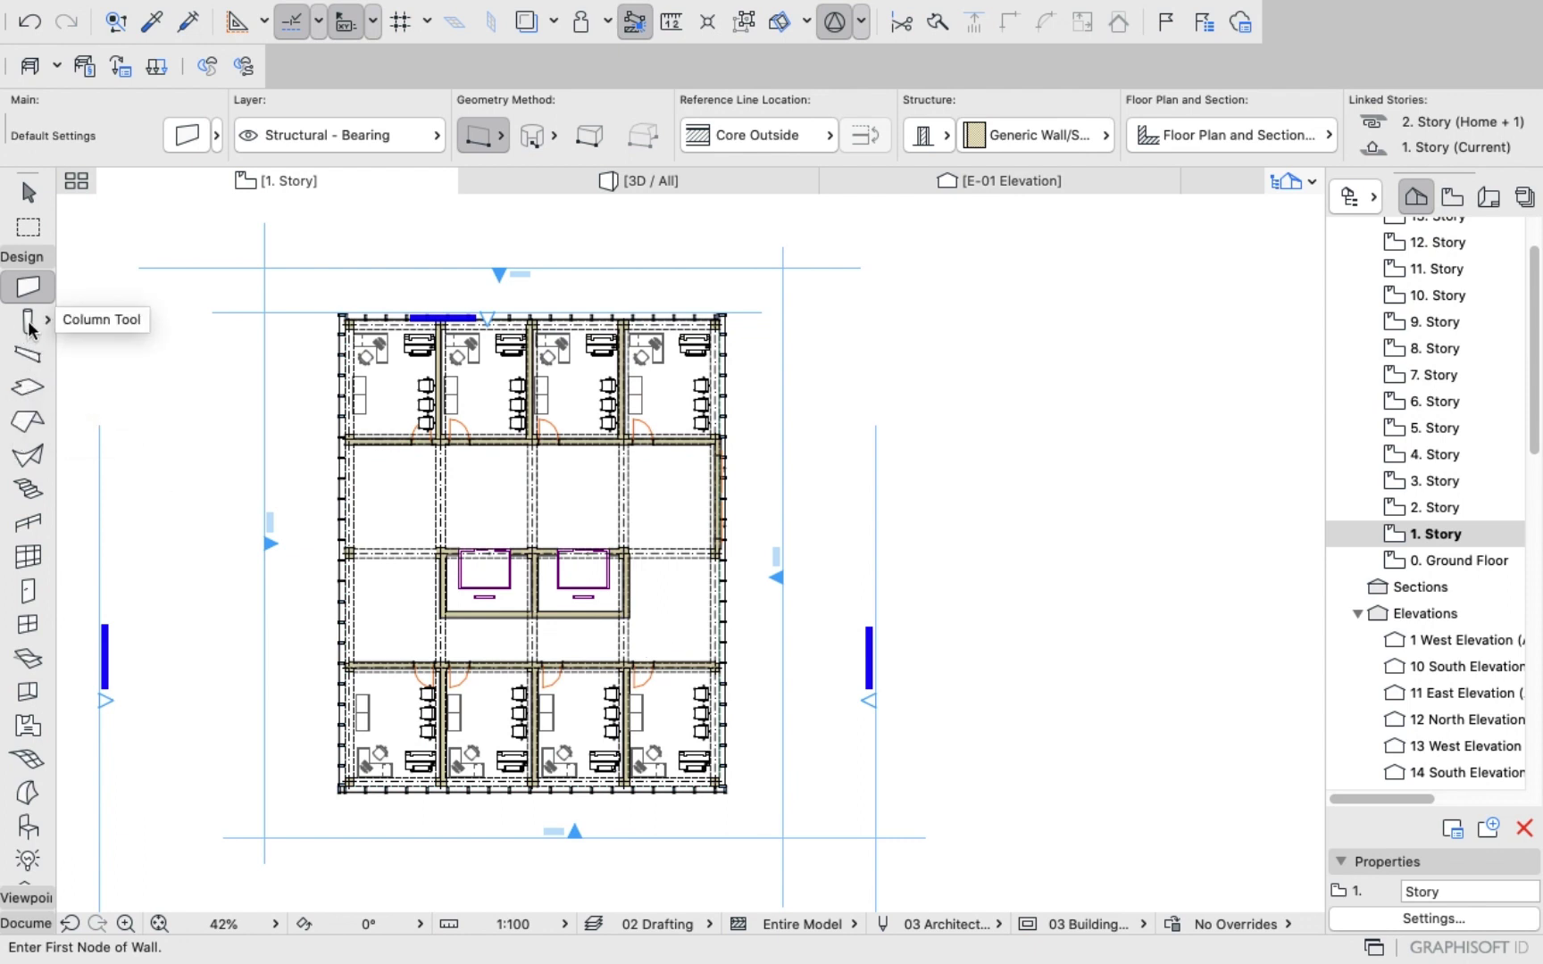
# Select all doors on the Ground Floor plan, including the entrance sliding door, and copy them to the clipboard.
pyautogui.scroll(-2, 27, 459)
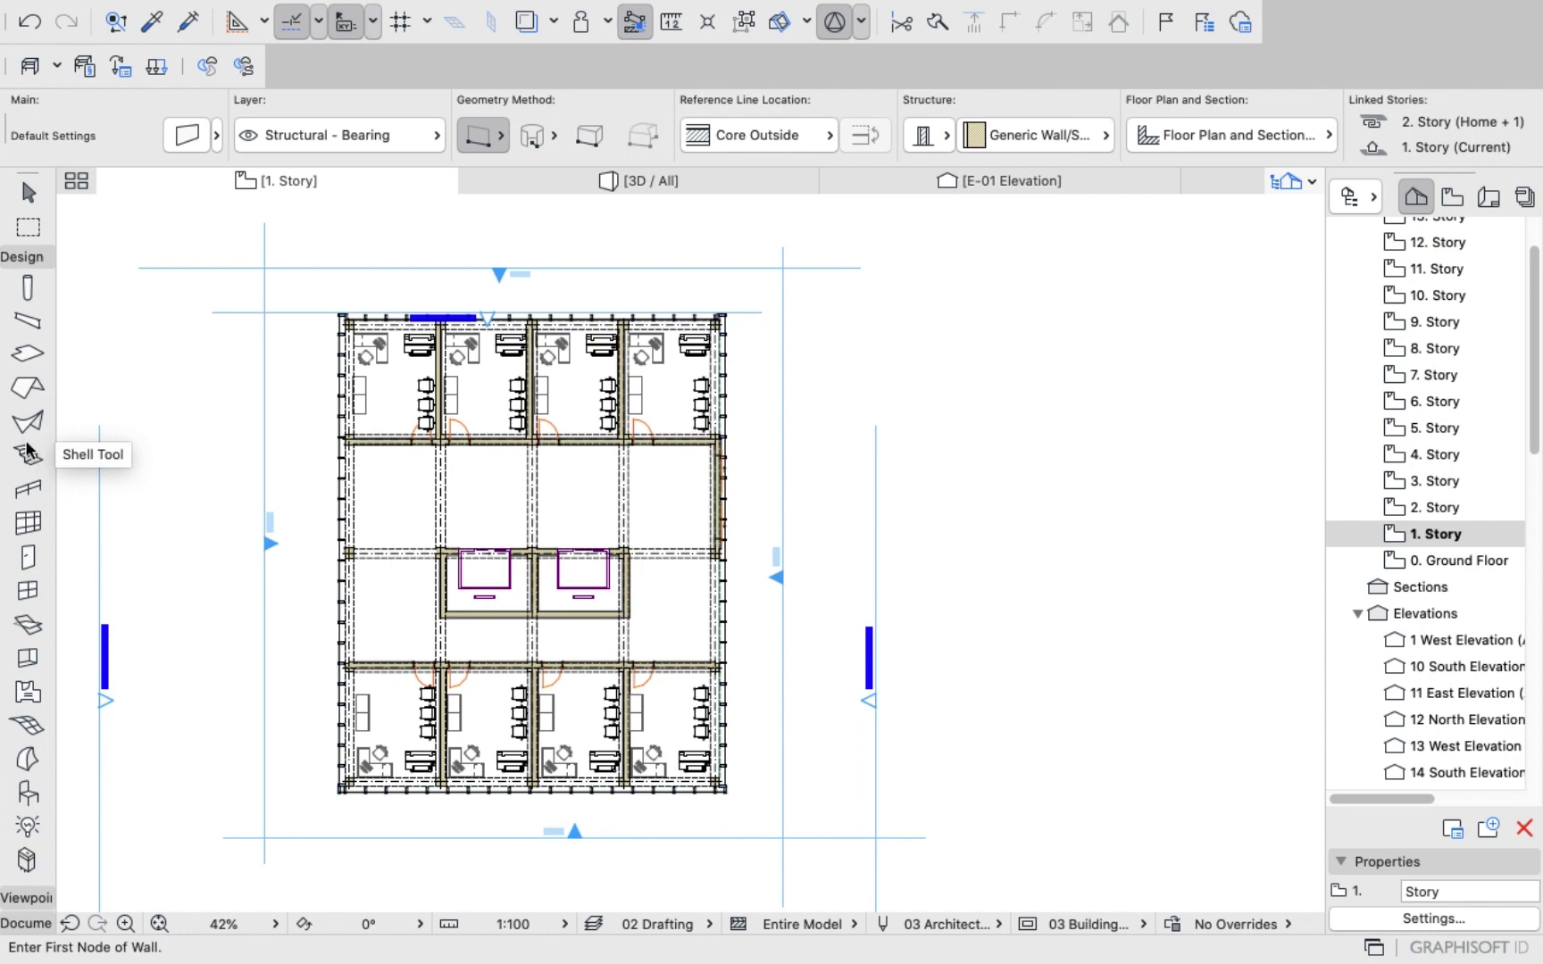
pyautogui.click(63, 513)
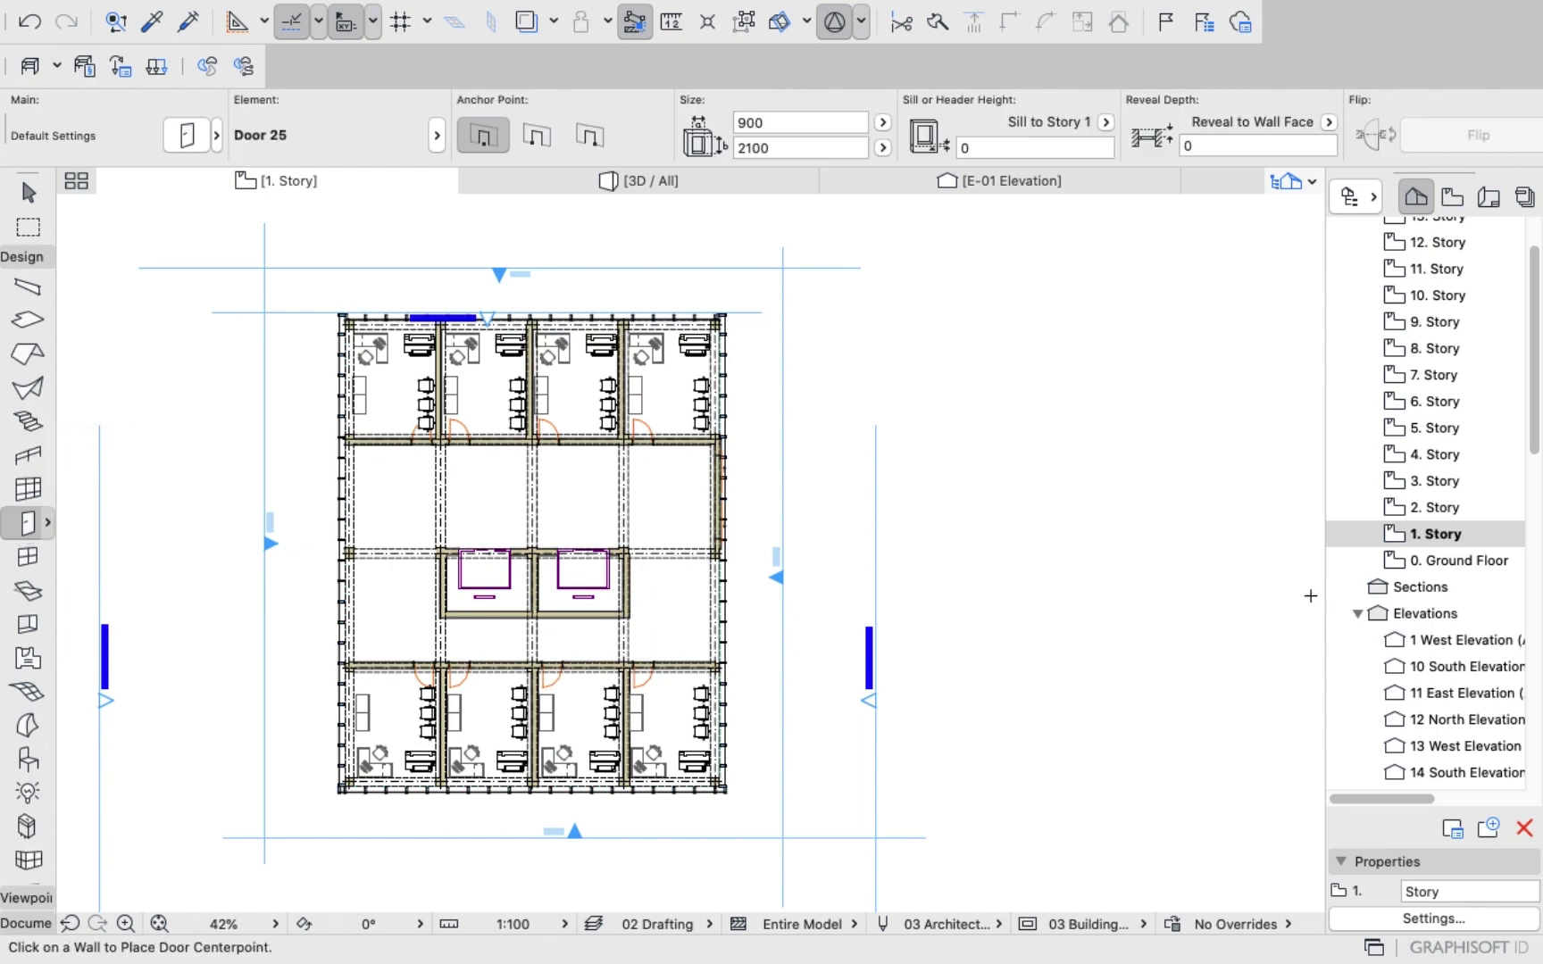
pyautogui.doubleClick(1451, 560)
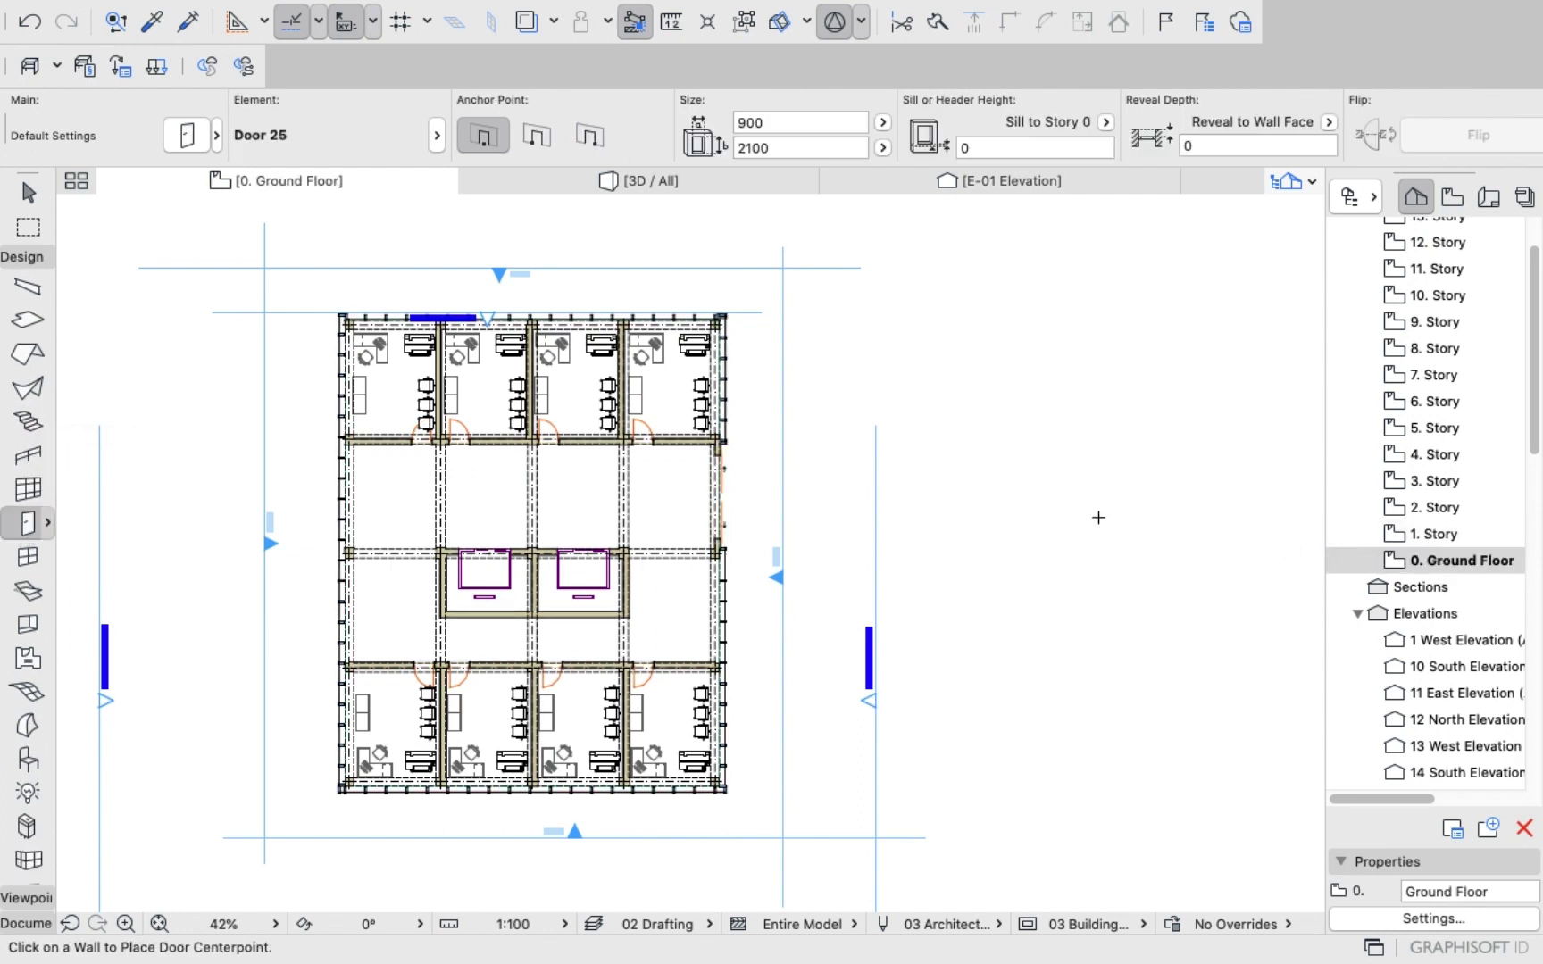
pyautogui.press('super+a')
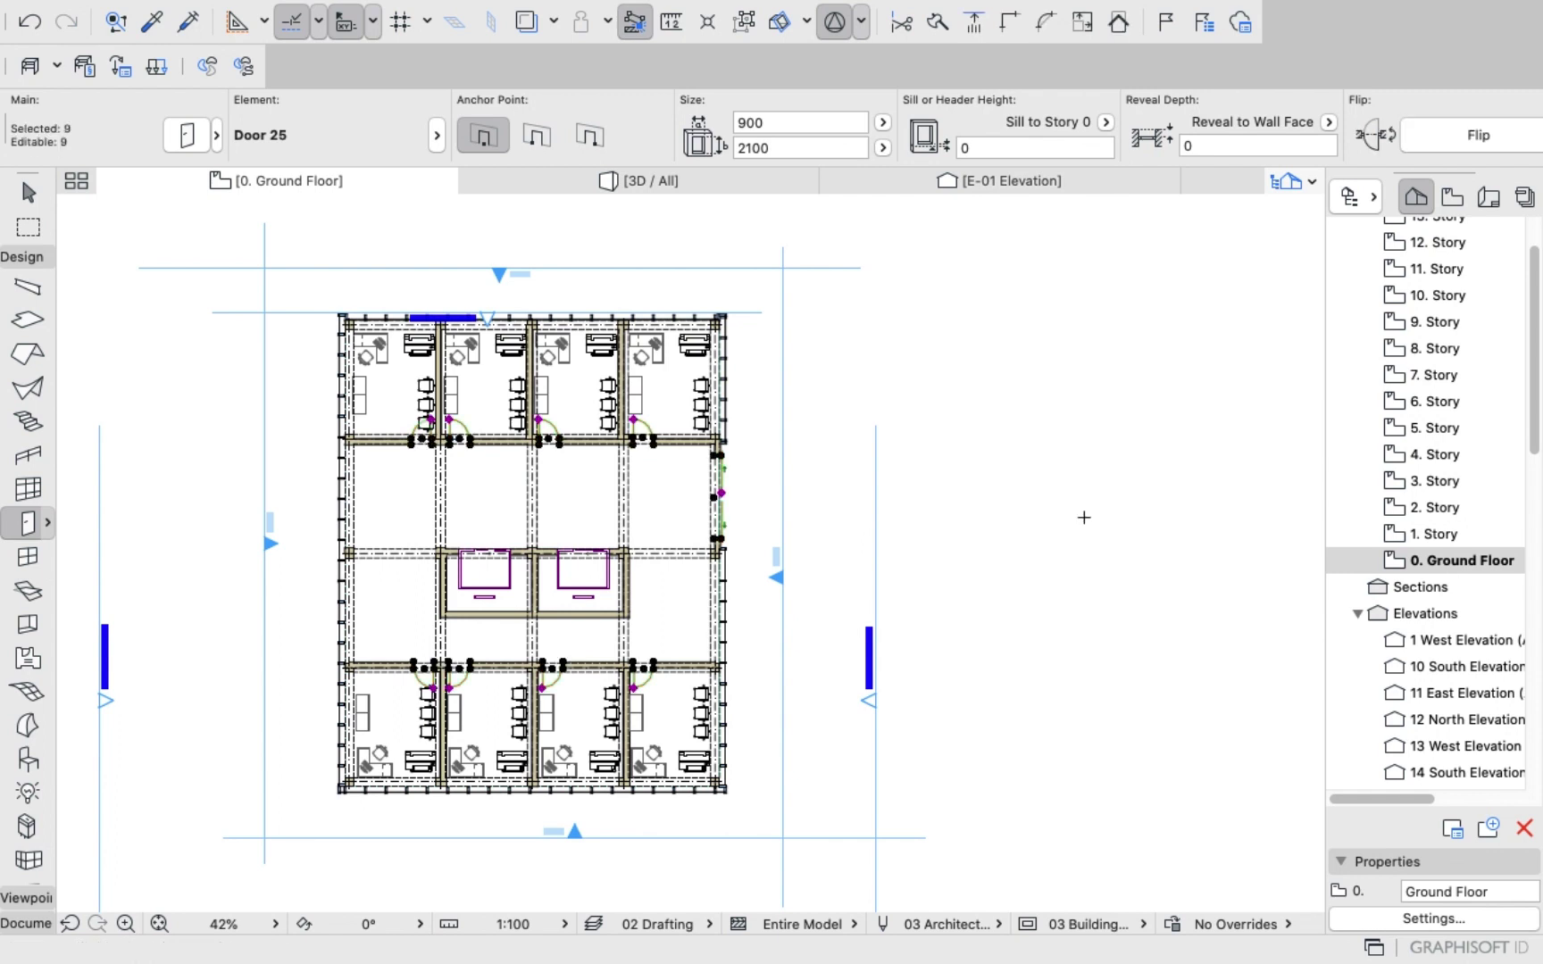
pyautogui.rightClick(1101, 447)
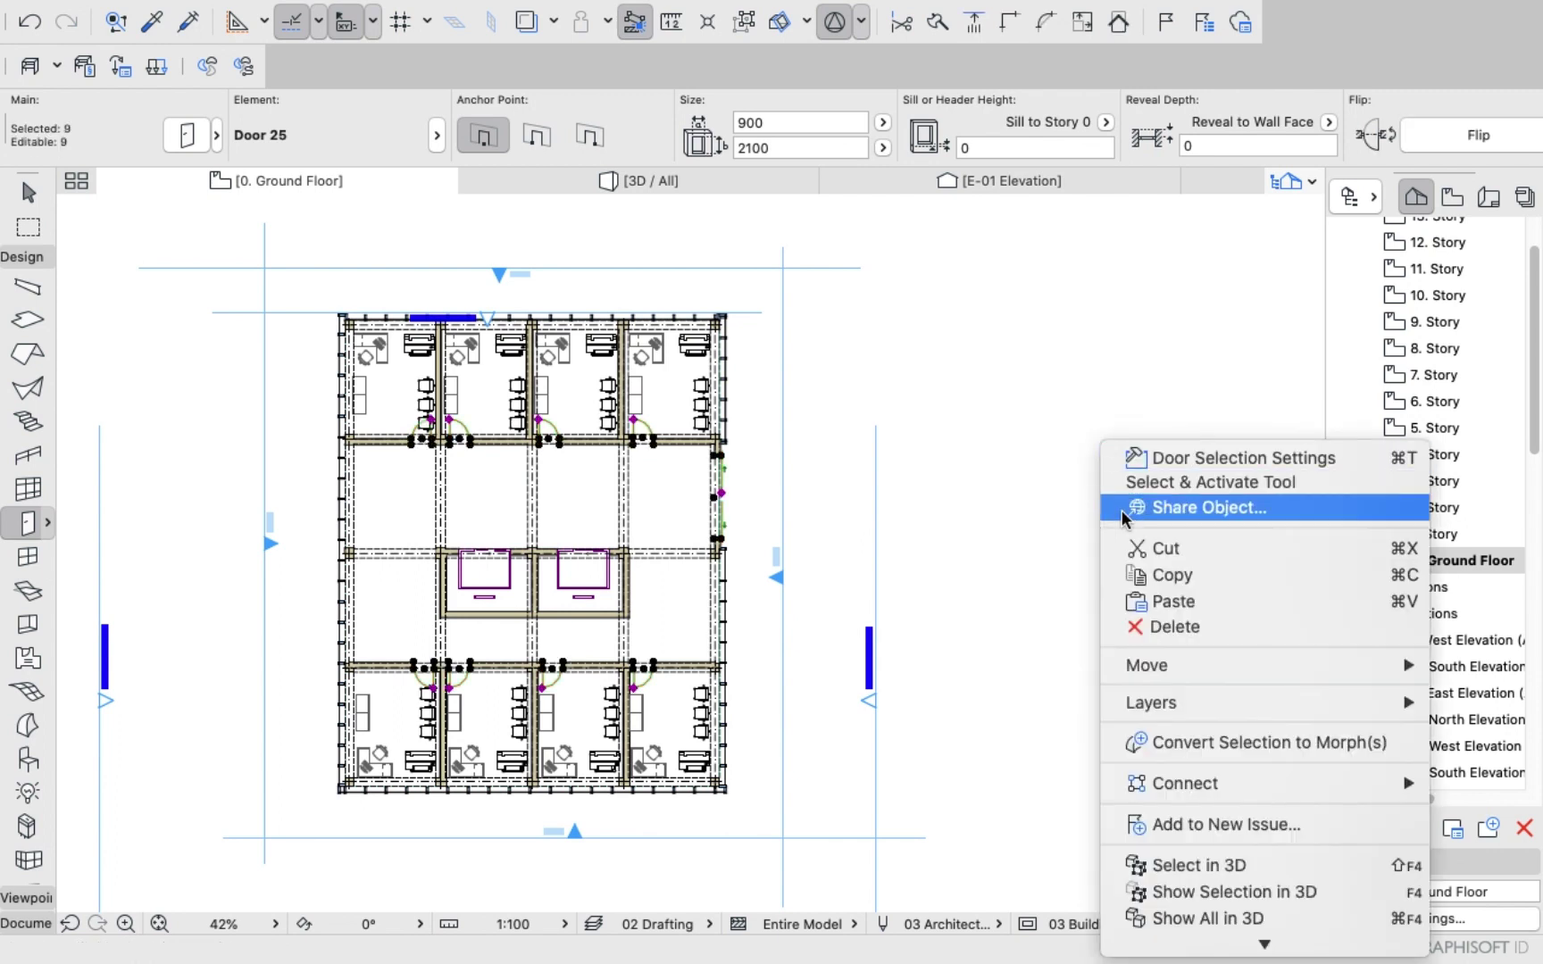
pyautogui.click(1152, 575)
# Paste the copied doors onto the 1. Story plan at their original positions.
pyautogui.doubleClick(1439, 534)
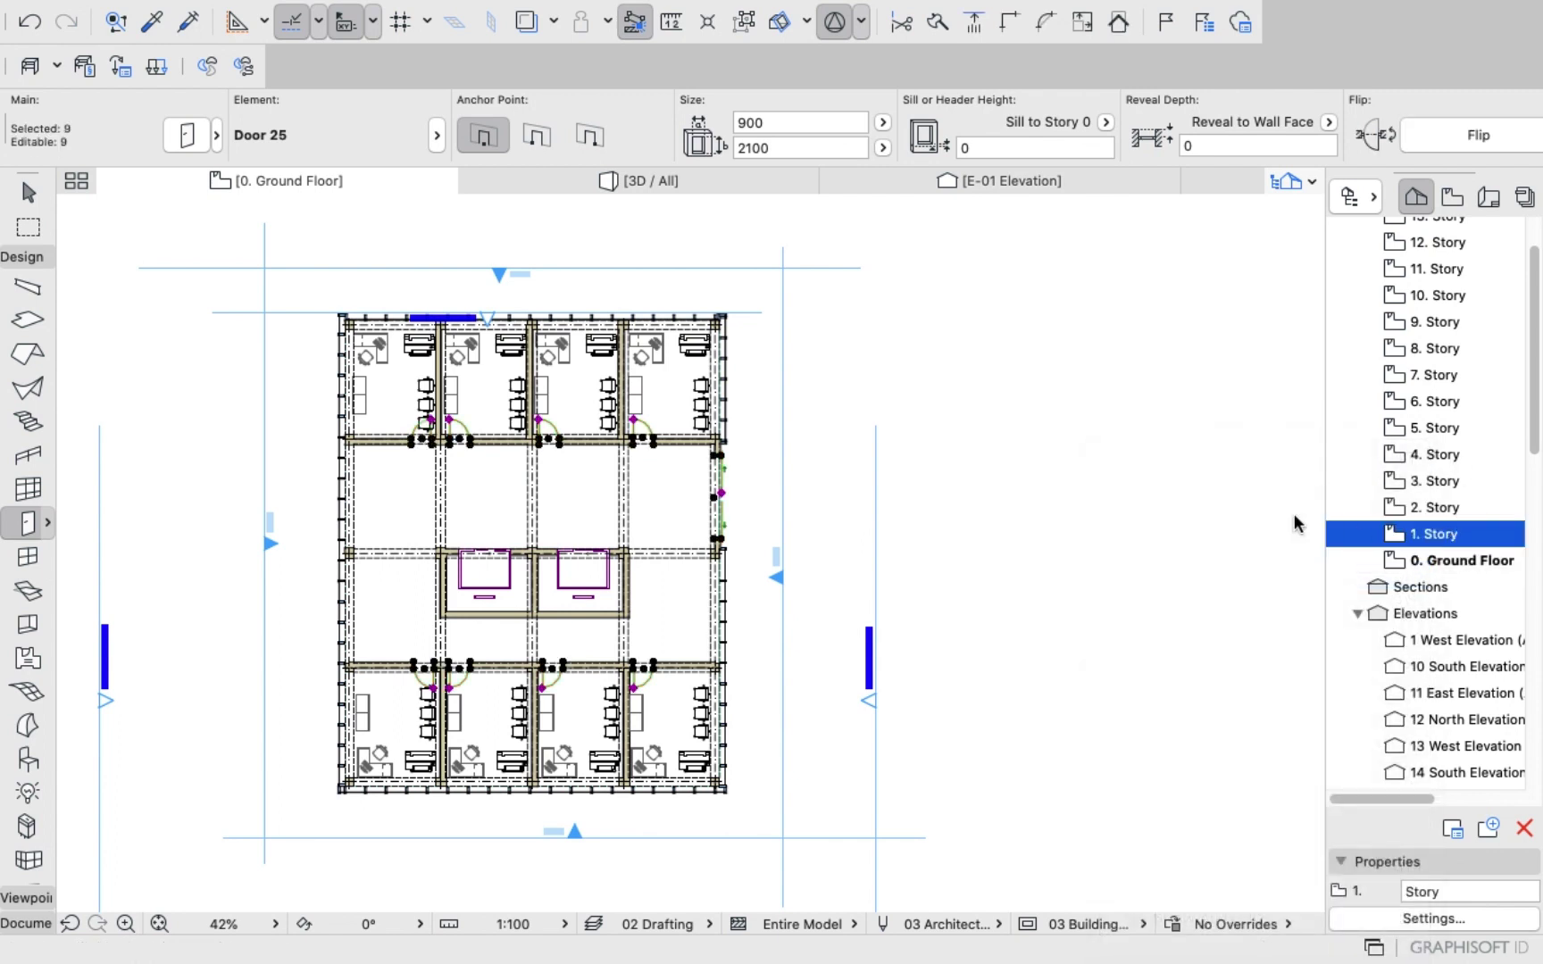
pyautogui.rightClick(1038, 446)
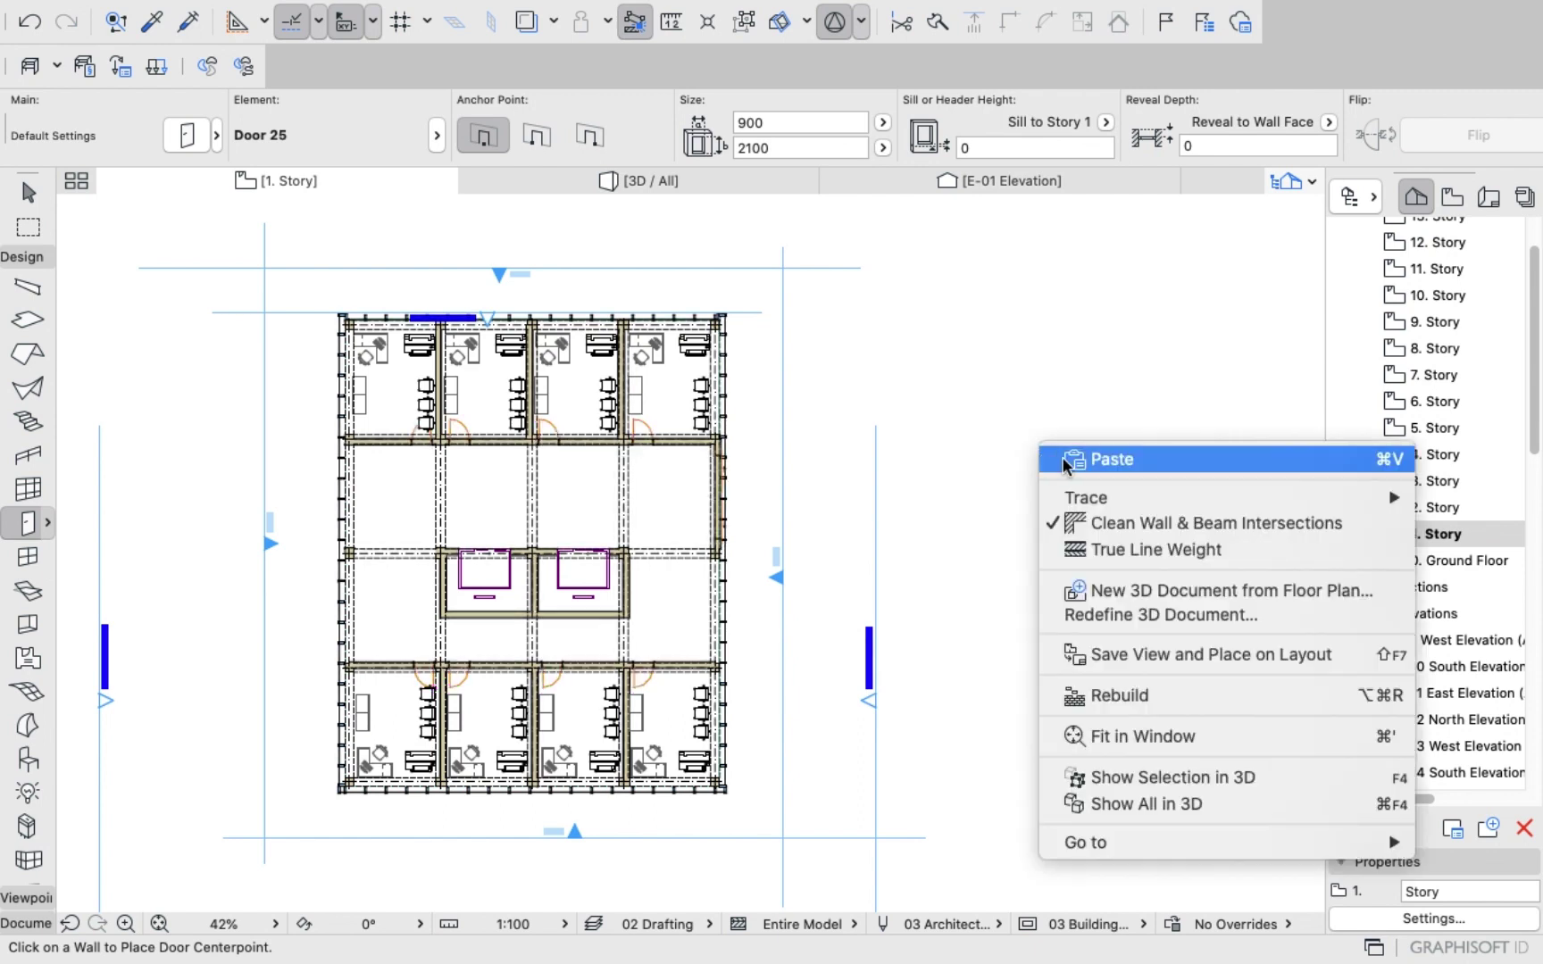
pyautogui.click(904, 416)
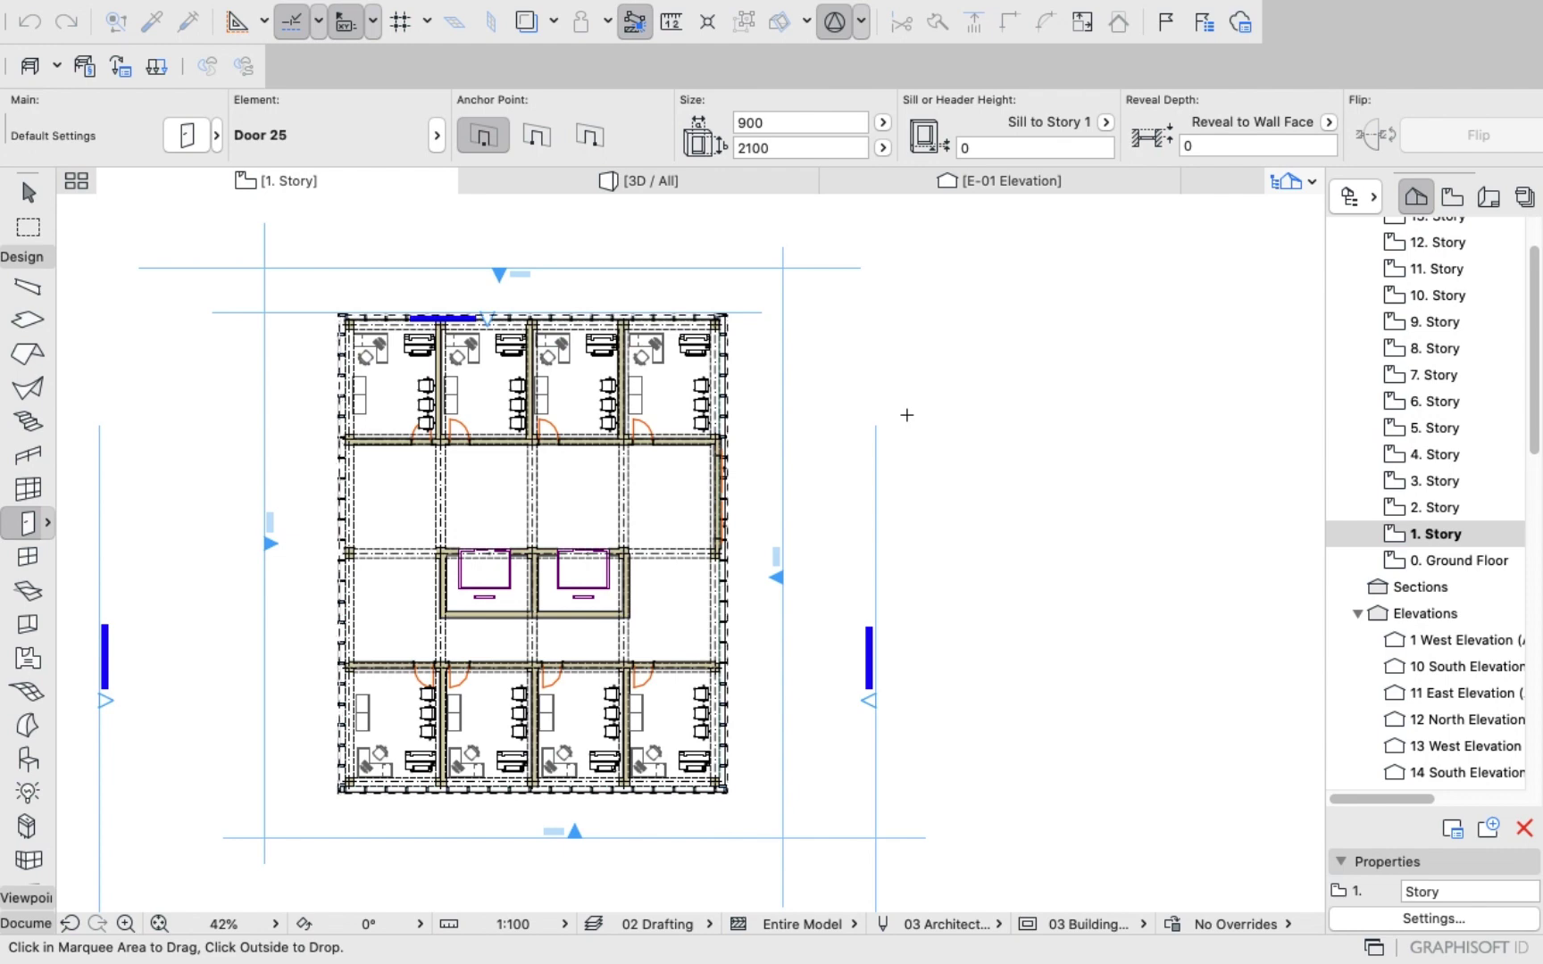
pyautogui.click(905, 415)
# Try deleting the short bearing wall along the east facade of the central hall on the 1. Story plan.
pyautogui.scroll(2, 747, 484)
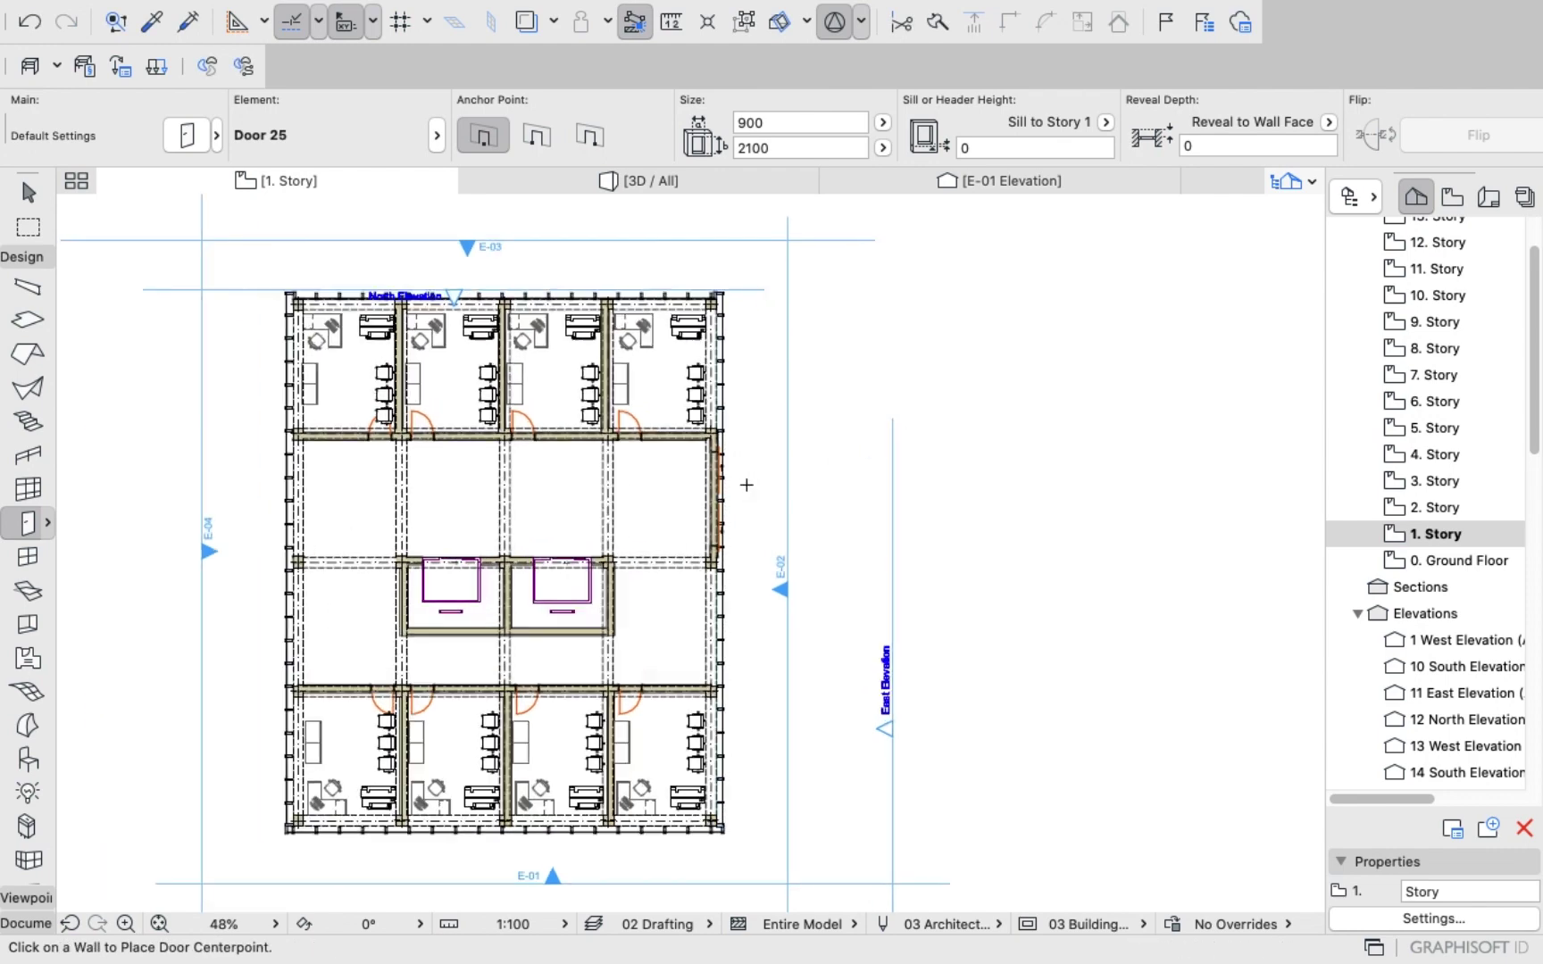
pyautogui.scroll(5, 746, 485)
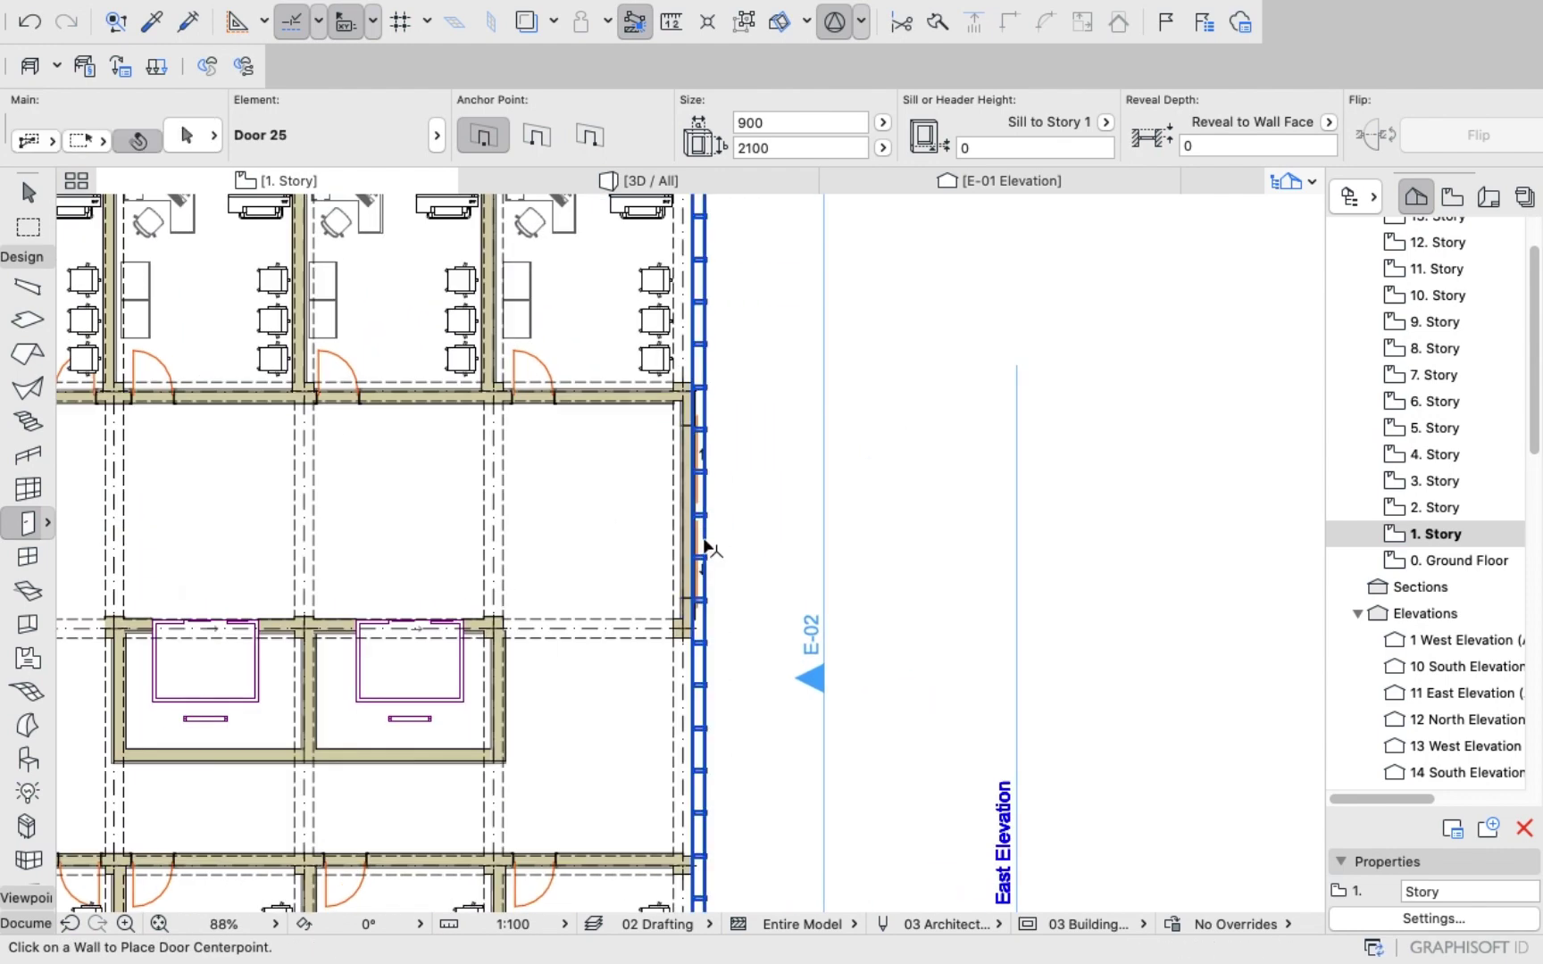
pyautogui.scroll(7, 705, 555)
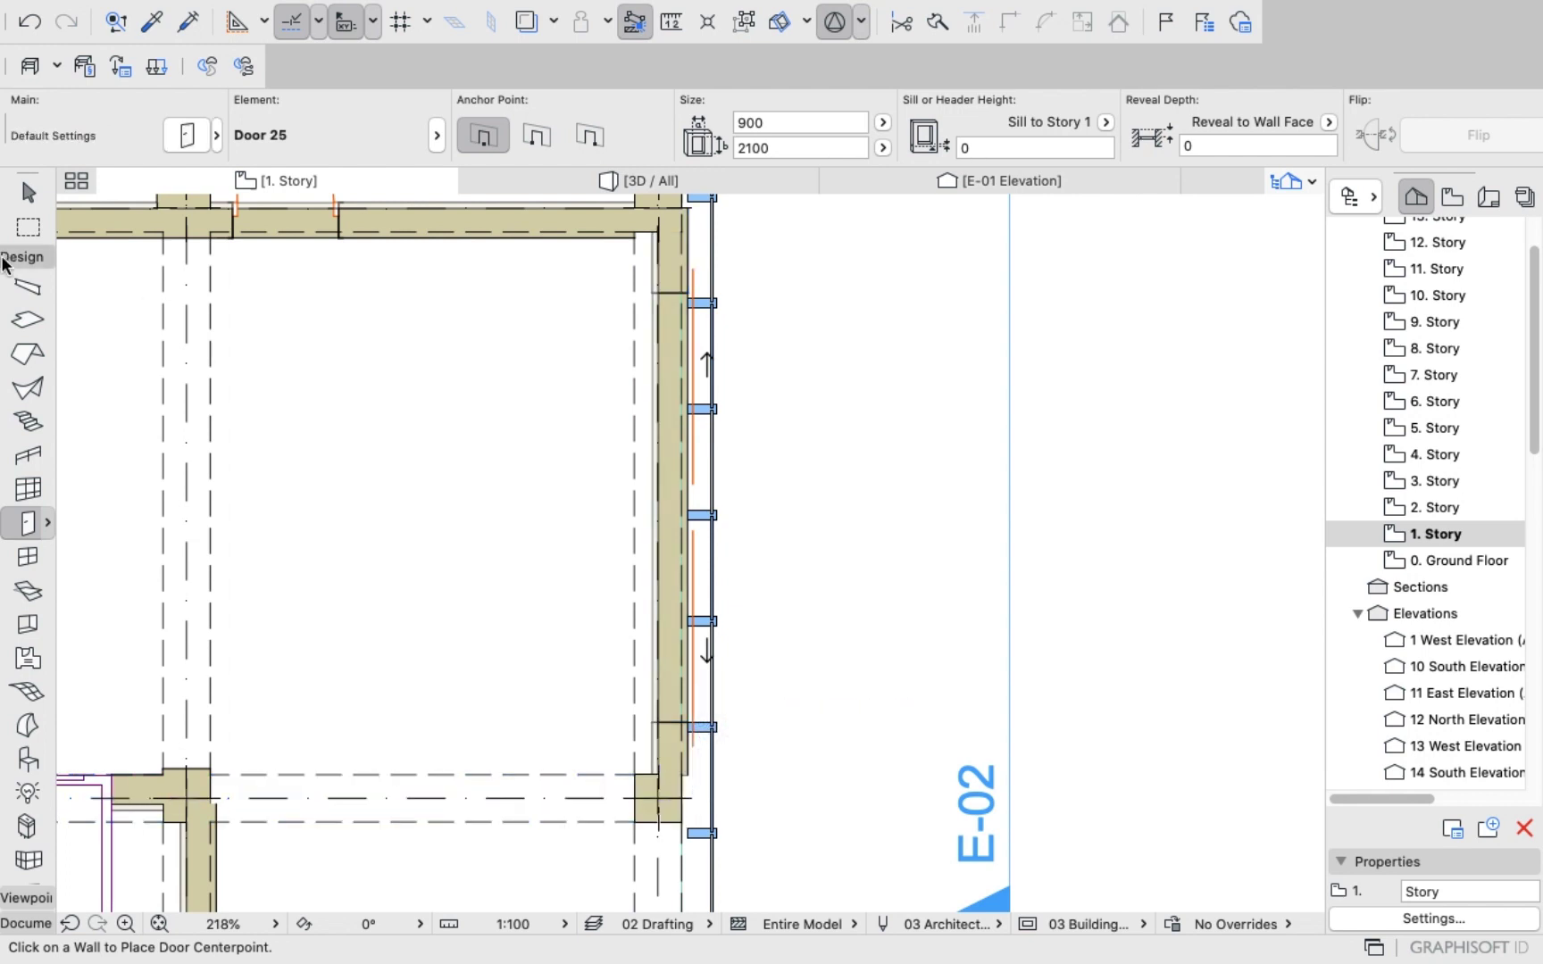
pyautogui.scroll(2, 36, 357)
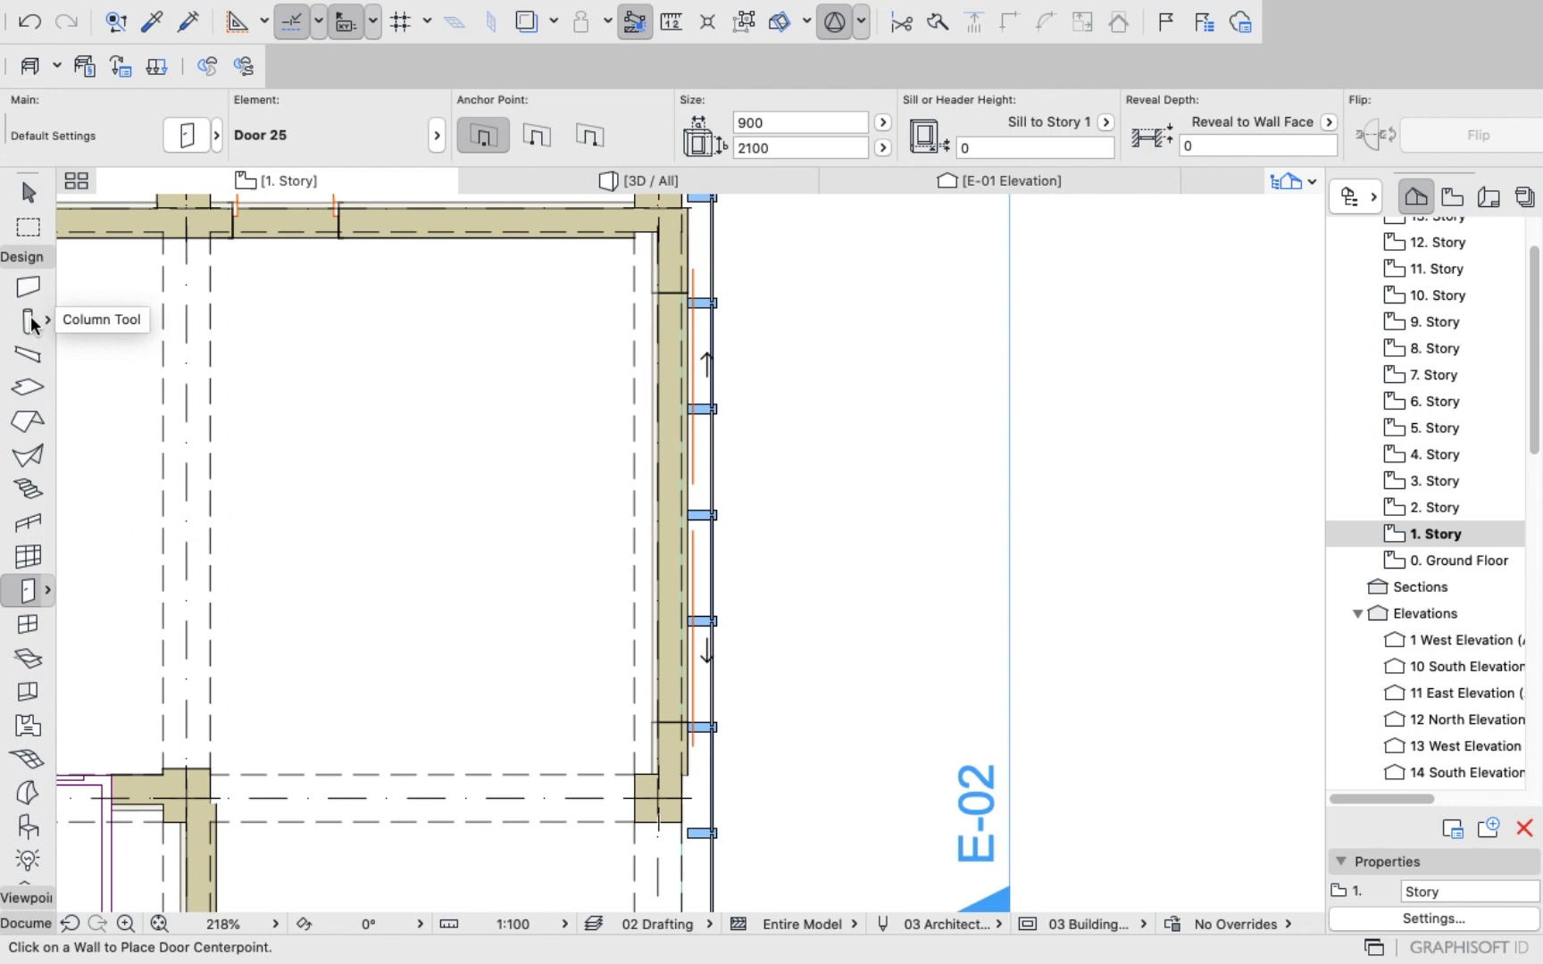
pyautogui.keyDown('shift'); pyautogui.click(672, 450); pyautogui.keyUp('shift')
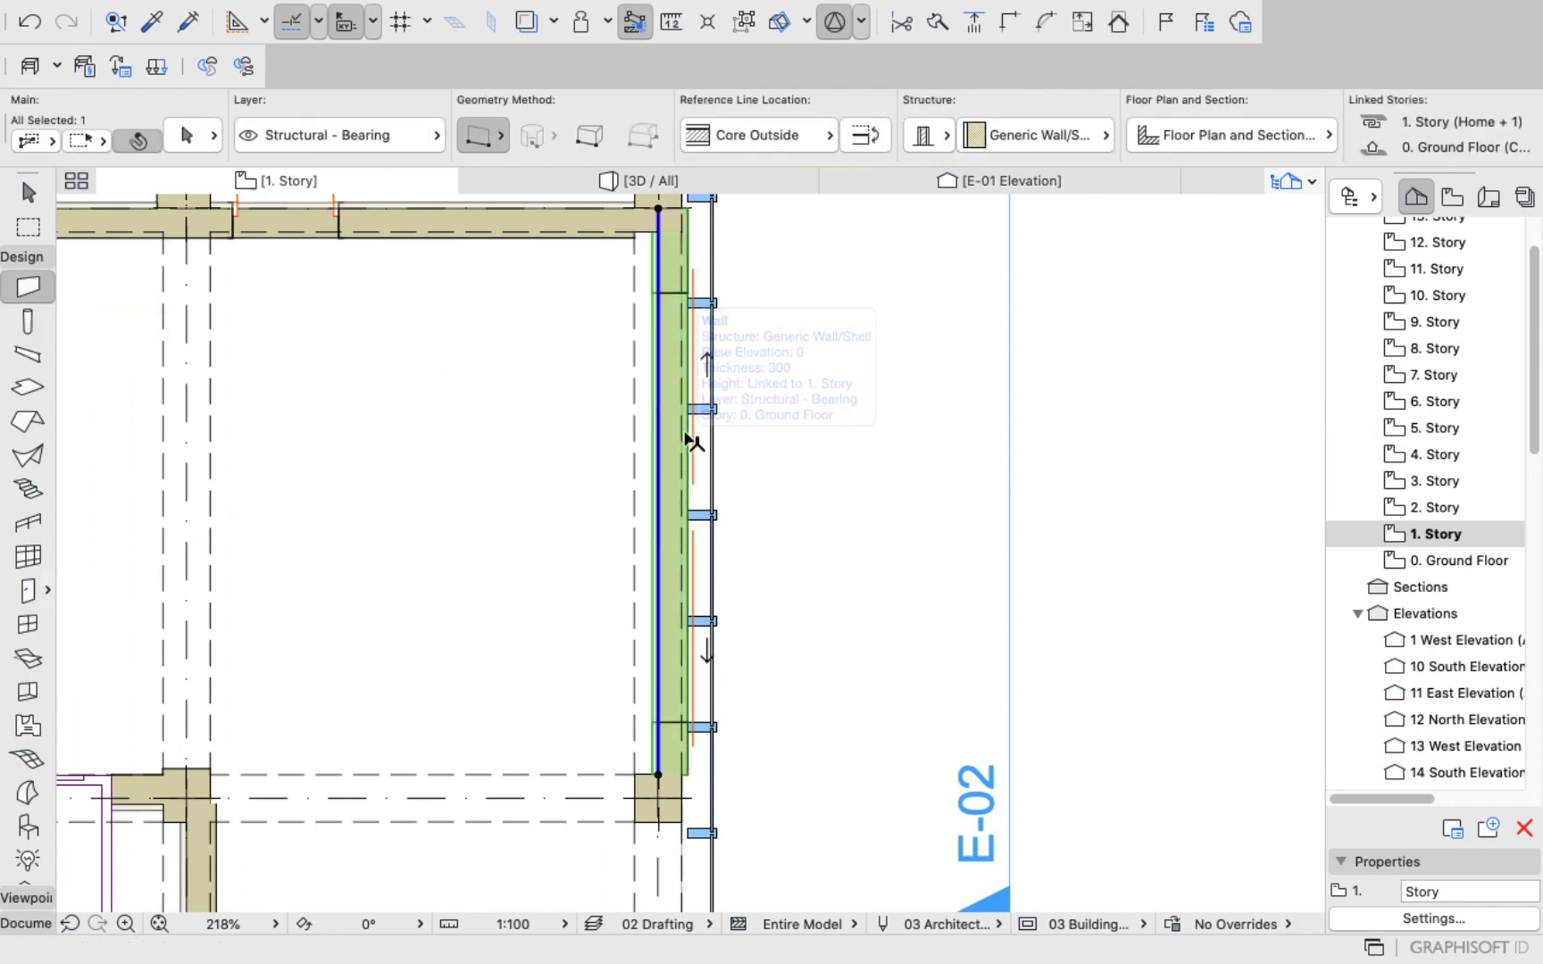
pyautogui.scroll(-2, 895, 370)
pyautogui.rightClick(1088, 274)
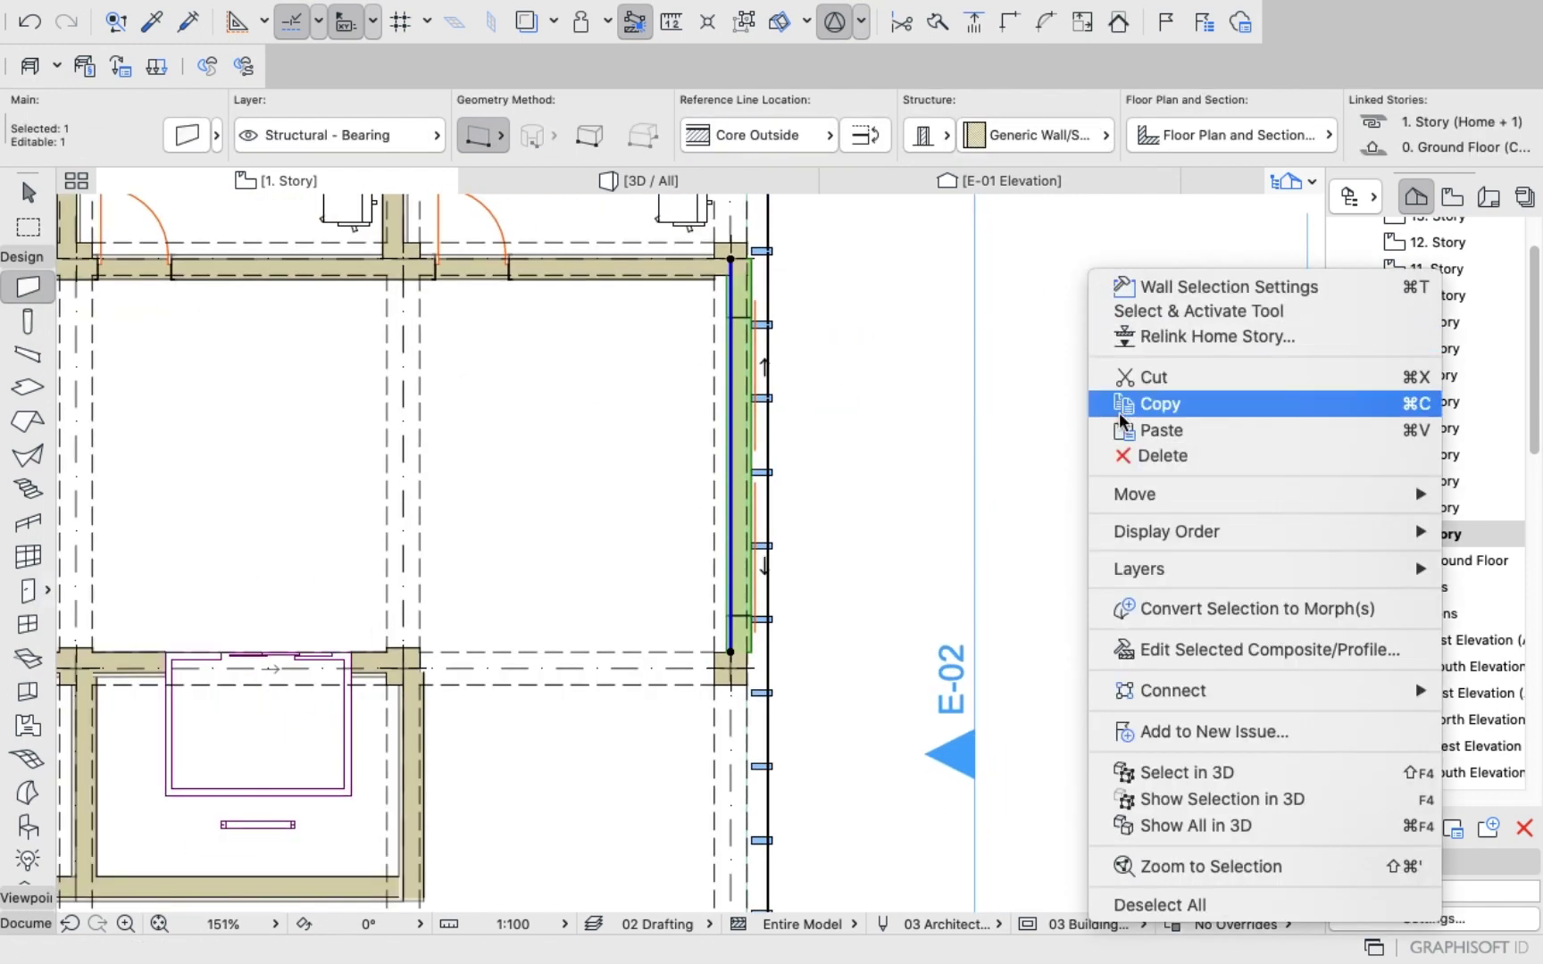
pyautogui.click(1111, 455)
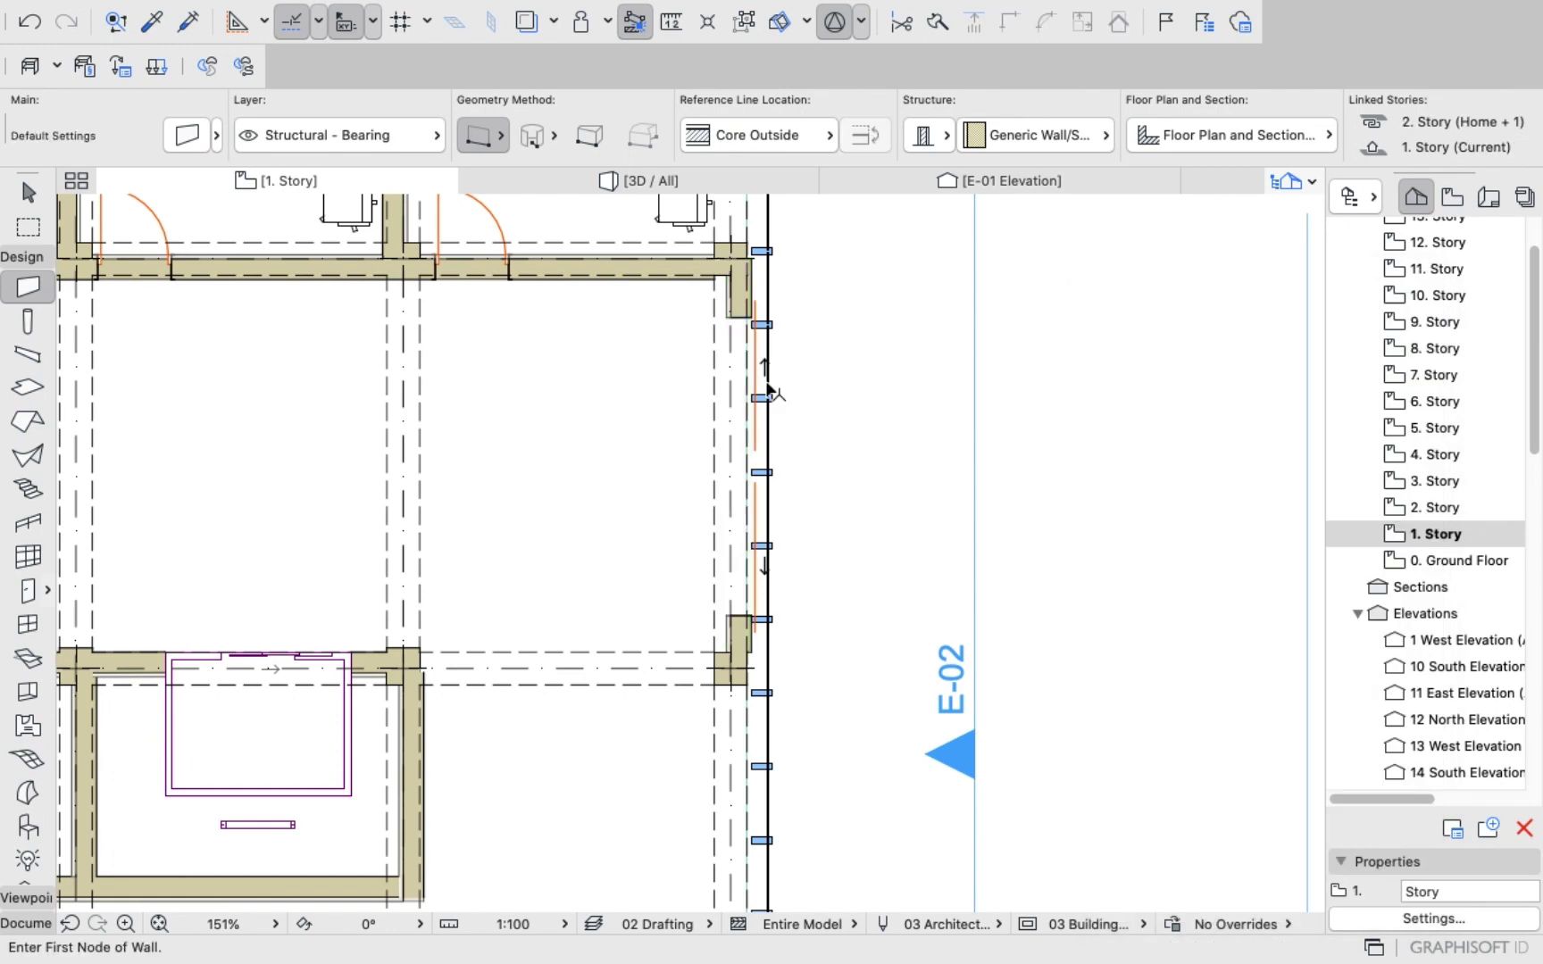
# Try deleting the Exterior Double Sliding Door 25 on the east side of the 1. Story plan.
pyautogui.press('shift')
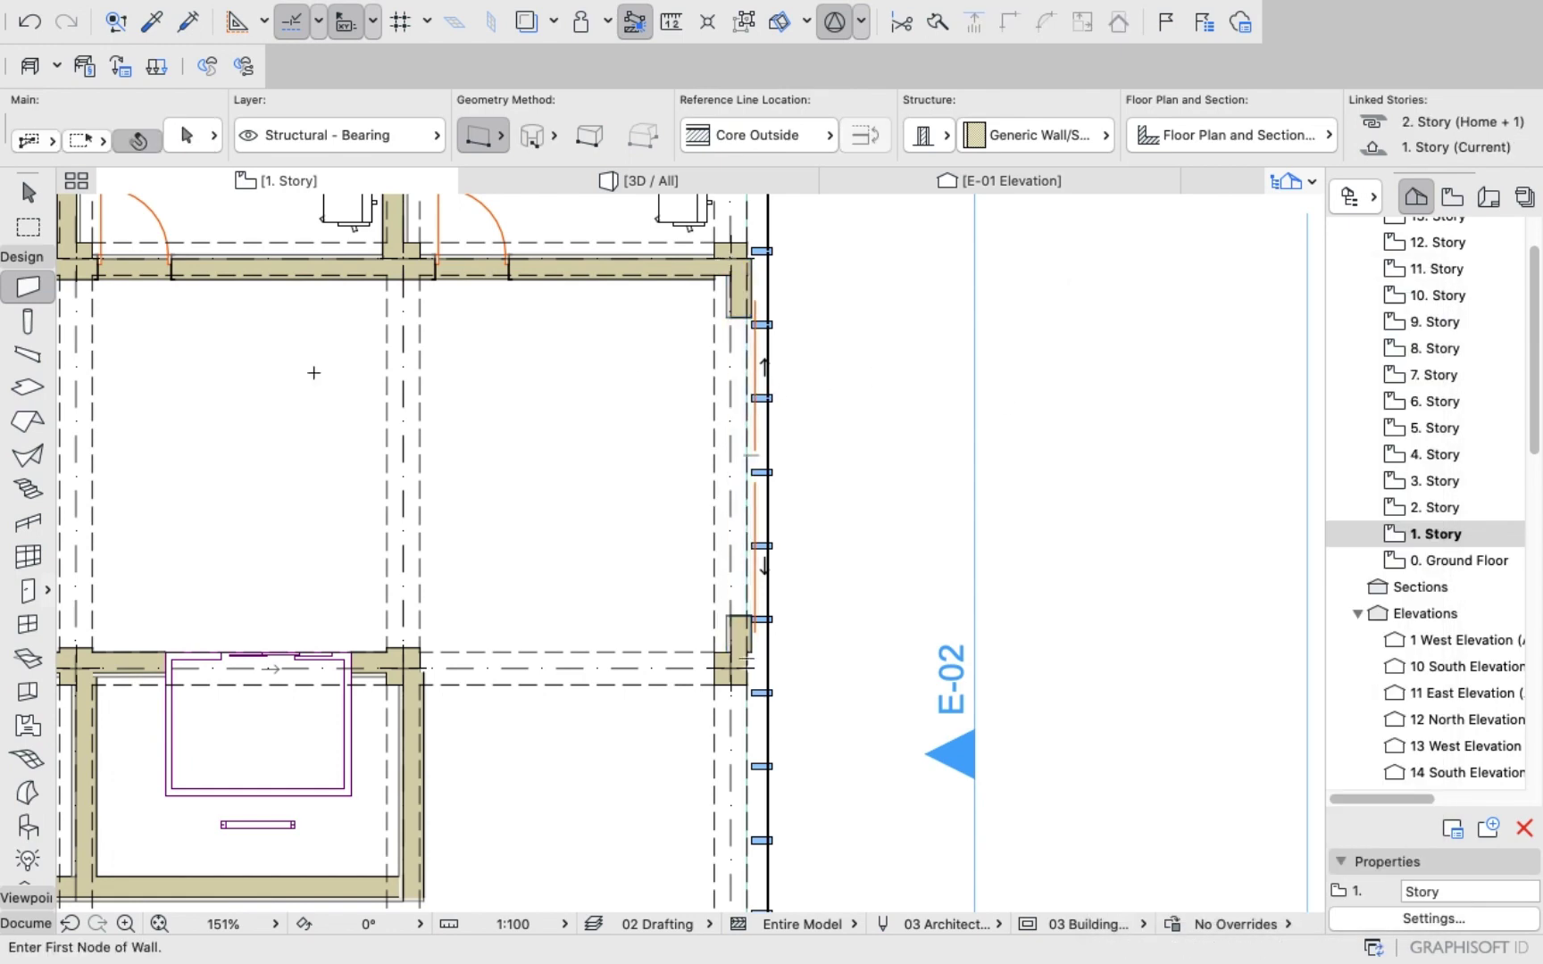
pyautogui.click(28, 589)
pyautogui.scroll(5, 792, 408)
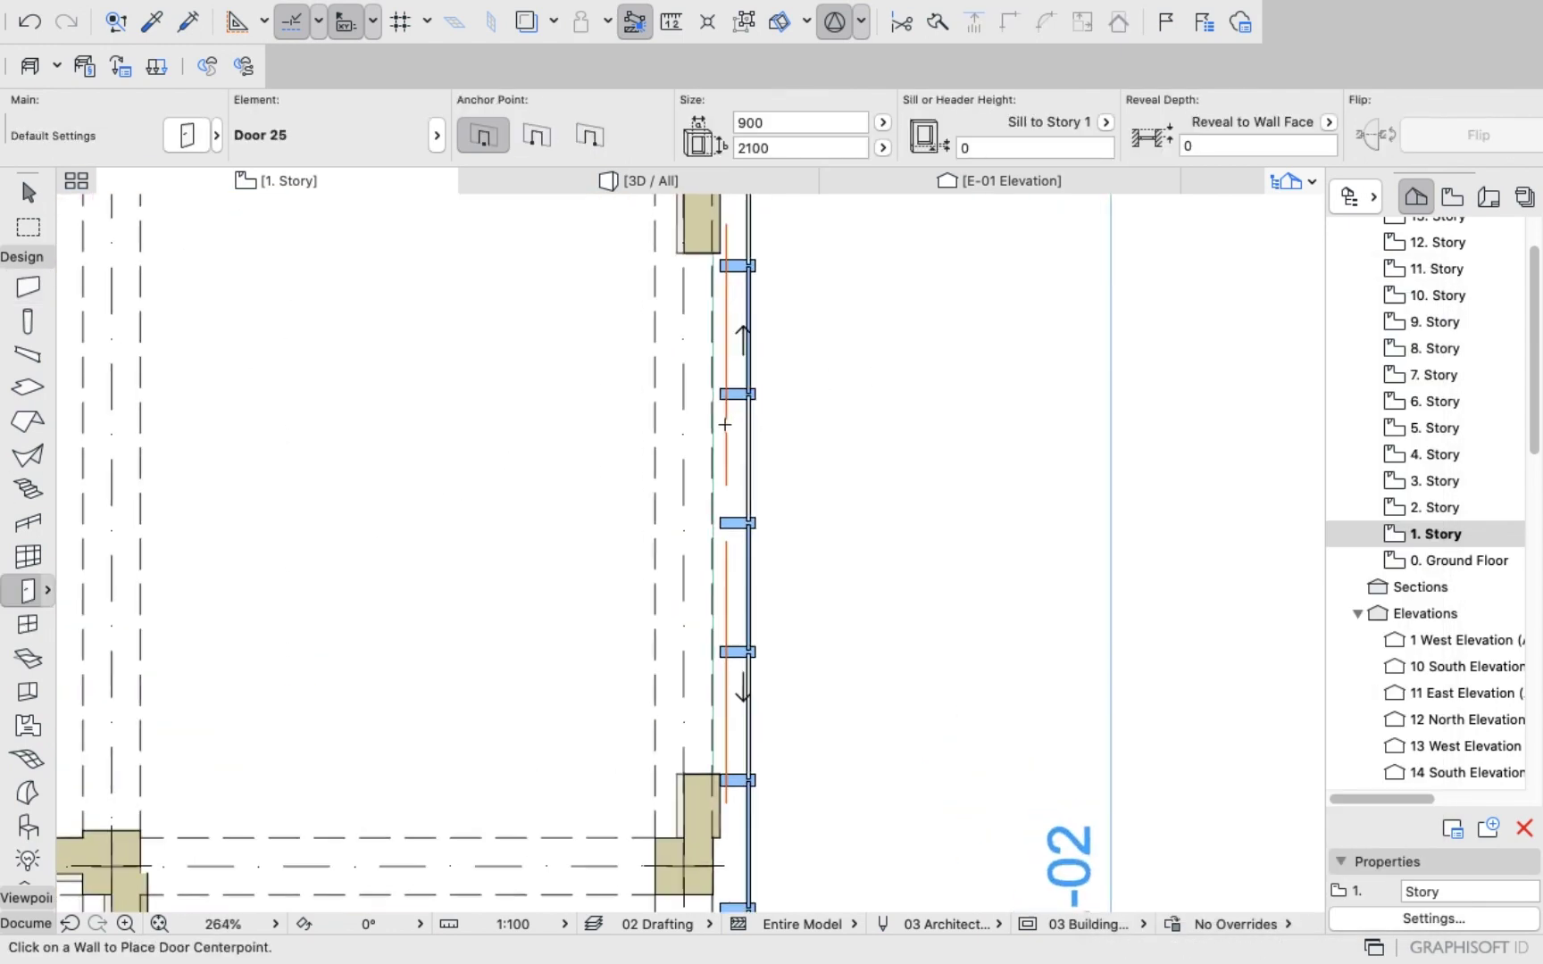
pyautogui.press('shift')
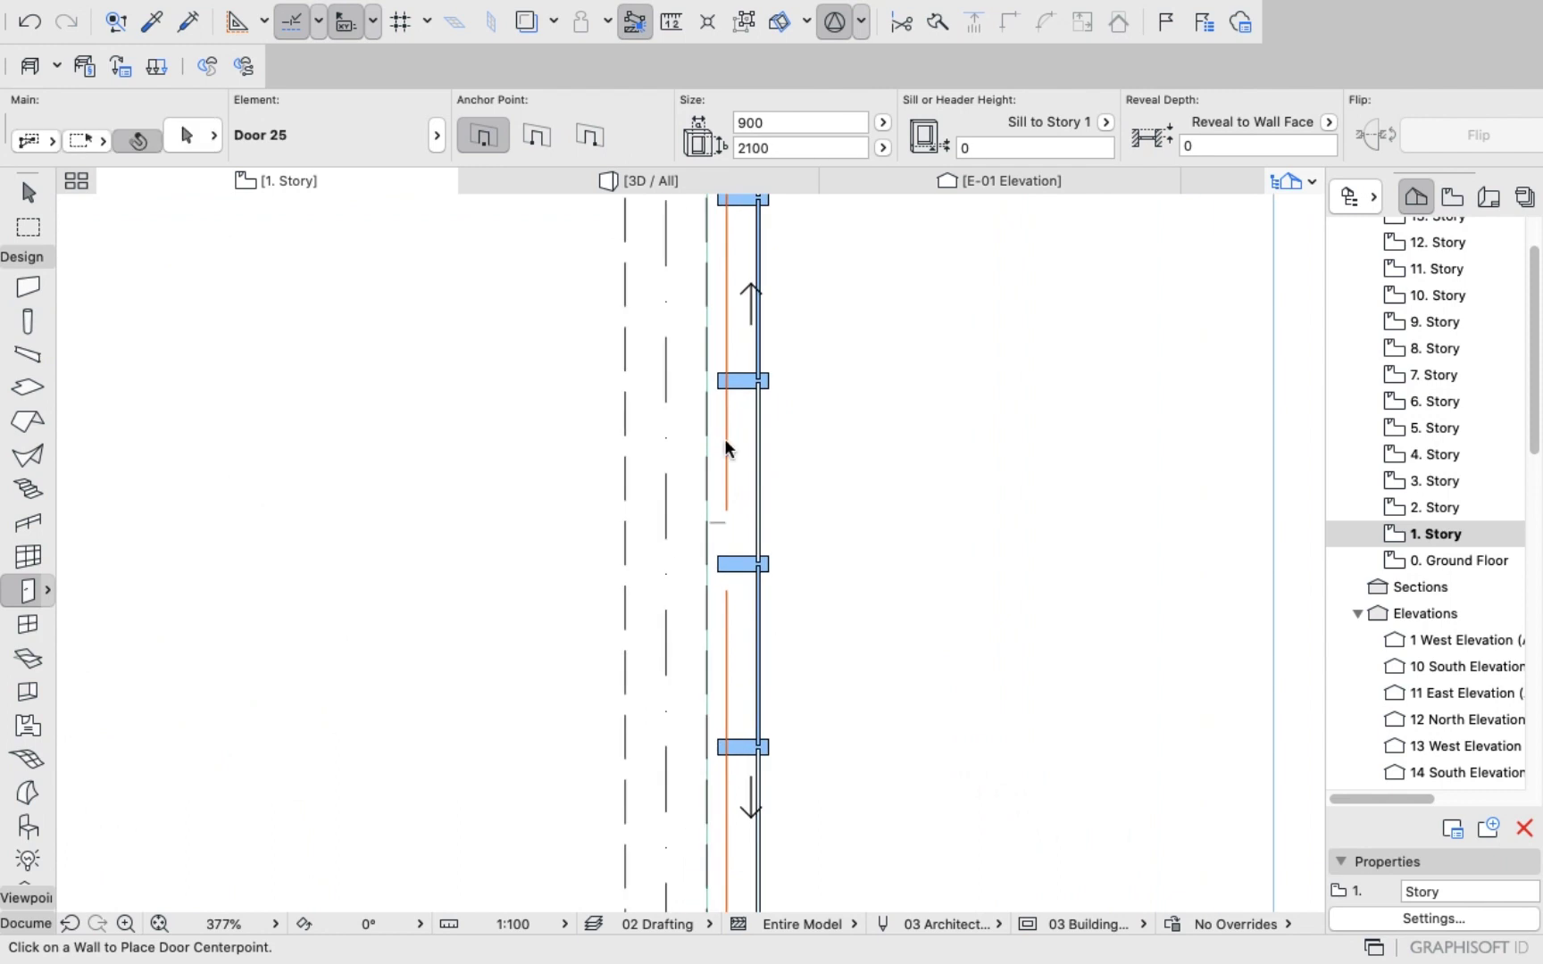
pyautogui.keyDown('shift'); pyautogui.click(725, 511); pyautogui.keyUp('shift')
pyautogui.rightClick(1013, 462)
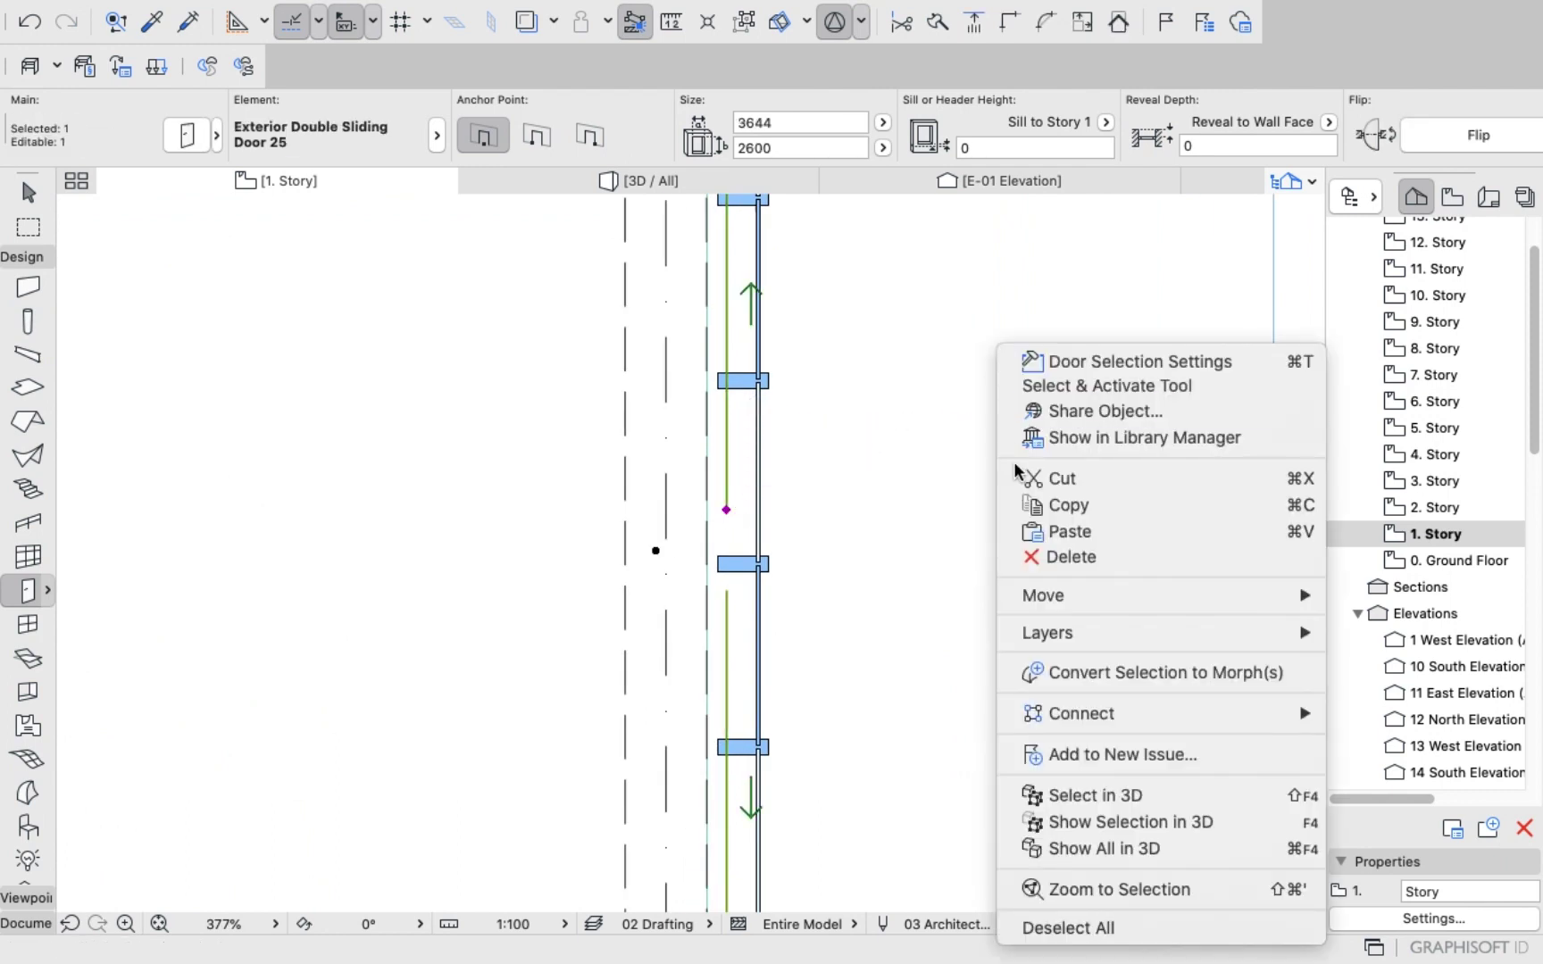
pyautogui.click(1067, 556)
# Check the east wall of the central hall in plan and the ground-floor entrance on the 3D facade.
pyautogui.scroll(-3, 892, 335)
pyautogui.scroll(-5, 897, 341)
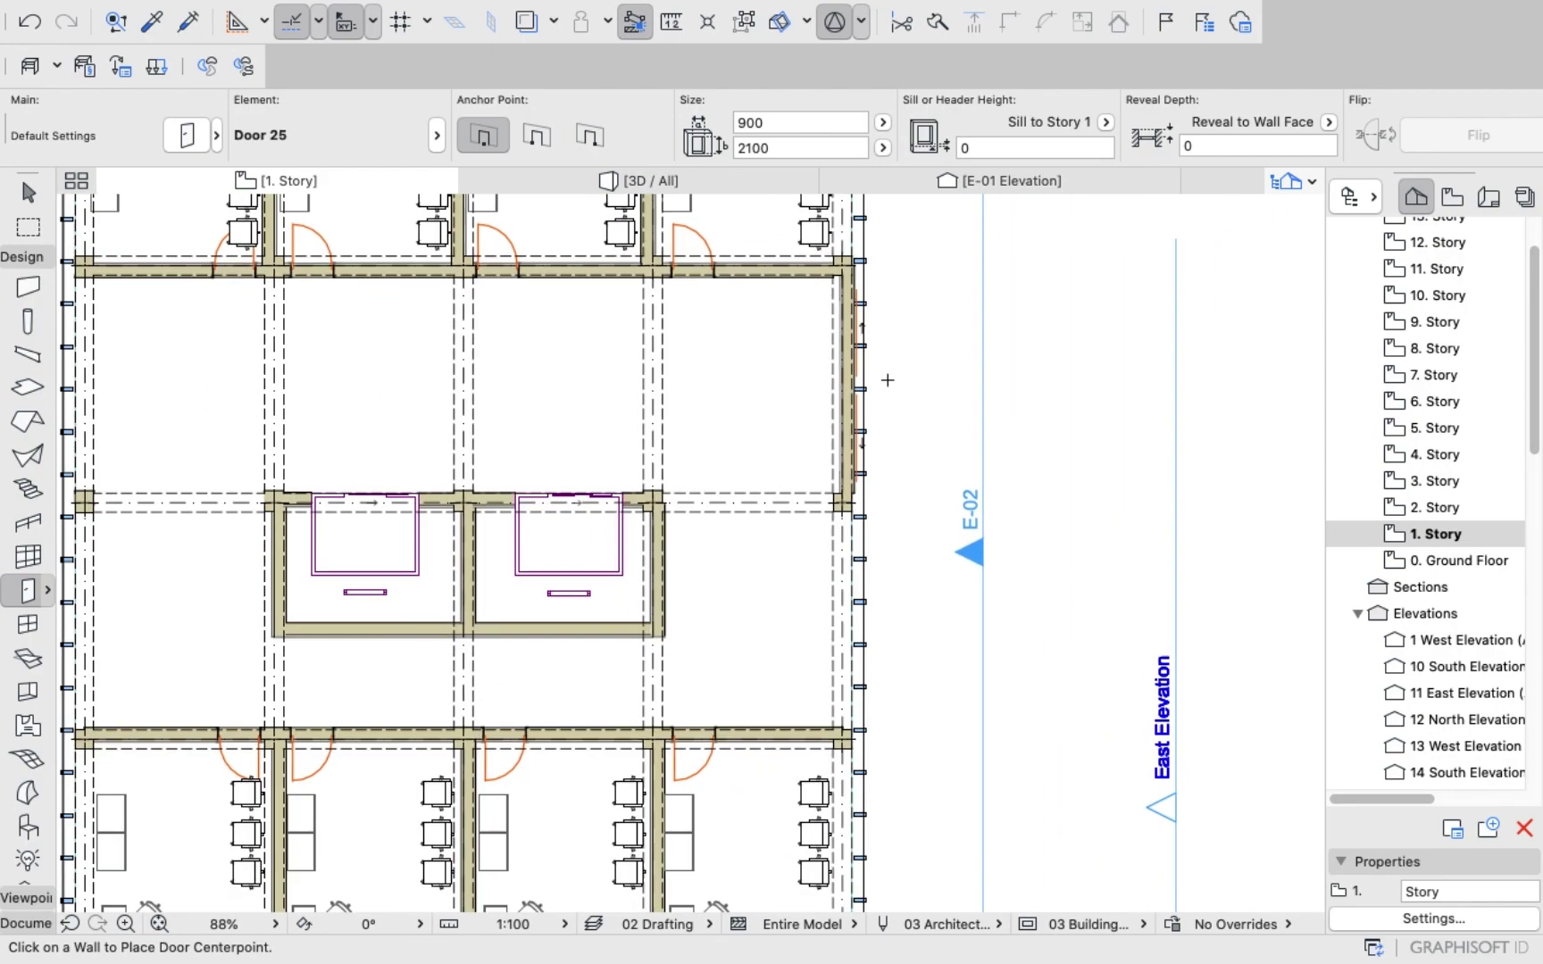
pyautogui.scroll(-4, 888, 380)
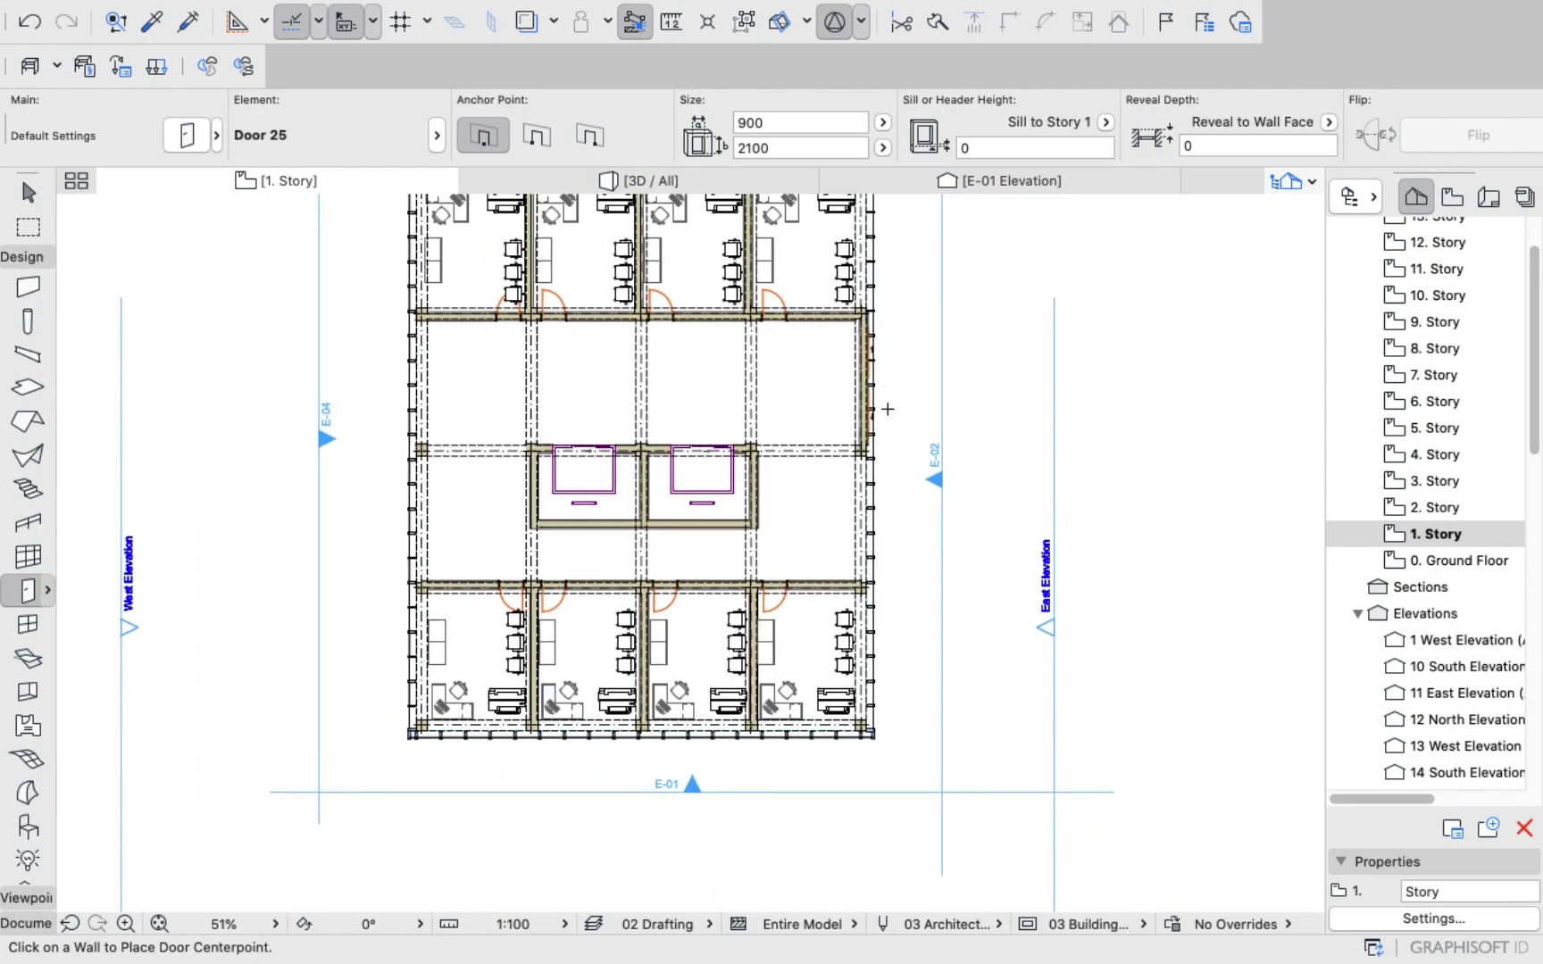
pyautogui.scroll(4, 888, 409)
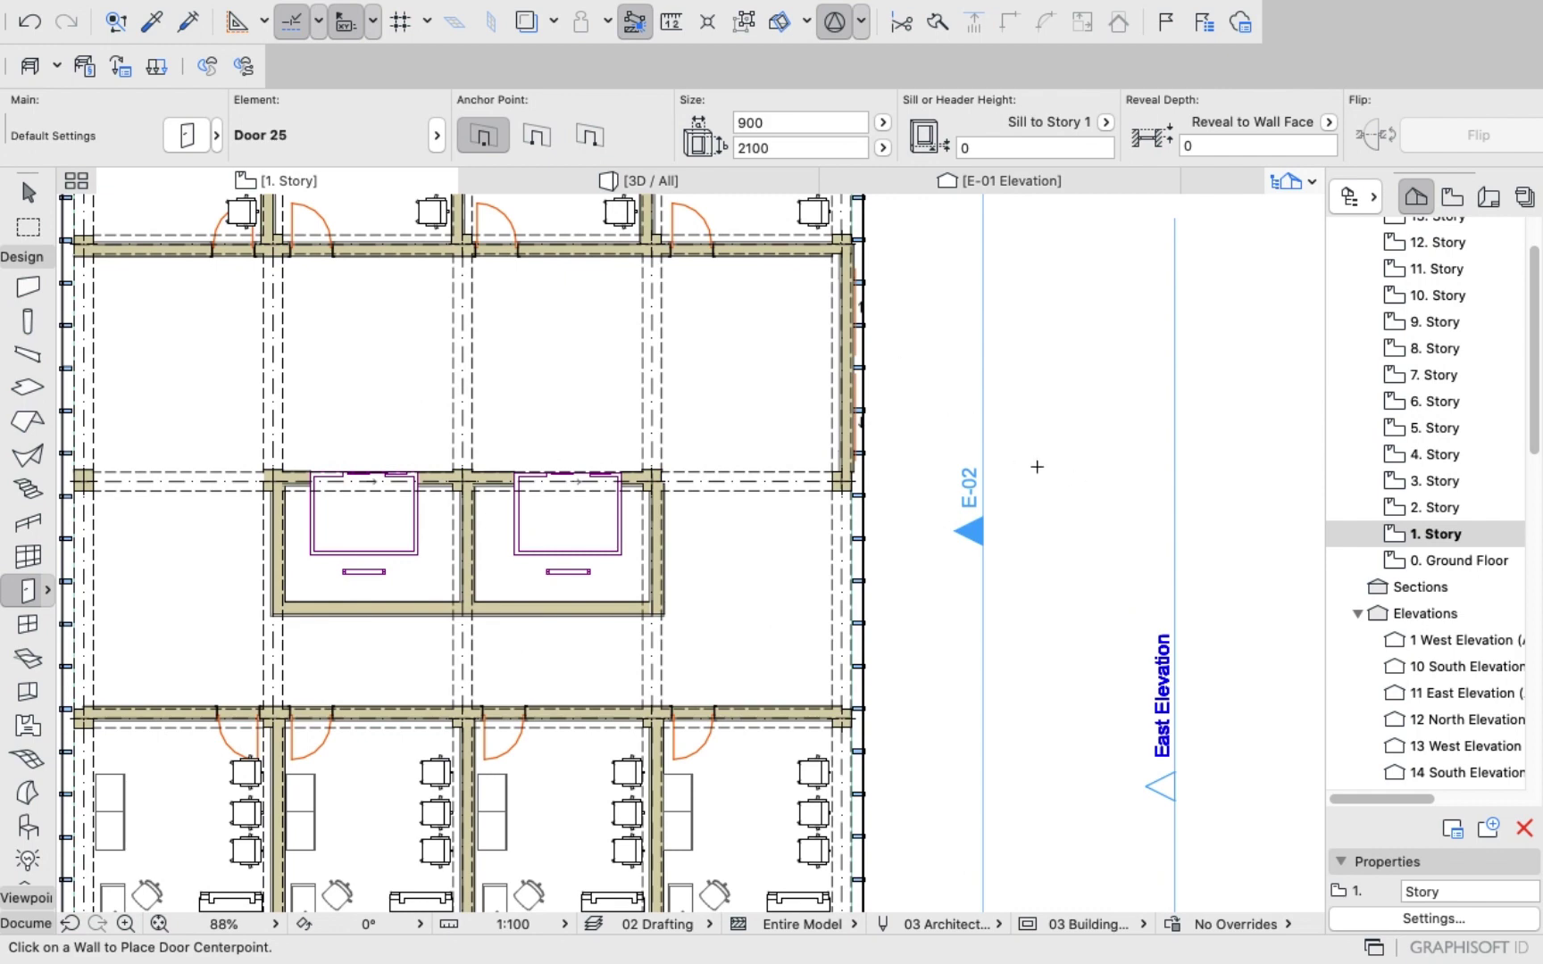
pyautogui.click(625, 179)
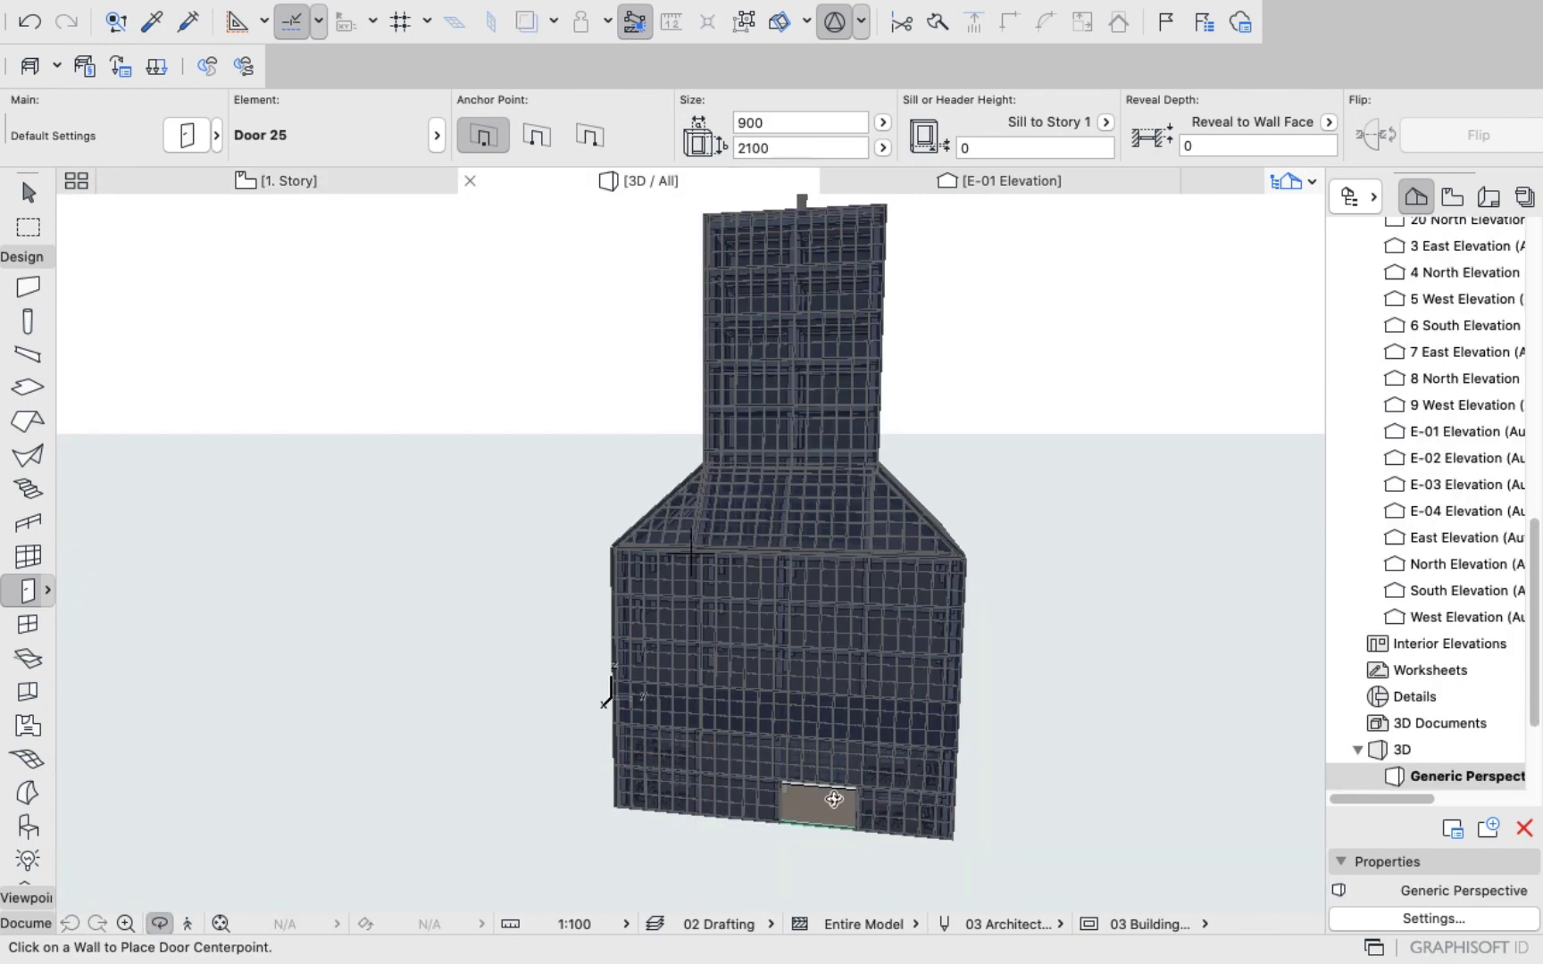
pyautogui.scroll(5, 815, 807)
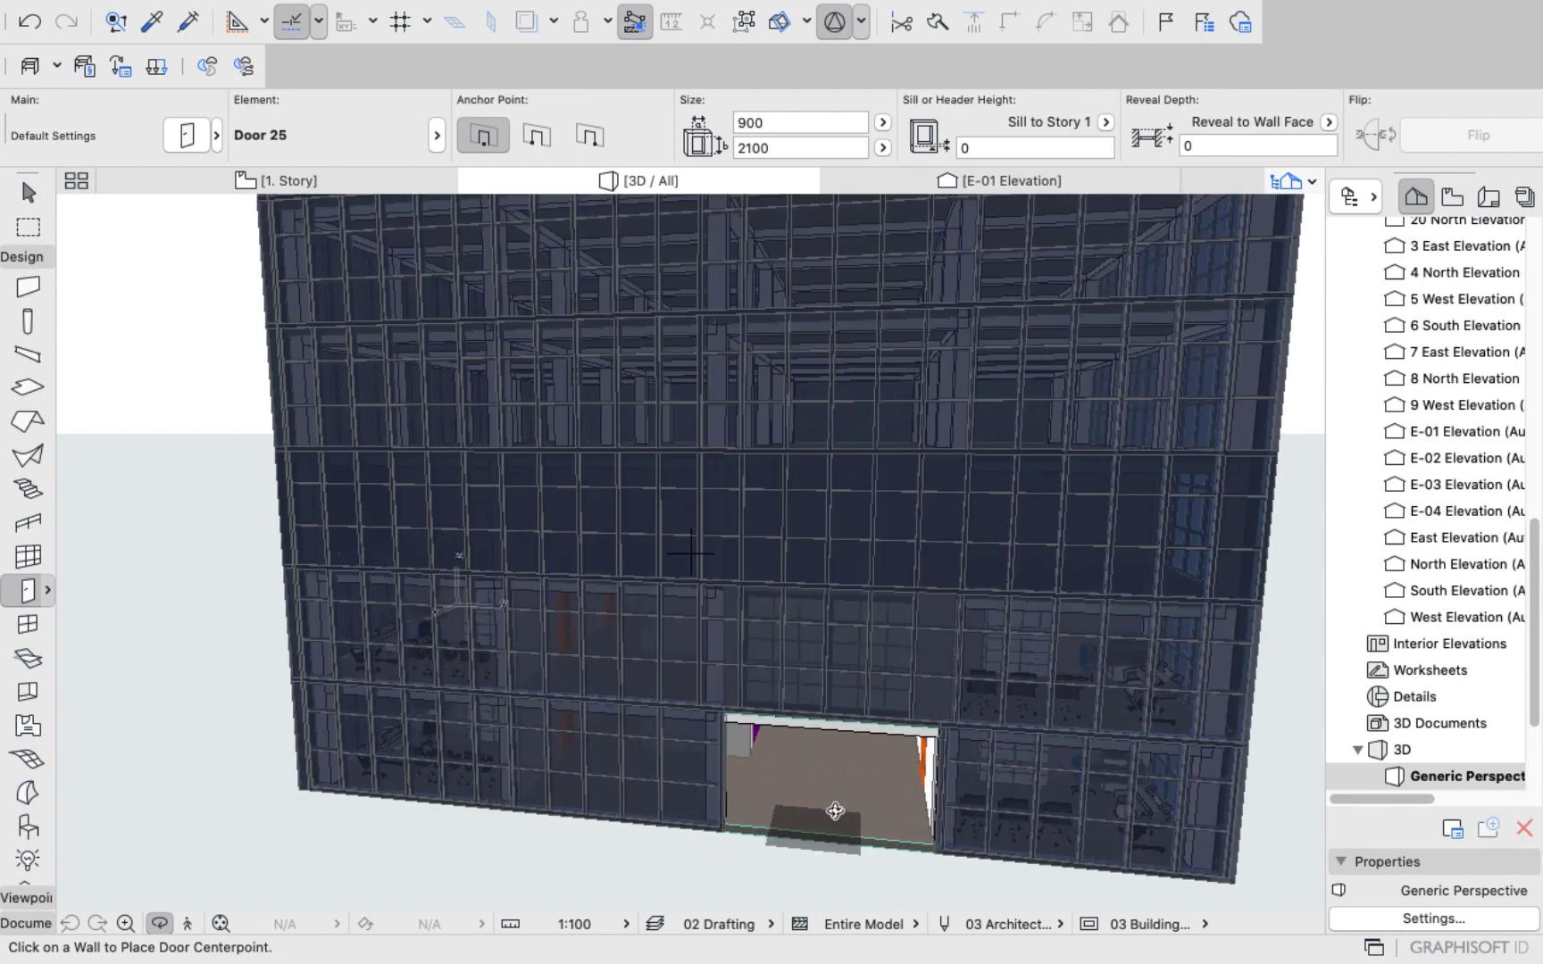
pyautogui.scroll(-2, 835, 811)
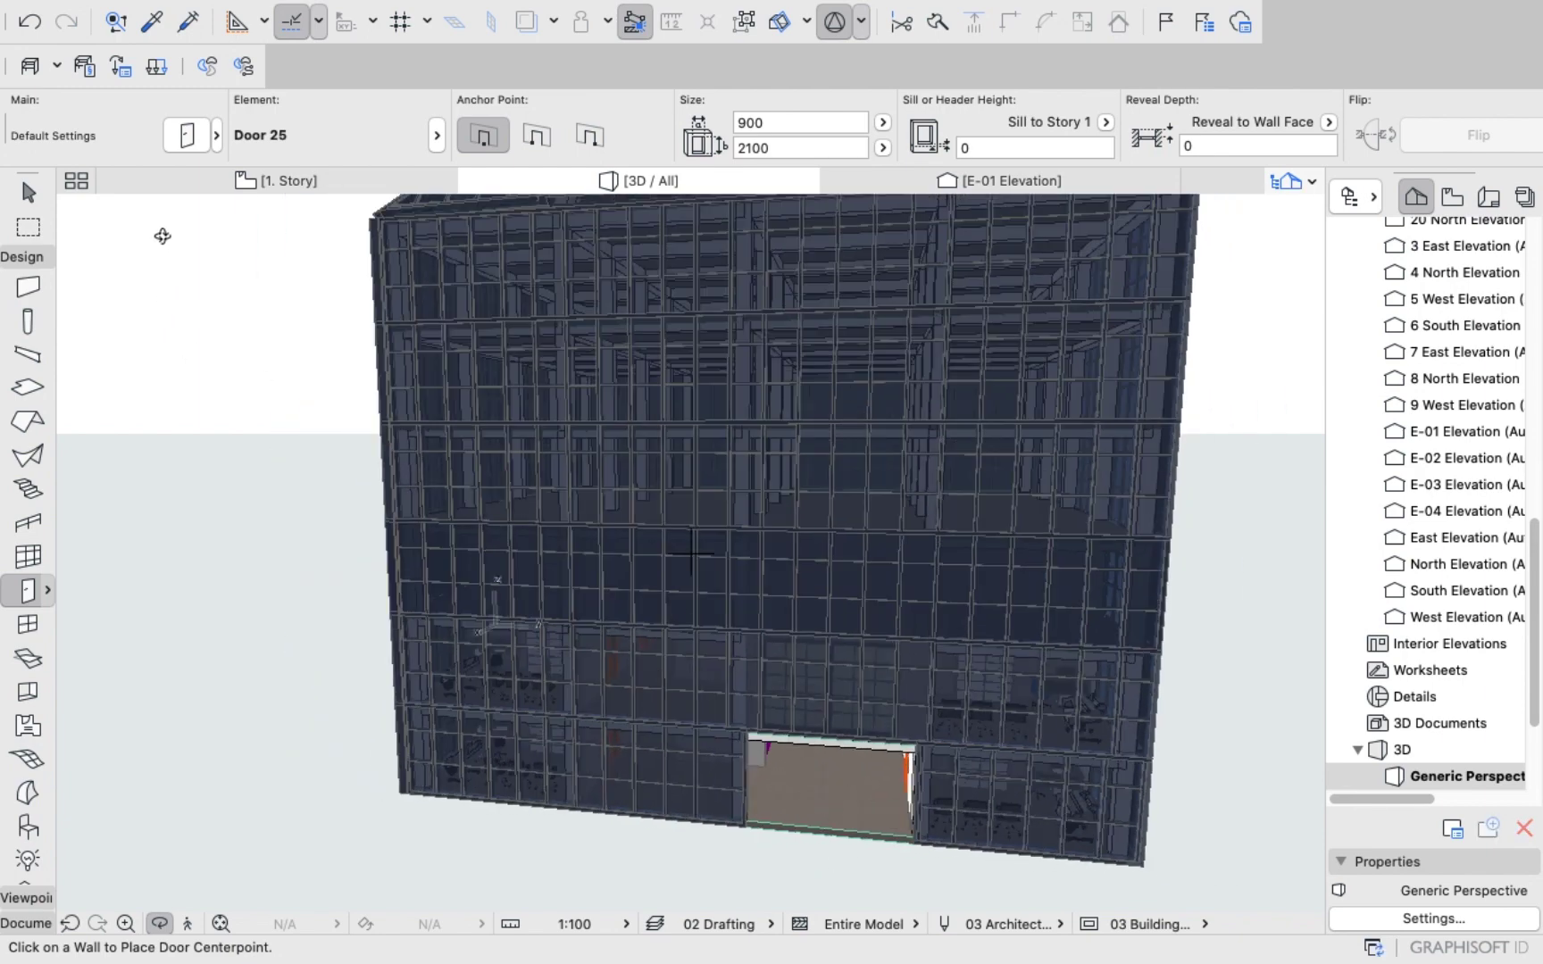
# Undo the deletions of the exterior sliding door and the east wall.
pyautogui.click(33, 29)
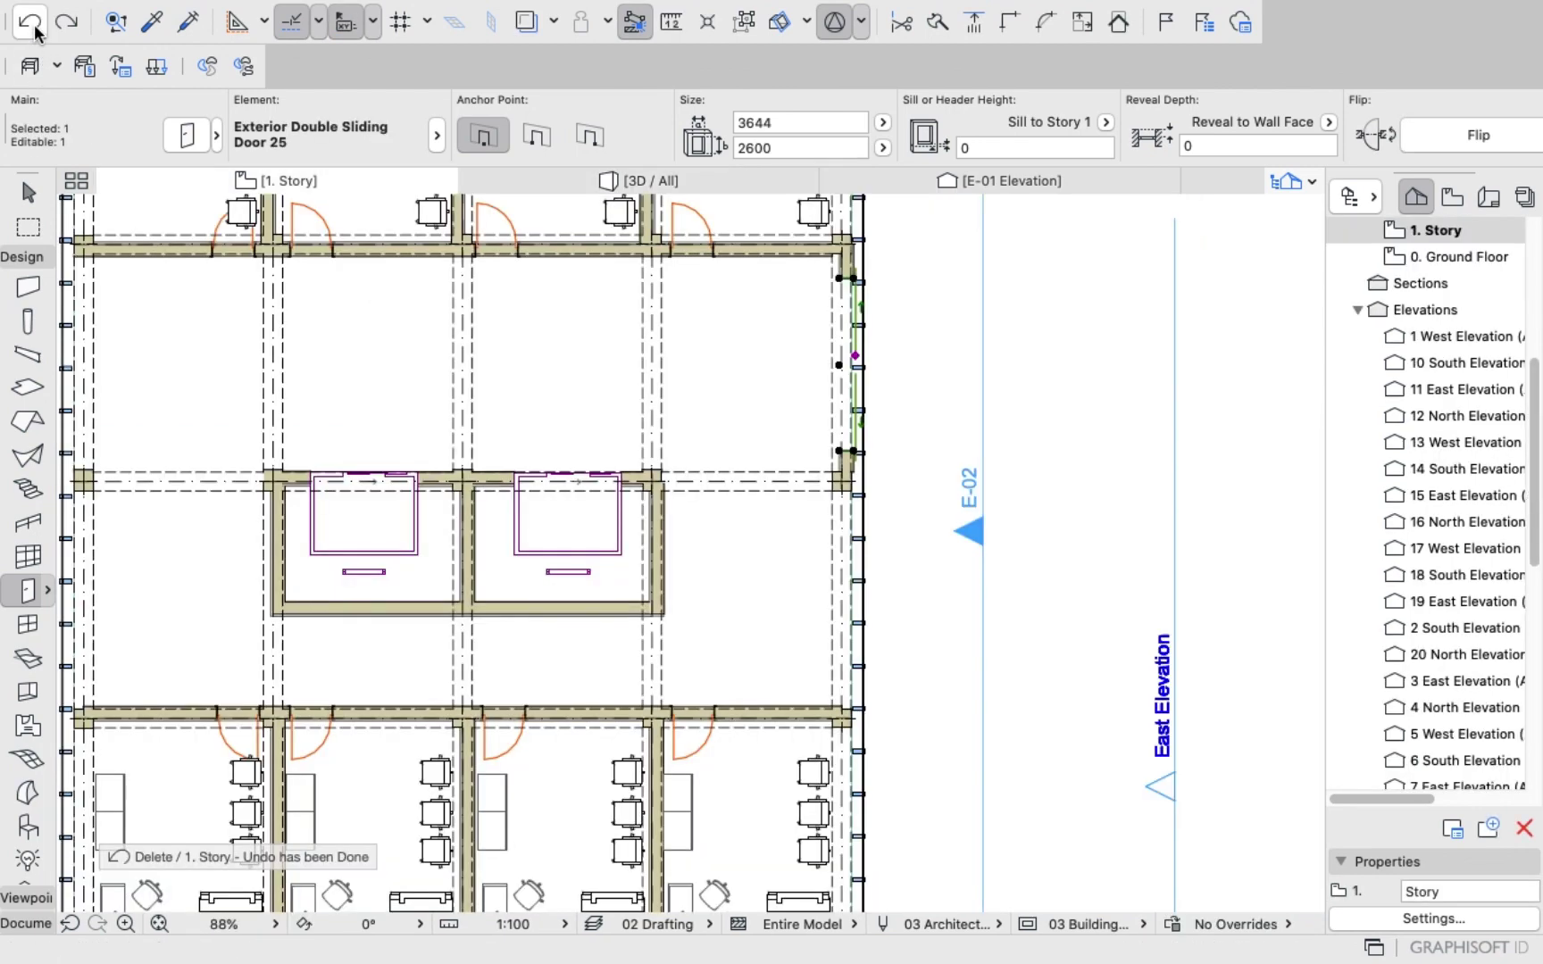
pyautogui.click(34, 32)
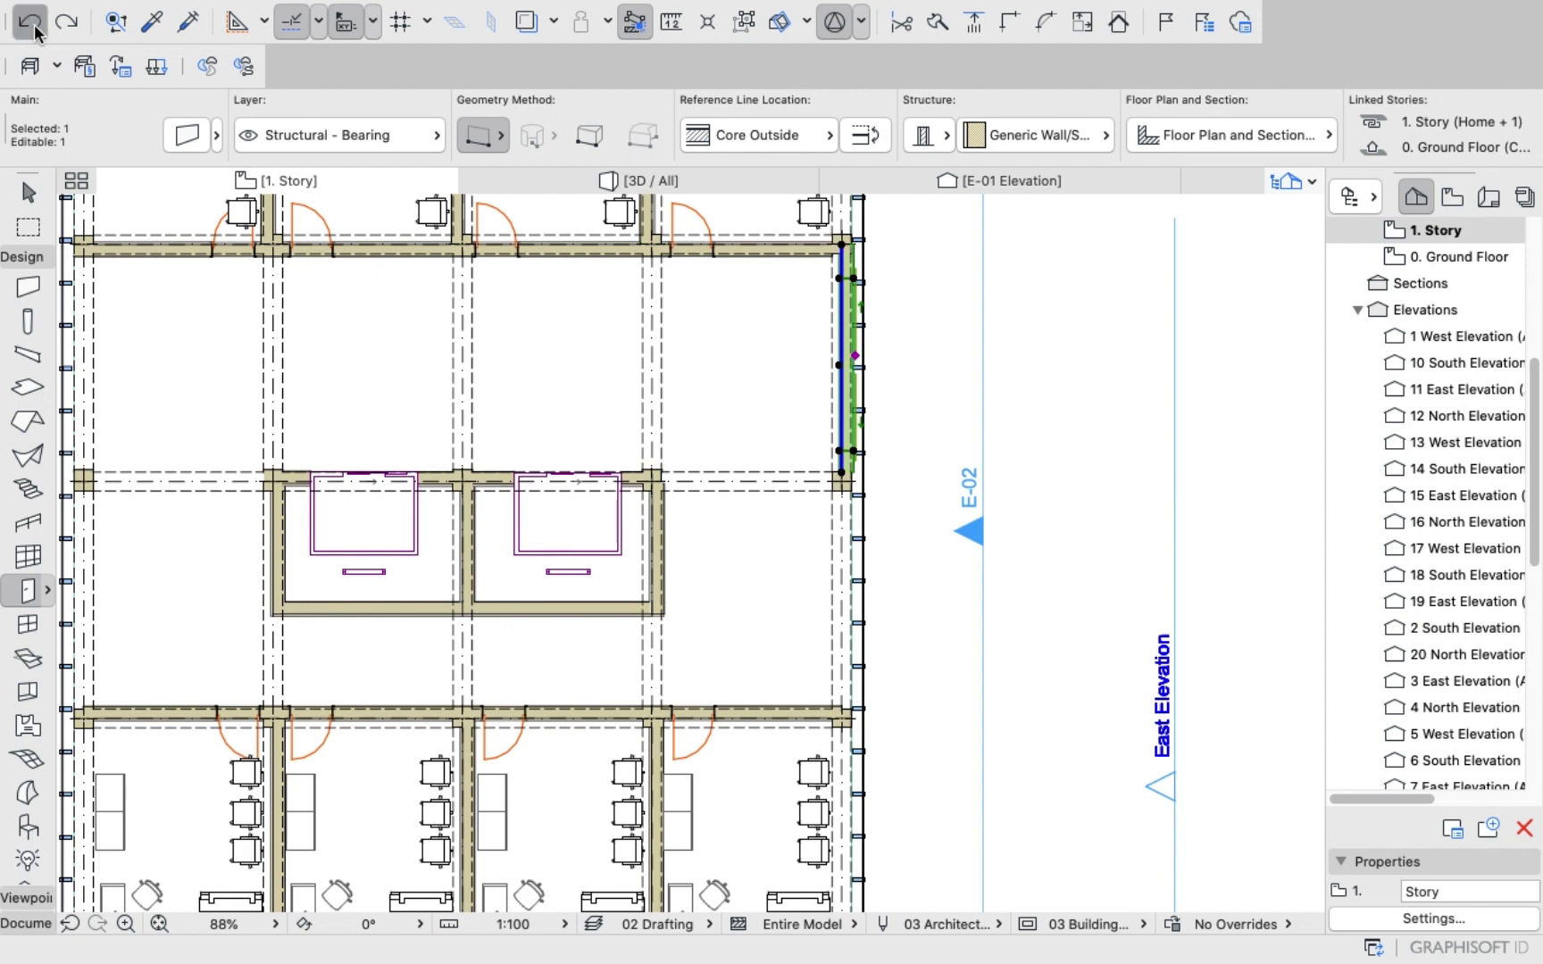
# Undo the last two paste operations on the 1. Story plan, covering the sliding door and the office doors.
pyautogui.click(34, 28)
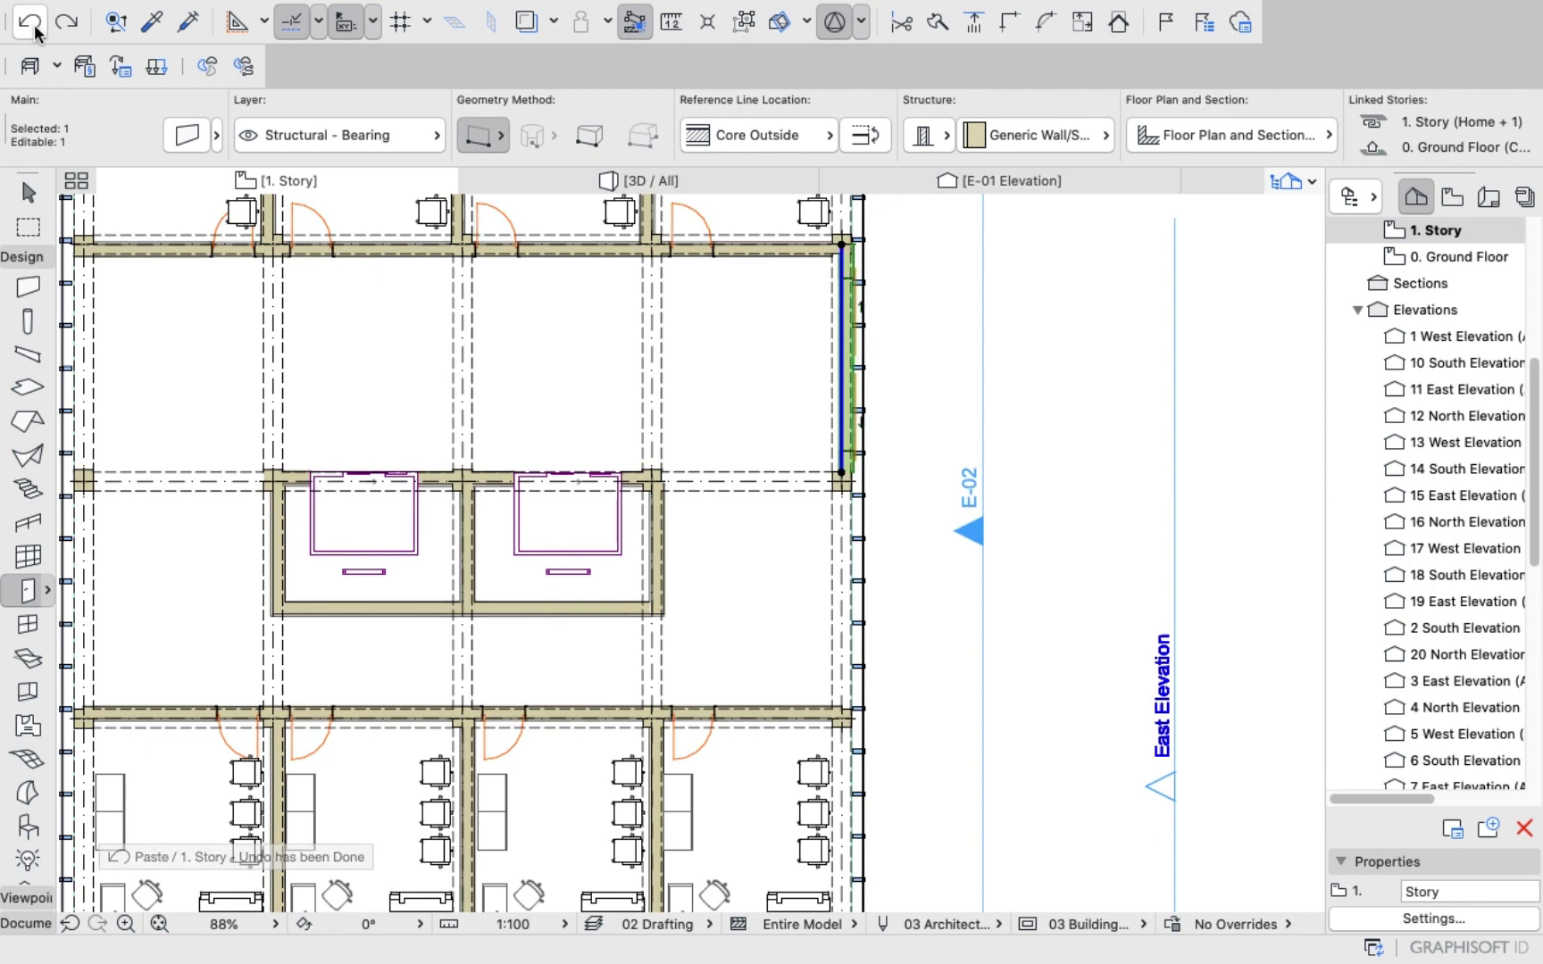
pyautogui.click(34, 30)
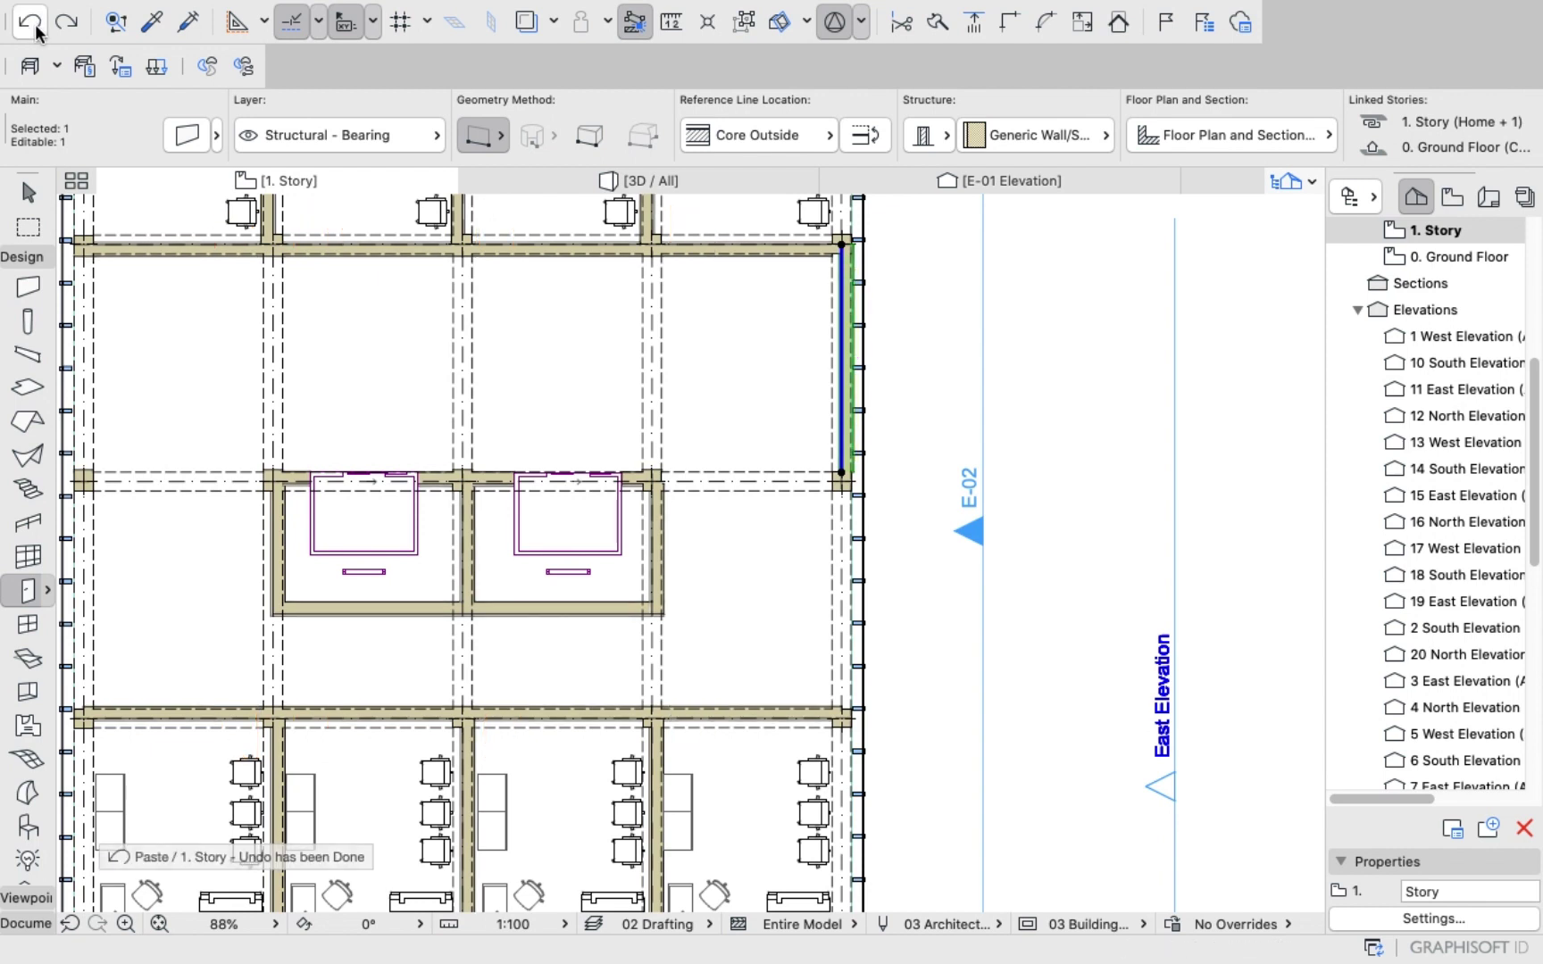
pyautogui.press('Escape')
# Examine the first-story facade directly above the ground-floor entrance in the 3D view, looking behind the curtain wall.
pyautogui.click(616, 182)
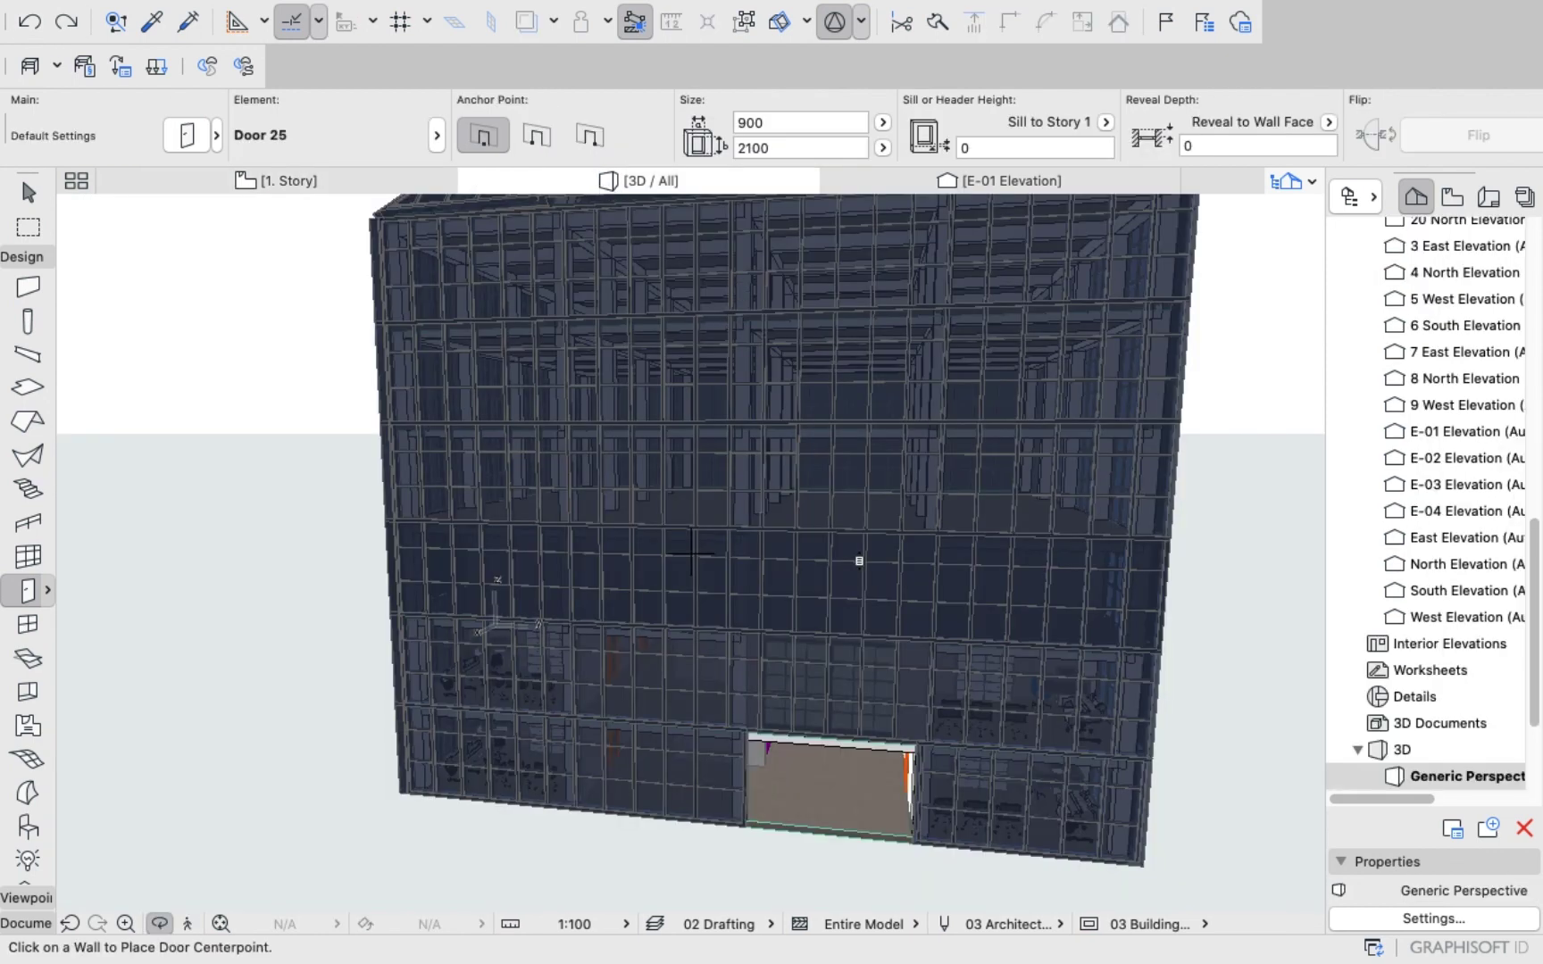
pyautogui.scroll(-10, 861, 655)
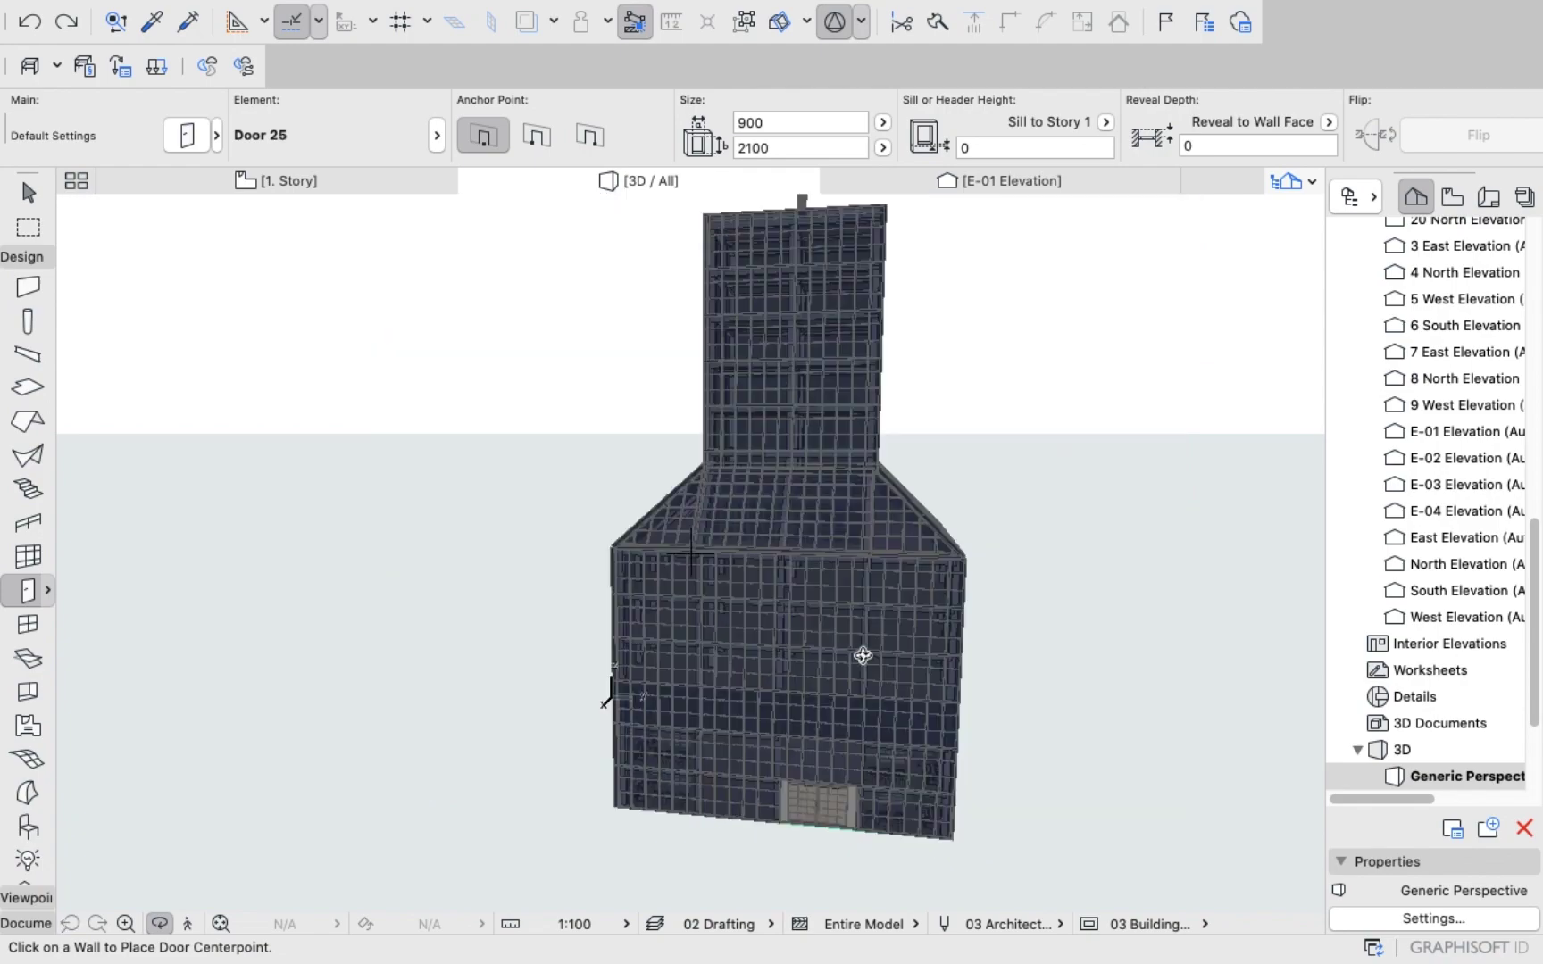
pyautogui.scroll(7, 853, 789)
pyautogui.scroll(8, 834, 802)
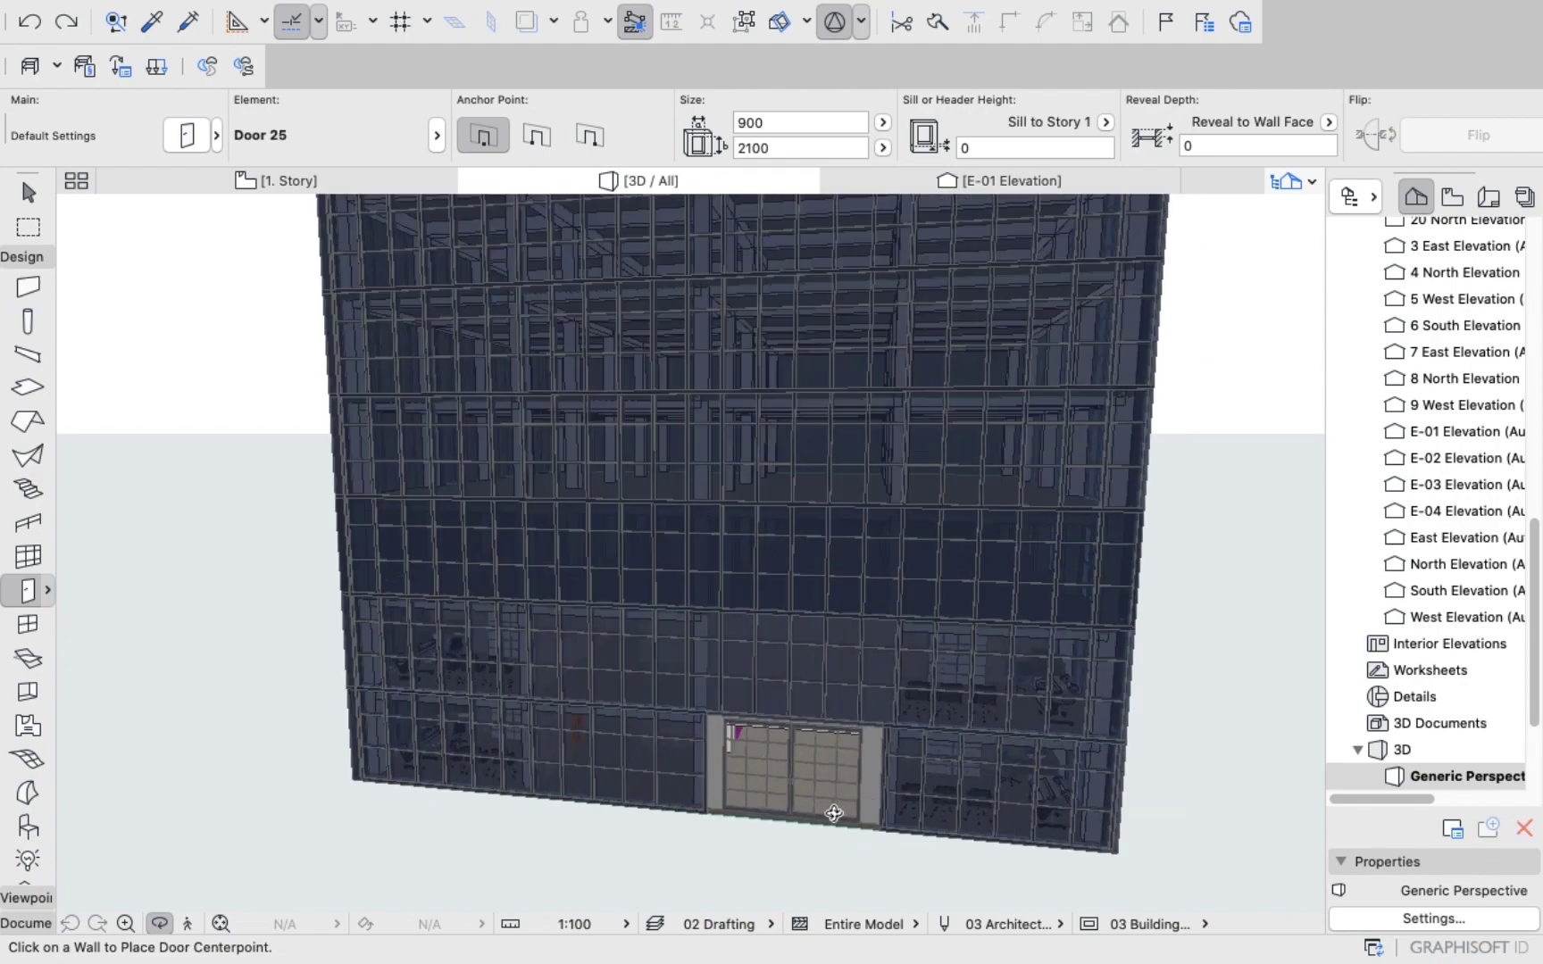
pyautogui.keyDown('shift'); pyautogui.moveTo(736, 767); pyautogui.dragTo(489, 769, button='middle'); pyautogui.keyUp('shift')
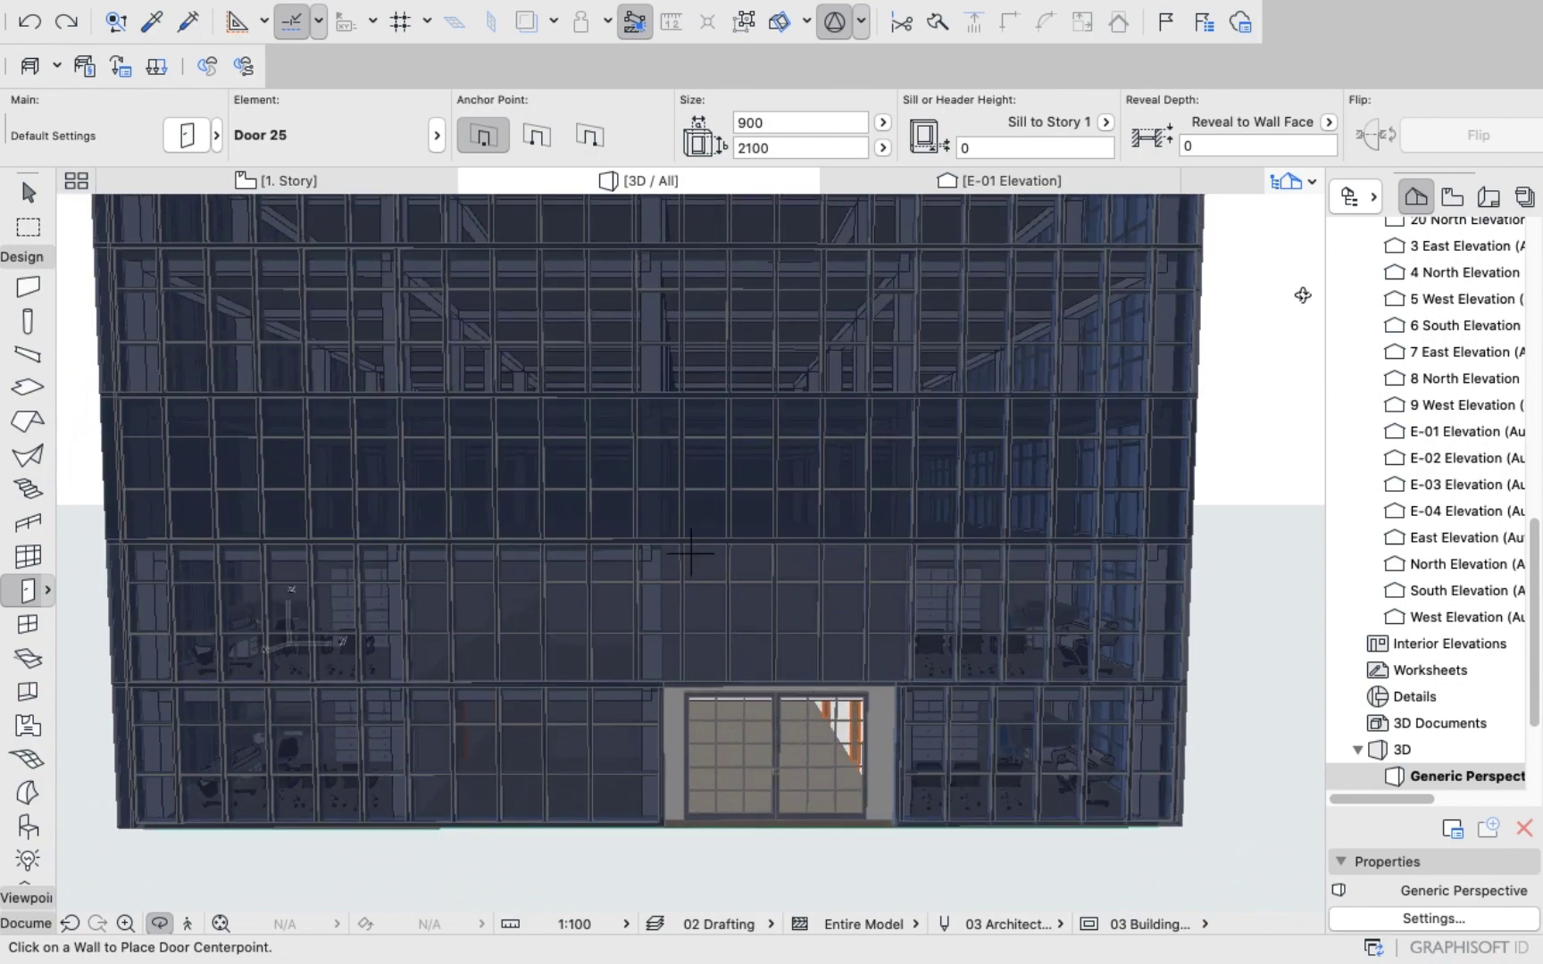
pyautogui.scroll(3, 893, 438)
pyautogui.scroll(3, 786, 607)
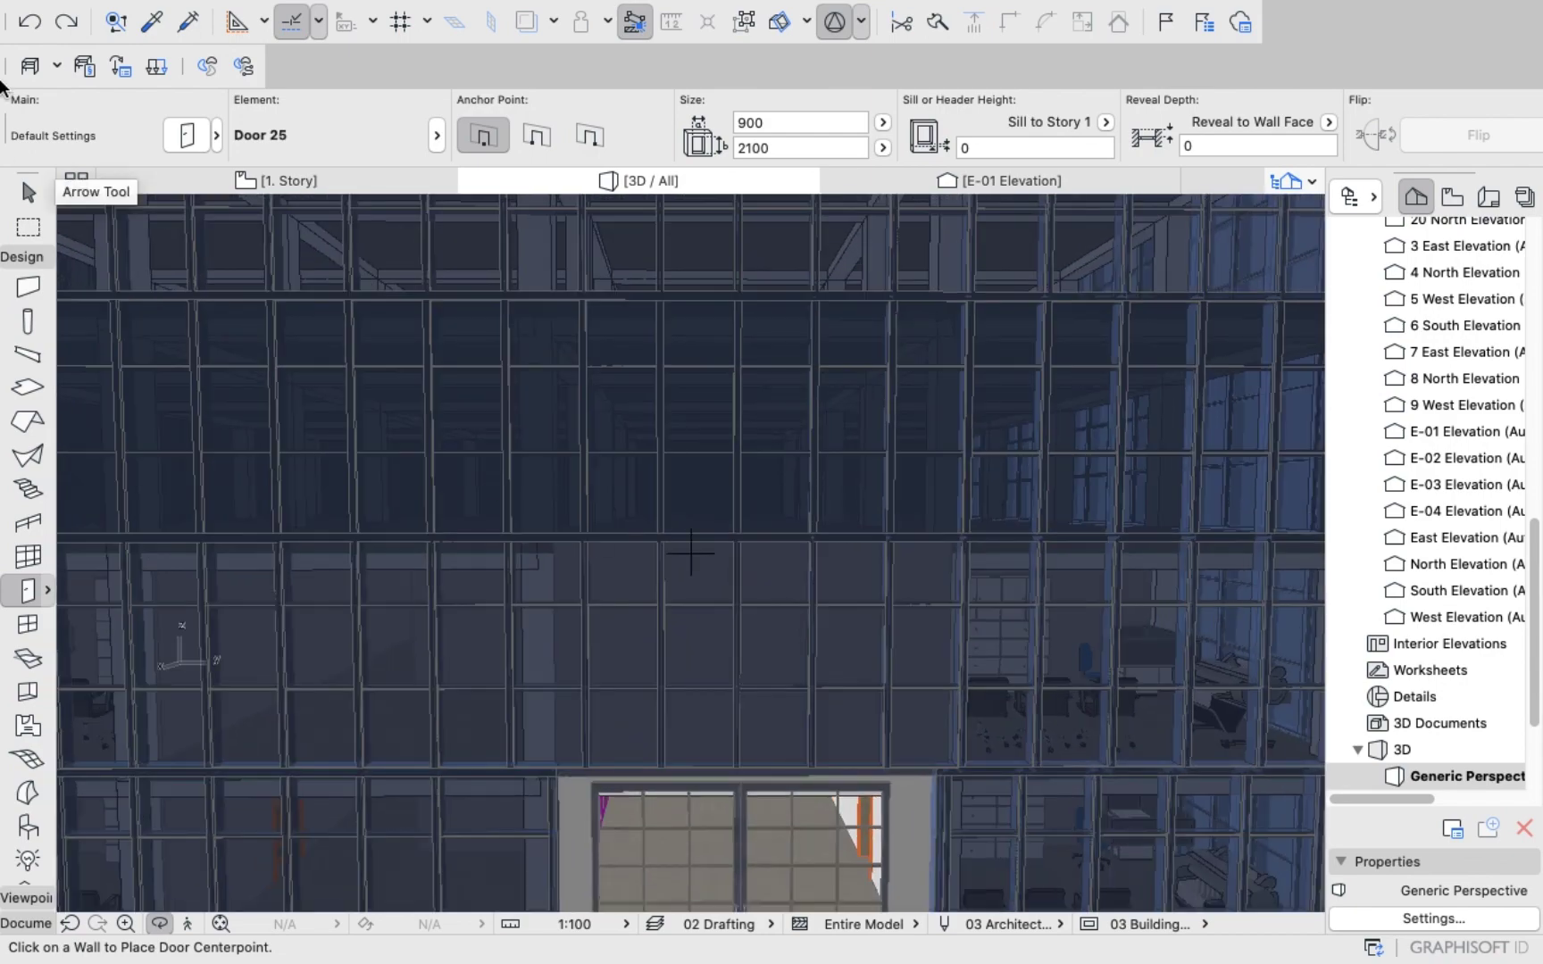
pyautogui.click(28, 193)
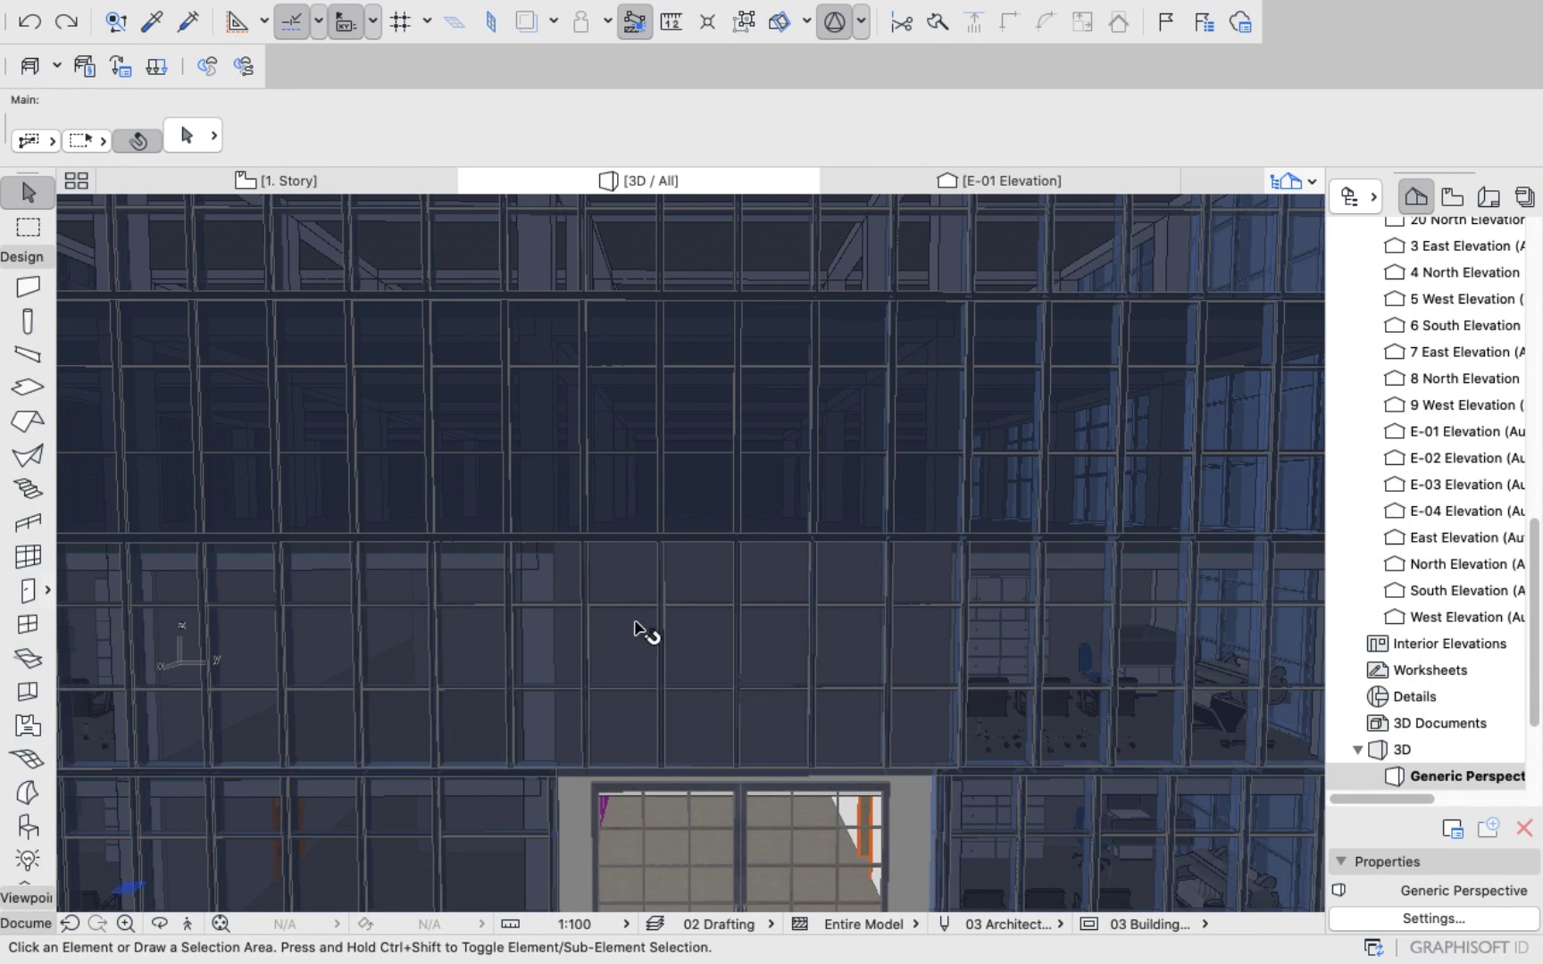
pyautogui.scroll(8, 635, 629)
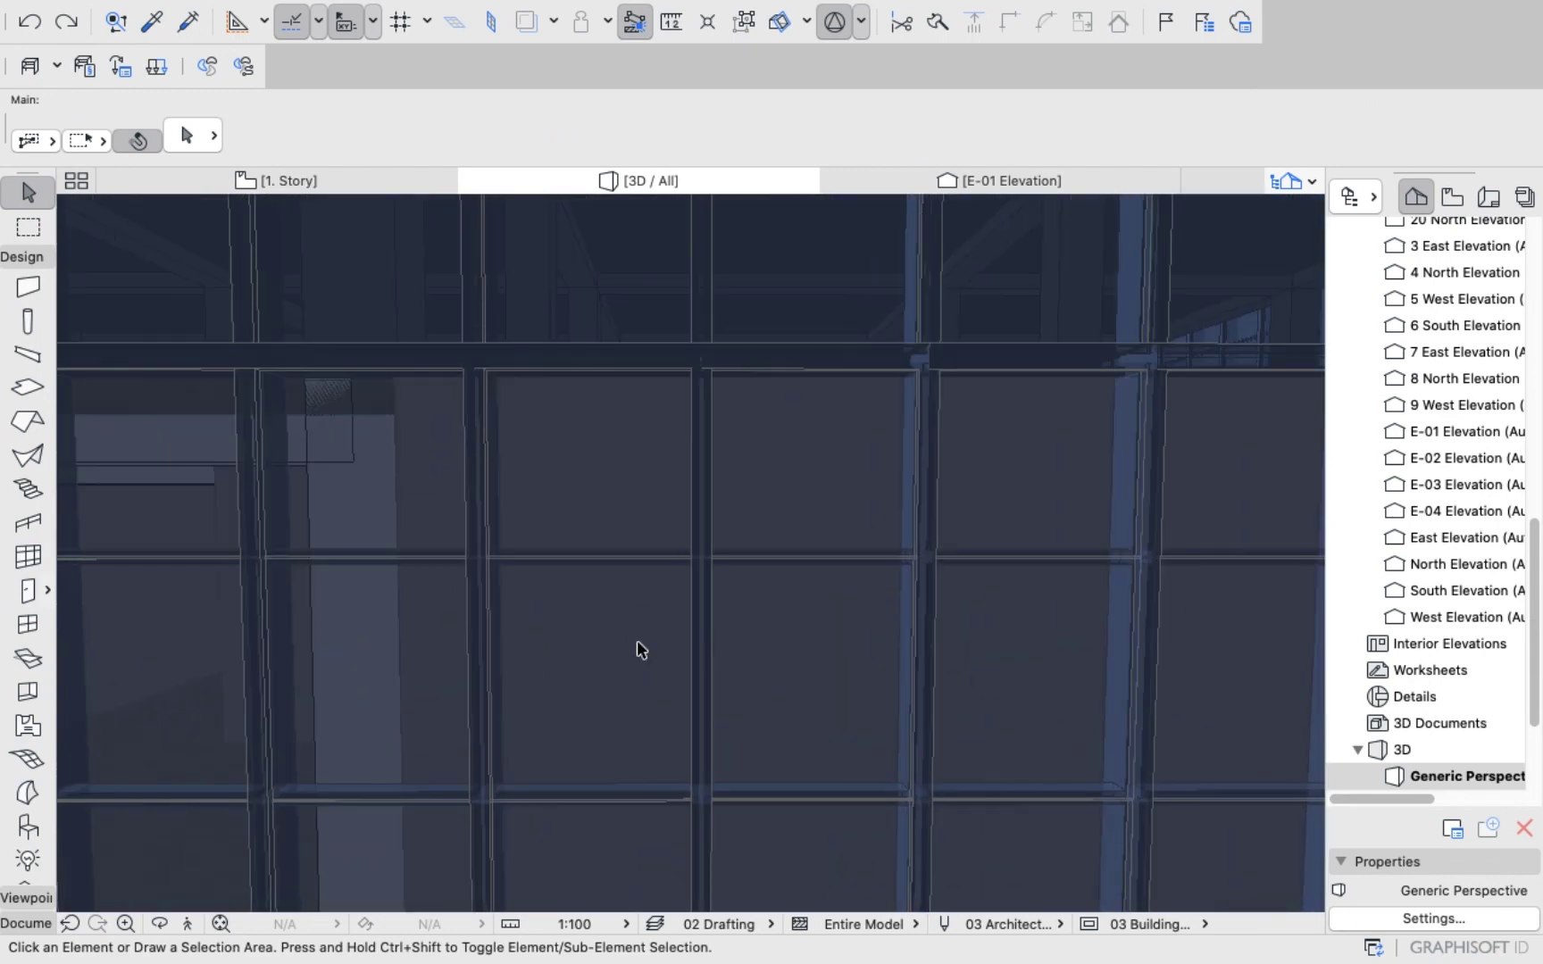
pyautogui.scroll(6, 638, 643)
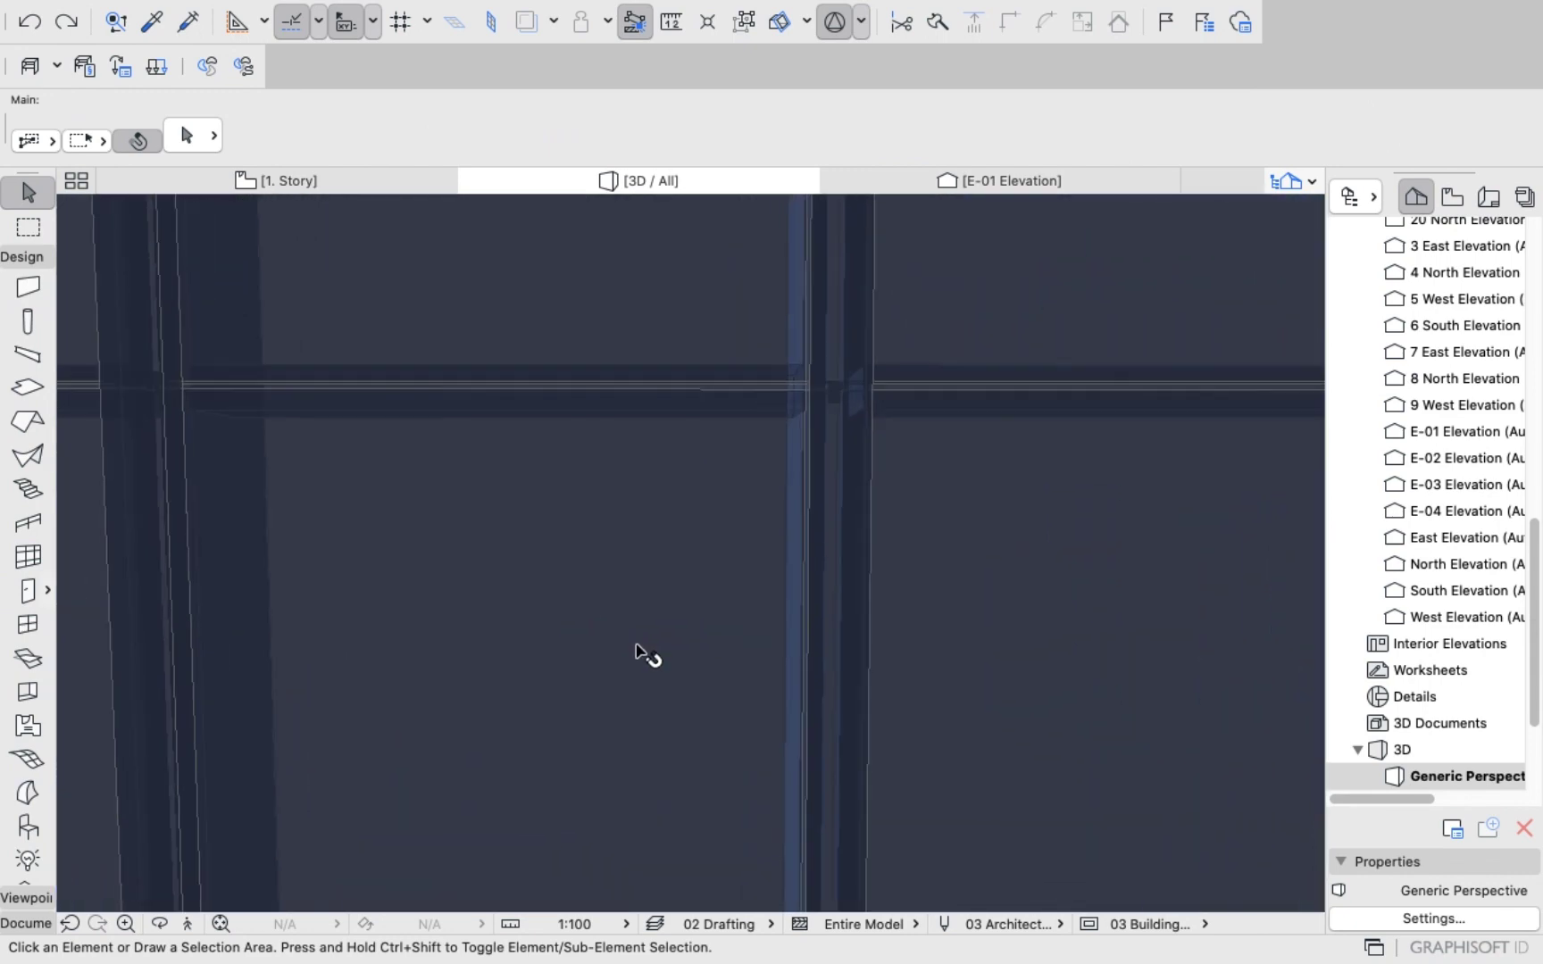
pyautogui.scroll(6, 634, 639)
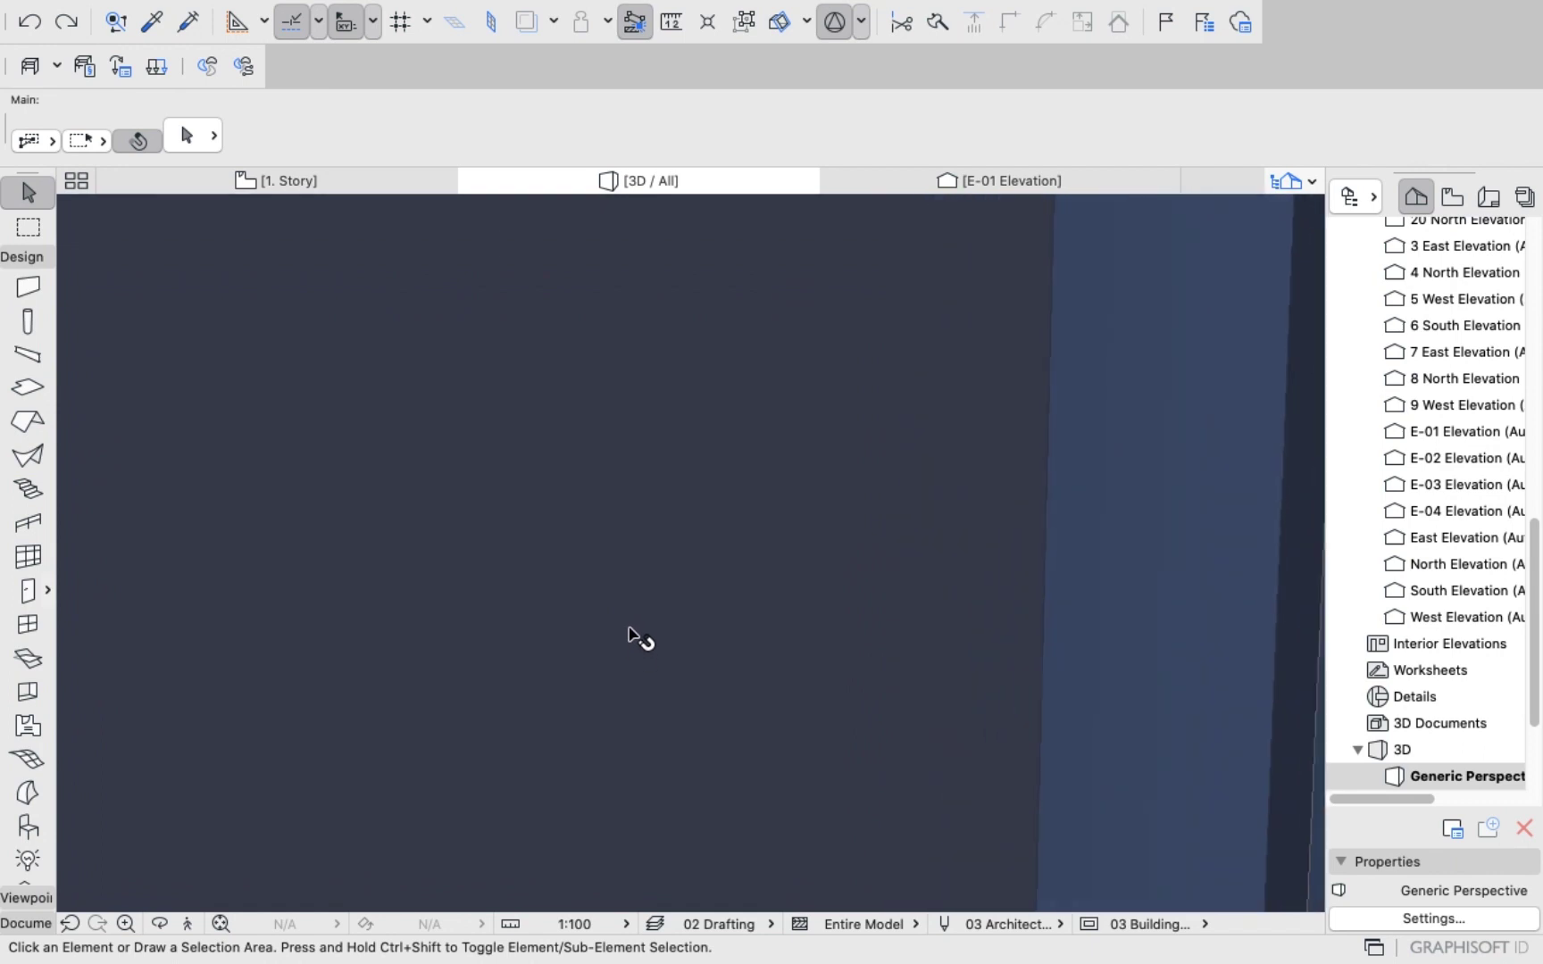
pyautogui.scroll(2, 635, 636)
pyautogui.scroll(4, 636, 637)
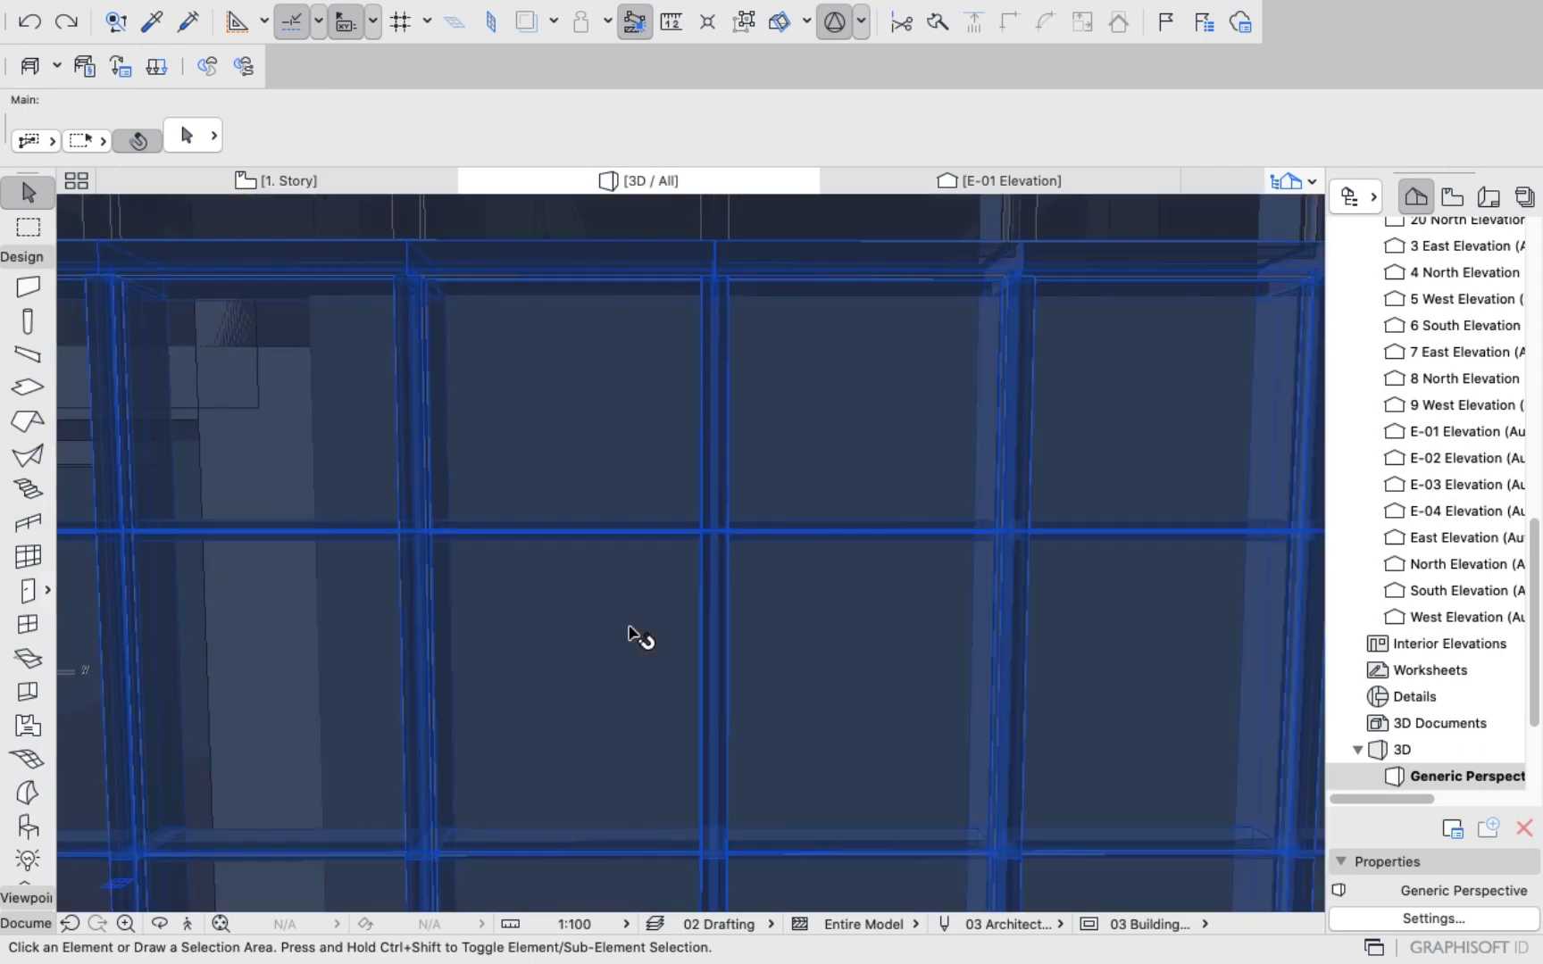
pyautogui.scroll(-1, 599, 447)
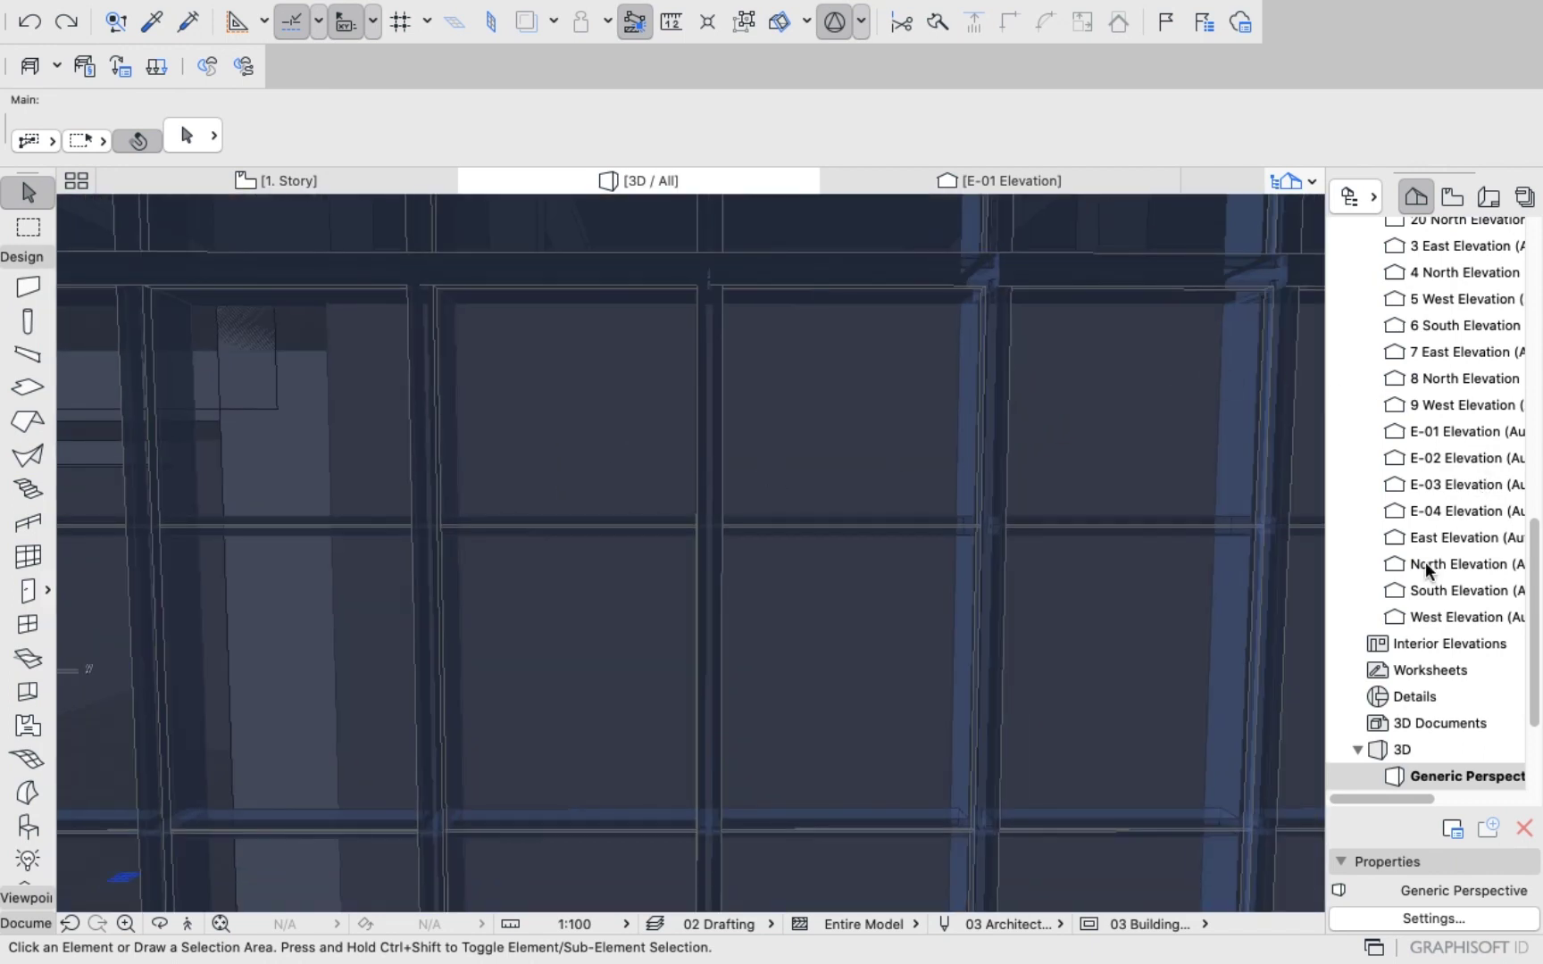
# Delete the short bearing wall along the east facade of the central hall on the 1. Story plan.
pyautogui.scroll(-3, 1425, 562)
pyautogui.scroll(10, 1424, 580)
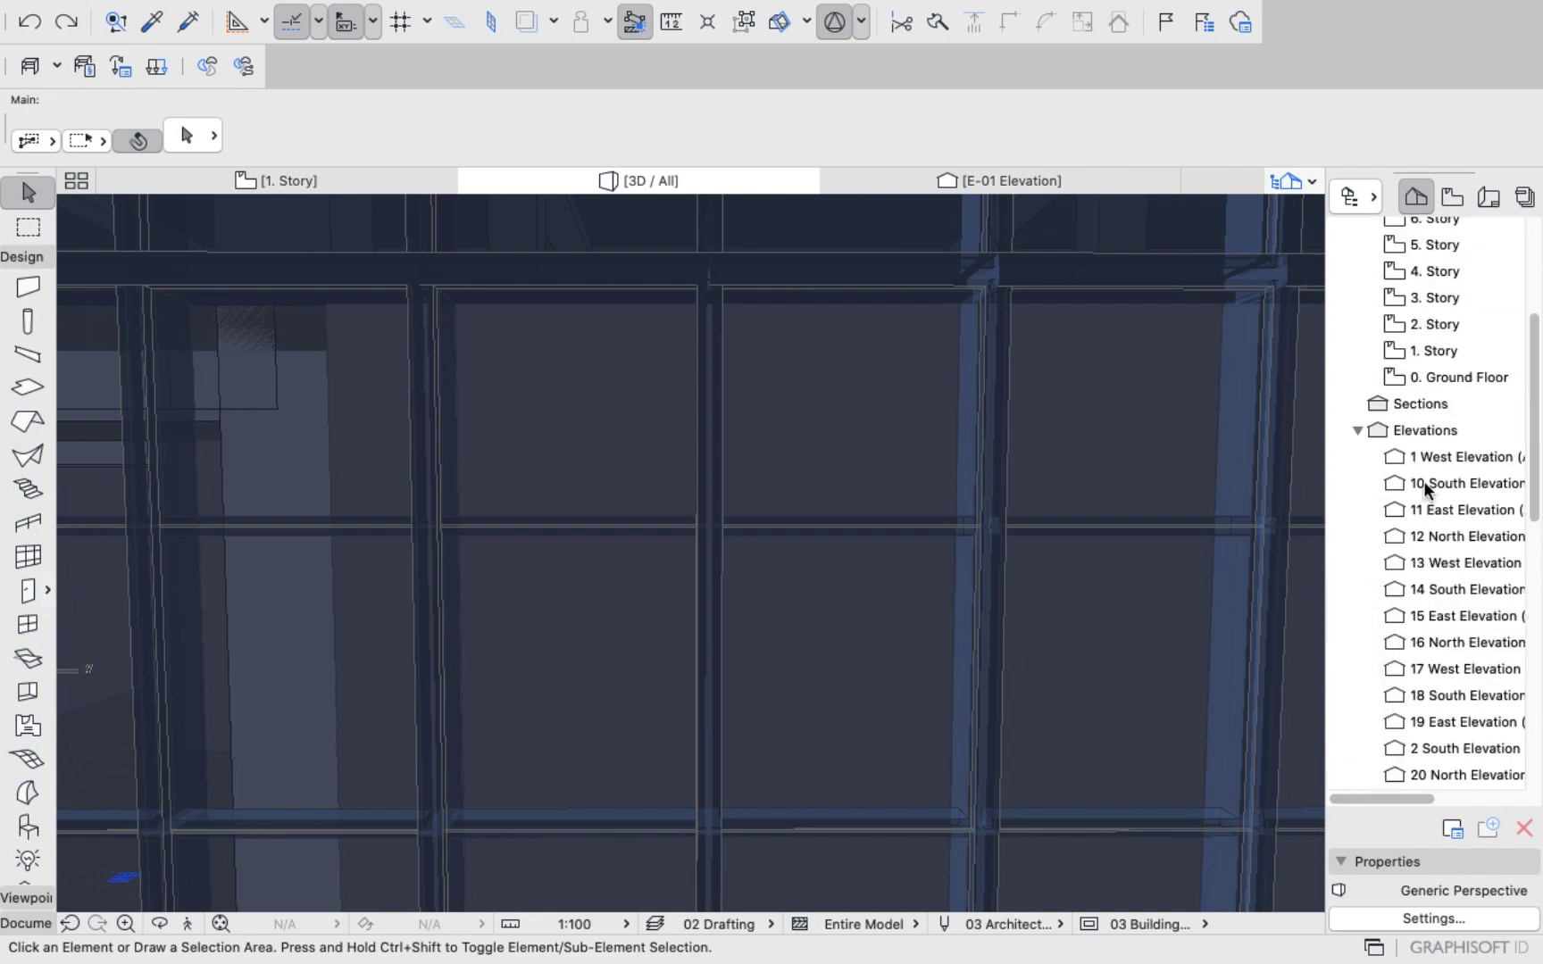
pyautogui.scroll(3, 1425, 409)
pyautogui.click(1425, 479)
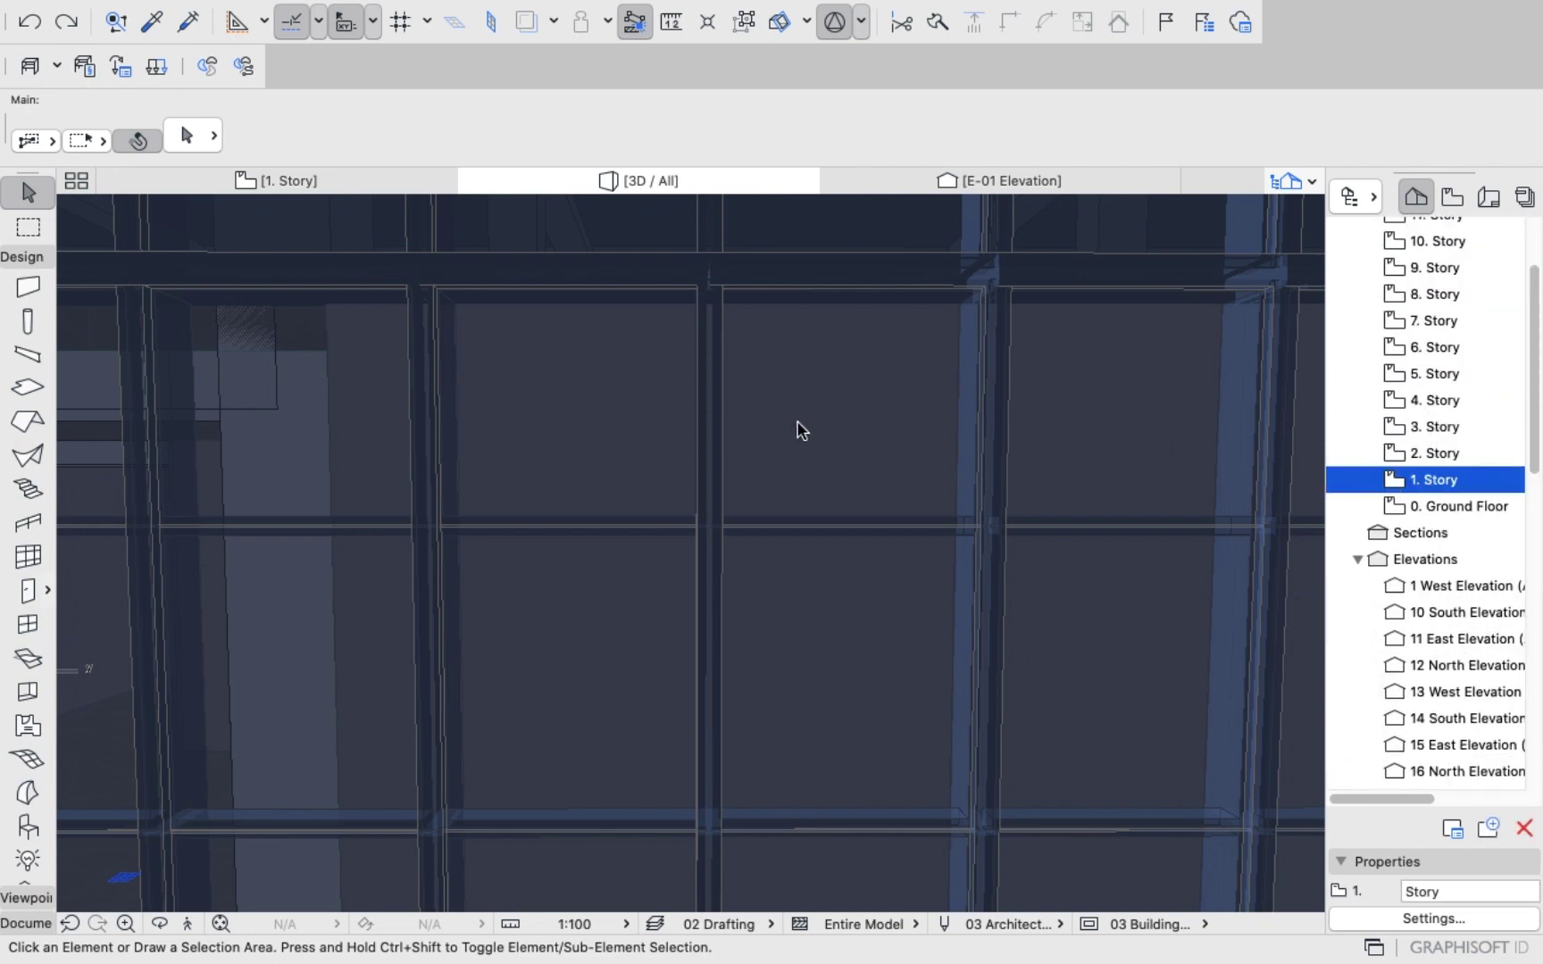
pyautogui.scroll(4, 808, 573)
pyautogui.scroll(-8, 828, 555)
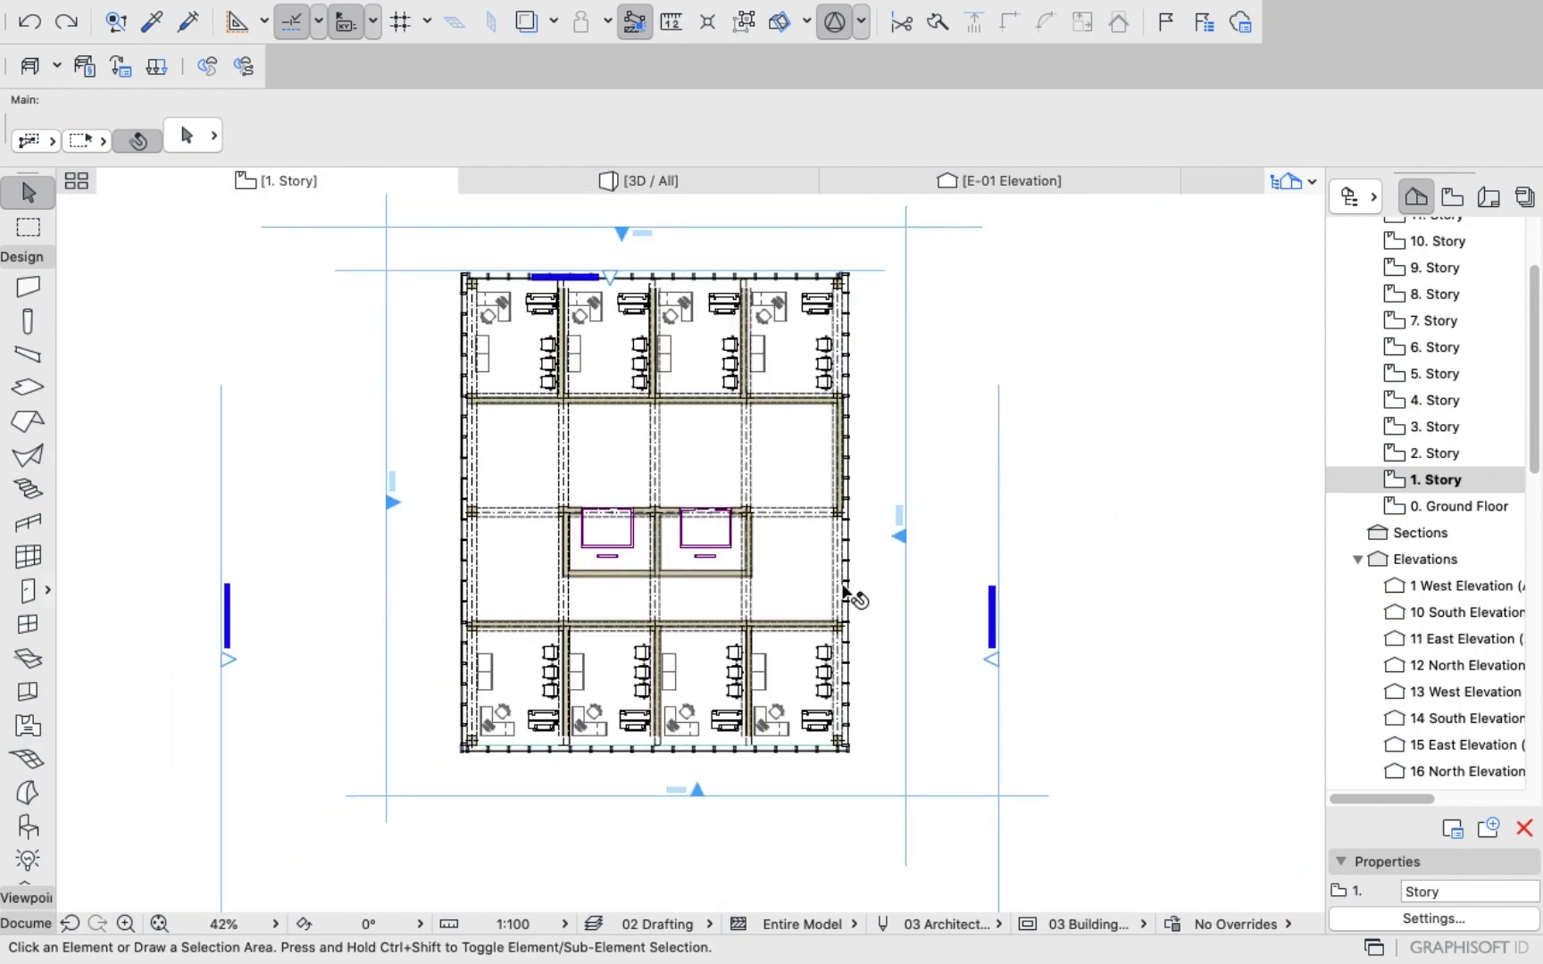
pyautogui.scroll(5, 843, 480)
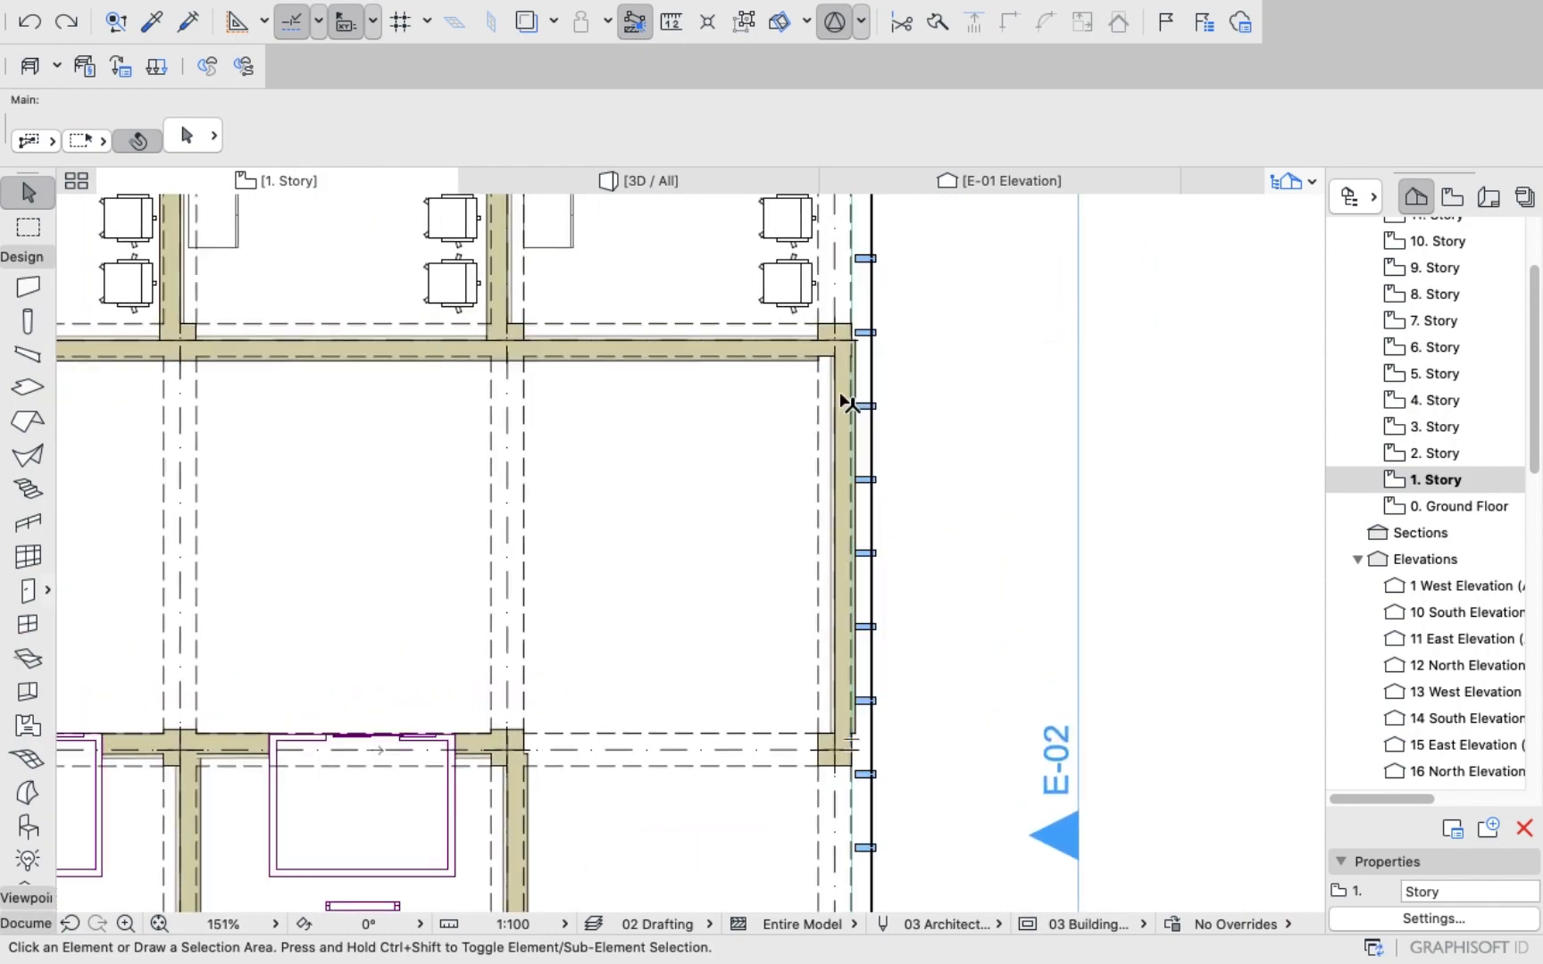
pyautogui.click(26, 286)
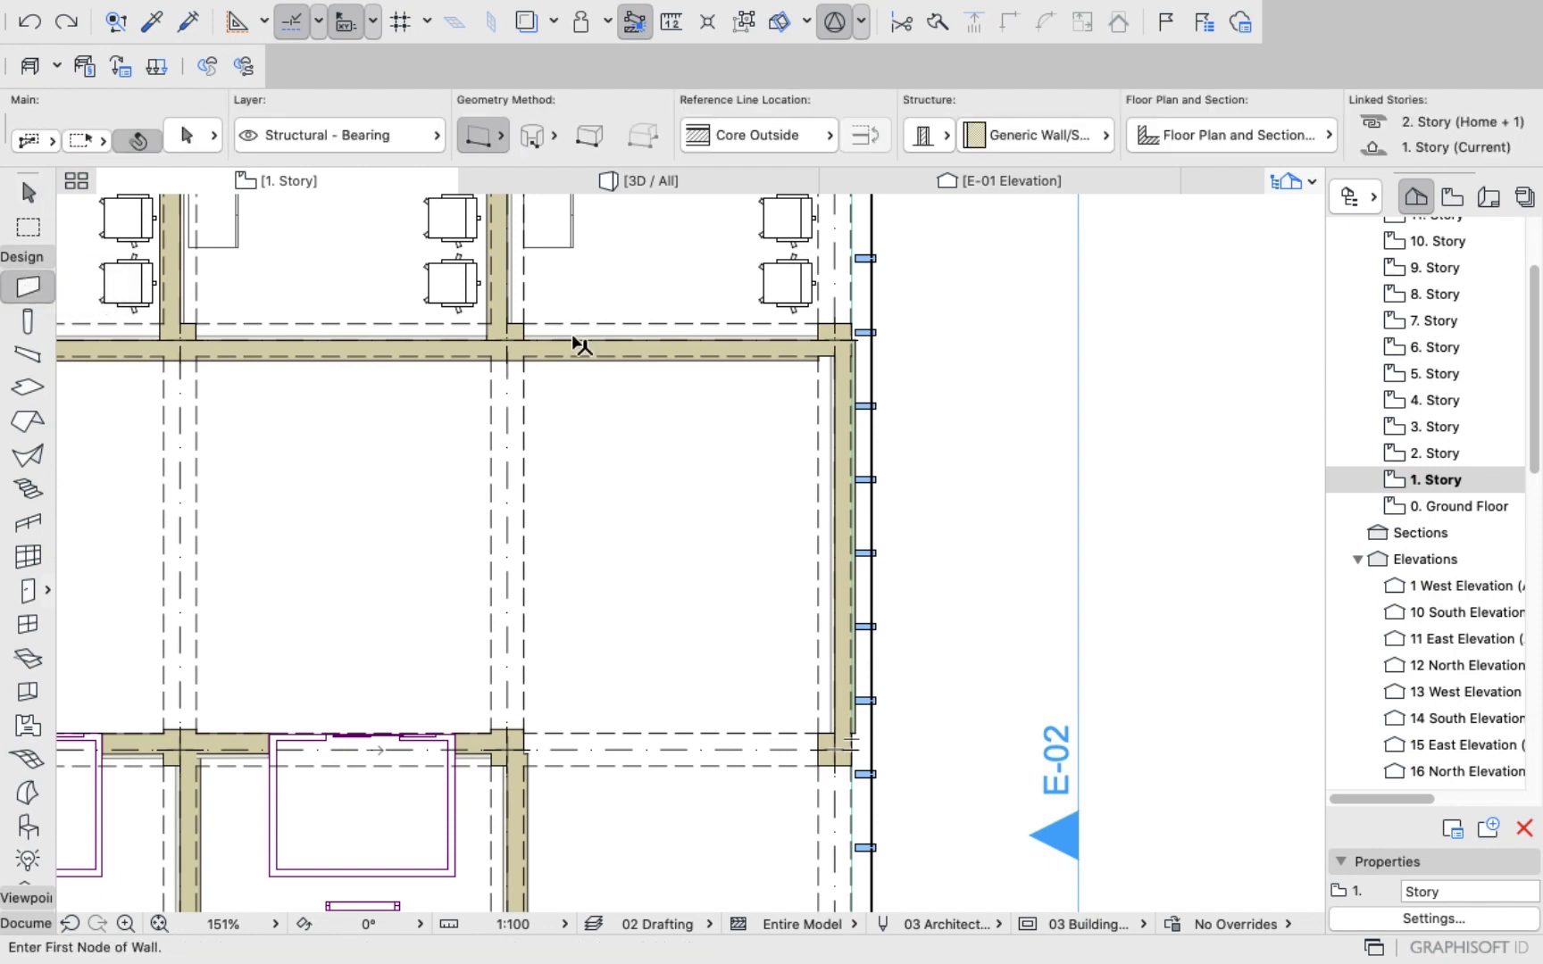
pyautogui.keyDown('shift'); pyautogui.click(847, 371); pyautogui.keyUp('shift')
pyautogui.rightClick(1096, 256)
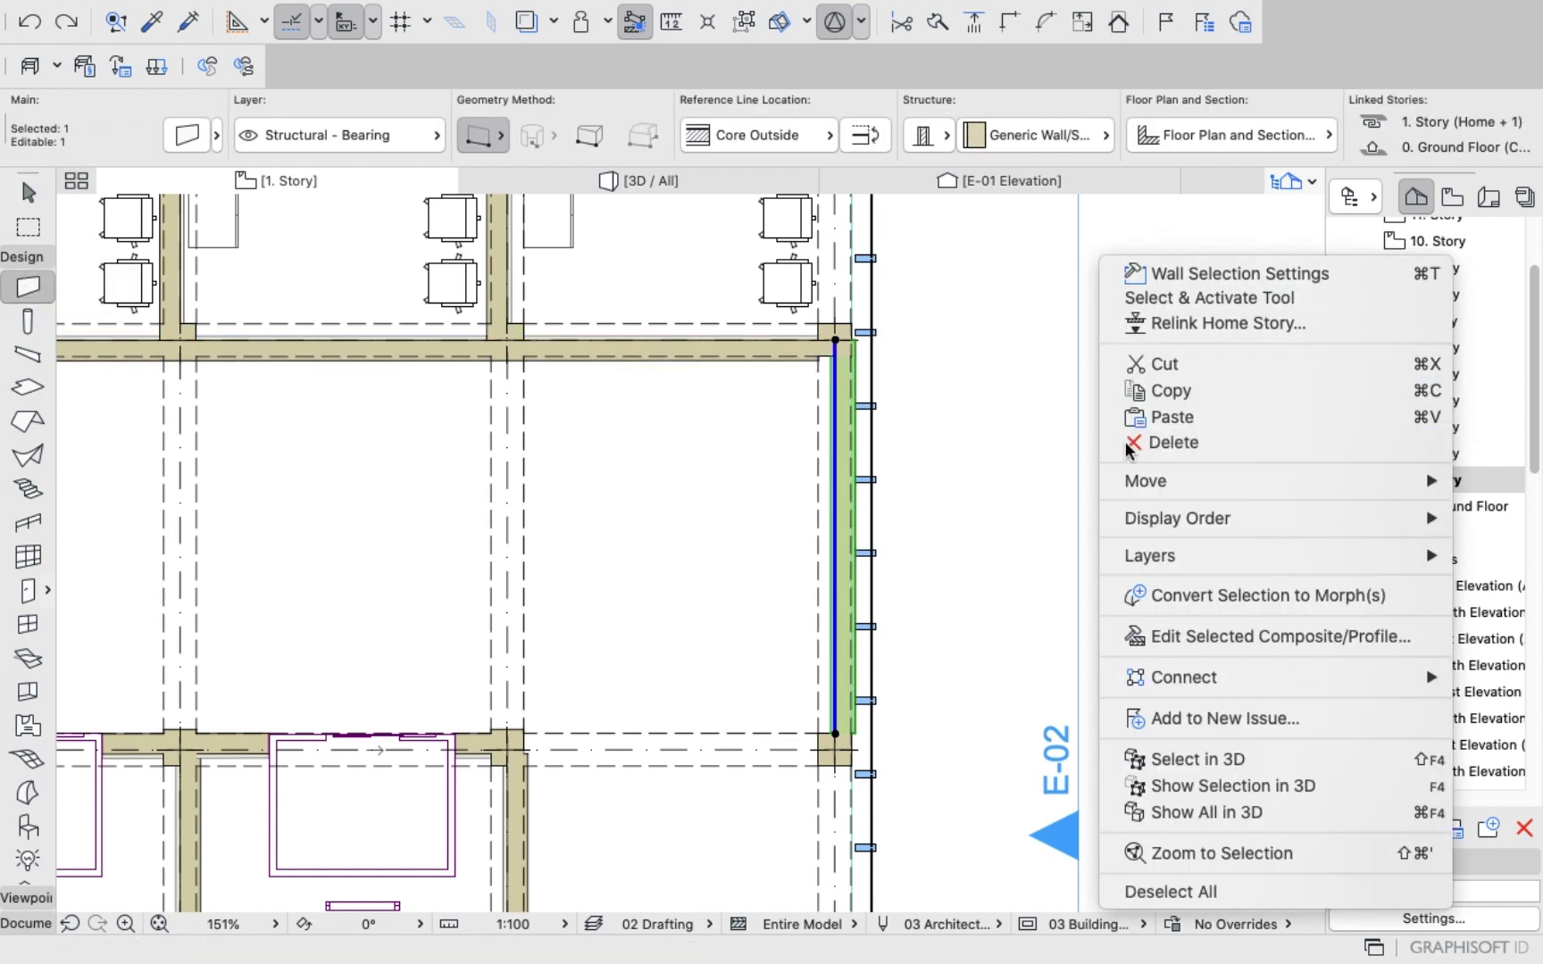
pyautogui.click(1161, 443)
# Inspect the entrance facade, the building corner and the ground-floor lift hall in the 3D view.
pyautogui.click(663, 174)
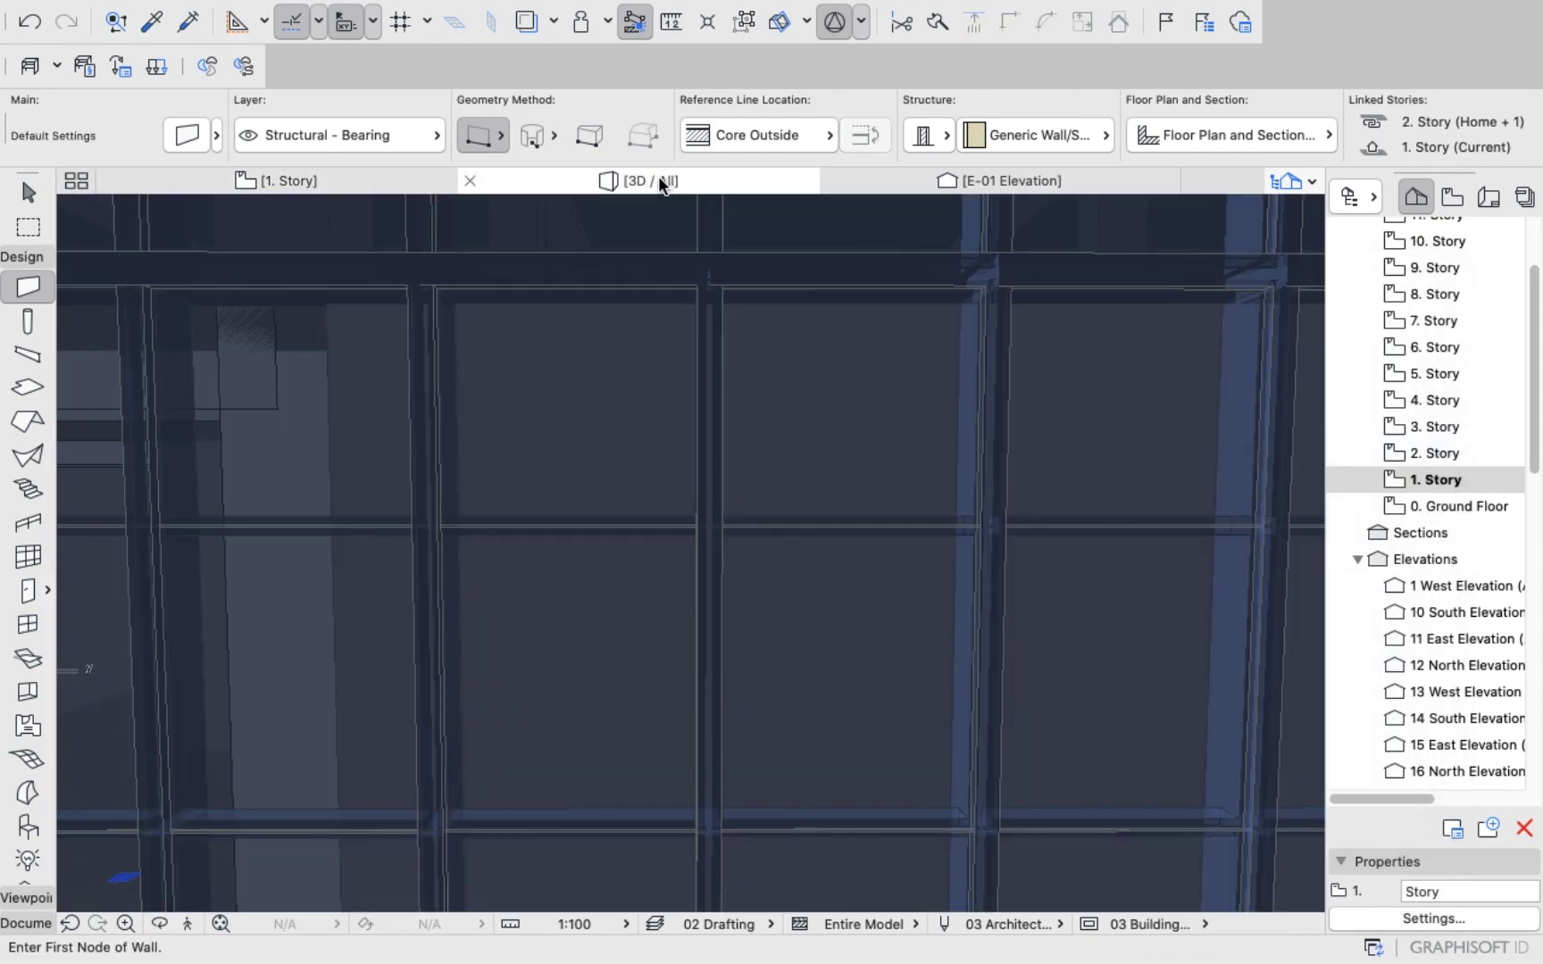
pyautogui.scroll(-10, 677, 348)
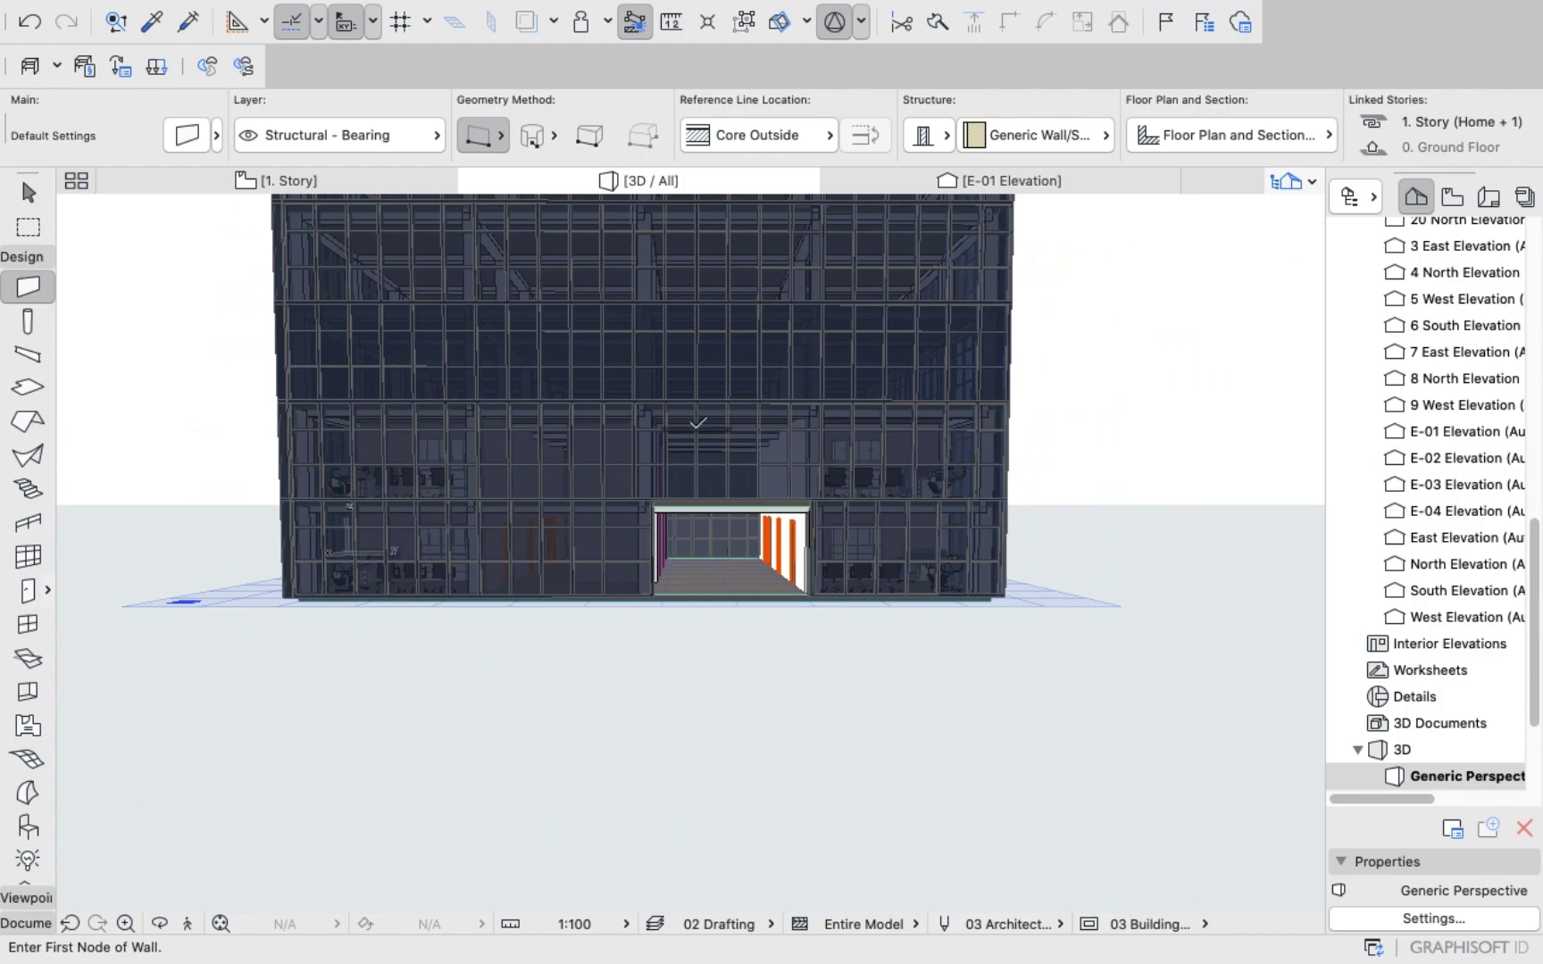
pyautogui.keyDown('shift'); pyautogui.moveTo(697, 422); pyautogui.dragTo(608, 517, button='middle'); pyautogui.keyUp('shift')
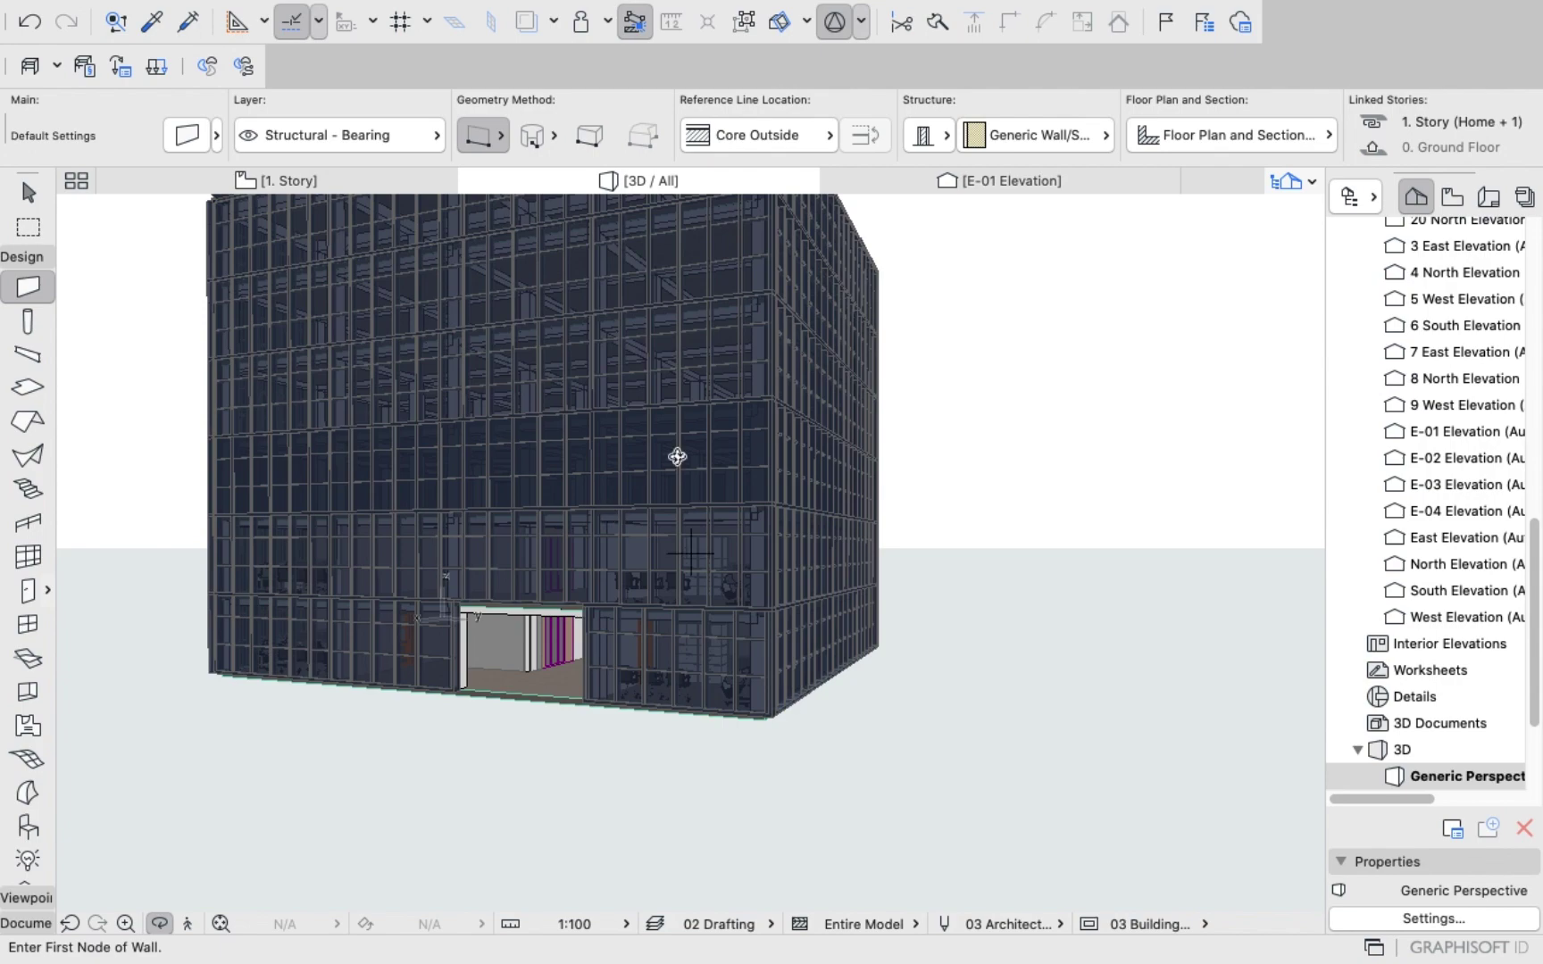
pyautogui.keyDown('shift'); pyautogui.moveTo(712, 499); pyautogui.dragTo(505, 514, button='middle'); pyautogui.keyUp('shift')
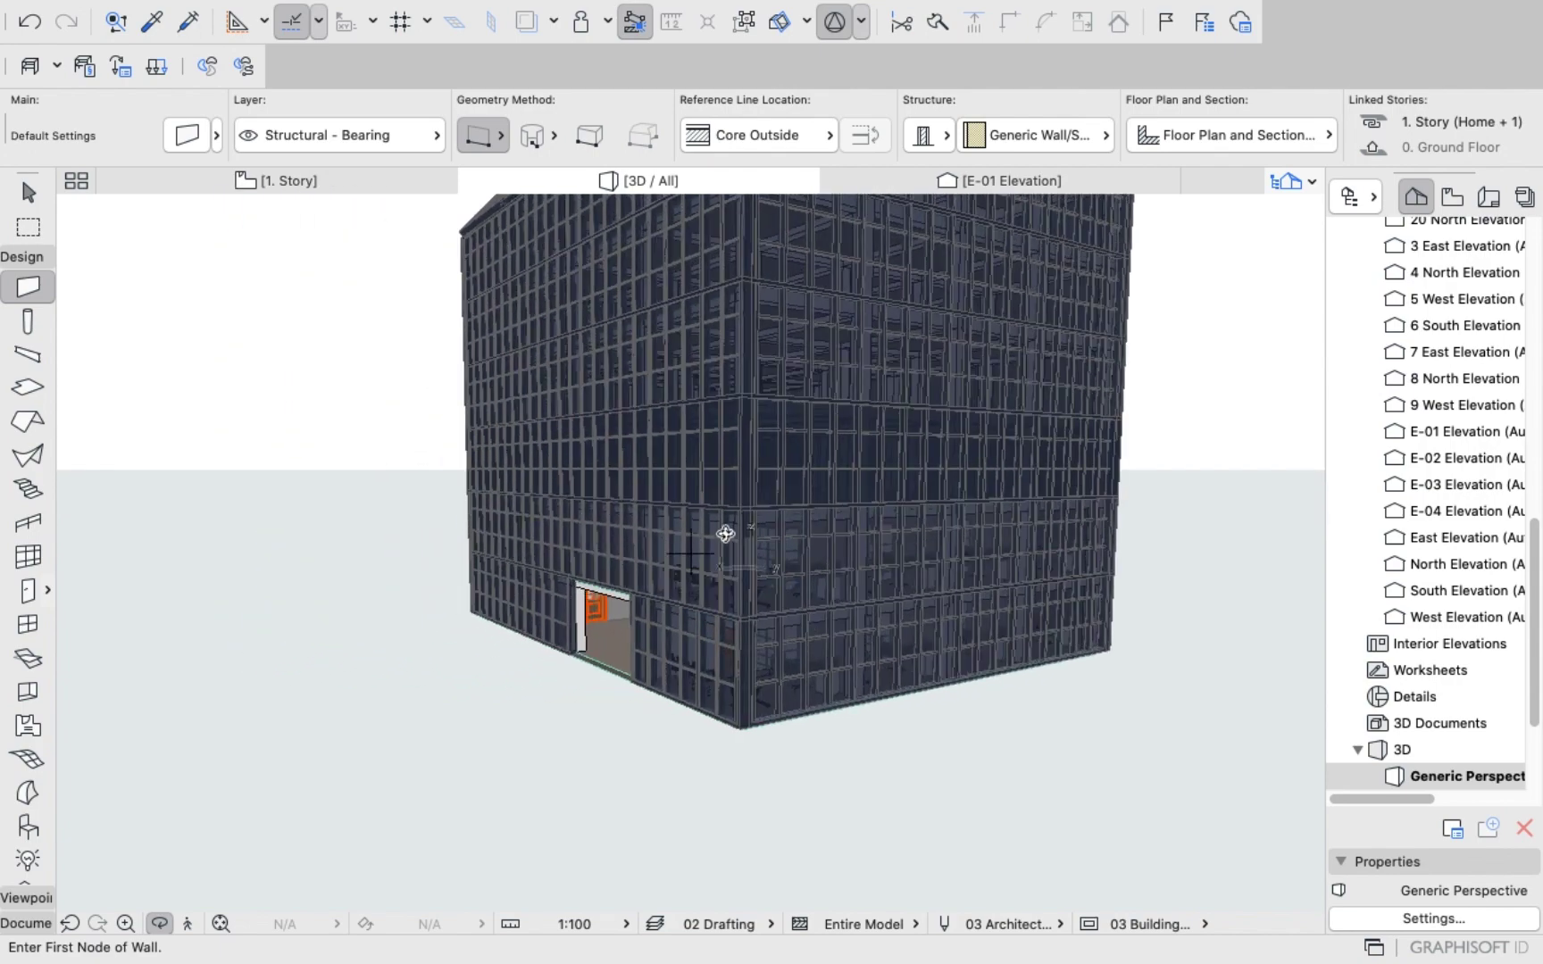
pyautogui.keyDown('shift'); pyautogui.moveTo(725, 534); pyautogui.dragTo(878, 561, button='middle'); pyautogui.keyUp('shift')
pyautogui.scroll(5, 981, 544)
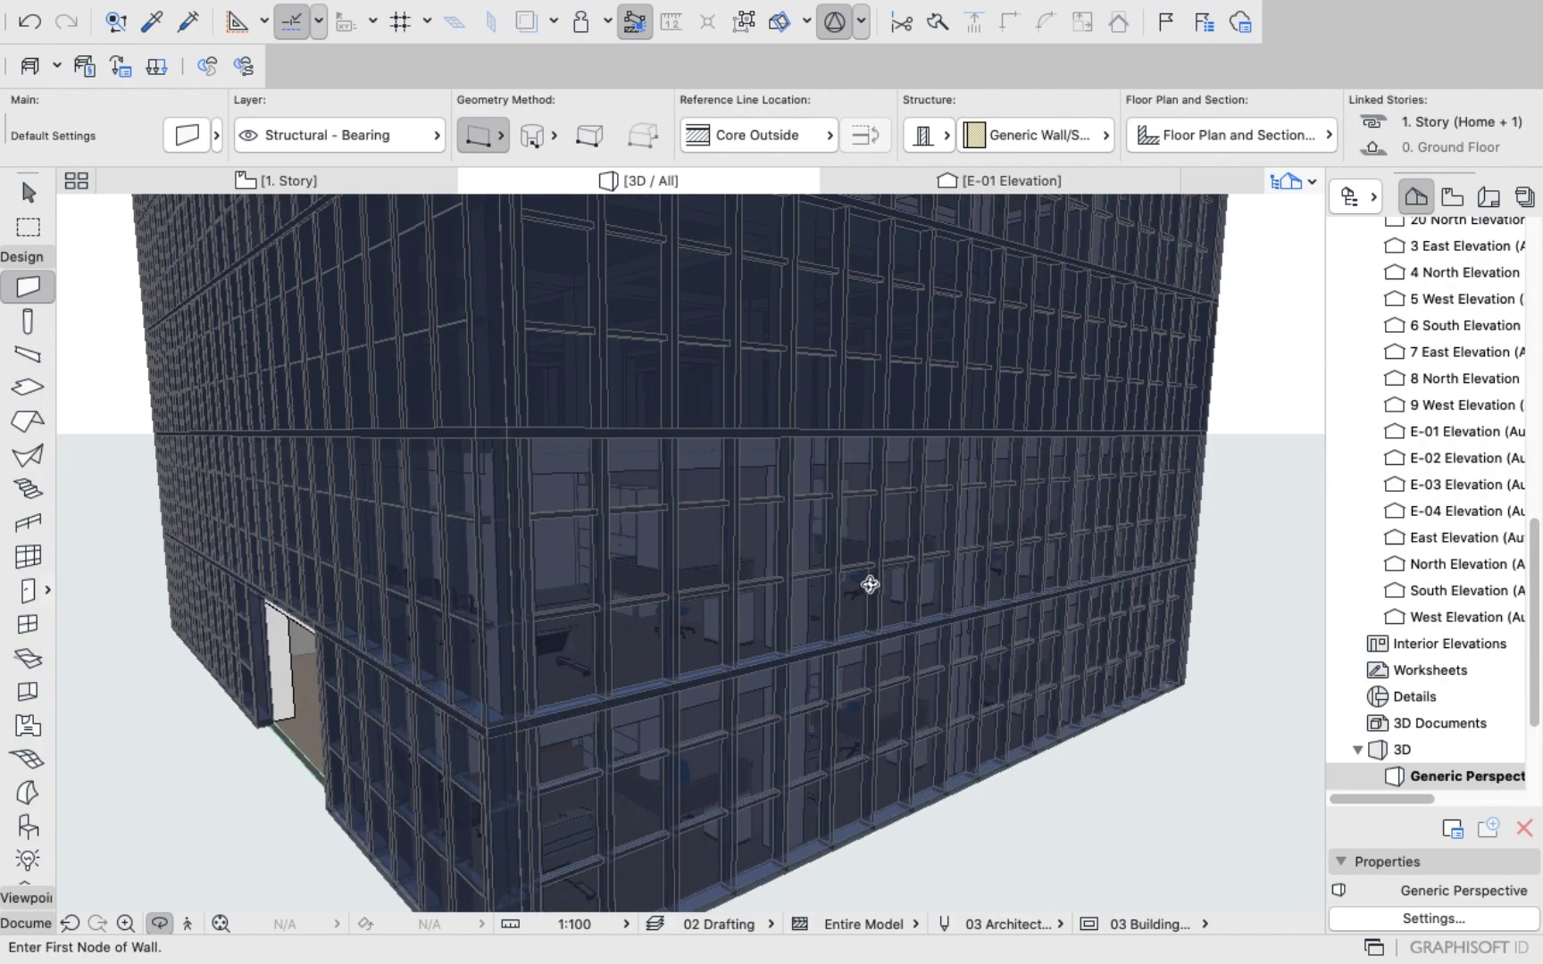
pyautogui.scroll(10, 870, 585)
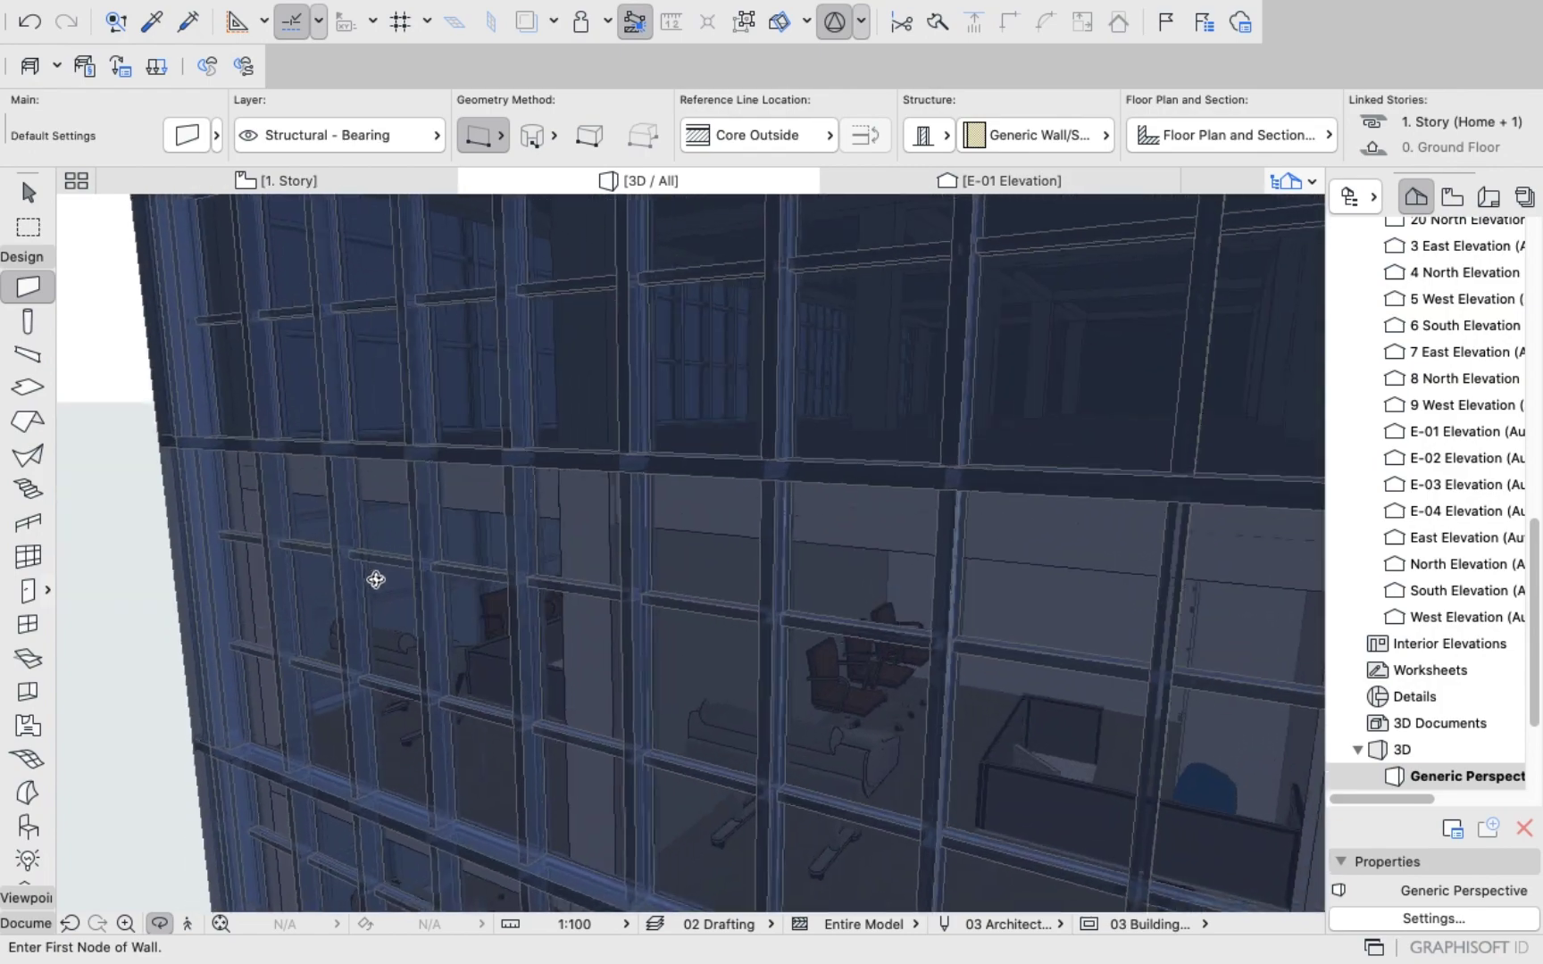
pyautogui.scroll(-10, 376, 580)
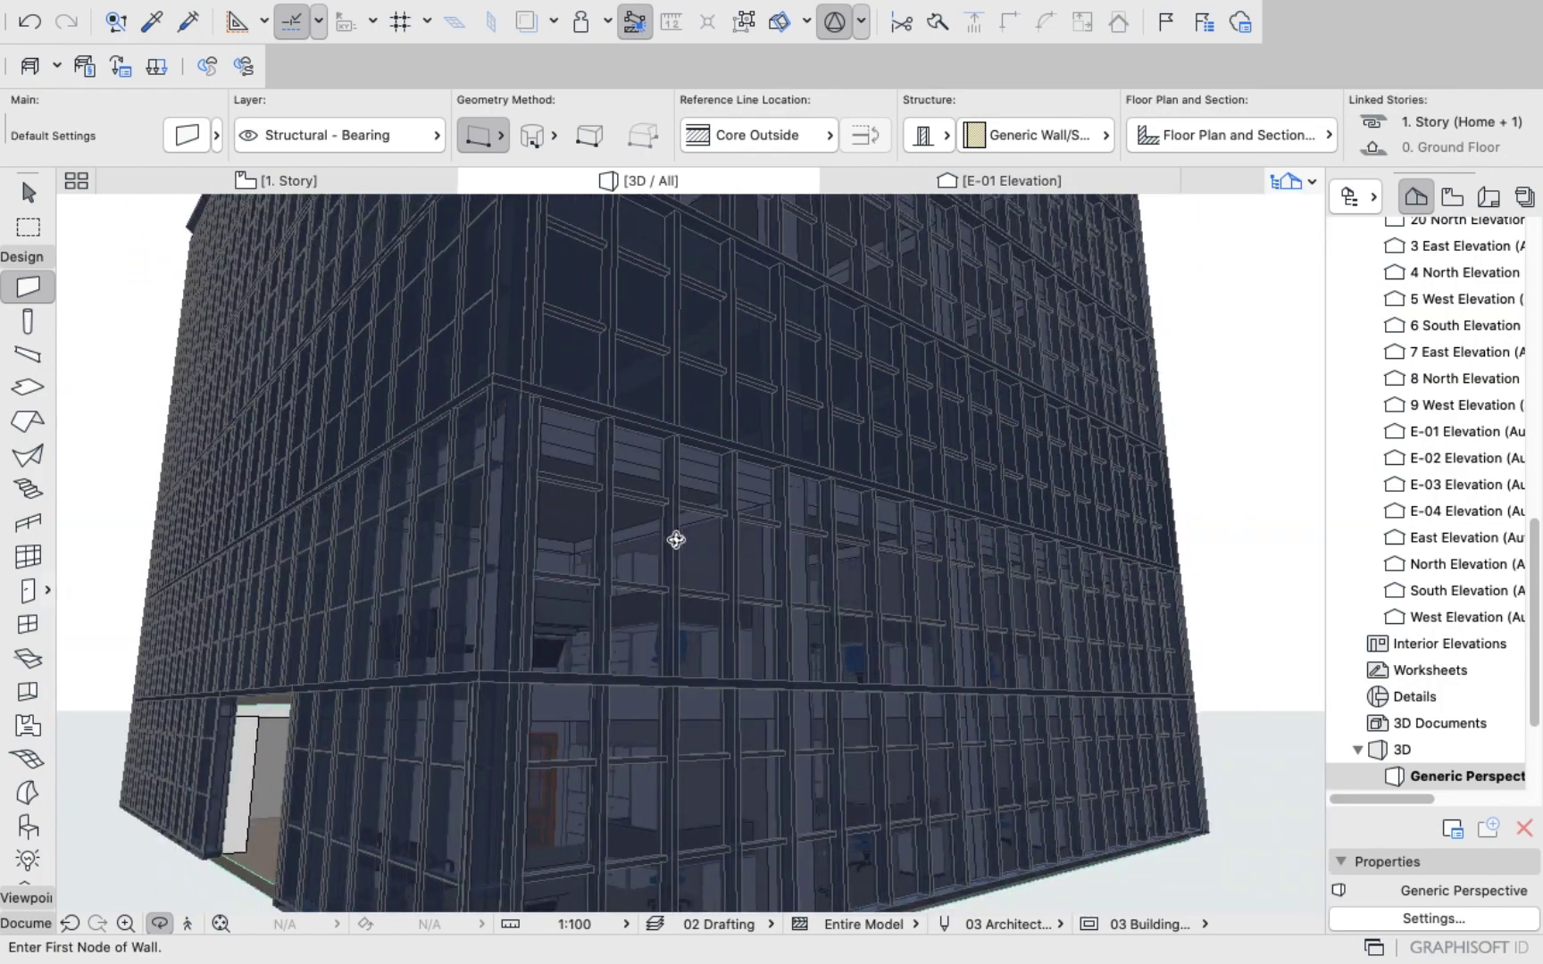
pyautogui.keyDown('shift'); pyautogui.moveTo(676, 539); pyautogui.dragTo(242, 557, button='middle'); pyautogui.keyUp('shift')
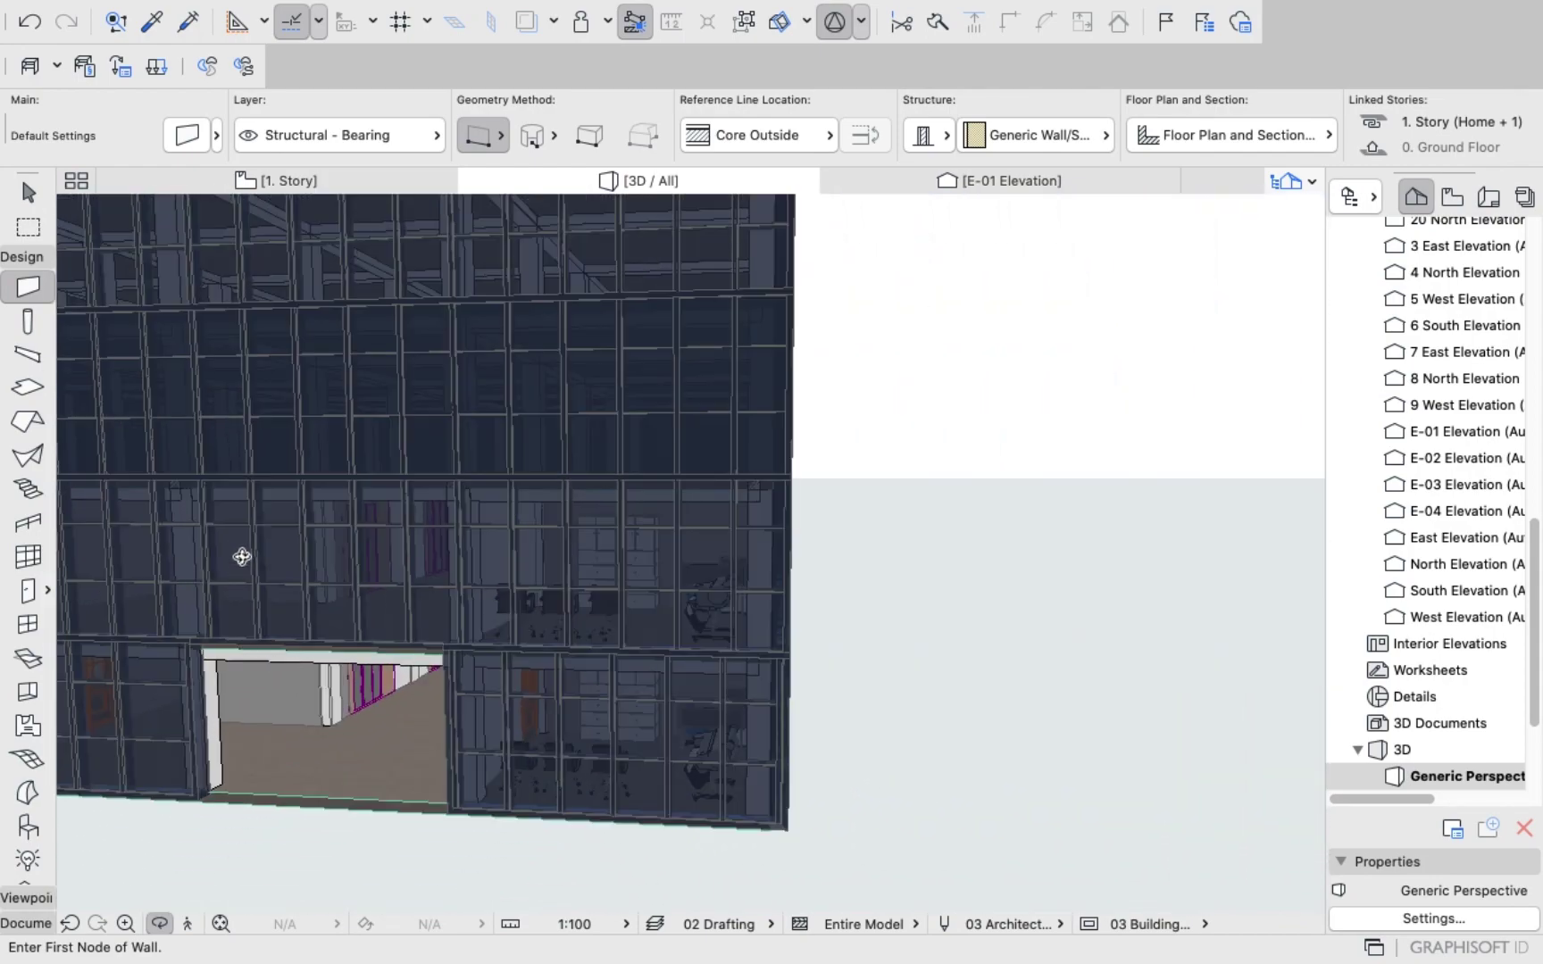
pyautogui.scroll(10, 242, 556)
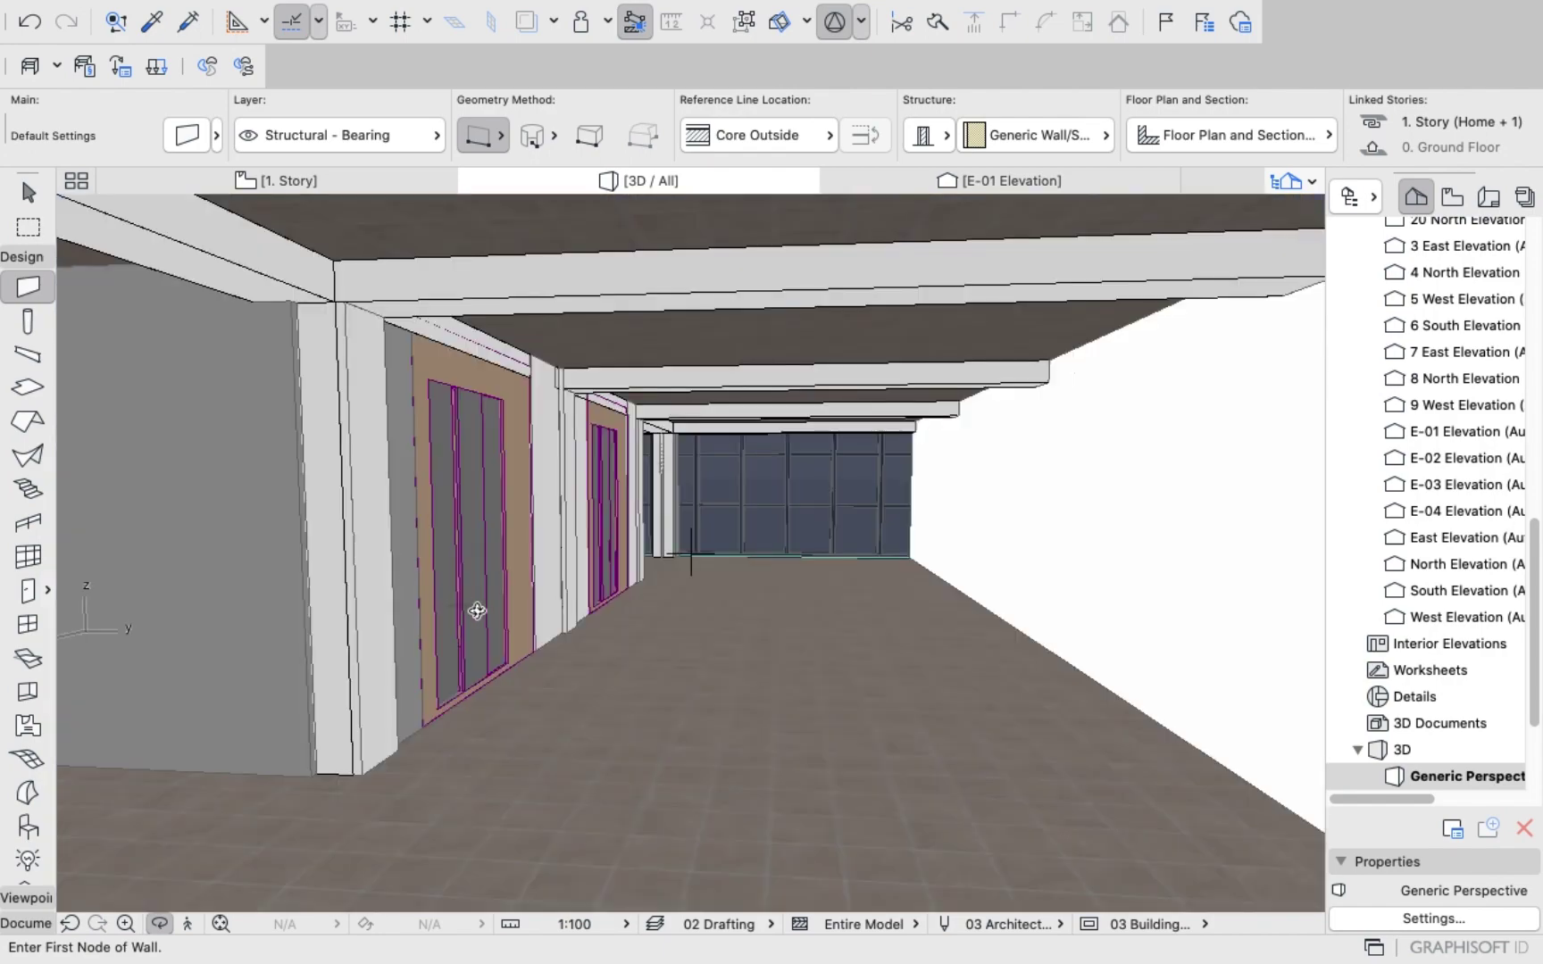
pyautogui.scroll(-10, 477, 611)
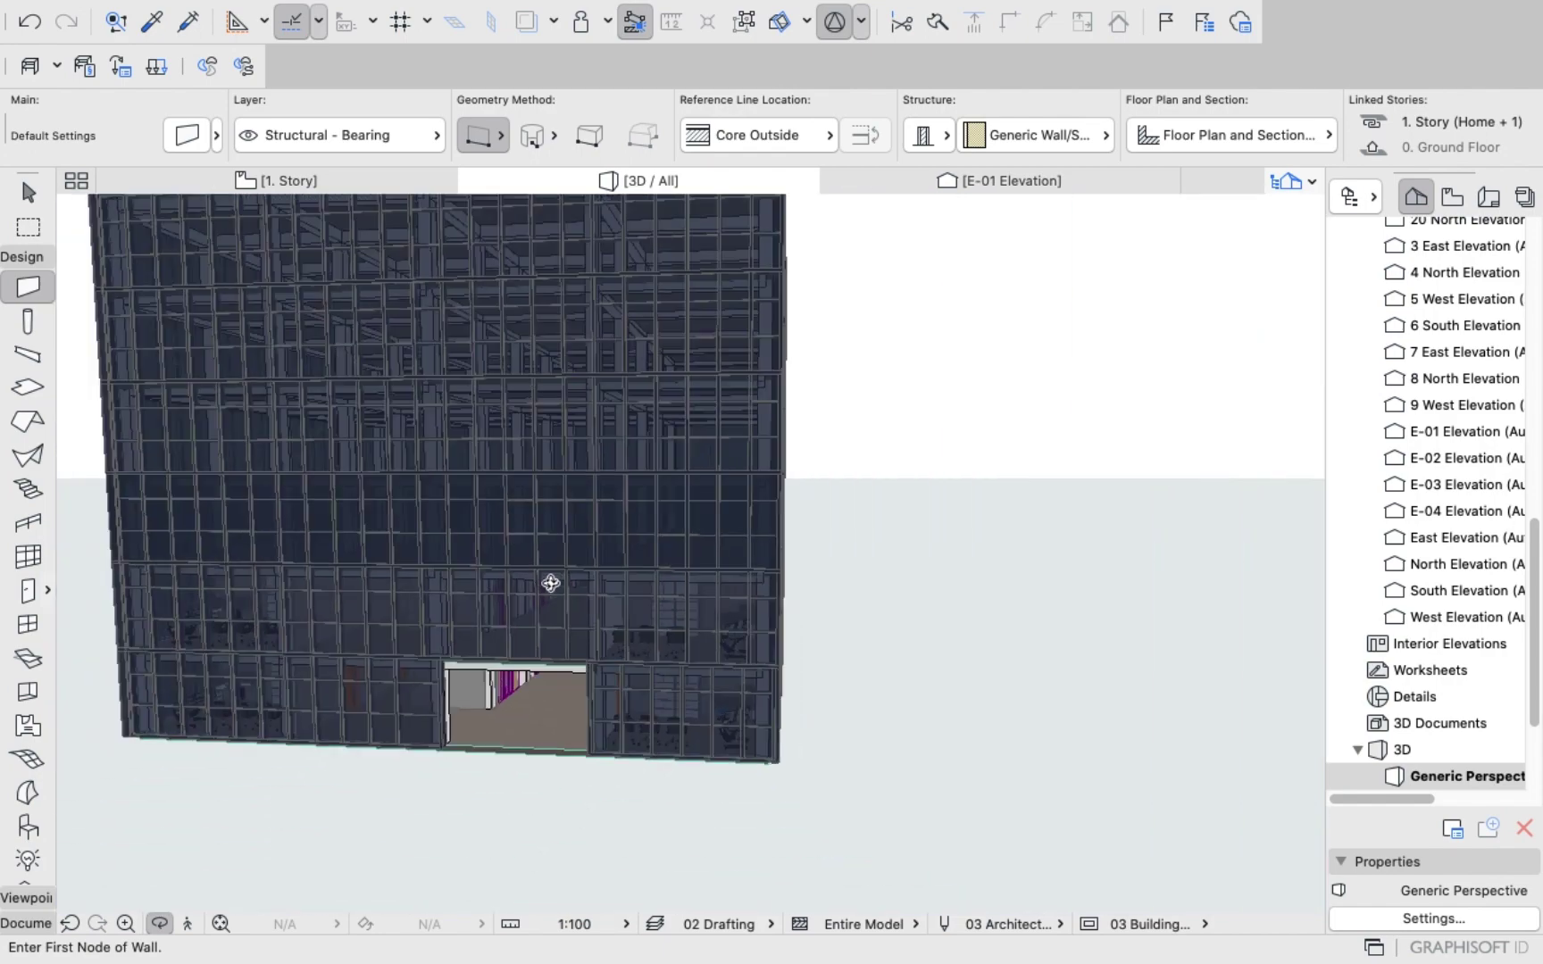
pyautogui.scroll(-8, 551, 583)
pyautogui.scroll(3, 356, 278)
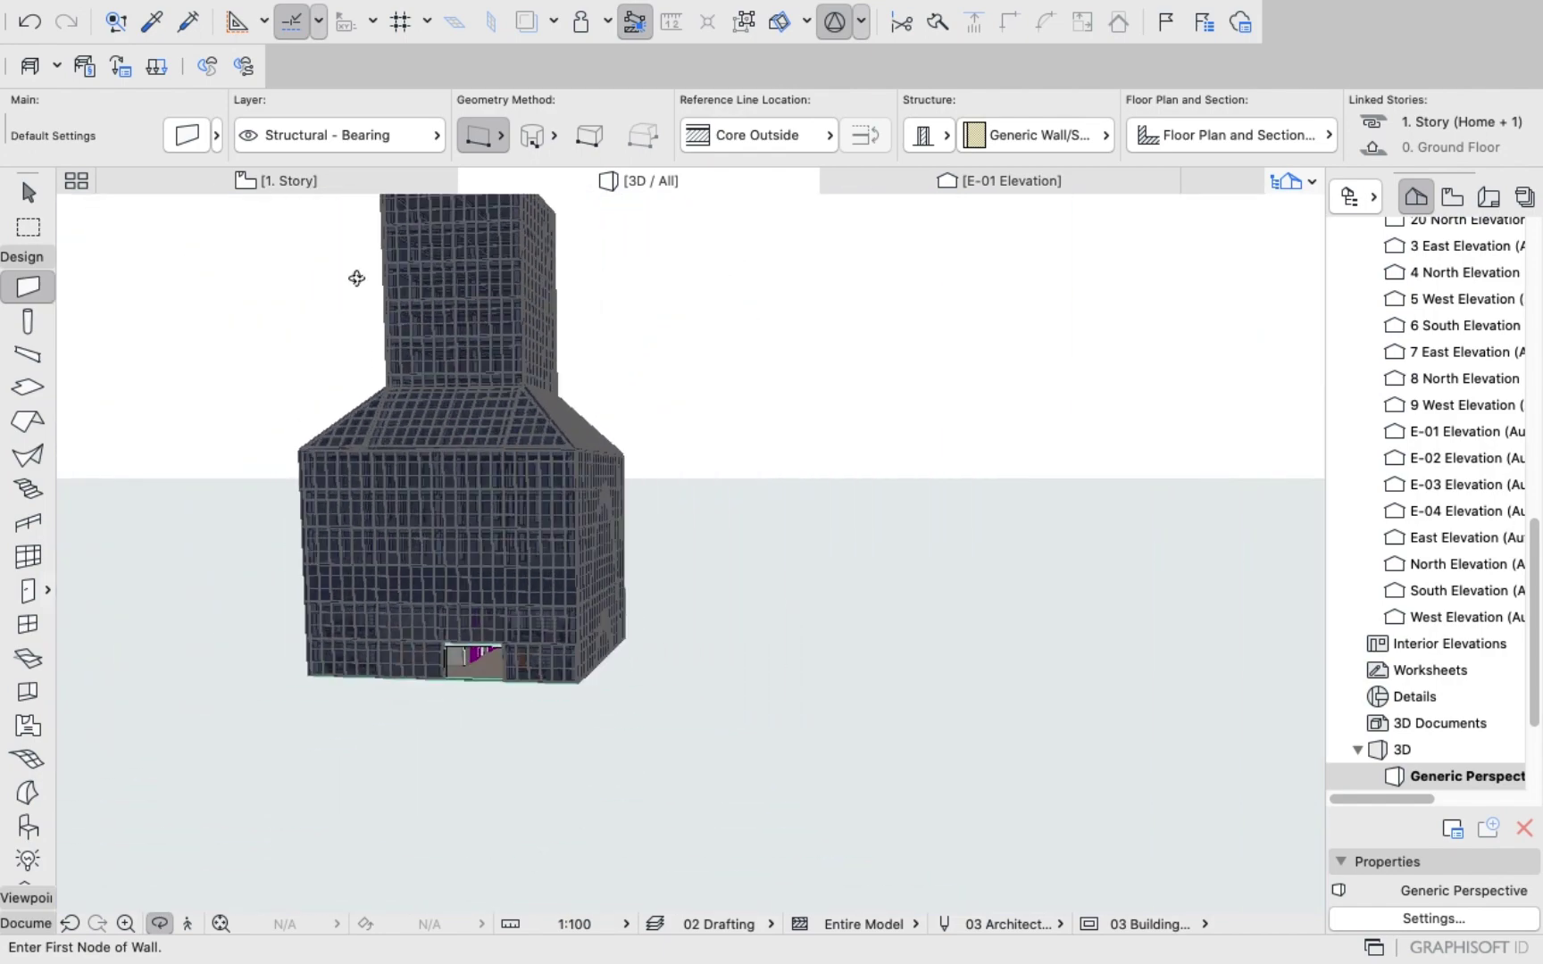
# Copy all the office doors from the 0. Ground Floor plan.
pyautogui.click(299, 181)
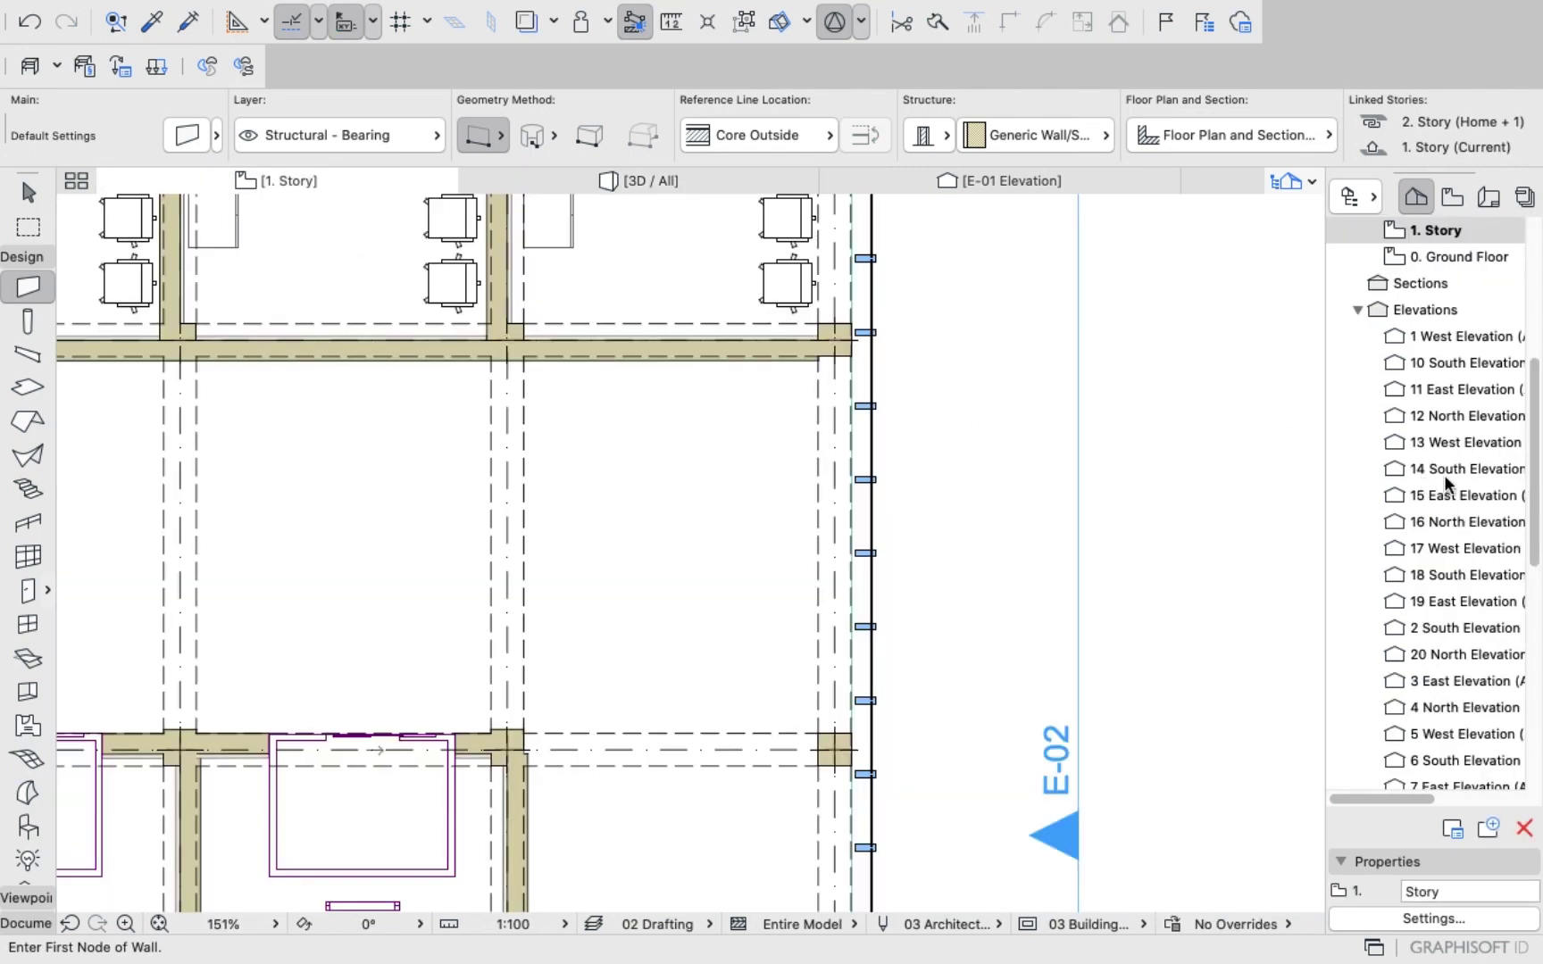
pyautogui.doubleClick(1426, 258)
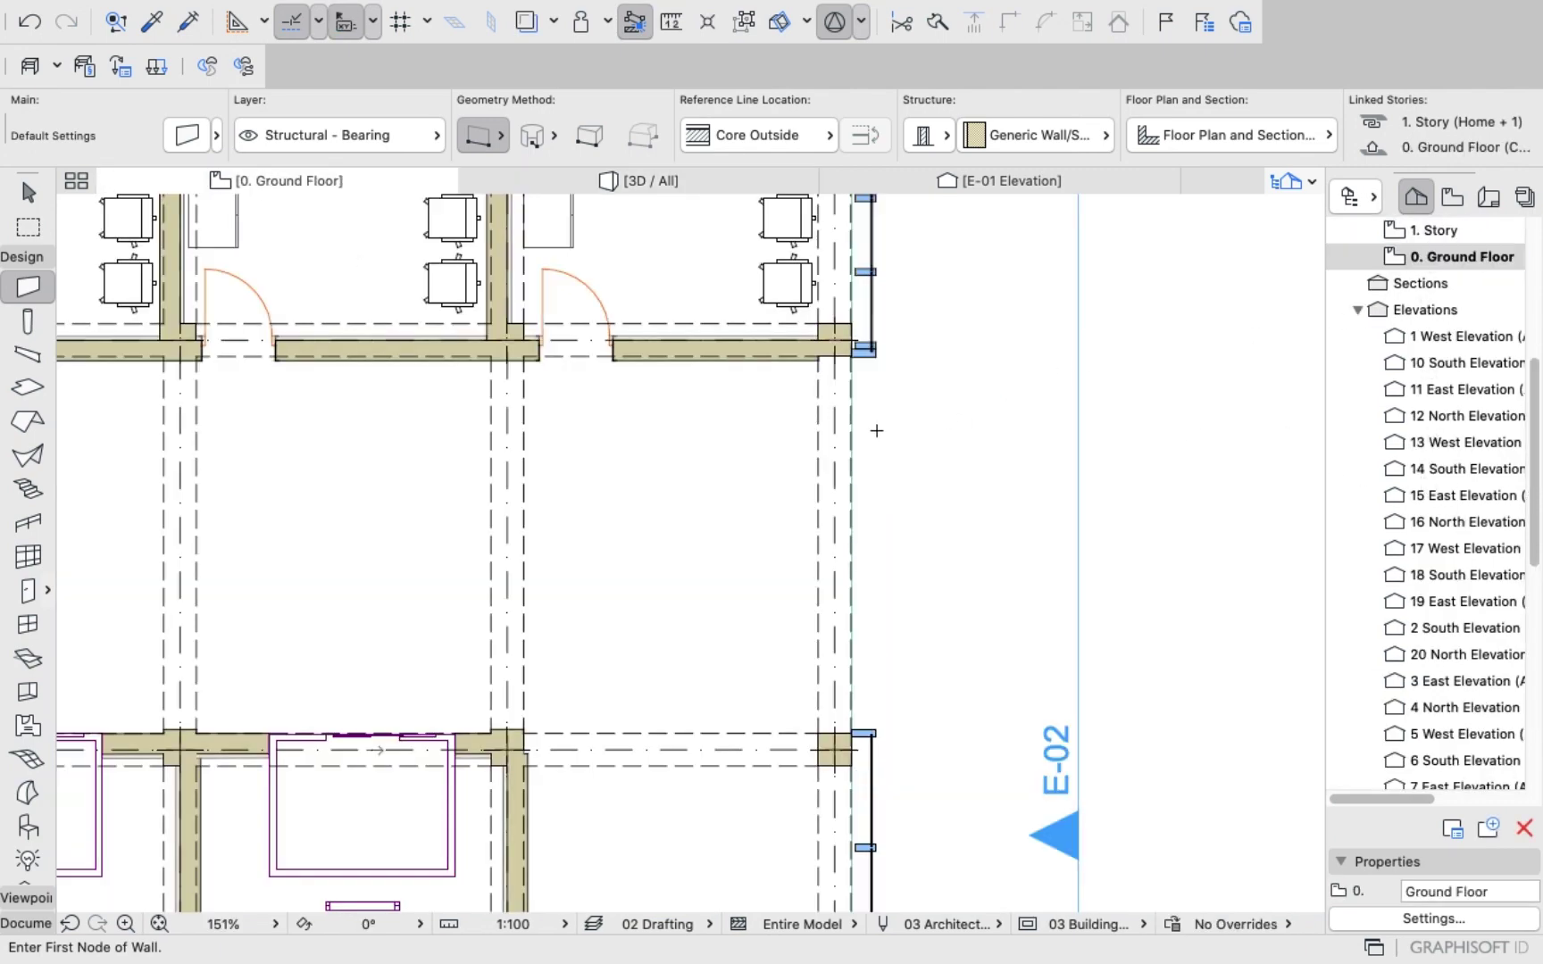
pyautogui.scroll(-3, 754, 430)
pyautogui.scroll(-5, 753, 429)
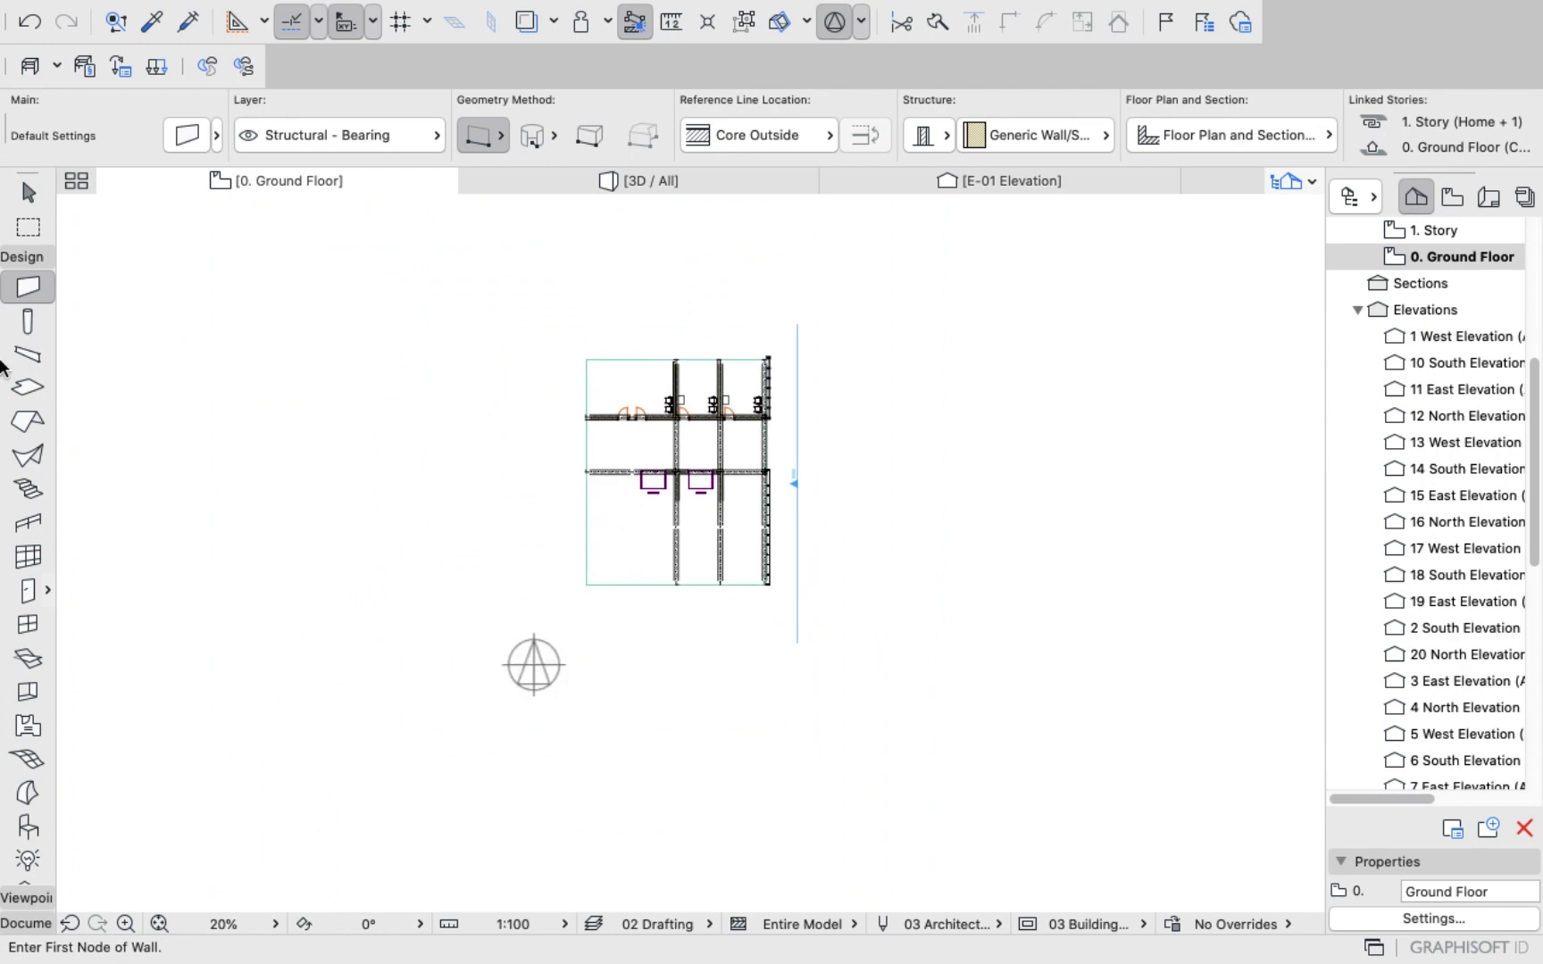
pyautogui.click(41, 597)
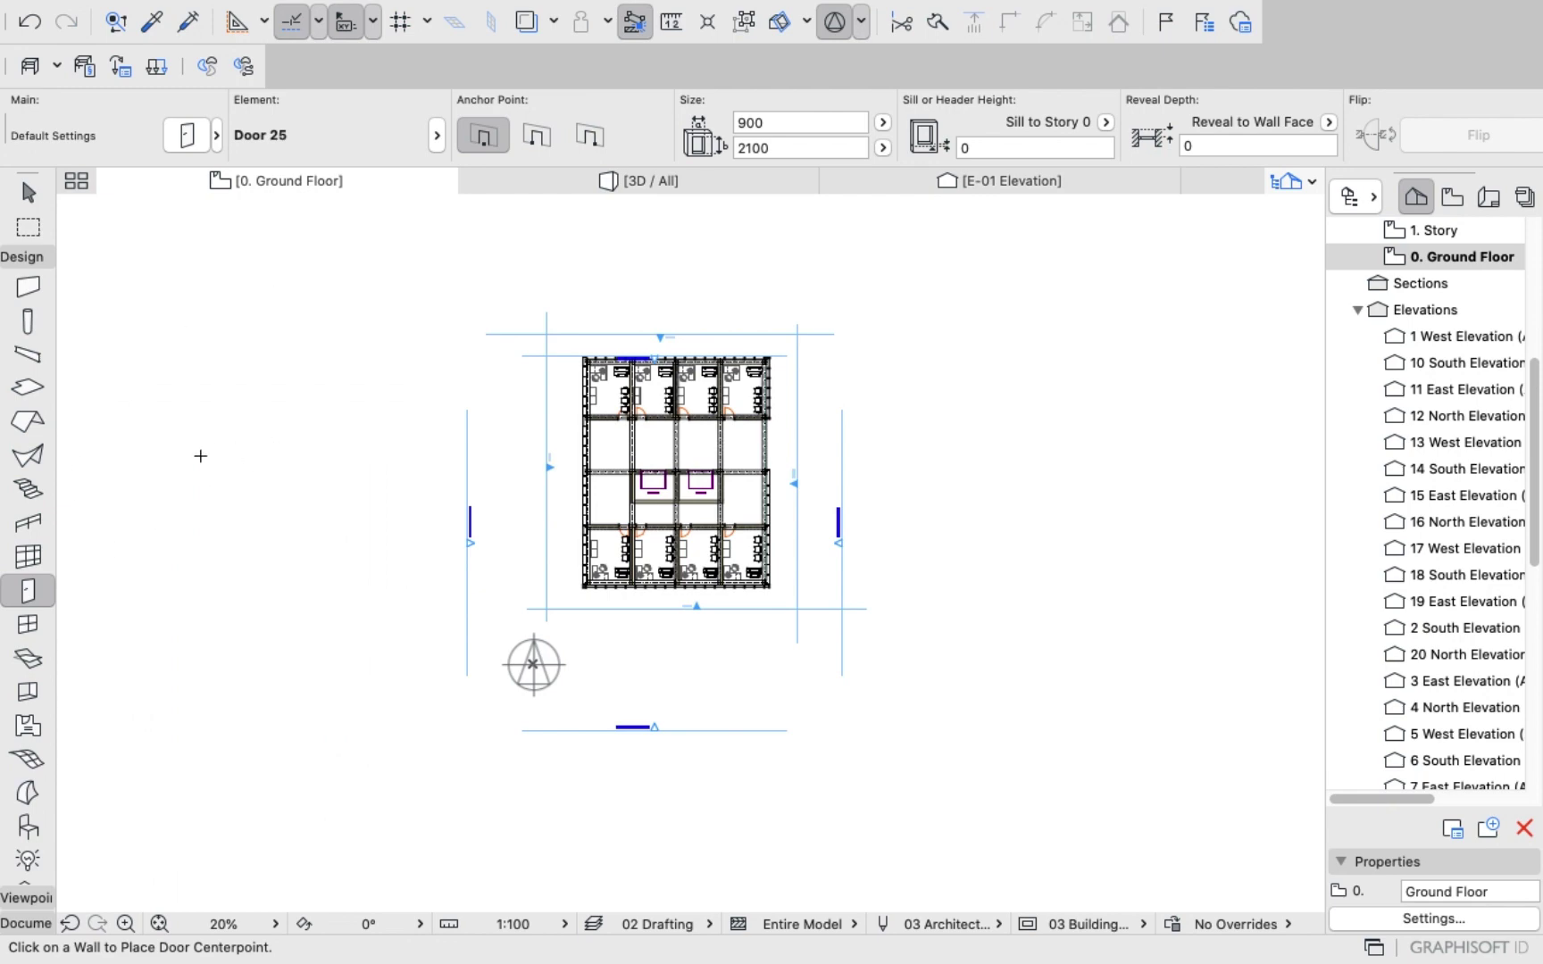
pyautogui.scroll(8, 612, 427)
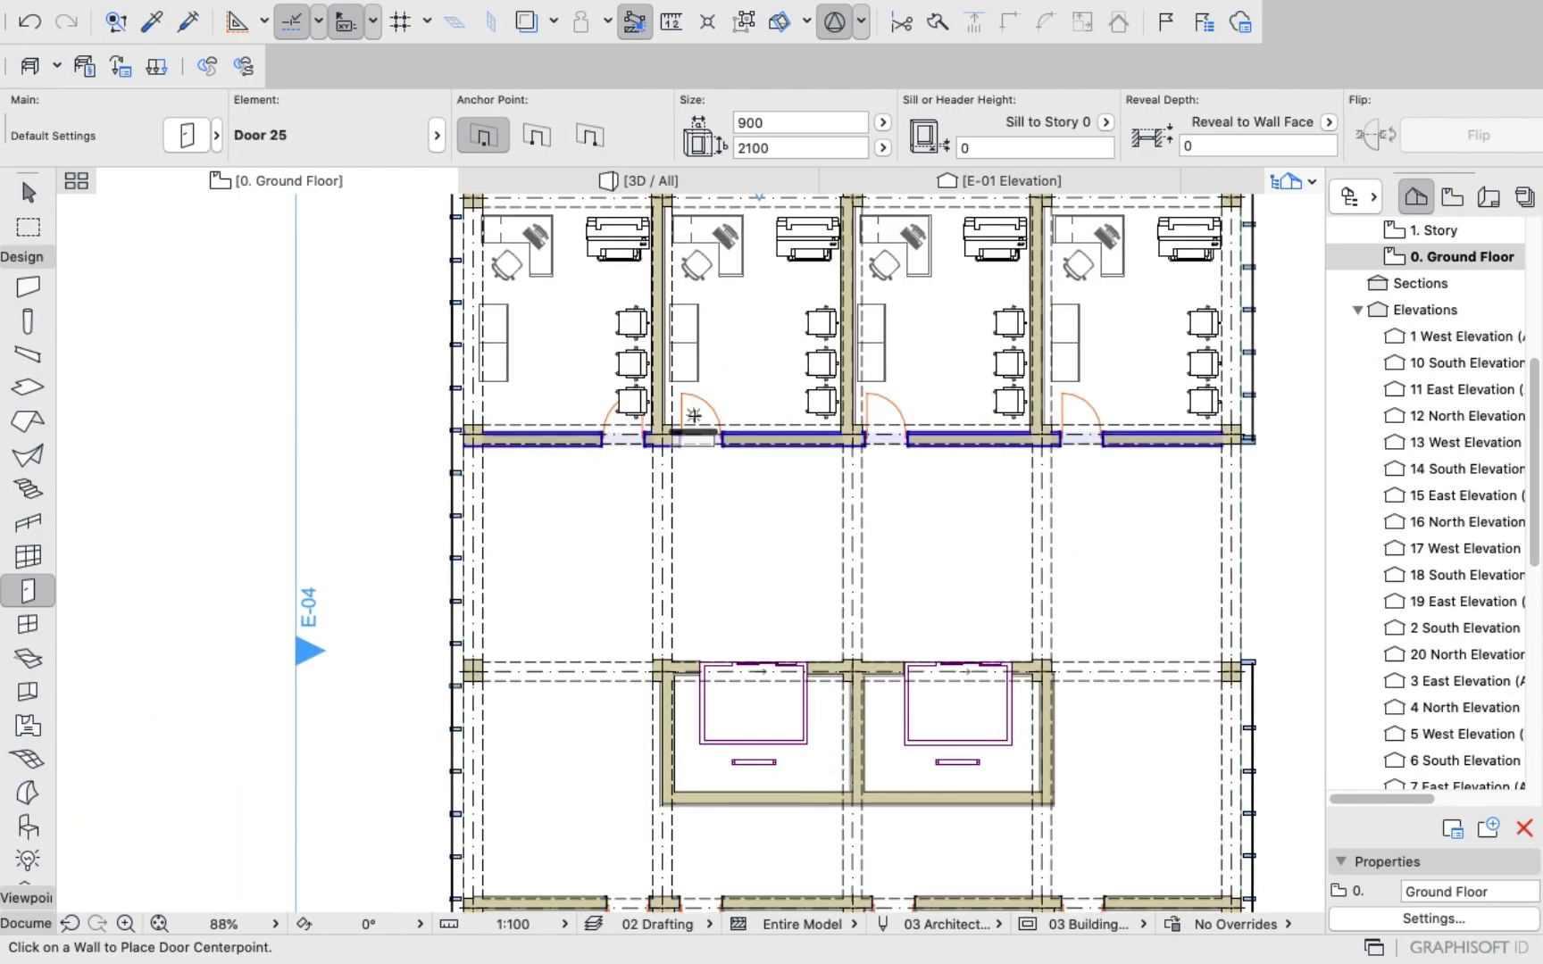
pyautogui.press('super+a')
pyautogui.rightClick(242, 314)
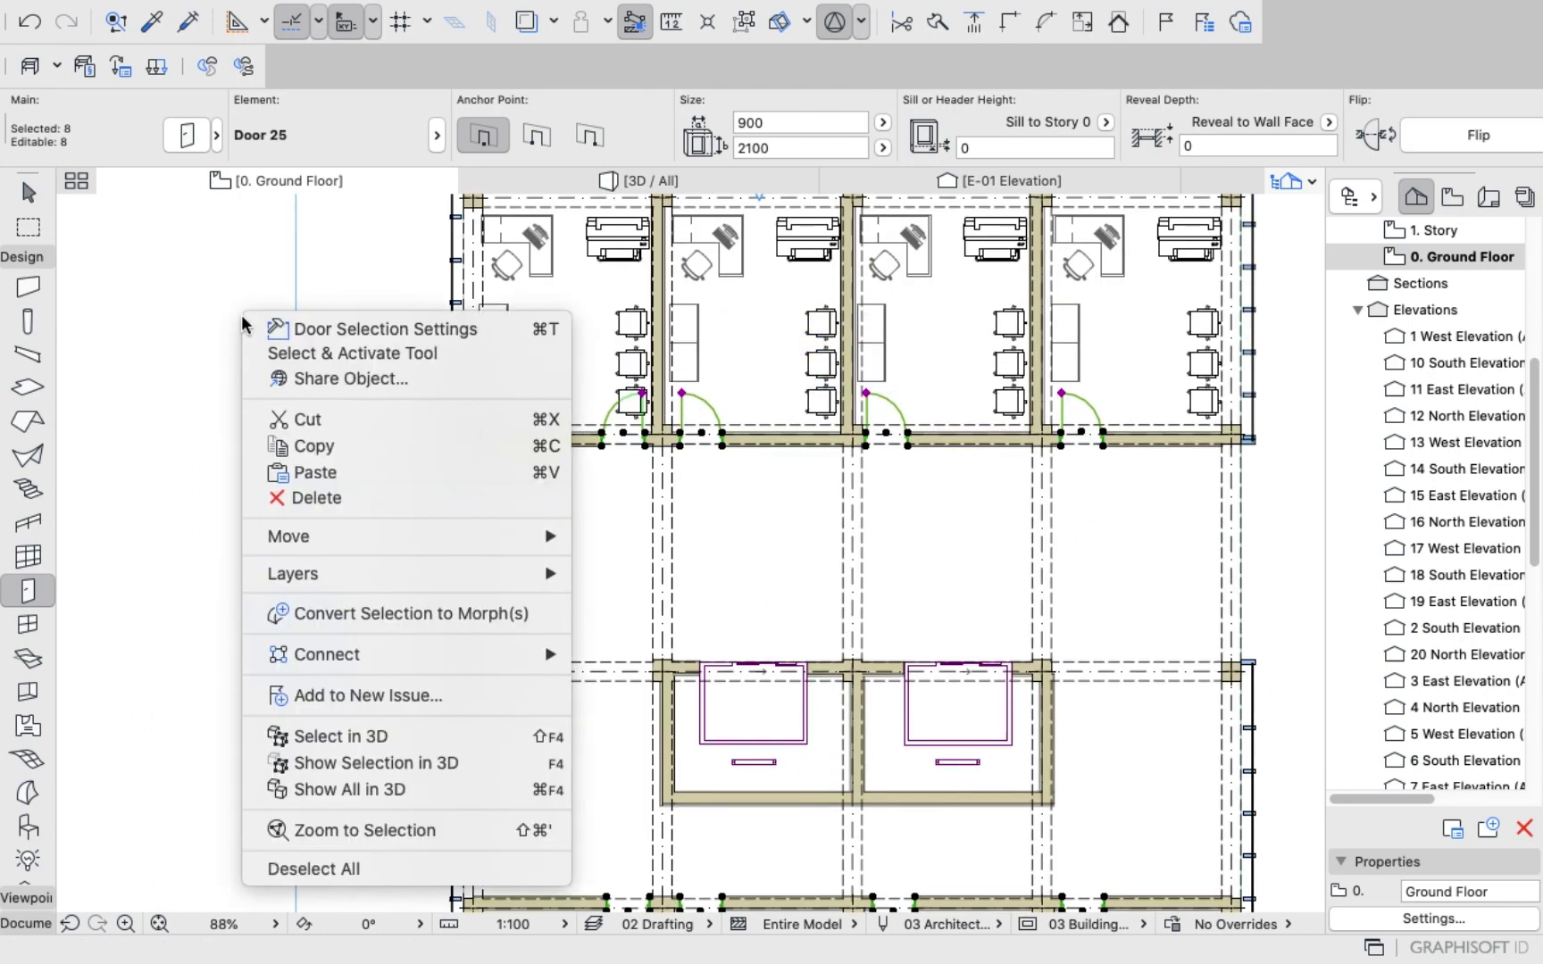
pyautogui.click(279, 453)
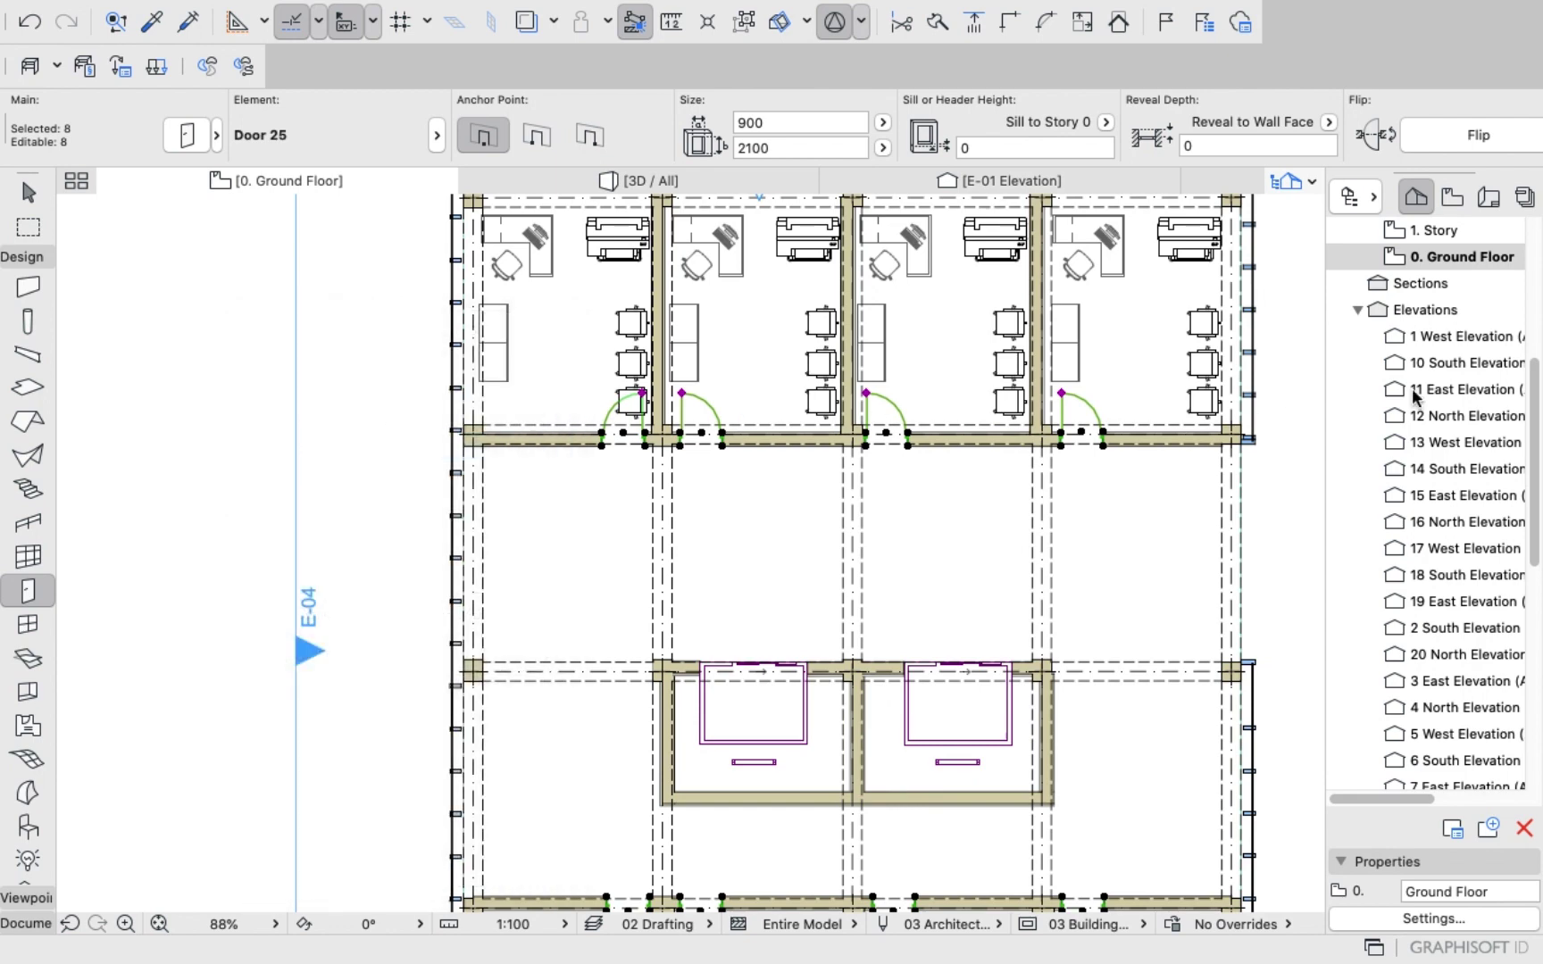
# Paste the copied office doors onto the 1. Story plan at their original location, keeping the current view.
pyautogui.scroll(5, 1439, 338)
pyautogui.doubleClick(1444, 600)
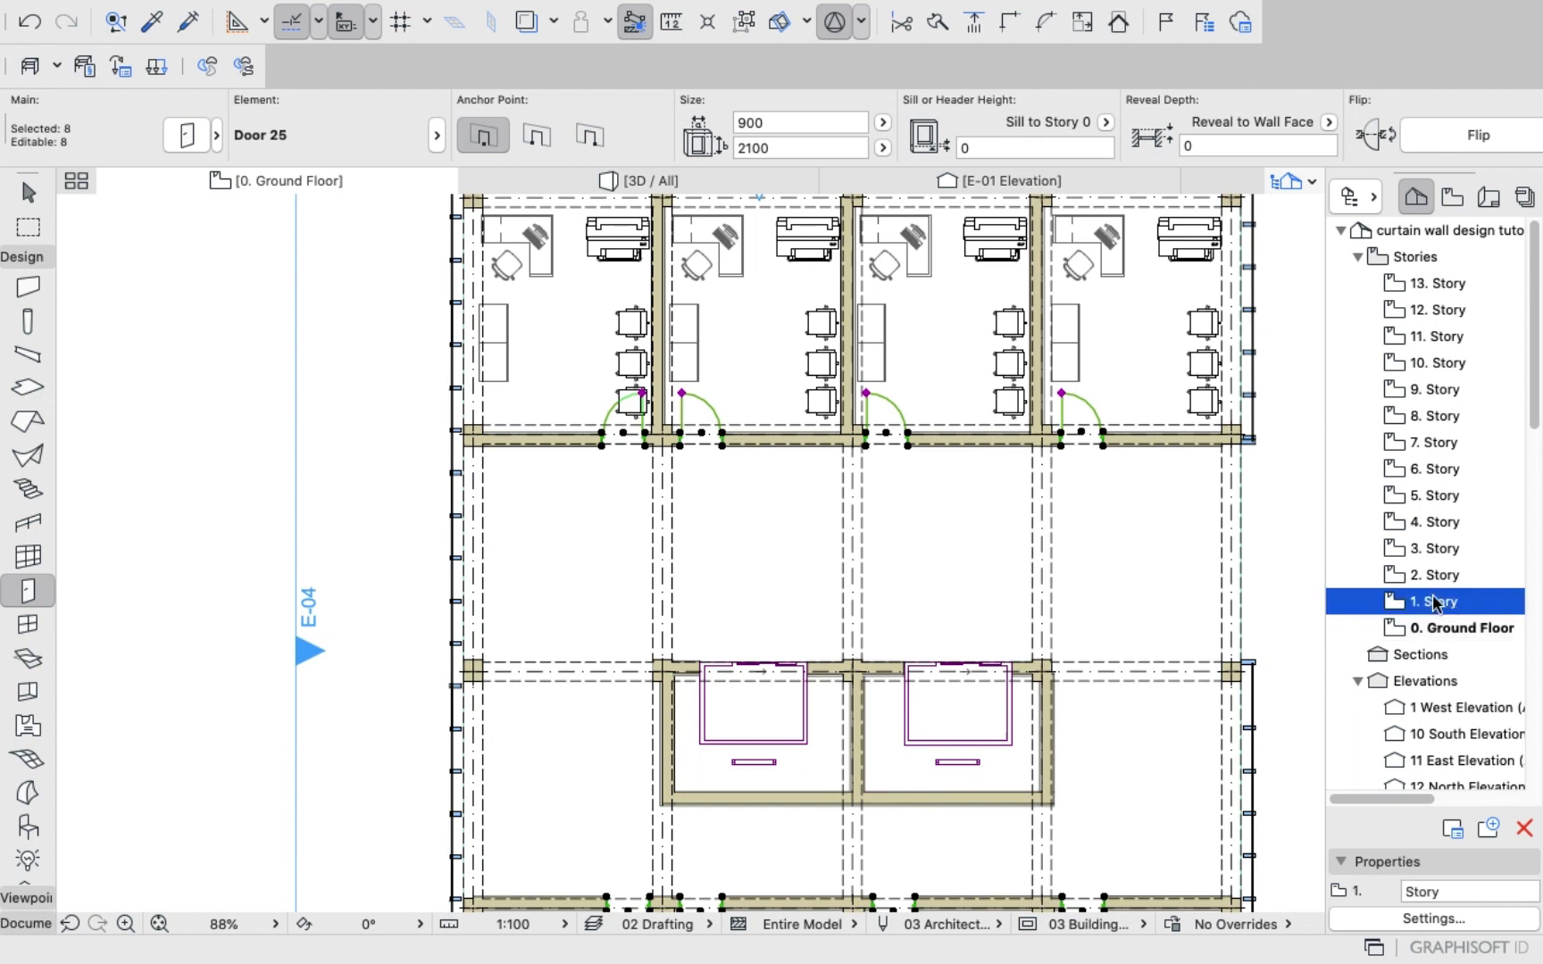
pyautogui.rightClick(354, 393)
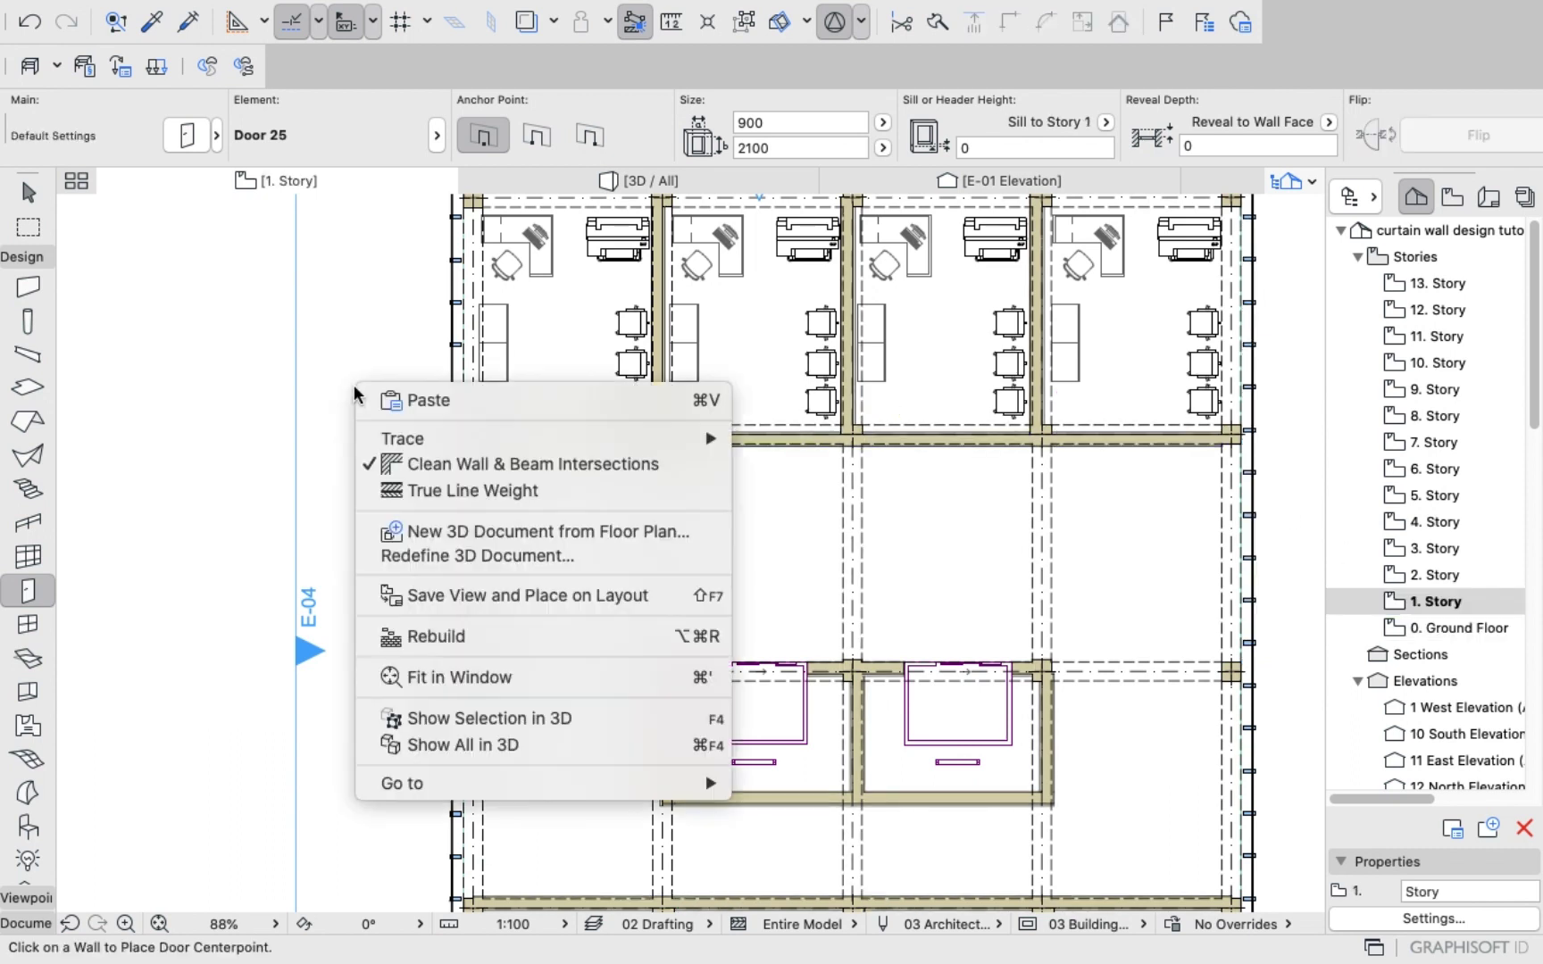
pyautogui.click(413, 402)
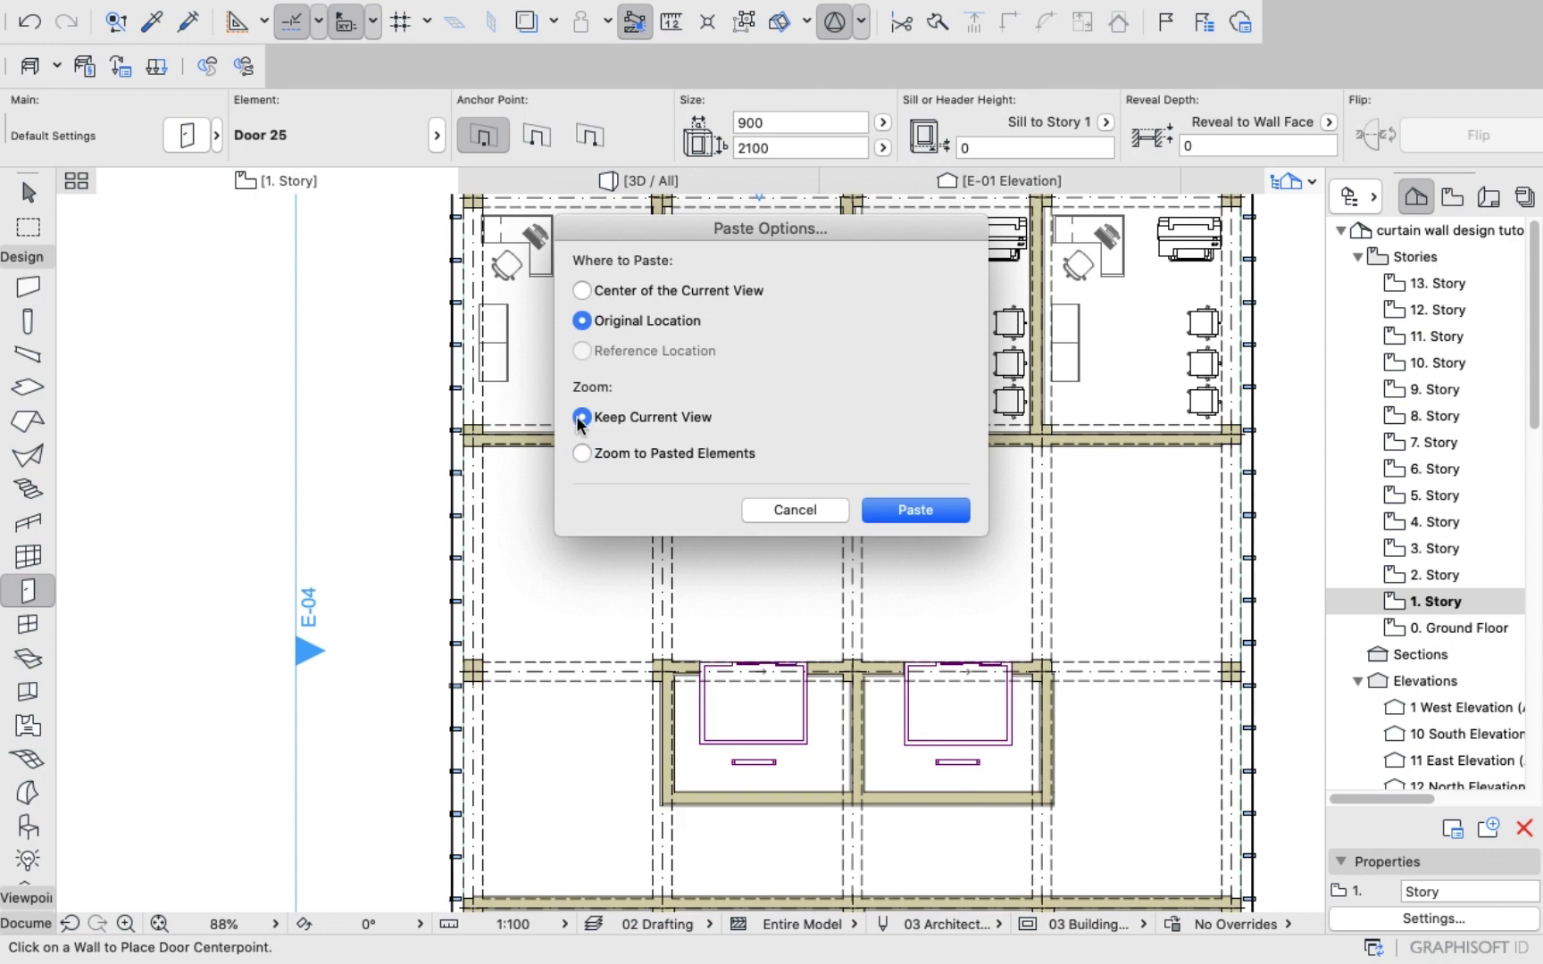
pyautogui.click(915, 511)
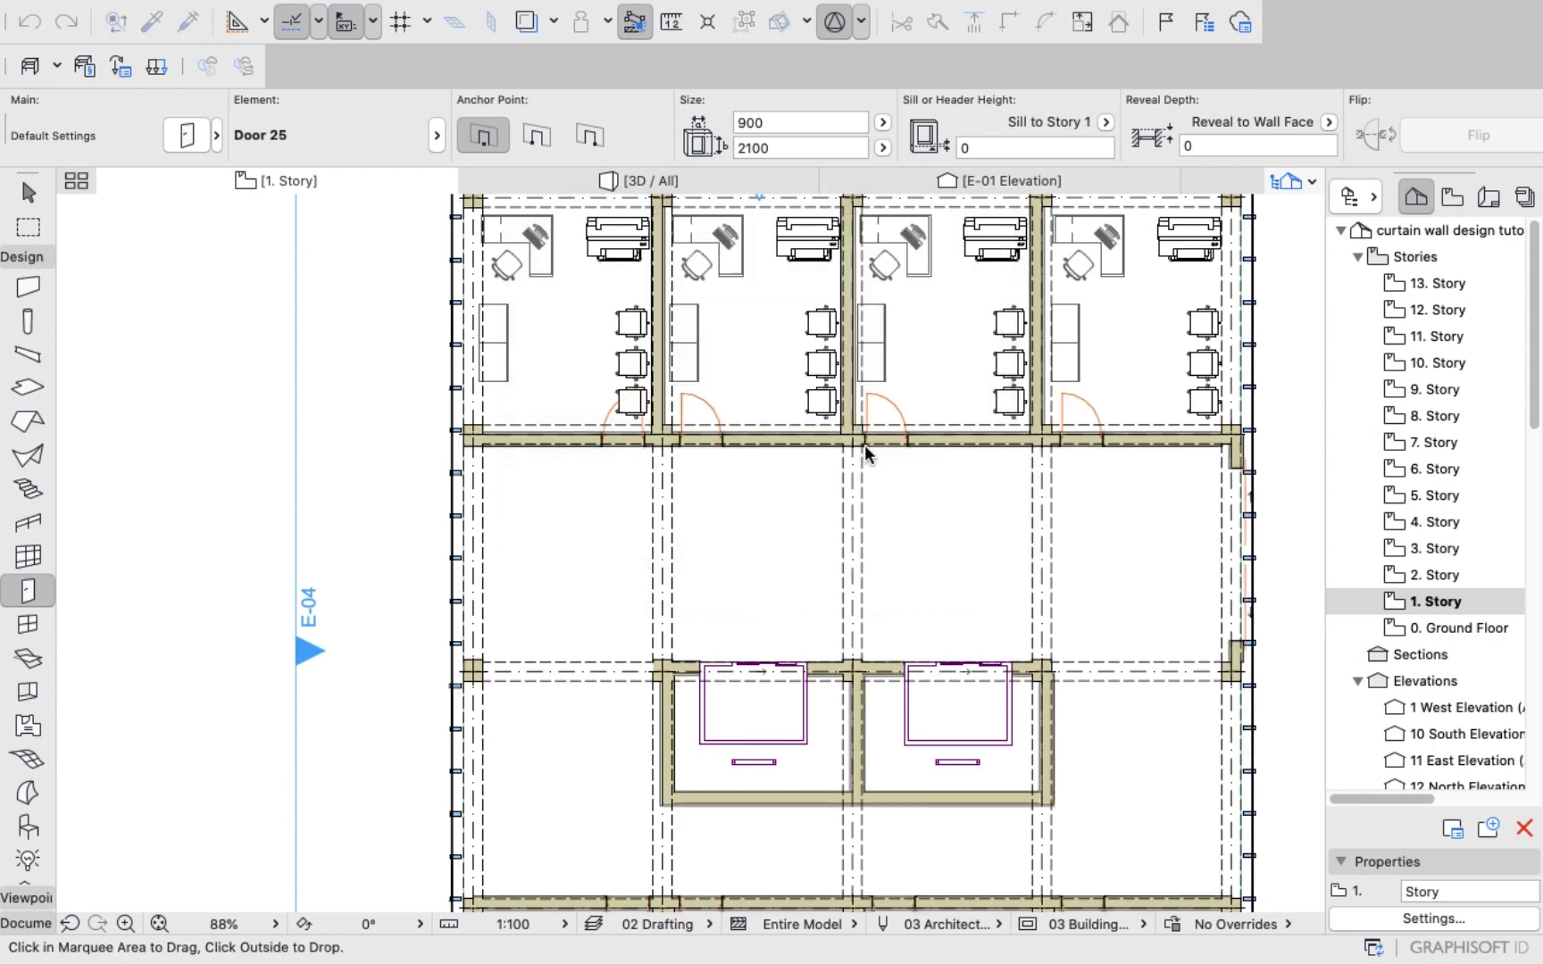
pyautogui.scroll(-4, 368, 371)
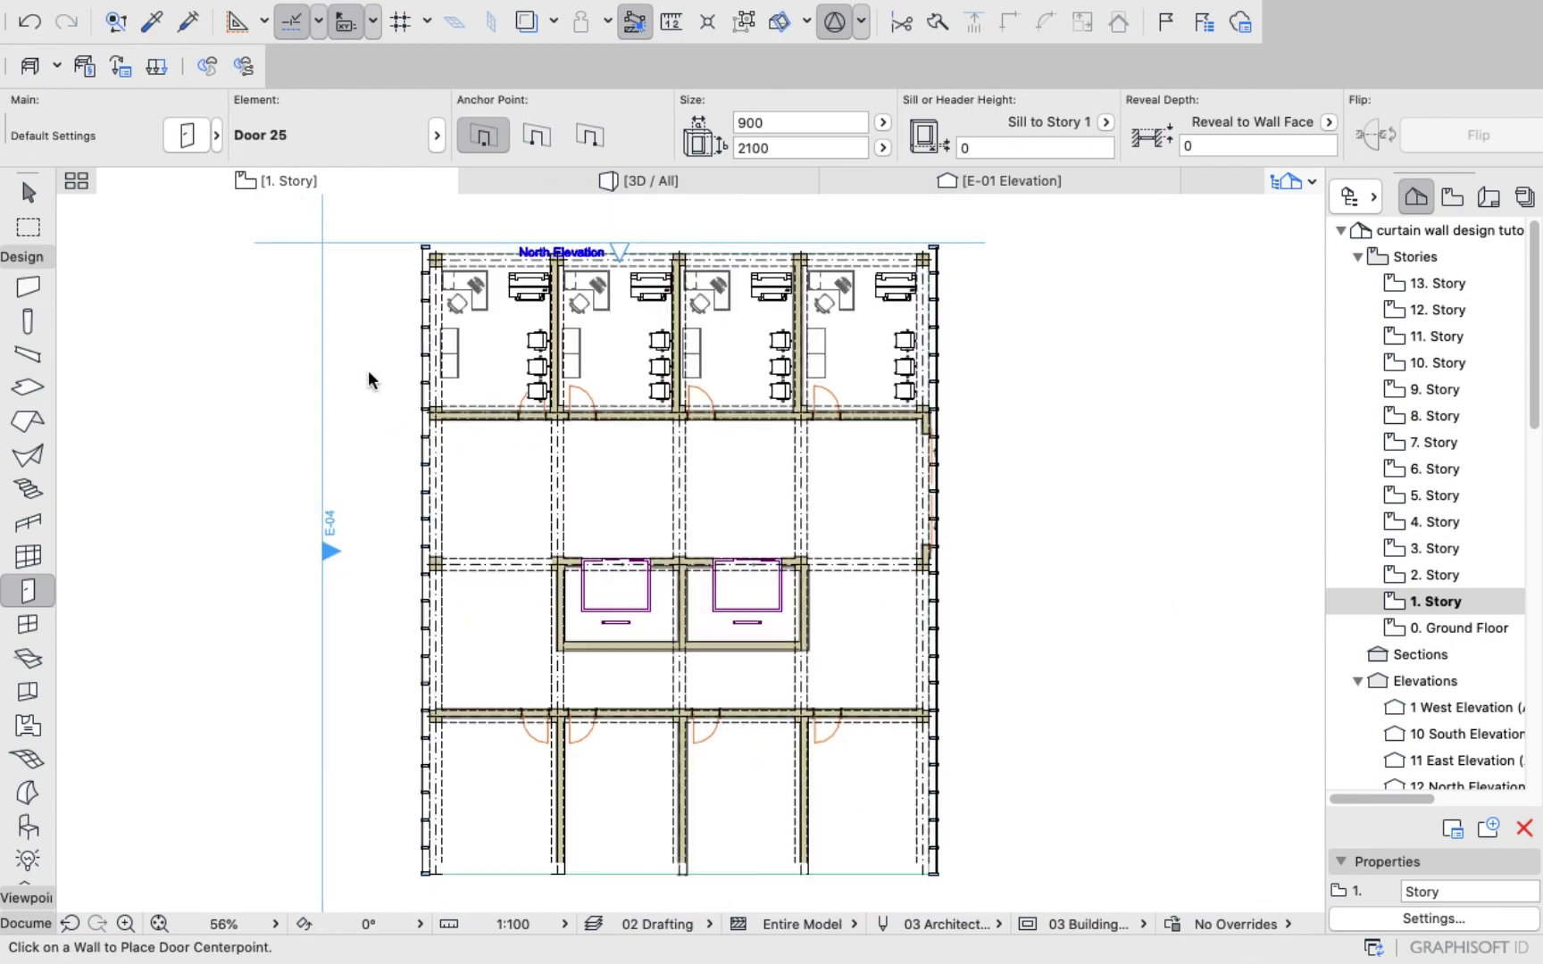
# Inspect the entrance facade and the lower stories behind the curtain wall in the 3D view.
pyautogui.click(652, 179)
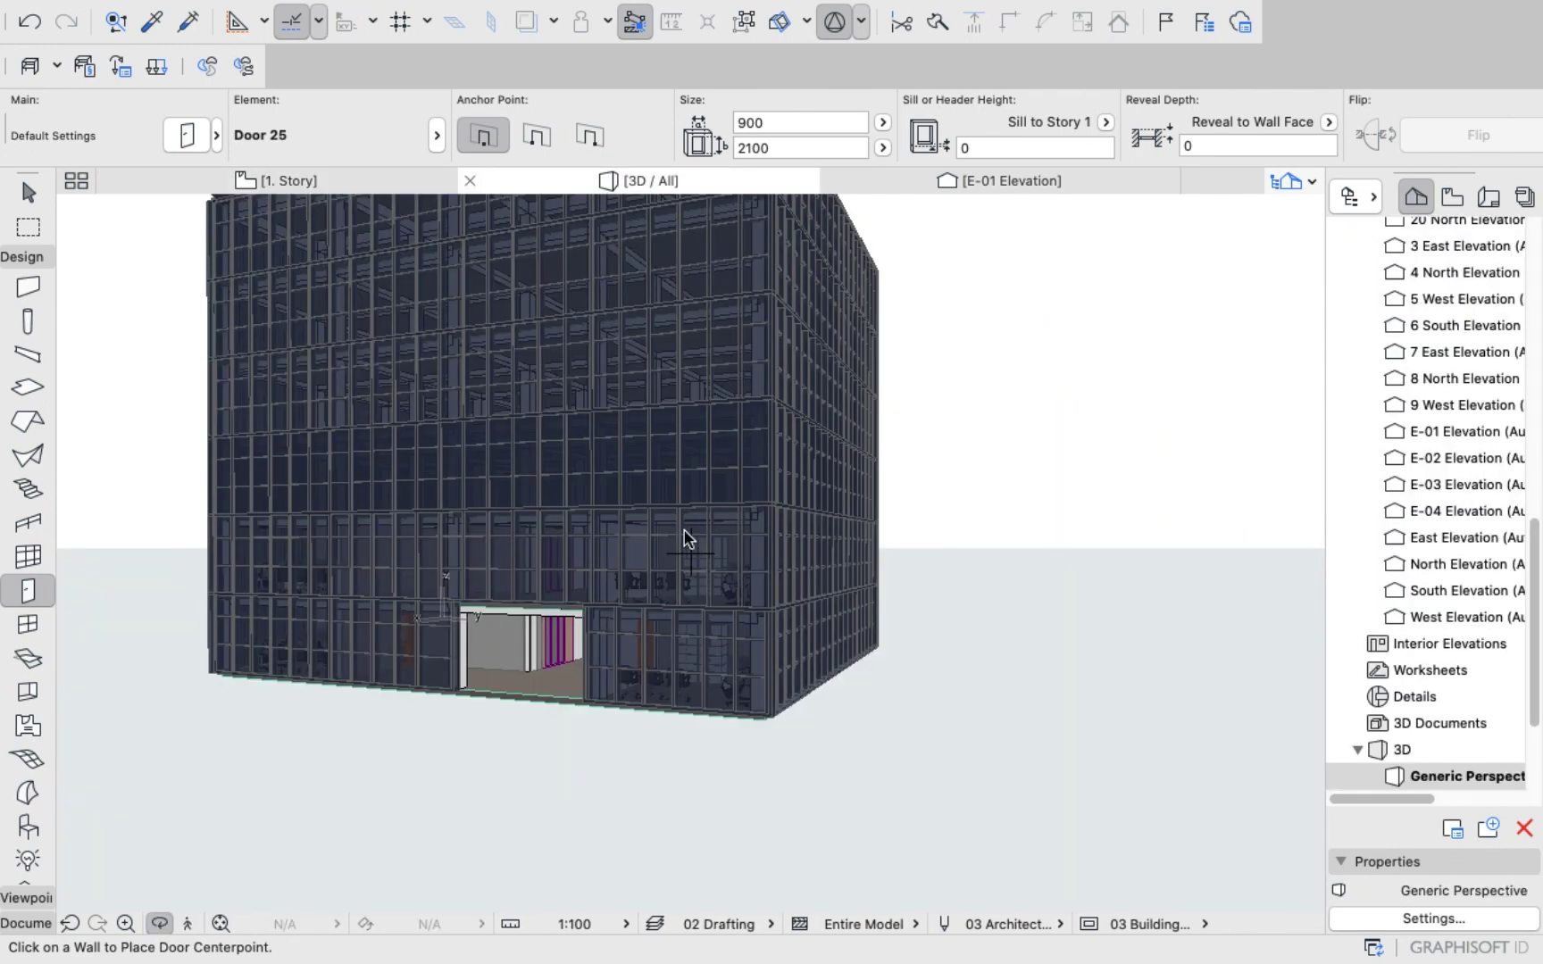
pyautogui.scroll(-5, 597, 522)
pyautogui.moveTo(526, 520); pyautogui.dragTo(568, 542)
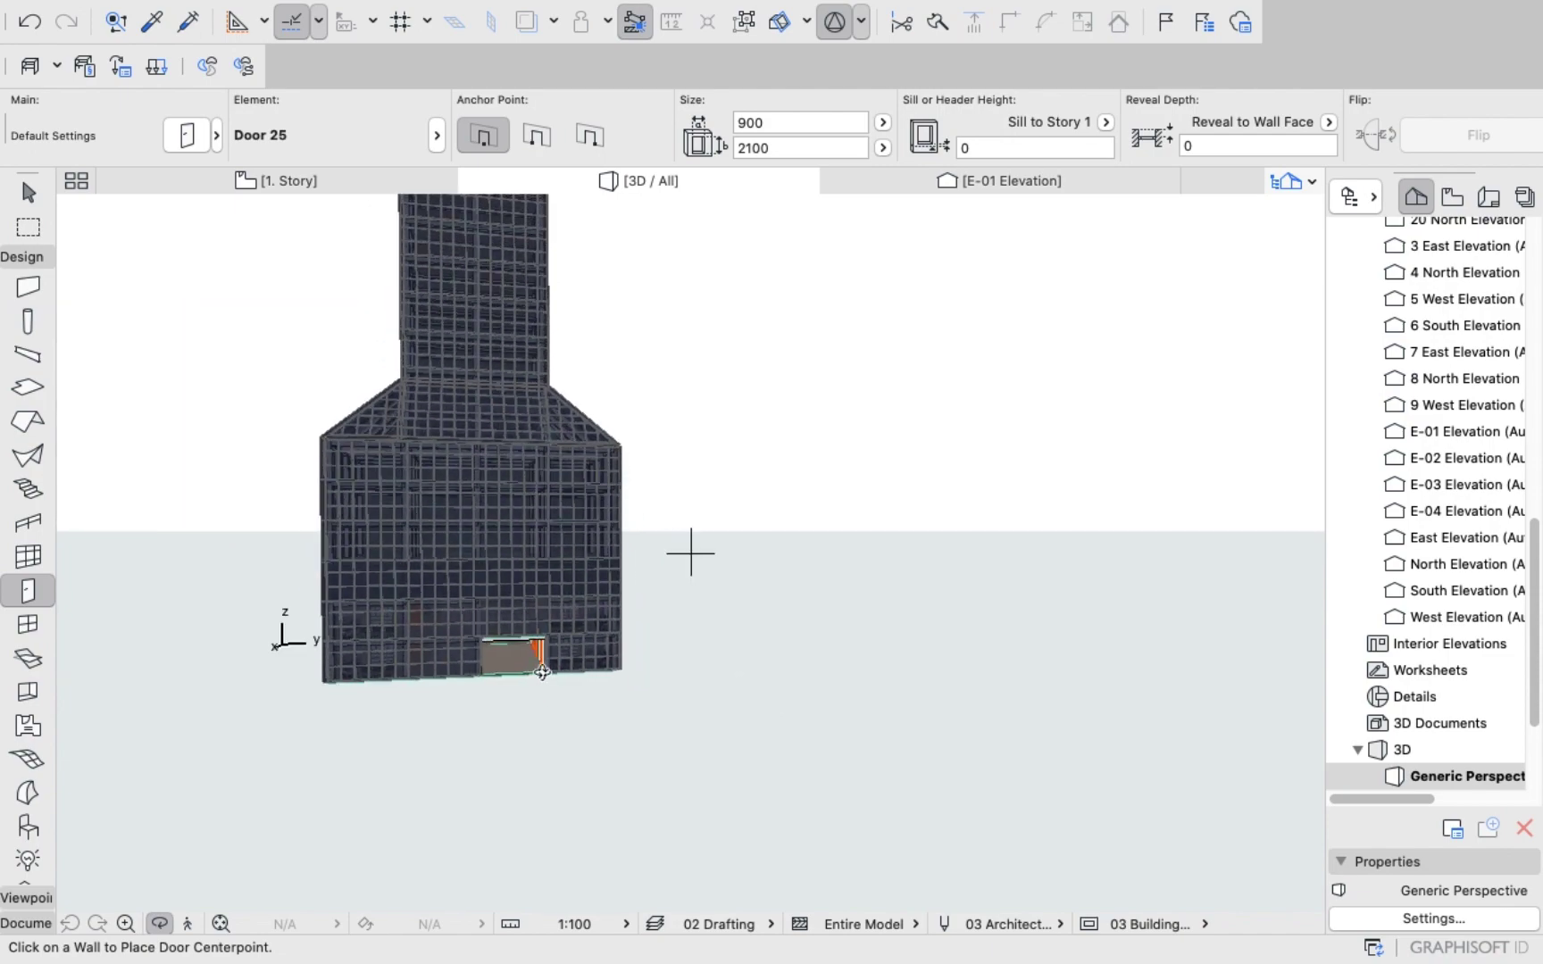
pyautogui.scroll(10, 542, 671)
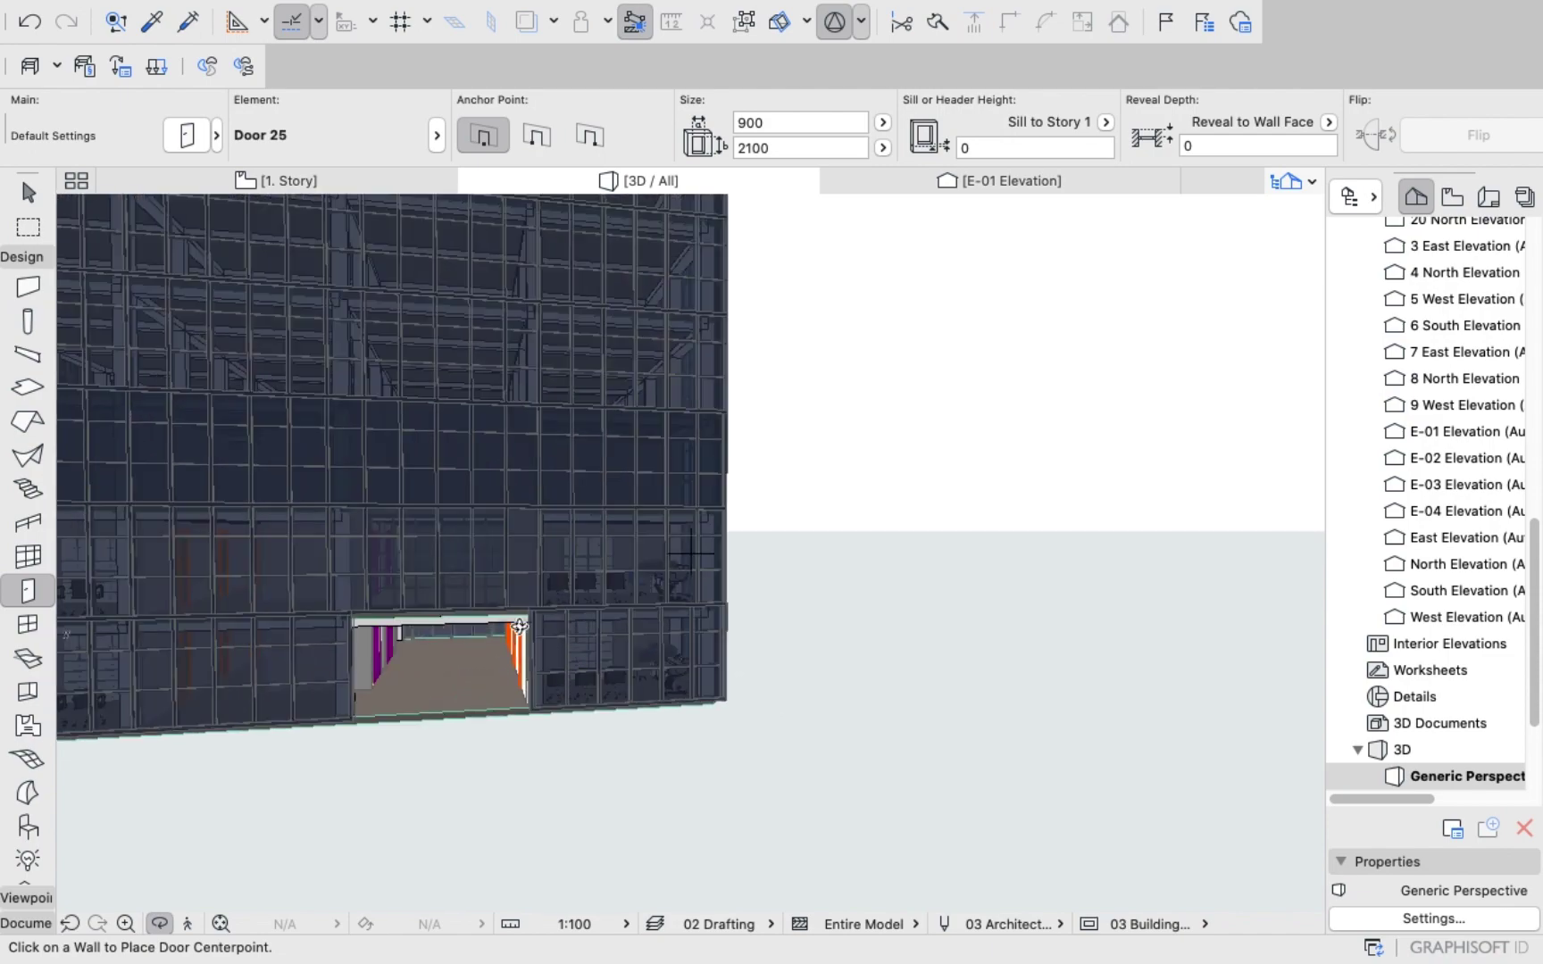
pyautogui.moveTo(518, 627); pyautogui.dragTo(483, 594)
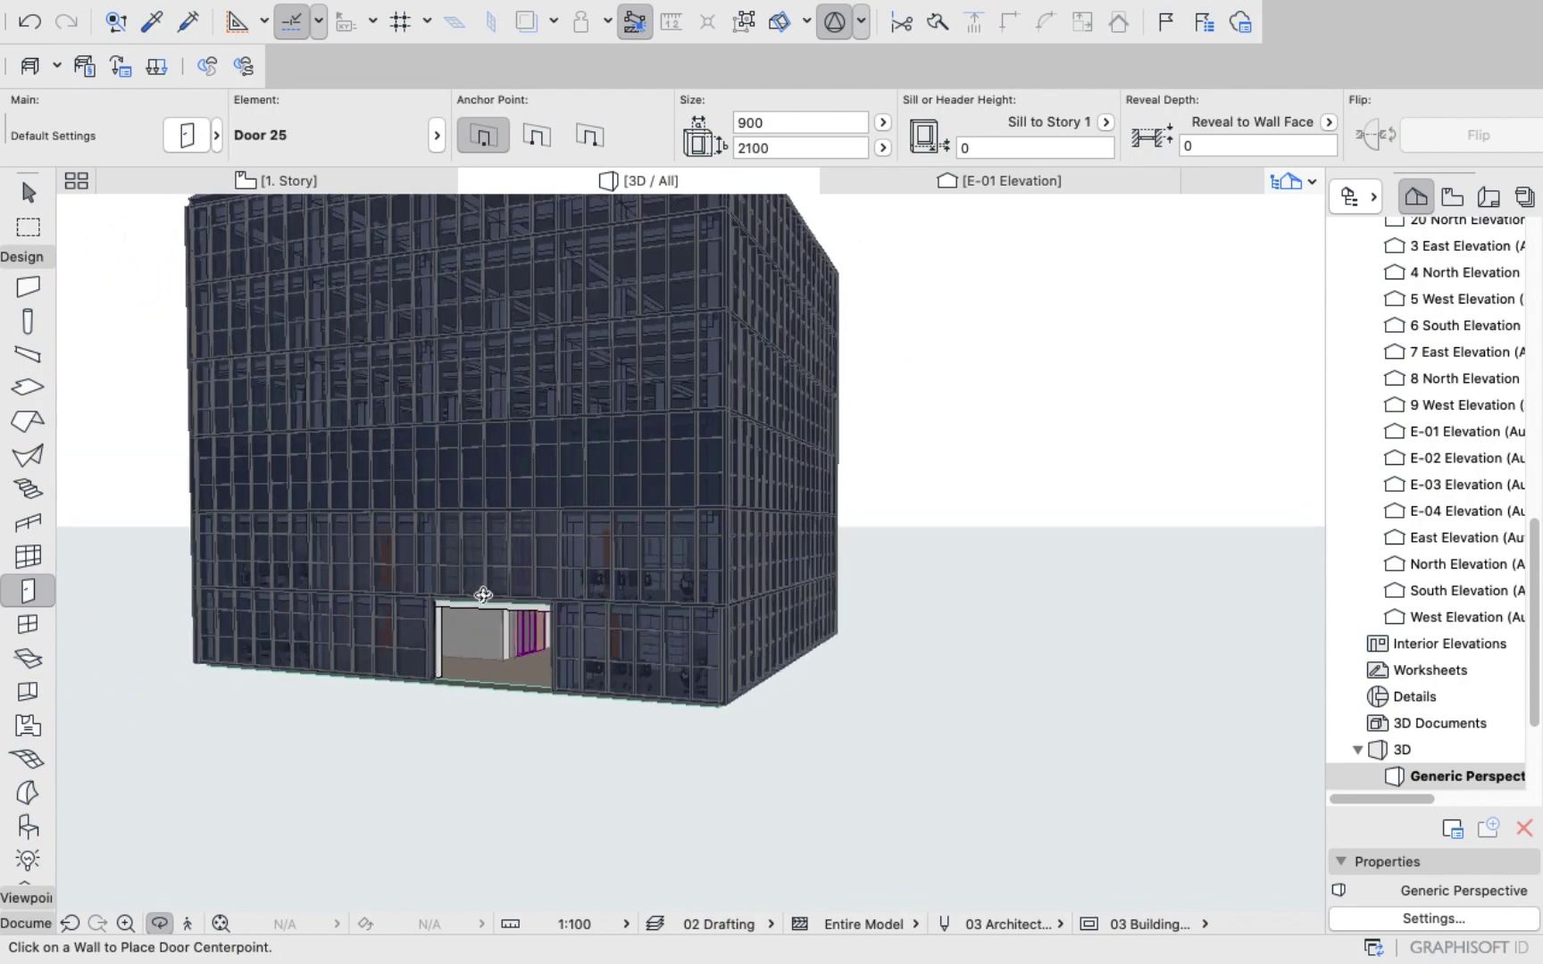
# Undo the office door paste on the 1. Story plan and the deletion of the wall along the central hall's east facade.
pyautogui.click(27, 23)
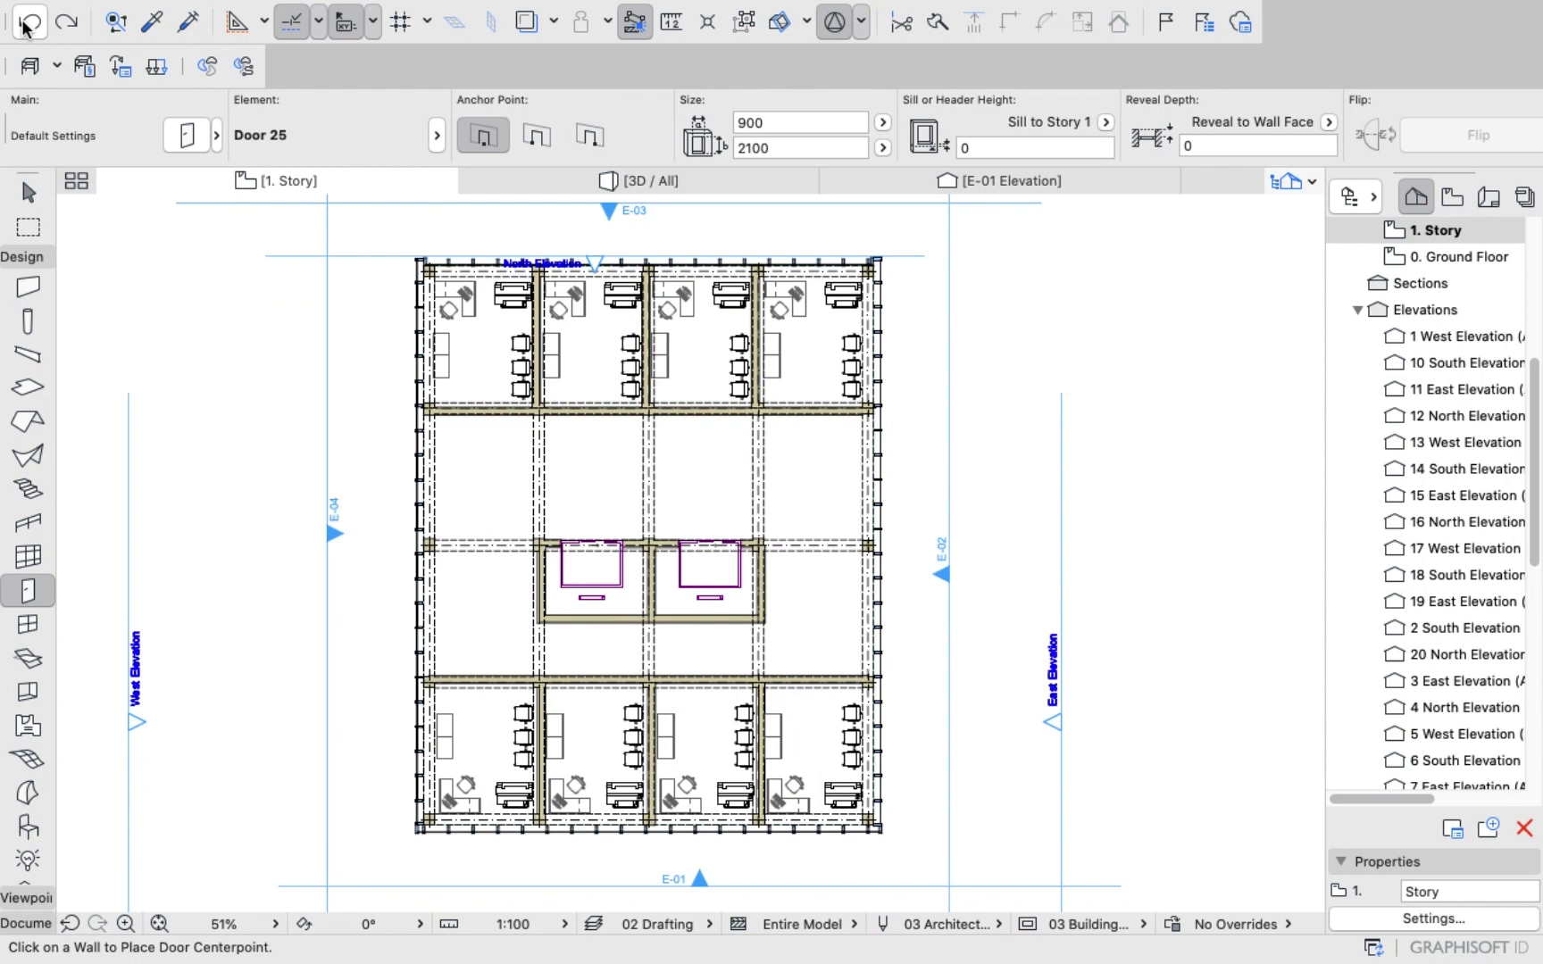
pyautogui.click(644, 181)
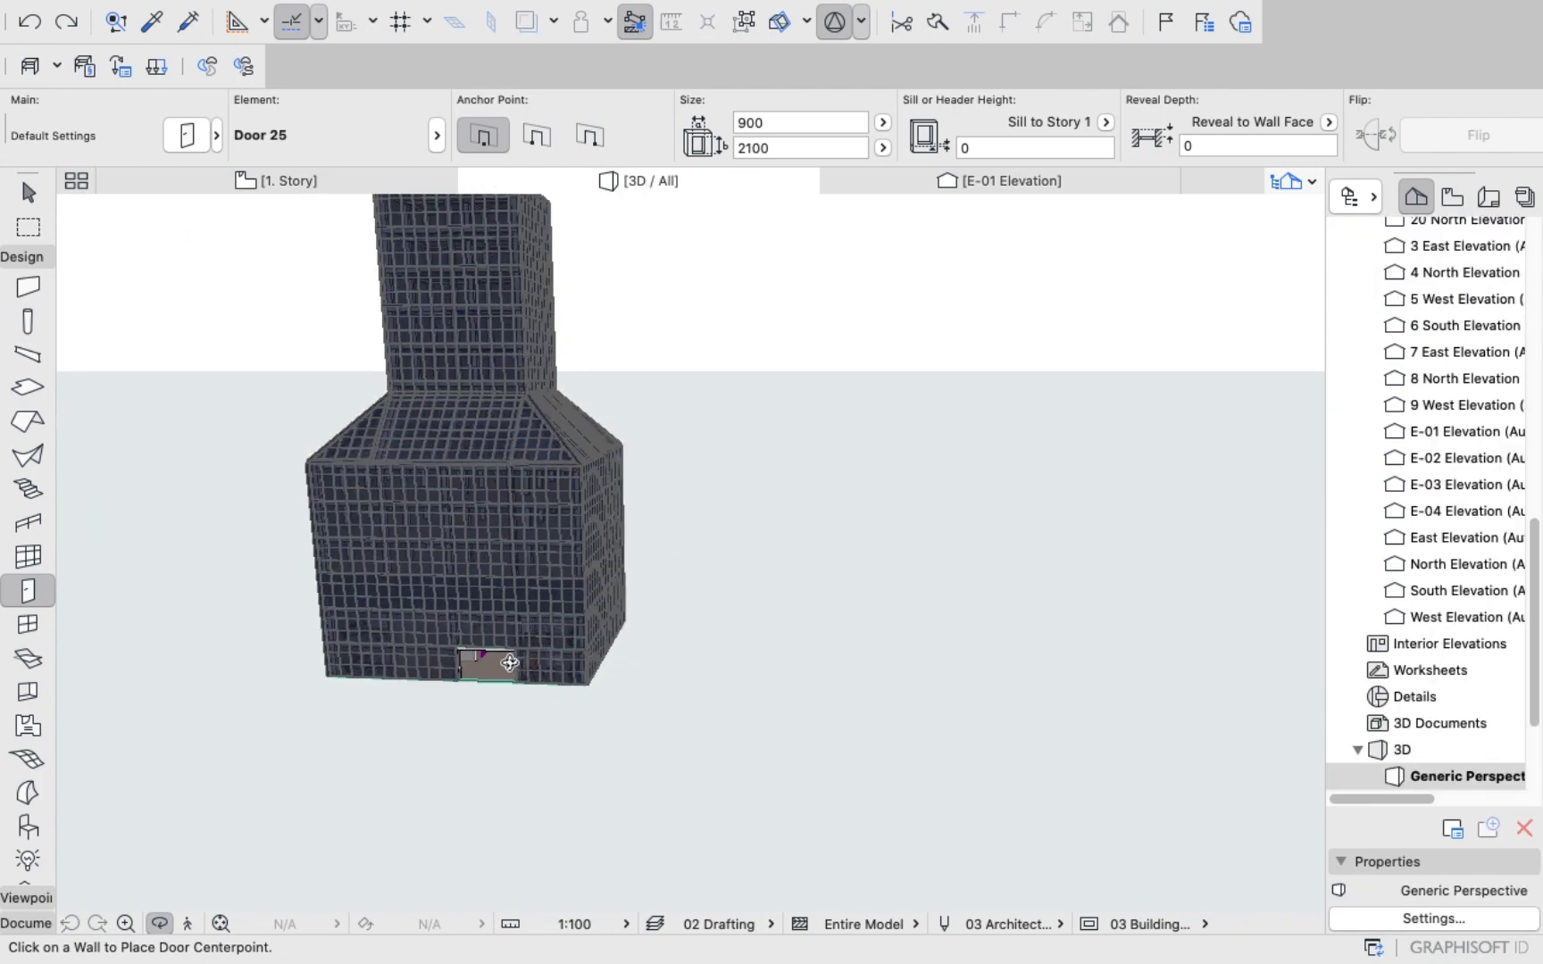
pyautogui.click(37, 30)
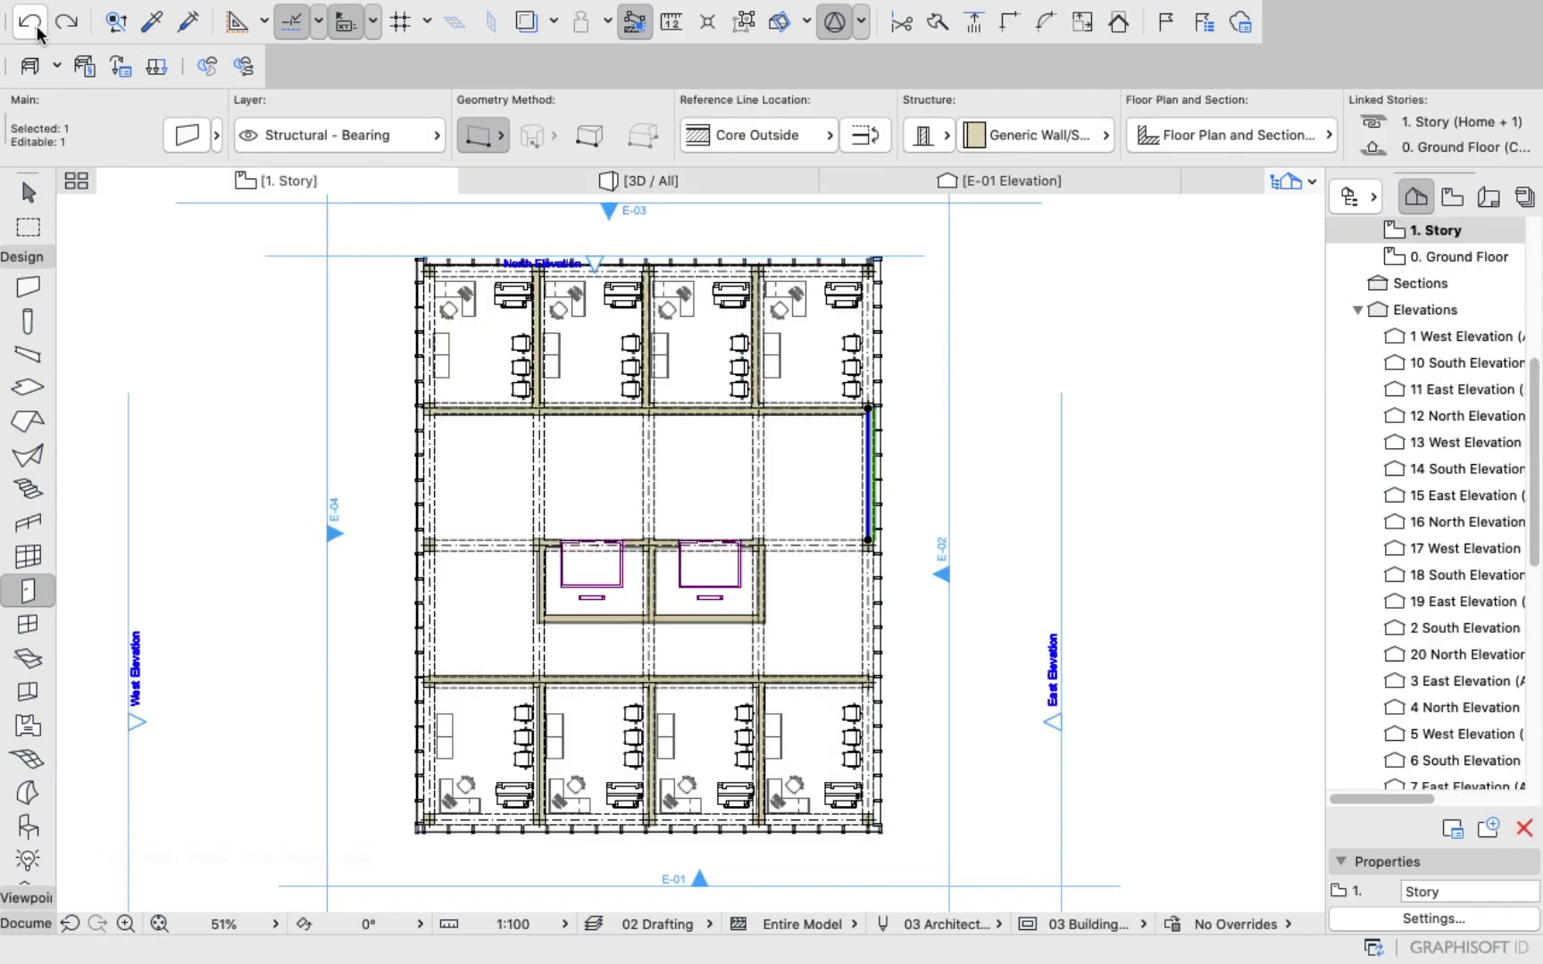
# Examine the ground-floor entrance door and the furnished corner offices through the curtain wall in the 3D view.
pyautogui.click(656, 179)
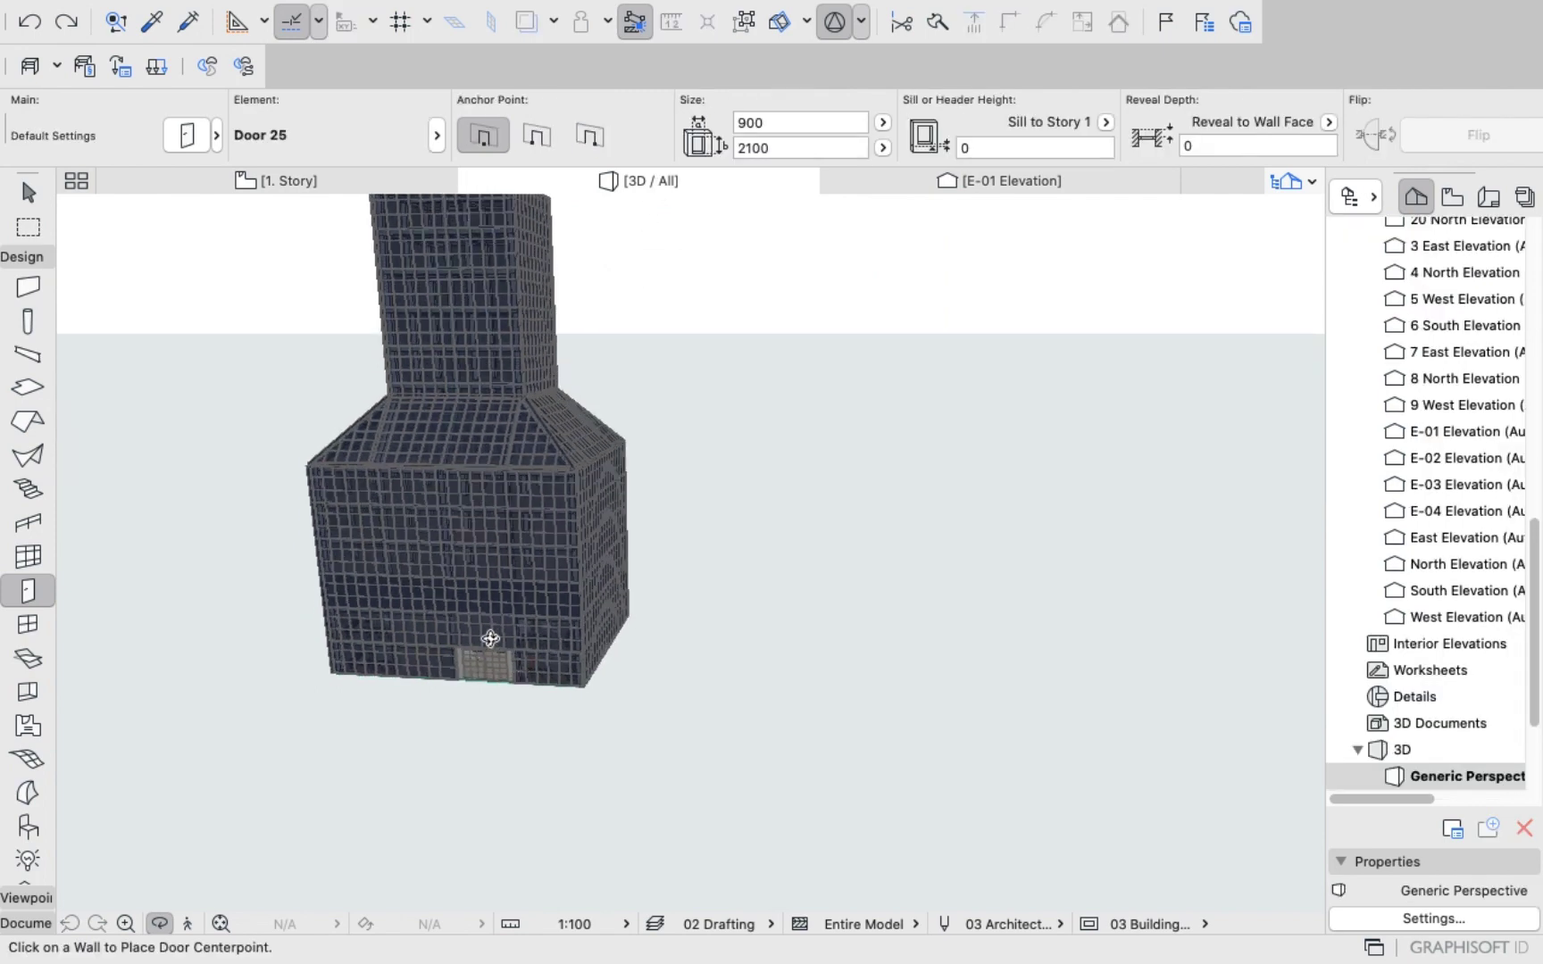
pyautogui.scroll(5, 492, 665)
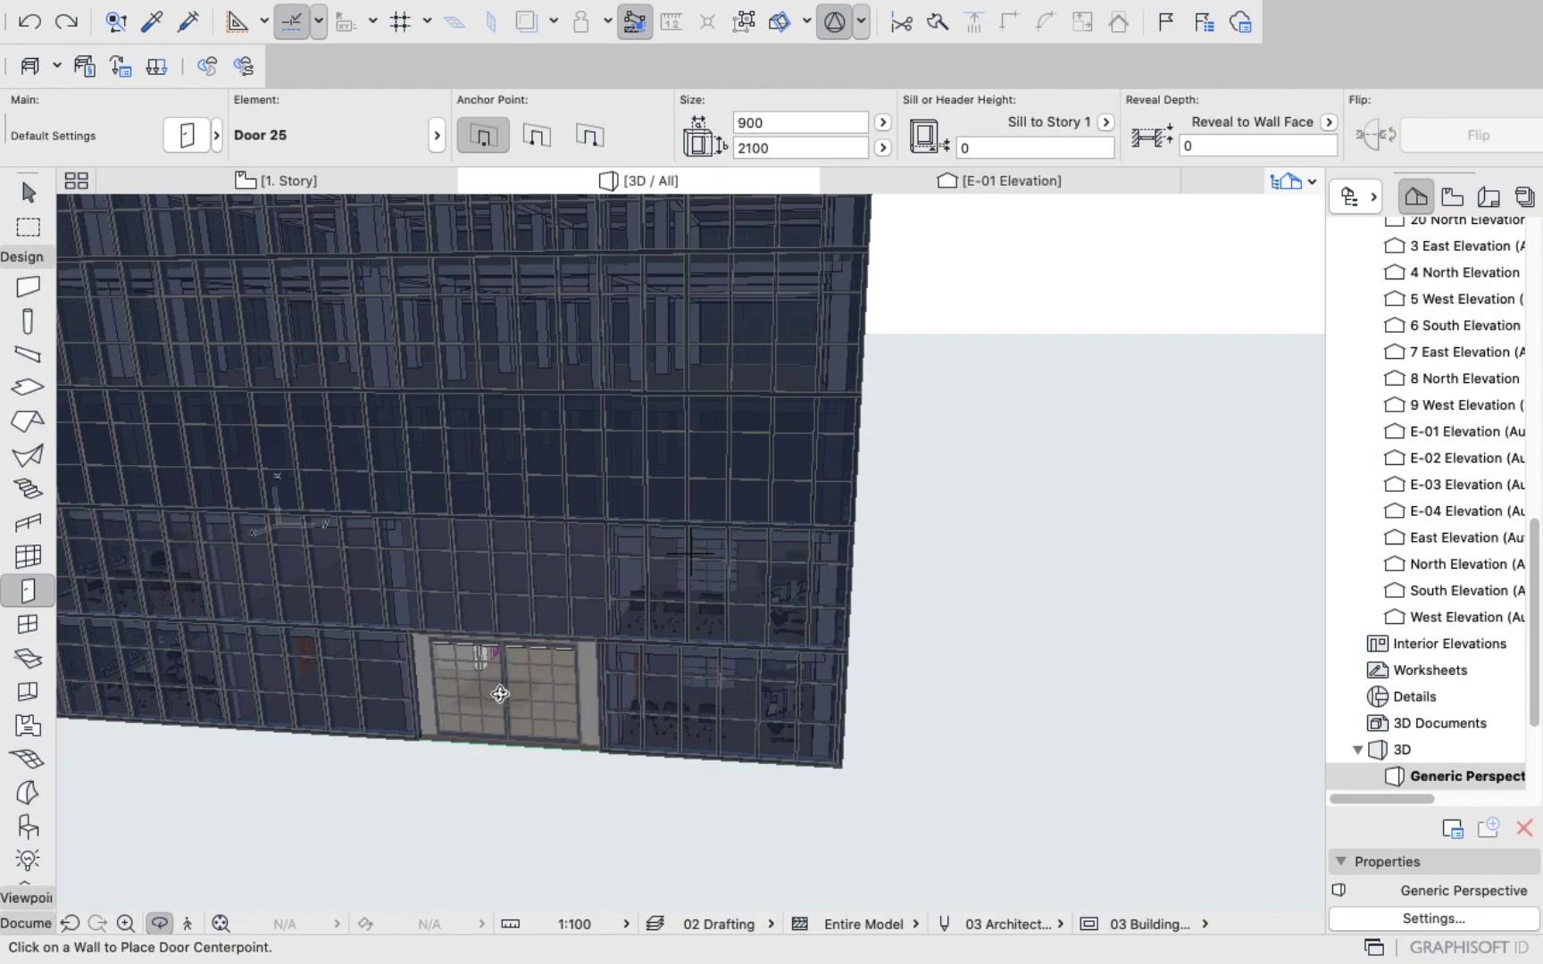
pyautogui.scroll(3, 500, 694)
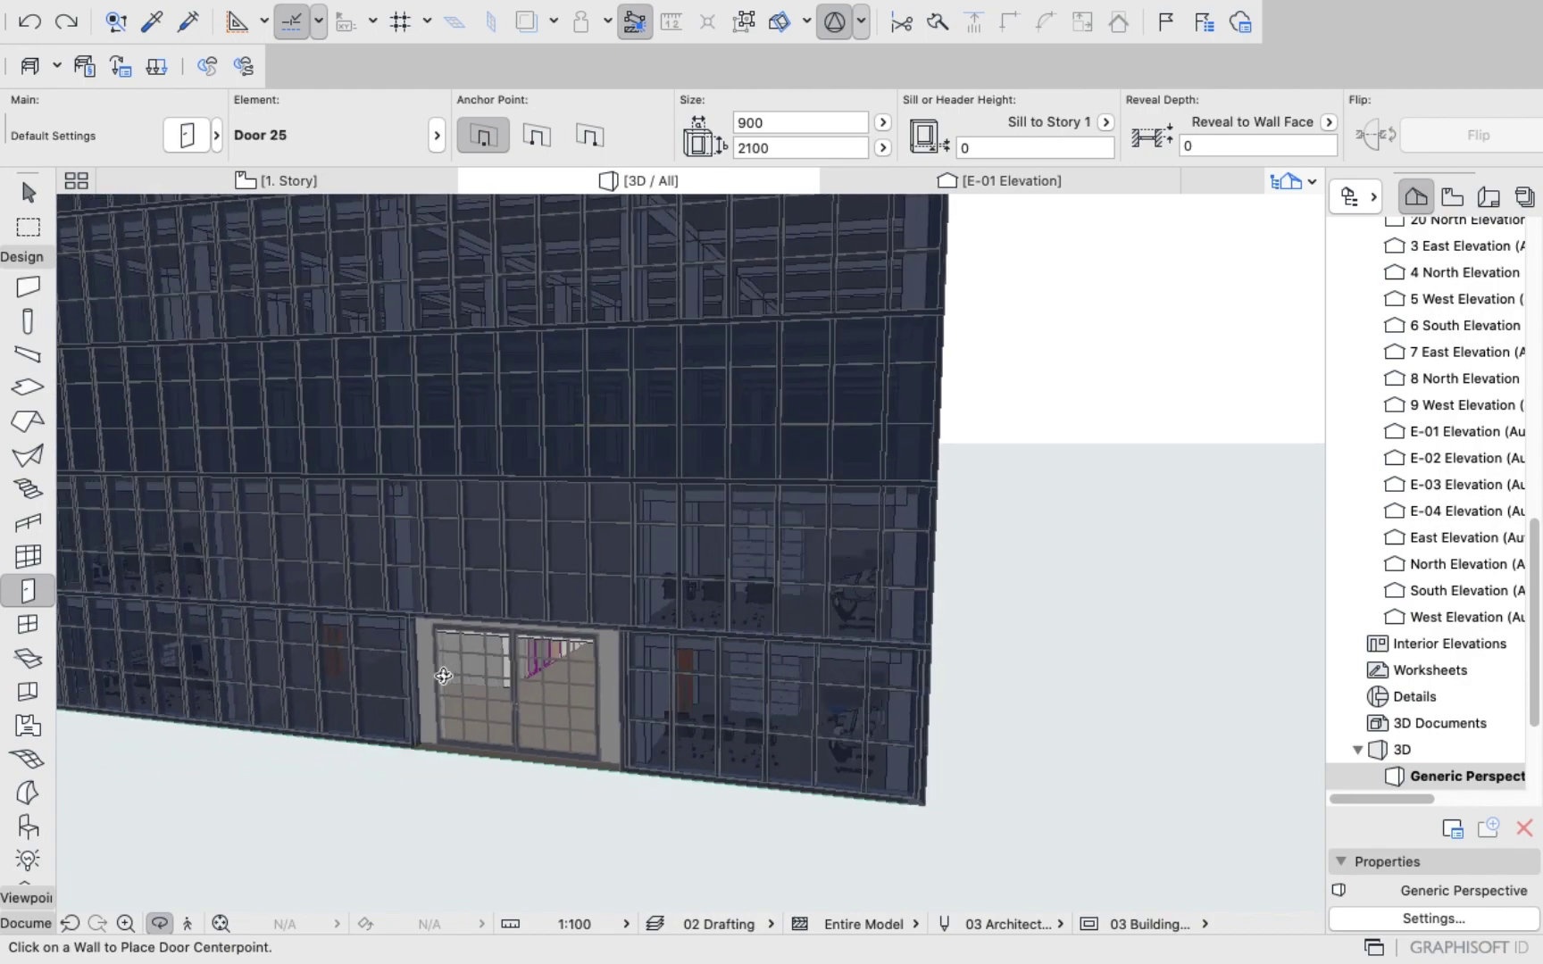
pyautogui.scroll(-3, 751, 627)
pyautogui.keyDown('shift'); pyautogui.moveTo(751, 627); pyautogui.dragTo(655, 523, button='middle'); pyautogui.keyUp('shift')
pyautogui.scroll(4, 655, 524)
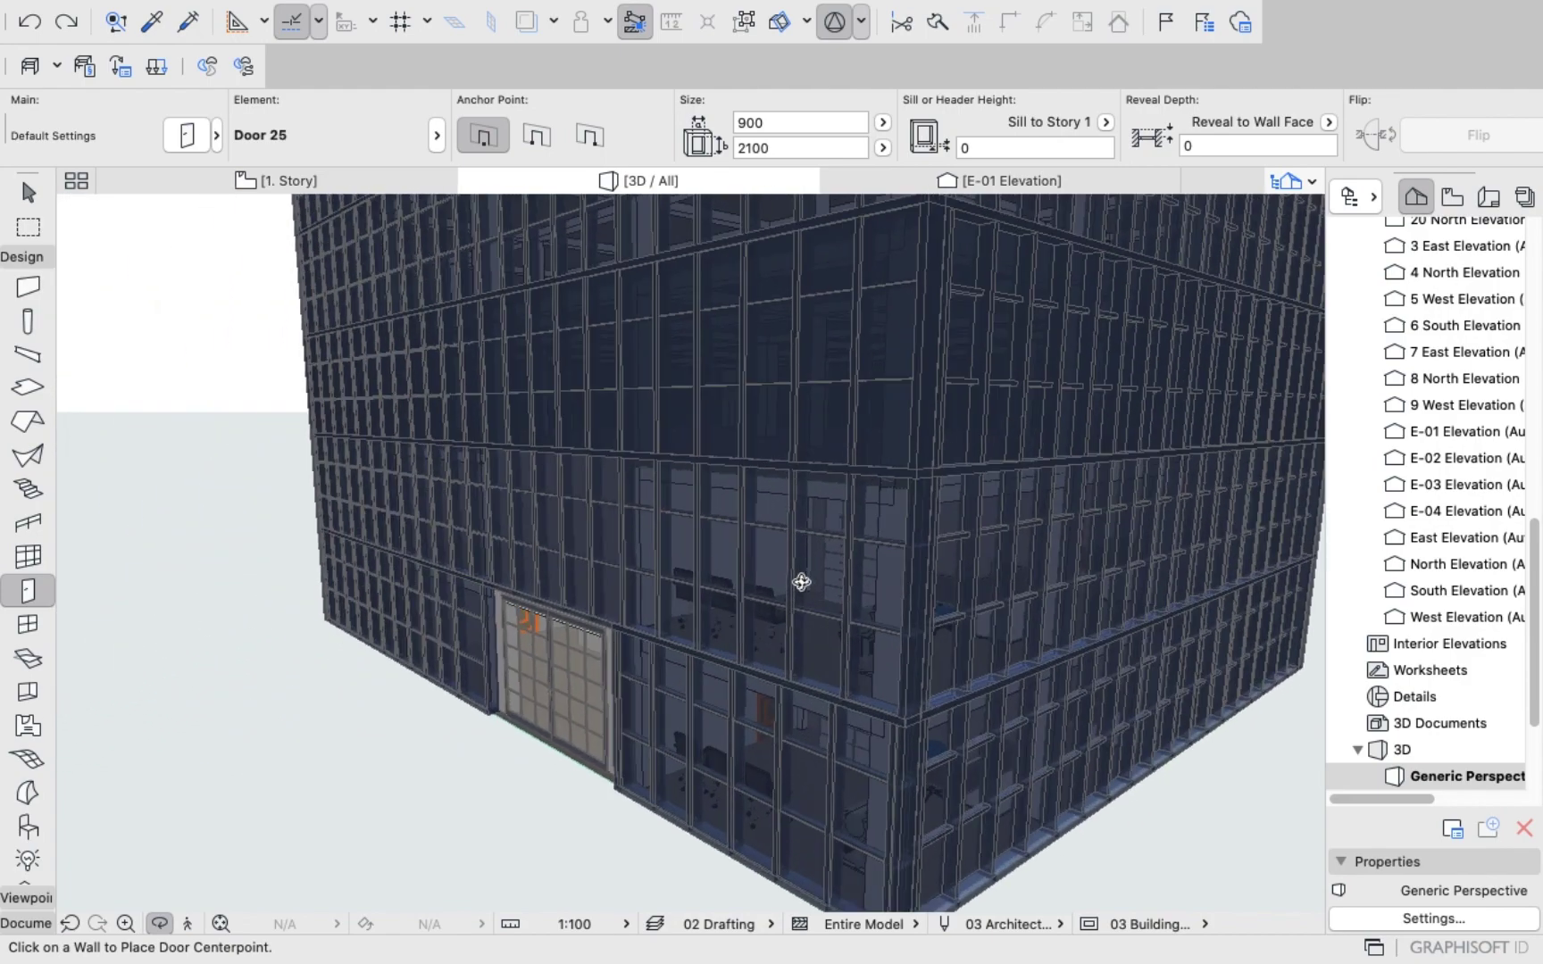
pyautogui.scroll(8, 923, 595)
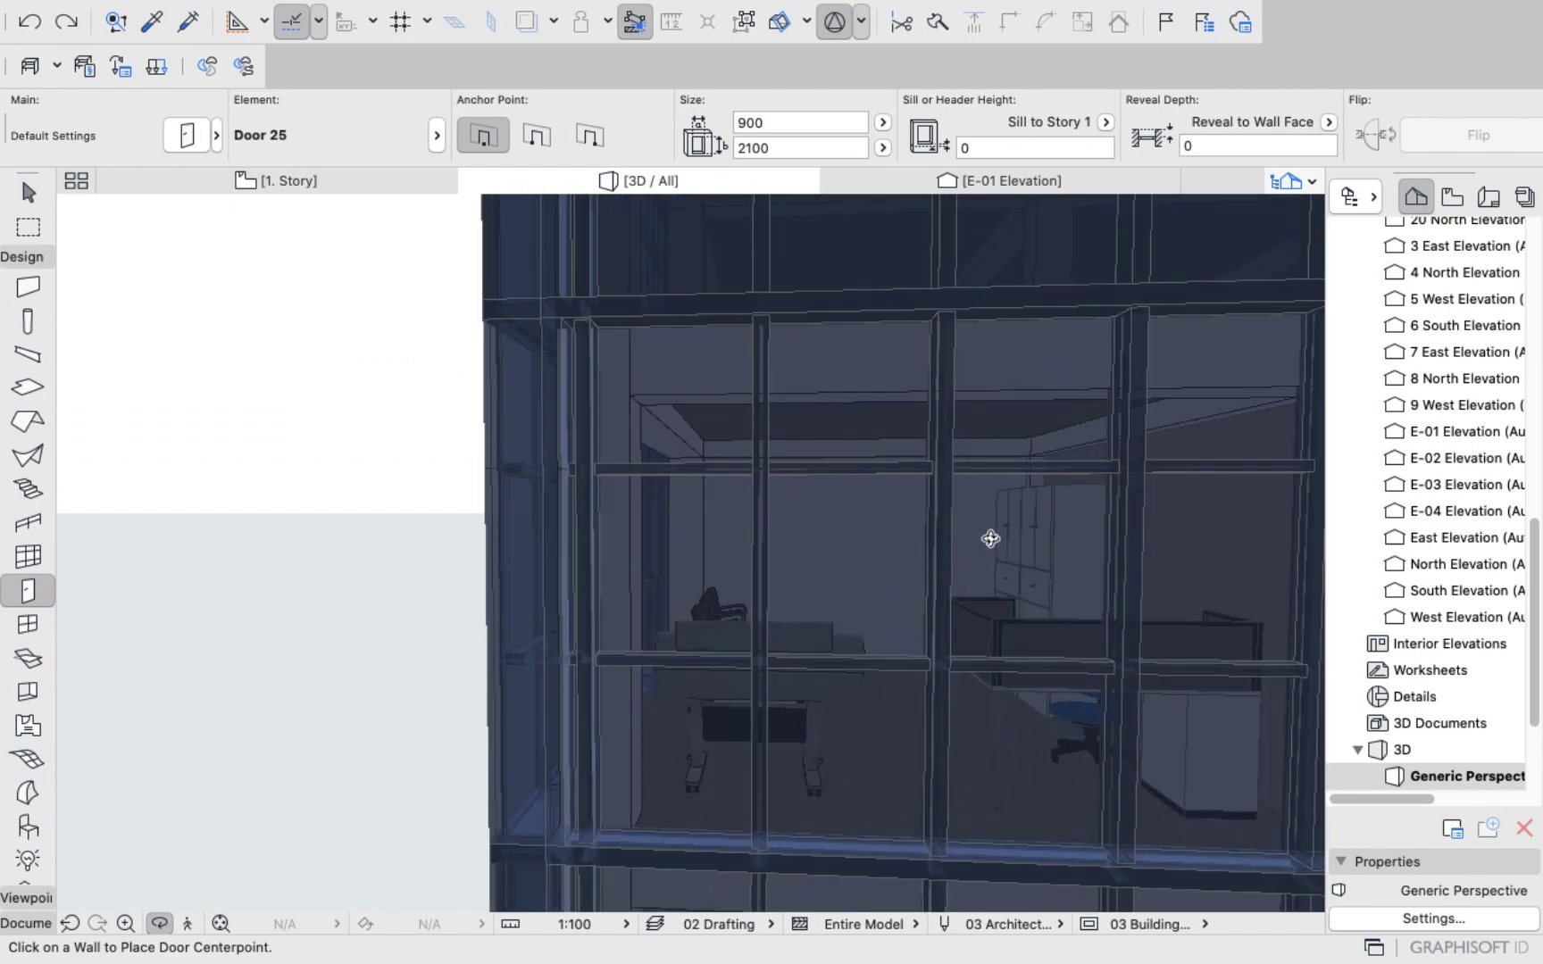
# Look through the lift hall and the open column floor, ending with the exterior of the whole tower in 3D.
pyautogui.scroll(8, 990, 538)
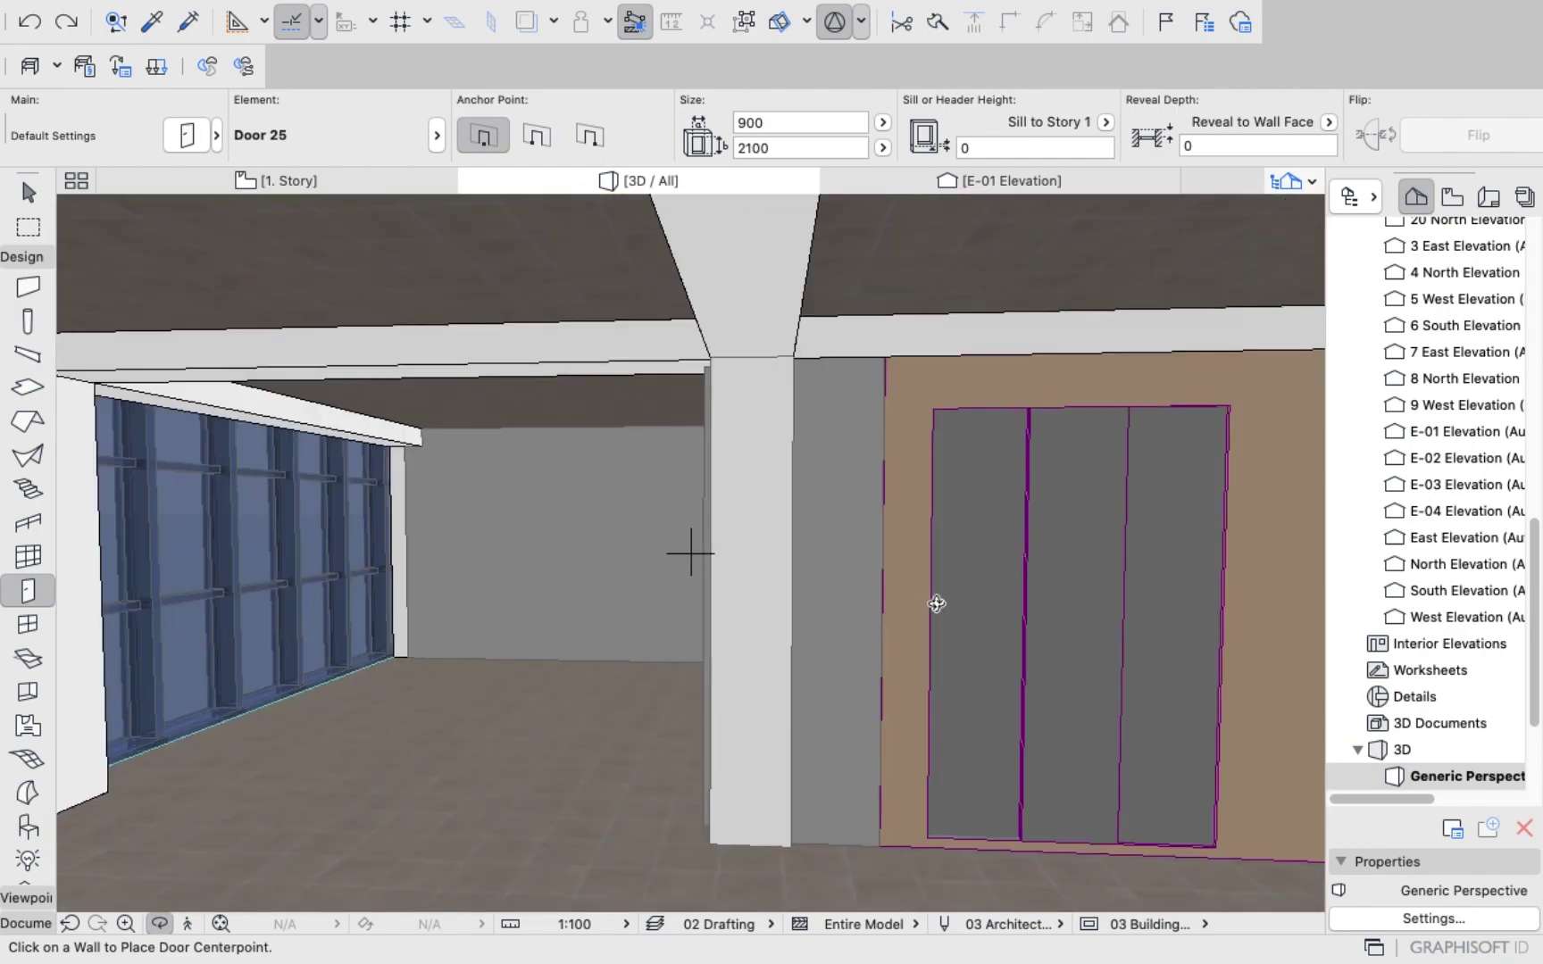
pyautogui.keyDown('shift'); pyautogui.moveTo(936, 604); pyautogui.dragTo(1035, 527, button='middle'); pyautogui.keyUp('shift')
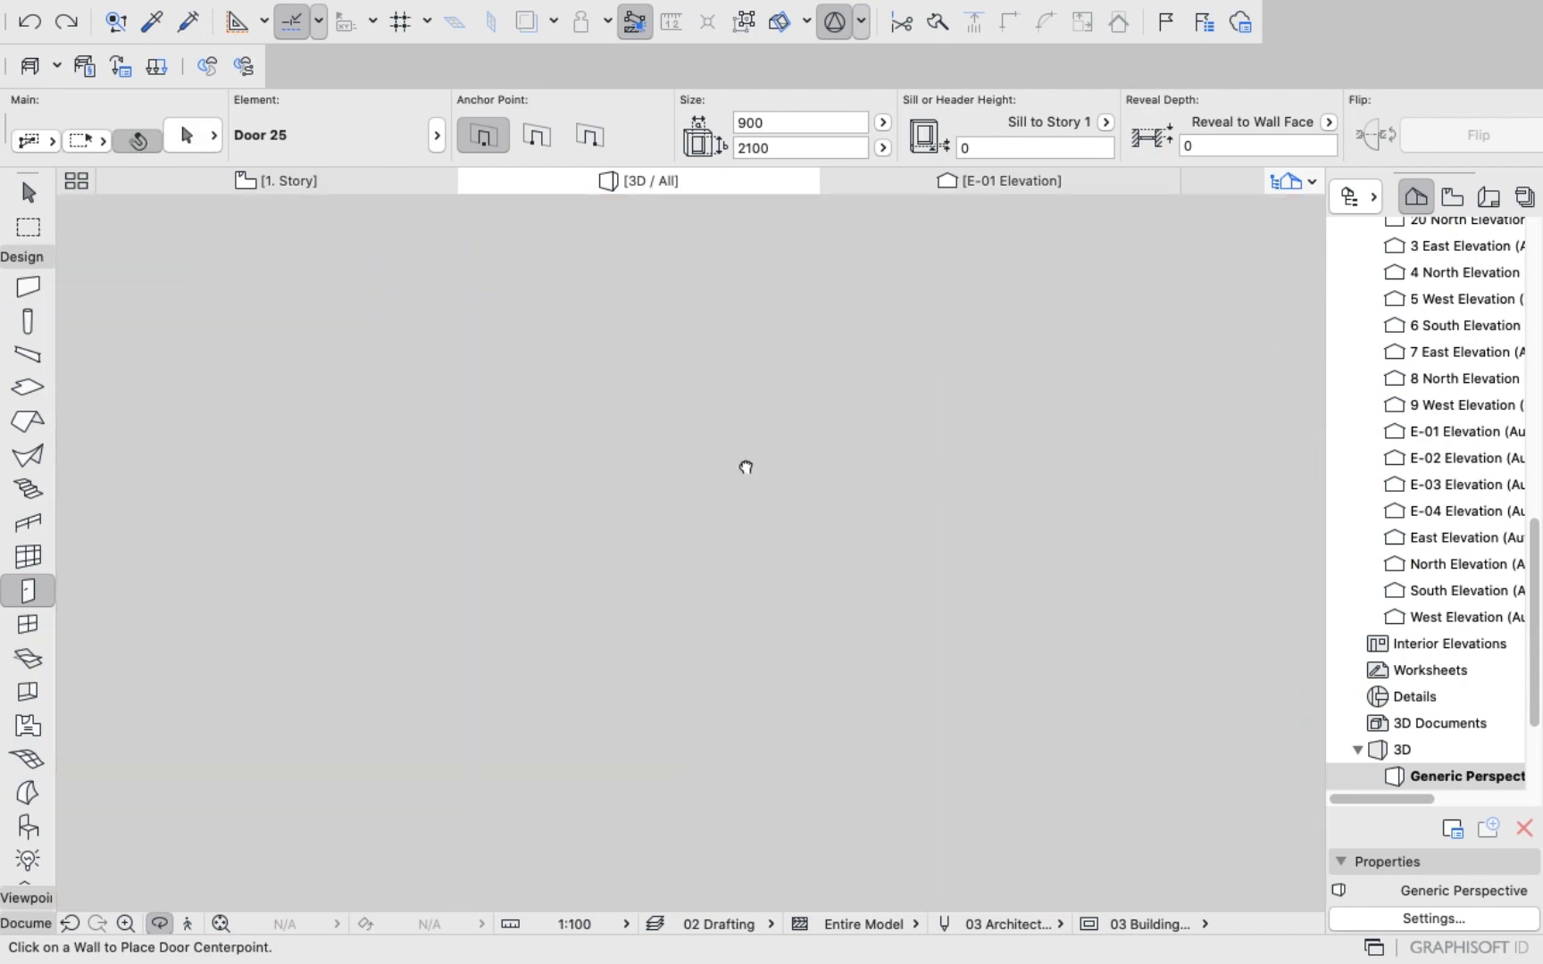
pyautogui.keyDown('shift'); pyautogui.moveTo(740, 451); pyautogui.dragTo(922, 538, button='middle'); pyautogui.keyUp('shift')
pyautogui.scroll(10, 922, 539)
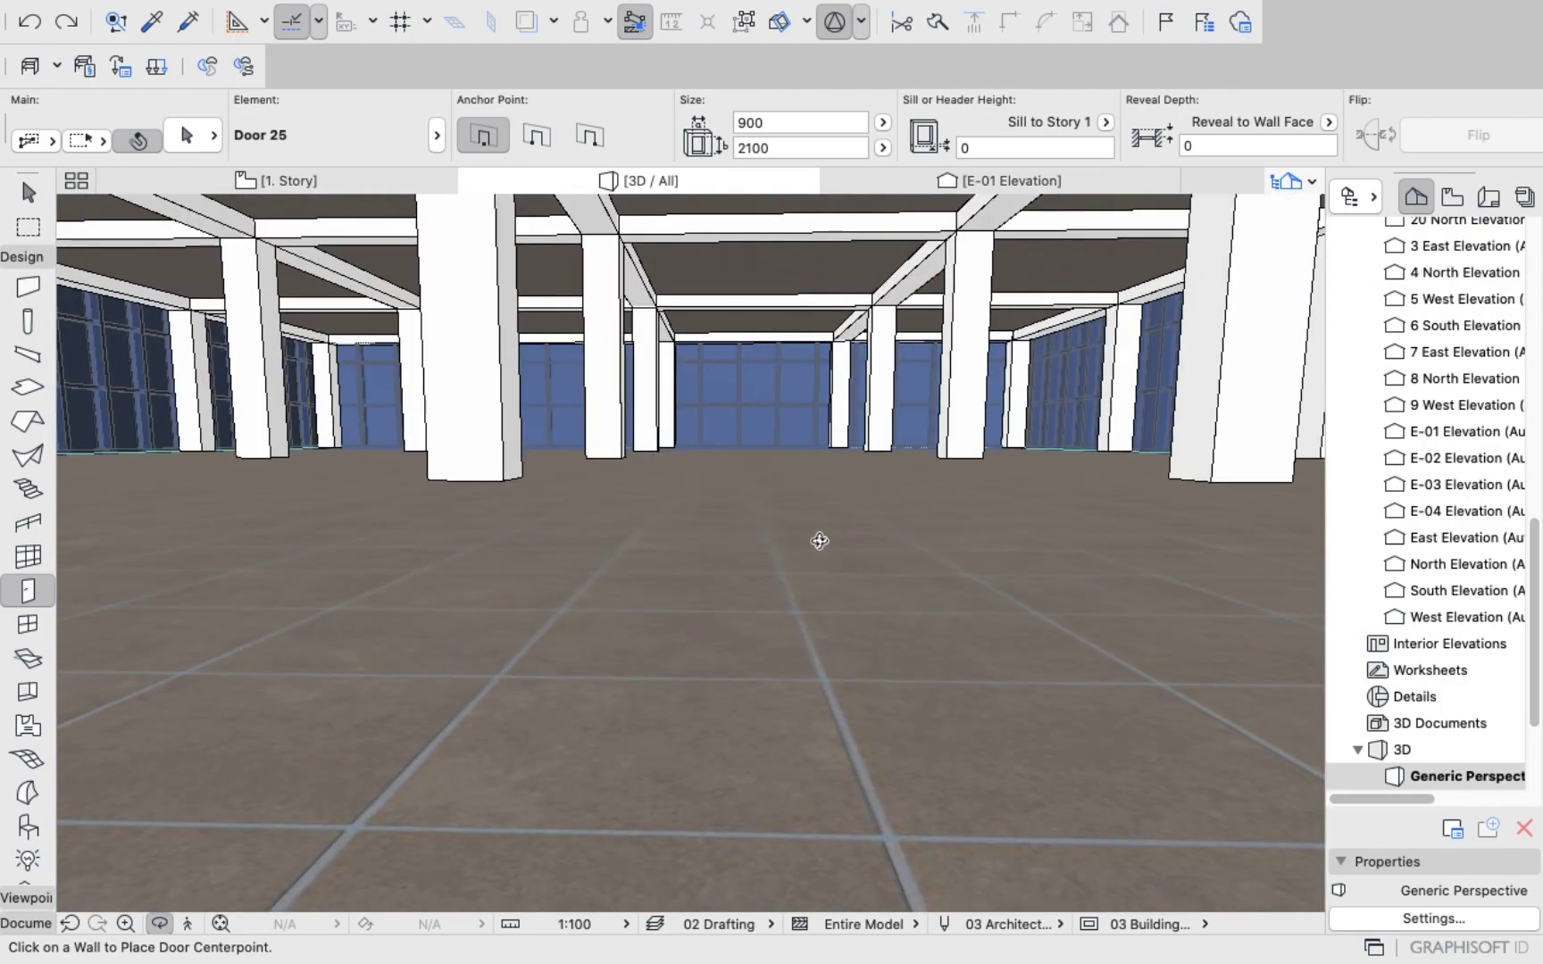
pyautogui.keyDown('shift'); pyautogui.moveTo(819, 540); pyautogui.dragTo(901, 694, button='middle'); pyautogui.keyUp('shift')
pyautogui.moveTo(910, 770)
pyautogui.keyDown('shift'); pyautogui.mouseDown(button='middle')
pyautogui.moveTo(788, 538)
pyautogui.moveTo(925, 782)
pyautogui.mouseUp(button='middle'); pyautogui.keyUp('shift')
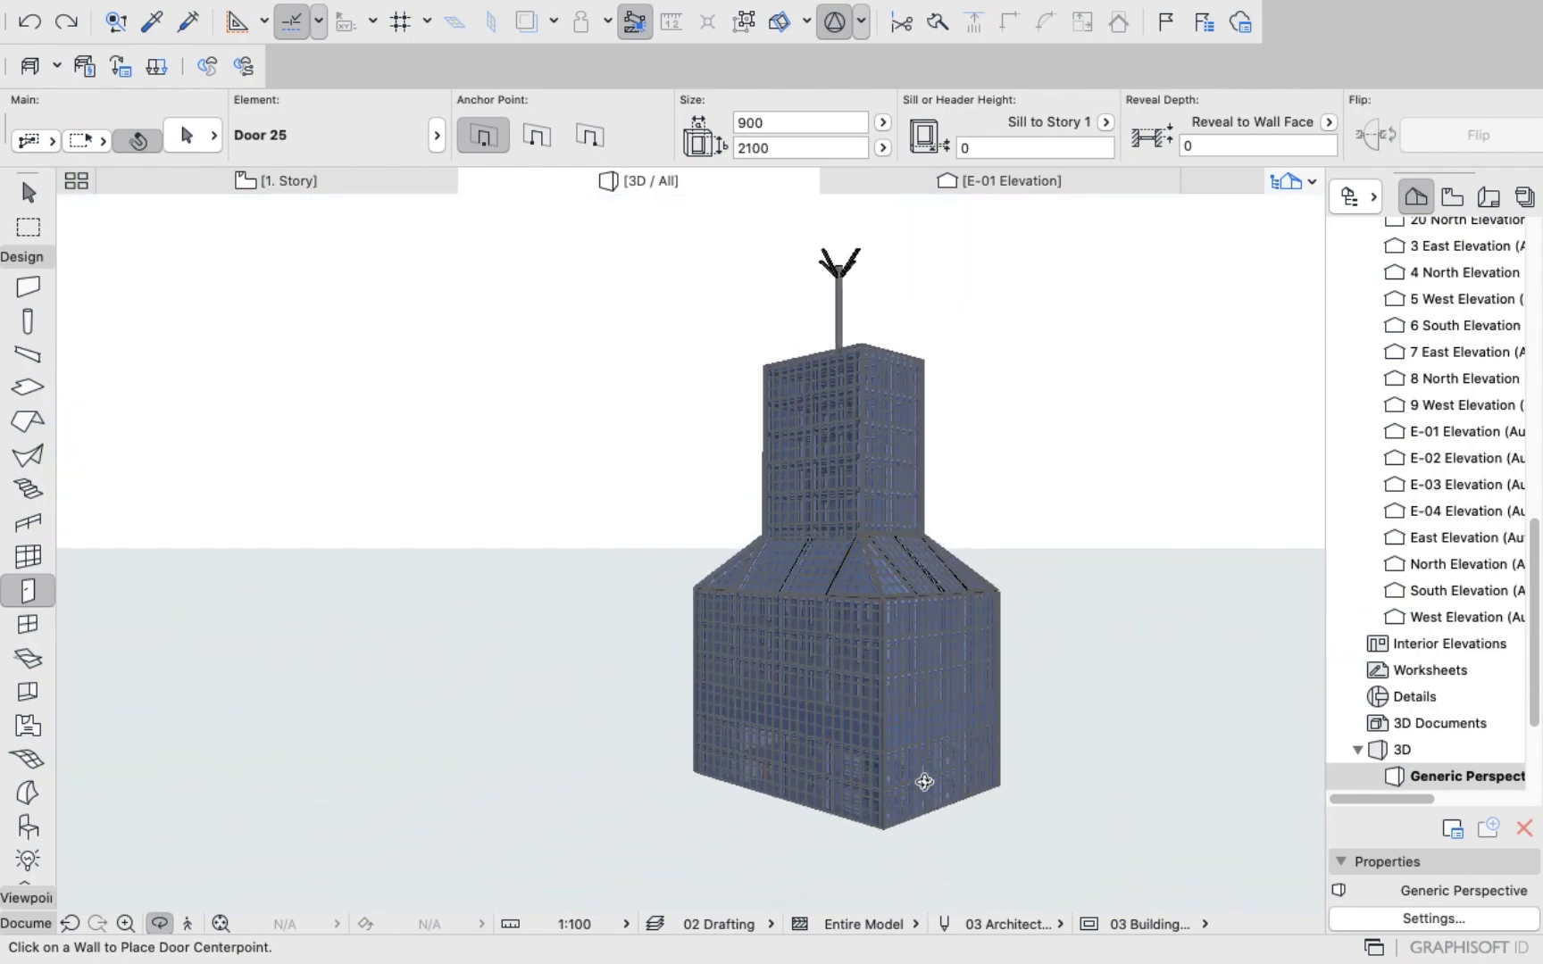
pyautogui.keyDown('shift'); pyautogui.moveTo(885, 884); pyautogui.dragTo(592, 665, button='middle'); pyautogui.keyUp('shift')
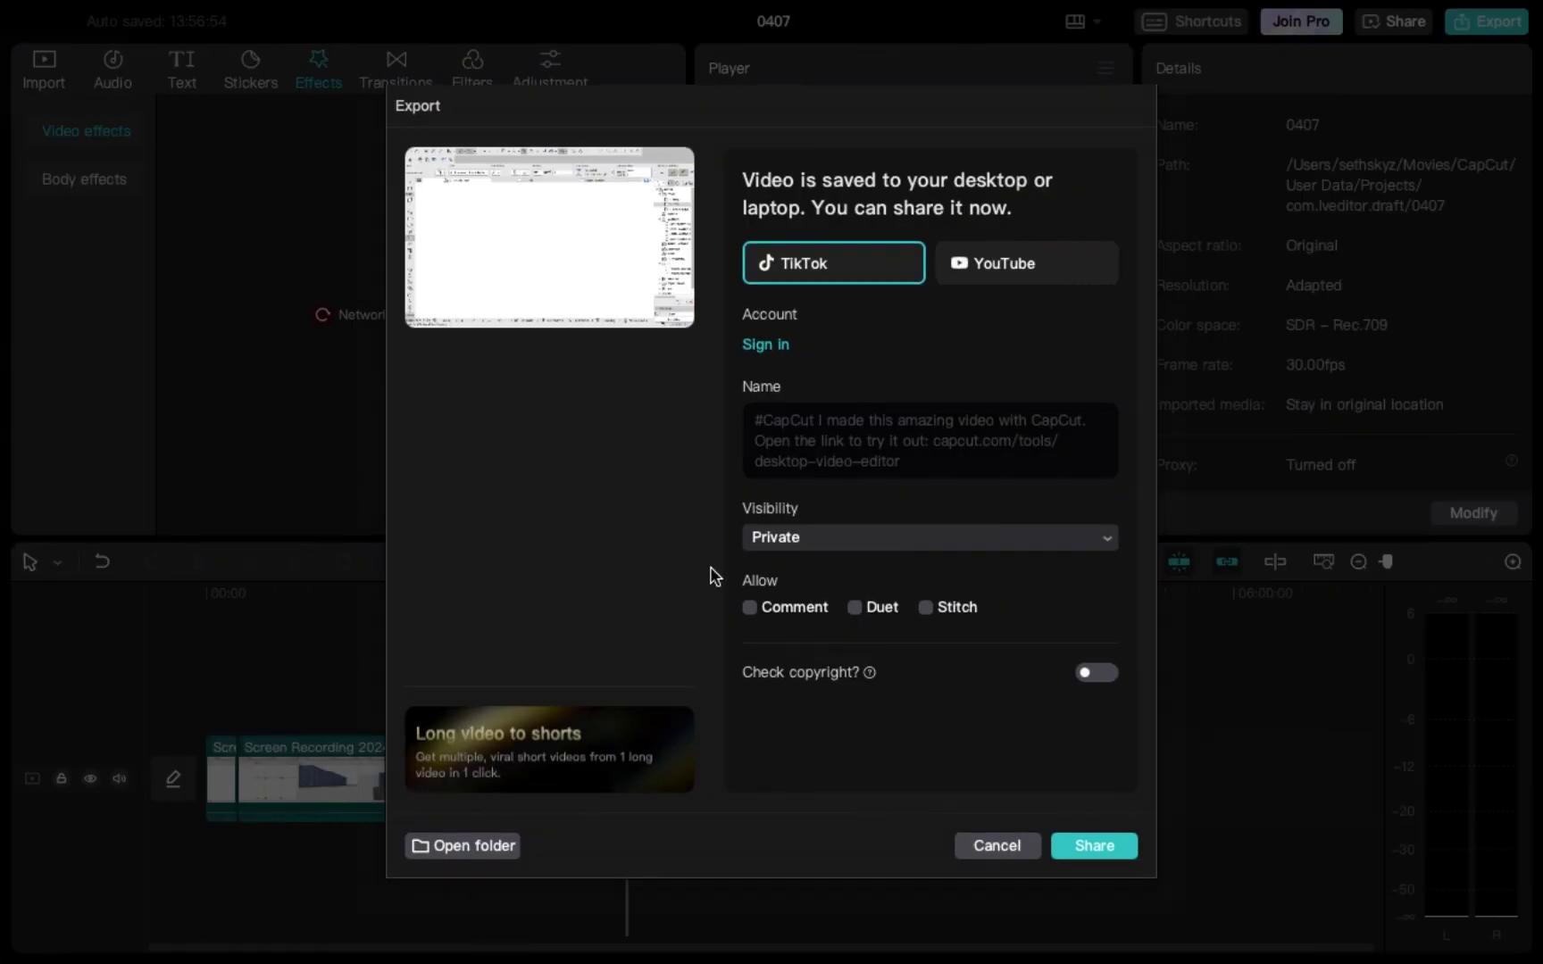
# Dismiss the CapCut export dialog and switch to ARCHICAD 25.
pyautogui.click(997, 846)
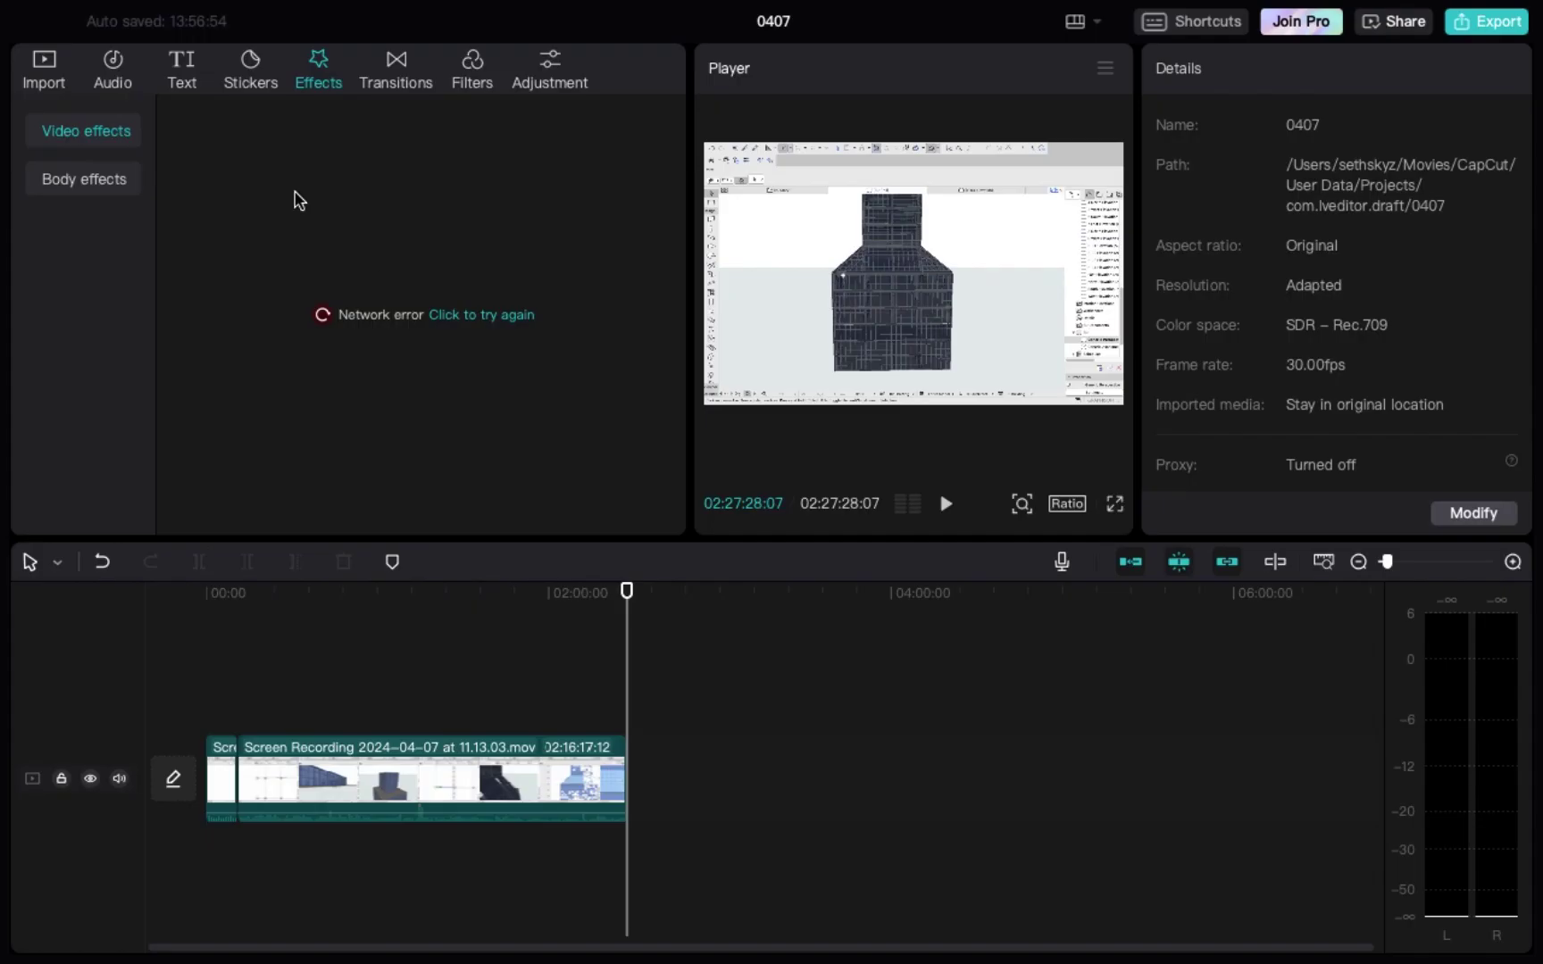
pyautogui.click(433, 960)
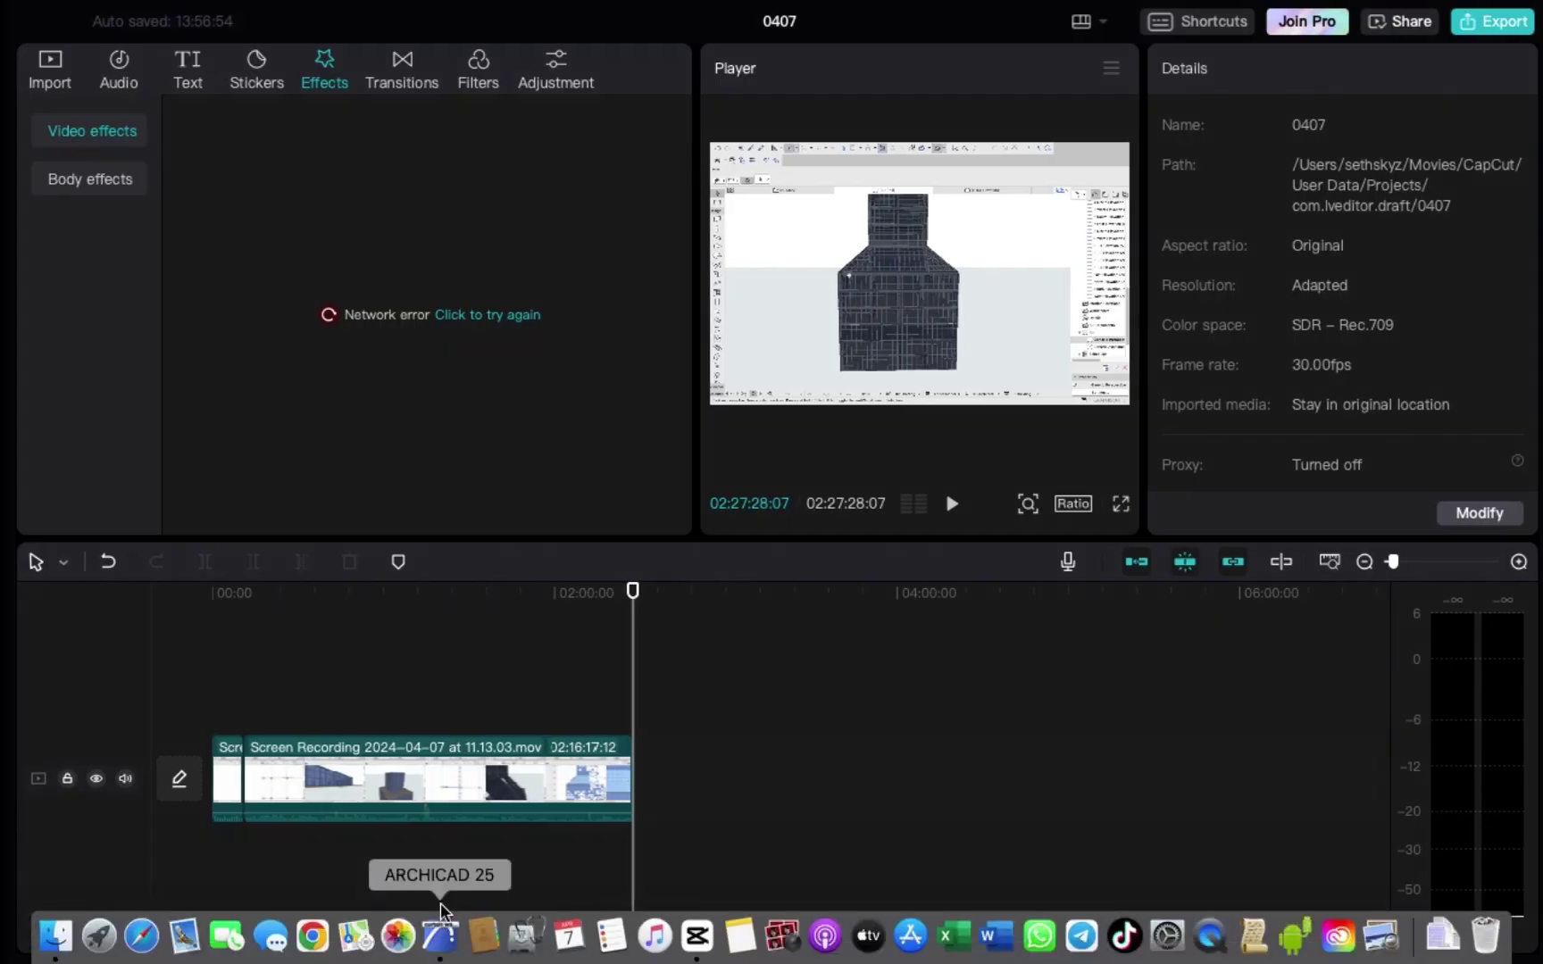
# Try to delete the Structural - Bearing wall that holds the entrance door on the ground floor in the 3D view.
pyautogui.moveTo(774, 672); pyautogui.dragTo(840, 637)
pyautogui.moveTo(840, 637); pyautogui.dragTo(847, 512, button='middle')
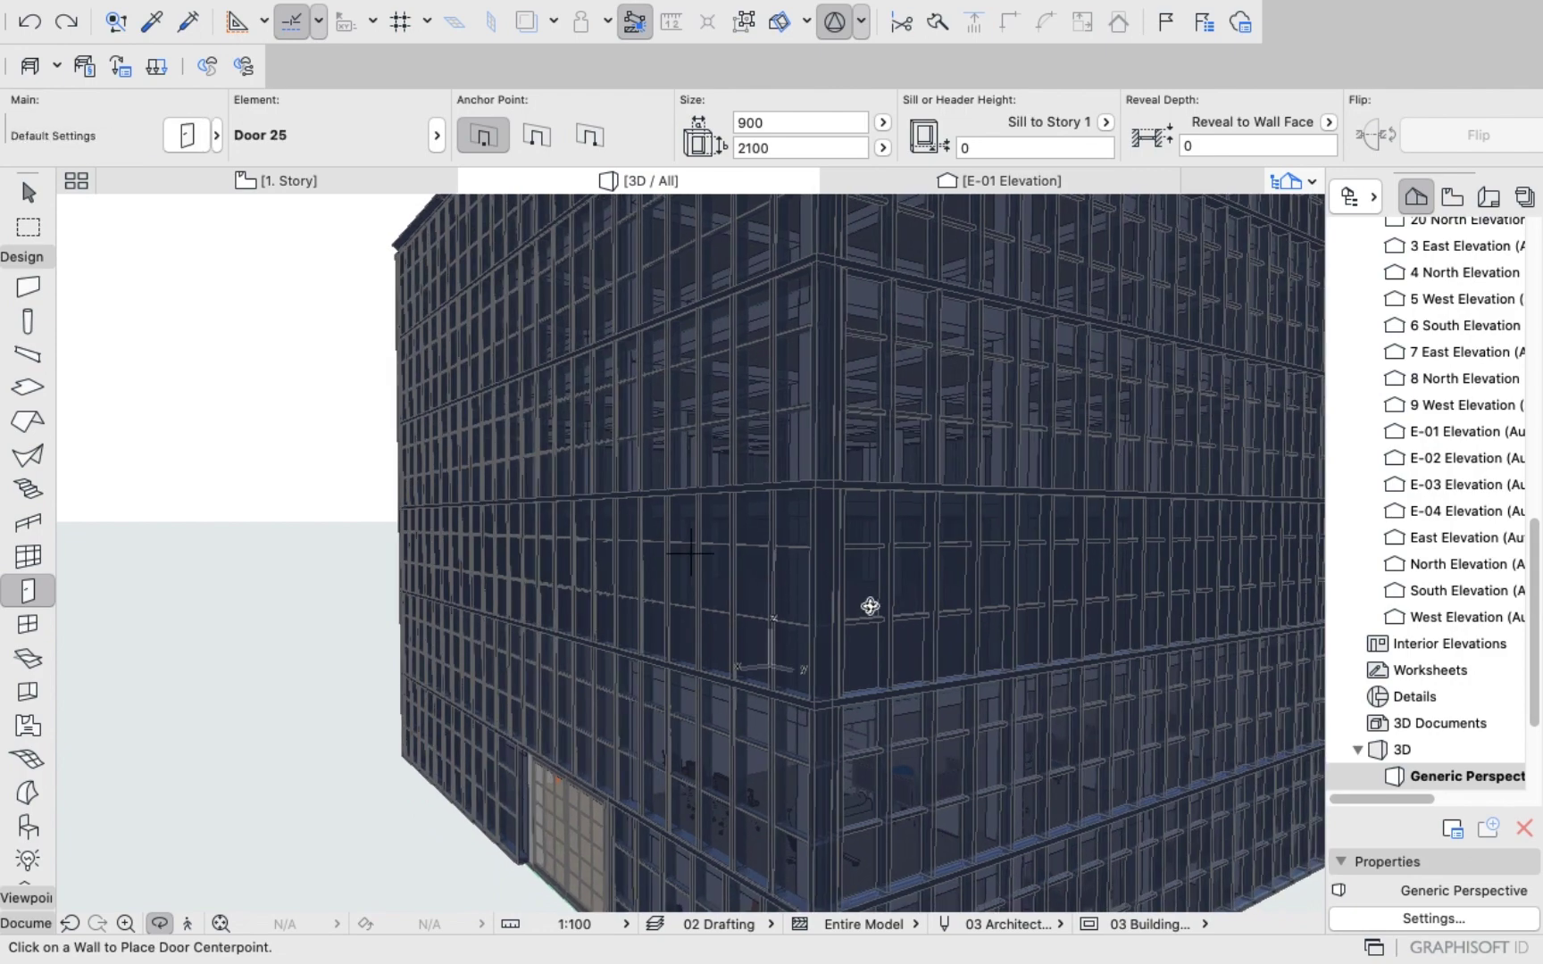
pyautogui.moveTo(868, 606); pyautogui.dragTo(710, 609)
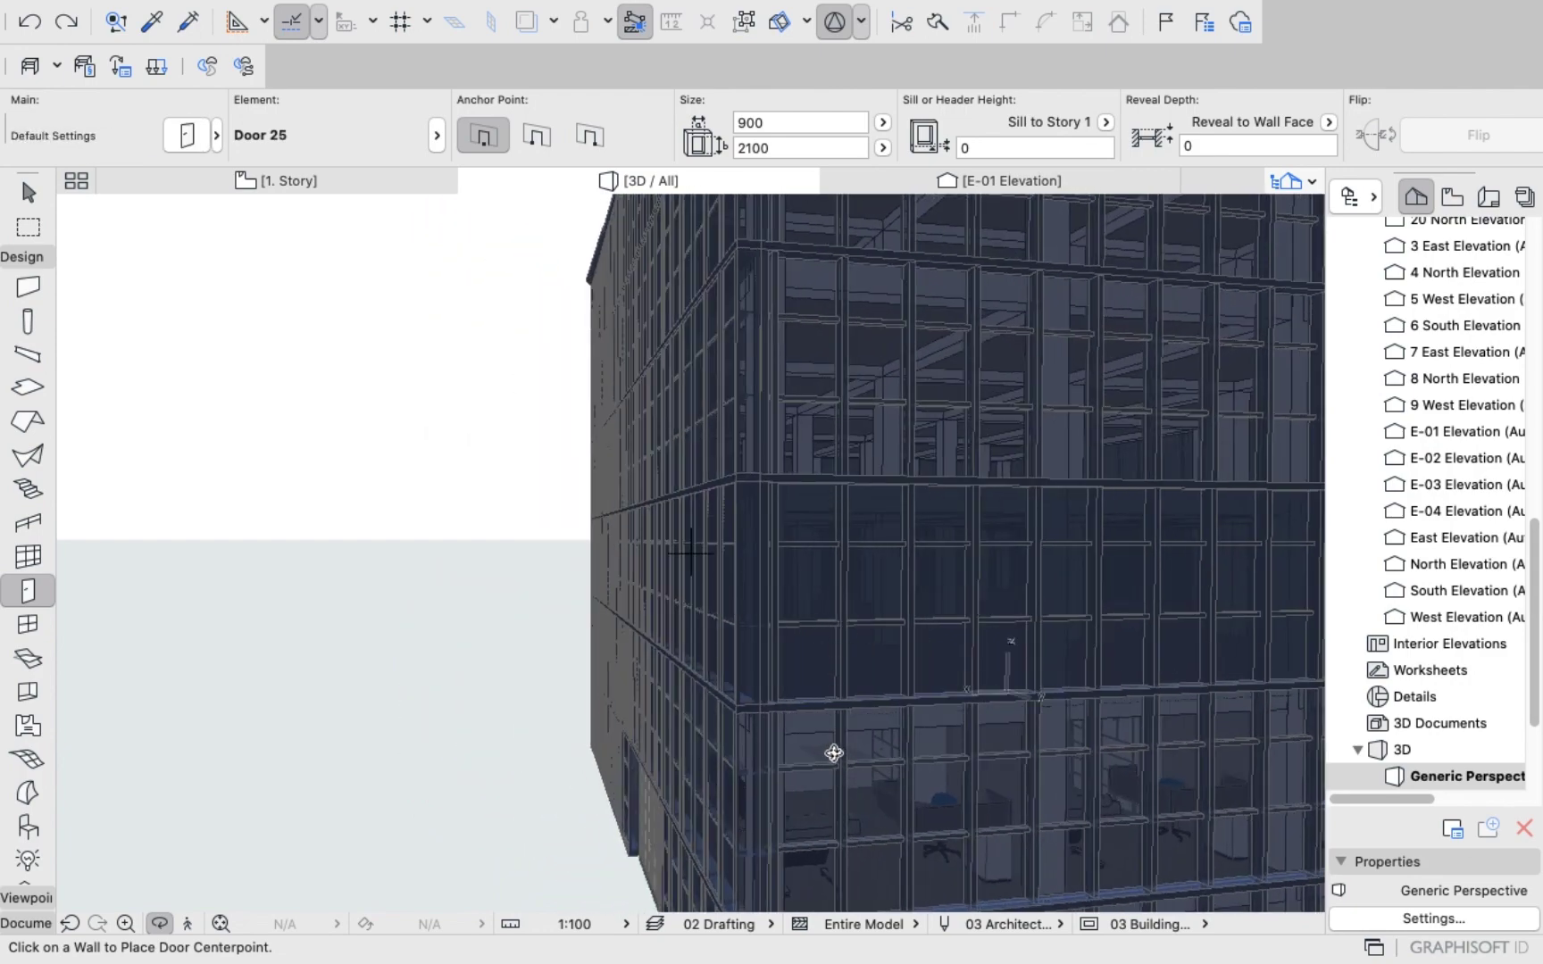
pyautogui.moveTo(833, 753); pyautogui.dragTo(779, 551)
pyautogui.scroll(12, 861, 515)
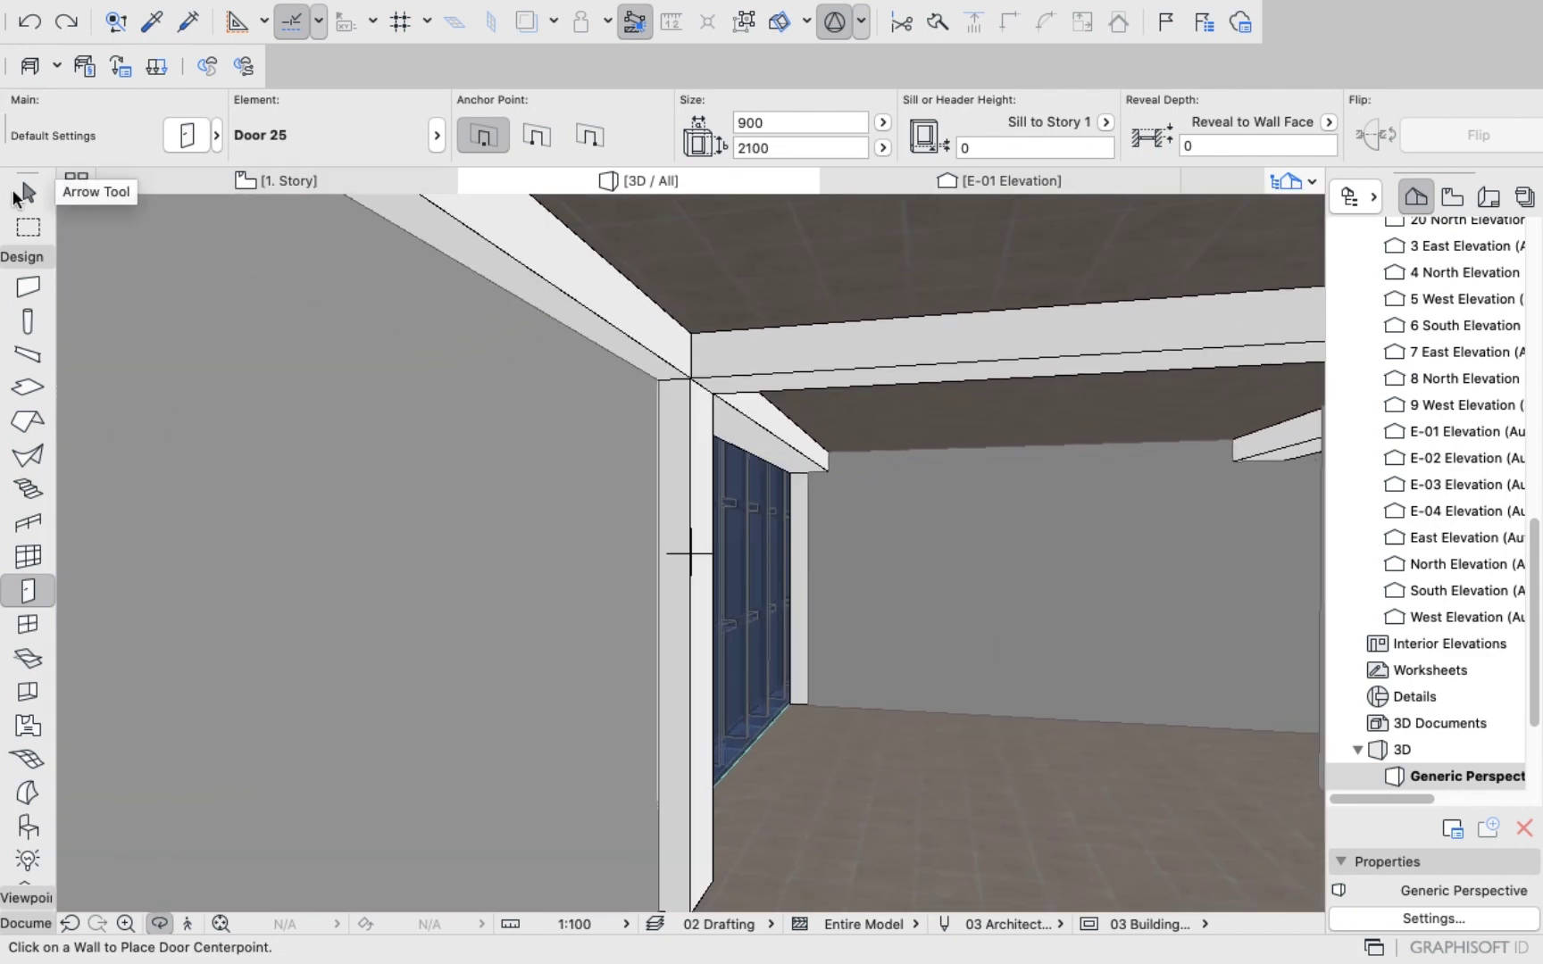
pyautogui.click(19, 194)
pyautogui.click(413, 481)
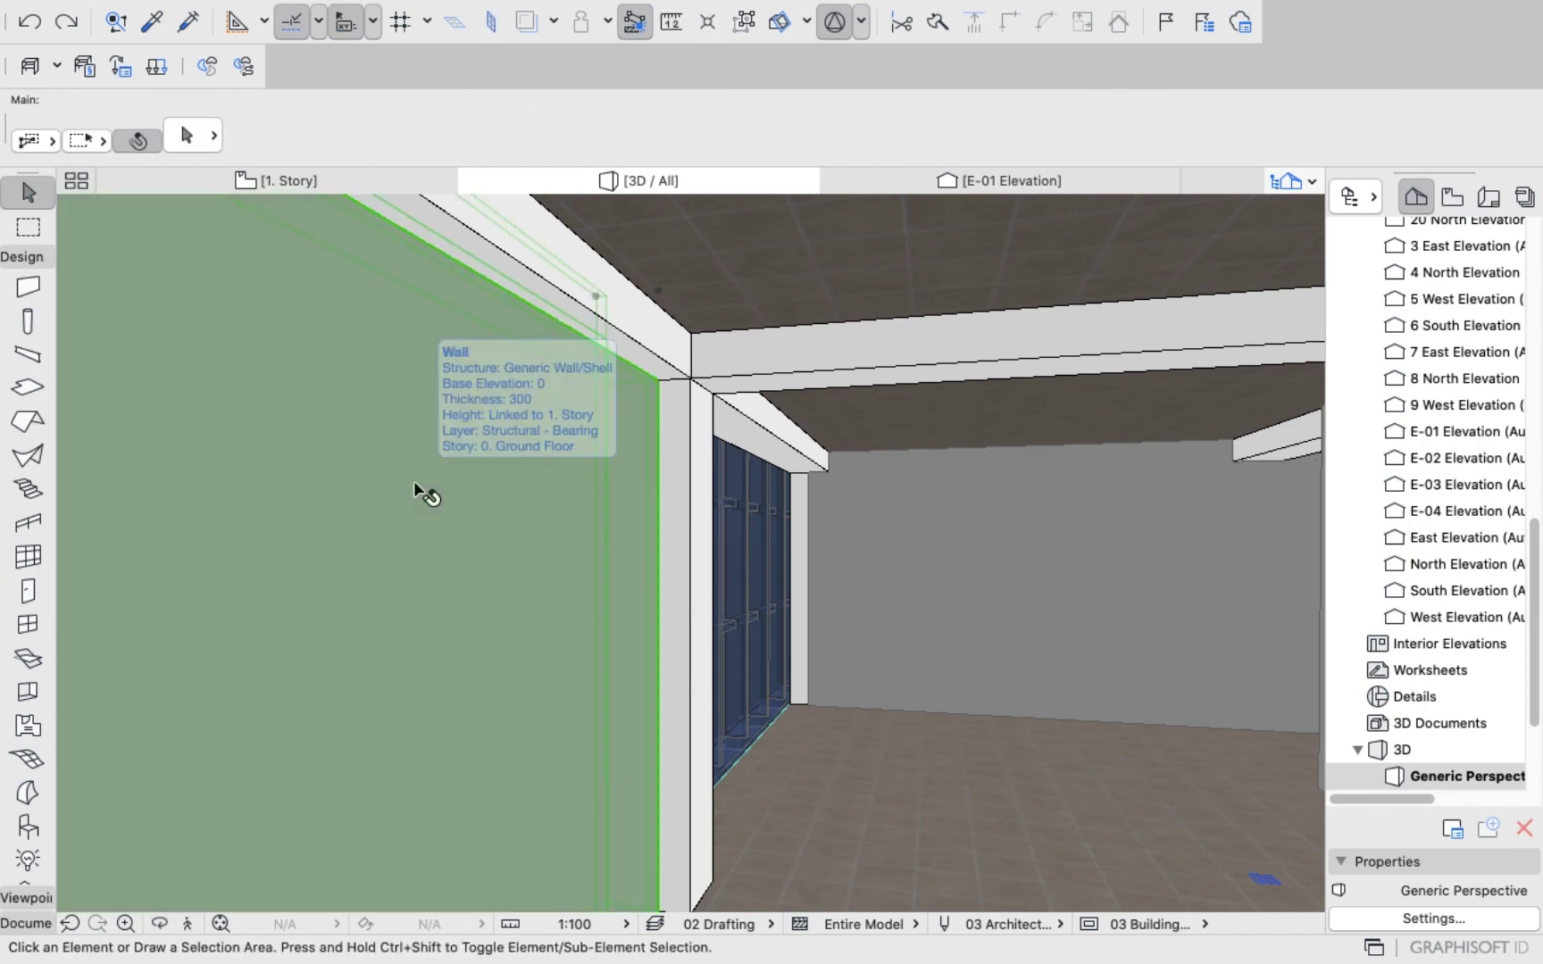
pyautogui.scroll(-10, 813, 450)
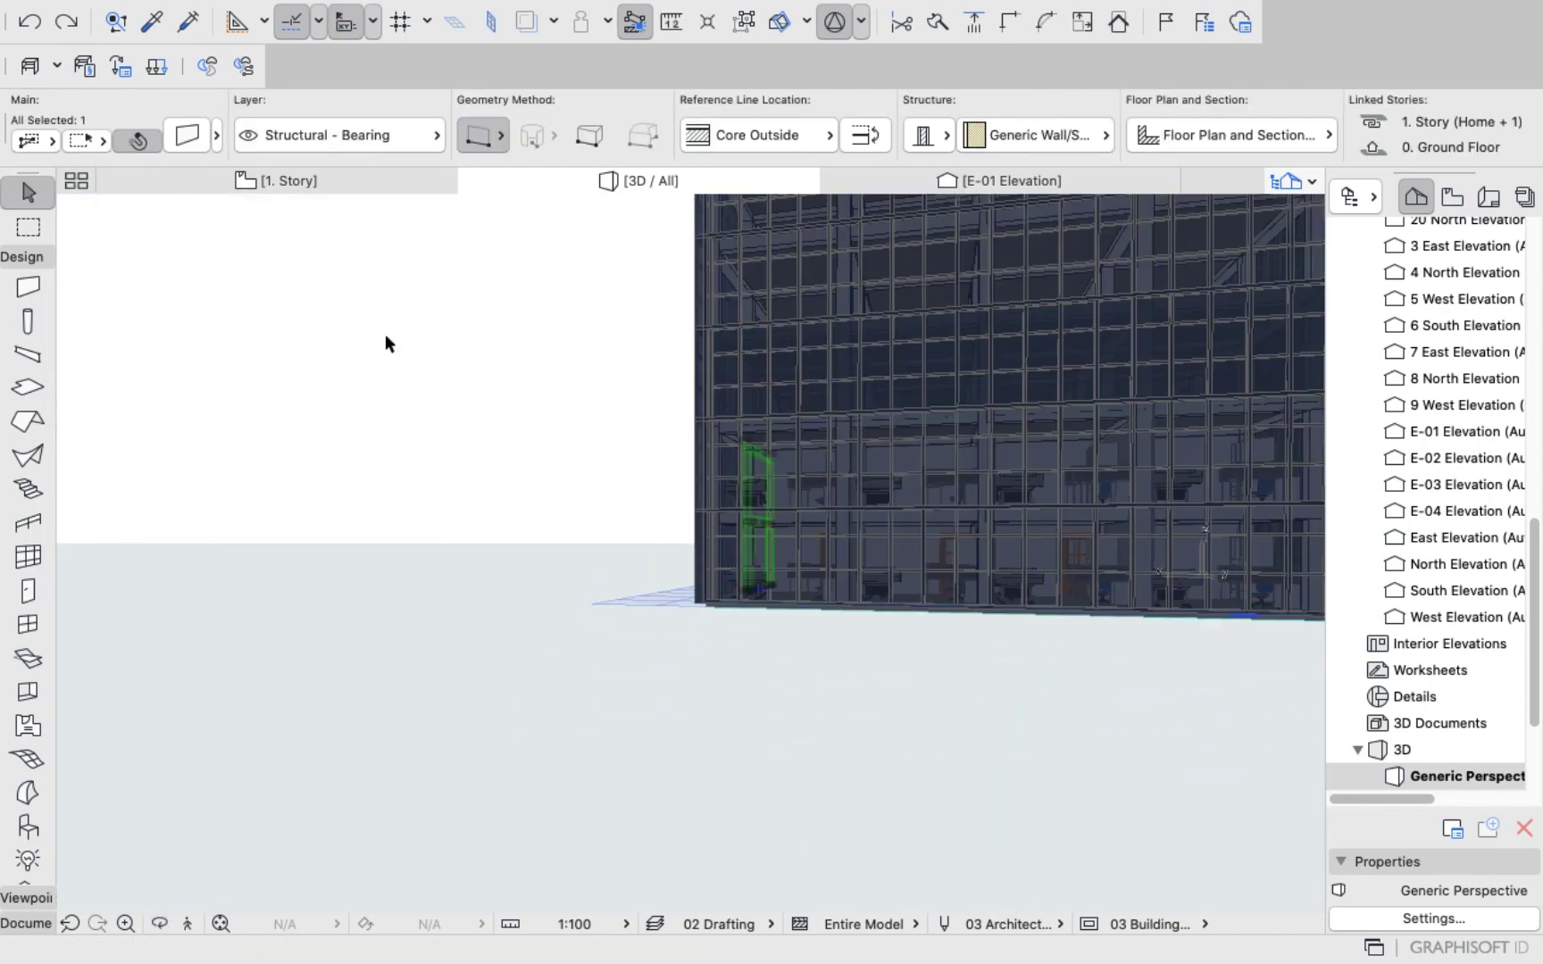
pyautogui.rightClick(385, 336)
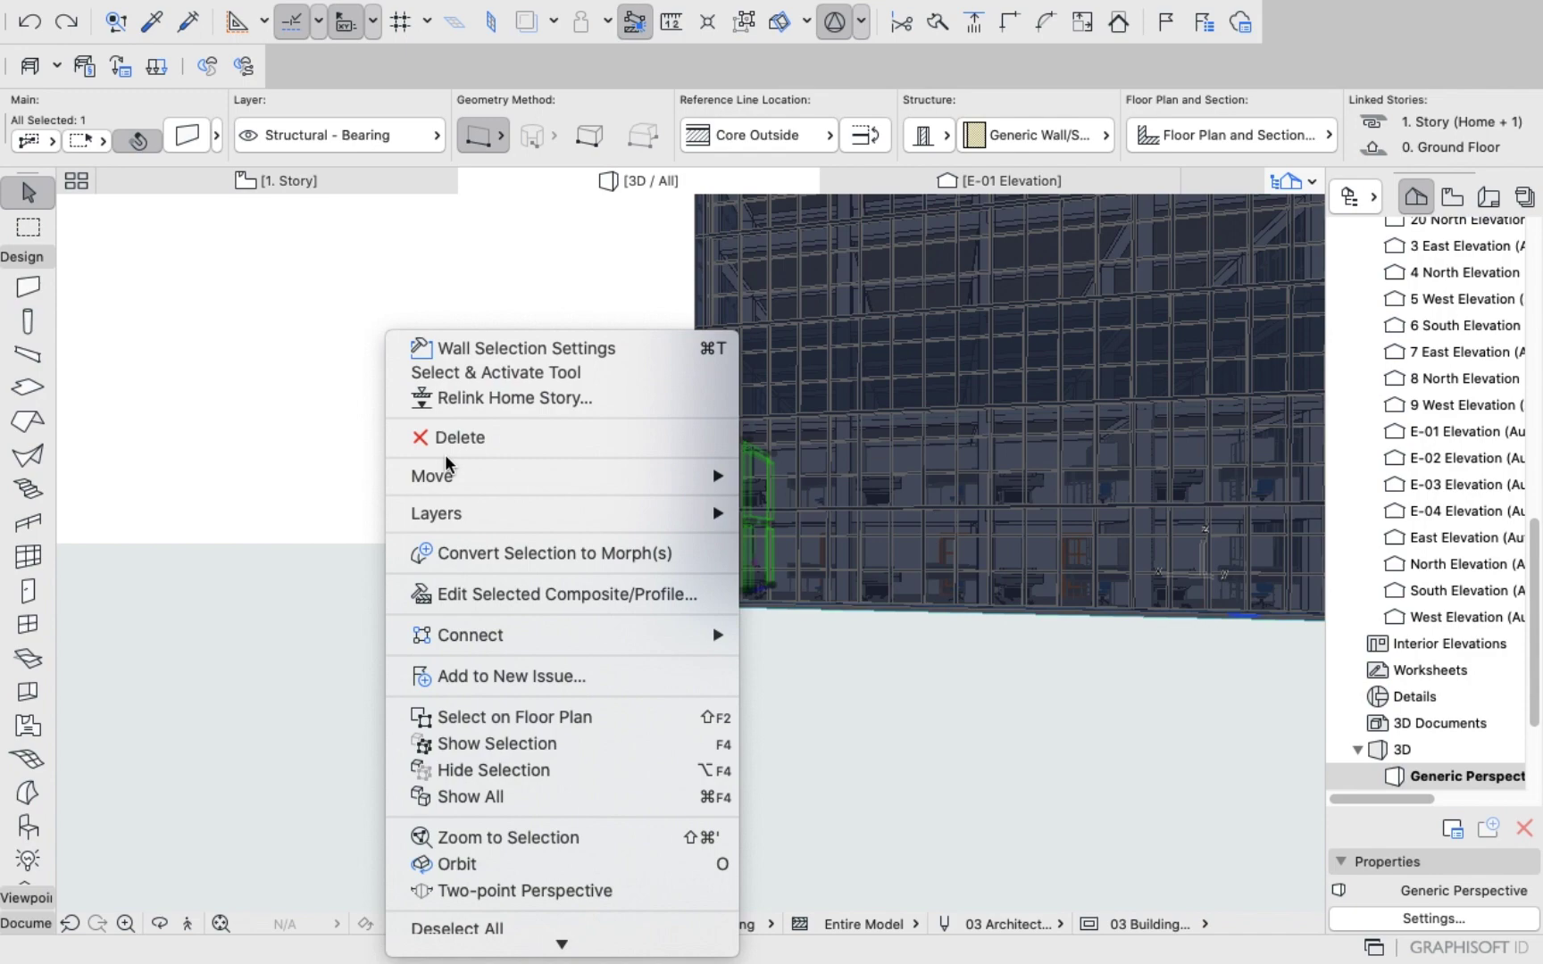
pyautogui.click(297, 333)
pyautogui.press('Delete')
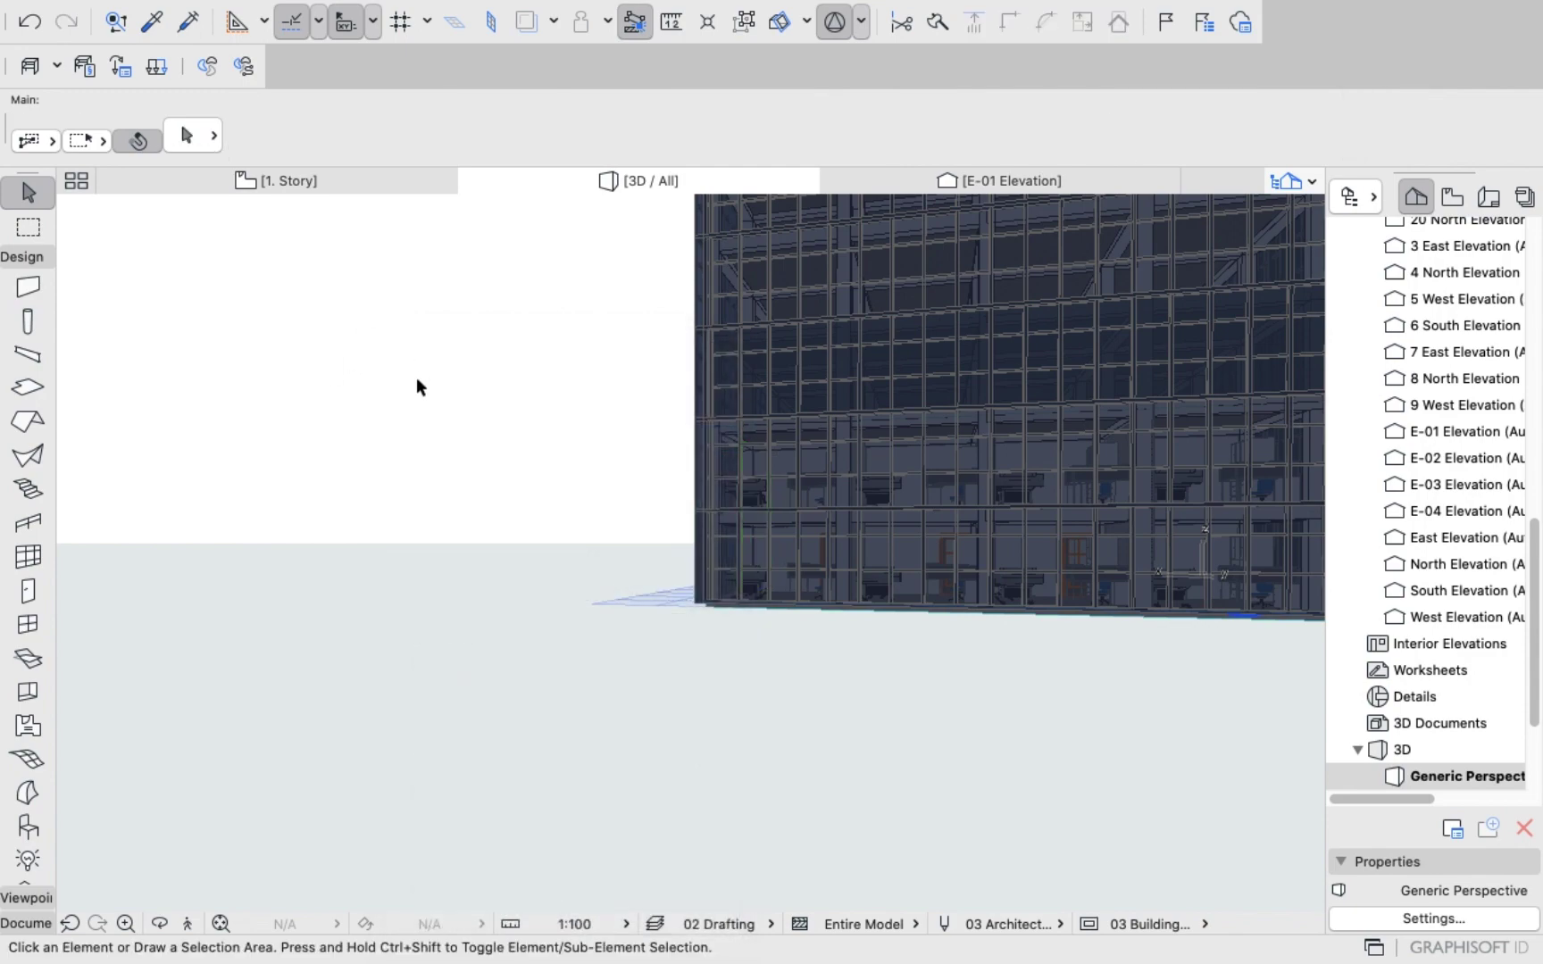
# Check the entrance facade from outside and undo the deletion of the ground-floor entrance wall.
pyautogui.press('o')
pyautogui.moveTo(423, 433); pyautogui.dragTo(586, 449)
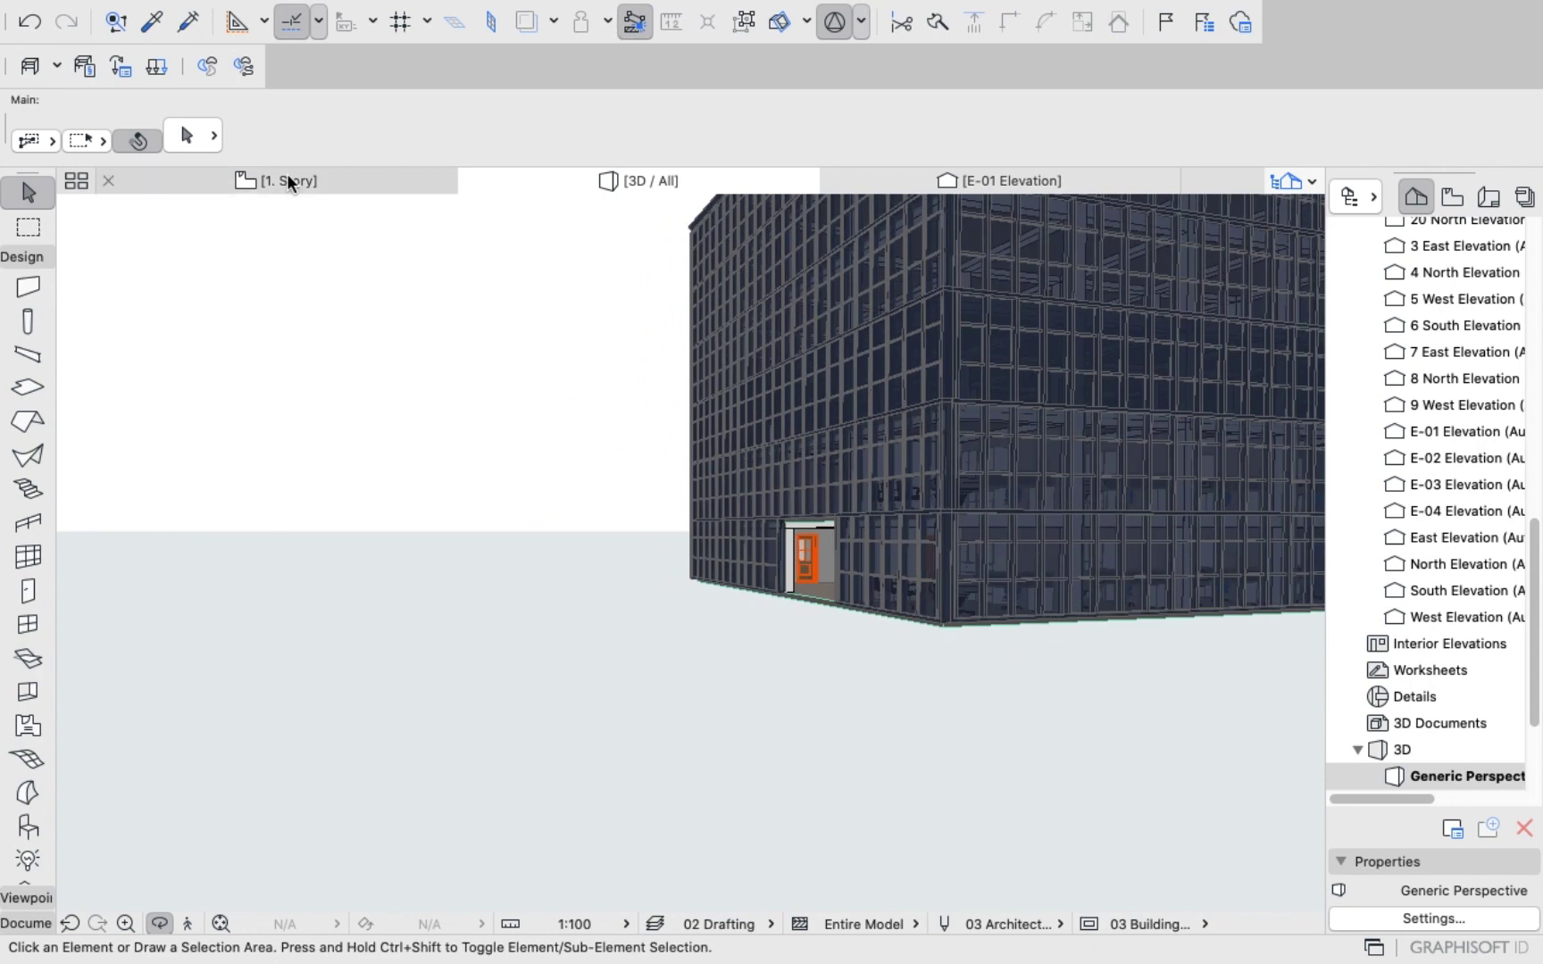
pyautogui.click(31, 30)
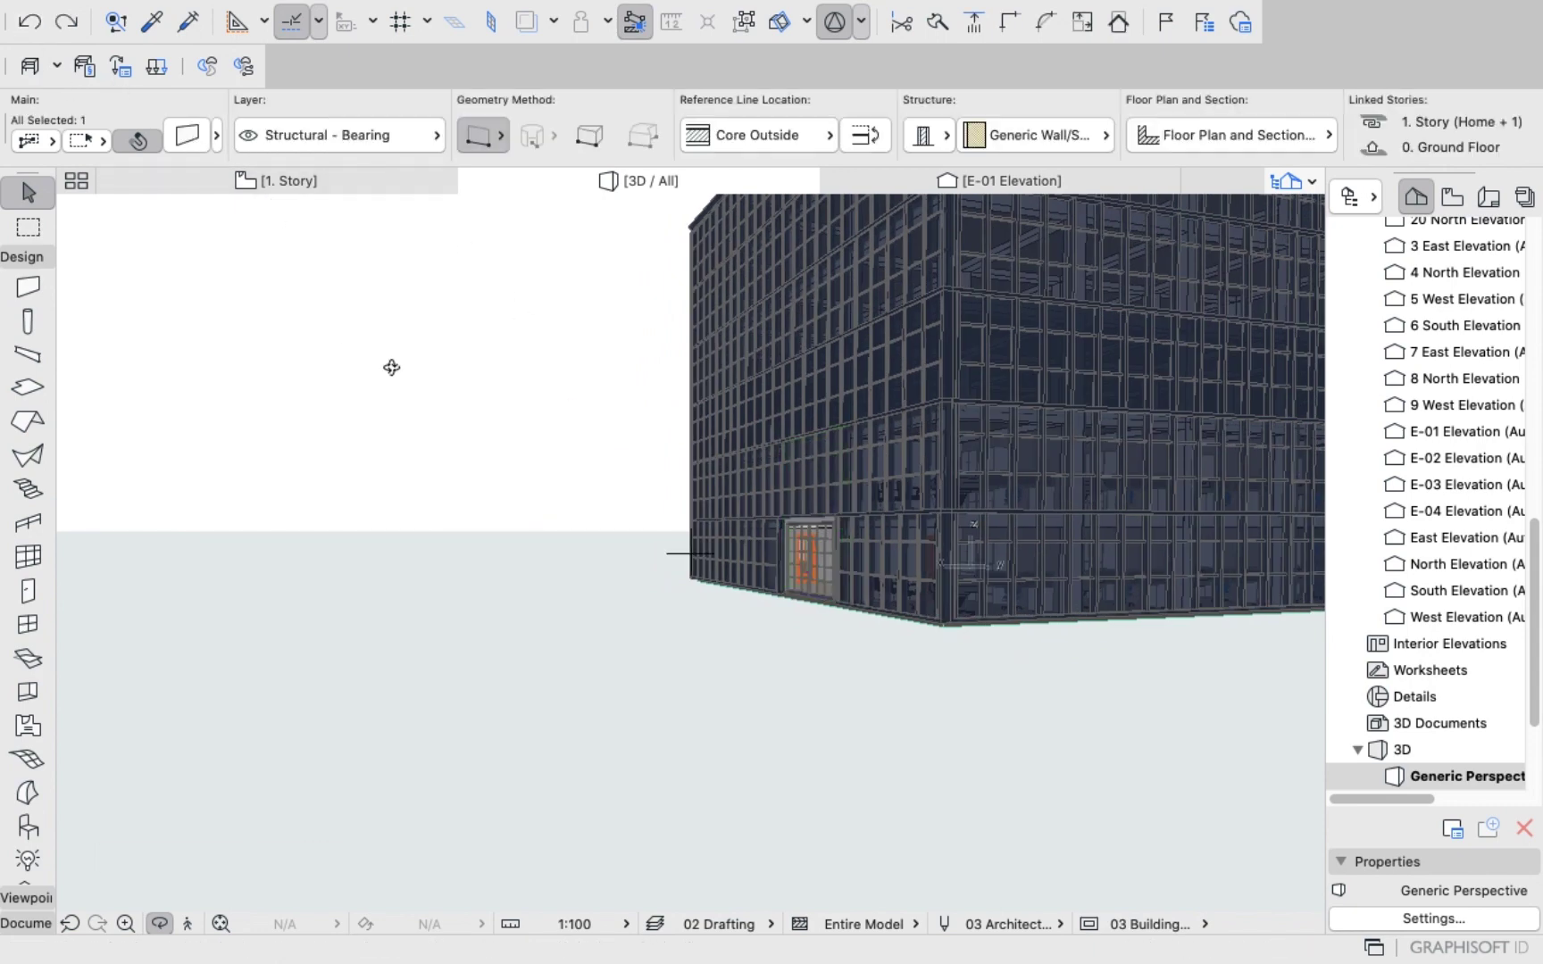
# Examine the ground-floor entrance doors and the lobby behind them from close outside the facade.
pyautogui.moveTo(672, 479); pyautogui.dragTo(774, 515)
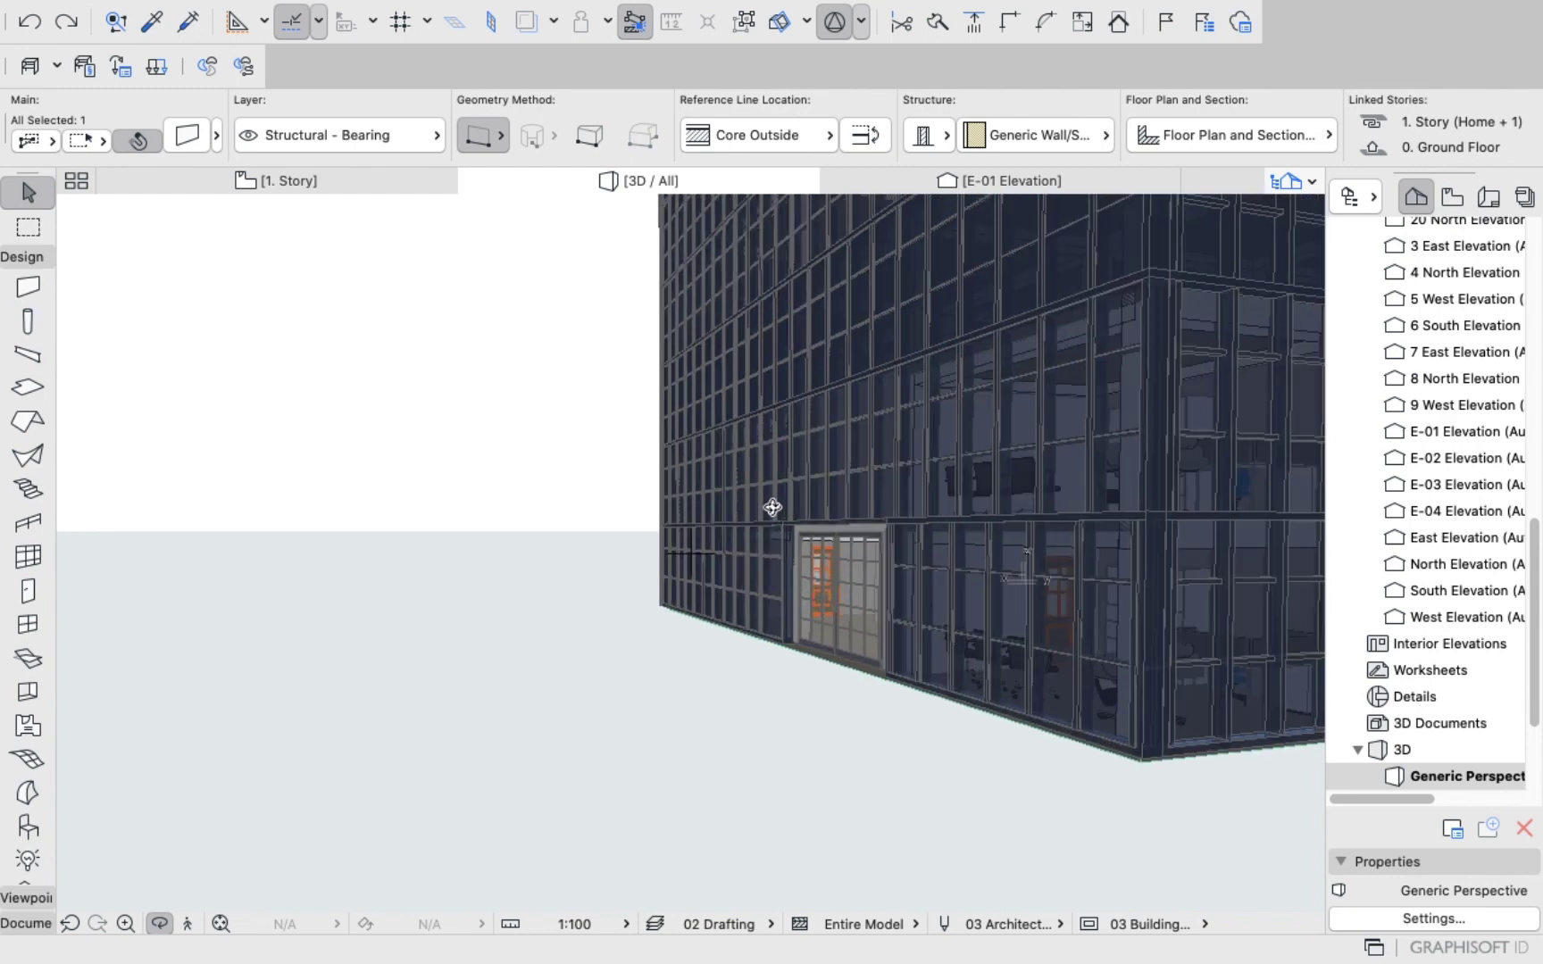
pyautogui.scroll(5, 829, 576)
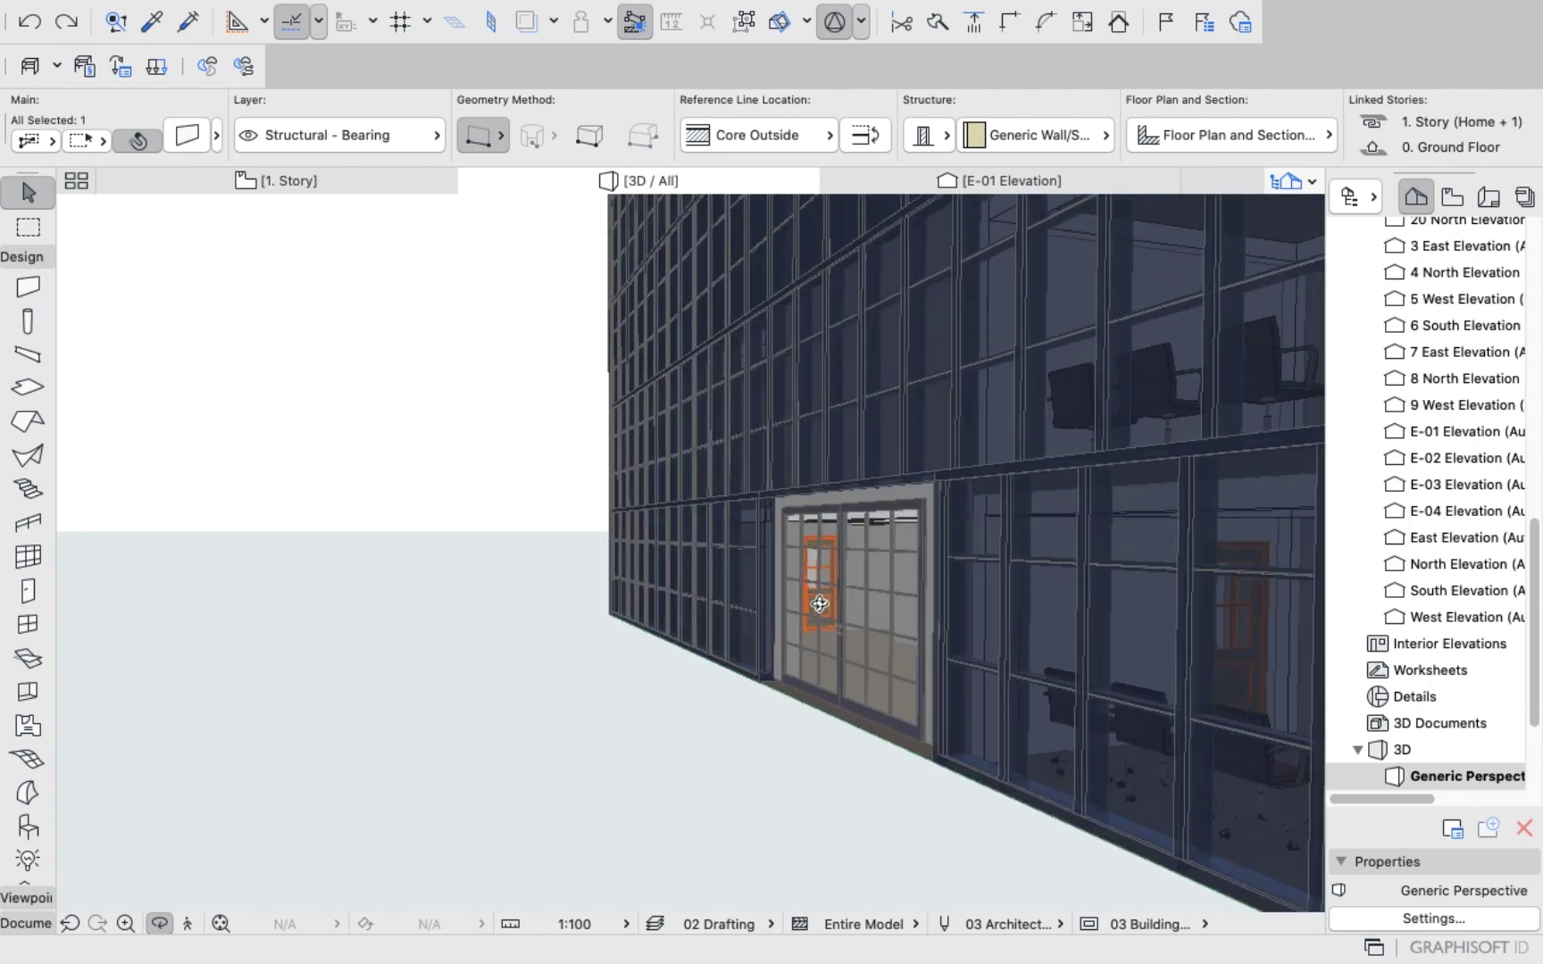
pyautogui.moveTo(348, 530); pyautogui.dragTo(522, 533)
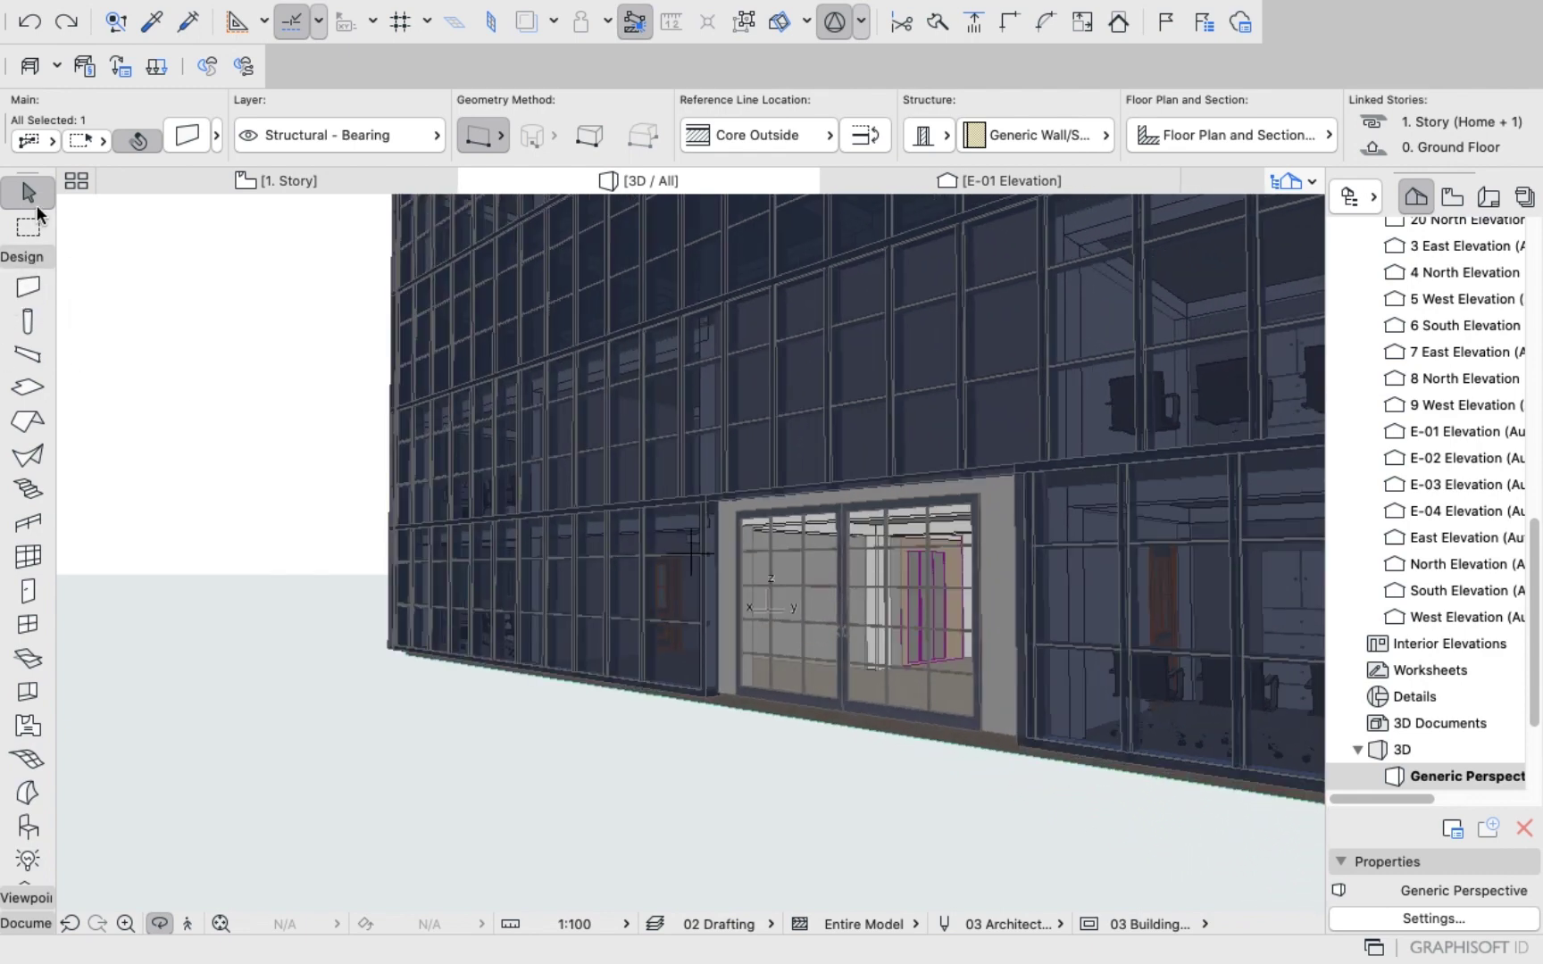
# Check the geometry and positioning settings of the wall around the main entrance door.
pyautogui.click(31, 203)
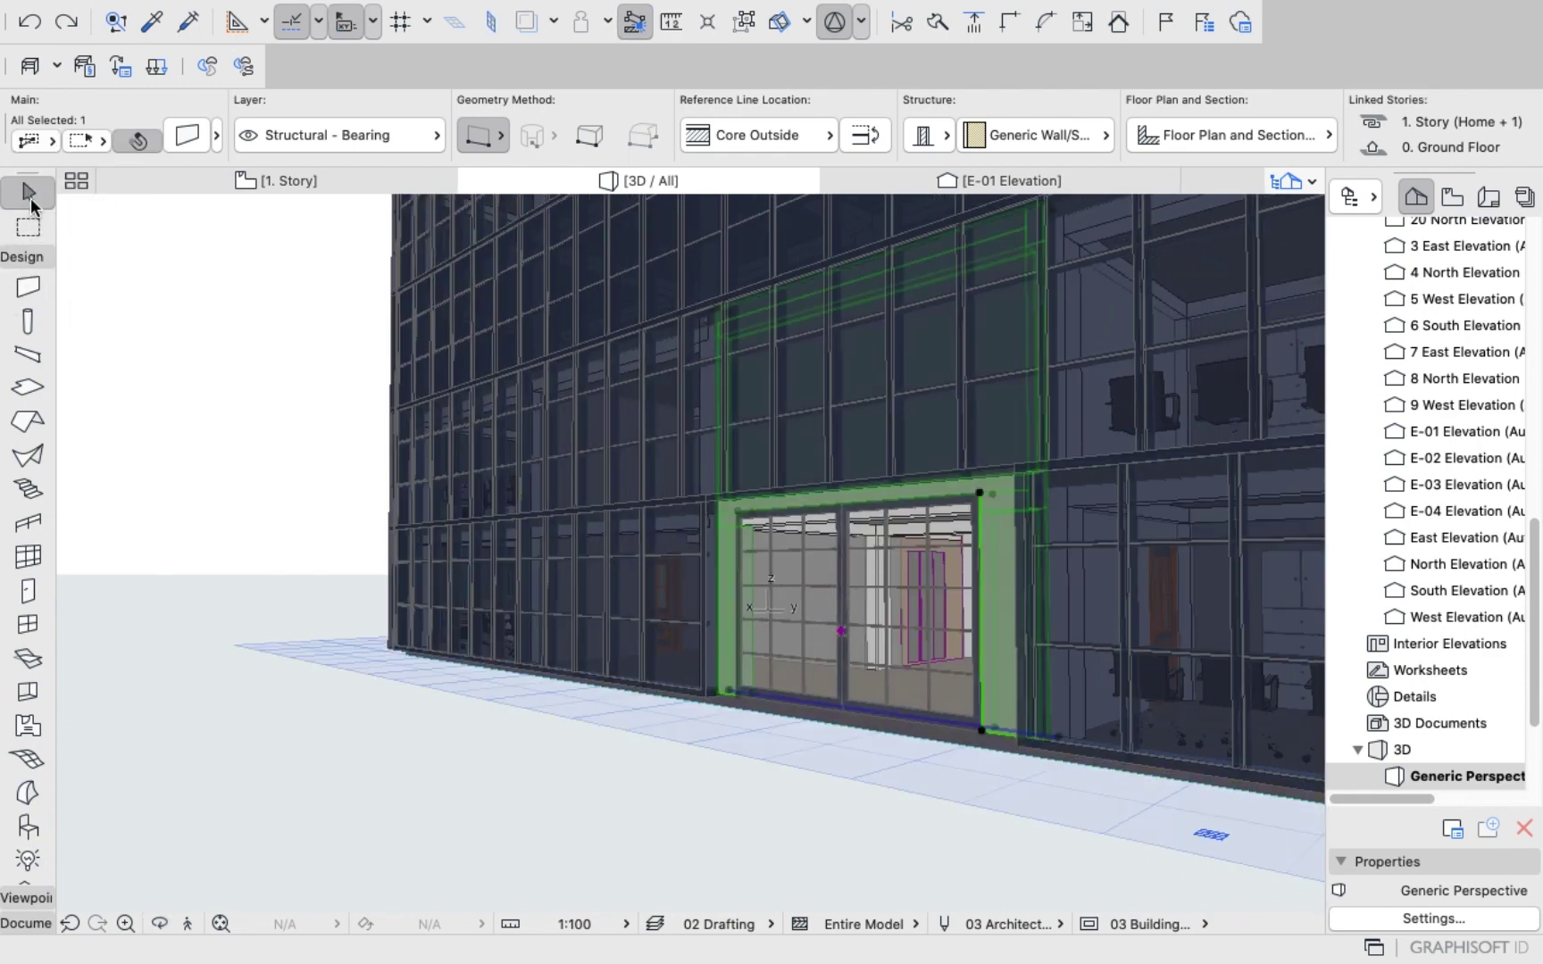
pyautogui.click(248, 302)
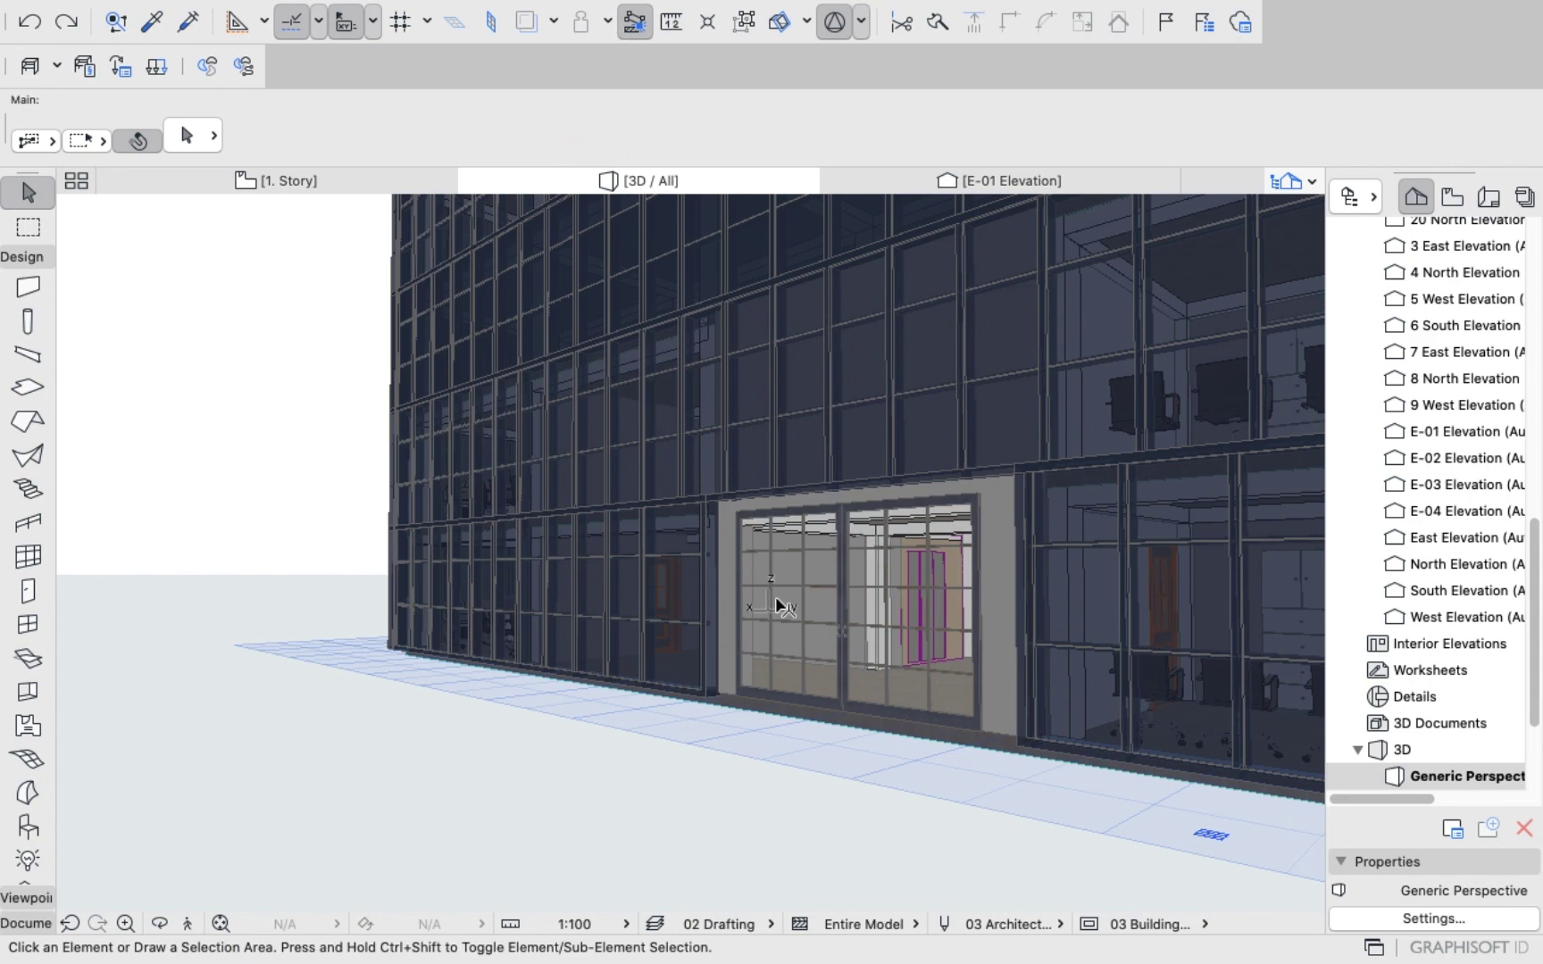
pyautogui.click(1010, 592)
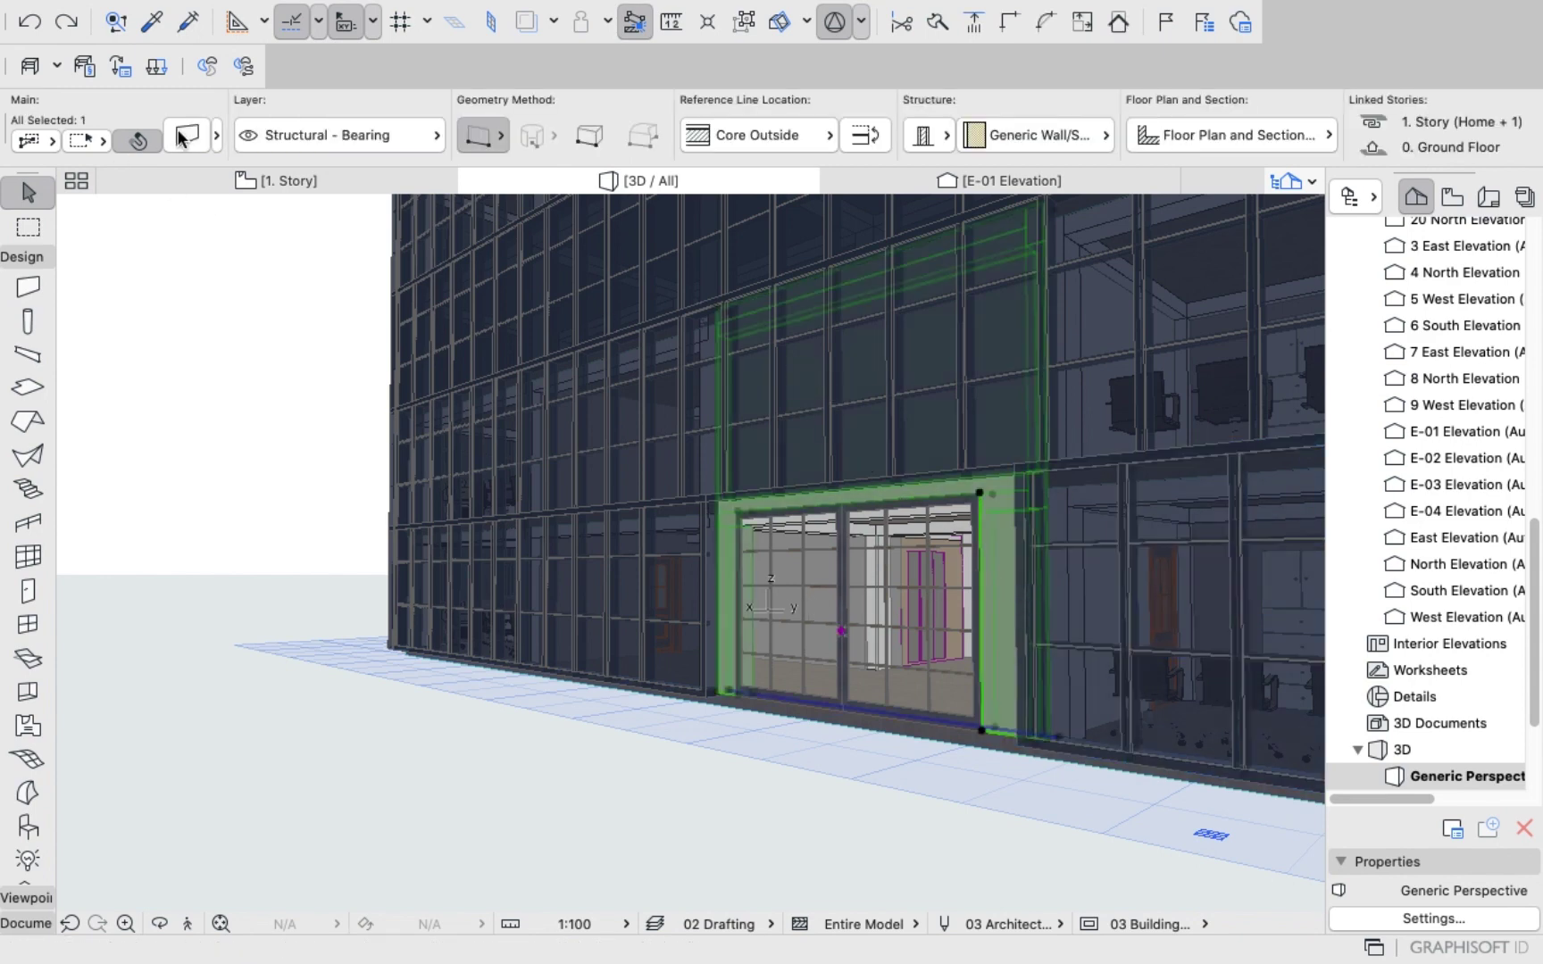
pyautogui.press('super+t')
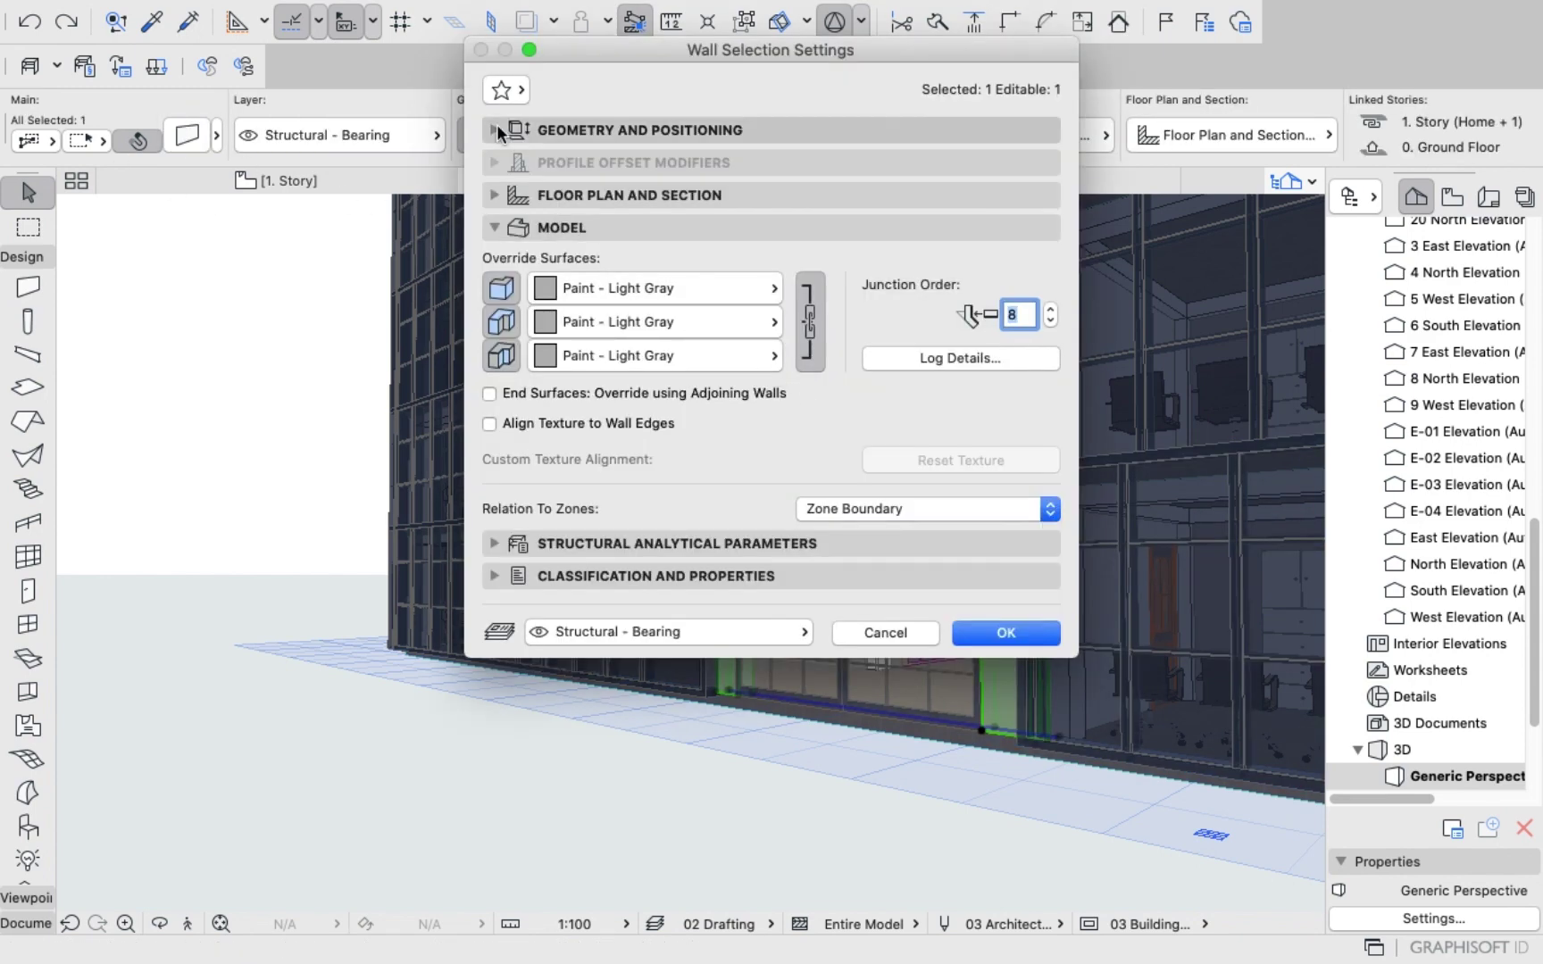
pyautogui.click(696, 130)
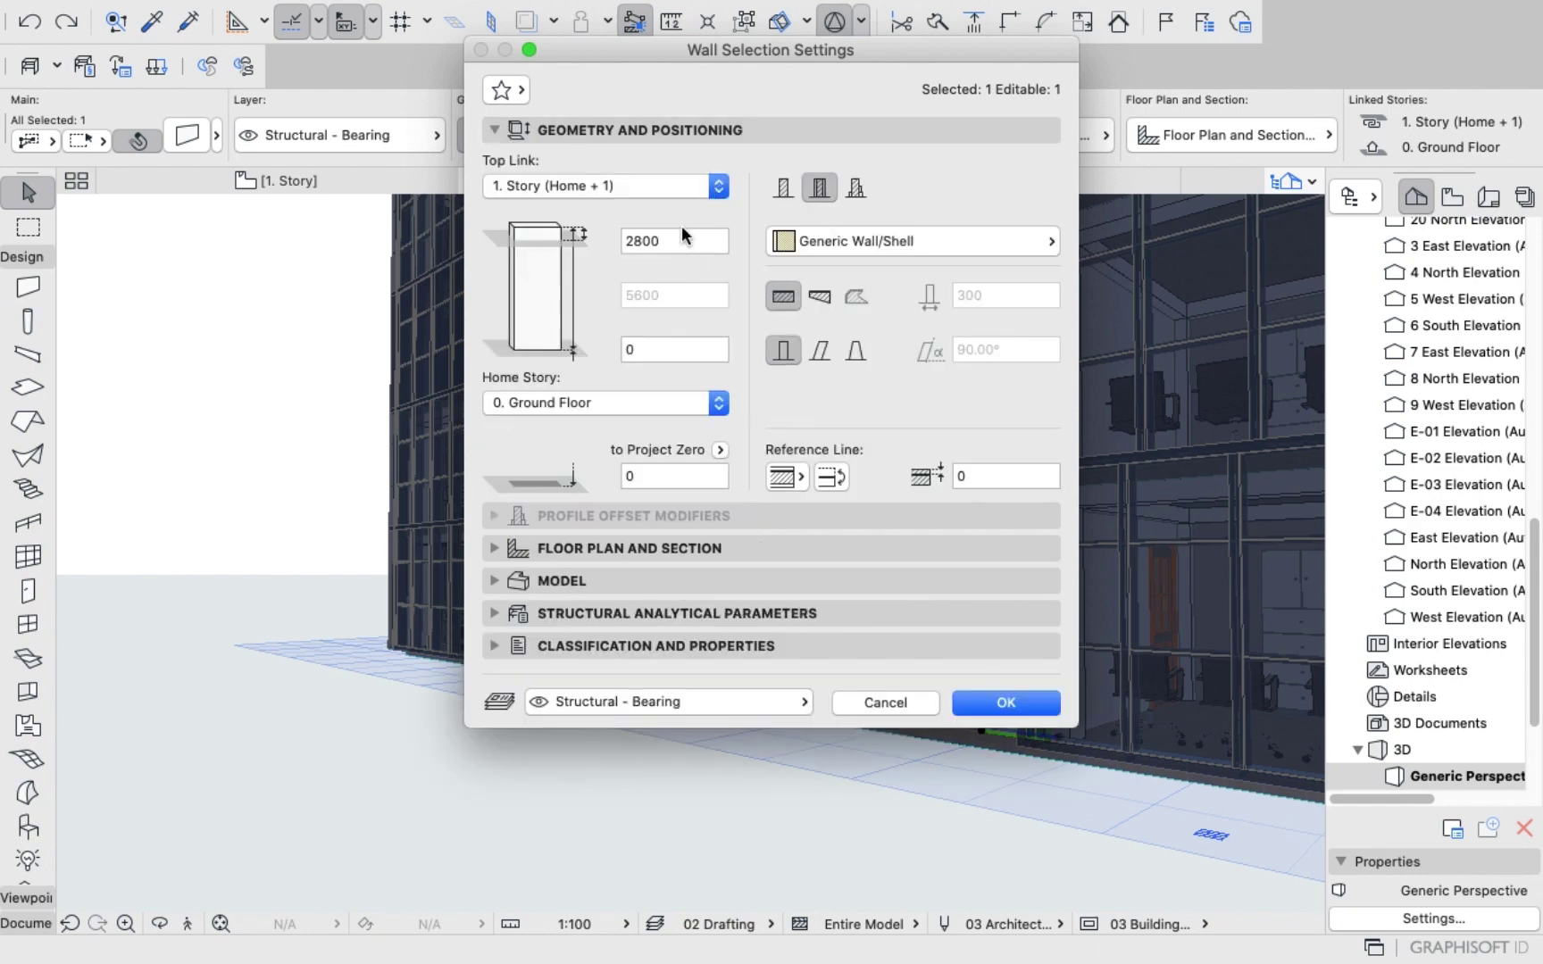
pyautogui.click(885, 702)
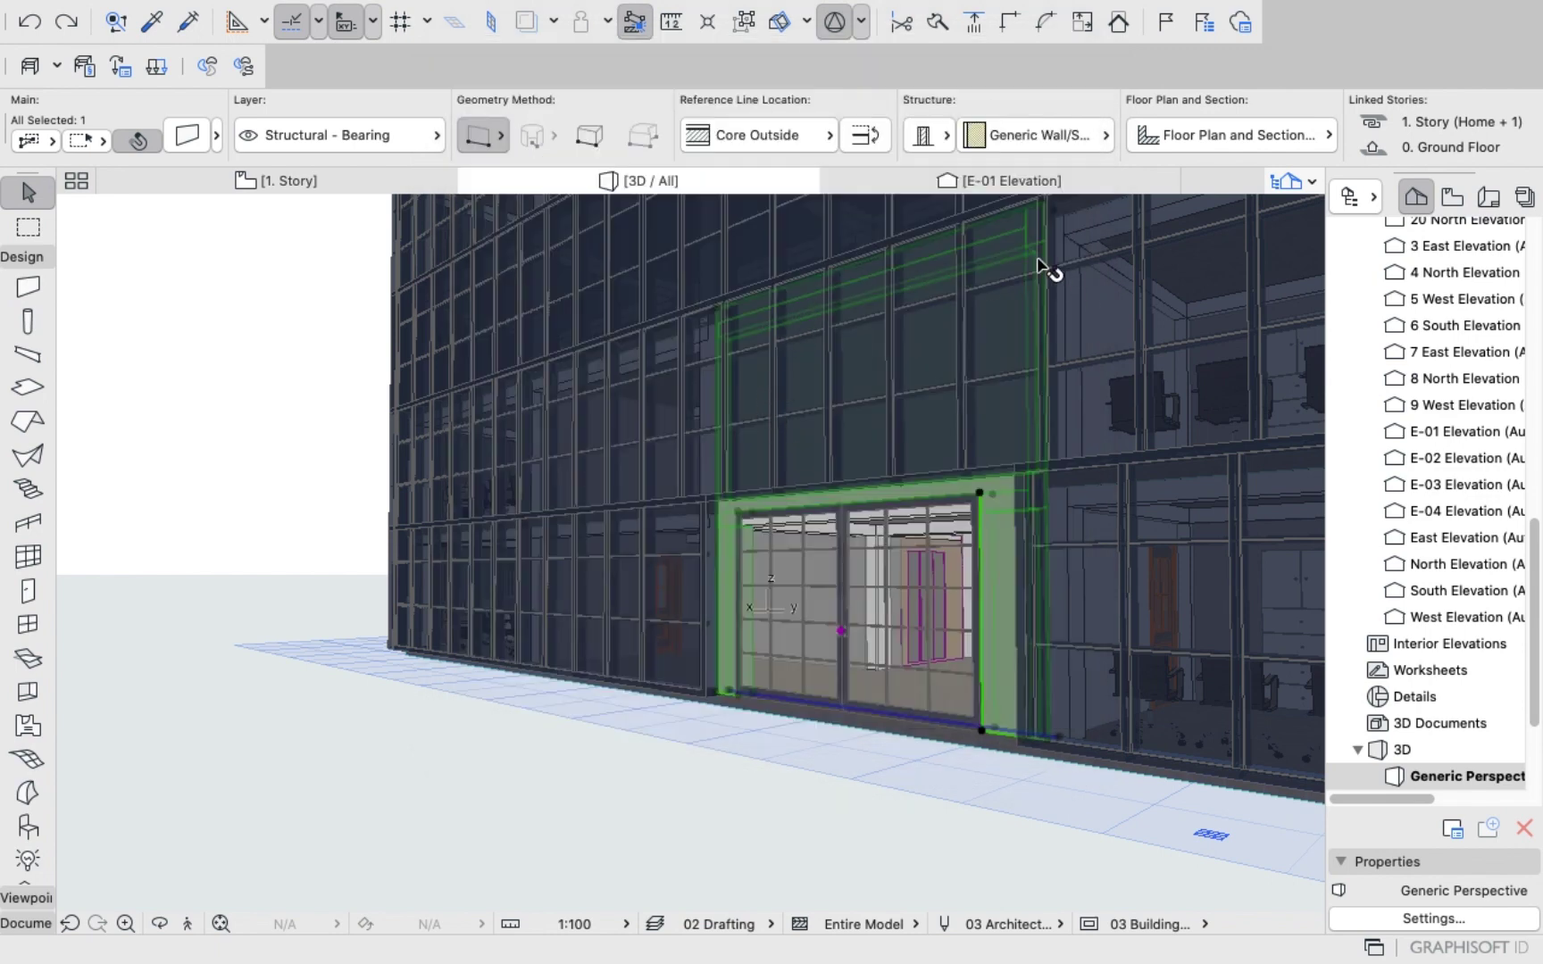
# Try to lower the entrance wall by moving its upper corner down to the top edge of the ground floor.
pyautogui.scroll(-3, 1023, 304)
pyautogui.scroll(5, 1035, 219)
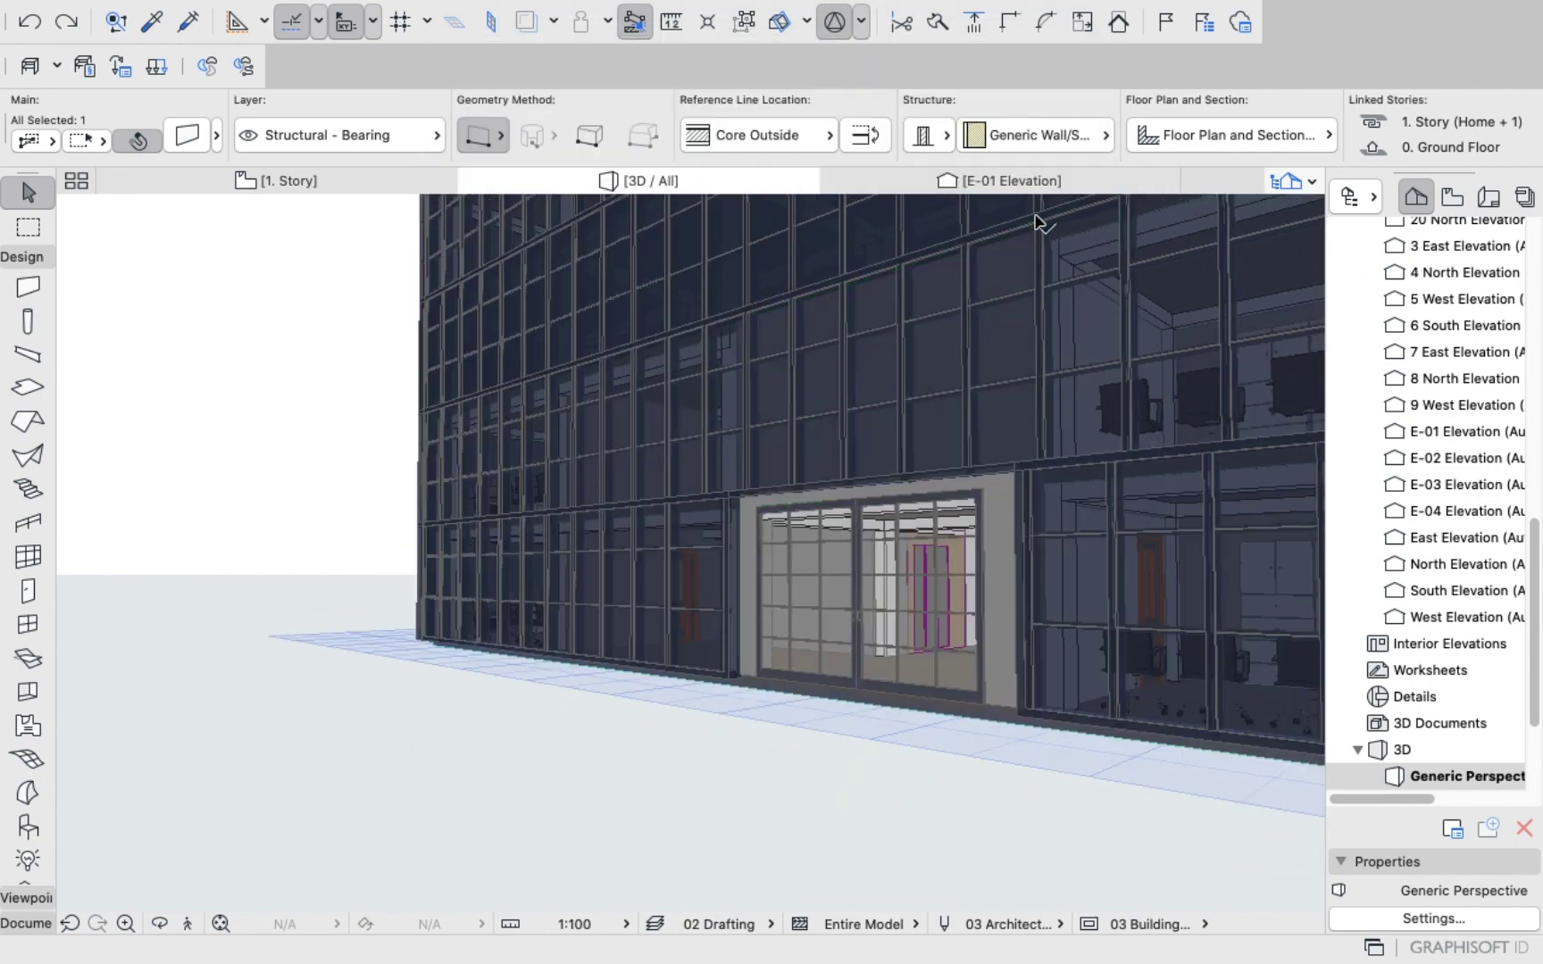
pyautogui.scroll(-2, 1034, 234)
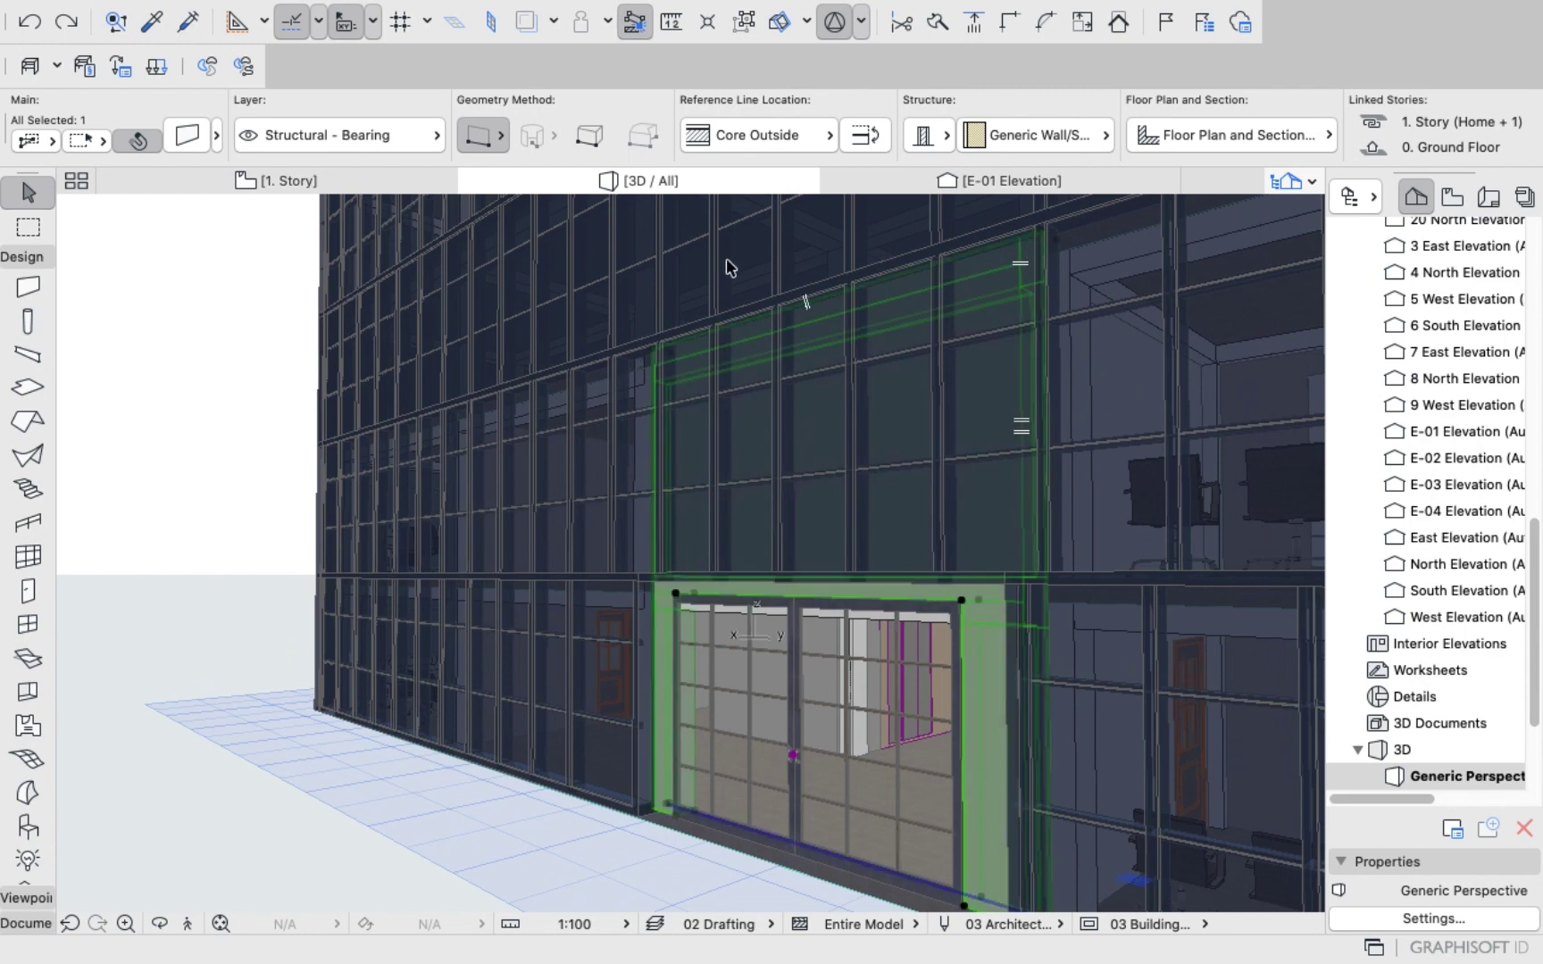
pyautogui.click(1039, 234)
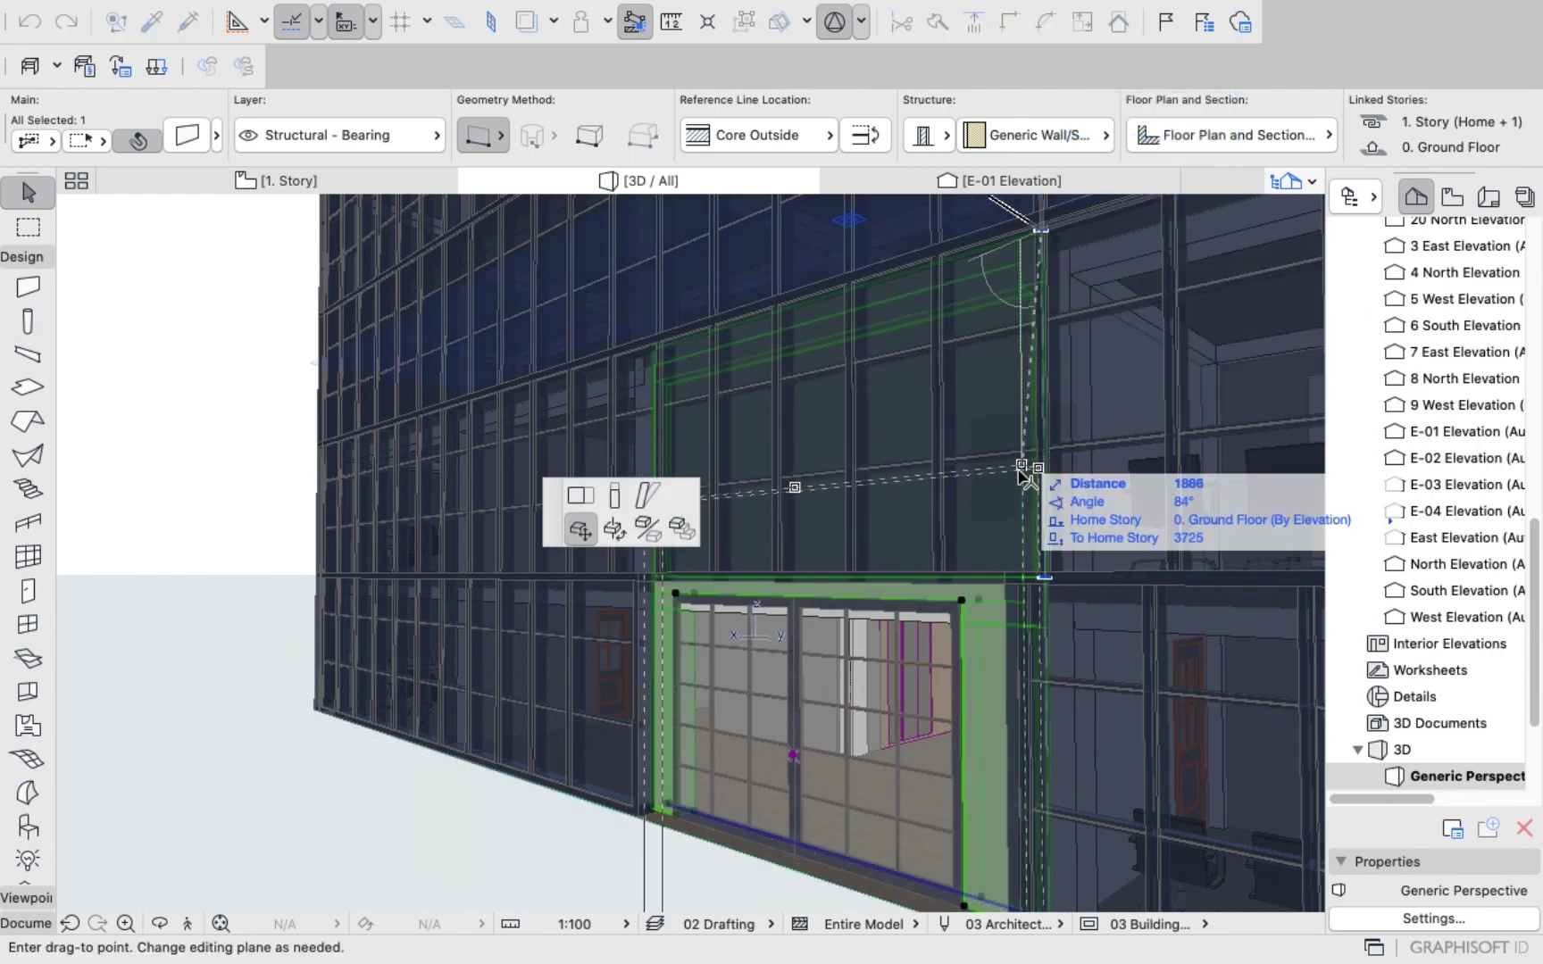
pyautogui.click(1021, 580)
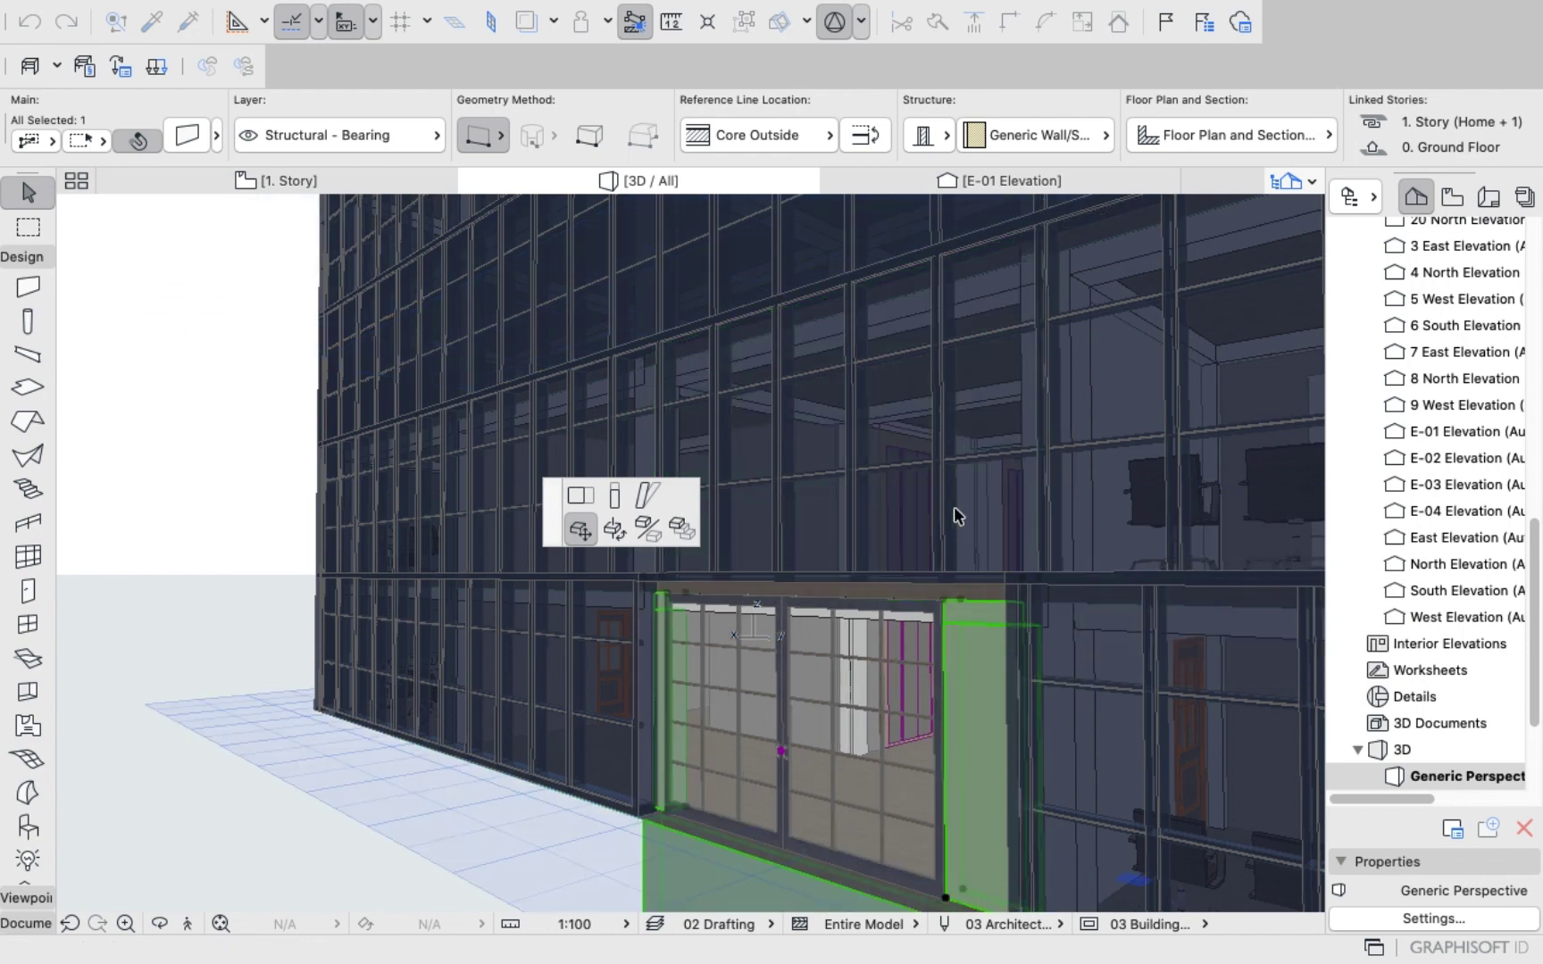
pyautogui.press('Escape')
pyautogui.scroll(-10, 777, 560)
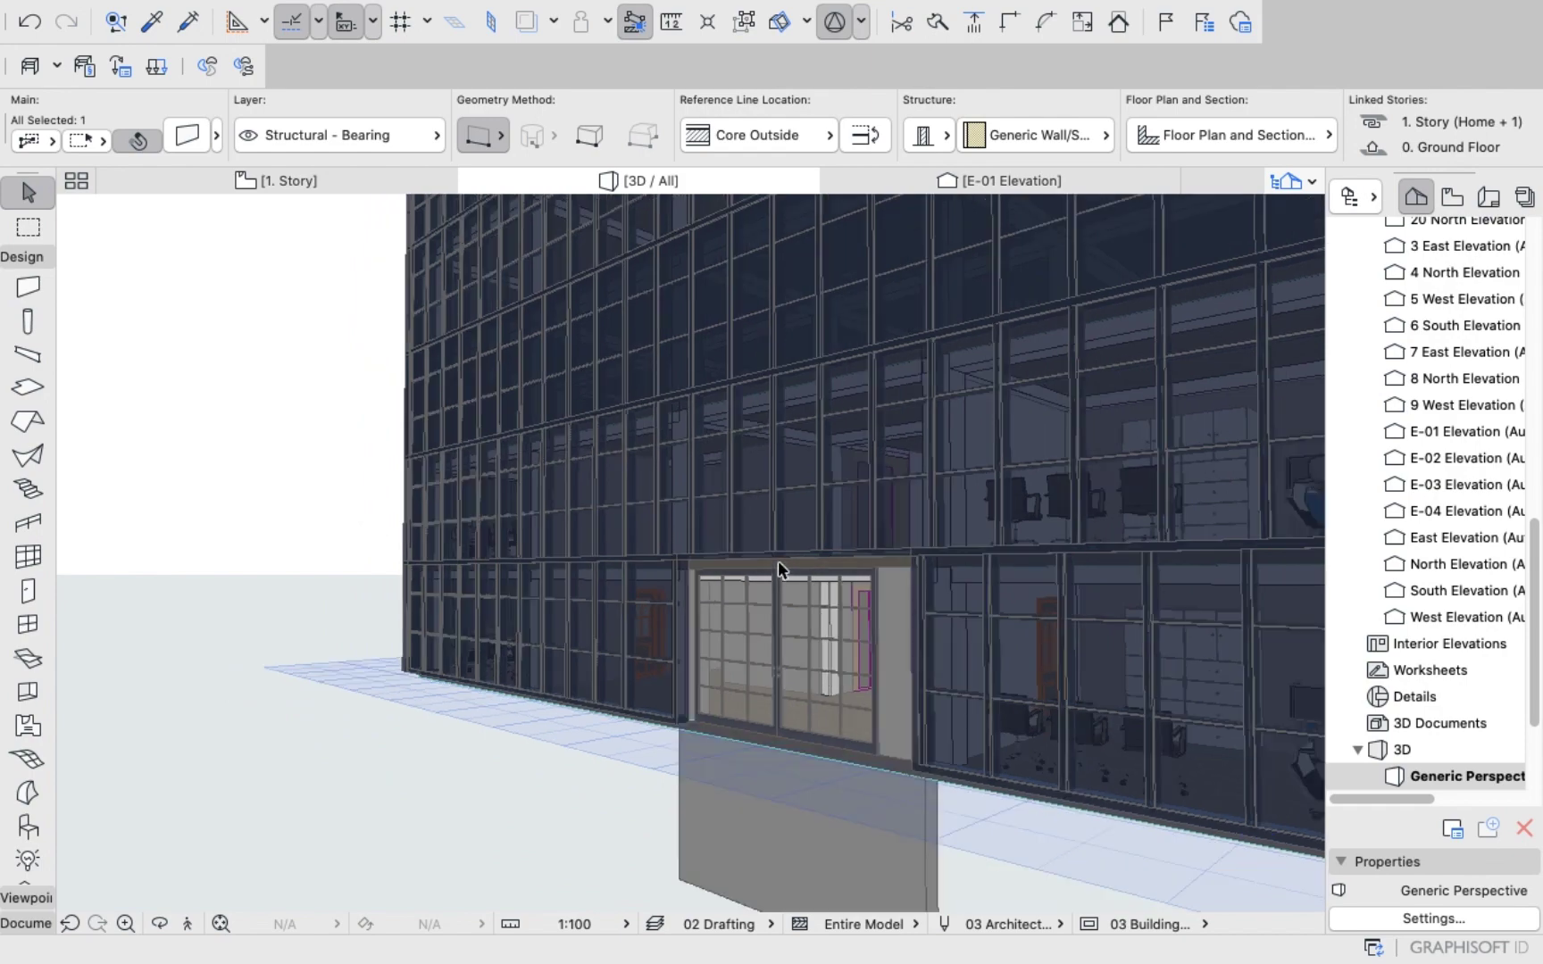
pyautogui.scroll(6, 826, 719)
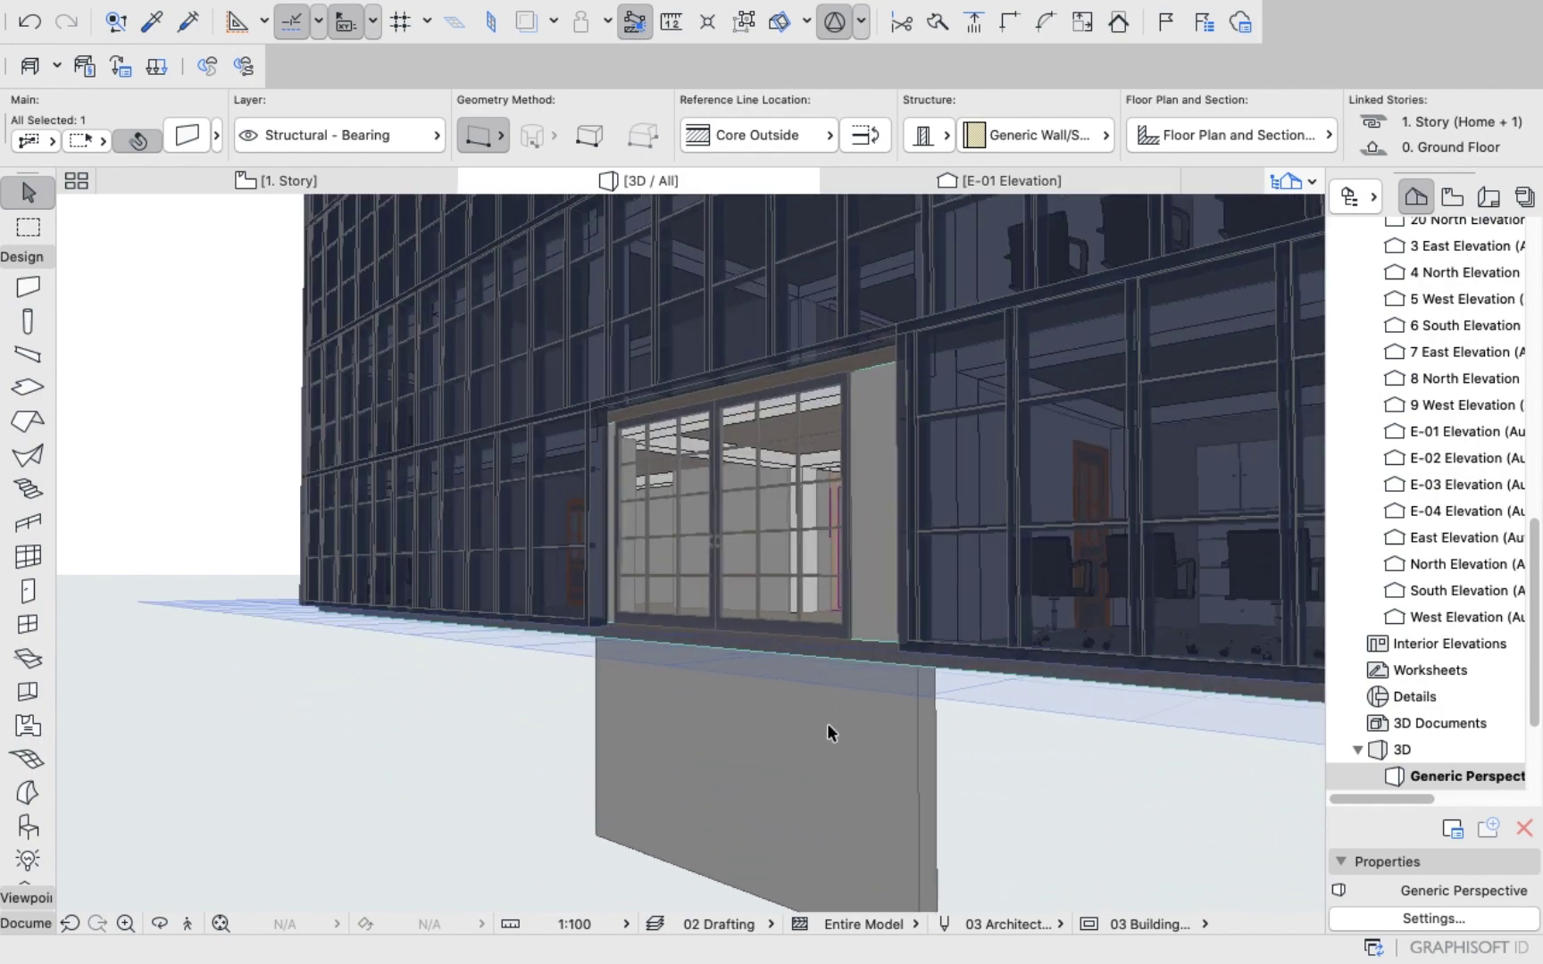
# Try to move the entrance wall out in front of the facade, and undo that move.
pyautogui.click(805, 821)
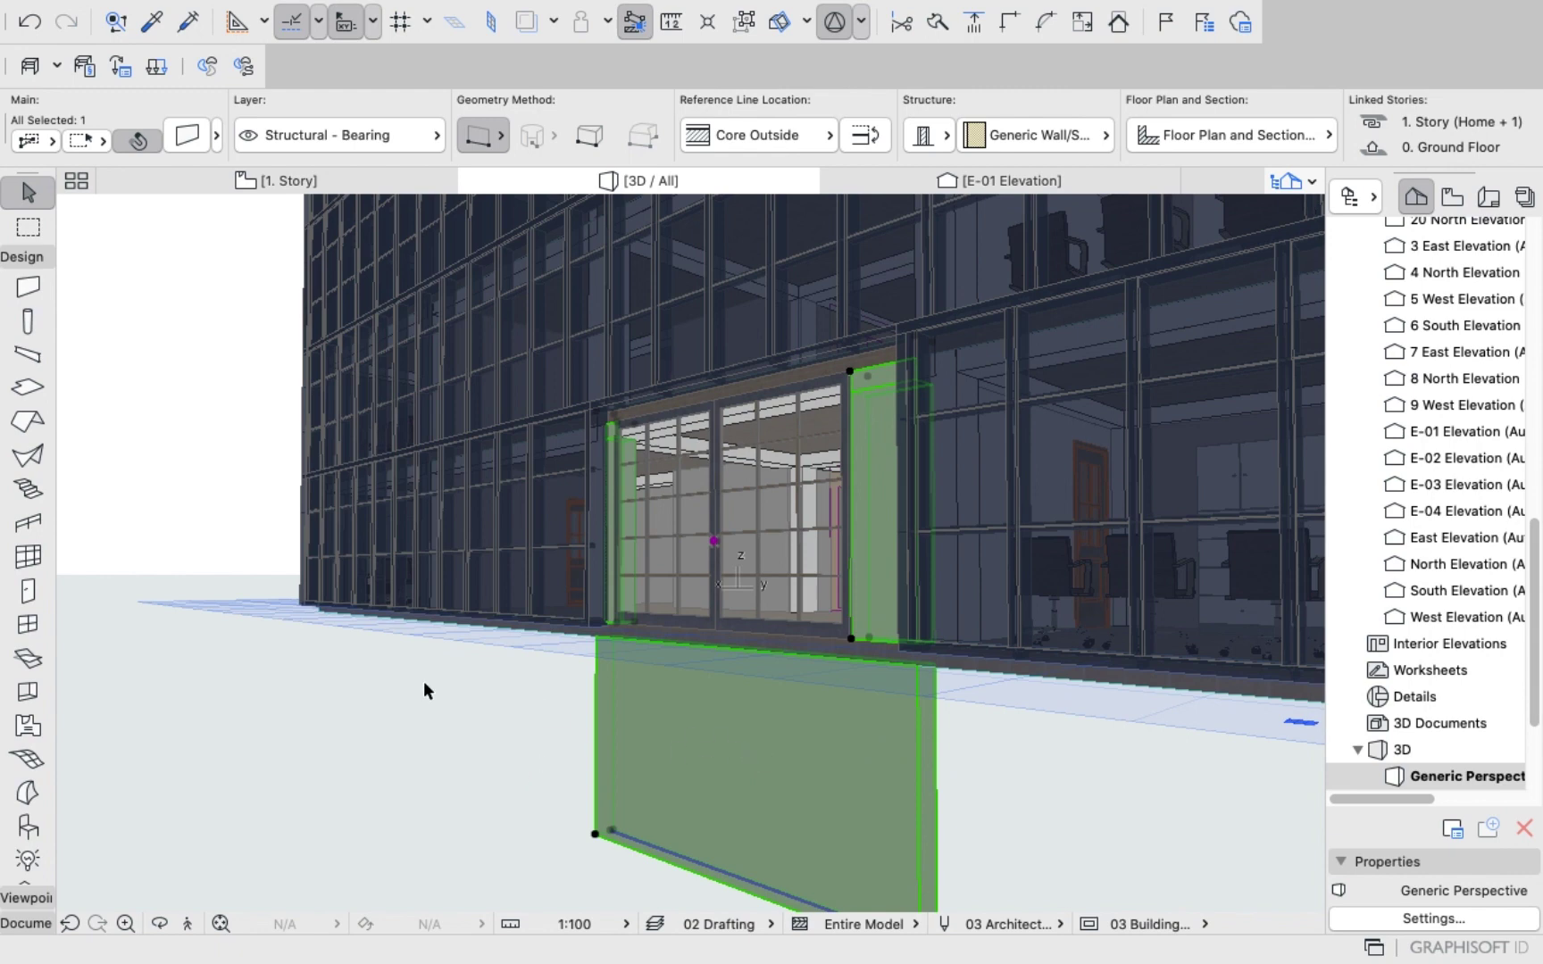
pyautogui.click(882, 761)
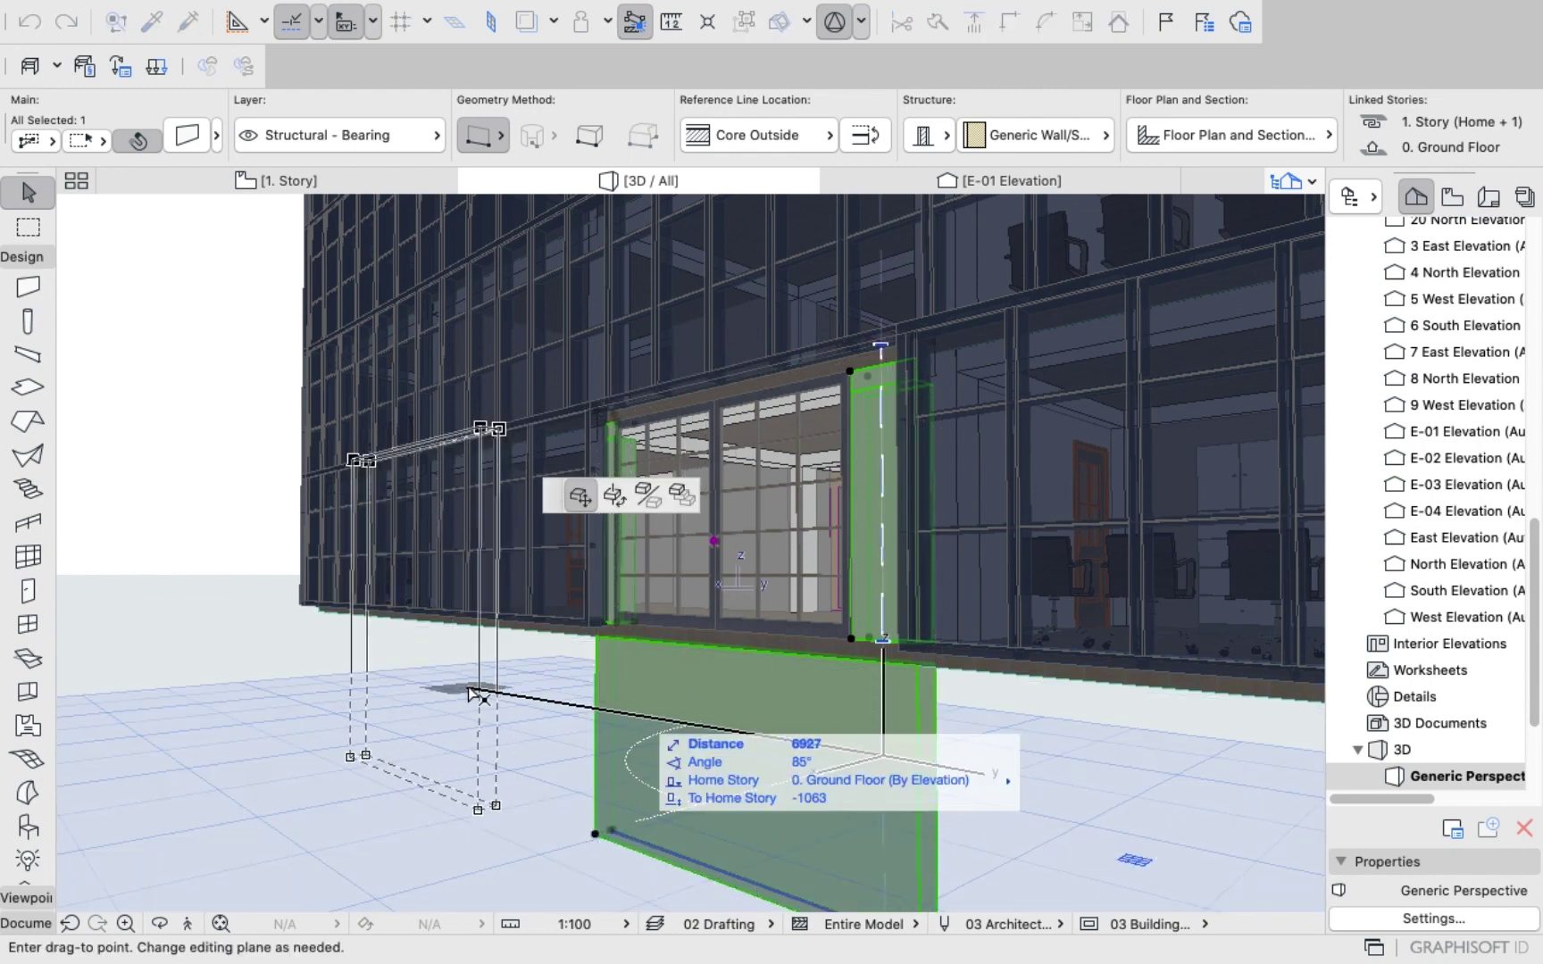
pyautogui.click(436, 685)
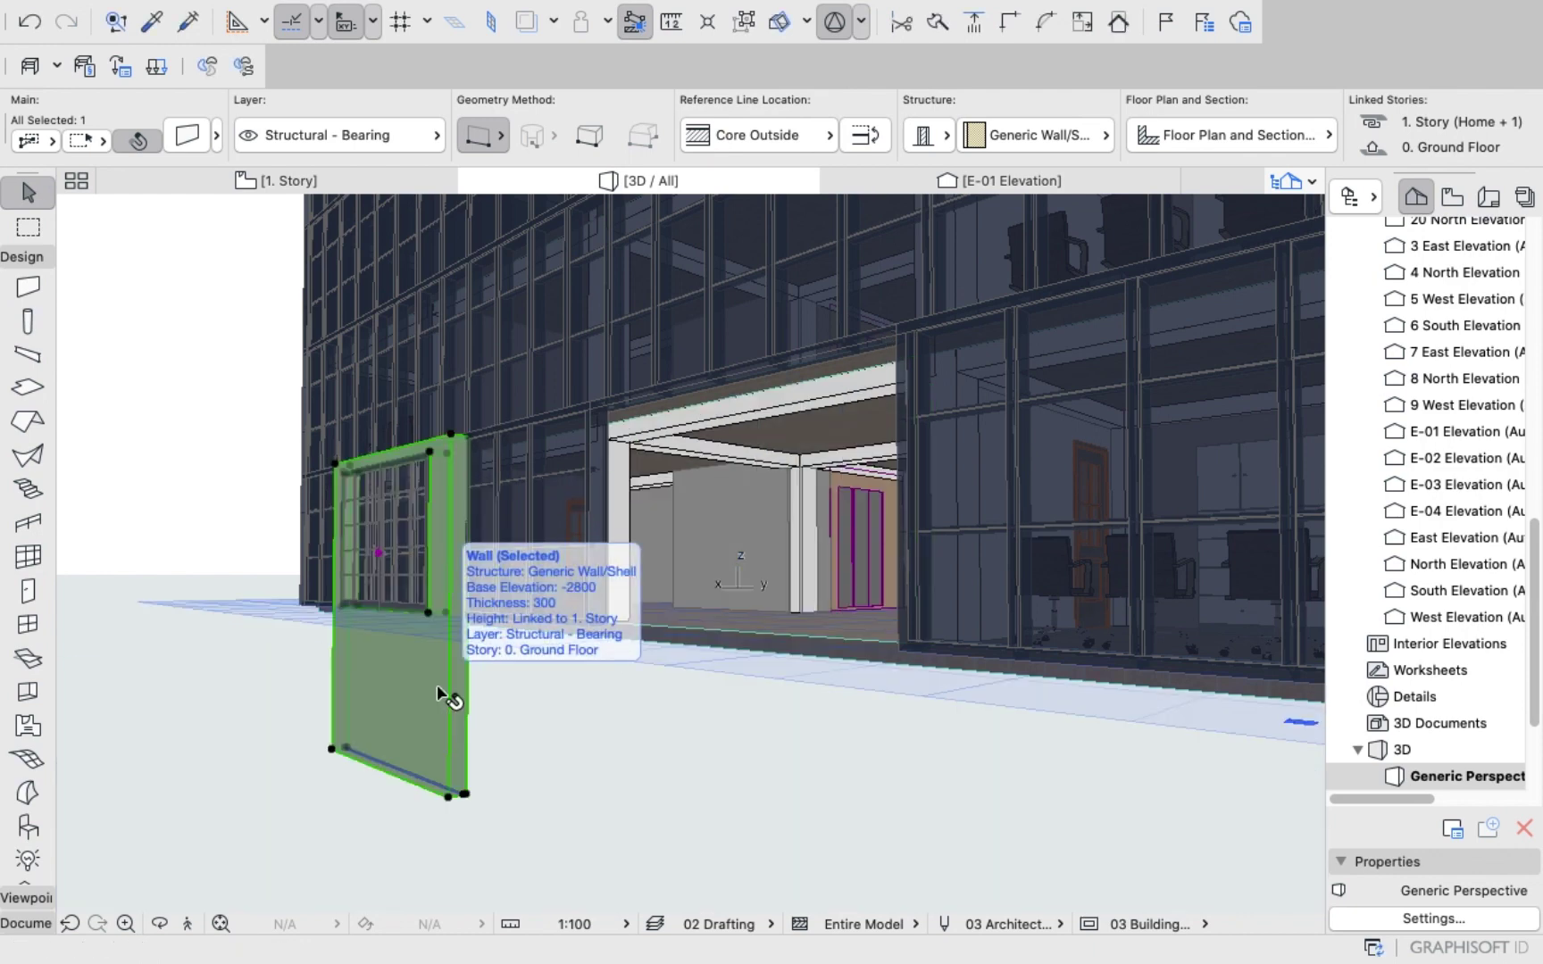
pyautogui.press('super+z')
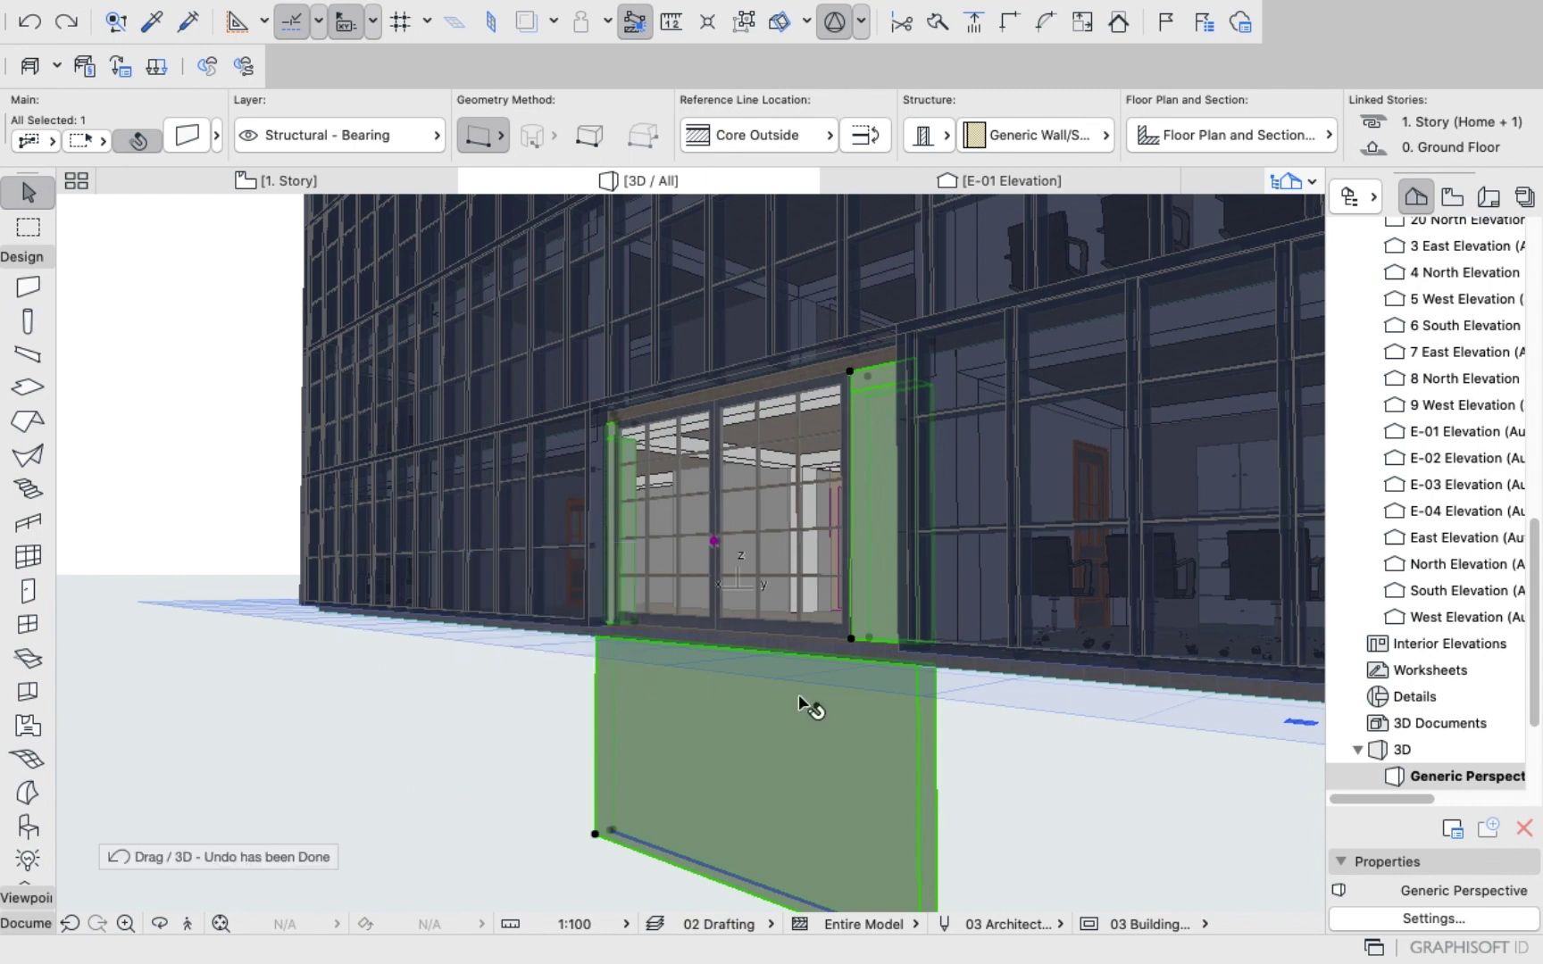
# Undo the downward move of the entrance wall and clear the selection.
pyautogui.scroll(-2, 820, 698)
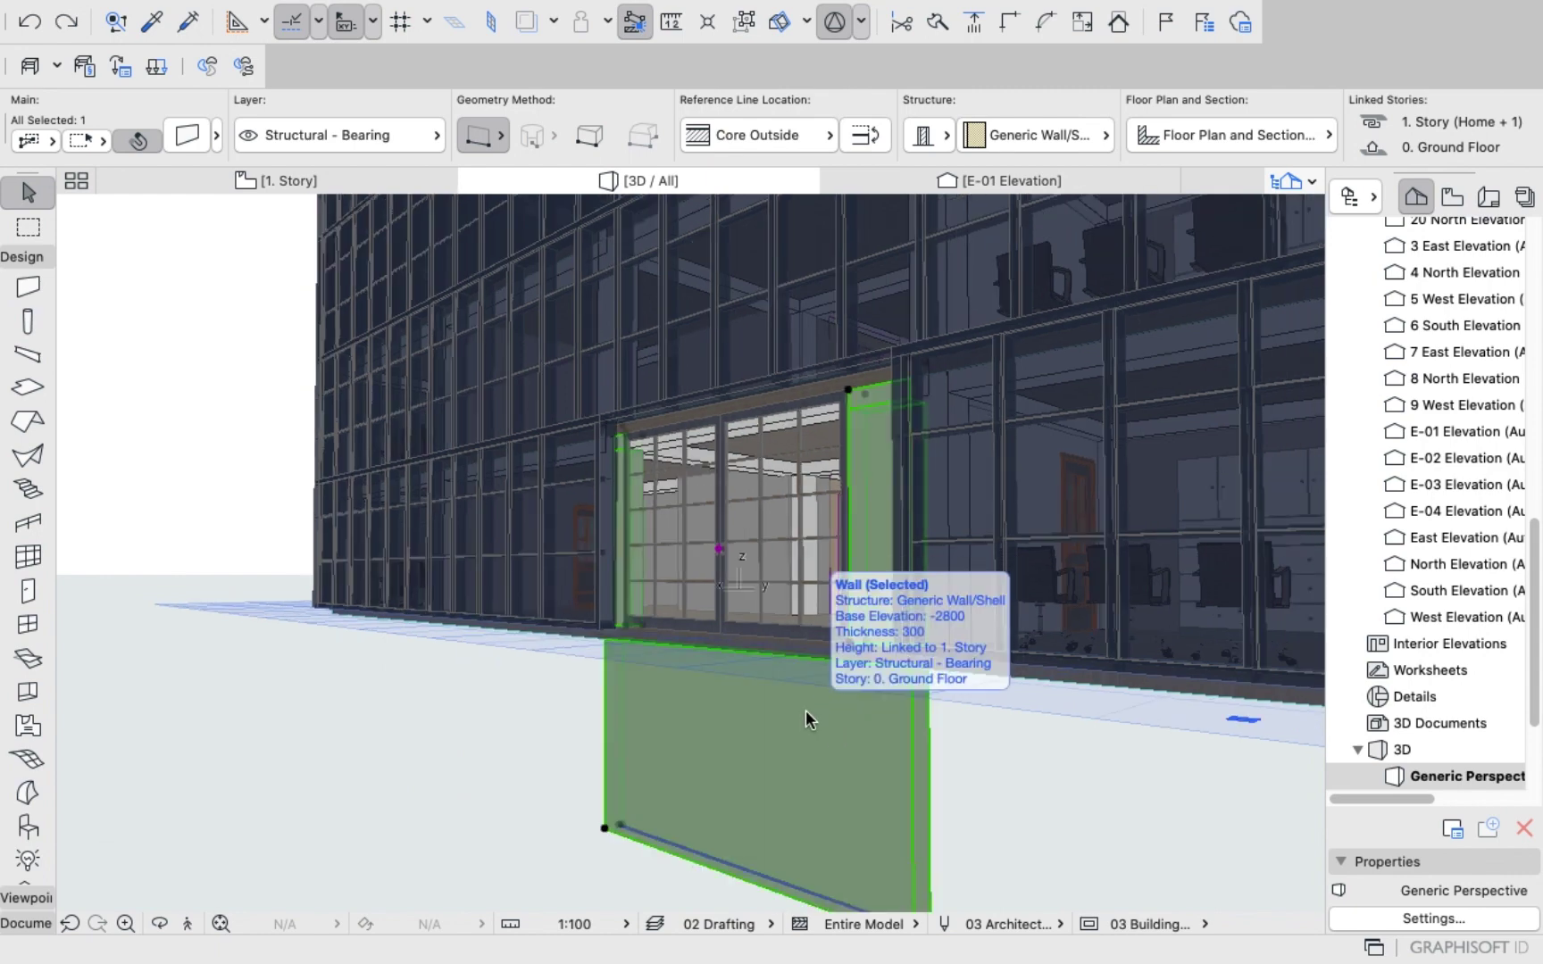
pyautogui.press('super+z')
pyautogui.click(668, 711)
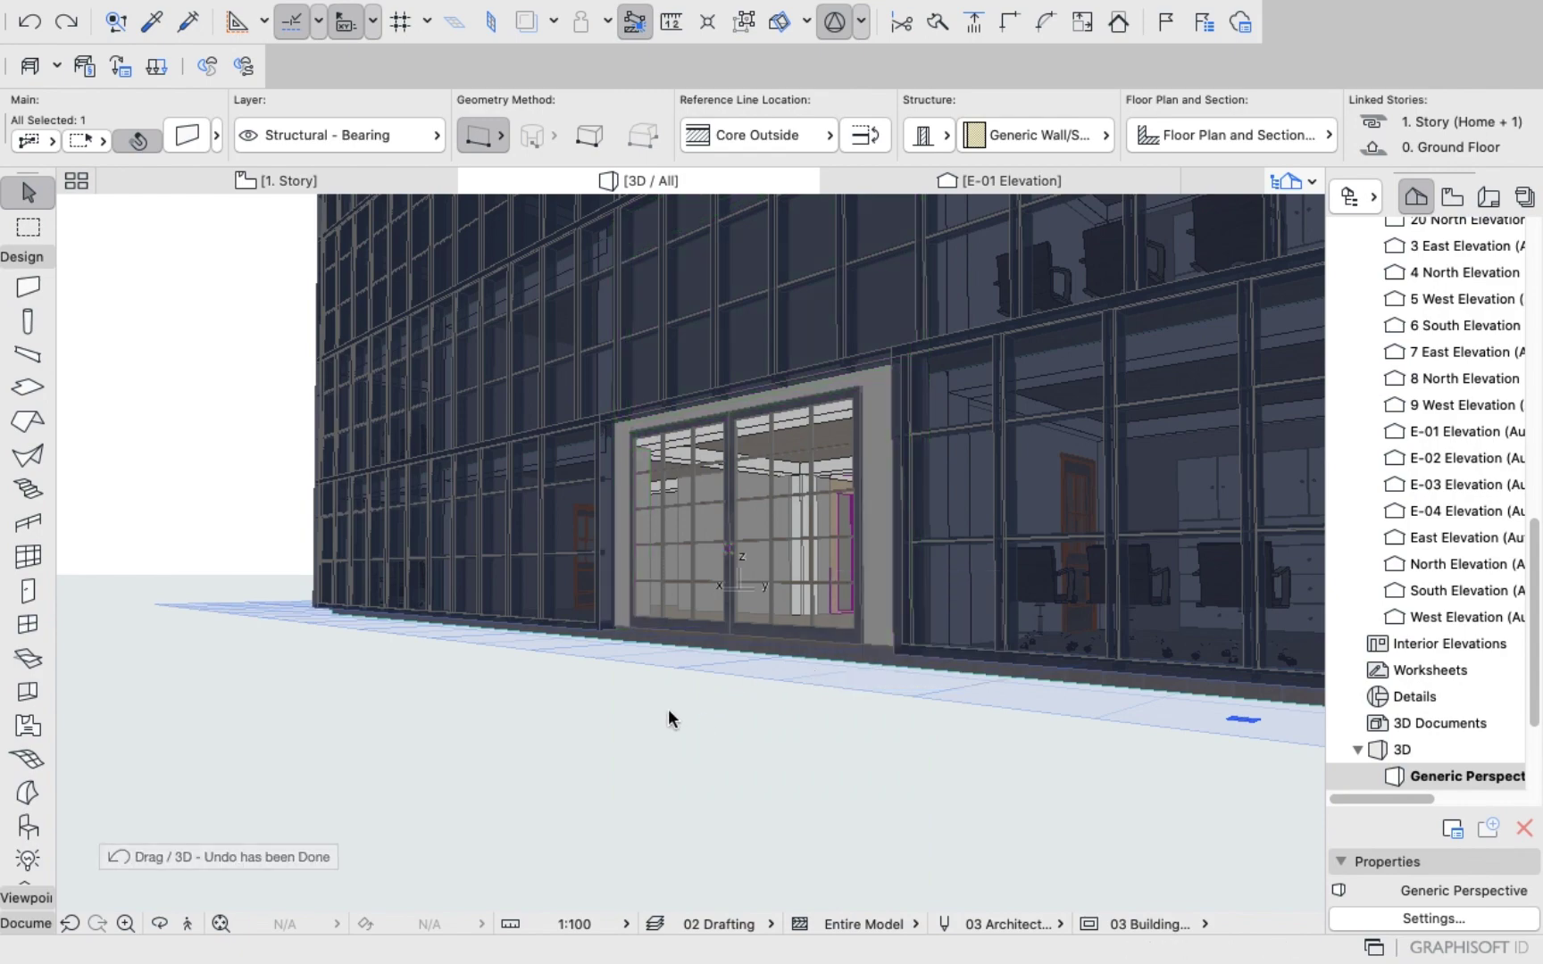
# Orbit around the building and examine the entrance facade and the glazed storeys above it from several angles.
pyautogui.scroll(-10, 702, 711)
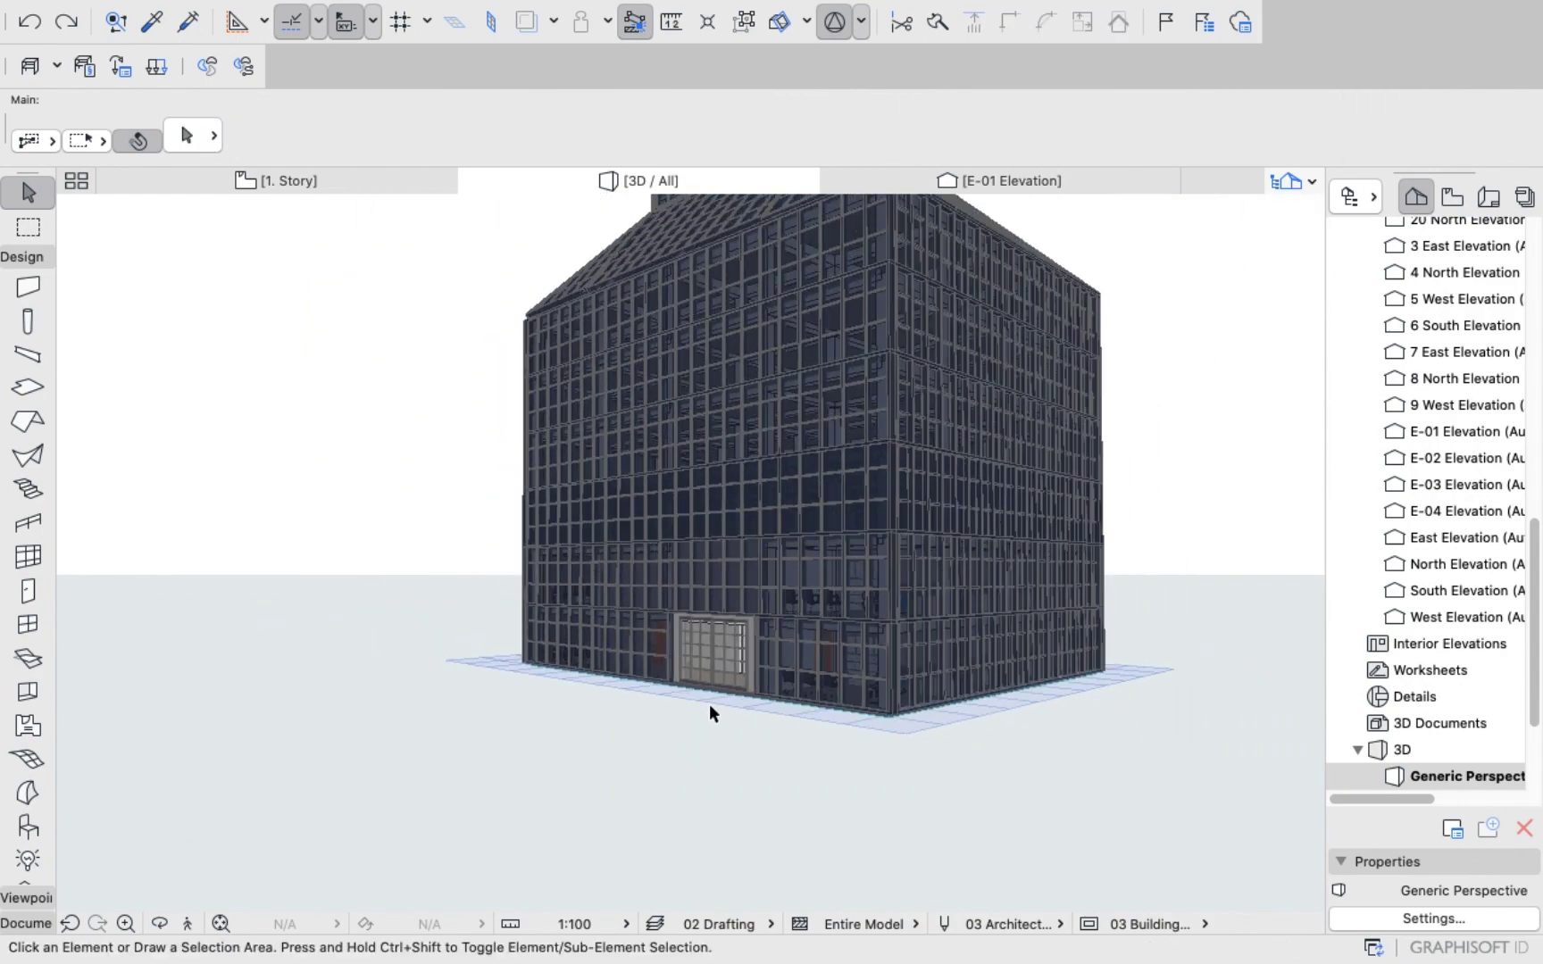
pyautogui.rightClick(369, 275)
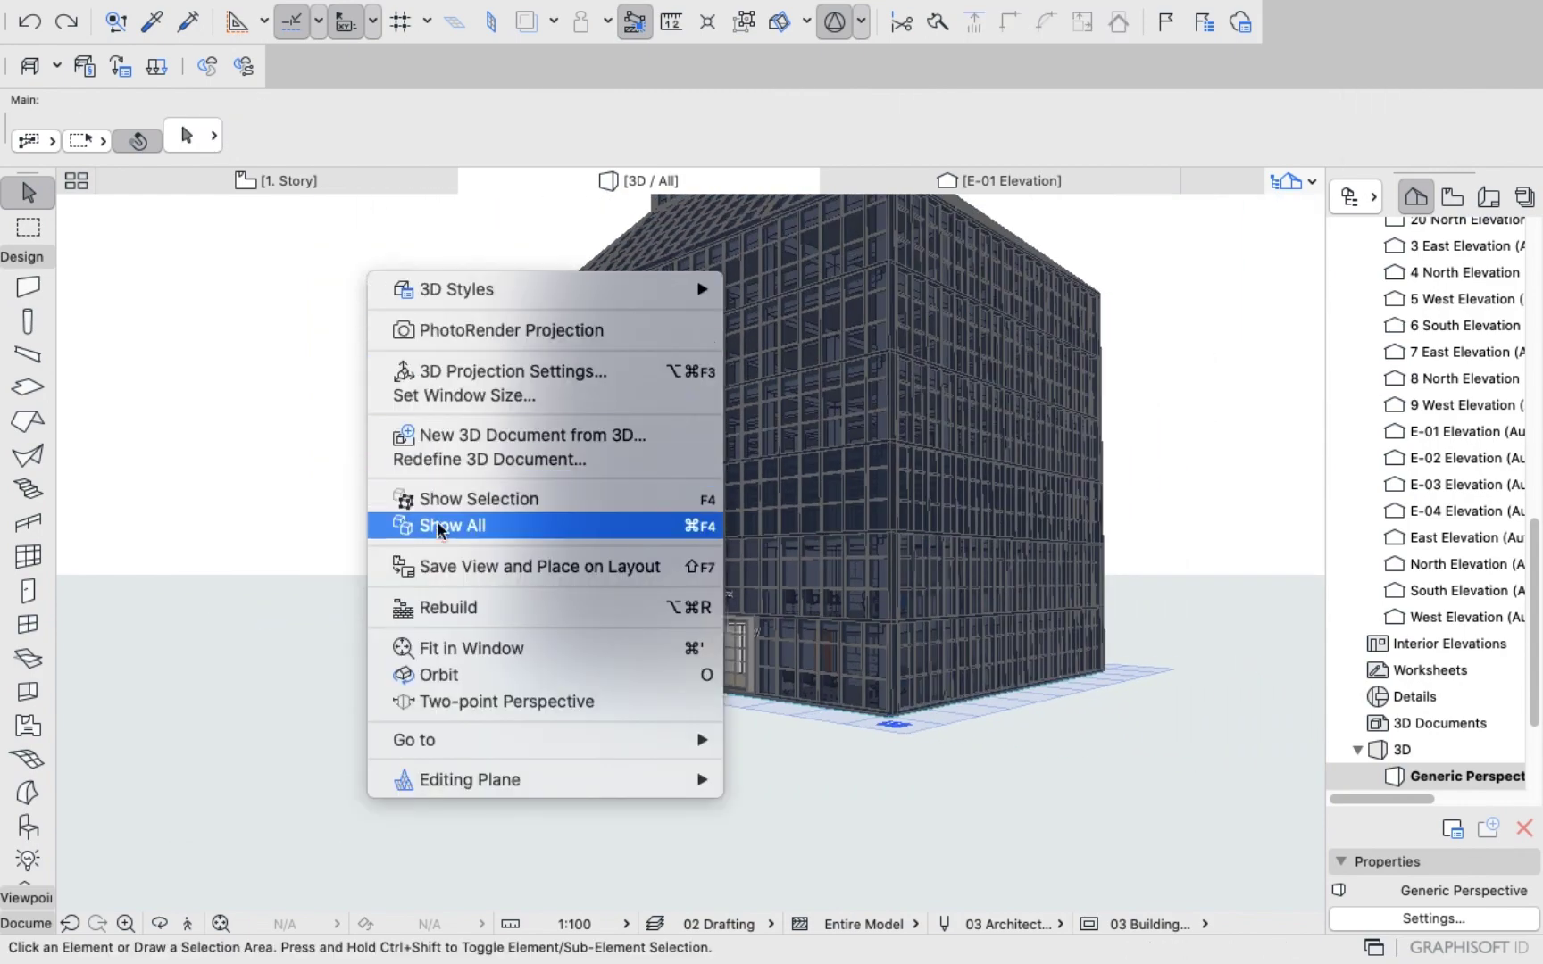
pyautogui.click(447, 675)
pyautogui.moveTo(447, 675); pyautogui.dragTo(706, 465)
pyautogui.scroll(3, 711, 593)
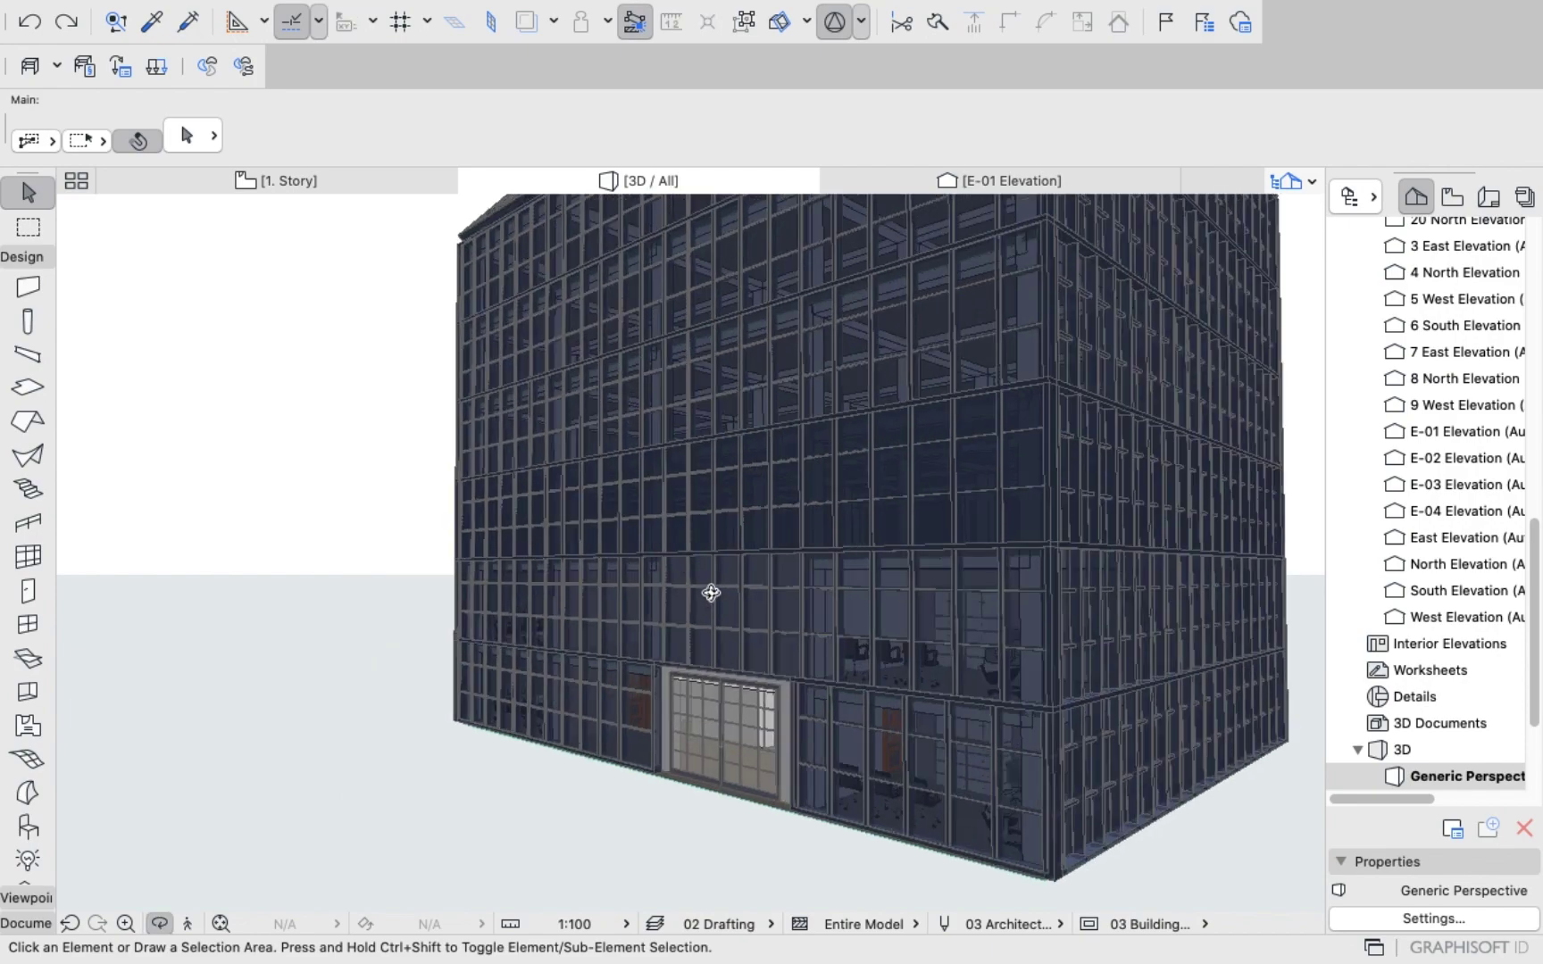
pyautogui.scroll(-3, 727, 562)
pyautogui.scroll(6, 740, 628)
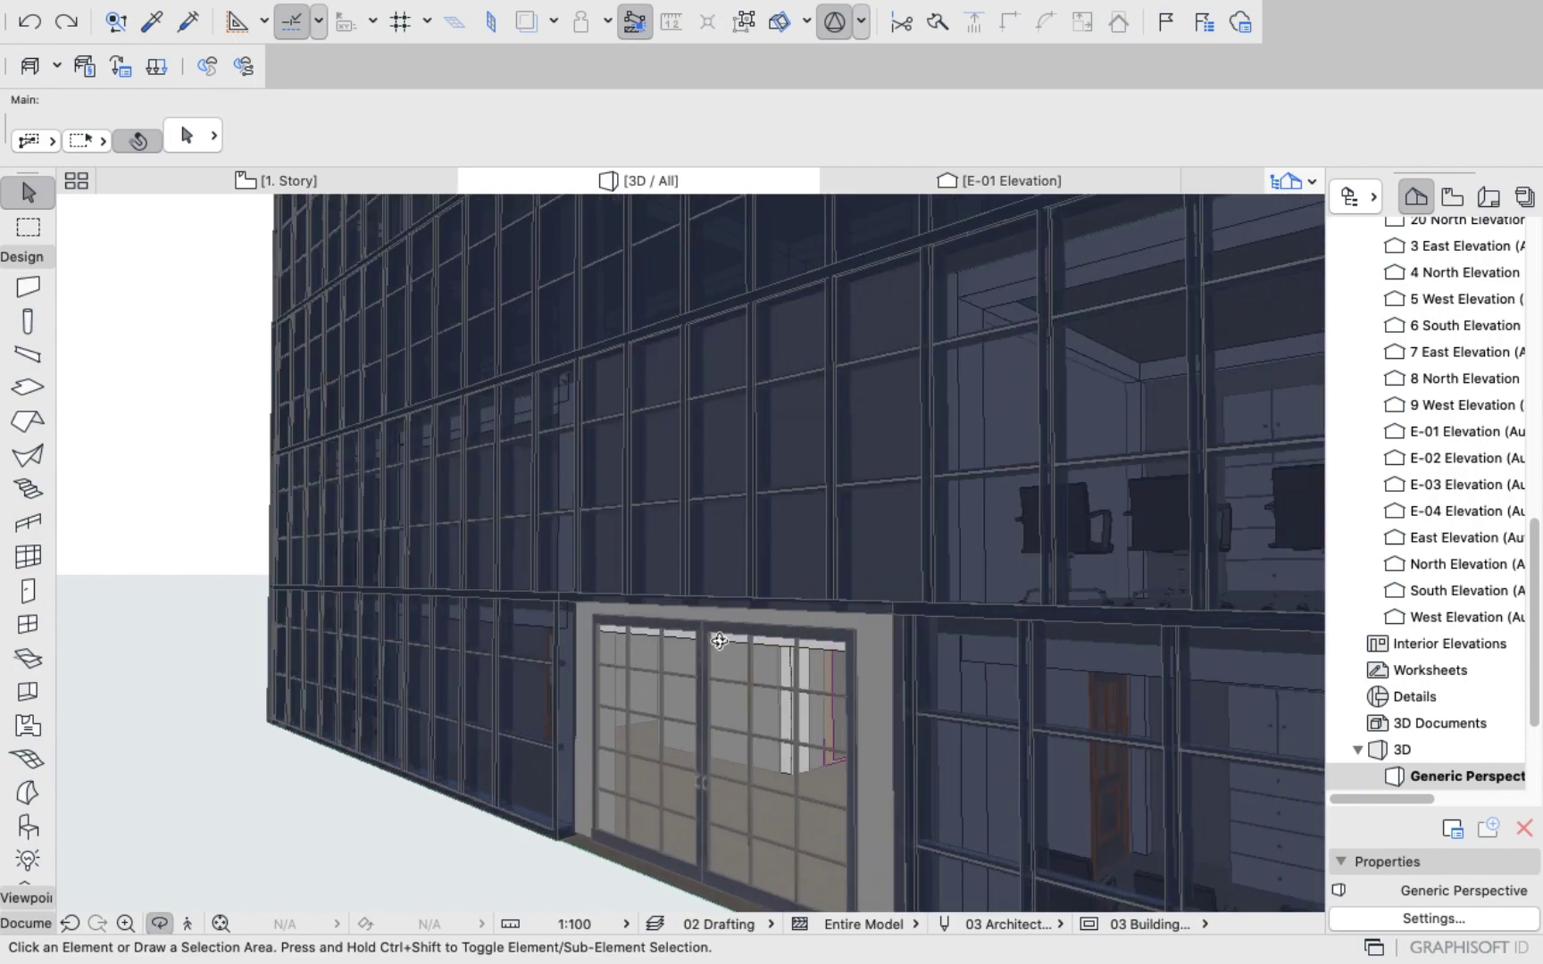
pyautogui.moveTo(740, 628); pyautogui.dragTo(445, 513)
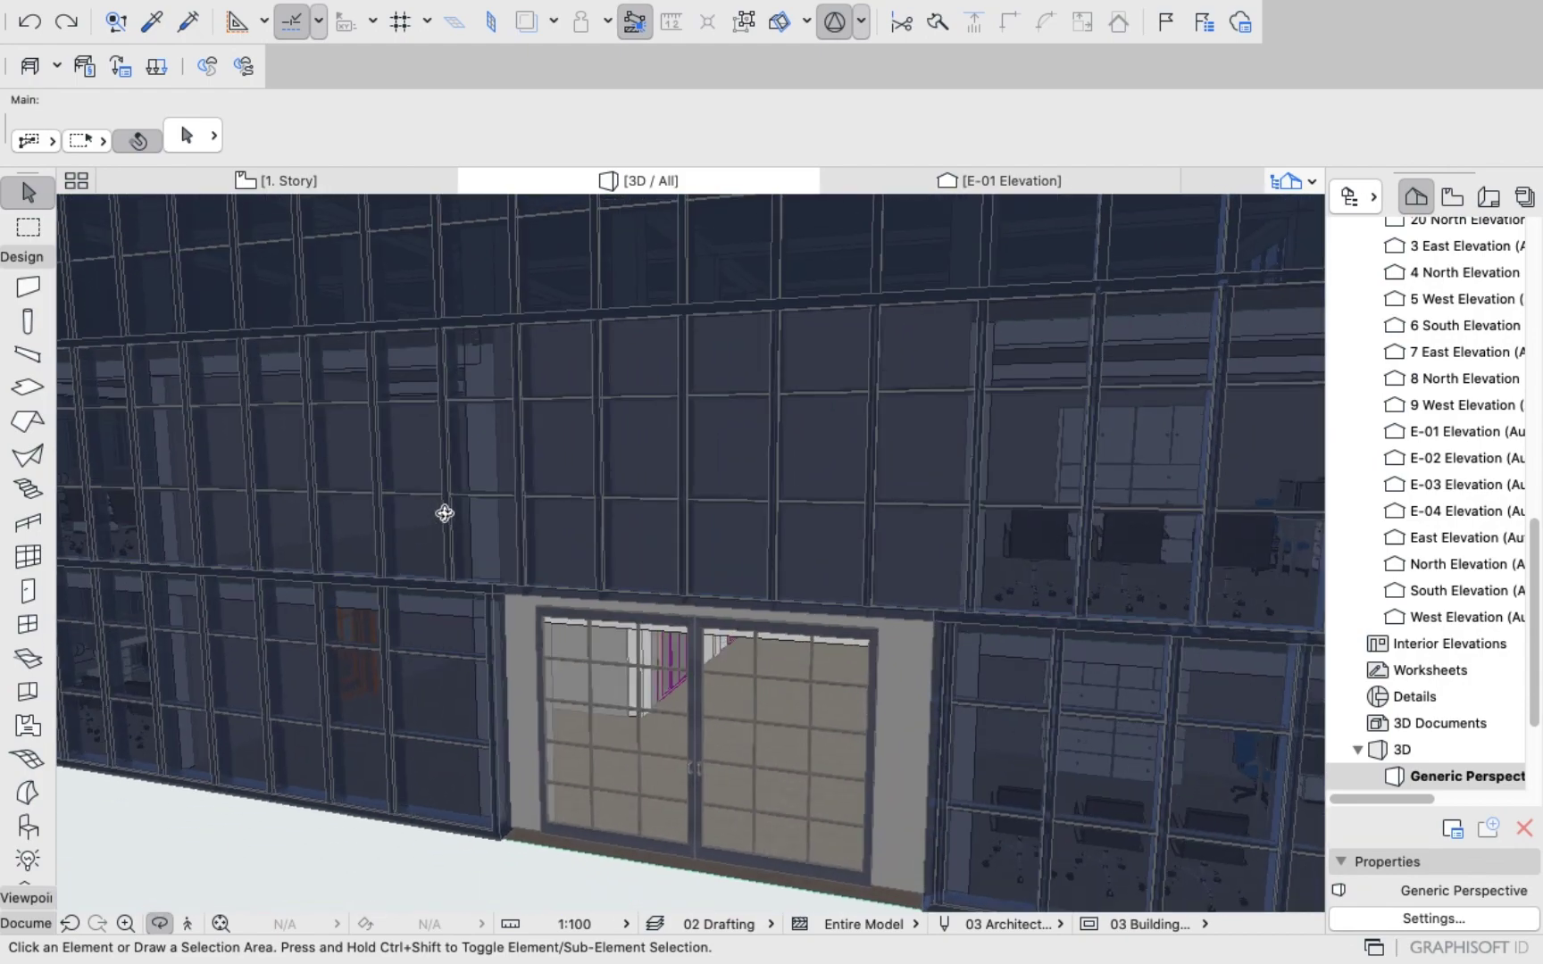
pyautogui.scroll(-10, 507, 423)
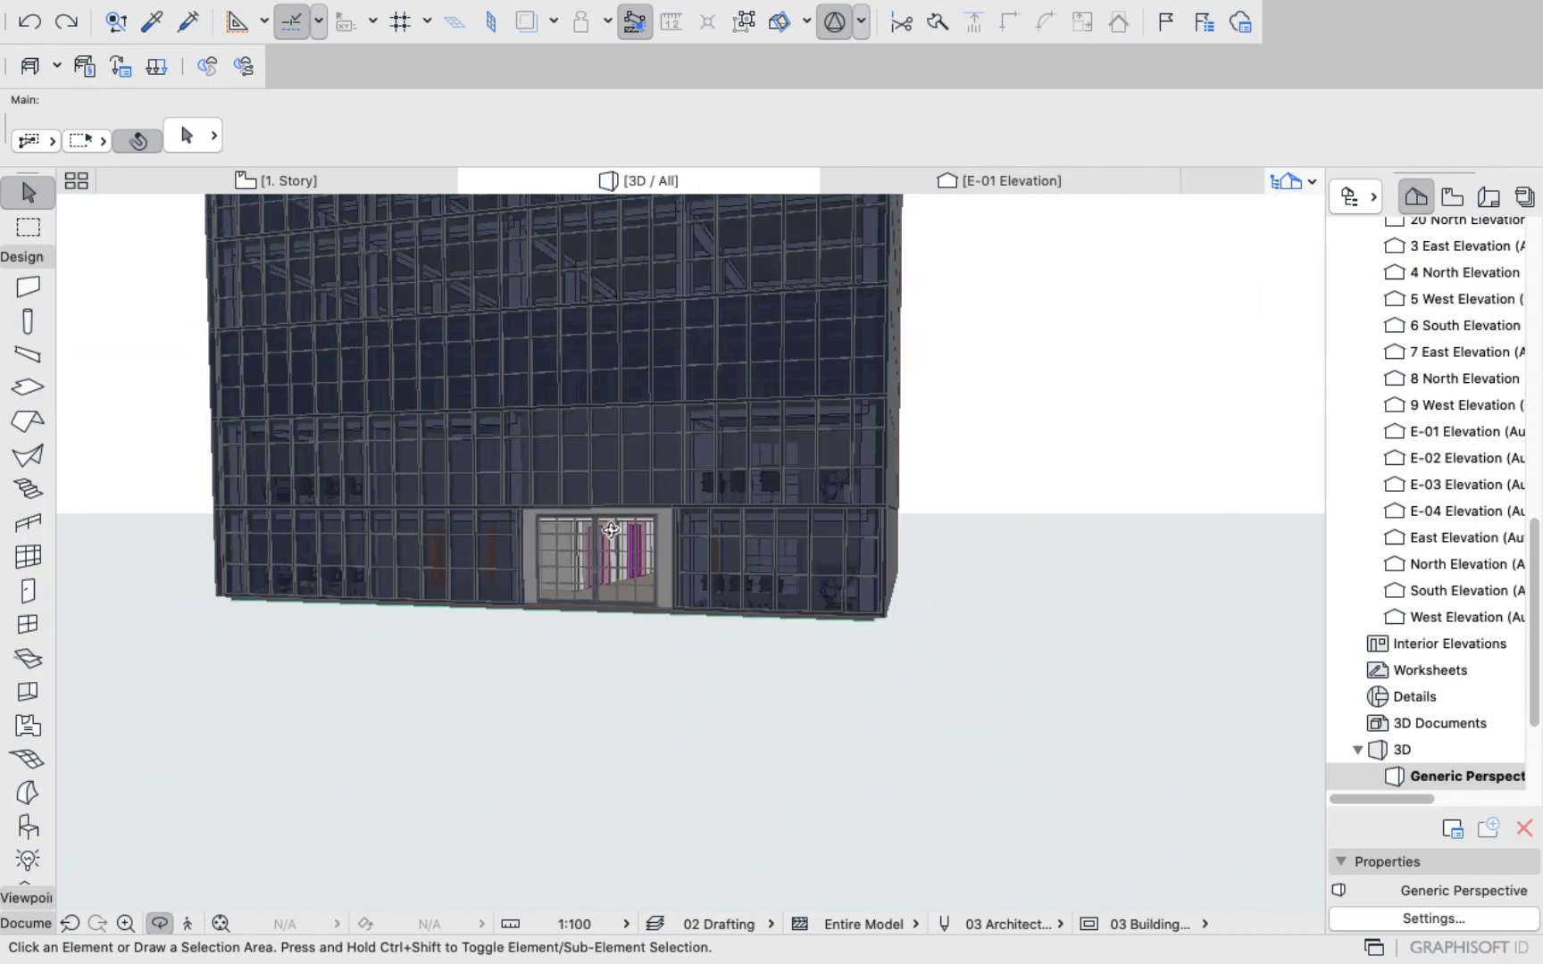
pyautogui.scroll(-5, 611, 530)
pyautogui.moveTo(640, 558); pyautogui.dragTo(598, 551)
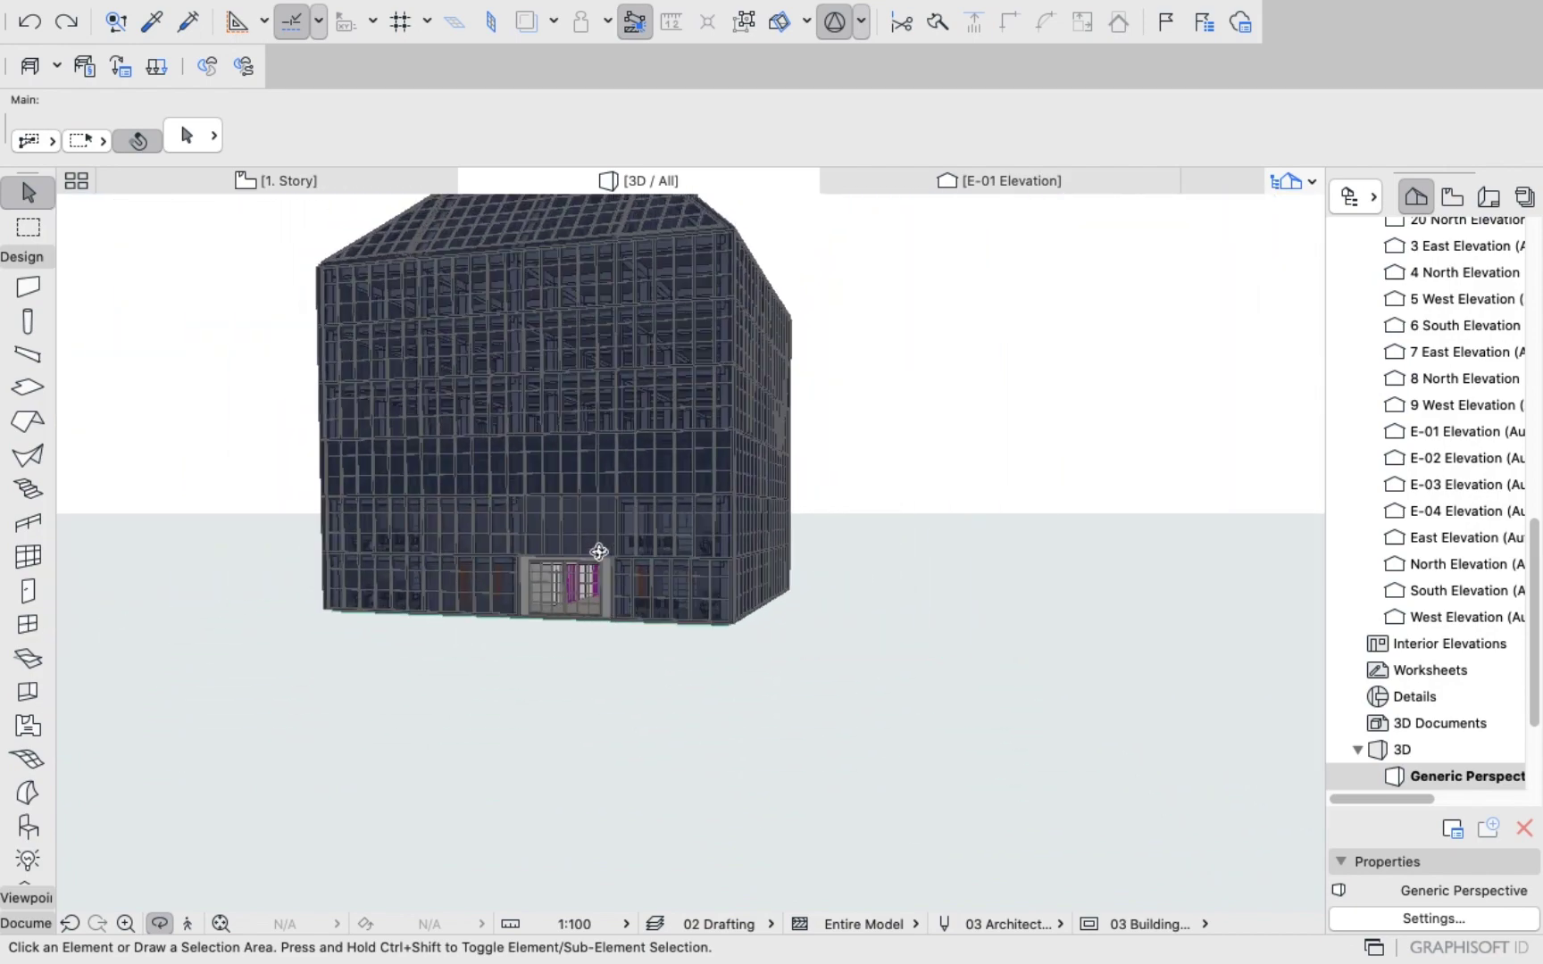
pyautogui.scroll(10, 625, 580)
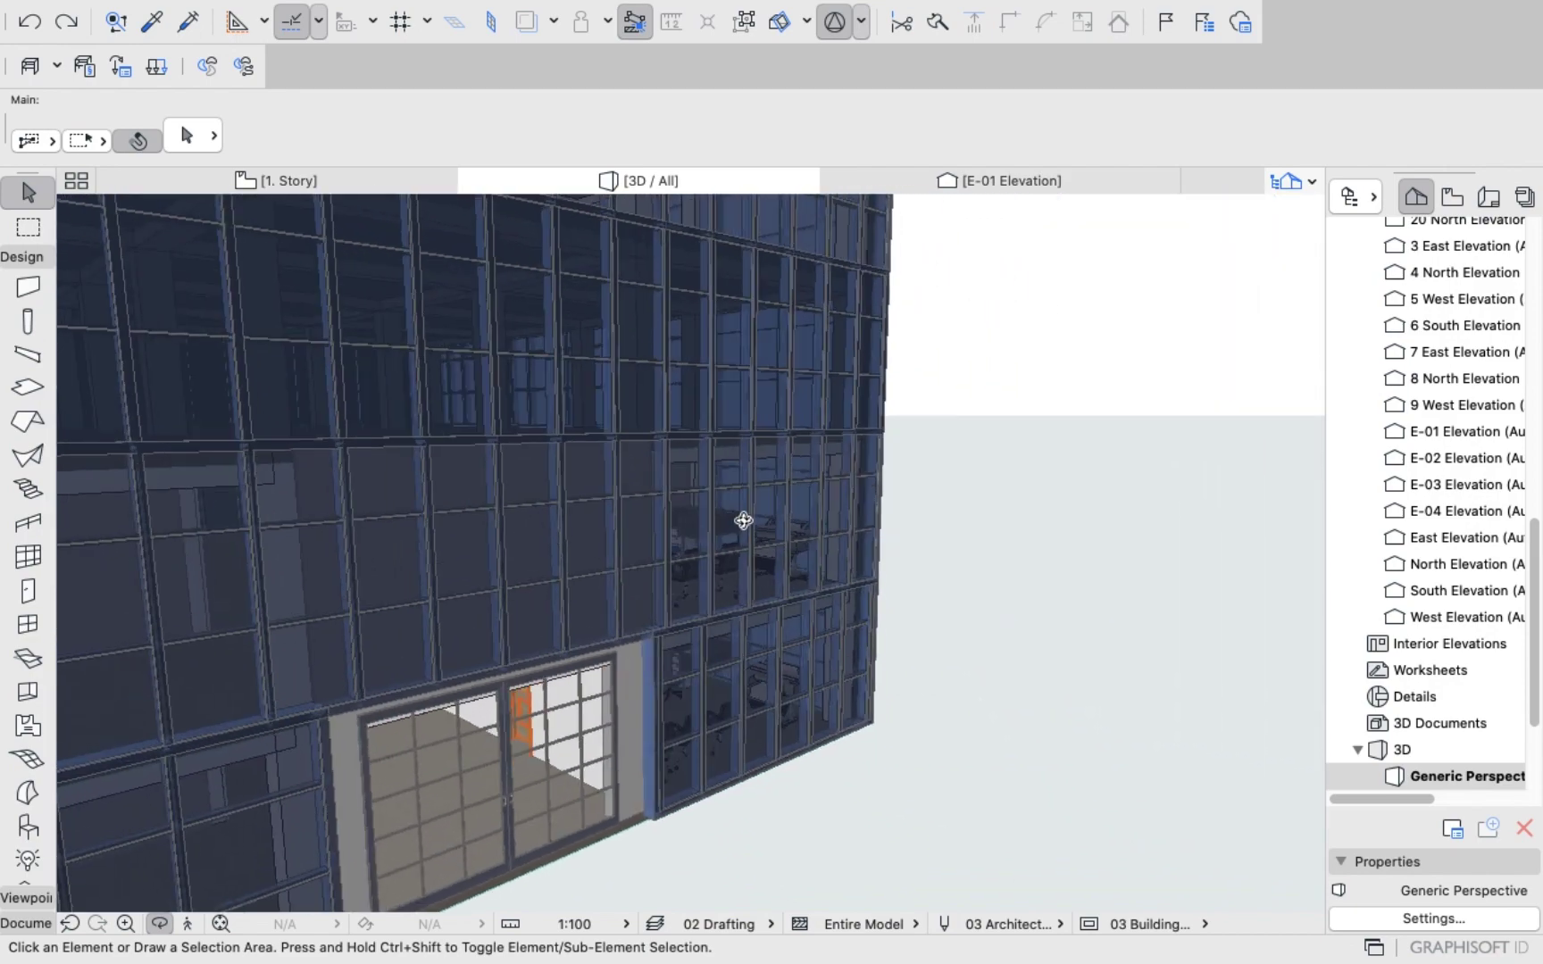
pyautogui.moveTo(744, 520); pyautogui.dragTo(571, 509)
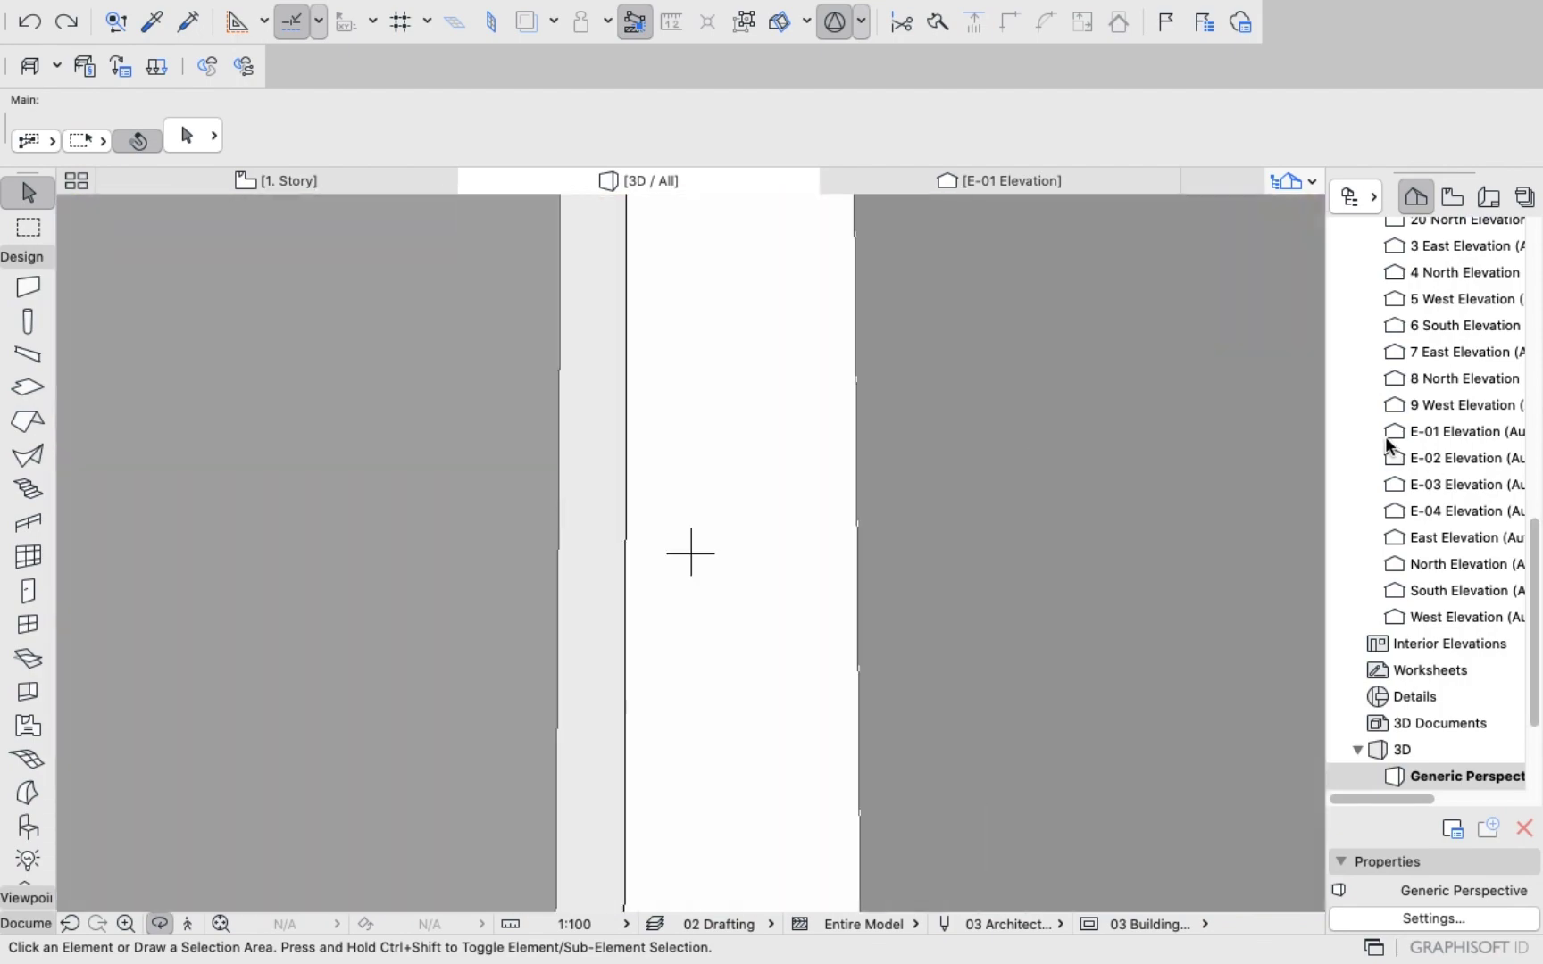
# Compare the door layout in the Ground Floor plan with the 1. Story plan.
pyautogui.scroll(10, 1408, 403)
pyautogui.click(1399, 627)
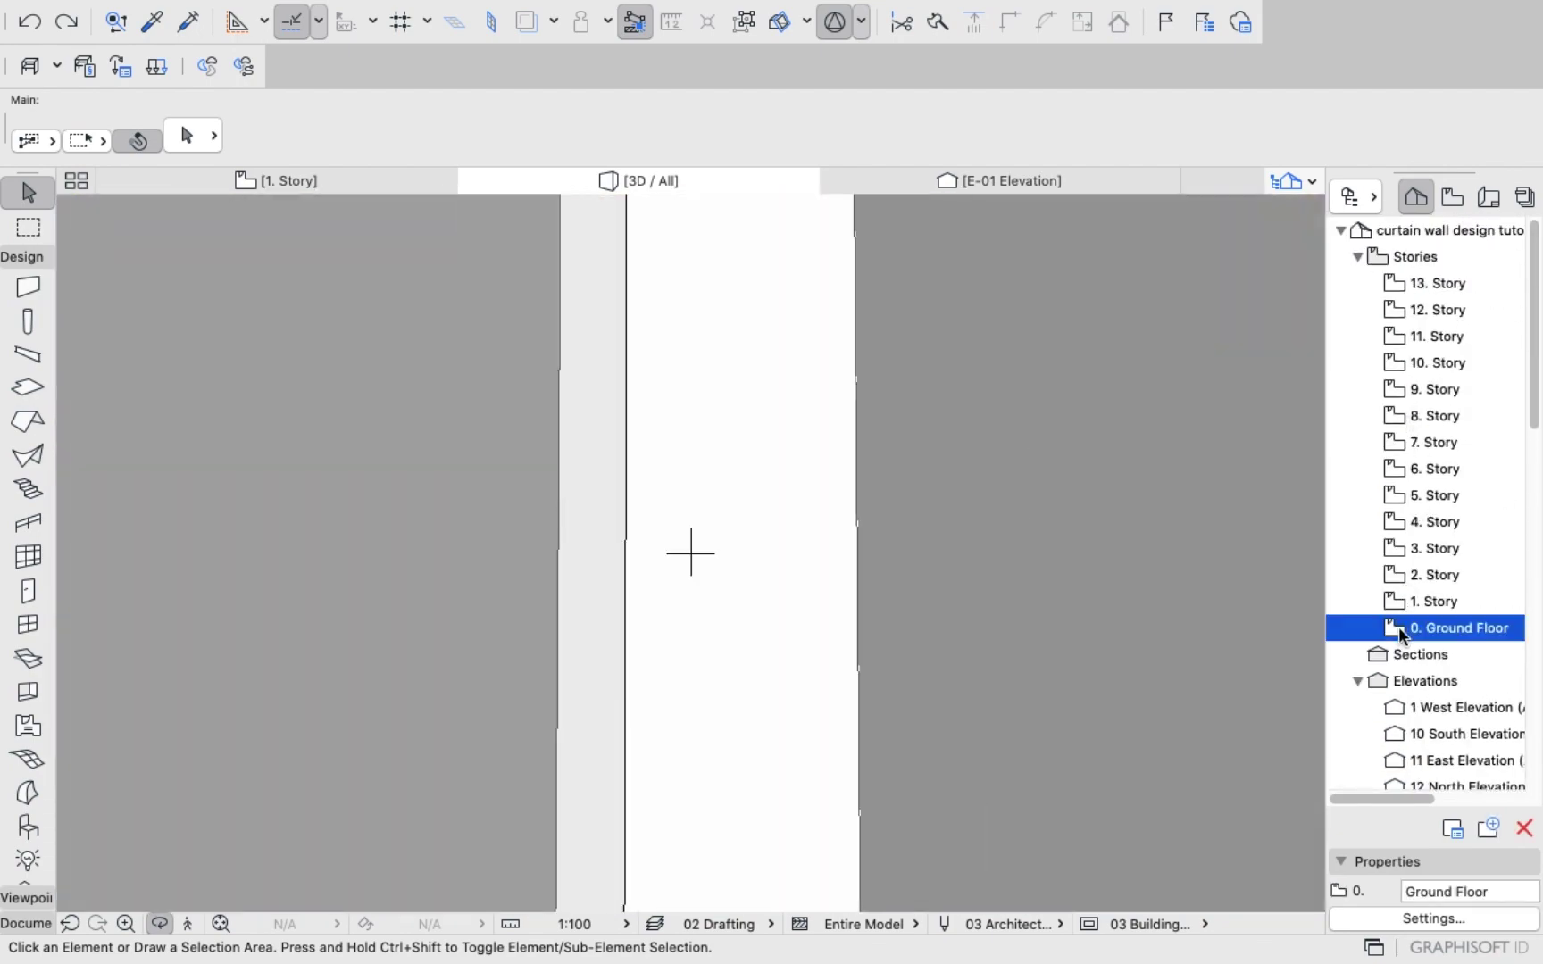
pyautogui.doubleClick(1441, 629)
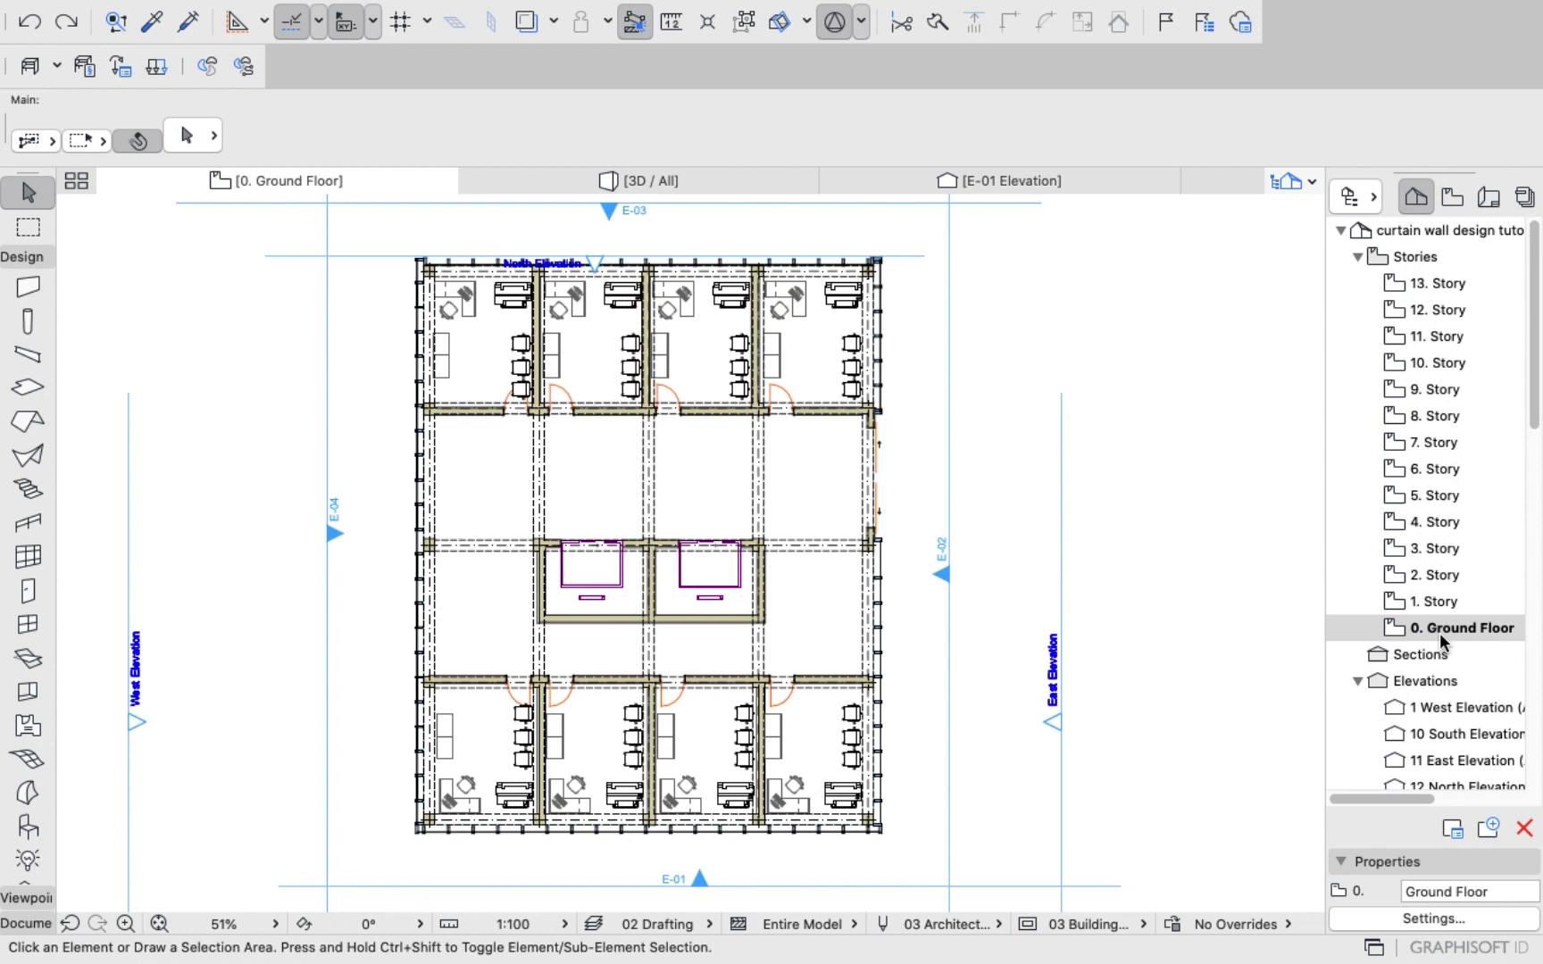
pyautogui.doubleClick(1438, 604)
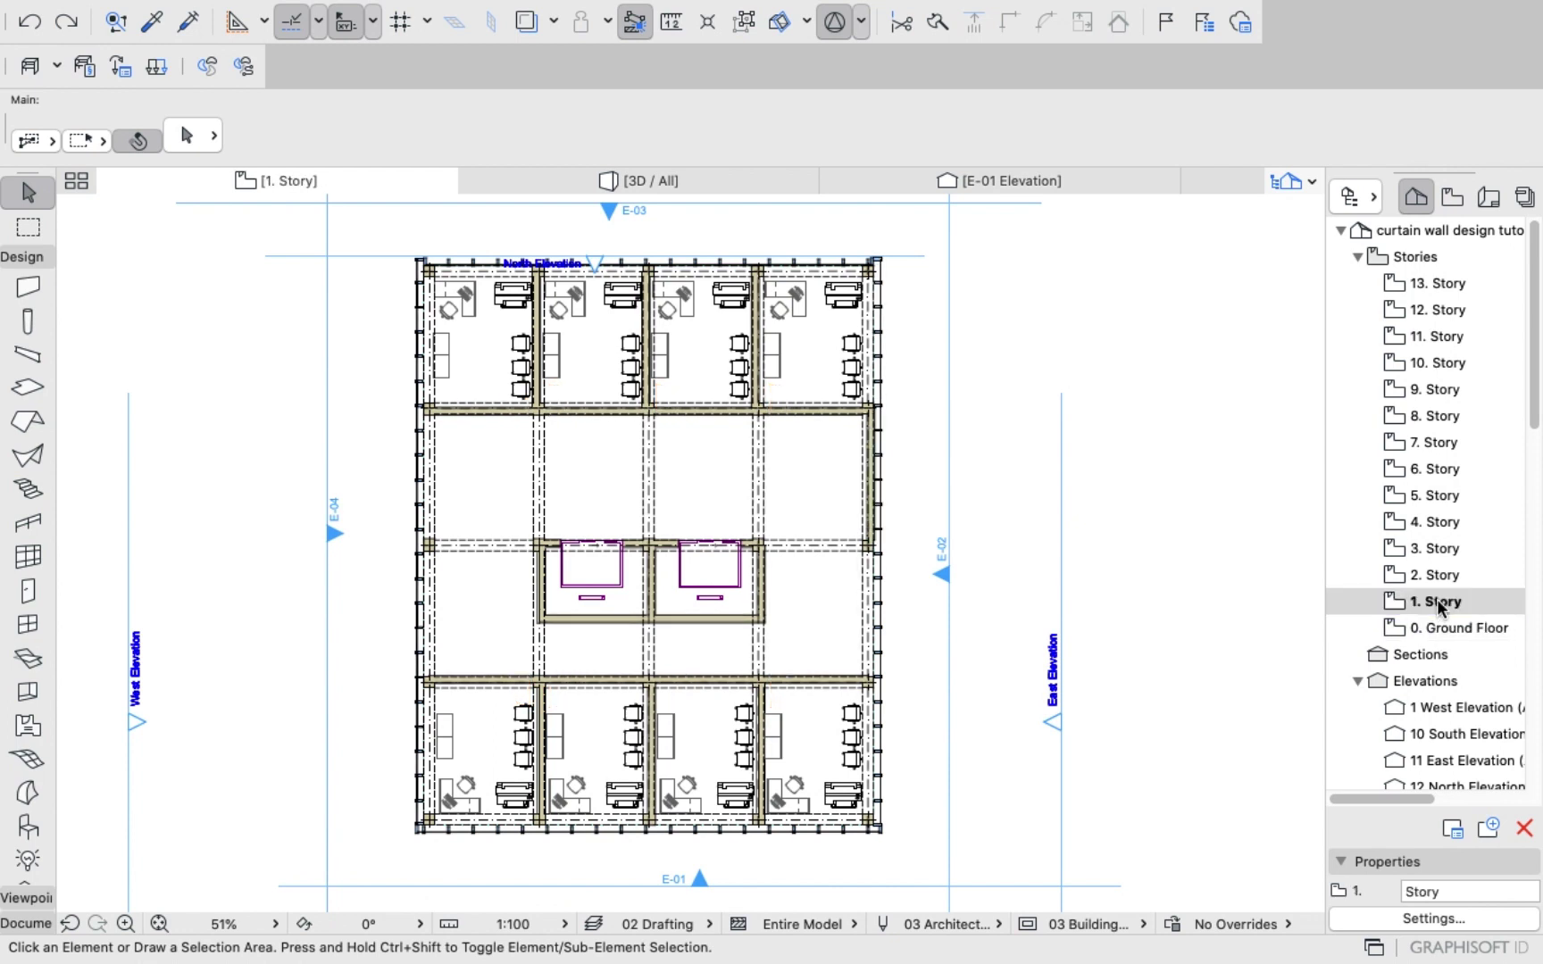
# Select all doors on the Ground Floor plan and copy them.
pyautogui.doubleClick(1430, 634)
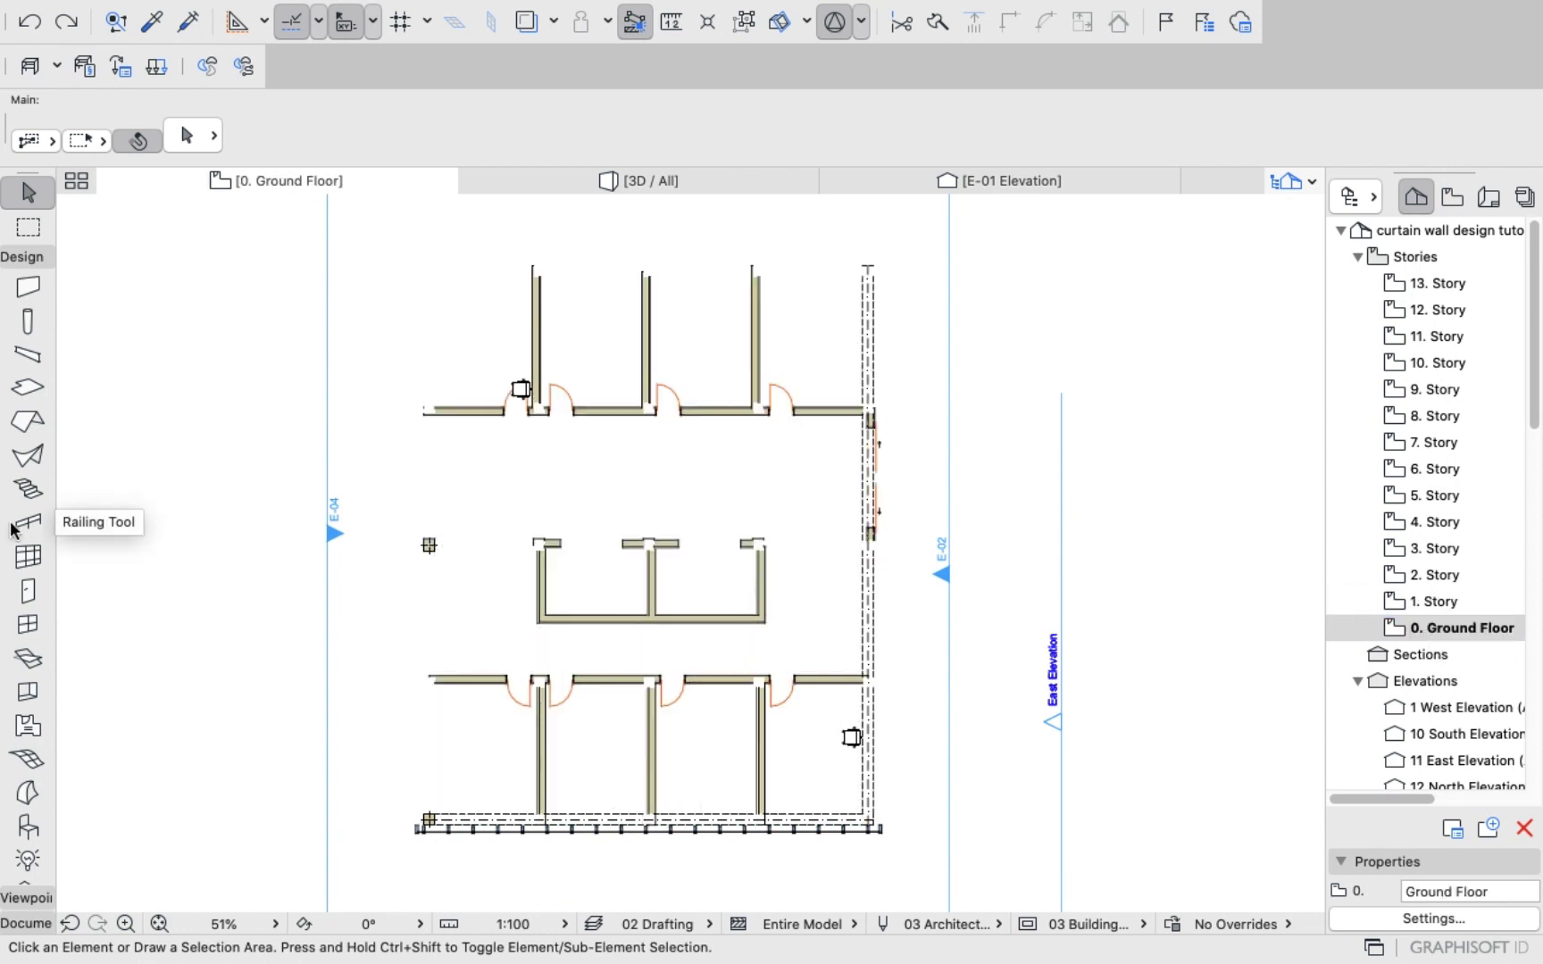
pyautogui.click(29, 592)
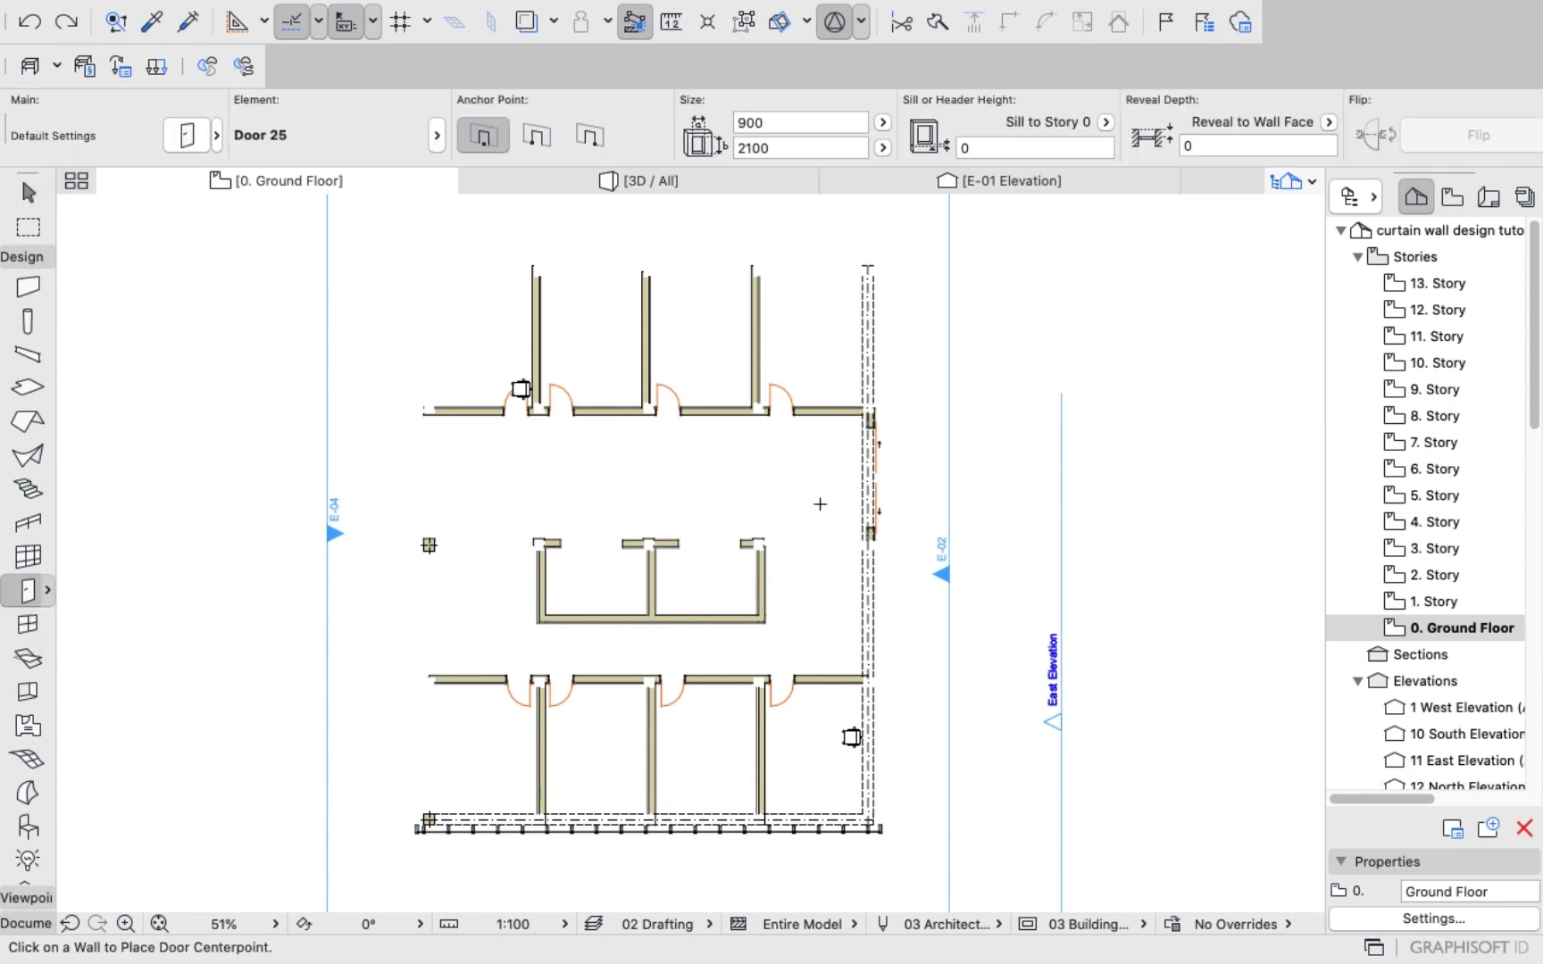
pyautogui.press('super+a')
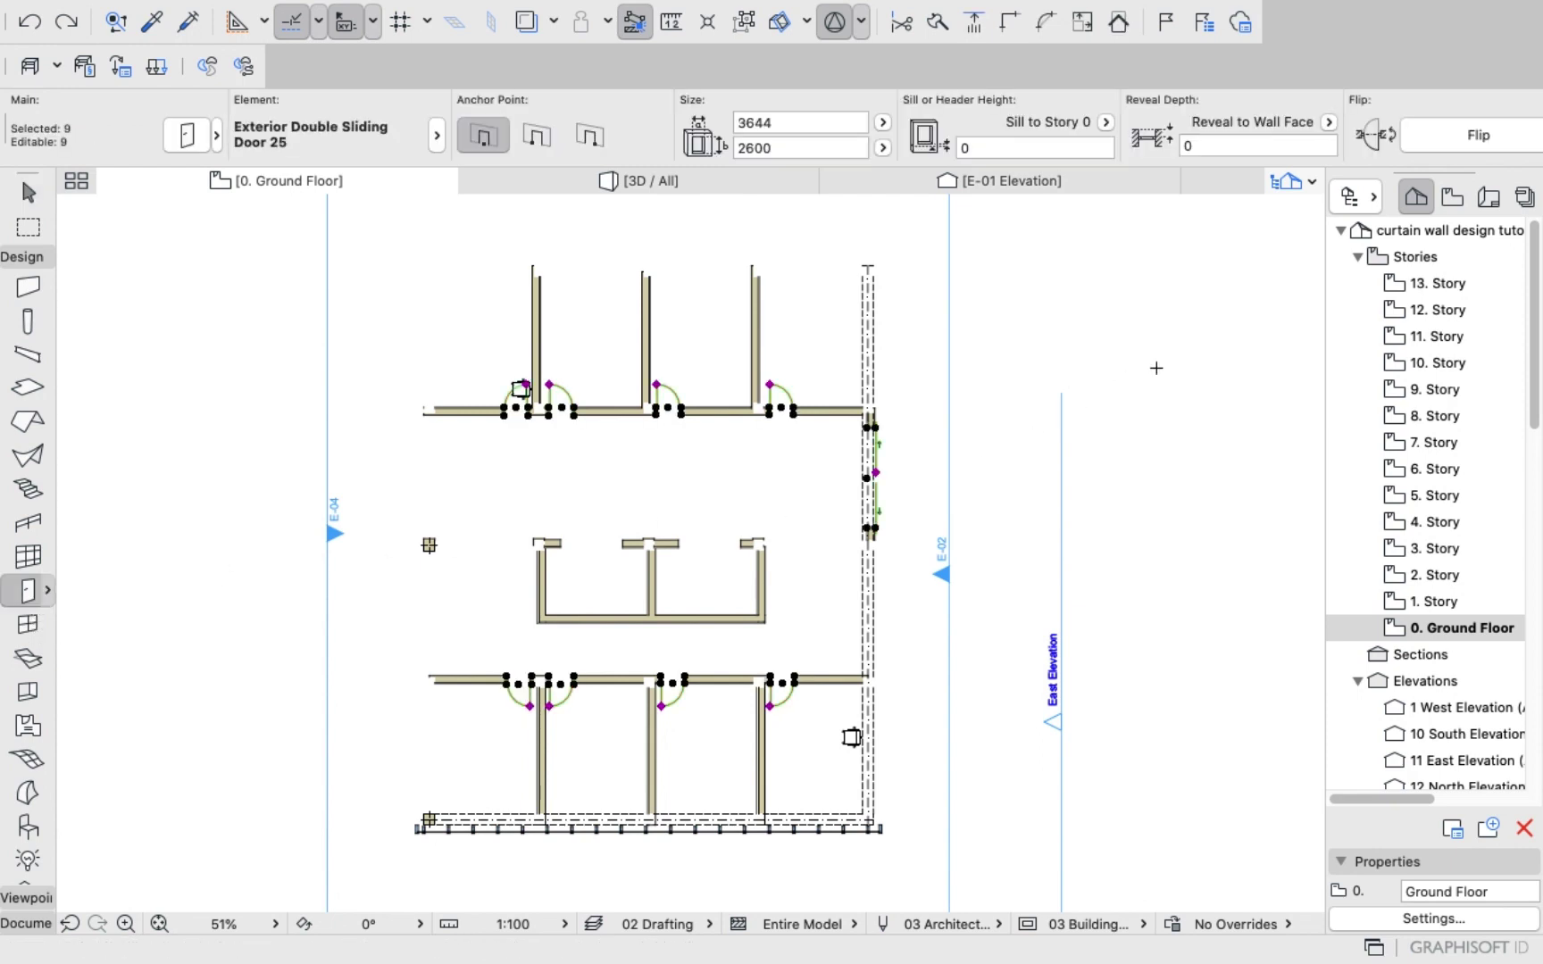
pyautogui.rightClick(1156, 363)
pyautogui.click(1229, 497)
# Paste the copied doors into the walls of the 1. Story plan at their original positions.
pyautogui.doubleClick(1419, 600)
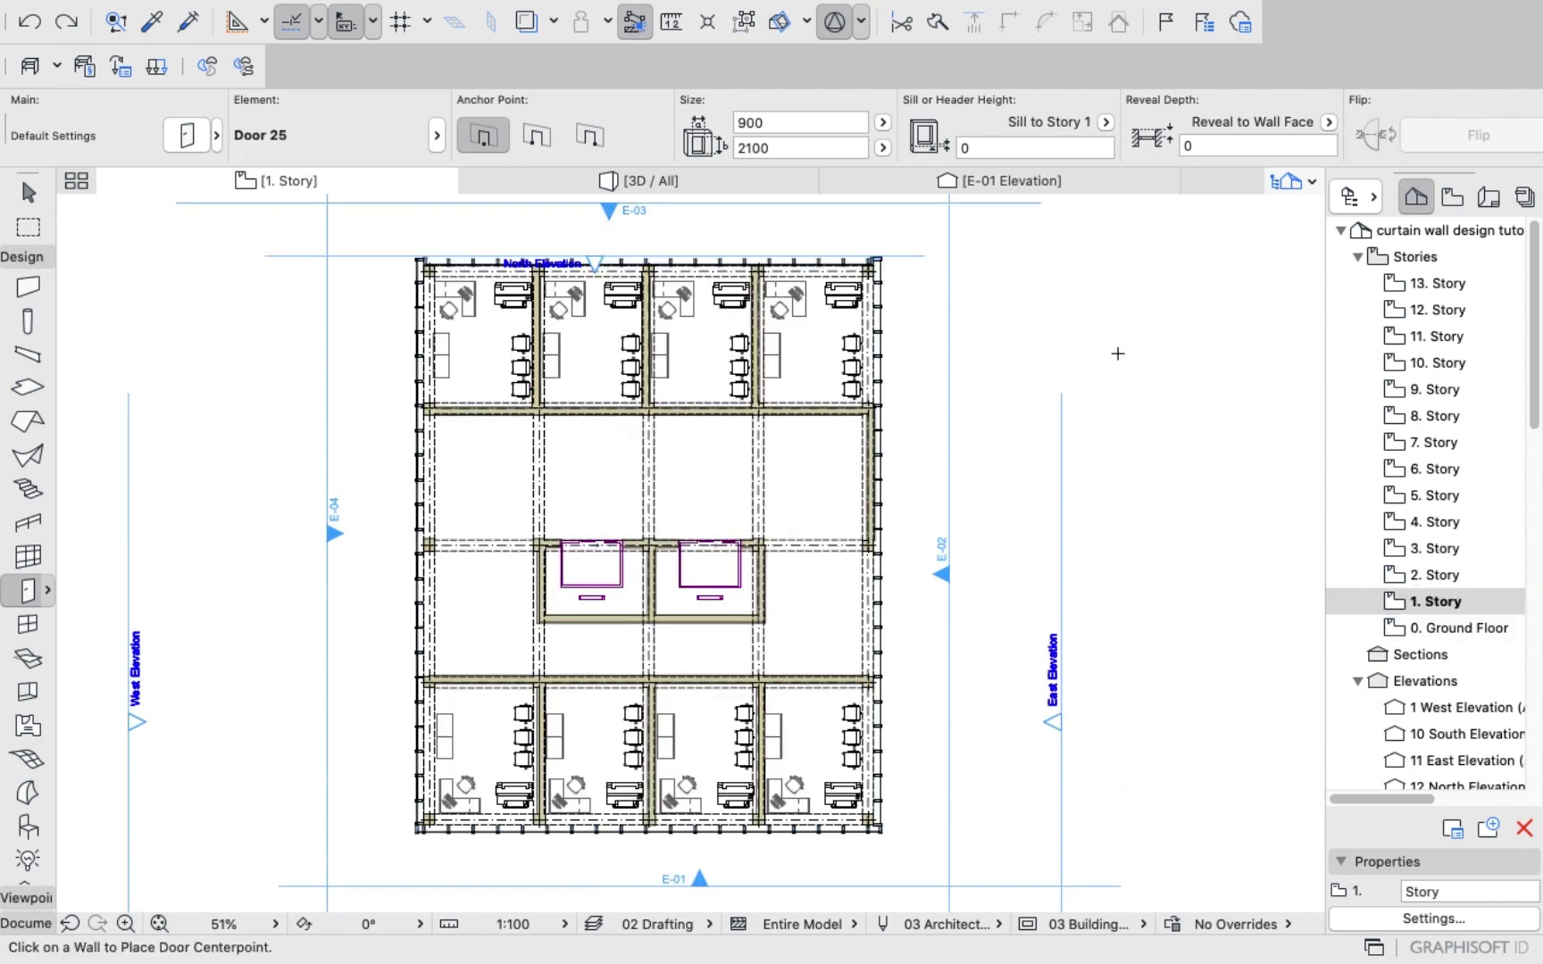
pyautogui.rightClick(1120, 351)
pyautogui.click(1126, 367)
pyautogui.click(1031, 364)
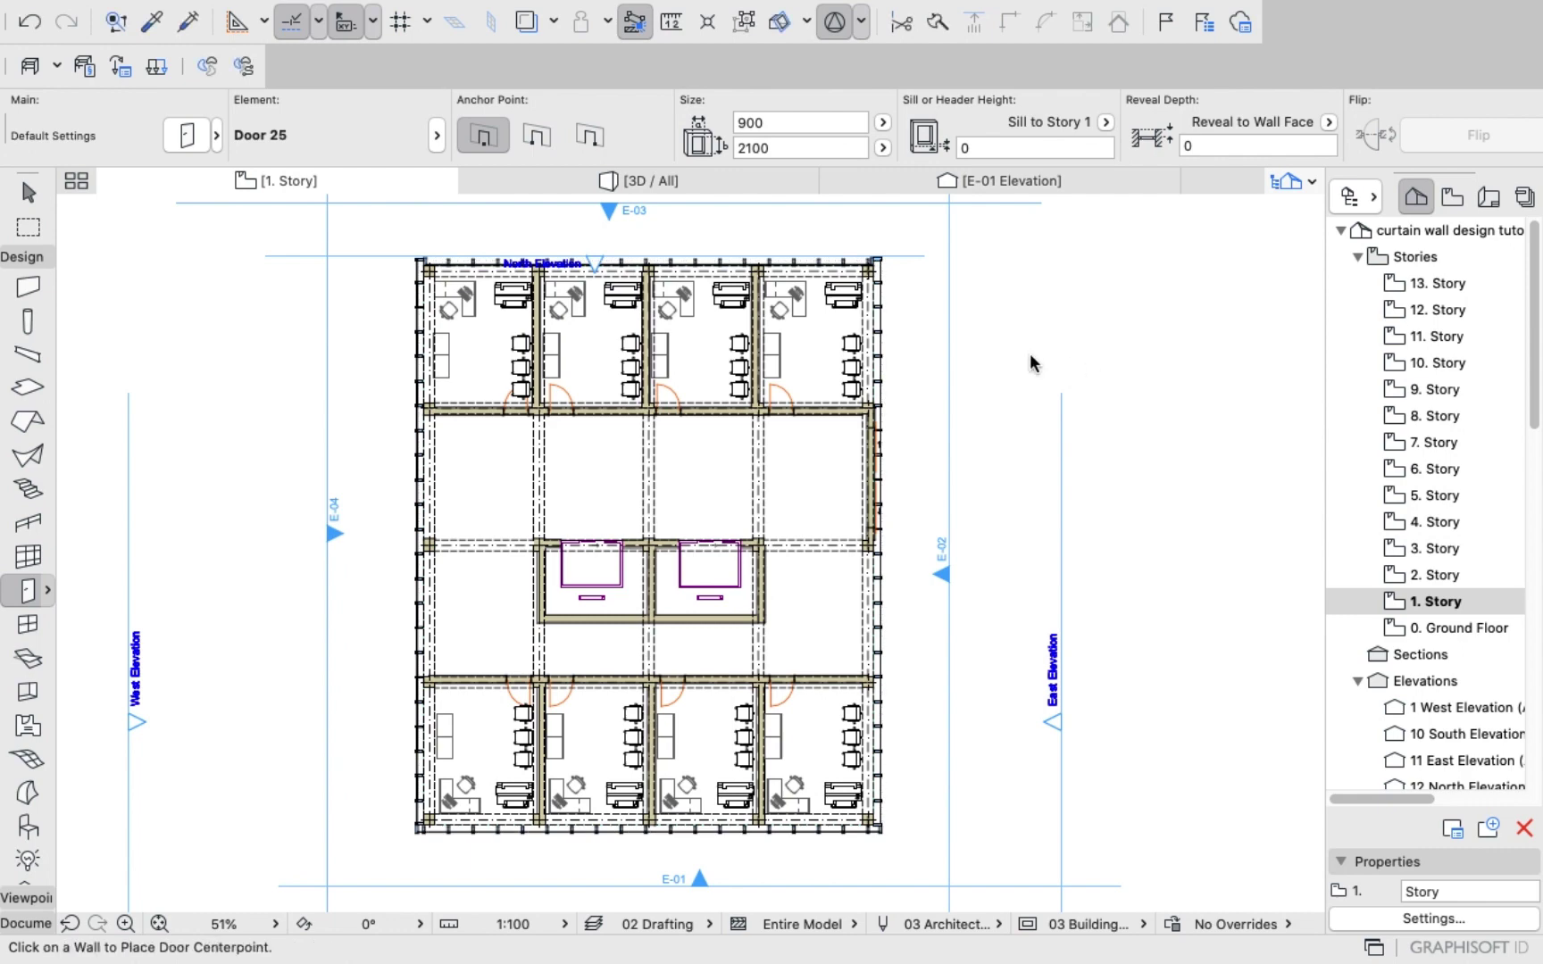
# Inspect the lower storeys in the 3D model through the glazed facade to check the pasted doors.
pyautogui.click(645, 181)
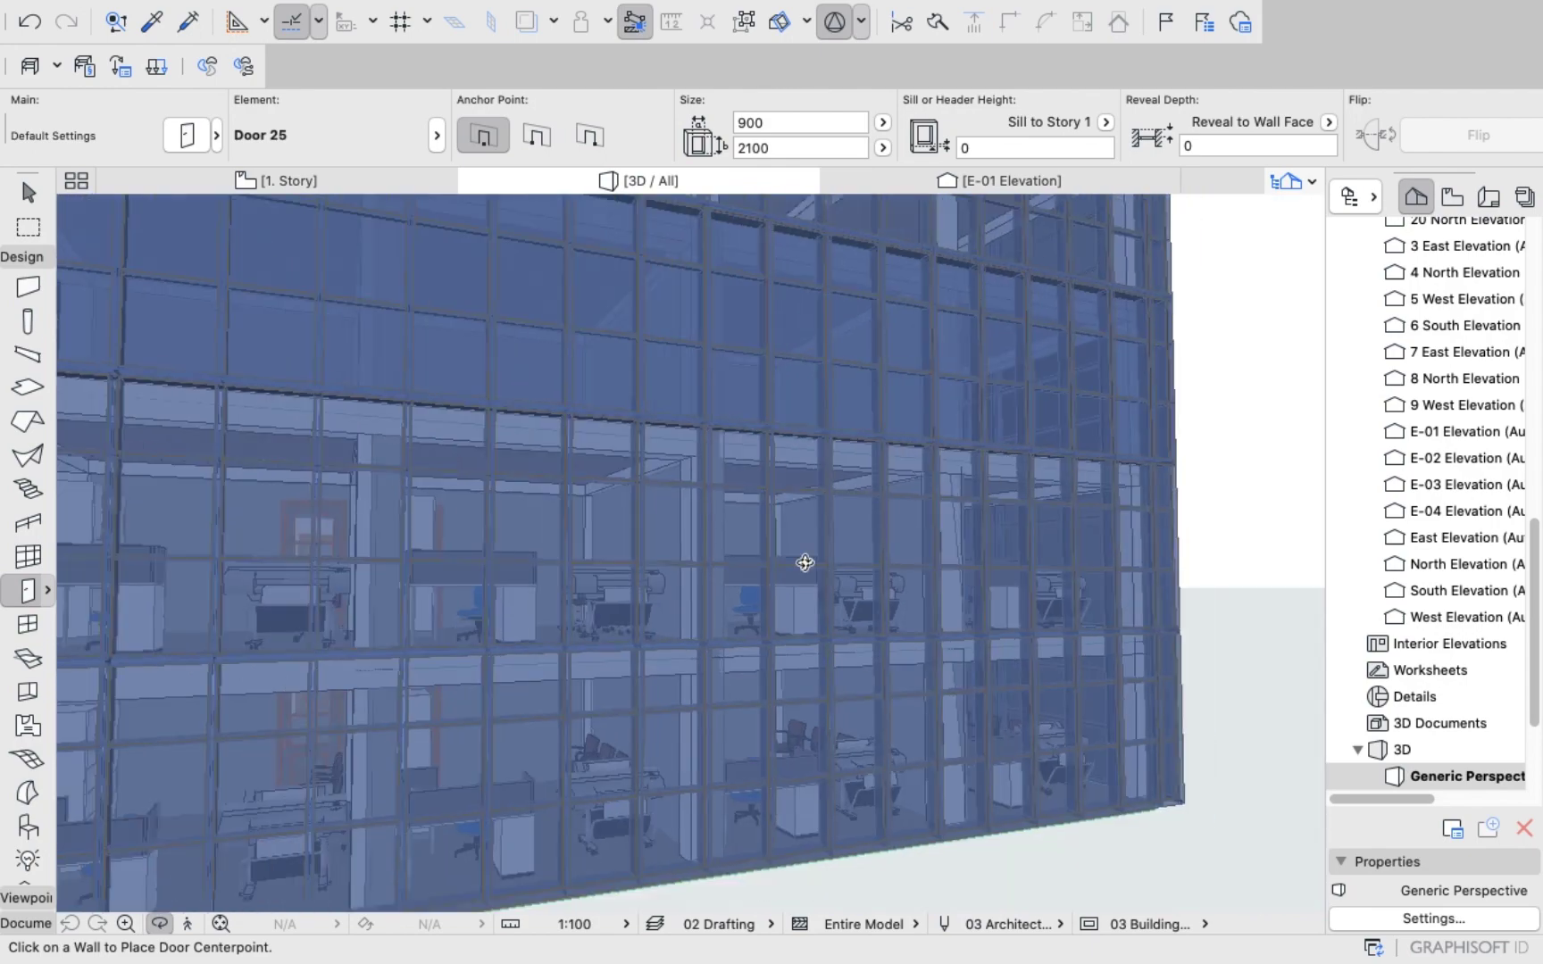
pyautogui.scroll(-5, 805, 563)
pyautogui.moveTo(690, 552); pyautogui.dragTo(549, 650)
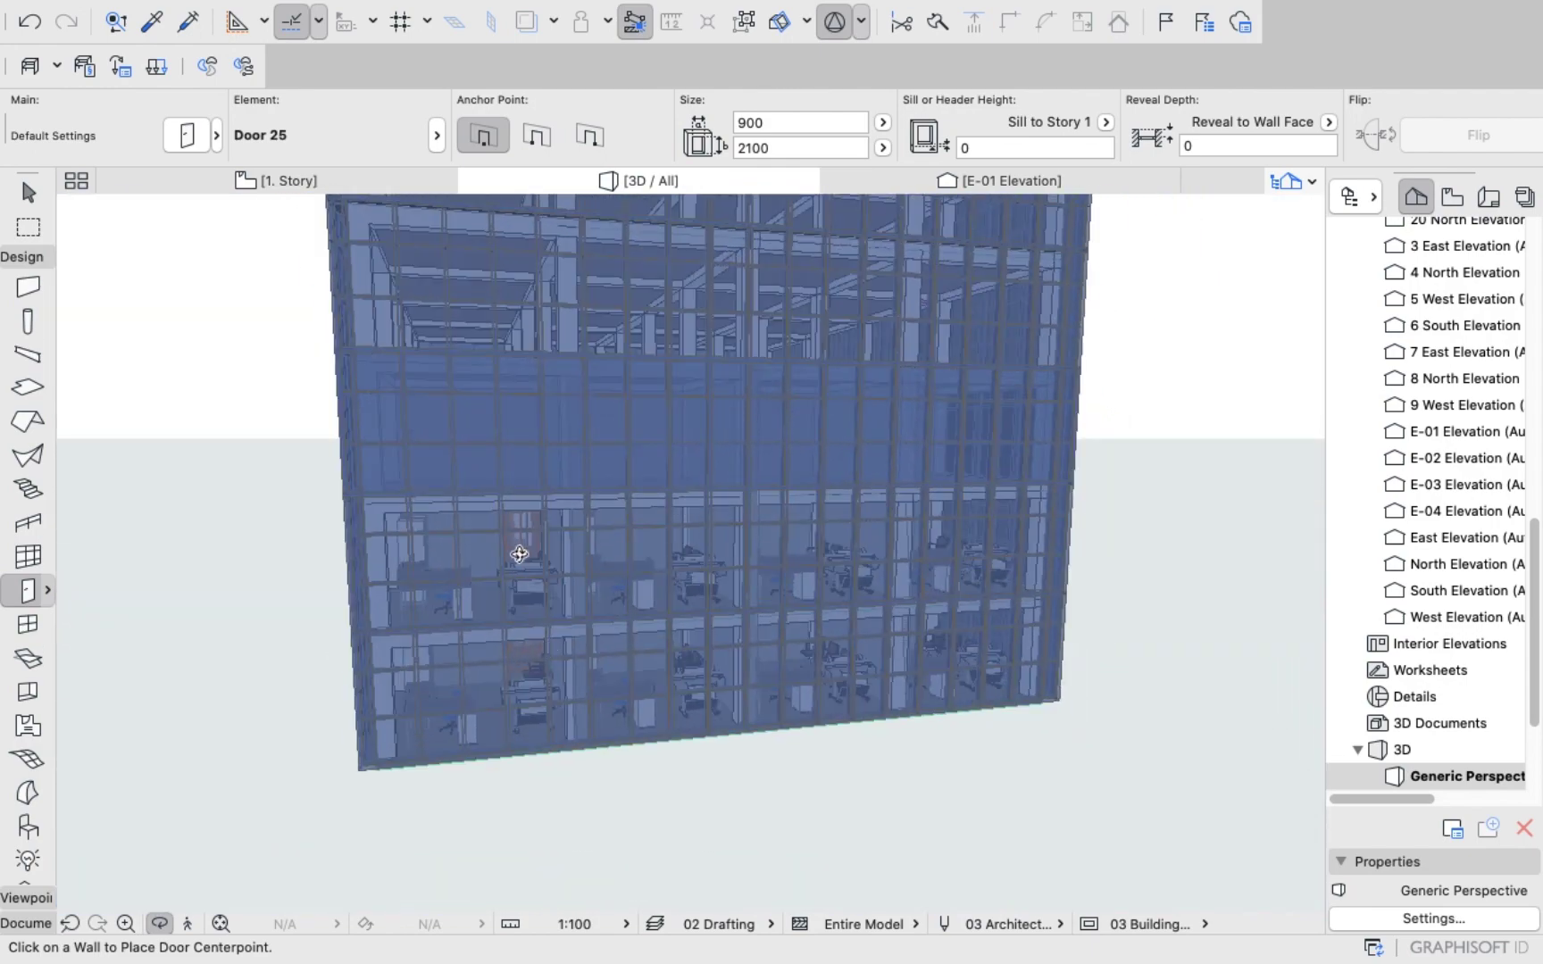
pyautogui.moveTo(660, 438); pyautogui.dragTo(775, 441)
pyautogui.scroll(3, 1421, 351)
pyautogui.scroll(10, 1422, 351)
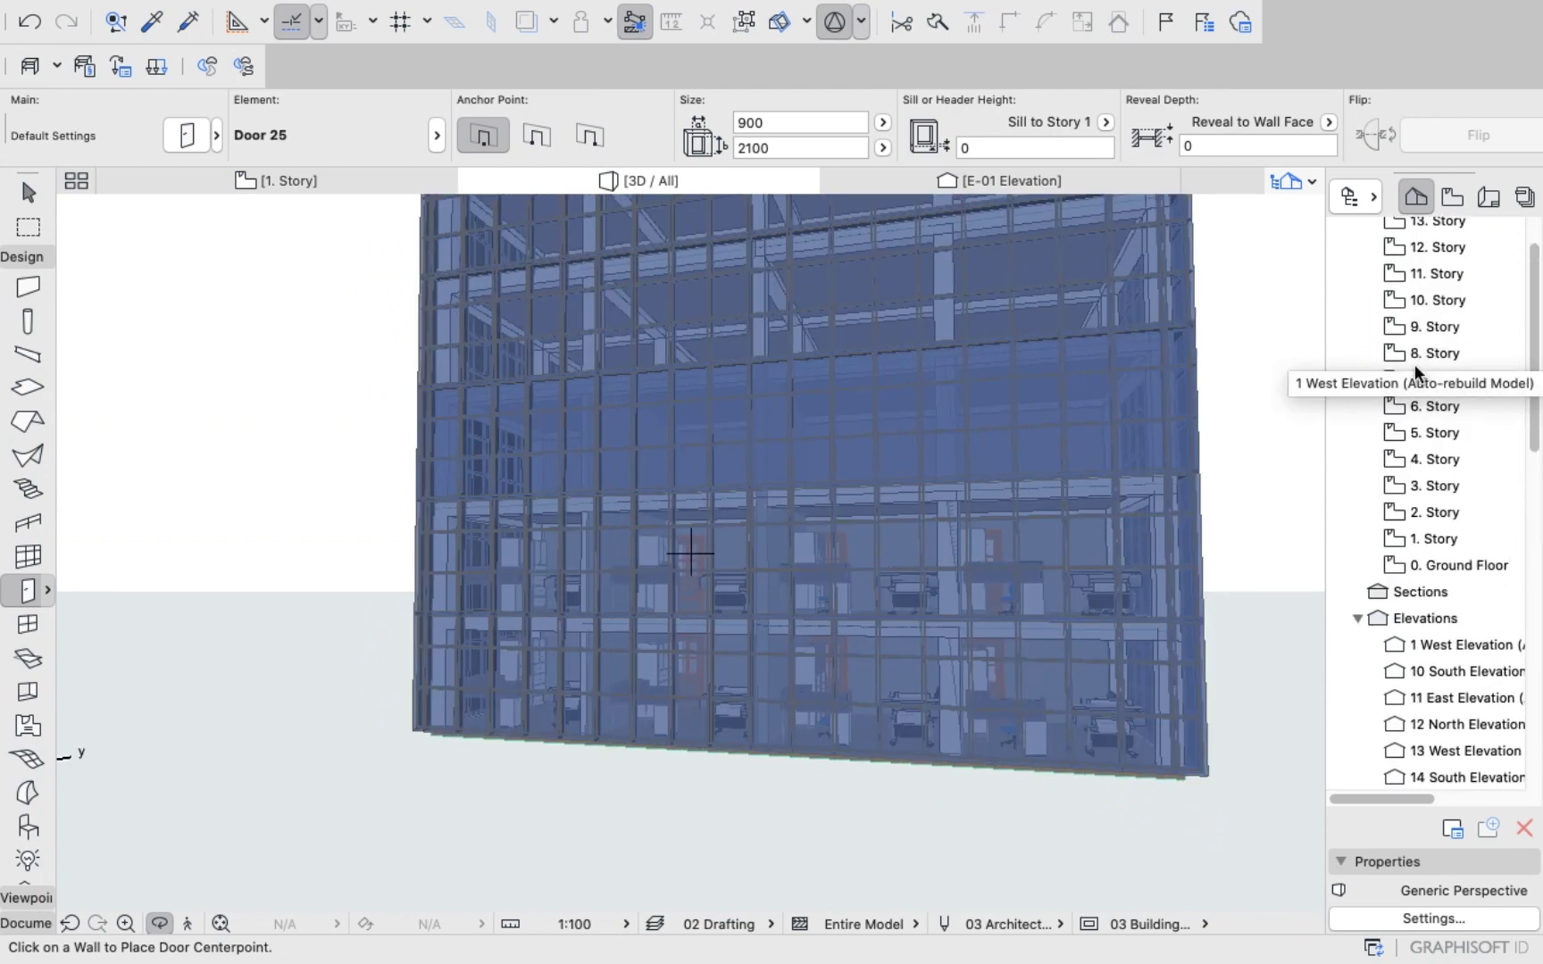
# Select all furniture and elevator objects on the 1. Story plan and copy them.
pyautogui.click(1414, 538)
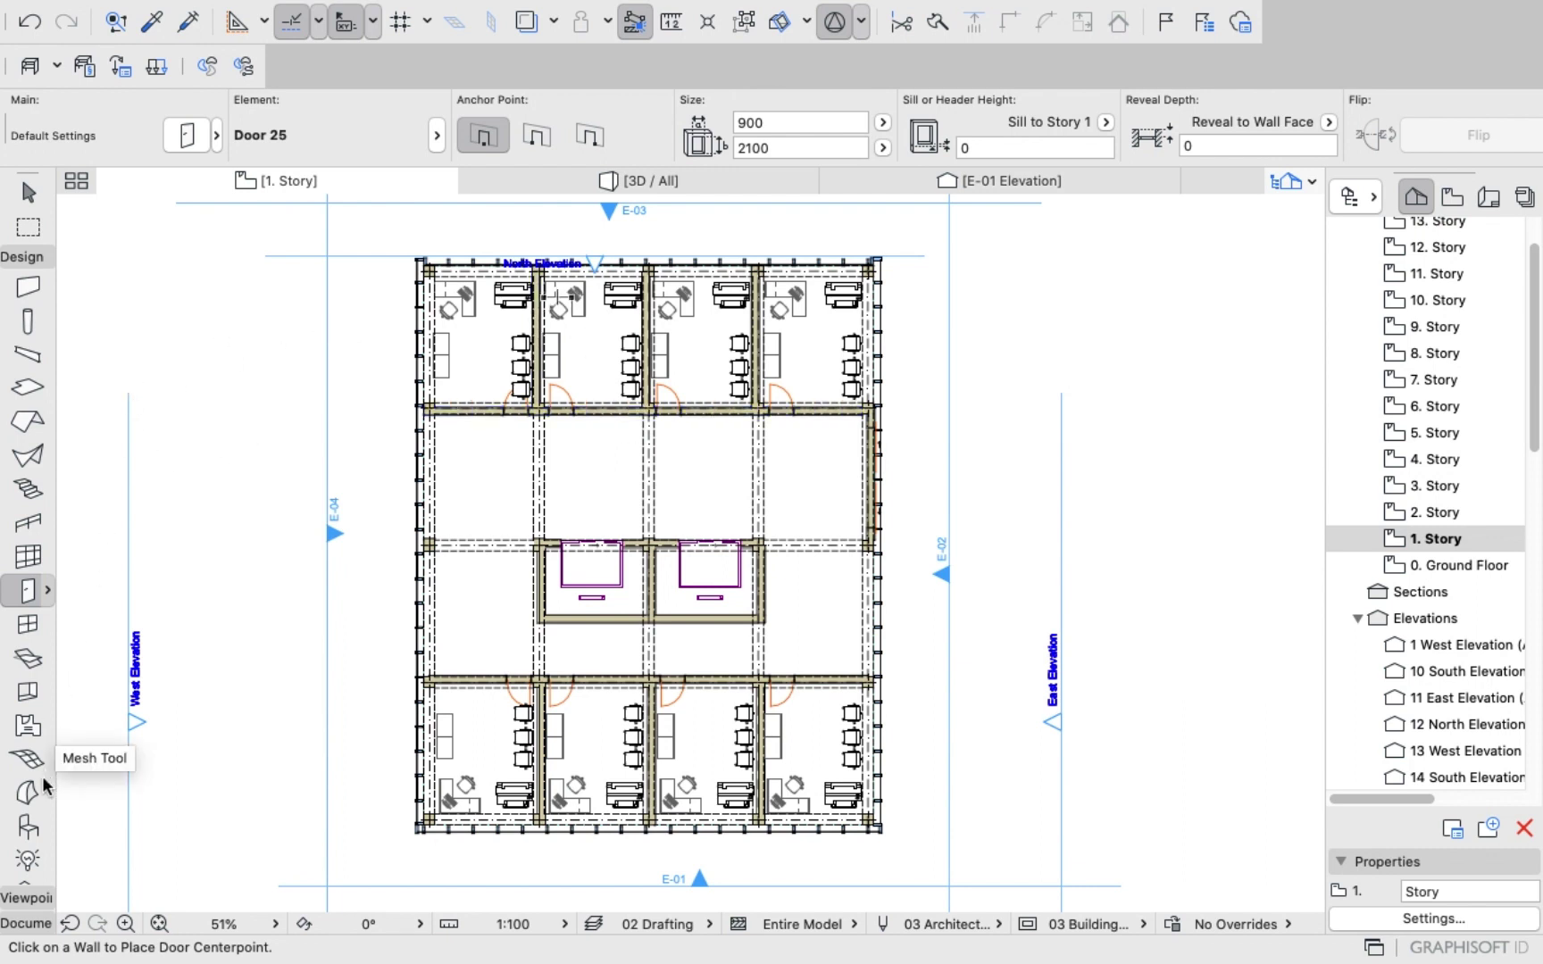
pyautogui.click(29, 825)
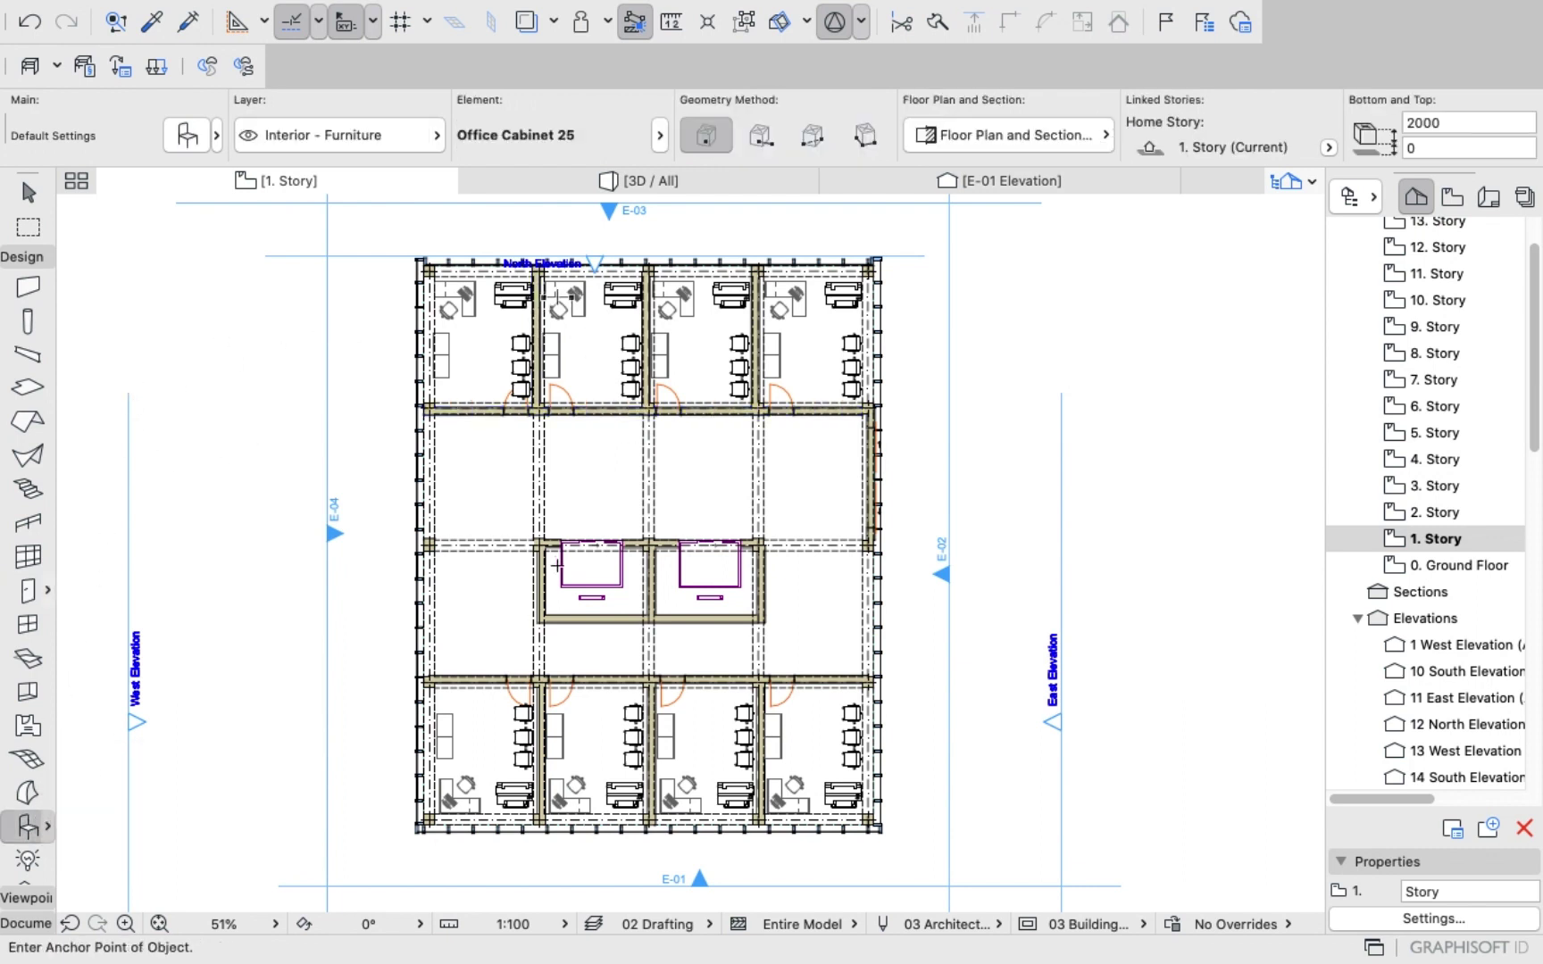
pyautogui.press('super+a')
pyautogui.rightClick(1091, 261)
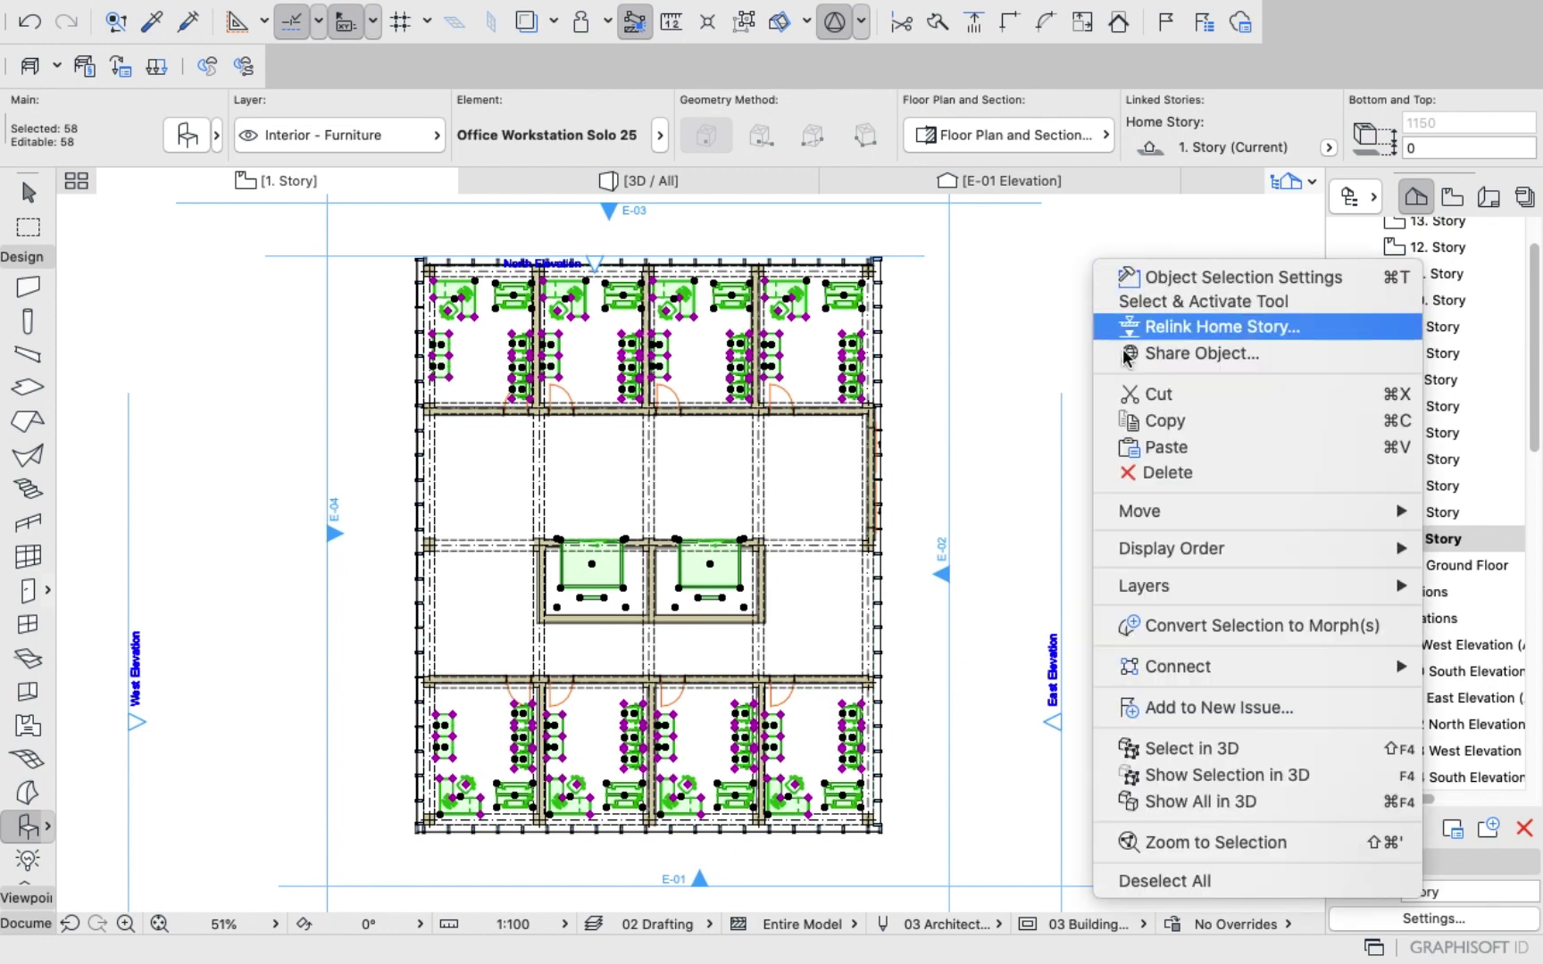
pyautogui.click(1149, 421)
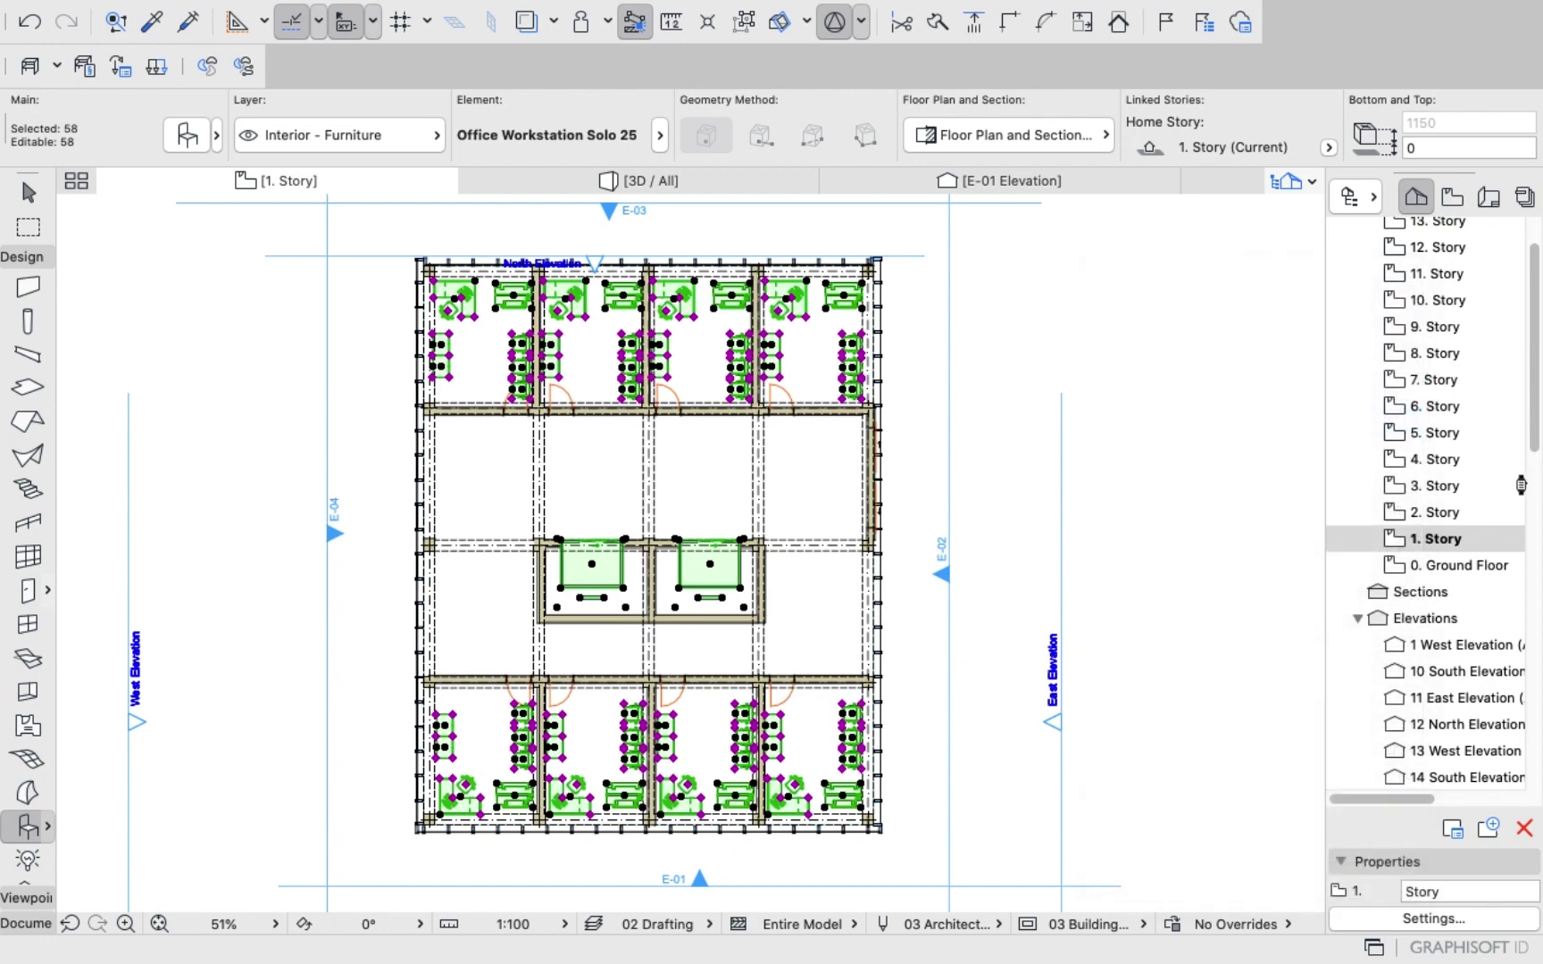
# Paste the copied furniture and elevator objects into the 2. Story plan at their original positions.
pyautogui.doubleClick(1439, 513)
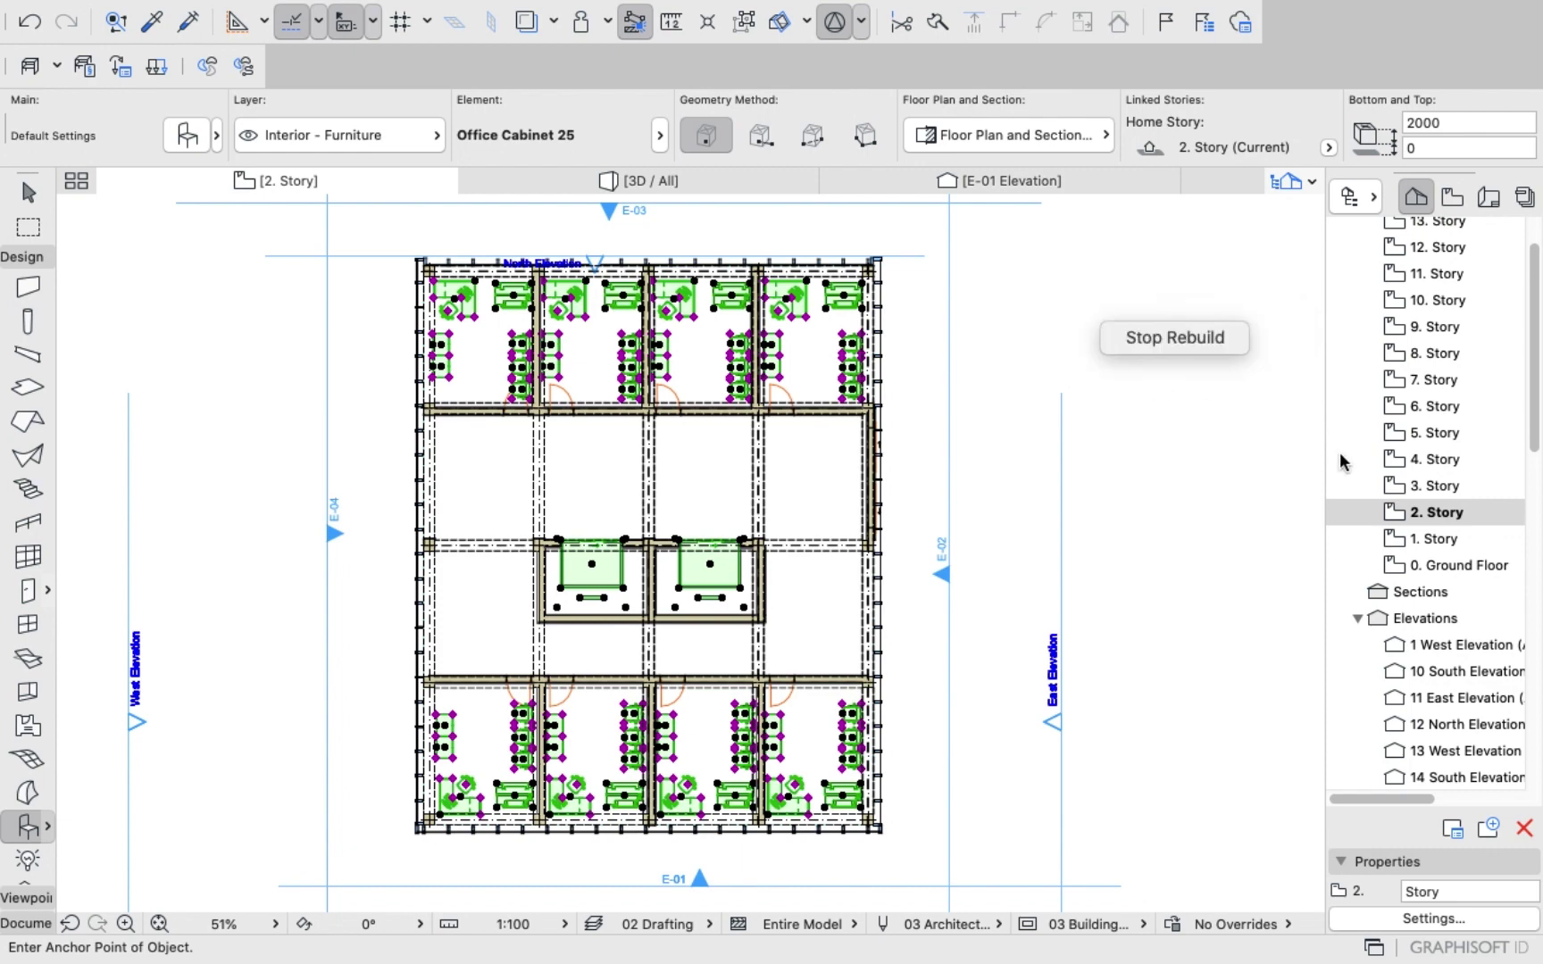
pyautogui.rightClick(1065, 296)
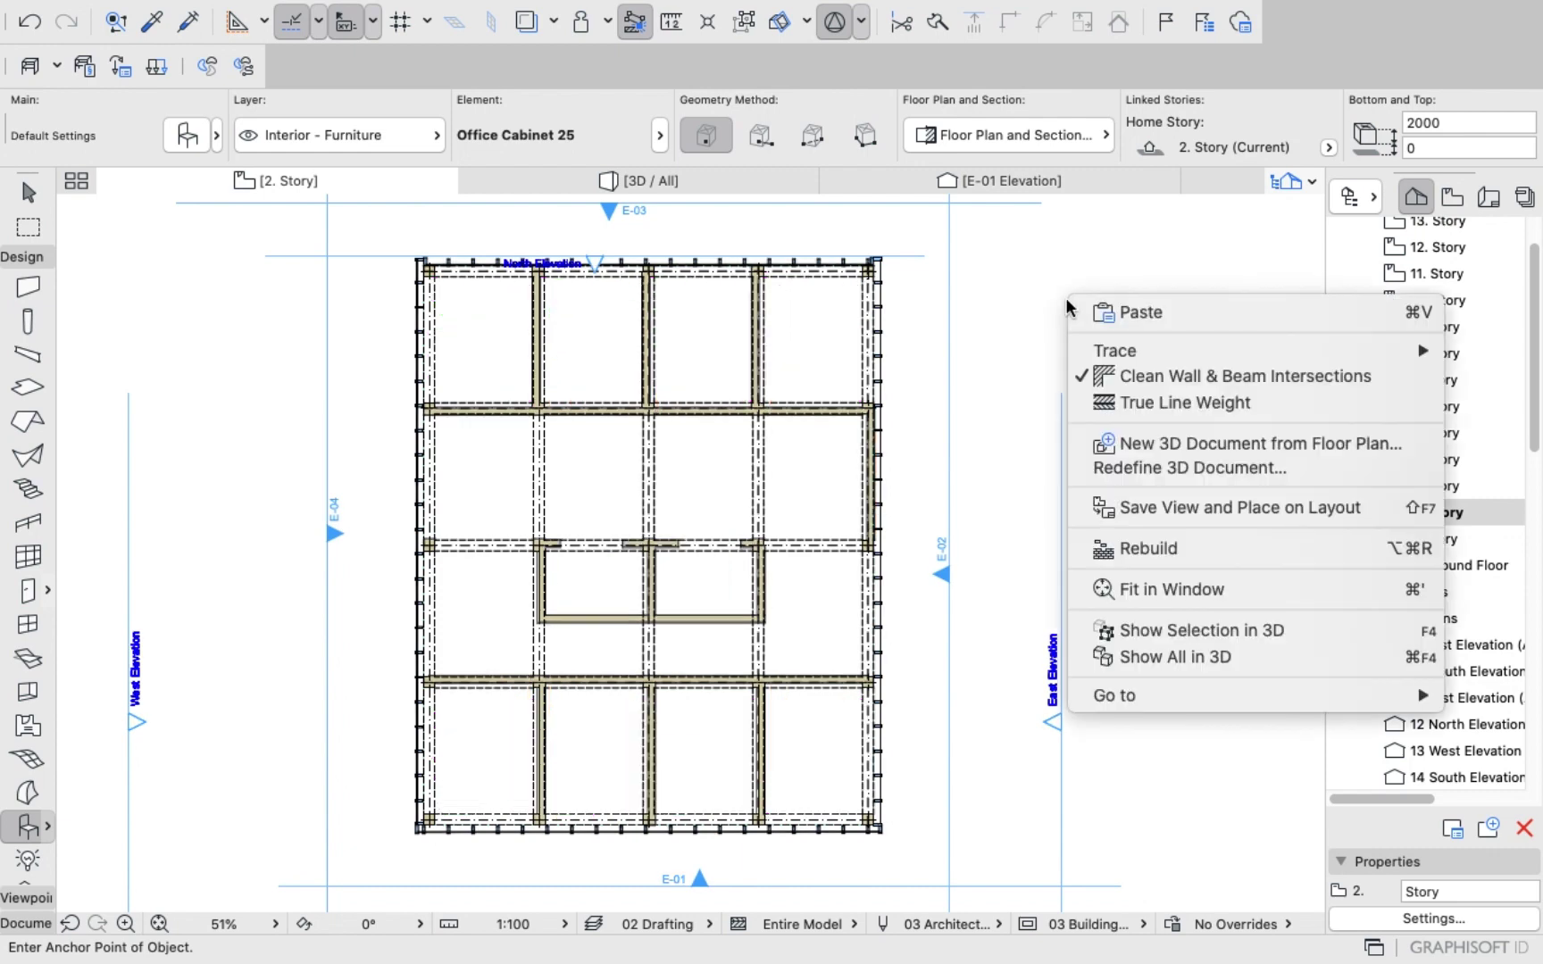
pyautogui.click(1125, 313)
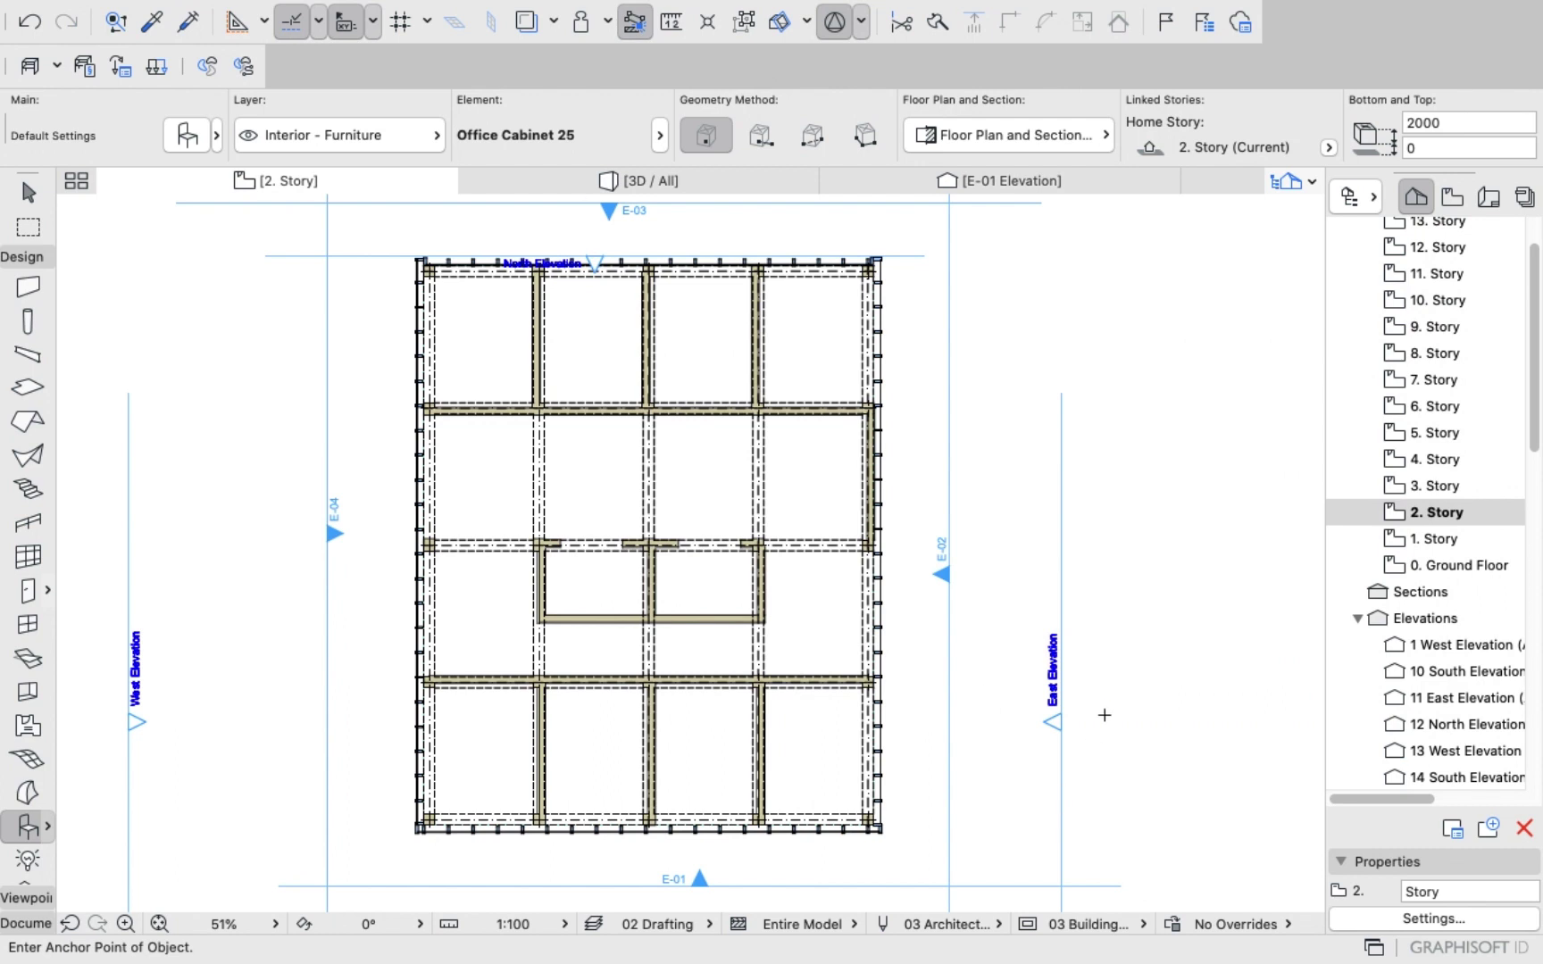
pyautogui.click(1192, 347)
# Paste the same furniture and elevator objects into the 3. Story plan at their original positions.
pyautogui.doubleClick(1430, 487)
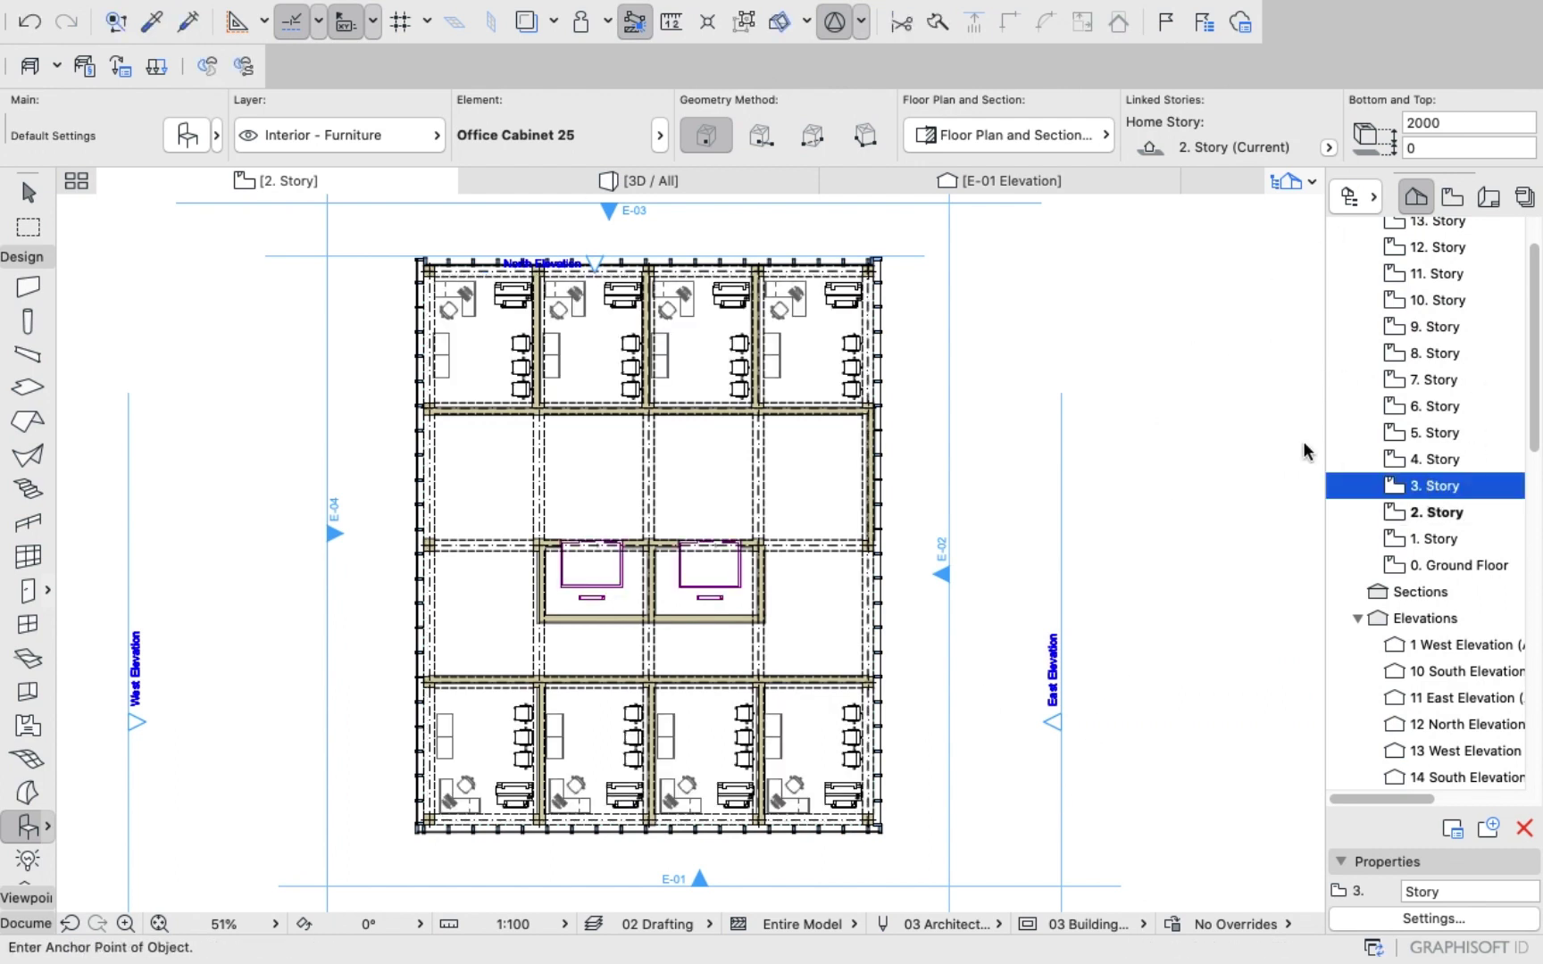
pyautogui.rightClick(1199, 362)
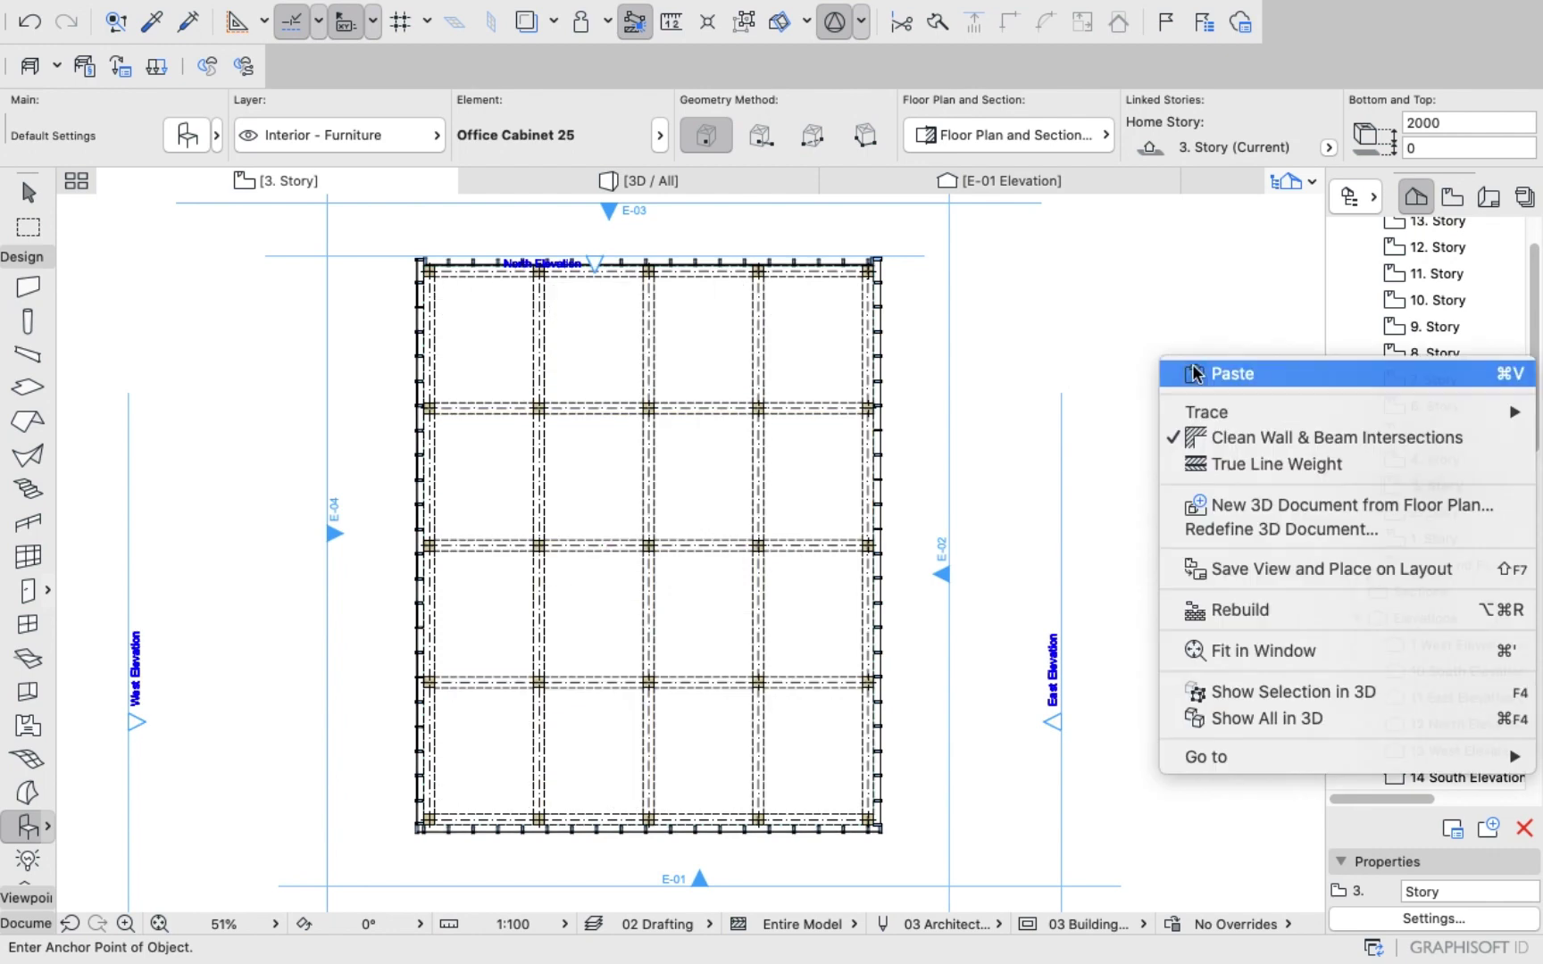
pyautogui.click(1223, 373)
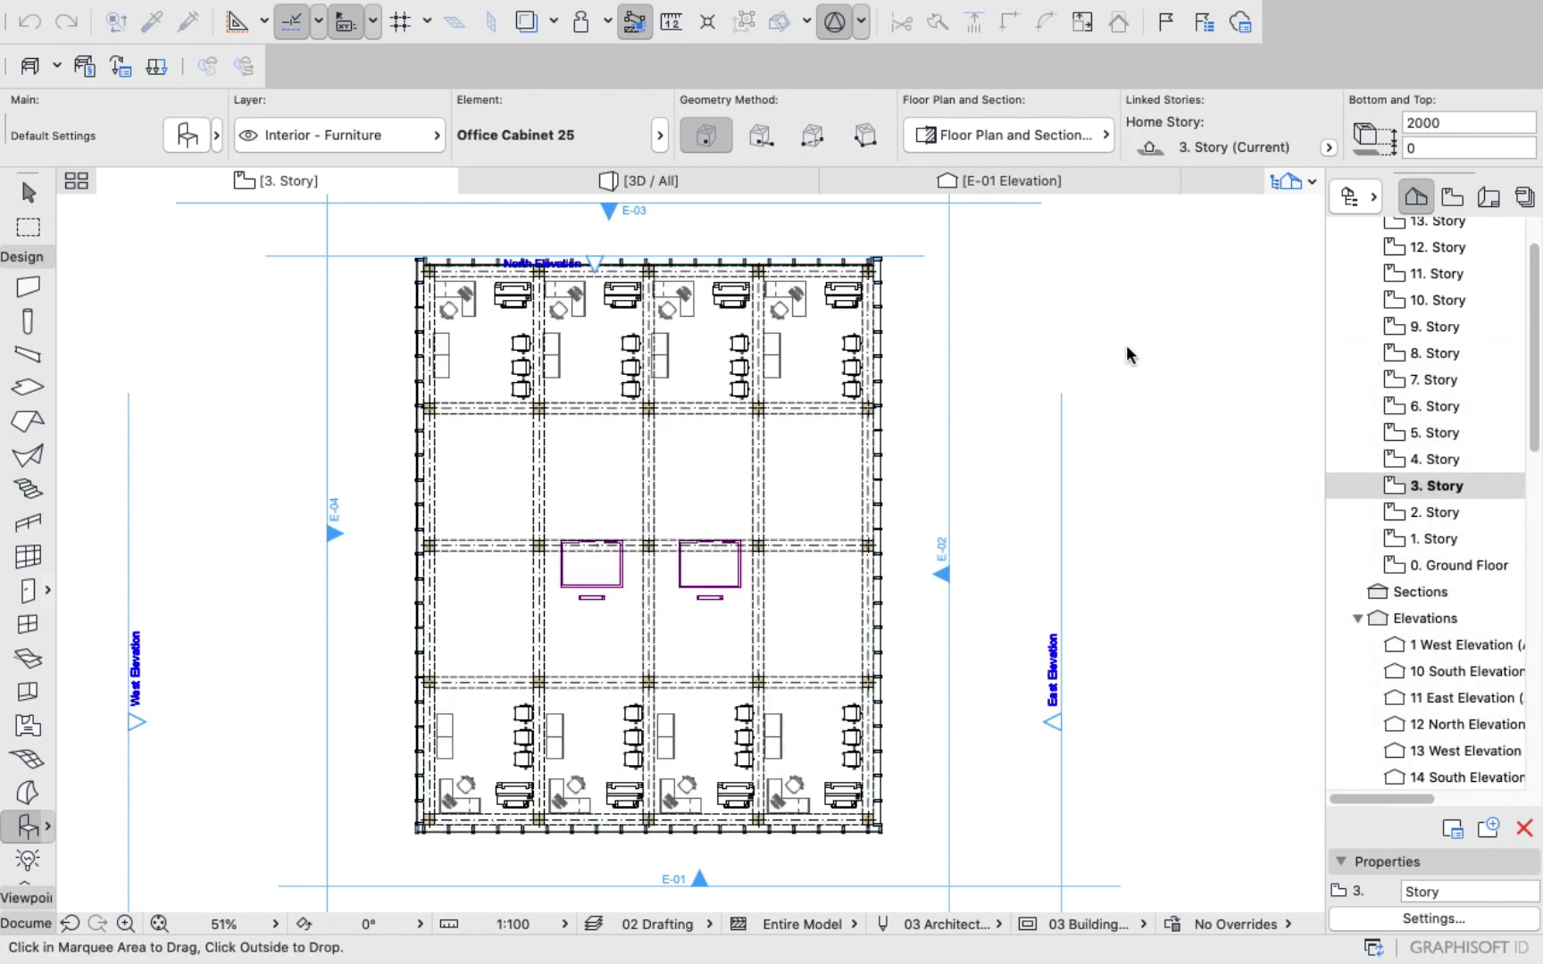
pyautogui.click(1126, 354)
# Paste the furniture and elevator objects into the 4. Story plan, keeping their original positions.
pyautogui.click(1457, 460)
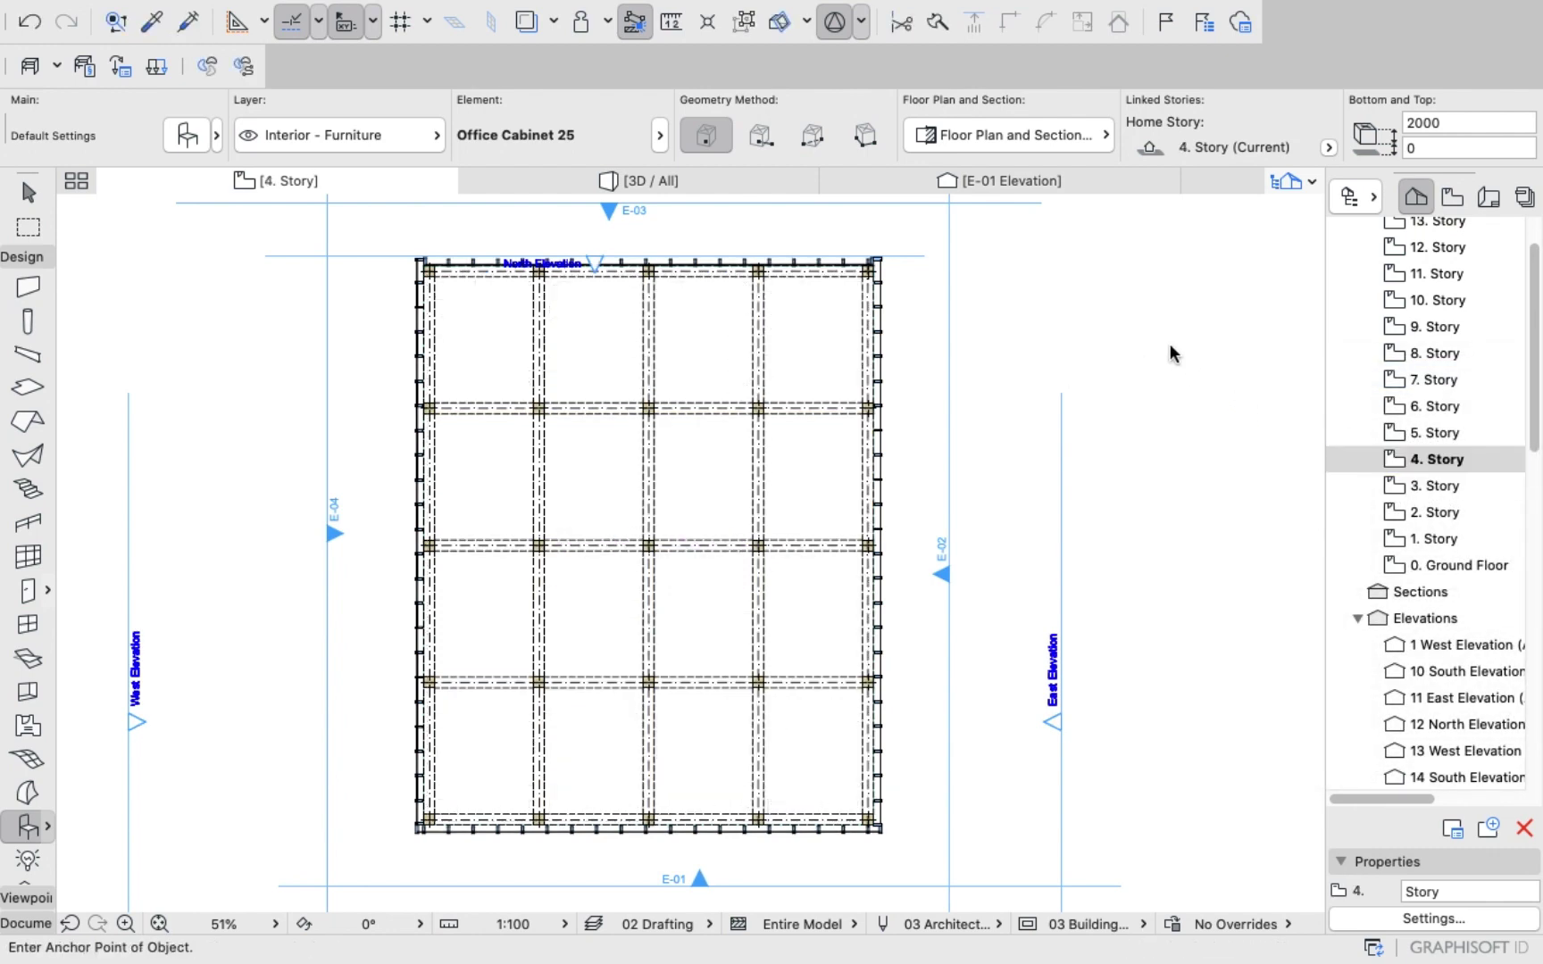
pyautogui.rightClick(1169, 344)
pyautogui.click(1222, 359)
pyautogui.click(1105, 316)
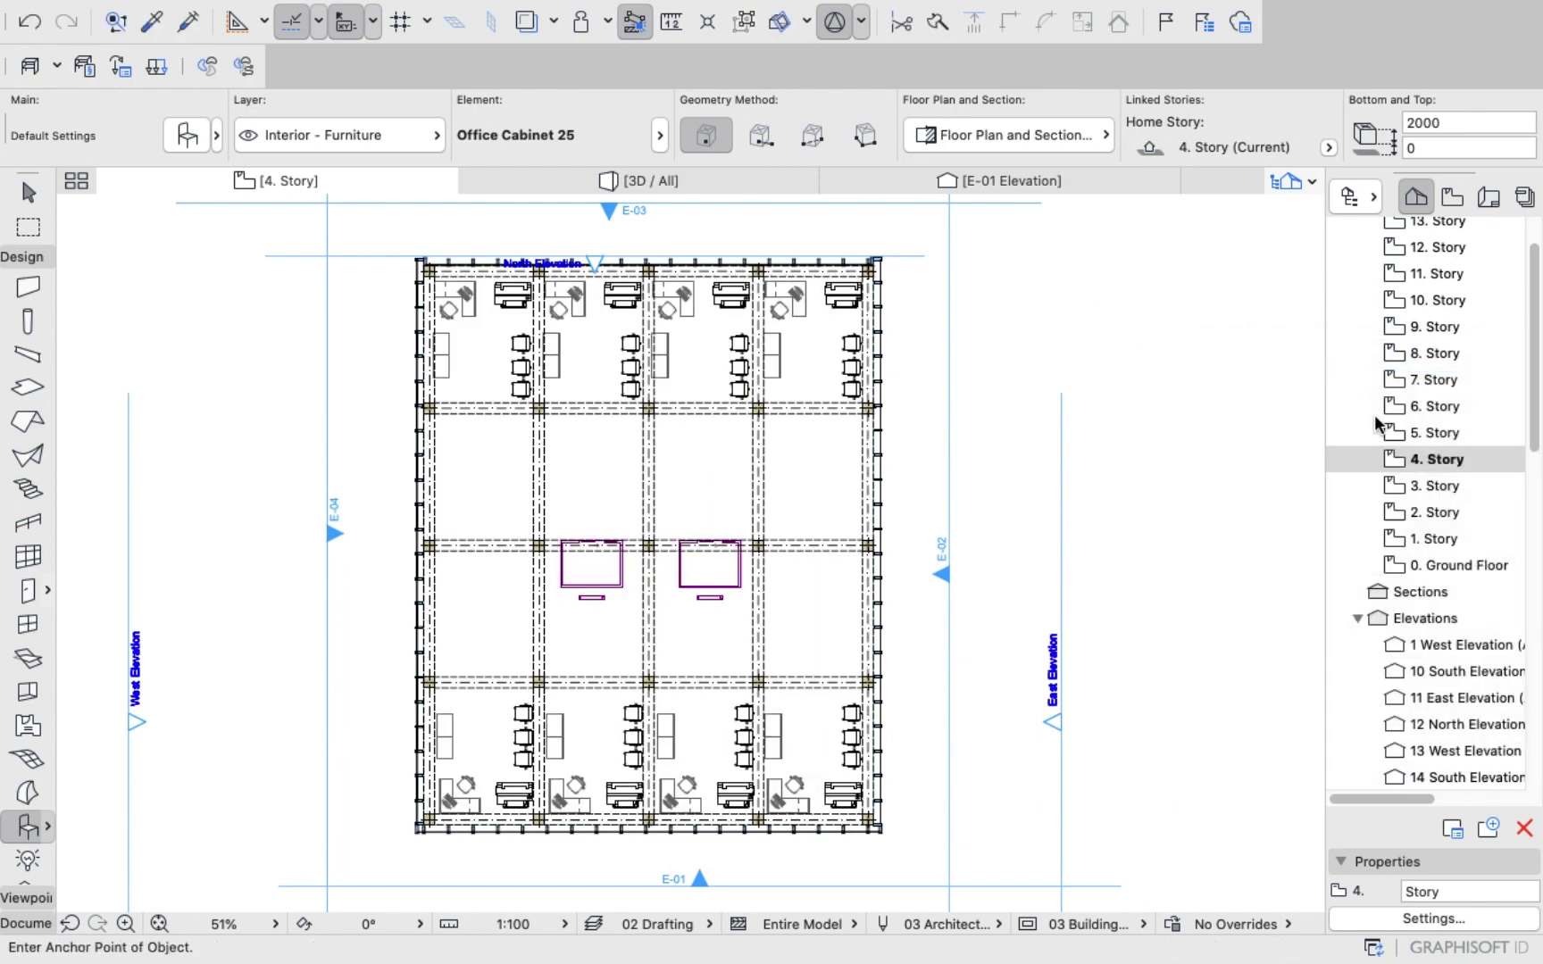
# Paste the furniture and elevator objects into the 5. Story plan, keeping their original positions.
pyautogui.doubleClick(1446, 435)
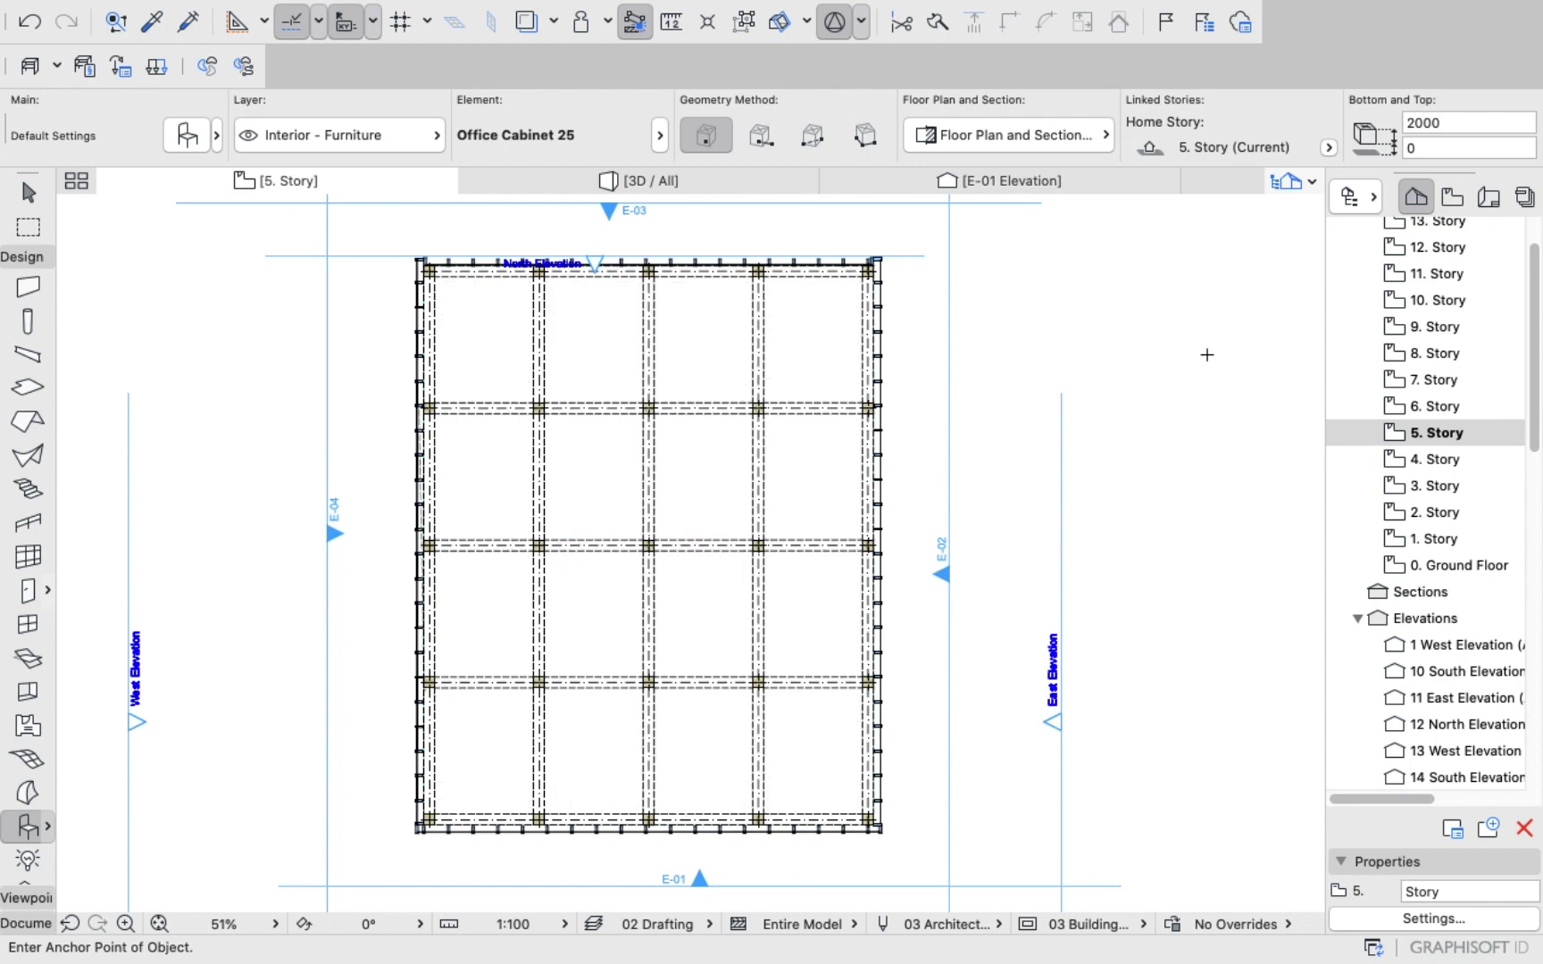
pyautogui.rightClick(1205, 355)
pyautogui.click(1207, 365)
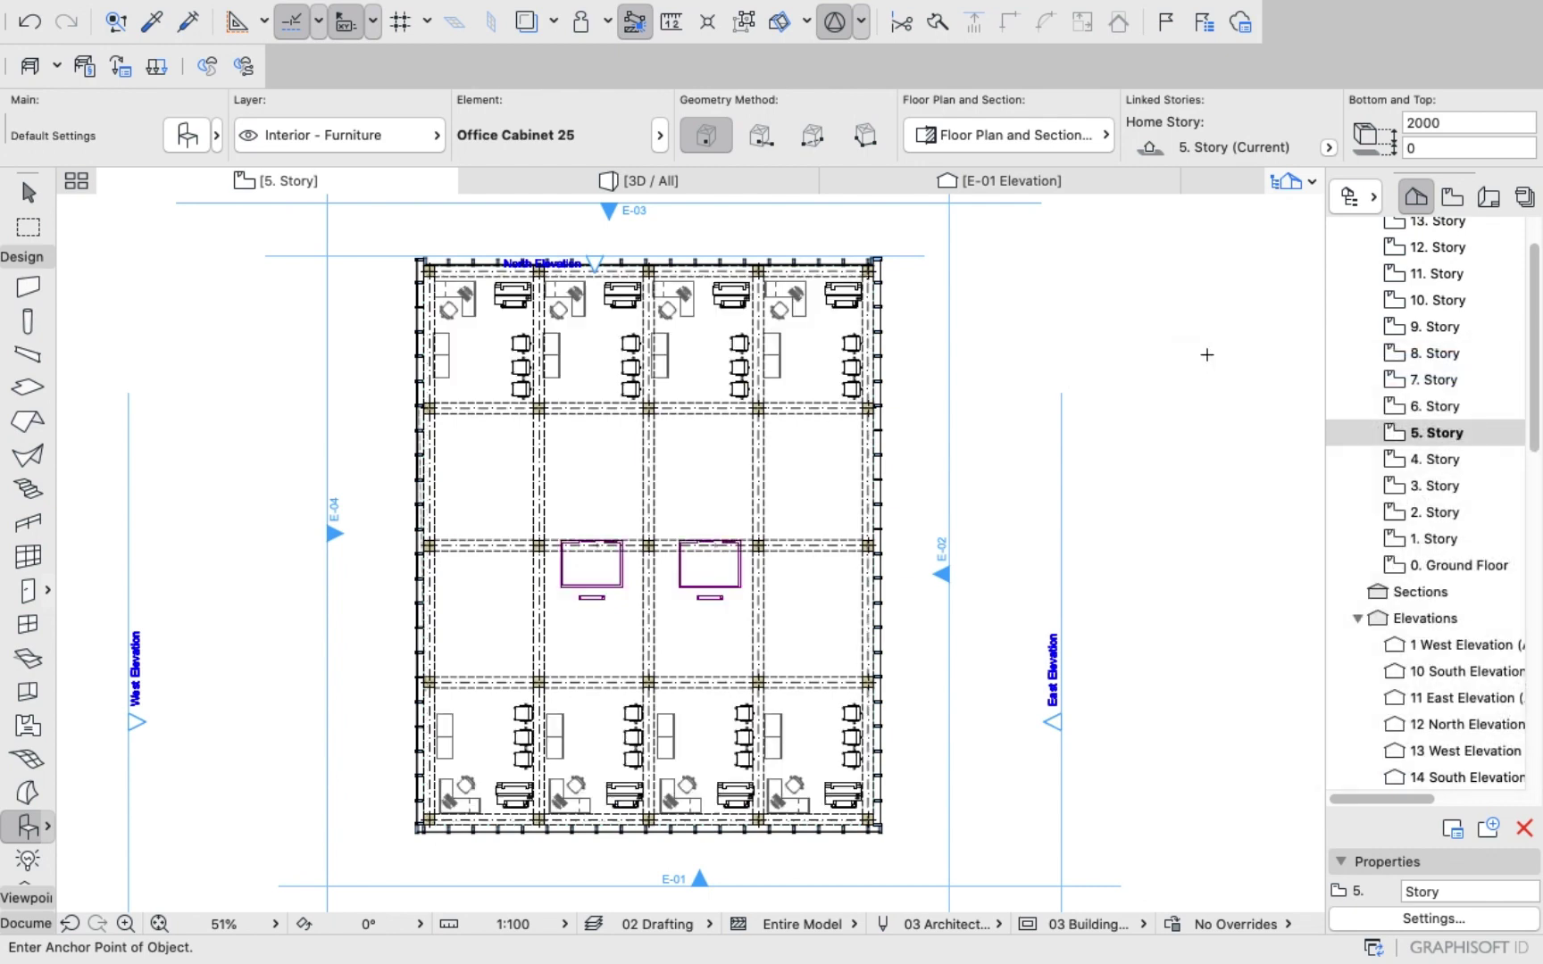
pyautogui.click(1237, 355)
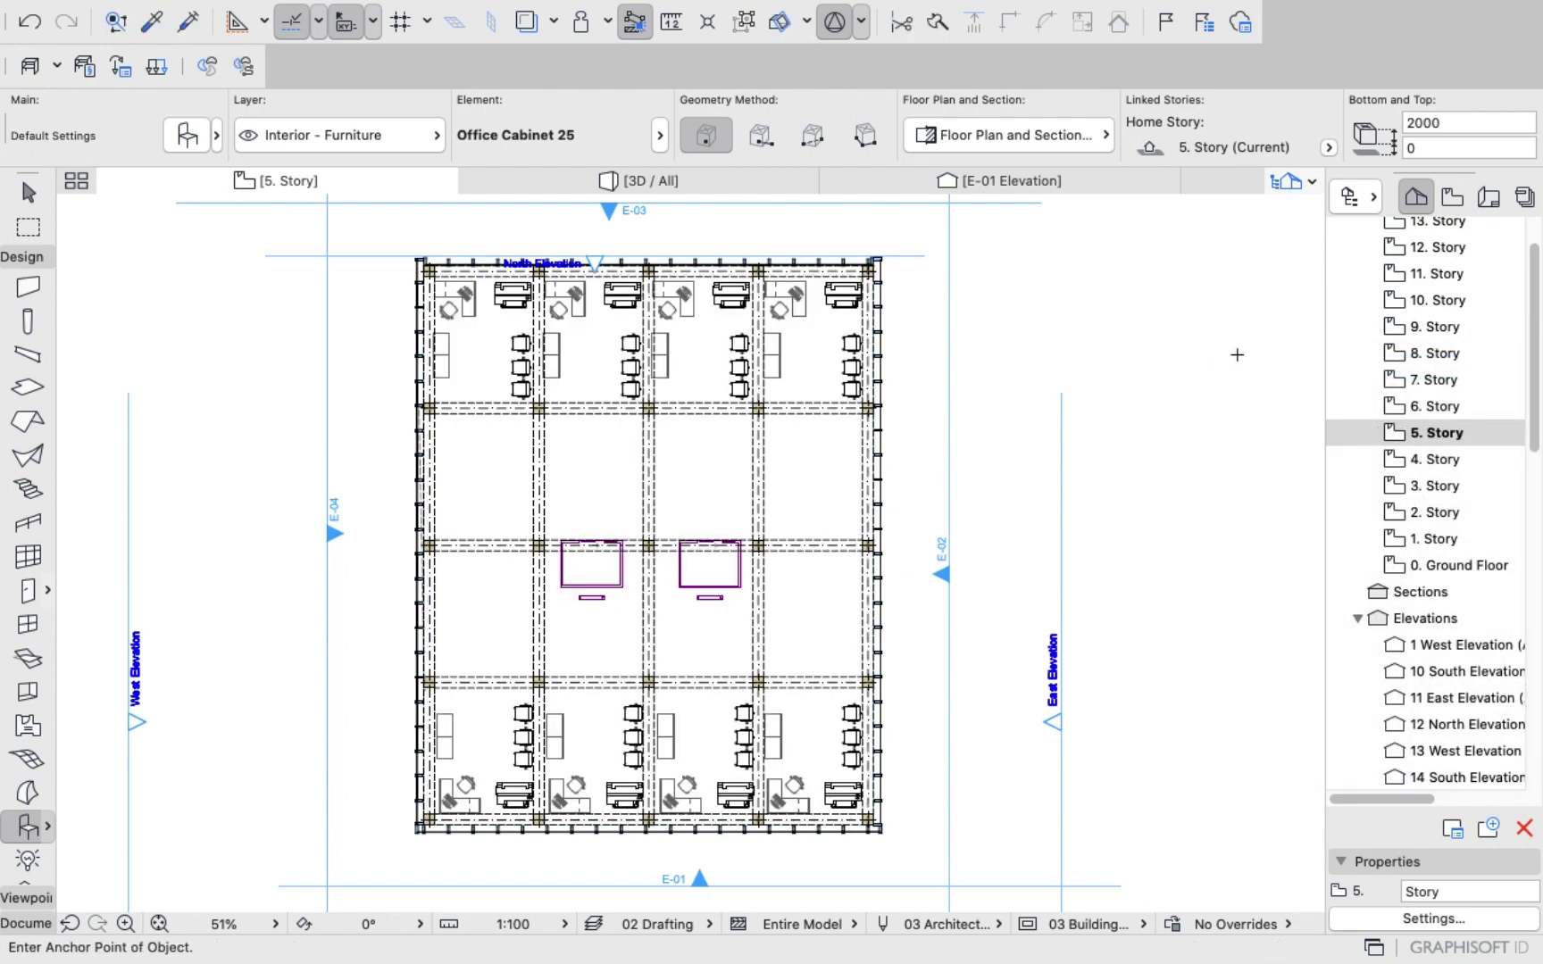
# Check the layout of the 6. Story plan and the walls and furniture in the 2. Story plan.
pyautogui.click(1408, 406)
pyautogui.doubleClick(1408, 406)
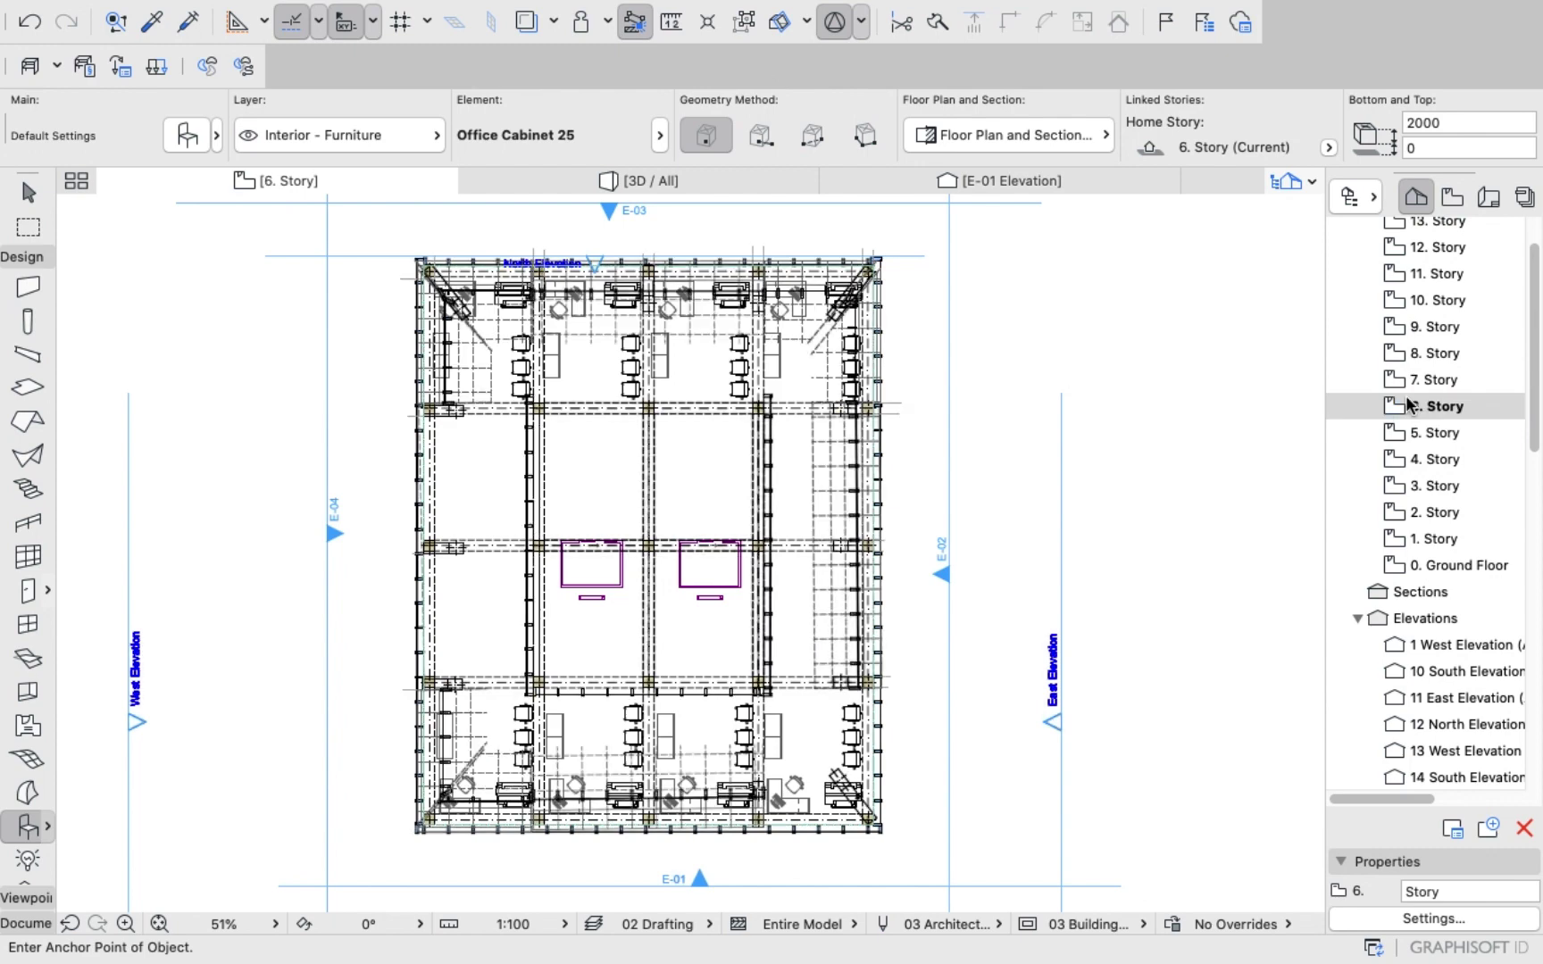
pyautogui.doubleClick(1414, 517)
# Select all doors on the 1. Story plan and copy them.
pyautogui.click(1452, 541)
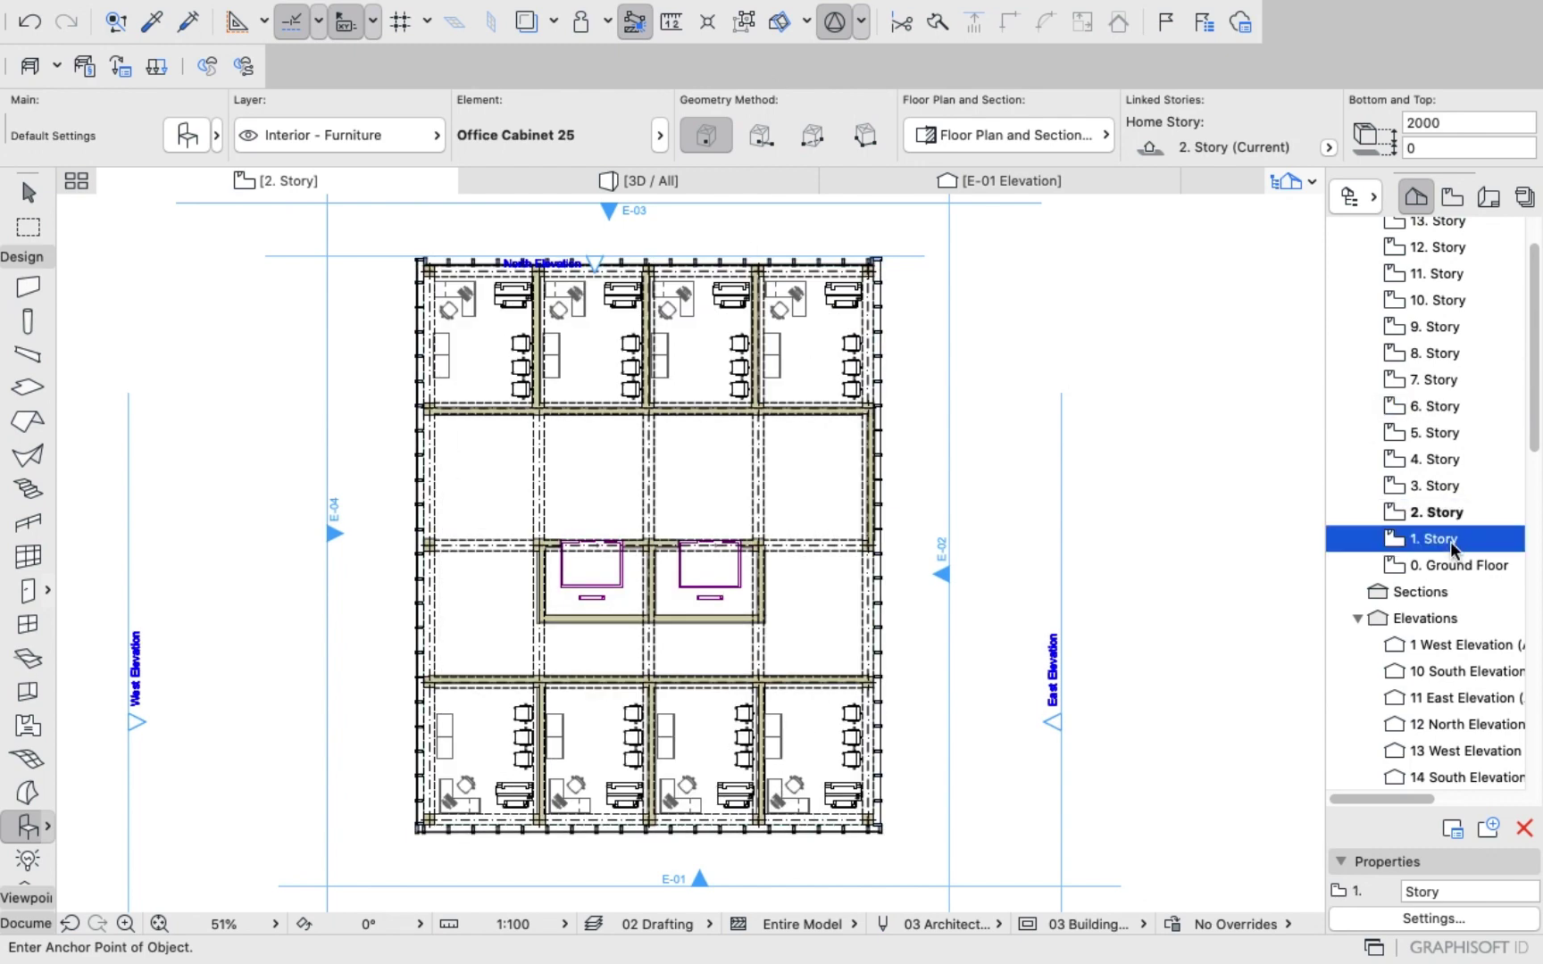
pyautogui.doubleClick(1452, 541)
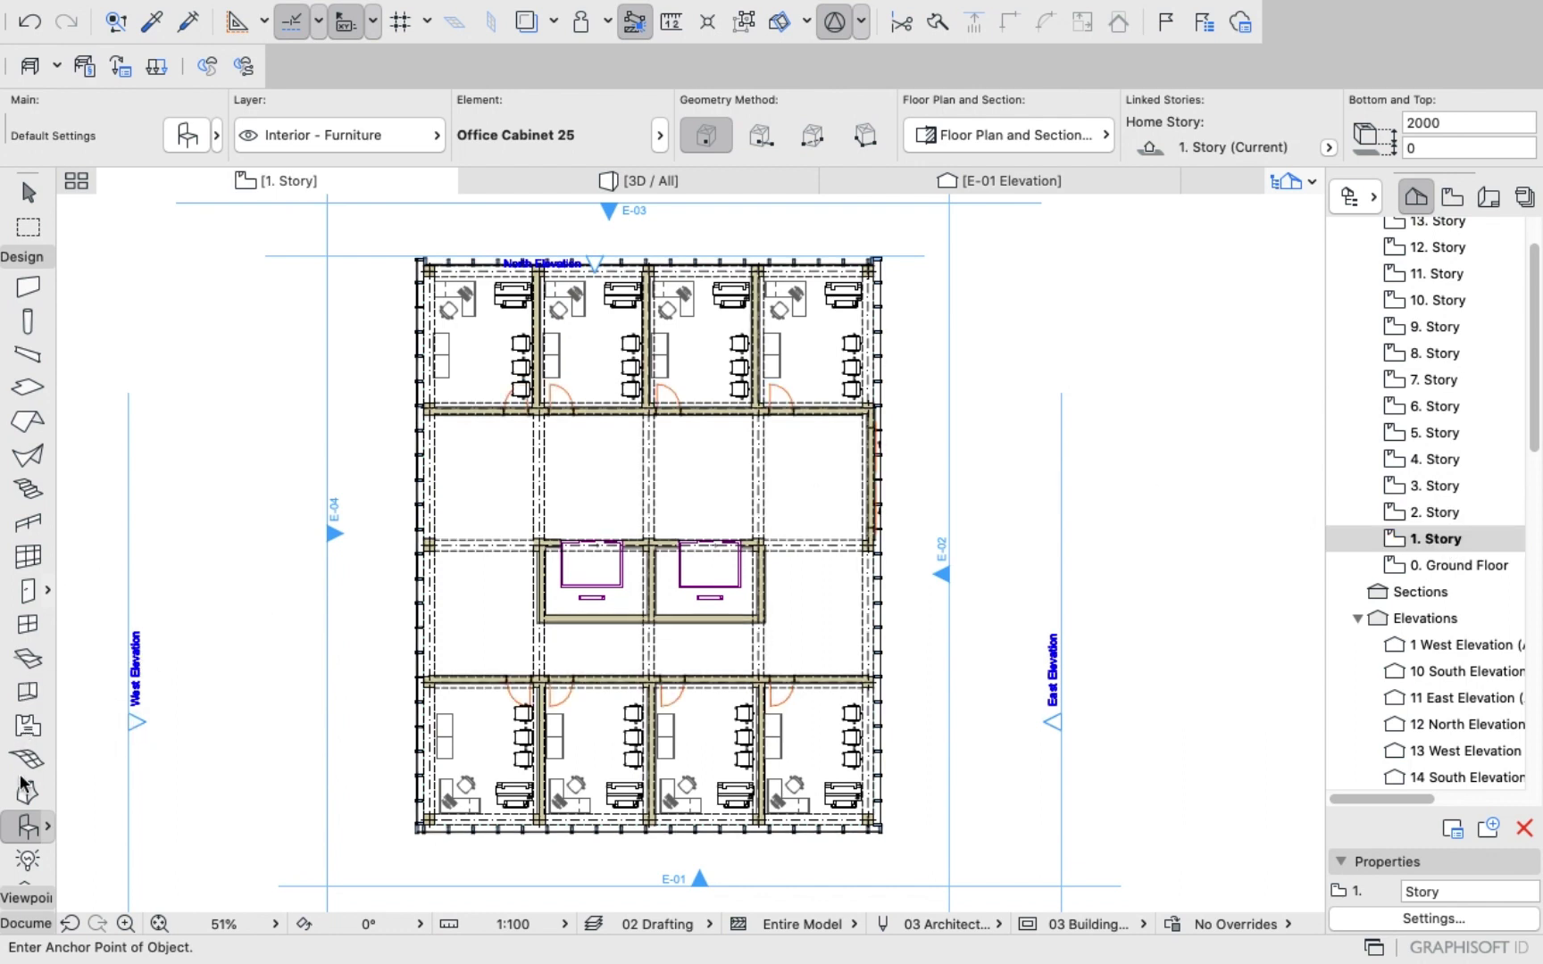
pyautogui.click(27, 590)
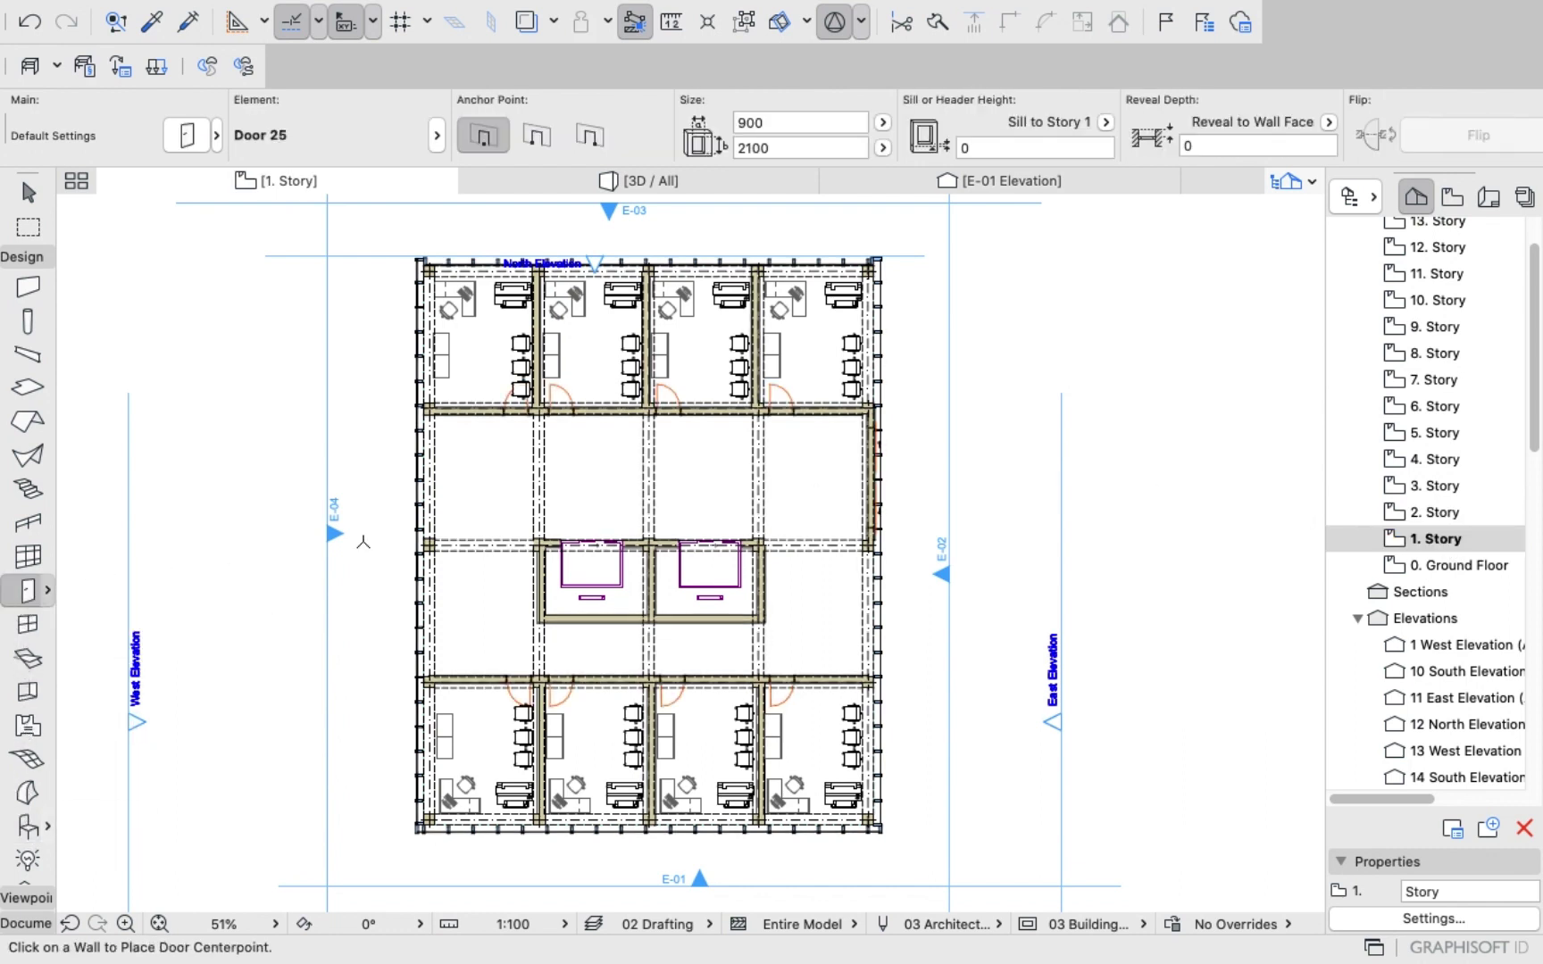
pyautogui.press('super+a')
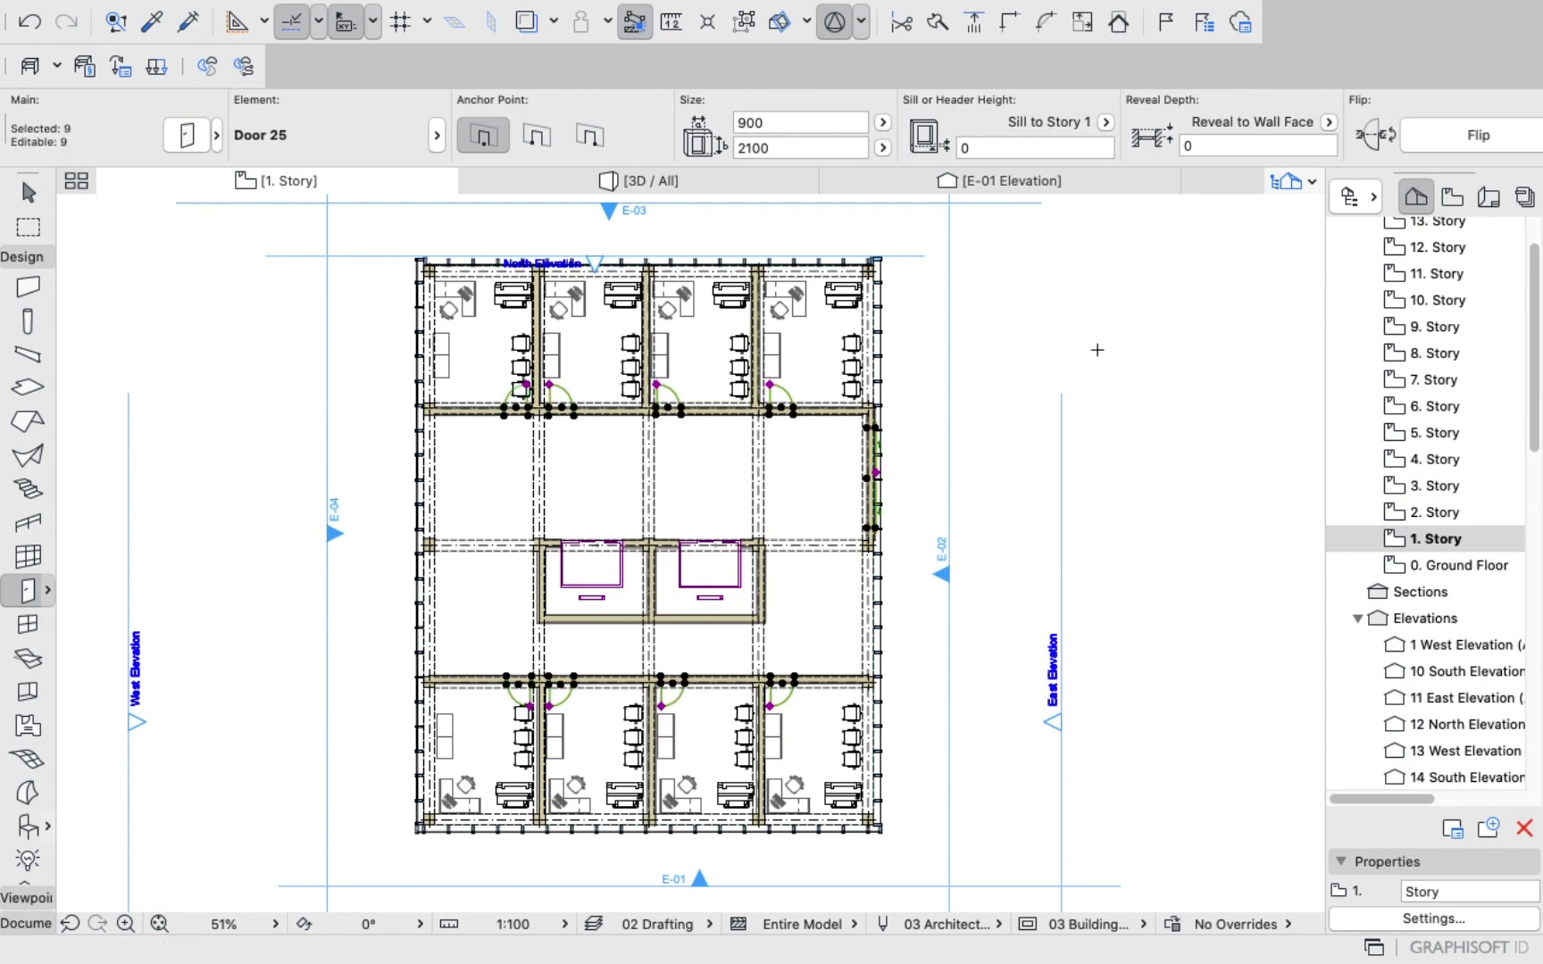
pyautogui.rightClick(1076, 362)
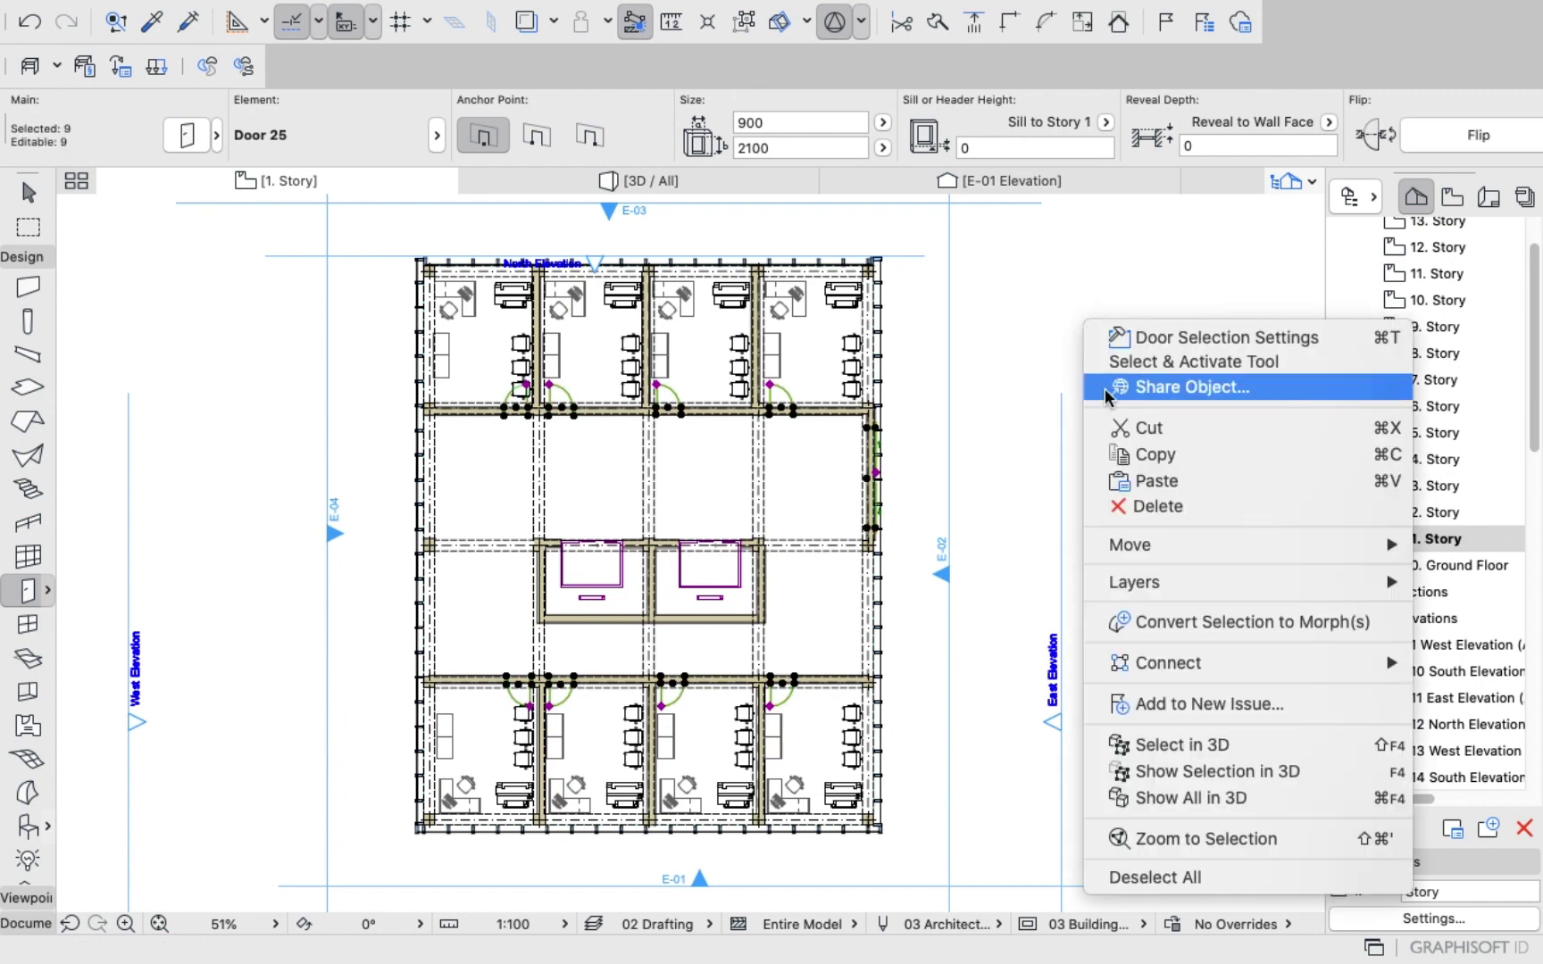
pyautogui.click(1132, 456)
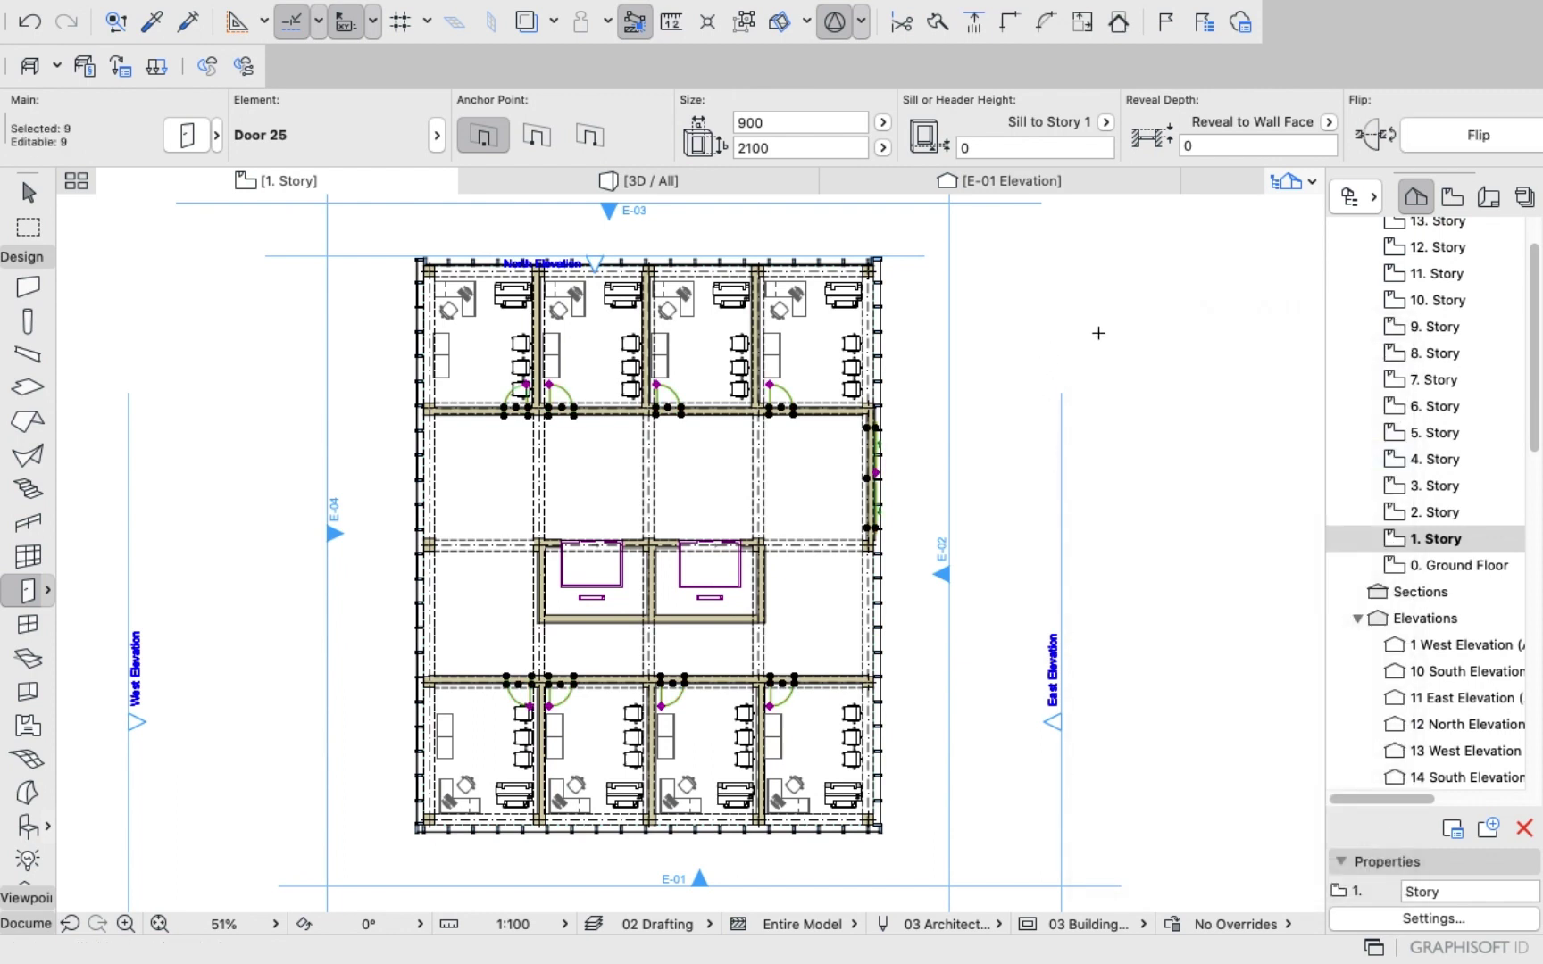
# Paste the copied doors into the walls of the 2. Story plan at their original positions.
pyautogui.click(1425, 513)
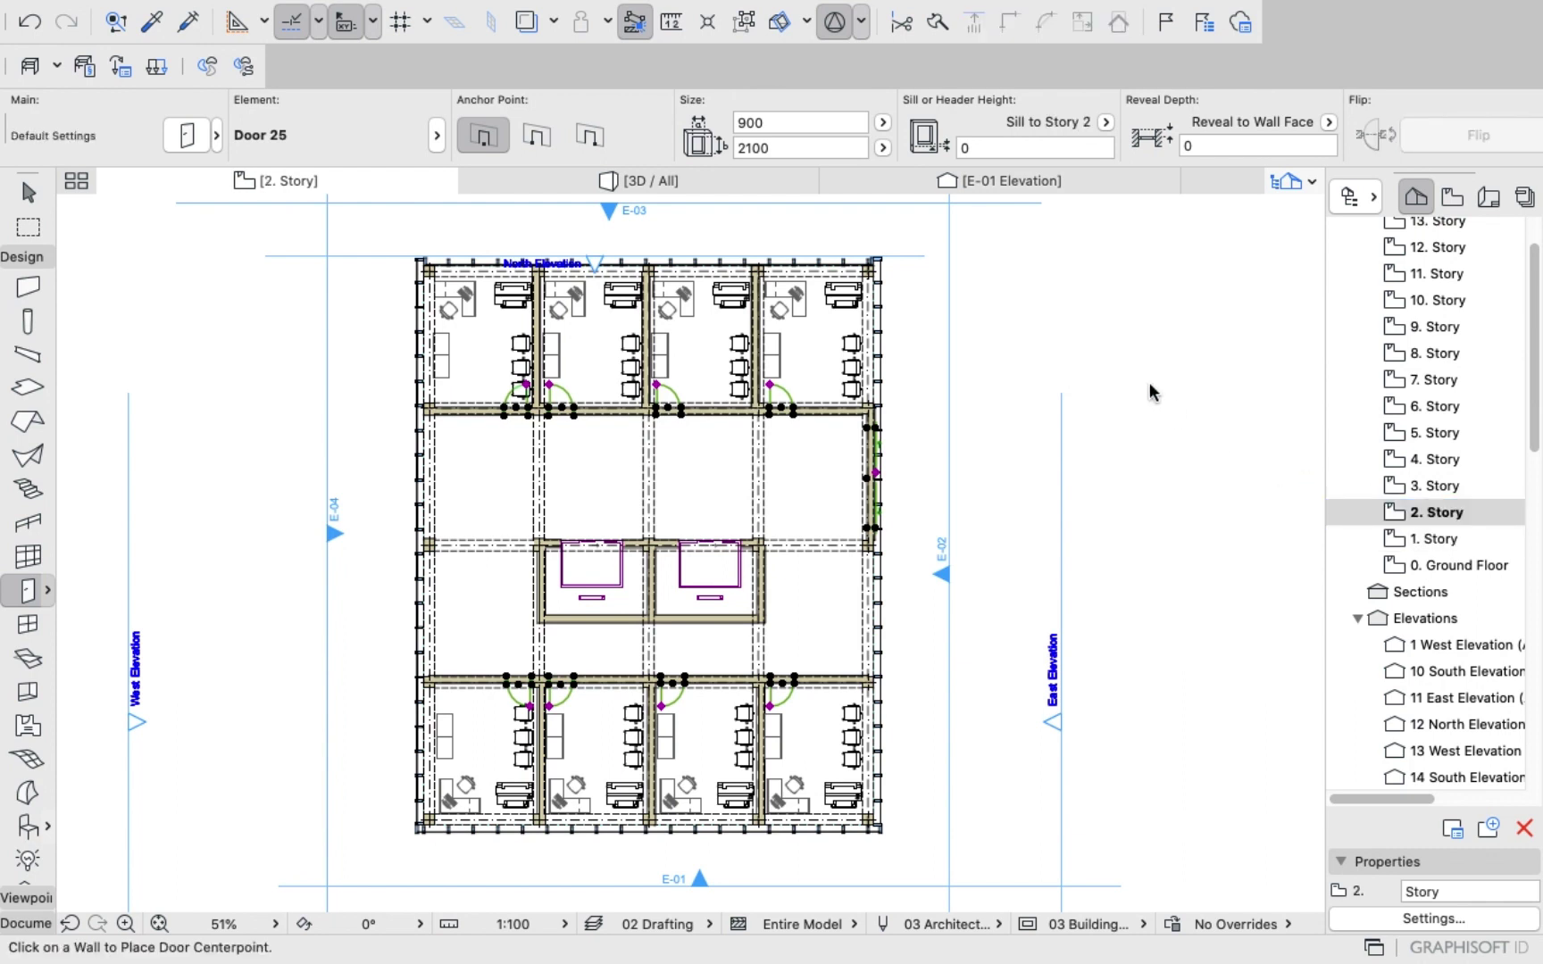
pyautogui.rightClick(1091, 327)
pyautogui.click(1123, 342)
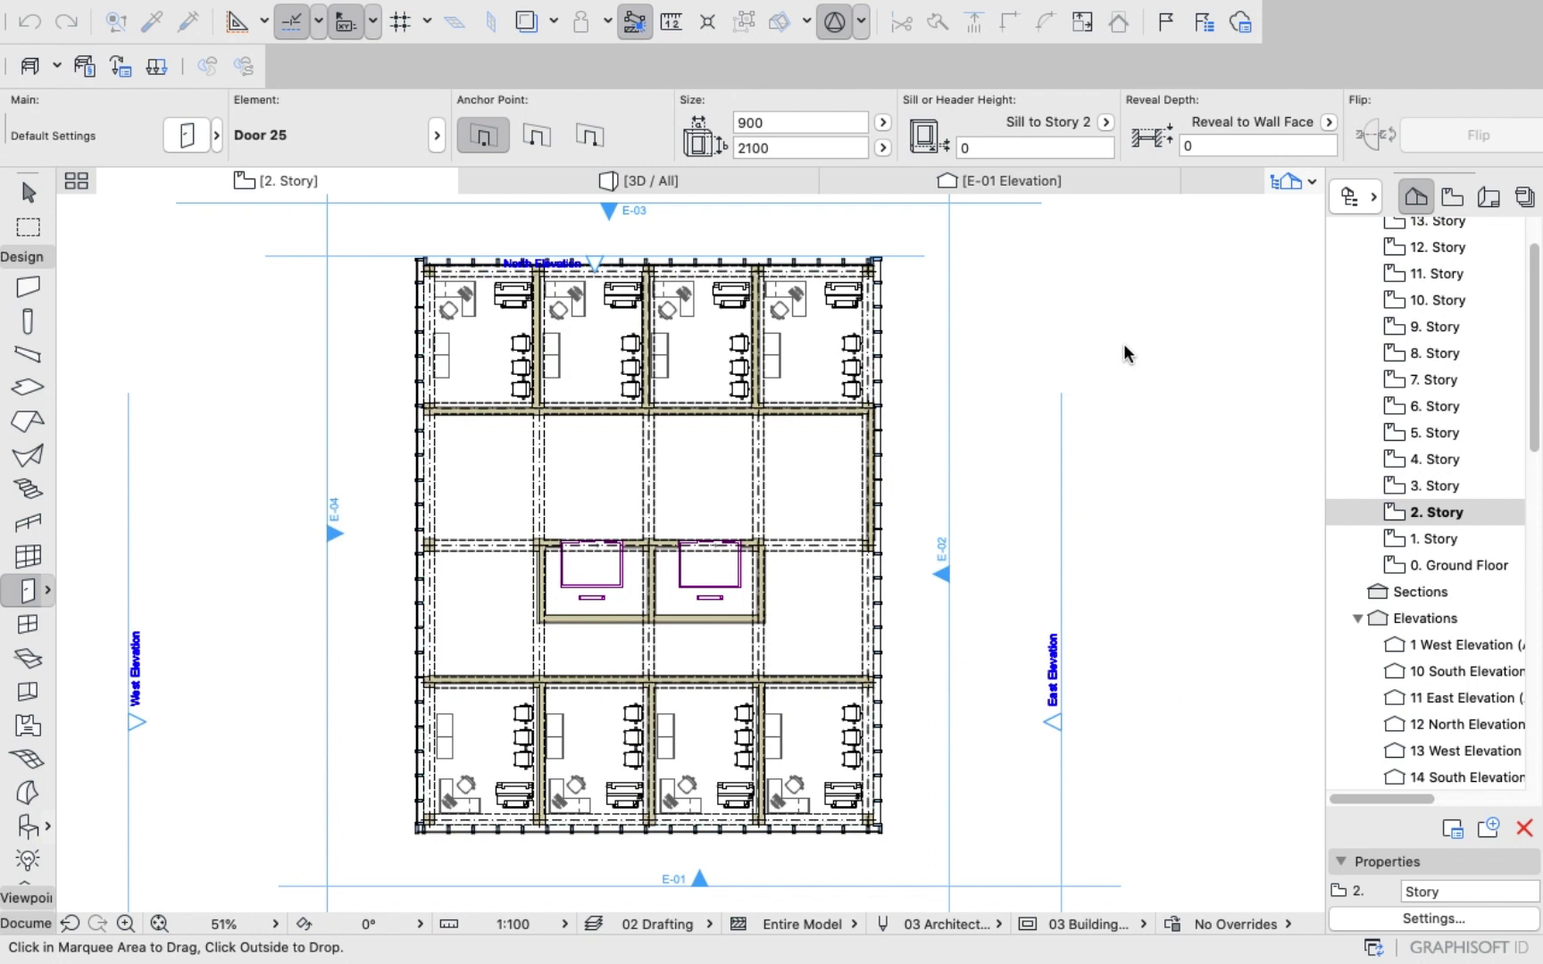
pyautogui.click(1123, 342)
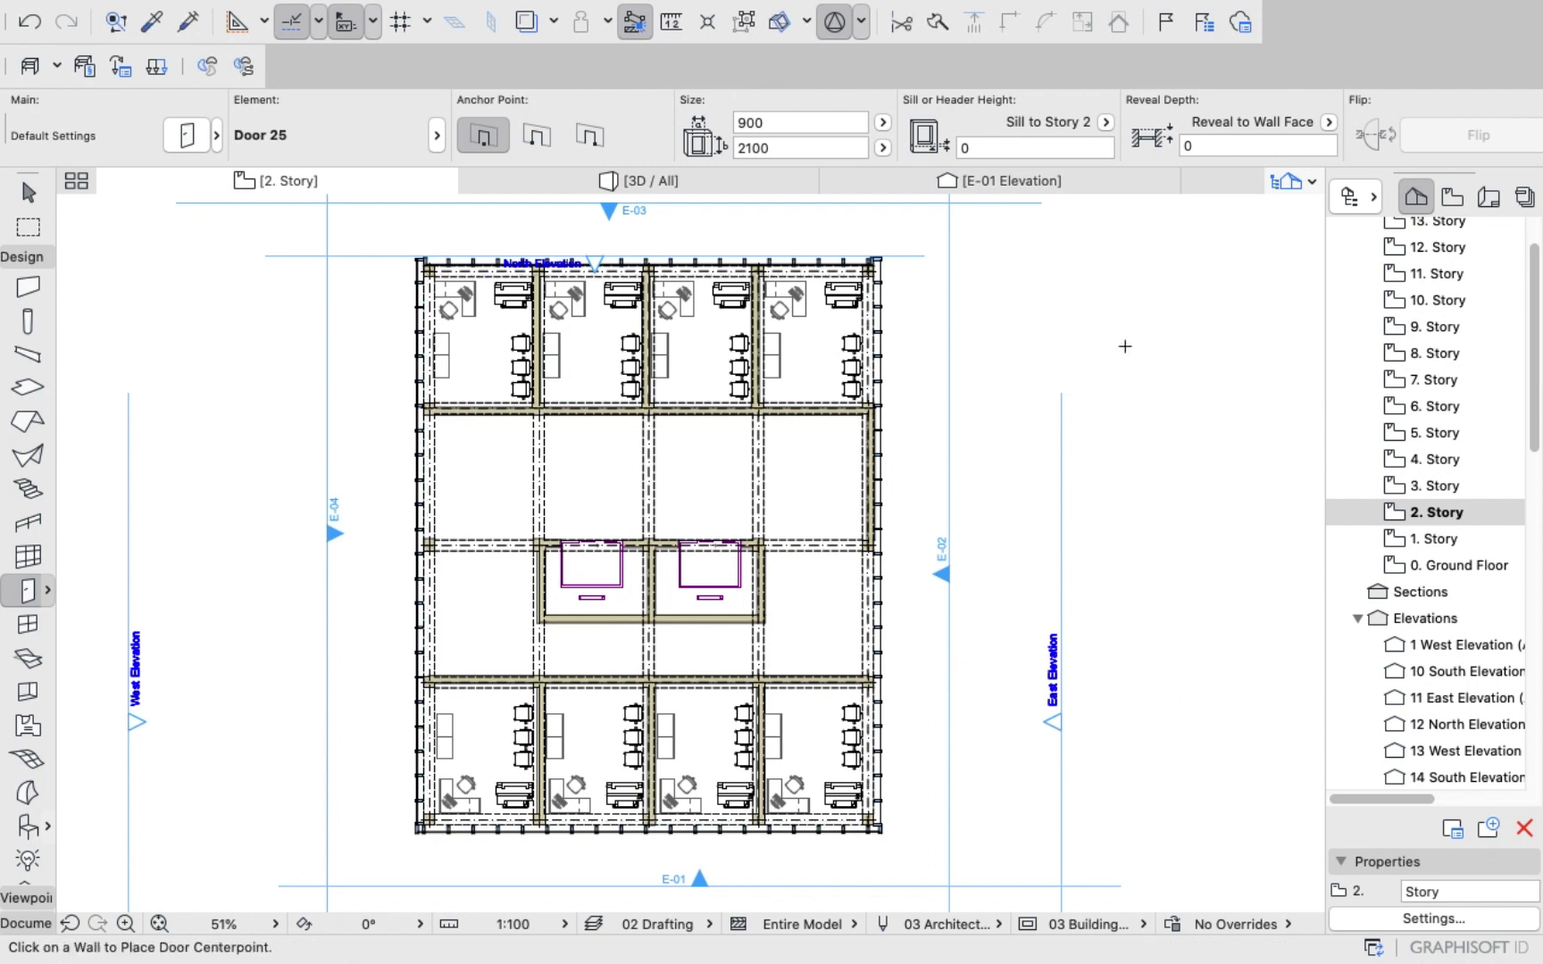
# Review the 1. Story plan and examine the whole tower and its entrance facade in 3D from several angles.
pyautogui.doubleClick(1406, 538)
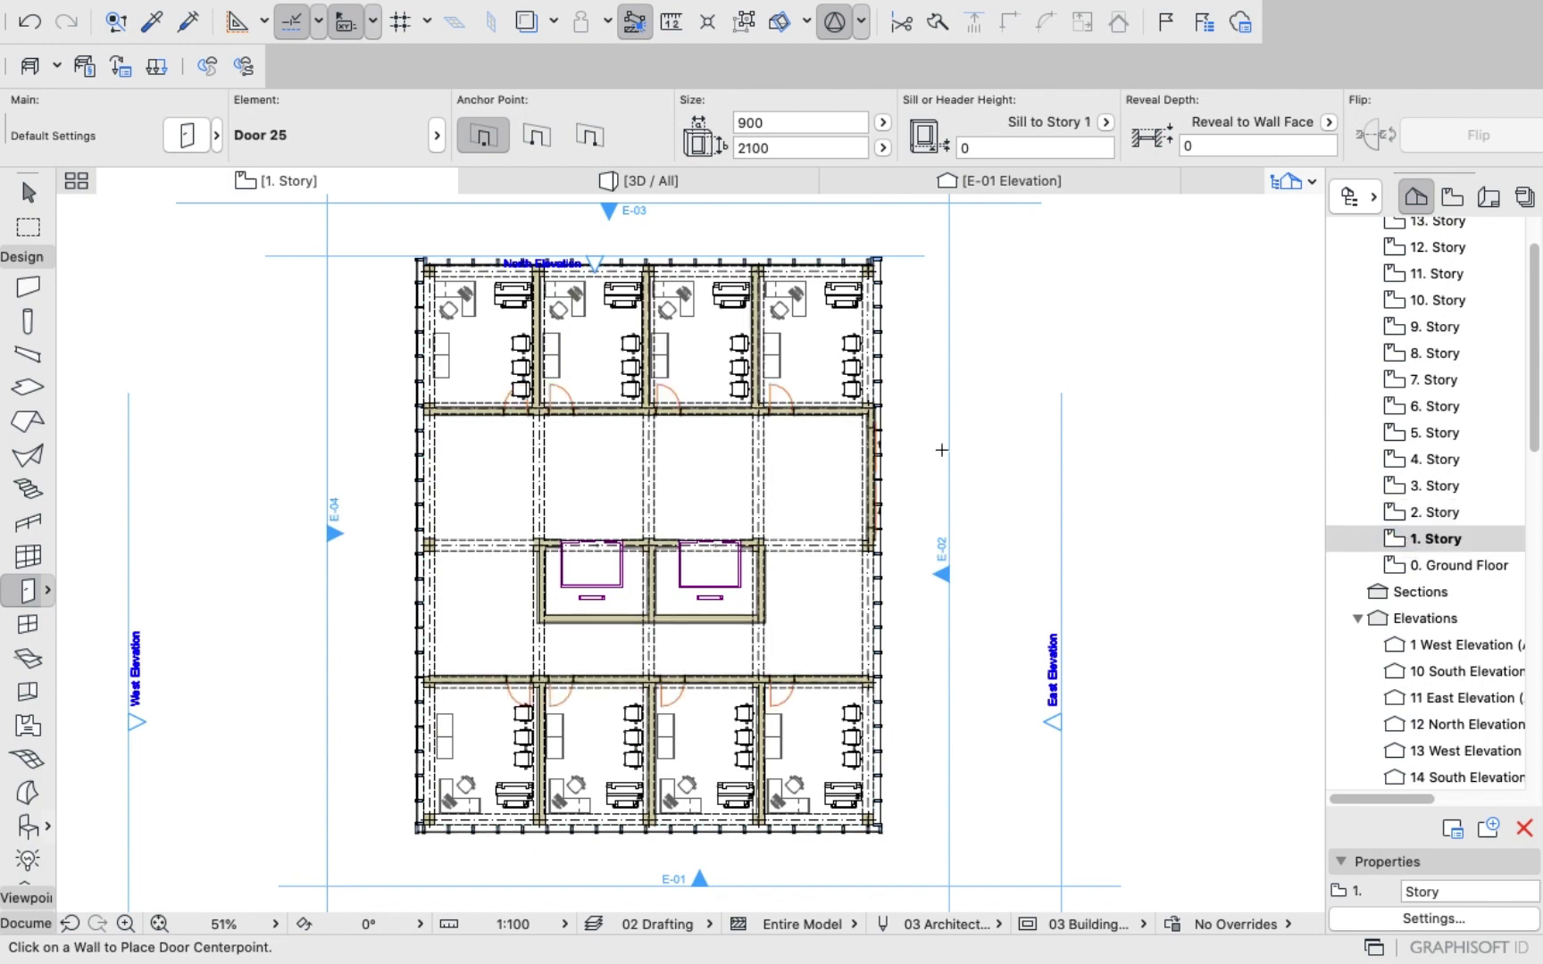
pyautogui.click(634, 183)
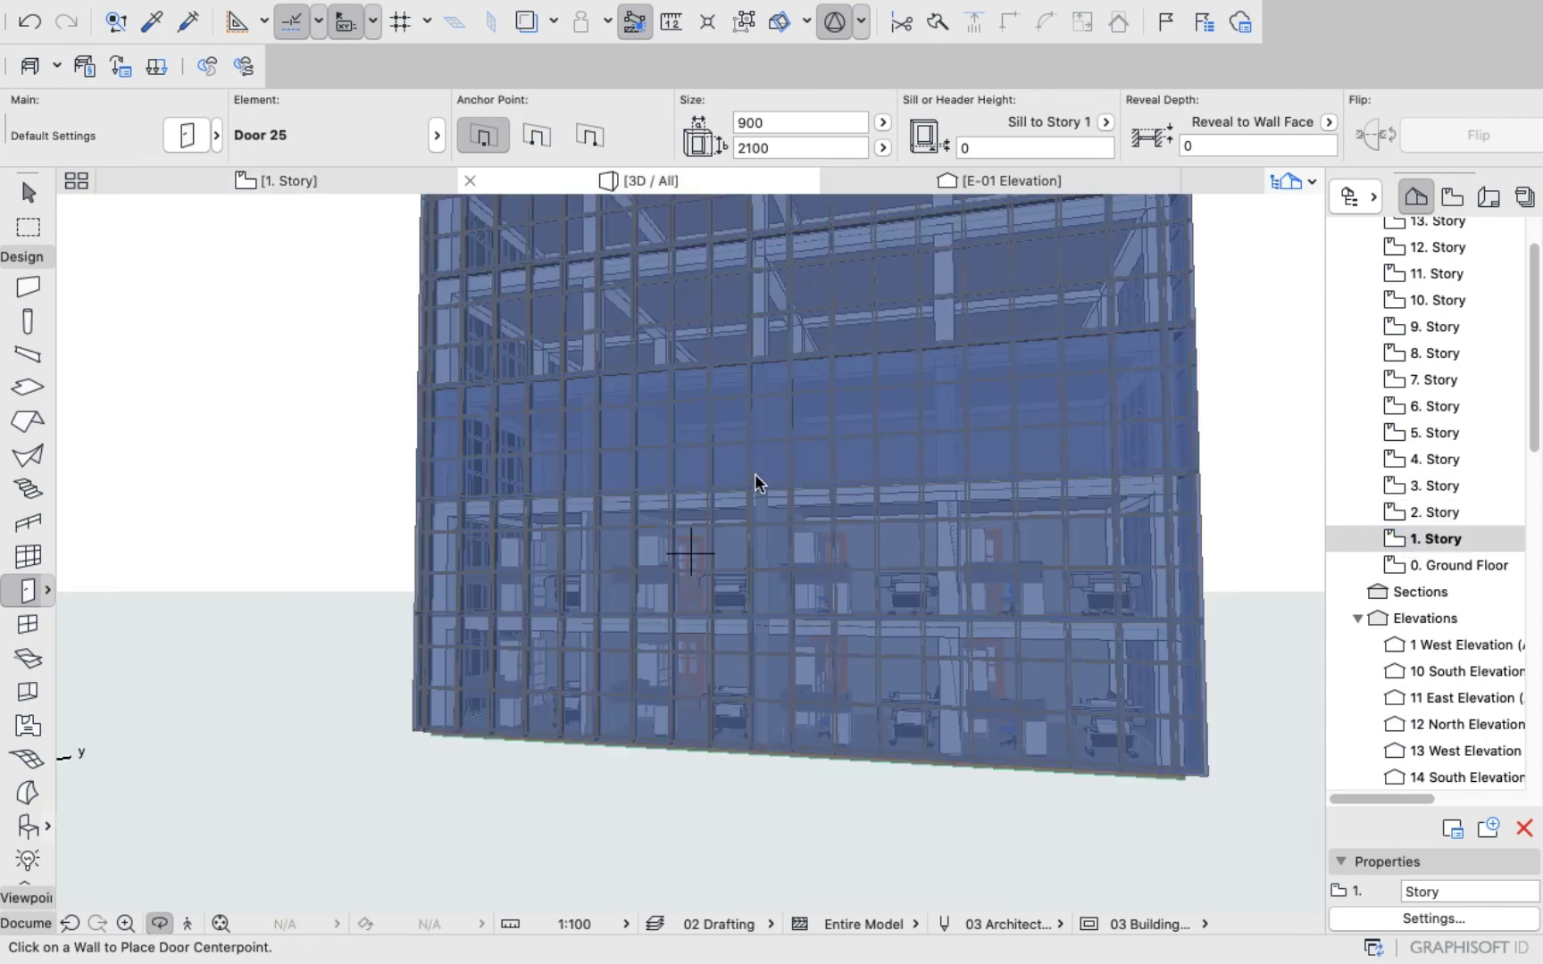
pyautogui.scroll(-10, 750, 518)
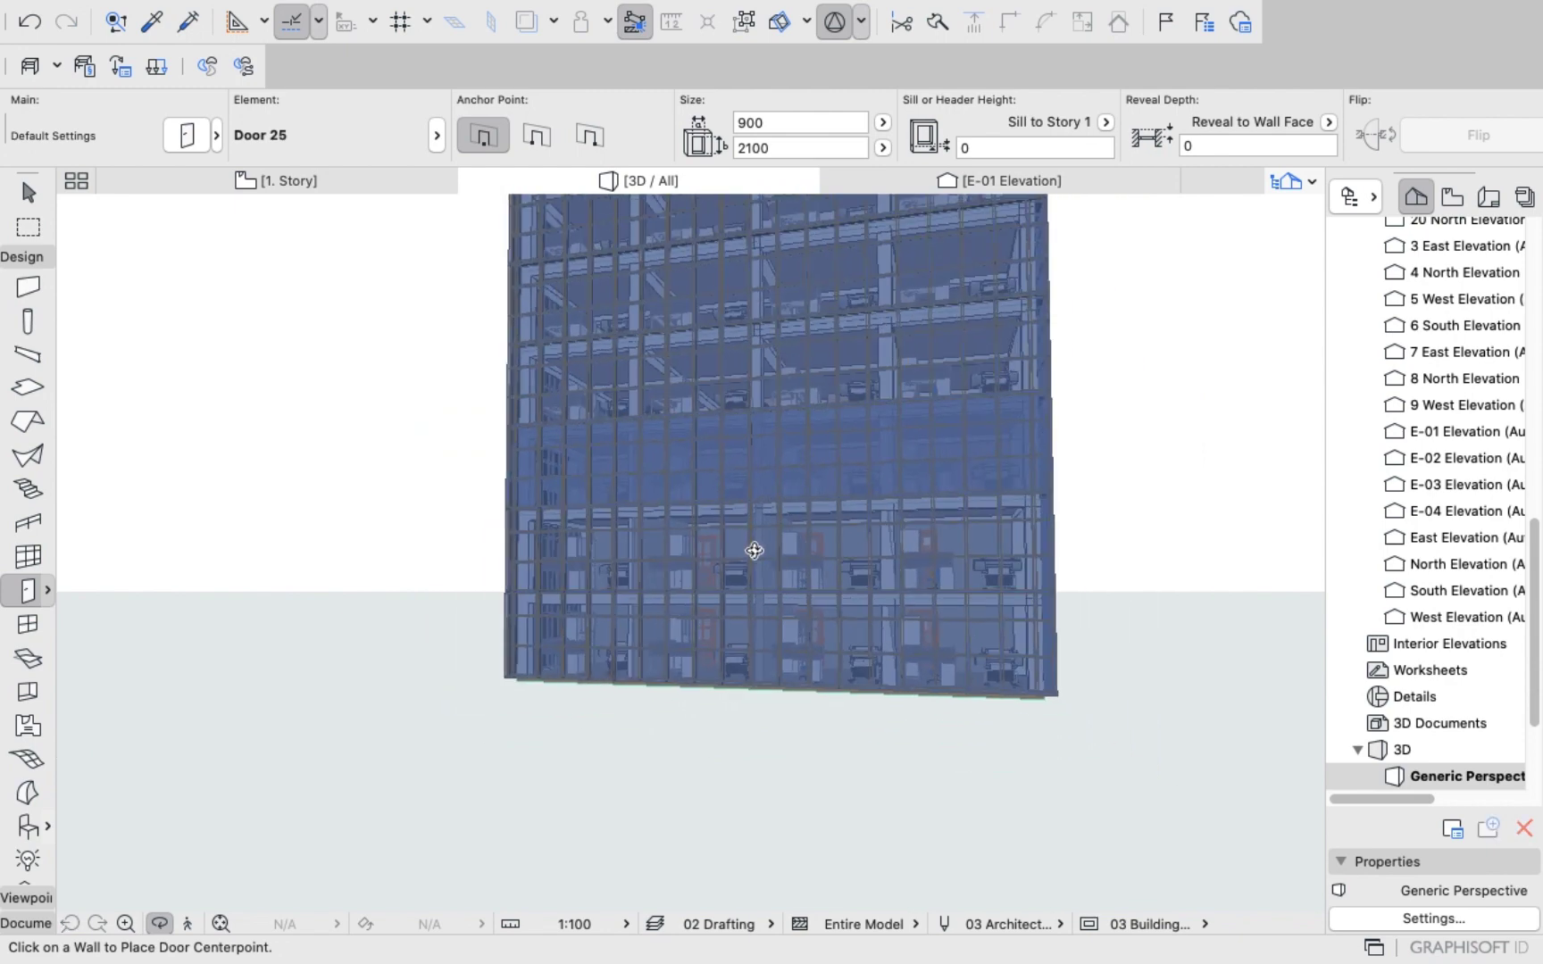
pyautogui.scroll(-5, 810, 558)
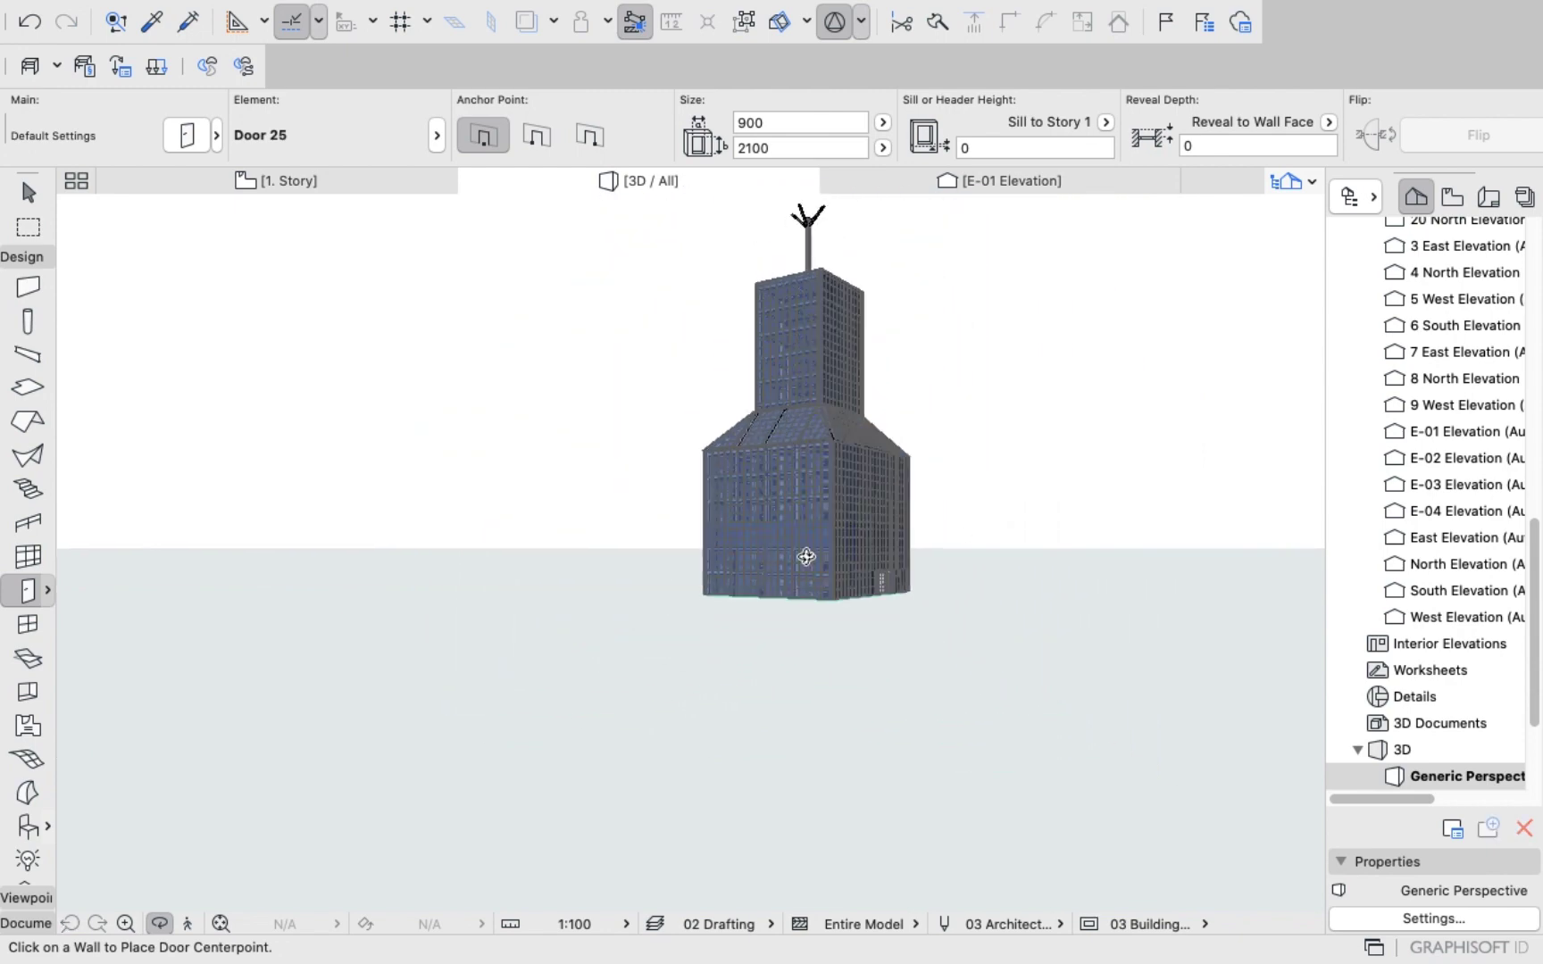
pyautogui.scroll(10, 824, 608)
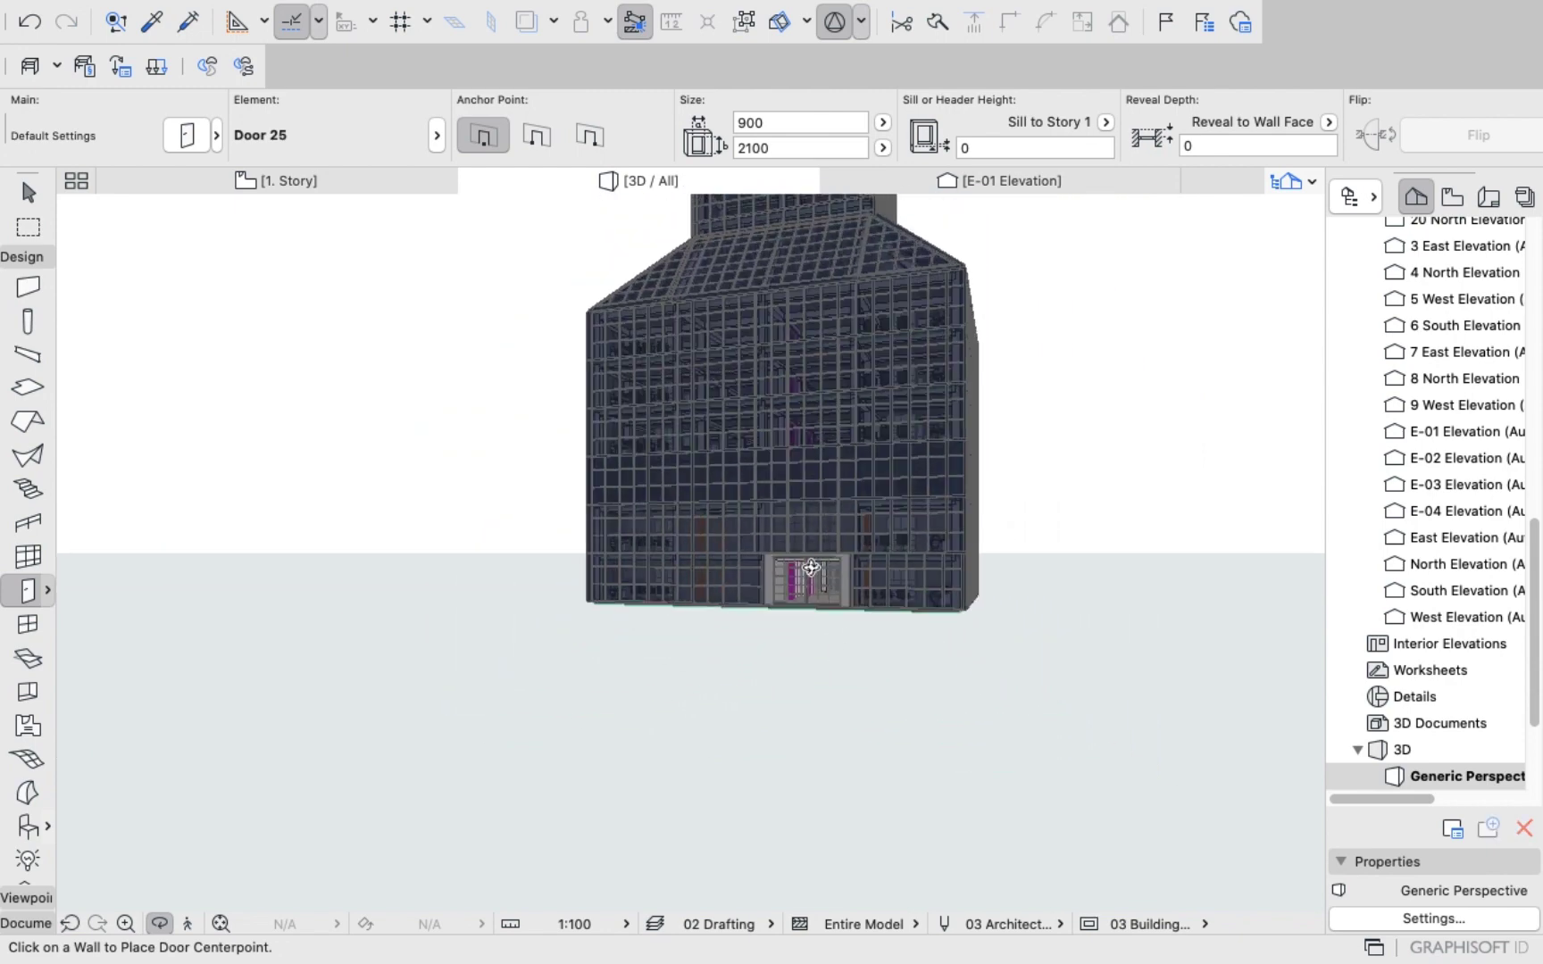
pyautogui.scroll(-10, 796, 638)
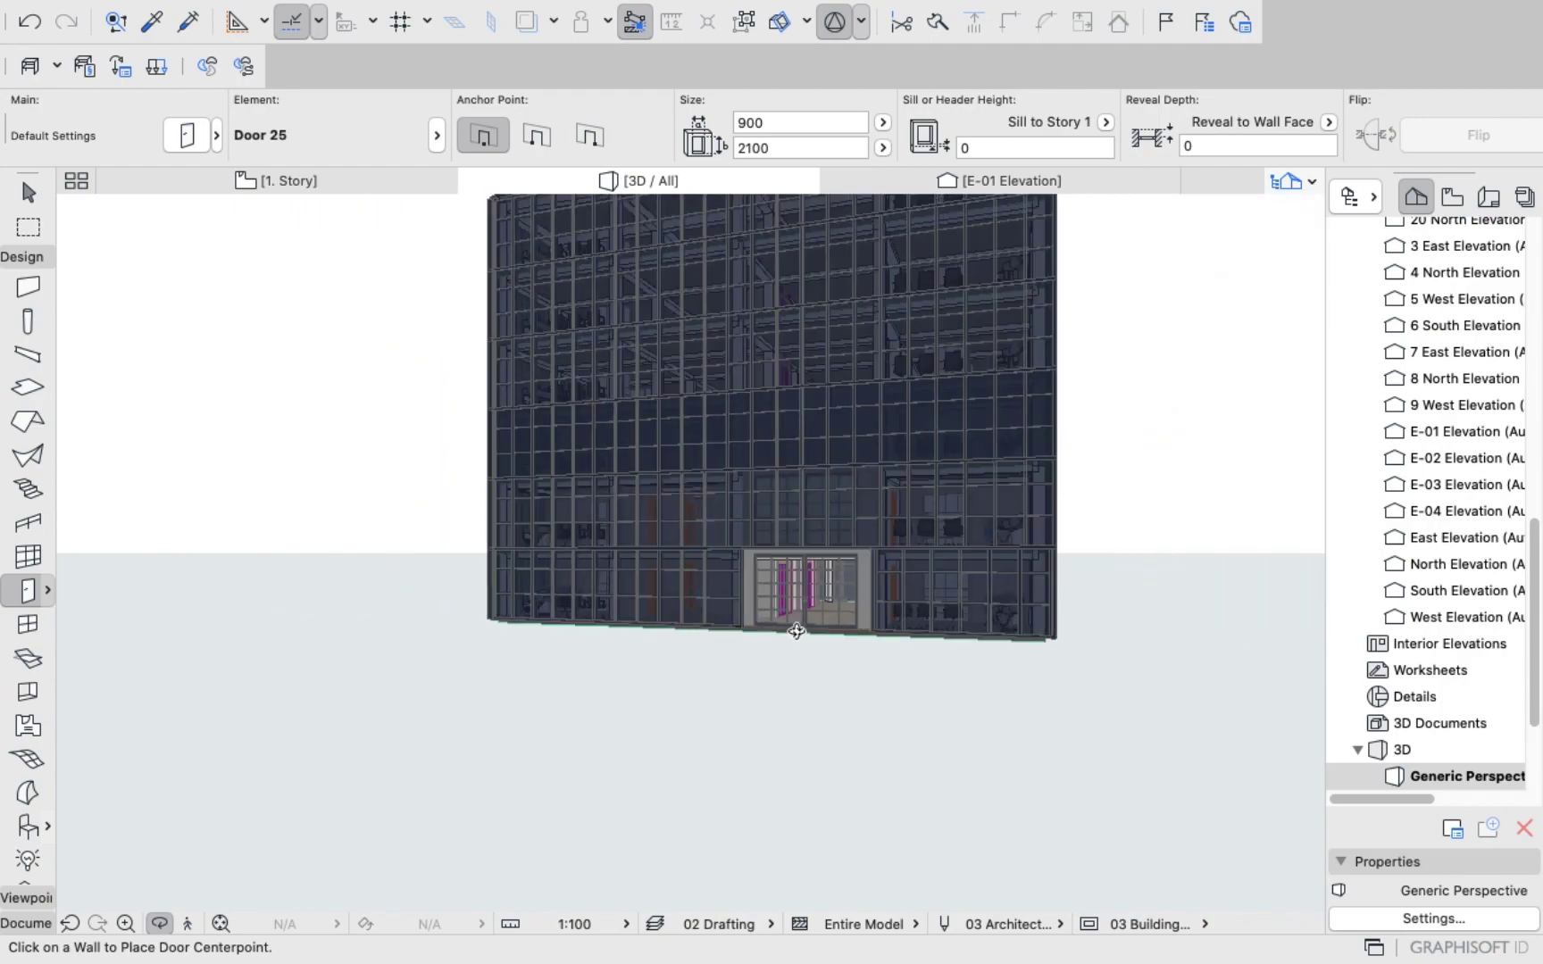
pyautogui.keyDown('shift'); pyautogui.moveTo(849, 616); pyautogui.dragTo(1024, 510, button='middle'); pyautogui.keyUp('shift')
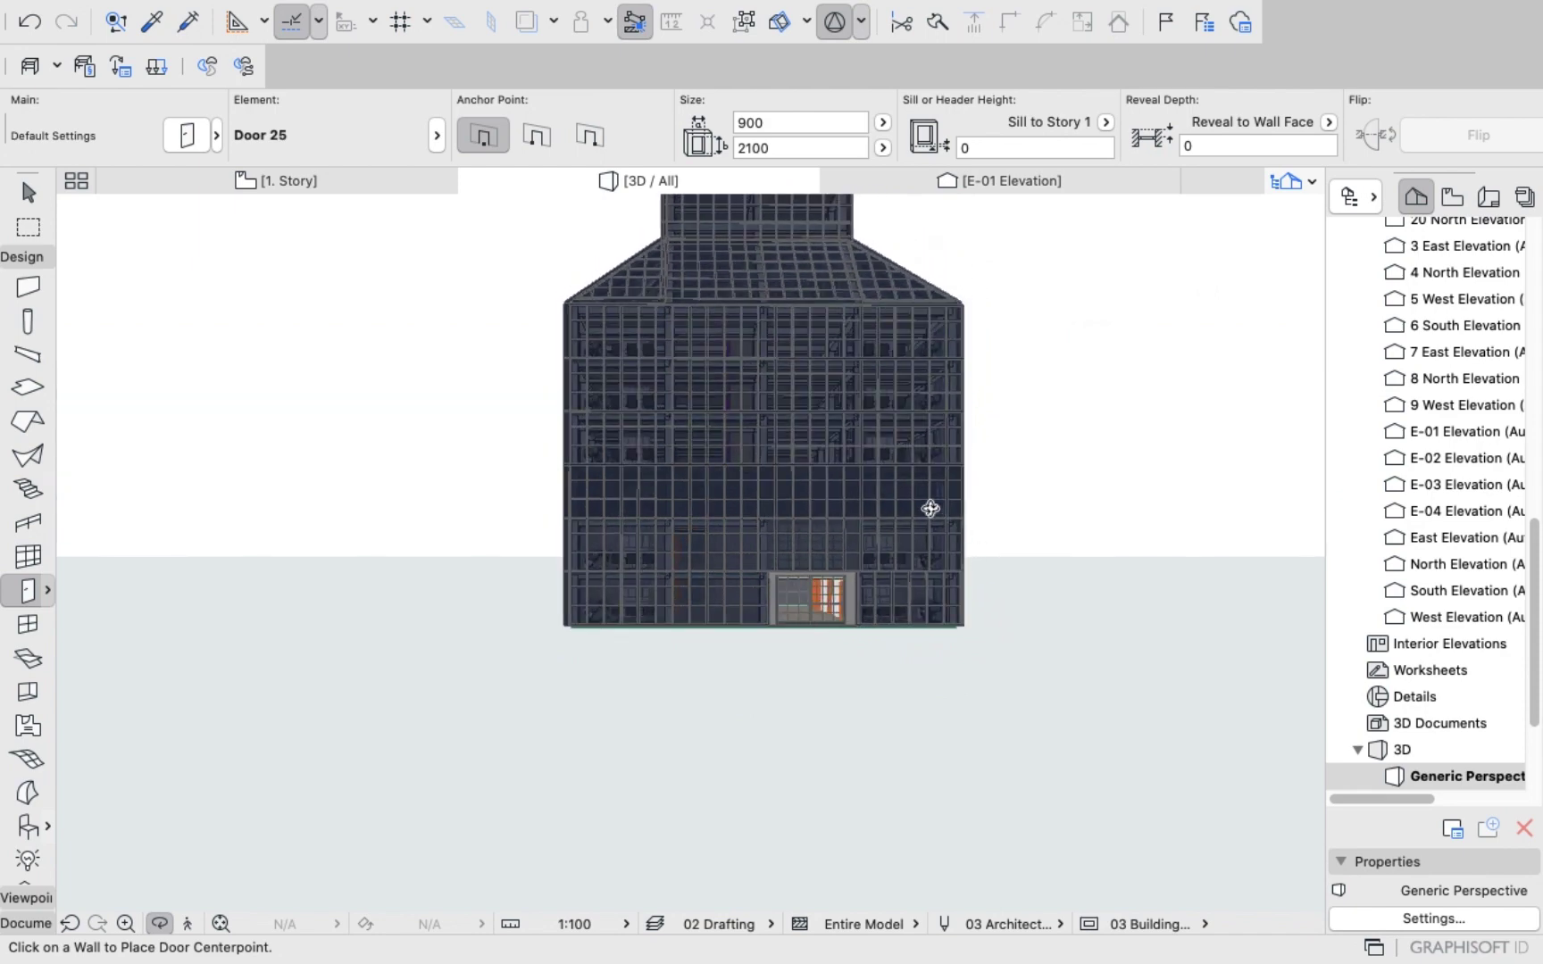
# Open the 2. Story plan and undo the last paste of the doors.
pyautogui.scroll(8, 1447, 341)
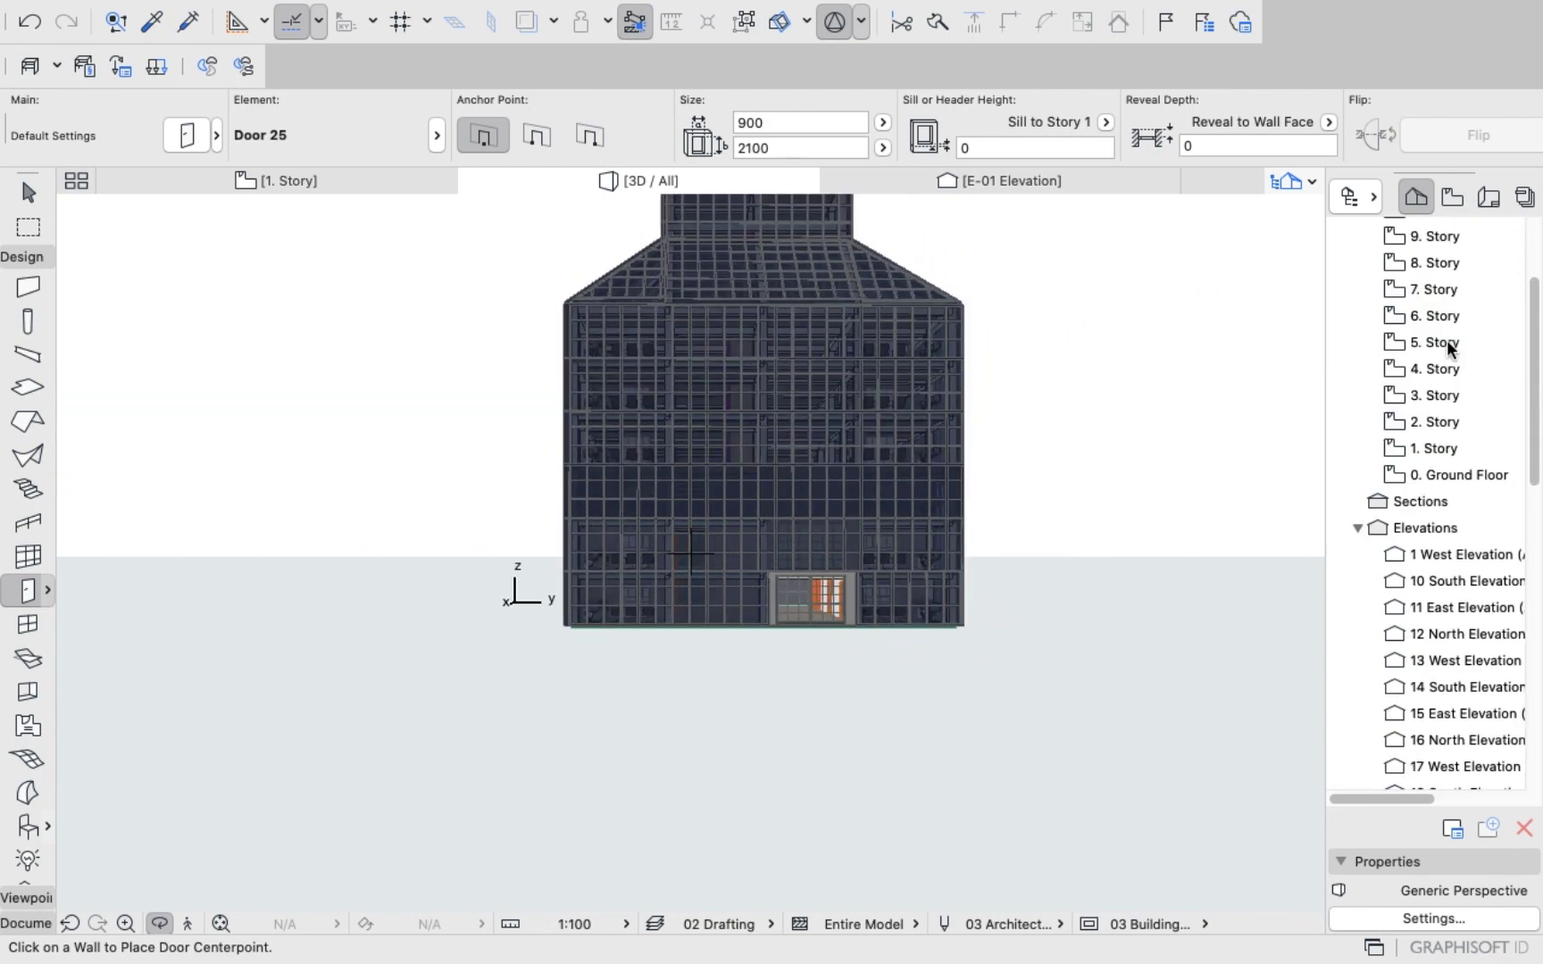
pyautogui.doubleClick(1413, 444)
pyautogui.click(1414, 423)
pyautogui.doubleClick(1414, 424)
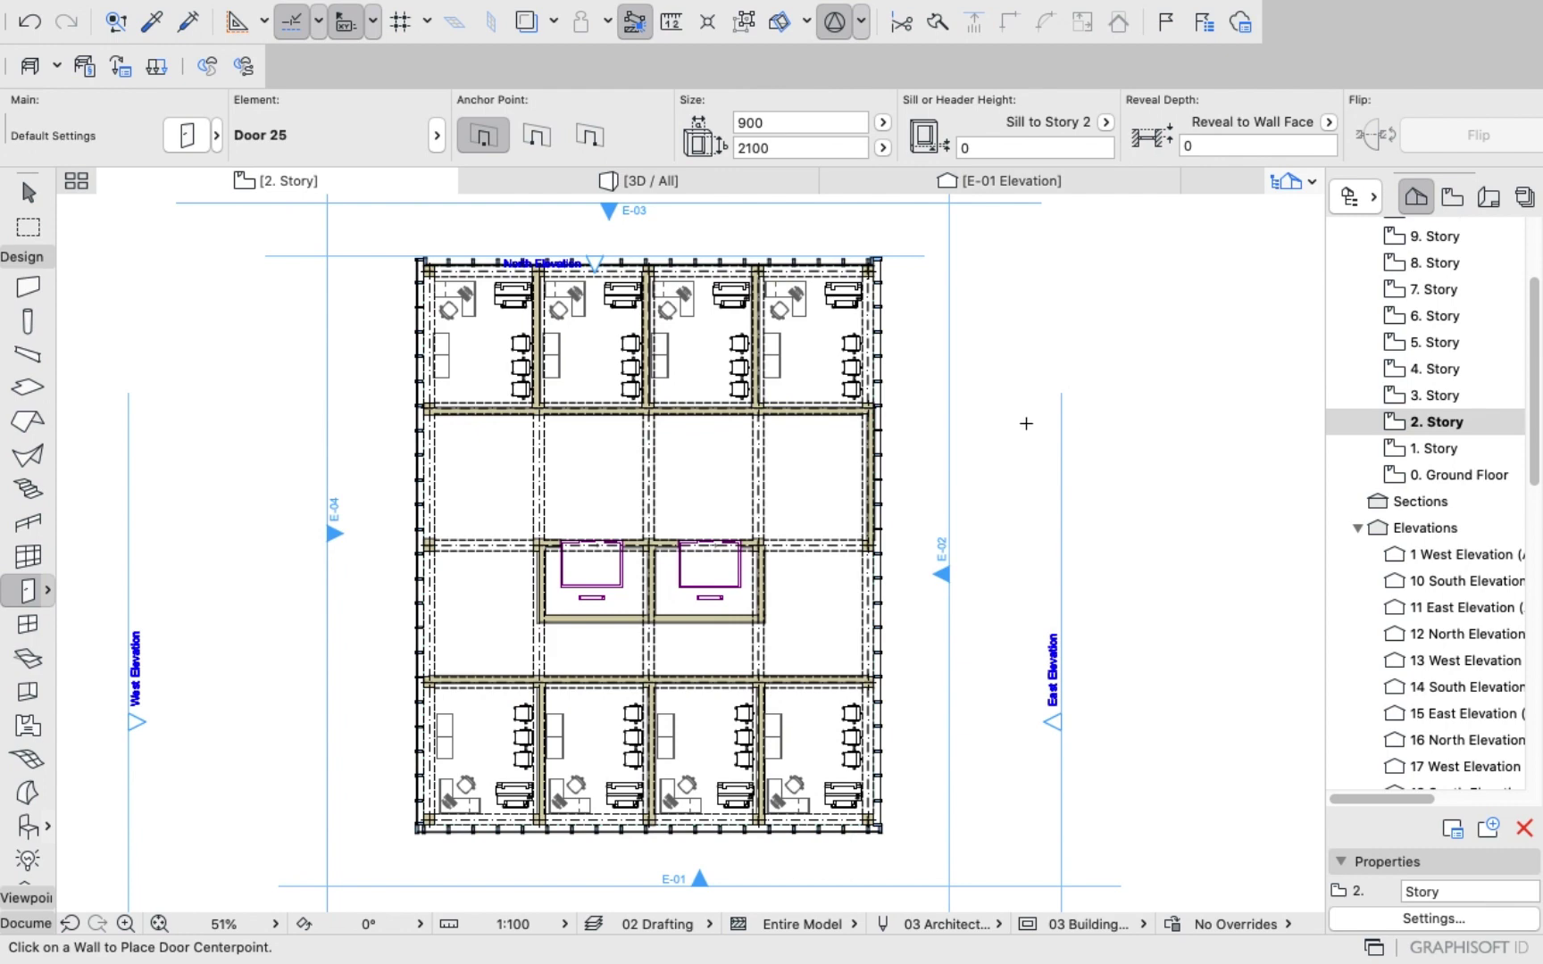
pyautogui.press('super+z')
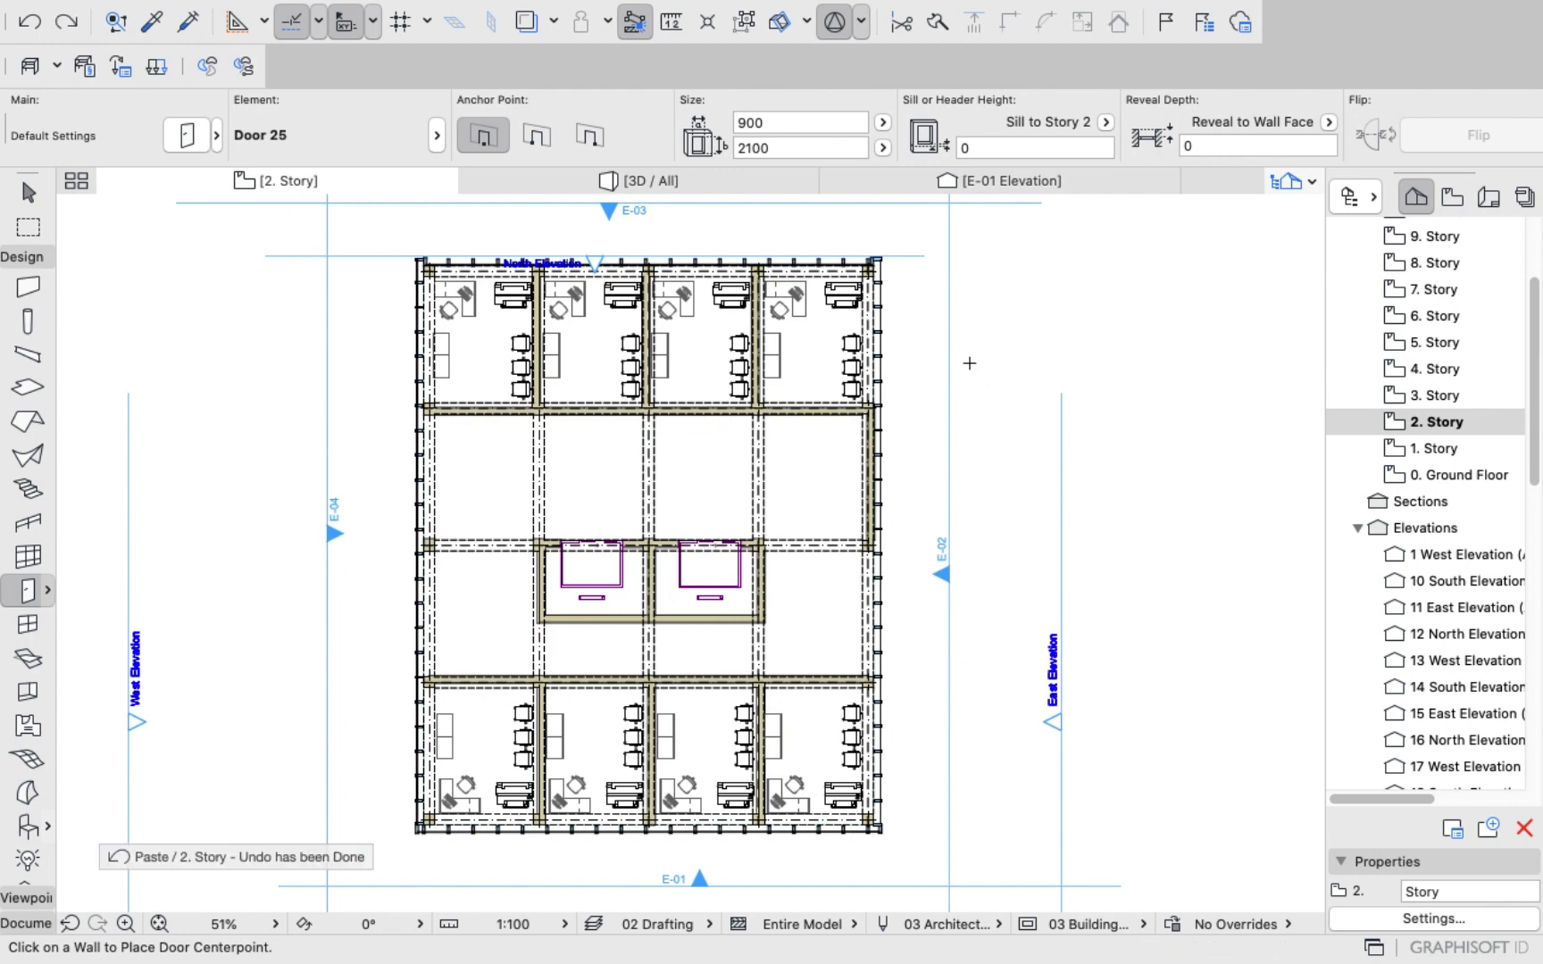
pyautogui.scroll(-3, 968, 414)
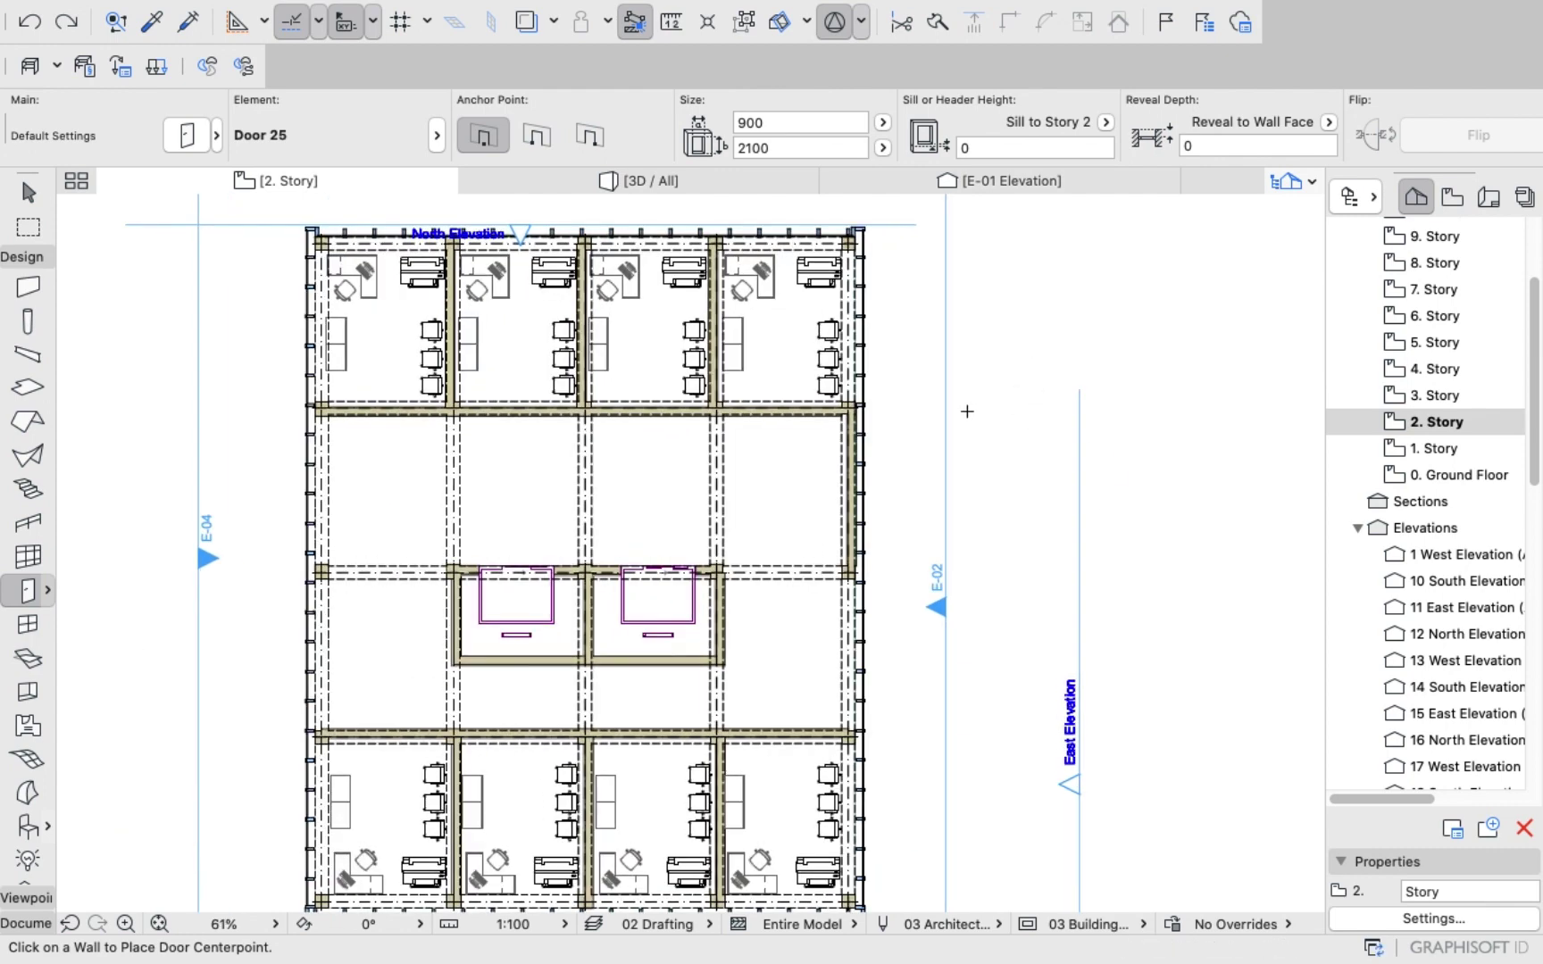
# Select all doors on the 1. Story plan, exclude the wide entrance door in the east wall, and copy the rest.
pyautogui.click(1429, 448)
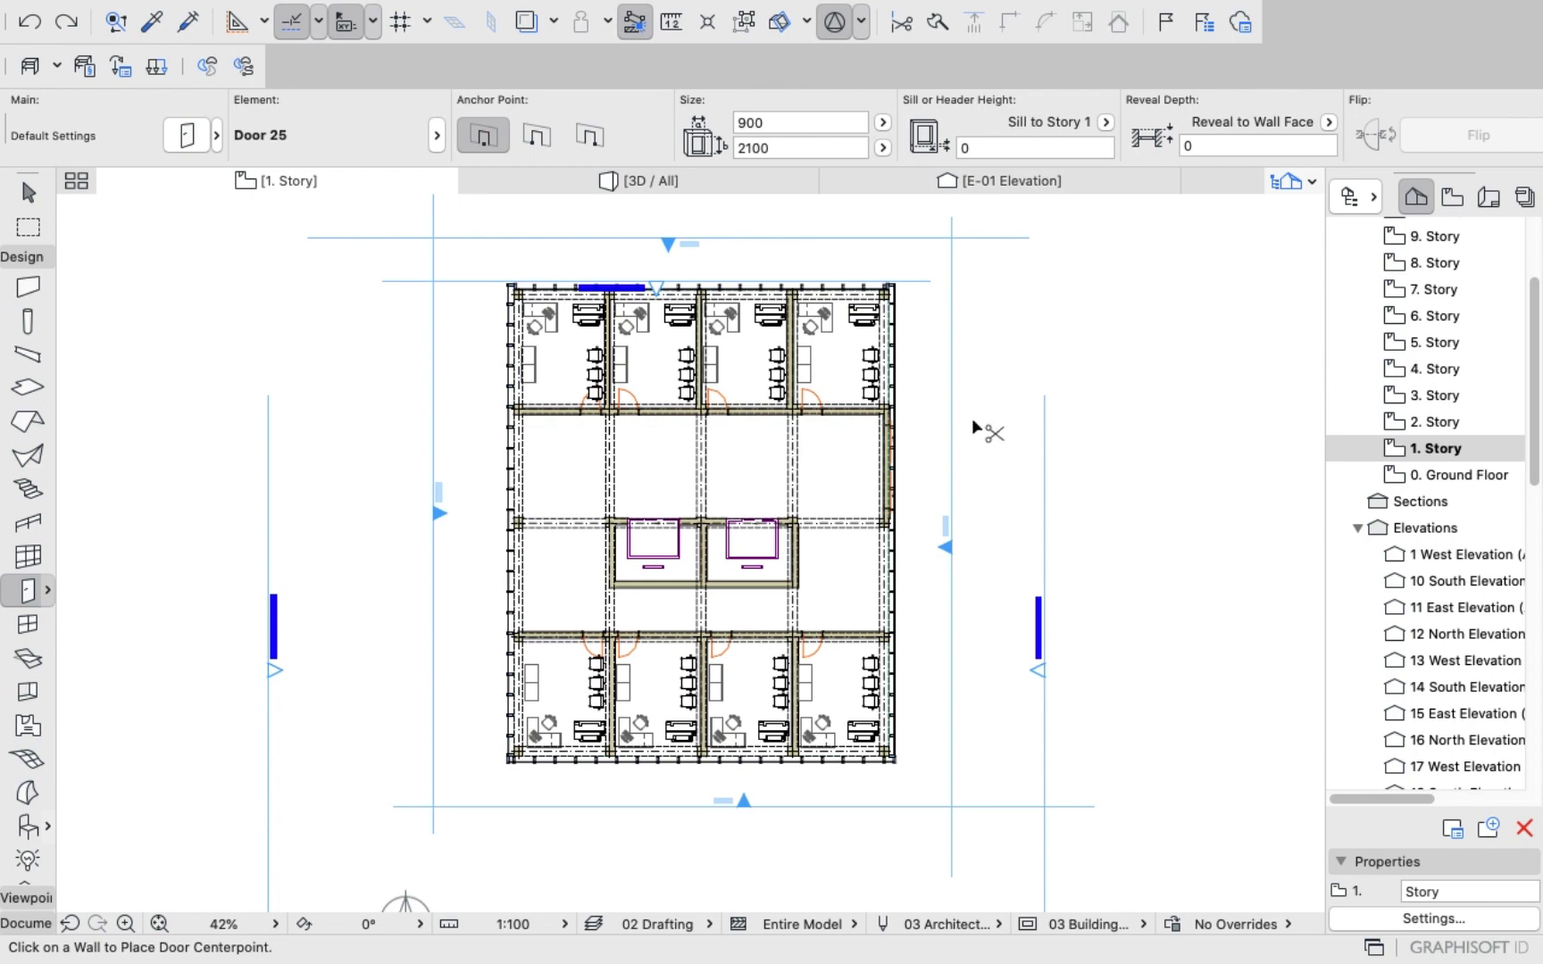
pyautogui.hotkey('ctrl', 'a')
pyautogui.scroll(5, 906, 477)
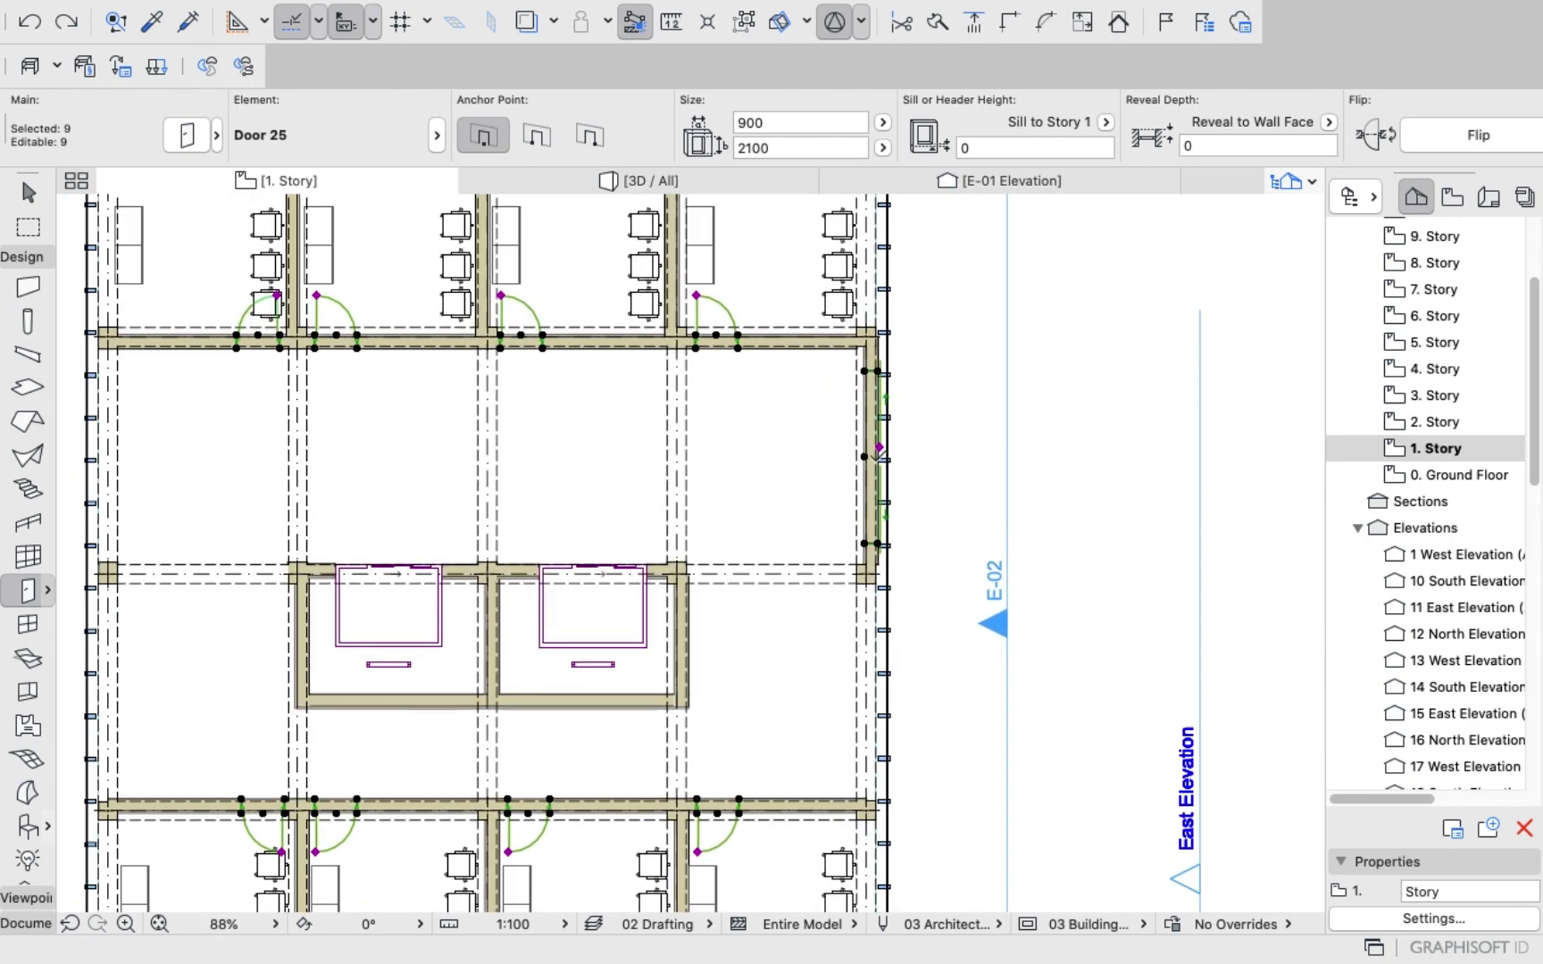
pyautogui.keyDown('shift'); pyautogui.click(876, 455); pyautogui.keyUp('shift')
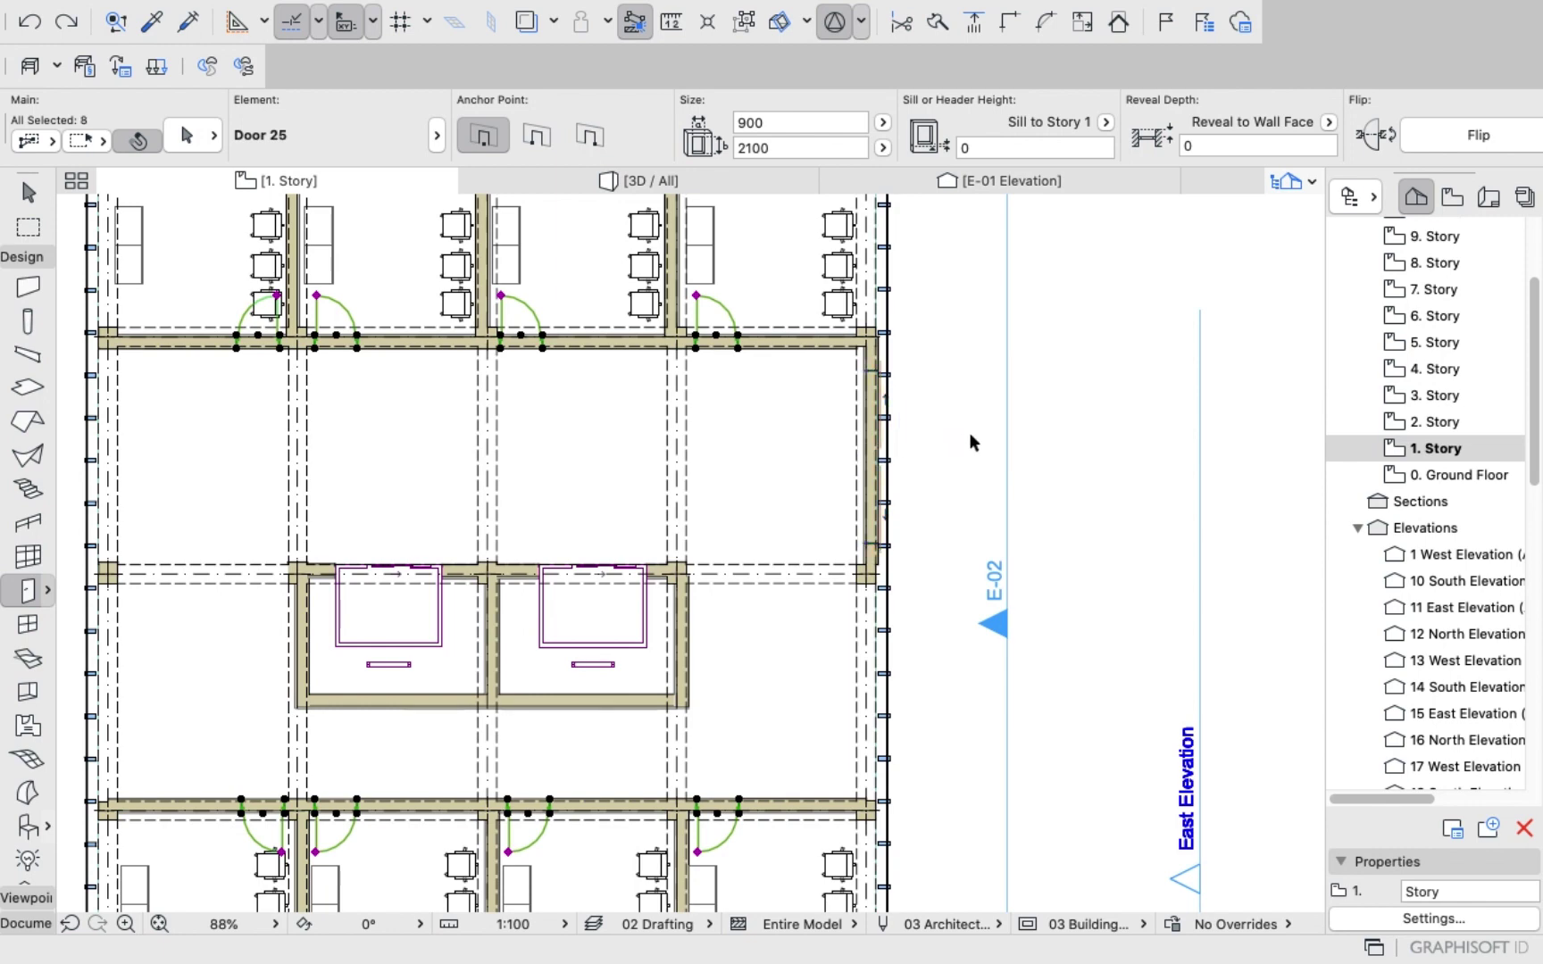
pyautogui.scroll(-3, 1102, 386)
pyautogui.rightClick(1125, 273)
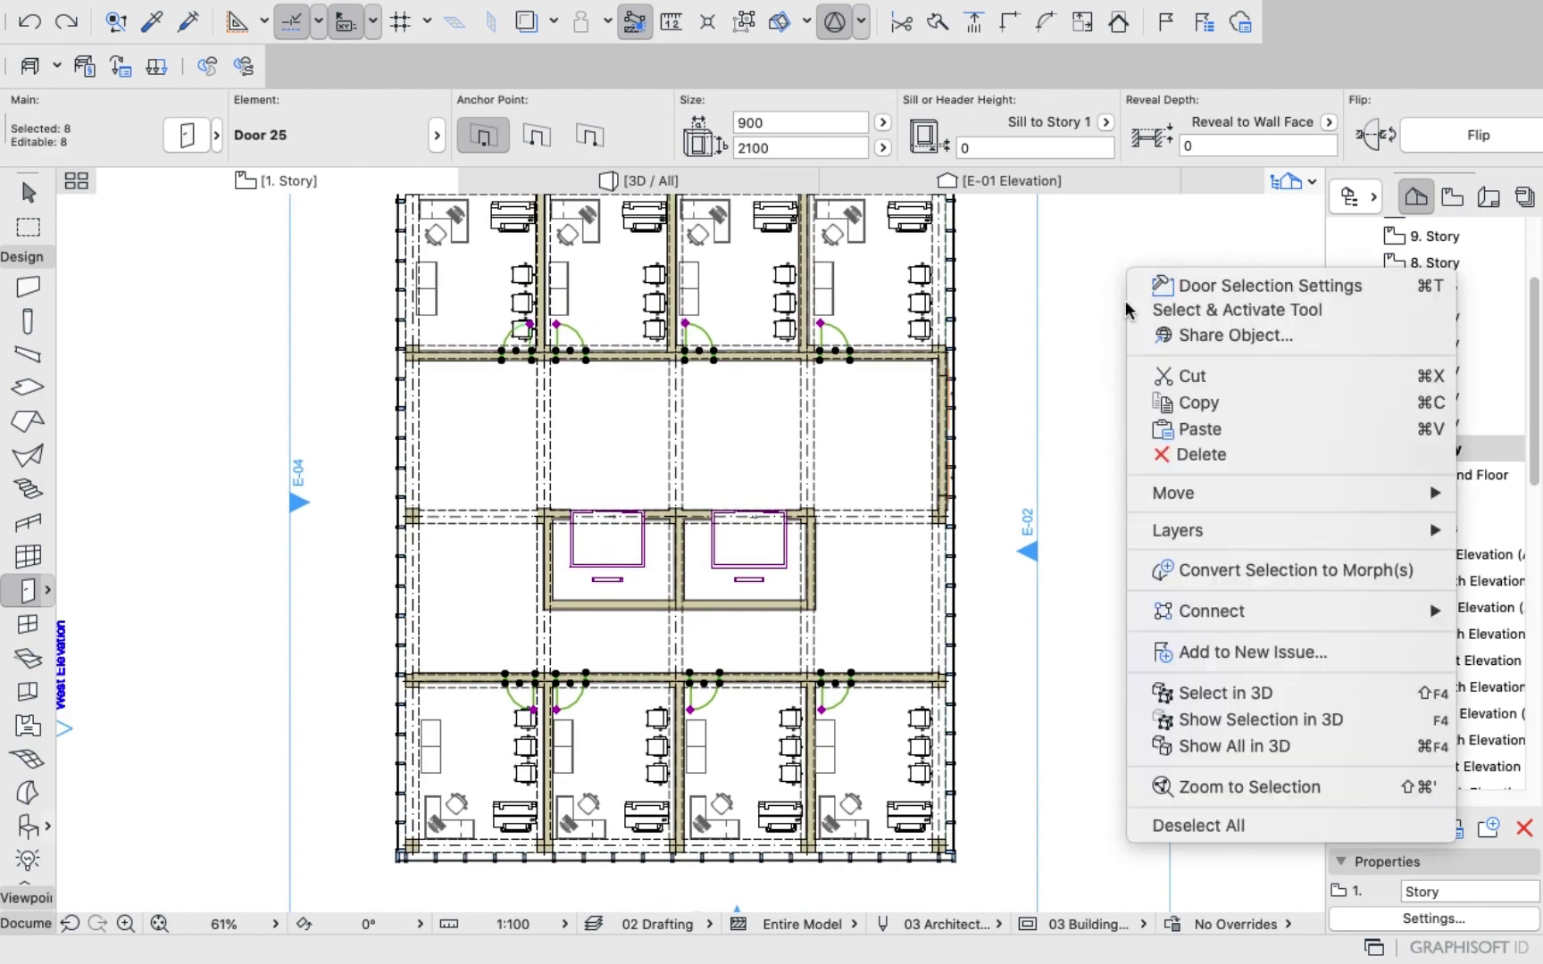
pyautogui.click(1161, 403)
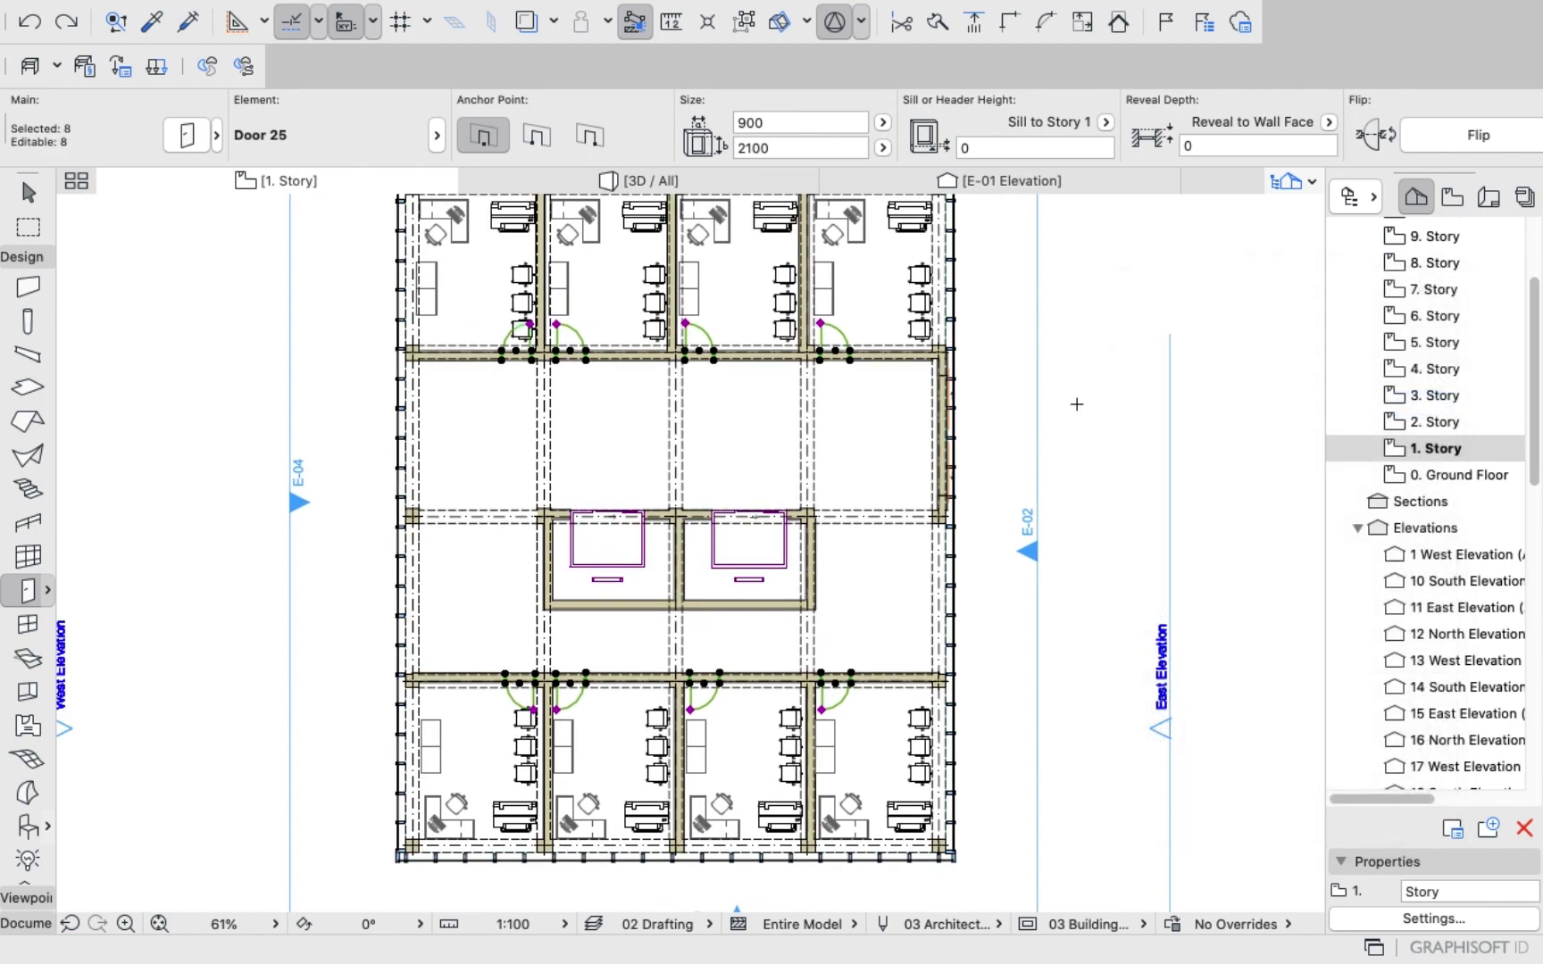
# Paste the copied office doors into the walls of the 2. Story plan.
pyautogui.doubleClick(1443, 428)
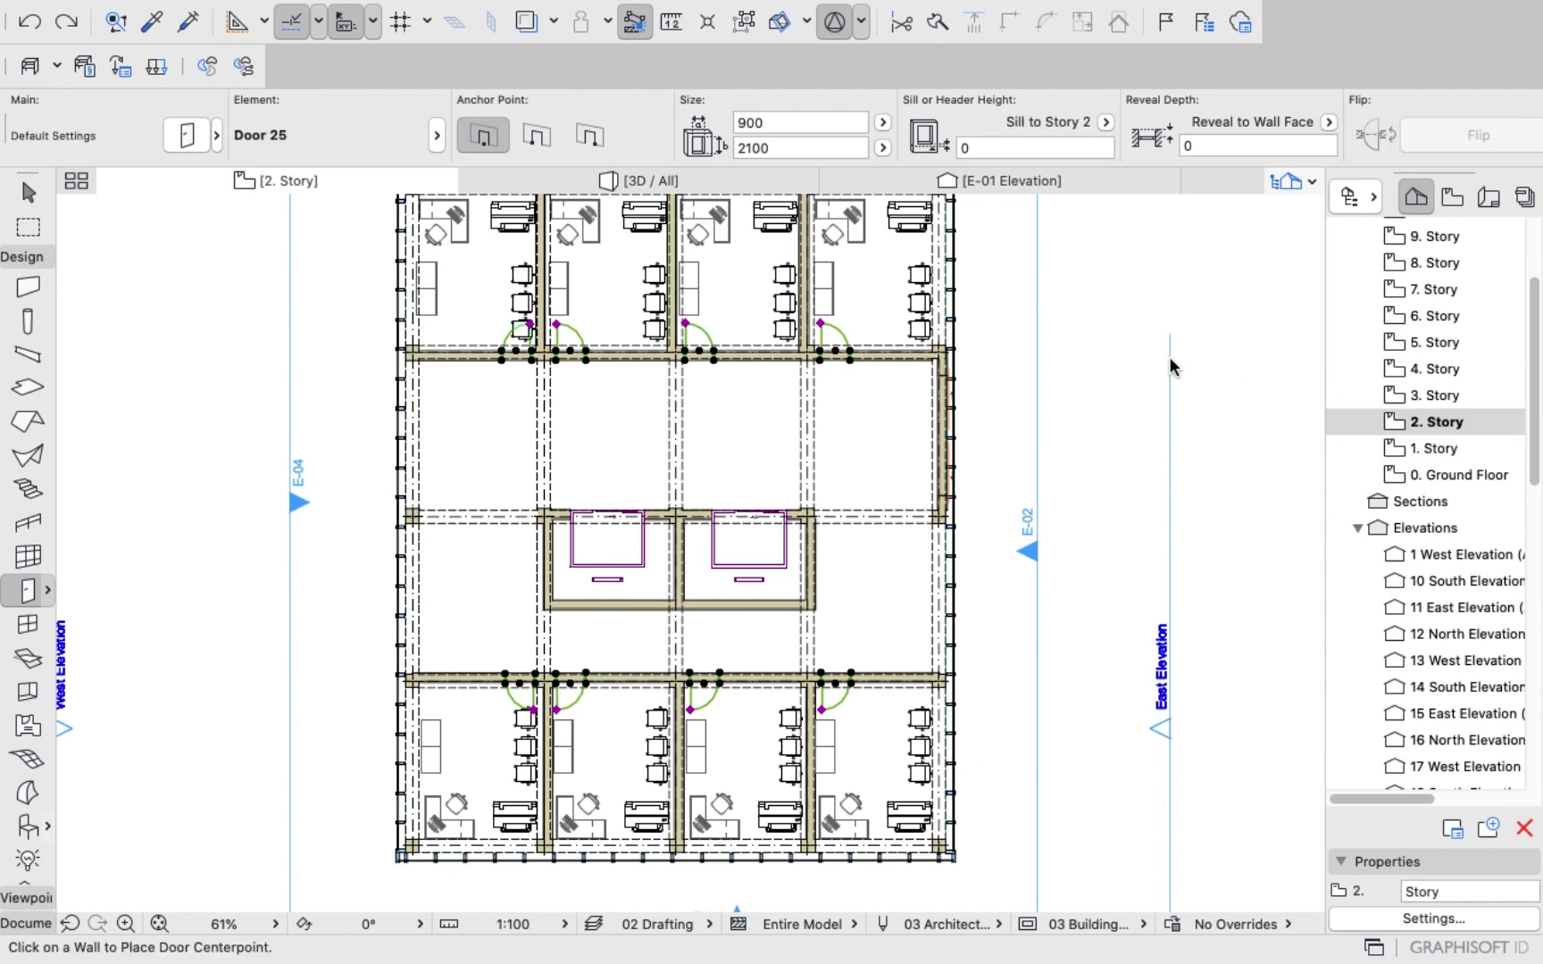
pyautogui.rightClick(1099, 309)
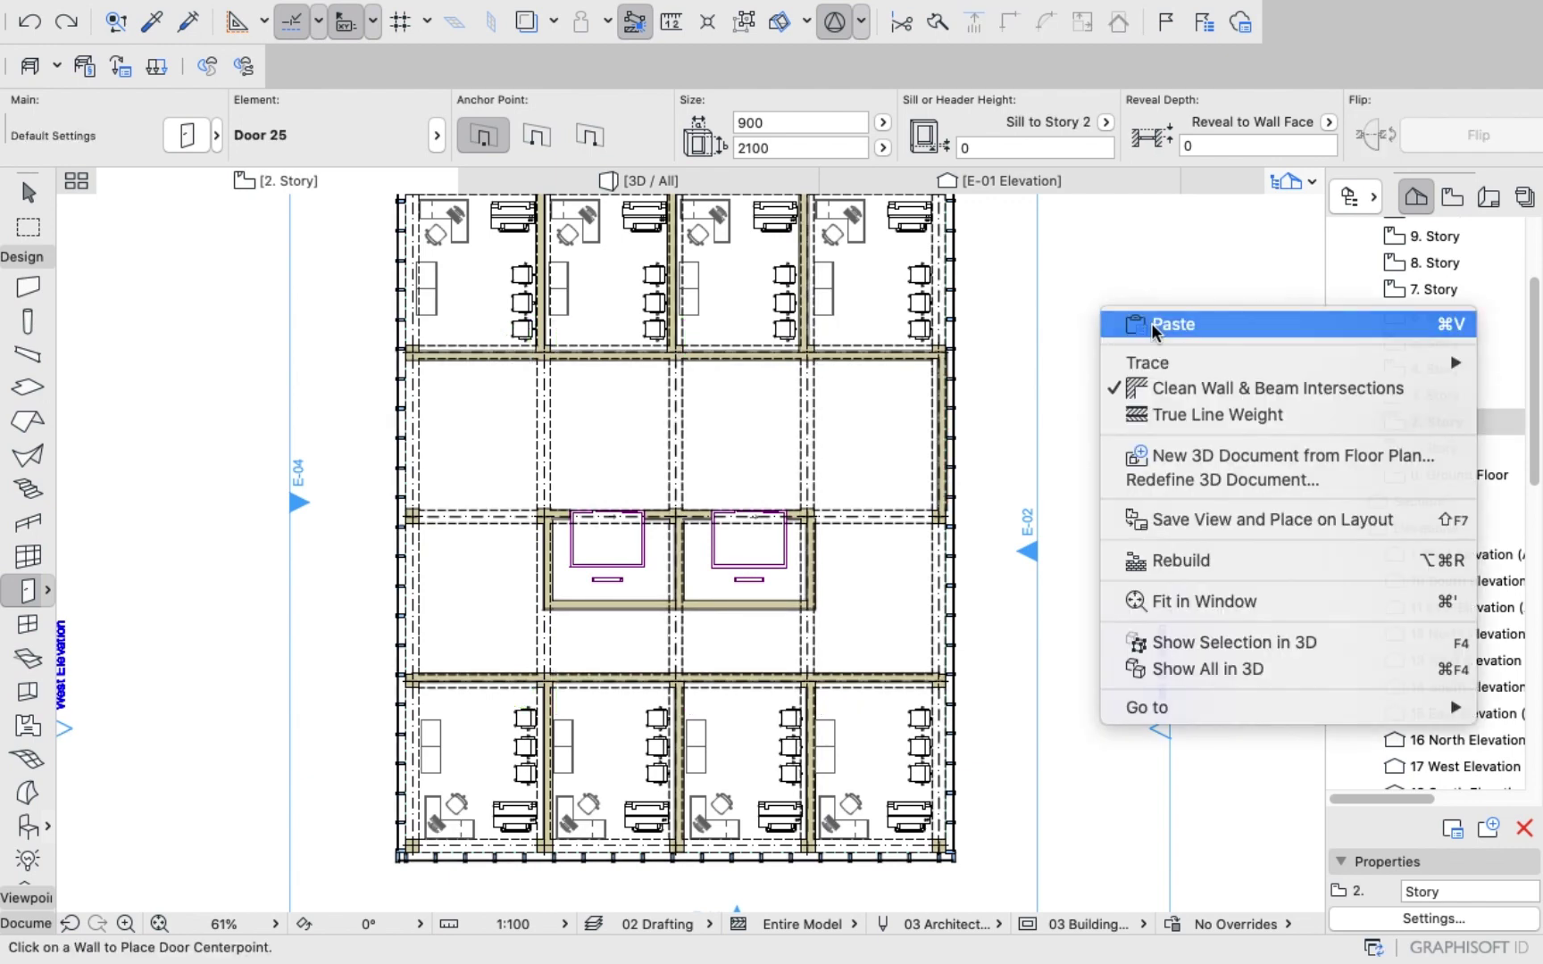
pyautogui.click(1151, 323)
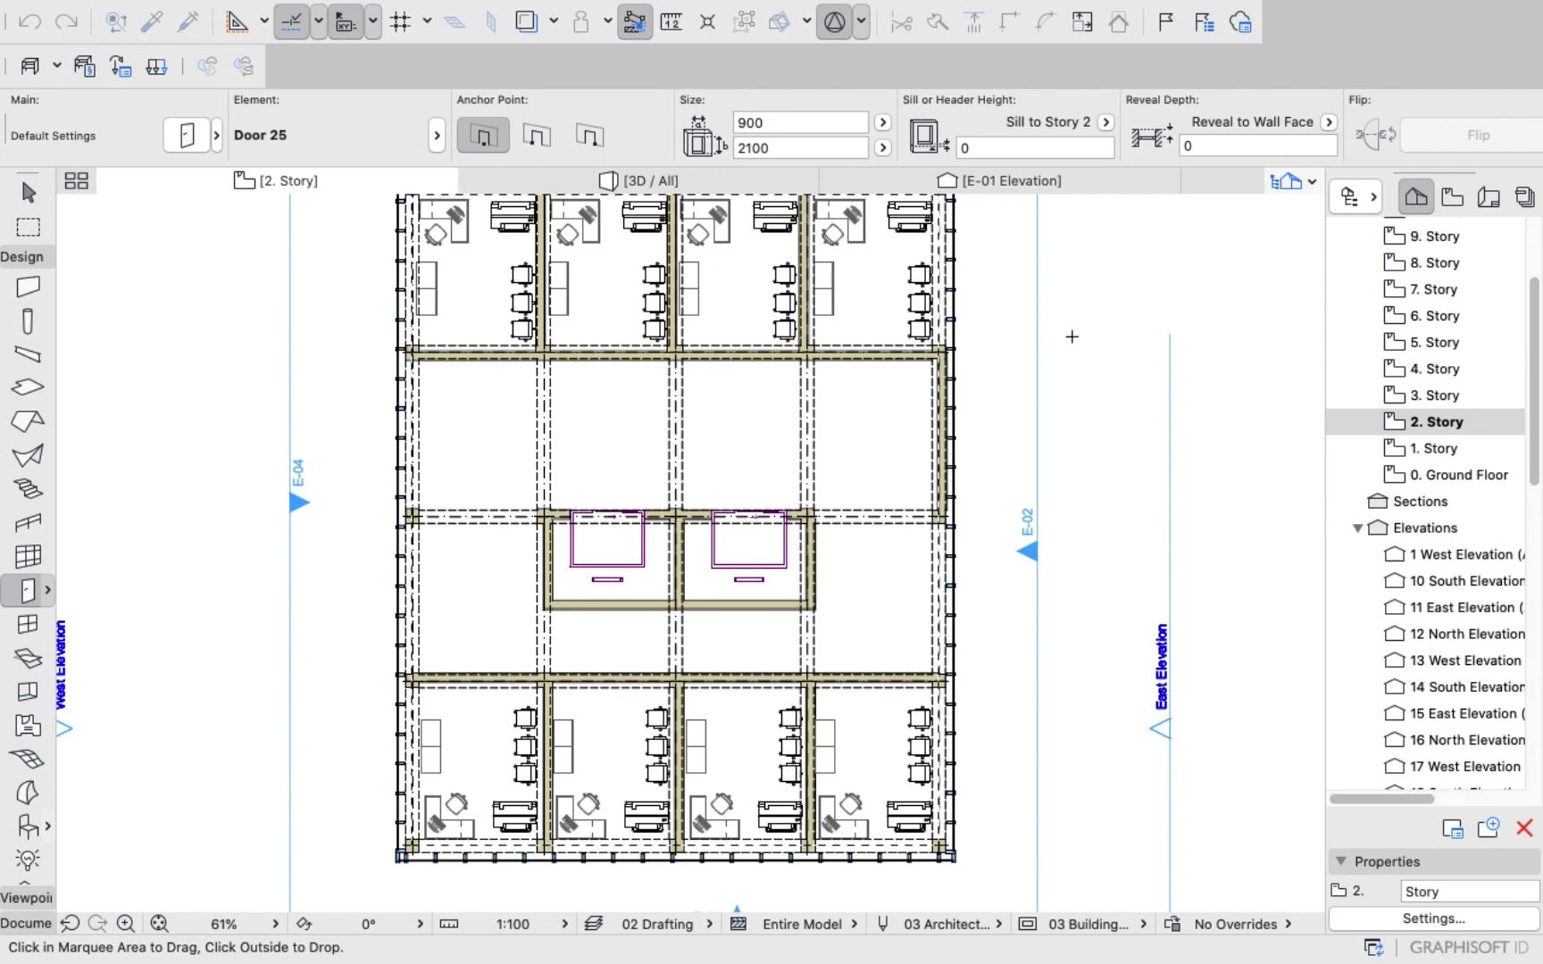
pyautogui.click(1073, 335)
pyautogui.scroll(-3, 1012, 457)
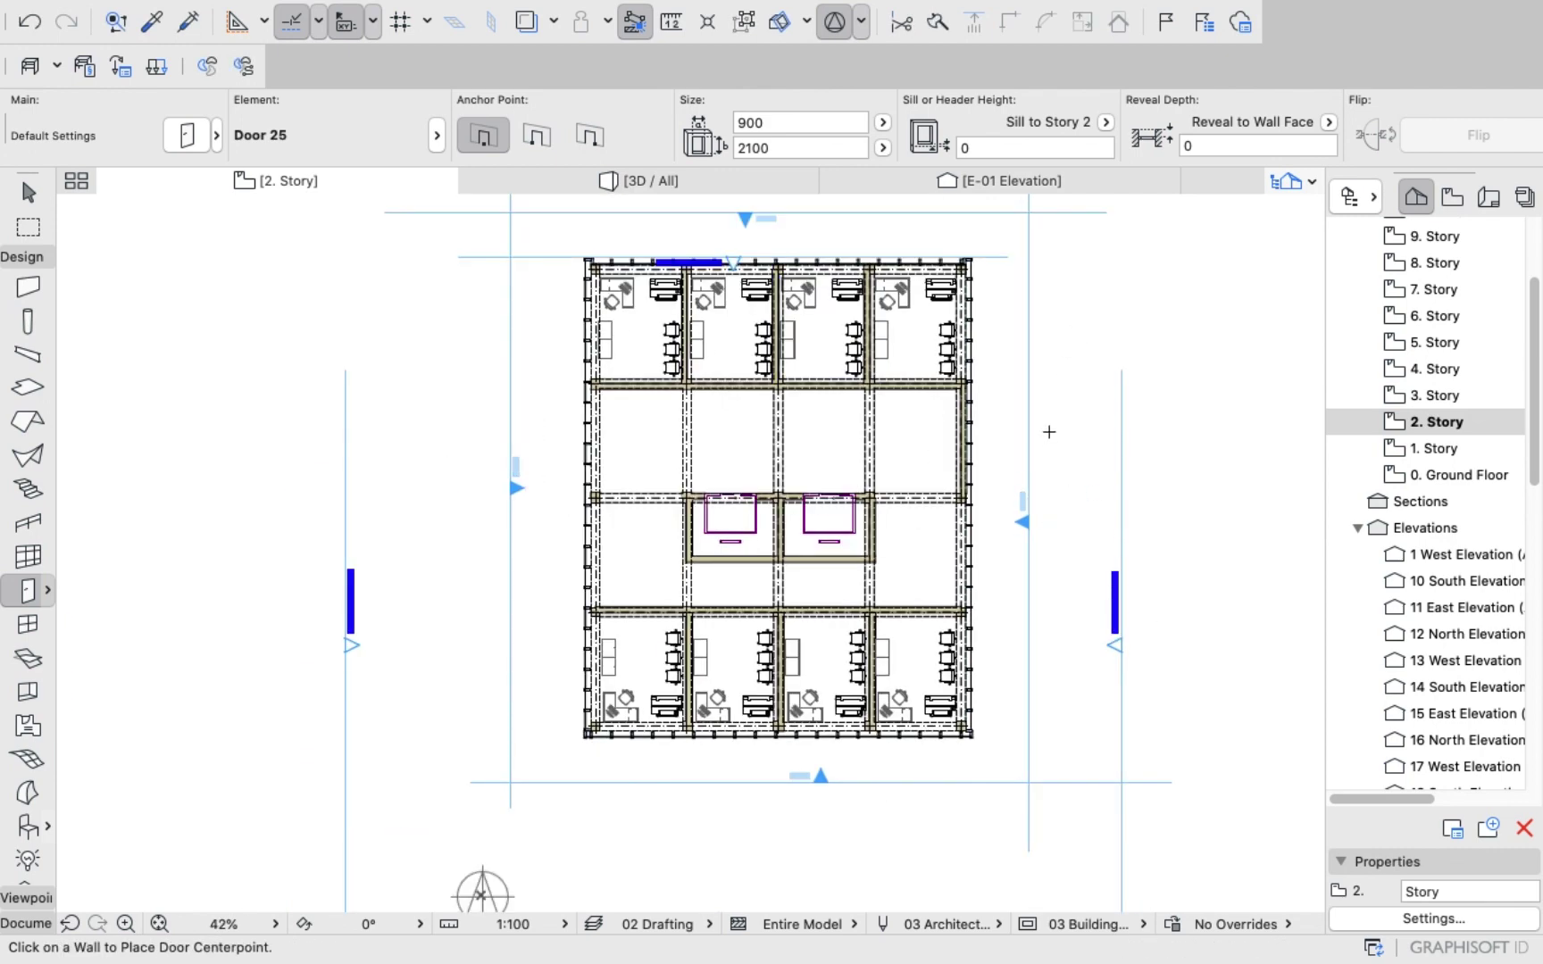
pyautogui.doubleClick(1421, 395)
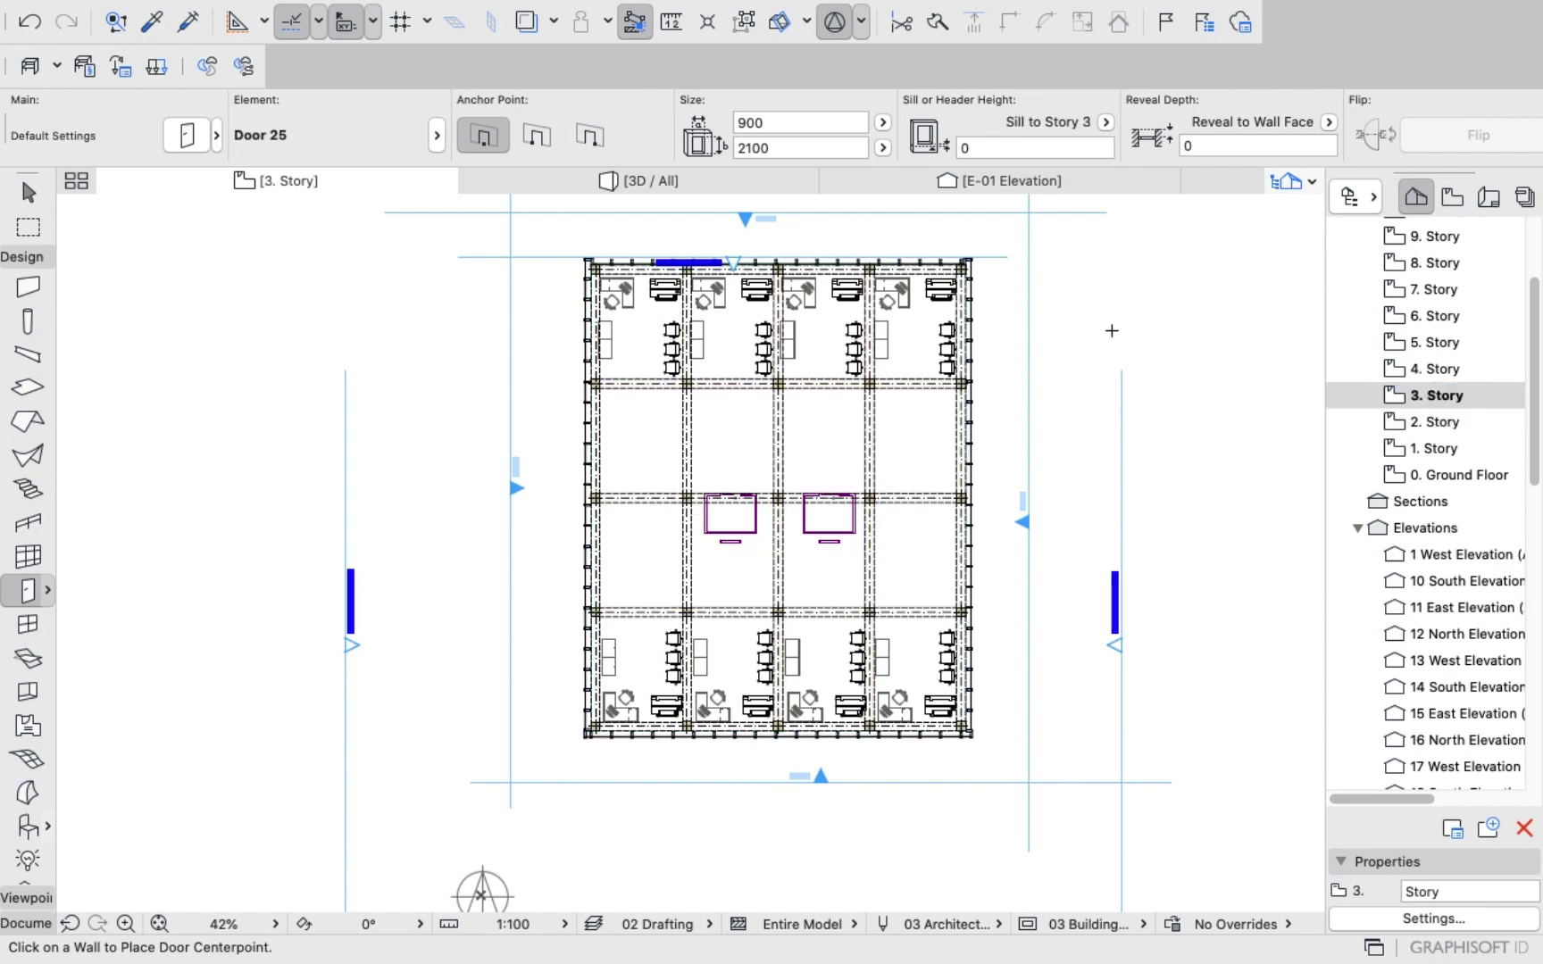
pyautogui.rightClick(1122, 306)
pyautogui.rightClick(1149, 316)
pyautogui.doubleClick(1401, 422)
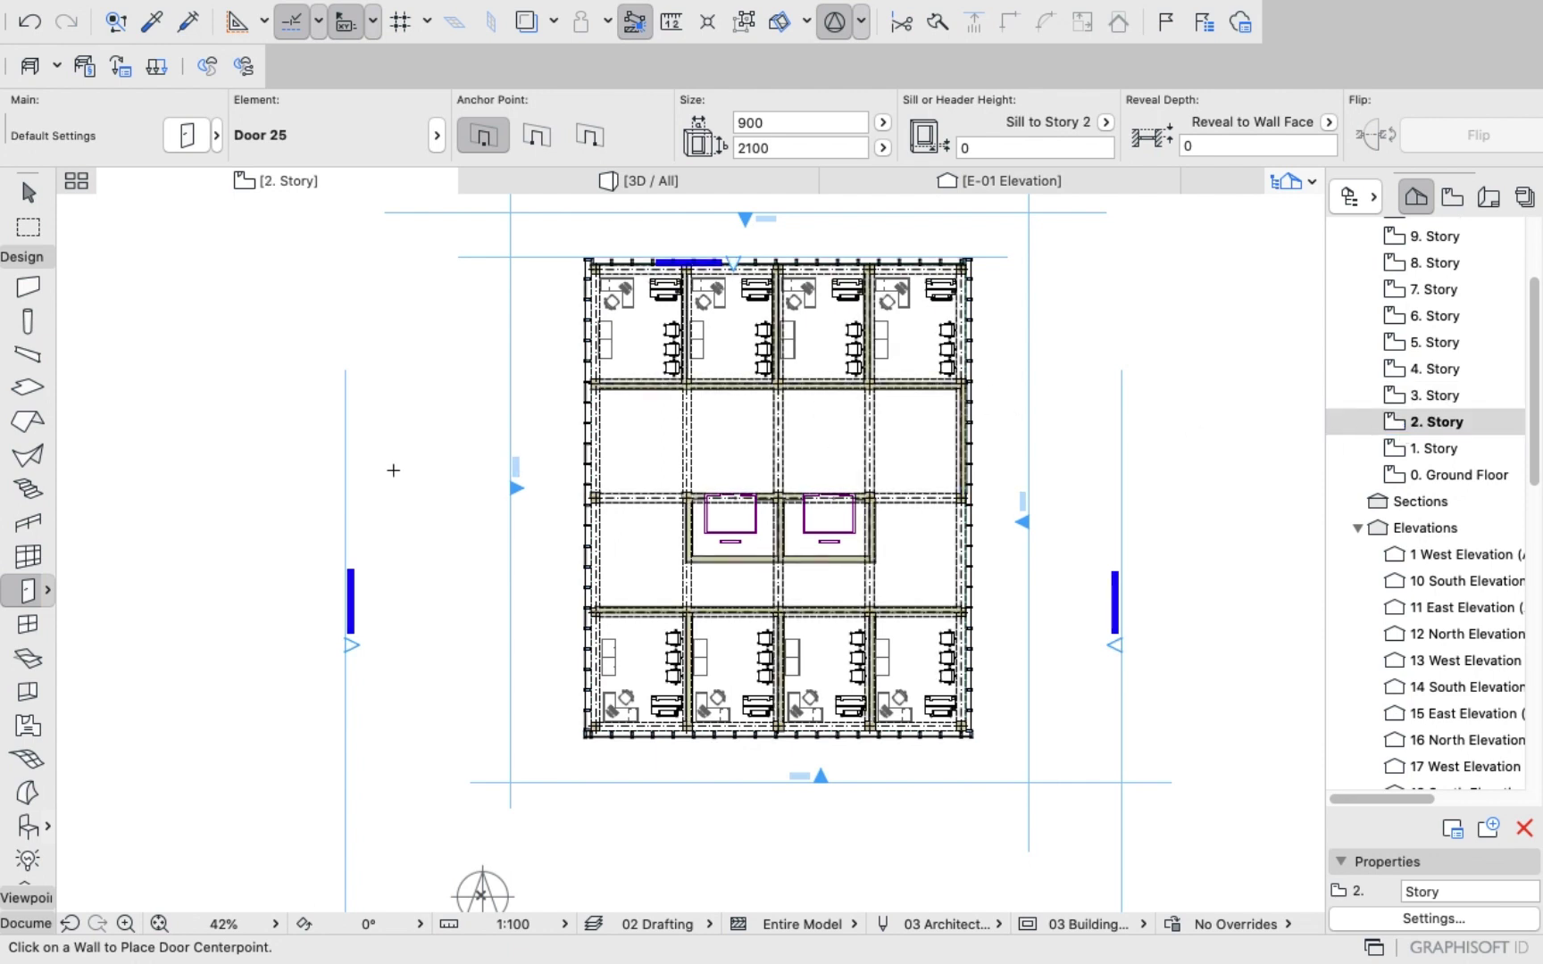
# Select all walls on the 2. Story plan, exclude the short wall along the east facade, and copy the rest.
pyautogui.click(28, 288)
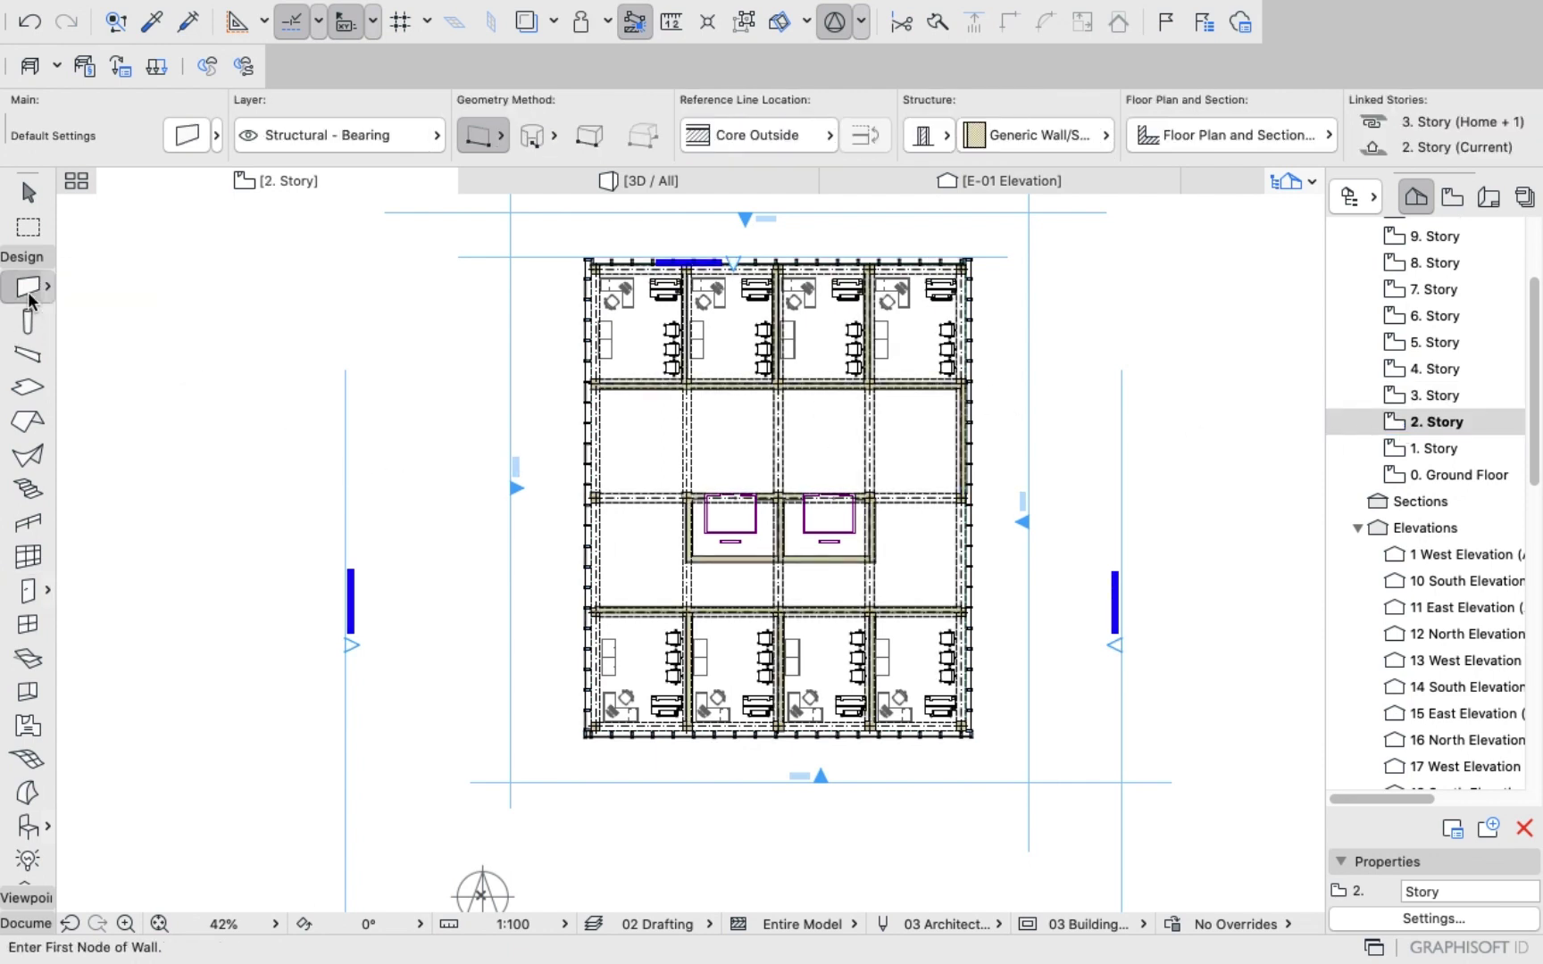
pyautogui.doubleClick(28, 290)
pyautogui.click(884, 702)
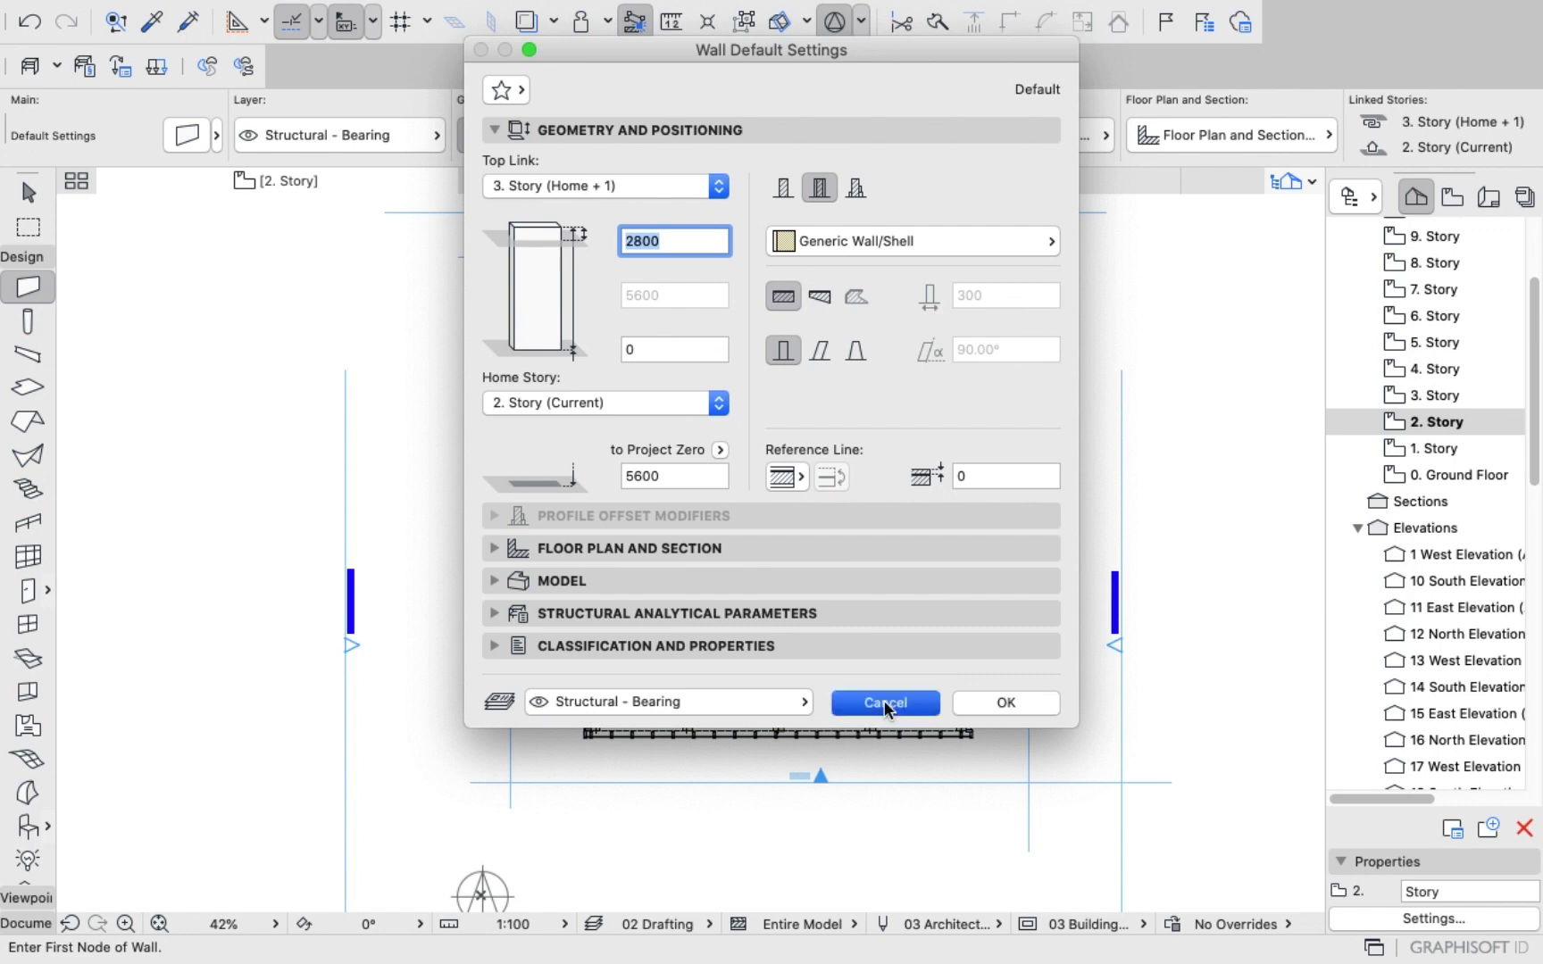
pyautogui.press('super+a')
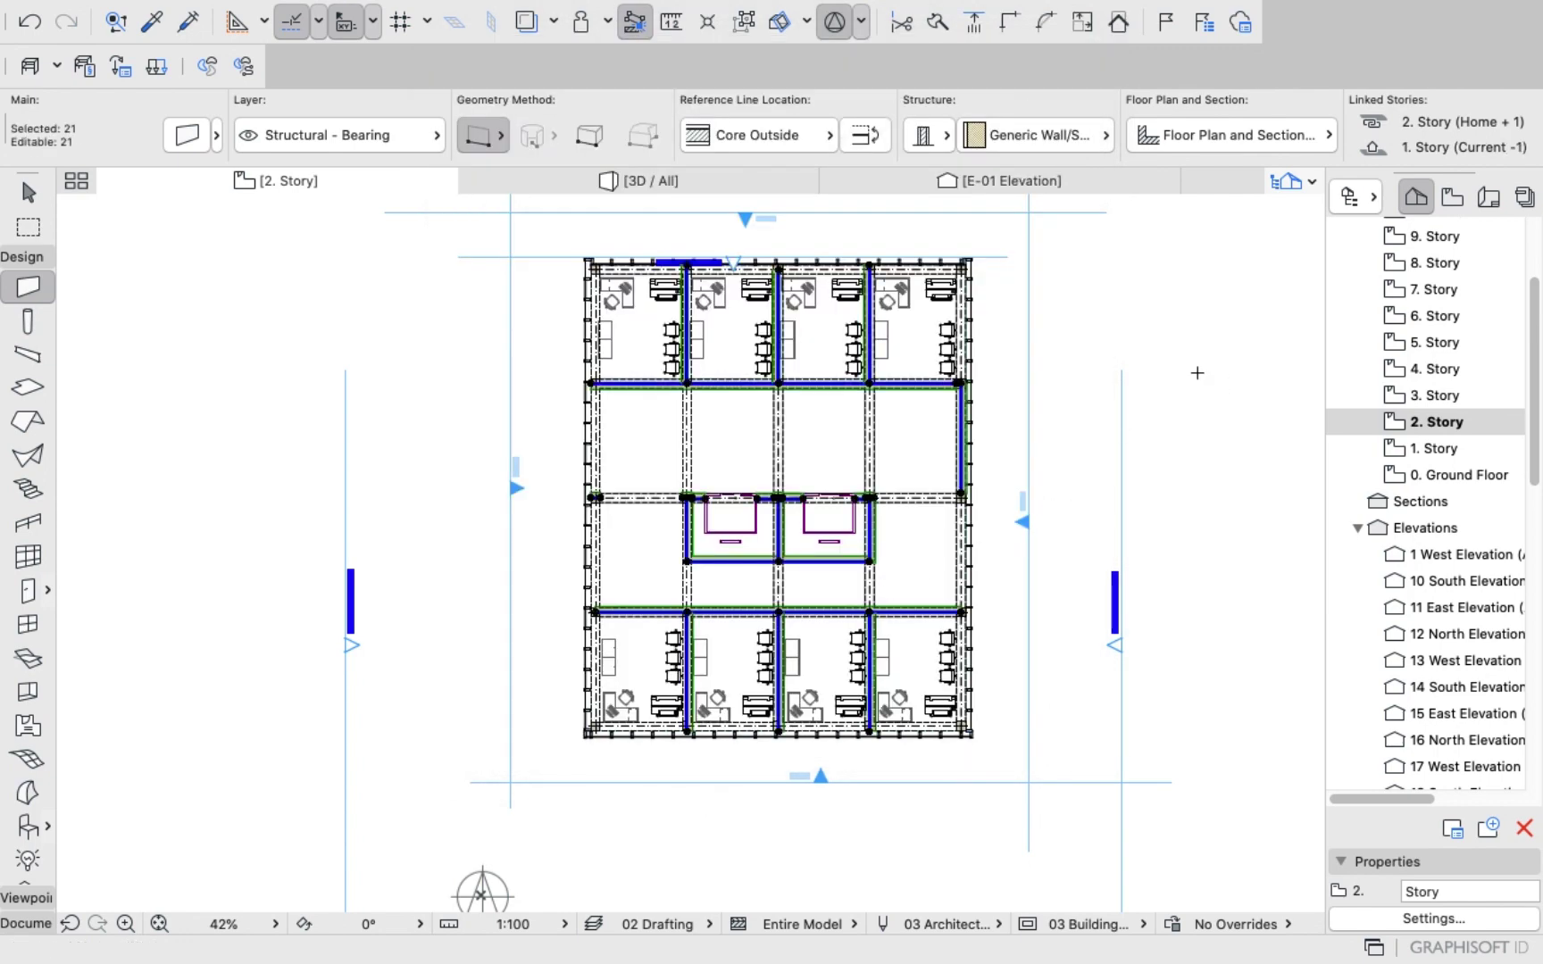
pyautogui.rightClick(1193, 341)
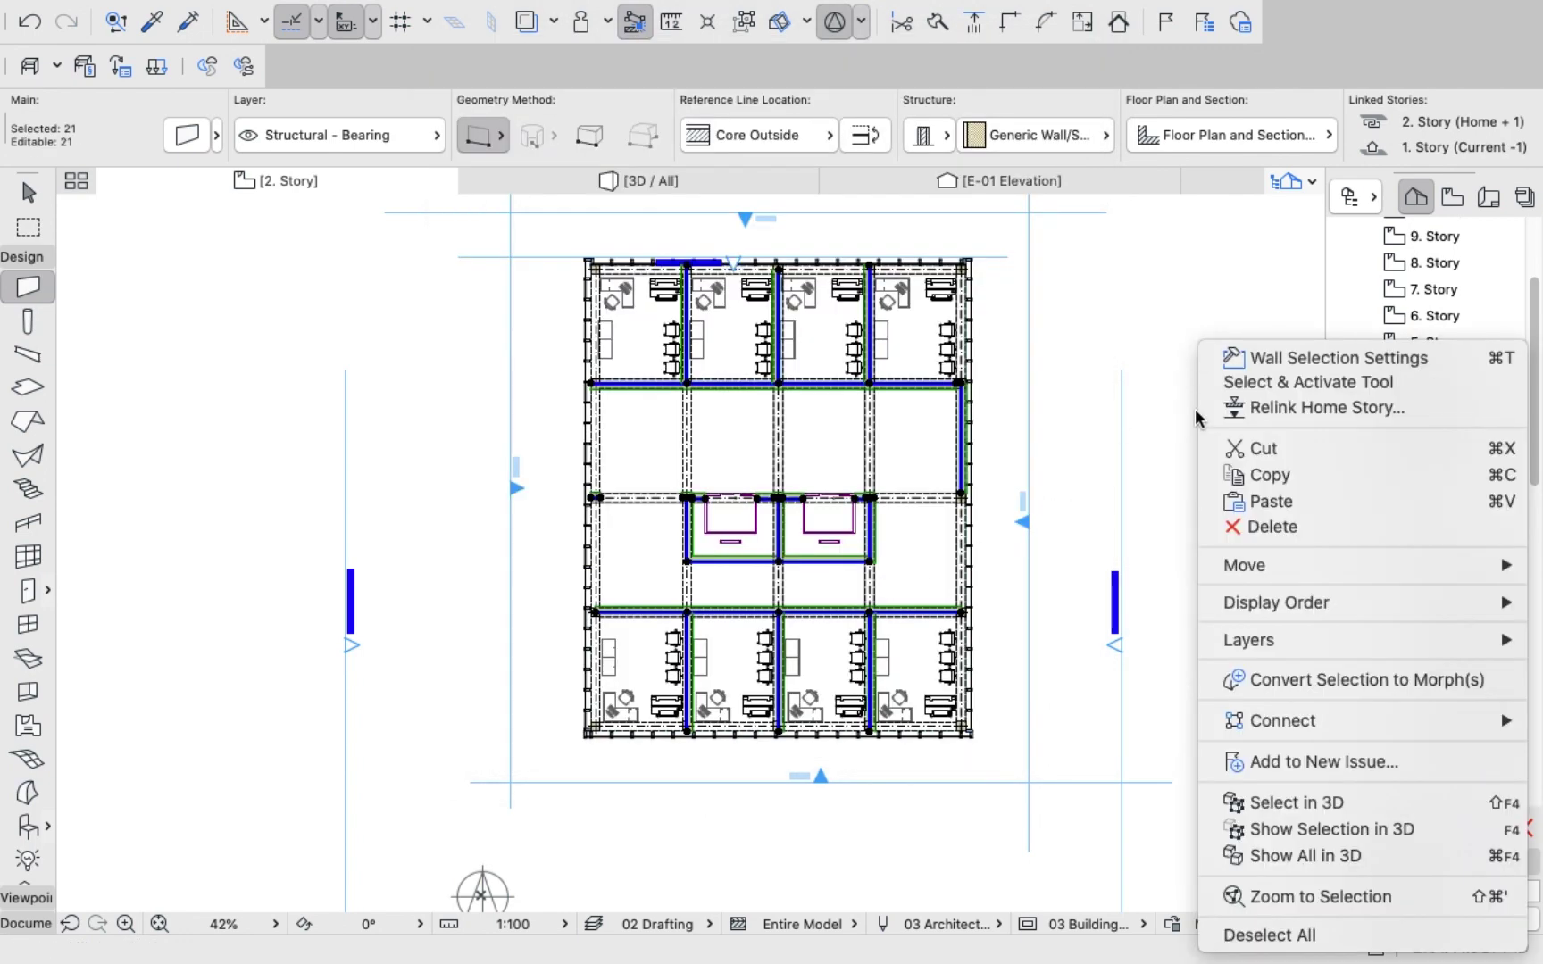
pyautogui.click(1122, 340)
pyautogui.scroll(3, 966, 438)
pyautogui.scroll(2, 966, 438)
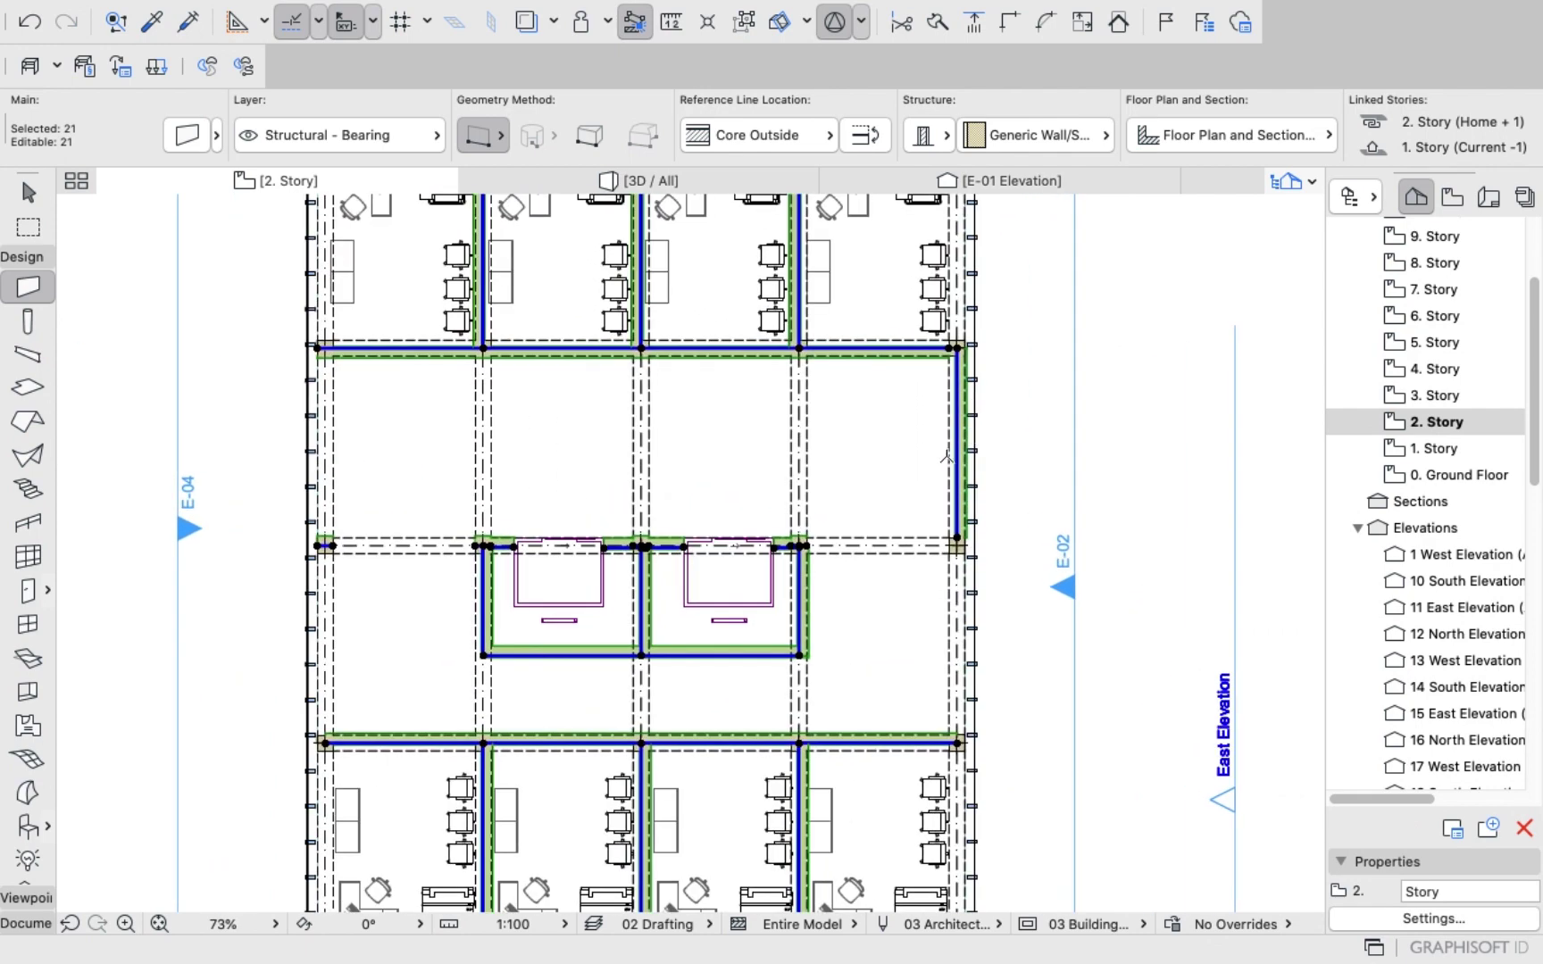
pyautogui.keyDown('shift'); pyautogui.click(963, 500); pyautogui.keyUp('shift')
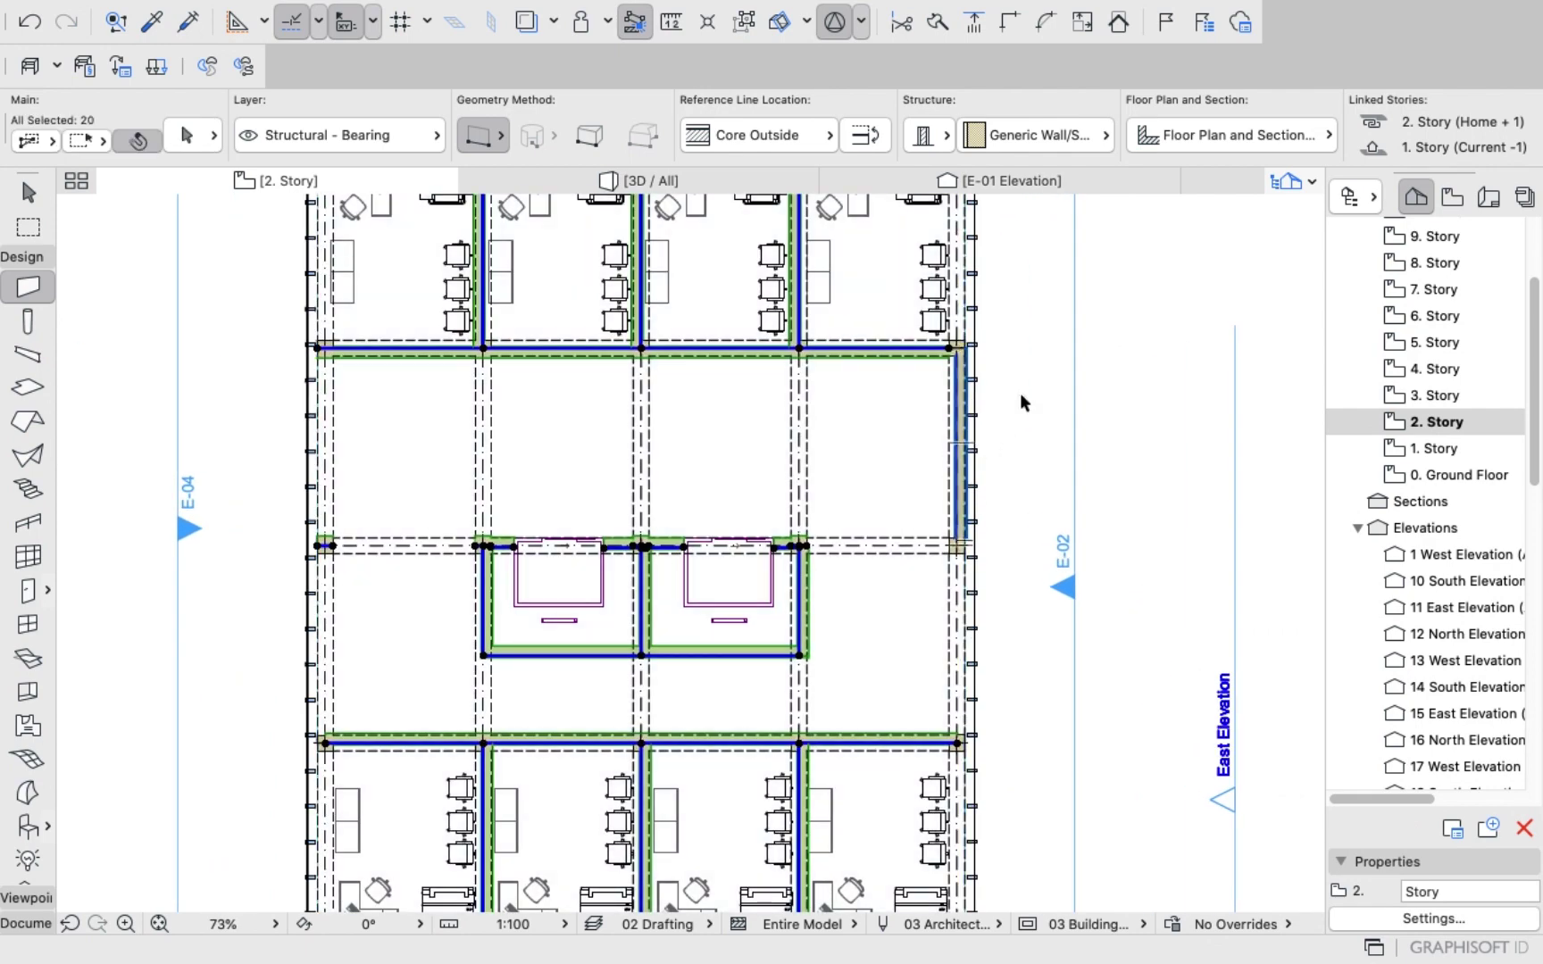
pyautogui.rightClick(1134, 304)
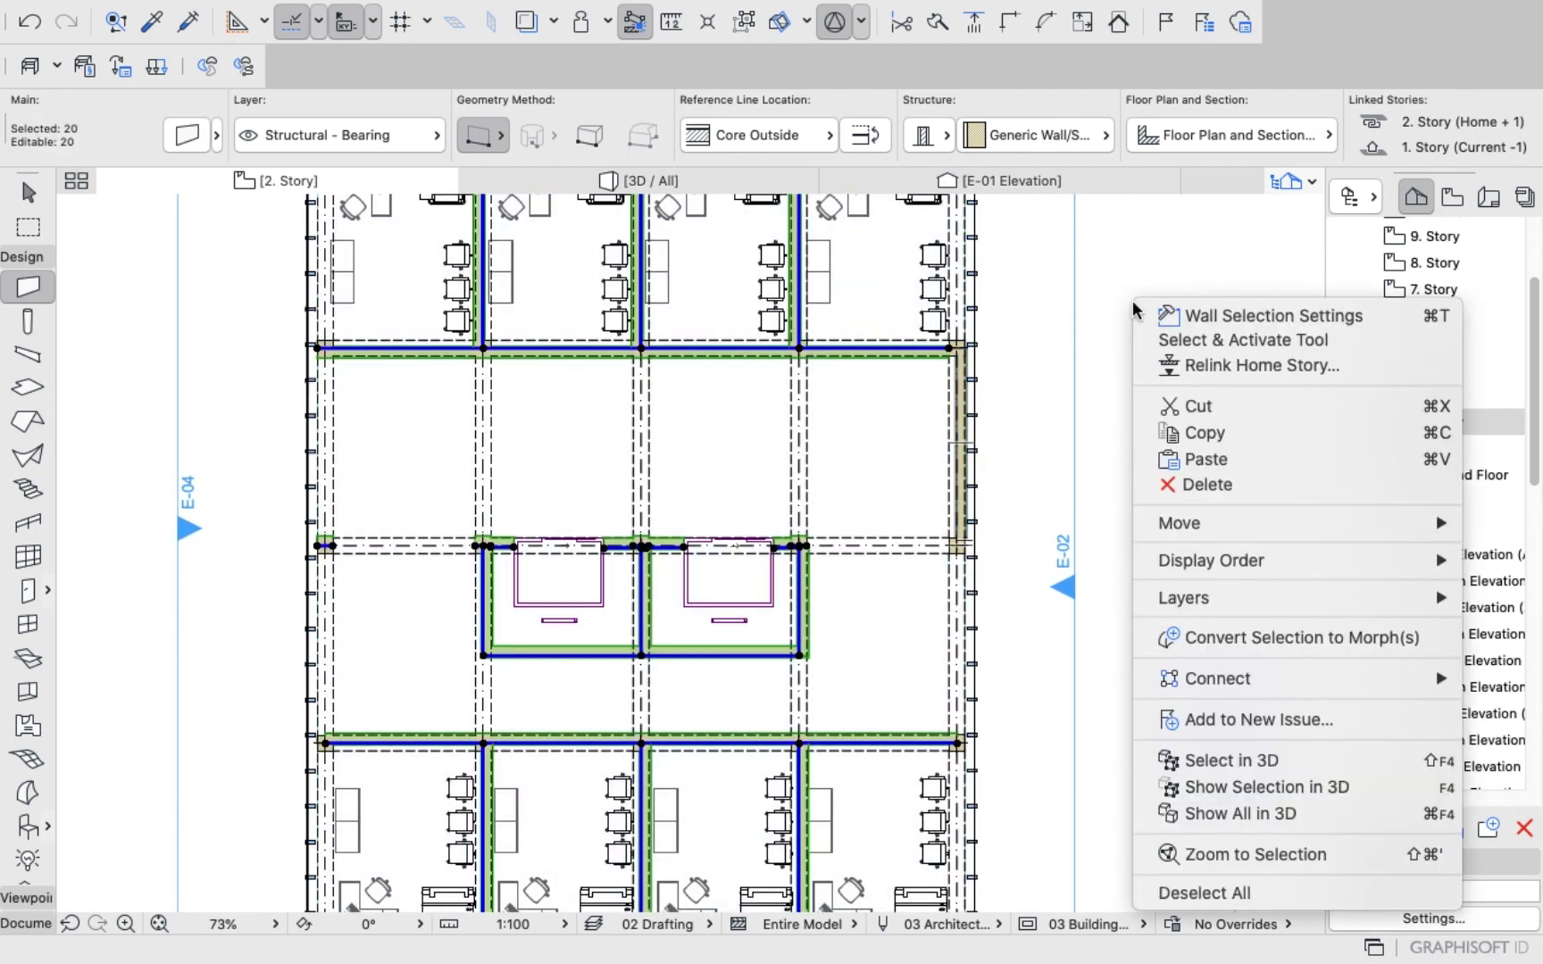
pyautogui.click(1197, 432)
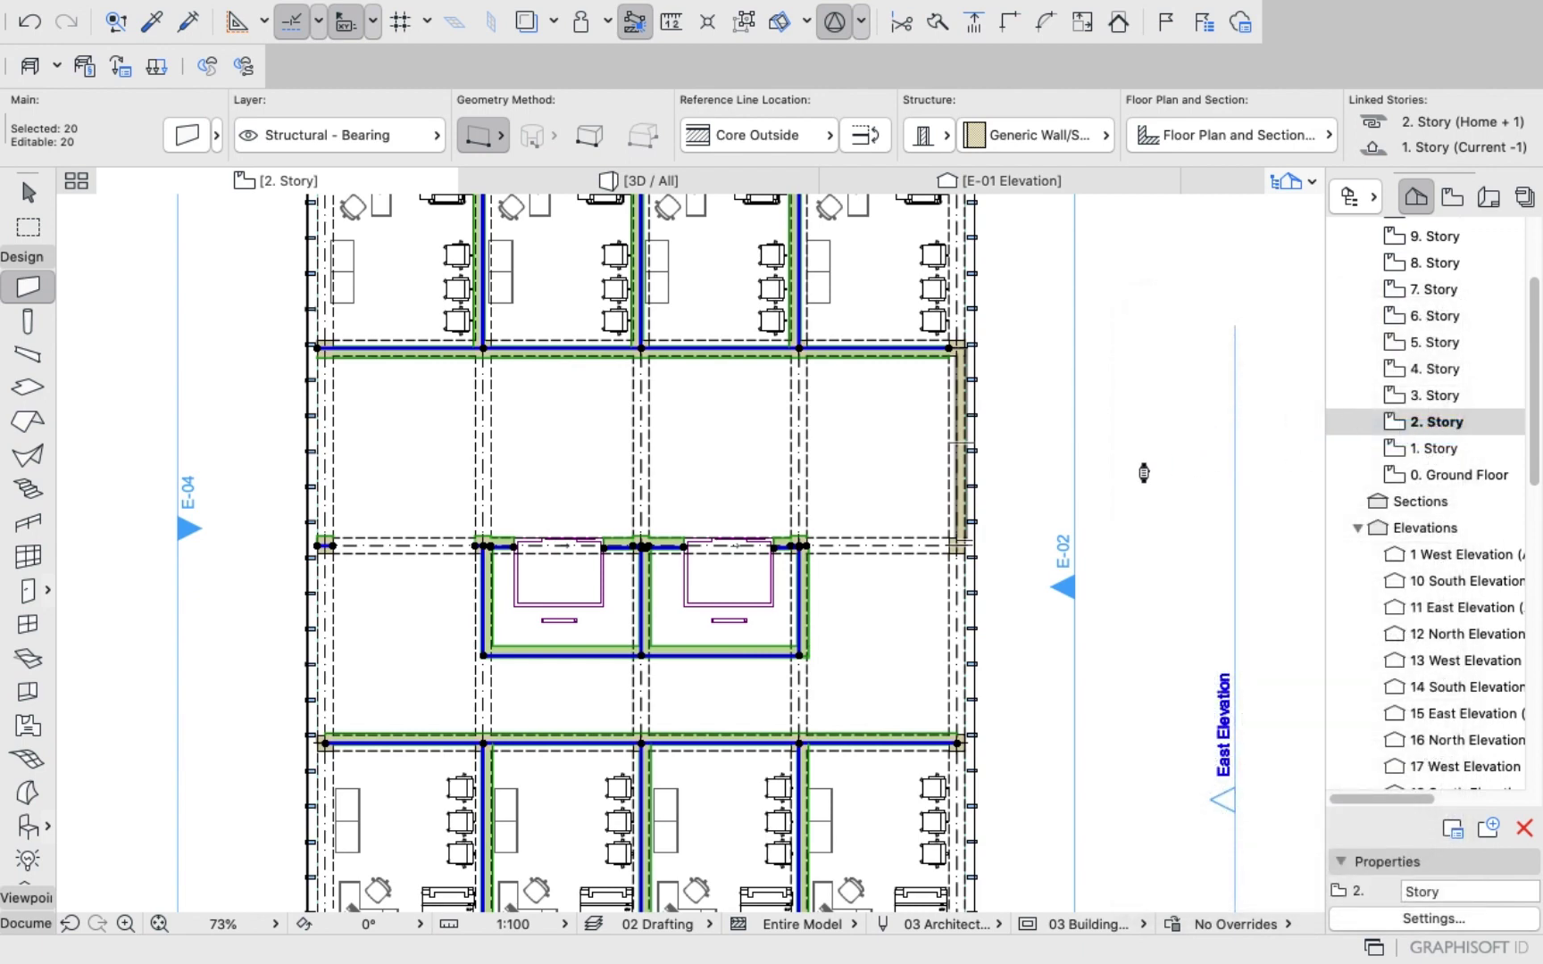
# Paste the copied walls into the 3. Story plan at their original location, keeping the current view.
pyautogui.doubleClick(1420, 395)
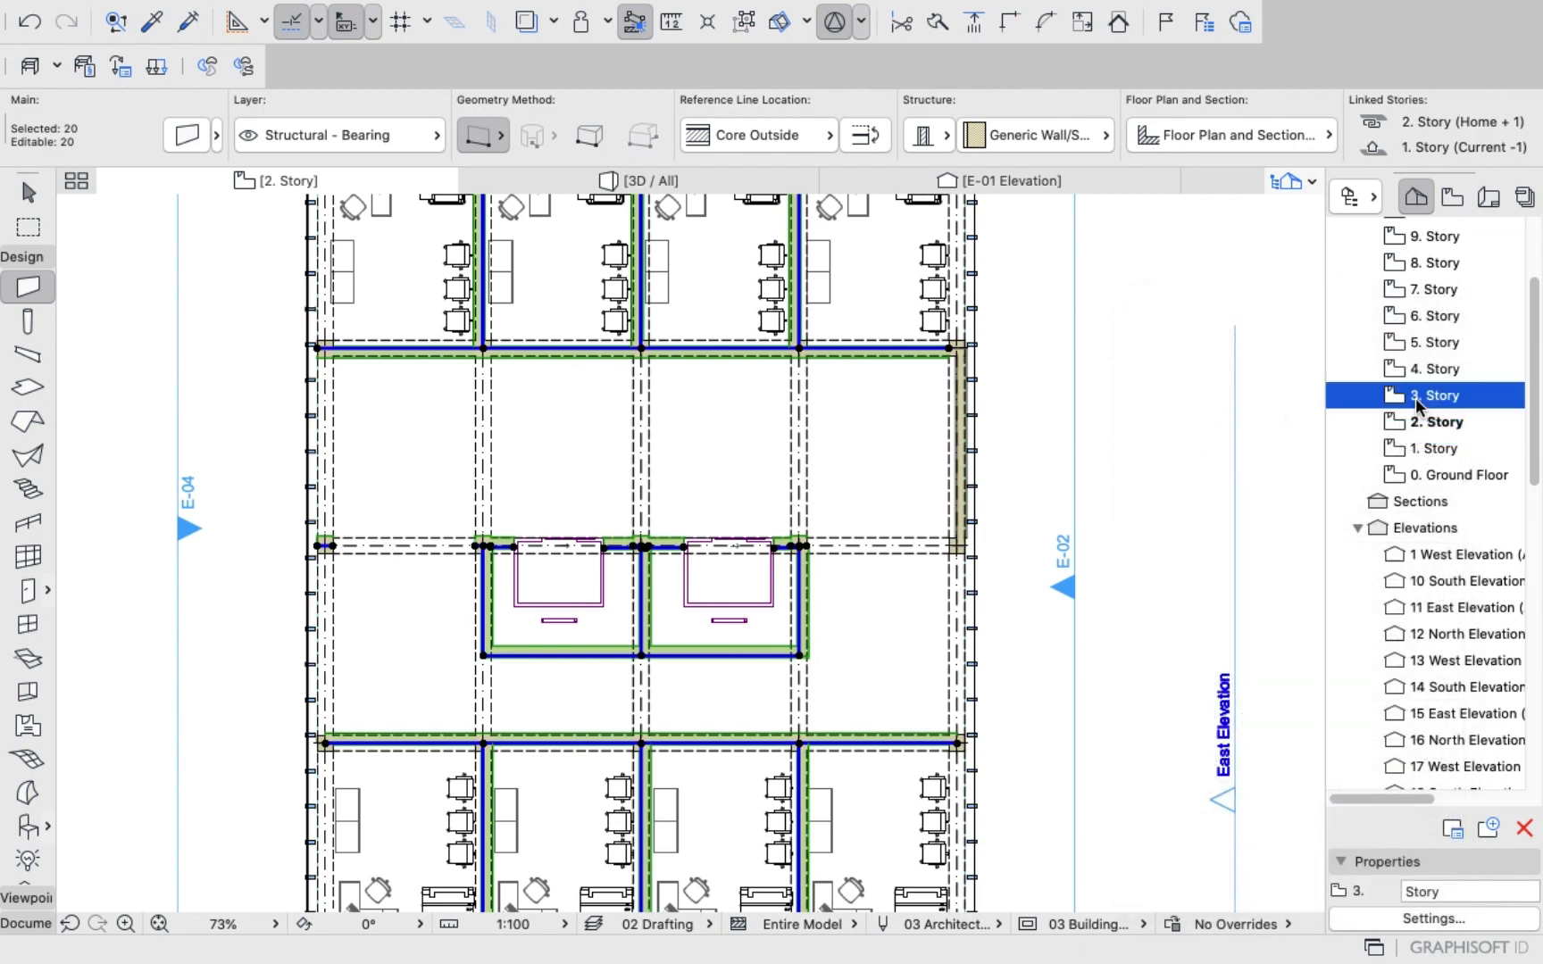
pyautogui.doubleClick(1419, 429)
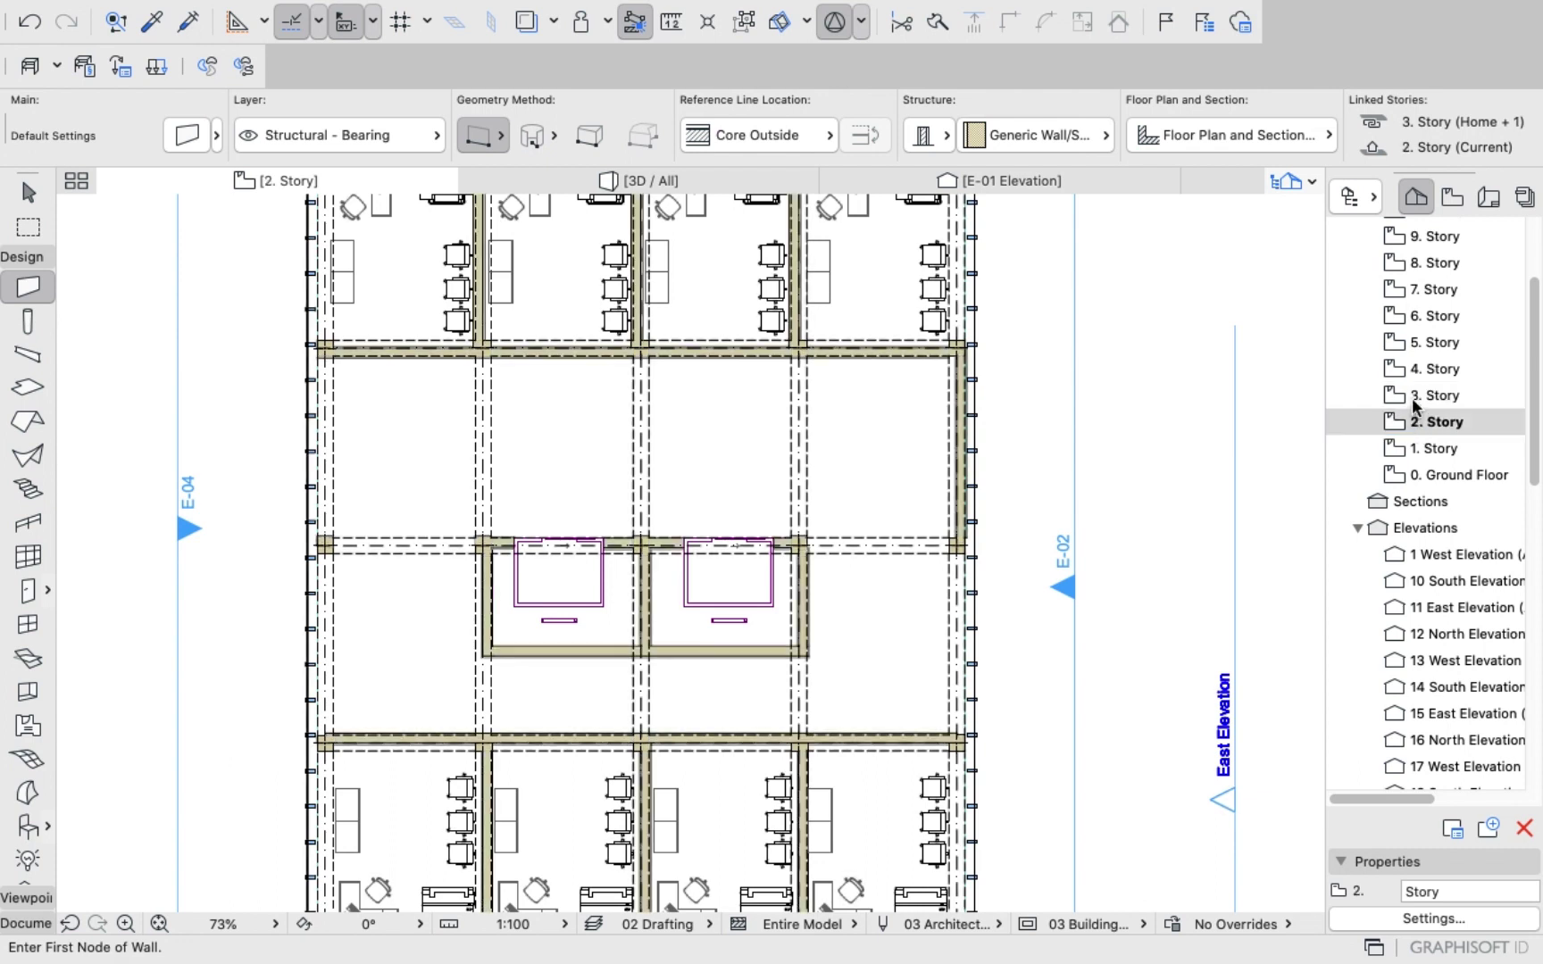
pyautogui.doubleClick(1420, 395)
pyautogui.rightClick(1143, 328)
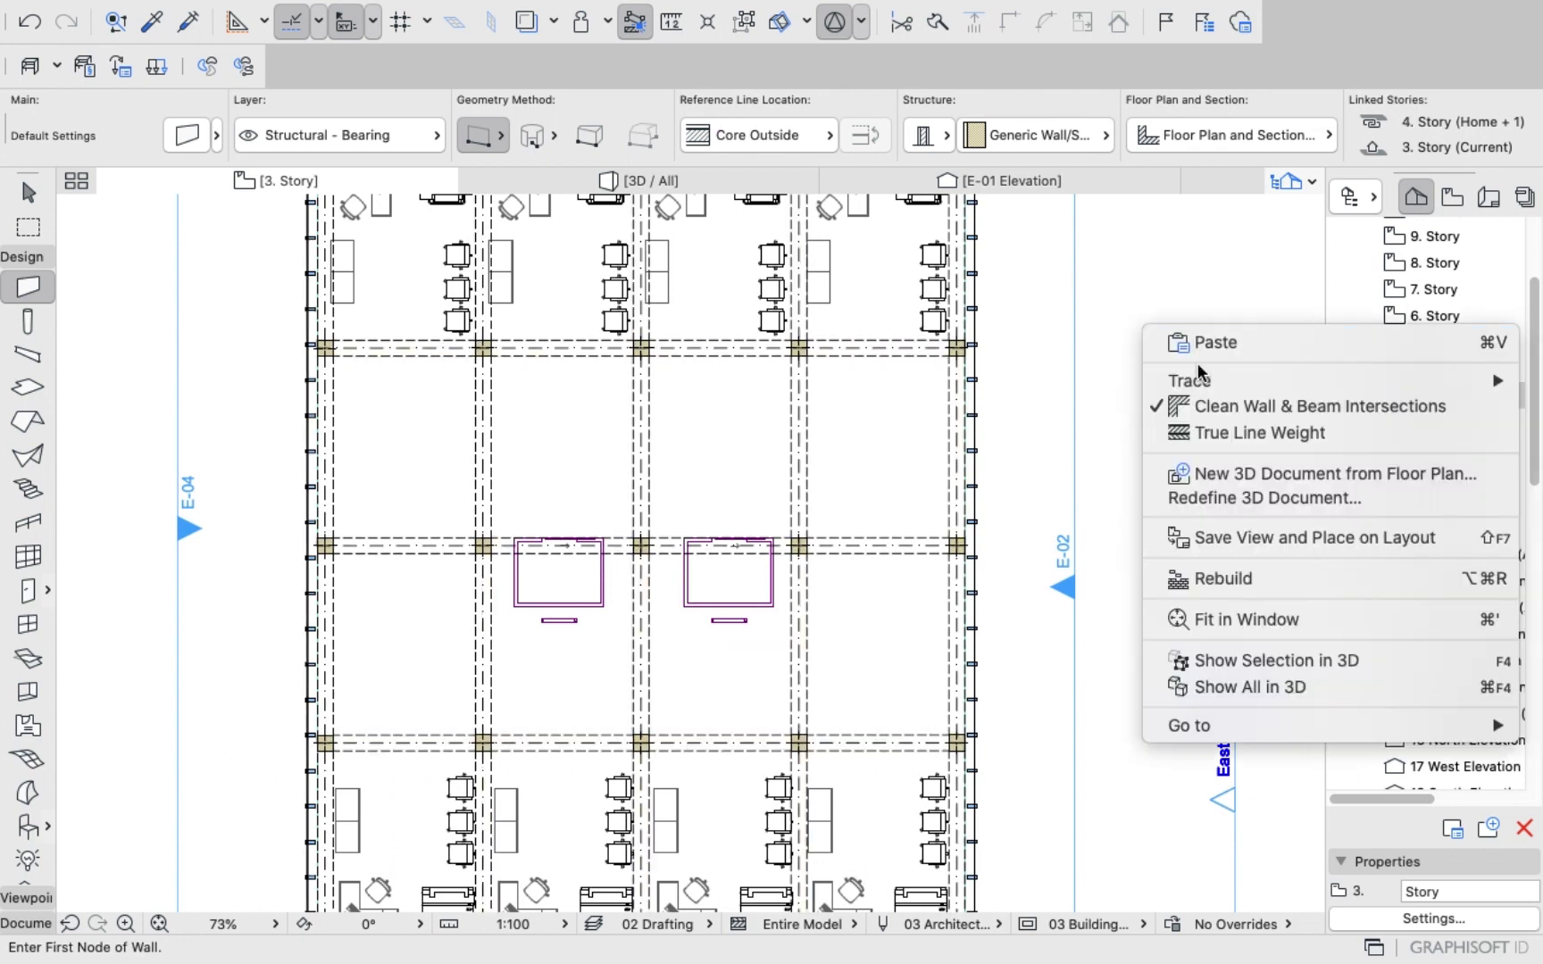
pyautogui.click(1203, 345)
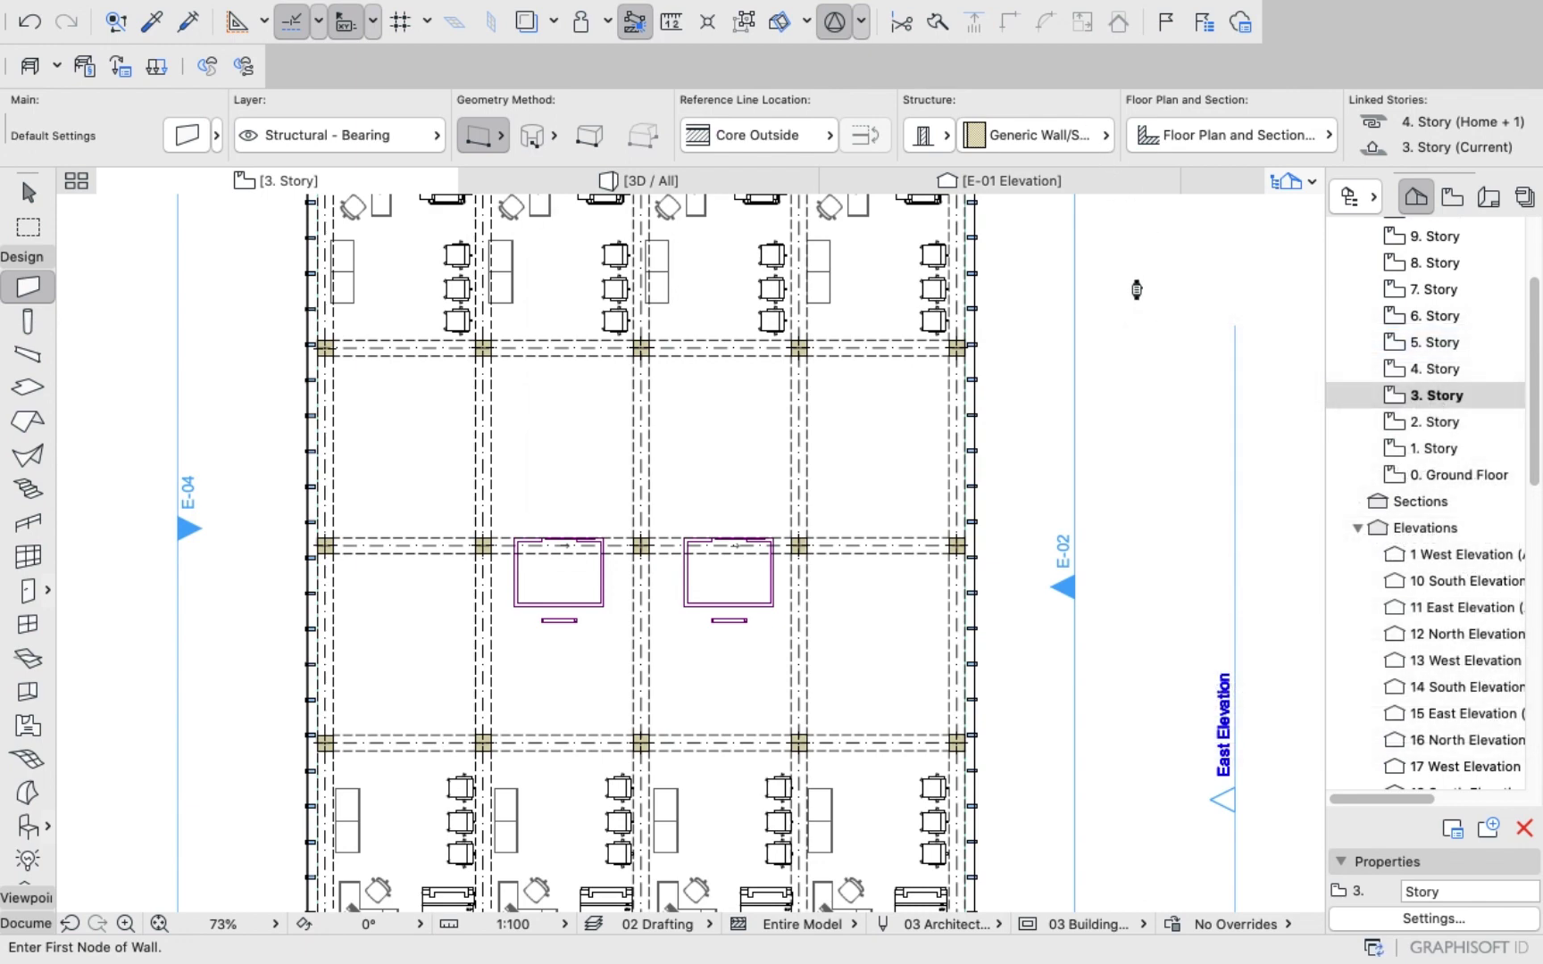
pyautogui.click(583, 419)
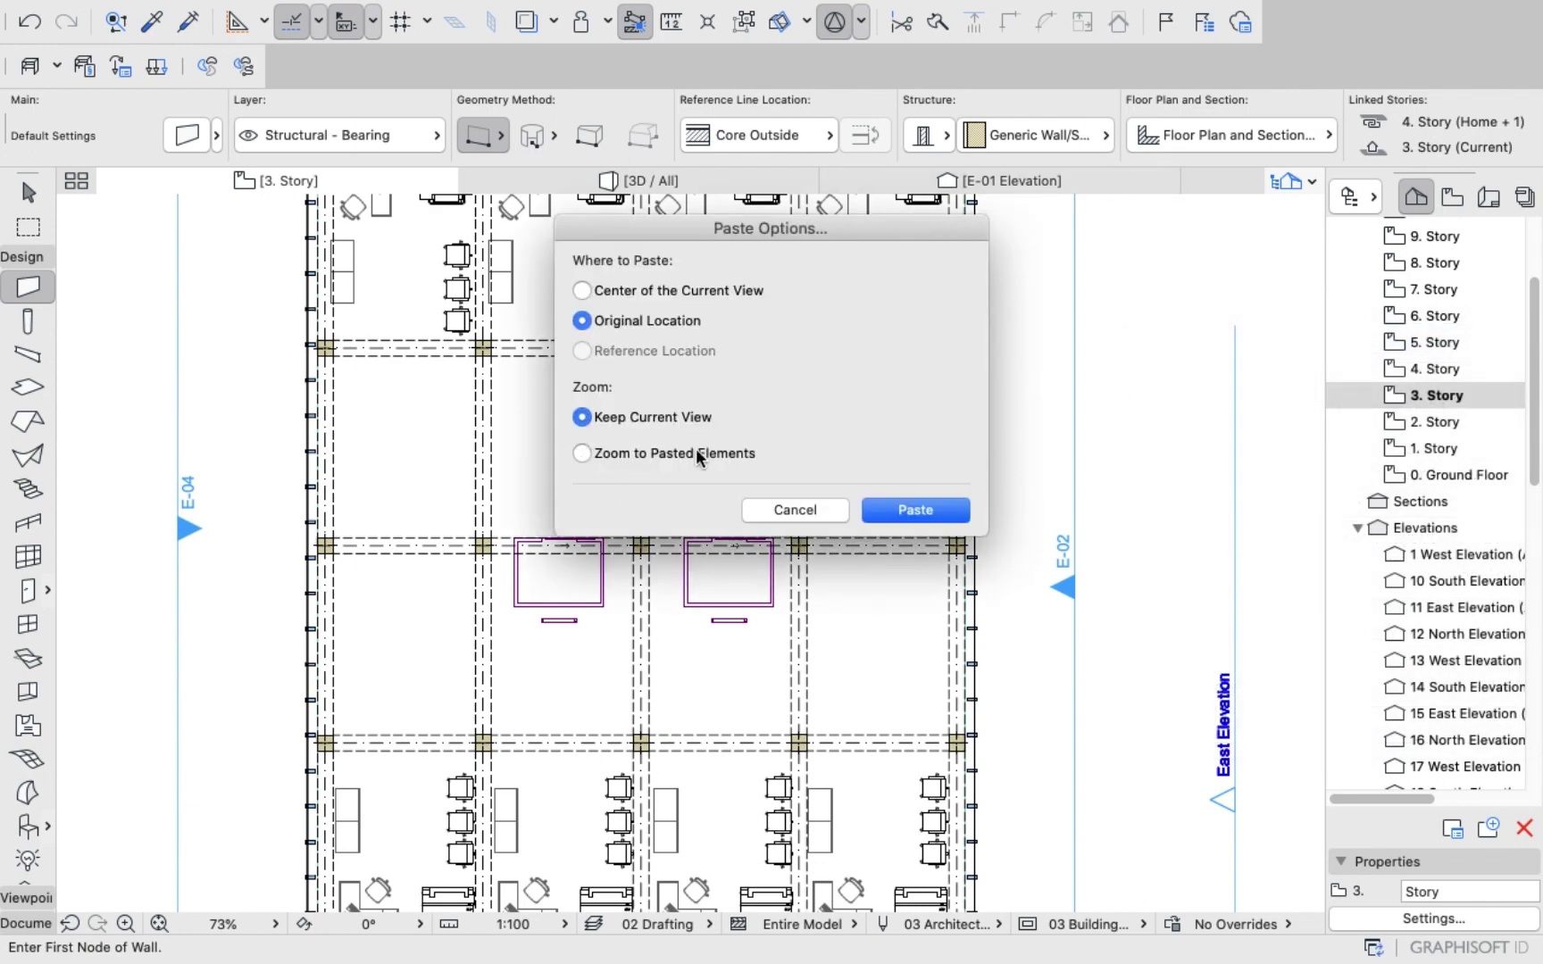
pyautogui.click(915, 510)
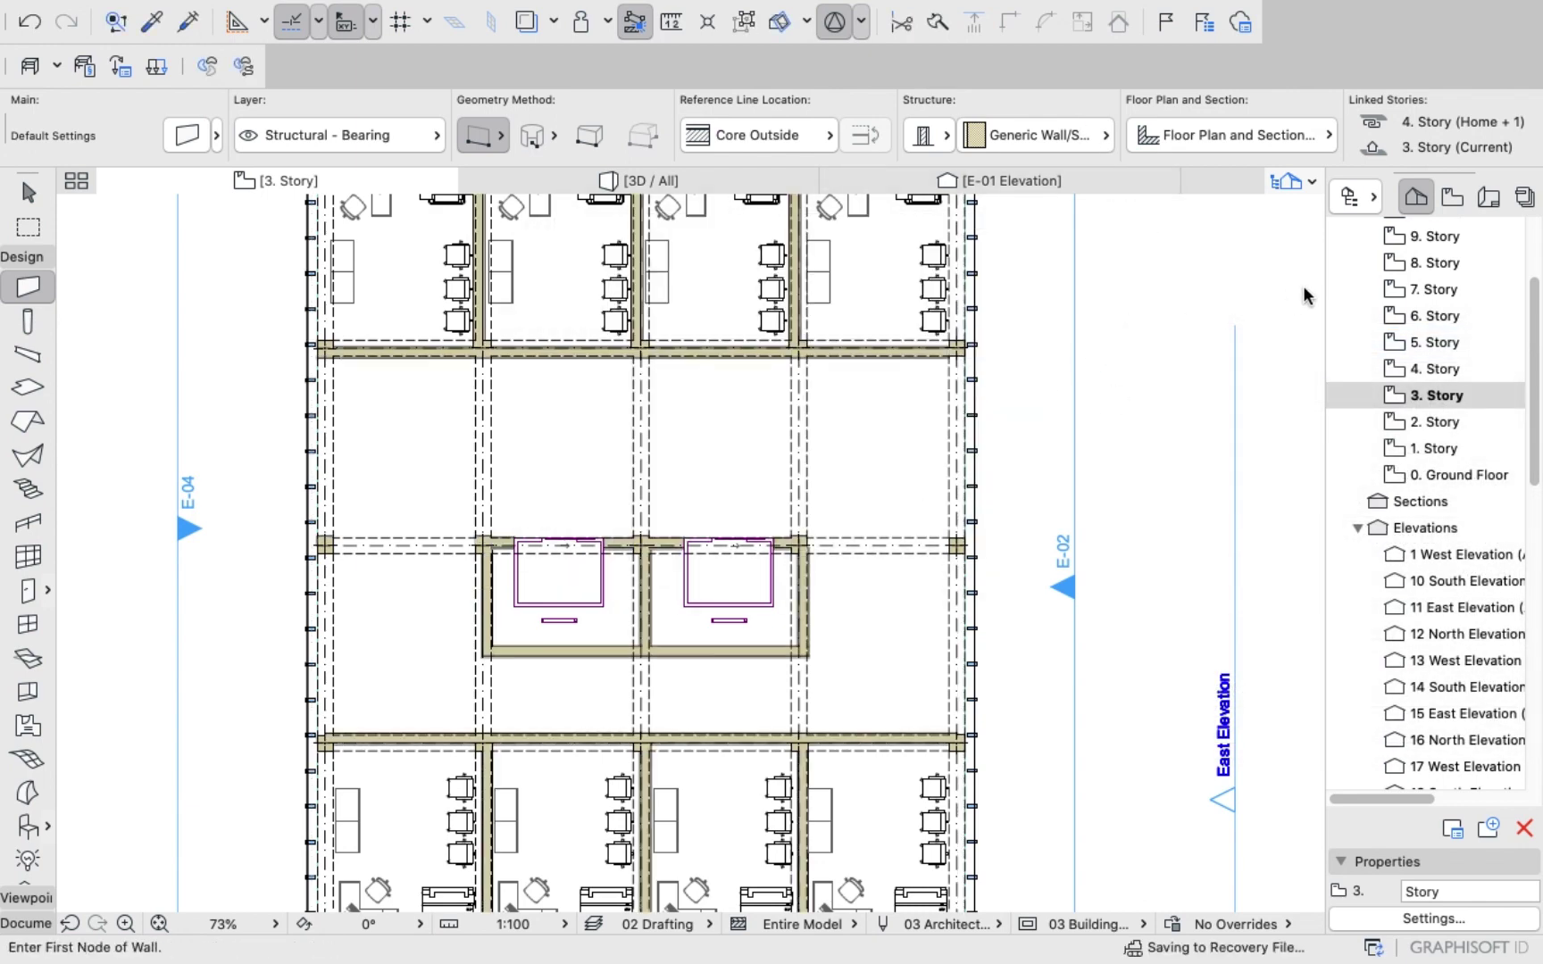
# Paste the copied walls into the 4. Story plan at their original location, keeping the current view.
pyautogui.doubleClick(1438, 369)
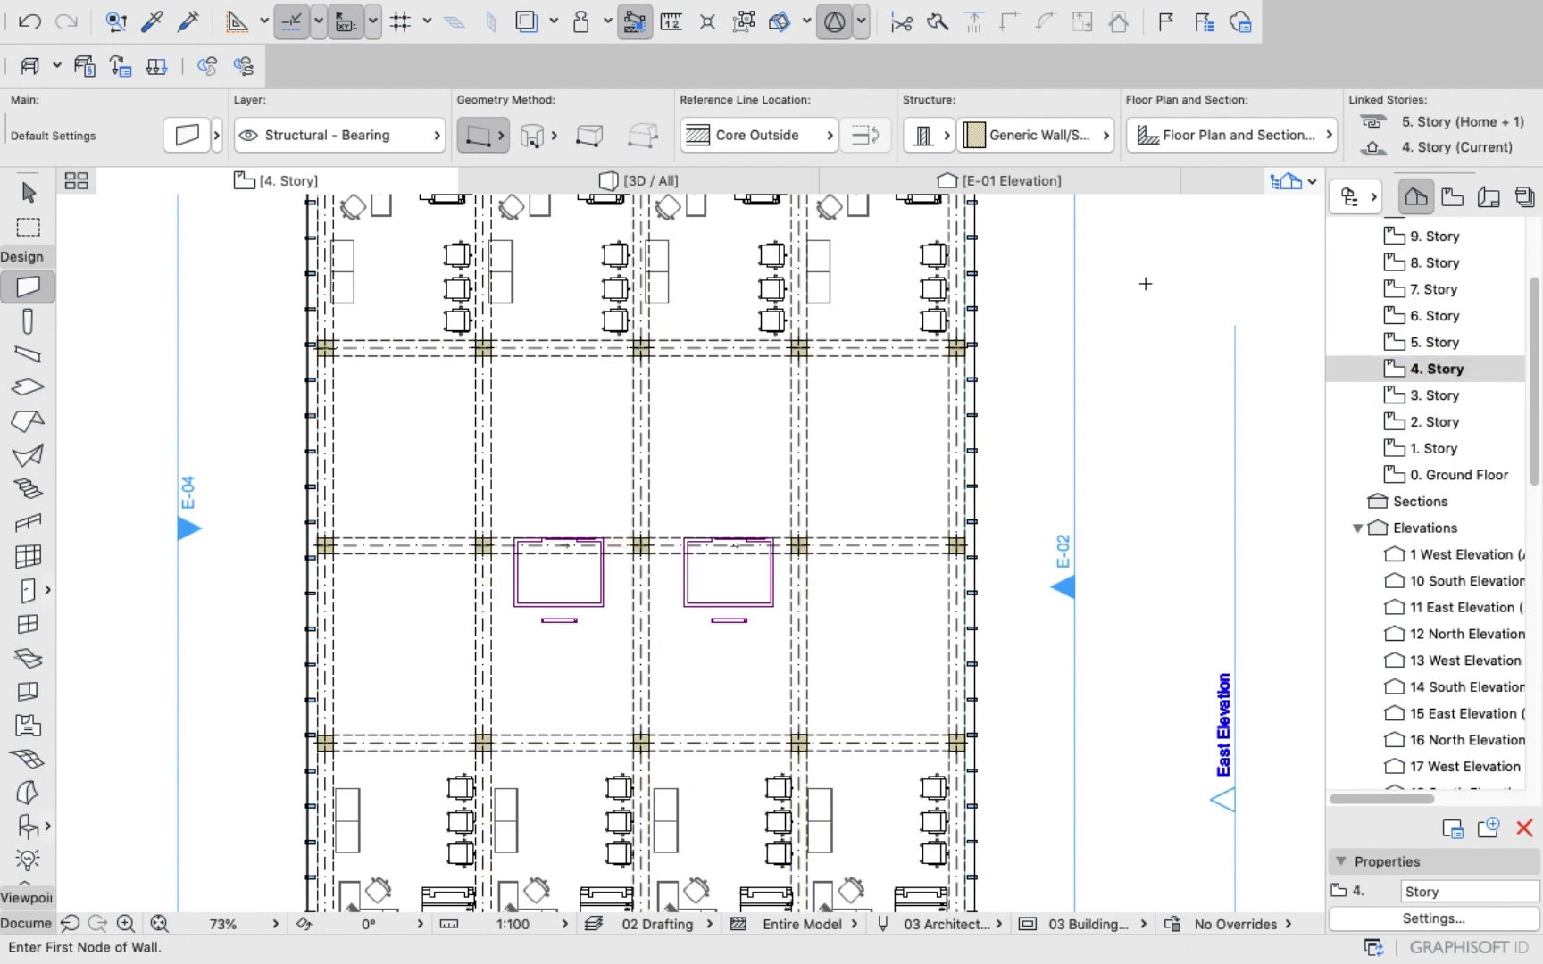
pyautogui.rightClick(1146, 284)
pyautogui.click(1133, 310)
pyautogui.click(592, 417)
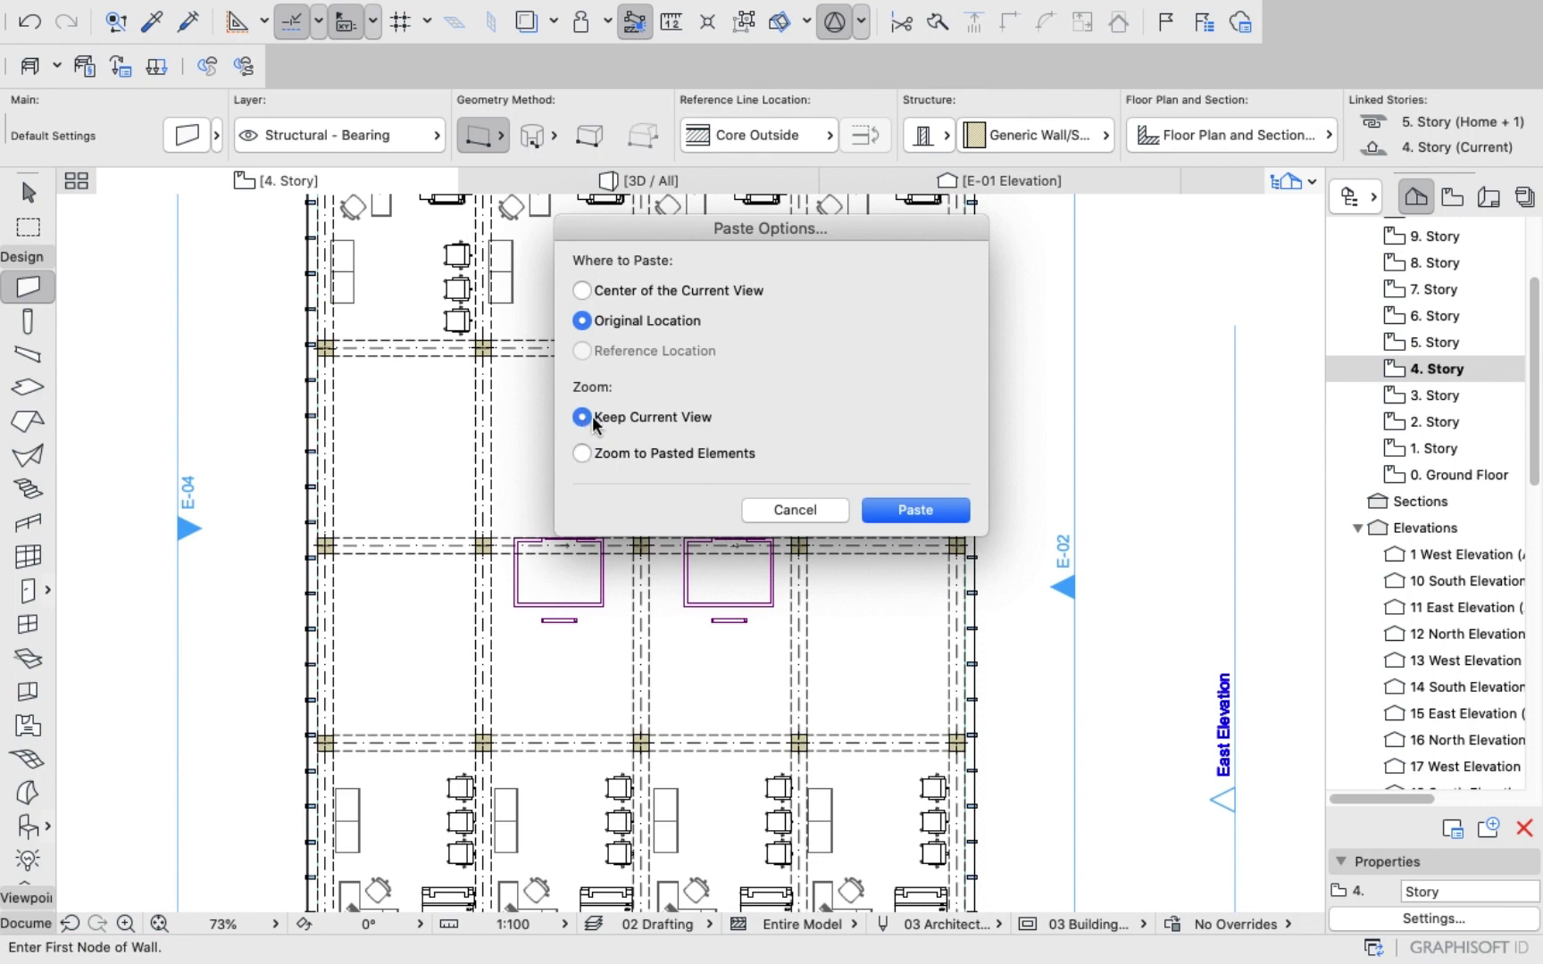
pyautogui.click(914, 510)
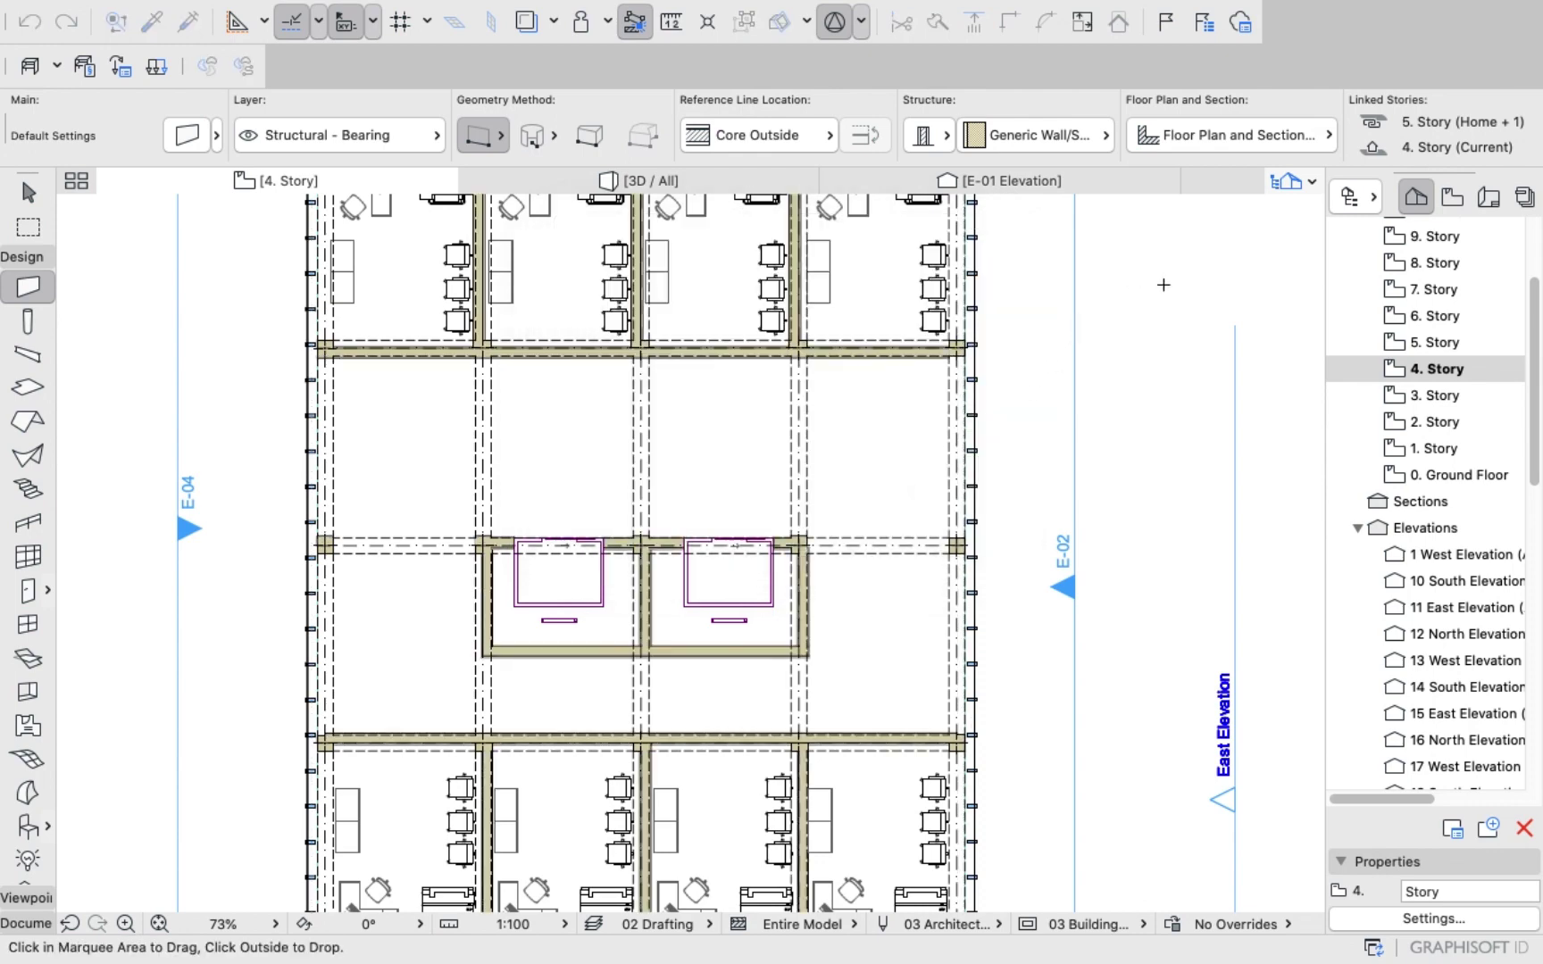
# Paste the copied walls into the 5. Story plan at their original location and return to the 2. Story plan.
pyautogui.doubleClick(1440, 349)
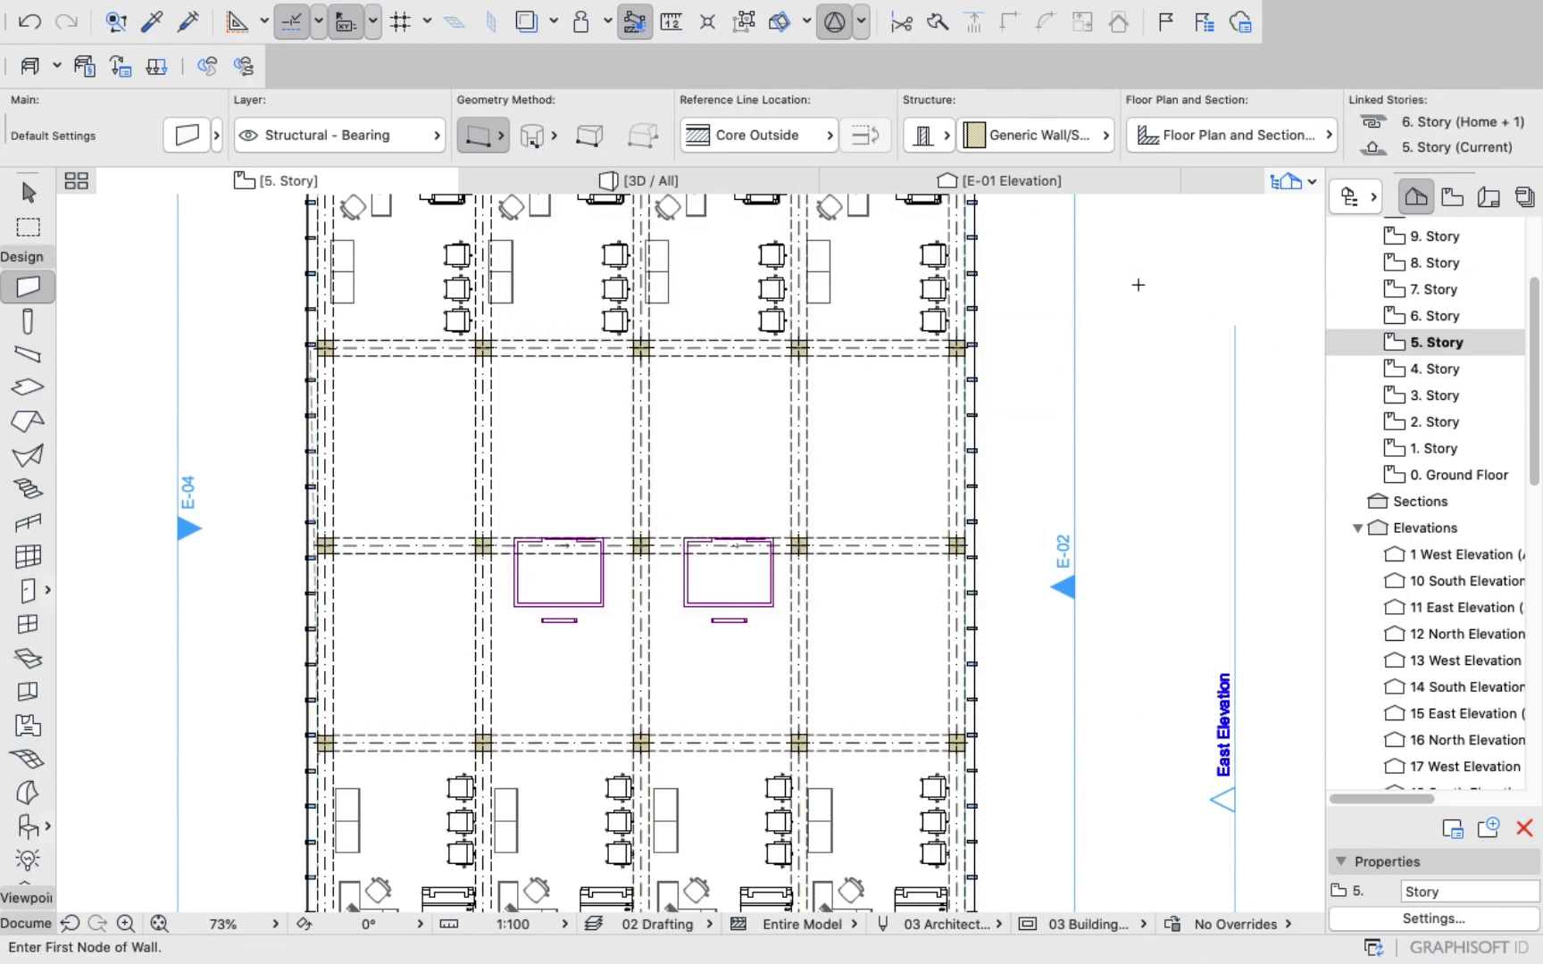
pyautogui.rightClick(1138, 283)
pyautogui.click(1172, 299)
pyautogui.click(915, 511)
pyautogui.click(1408, 325)
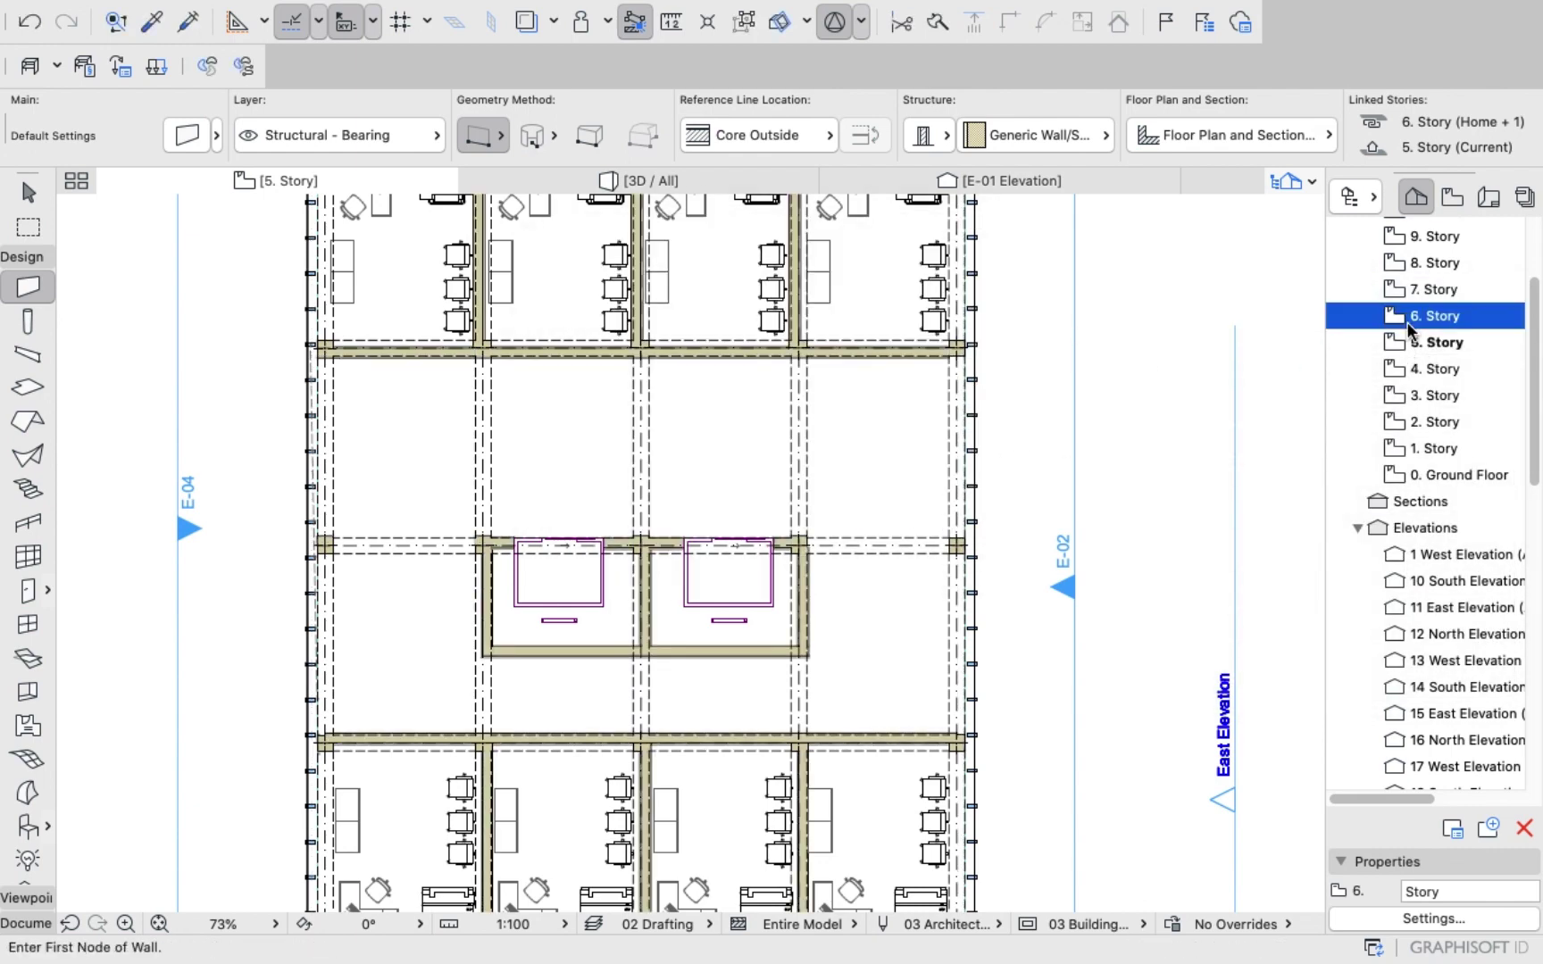
pyautogui.click(1435, 428)
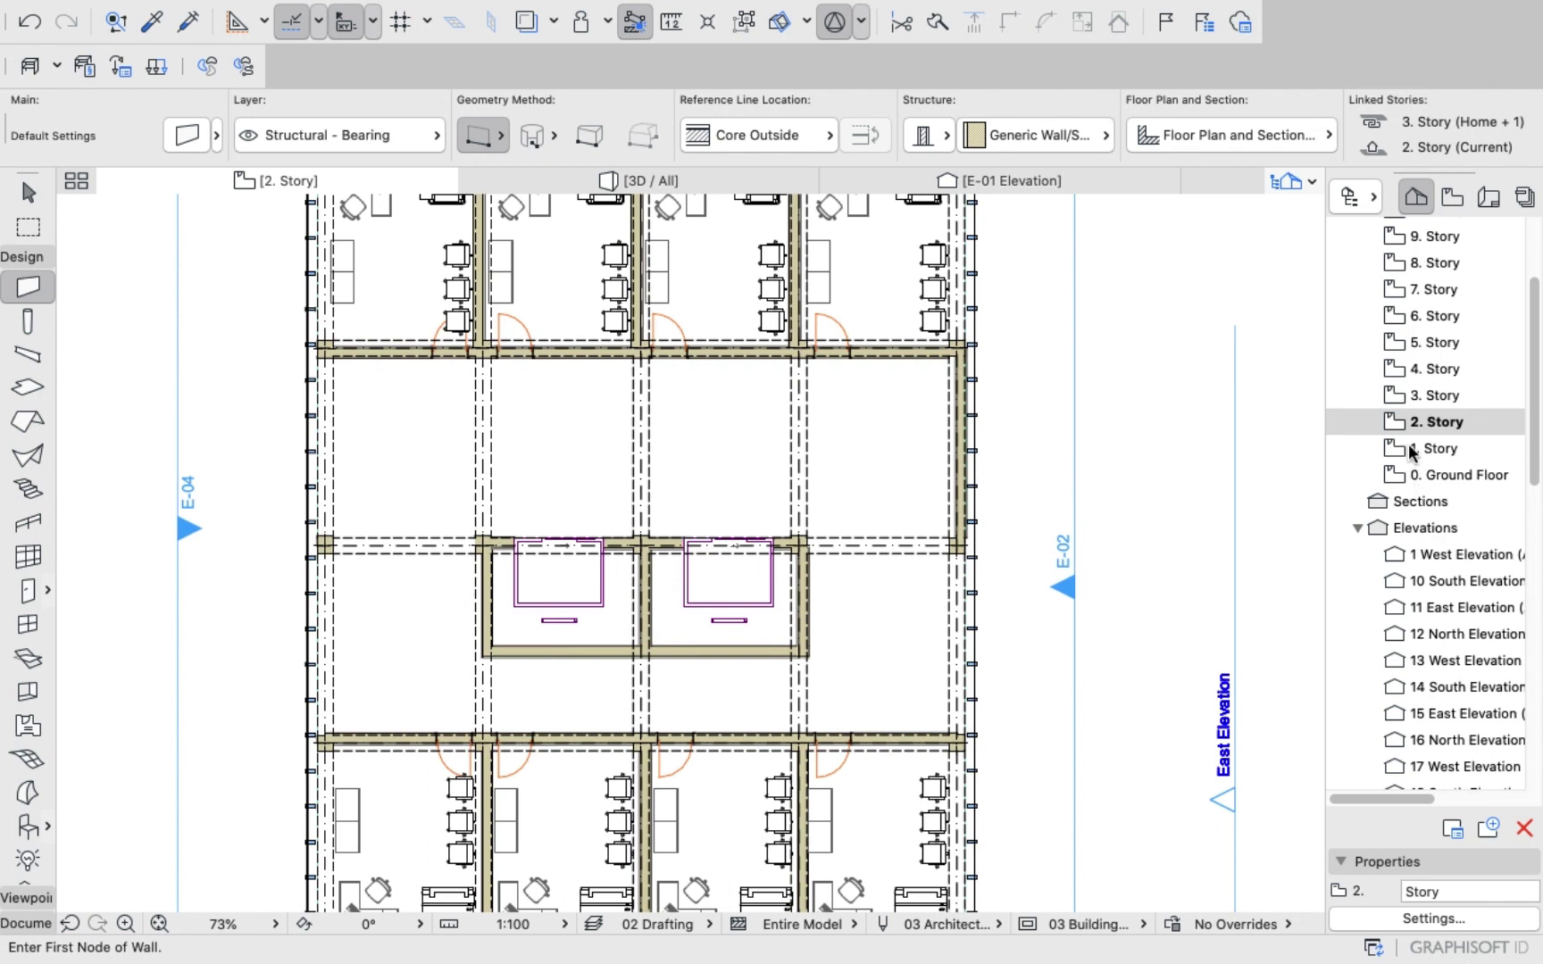
# Select all doors on the 2. Story plan and copy them.
pyautogui.click(1410, 450)
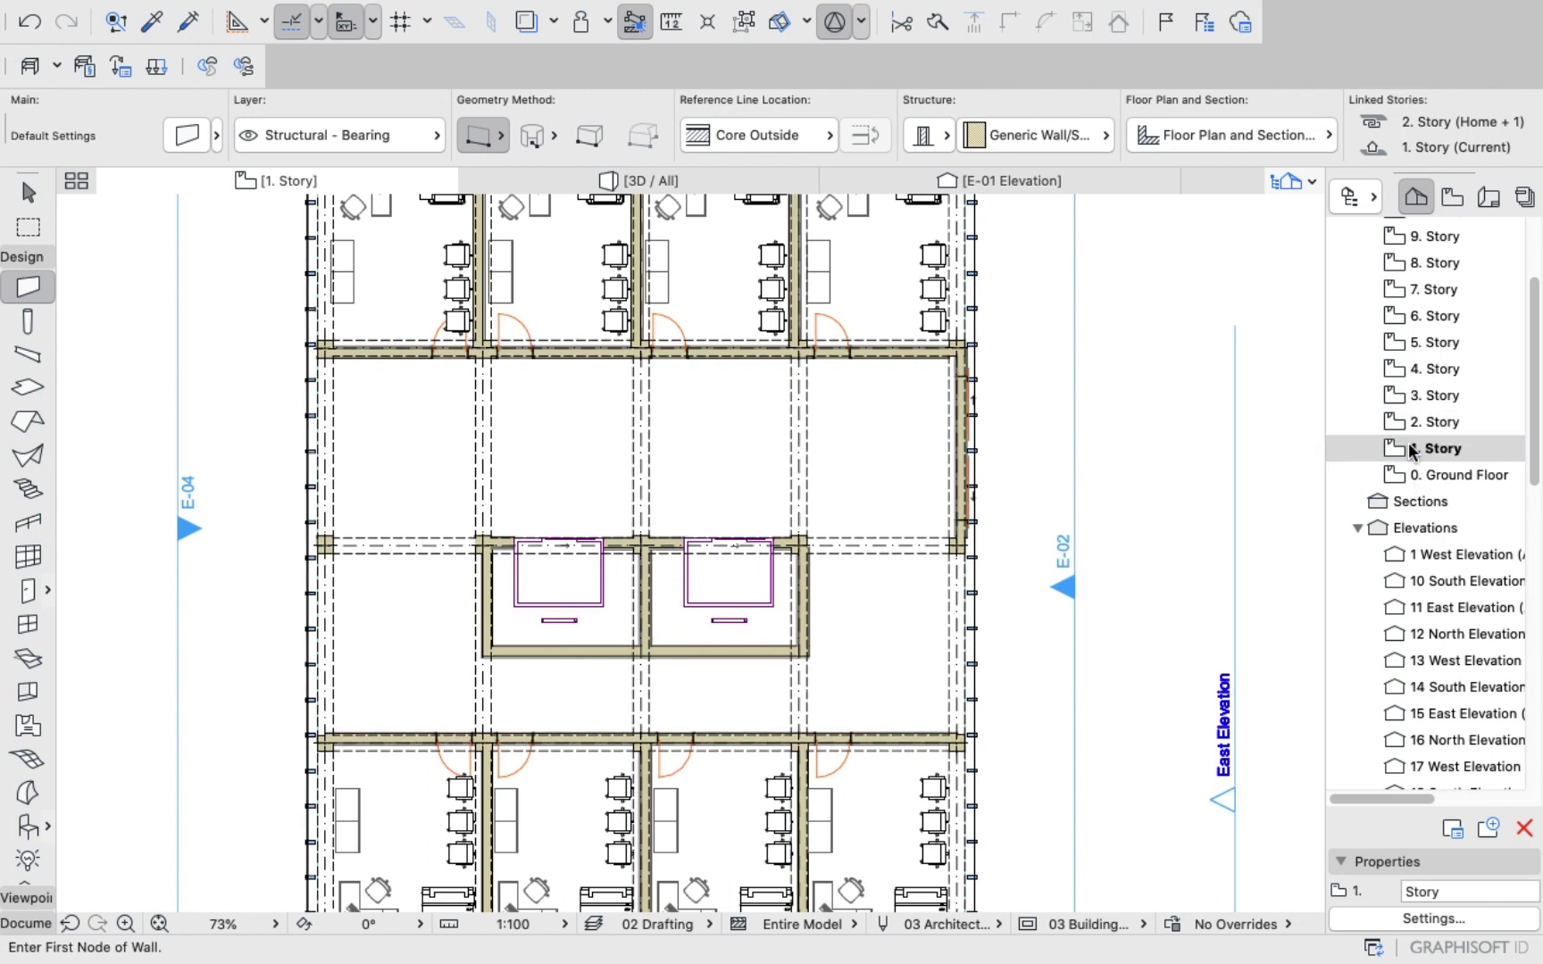
pyautogui.click(1408, 425)
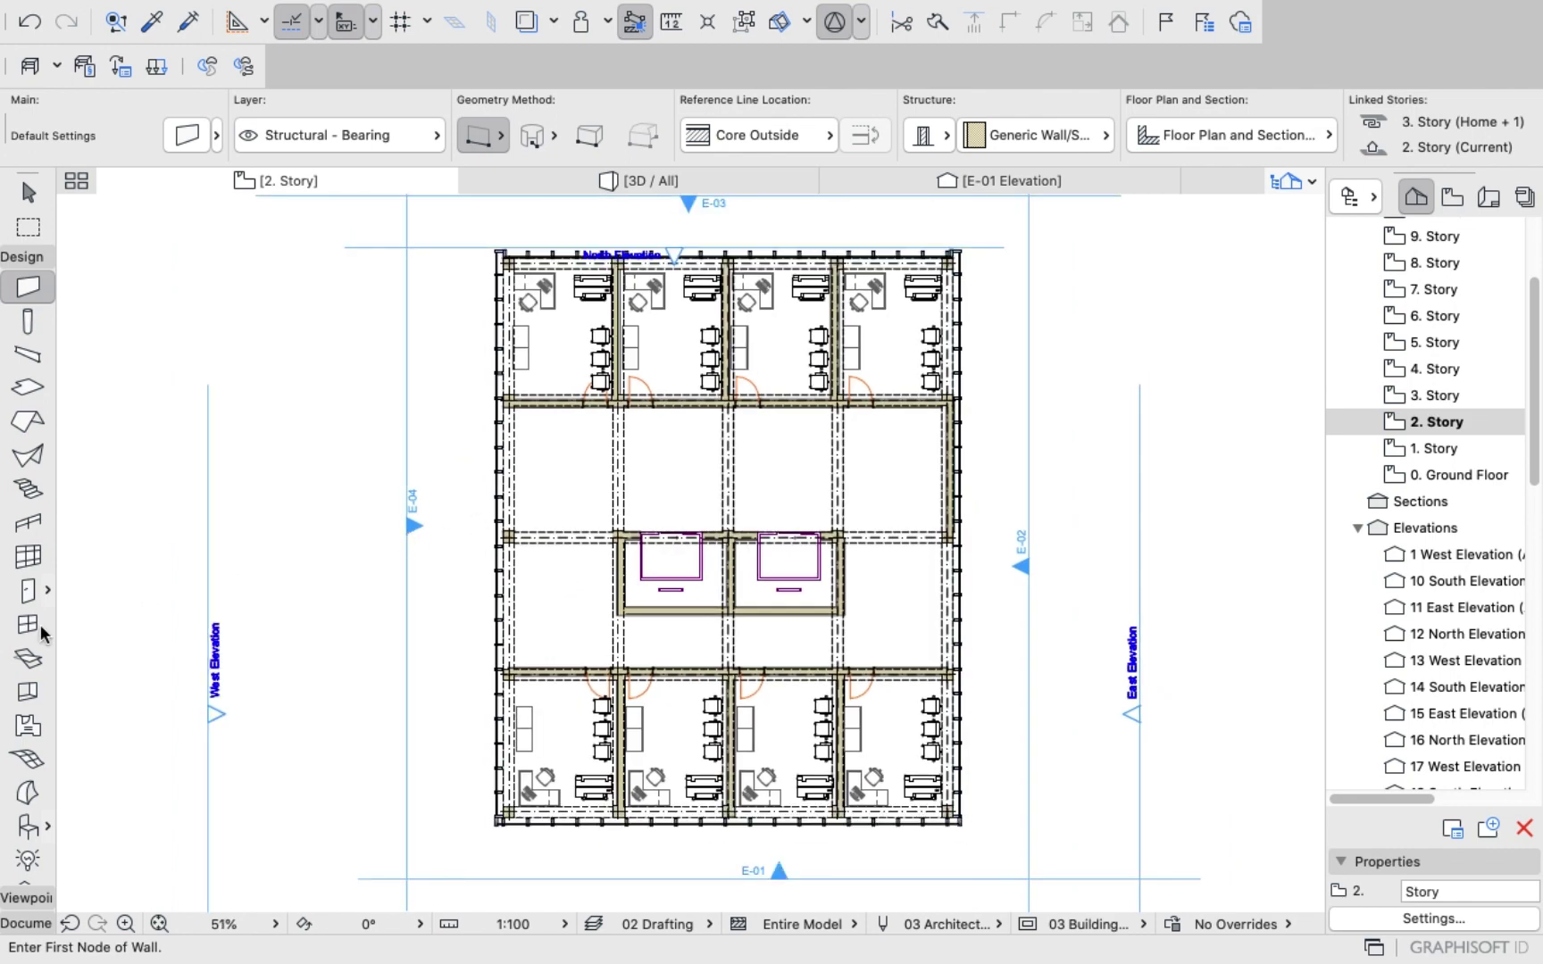
pyautogui.click(28, 589)
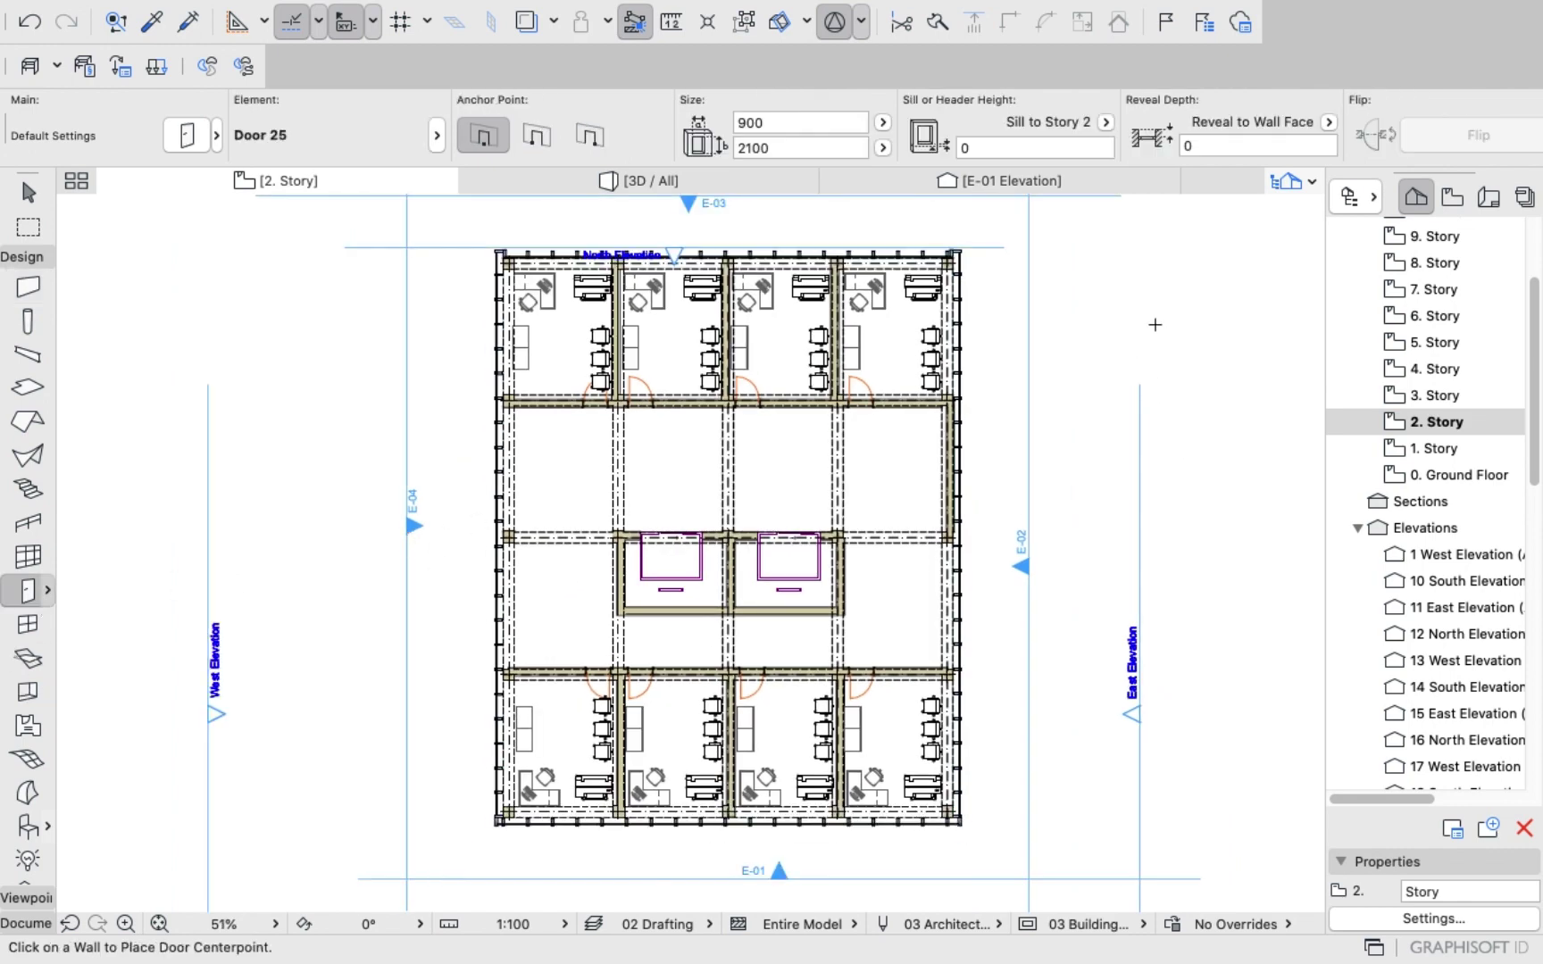
pyautogui.press('super+a')
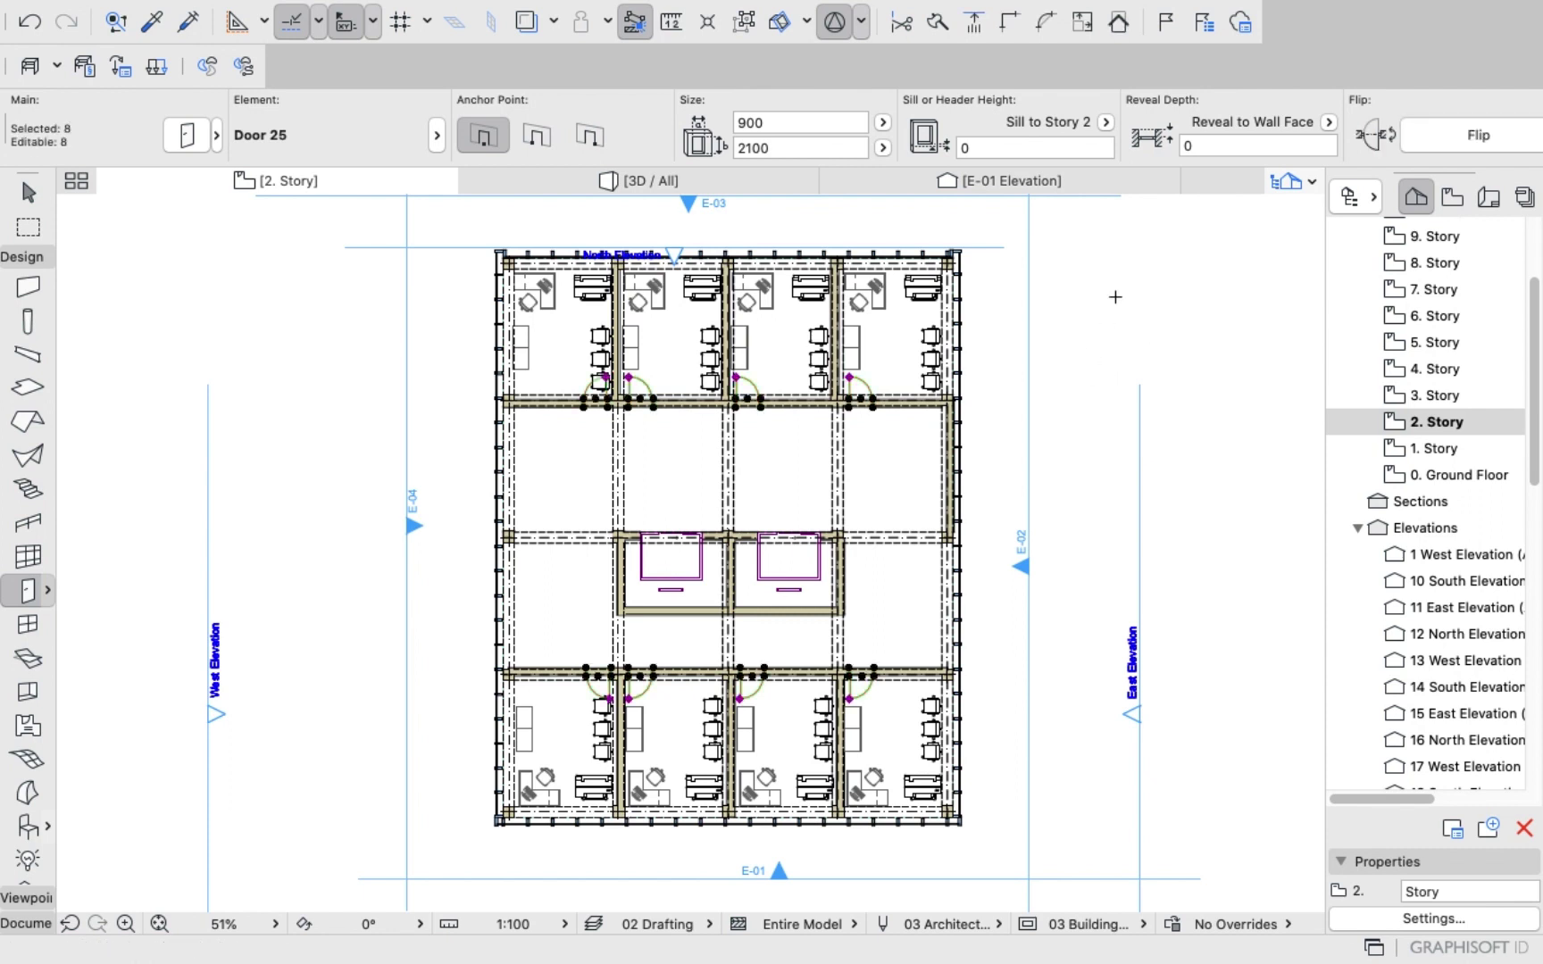
pyautogui.rightClick(1114, 296)
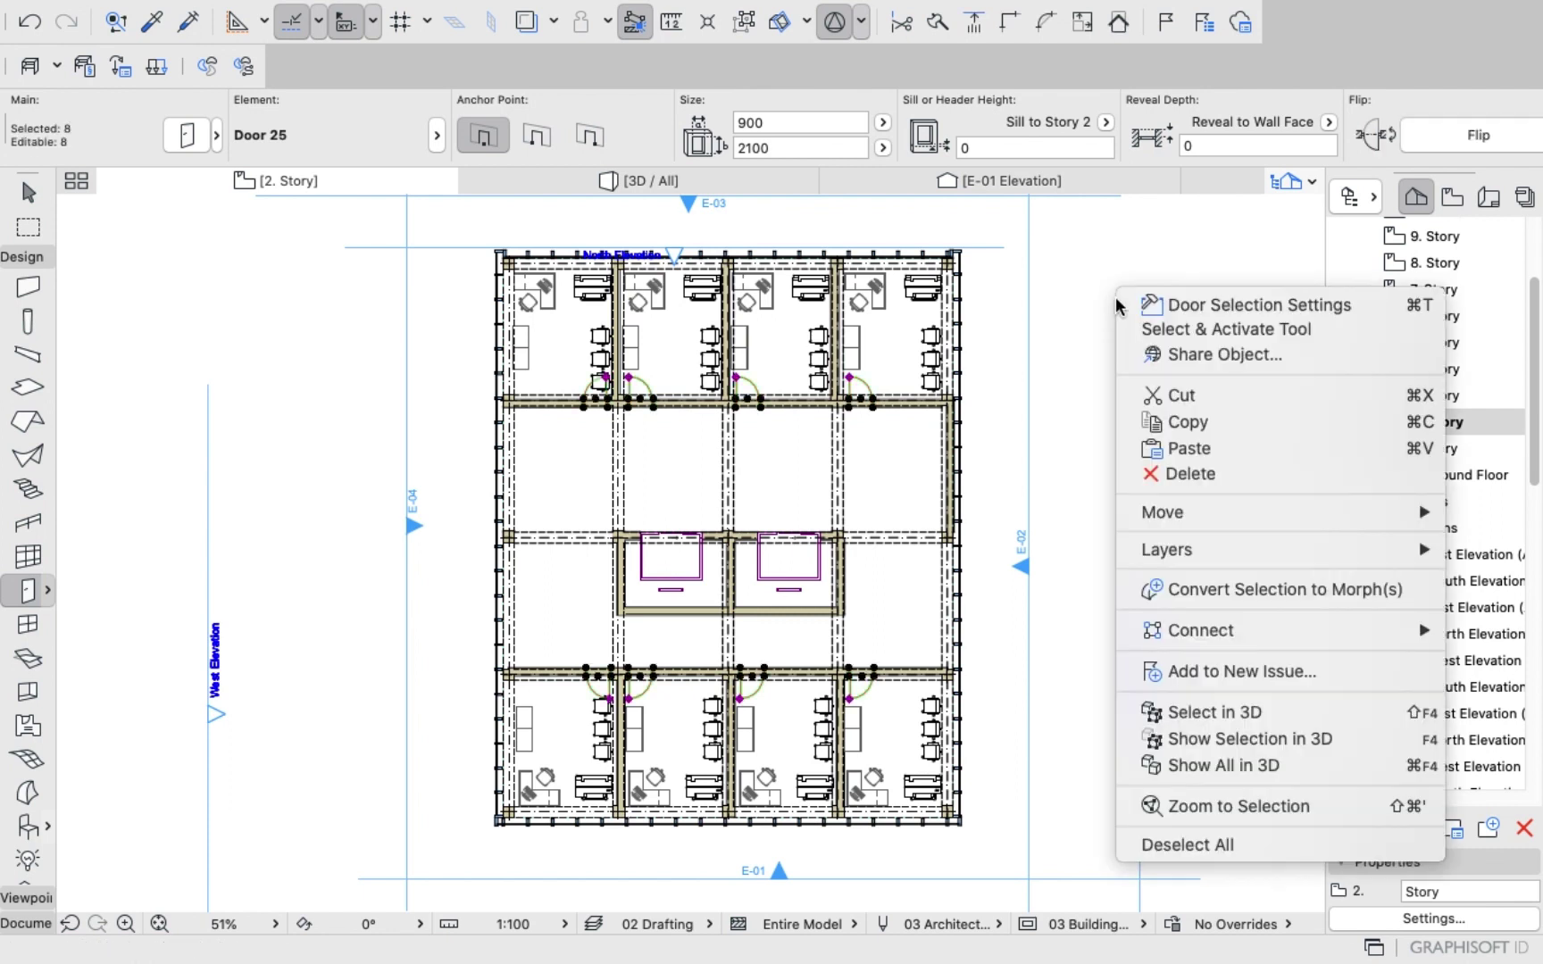
pyautogui.click(1177, 423)
# Paste the copied doors into the 3. Story plan at their original location.
pyautogui.doubleClick(1429, 396)
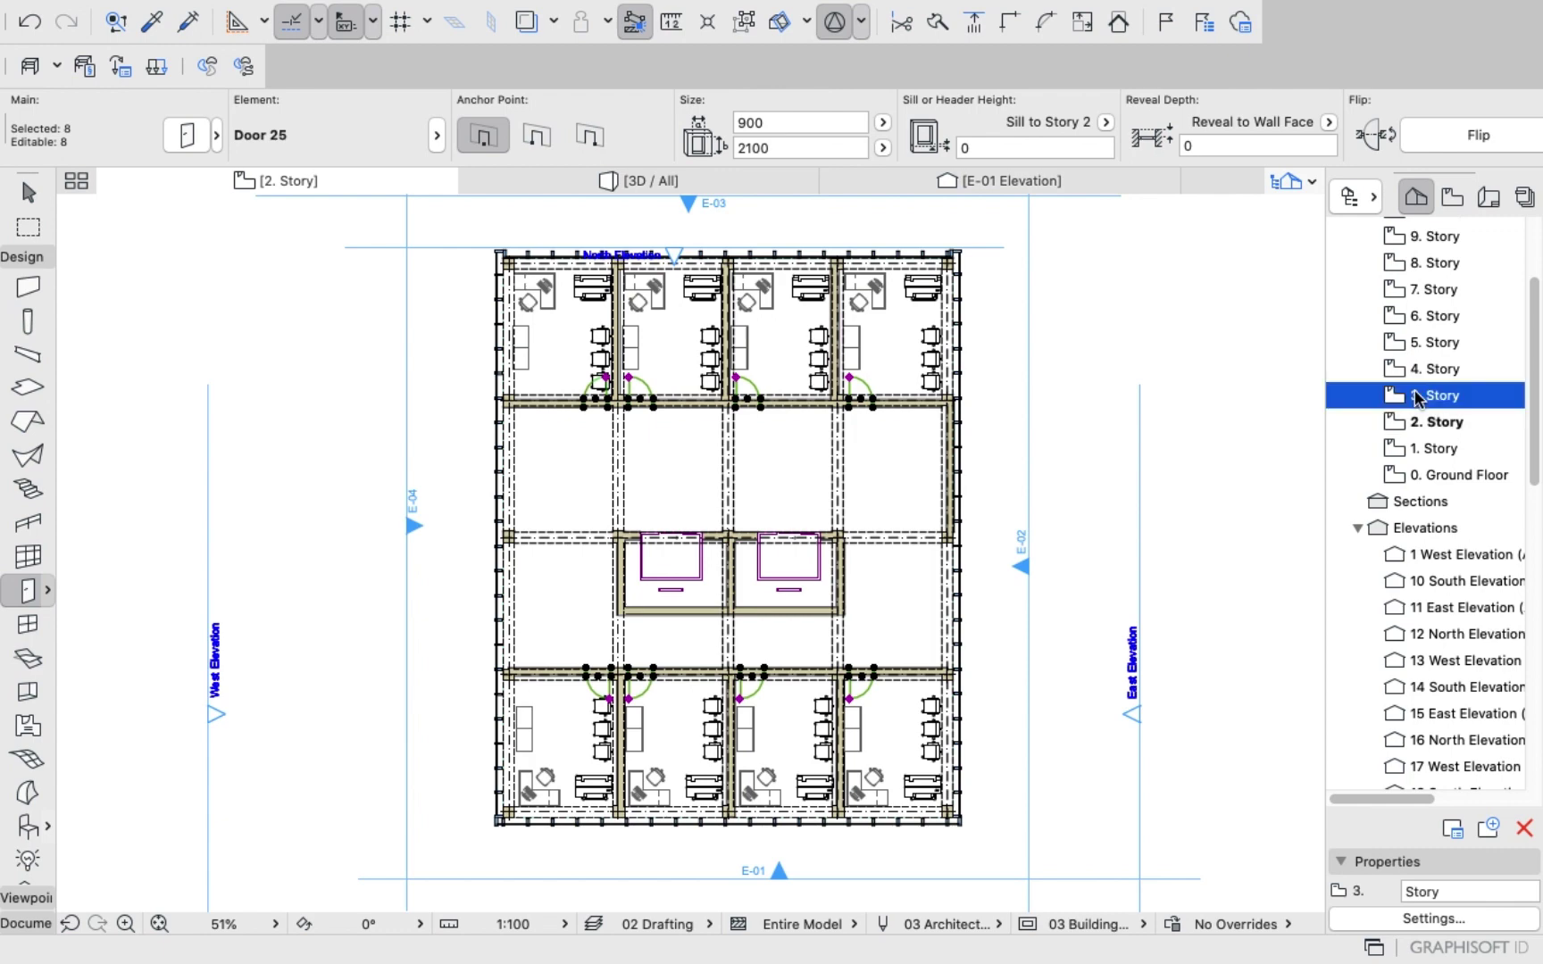
pyautogui.rightClick(1165, 316)
pyautogui.click(1141, 357)
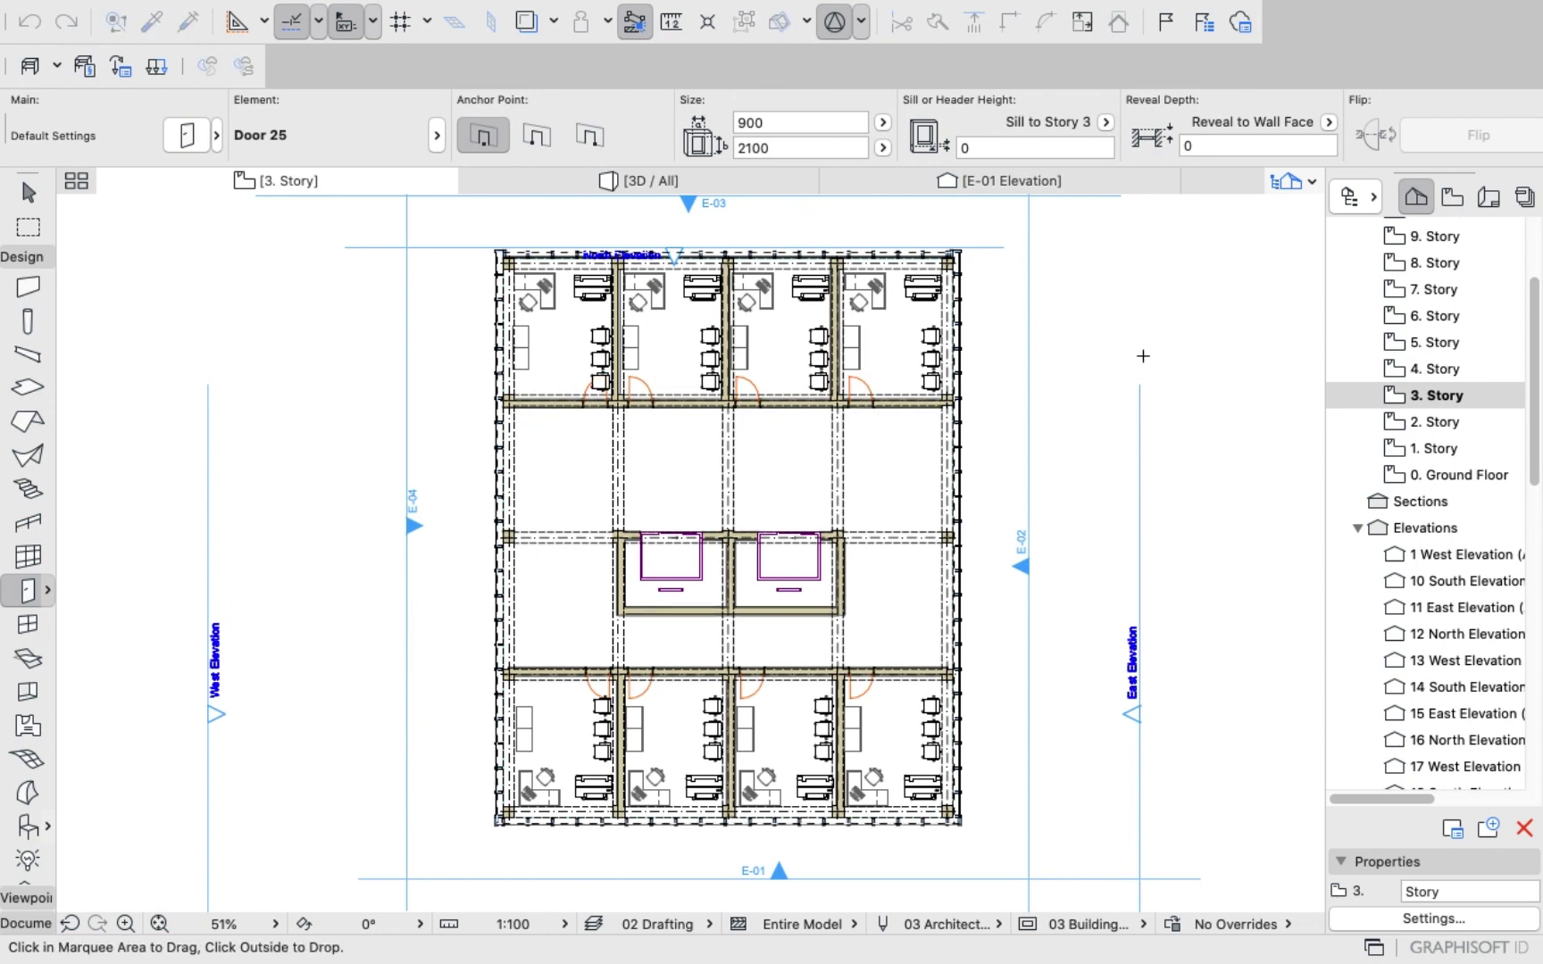
pyautogui.click(1400, 403)
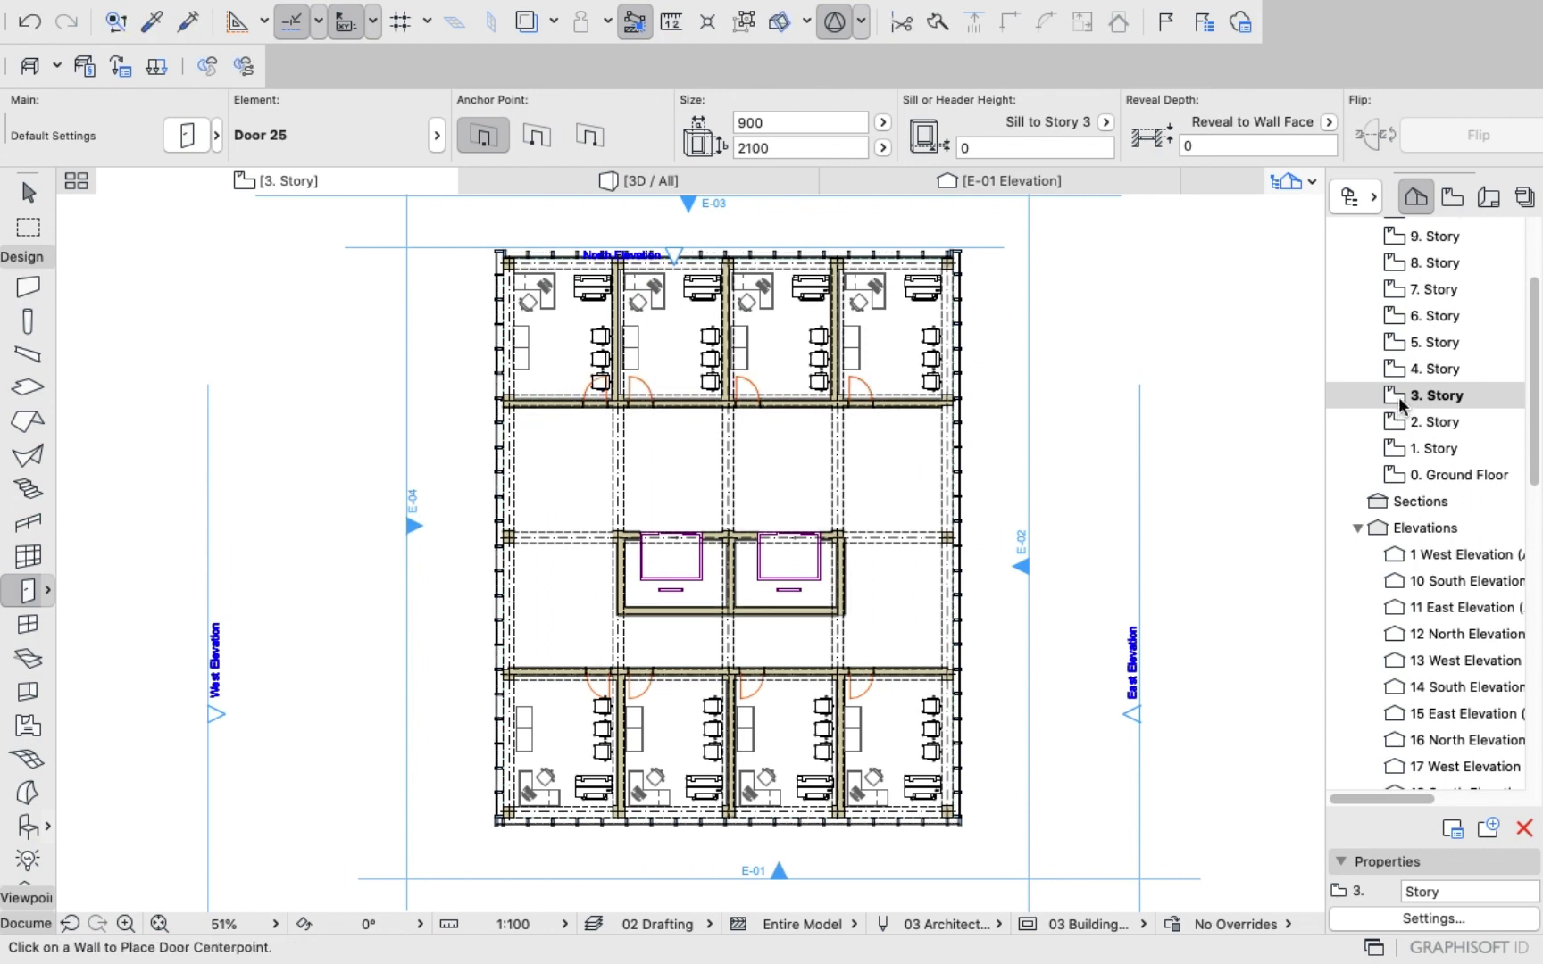
pyautogui.click(1399, 404)
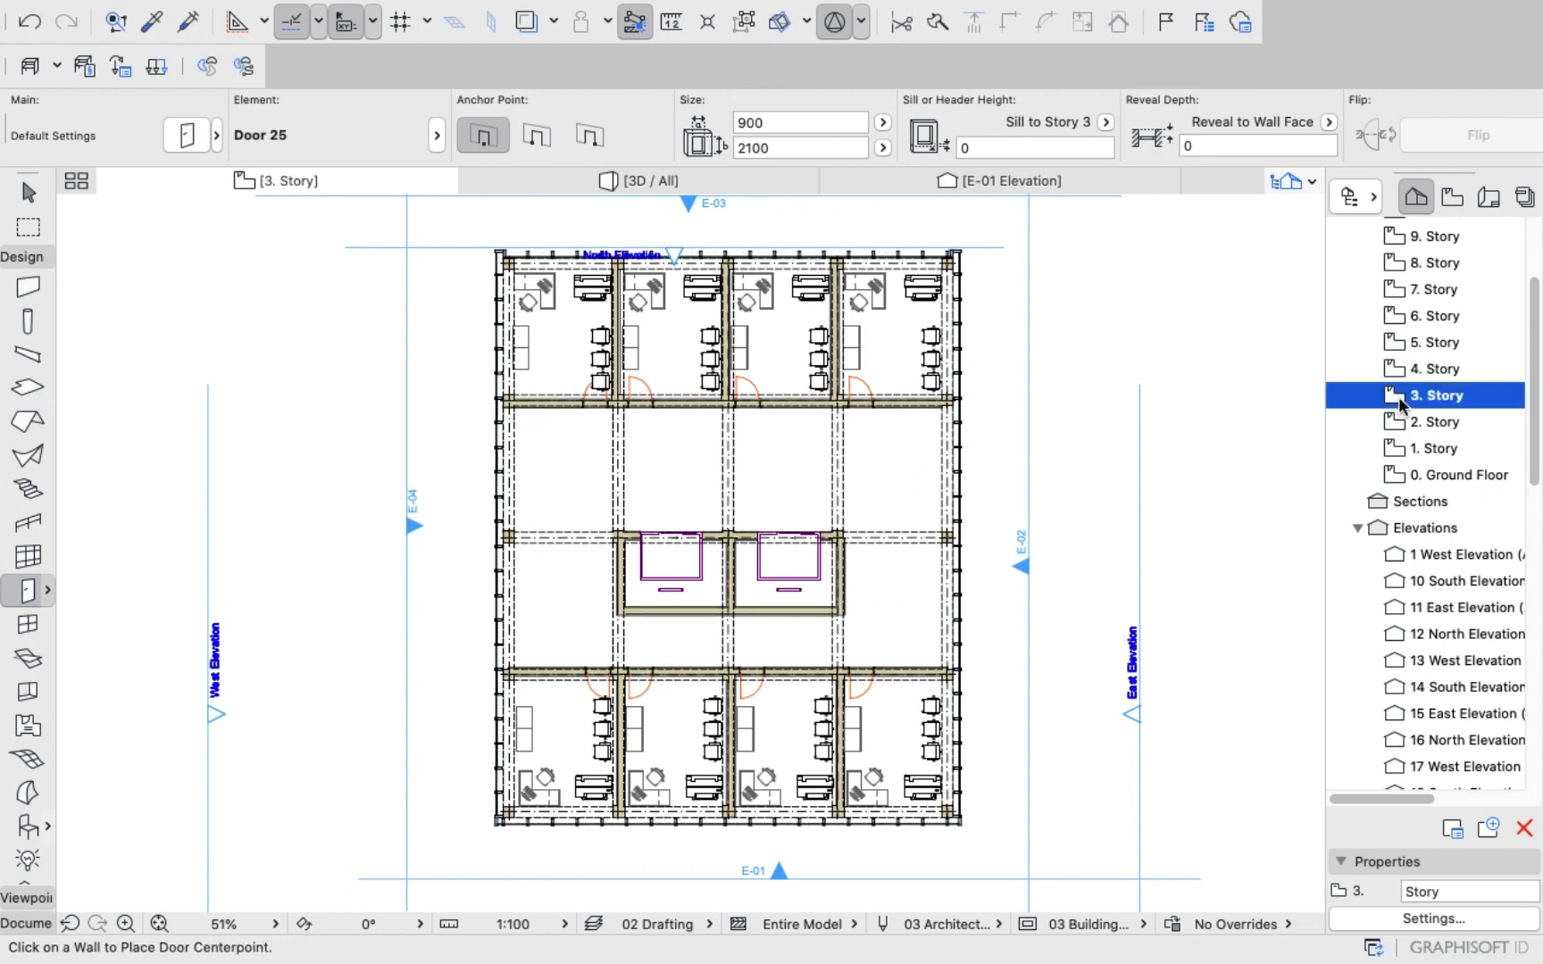
pyautogui.click(1399, 404)
# Paste the copied doors into the 4. Story plan at their original location.
pyautogui.click(1418, 366)
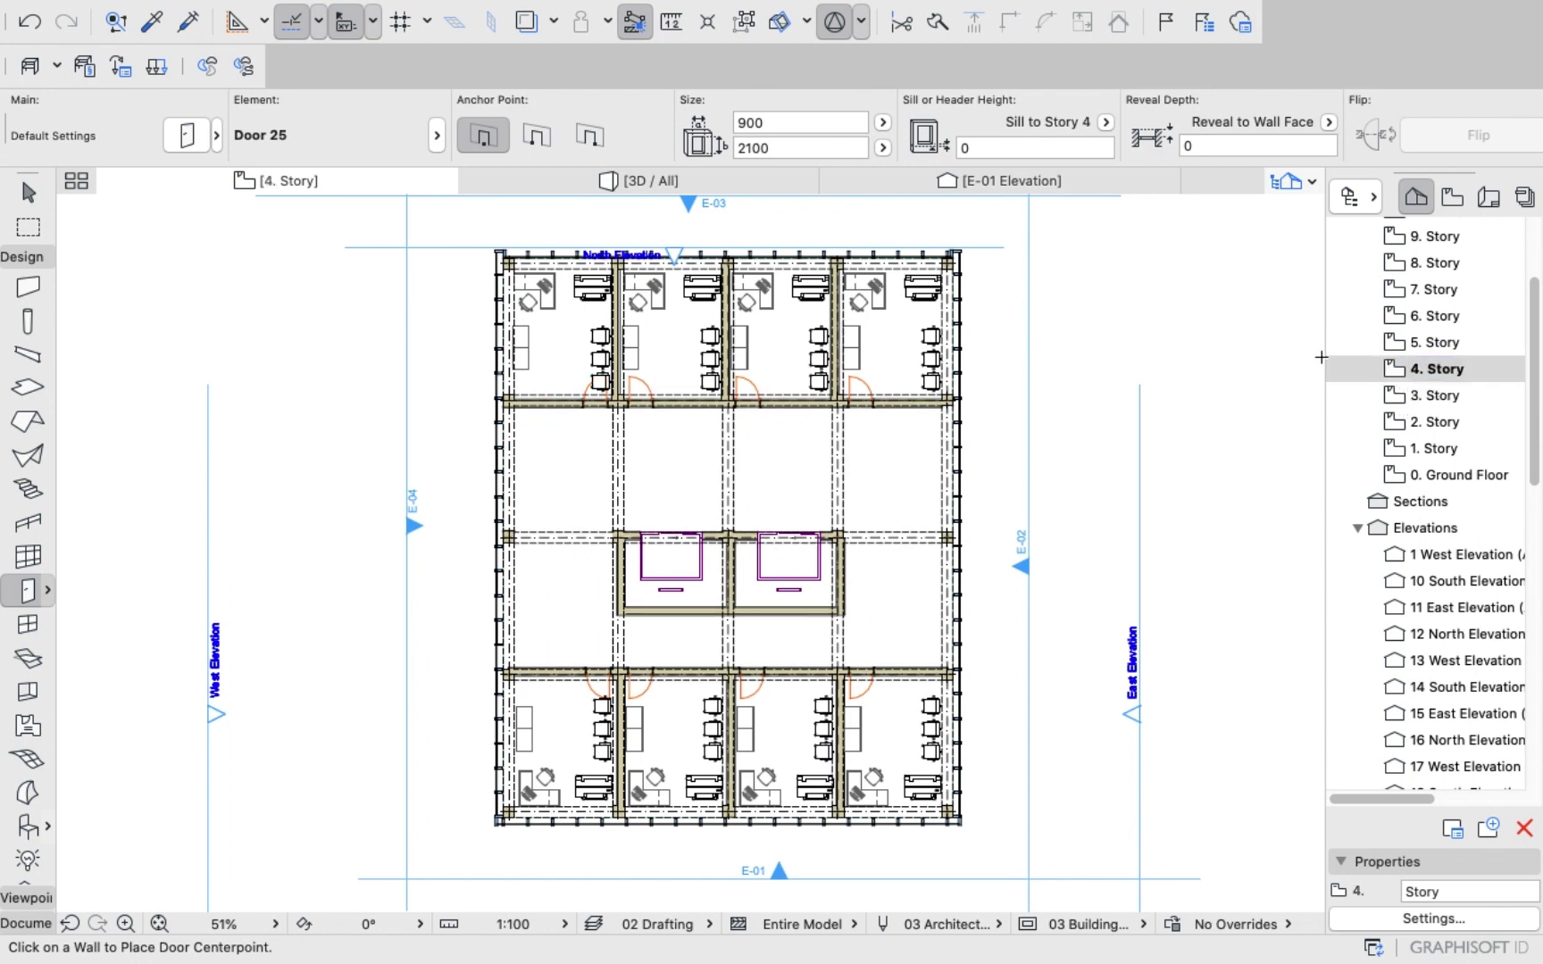
pyautogui.rightClick(1119, 317)
pyautogui.click(1176, 335)
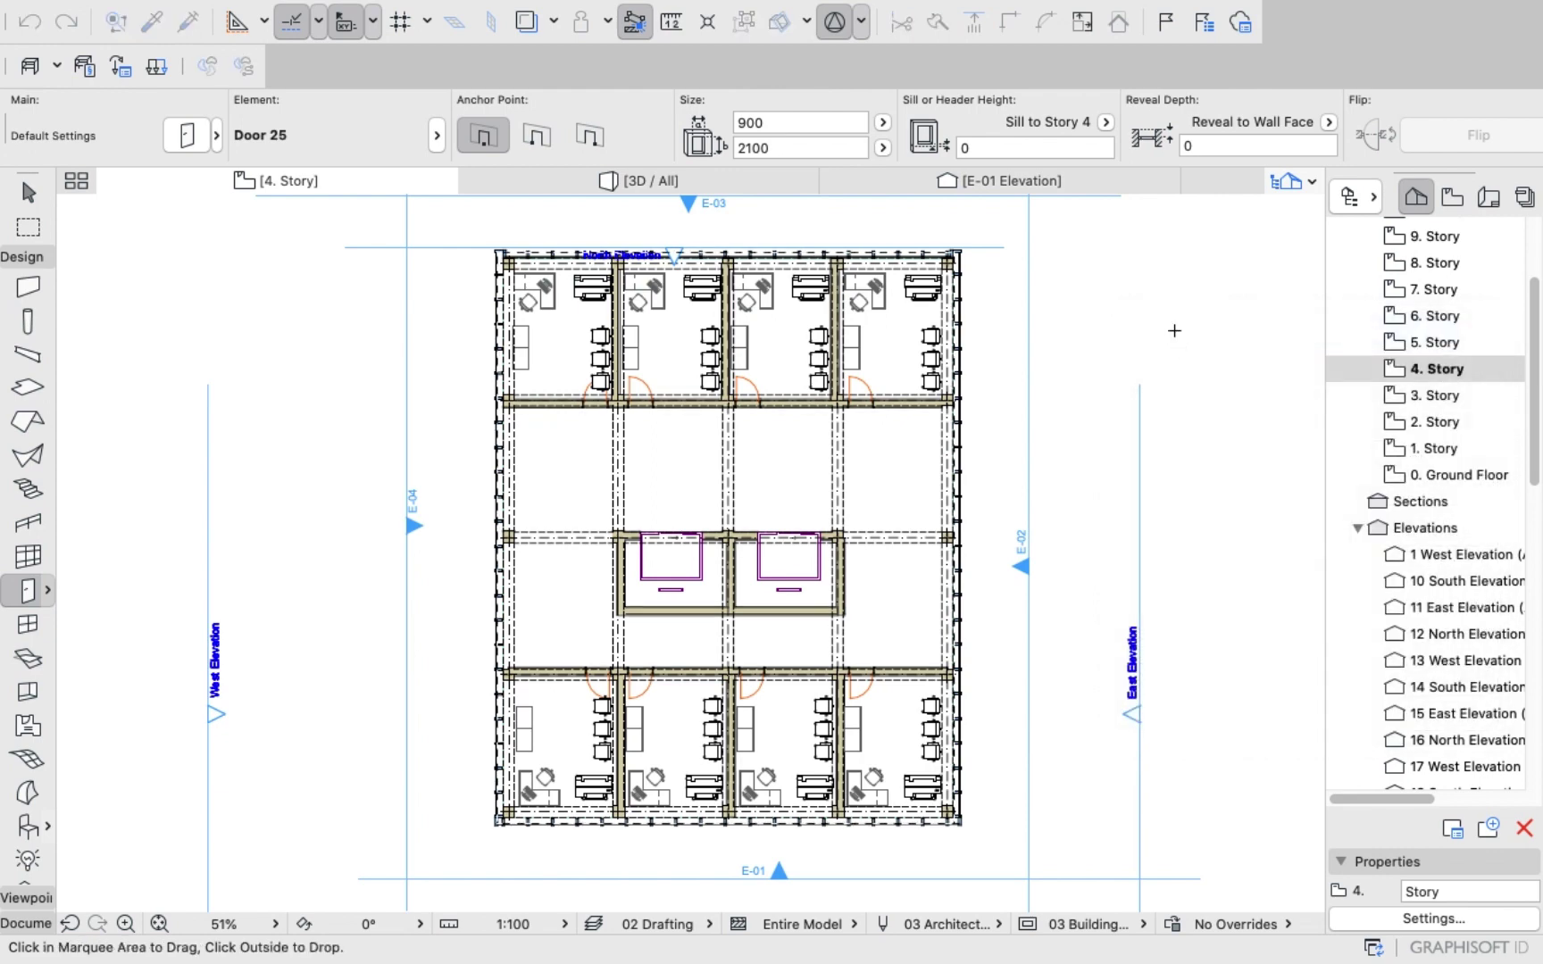
# Try to paste the doors copied from the 2. Story into the 5. Story plan.
pyautogui.click(1427, 344)
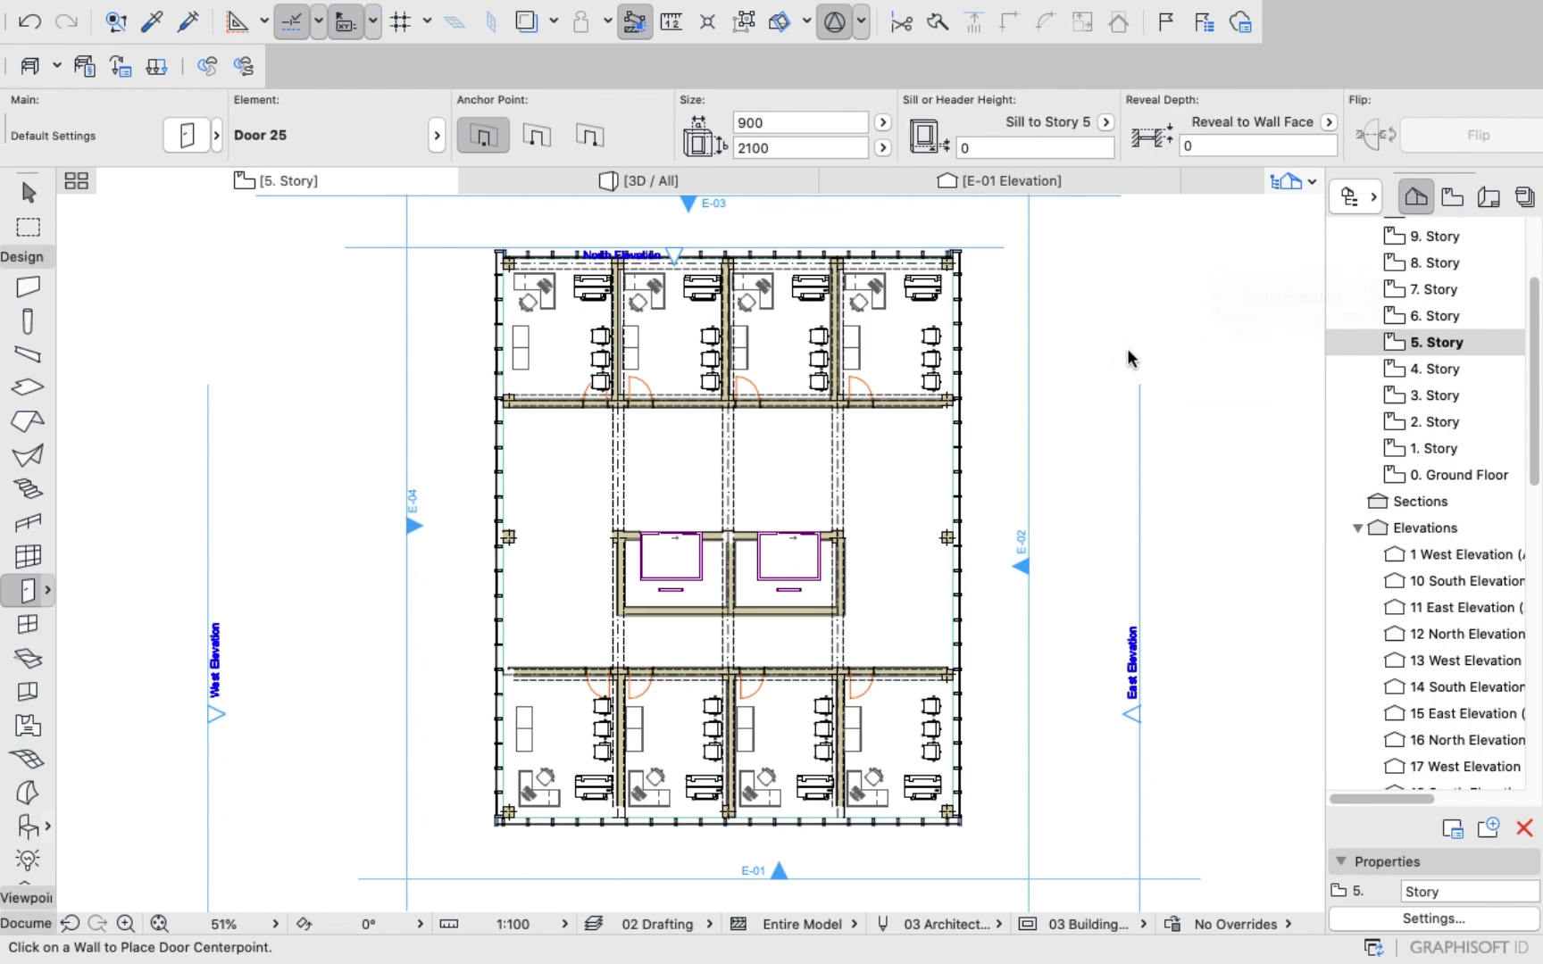
pyautogui.rightClick(1107, 301)
pyautogui.click(1157, 312)
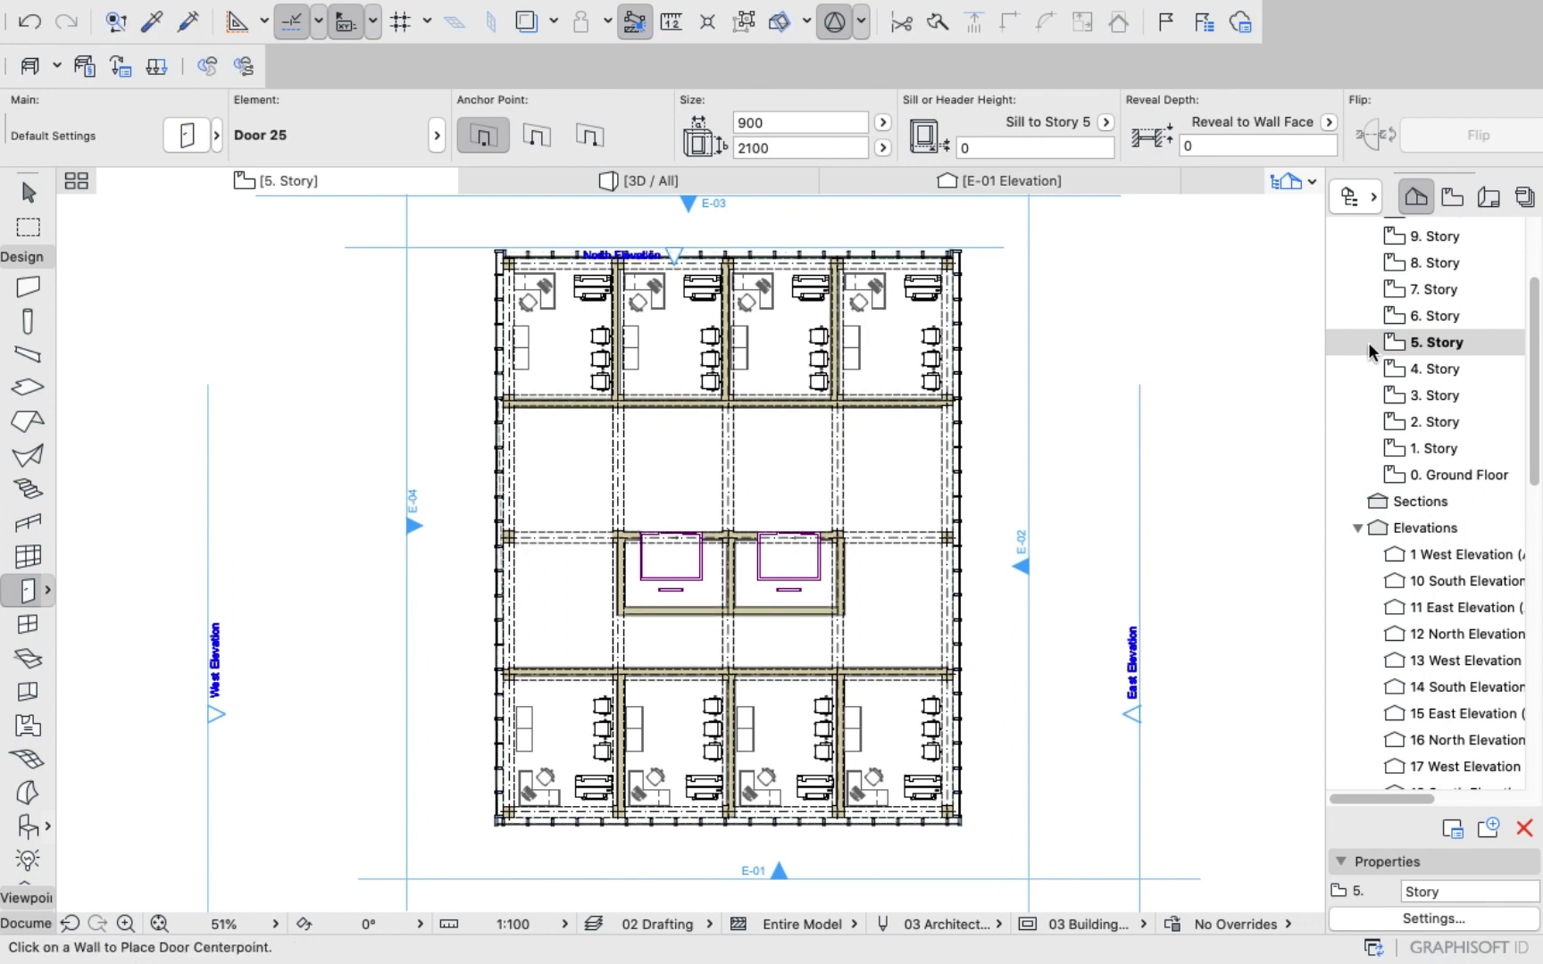
# Select all doors on the 4. Story plan, copy them and clear the selection.
pyautogui.click(1404, 368)
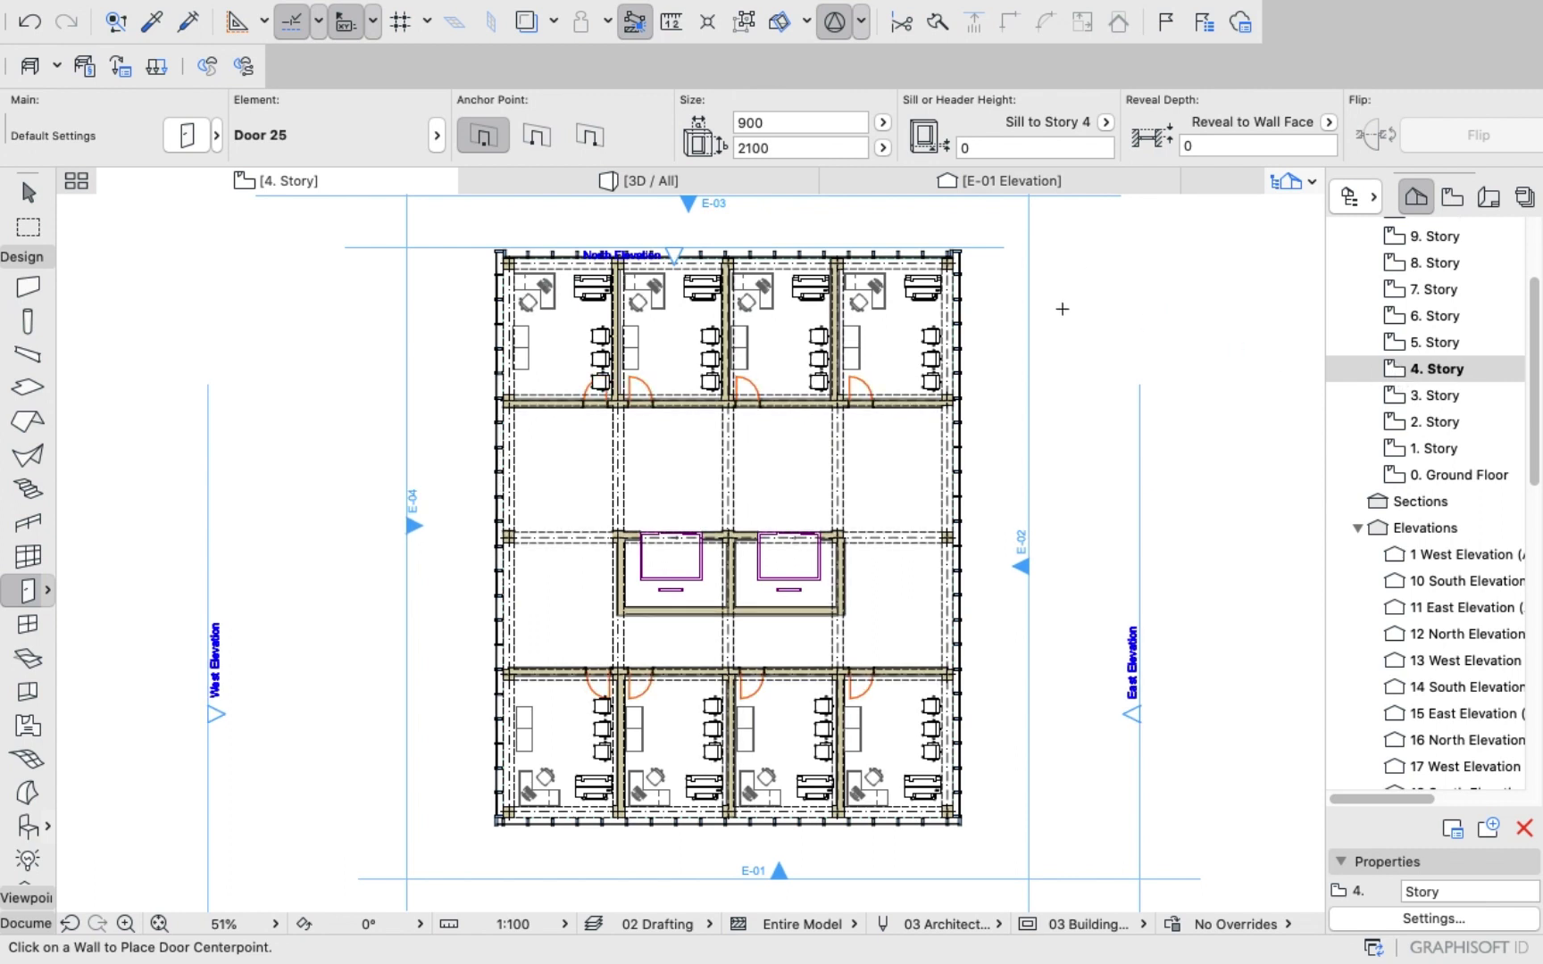
pyautogui.press('super+a')
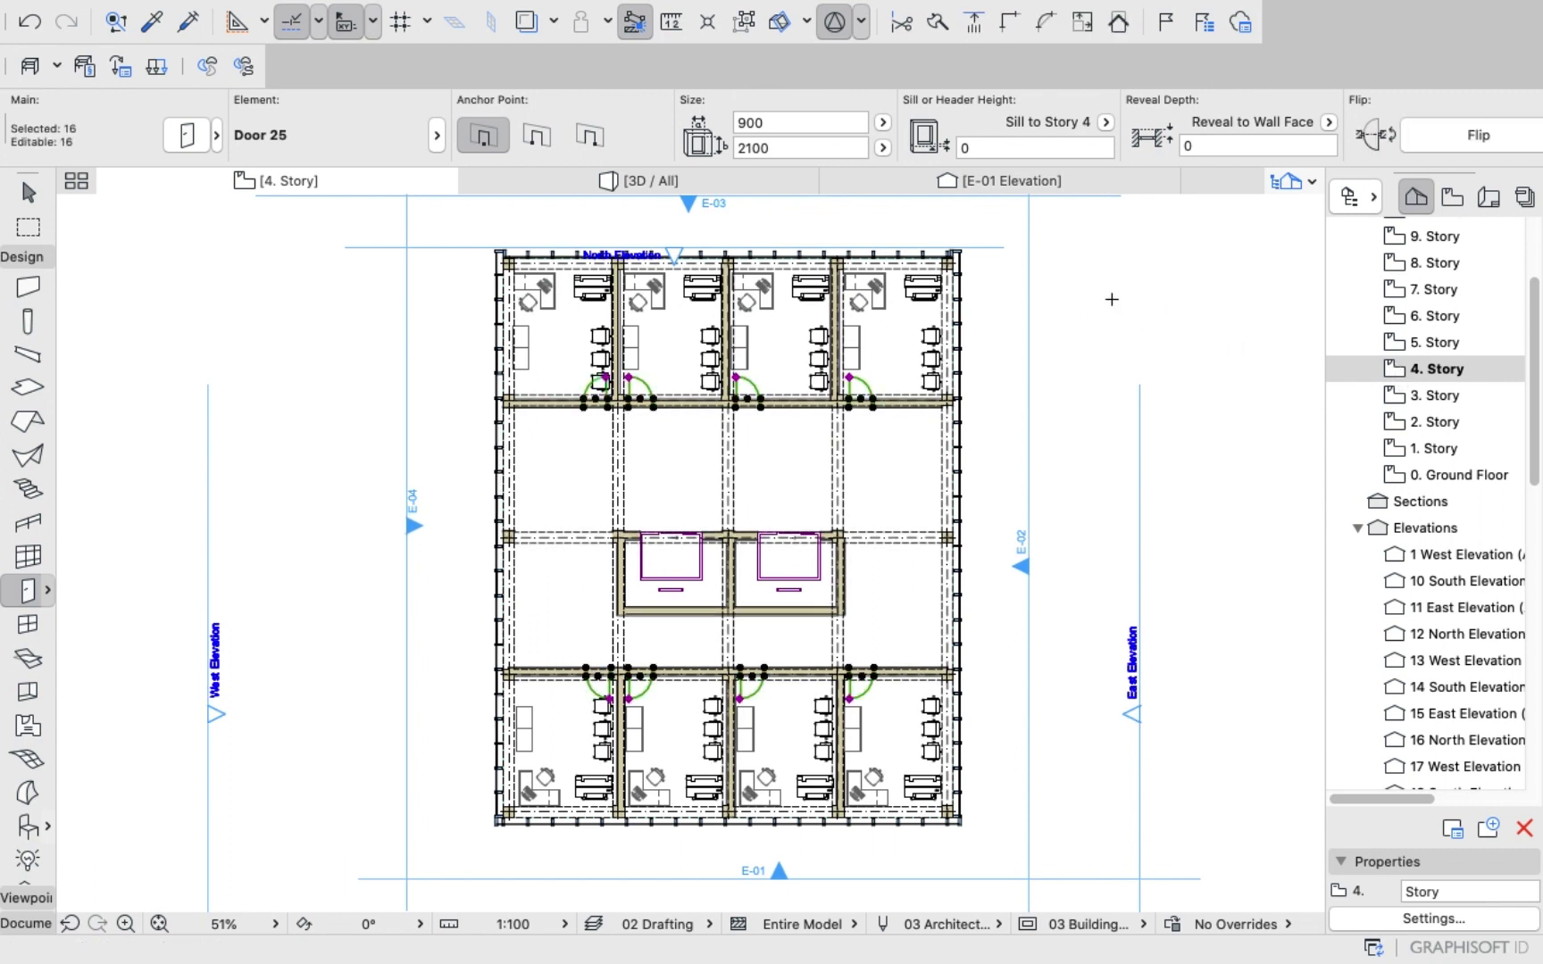
pyautogui.rightClick(1107, 295)
pyautogui.click(1132, 425)
pyautogui.press('Escape')
# Paste the doors copied from the 4. Story into the 5. Story plan.
pyautogui.click(1418, 344)
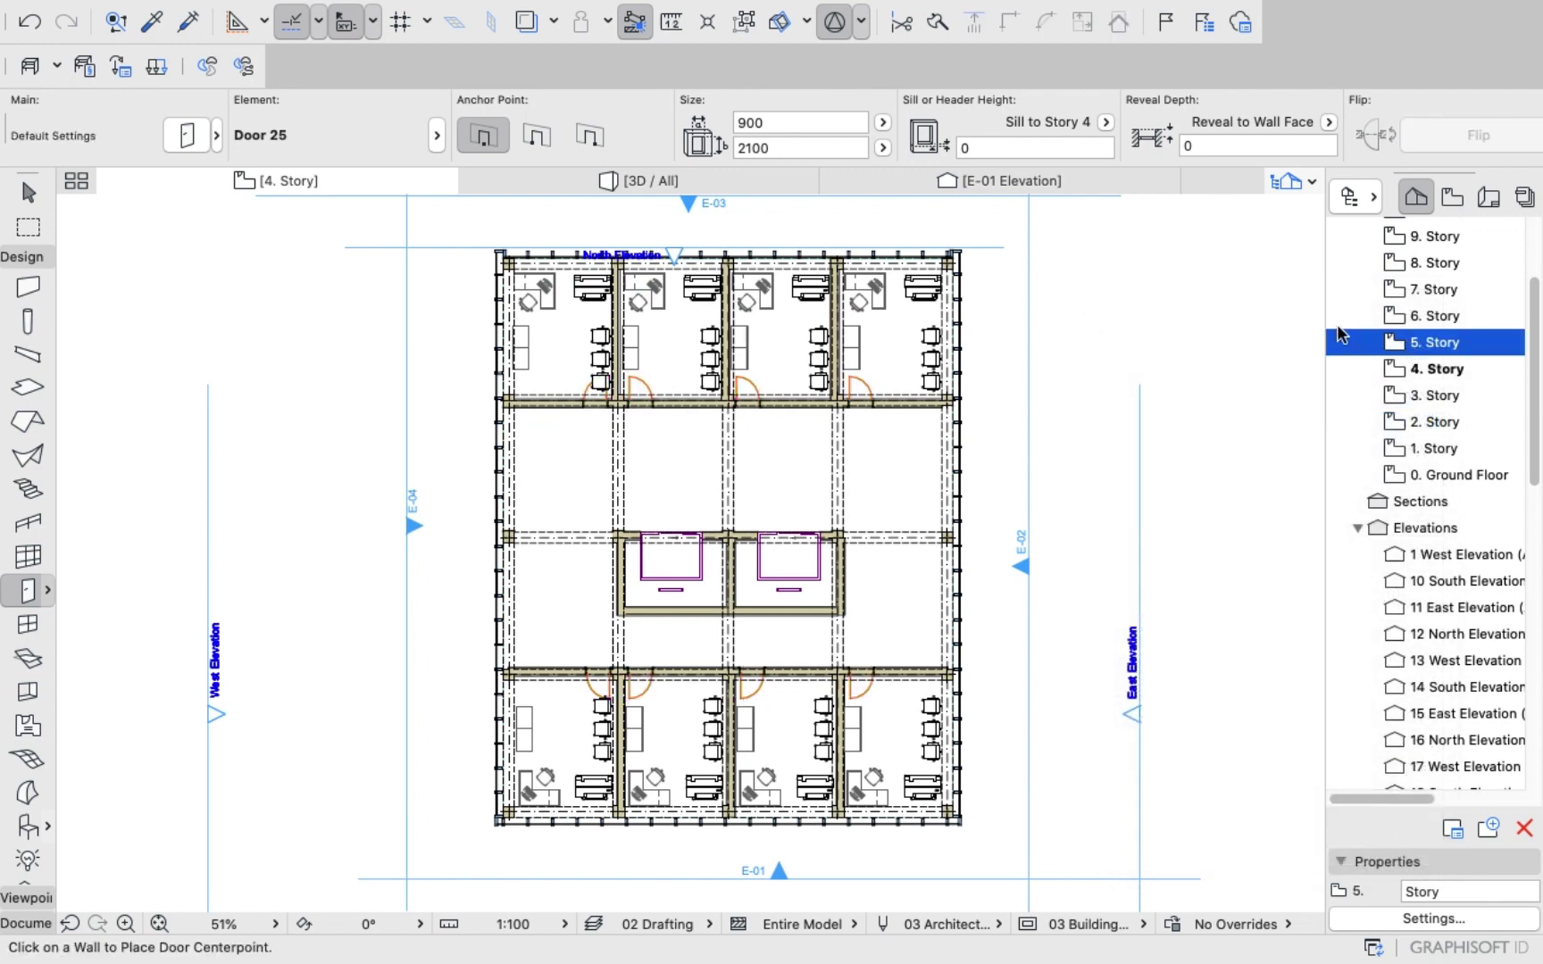
pyautogui.rightClick(1089, 289)
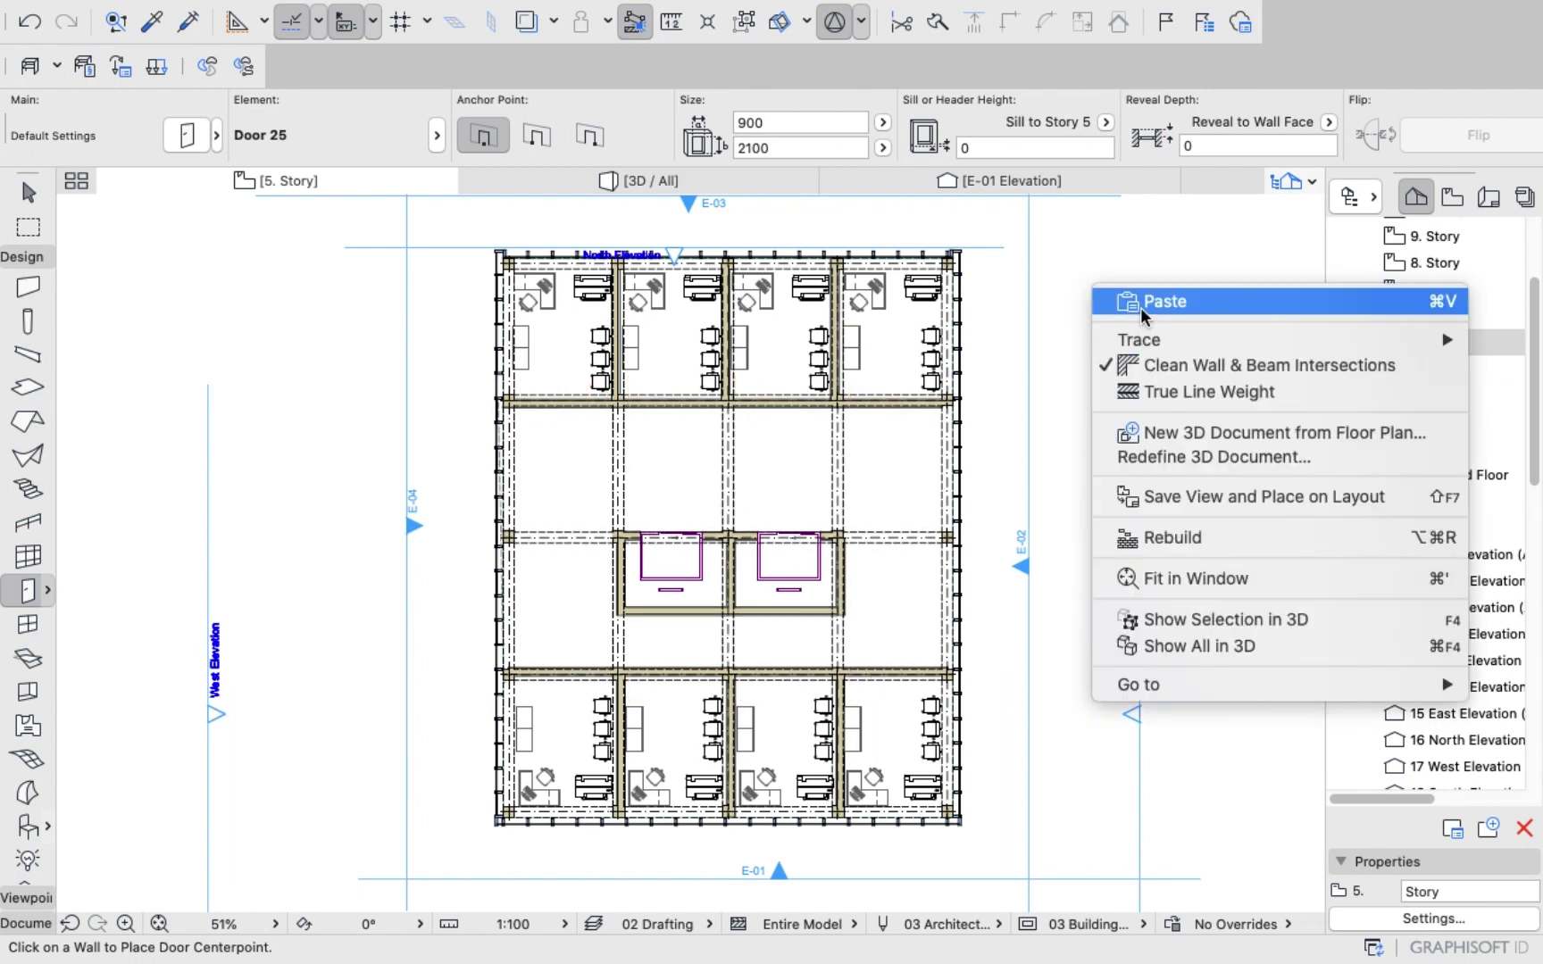
pyautogui.click(1139, 308)
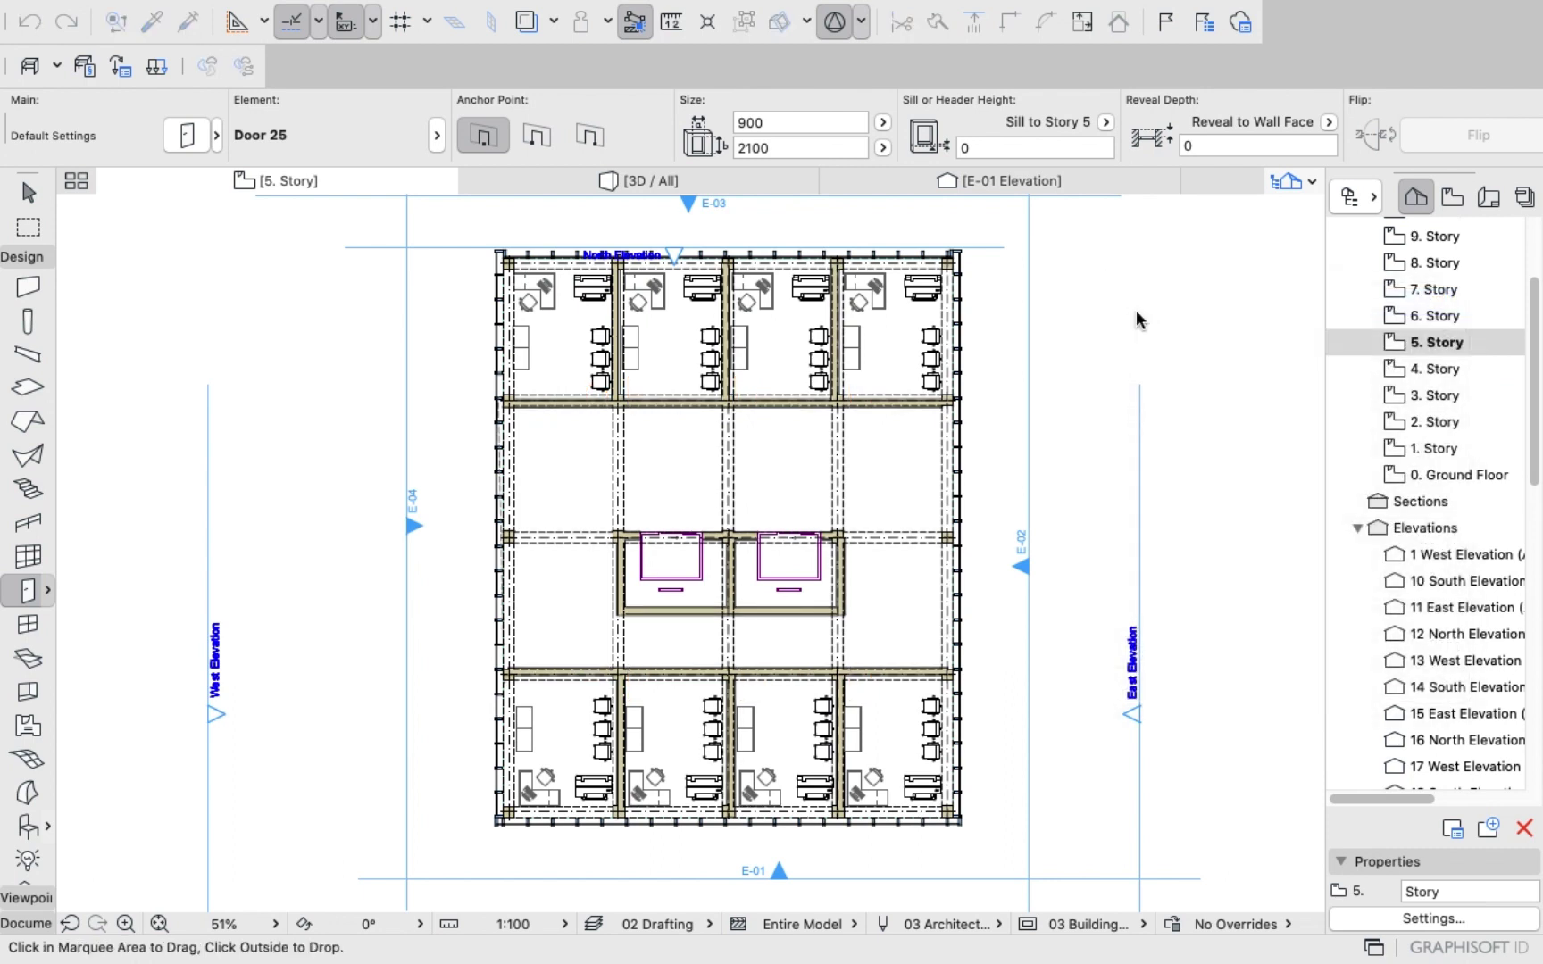
# Inspect the entrance facade in 3D and check the area beside the east facade on the 3. Story plan.
pyautogui.click(630, 181)
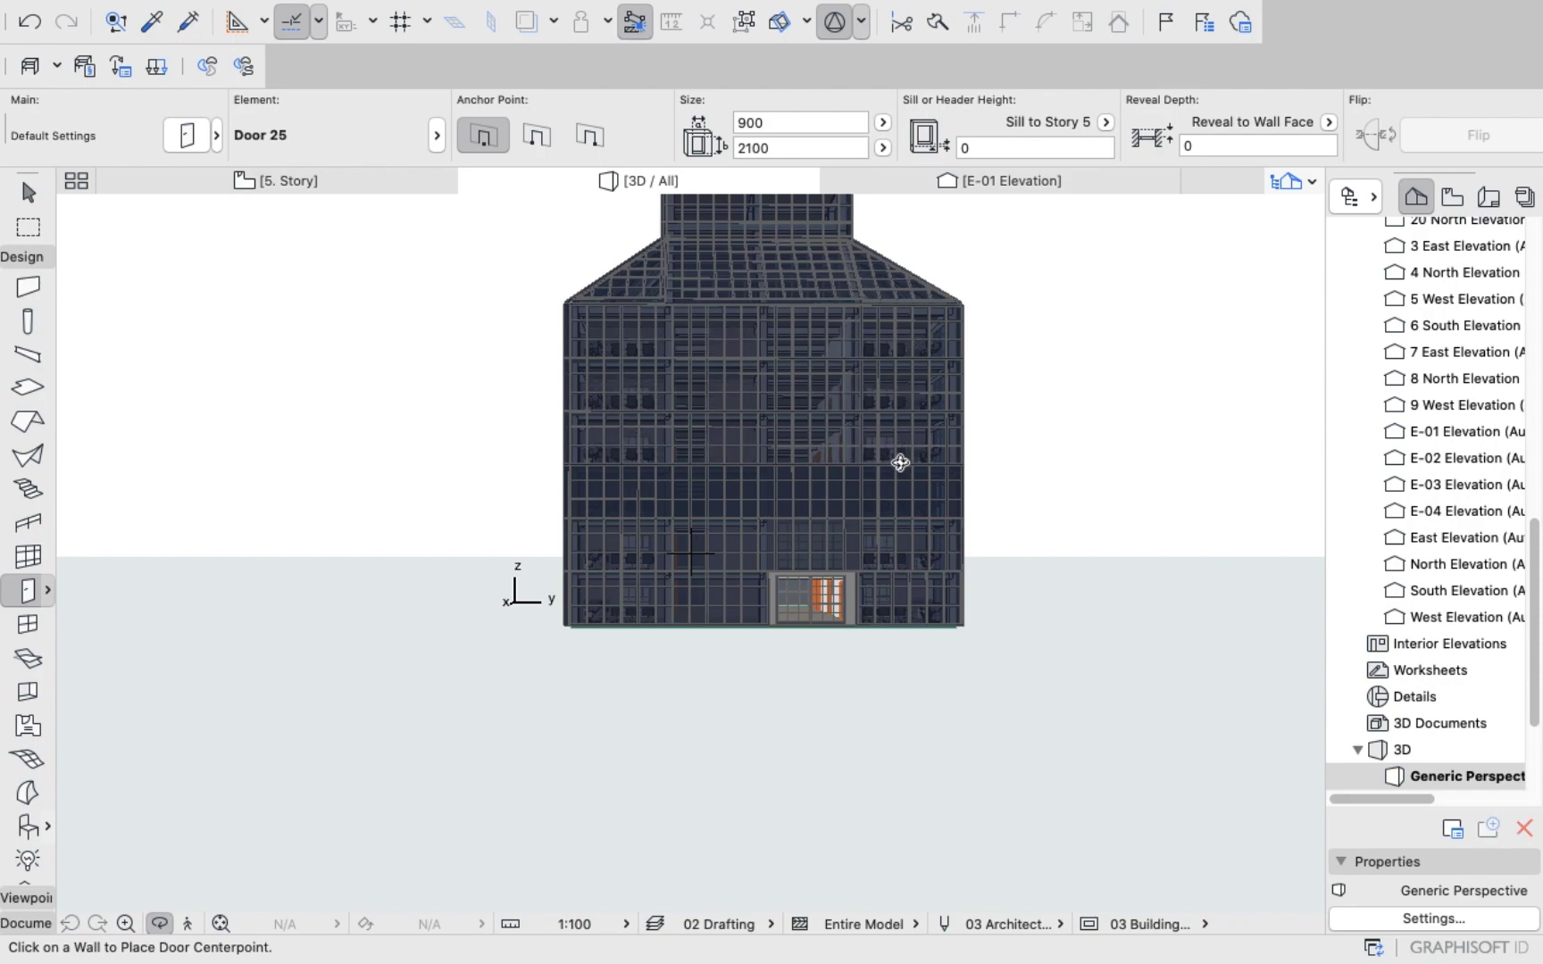
pyautogui.moveTo(900, 463); pyautogui.dragTo(887, 399)
pyautogui.scroll(10, 819, 545)
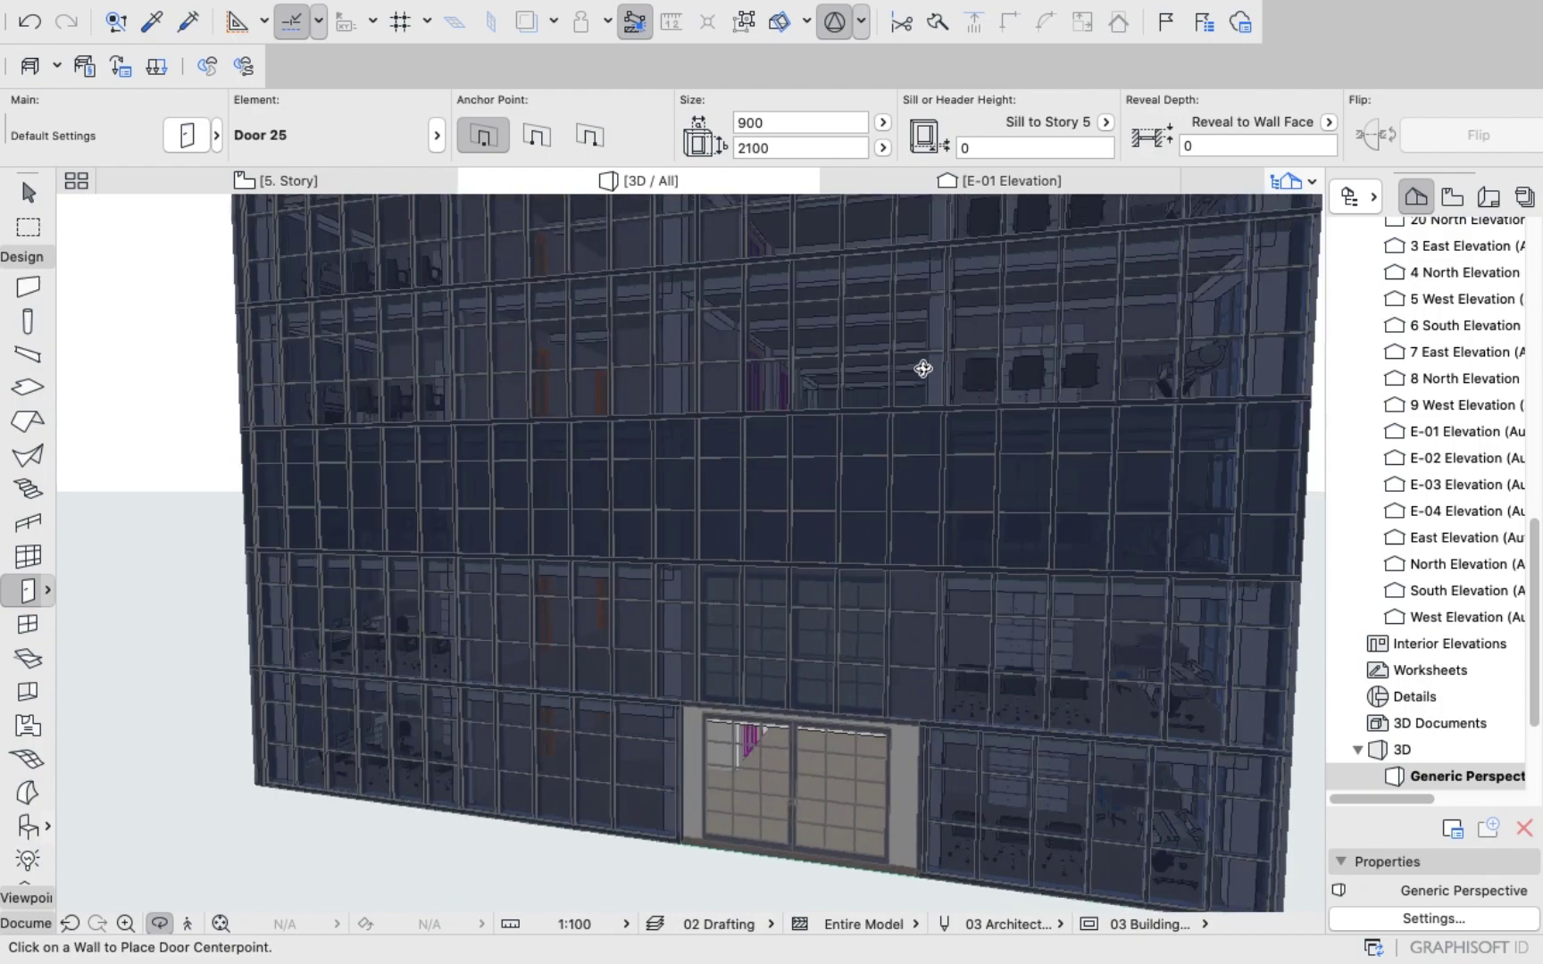
pyautogui.moveTo(923, 369); pyautogui.dragTo(627, 398)
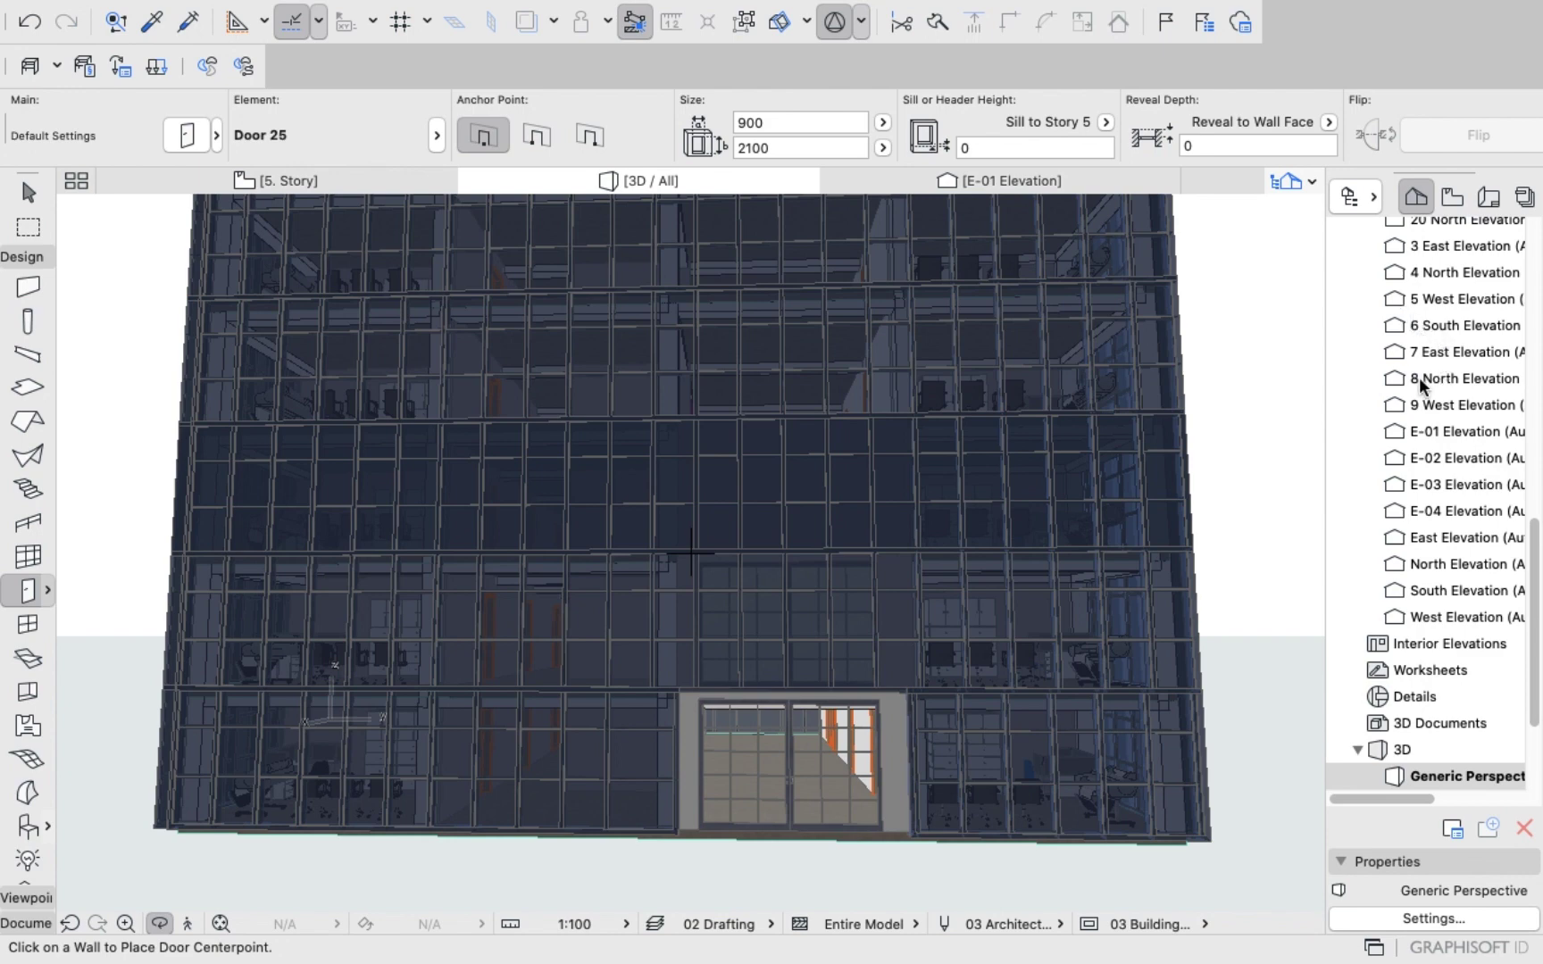
pyautogui.scroll(-5, 1418, 378)
pyautogui.scroll(5, 1423, 376)
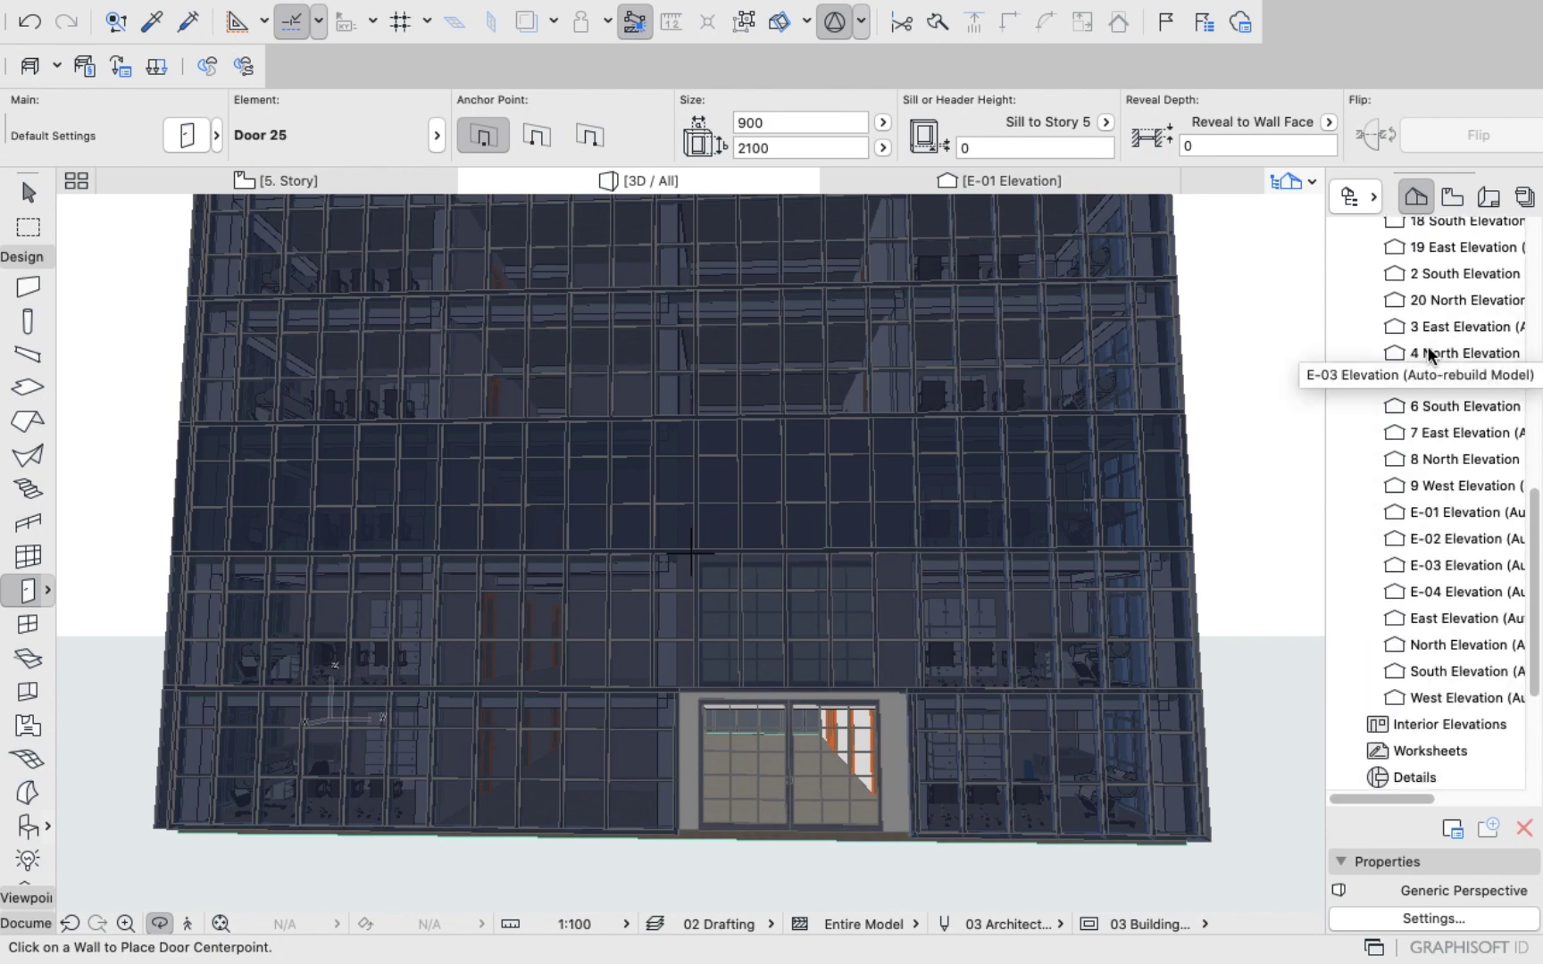
pyautogui.scroll(5, 1427, 356)
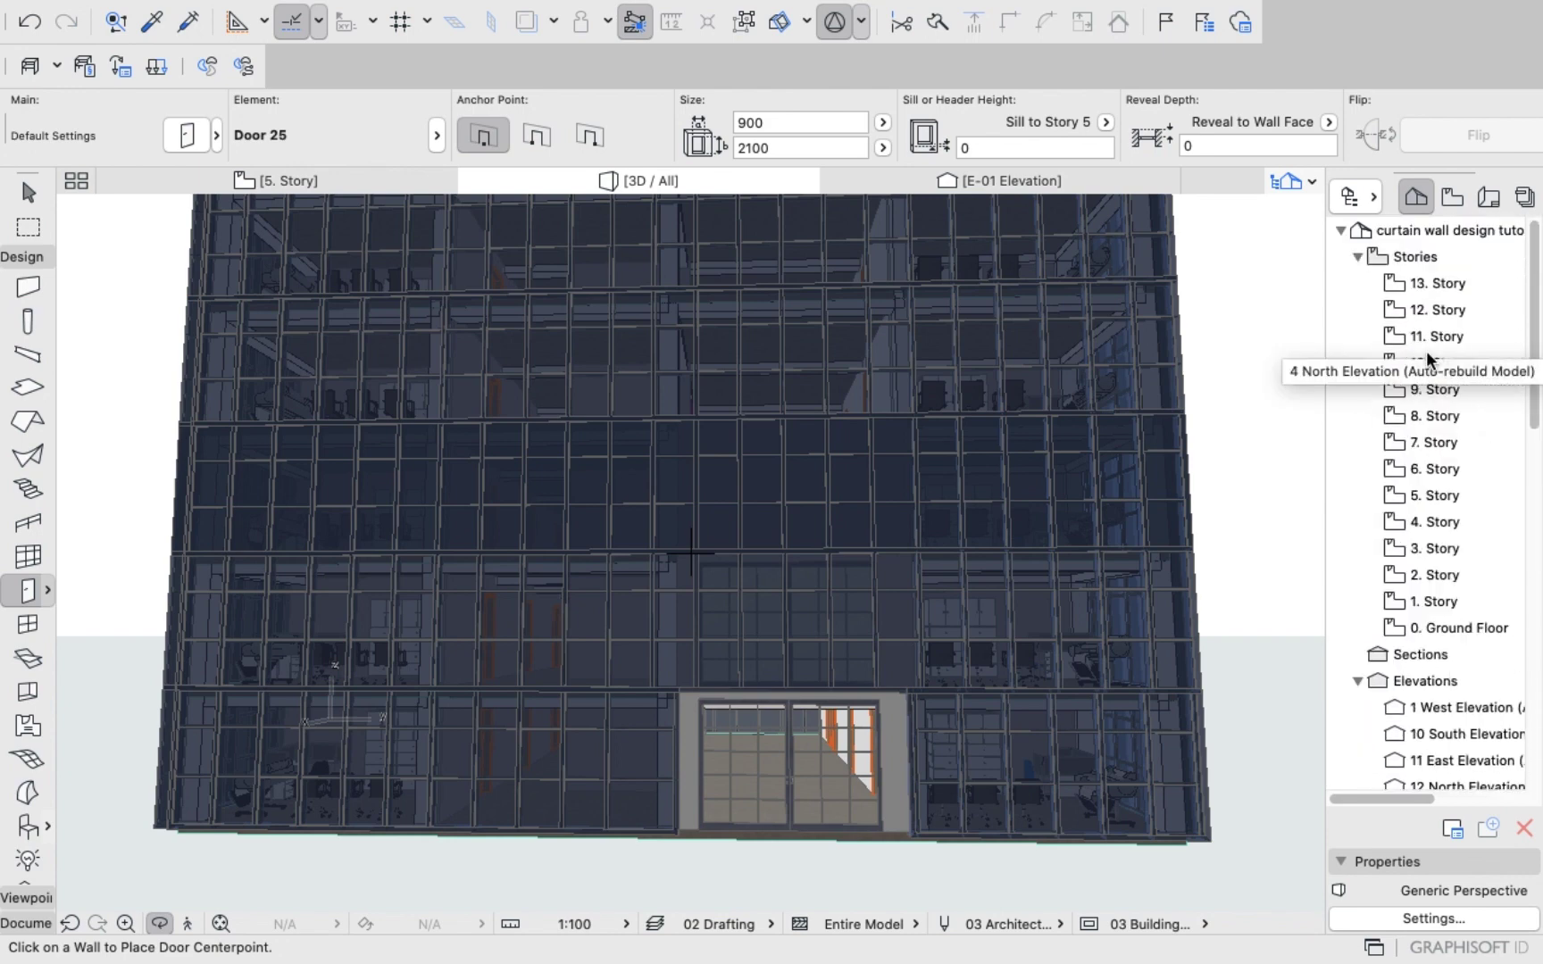
pyautogui.click(1423, 541)
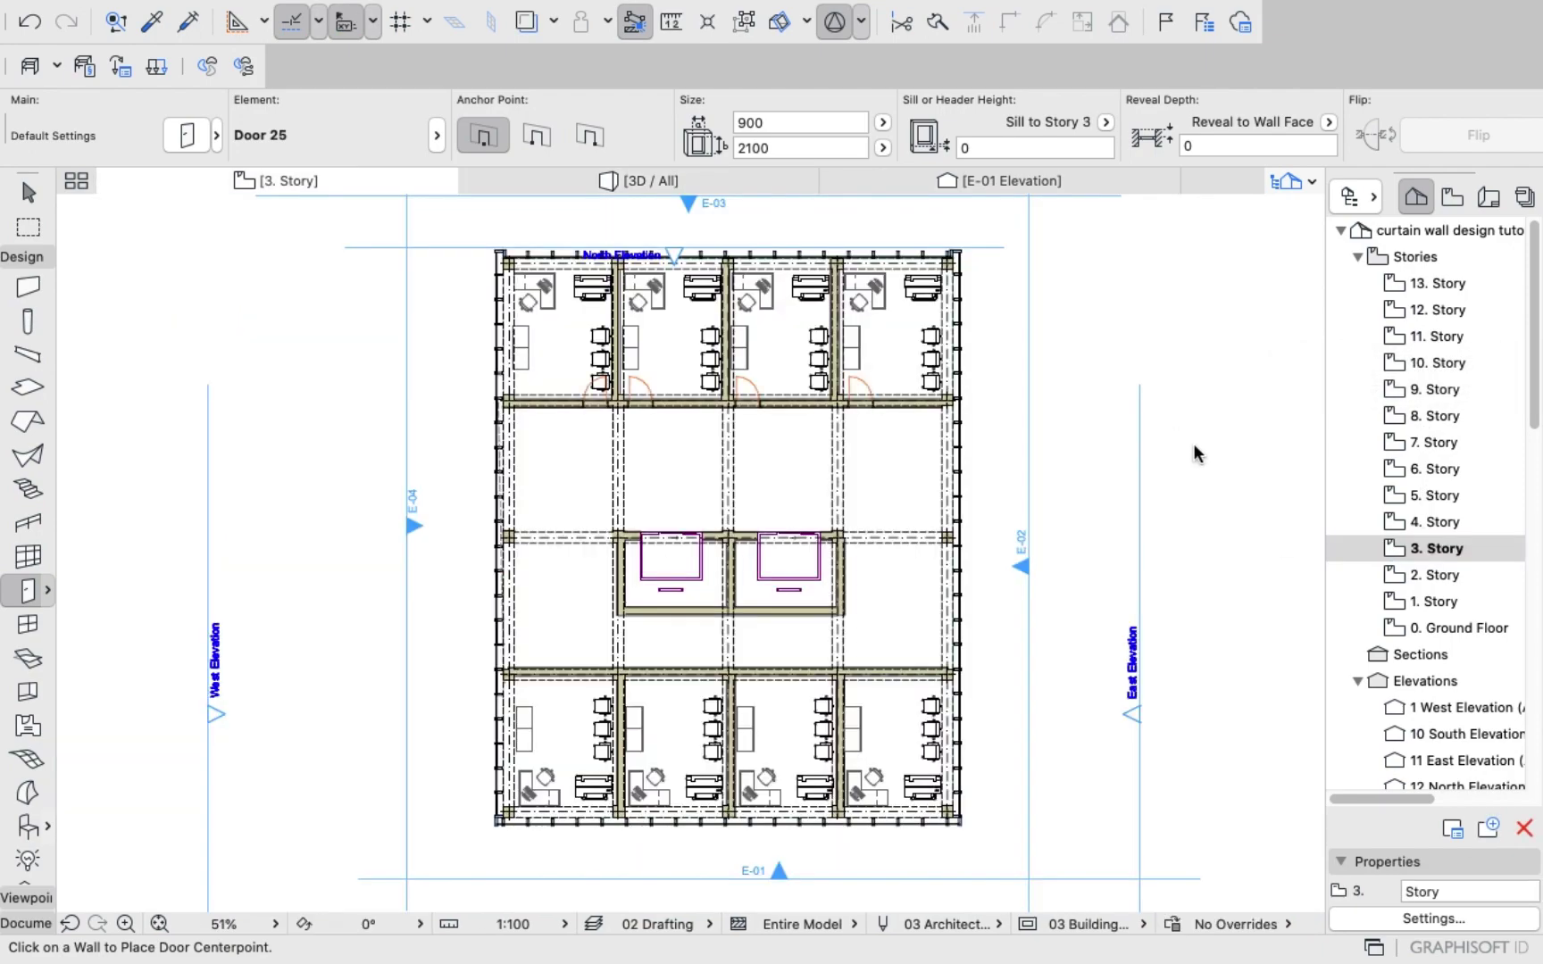
pyautogui.scroll(3, 951, 466)
pyautogui.scroll(2, 951, 466)
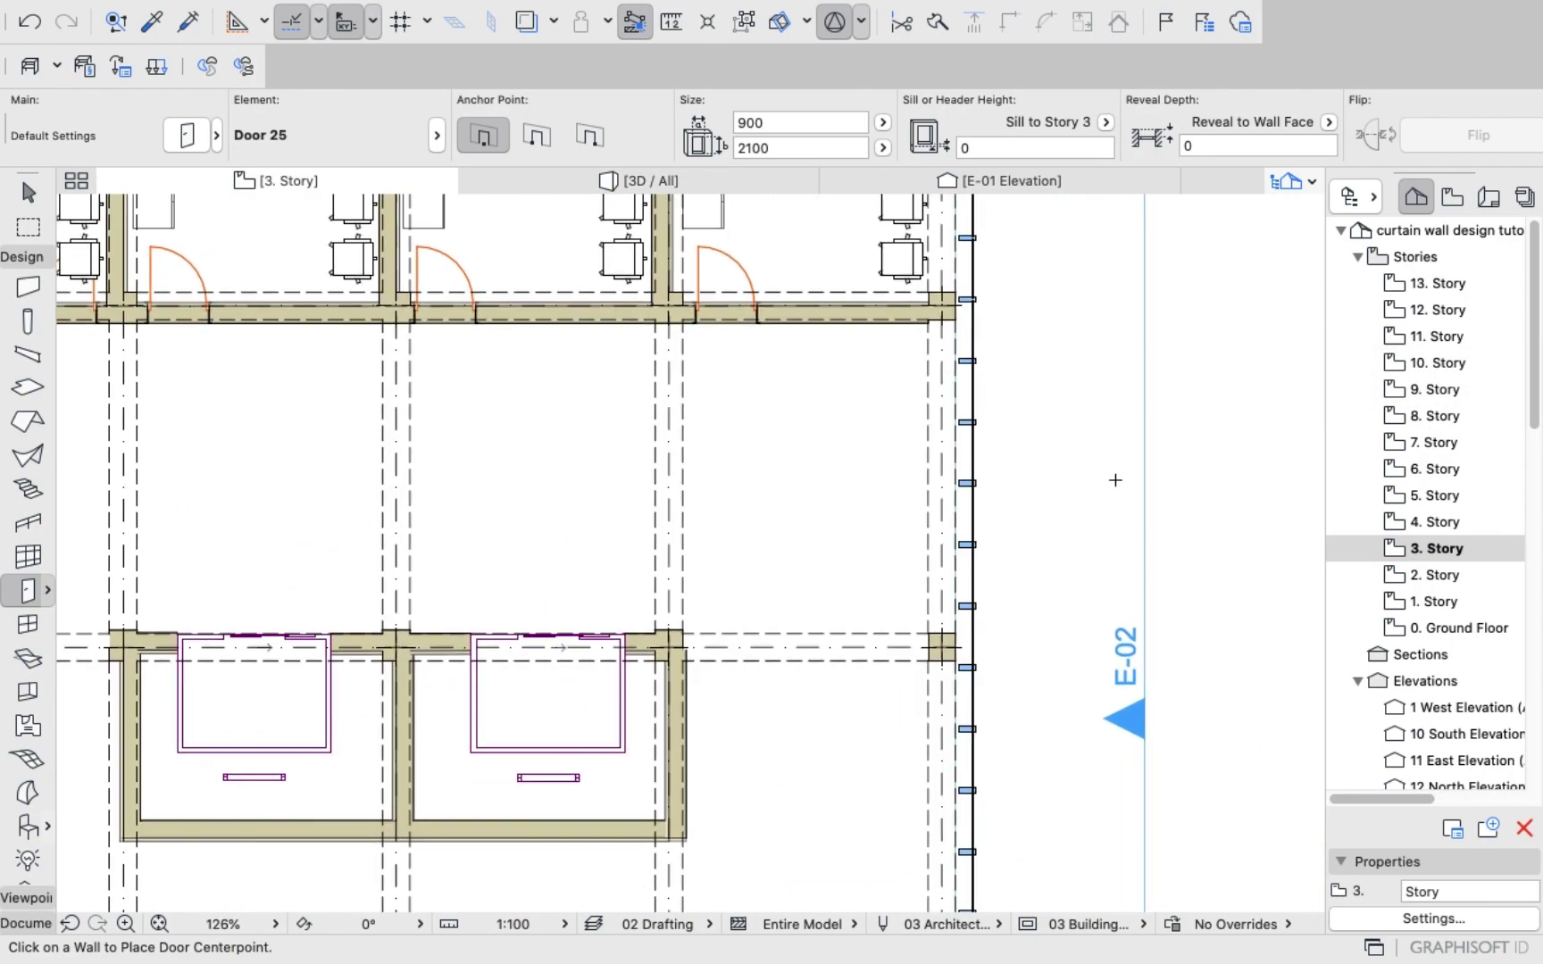
pyautogui.scroll(-1, 1407, 569)
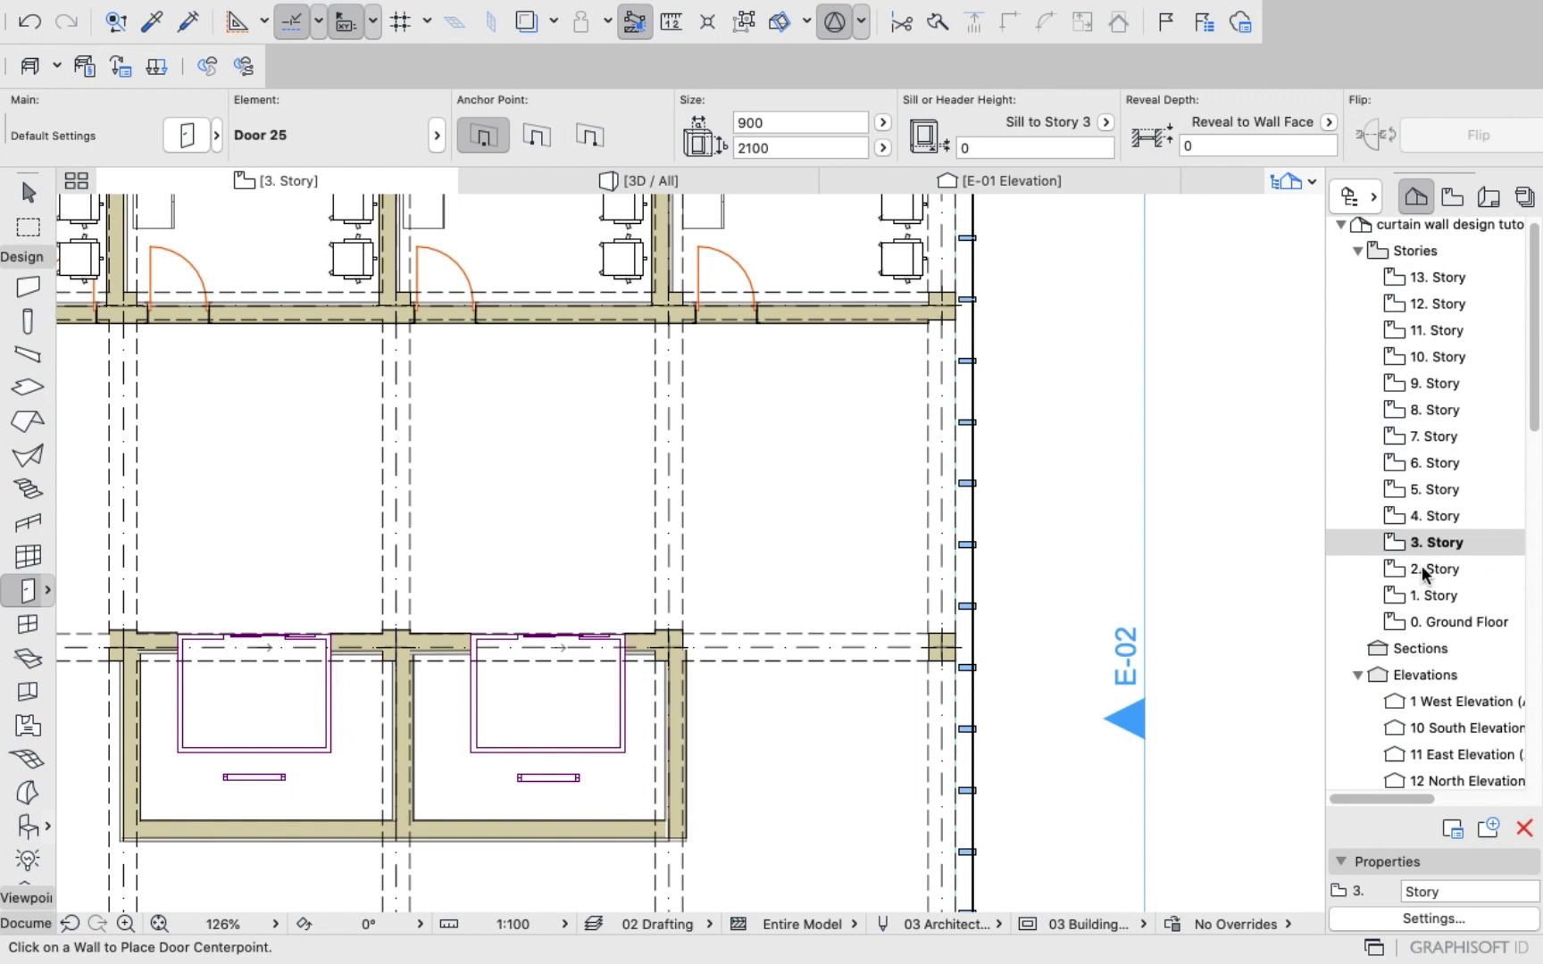
# Delete the short wall along the east facade shown on the 2. Story plan.
pyautogui.click(1421, 569)
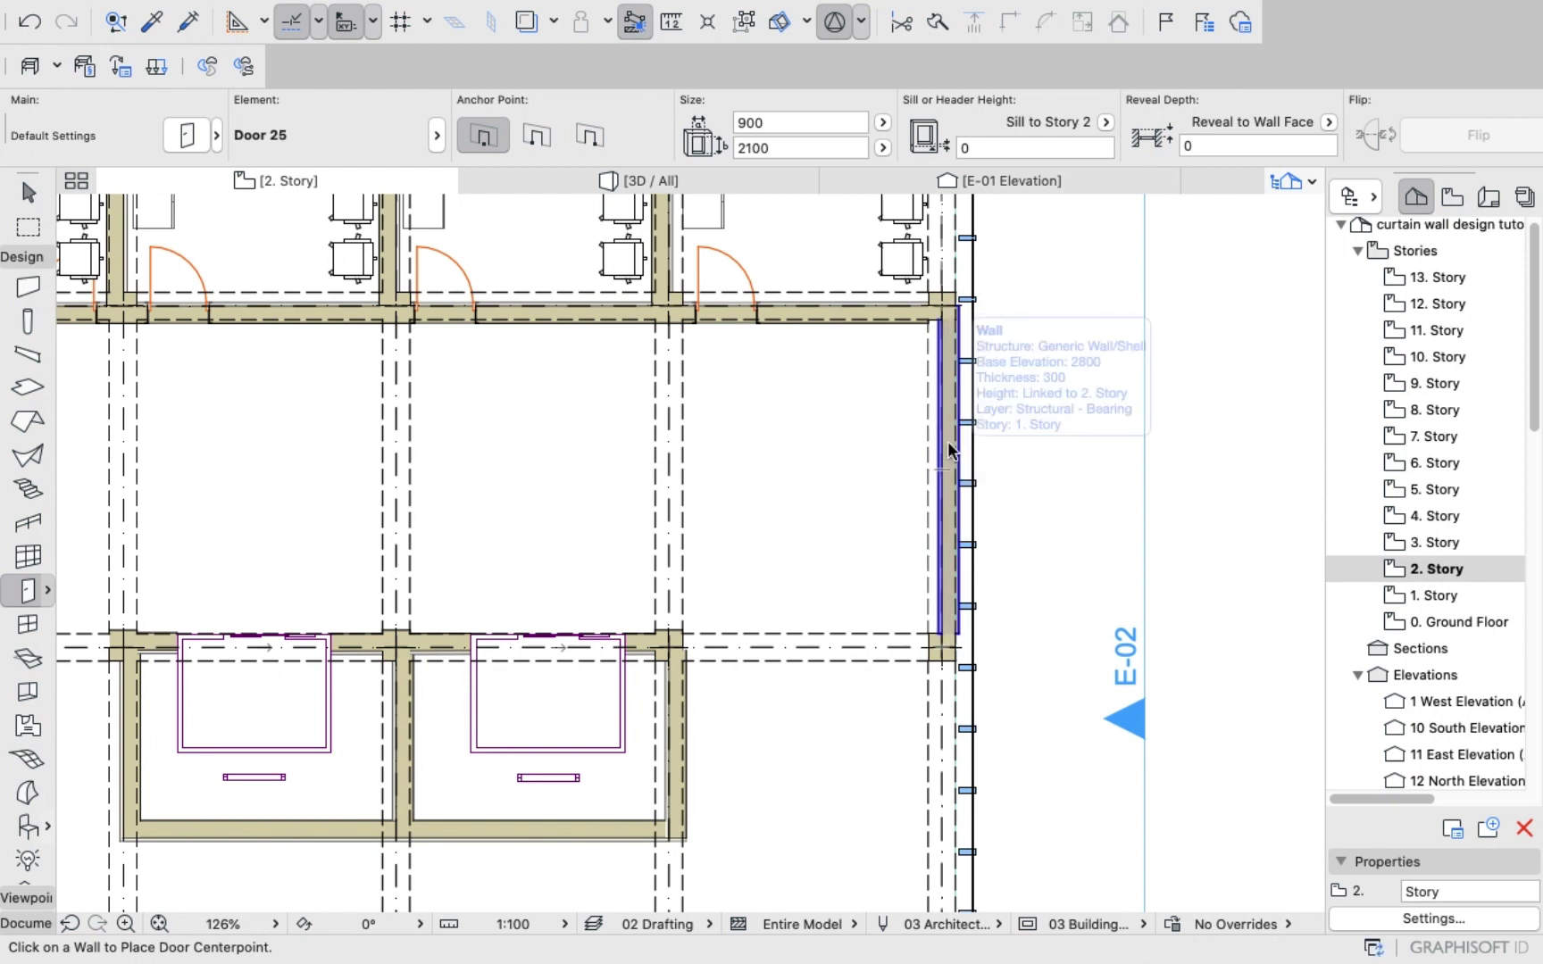
pyautogui.keyDown('shift'); pyautogui.click(949, 472); pyautogui.keyUp('shift')
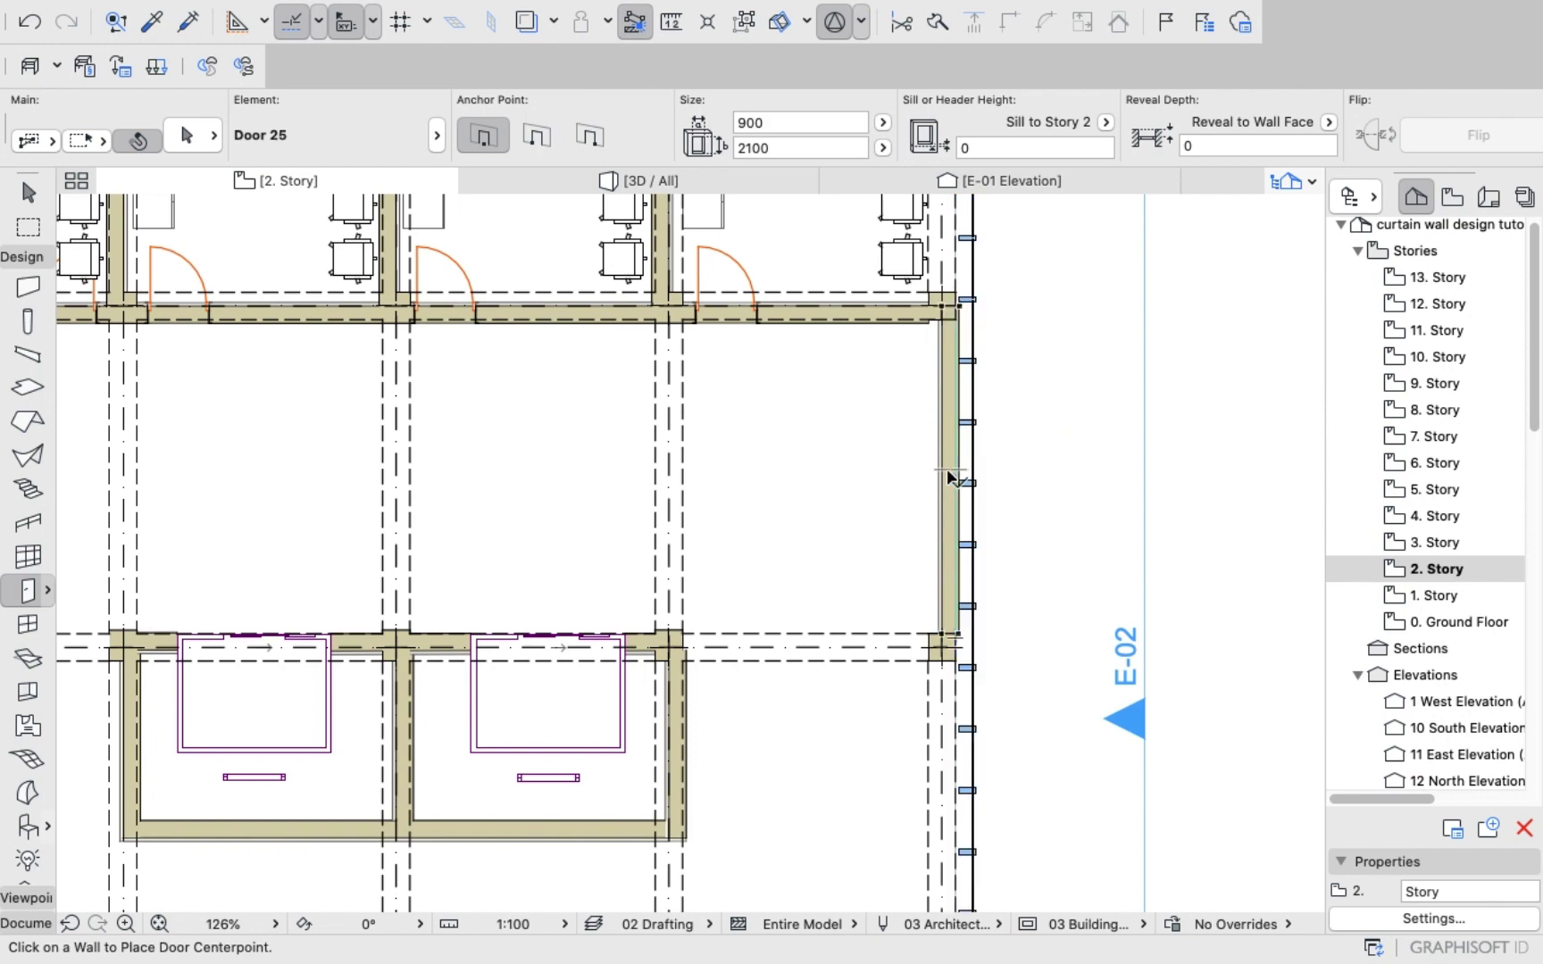
pyautogui.keyDown('shift'); pyautogui.click(948, 472); pyautogui.keyUp('shift')
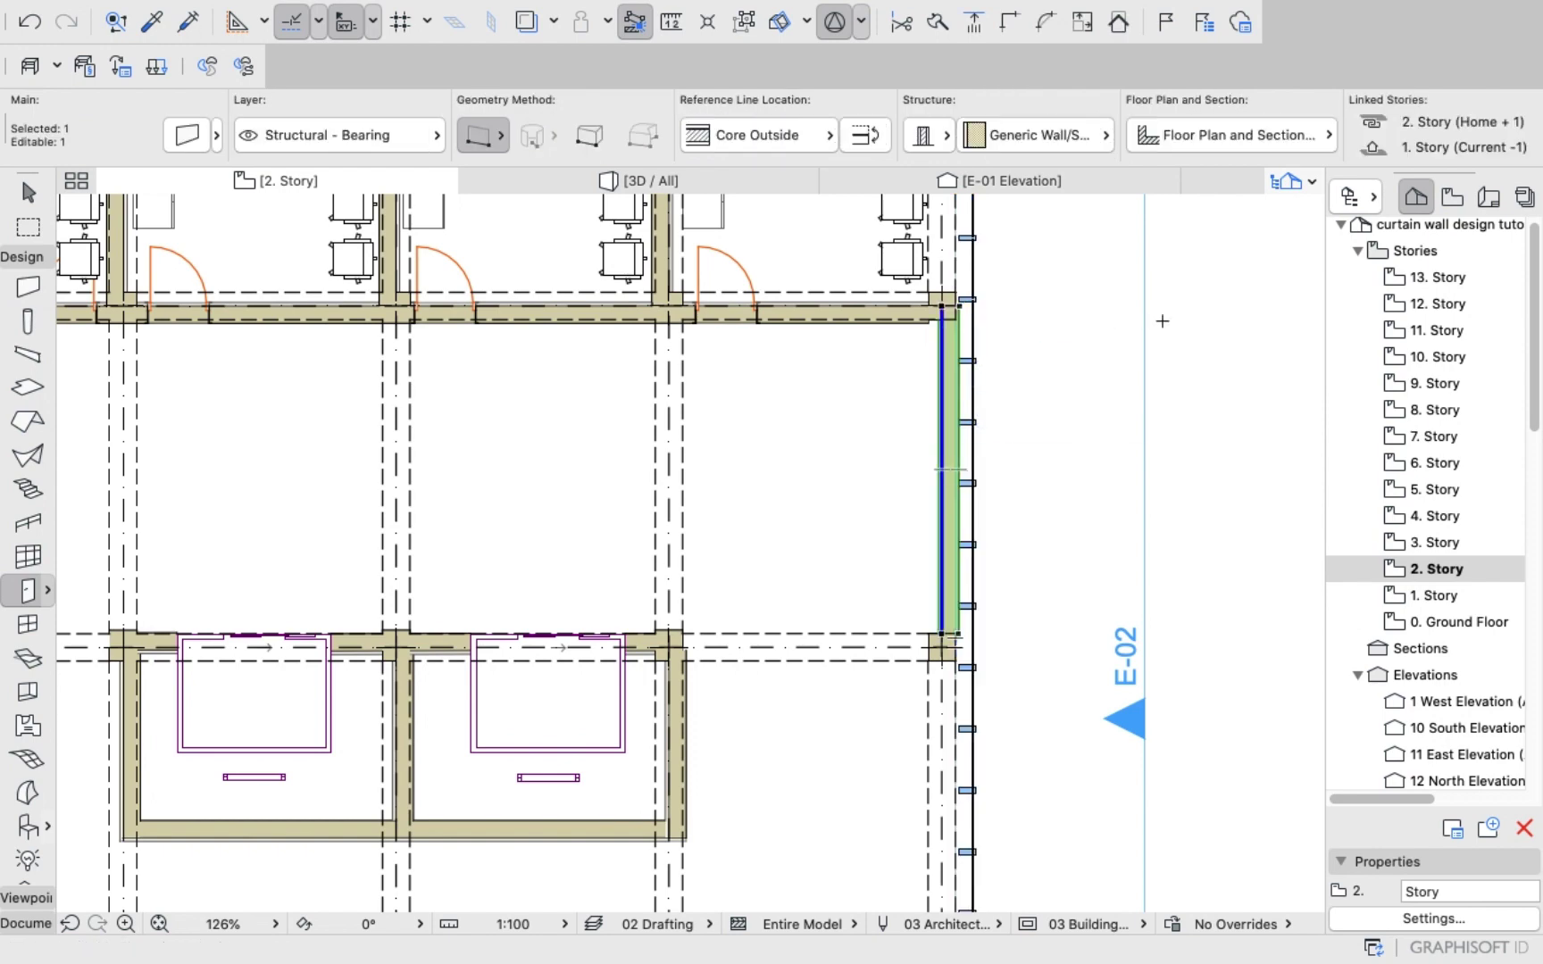
pyautogui.rightClick(1176, 325)
pyautogui.click(1245, 501)
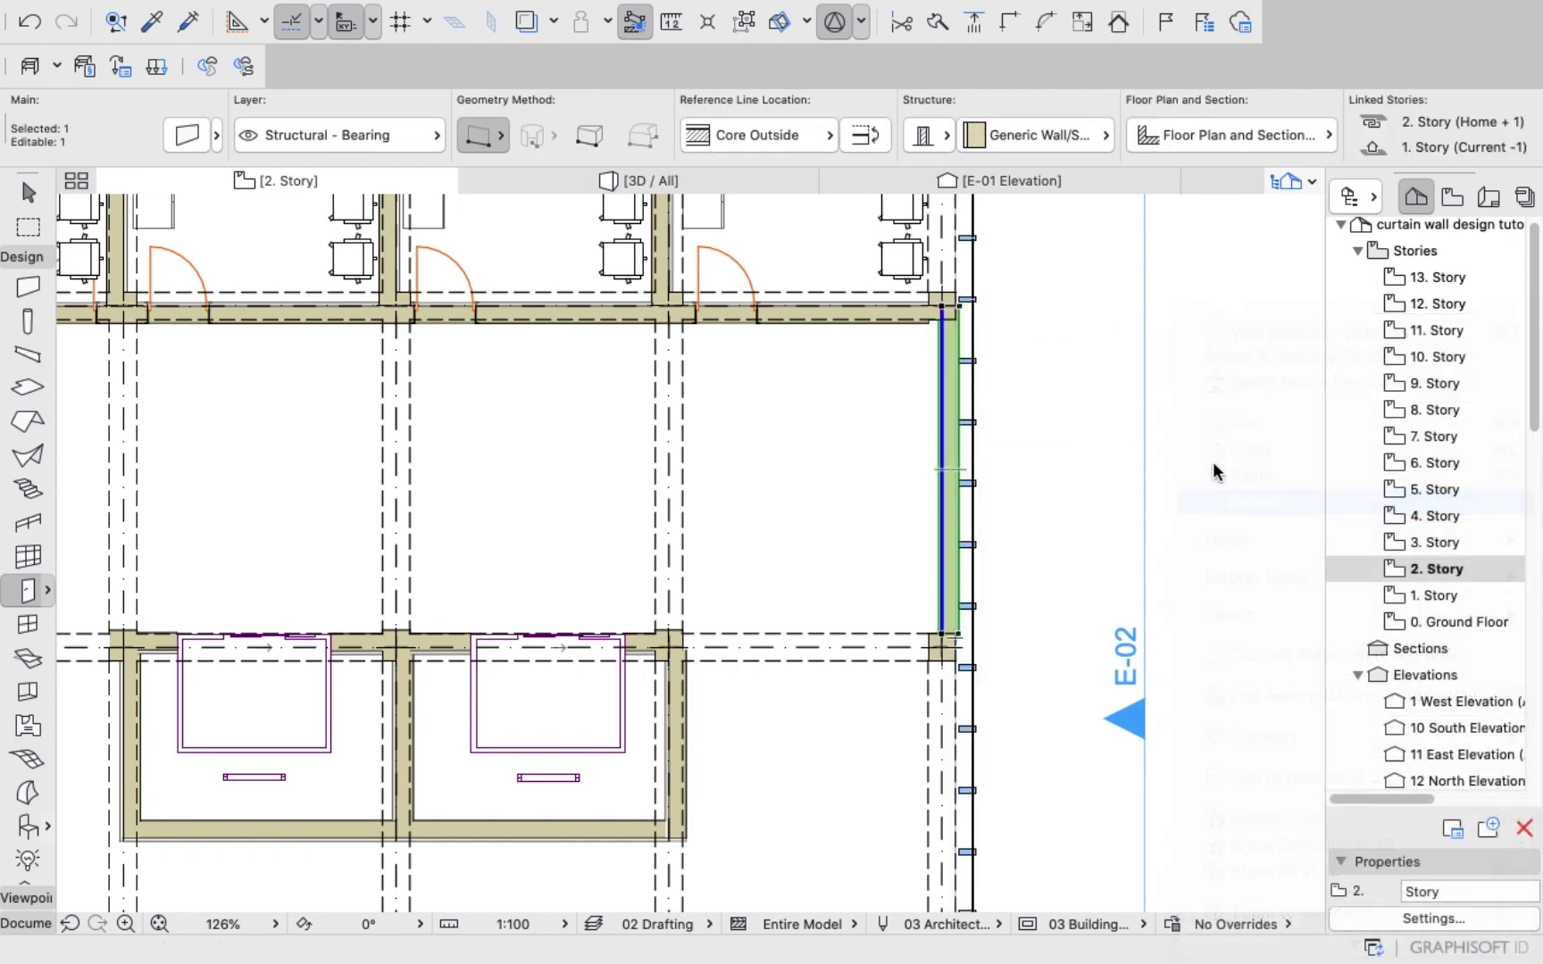
# Examine the entrance facade and the corridor behind its glazing in the 3D view from several angles and distances.
pyautogui.click(635, 182)
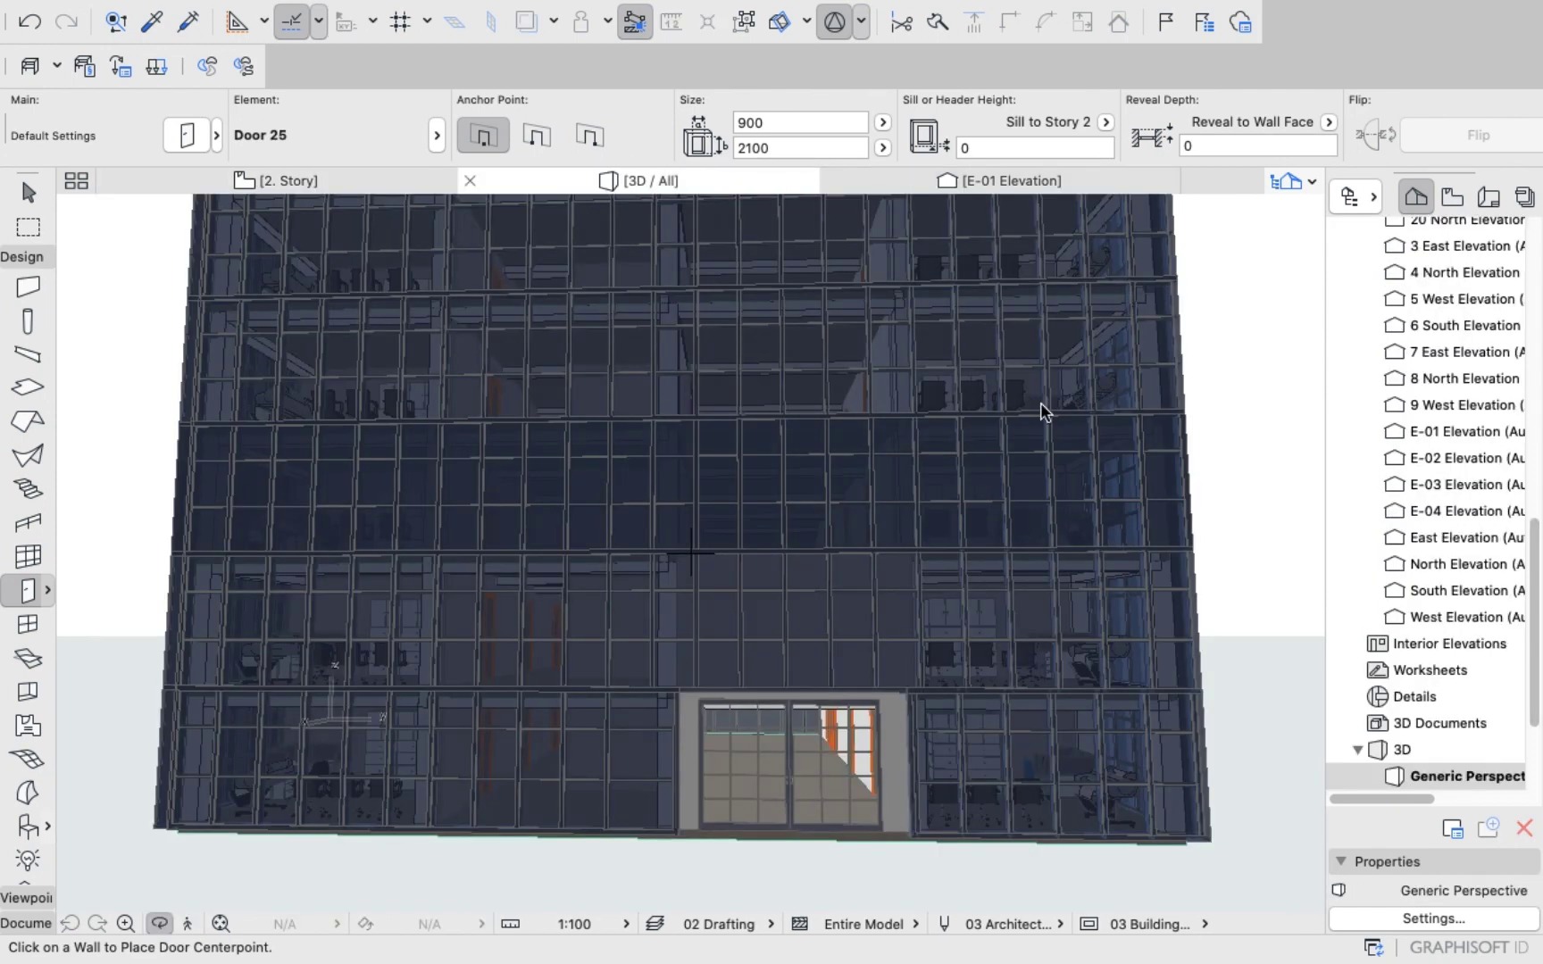
pyautogui.keyDown('shift'); pyautogui.moveTo(837, 434); pyautogui.dragTo(809, 451, button='middle'); pyautogui.keyUp('shift')
pyautogui.scroll(5, 811, 461)
pyautogui.scroll(10, 848, 517)
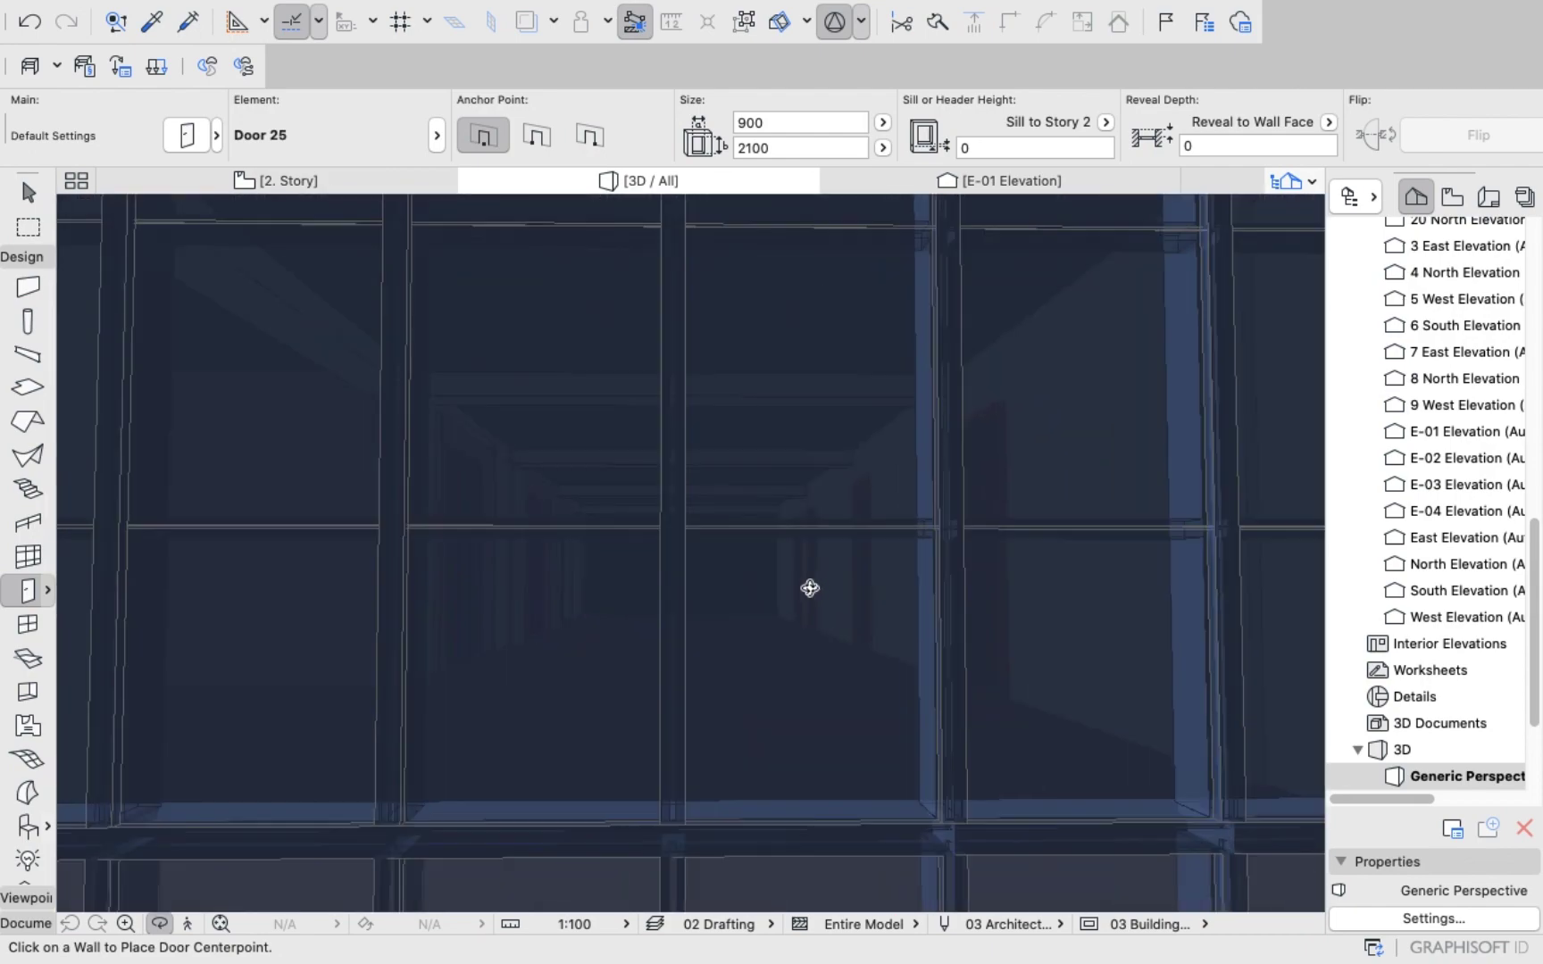
pyautogui.scroll(-12, 792, 627)
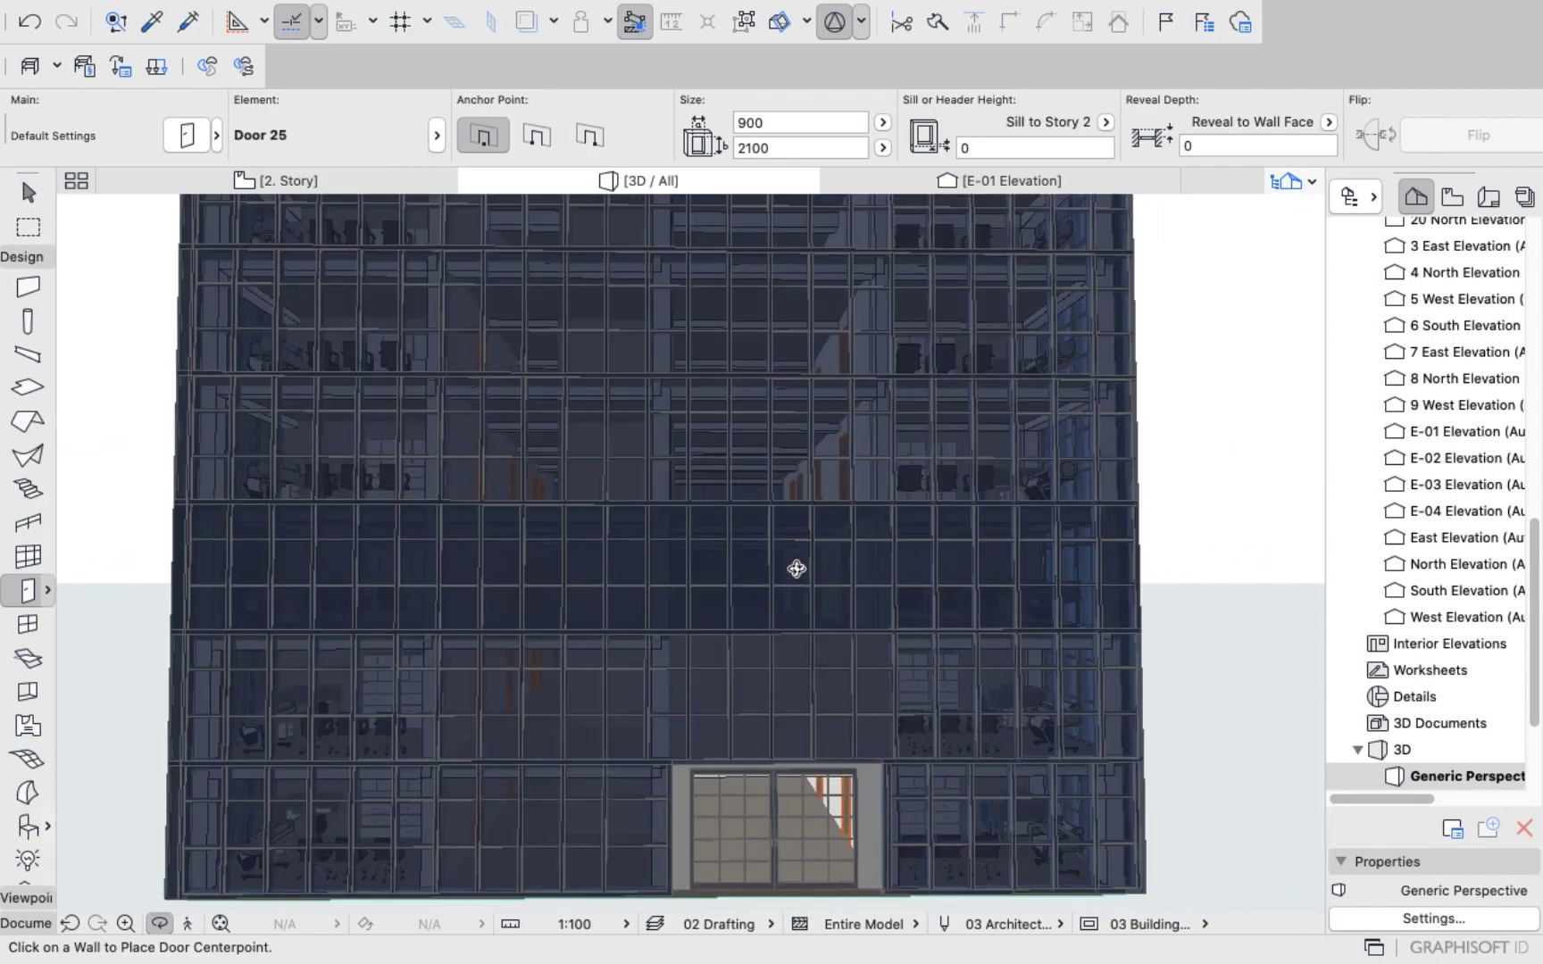
pyautogui.keyDown('shift'); pyautogui.moveTo(796, 569); pyautogui.dragTo(771, 539, button='middle'); pyautogui.keyUp('shift')
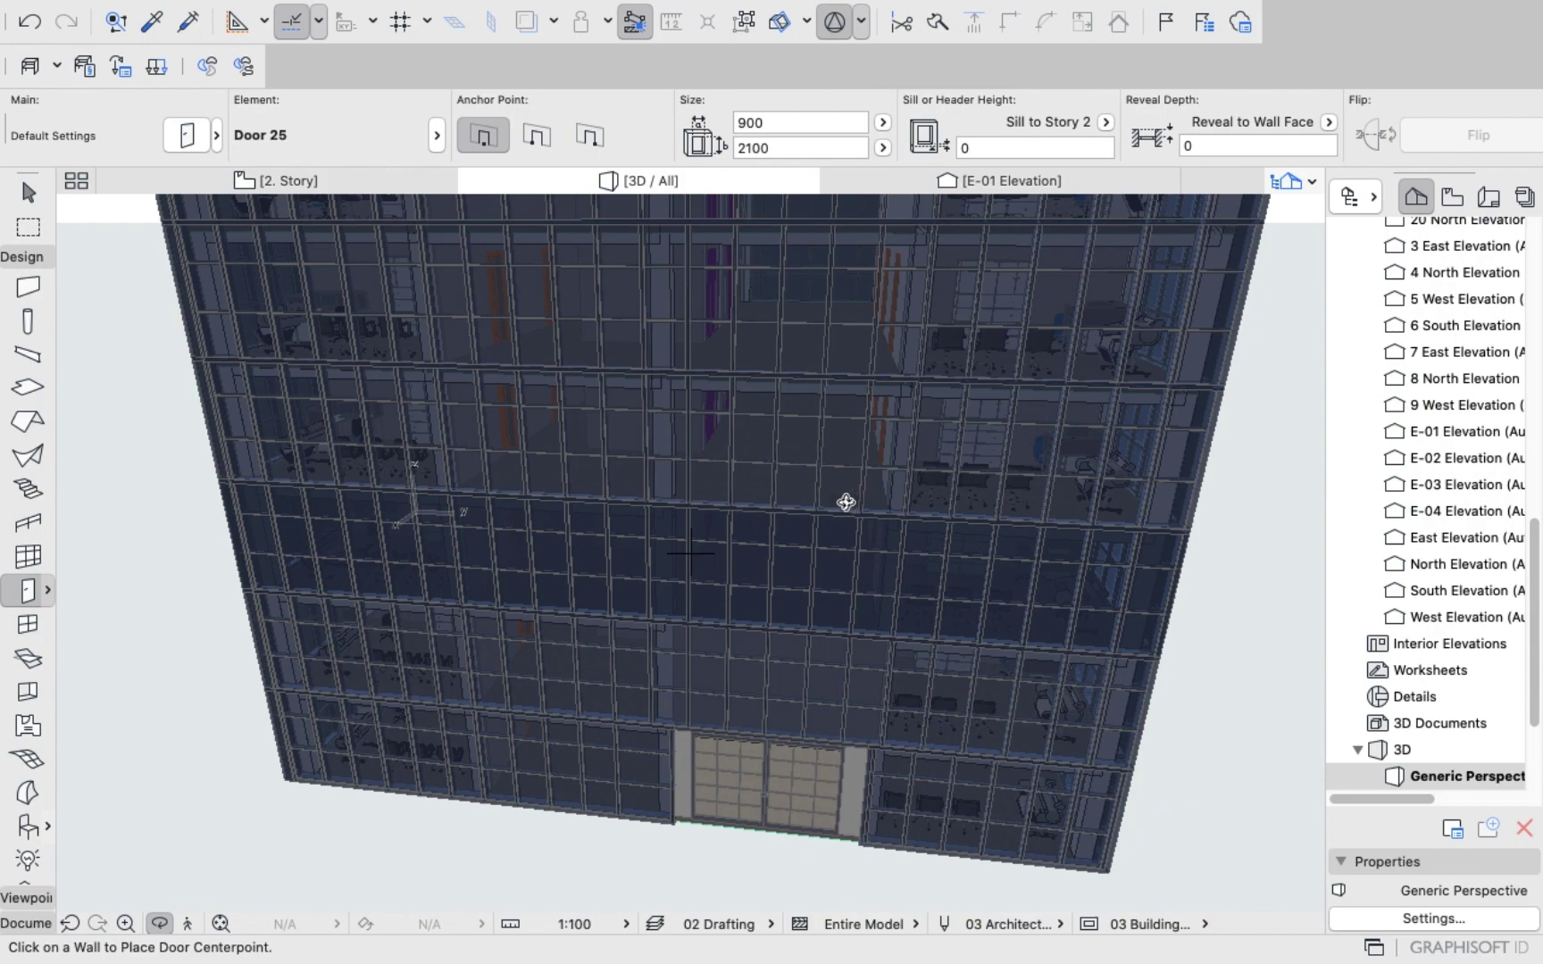
pyautogui.keyDown('shift'); pyautogui.moveTo(792, 478); pyautogui.dragTo(809, 590, button='middle'); pyautogui.keyUp('shift')
pyautogui.scroll(6, 779, 661)
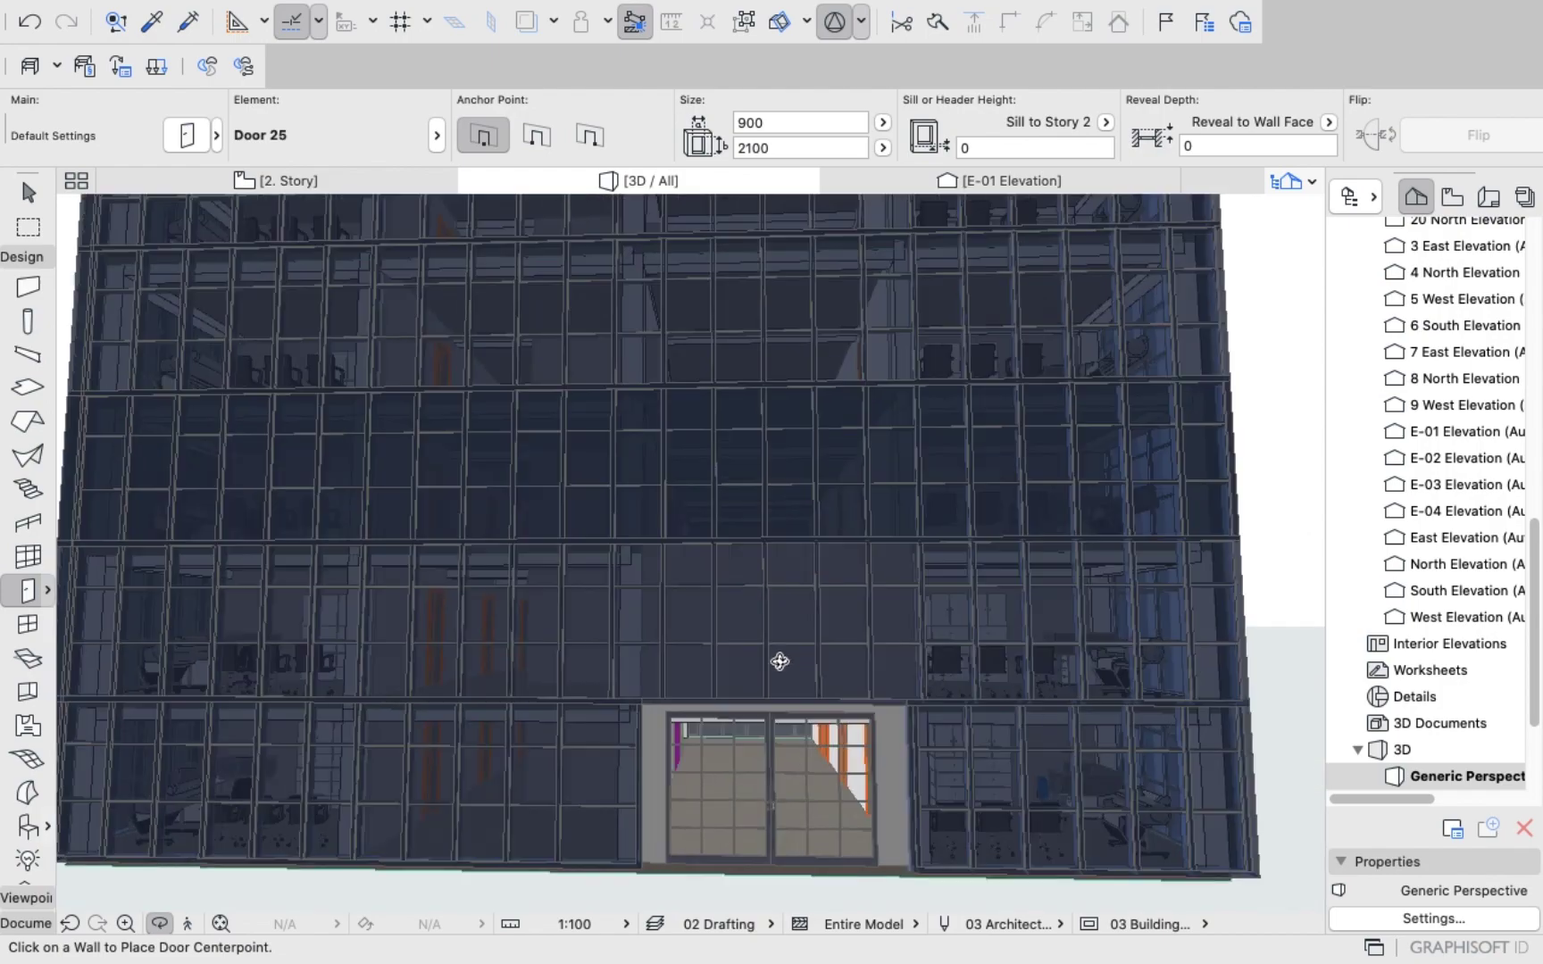
# Inspect the glazing above the entrance doors up close and compare the stories across the whole entrance facade in 3D.
pyautogui.scroll(3, 801, 623)
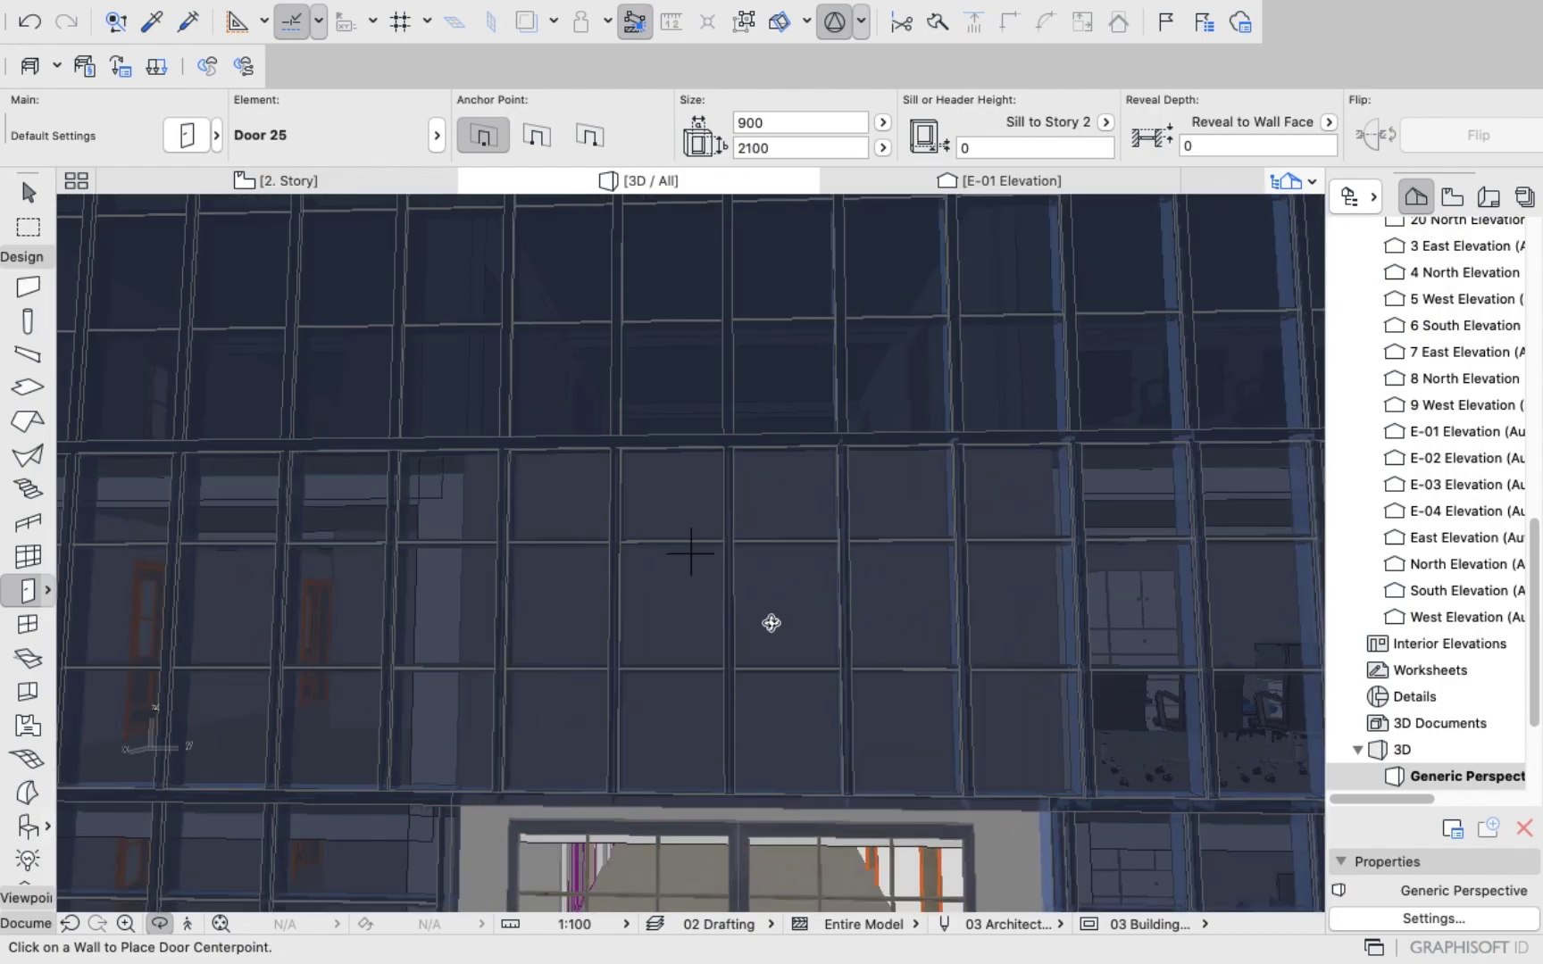
pyautogui.keyDown('shift'); pyautogui.moveTo(772, 623); pyautogui.dragTo(818, 673, button='middle'); pyautogui.keyUp('shift')
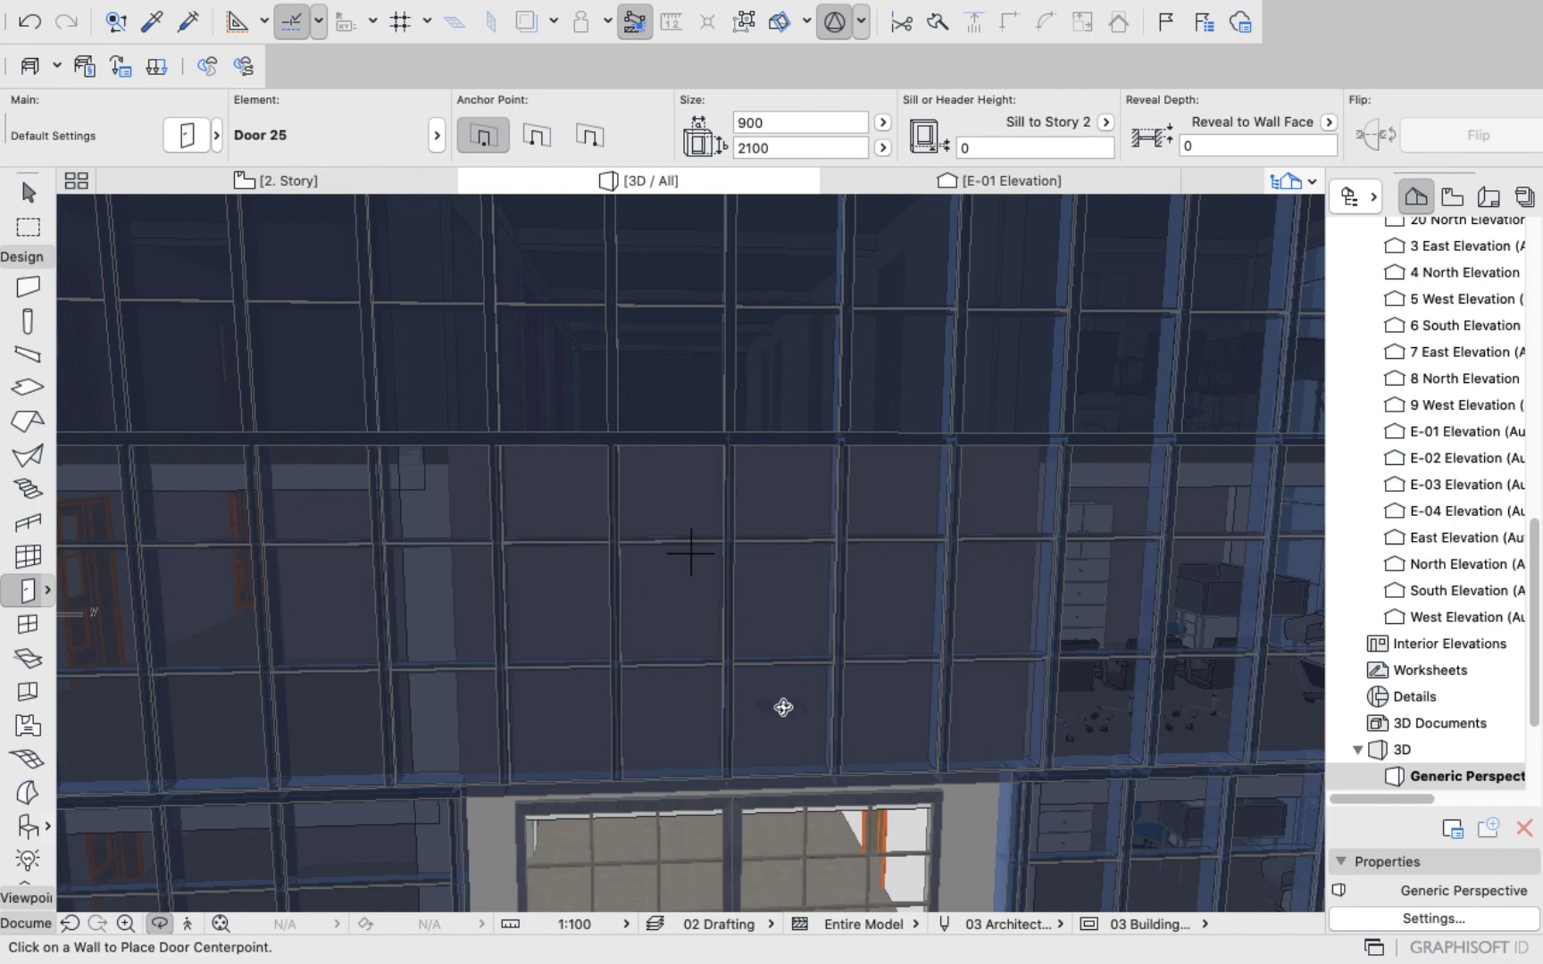
pyautogui.scroll(-5, 814, 284)
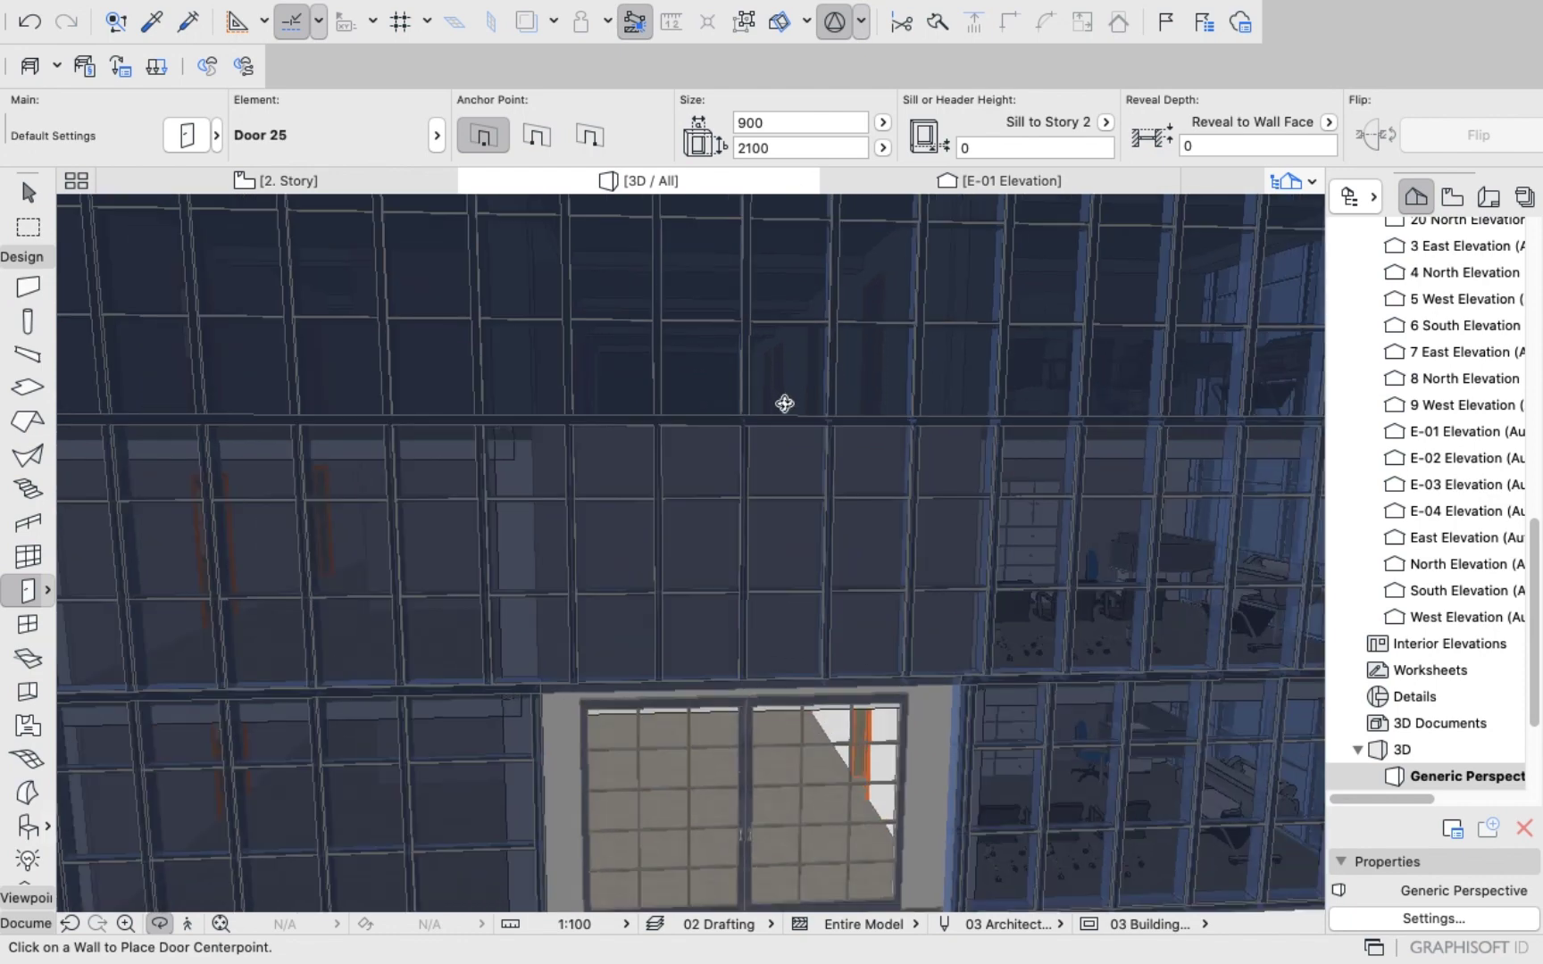
pyautogui.scroll(-8, 726, 510)
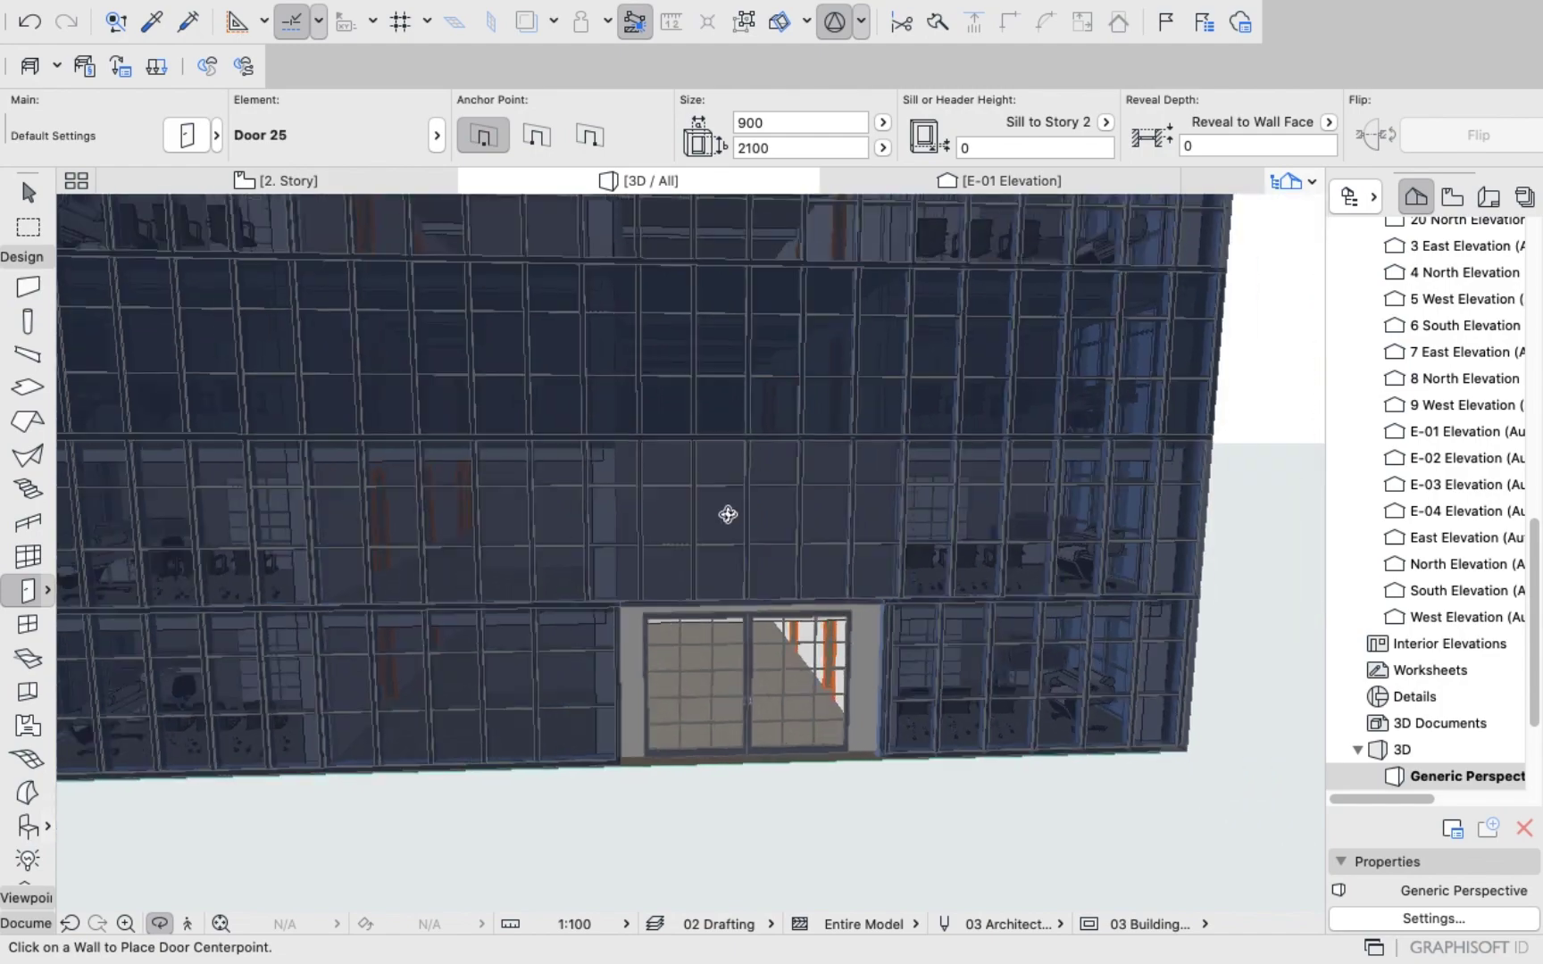
pyautogui.scroll(-2, 636, 506)
pyautogui.moveTo(635, 506); pyautogui.dragTo(579, 499)
pyautogui.moveTo(830, 478); pyautogui.dragTo(773, 351)
pyautogui.scroll(6, 772, 351)
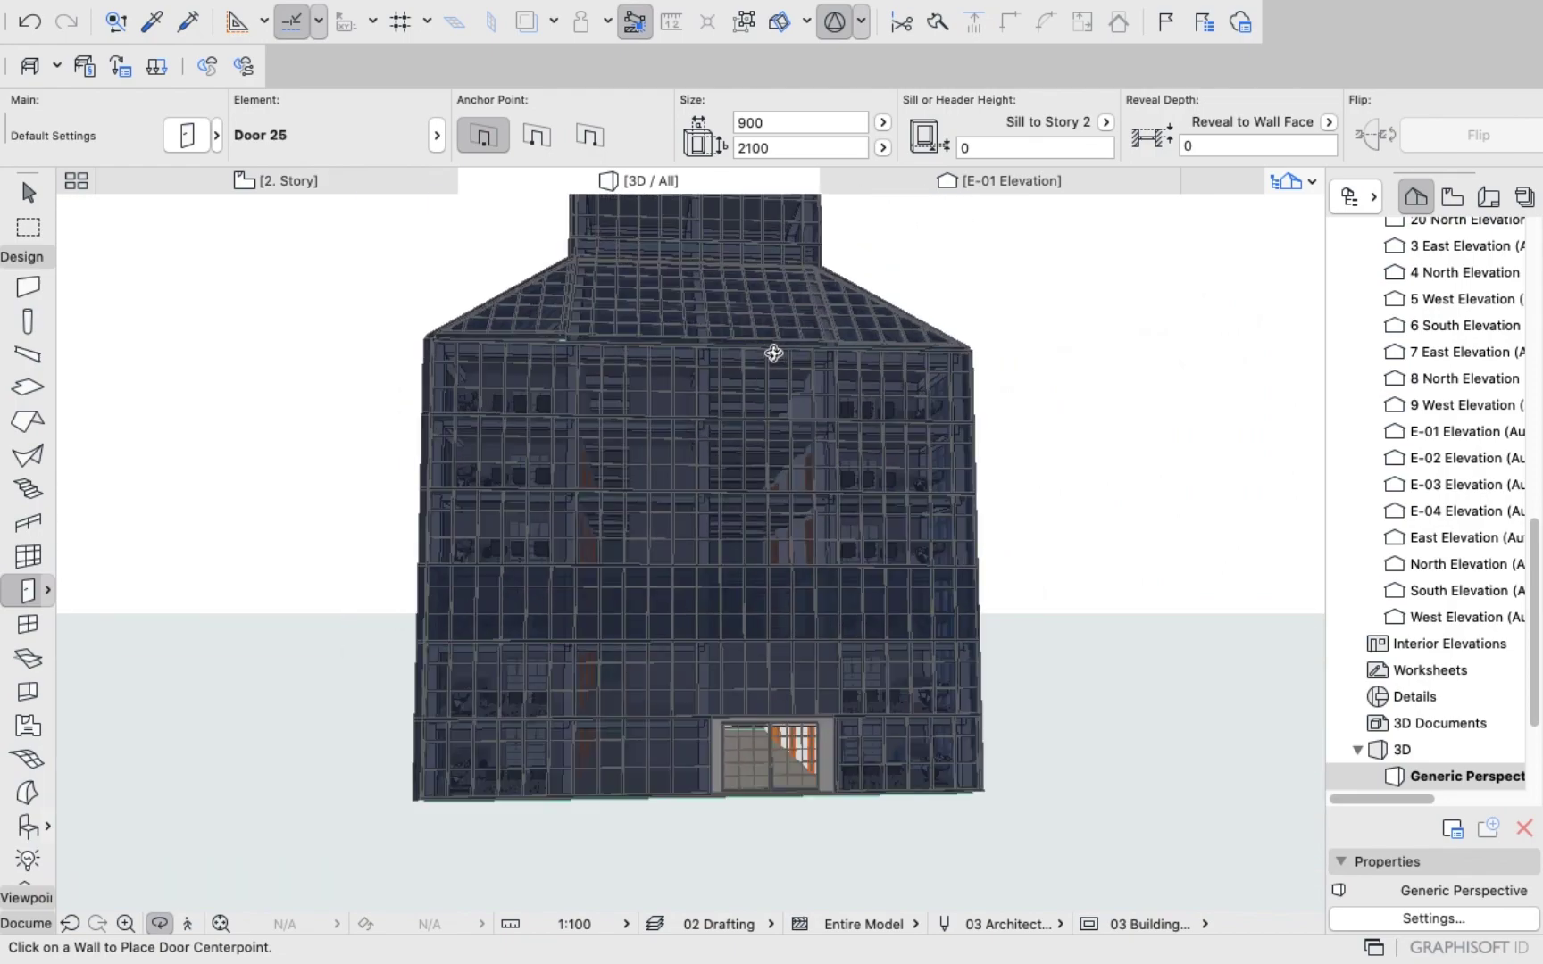
pyautogui.moveTo(724, 443); pyautogui.dragTo(697, 466)
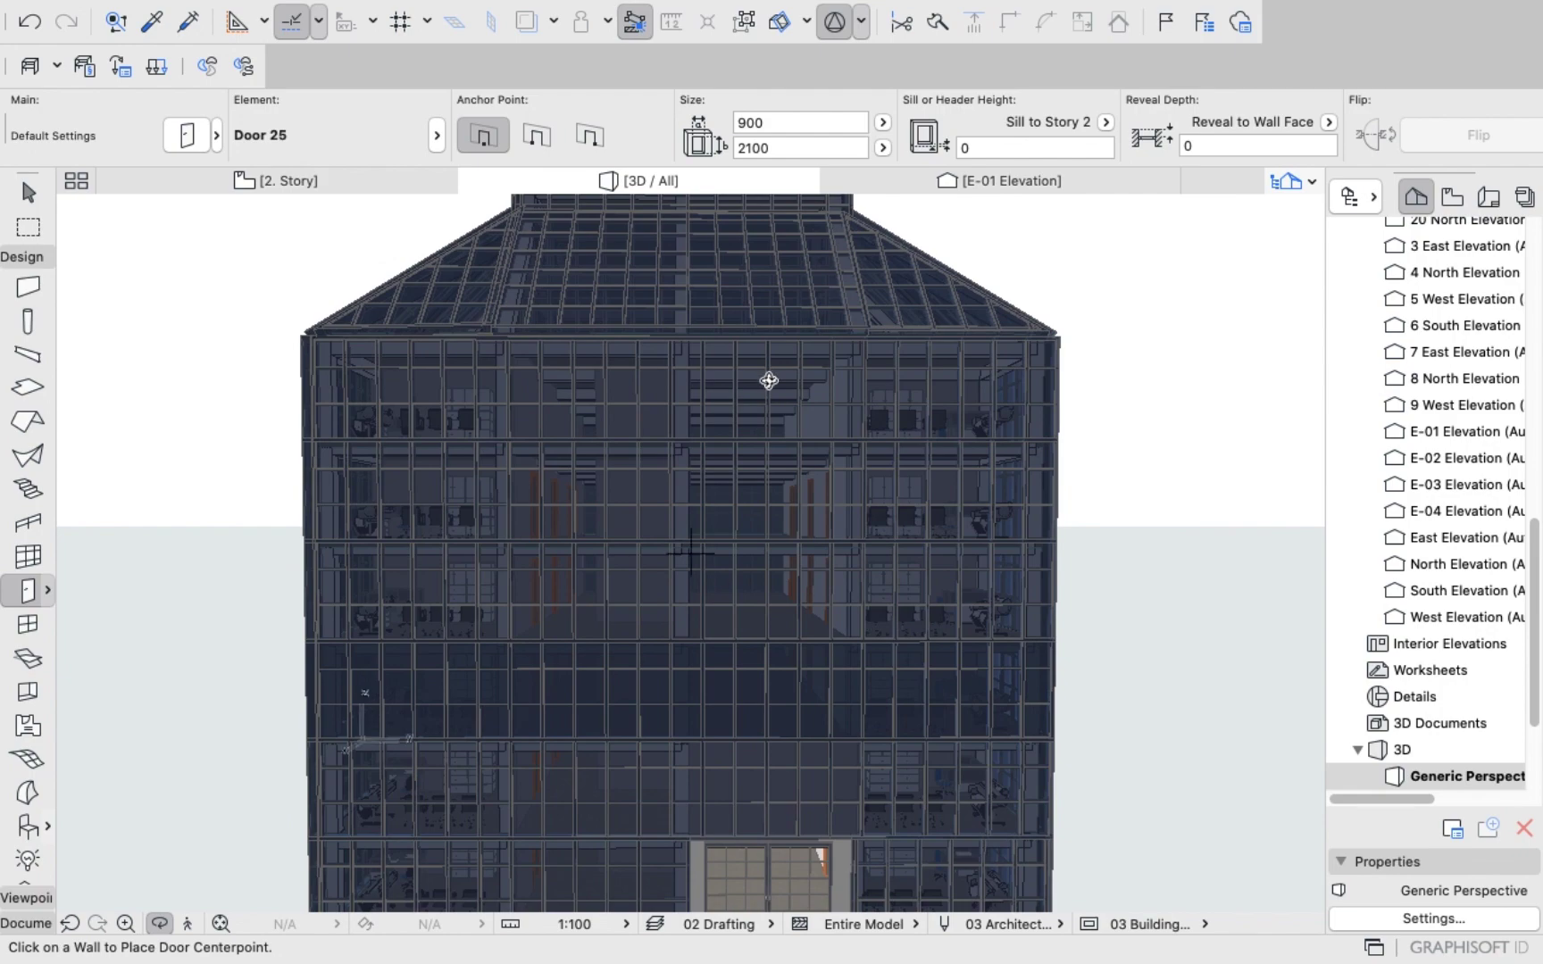
pyautogui.scroll(-5, 1042, 399)
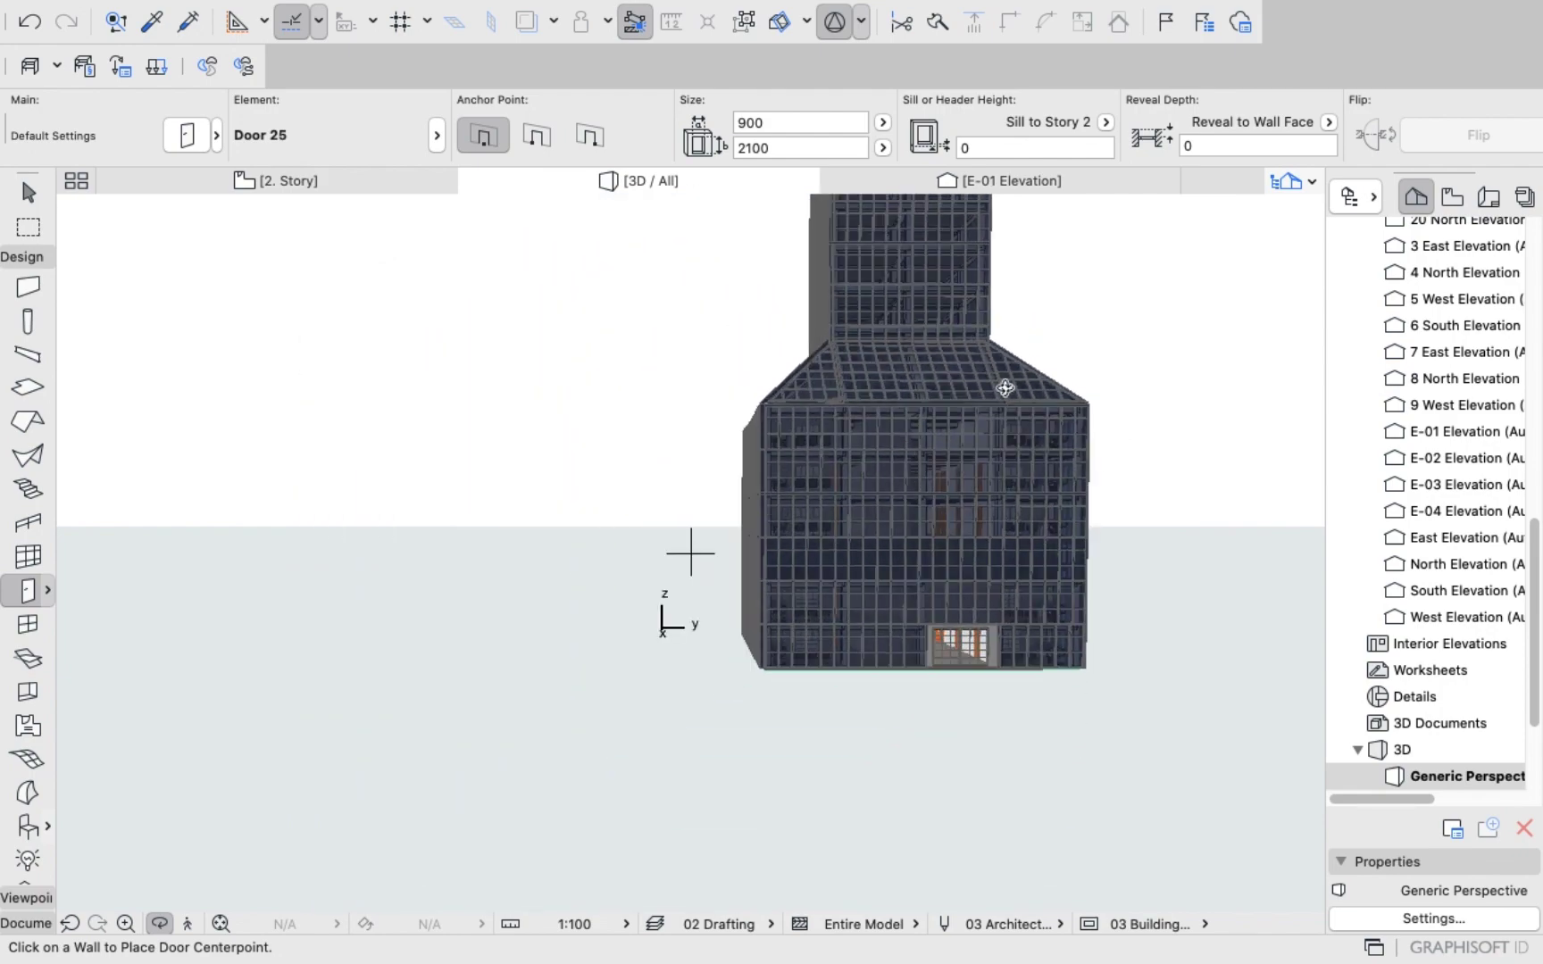
pyautogui.moveTo(622, 496); pyautogui.dragTo(956, 496)
pyautogui.scroll(10, 931, 457)
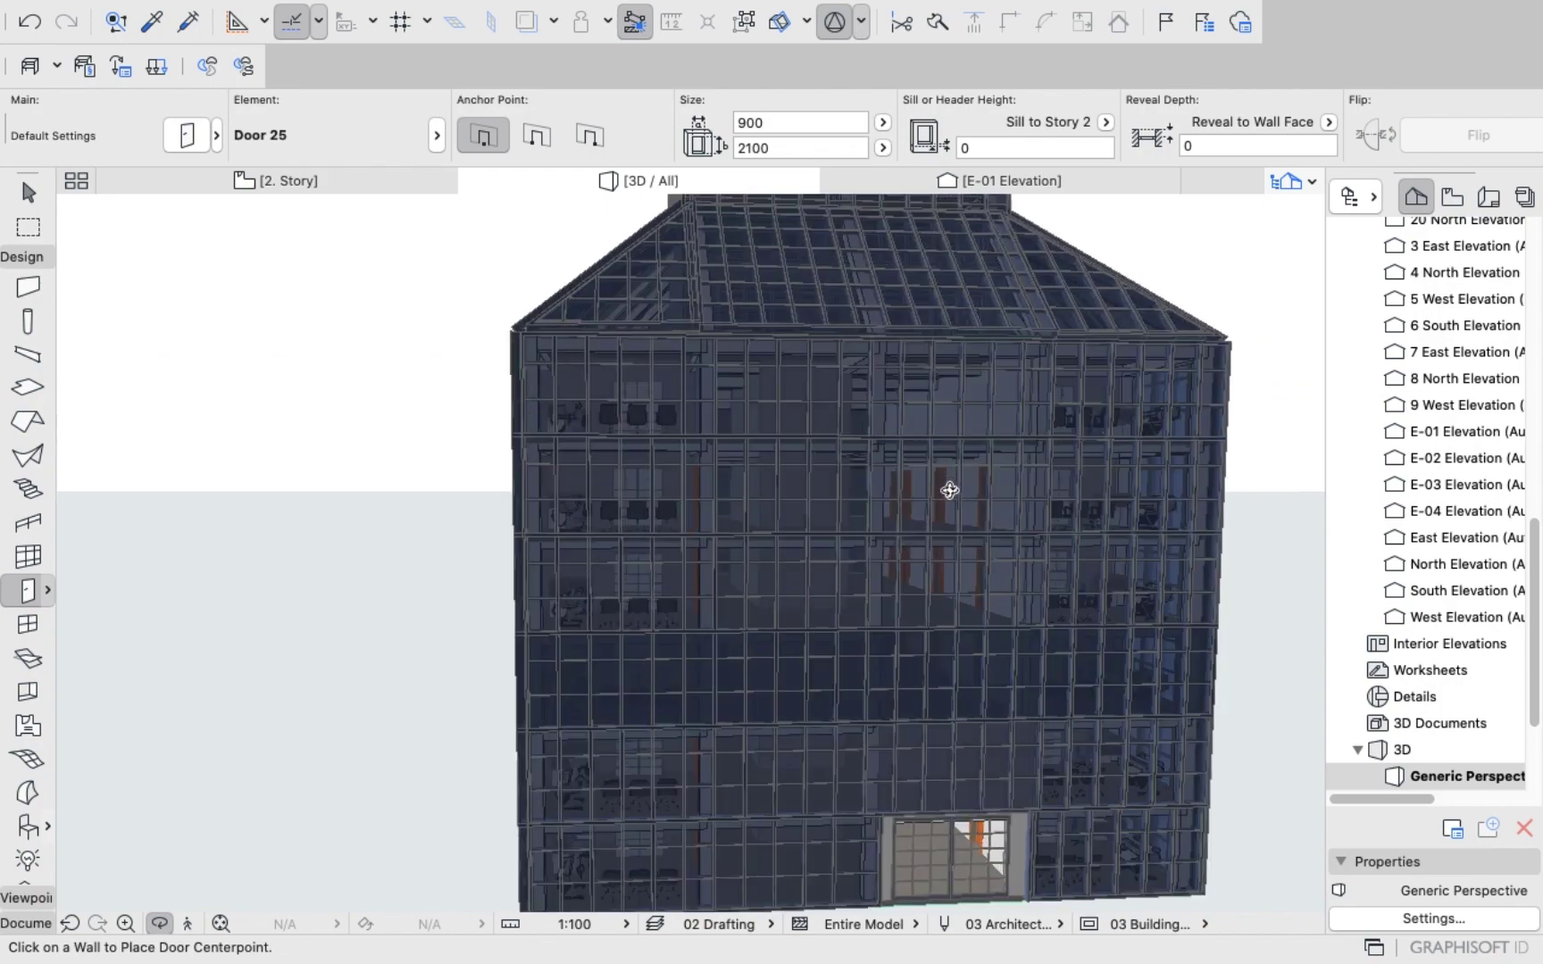
# Look behind the upper-story glazing in 3D to examine the corridor with its elevators and office doors.
pyautogui.scroll(5, 929, 519)
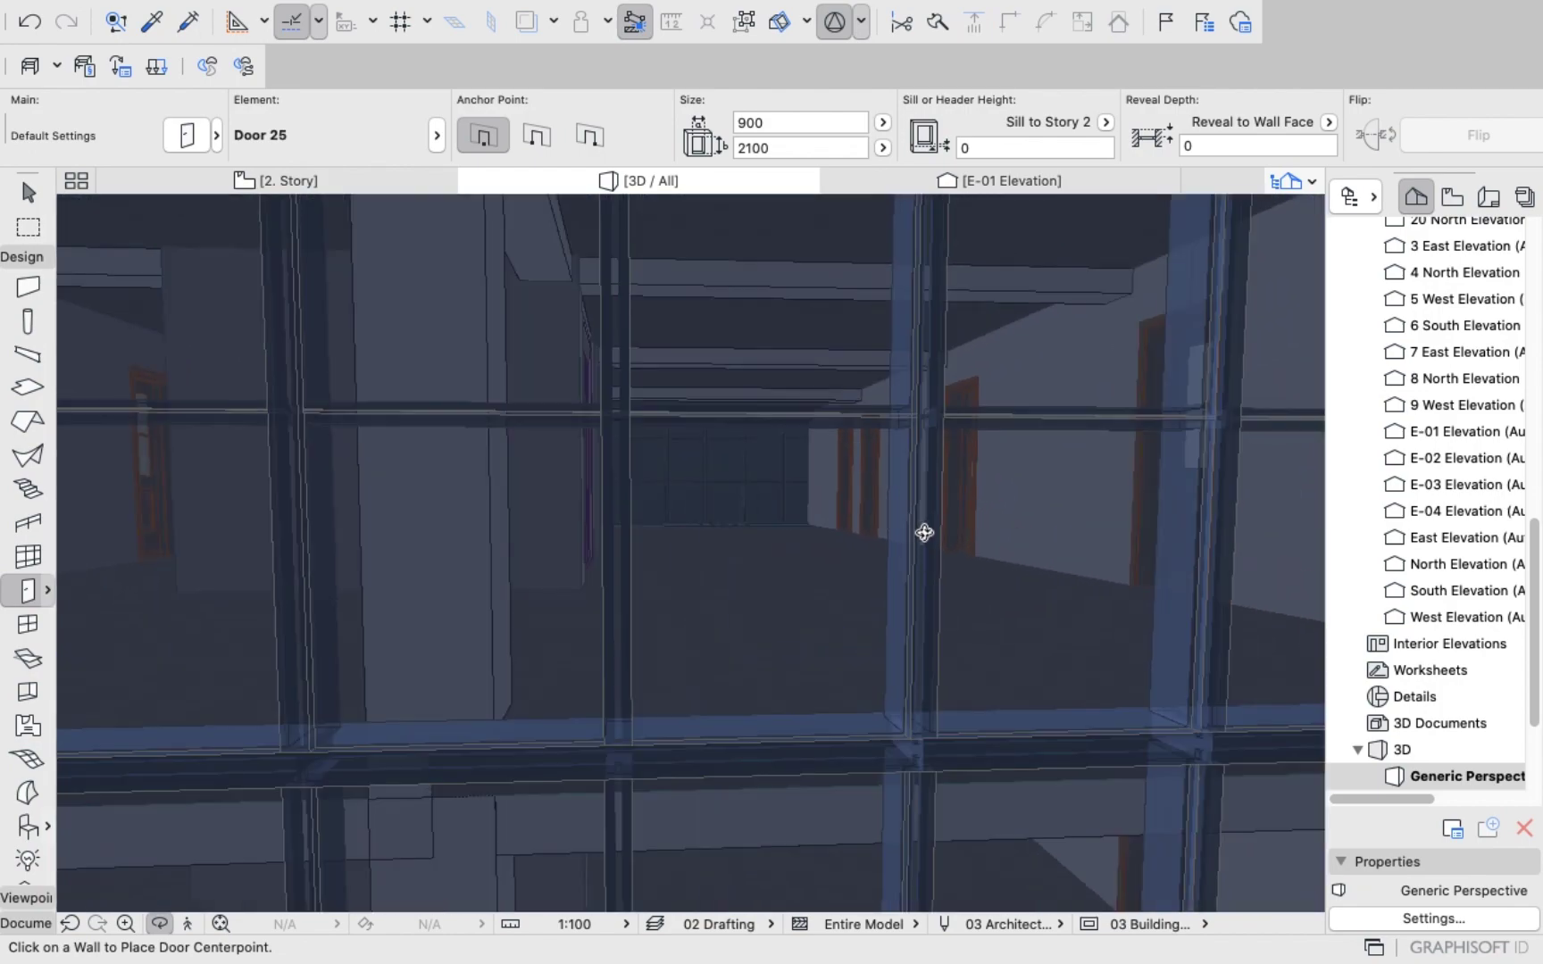
pyautogui.scroll(3, 892, 543)
pyautogui.scroll(-5, 836, 540)
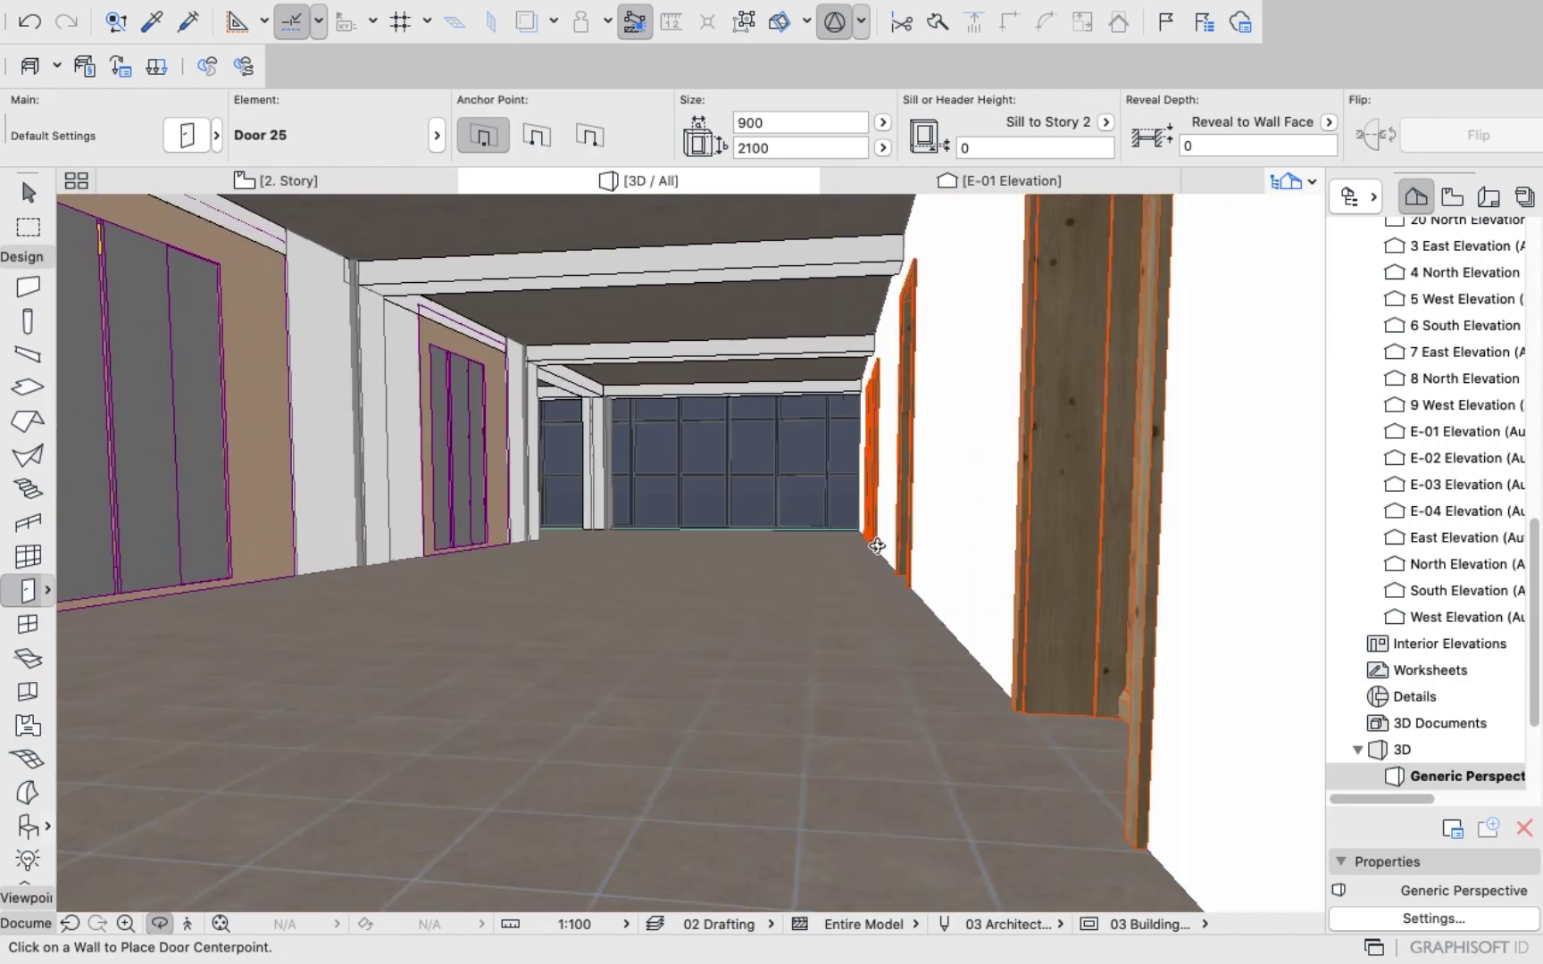
pyautogui.scroll(5, 885, 551)
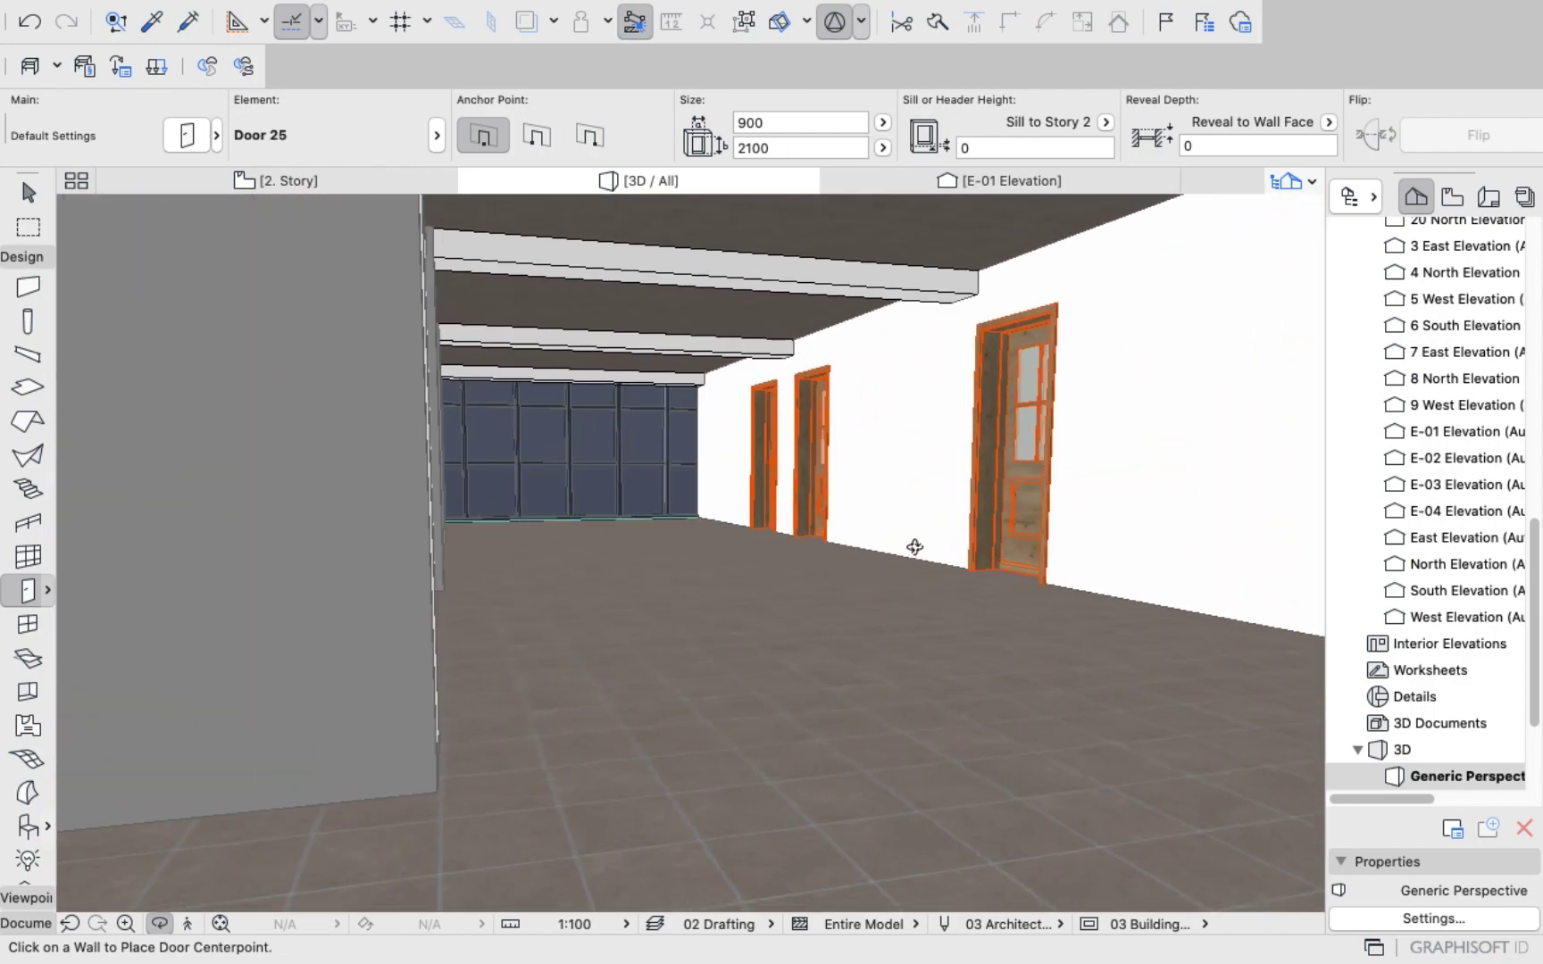
pyautogui.scroll(-4, 807, 541)
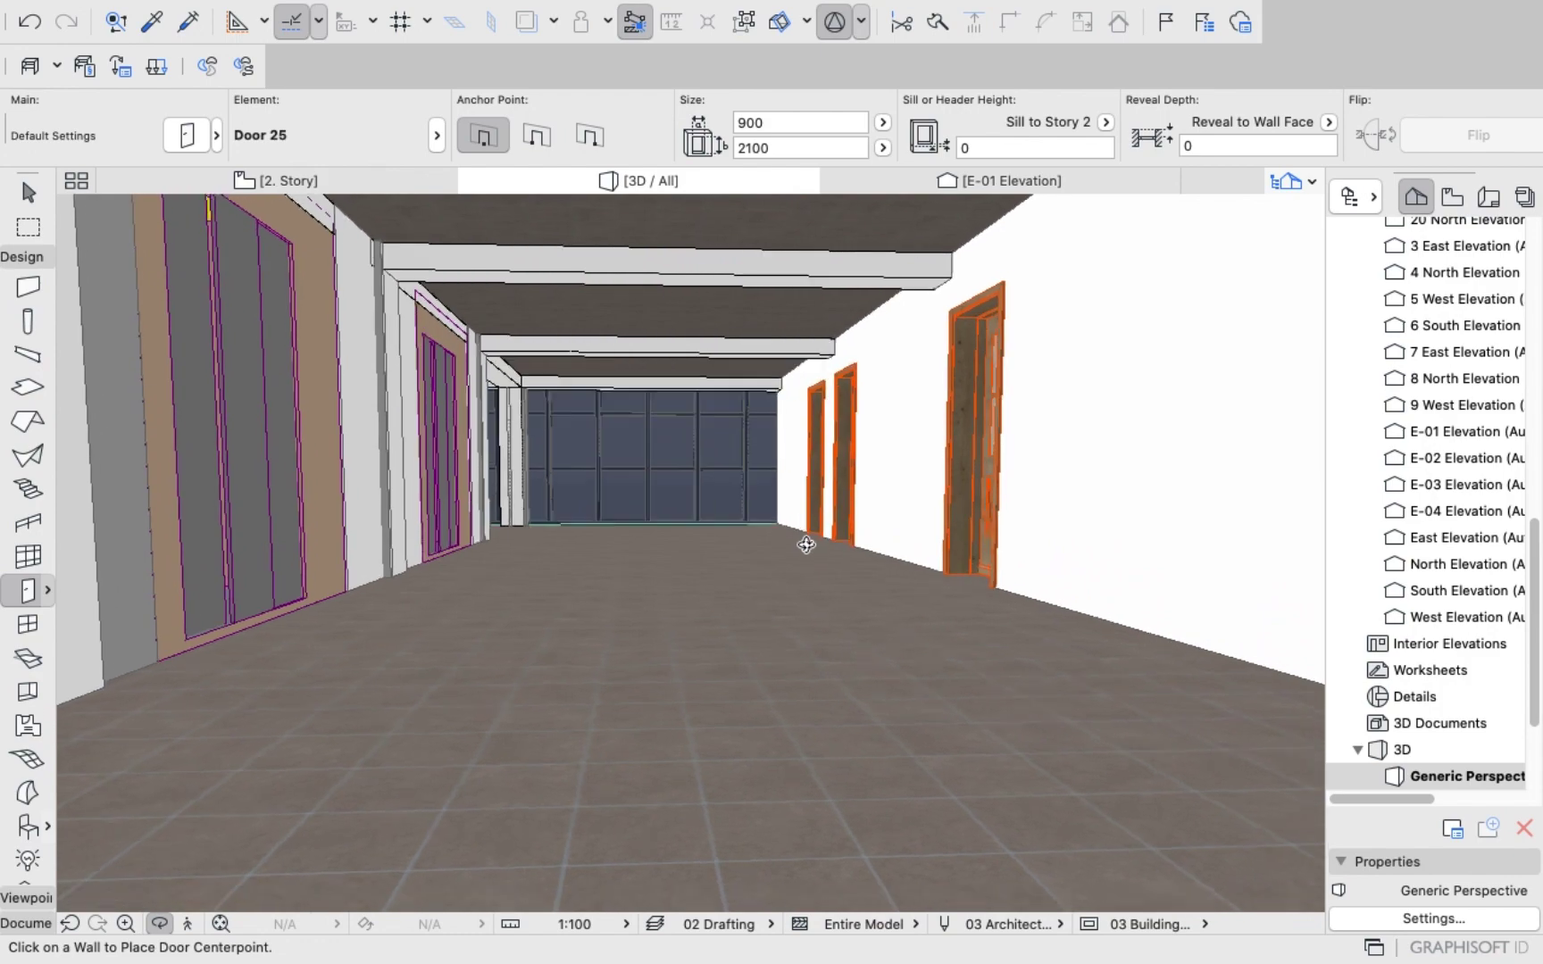
pyautogui.scroll(-10, 805, 542)
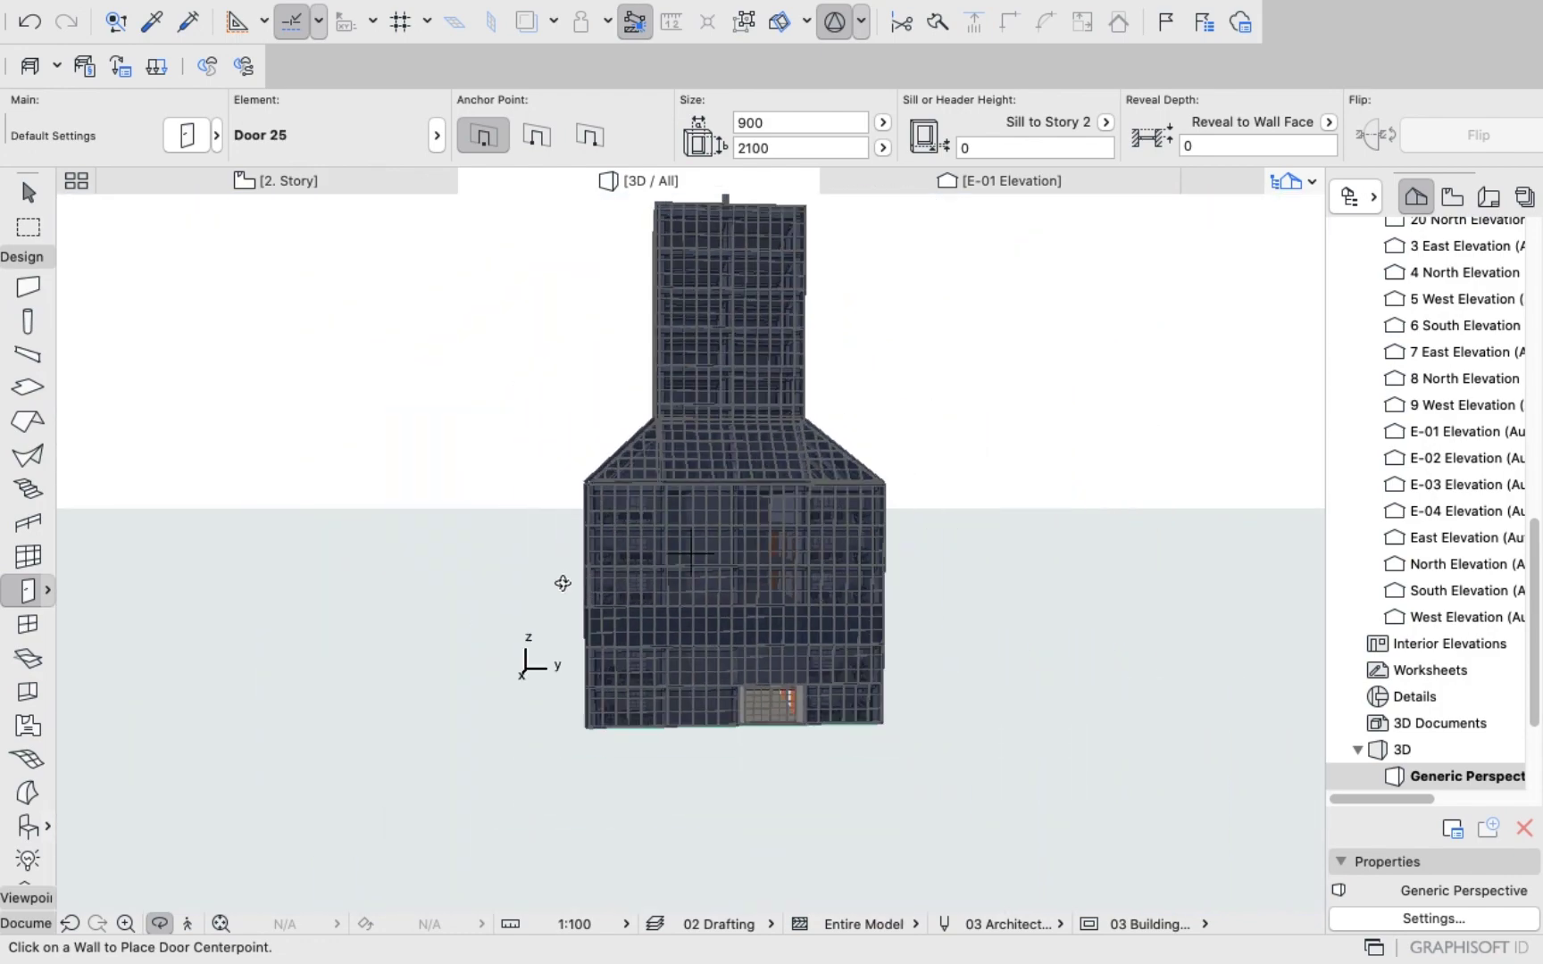
# View the whole tower from the entrance side and check the lower stories through the curtain wall.
pyautogui.moveTo(563, 583); pyautogui.dragTo(779, 610)
pyautogui.scroll(-5, 767, 764)
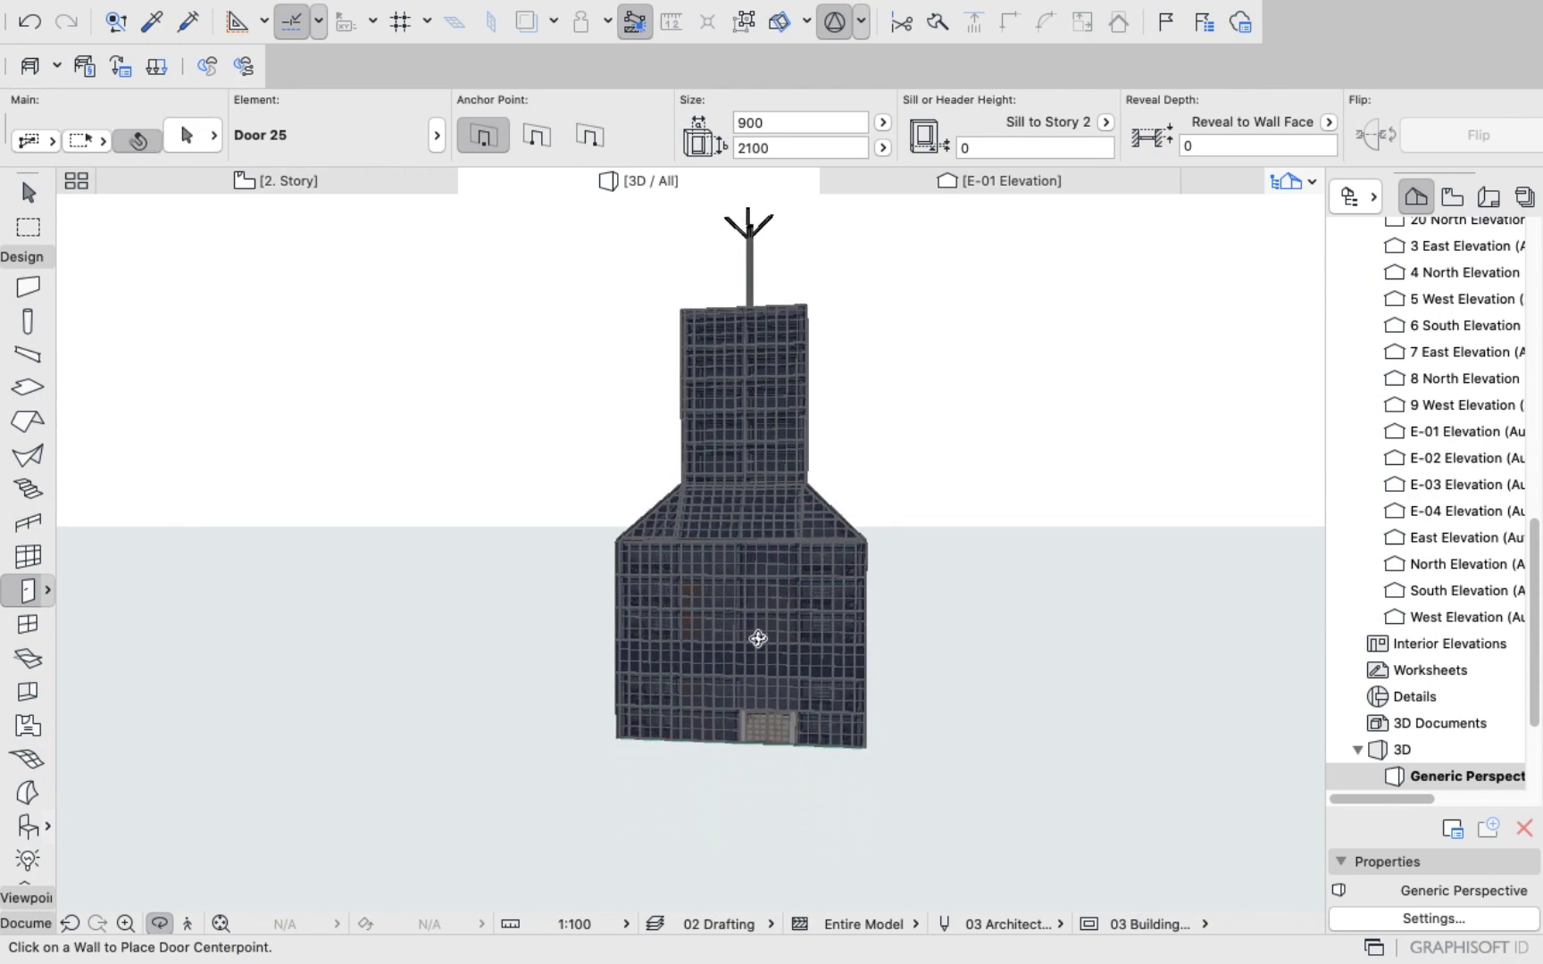
pyautogui.scroll(5, 775, 714)
pyautogui.scroll(3, 779, 711)
pyautogui.scroll(-3, 778, 711)
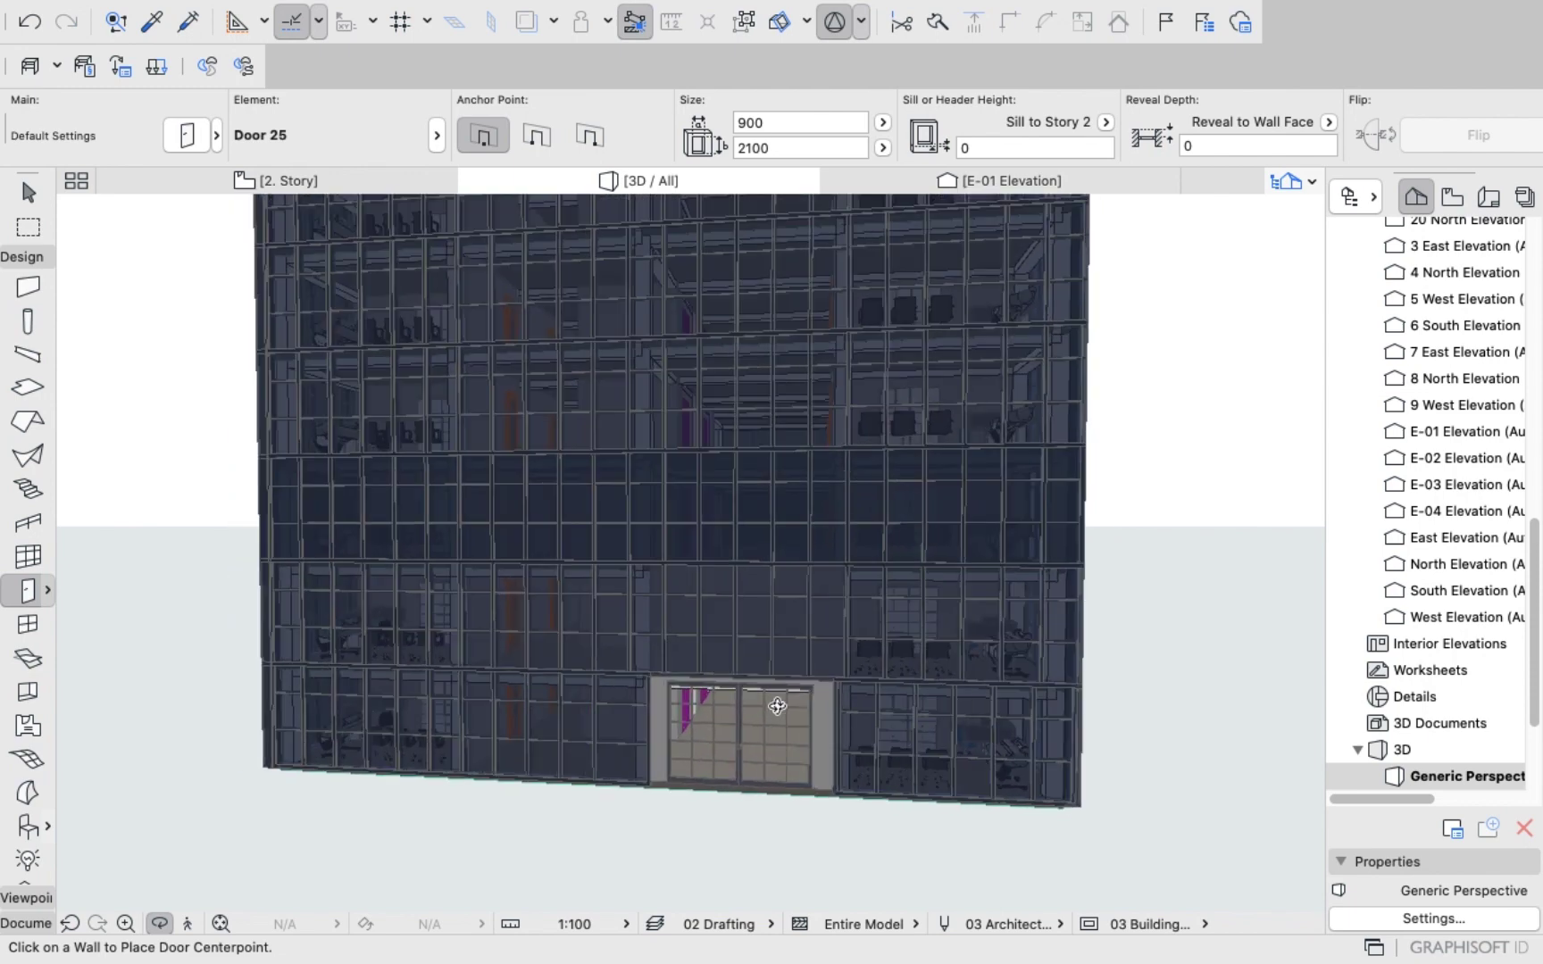
pyautogui.scroll(3, 1344, 414)
# Compare the door and wall layouts on the 4. Story, Ground Floor, 3. Story and 2. Story plans.
pyautogui.scroll(10, 1357, 418)
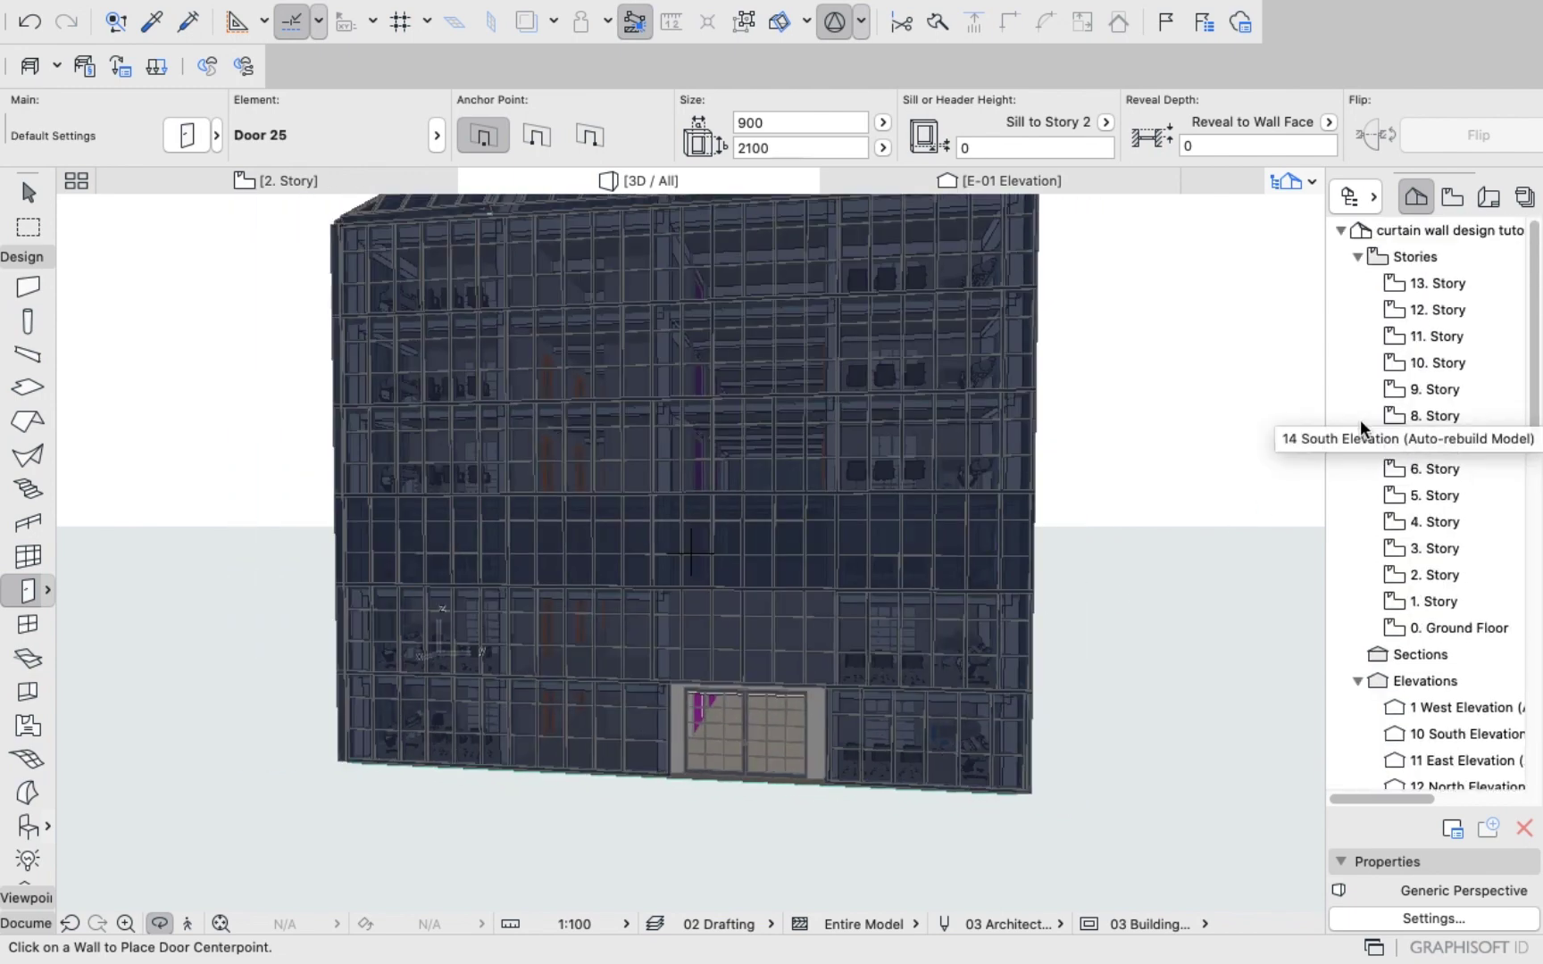
pyautogui.click(1419, 526)
pyautogui.doubleClick(1418, 524)
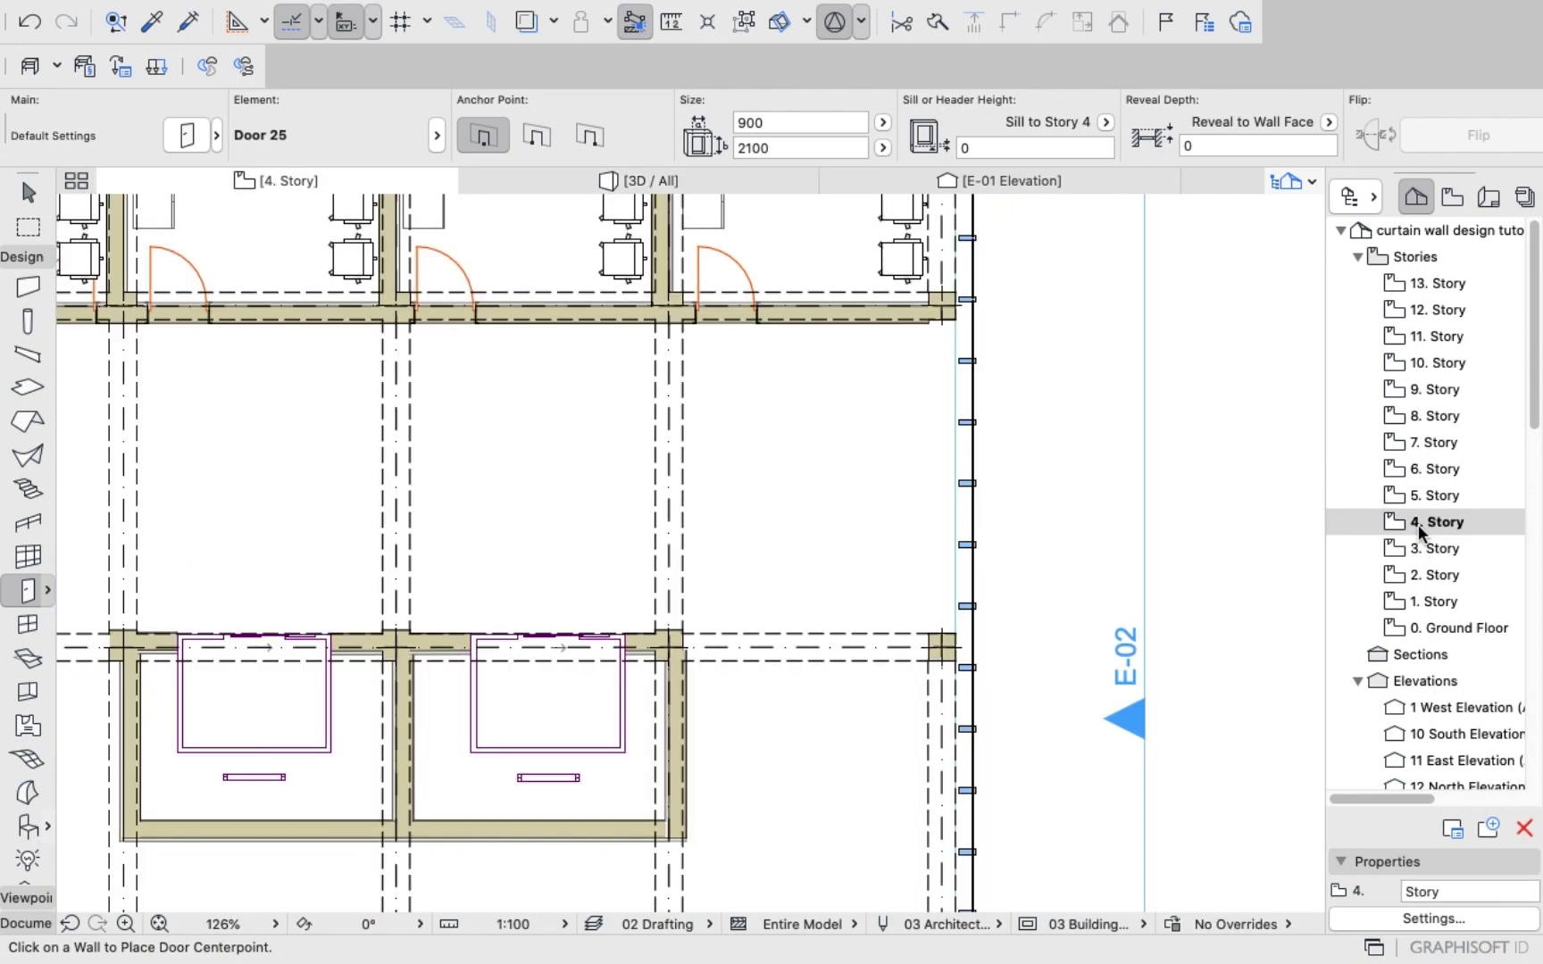
pyautogui.scroll(-5, 1174, 527)
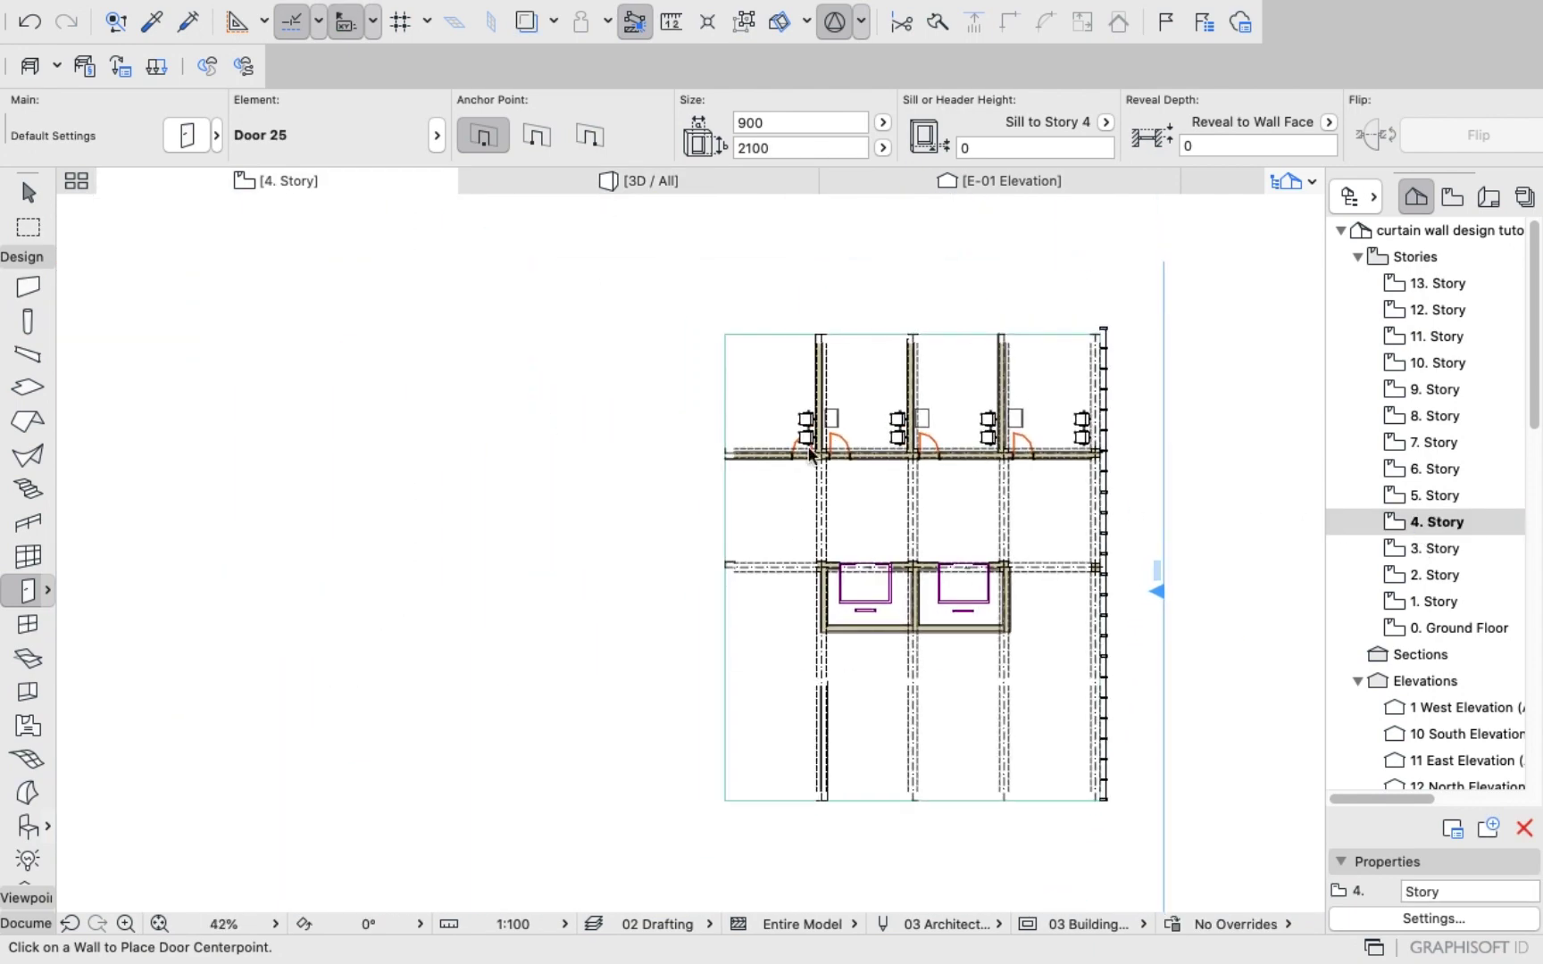
pyautogui.scroll(3, 964, 451)
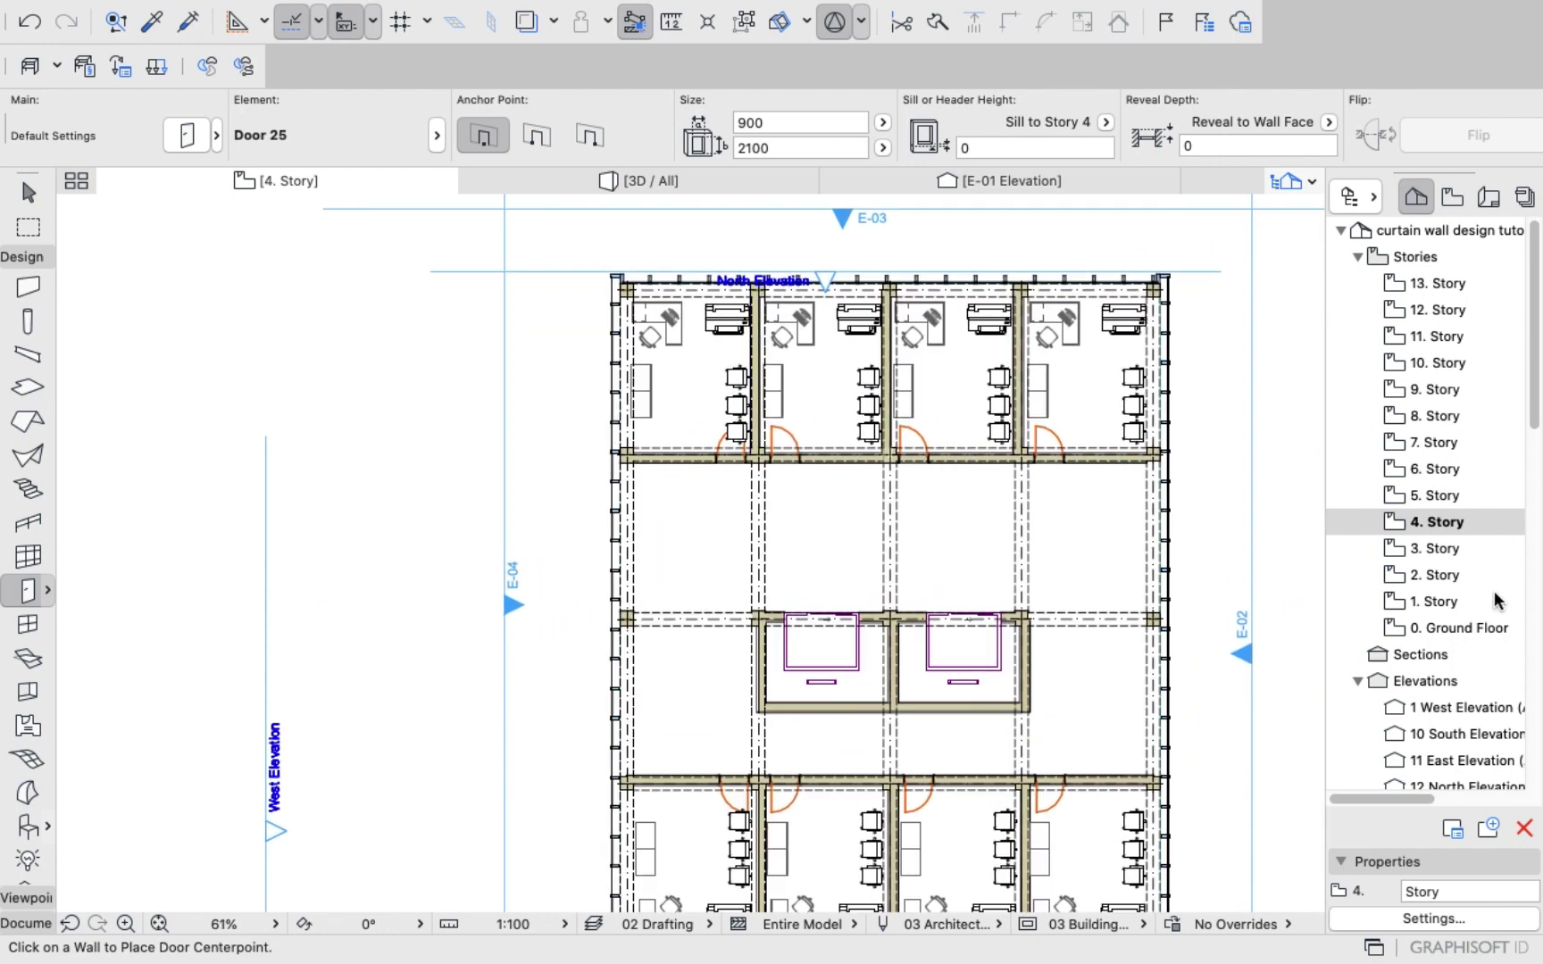
pyautogui.doubleClick(1448, 630)
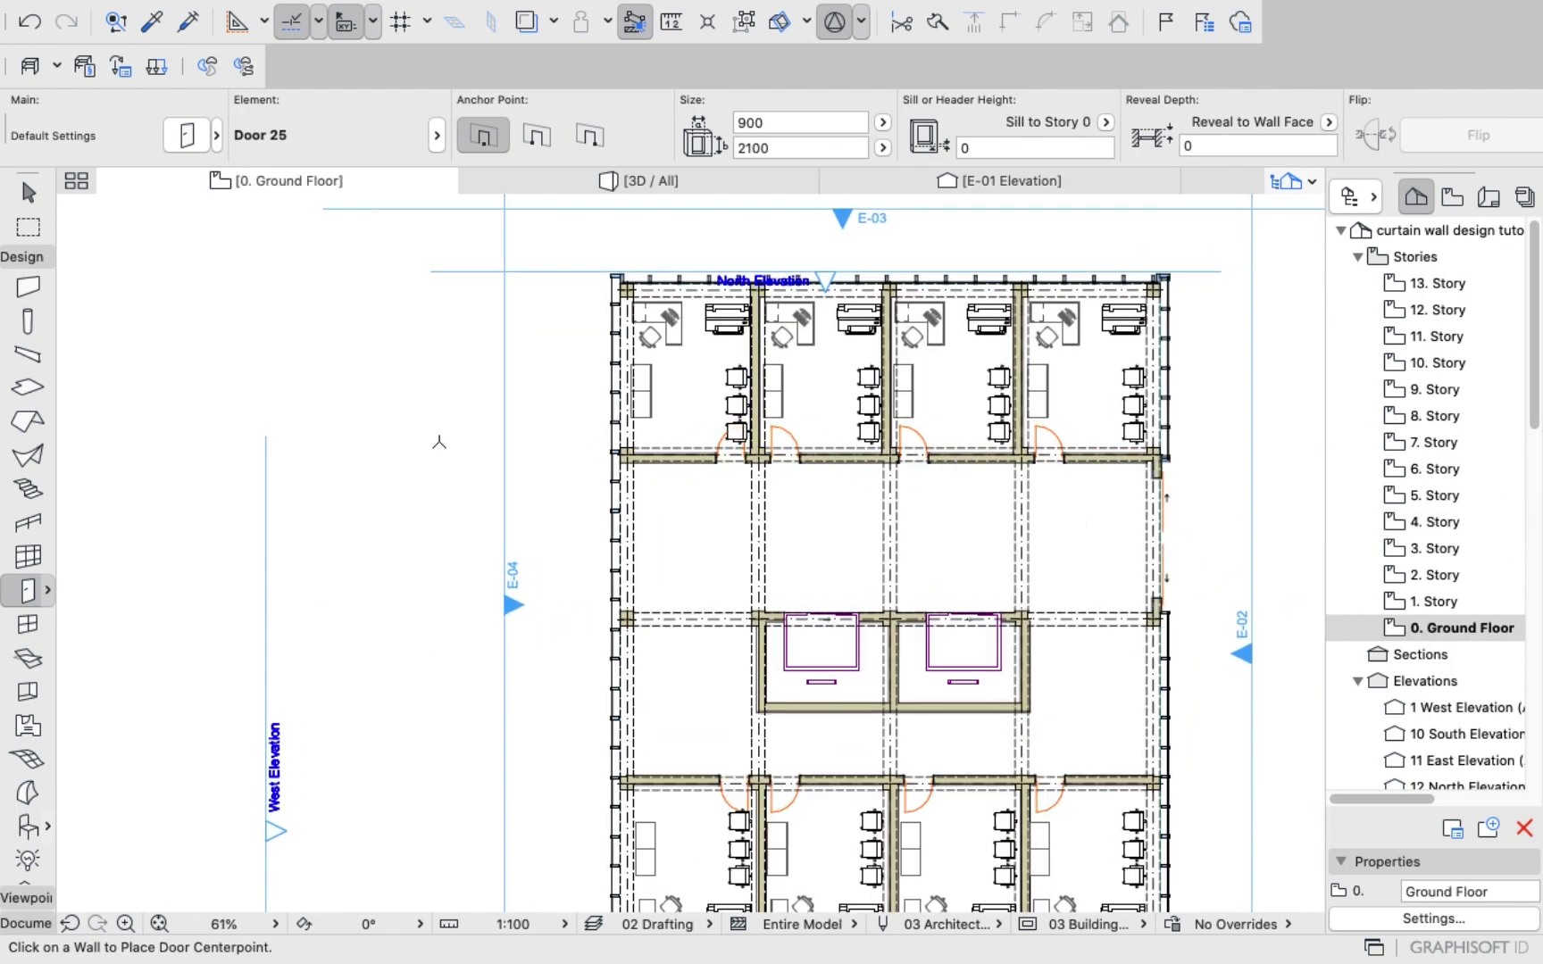
pyautogui.scroll(-2, 502, 414)
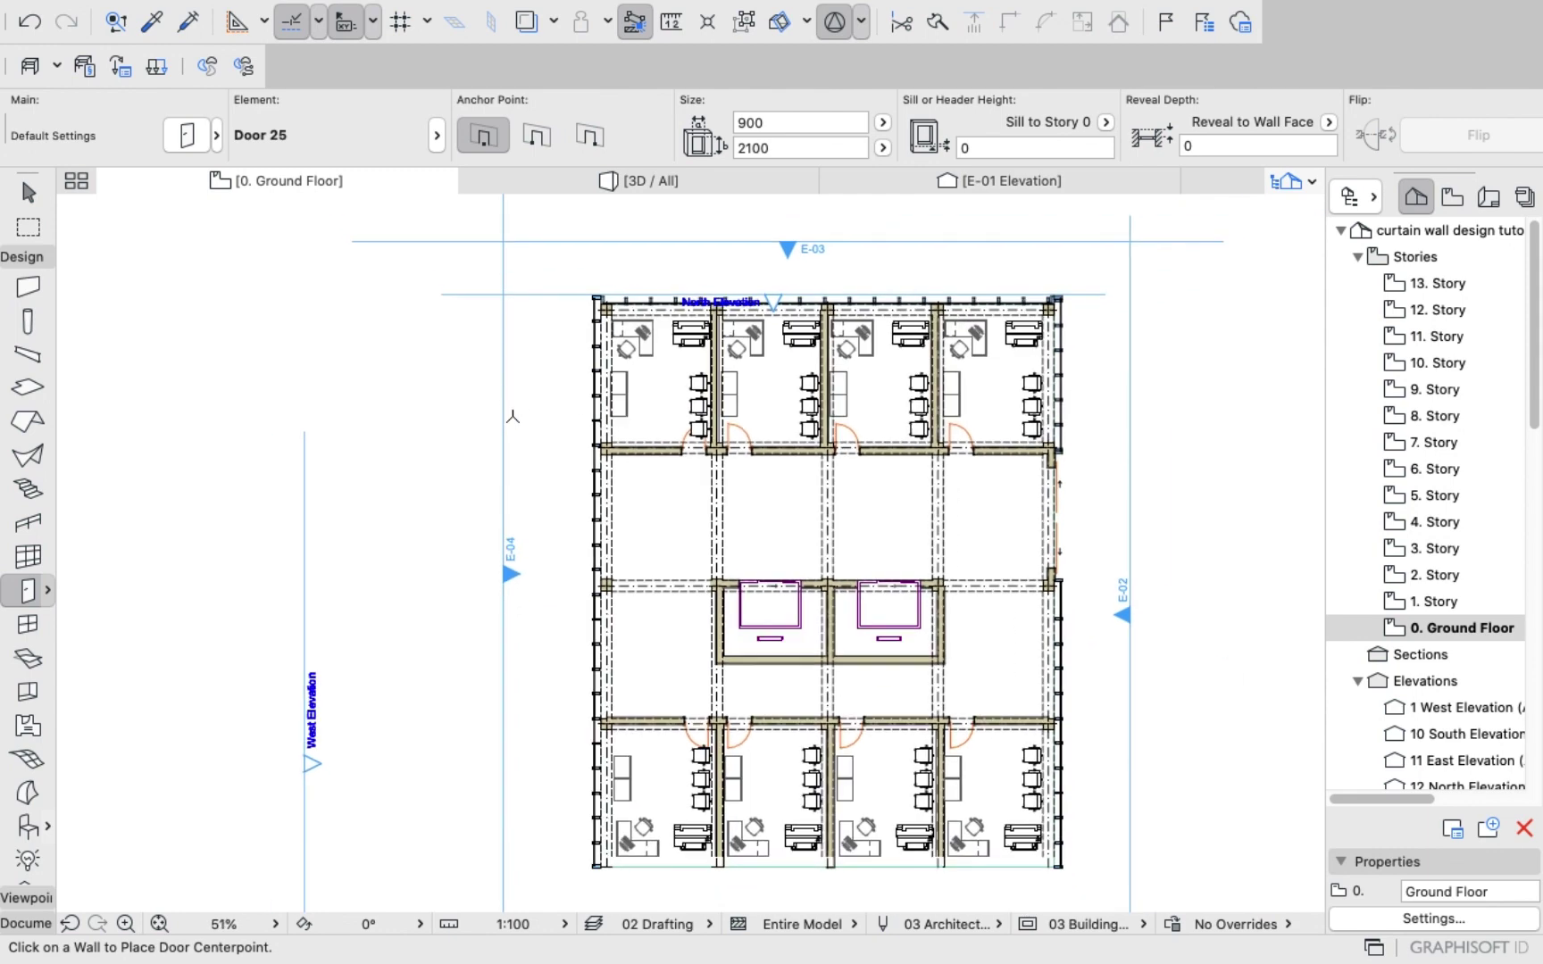
pyautogui.doubleClick(1432, 549)
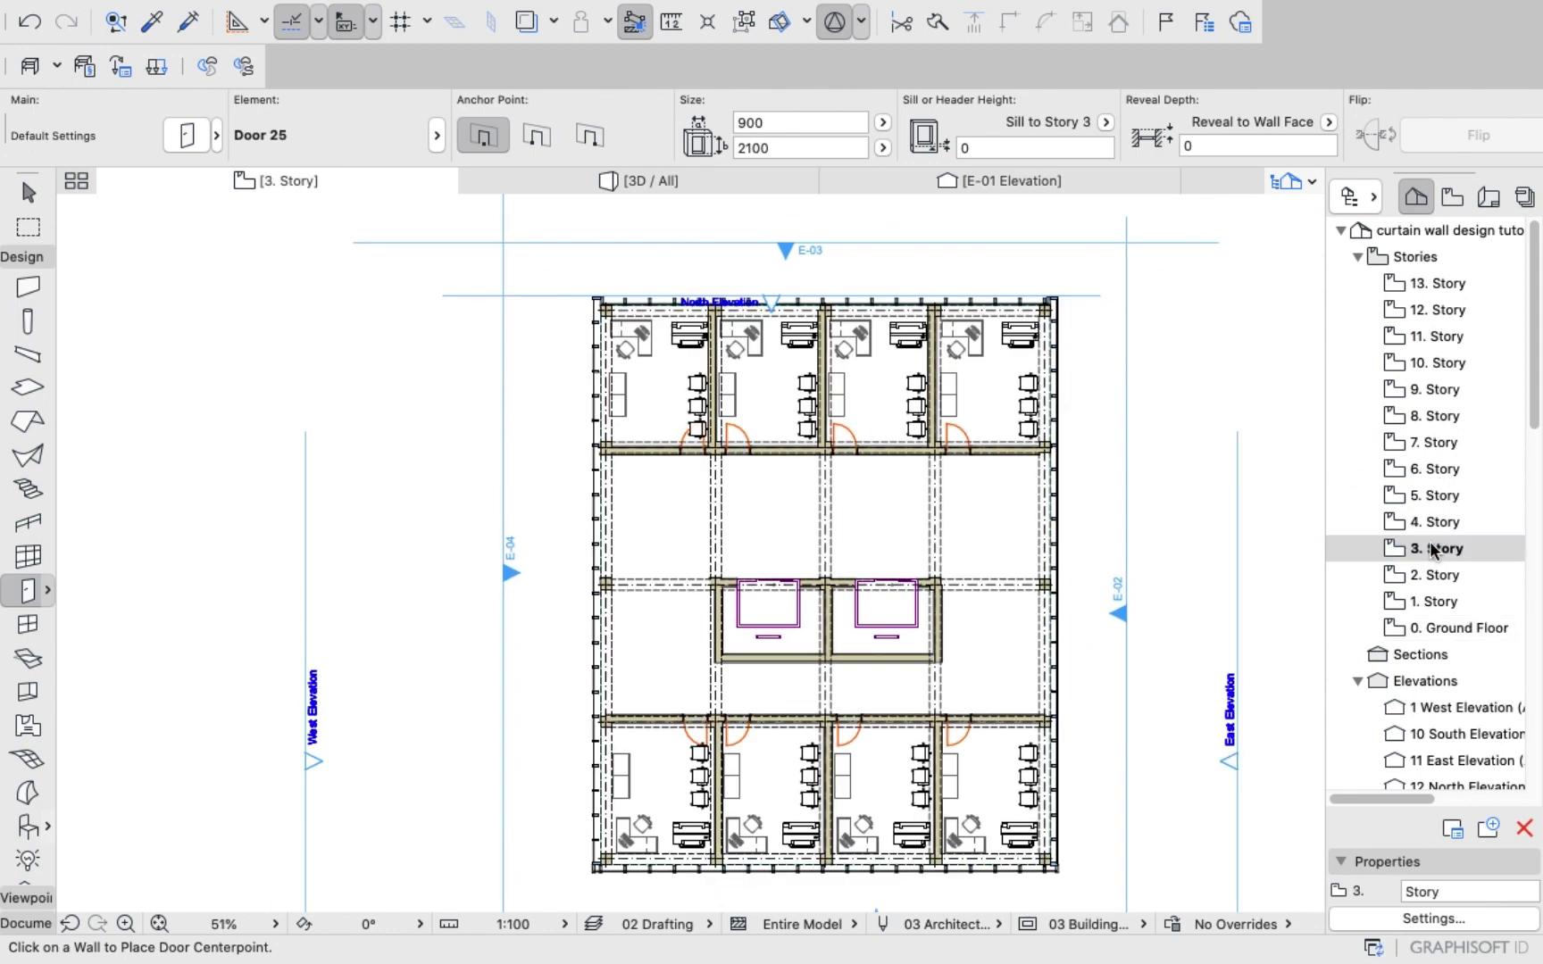
pyautogui.doubleClick(1446, 579)
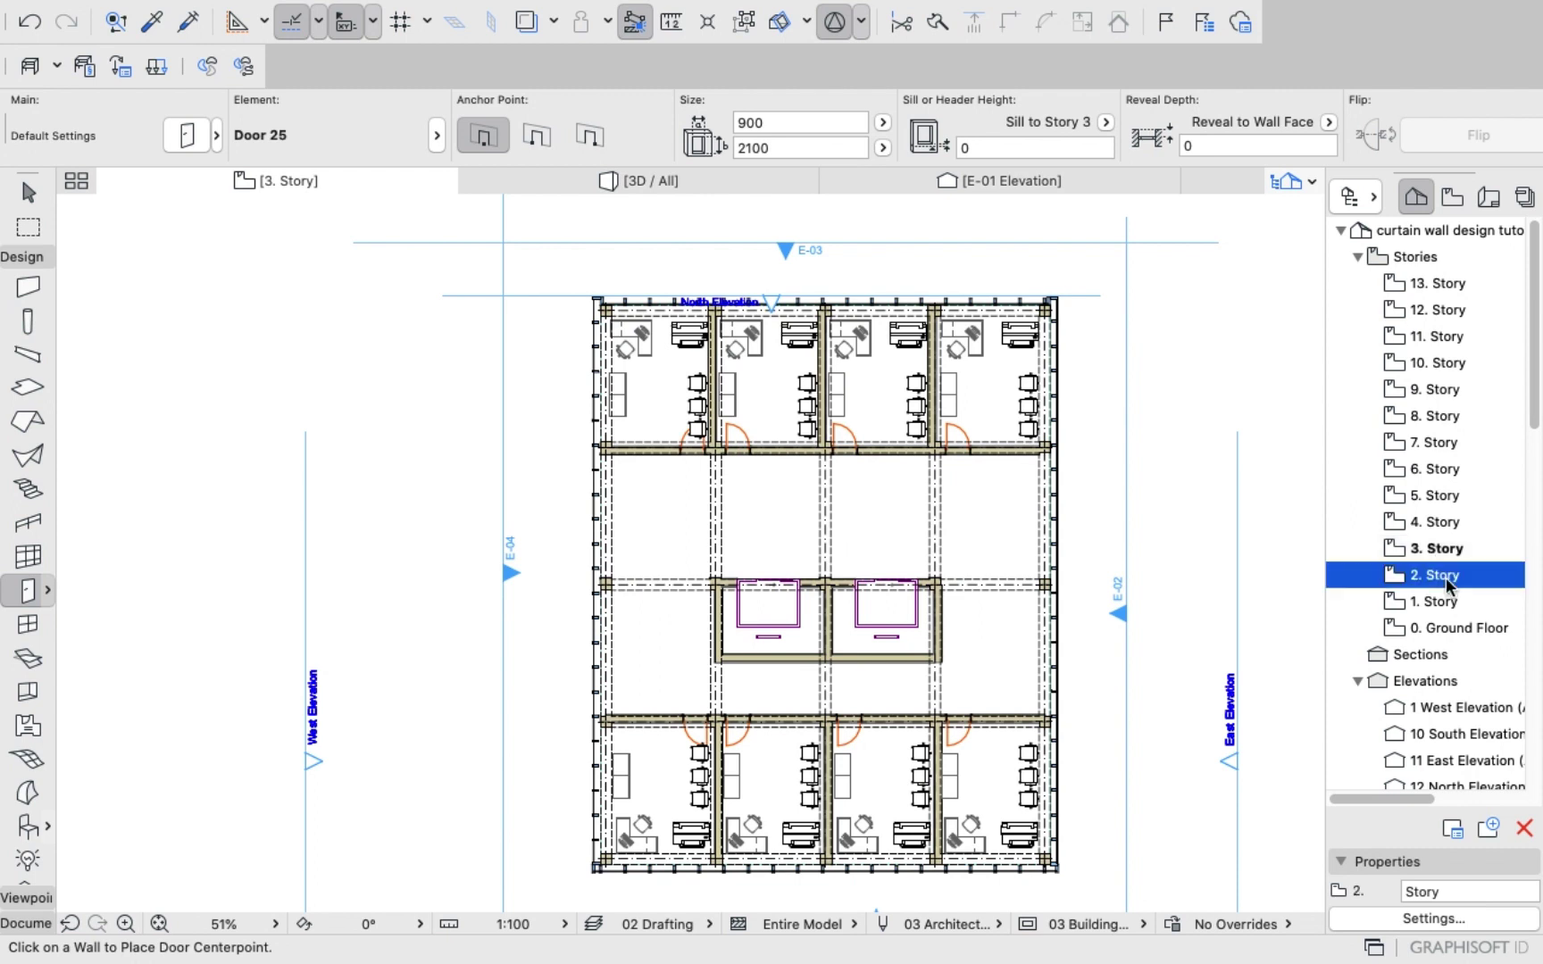
# Copy all interior doors from the Ground Floor plan, leaving the exterior double sliding entrance door out of the selection.
pyautogui.doubleClick(1442, 625)
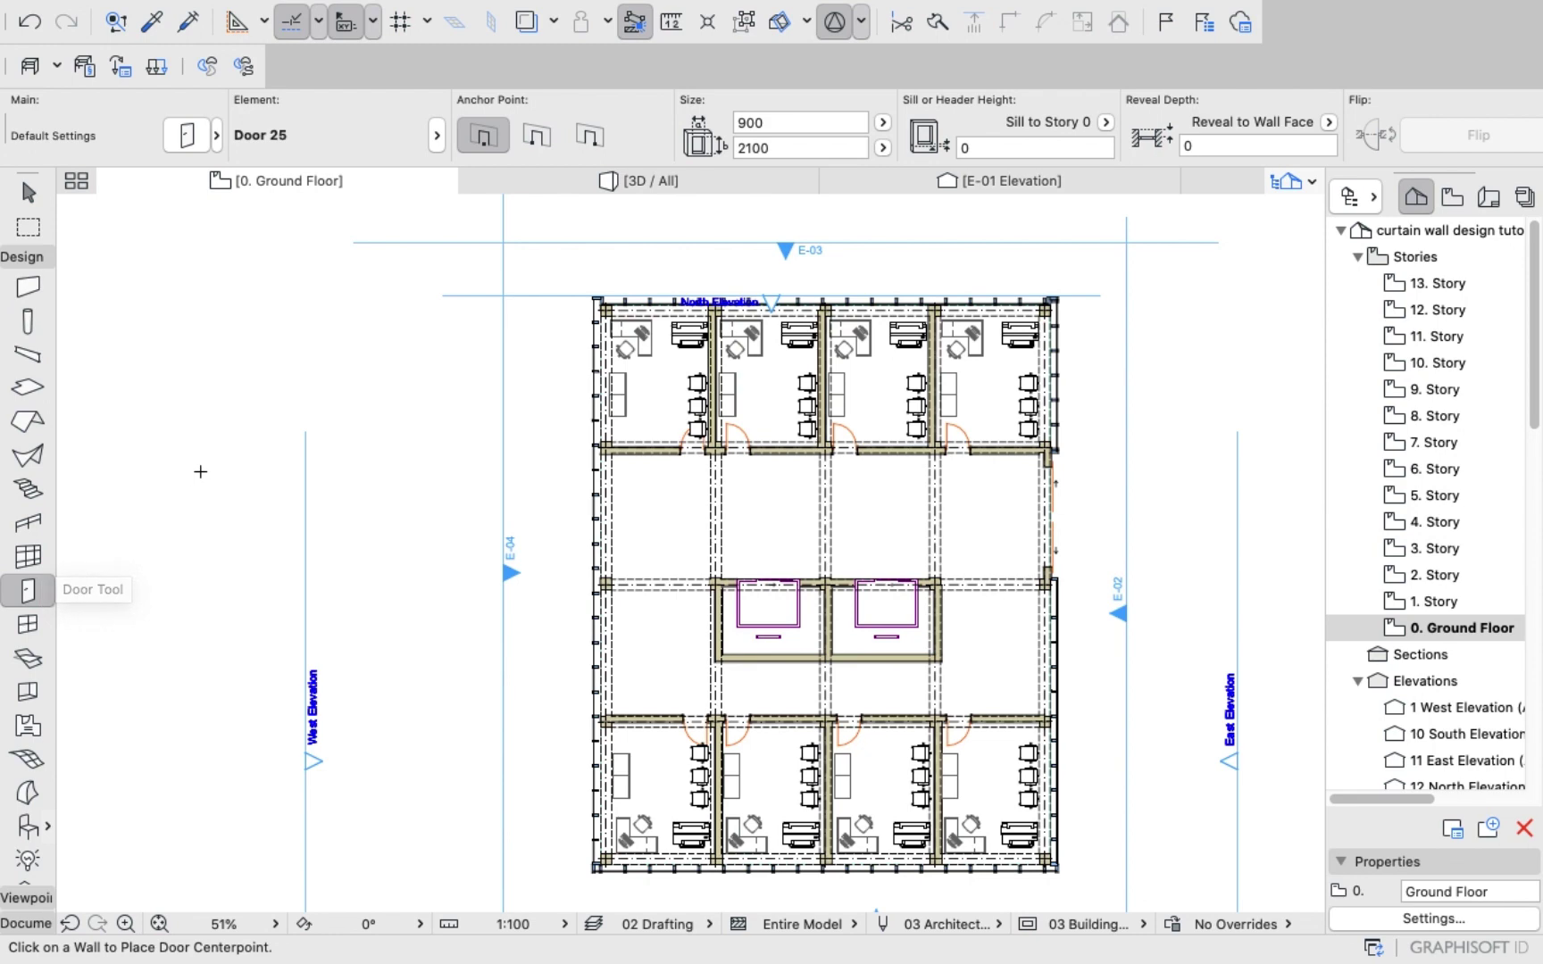
pyautogui.press('super+a')
pyautogui.scroll(3, 973, 561)
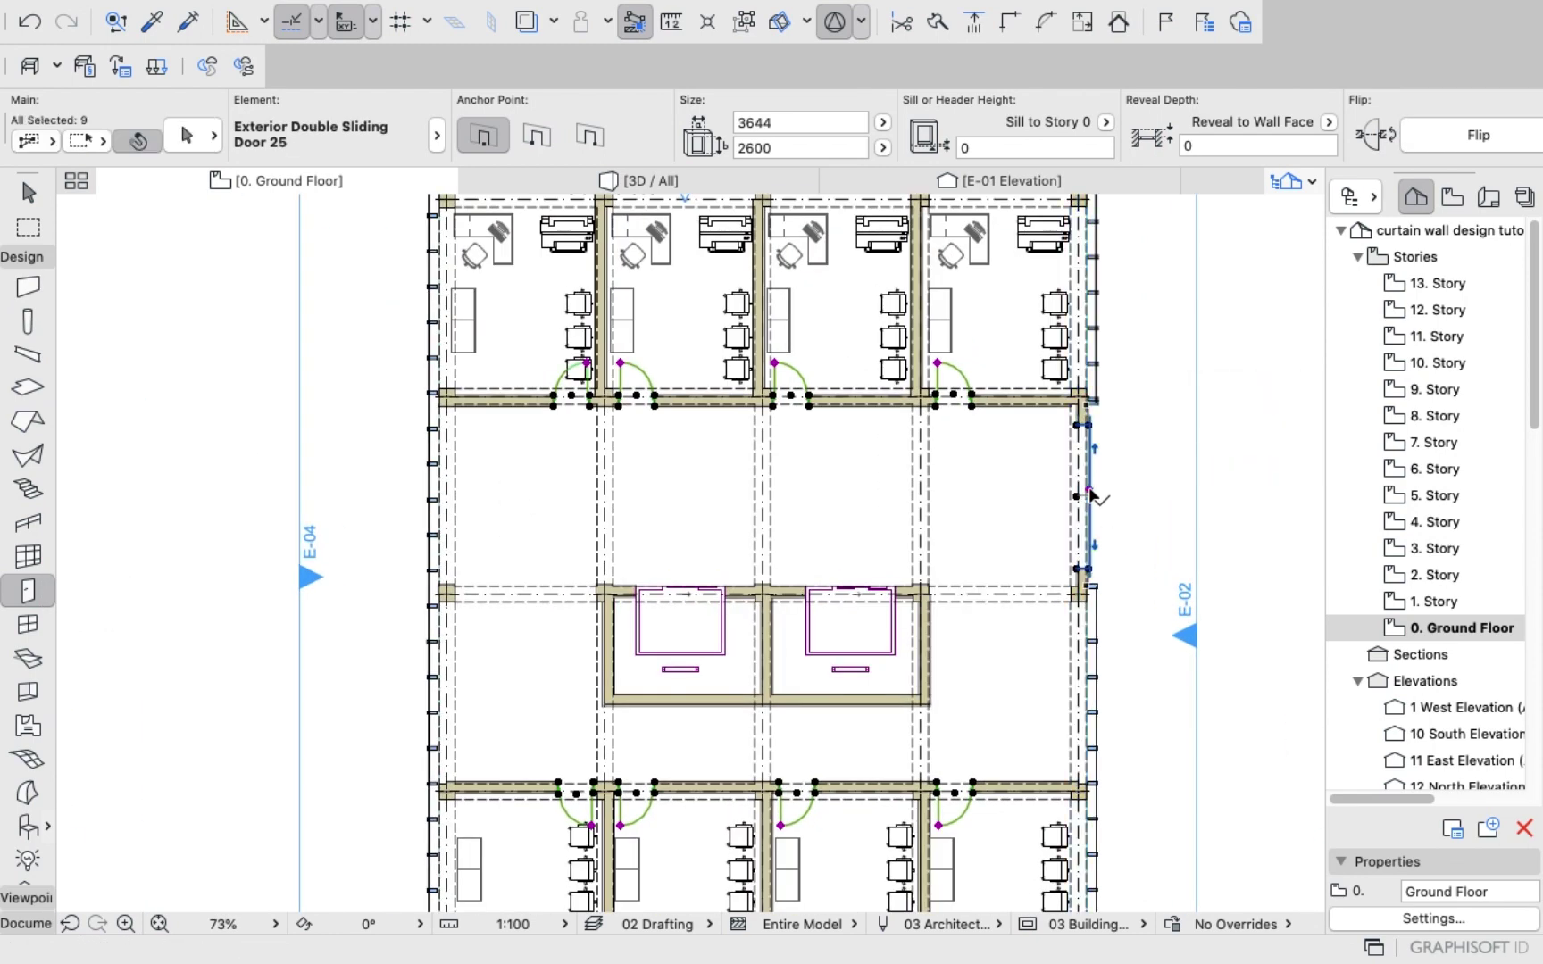
pyautogui.keyDown('shift'); pyautogui.click(1093, 498); pyautogui.keyUp('shift')
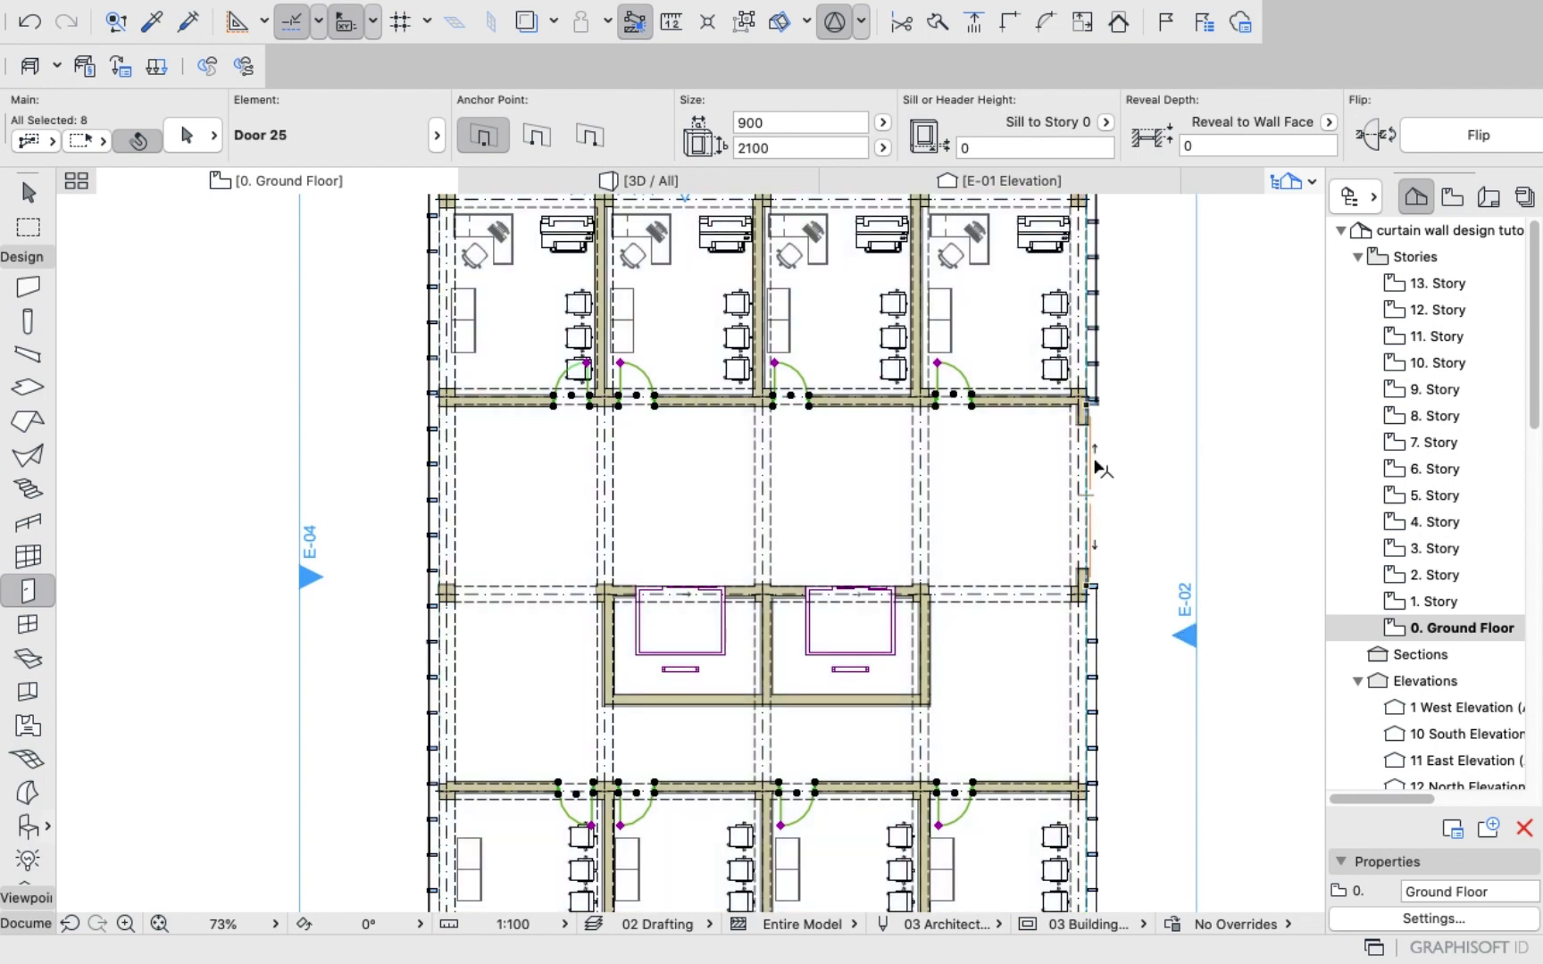
pyautogui.rightClick(162, 303)
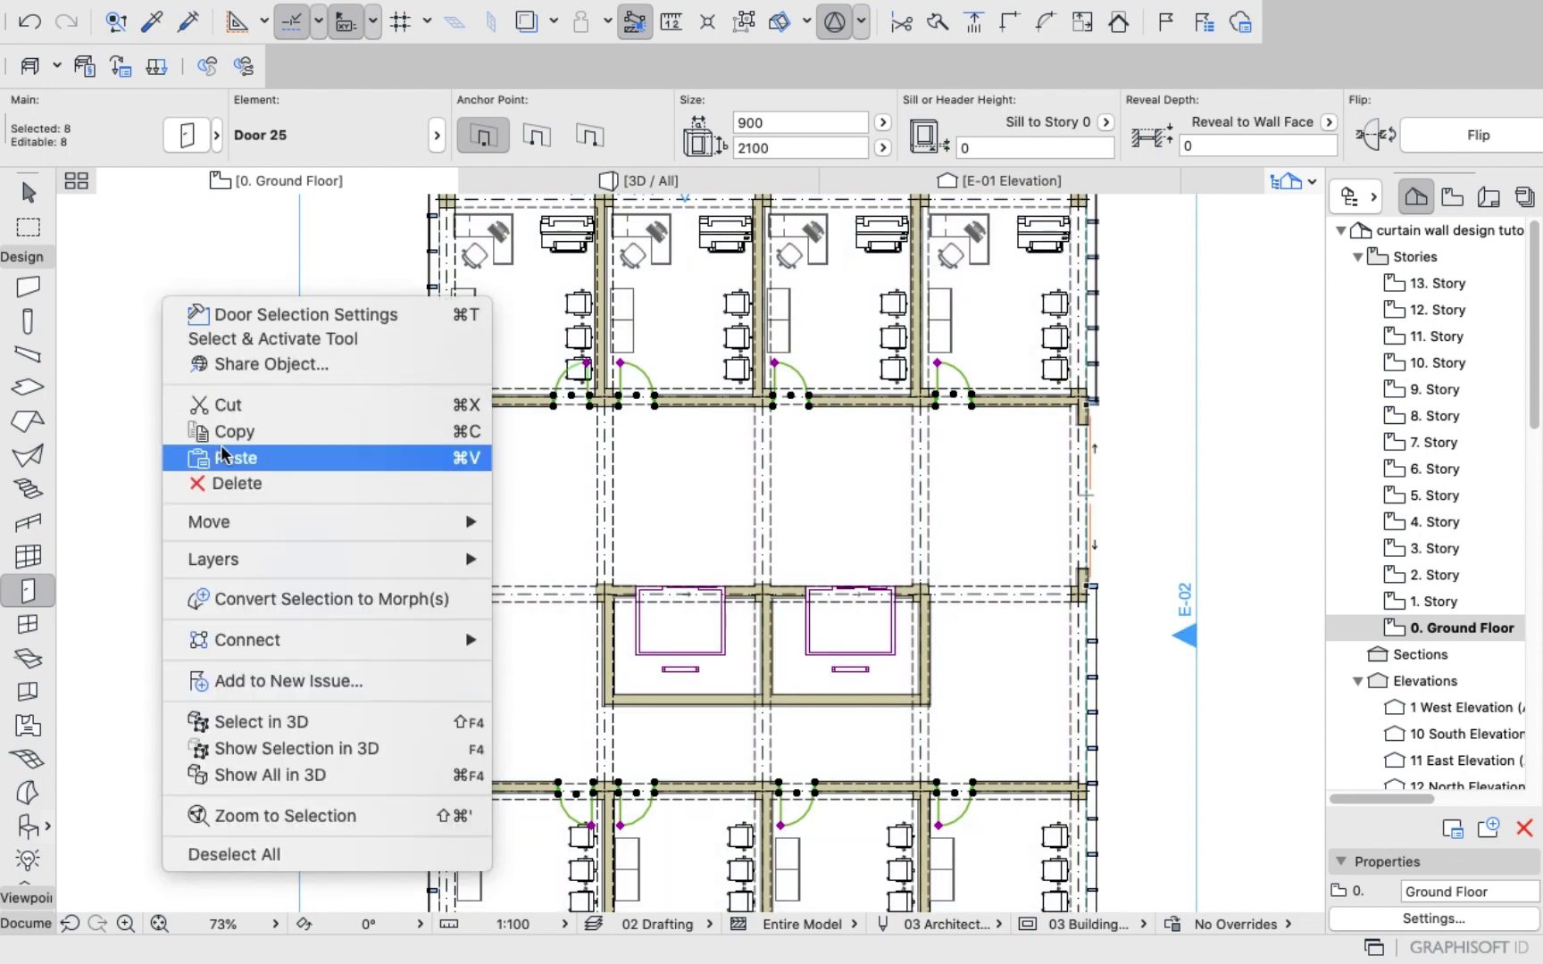
pyautogui.click(242, 431)
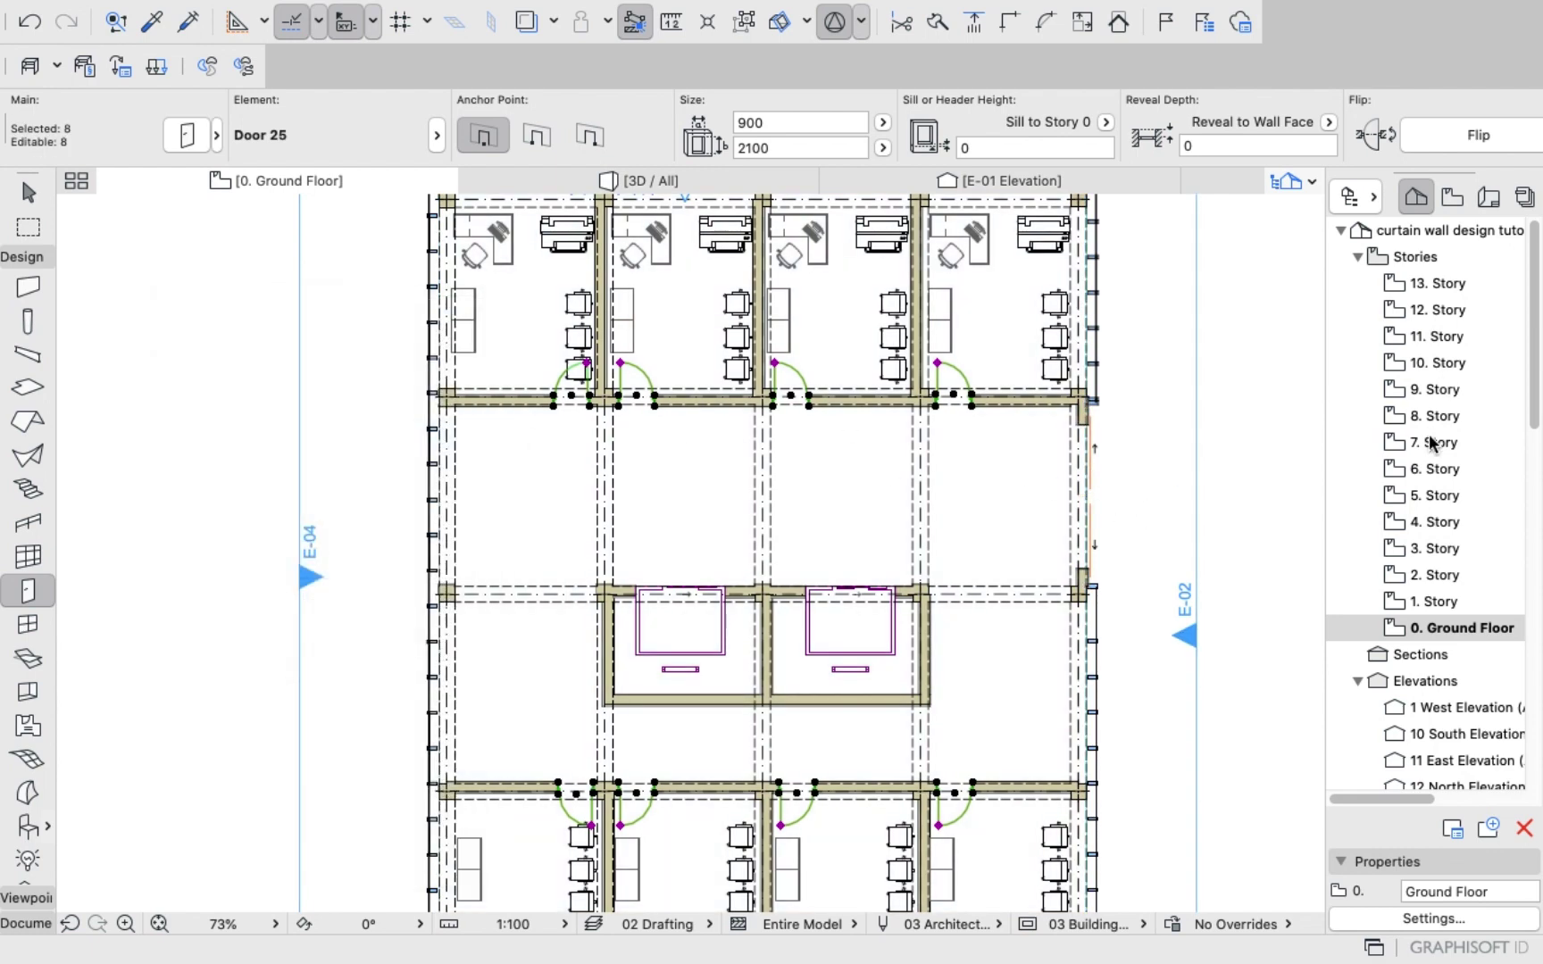
# Paste the copied Ground Floor doors into the 5. Story plan at their original location, keeping the current view, and return to 3D.
pyautogui.doubleClick(1428, 497)
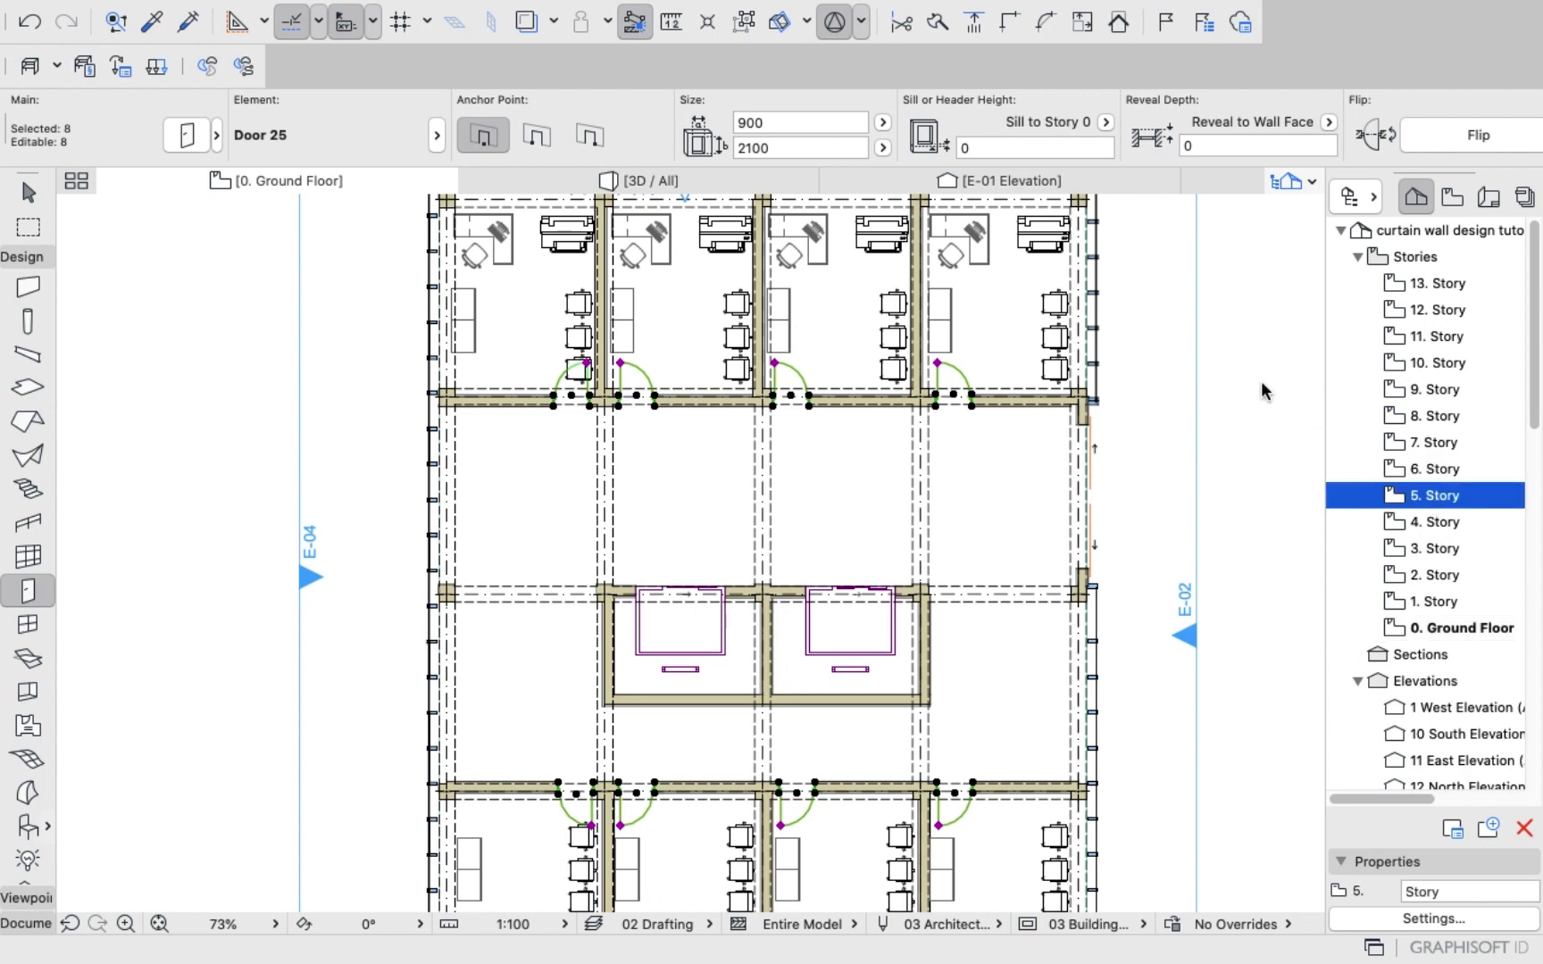
pyautogui.rightClick(1237, 324)
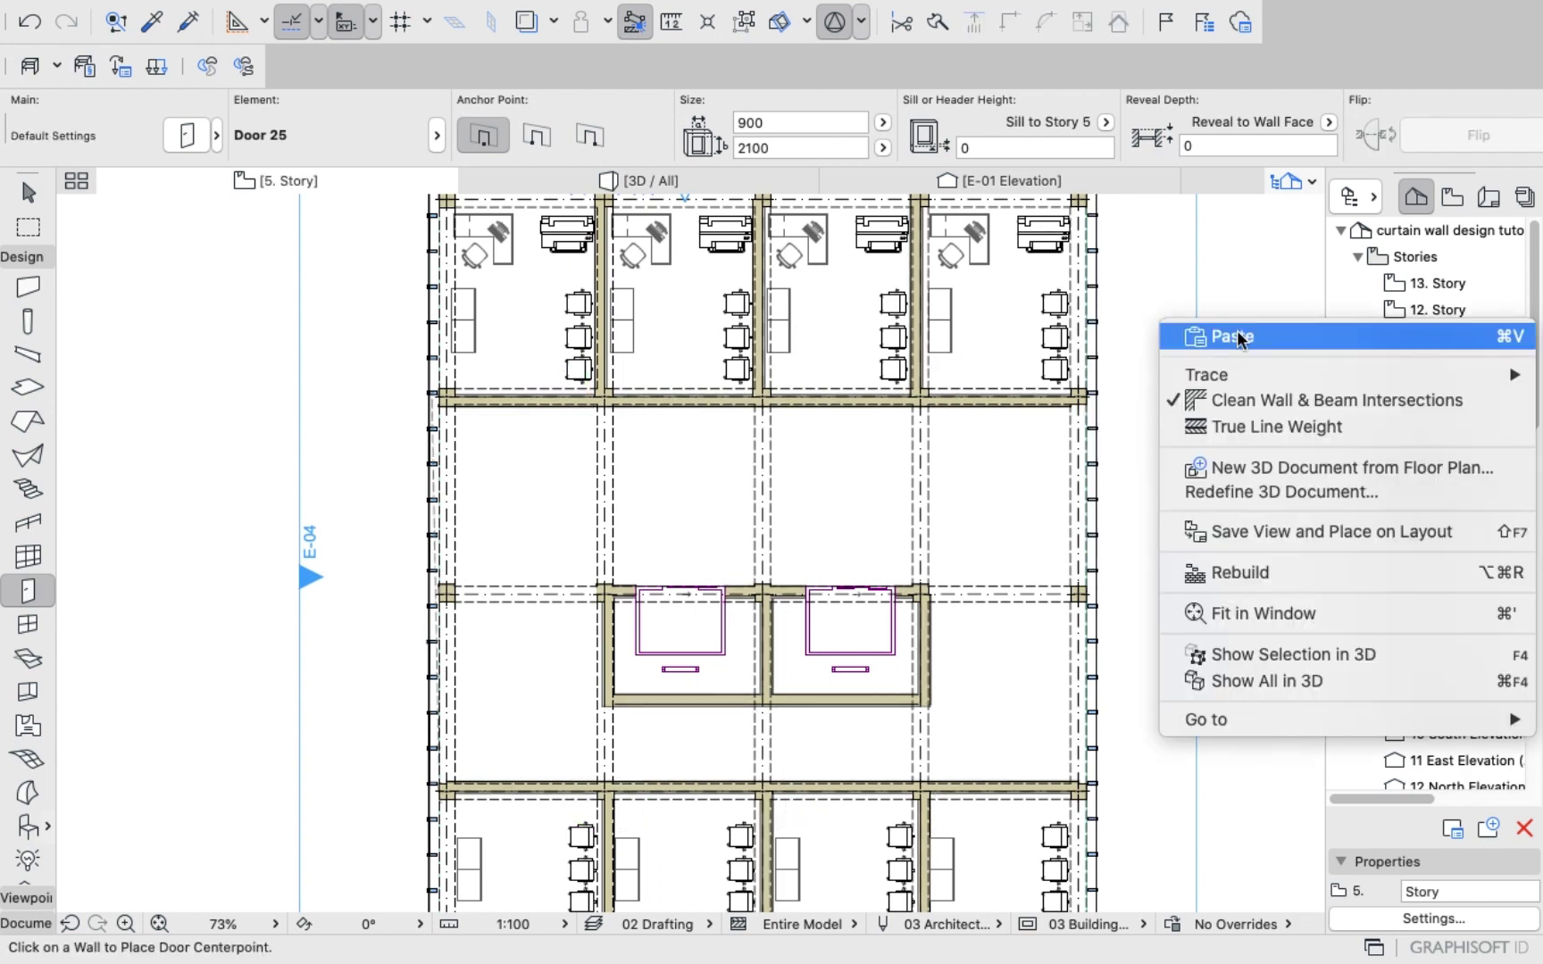
pyautogui.click(1237, 337)
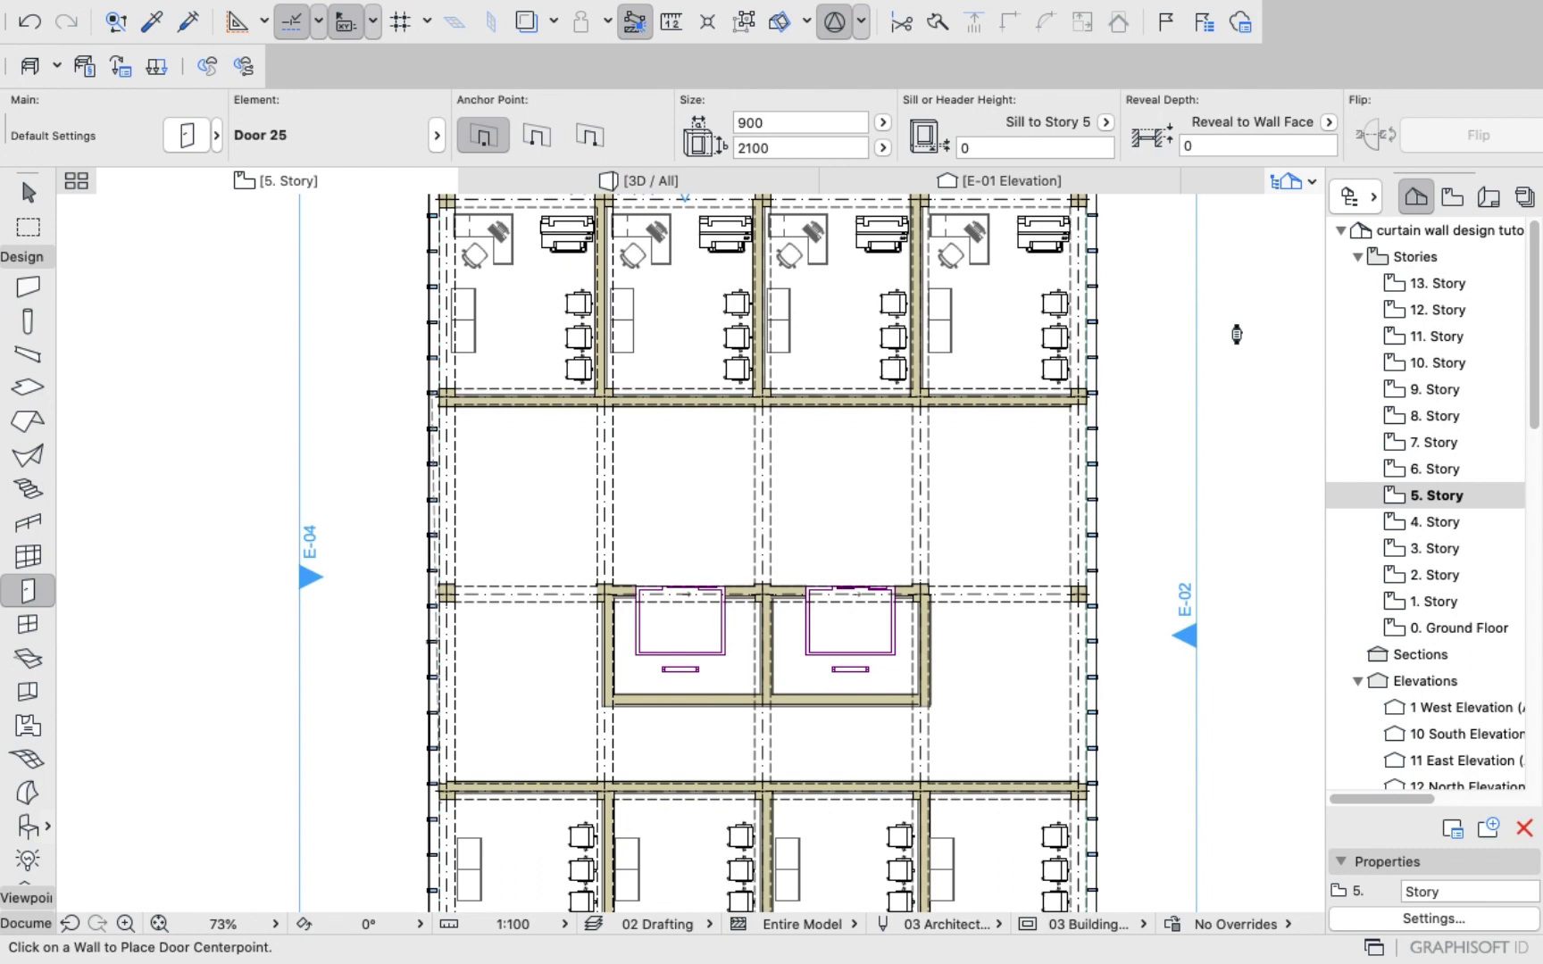
pyautogui.click(587, 421)
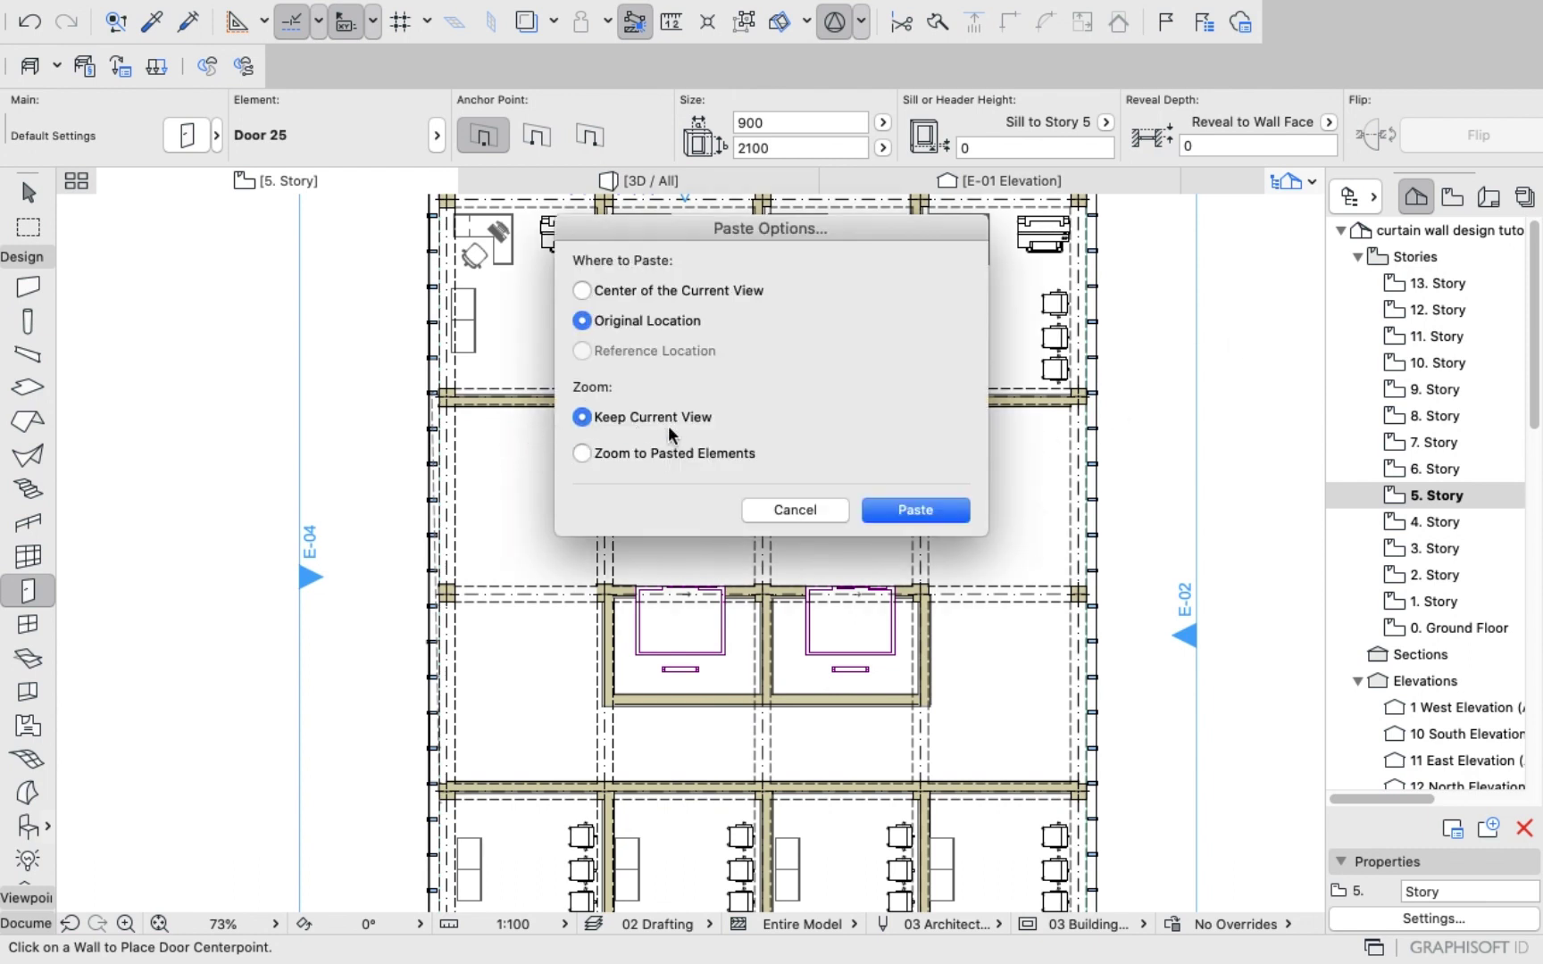
pyautogui.click(916, 511)
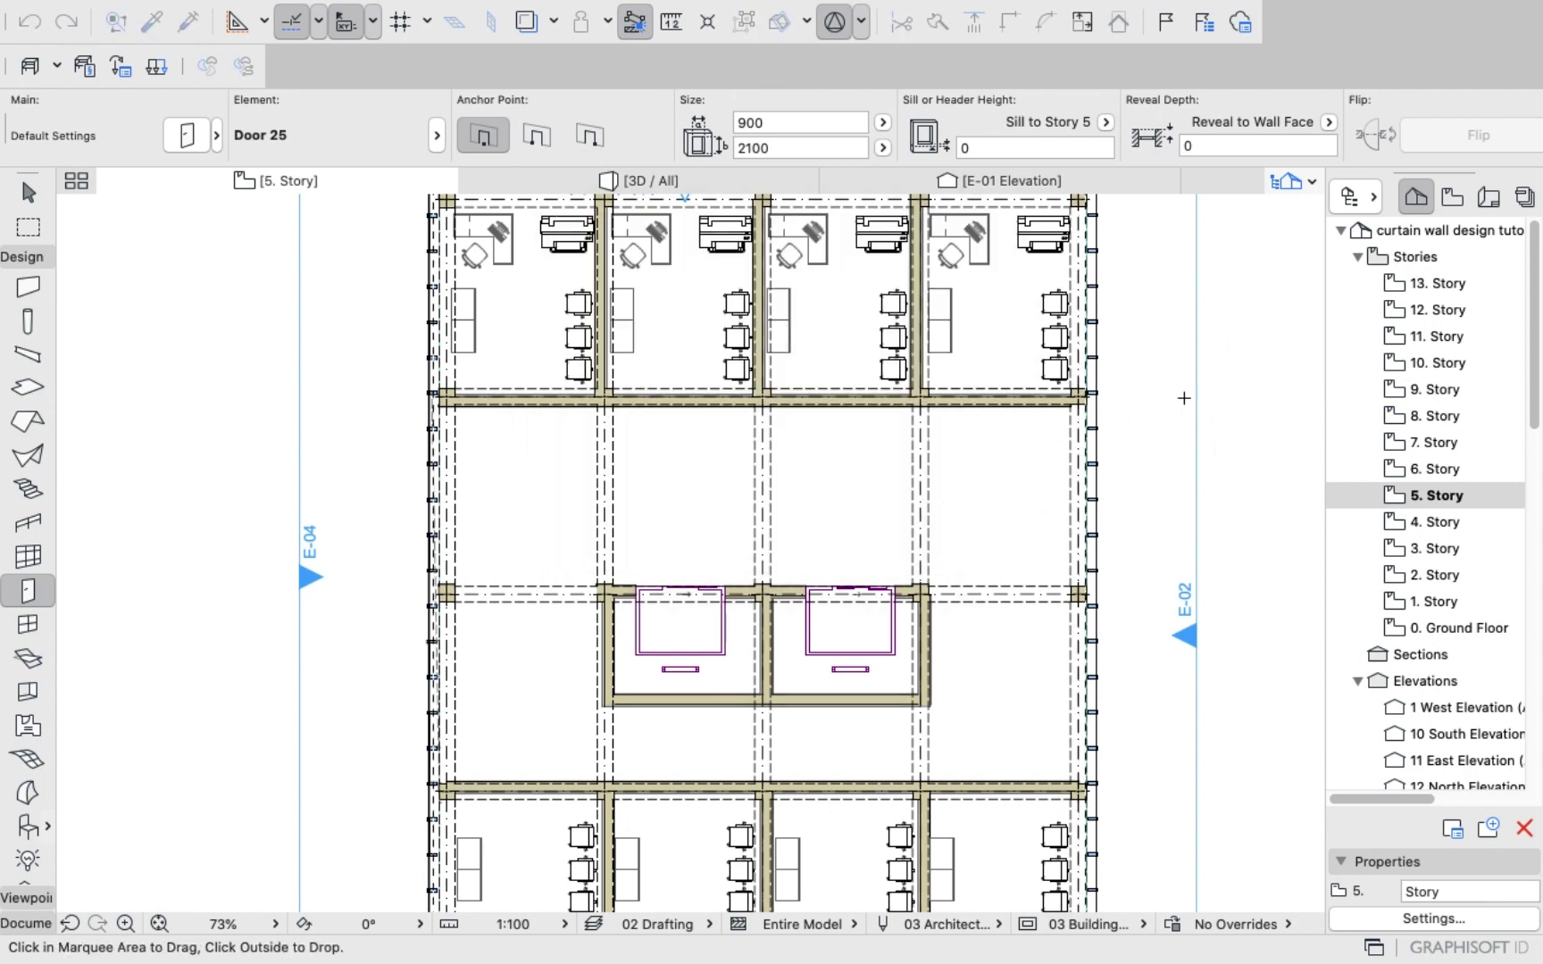
pyautogui.scroll(3, 1127, 450)
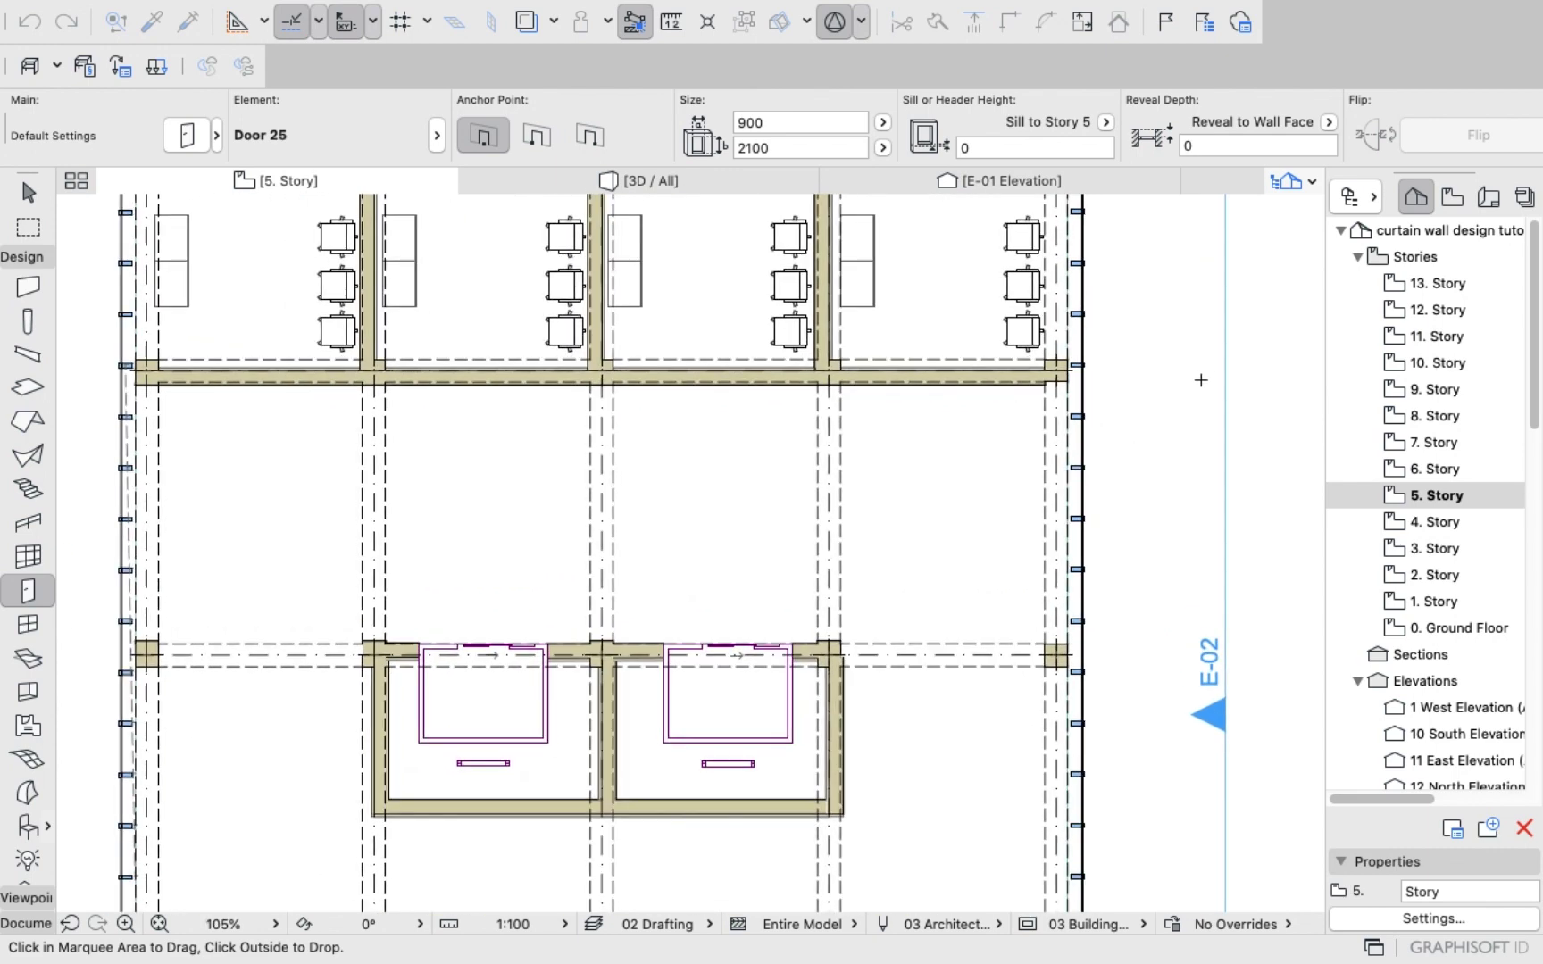
pyautogui.click(644, 185)
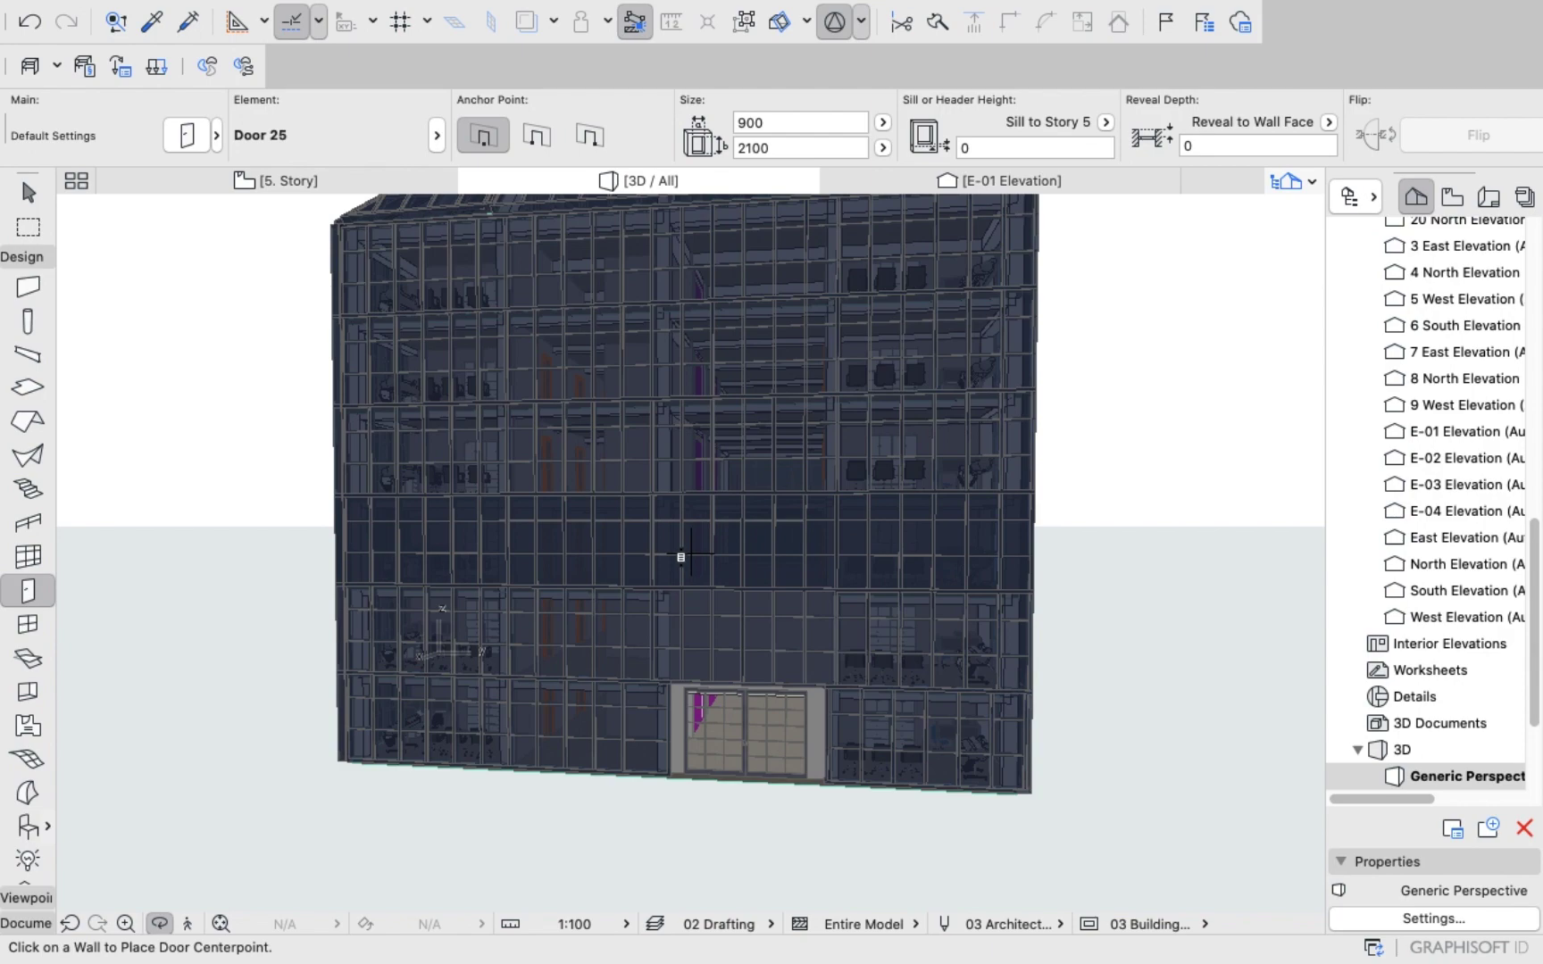
# In the 5. Story plan, place a 900 x 2100 Door 25 into the easternmost northern office, hinged on its west side and swinging inward.
pyautogui.scroll(-5, 682, 556)
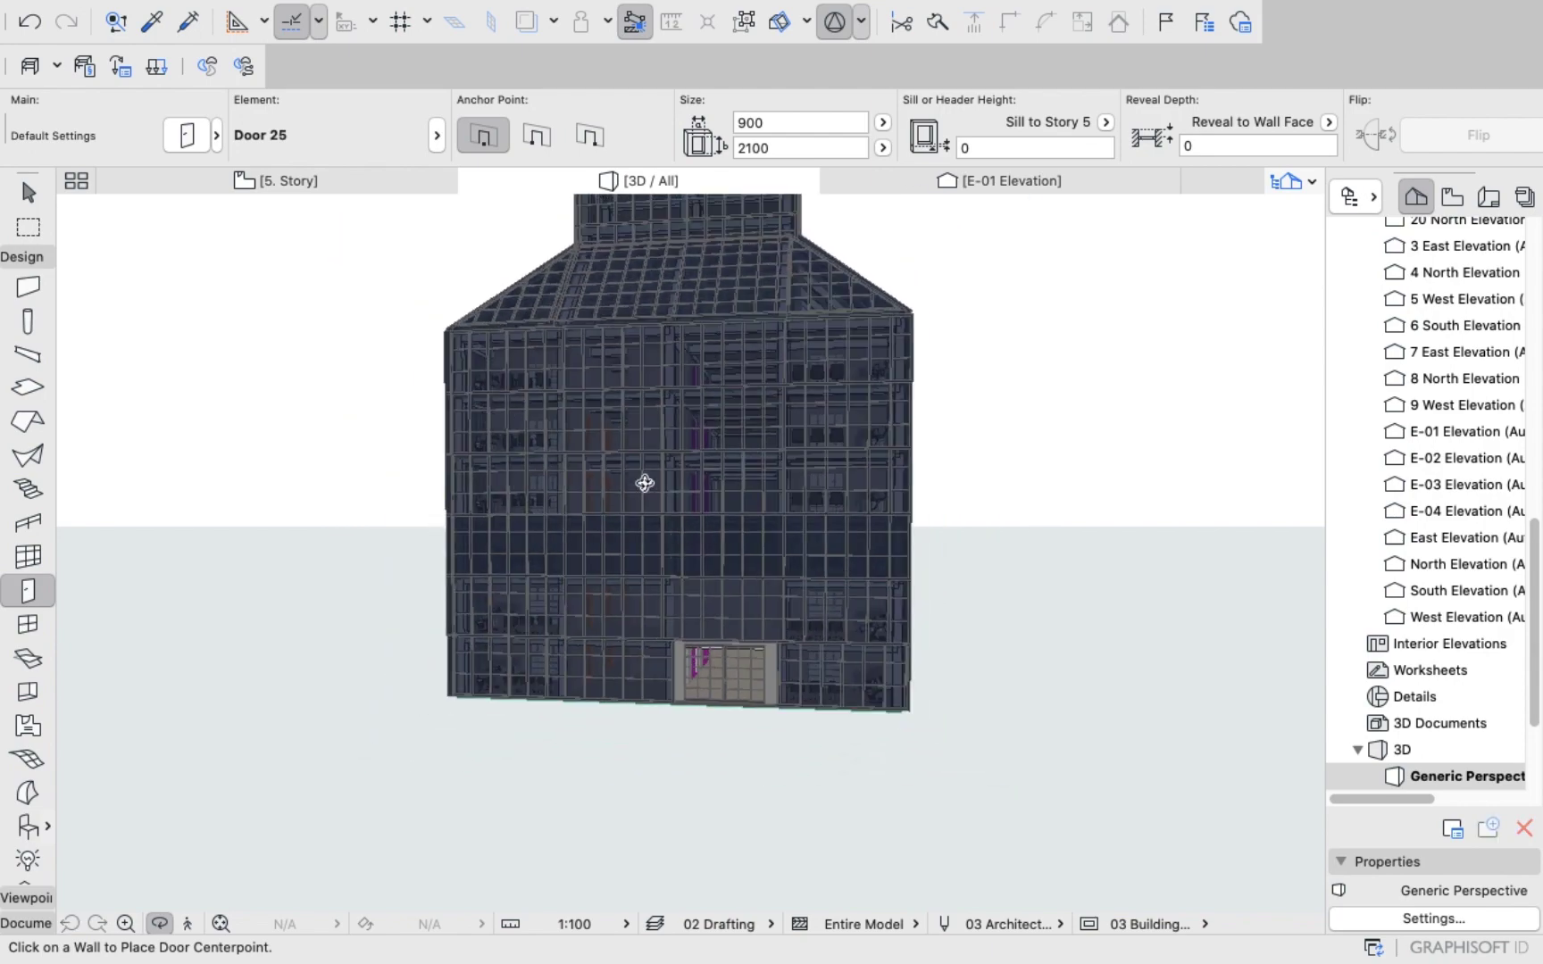
pyautogui.scroll(7, 598, 361)
pyautogui.scroll(10, 590, 367)
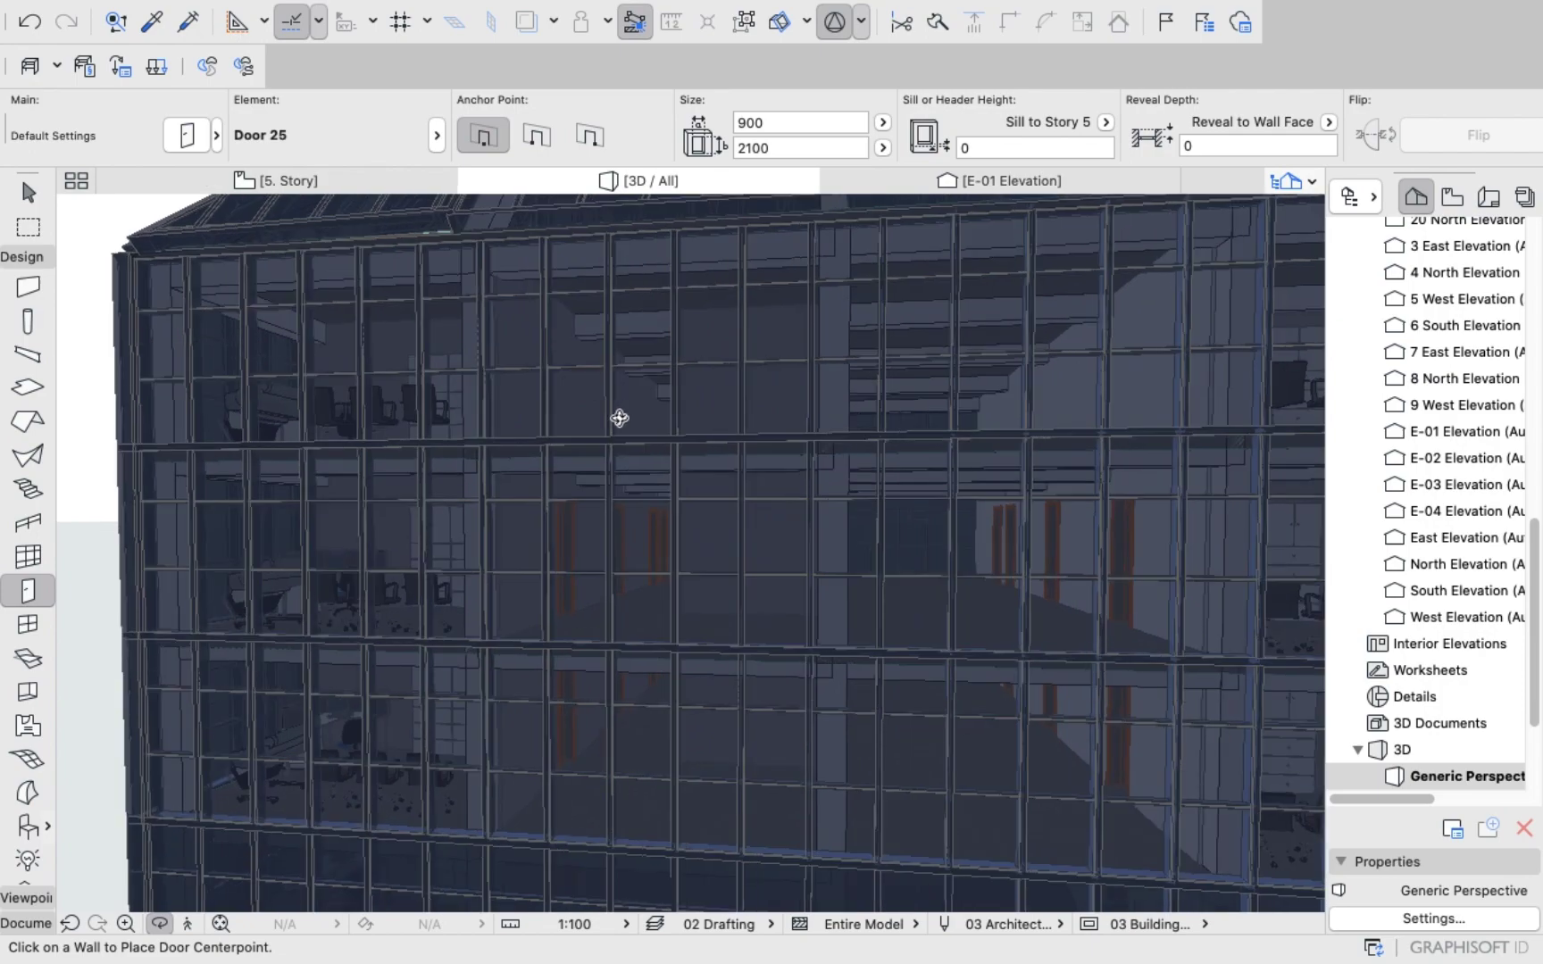
pyautogui.scroll(5, 590, 473)
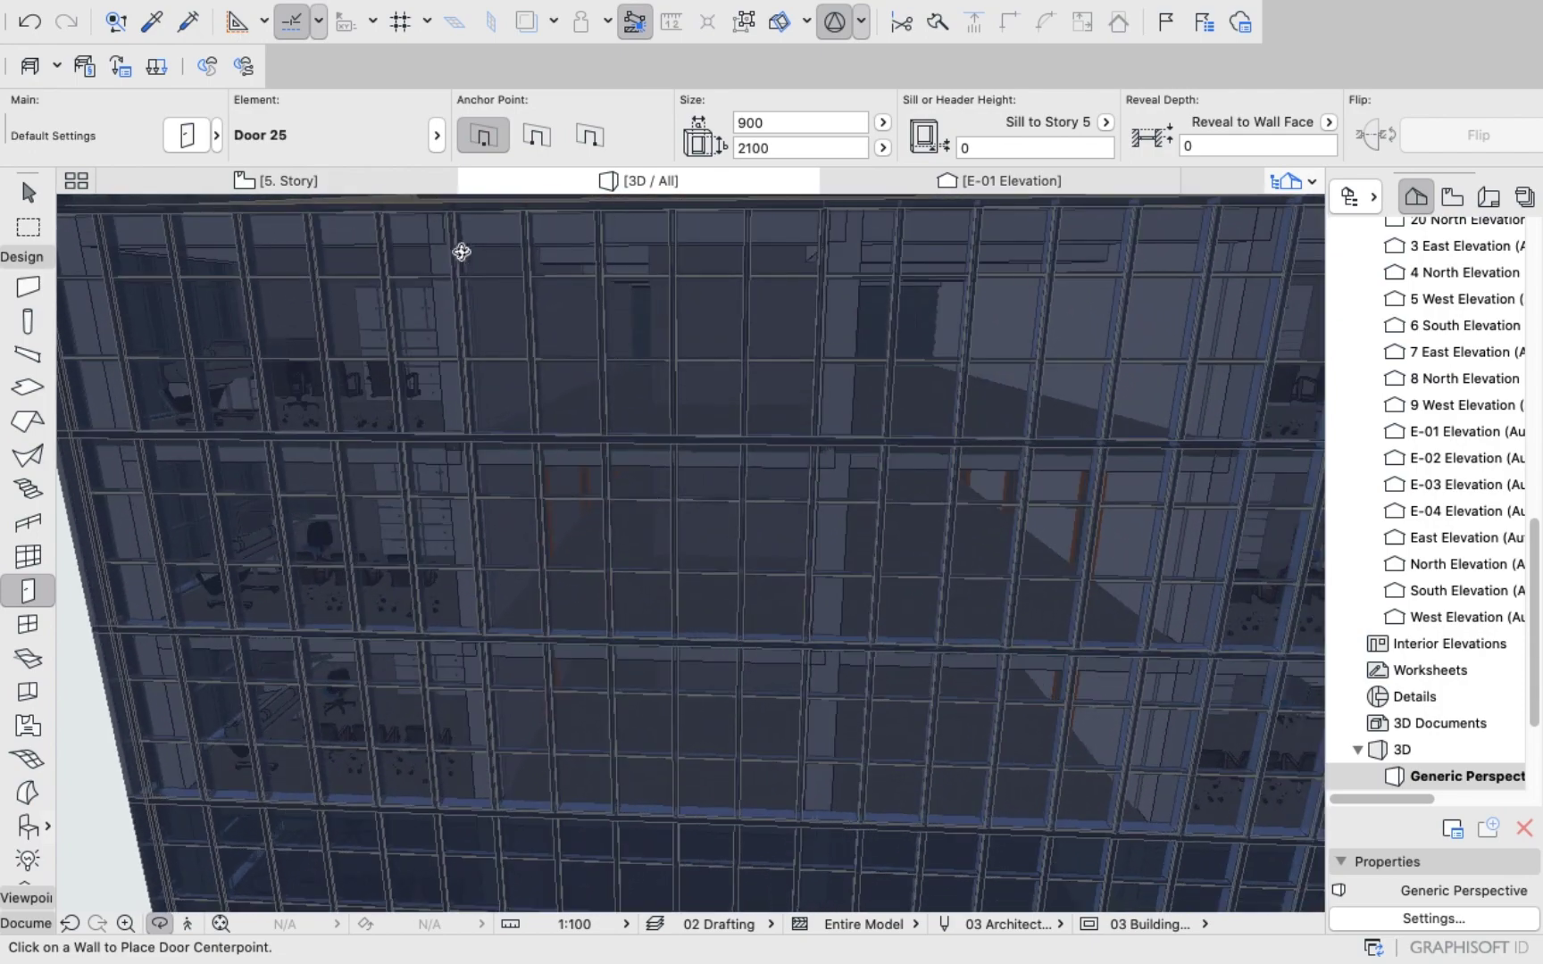
pyautogui.click(317, 183)
pyautogui.scroll(3, 205, 482)
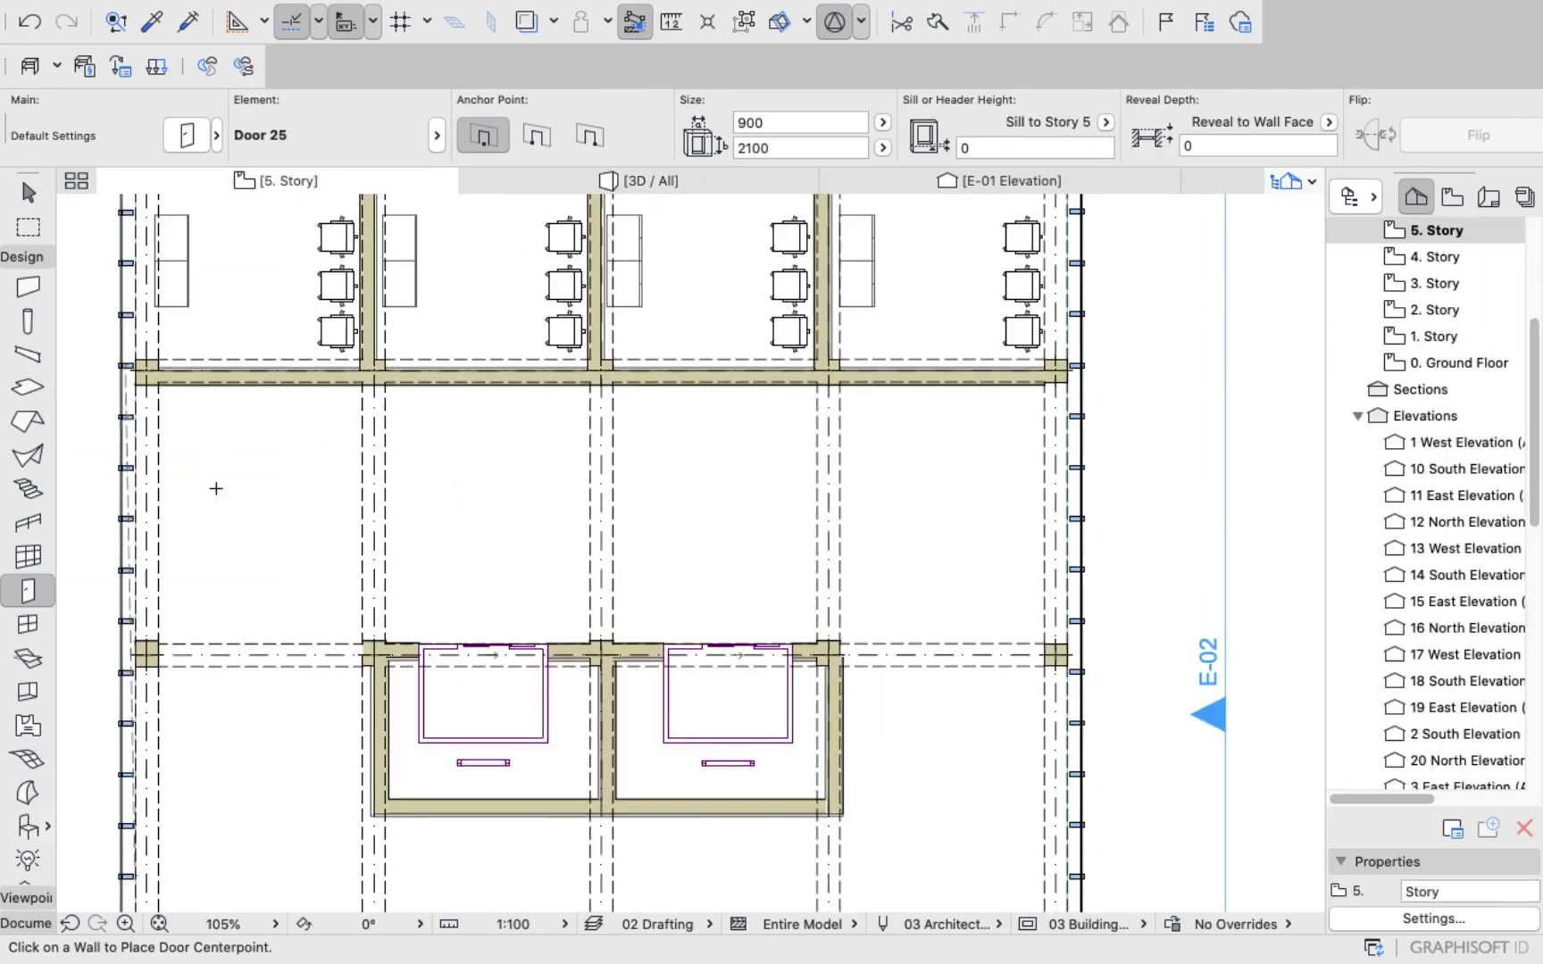
pyautogui.scroll(-6, 232, 495)
pyautogui.scroll(8, 491, 451)
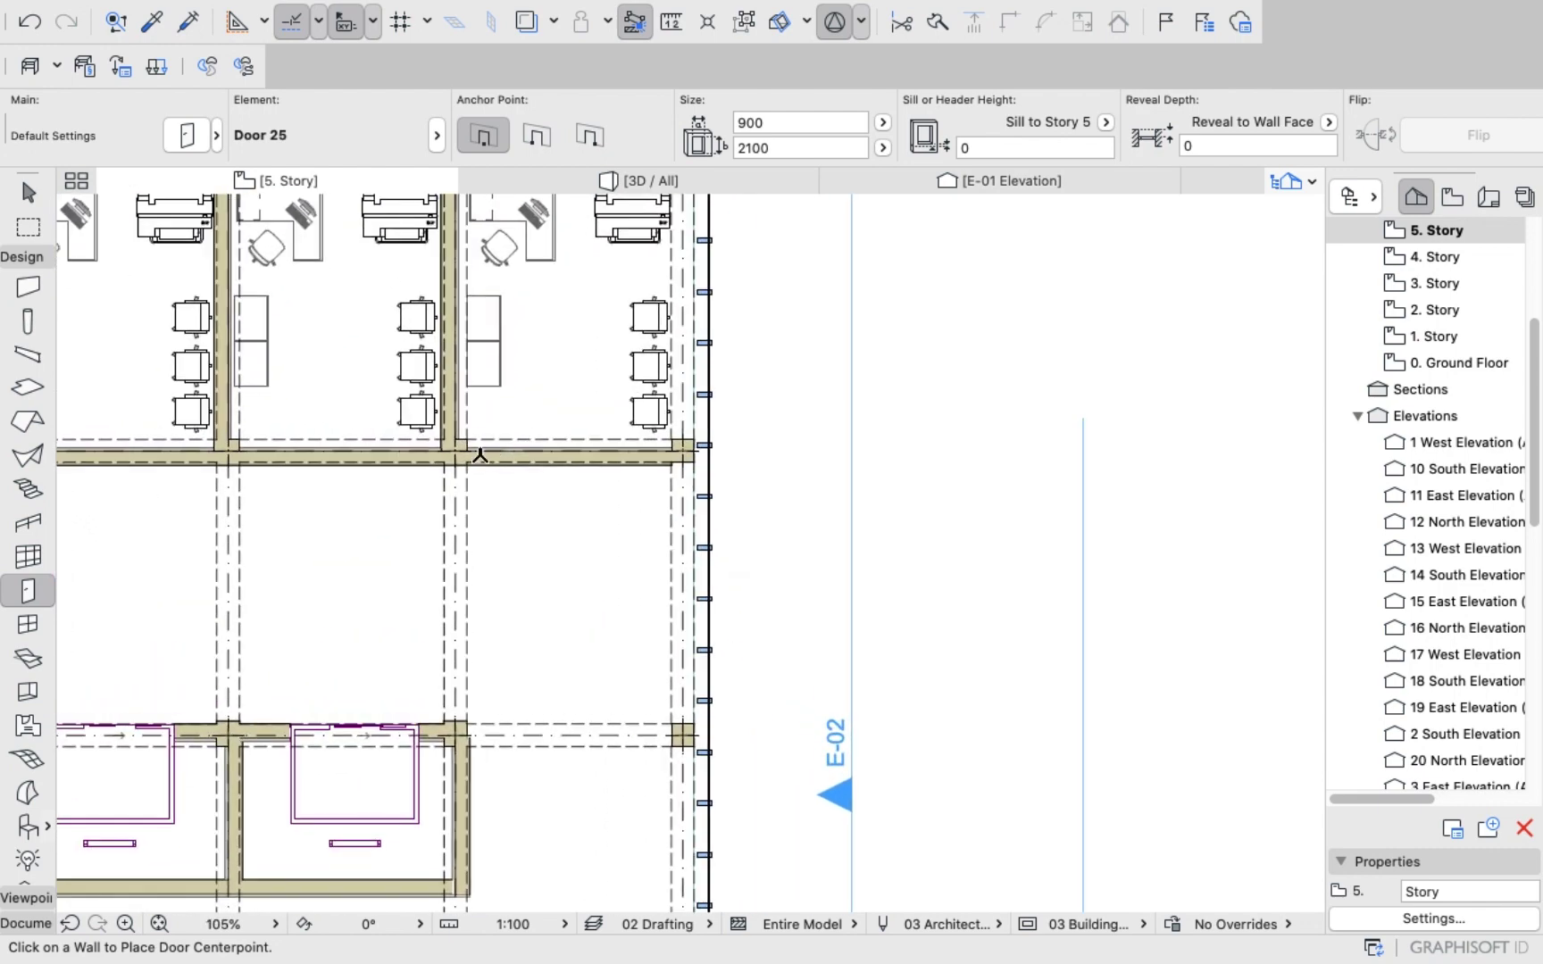
pyautogui.click(503, 455)
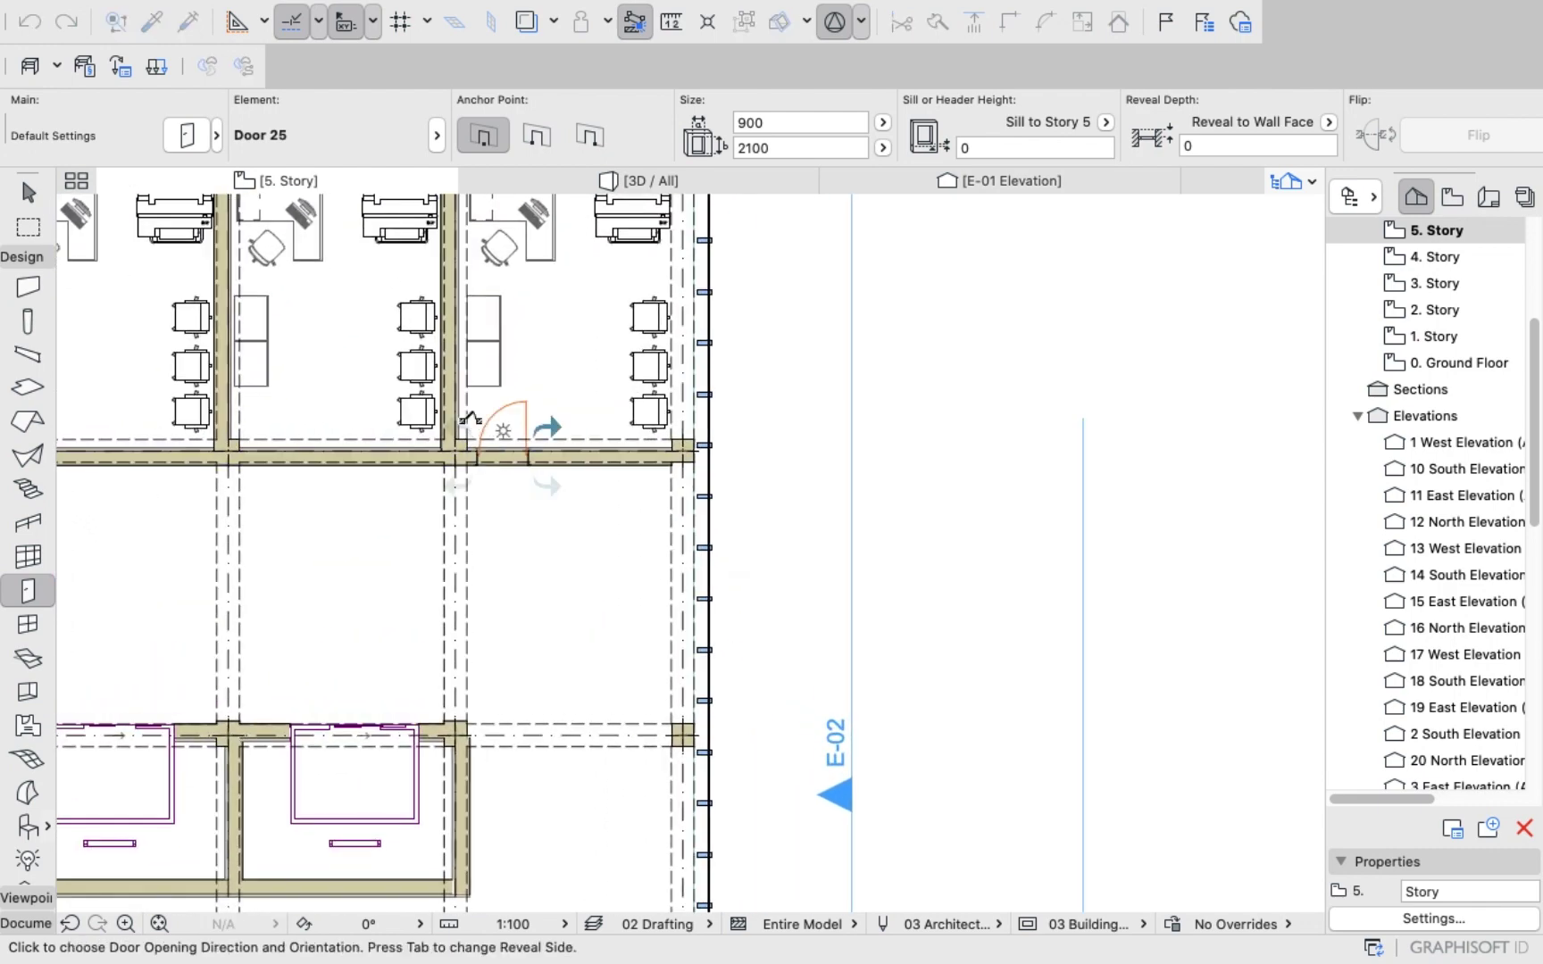
pyautogui.click(491, 413)
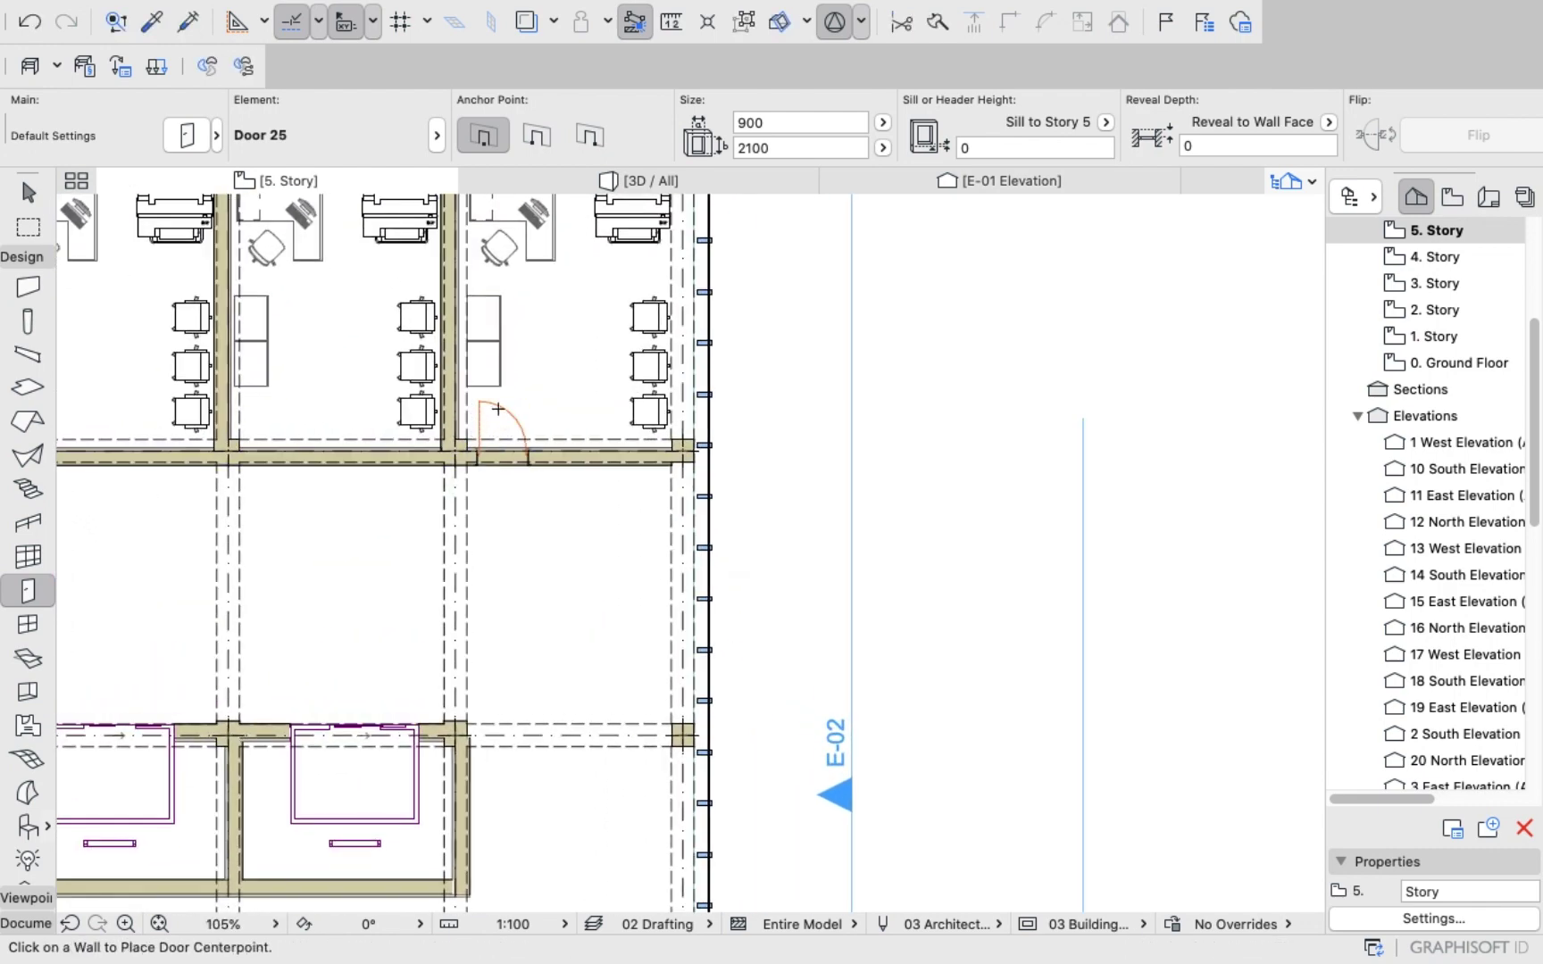
# Add inward-opening doors, hinged on the west side, to the two middle northern offices along the corridor wall.
pyautogui.scroll(-5, 492, 413)
pyautogui.scroll(1, 385, 430)
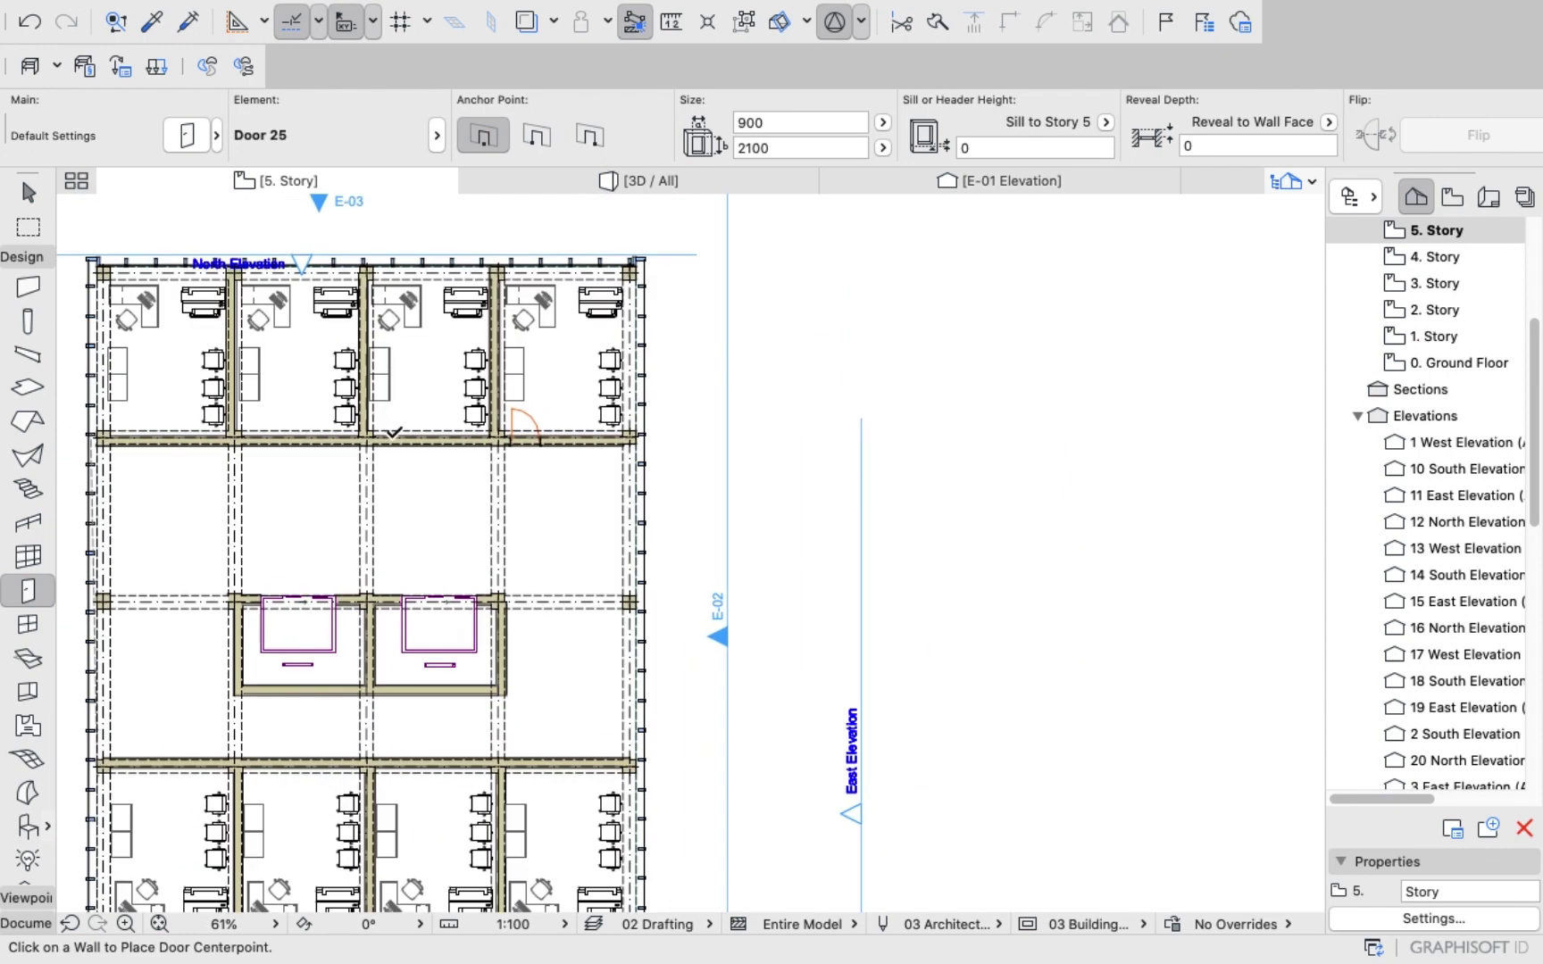
pyautogui.click(400, 437)
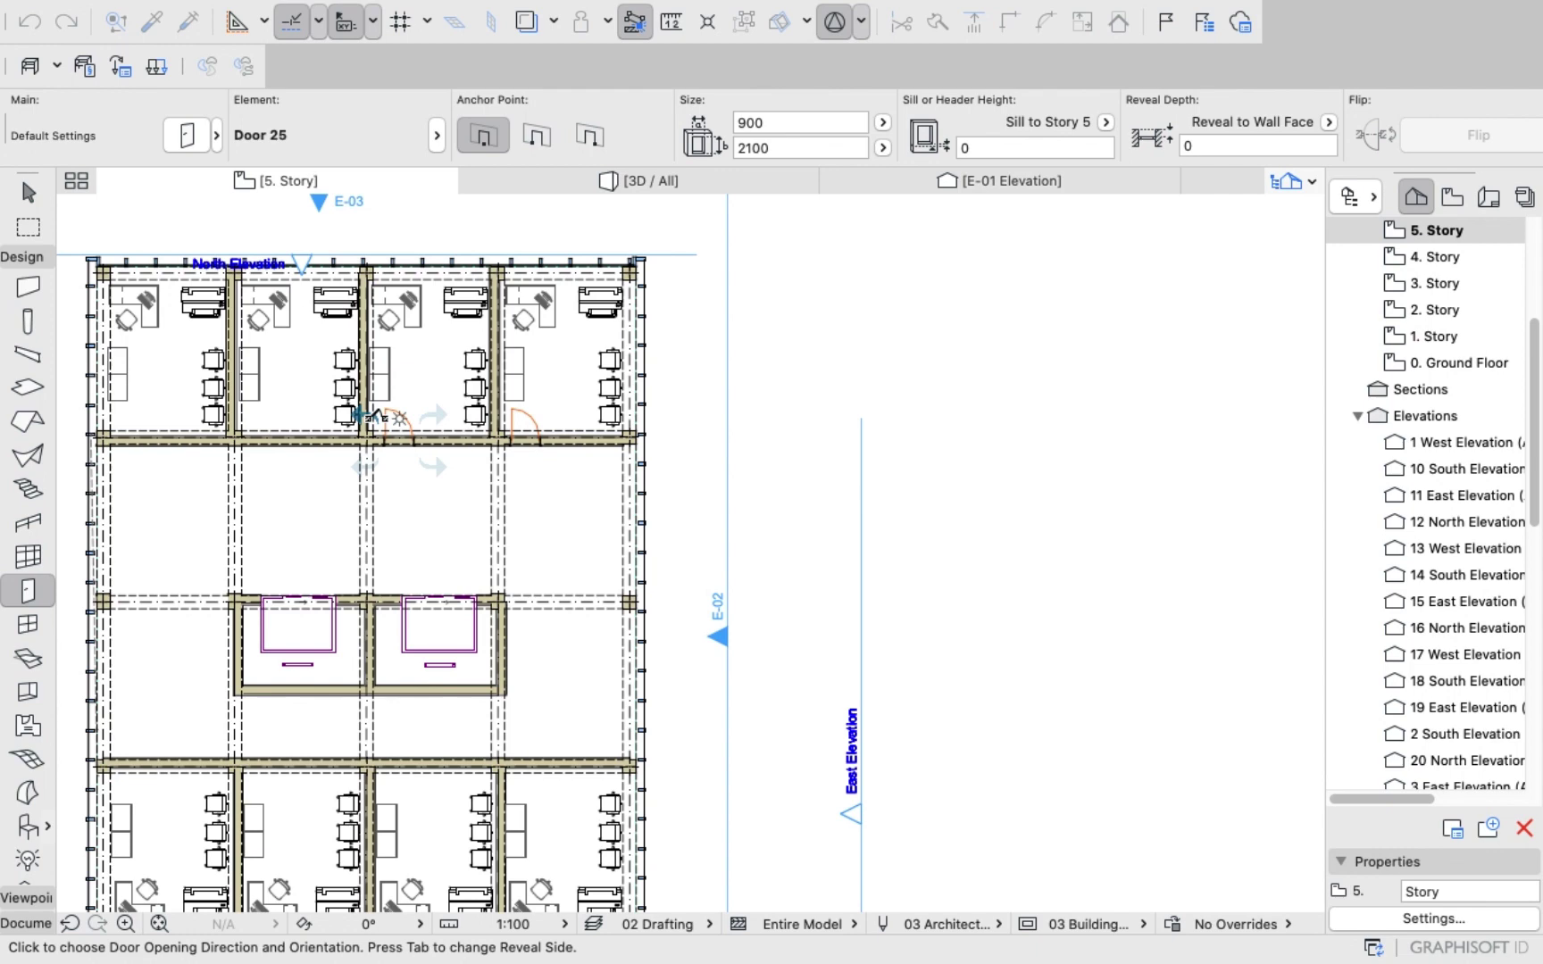
pyautogui.click(259, 433)
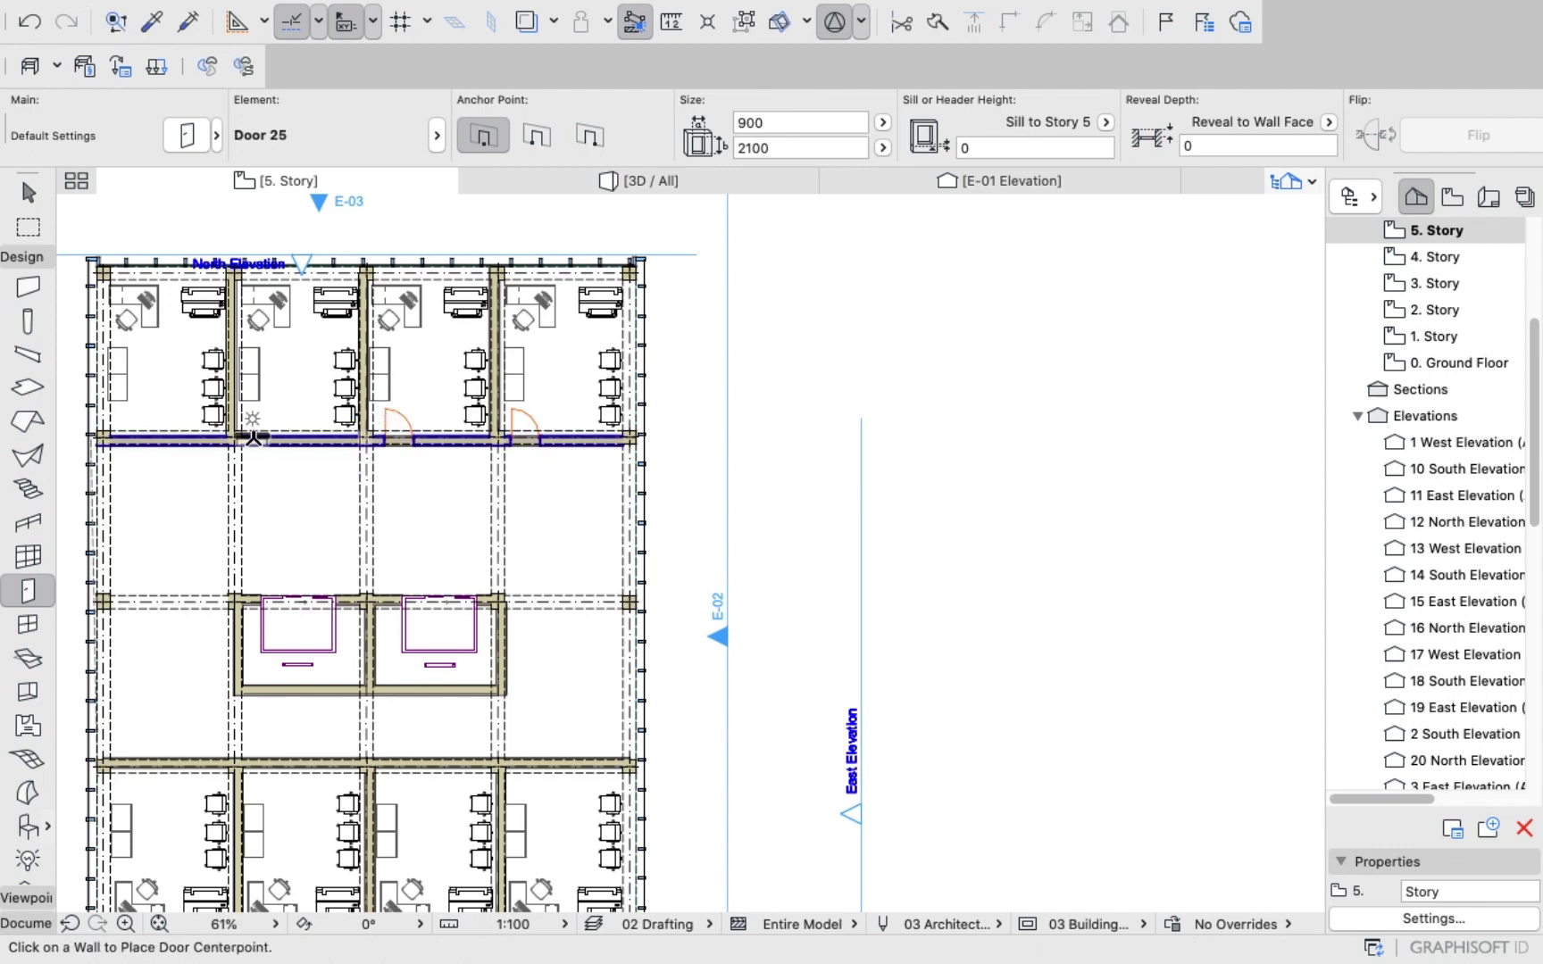
pyautogui.scroll(3, 259, 435)
pyautogui.scroll(3, 259, 438)
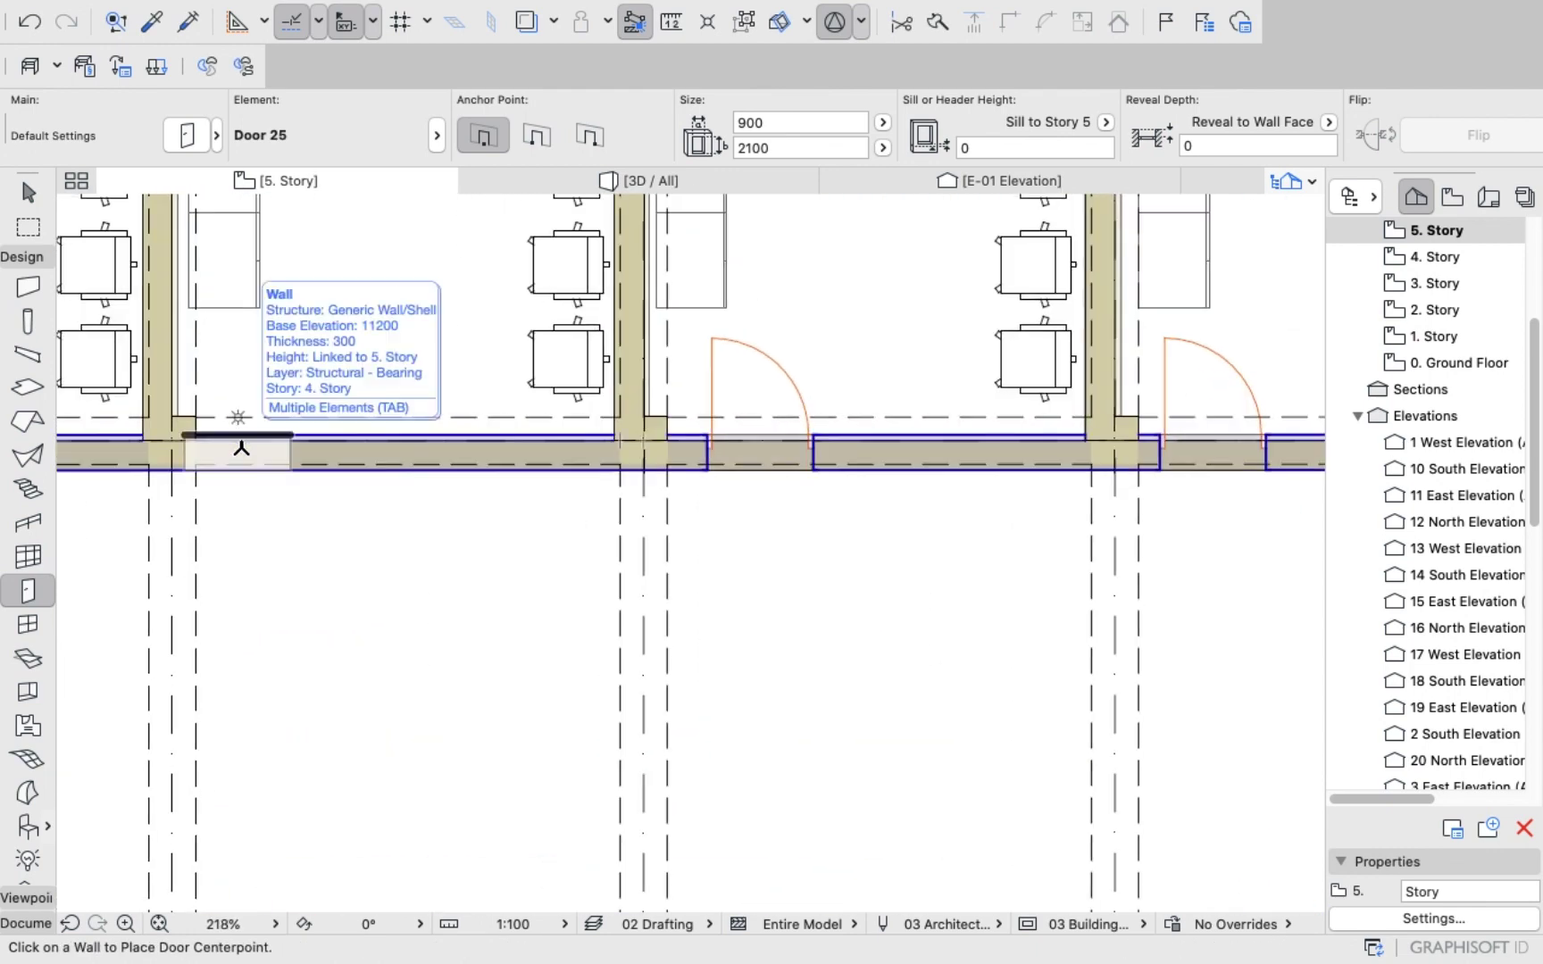
pyautogui.click(257, 451)
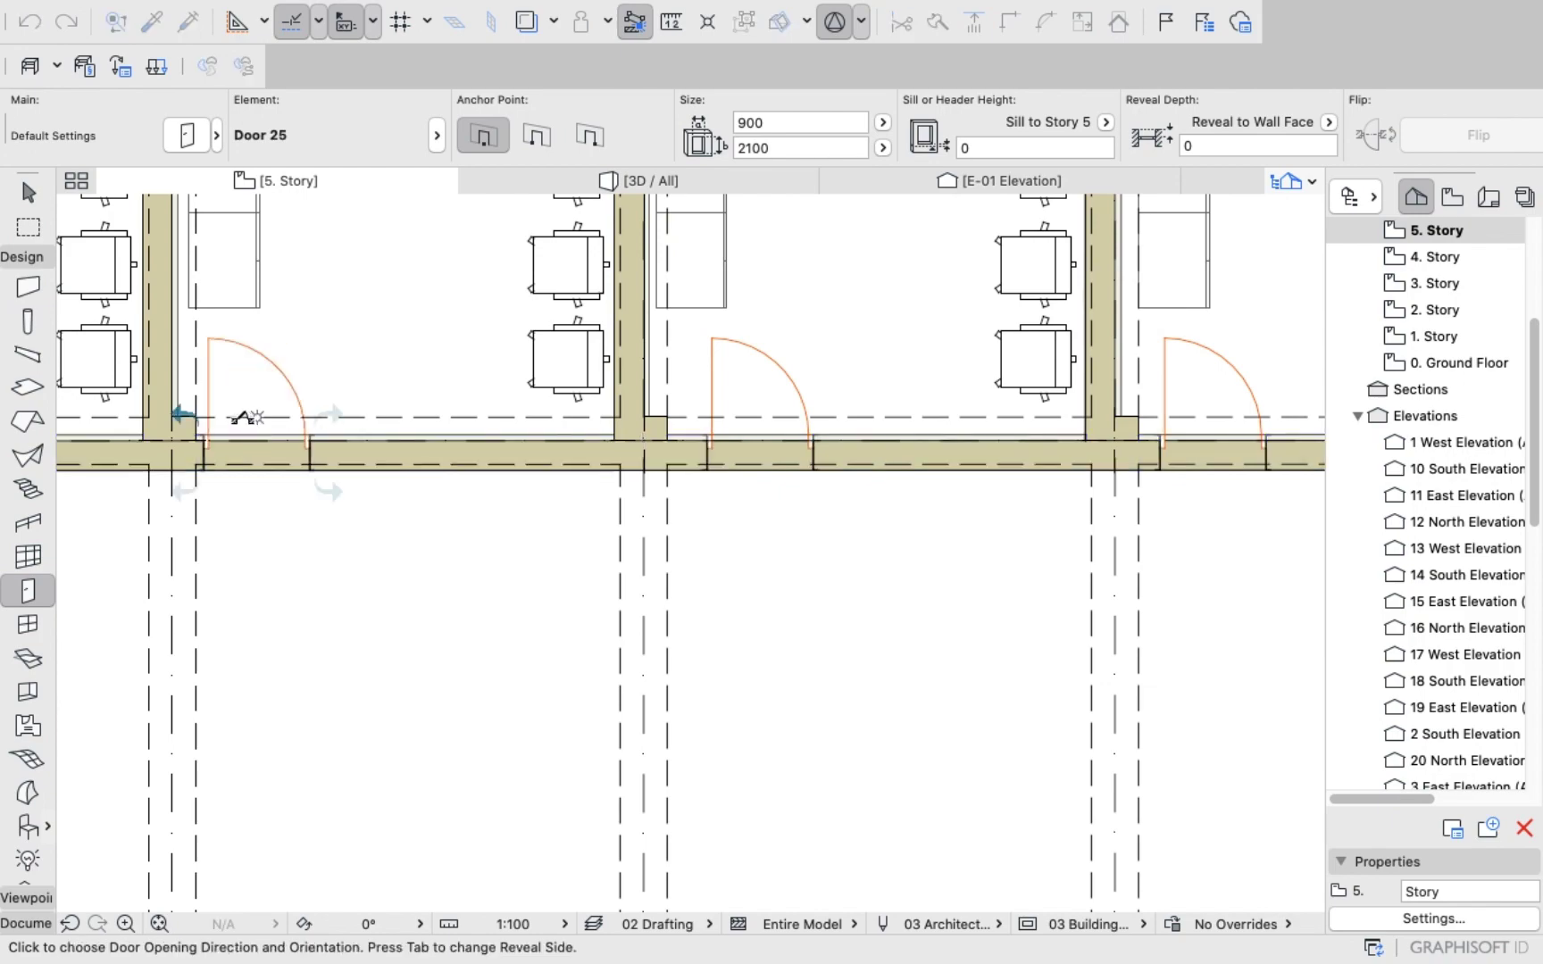
pyautogui.click(243, 427)
# Place an inward-opening door in the westernmost northern office, next to its dividing wall and hinged on the east side.
pyautogui.scroll(-8, 233, 419)
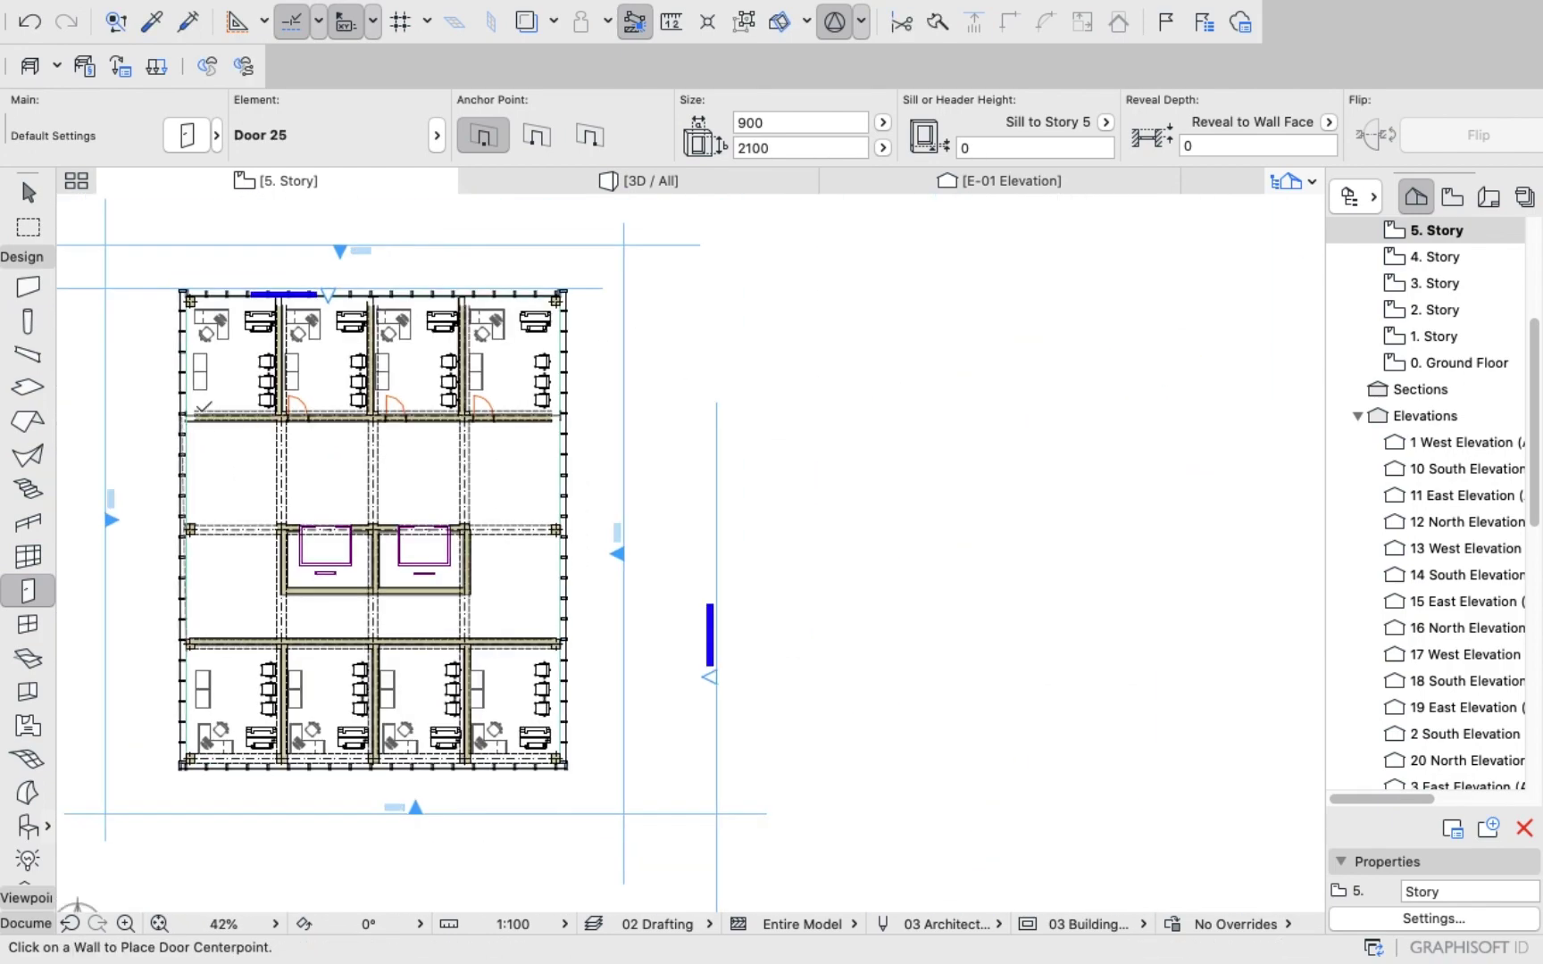
pyautogui.scroll(5, 223, 413)
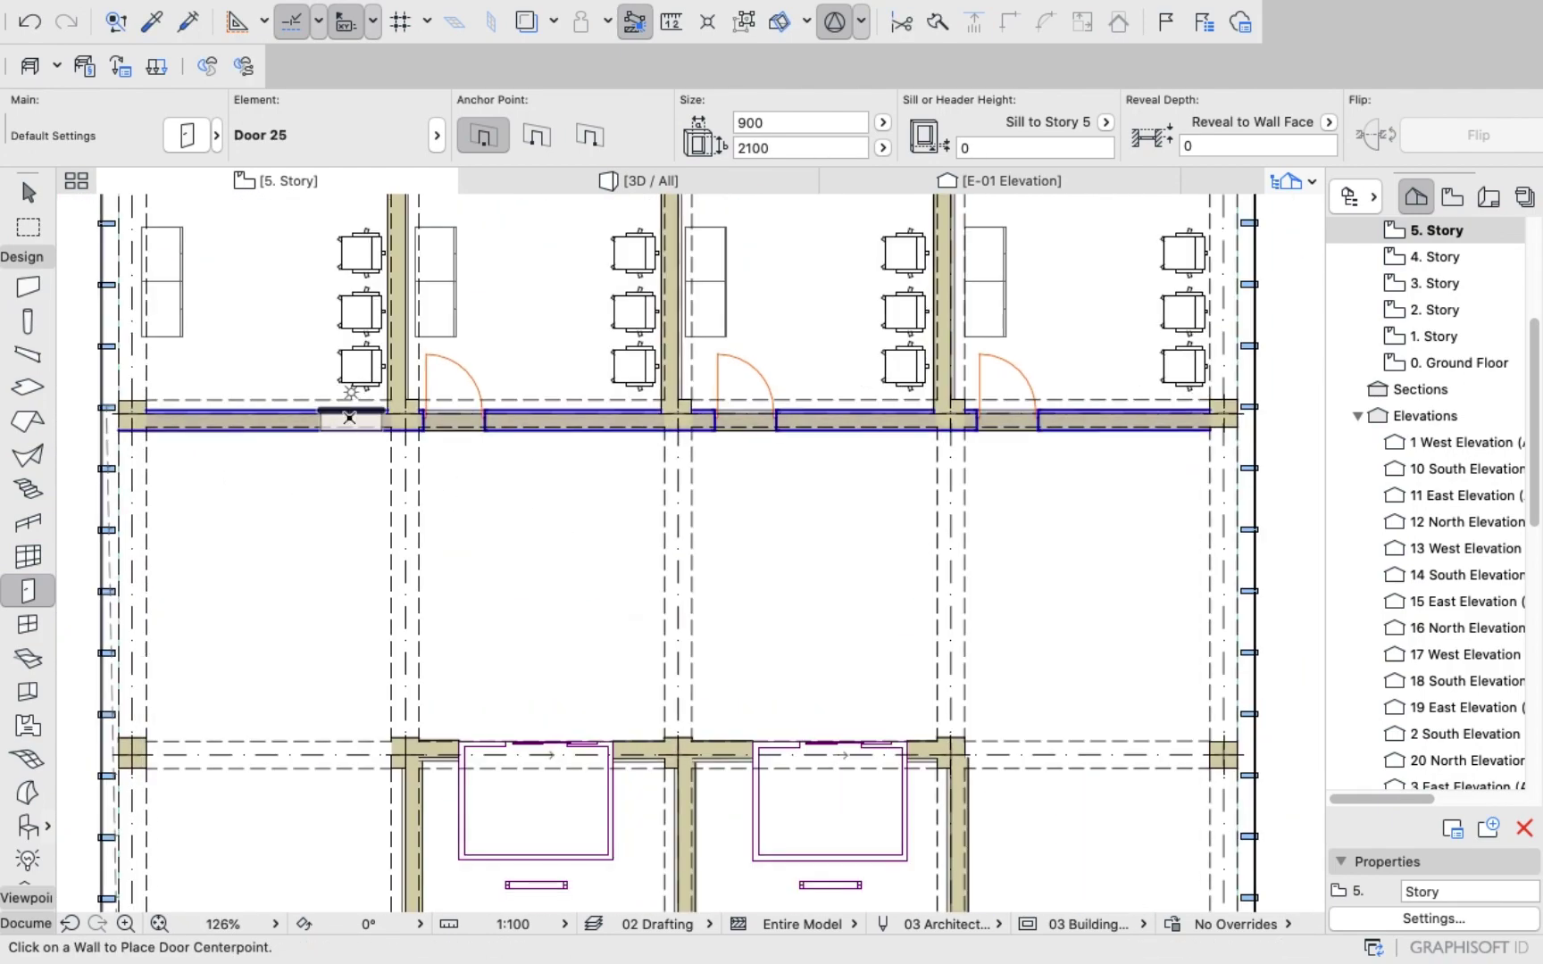
pyautogui.click(349, 417)
pyautogui.click(351, 393)
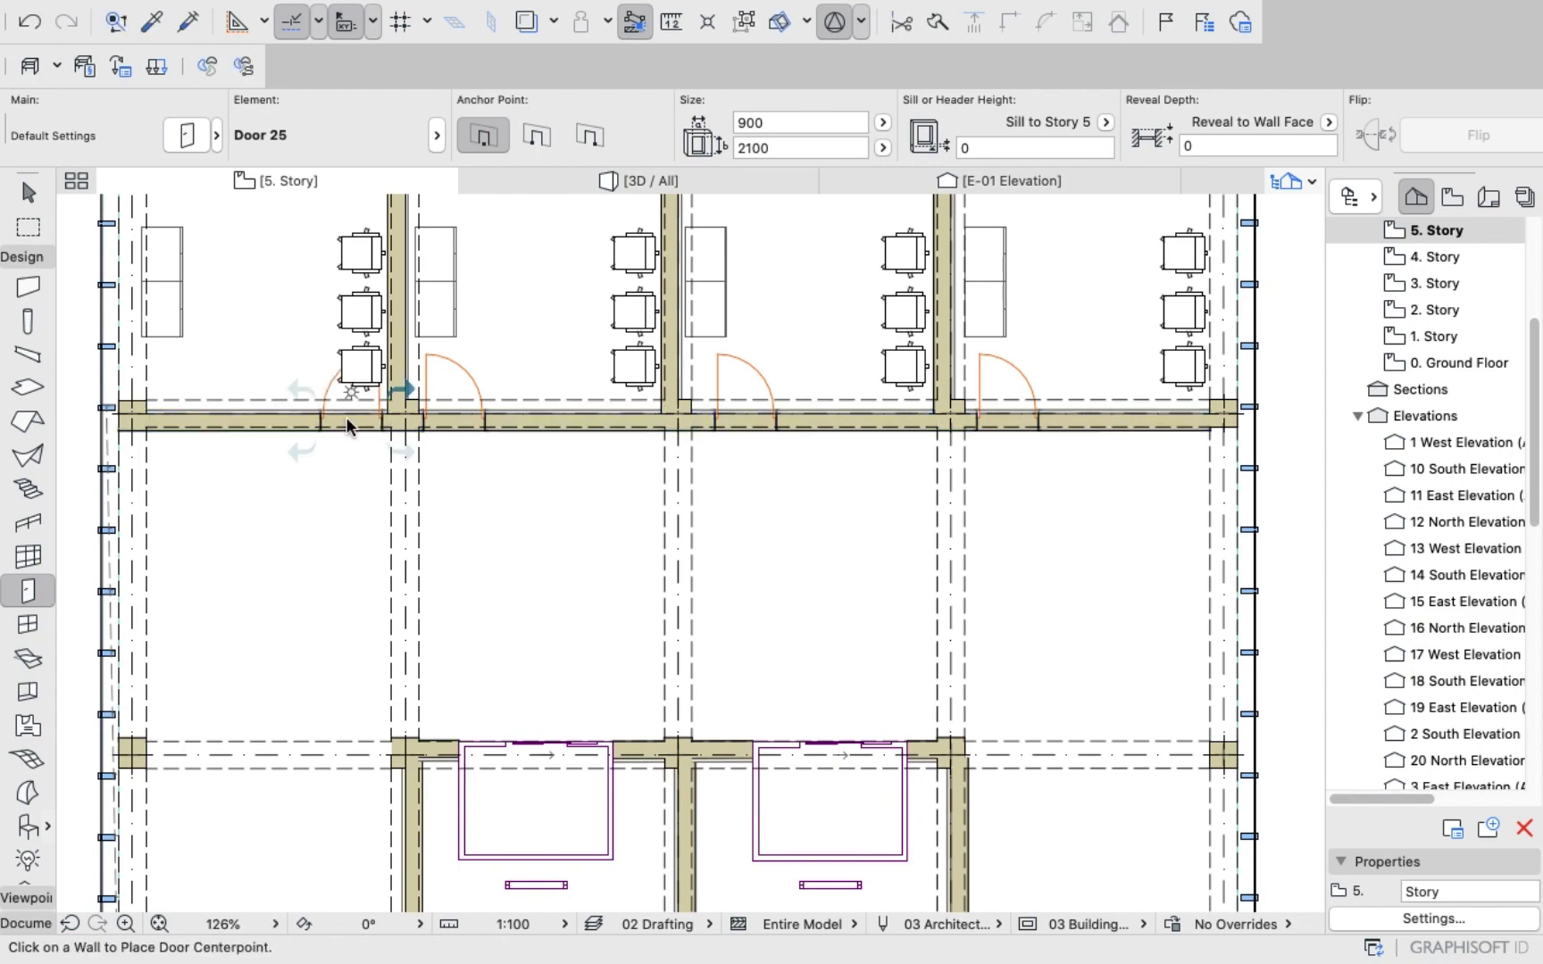
# Move the three office chairs in the westernmost northern office northward, clear of the door swing.
pyautogui.scroll(-3, 348, 424)
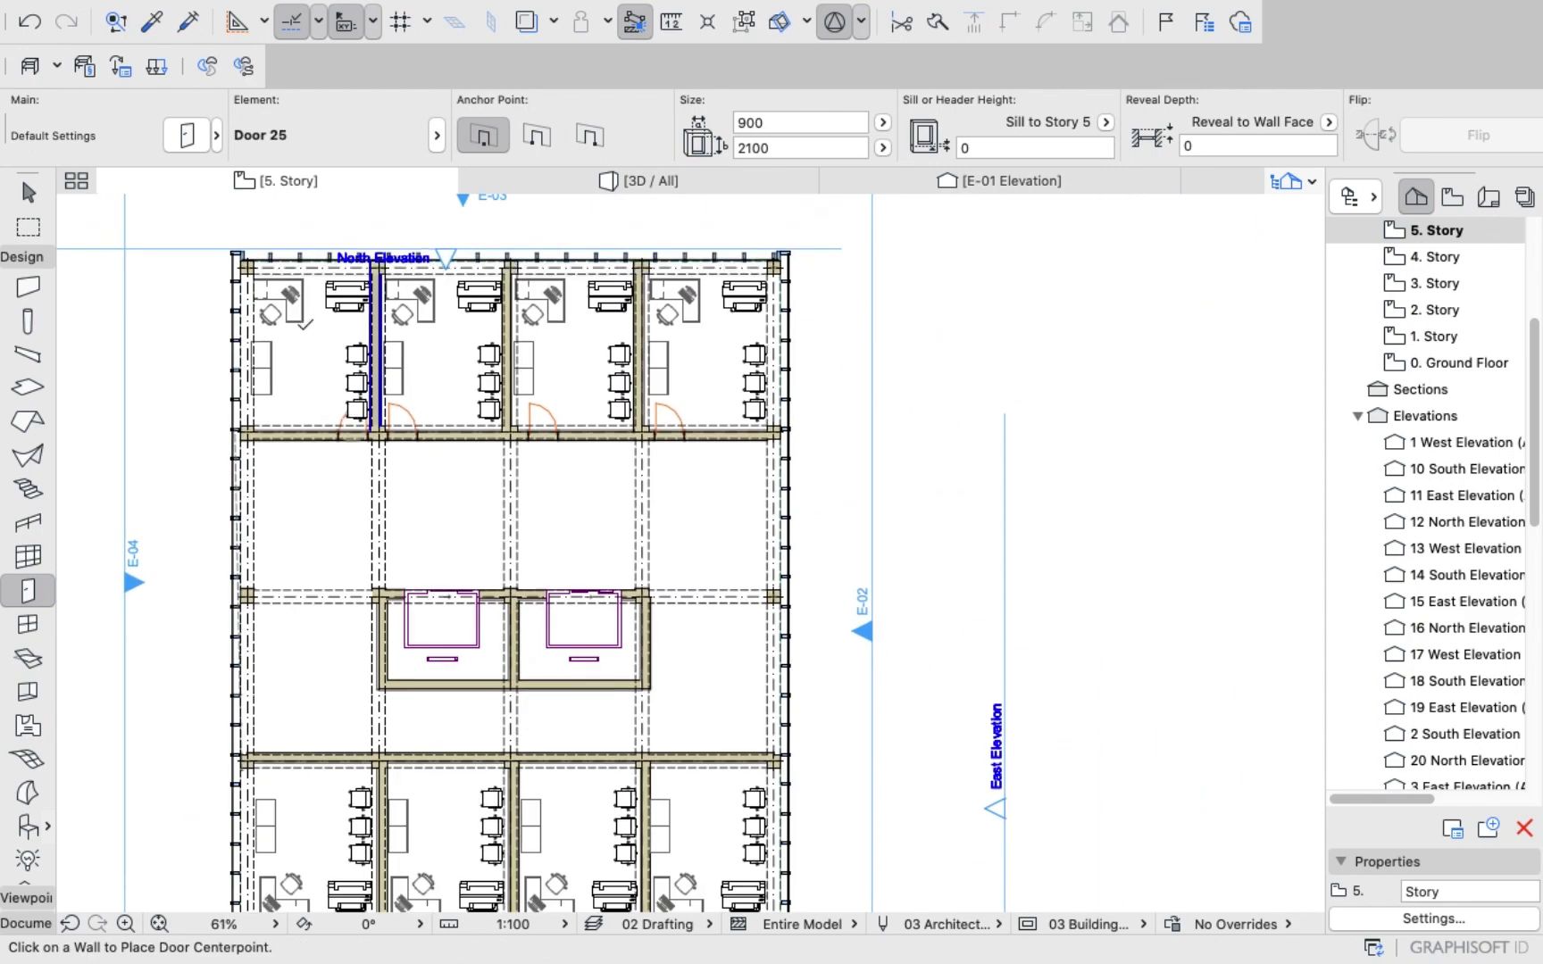
pyautogui.scroll(-2, 351, 438)
pyautogui.scroll(1, 354, 360)
pyautogui.scroll(2, 354, 360)
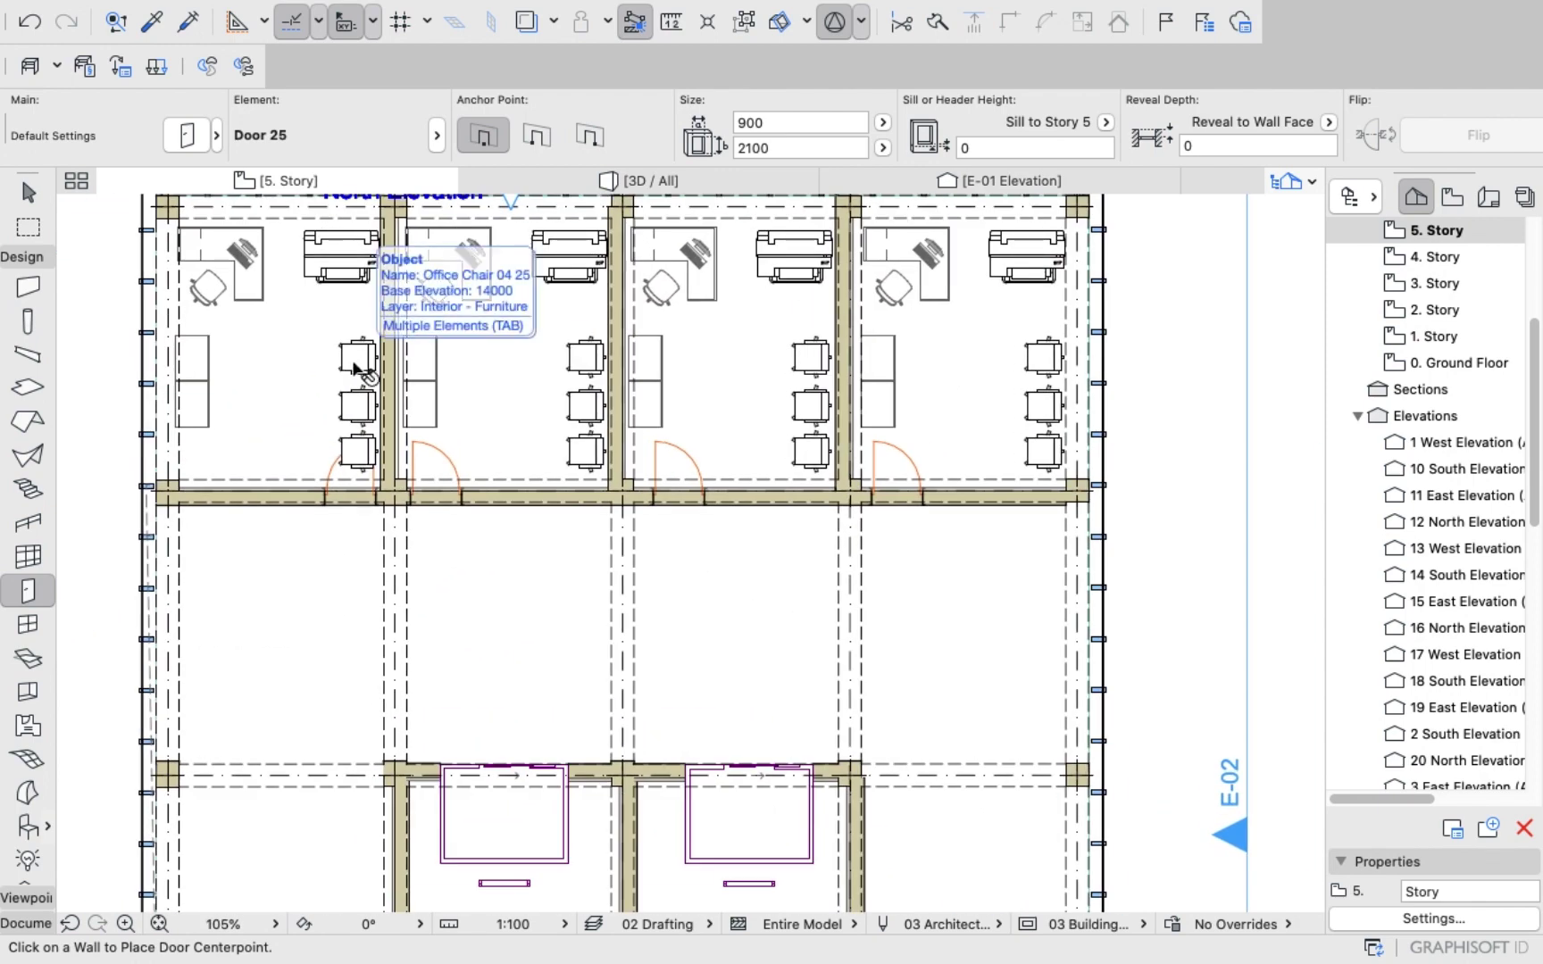
pyautogui.keyDown('shift'); pyautogui.click(356, 359); pyautogui.keyUp('shift')
pyautogui.keyDown('shift'); pyautogui.click(357, 406); pyautogui.keyUp('shift')
pyautogui.keyDown('shift'); pyautogui.click(357, 451); pyautogui.keyUp('shift')
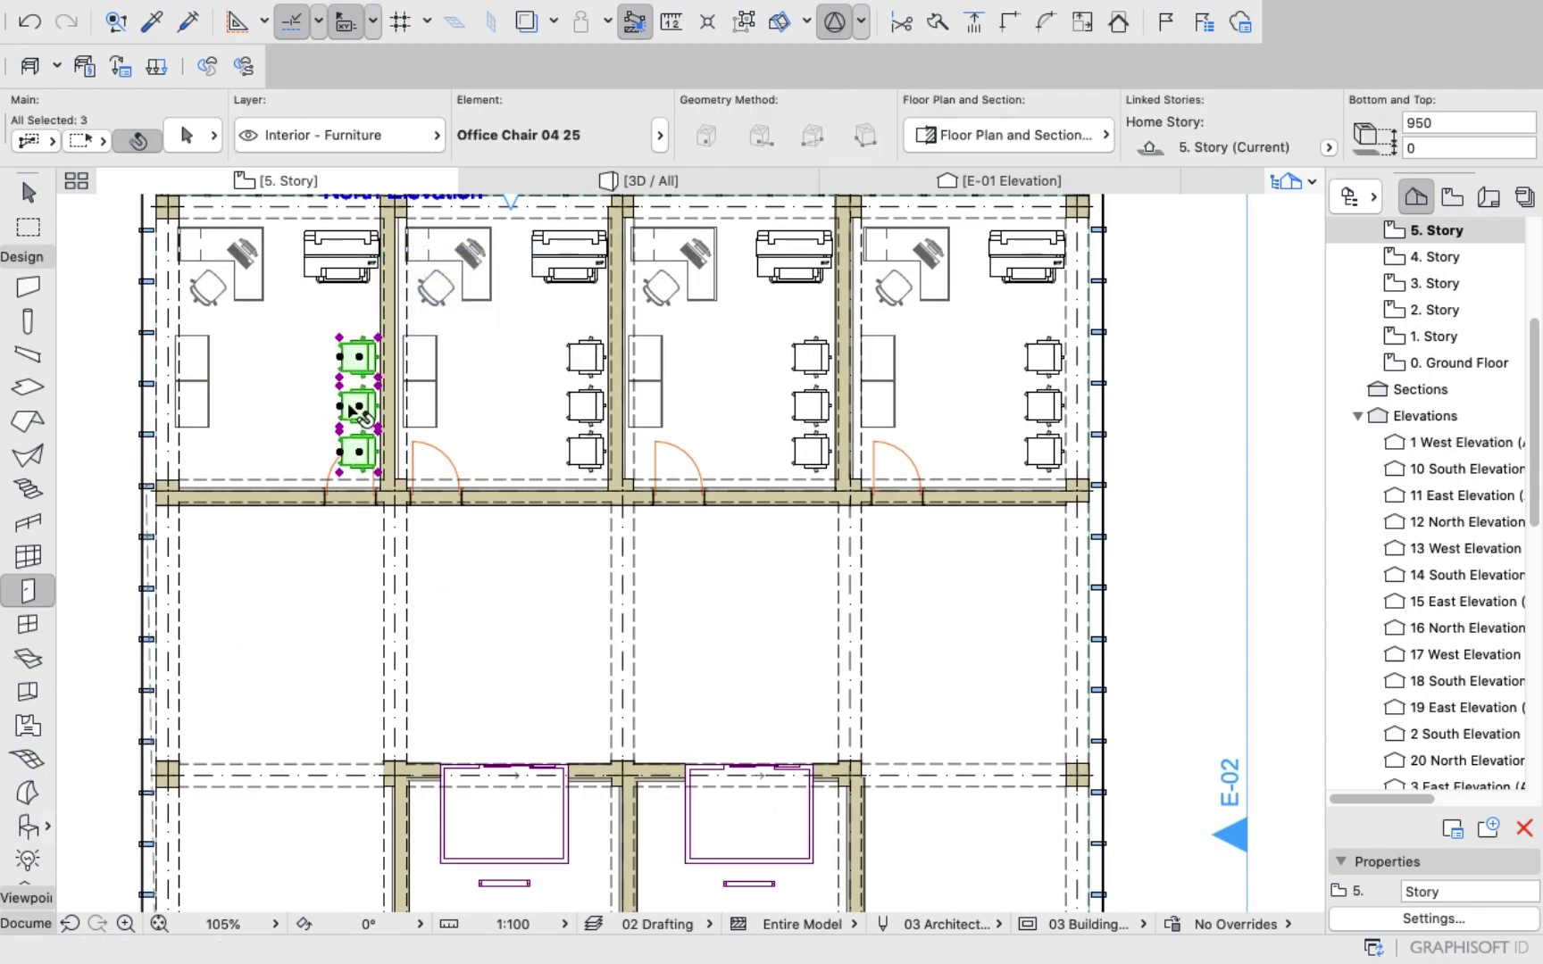
pyautogui.click(357, 406)
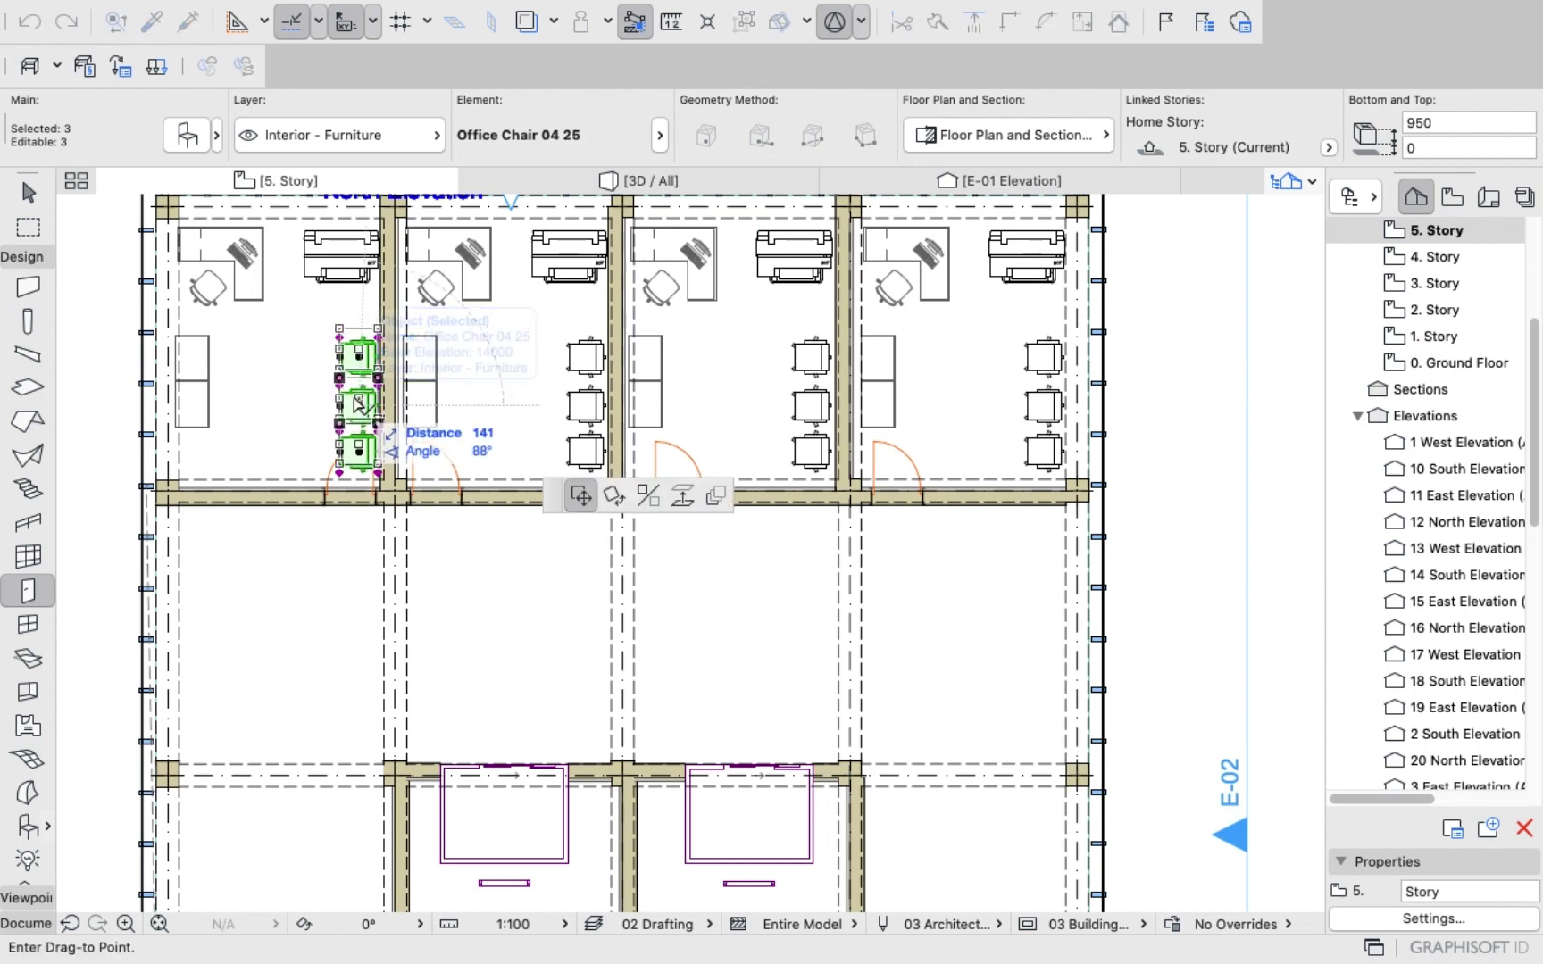
pyautogui.click(357, 369)
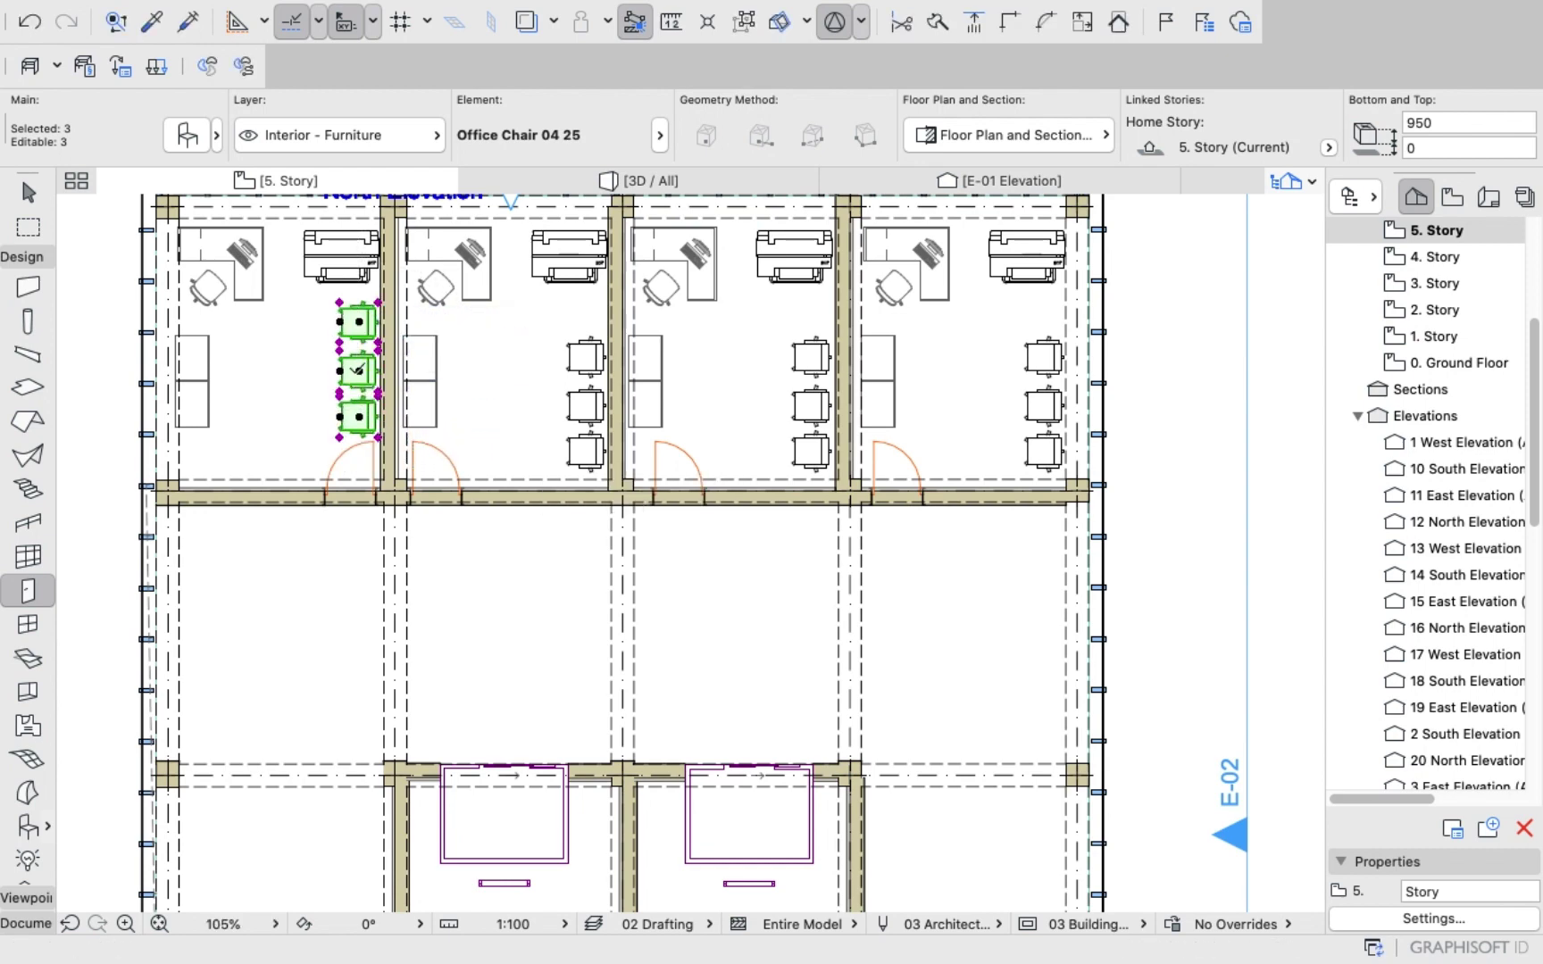
pyautogui.click(357, 371)
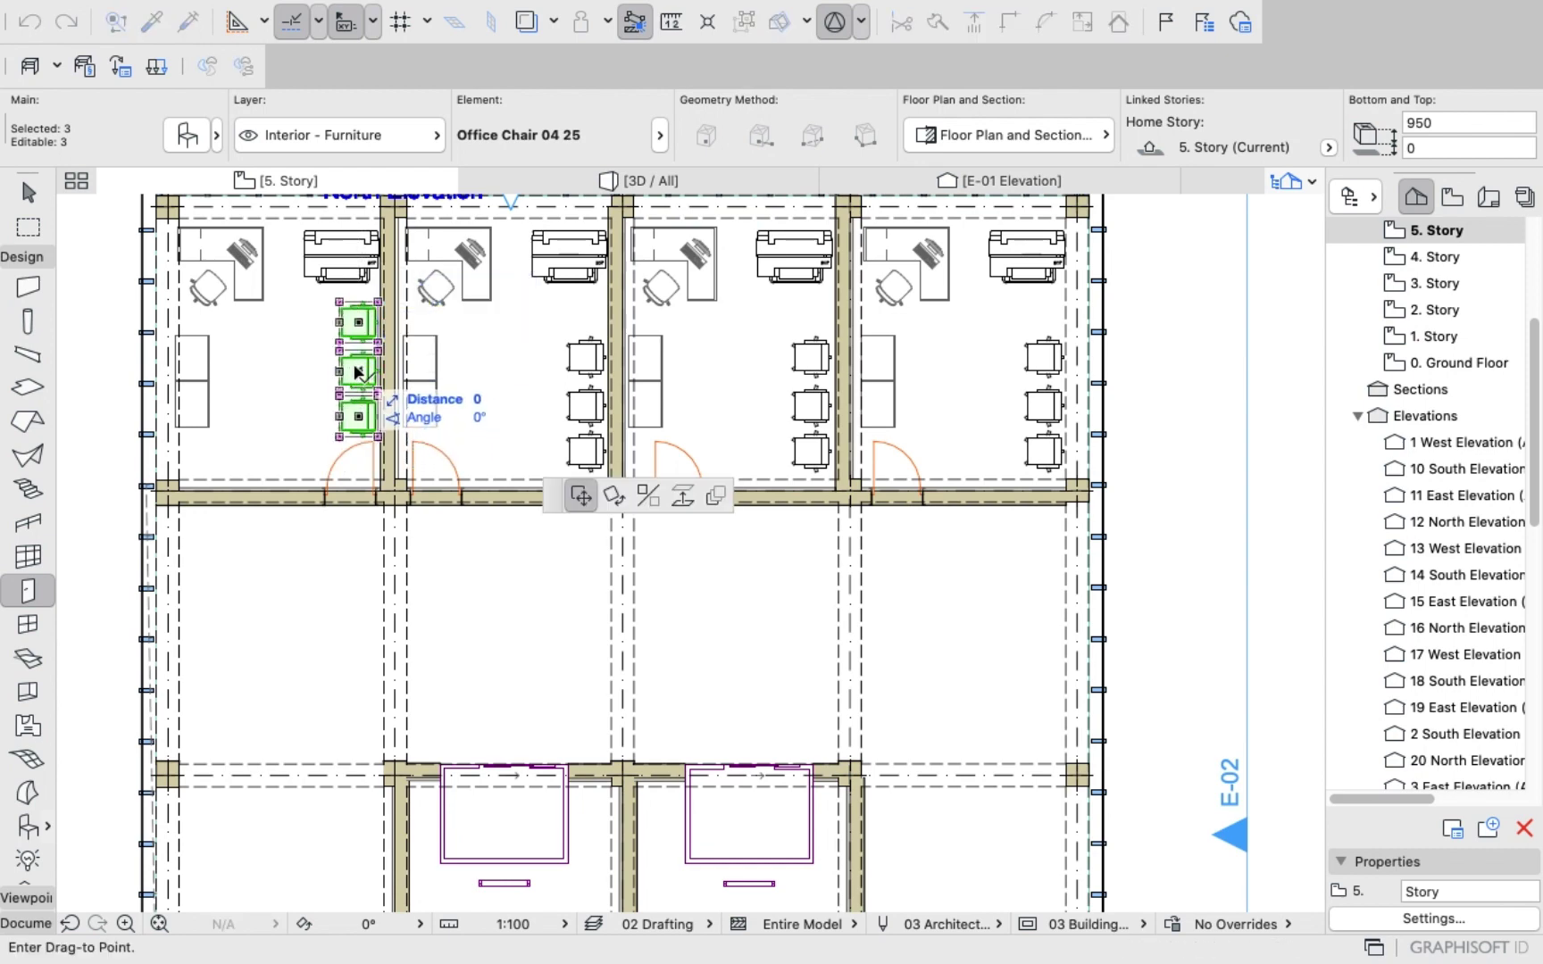
pyautogui.press('Escape')
pyautogui.press('Escape')
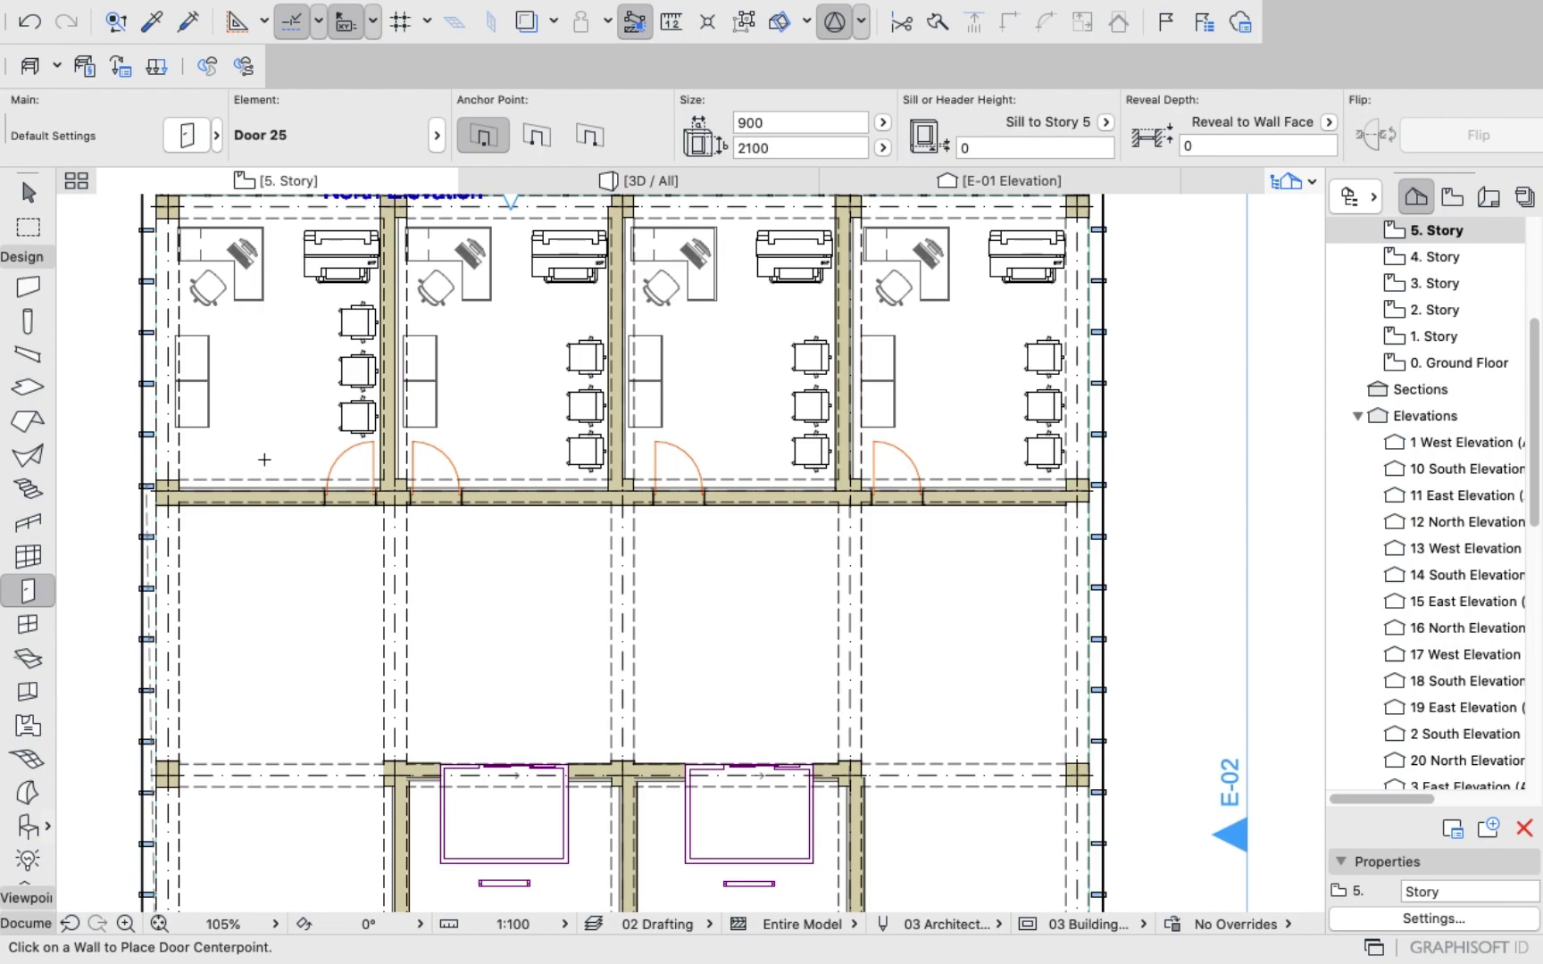
# Place an inward-opening door in the westernmost southern office, beside its dividing wall and hinged on the east side.
pyautogui.scroll(-5, 264, 459)
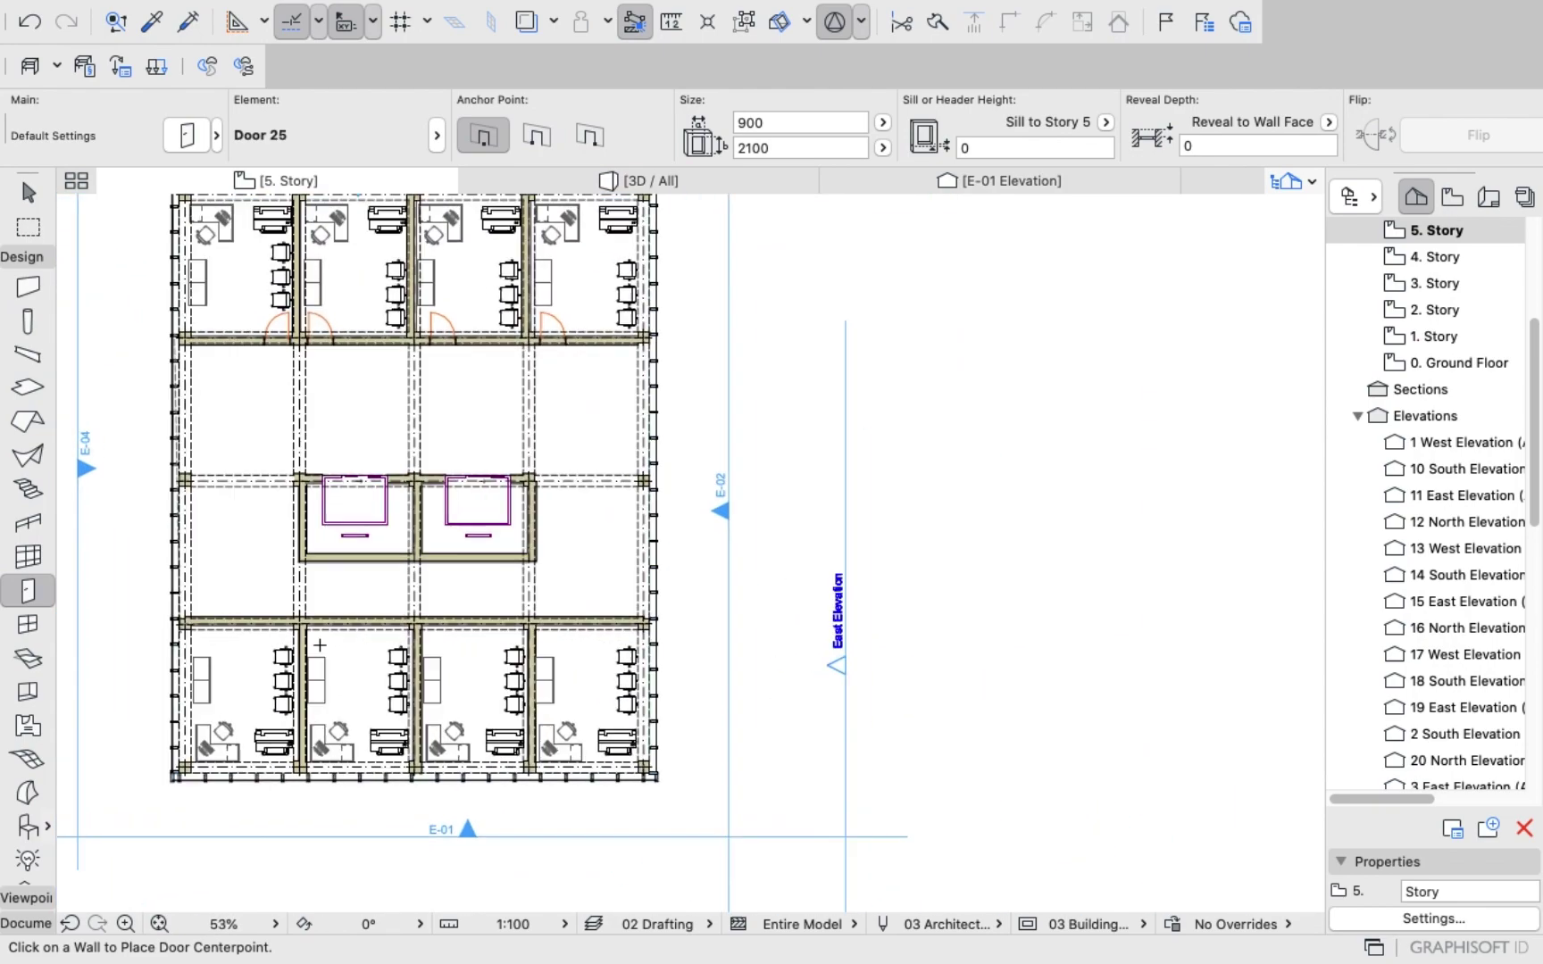
pyautogui.scroll(6, 319, 644)
pyautogui.click(241, 604)
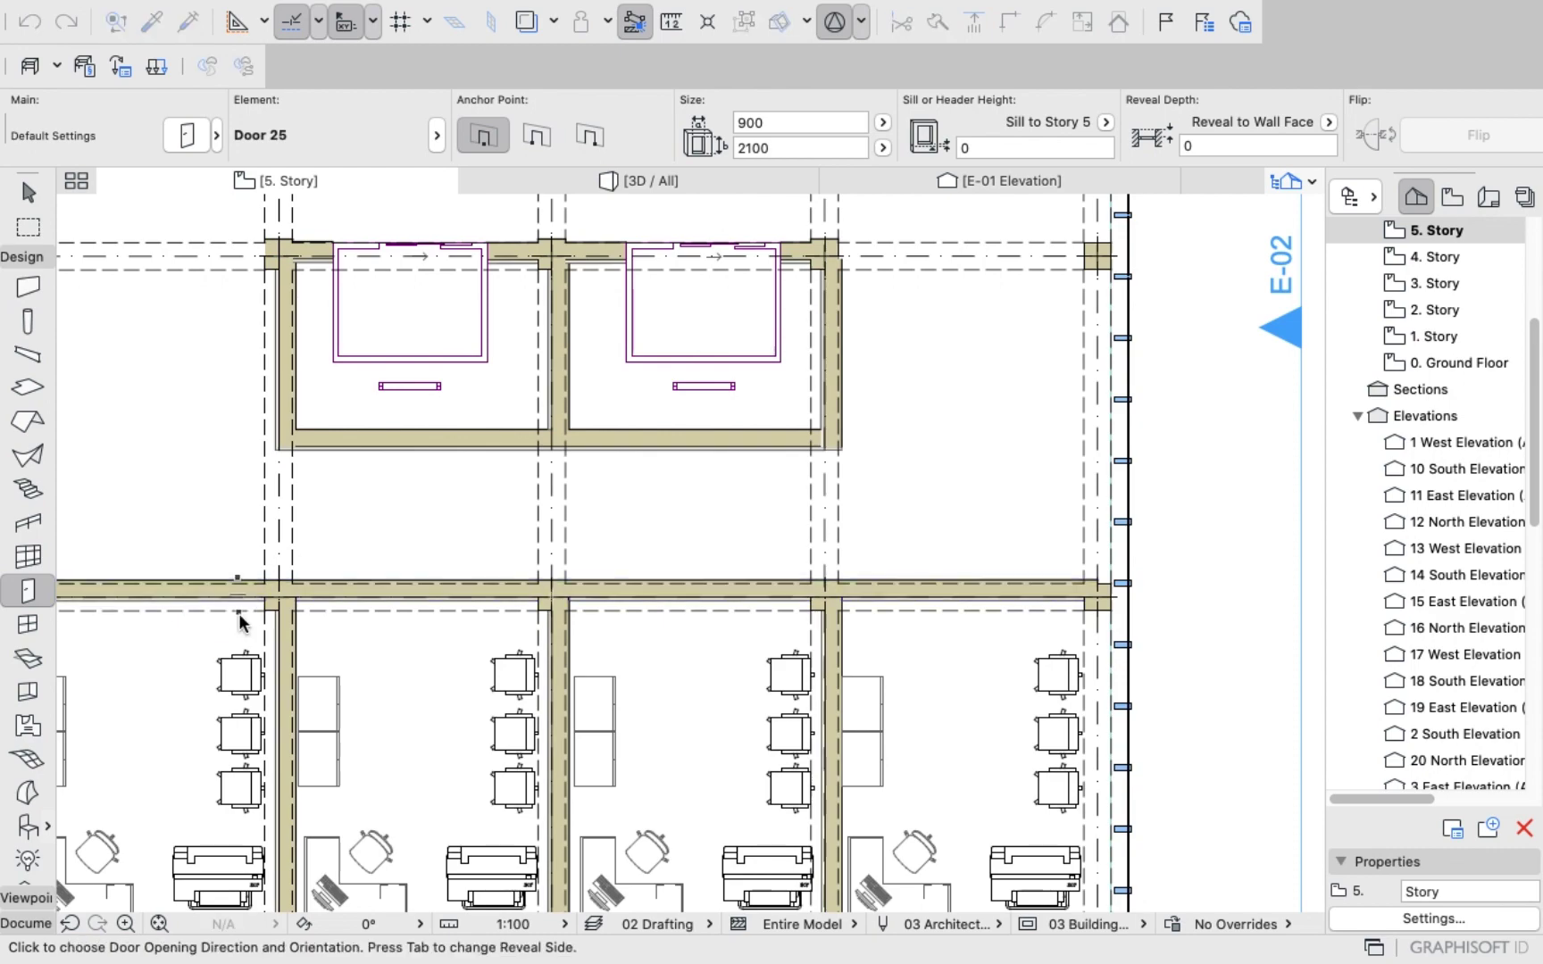
pyautogui.click(297, 554)
# Move the three office chairs in the westernmost southern office slightly south, clear of the door swing.
pyautogui.scroll(-5, 297, 553)
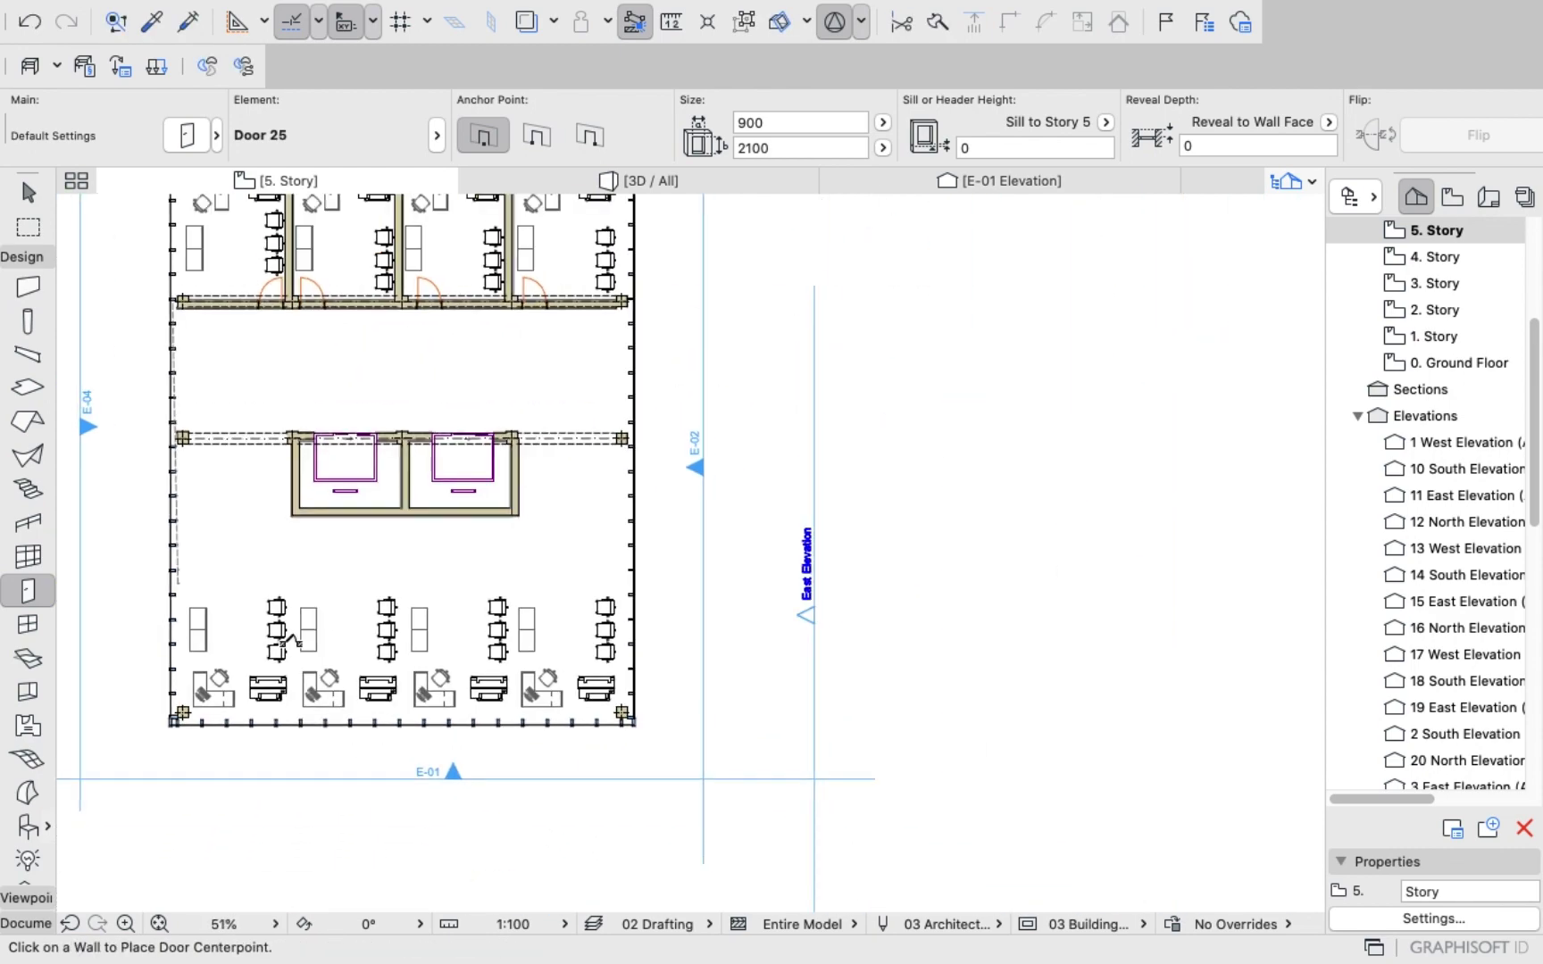
pyautogui.scroll(2, 267, 619)
pyautogui.scroll(4, 267, 619)
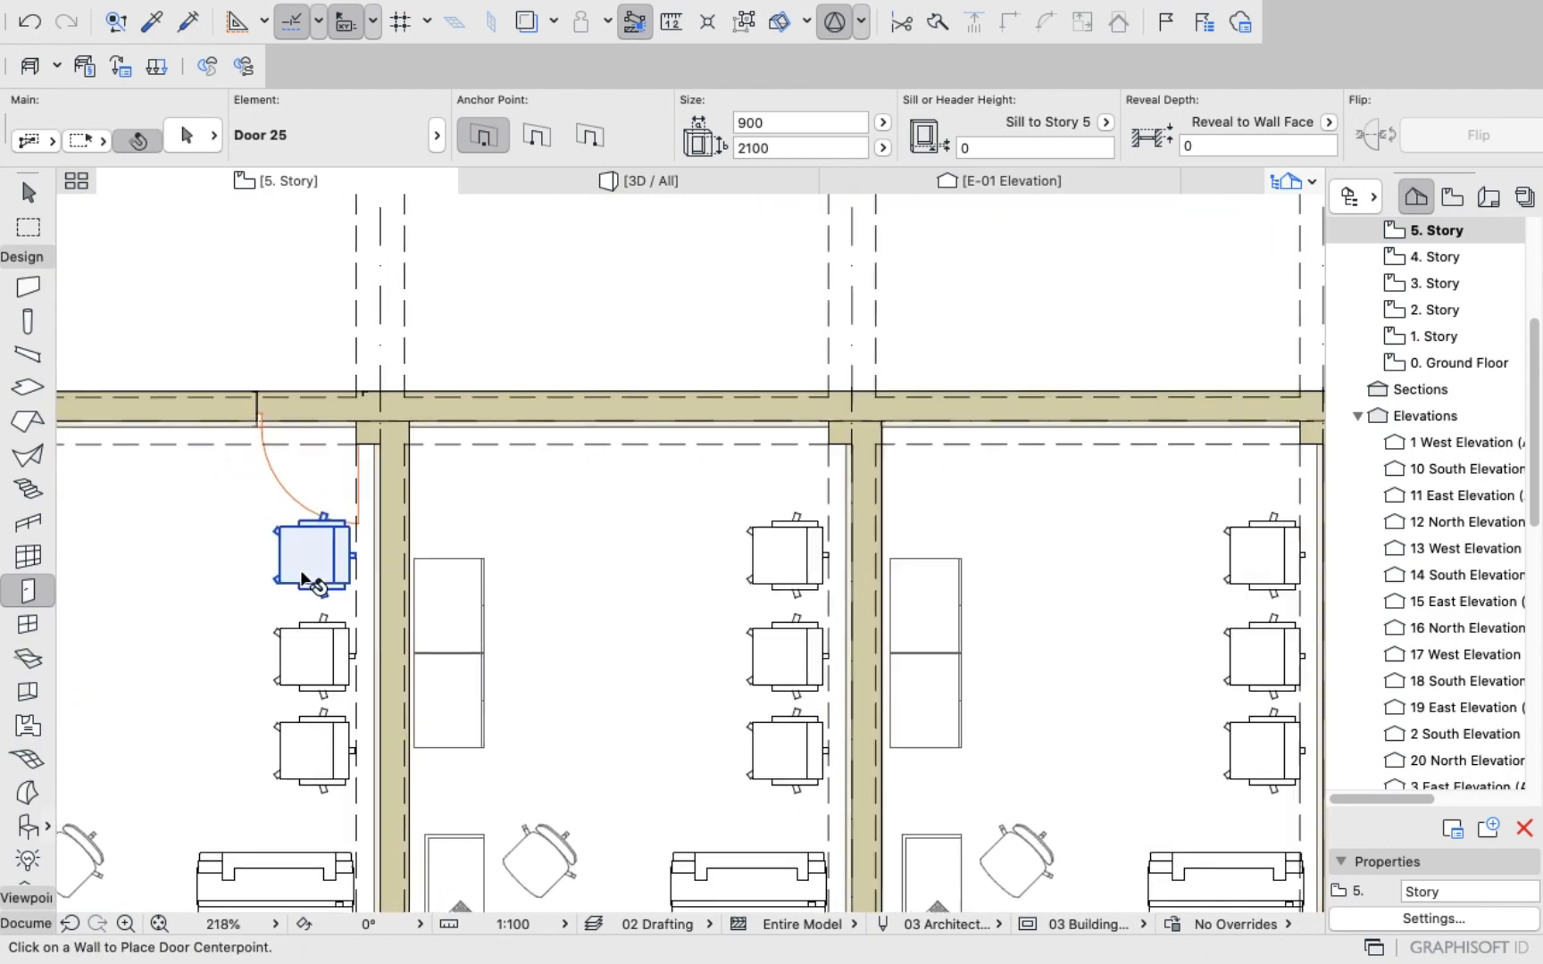
pyautogui.keyDown('shift'); pyautogui.click(312, 572); pyautogui.keyUp('shift')
pyautogui.keyDown('shift'); pyautogui.click(305, 671); pyautogui.keyUp('shift')
pyautogui.keyDown('shift'); pyautogui.click(313, 749); pyautogui.keyUp('shift')
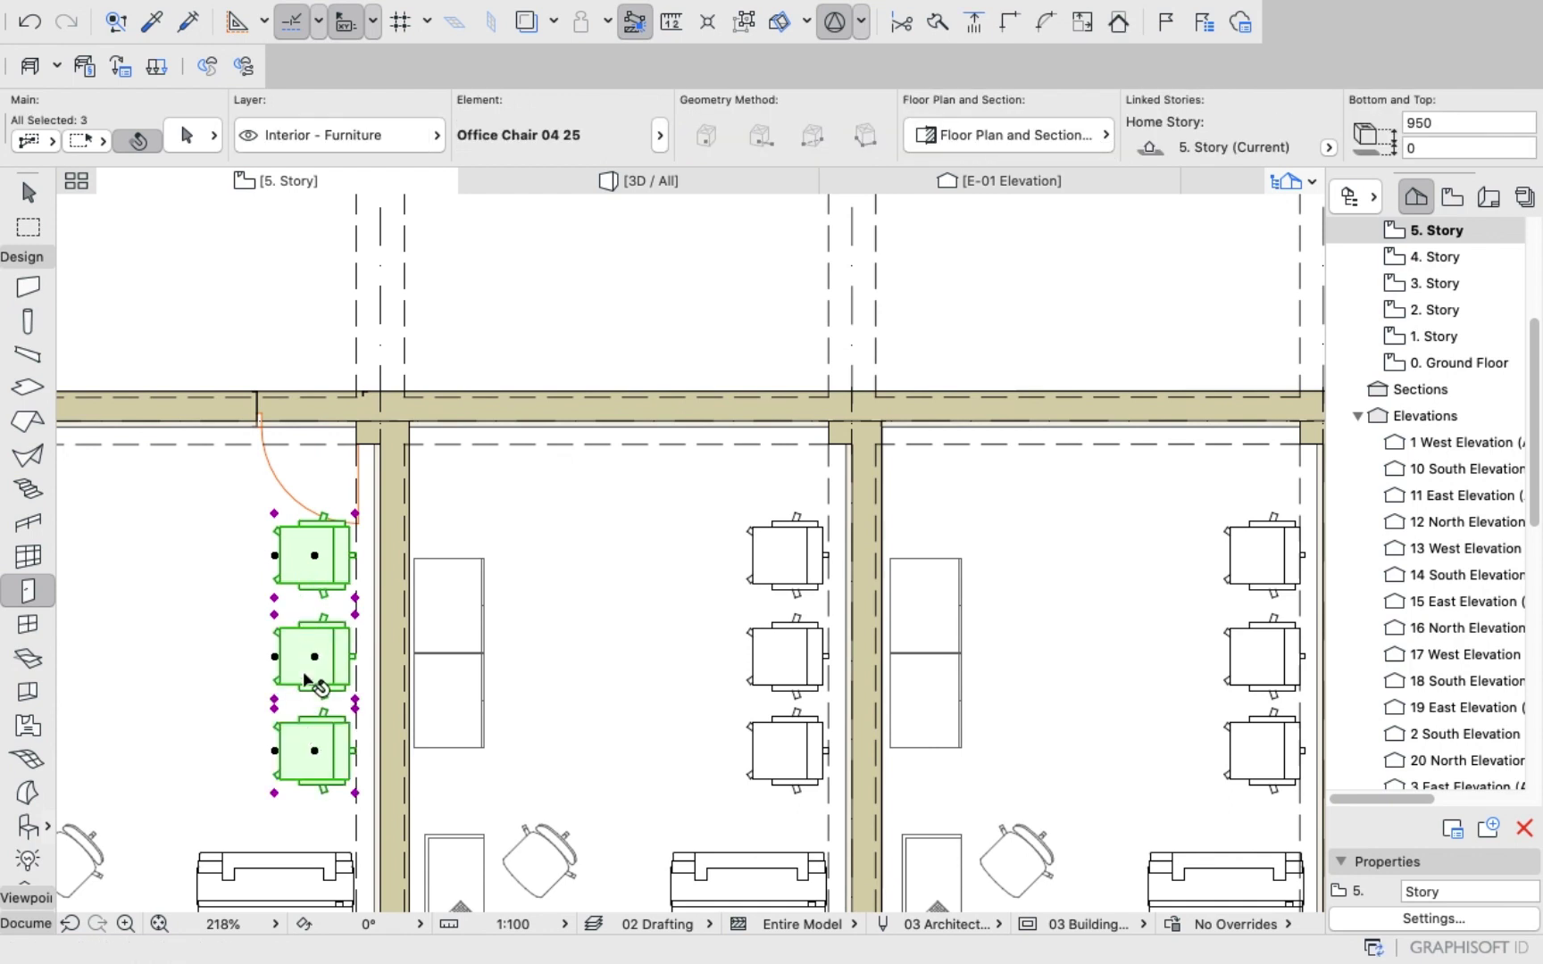
pyautogui.moveTo(318, 655)
pyautogui.mouseDown()
pyautogui.moveTo(326, 692)
pyautogui.moveTo(314, 675)
pyautogui.mouseUp()
pyautogui.press('Escape')
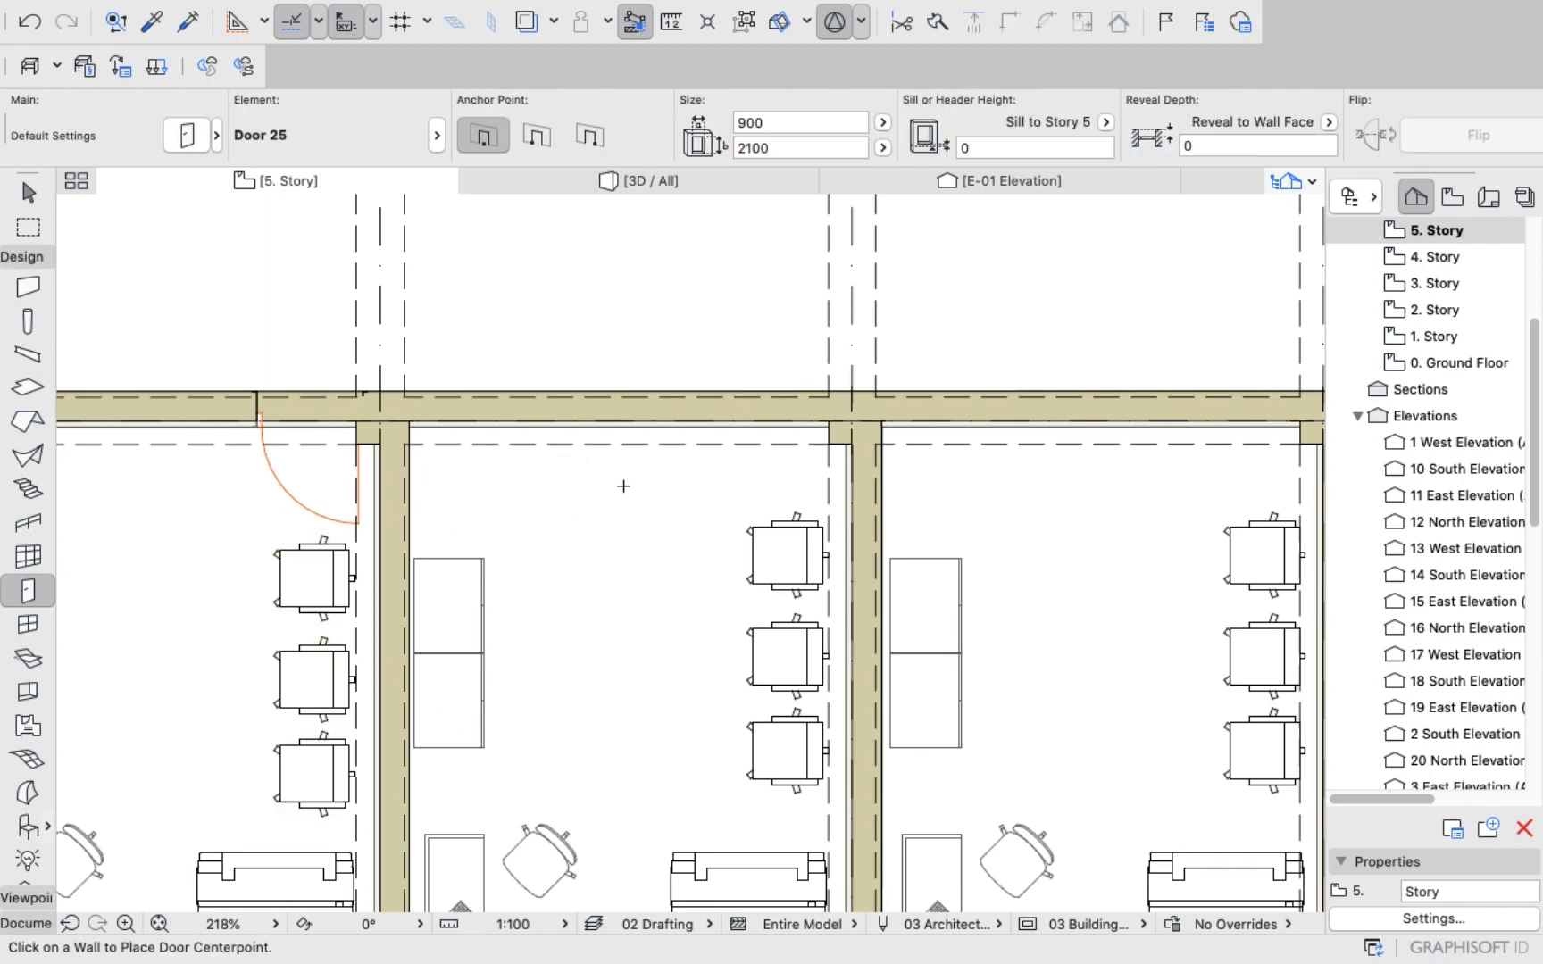
# Add inward-opening doors, hinged on the west side, to the two middle southern offices beside their dividing walls.
pyautogui.scroll(-5, 709, 402)
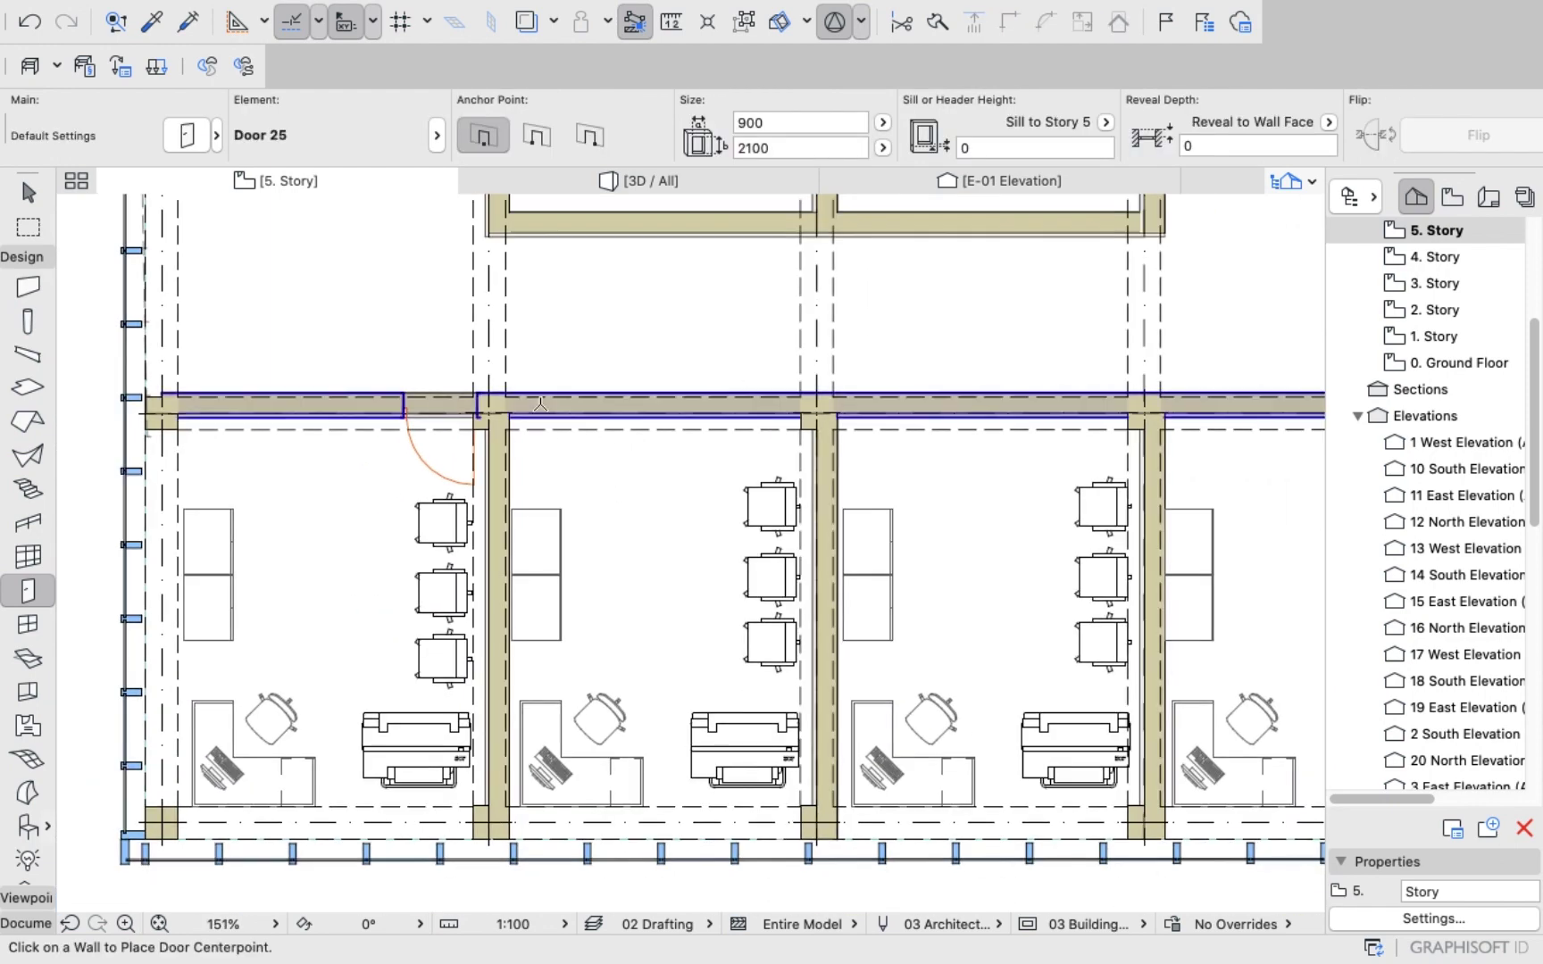
pyautogui.click(549, 406)
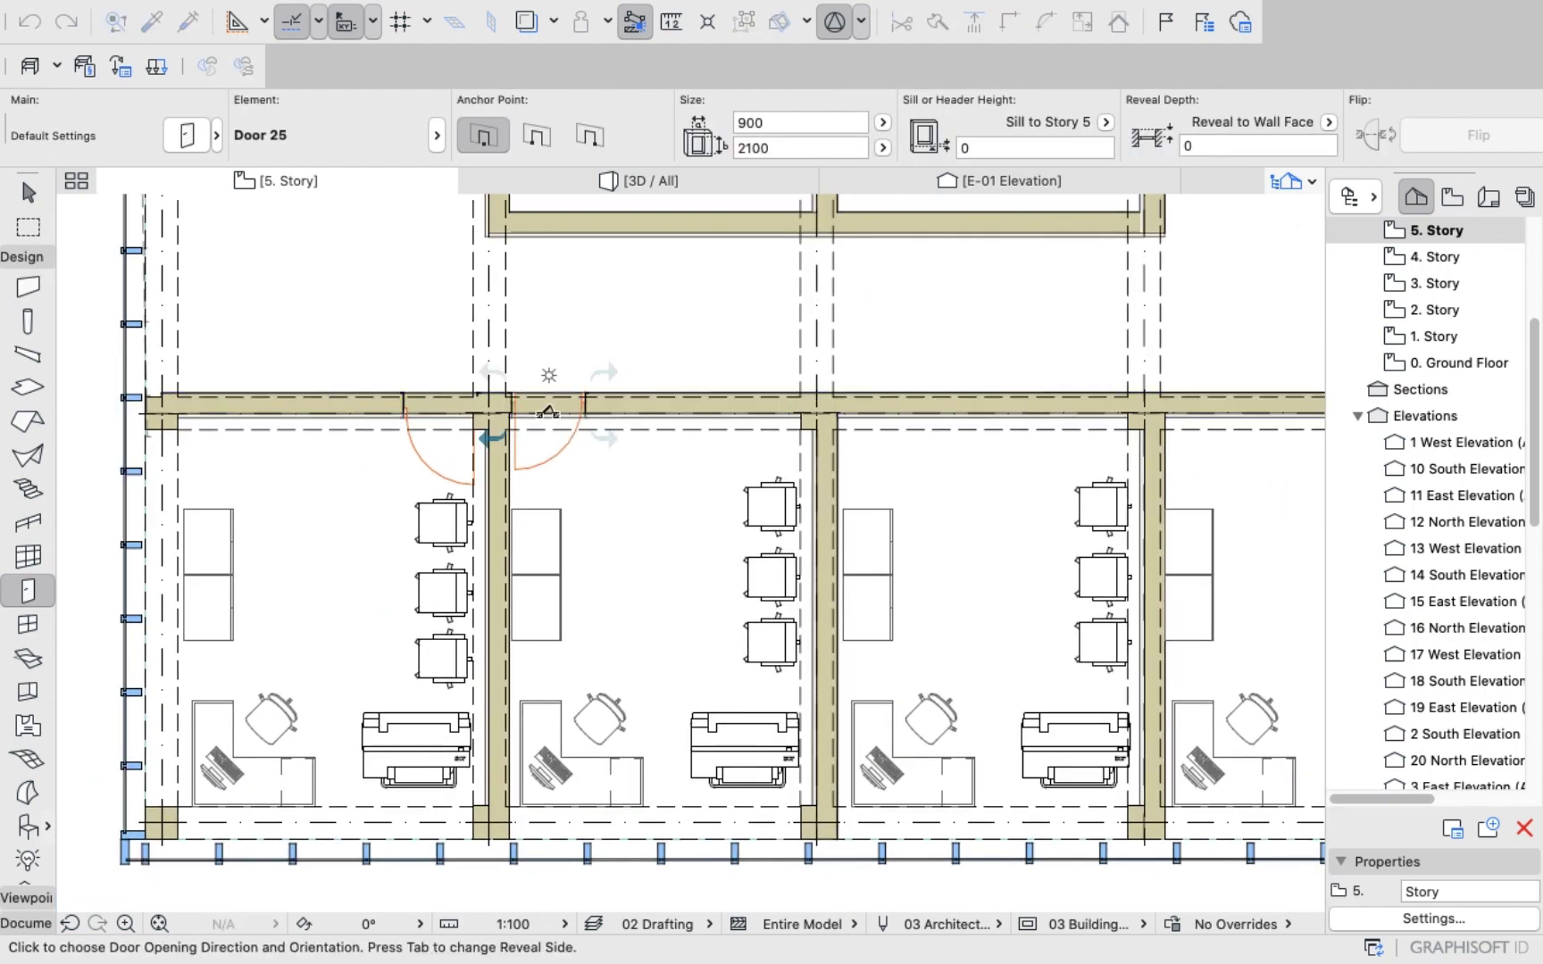
pyautogui.click(536, 441)
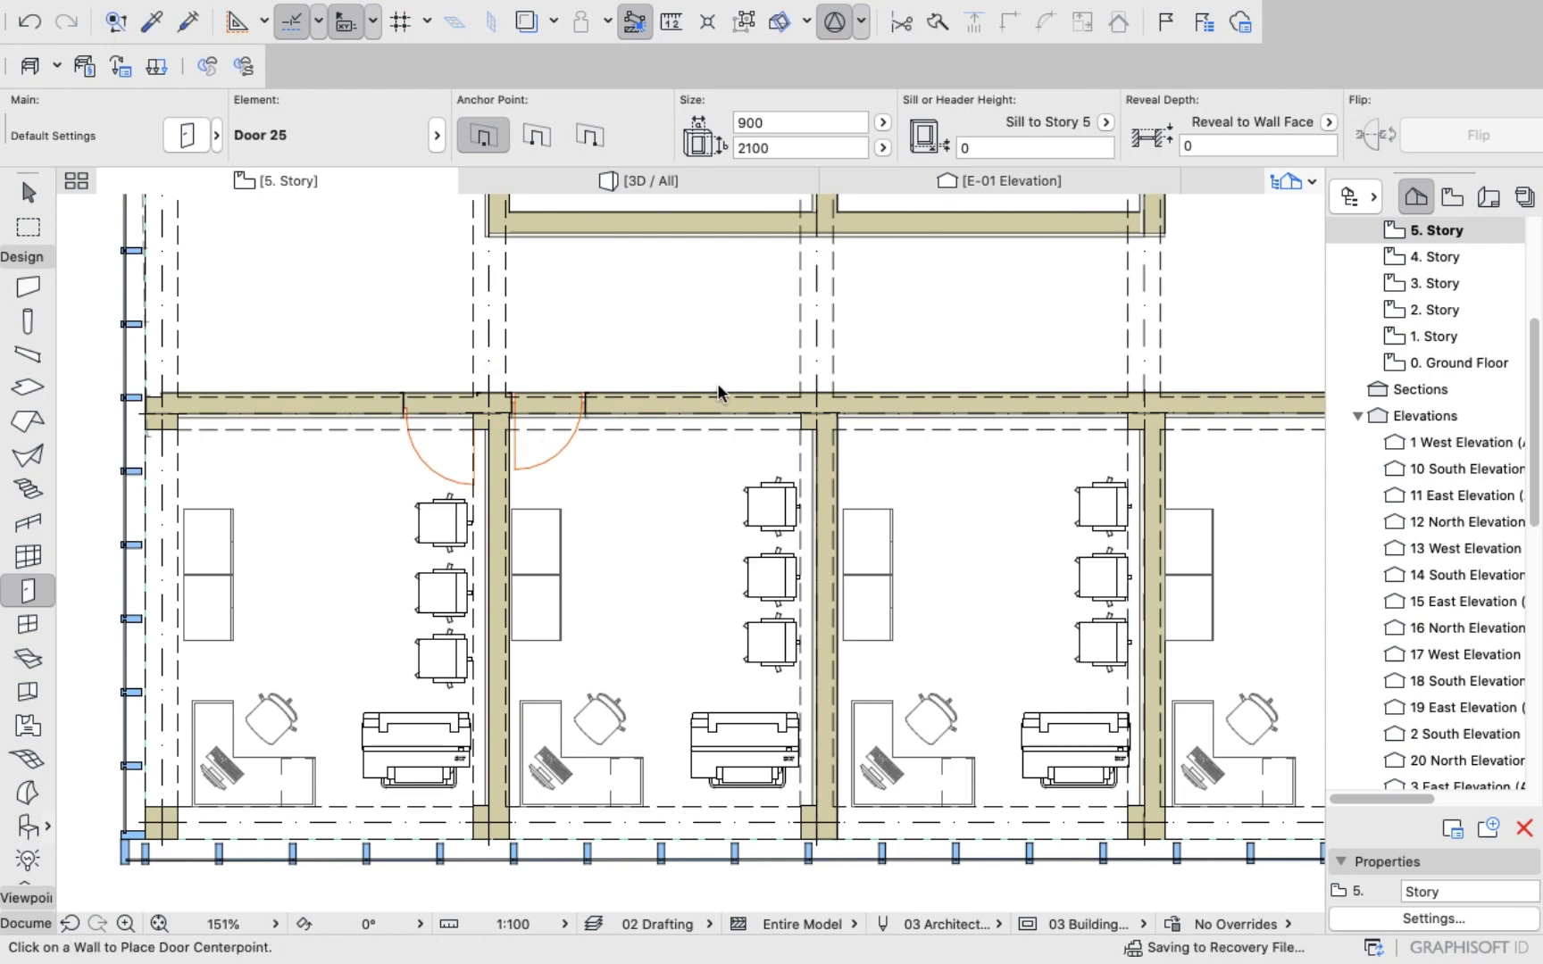
pyautogui.click(882, 406)
pyautogui.click(878, 454)
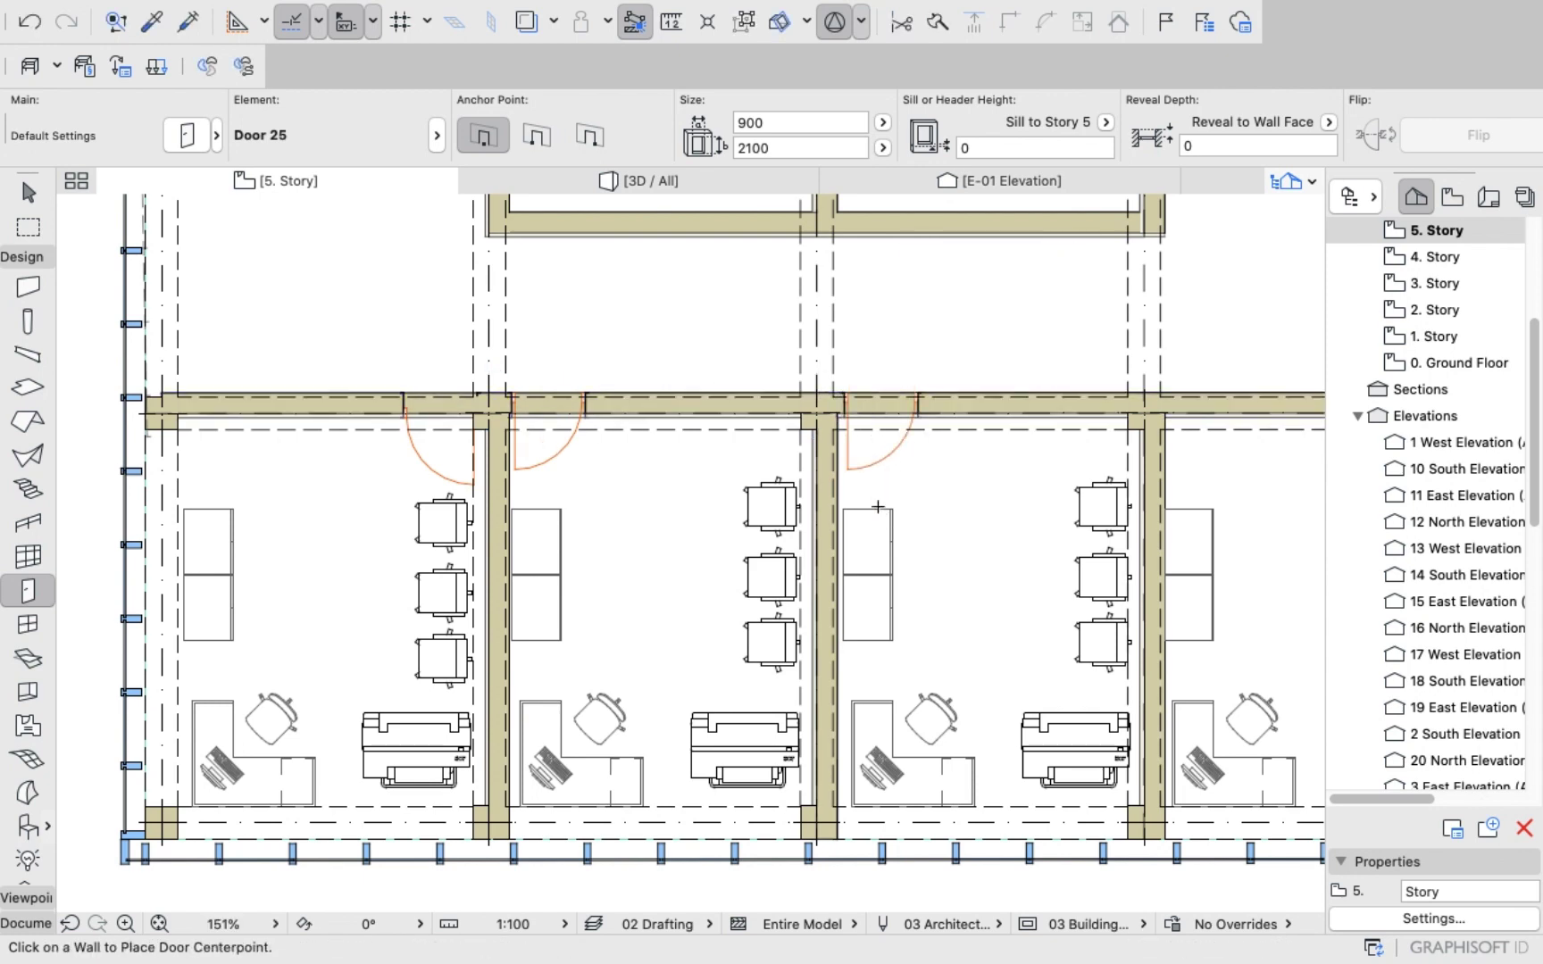
# Place an inward-opening door in the easternmost southern office near its dividing wall, hinged on the east side.
pyautogui.scroll(-4, 902, 460)
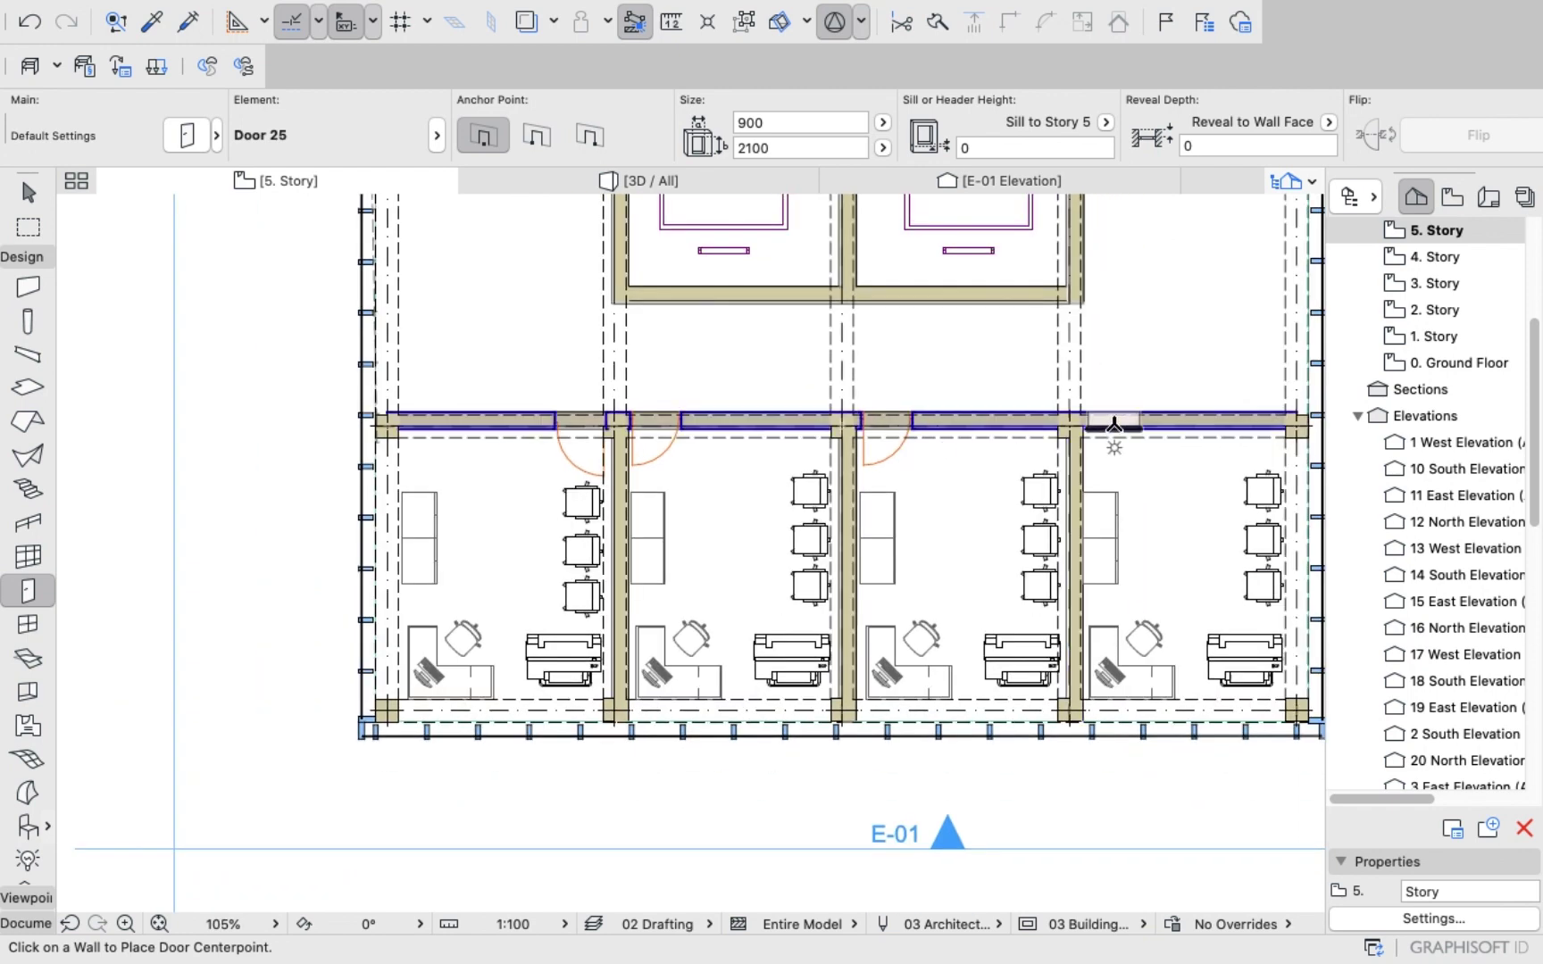
pyautogui.click(1116, 425)
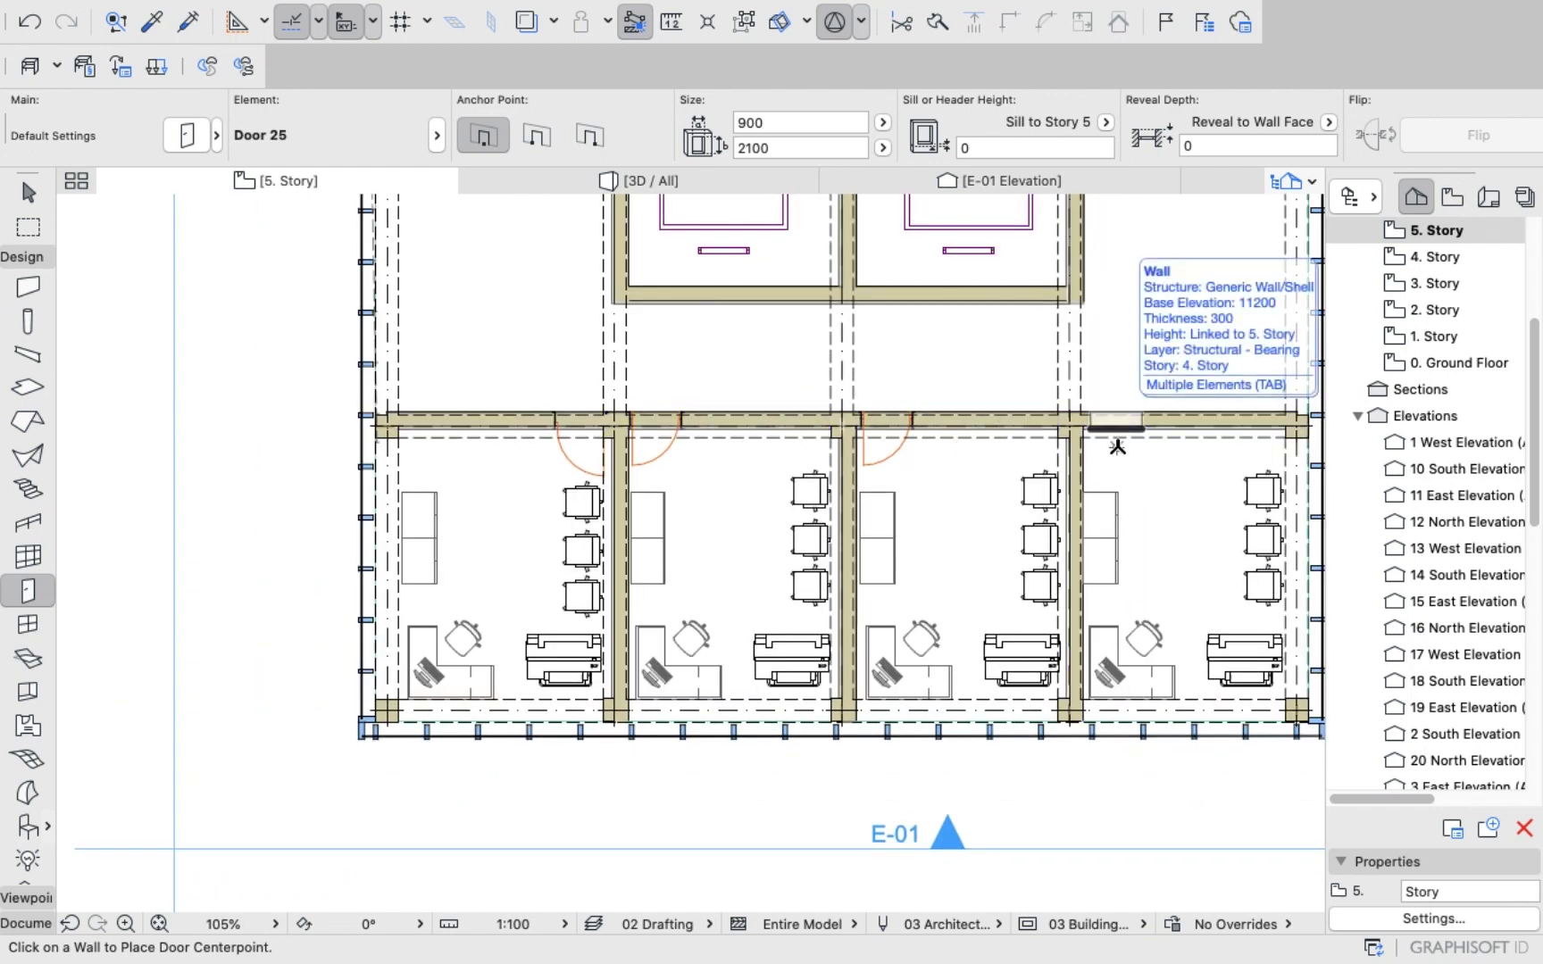
pyautogui.click(1116, 449)
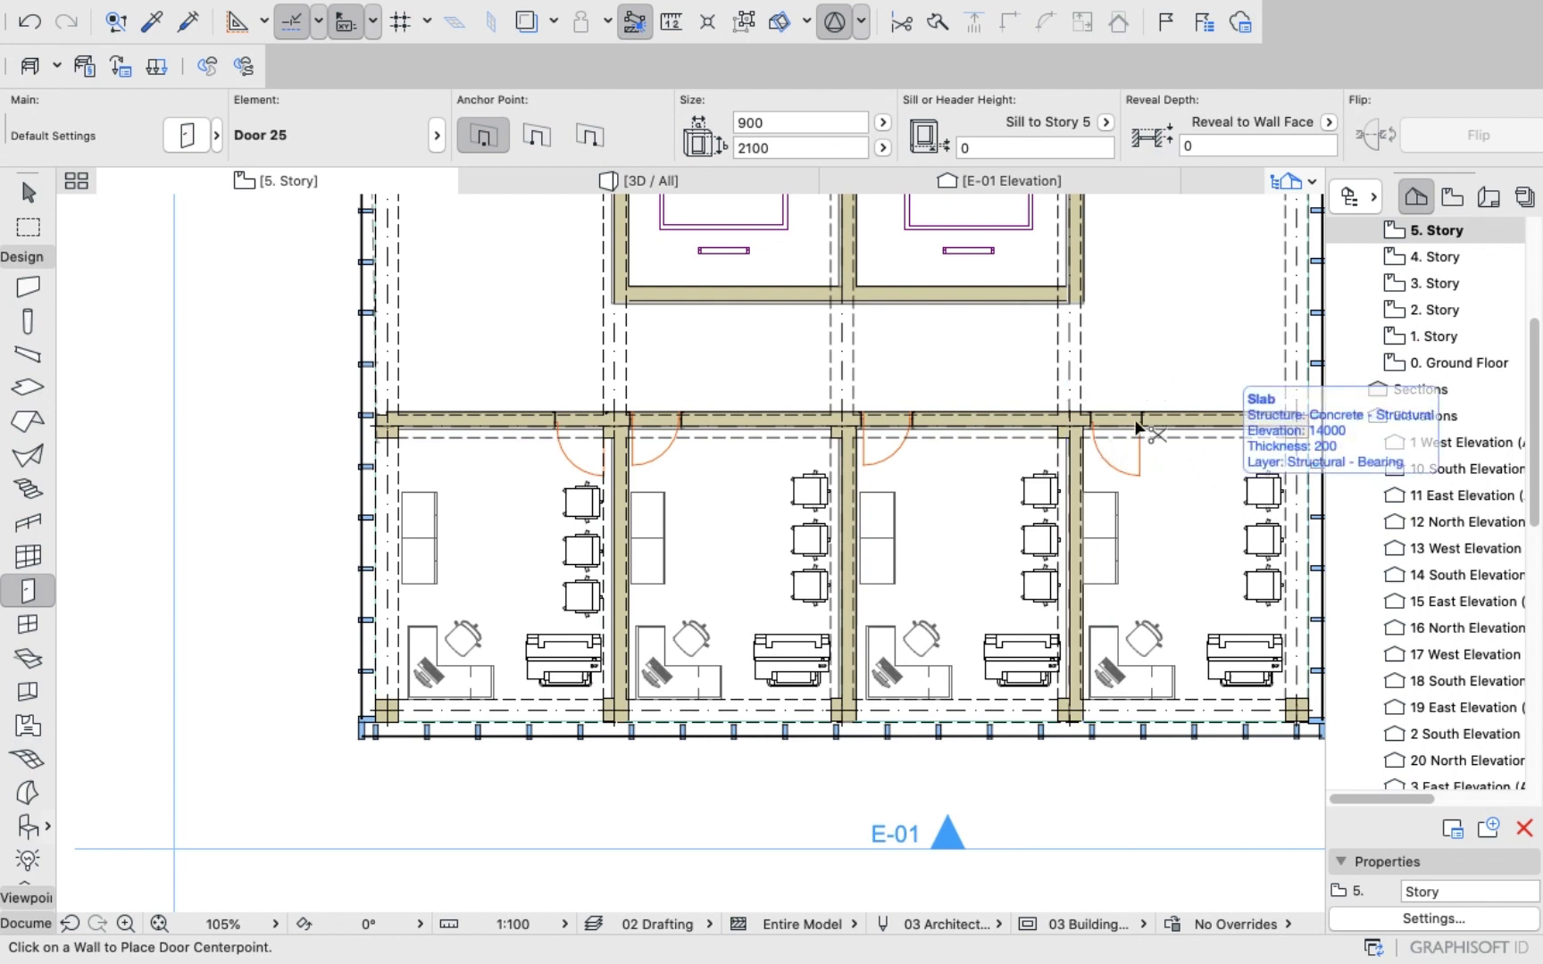
# Undo the easternmost southern office door and place it again slightly farther east, opening inward and hinged on the west side.
pyautogui.press('super+z')
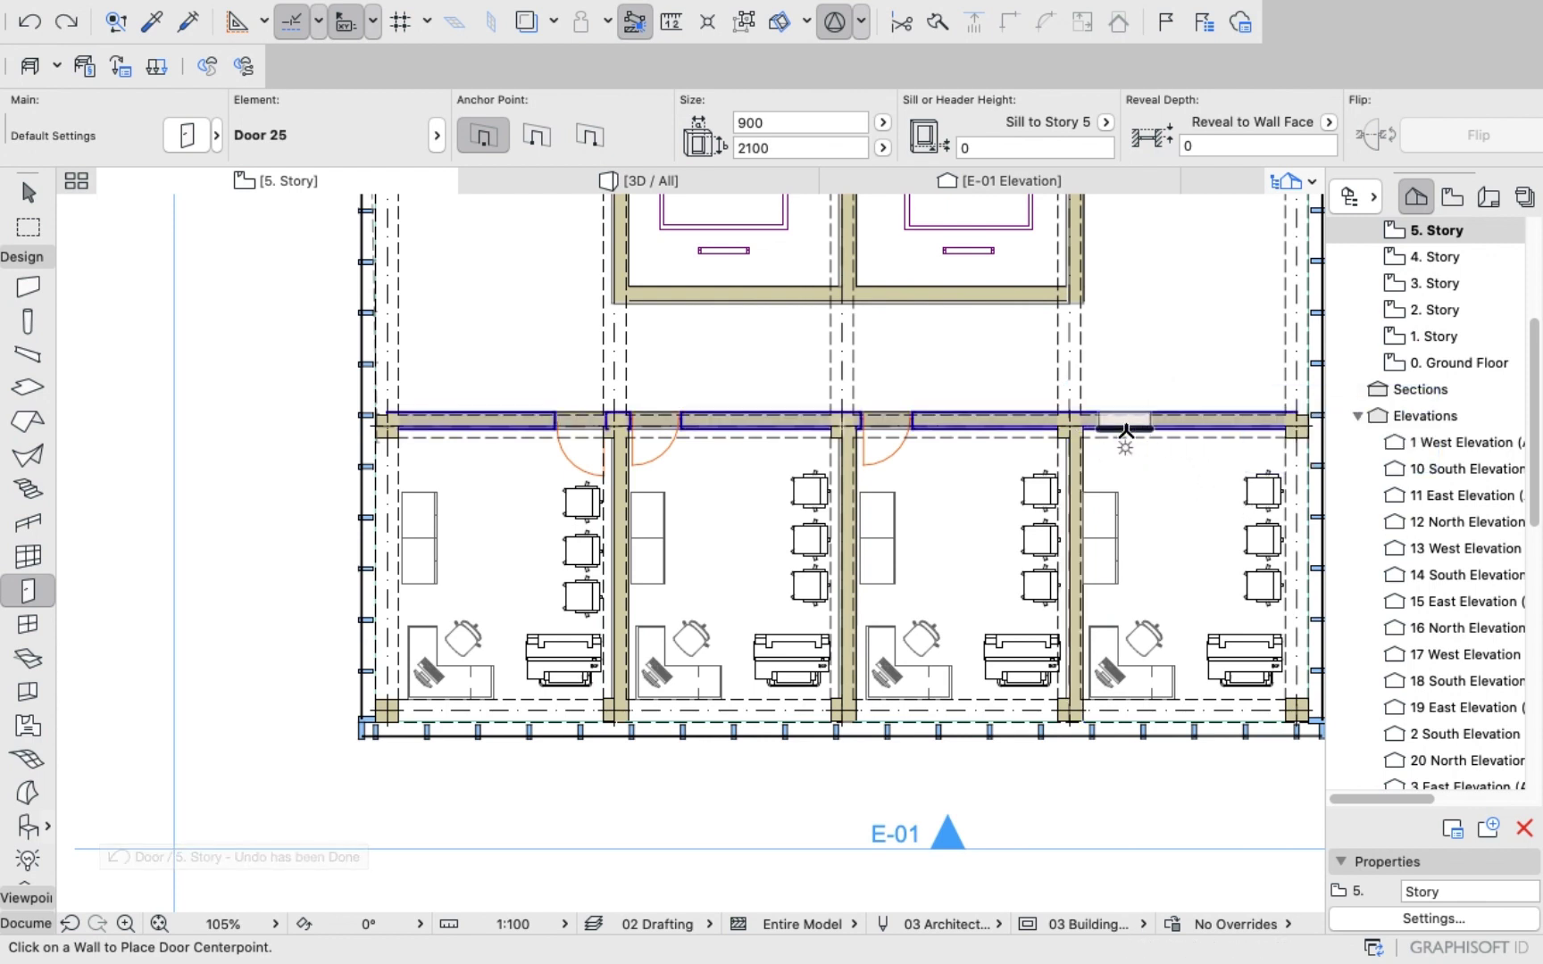
pyautogui.click(1116, 457)
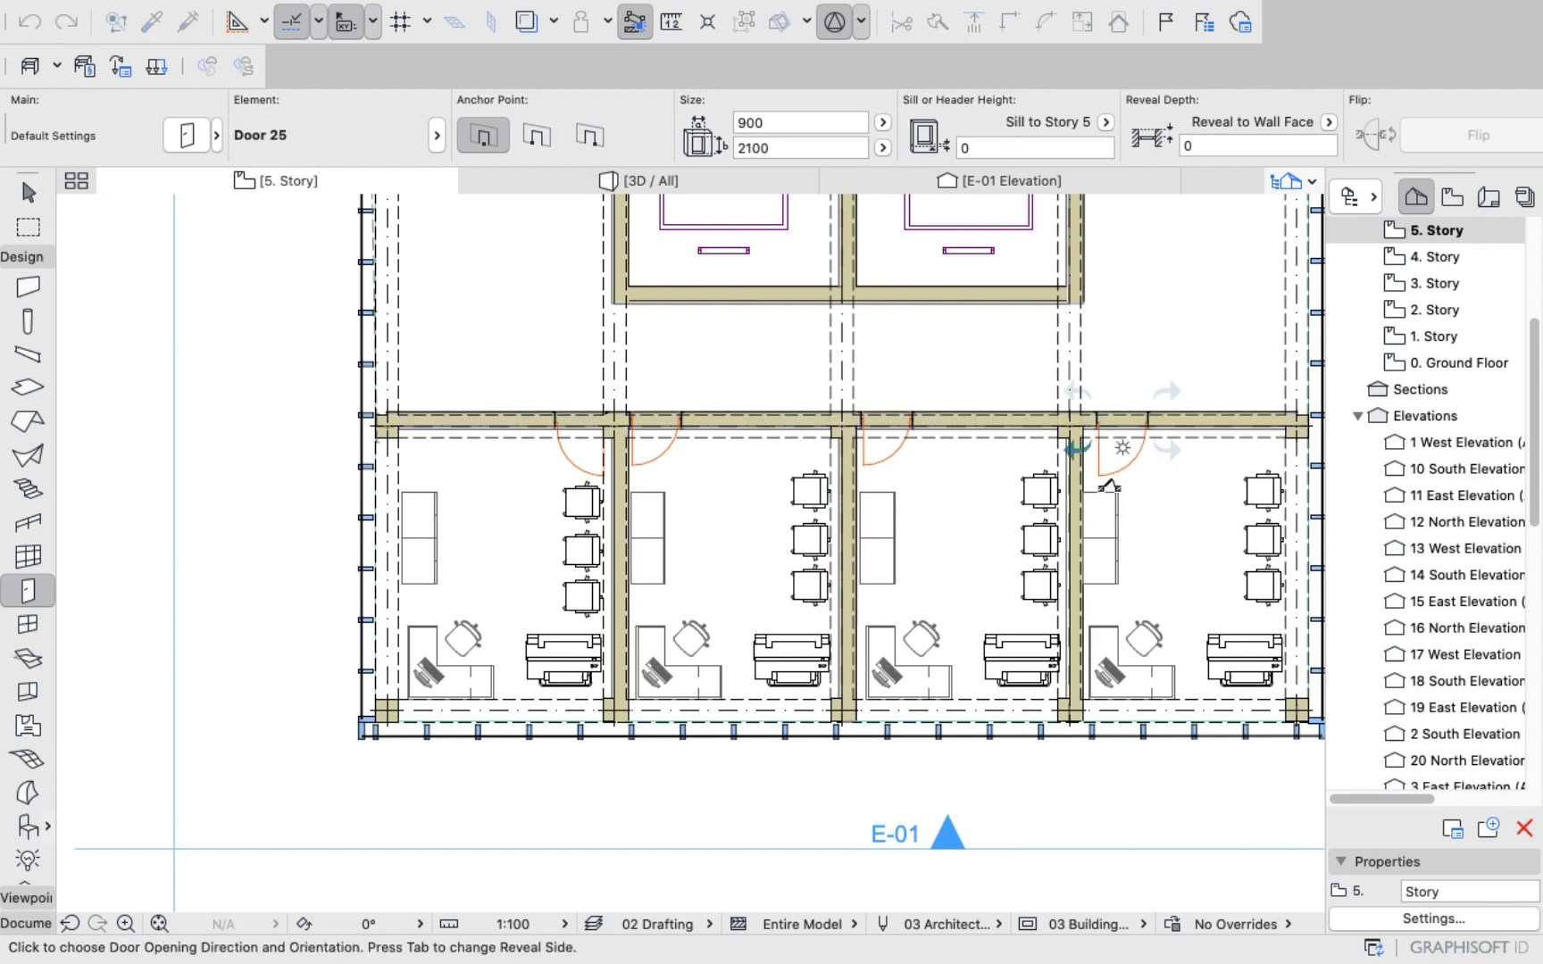
pyautogui.click(1109, 487)
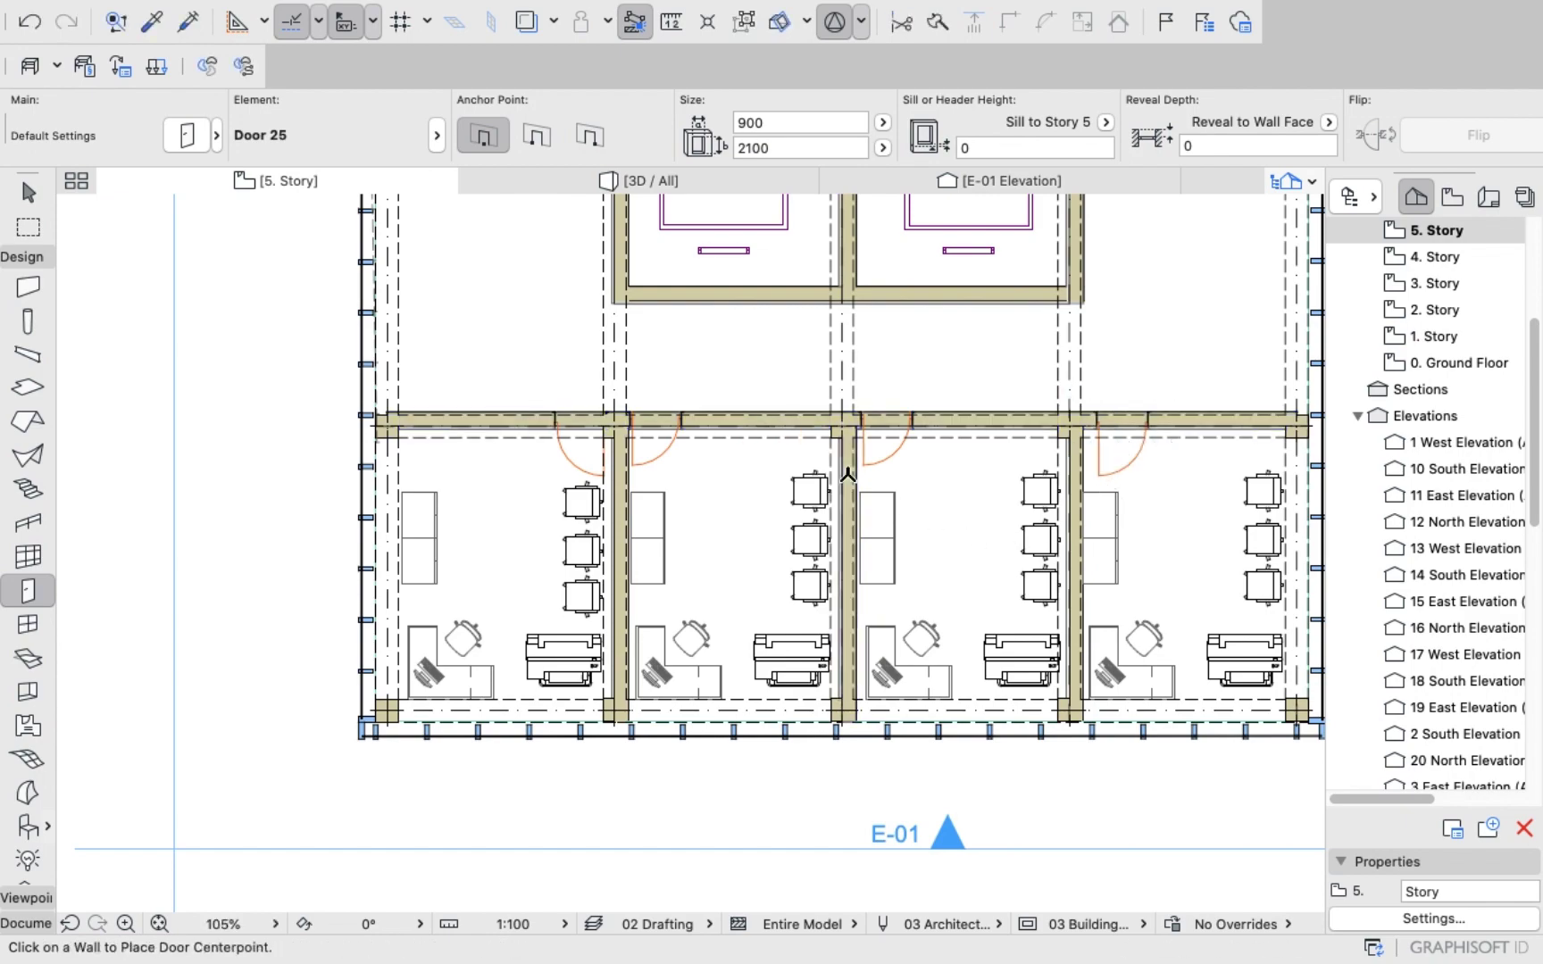
# Review the office layout in plan, and examine the furnished stories and the upper tower in the 3D view.
pyautogui.scroll(-5, 849, 473)
pyautogui.scroll(10, 752, 458)
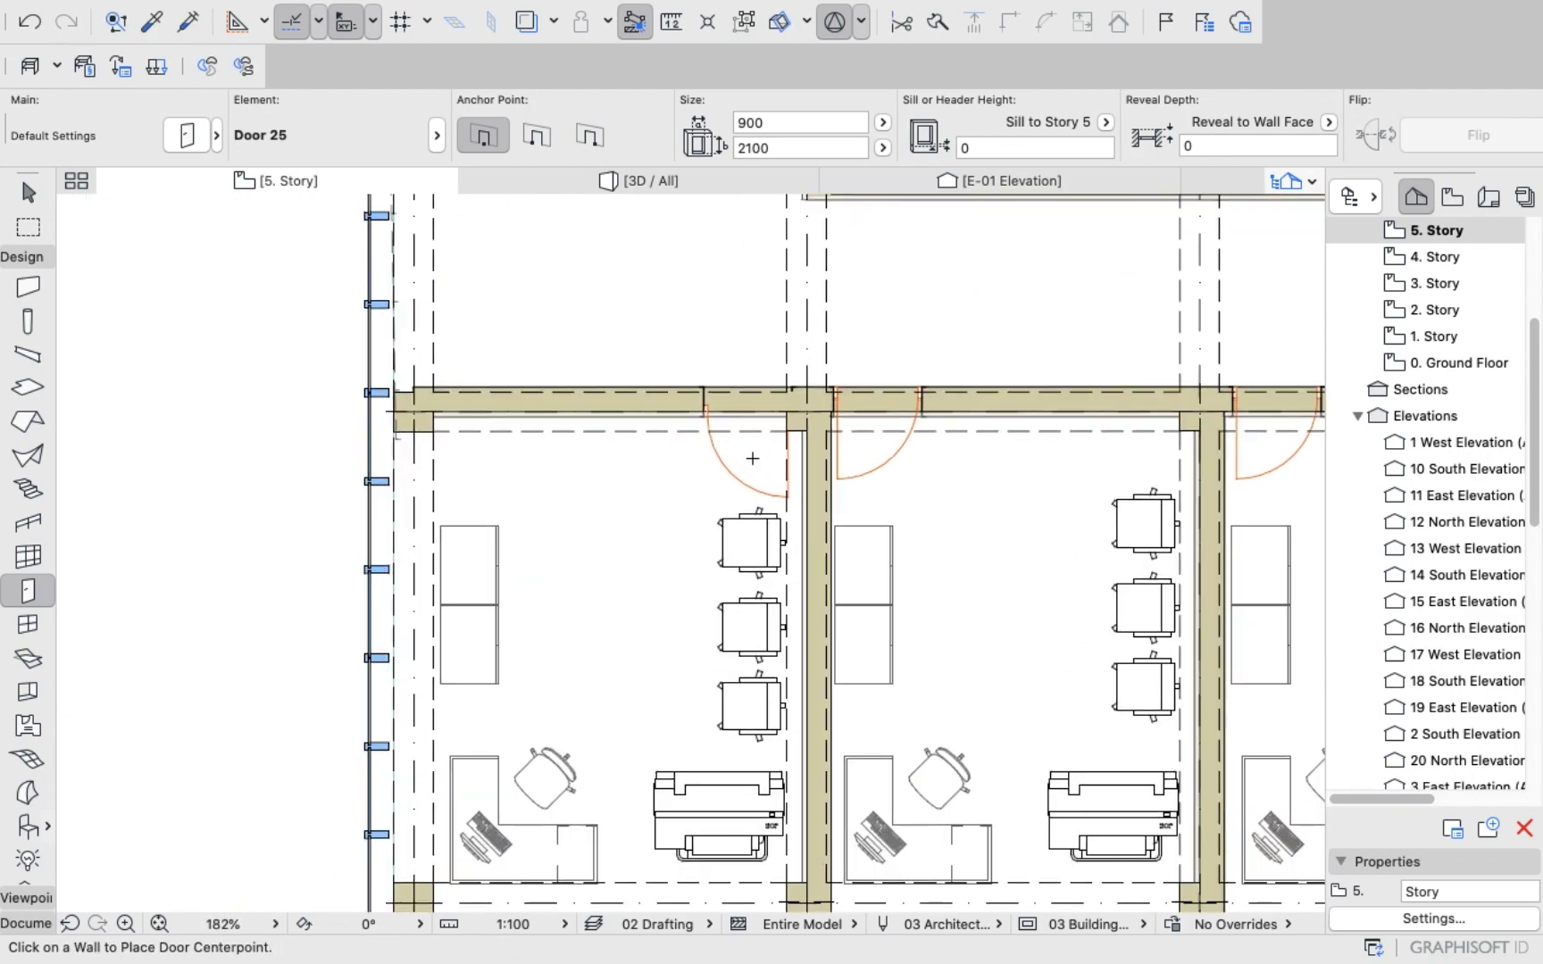
pyautogui.scroll(-15, 753, 458)
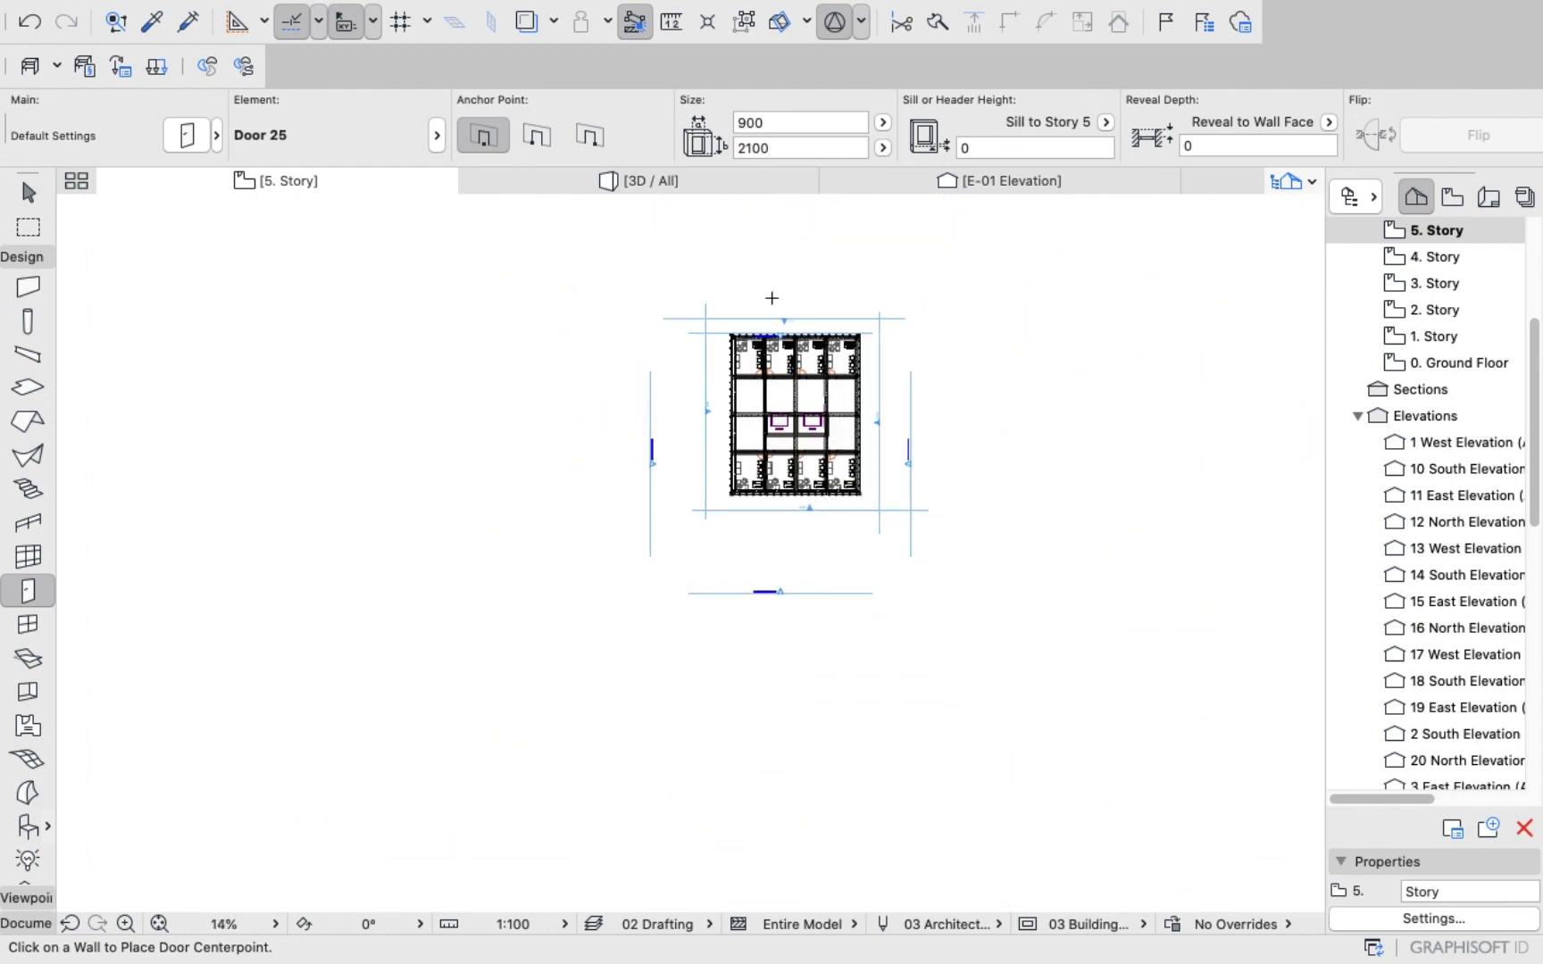
pyautogui.click(652, 180)
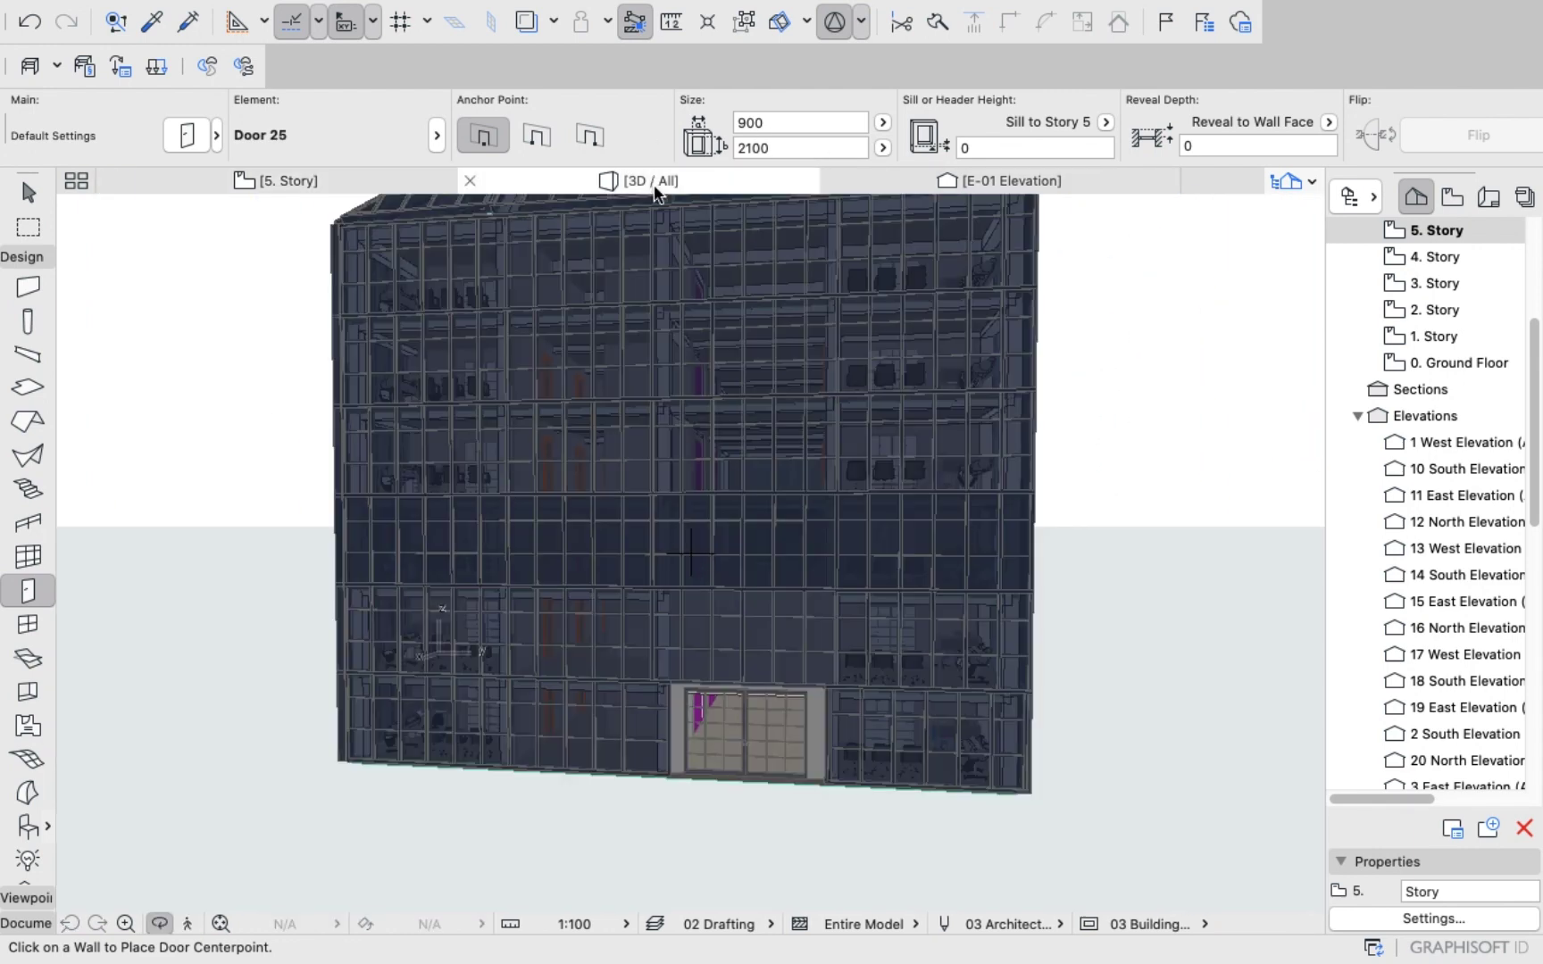
pyautogui.scroll(5, 647, 237)
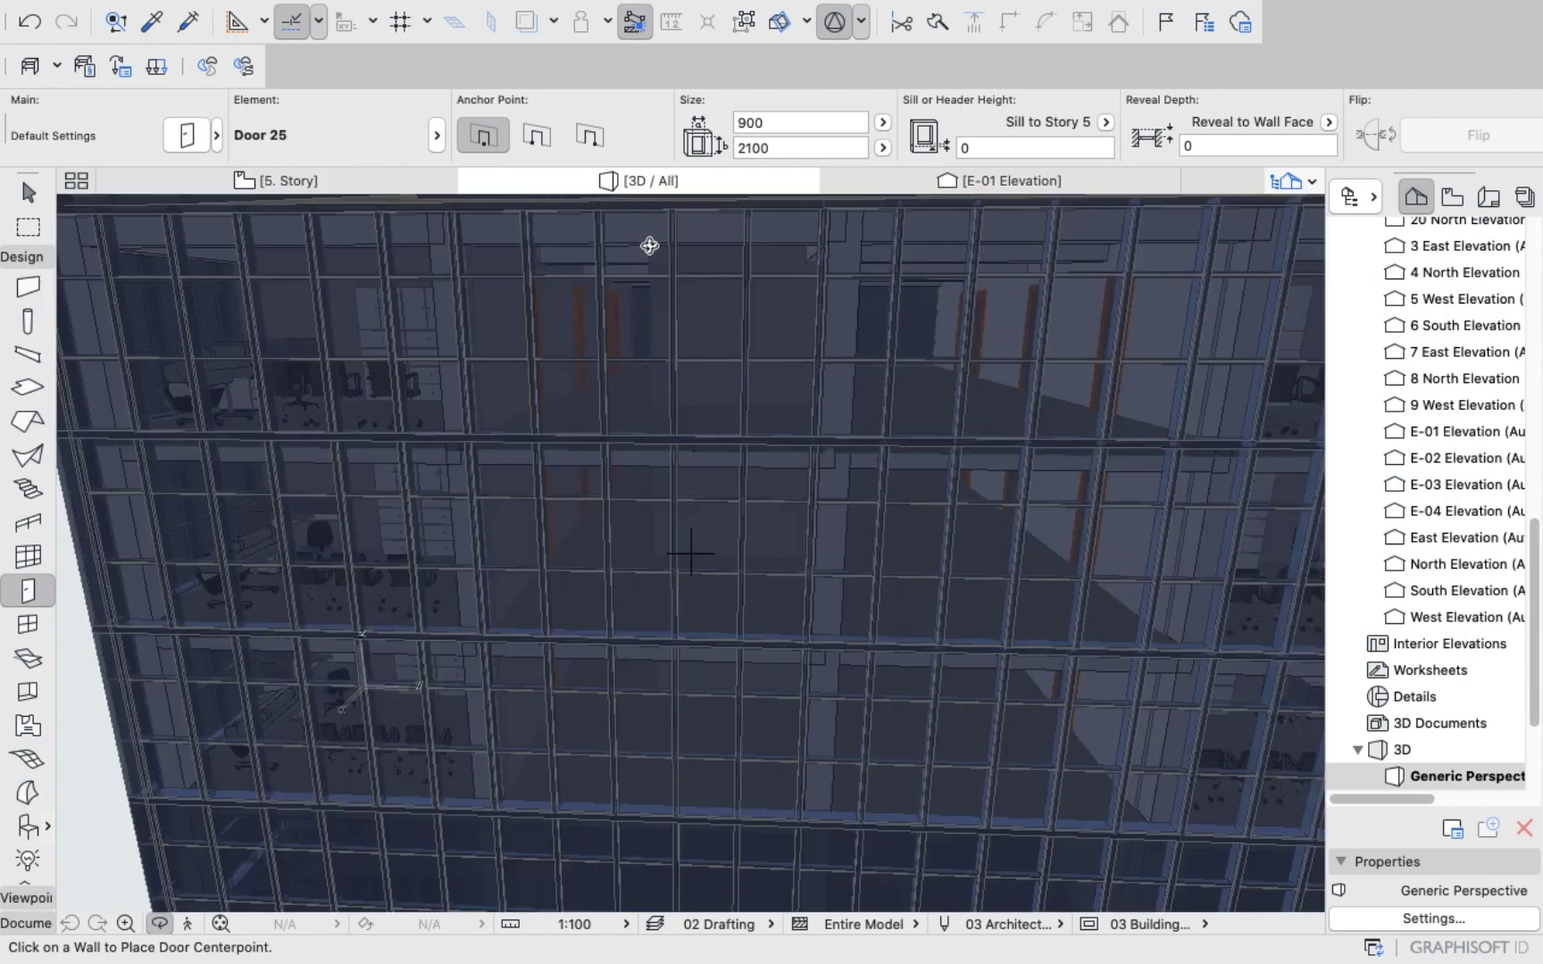
pyautogui.scroll(-5, 656, 321)
pyautogui.scroll(6, 669, 339)
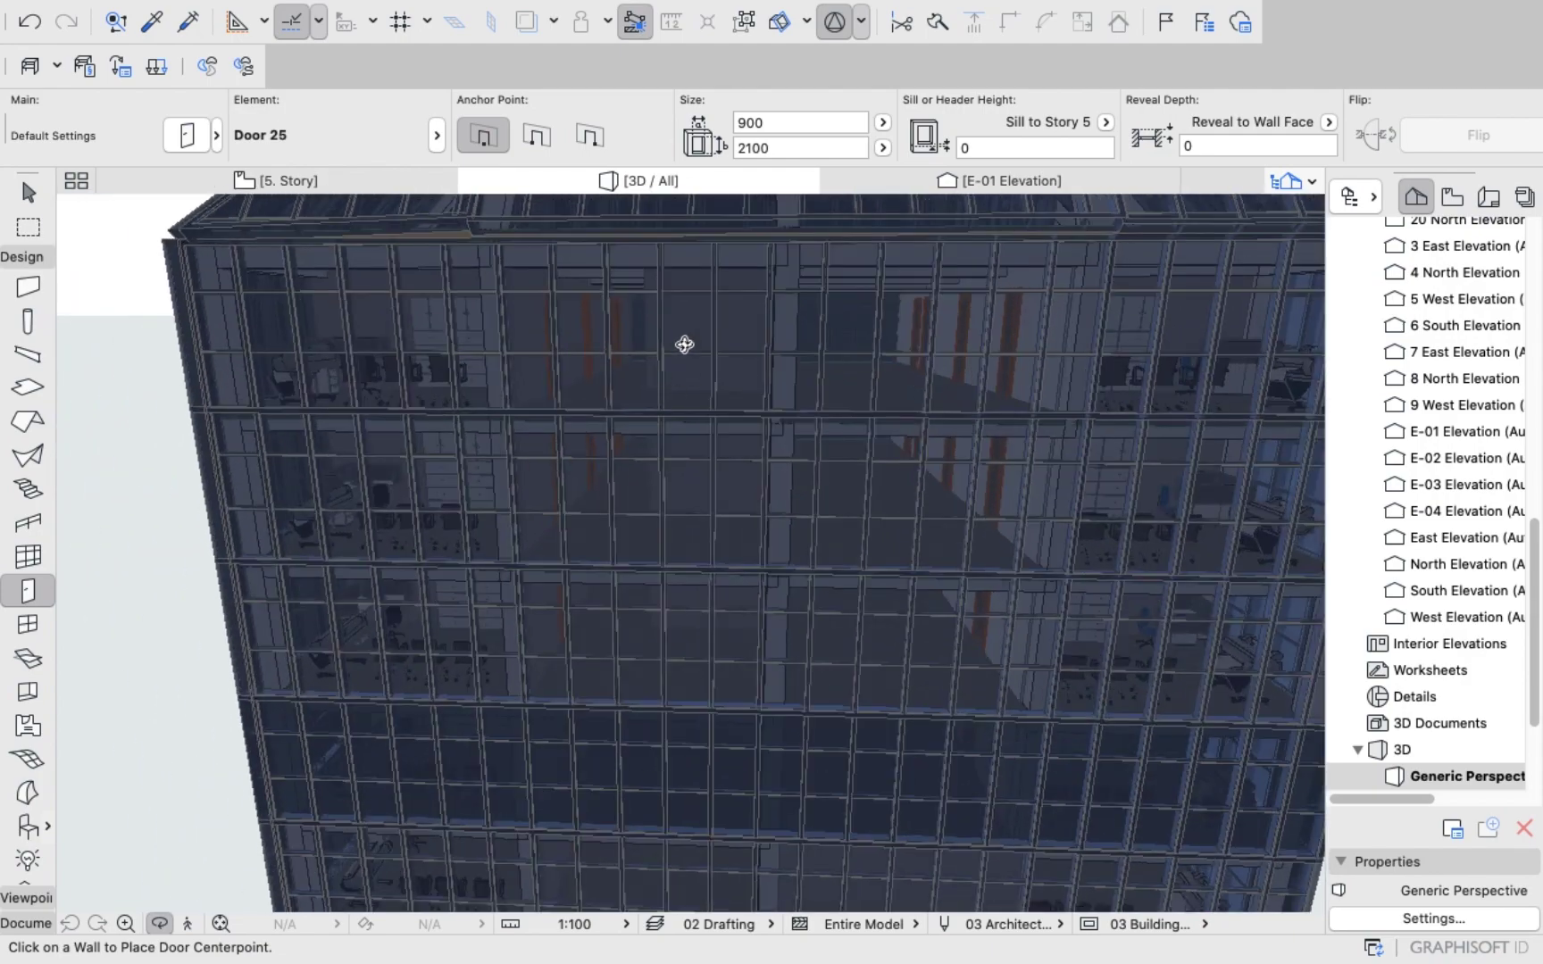
pyautogui.scroll(-4, 535, 397)
pyautogui.scroll(5, 714, 357)
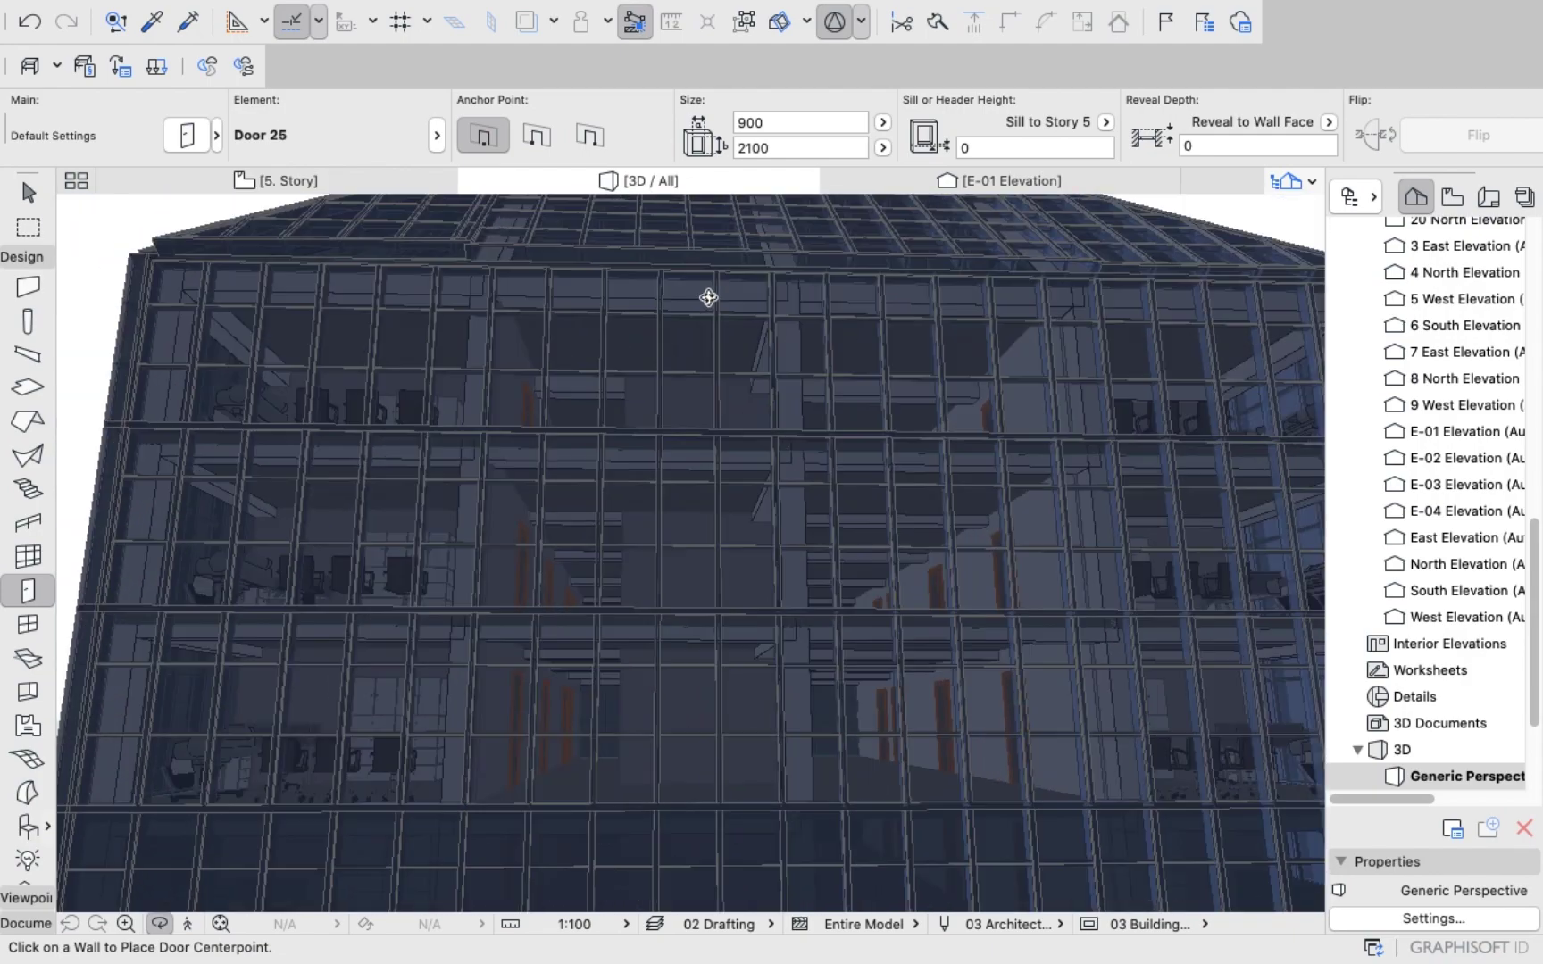
pyautogui.scroll(-5, 652, 375)
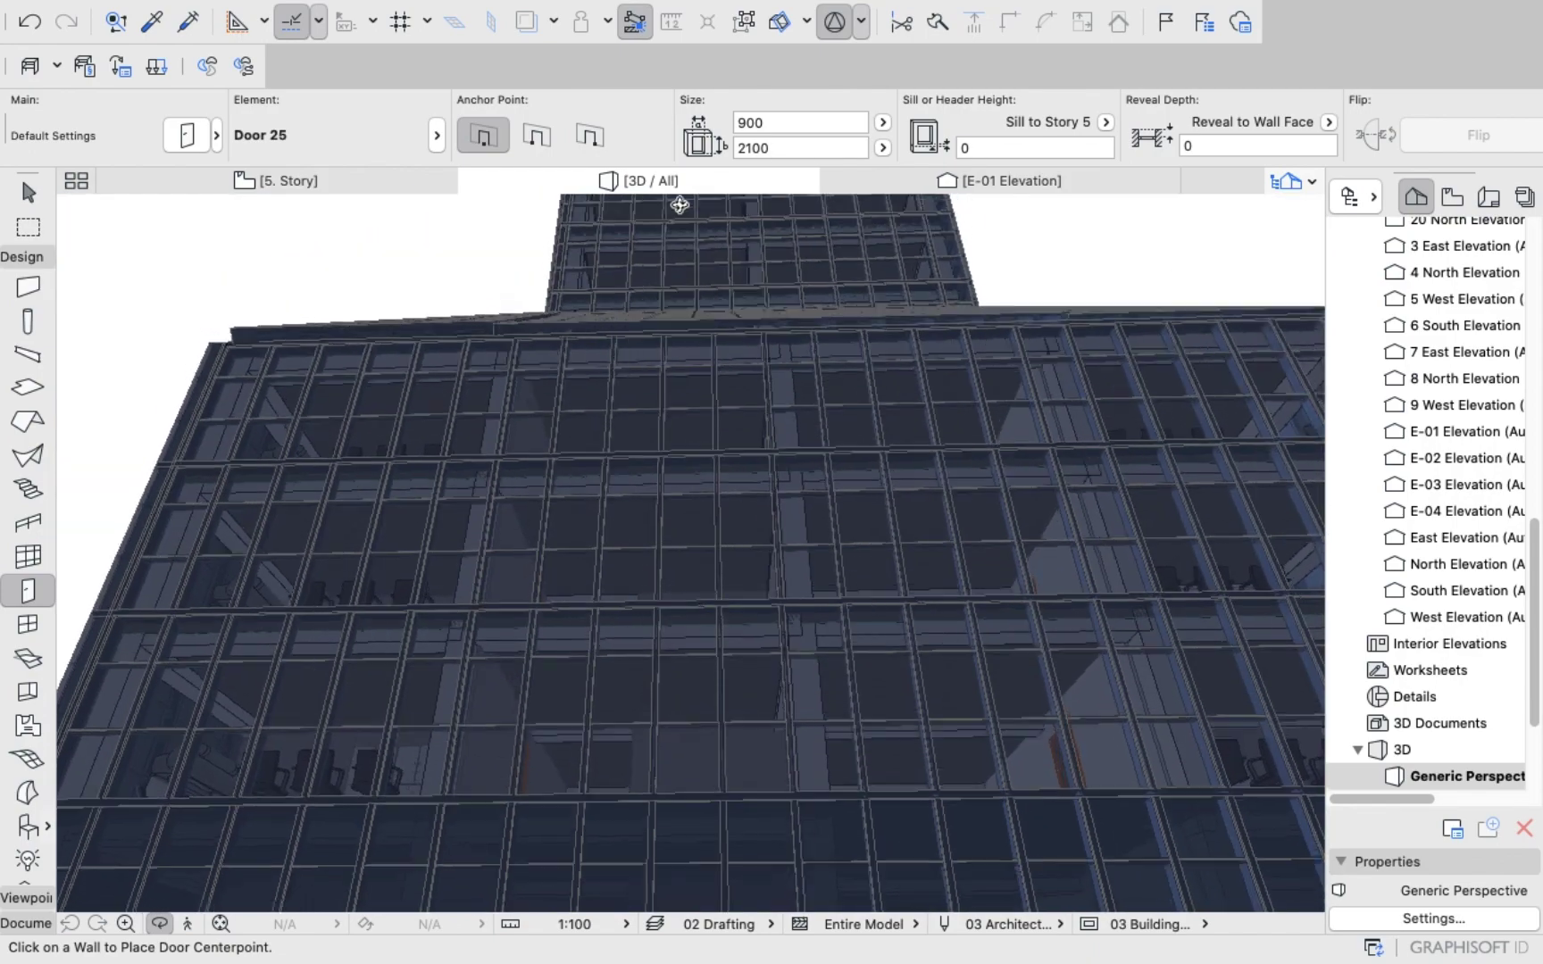
pyautogui.moveTo(682, 200); pyautogui.dragTo(703, 348)
pyautogui.scroll(-4, 737, 451)
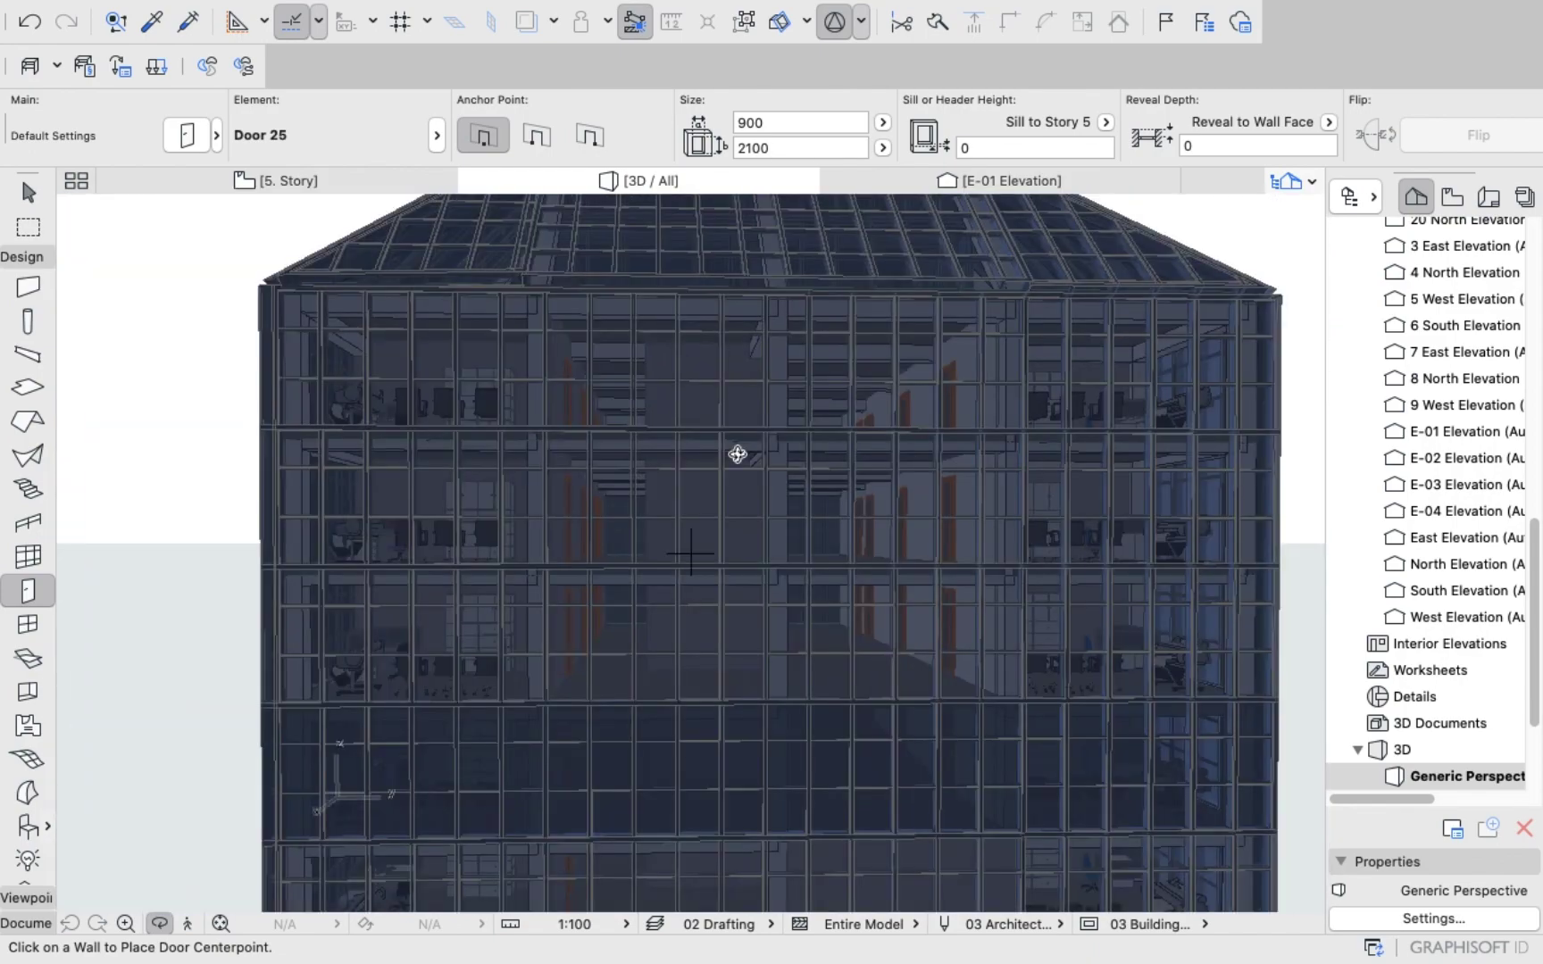
pyautogui.scroll(-8, 730, 463)
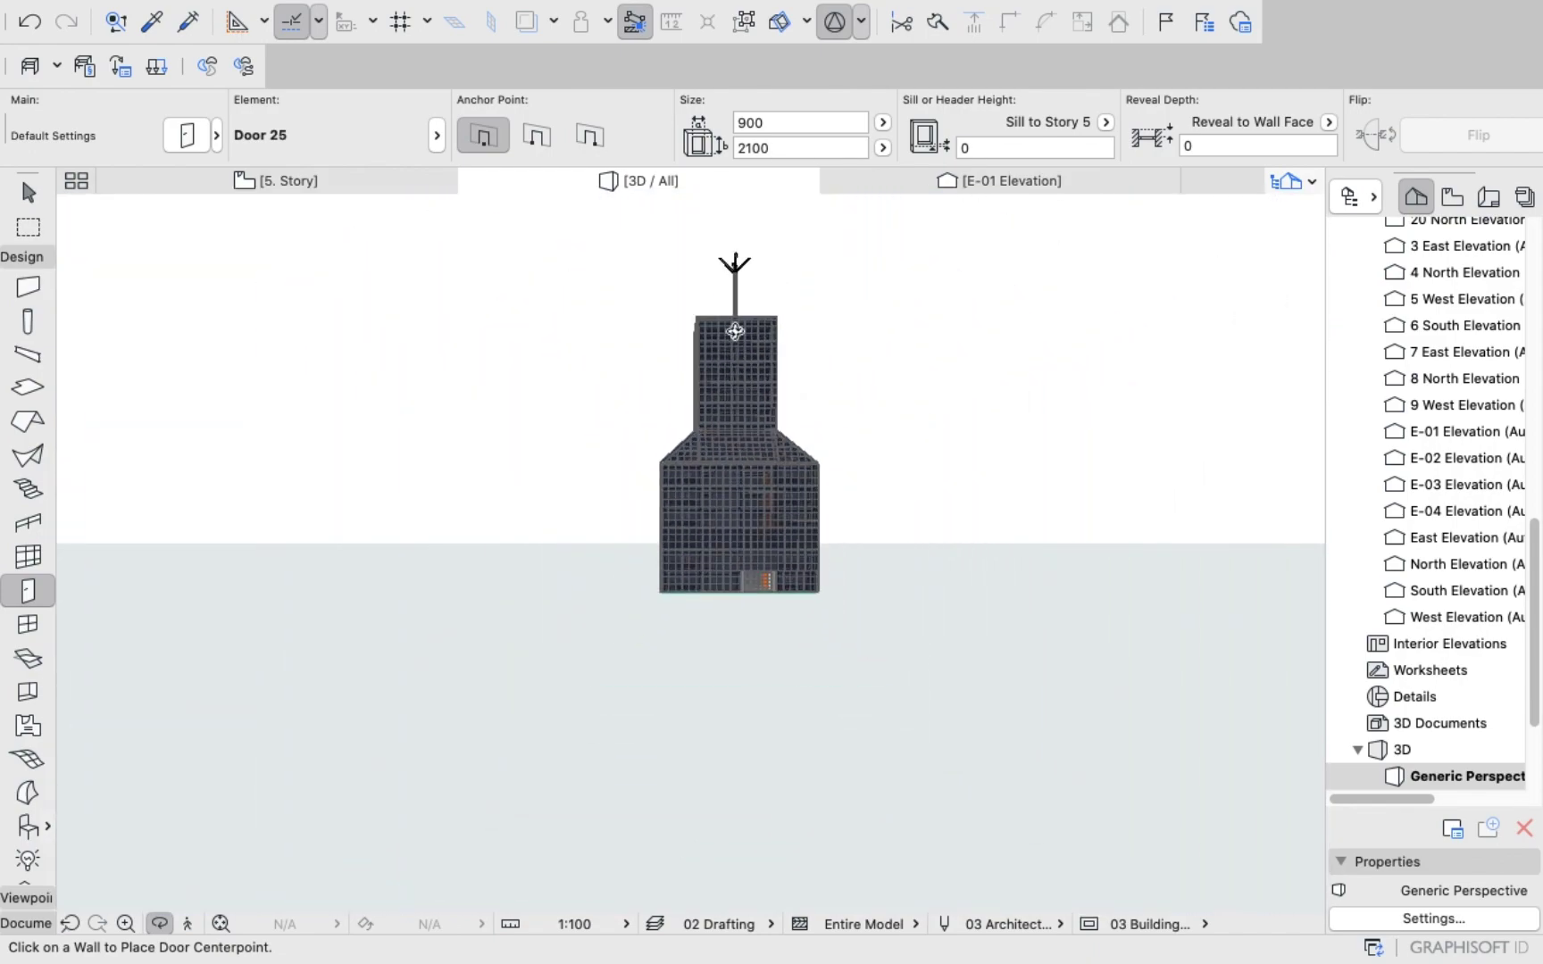
pyautogui.scroll(4, 741, 312)
pyautogui.scroll(5, 724, 488)
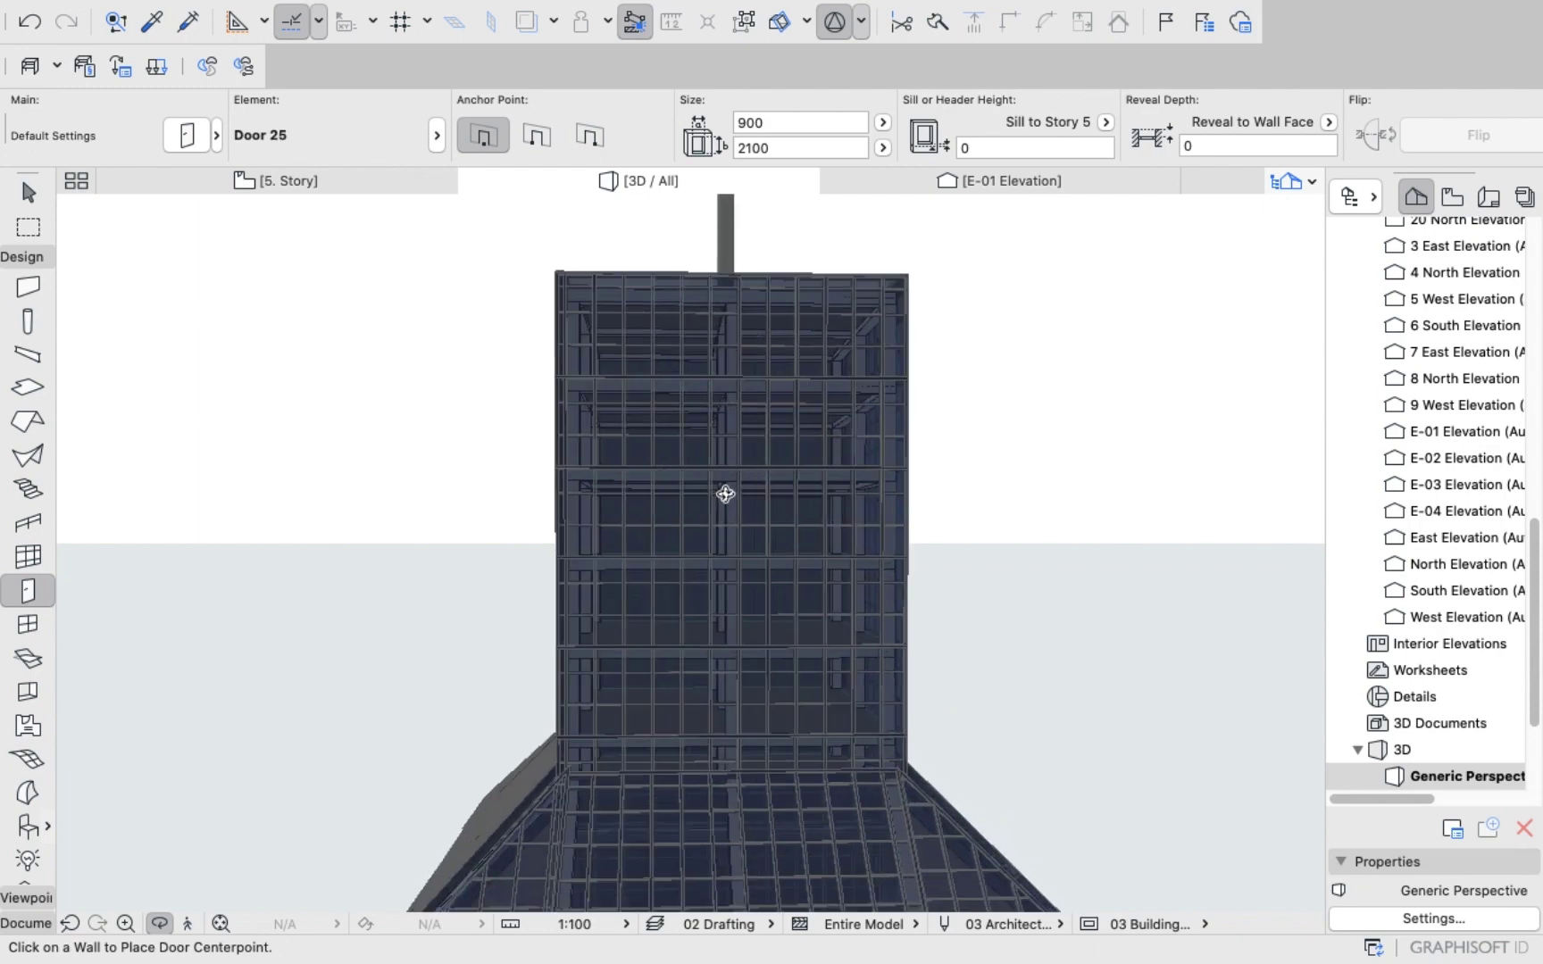
pyautogui.scroll(-4, 725, 488)
# Open the floor plan of 6. Story at the base of the upper tower.
pyautogui.scroll(10, 1363, 354)
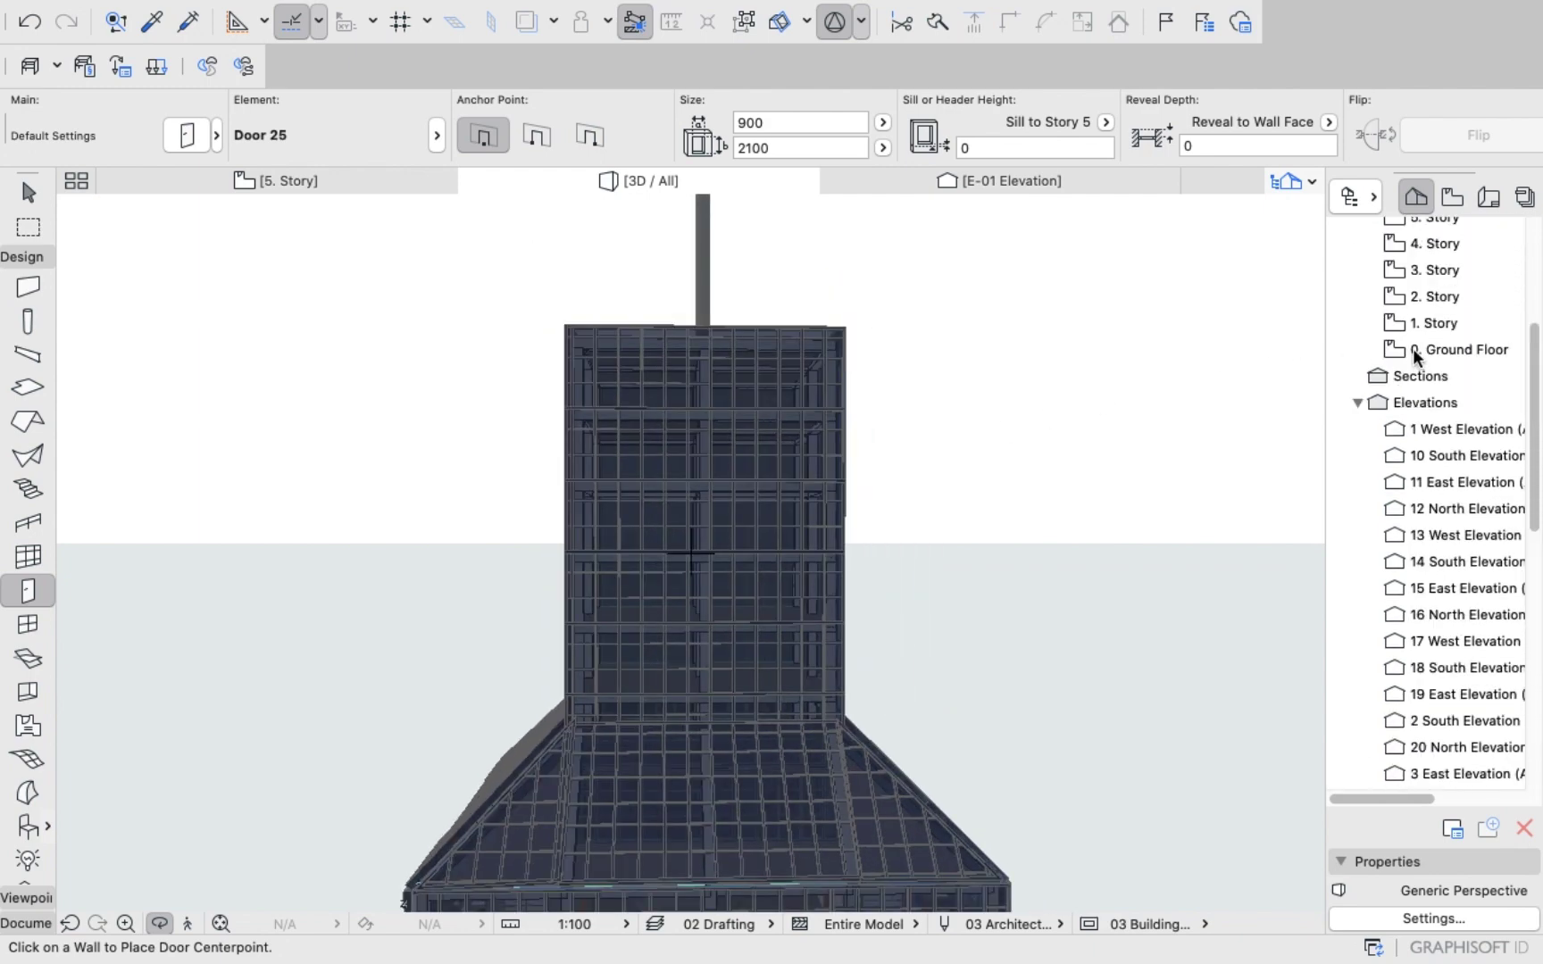
pyautogui.scroll(4, 1413, 351)
pyautogui.click(1432, 425)
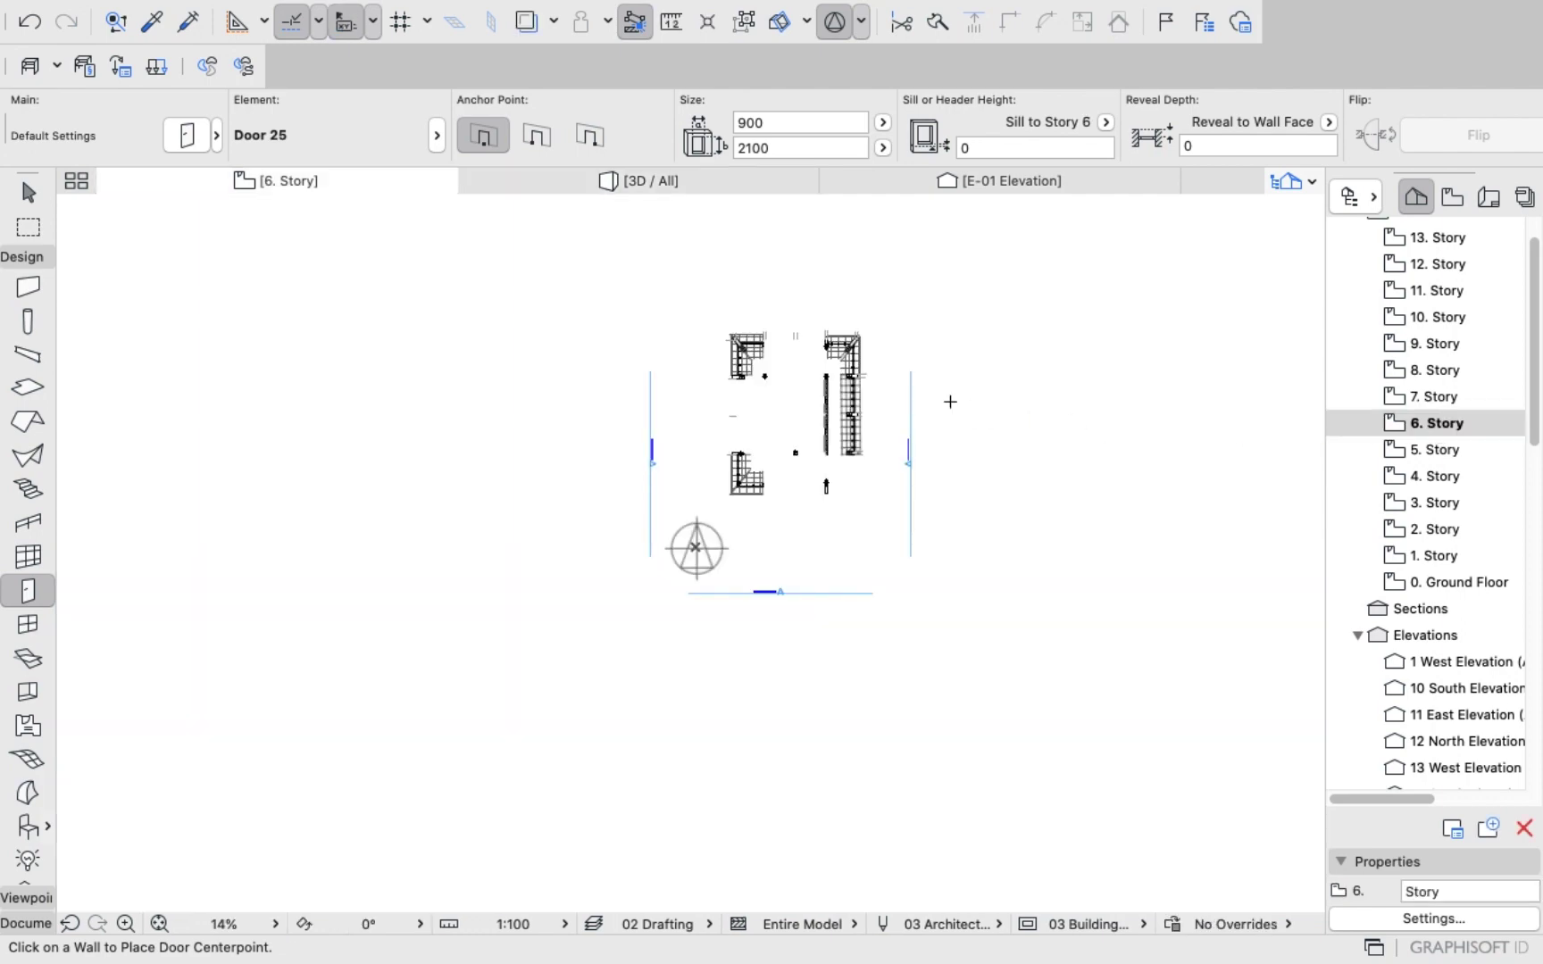
pyautogui.scroll(5, 771, 389)
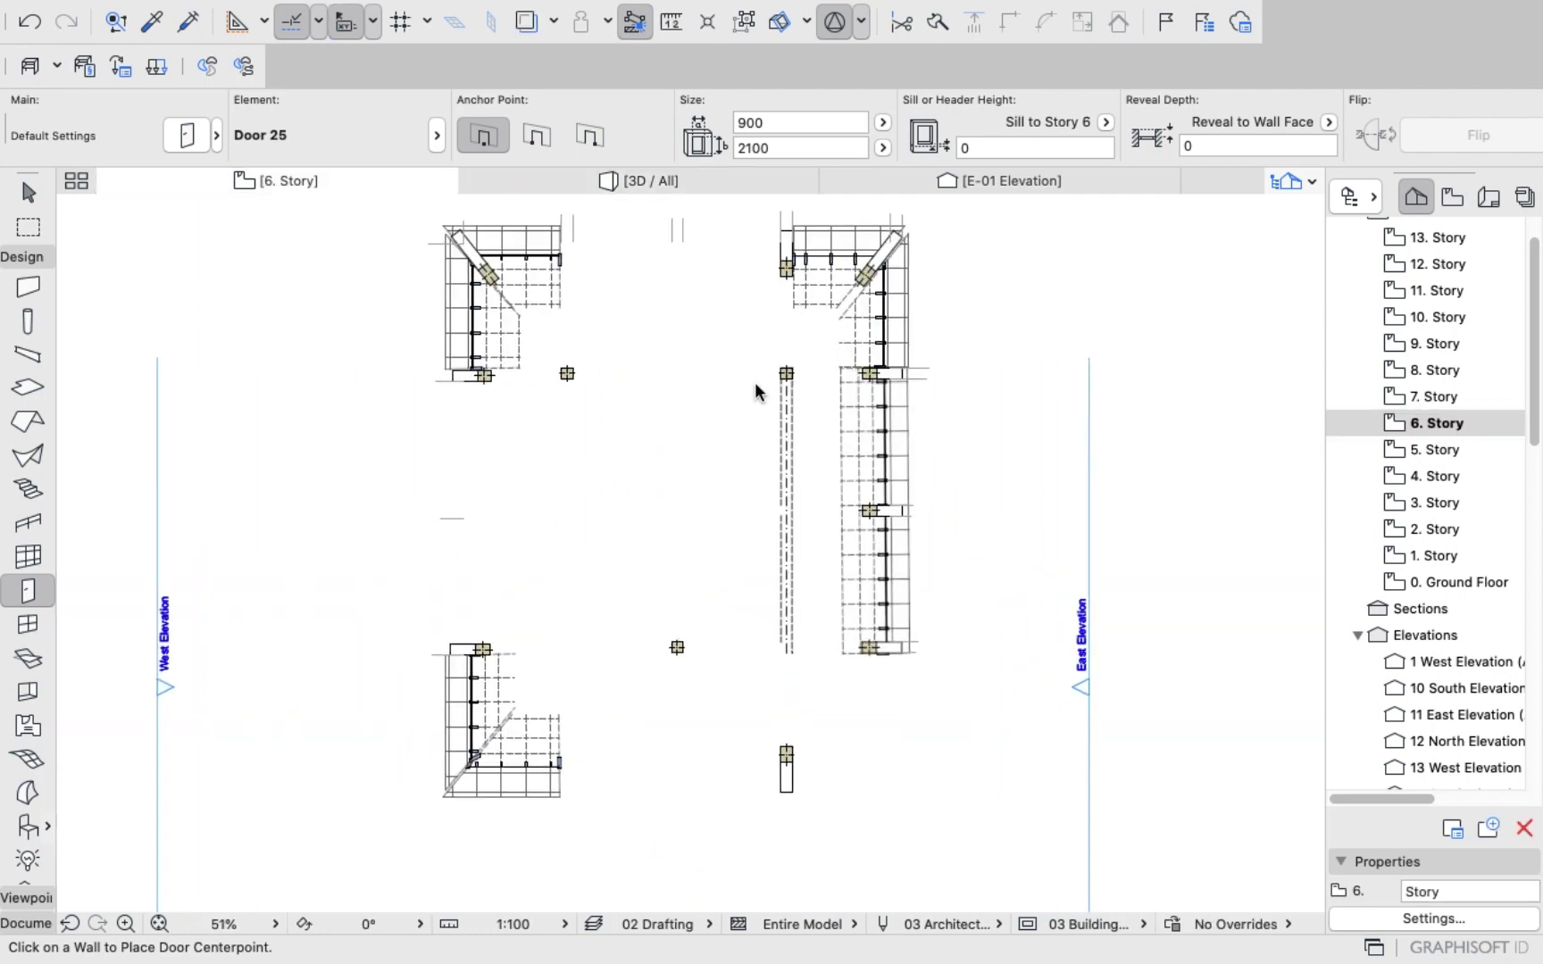
pyautogui.scroll(2, 677, 430)
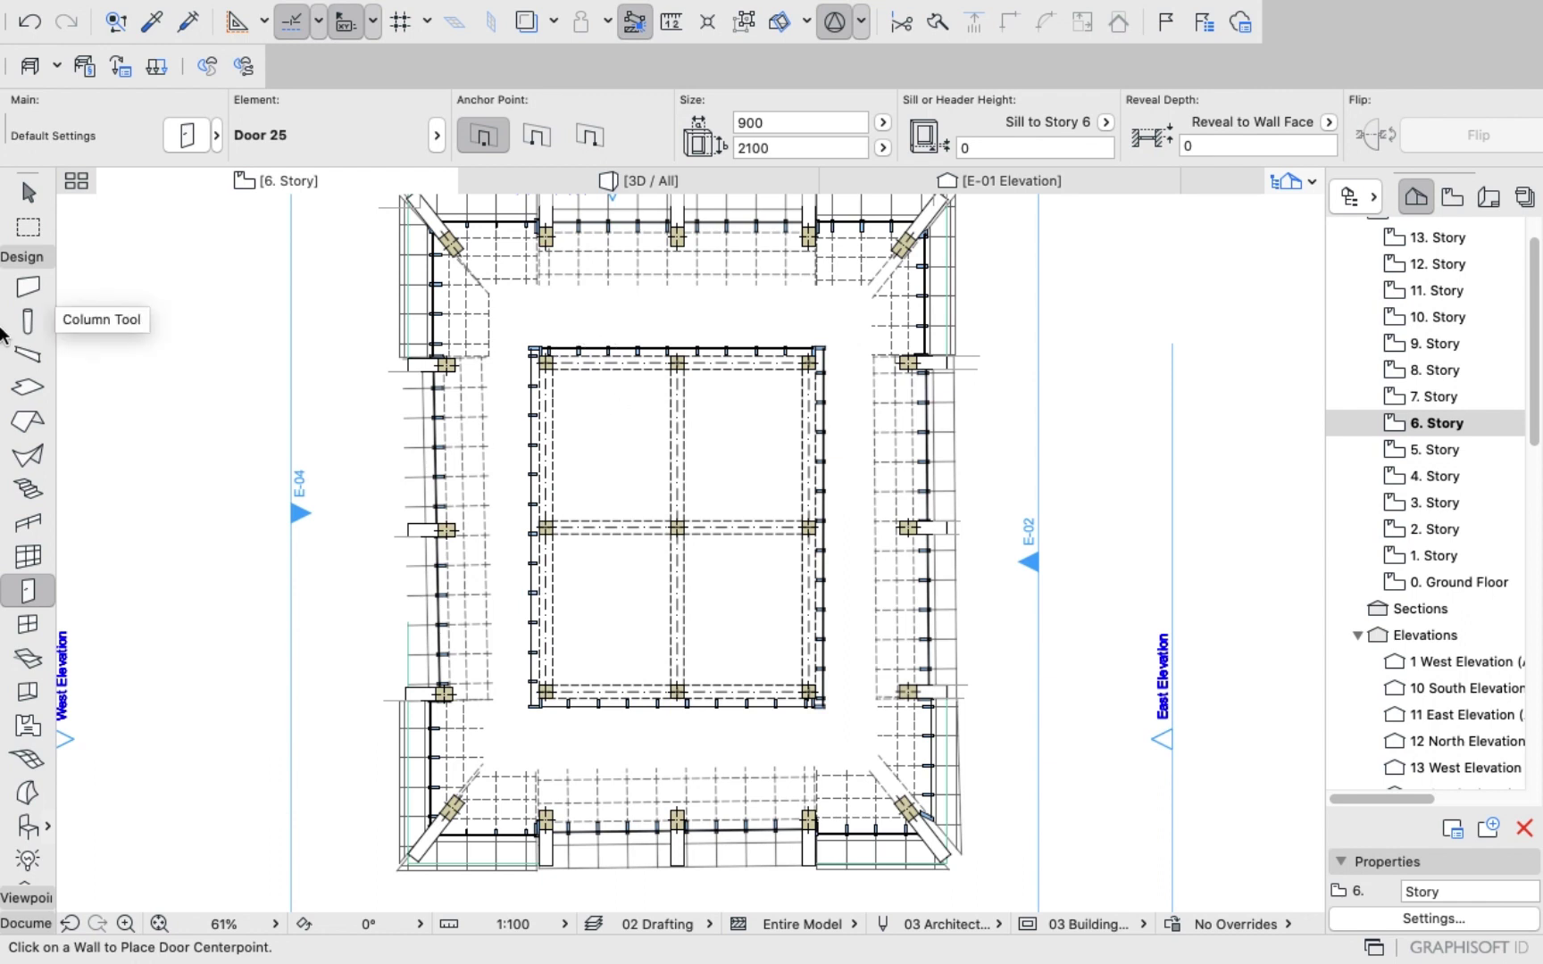
# Draw a north-south wall about 10405 mm long across the central tower area, west of the middle column row.
pyautogui.click(34, 286)
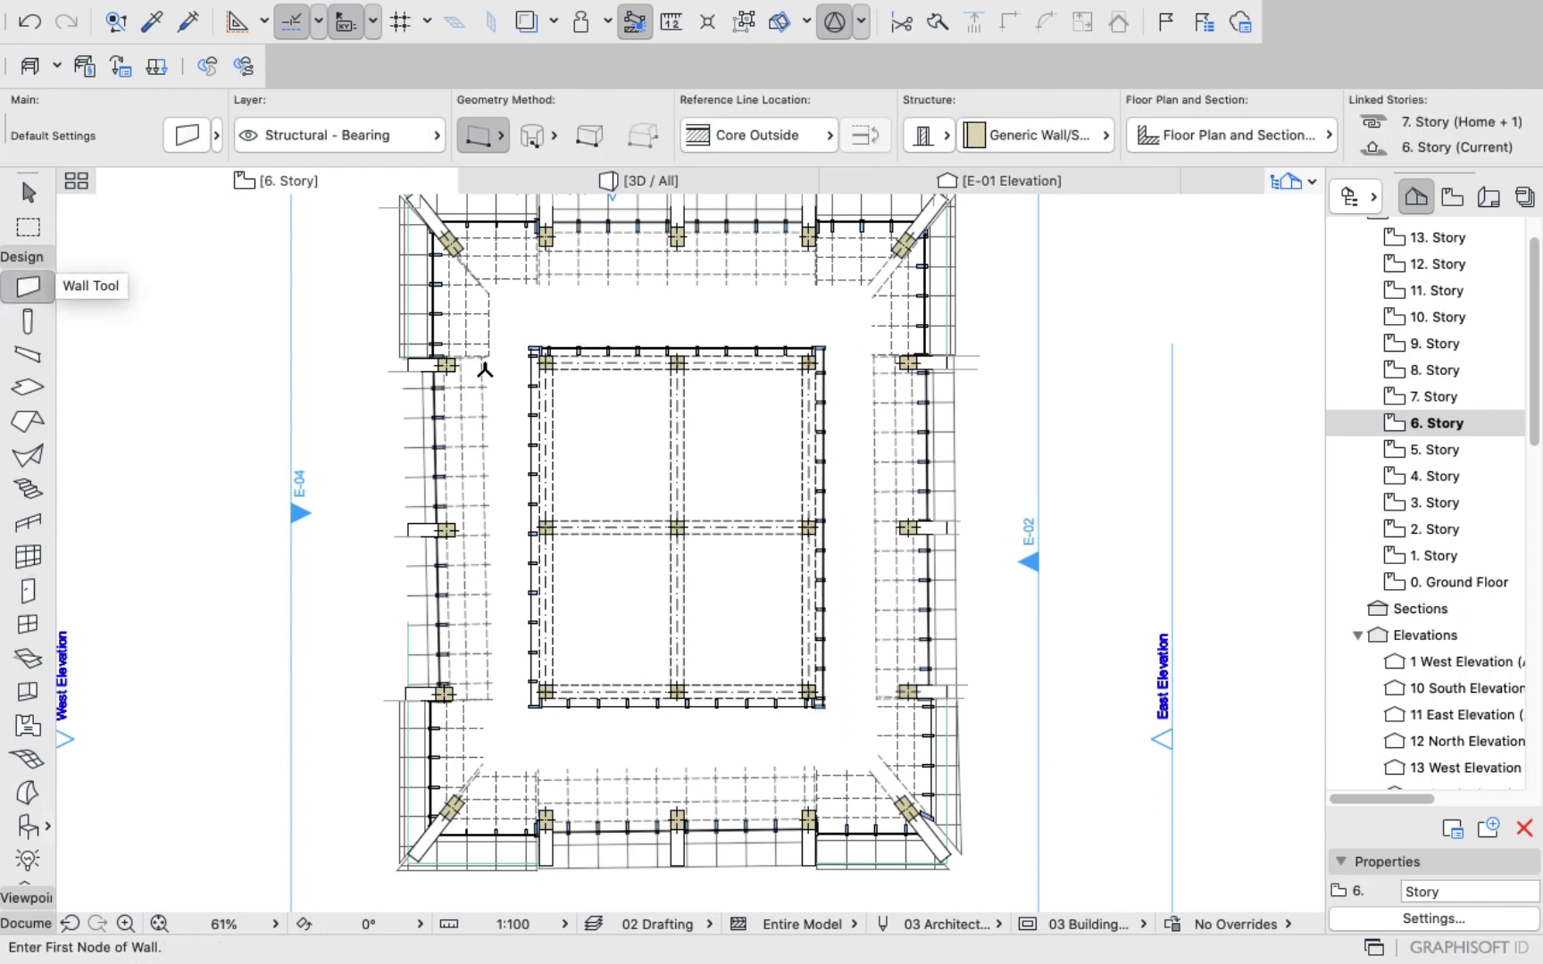
pyautogui.scroll(5, 647, 378)
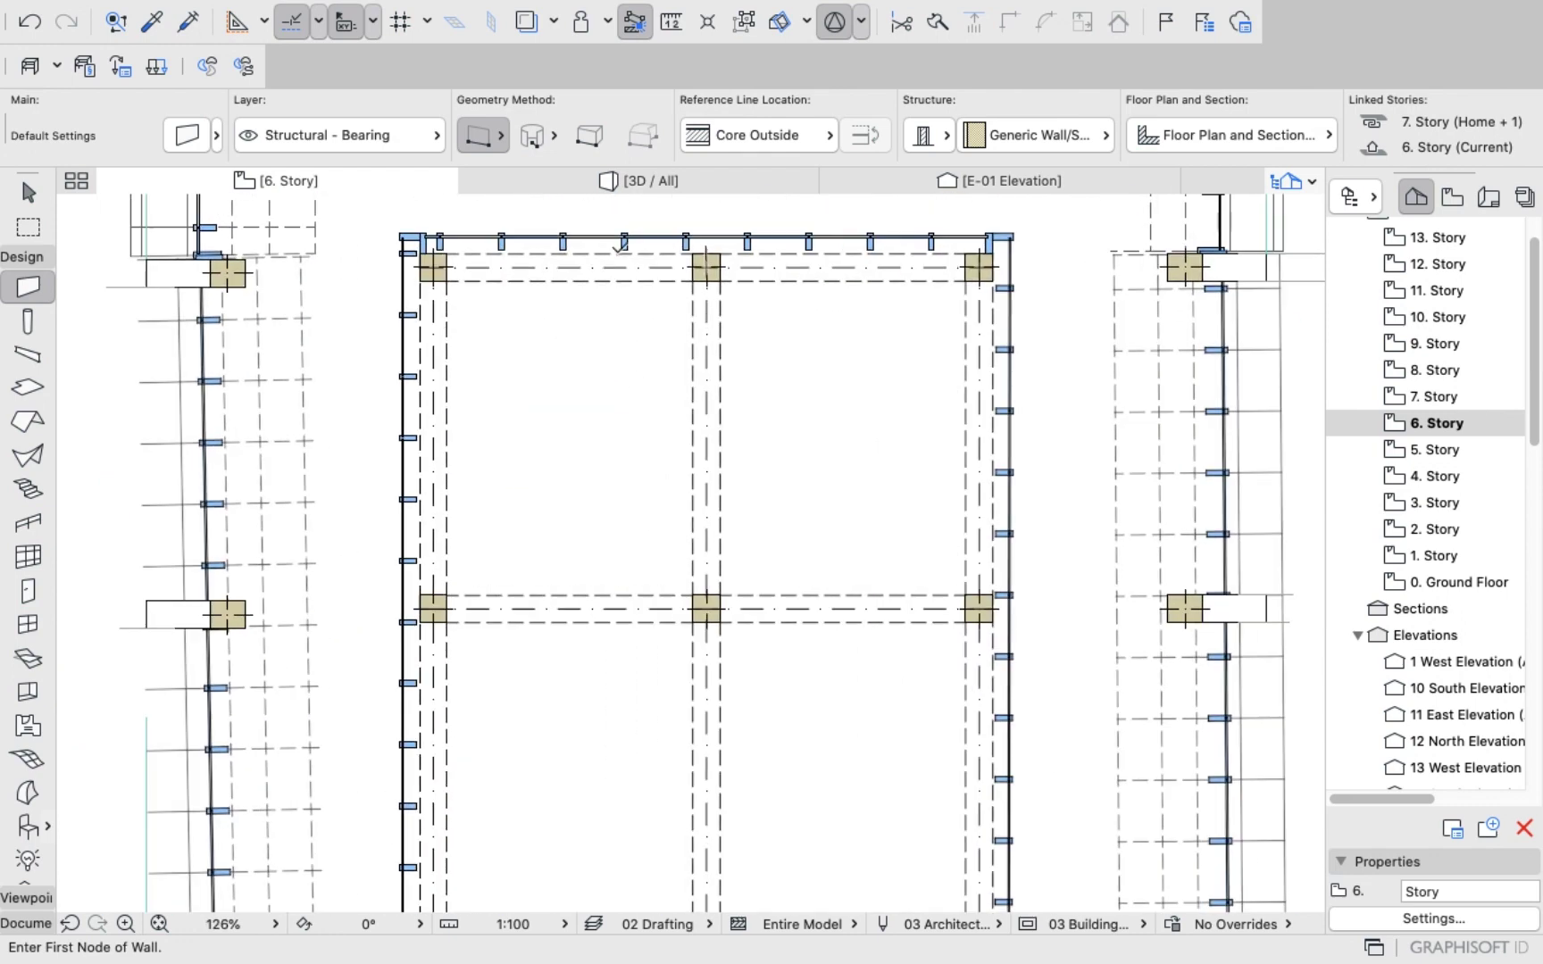
pyautogui.click(616, 257)
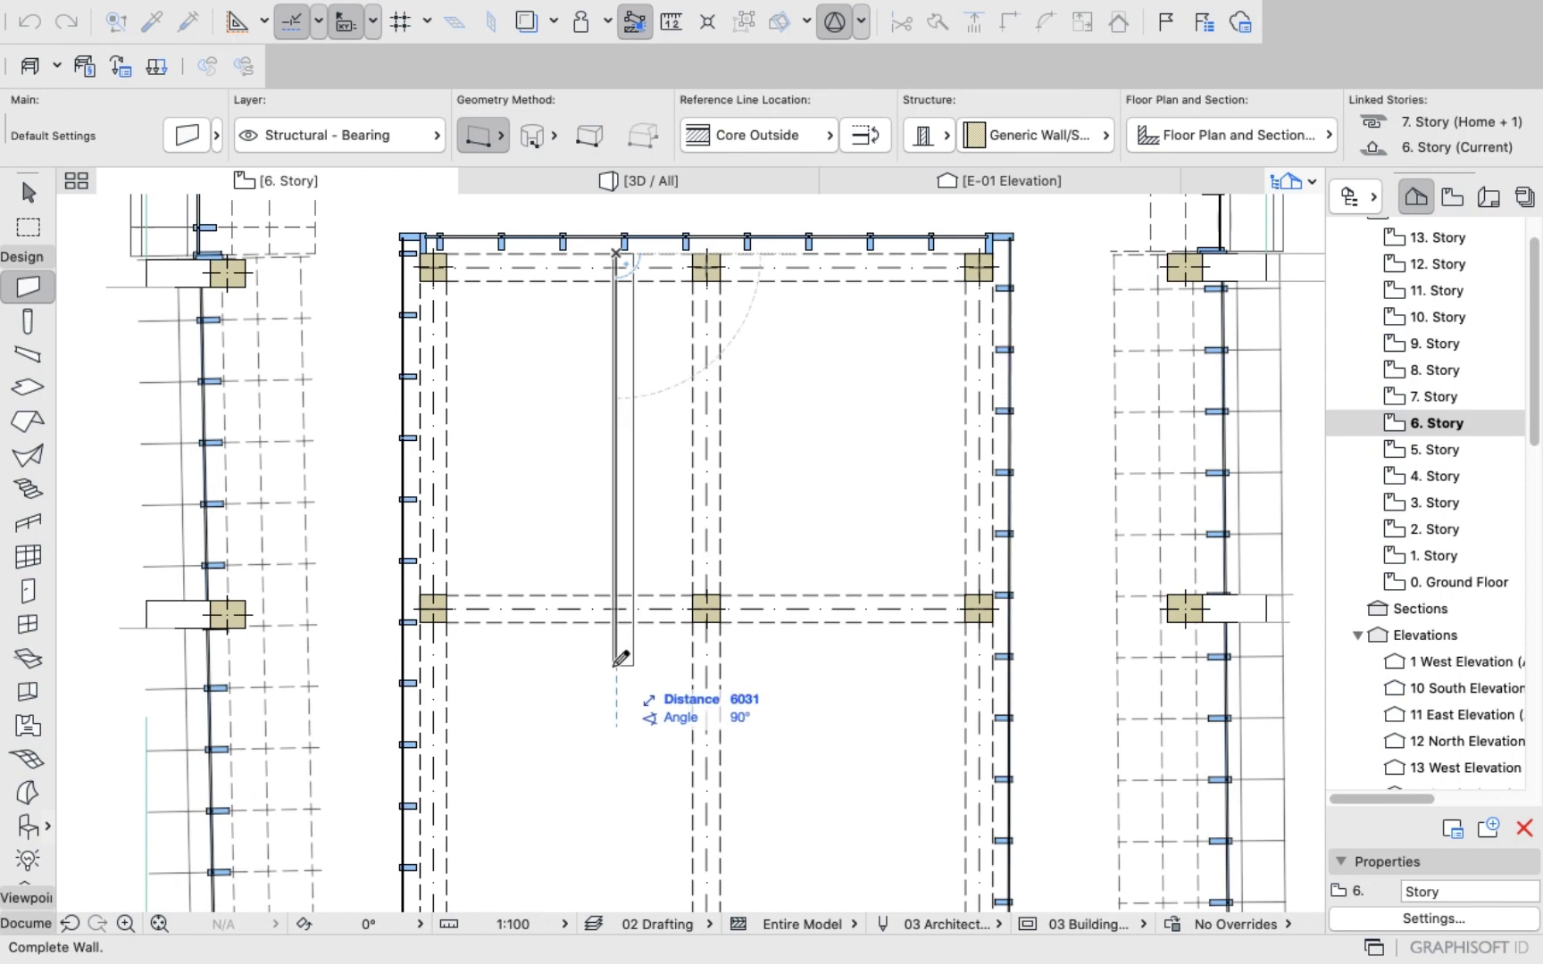
pyautogui.scroll(-5, 620, 658)
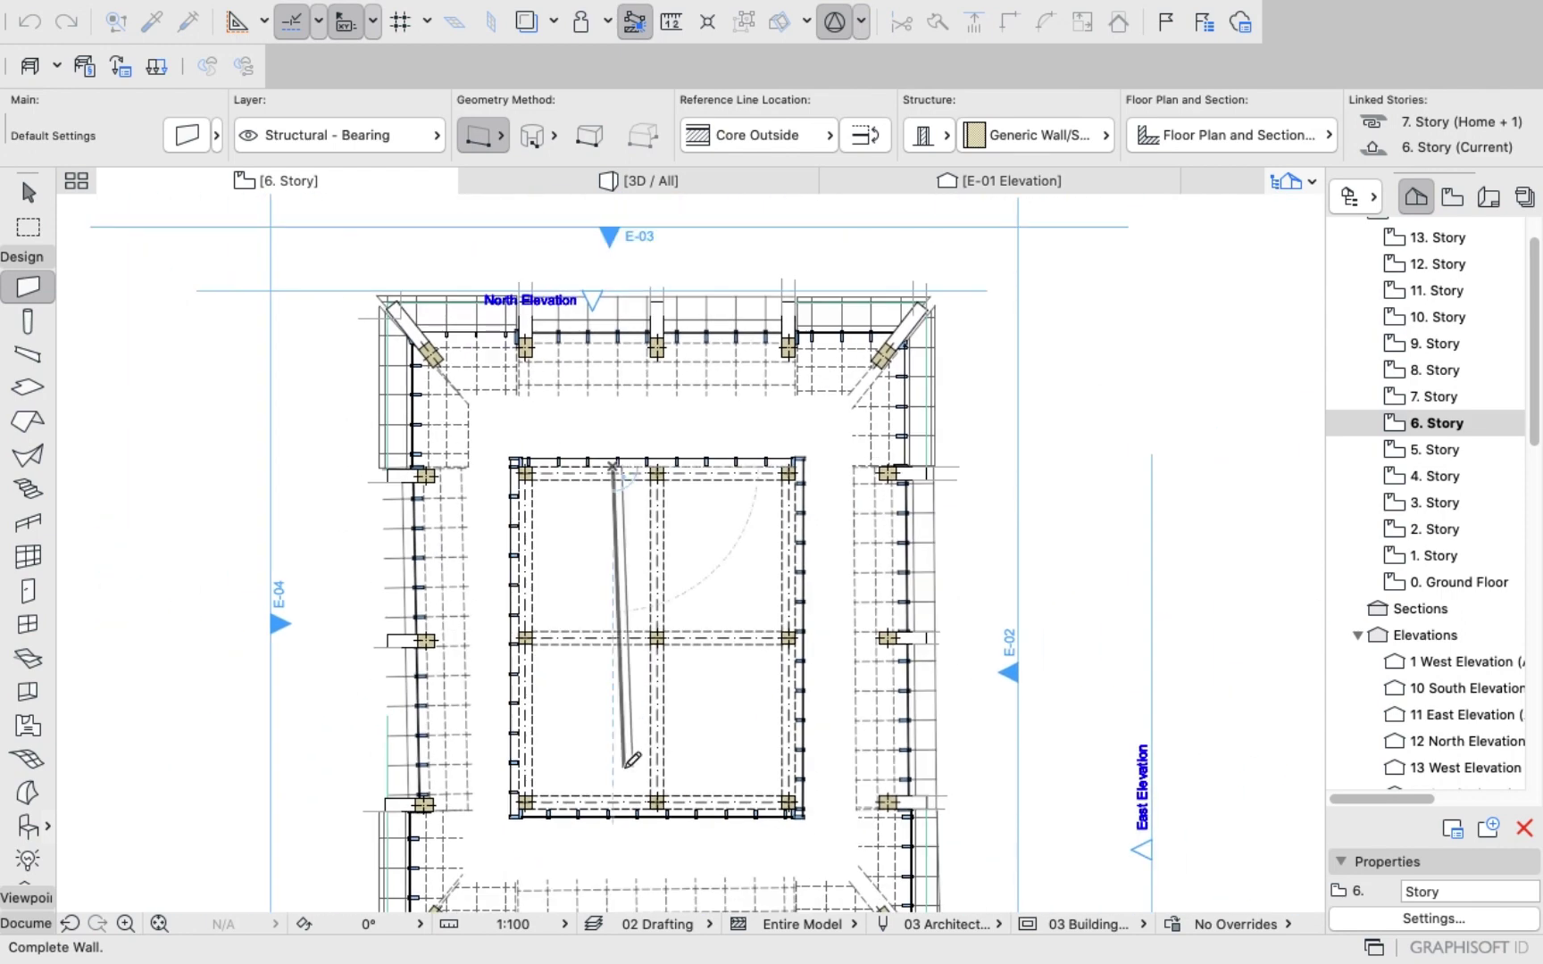
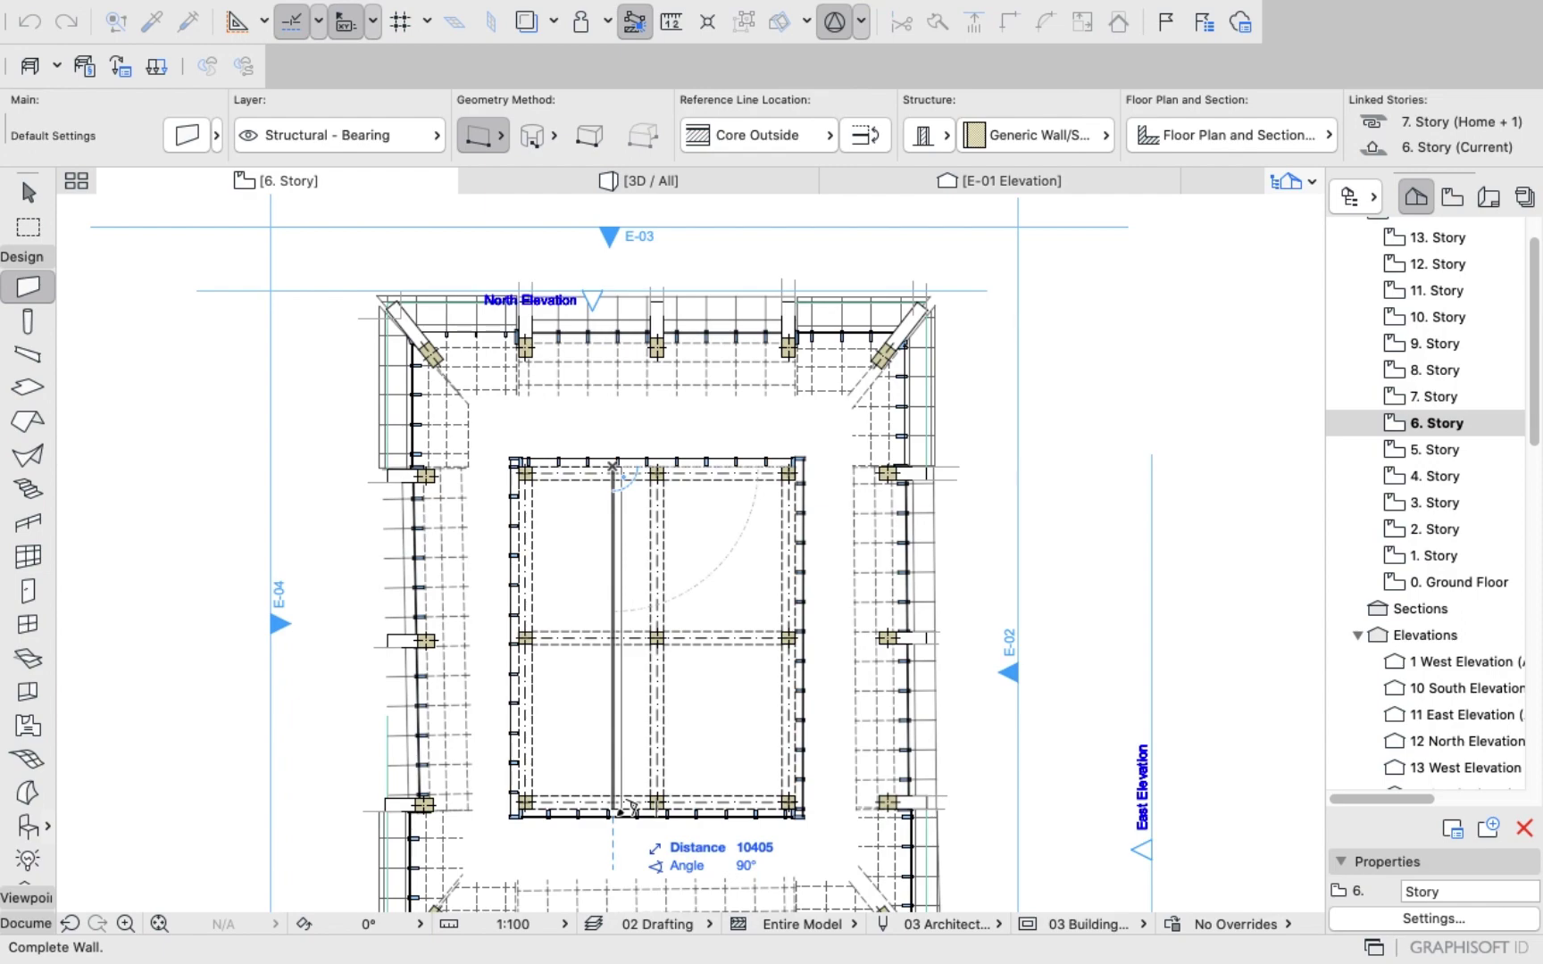
pyautogui.click(628, 809)
pyautogui.scroll(2, 613, 519)
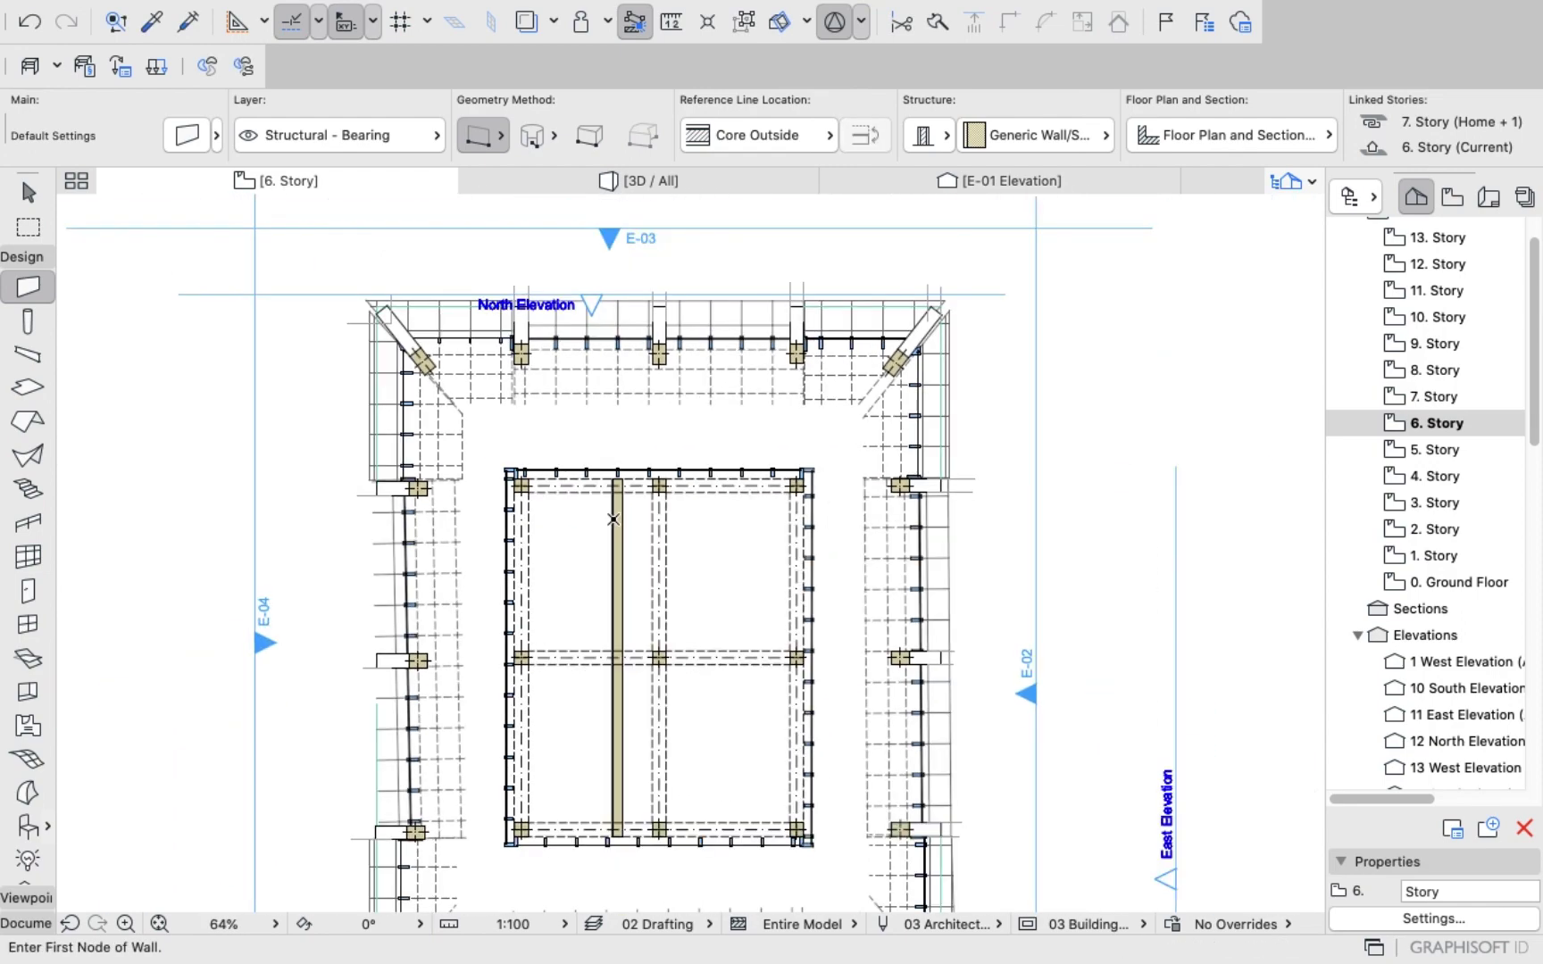
pyautogui.scroll(-5, 614, 519)
pyautogui.scroll(5, 616, 616)
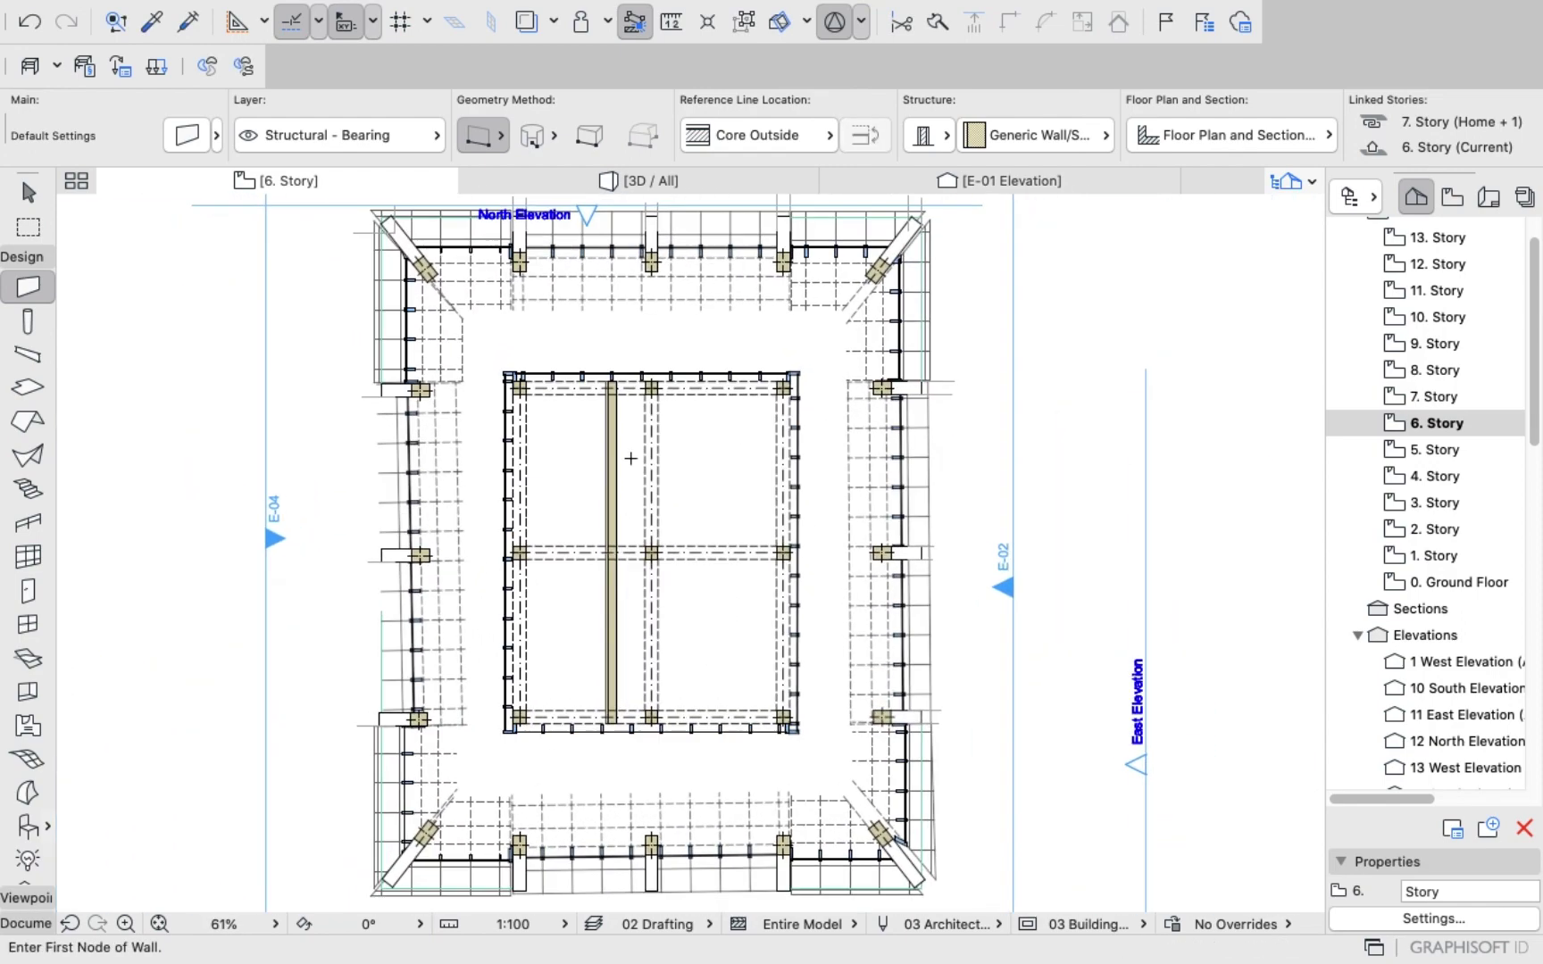
pyautogui.scroll(3, 630, 459)
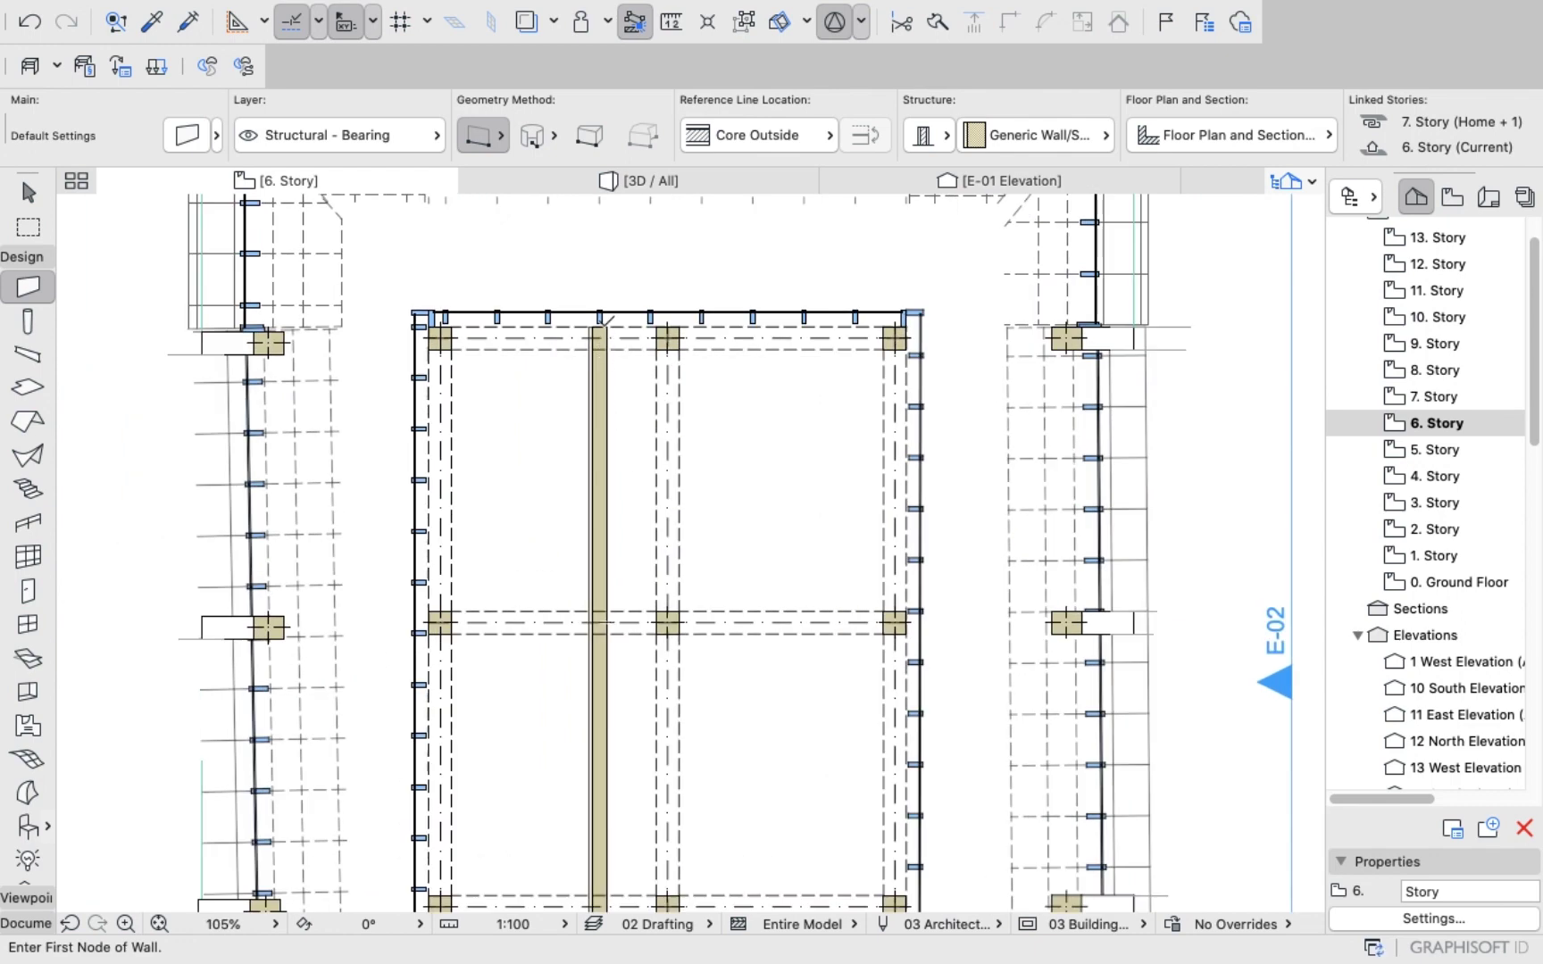
# Examine the sloped glazing and the story behind it at the tower's base in the 3D view.
pyautogui.click(630, 183)
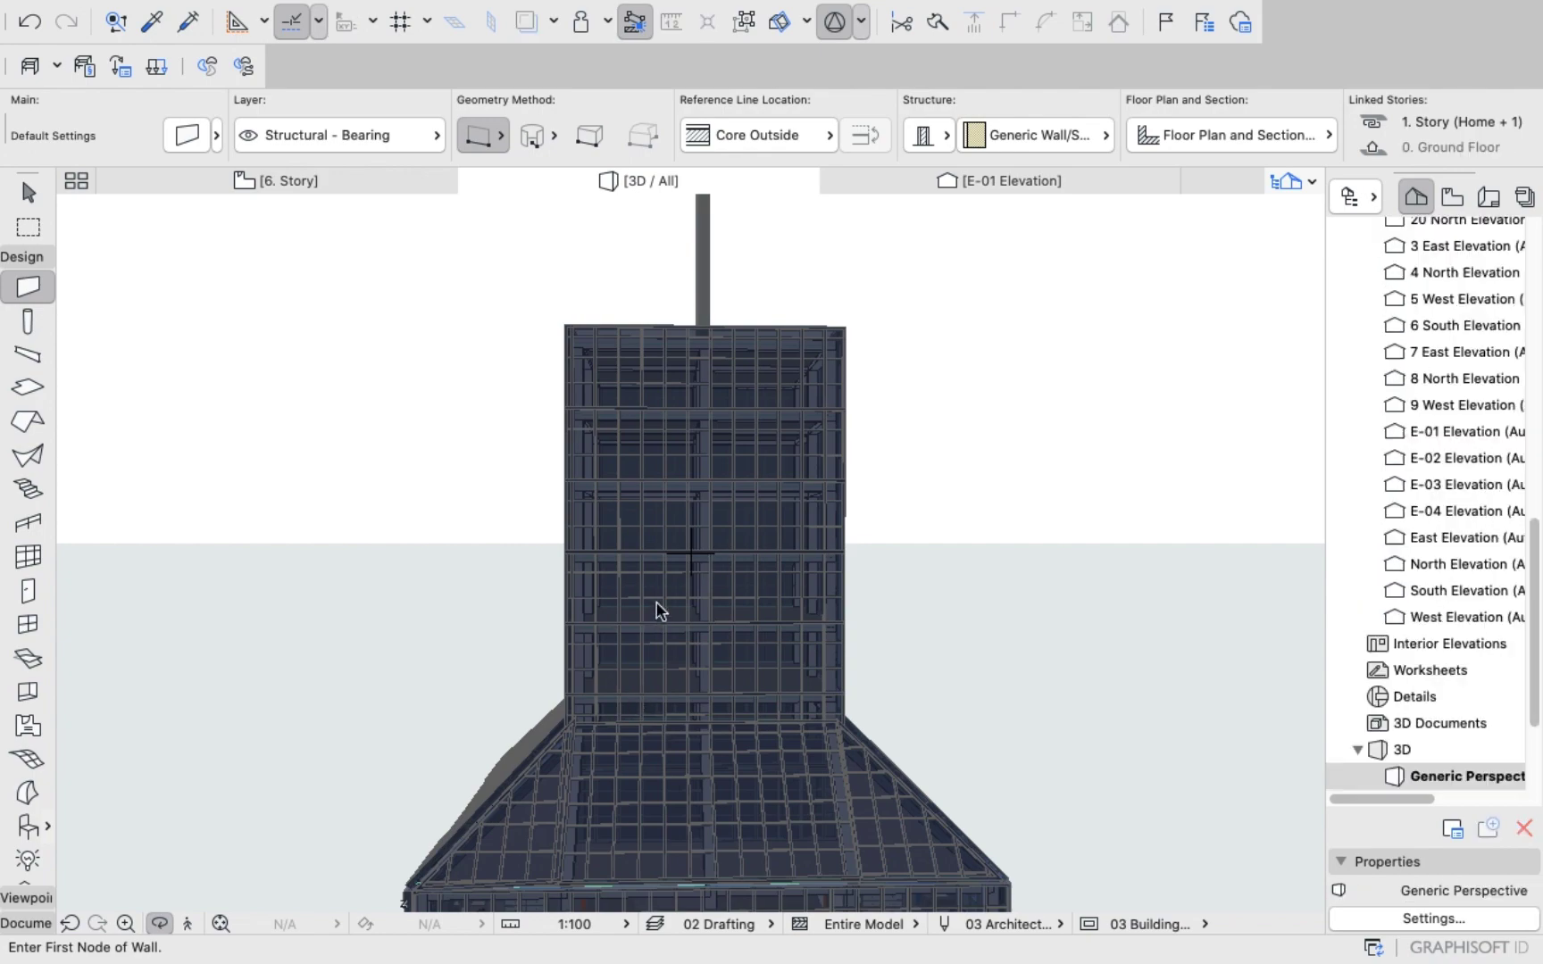
pyautogui.scroll(10, 688, 683)
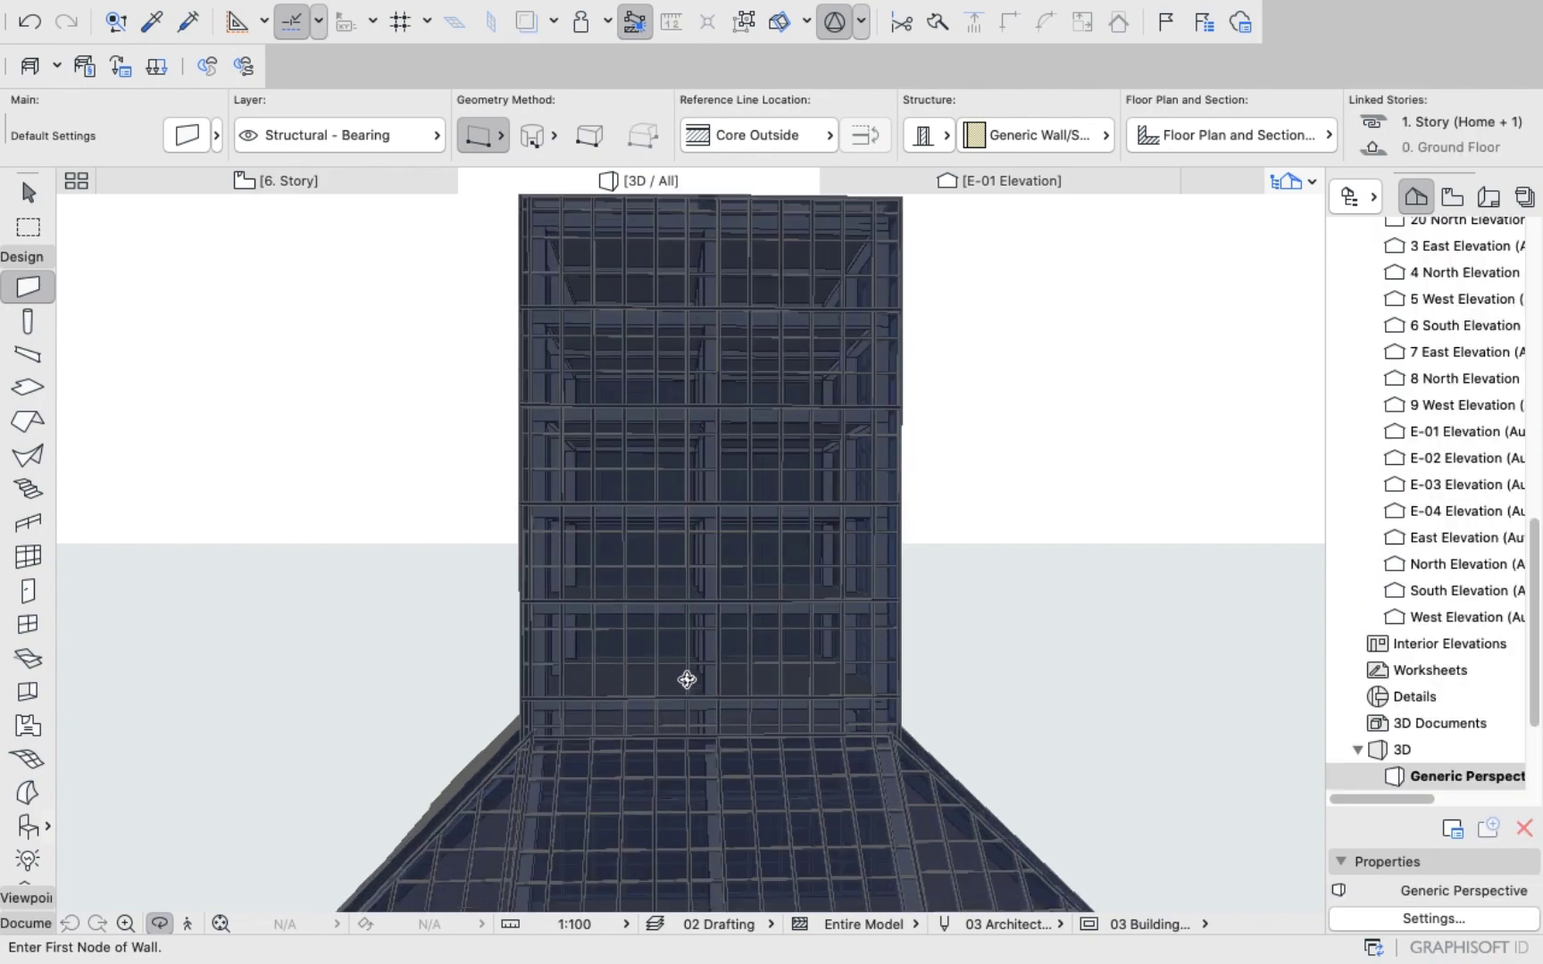
pyautogui.keyDown('shift'); pyautogui.moveTo(672, 696); pyautogui.dragTo(762, 874, button='middle'); pyautogui.keyUp('shift')
pyautogui.scroll(10, 762, 874)
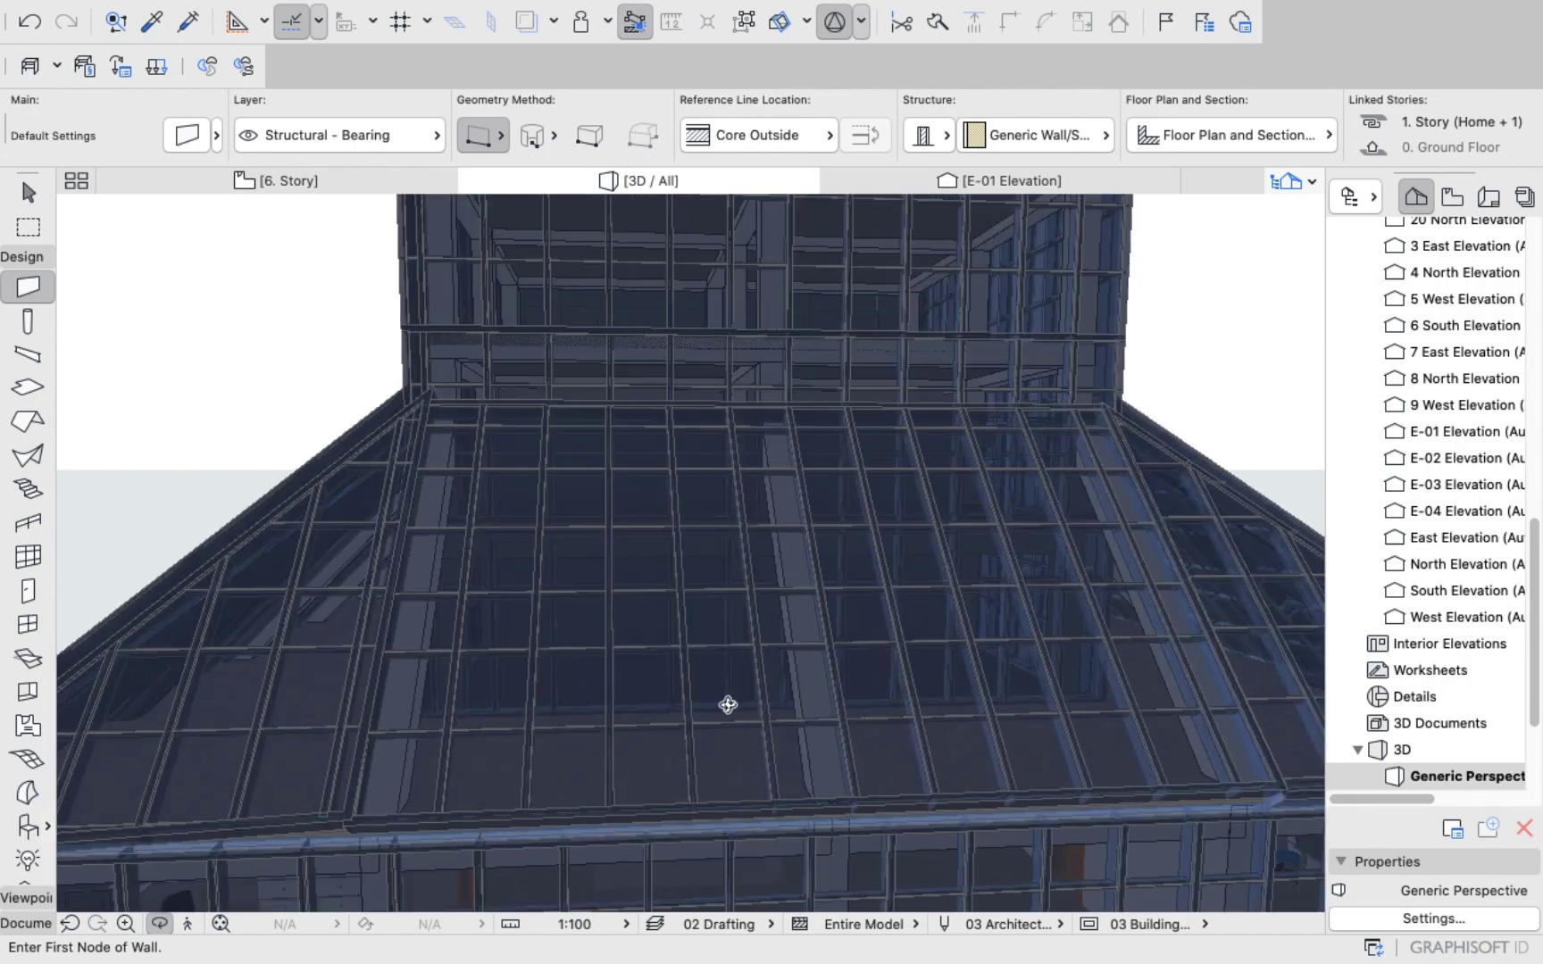
pyautogui.scroll(-8, 762, 682)
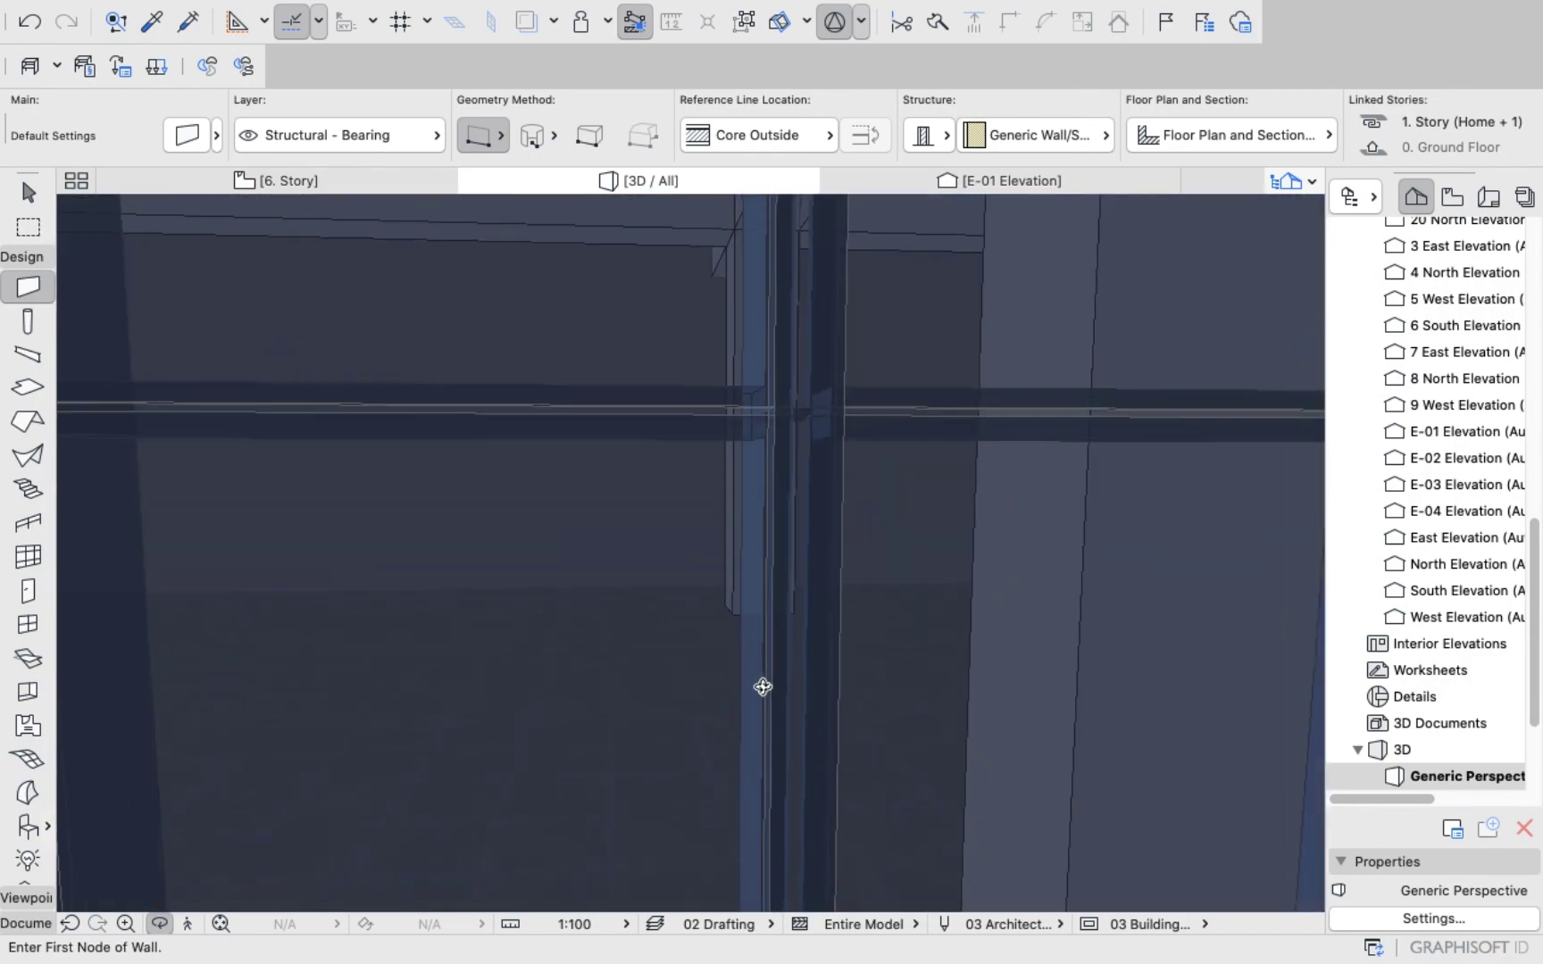
pyautogui.scroll(-5, 782, 685)
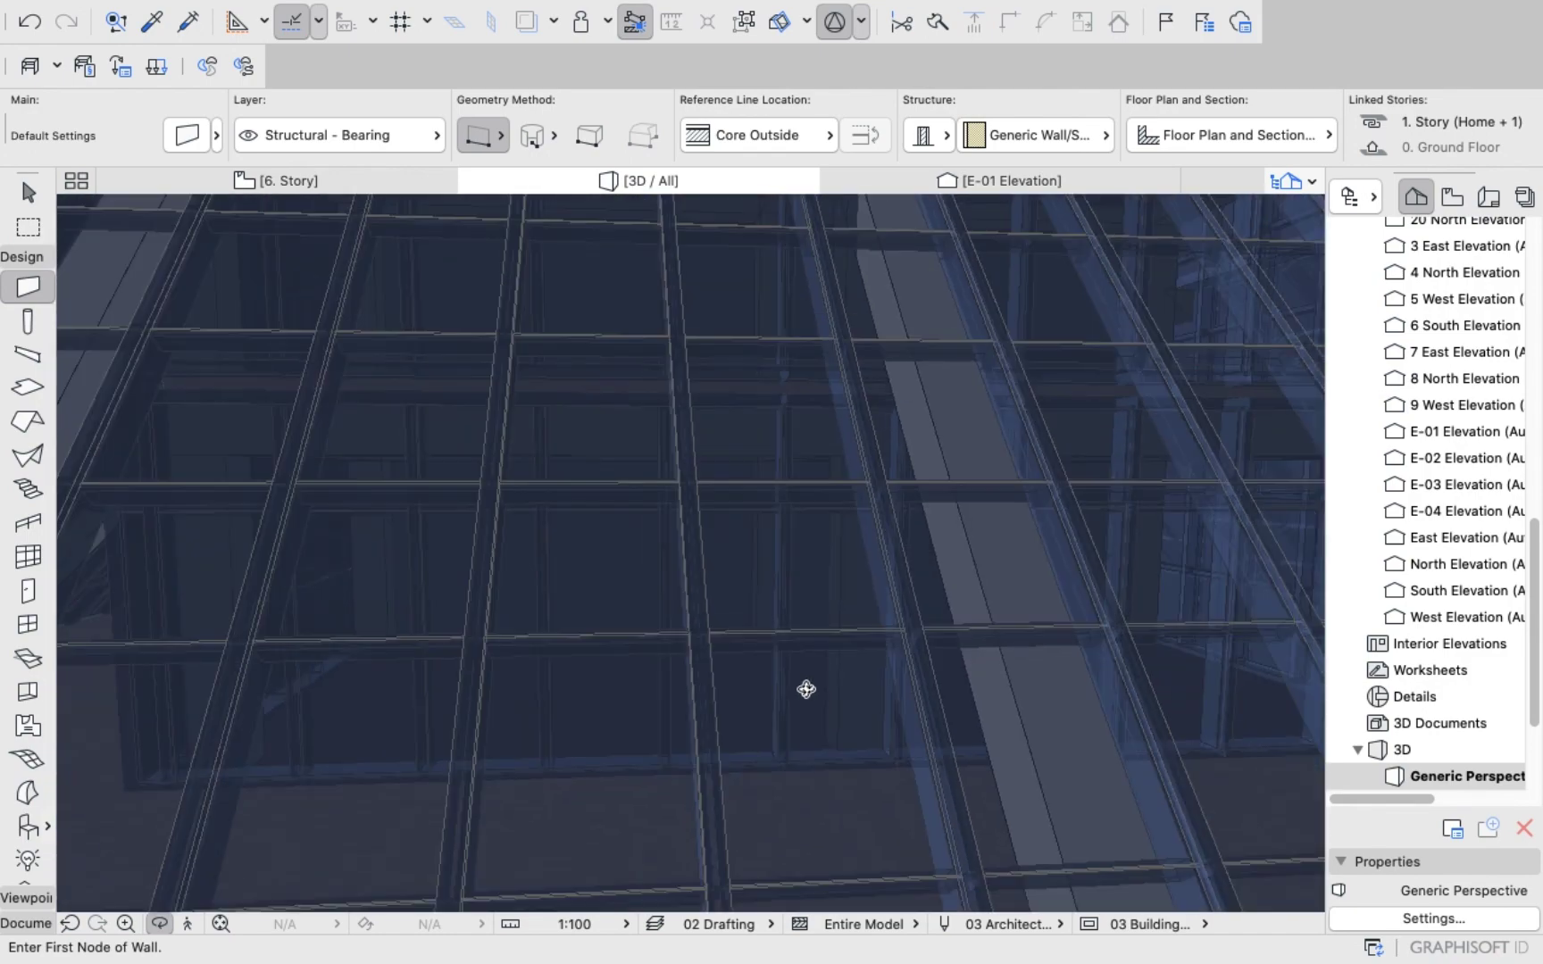
pyautogui.keyDown('shift'); pyautogui.moveTo(805, 699); pyautogui.dragTo(768, 672, button='middle'); pyautogui.keyUp('shift')
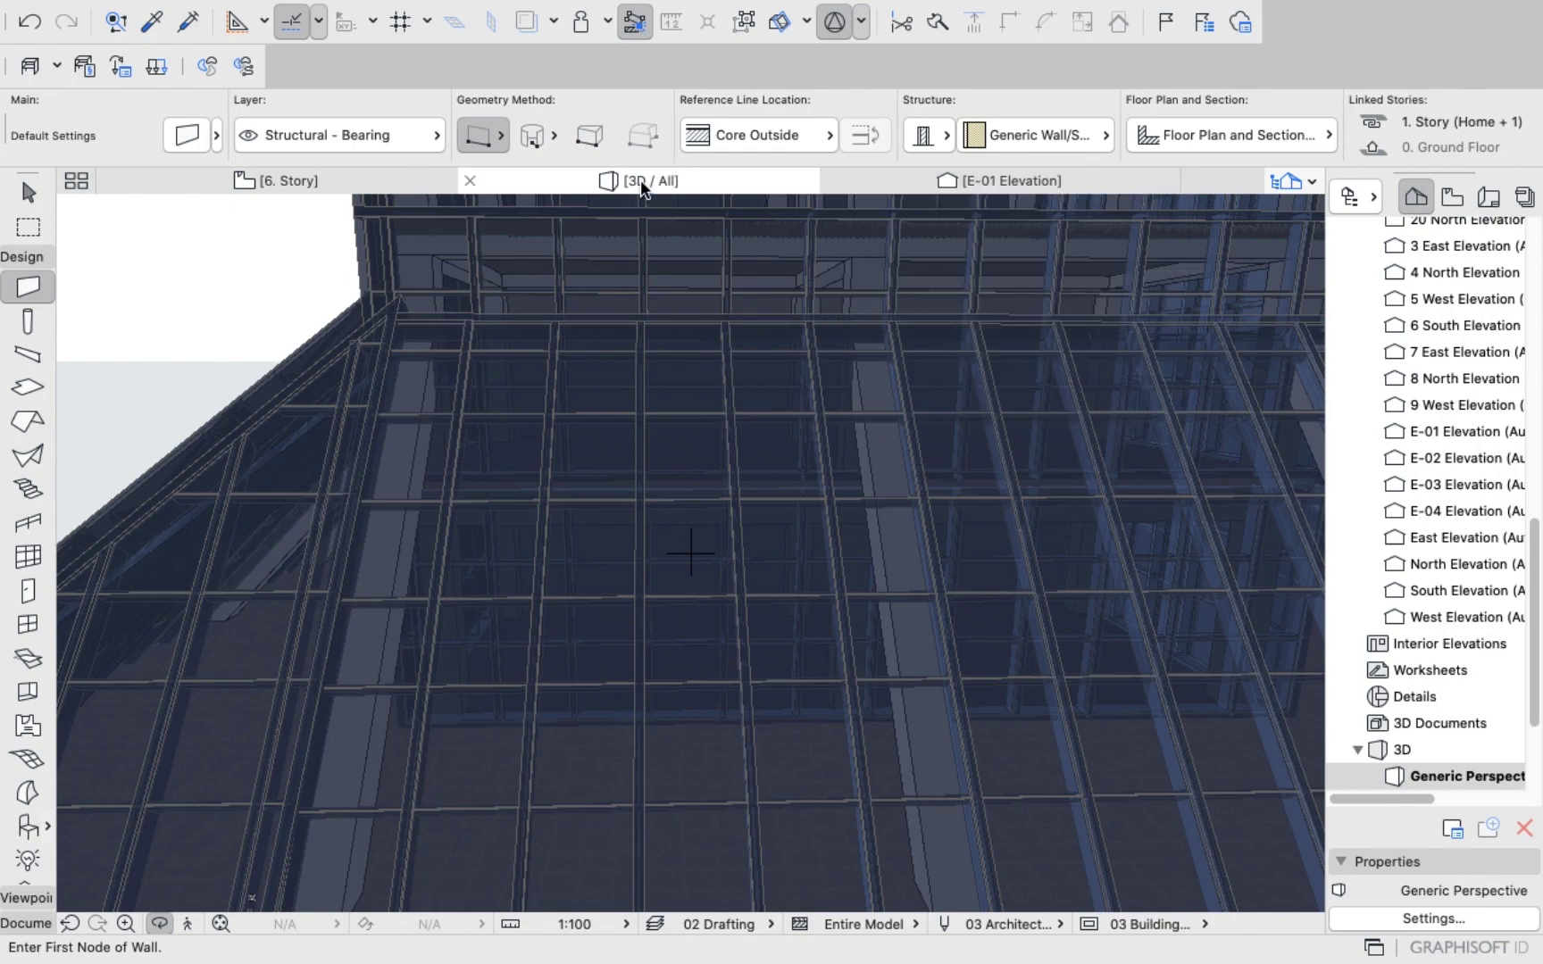
# Delete the north-south wall in the central tower area of 6. Story.
pyautogui.click(308, 177)
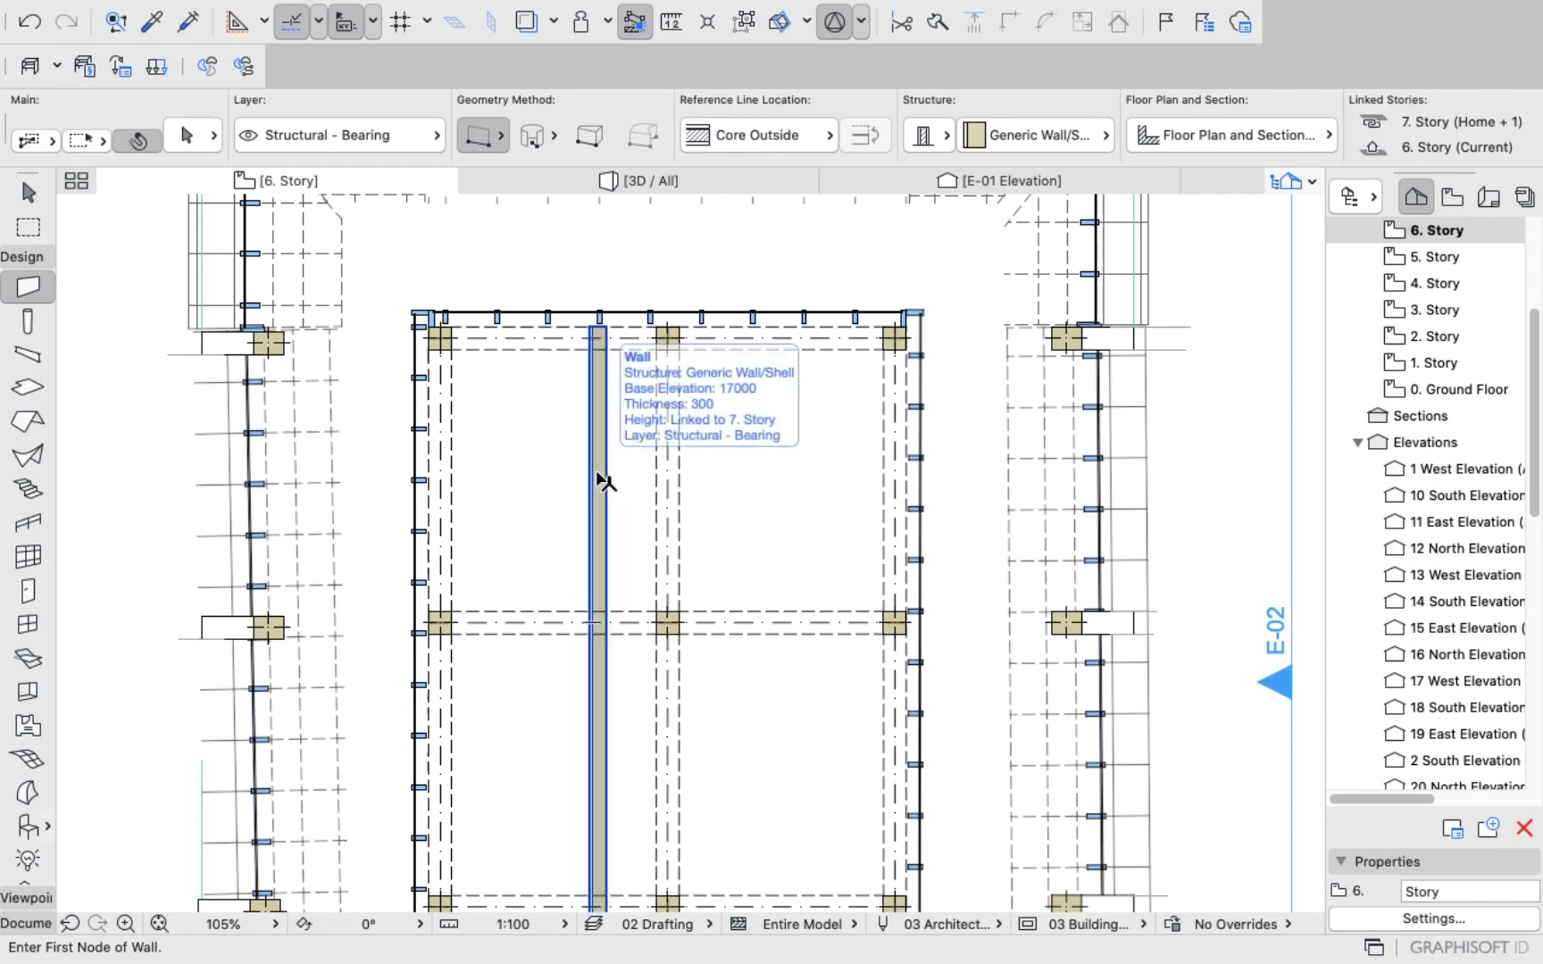
pyautogui.keyDown('shift'); pyautogui.click(597, 473); pyautogui.keyUp('shift')
pyautogui.rightClick(1195, 345)
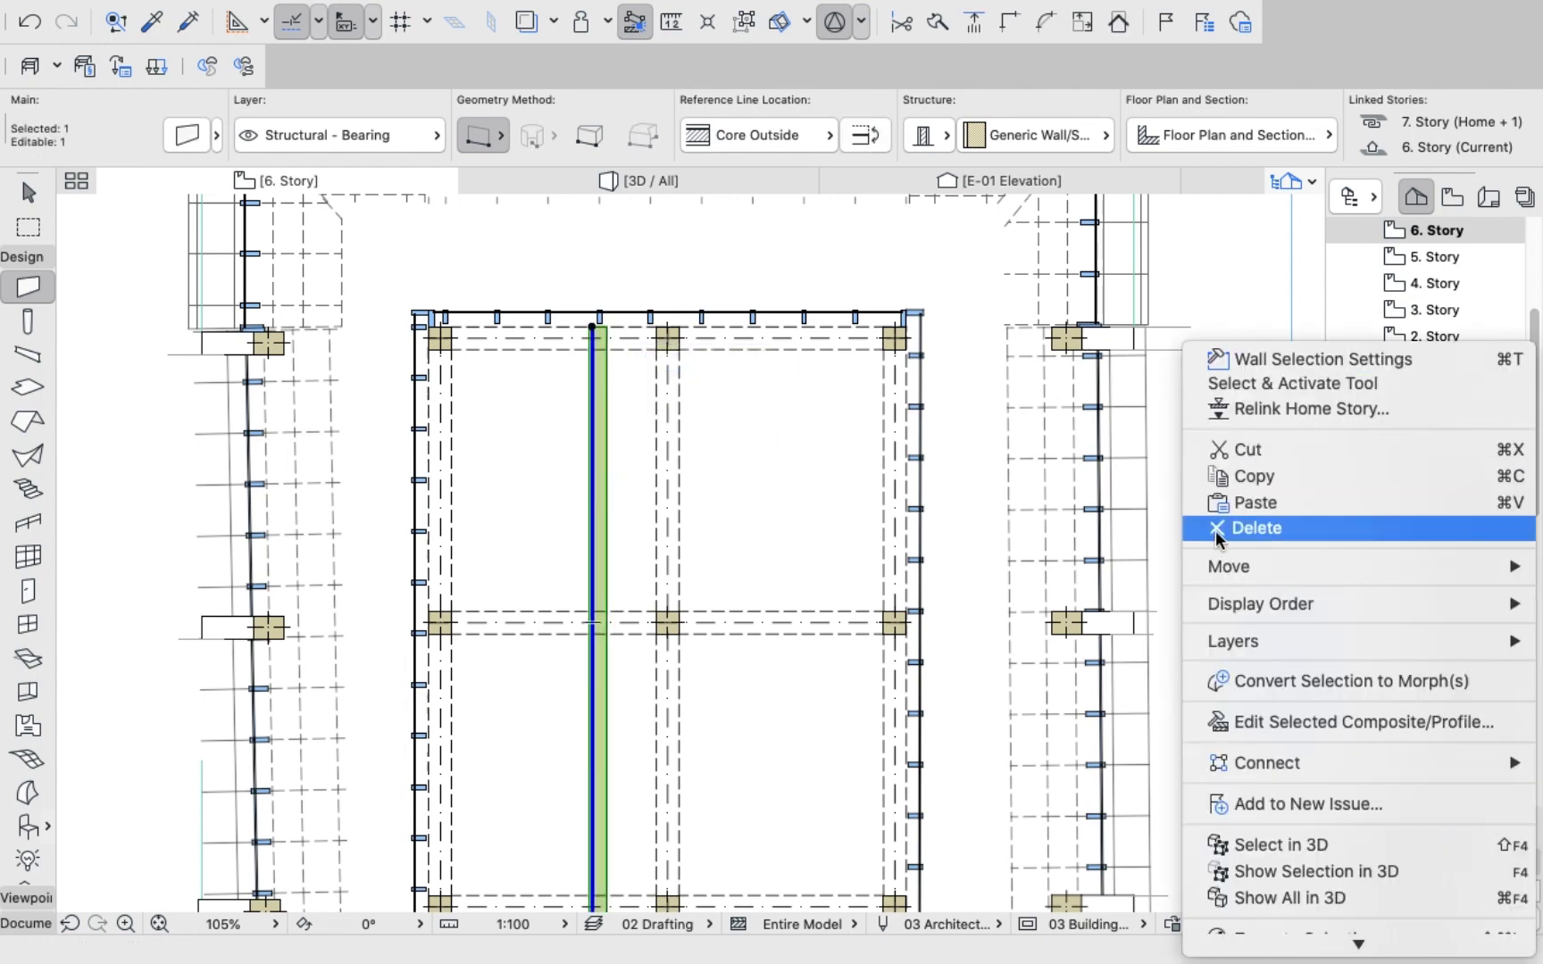
pyautogui.click(1215, 530)
pyautogui.scroll(-3, 603, 386)
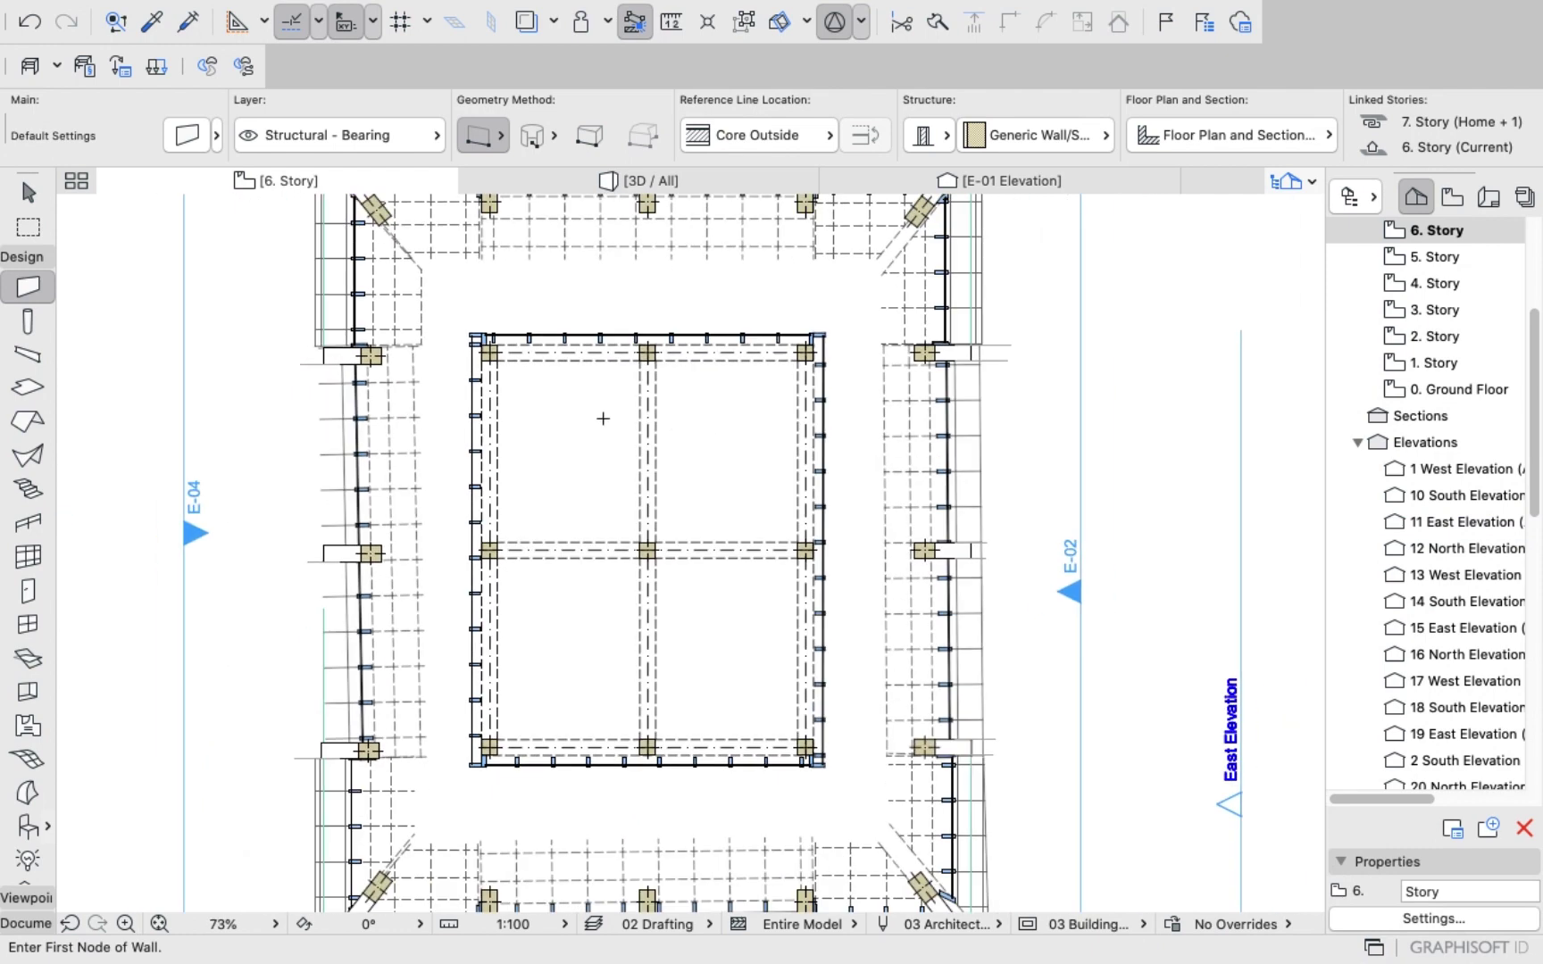
pyautogui.scroll(3, 1457, 342)
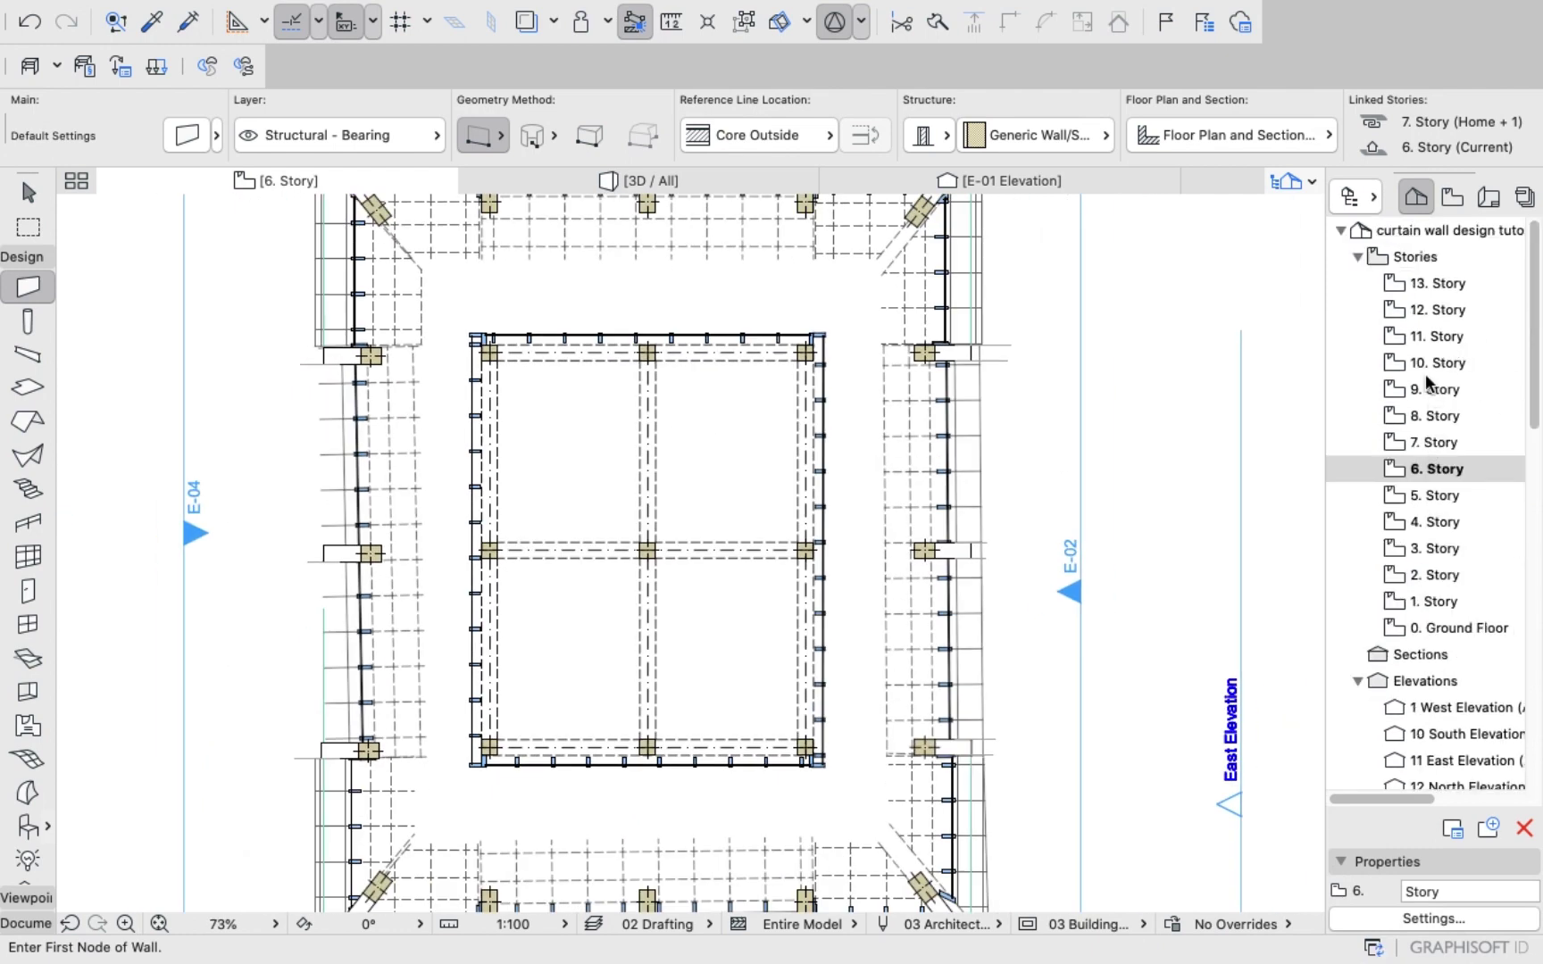
# Copy the two elevators in the central shaft from the 5. Story floor plan.
pyautogui.doubleClick(1433, 495)
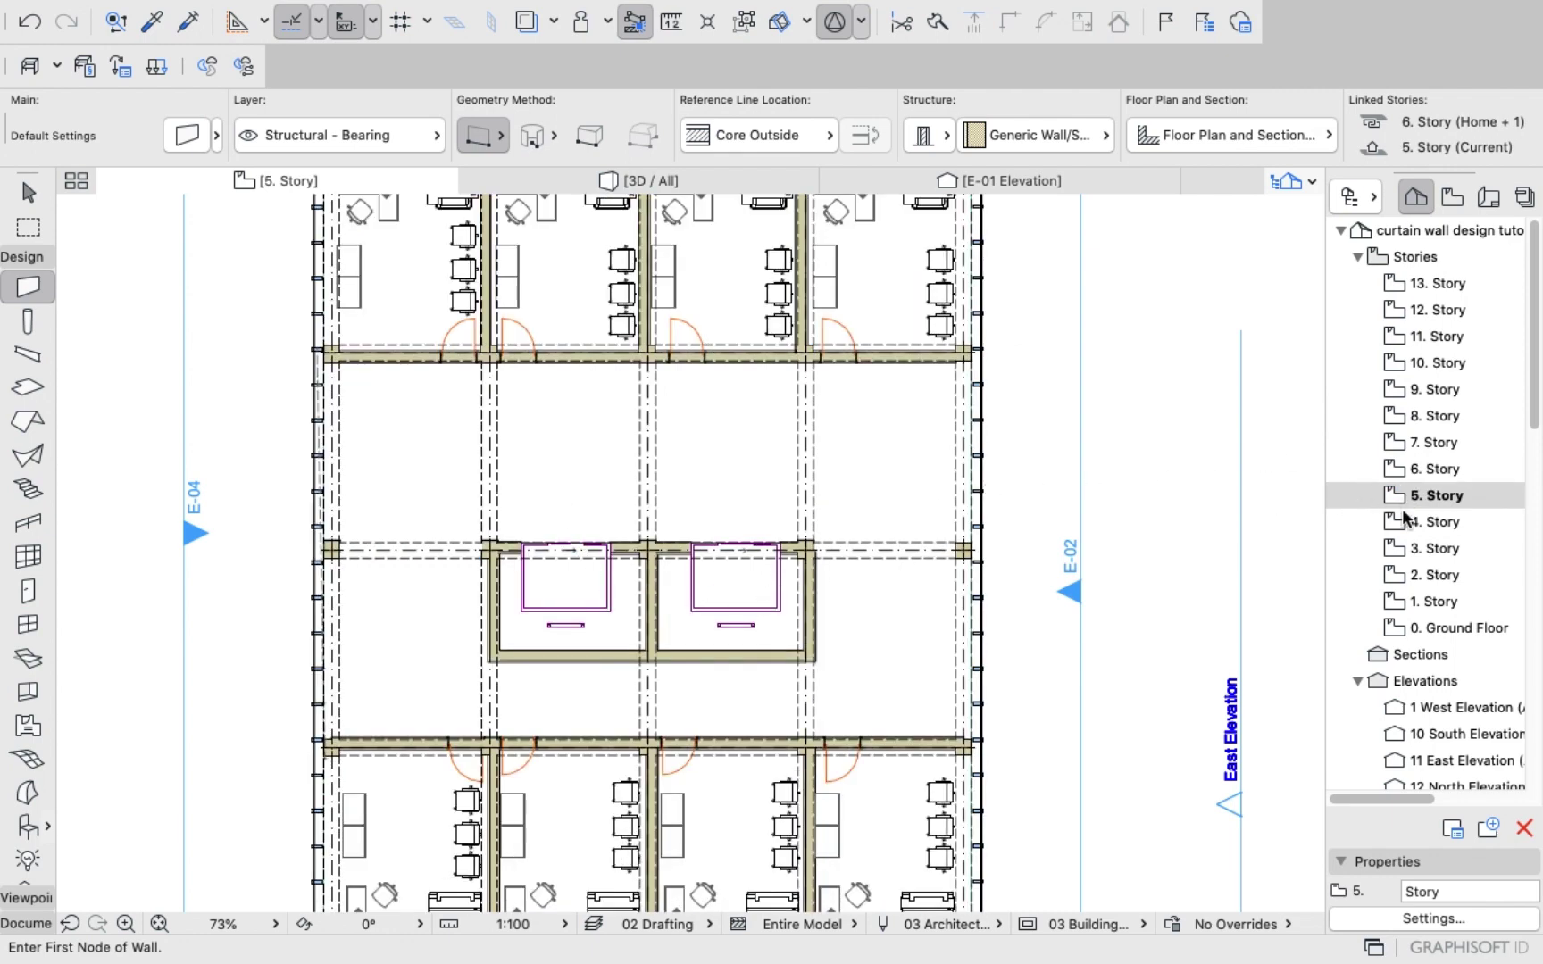
pyautogui.keyDown('shift'); pyautogui.click(733, 592); pyautogui.keyUp('shift')
pyautogui.keyDown('shift'); pyautogui.click(551, 600); pyautogui.keyUp('shift')
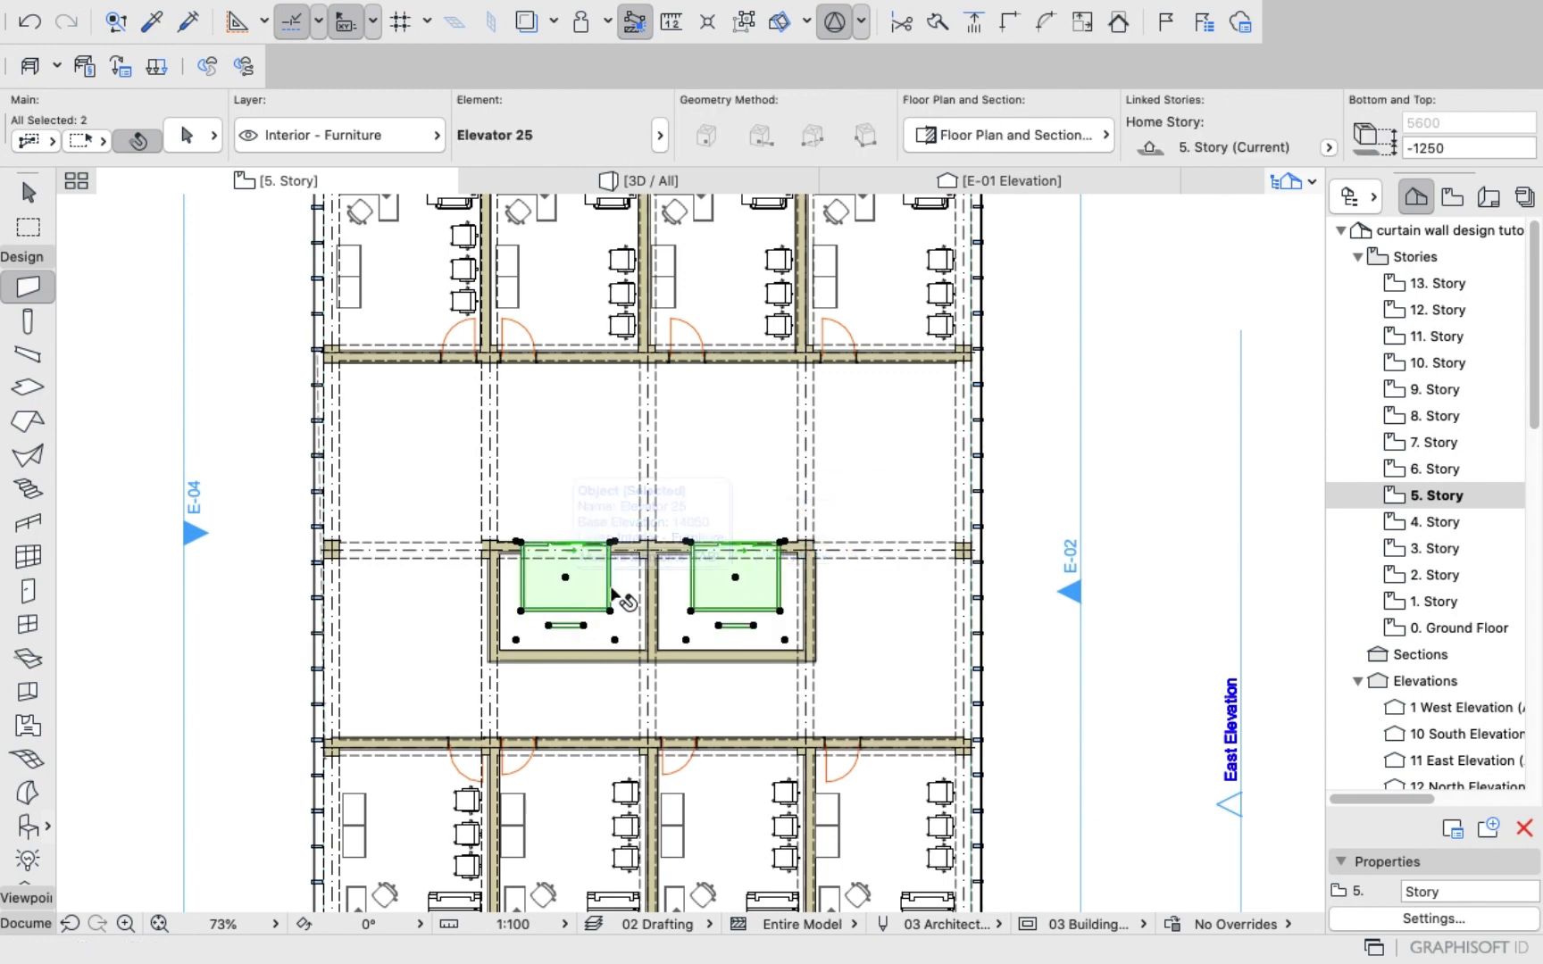
pyautogui.rightClick(1150, 320)
pyautogui.click(1189, 471)
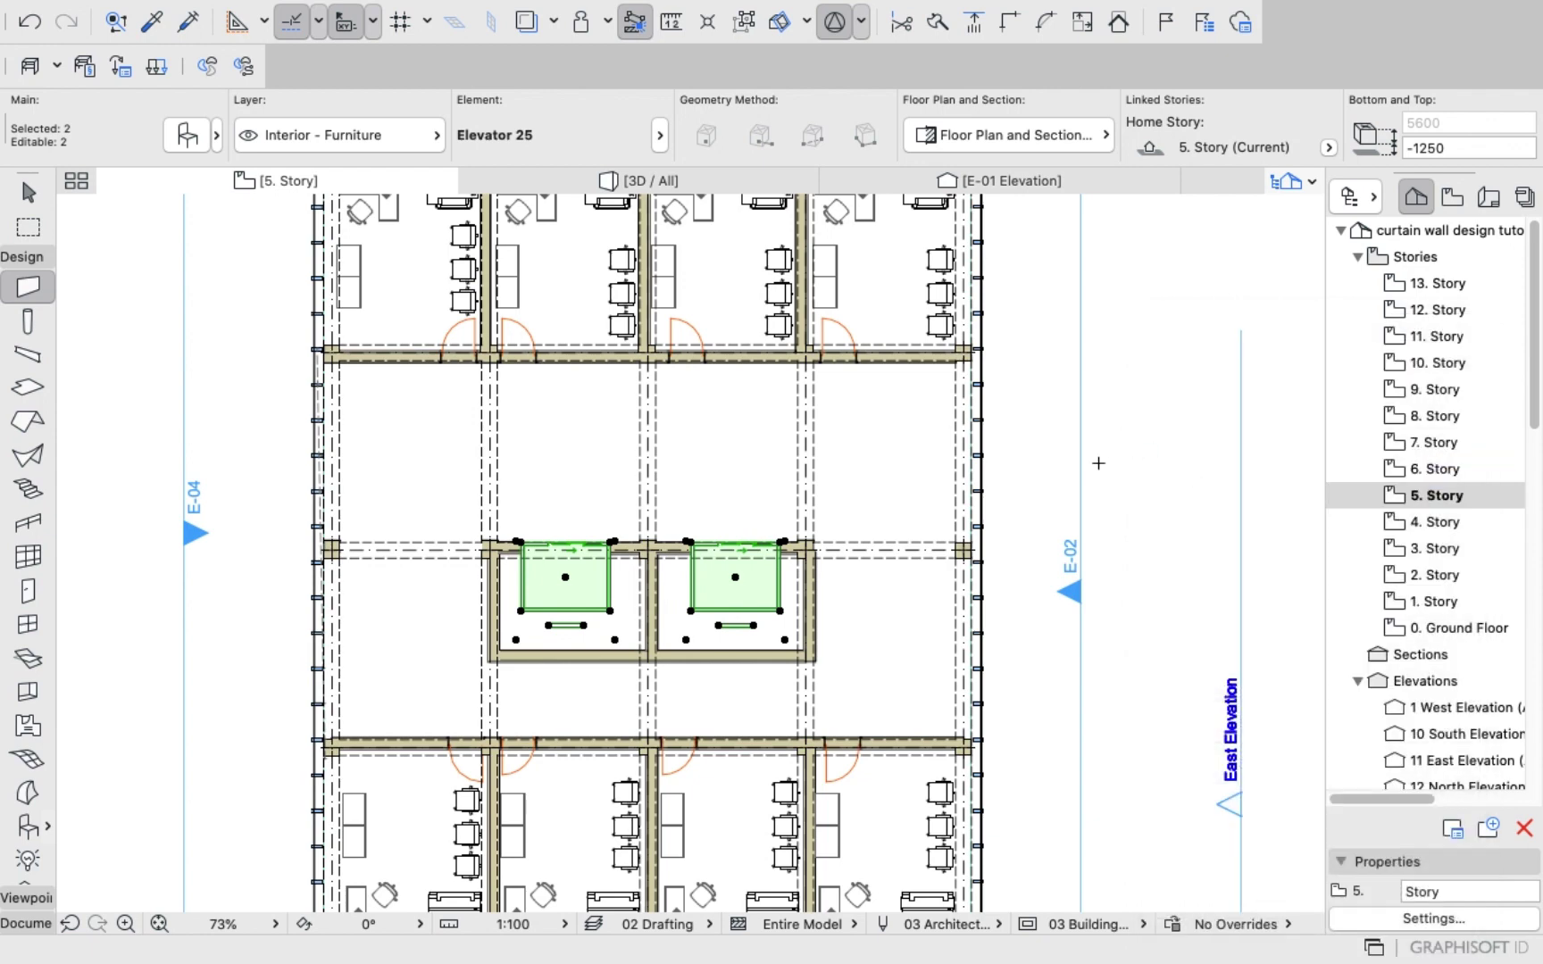
# Paste the two copied elevators onto the 6. Story floor plan inside the tower.
pyautogui.scroll(-2, 1098, 462)
pyautogui.doubleClick(1431, 468)
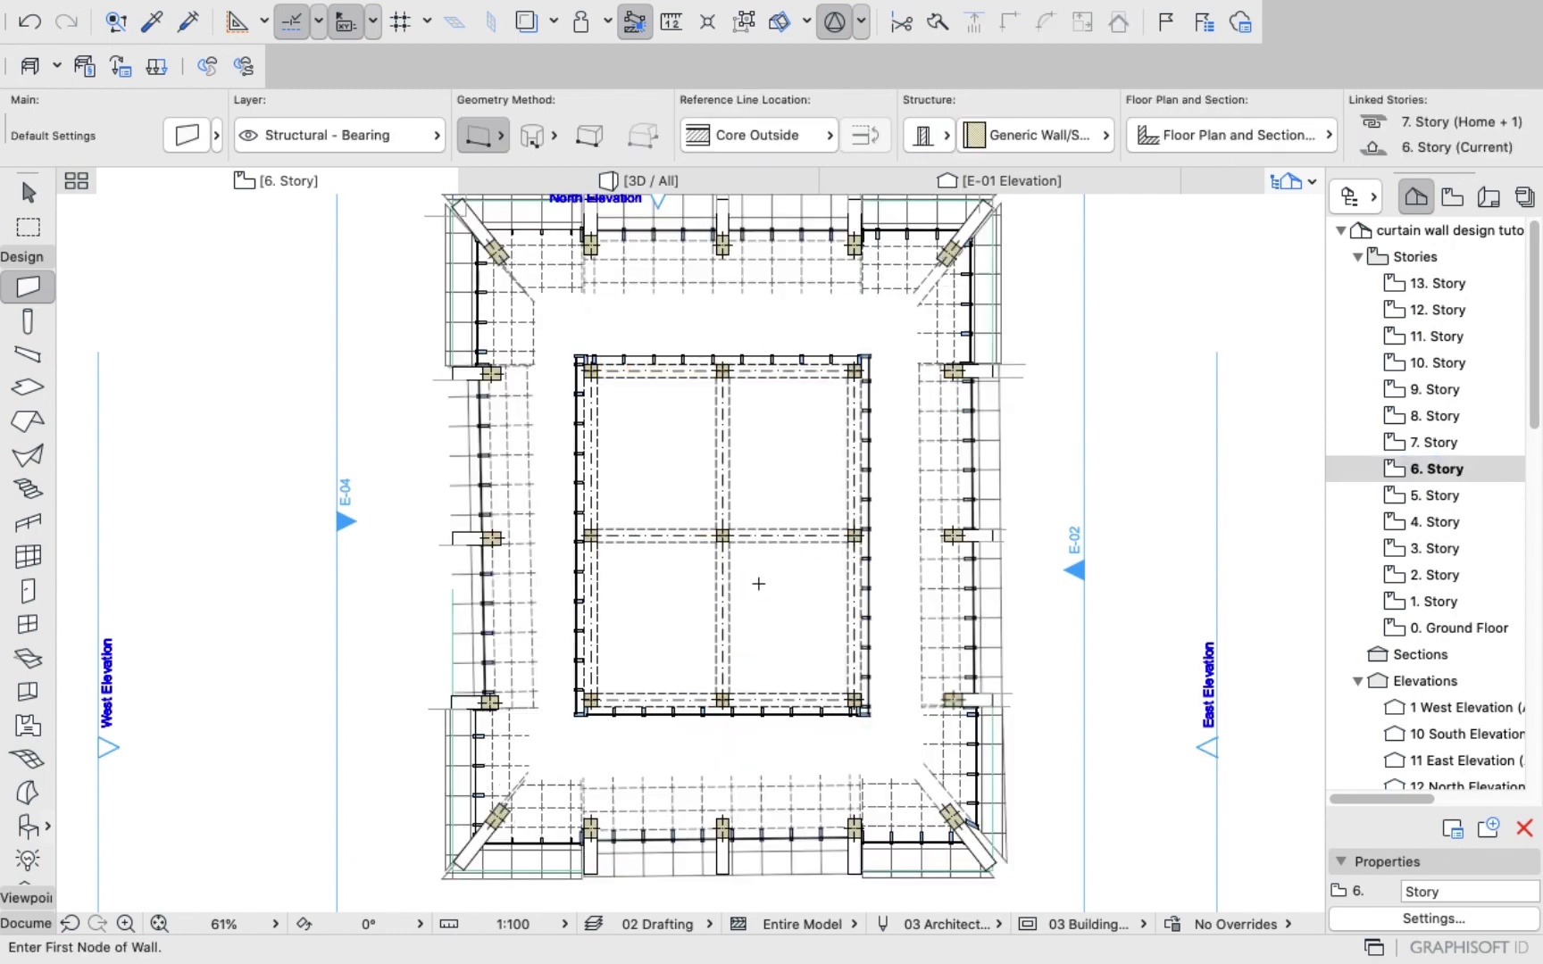
pyautogui.rightClick(1158, 350)
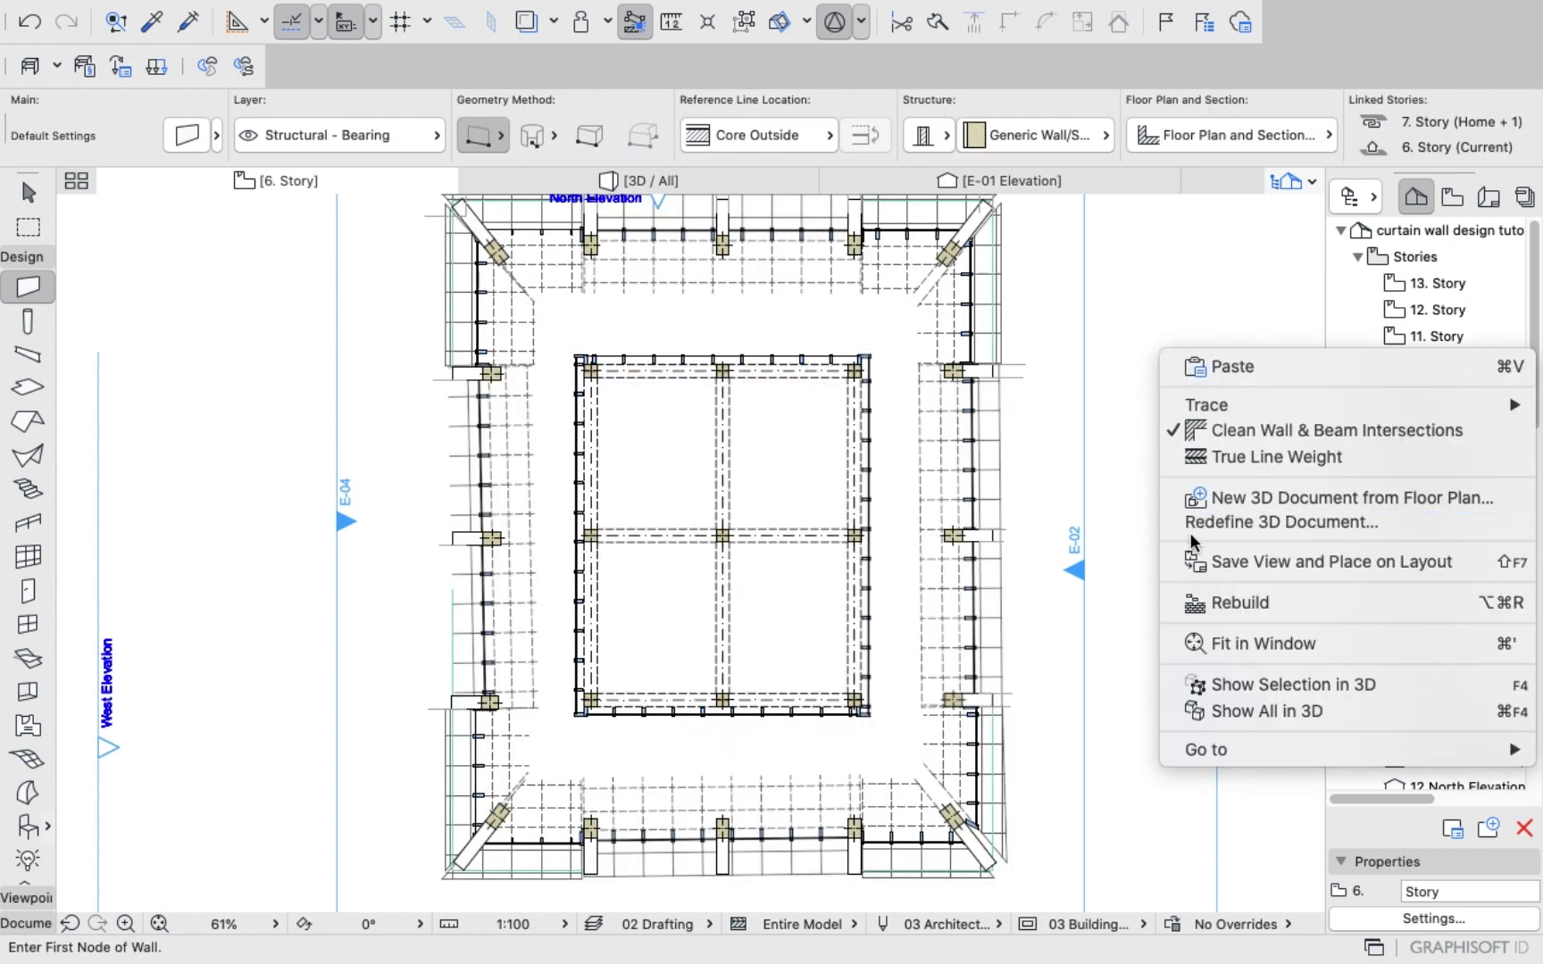
pyautogui.click(1179, 366)
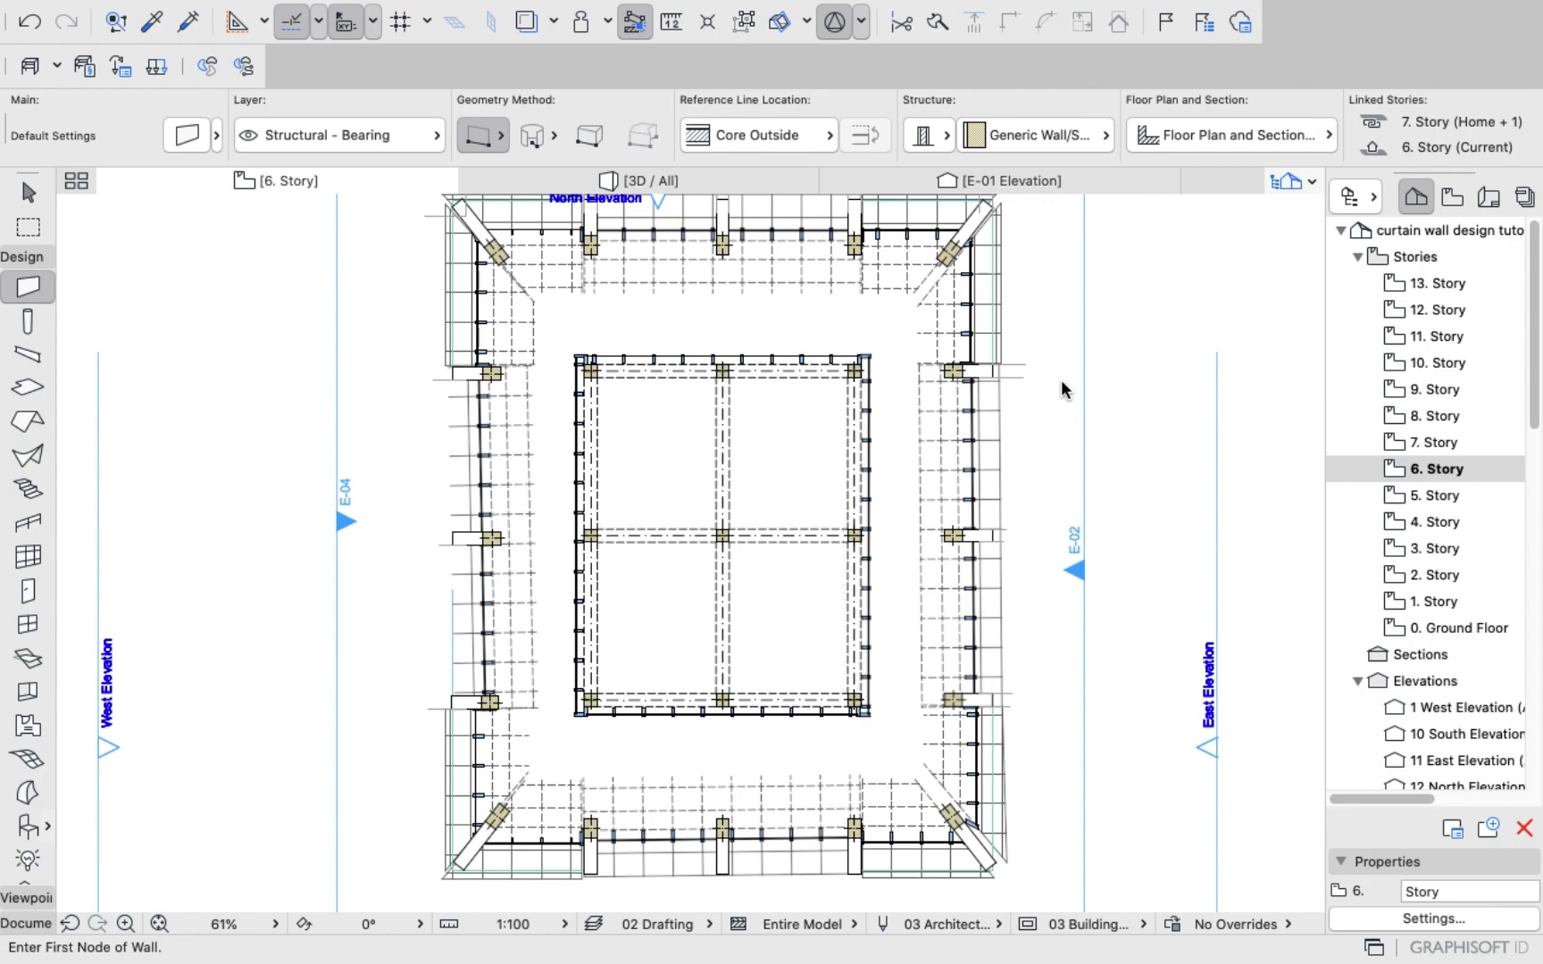
pyautogui.scroll(3, 751, 493)
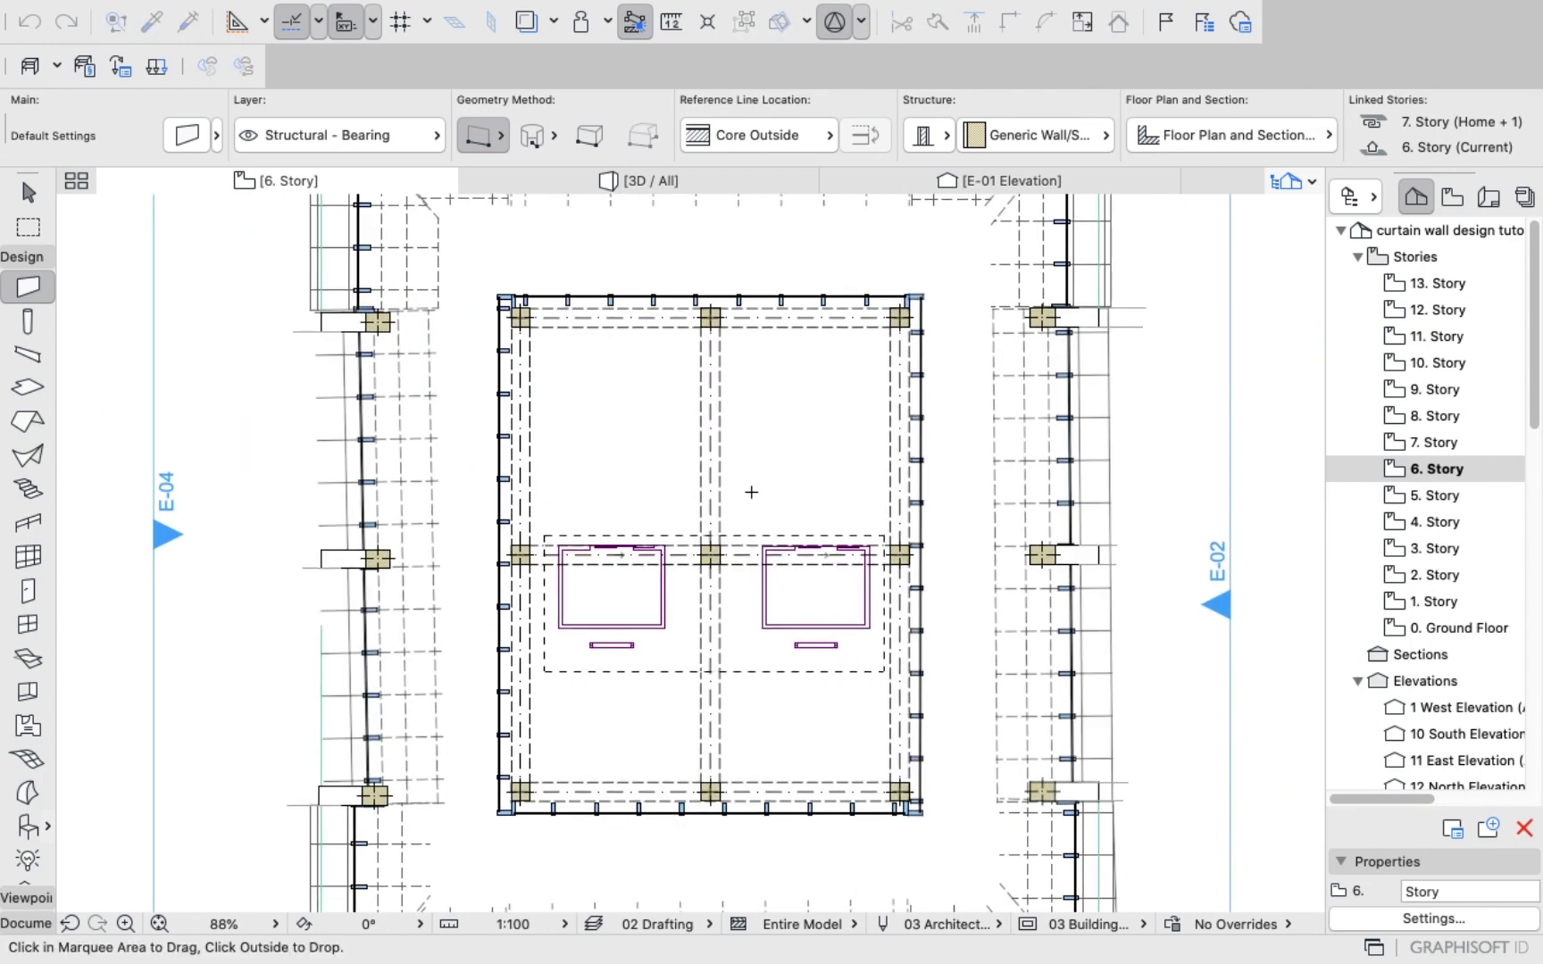
pyautogui.click(1186, 279)
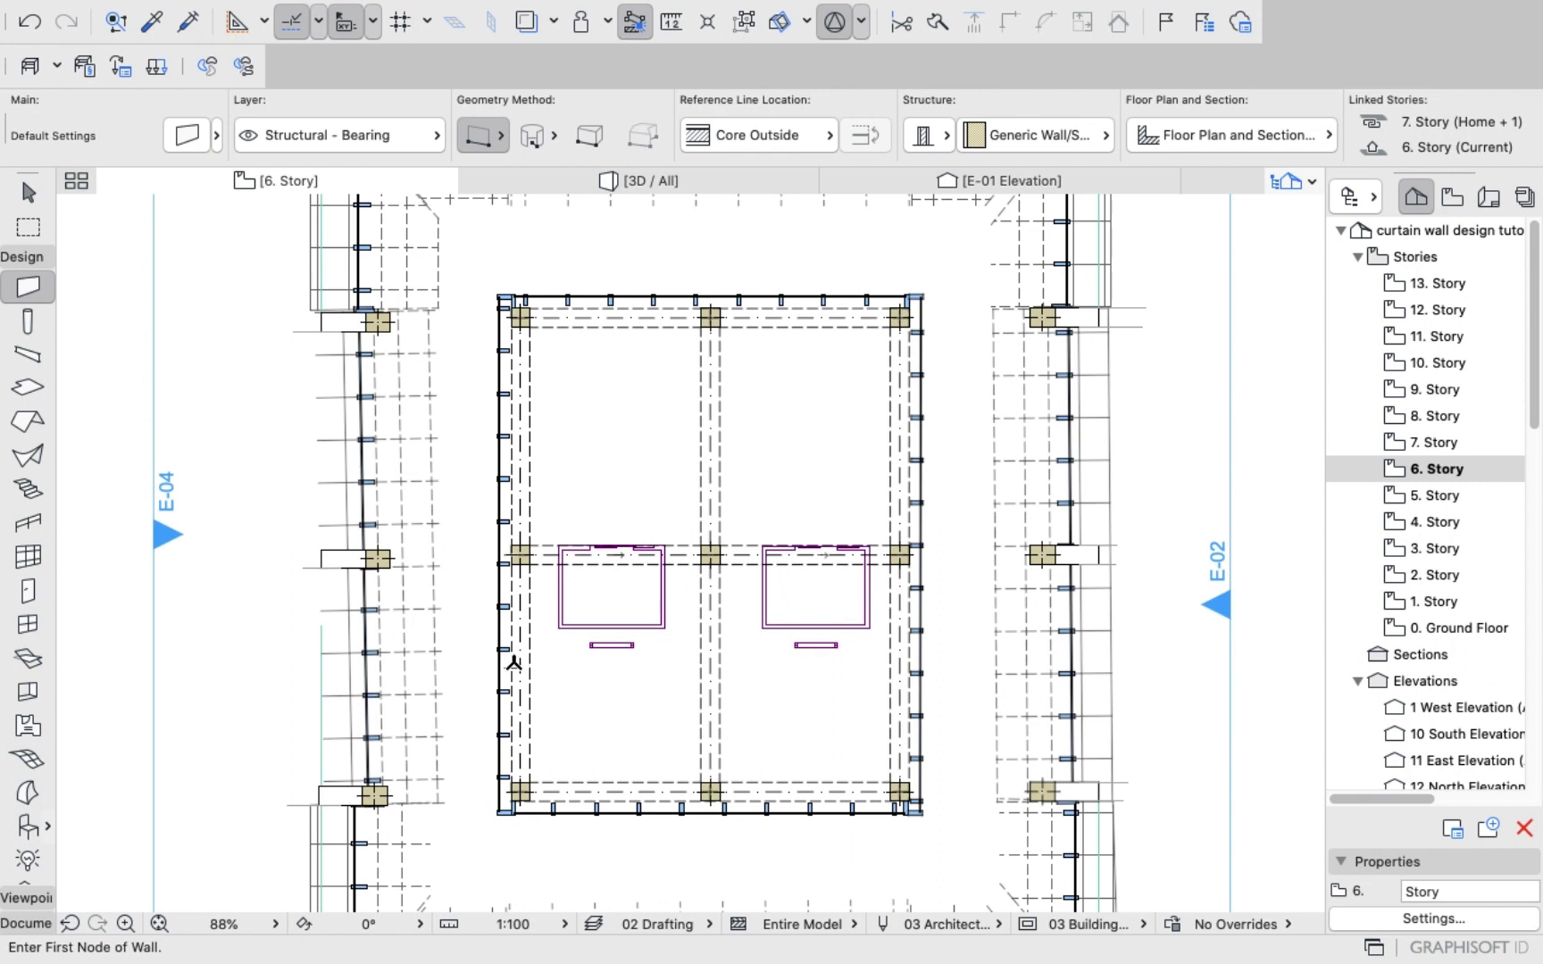
# Draw two east-west walls across the tower on 6. Story, one south of the elevators and one north of them.
pyautogui.click(511, 666)
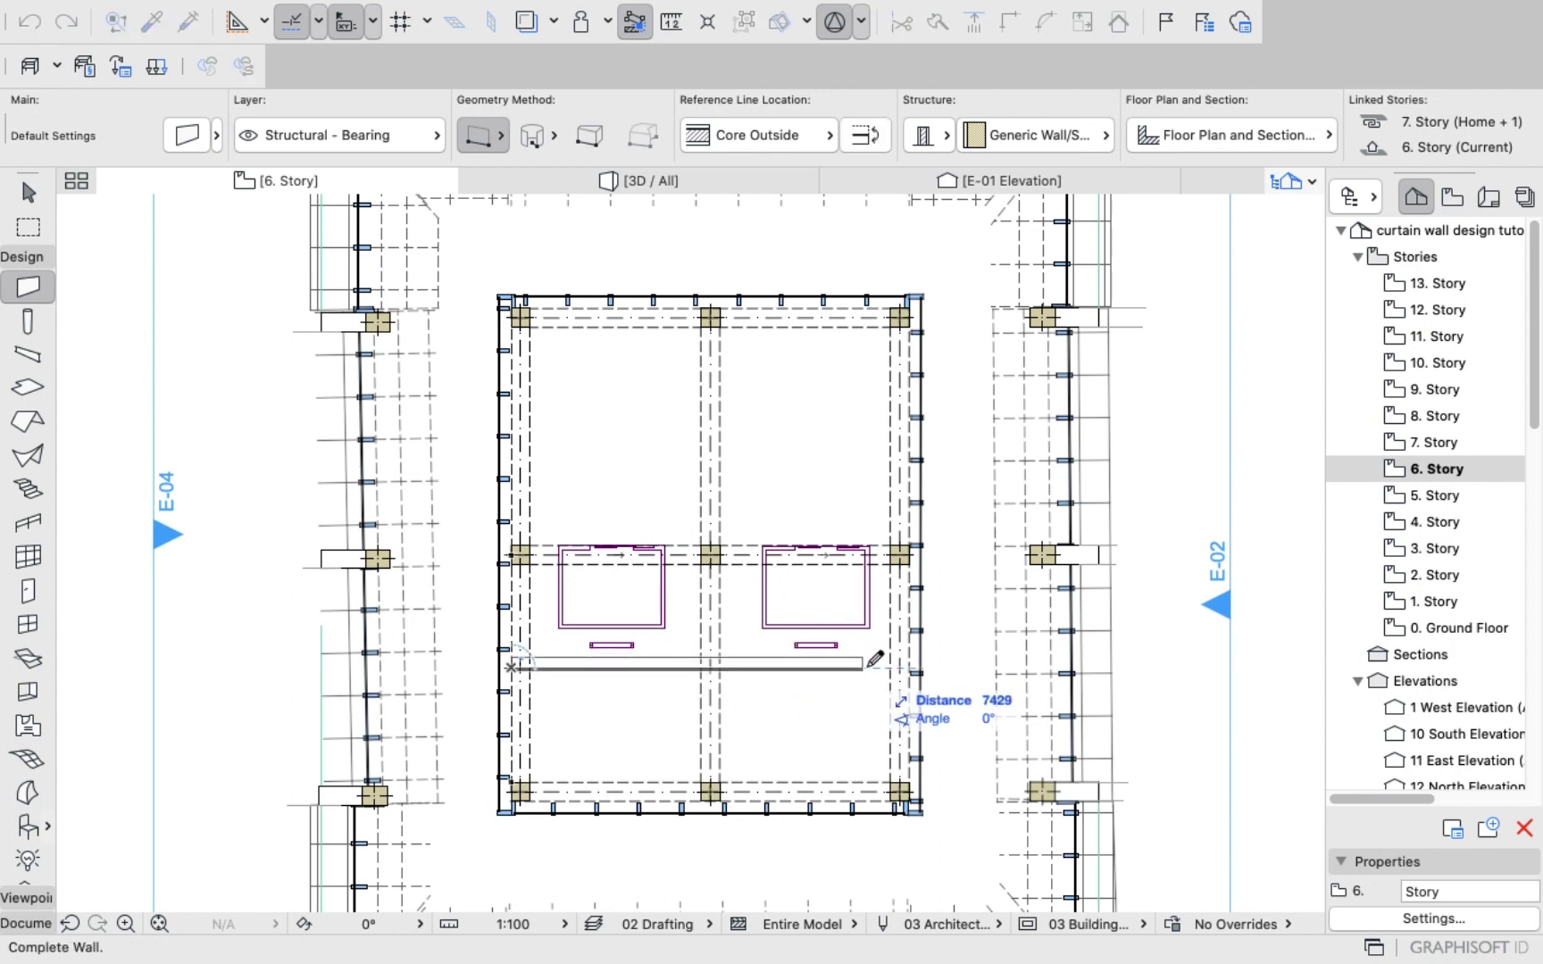
pyautogui.click(900, 662)
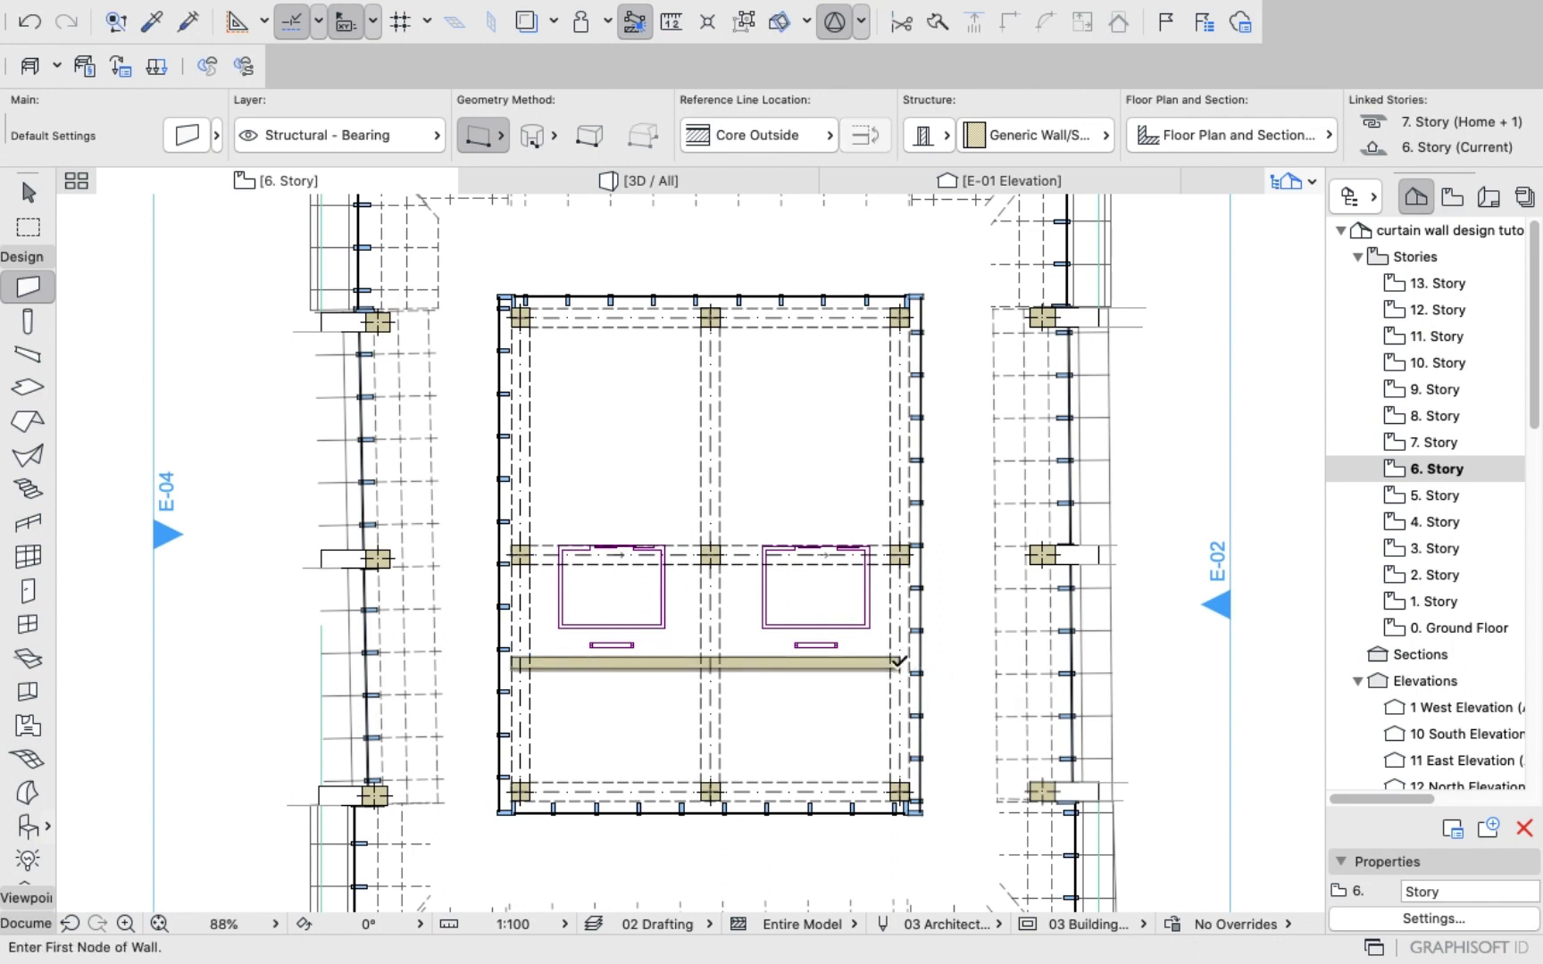
pyautogui.click(499, 469)
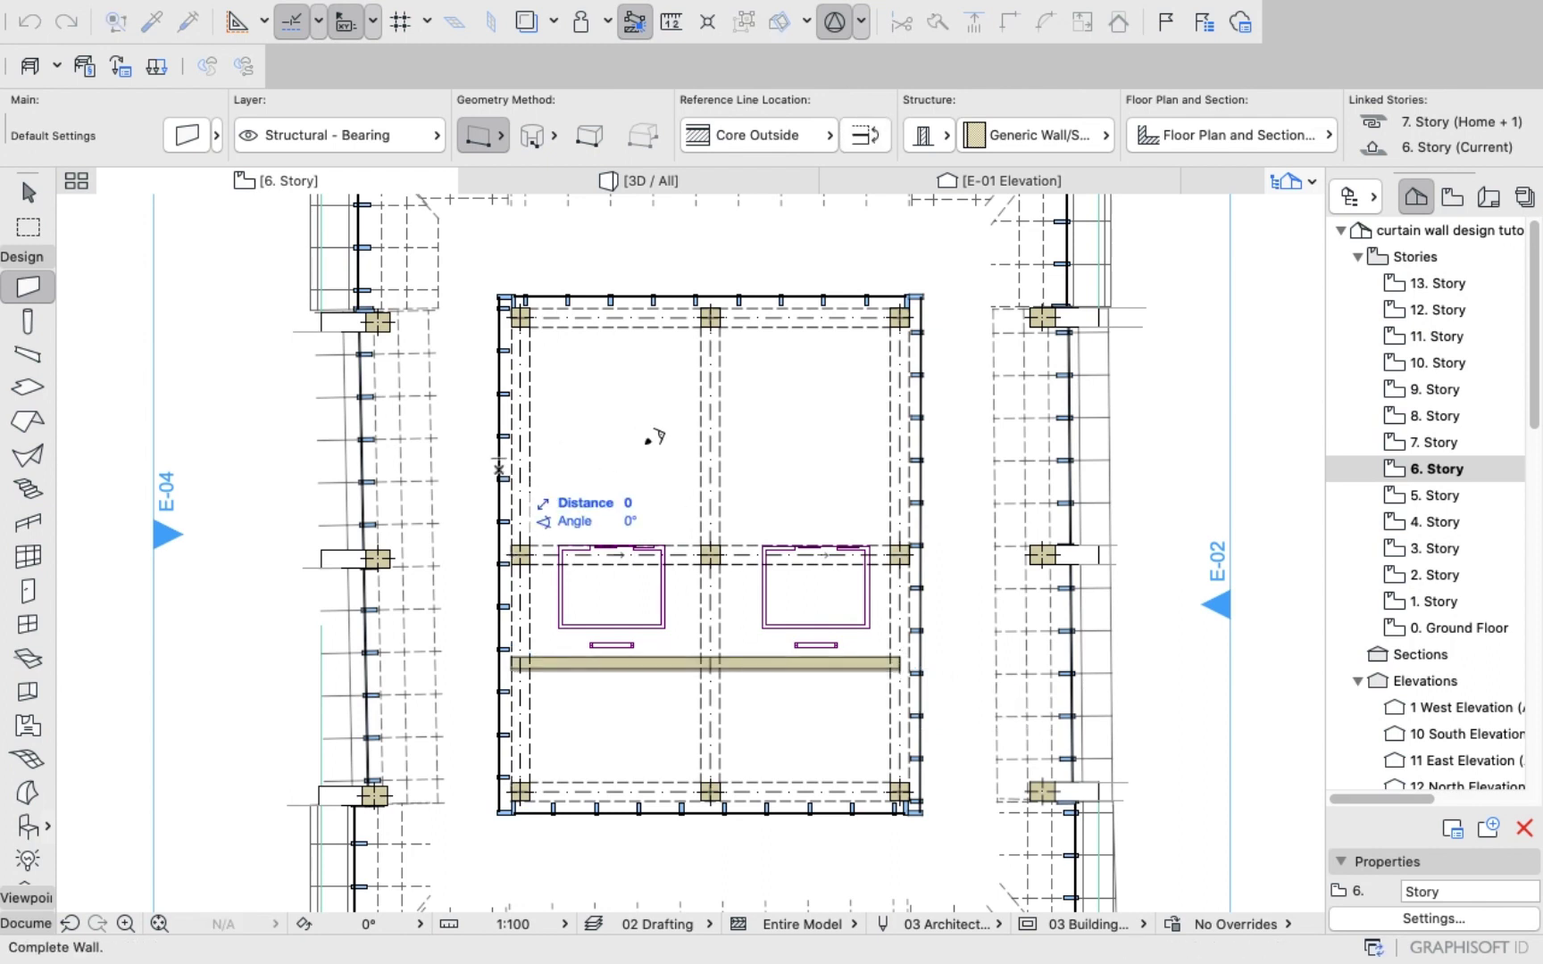
pyautogui.click(903, 462)
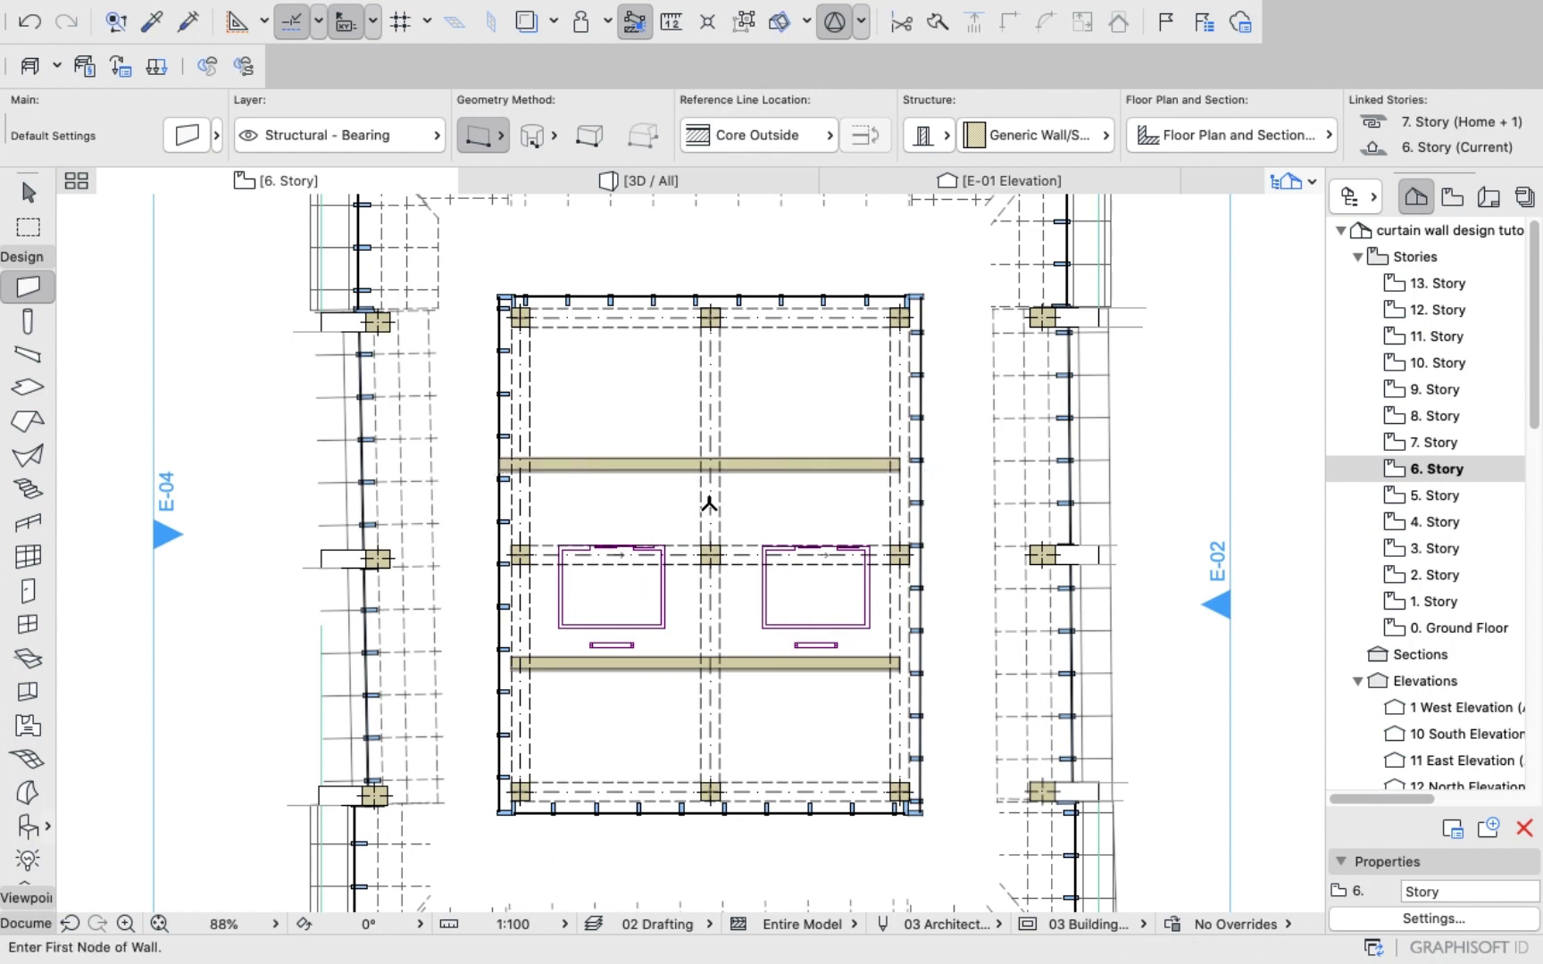
# Draw north-south walls on the middle column line, dividing the areas north and south of the two east-west walls into two rooms each.
pyautogui.click(710, 468)
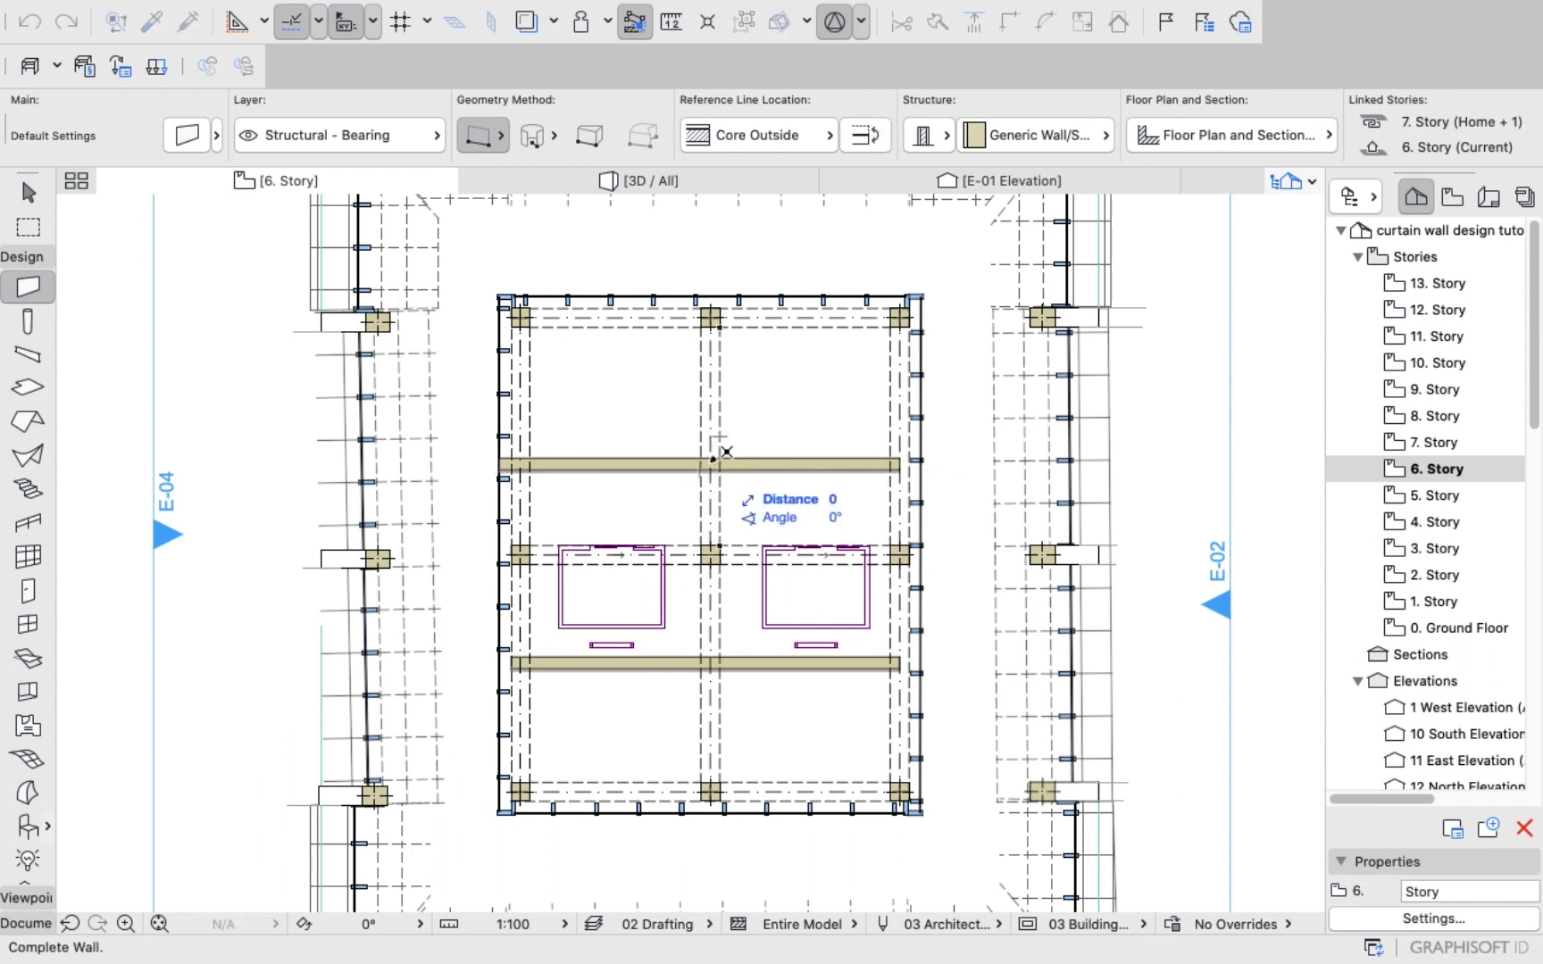
pyautogui.click(723, 321)
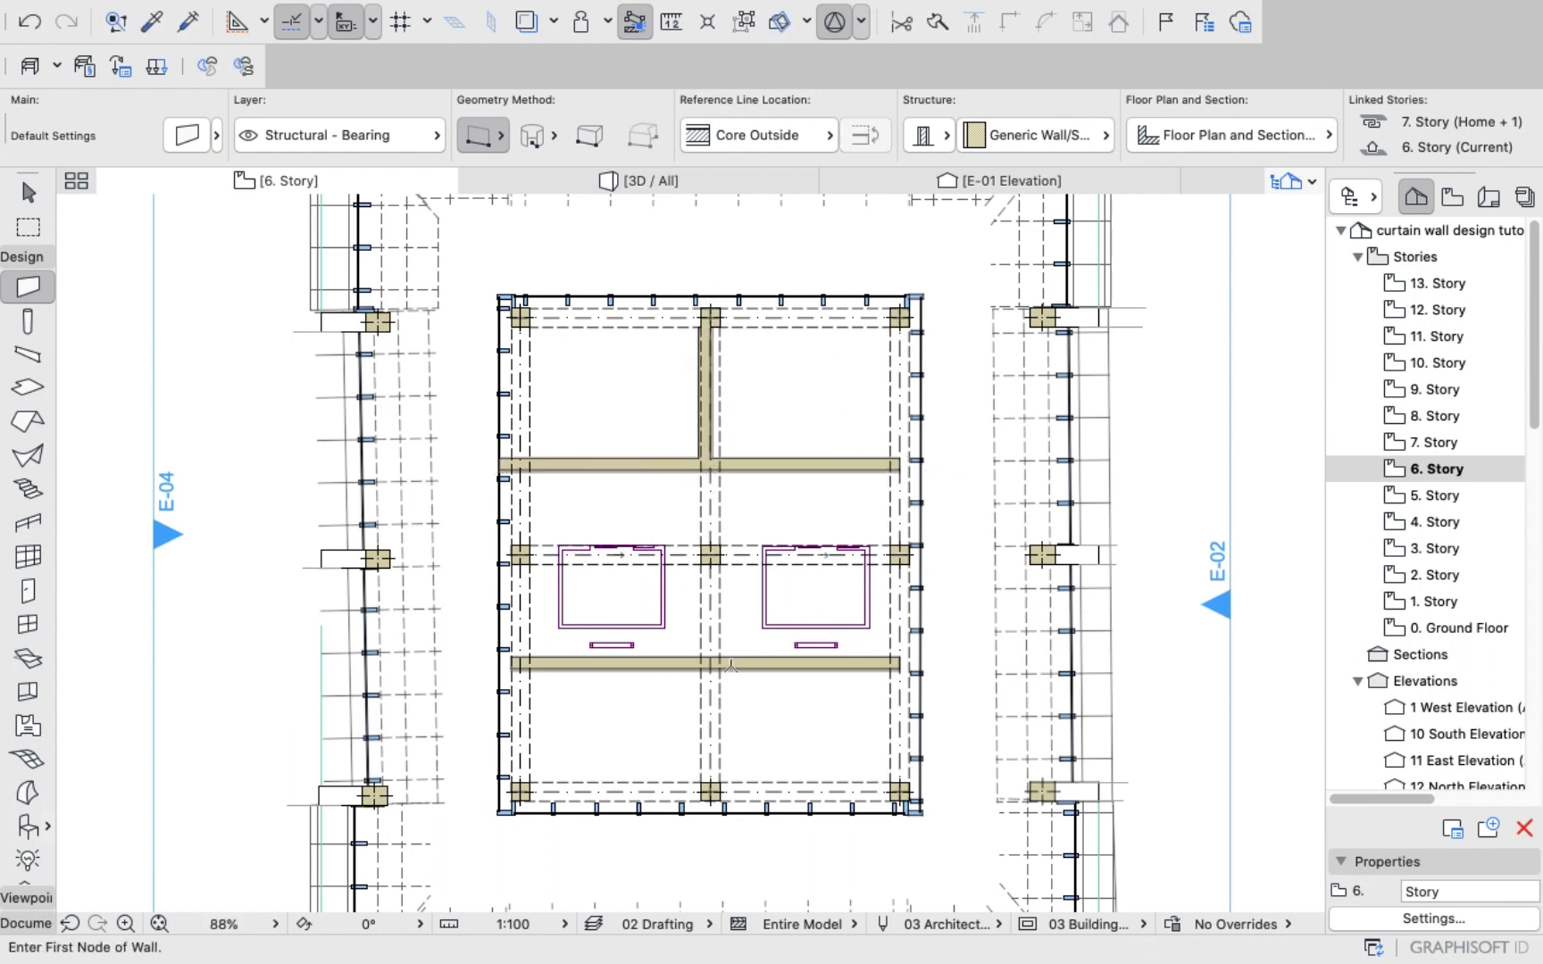
pyautogui.click(710, 666)
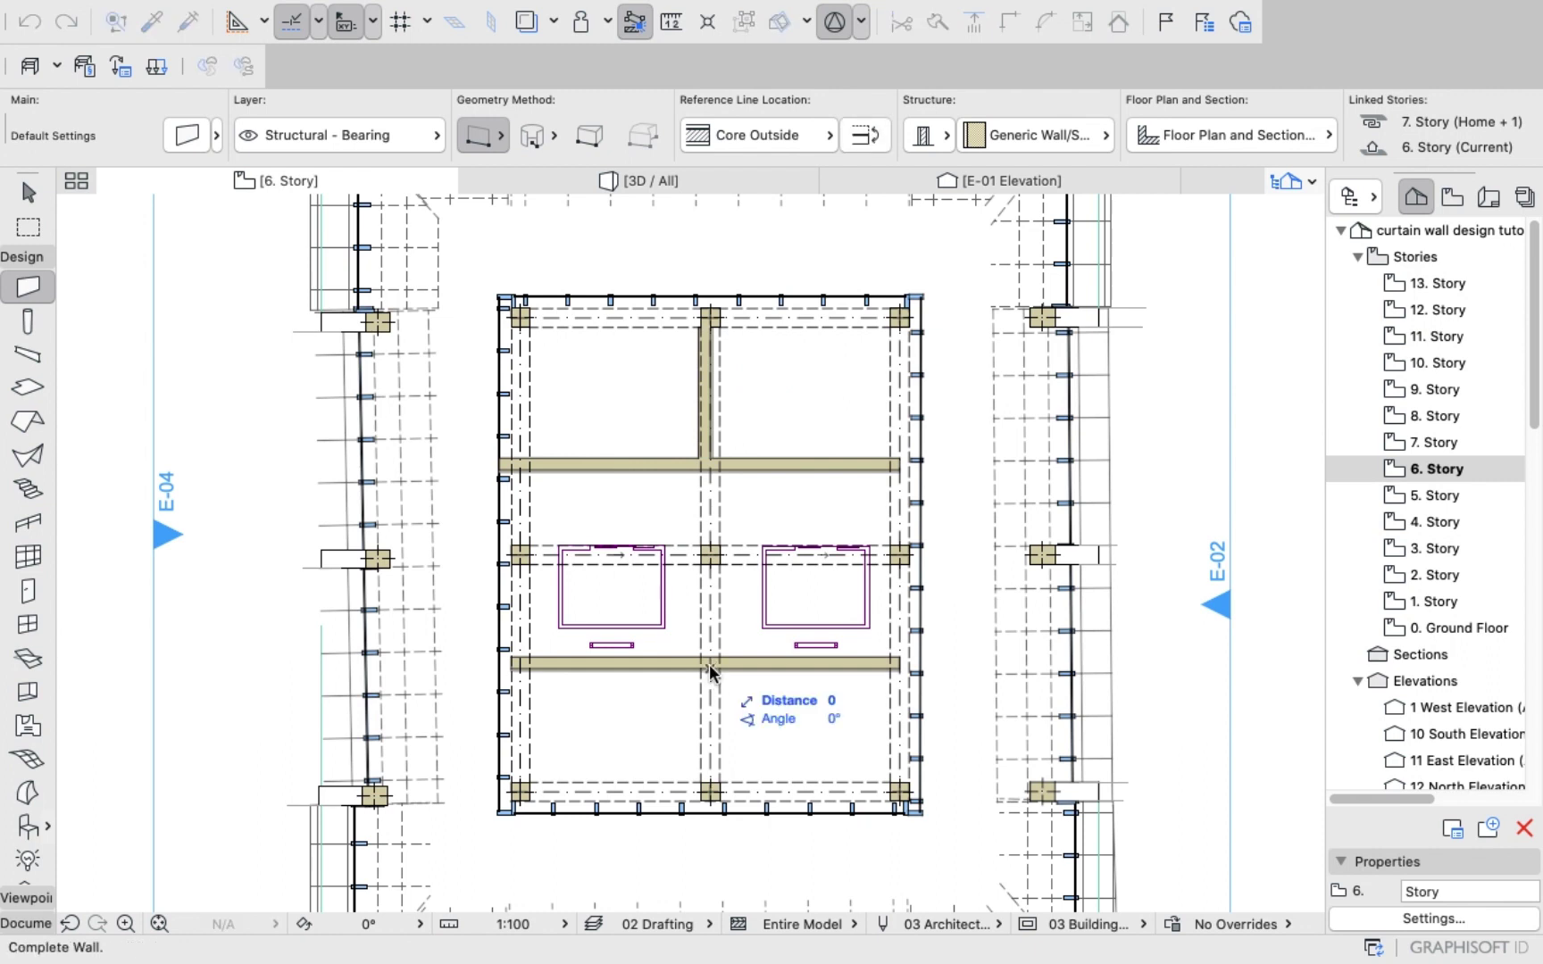
pyautogui.rightClick(711, 793)
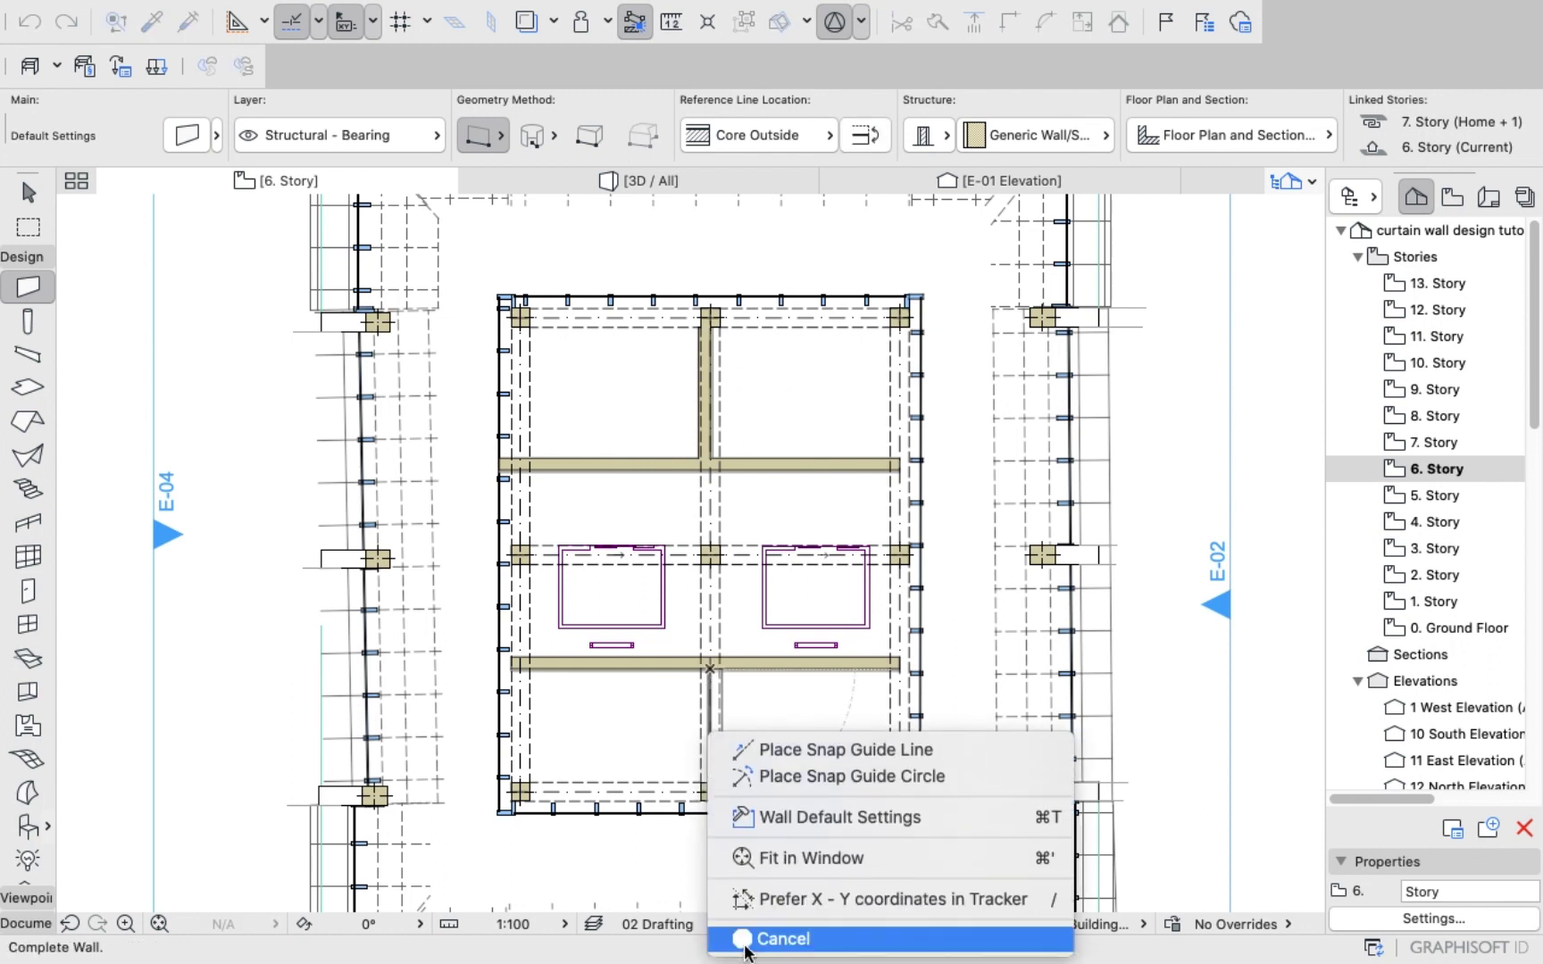
pyautogui.click(732, 939)
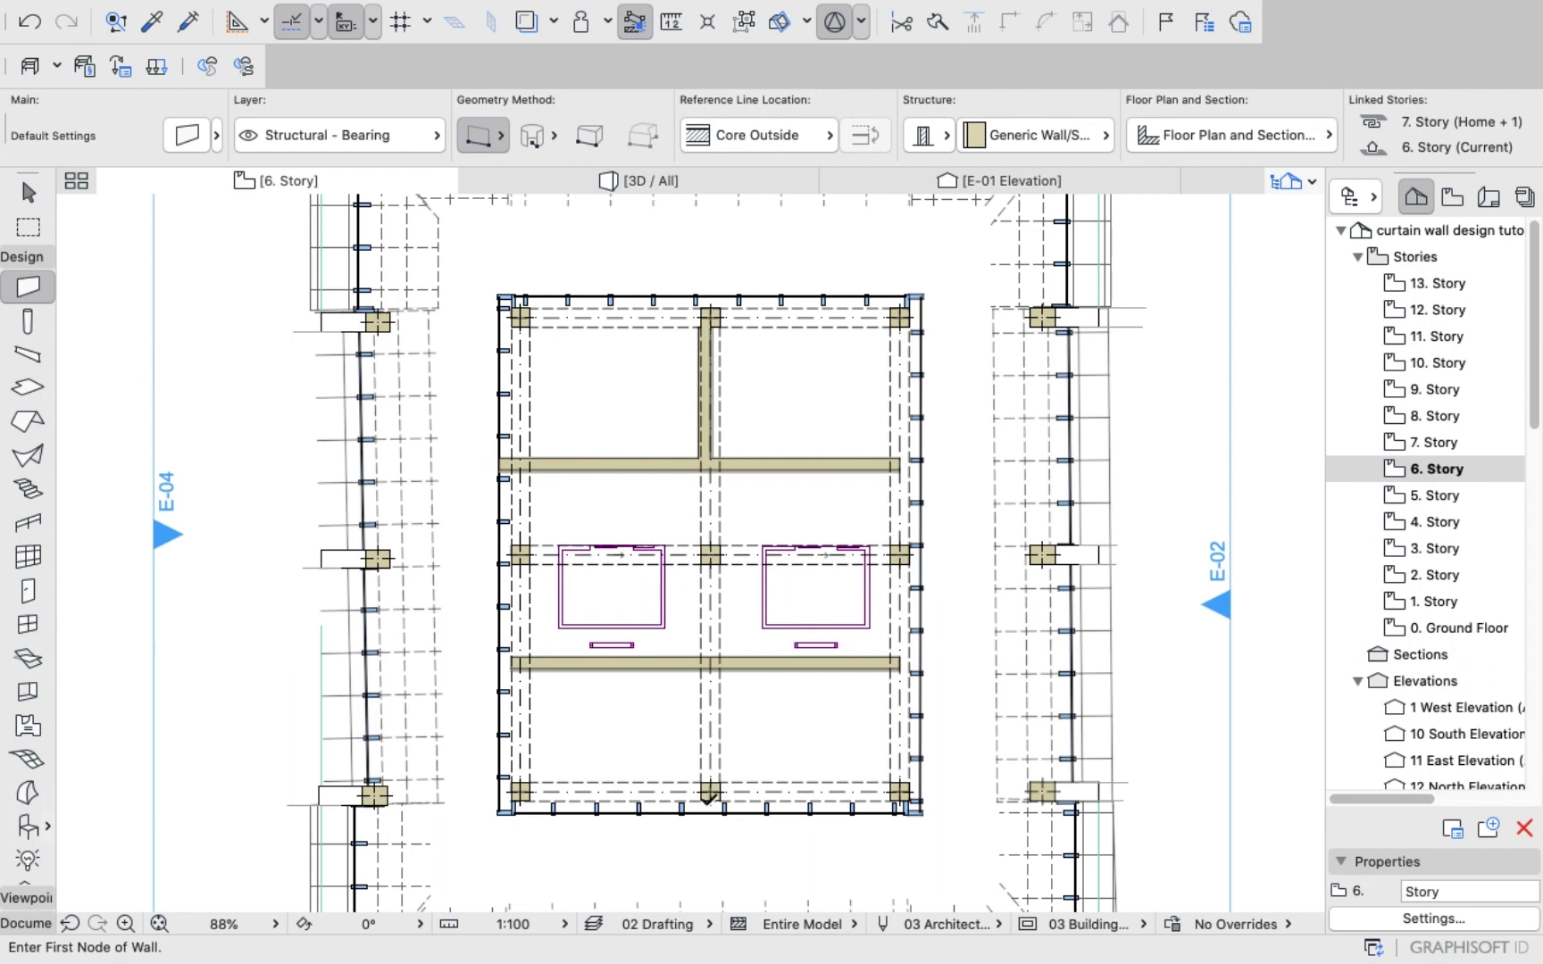
pyautogui.click(710, 794)
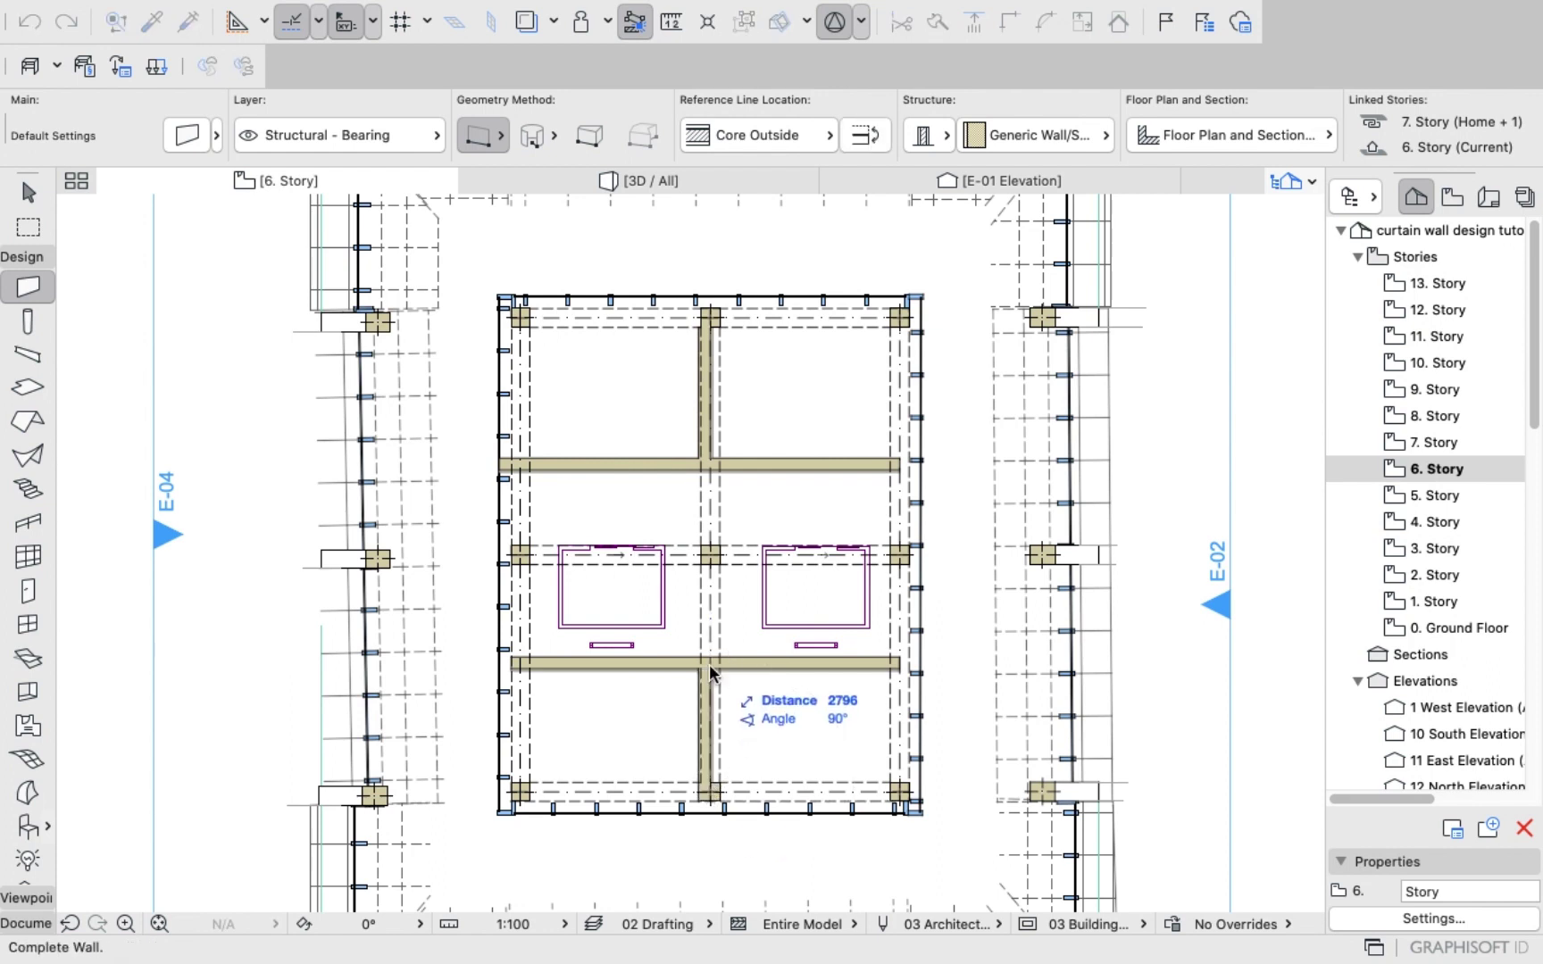
pyautogui.click(709, 665)
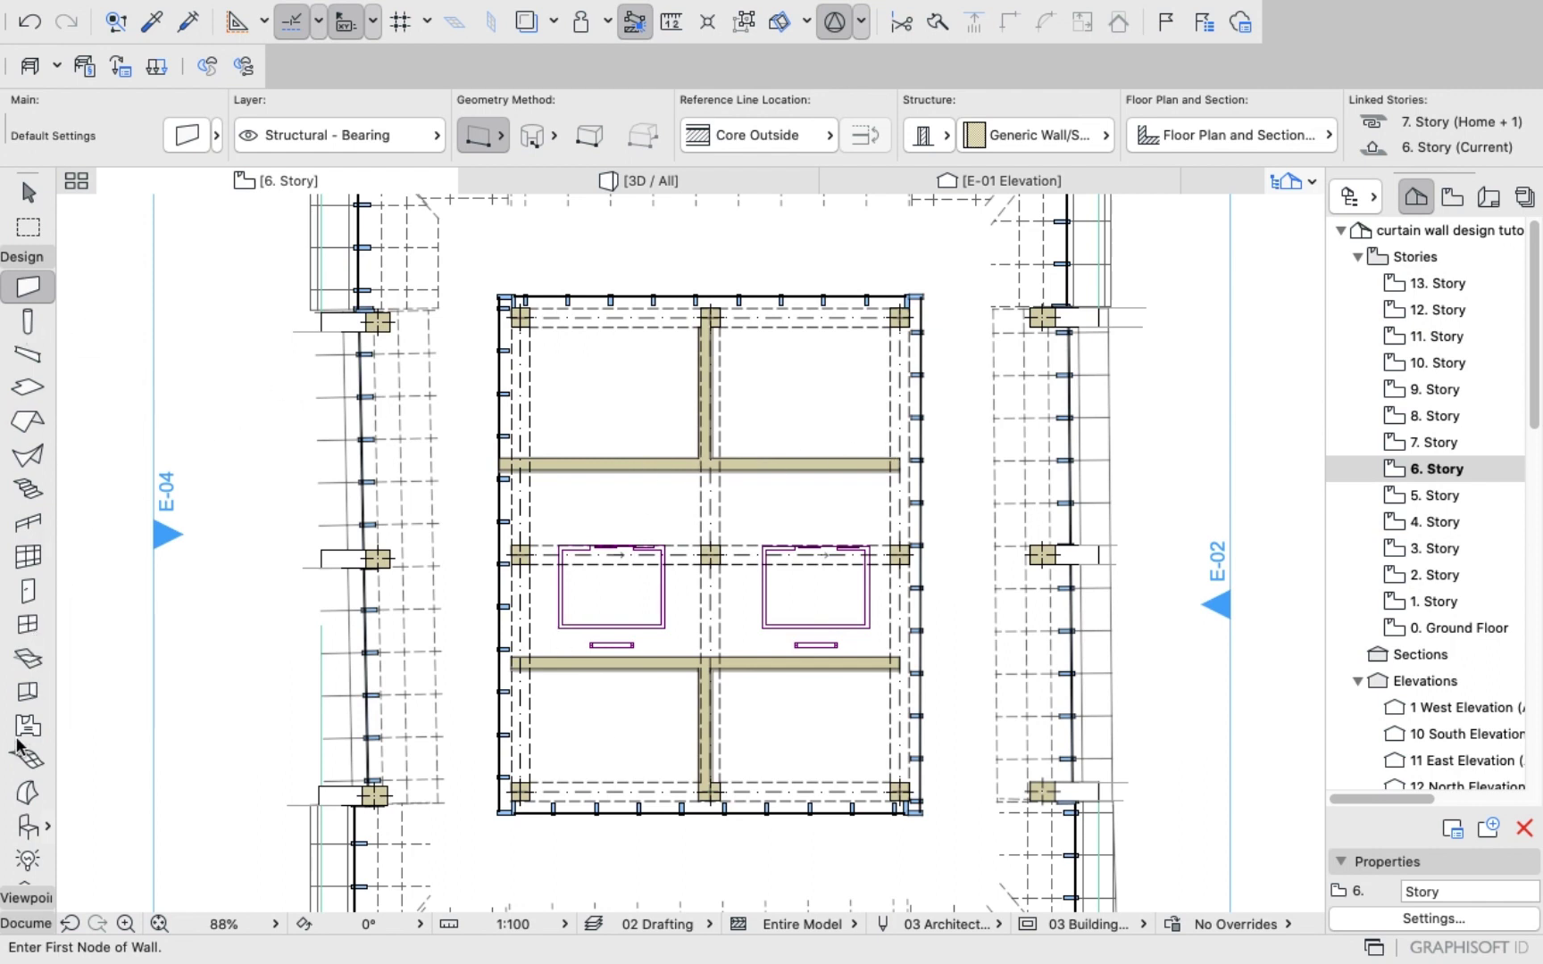
# Place two 900 × 2100 doors in the northern east-west wall, one on each side of the dividing wall, opening into the north rooms.
pyautogui.click(27, 827)
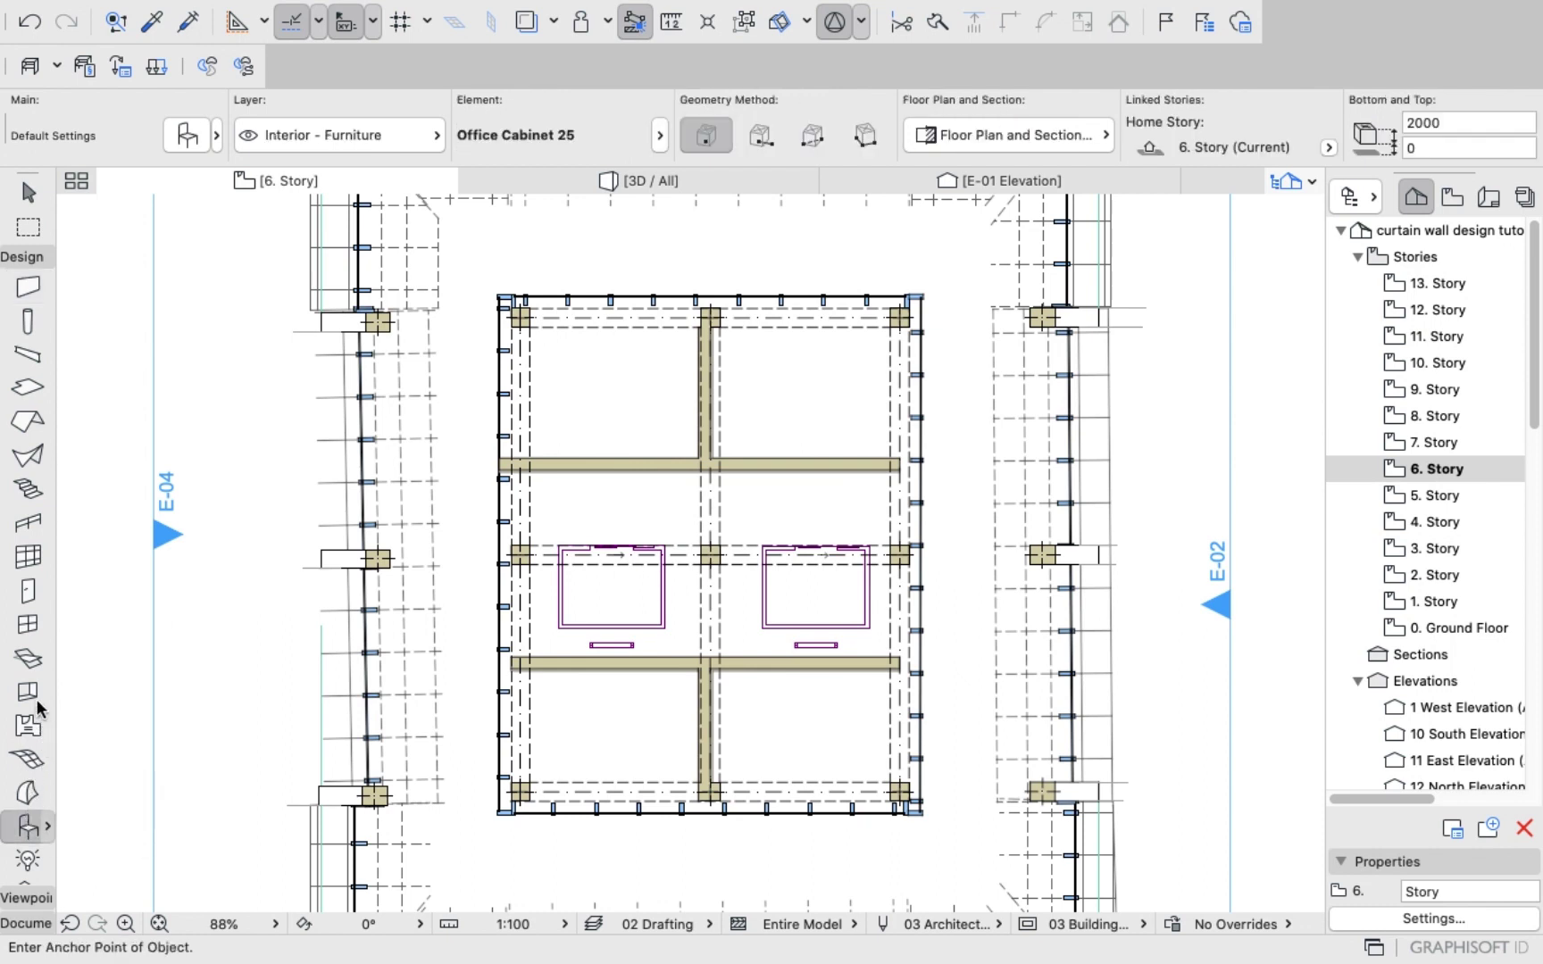
pyautogui.click(29, 590)
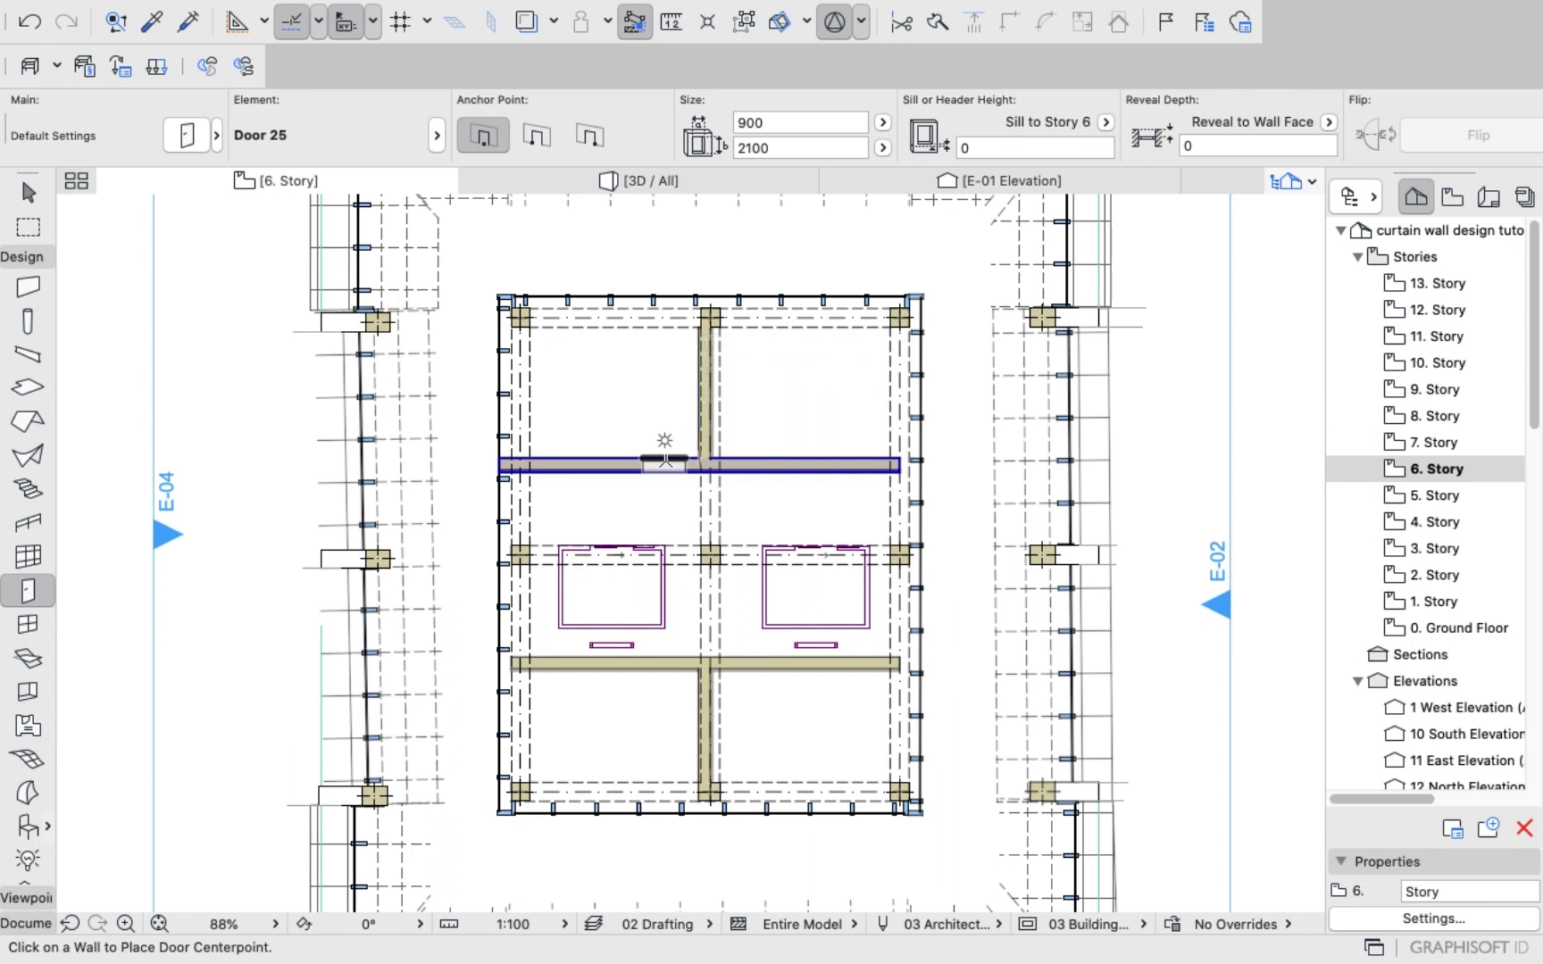
pyautogui.click(665, 461)
pyautogui.click(699, 413)
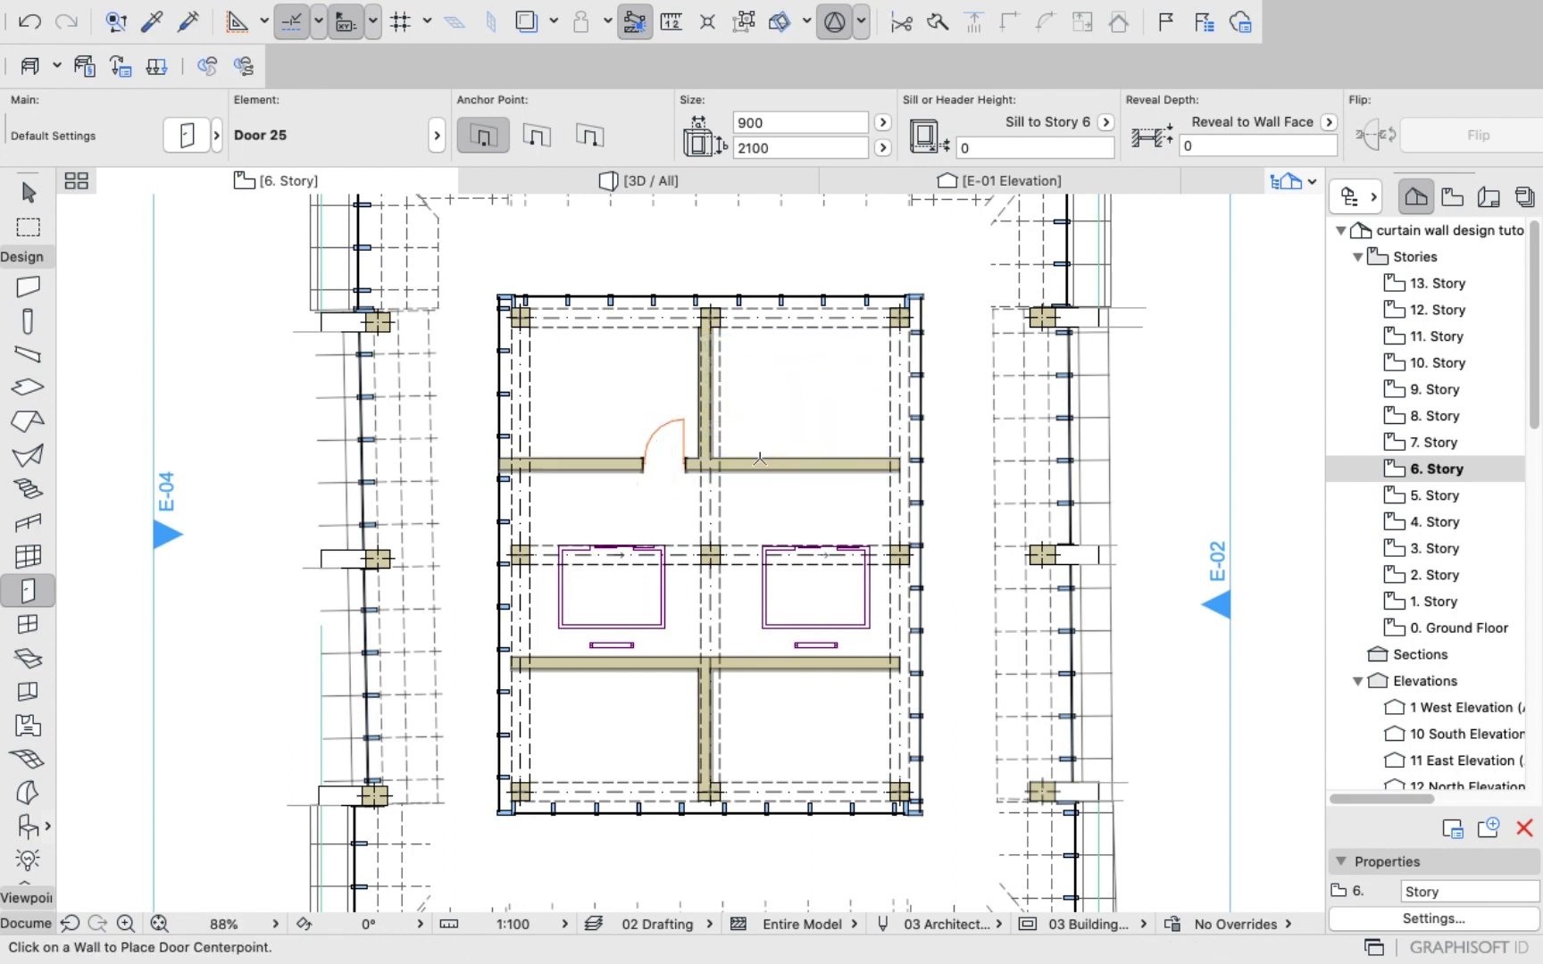
pyautogui.click(750, 440)
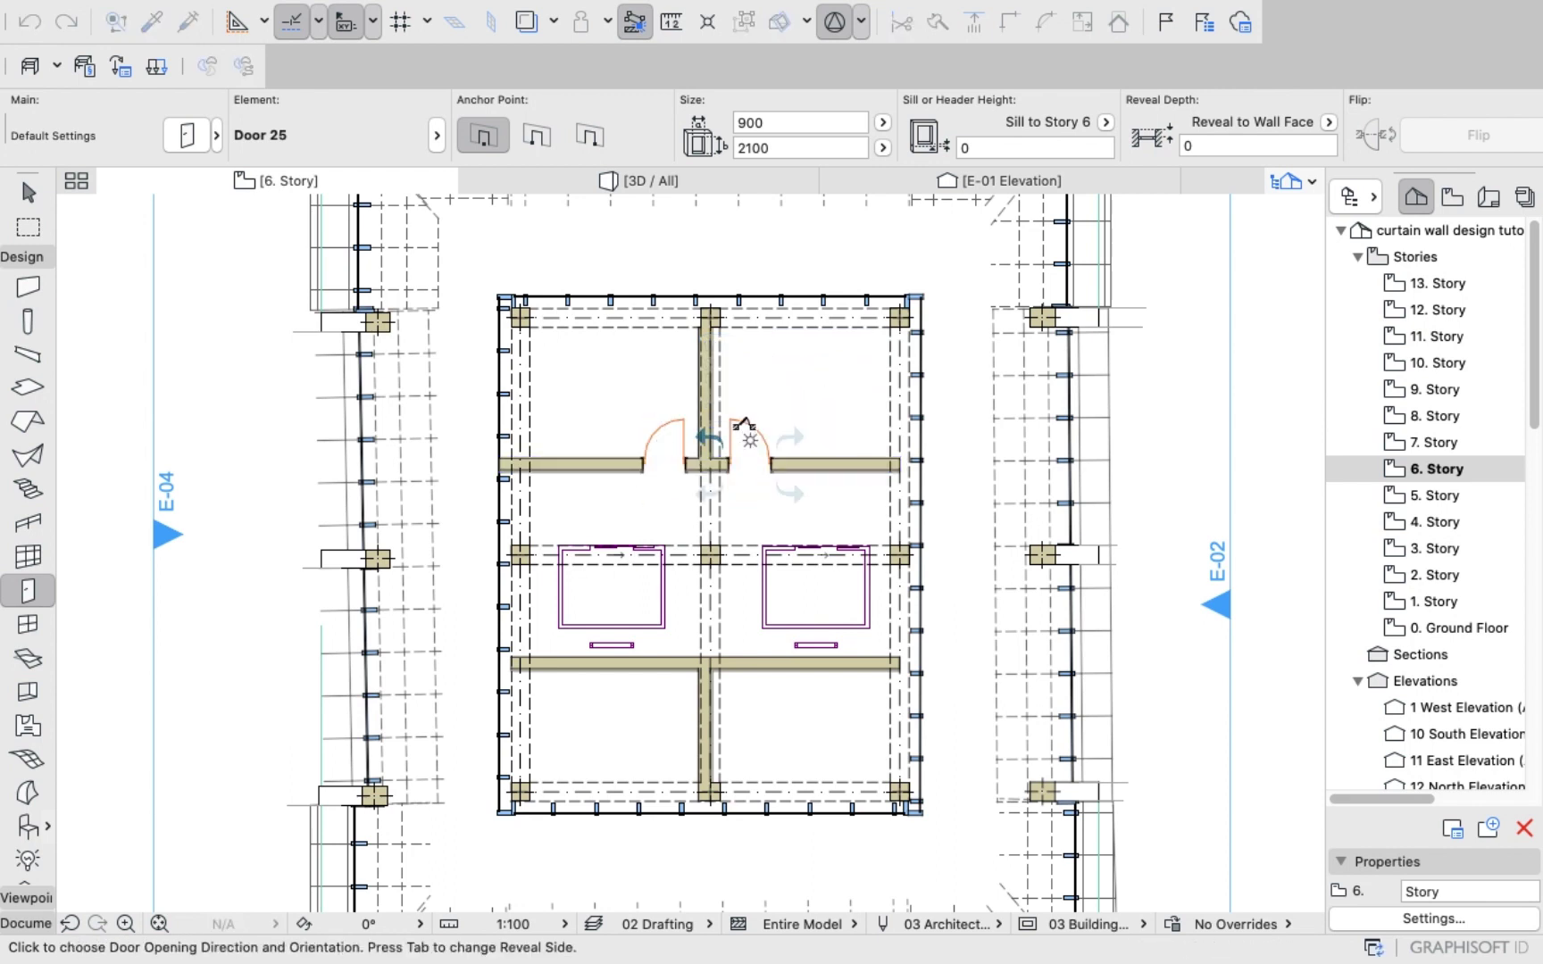
pyautogui.click(752, 425)
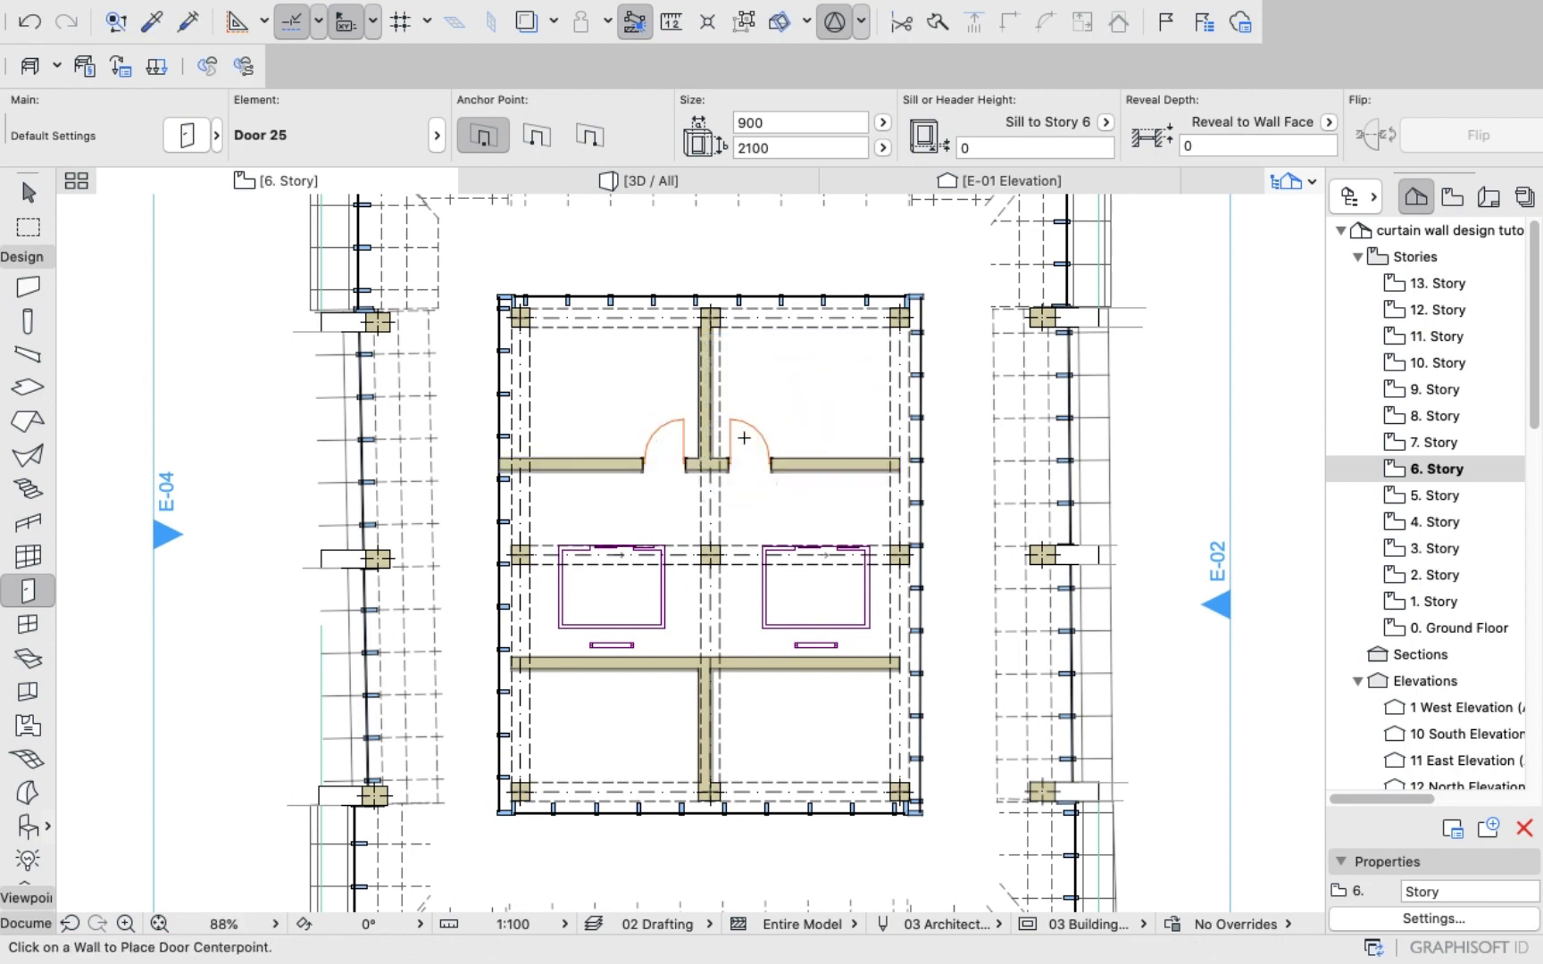
# Try to place a 900 × 2100 door in the southern east-west wall, west of the dividing wall.
pyautogui.click(667, 683)
pyautogui.click(726, 682)
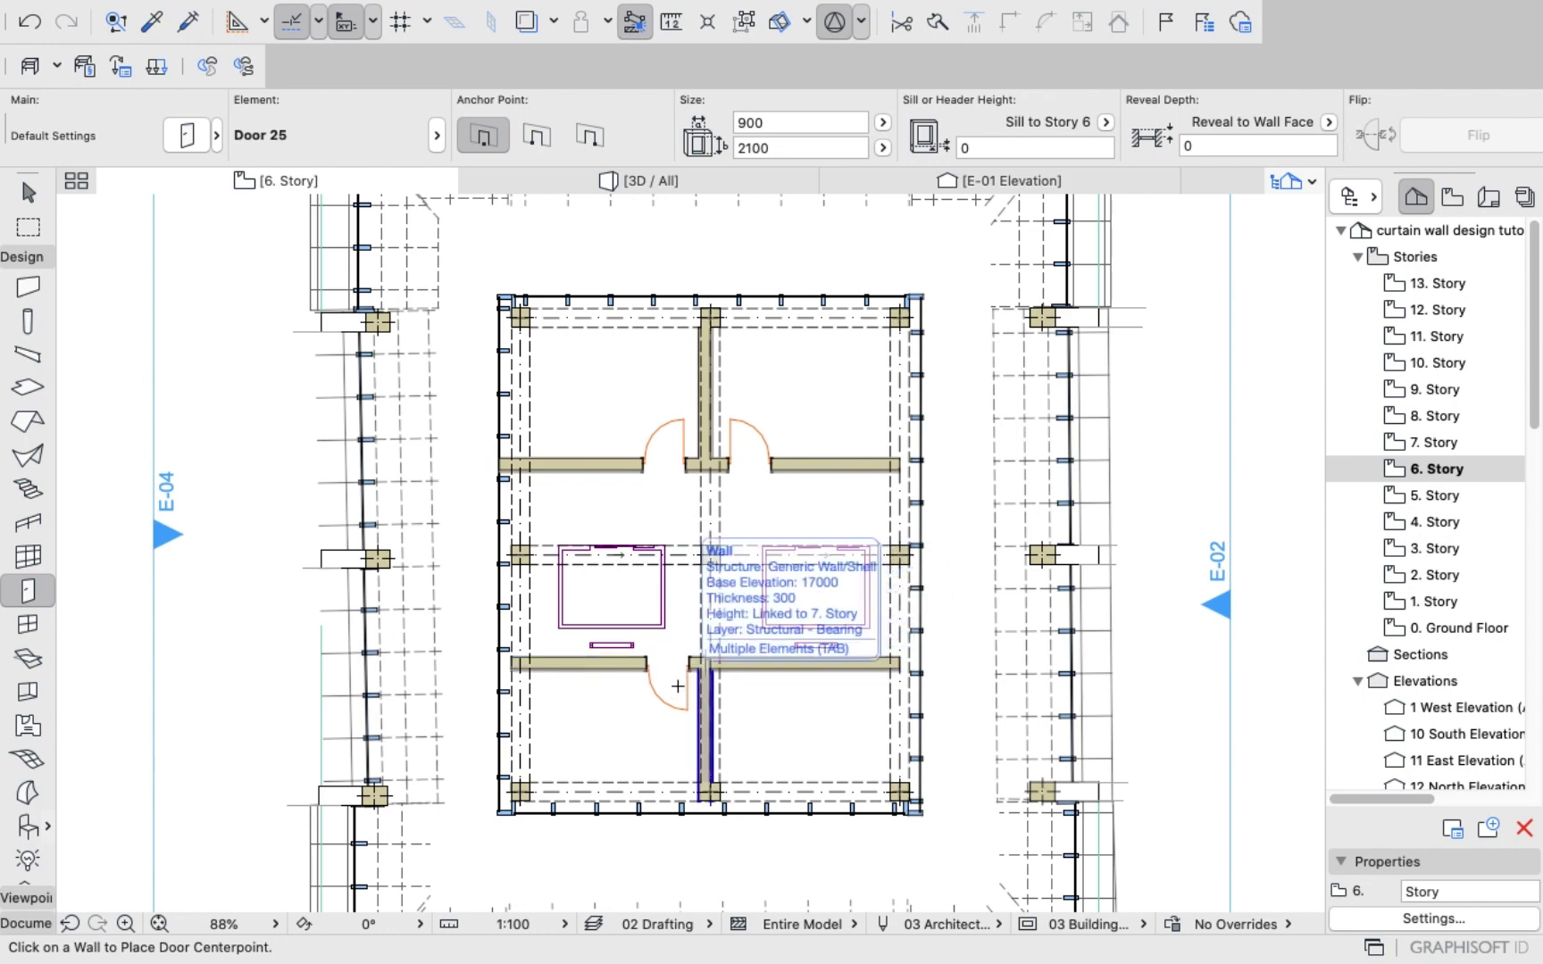
pyautogui.press('super+z')
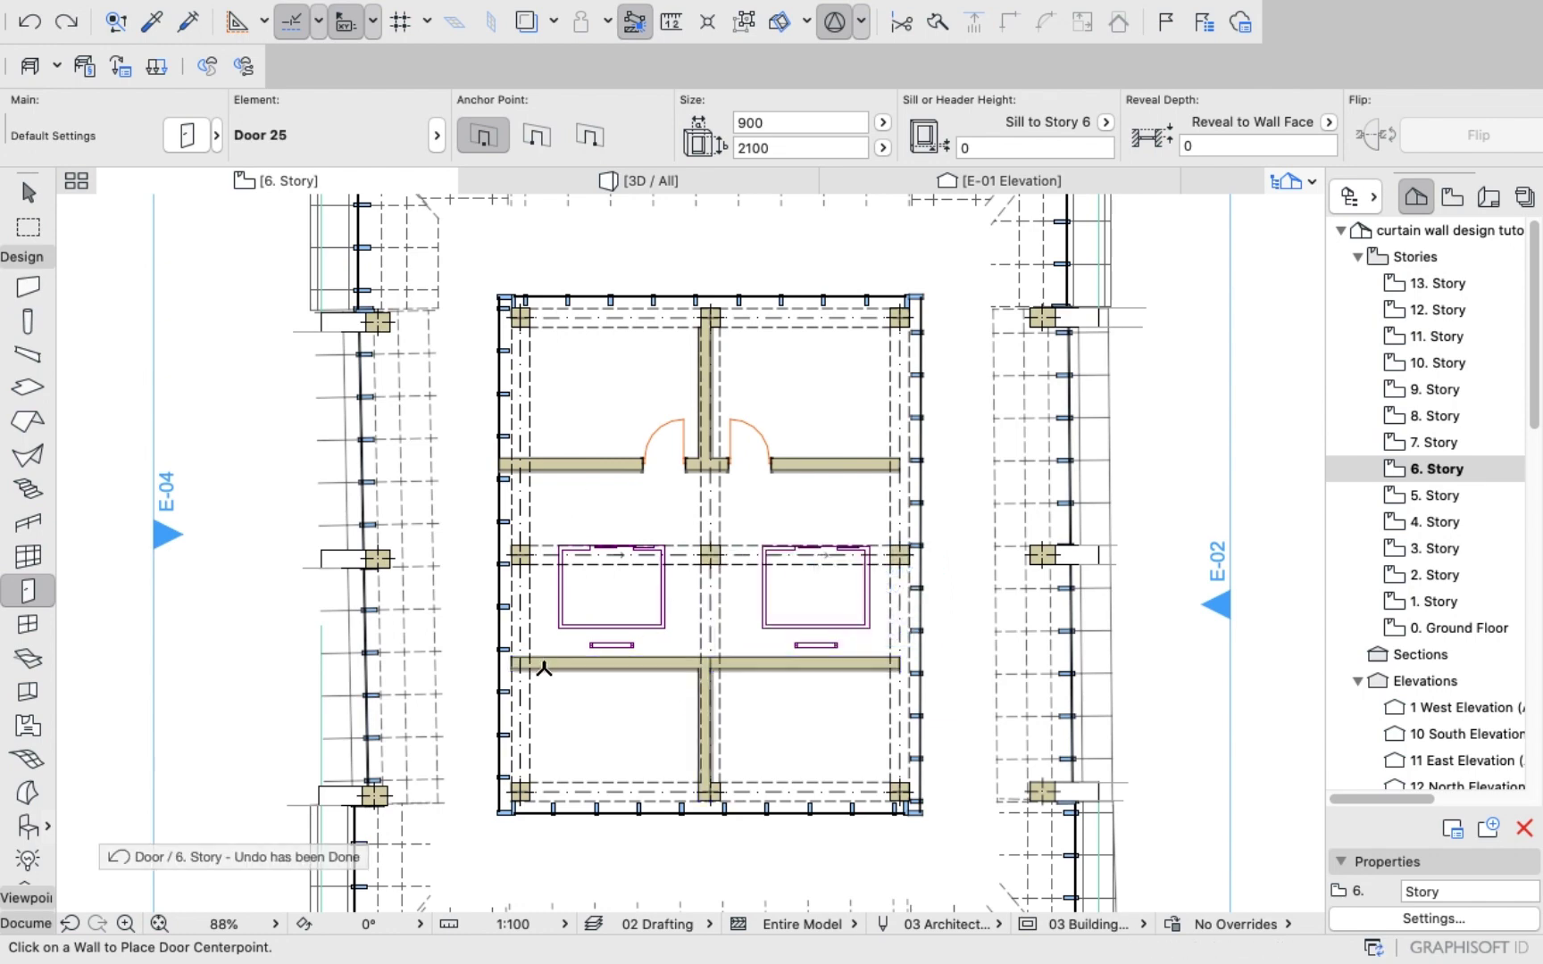
# Examine the 6. Story tower layout around the elevators, the southern rooms and the facade.
pyautogui.scroll(4, 567, 590)
pyautogui.scroll(-5, 568, 593)
pyautogui.scroll(-1, 568, 593)
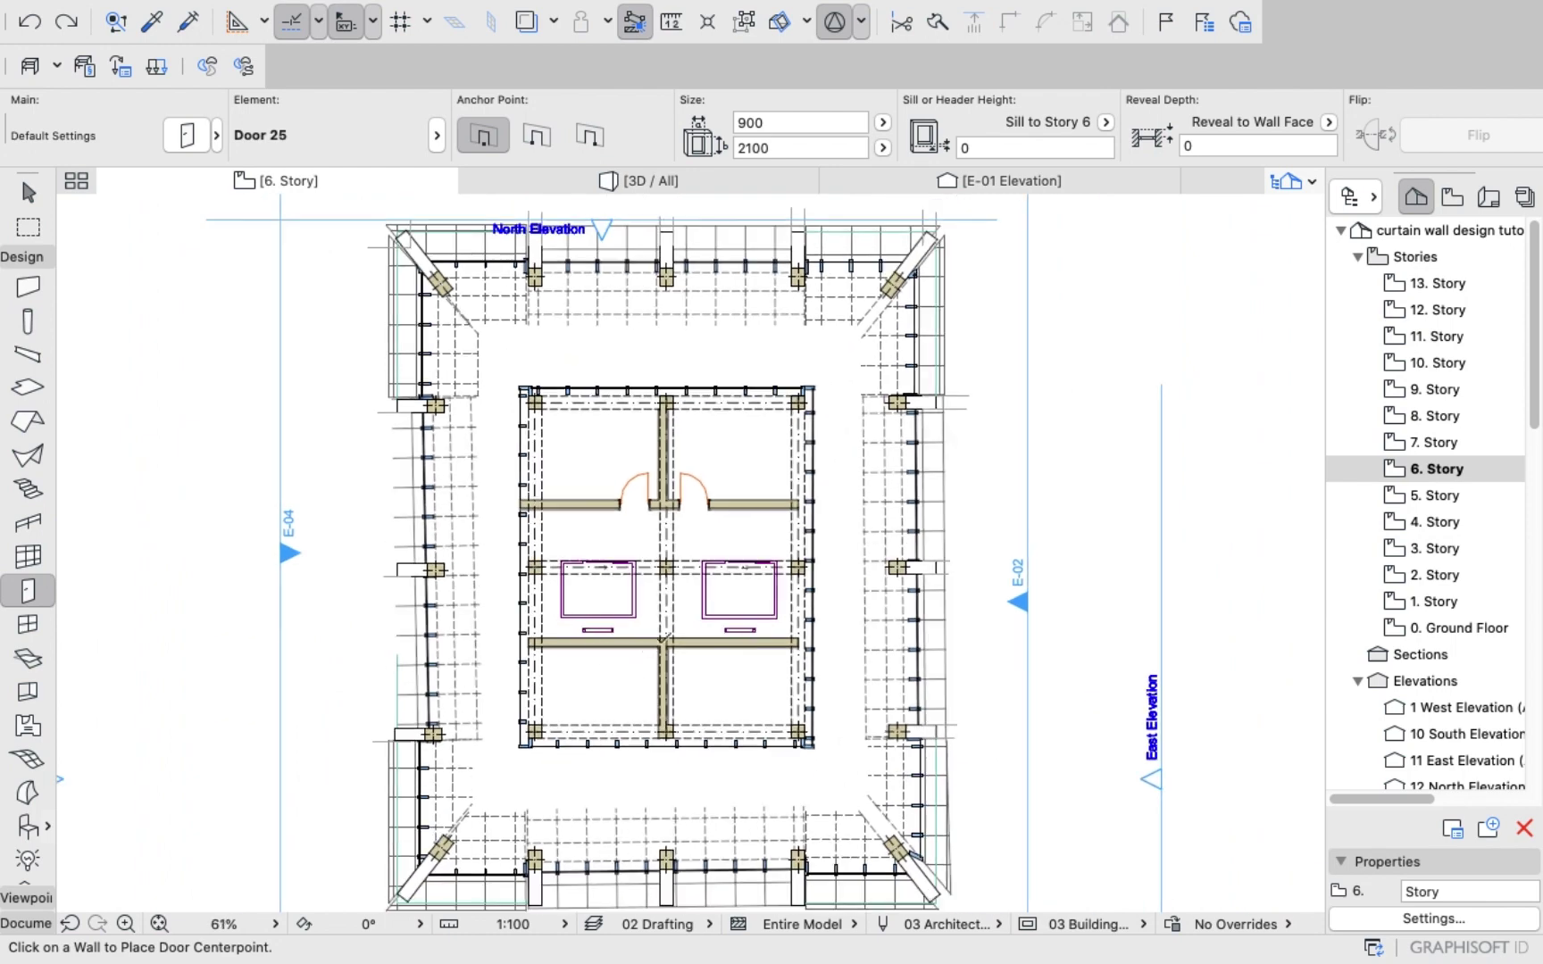
pyautogui.scroll(3, 708, 596)
pyautogui.scroll(2, 708, 596)
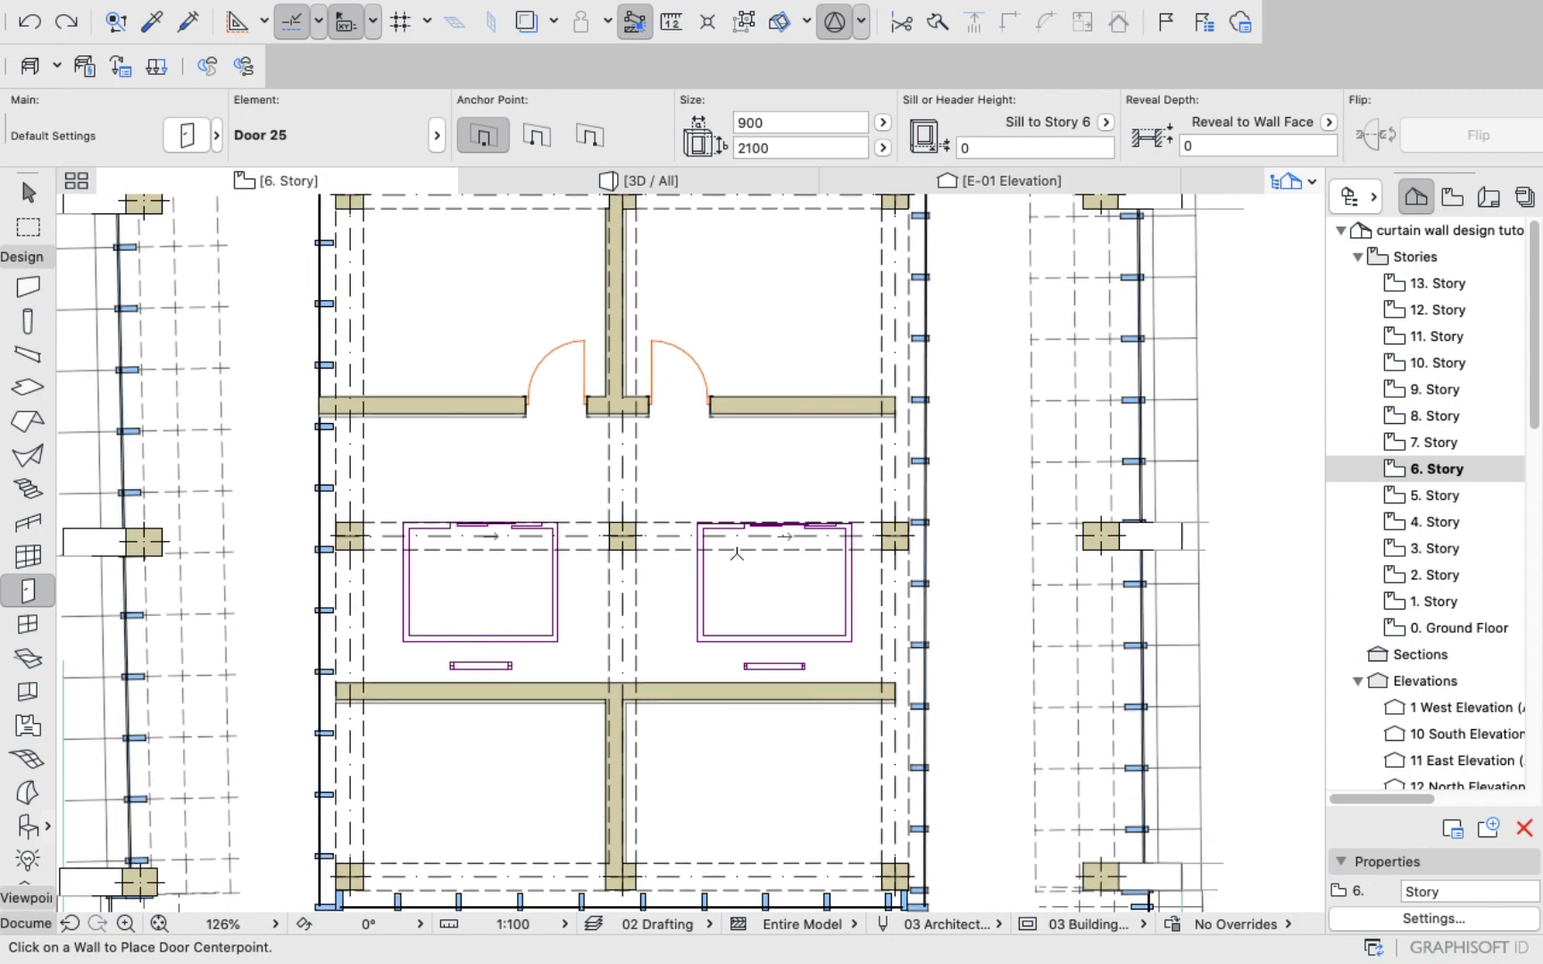
pyautogui.scroll(-6, 734, 558)
pyautogui.scroll(6, 689, 692)
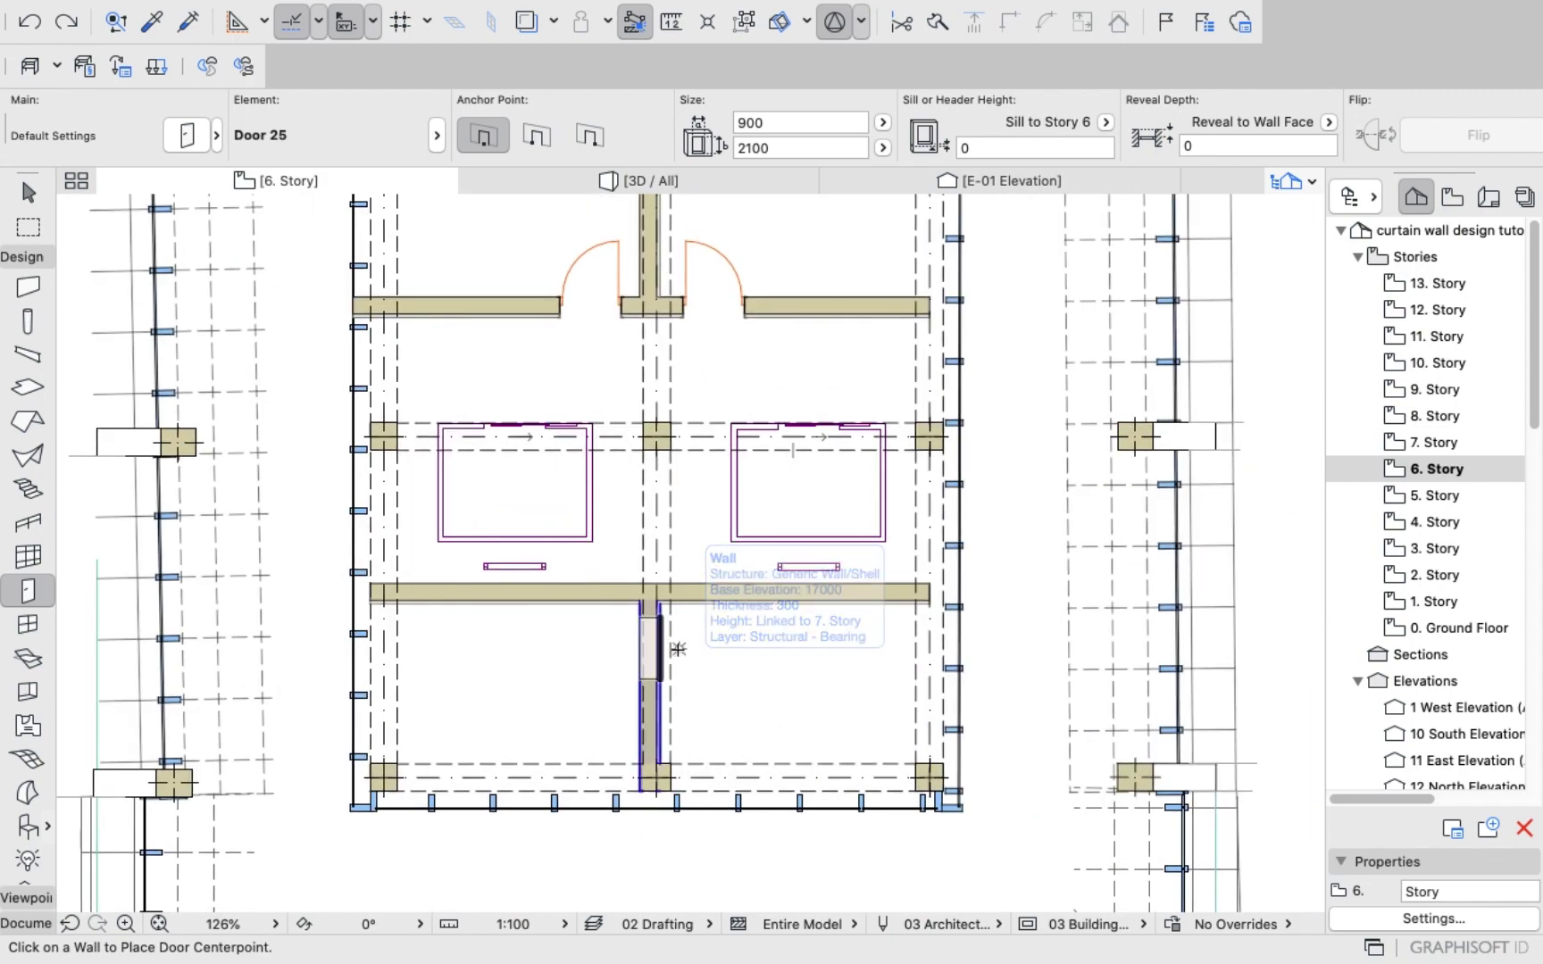
pyautogui.scroll(-8, 682, 671)
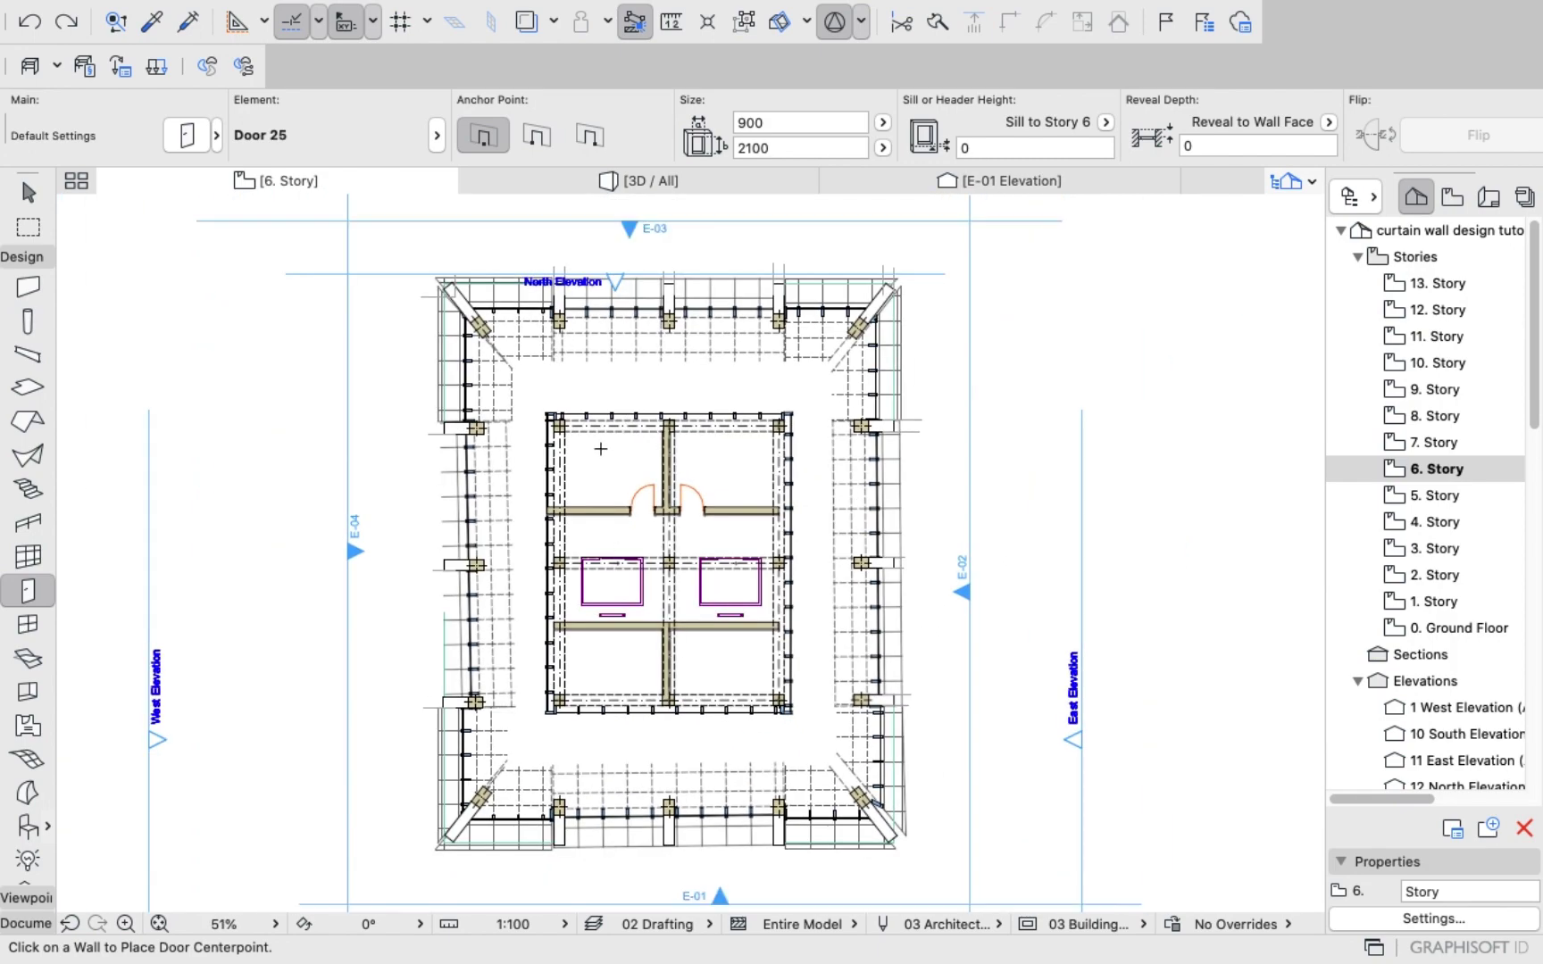
pyautogui.scroll(3, 609, 442)
pyautogui.scroll(-3, 649, 408)
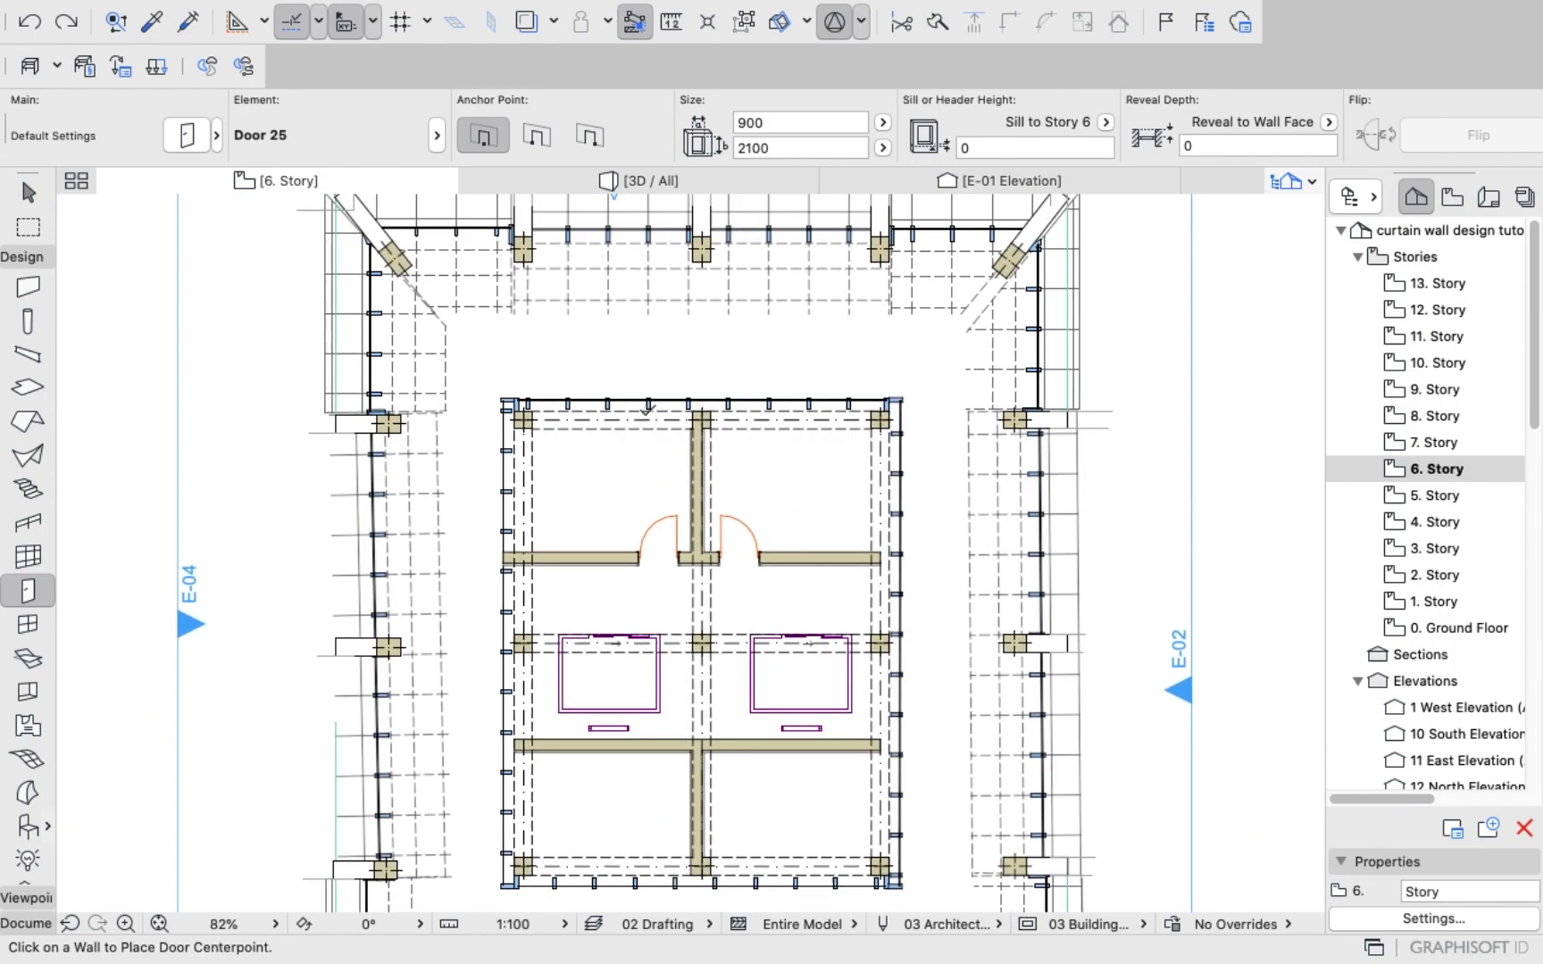
pyautogui.scroll(1, 645, 454)
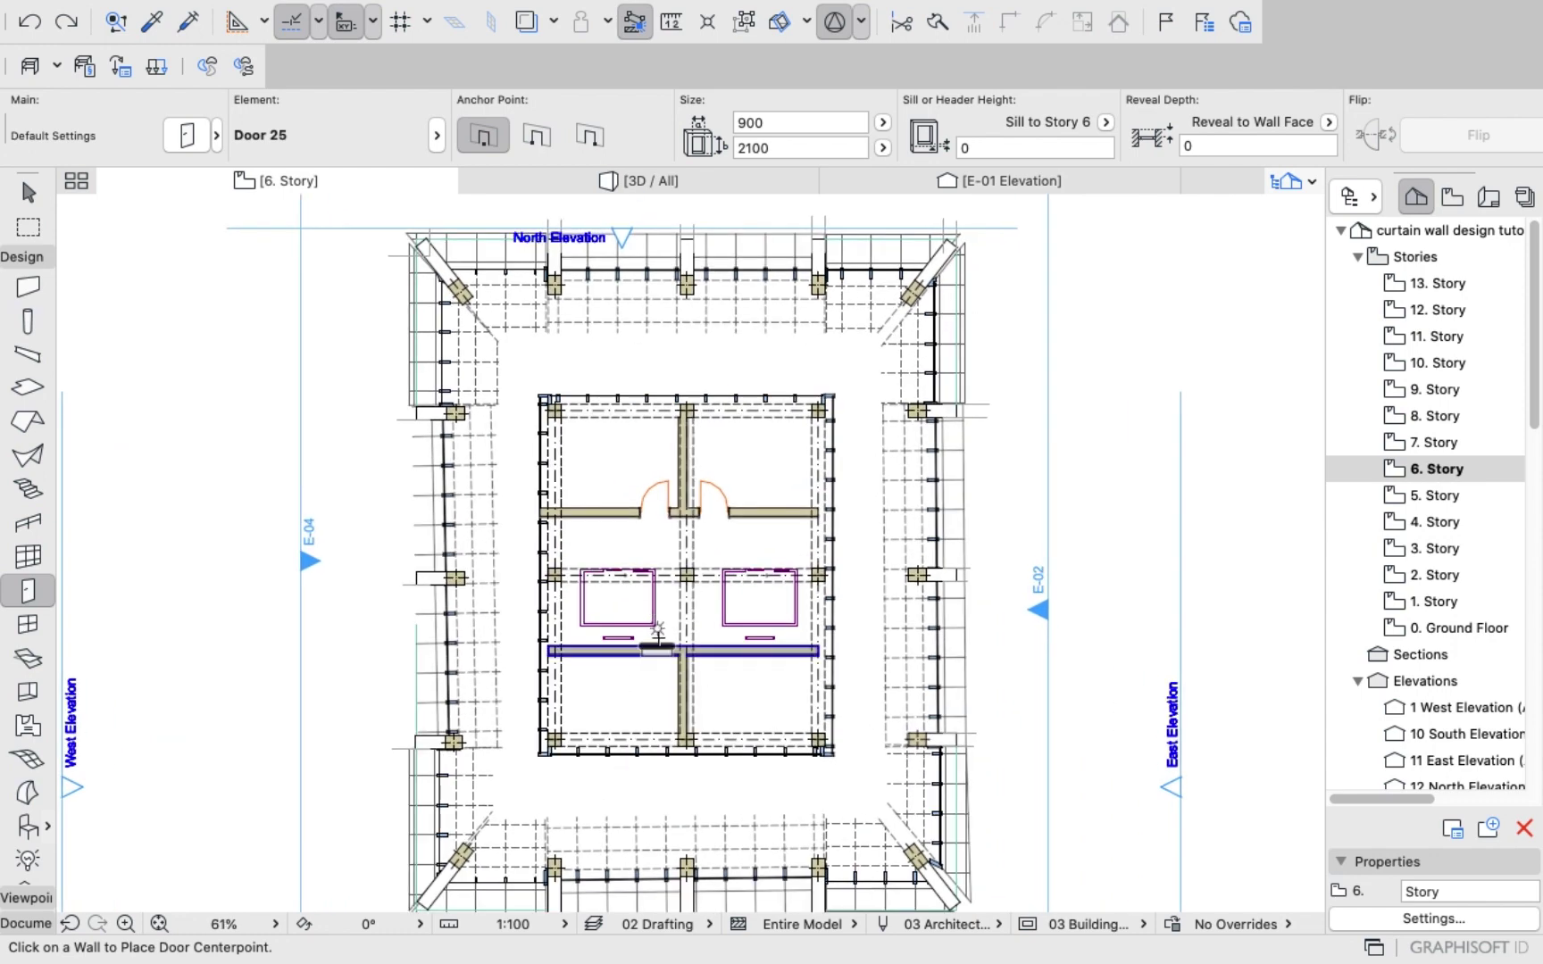
pyautogui.click(659, 641)
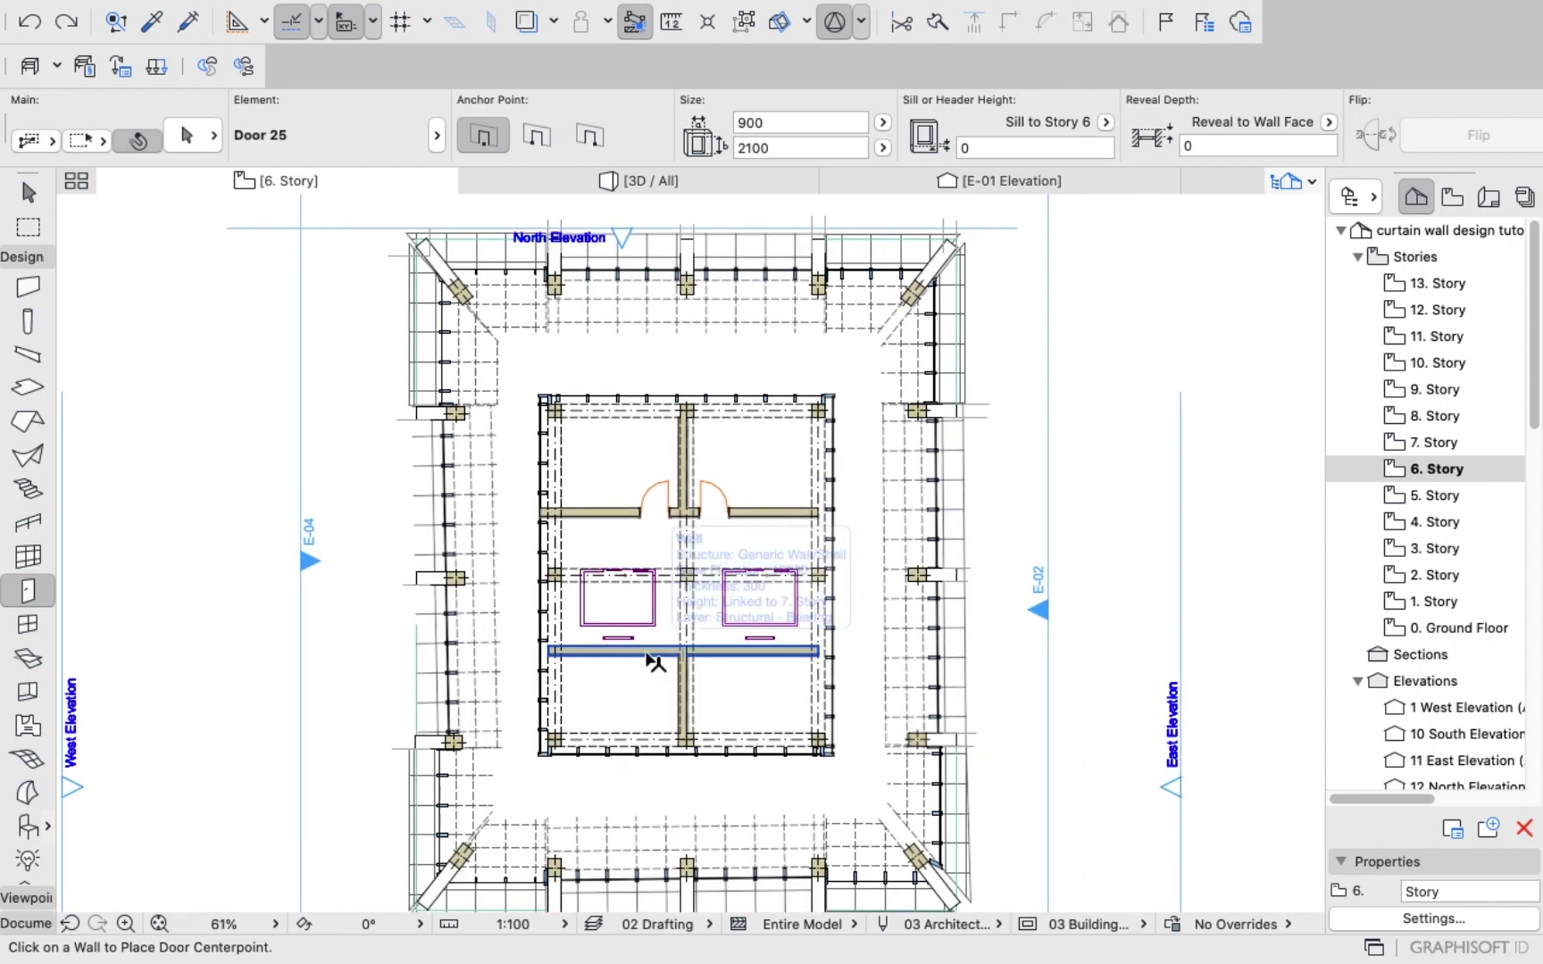
pyautogui.click(648, 650)
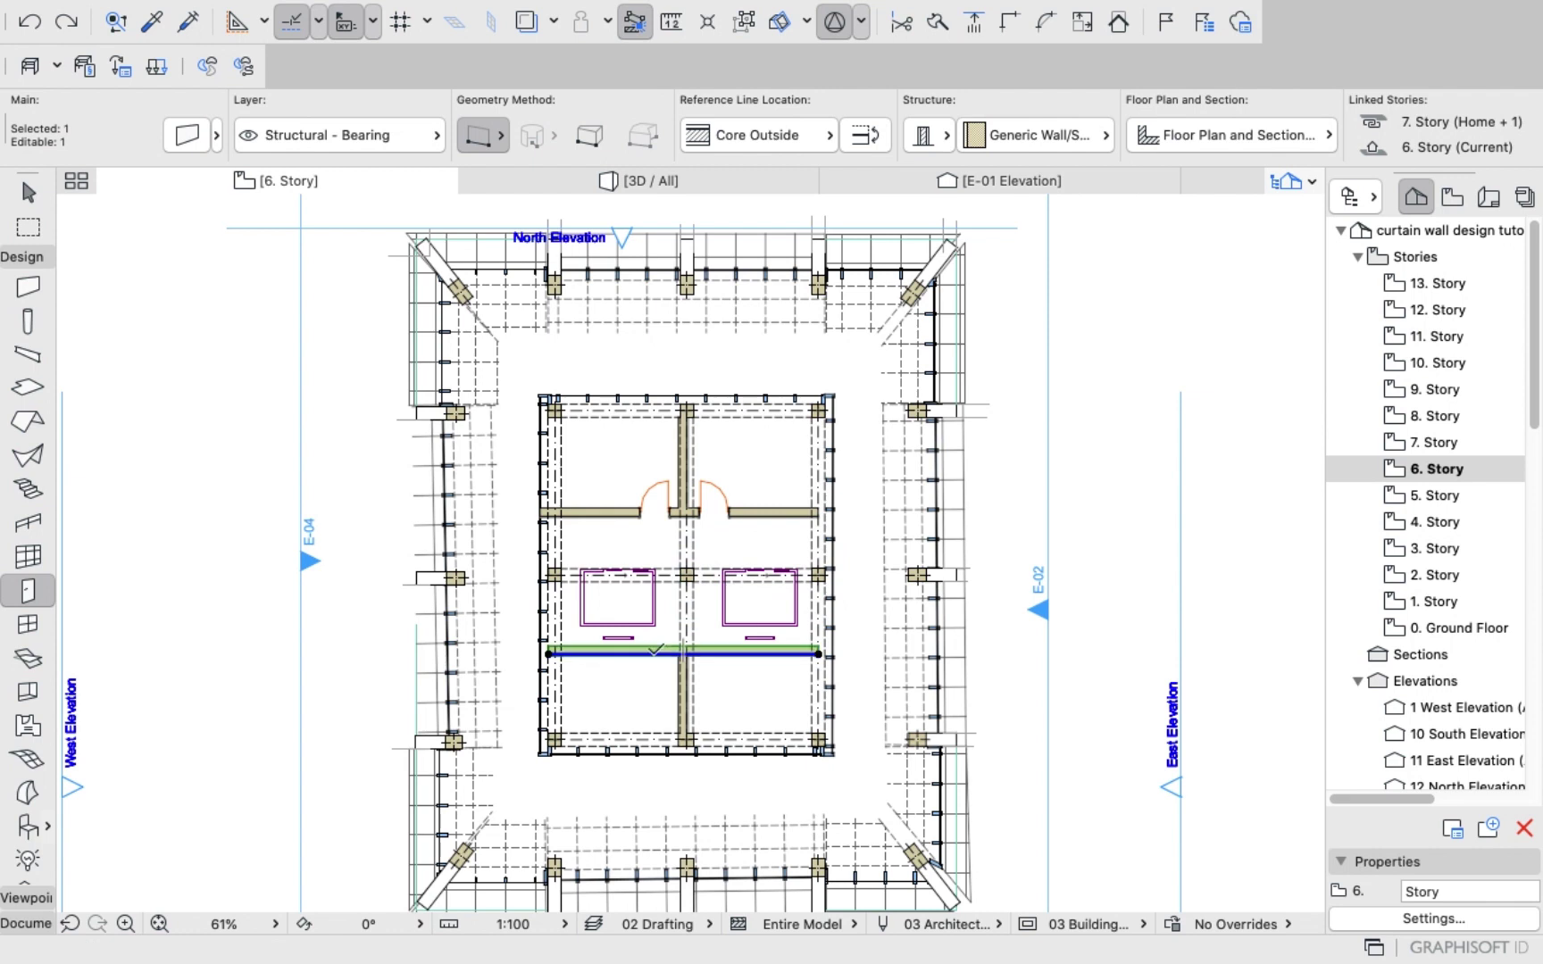
pyautogui.press('Escape')
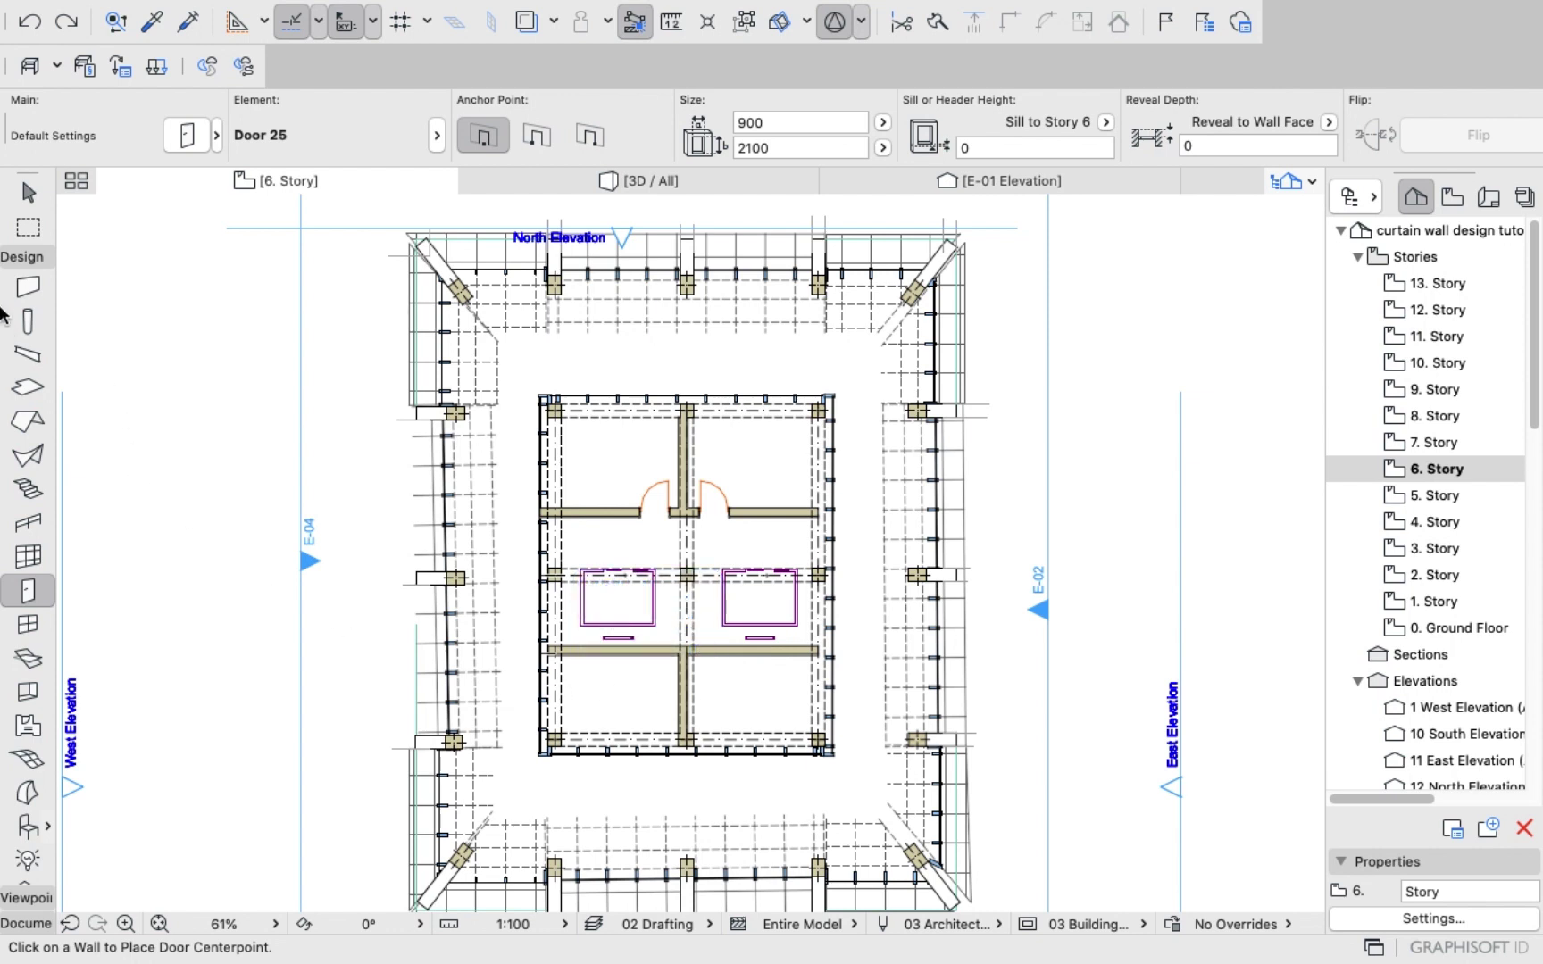
# Draw a second east-west wall across both southern rooms, between the wall south of the elevators and the southern column row.
pyautogui.click(27, 287)
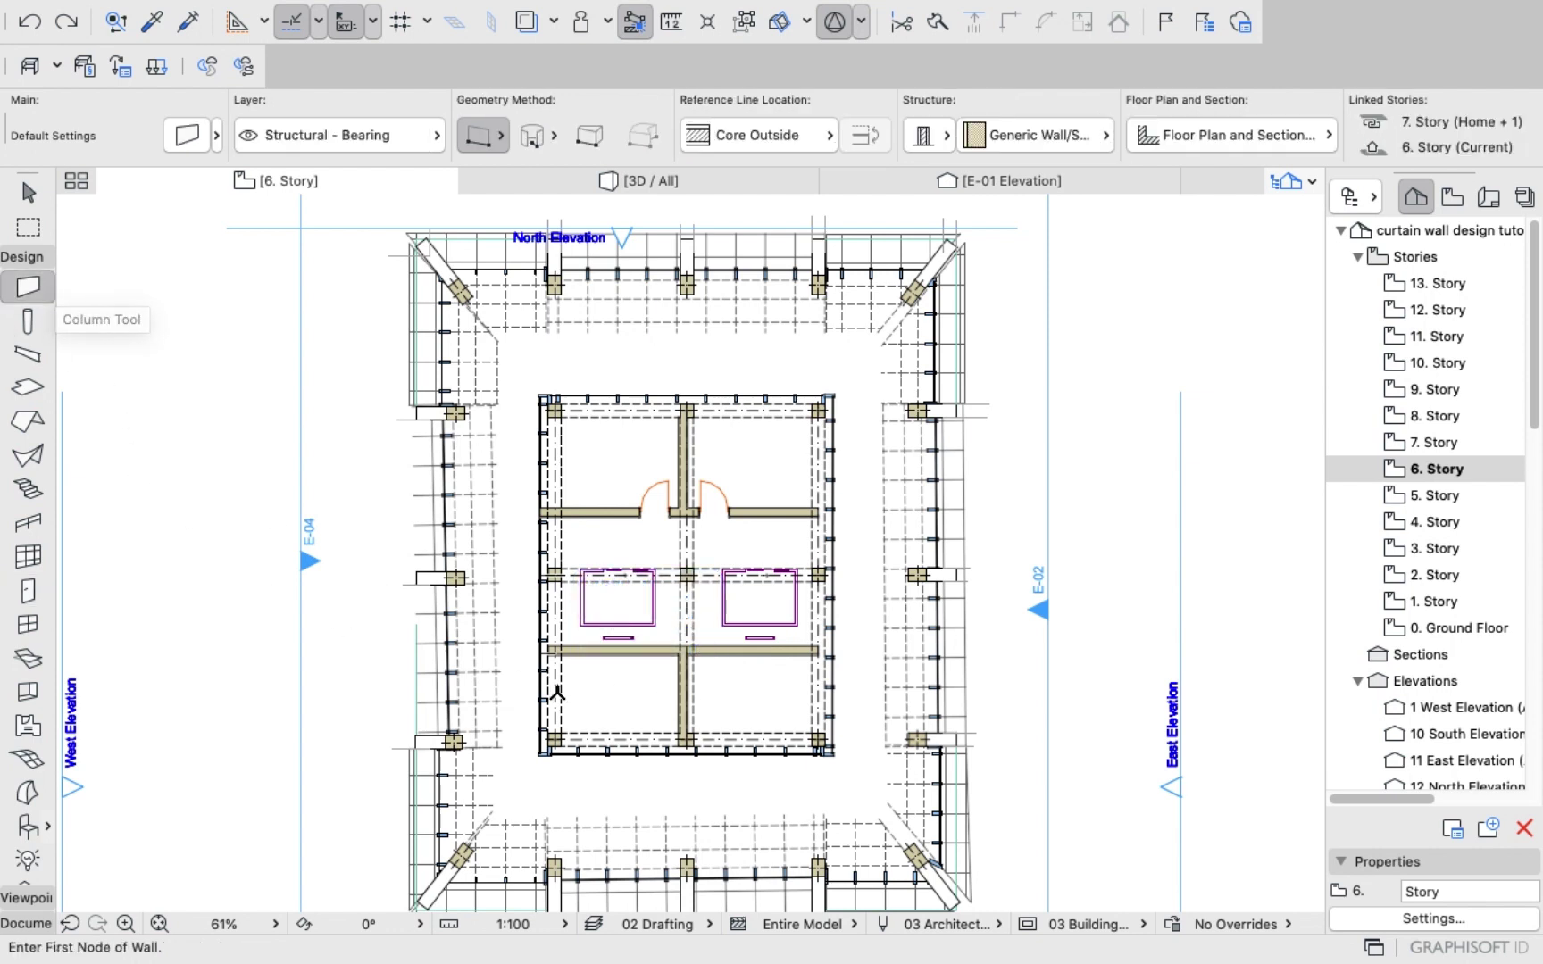
pyautogui.click(547, 691)
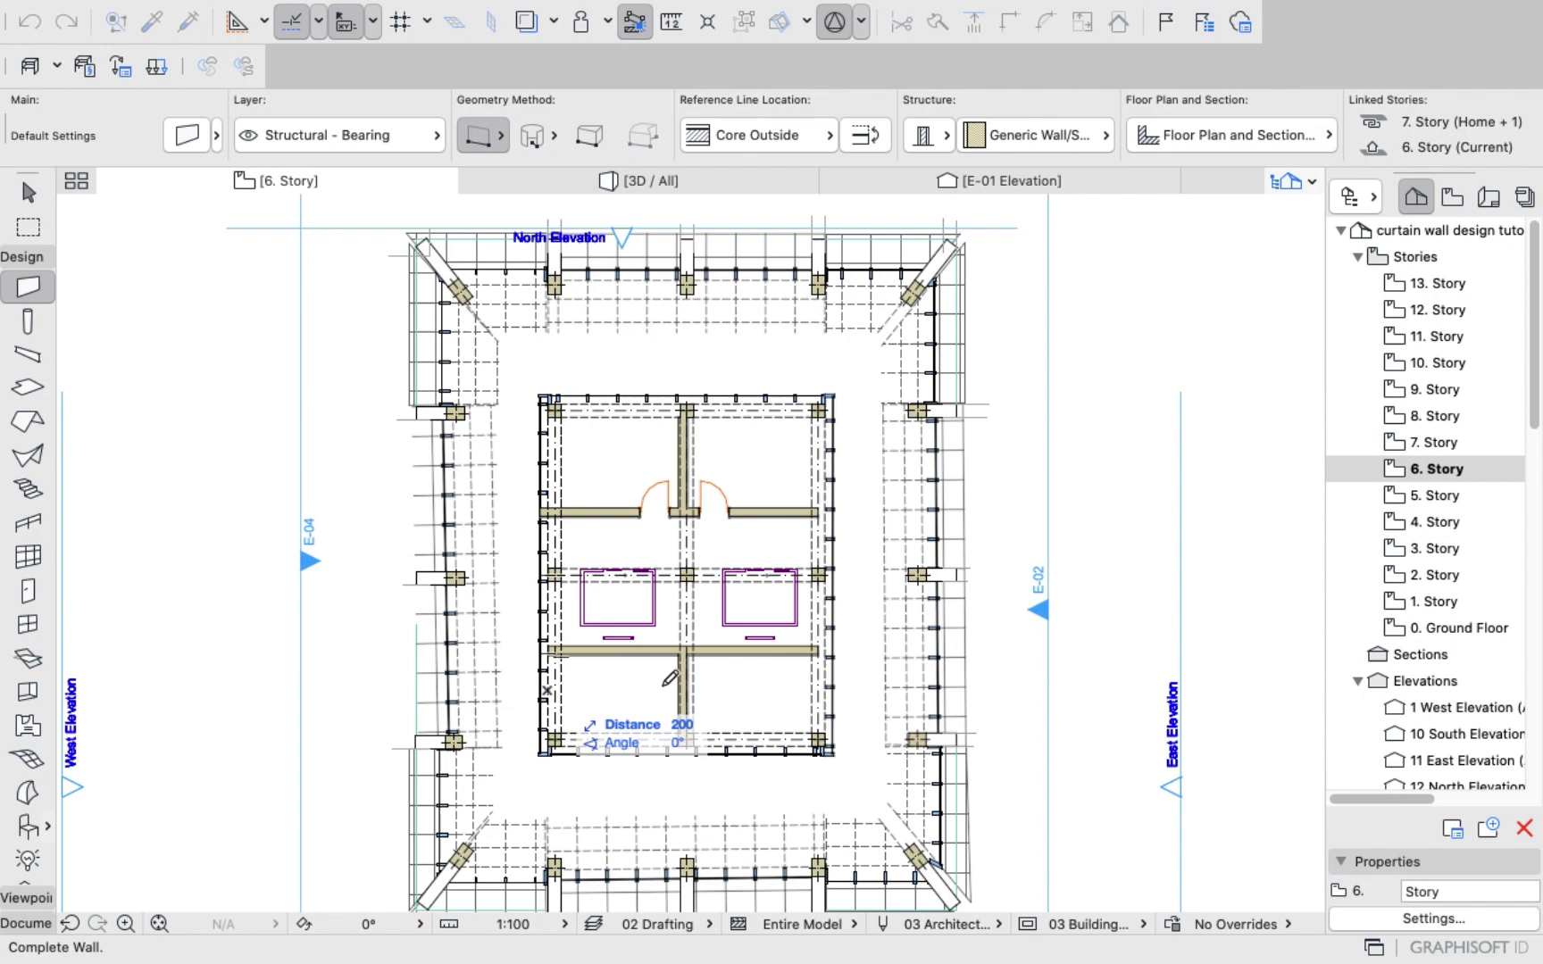
pyautogui.click(823, 690)
# Place two 900 × 2100 doors in the new east-west wall, one on each side of the dividing wall, opening into the southernmost rooms.
pyautogui.scroll(5, 641, 678)
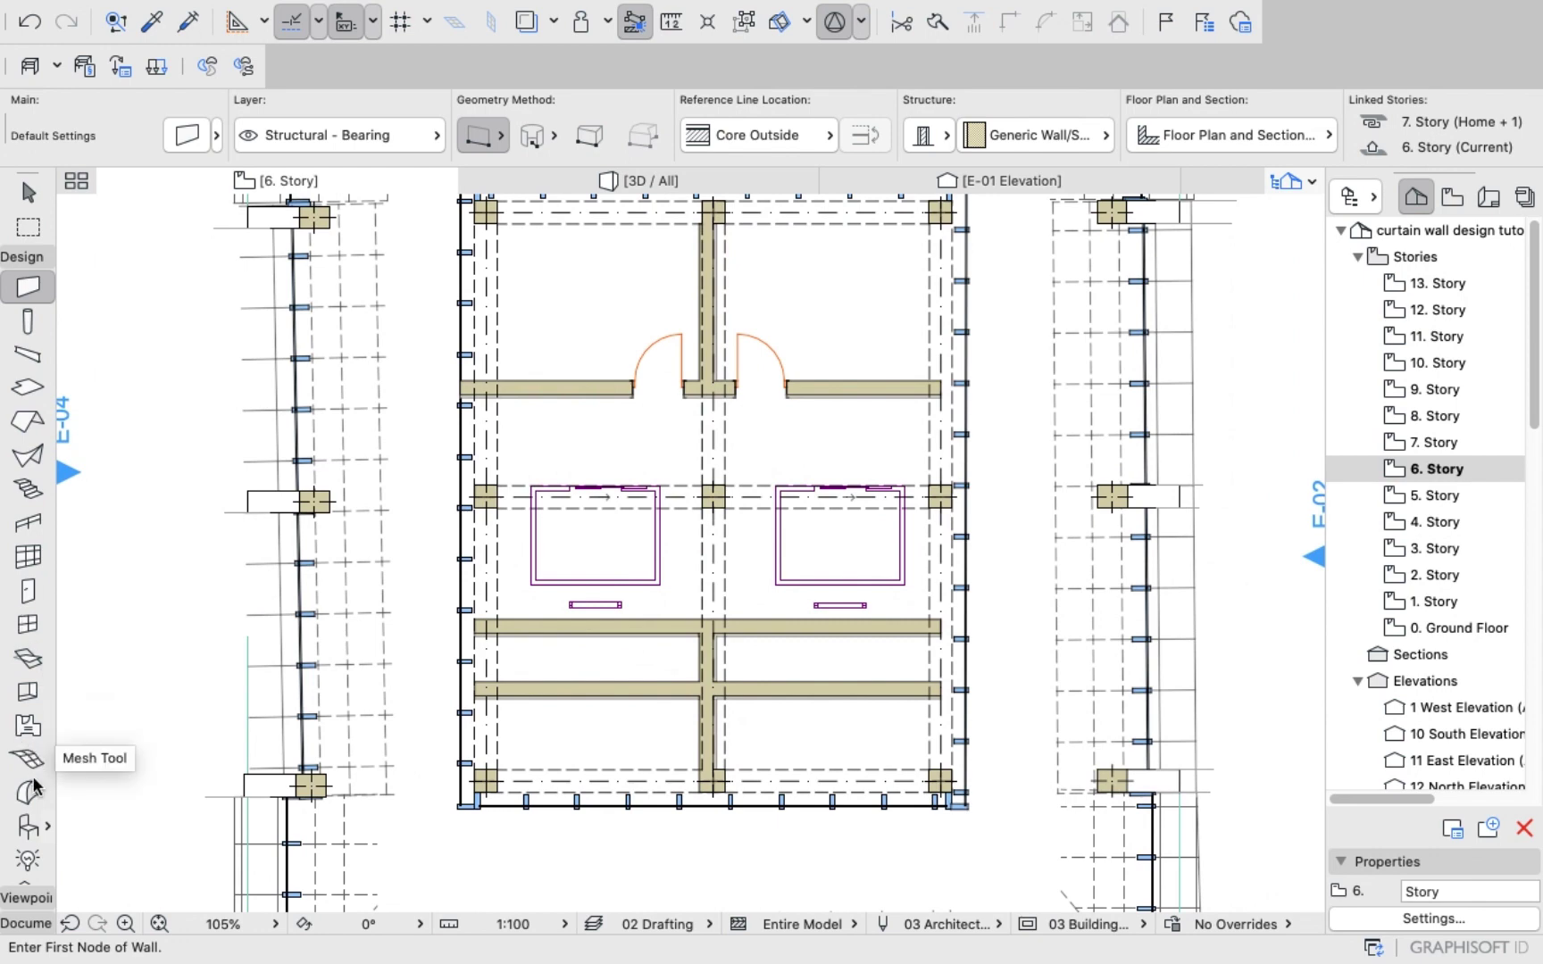
pyautogui.click(28, 590)
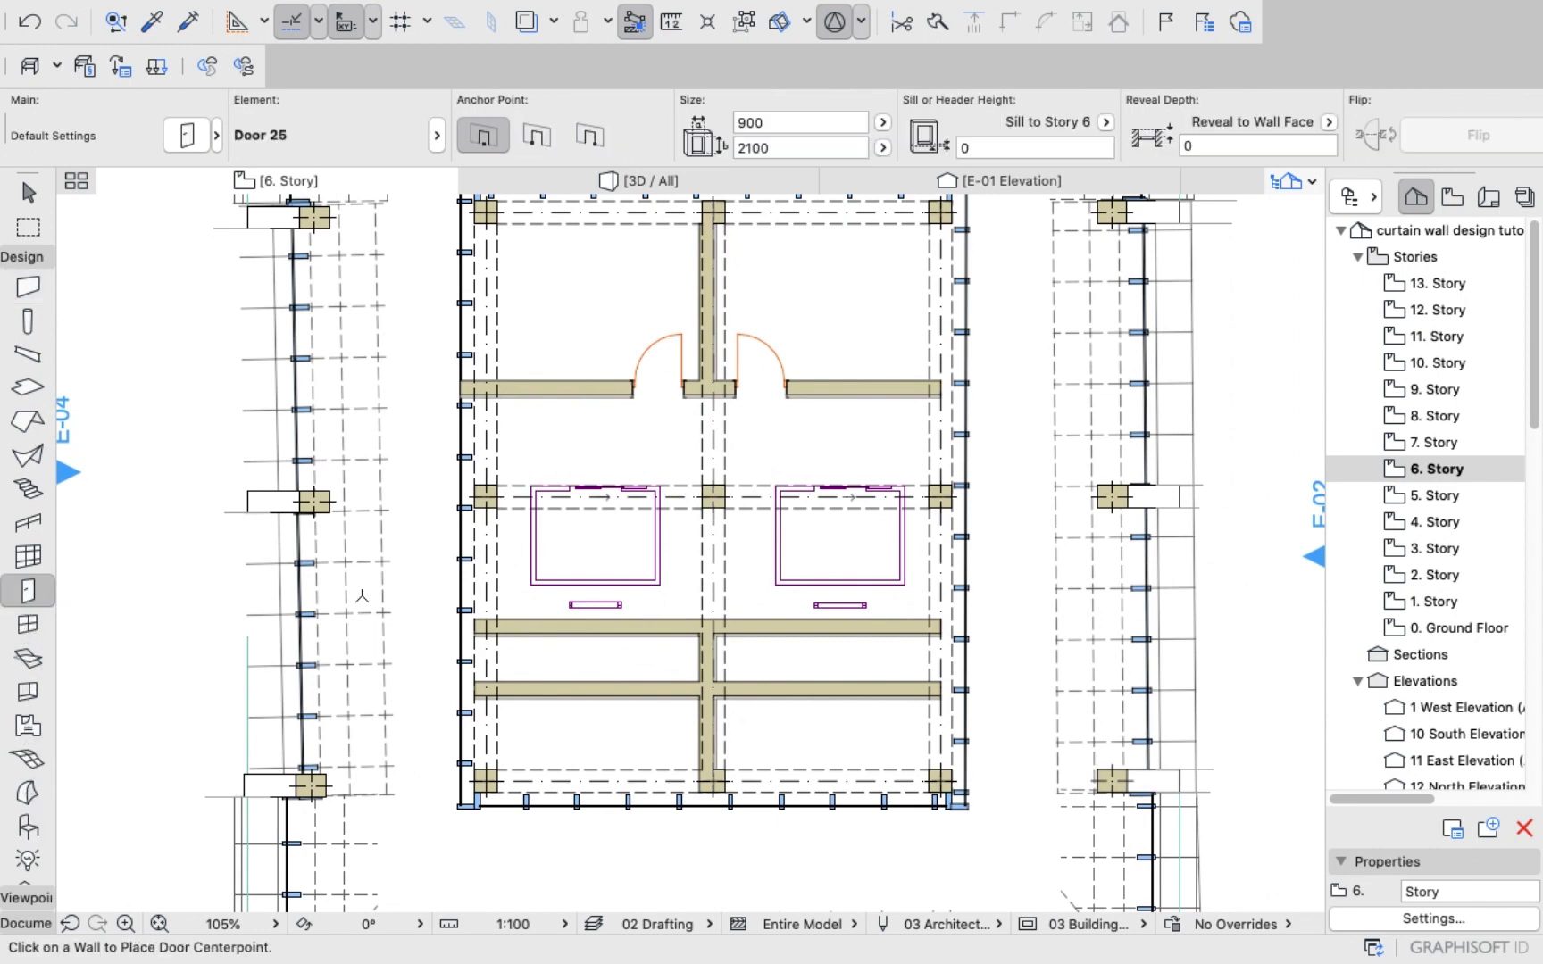
pyautogui.click(665, 703)
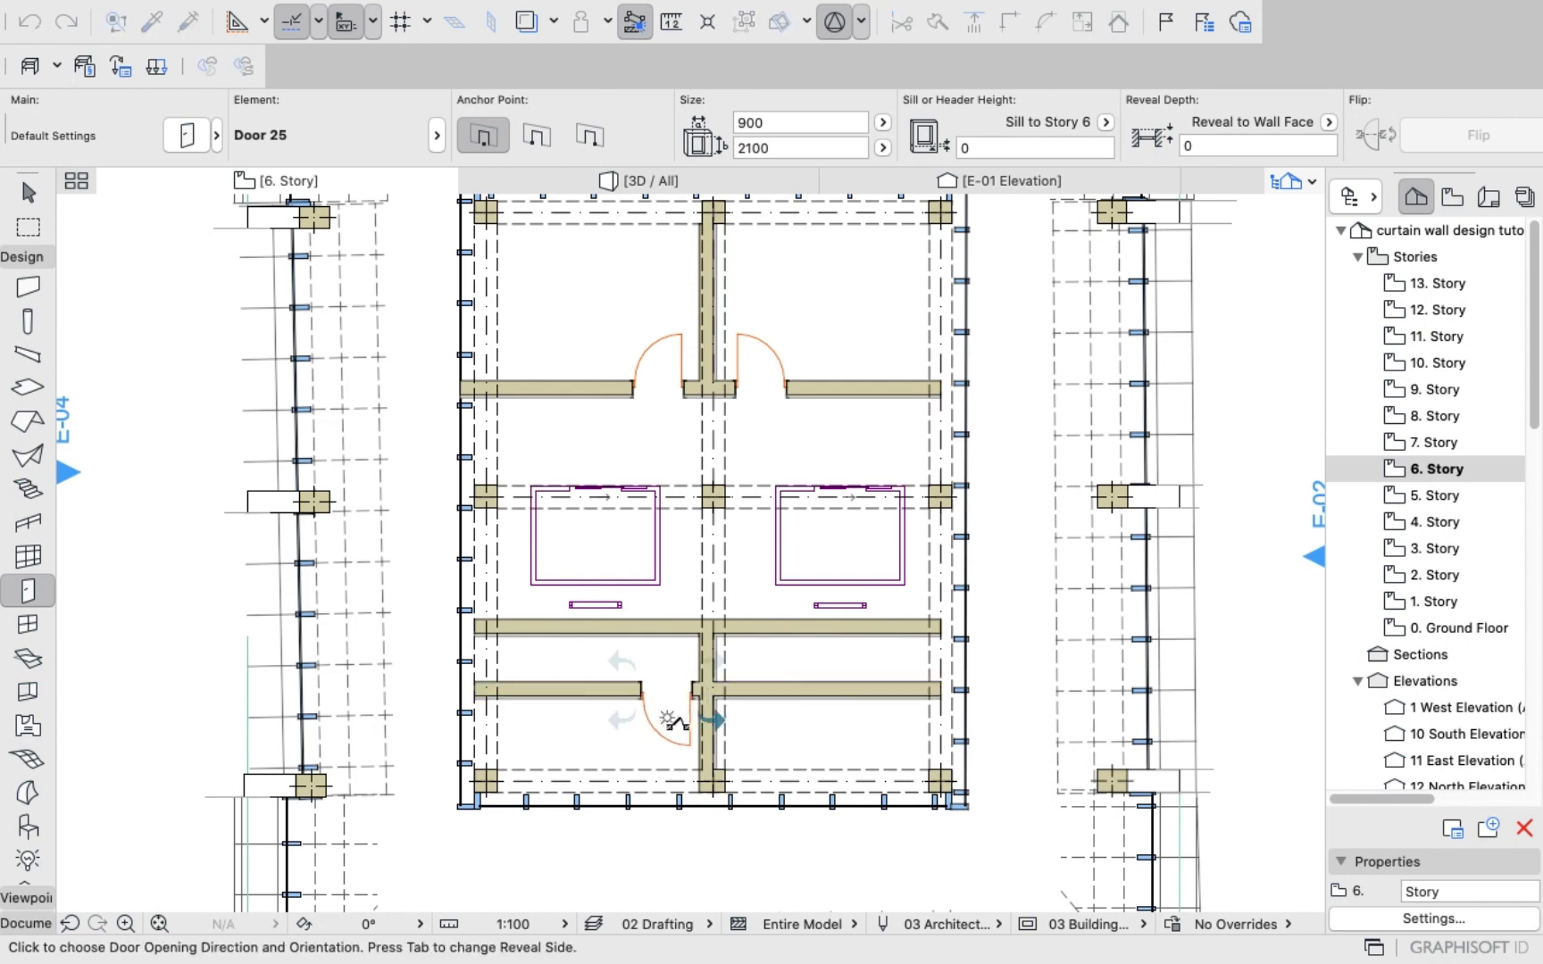
pyautogui.click(674, 718)
pyautogui.click(751, 722)
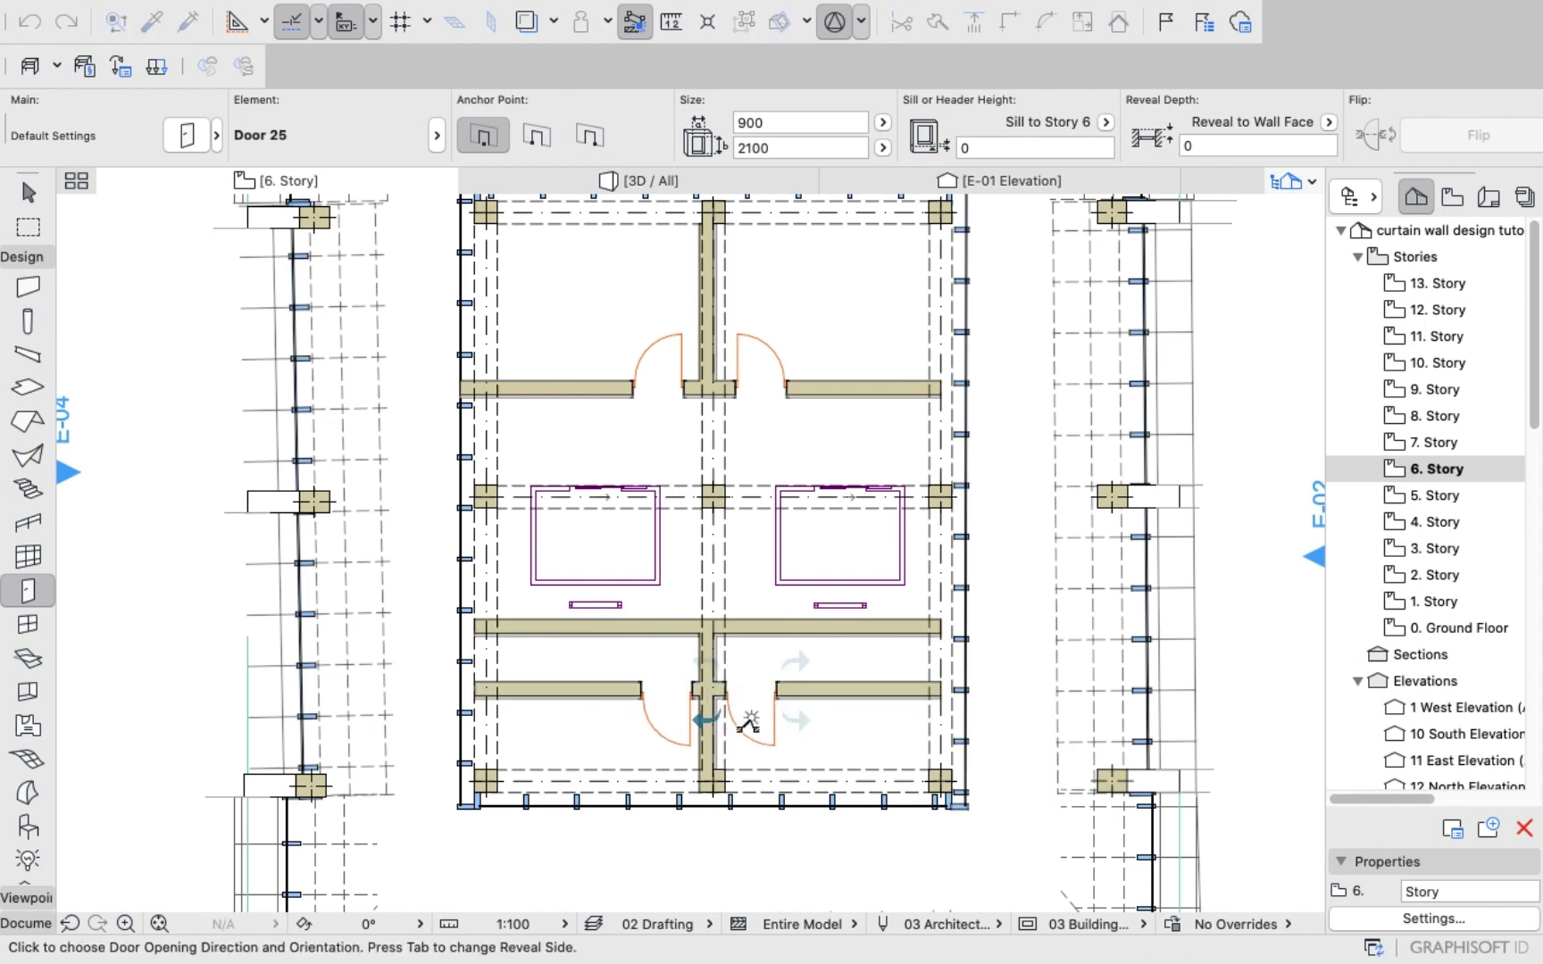
pyautogui.click(749, 722)
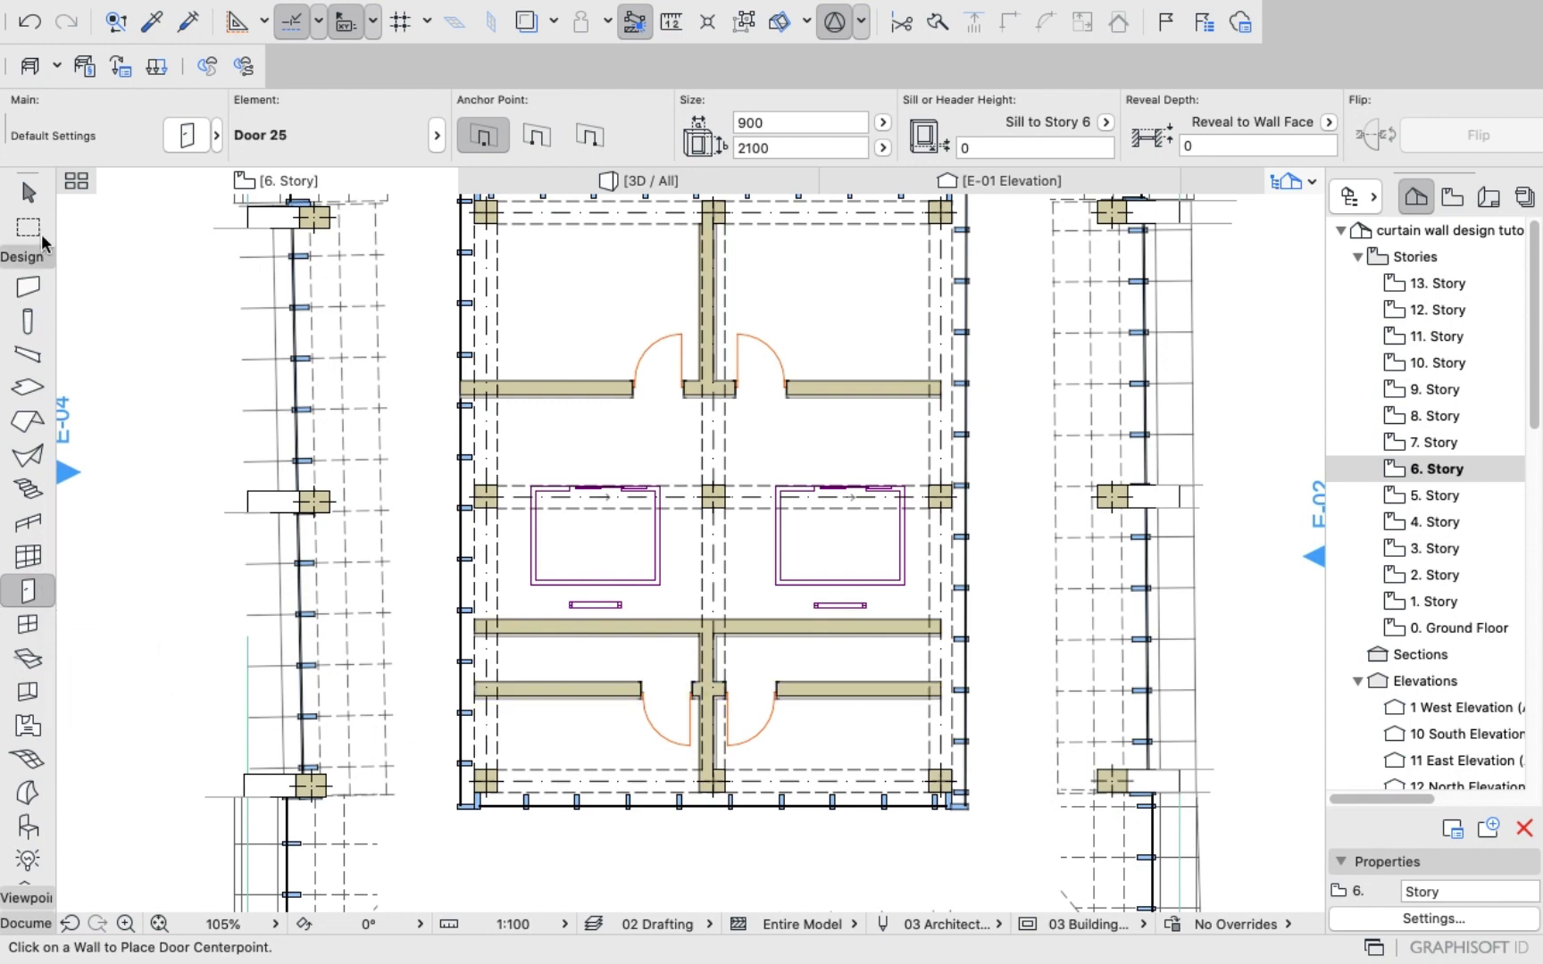
# Draw the west and south walls of the southwest room, running along the column lines to the dividing wall.
pyautogui.click(28, 286)
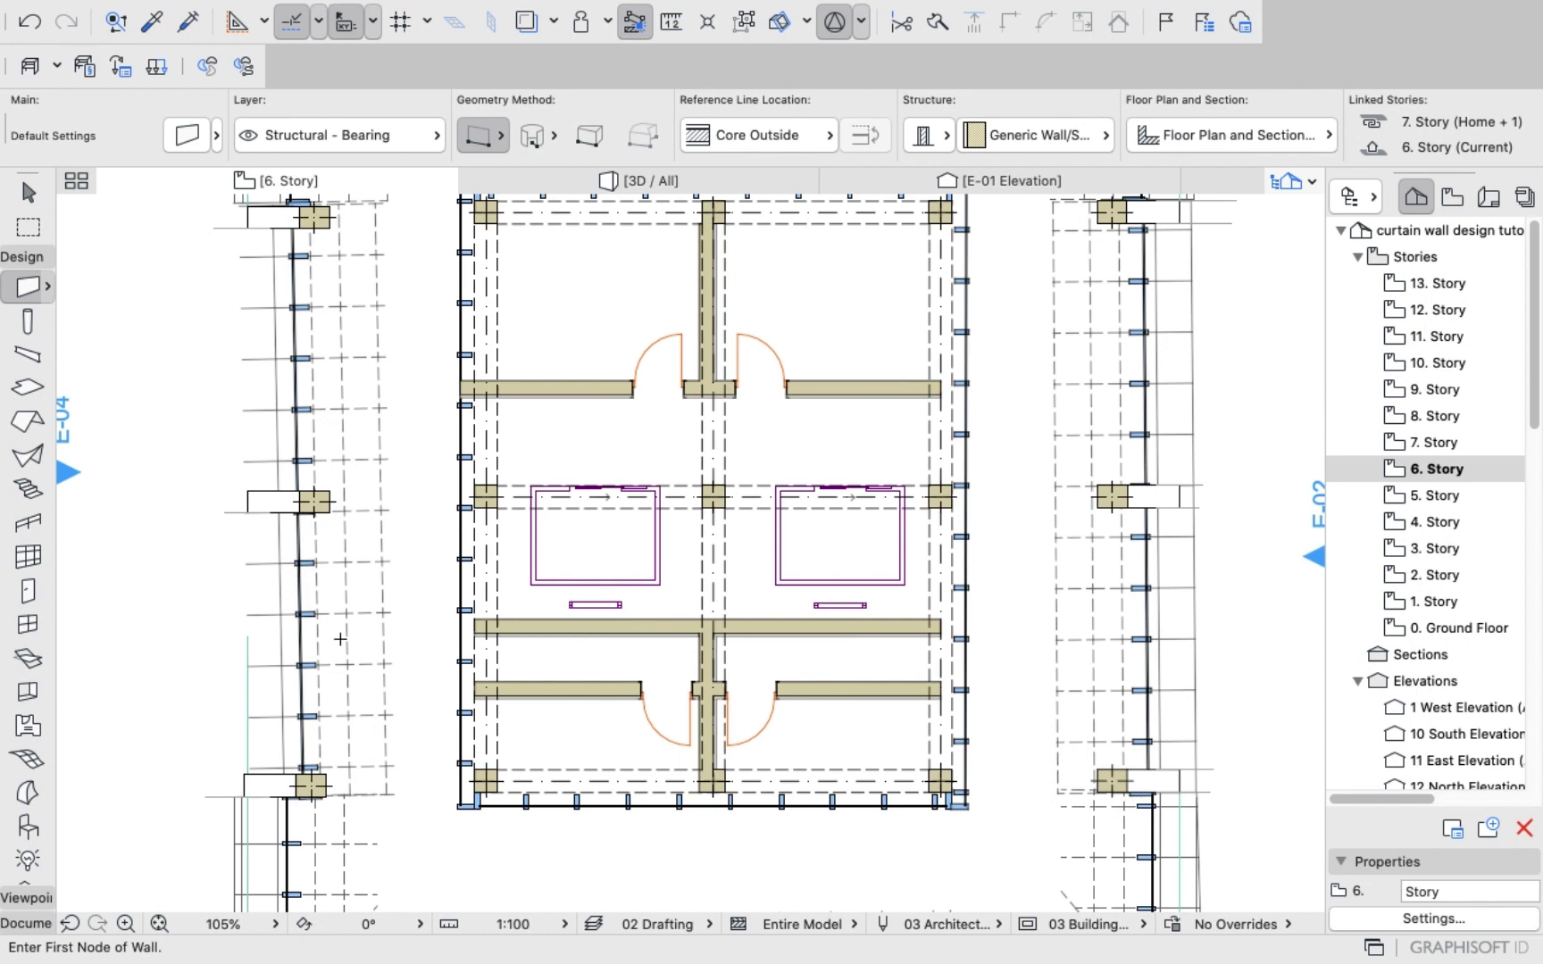
pyautogui.click(483, 697)
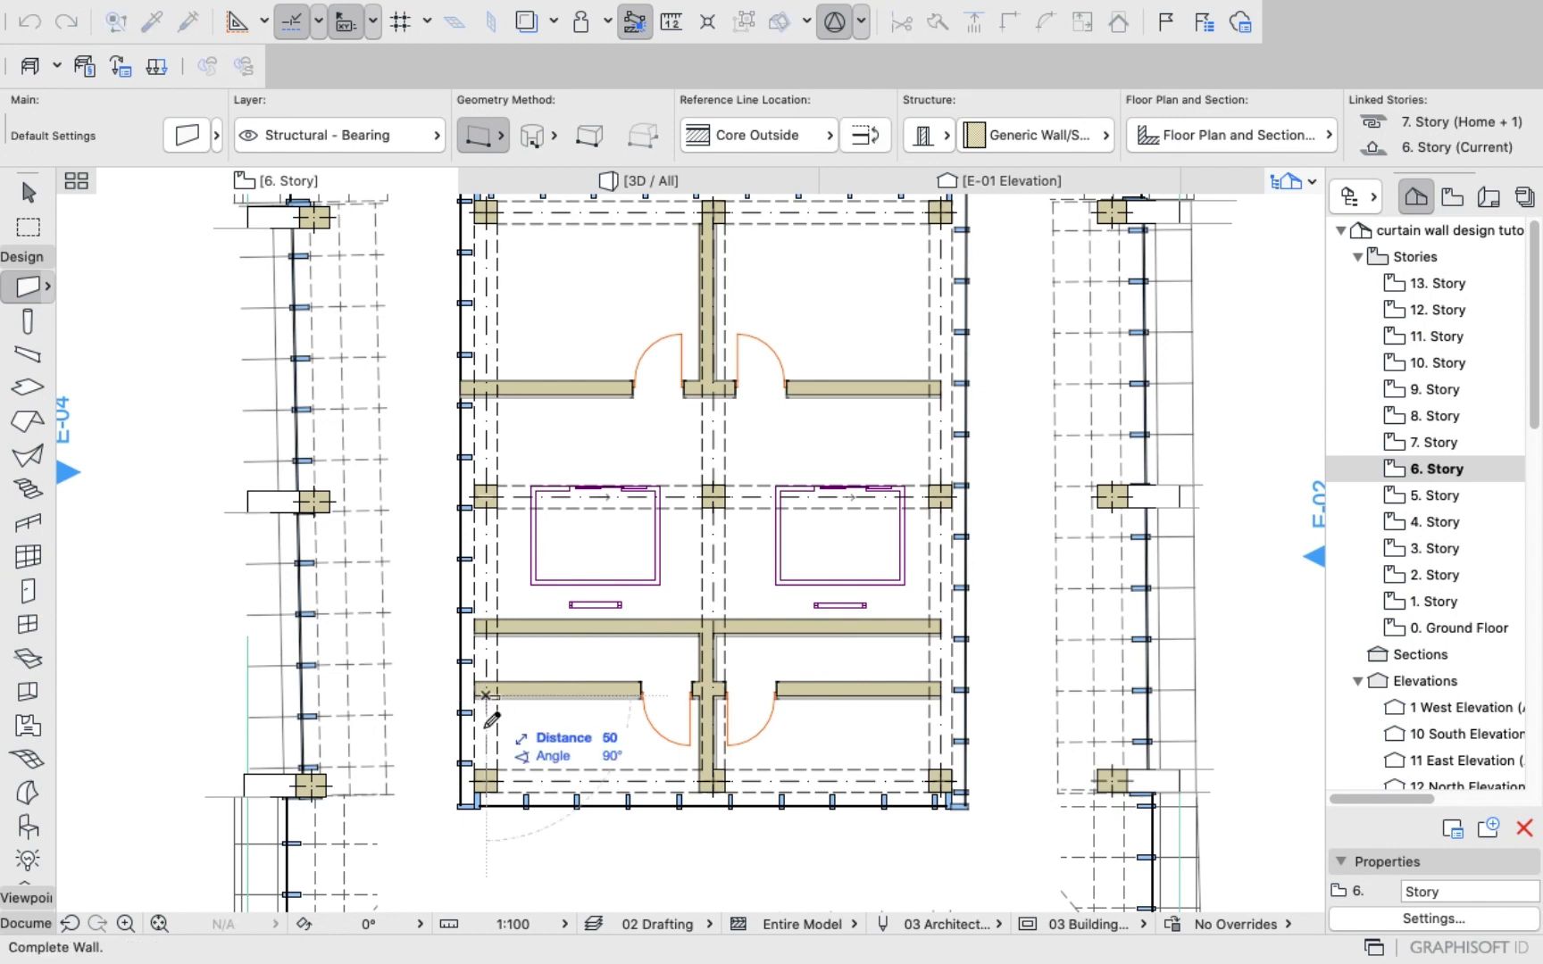
pyautogui.click(485, 773)
pyautogui.click(485, 773)
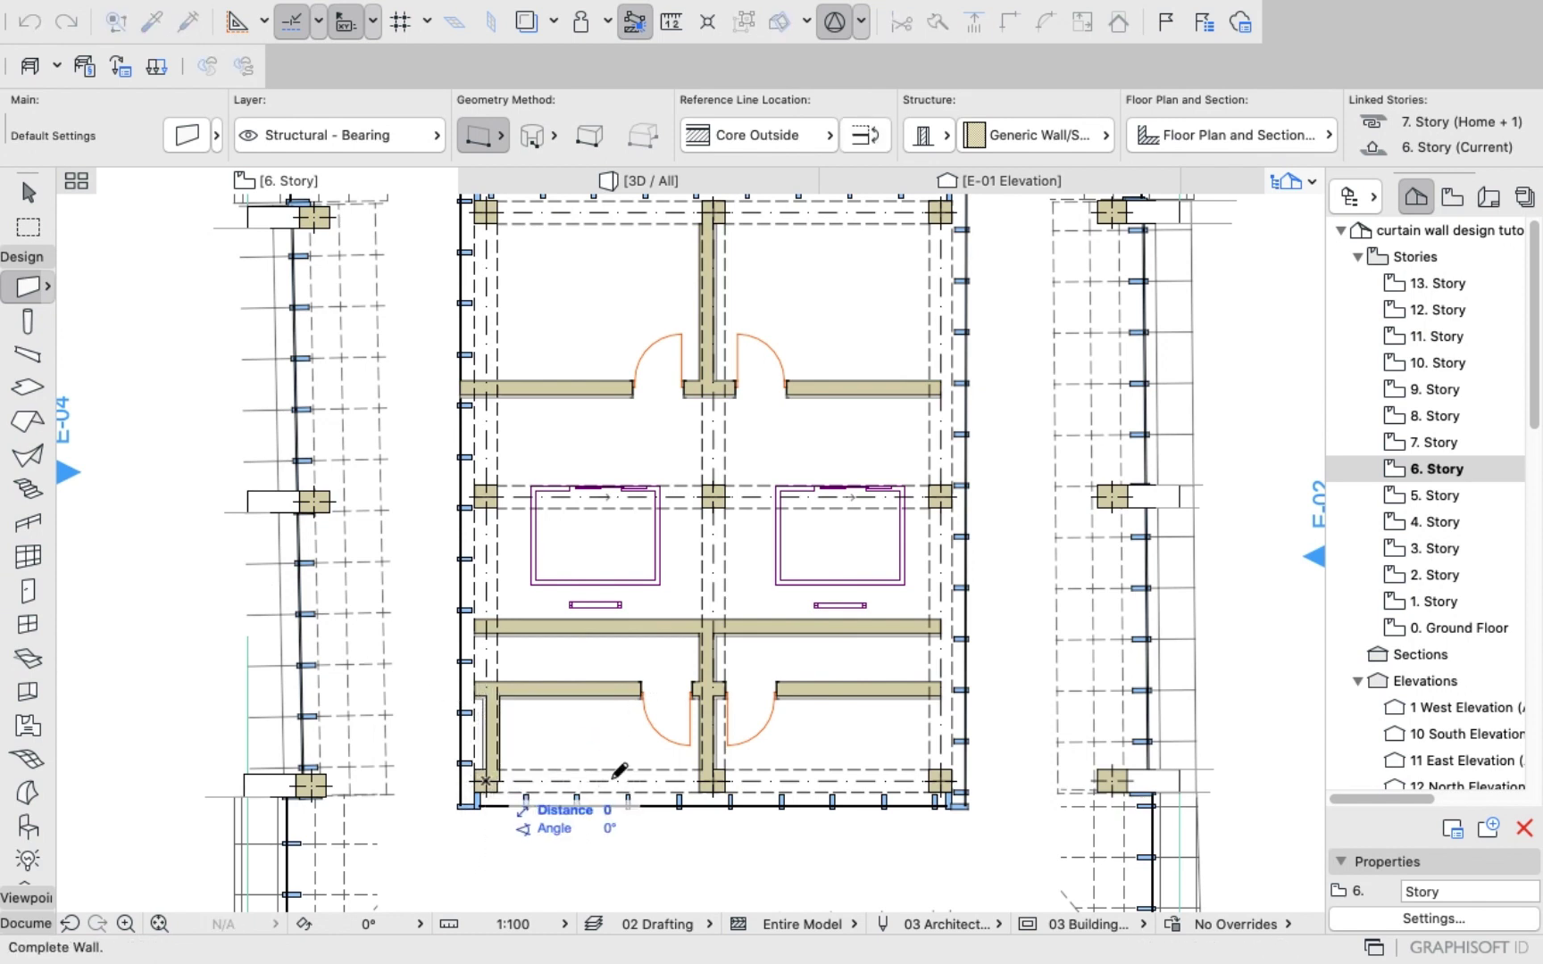
pyautogui.click(705, 774)
# Try to draw the southeast room's south wall from just east of the middle column, and delete the slanted wall.
pyautogui.click(733, 782)
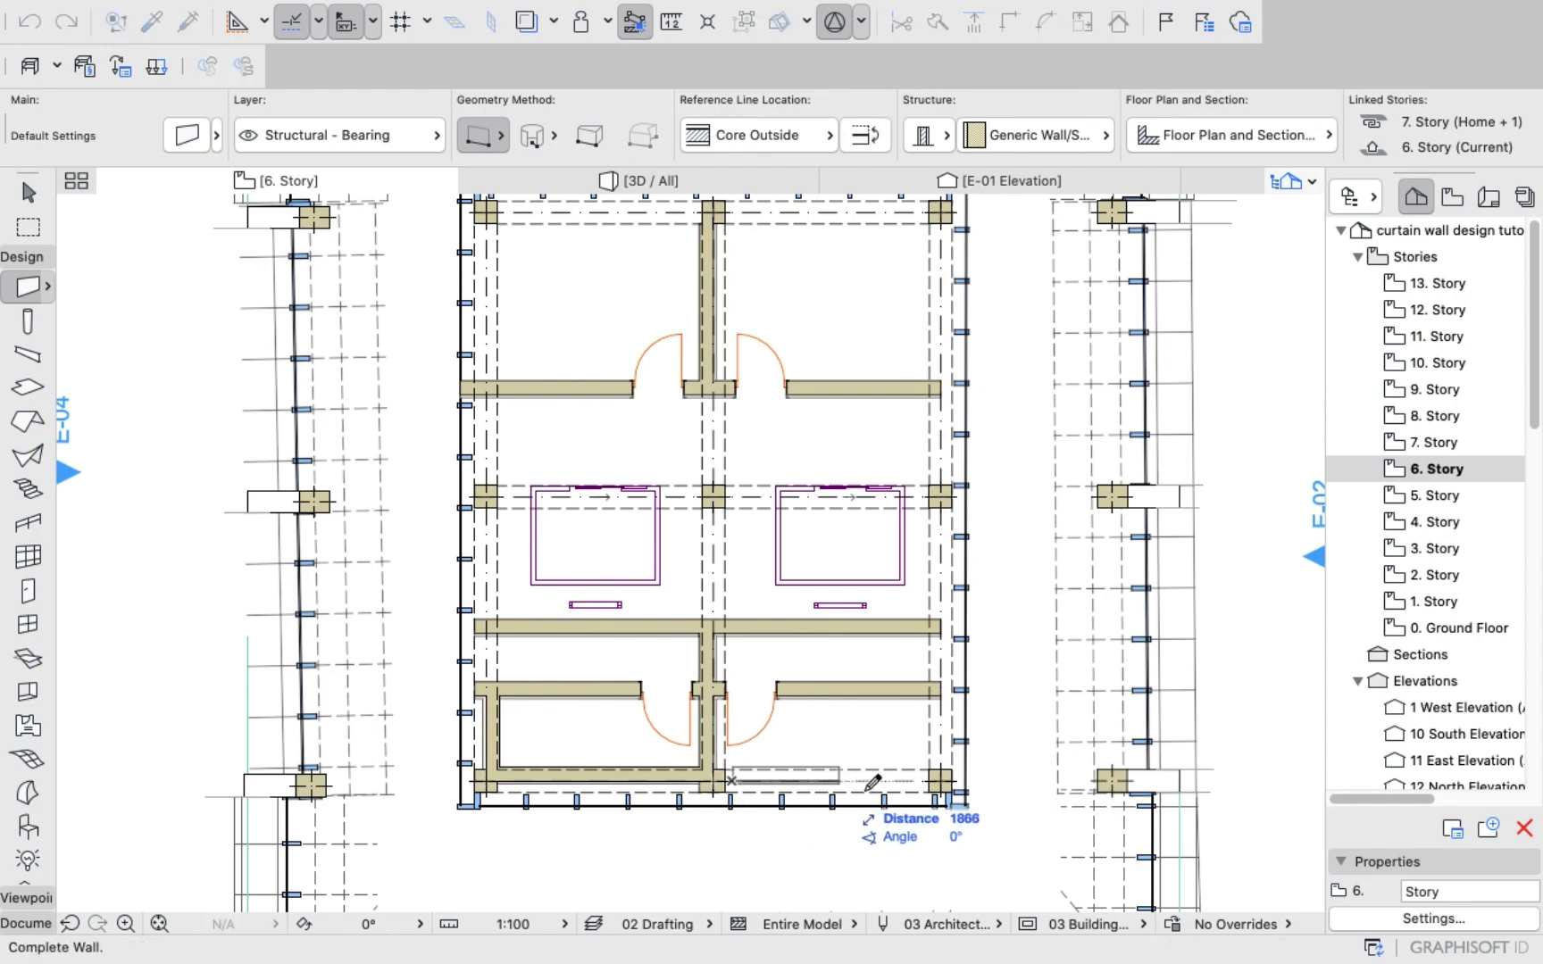
pyautogui.click(942, 777)
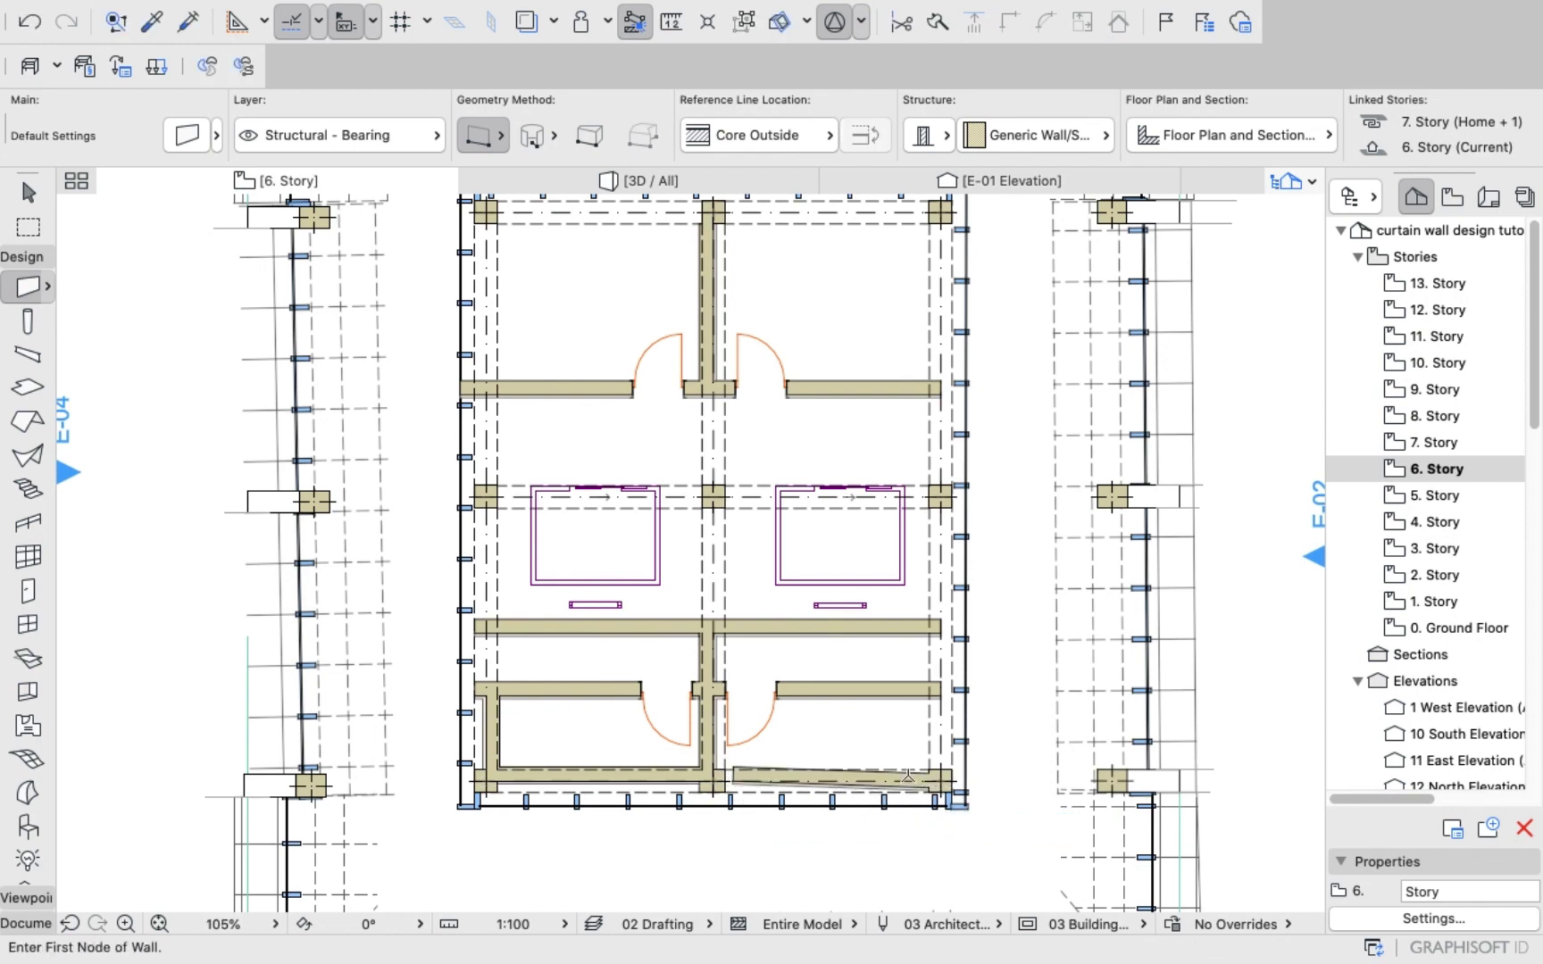
pyautogui.scroll(5, 781, 786)
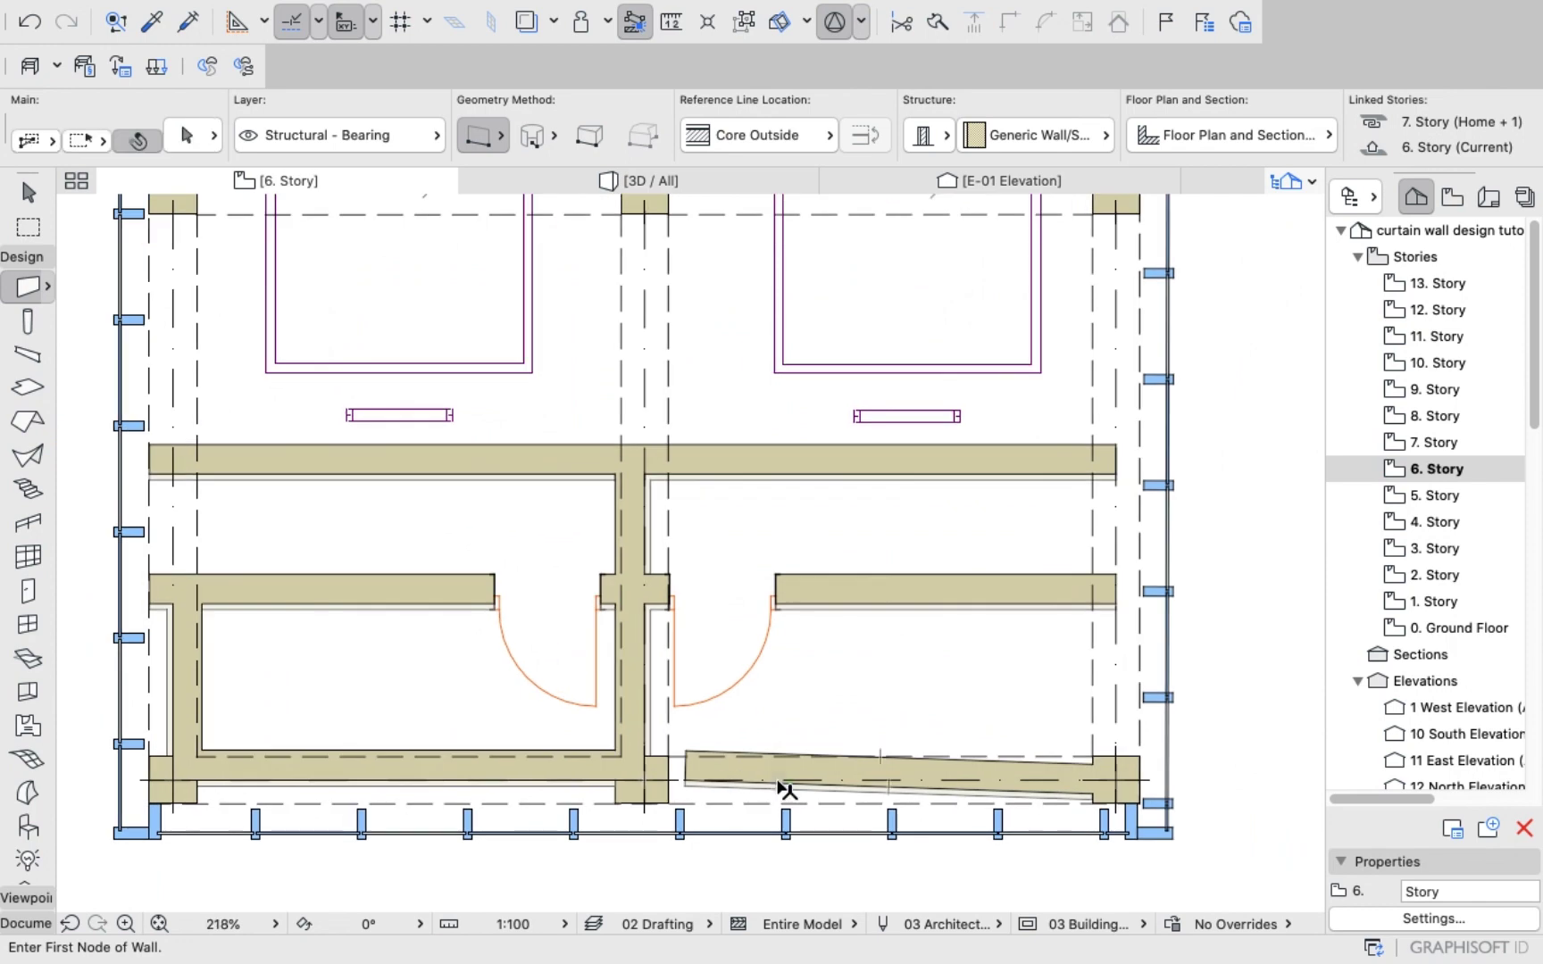
pyautogui.keyDown('shift'); pyautogui.click(786, 785); pyautogui.keyUp('shift')
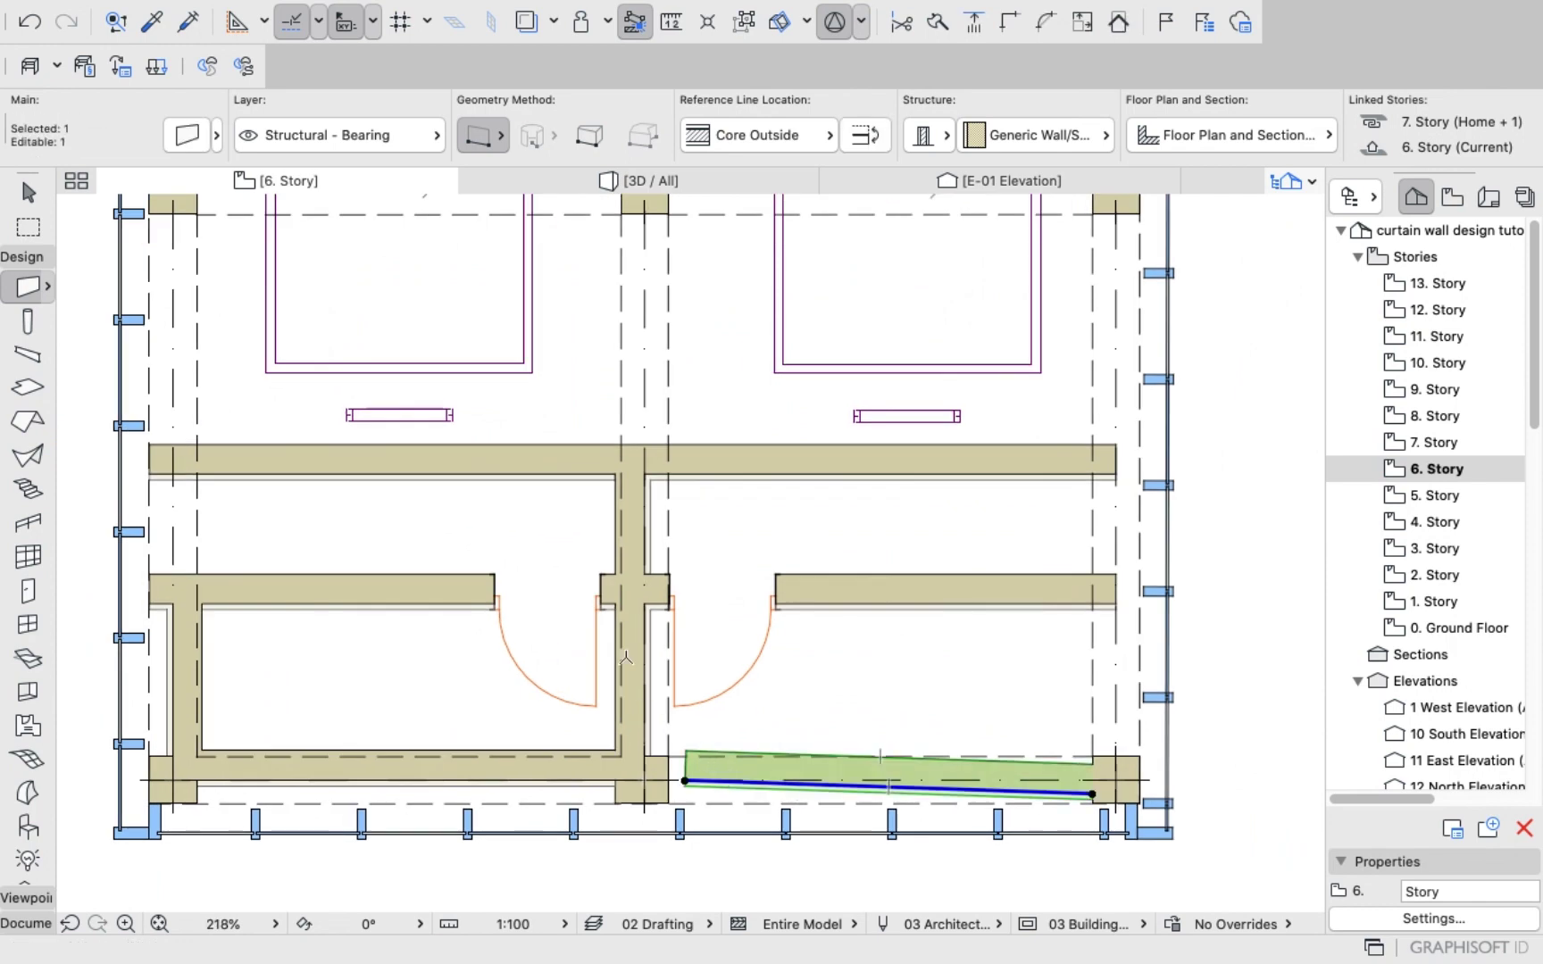
pyautogui.rightClick(1203, 386)
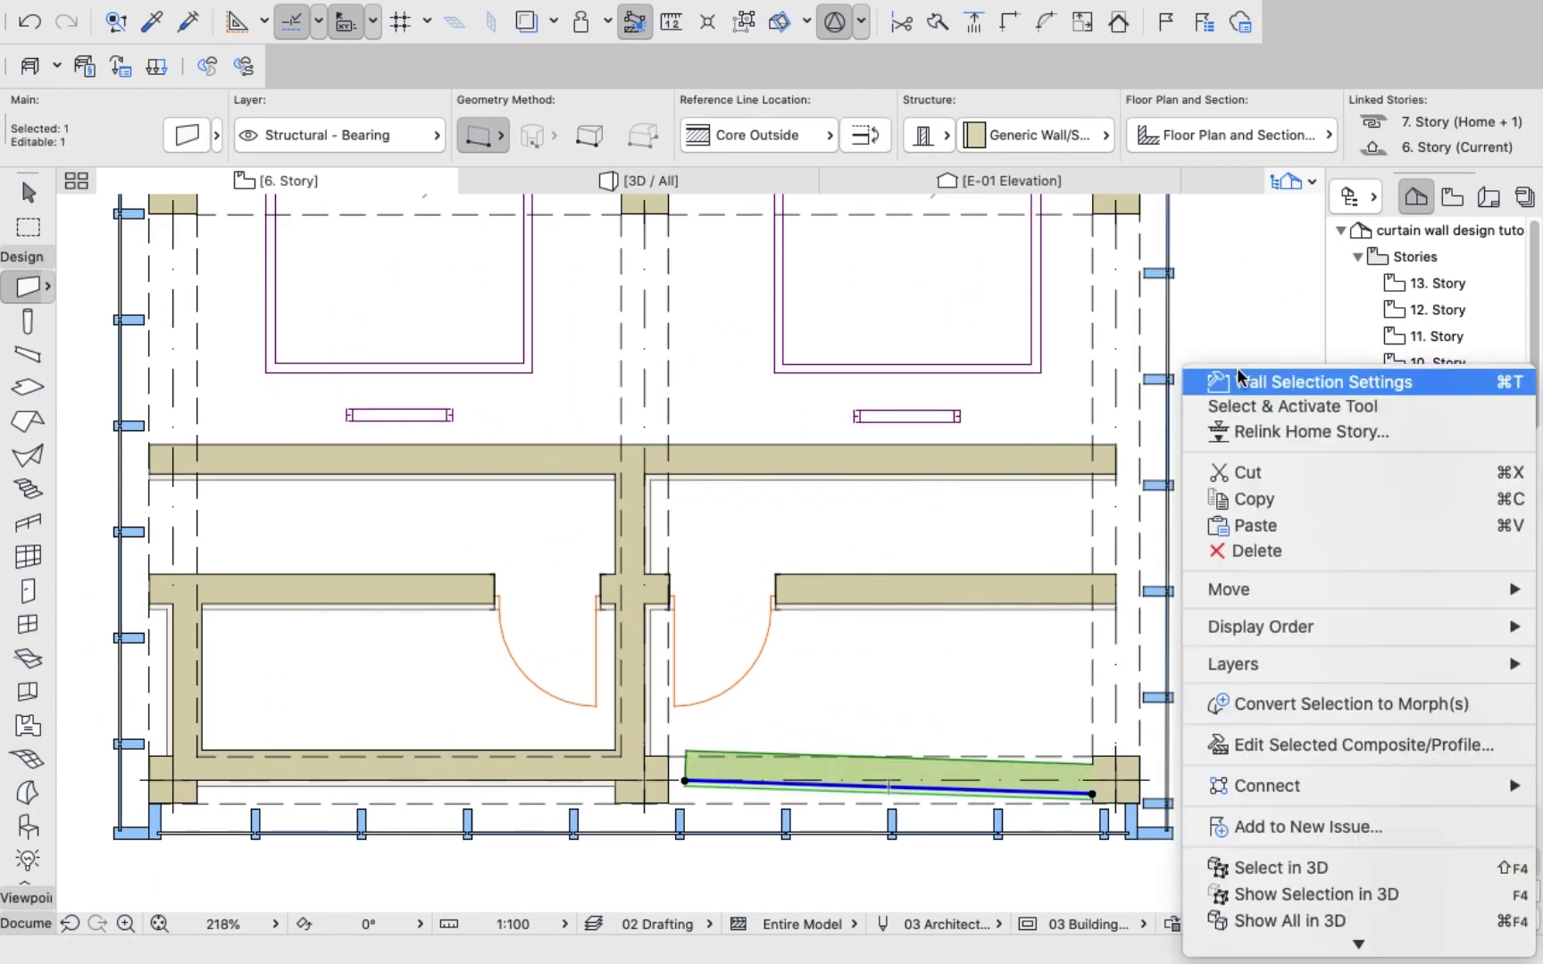
pyautogui.click(1257, 551)
# Draw the southeast room's south wall from the middle column's center to the eastern column.
pyautogui.click(645, 778)
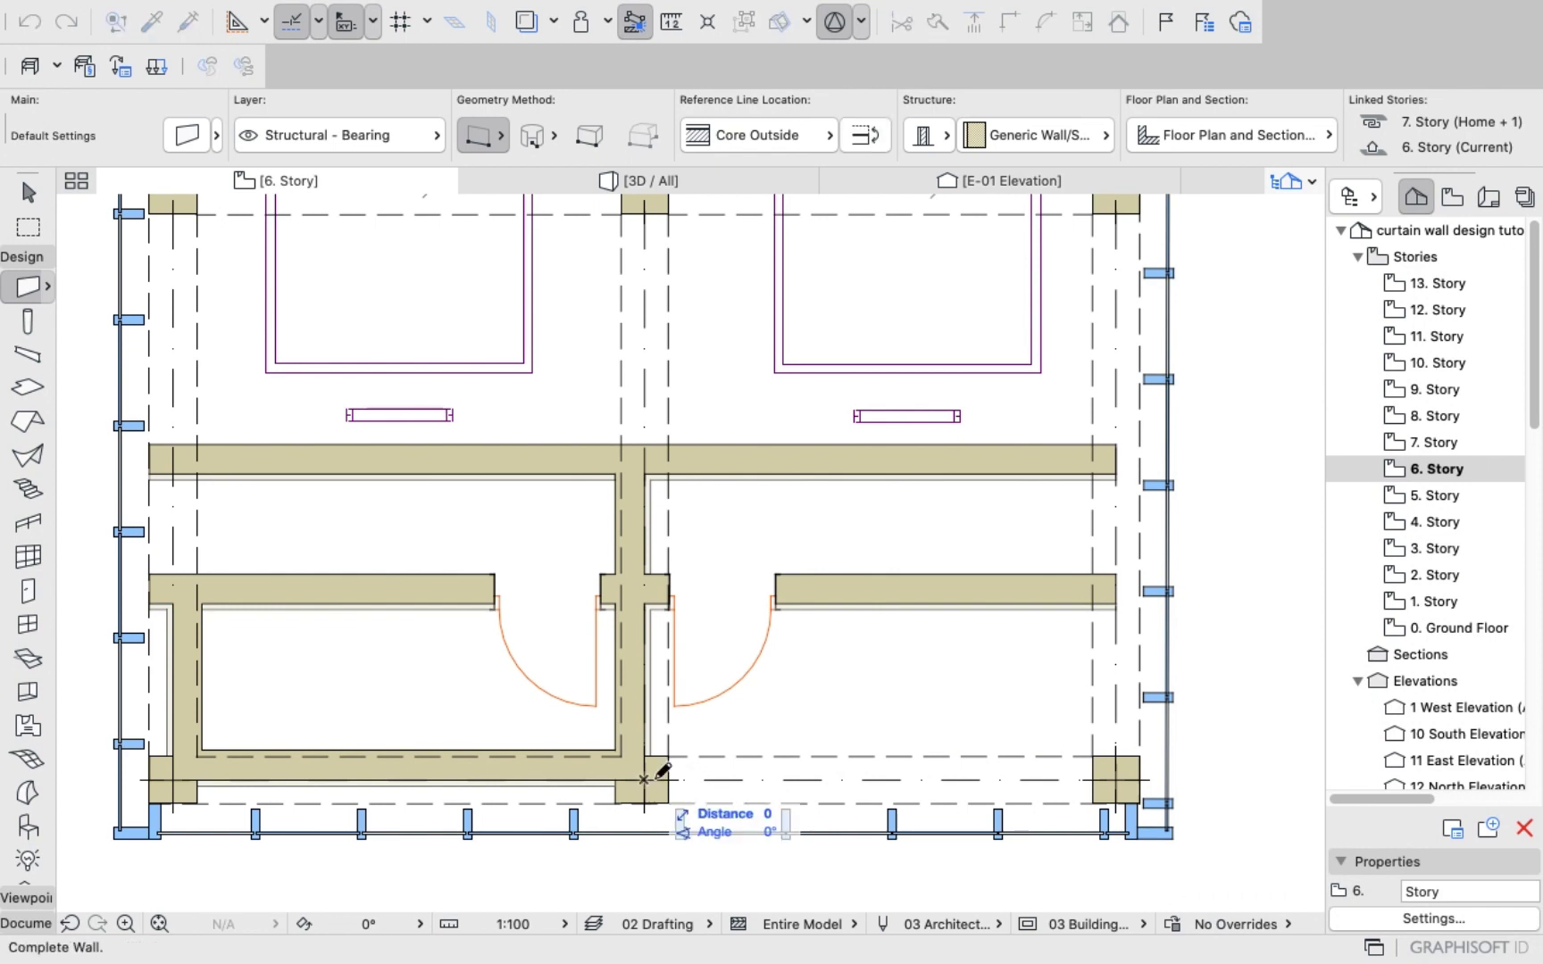
pyautogui.click(1111, 772)
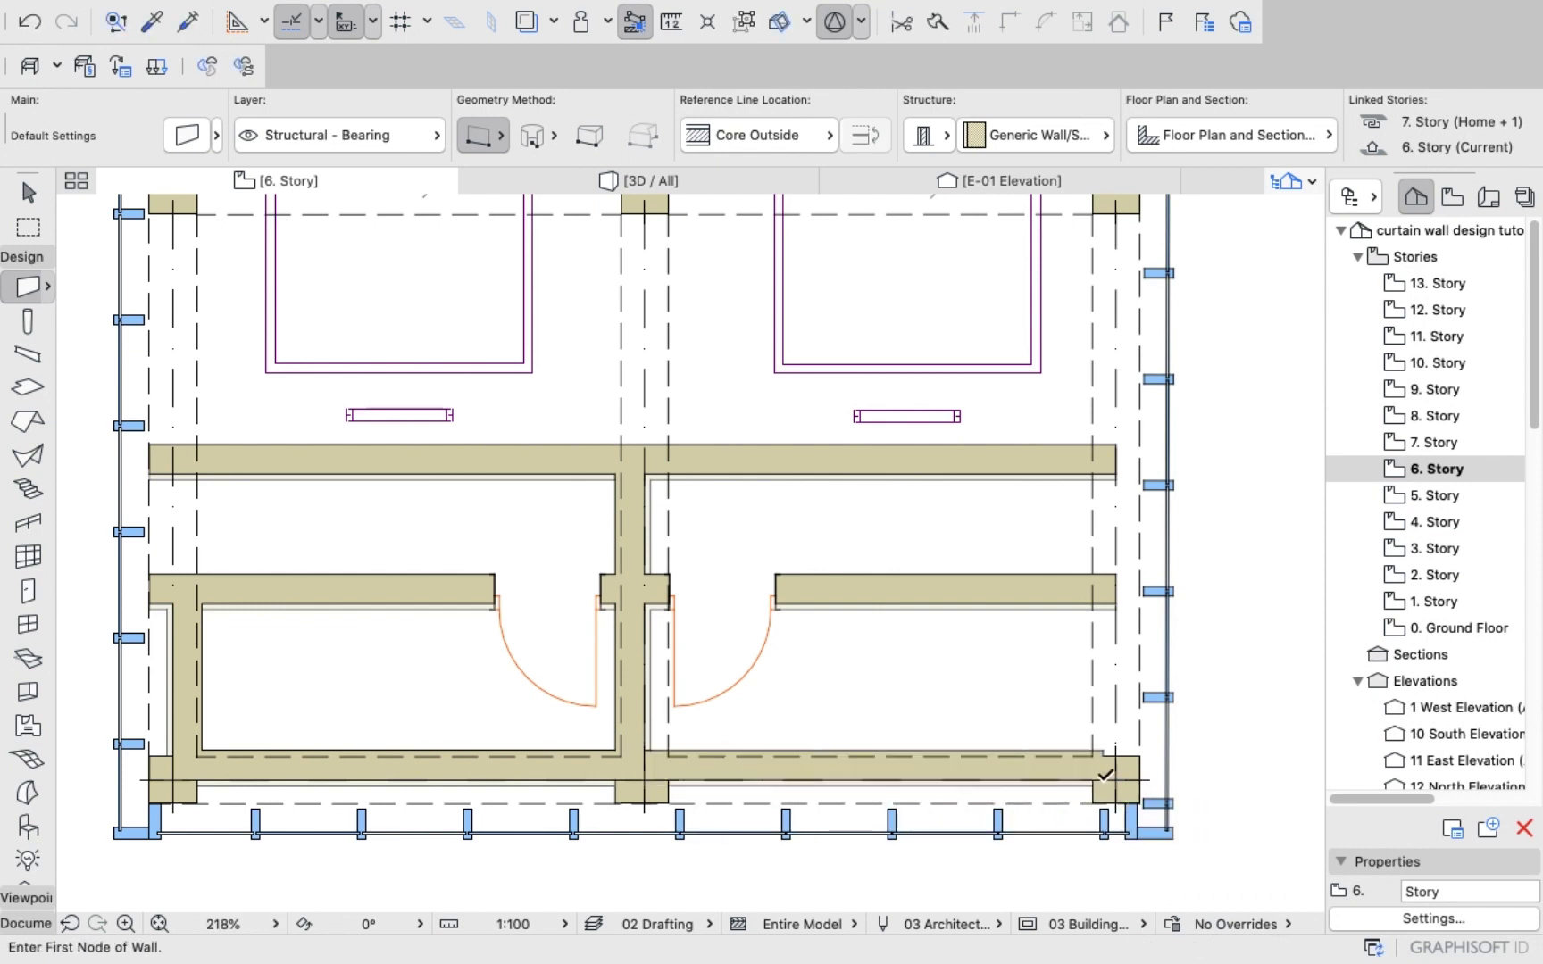
pyautogui.click(1105, 777)
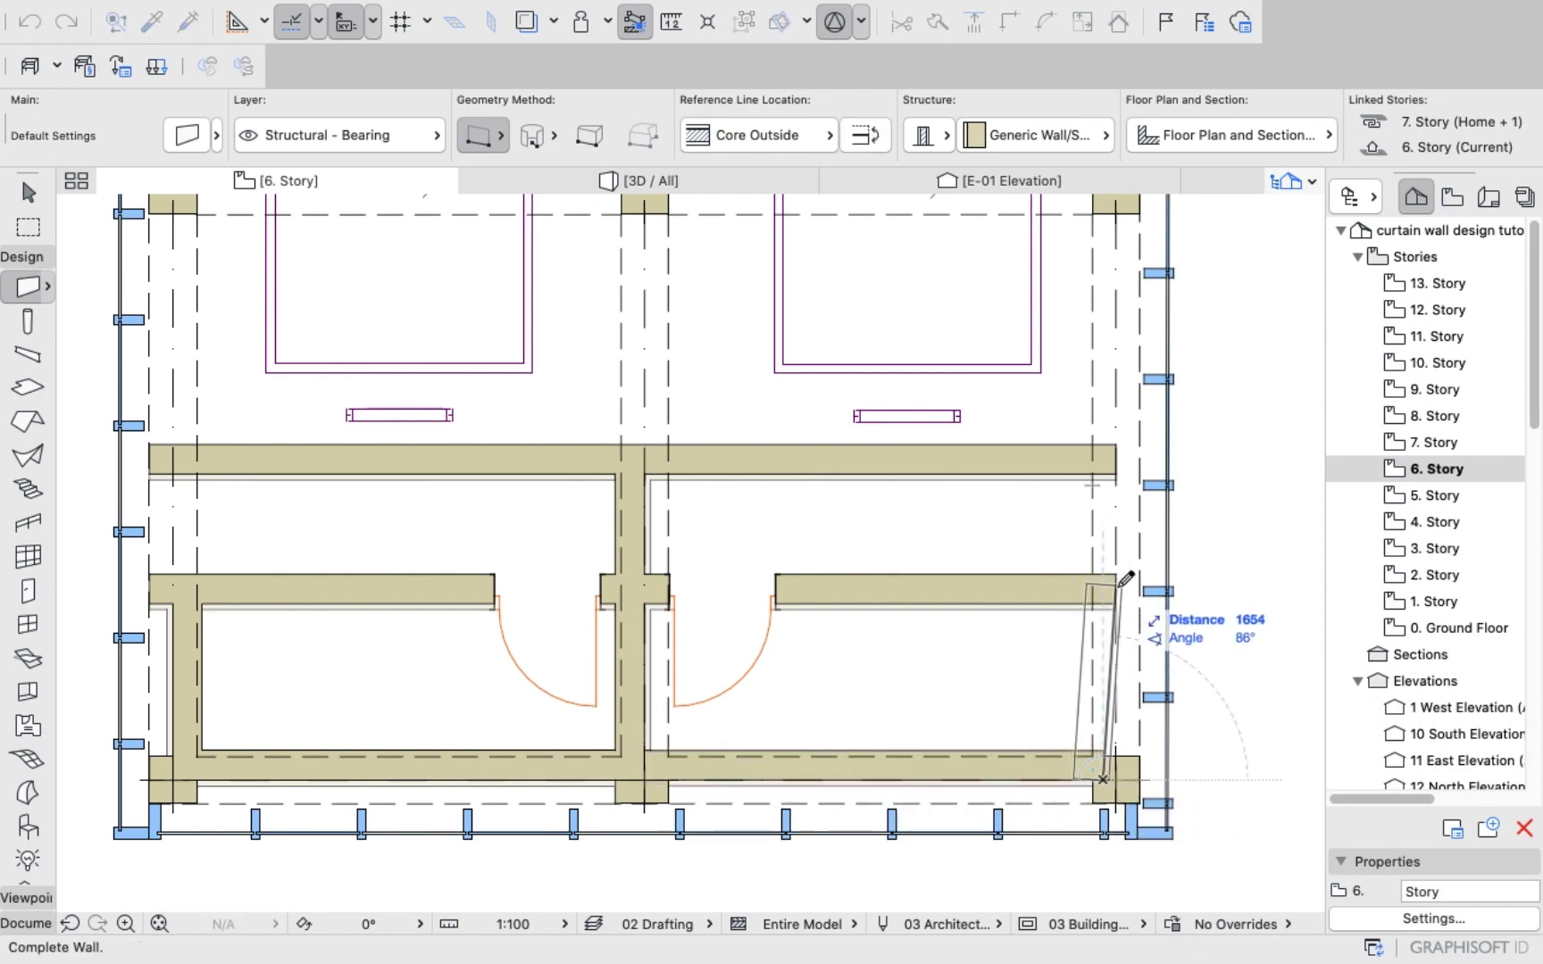
pyautogui.rightClick(1112, 591)
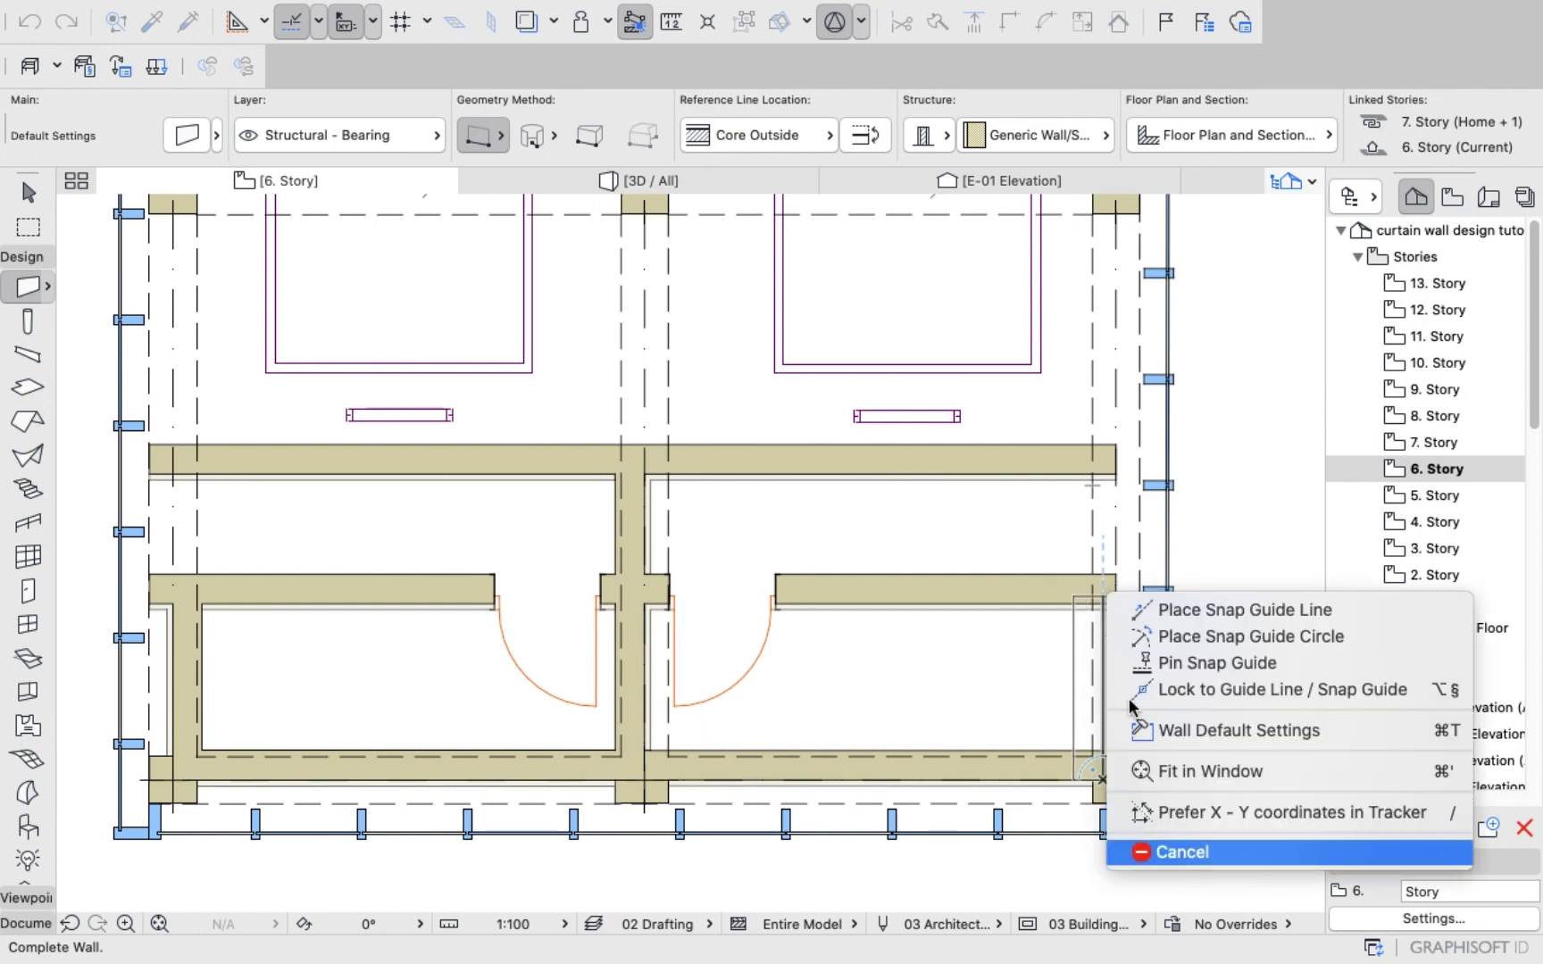
pyautogui.click(1179, 849)
pyautogui.click(1113, 586)
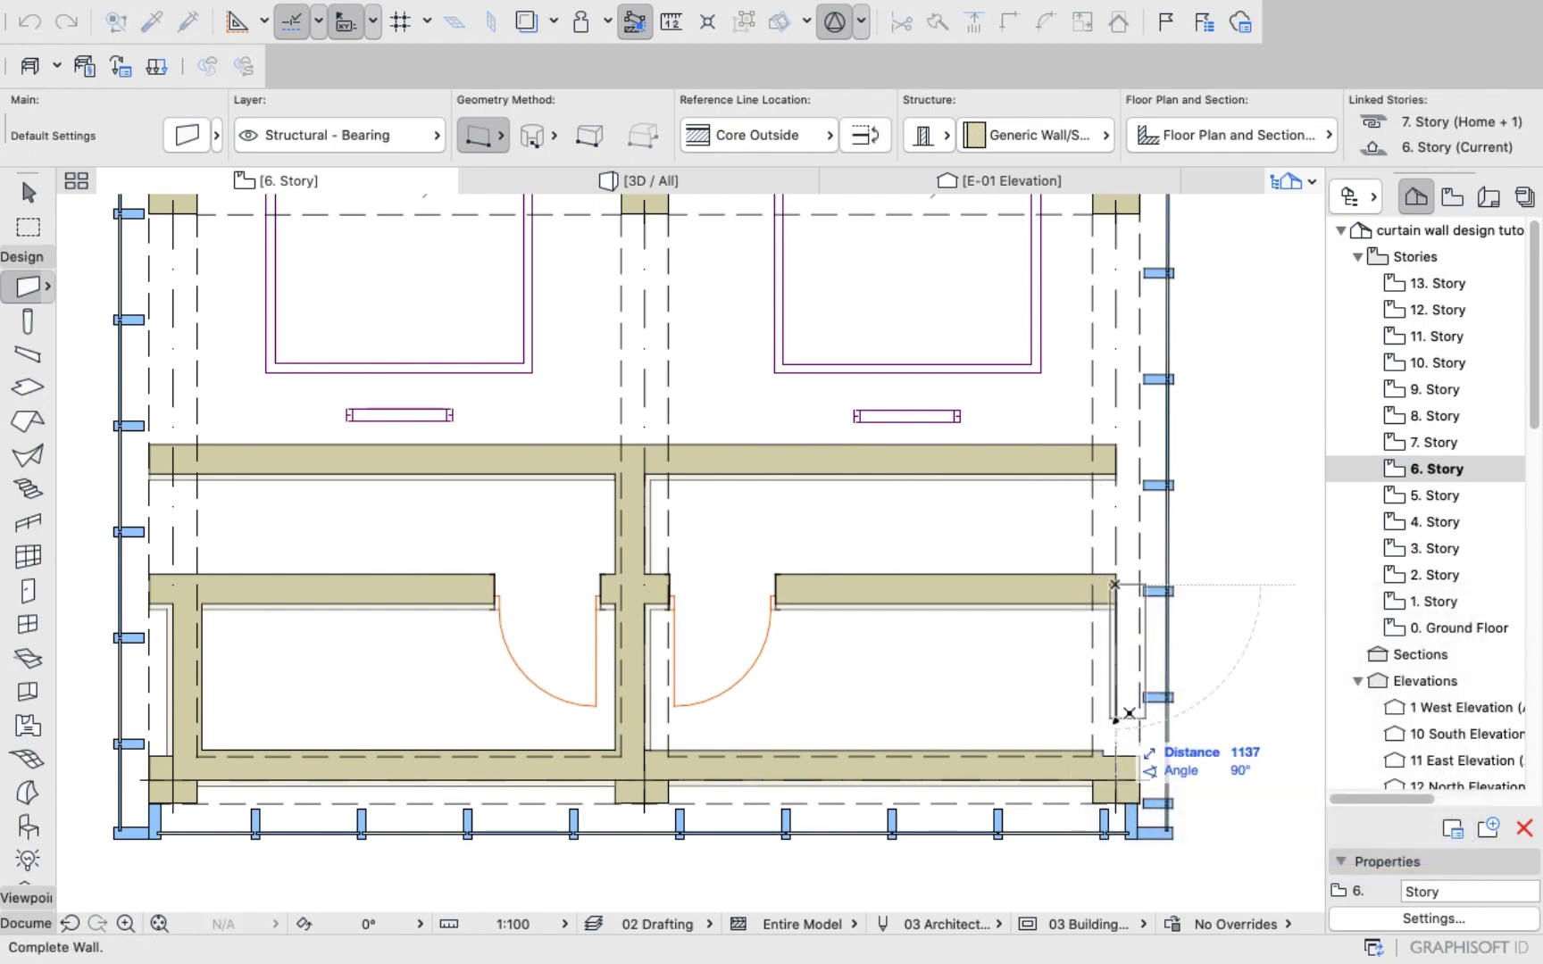
pyautogui.rightClick(1112, 713)
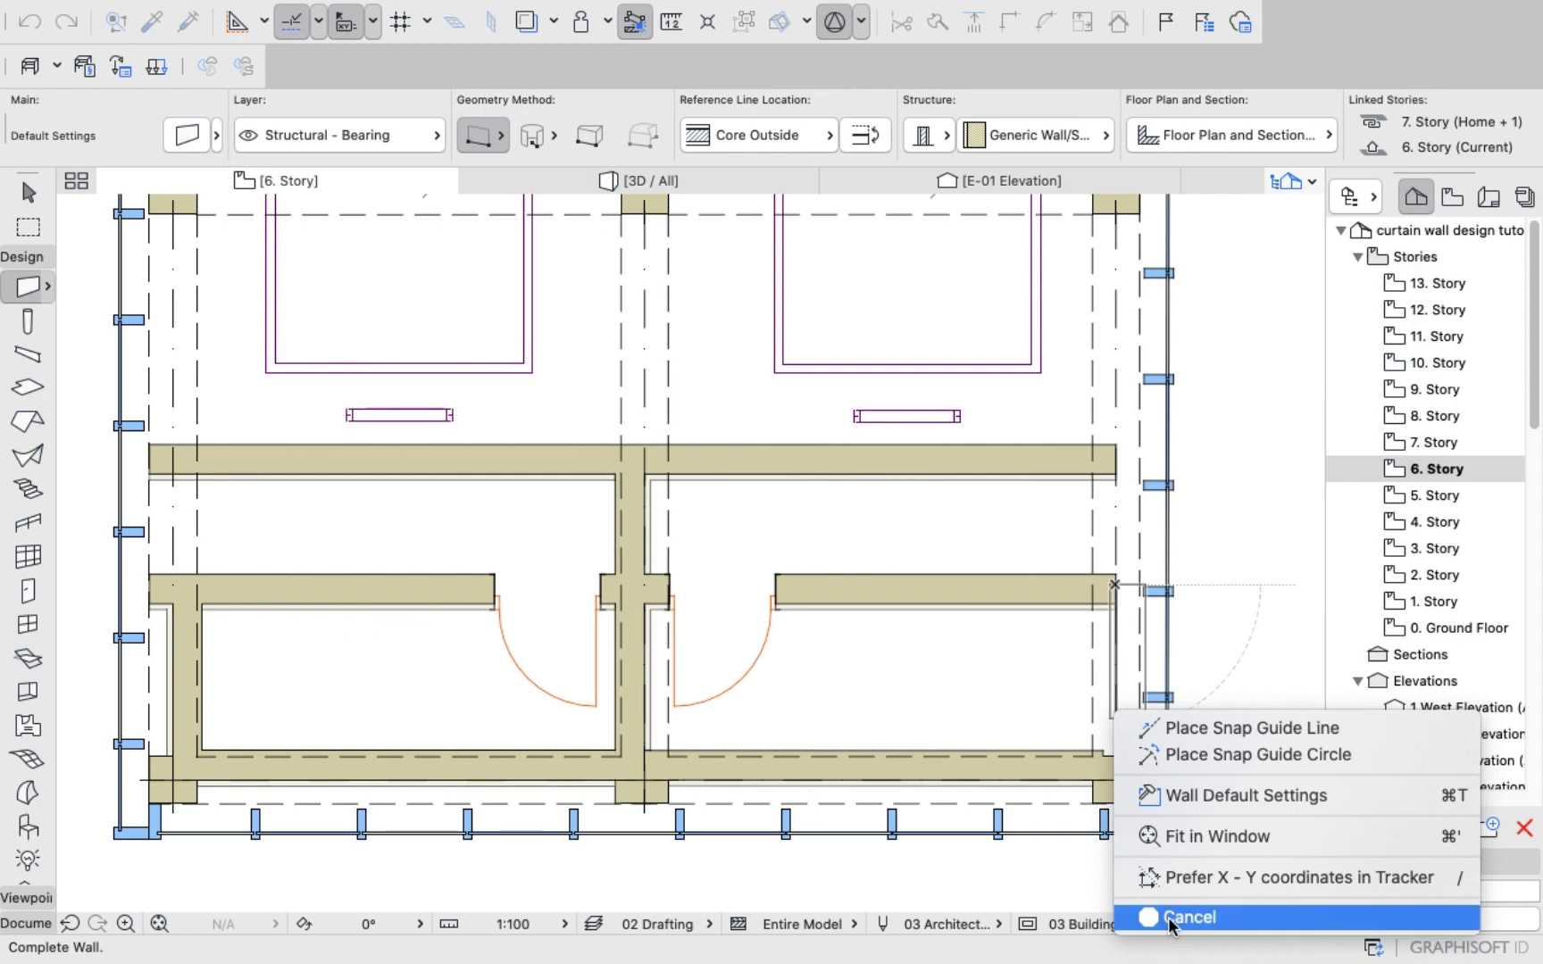
pyautogui.click(1170, 917)
# Draw the southeast room's east wall from the corner column north to the end of the wall with the doors.
pyautogui.click(1115, 757)
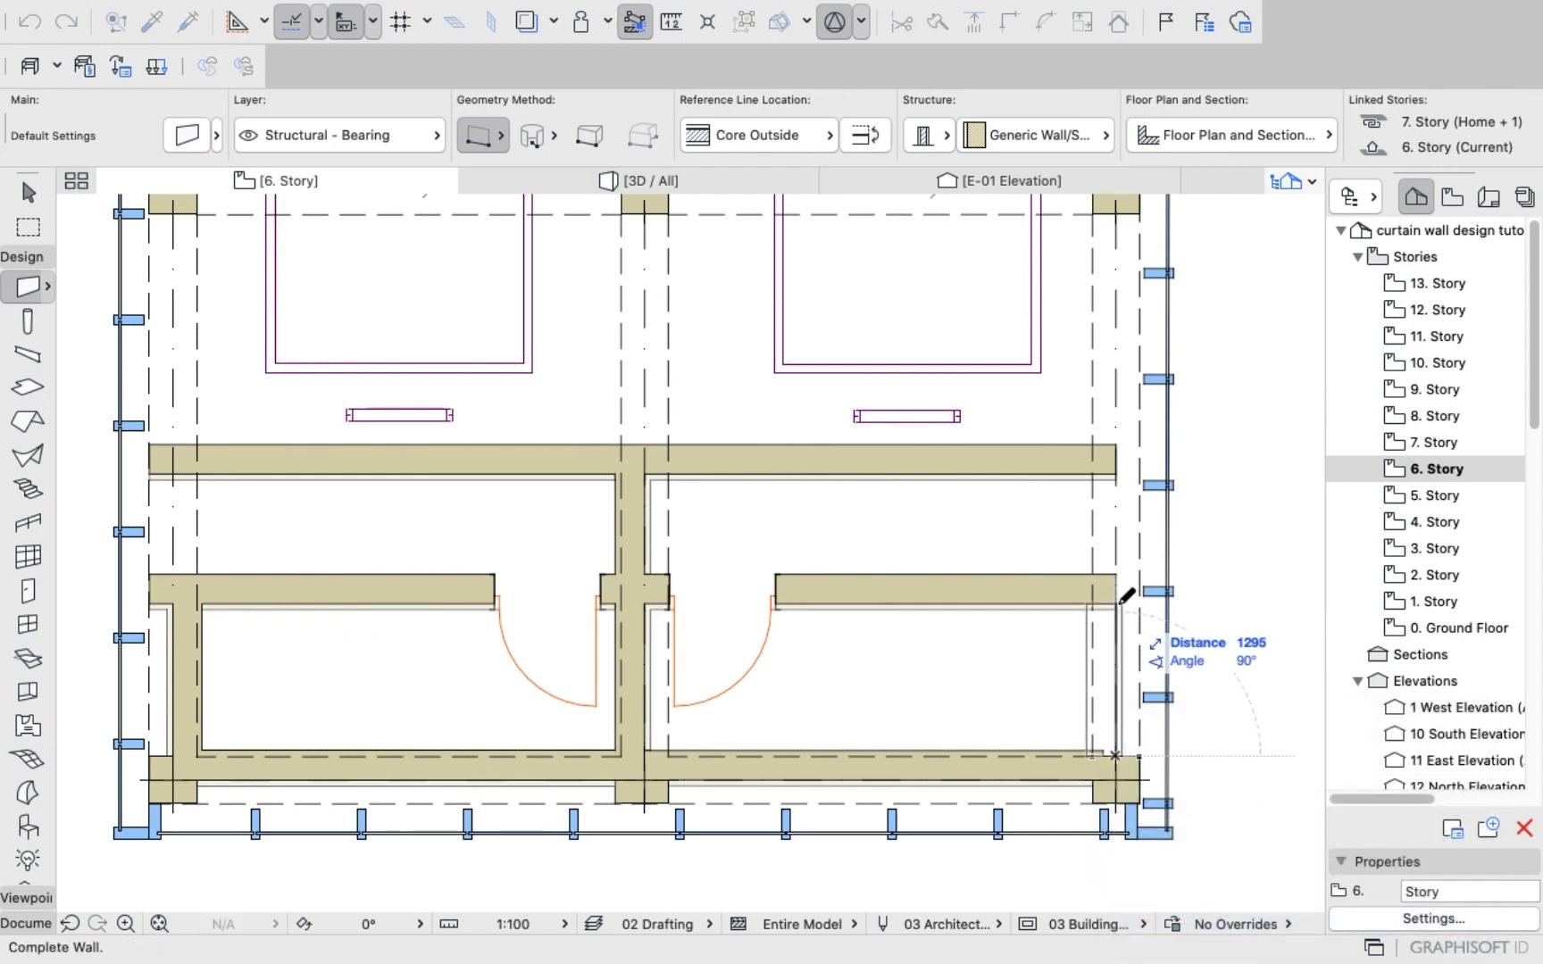
pyautogui.click(1115, 576)
pyautogui.scroll(-5, 1027, 538)
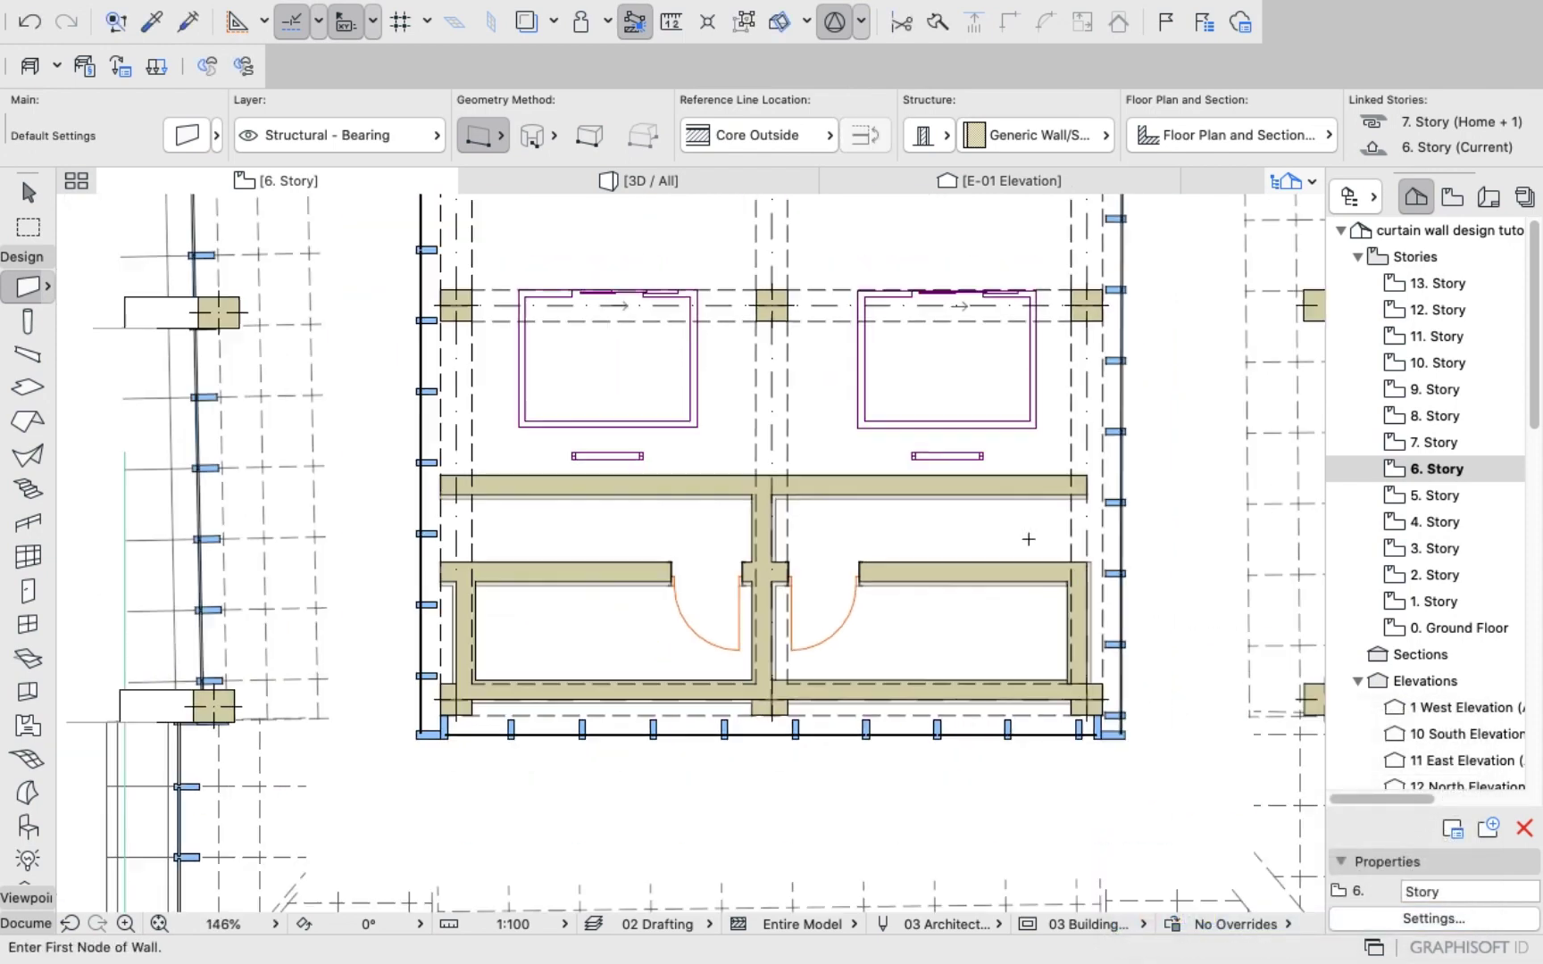
# Search the object library for wc and set WC 25 as the object to place.
pyautogui.scroll(1, 932, 465)
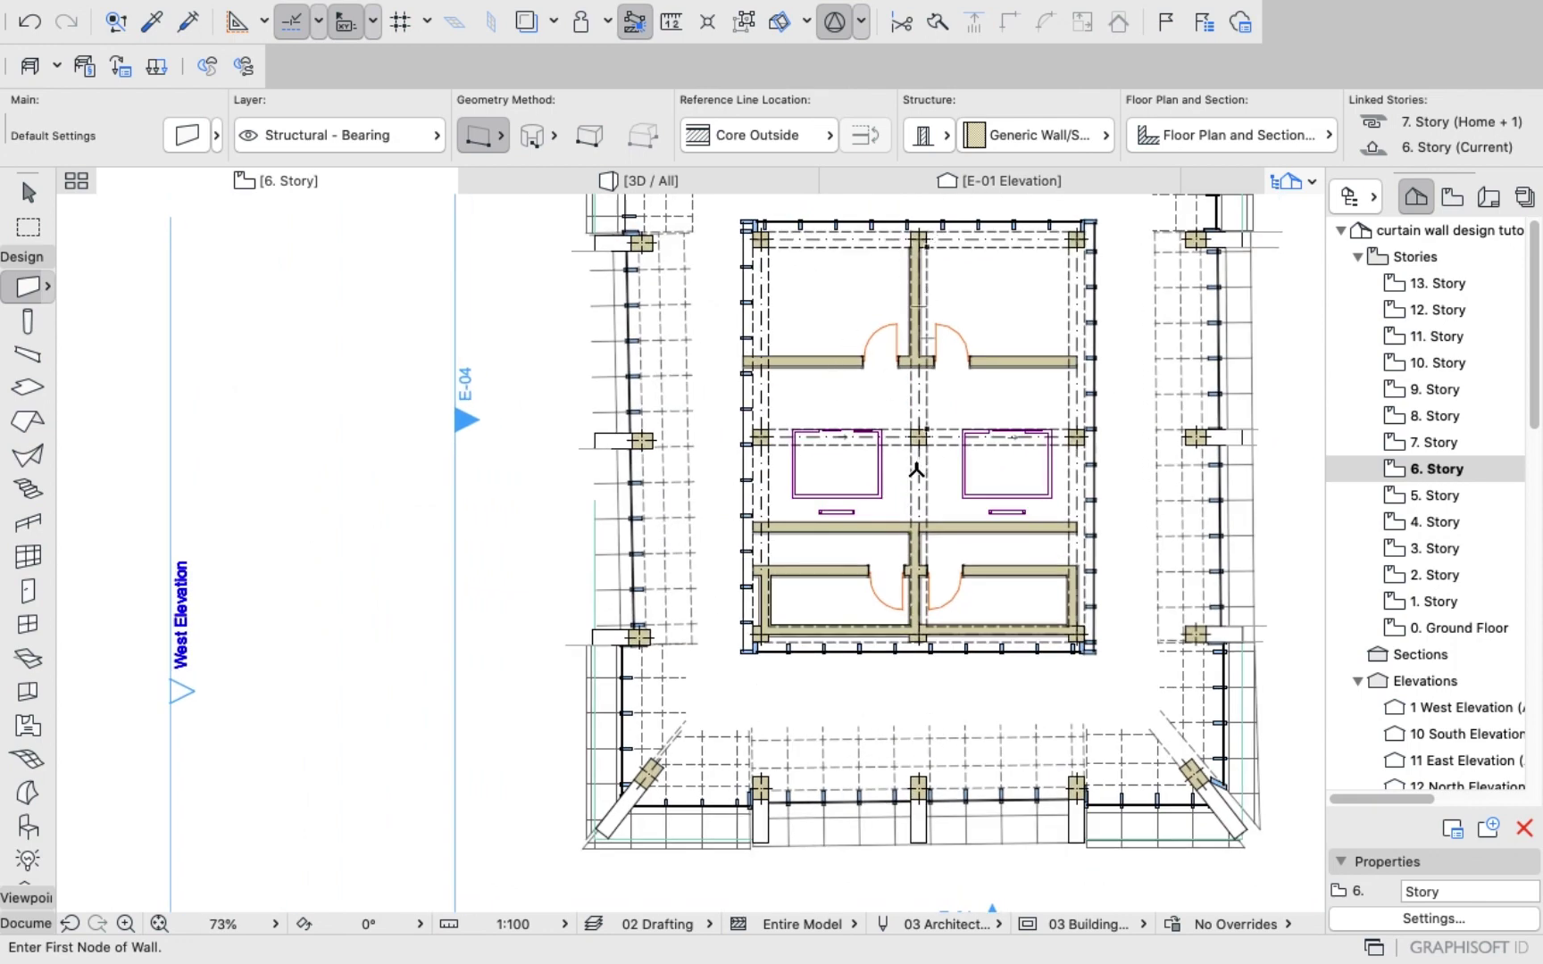
pyautogui.scroll(1, 916, 471)
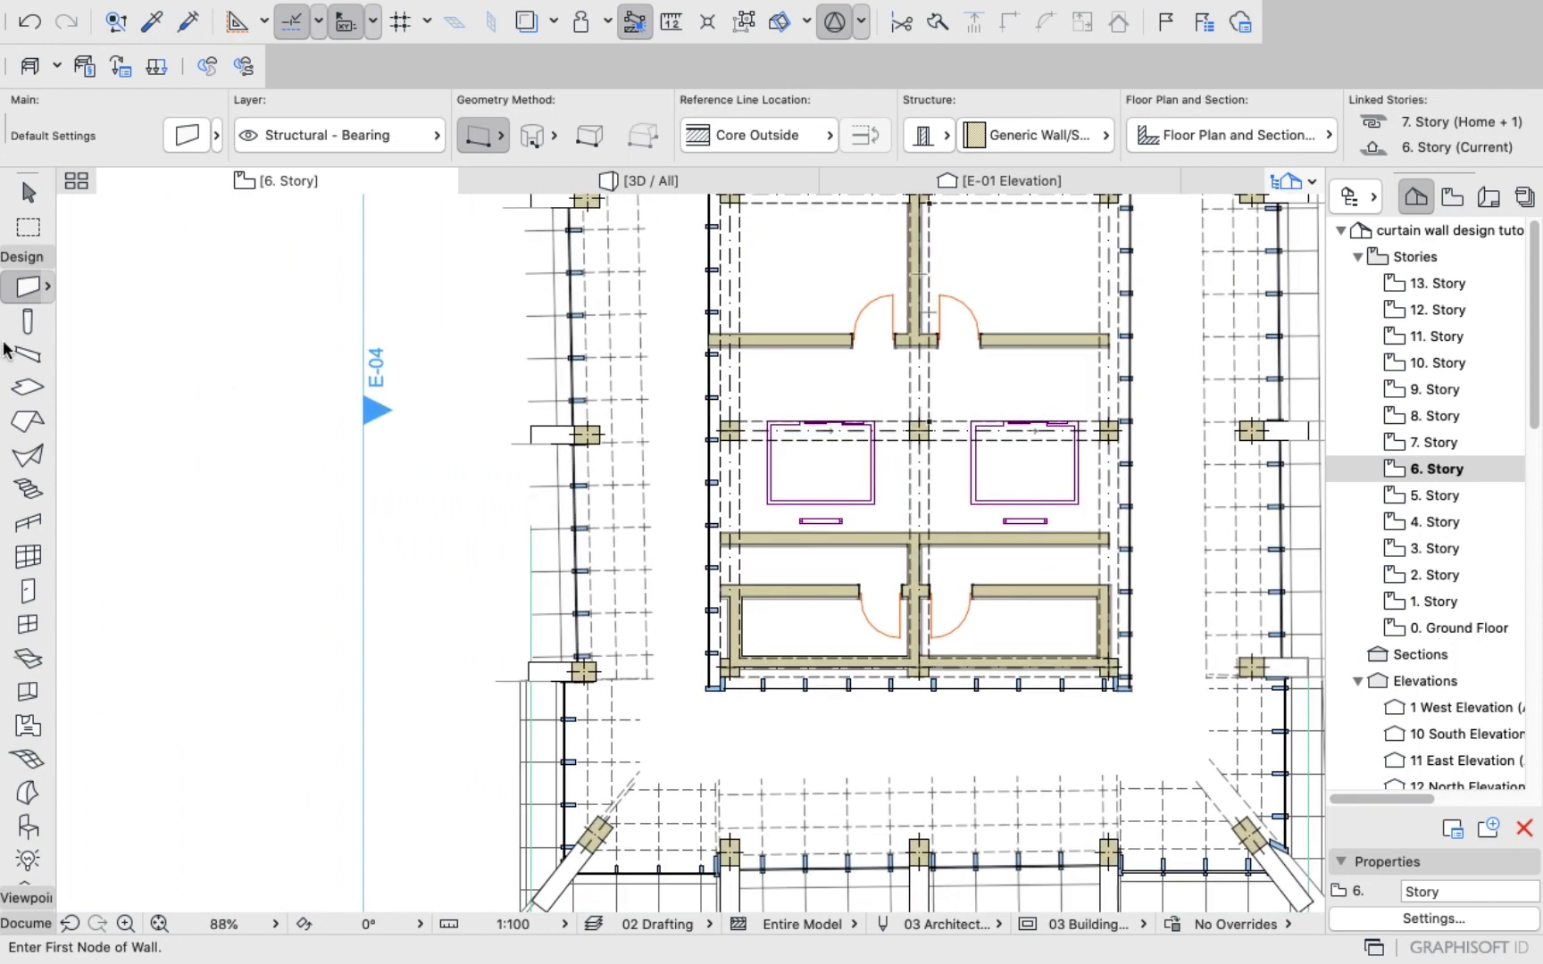
pyautogui.click(29, 824)
pyautogui.click(186, 135)
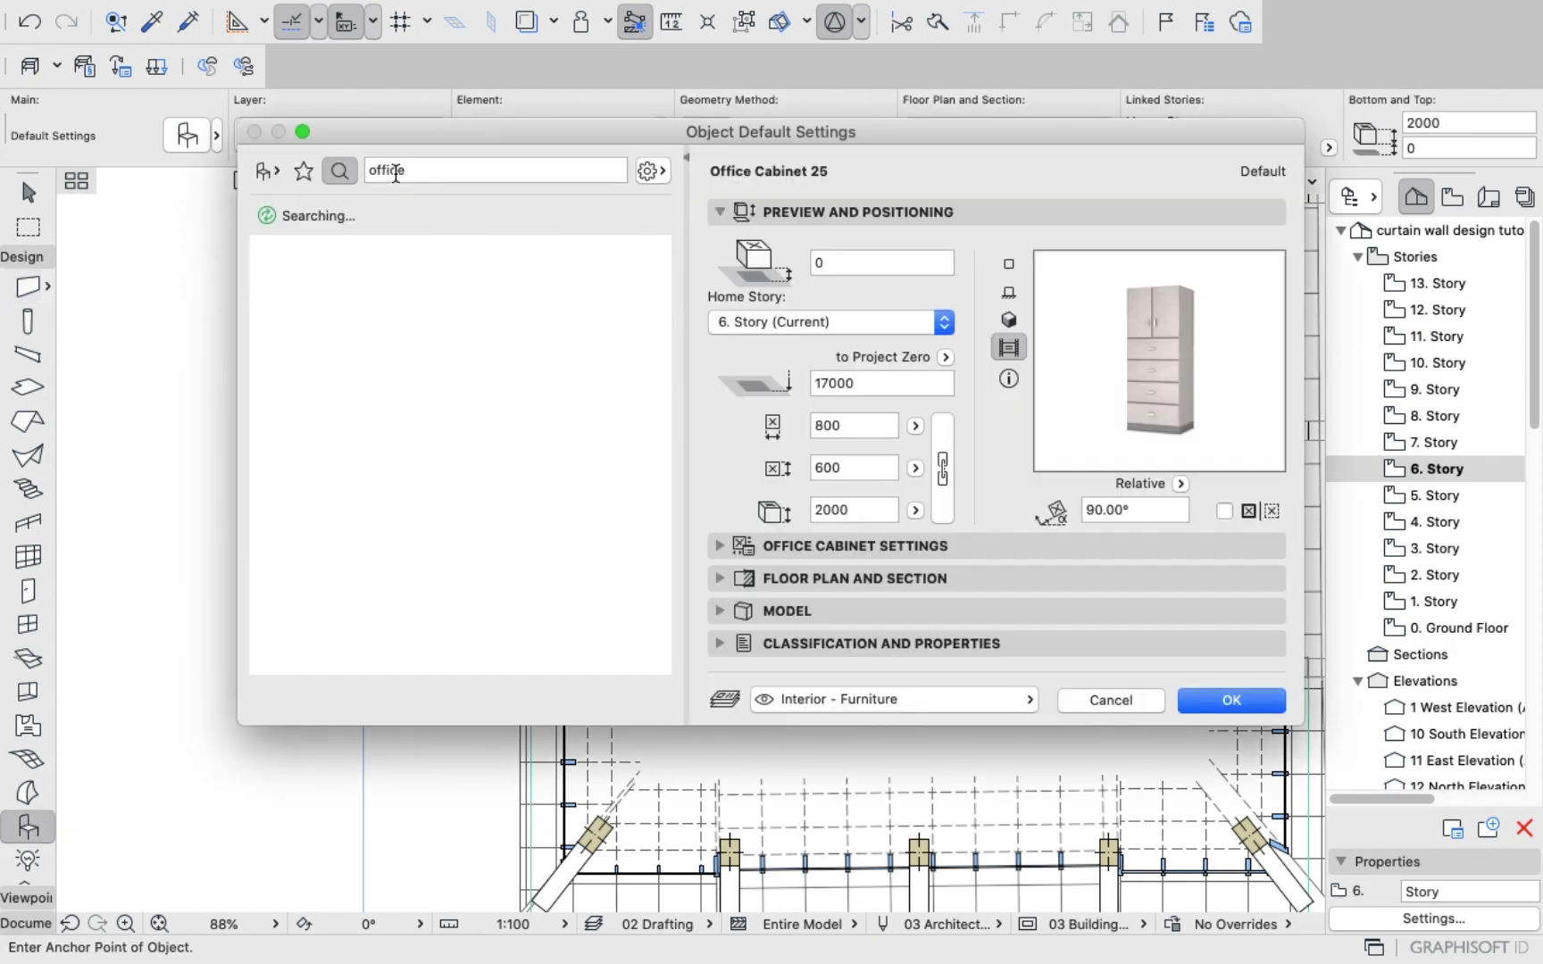
pyautogui.click(429, 169)
pyautogui.press('BackSpace')
pyautogui.press('BackSpace')
pyautogui.press('BackSpace')
pyautogui.press('BackSpace')
pyautogui.press('BackSpace')
pyautogui.press('BackSpace')
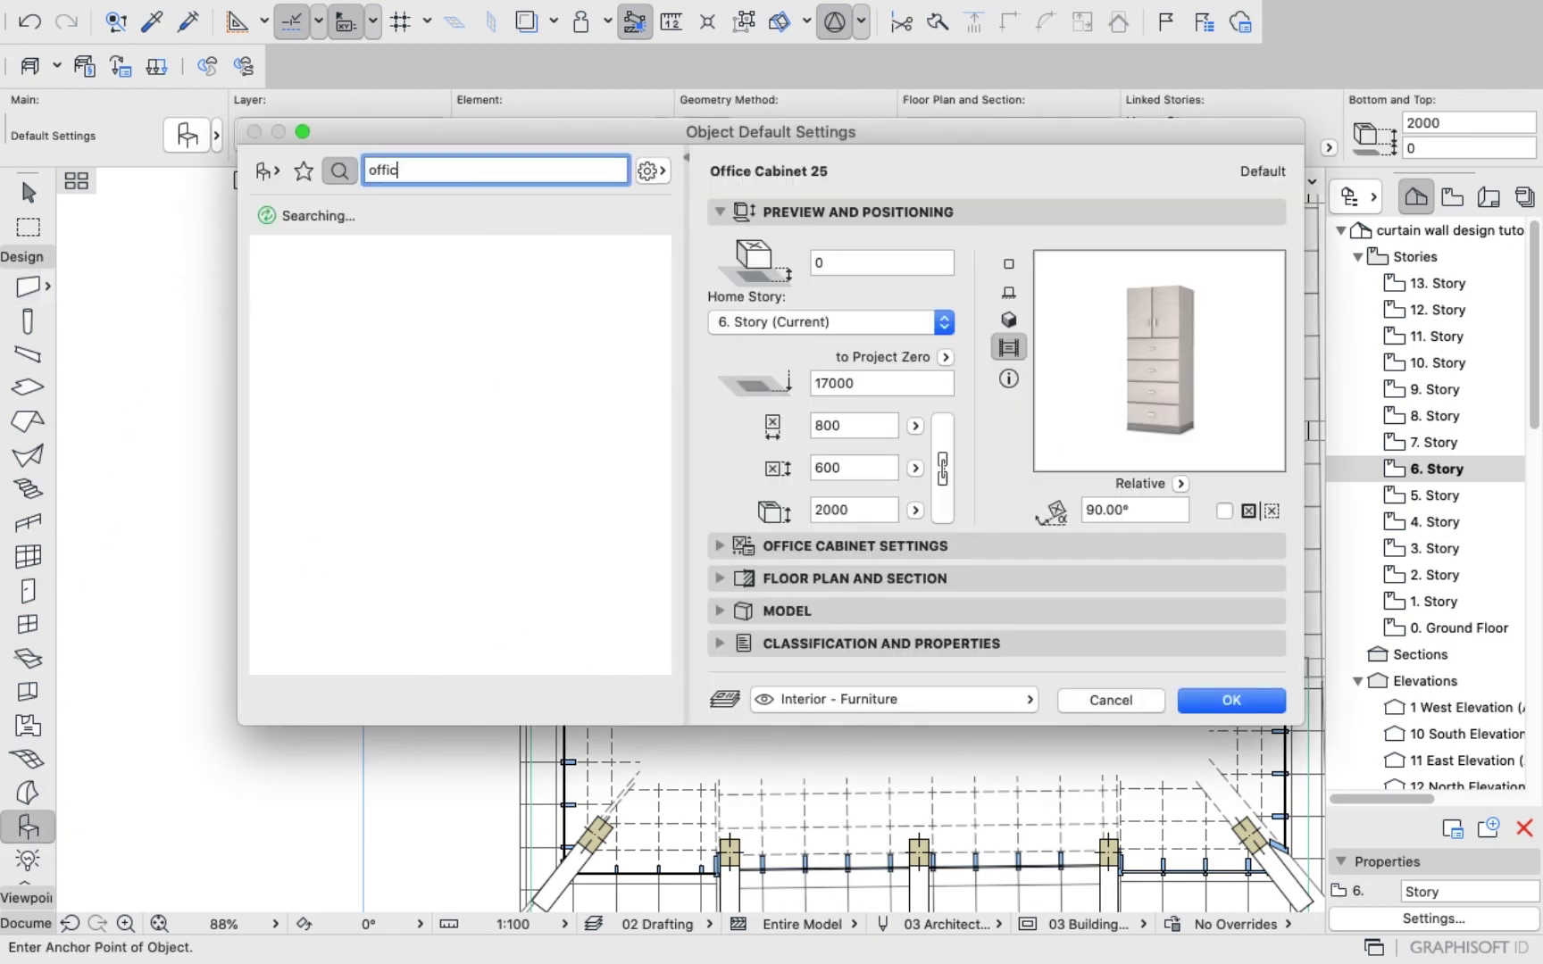
pyautogui.write('wc')
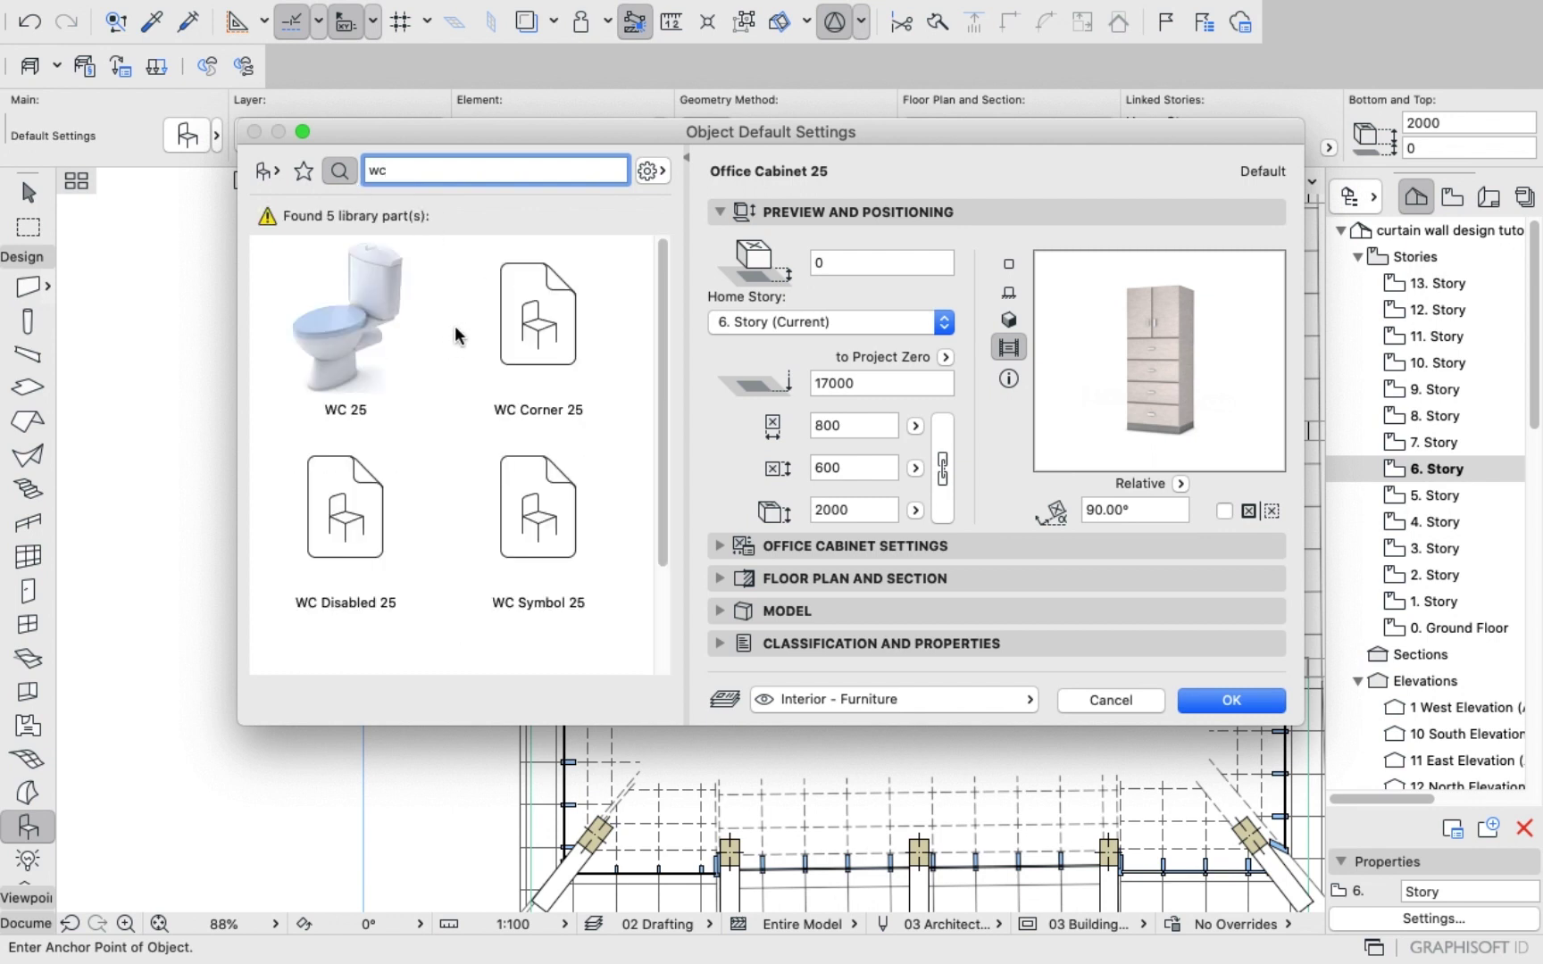
pyautogui.click(354, 328)
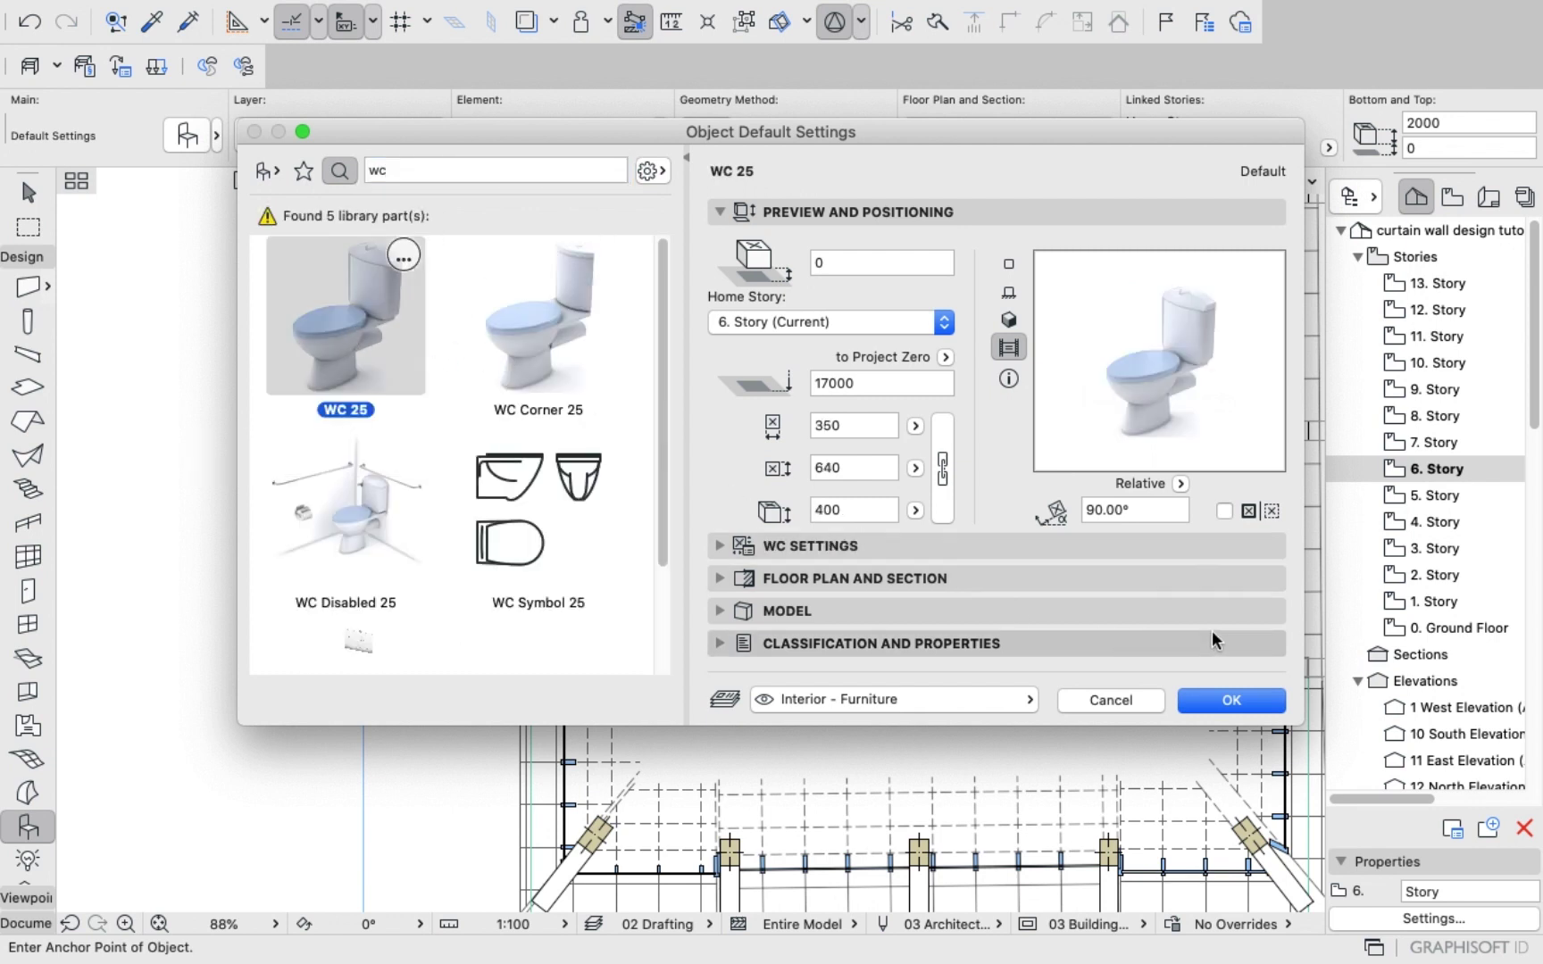
pyautogui.click(1230, 698)
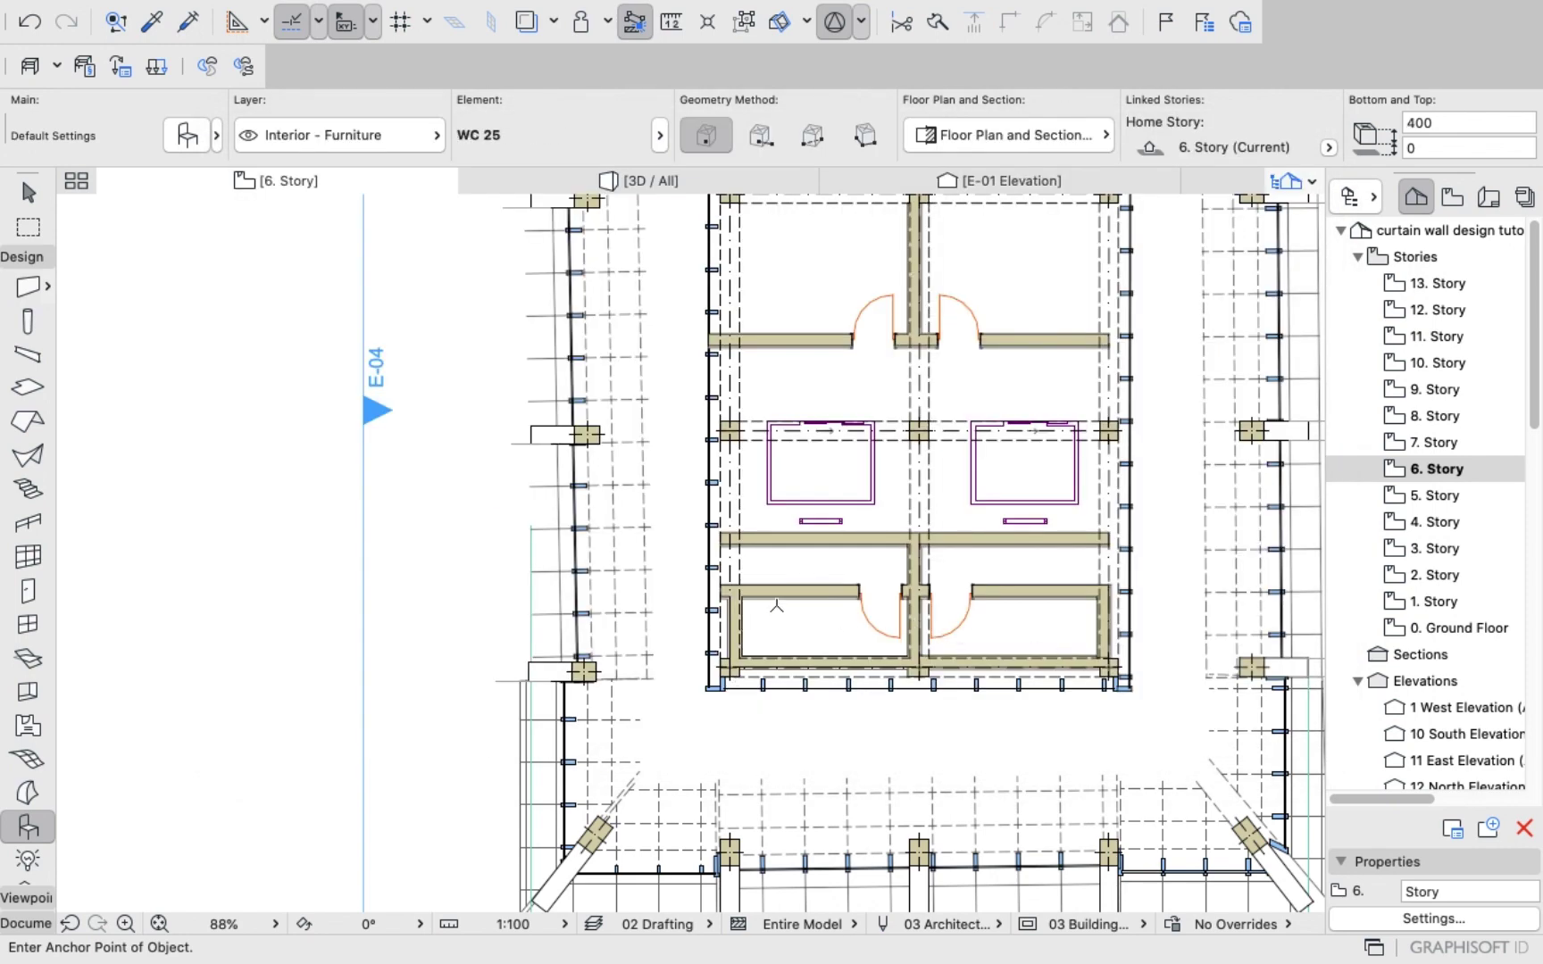
# Place a WC 25 against the west wall of the southwest room and stretch its back edge toward the wall face.
pyautogui.scroll(5, 777, 605)
pyautogui.click(718, 649)
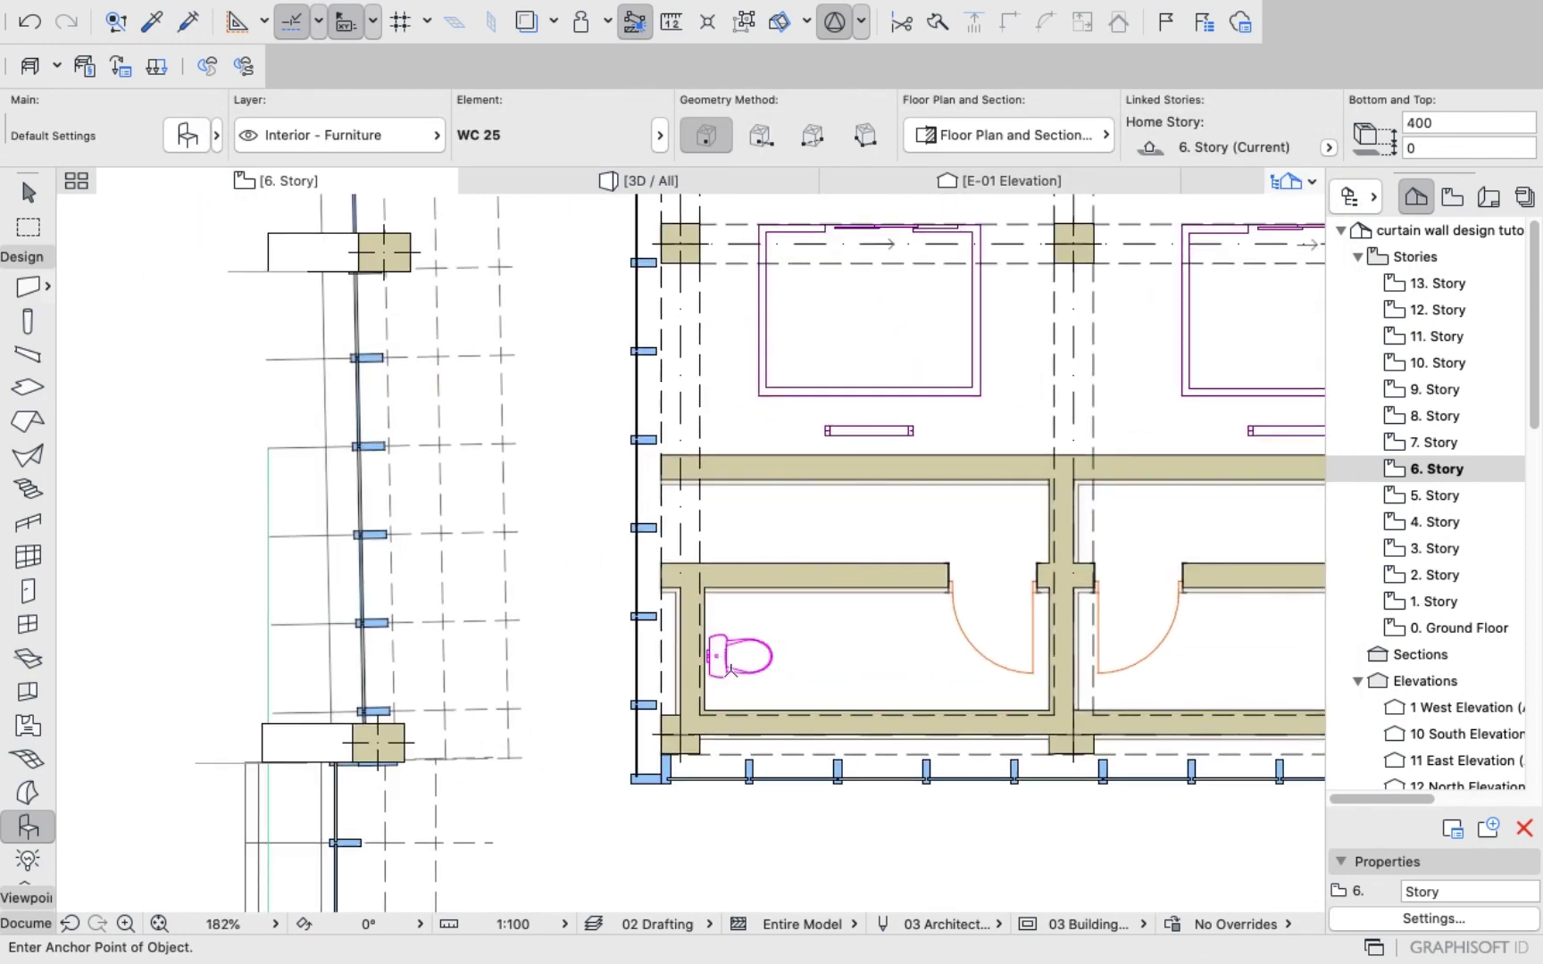
pyautogui.scroll(6, 731, 665)
pyautogui.keyDown('shift'); pyautogui.click(678, 636); pyautogui.keyUp('shift')
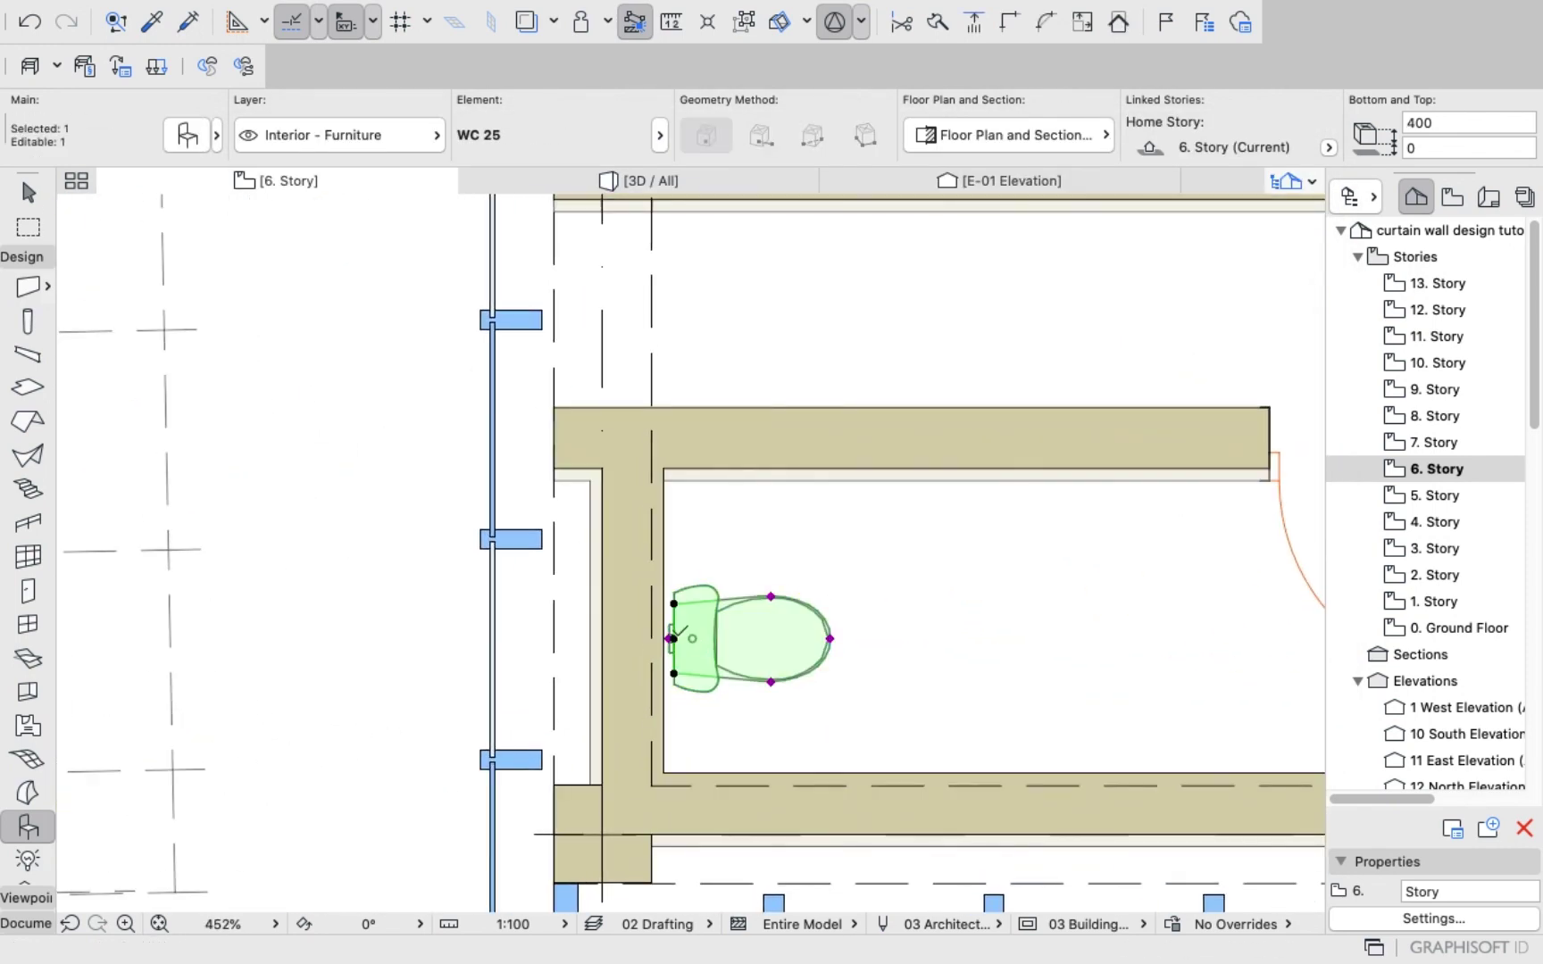
pyautogui.click(679, 635)
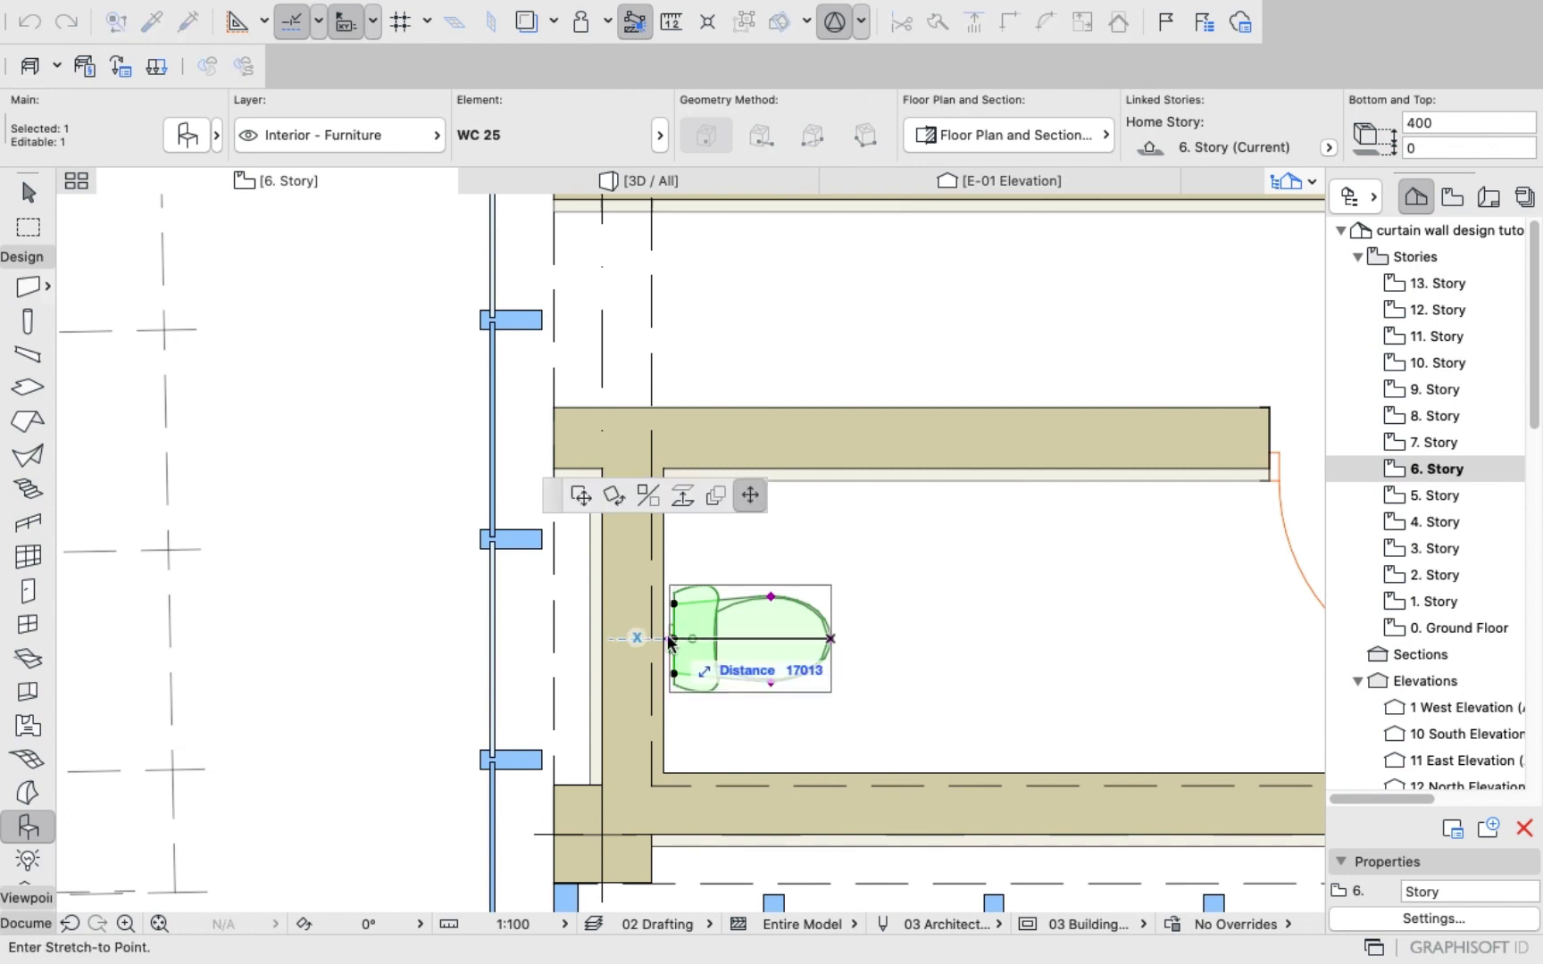
pyautogui.click(669, 636)
# Drag a copy of the WC 25 from the southwest room into the southeast room near its east wall.
pyautogui.rightClick(383, 480)
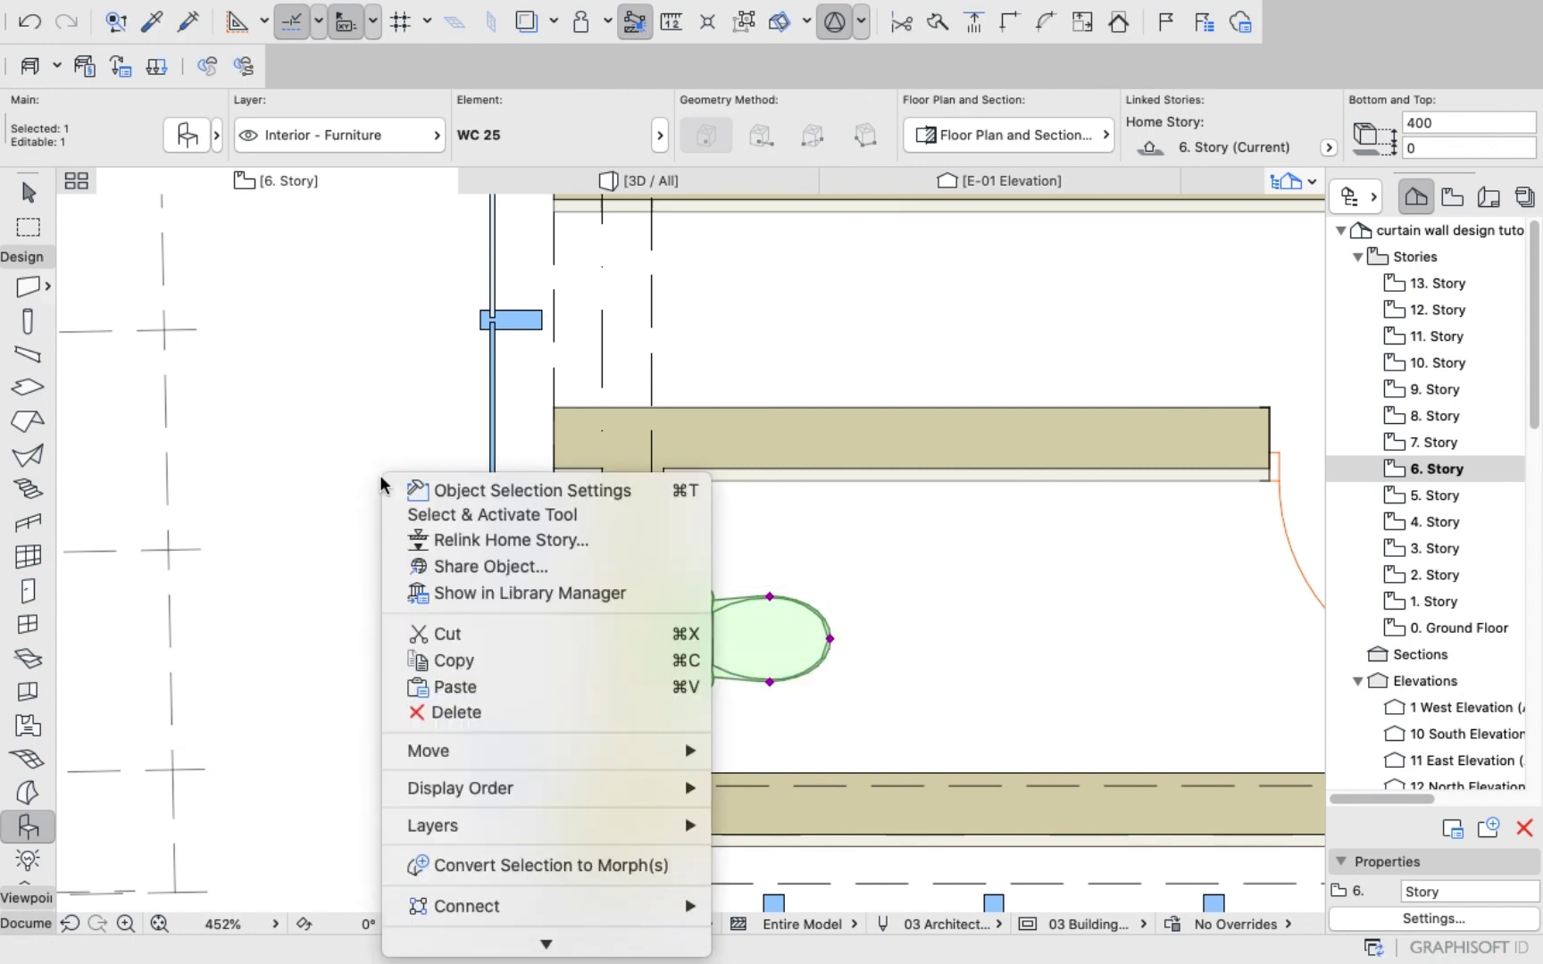
pyautogui.moveTo(431, 750)
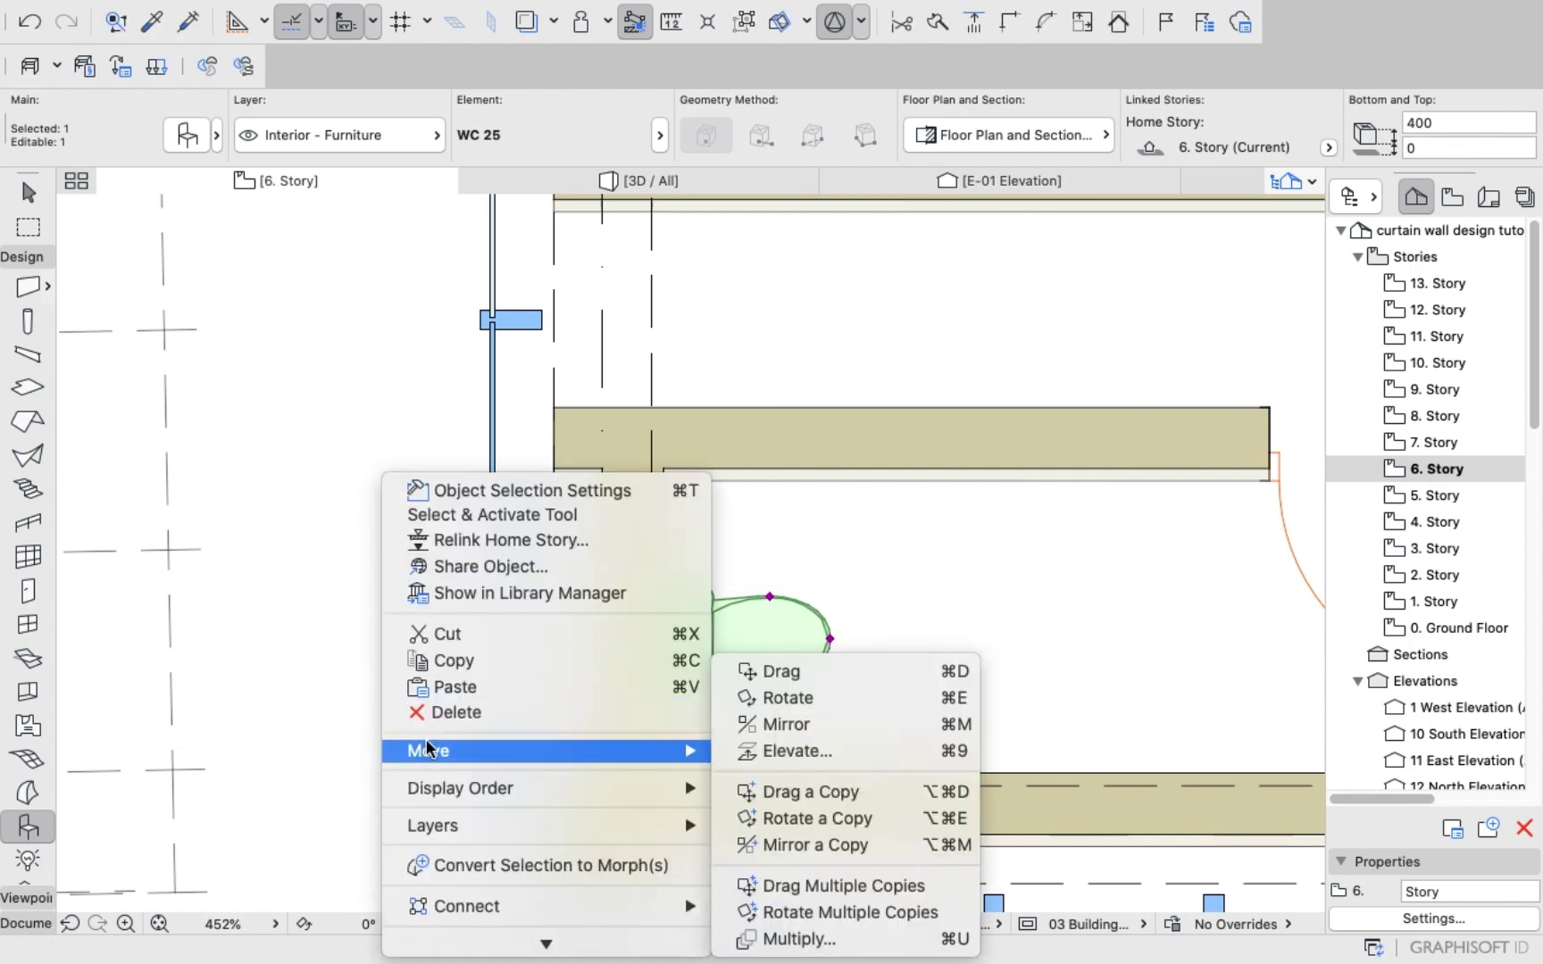
pyautogui.click(837, 789)
pyautogui.scroll(-2, 726, 650)
pyautogui.click(727, 650)
pyautogui.scroll(-4, 727, 650)
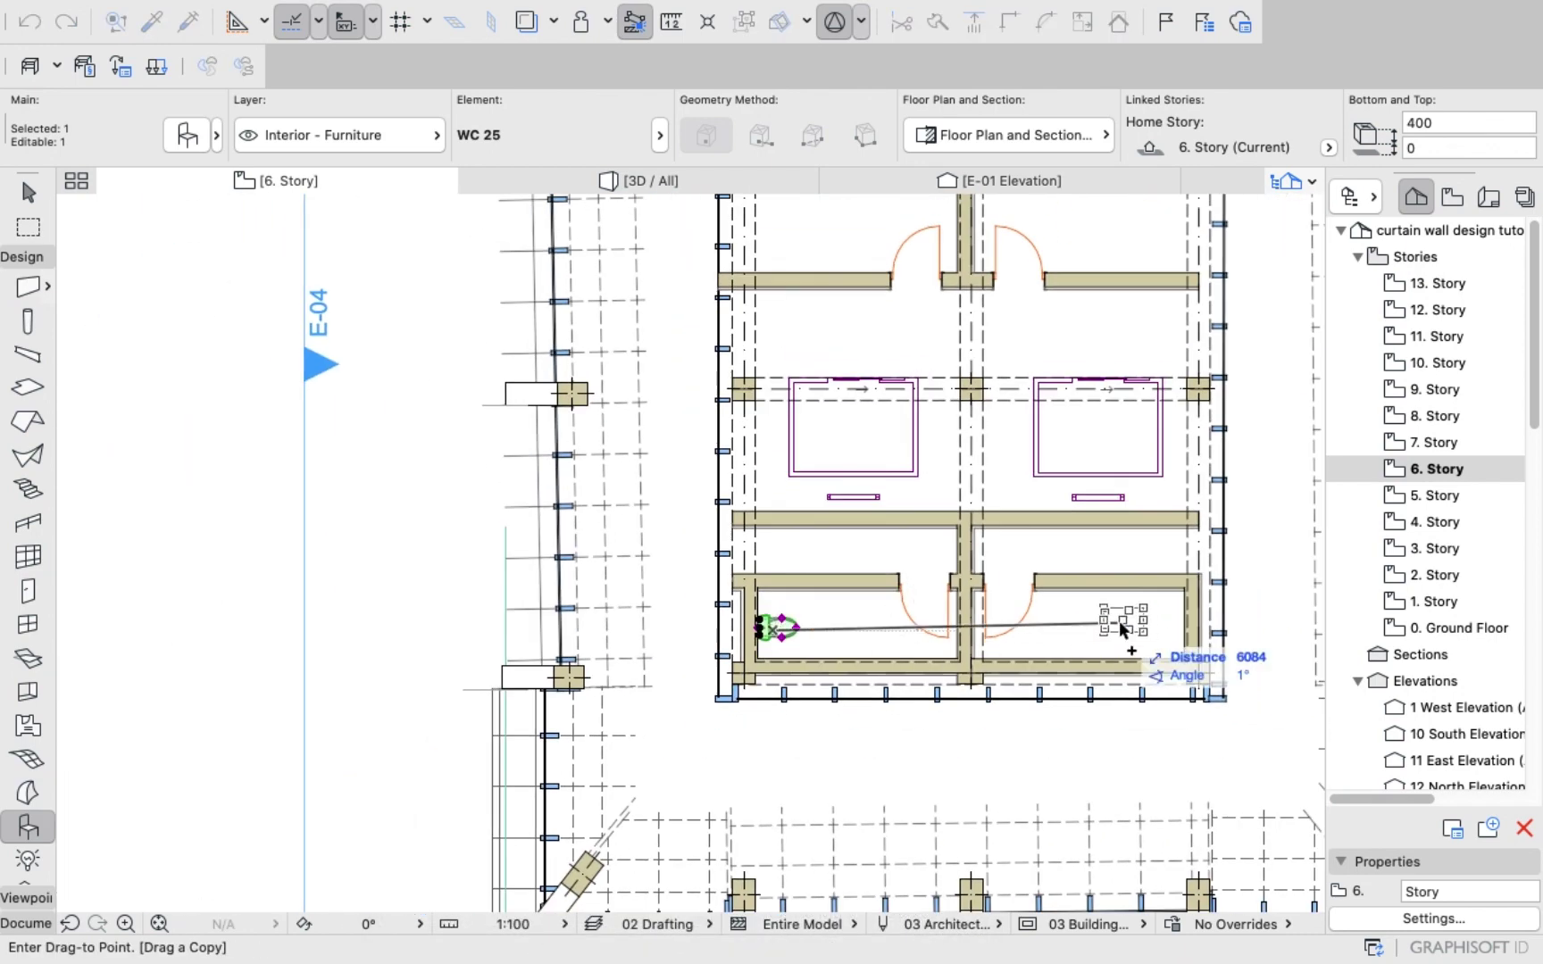
pyautogui.scroll(3, 1161, 617)
pyautogui.click(1192, 638)
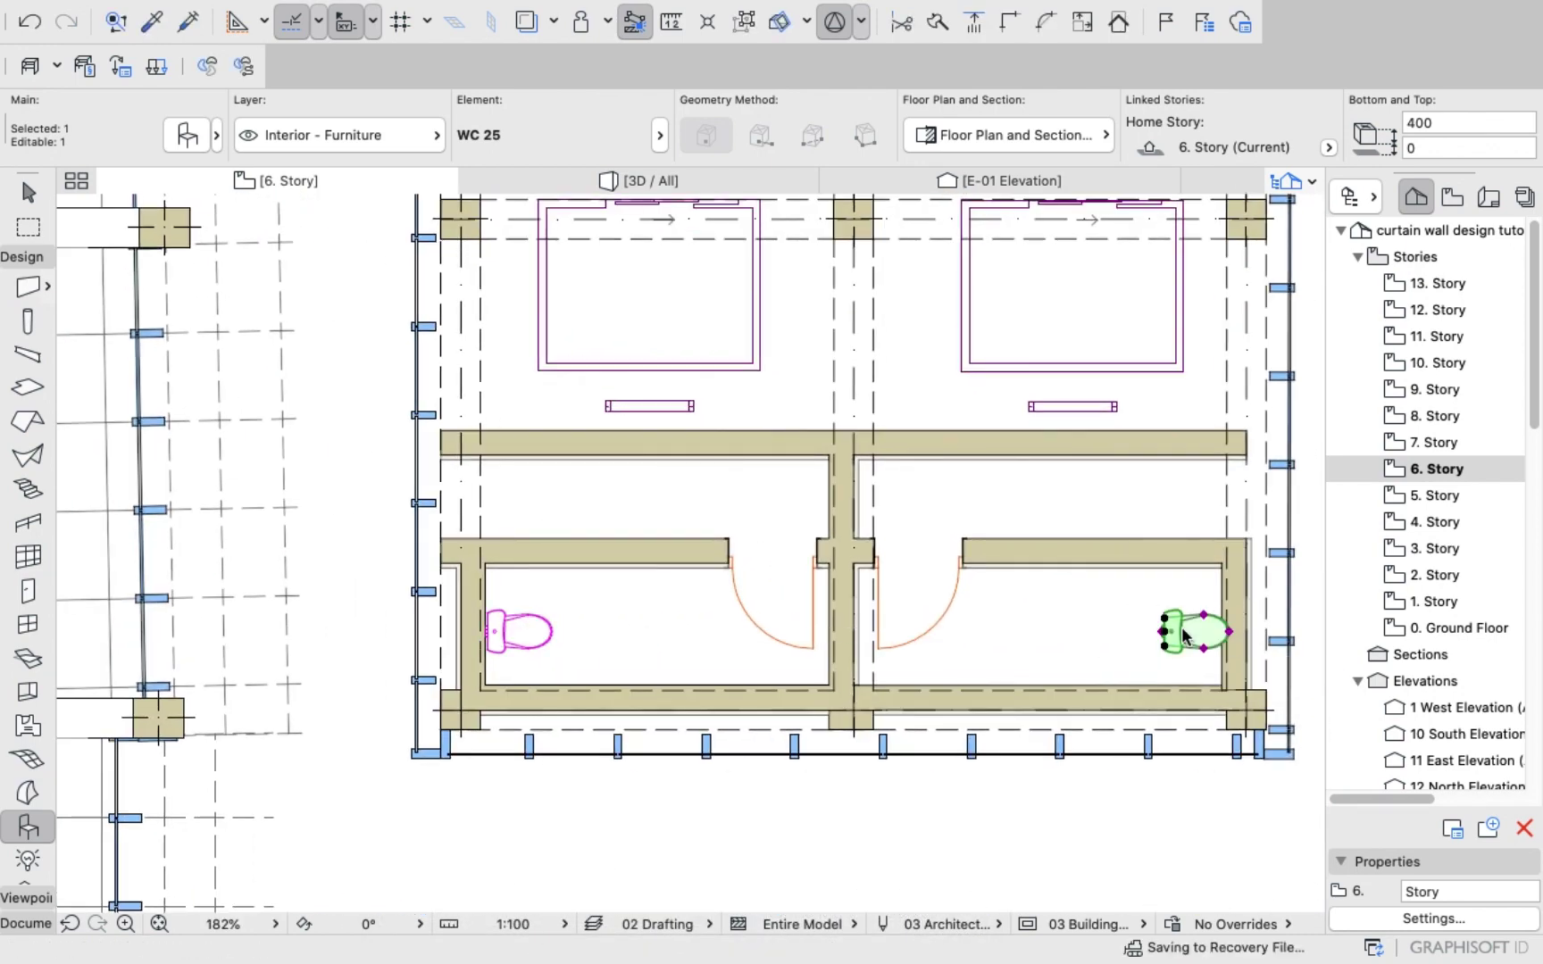
# Set the rotation angle of the copied WC in the southeast room to 180°.
pyautogui.click(179, 138)
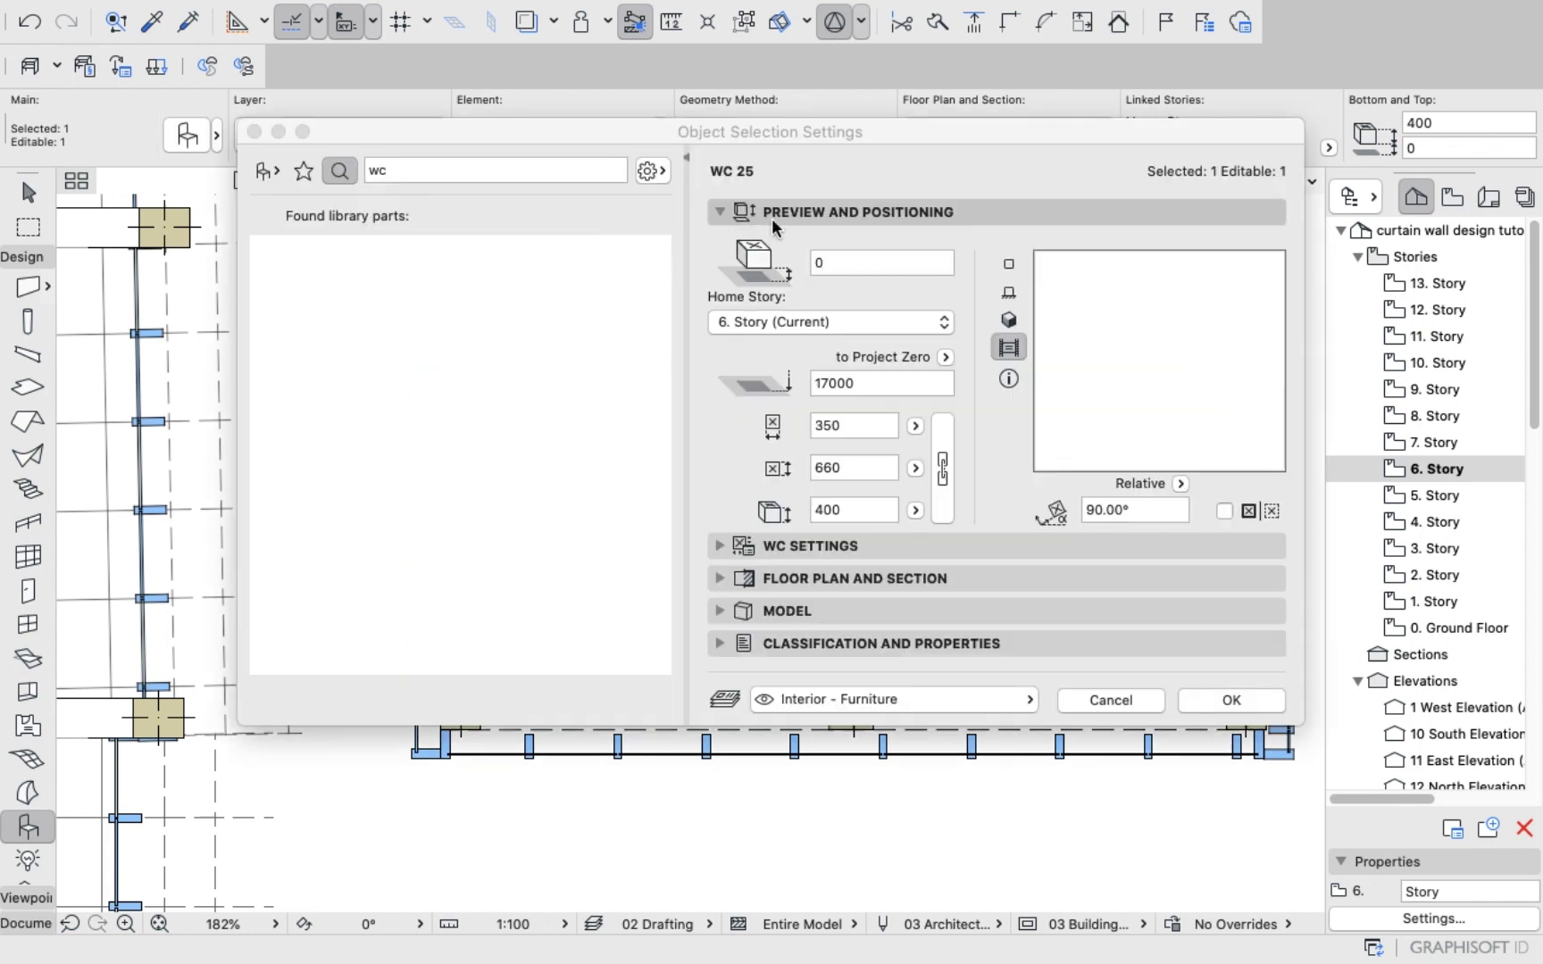
pyautogui.click(1157, 509)
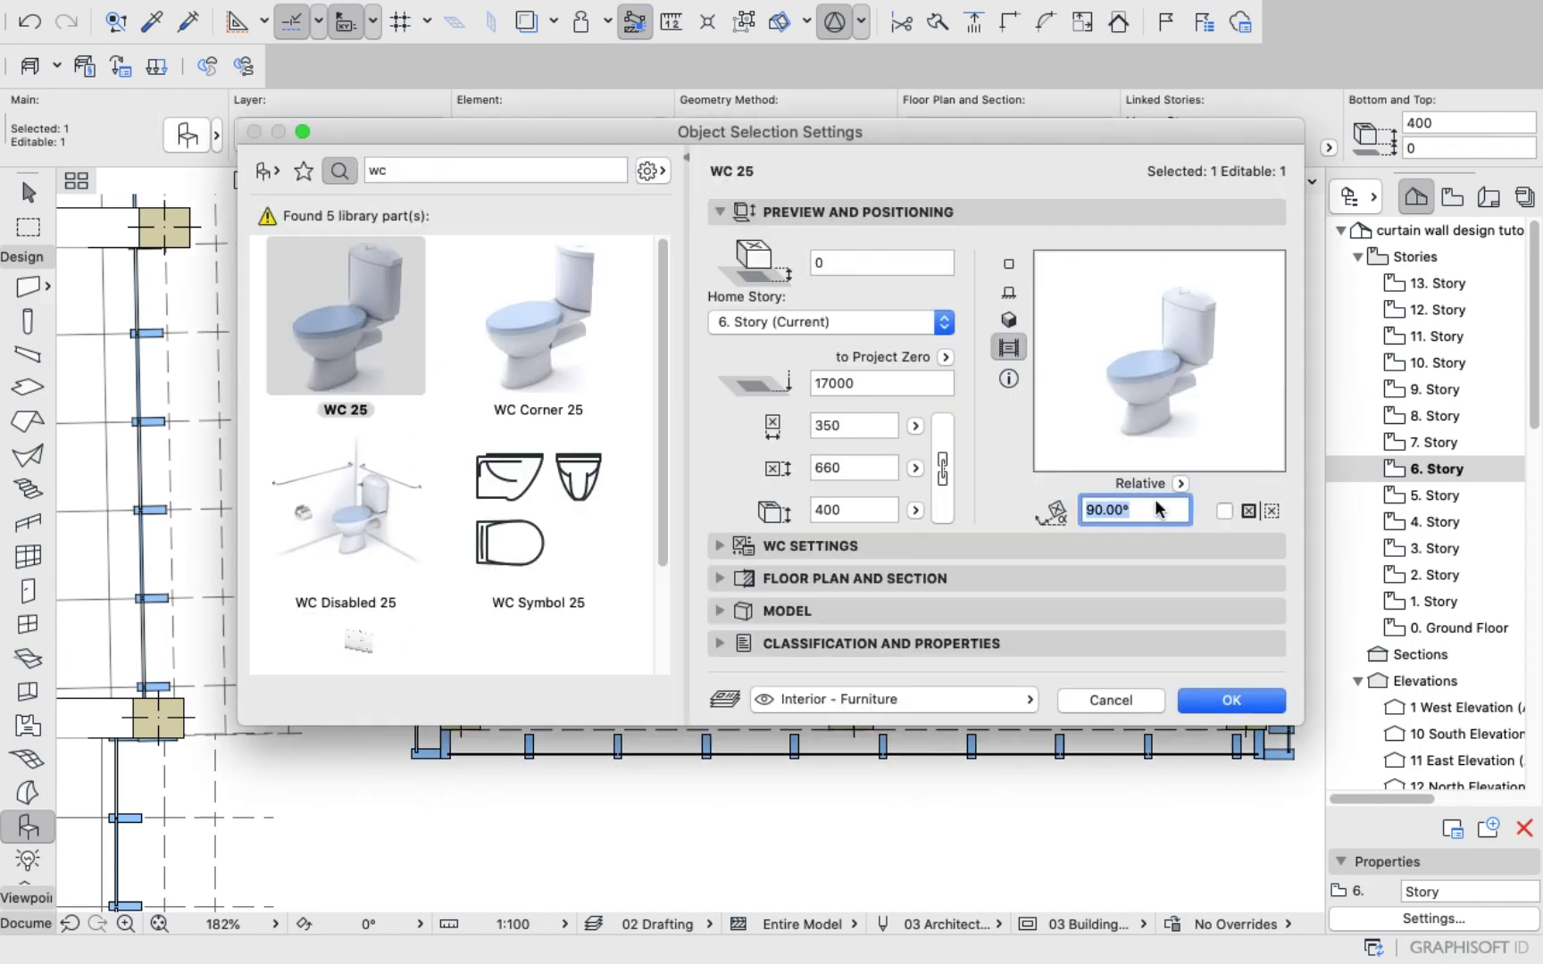
pyautogui.press('BackSpace')
pyautogui.press('Return')
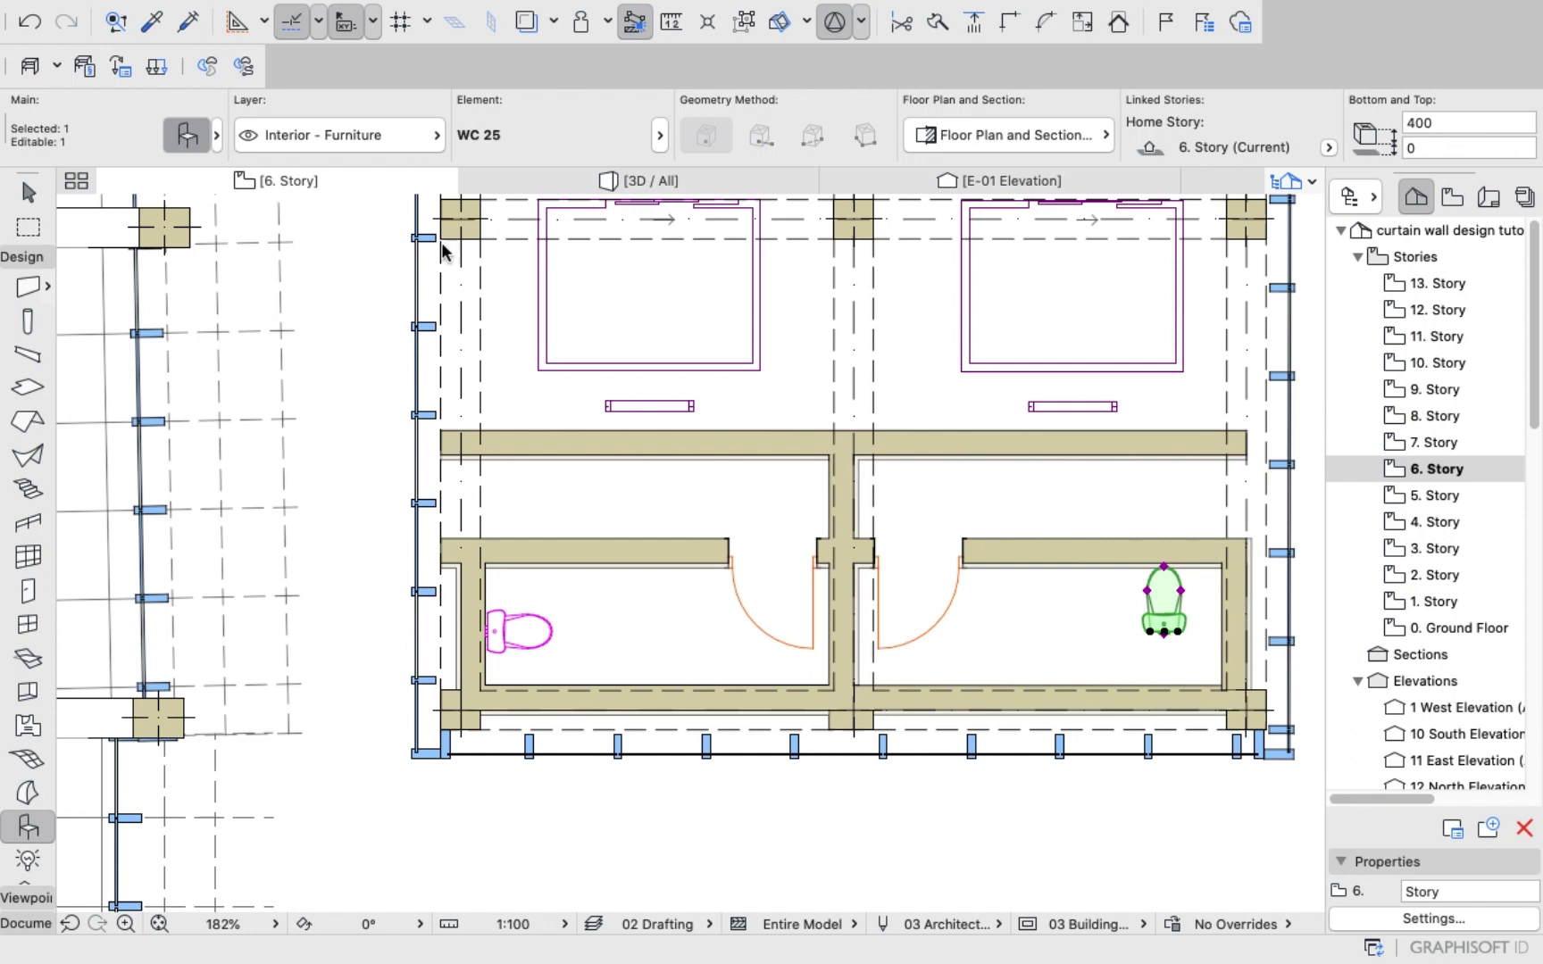
# Change the copied WC's rotation angle so that its tank faces the east wall.
pyautogui.press('super+t')
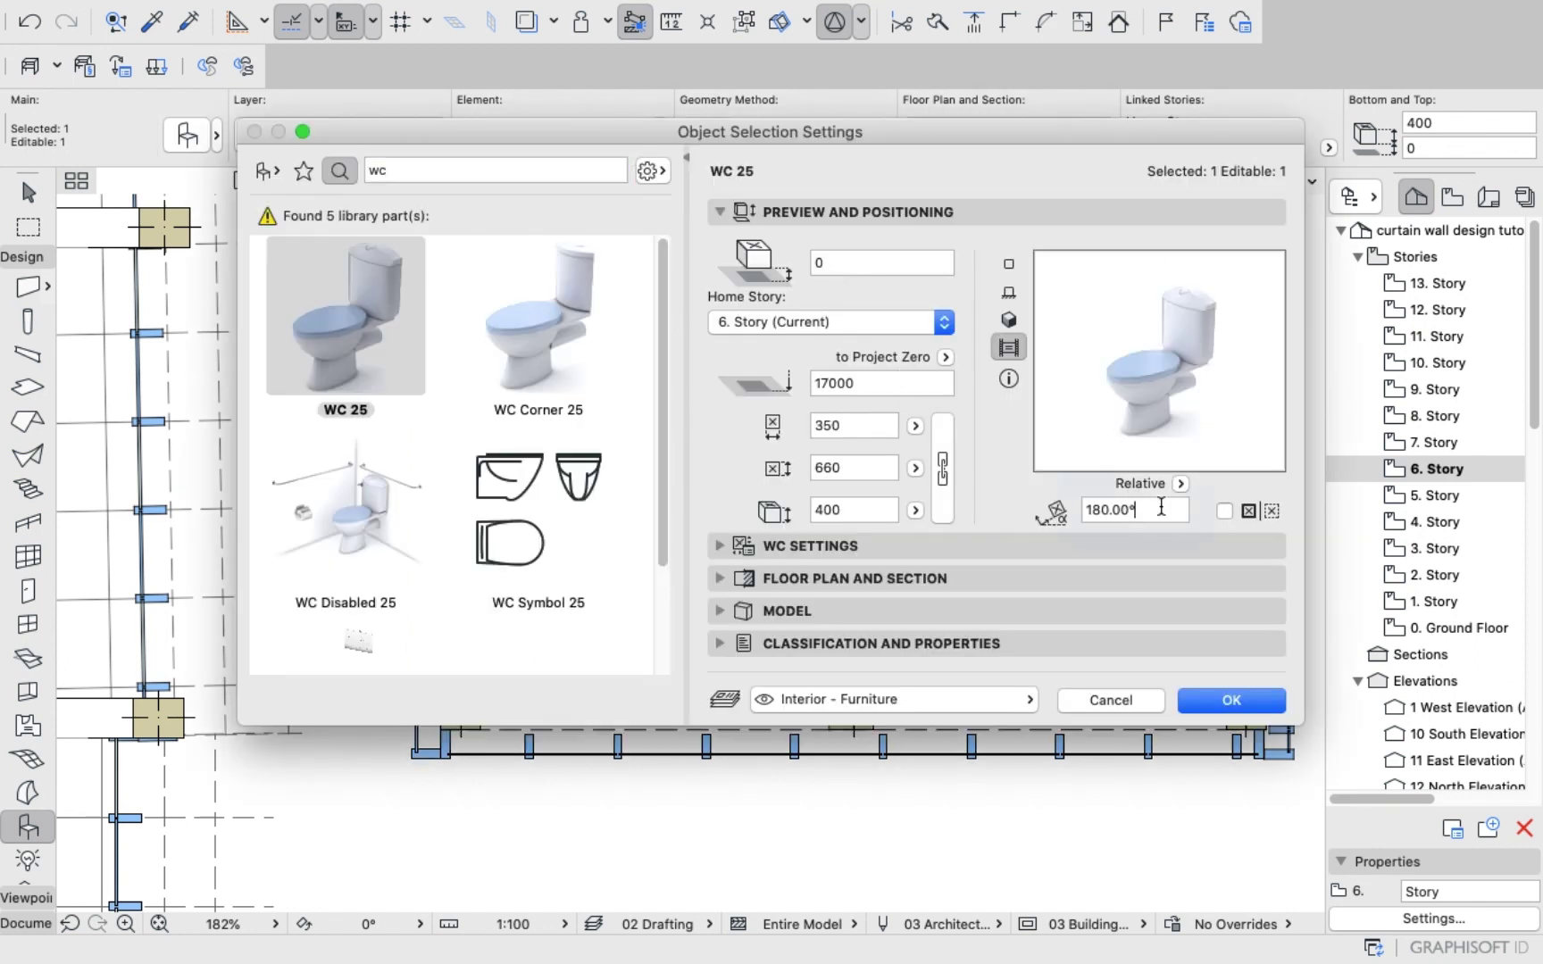
pyautogui.click(1161, 506)
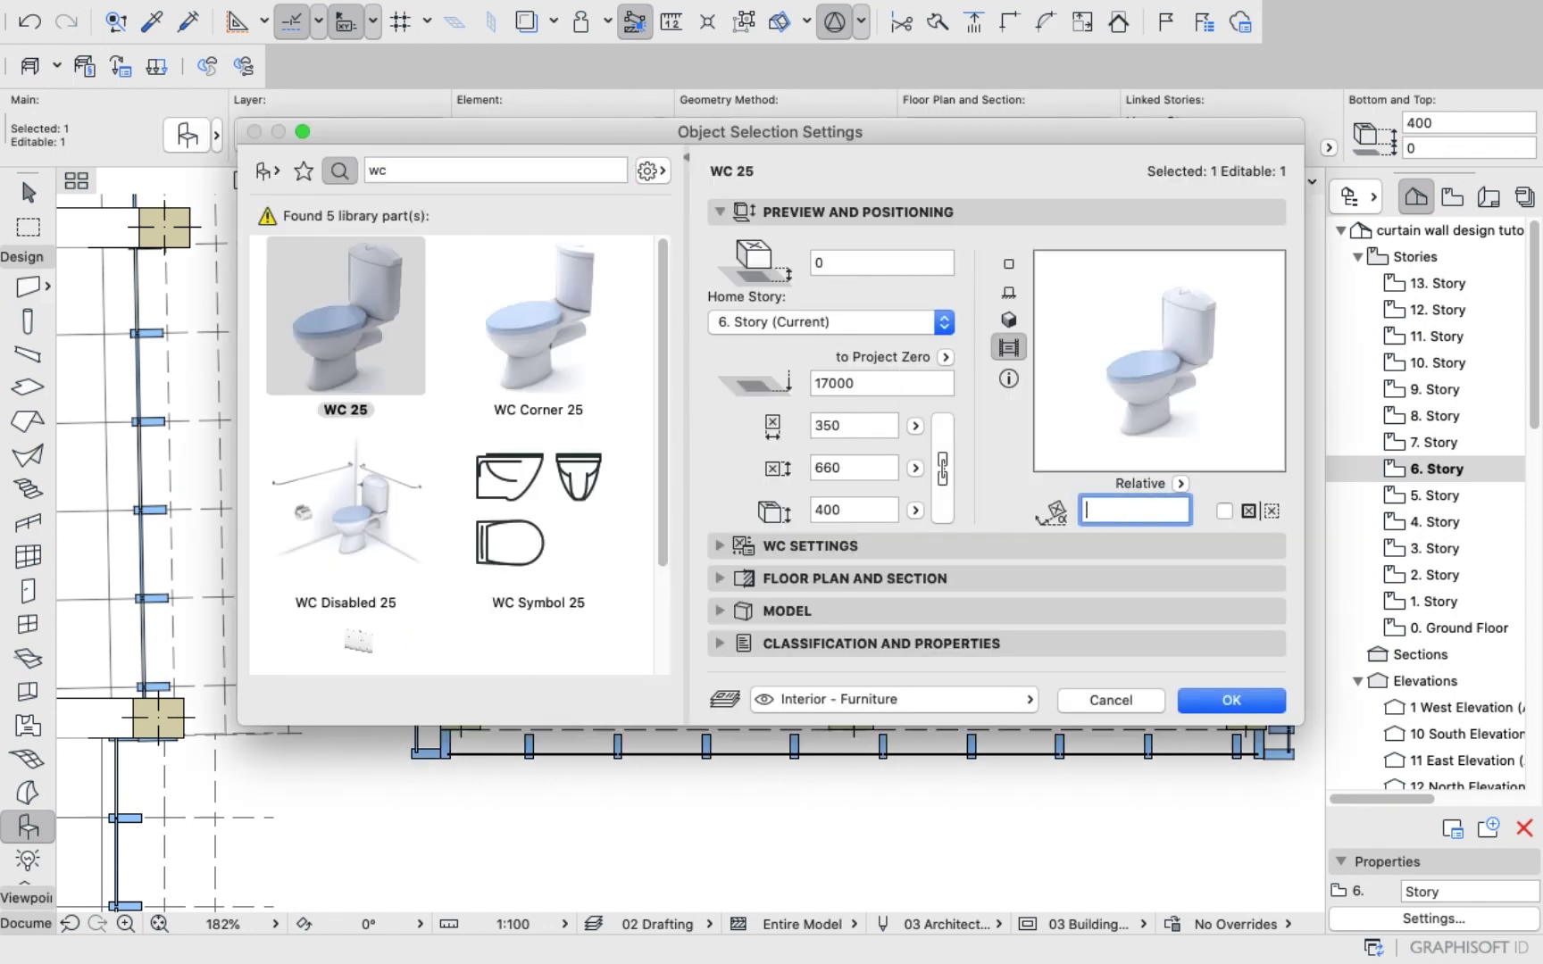
pyautogui.press('Return')
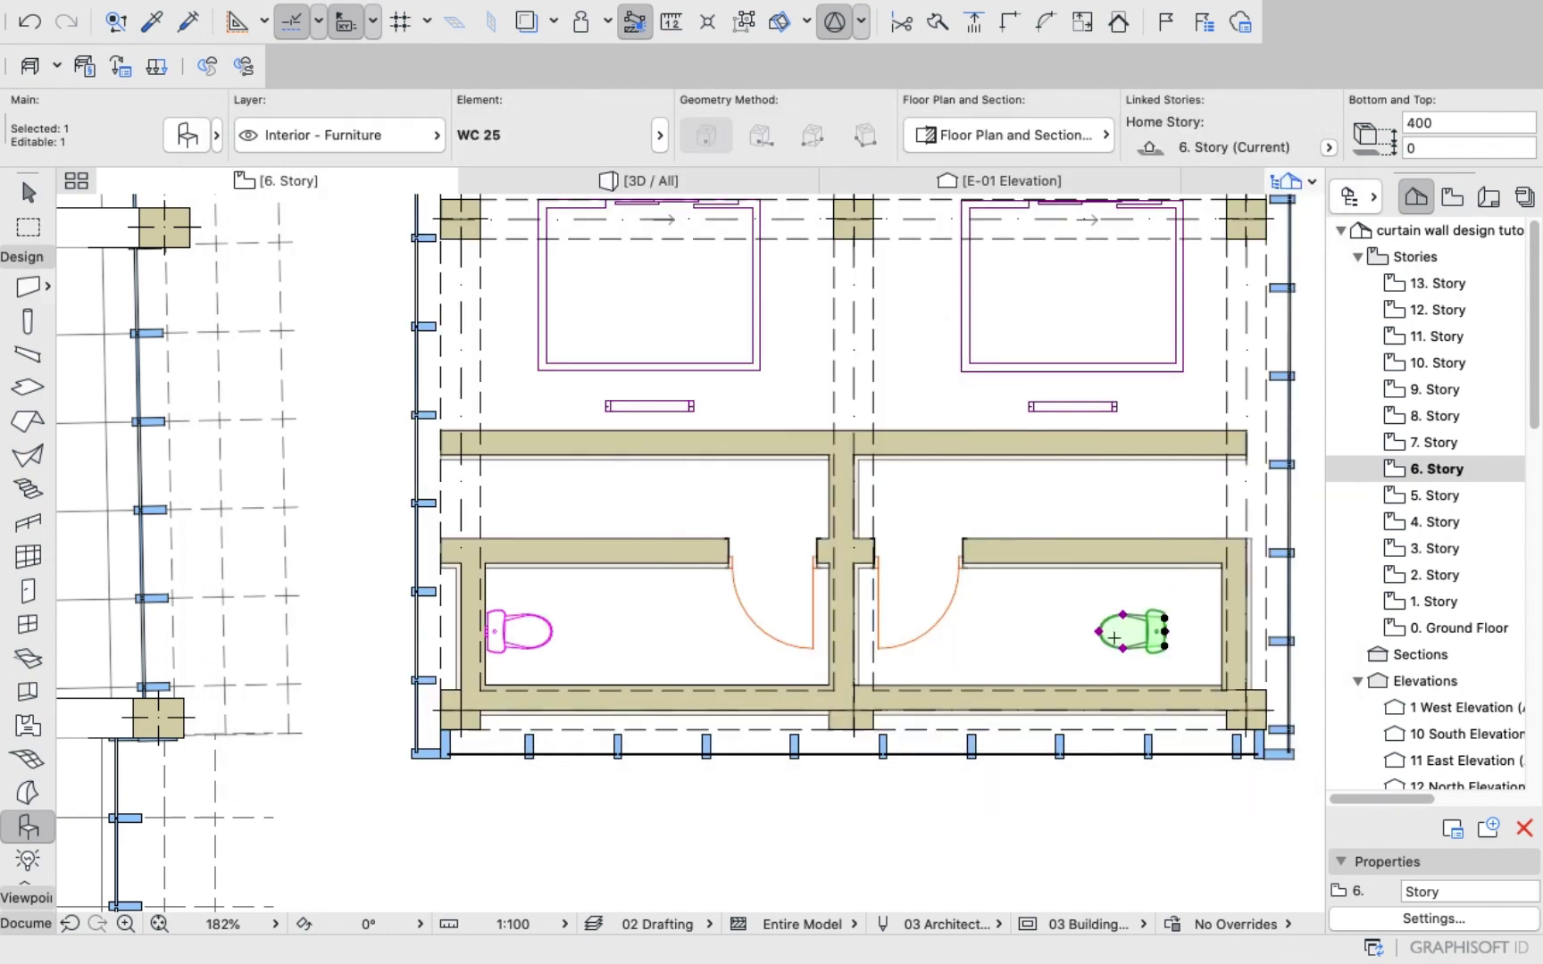
# Move the rotated WC east until its back edge sits against the southeast room's east wall.
pyautogui.press('super+d')
pyautogui.click(1105, 637)
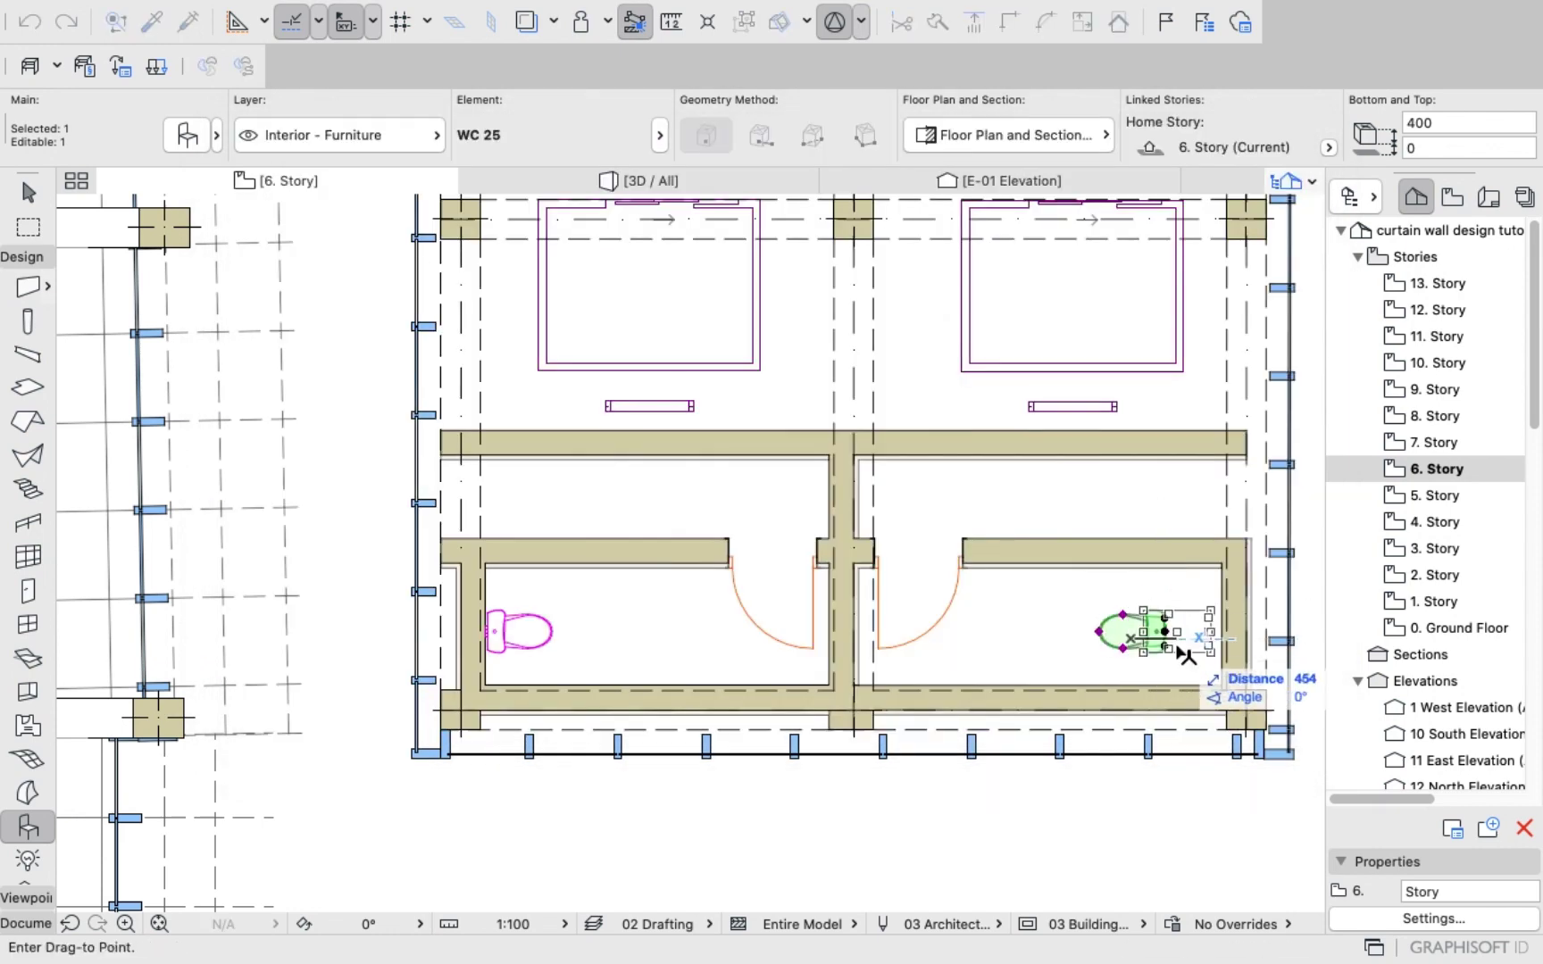
pyautogui.click(1201, 643)
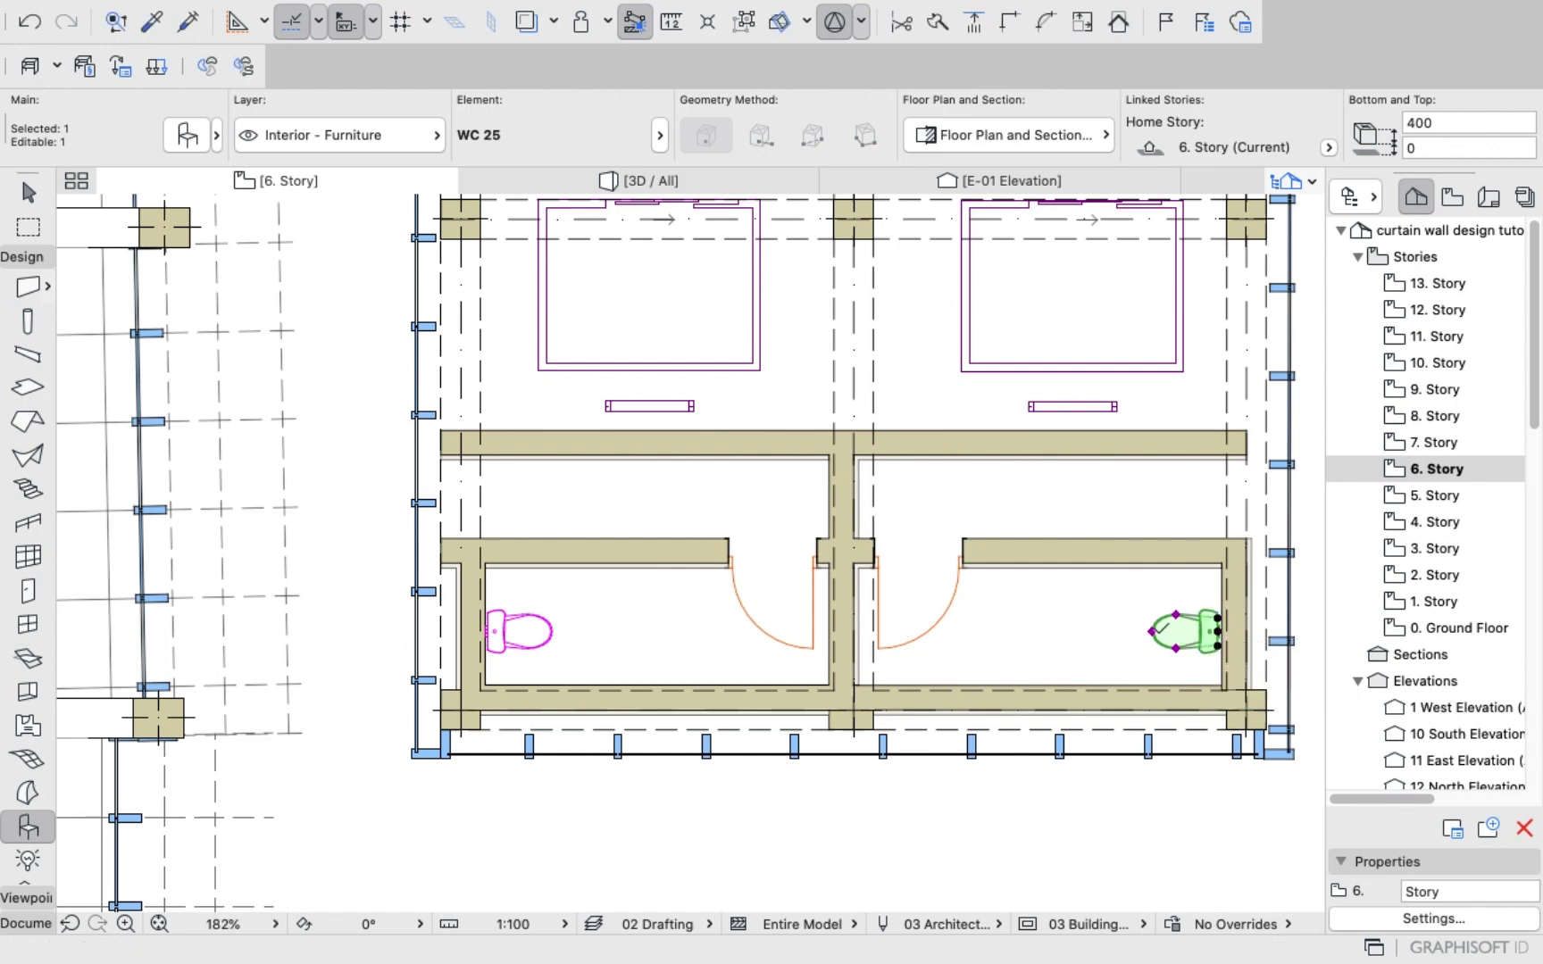
pyautogui.scroll(5, 1231, 648)
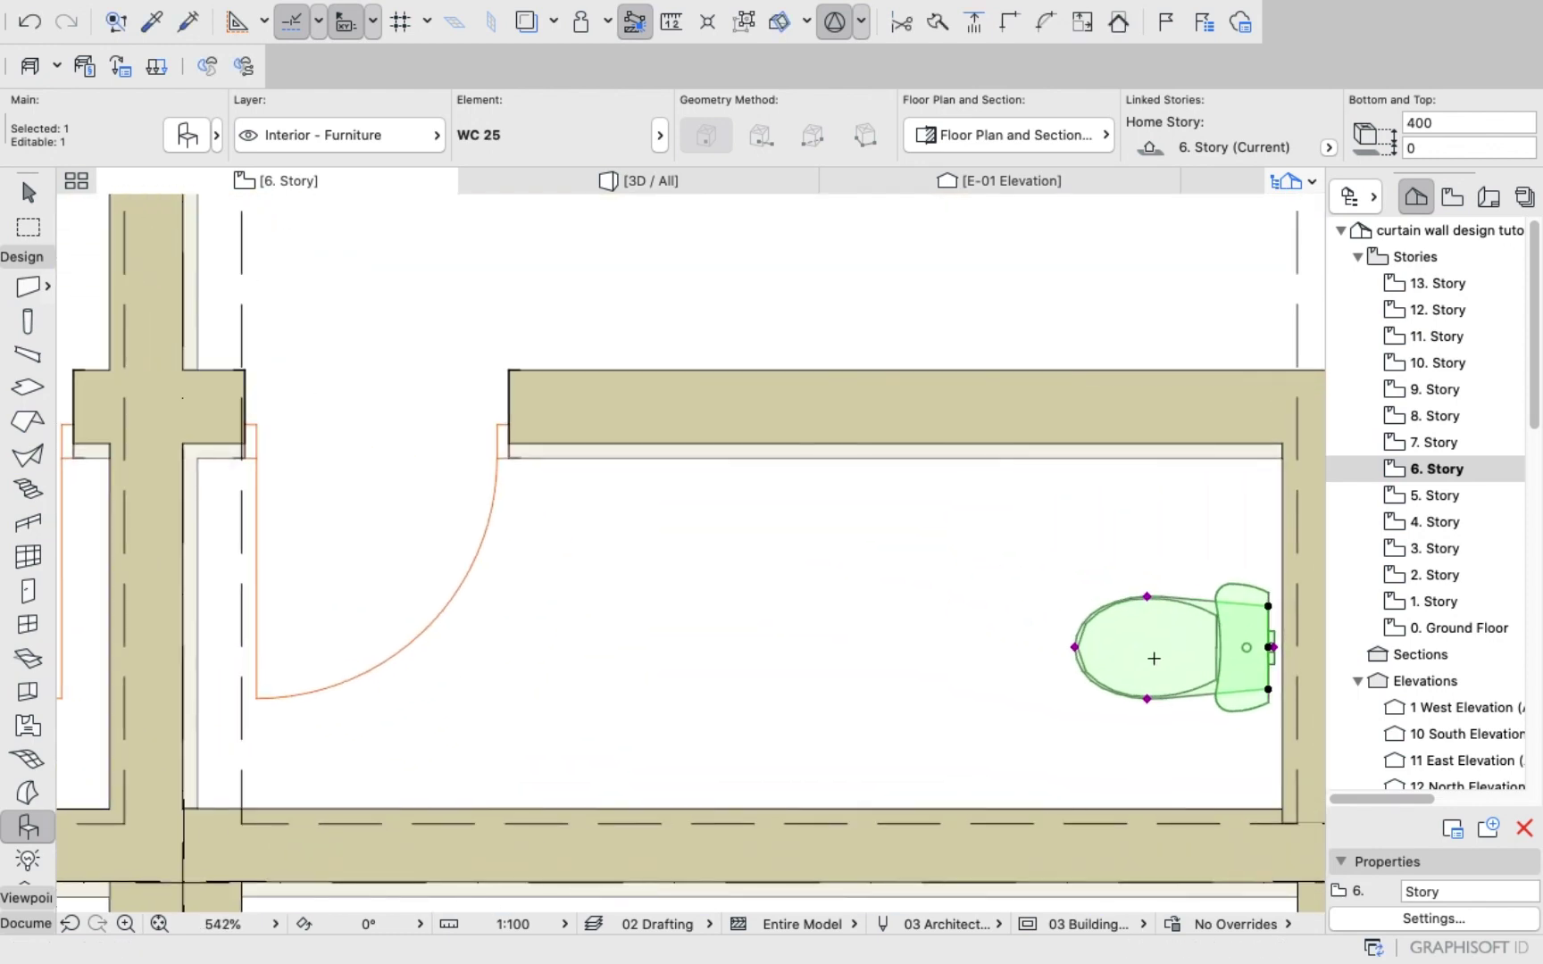
pyautogui.press('super+d')
pyautogui.click(1158, 659)
pyautogui.click(1166, 659)
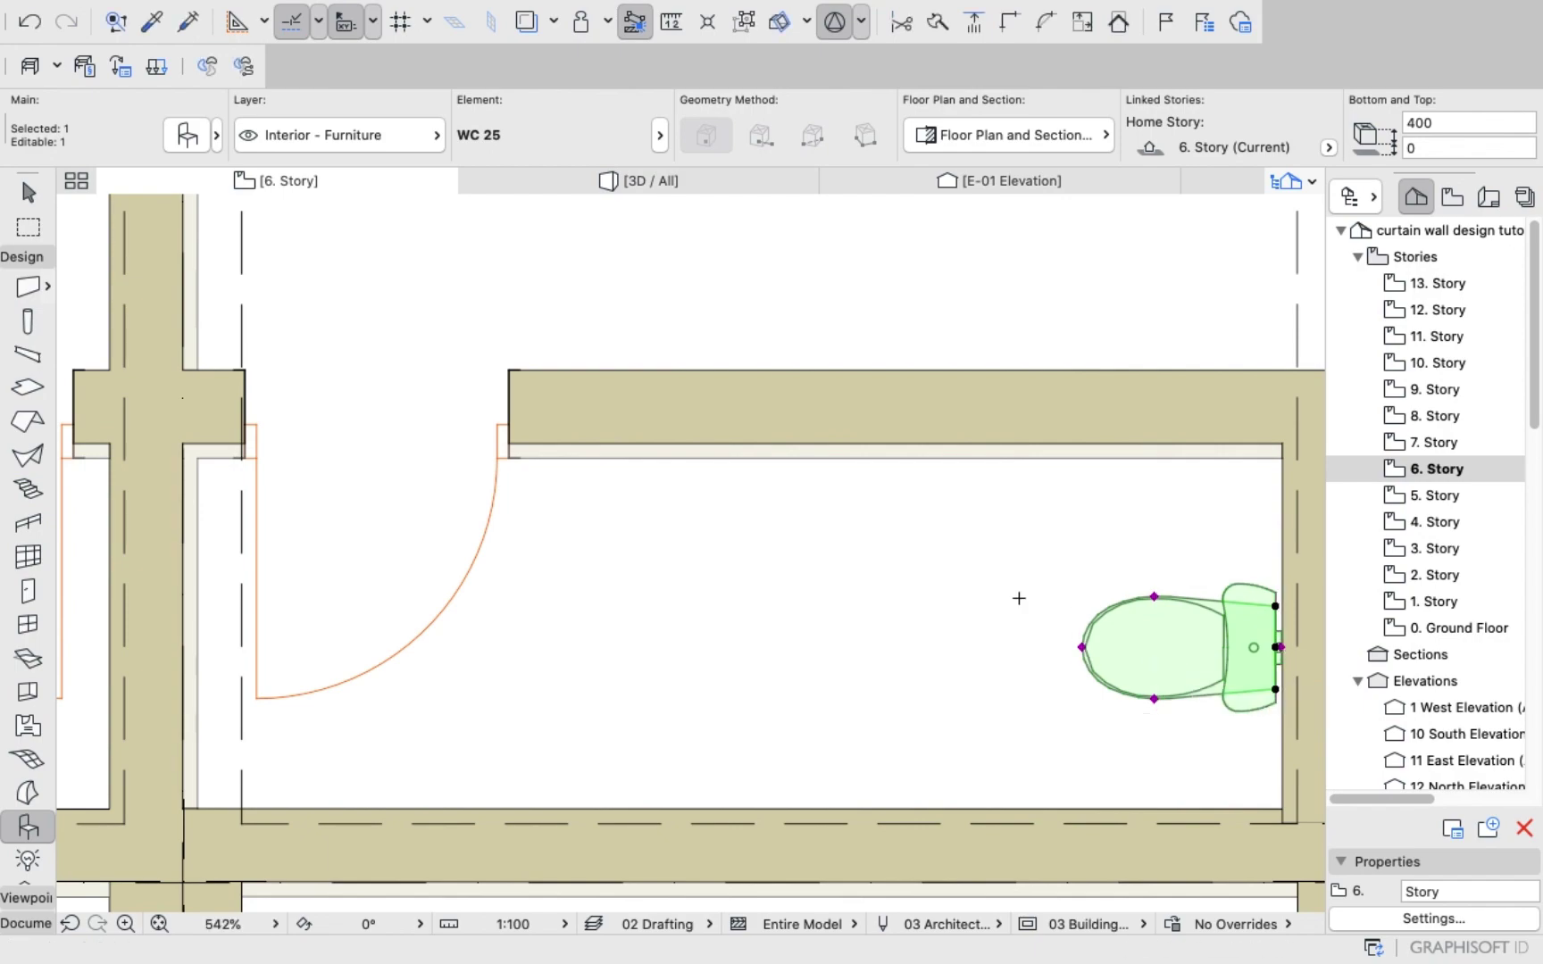
pyautogui.press('Escape')
# Search the object library for "offic" in the default settings of the Object tool.
pyautogui.scroll(-10, 958, 583)
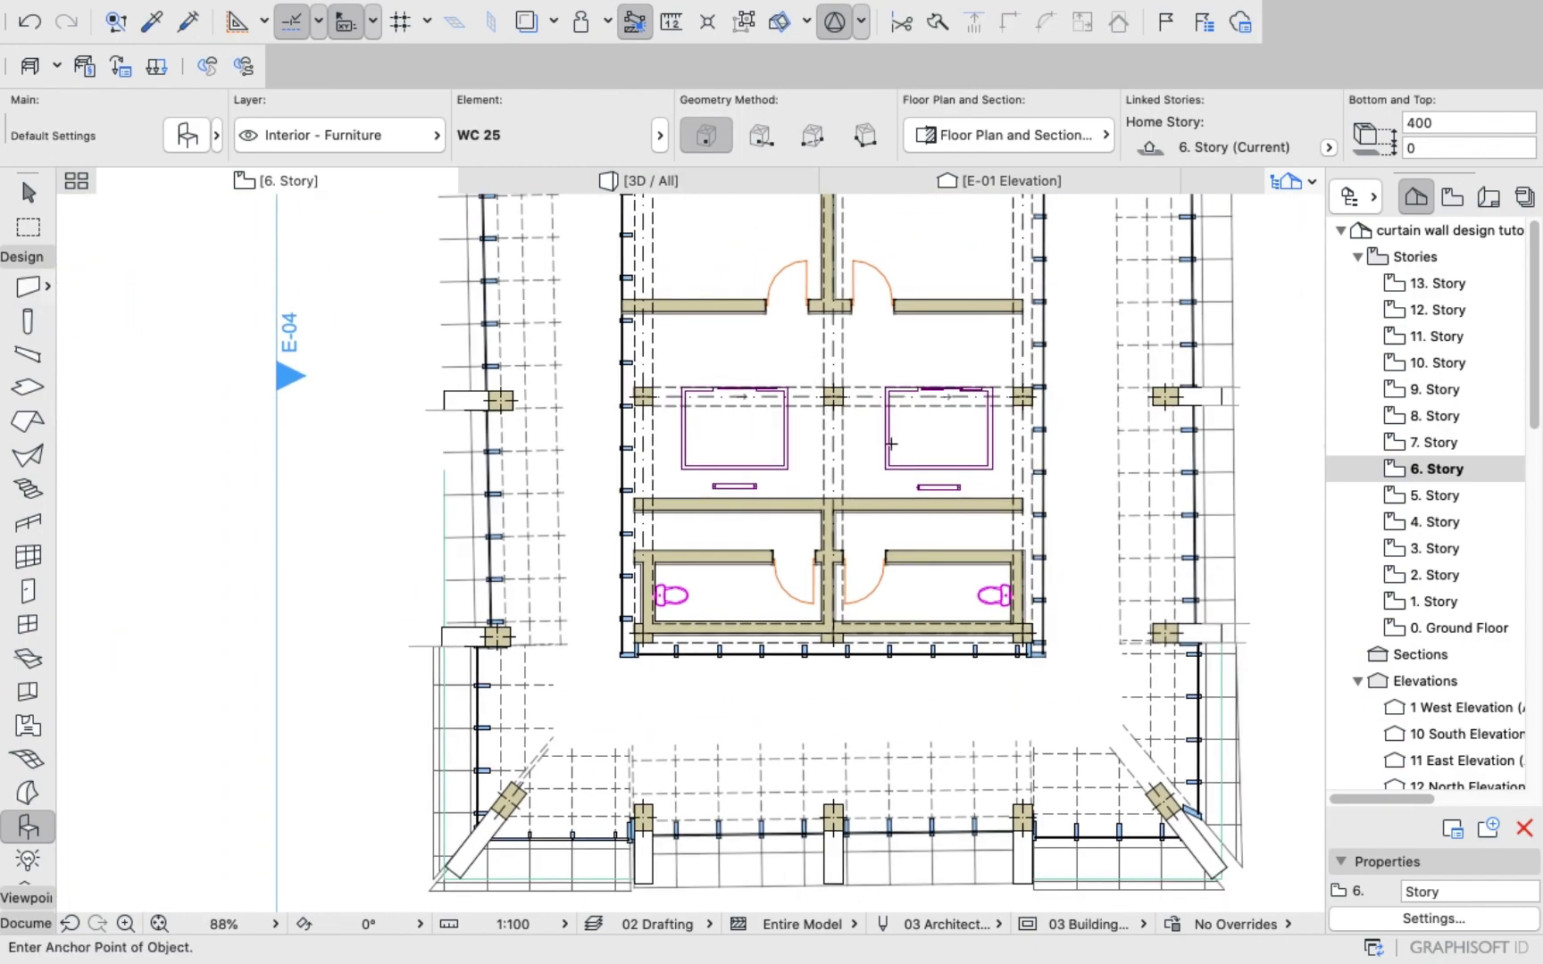
pyautogui.scroll(2, 898, 231)
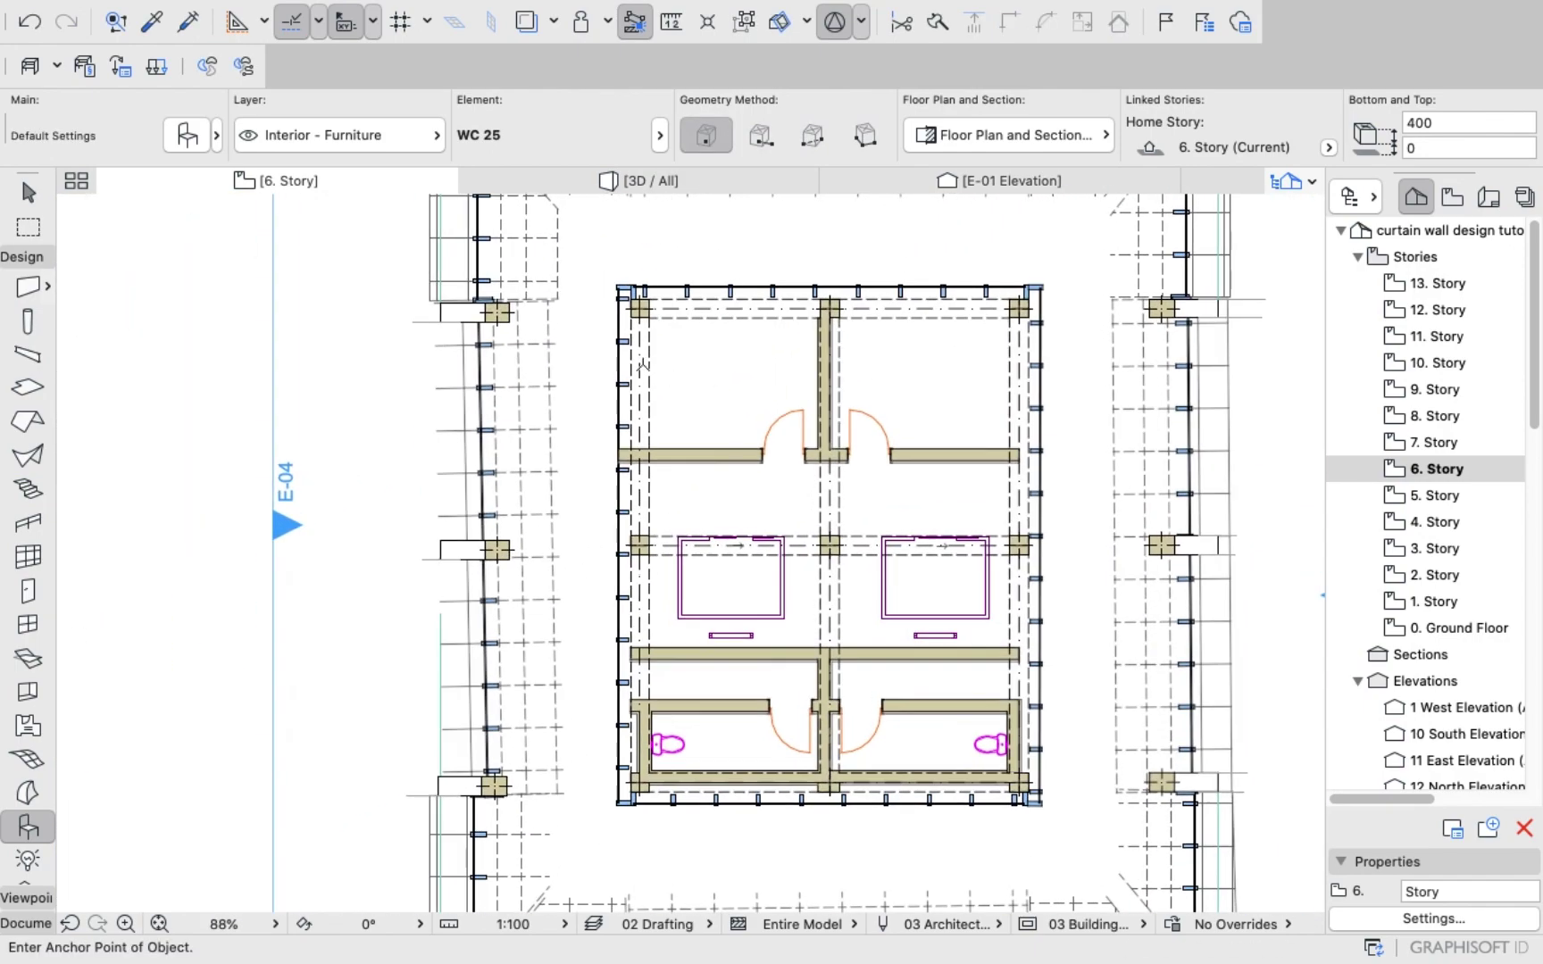
pyautogui.doubleClick(25, 828)
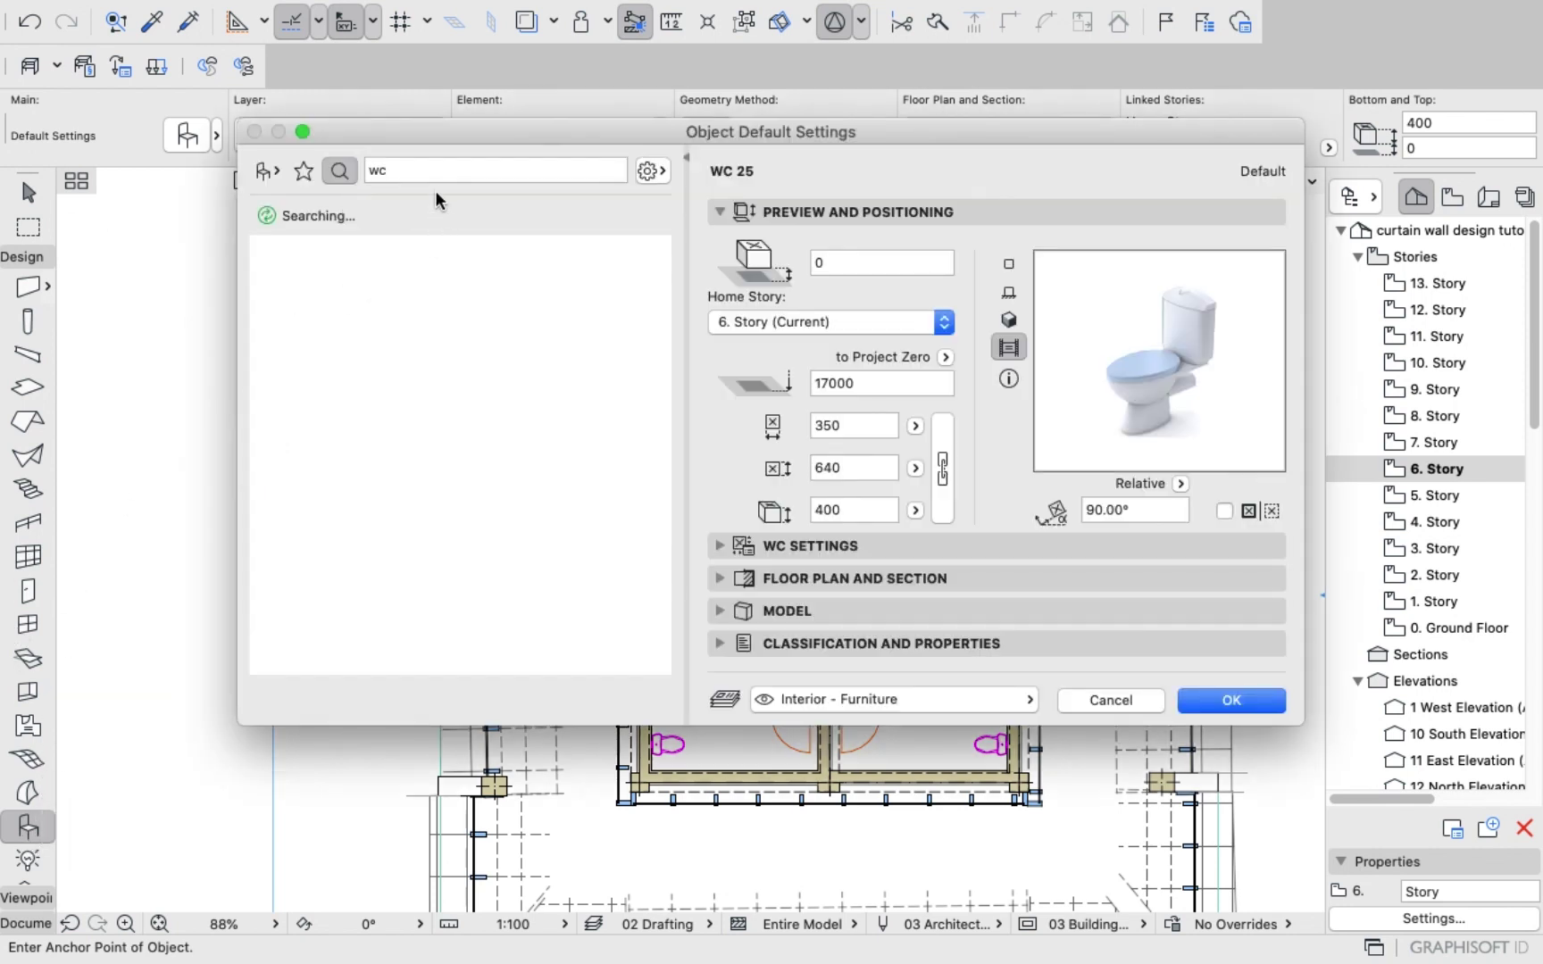
pyautogui.click(430, 167)
pyautogui.press('BackSpace')
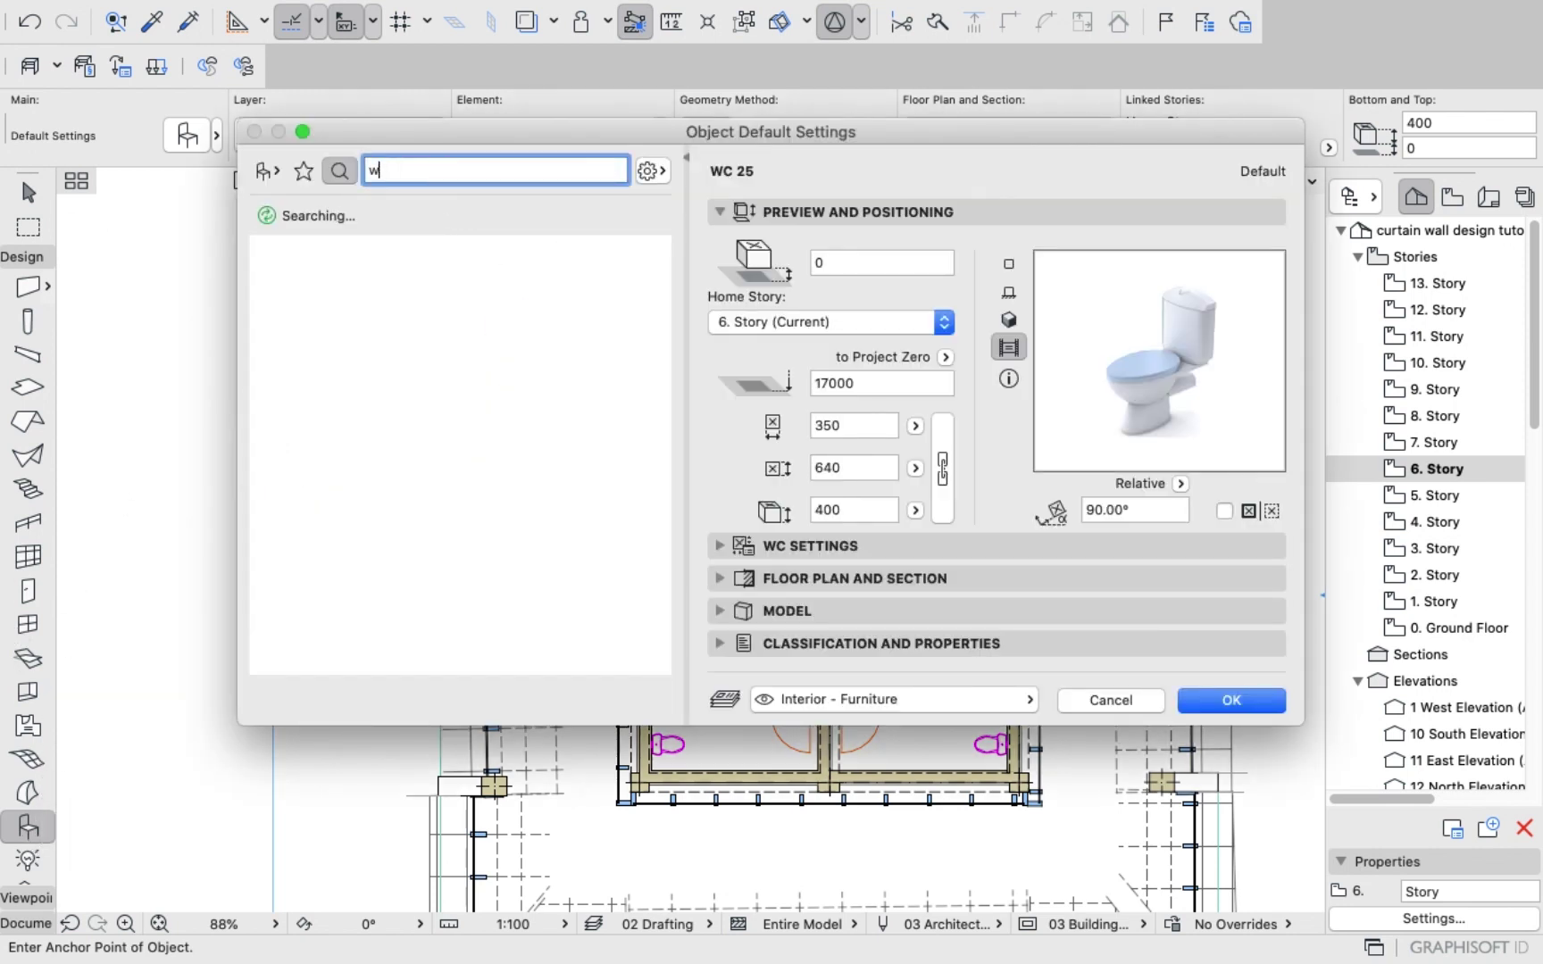
pyautogui.press('BackSpace')
pyautogui.write('offic')
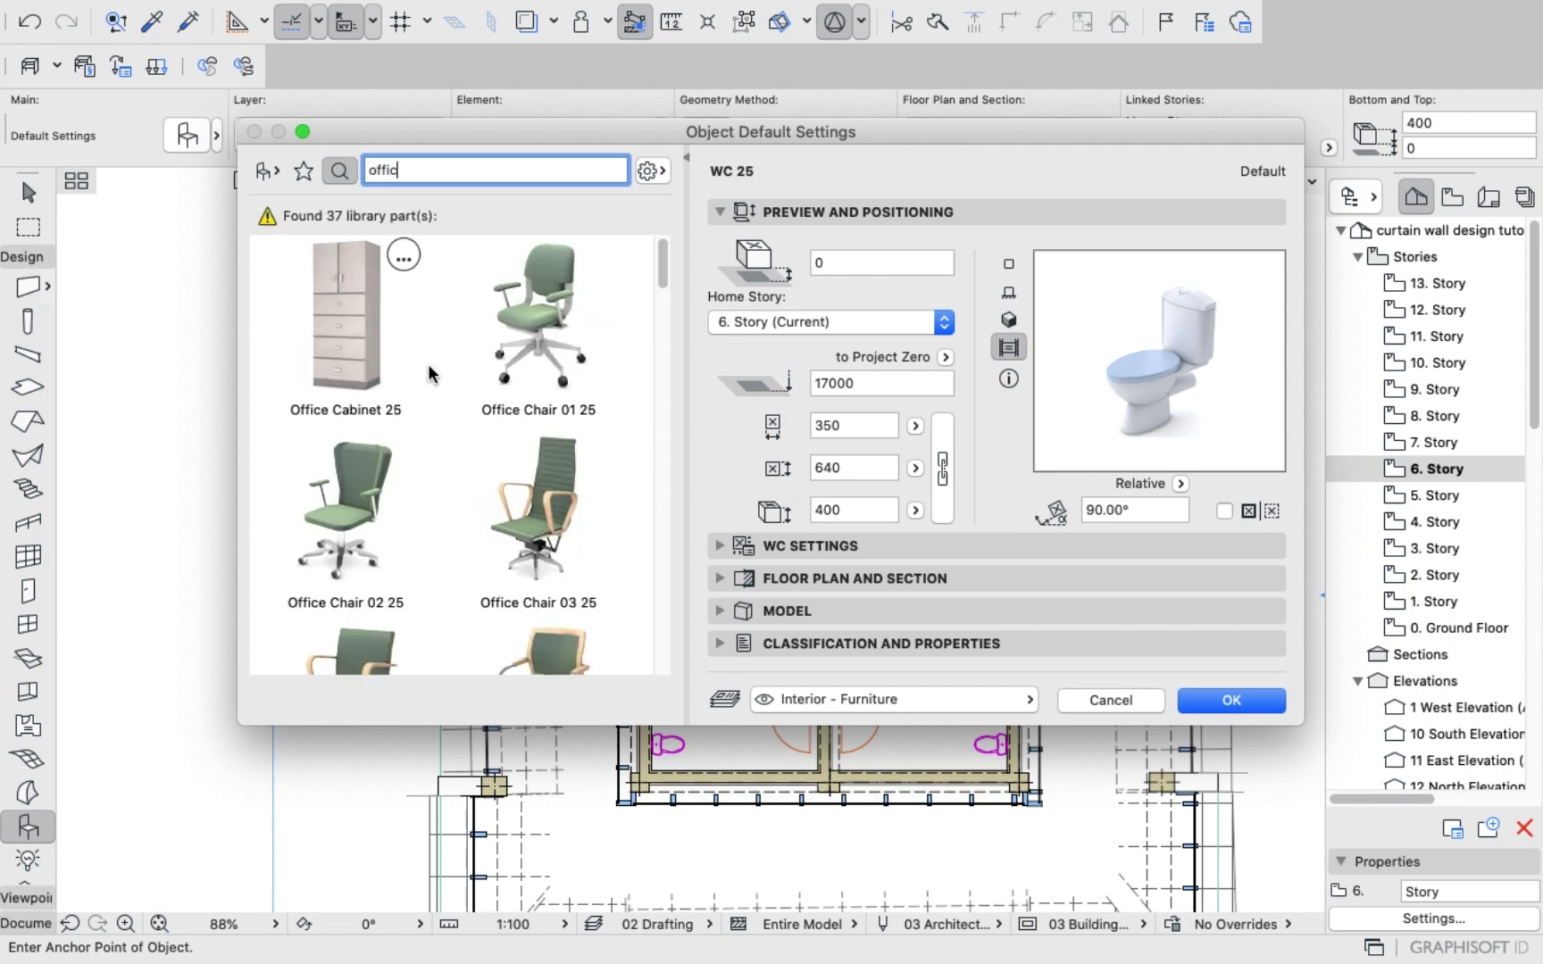
# Browse the office furniture and set Office Workstation Solo 25 as the object to place.
pyautogui.scroll(-5, 429, 364)
pyautogui.scroll(-3, 426, 373)
pyautogui.scroll(10, 425, 378)
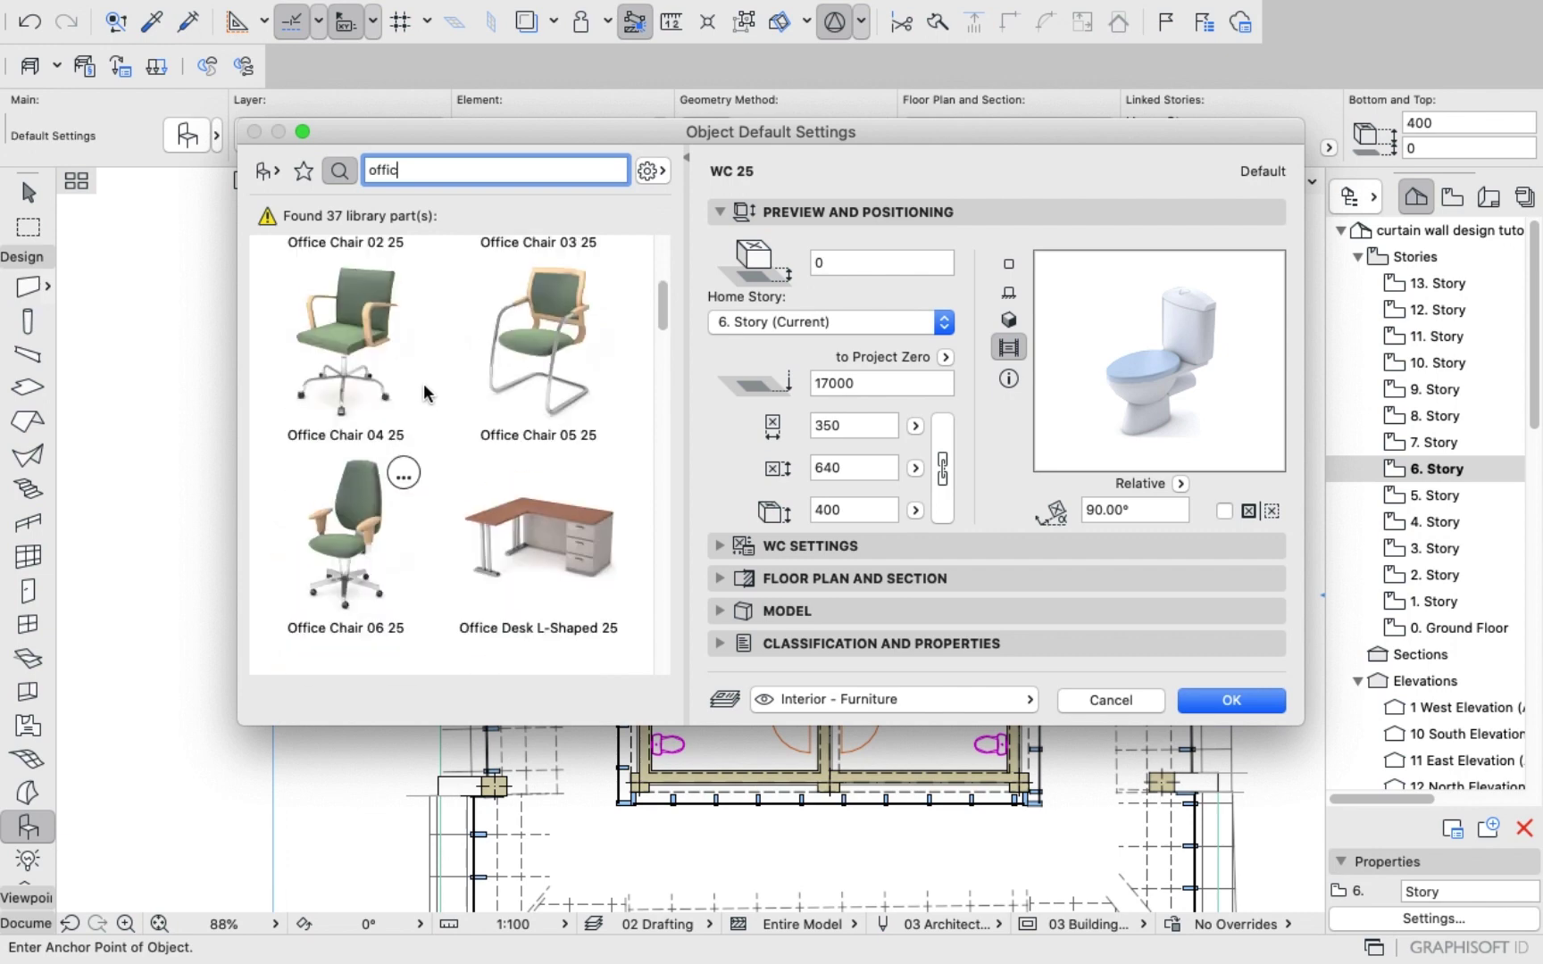
pyautogui.scroll(1, 423, 385)
pyautogui.scroll(-10, 384, 481)
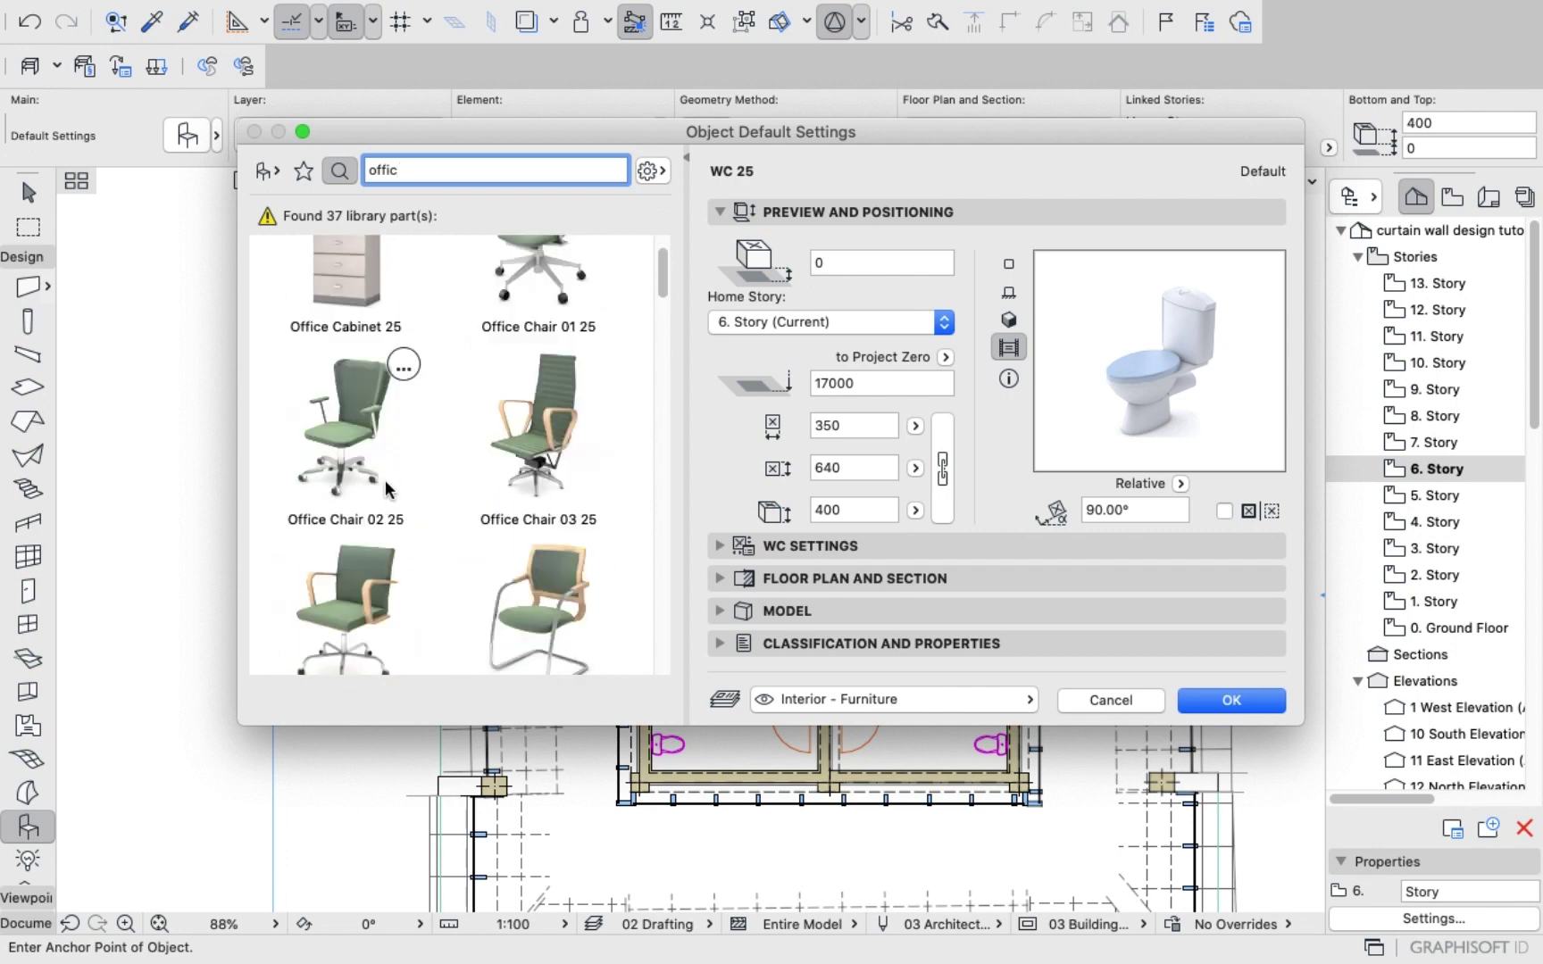
pyautogui.scroll(-15, 385, 480)
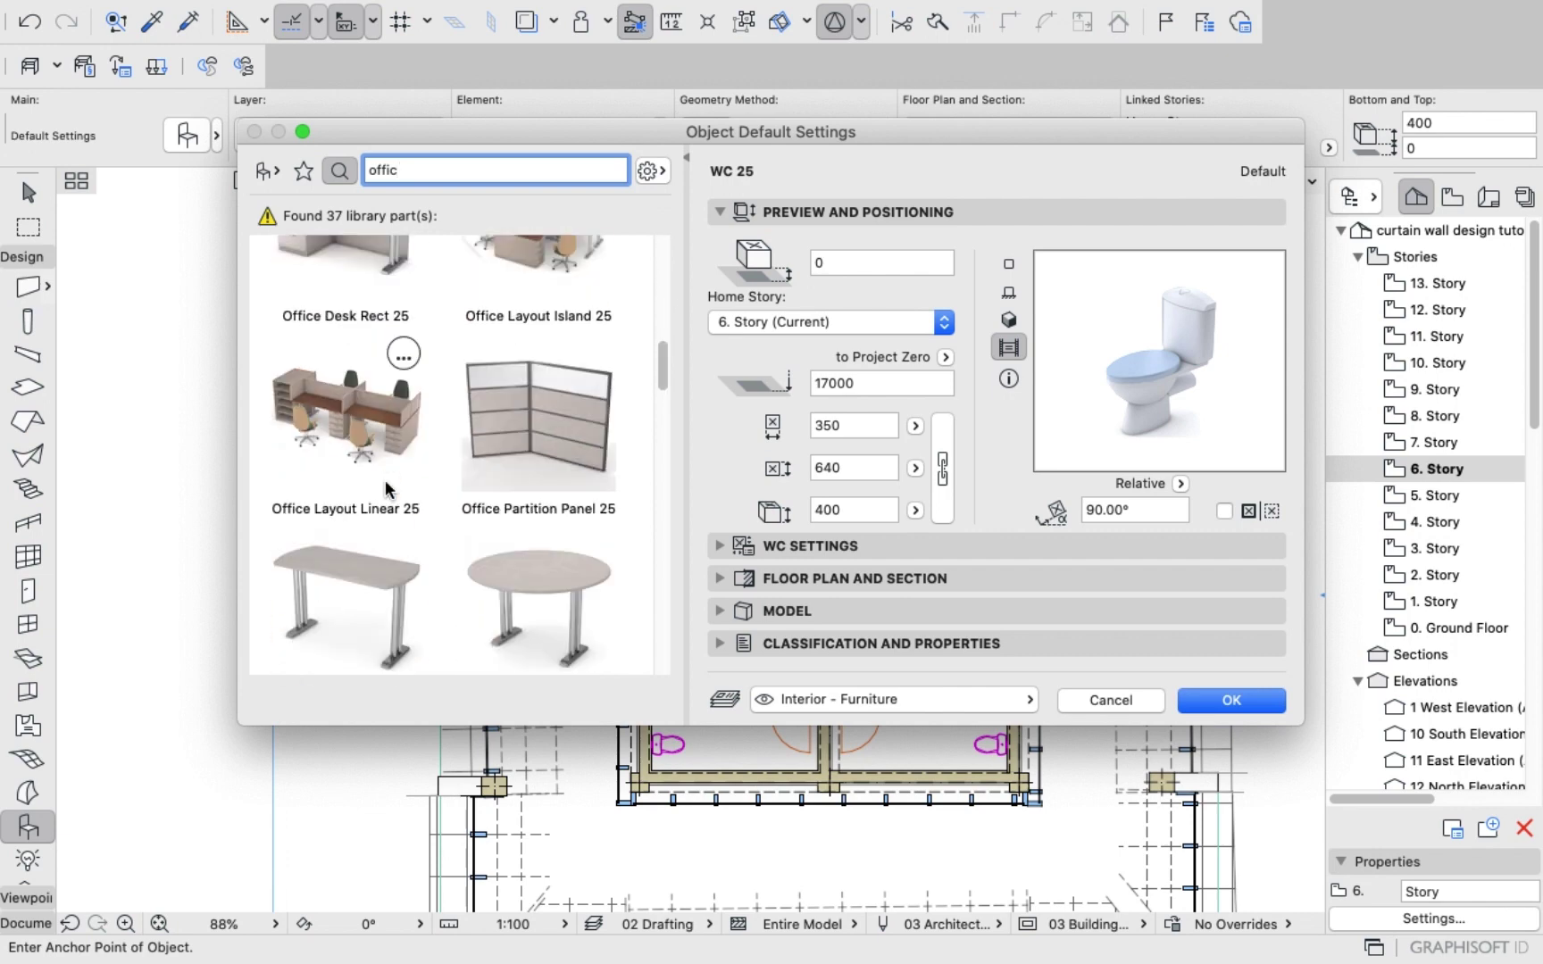
pyautogui.scroll(8, 385, 478)
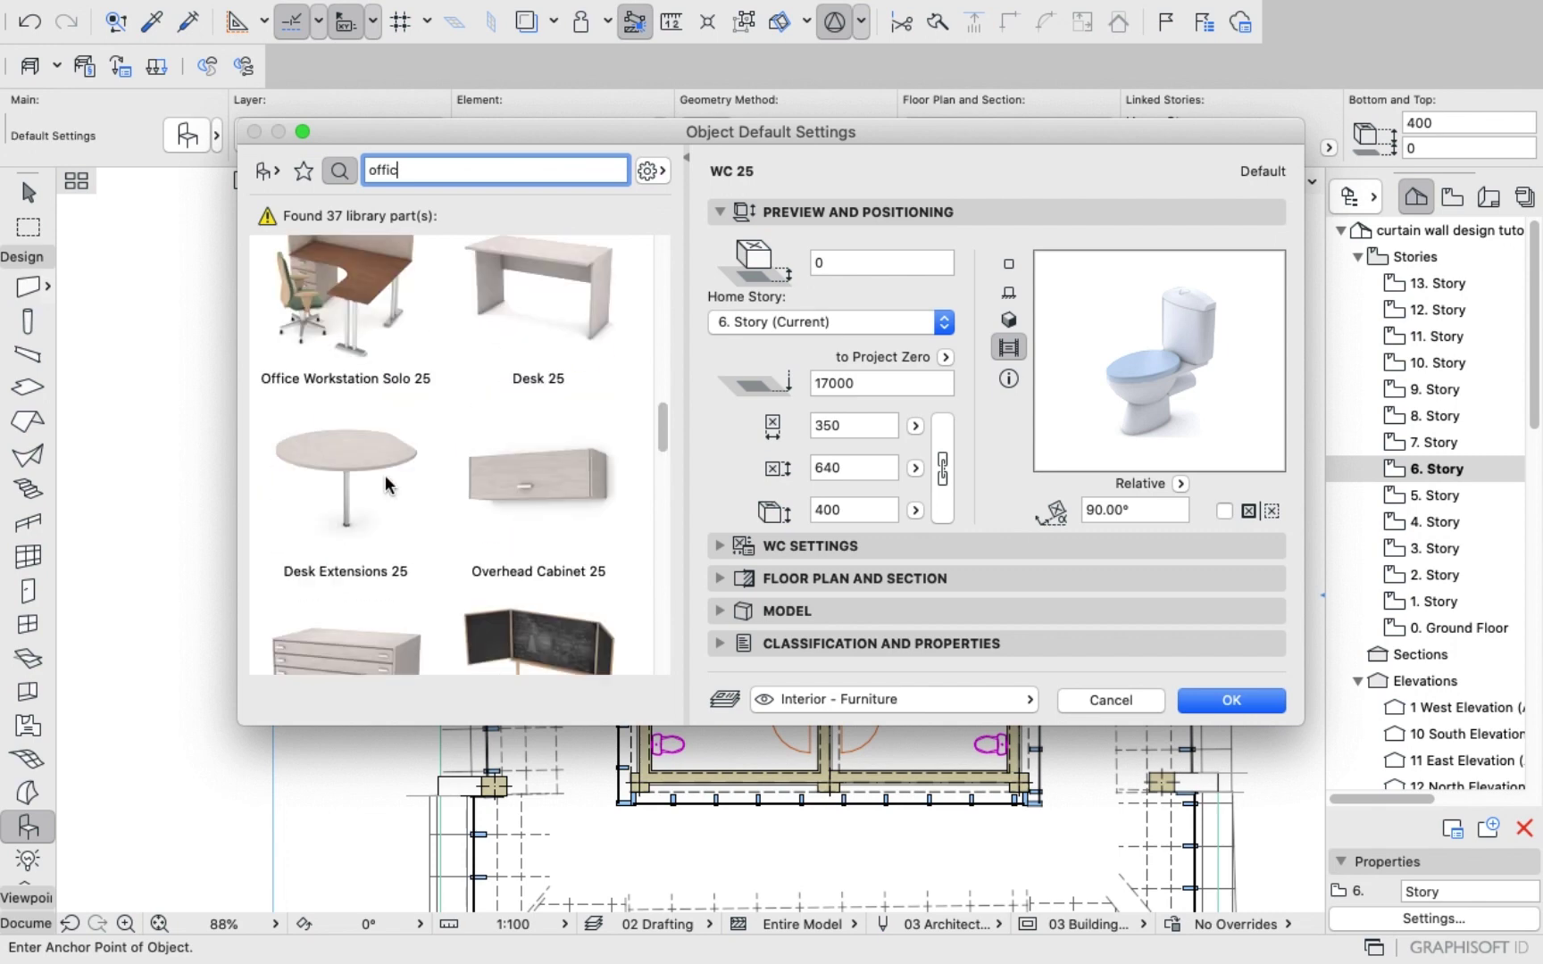
pyautogui.click(339, 394)
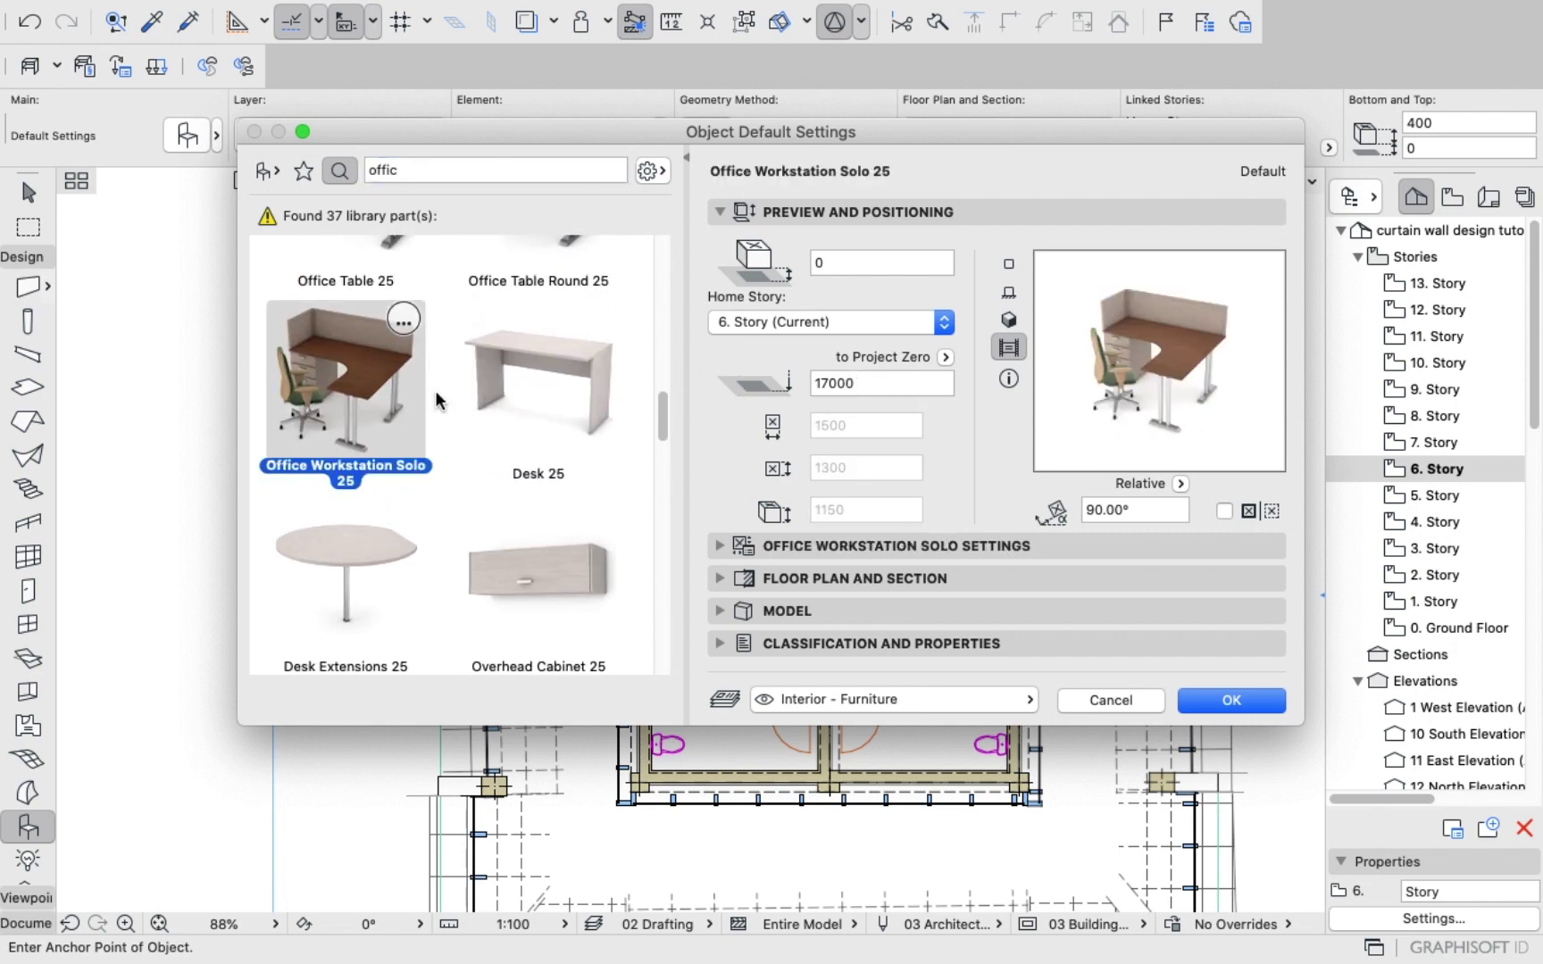
pyautogui.click(1236, 701)
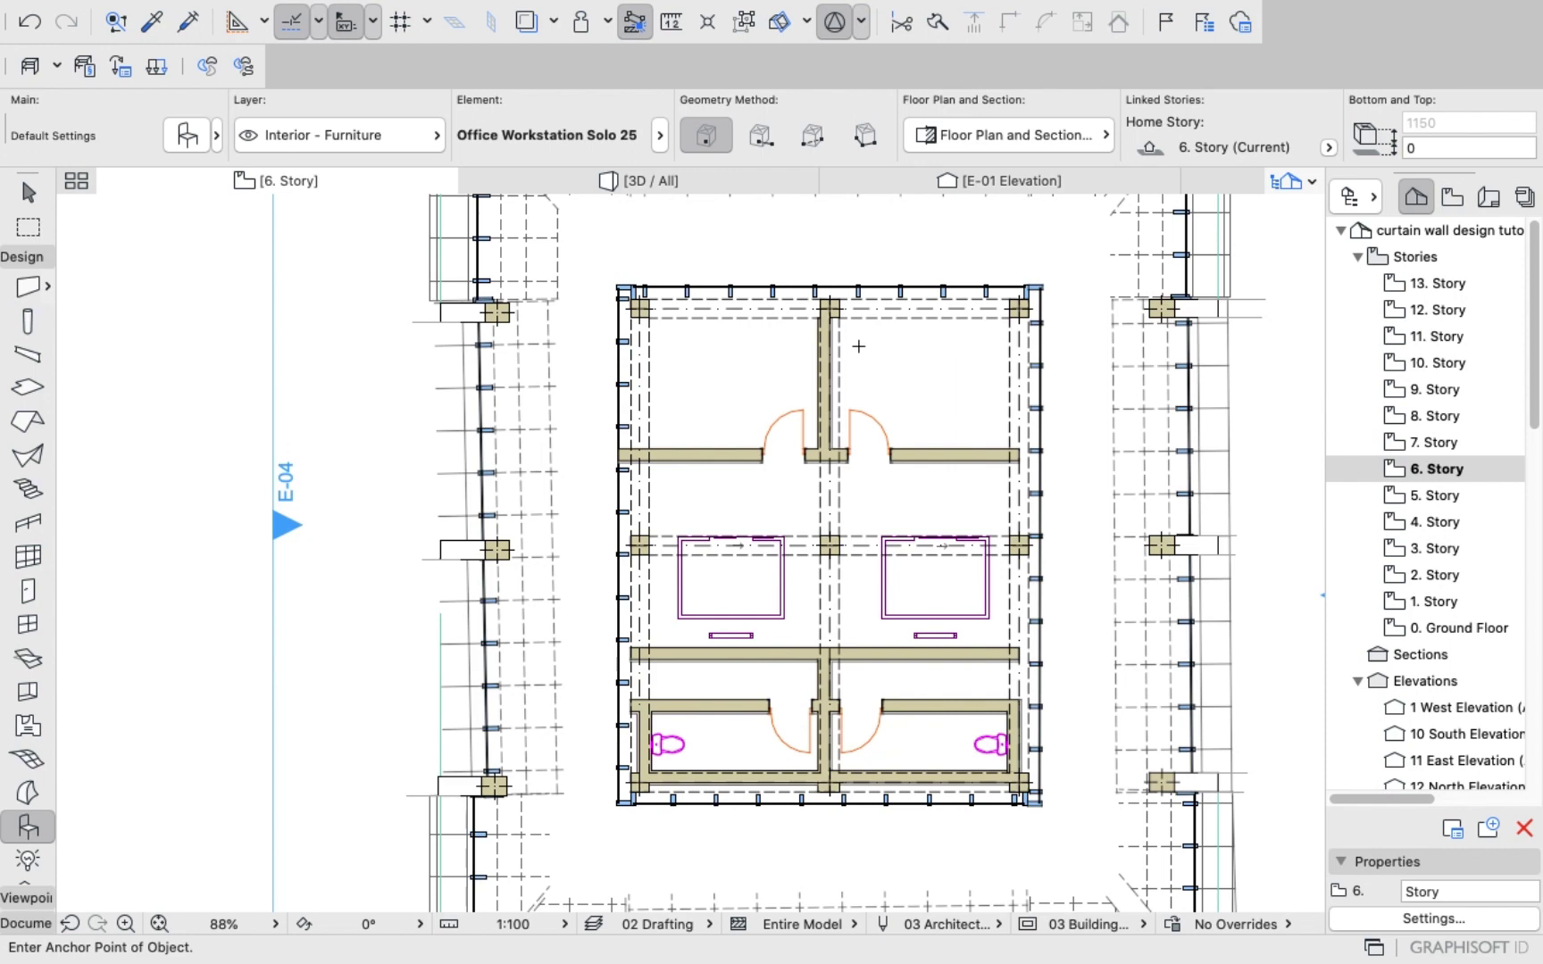
# Place an Office Workstation Solo 25 in the northeast room and move it inside, just south of the north beam line.
pyautogui.click(960, 346)
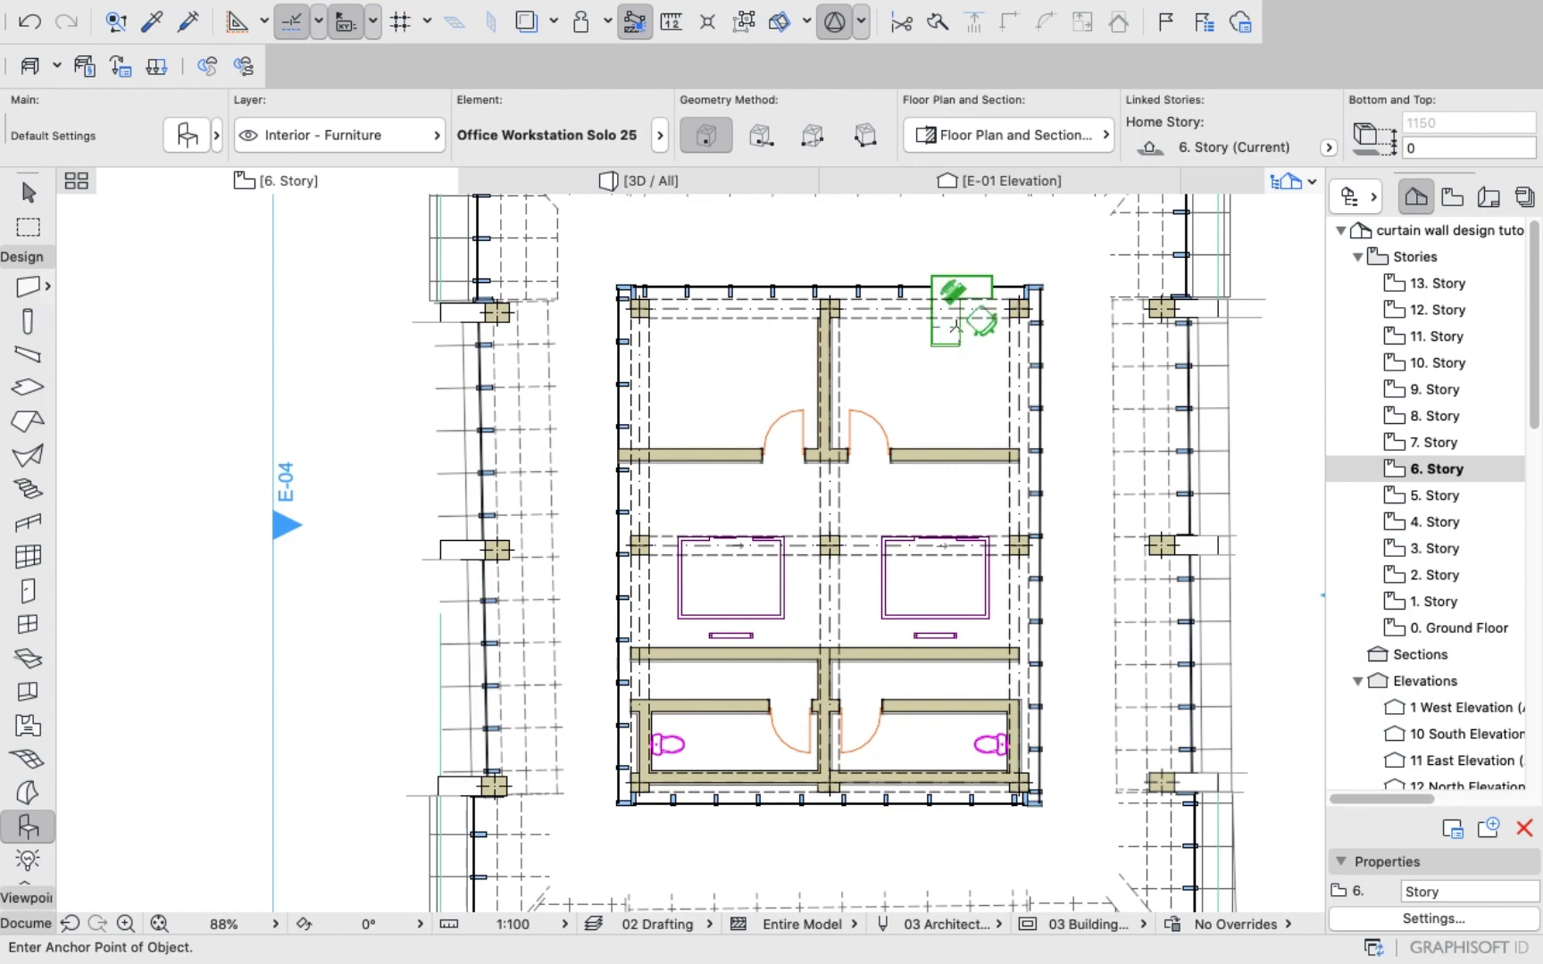
pyautogui.scroll(5, 956, 327)
pyautogui.keyDown('shift'); pyautogui.click(949, 369); pyautogui.keyUp('shift')
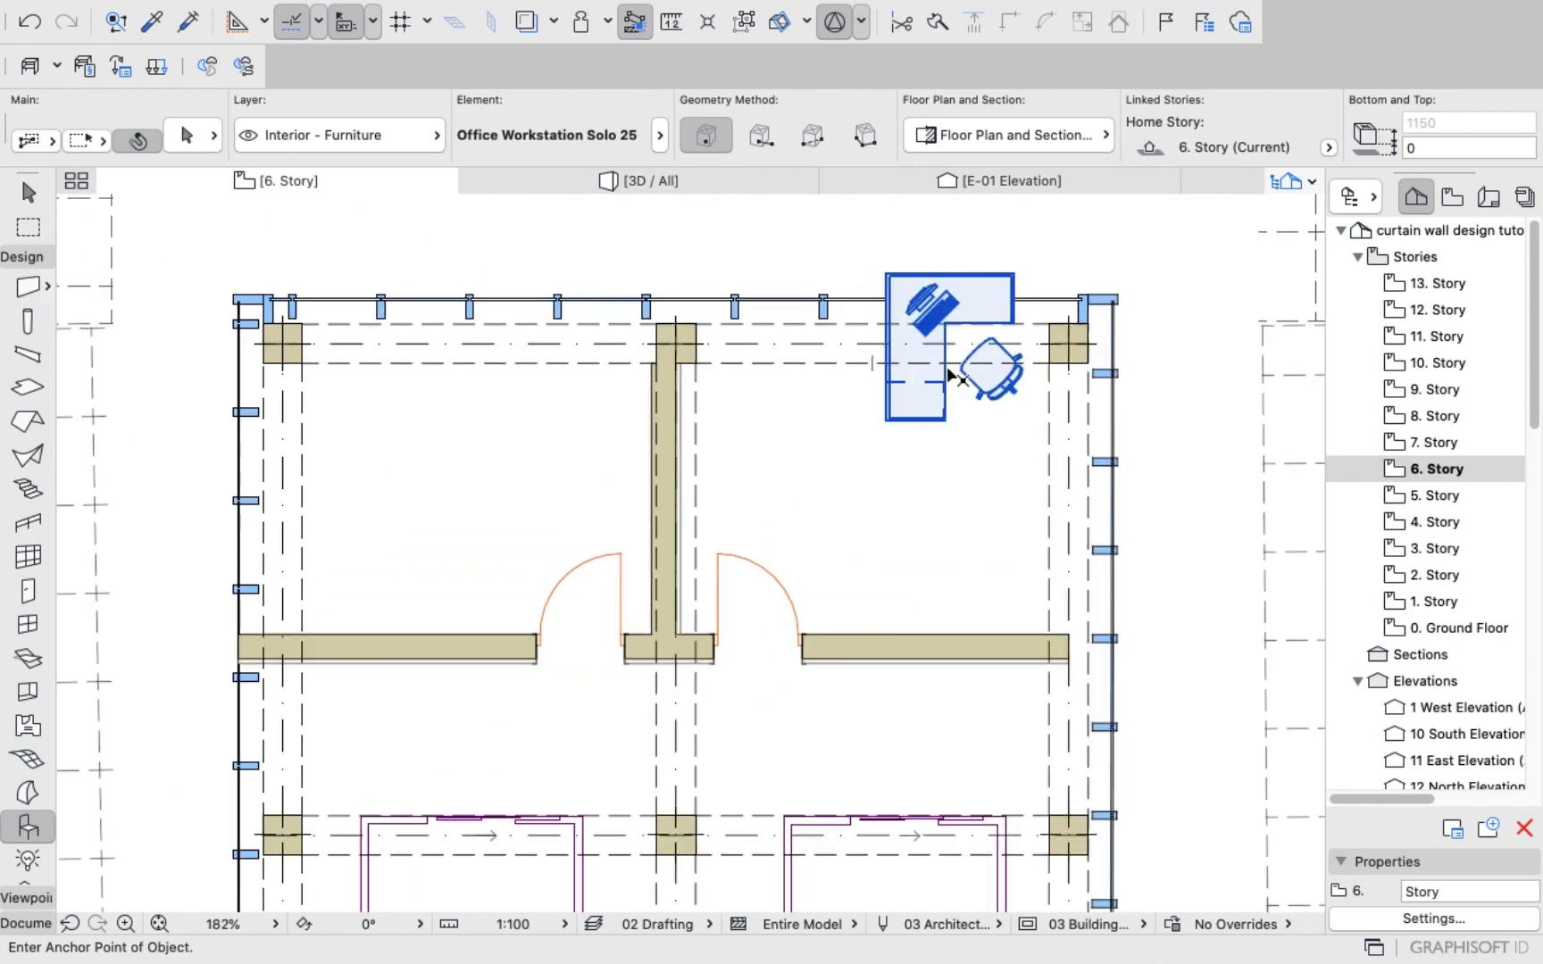
pyautogui.click(950, 346)
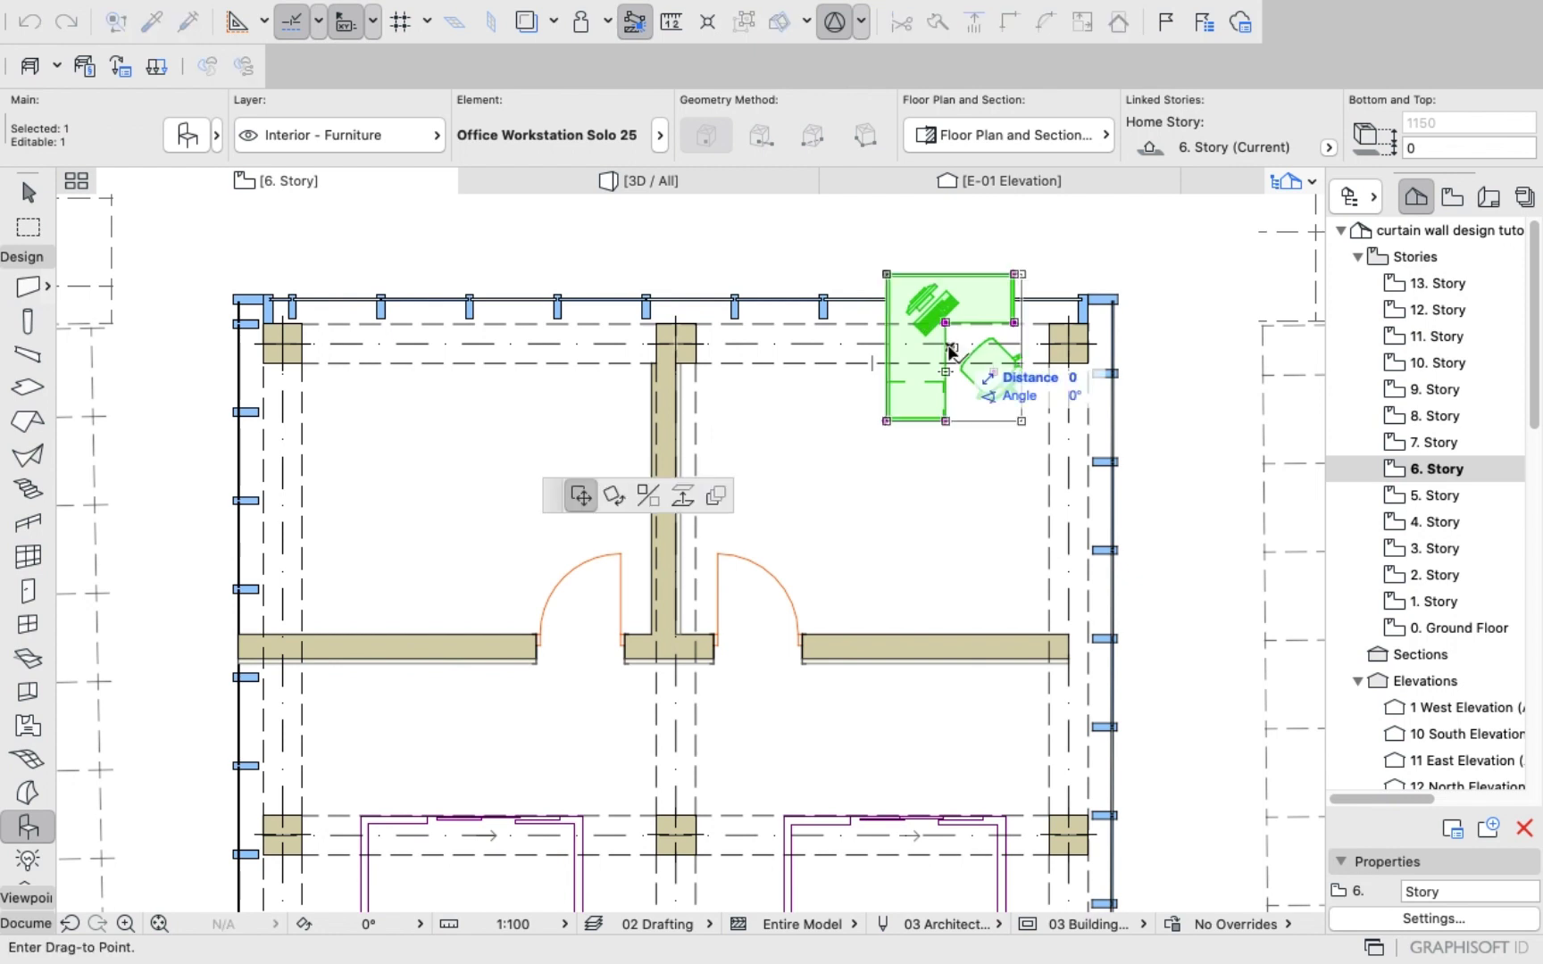
pyautogui.click(977, 436)
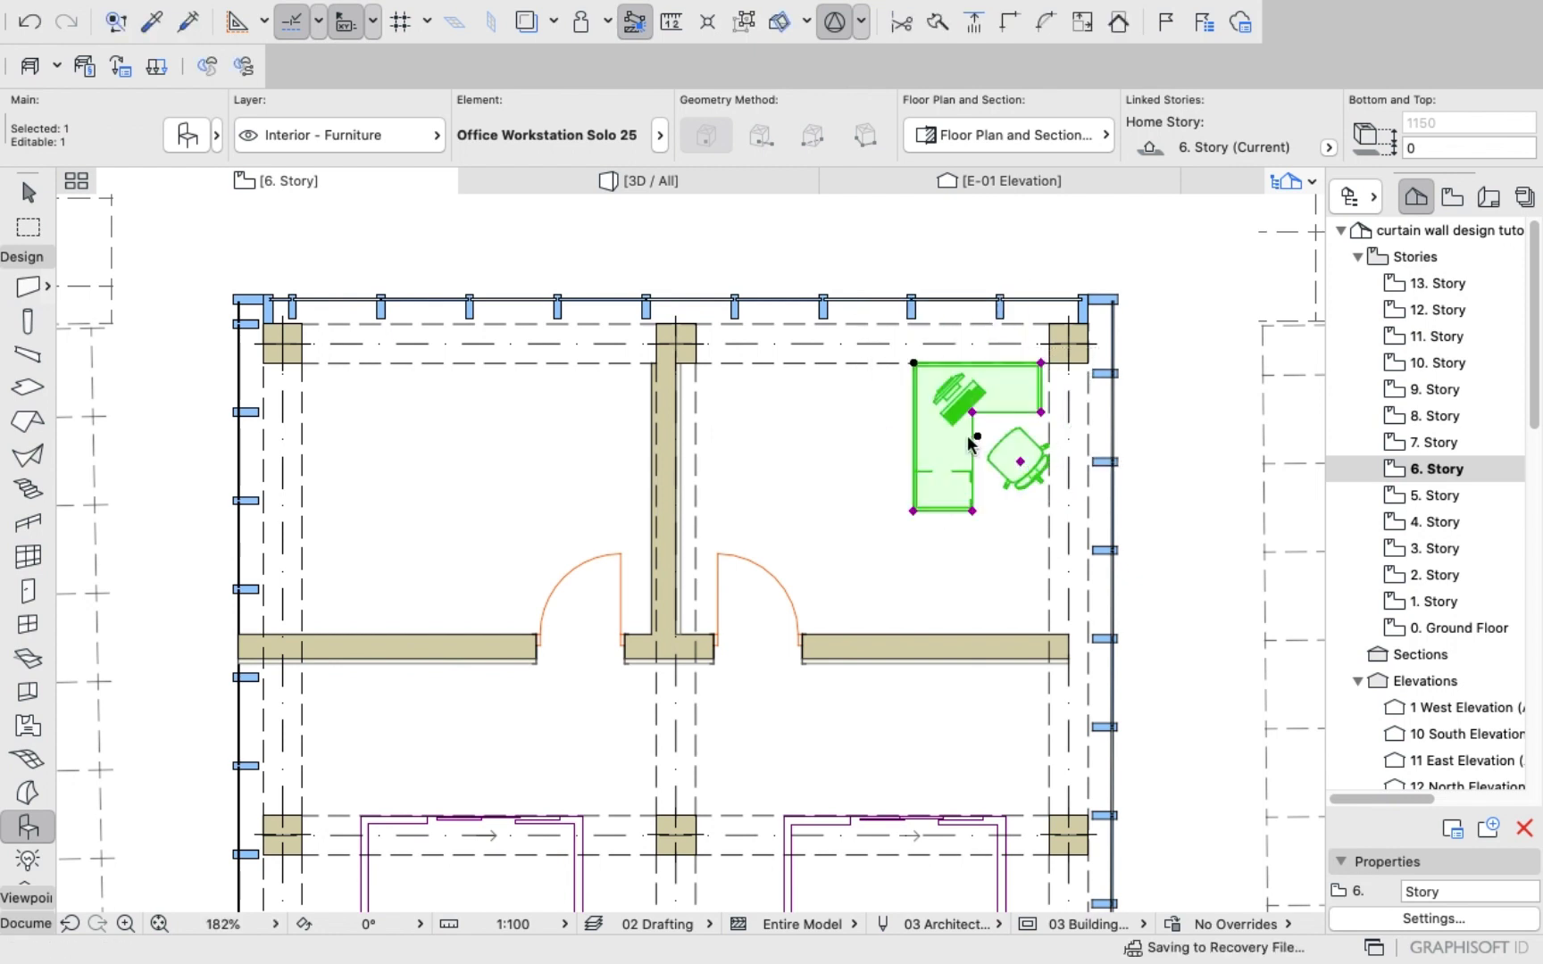
pyautogui.press('Escape')
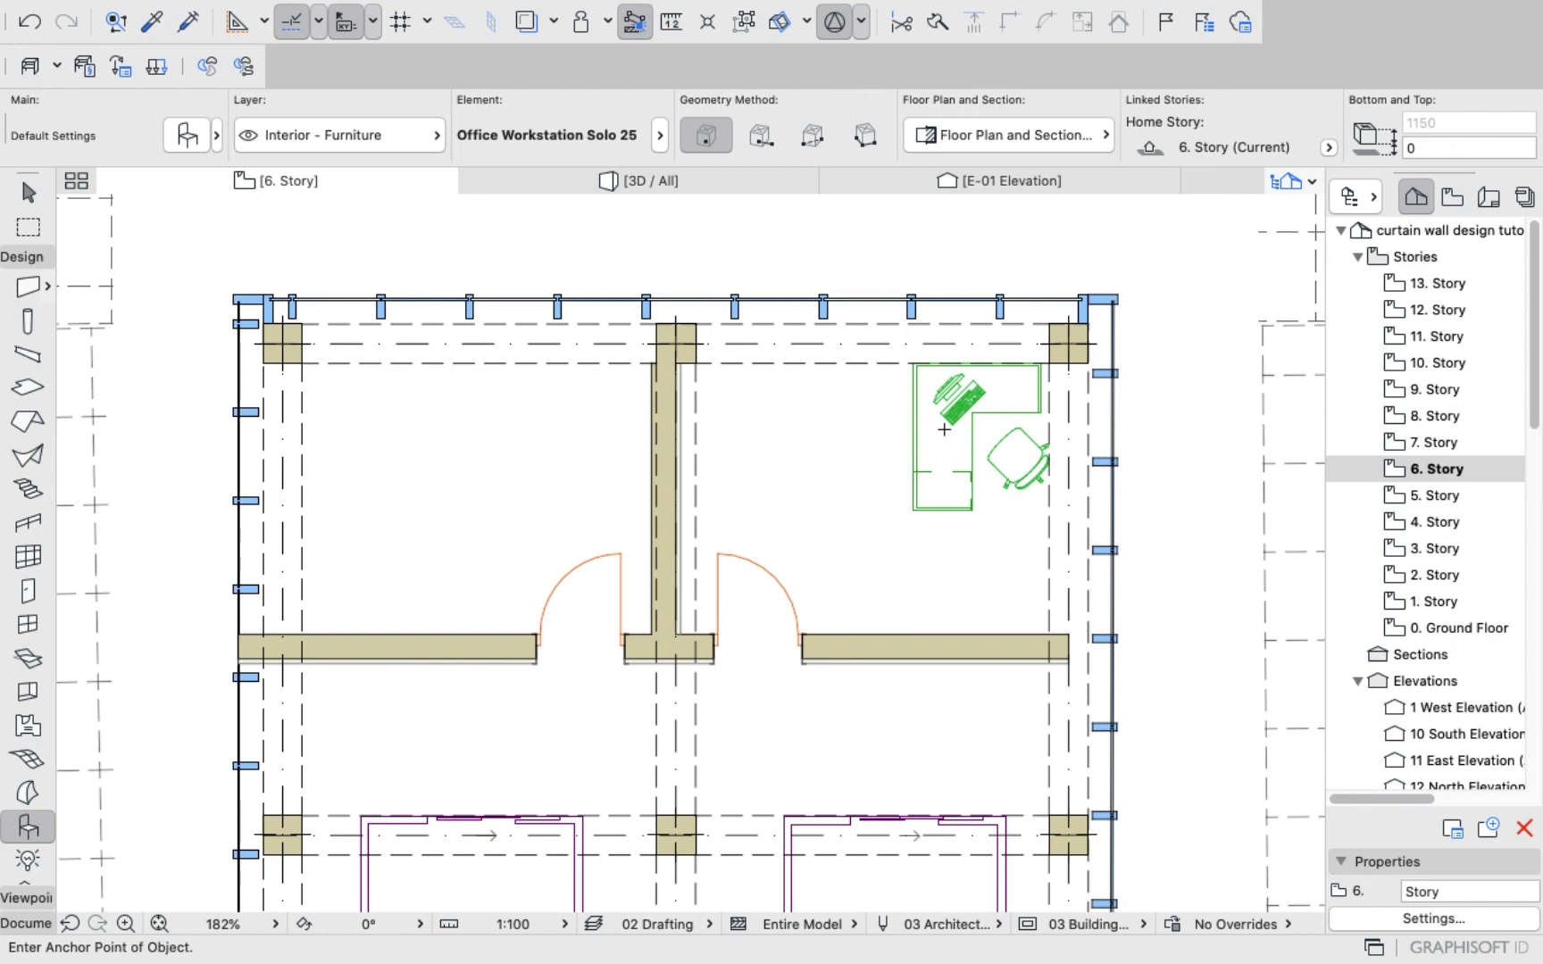
pyautogui.keyDown('shift'); pyautogui.click(944, 429); pyautogui.keyUp('shift')
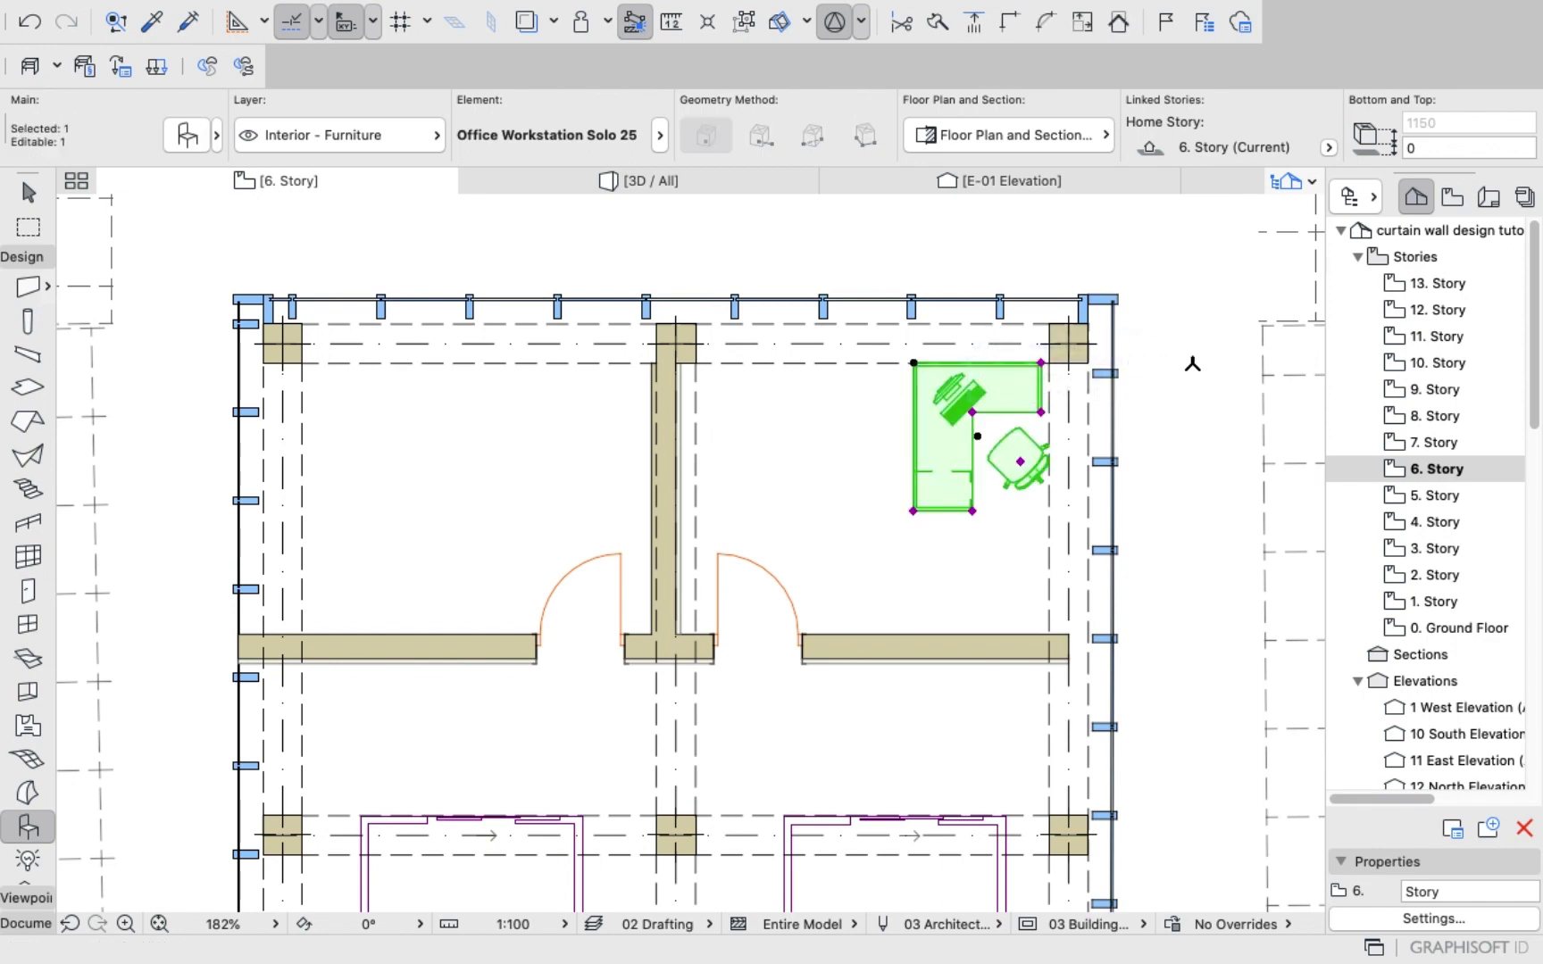
pyautogui.rightClick(1167, 294)
pyautogui.click(1032, 257)
pyautogui.press('Escape')
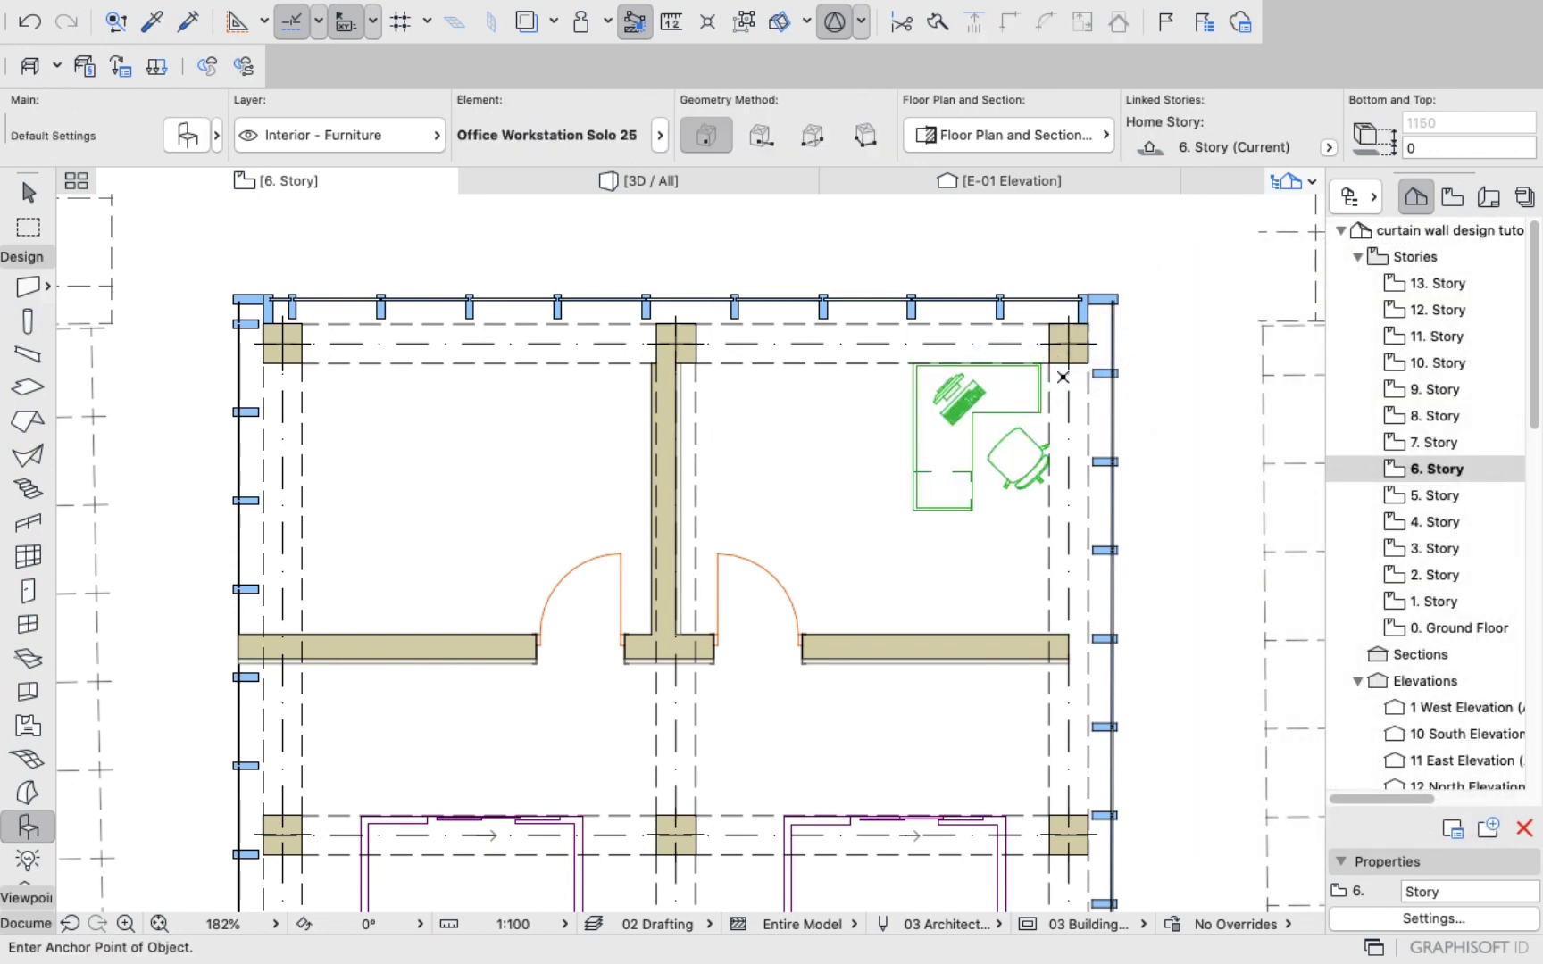
# Place an Office Workstation Solo 25 at the northwest room's outer corner and rotate it a quarter turn counterclockwise.
pyautogui.click(340, 418)
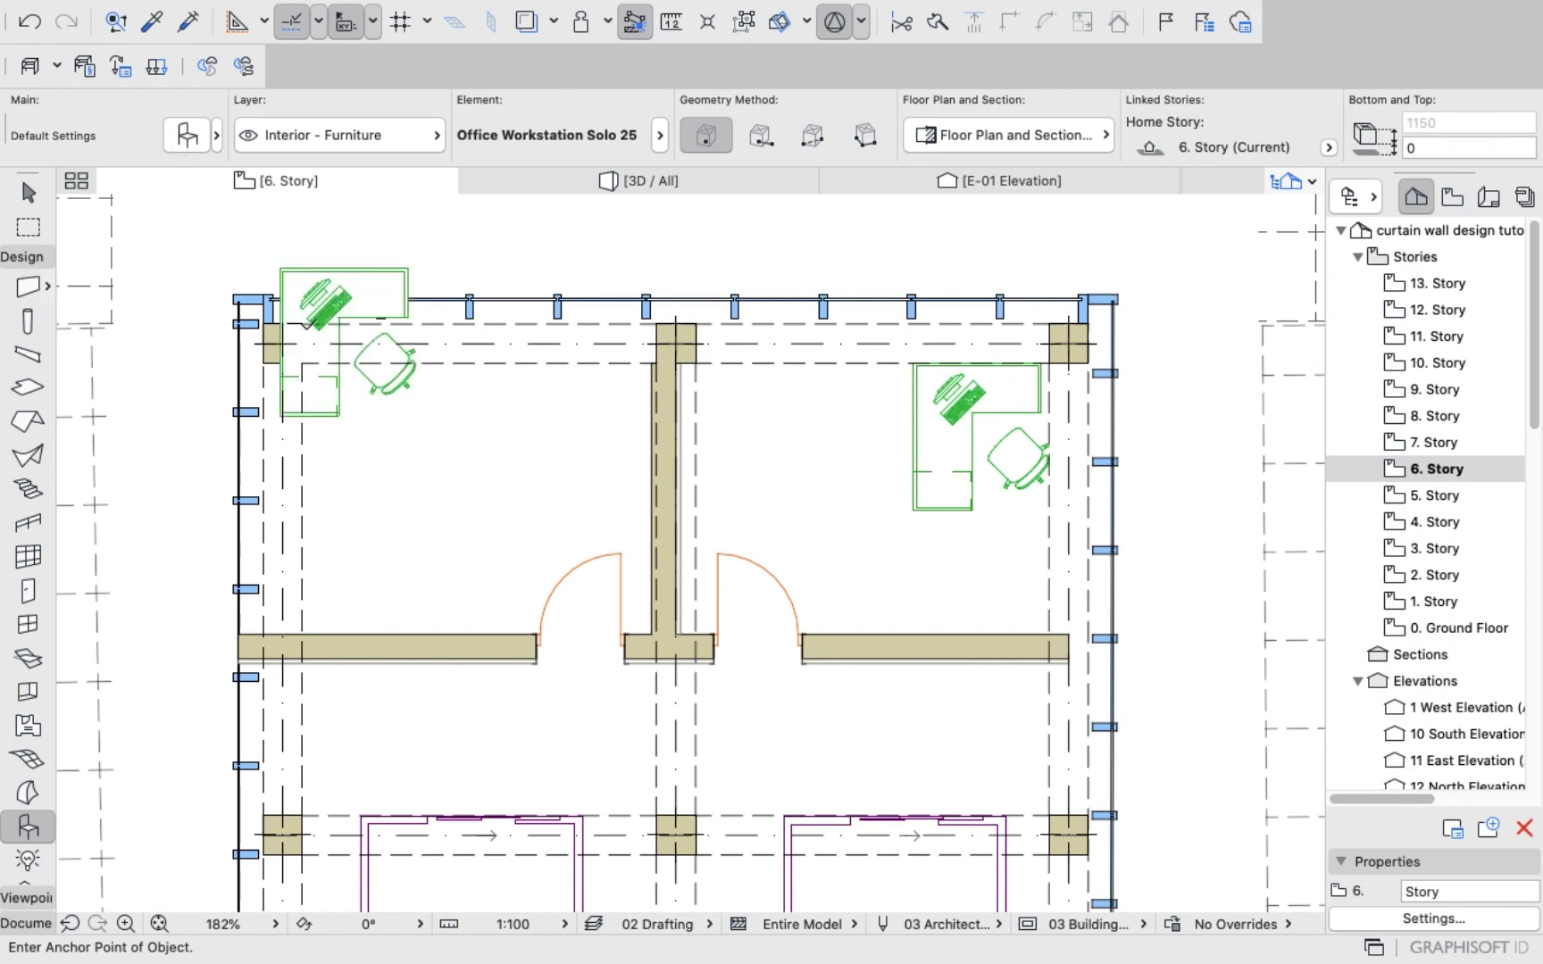
pyautogui.keyDown('shift'); pyautogui.click(312, 320); pyautogui.keyUp('shift')
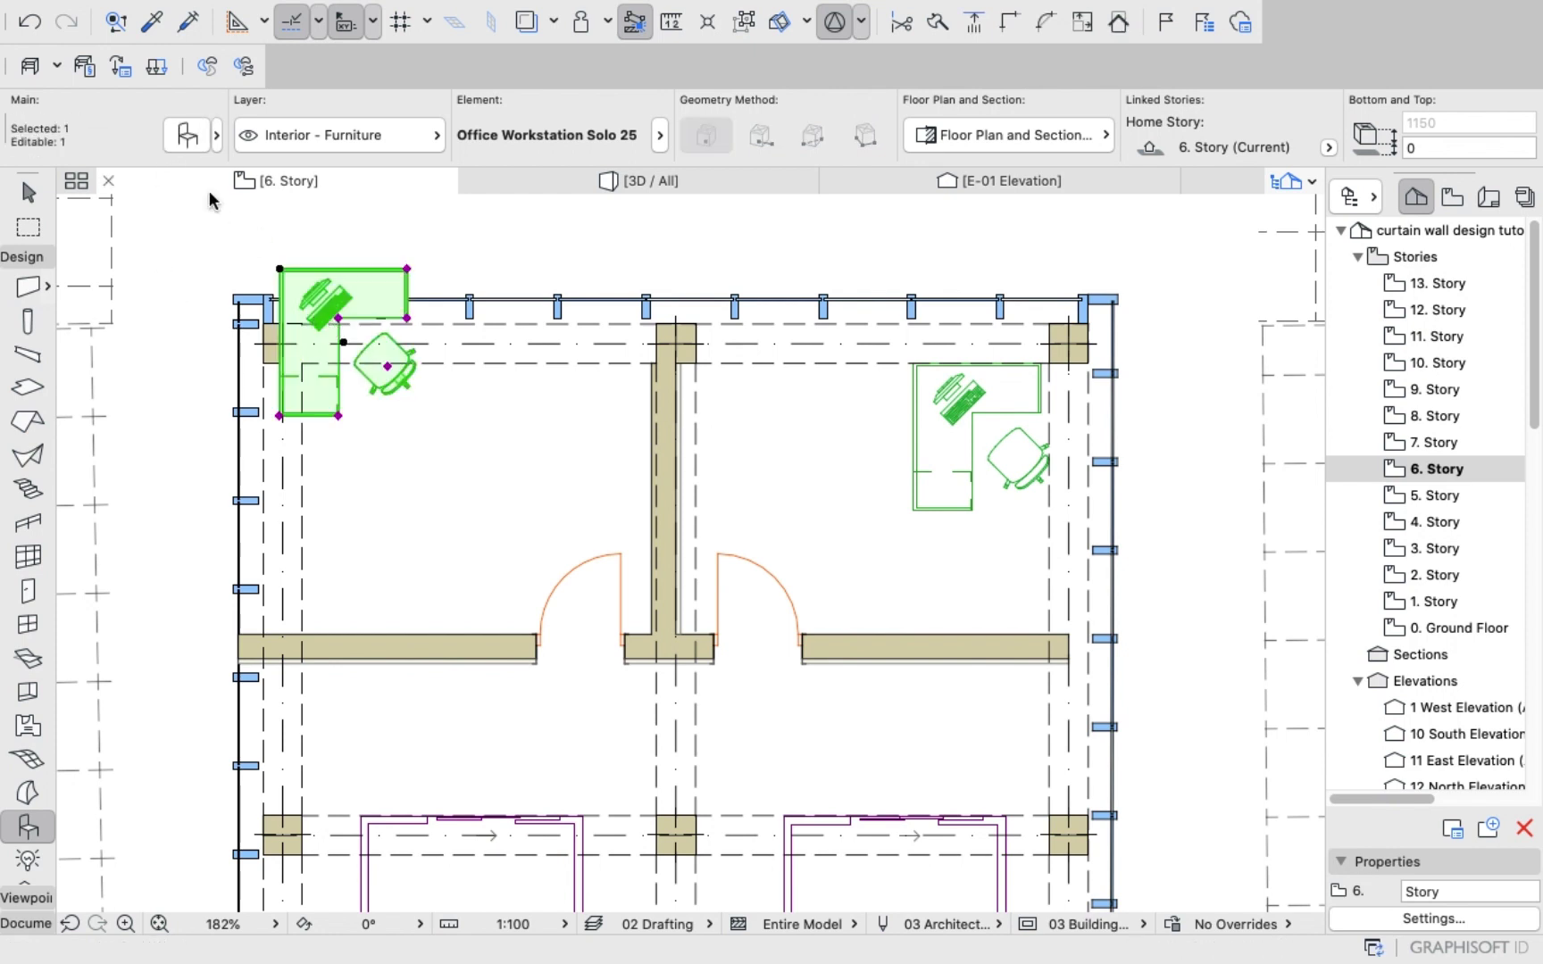
pyautogui.click(181, 132)
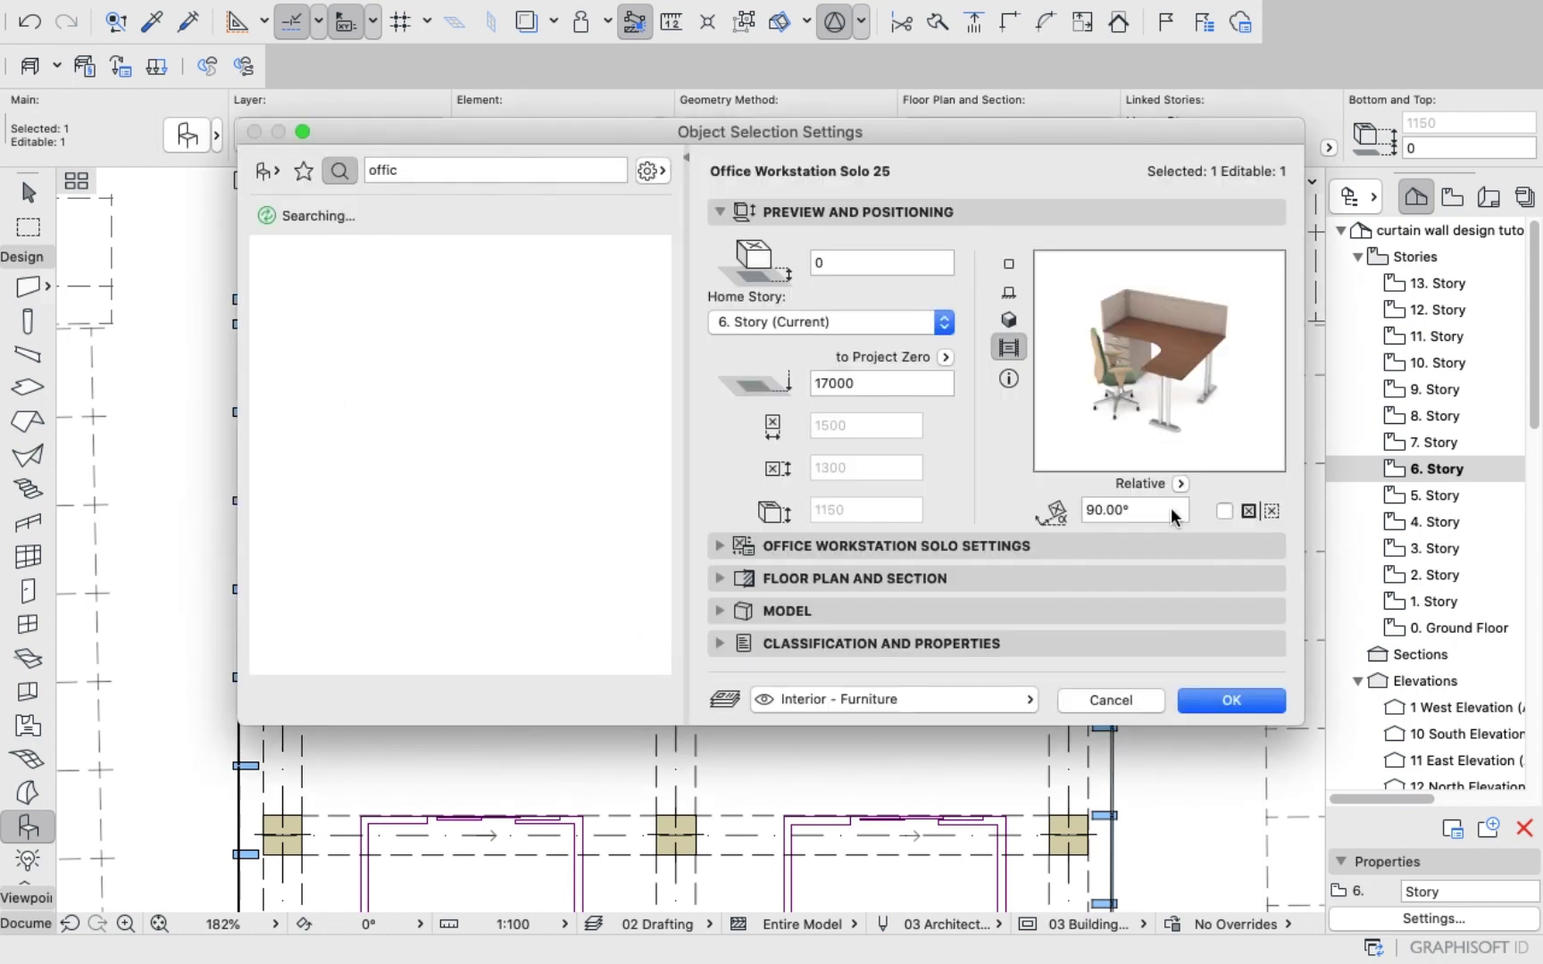
pyautogui.click(1167, 505)
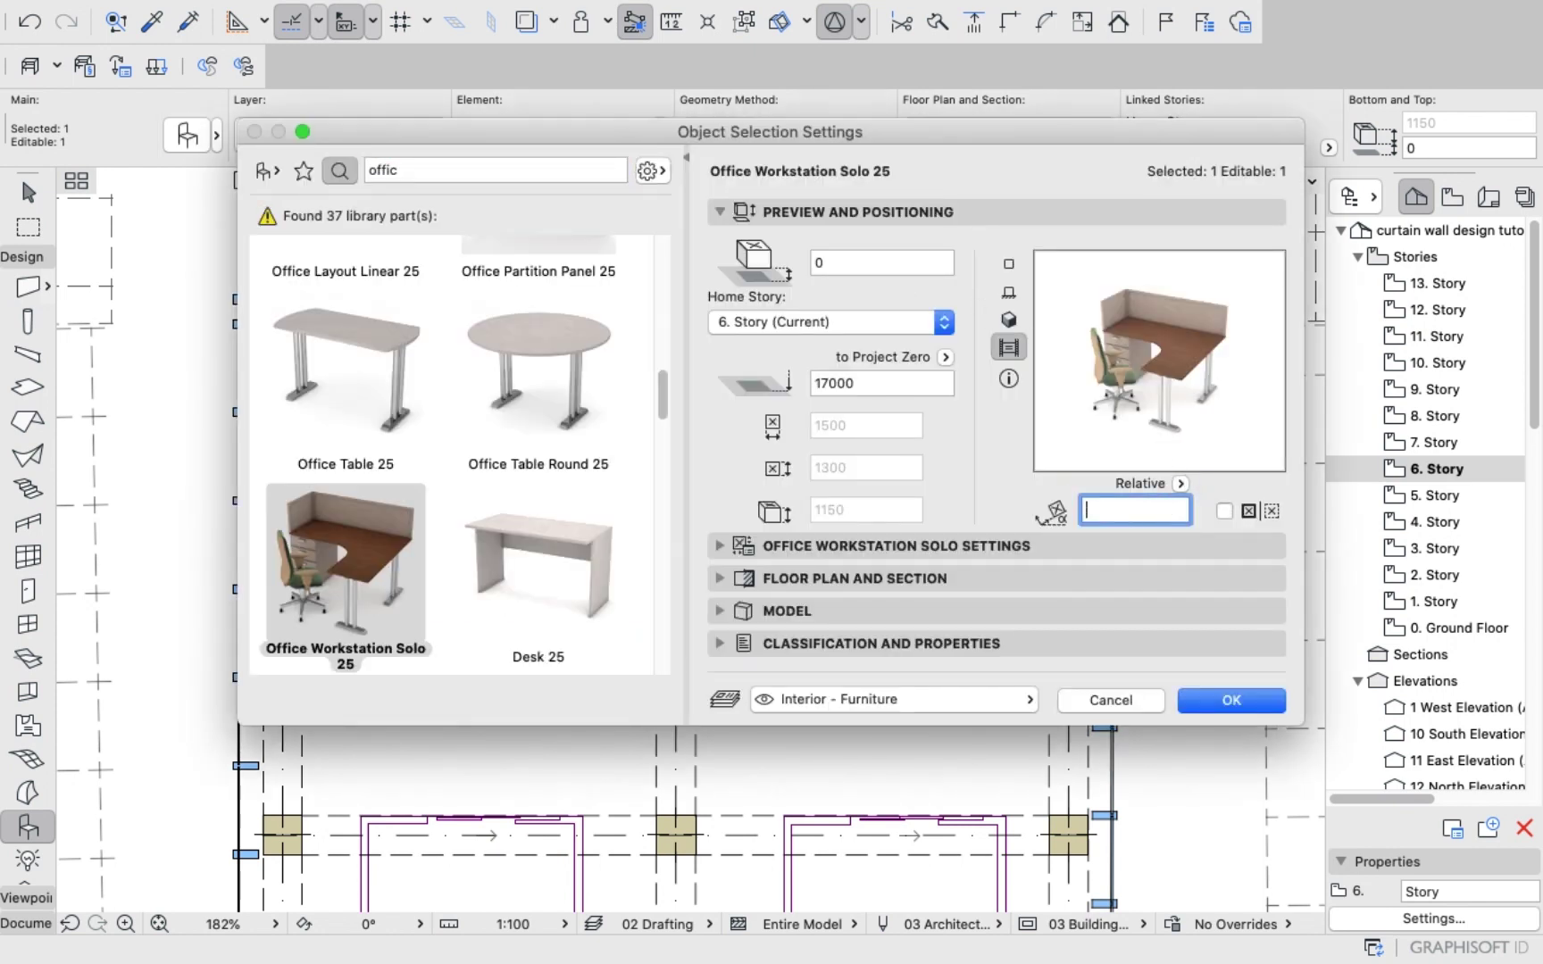
pyautogui.press('Return')
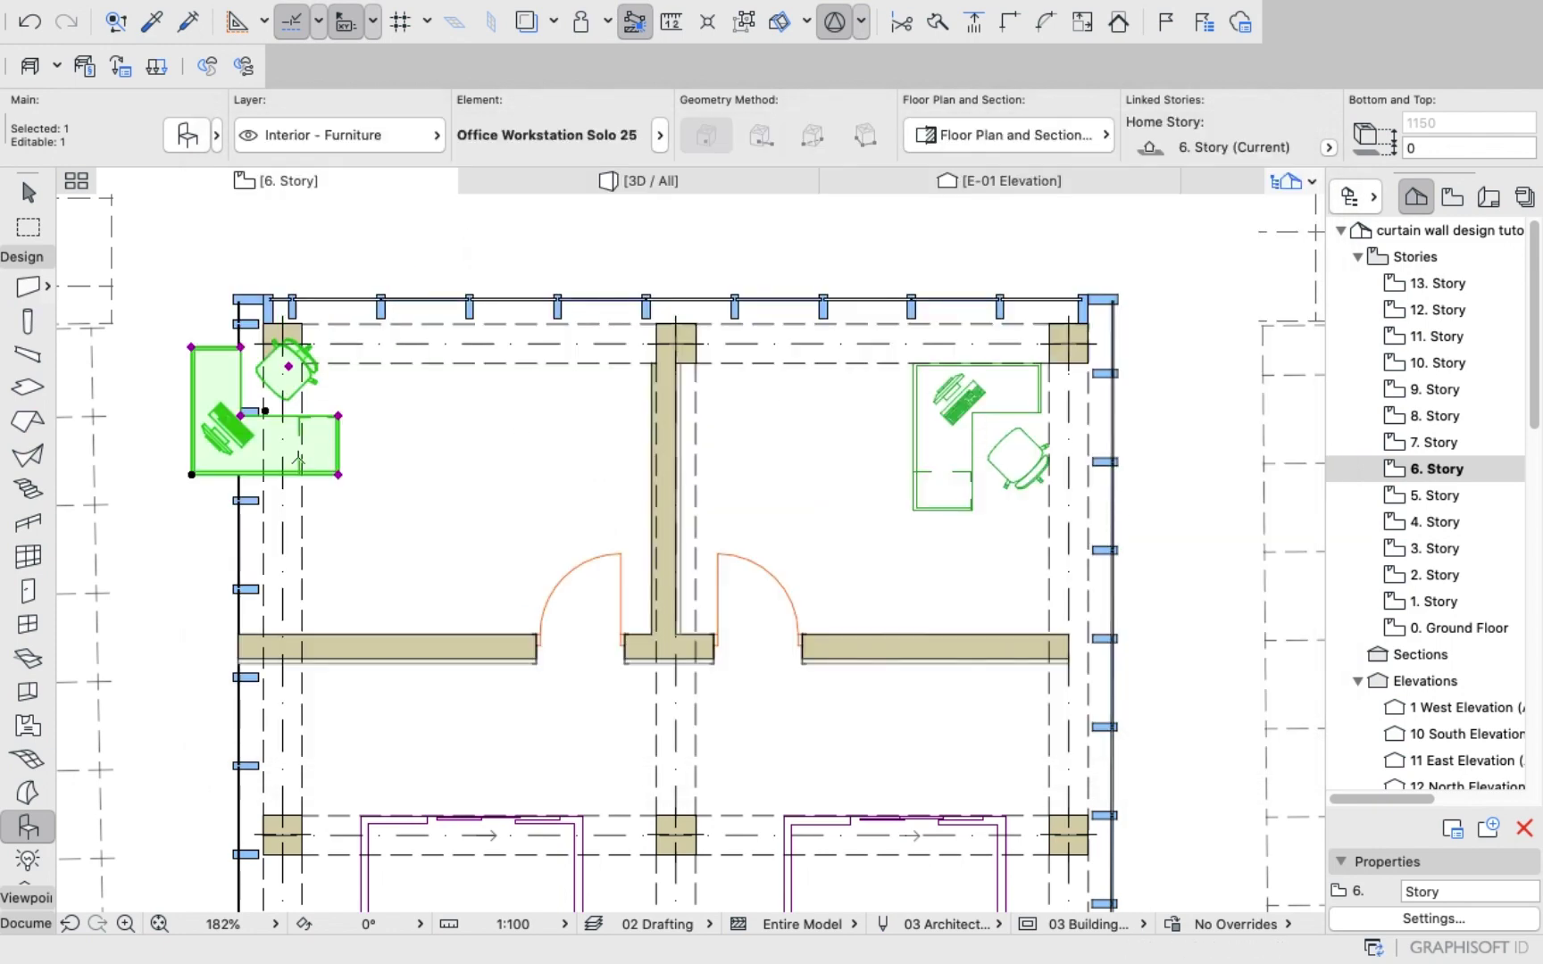
# Move the rotated workstation inside the northwest room so its west edge lines up with the inner edge of the west beam.
pyautogui.click(266, 413)
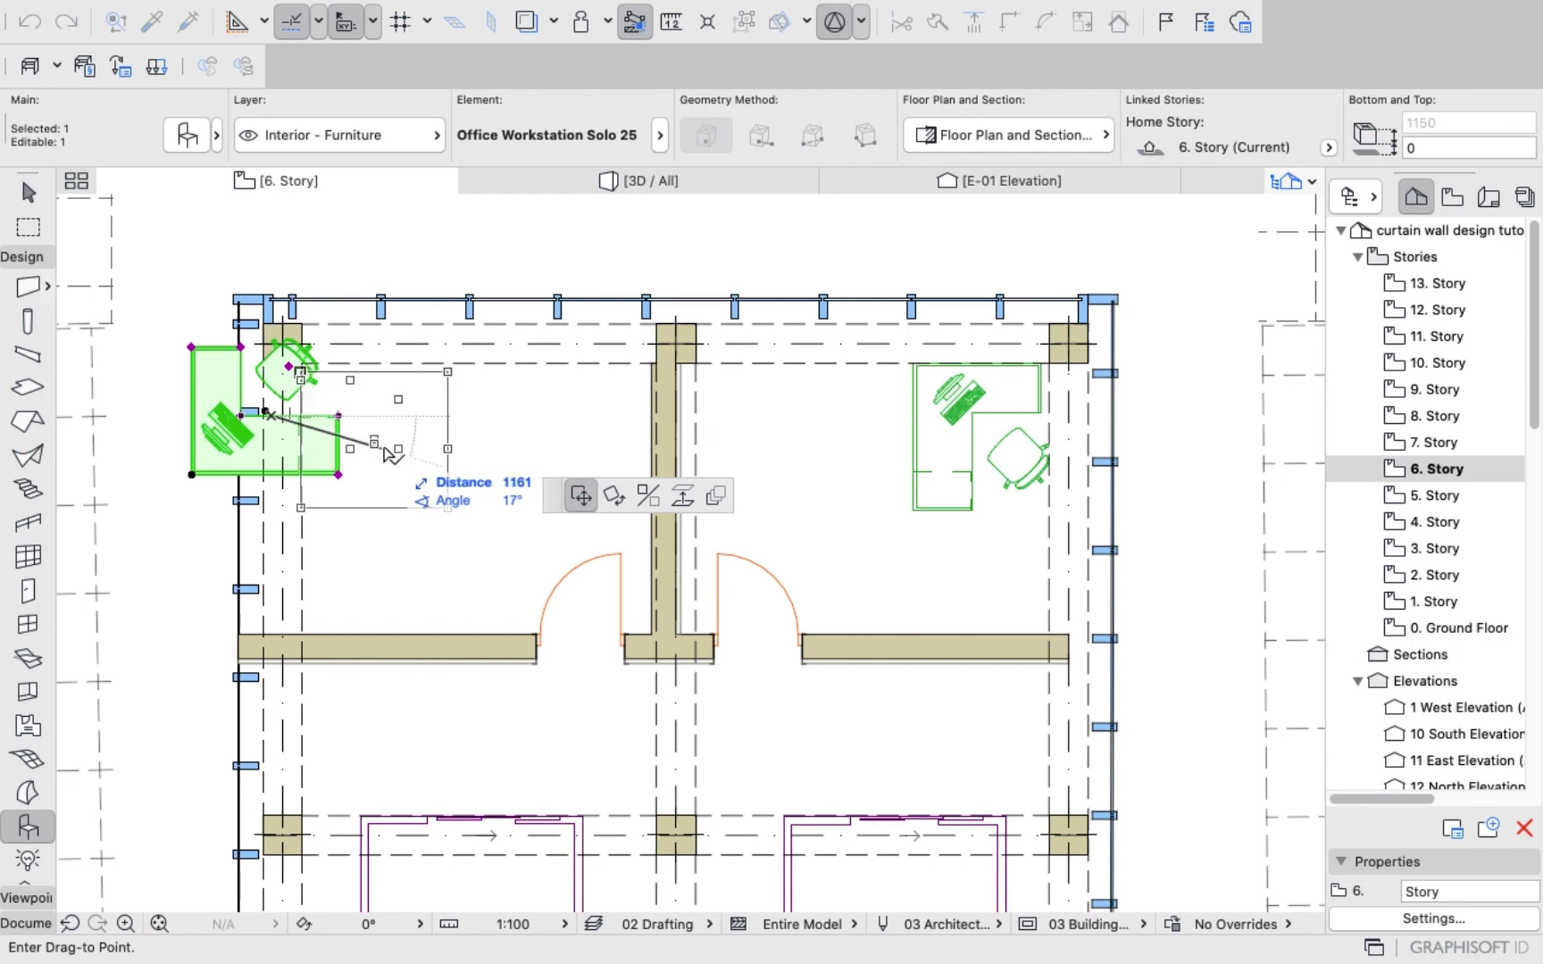
pyautogui.click(376, 443)
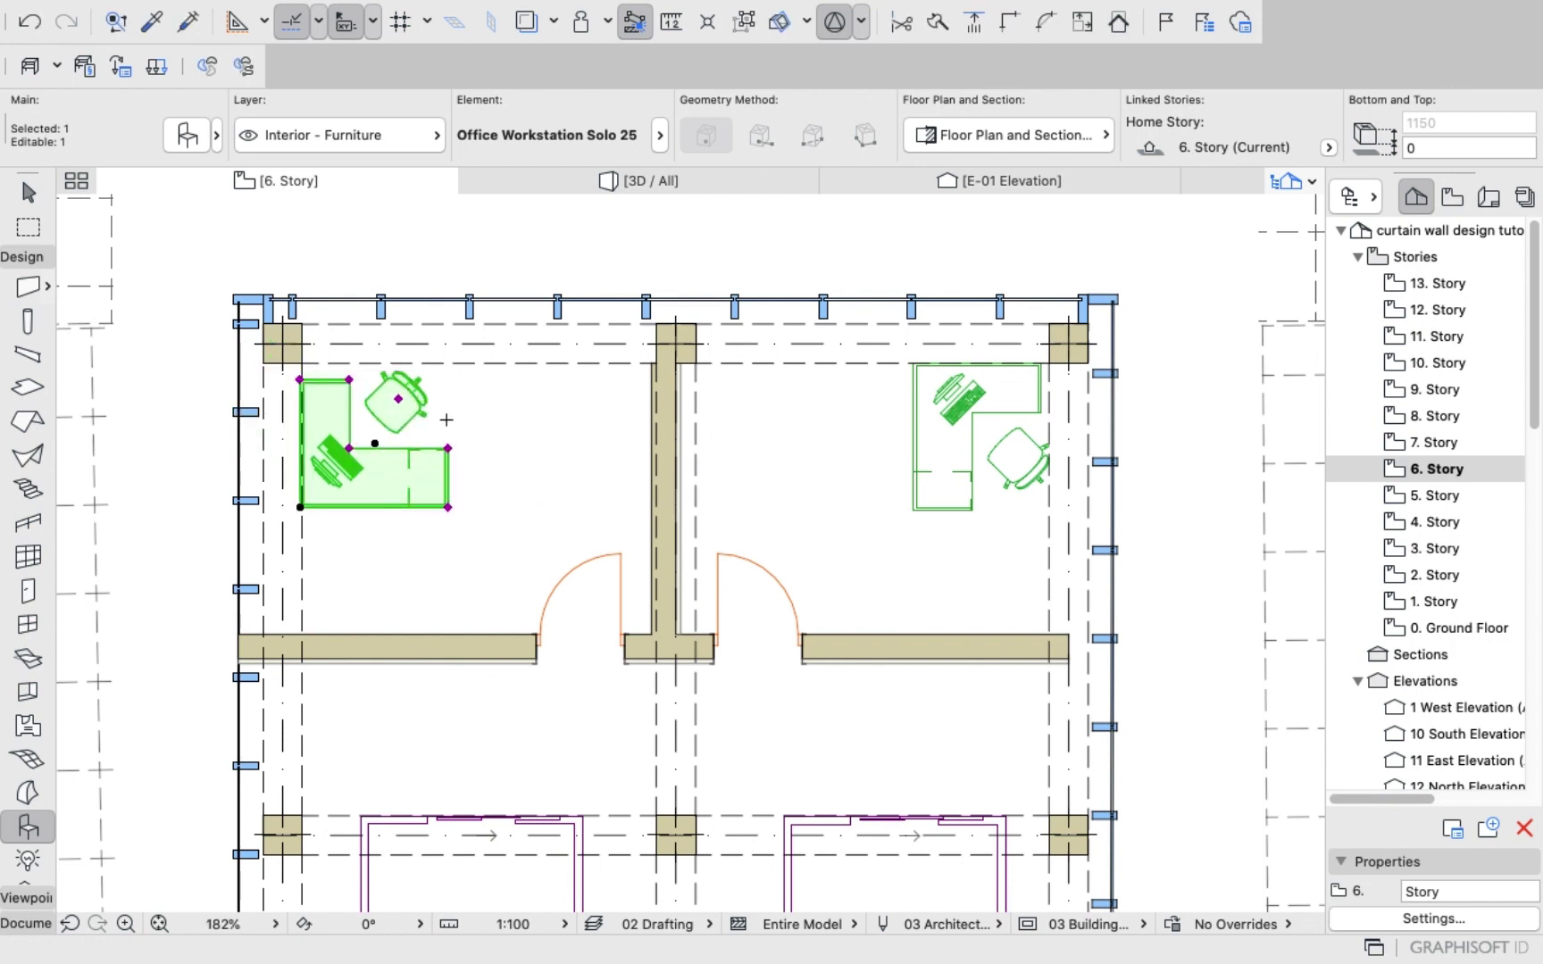
pyautogui.press('Escape')
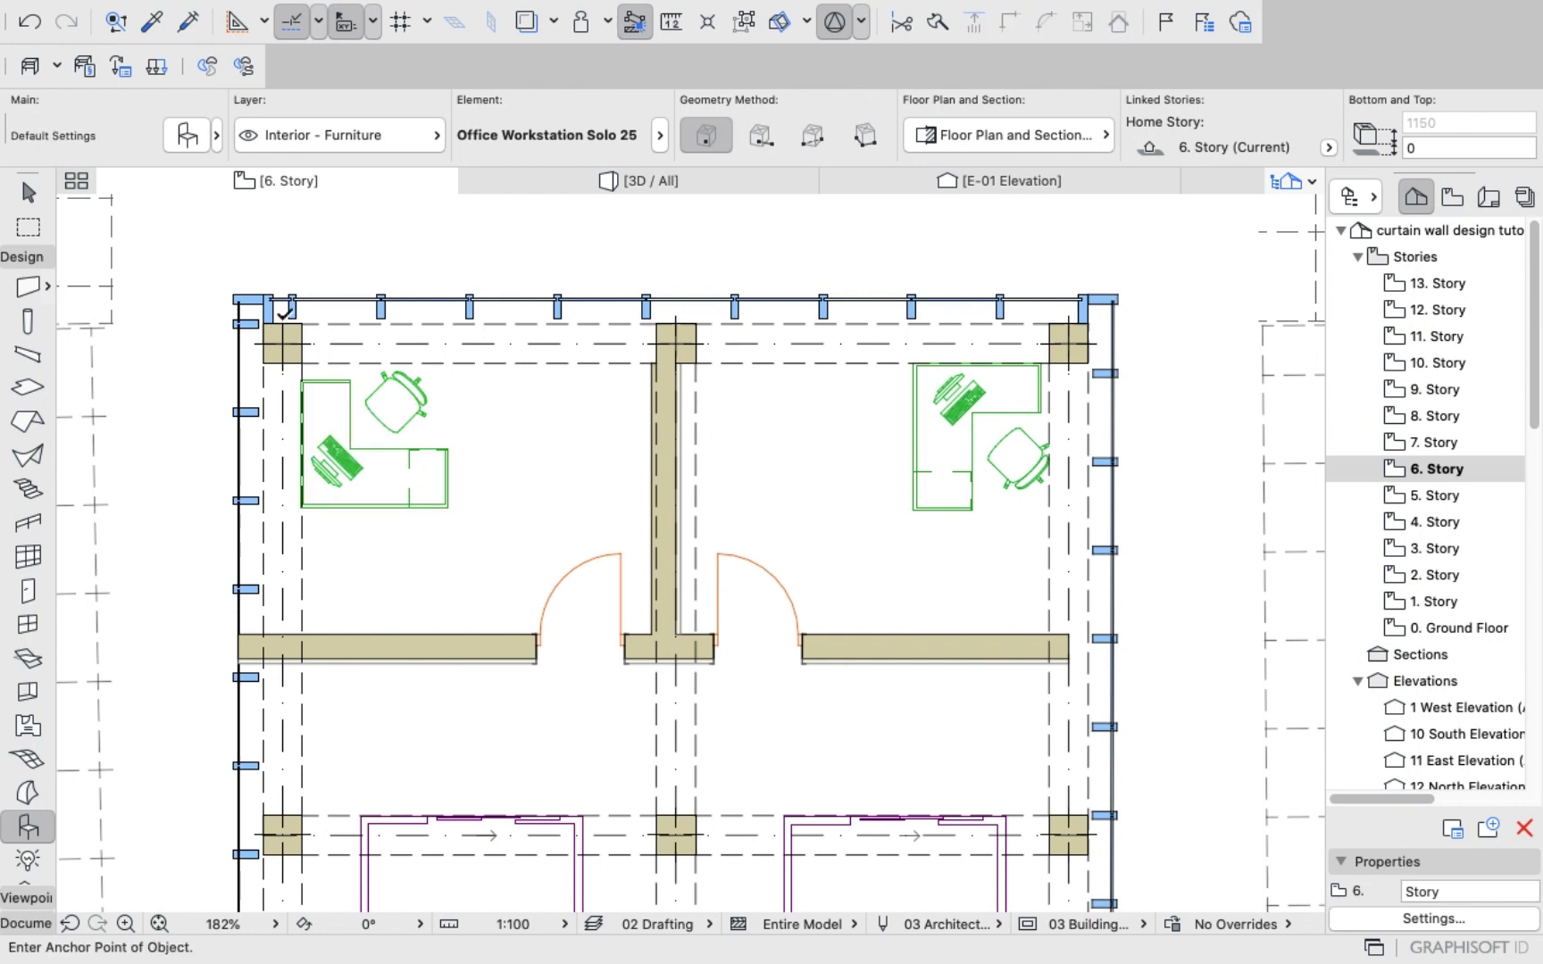
# Browse the office furniture and set Office Chair 04 25 as the object to place.
pyautogui.click(191, 135)
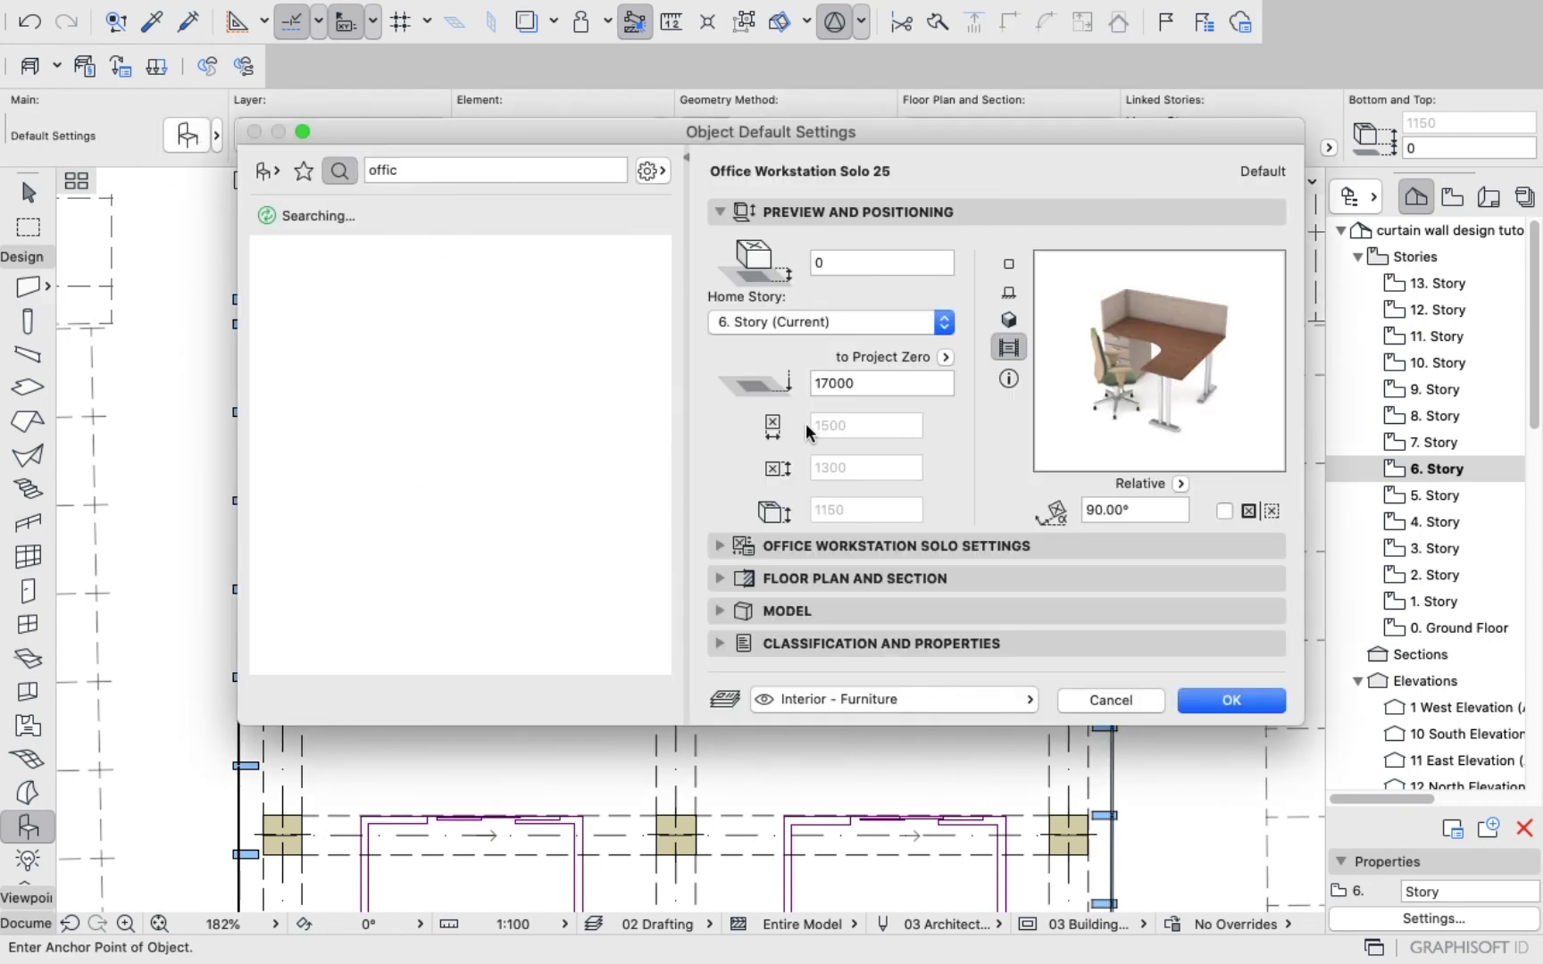
pyautogui.scroll(-10, 455, 464)
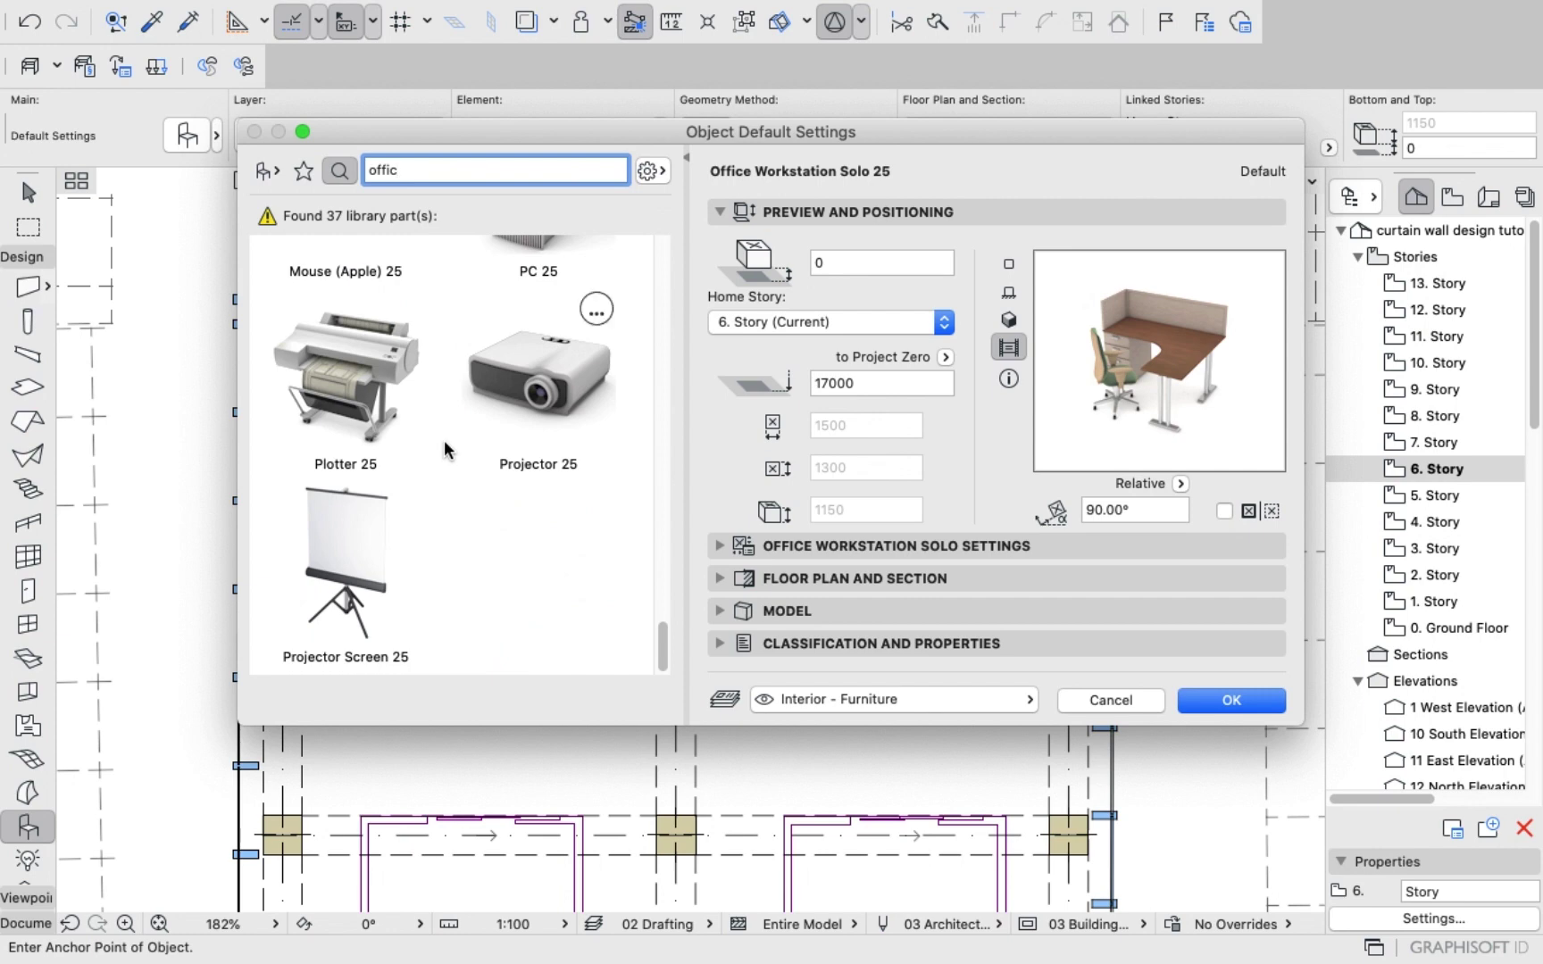
pyautogui.scroll(10, 443, 448)
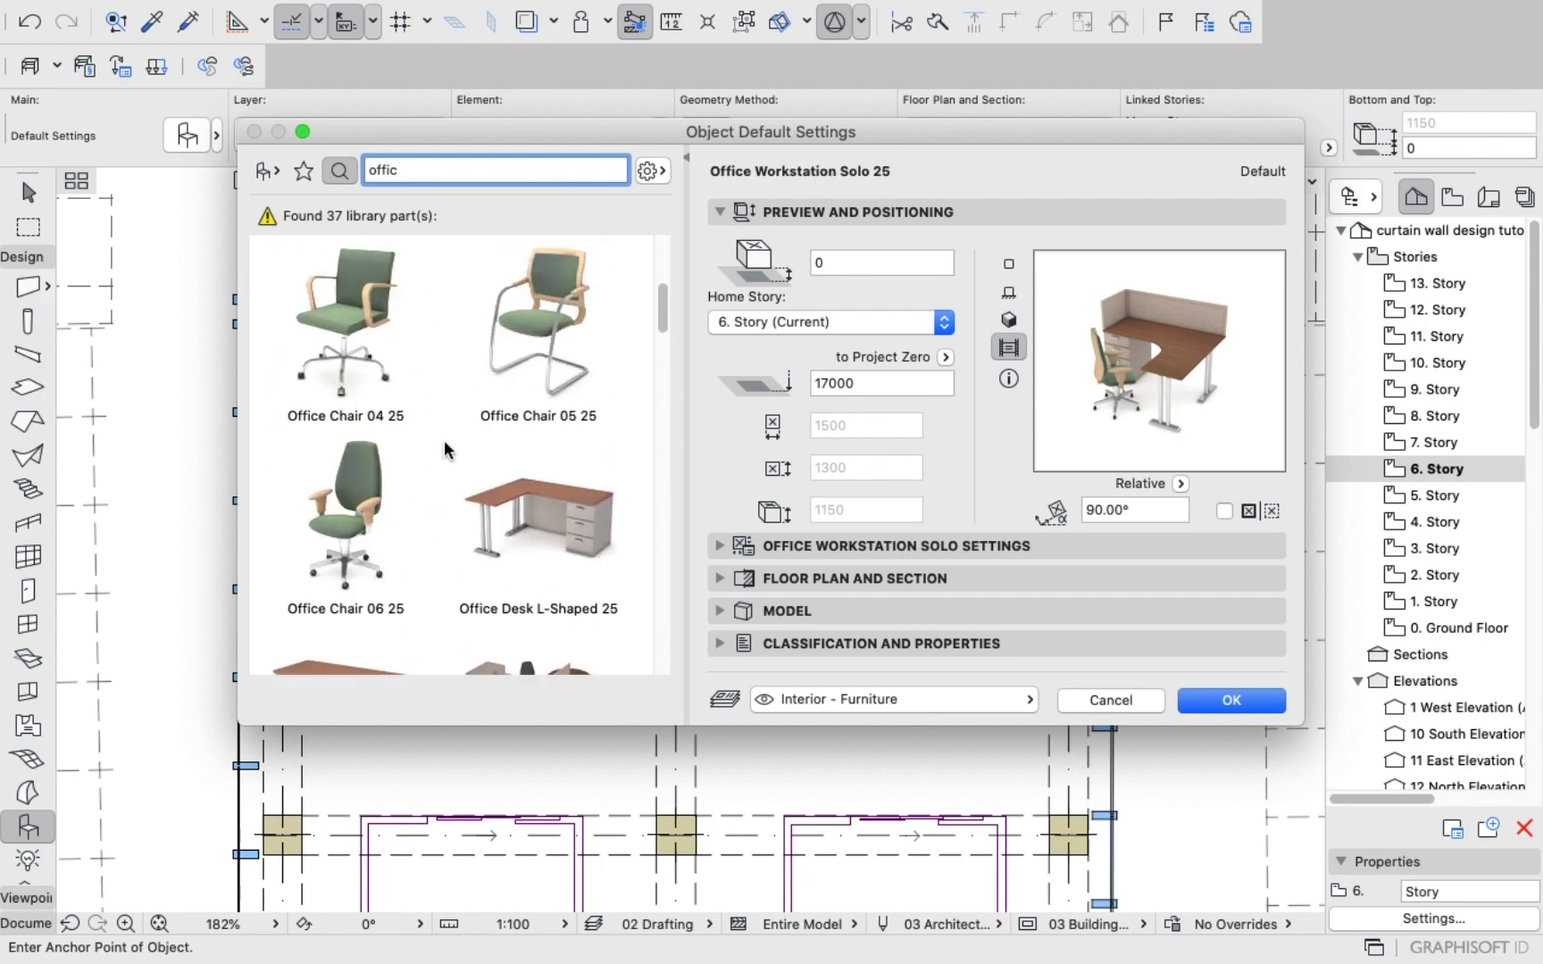
pyautogui.click(357, 373)
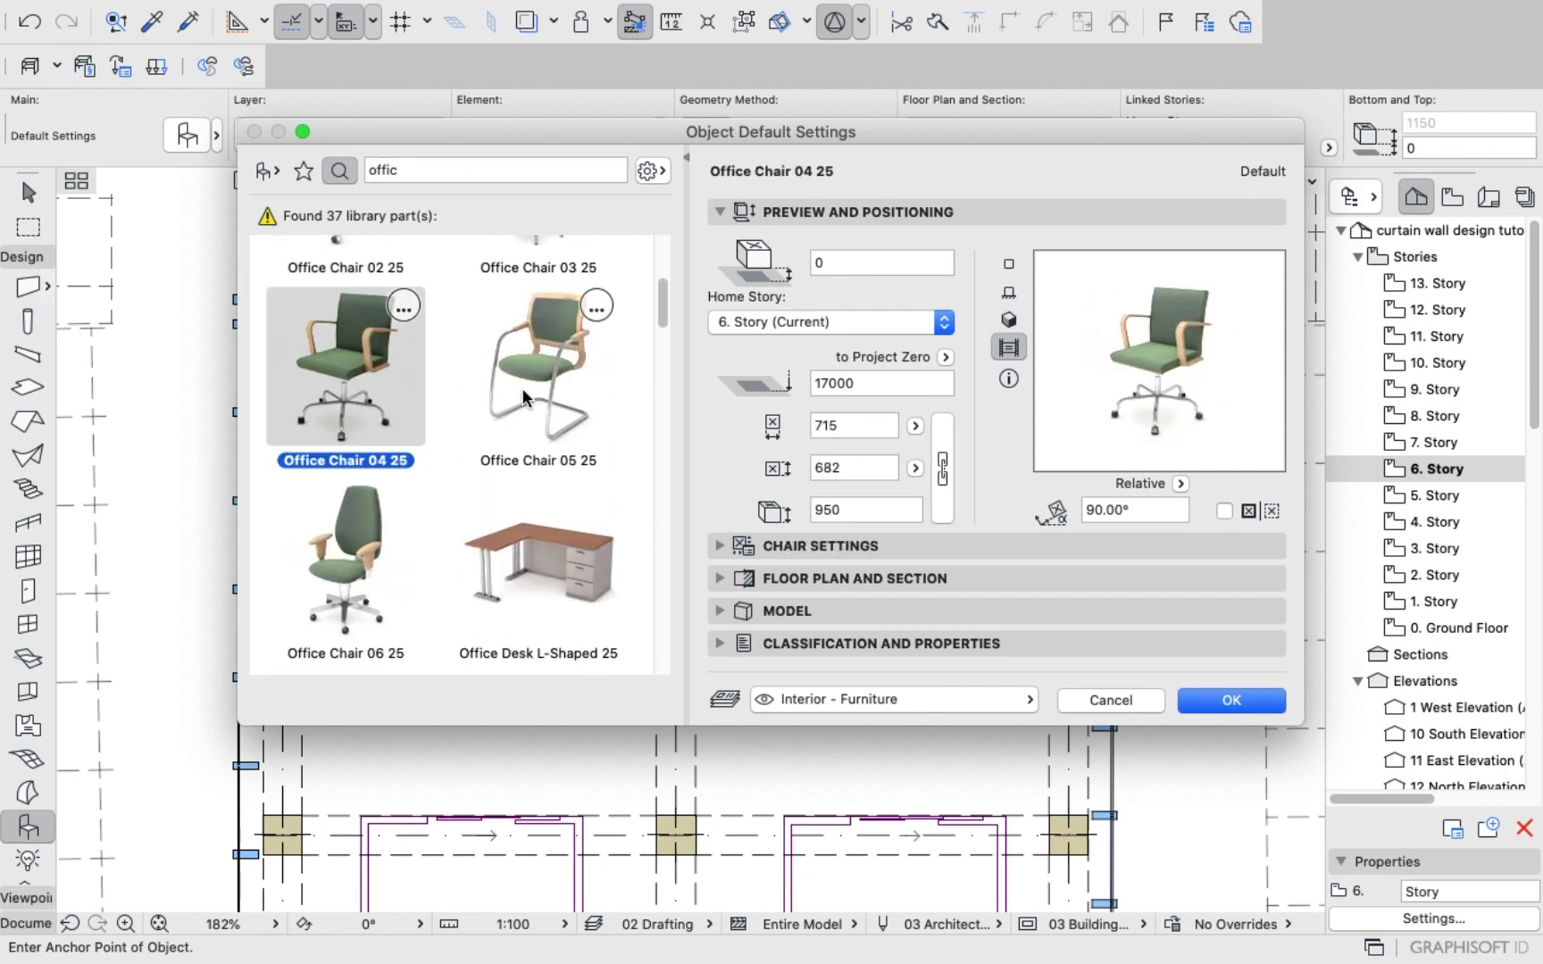
pyautogui.click(1230, 702)
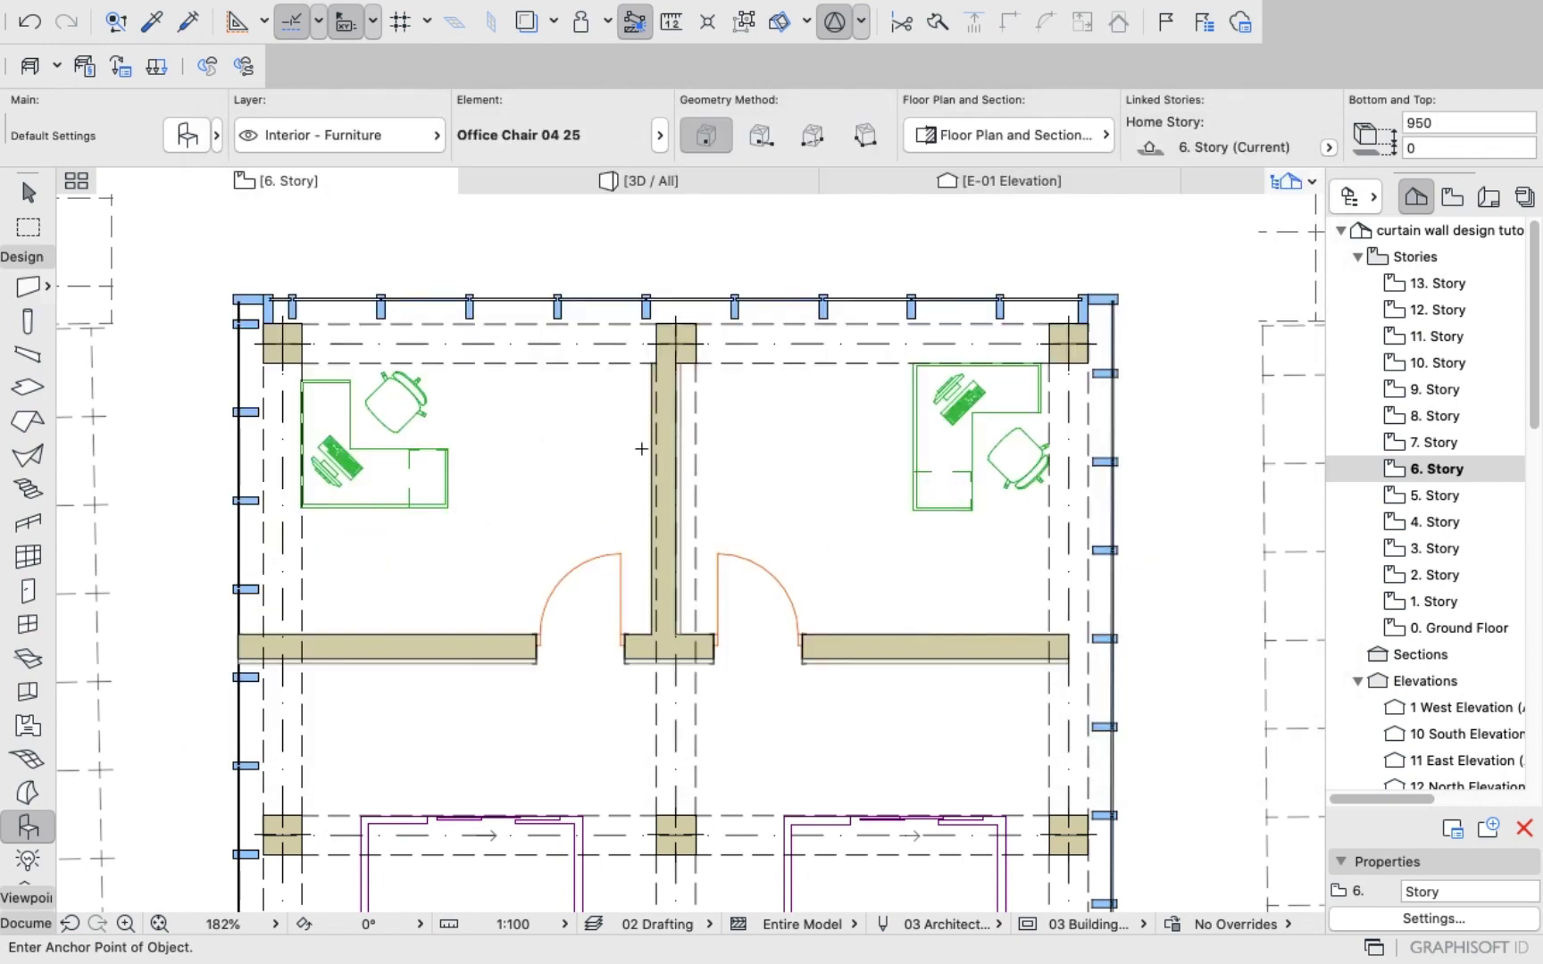
# Place an Office Chair 04 25 on the northwest room's south wall and move it north so its seat clears the wall.
pyautogui.click(377, 635)
pyautogui.scroll(5, 366, 638)
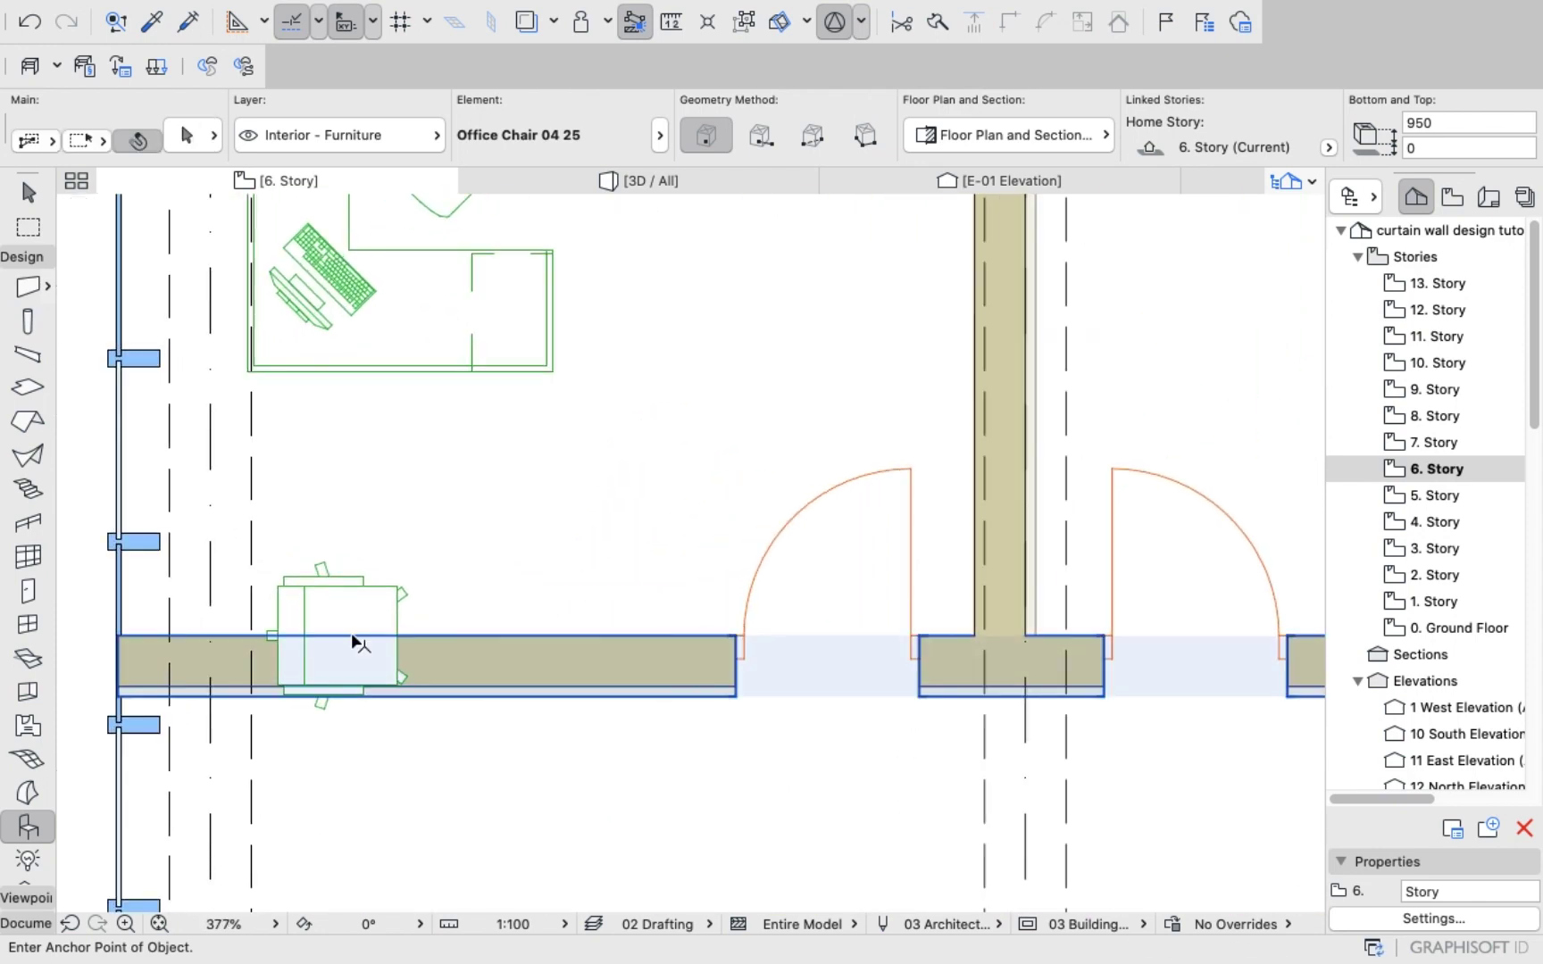
pyautogui.keyDown('shift'); pyautogui.click(352, 635); pyautogui.keyUp('shift')
pyautogui.press('Escape')
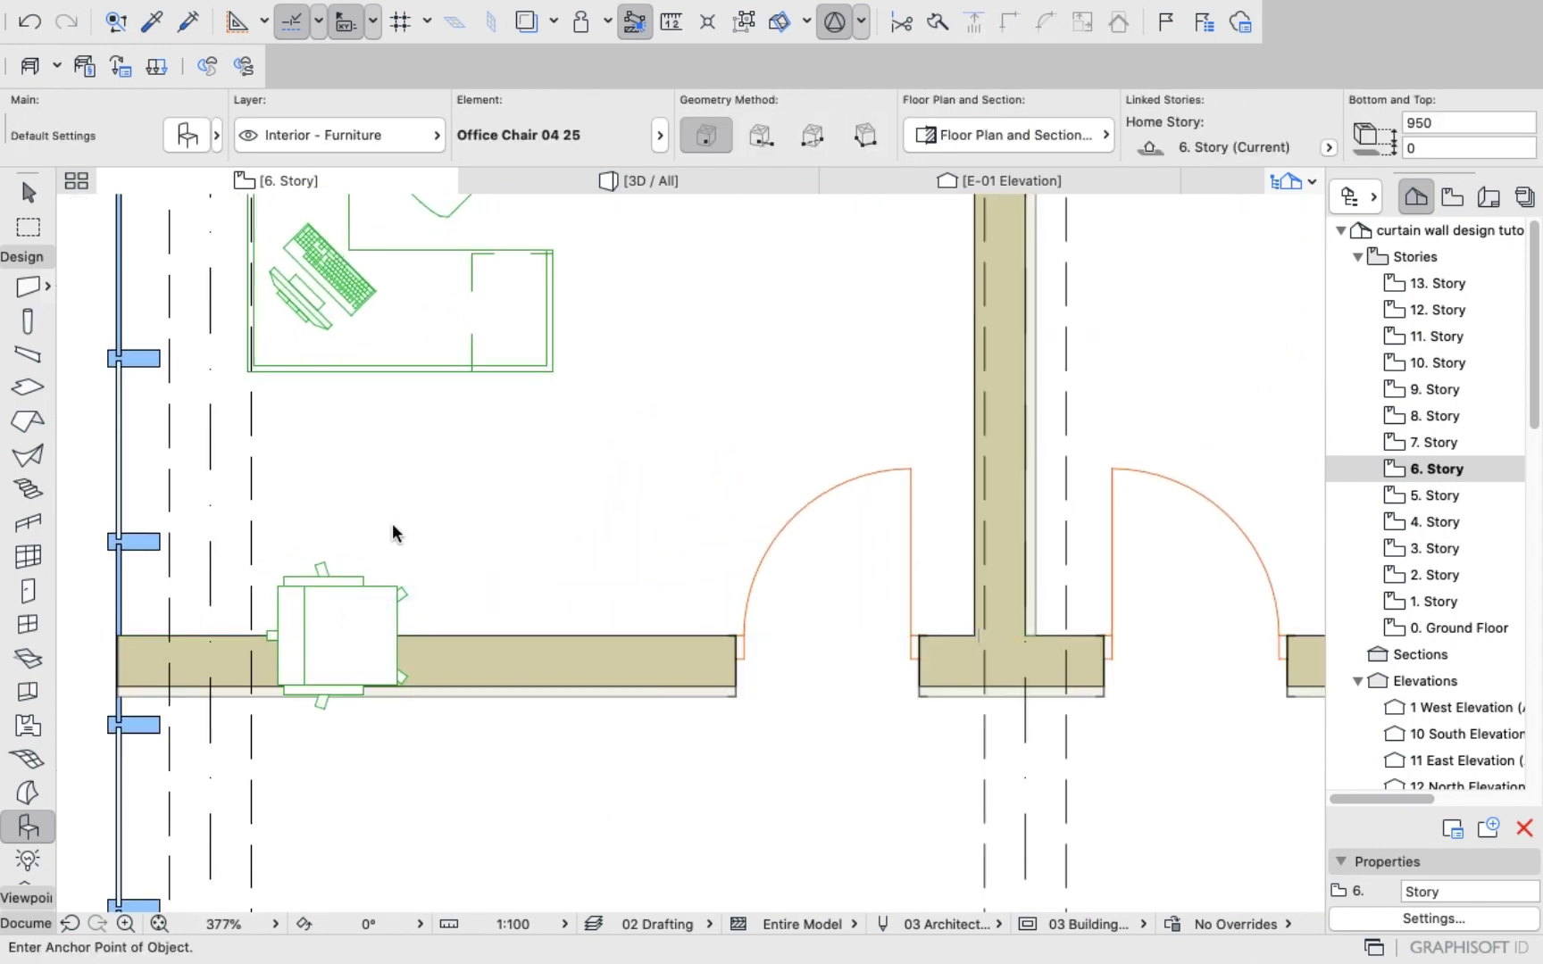
pyautogui.keyDown('shift'); pyautogui.click(332, 635); pyautogui.keyUp('shift')
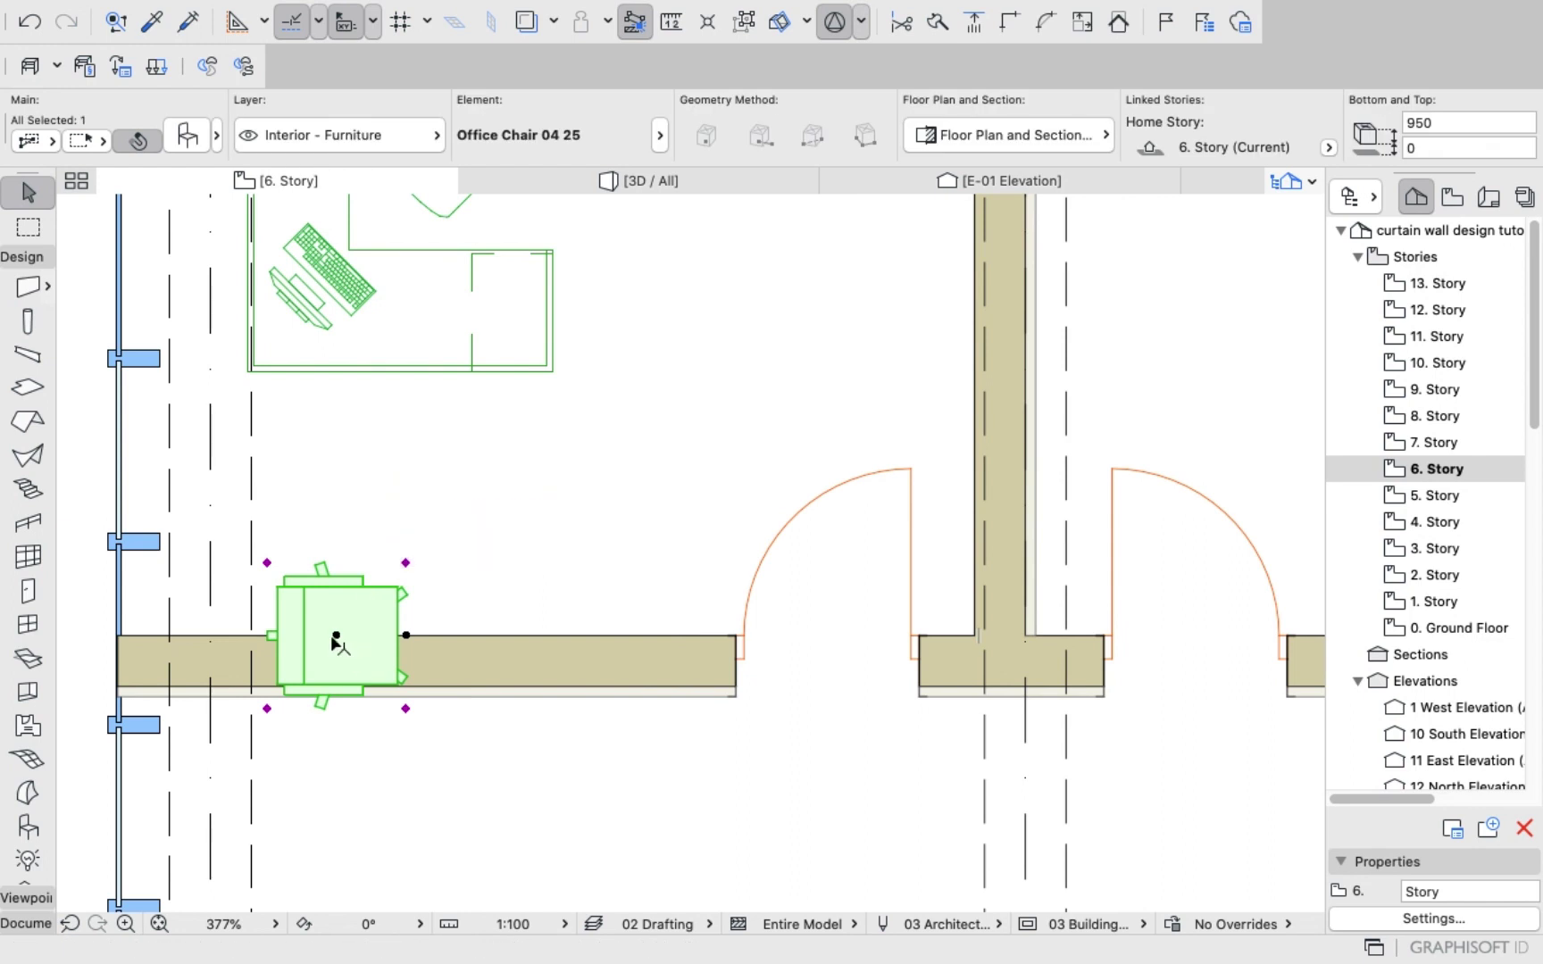
pyautogui.click(331, 634)
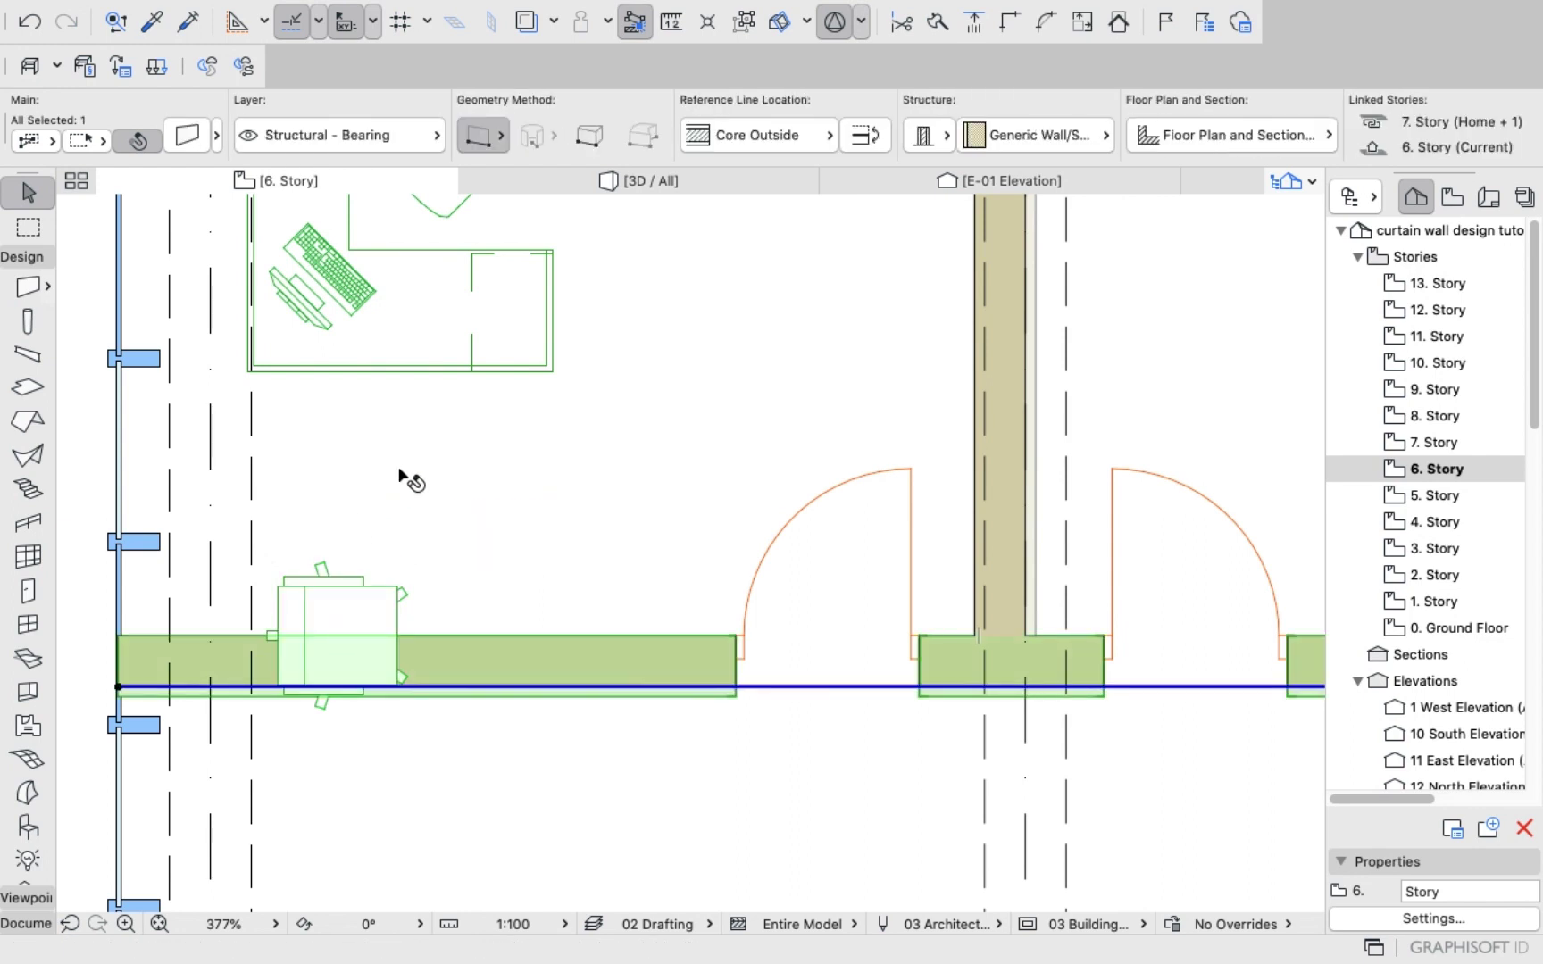
pyautogui.click(399, 477)
pyautogui.click(363, 616)
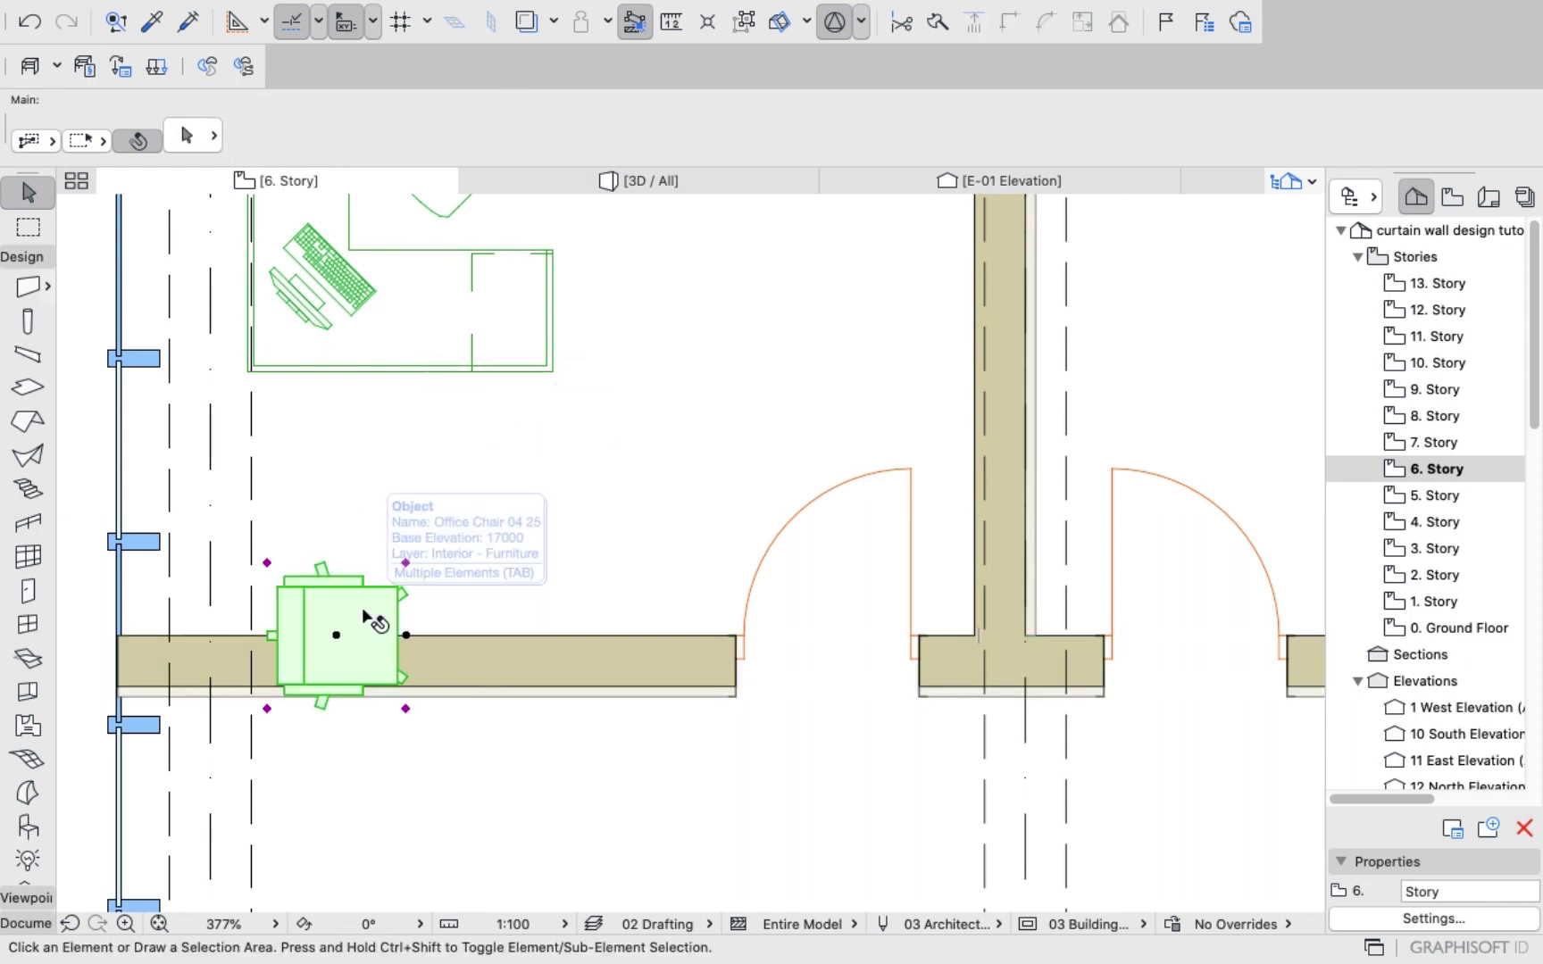
pyautogui.moveTo(336, 635); pyautogui.dragTo(346, 582)
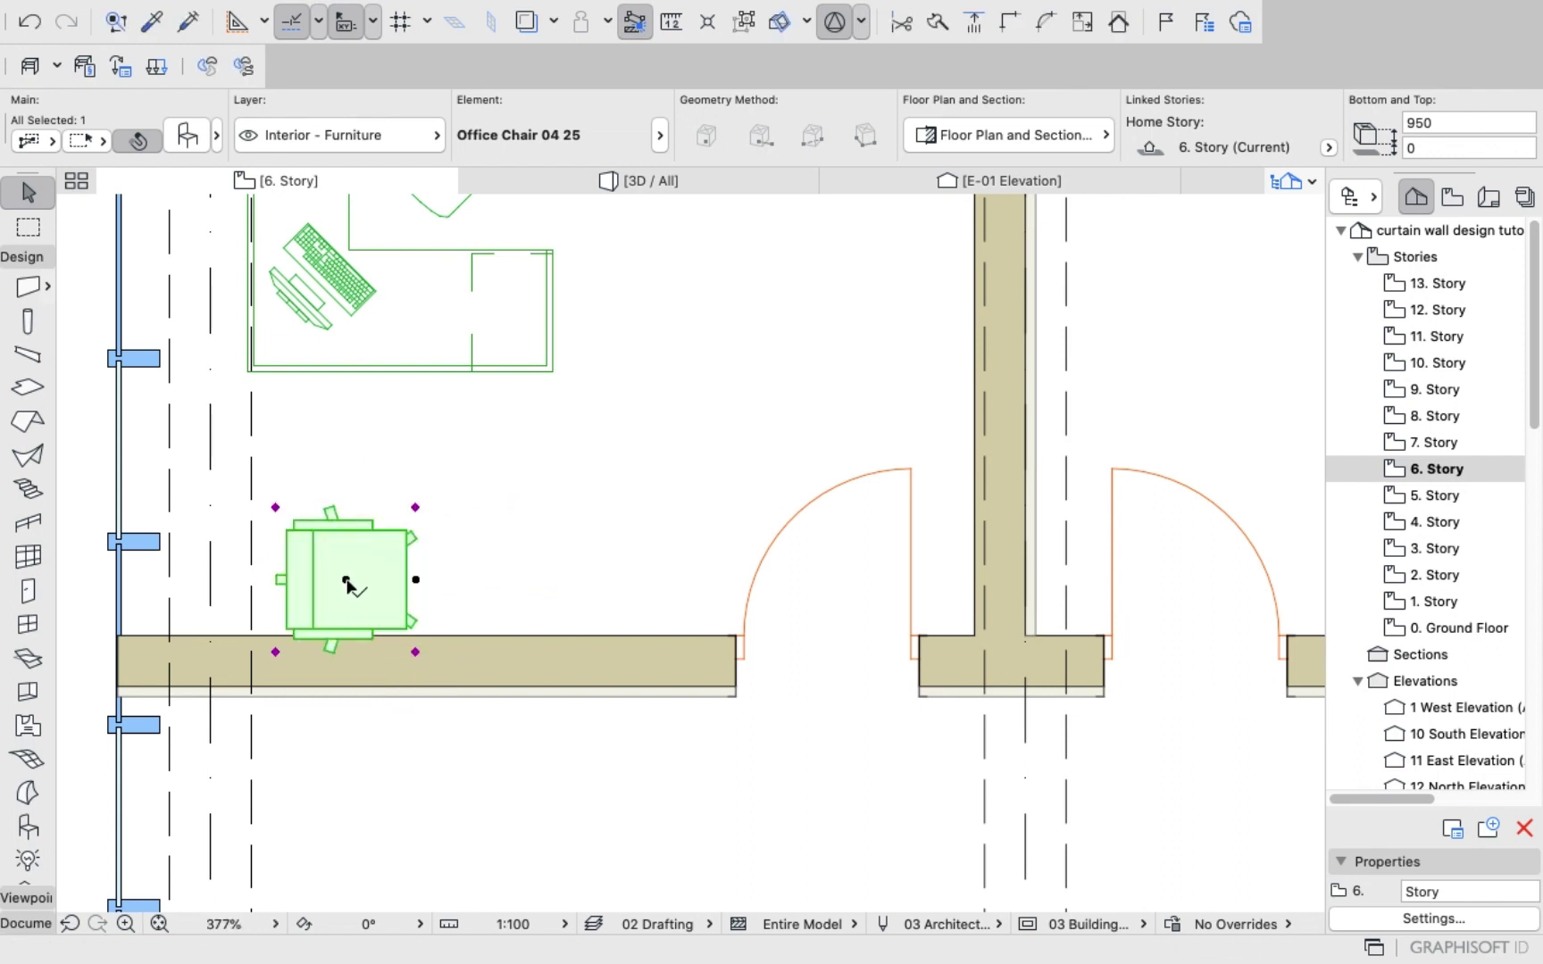
pyautogui.rightClick(503, 437)
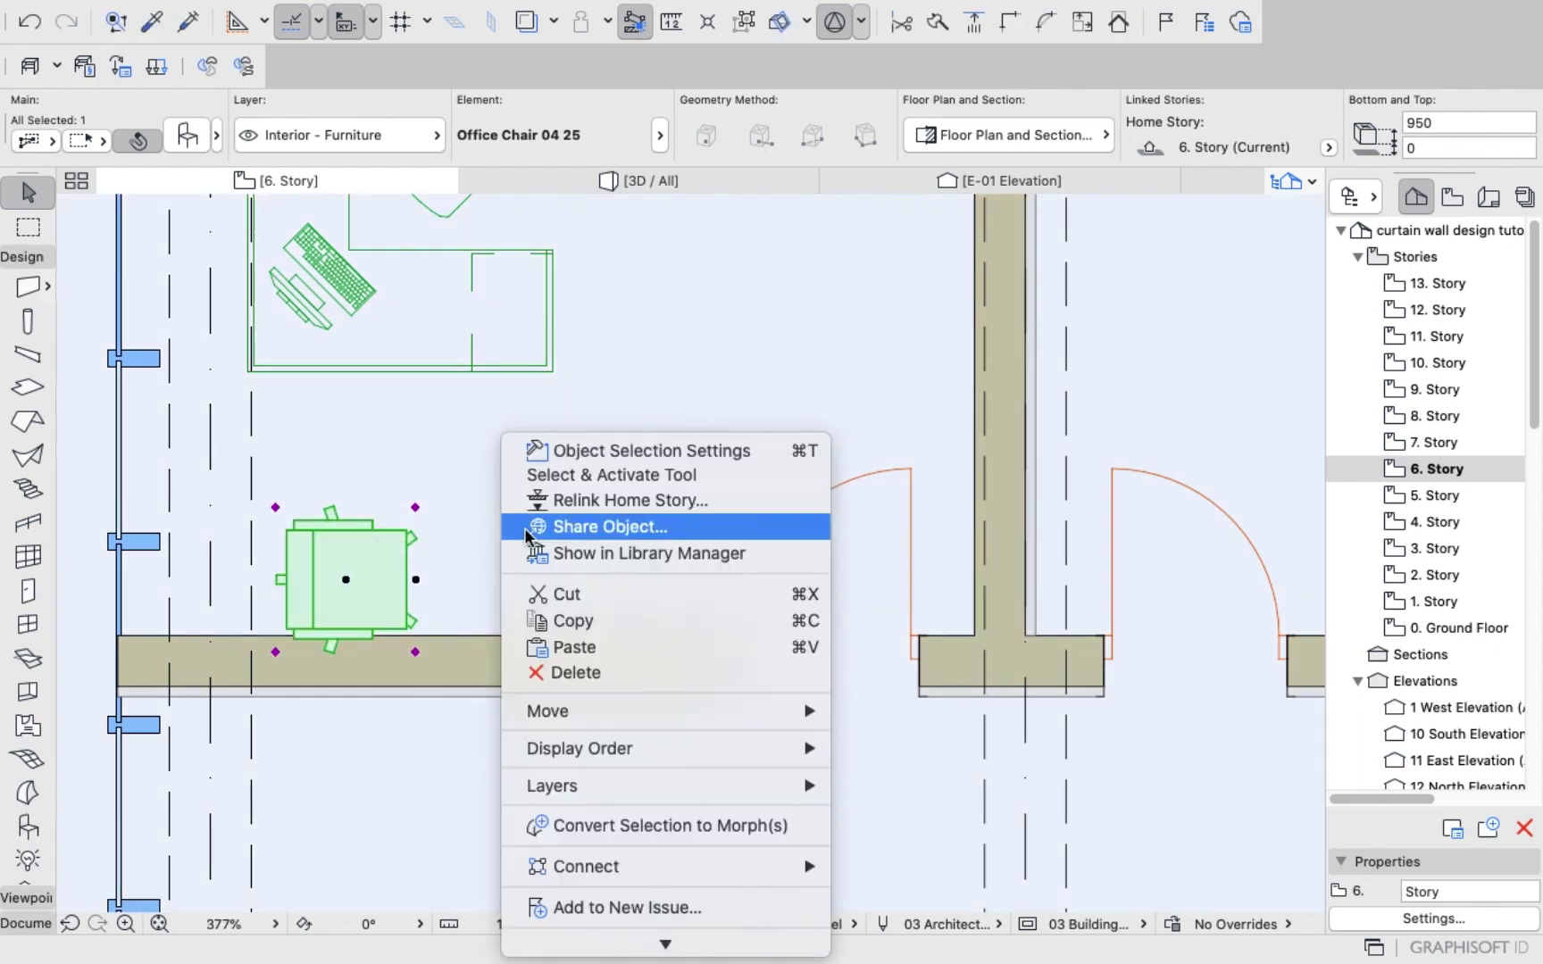
pyautogui.click(94, 268)
pyautogui.scroll(-3, 295, 330)
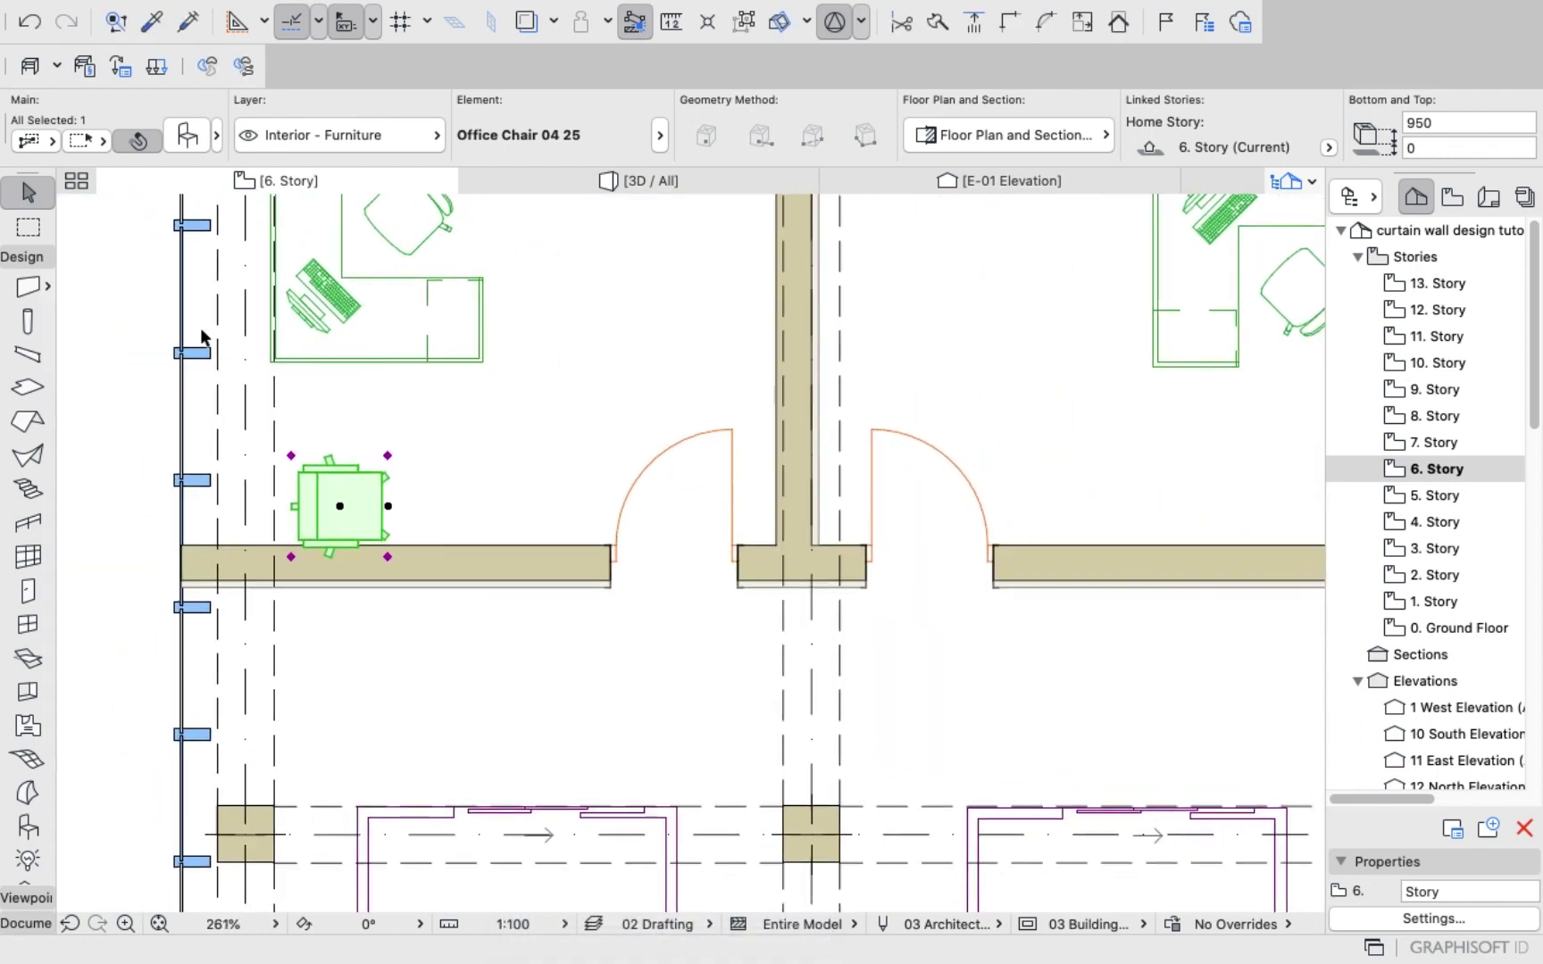
pyautogui.rightClick(112, 308)
pyautogui.click(500, 360)
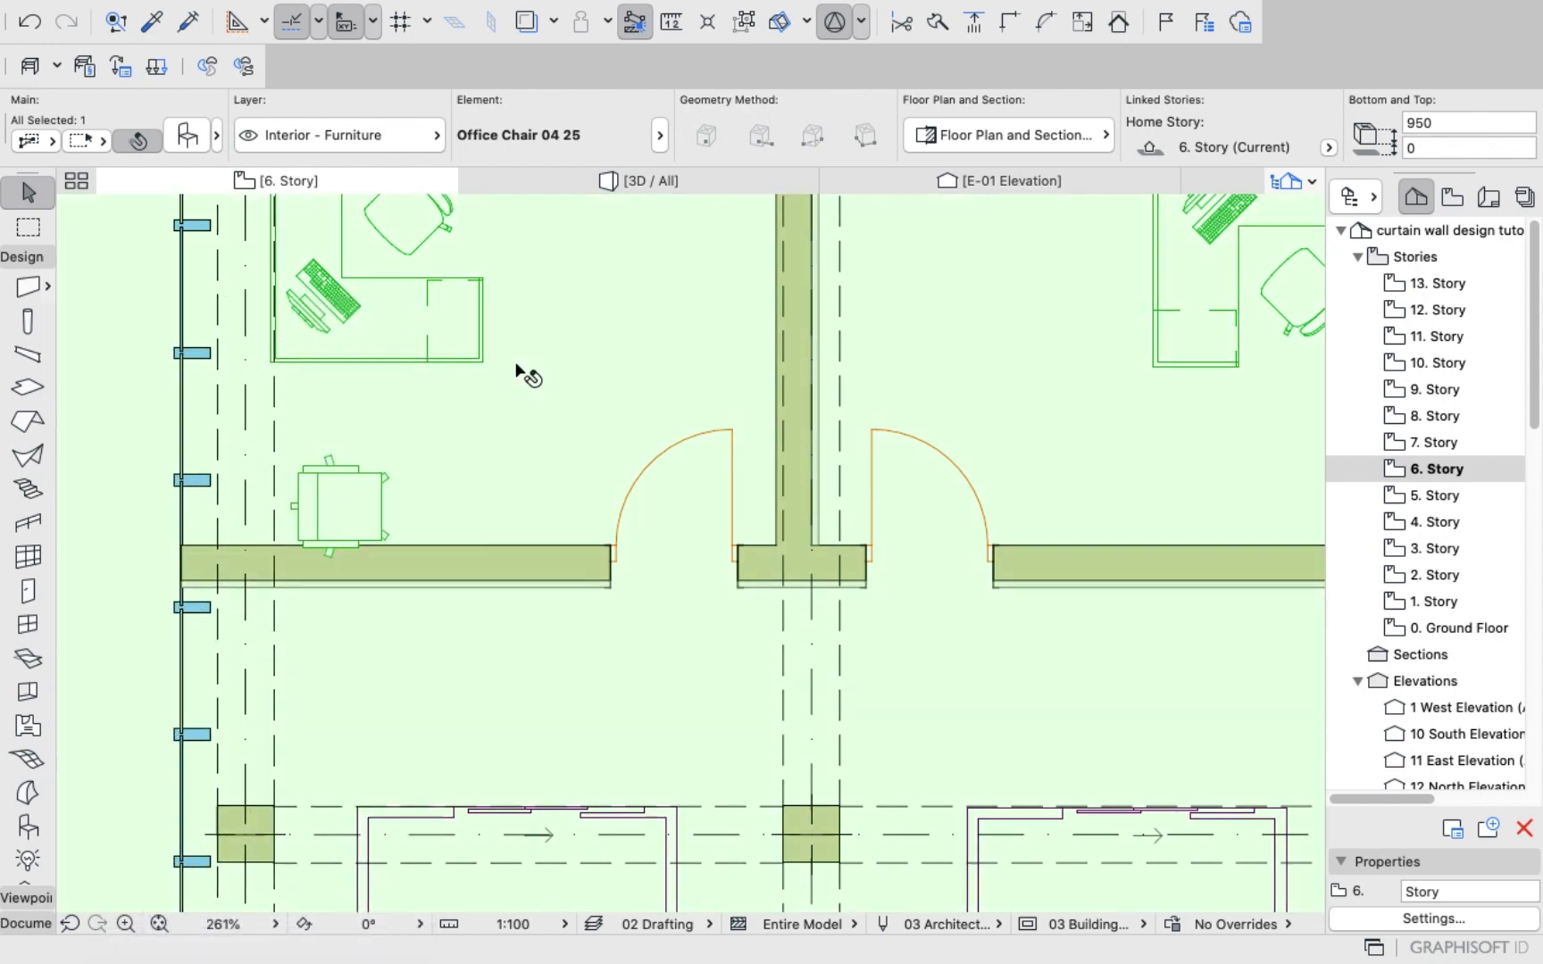
pyautogui.click(516, 365)
pyautogui.click(496, 378)
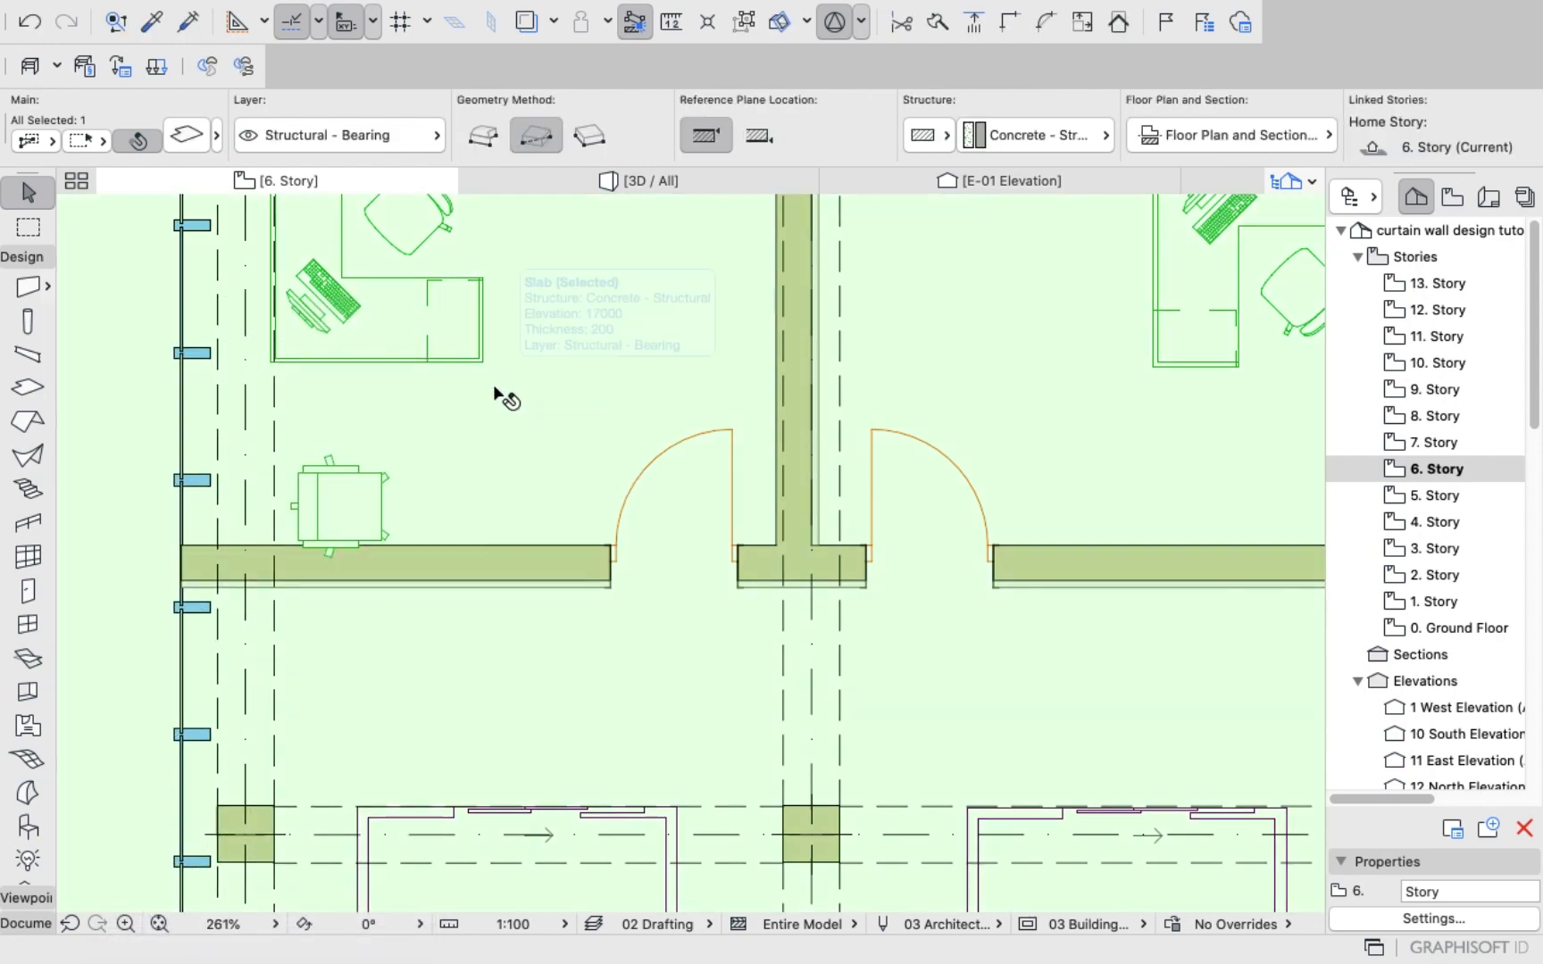
pyautogui.rightClick(415, 456)
pyautogui.click(486, 676)
pyautogui.press('Escape')
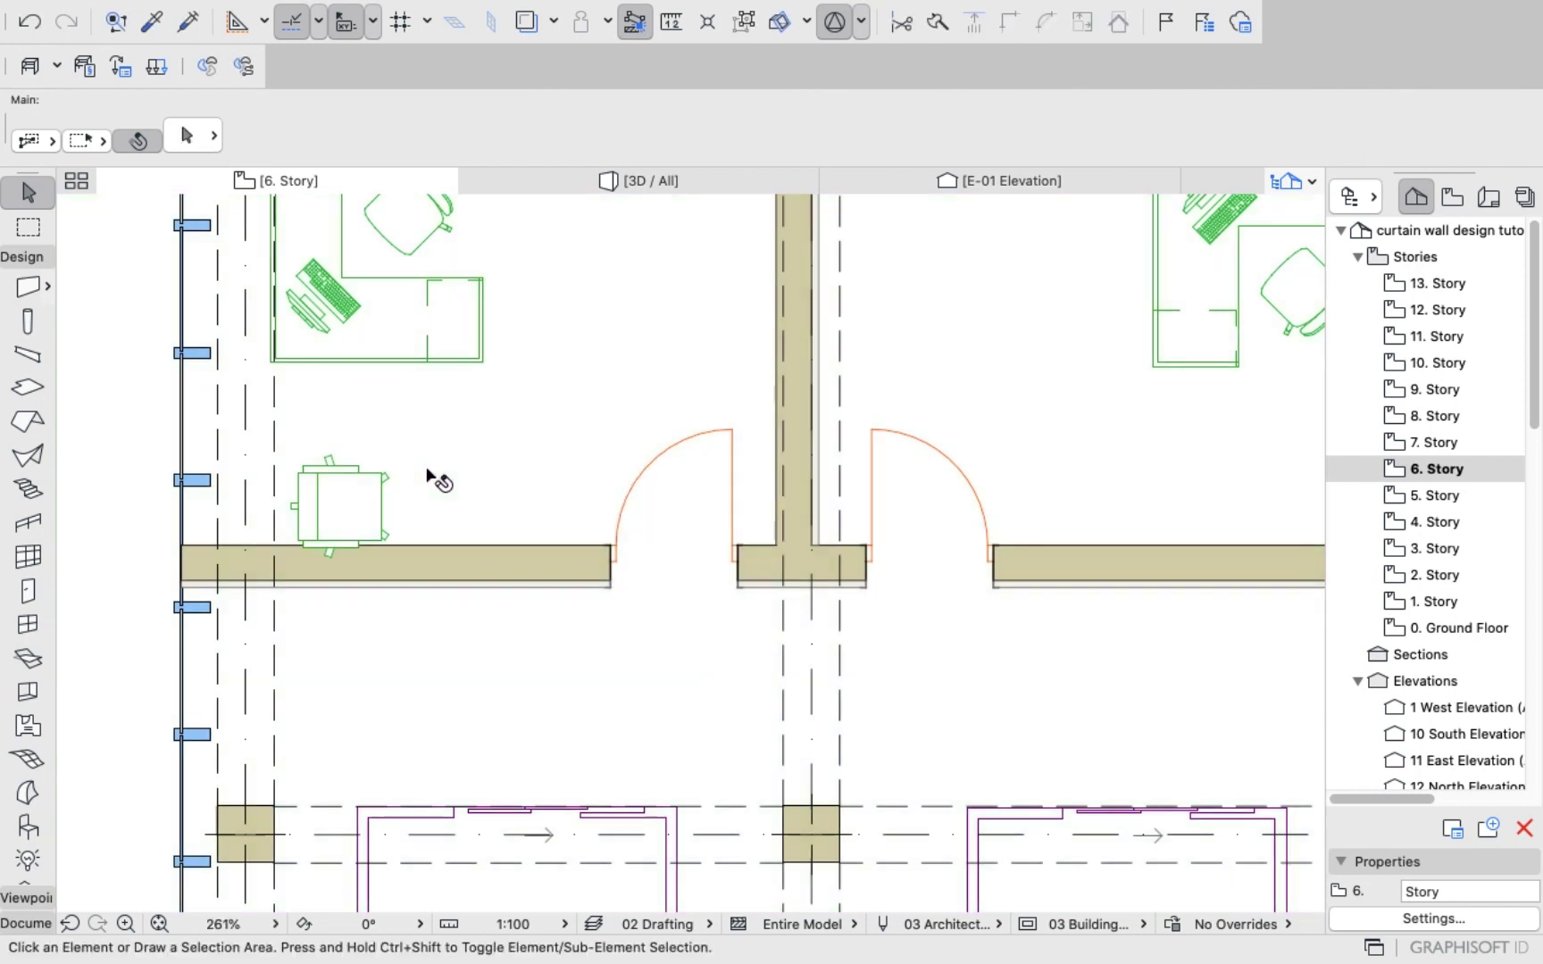
# Rotate the office chair so its back faces the wall with the doors, and move it about 490 mm so it stands clear of the wall.
pyautogui.click(357, 526)
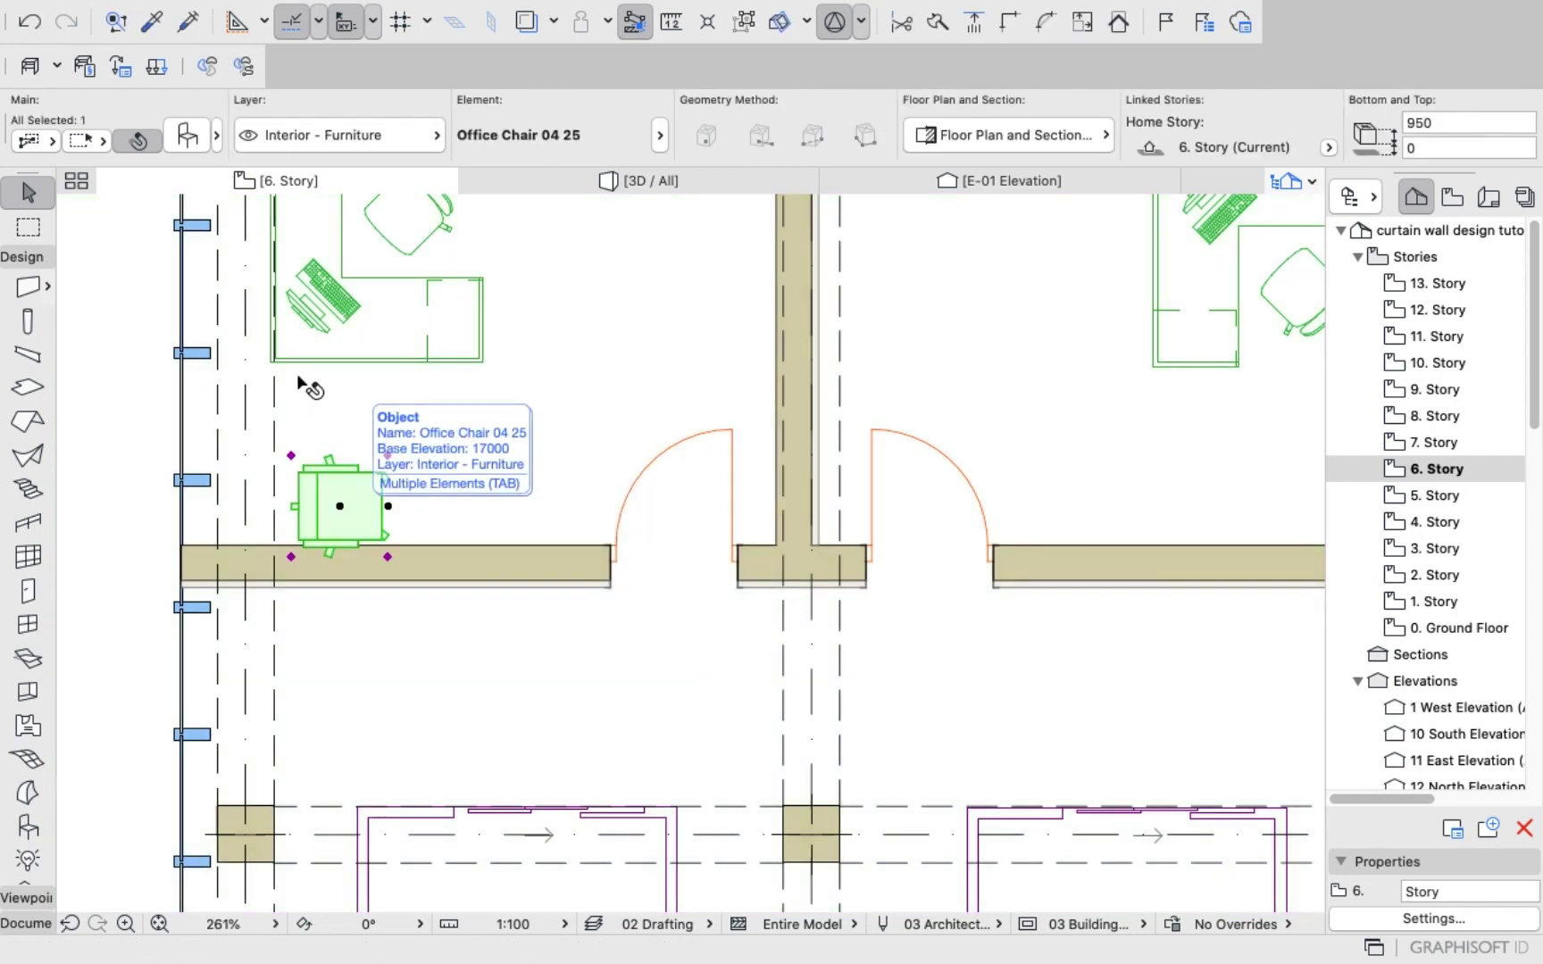
pyautogui.click(204, 141)
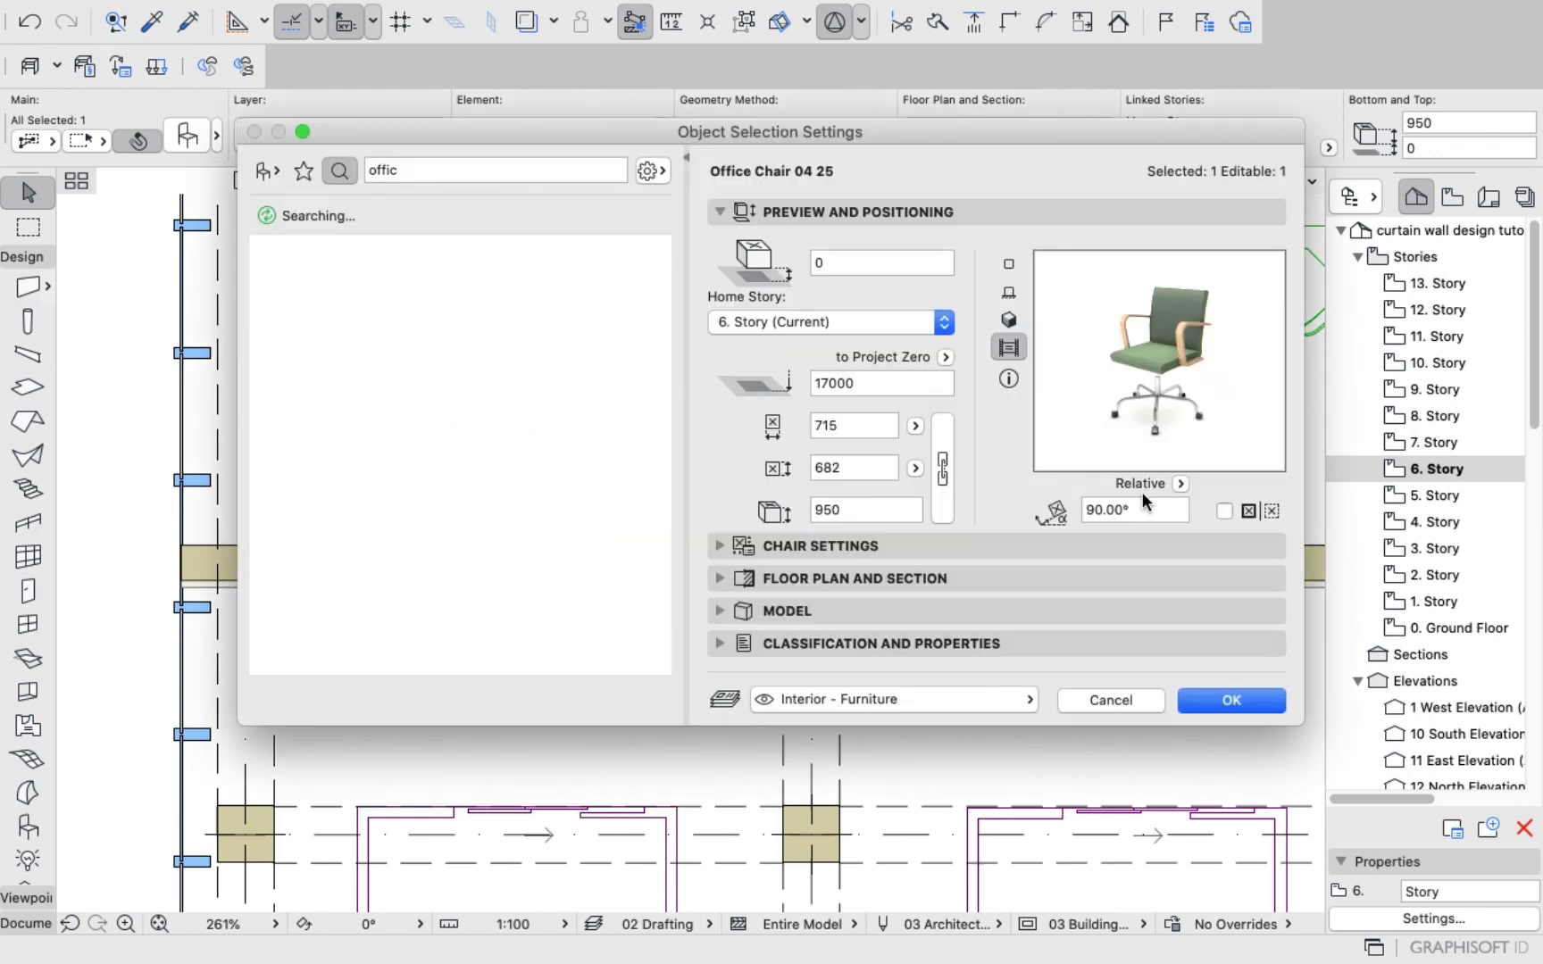
pyautogui.click(1152, 500)
pyautogui.press('BackSpace')
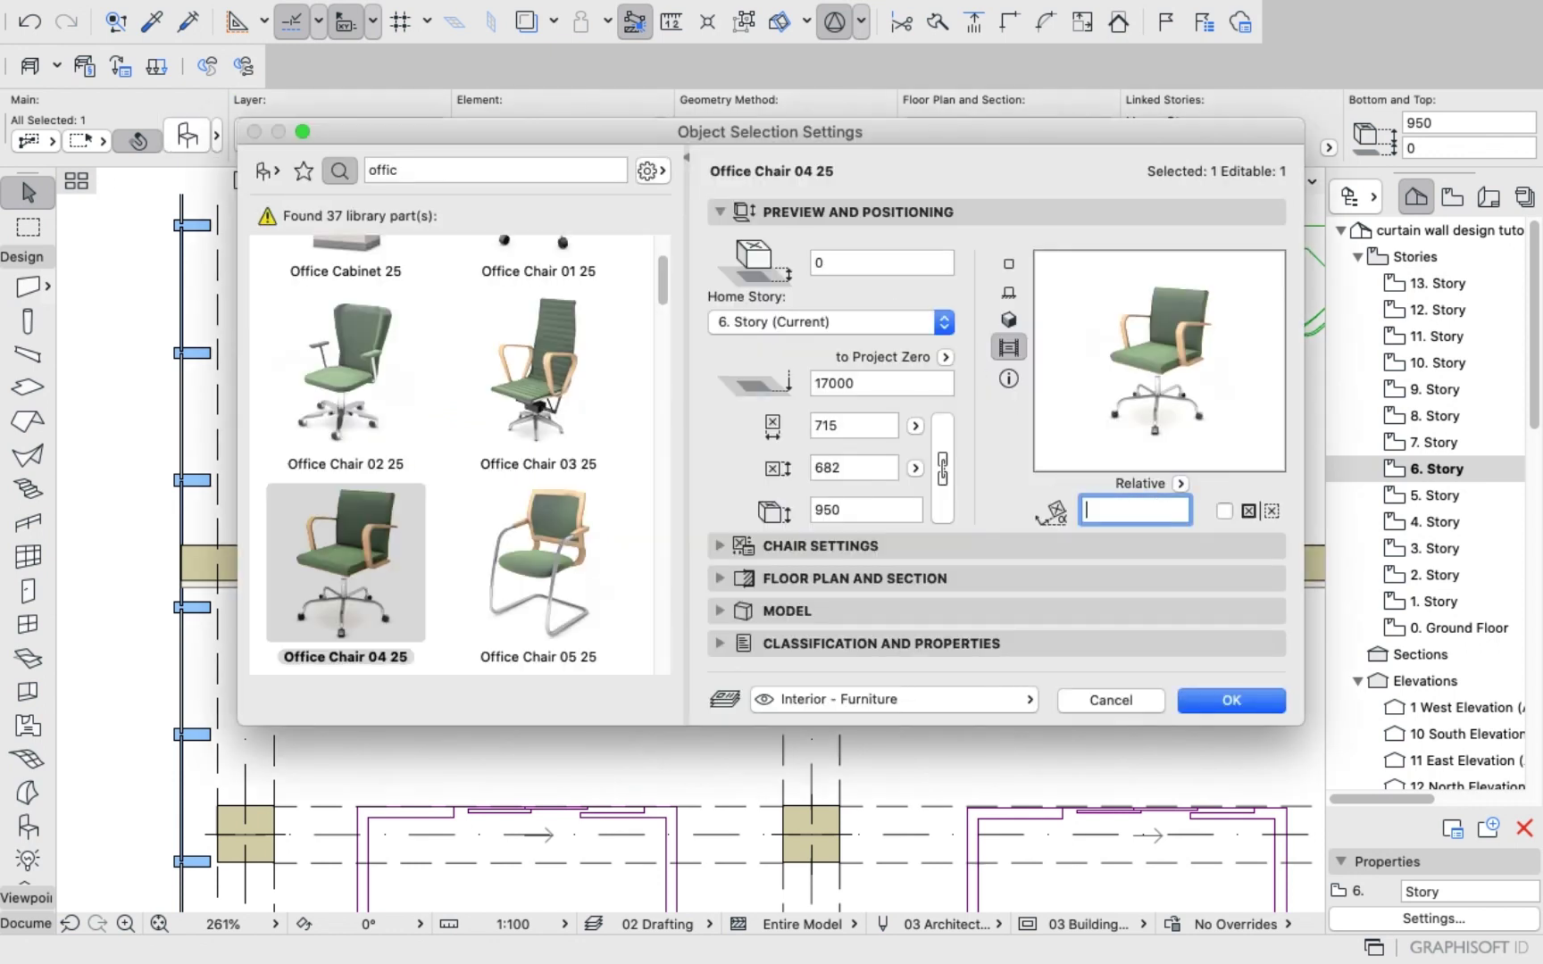
pyautogui.press('Return')
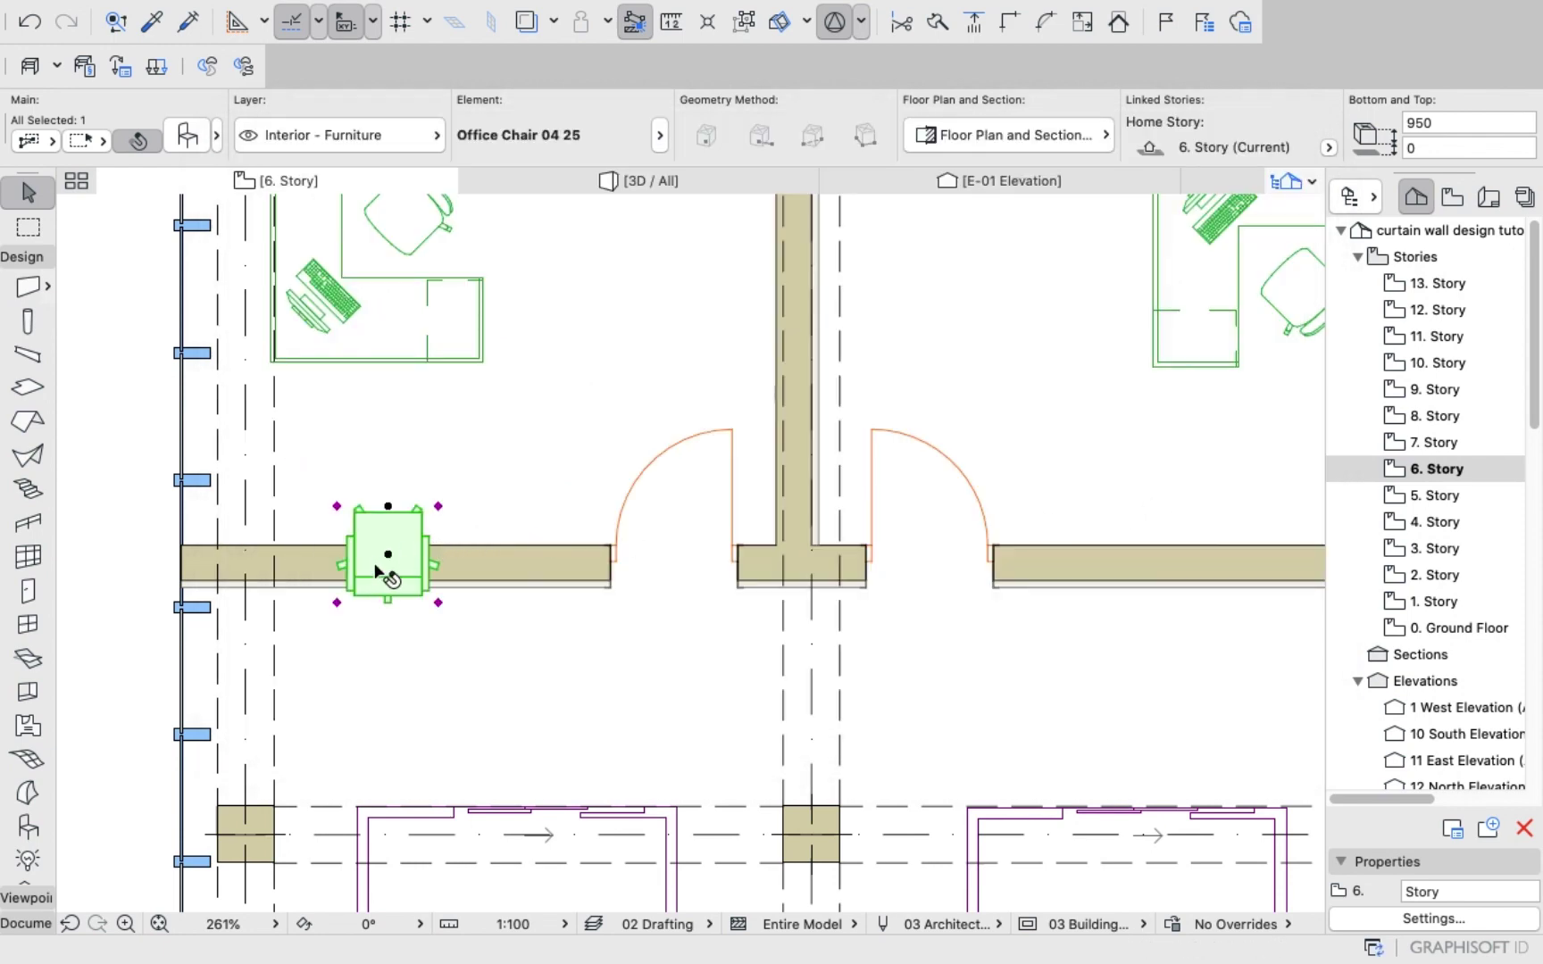
pyautogui.click(382, 546)
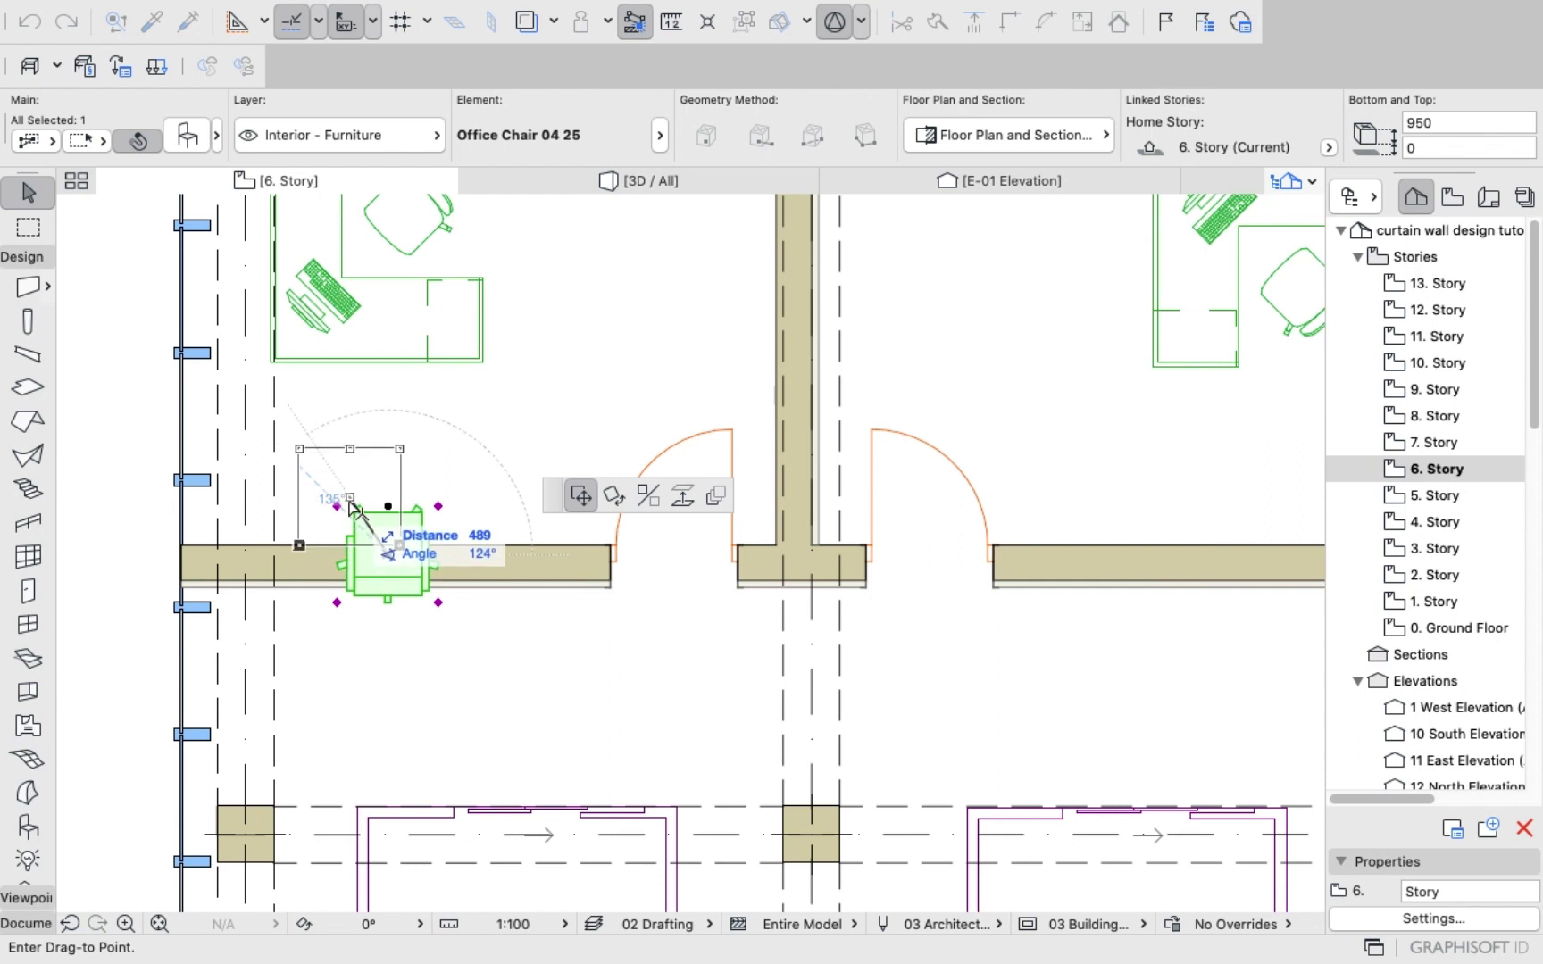
pyautogui.click(350, 497)
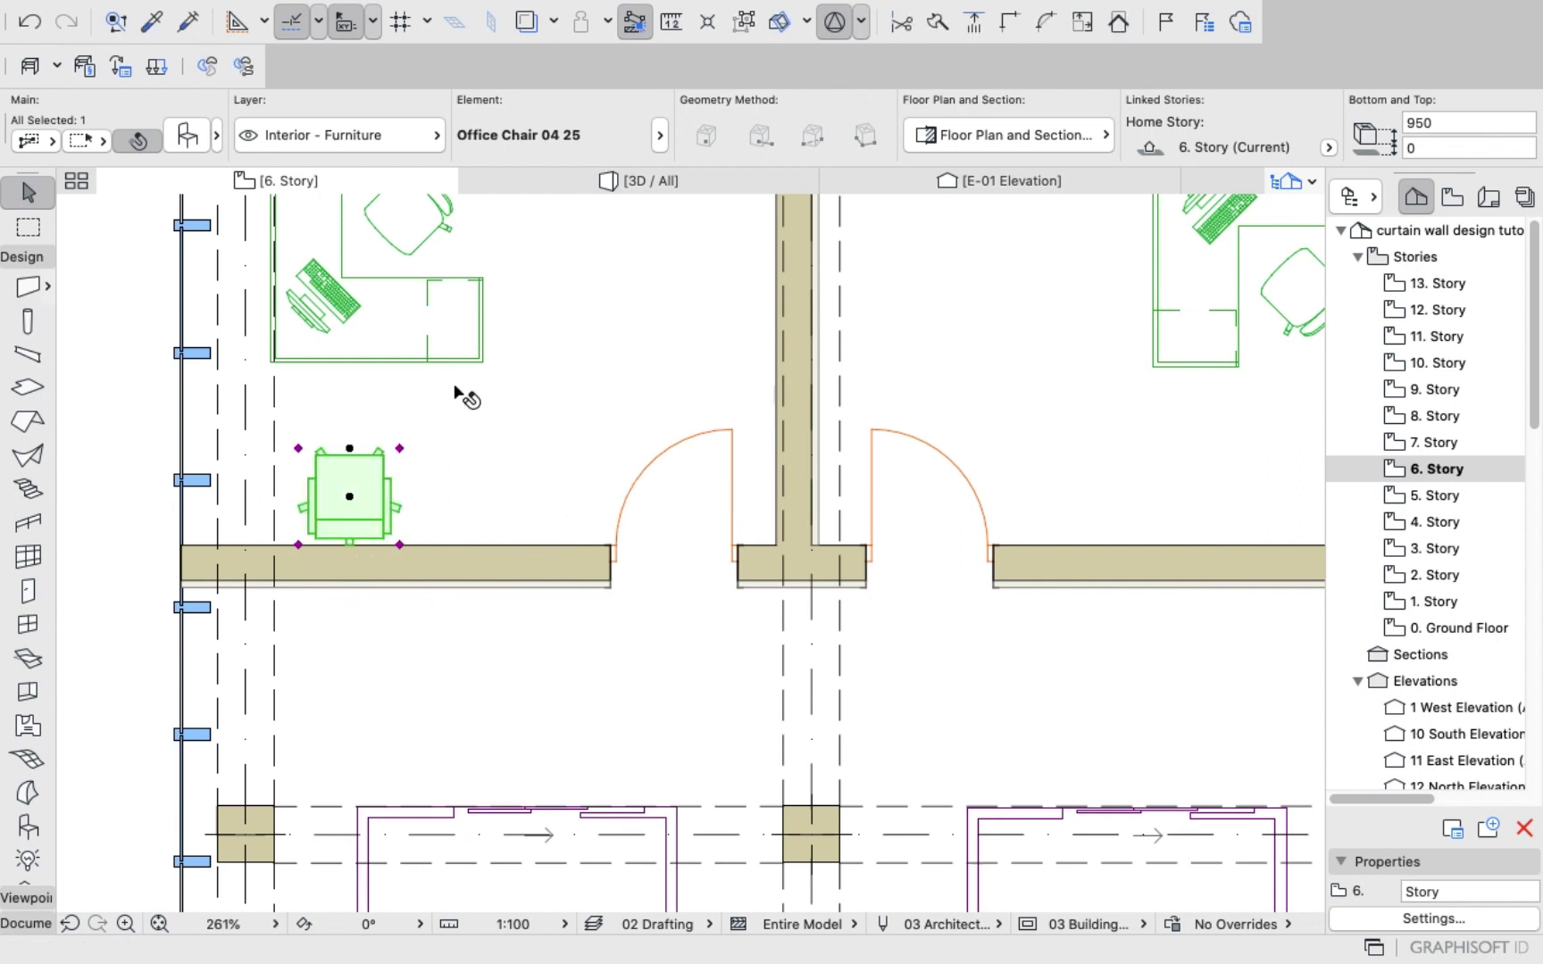
# Drag a copy of the office chair sideways along the wall to form a row of two chairs.
pyautogui.rightClick(349, 496)
pyautogui.moveTo(444, 759)
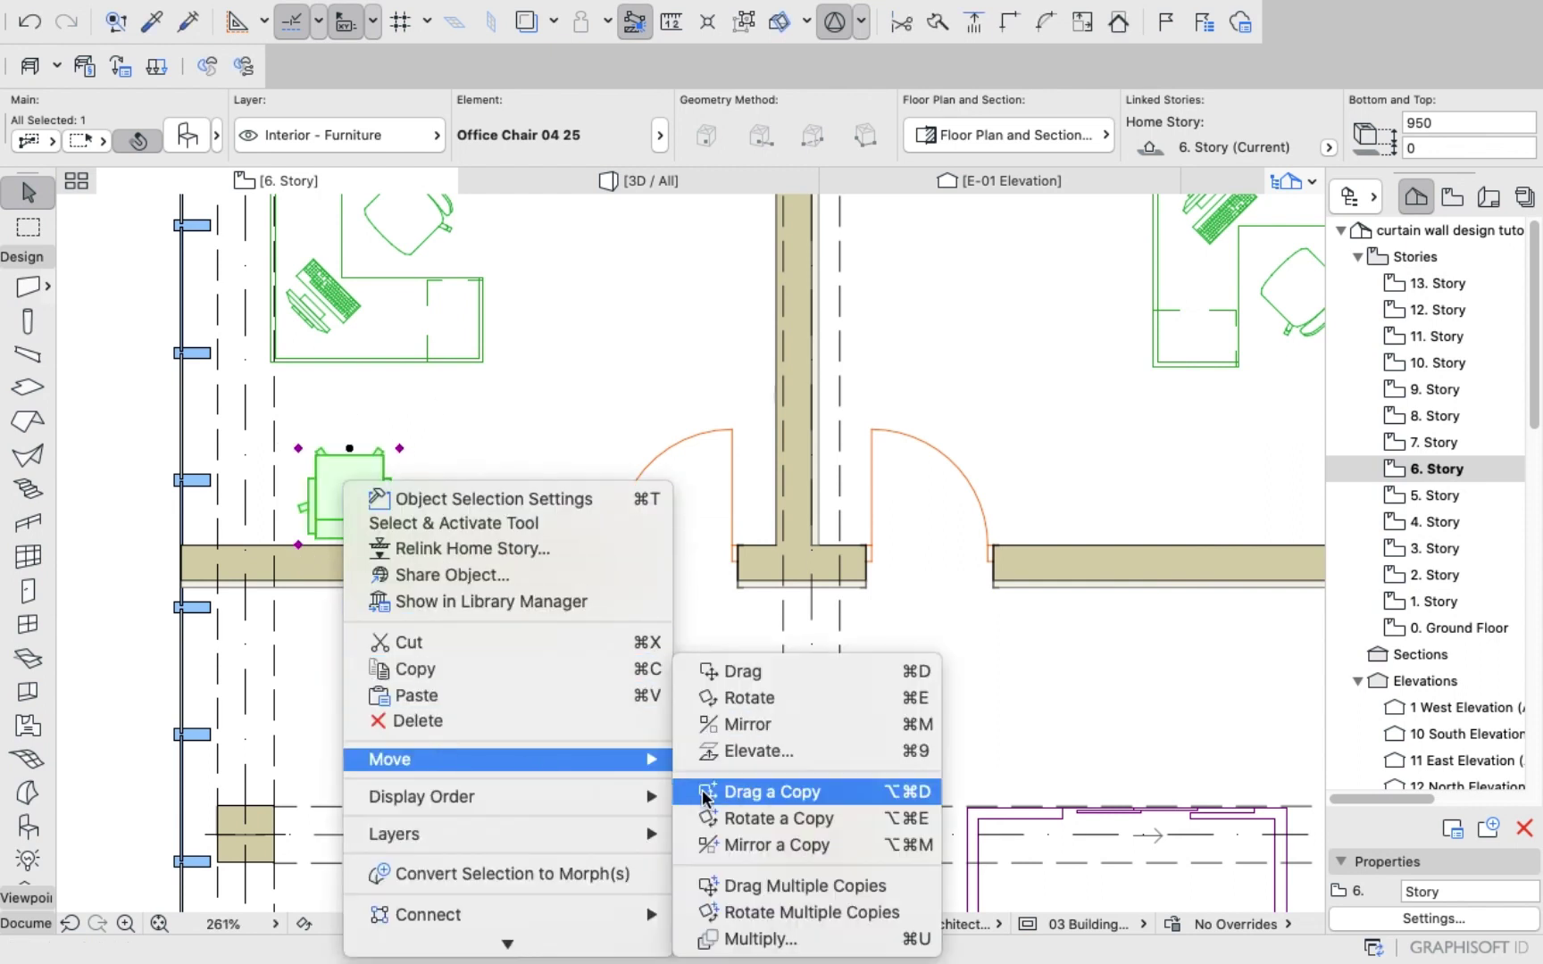
pyautogui.click(738, 792)
pyautogui.click(350, 495)
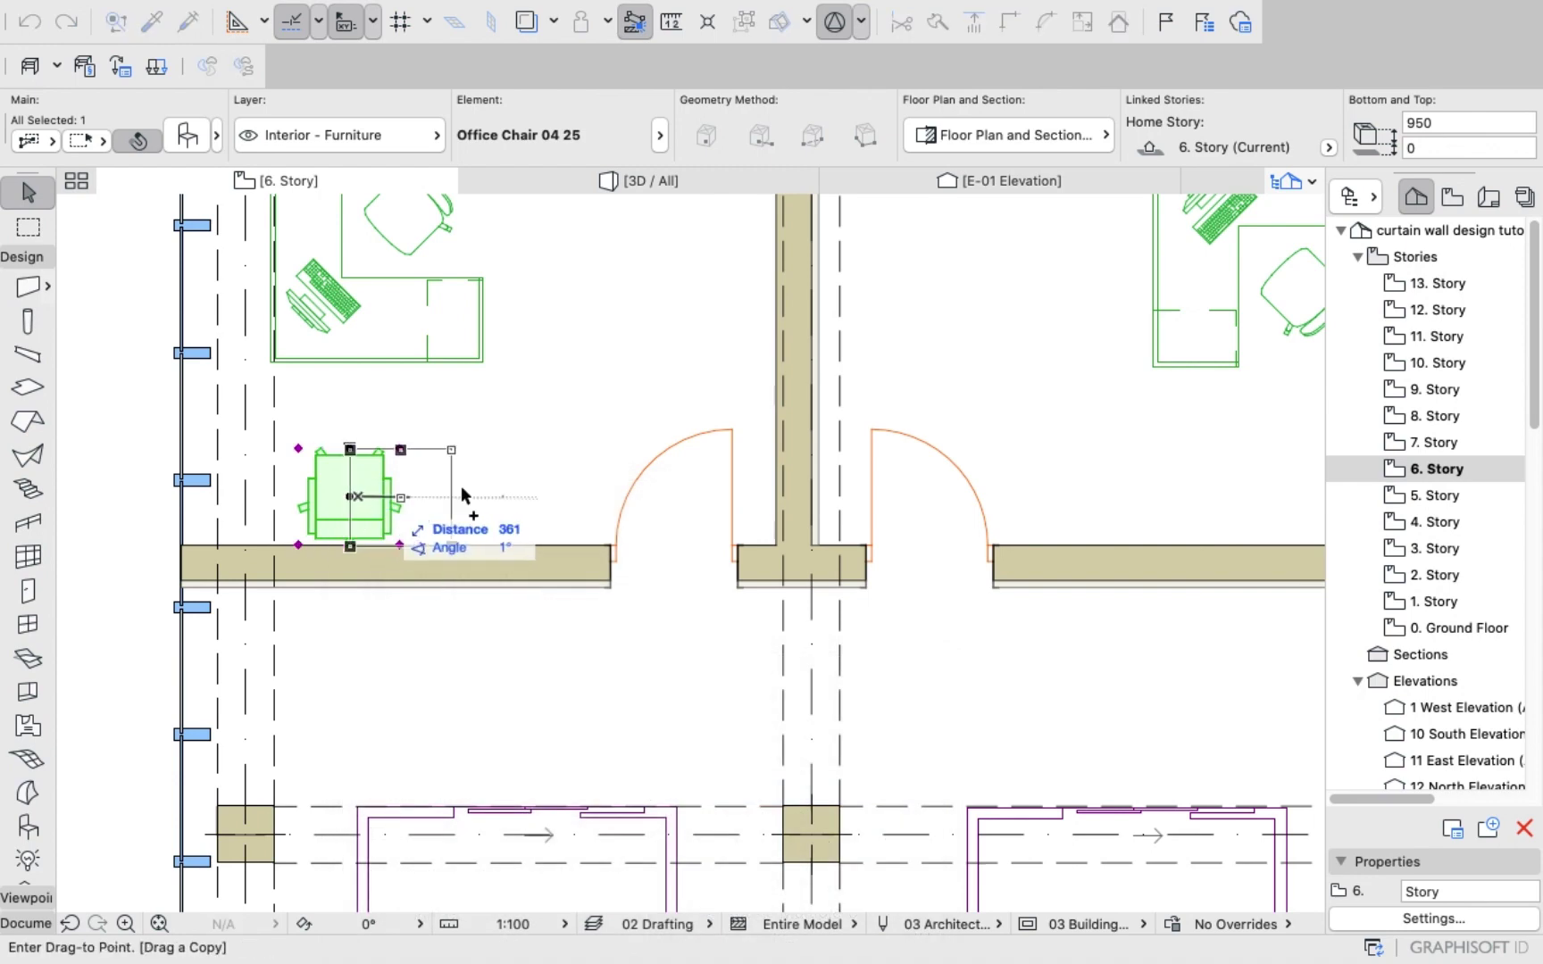
pyautogui.click(469, 489)
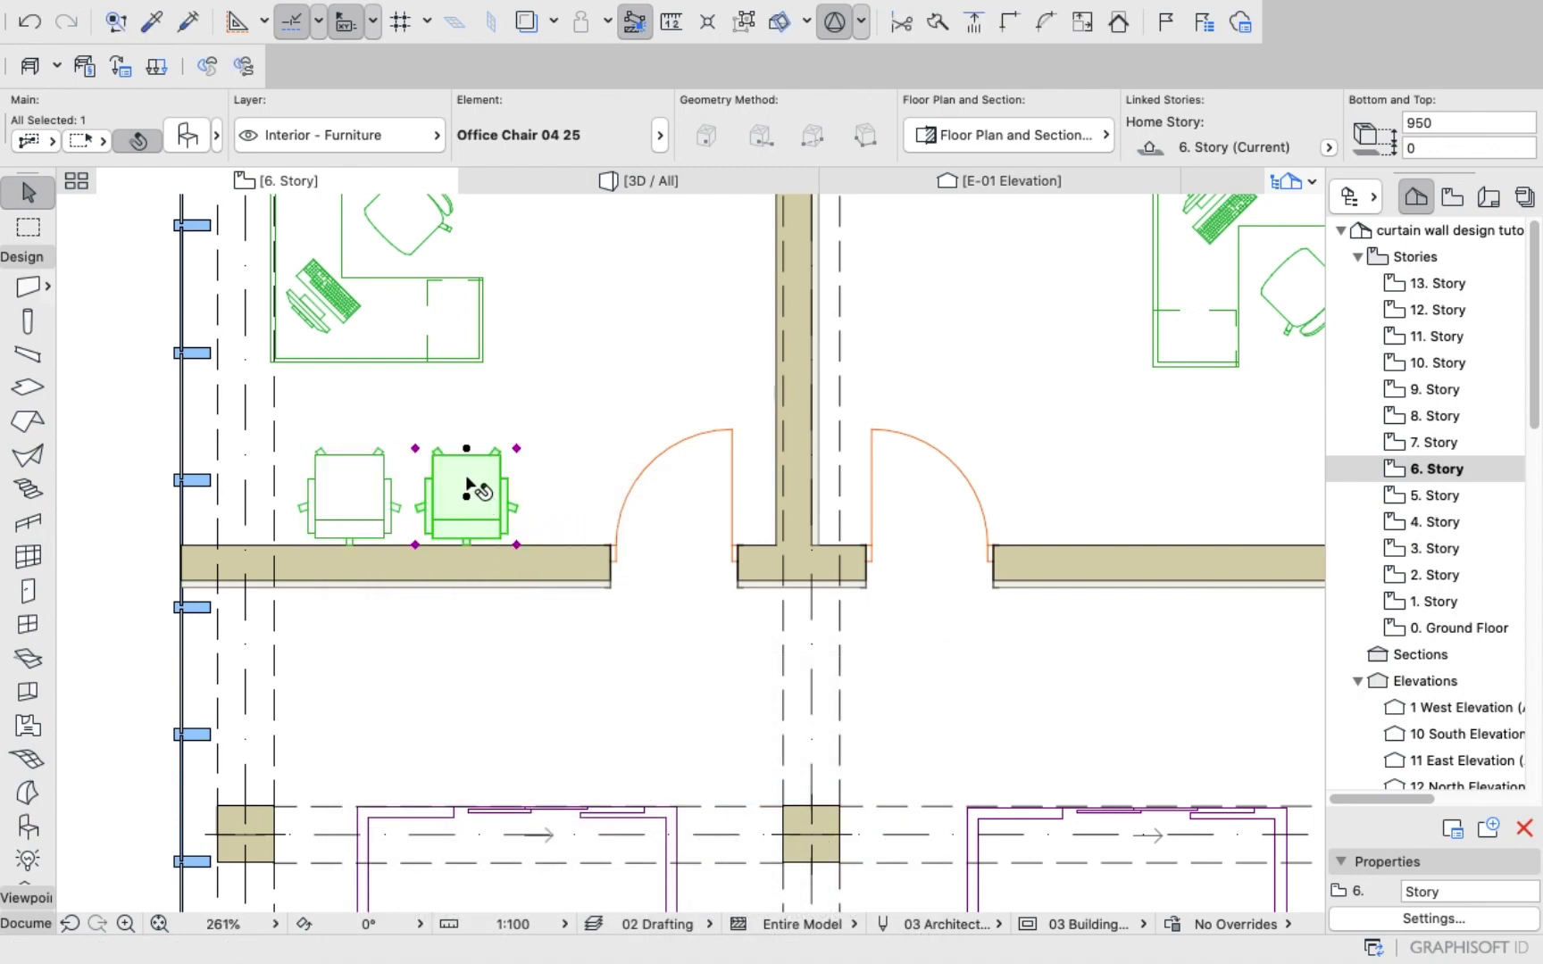
# Drag a copy of both office chairs horizontally into the neighbouring office, placing them against the same wall near the curtain wall.
pyautogui.keyDown('shift'); pyautogui.click(353, 495); pyautogui.keyUp('shift')
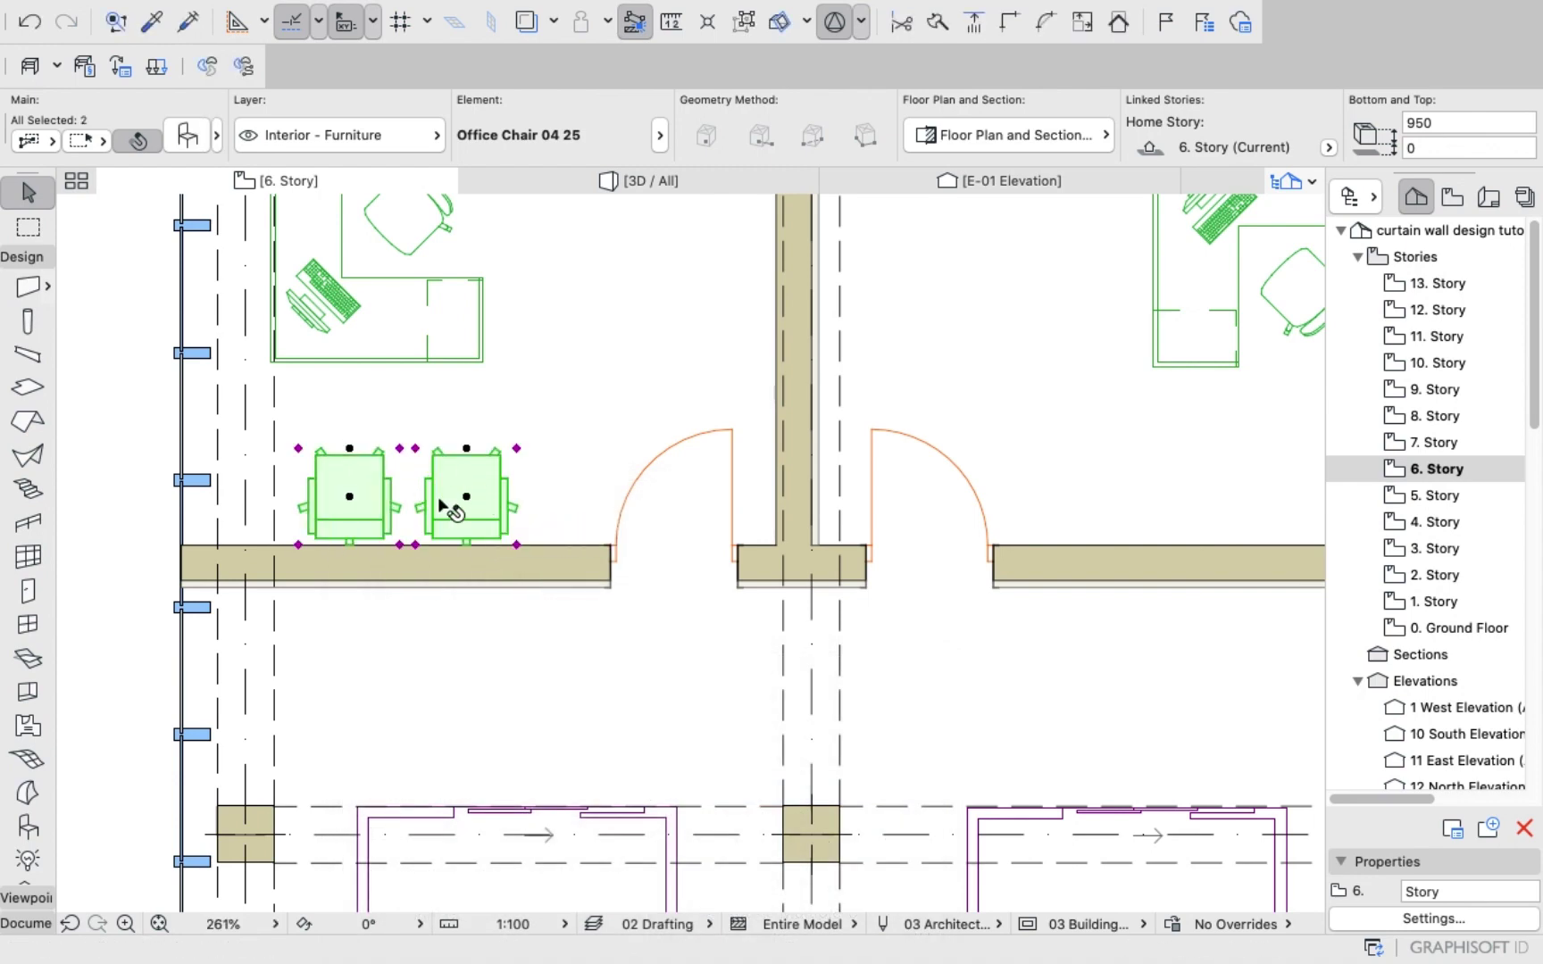
pyautogui.rightClick(451, 497)
pyautogui.moveTo(539, 750)
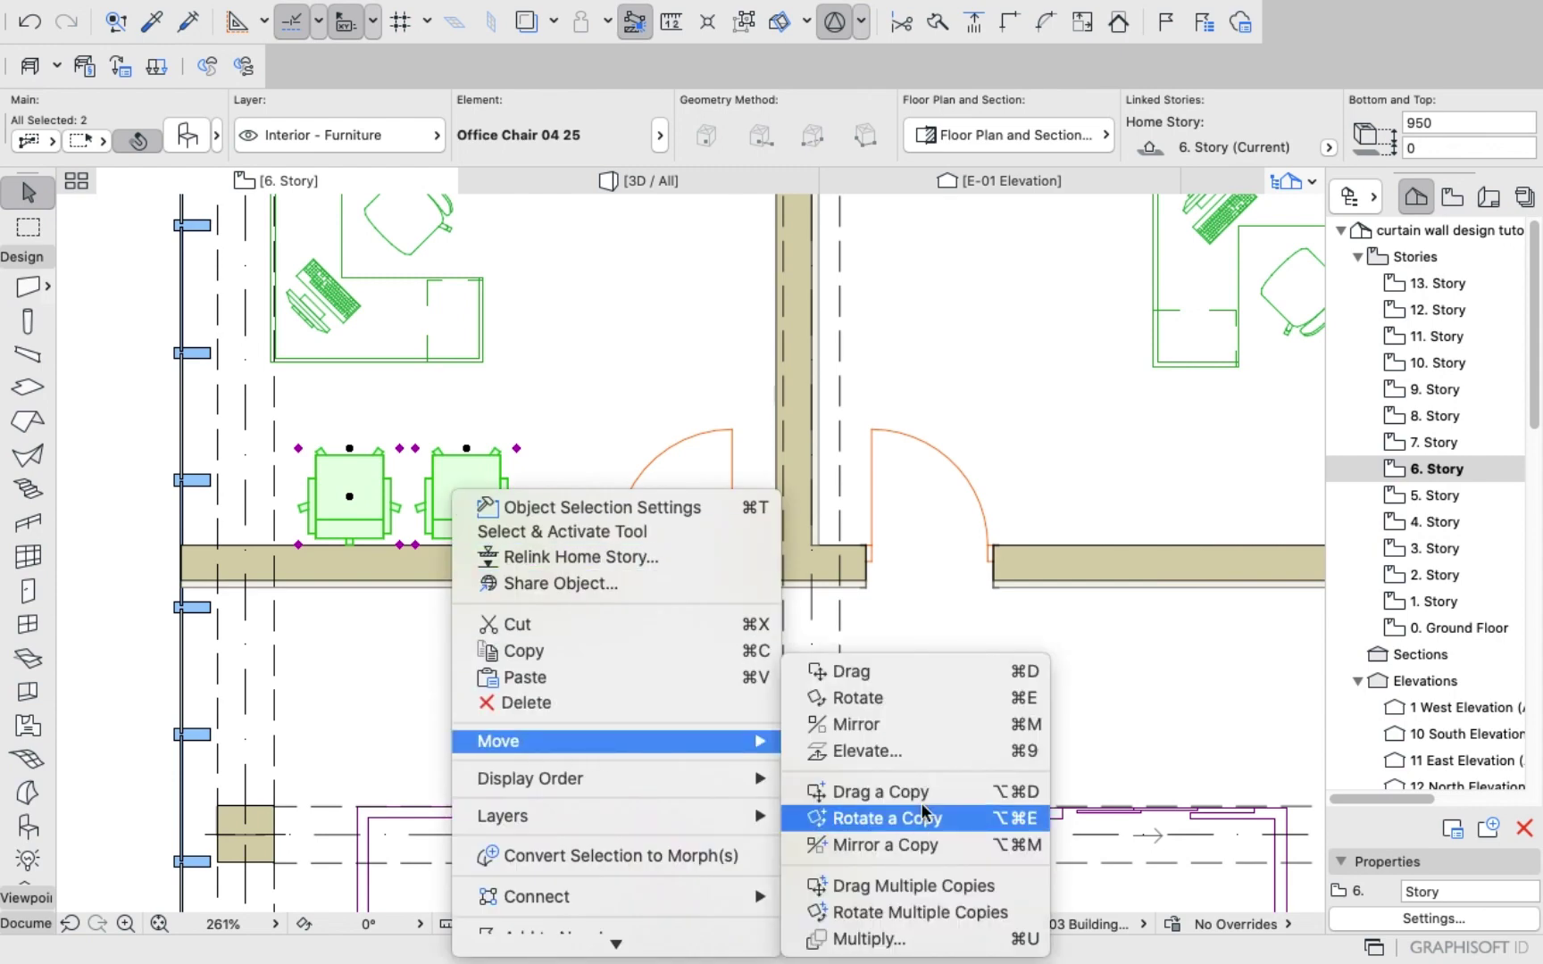
pyautogui.press('alt+super+d')
pyautogui.click(472, 494)
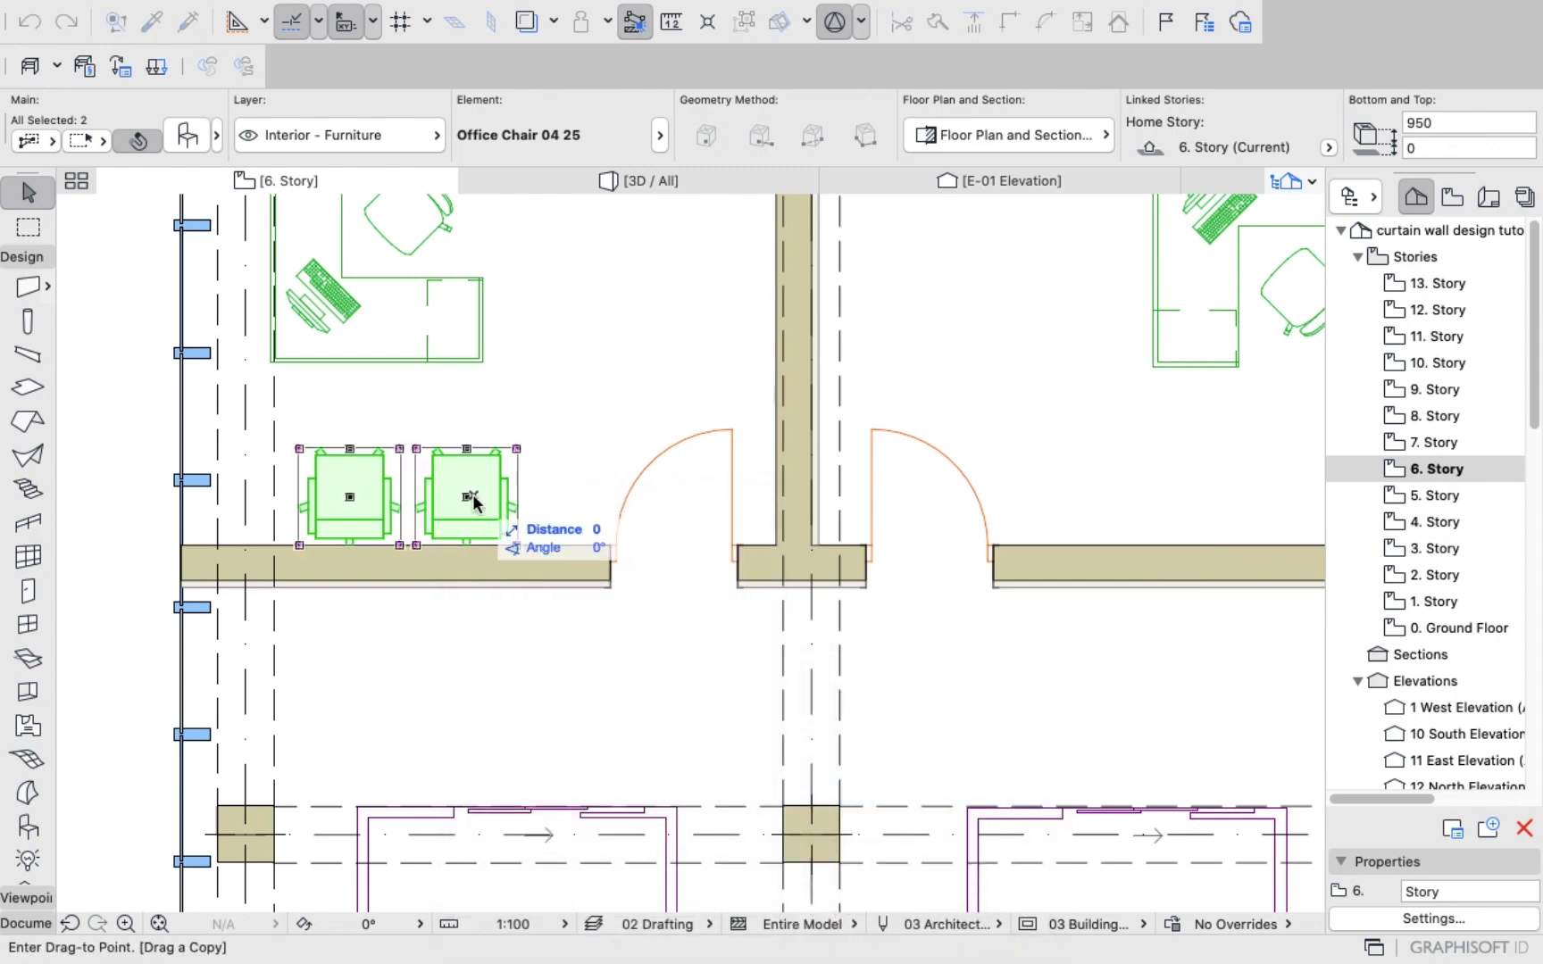
pyautogui.scroll(-4, 764, 505)
pyautogui.scroll(4, 943, 504)
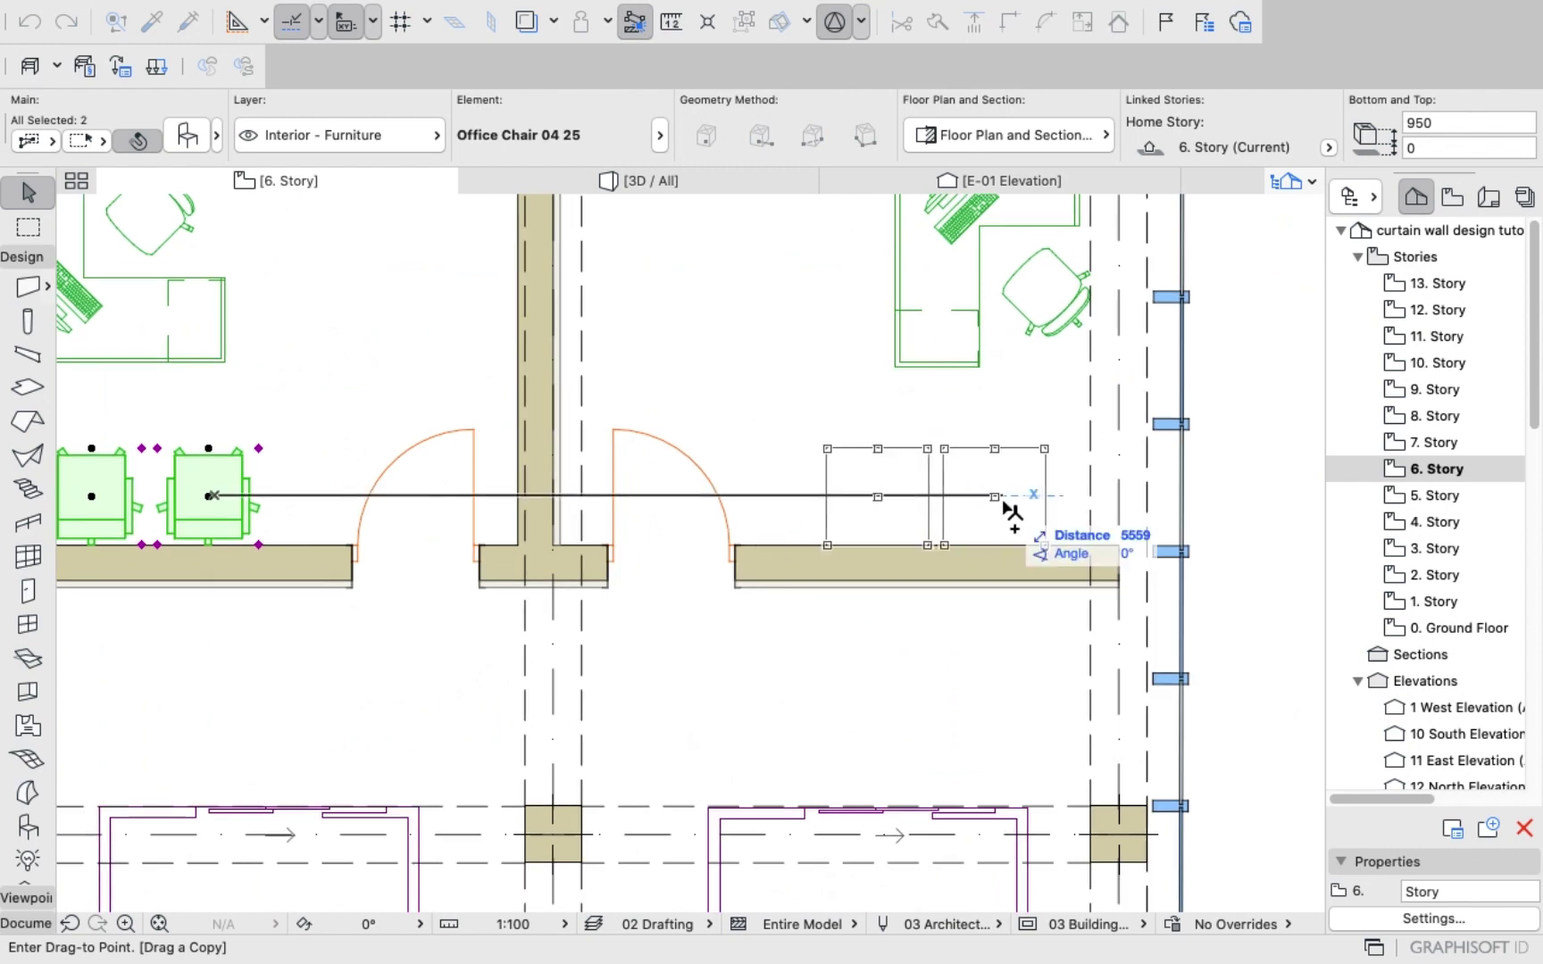
pyautogui.click(1027, 505)
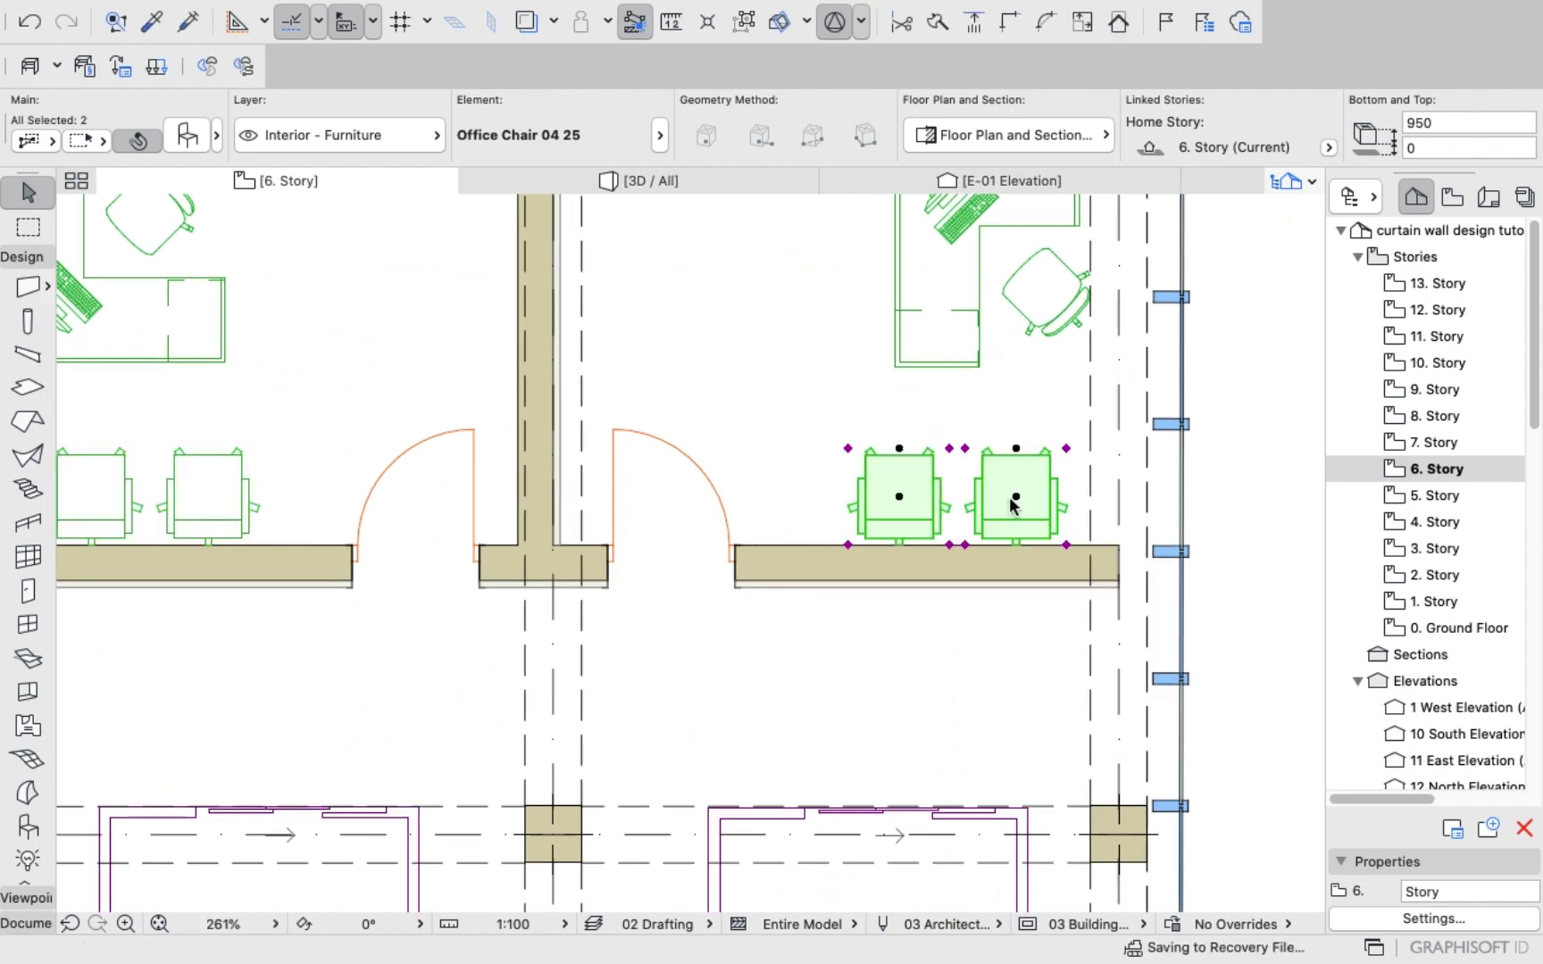
pyautogui.click(857, 419)
pyautogui.scroll(-5, 797, 442)
pyautogui.scroll(-1, 797, 442)
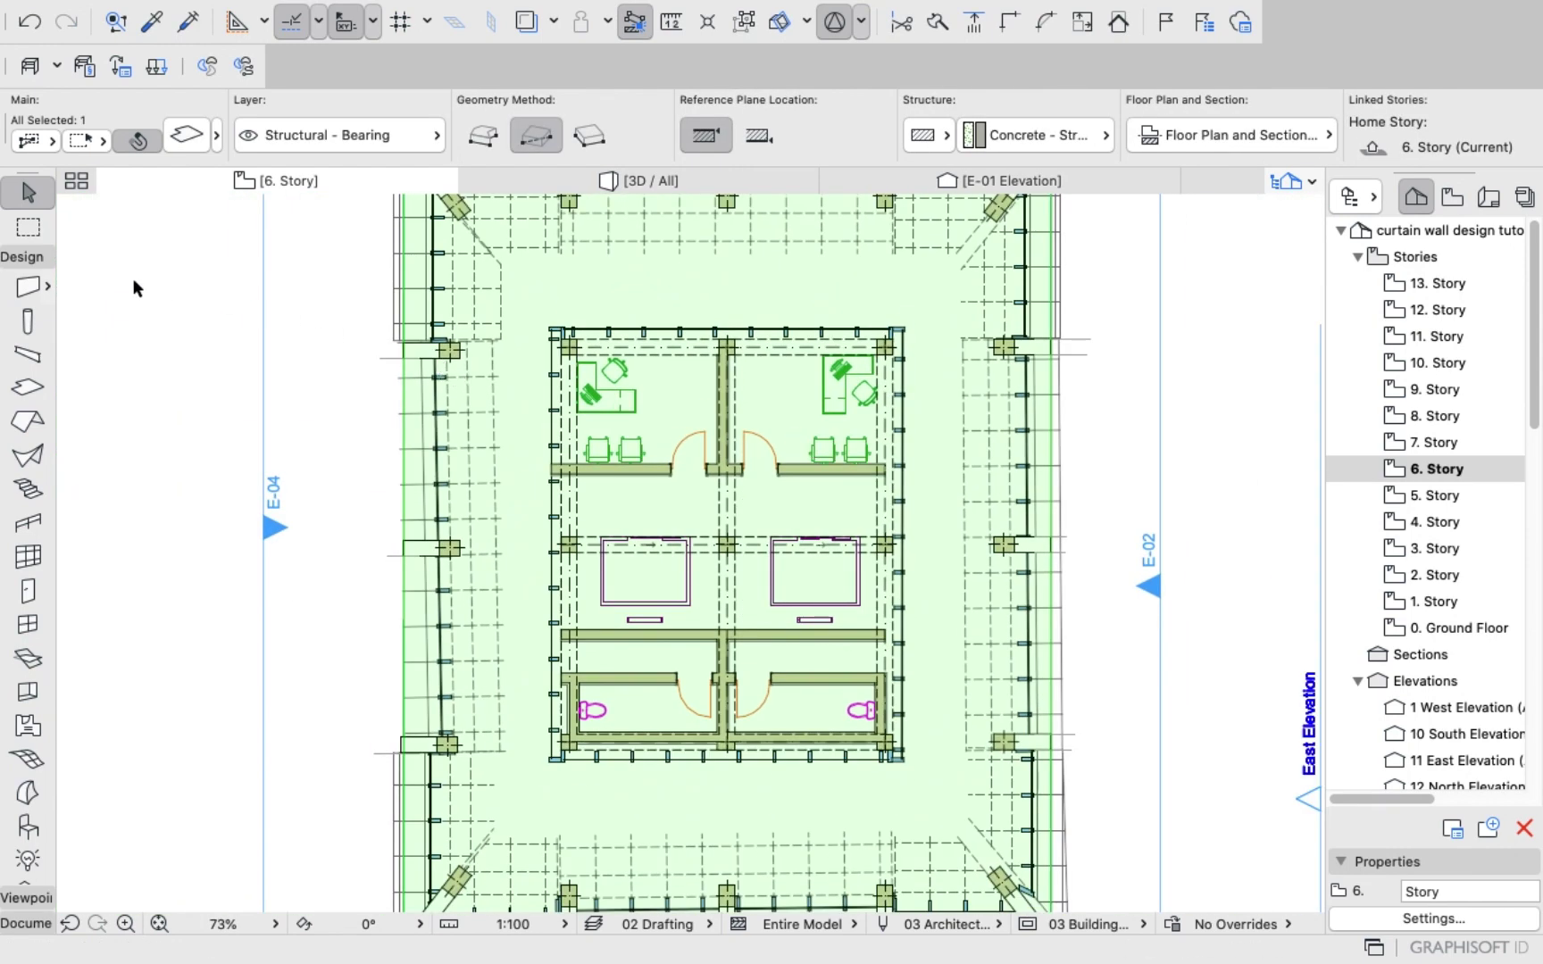
pyautogui.click(157, 288)
pyautogui.scroll(-10, 669, 436)
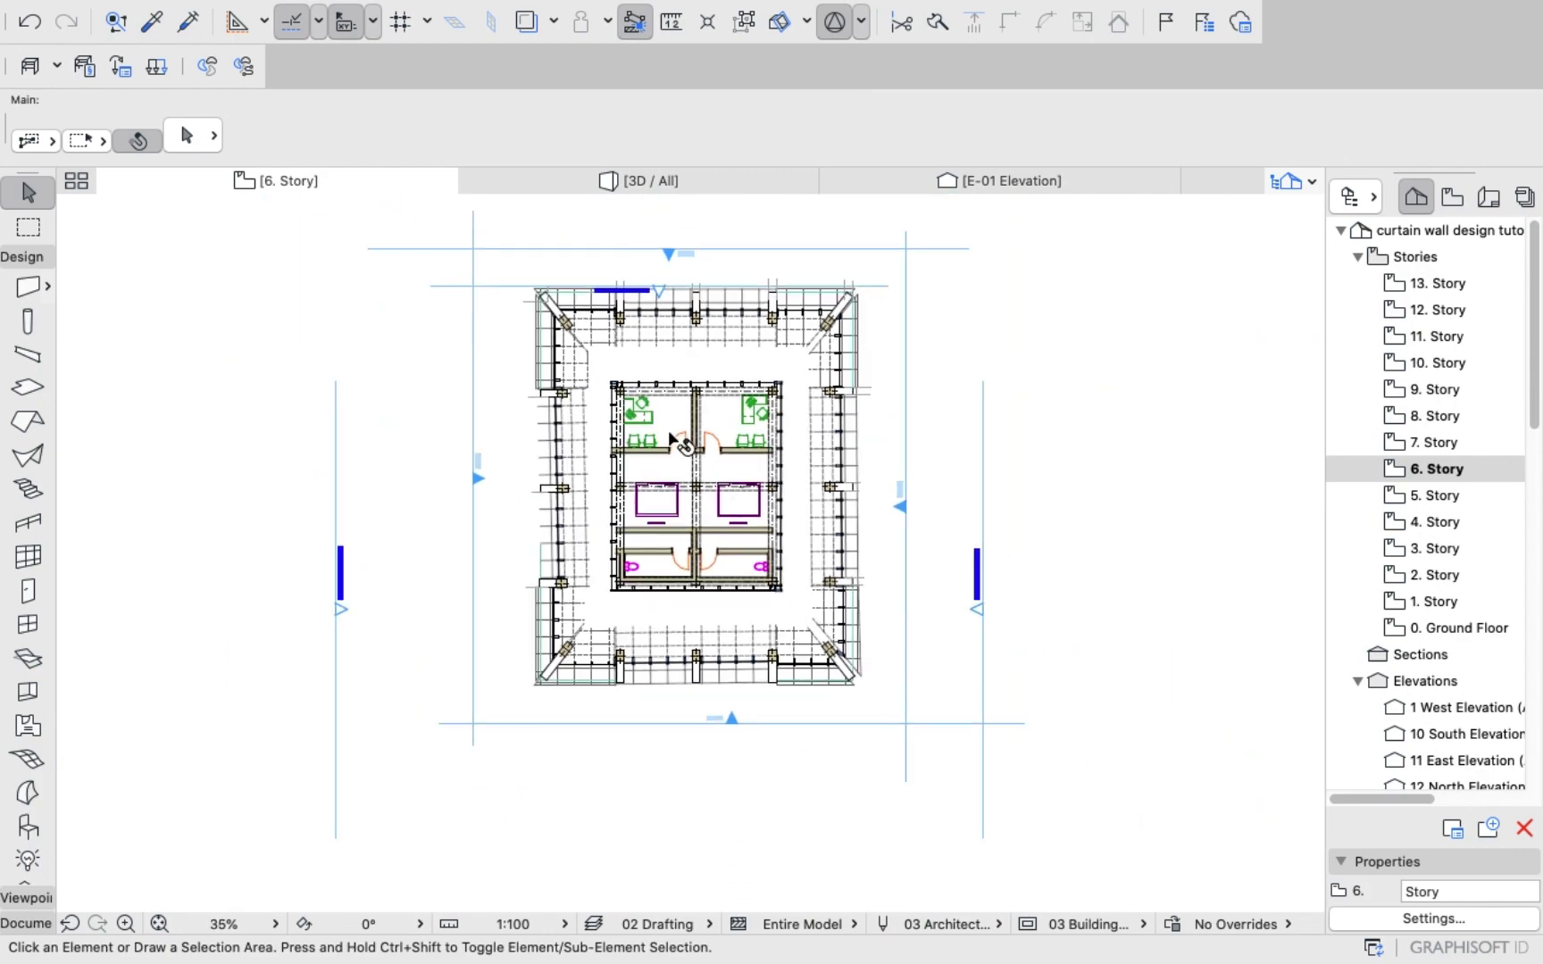
pyautogui.scroll(15, 671, 440)
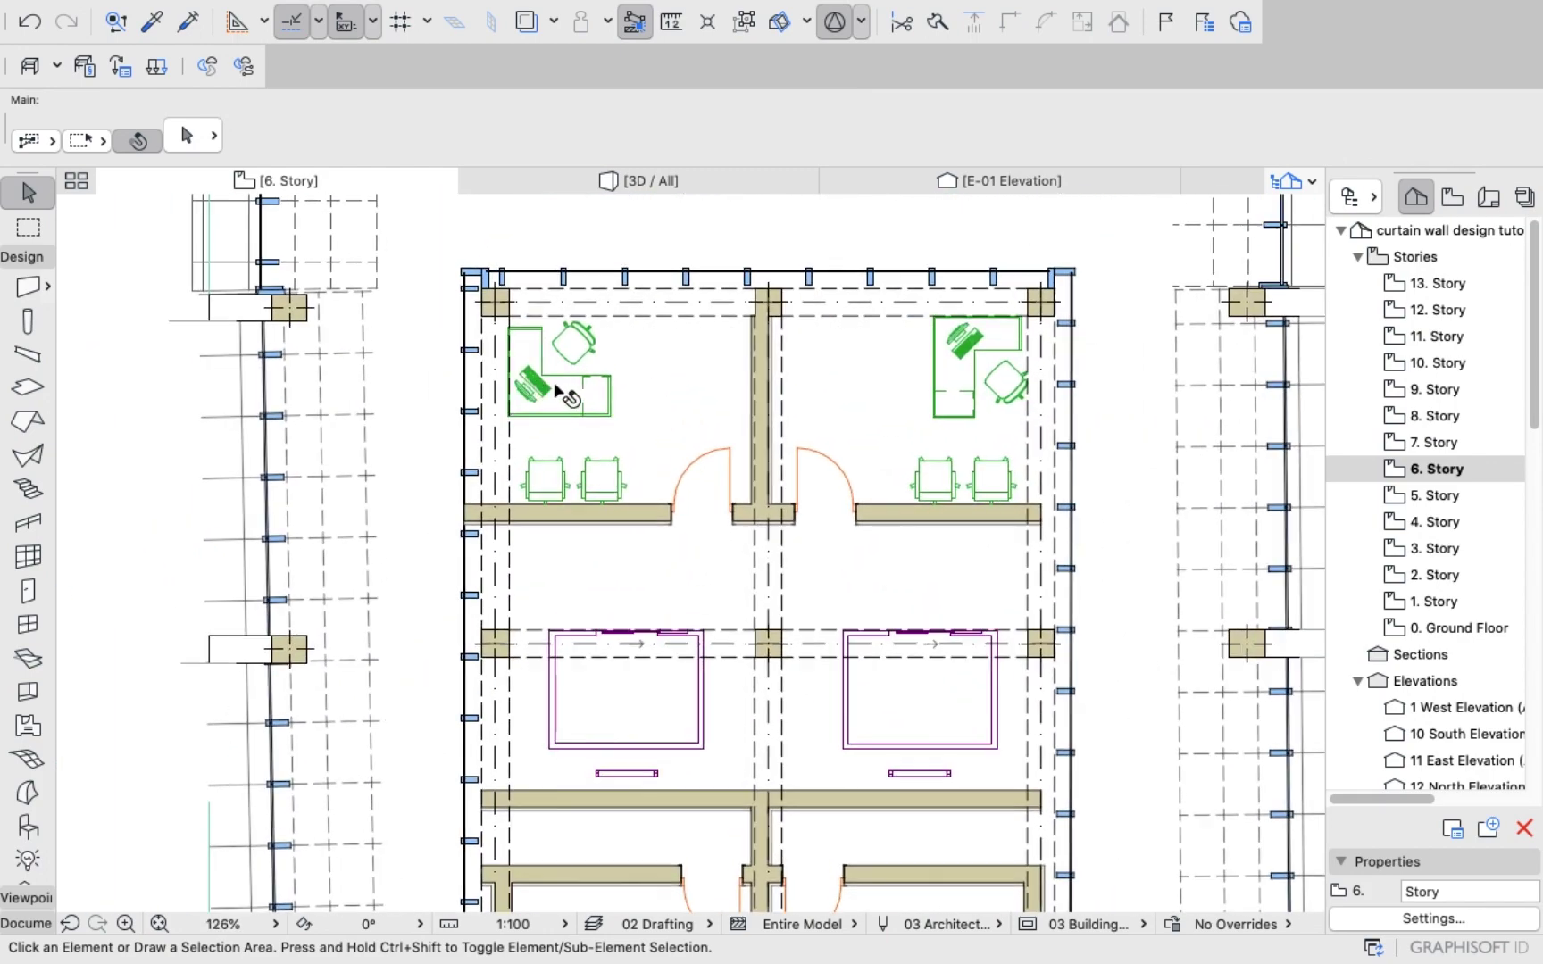
pyautogui.click(558, 390)
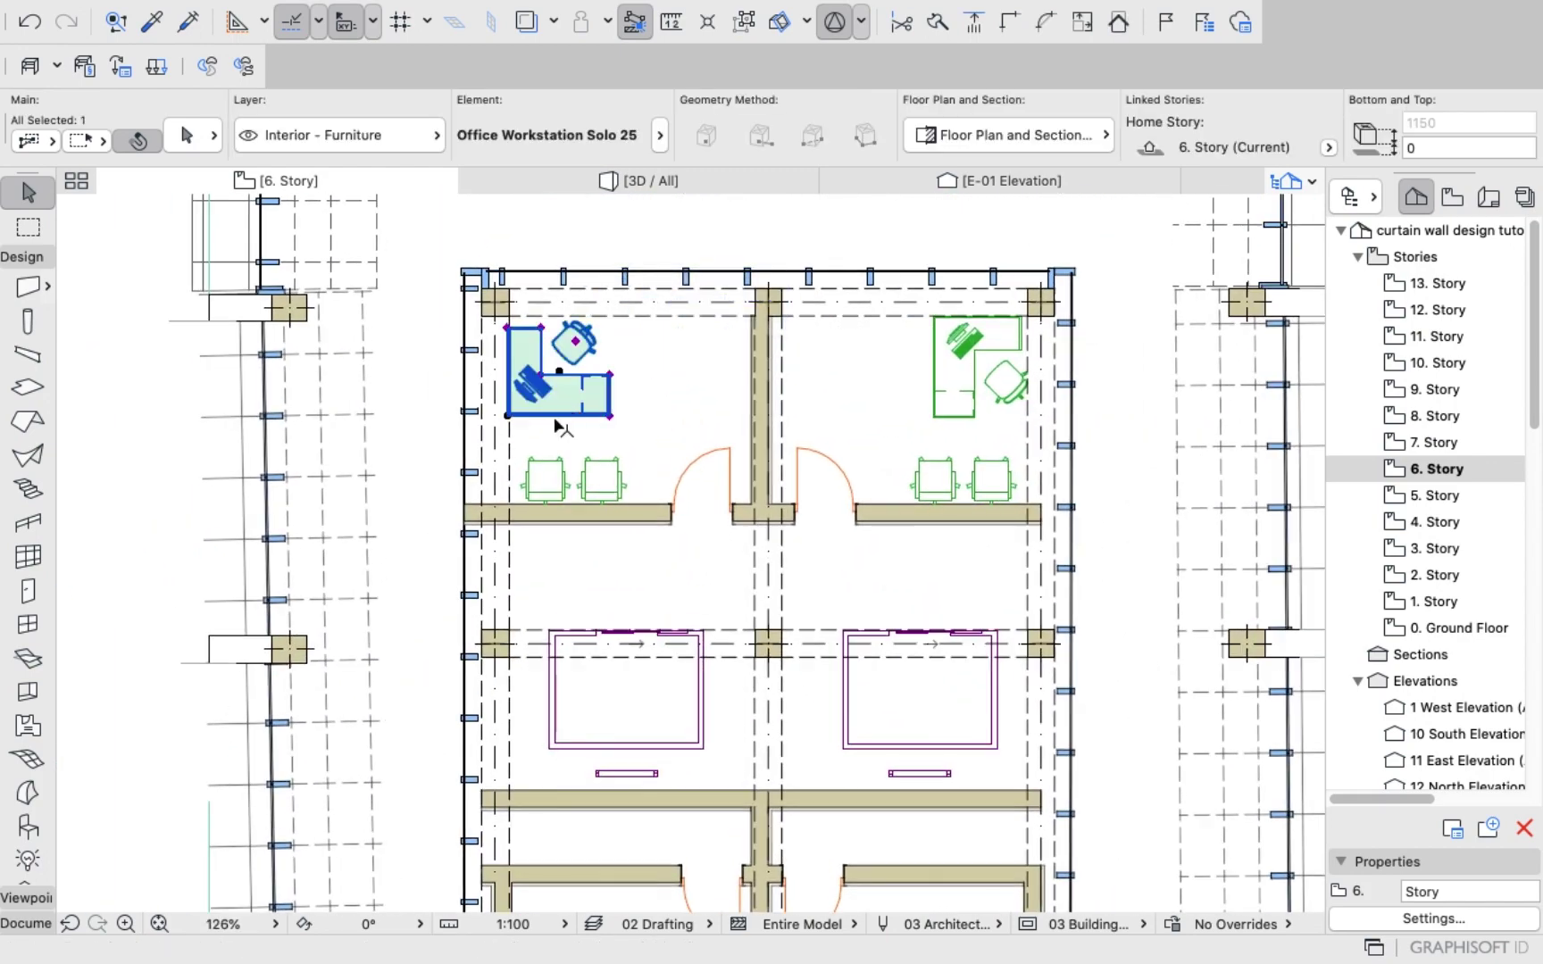
pyautogui.keyDown('shift'); pyautogui.click(545, 481); pyautogui.keyUp('shift')
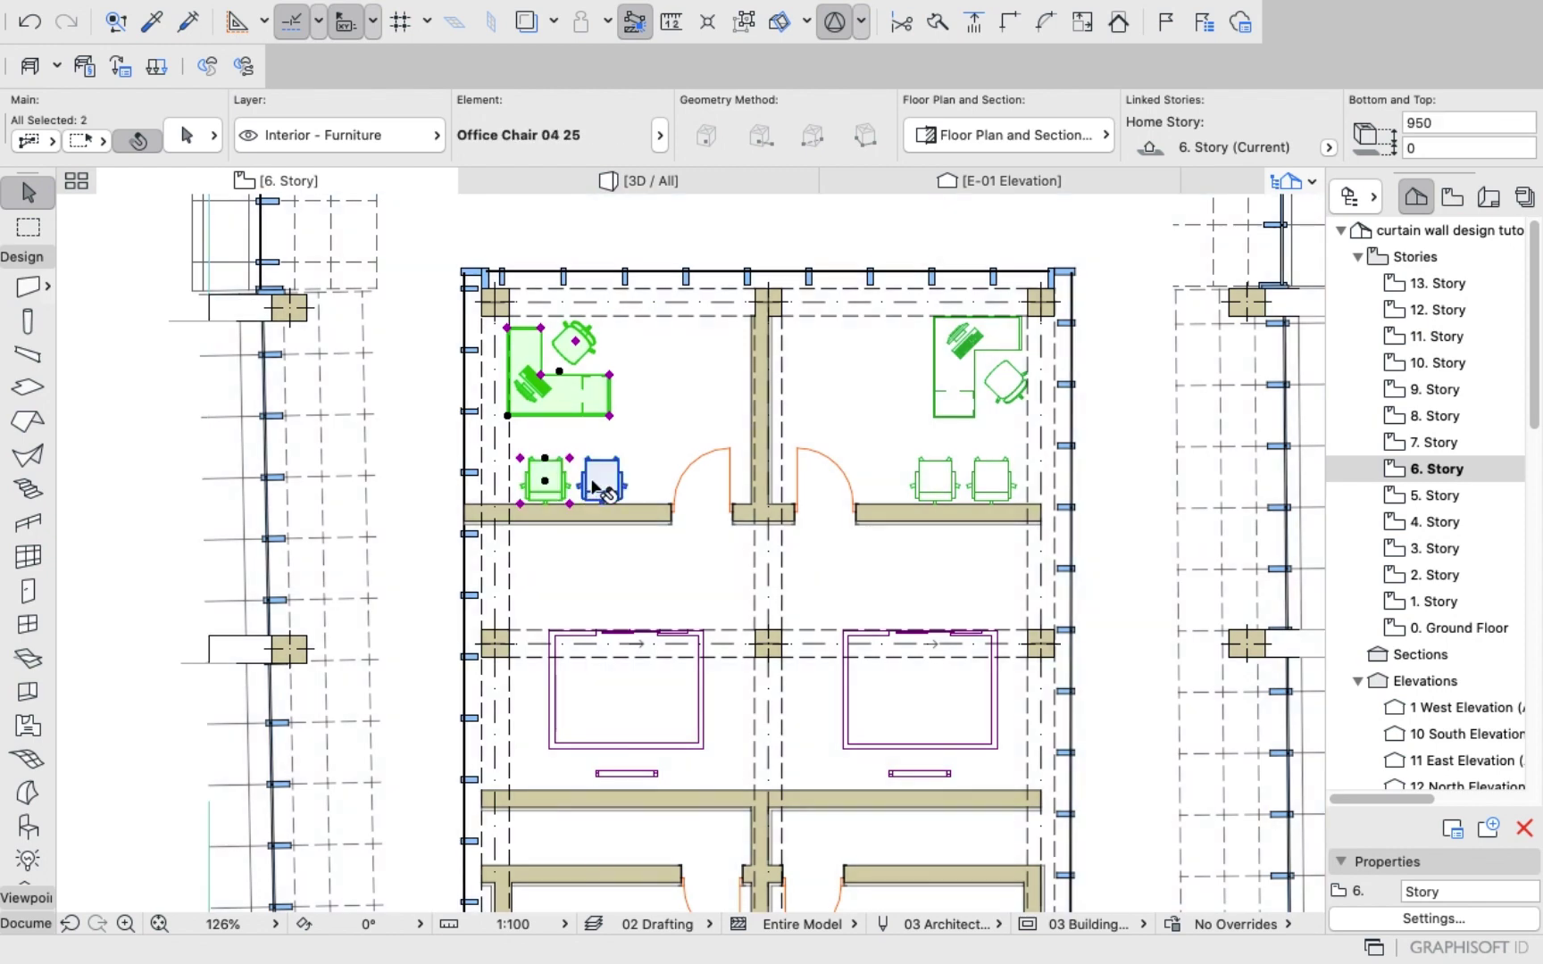
pyautogui.keyDown('shift'); pyautogui.click(594, 487); pyautogui.keyUp('shift')
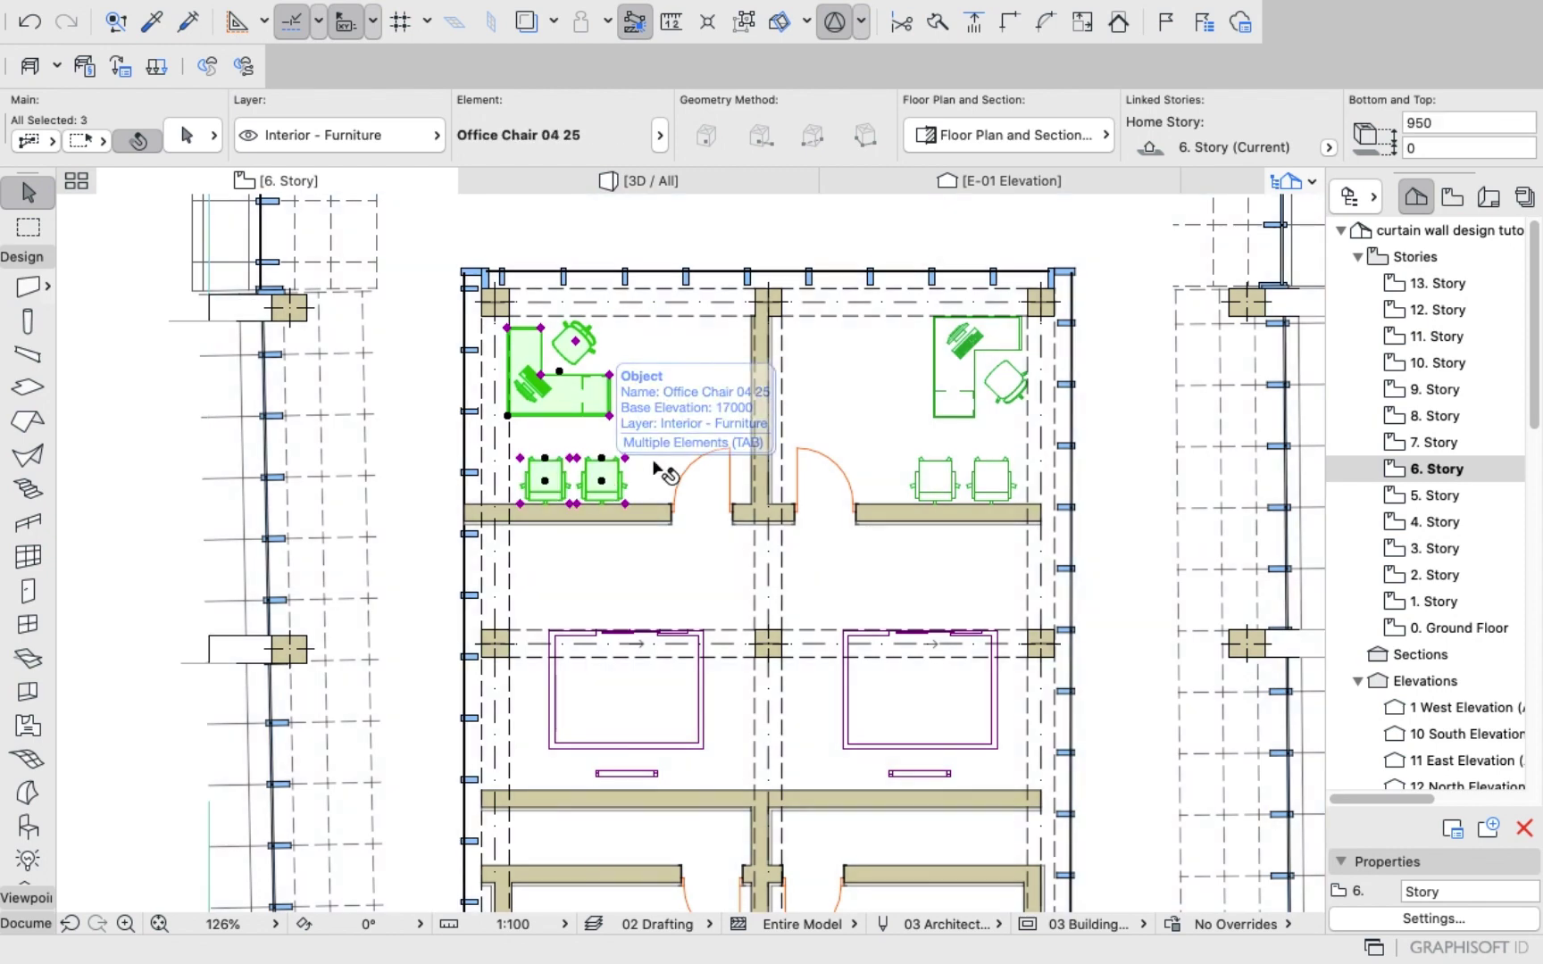
pyautogui.keyDown('shift'); pyautogui.click(962, 388); pyautogui.keyUp('shift')
pyautogui.keyDown('shift'); pyautogui.click(991, 480); pyautogui.keyUp('shift')
pyautogui.keyDown('shift'); pyautogui.click(931, 482); pyautogui.keyUp('shift')
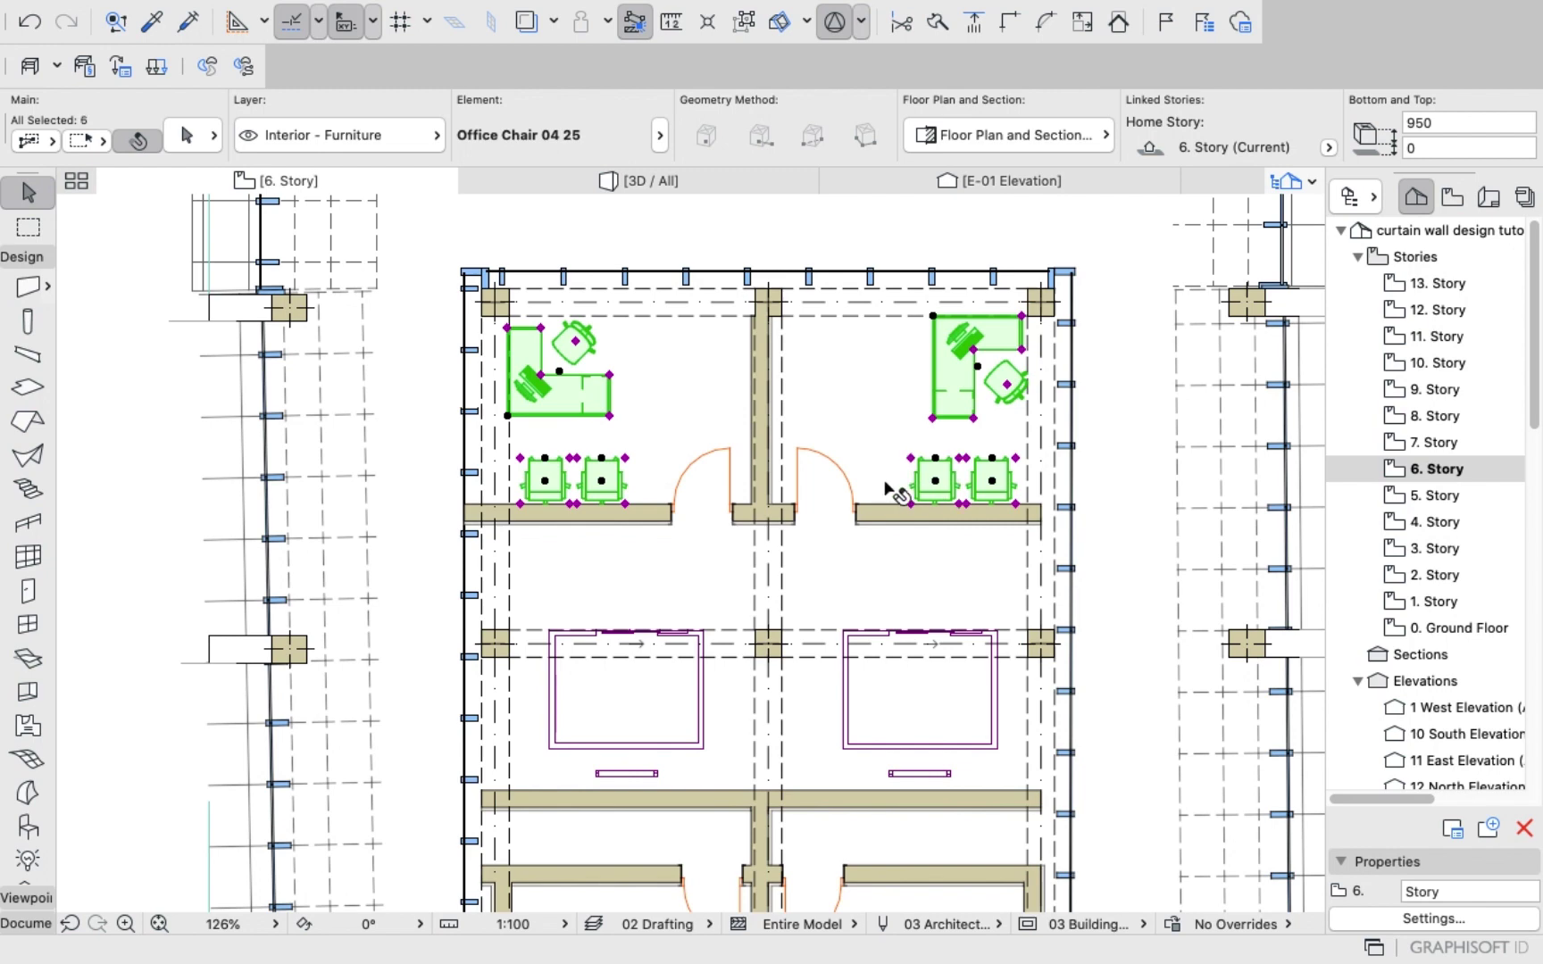
pyautogui.keyDown('shift'); pyautogui.click(840, 471); pyautogui.keyUp('shift')
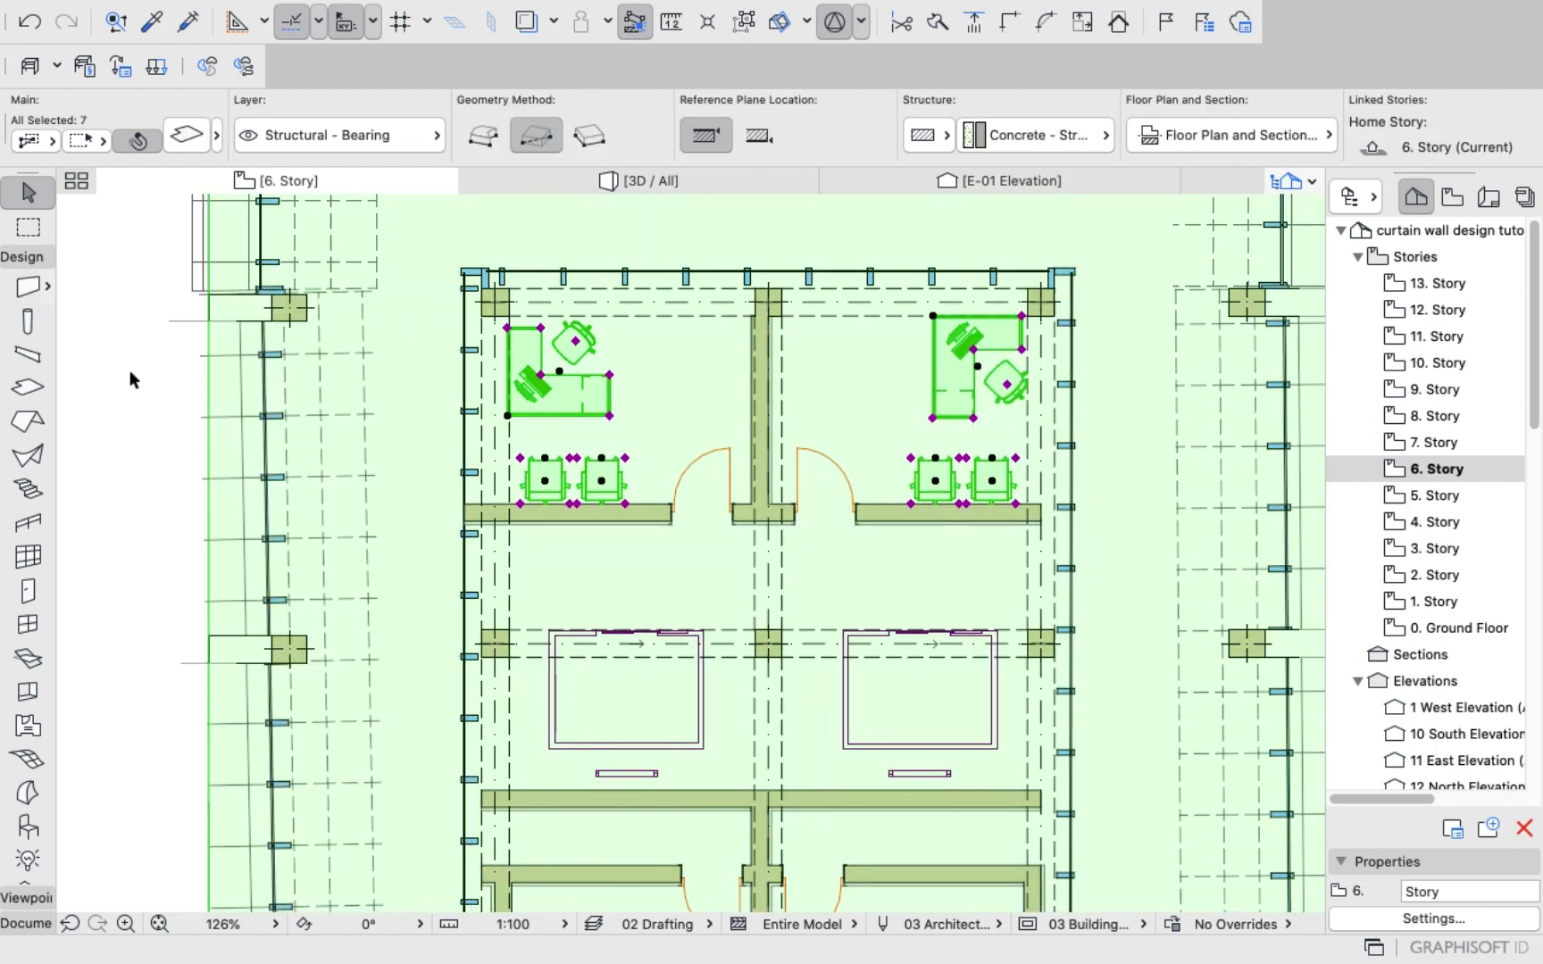
pyautogui.click(129, 369)
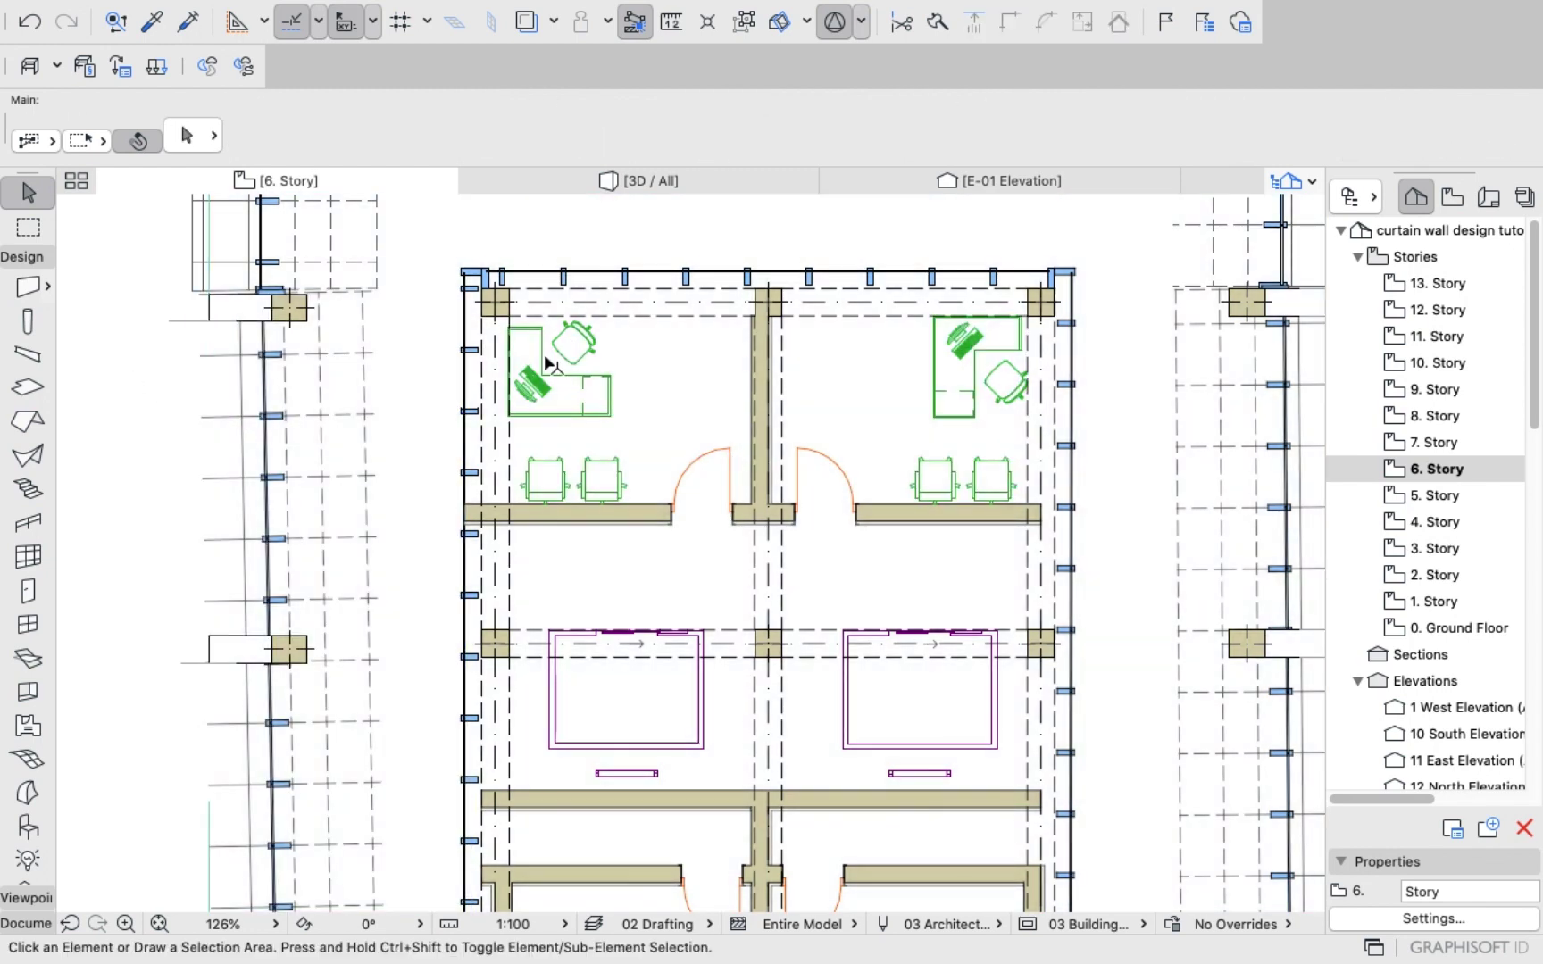
# Select the workstation desks and the four visitor chairs in both offices.
pyautogui.click(540, 355)
pyautogui.keyDown('shift'); pyautogui.click(546, 480); pyautogui.keyUp('shift')
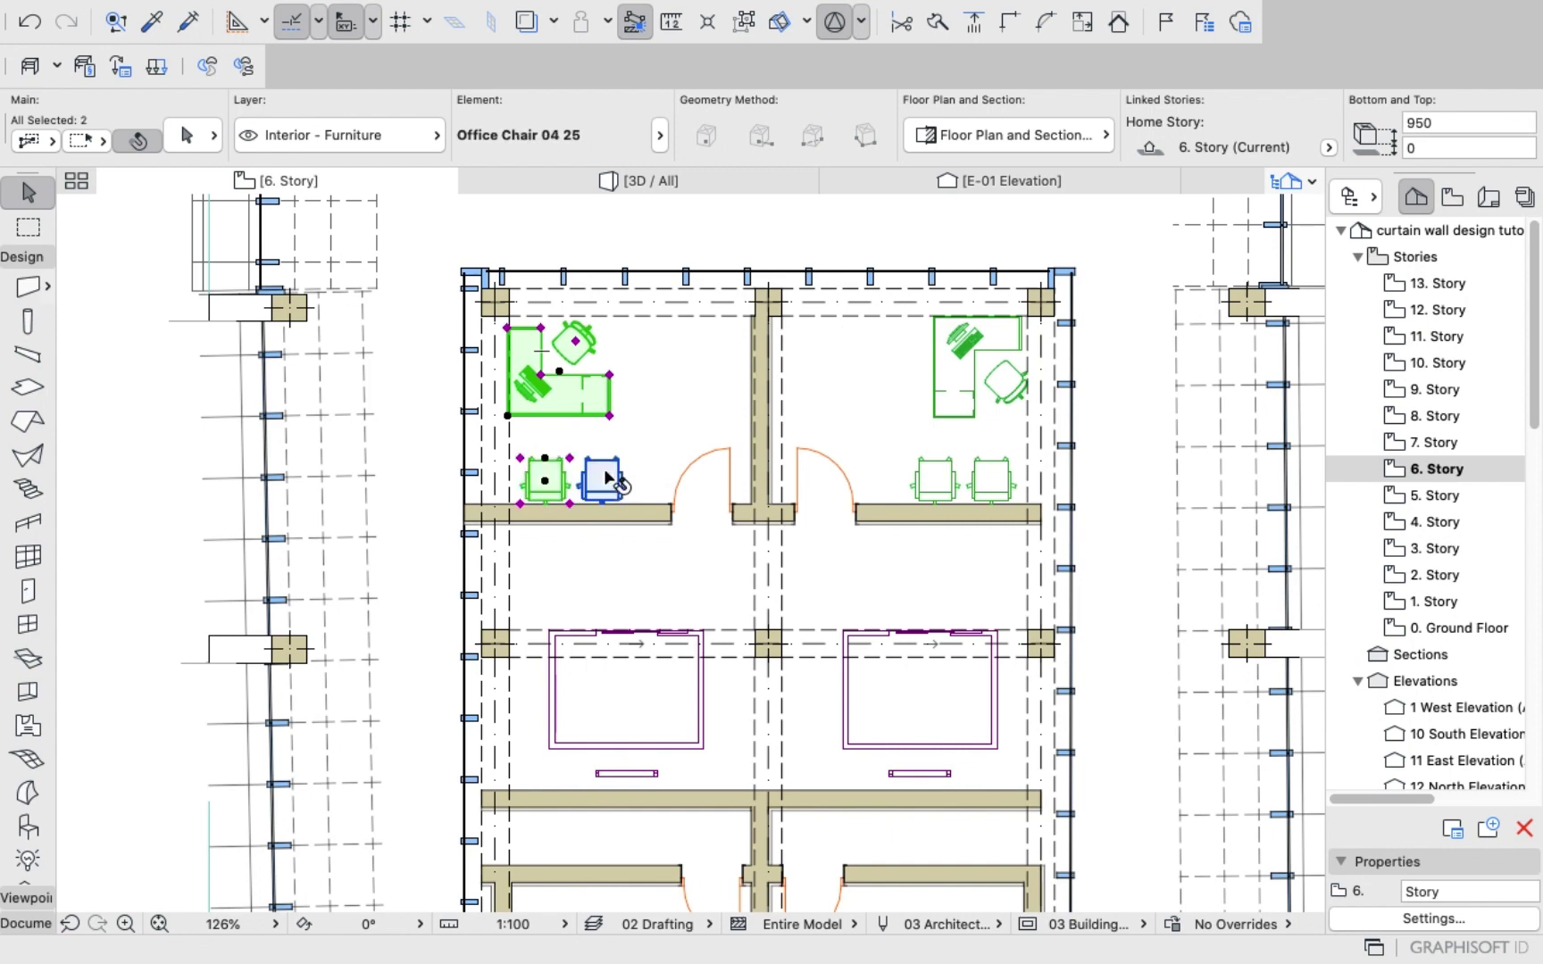
pyautogui.keyDown('shift'); pyautogui.click(953, 404); pyautogui.keyUp('shift')
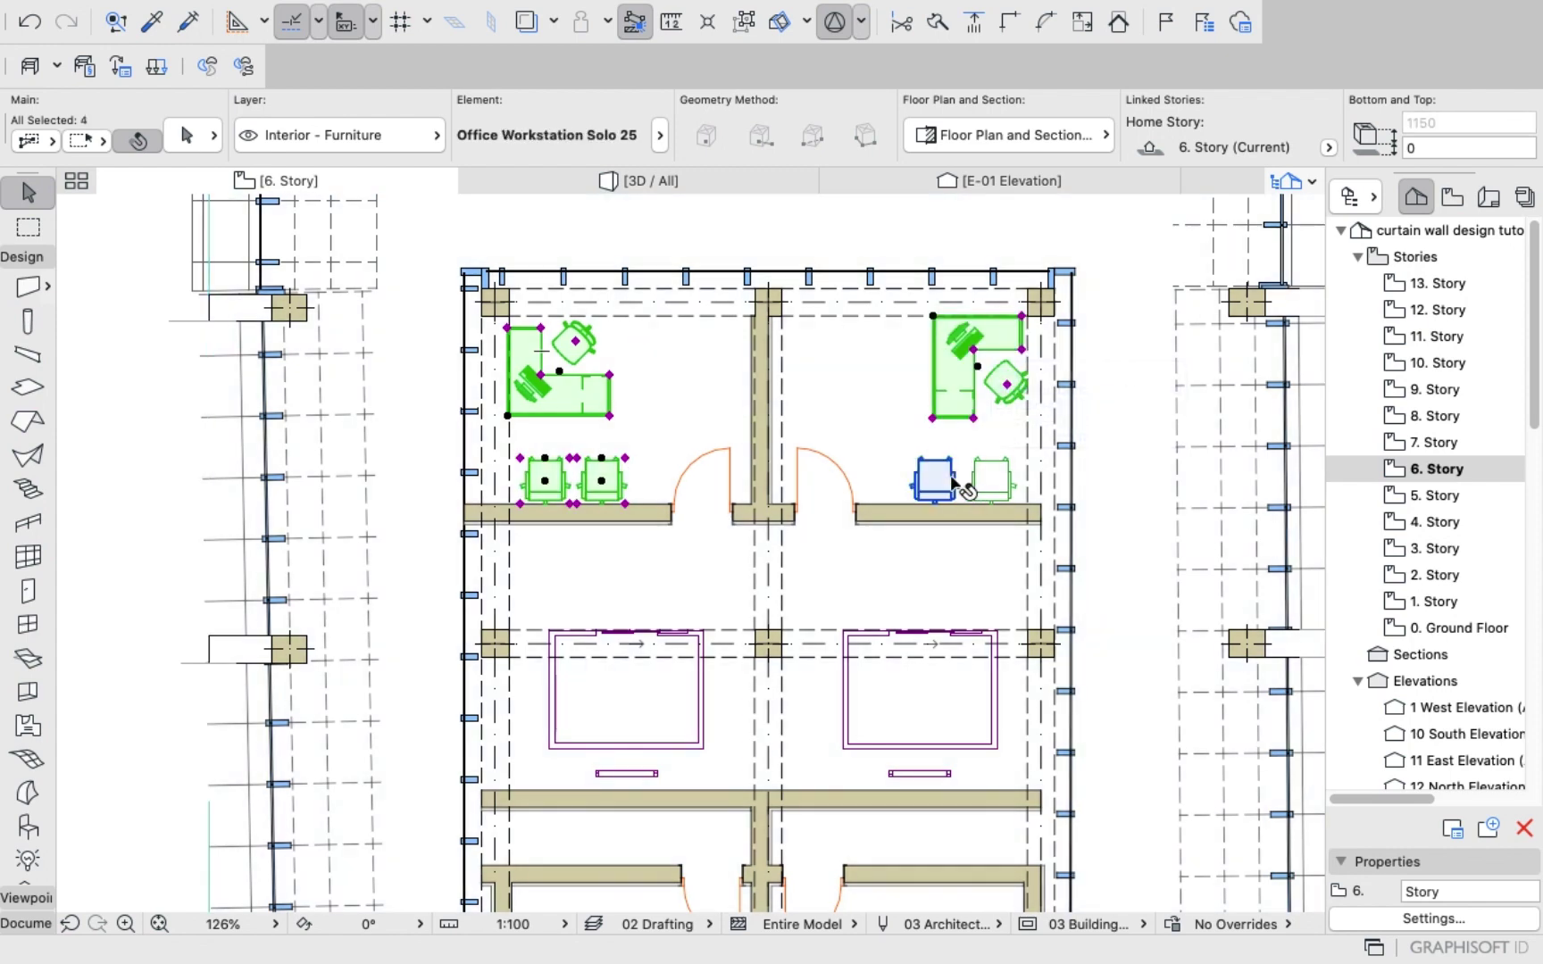
pyautogui.keyDown('shift'); pyautogui.click(935, 480); pyautogui.keyUp('shift')
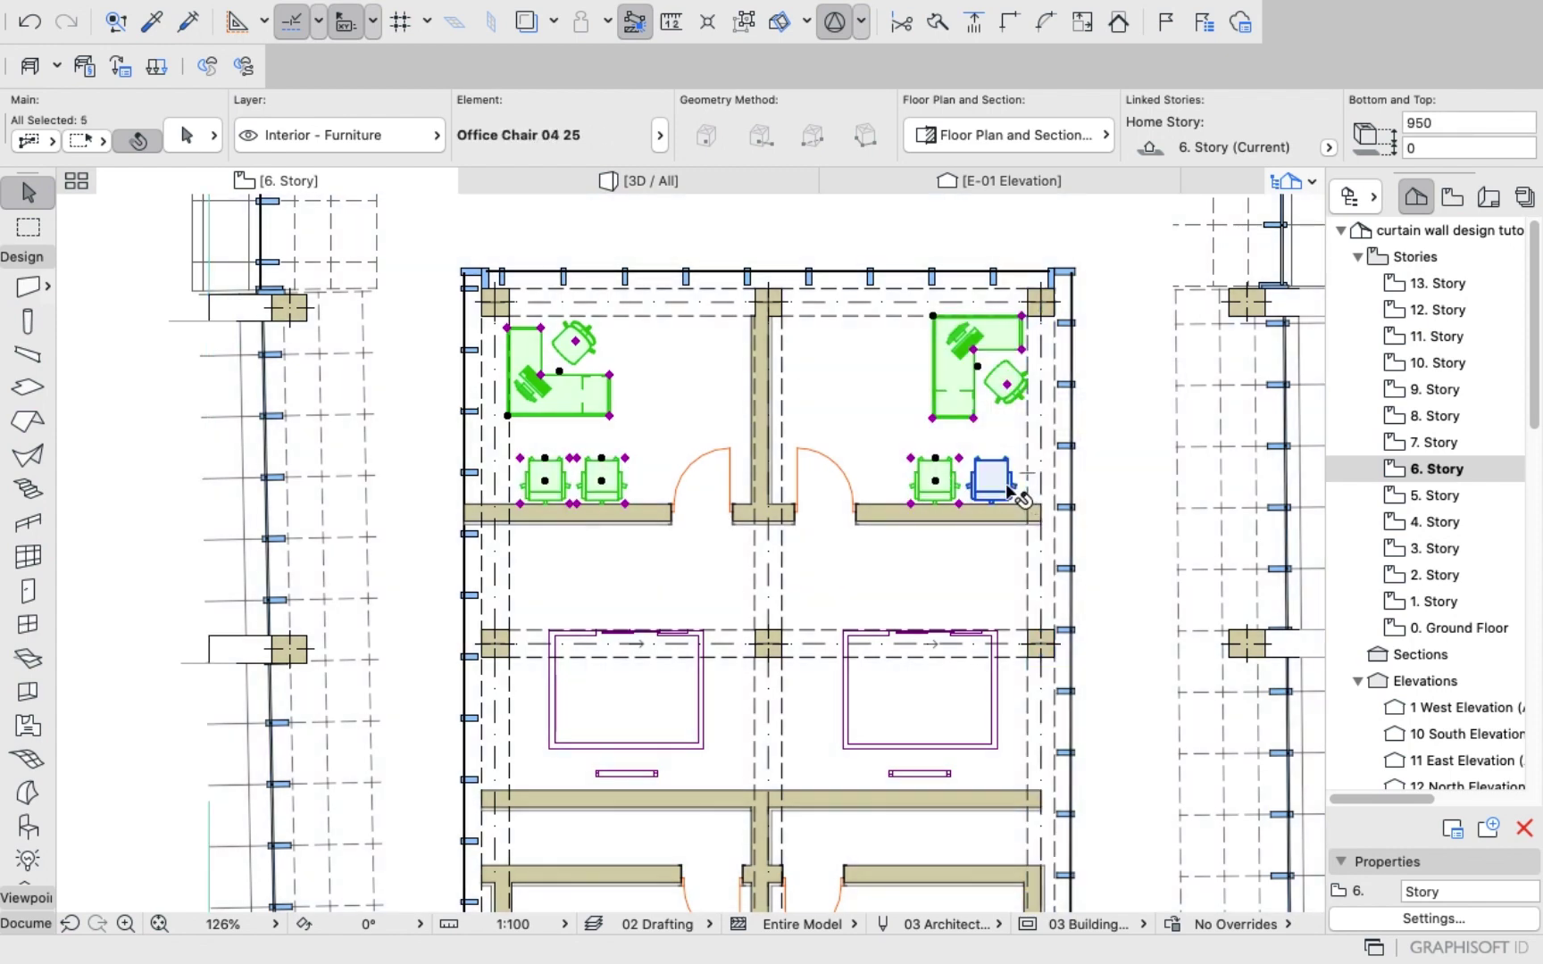
pyautogui.keyDown('shift'); pyautogui.click(991, 481); pyautogui.keyUp('shift')
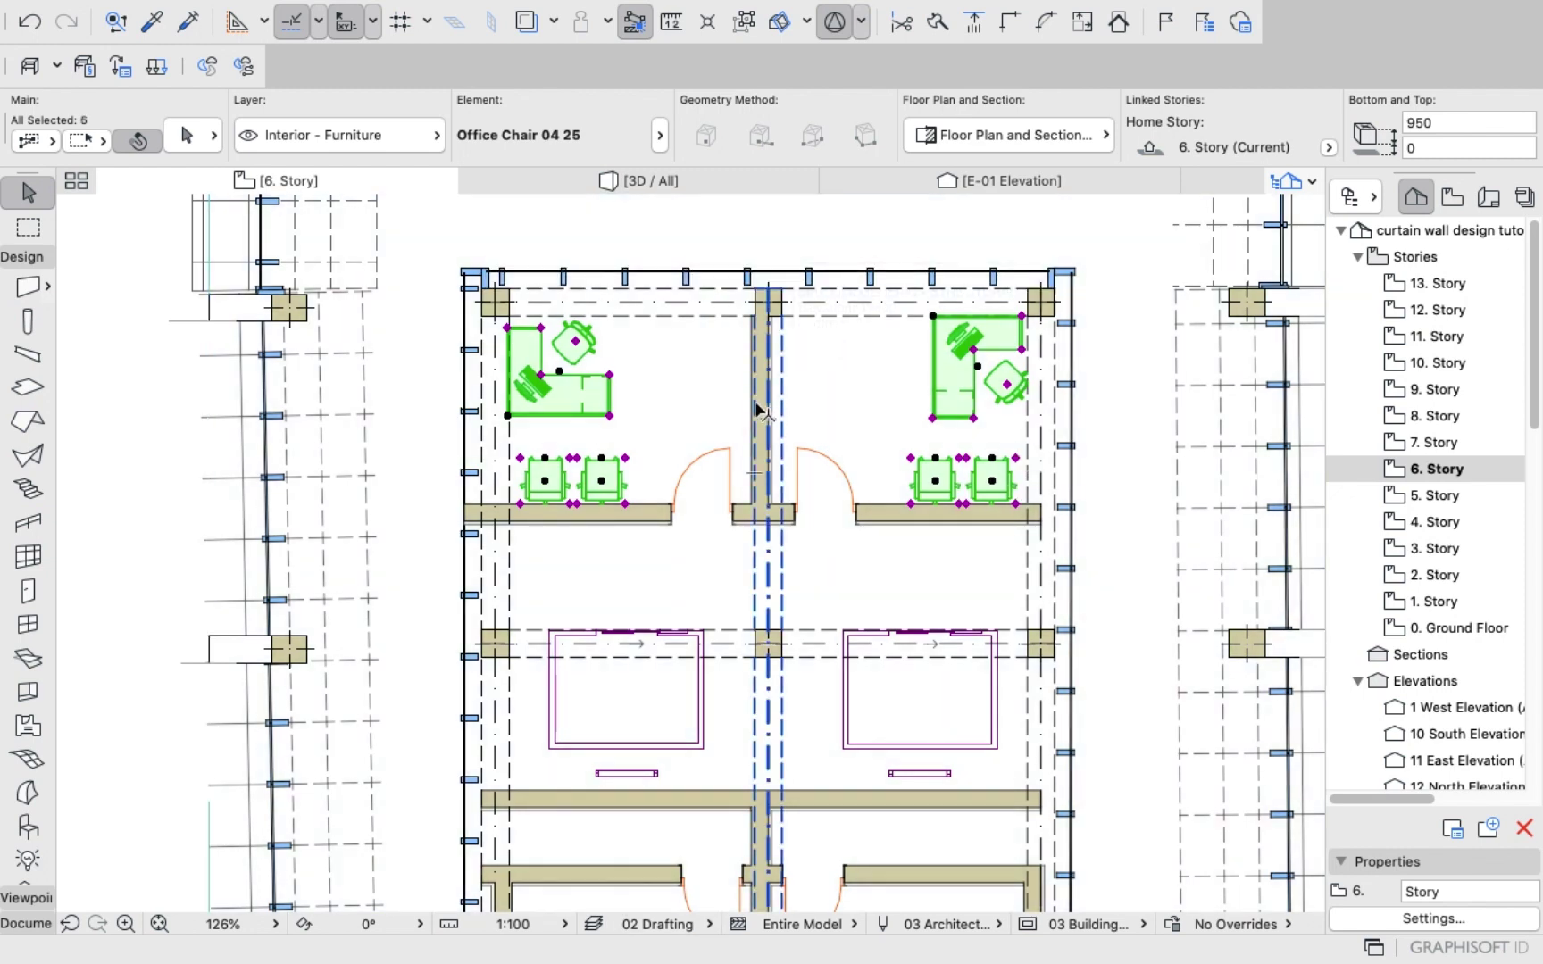
# Add both office doors, the wall containing them and the partition wall between the offices to the selection.
pyautogui.keyDown('shift'); pyautogui.click(725, 453); pyautogui.keyUp('shift')
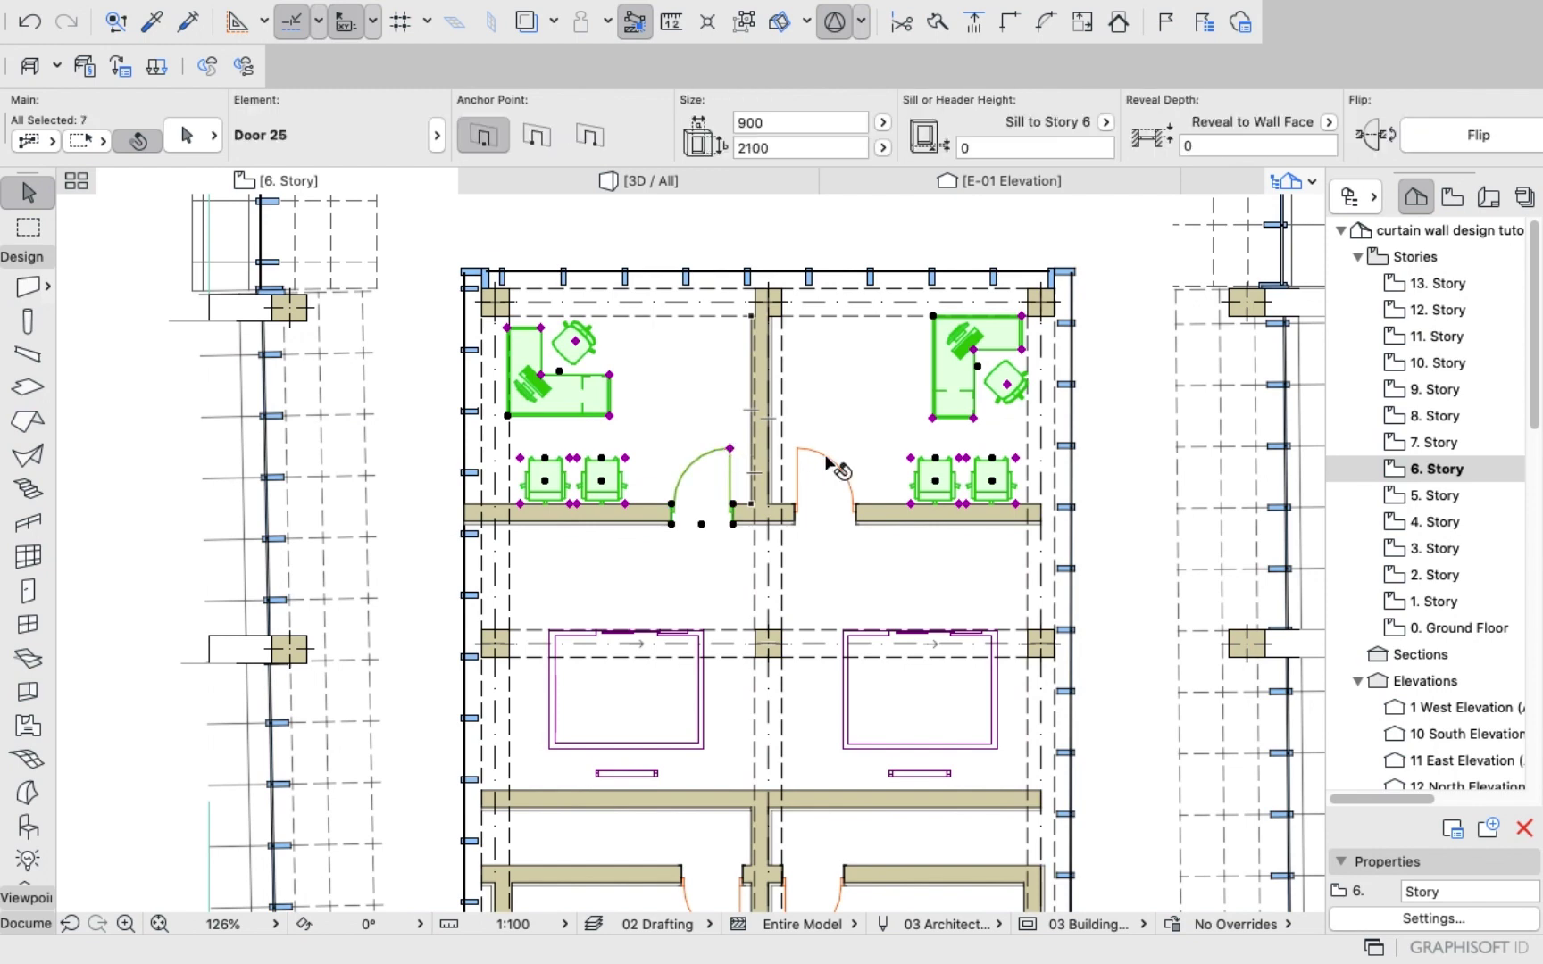
pyautogui.keyDown('shift'); pyautogui.click(798, 450); pyautogui.keyUp('shift')
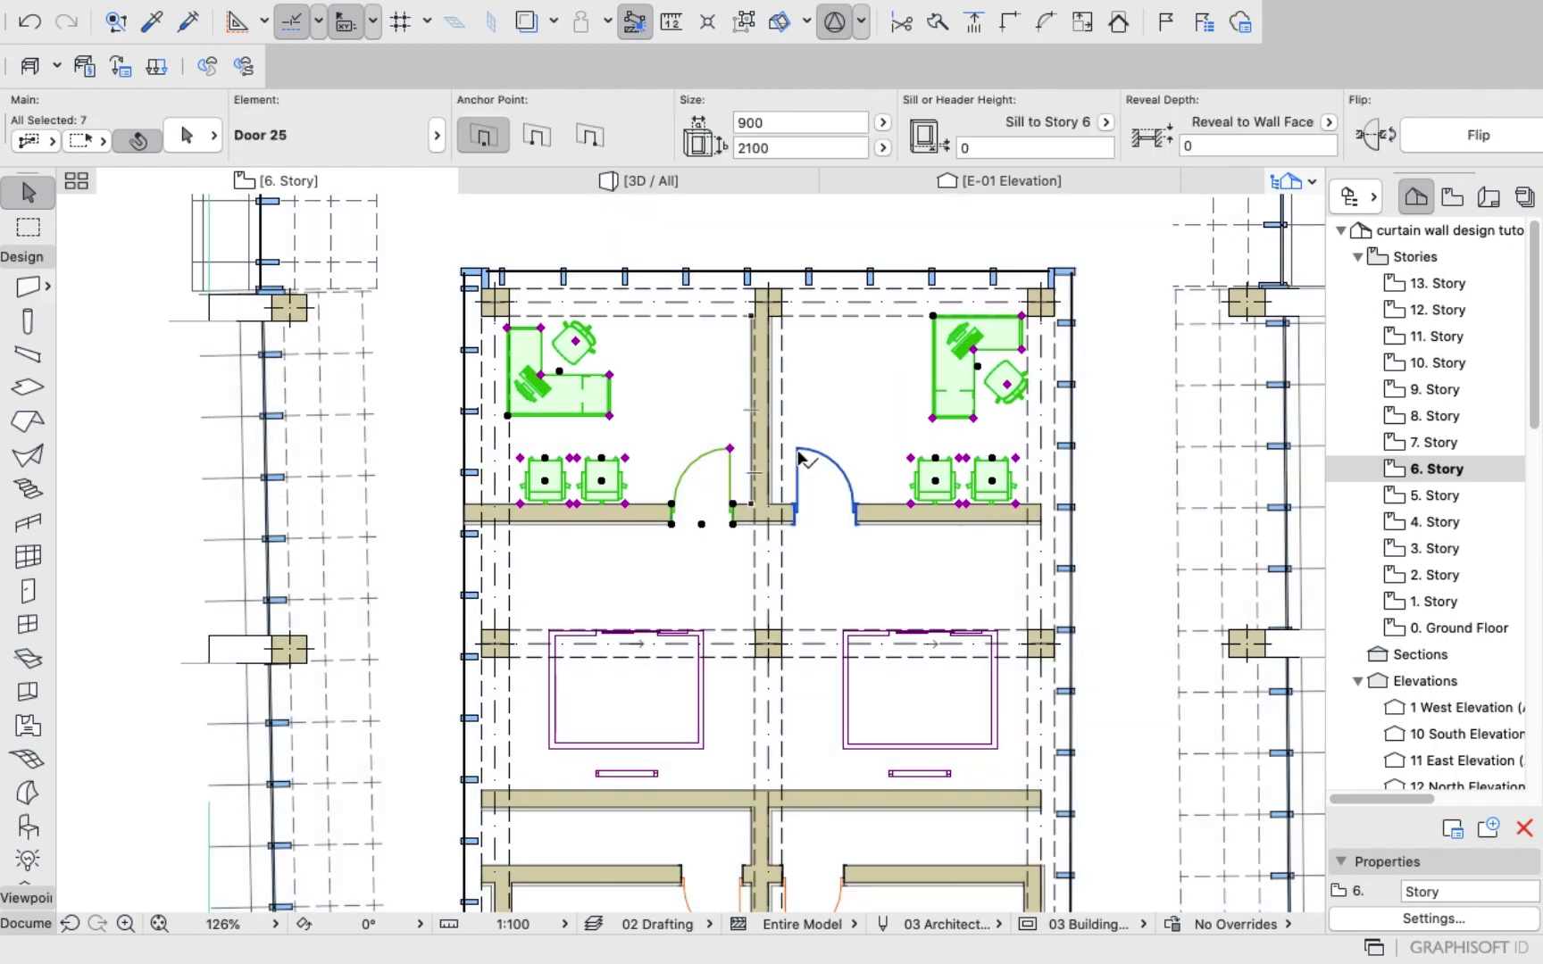
pyautogui.keyDown('shift'); pyautogui.click(643, 518); pyautogui.keyUp('shift')
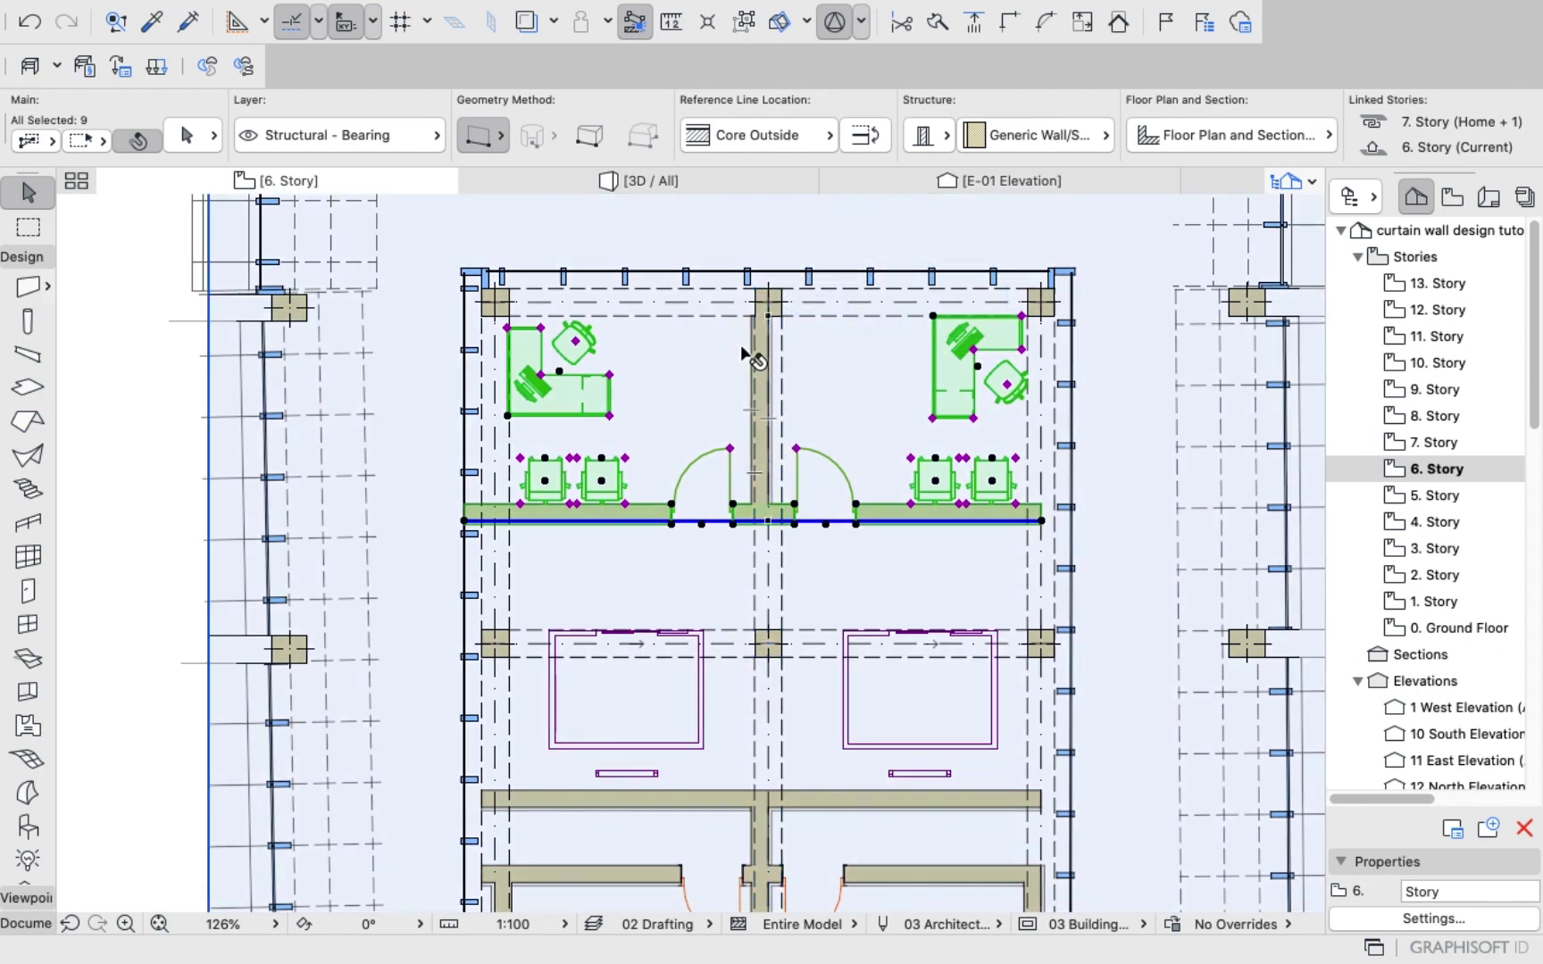
pyautogui.scroll(6, 745, 343)
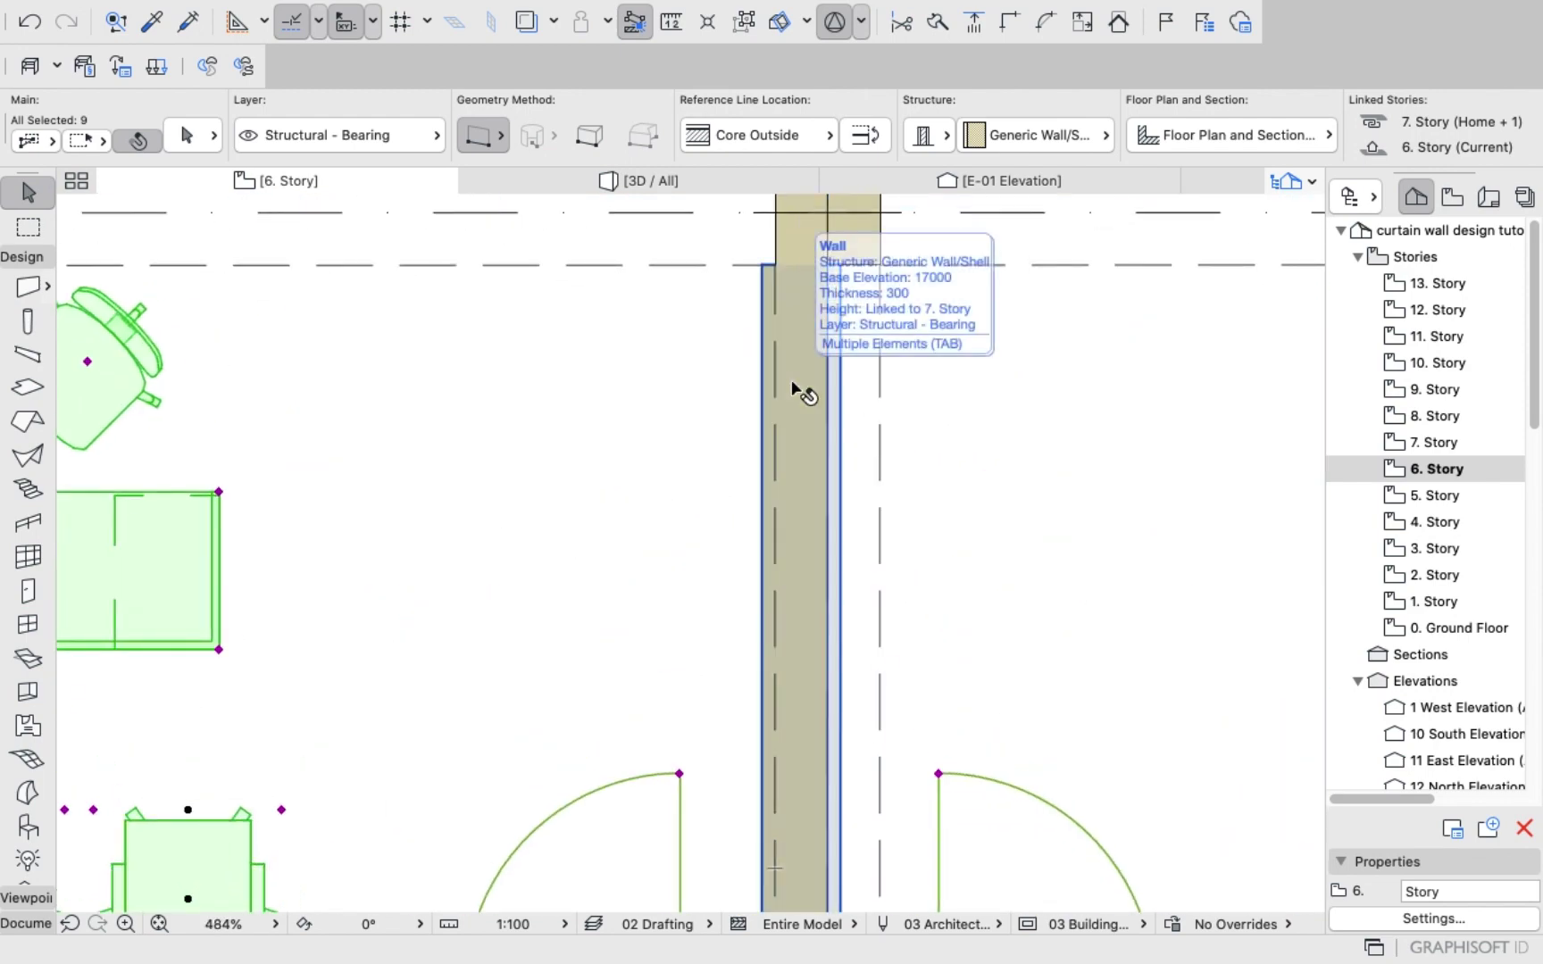
pyautogui.keyDown('shift'); pyautogui.click(791, 379); pyautogui.keyUp('shift')
# Add the two elevators in the middle of the core to the selection.
pyautogui.scroll(-8, 788, 358)
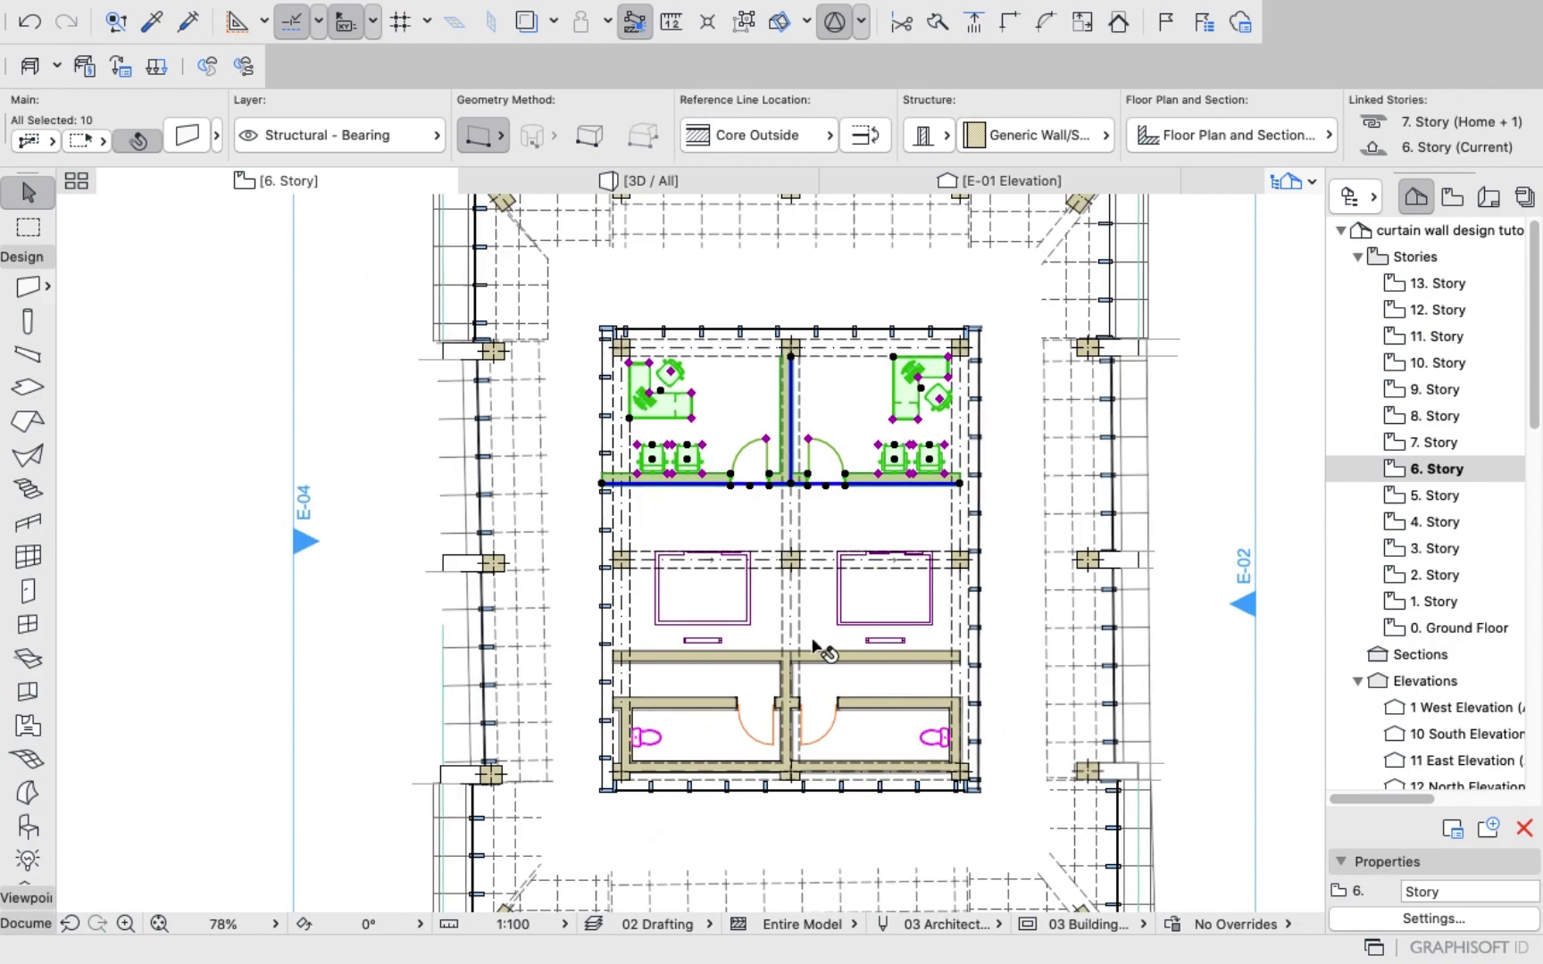
pyautogui.scroll(3, 815, 644)
pyautogui.keyDown('shift'); pyautogui.click(634, 602); pyautogui.keyUp('shift')
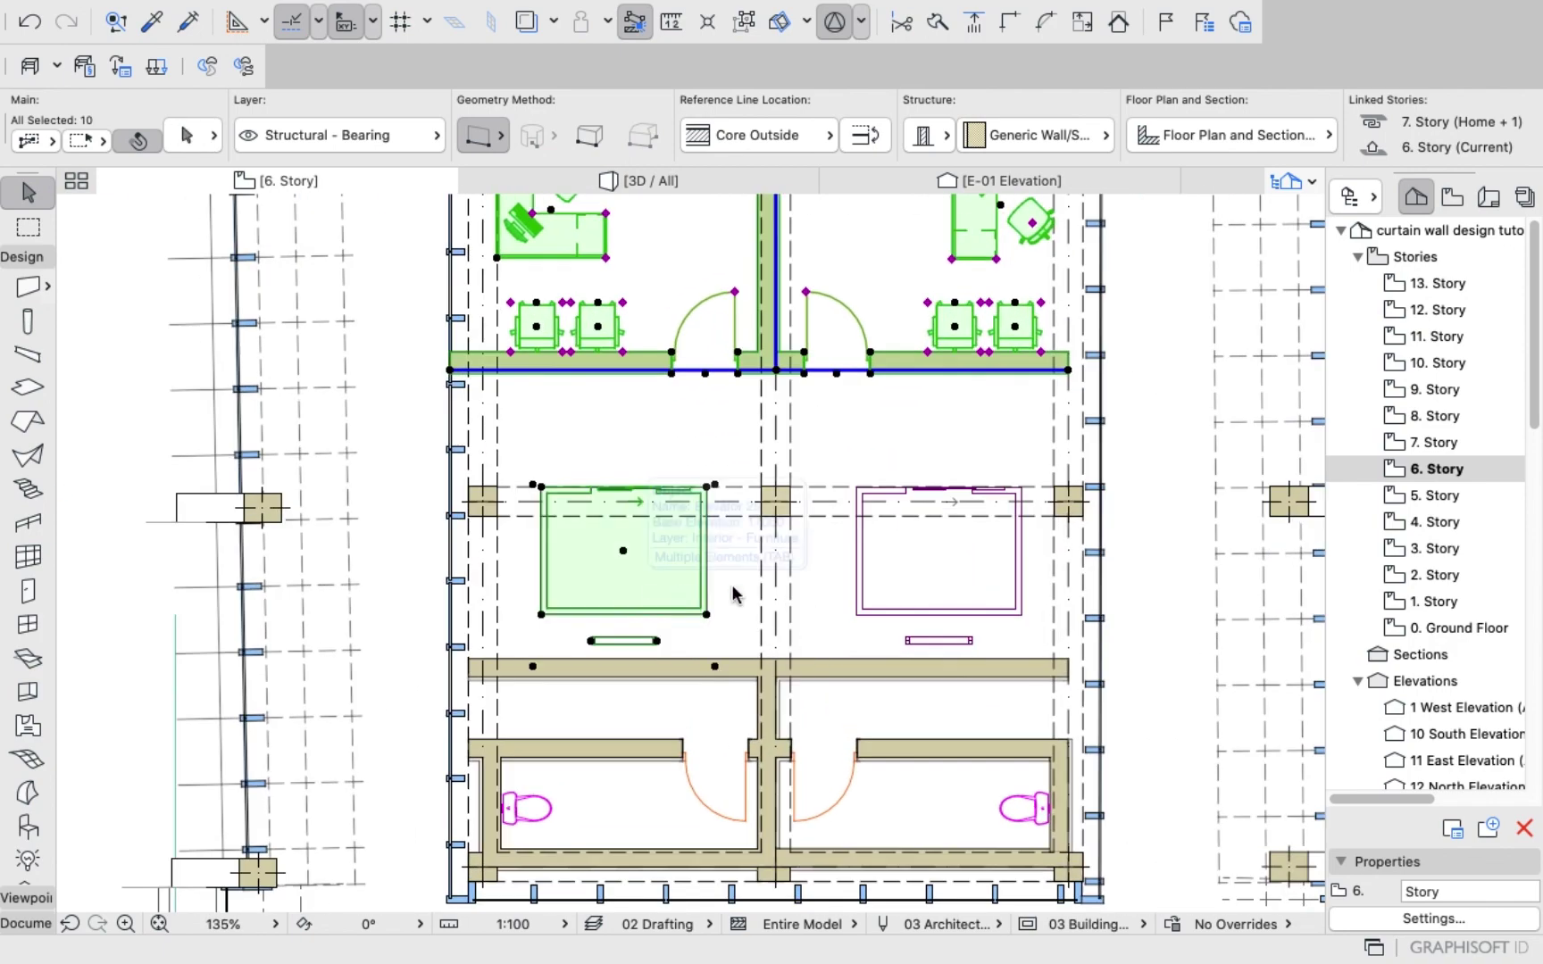
pyautogui.keyDown('shift'); pyautogui.click(920, 581); pyautogui.keyUp('shift')
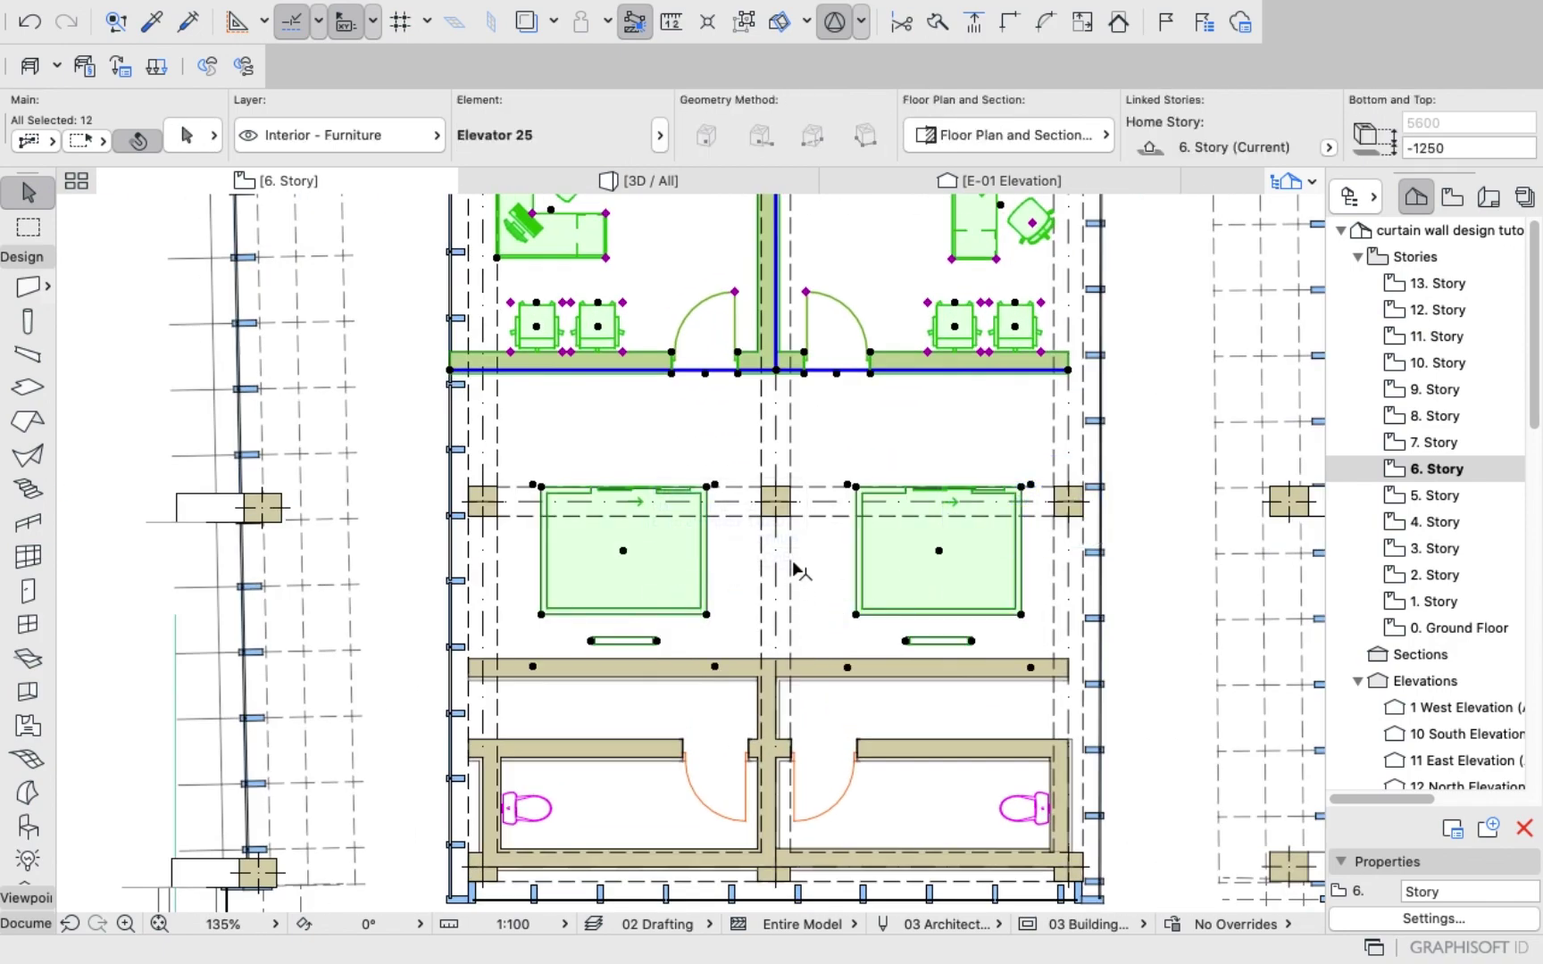
# Add the toilets and doors of both restrooms to the selection.
pyautogui.scroll(-6, 793, 567)
pyautogui.scroll(3, 786, 612)
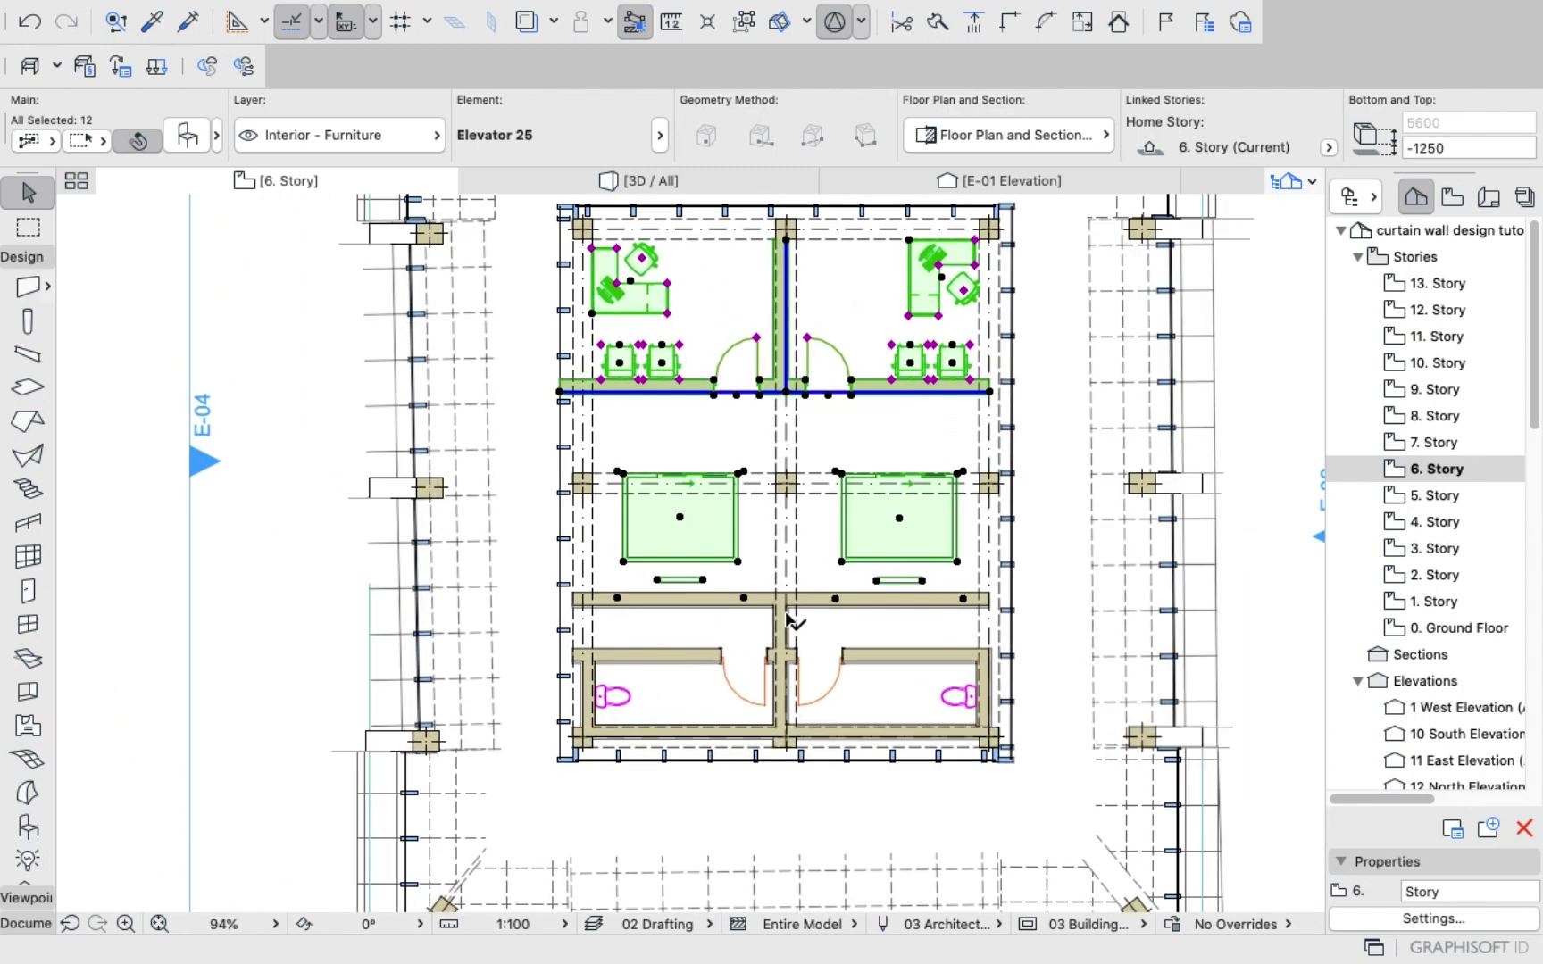
pyautogui.scroll(1, 788, 616)
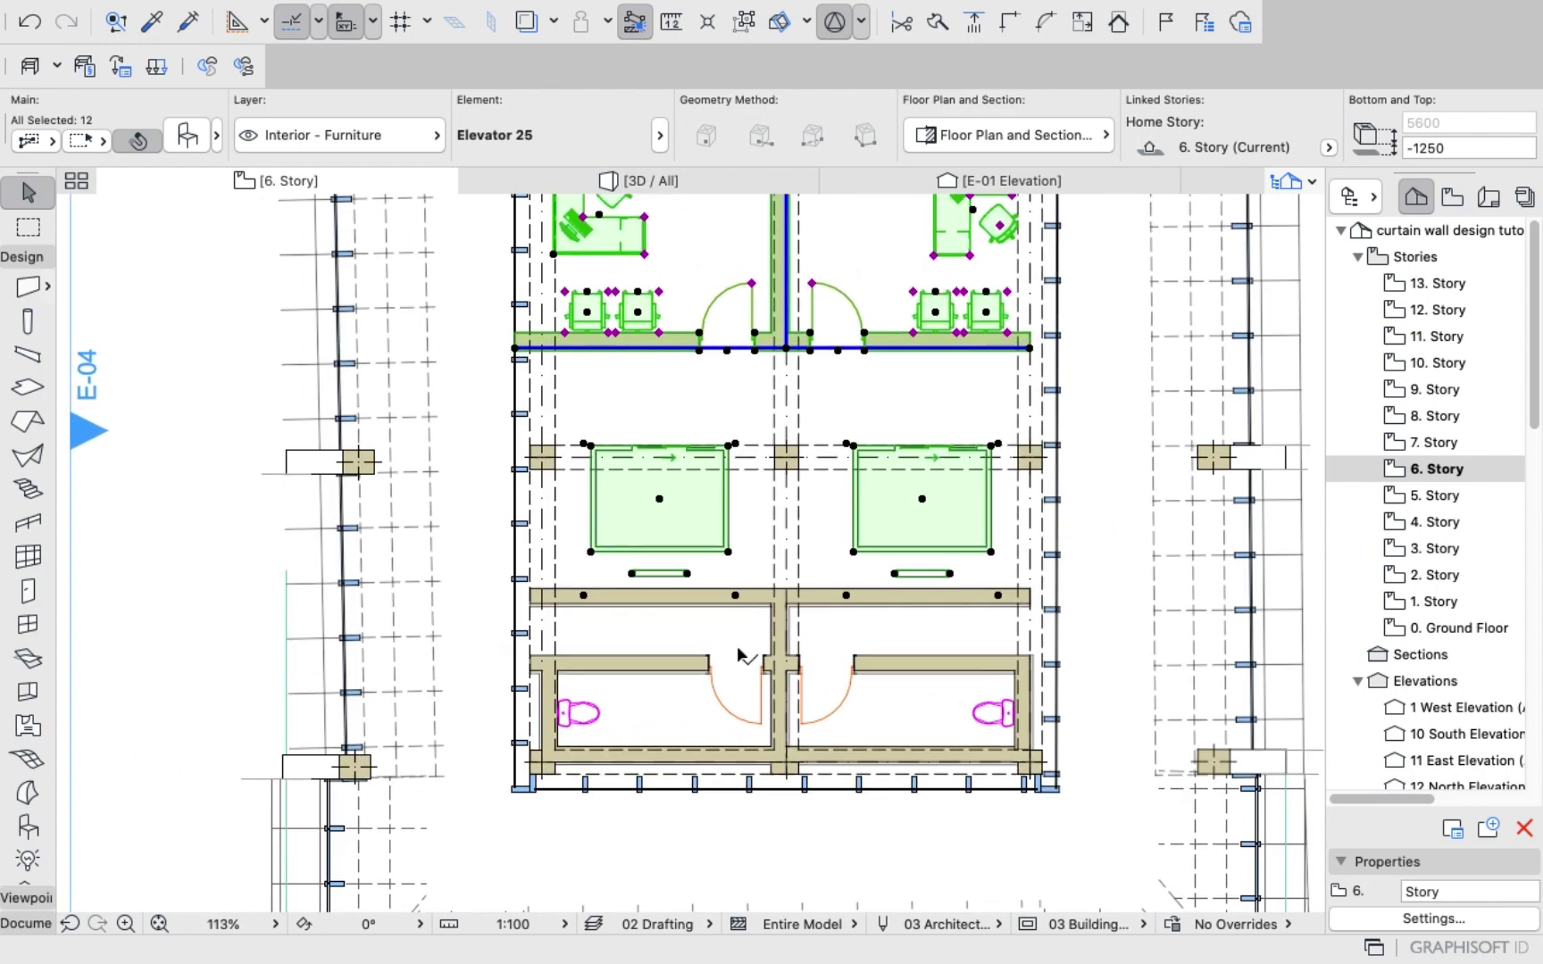
pyautogui.keyDown('shift'); pyautogui.click(589, 710); pyautogui.keyUp('shift')
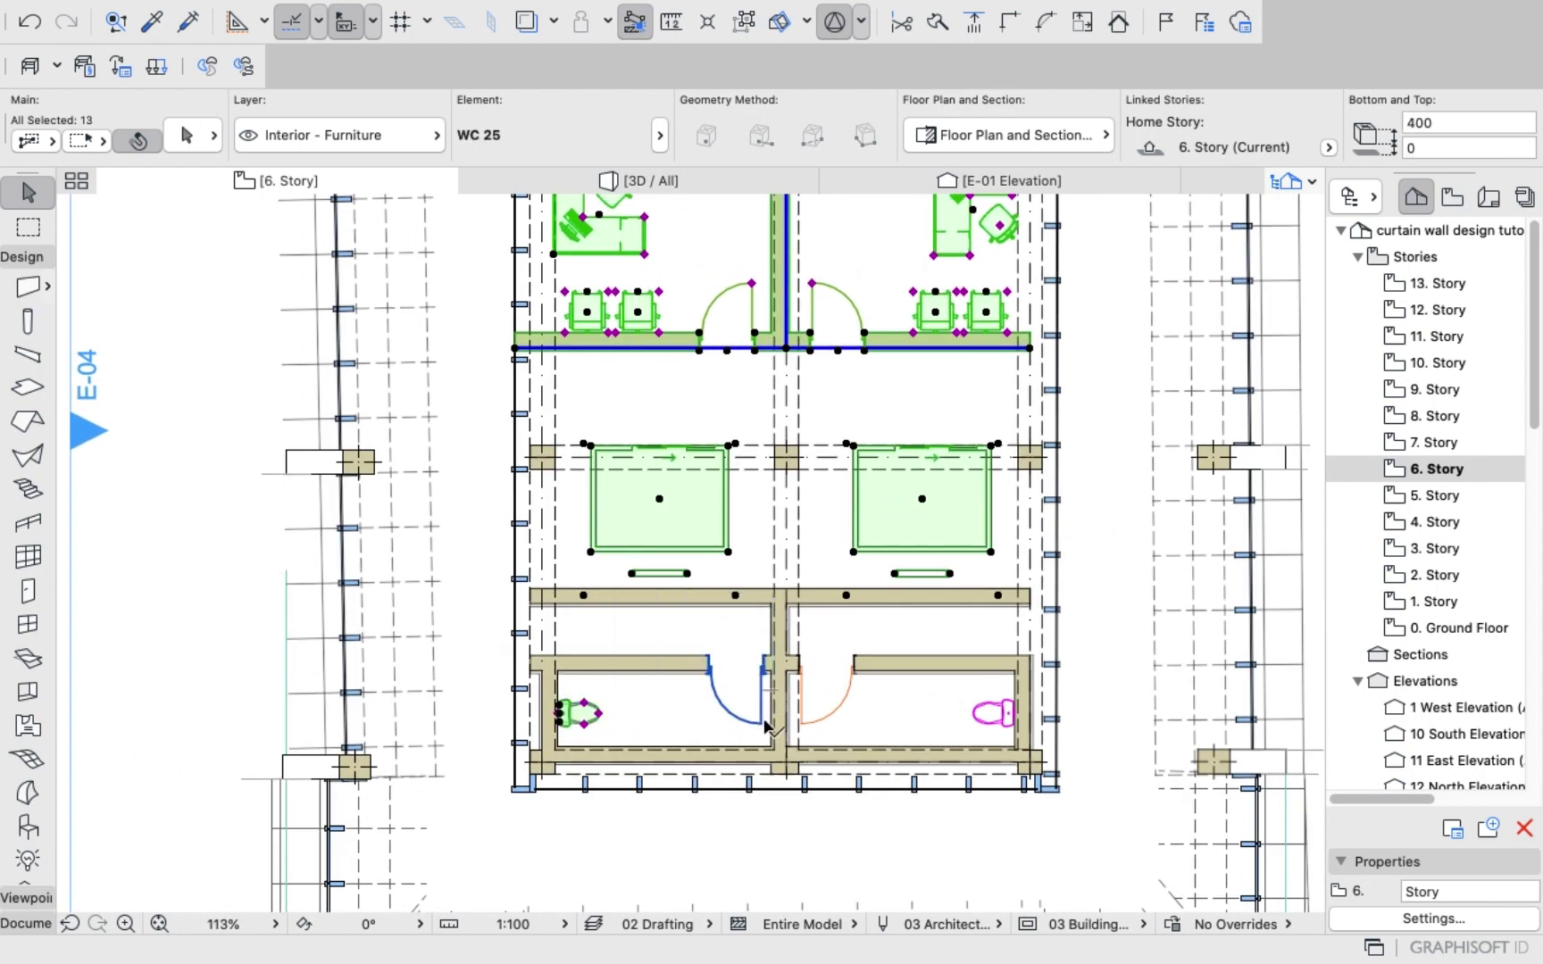
pyautogui.keyDown('shift'); pyautogui.click(766, 726); pyautogui.keyUp('shift')
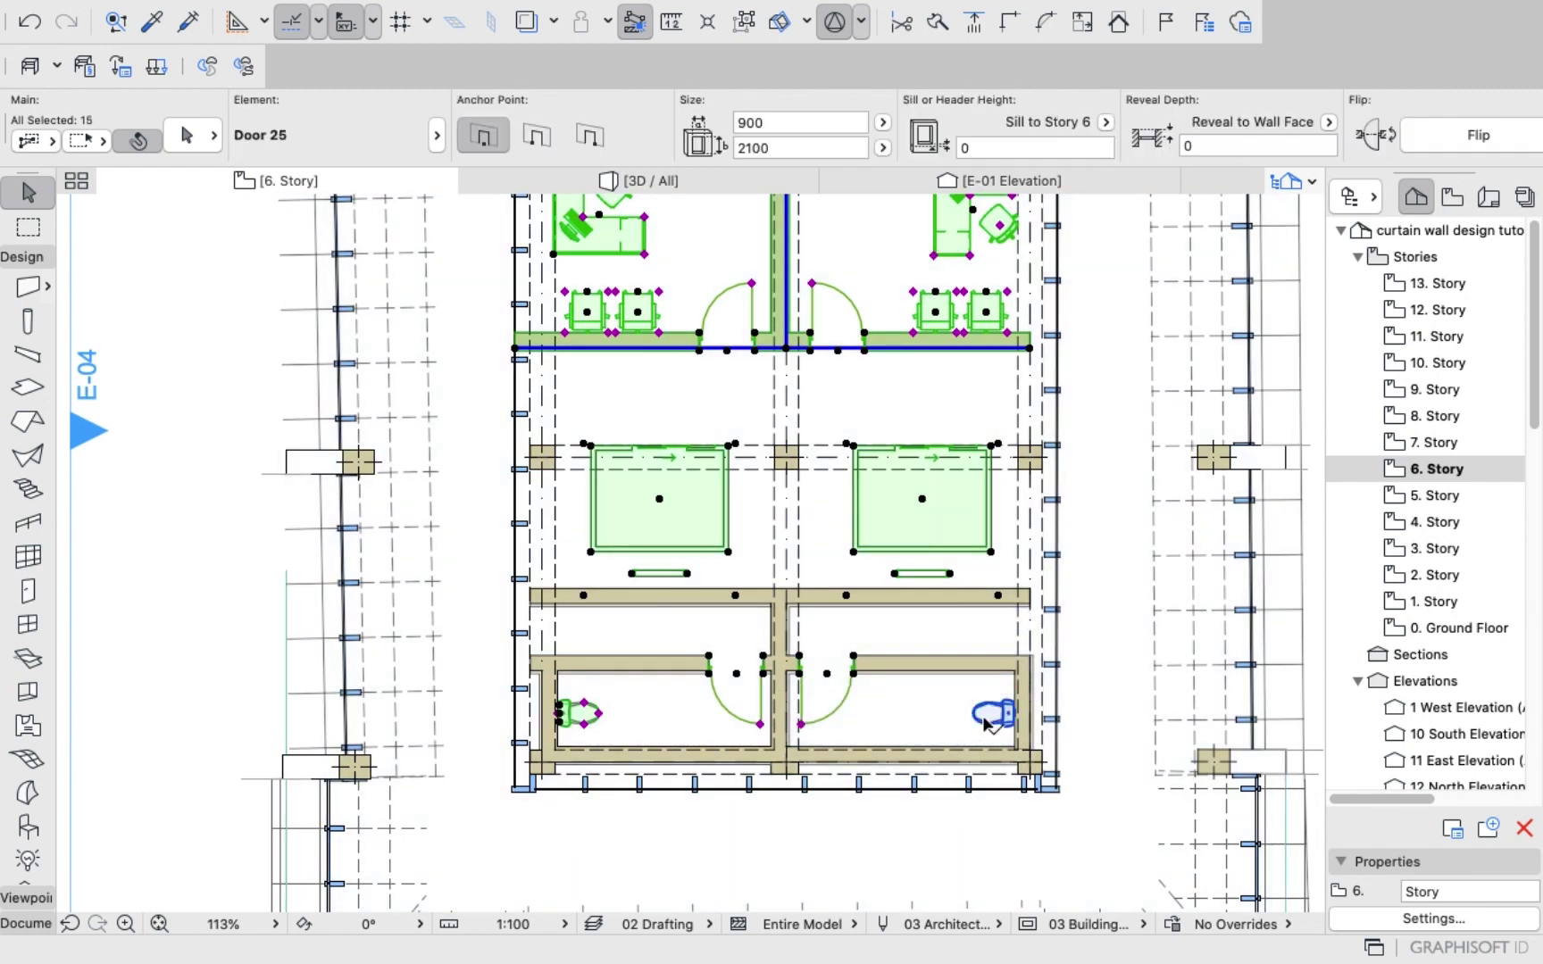
pyautogui.keyDown('shift'); pyautogui.click(993, 712); pyautogui.keyUp('shift')
# Add the restrooms' door wall, the wall behind the elevators and both rear wall segments to the selection.
pyautogui.keyDown('shift'); pyautogui.click(904, 672); pyautogui.keyUp('shift')
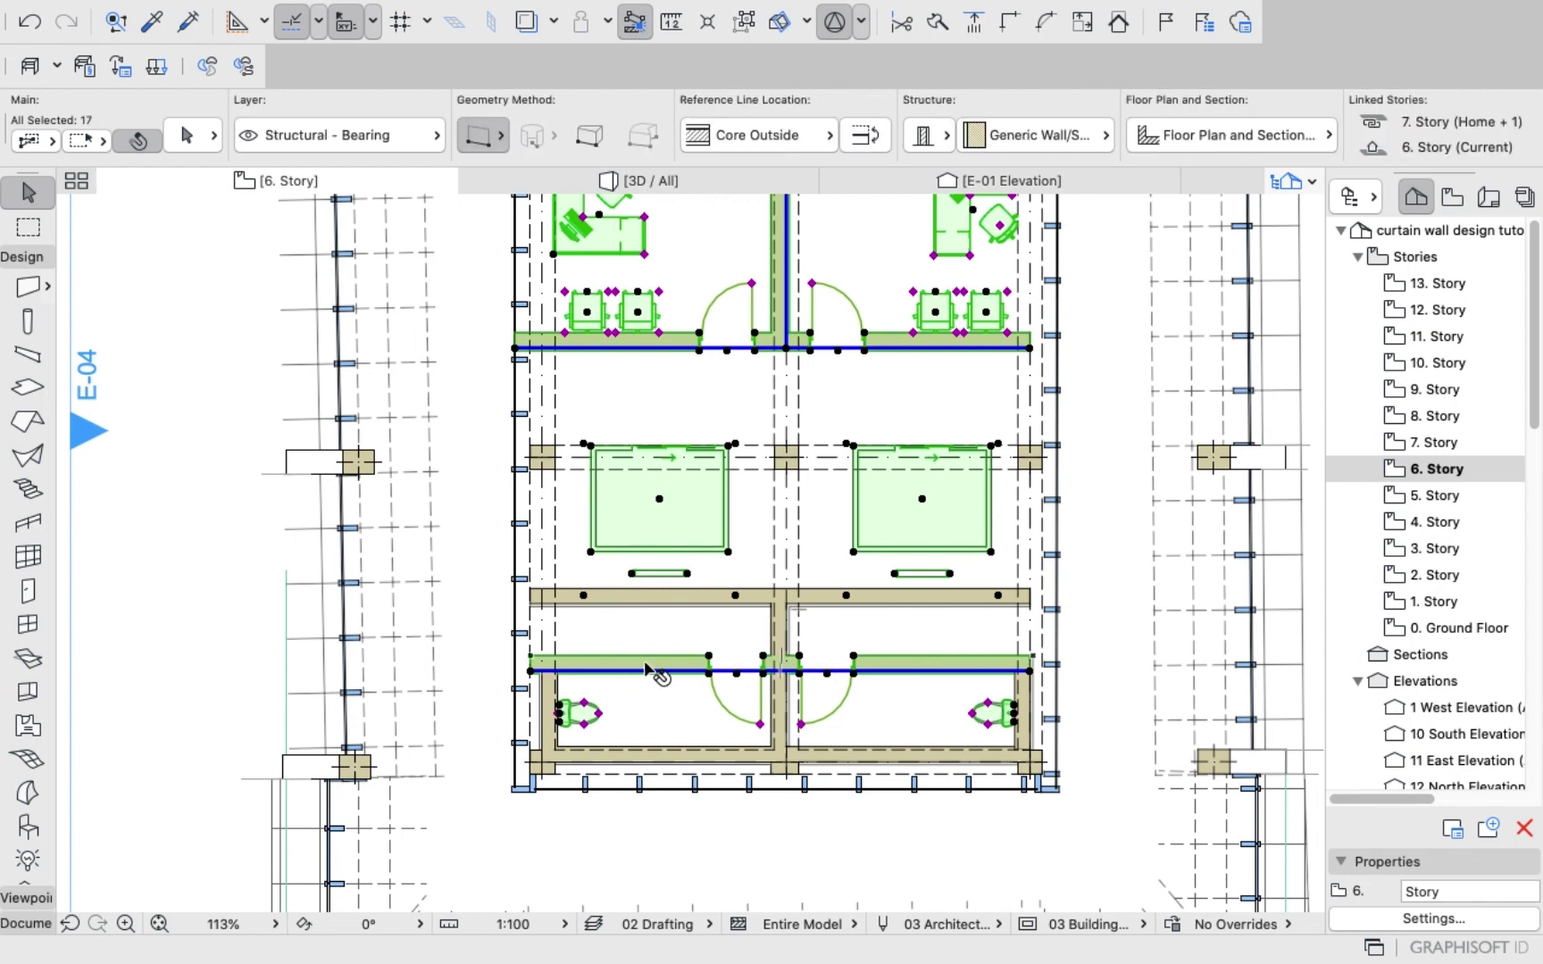
pyautogui.keyDown('shift'); pyautogui.click(653, 595); pyautogui.keyUp('shift')
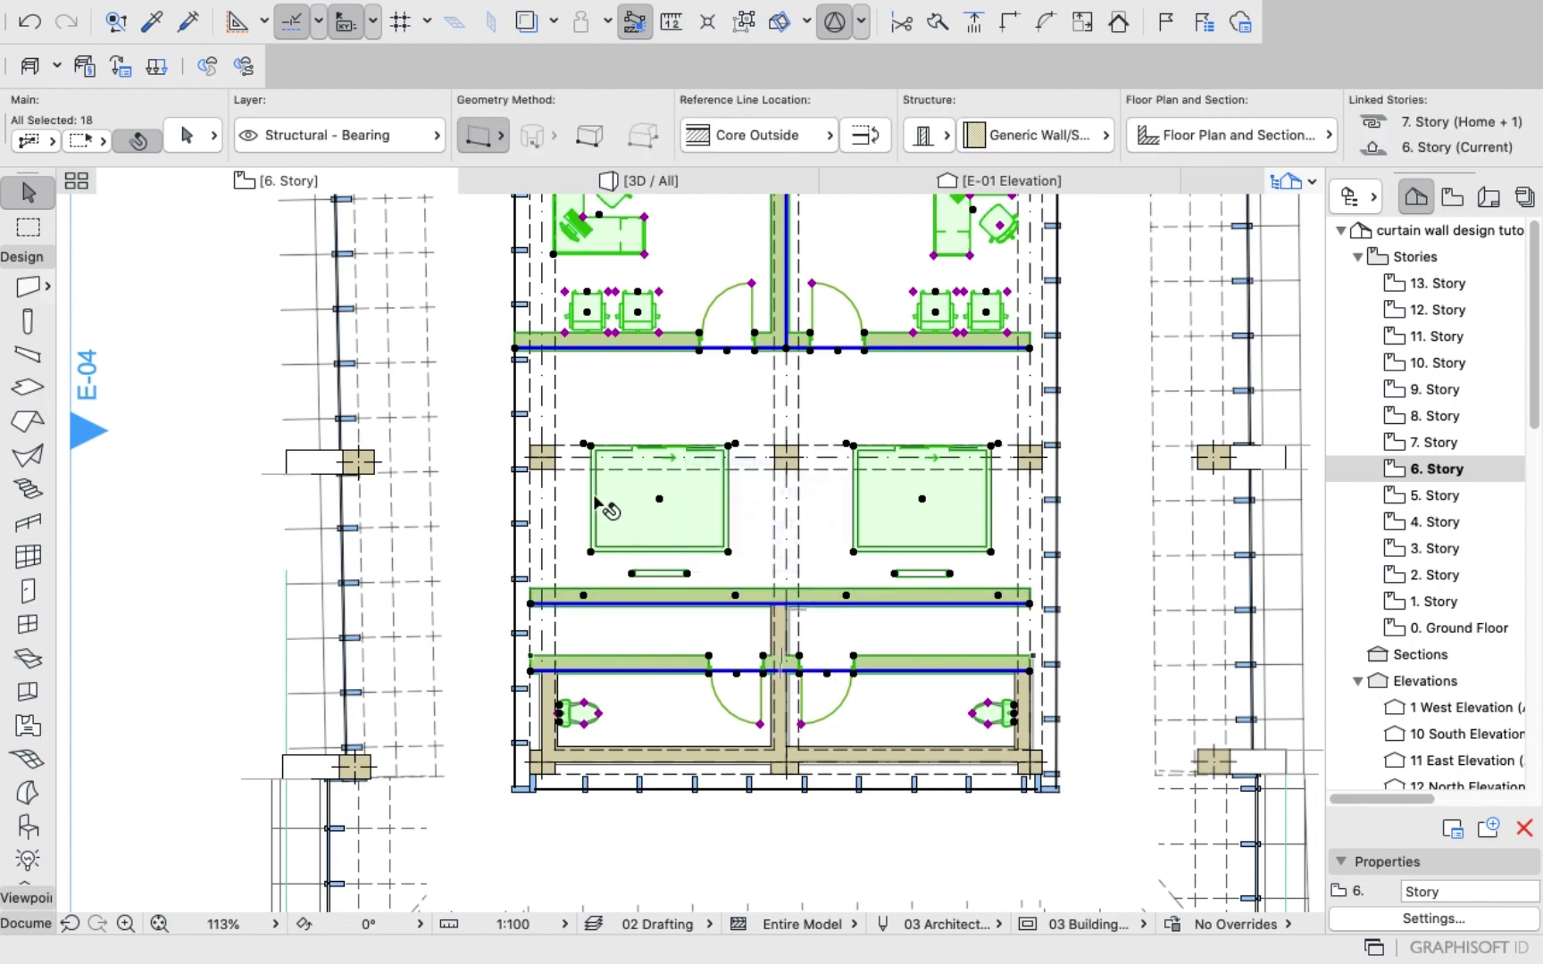
pyautogui.scroll(-2, 930, 612)
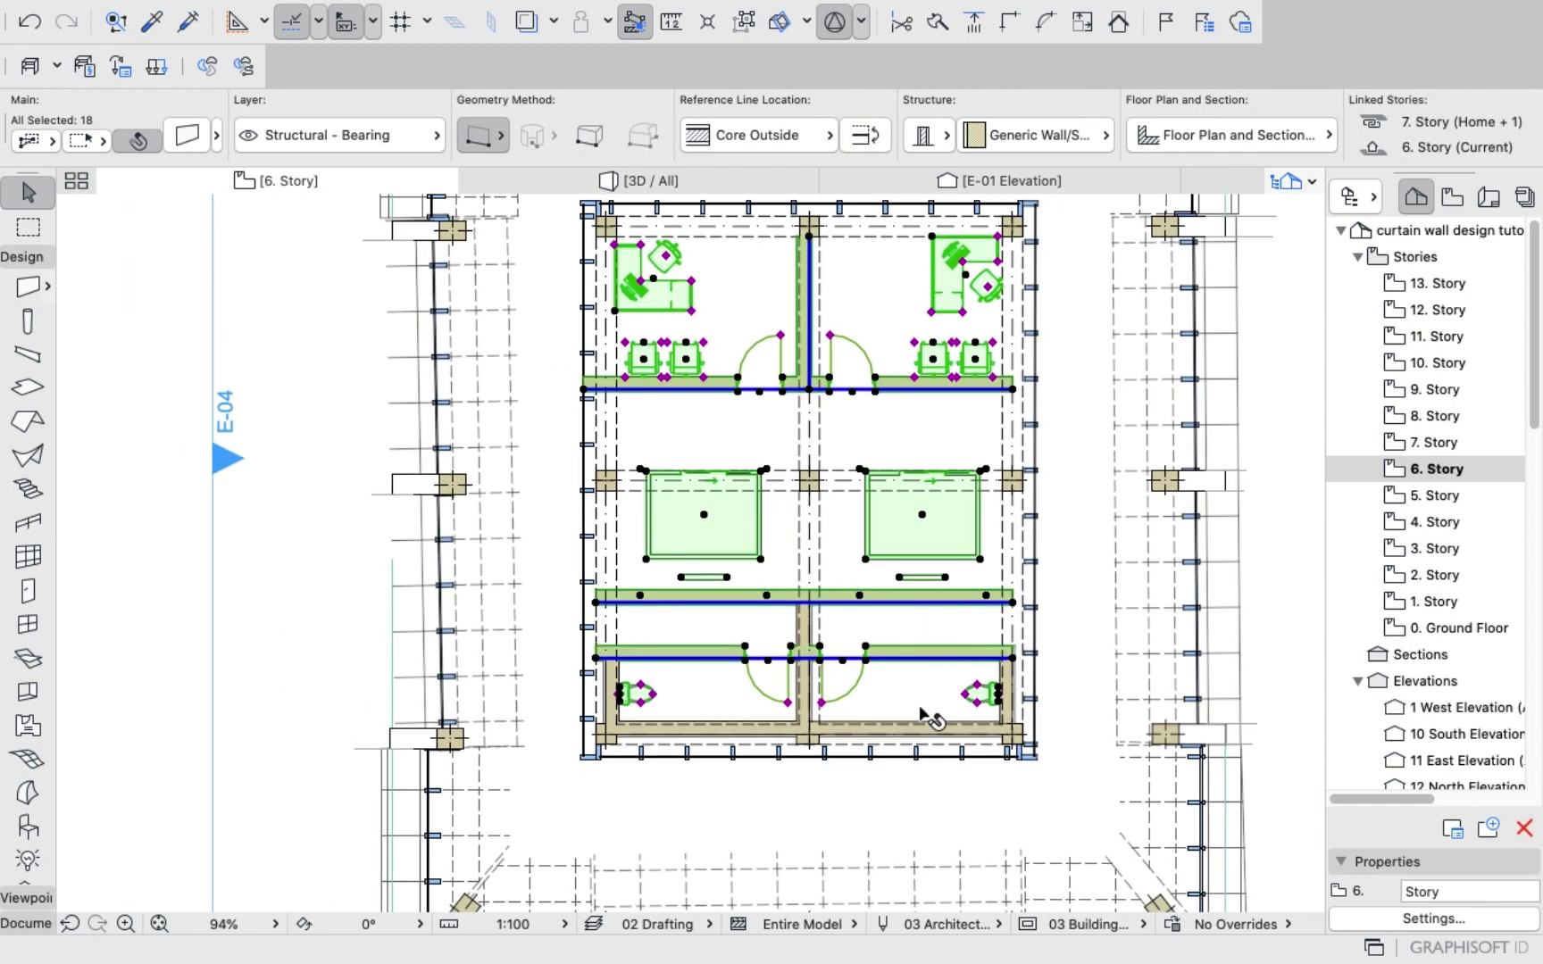
pyautogui.scroll(4, 924, 716)
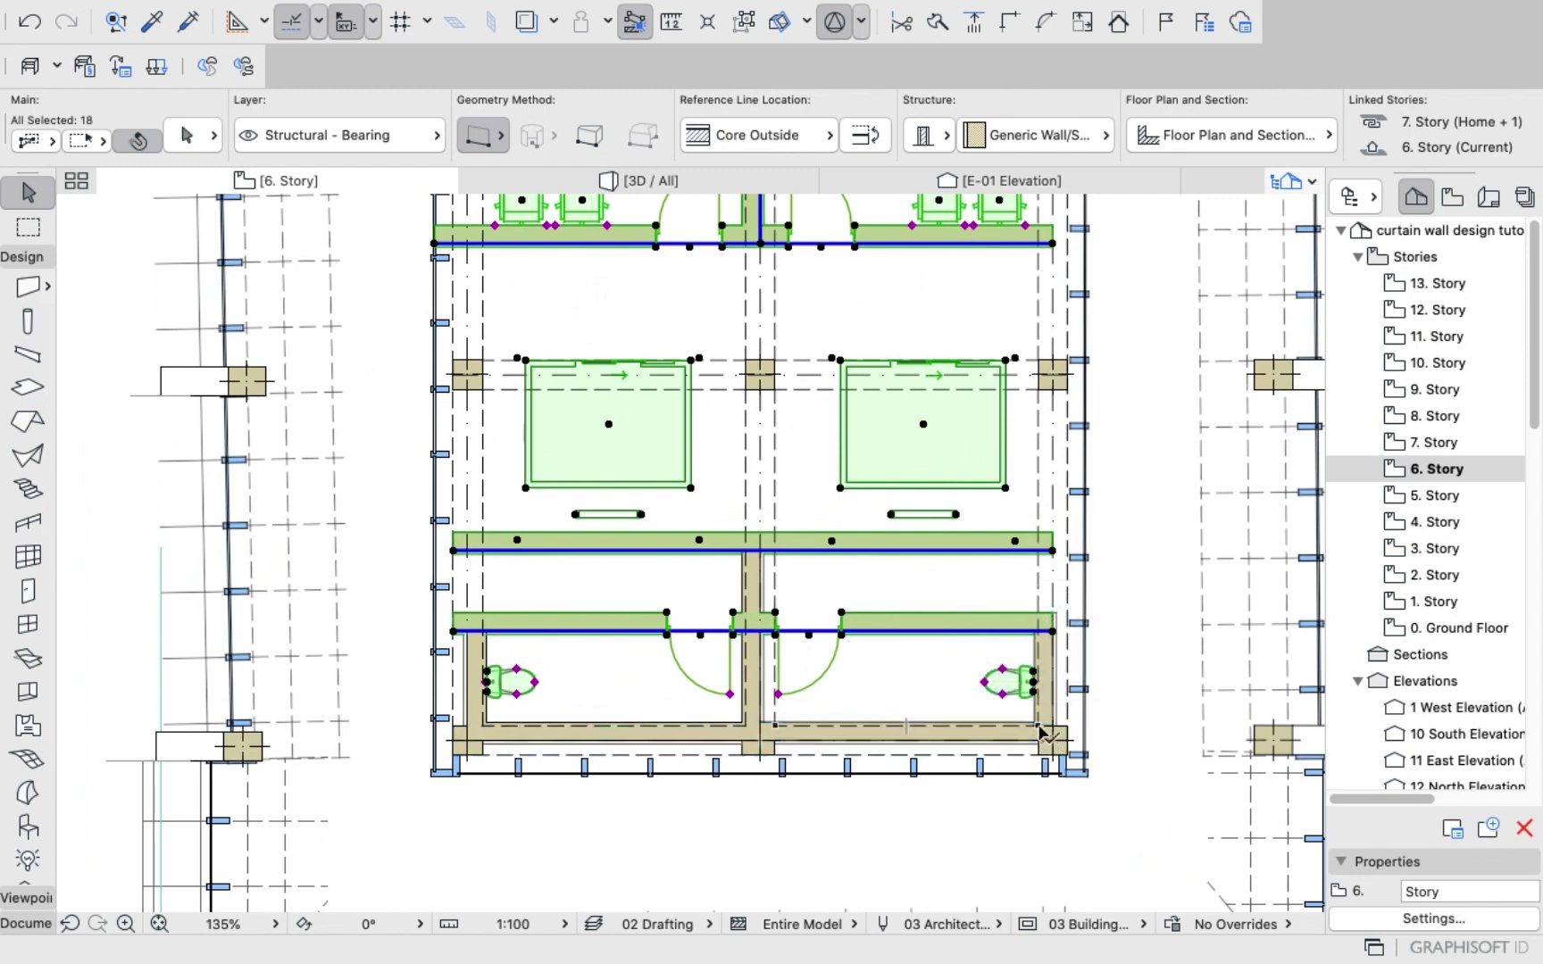
pyautogui.keyDown('shift'); pyautogui.click(993, 738); pyautogui.keyUp('shift')
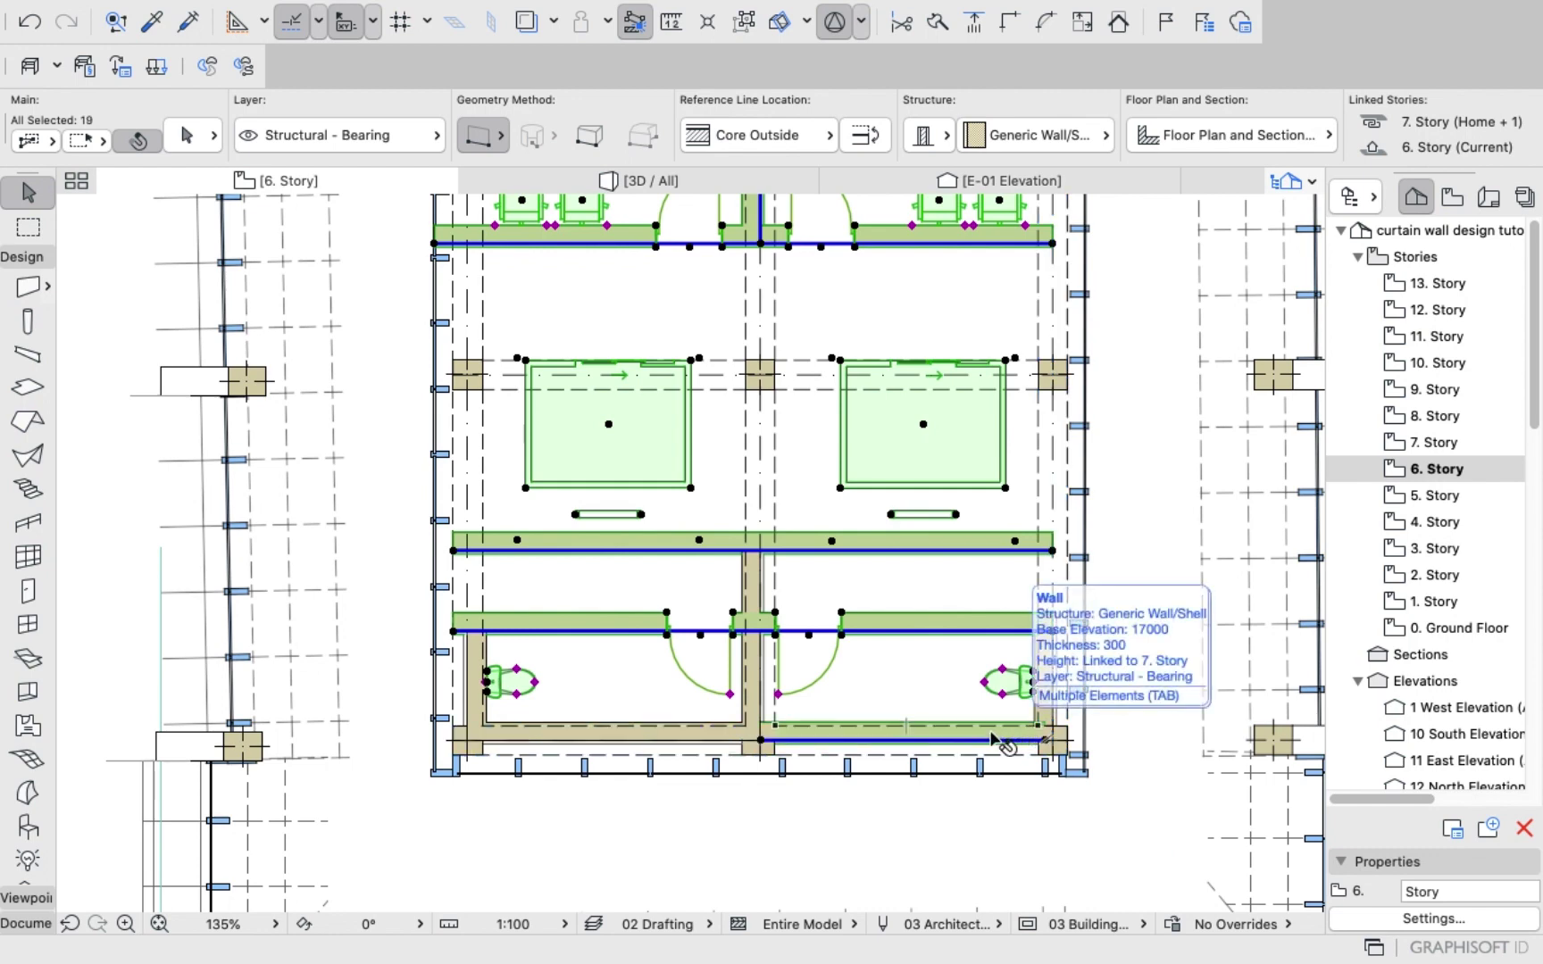
pyautogui.keyDown('shift'); pyautogui.click(724, 736); pyautogui.keyUp('shift')
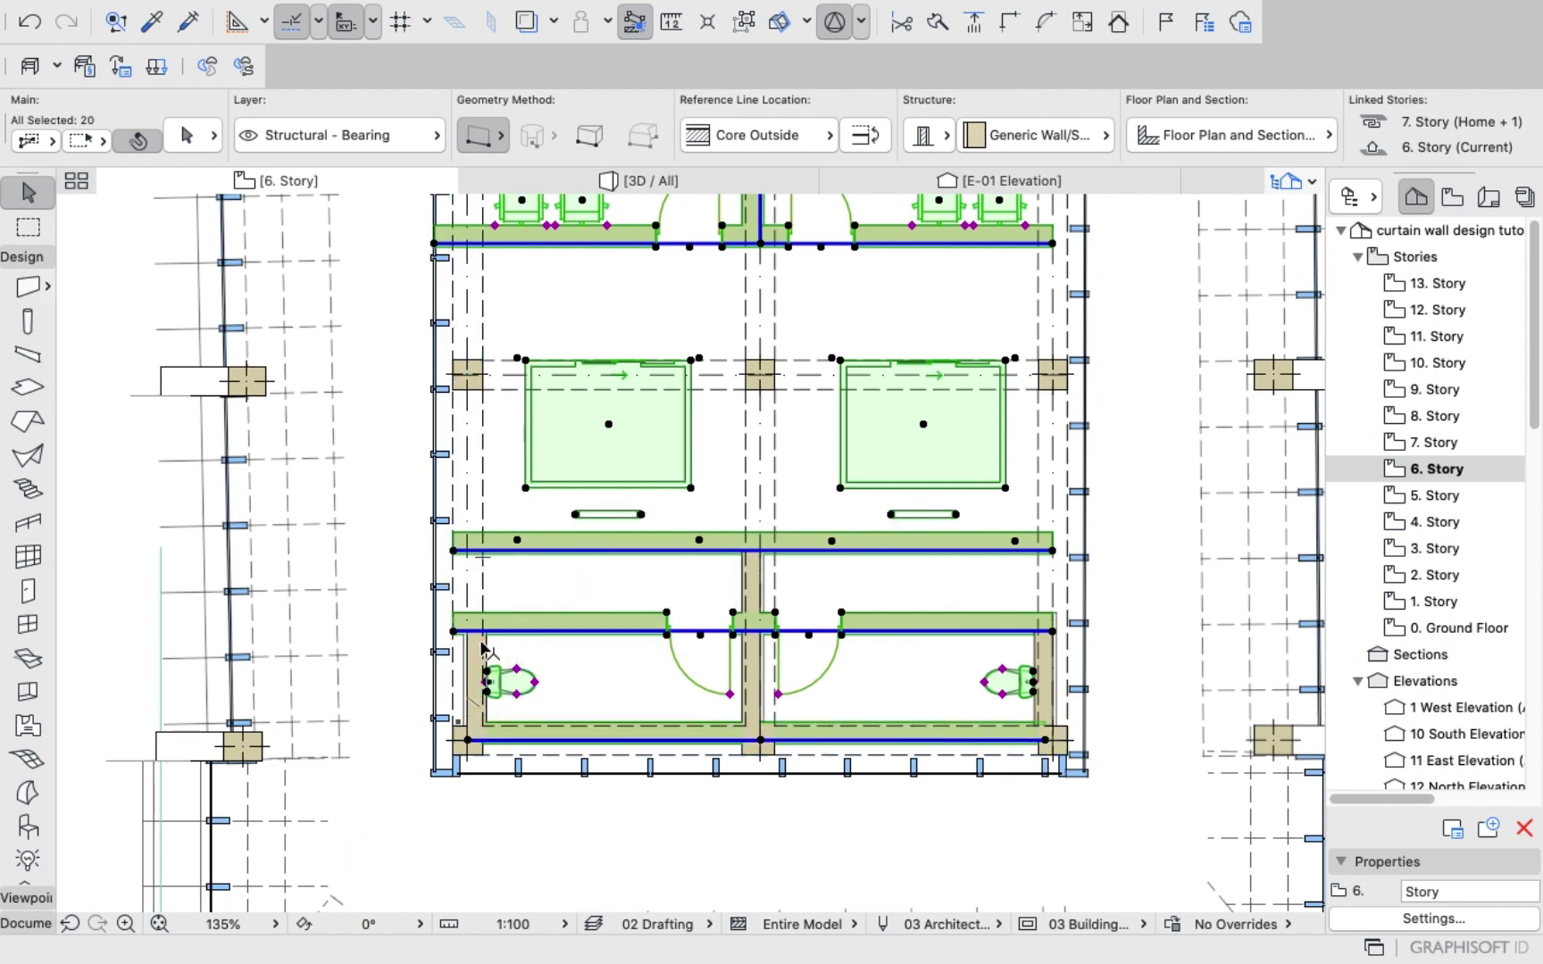
# Add the two outer side walls of the restrooms and the partition wall between them to the selection.
pyautogui.scroll(5, 479, 654)
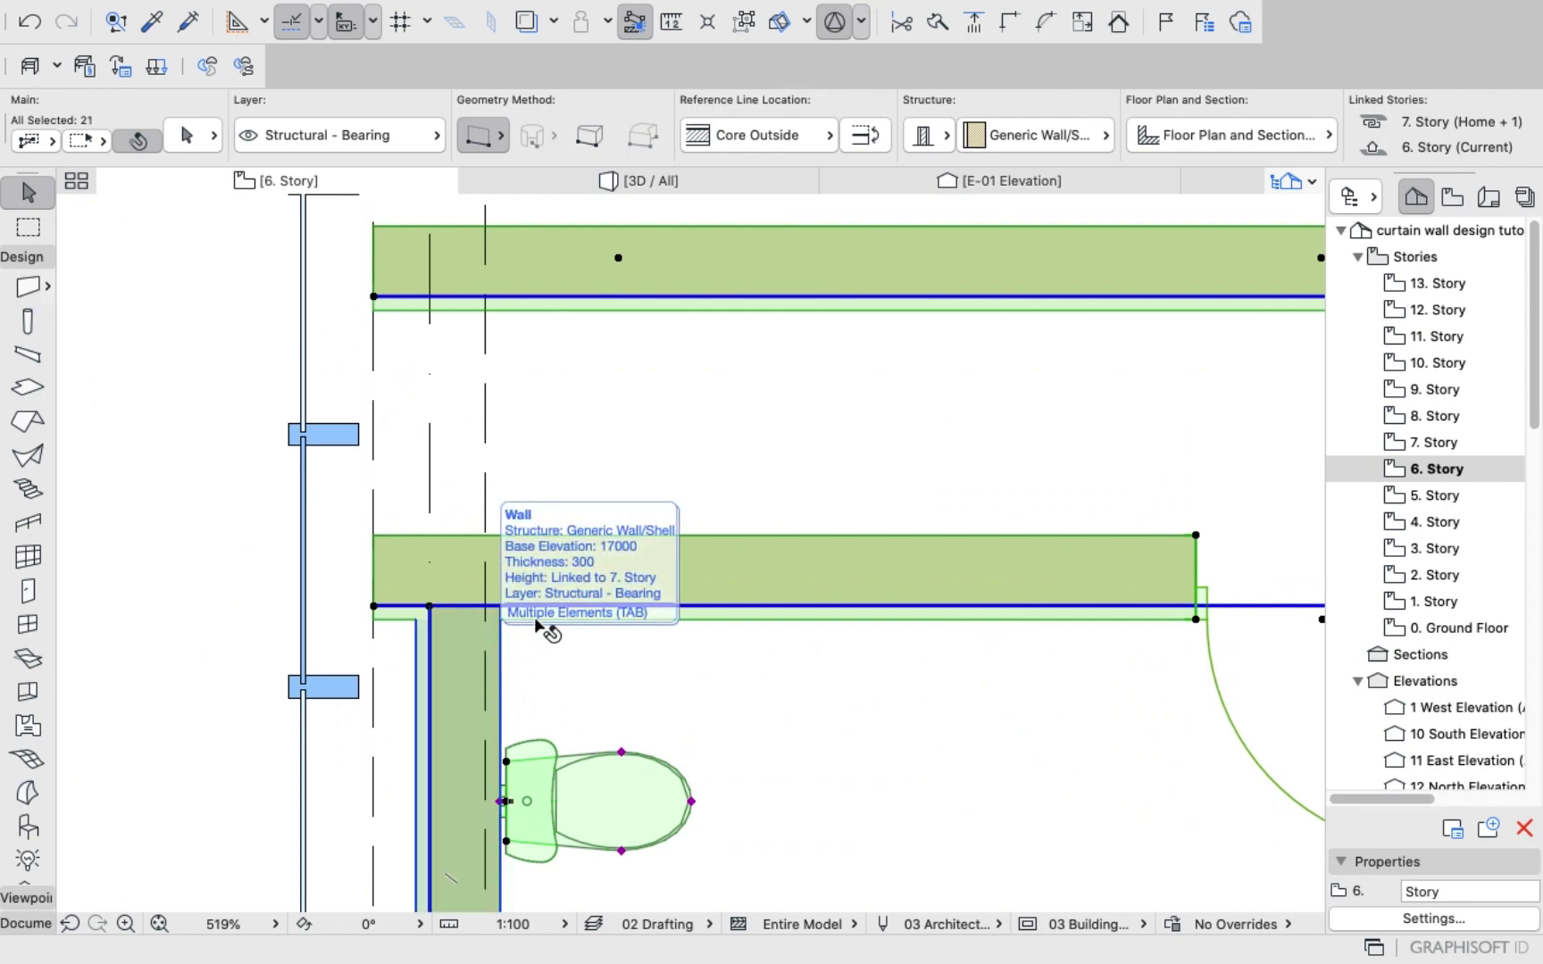
pyautogui.scroll(-1, 625, 601)
pyautogui.scroll(-4, 1093, 659)
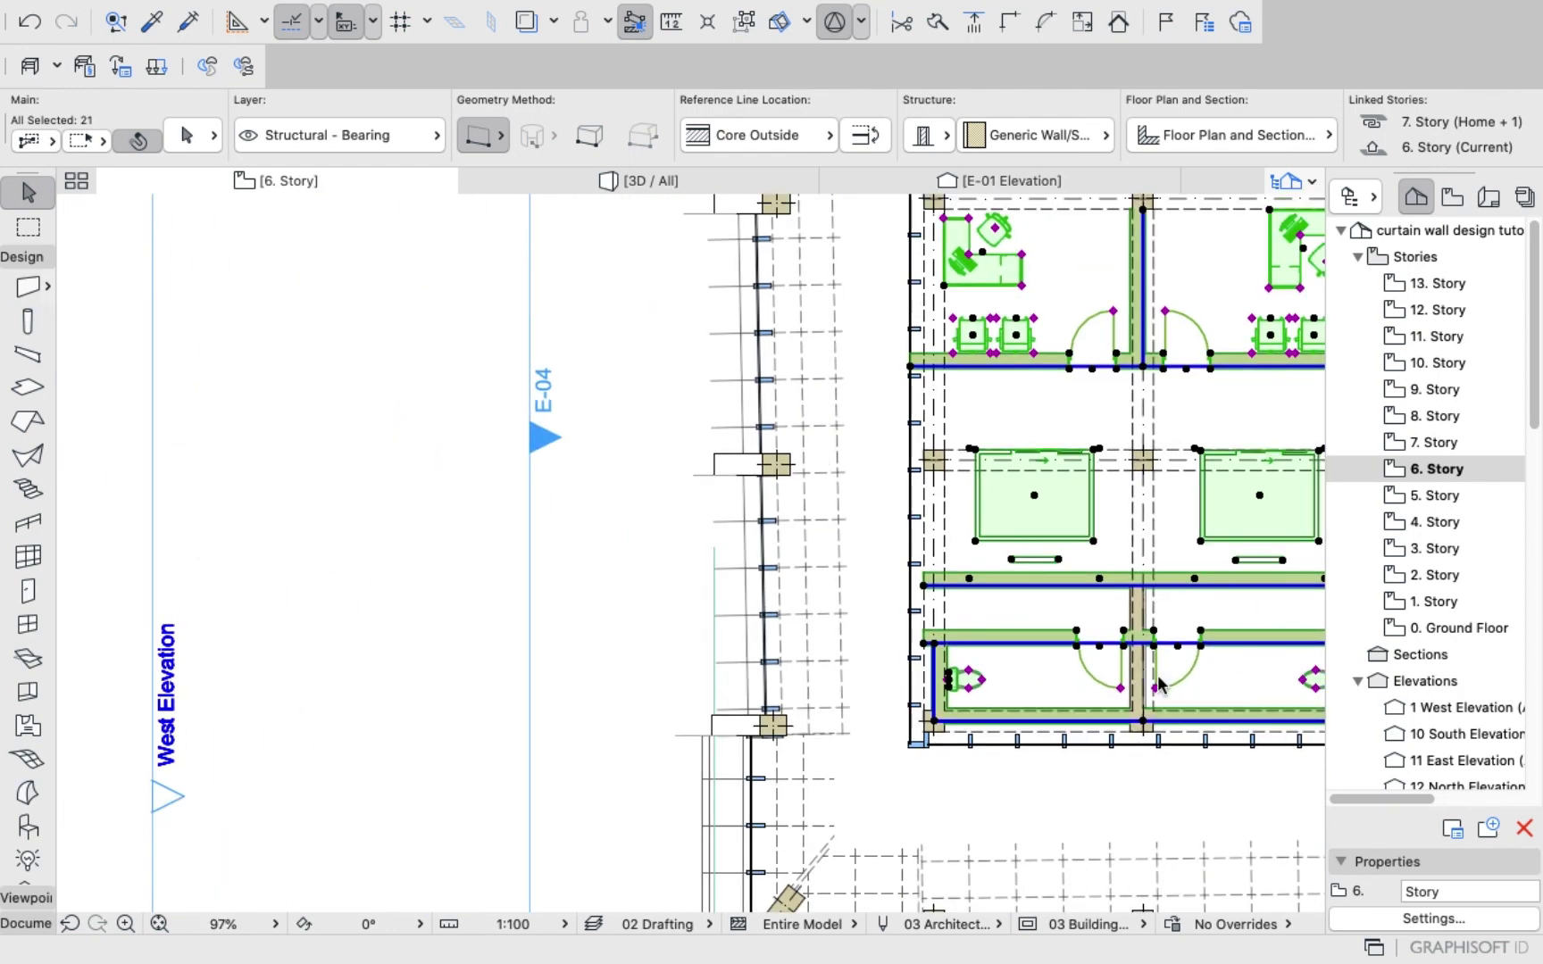
pyautogui.scroll(1, 1158, 684)
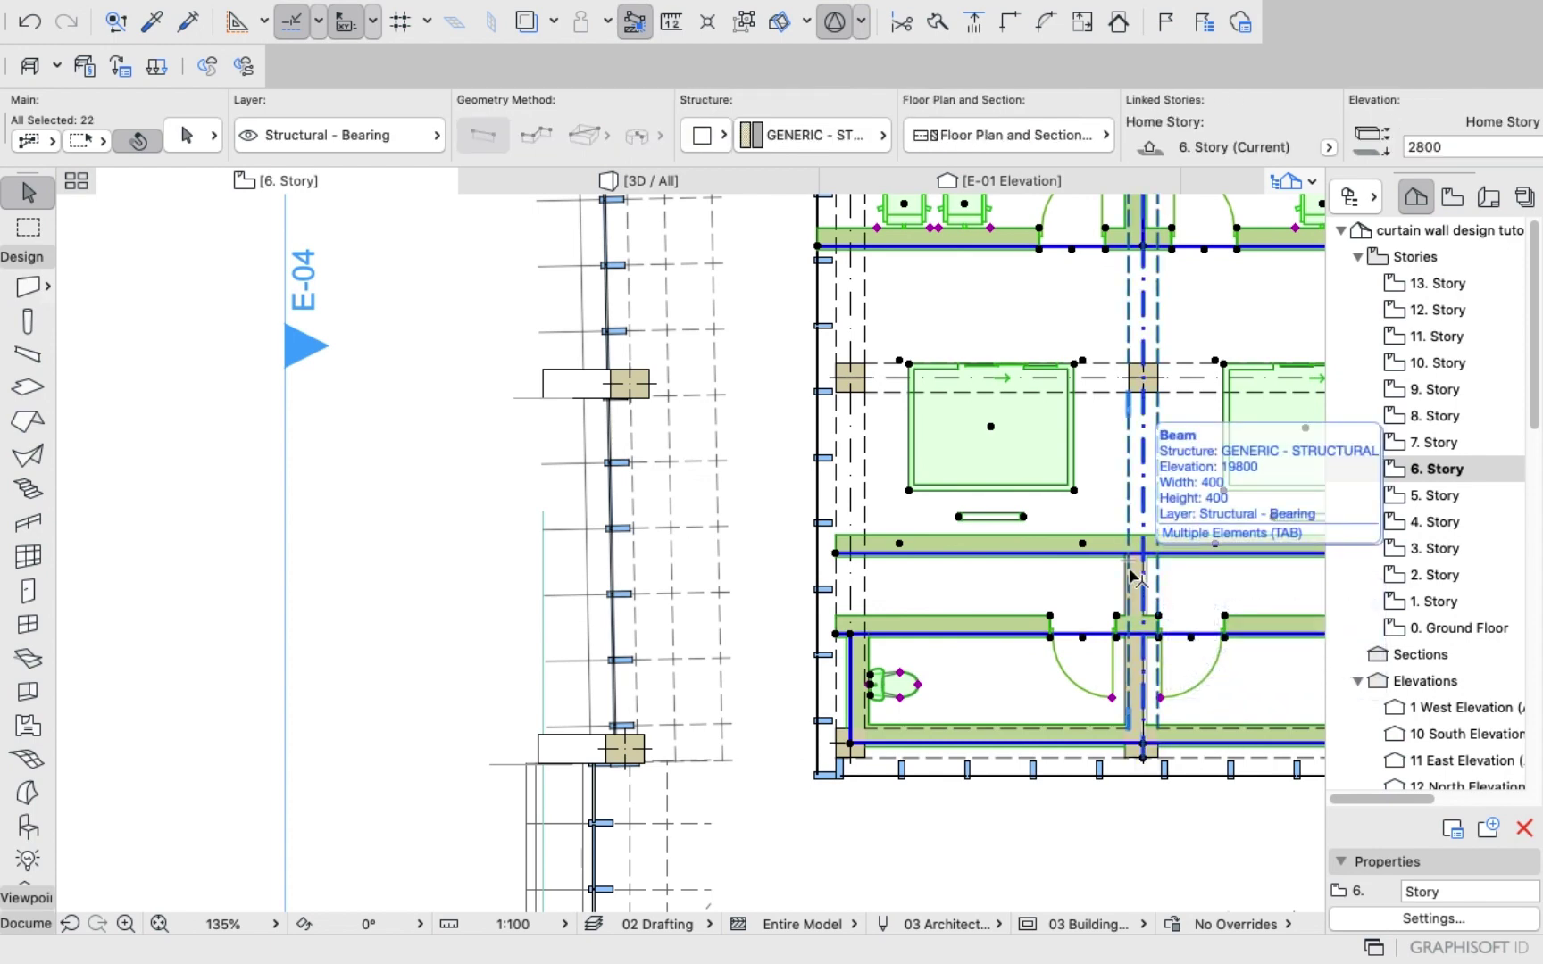
pyautogui.scroll(10, 1157, 635)
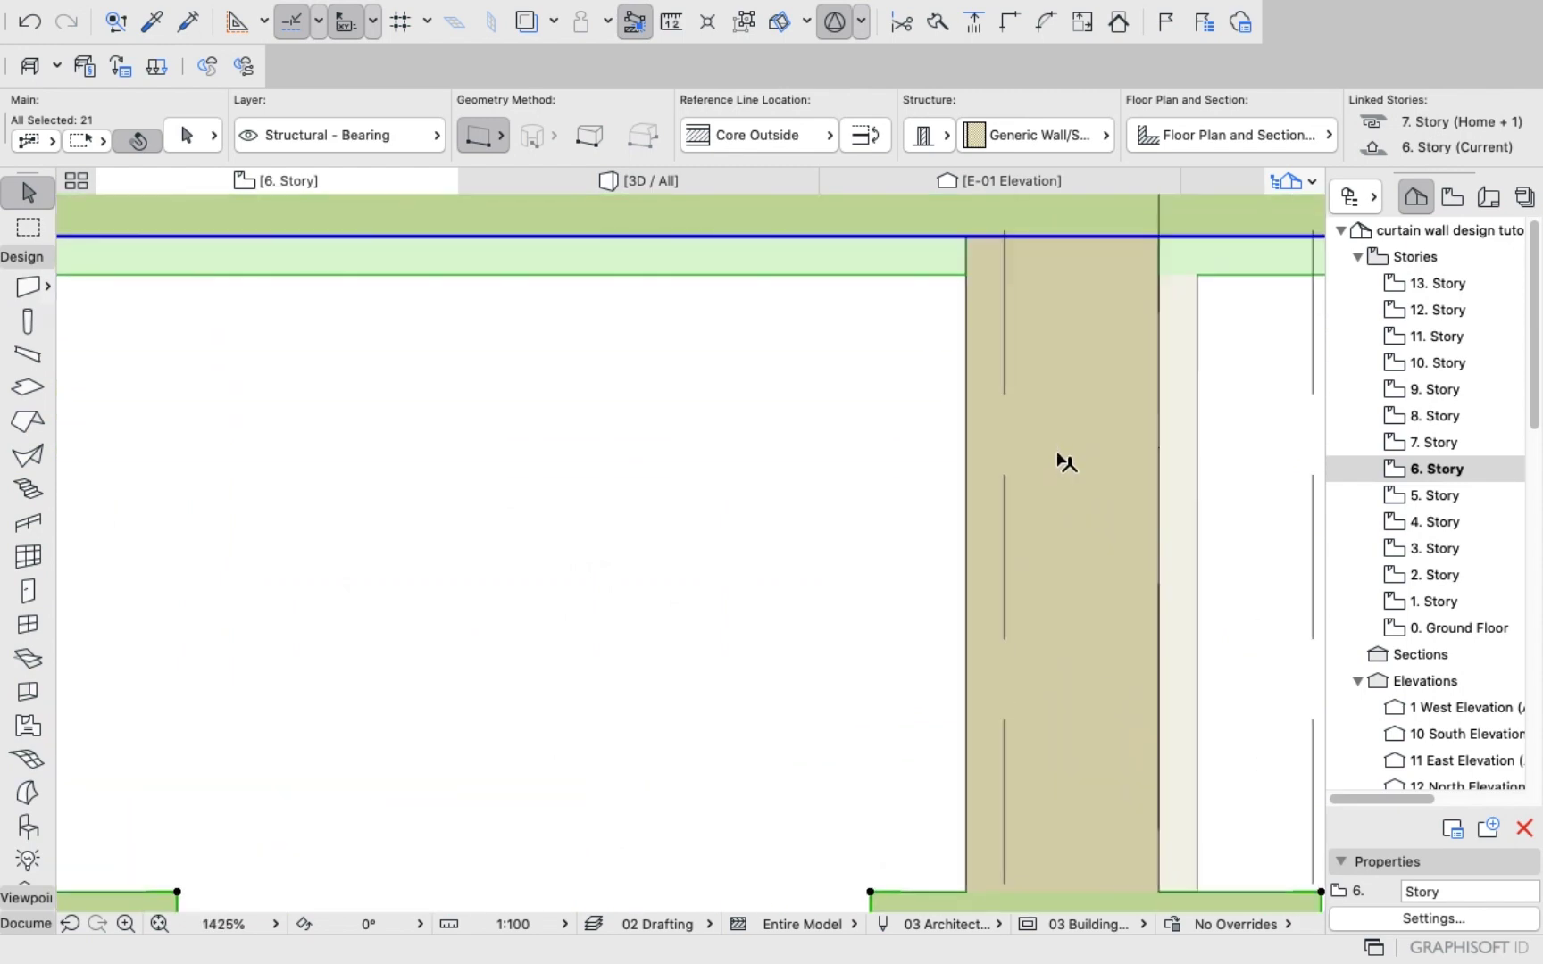
pyautogui.scroll(-15, 1060, 461)
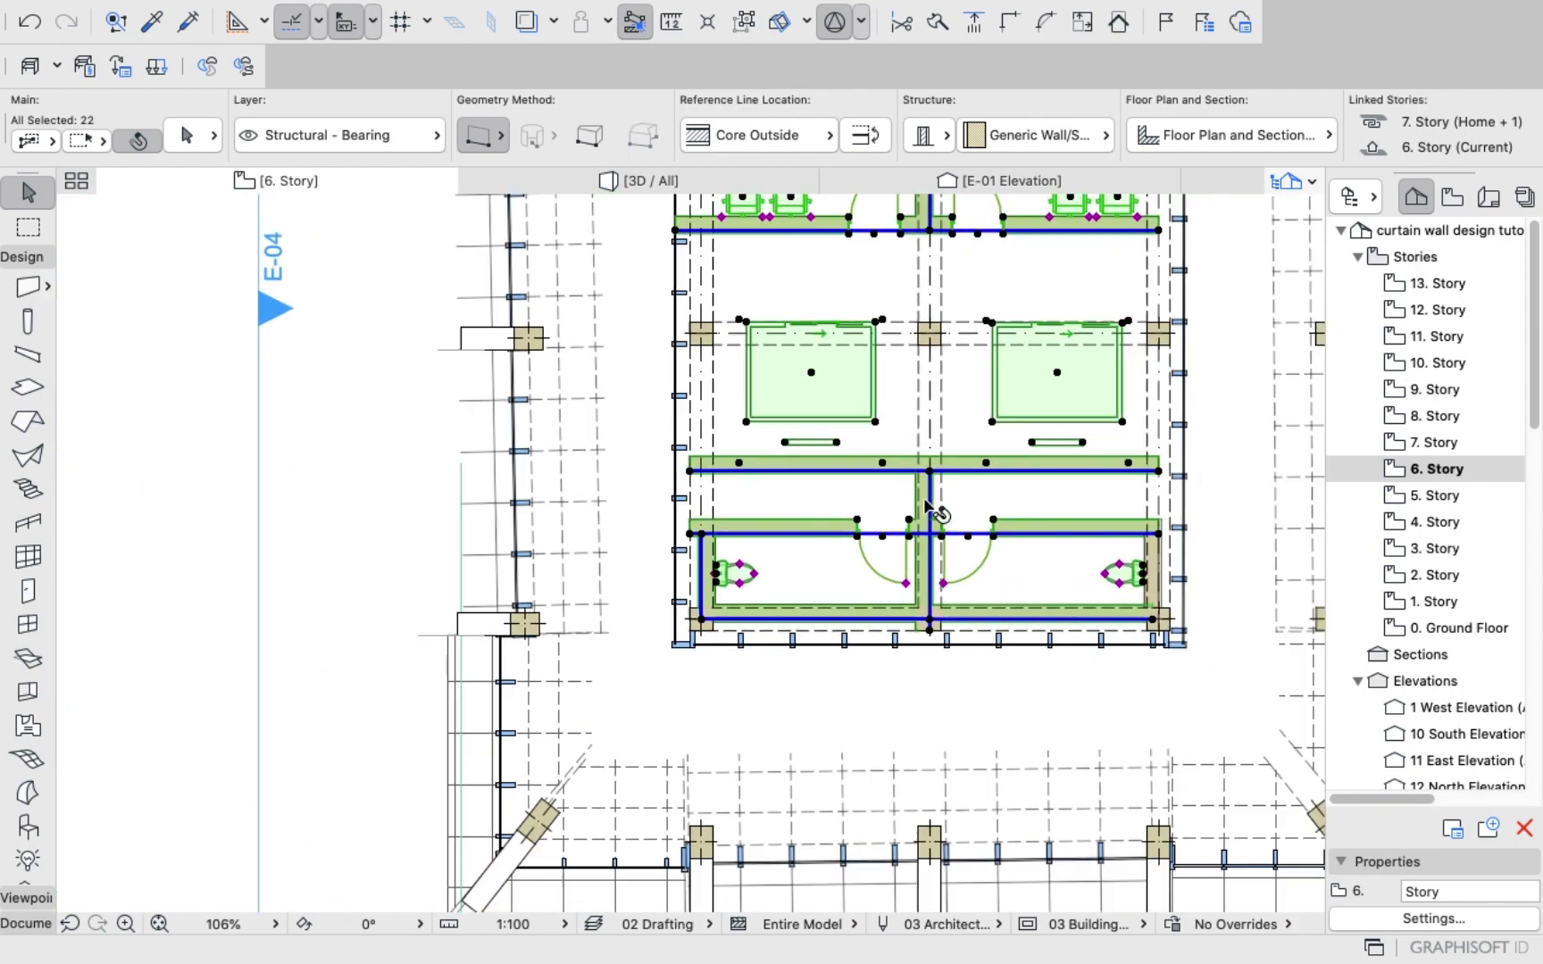
pyautogui.scroll(8, 1122, 471)
pyautogui.scroll(-7, 1146, 612)
pyautogui.scroll(11, 1147, 616)
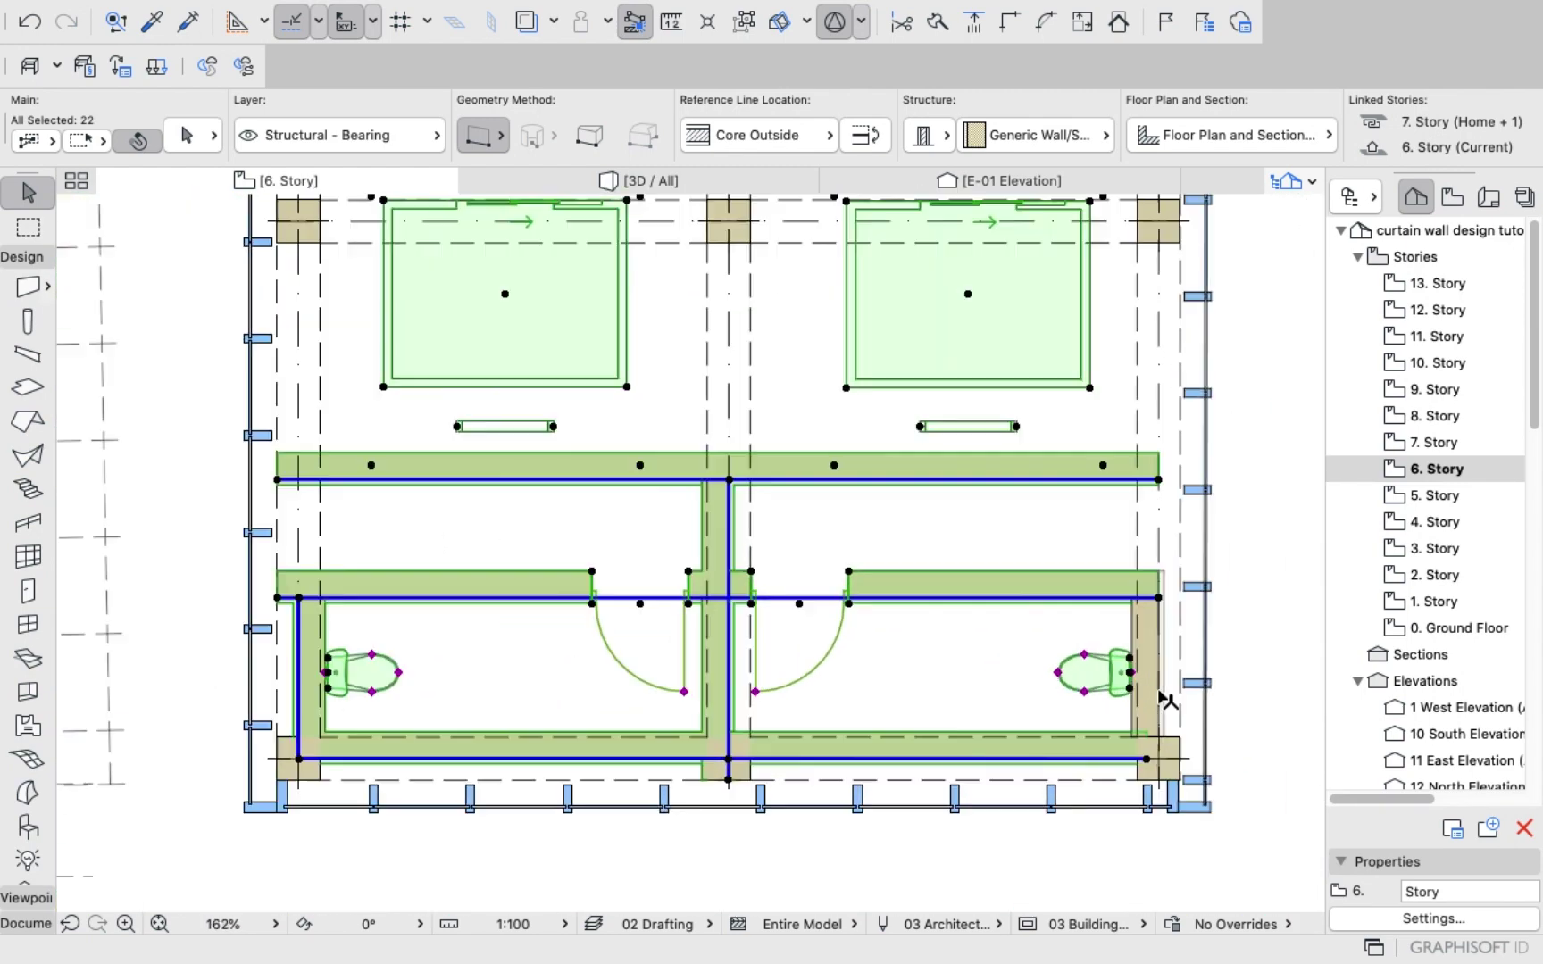
pyautogui.scroll(-12, 1009, 500)
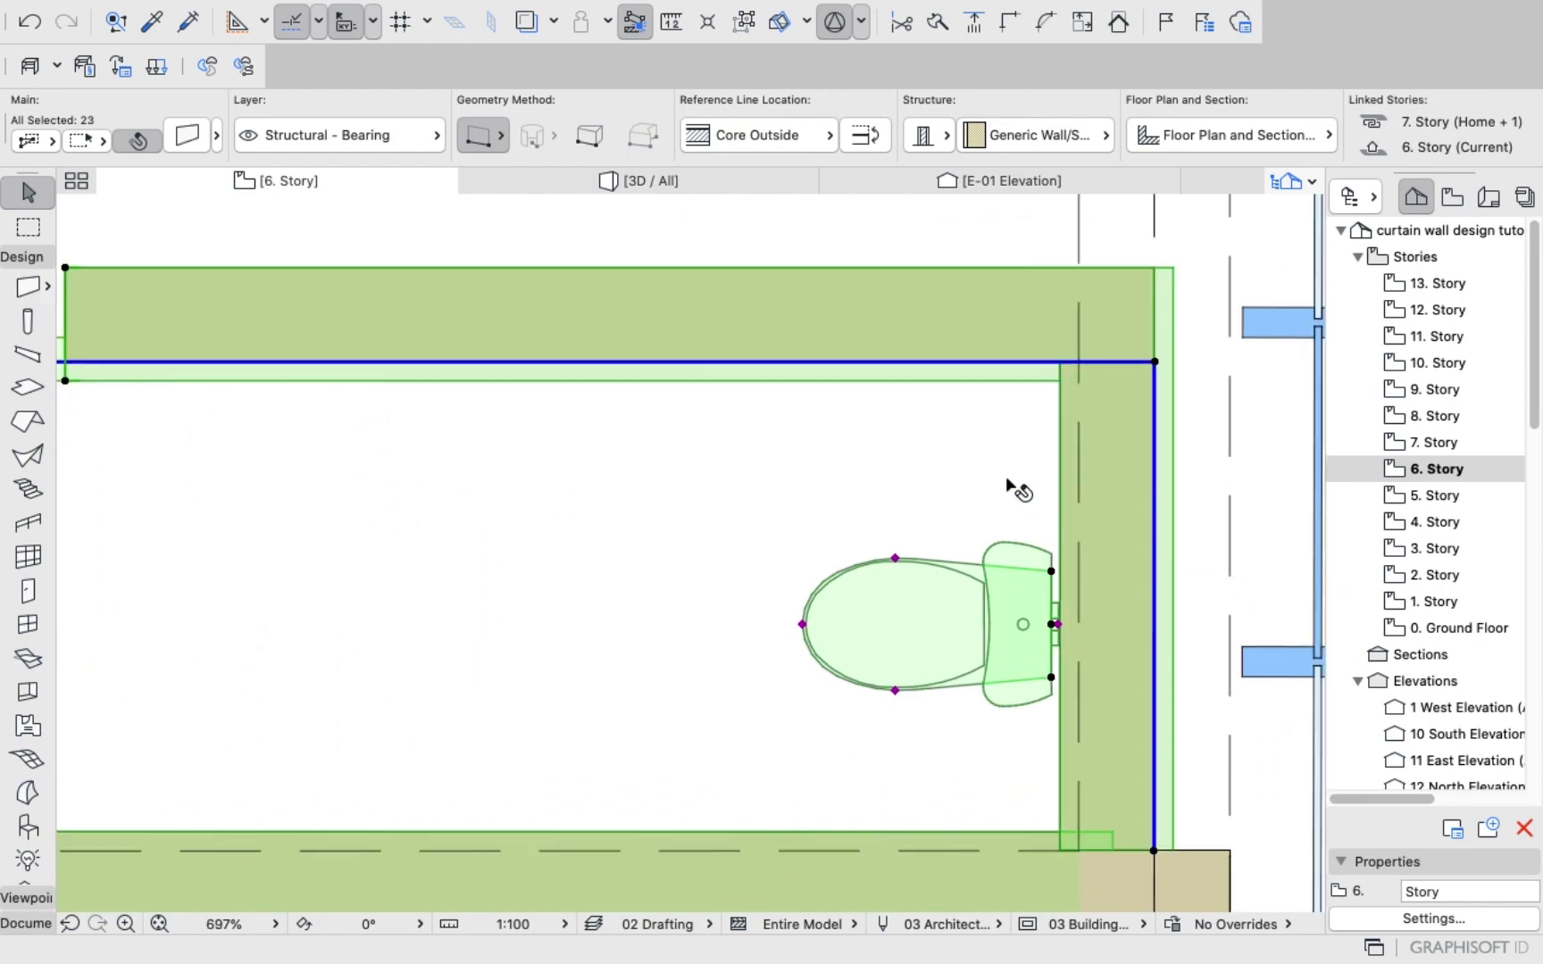
# Copy the selected walls, doors, elevators and furniture of the 6. Story, and clear the selection.
pyautogui.scroll(-4, 1007, 511)
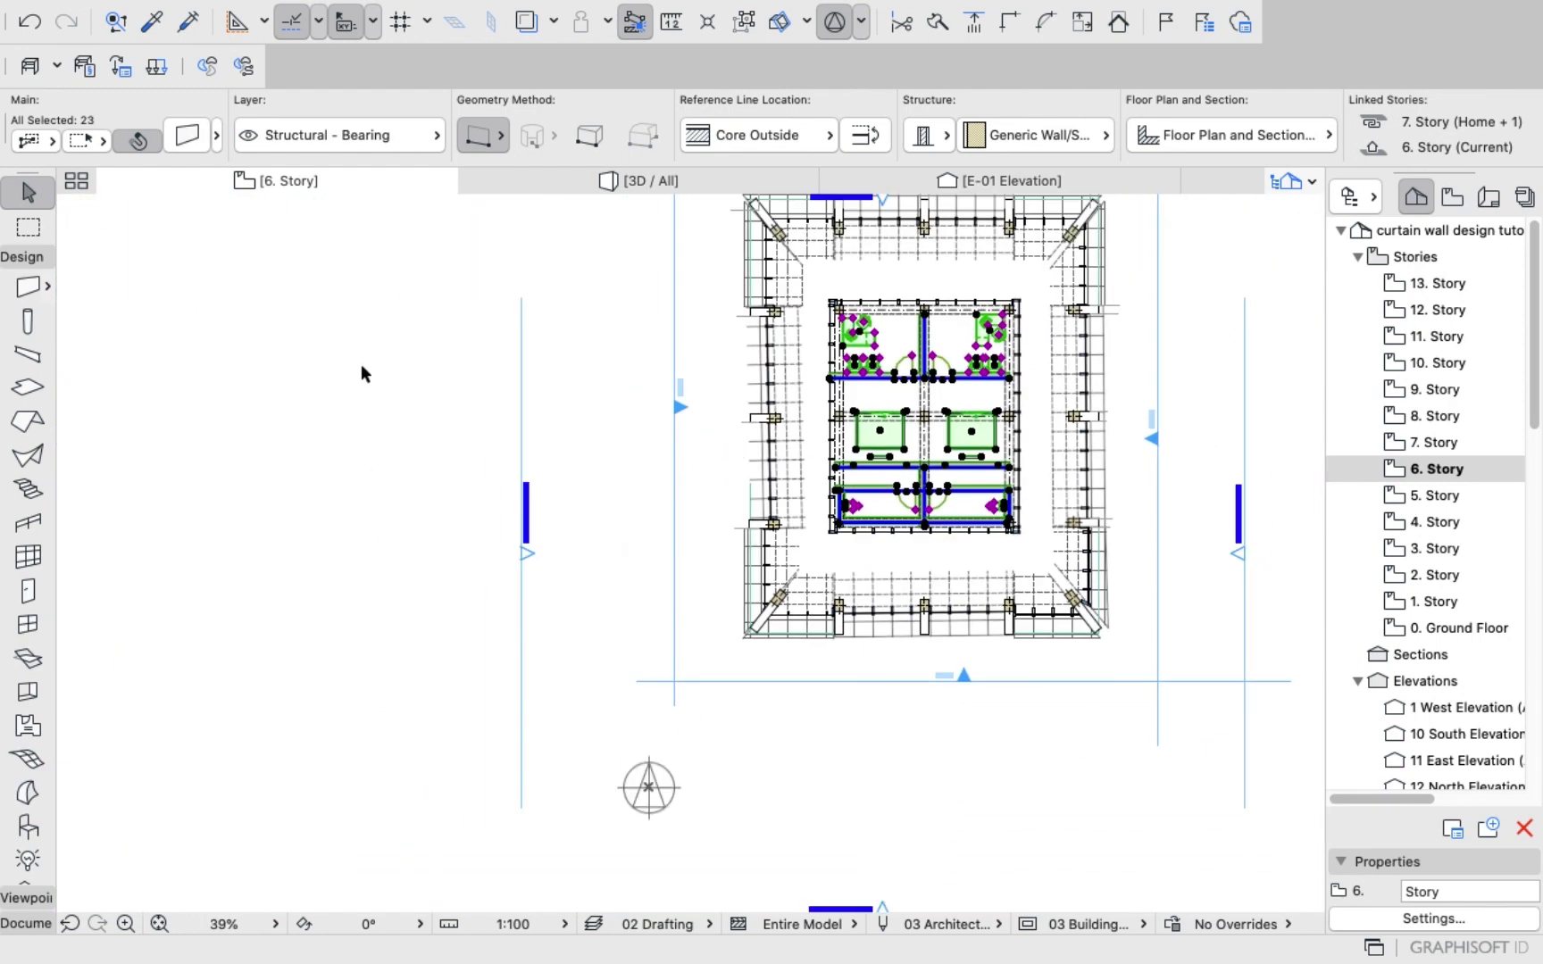
pyautogui.rightClick(340, 284)
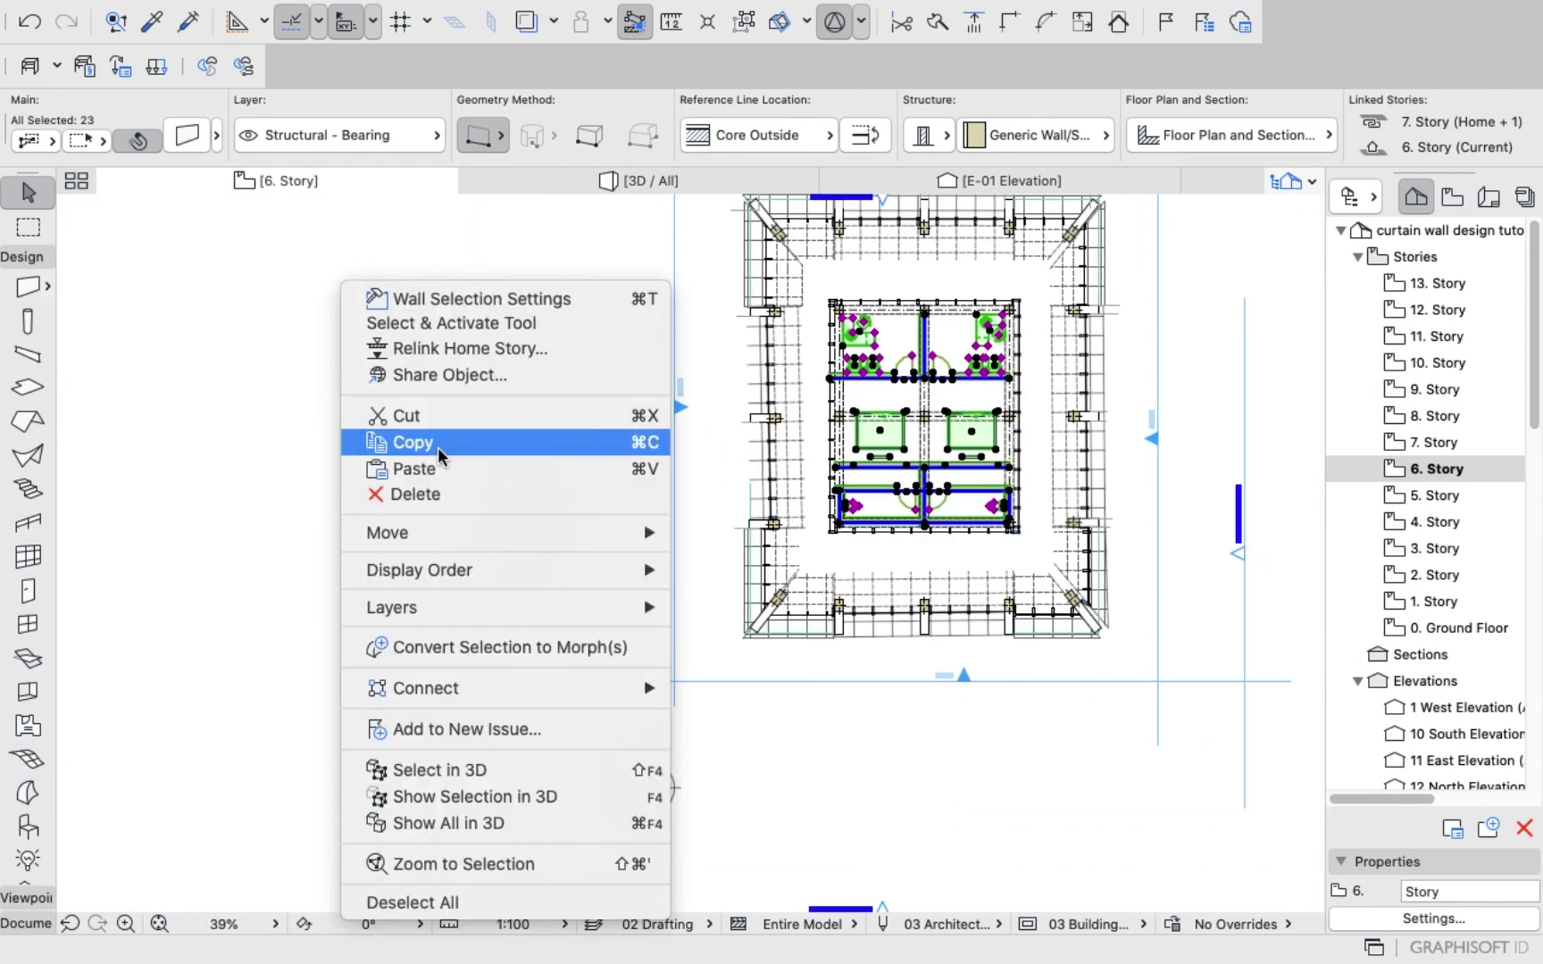
pyautogui.click(439, 450)
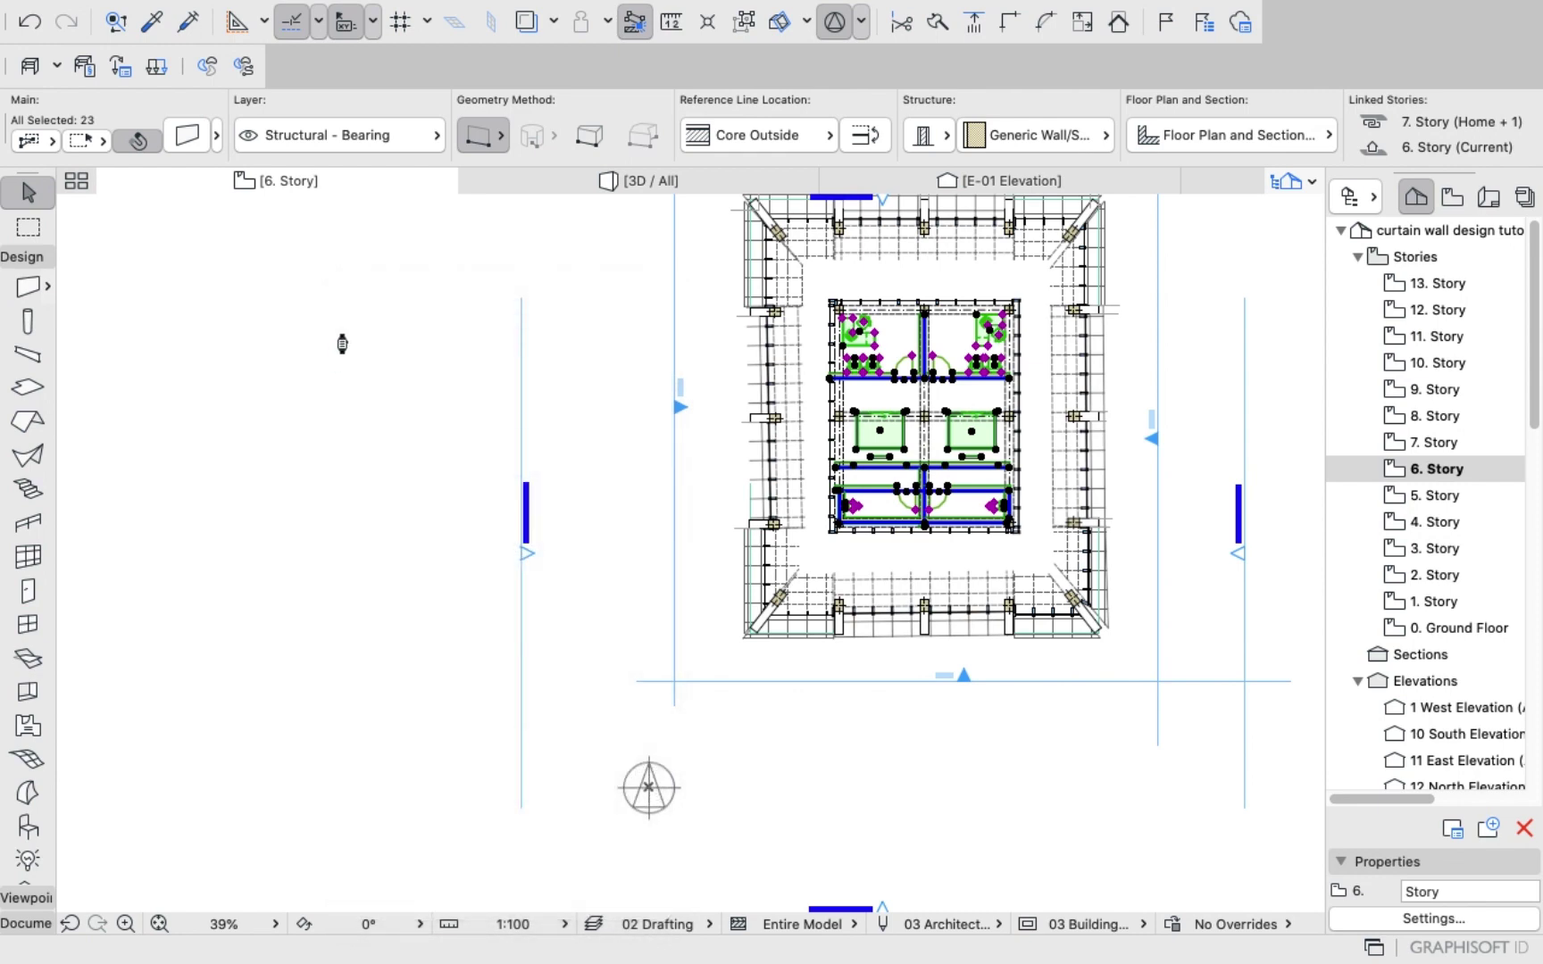
pyautogui.press('Escape')
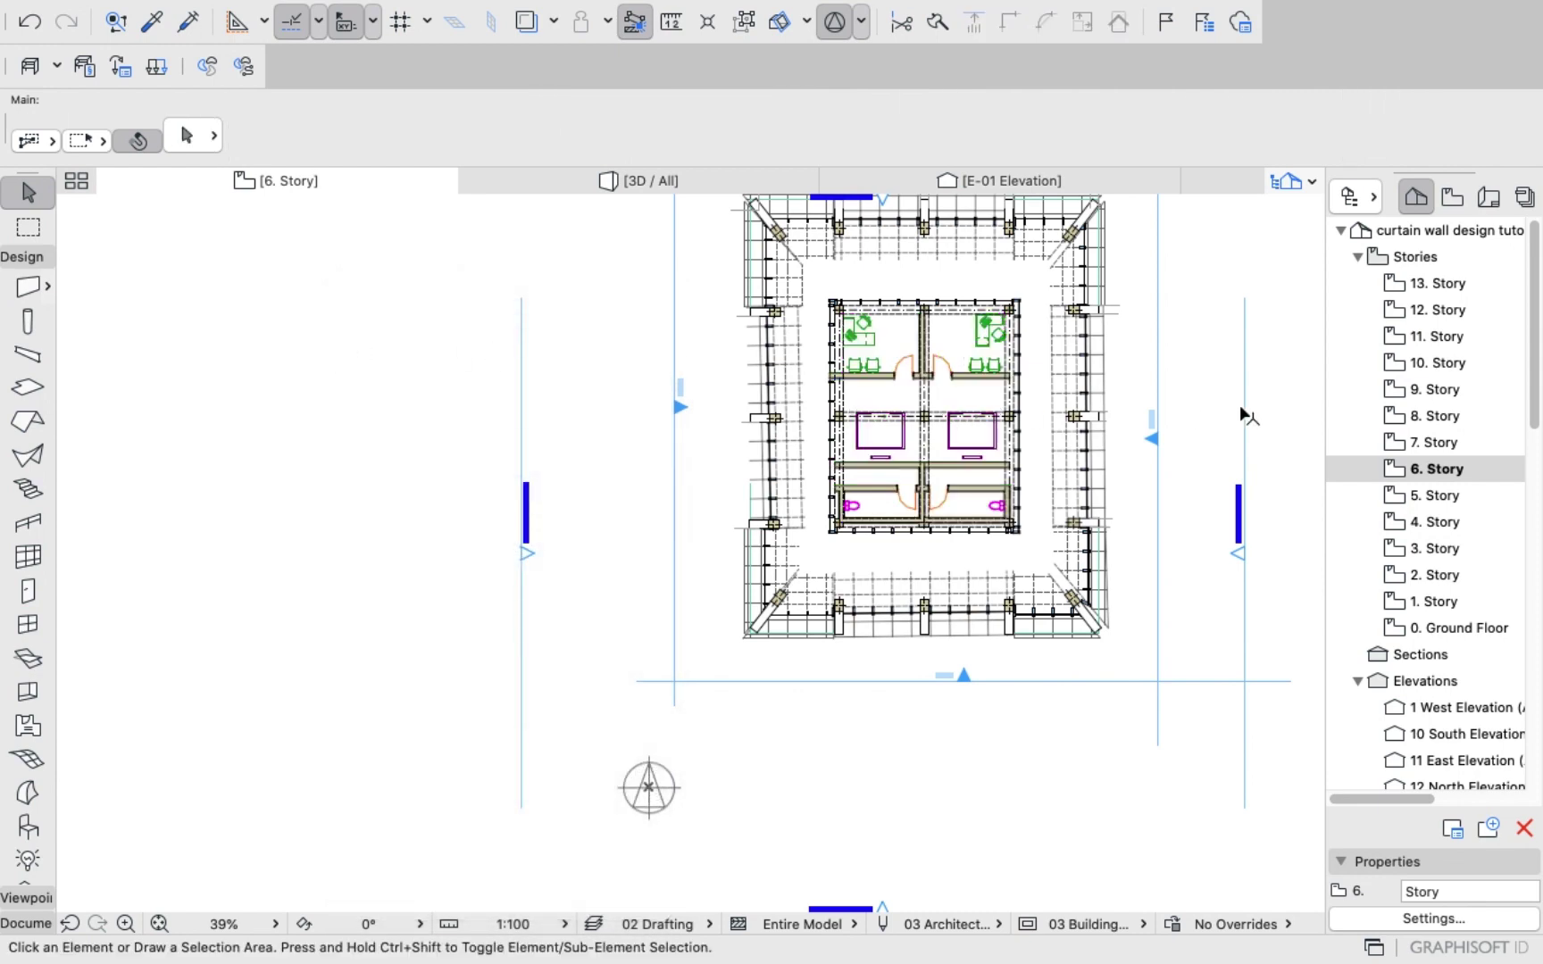
# Paste the copied walls, doors, elevators, toilets and furniture in place on the 7. Story.
pyautogui.doubleClick(1435, 443)
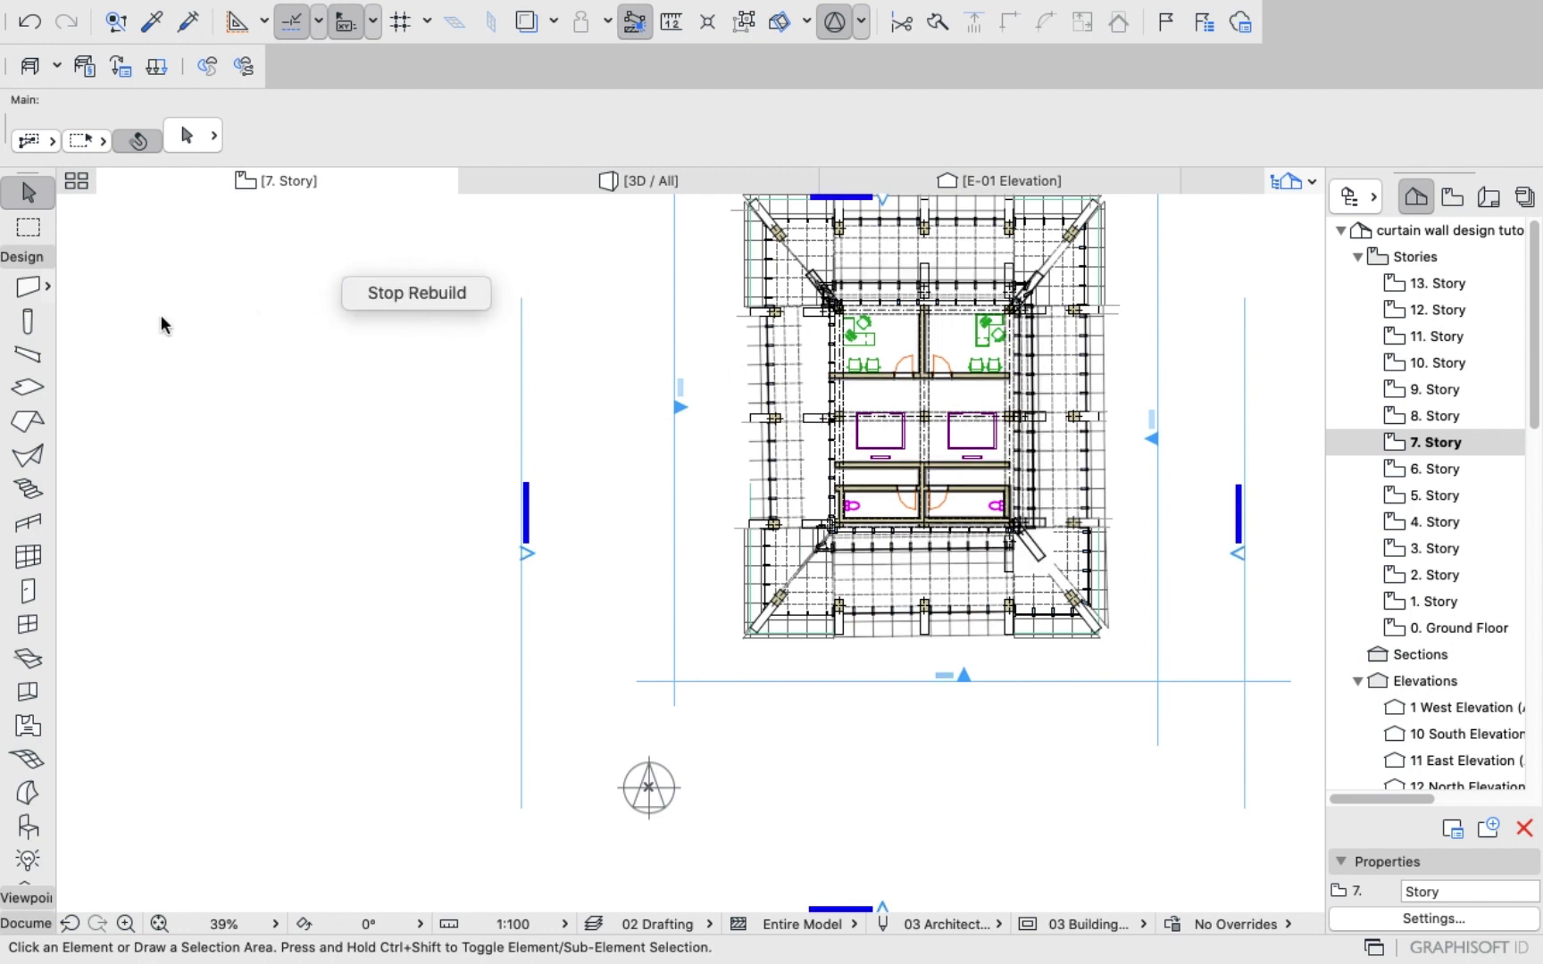
pyautogui.click(312, 322)
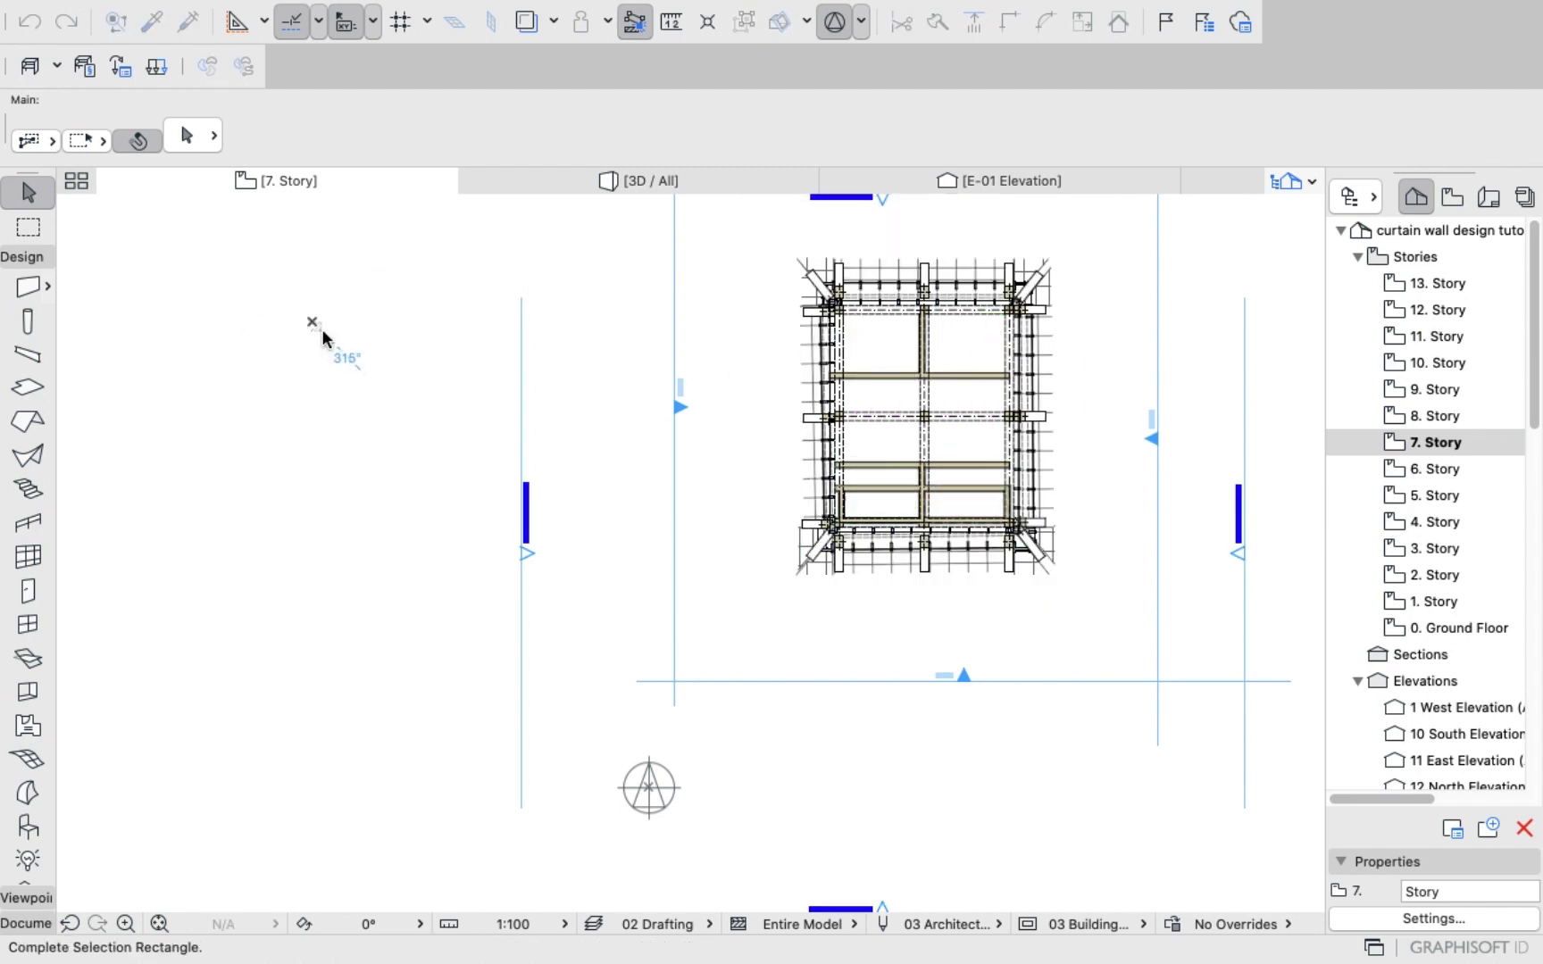
pyautogui.rightClick(322, 330)
pyautogui.click(424, 504)
pyautogui.rightClick(403, 297)
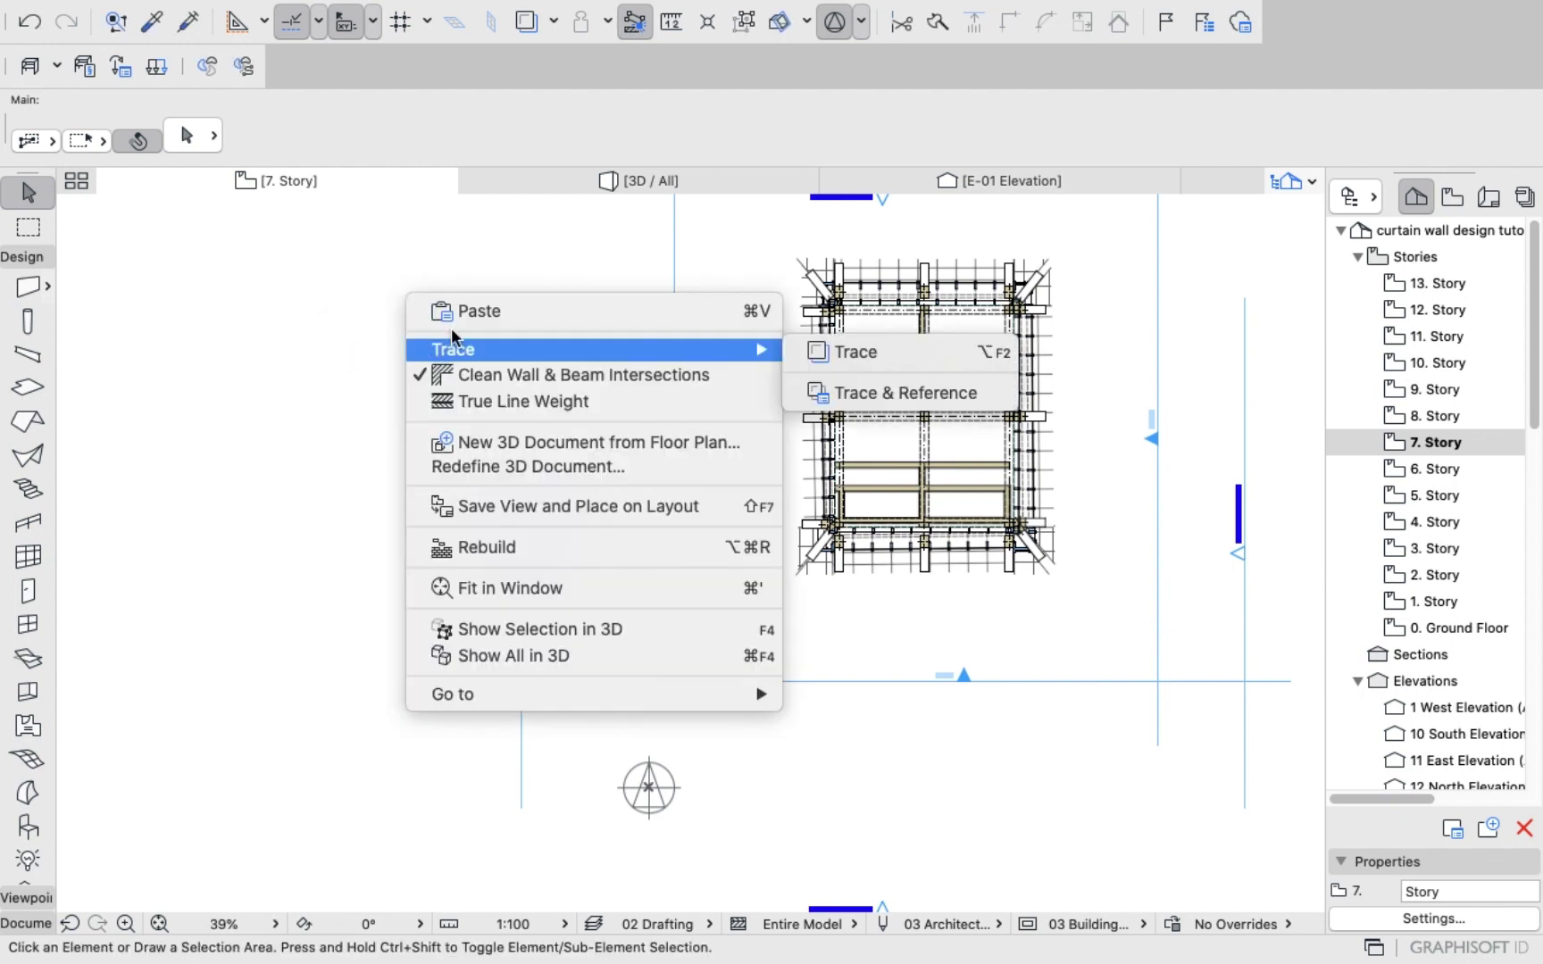
pyautogui.click(1065, 436)
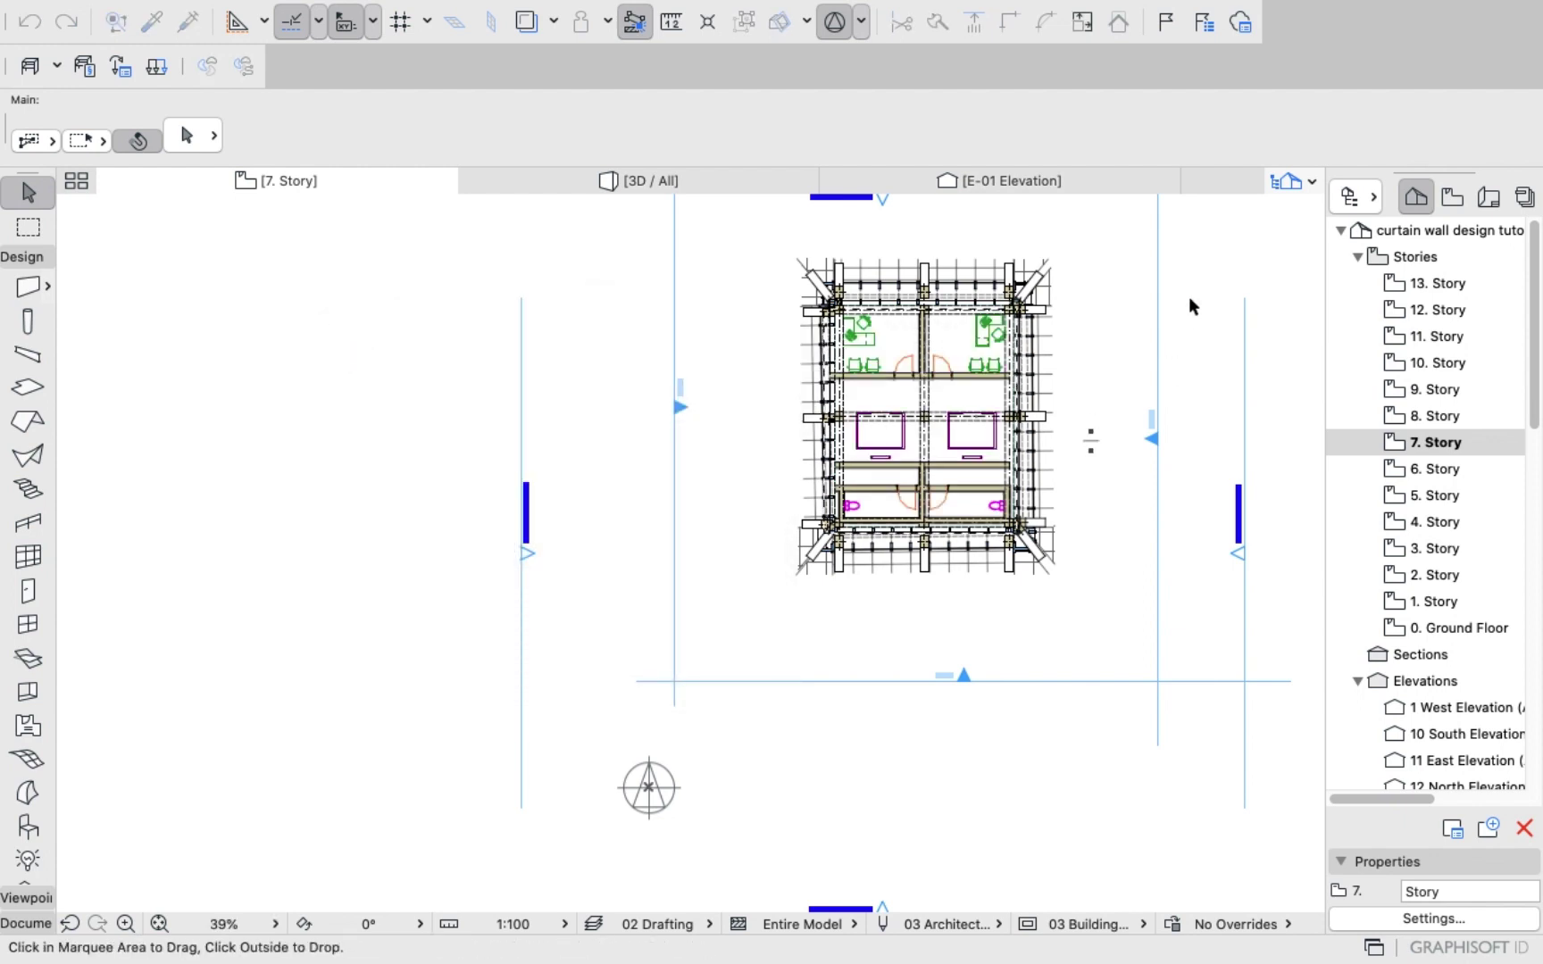
pyautogui.click(1160, 348)
pyautogui.scroll(3, 1159, 349)
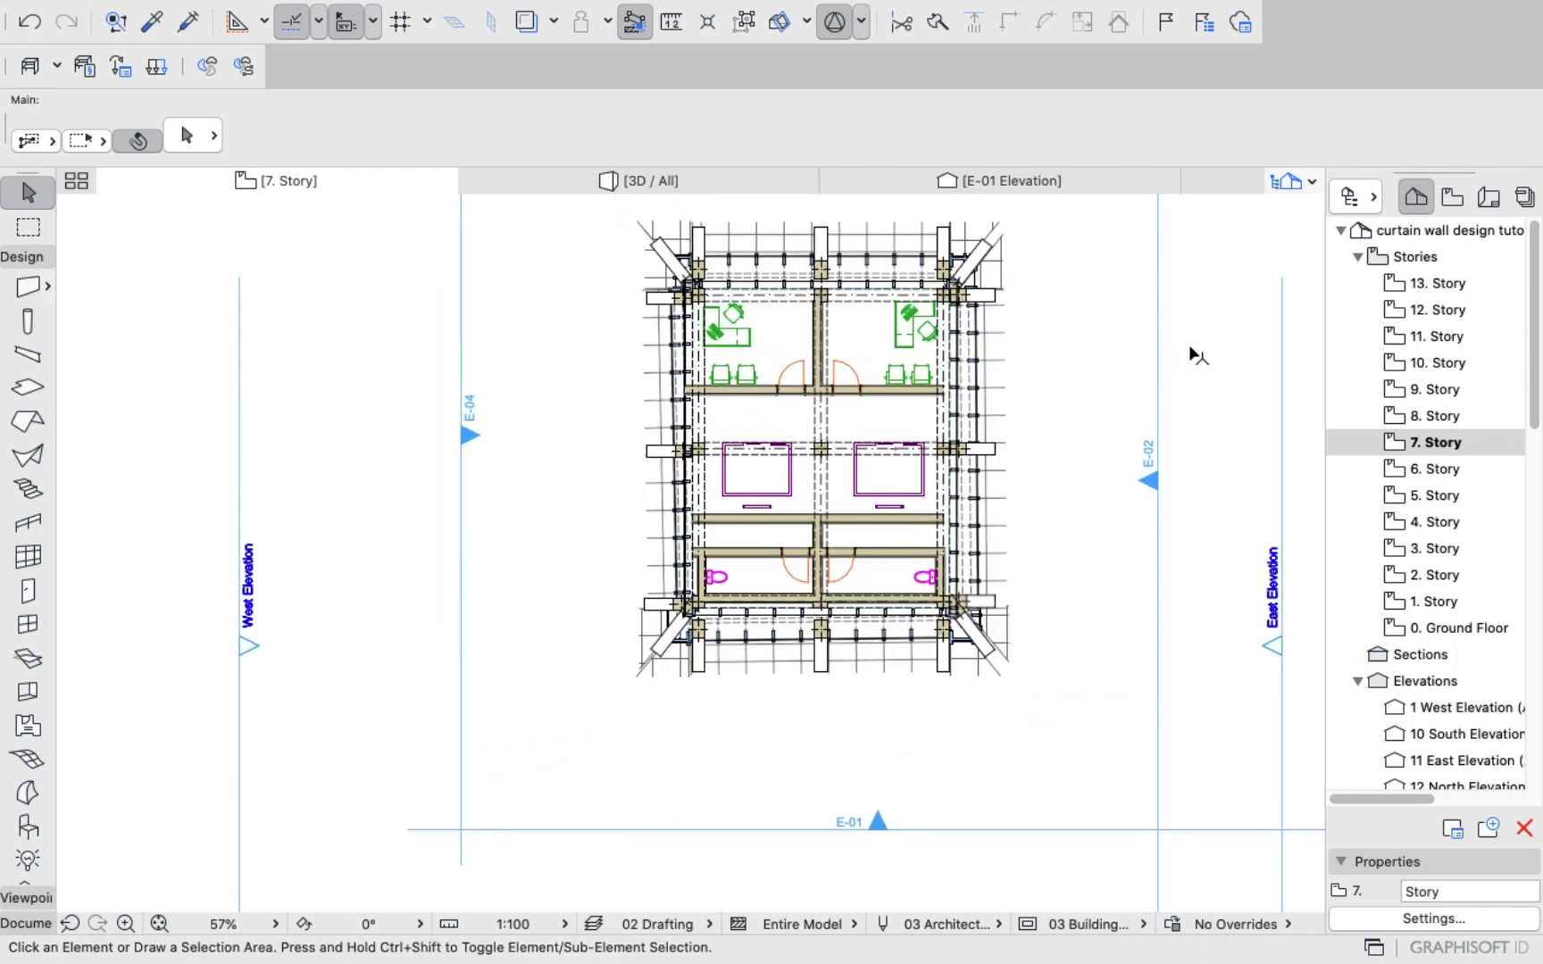
# Paste the copied core elements in place on the 8. Story and the 9. Story.
pyautogui.doubleClick(1433, 416)
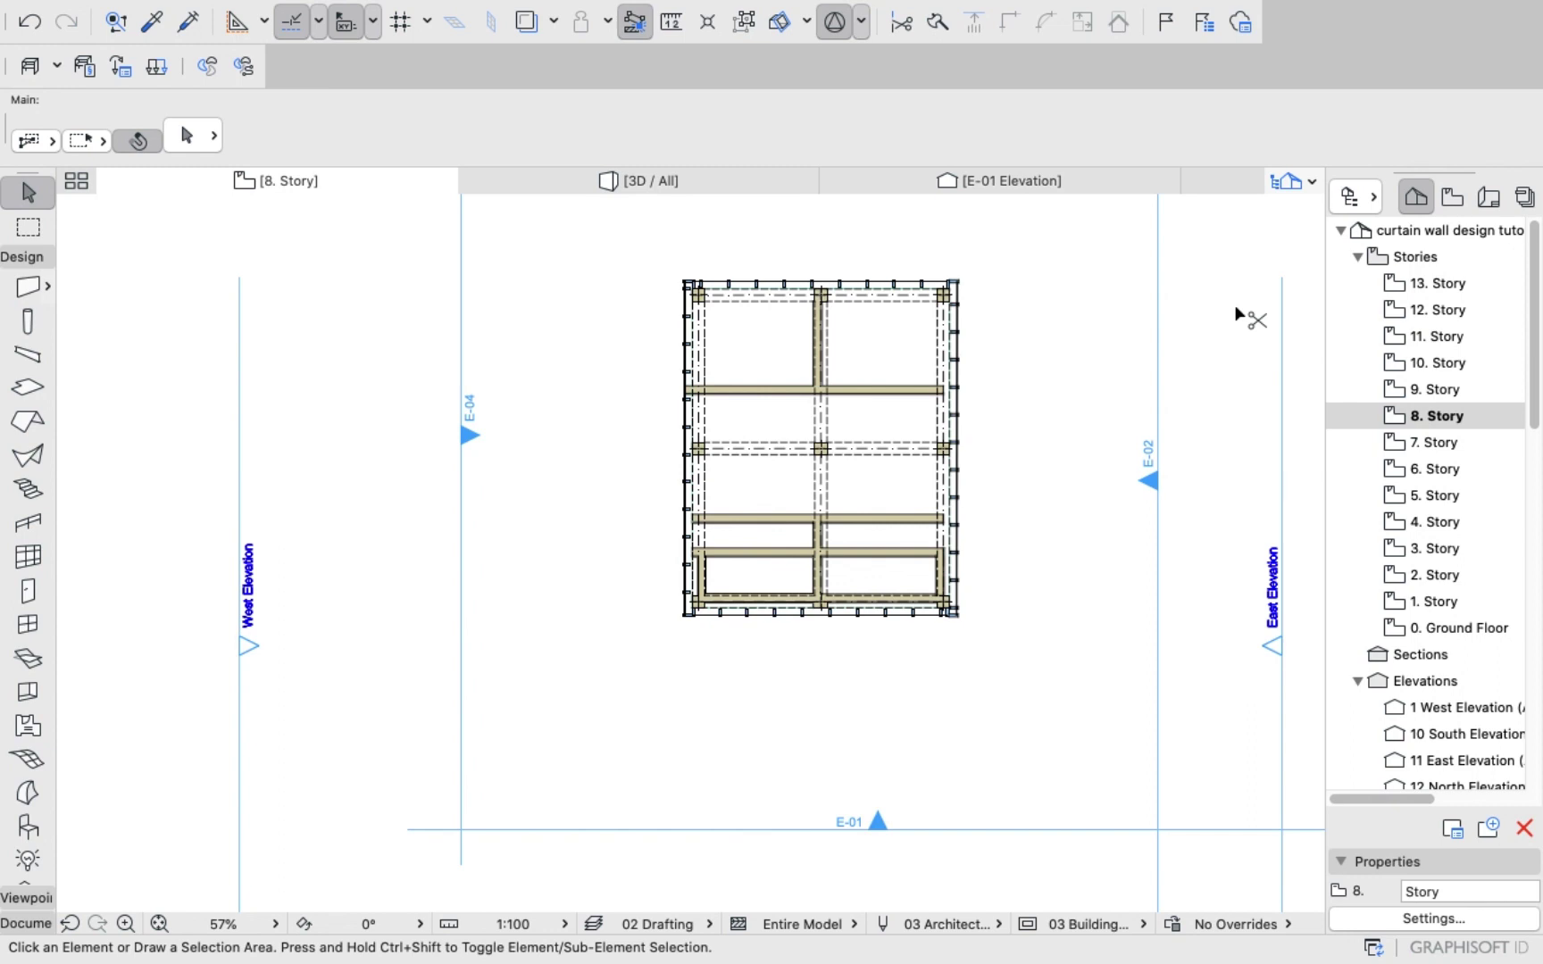
pyautogui.press('super+v')
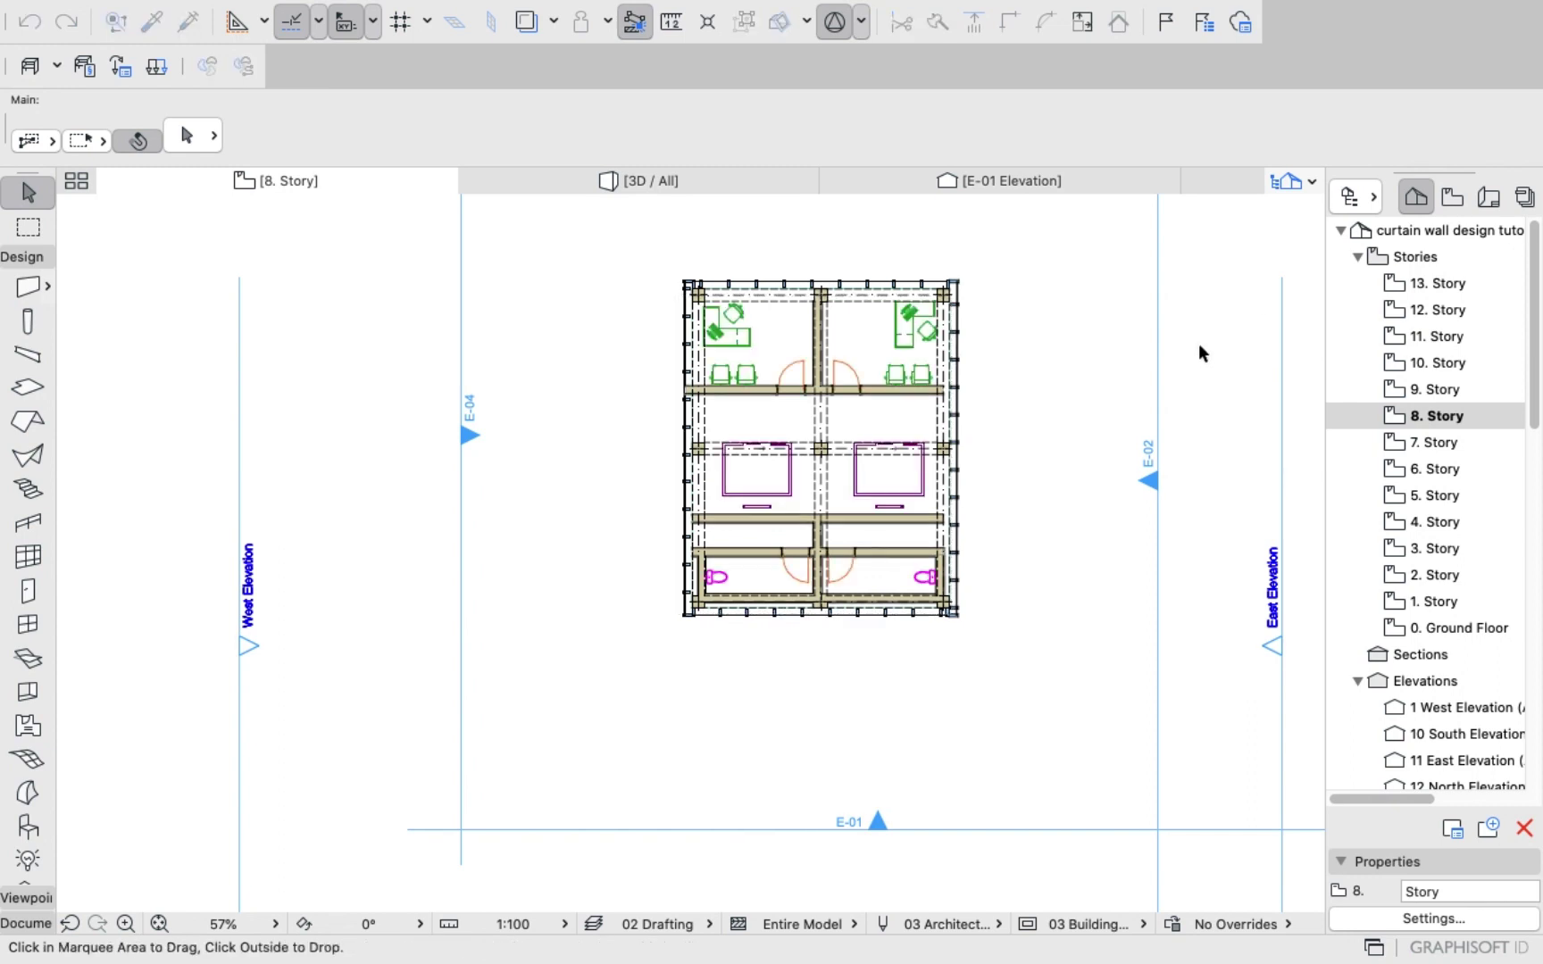
pyautogui.click(1198, 342)
pyautogui.doubleClick(1429, 390)
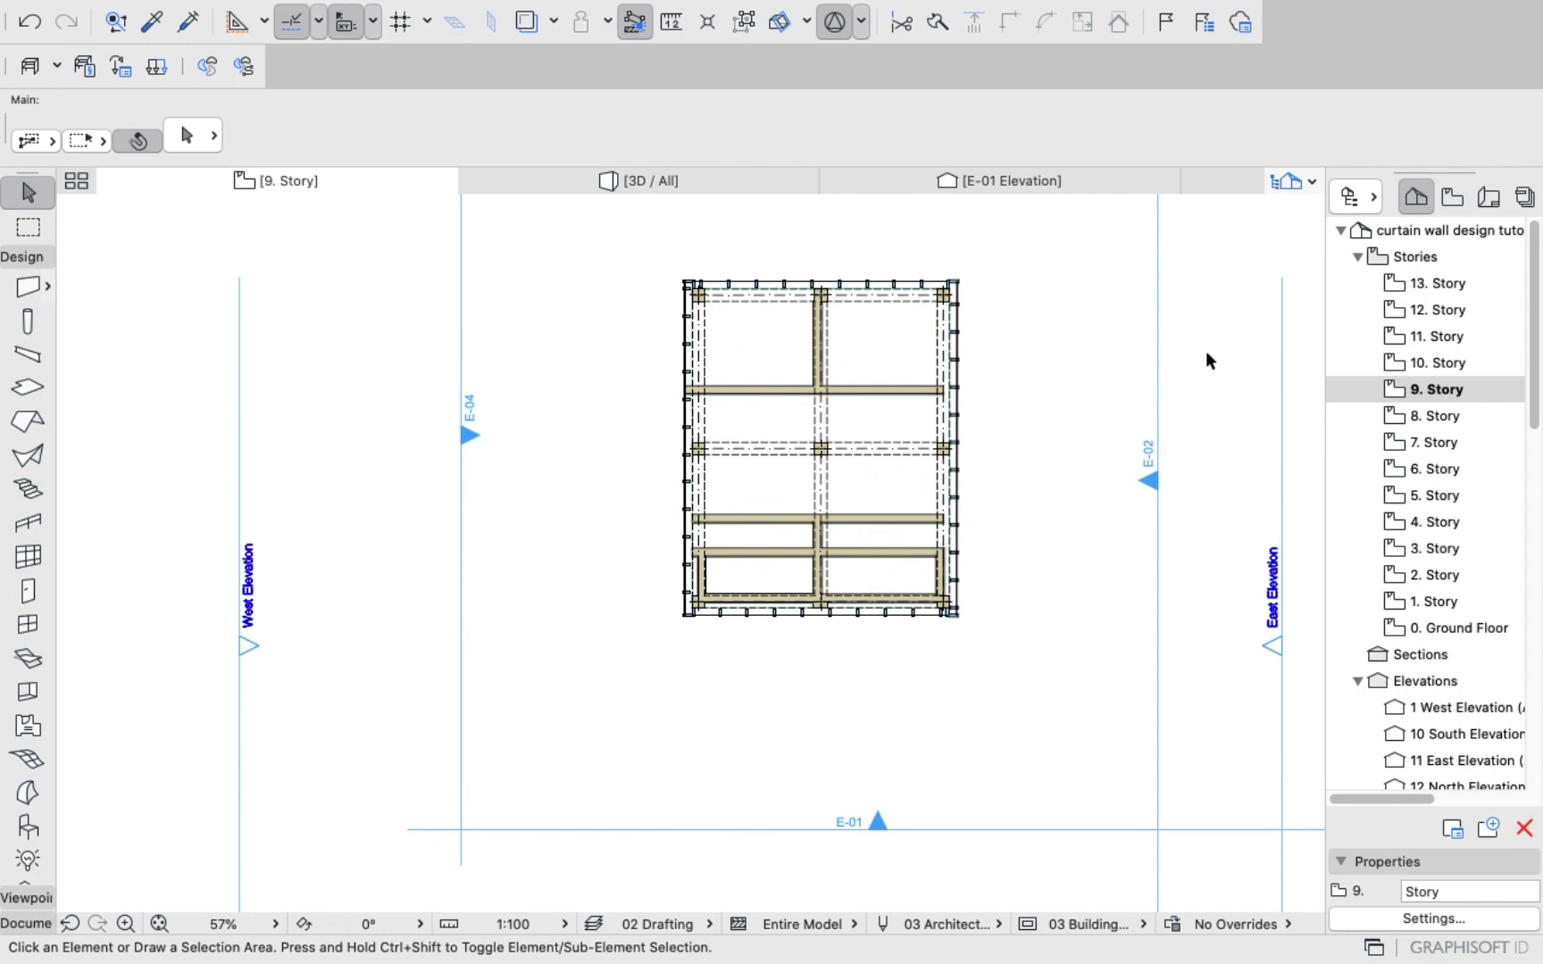
pyautogui.press('super+v')
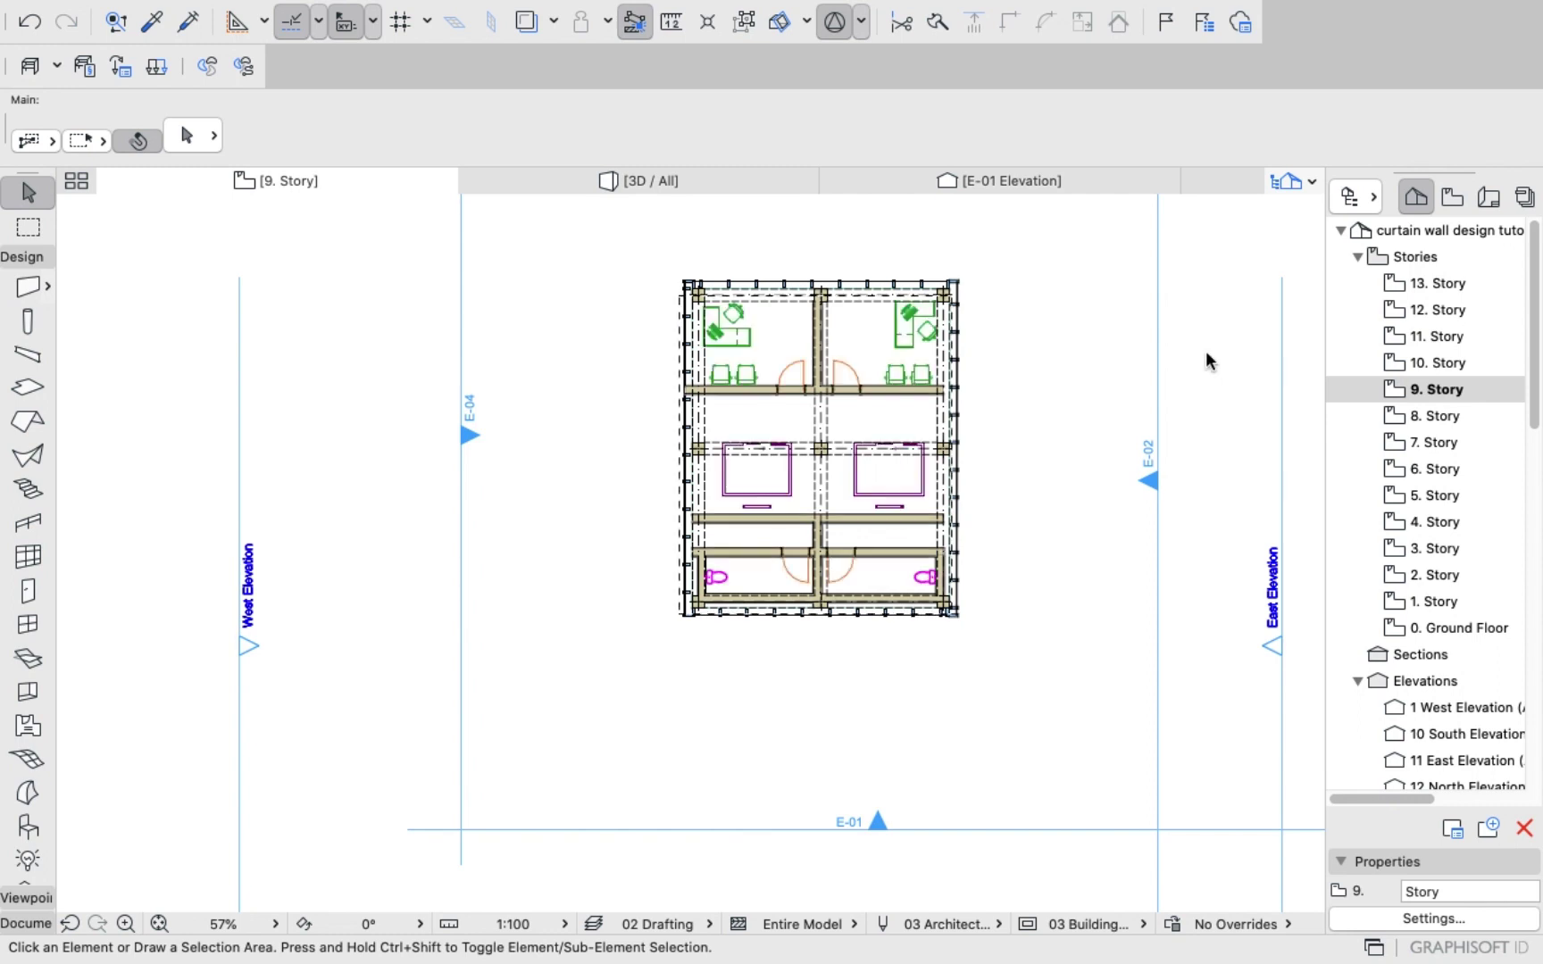
pyautogui.click(1205, 351)
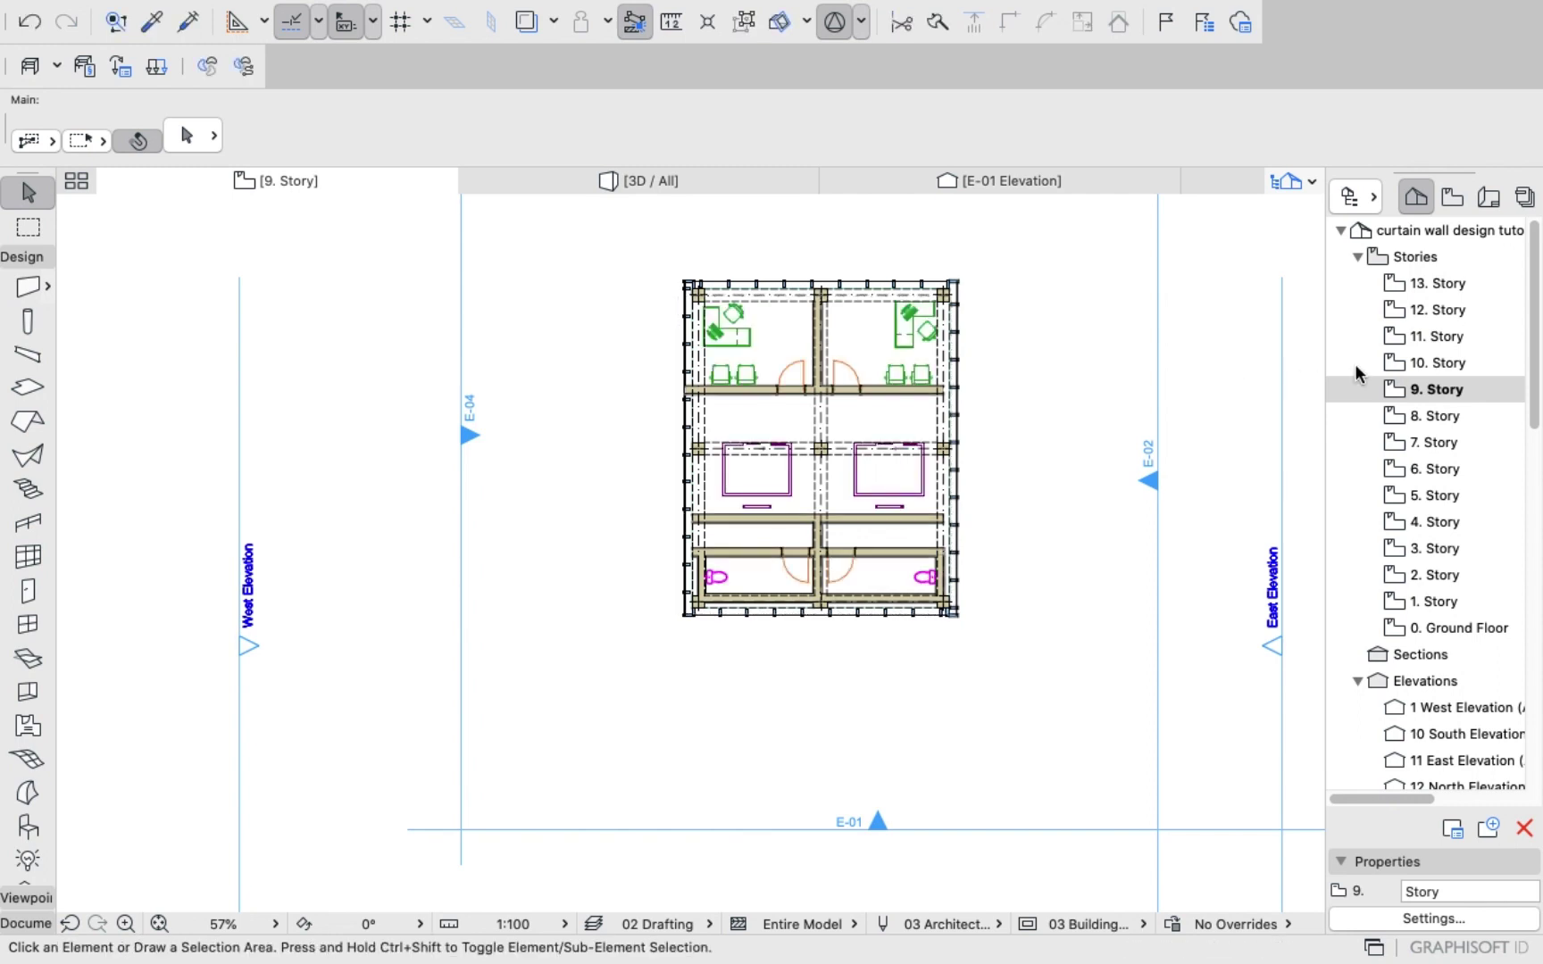
# Paste the copied core elements in place on the 10. Story and the 11. Story.
pyautogui.doubleClick(1429, 363)
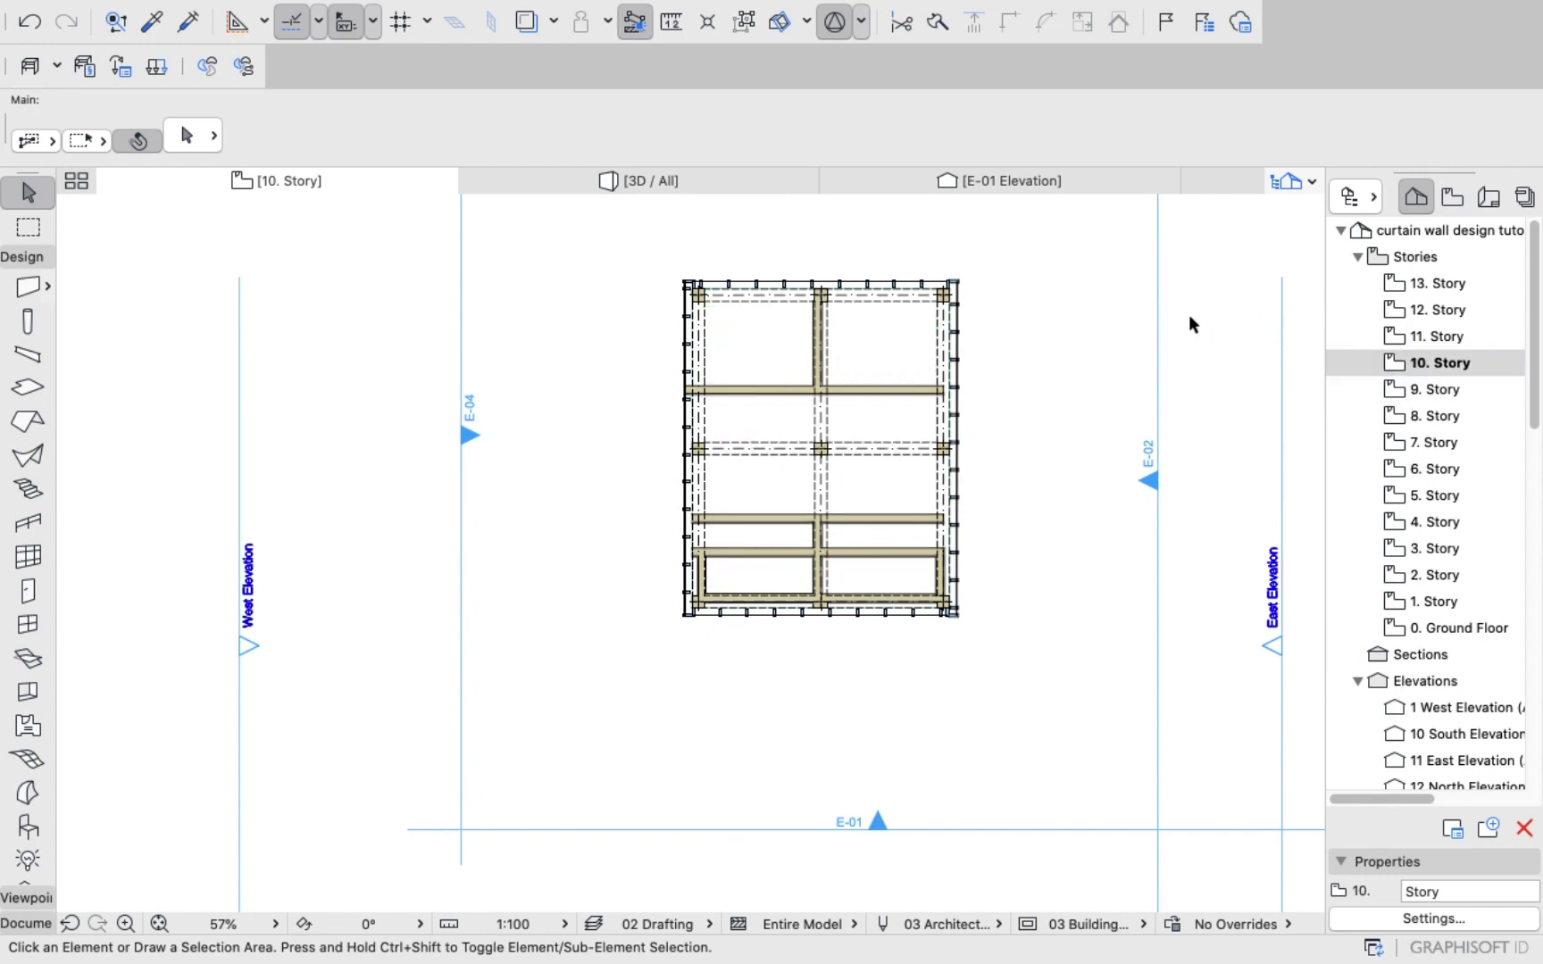
pyautogui.press('super+v')
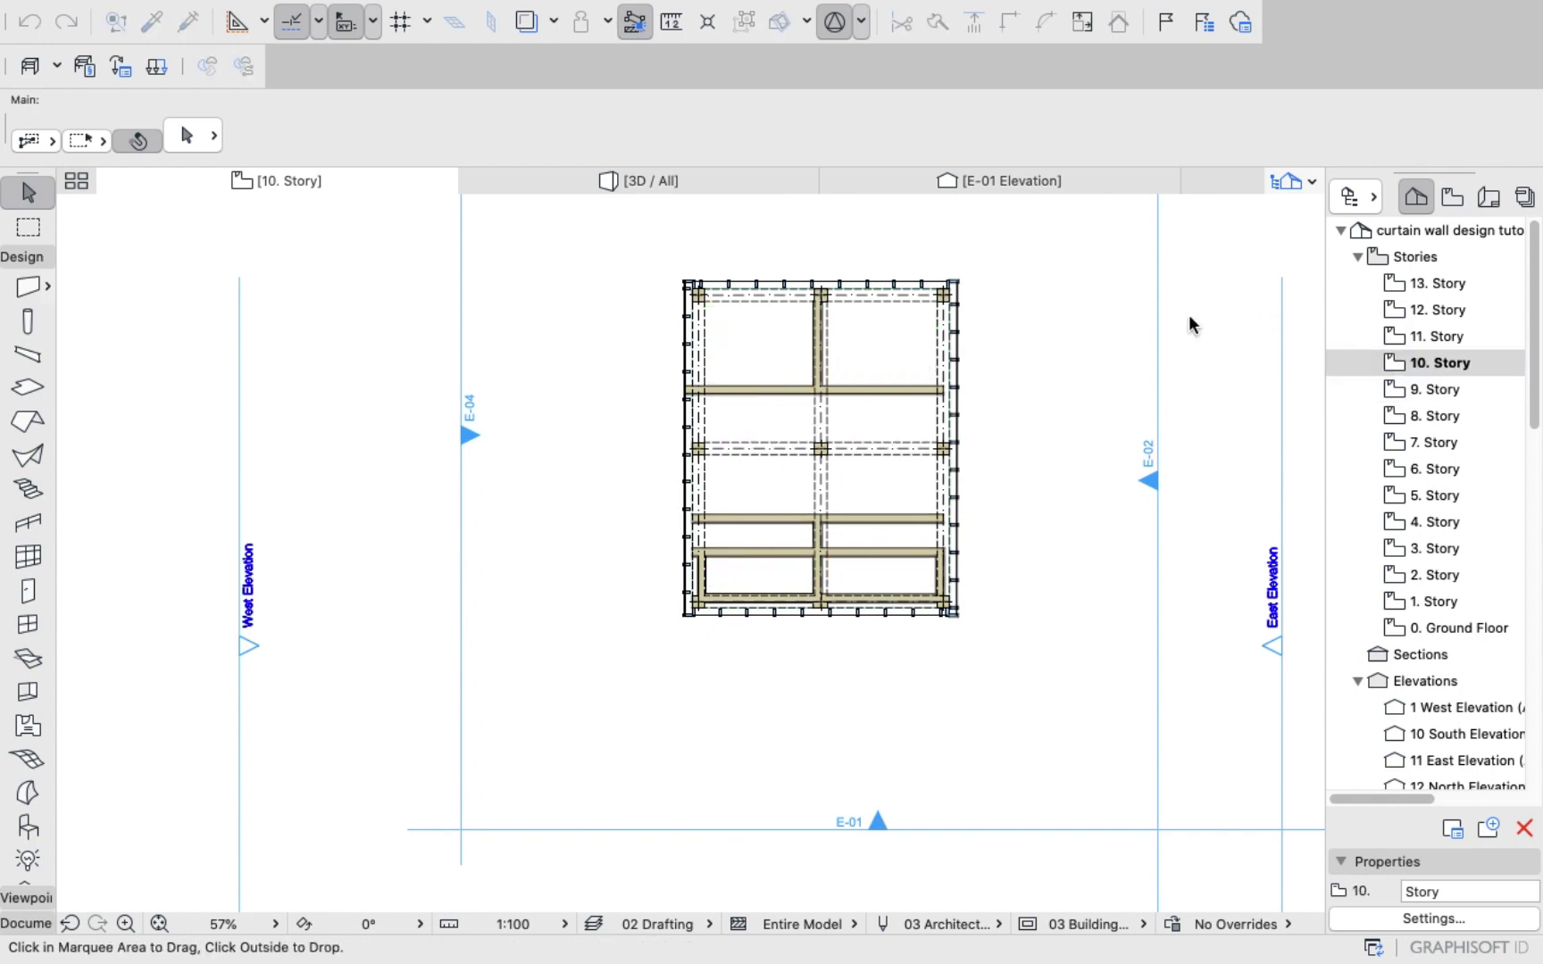
pyautogui.click(1188, 315)
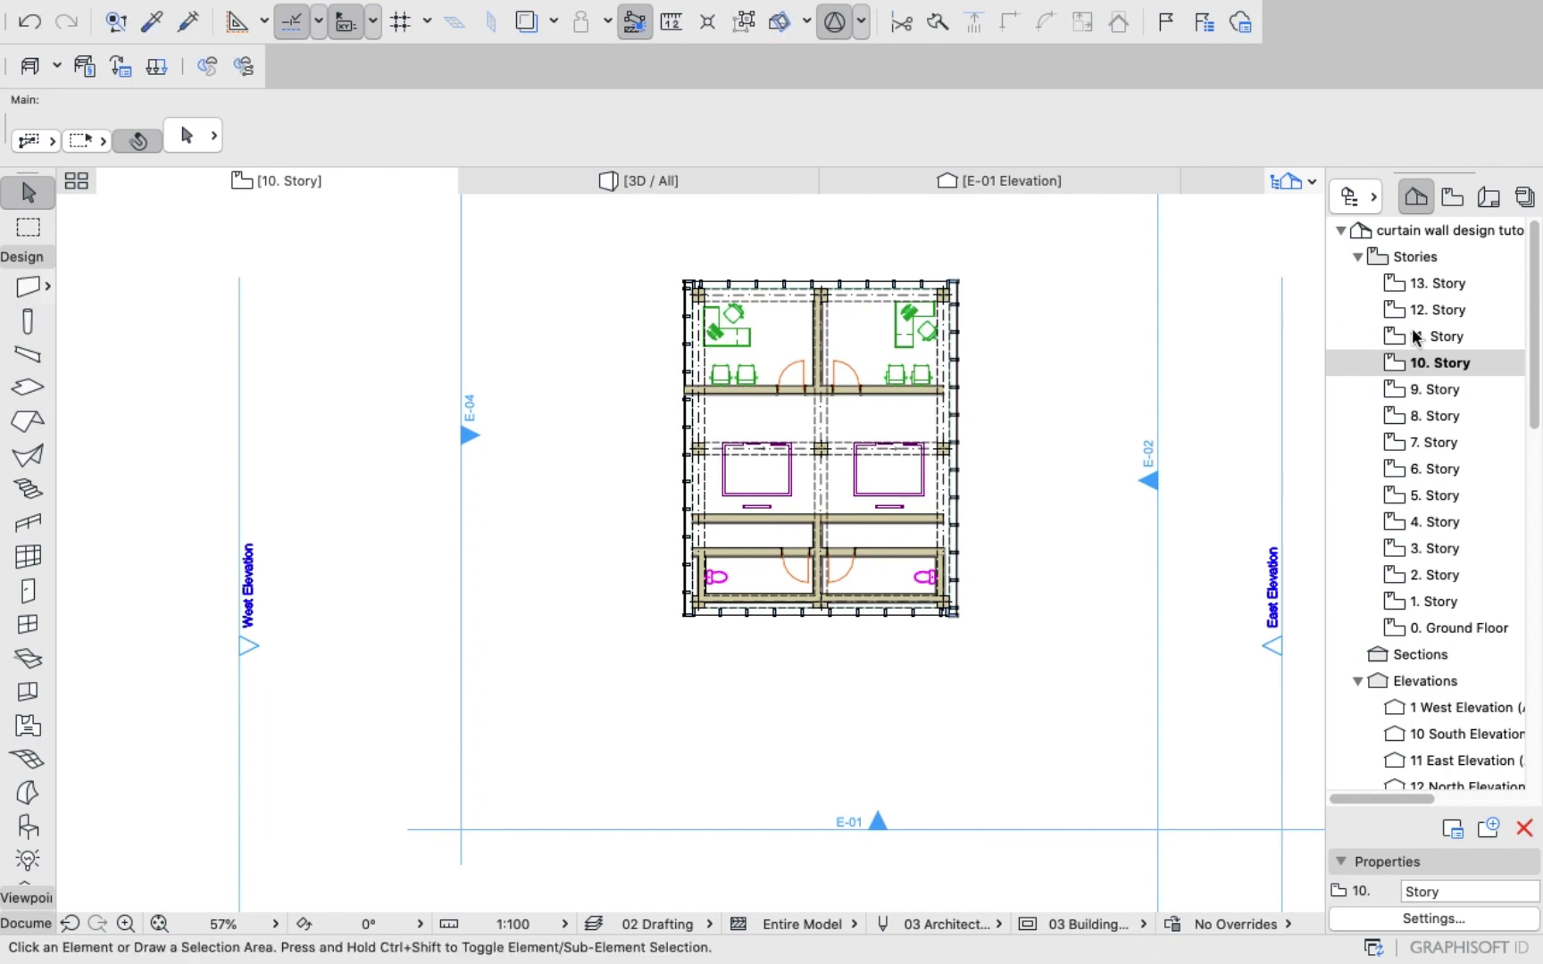
pyautogui.doubleClick(1438, 335)
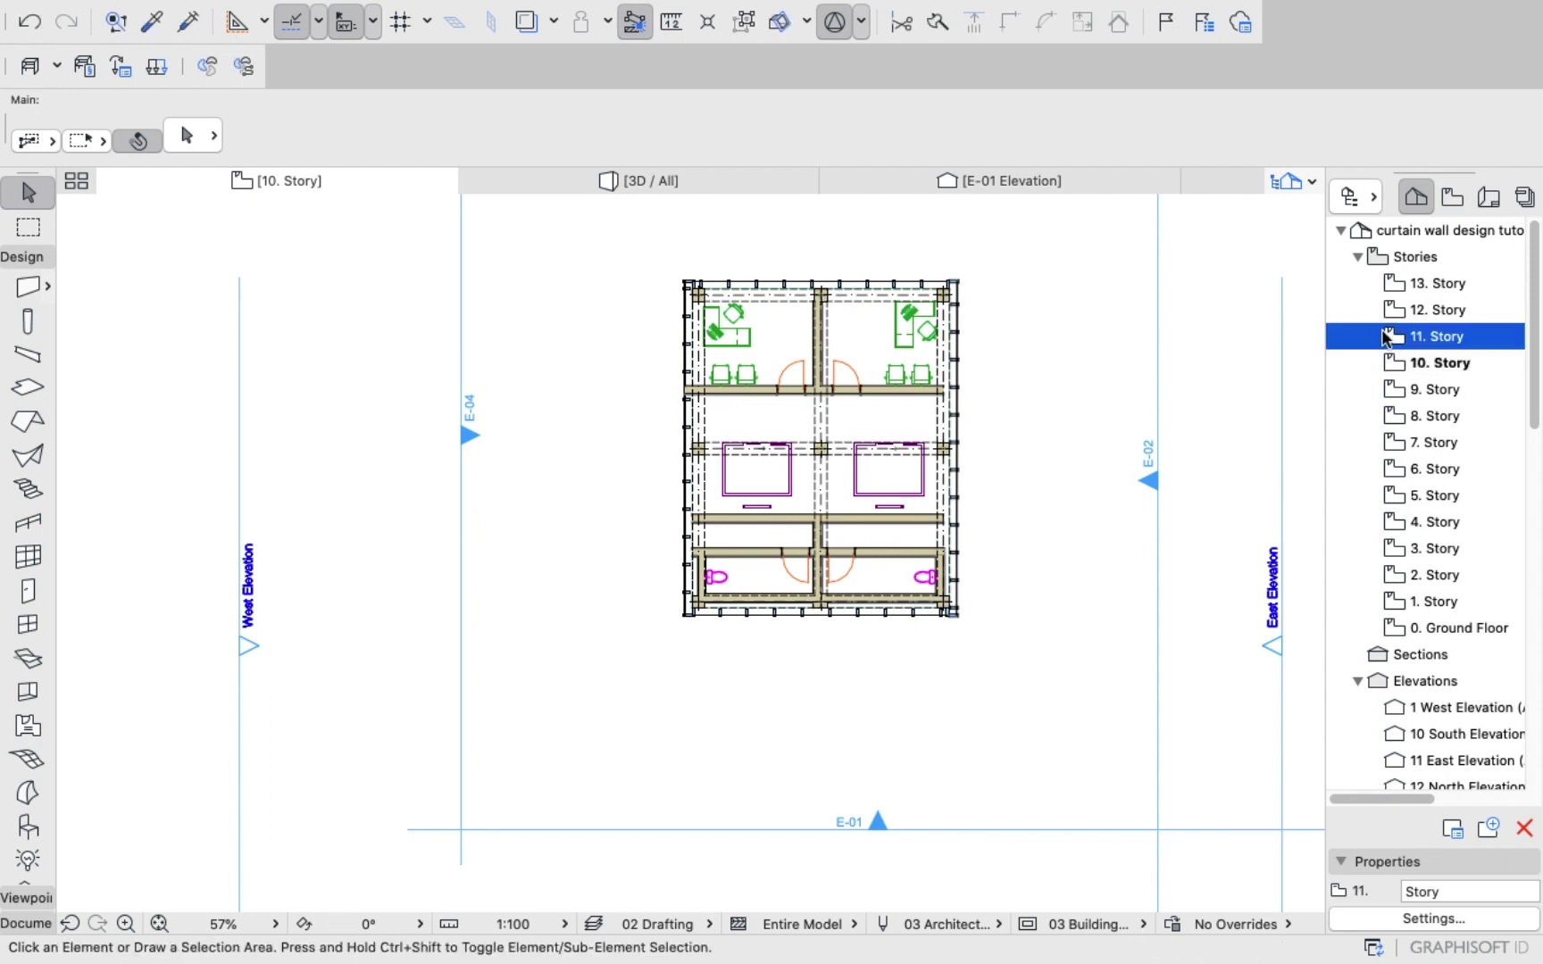
pyautogui.press('super+v')
pyautogui.click(1192, 338)
# Paste the copied core elements in place on the 12. Story, and open the 13. Story's floor plan.
pyautogui.click(1424, 313)
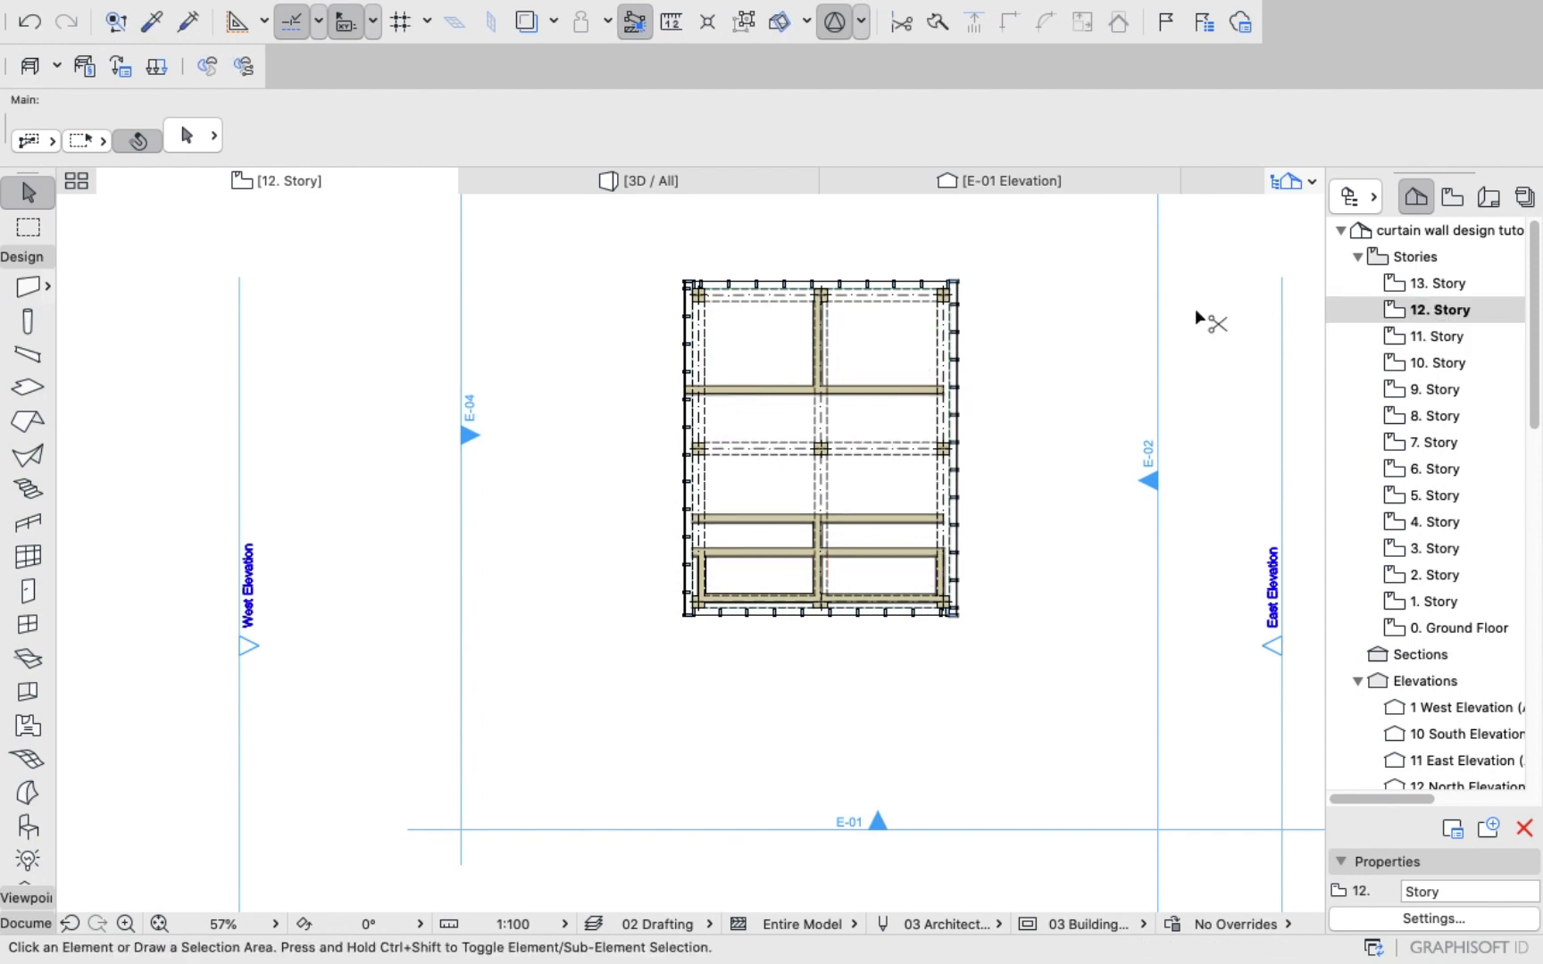
pyautogui.press('super+v')
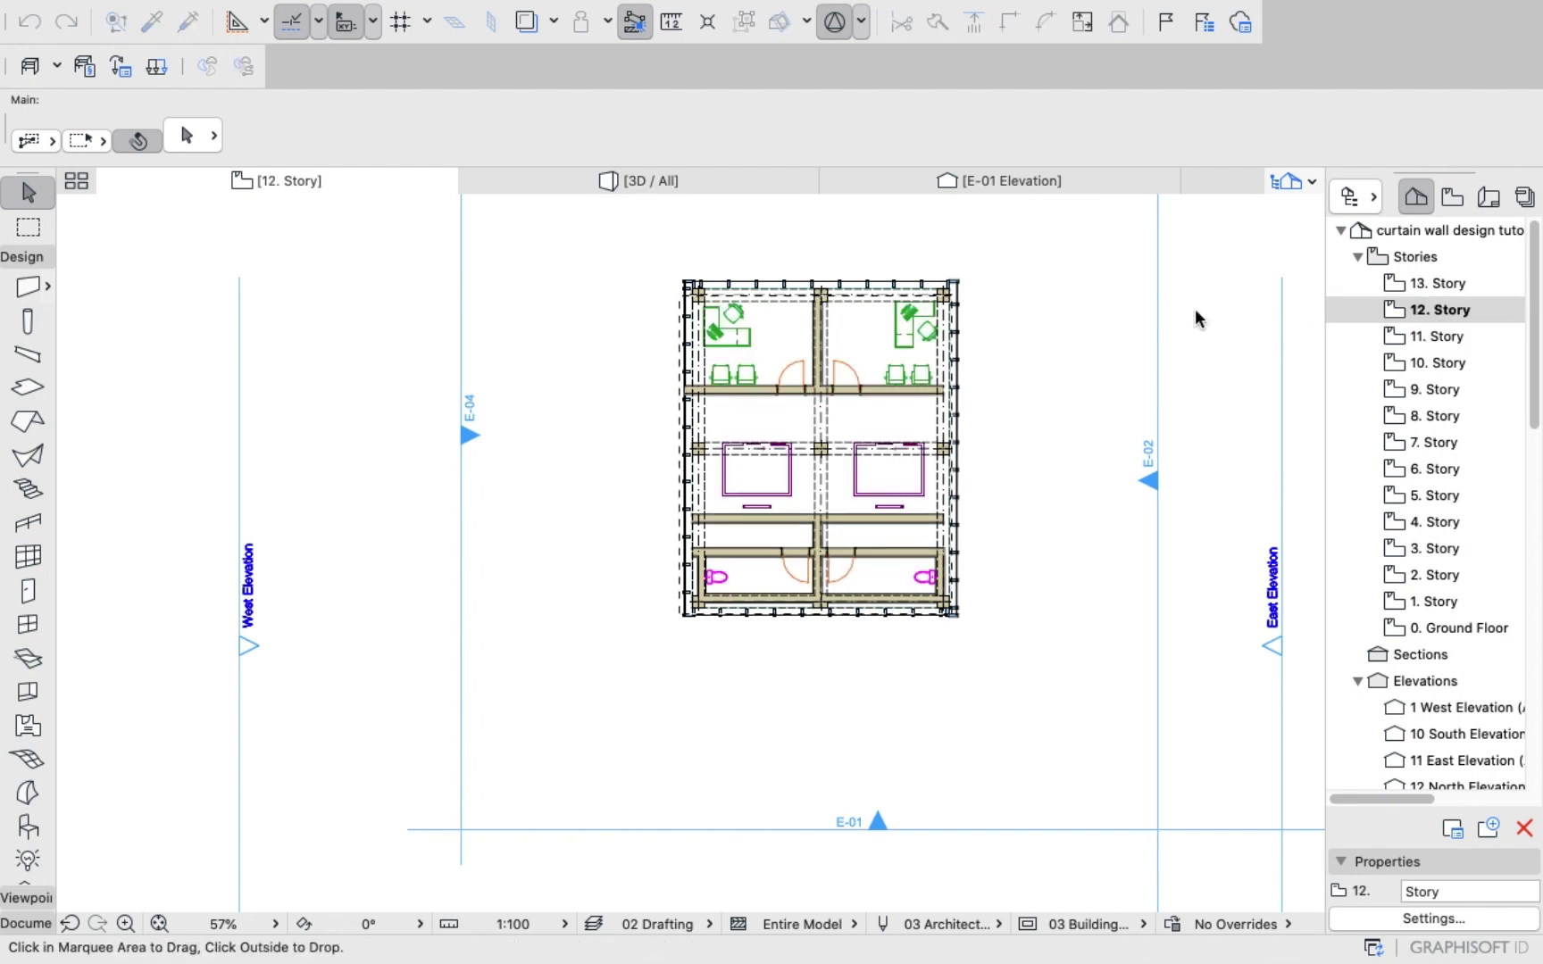
pyautogui.click(1233, 324)
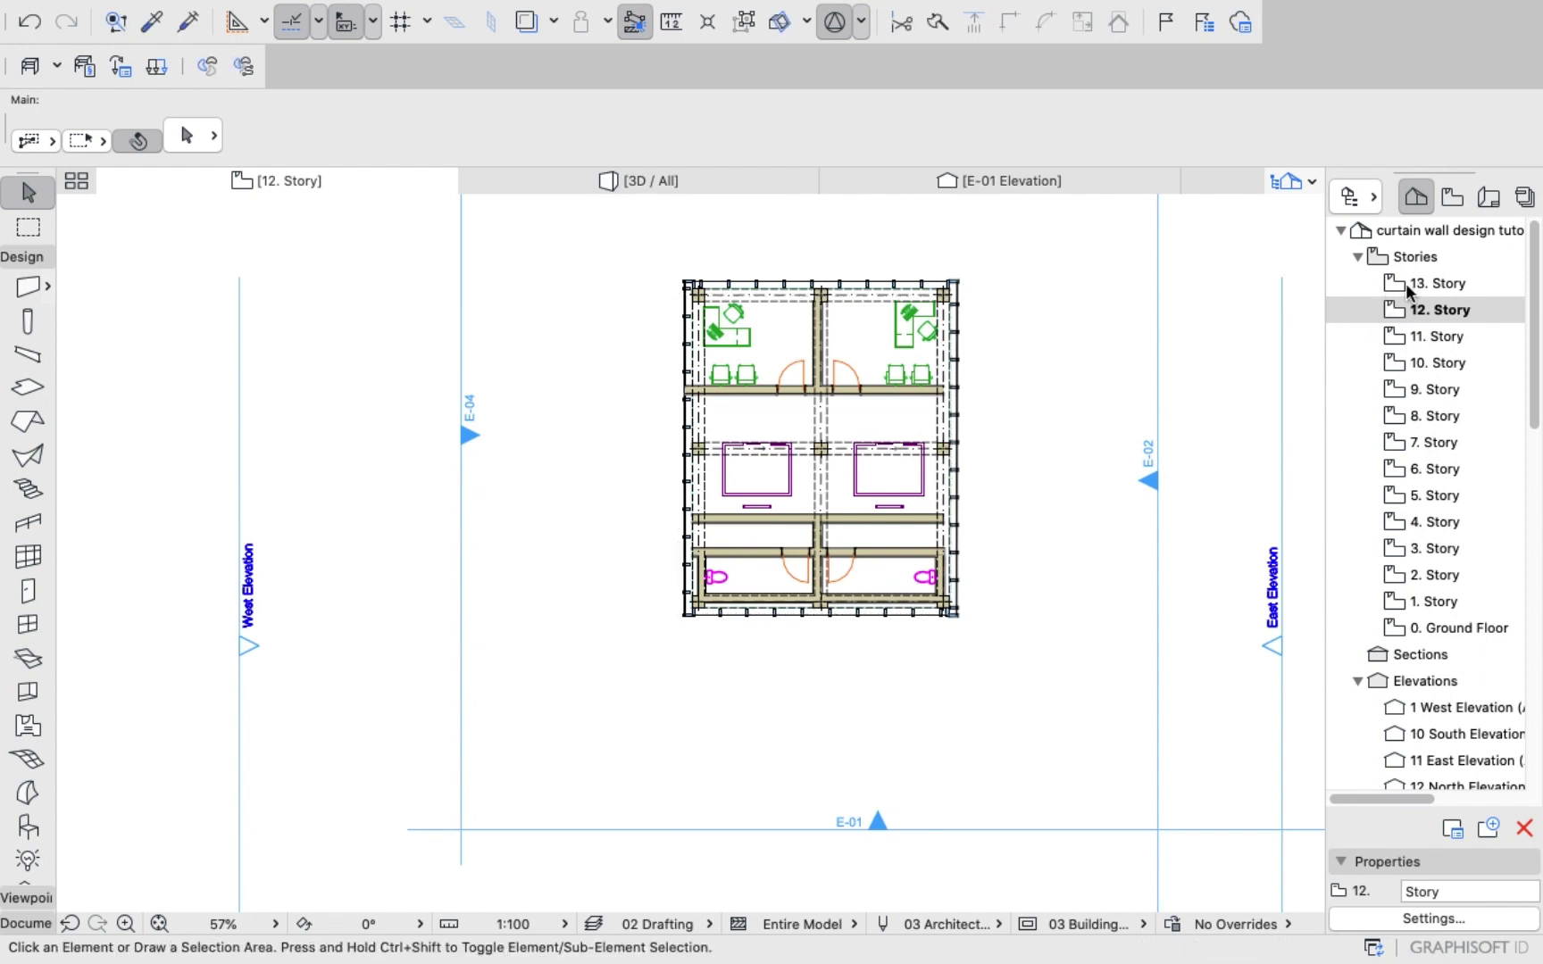
pyautogui.doubleClick(1408, 286)
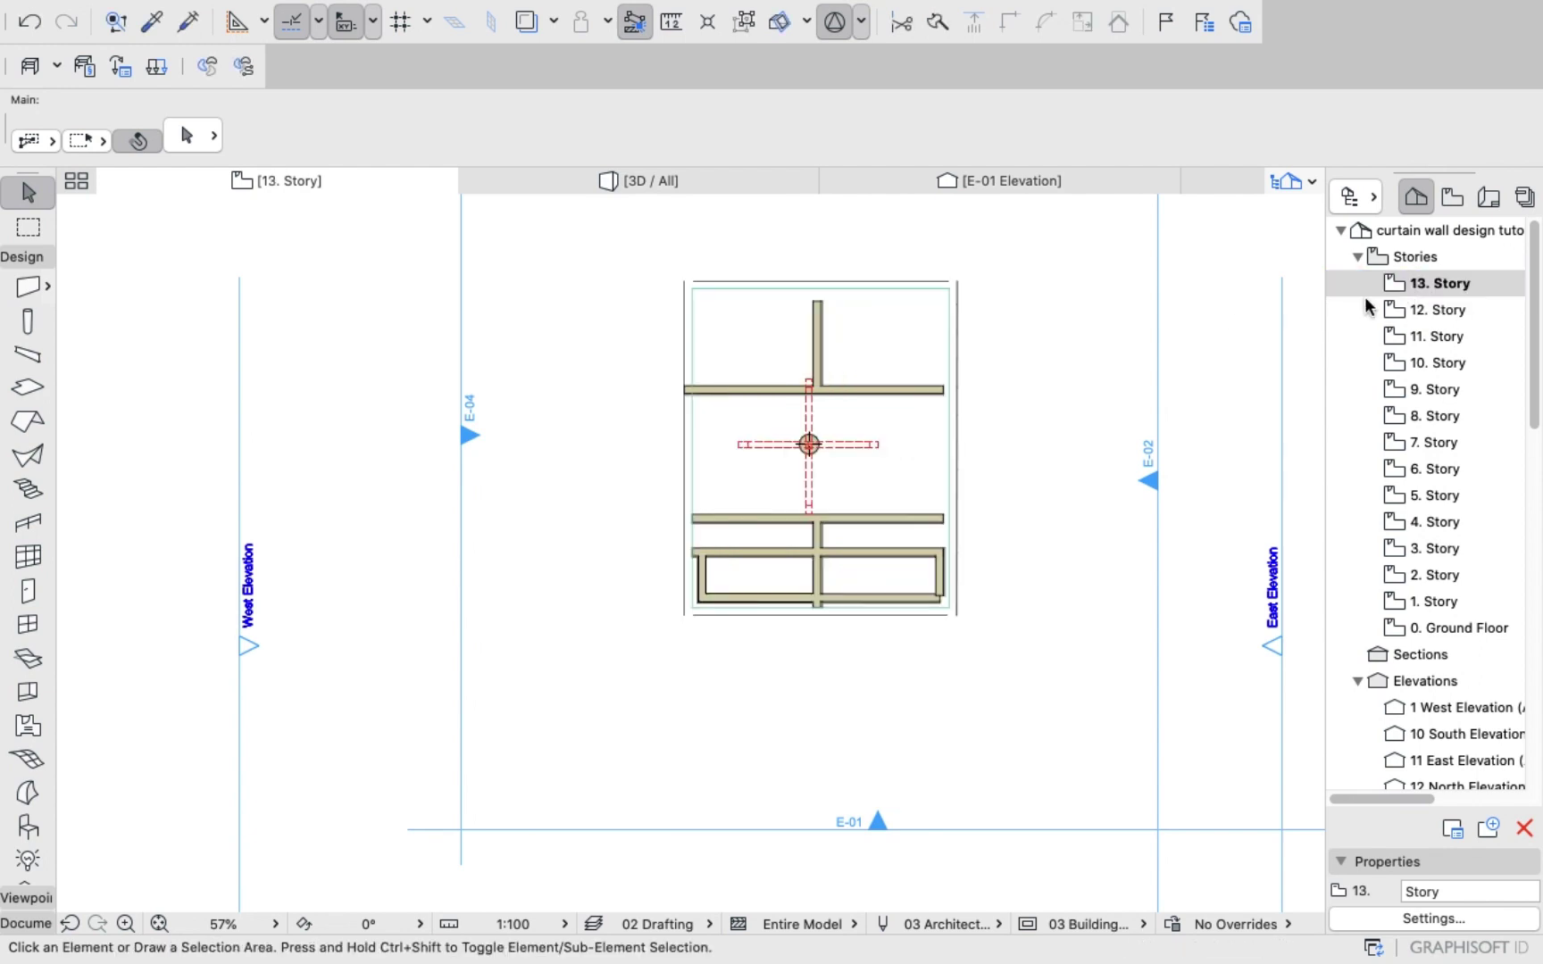
pyautogui.scroll(-1, 1428, 580)
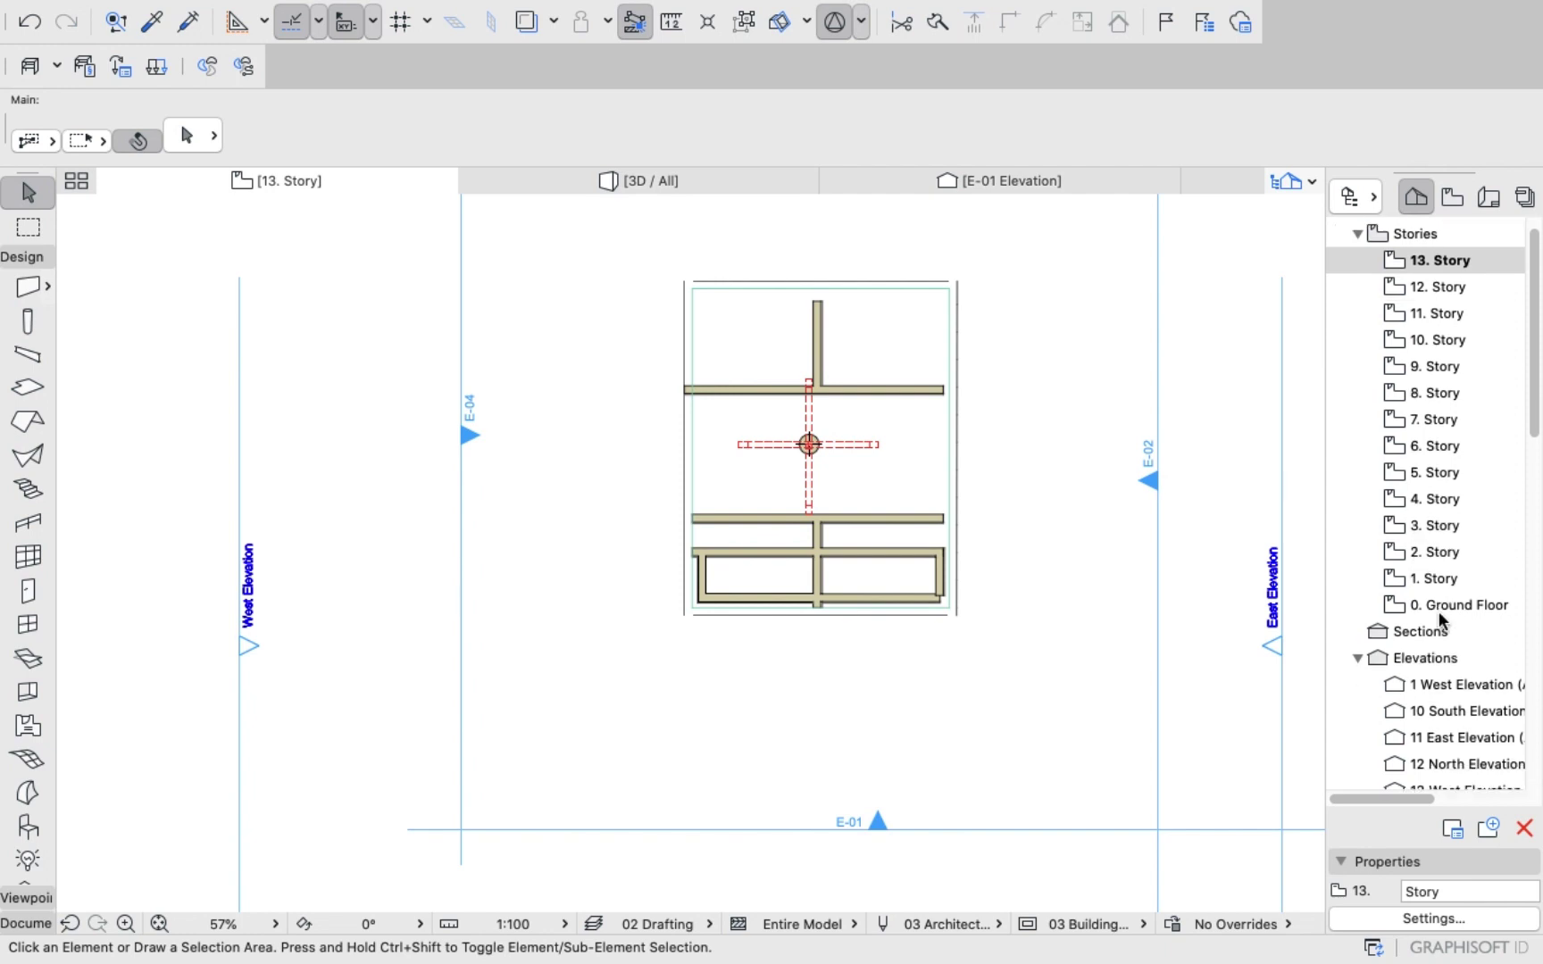
# On the Ground Floor, stretch the wall behind the elevators westward to the outer column line, and clear the selection.
pyautogui.doubleClick(1438, 607)
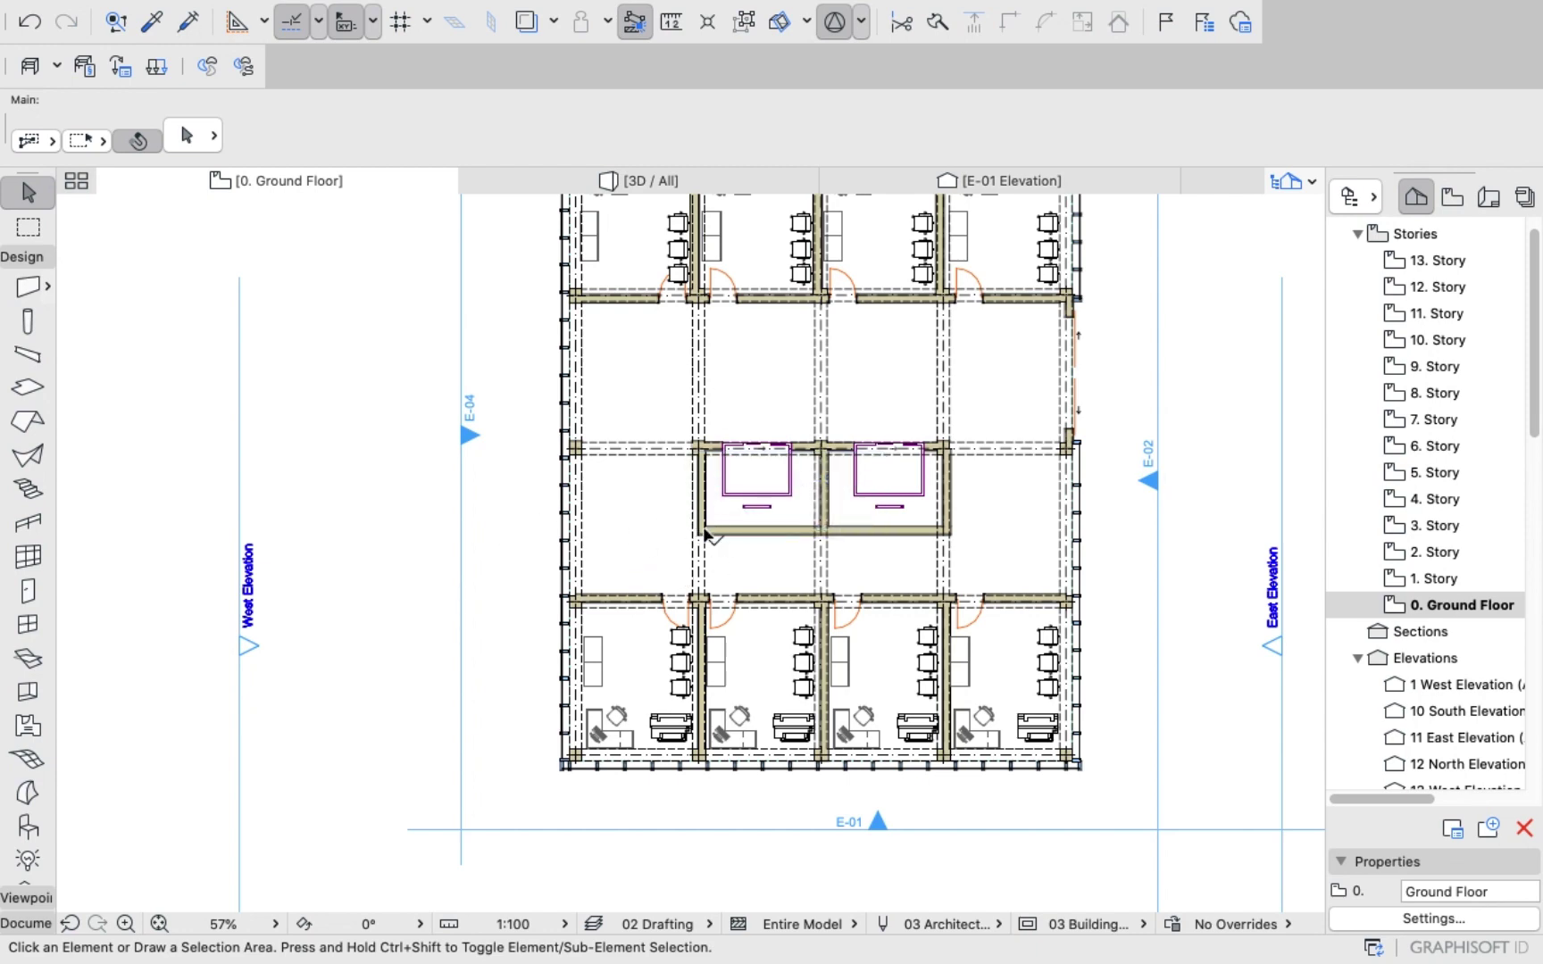
pyautogui.scroll(2, 589, 470)
pyautogui.scroll(-2, 831, 469)
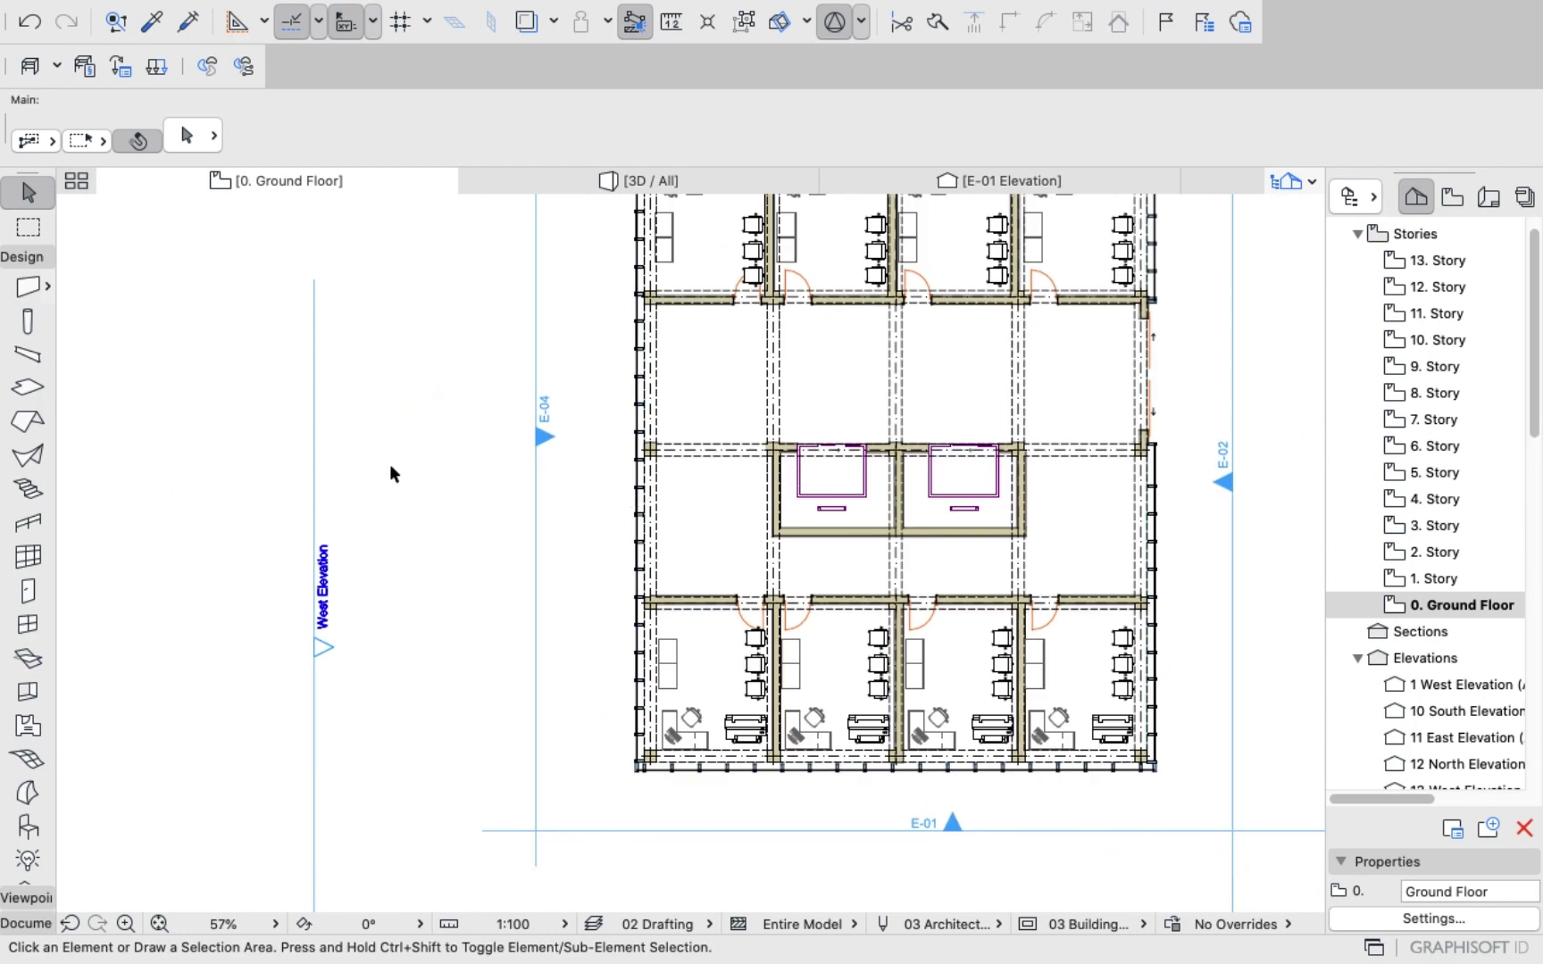
pyautogui.click(27, 286)
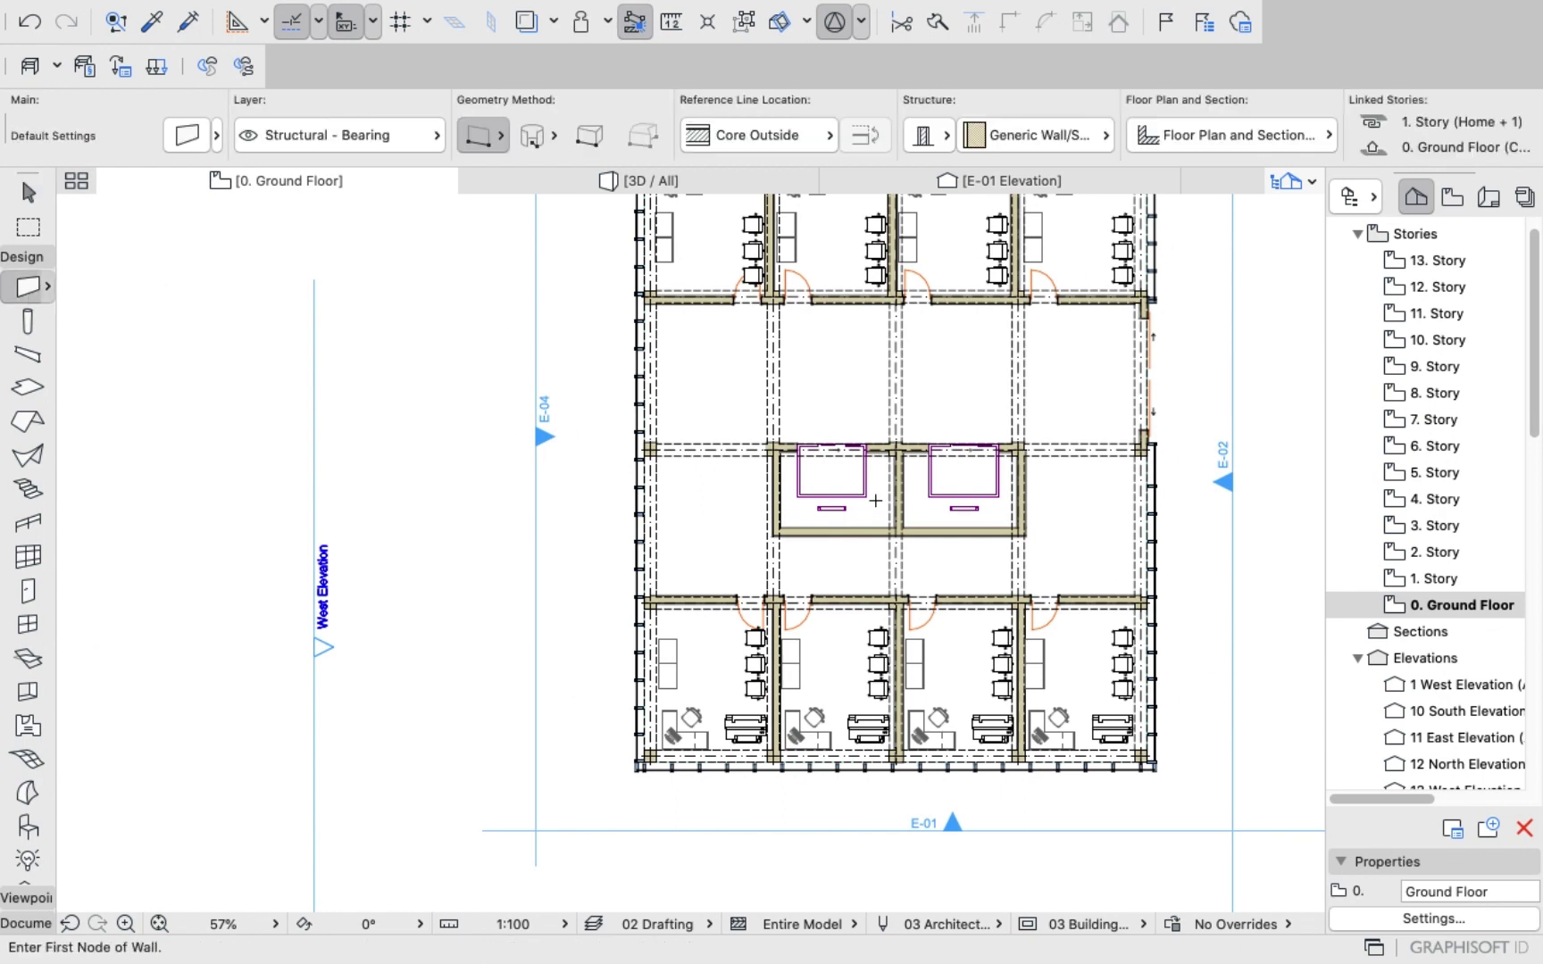
pyautogui.keyDown('shift'); pyautogui.click(792, 533); pyautogui.keyUp('shift')
pyautogui.click(785, 534)
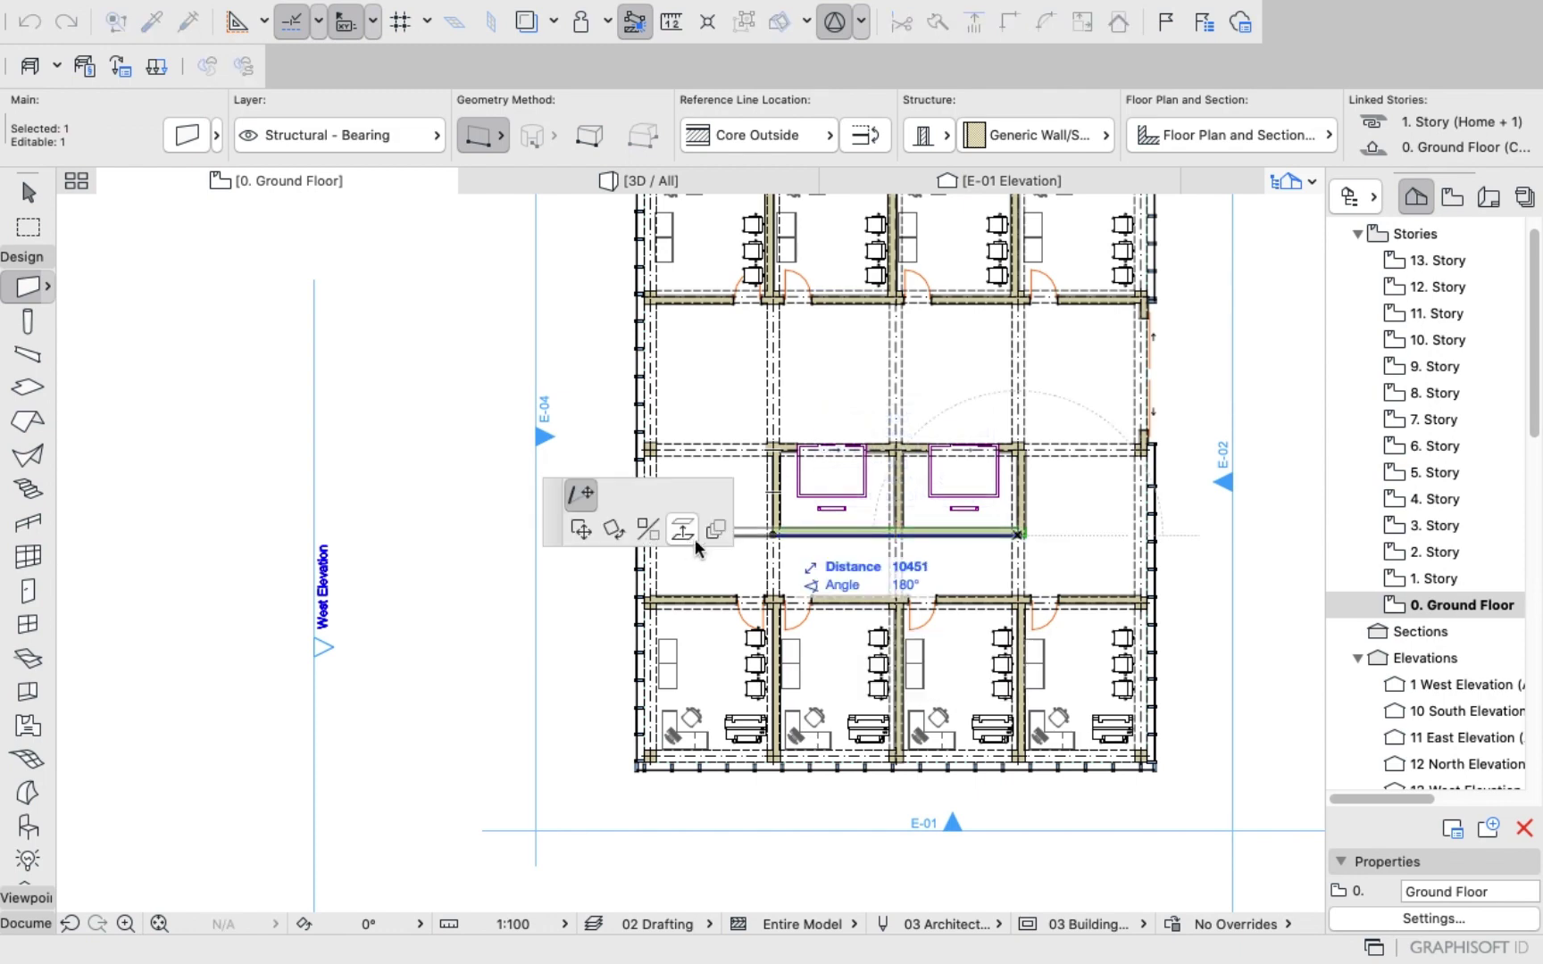
pyautogui.scroll(5, 692, 581)
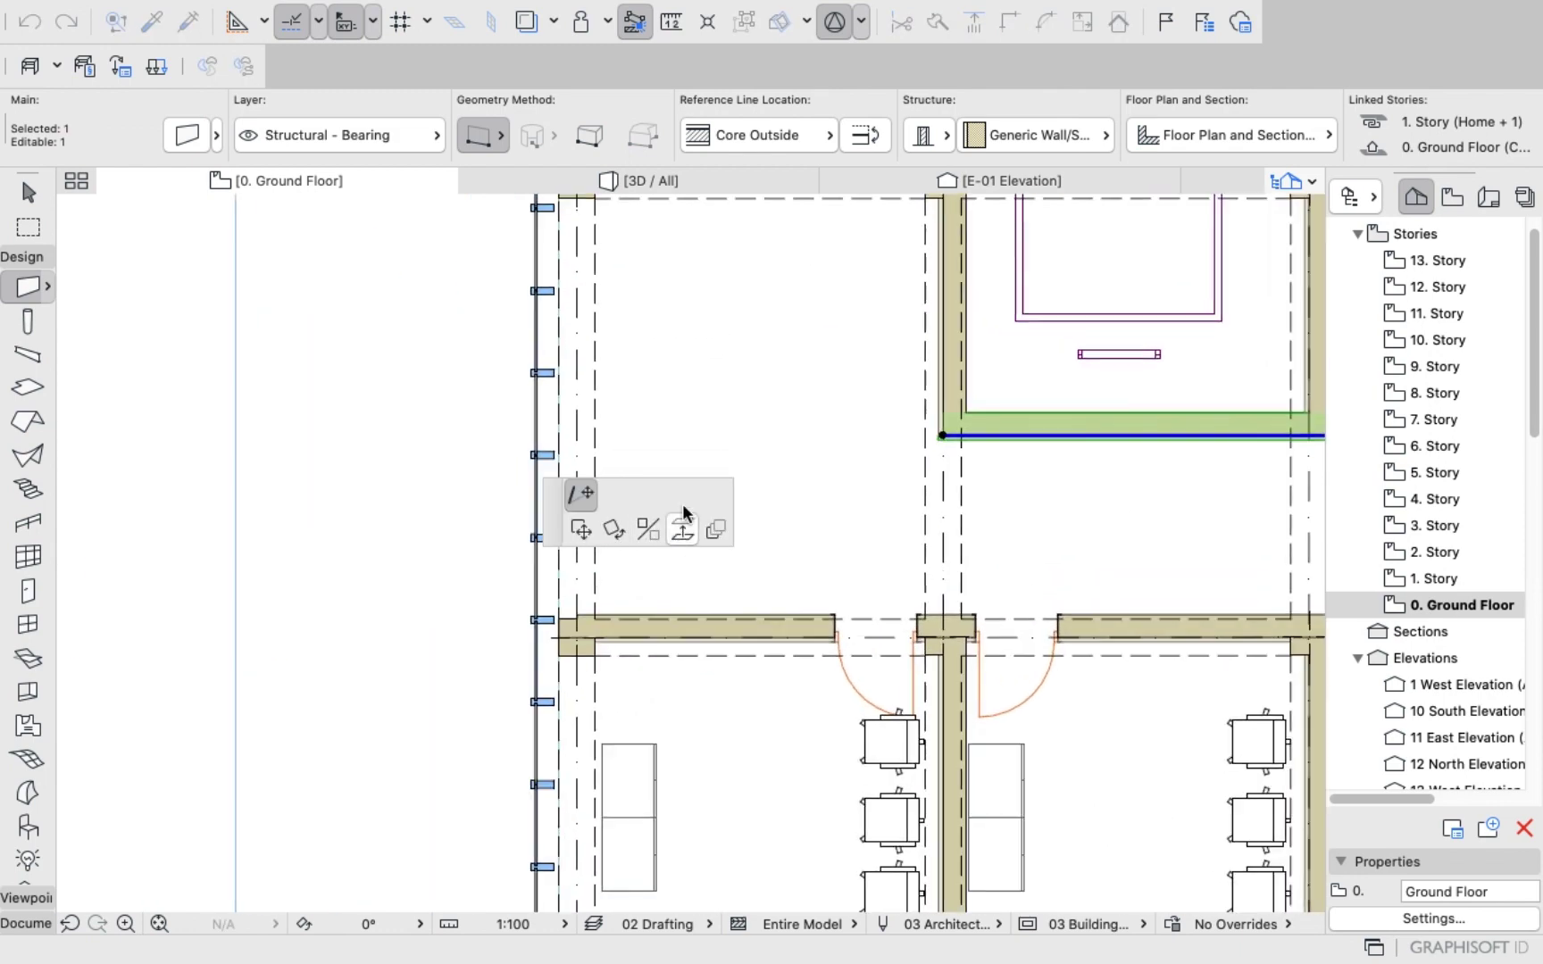
pyautogui.click(564, 430)
pyautogui.scroll(-6, 580, 424)
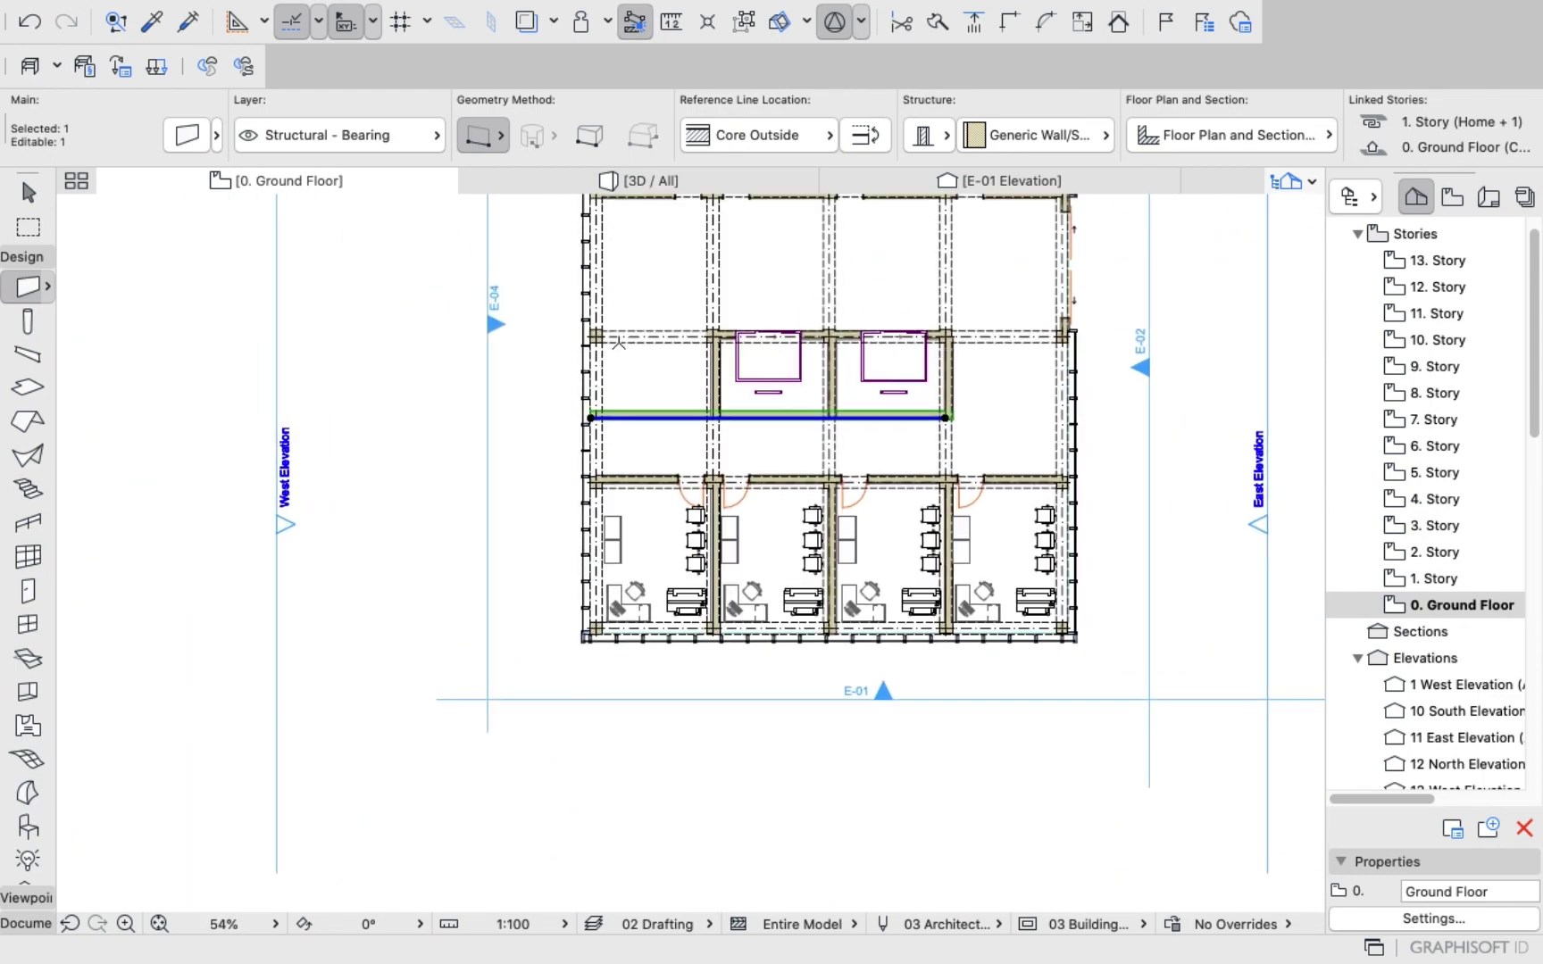
pyautogui.scroll(4, 618, 343)
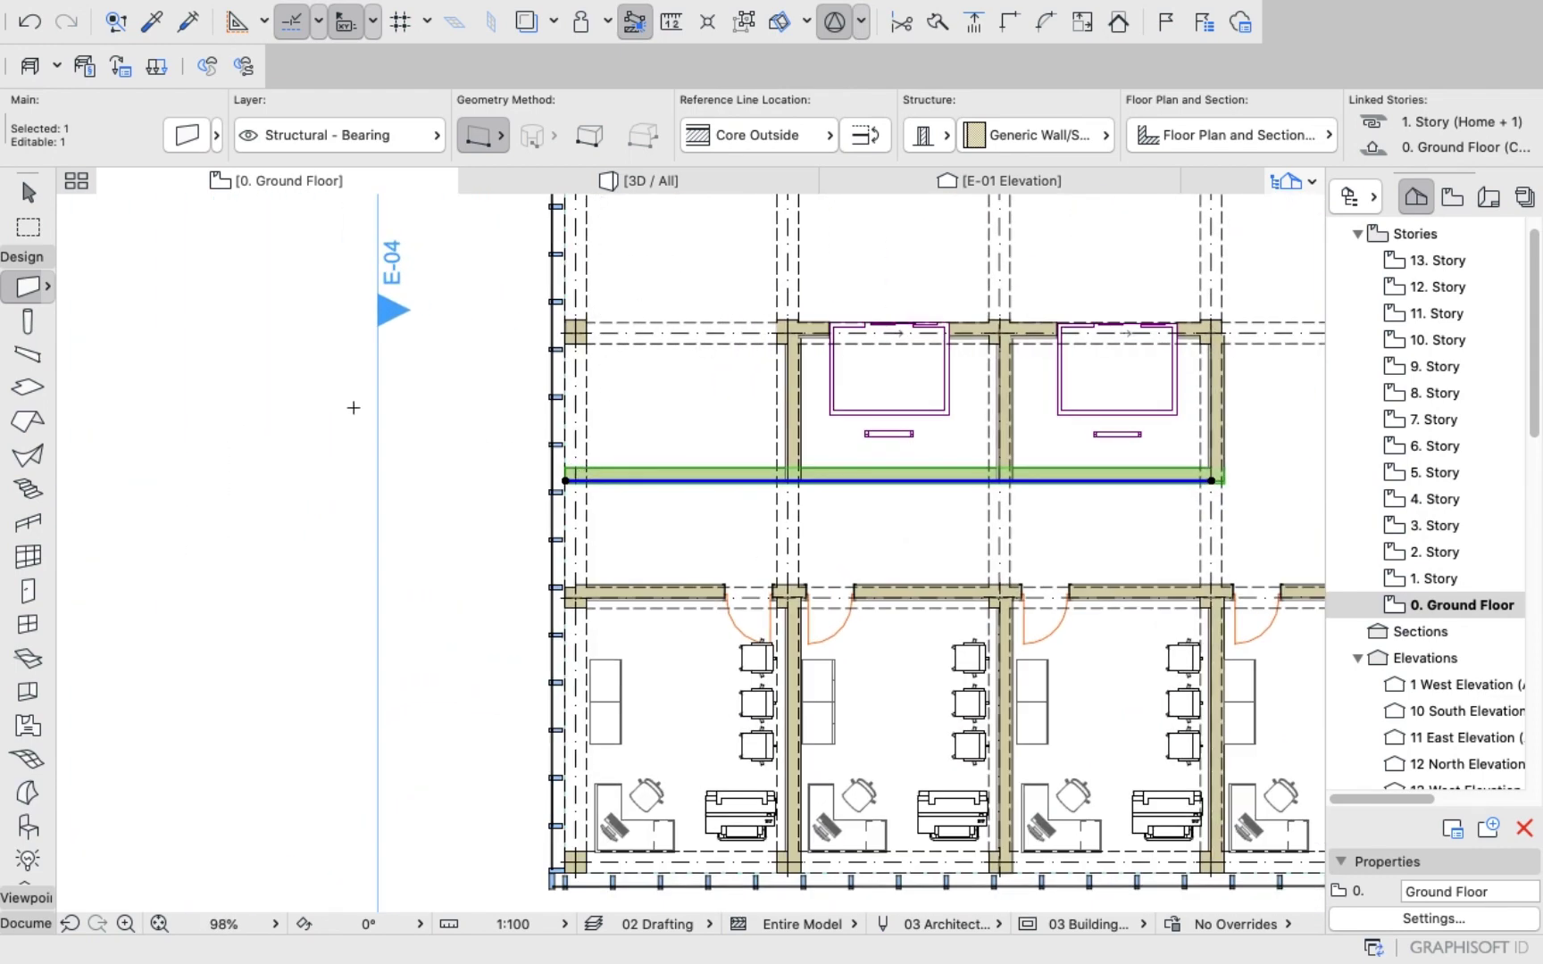
pyautogui.press('Escape')
# Enclose the room west of the elevators by drawing its outer side wall and its front wall between the columns.
pyautogui.click(577, 476)
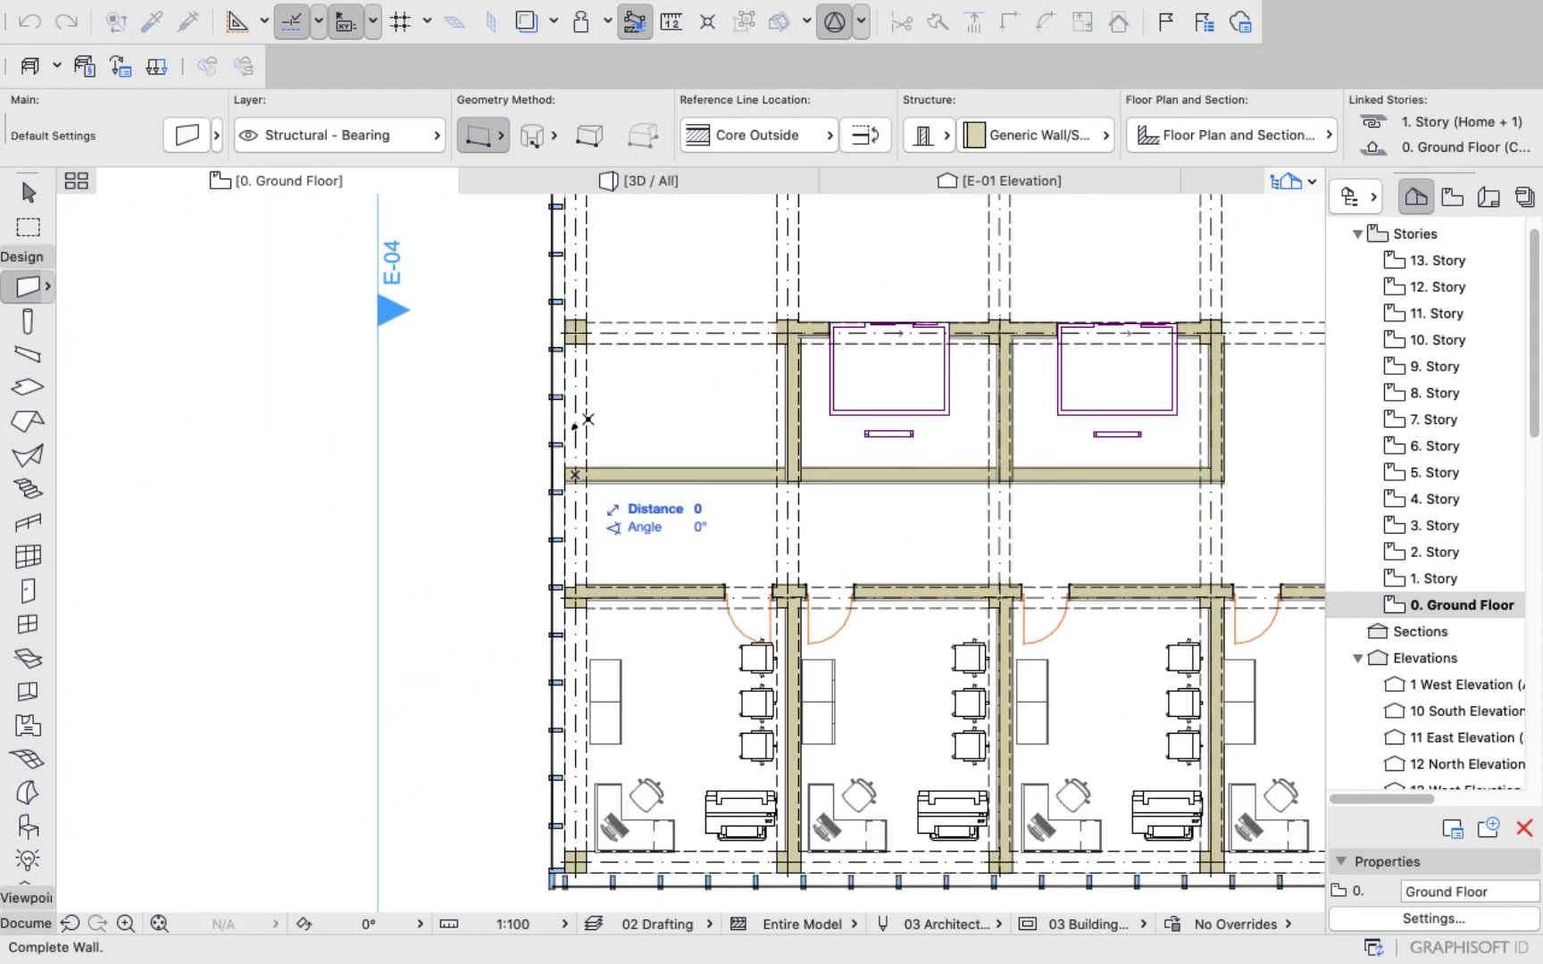
pyautogui.click(576, 335)
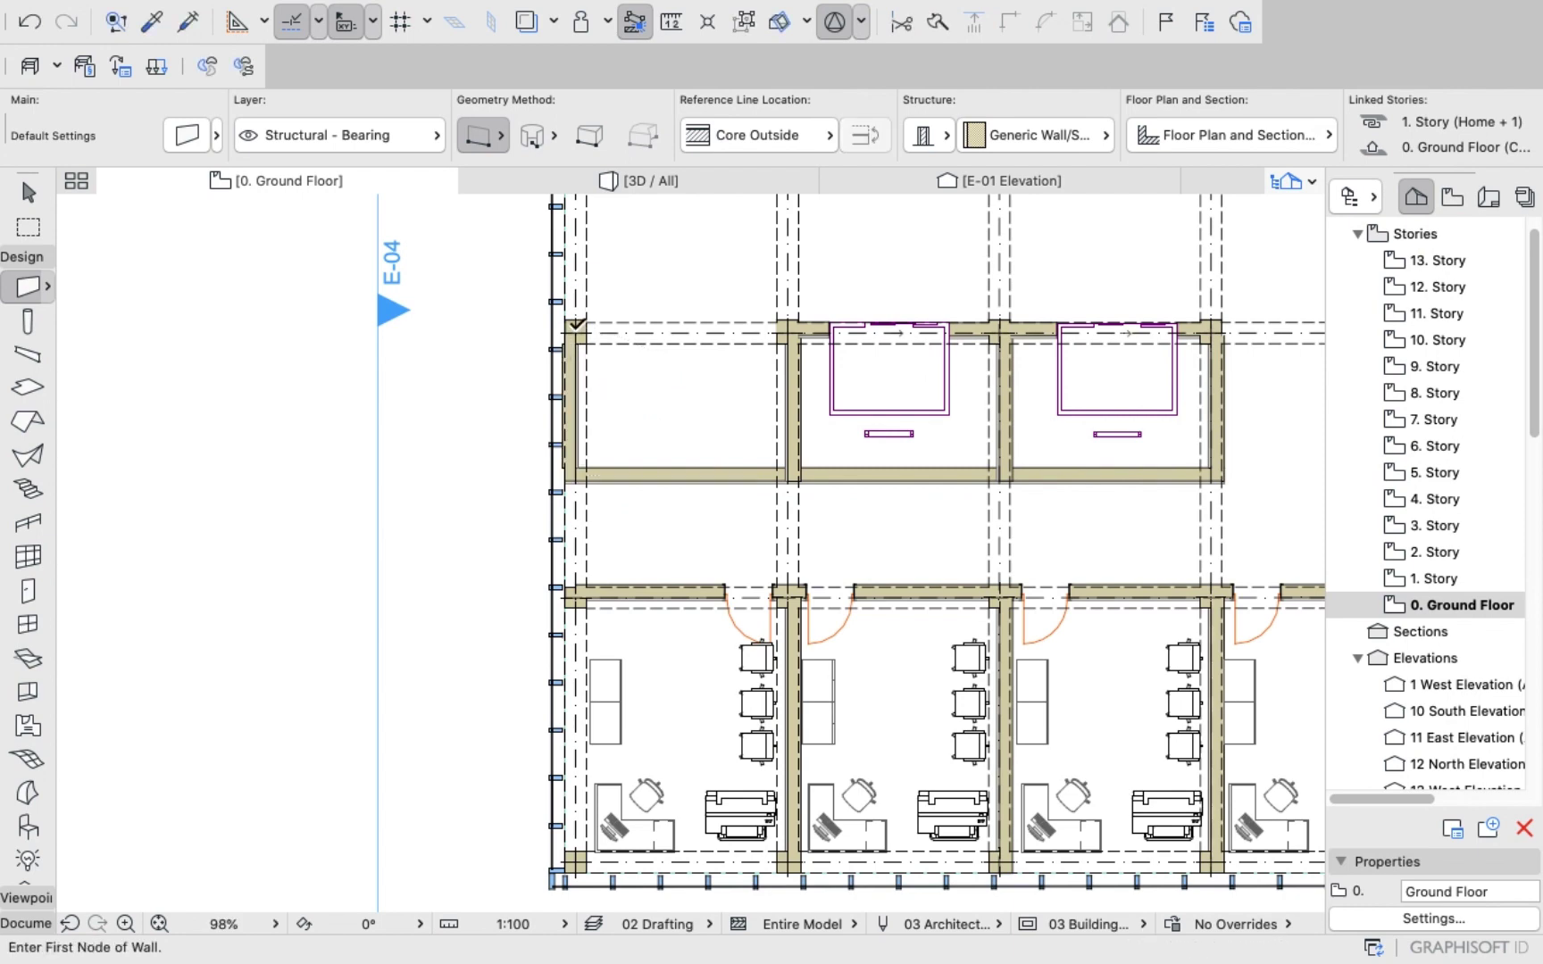
pyautogui.click(576, 326)
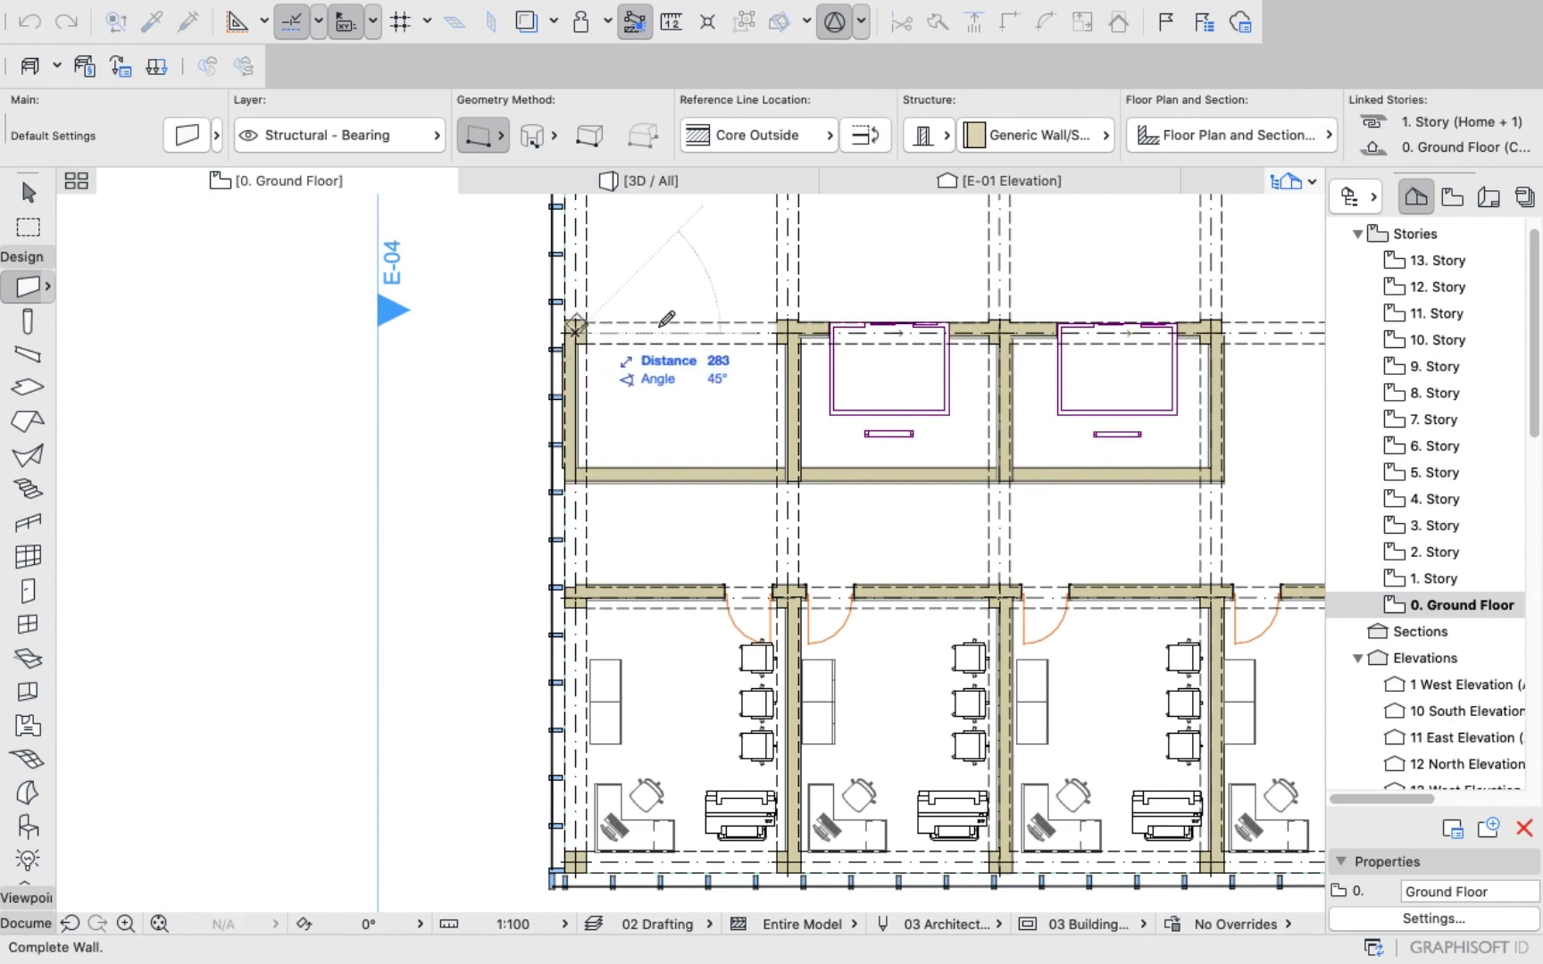
pyautogui.click(789, 328)
pyautogui.scroll(2, 706, 348)
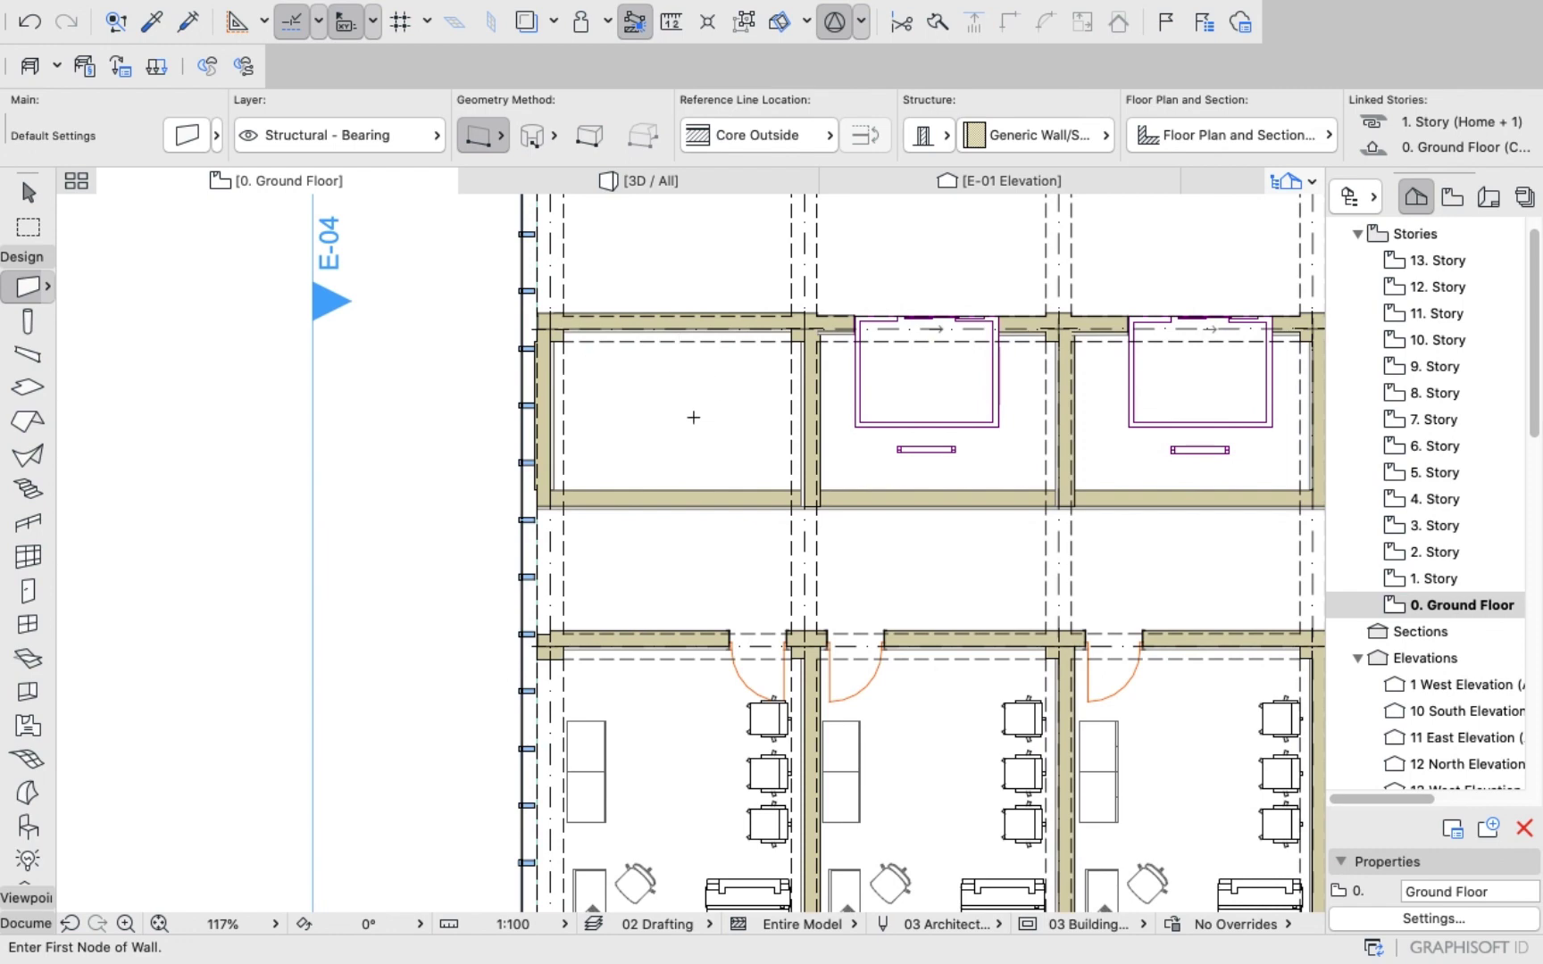
pyautogui.scroll(-2, 694, 417)
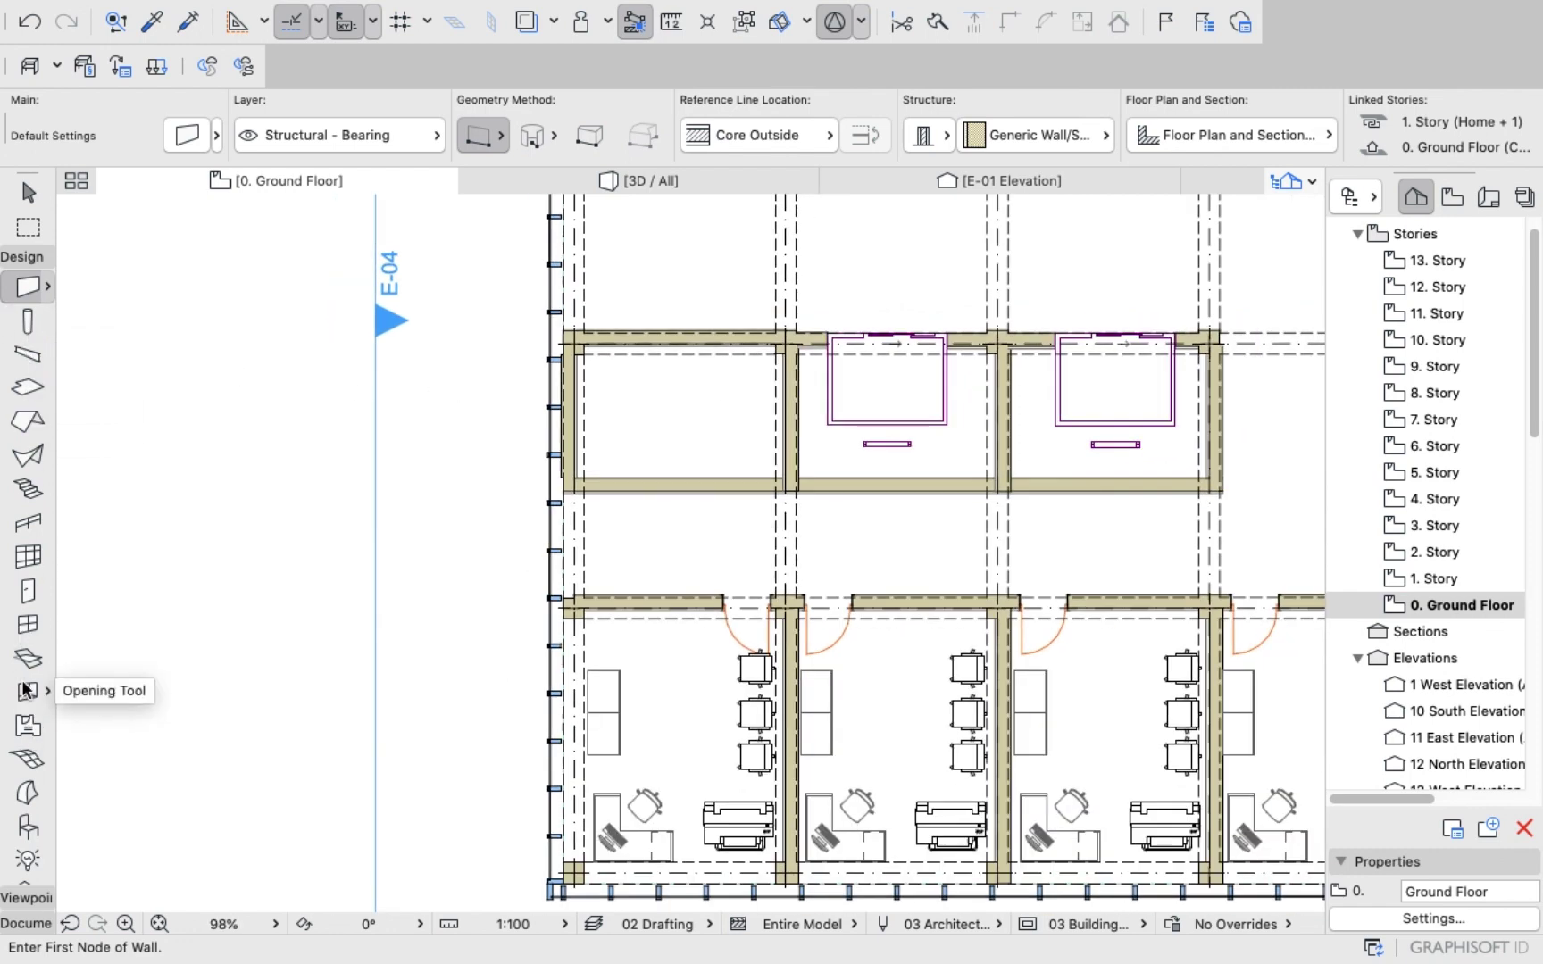
# Search the object library for WC and choose WC 25 as the object to place.
pyautogui.click(28, 827)
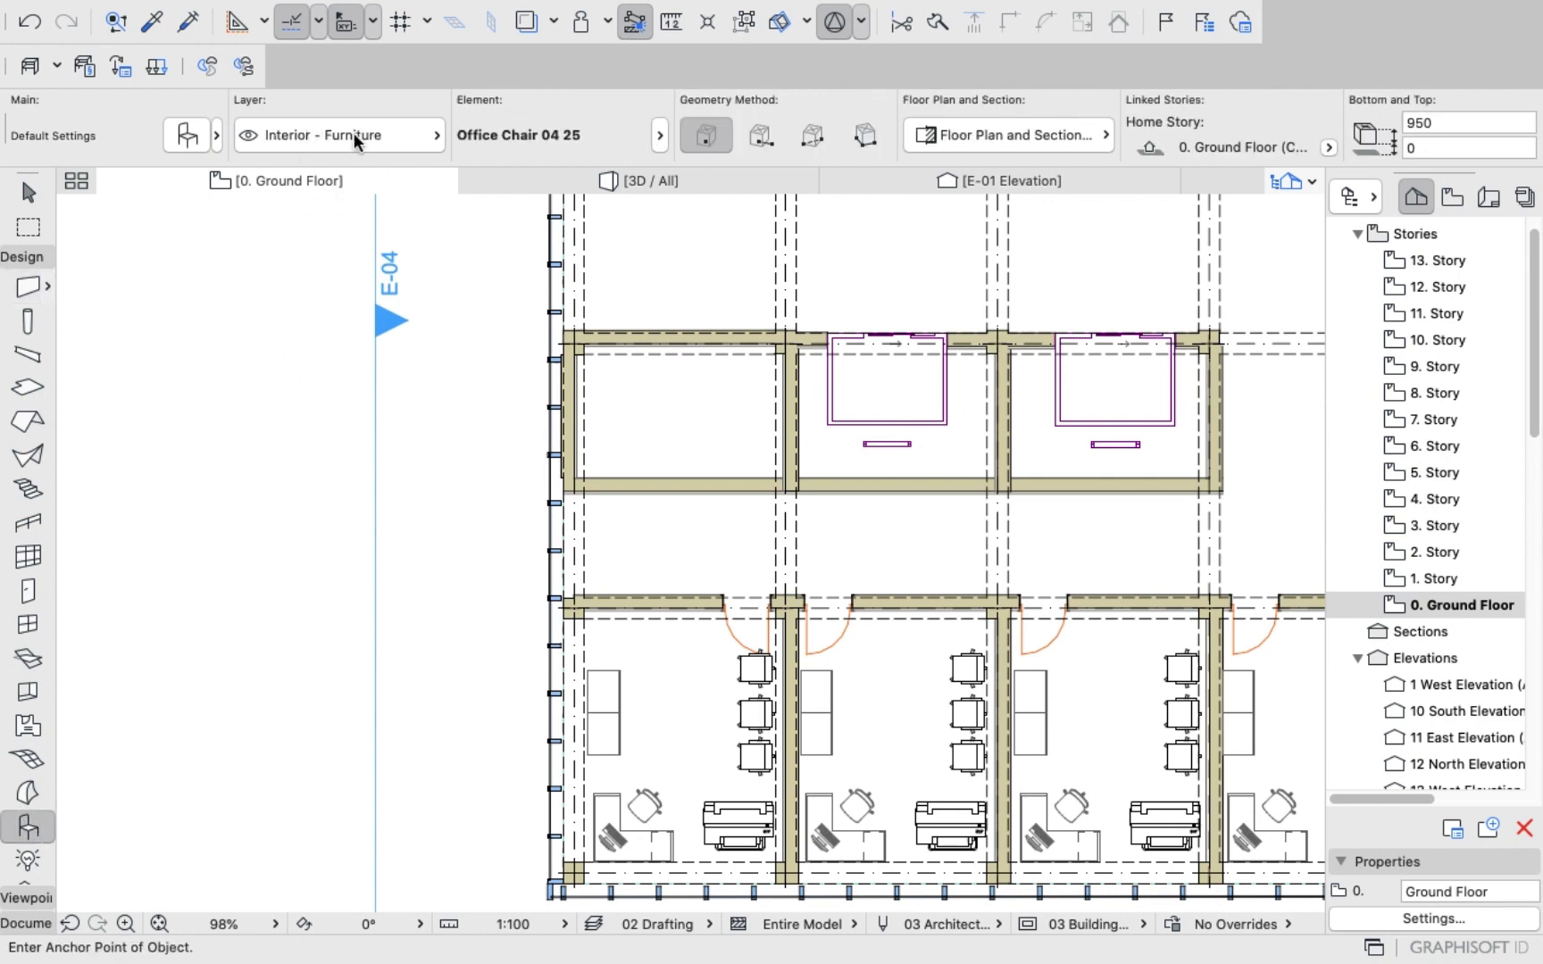
pyautogui.doubleClick(28, 827)
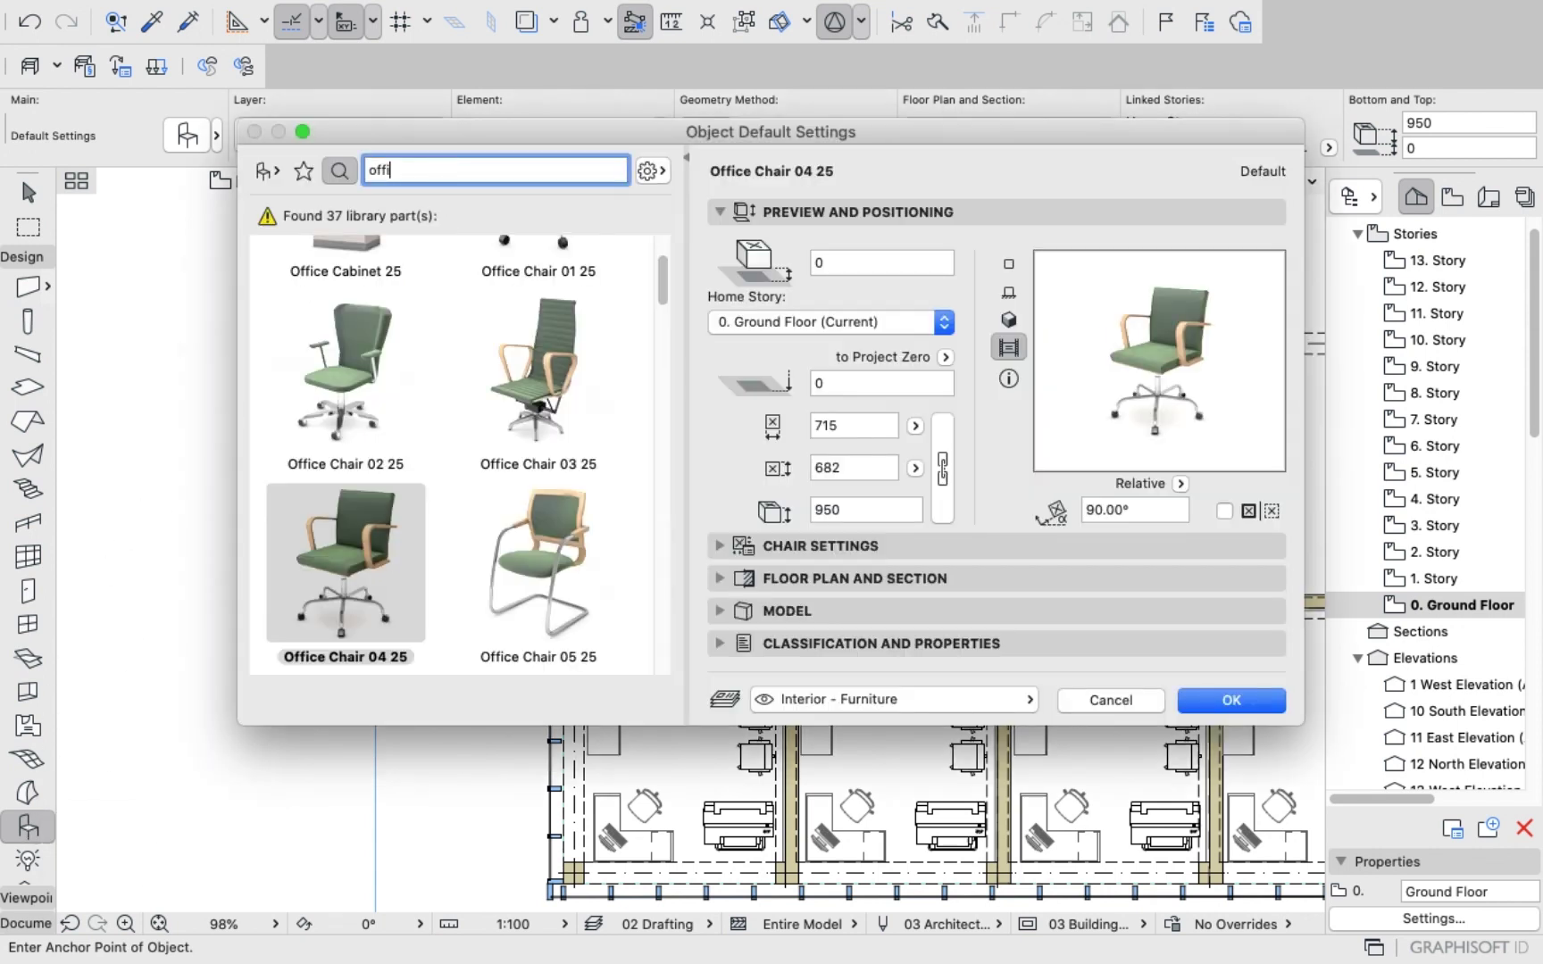
pyautogui.press('BackSpace')
pyautogui.press('BackSpace')
pyautogui.press('BackSpace')
pyautogui.press('BackSpace')
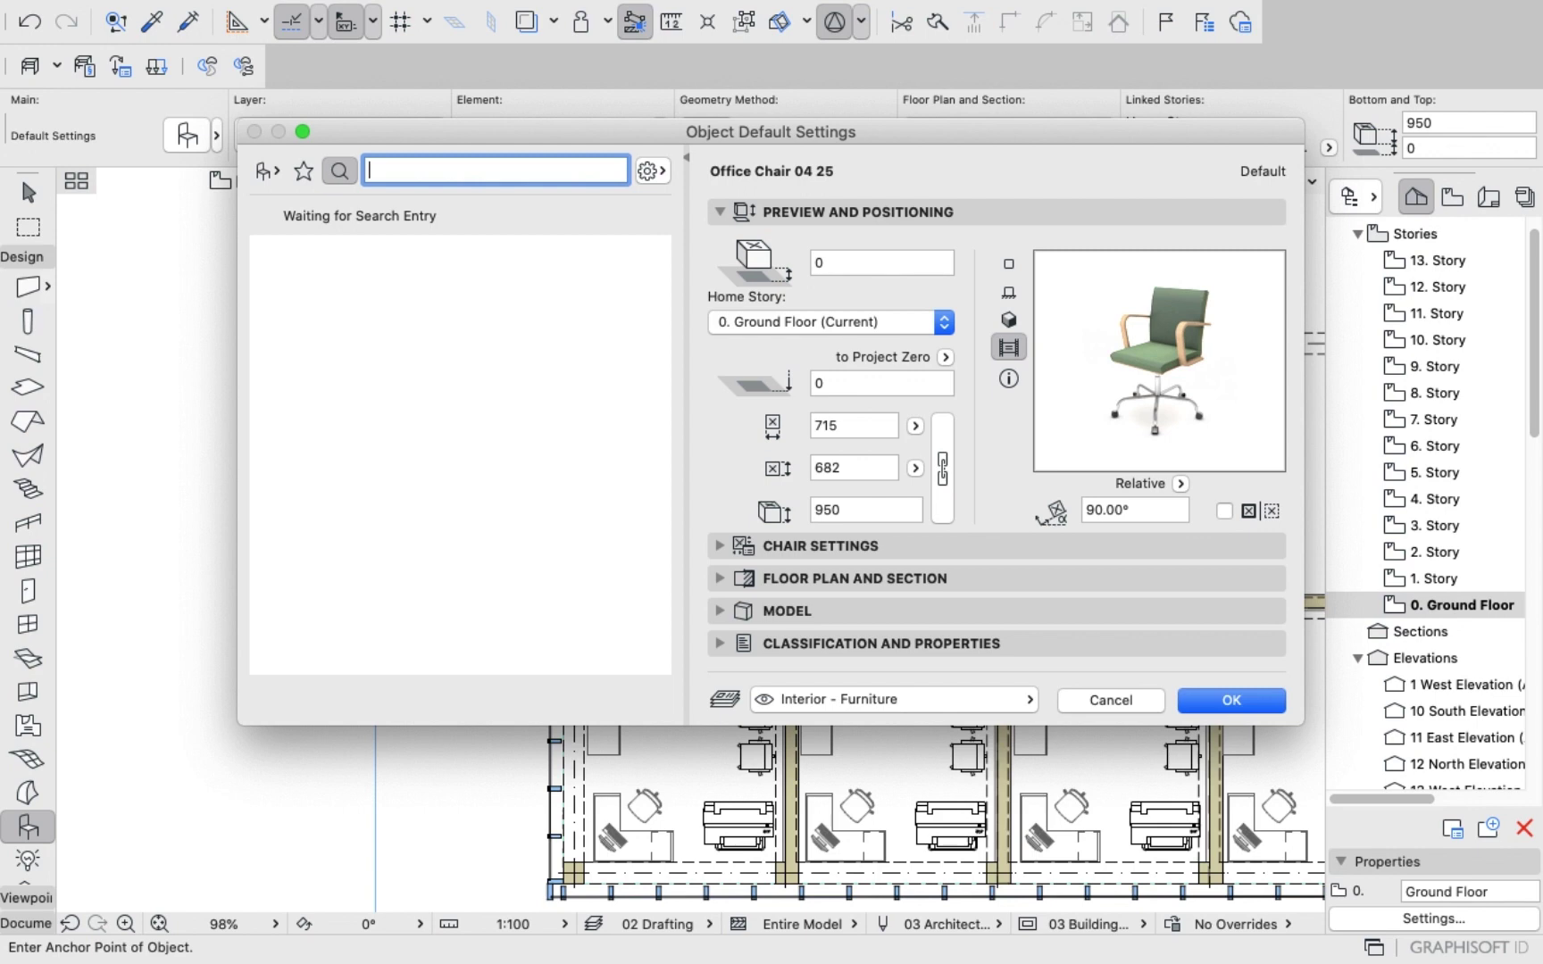
pyautogui.write('WC')
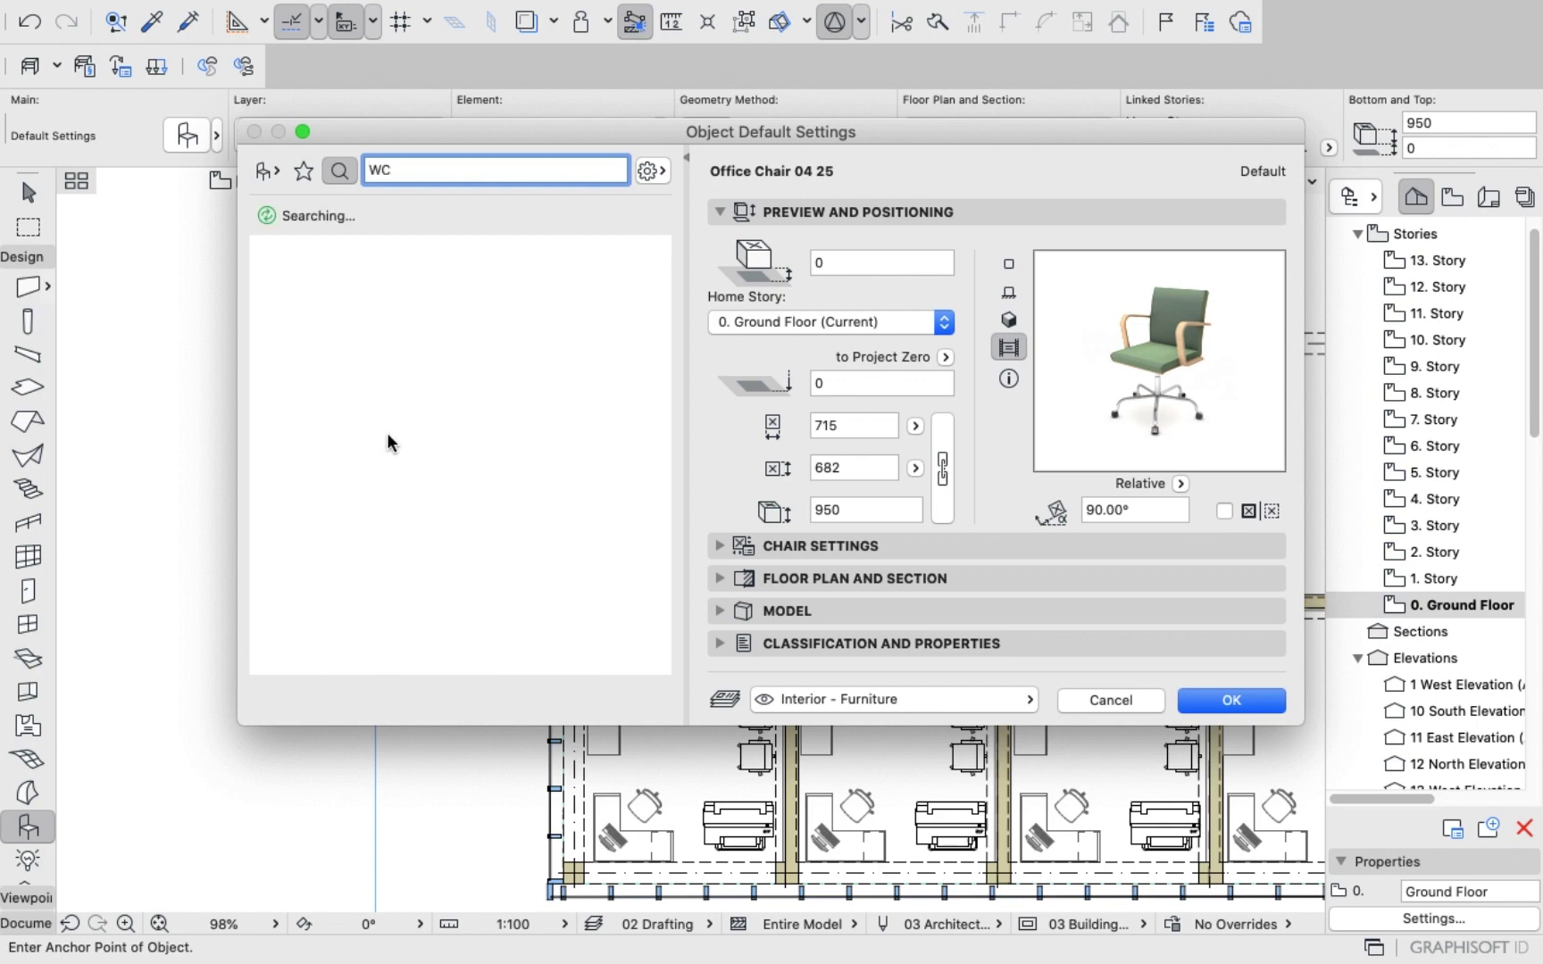
pyautogui.click(342, 356)
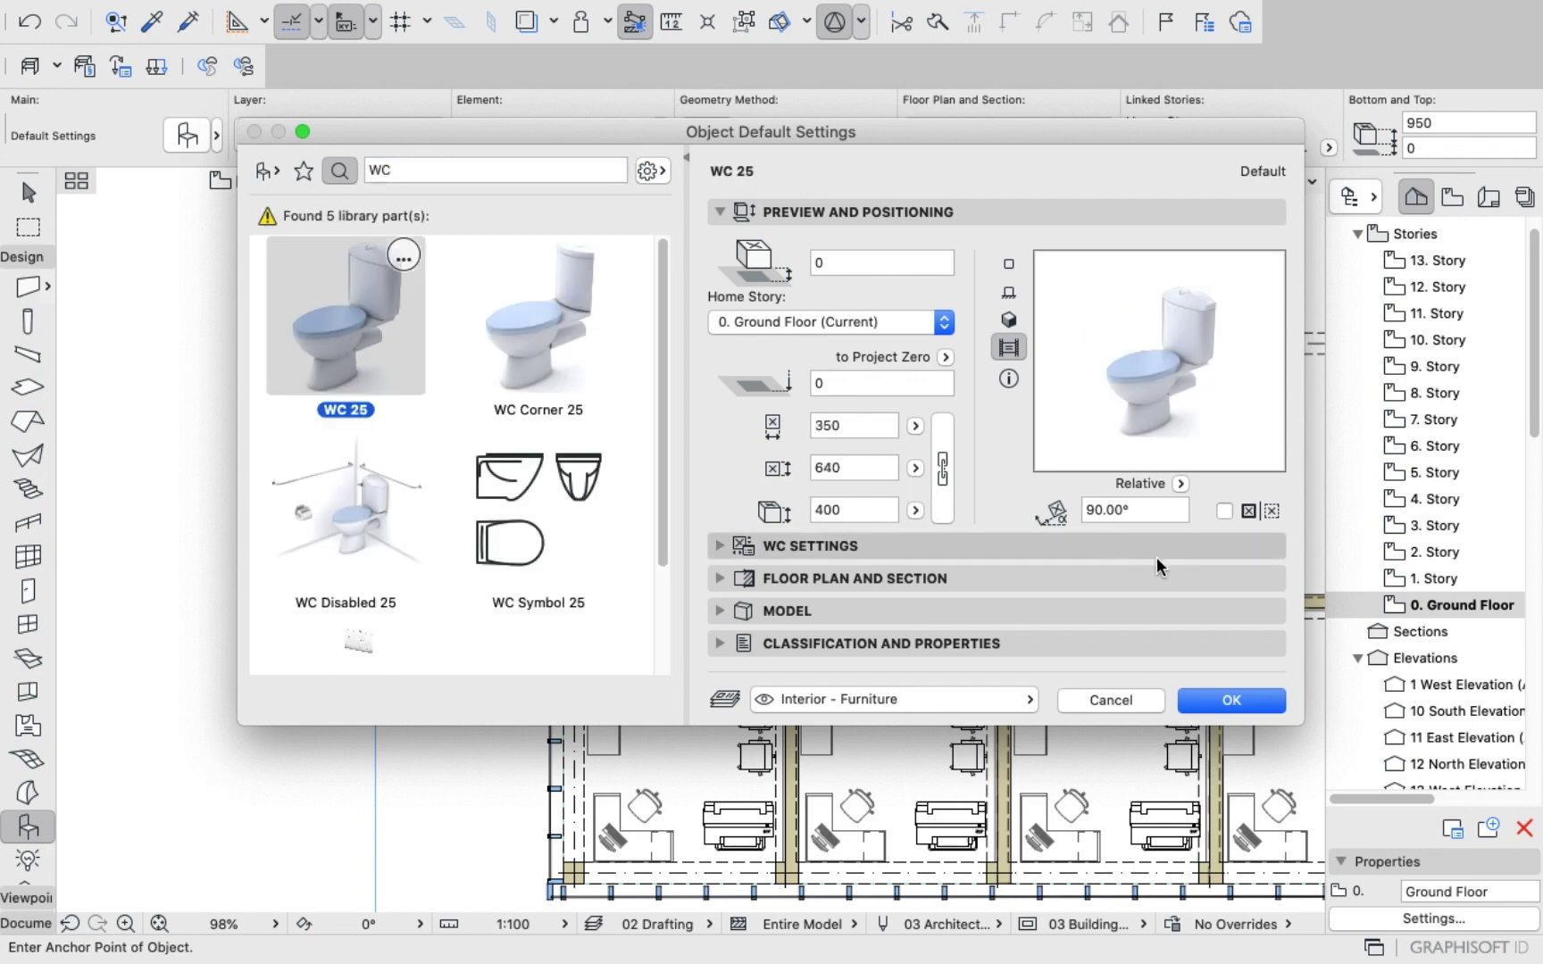
pyautogui.click(1230, 701)
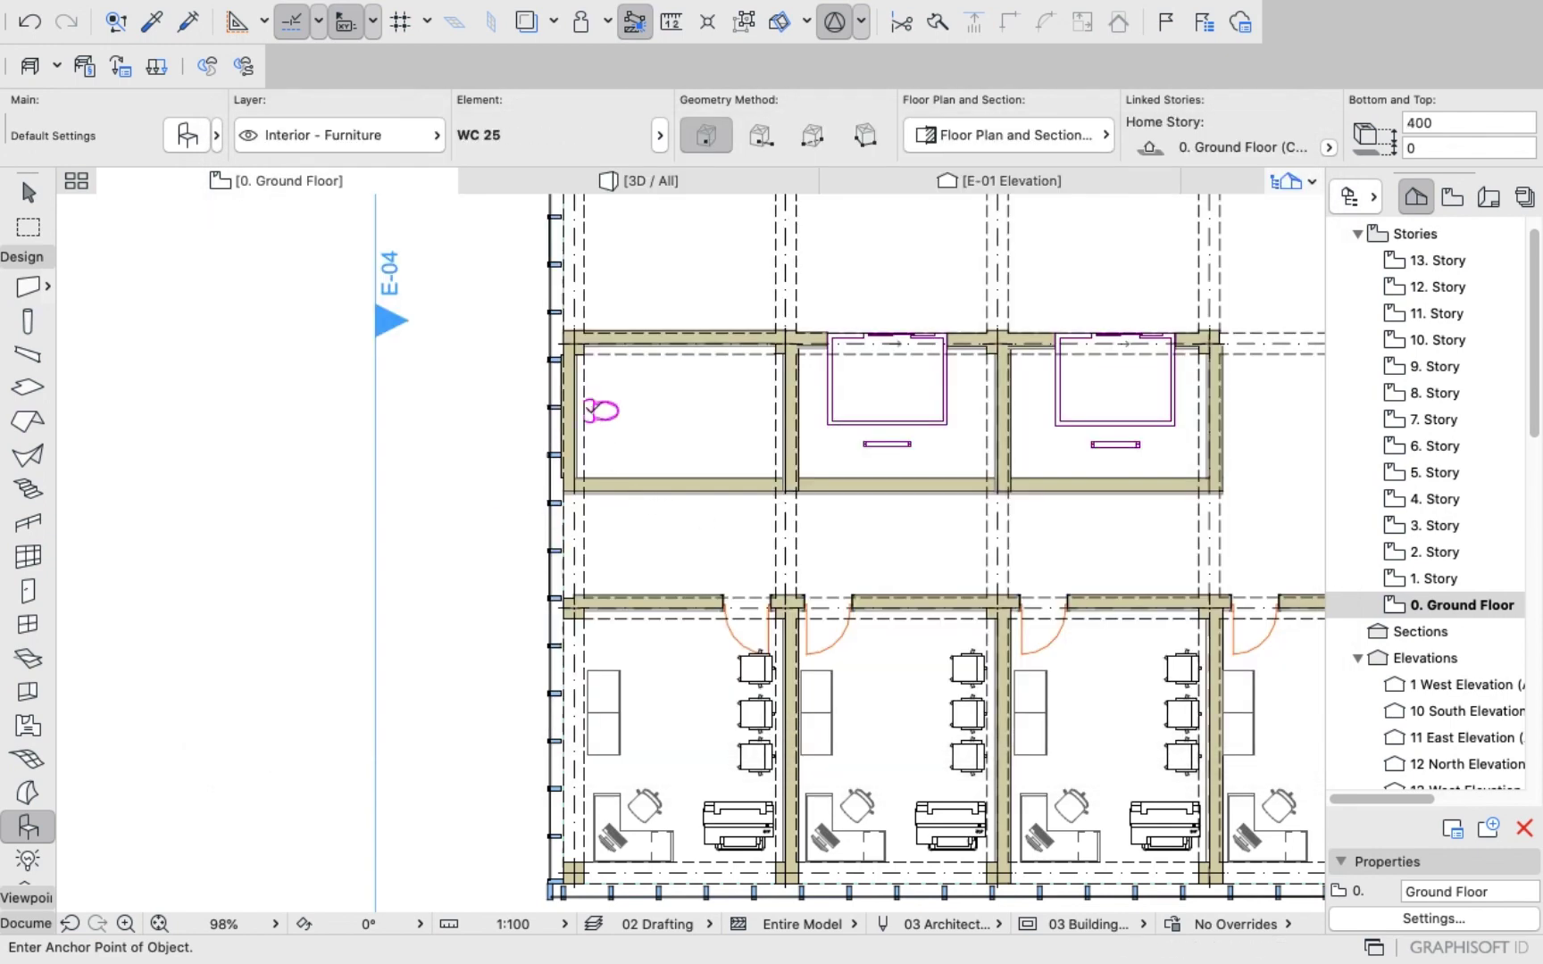
# Place the toilet in the room west of the elevators and move it back against the outer side wall's inner face.
pyautogui.scroll(5, 592, 410)
pyautogui.click(596, 416)
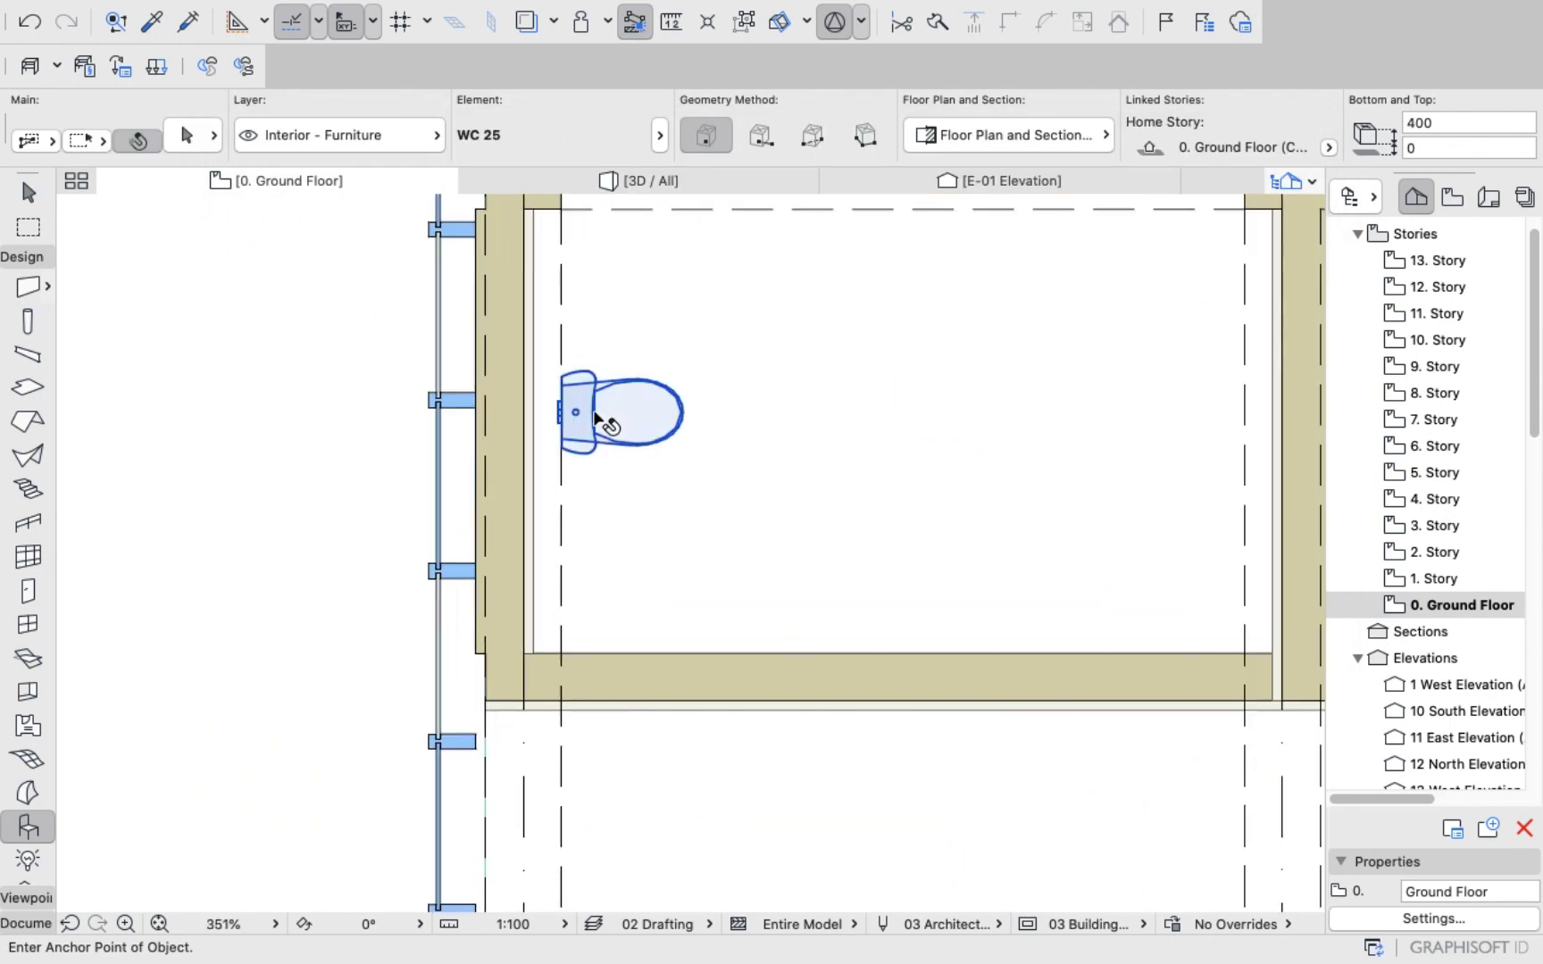
pyautogui.keyDown('shift'); pyautogui.click(595, 413); pyautogui.keyUp('shift')
pyautogui.click(561, 411)
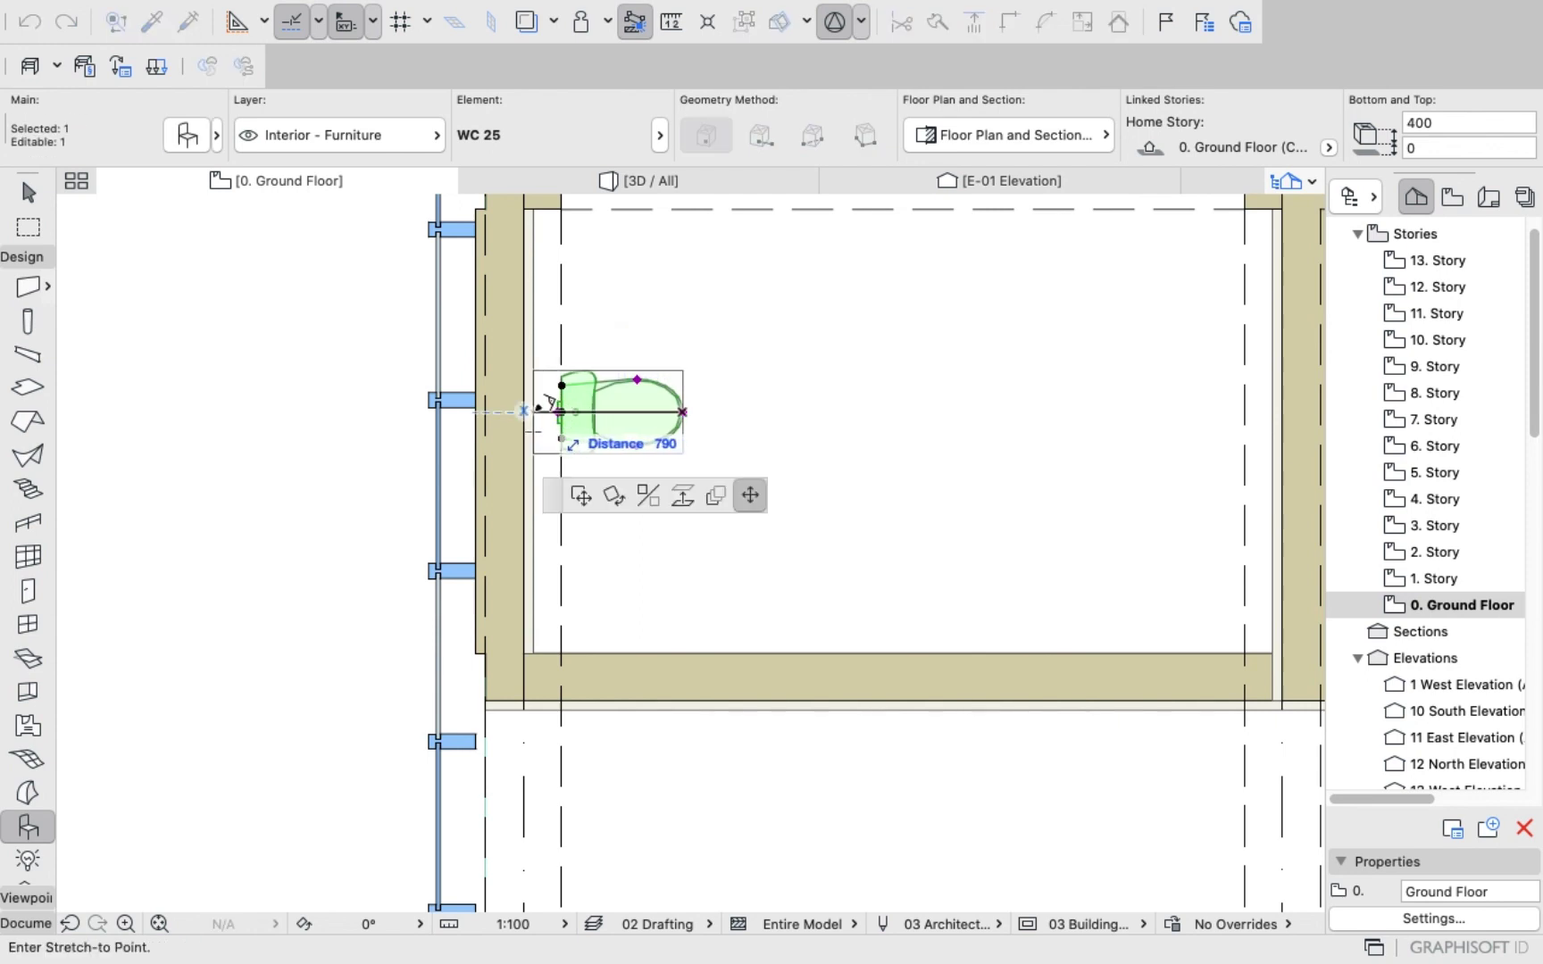
pyautogui.click(533, 412)
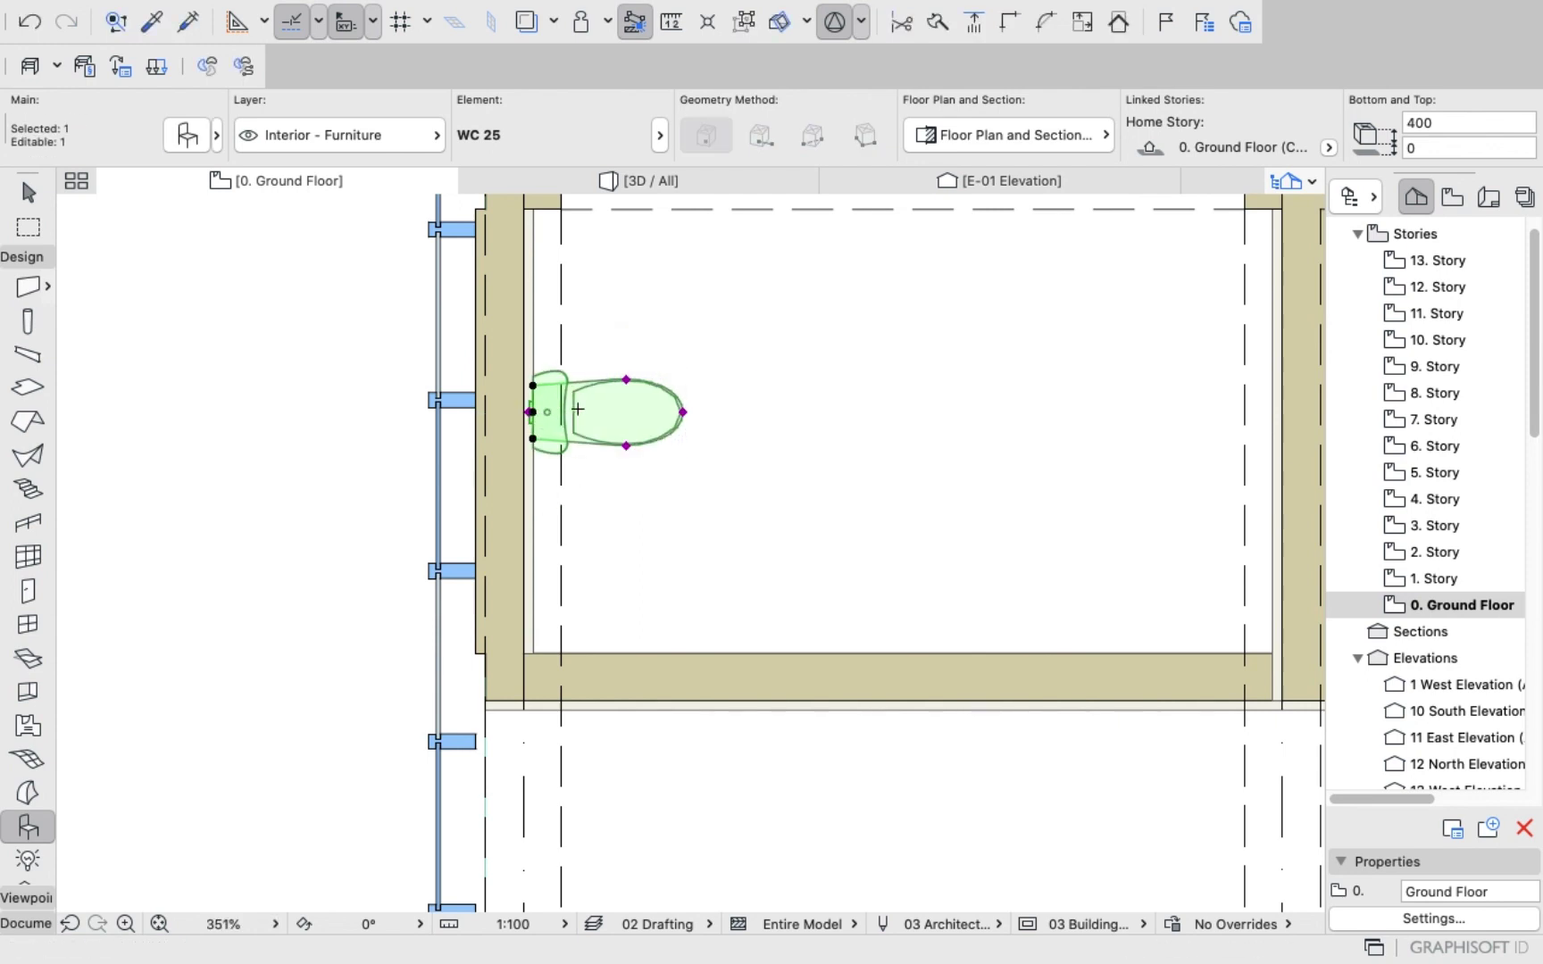
pyautogui.click(680, 416)
pyautogui.press('Escape')
pyautogui.scroll(-5, 638, 375)
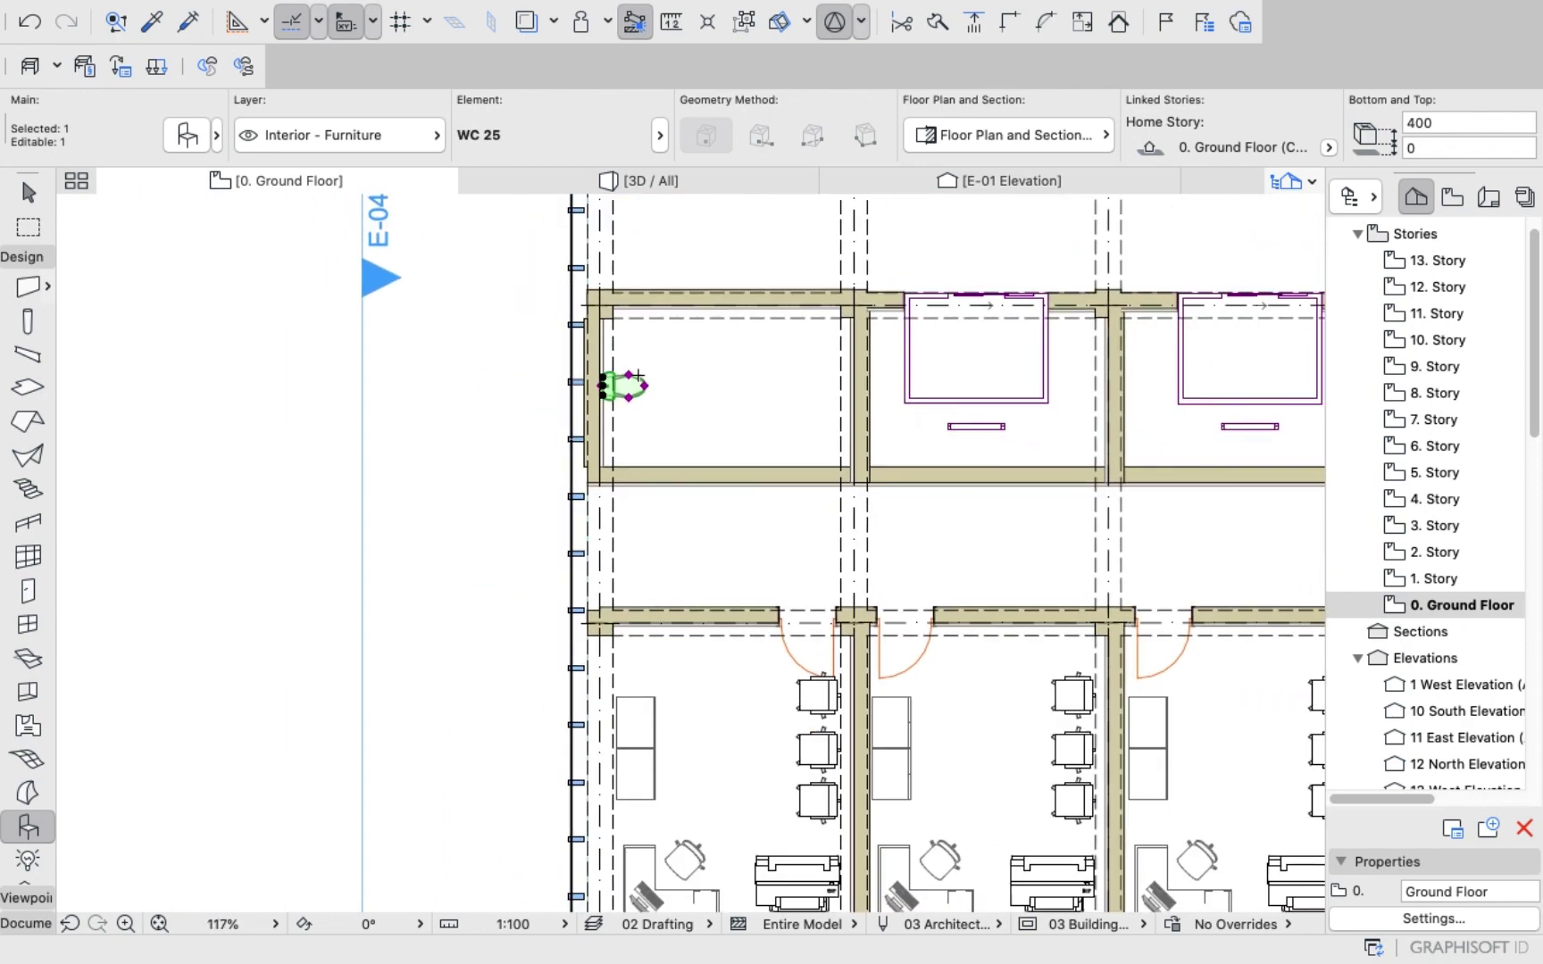
pyautogui.scroll(5, 638, 375)
pyautogui.press('Escape')
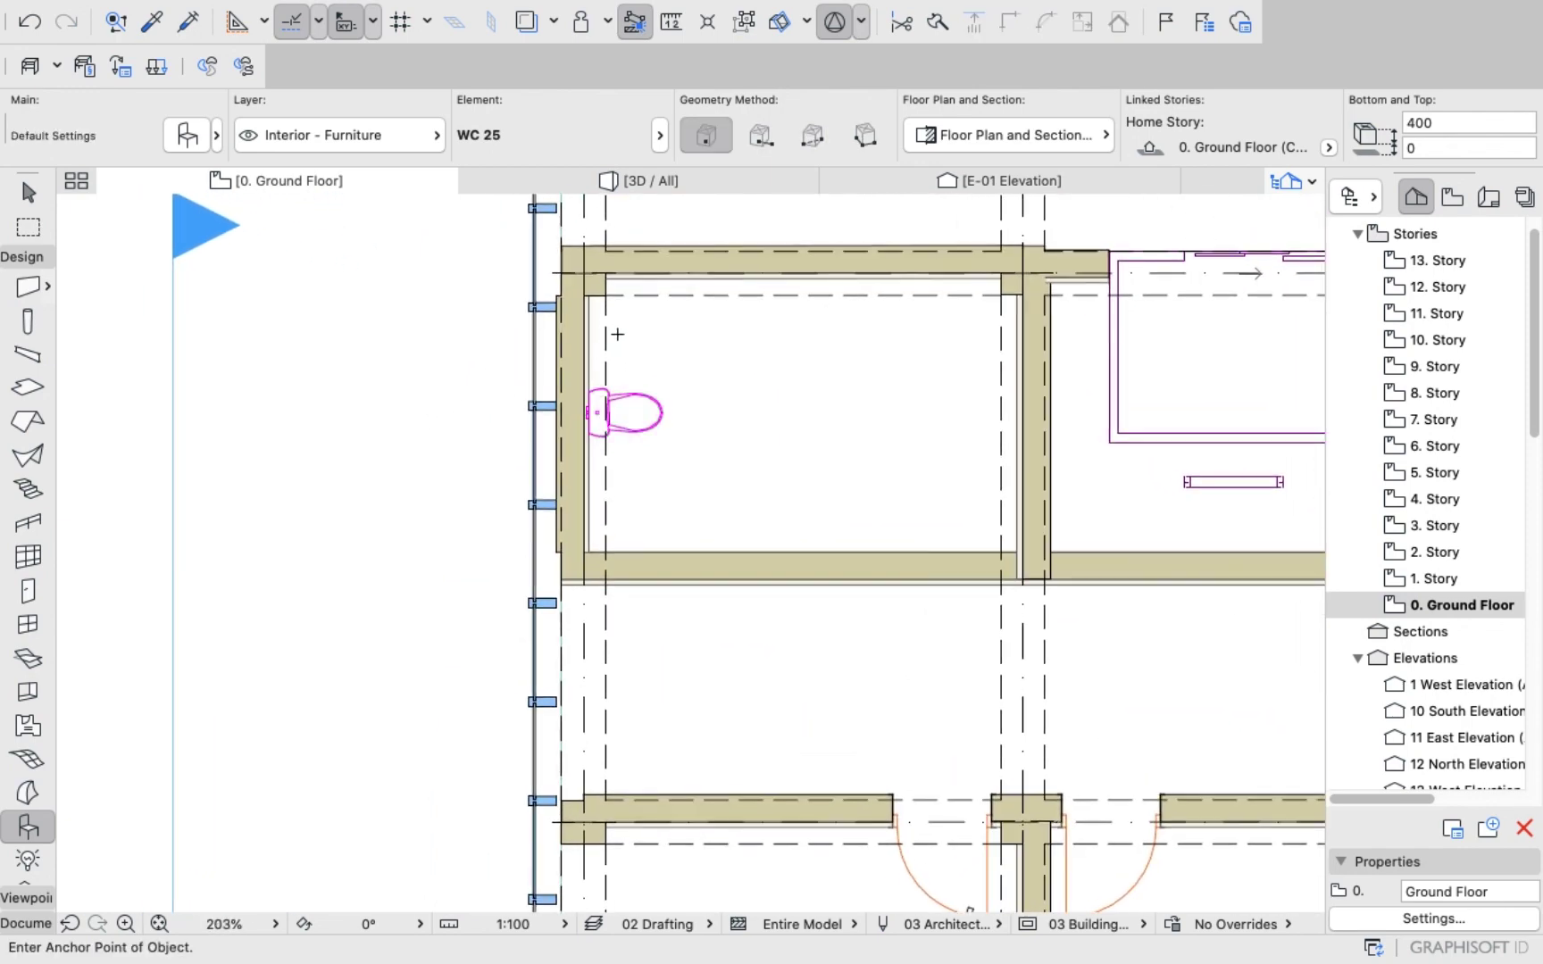
pyautogui.scroll(-5, 686, 324)
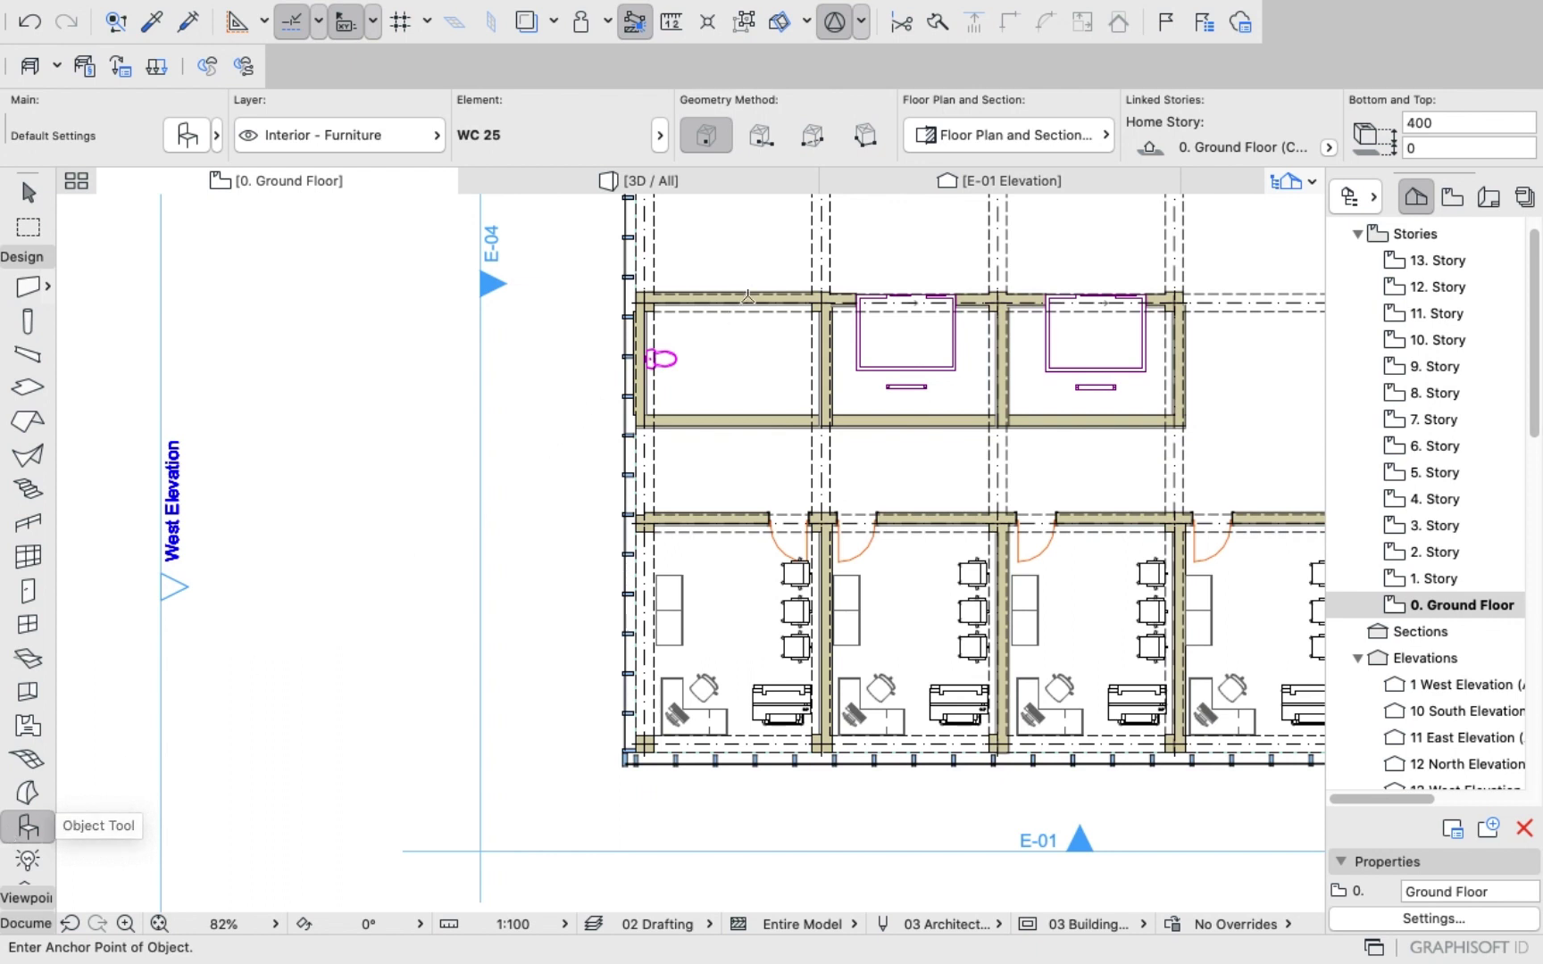
pyautogui.click(789, 297)
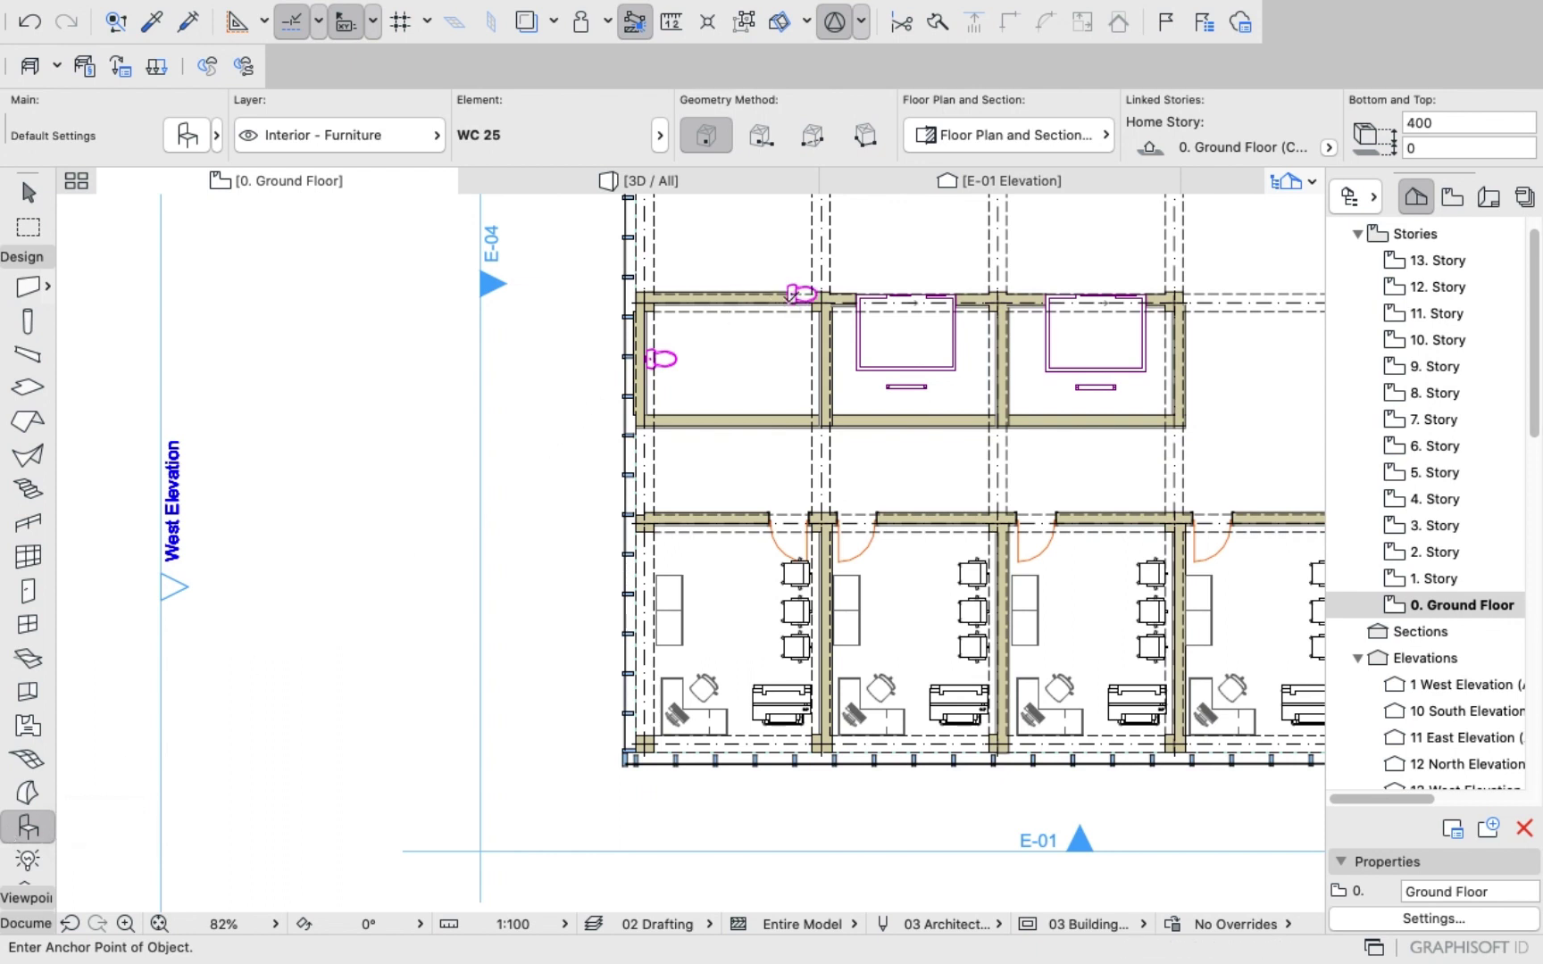
pyautogui.press('super+z')
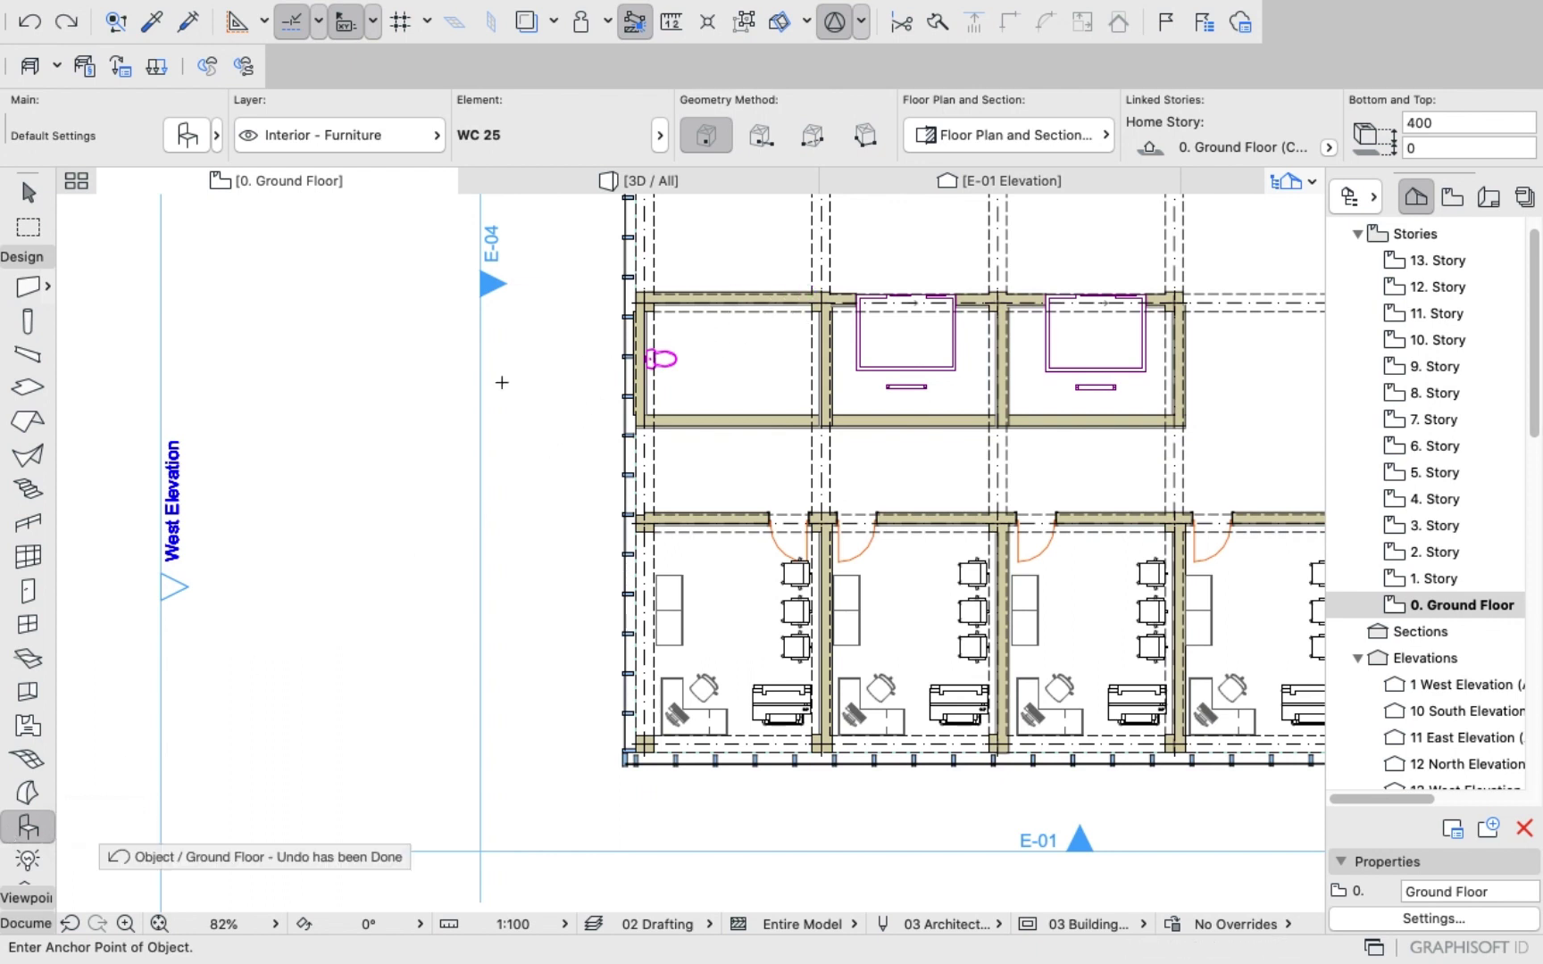
# Insert a 900 x 2100 Door 25 at the elevator end of the restroom's front wall, swinging into the room.
pyautogui.click(26, 591)
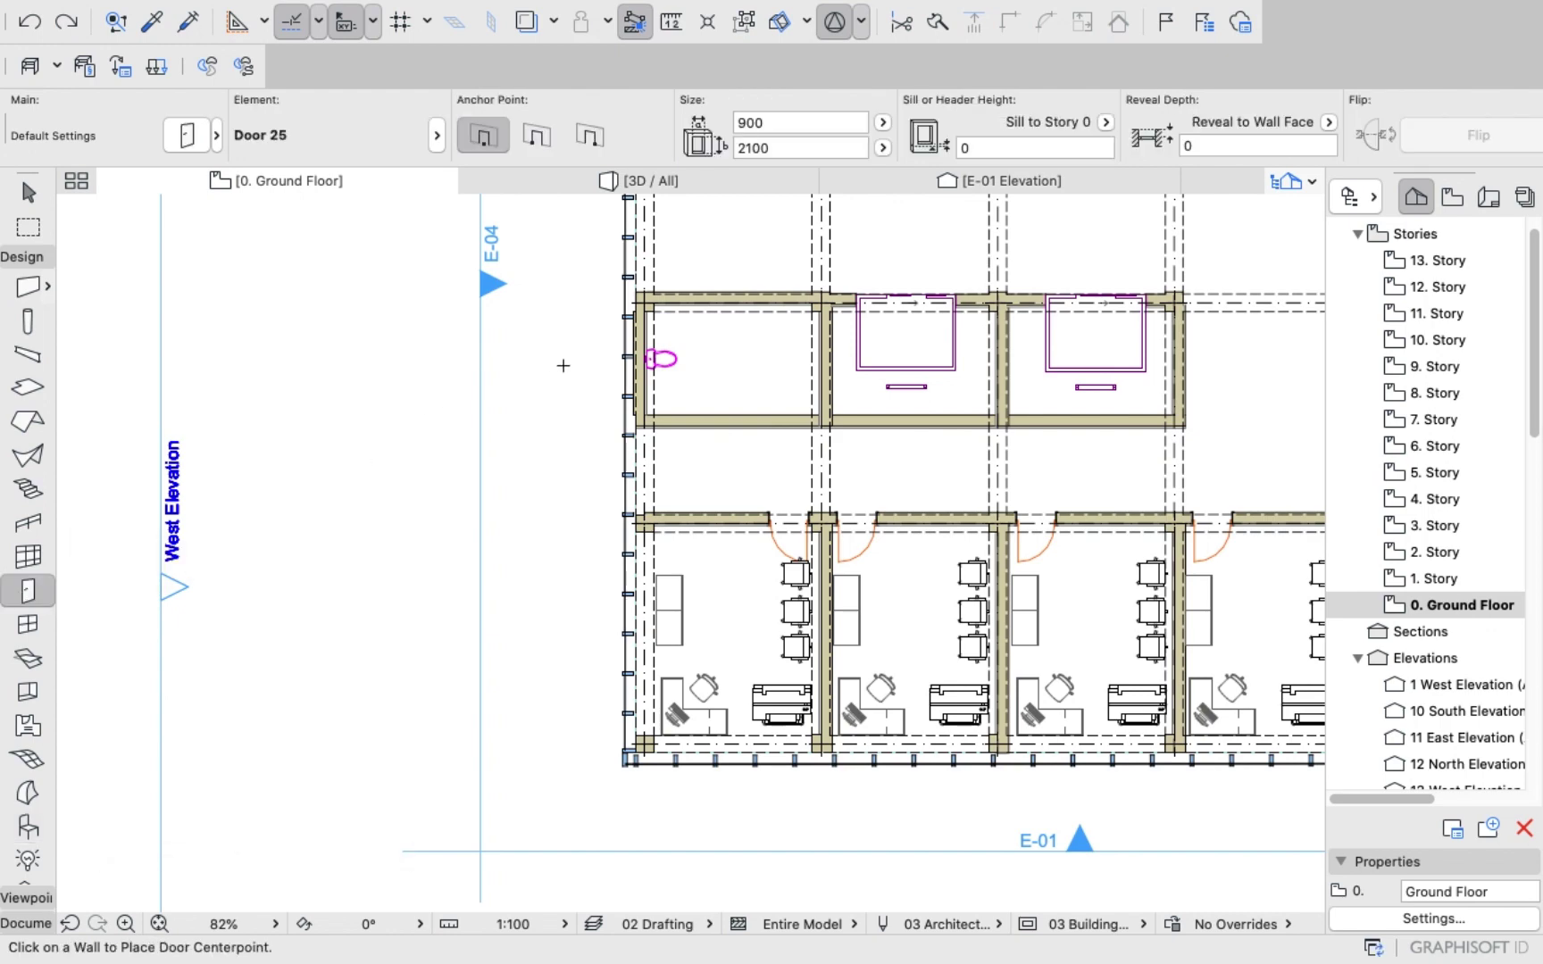
pyautogui.scroll(5, 802, 293)
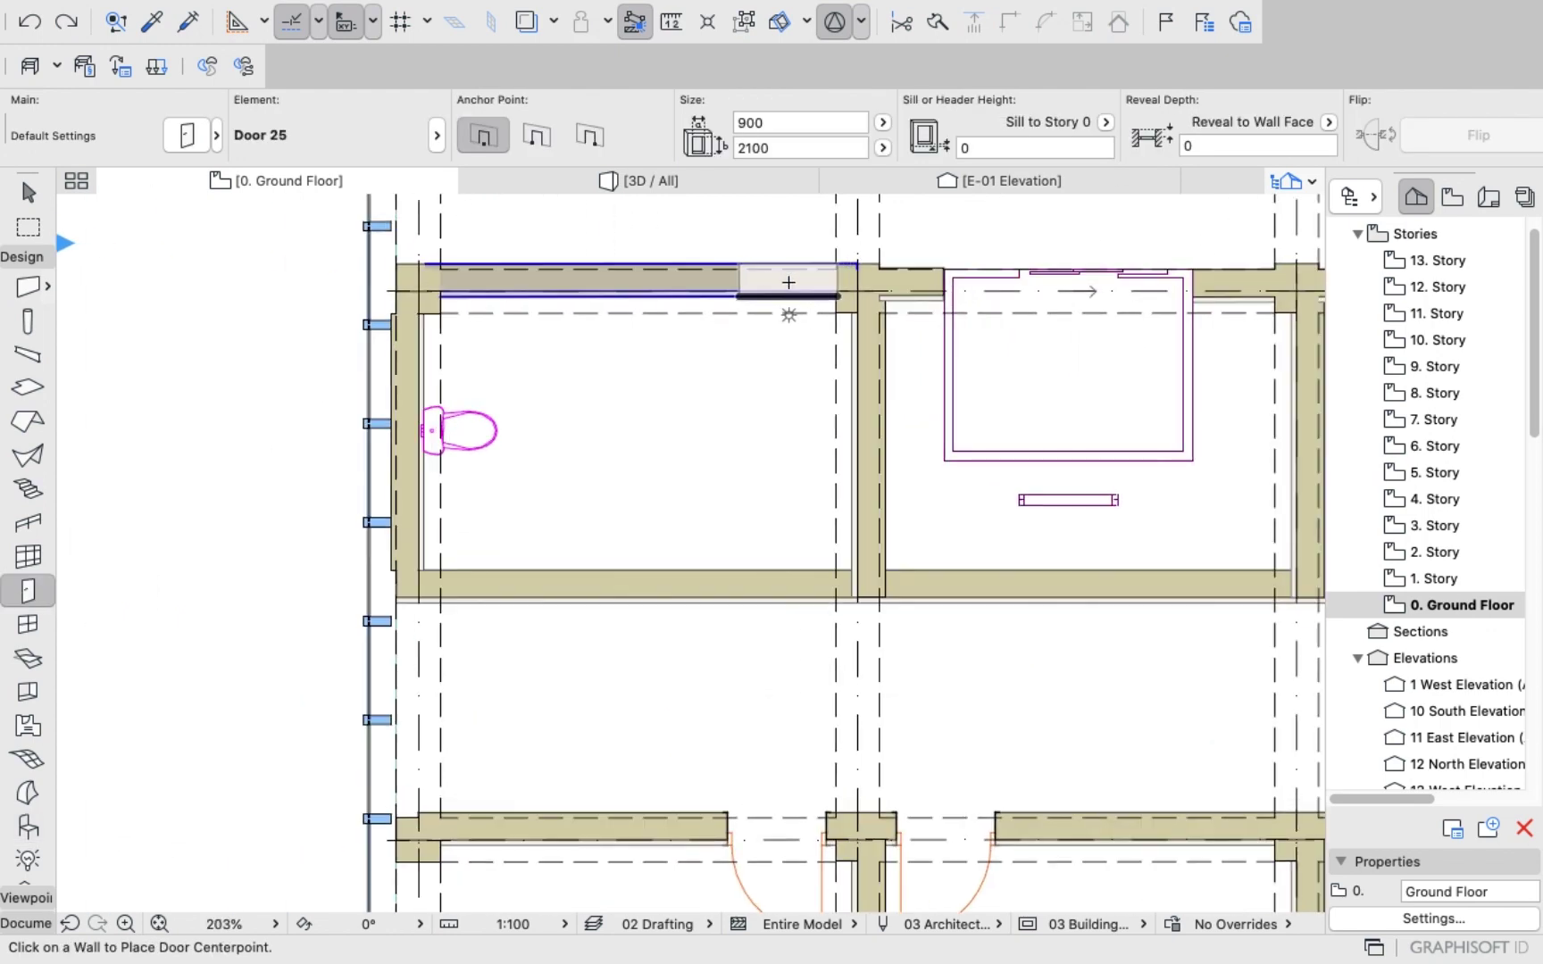
pyautogui.click(786, 282)
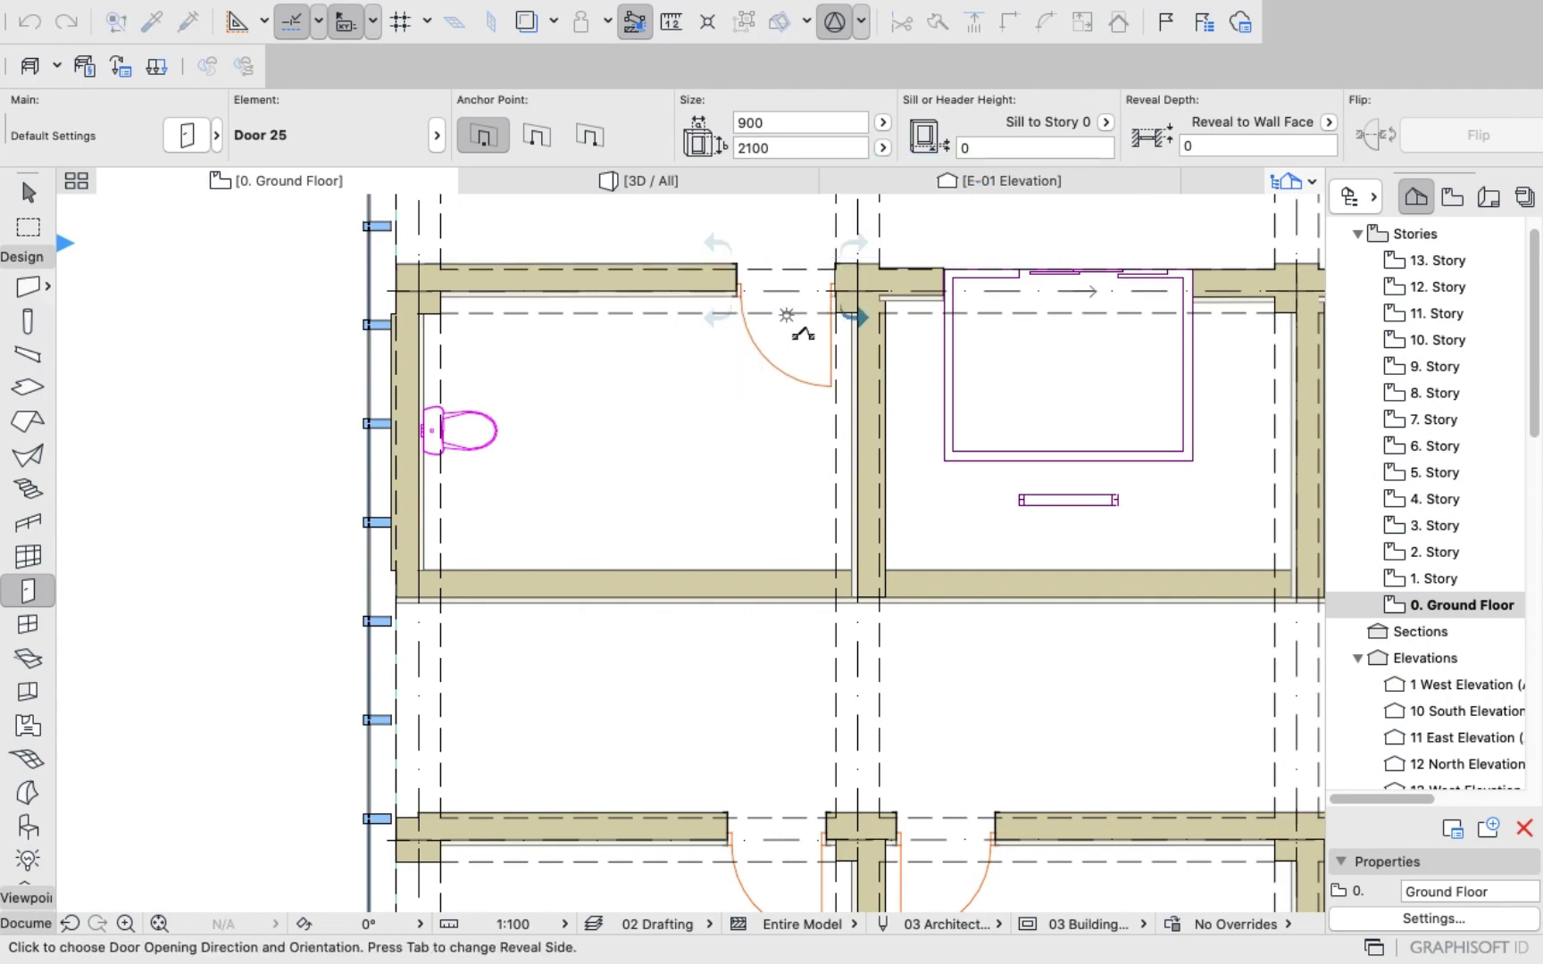
pyautogui.click(809, 337)
pyautogui.scroll(-8, 678, 340)
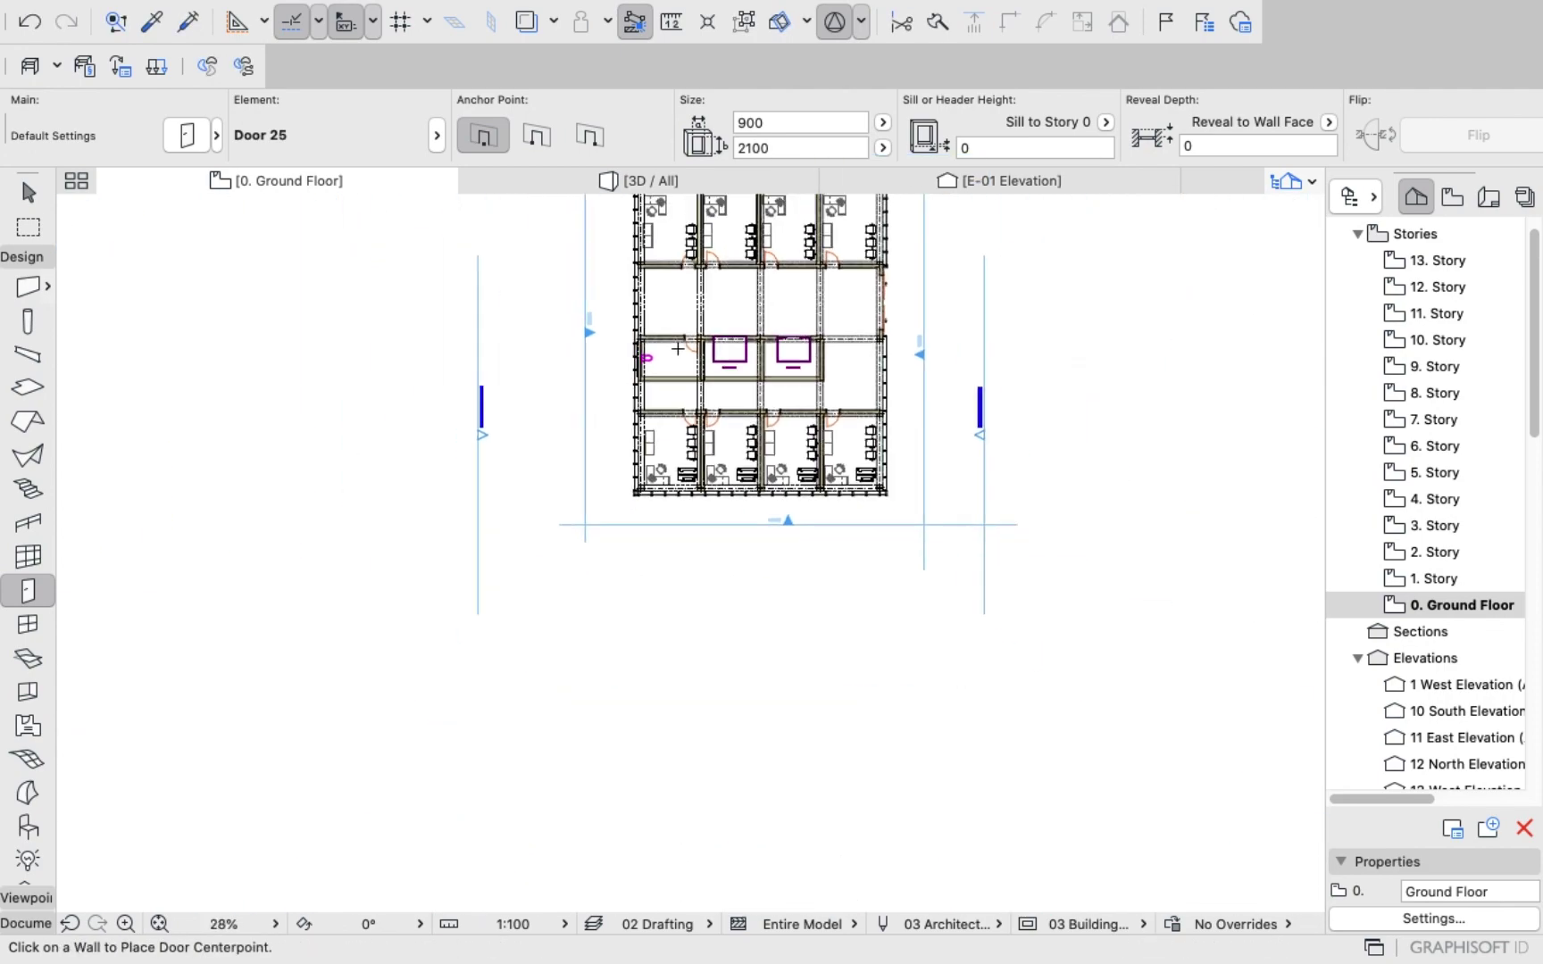
# Copy the restroom's door and toilet together with its front, back and outer side walls, and clear the selection.
pyautogui.scroll(1, 714, 284)
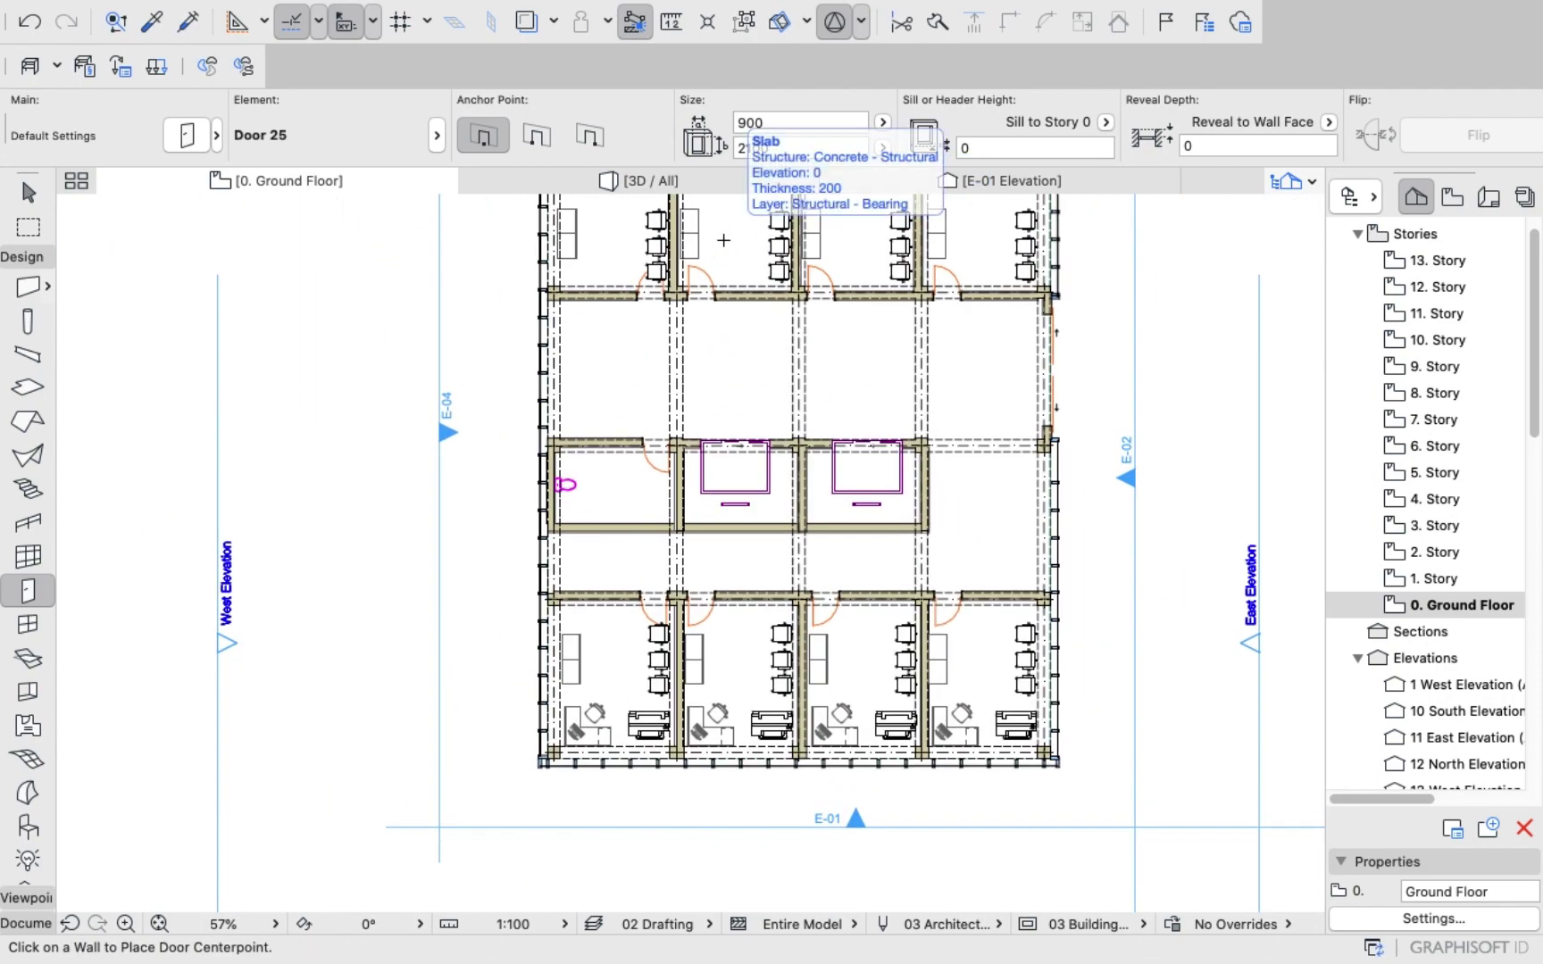
pyautogui.scroll(4, 720, 287)
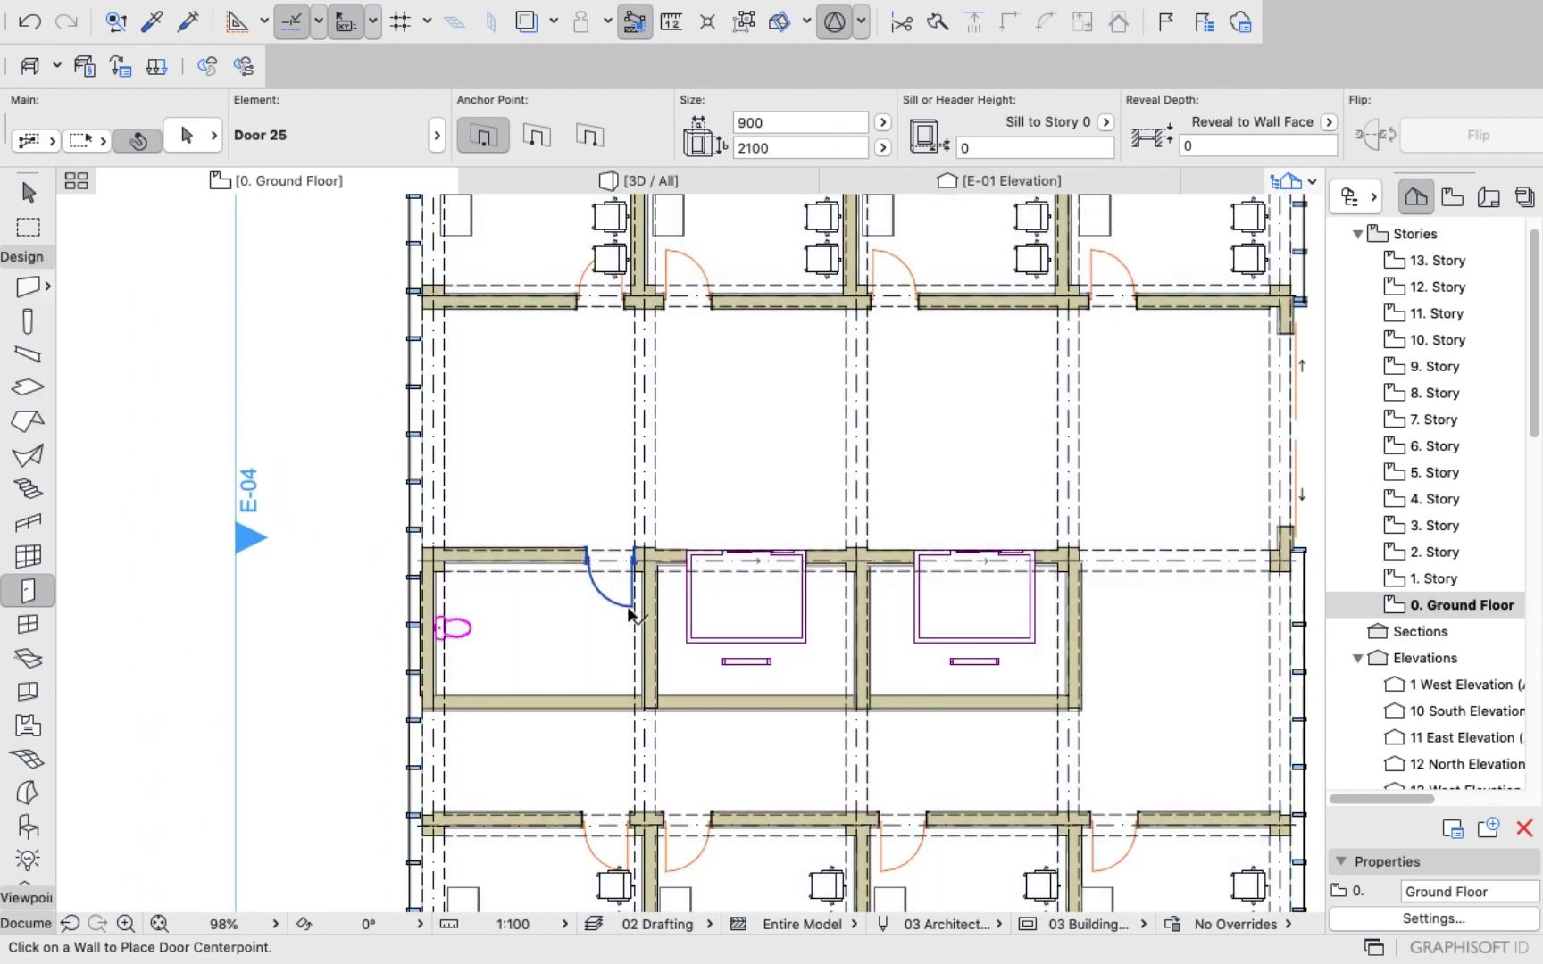
pyautogui.click(630, 613)
pyautogui.keyDown('shift'); pyautogui.click(468, 631); pyautogui.keyUp('shift')
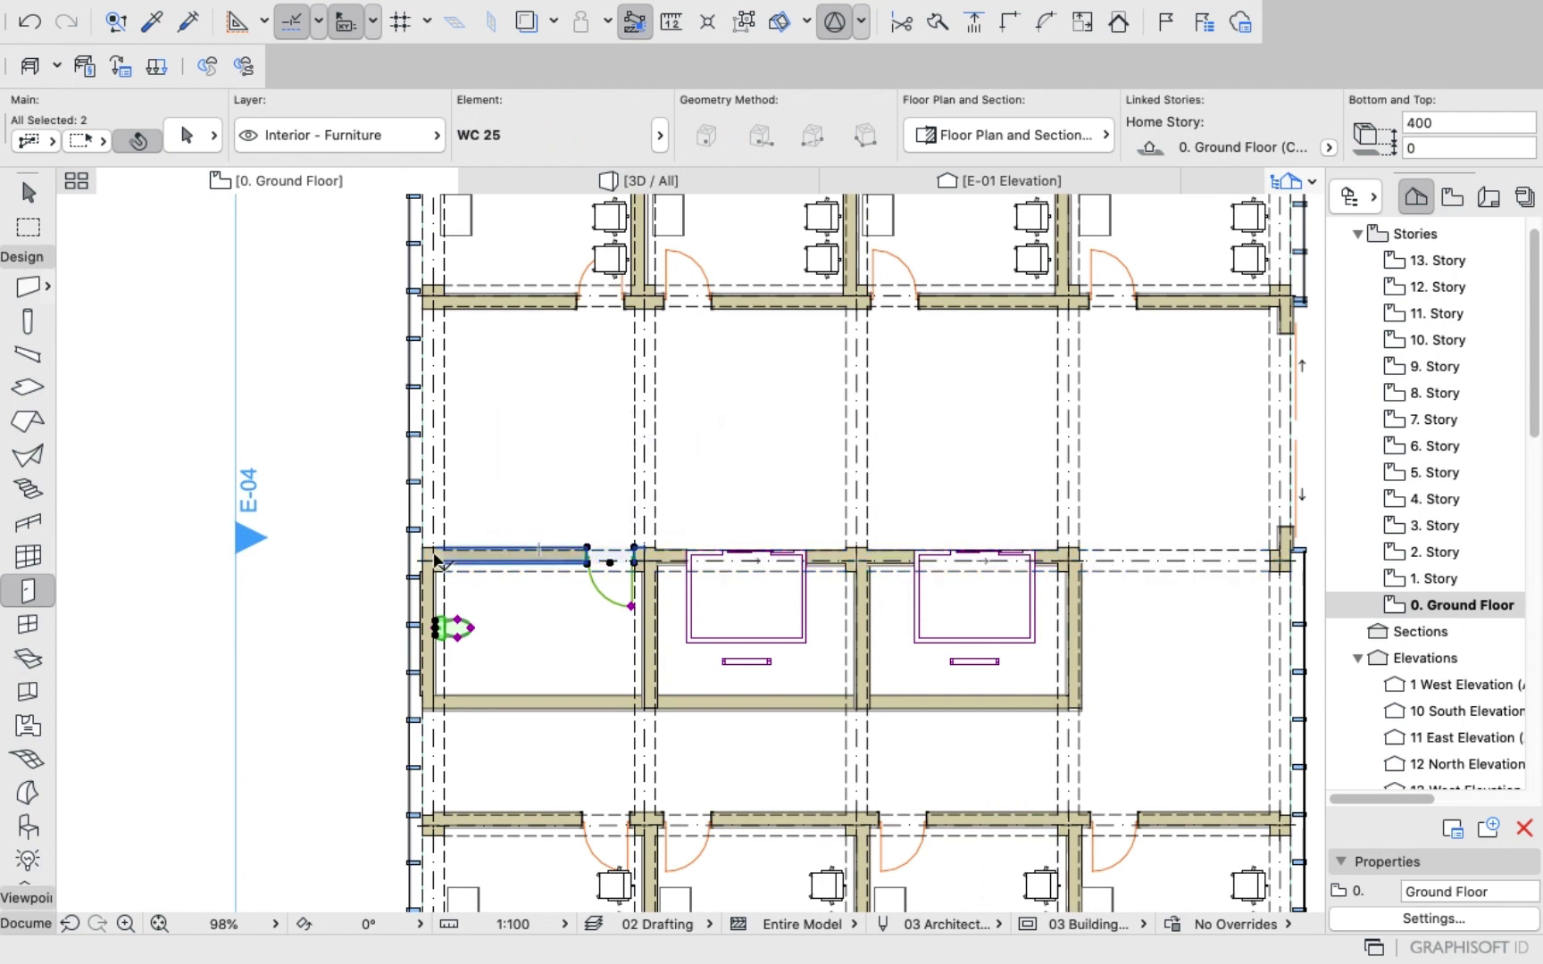
pyautogui.keyDown('shift'); pyautogui.click(438, 558); pyautogui.keyUp('shift')
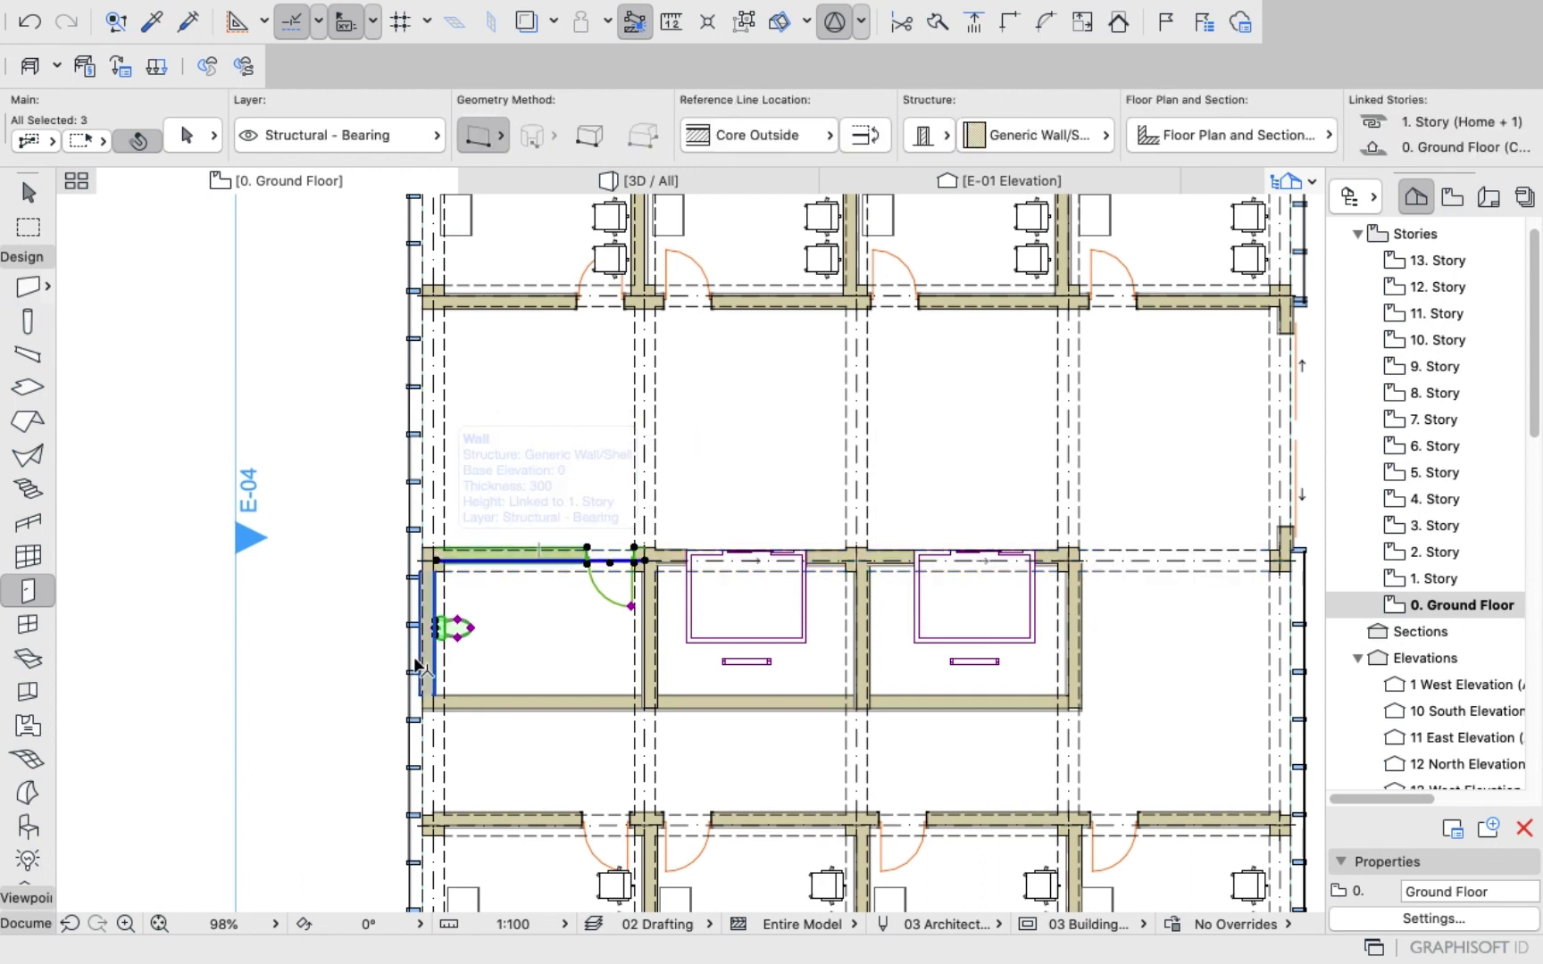
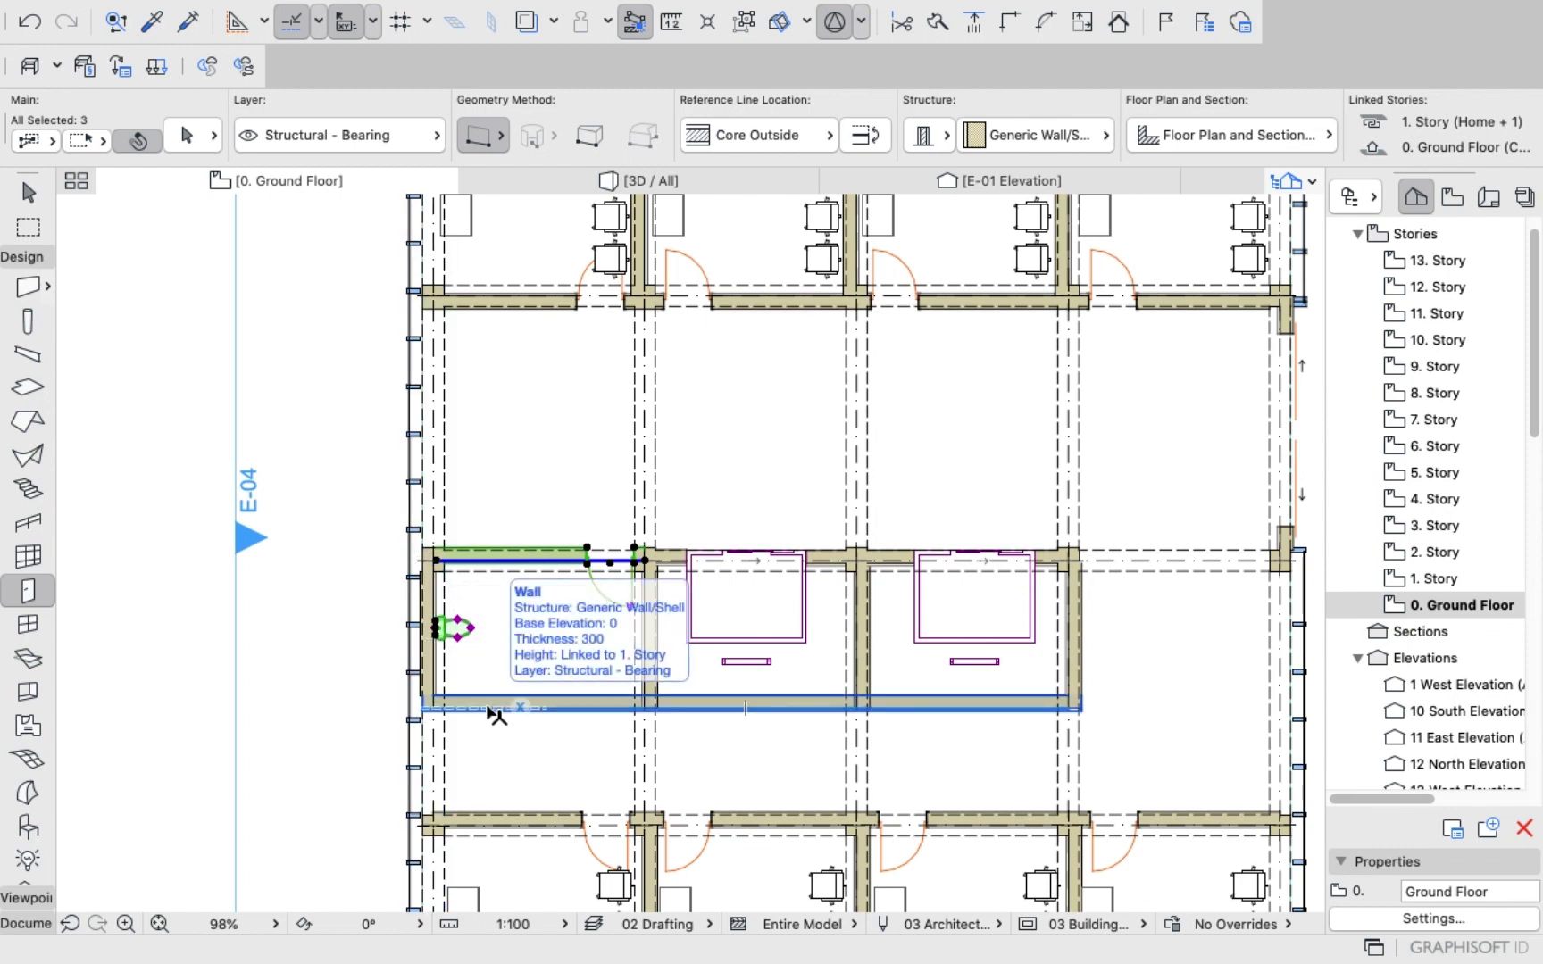
pyautogui.keyDown('shift'); pyautogui.click(439, 705); pyautogui.keyUp('shift')
pyautogui.scroll(6, 433, 614)
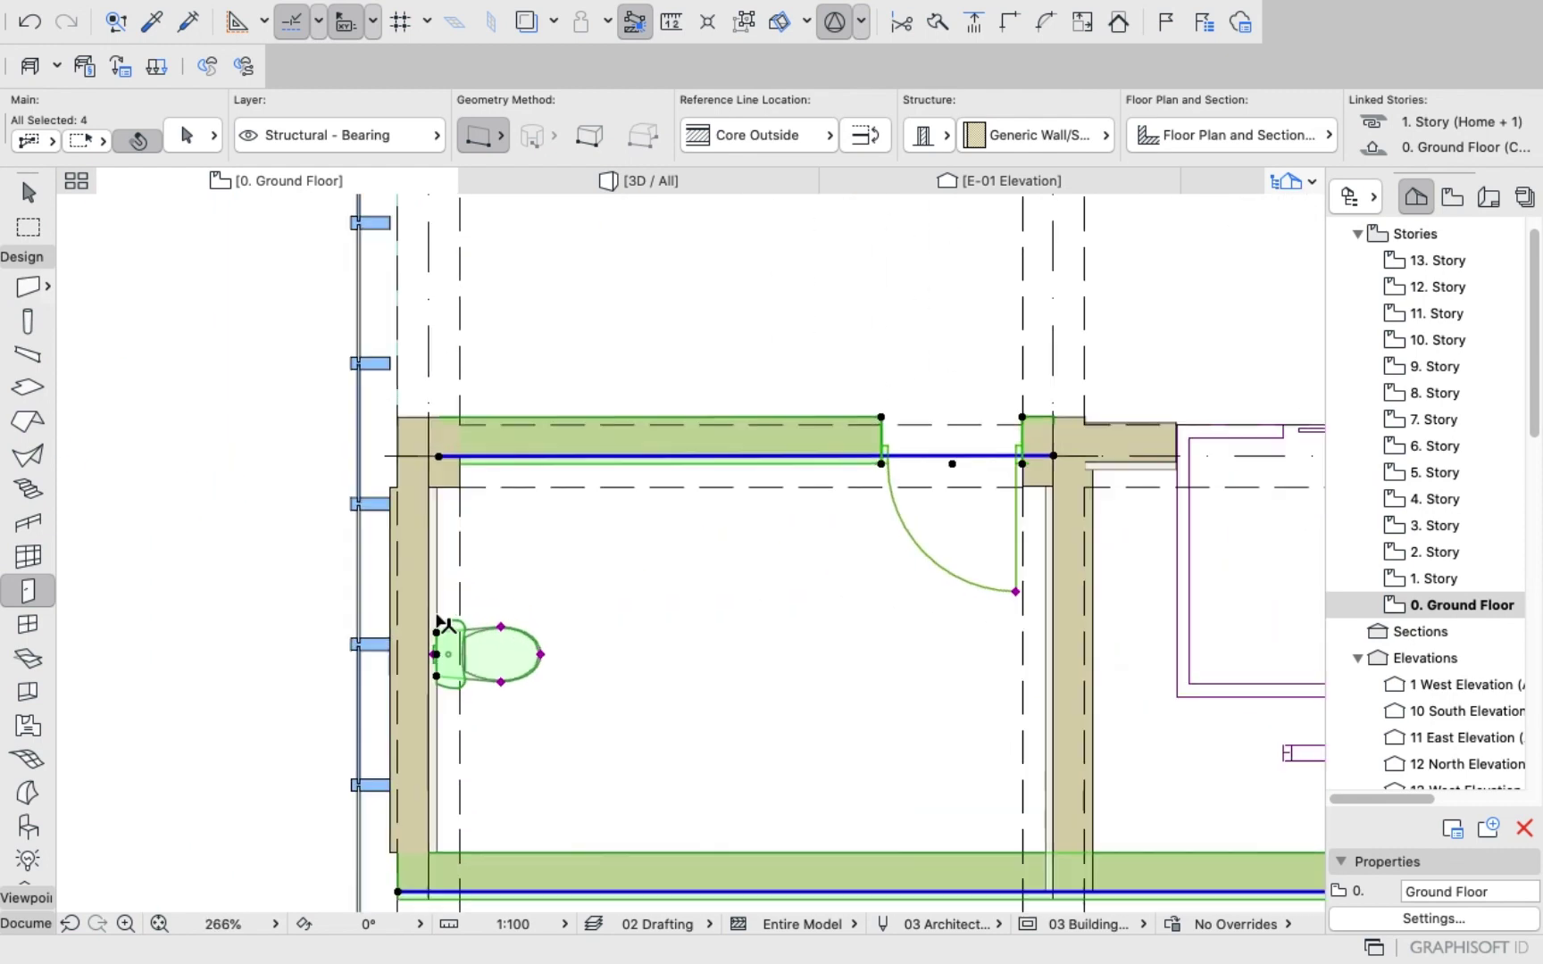
pyautogui.keyDown('shift'); pyautogui.click(389, 539); pyautogui.keyUp('shift')
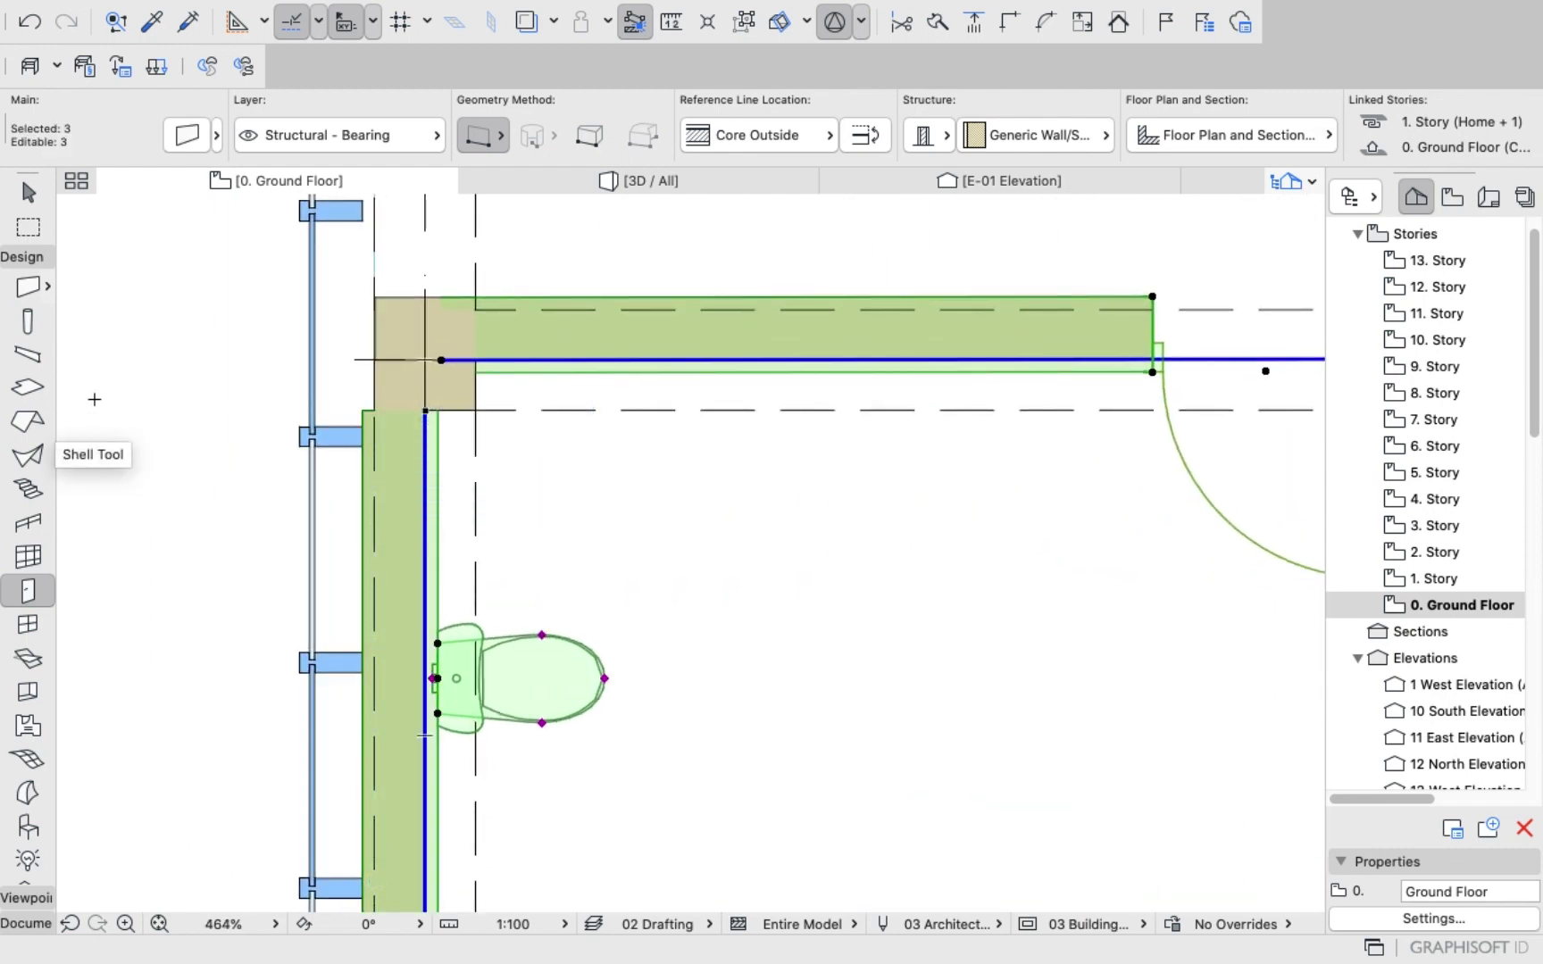
pyautogui.rightClick(148, 334)
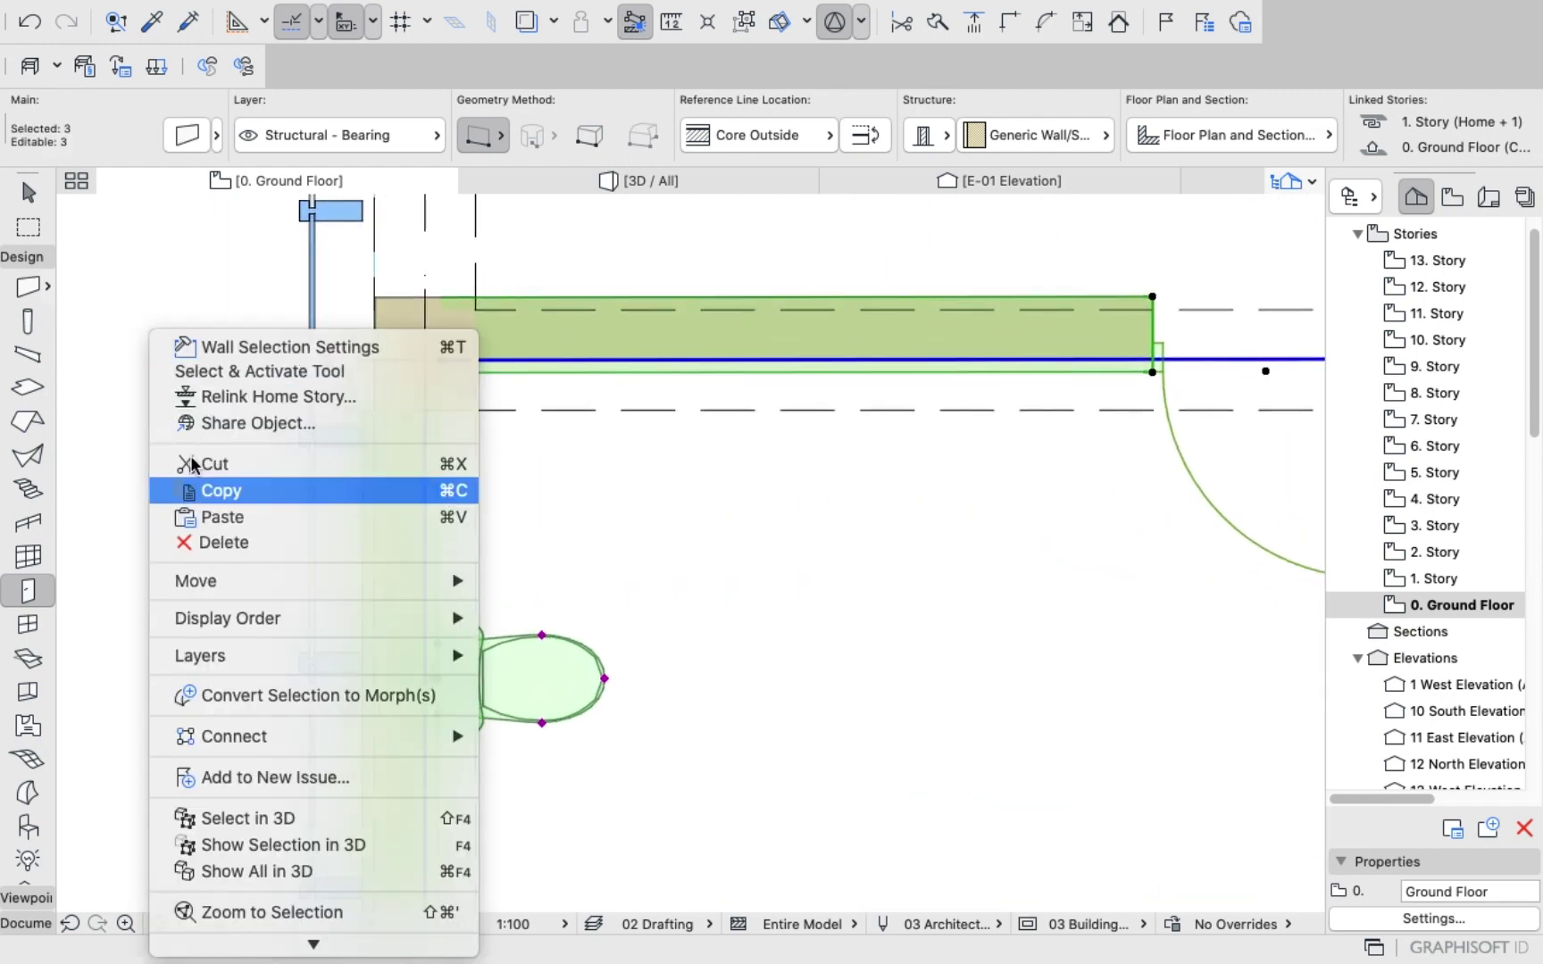
pyautogui.click(192, 489)
pyautogui.scroll(-4, 184, 438)
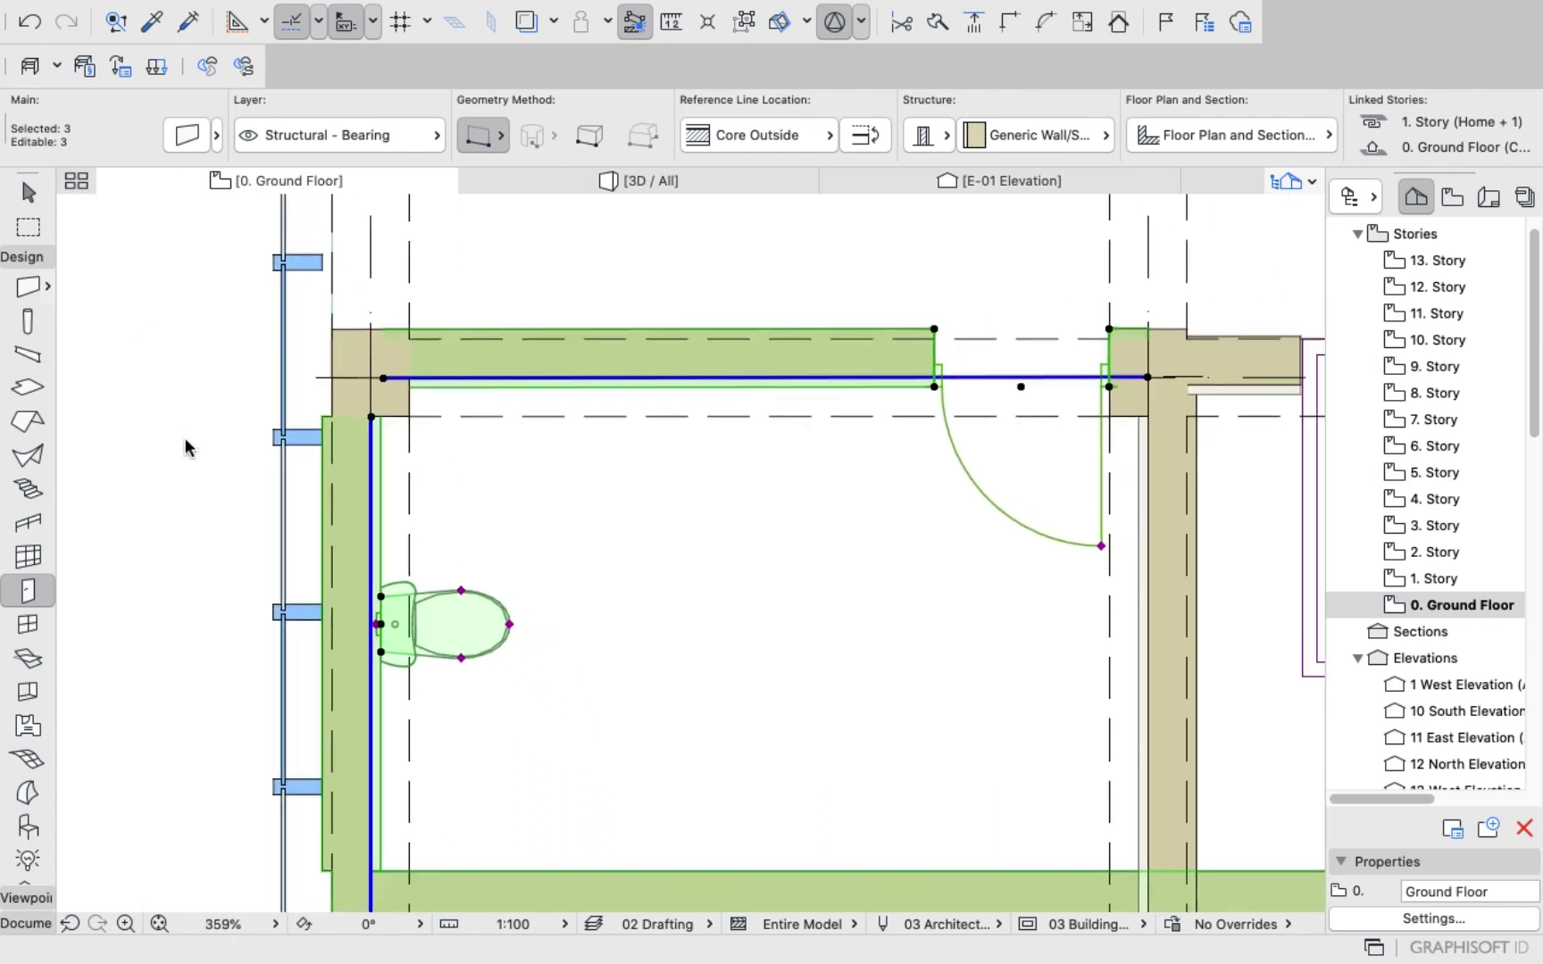
pyautogui.press('Escape')
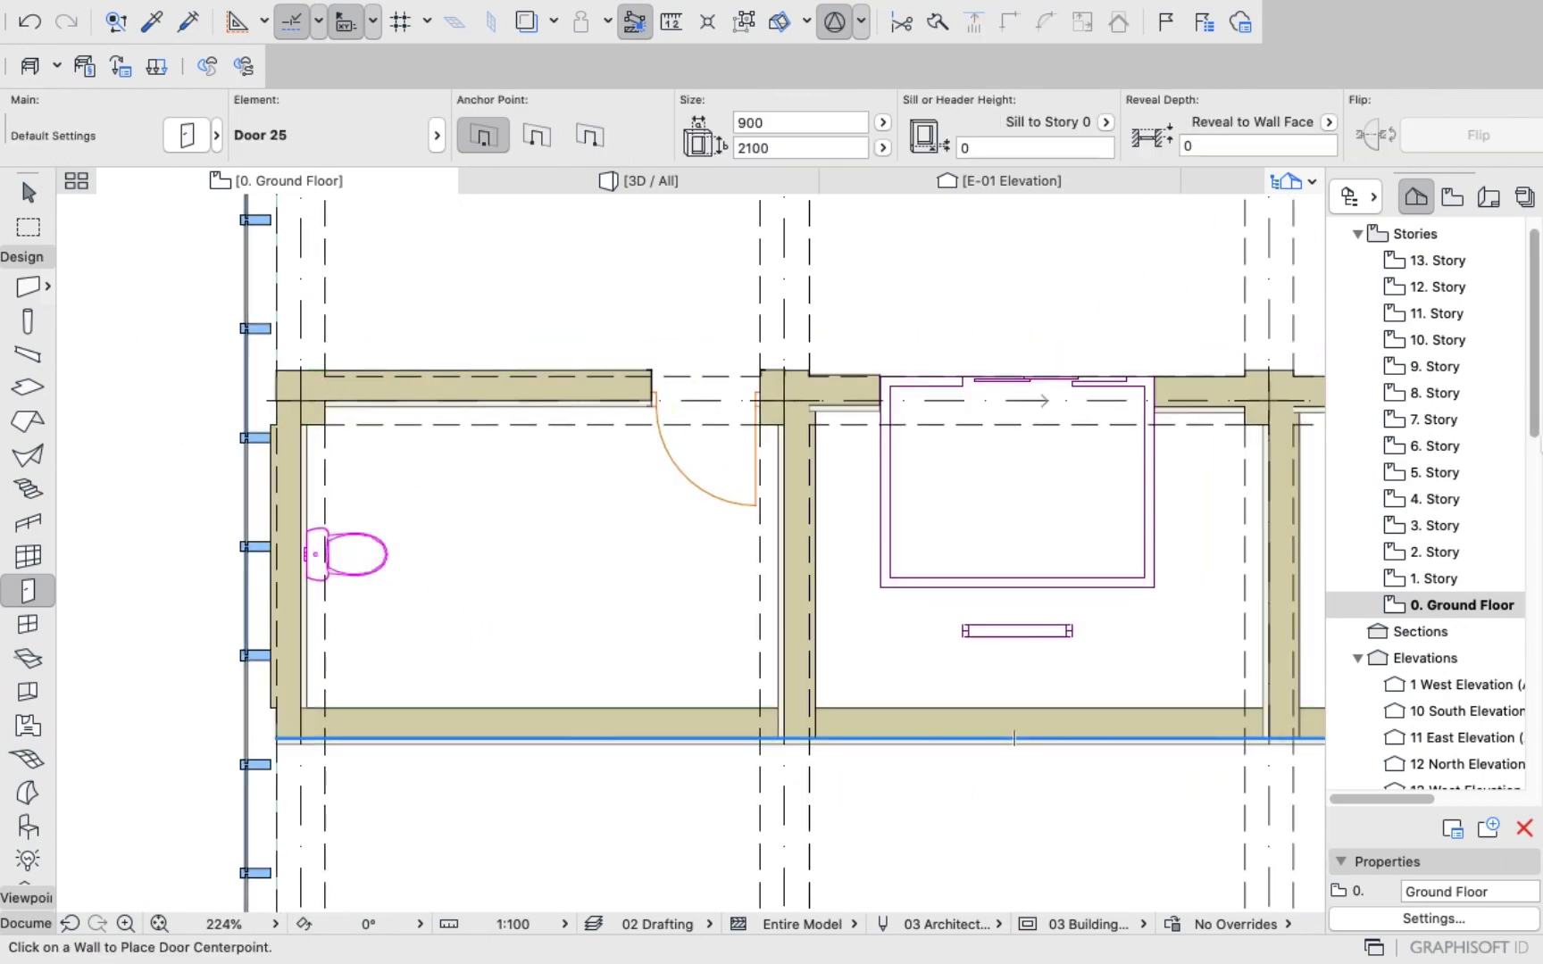
# Paste the copied restroom elements at their original location on the 1. Story.
pyautogui.doubleClick(1435, 579)
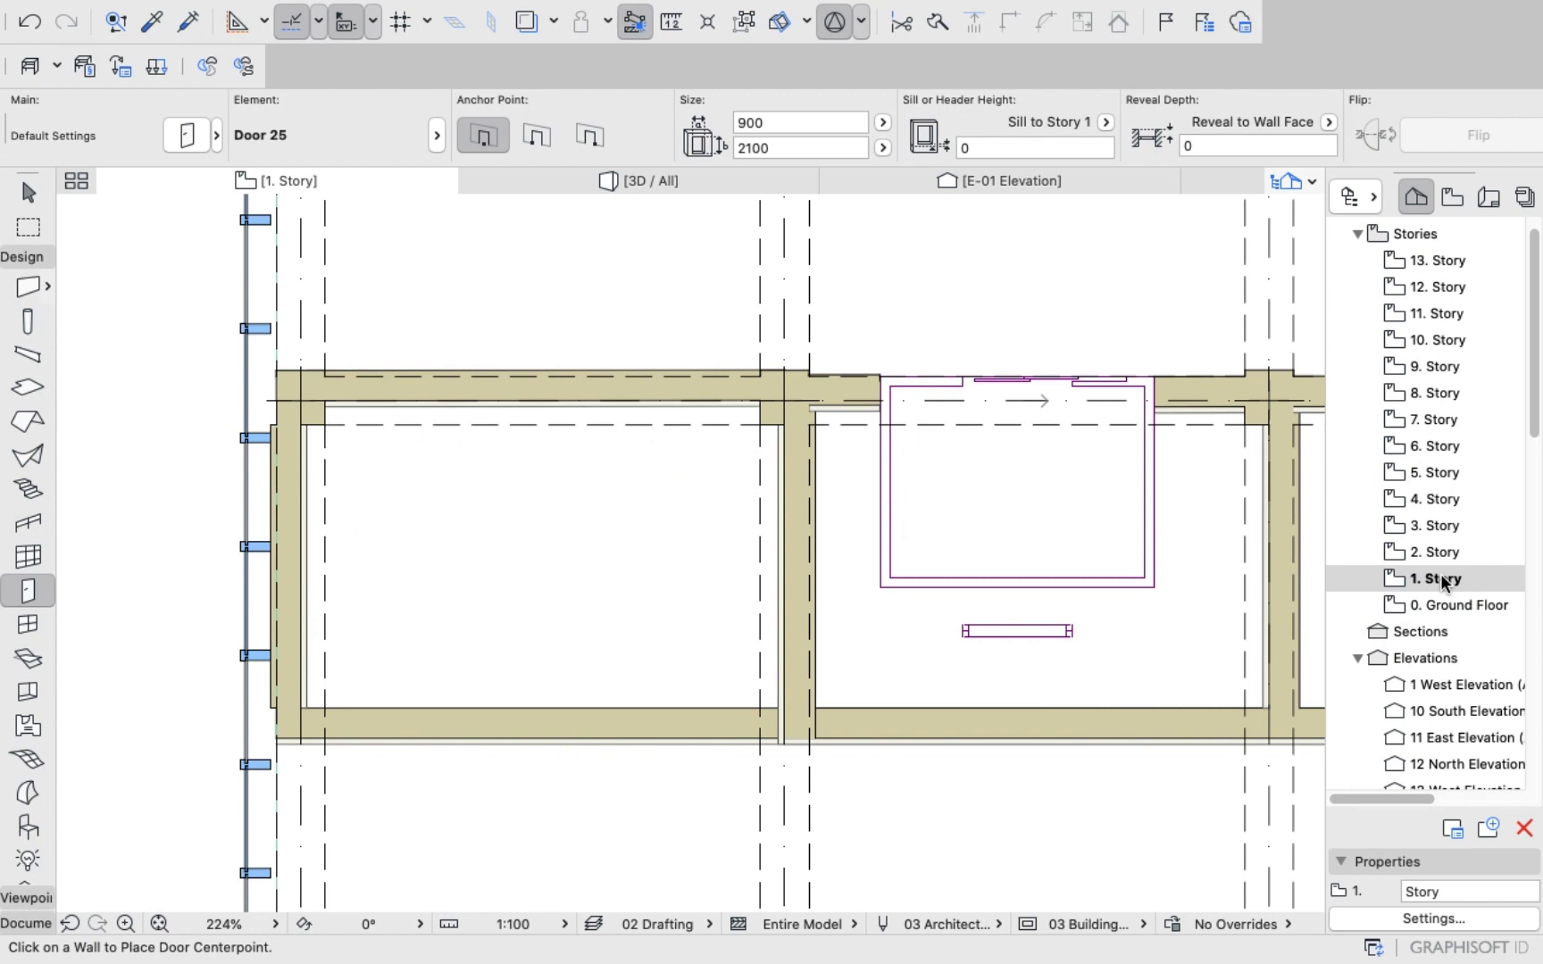
pyautogui.press('super+v')
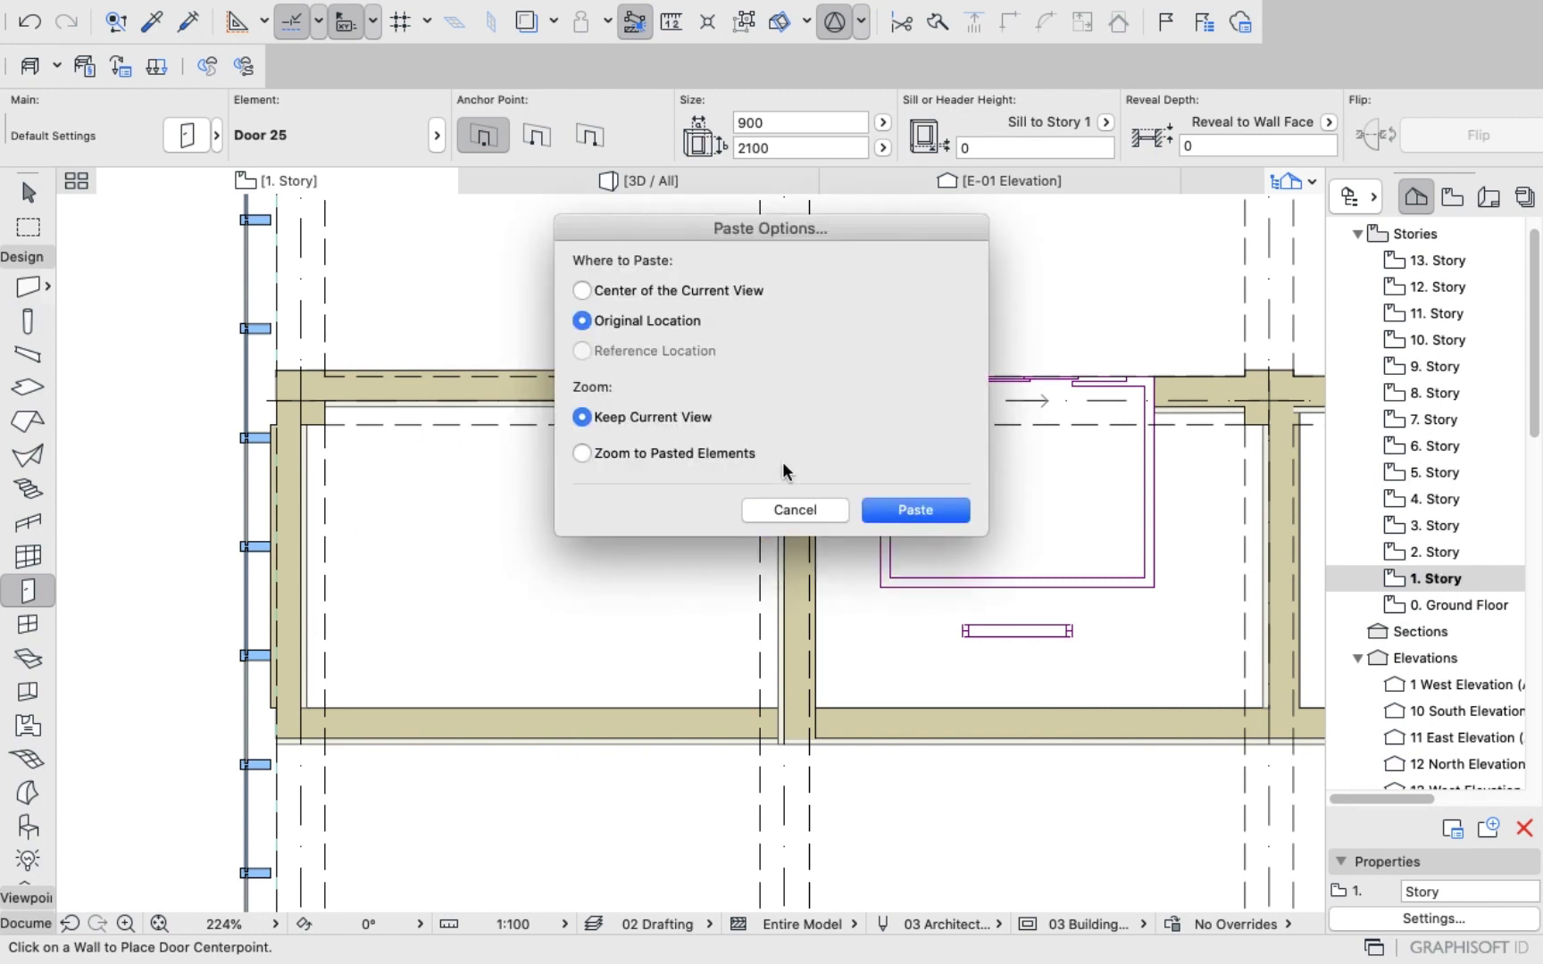
pyautogui.click(912, 509)
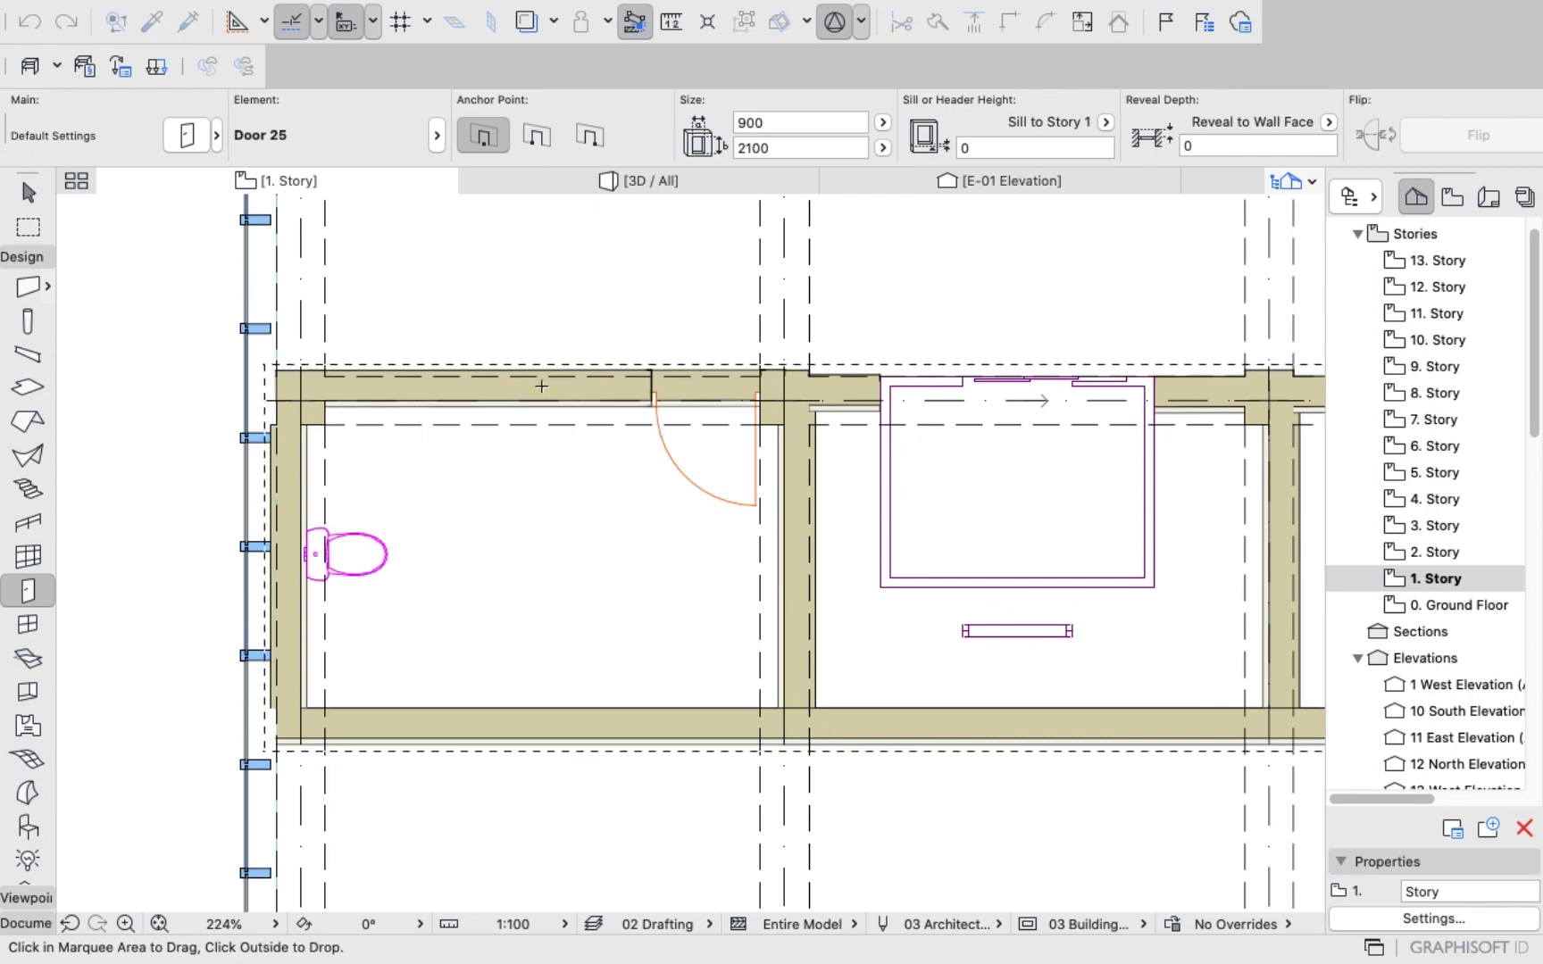
pyautogui.click(547, 310)
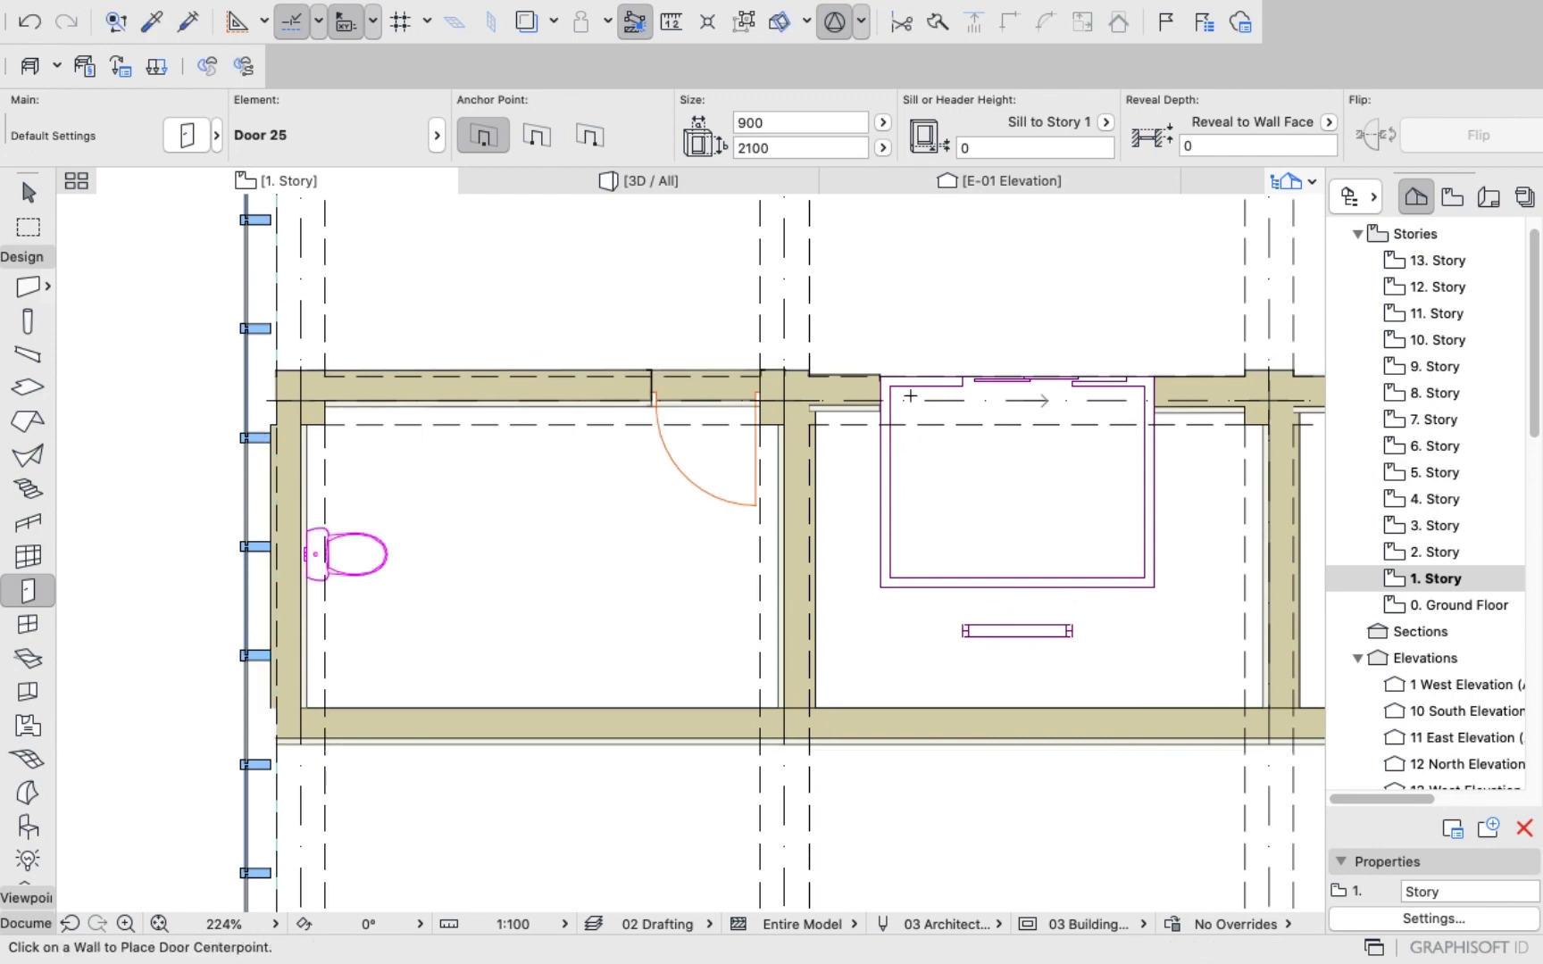
# Paste the copied restroom elements at their original location on the 2. Story and the 3. Story, keeping the current view.
pyautogui.doubleClick(1433, 546)
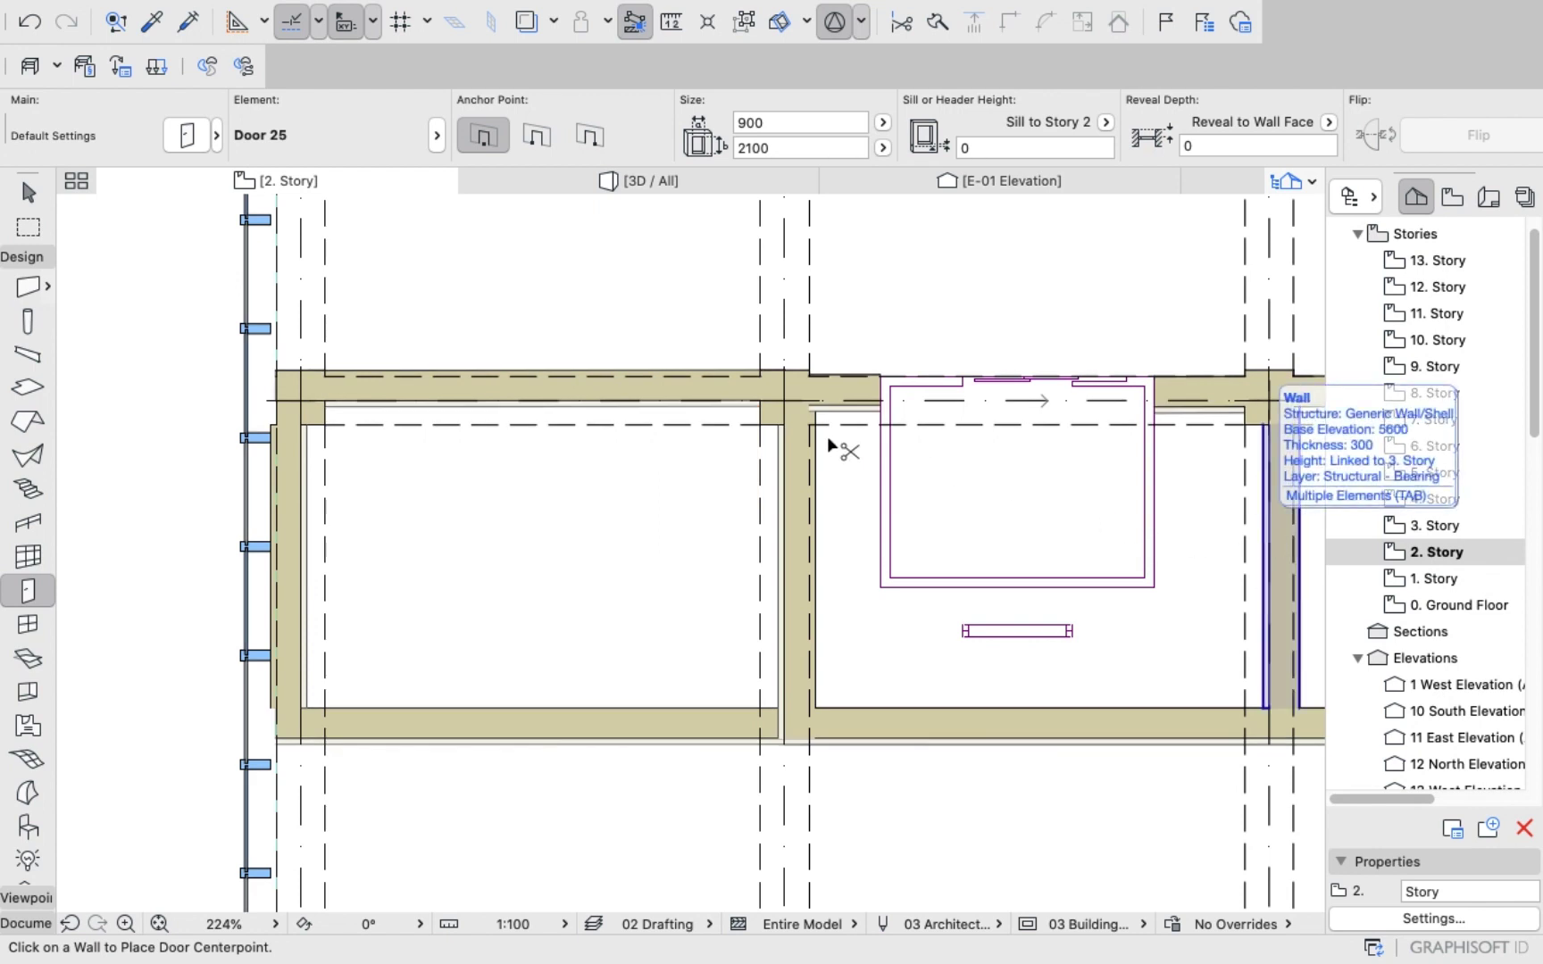
pyautogui.press('super+v')
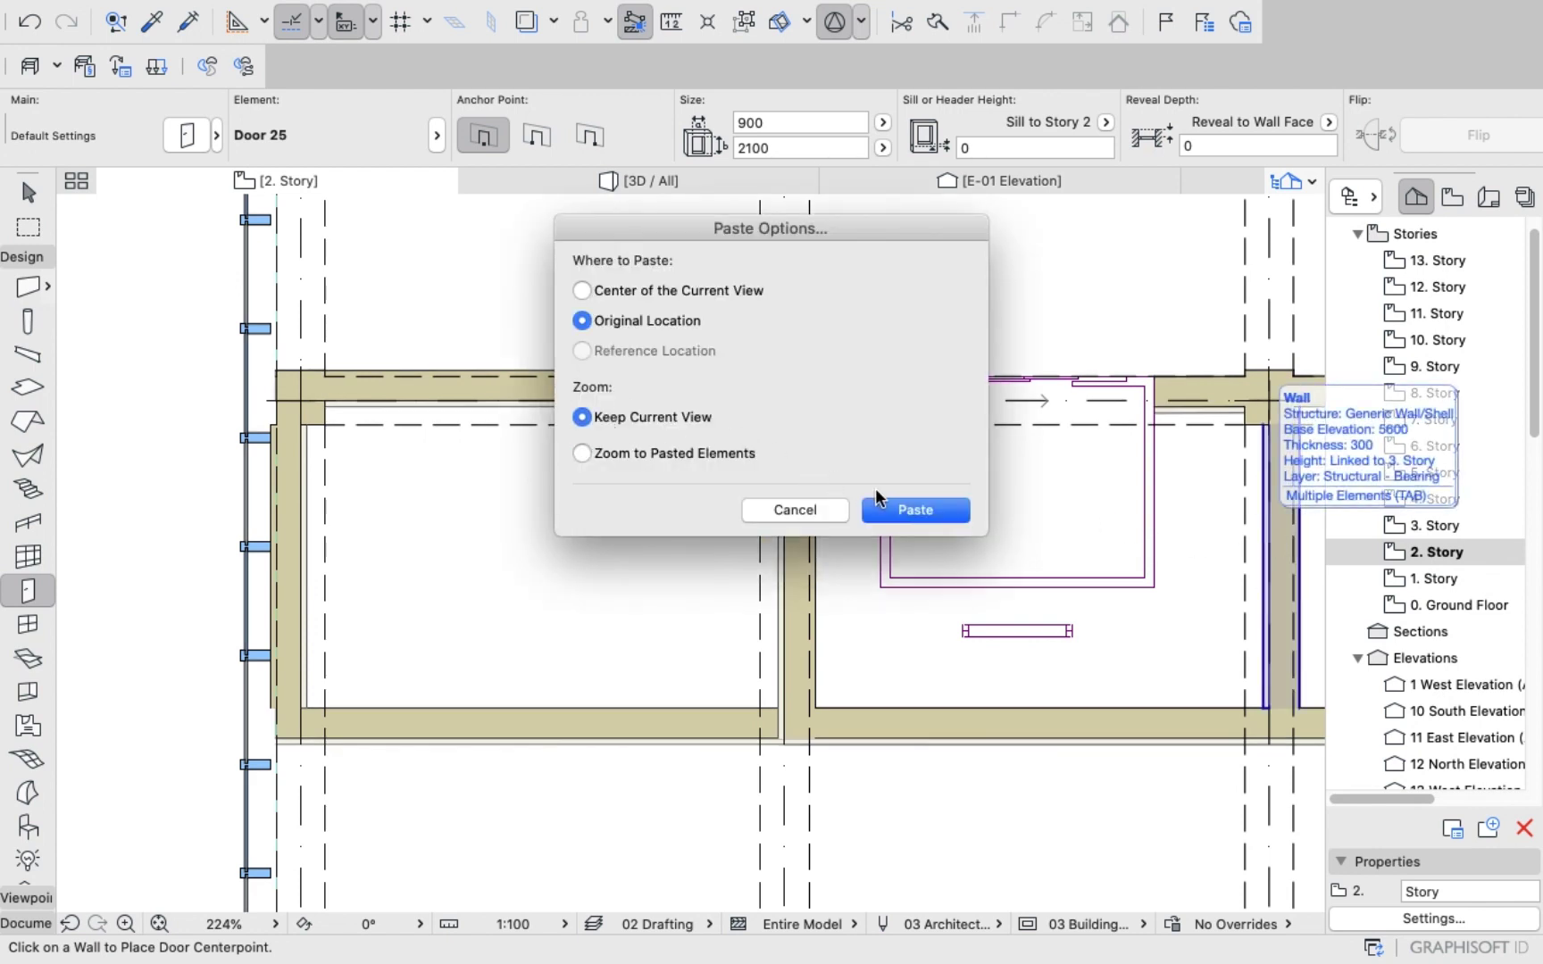
pyautogui.click(881, 506)
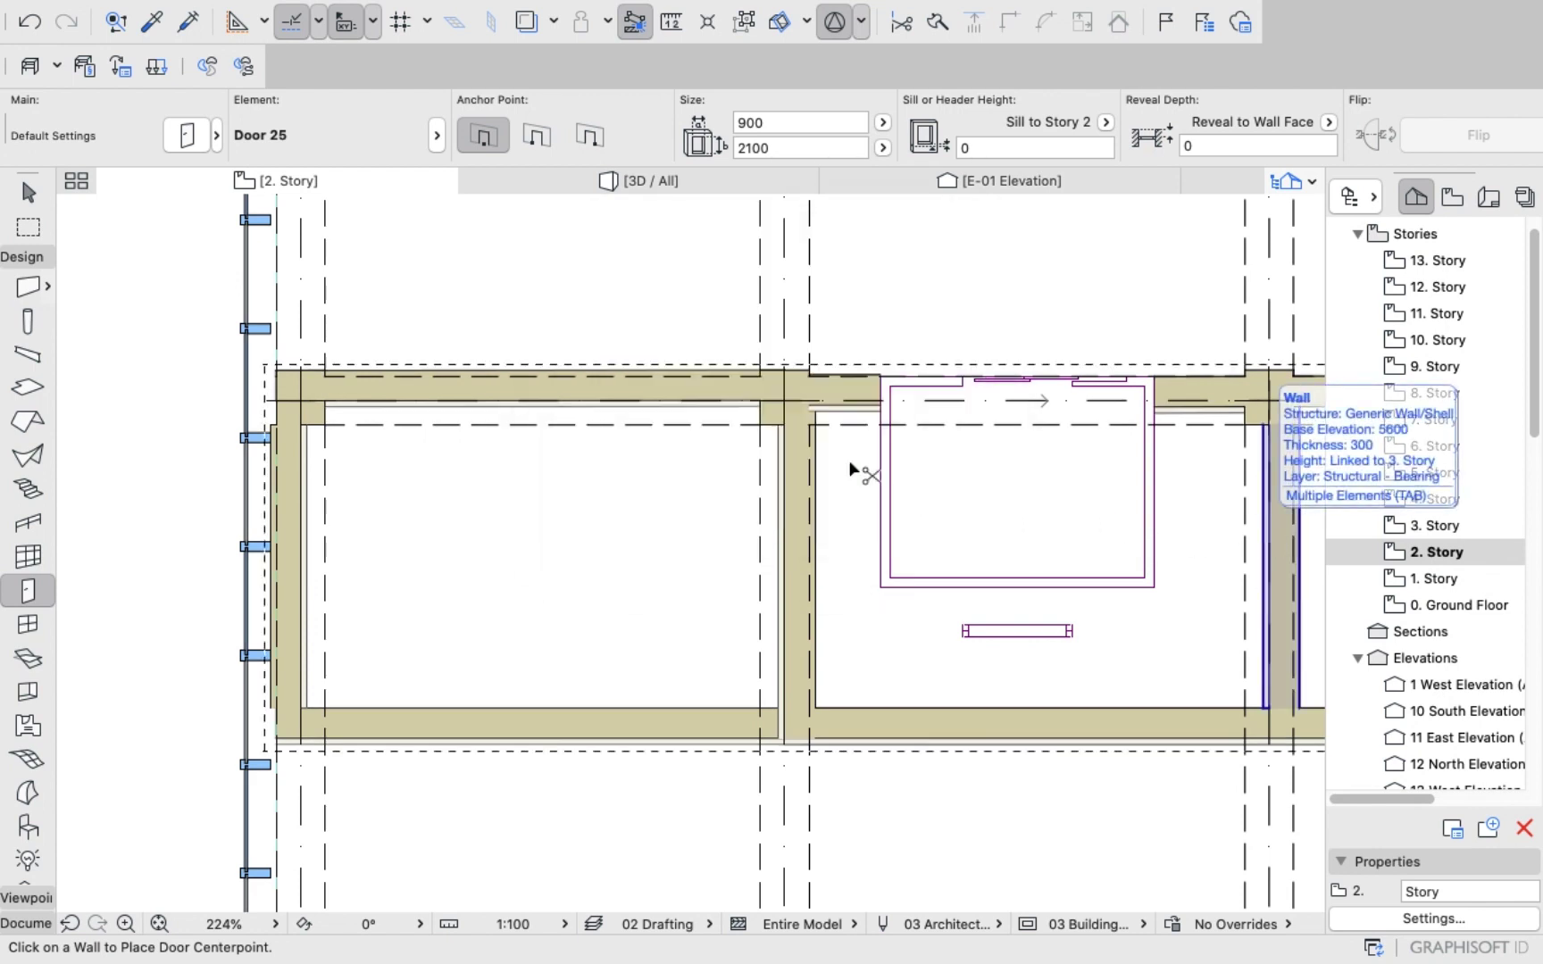
pyautogui.click(929, 289)
pyautogui.doubleClick(1452, 529)
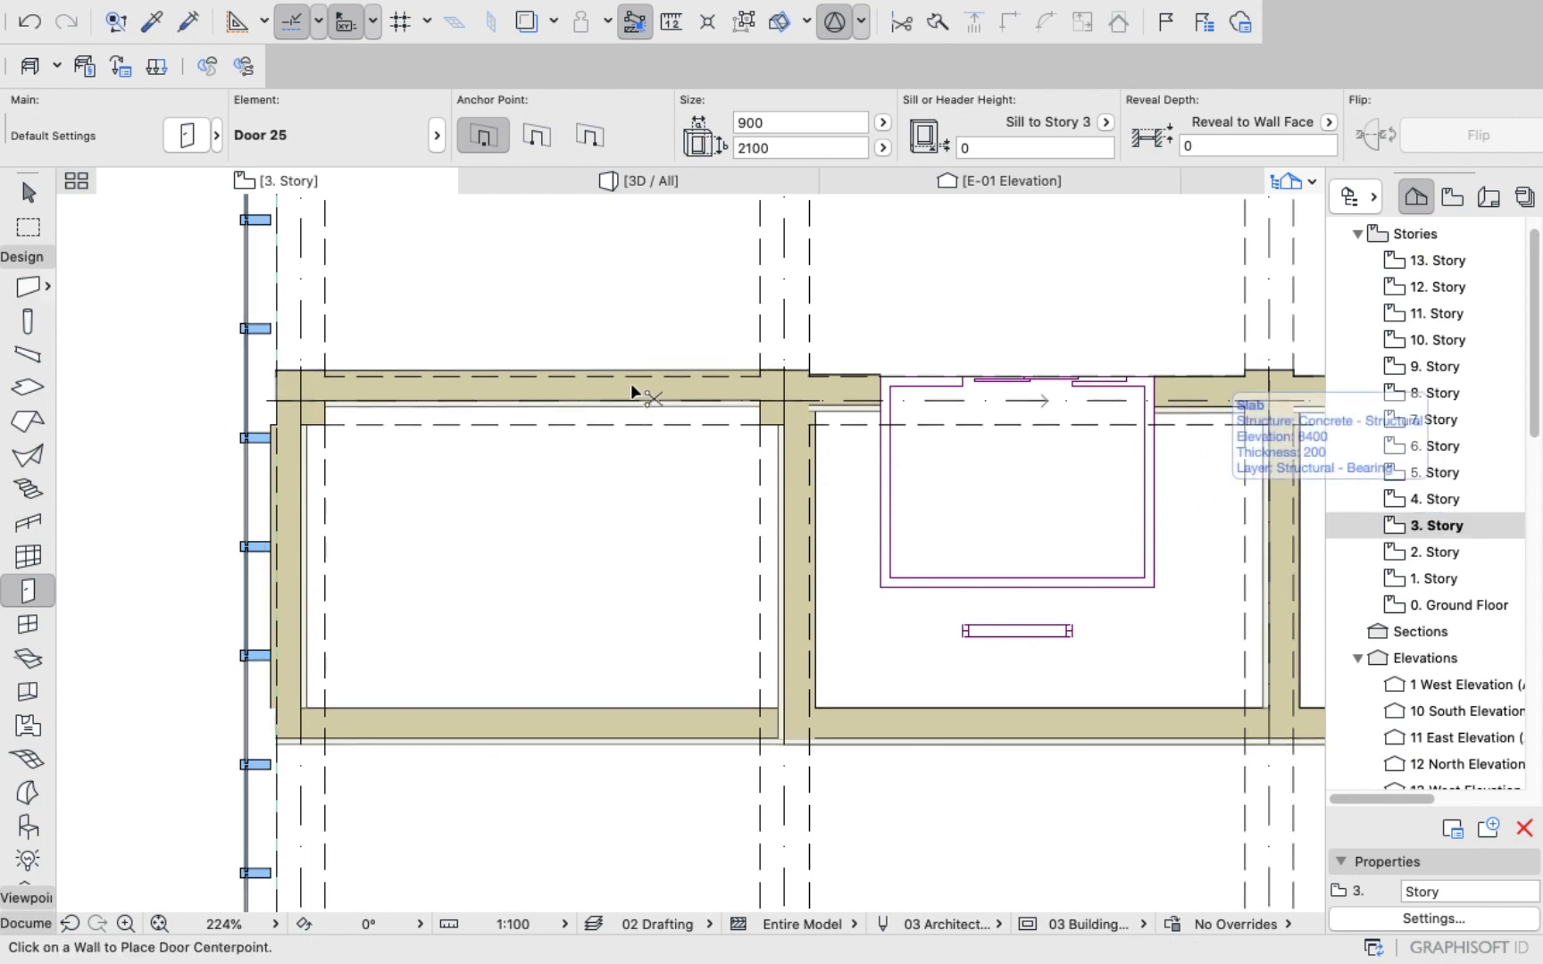
pyautogui.press('super+v')
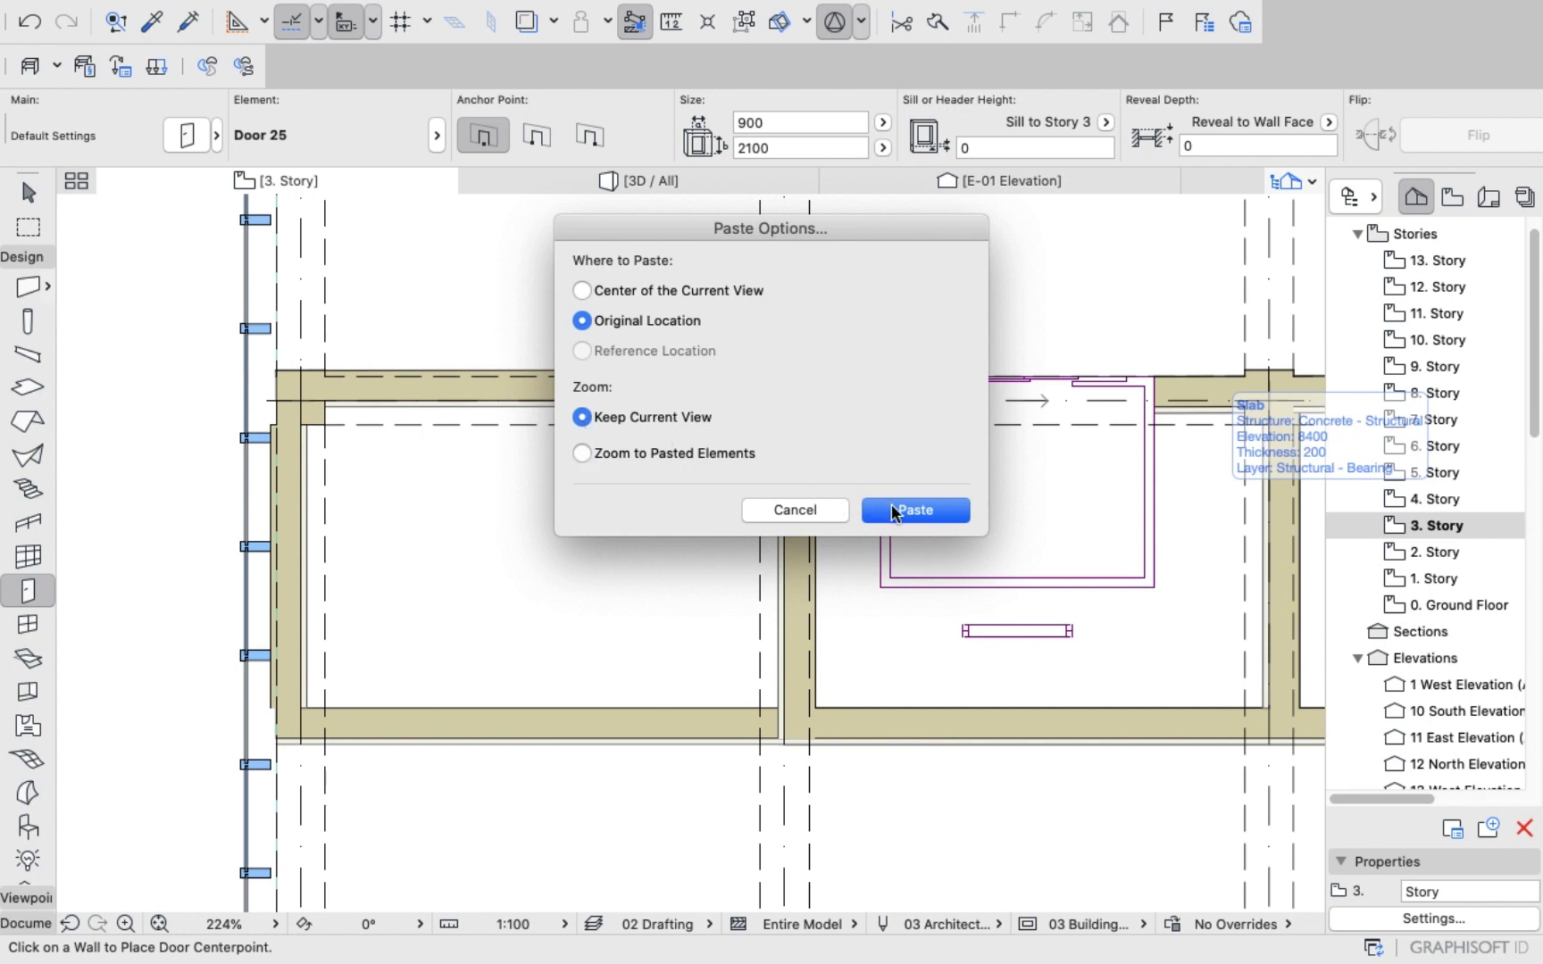
pyautogui.click(913, 510)
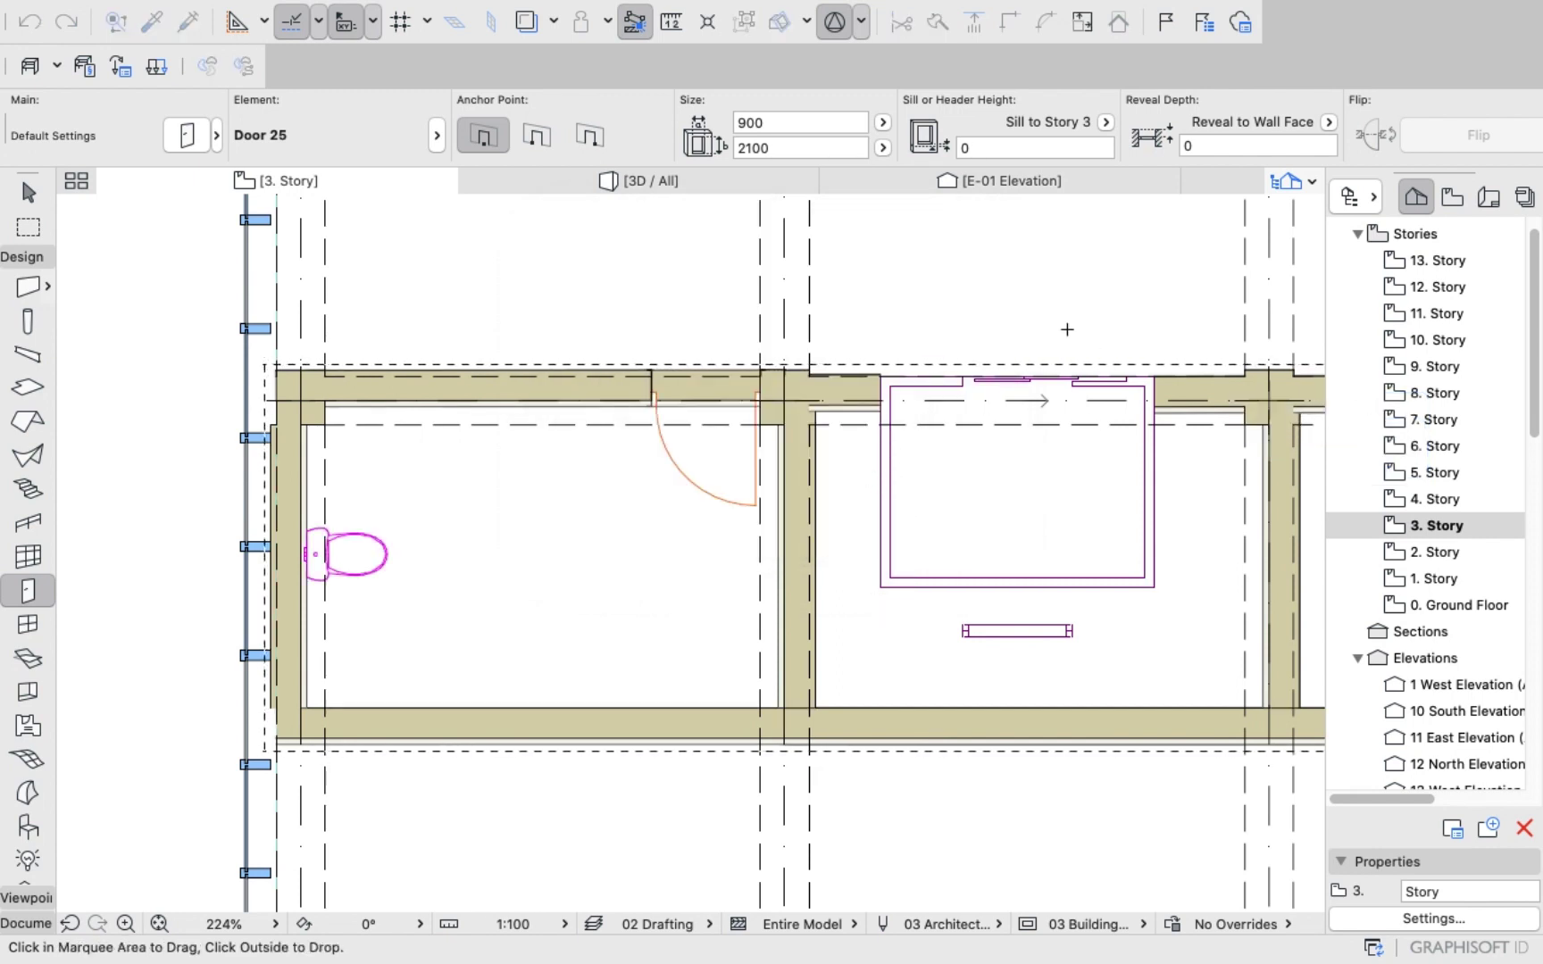
# Paste the restroom elements at their original location on the 4. Story and the 5. Story with the zoom option Keep Current View.
pyautogui.doubleClick(1393, 500)
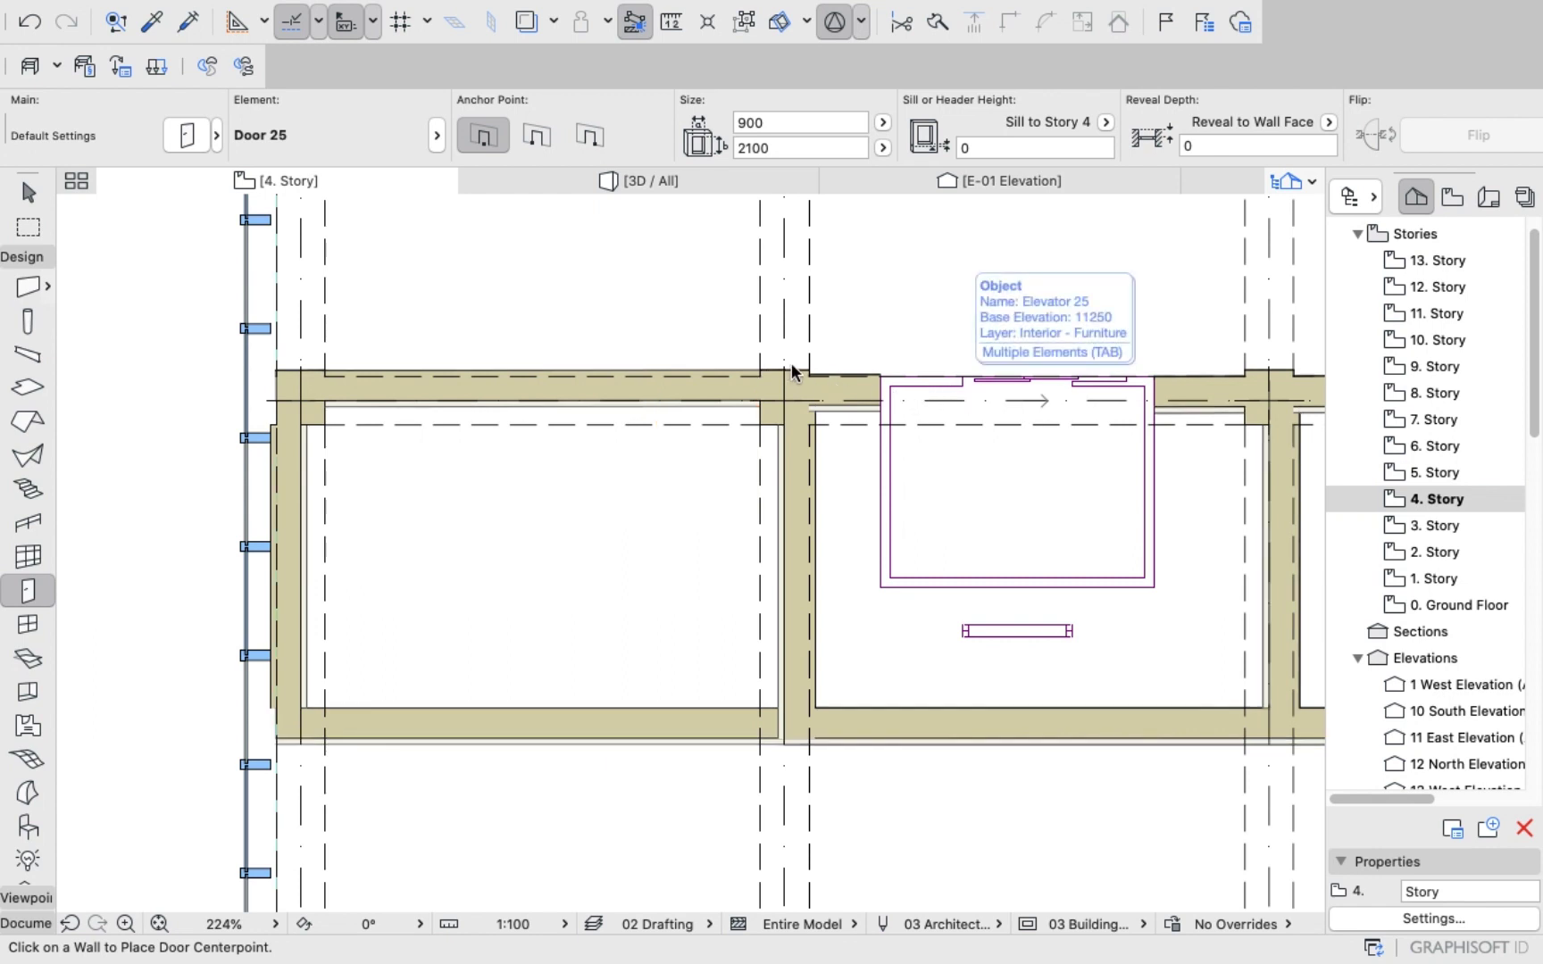
pyautogui.press('super+v')
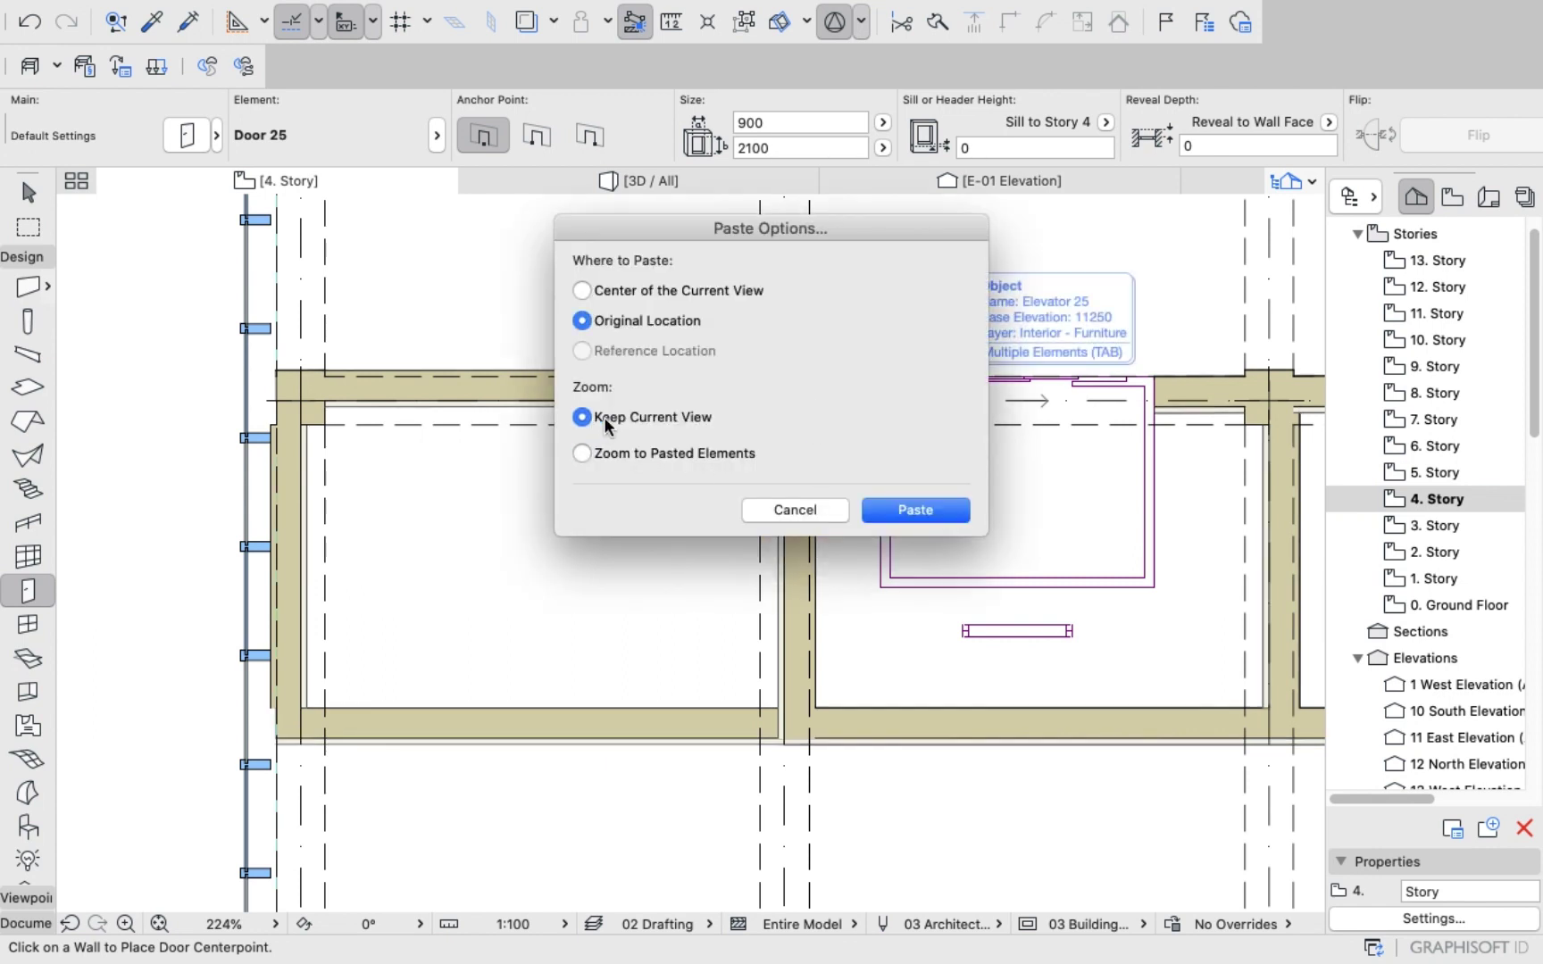
pyautogui.click(920, 507)
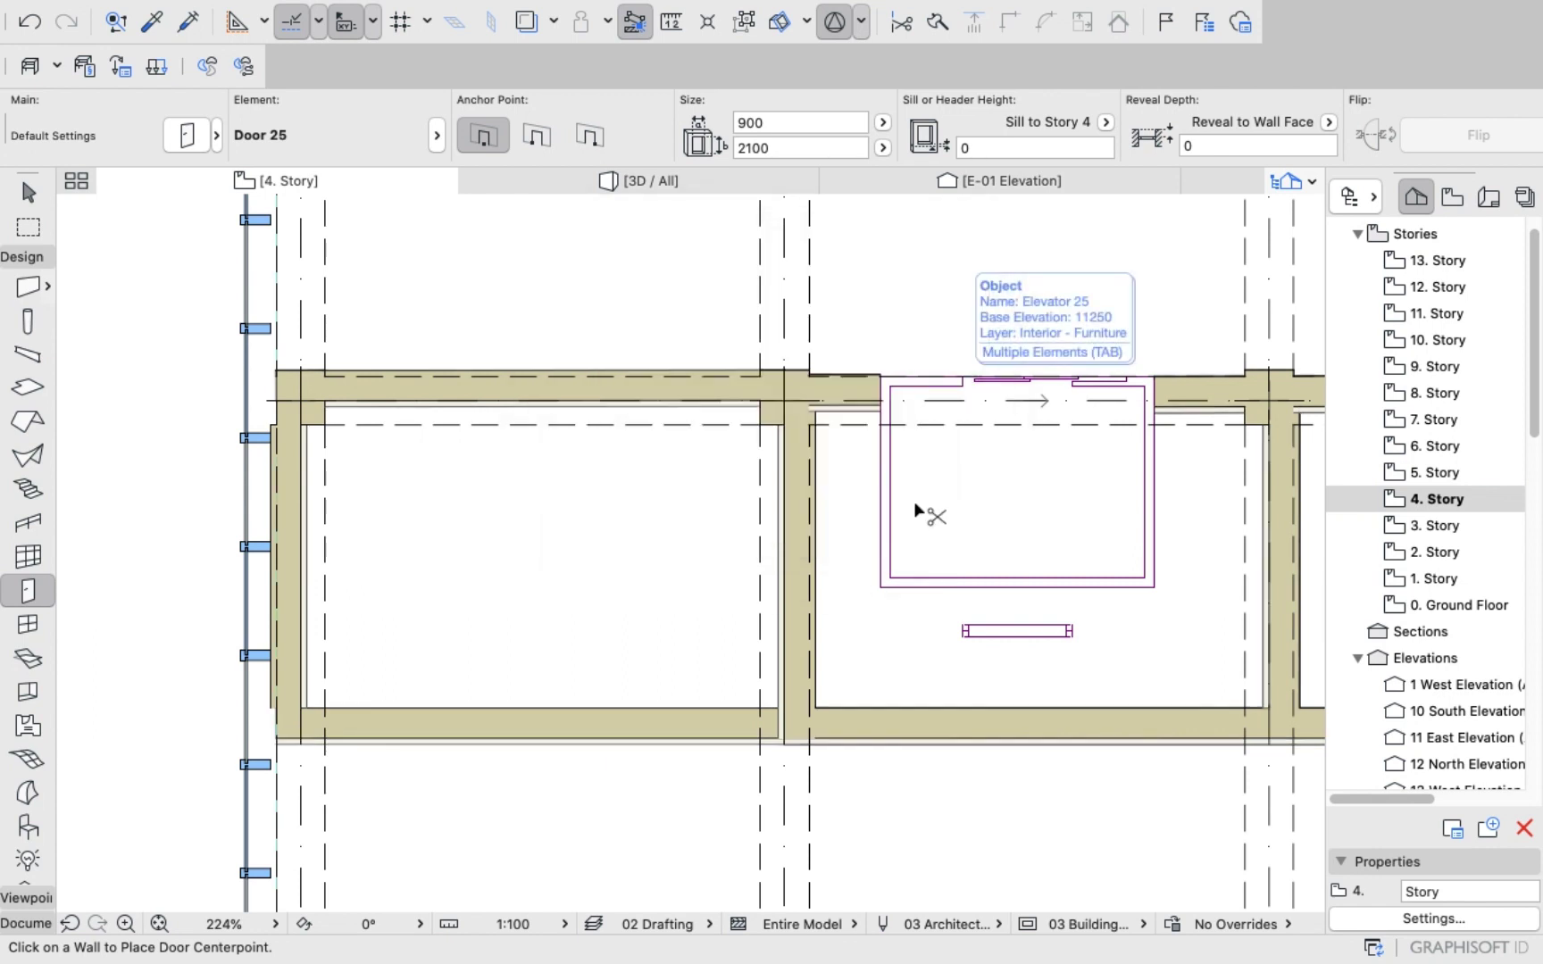
pyautogui.click(975, 292)
pyautogui.doubleClick(1407, 471)
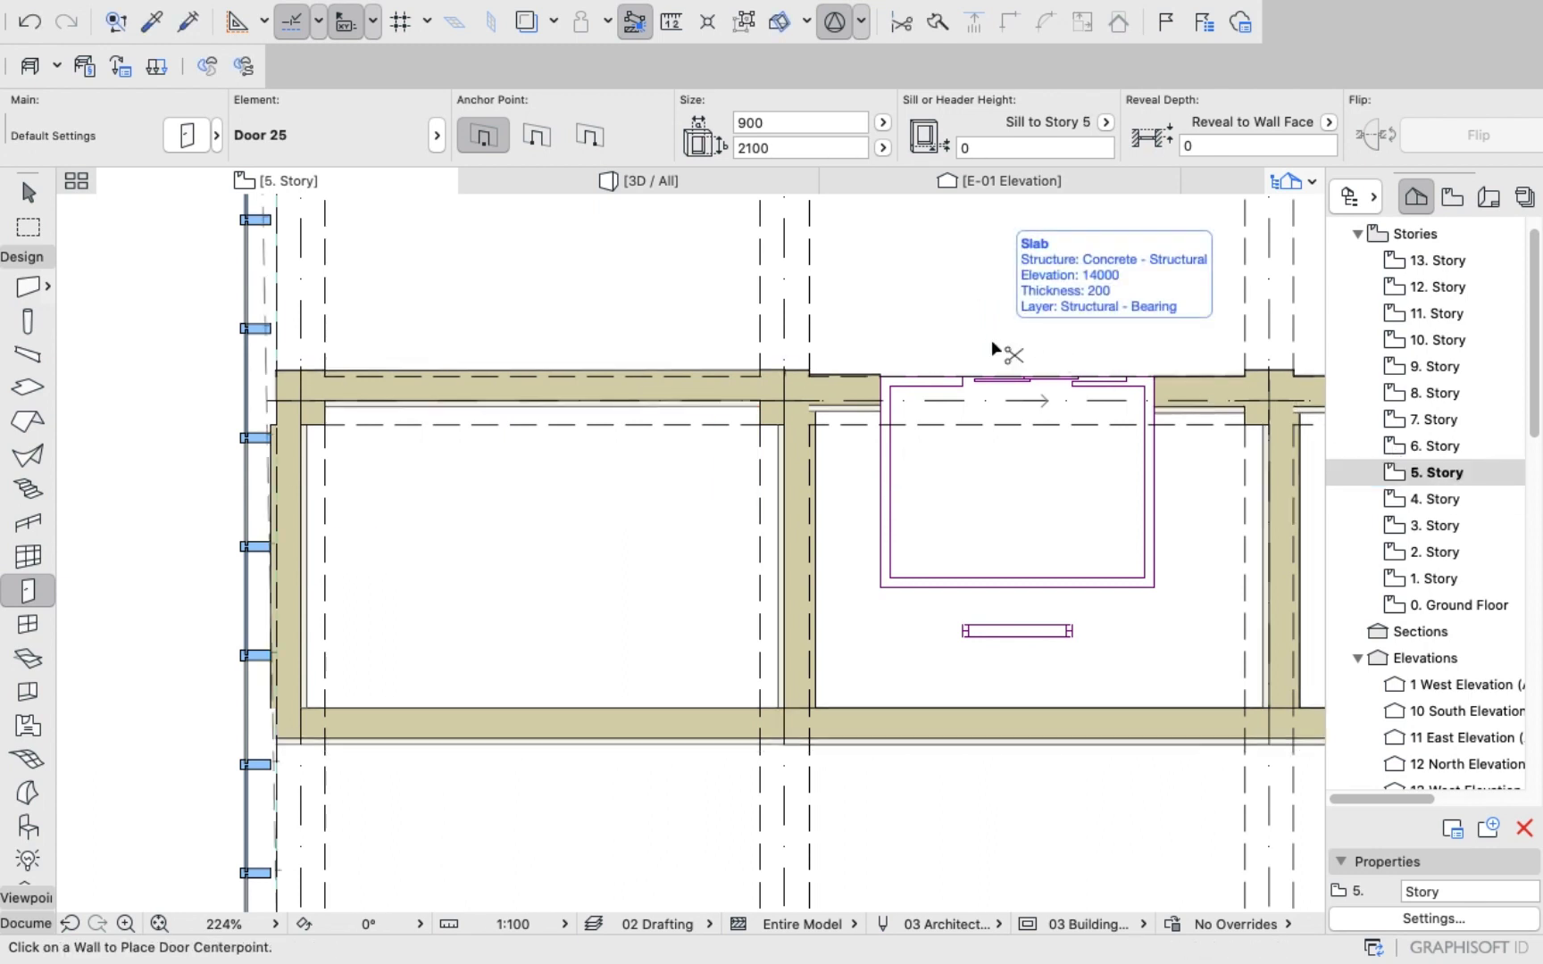
pyautogui.press('super+v')
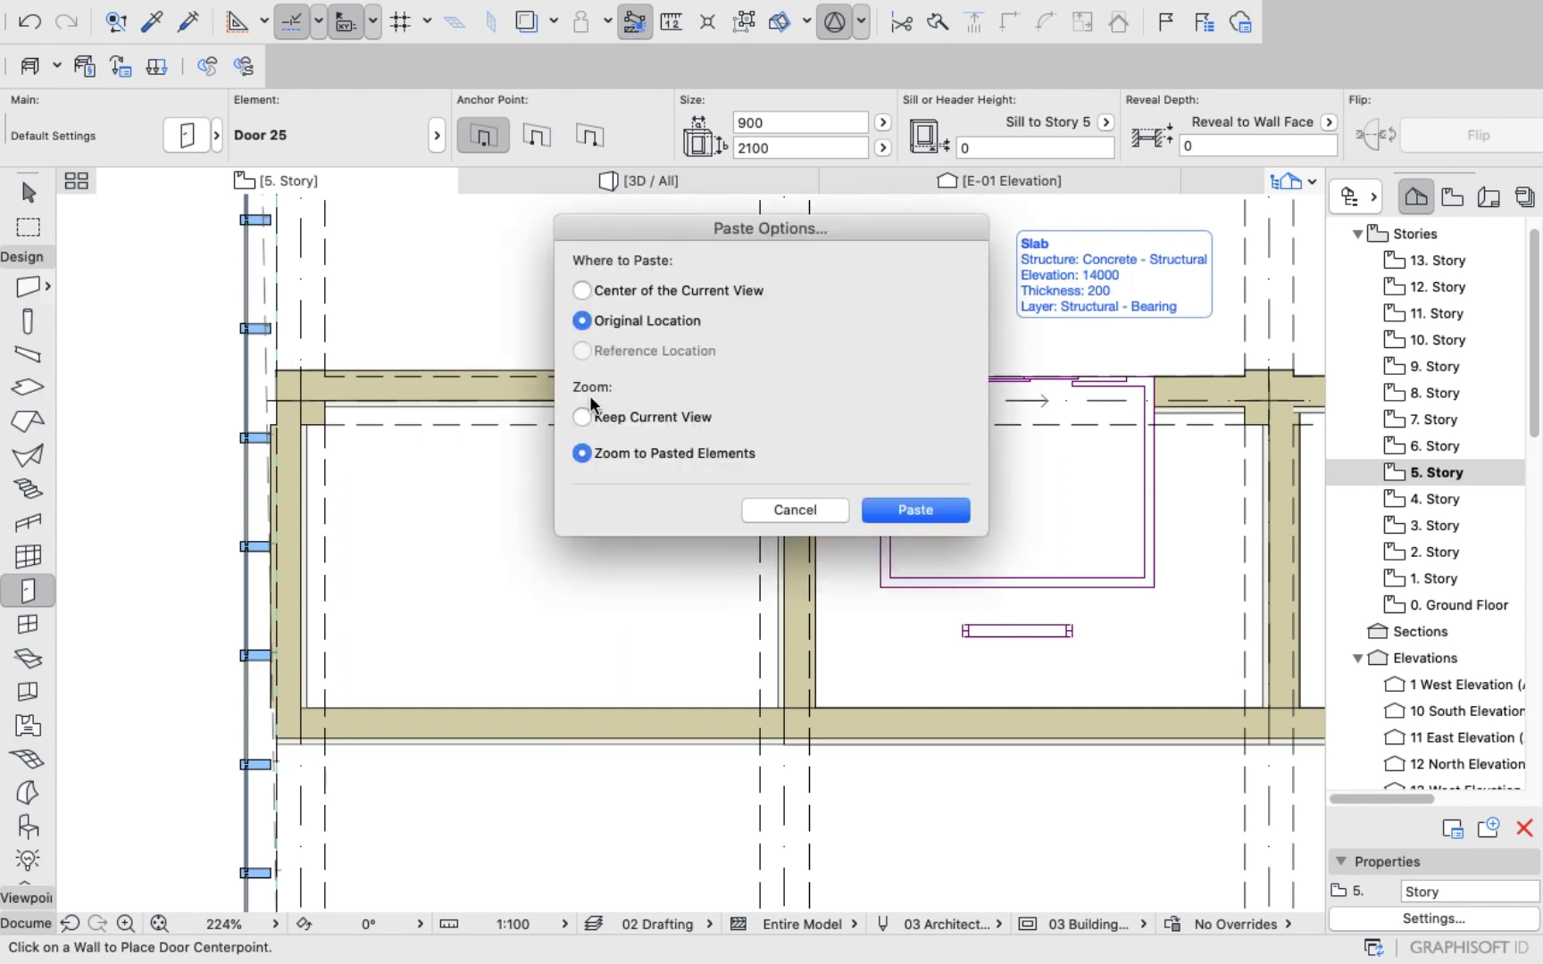
pyautogui.click(583, 417)
pyautogui.click(909, 509)
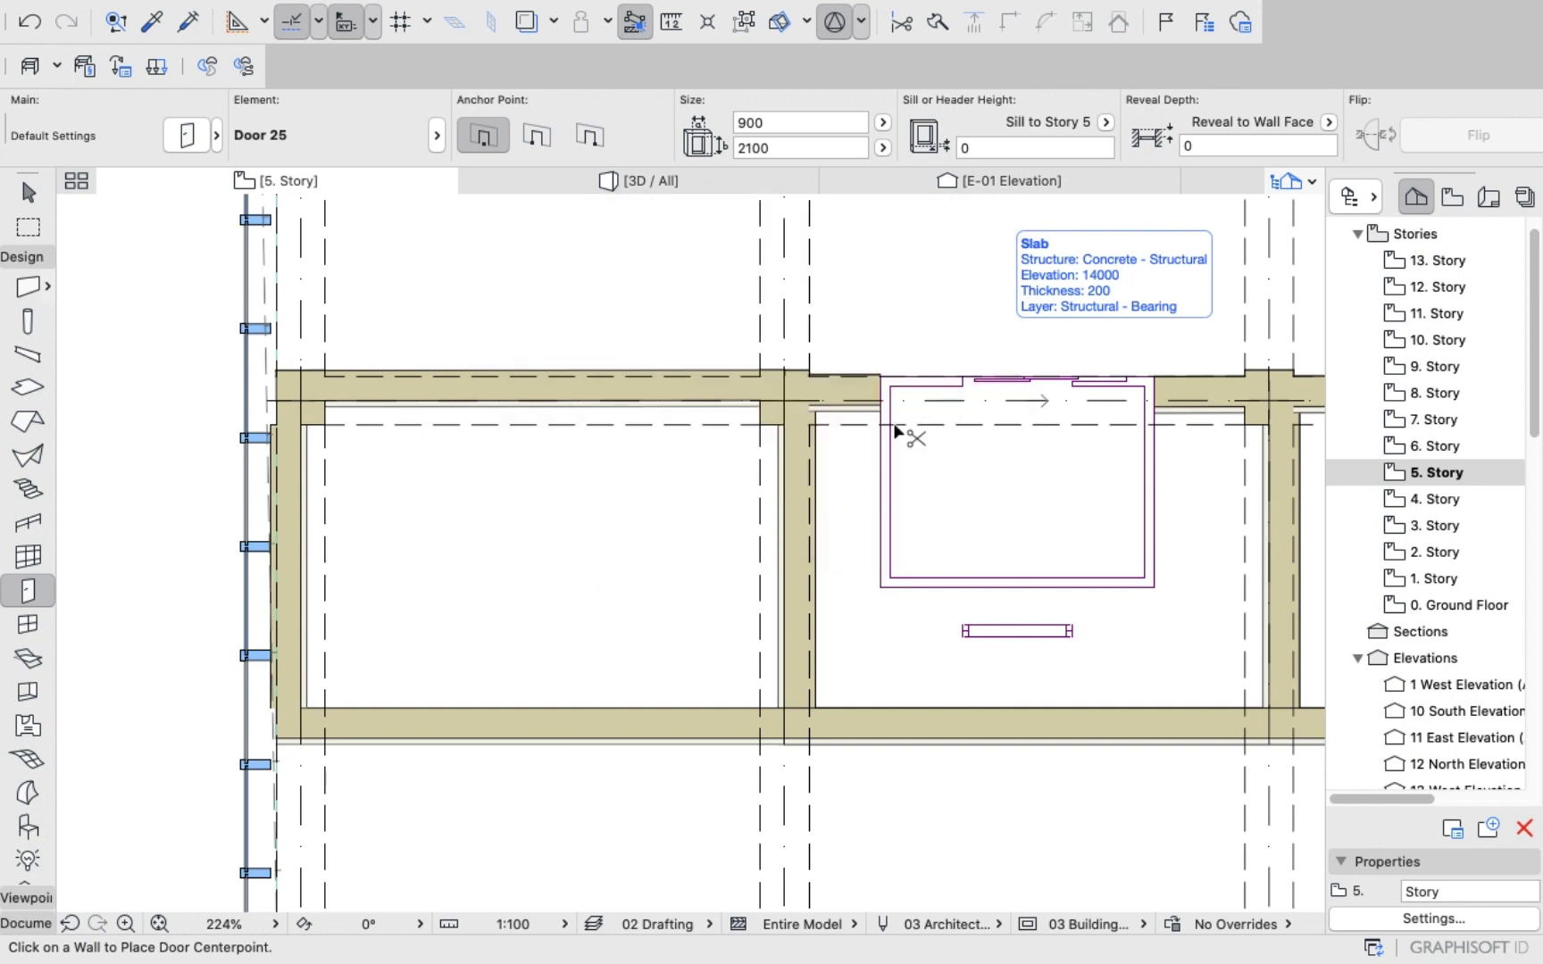
pyautogui.click(1210, 380)
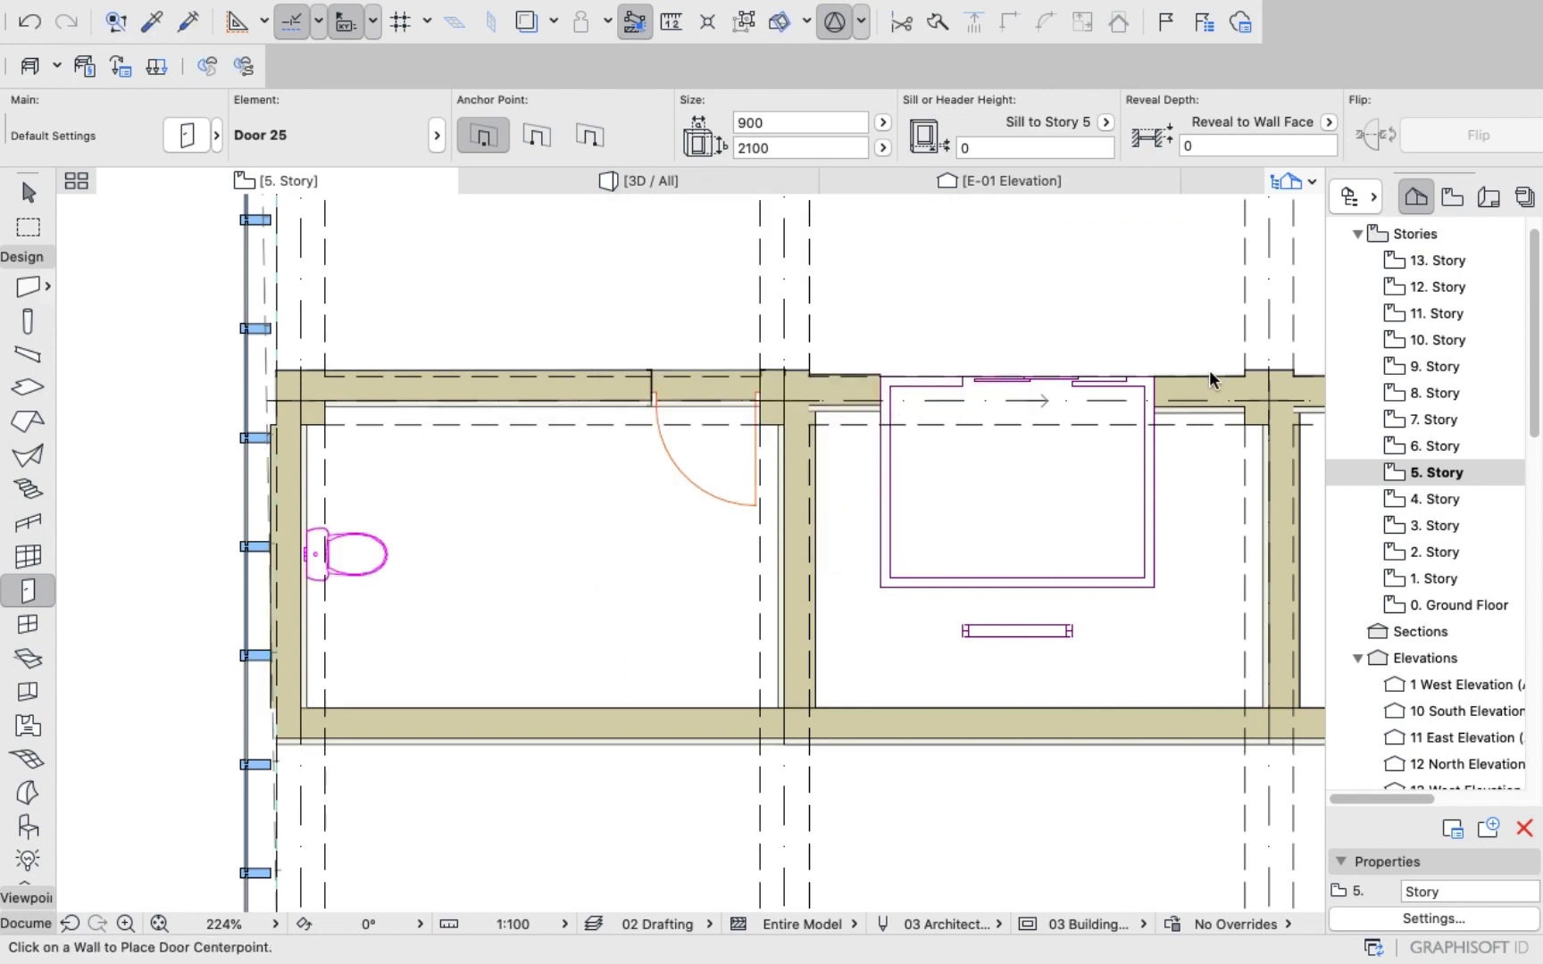
# Examine the core layout on the 6. Story plan and compare it with the Ground Floor plan.
pyautogui.doubleClick(1409, 446)
pyautogui.scroll(-10, 868, 361)
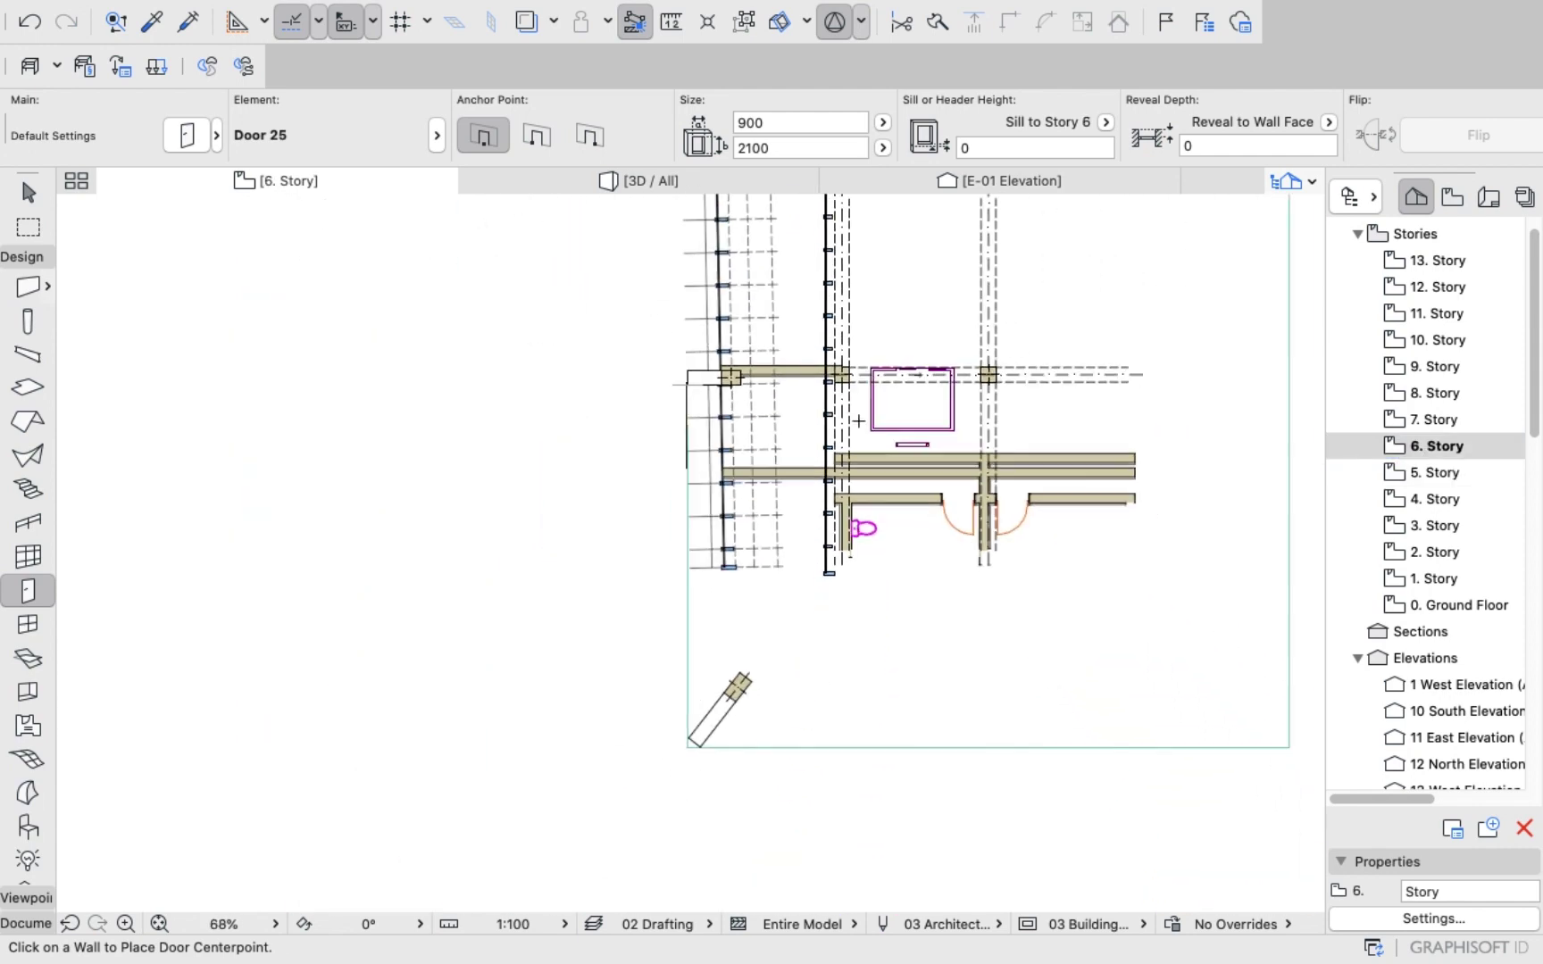
pyautogui.scroll(4, 1098, 331)
pyautogui.scroll(1, 1097, 330)
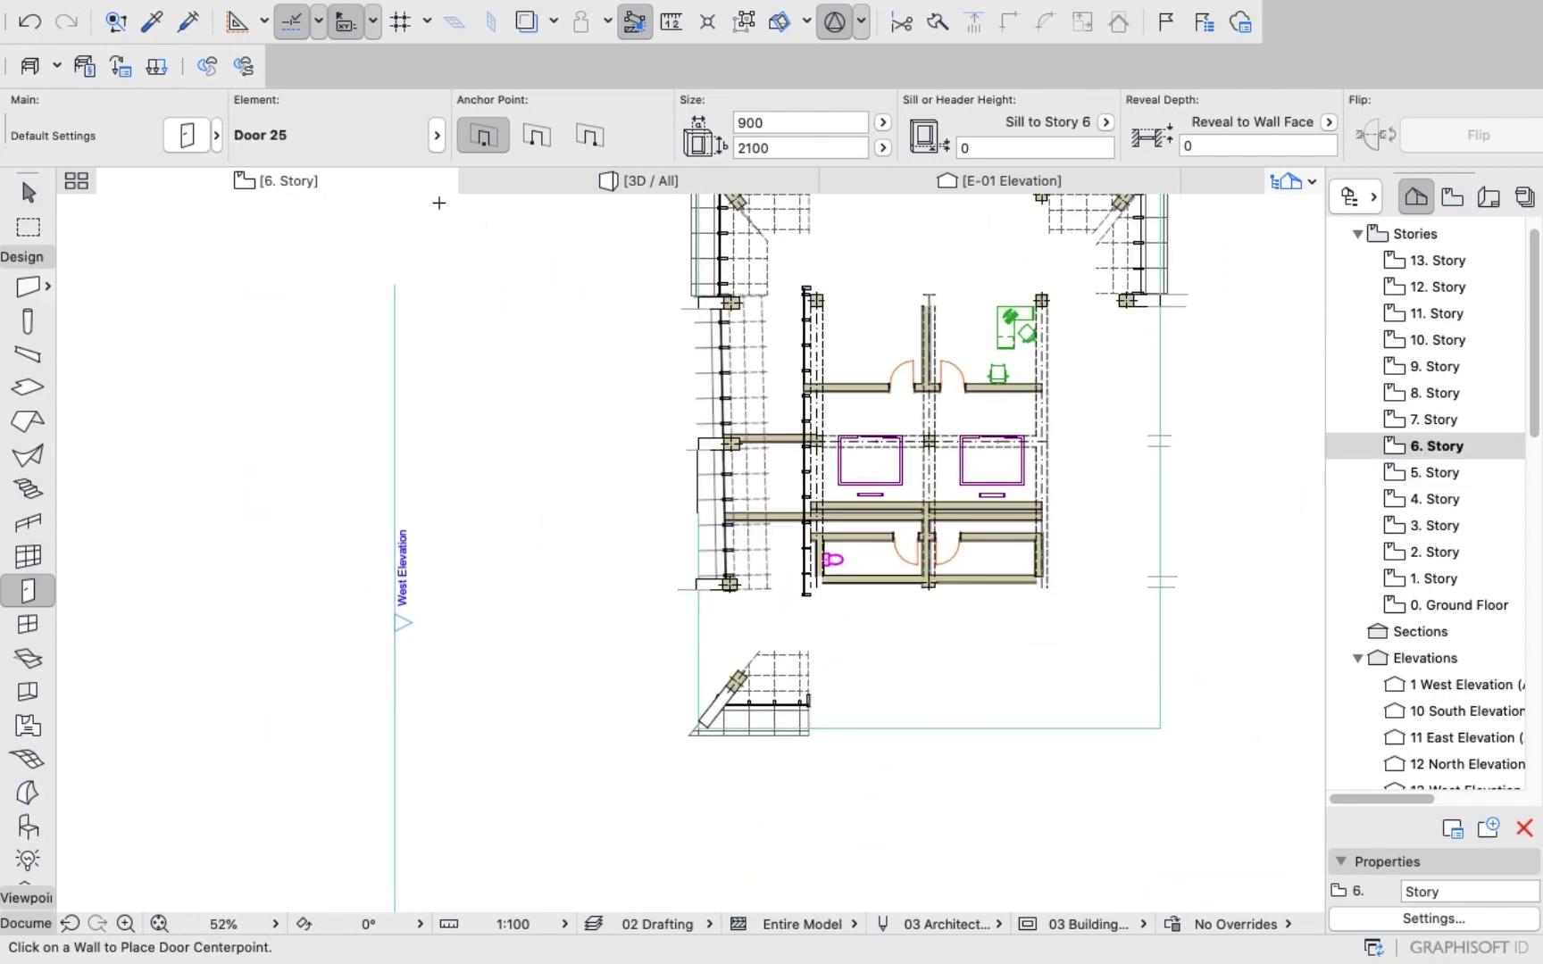
pyautogui.click(1456, 605)
pyautogui.doubleClick(1453, 603)
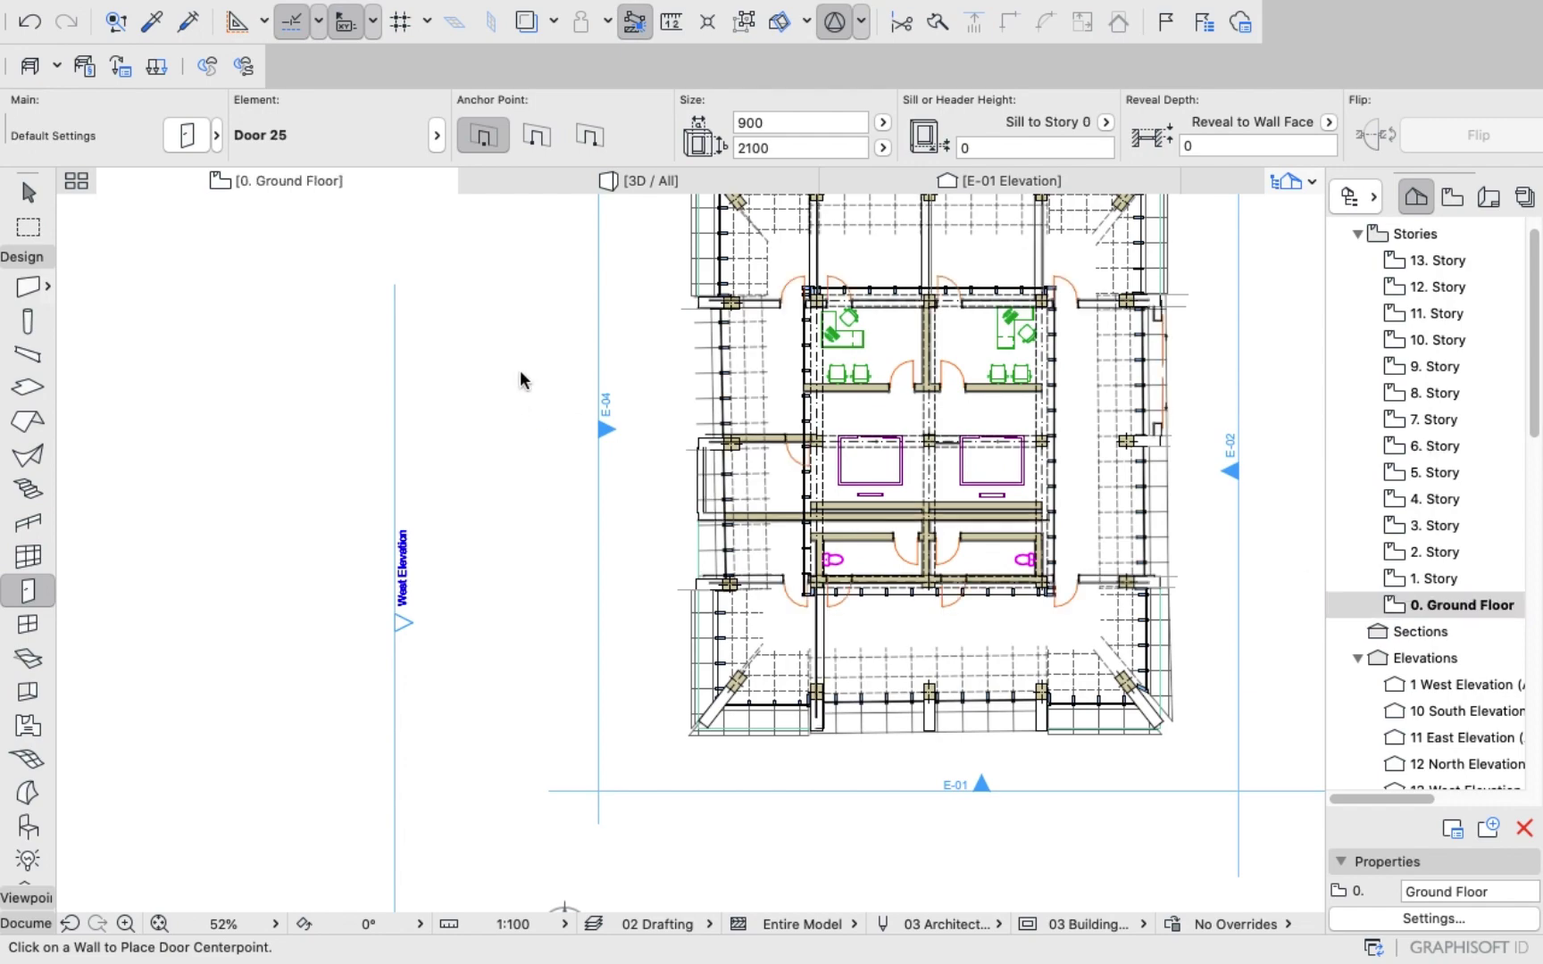
# Inspect the tower in the 3D view, looking through the facade into the upper stories and at the whole building.
pyautogui.click(622, 183)
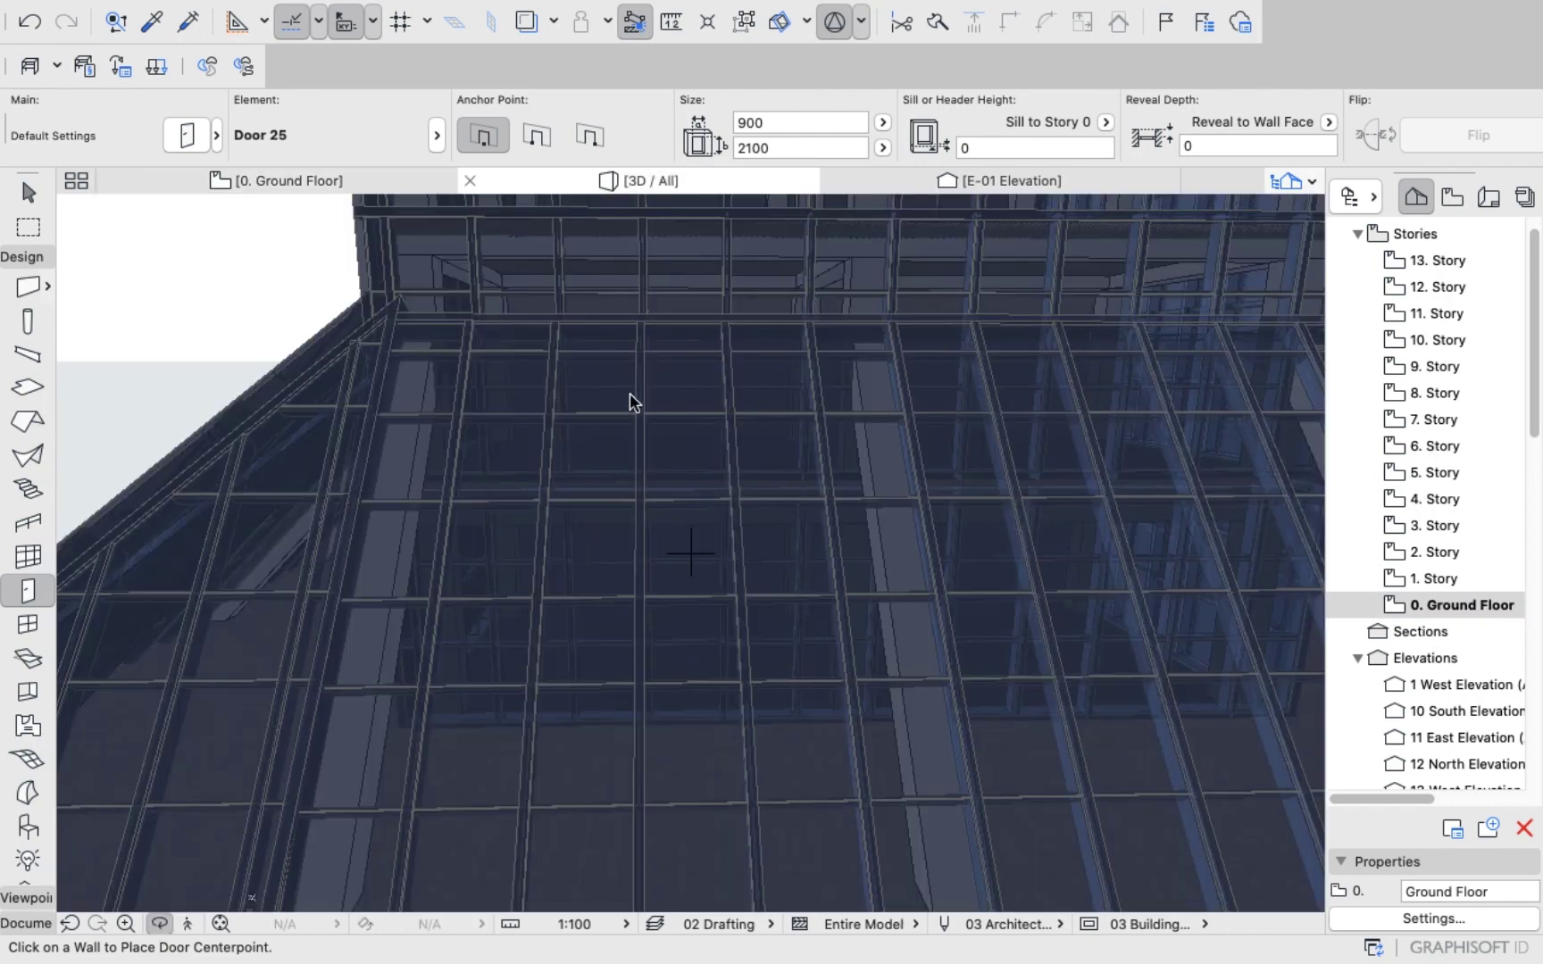
pyautogui.scroll(-10, 644, 458)
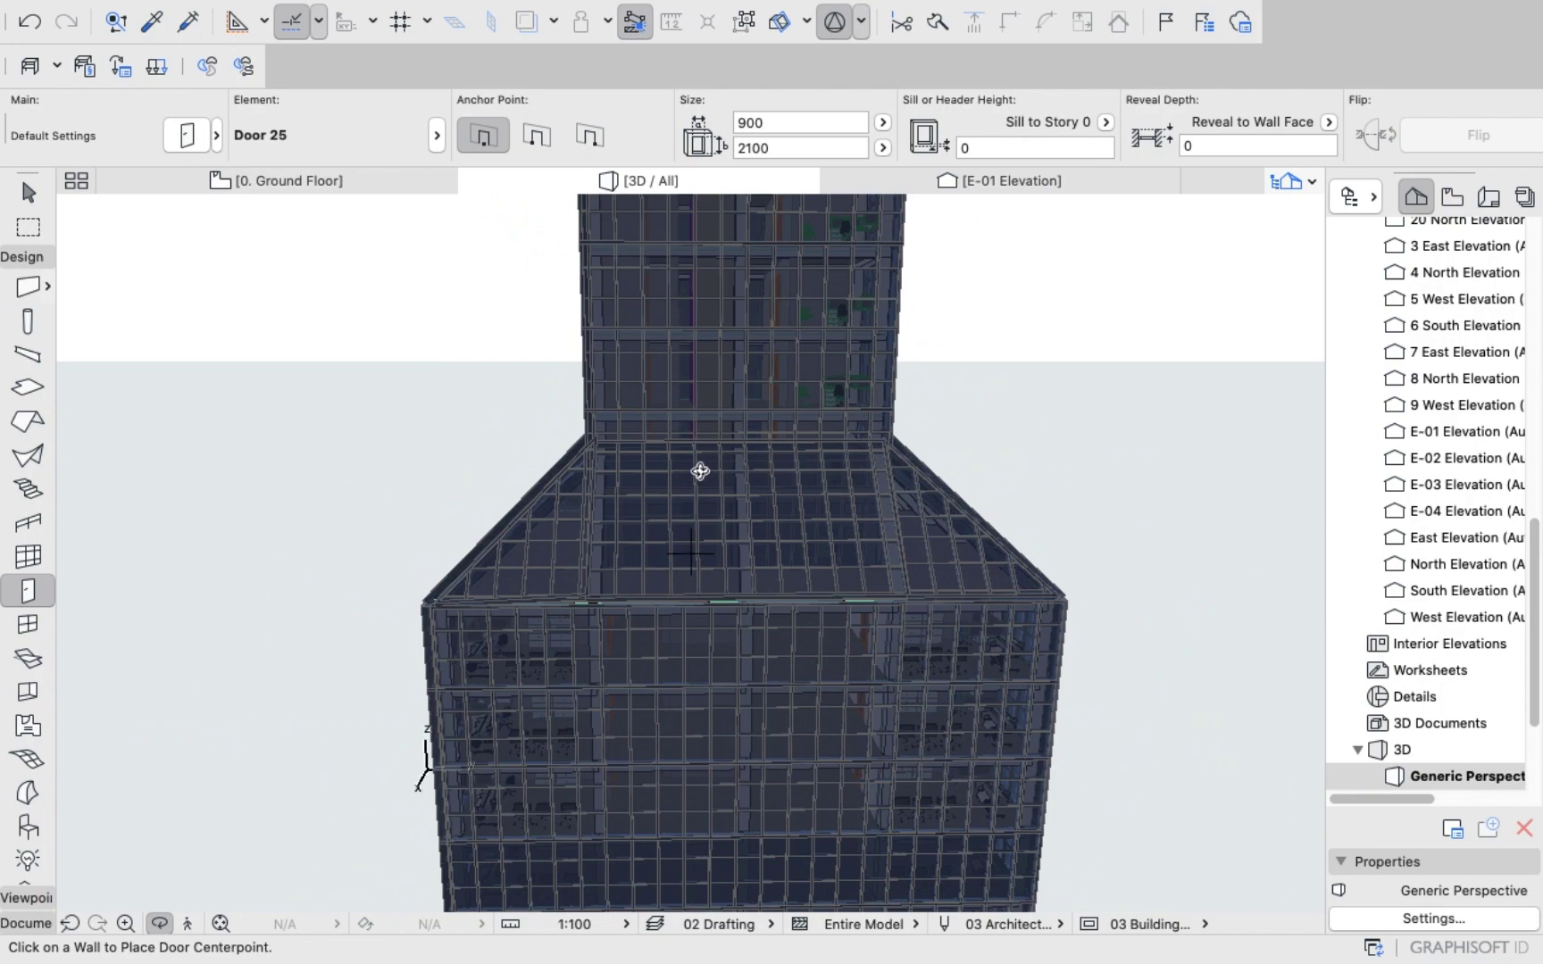
pyautogui.scroll(10, 844, 295)
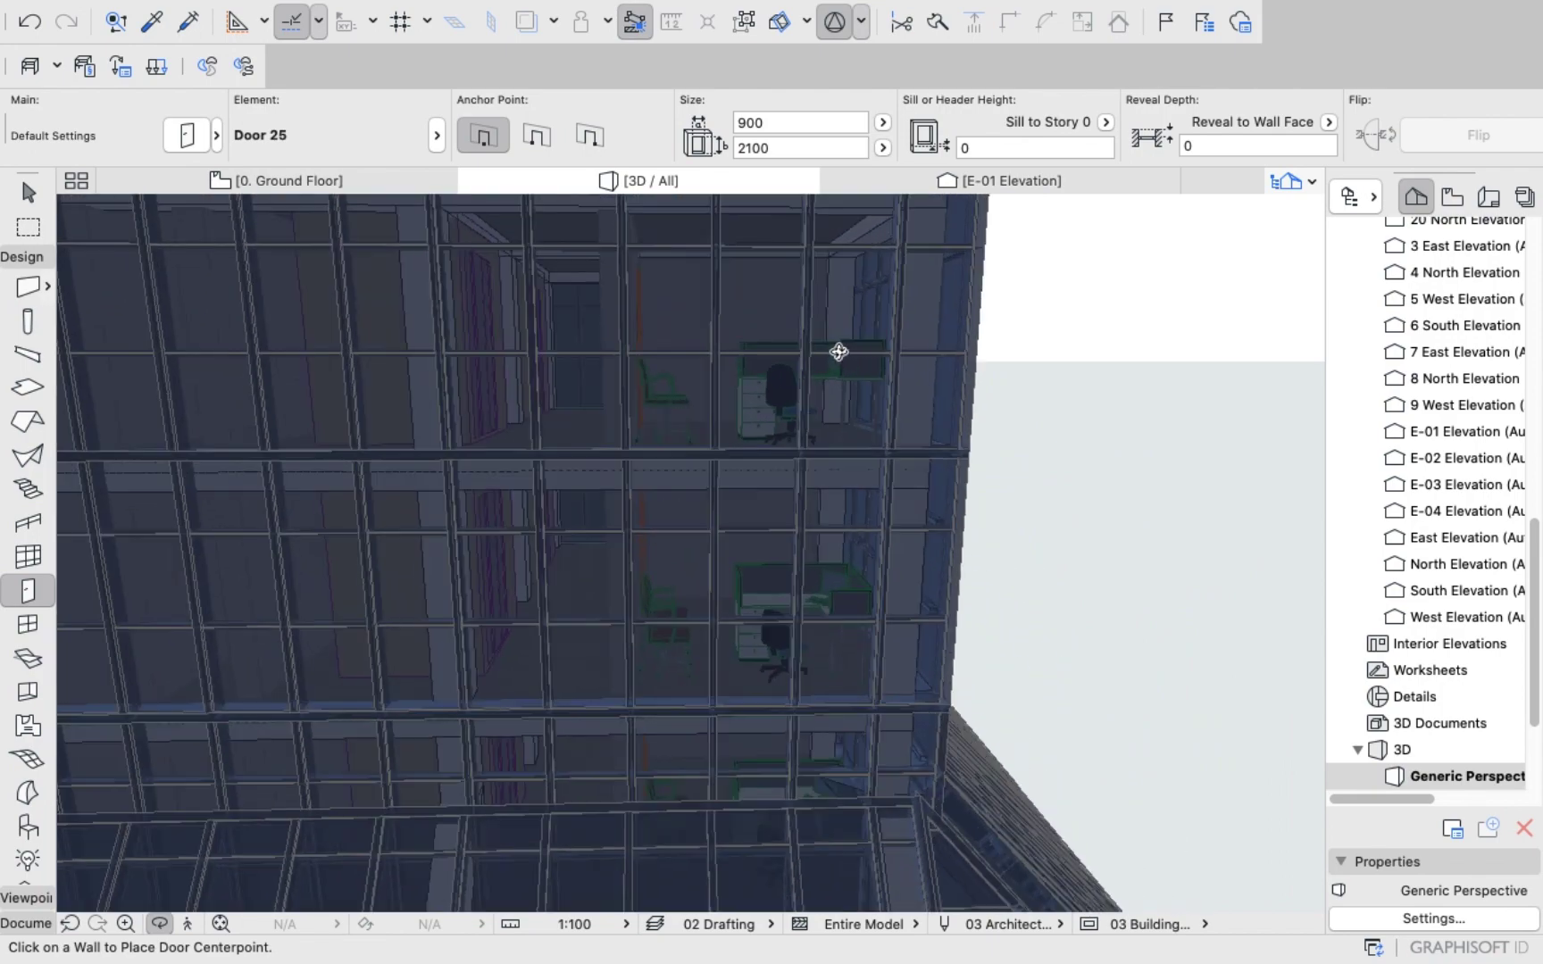
pyautogui.scroll(10, 839, 352)
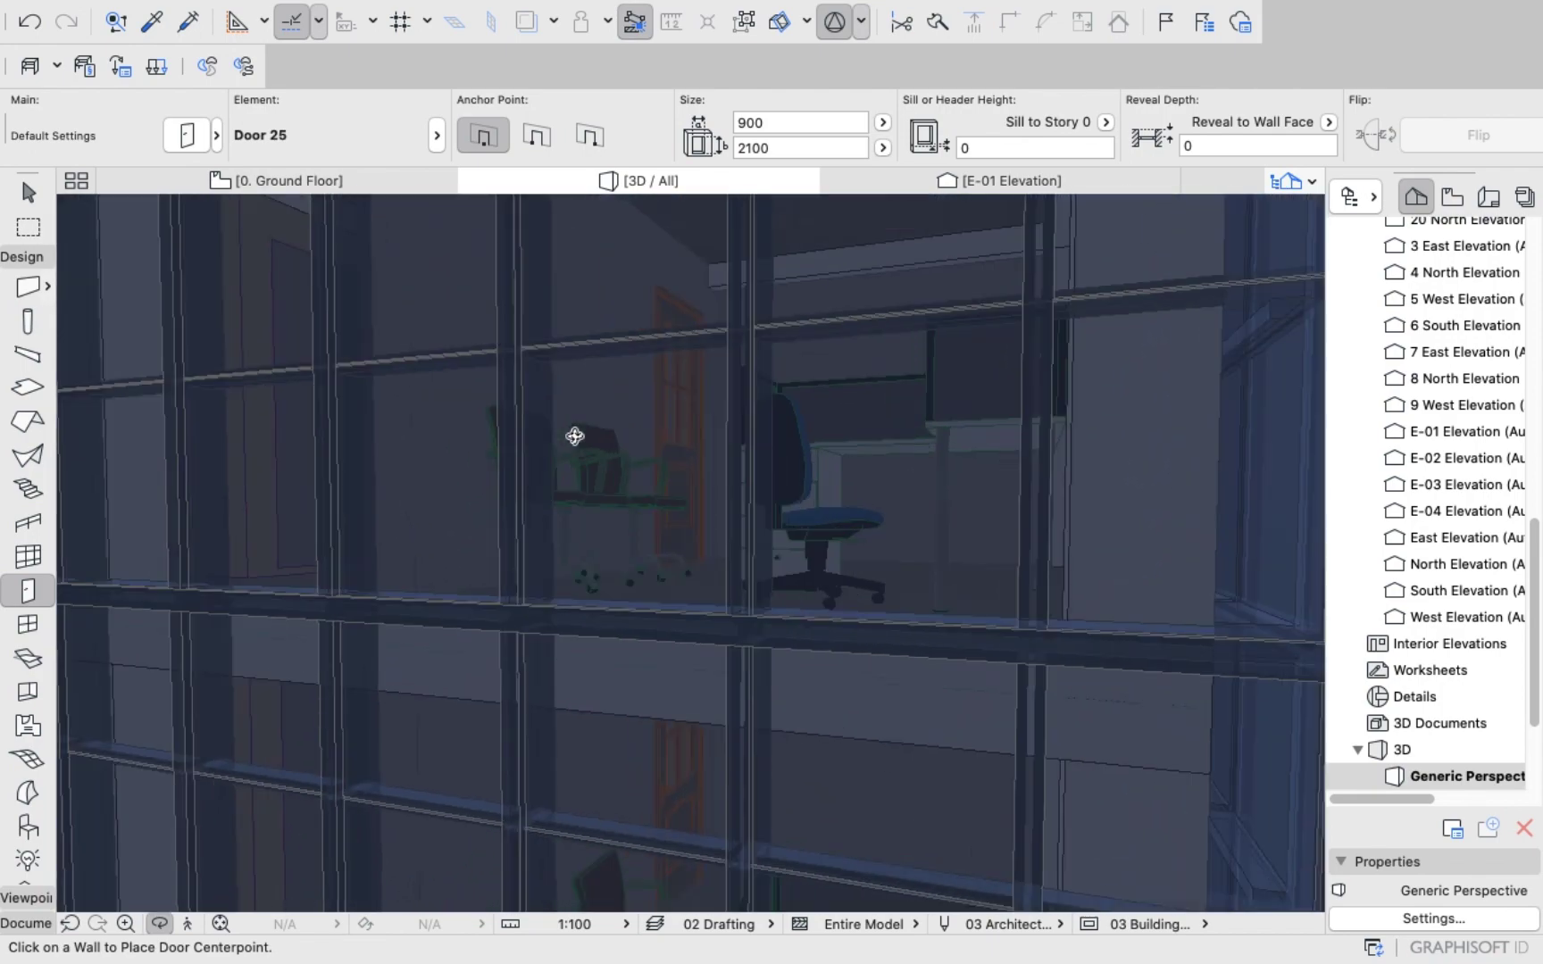
pyautogui.moveTo(574, 436); pyautogui.dragTo(705, 449)
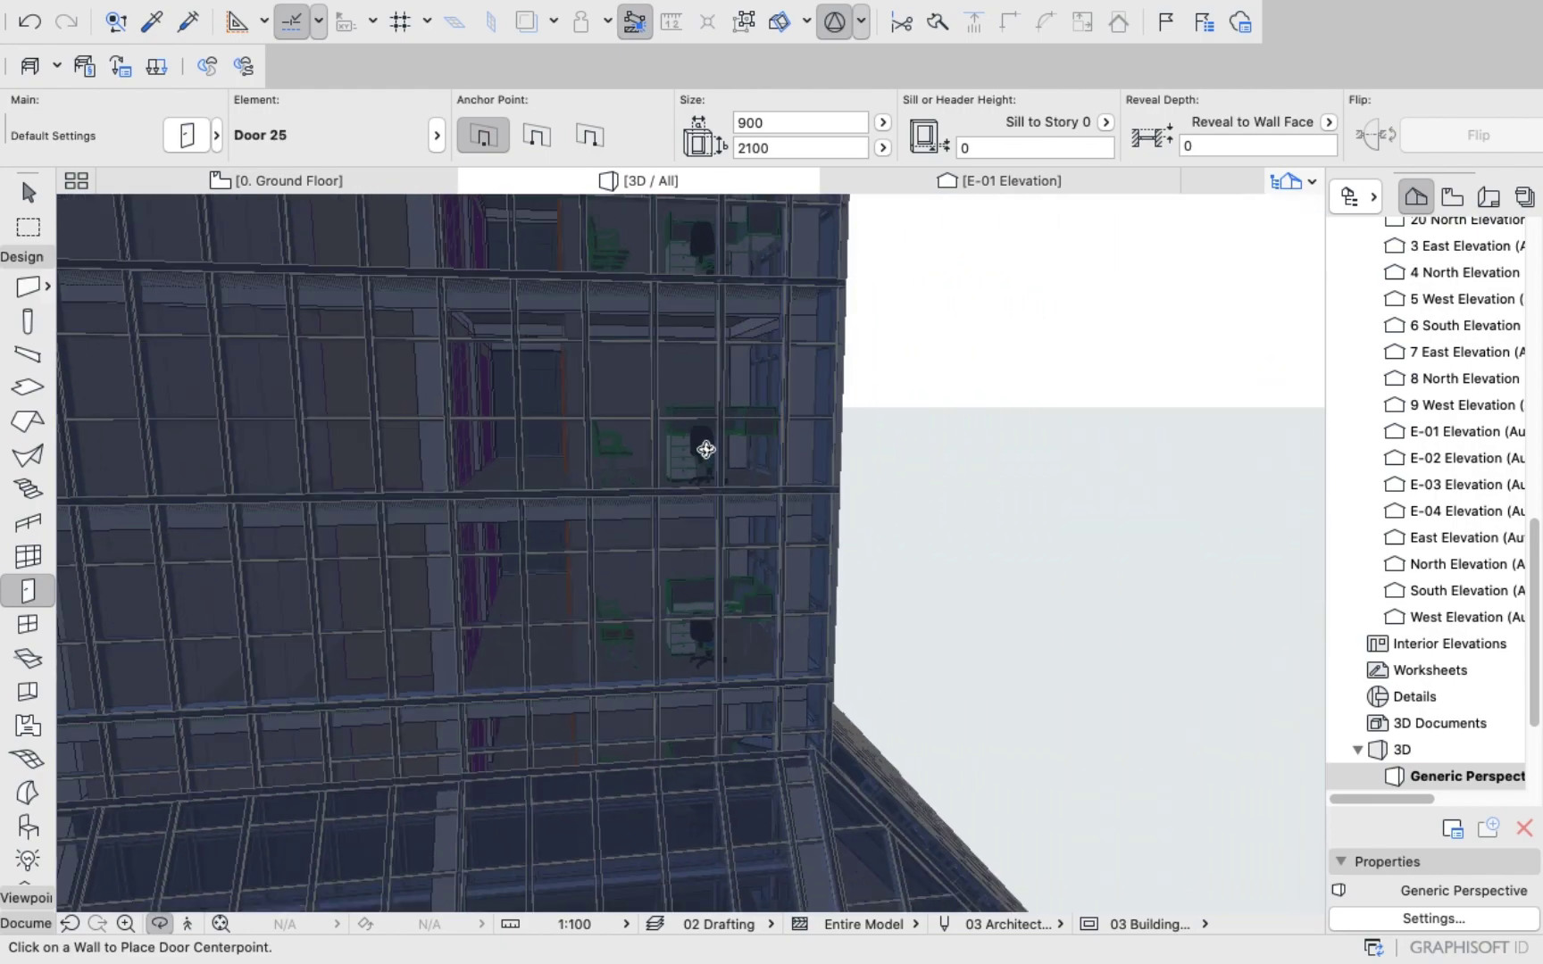
pyautogui.scroll(-10, 705, 449)
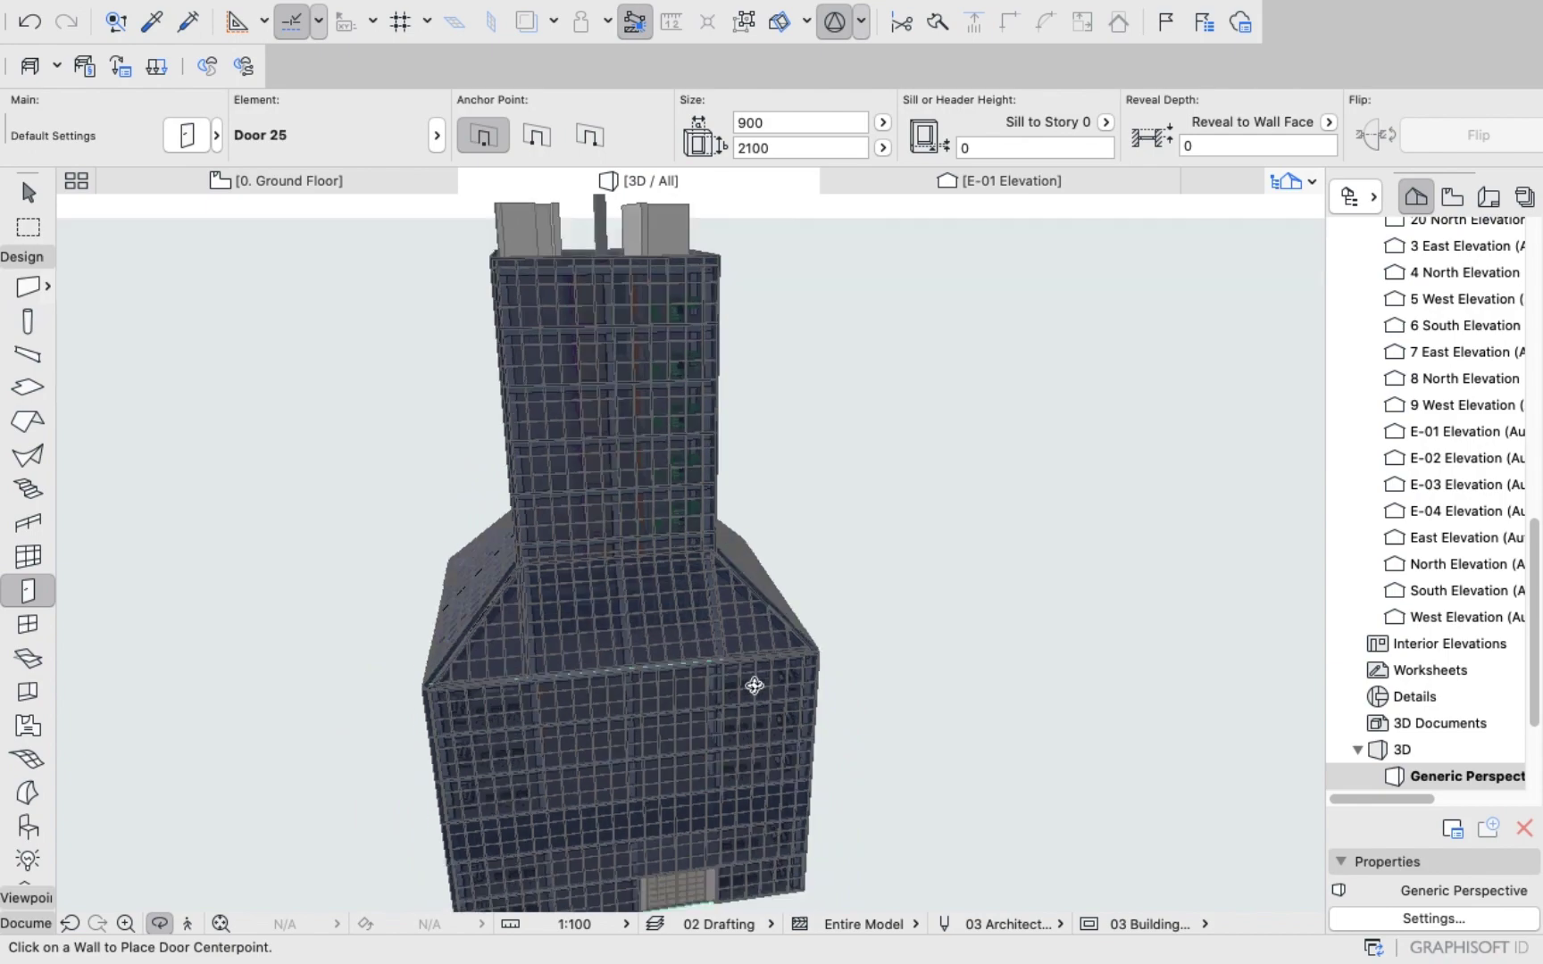
pyautogui.moveTo(755, 686); pyautogui.dragTo(636, 600)
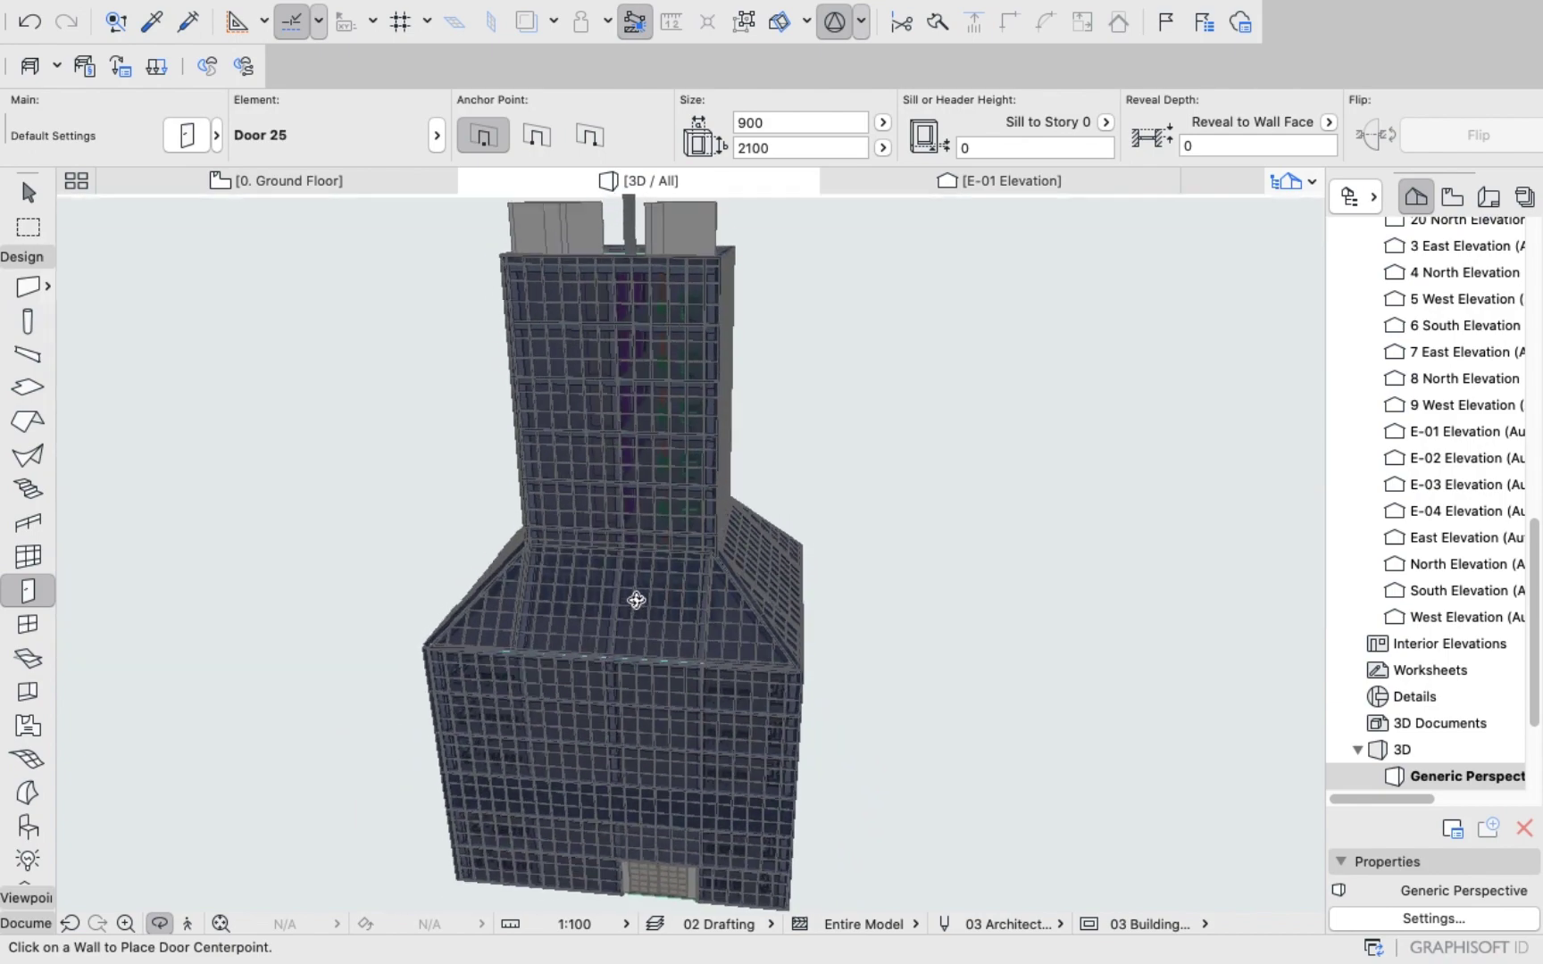
pyautogui.scroll(-10, 636, 600)
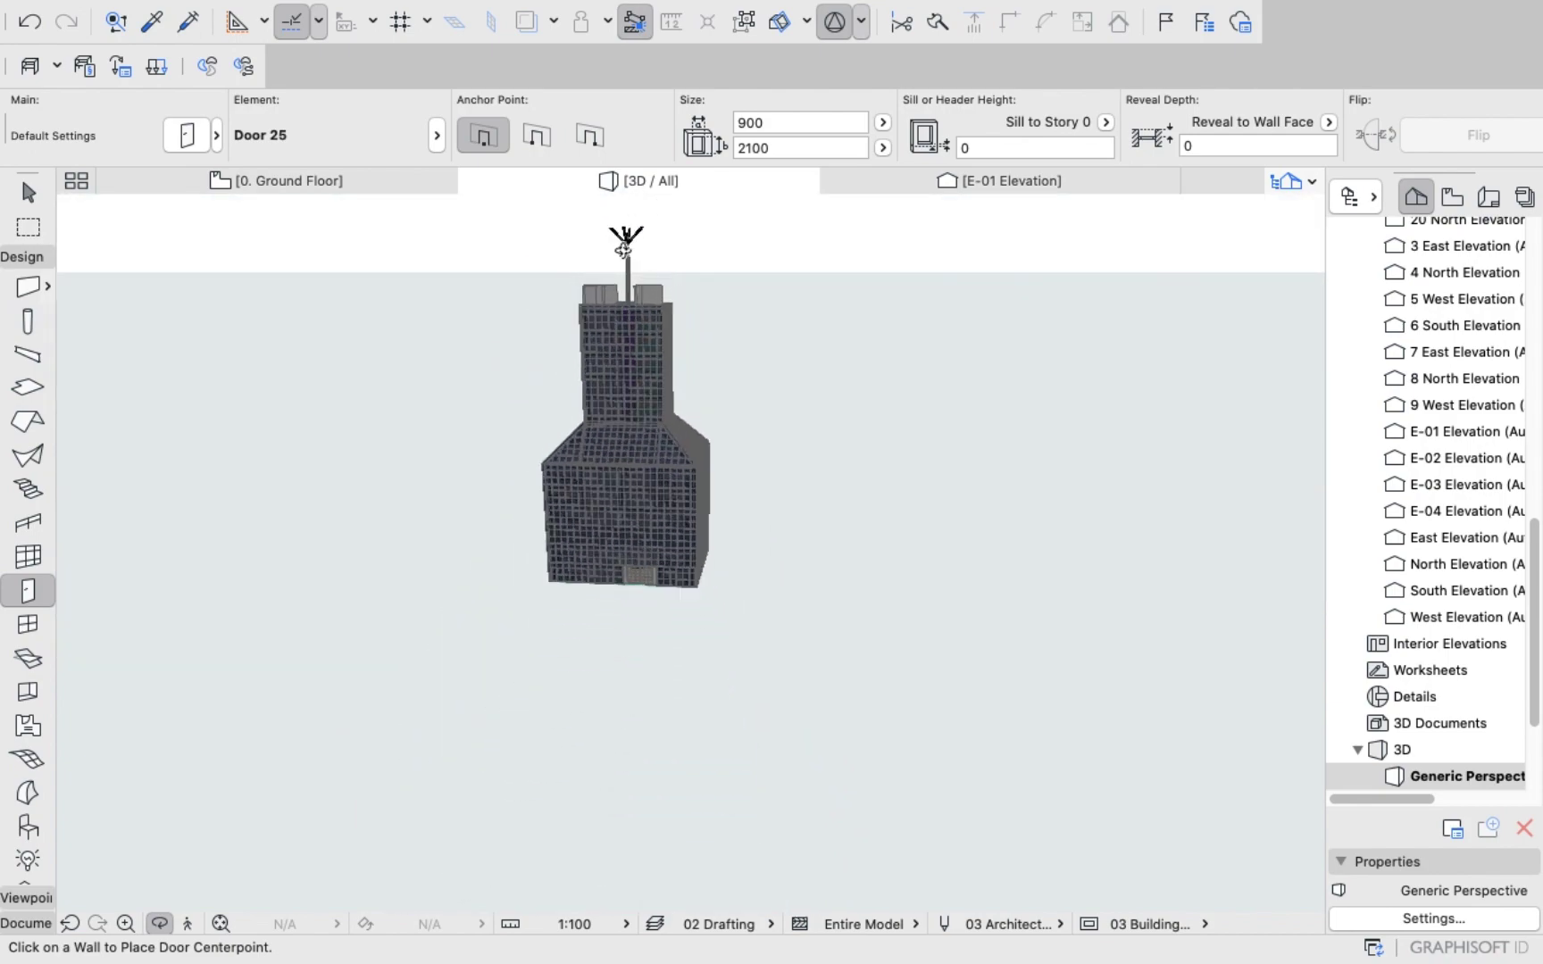
# Delete all the core walls projecting above the tower's roof slab, leaving the antenna mast in place.
pyautogui.scroll(10, 623, 249)
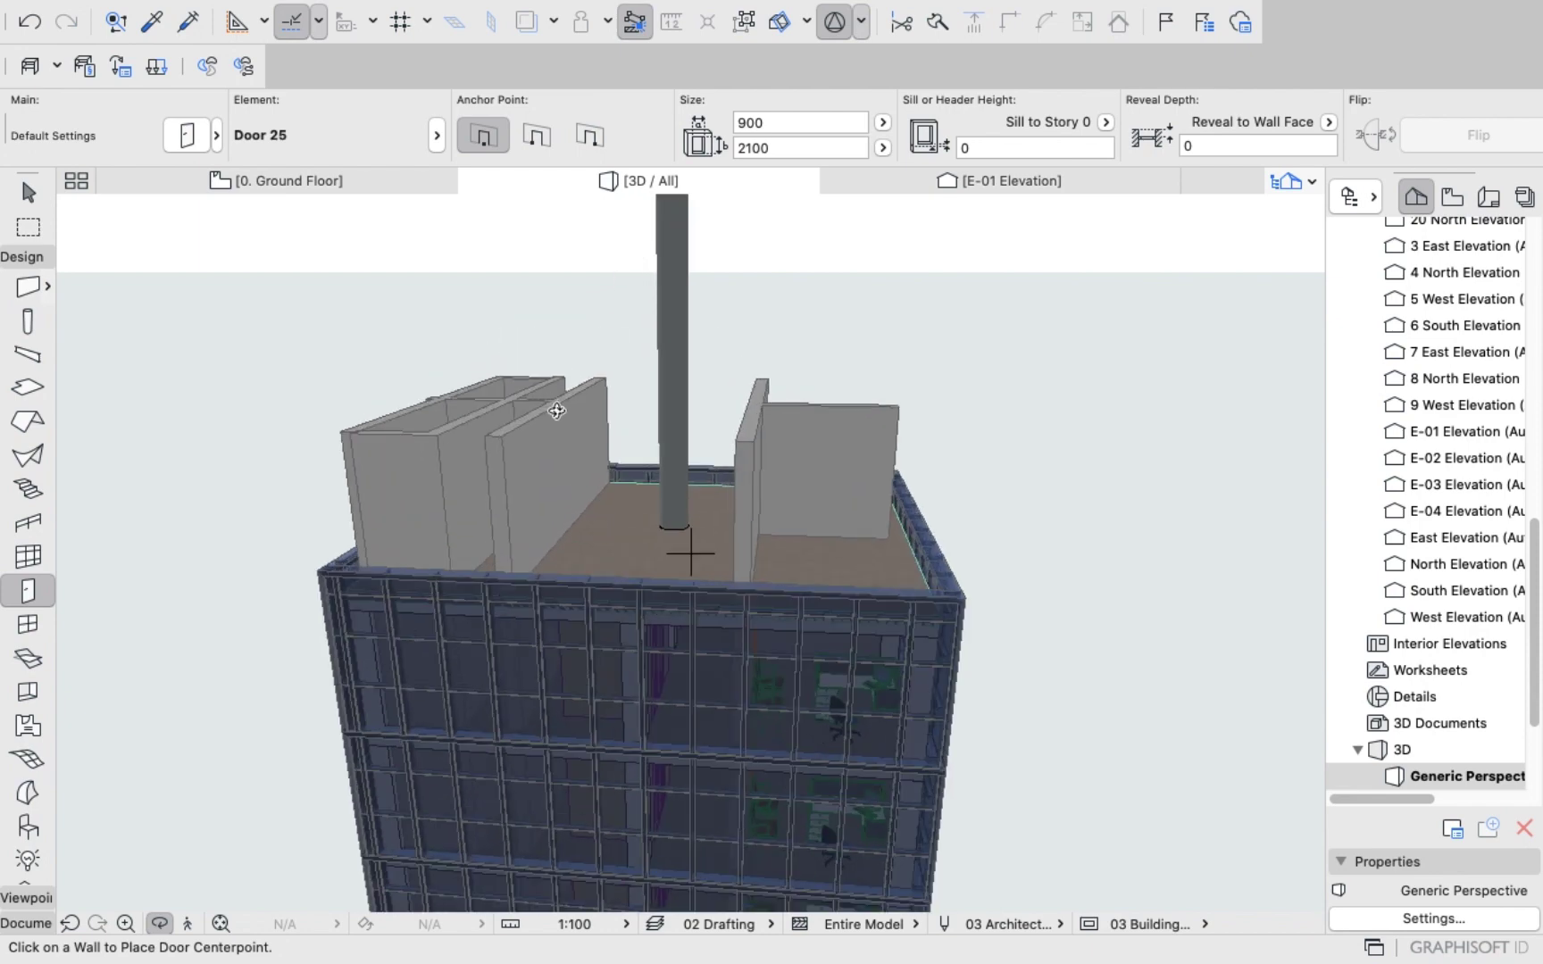
pyautogui.moveTo(557, 409); pyautogui.dragTo(662, 380)
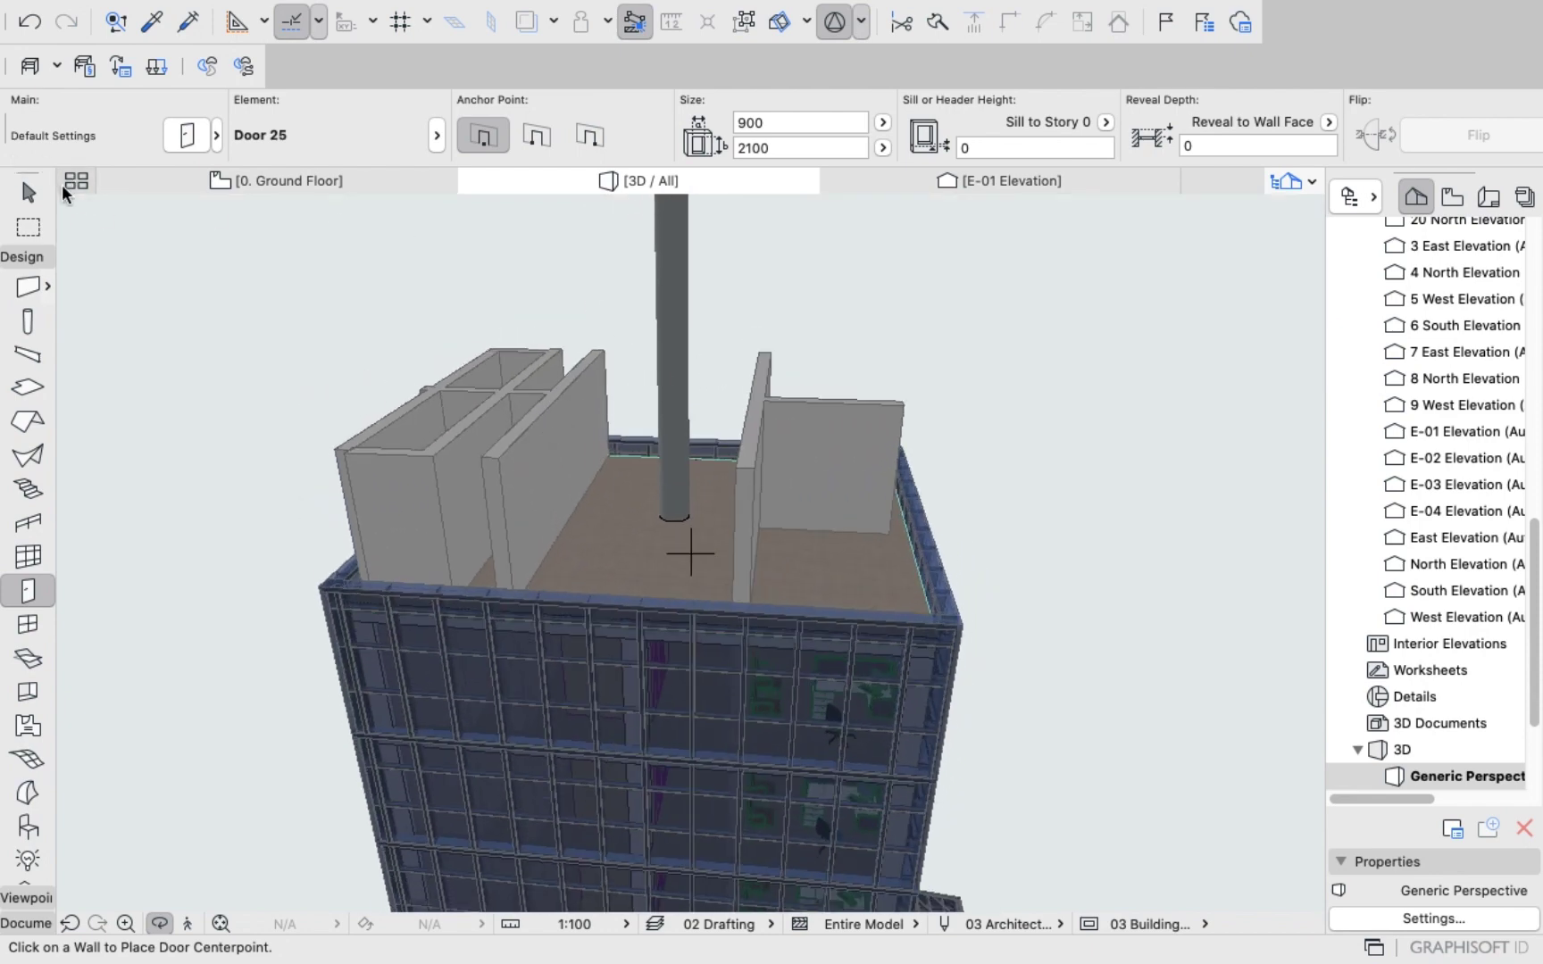
pyautogui.click(28, 227)
pyautogui.click(27, 193)
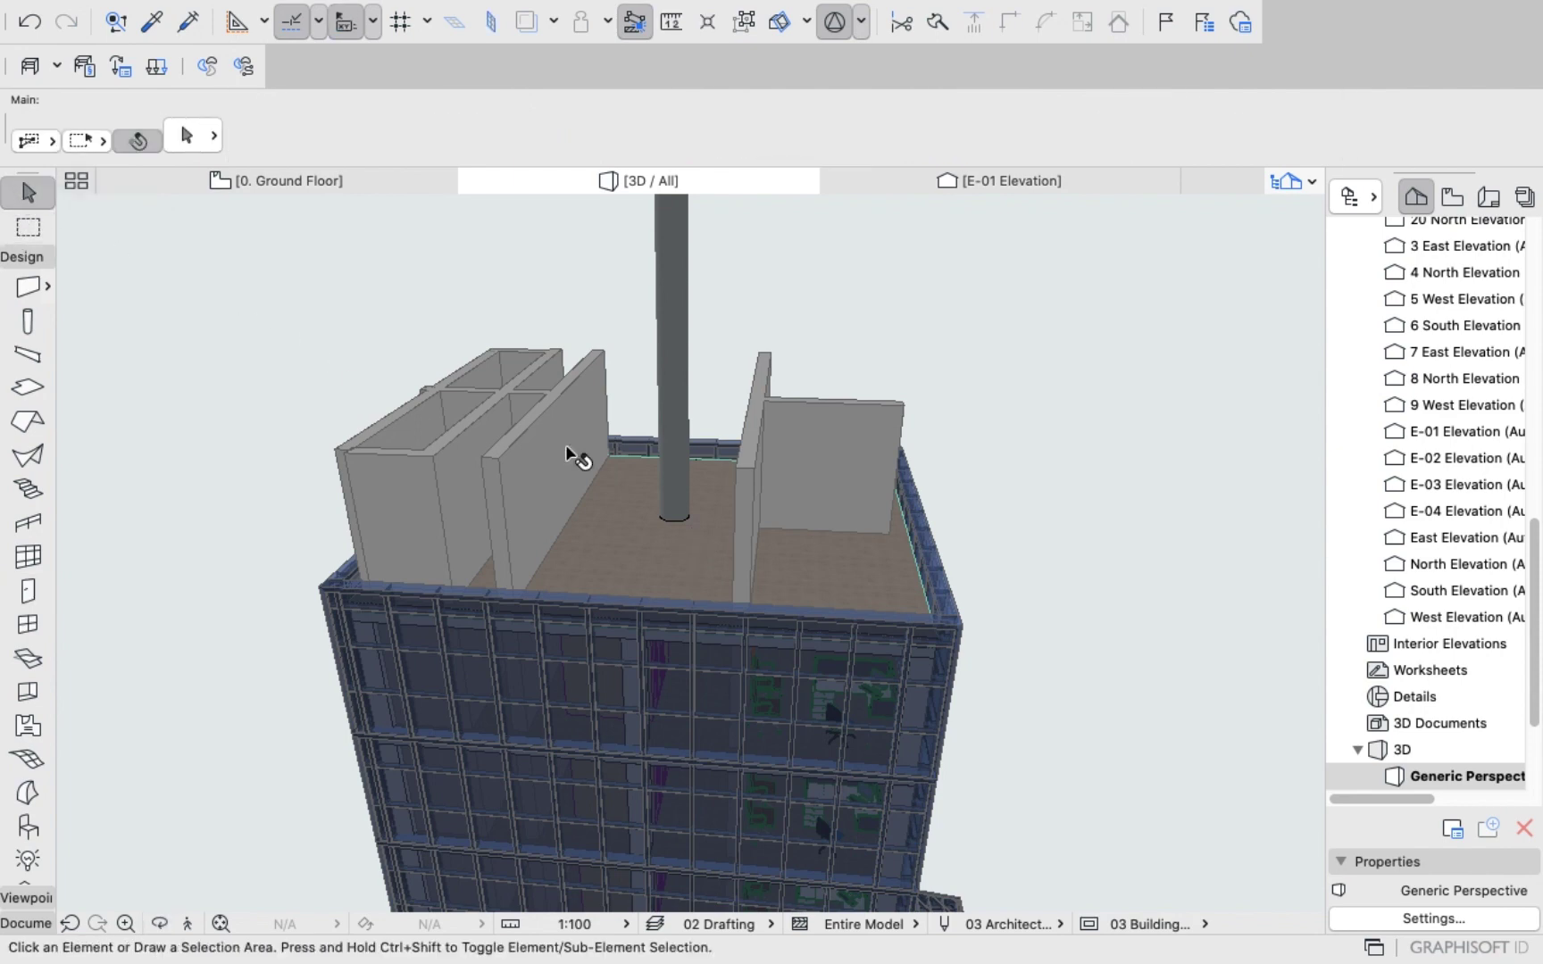
pyautogui.click(520, 466)
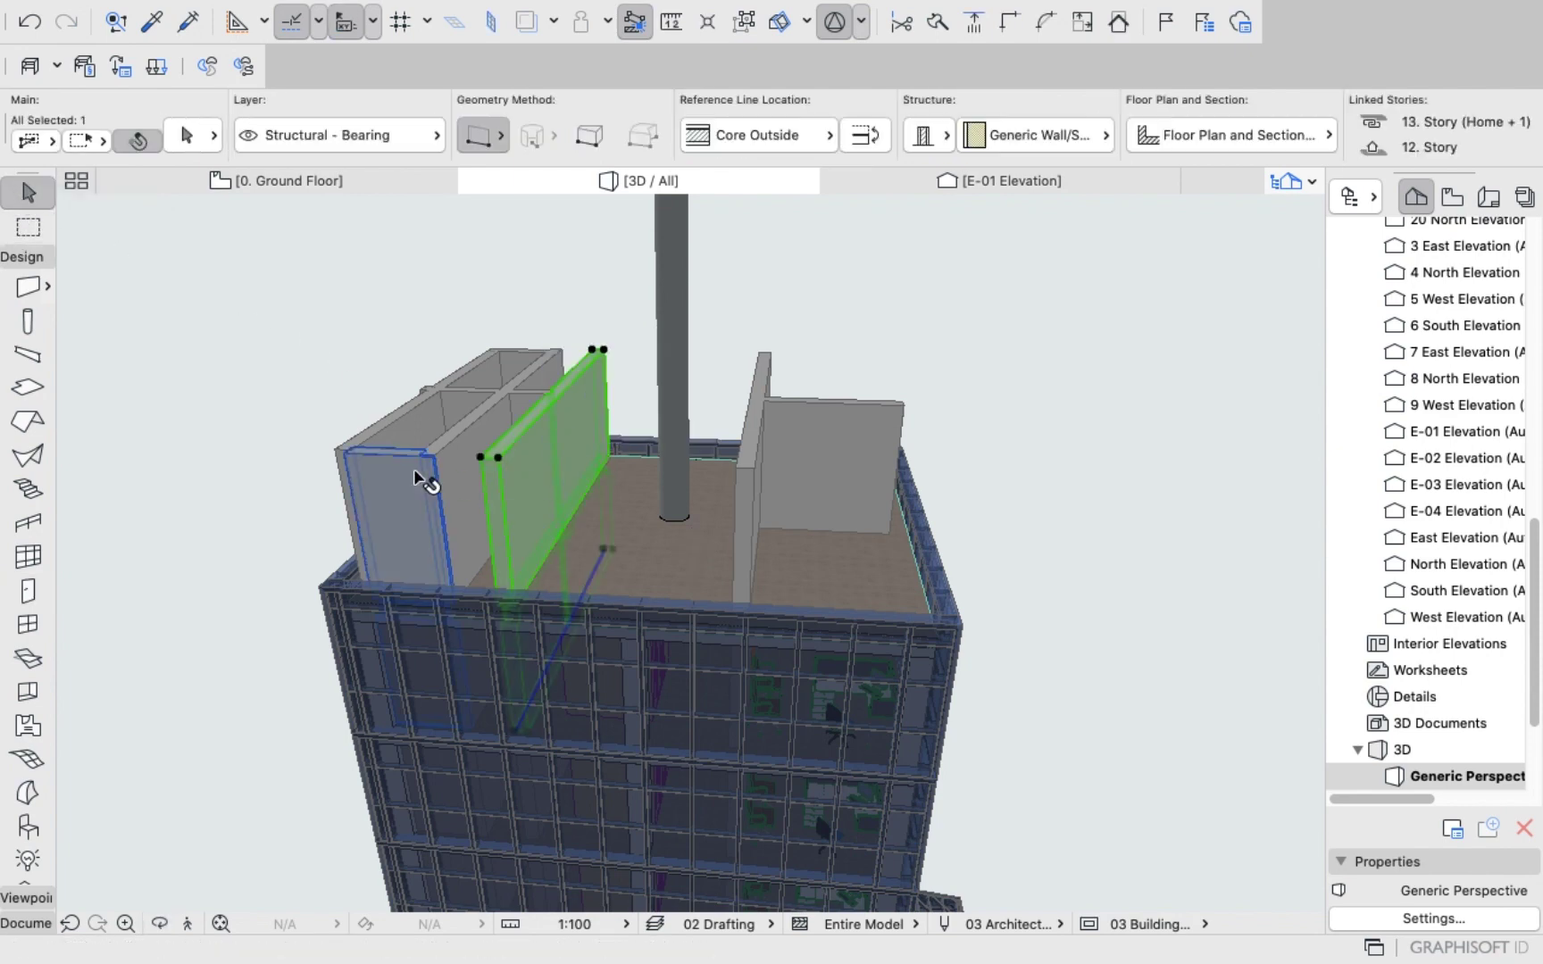
pyautogui.keyDown('shift'); pyautogui.click(413, 469); pyautogui.keyUp('shift')
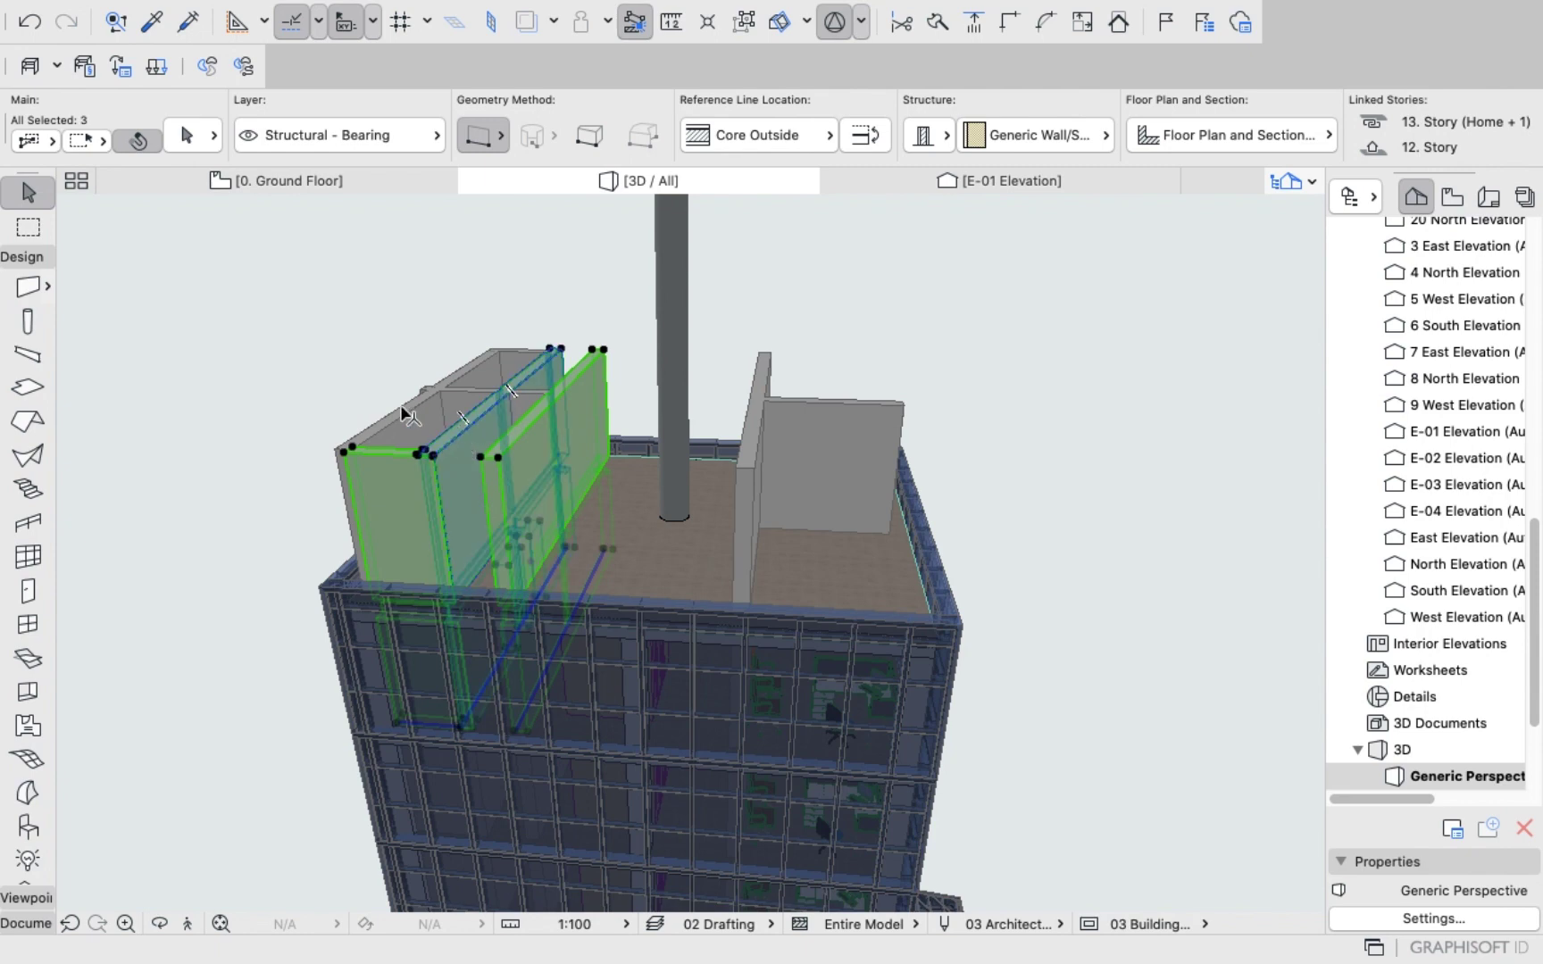
pyautogui.keyDown('shift'); pyautogui.click(404, 415); pyautogui.keyUp('shift')
pyautogui.keyDown('shift'); pyautogui.click(473, 420); pyautogui.keyUp('shift')
pyautogui.keyDown('shift'); pyautogui.click(469, 379); pyautogui.keyUp('shift')
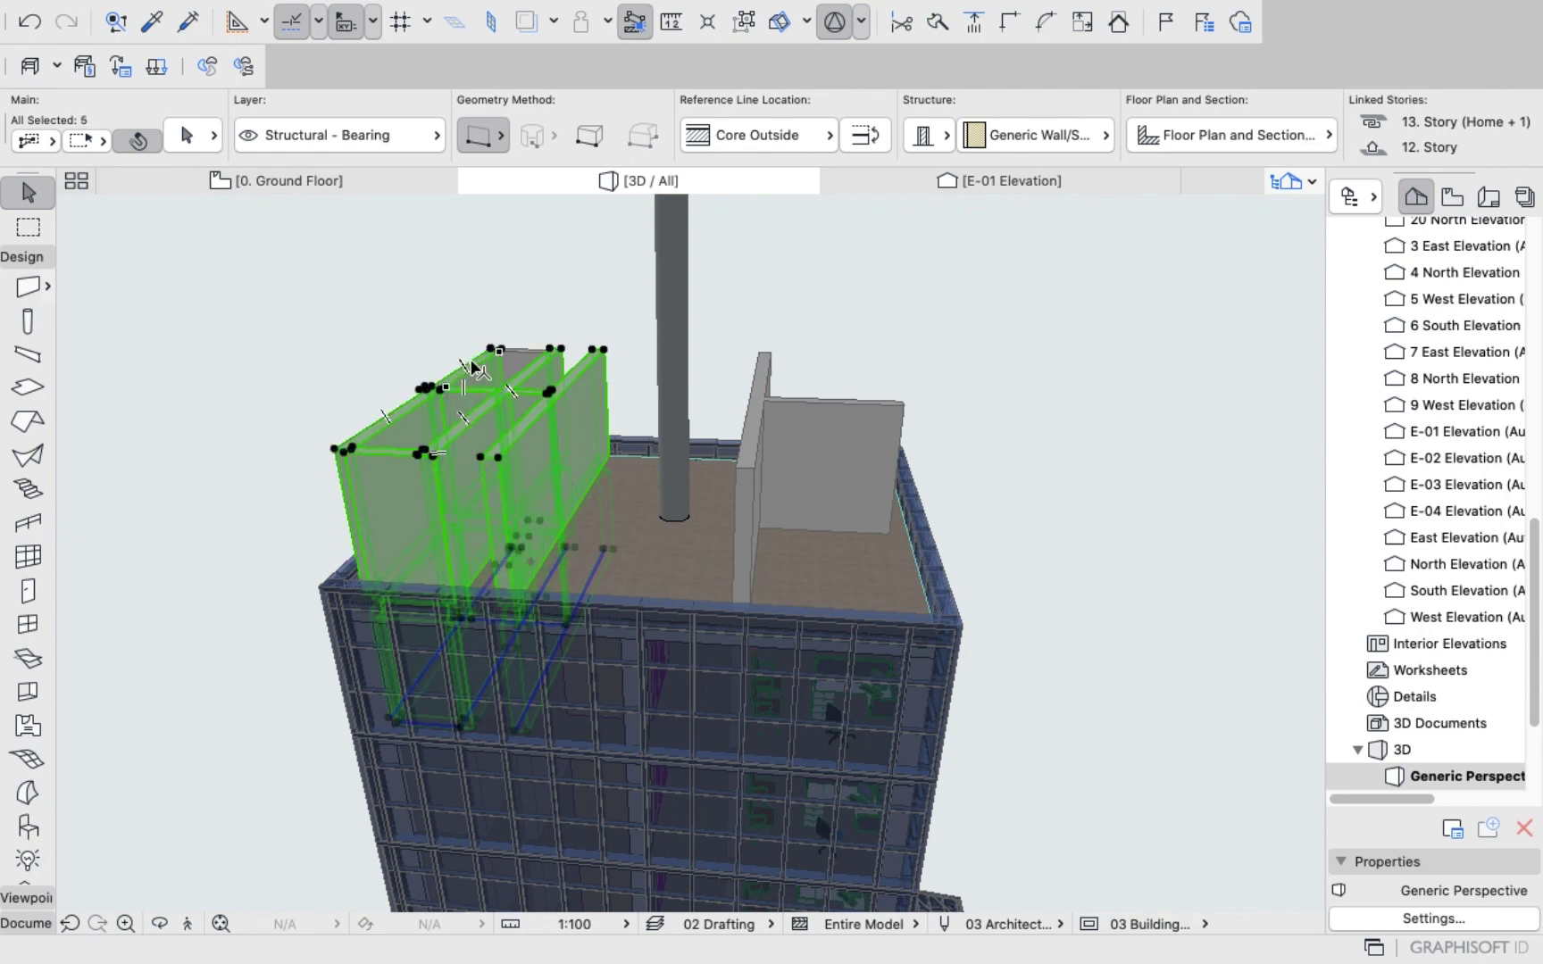
pyautogui.keyDown('shift'); pyautogui.click(533, 350); pyautogui.keyUp('shift')
pyautogui.keyDown('shift'); pyautogui.click(533, 346); pyautogui.keyUp('shift')
pyautogui.keyDown('shift'); pyautogui.click(820, 399); pyautogui.keyUp('shift')
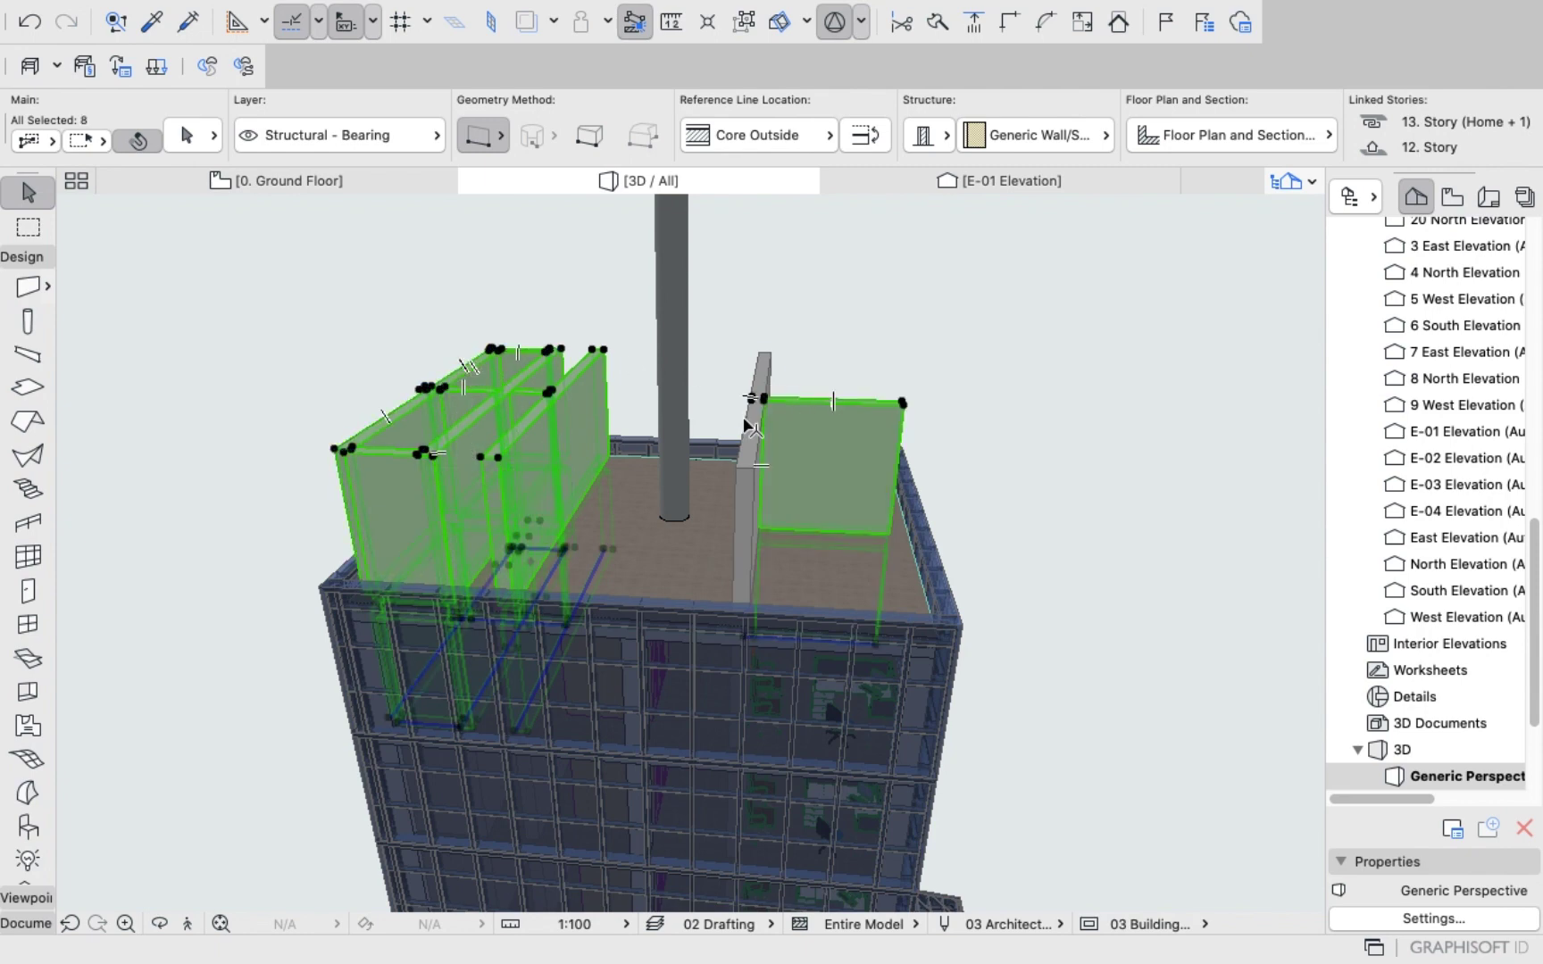
pyautogui.keyDown('shift'); pyautogui.click(750, 418); pyautogui.keyUp('shift')
pyautogui.rightClick(987, 315)
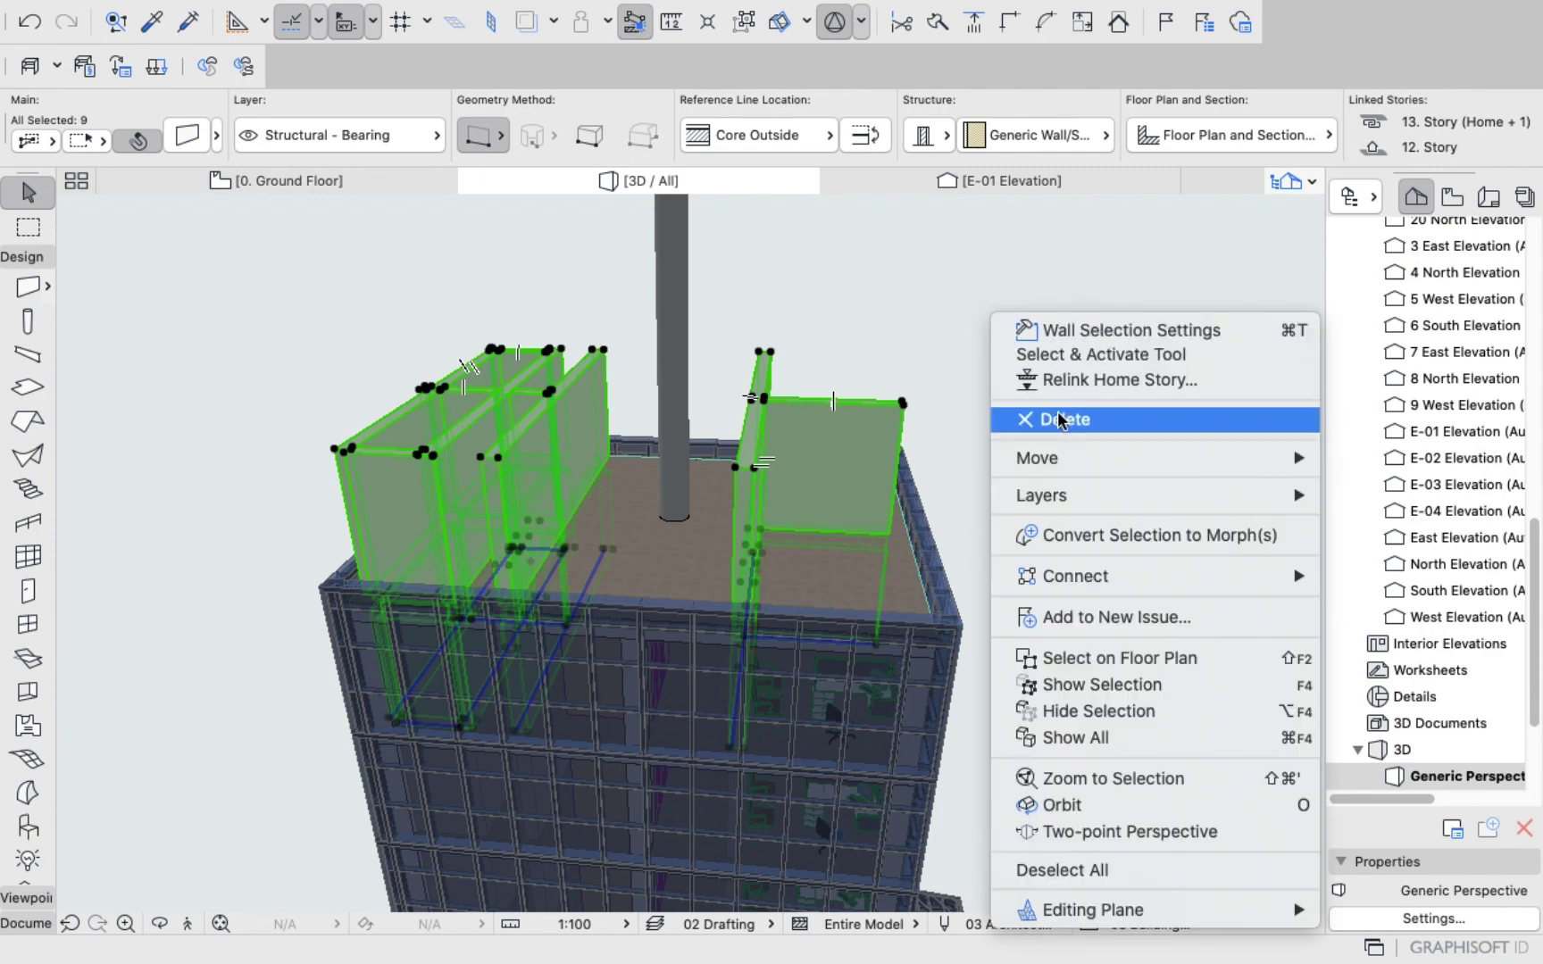
pyautogui.click(923, 315)
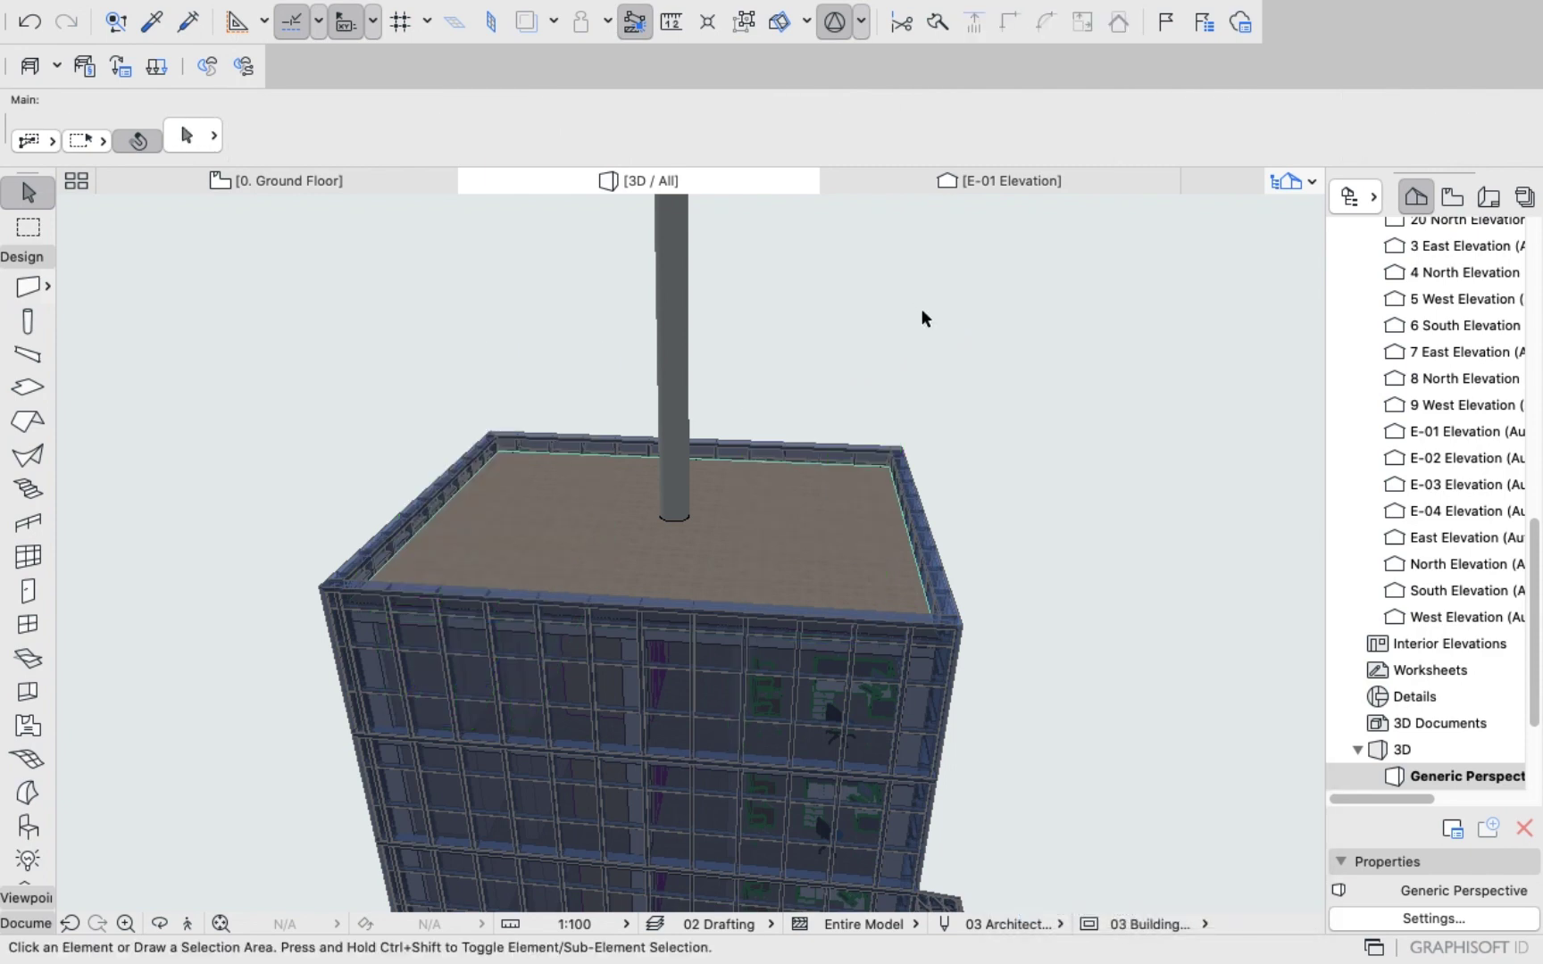
pyautogui.keyDown('shift'); pyautogui.moveTo(916, 326); pyautogui.dragTo(685, 154, button='middle'); pyautogui.keyUp('shift')
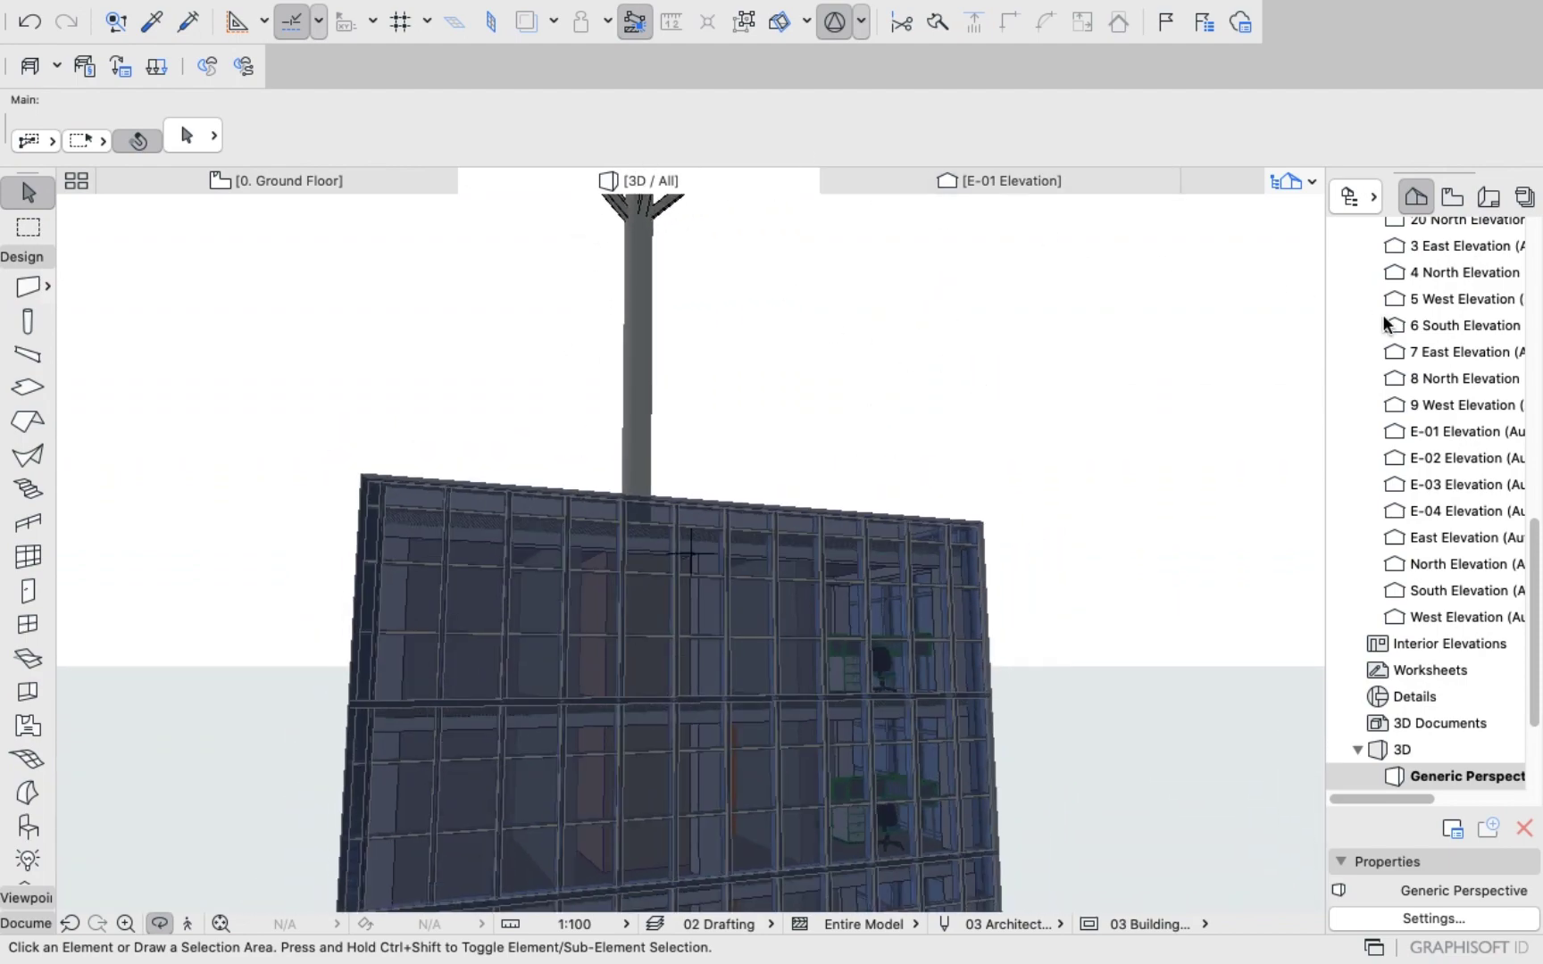
pyautogui.keyDown('shift'); pyautogui.moveTo(890, 531); pyautogui.dragTo(916, 724, button='middle'); pyautogui.keyUp('shift')
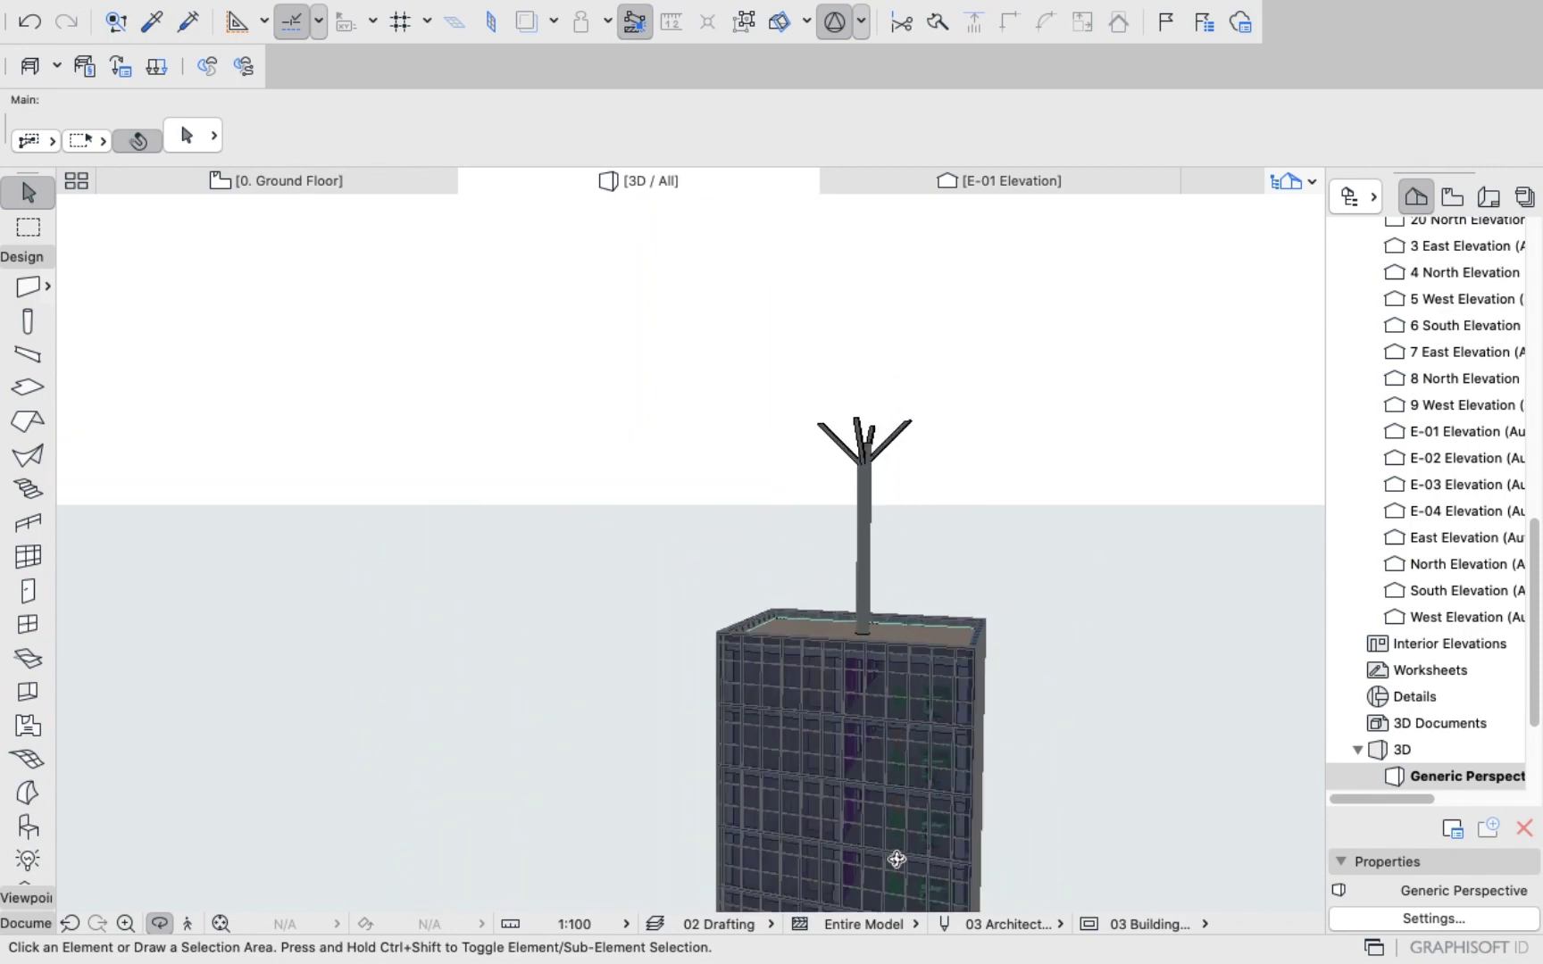
# Examine the roof edge and the tower's top stories through the facade in the 3D view.
pyautogui.keyDown('shift'); pyautogui.moveTo(896, 859); pyautogui.dragTo(569, 731, button='middle'); pyautogui.keyUp('shift')
pyautogui.scroll(10, 563, 736)
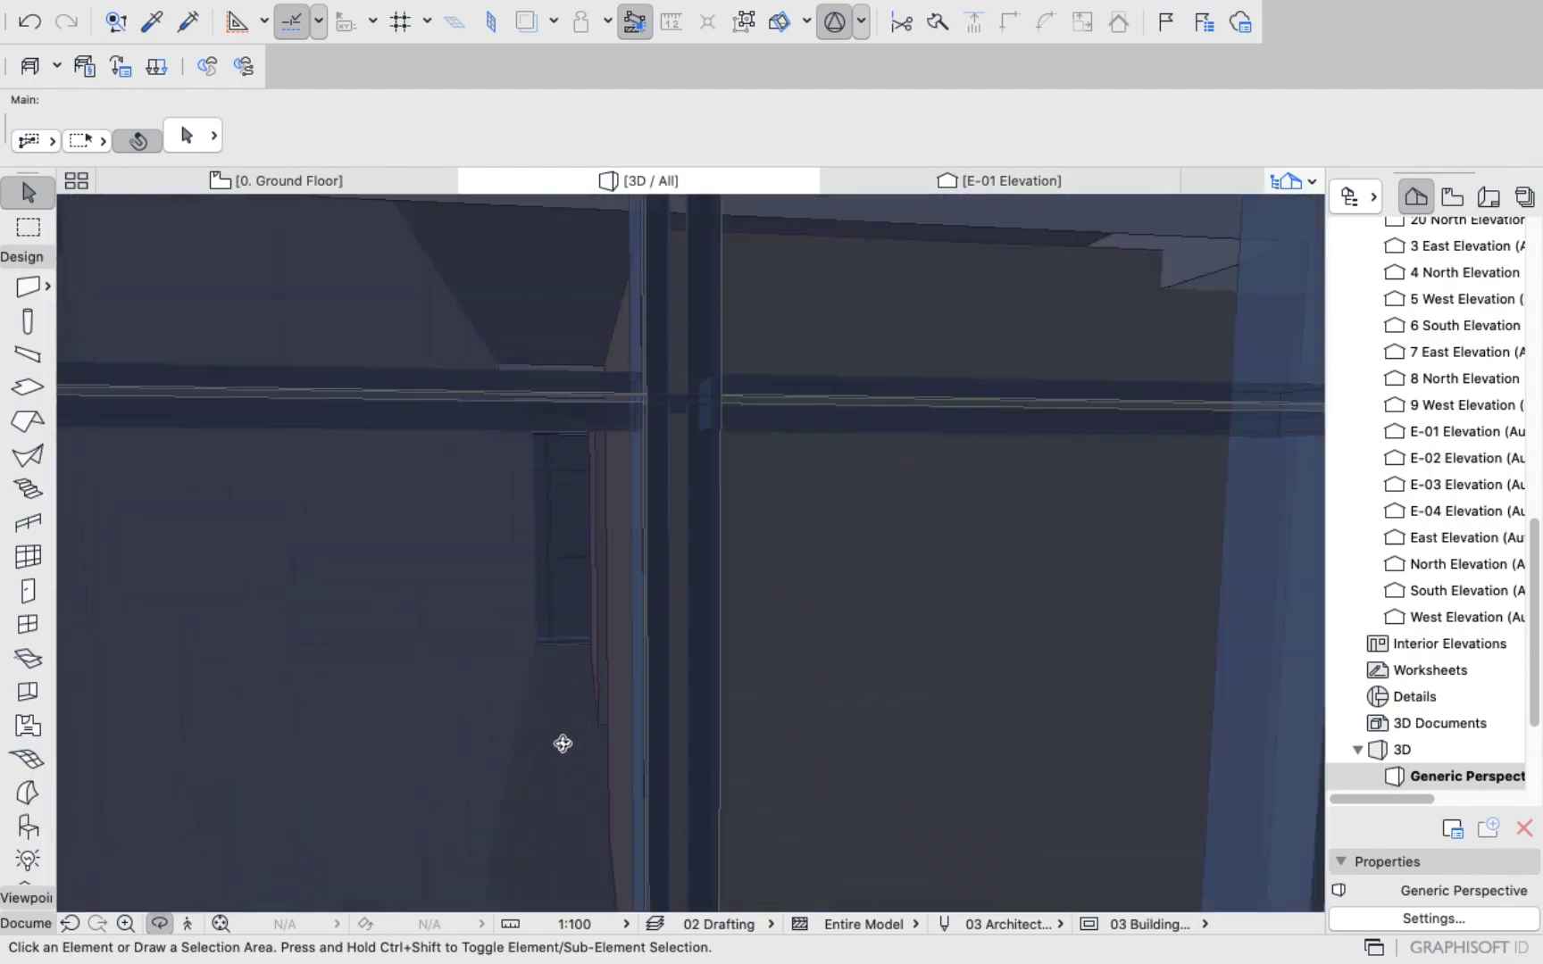
pyautogui.scroll(-5, 561, 731)
pyautogui.scroll(-10, 561, 734)
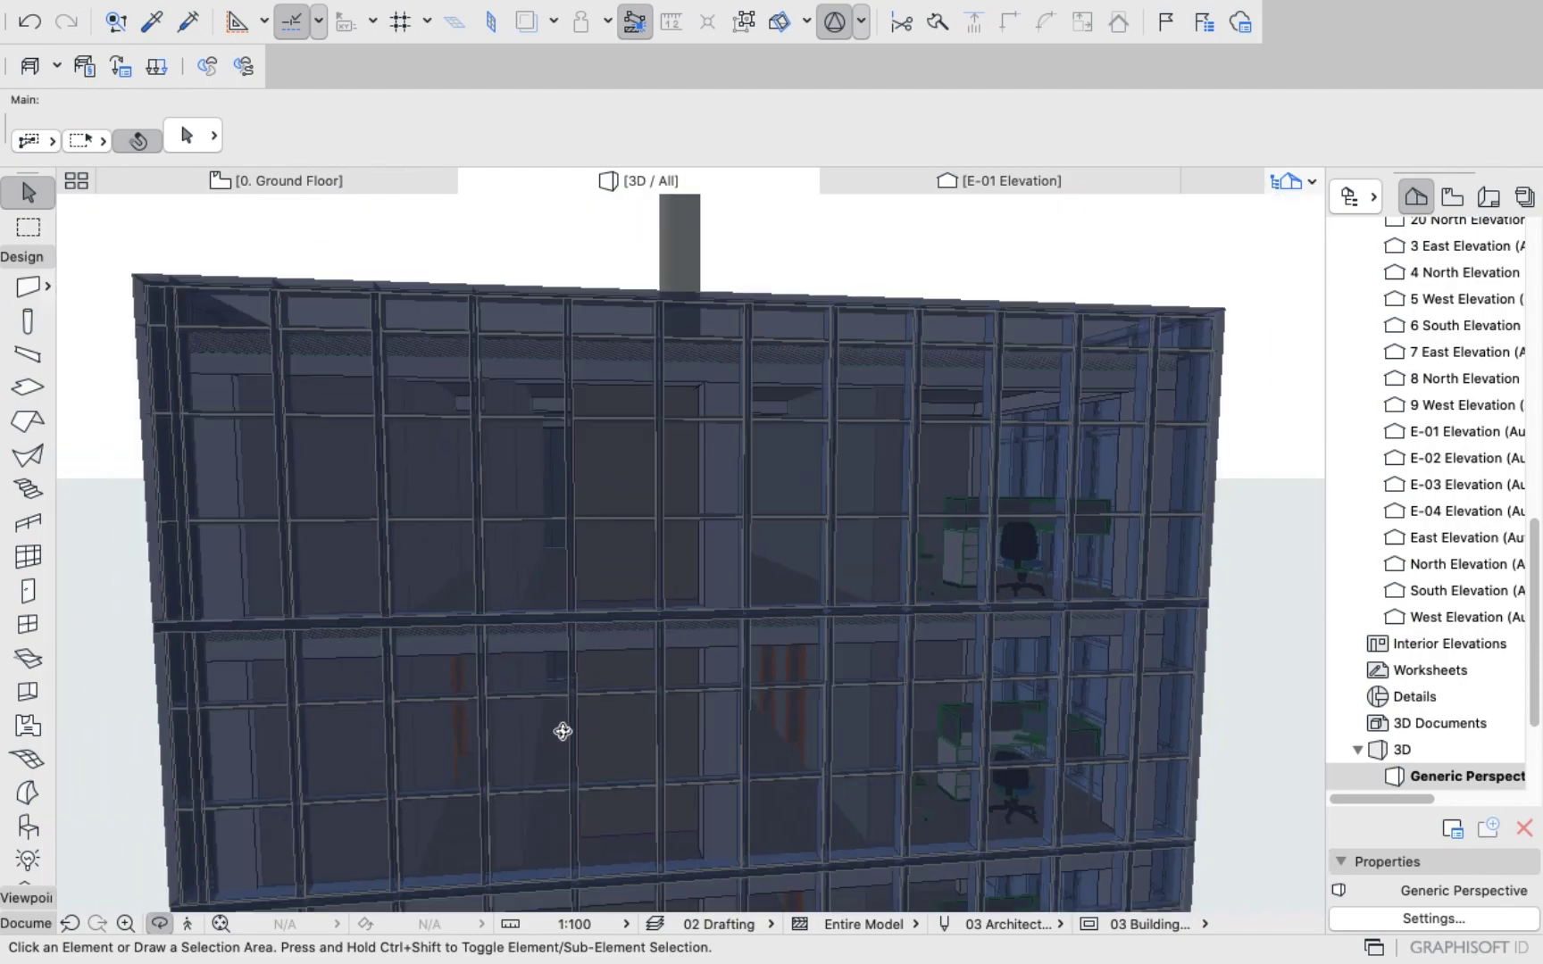
pyautogui.moveTo(850, 720); pyautogui.dragTo(750, 670)
pyautogui.moveTo(738, 525); pyautogui.dragTo(902, 514)
# Place 900 x 2100 Door 25 doors in the 12. Story's restroom and office walls, one on each side of the central partition.
pyautogui.scroll(10, 1465, 375)
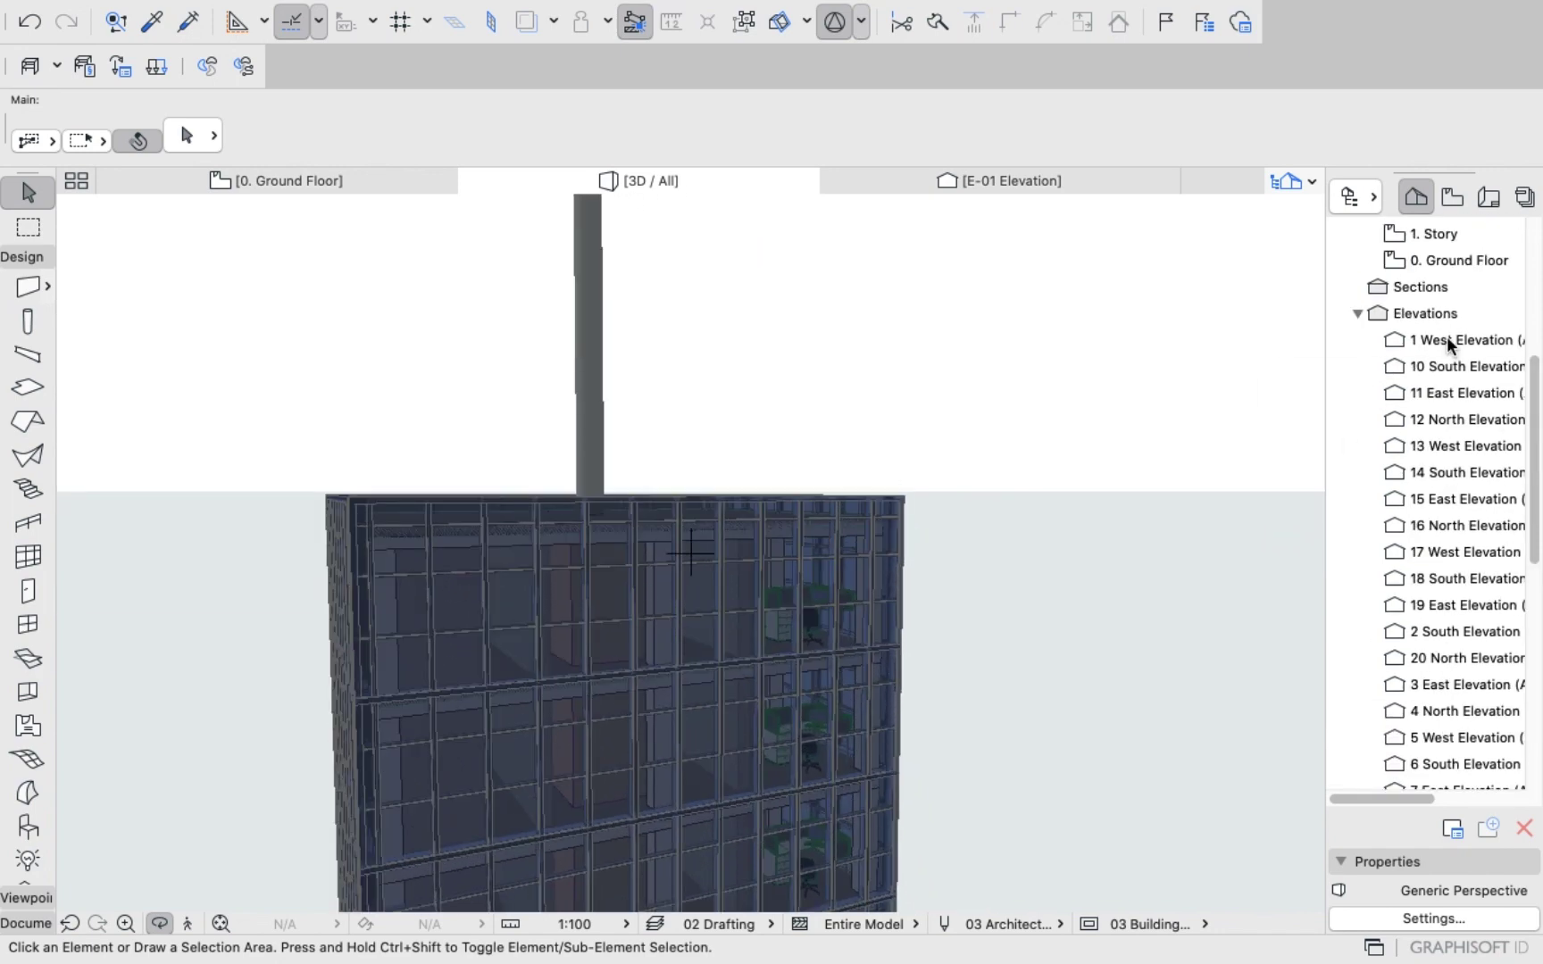
pyautogui.click(1429, 312)
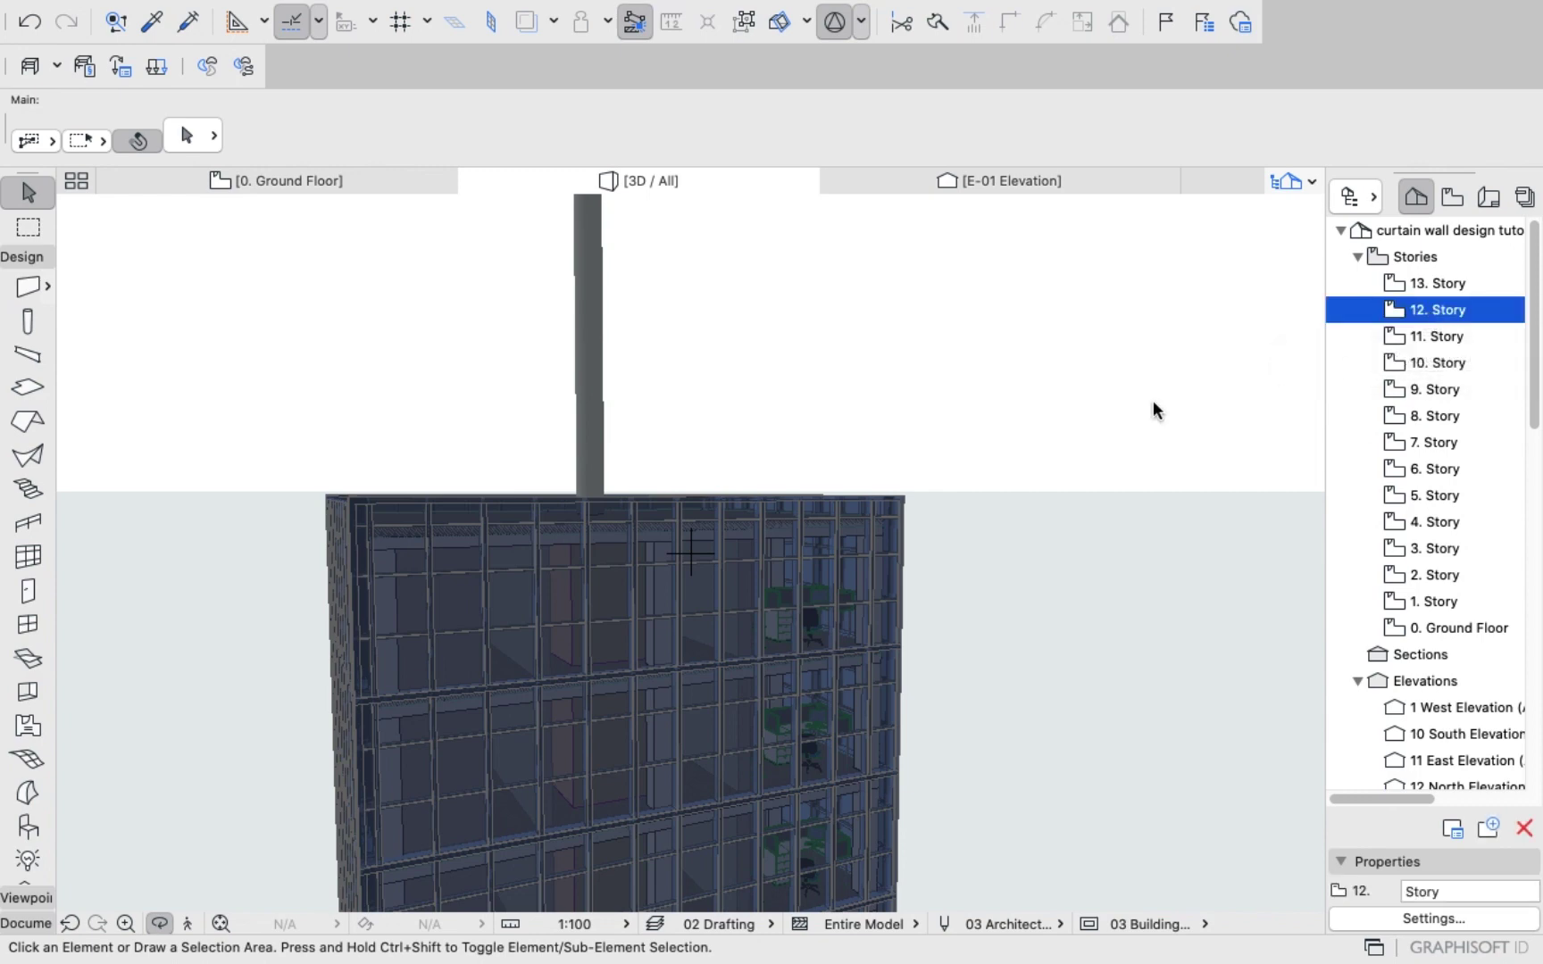
pyautogui.scroll(3, 960, 366)
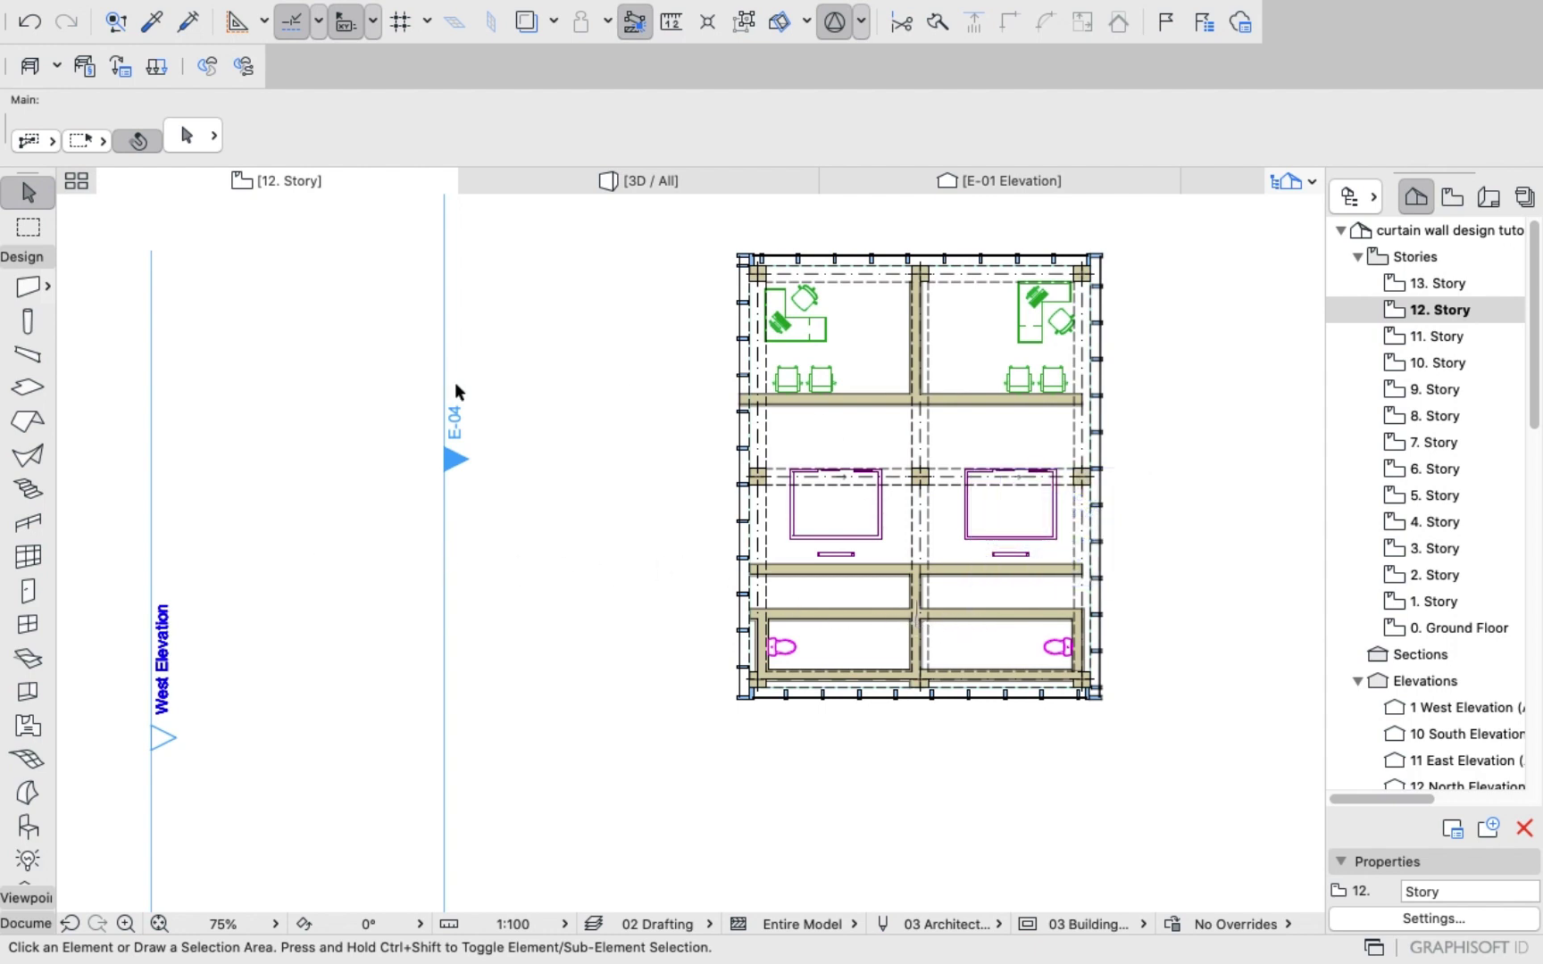
pyautogui.click(27, 591)
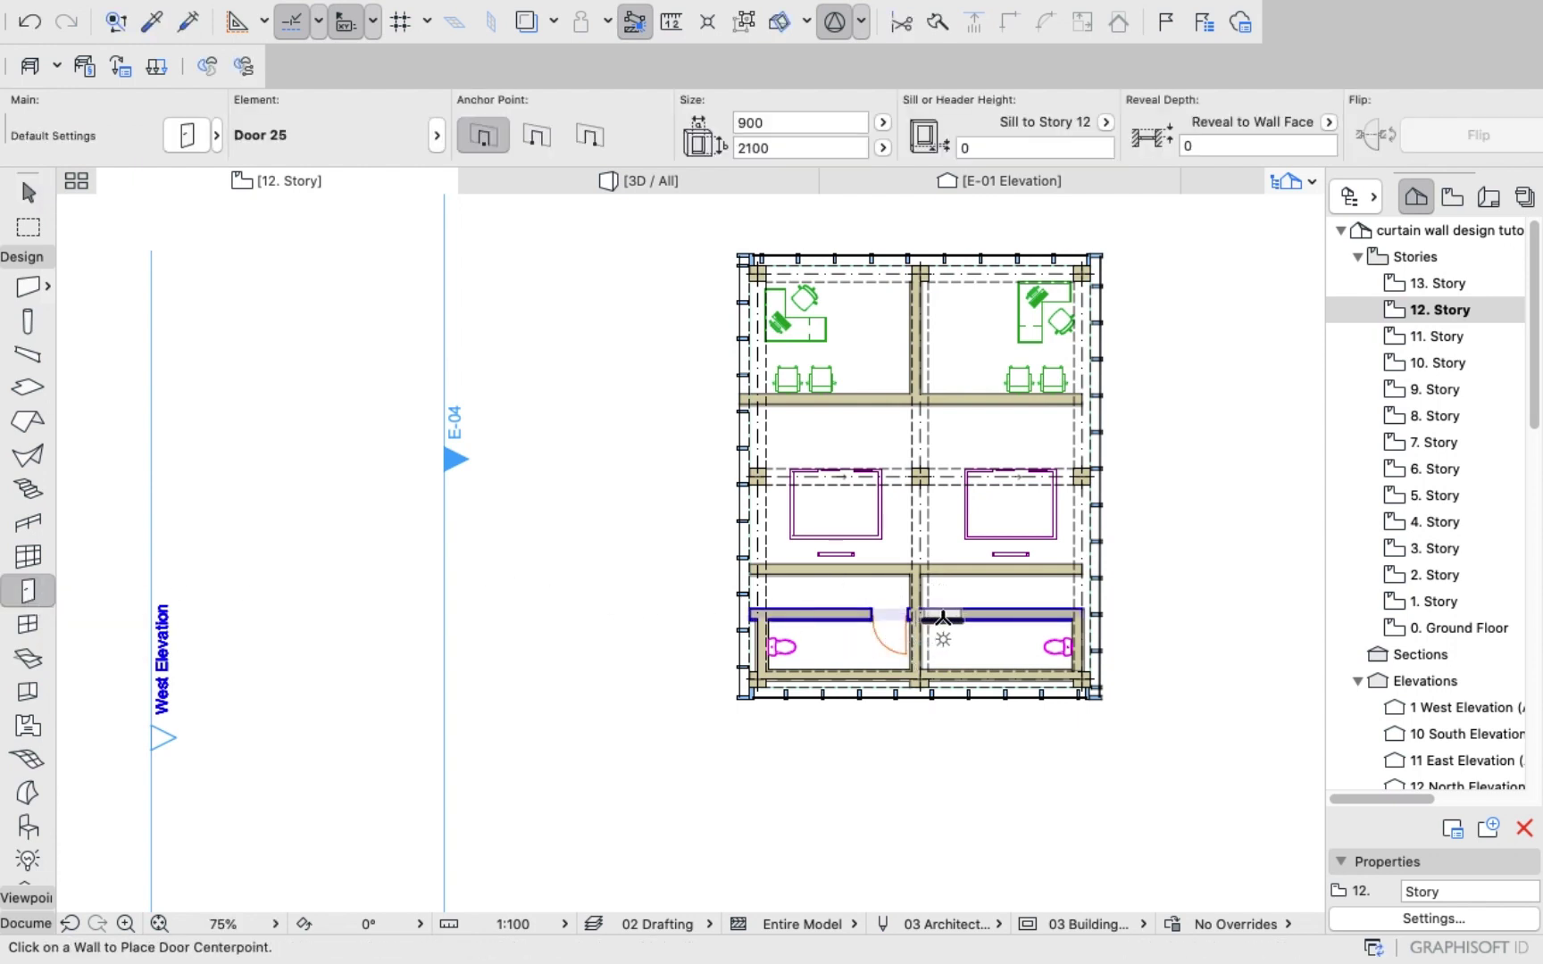
pyautogui.click(937, 636)
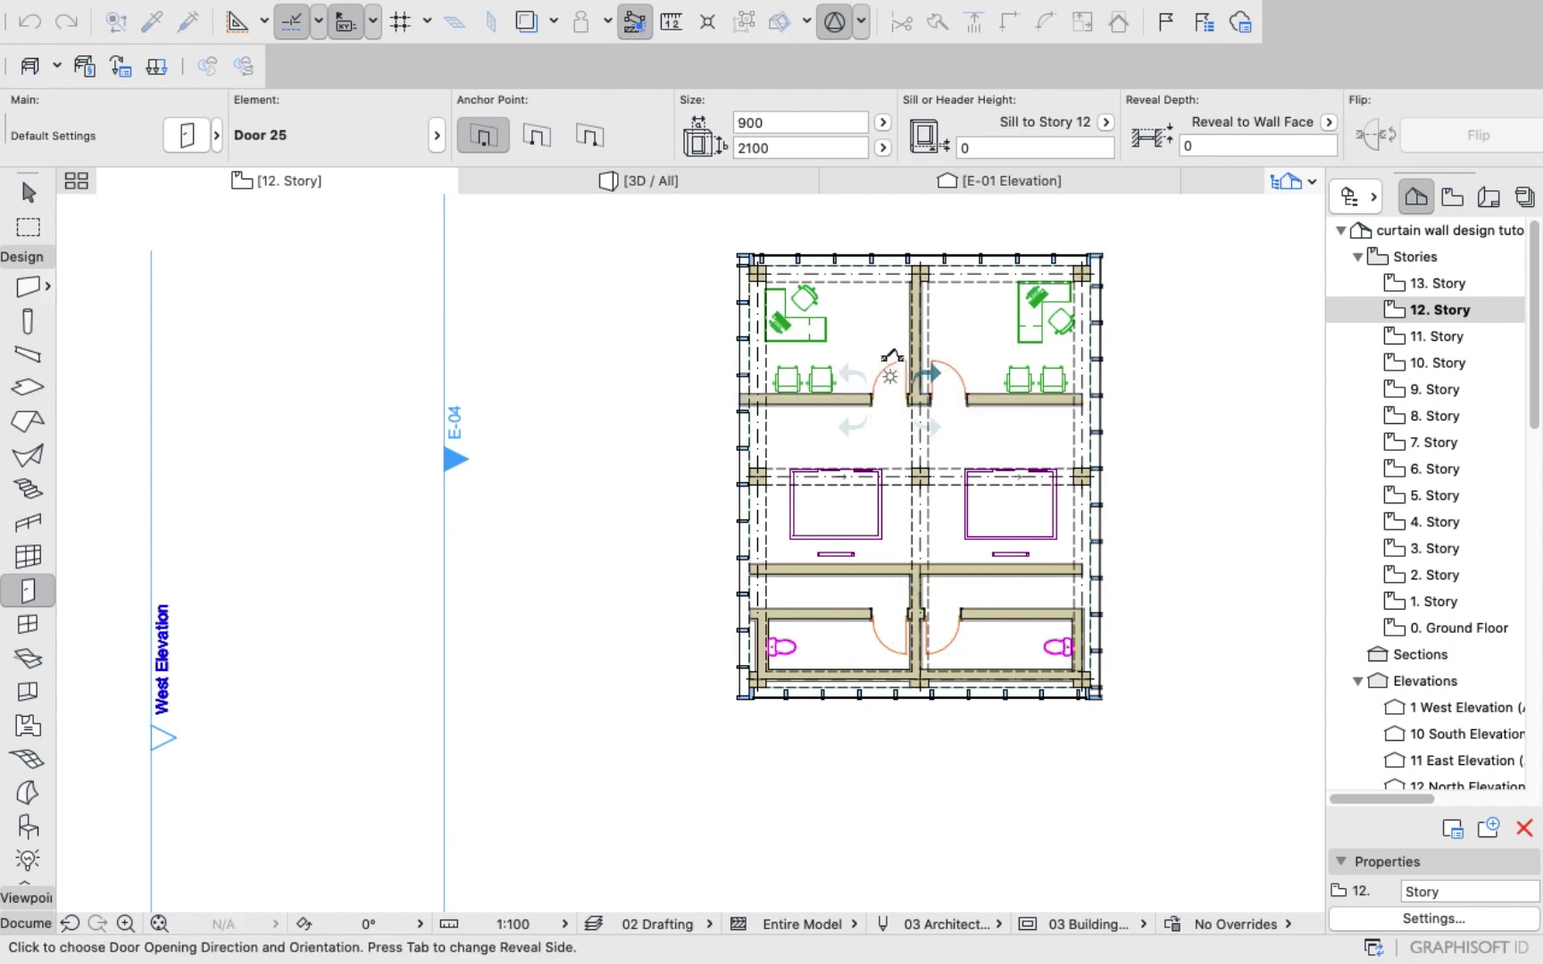
# Inspect the top story's doors and elevator corridor from inside the tower in the 3D view.
pyautogui.click(640, 182)
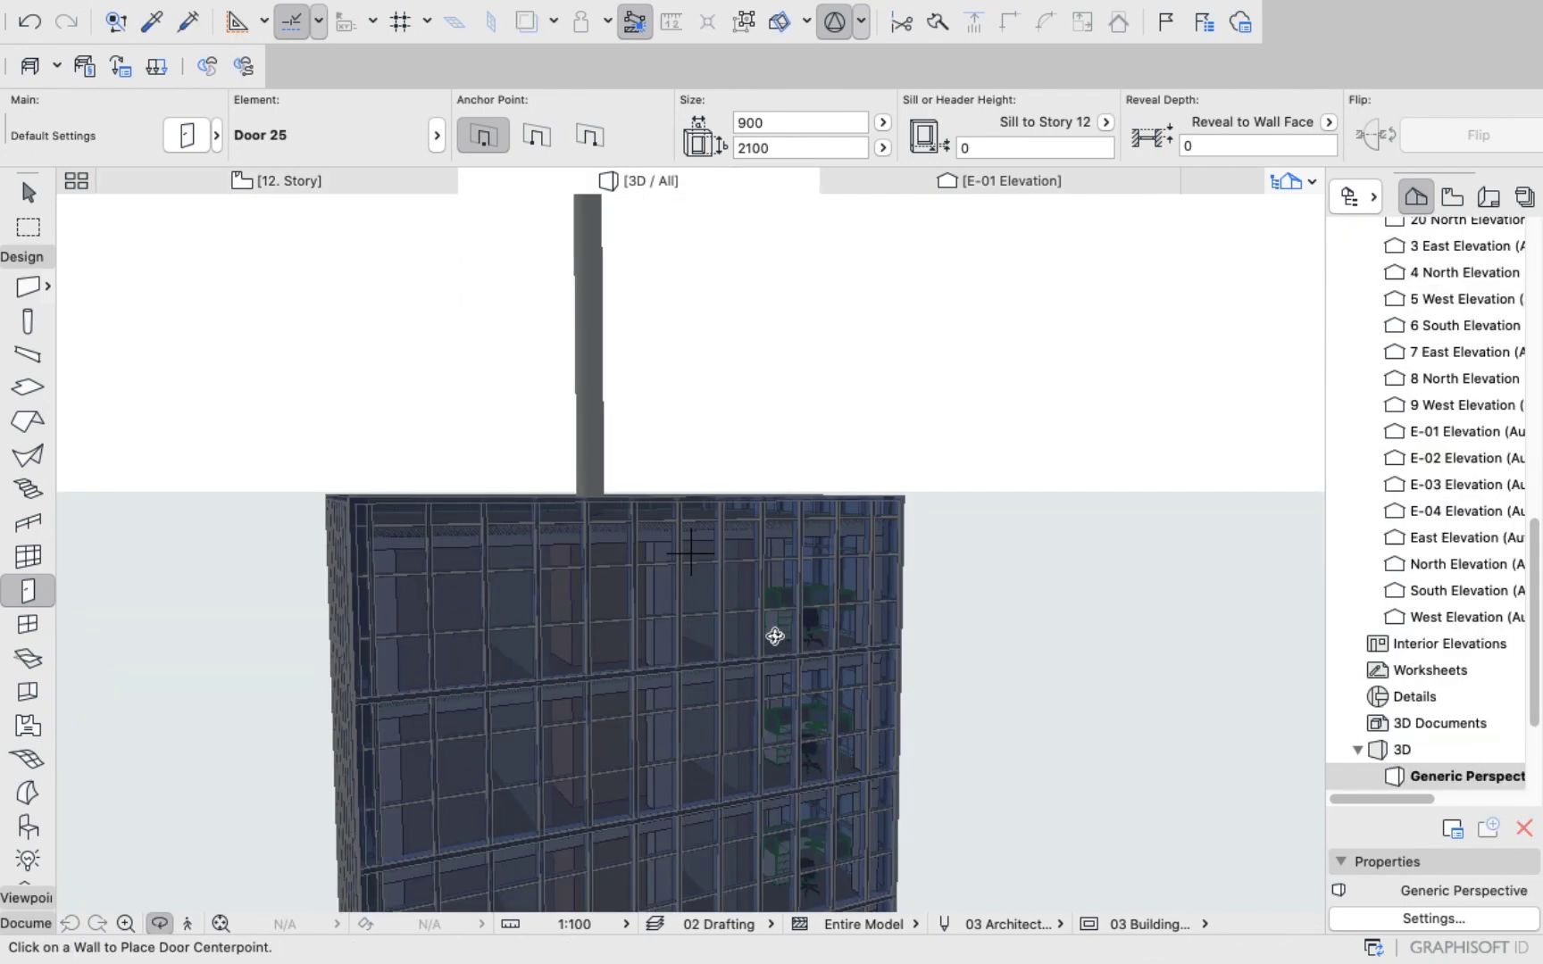
pyautogui.keyDown('shift'); pyautogui.moveTo(775, 637); pyautogui.dragTo(759, 708, button='middle'); pyautogui.keyUp('shift')
pyautogui.scroll(10, 759, 708)
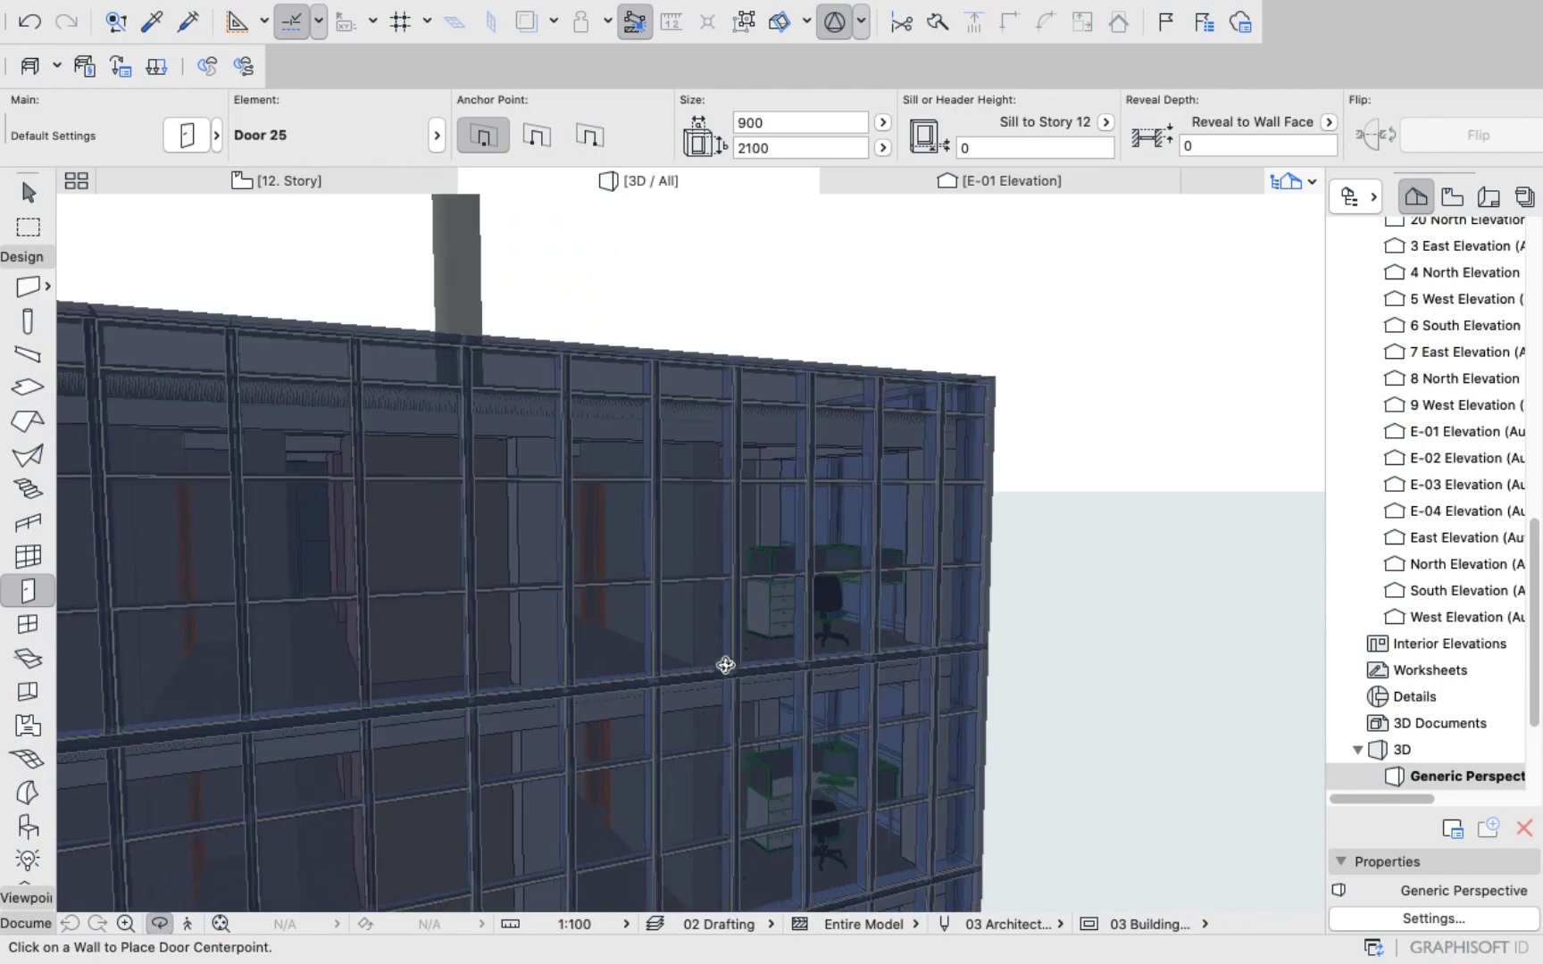
pyautogui.scroll(5, 711, 571)
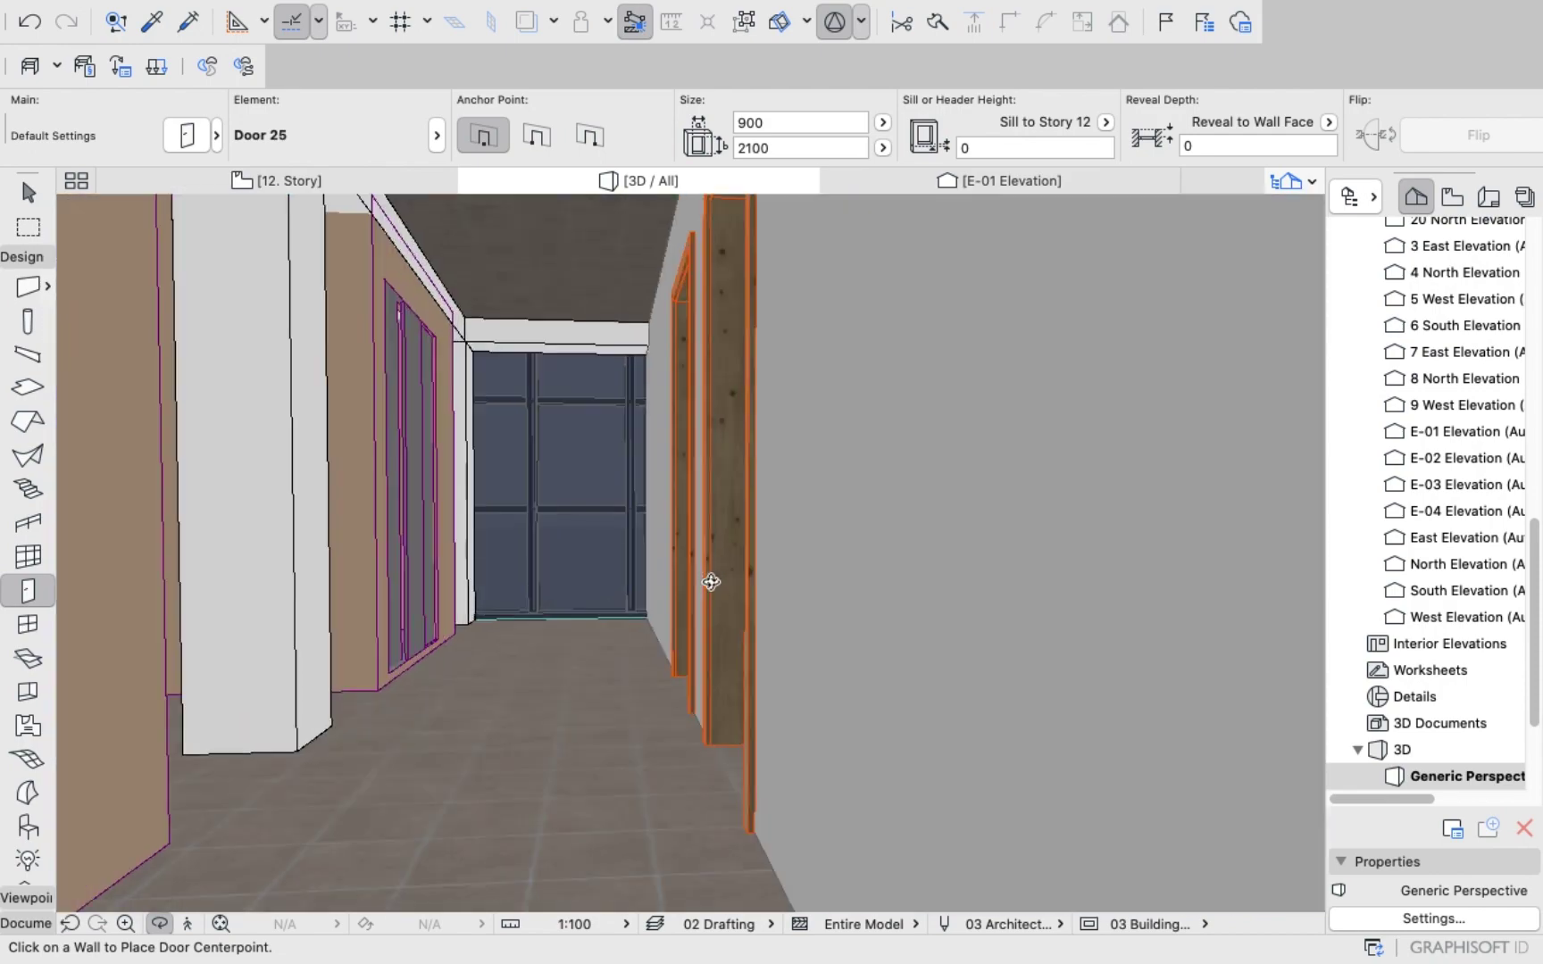
pyautogui.moveTo(610, 668); pyautogui.dragTo(644, 703)
pyautogui.keyDown('shift'); pyautogui.moveTo(644, 703); pyautogui.dragTo(788, 675, button='middle'); pyautogui.keyUp('shift')
# Inspect the whole building from outside in 3D, including the facades and the ground-floor entrance doors.
pyautogui.scroll(-10, 789, 675)
pyautogui.scroll(-15, 770, 535)
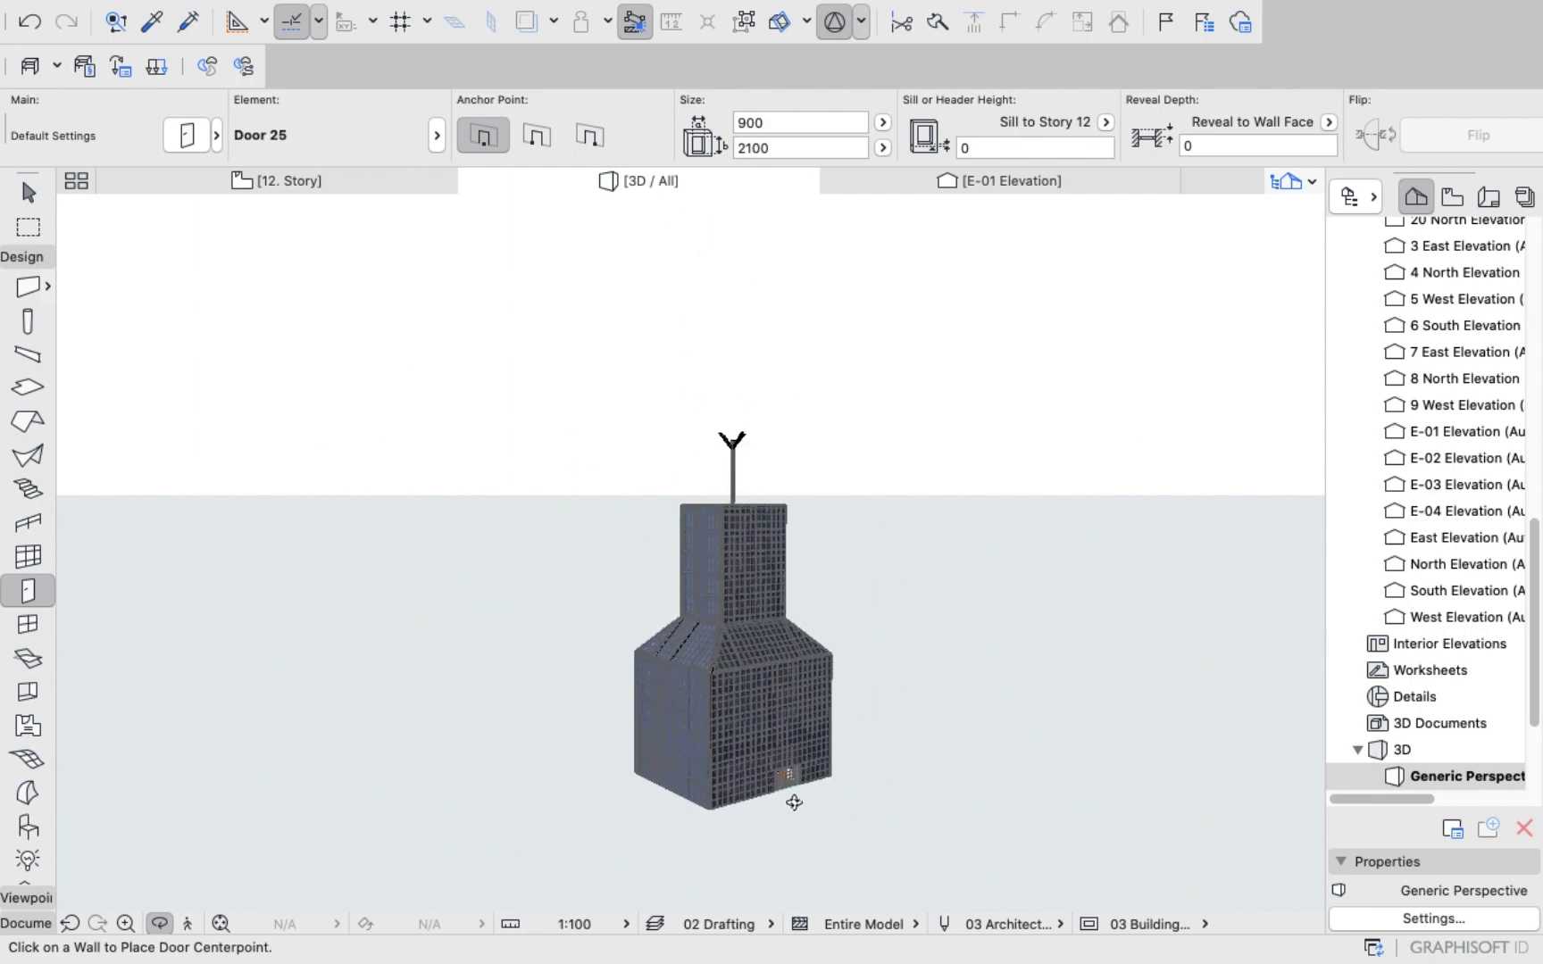
pyautogui.scroll(-3, 778, 722)
pyautogui.scroll(5, 790, 776)
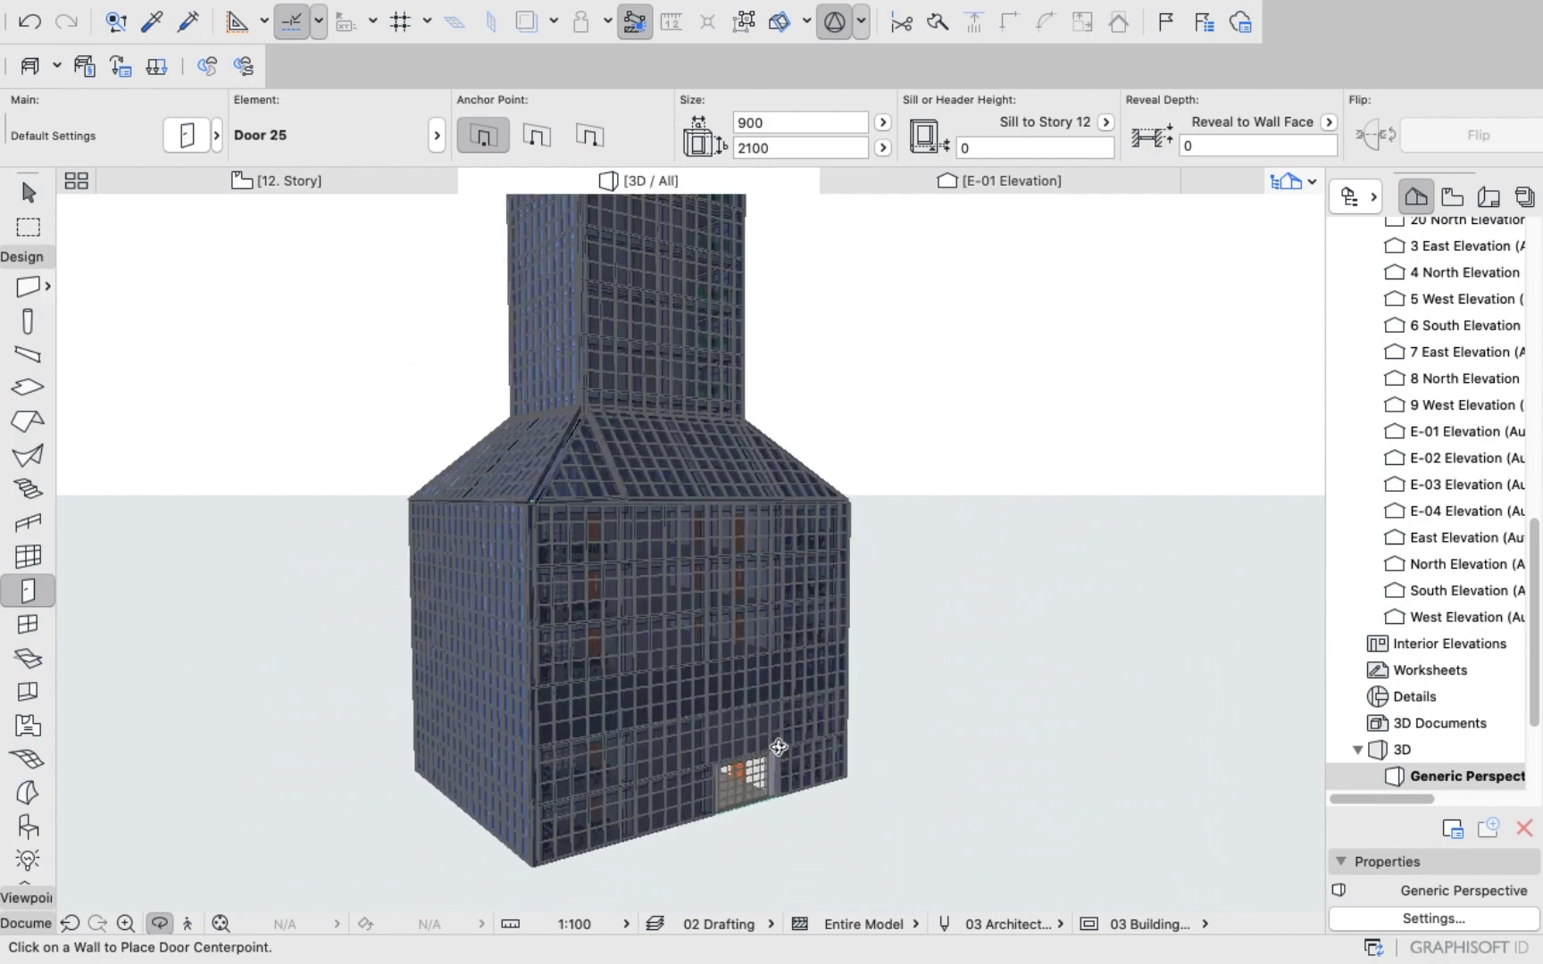
pyautogui.moveTo(684, 750); pyautogui.dragTo(660, 727)
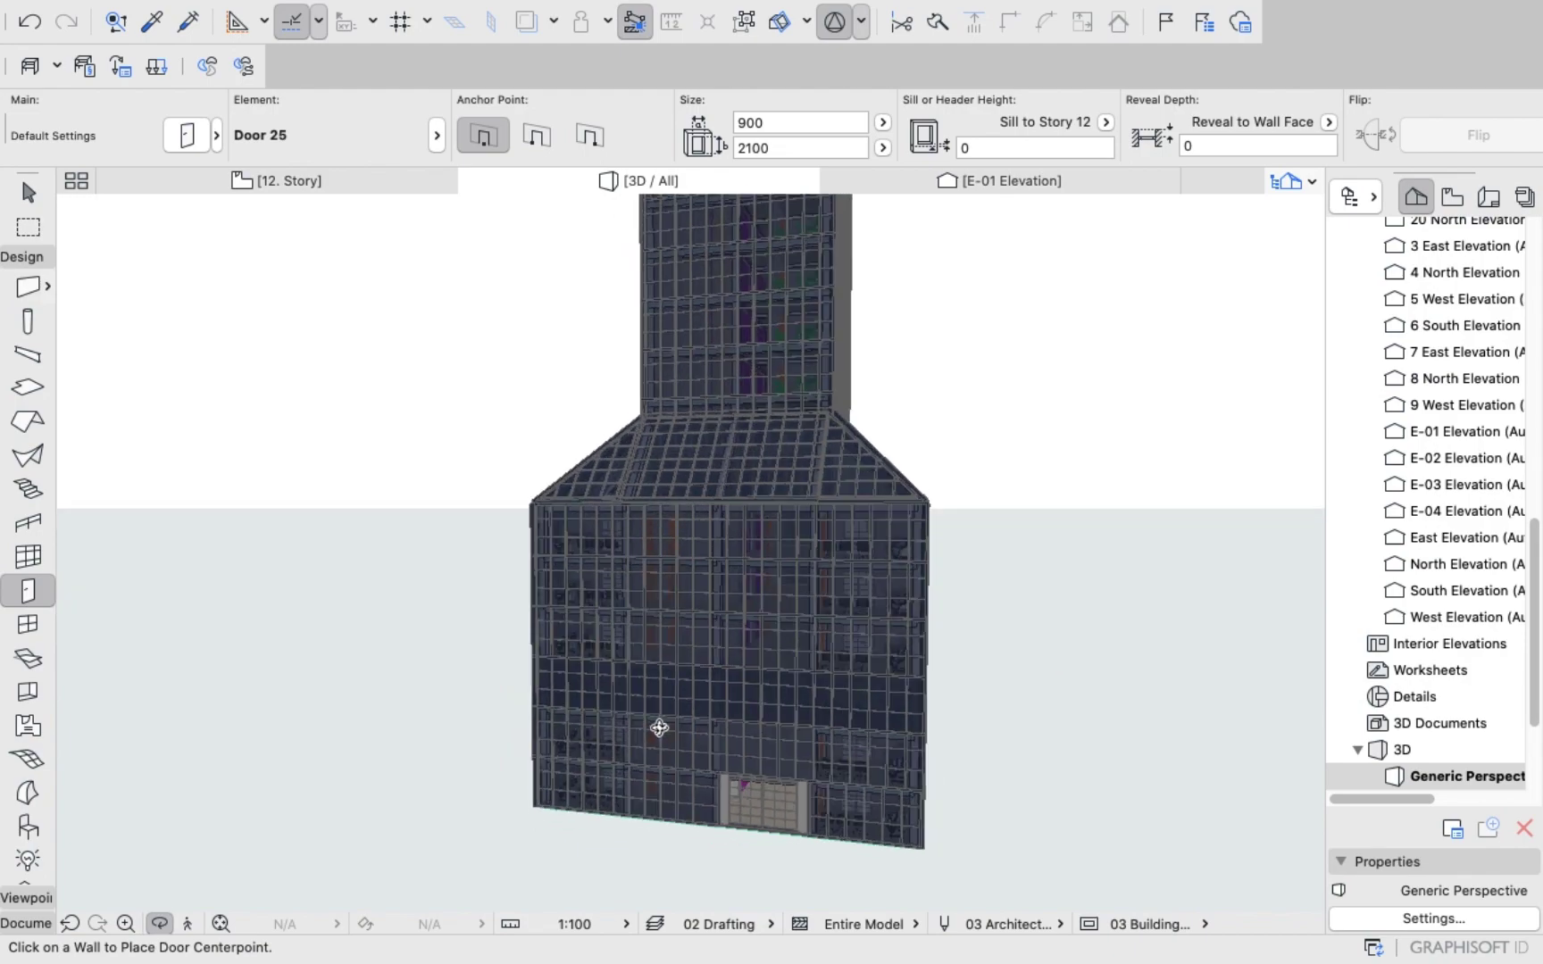
pyautogui.scroll(3, 795, 828)
pyautogui.scroll(3, 795, 828)
pyautogui.scroll(-5, 768, 817)
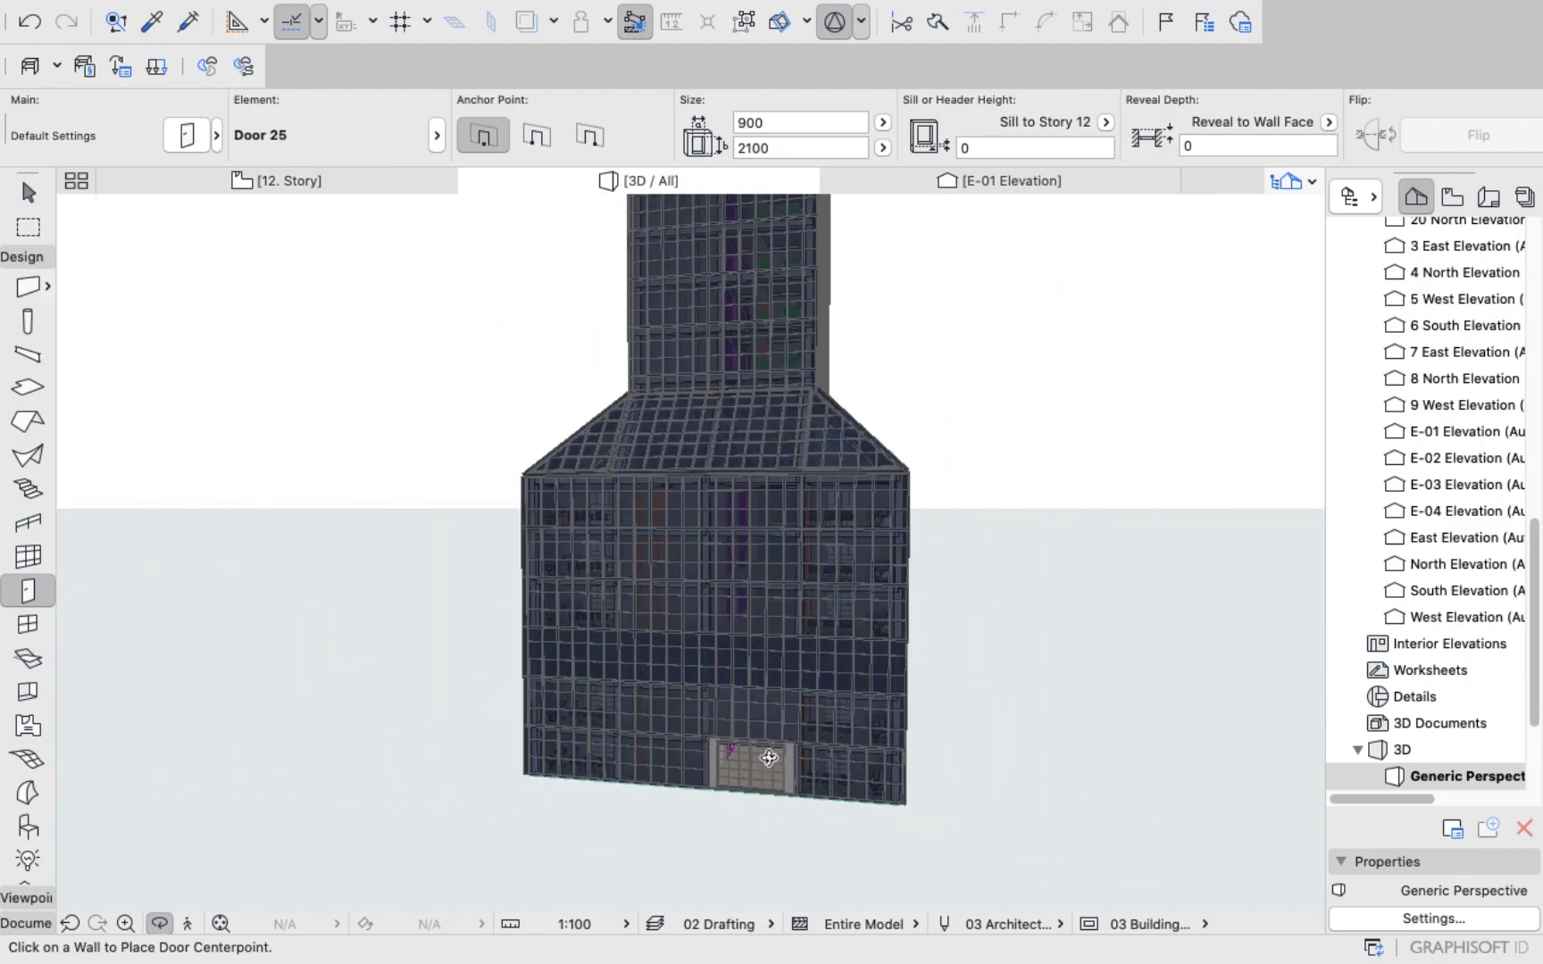
pyautogui.scroll(10, 753, 810)
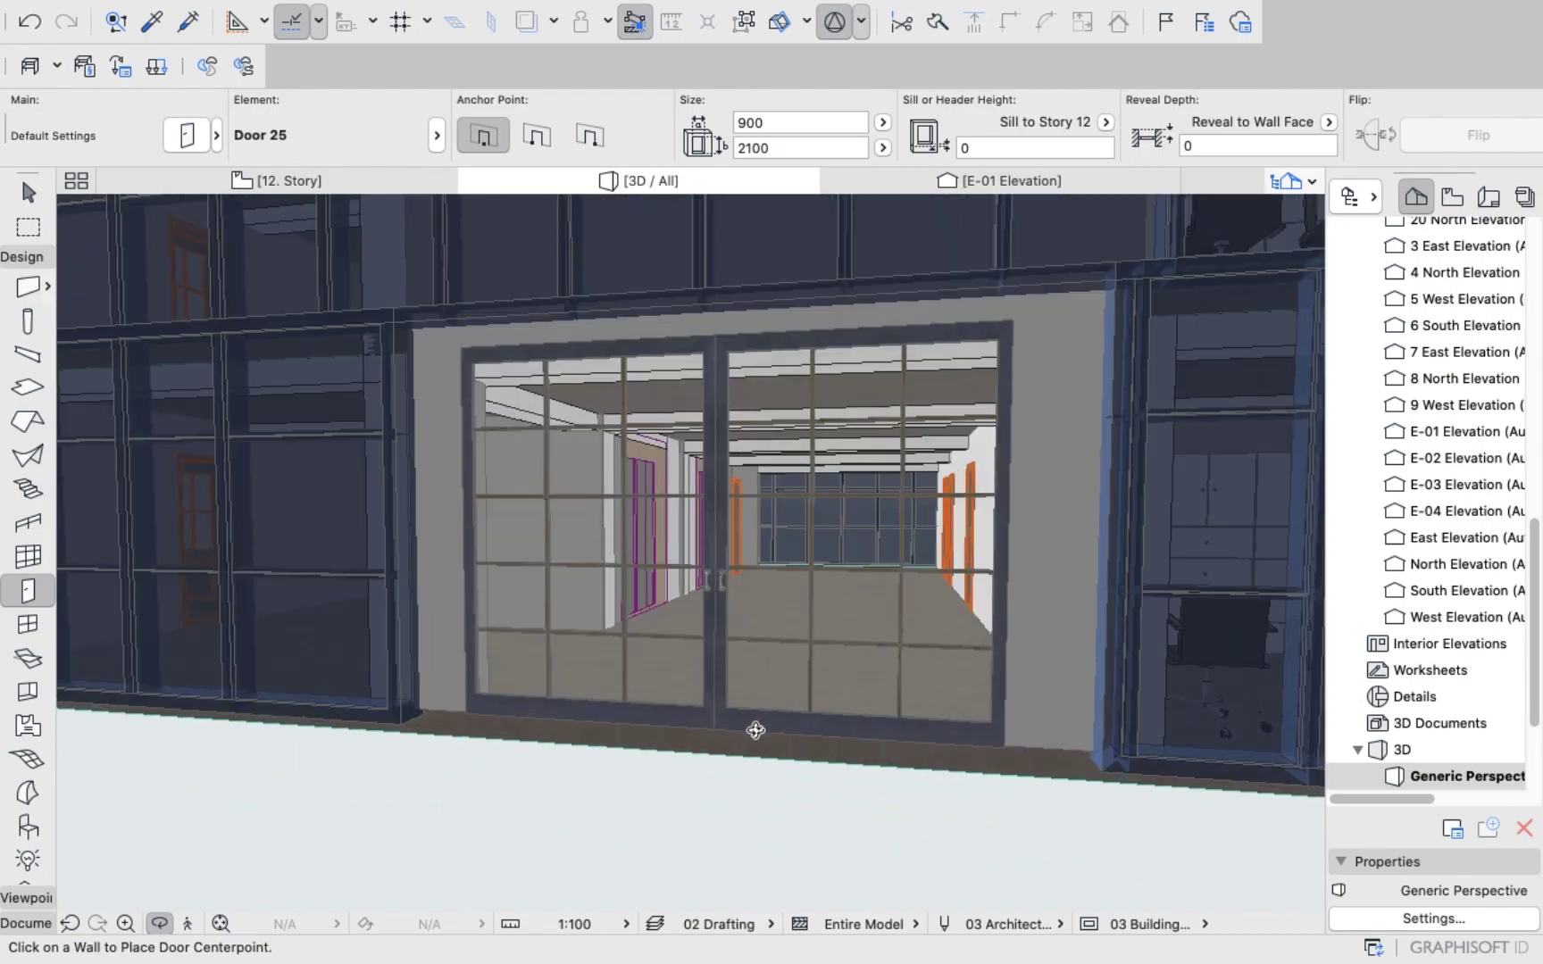
pyautogui.scroll(-10, 750, 794)
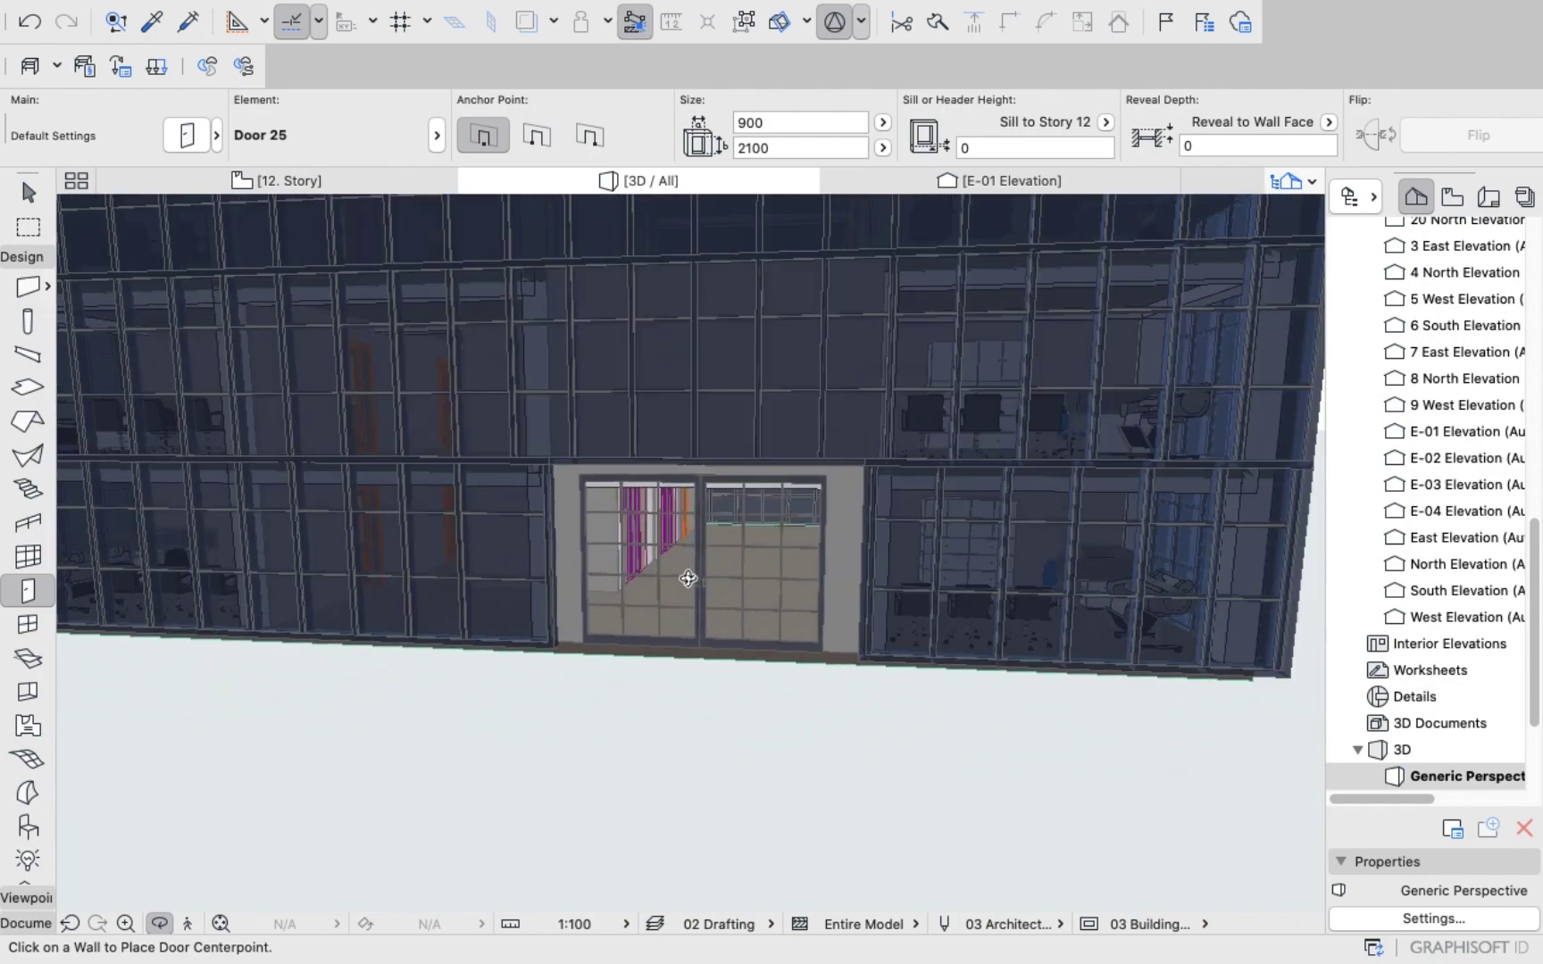
pyautogui.scroll(-8, 681, 598)
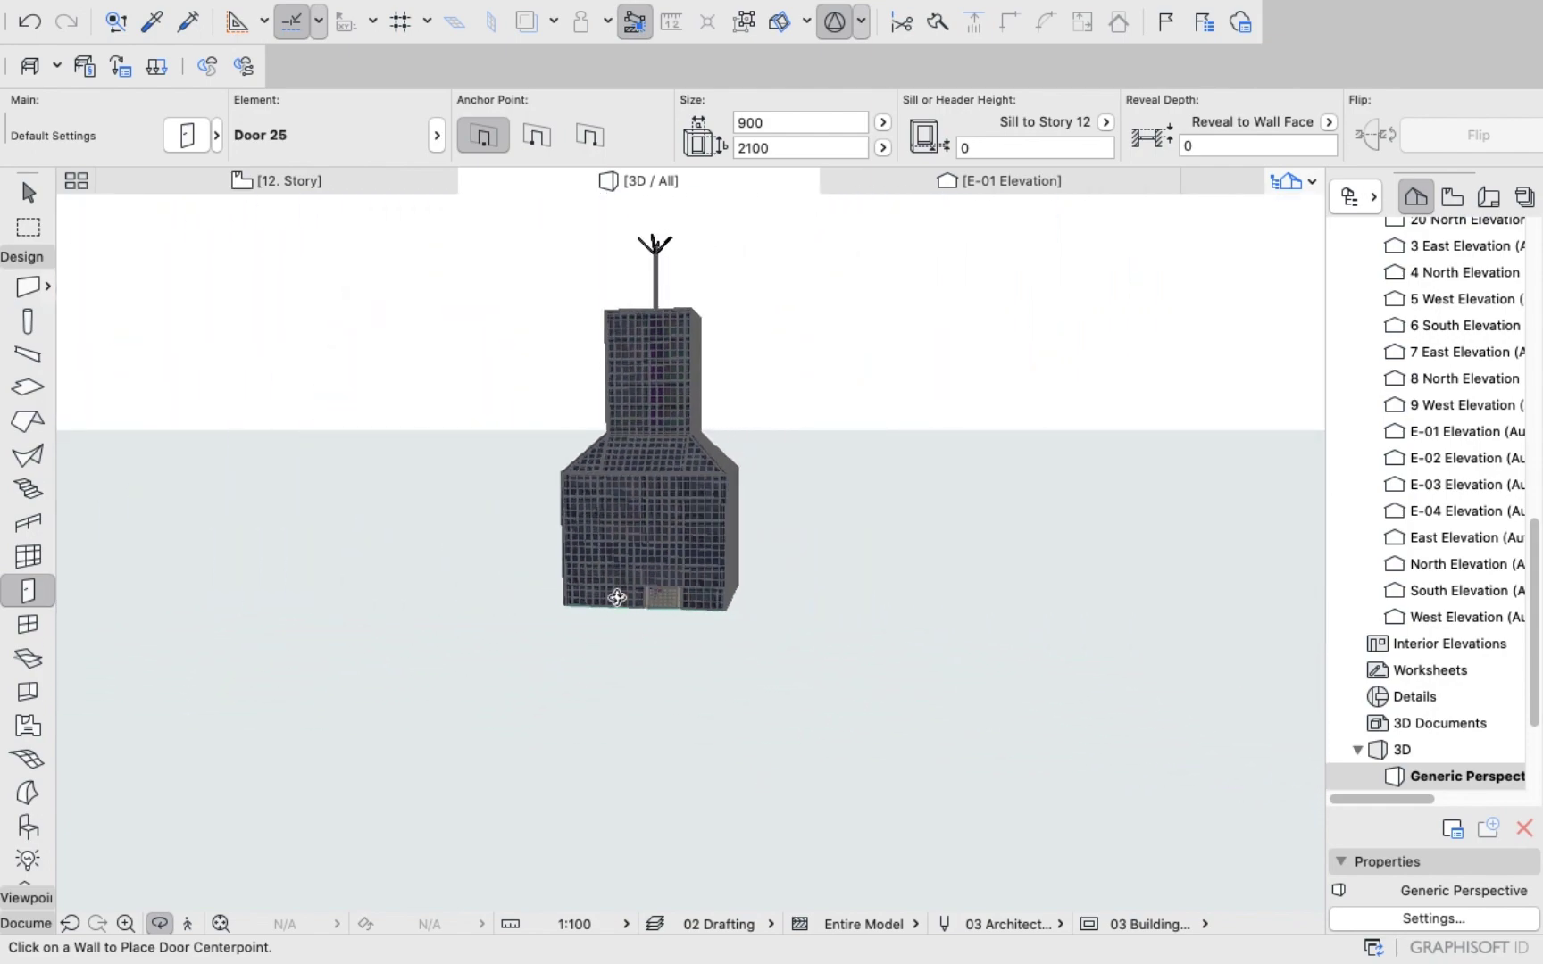
pyautogui.scroll(-5, 1451, 616)
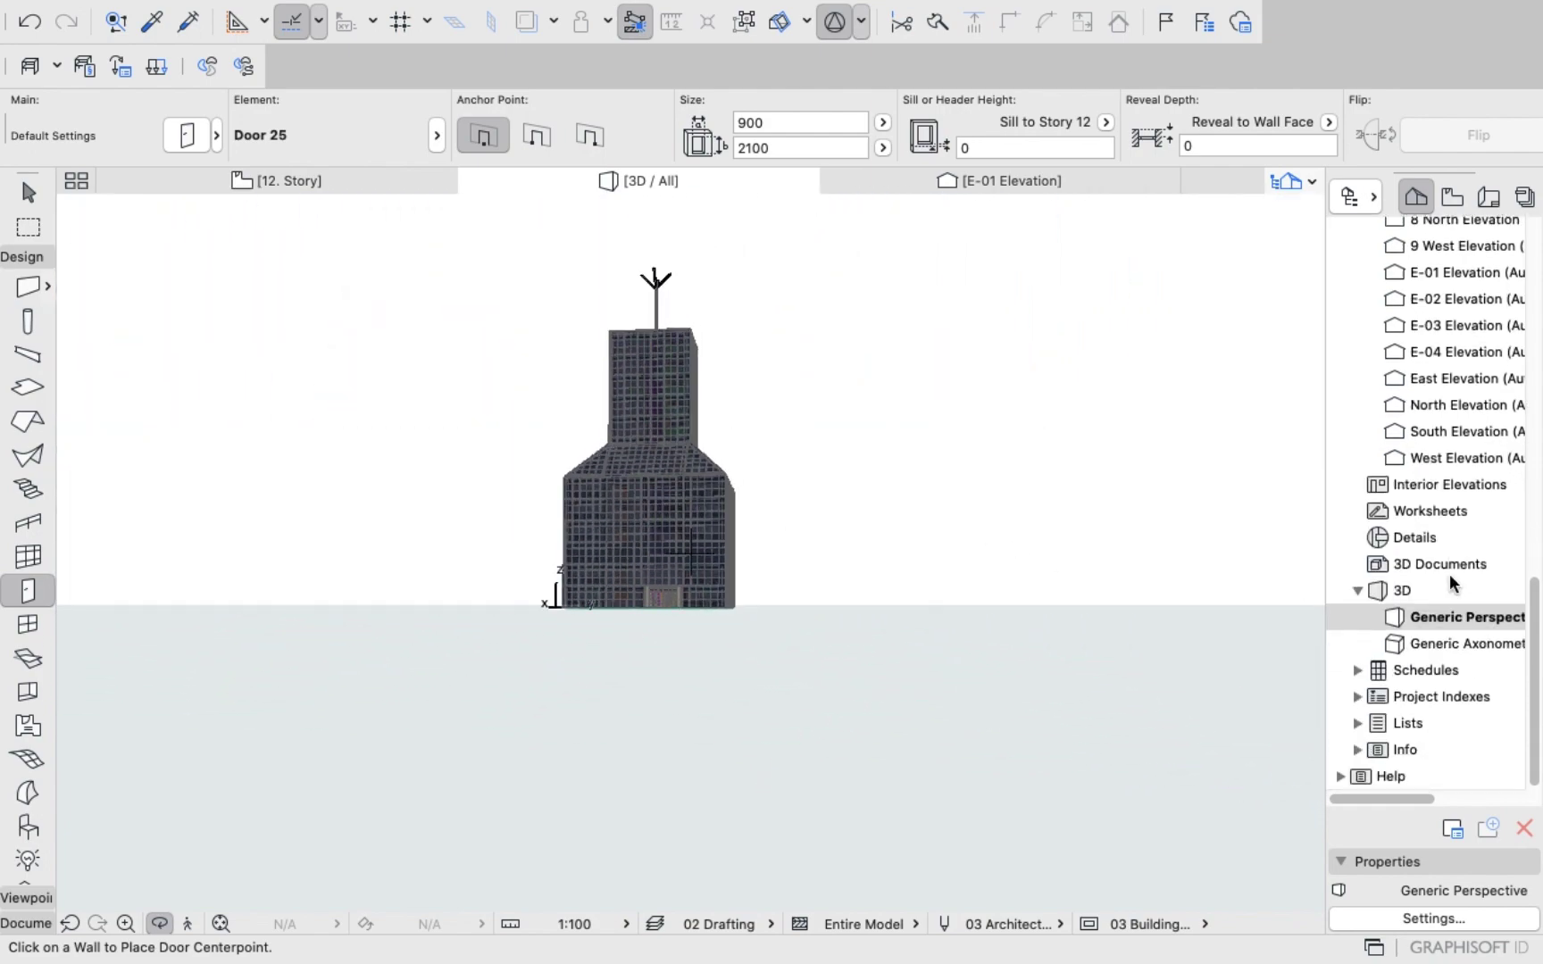
# On the Ground Floor plan, set the Morph tool's default override surface to Concrete - 04.
pyautogui.scroll(15, 1443, 473)
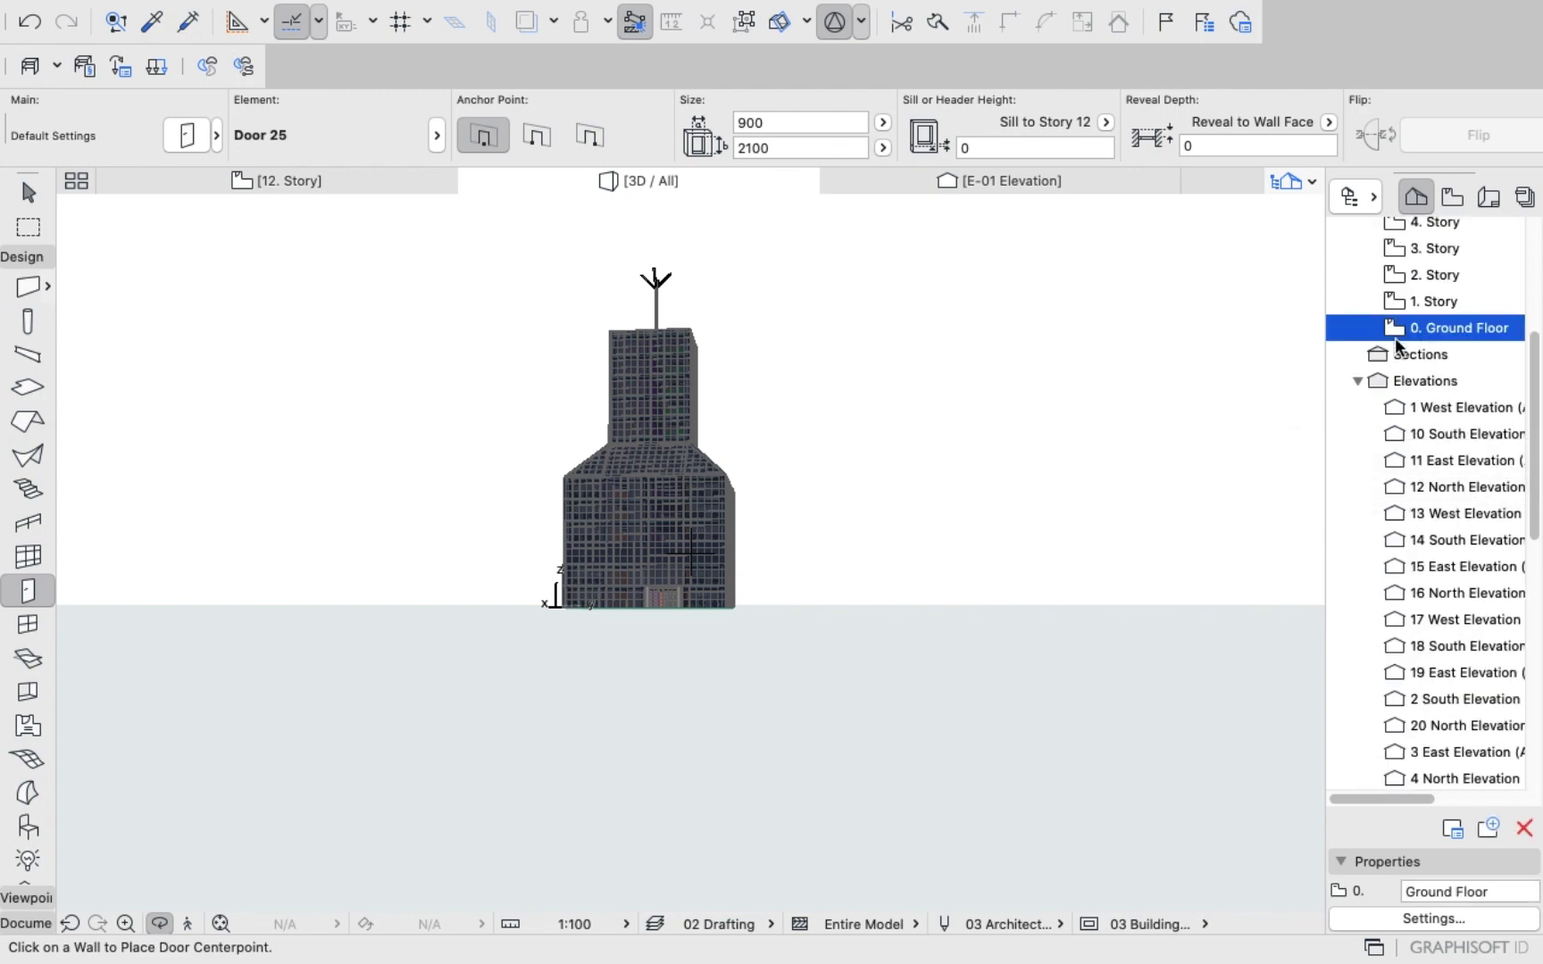
pyautogui.doubleClick(1396, 333)
pyautogui.scroll(-3, 11, 683)
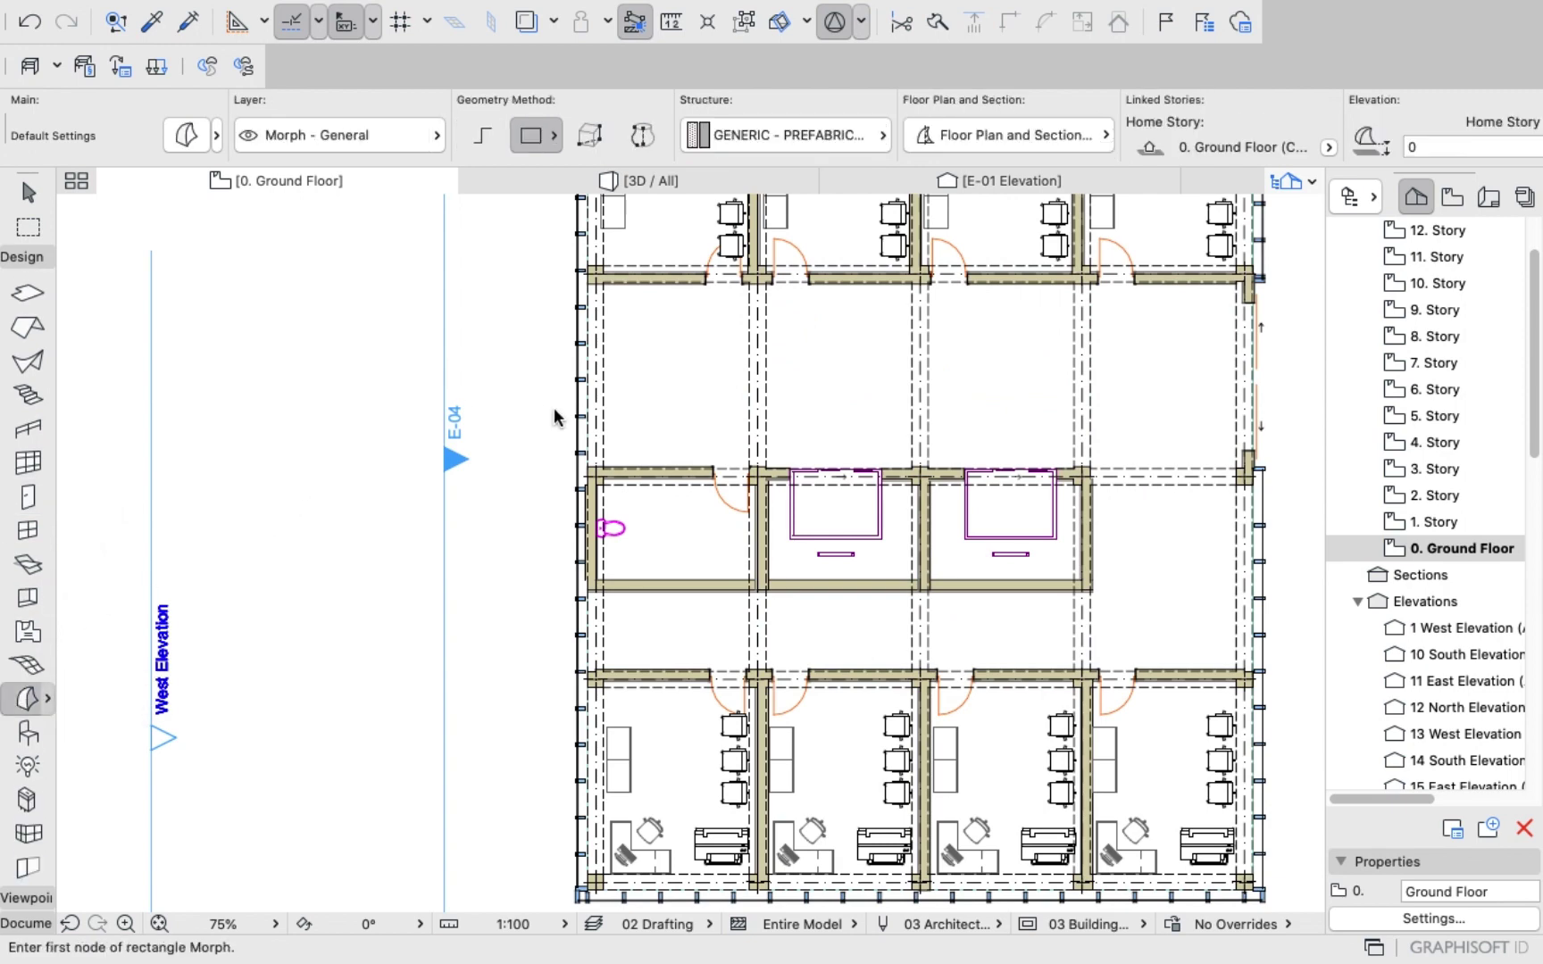
pyautogui.doubleClick(27, 699)
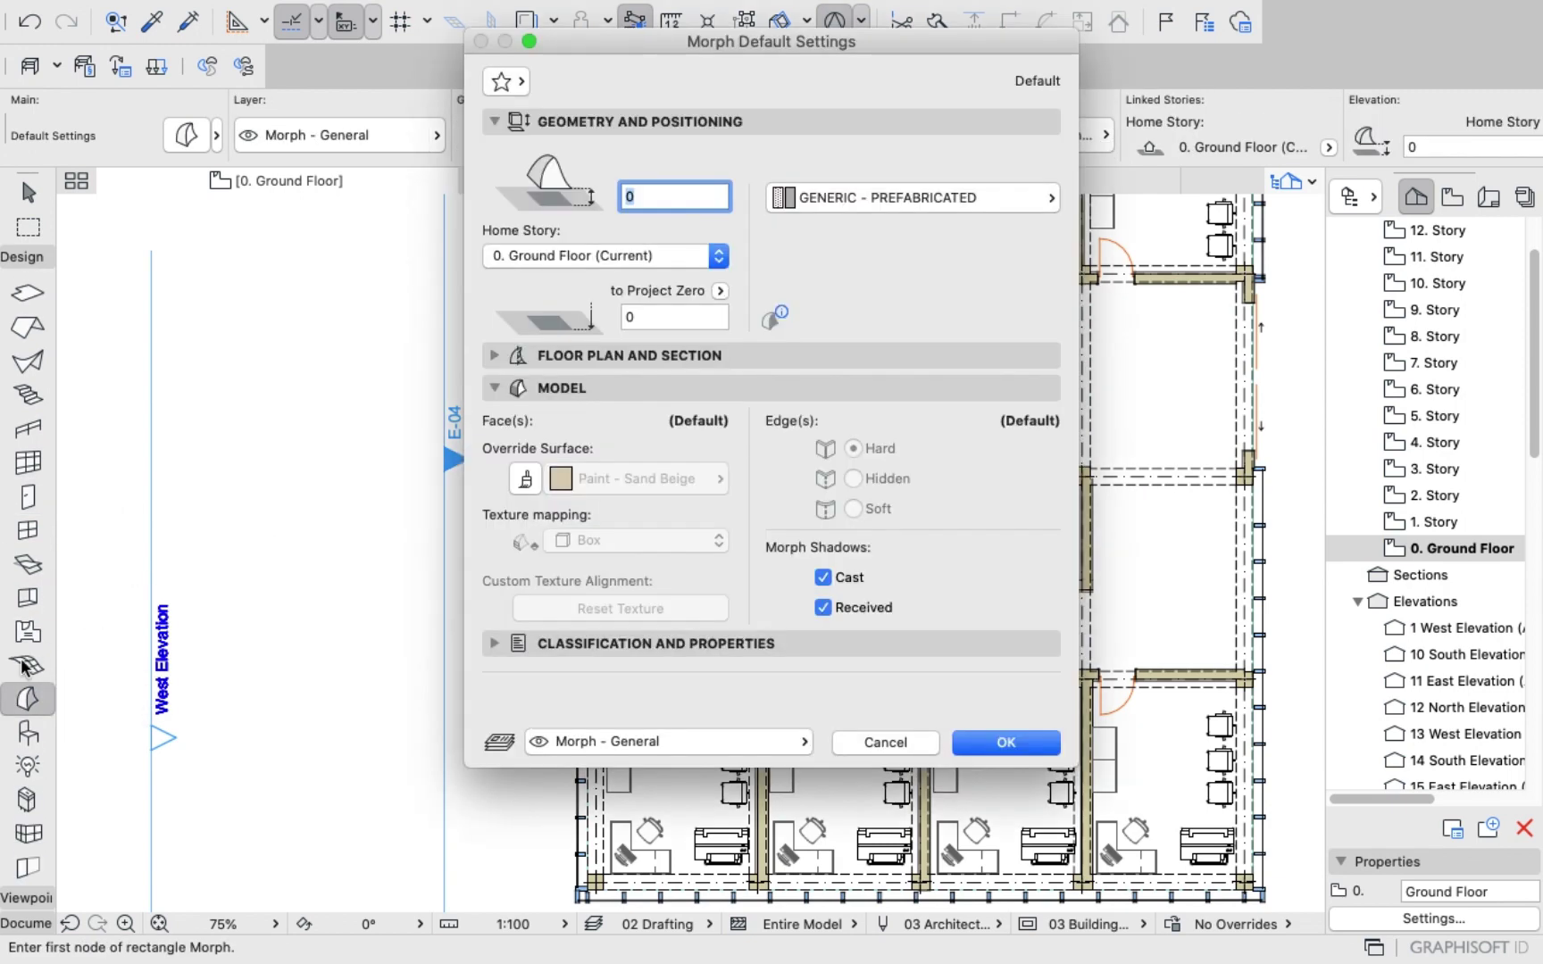
pyautogui.click(521, 482)
pyautogui.click(634, 479)
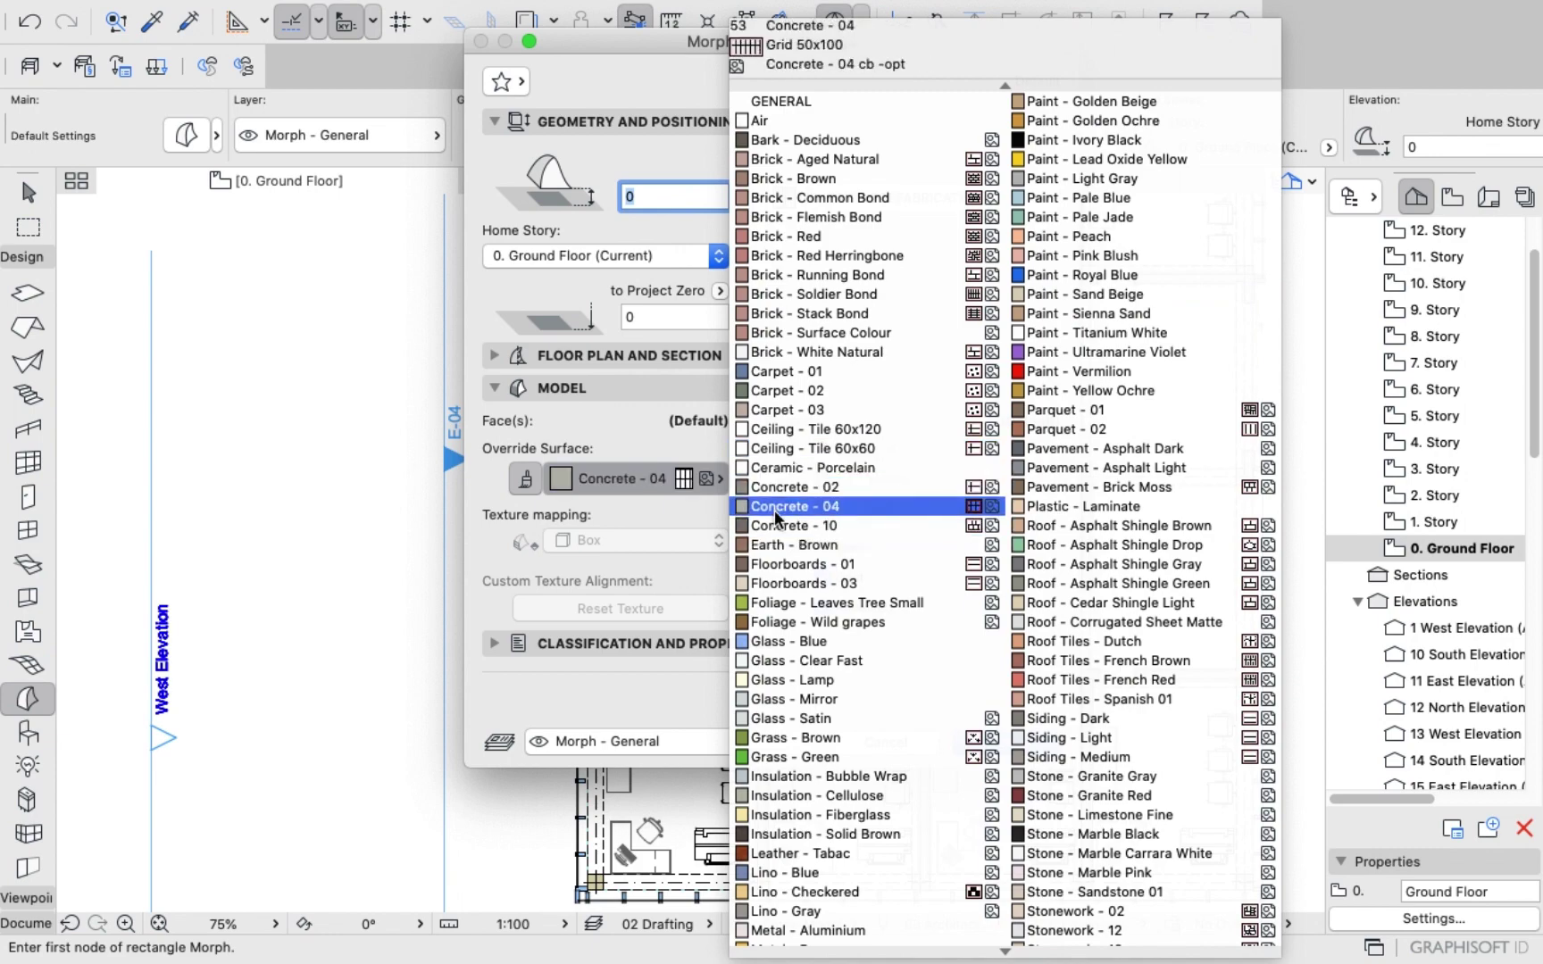
pyautogui.click(775, 513)
pyautogui.click(1021, 741)
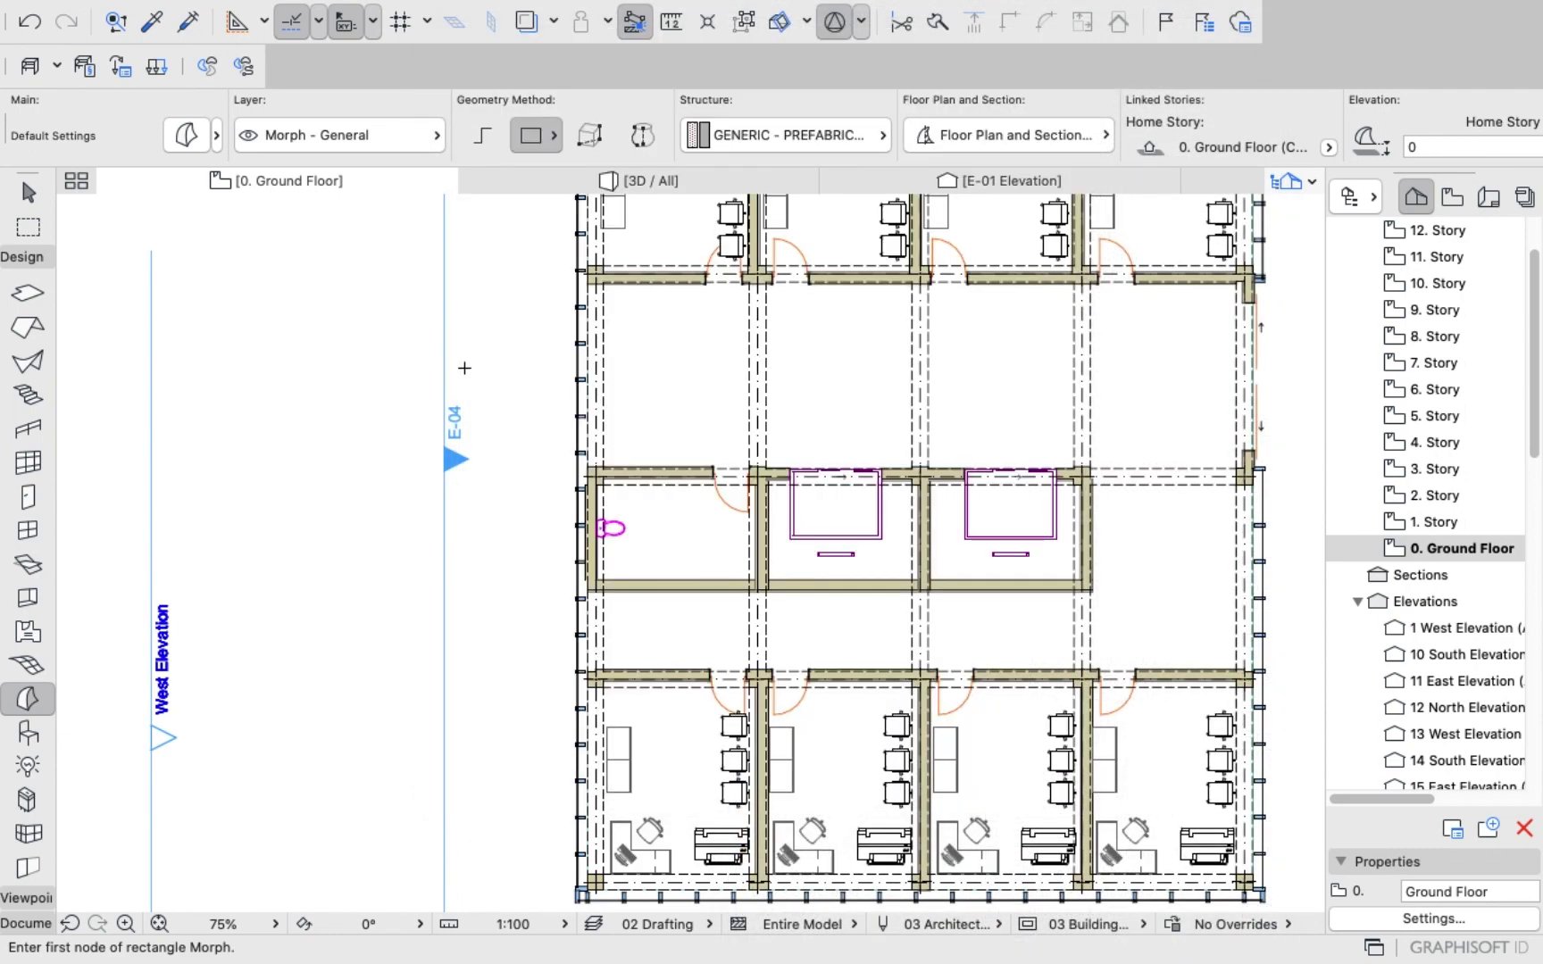
# Draw a rectangular morph around the building footprint on the Ground Floor plan, leaving a wide margin on every side.
pyautogui.scroll(-10, 500, 429)
pyautogui.scroll(2, 441, 329)
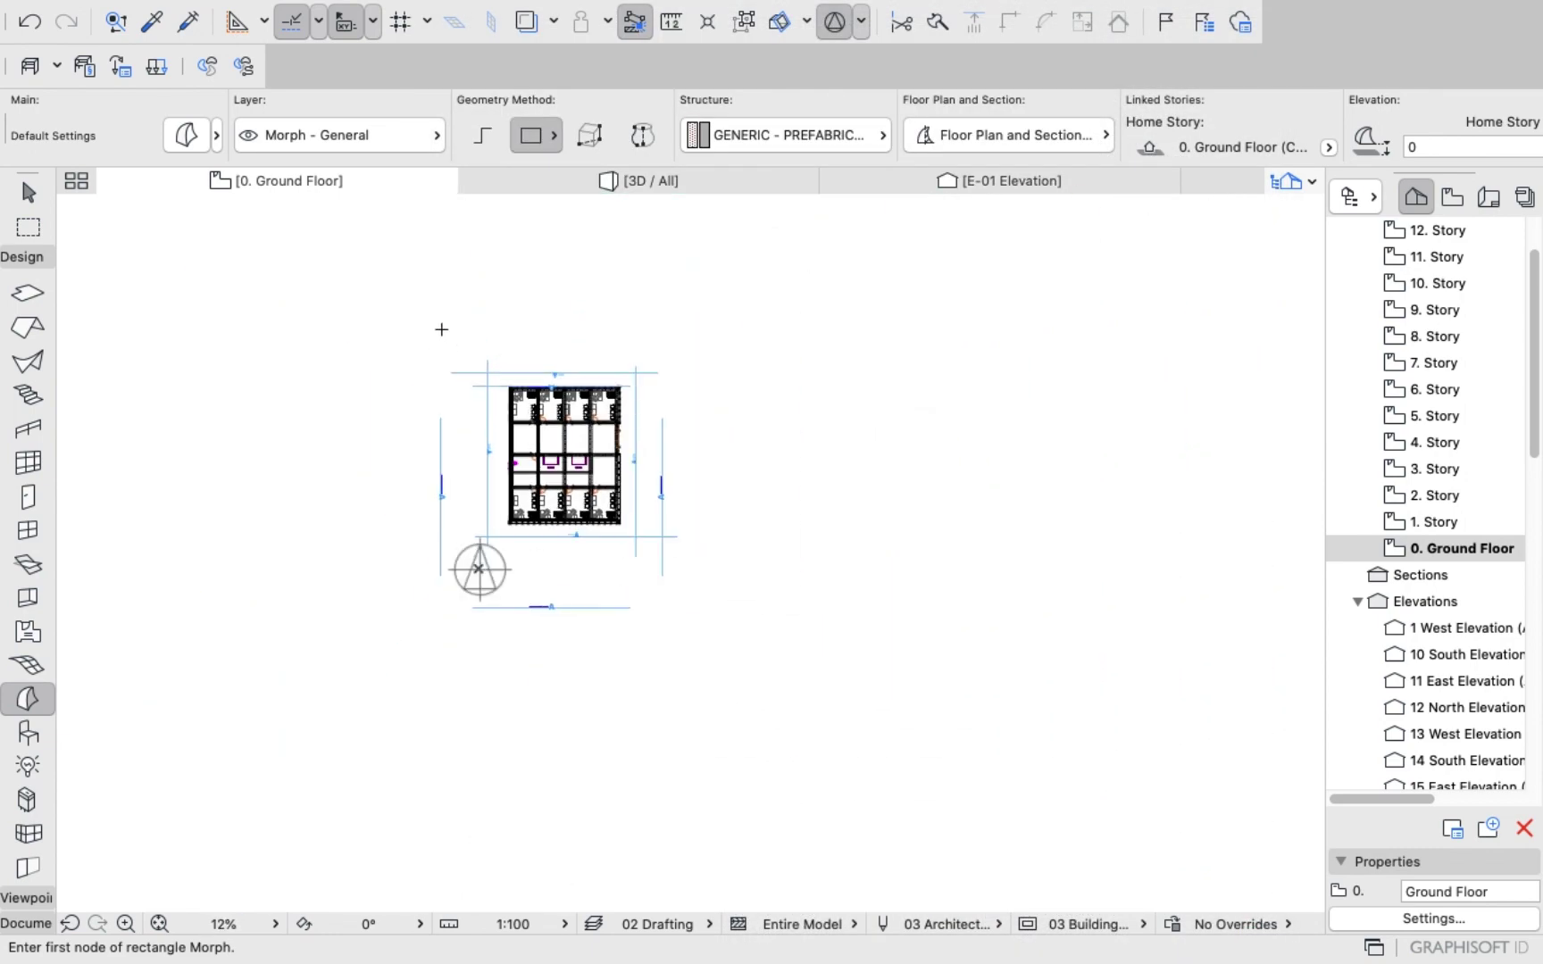
pyautogui.click(698, 591)
# Check the concrete ground surface around the building's base and entrance in the 3D view.
pyautogui.click(658, 182)
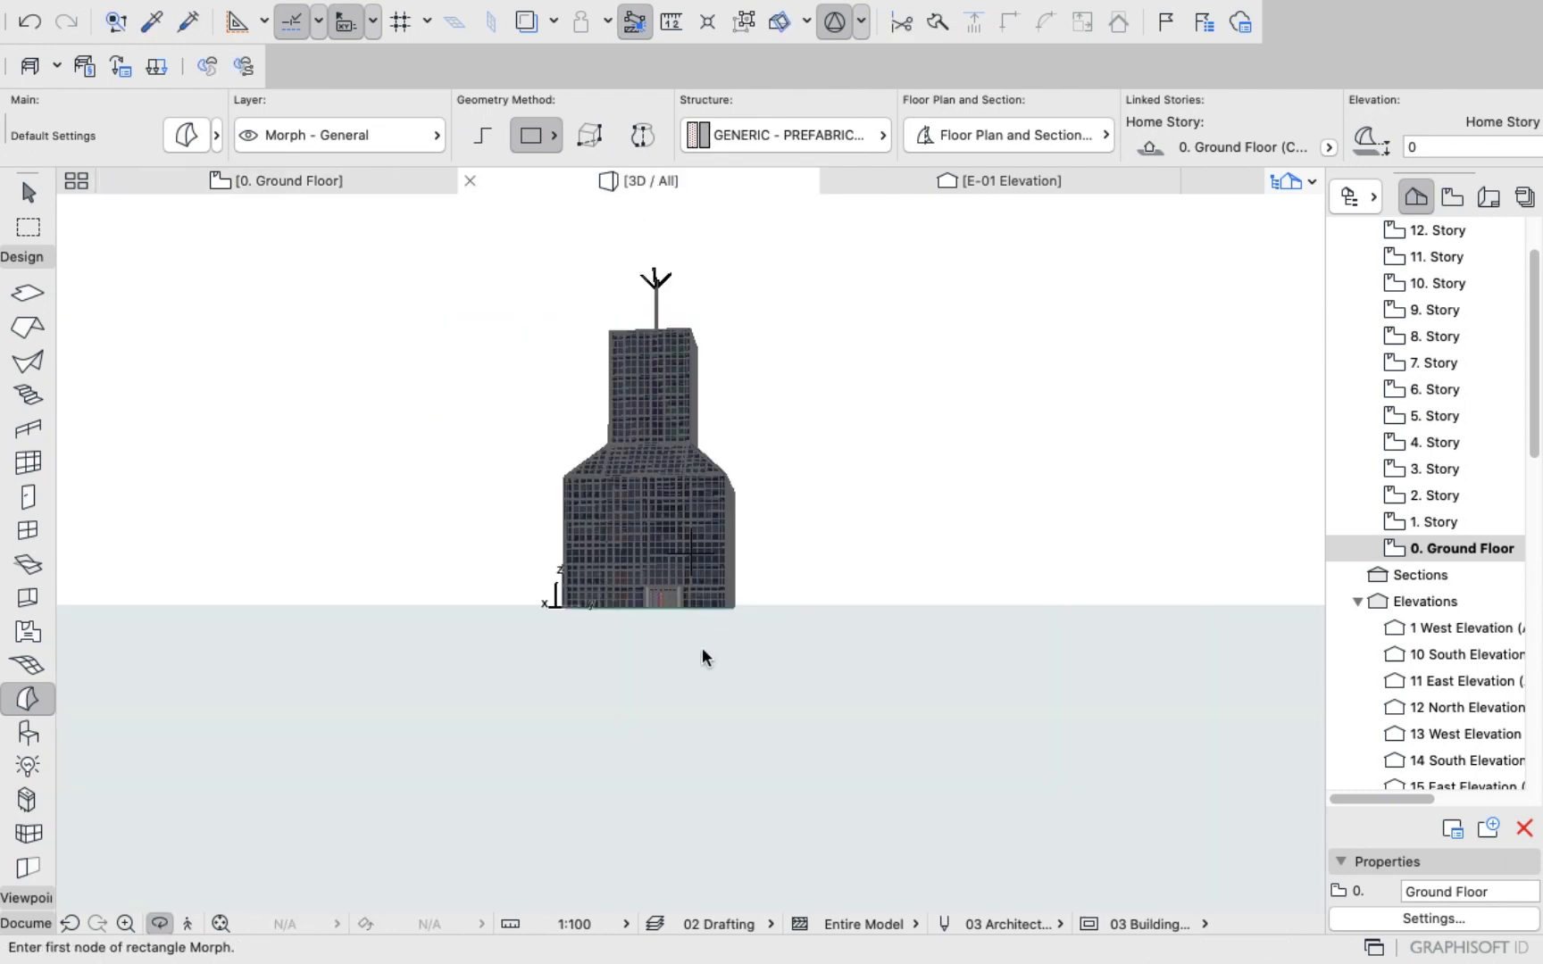
pyautogui.moveTo(723, 621); pyautogui.dragTo(587, 681)
pyautogui.scroll(5, 740, 613)
pyautogui.scroll(10, 671, 629)
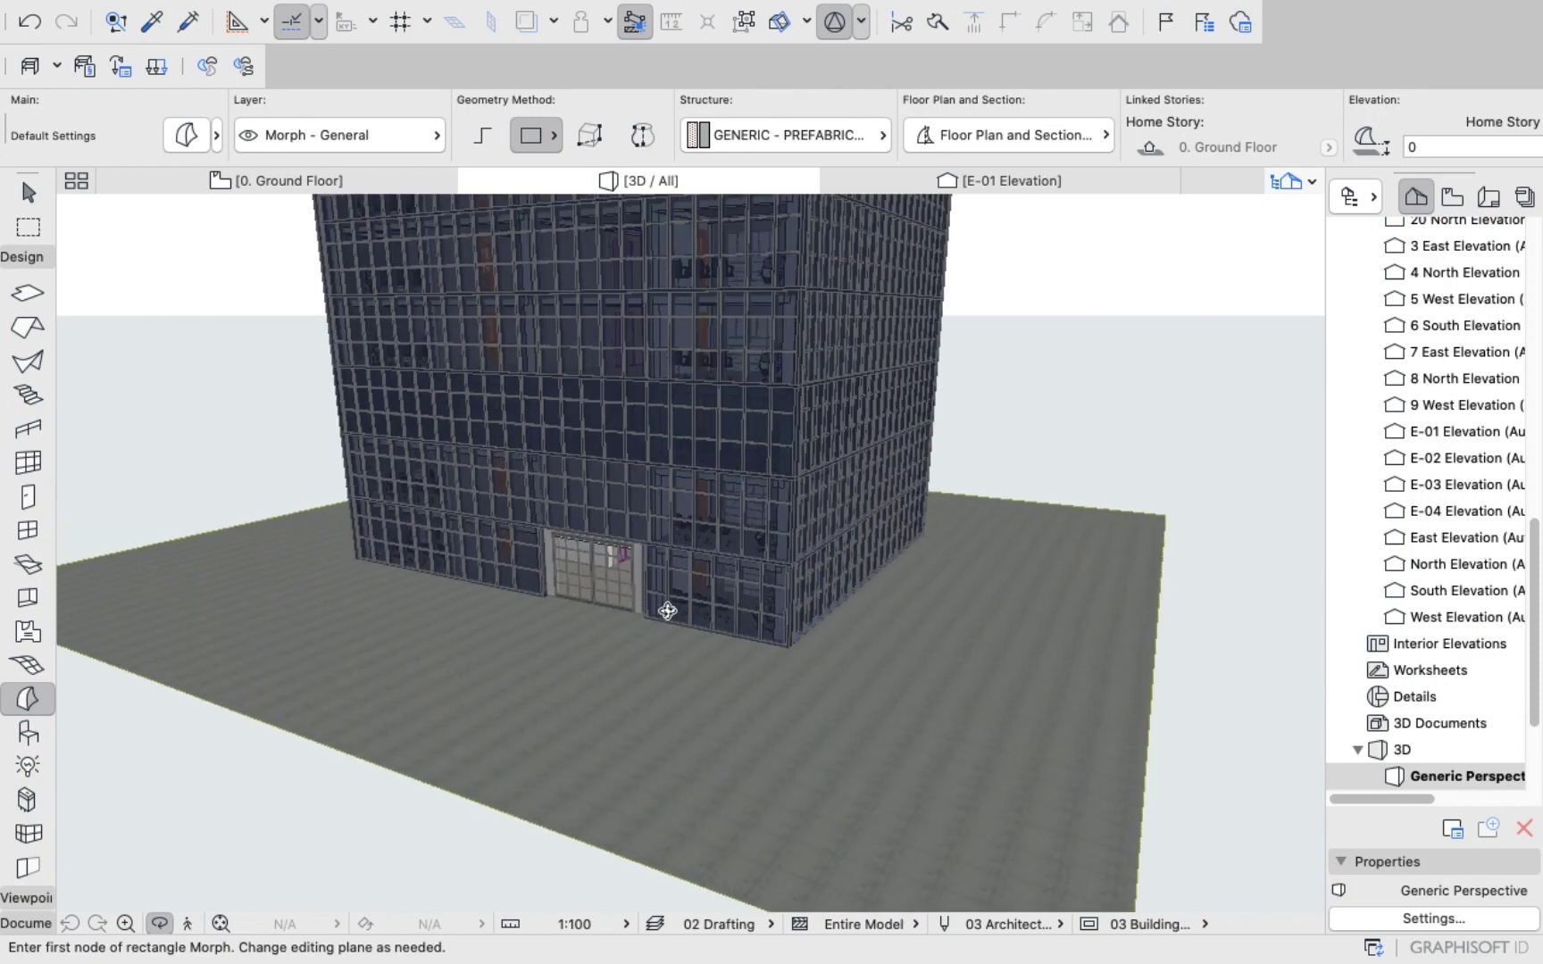
pyautogui.scroll(-10, 659, 660)
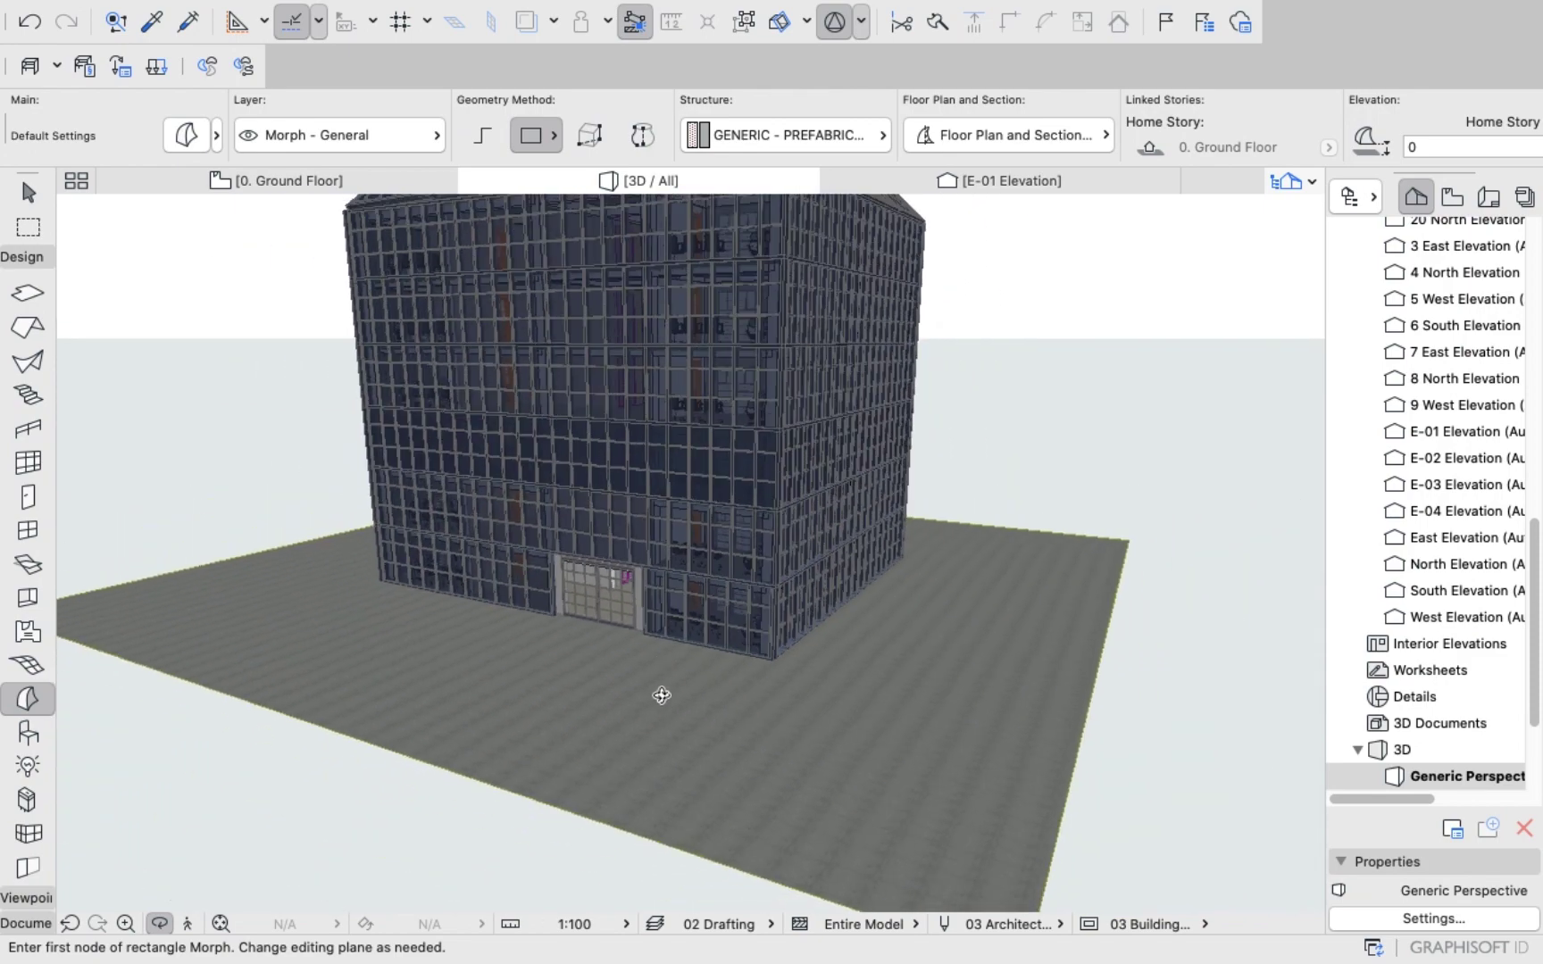
pyautogui.moveTo(660, 696); pyautogui.dragTo(714, 679)
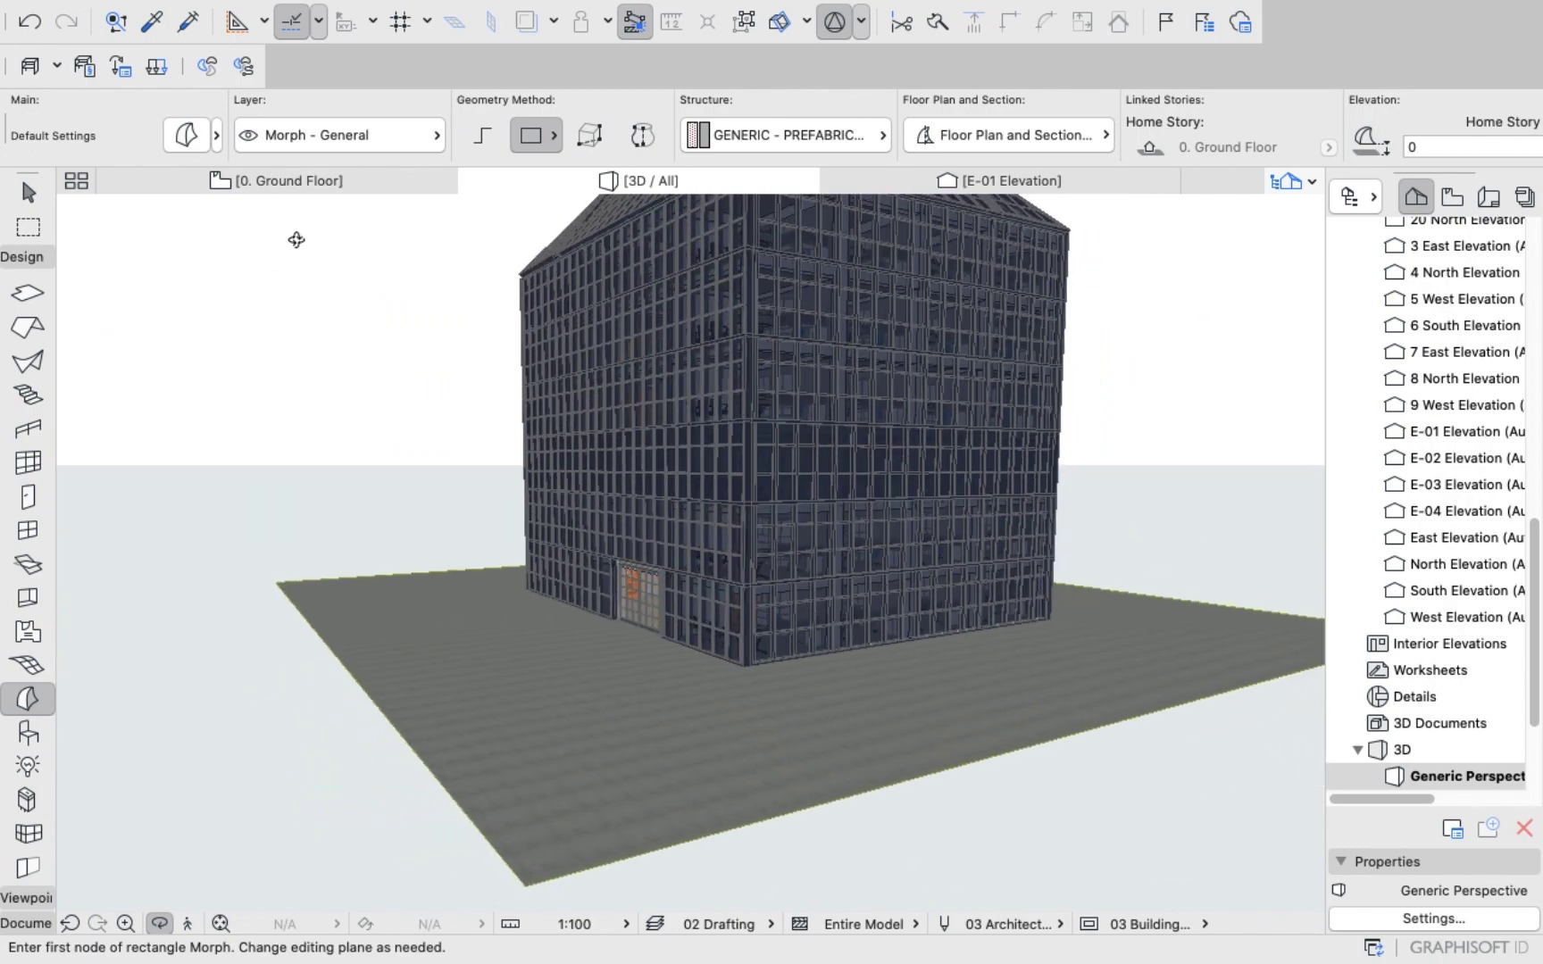
# Set the ground morph's elevation to Project Zero to -200.
pyautogui.click(298, 187)
pyautogui.click(585, 616)
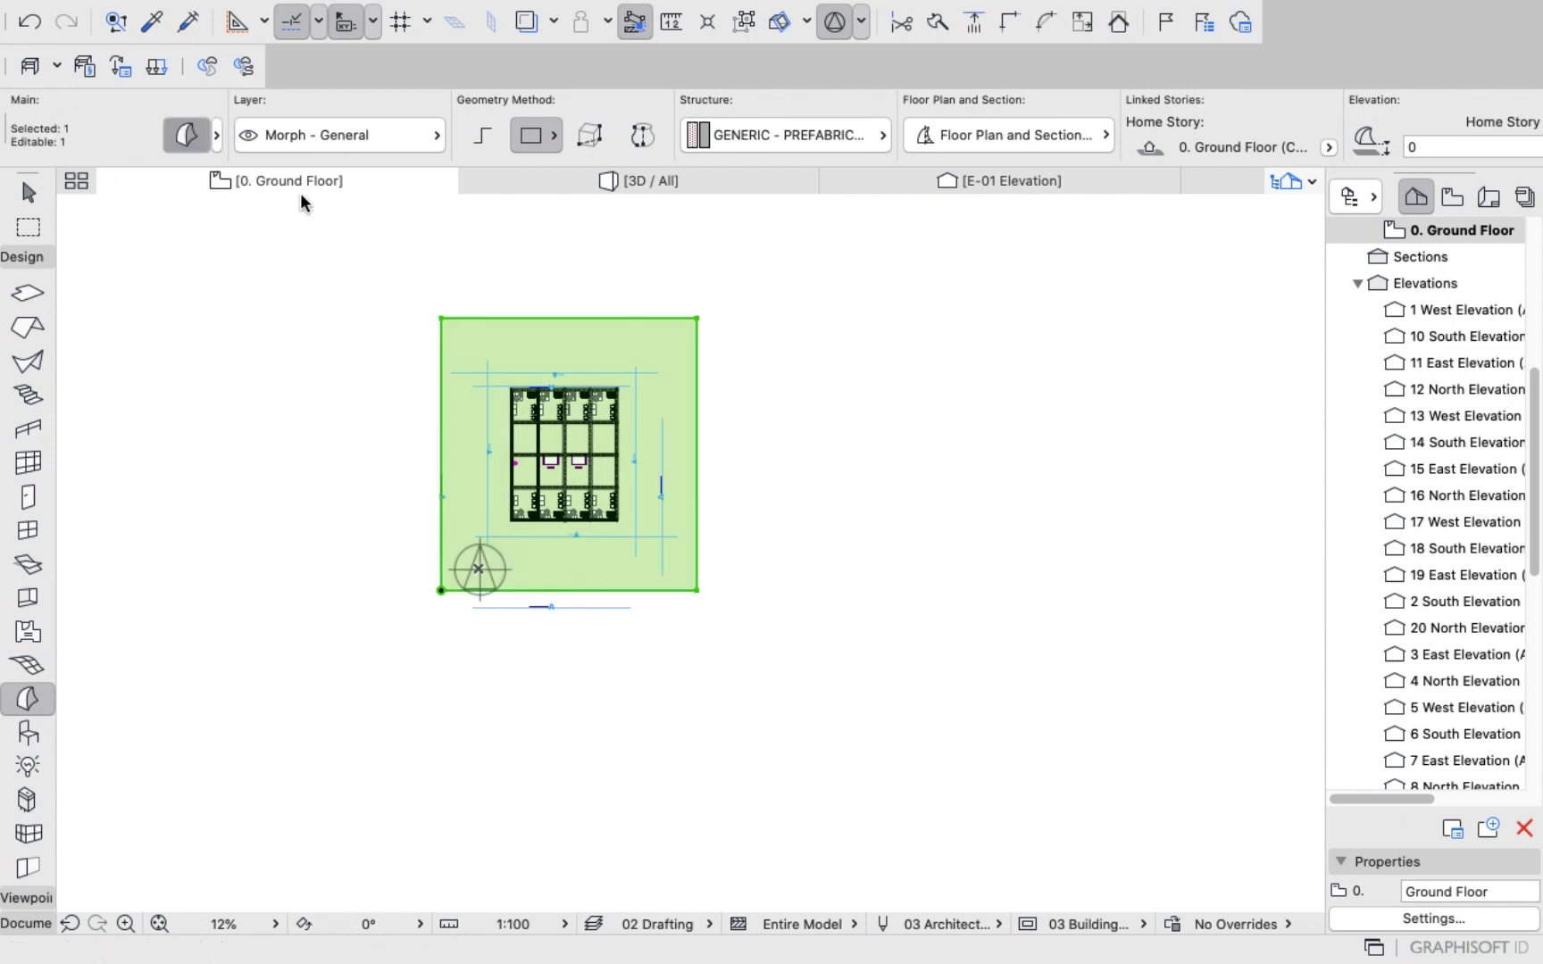
pyautogui.press('super+t')
pyautogui.click(661, 324)
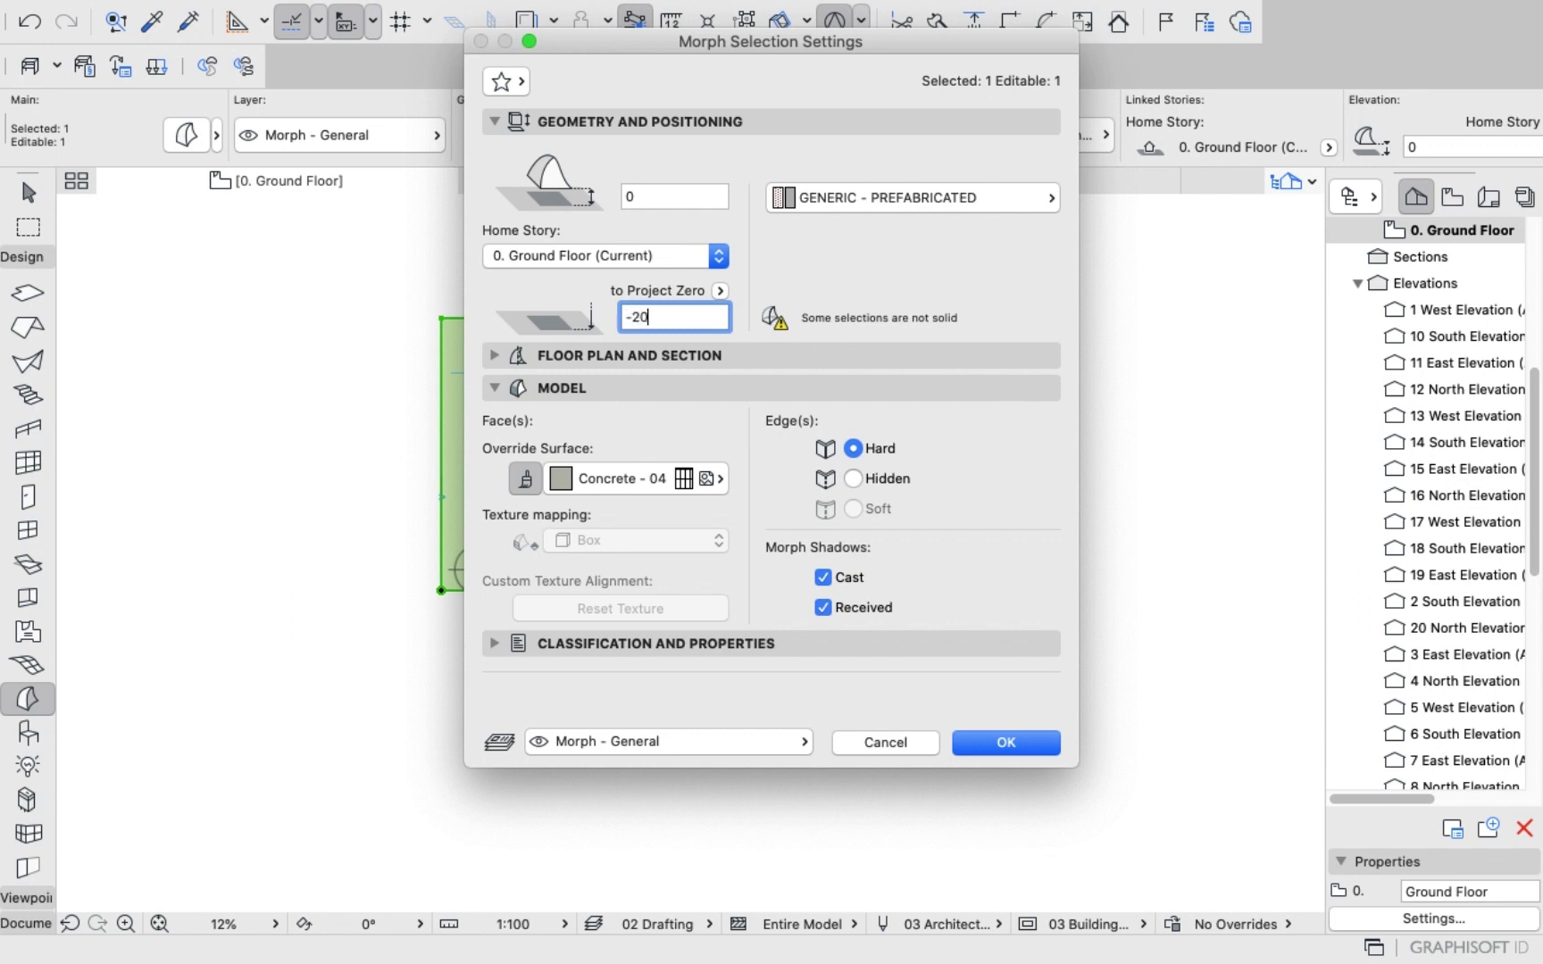
pyautogui.press('Return')
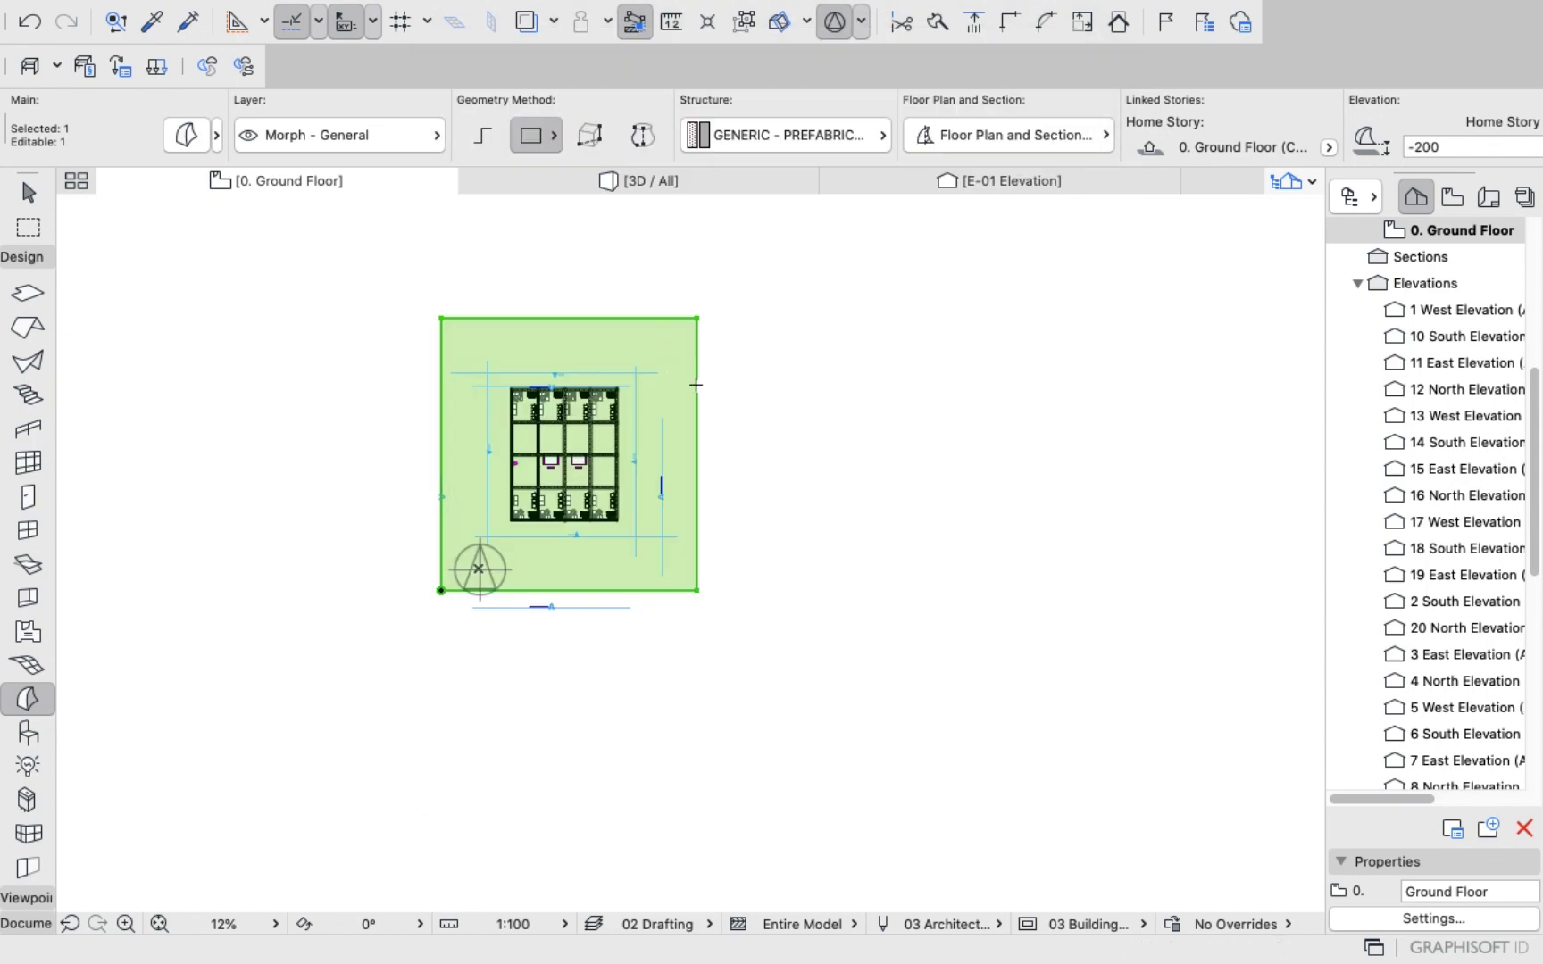
# Inspect the lowered ground surface at the entrance and the ground-floor lobby in the 3D view.
pyautogui.click(657, 190)
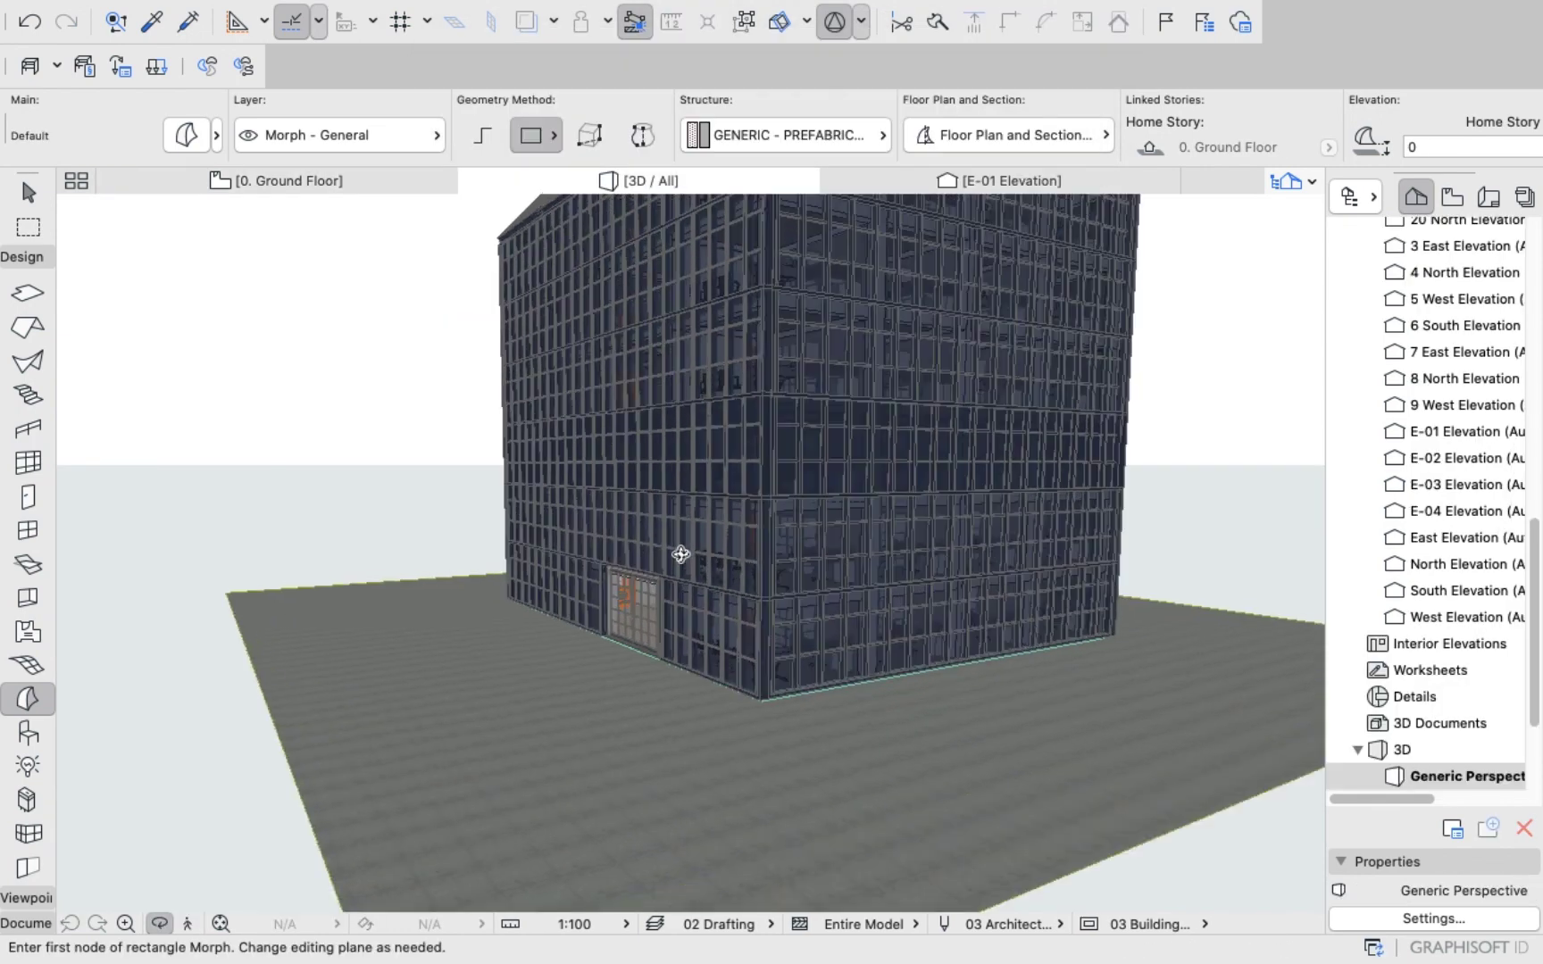
pyautogui.moveTo(680, 594); pyautogui.dragTo(641, 606)
pyautogui.scroll(10, 580, 693)
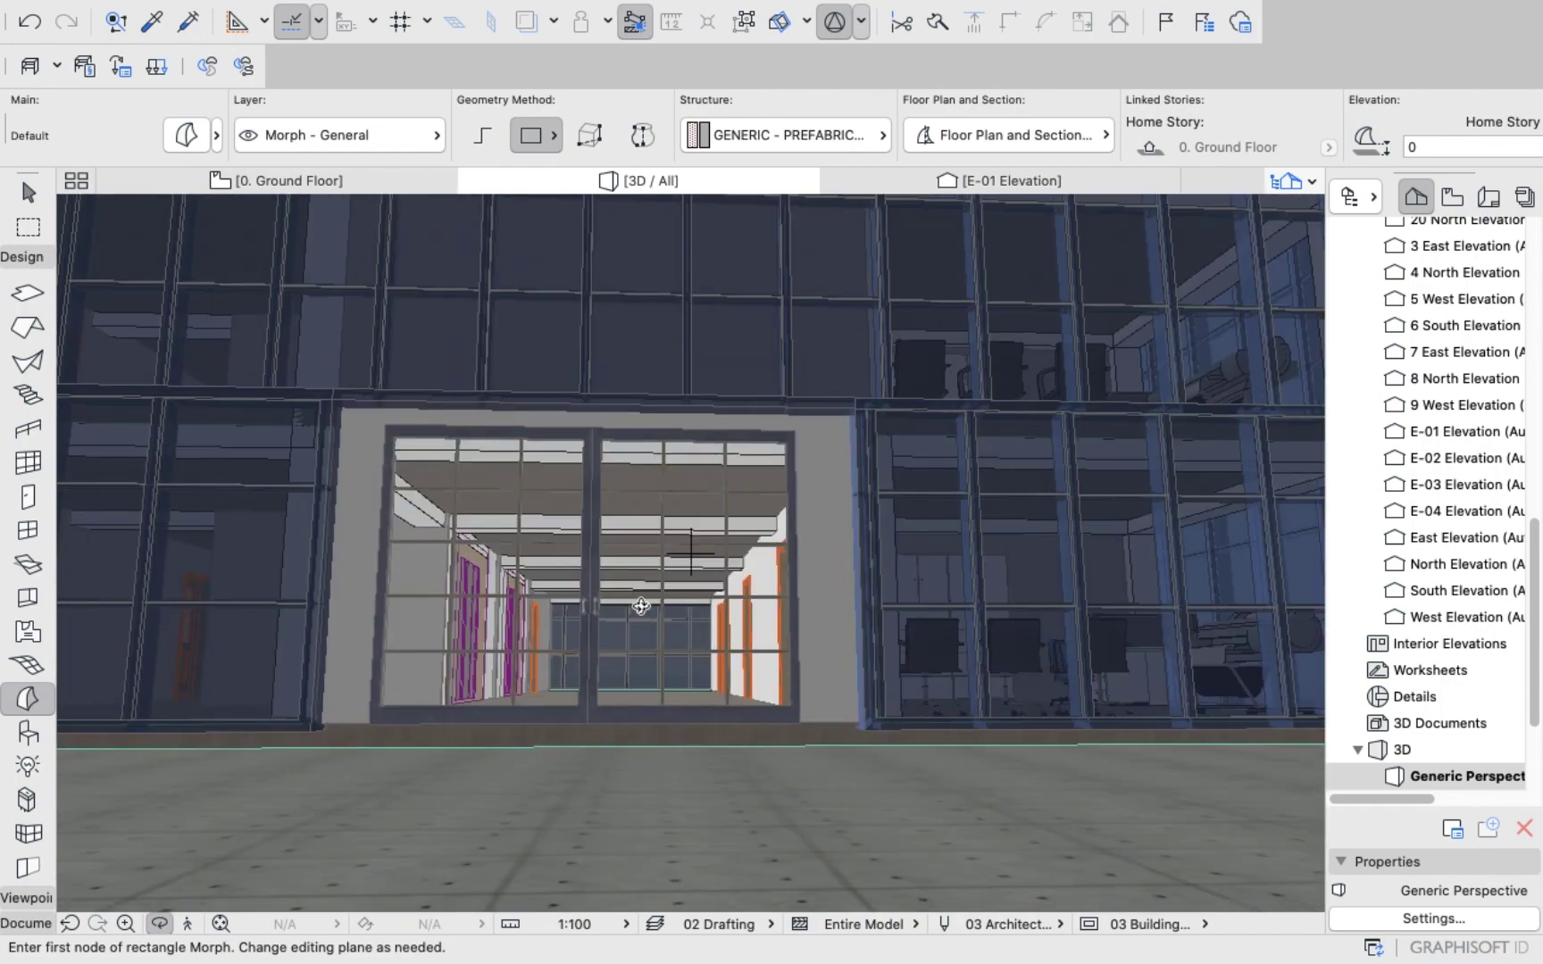
pyautogui.scroll(12, 641, 607)
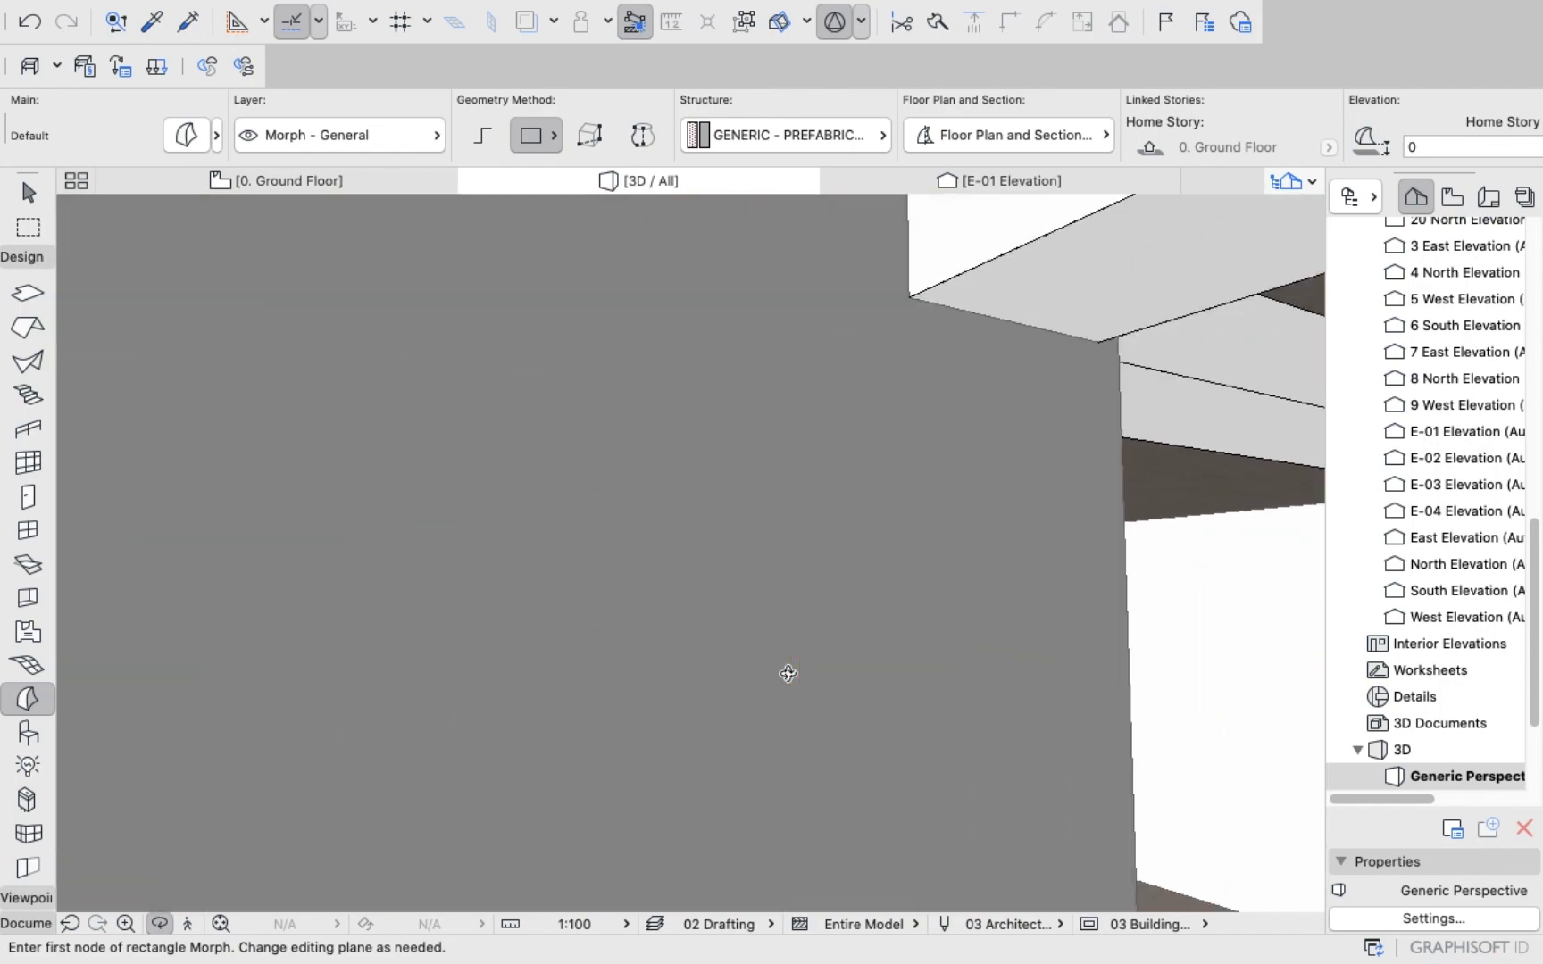
pyautogui.keyDown('shift'); pyautogui.moveTo(787, 674); pyautogui.dragTo(535, 523, button='middle'); pyautogui.keyUp('shift')
pyautogui.scroll(-10, 538, 509)
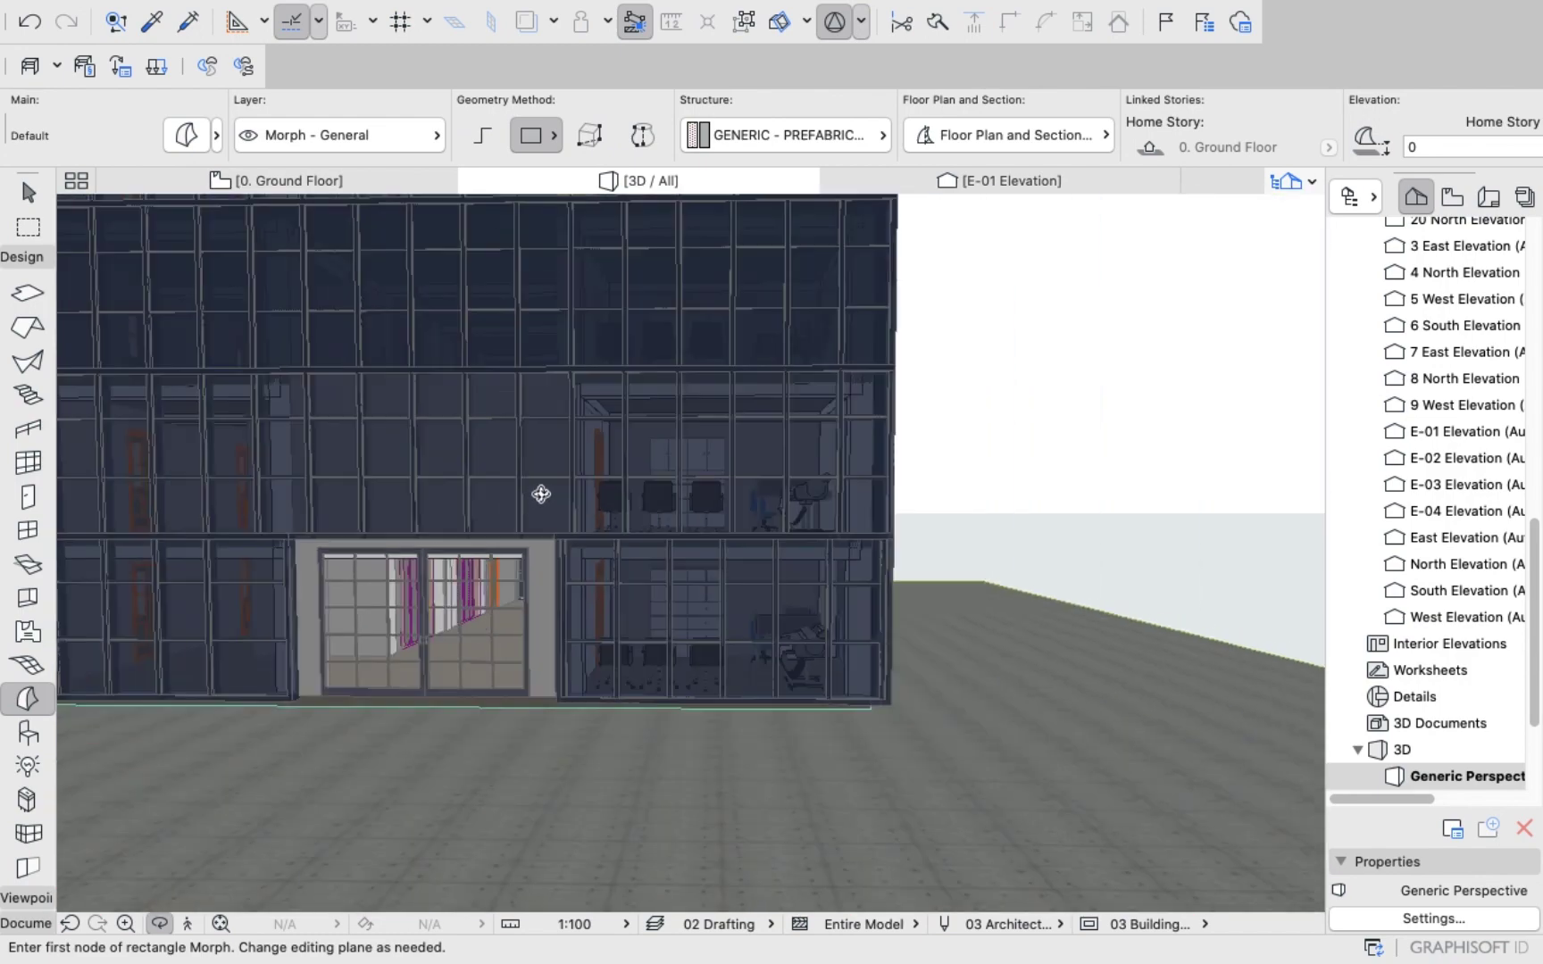
# Delete the three walls that protrude through the sloped curtain wall at the tower's setback.
pyautogui.scroll(-10, 541, 493)
pyautogui.moveTo(540, 448); pyautogui.dragTo(771, 683, button='middle')
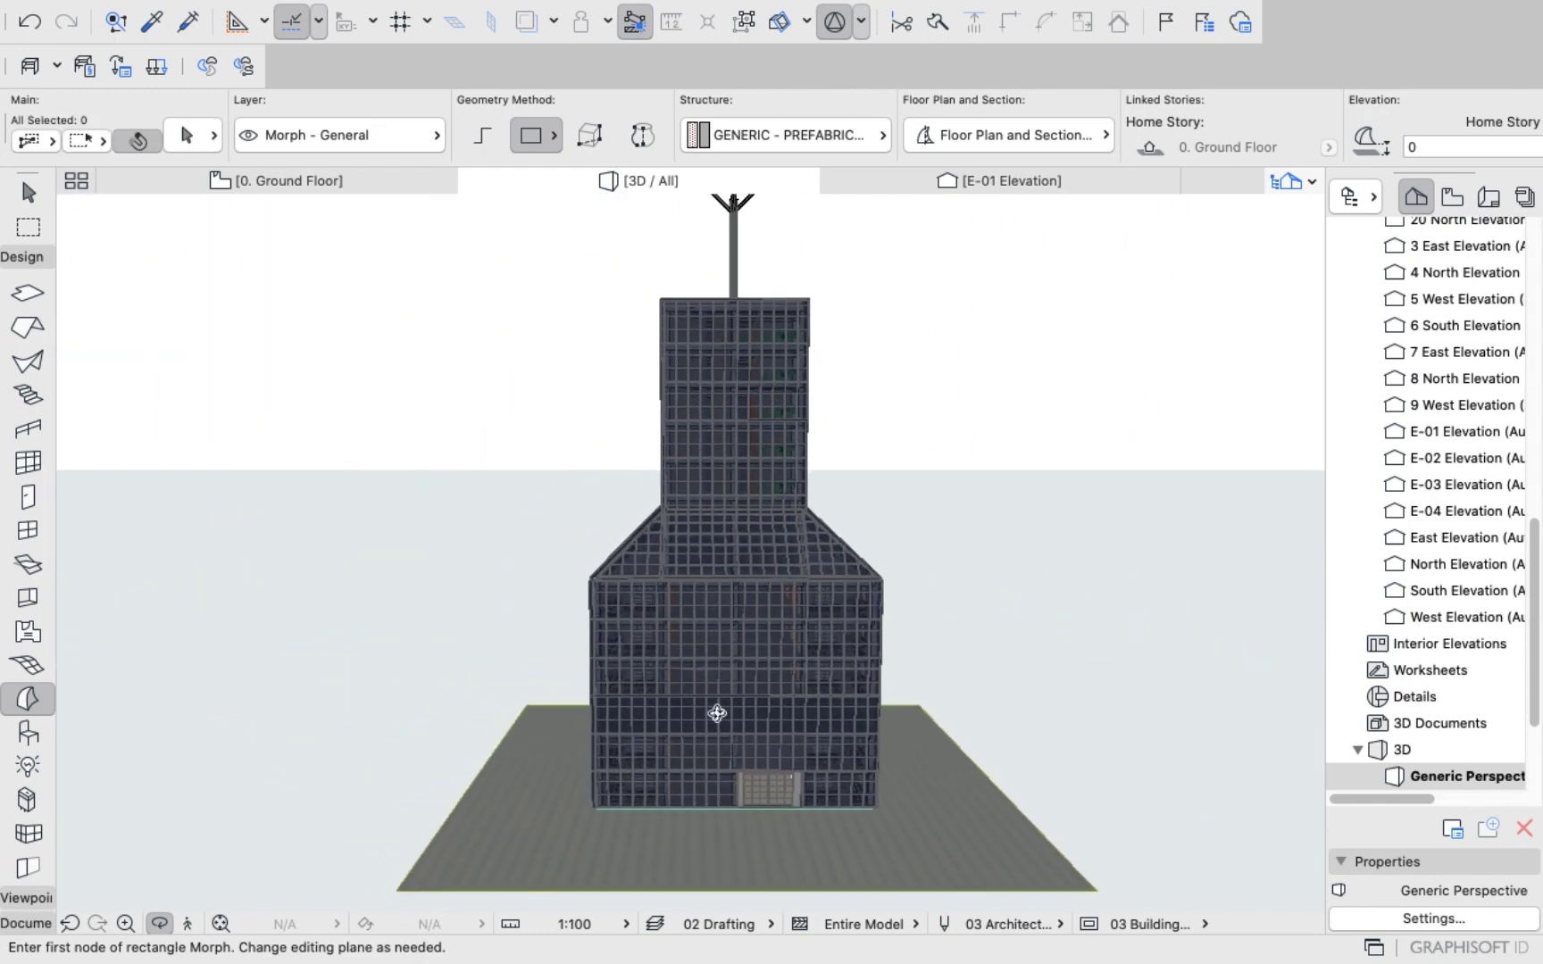
pyautogui.keyDown('shift'); pyautogui.moveTo(711, 710); pyautogui.dragTo(536, 674, button='middle'); pyautogui.keyUp('shift')
pyautogui.scroll(5, 828, 610)
pyautogui.scroll(8, 764, 575)
pyautogui.scroll(-5, 732, 584)
pyautogui.scroll(6, 750, 630)
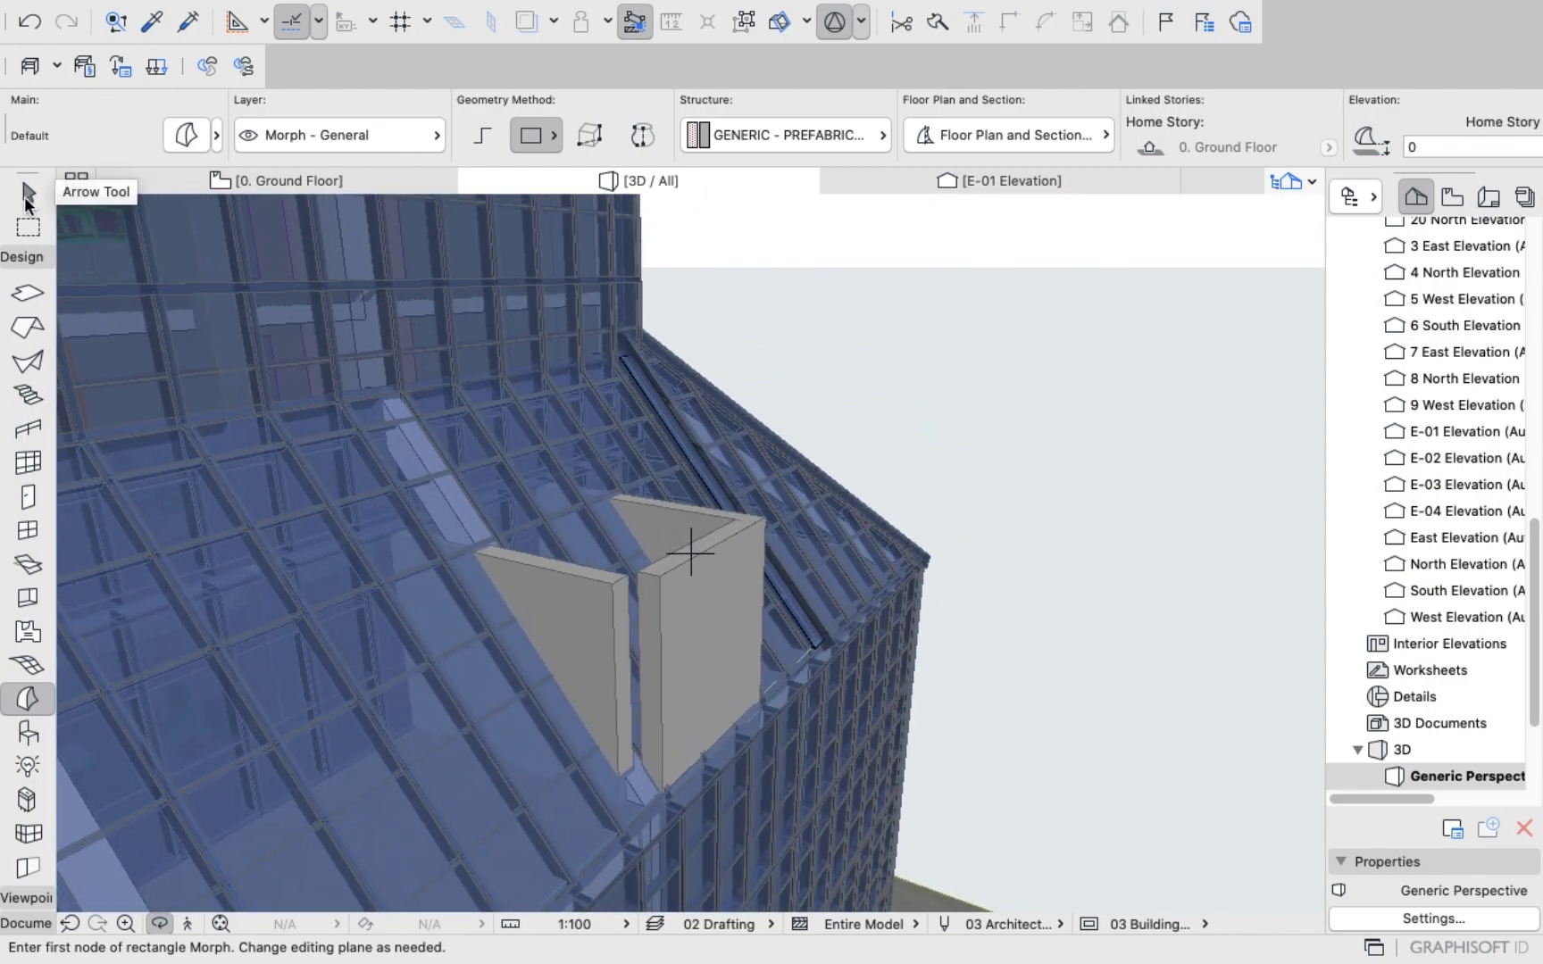
pyautogui.click(27, 200)
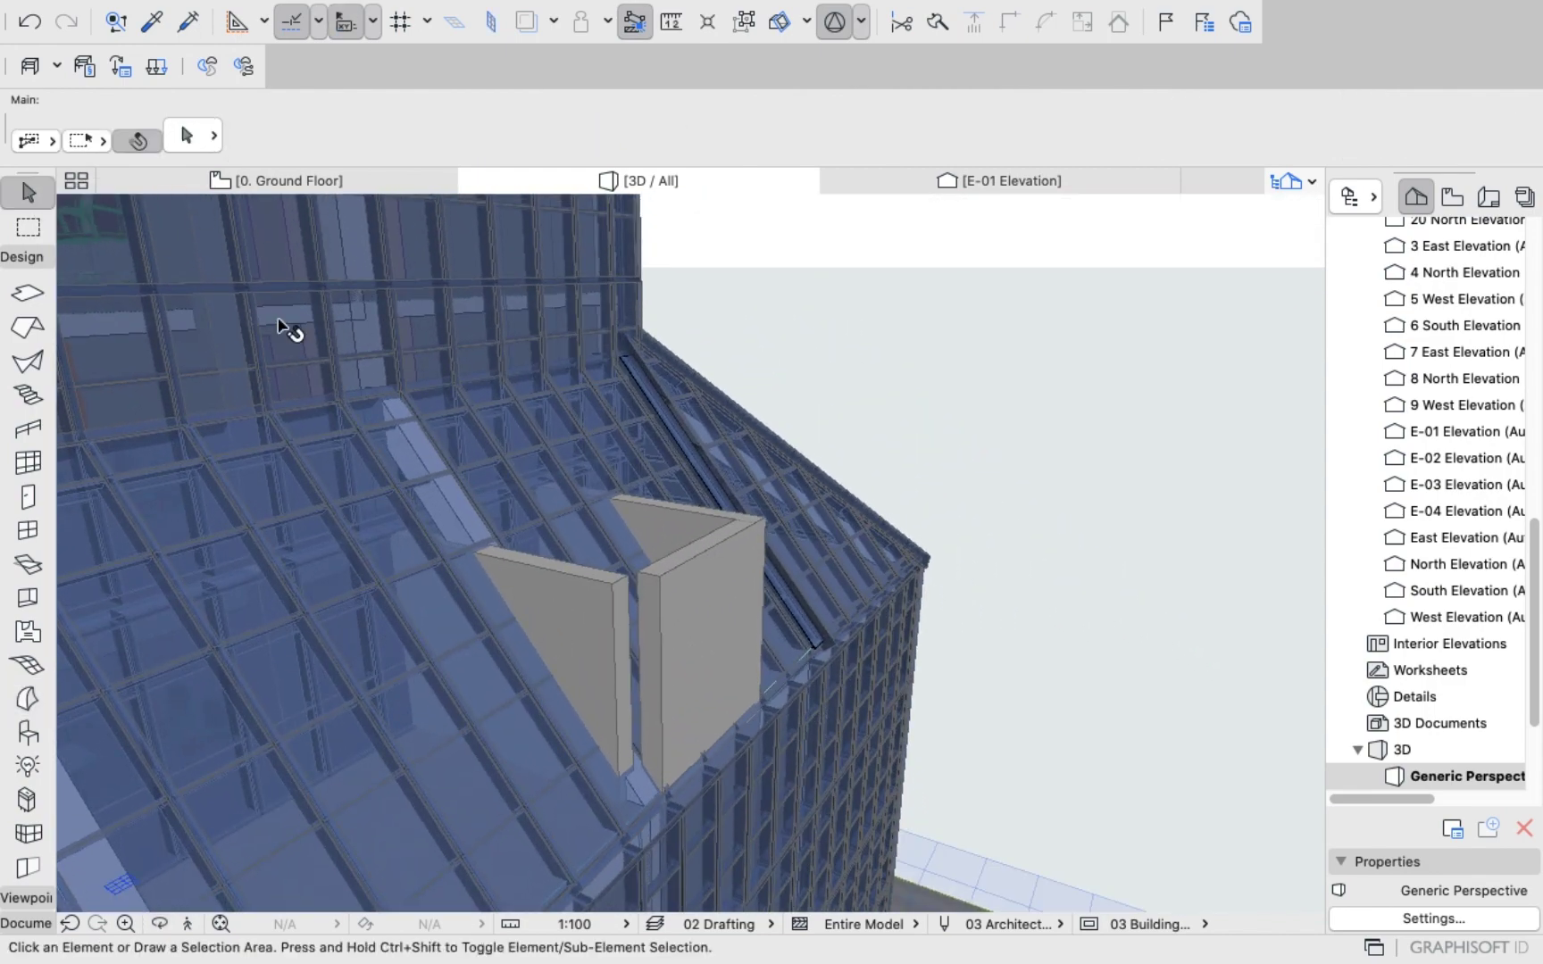
pyautogui.click(590, 583)
pyautogui.keyDown('shift'); pyautogui.click(673, 583); pyautogui.keyUp('shift')
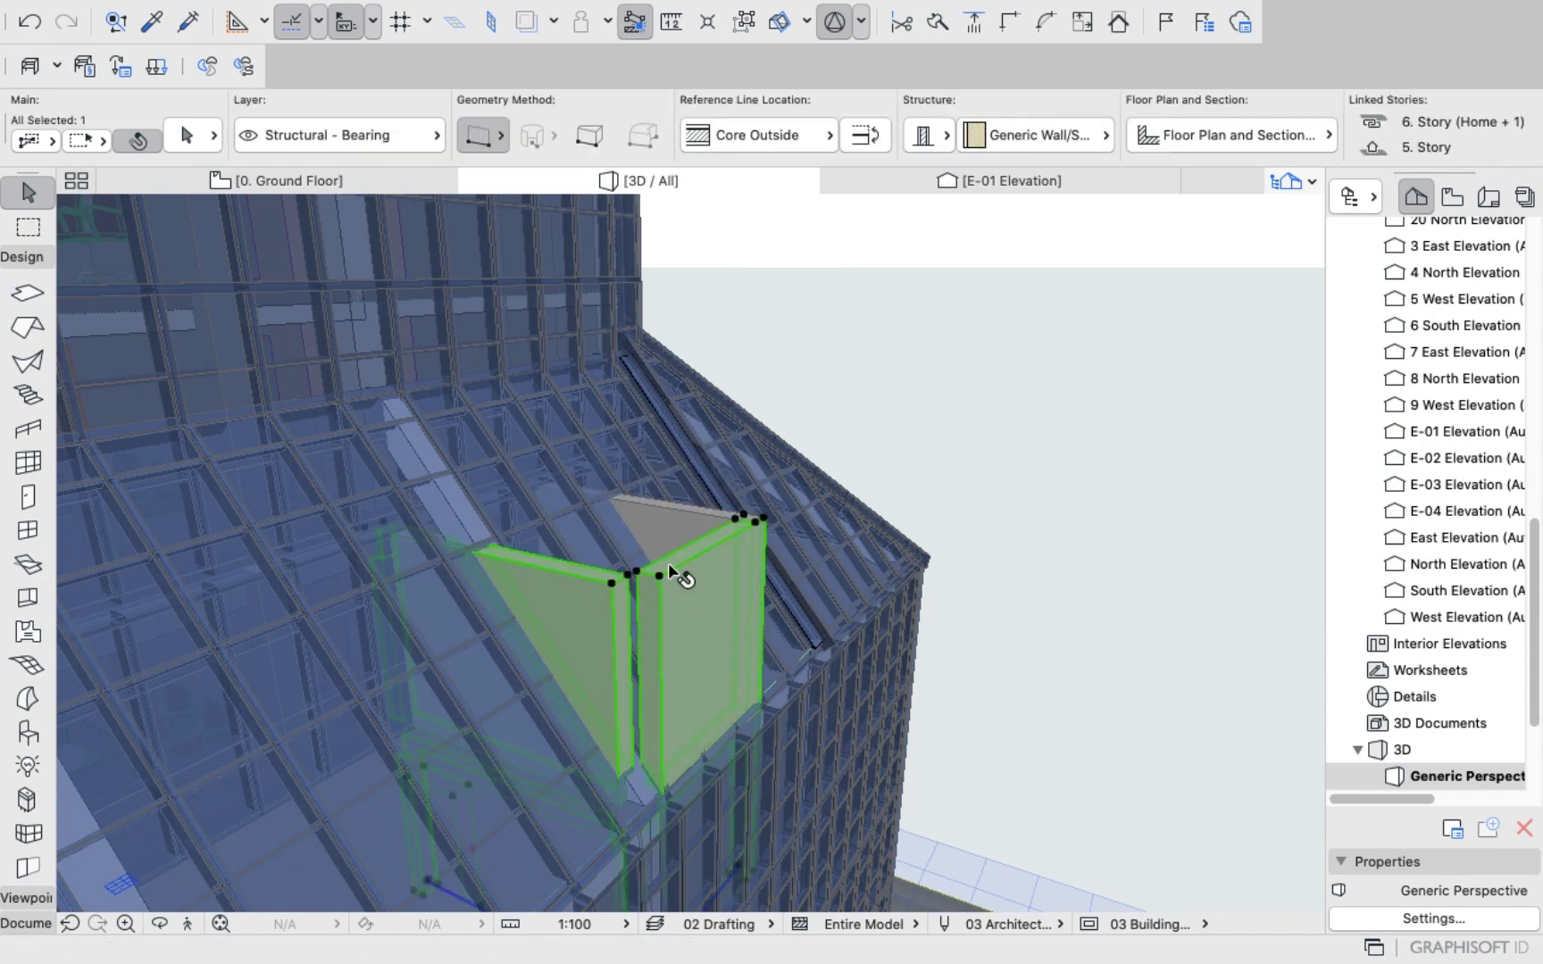
pyautogui.keyDown('shift'); pyautogui.click(665, 515); pyautogui.keyUp('shift')
pyautogui.rightClick(980, 282)
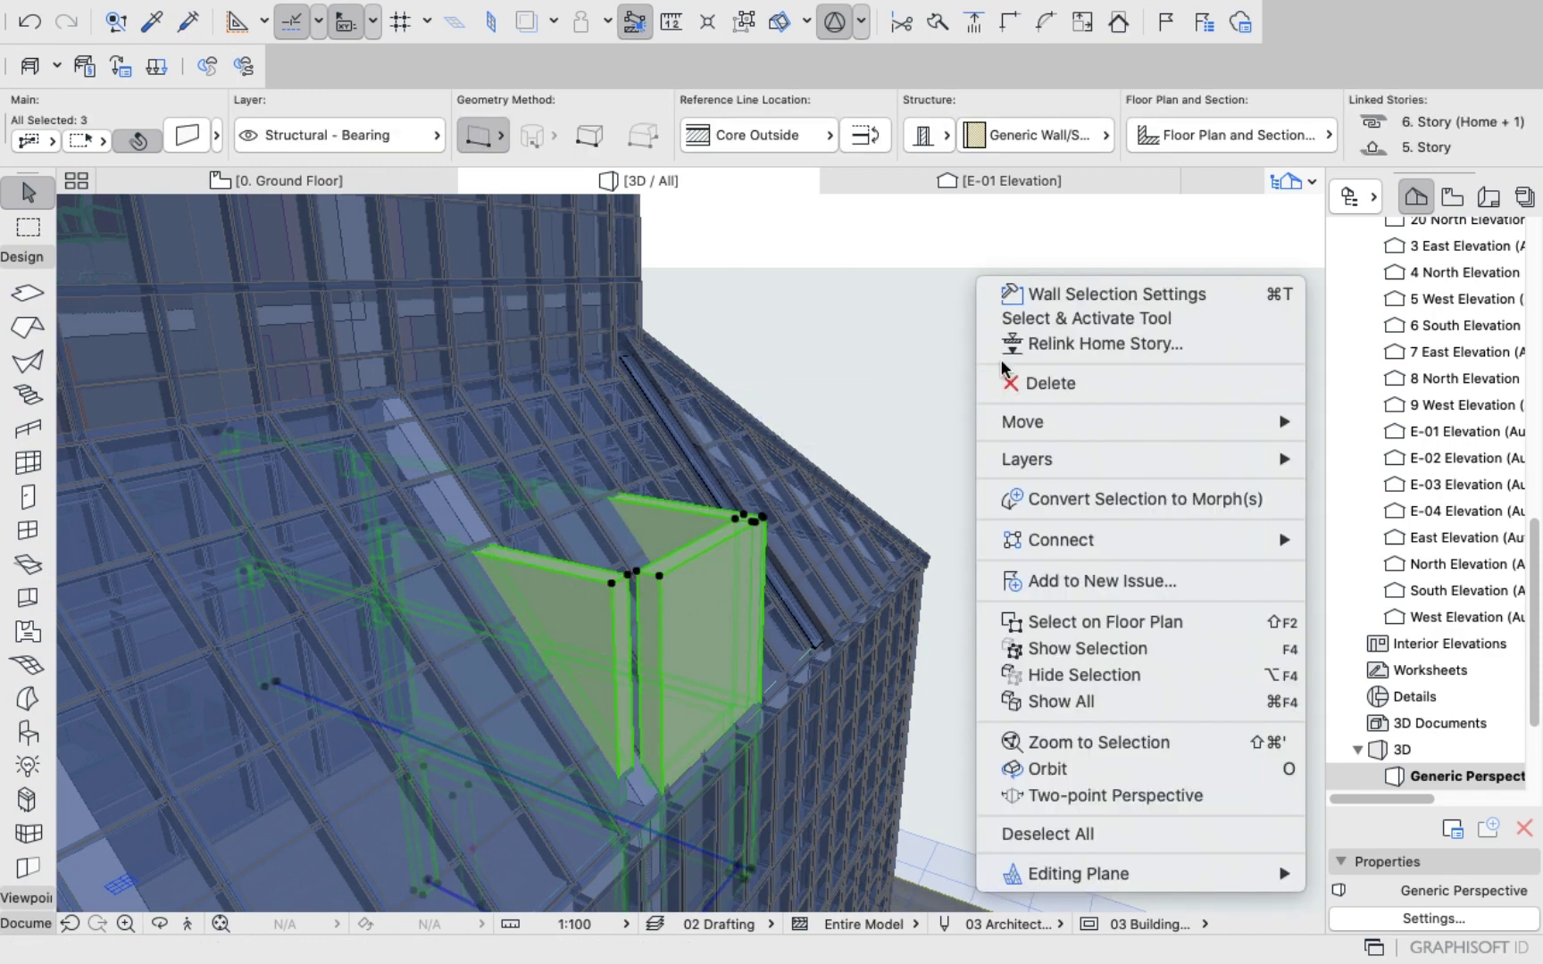
pyautogui.click(906, 286)
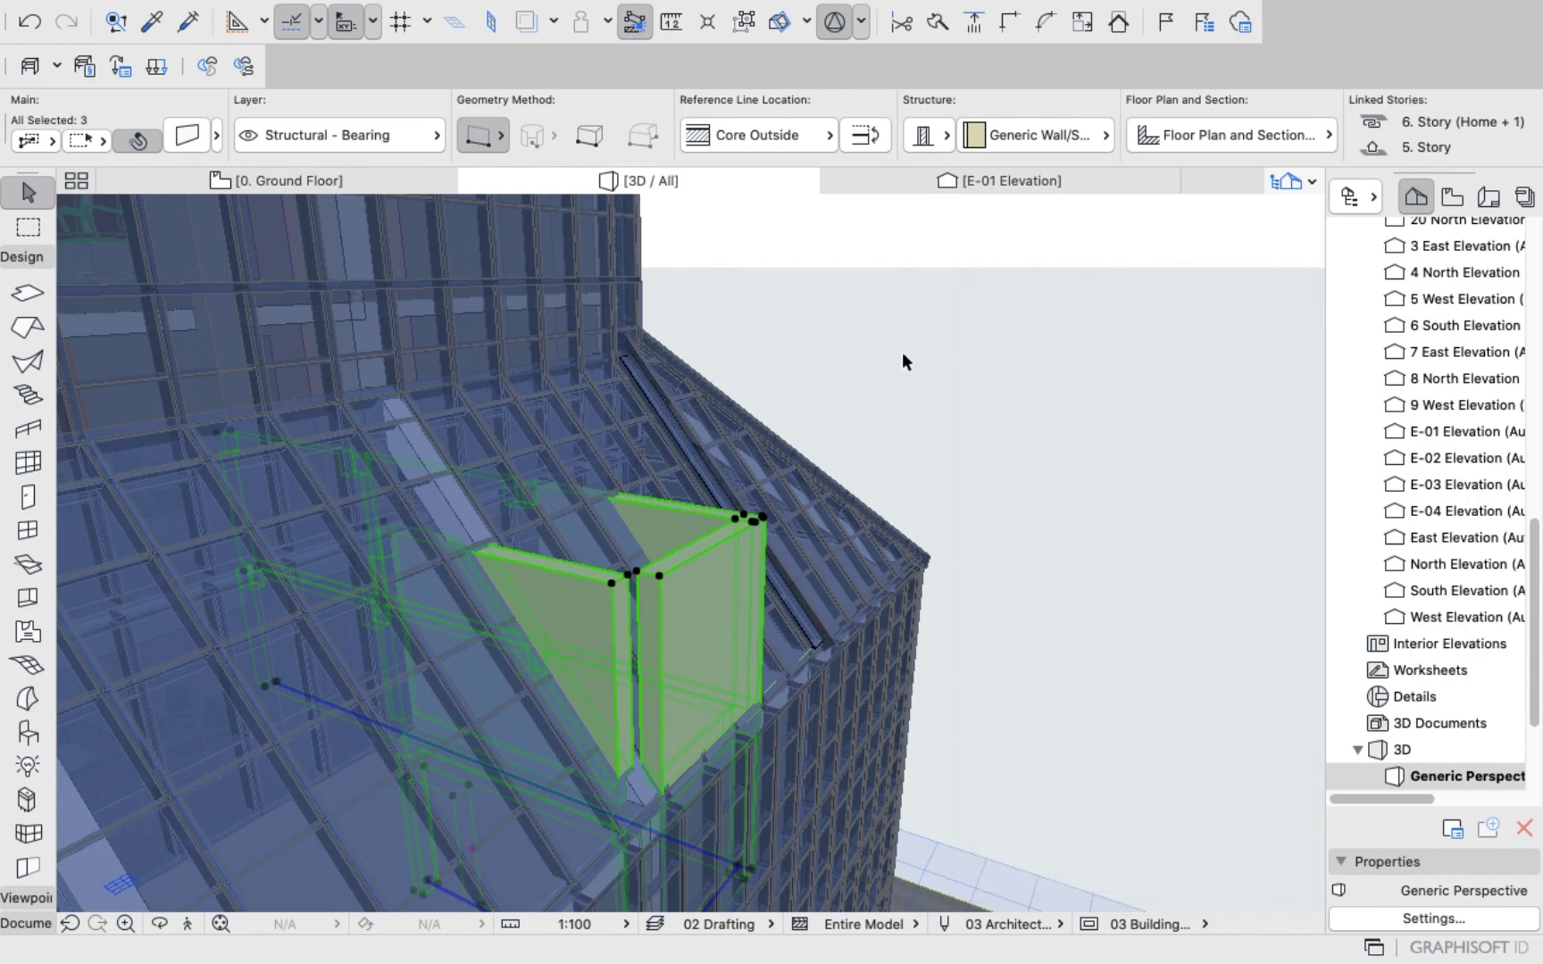
pyautogui.press('Delete')
pyautogui.press('o')
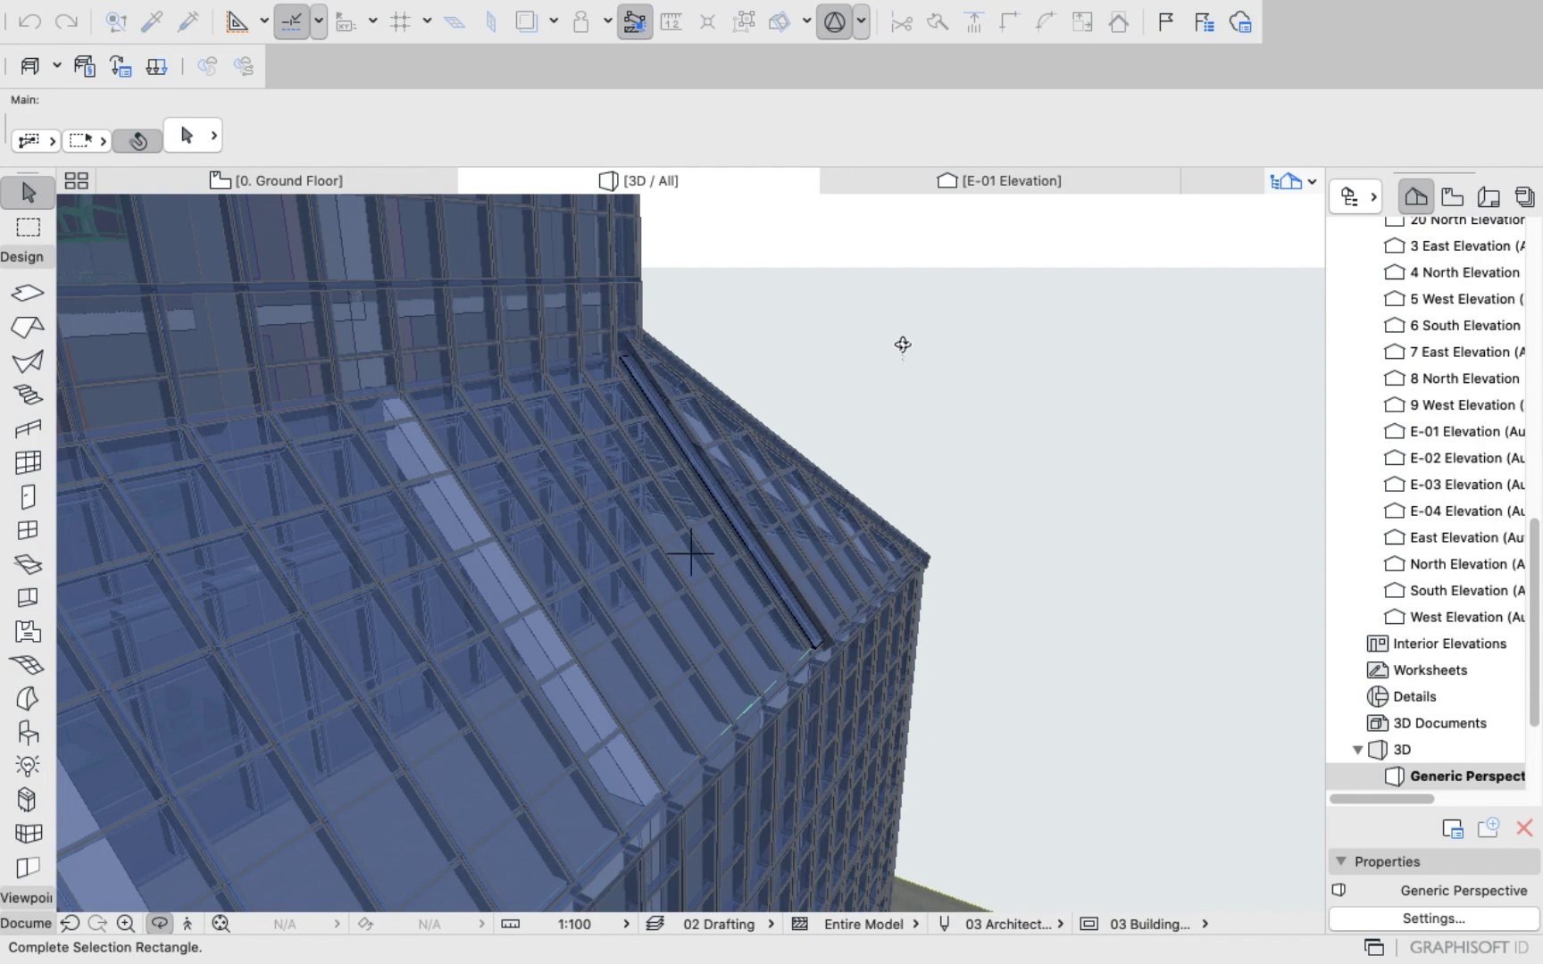
pyautogui.rightClick(965, 428)
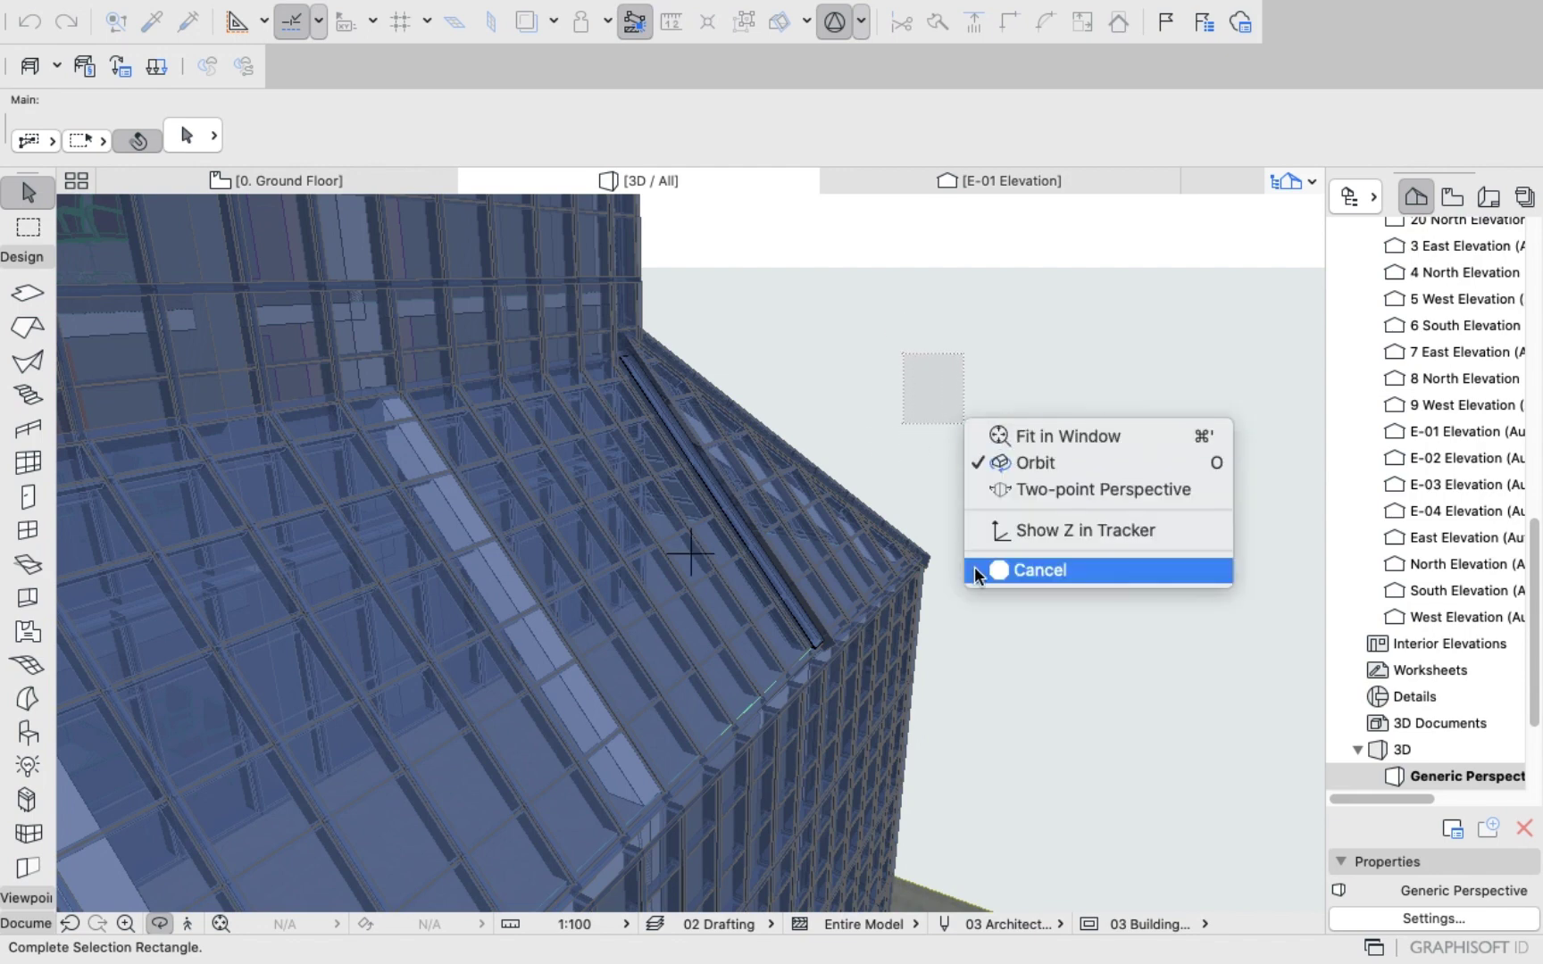
pyautogui.press('Escape')
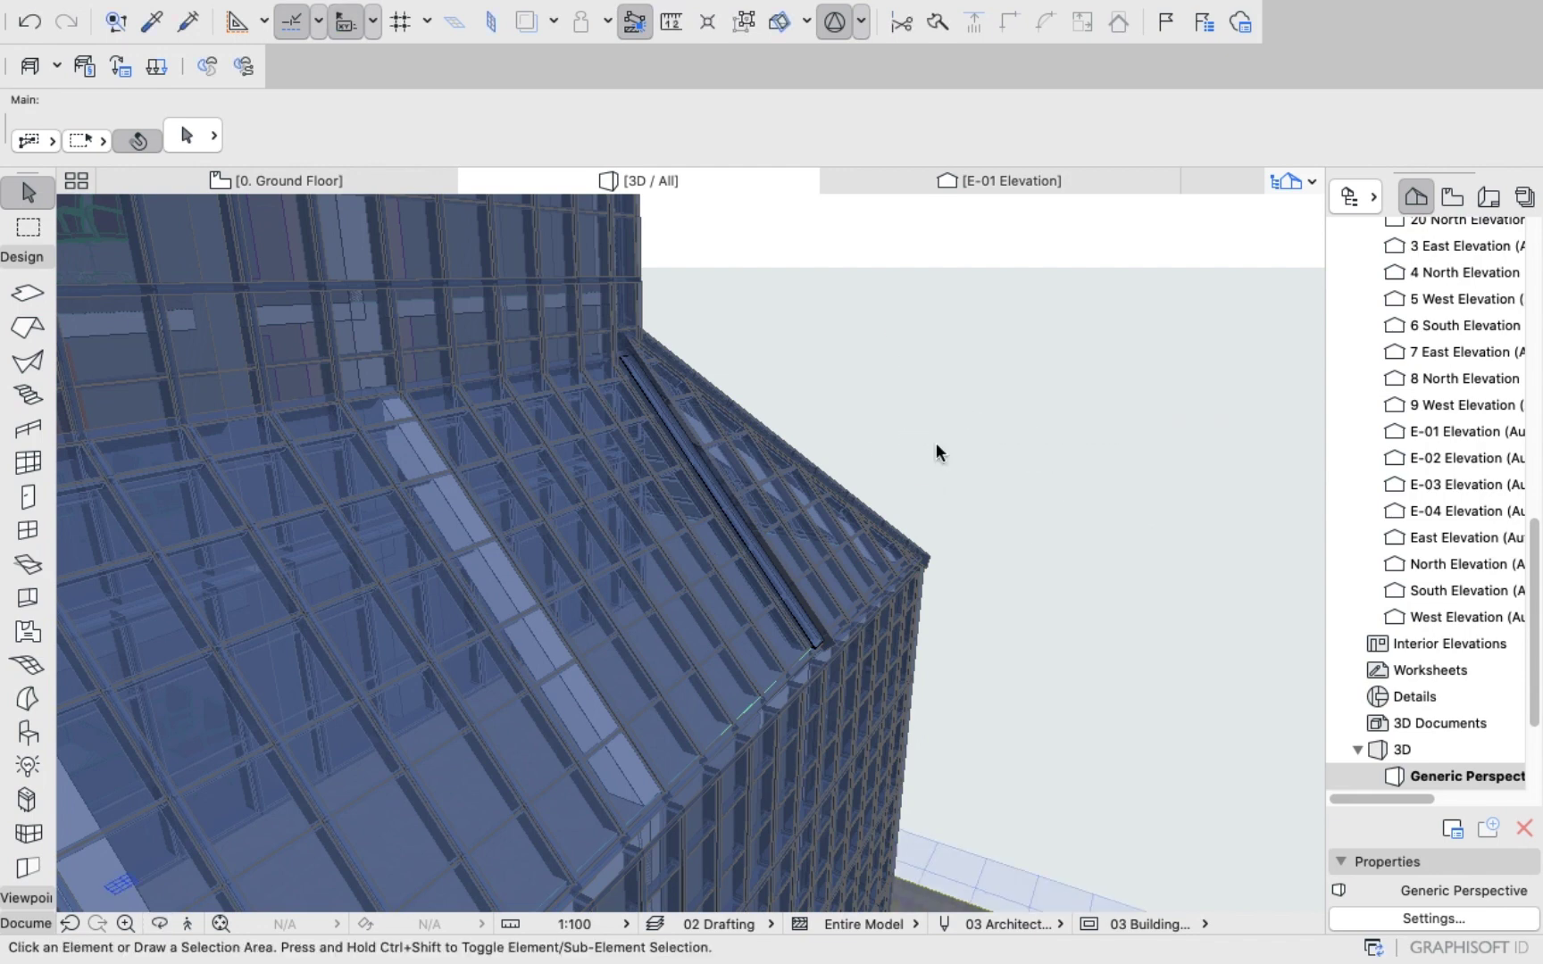
pyautogui.click(933, 448)
pyautogui.rightClick(936, 452)
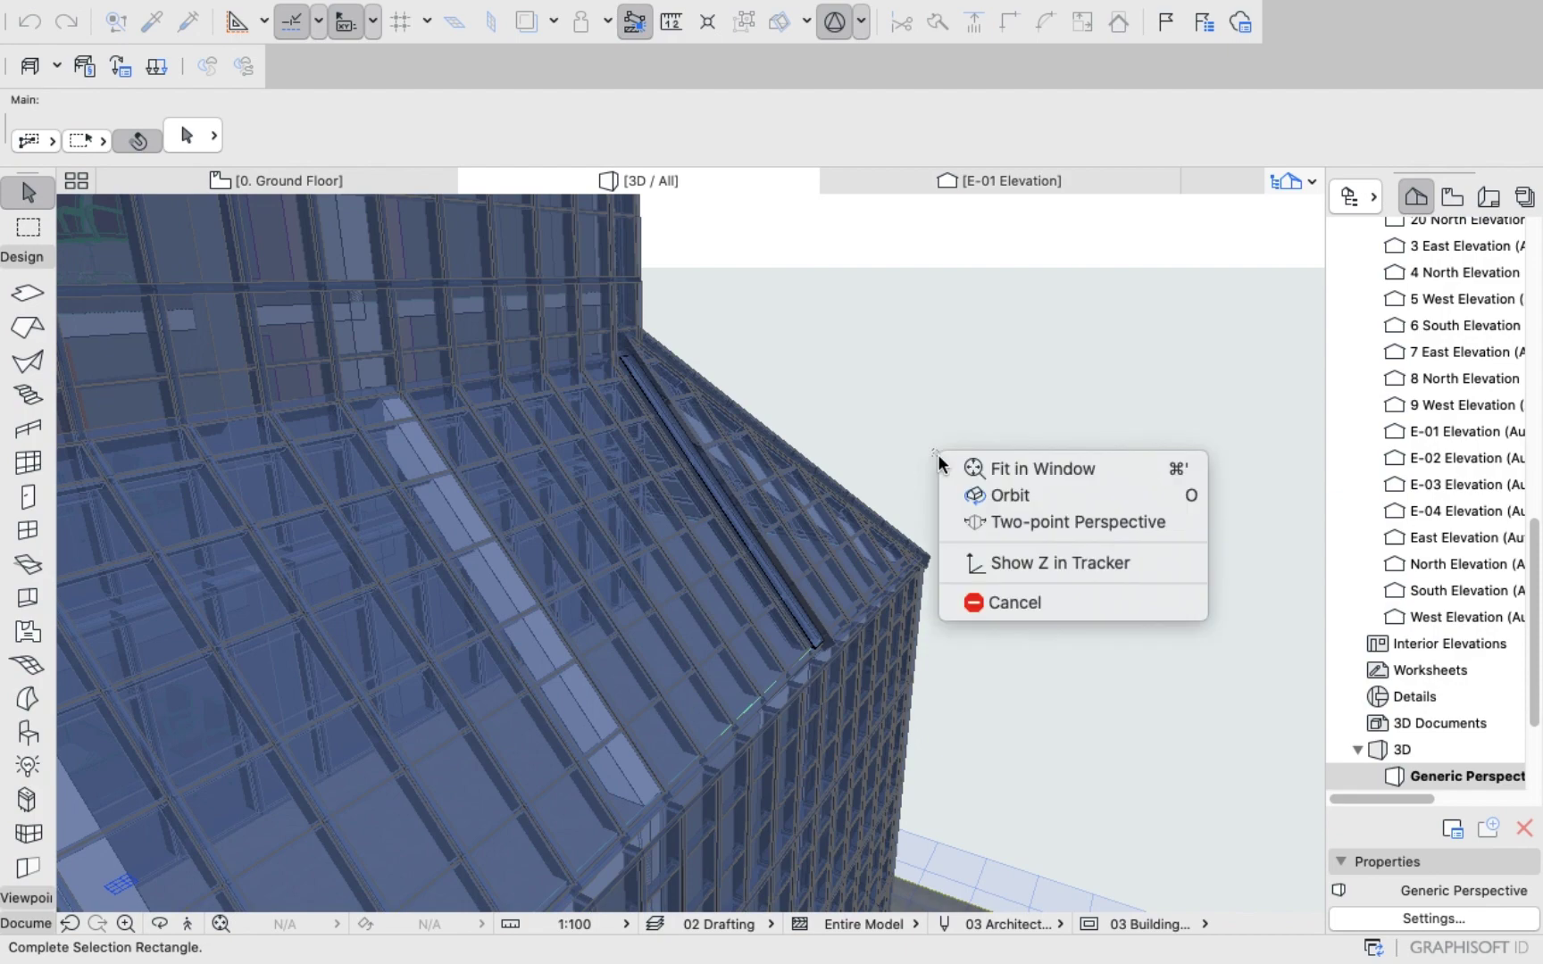
pyautogui.click(973, 603)
# Orbit around the tower to examine the sloped curtain wall corners and the entrance facade up close.
pyautogui.rightClick(908, 350)
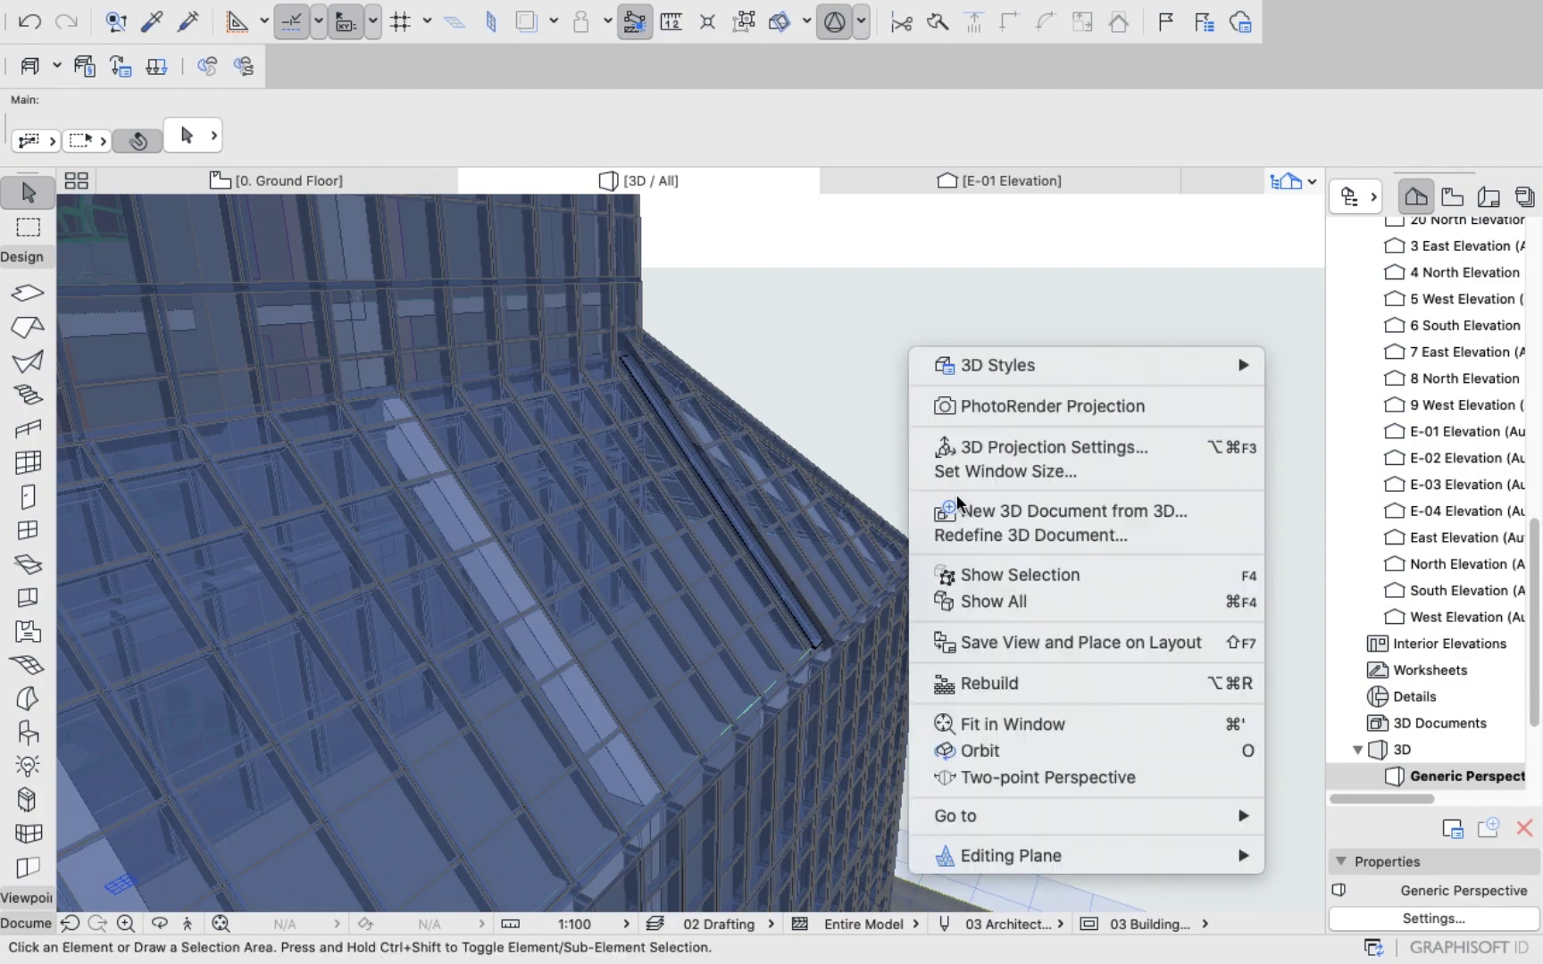
pyautogui.click(991, 753)
pyautogui.moveTo(868, 434); pyautogui.dragTo(669, 542)
pyautogui.scroll(3, 670, 540)
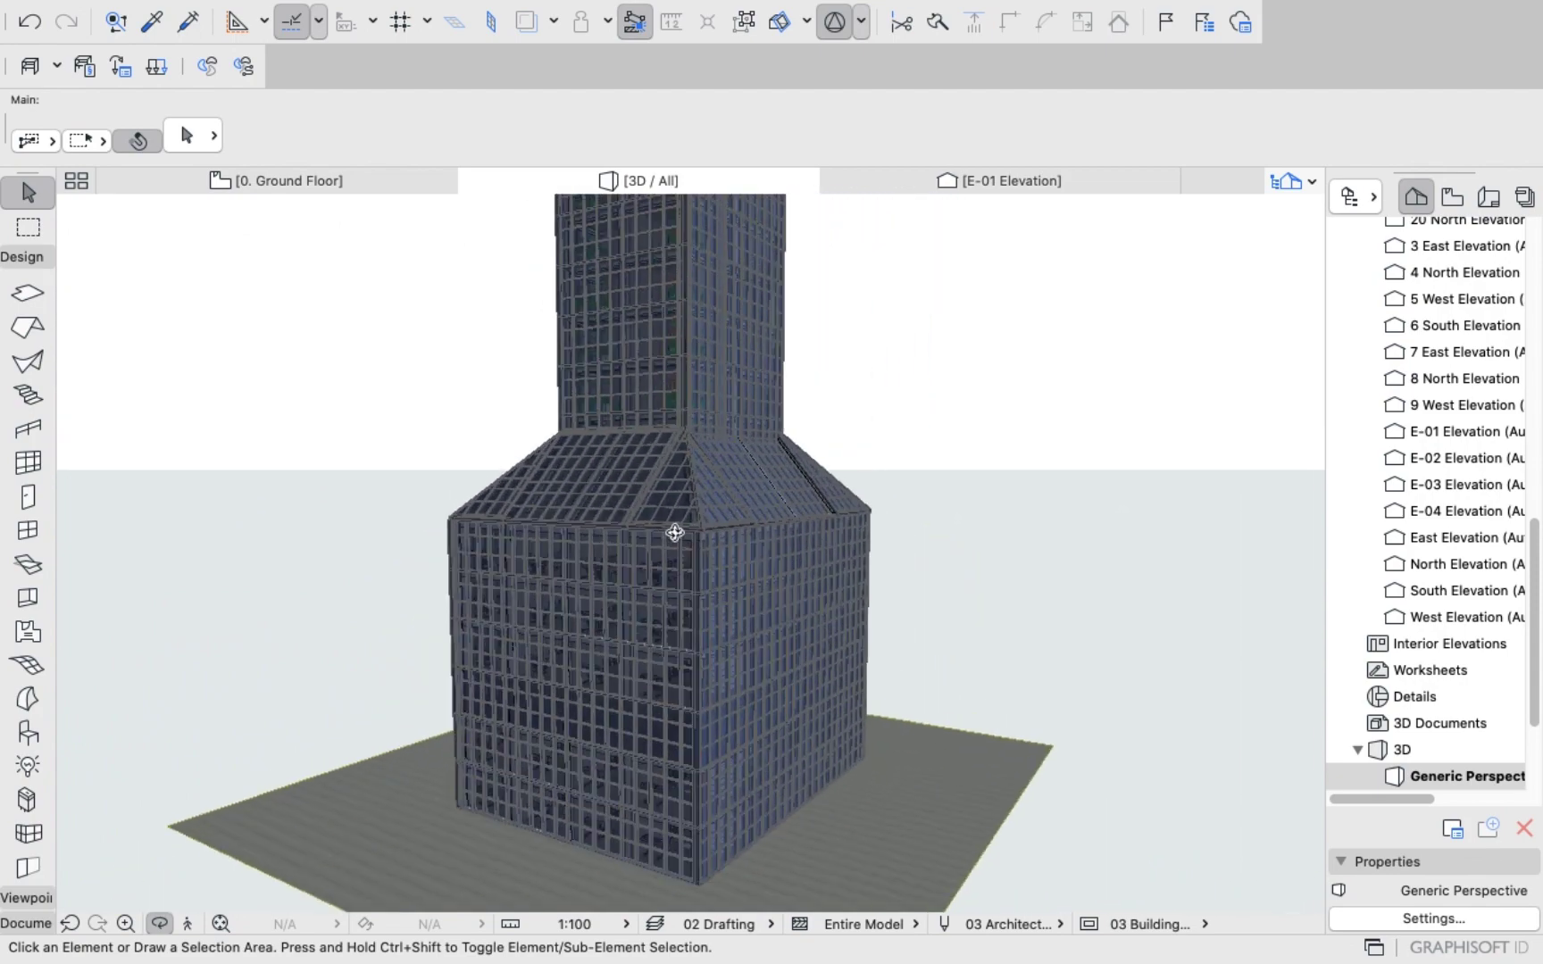
pyautogui.scroll(-6, 695, 610)
pyautogui.moveTo(648, 415); pyautogui.dragTo(760, 458)
pyautogui.moveTo(630, 453); pyautogui.dragTo(741, 611)
pyautogui.scroll(10, 714, 850)
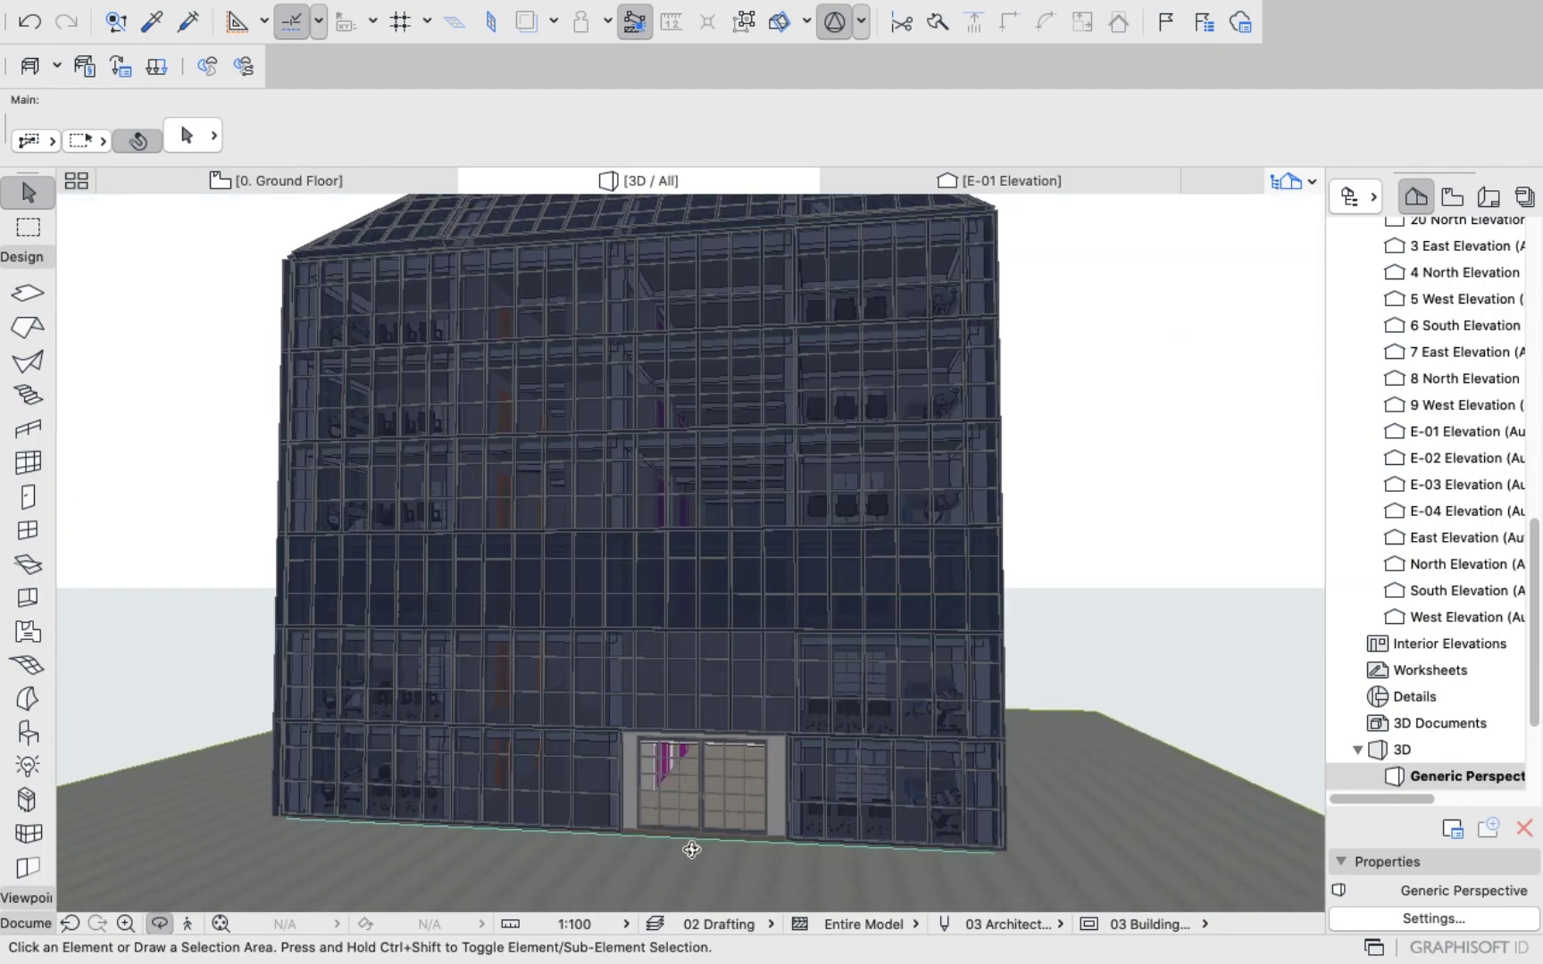
pyautogui.scroll(5, 692, 841)
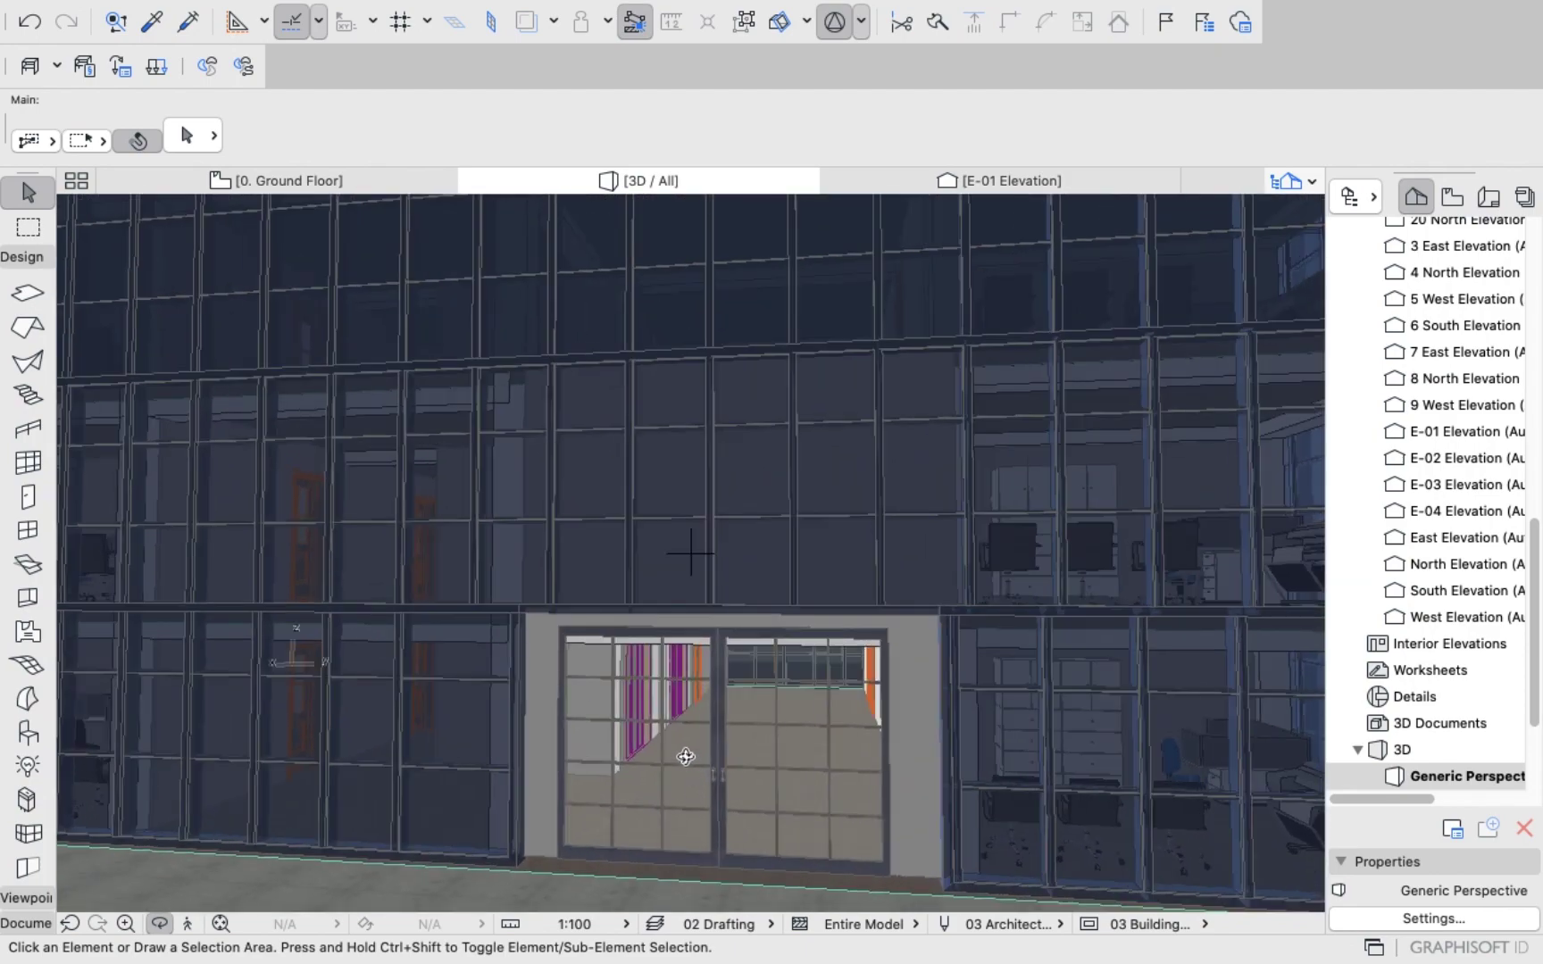
pyautogui.scroll(-10, 685, 756)
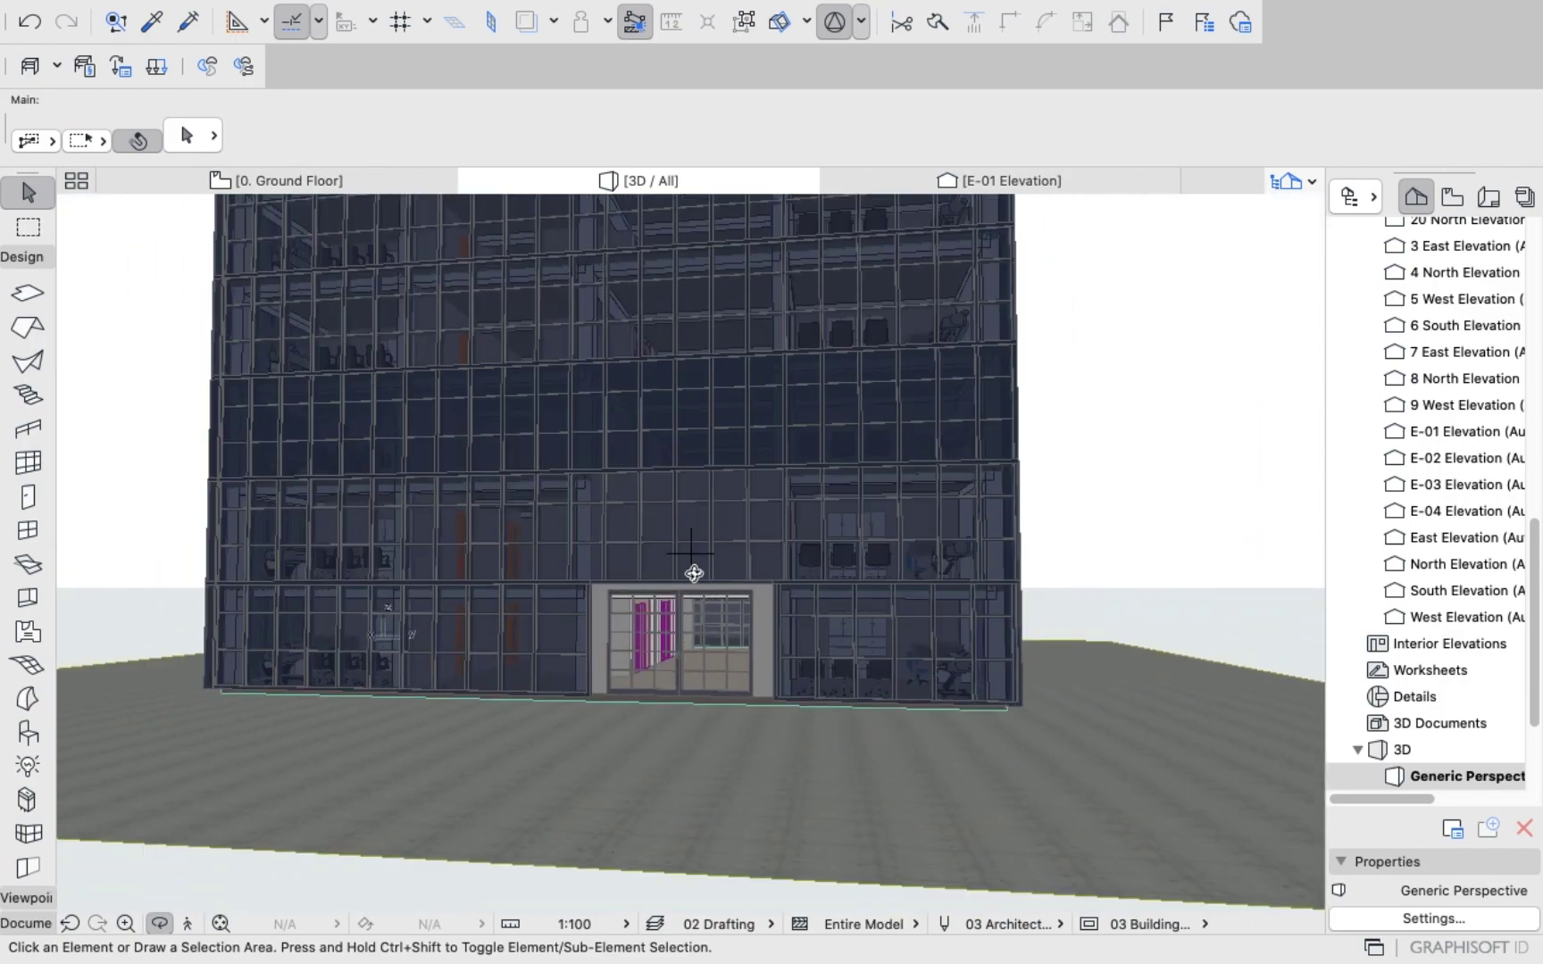
# Inspect the office interior behind the glazing beside the entrance, including its cabinets and wooden door.
pyautogui.keyDown('shift'); pyautogui.moveTo(694, 574); pyautogui.dragTo(724, 617, button='middle'); pyautogui.keyUp('shift')
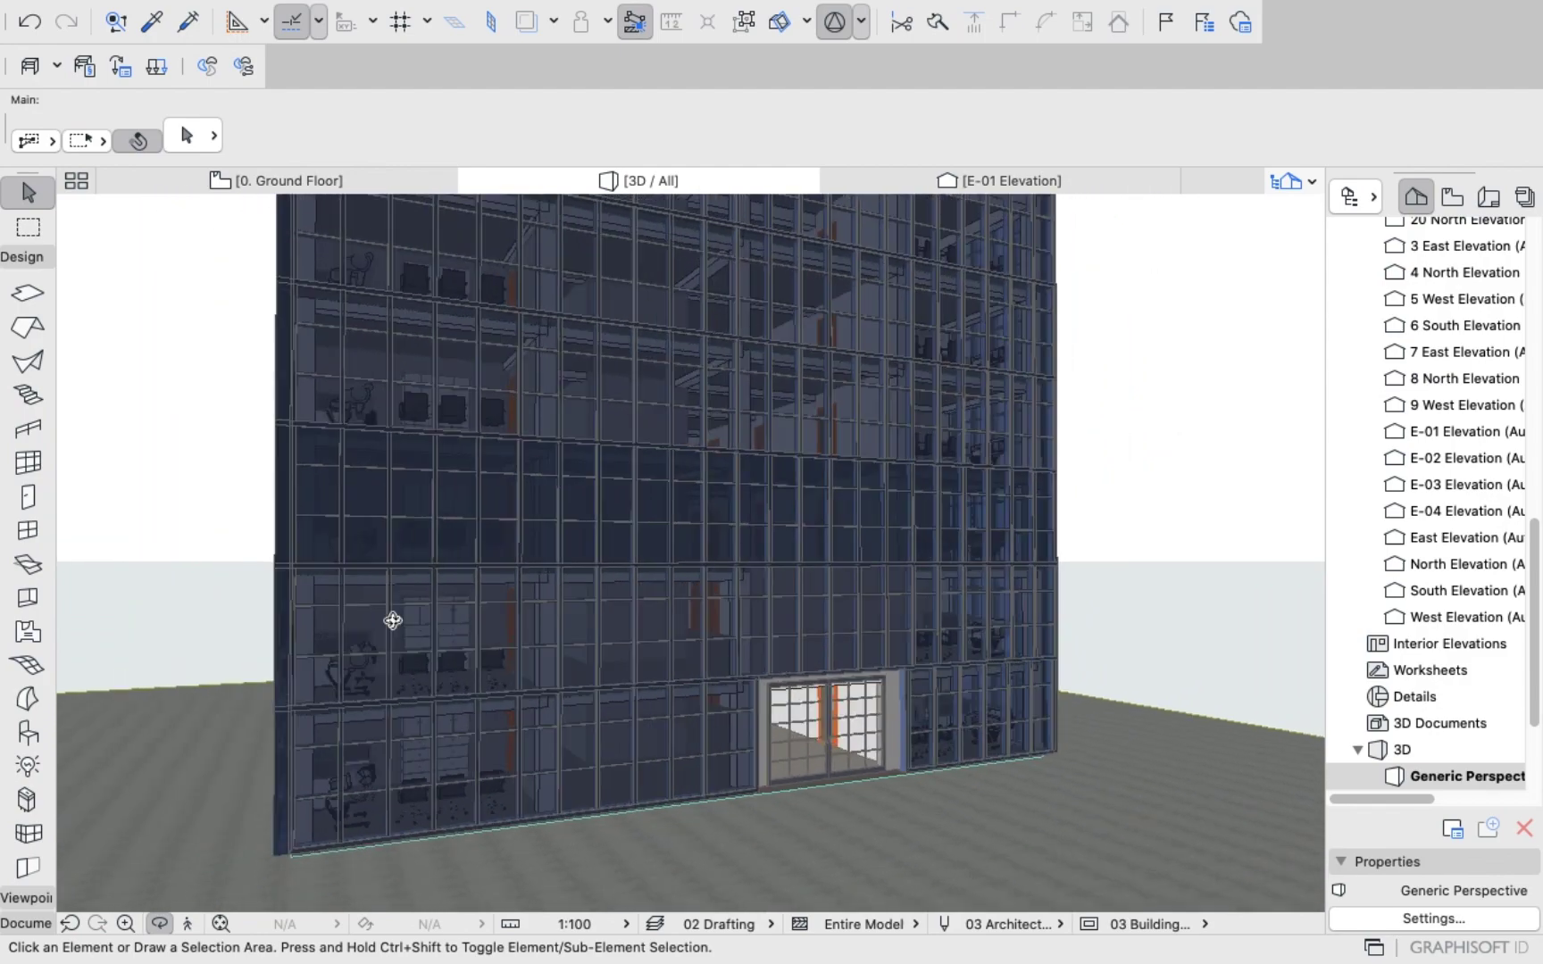
pyautogui.scroll(15, 393, 620)
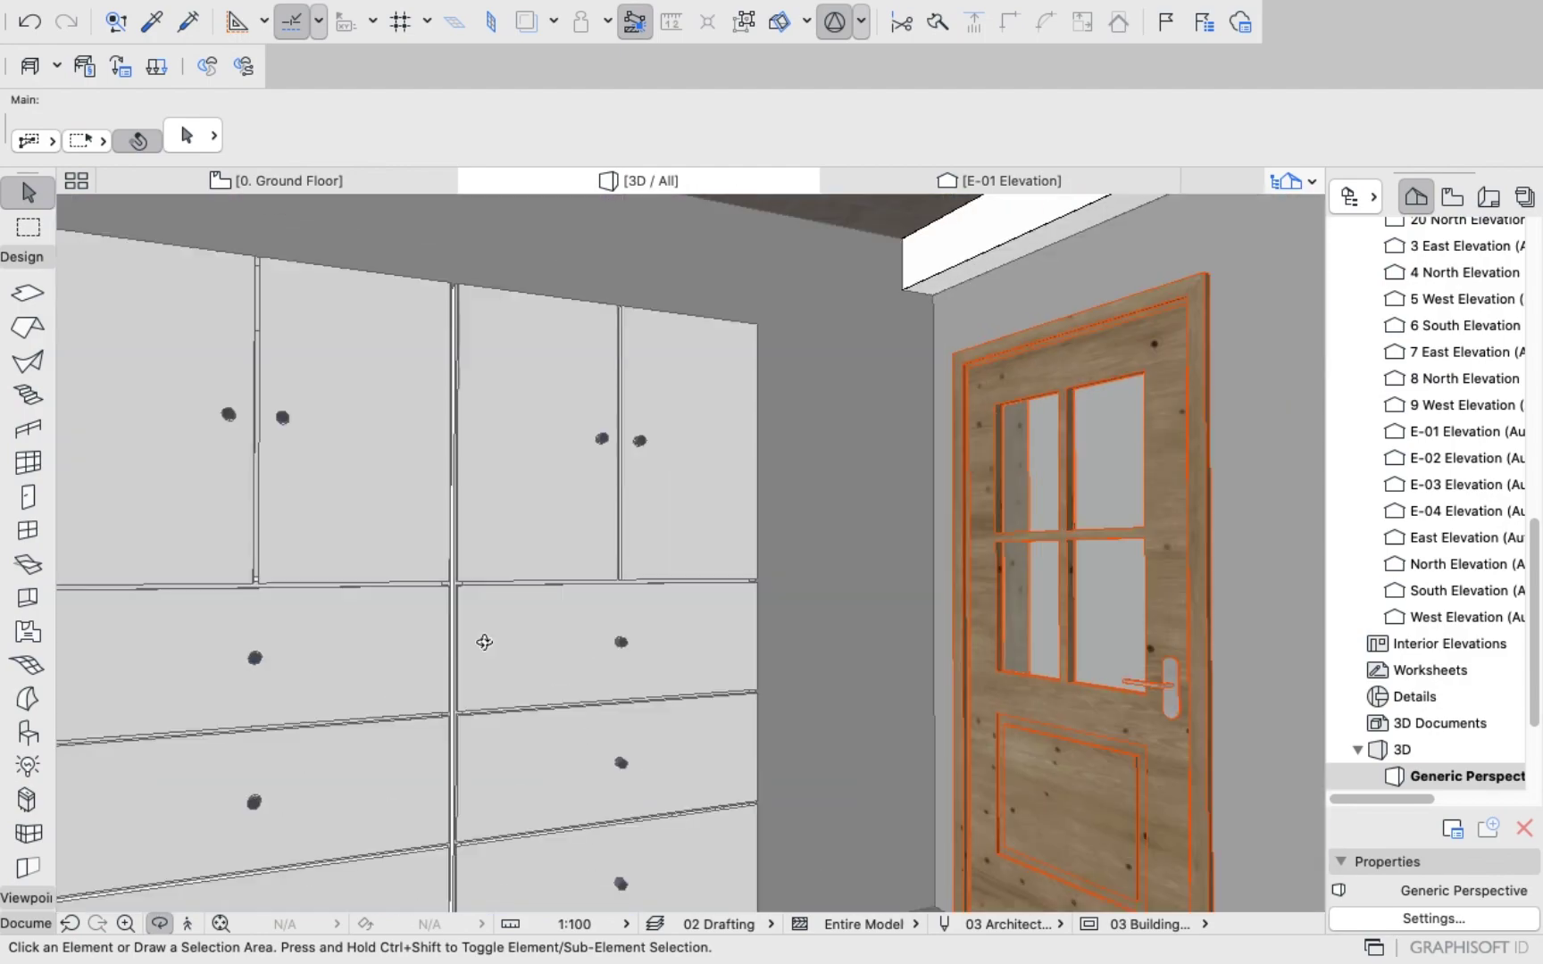
pyautogui.scroll(-15, 484, 642)
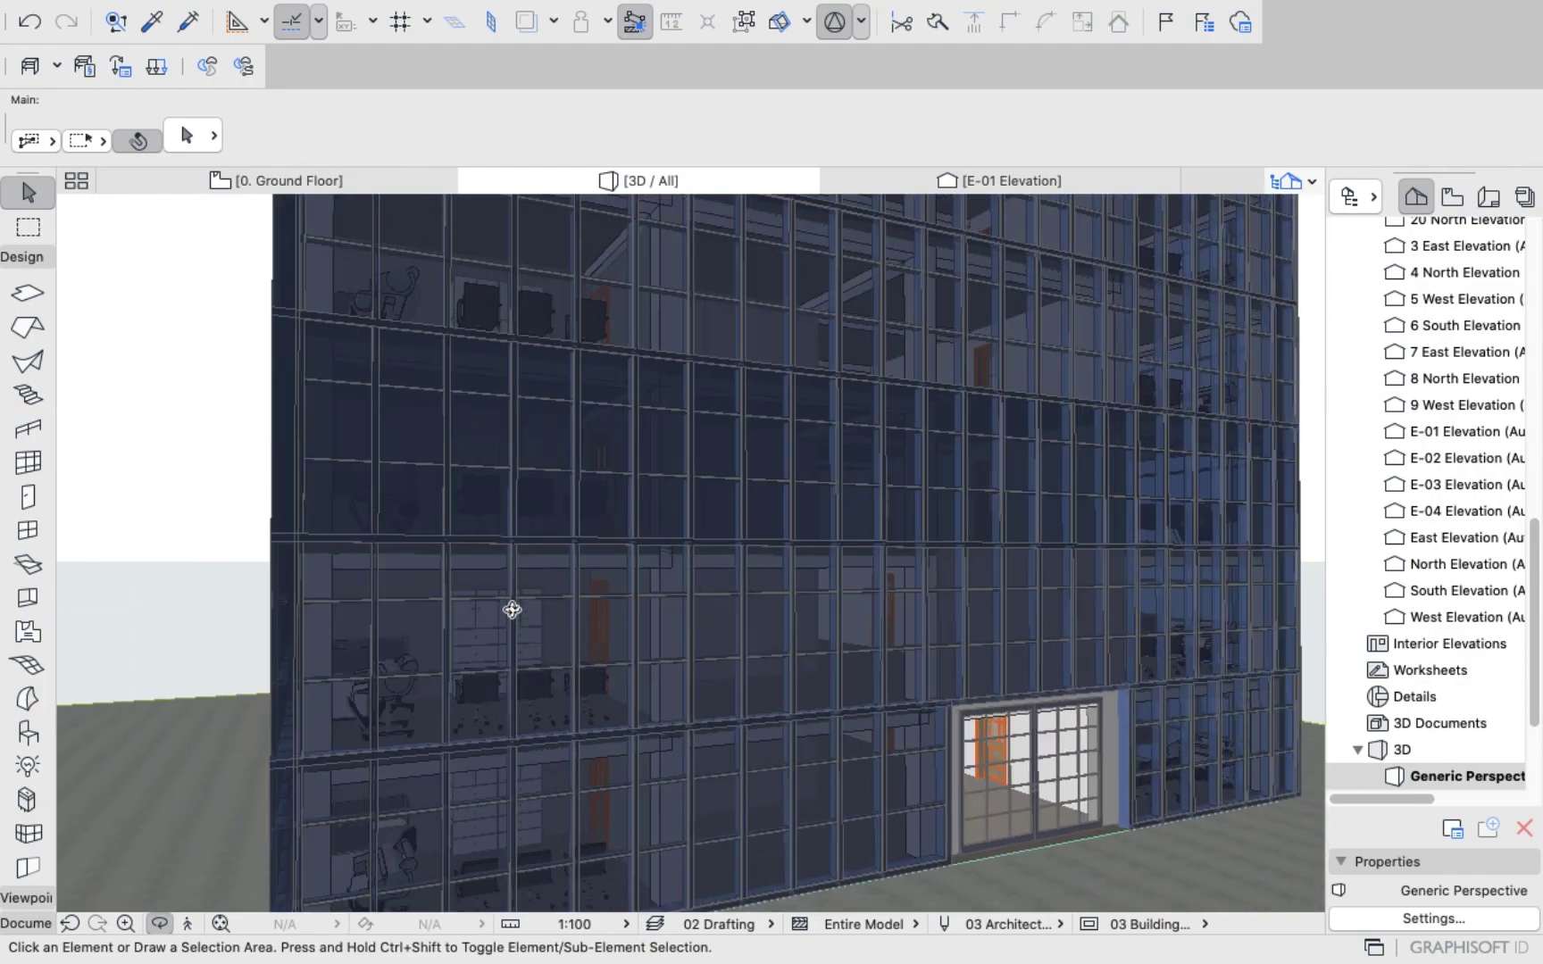
pyautogui.scroll(-5, 512, 609)
pyautogui.keyDown('shift'); pyautogui.moveTo(489, 696); pyautogui.dragTo(342, 620, button='middle'); pyautogui.keyUp('shift')
pyautogui.moveTo(422, 569); pyautogui.dragTo(663, 634)
pyautogui.scroll(-10, 664, 634)
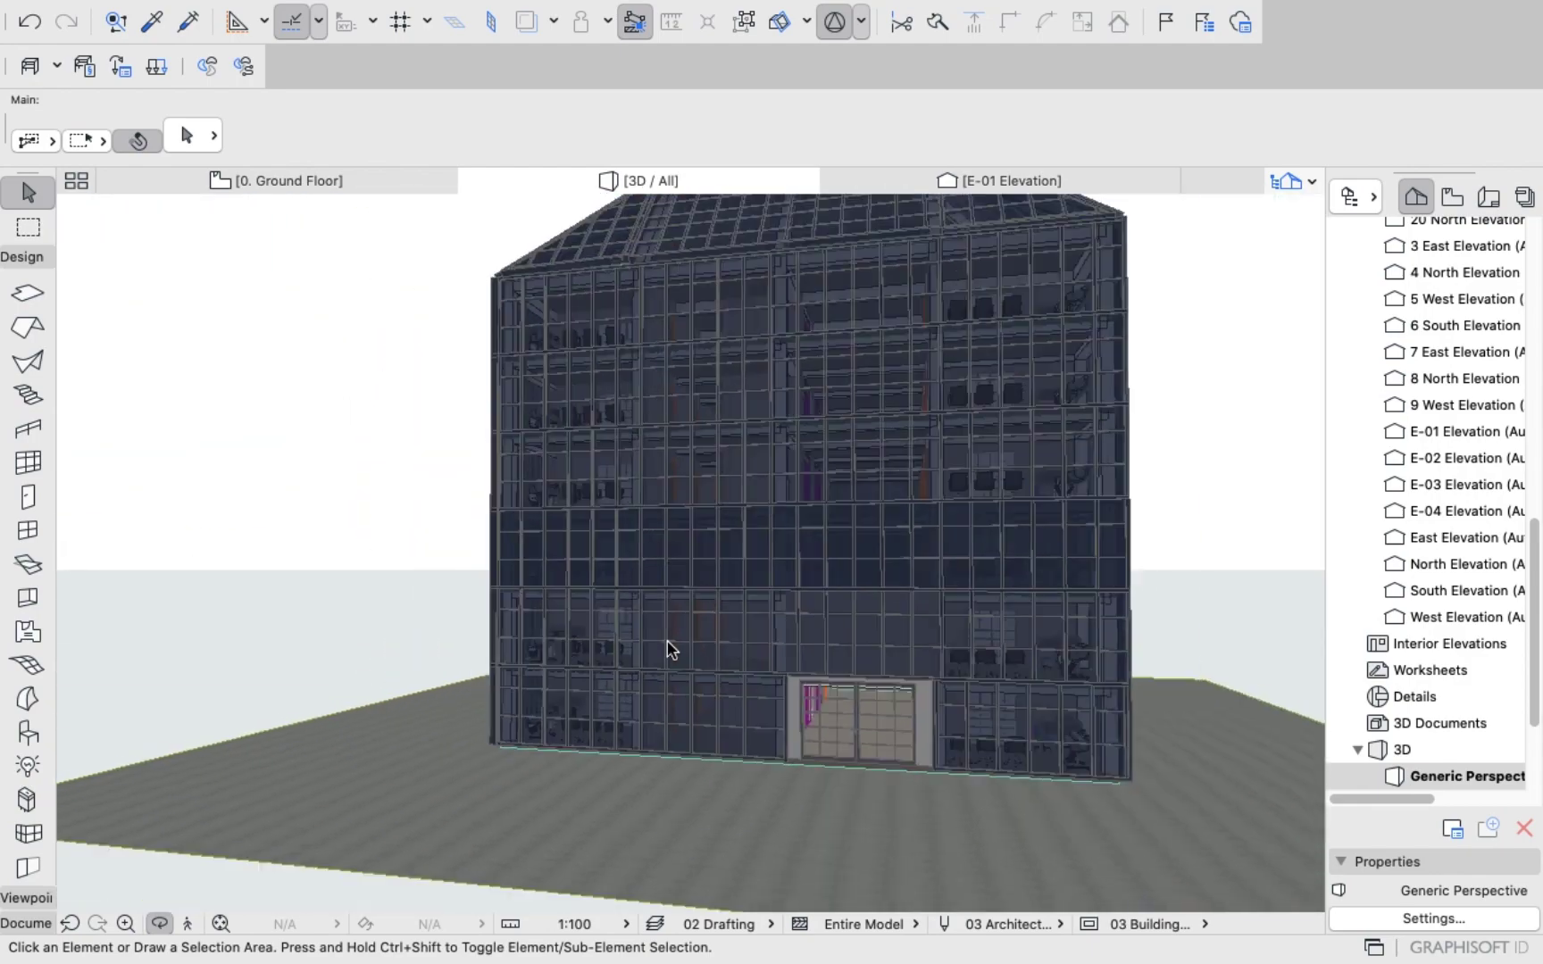
# Review the whole tower, its antenna and the surrounding ground surface in 3D, with a brief look at the Ground Floor plan.
pyautogui.scroll(3, 814, 519)
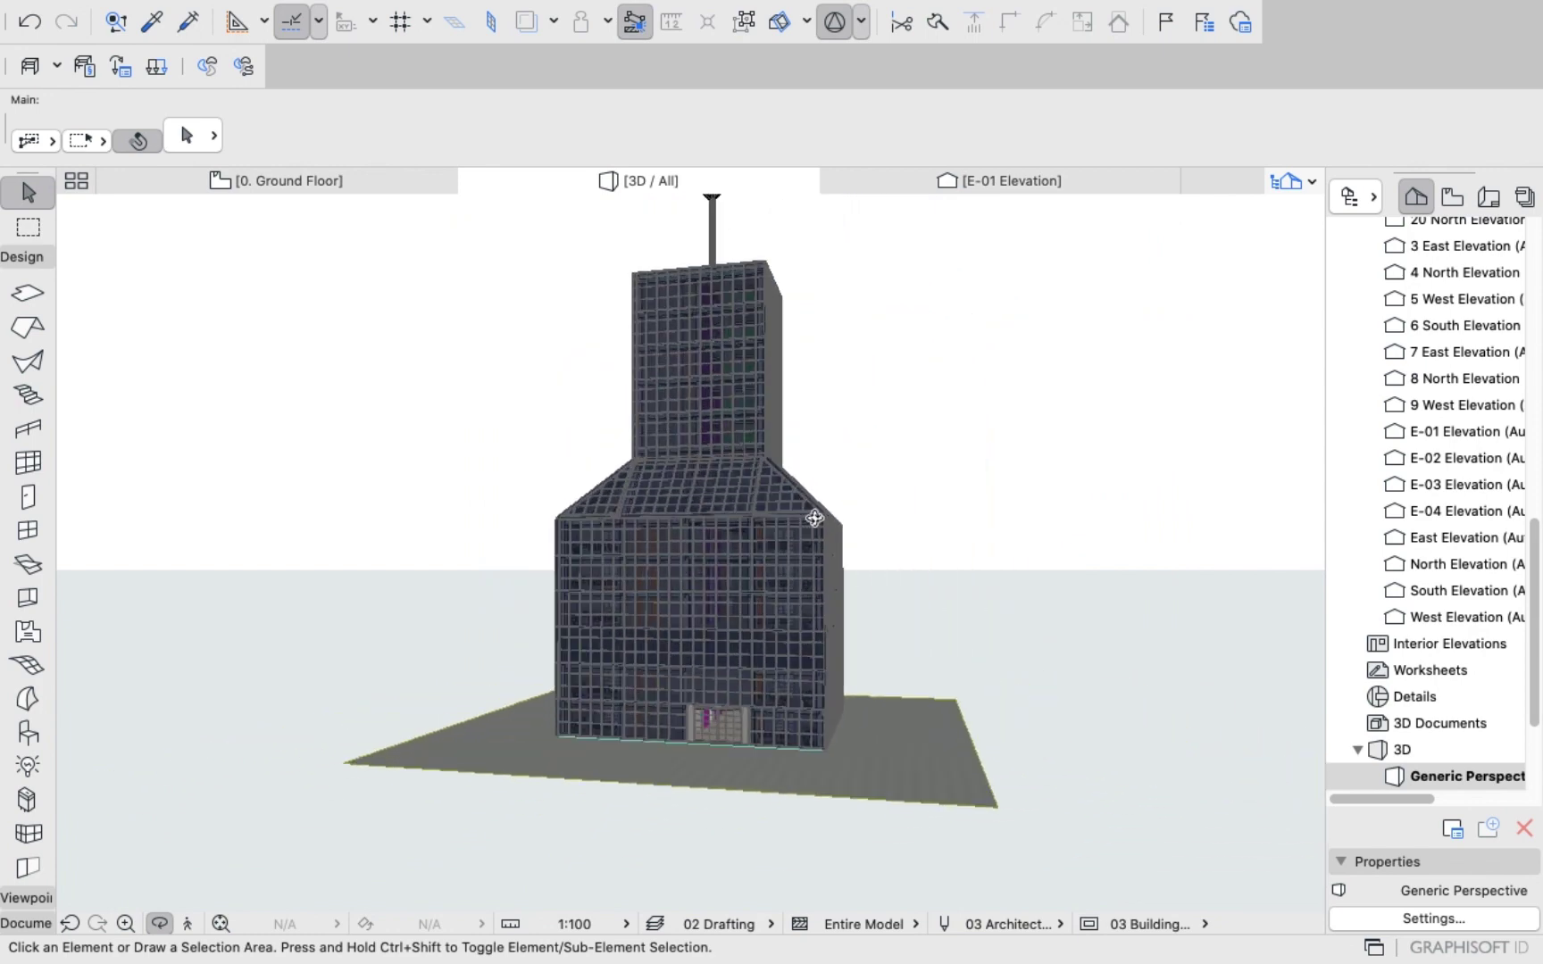
pyautogui.scroll(-3, 812, 517)
pyautogui.moveTo(813, 517); pyautogui.dragTo(715, 525)
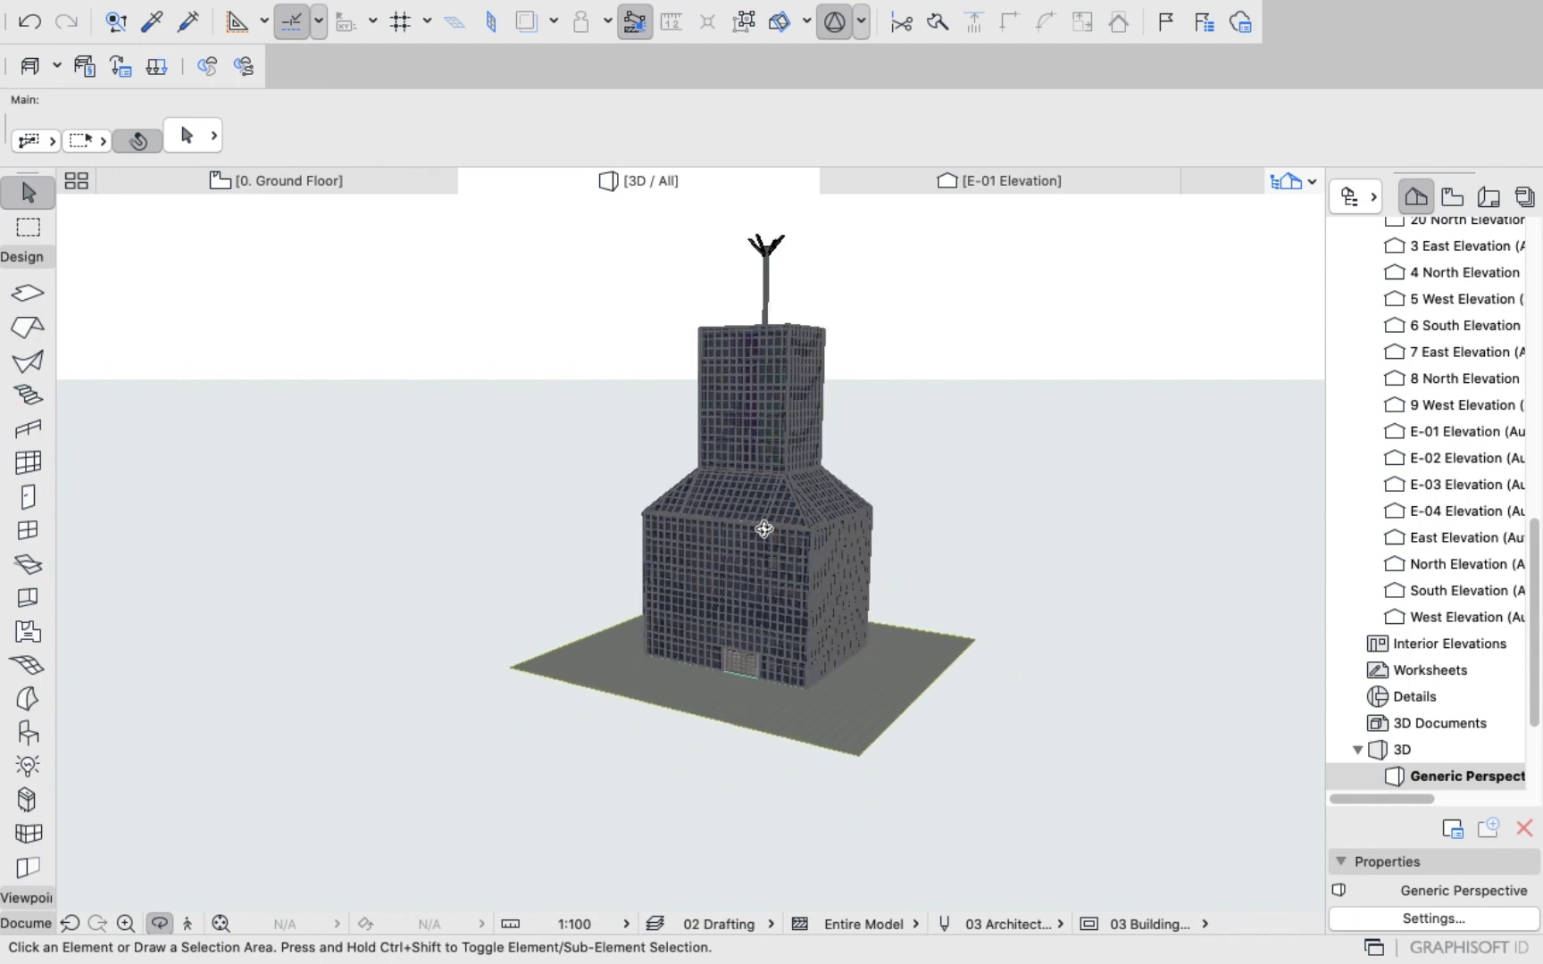
pyautogui.scroll(-3, 764, 529)
pyautogui.scroll(5, 767, 334)
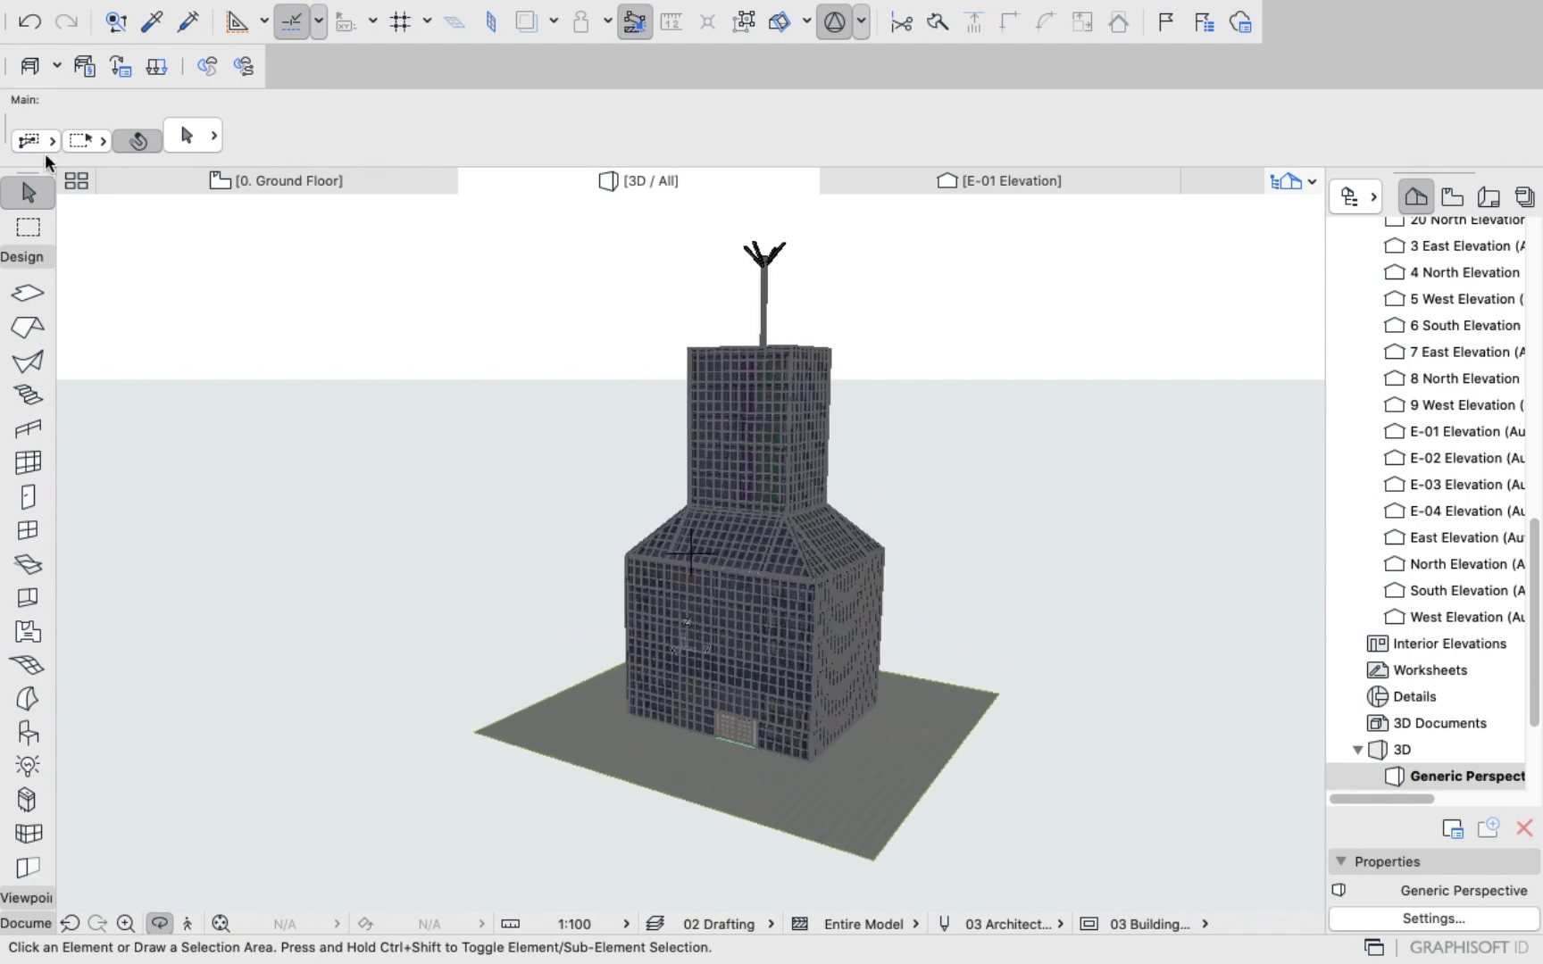
pyautogui.click(288, 180)
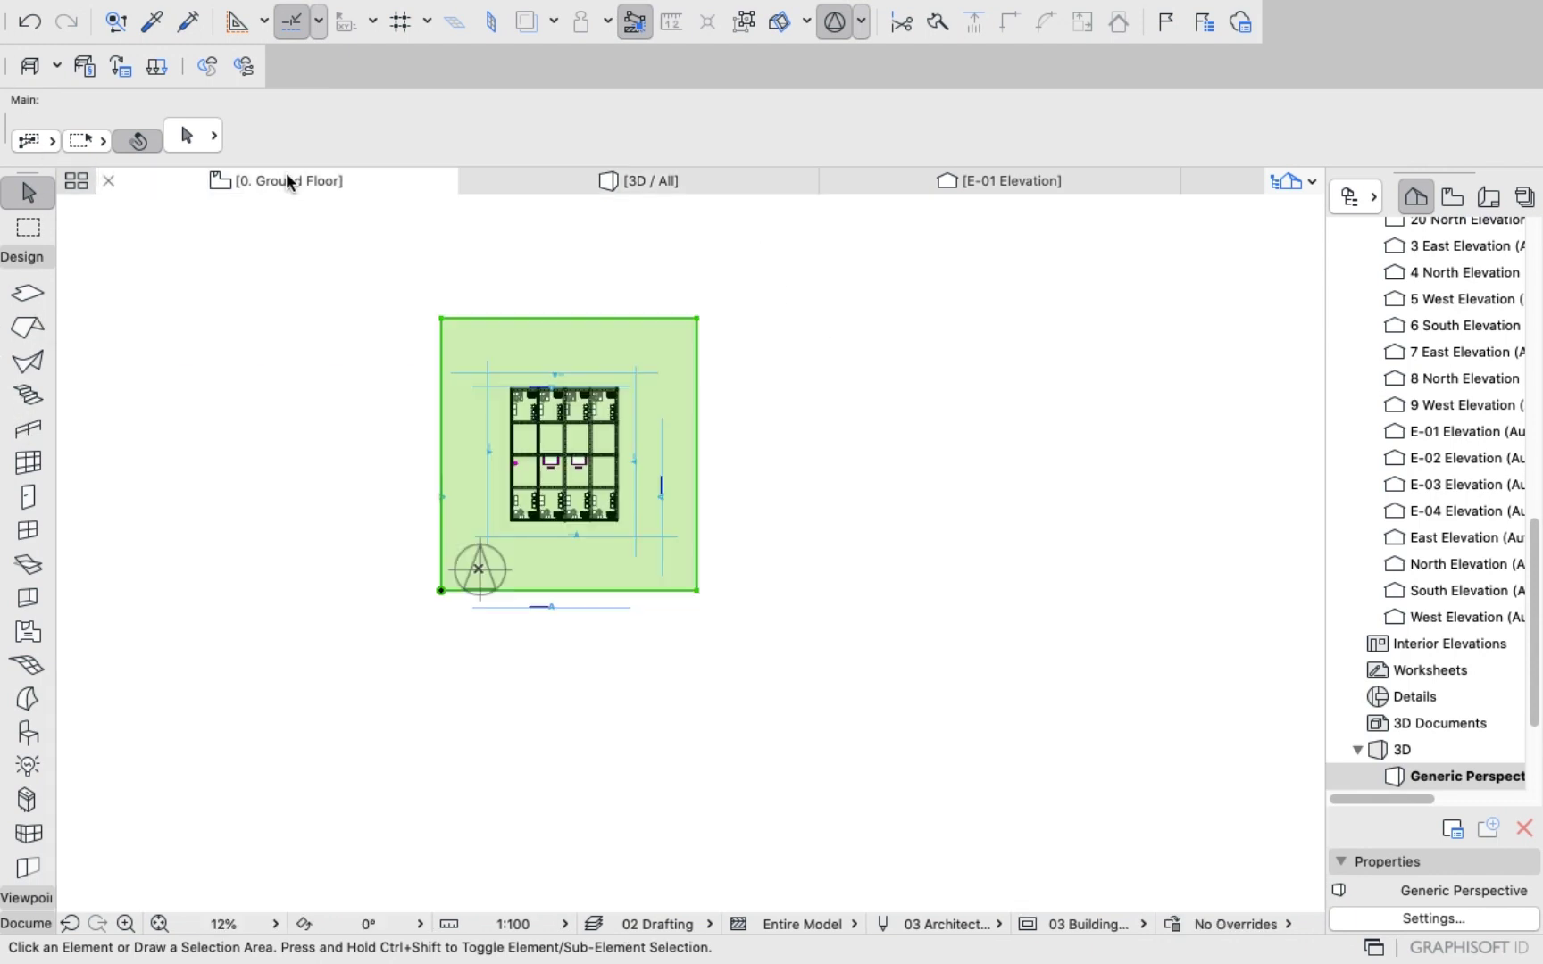
pyautogui.click(642, 177)
pyautogui.moveTo(521, 370); pyautogui.dragTo(617, 385)
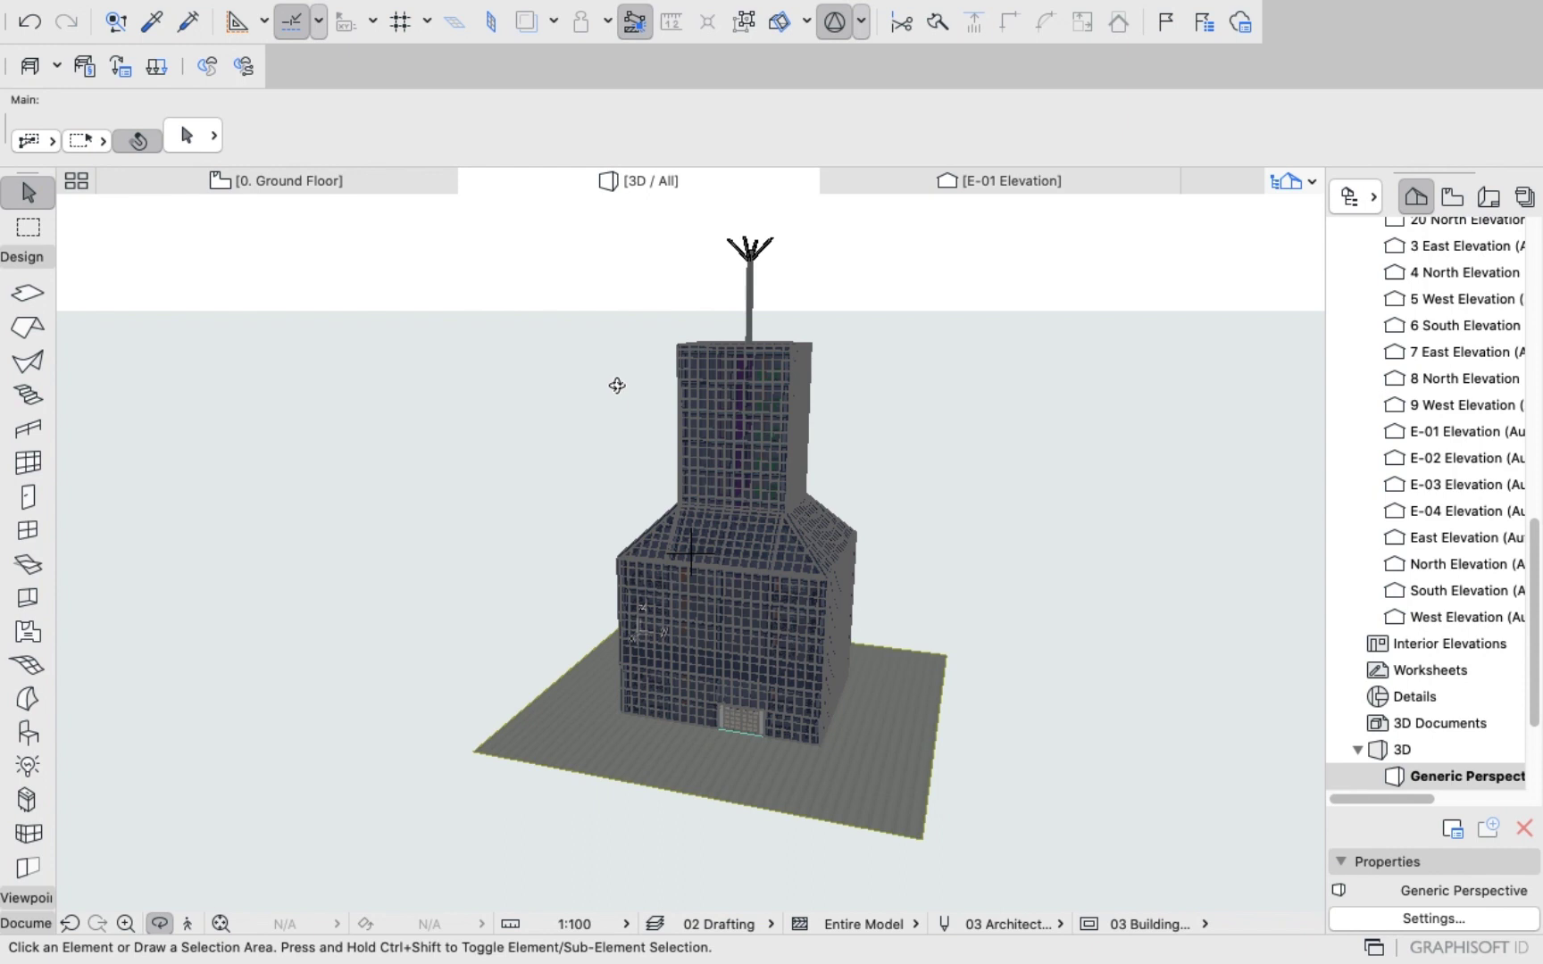
pyautogui.moveTo(828, 328); pyautogui.dragTo(810, 446)
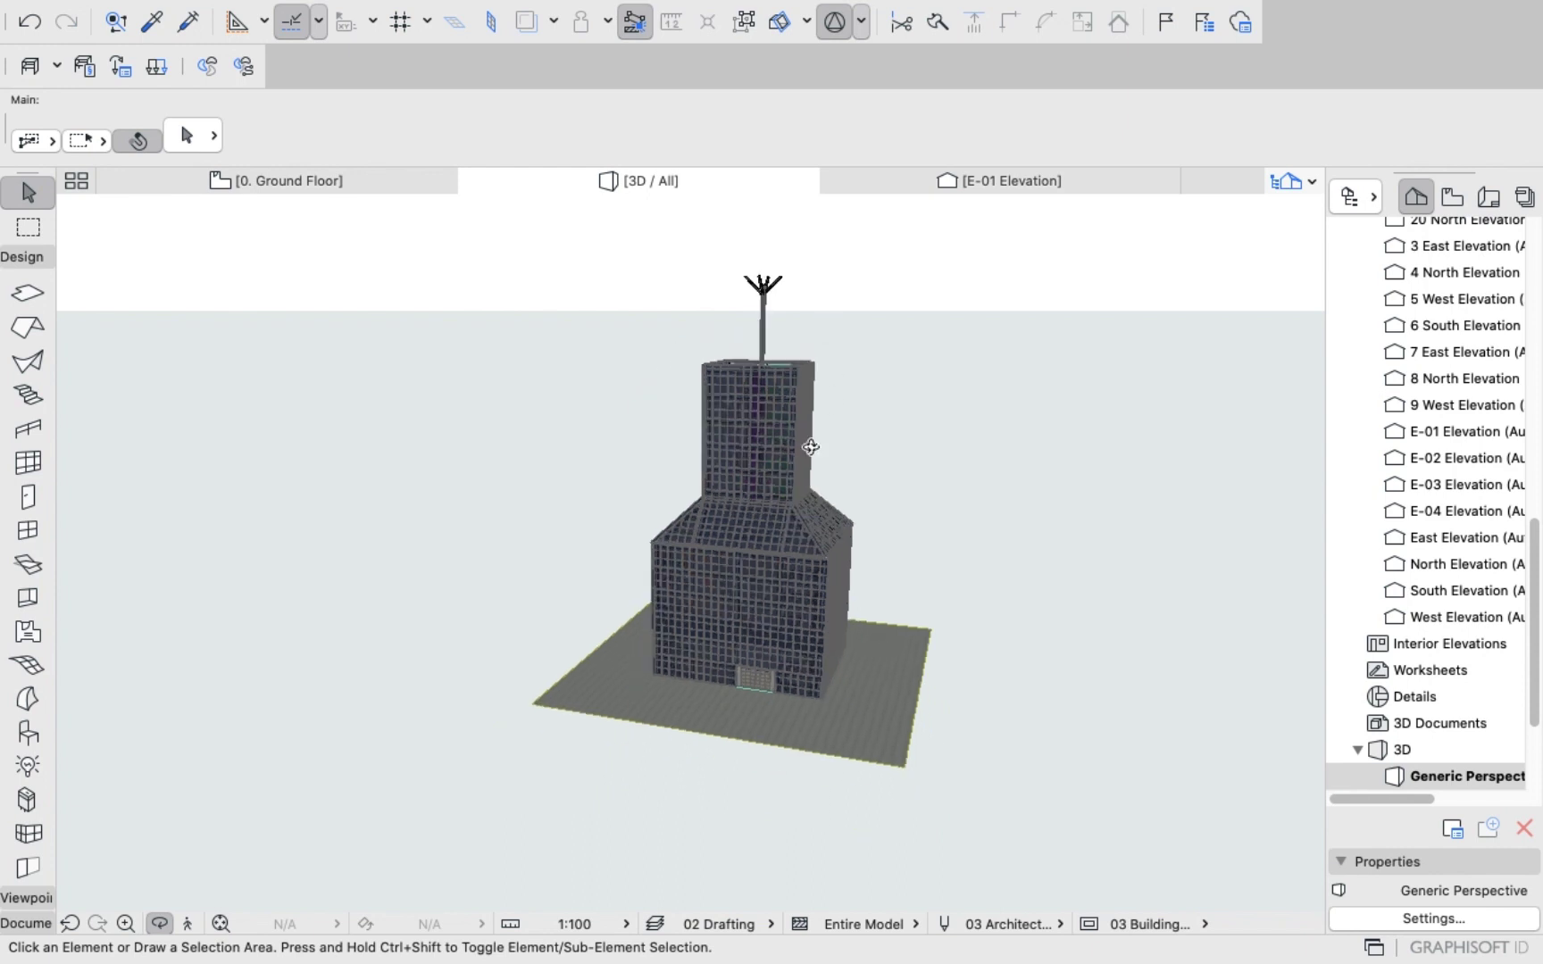
pyautogui.moveTo(589, 512); pyautogui.dragTo(759, 582)
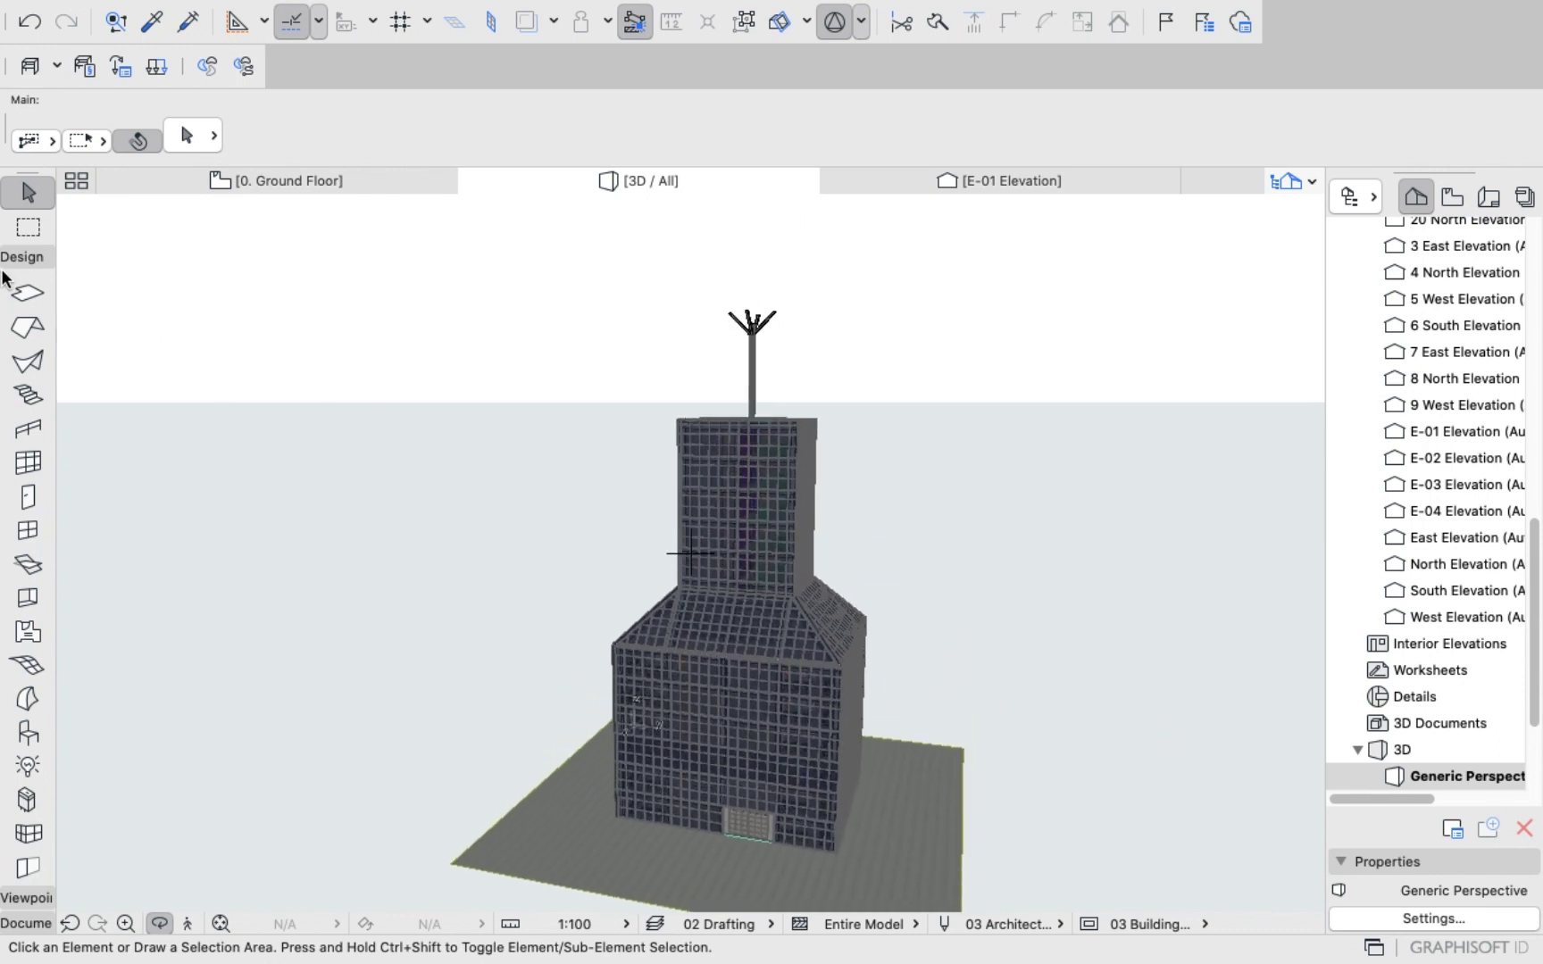
# Start a new curtain wall and apply the Honeycomb - Checkered 3000/5196 favorite as its default scheme.
pyautogui.click(28, 462)
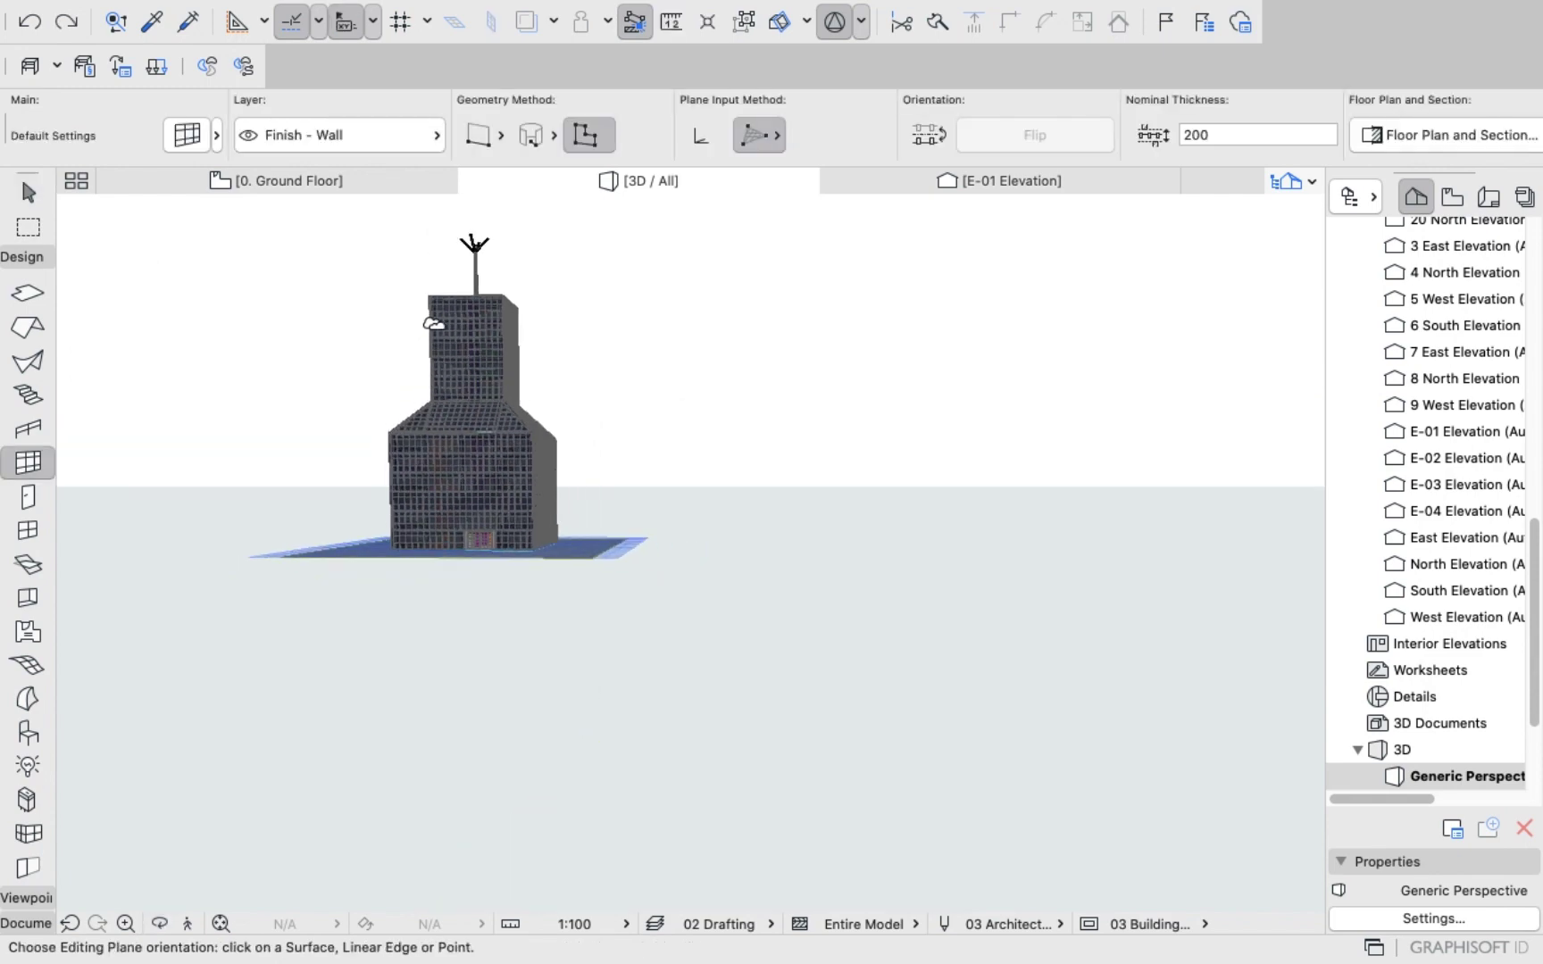
pyautogui.scroll(10, 447, 223)
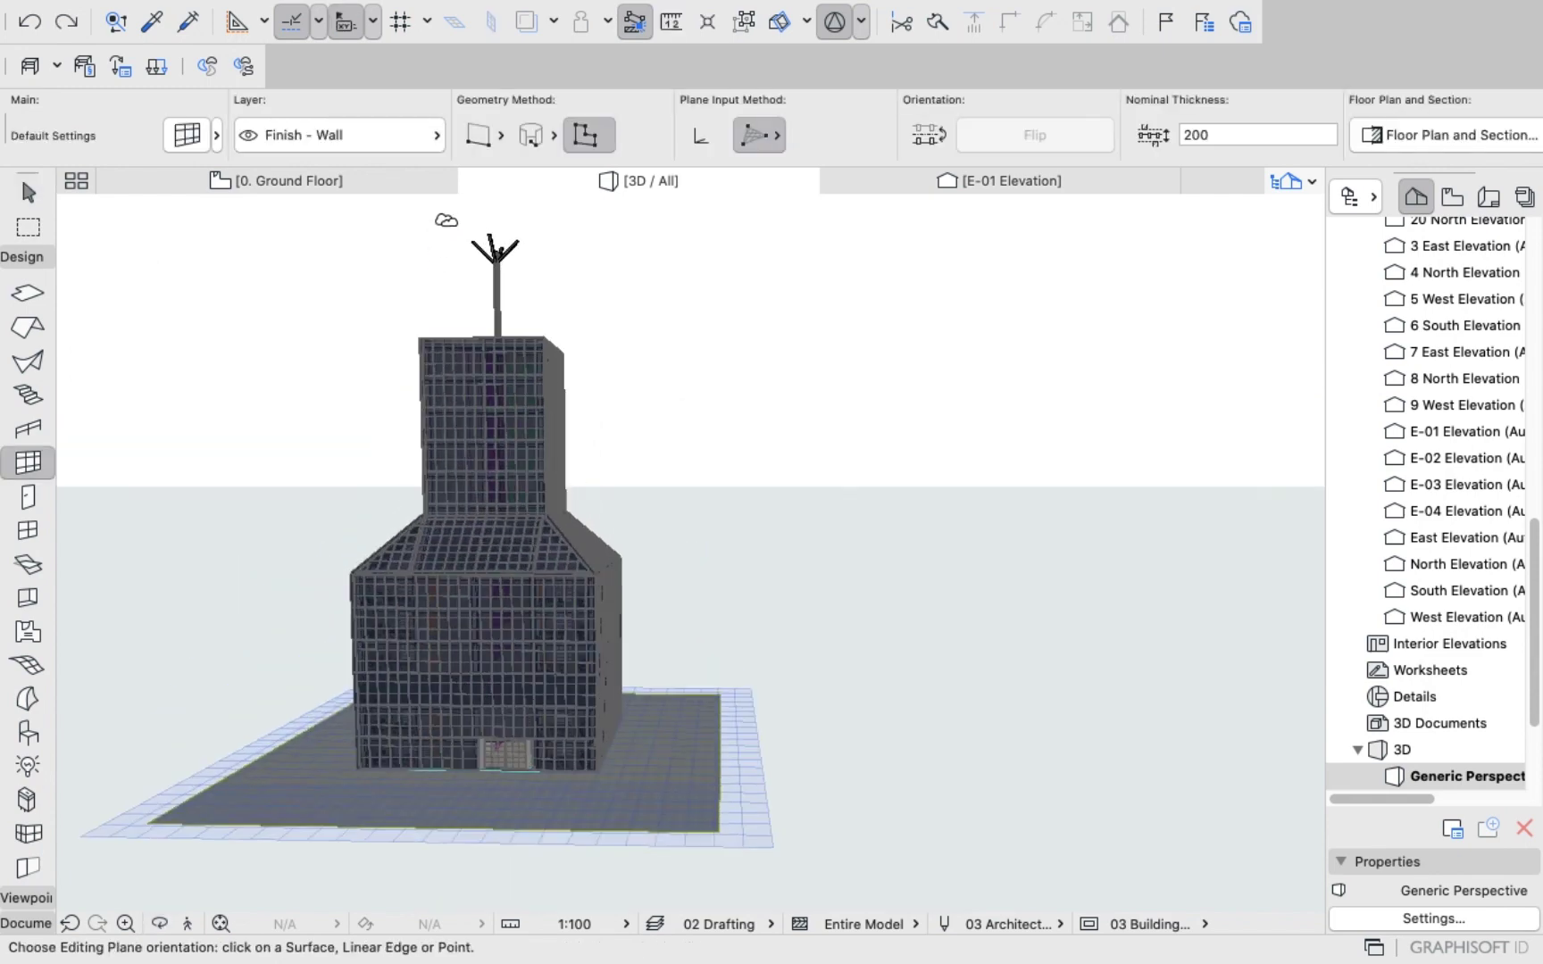
pyautogui.scroll(3, 446, 221)
pyautogui.scroll(-3, 290, 603)
pyautogui.scroll(3, 266, 647)
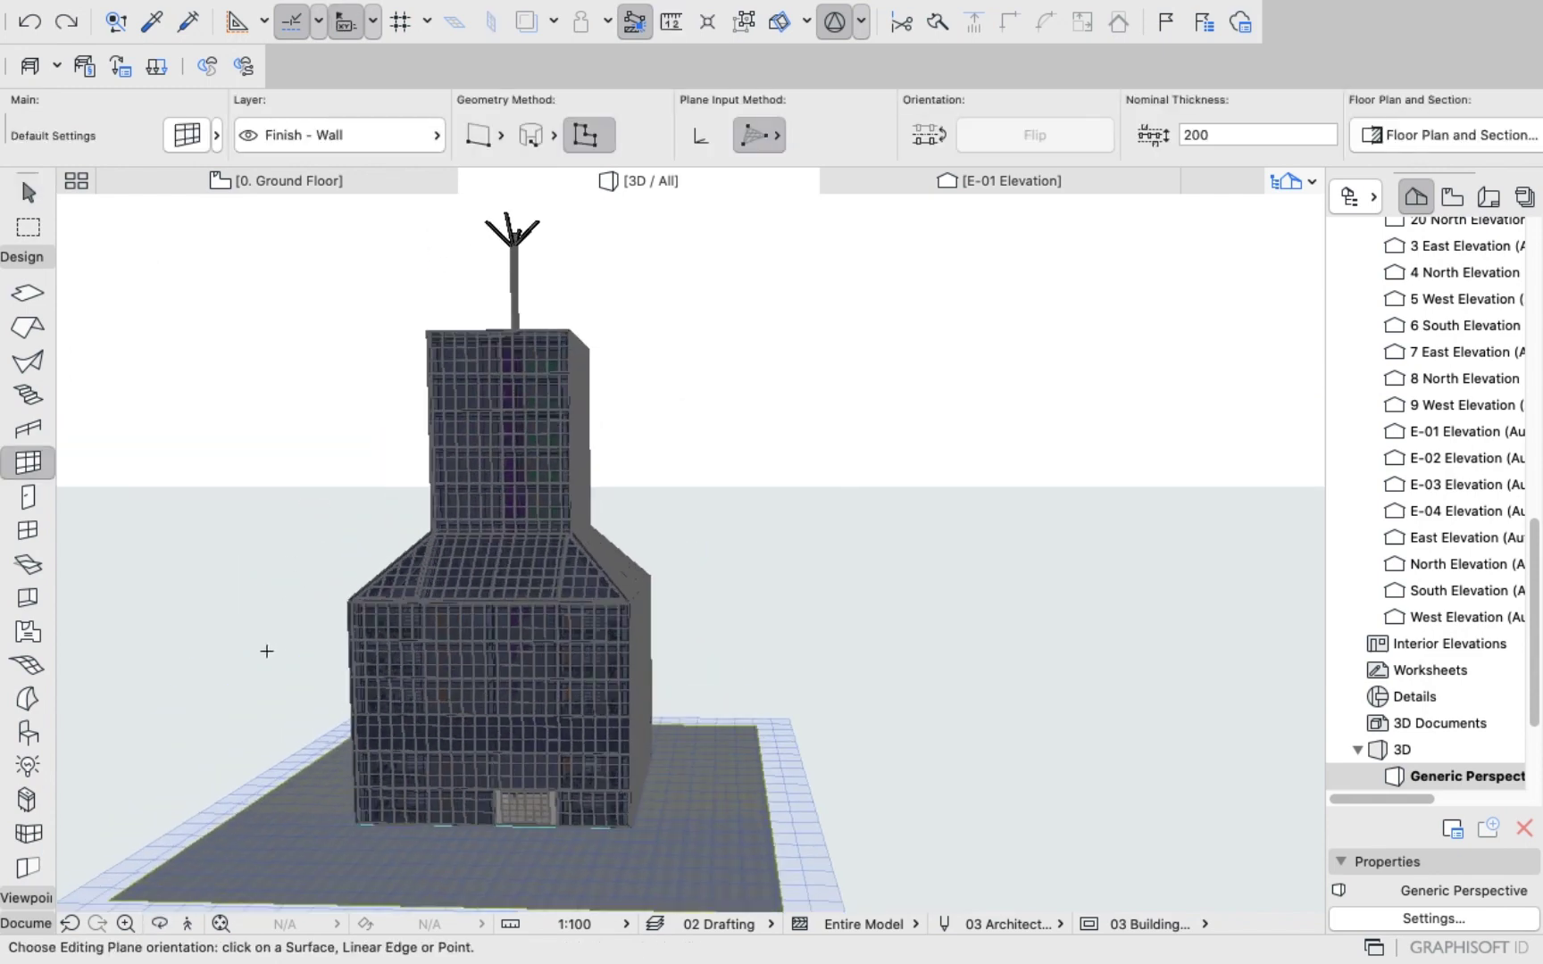
pyautogui.scroll(5, 334, 801)
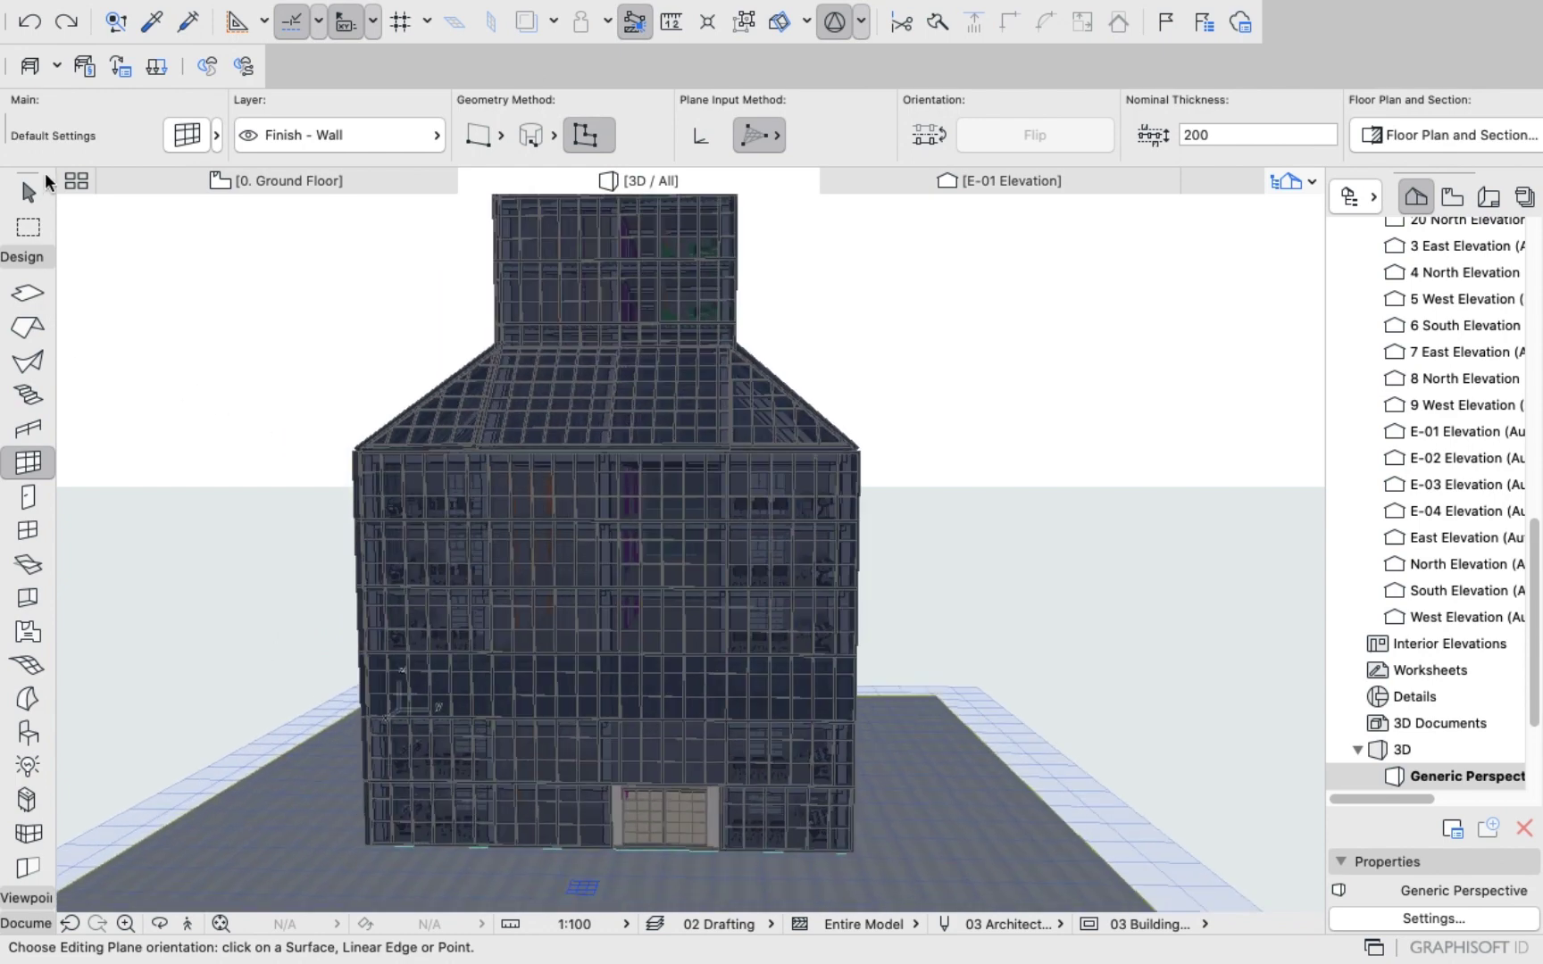
pyautogui.click(186, 135)
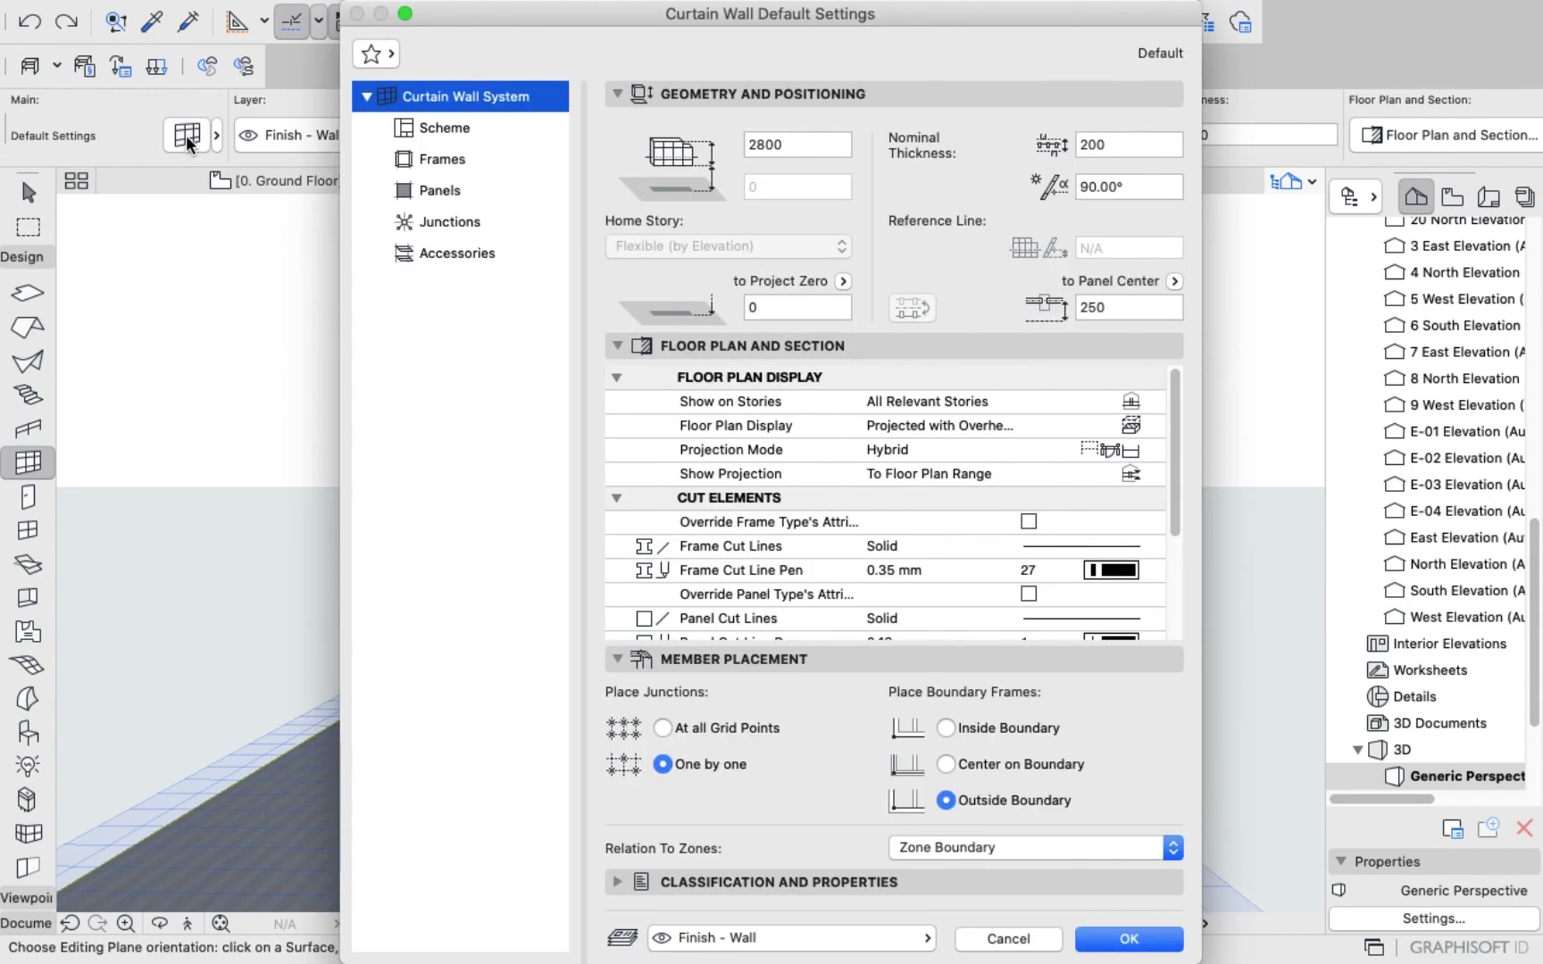
pyautogui.click(367, 97)
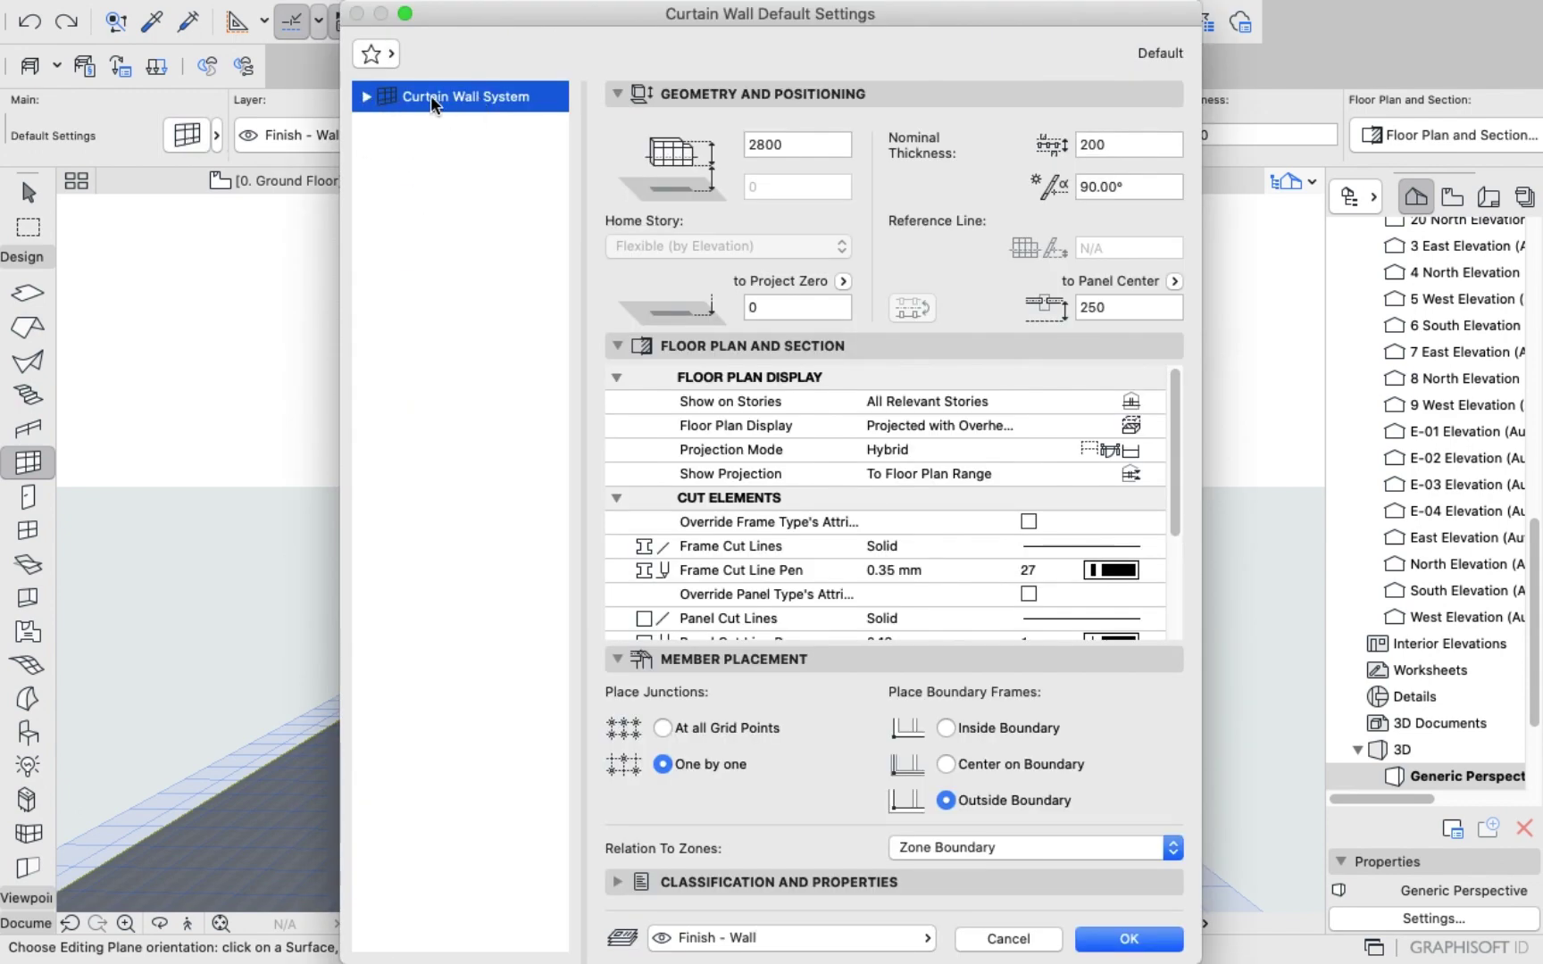
pyautogui.click(367, 97)
pyautogui.click(420, 127)
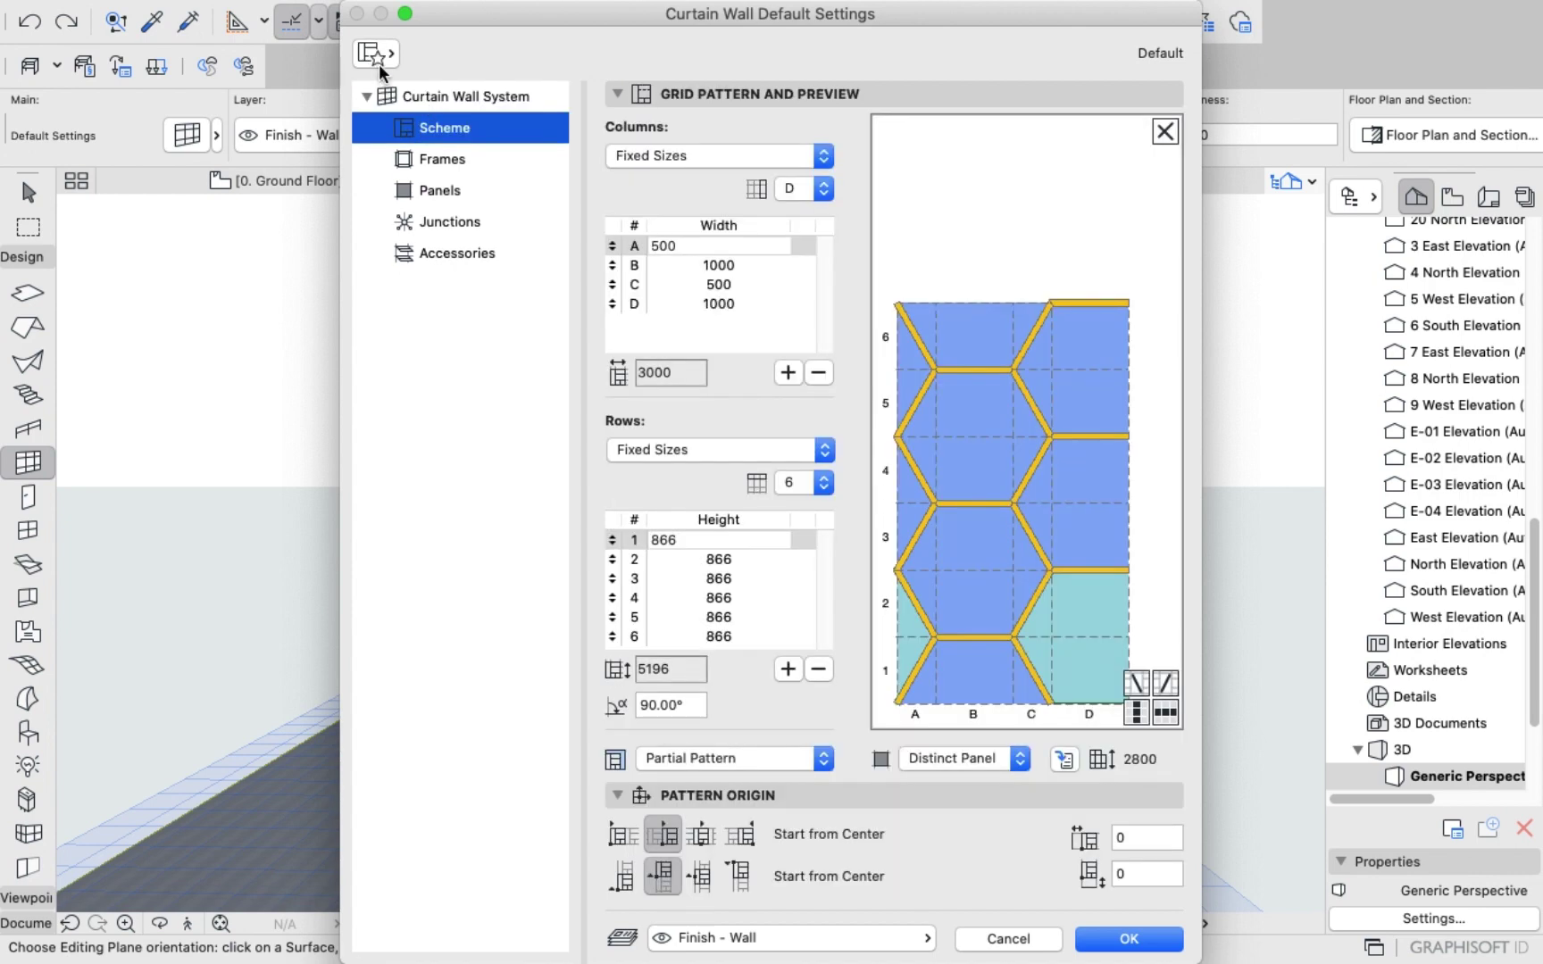
pyautogui.click(373, 54)
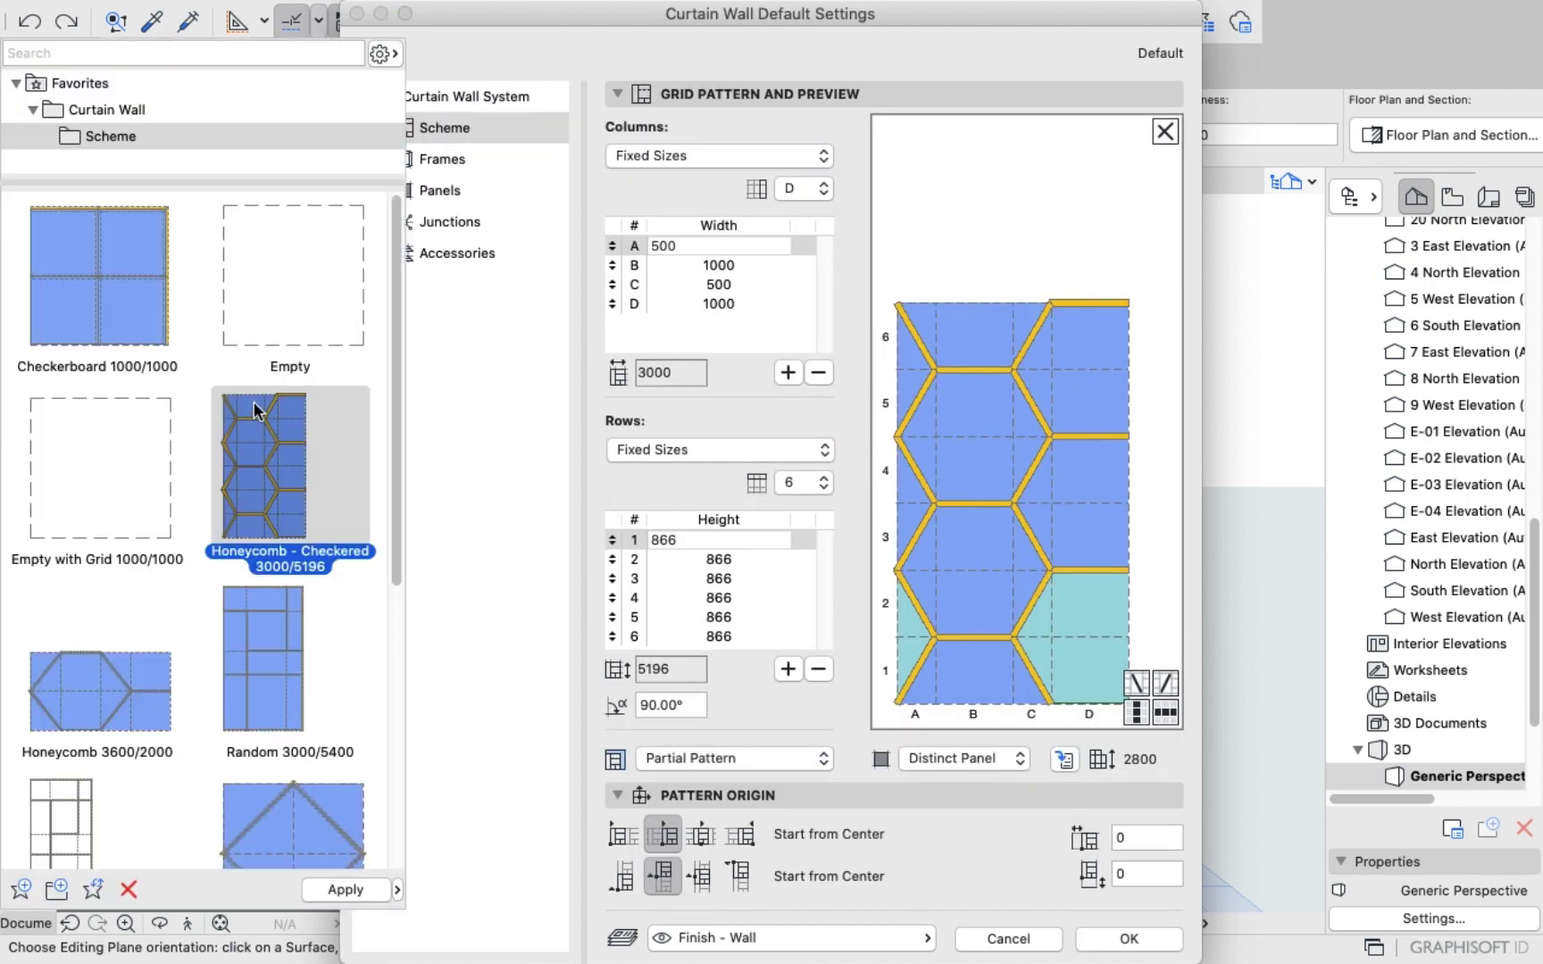
pyautogui.scroll(-5, 252, 412)
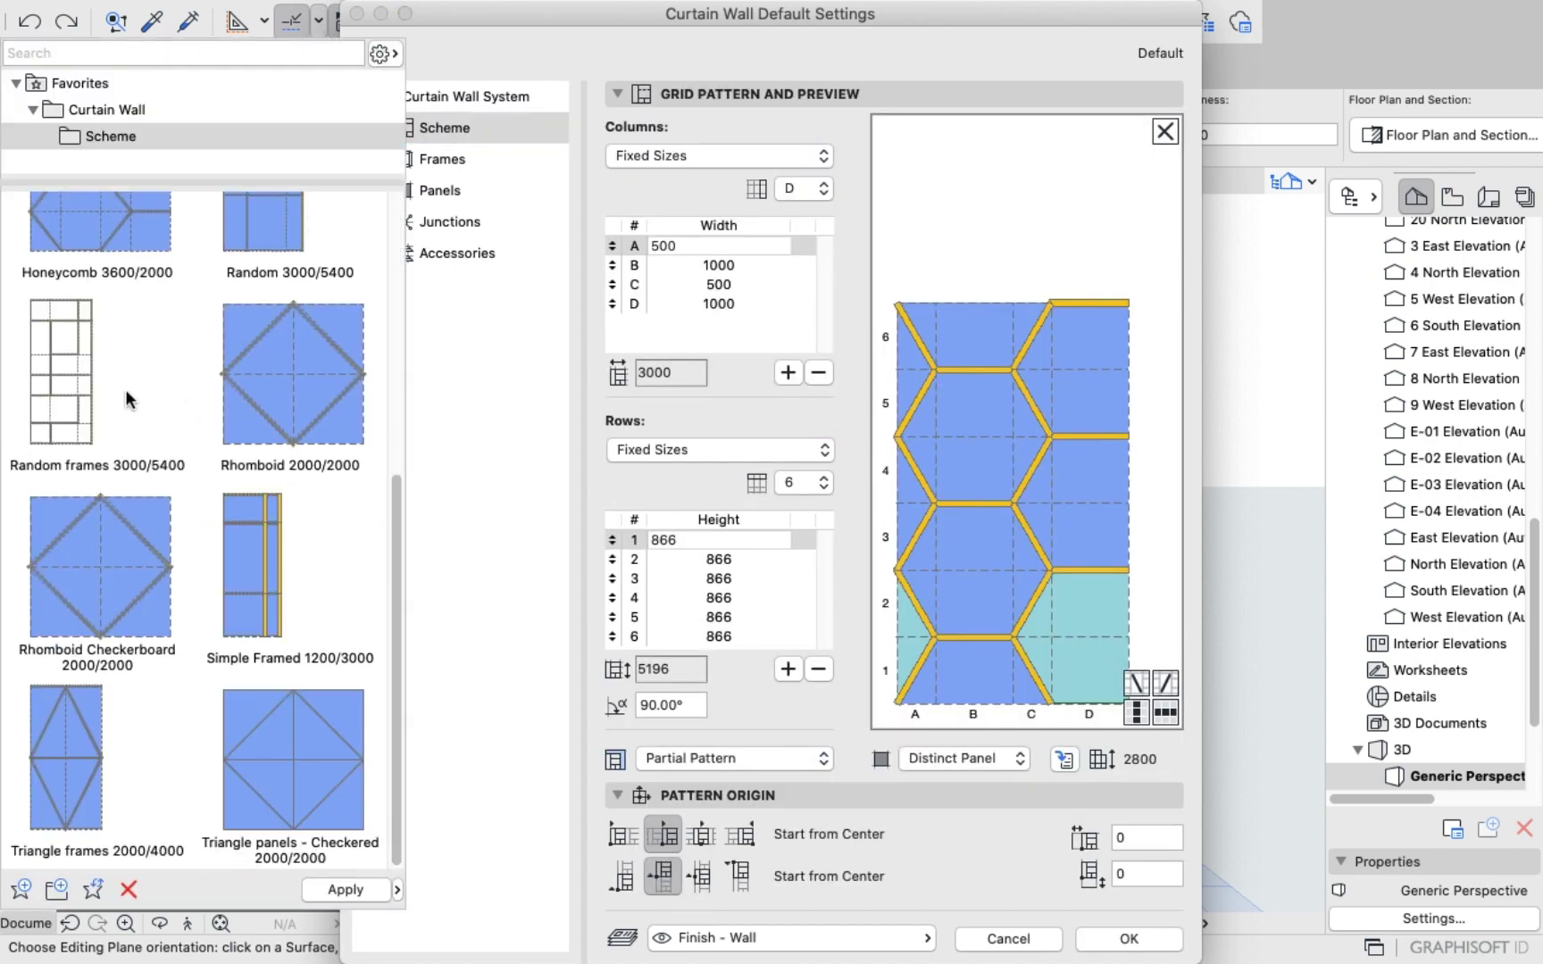
pyautogui.scroll(5, 136, 622)
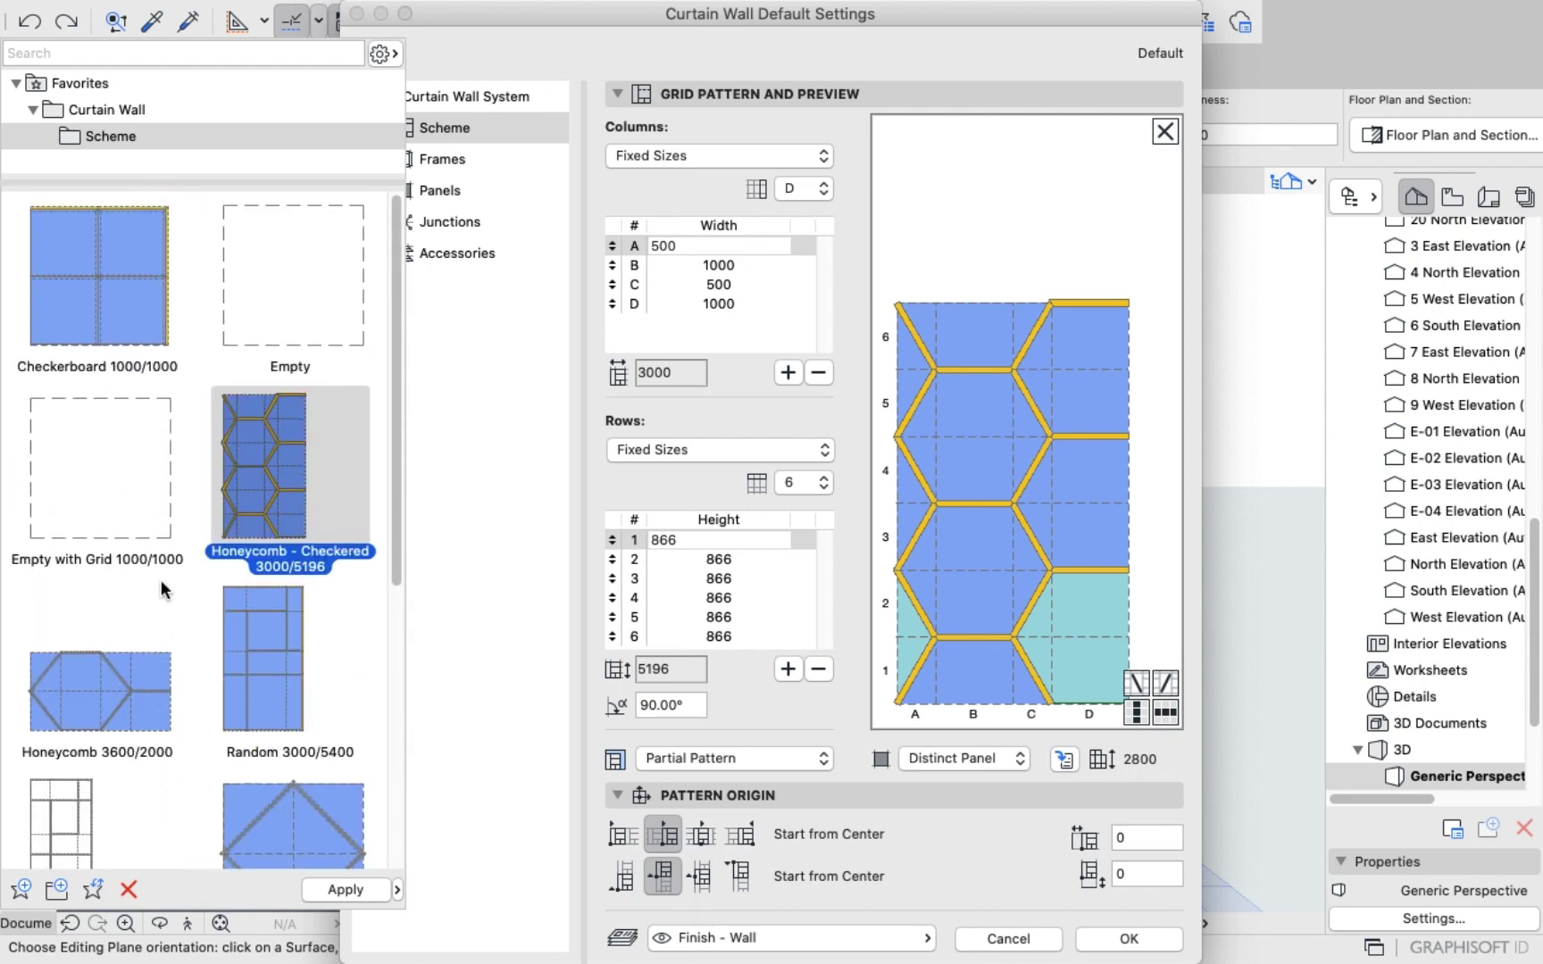
pyautogui.doubleClick(242, 492)
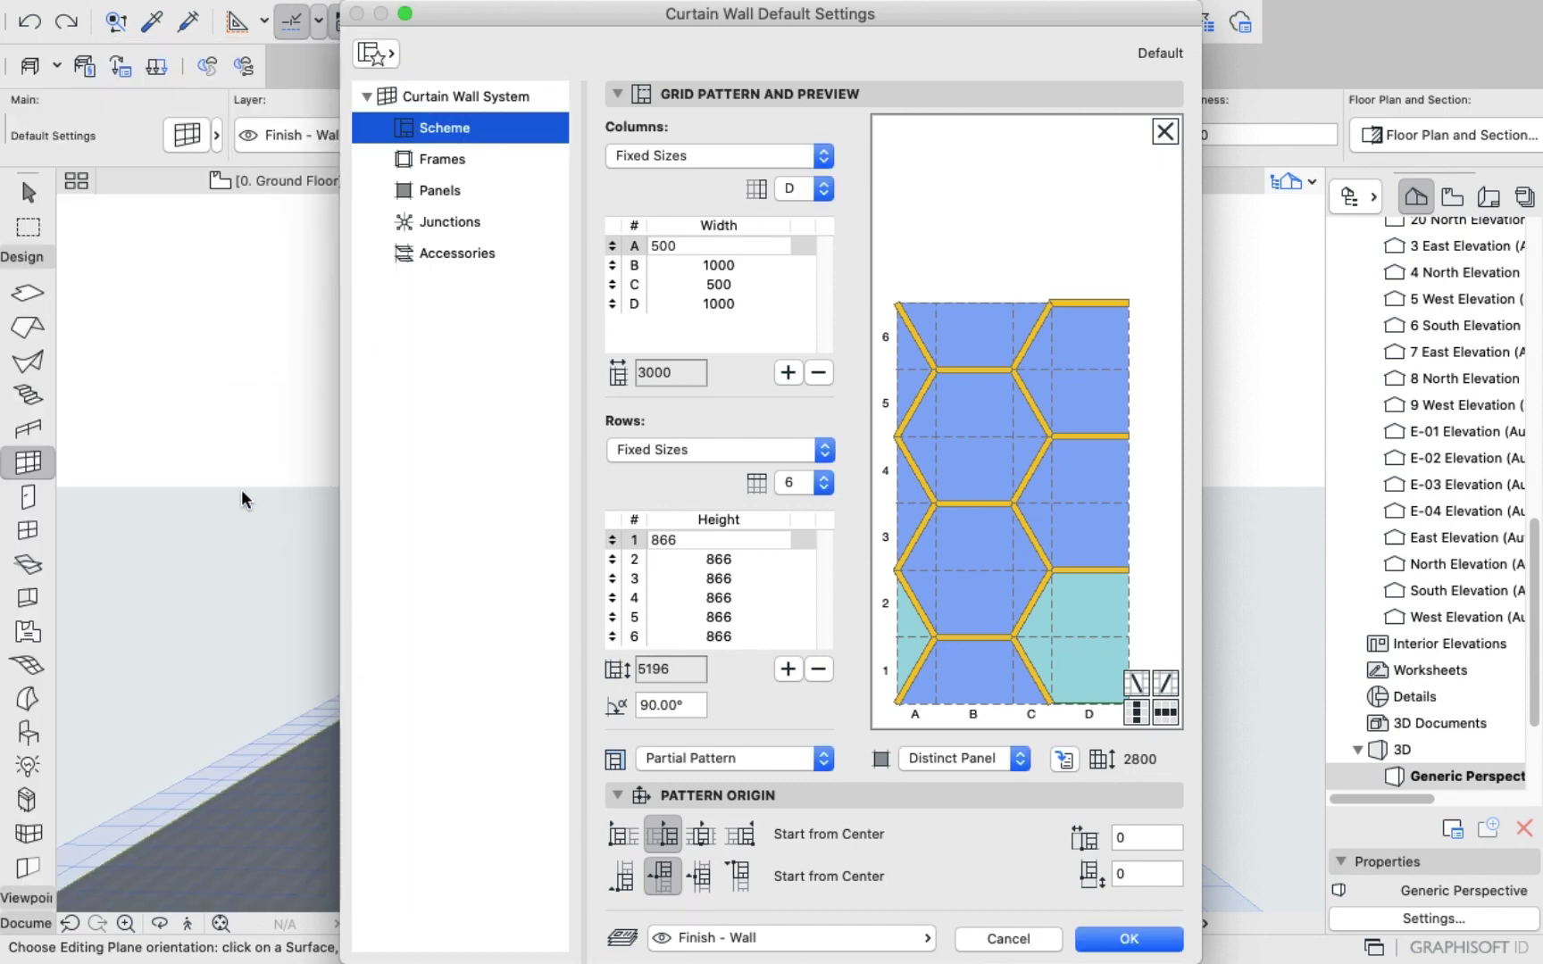
# Review the frame and panel settings of the honeycomb scheme and accept the curtain wall defaults.
pyautogui.click(463, 161)
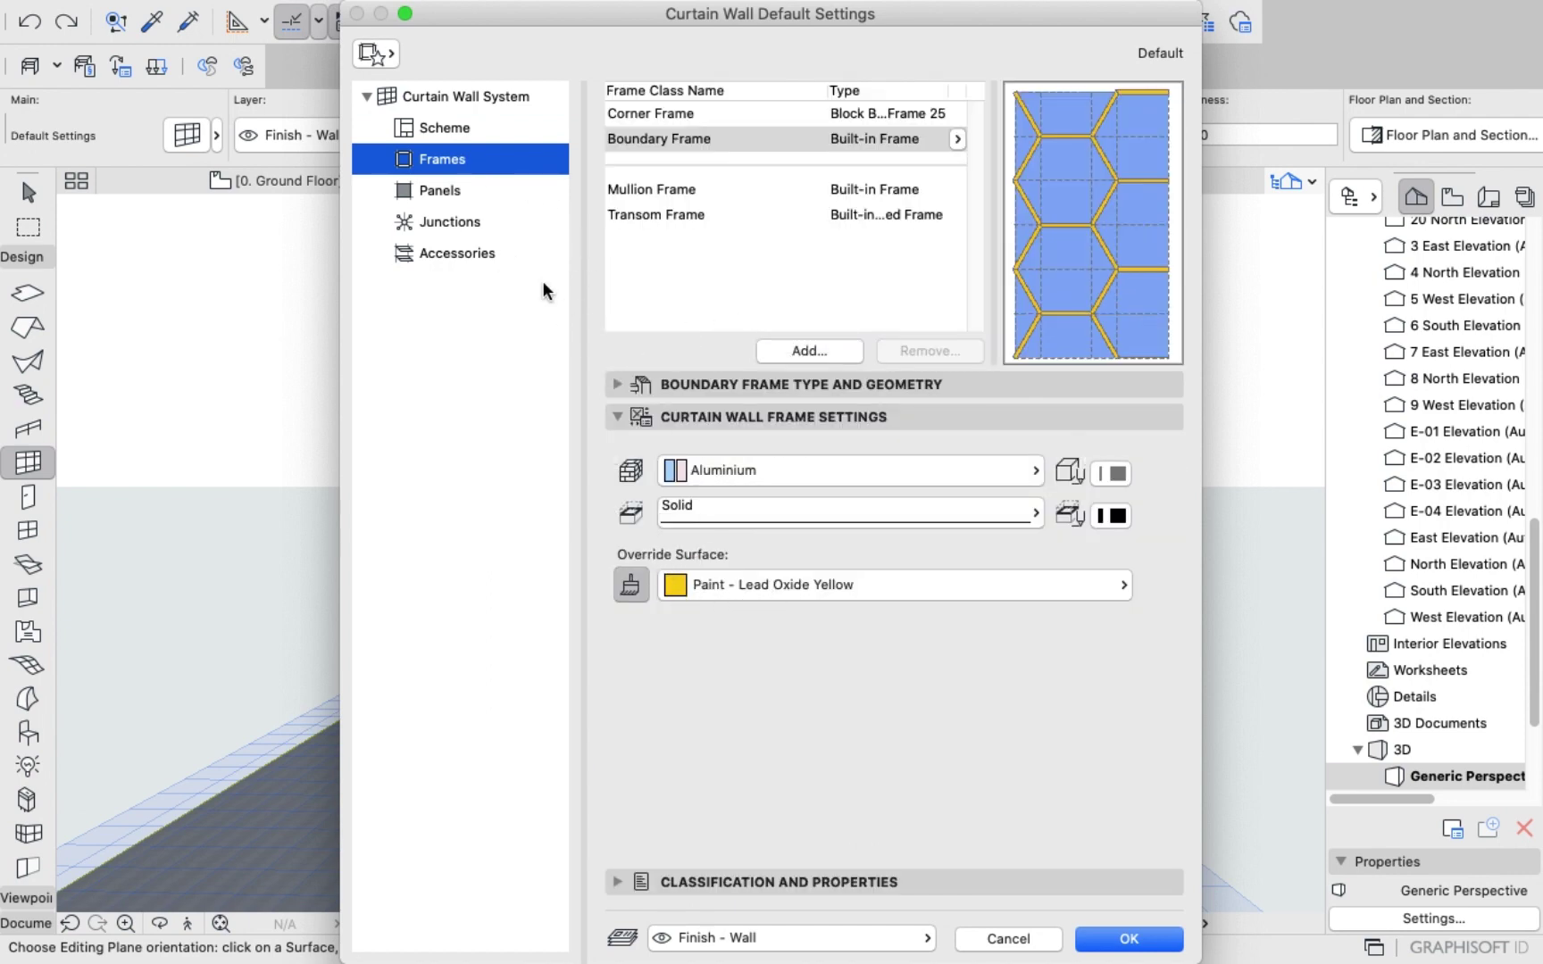
pyautogui.click(447, 192)
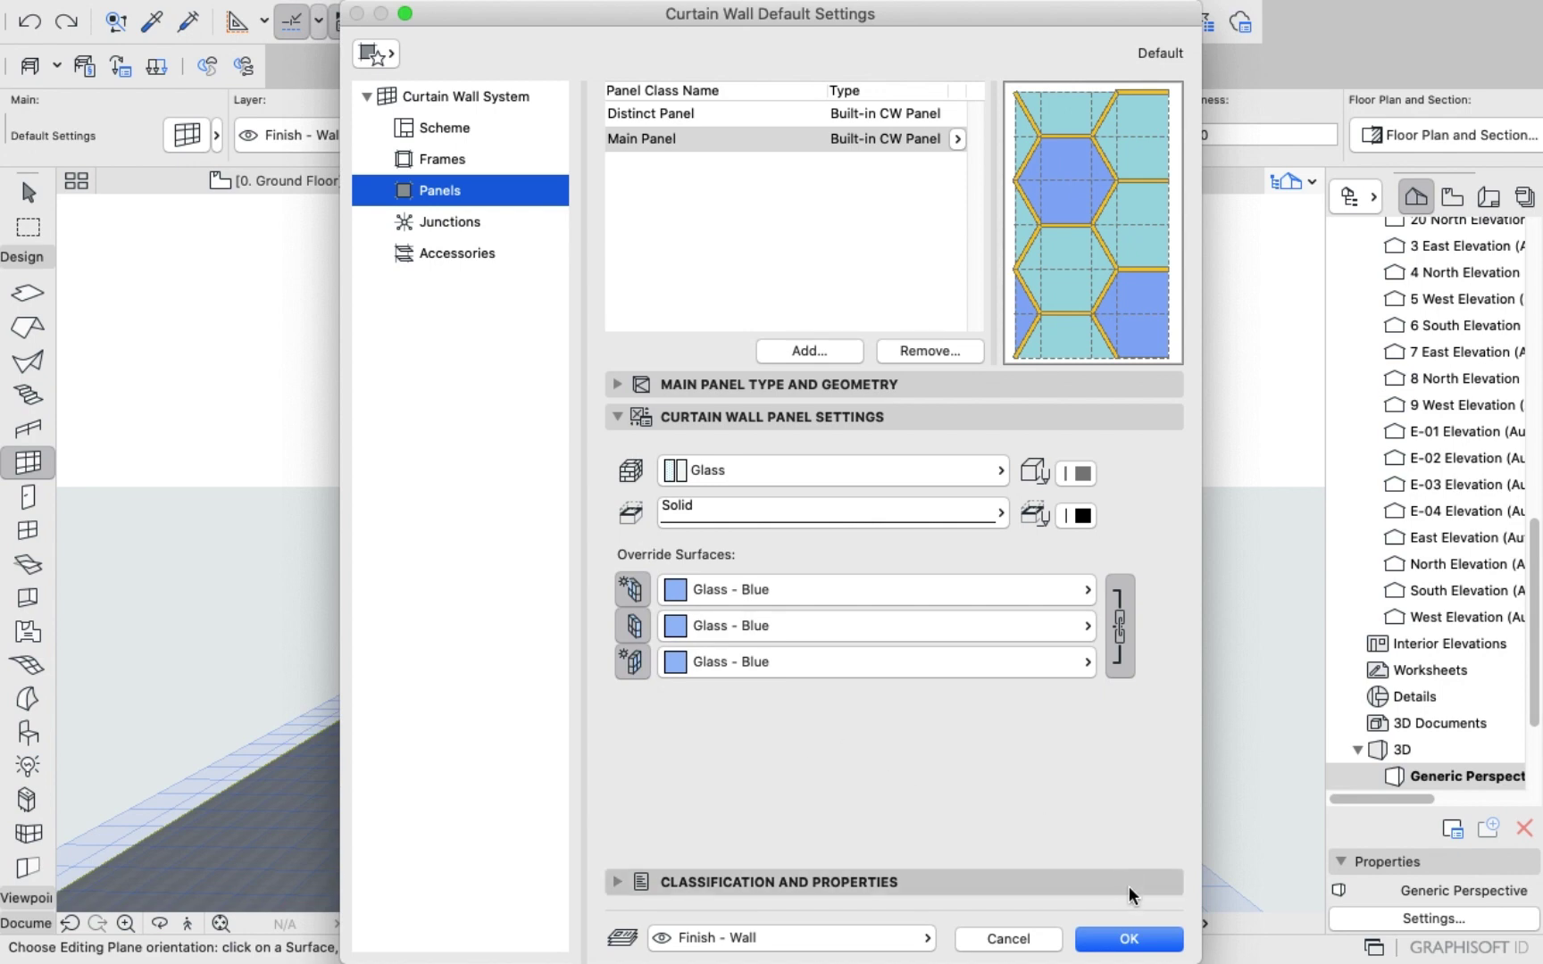
pyautogui.press('Return')
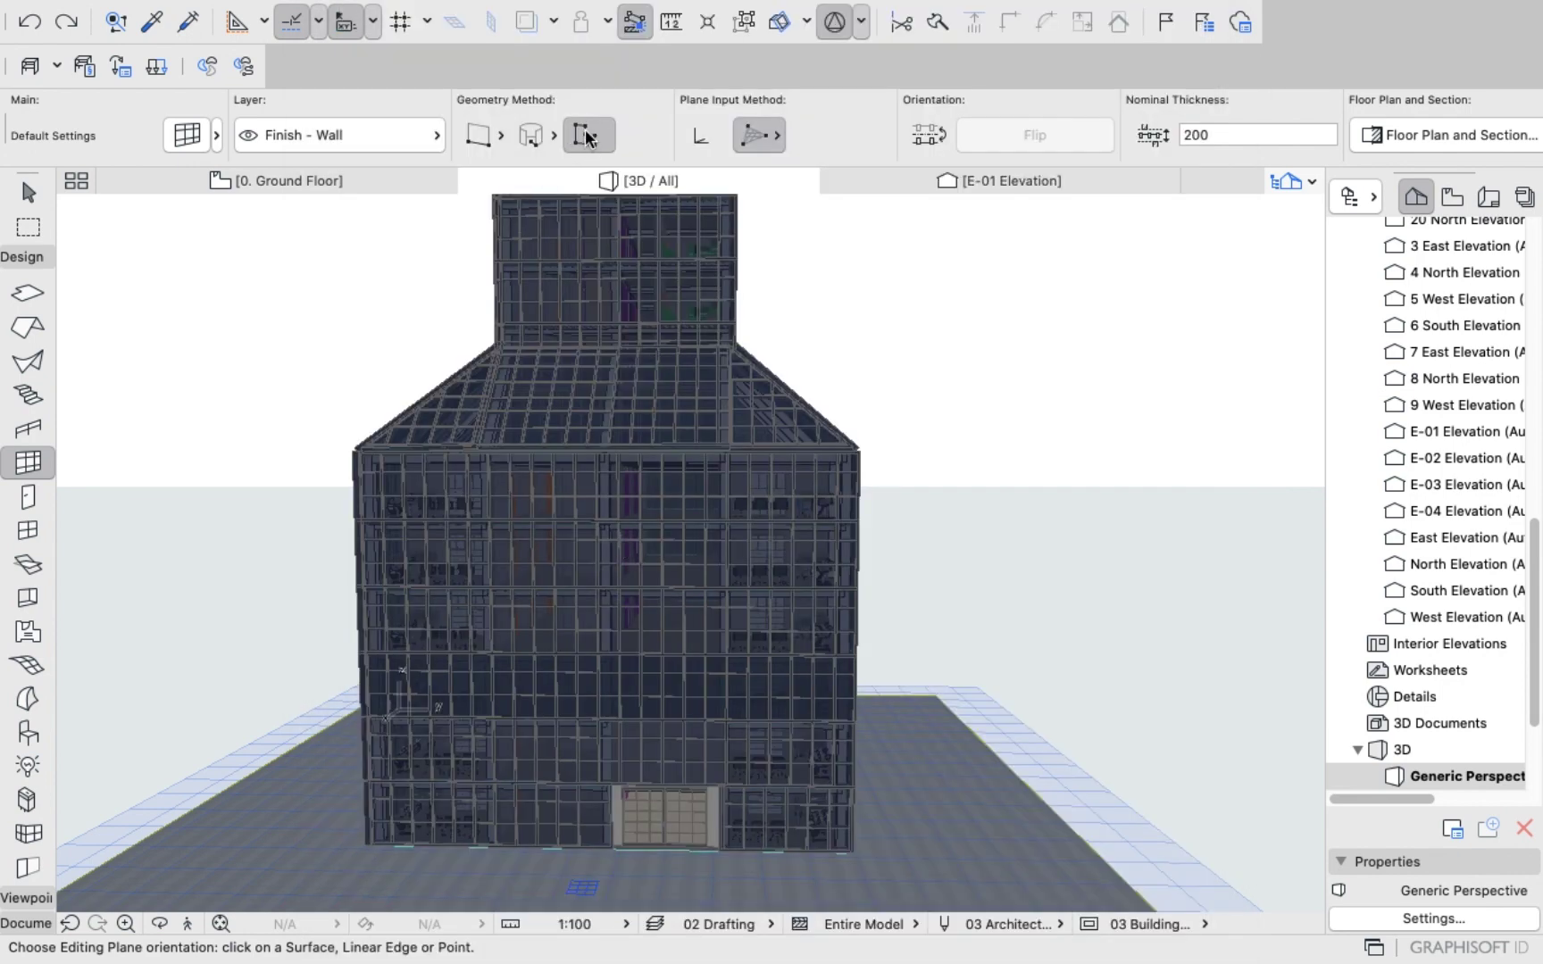
# Define the curtain wall's editing plane on the entrance facade through the lower block's upper-right, lower-left and upper-left corners.
pyautogui.click(704, 139)
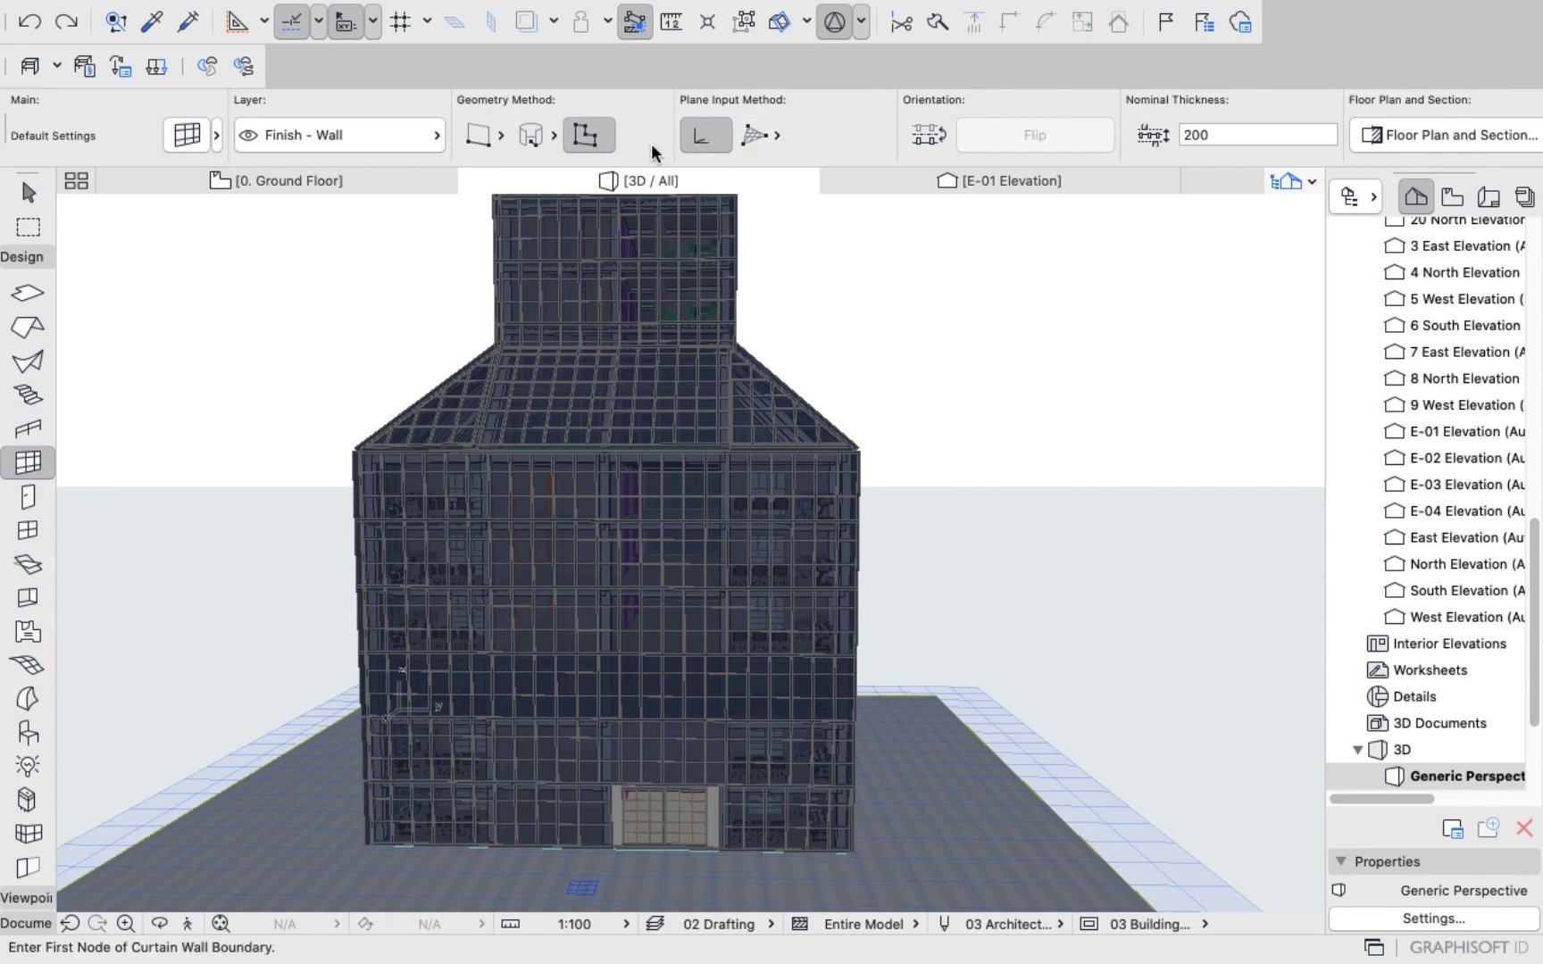
pyautogui.click(758, 135)
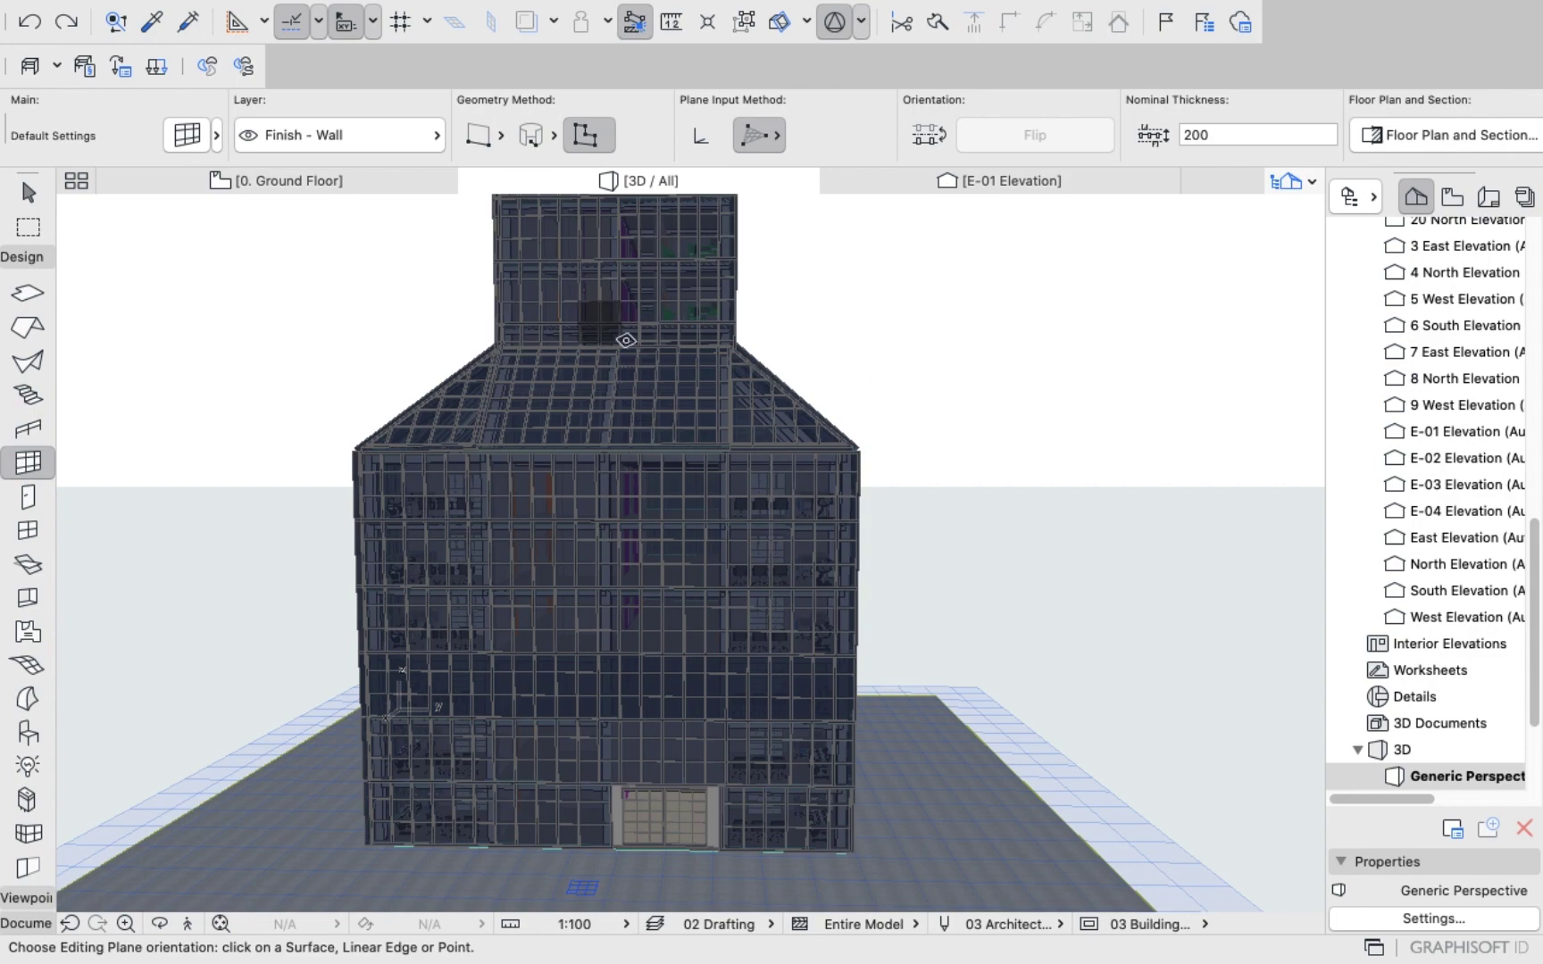
pyautogui.scroll(2, 801, 529)
pyautogui.scroll(5, 859, 447)
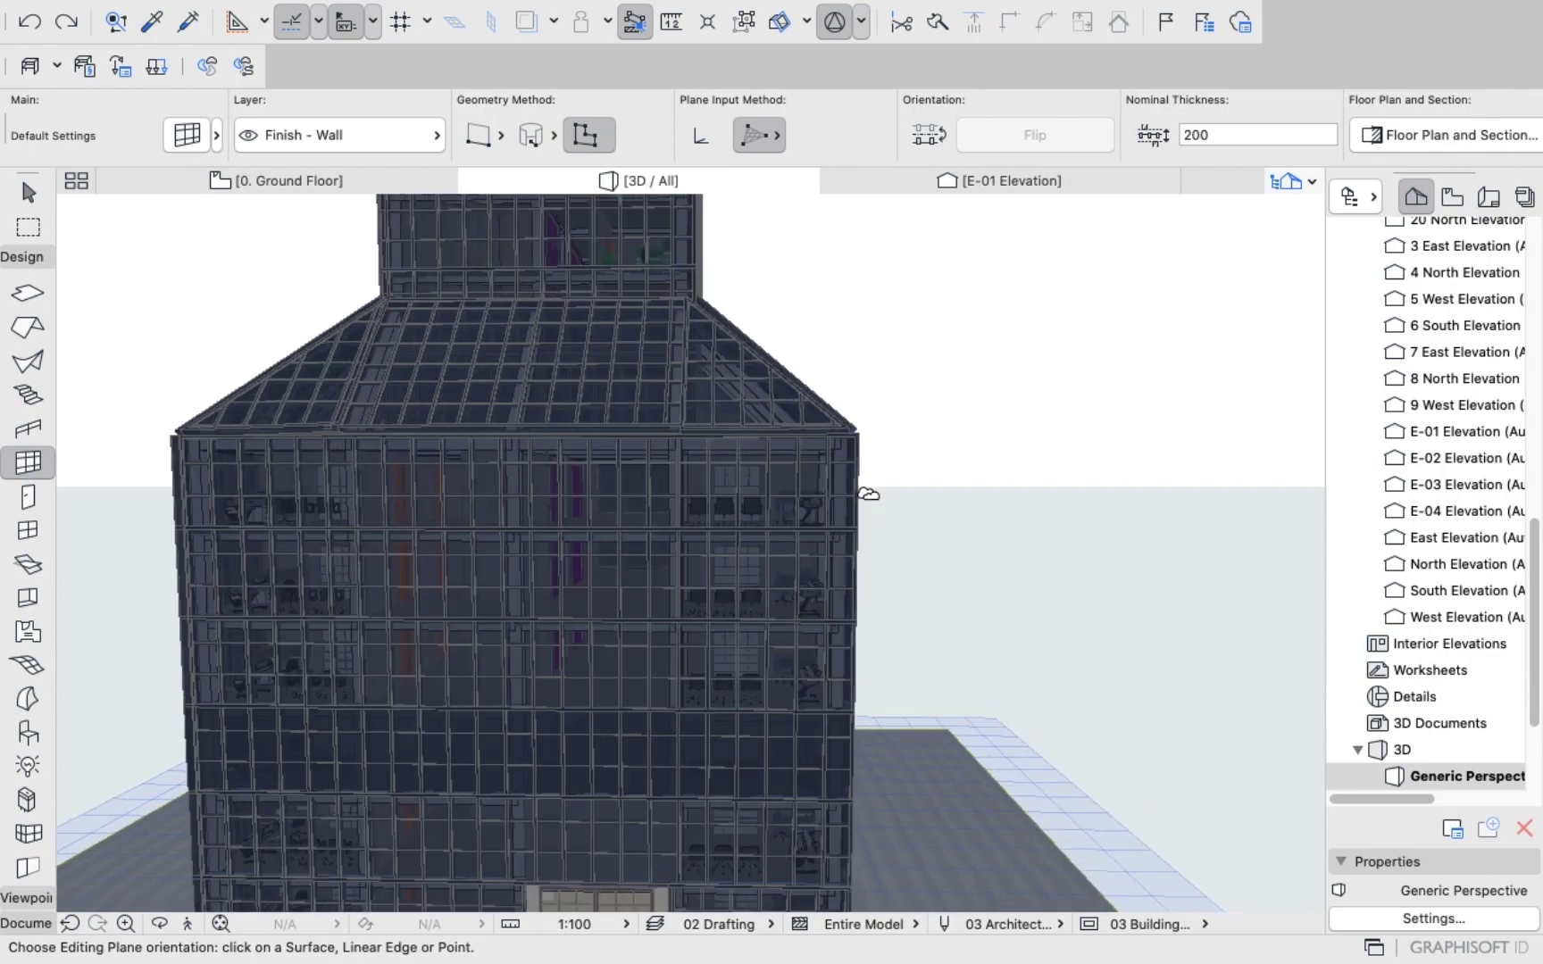
pyautogui.scroll(-7, 848, 489)
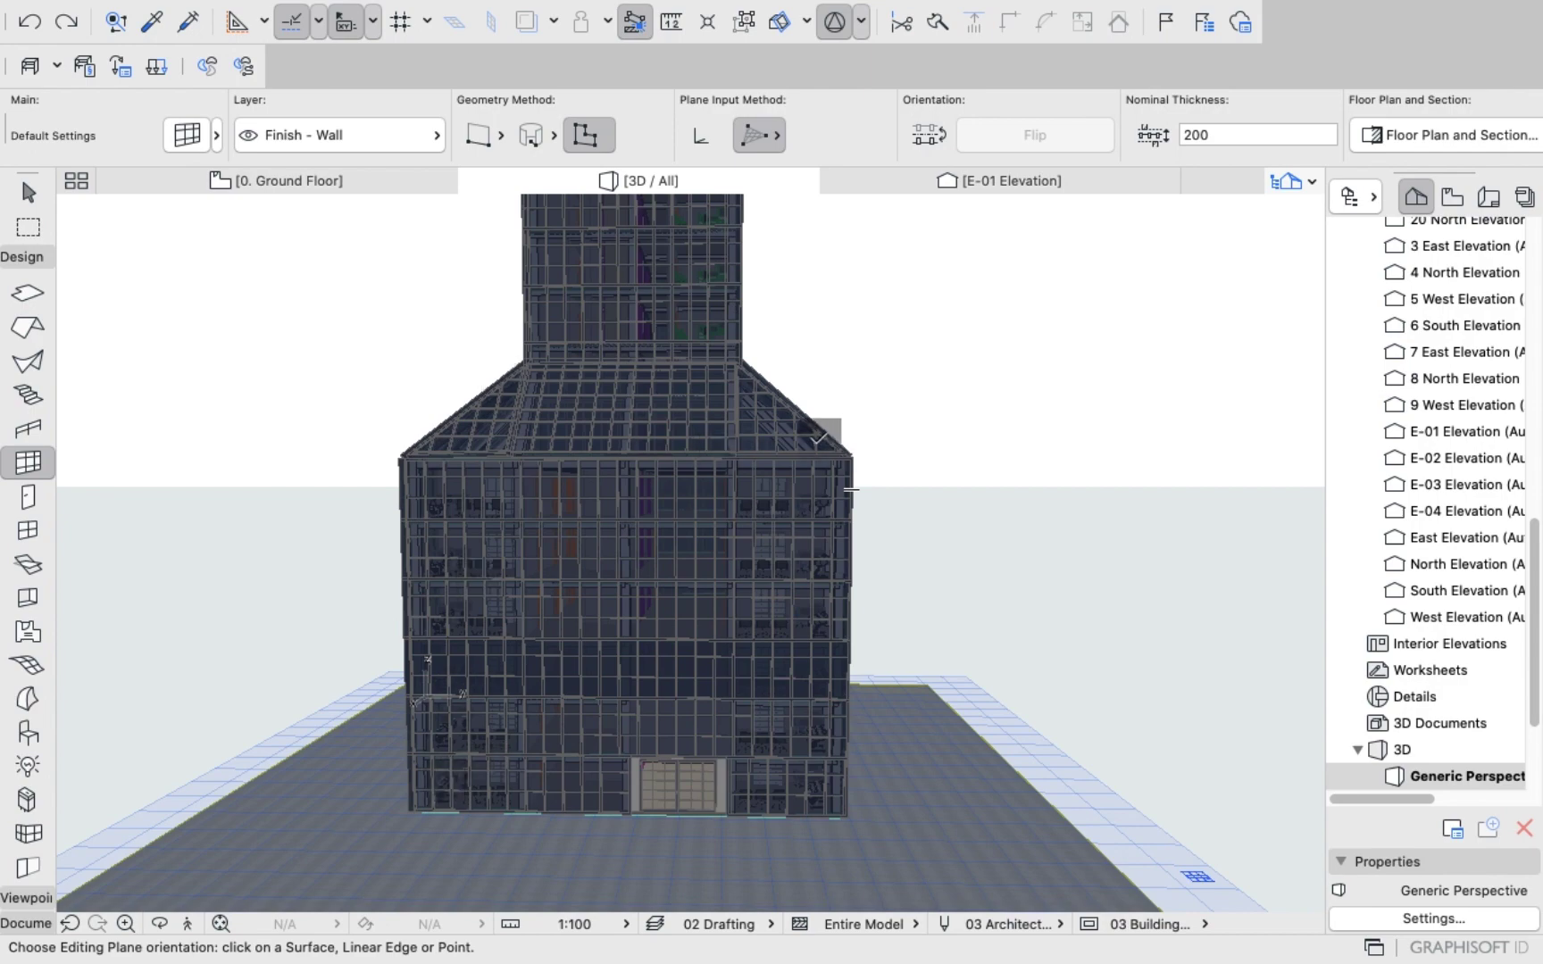
pyautogui.scroll(5, 843, 451)
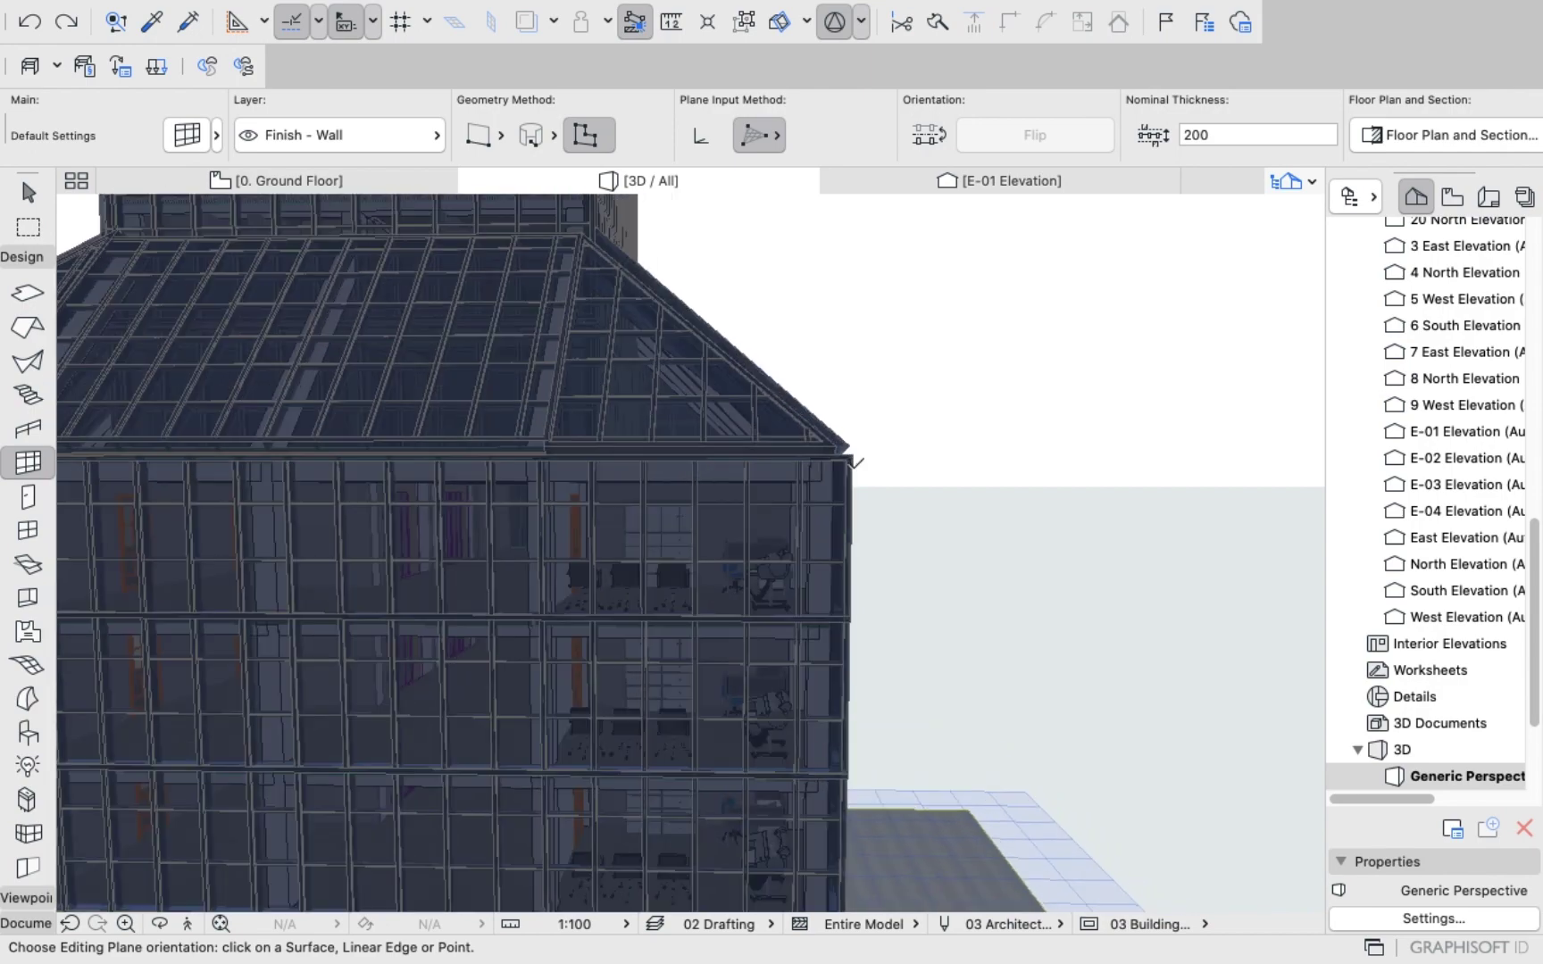
pyautogui.click(855, 453)
pyautogui.scroll(-6, 852, 449)
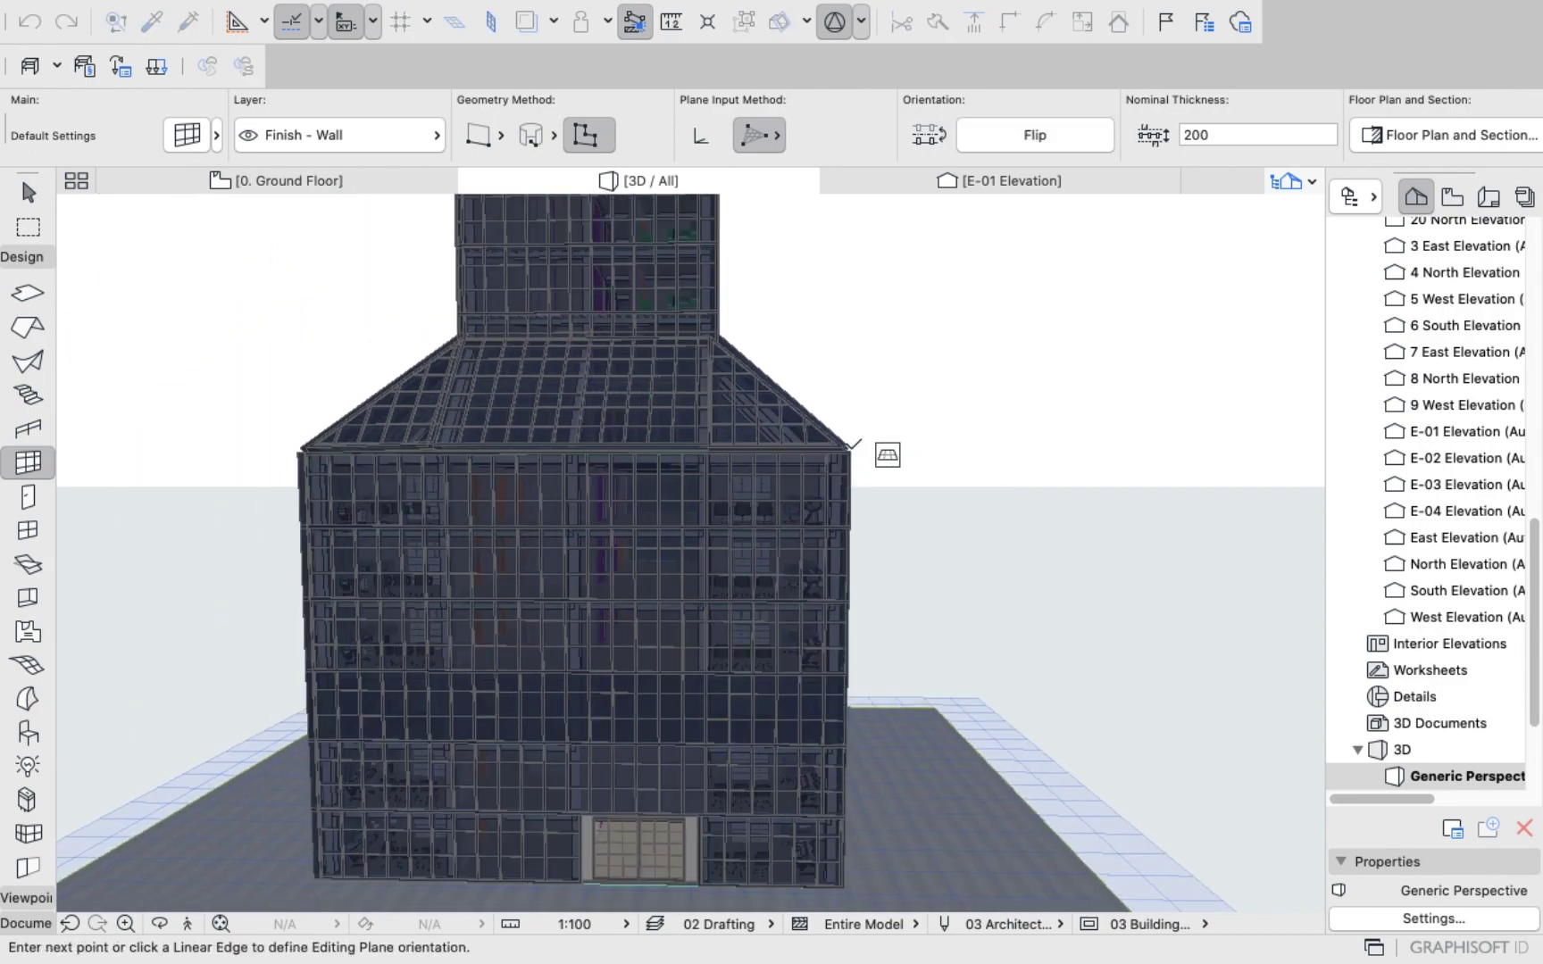
pyautogui.scroll(-2, 852, 449)
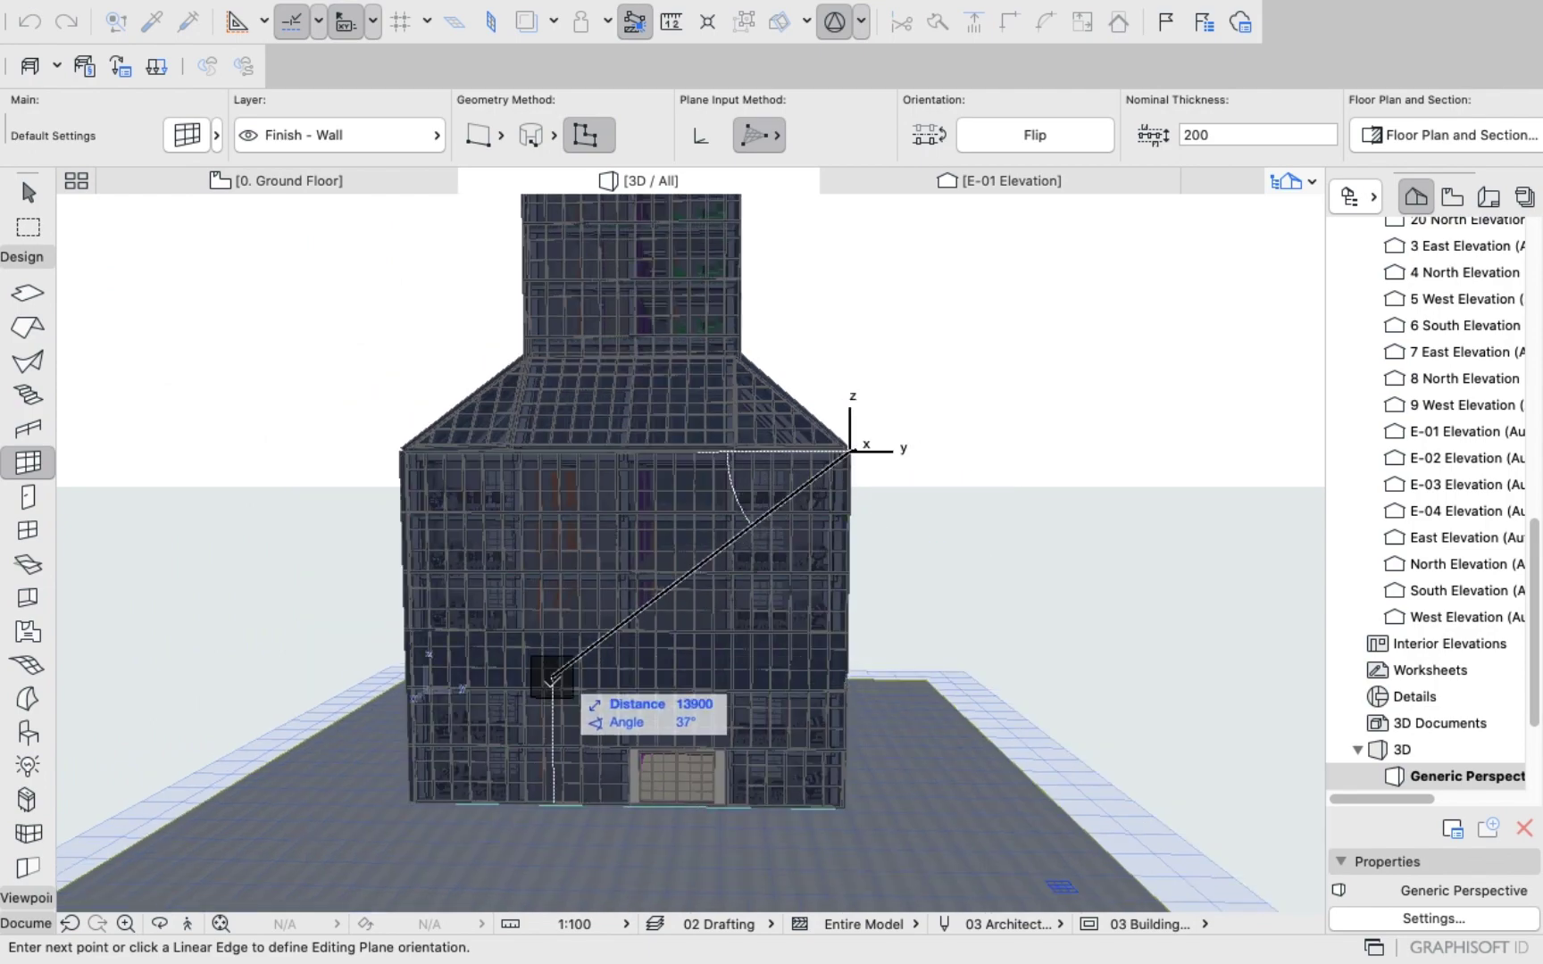
pyautogui.scroll(5, 393, 808)
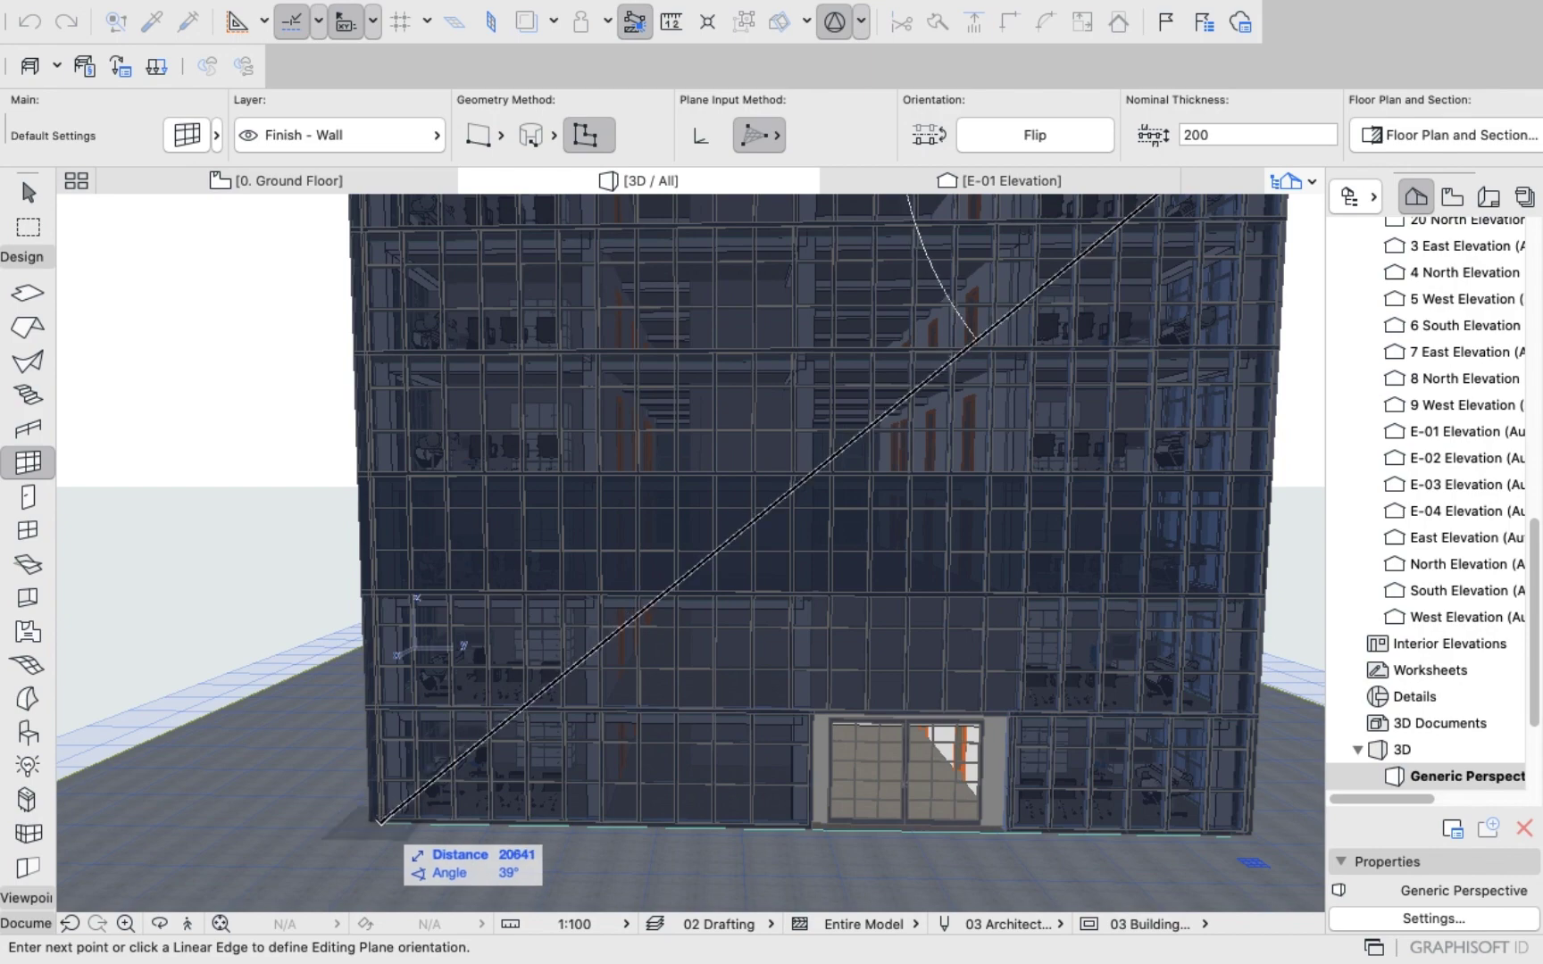
pyautogui.click(382, 821)
pyautogui.scroll(-5, 383, 786)
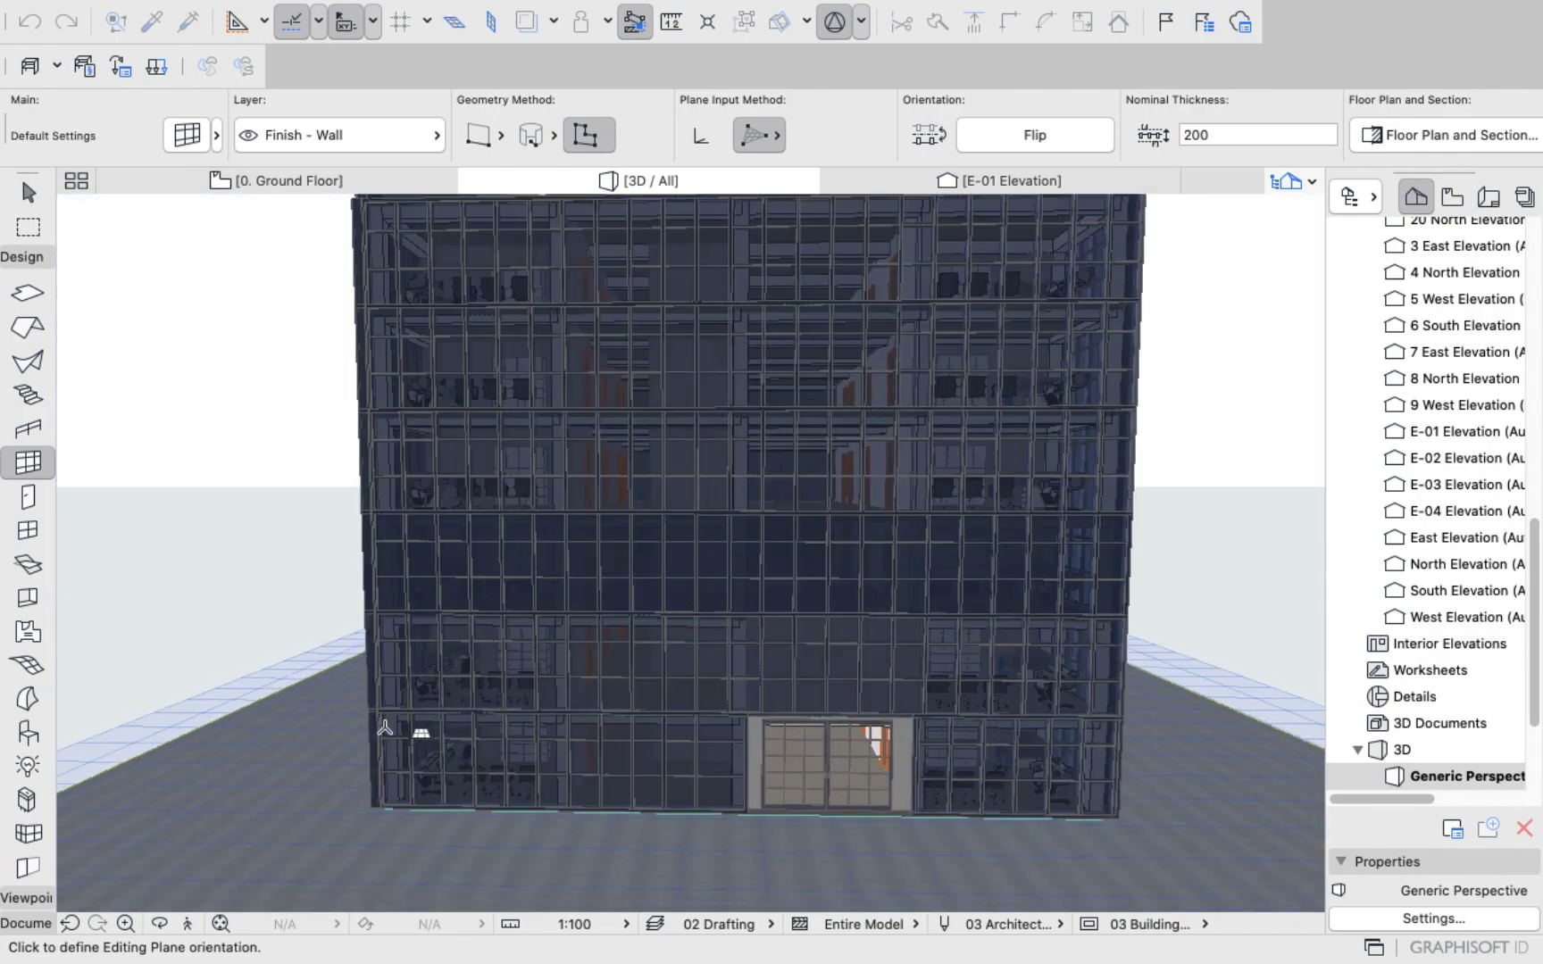
pyautogui.scroll(5, 385, 686)
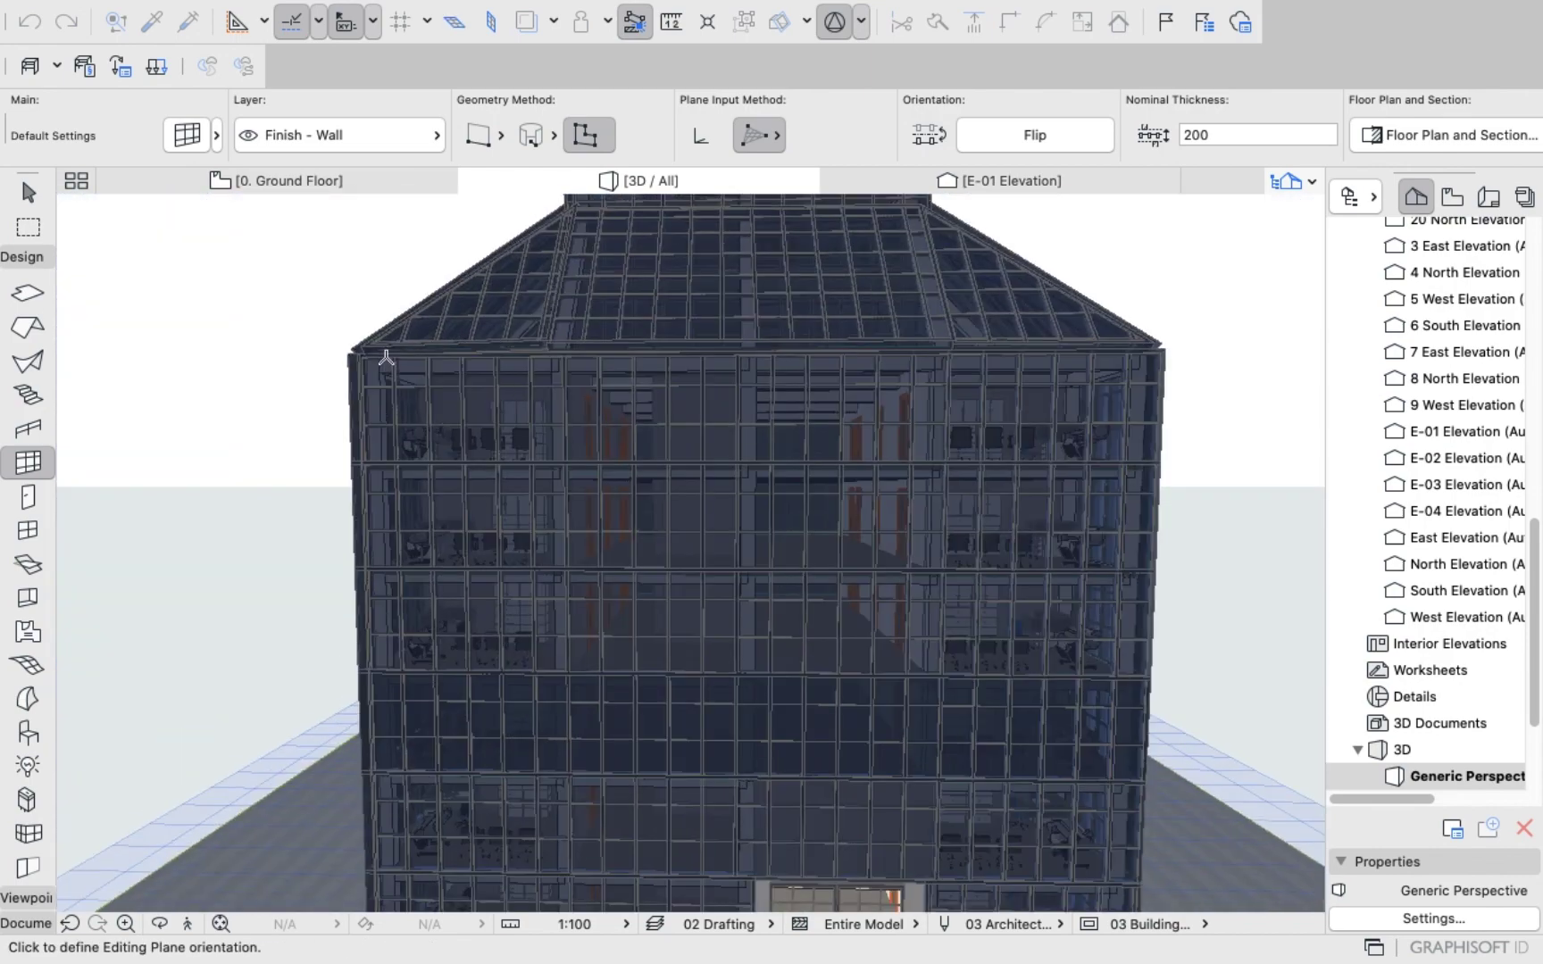
pyautogui.click(365, 353)
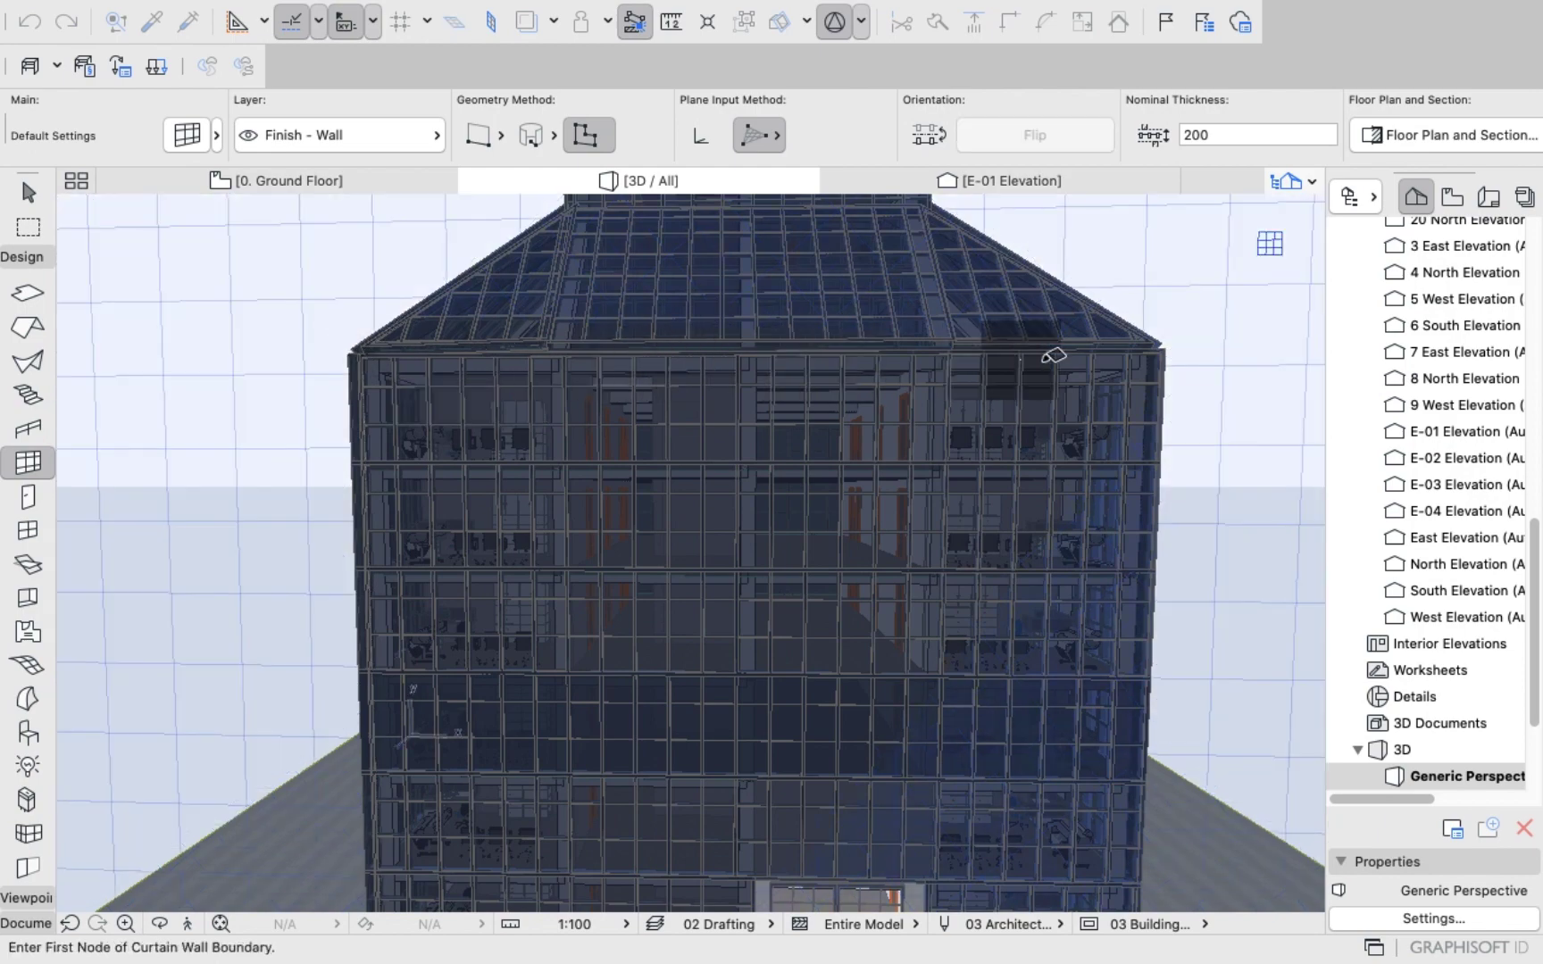
# Place the honeycomb curtain wall's boundary nodes at the lower block's upper-right, lower-left and upper-left facade corners.
pyautogui.click(1163, 347)
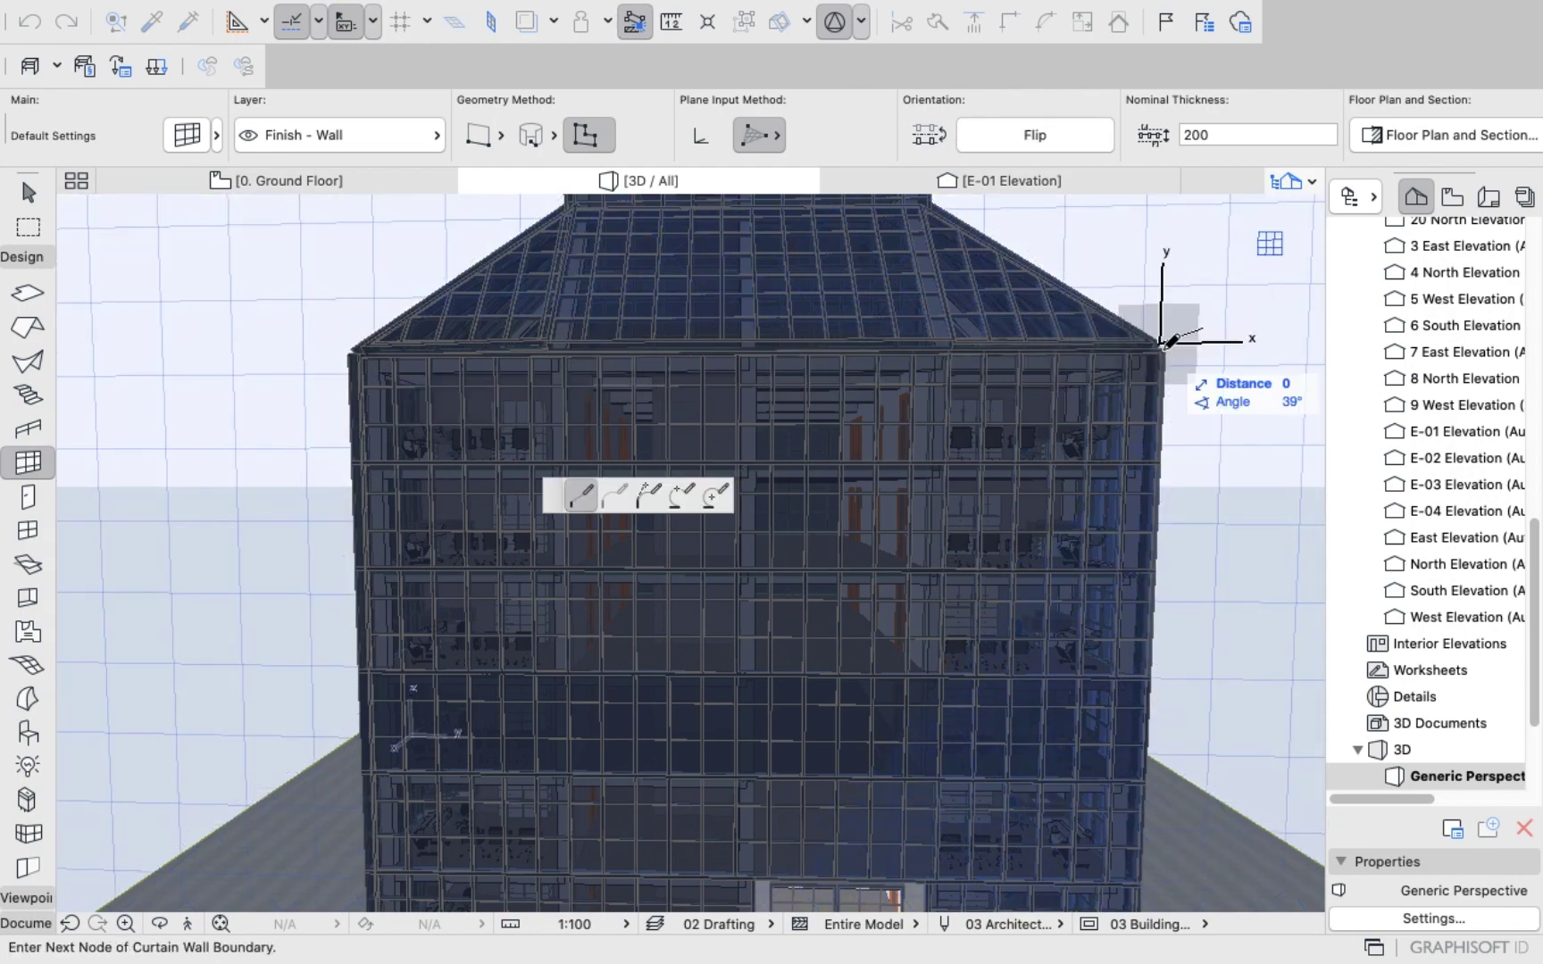
pyautogui.scroll(-3, 1071, 500)
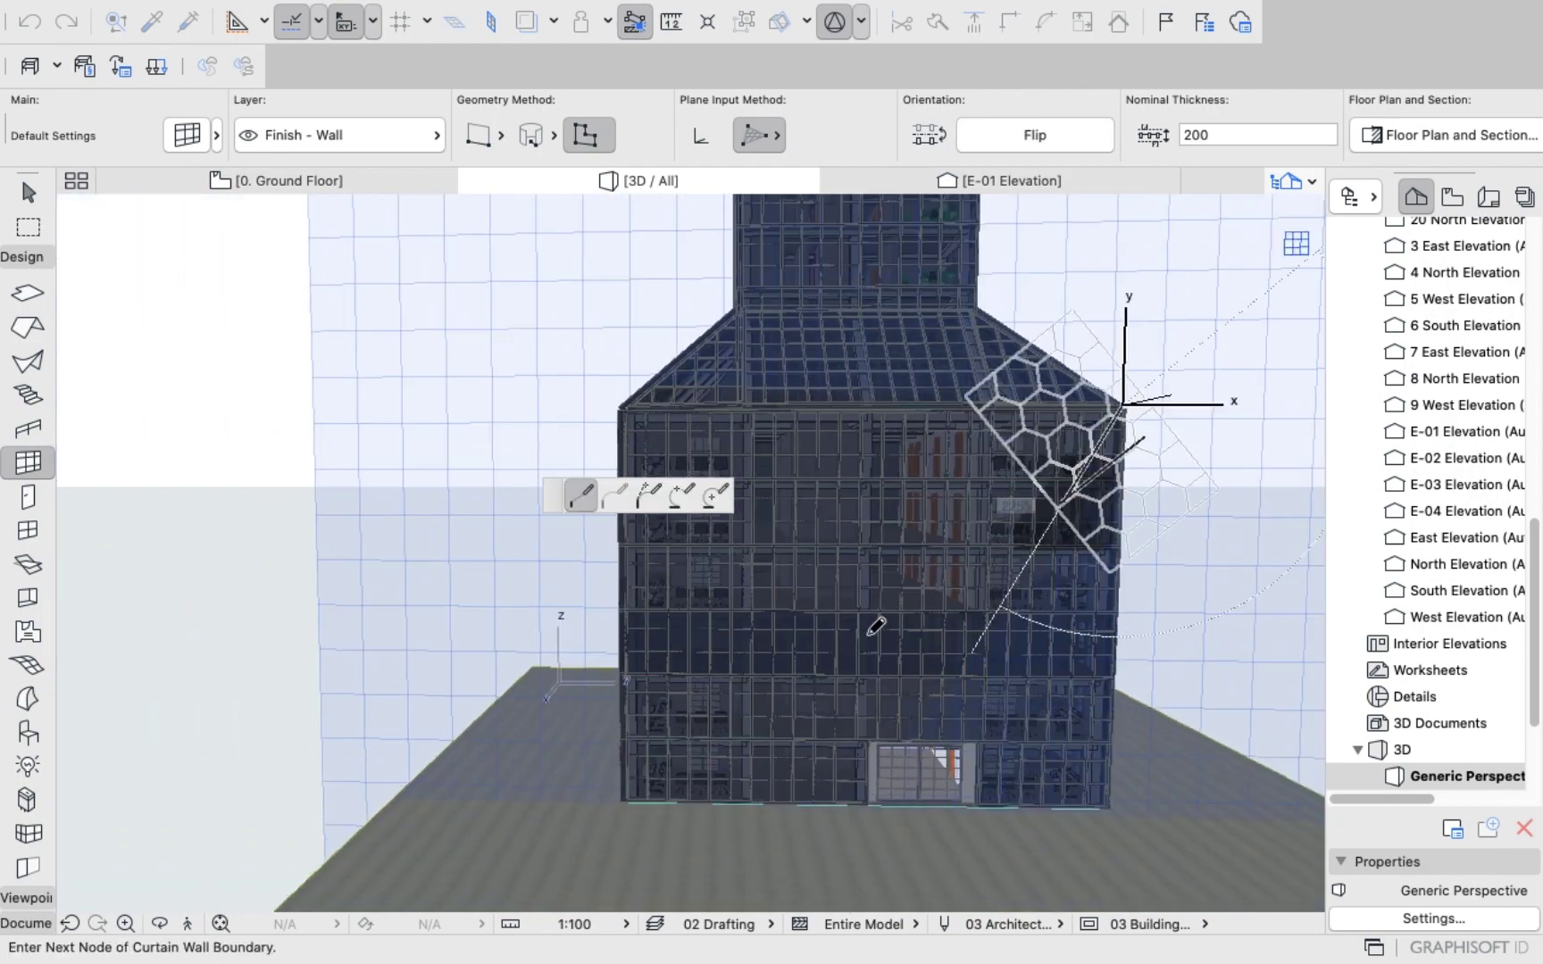
pyautogui.scroll(5, 705, 768)
pyautogui.scroll(3, 575, 828)
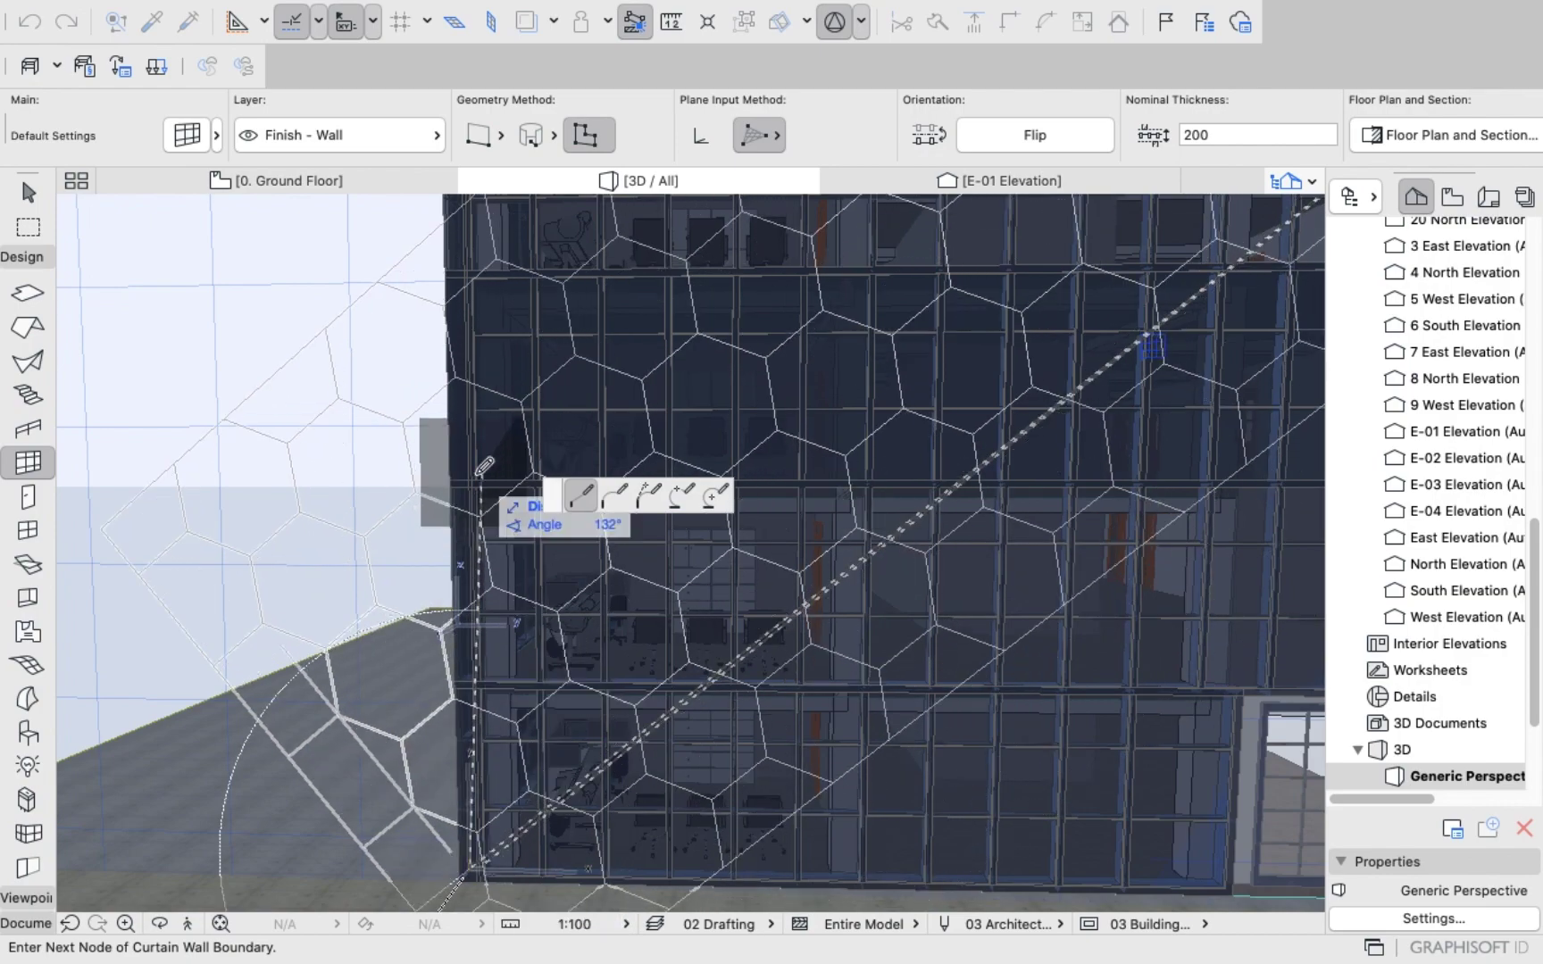
pyautogui.scroll(-5, 492, 460)
pyautogui.scroll(-5, 482, 454)
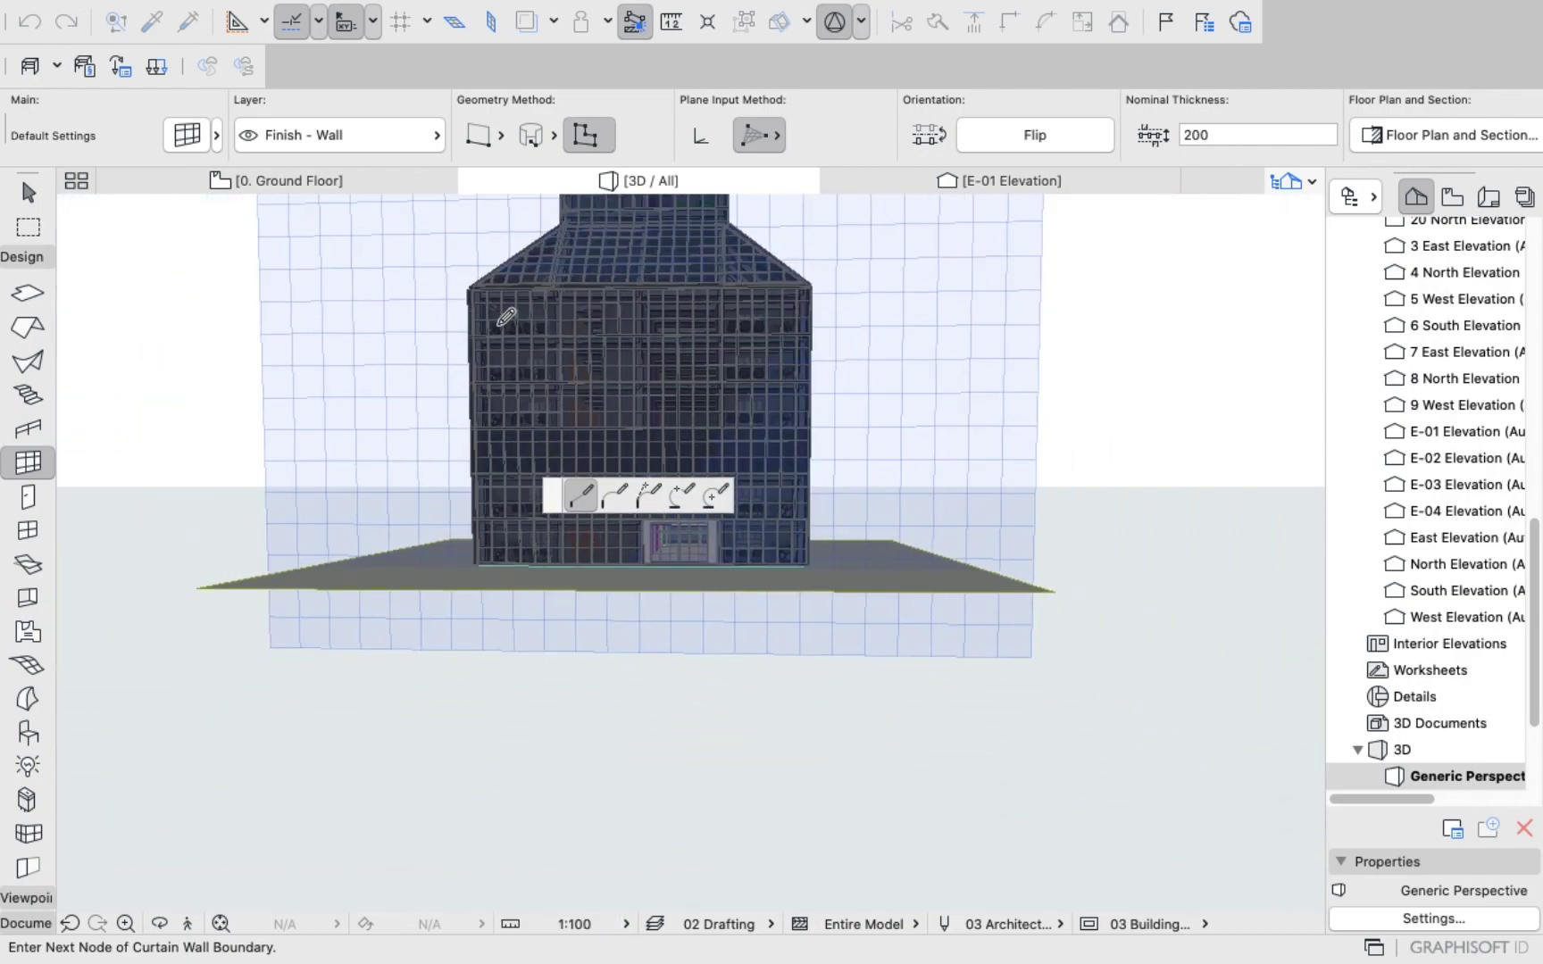
pyautogui.scroll(10, 486, 277)
pyautogui.scroll(3, 424, 317)
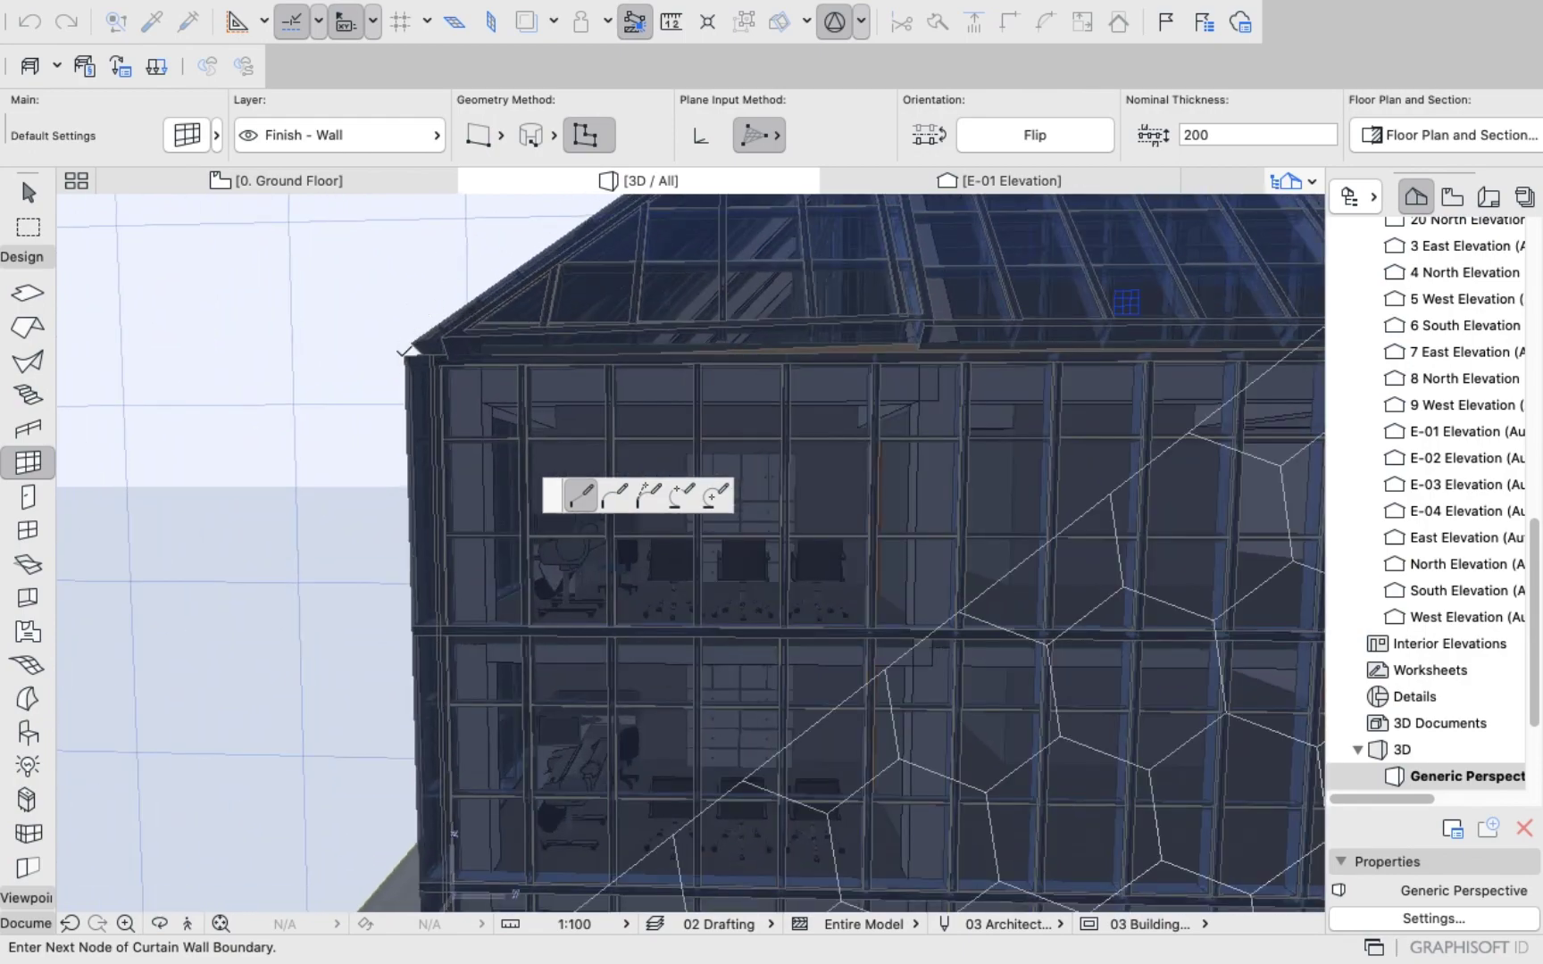
pyautogui.scroll(-8, 420, 348)
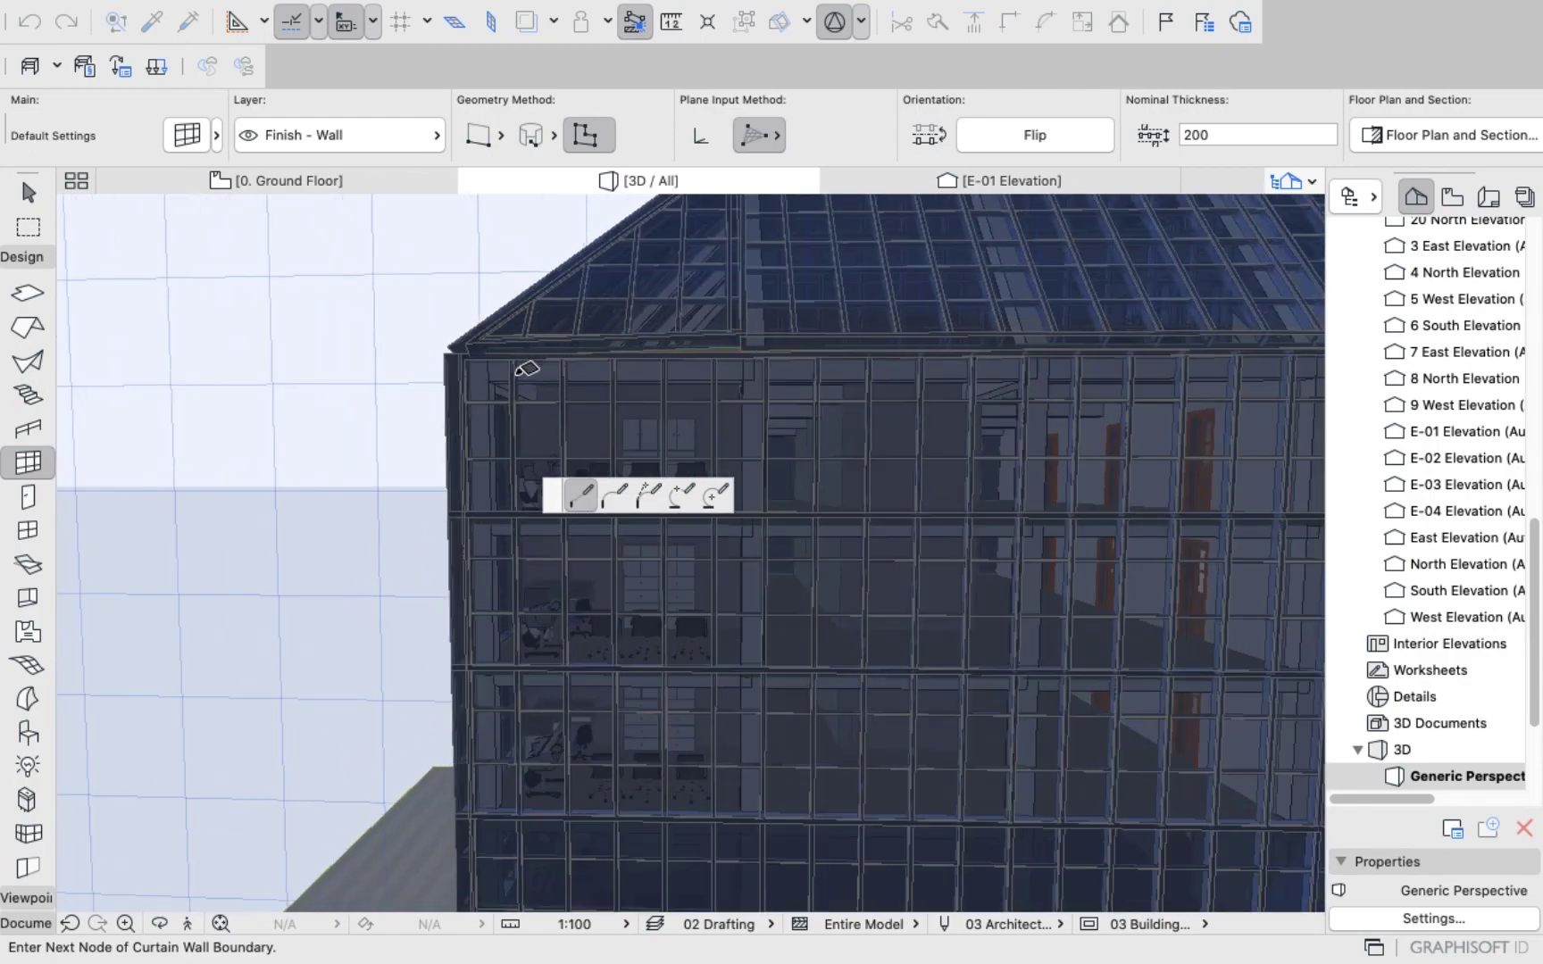
# Run the boundary's top edge back to the upper-right facade corner and complete the triangular honeycomb curtain wall.
pyautogui.scroll(6, 1196, 384)
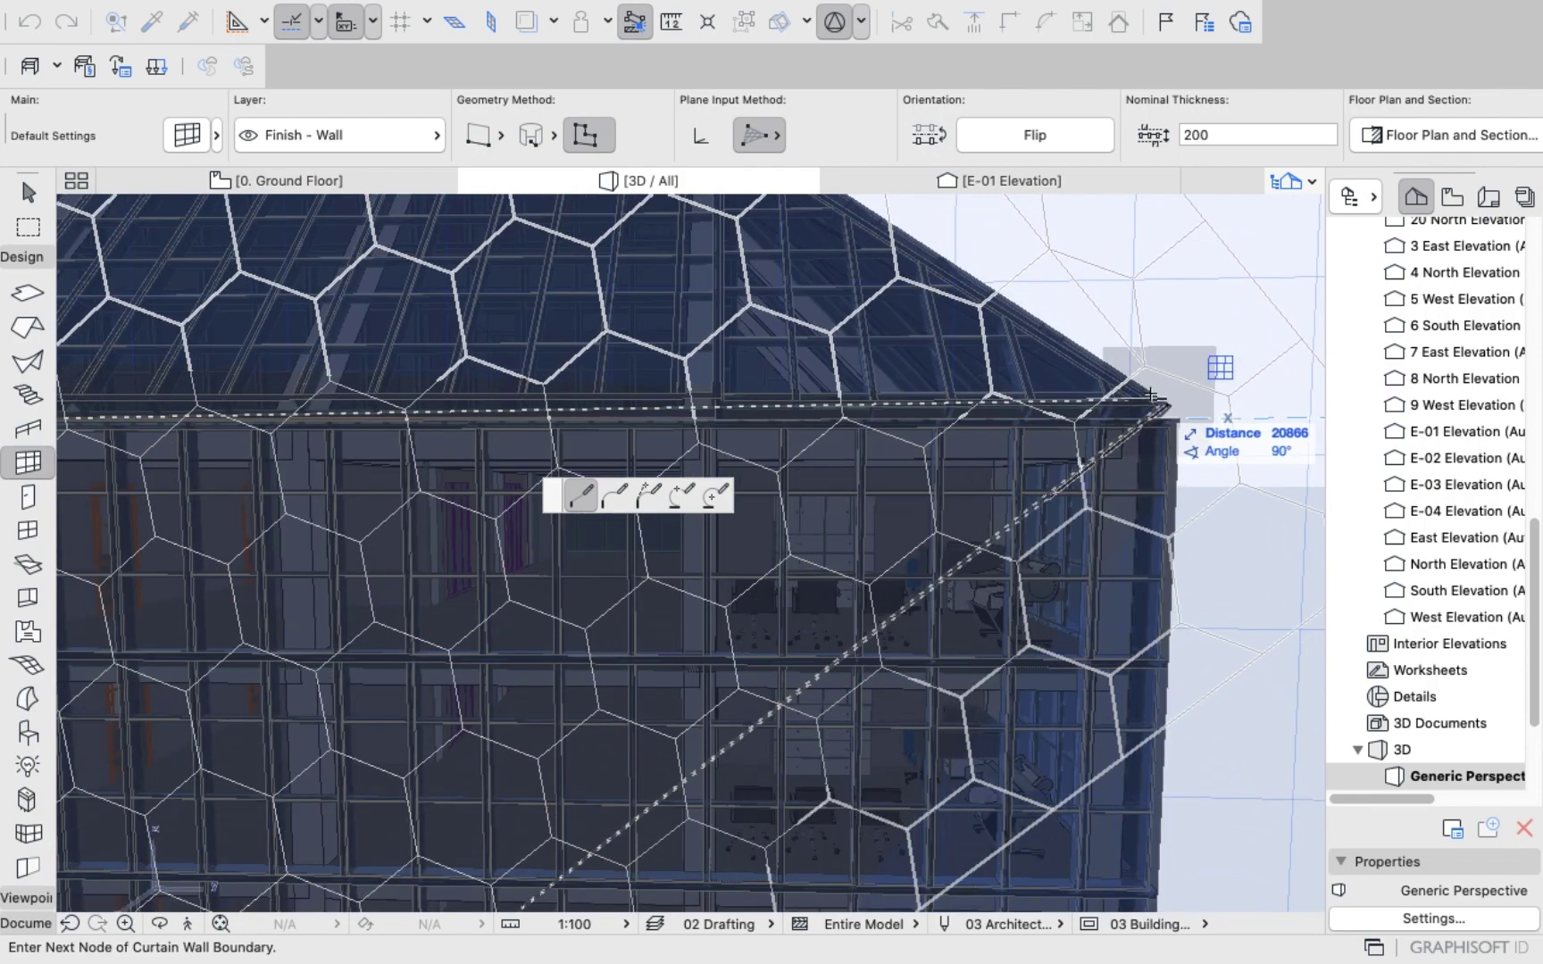
pyautogui.scroll(3, 1087, 366)
pyautogui.scroll(3, 1087, 366)
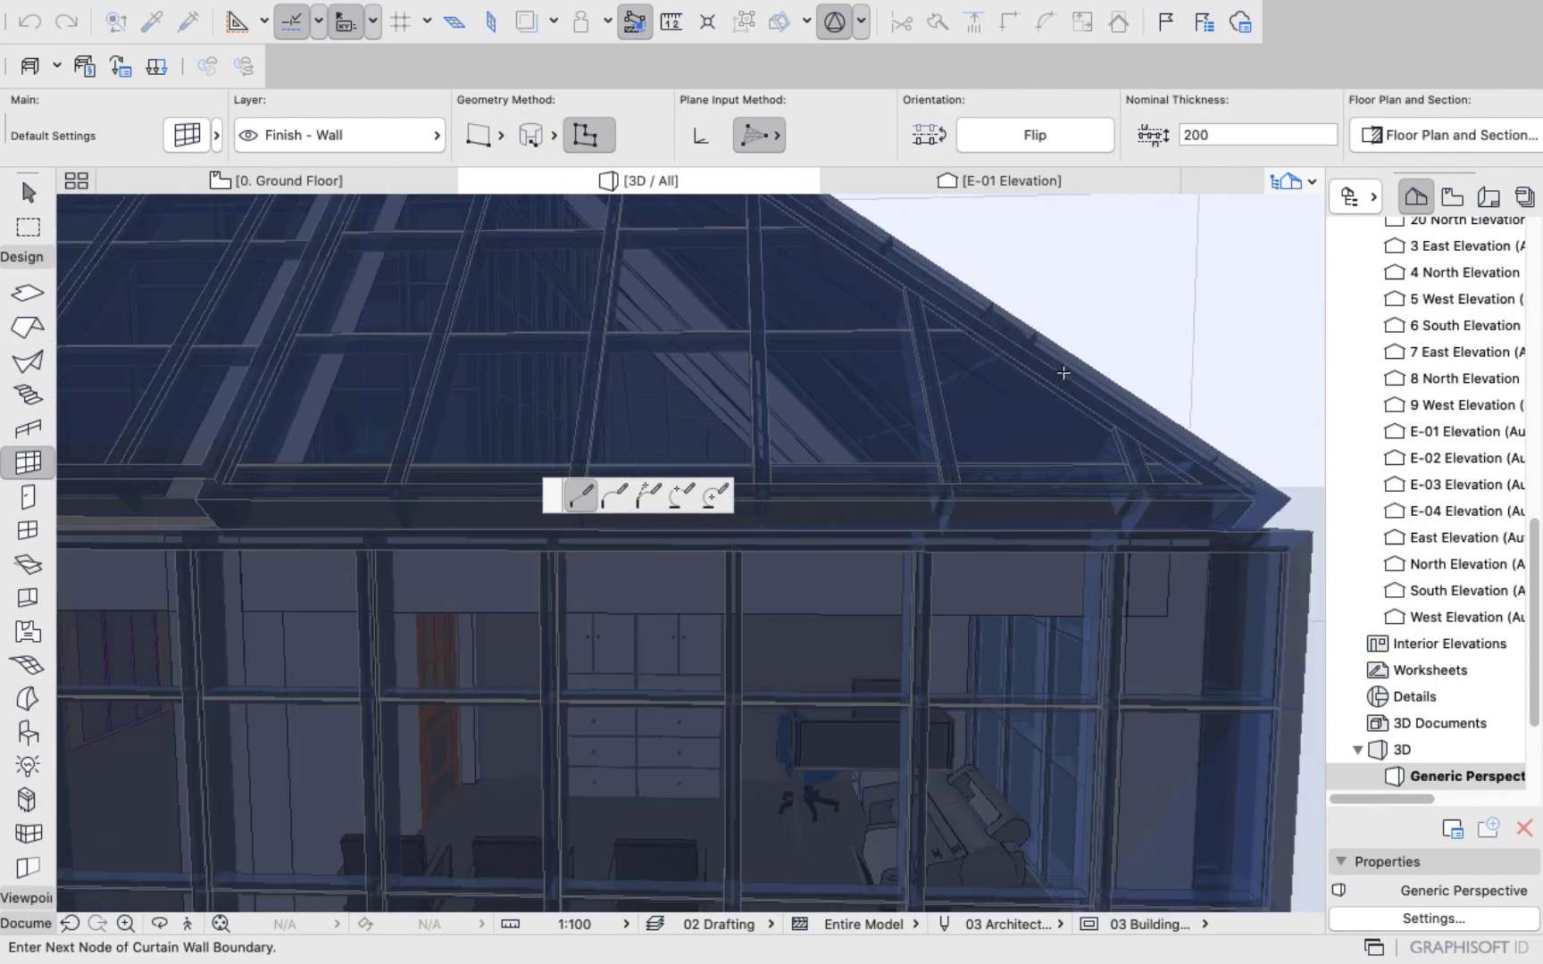
pyautogui.scroll(5, 1261, 525)
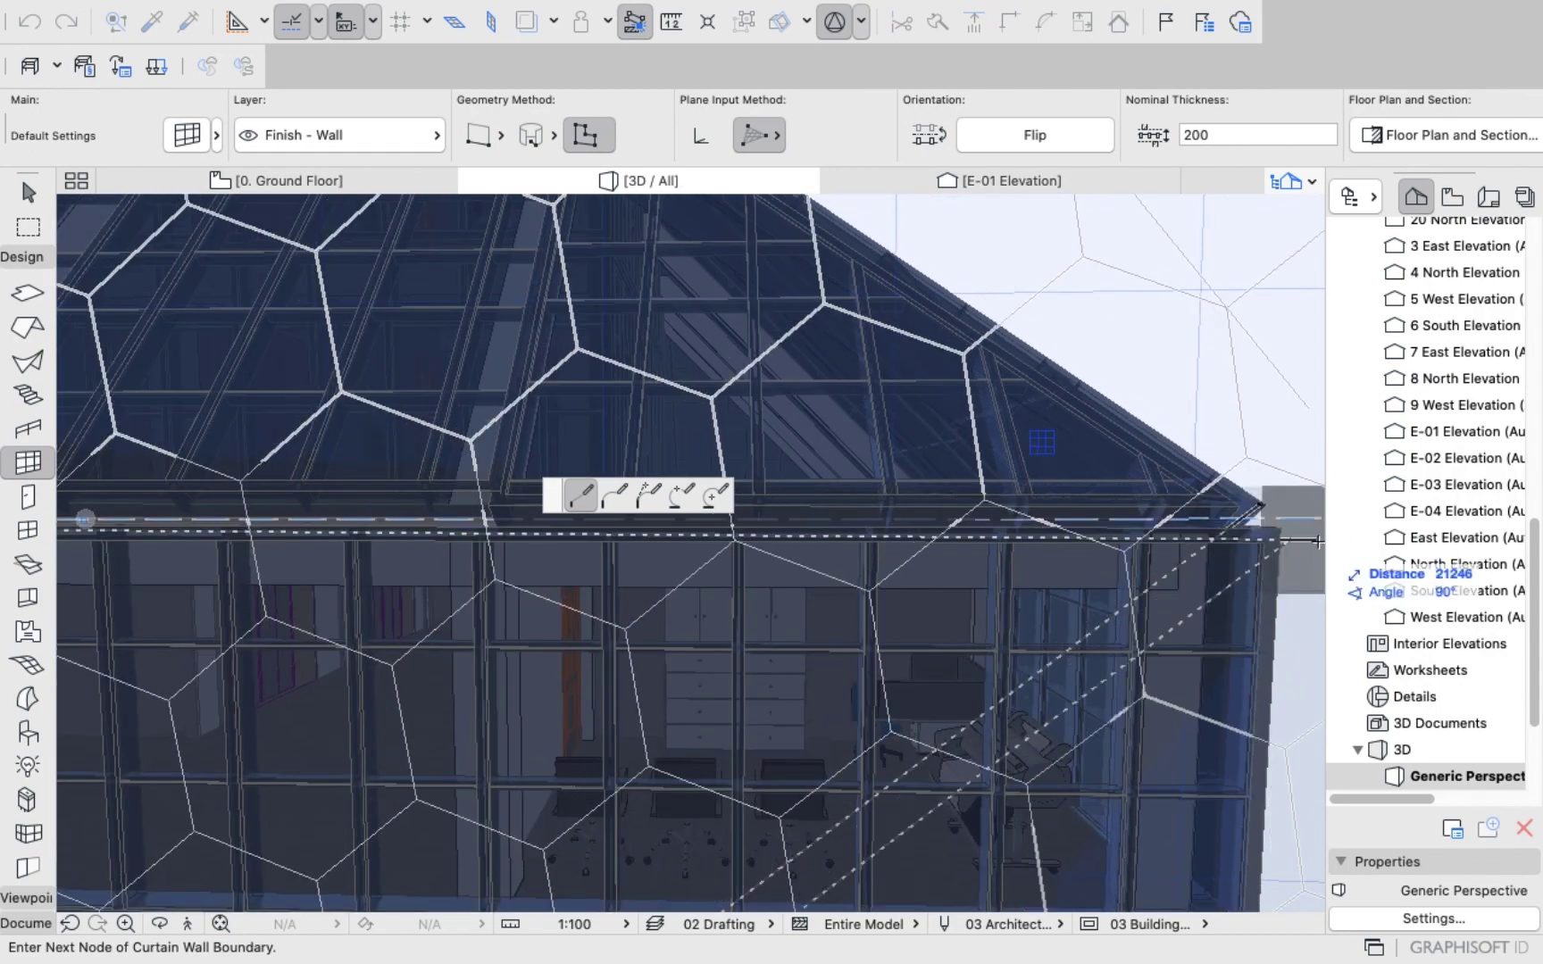
pyautogui.scroll(-2, 1277, 536)
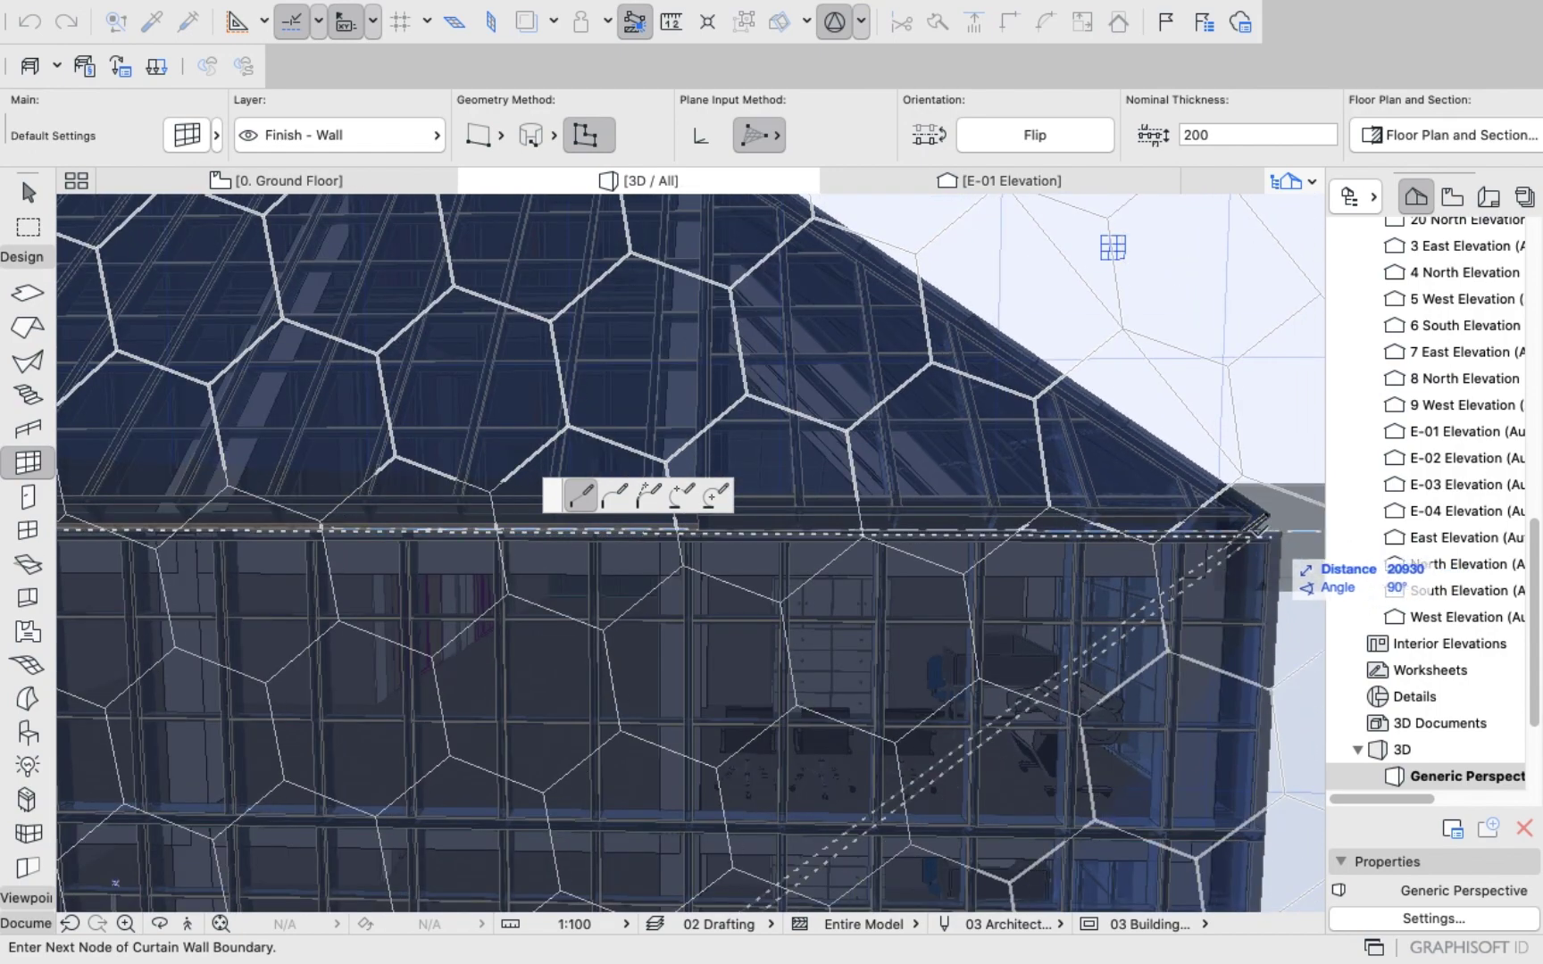
pyautogui.scroll(-3, 1293, 533)
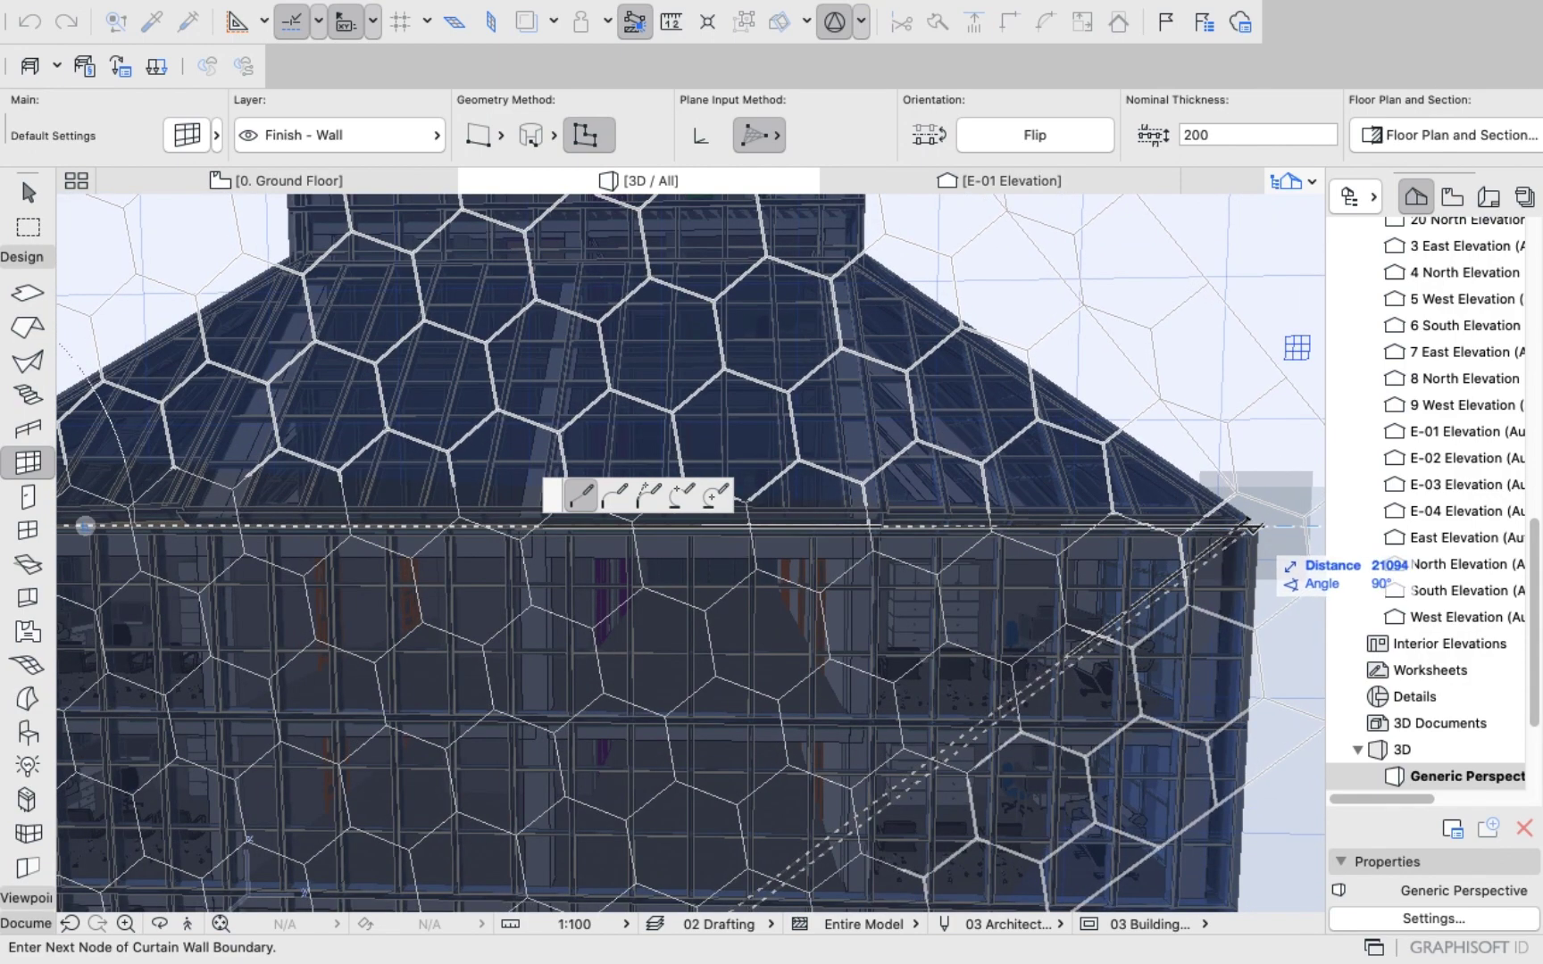
pyautogui.click(1246, 526)
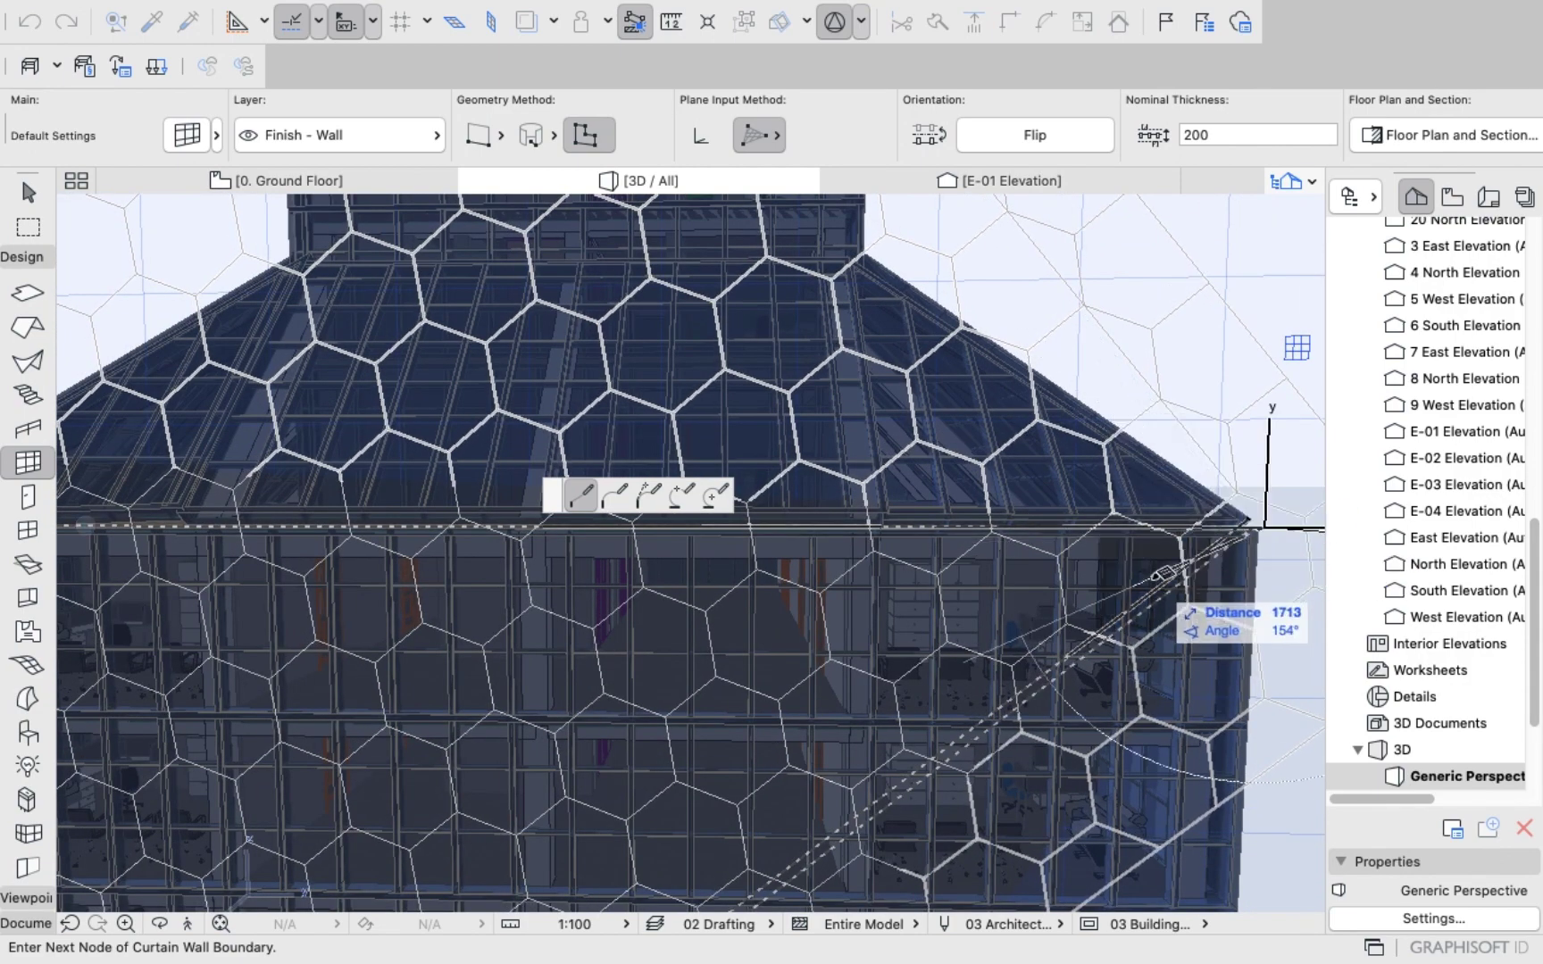
pyautogui.rightClick(1172, 440)
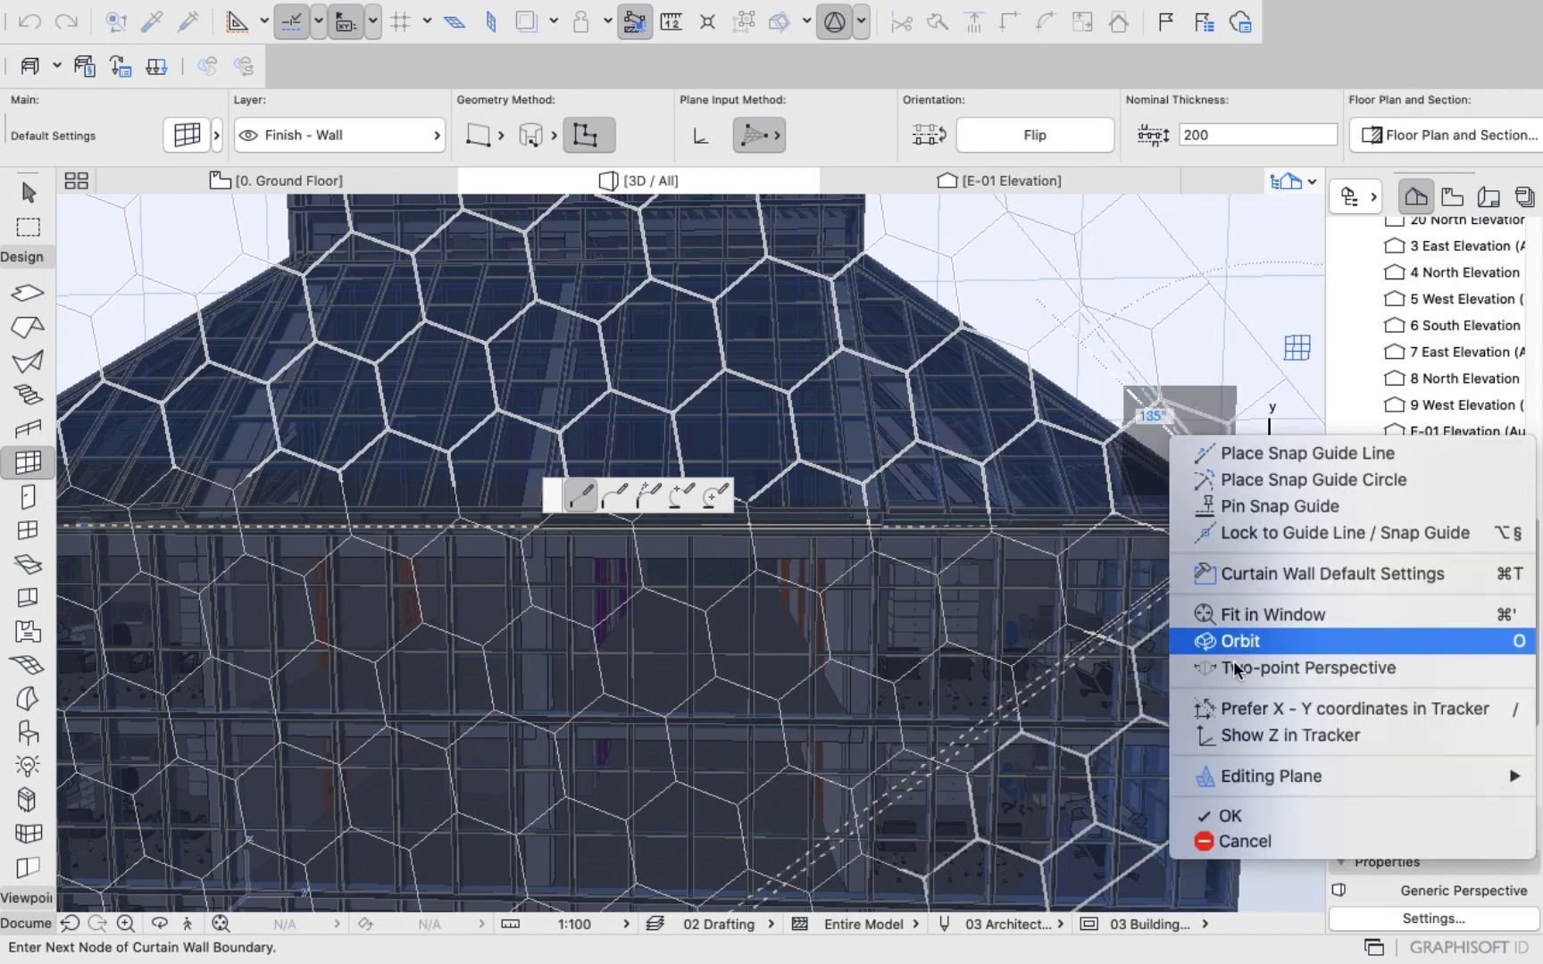
pyautogui.click(1236, 814)
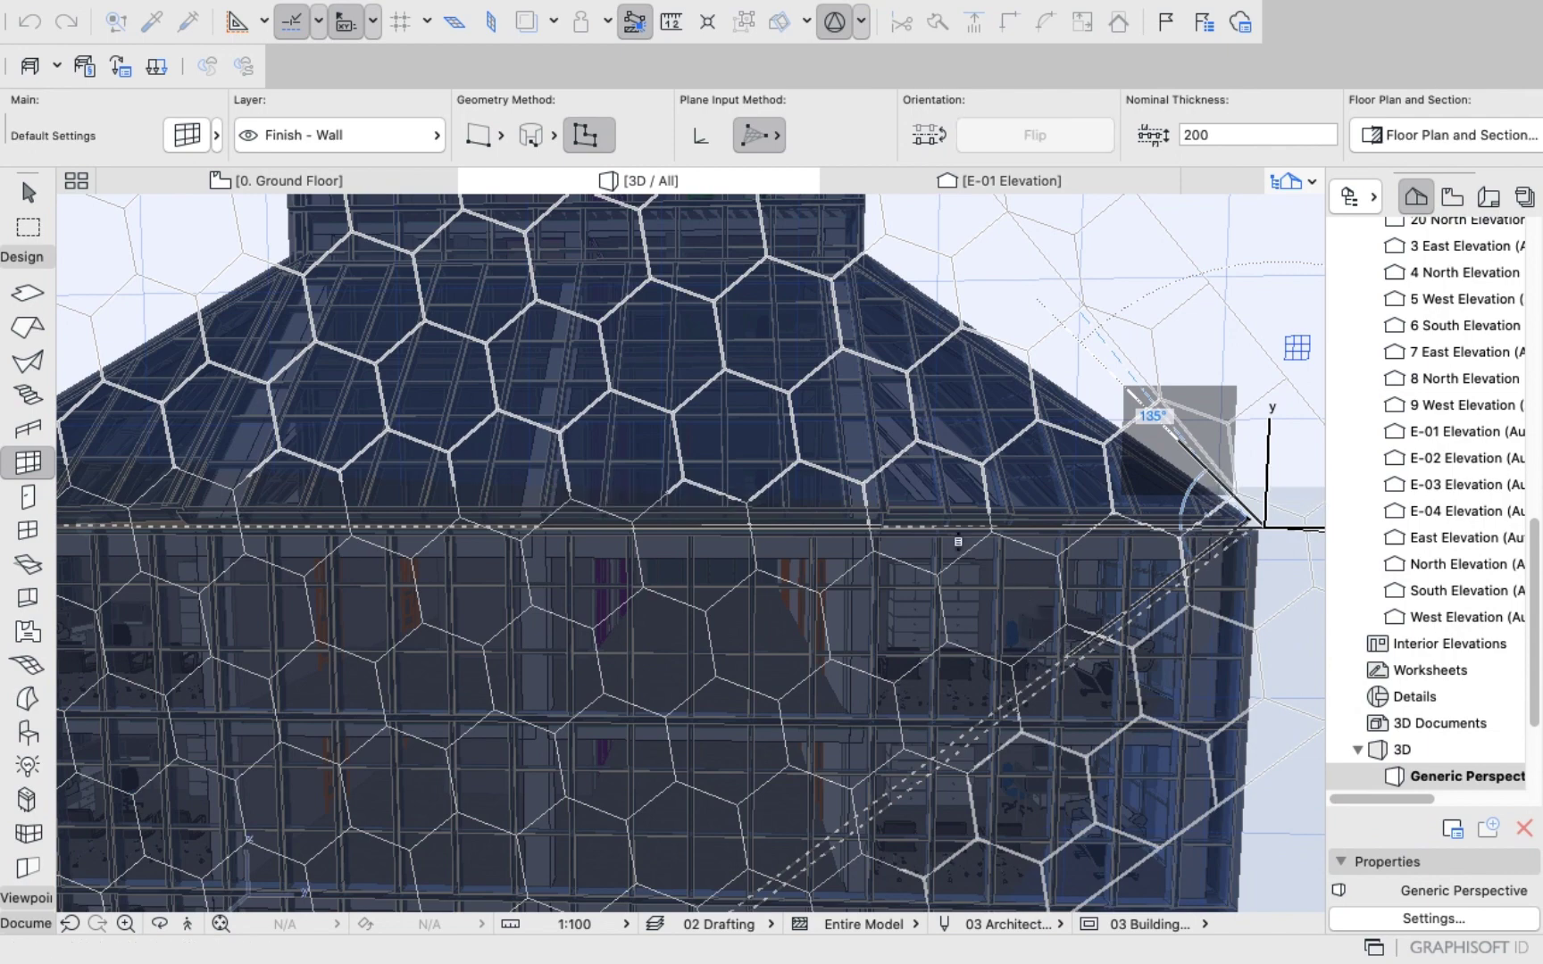
# Select the triangular honeycomb curtain wall on the entrance facade and move it by a distance of 1000.
pyautogui.scroll(-10, 923, 509)
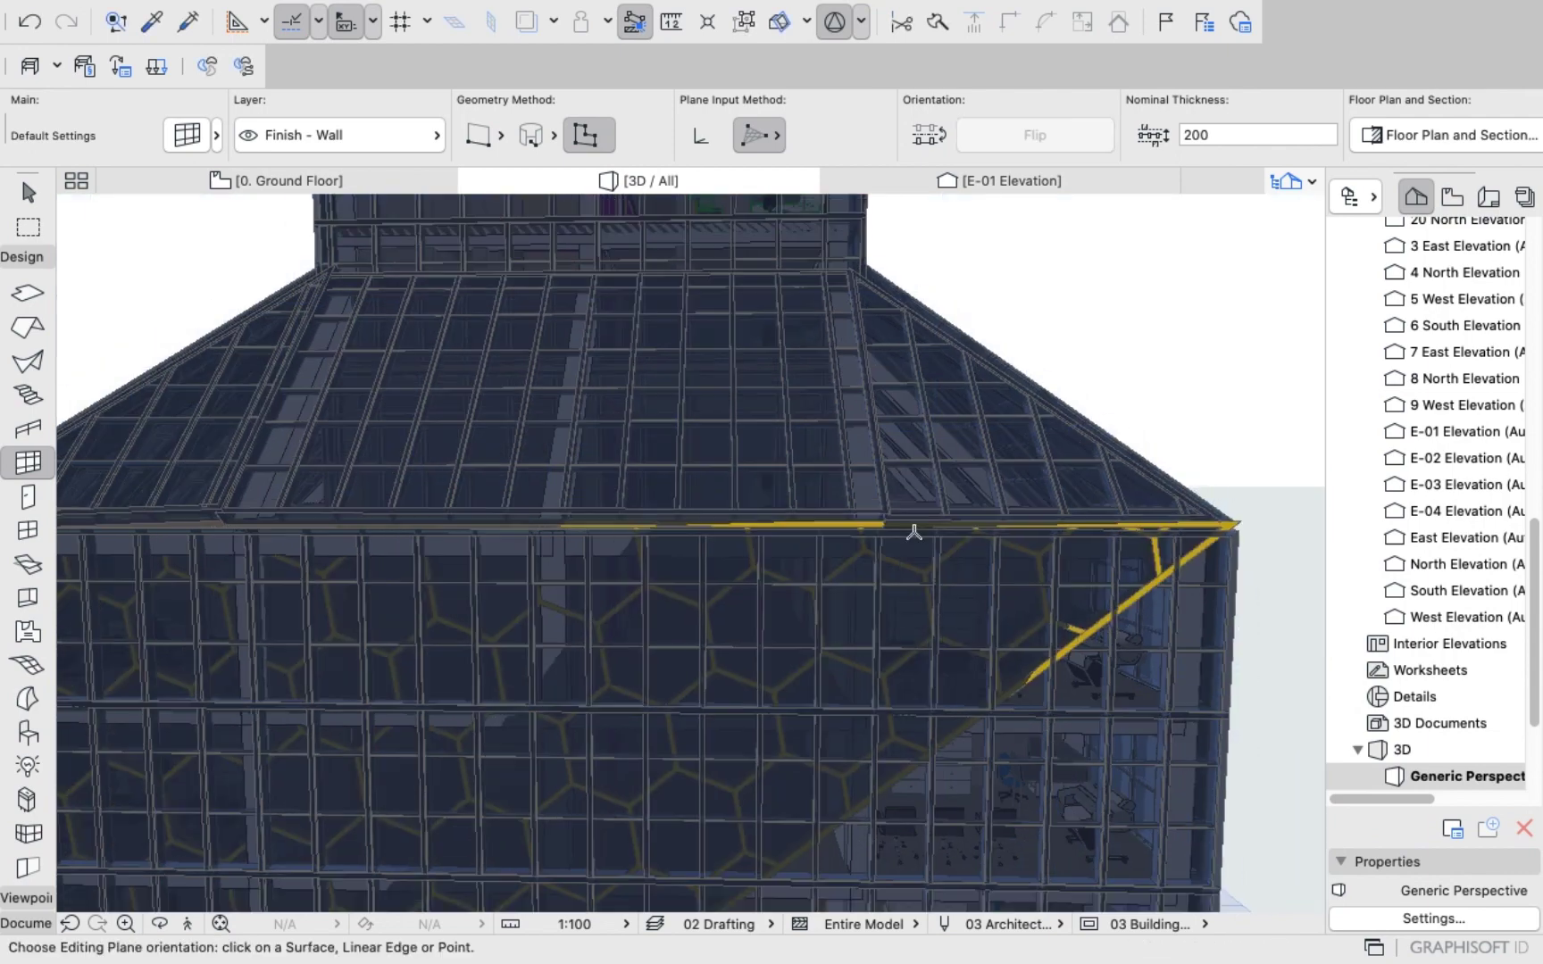
pyautogui.scroll(6, 924, 564)
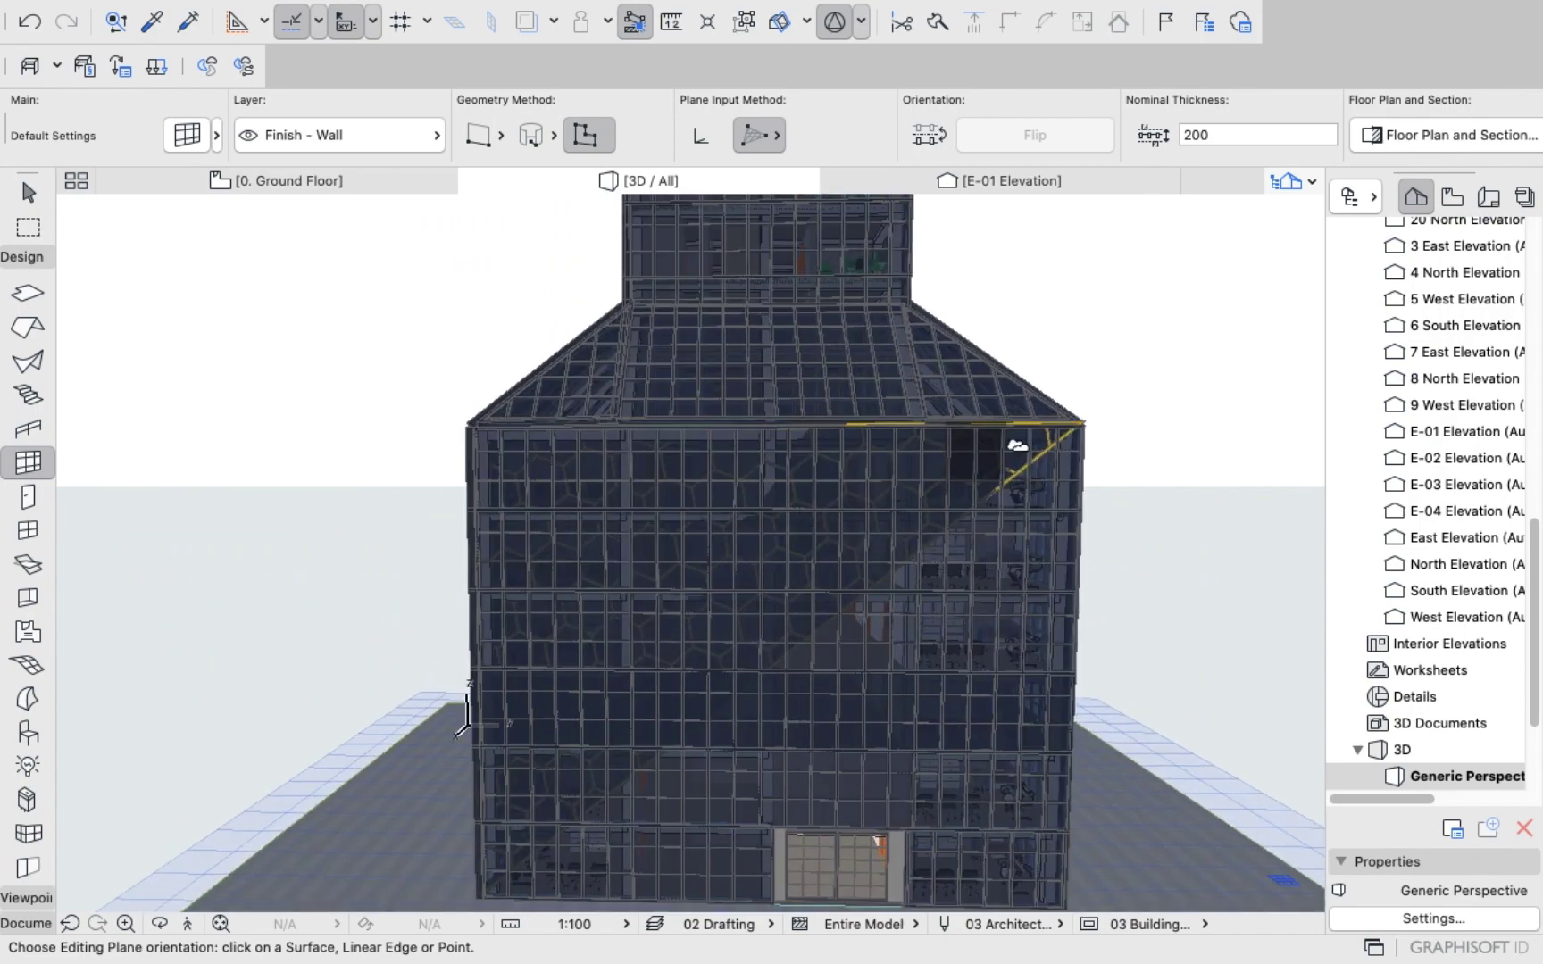
pyautogui.keyDown('shift'); pyautogui.moveTo(1123, 406); pyautogui.dragTo(685, 459, button='middle'); pyautogui.keyUp('shift')
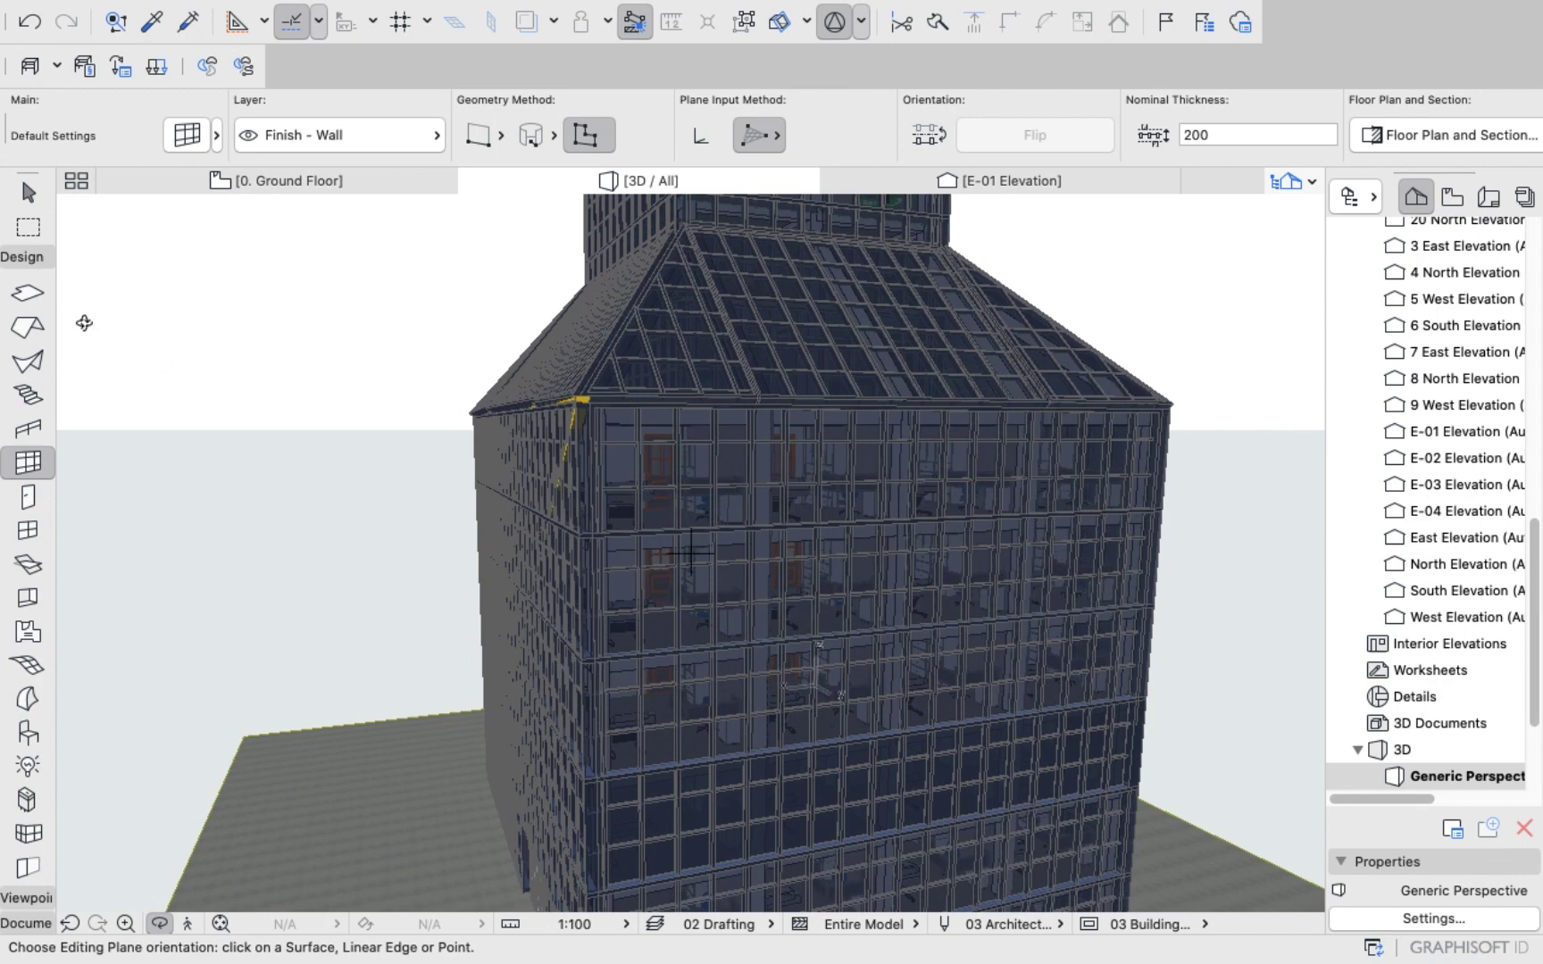
pyautogui.click(28, 192)
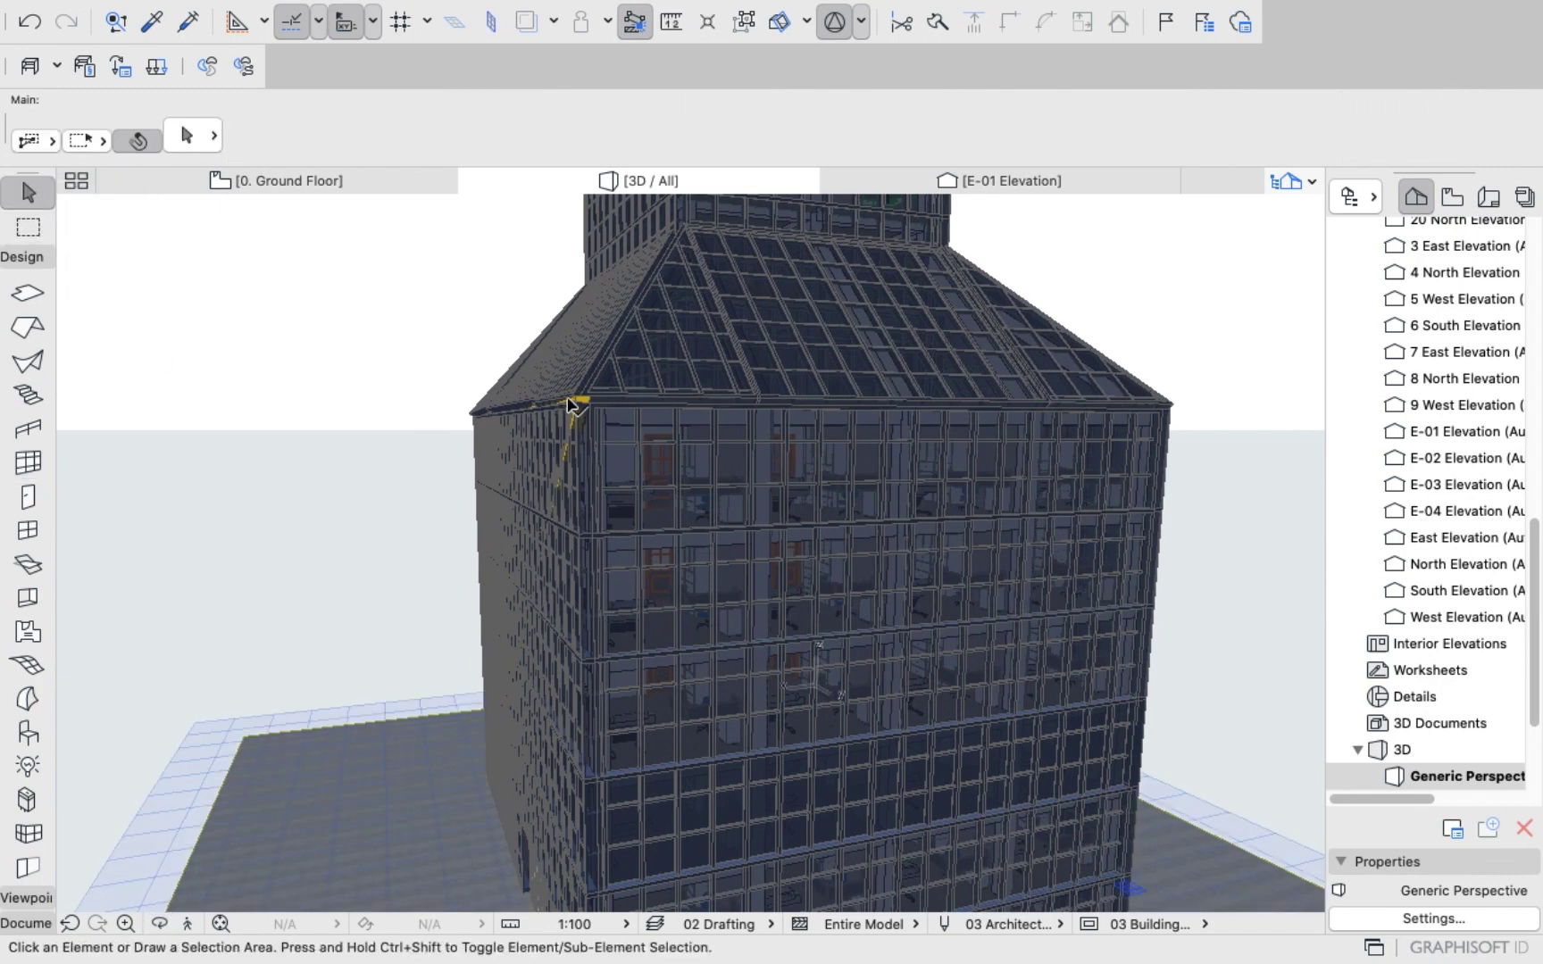
pyautogui.click(571, 457)
pyautogui.click(540, 463)
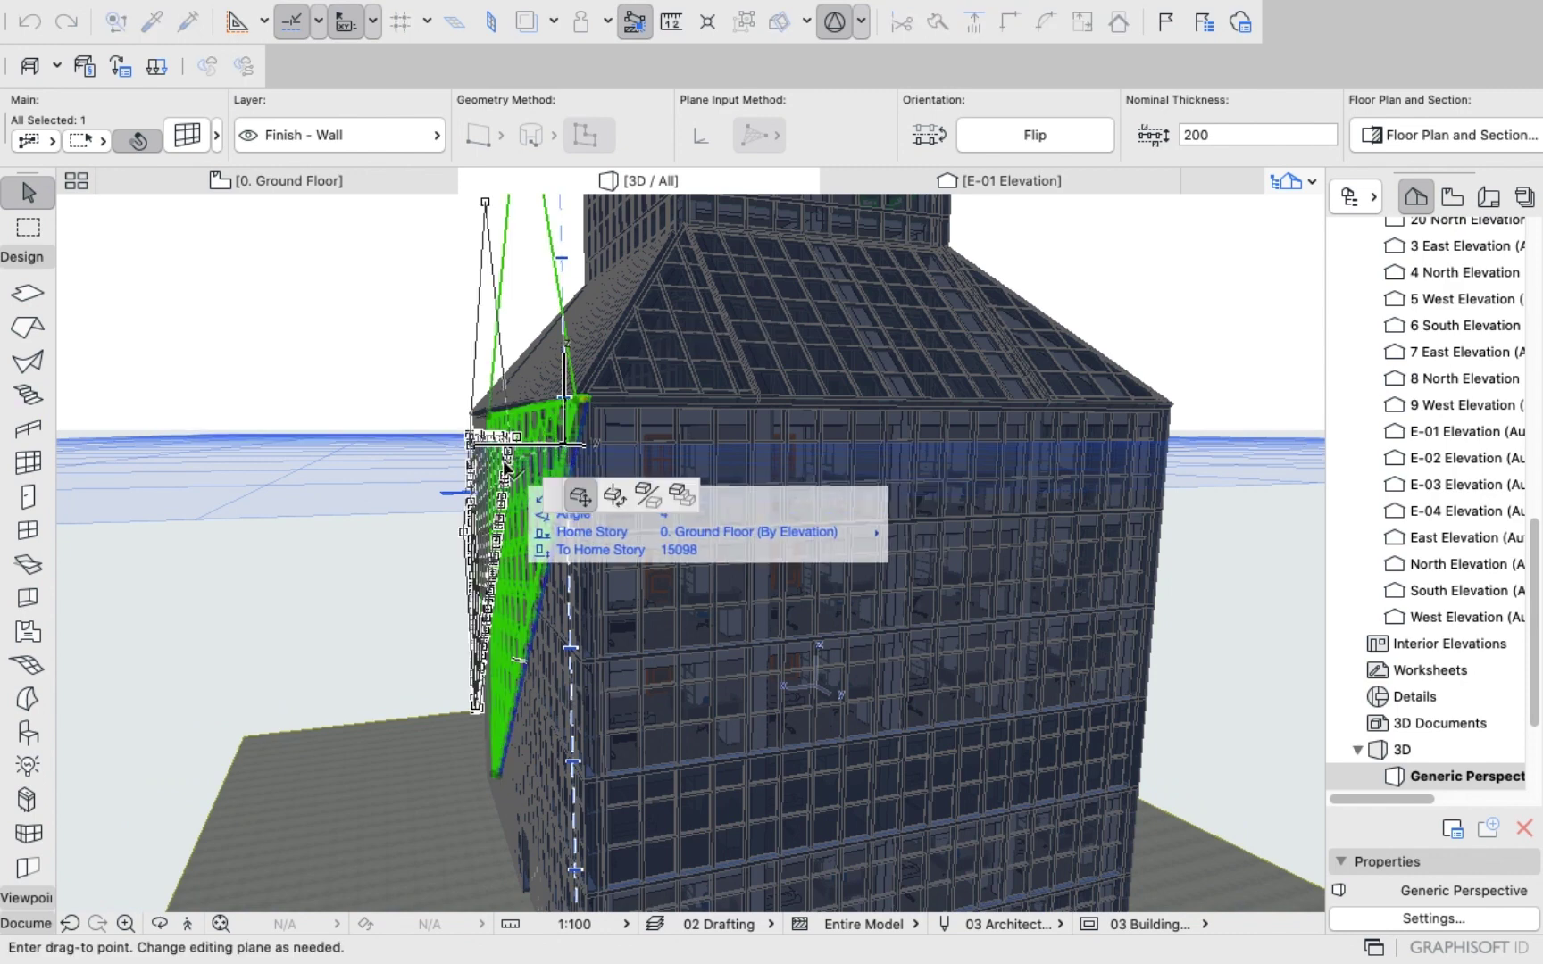
pyautogui.write('10')
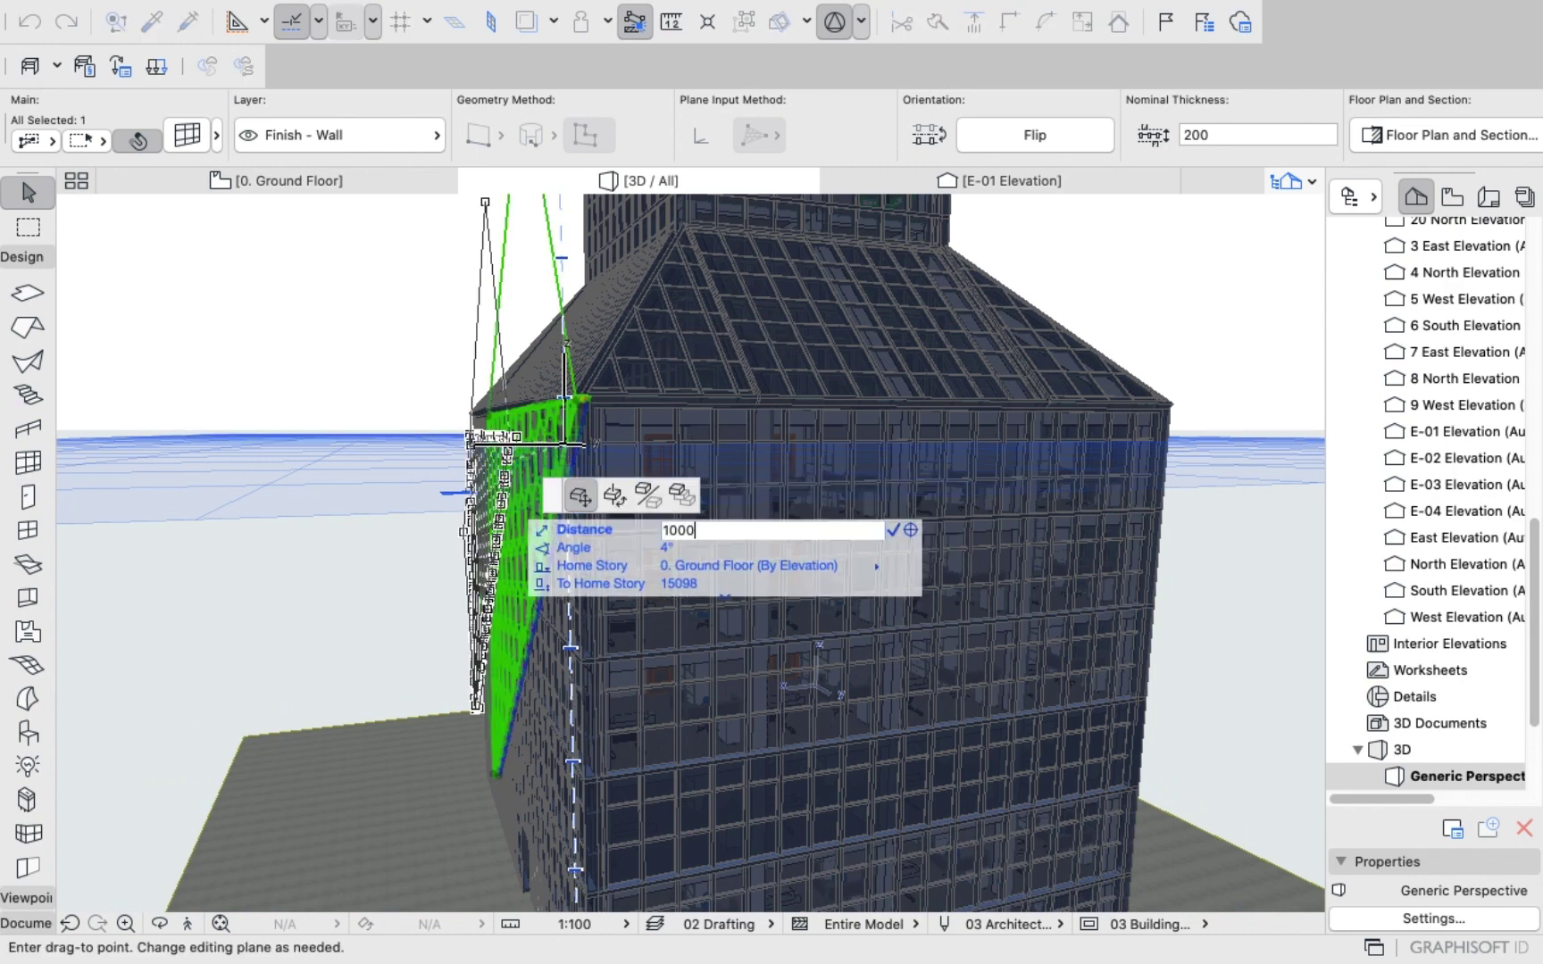
pyautogui.write('00')
pyautogui.press('Return')
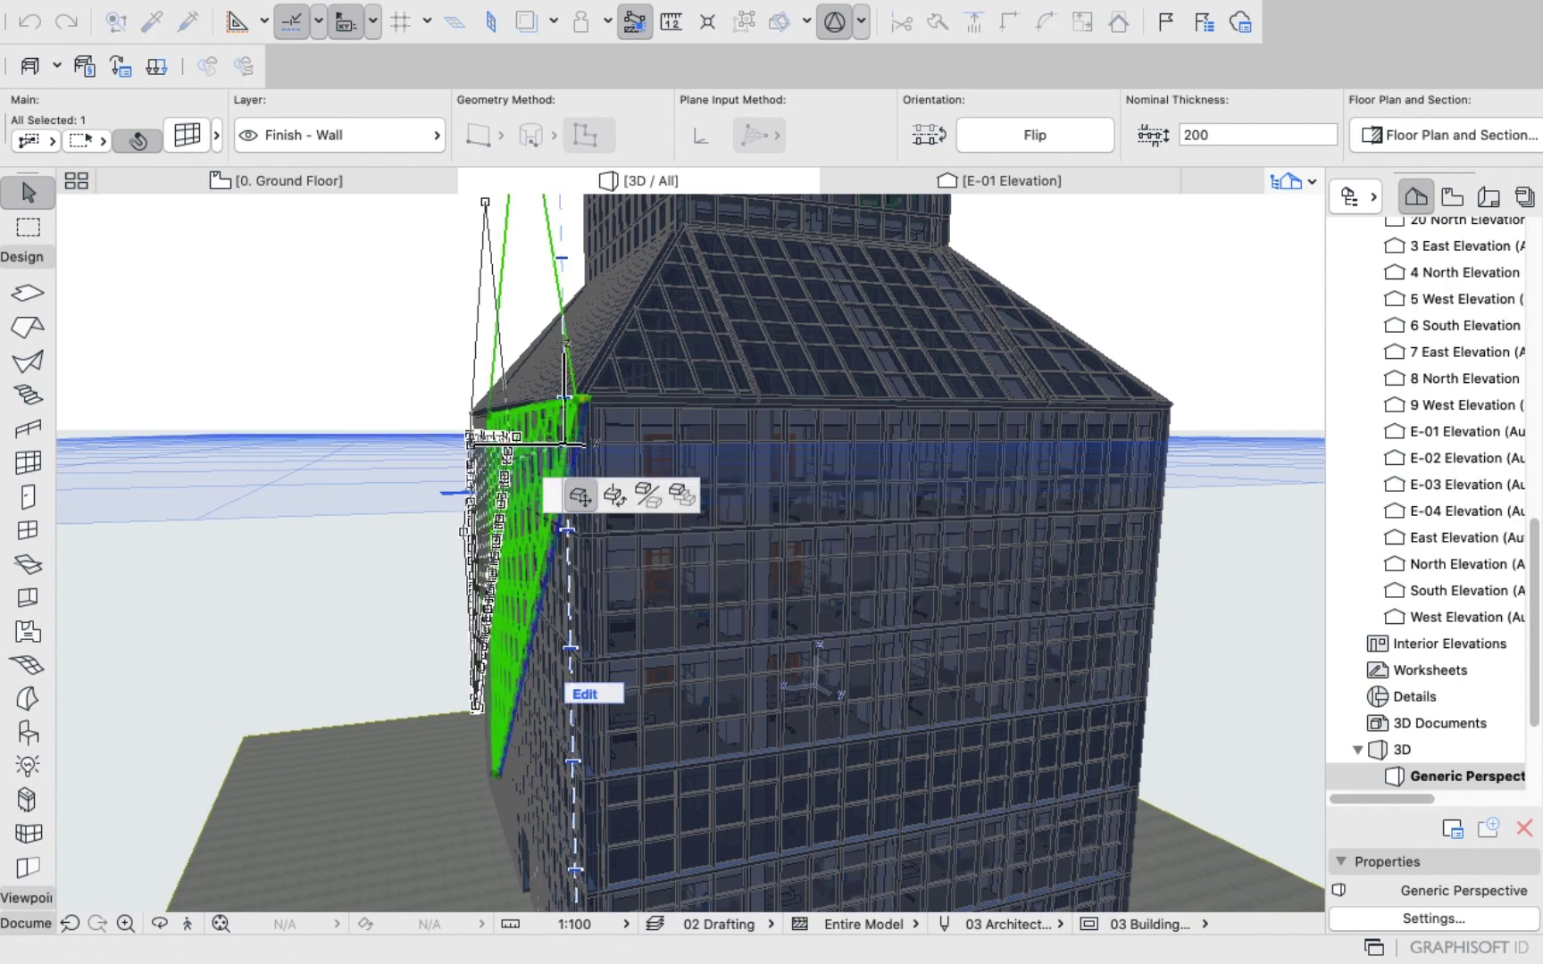
pyautogui.press('Escape')
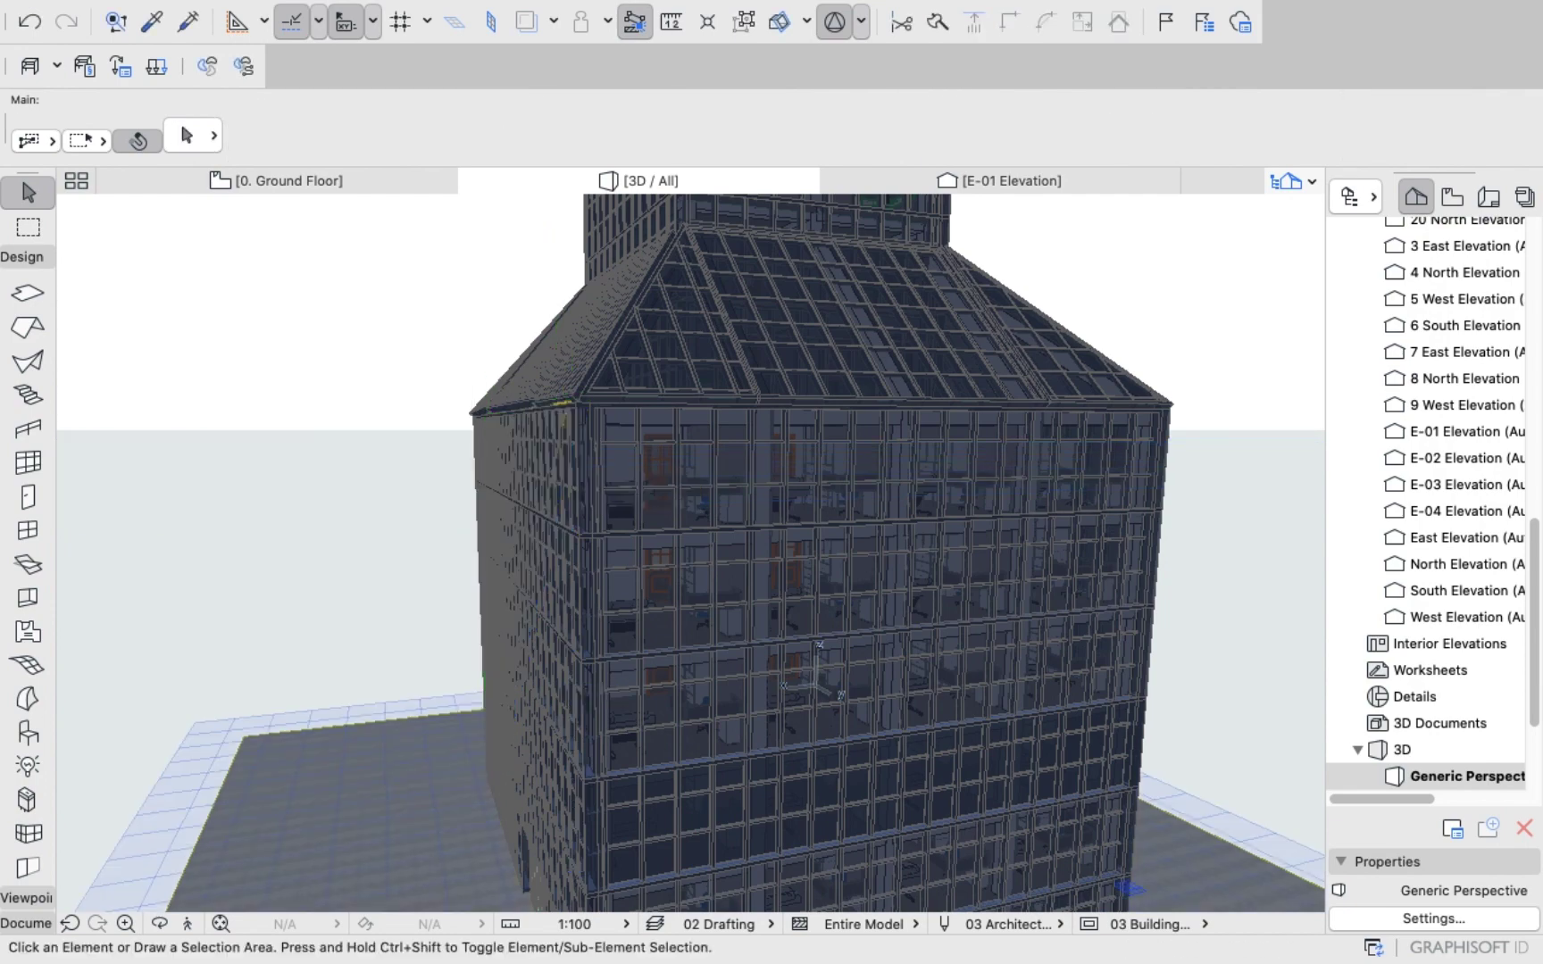
# Check the moved honeycomb curtain wall against the entrance facade in 3D and delete it.
pyautogui.keyDown('shift'); pyautogui.moveTo(572, 553); pyautogui.dragTo(893, 509, button='middle'); pyautogui.keyUp('shift')
pyautogui.scroll(-10, 759, 495)
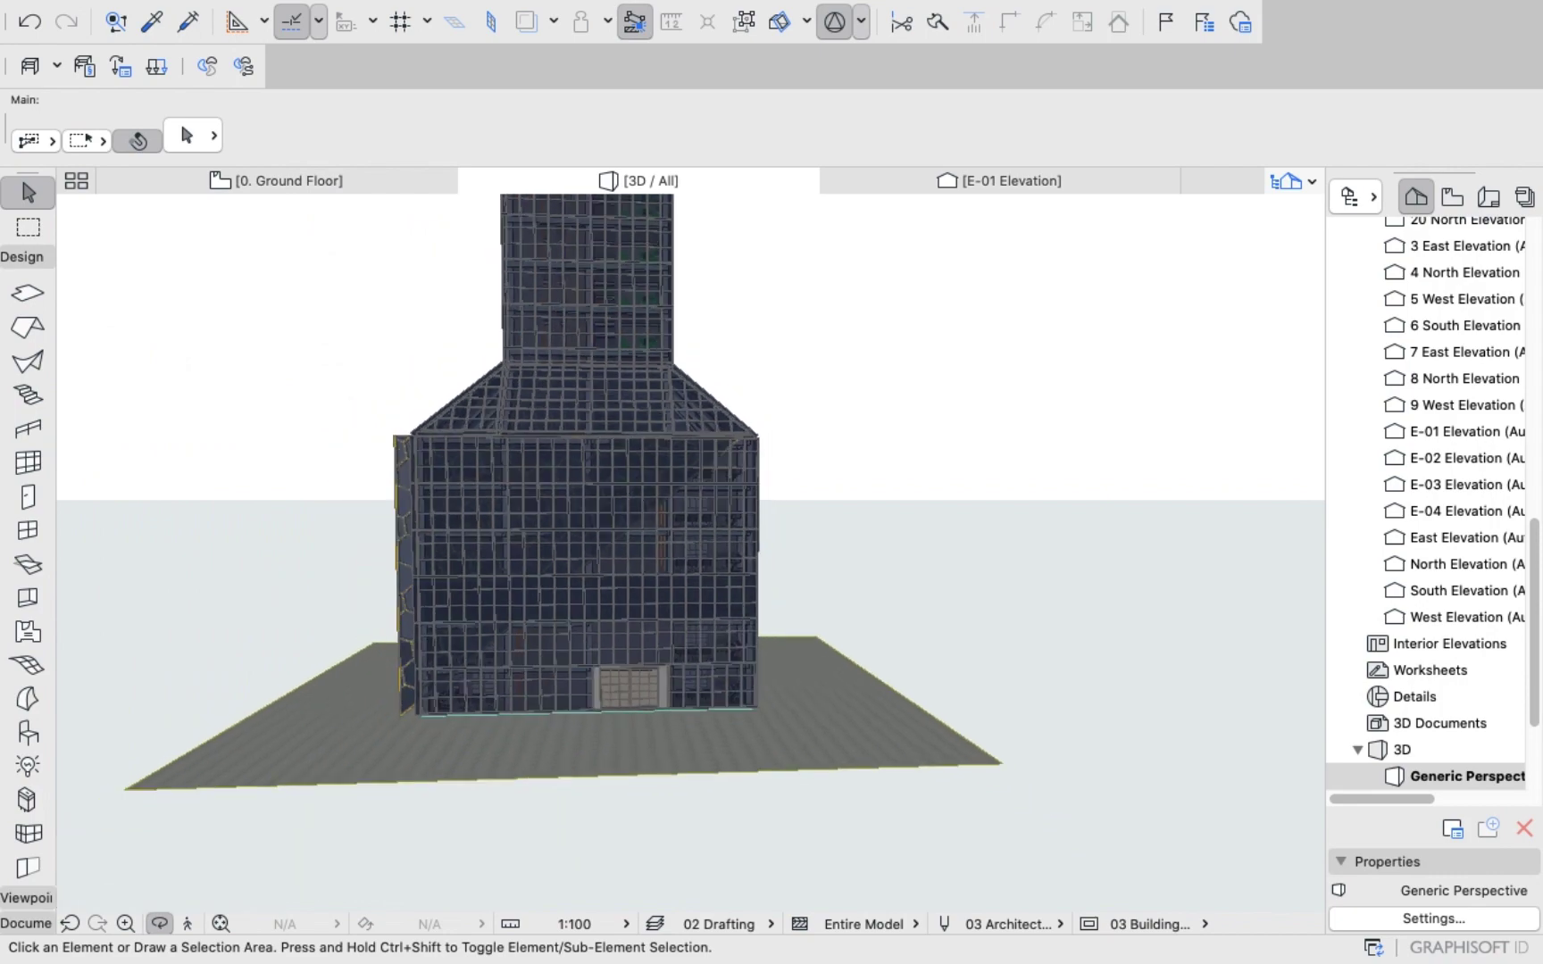
pyautogui.keyDown('shift'); pyautogui.moveTo(715, 500); pyautogui.dragTo(669, 526, button='middle'); pyautogui.keyUp('shift')
pyautogui.rightClick(871, 411)
pyautogui.click(665, 438)
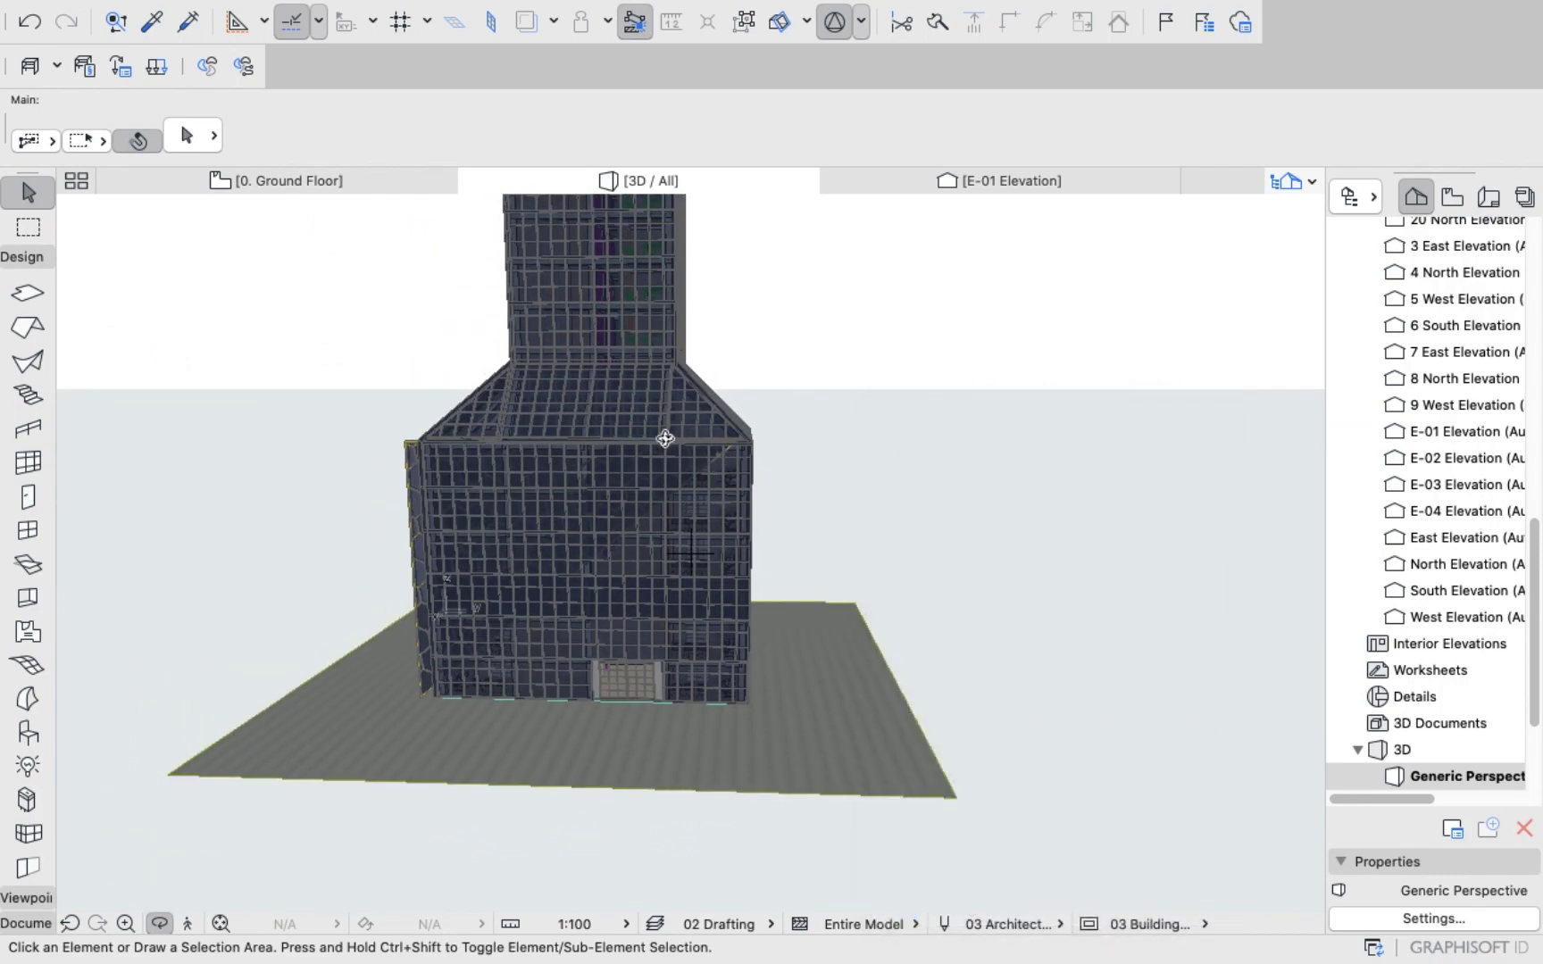
pyautogui.click(29, 227)
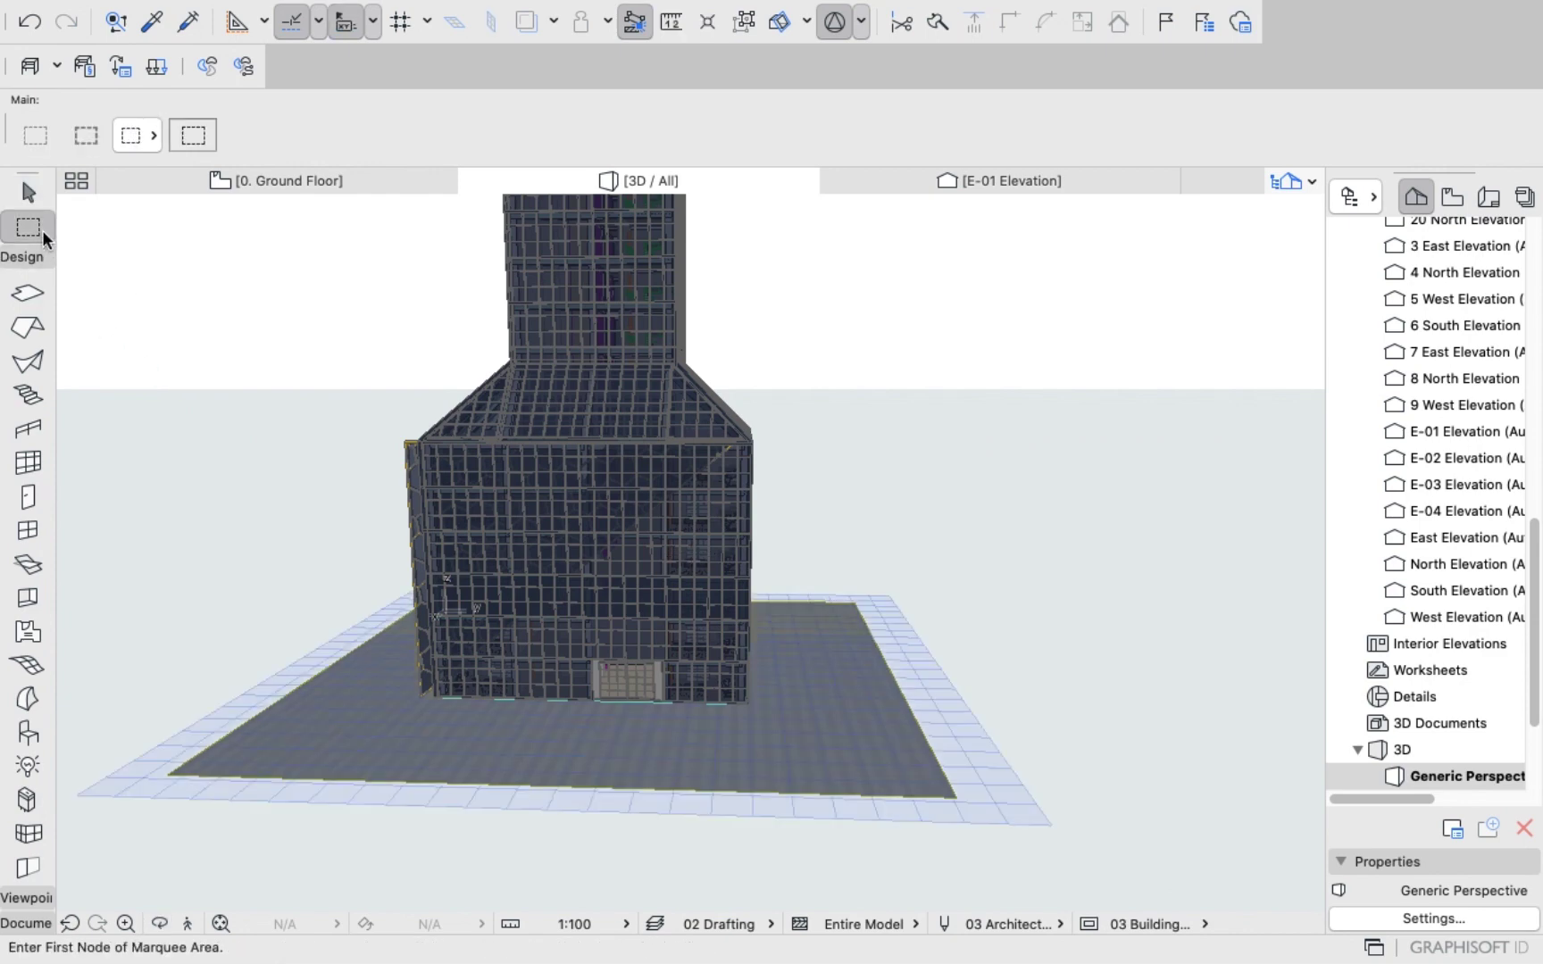
pyautogui.click(29, 192)
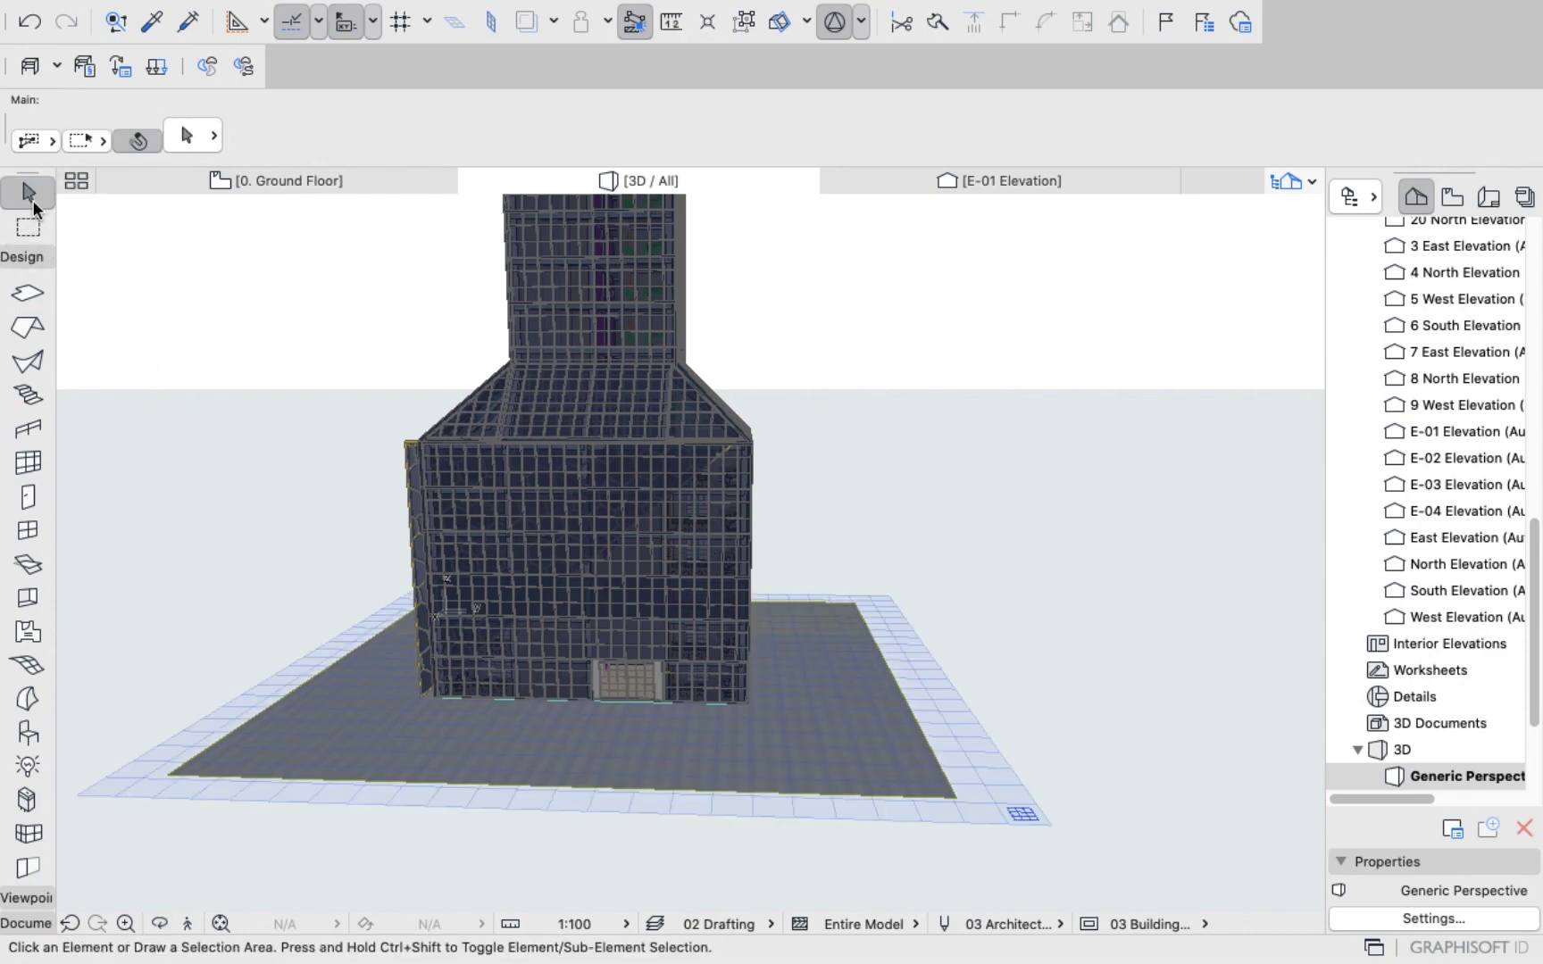
pyautogui.click(415, 529)
pyautogui.rightClick(982, 361)
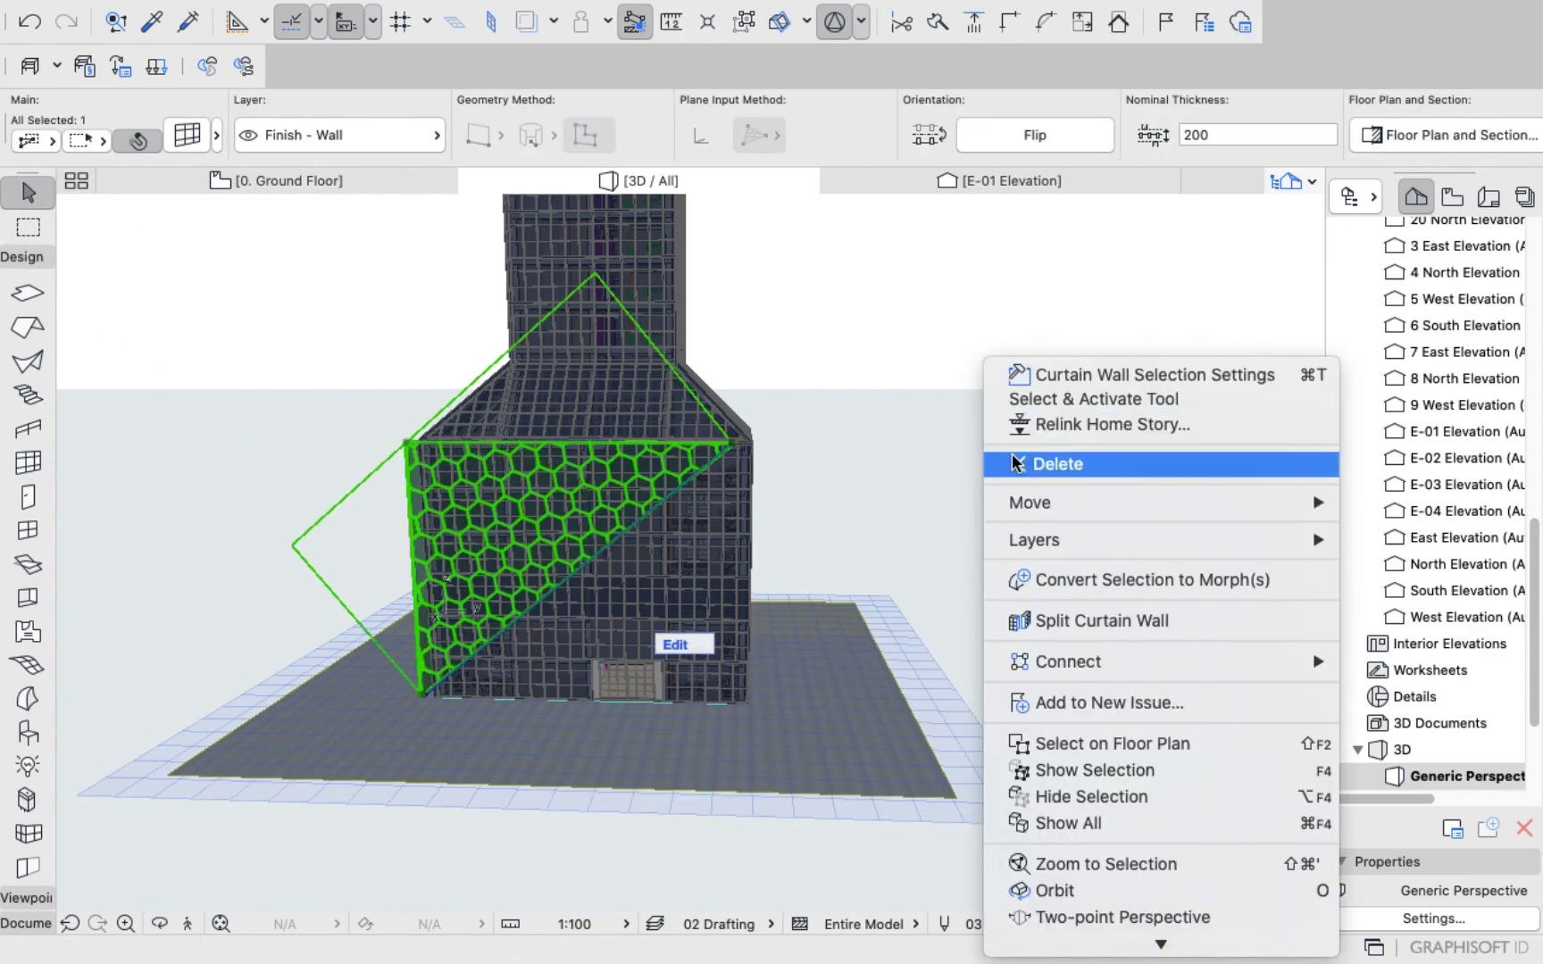
pyautogui.click(1013, 459)
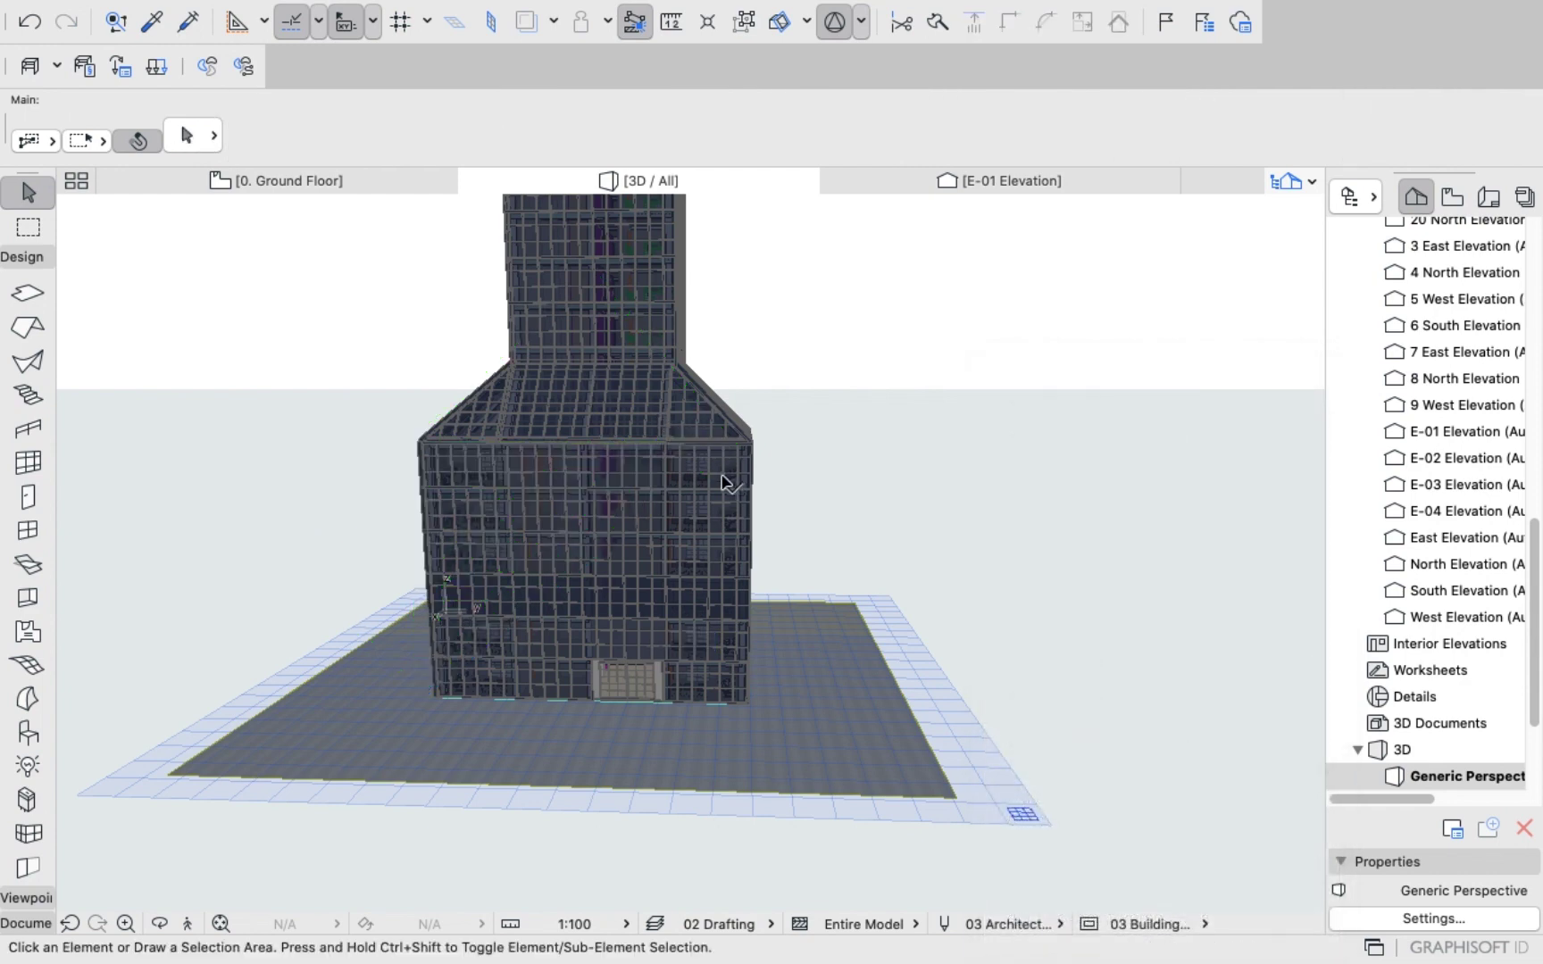
# Start a new curtain wall and define its editing plane through the entrance facade's upper-right, lower-left and upper-left corners.
pyautogui.scroll(2, 725, 460)
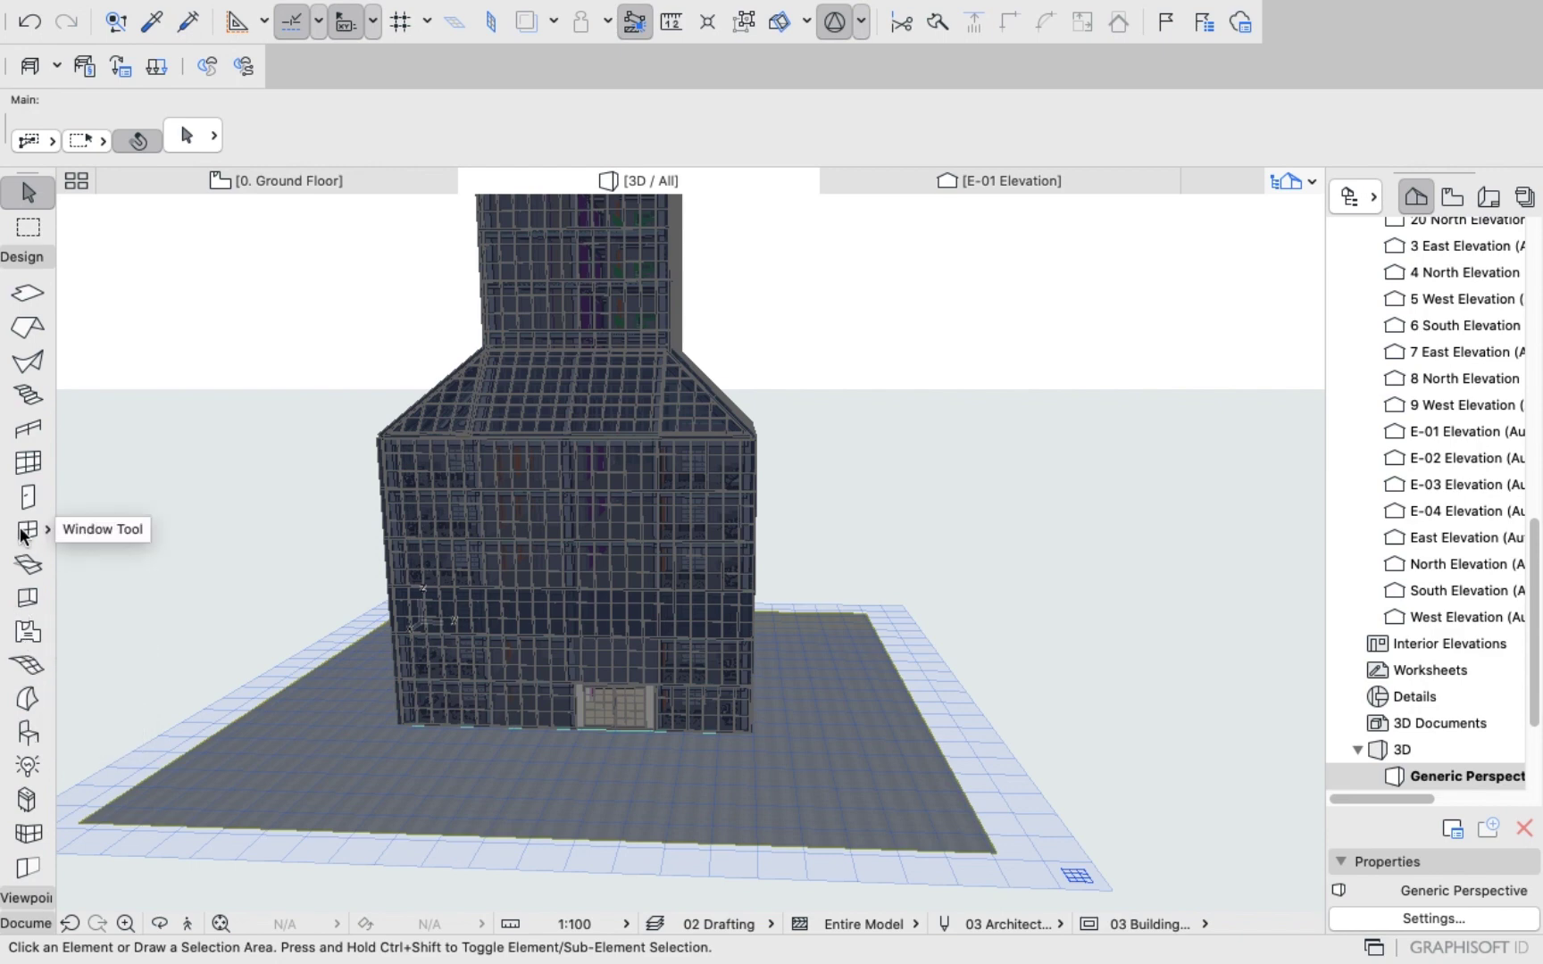
pyautogui.click(27, 461)
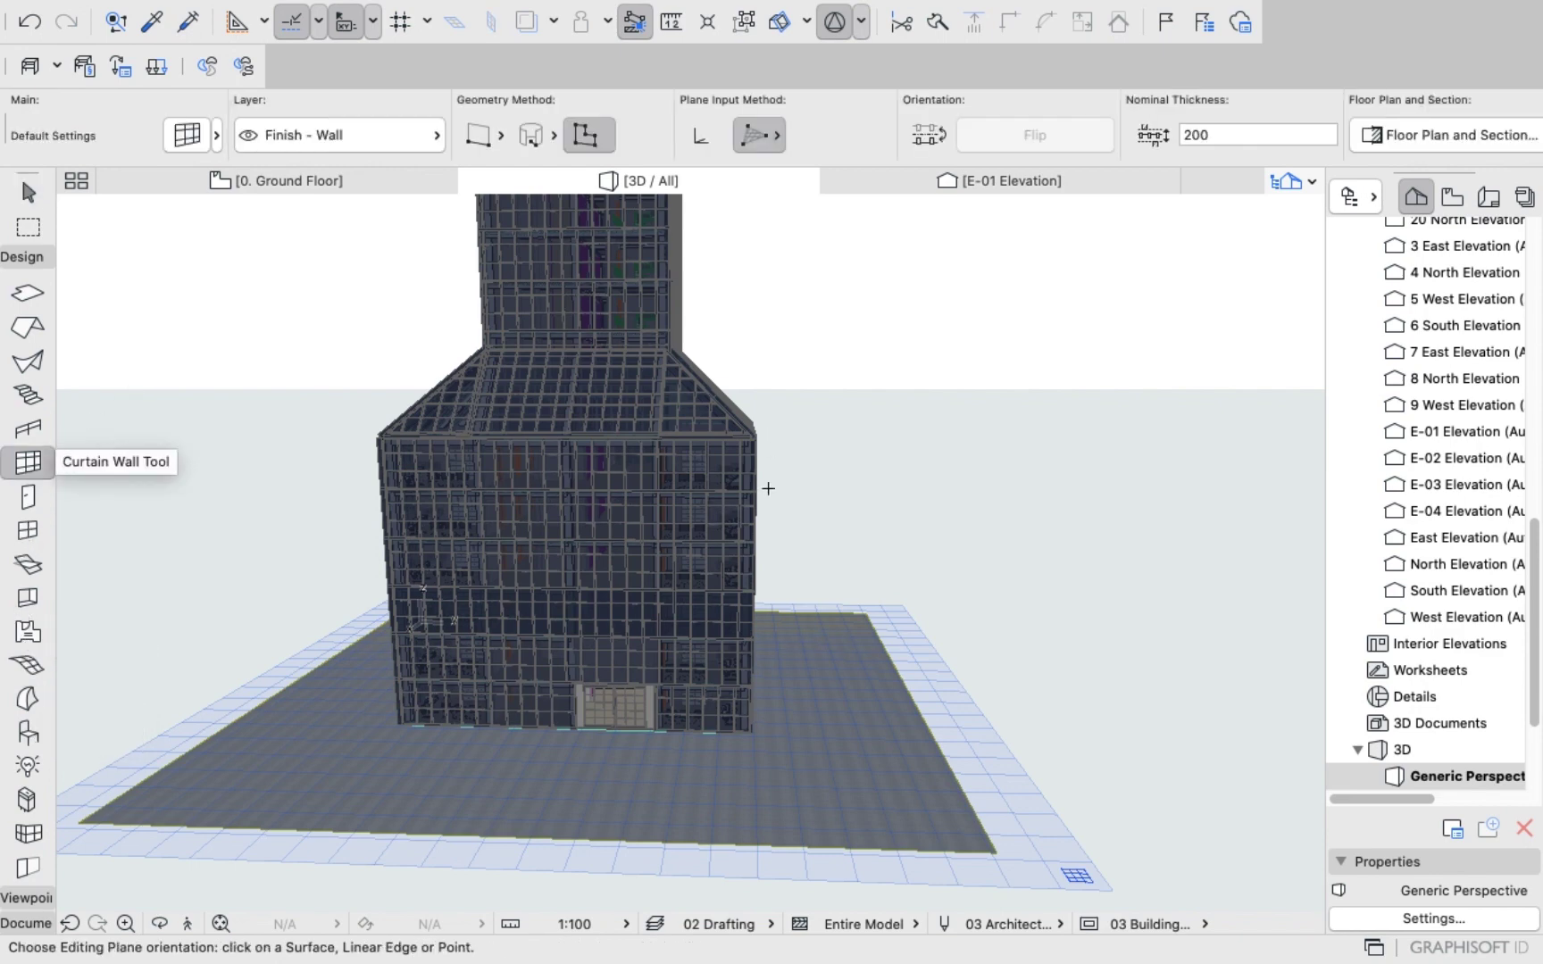
pyautogui.scroll(10, 768, 488)
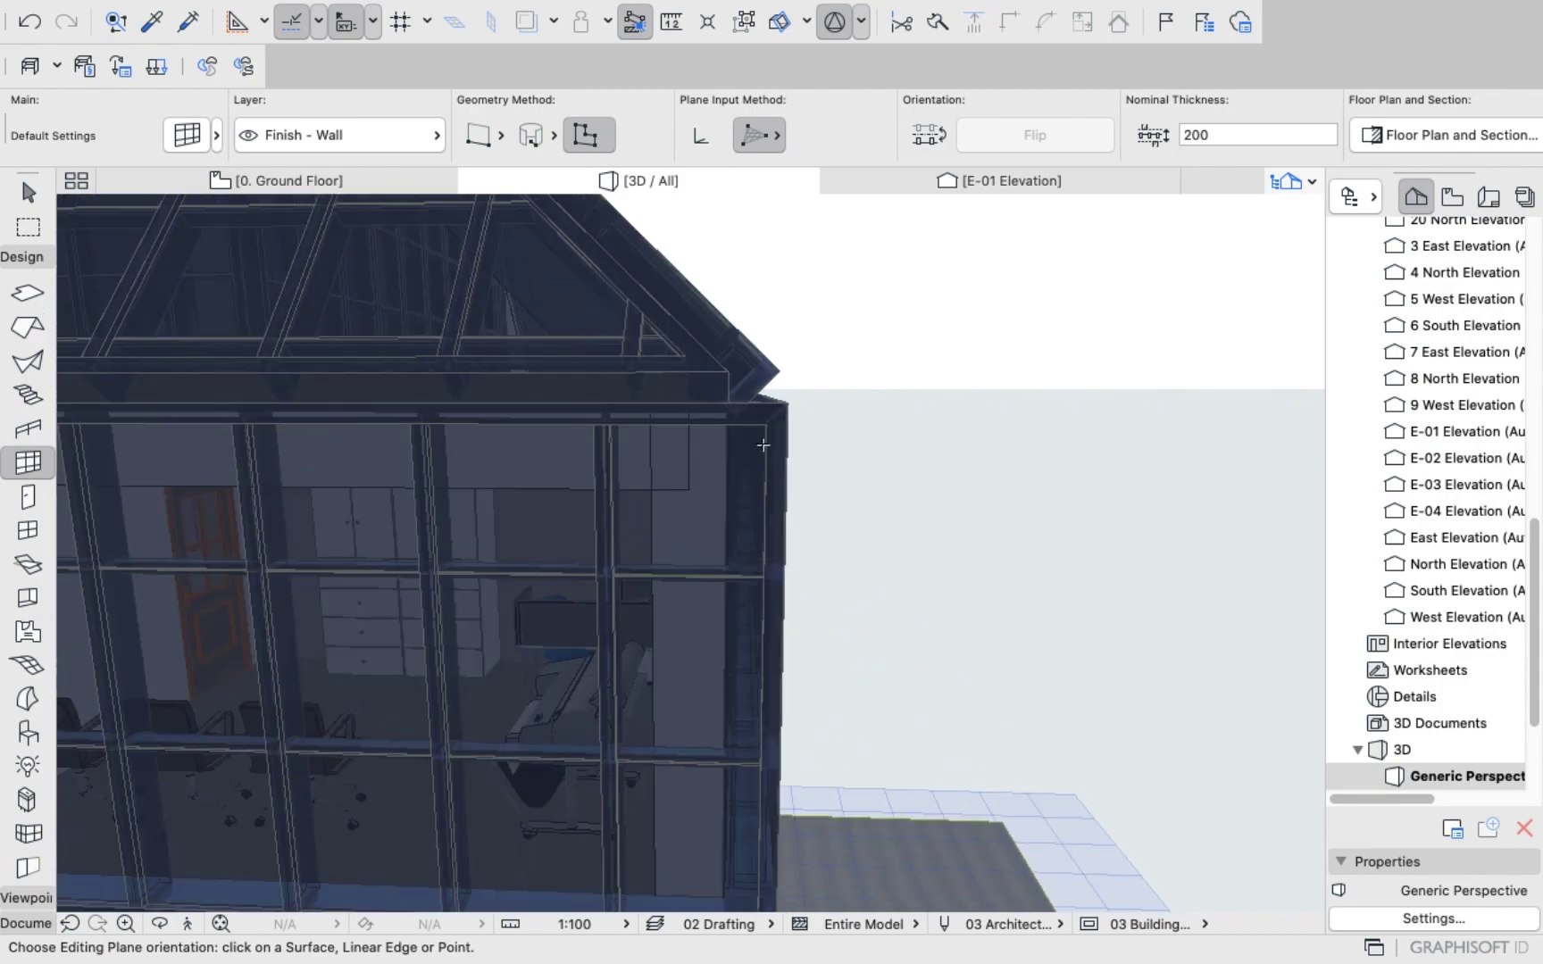
pyautogui.scroll(3, 764, 445)
pyautogui.click(770, 429)
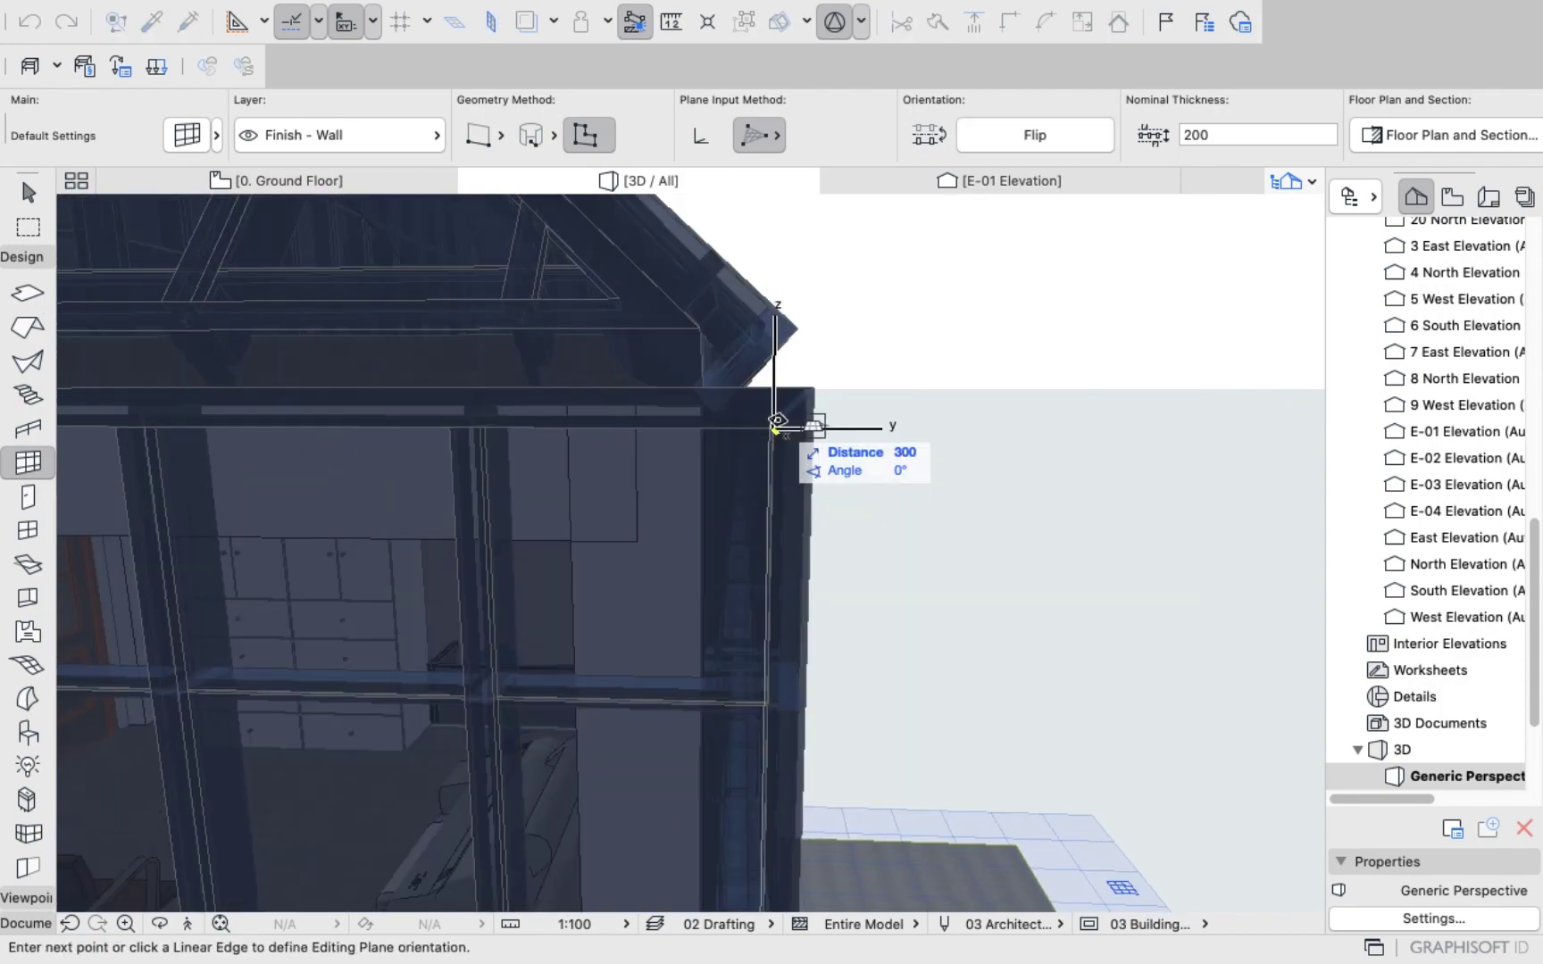
pyautogui.scroll(-8, 775, 419)
pyautogui.scroll(-5, 830, 393)
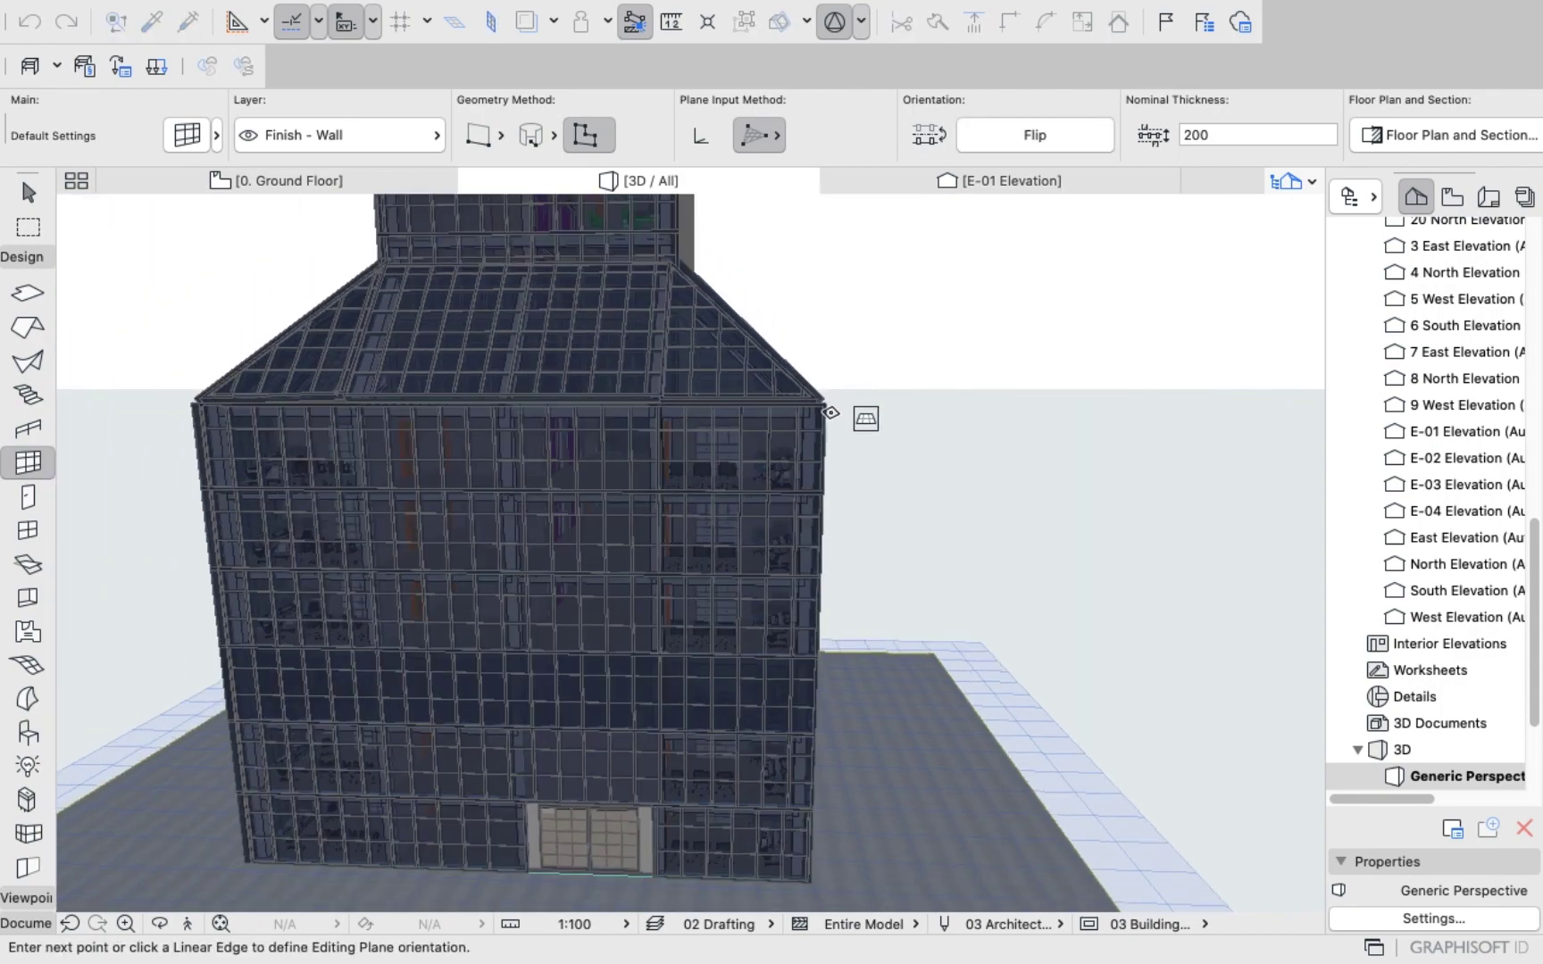
pyautogui.scroll(5, 387, 786)
pyautogui.scroll(3, 340, 768)
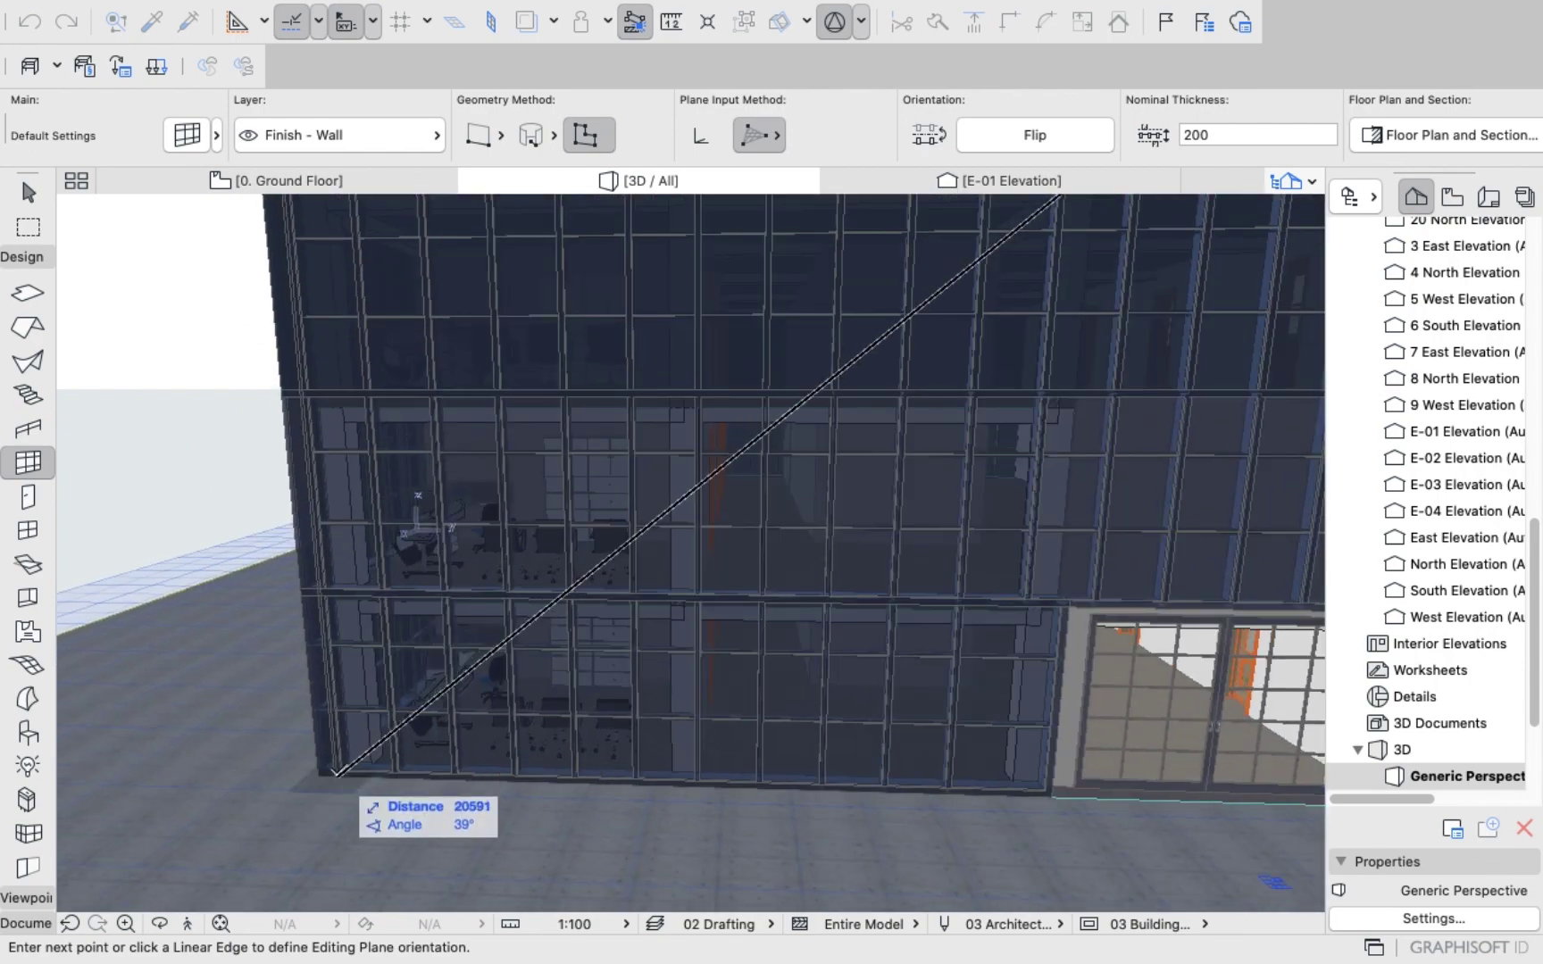
pyautogui.click(336, 770)
pyautogui.scroll(-3, 343, 666)
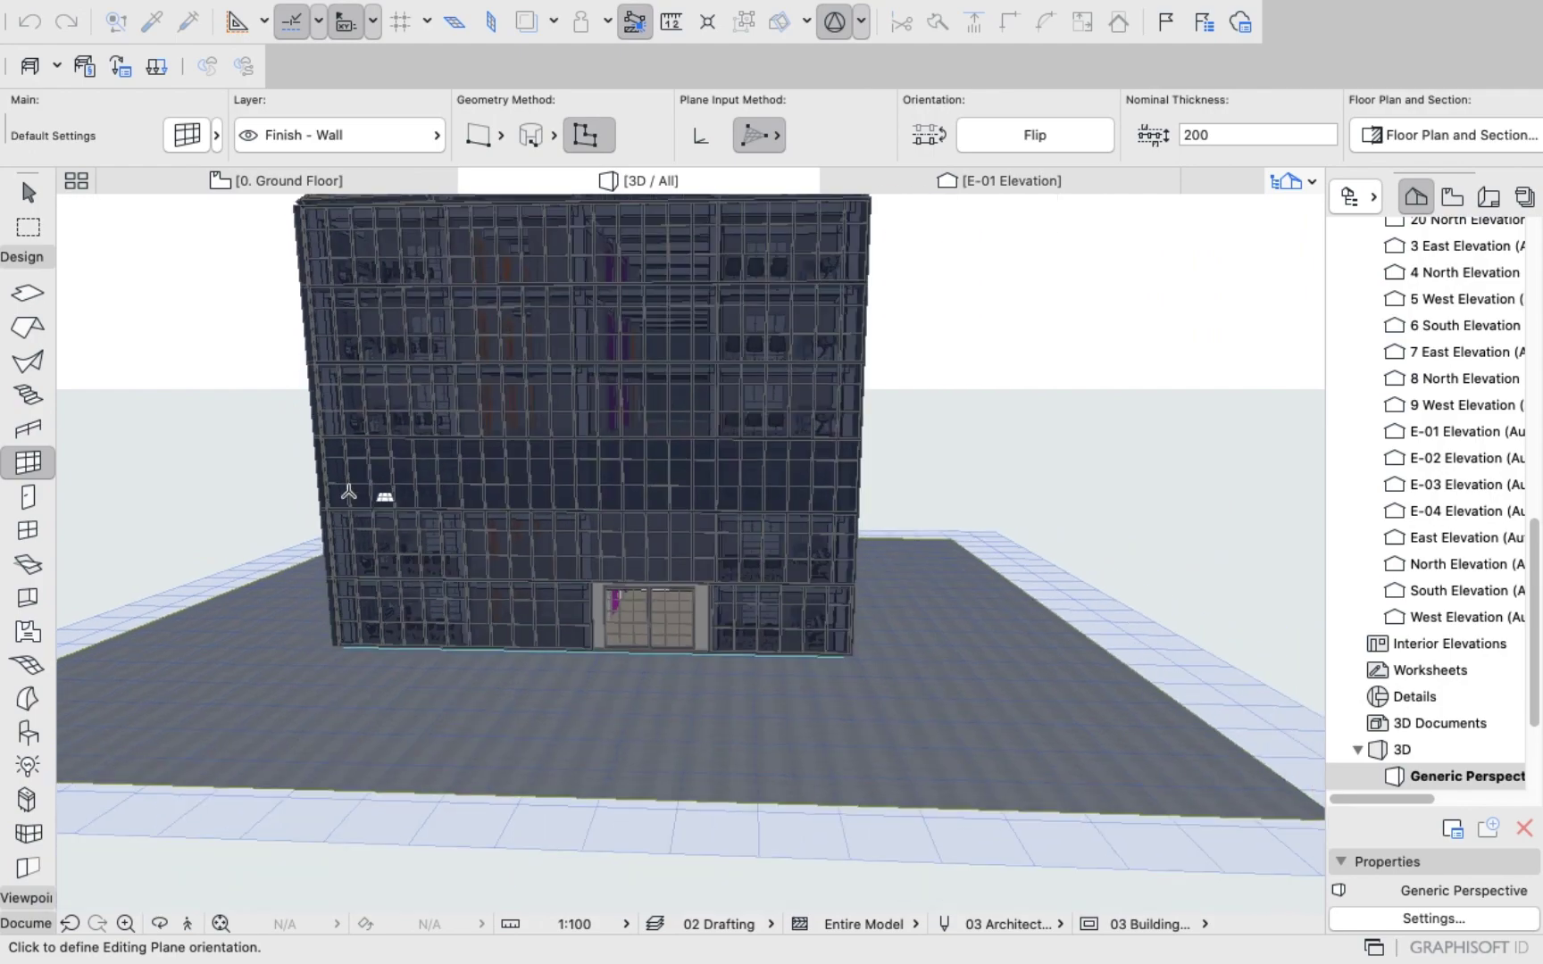
pyautogui.scroll(5, 327, 294)
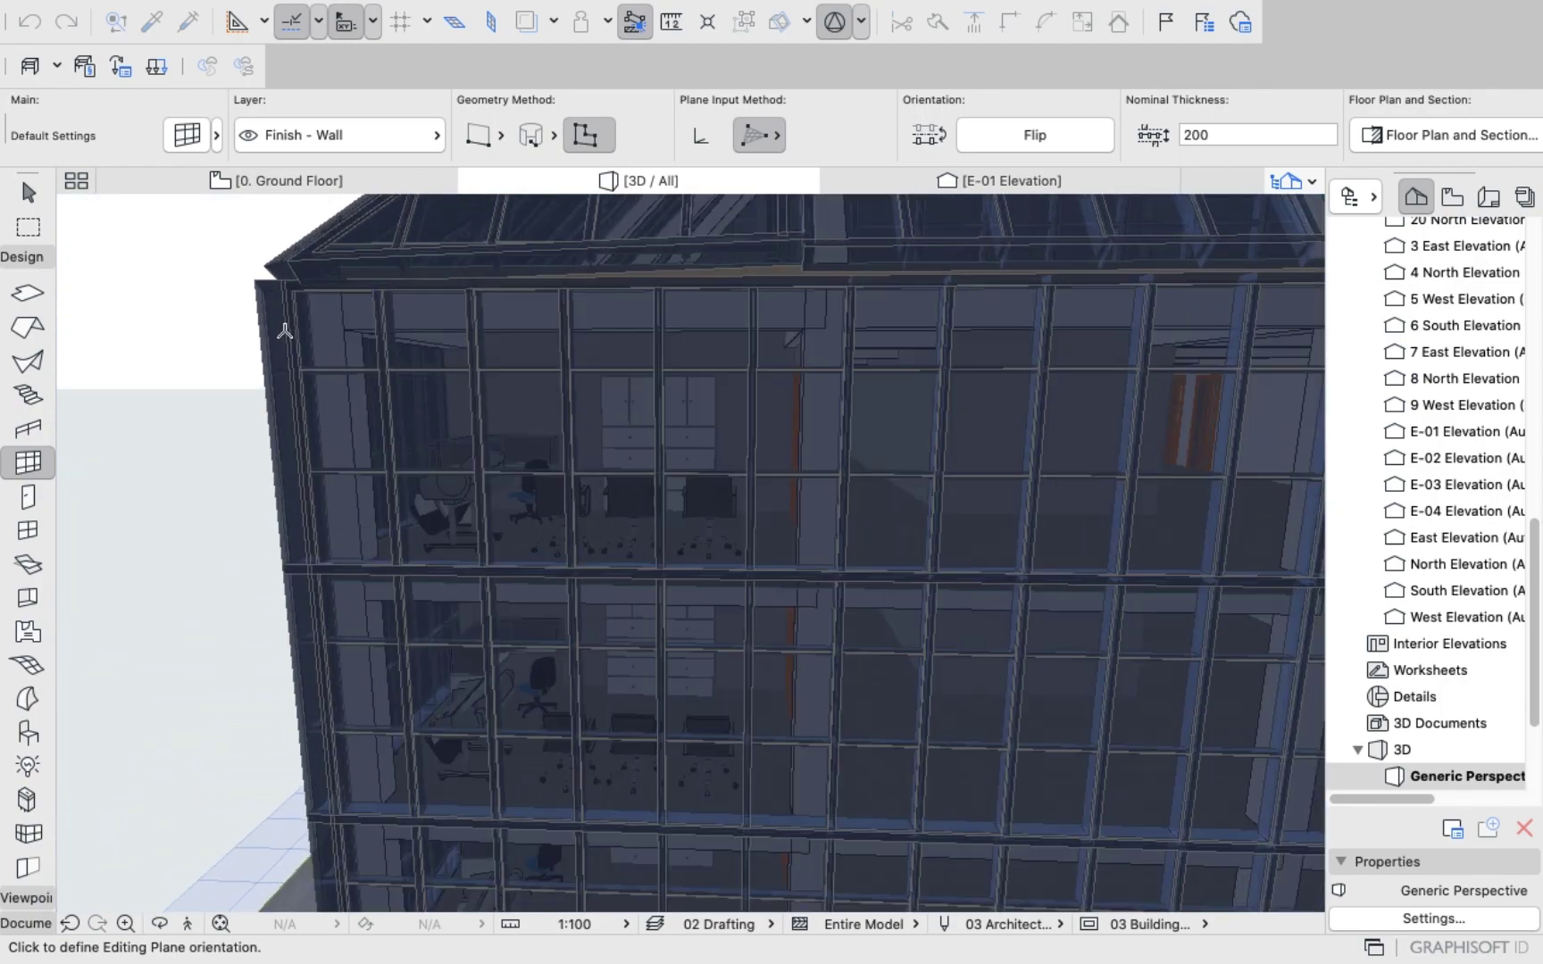
pyautogui.scroll(2, 286, 317)
pyautogui.click(293, 293)
# Place the first boundary node of the honeycomb curtain wall at the lower block's upper-right facade corner.
pyautogui.scroll(-3, 424, 286)
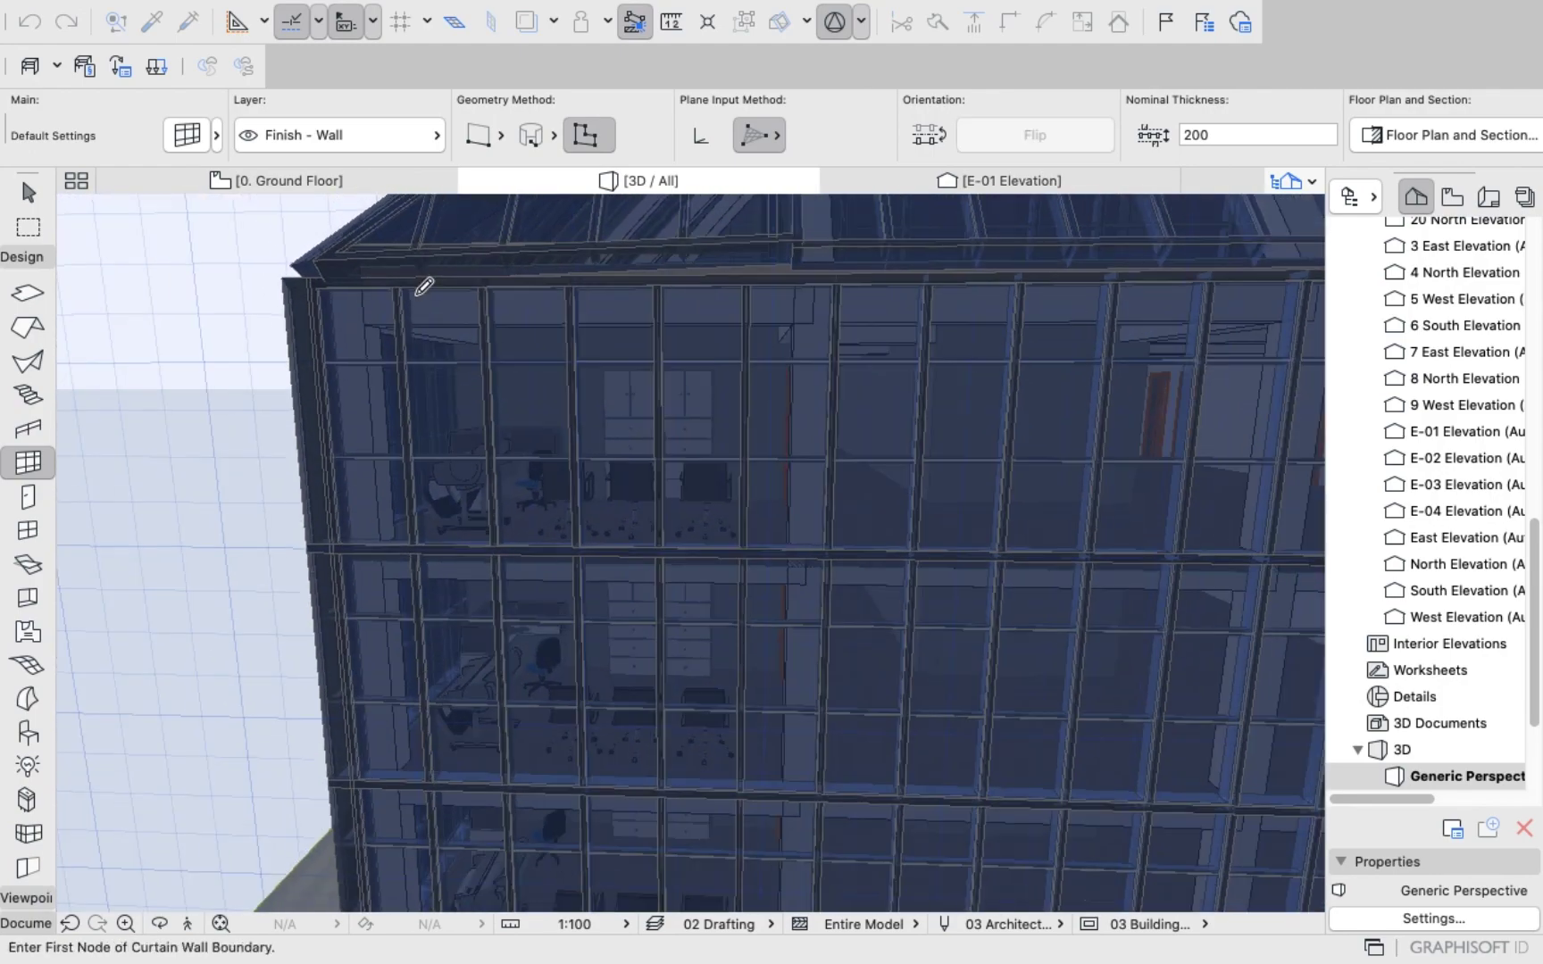
pyautogui.scroll(-2, 509, 380)
pyautogui.scroll(-5, 908, 406)
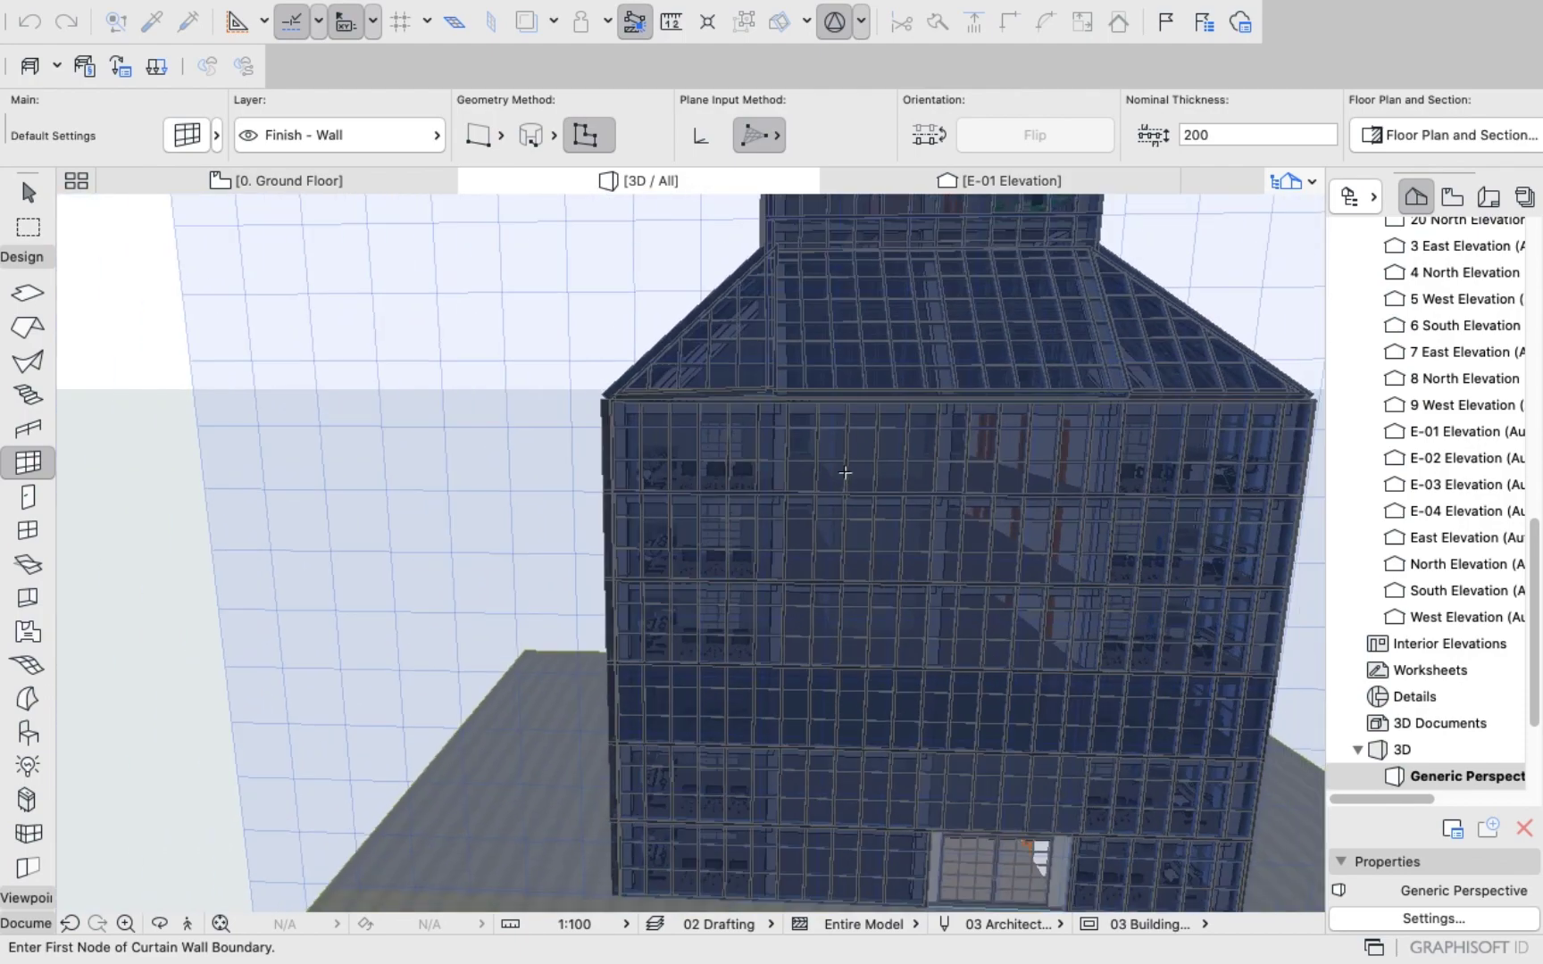
pyautogui.scroll(-2, 1214, 421)
pyautogui.scroll(4, 1250, 417)
pyautogui.scroll(10, 1333, 420)
pyautogui.scroll(6, 1308, 393)
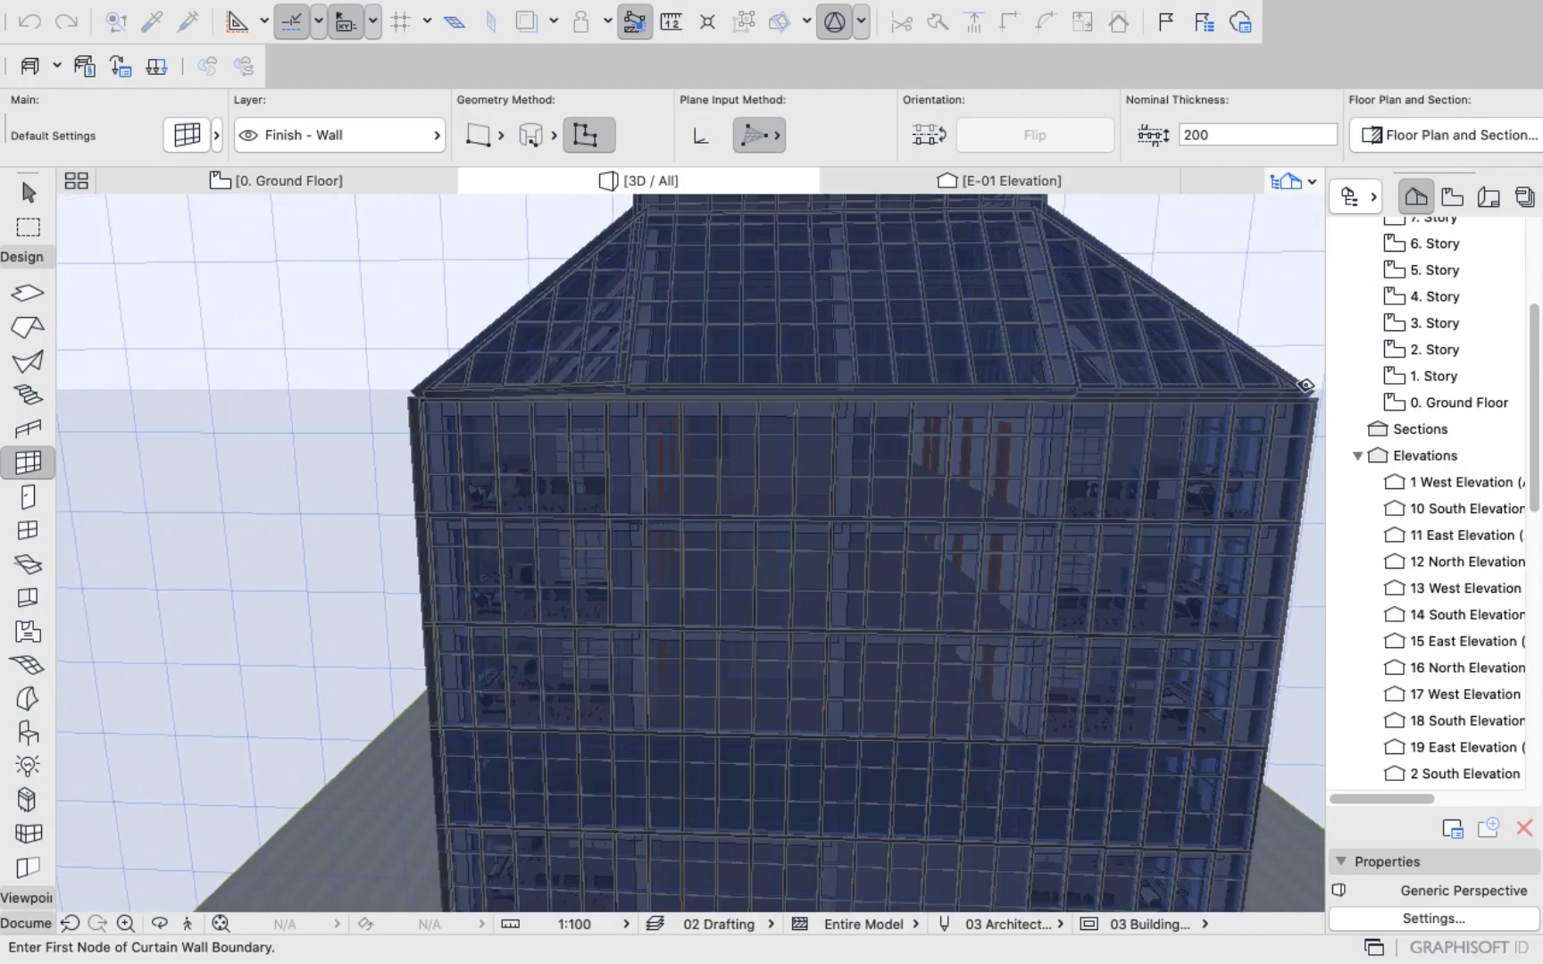
pyautogui.scroll(-2, 1304, 444)
pyautogui.scroll(-10, 1428, 536)
pyautogui.scroll(-2, 1293, 450)
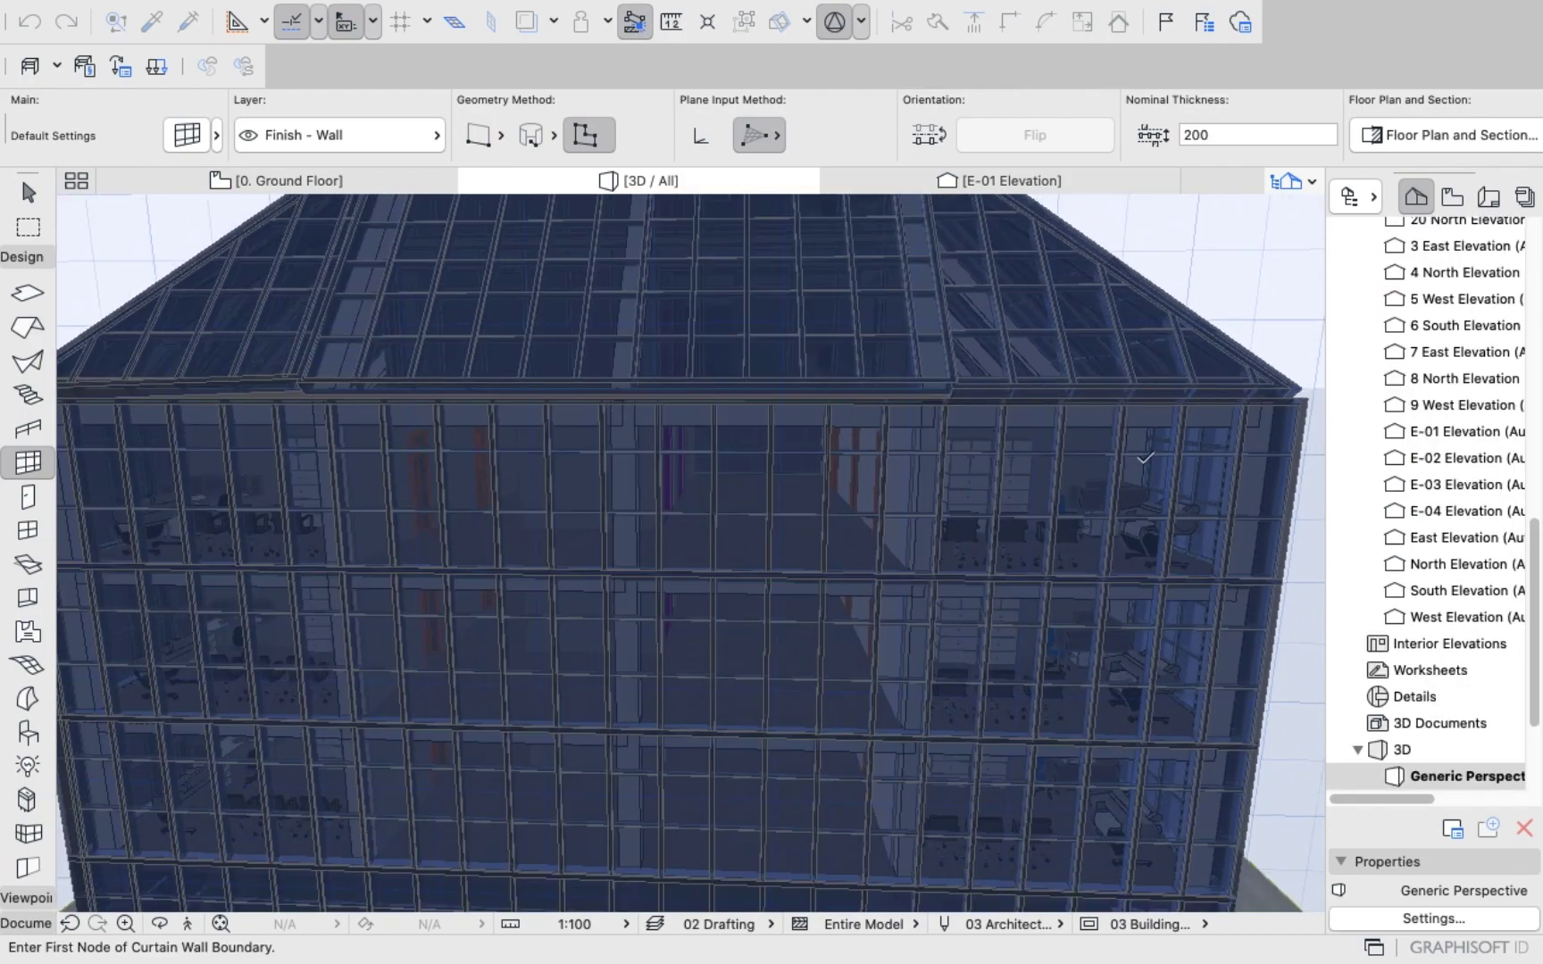
pyautogui.scroll(3, 1253, 392)
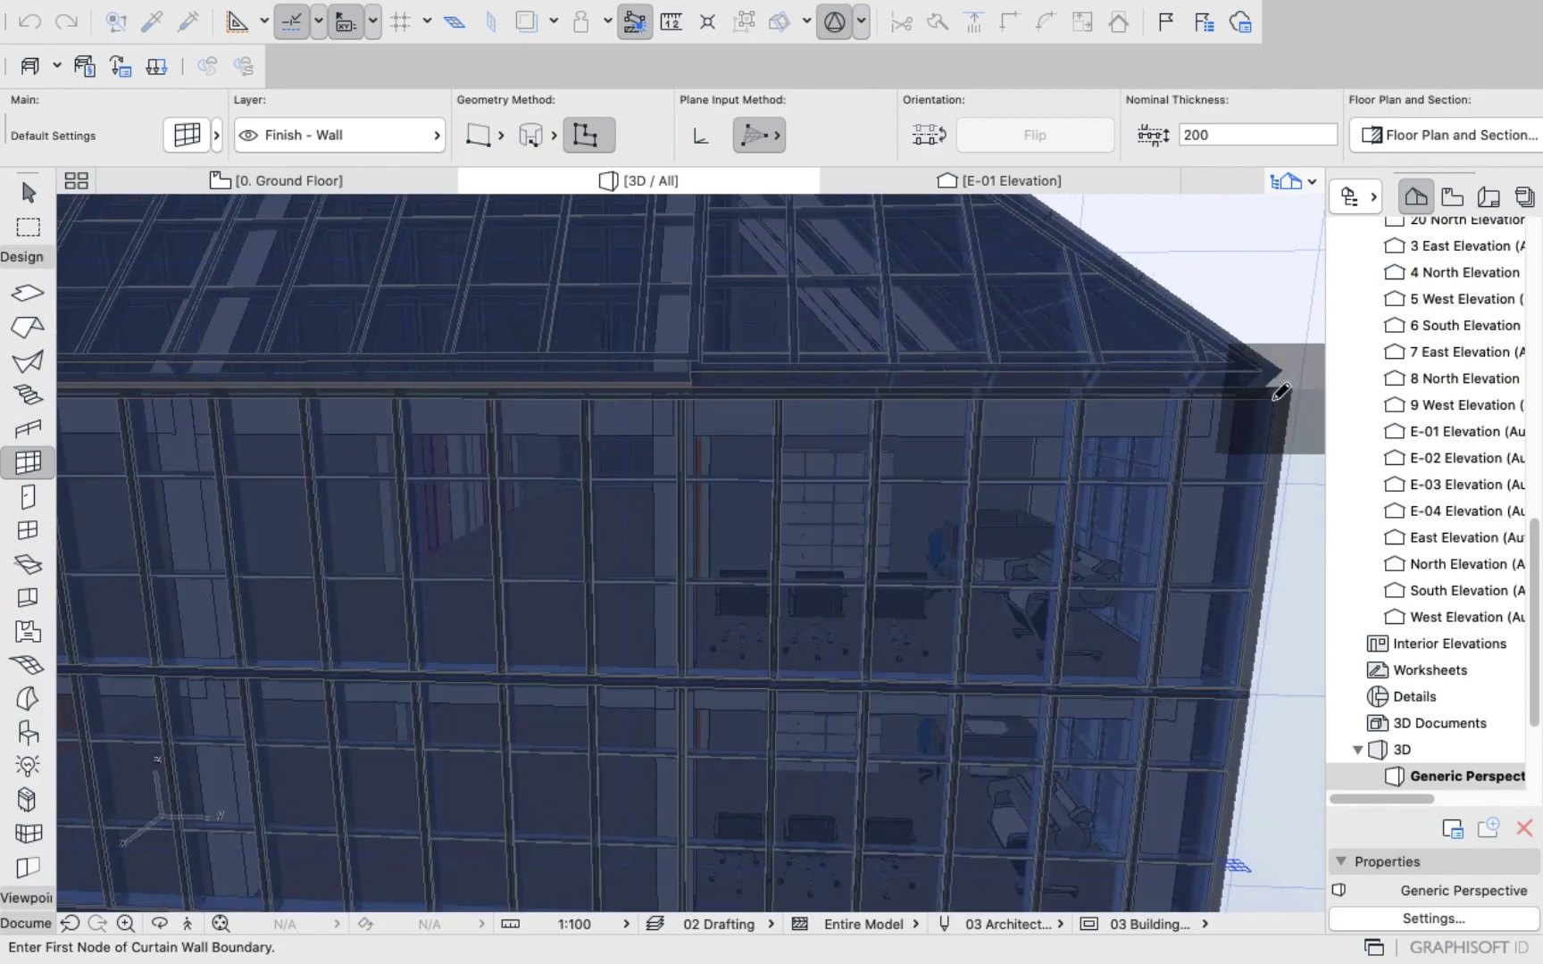
# Add the next boundary nodes at the entrance facade's lower-left corner and upper-left corner.
pyautogui.scroll(-6, 1257, 441)
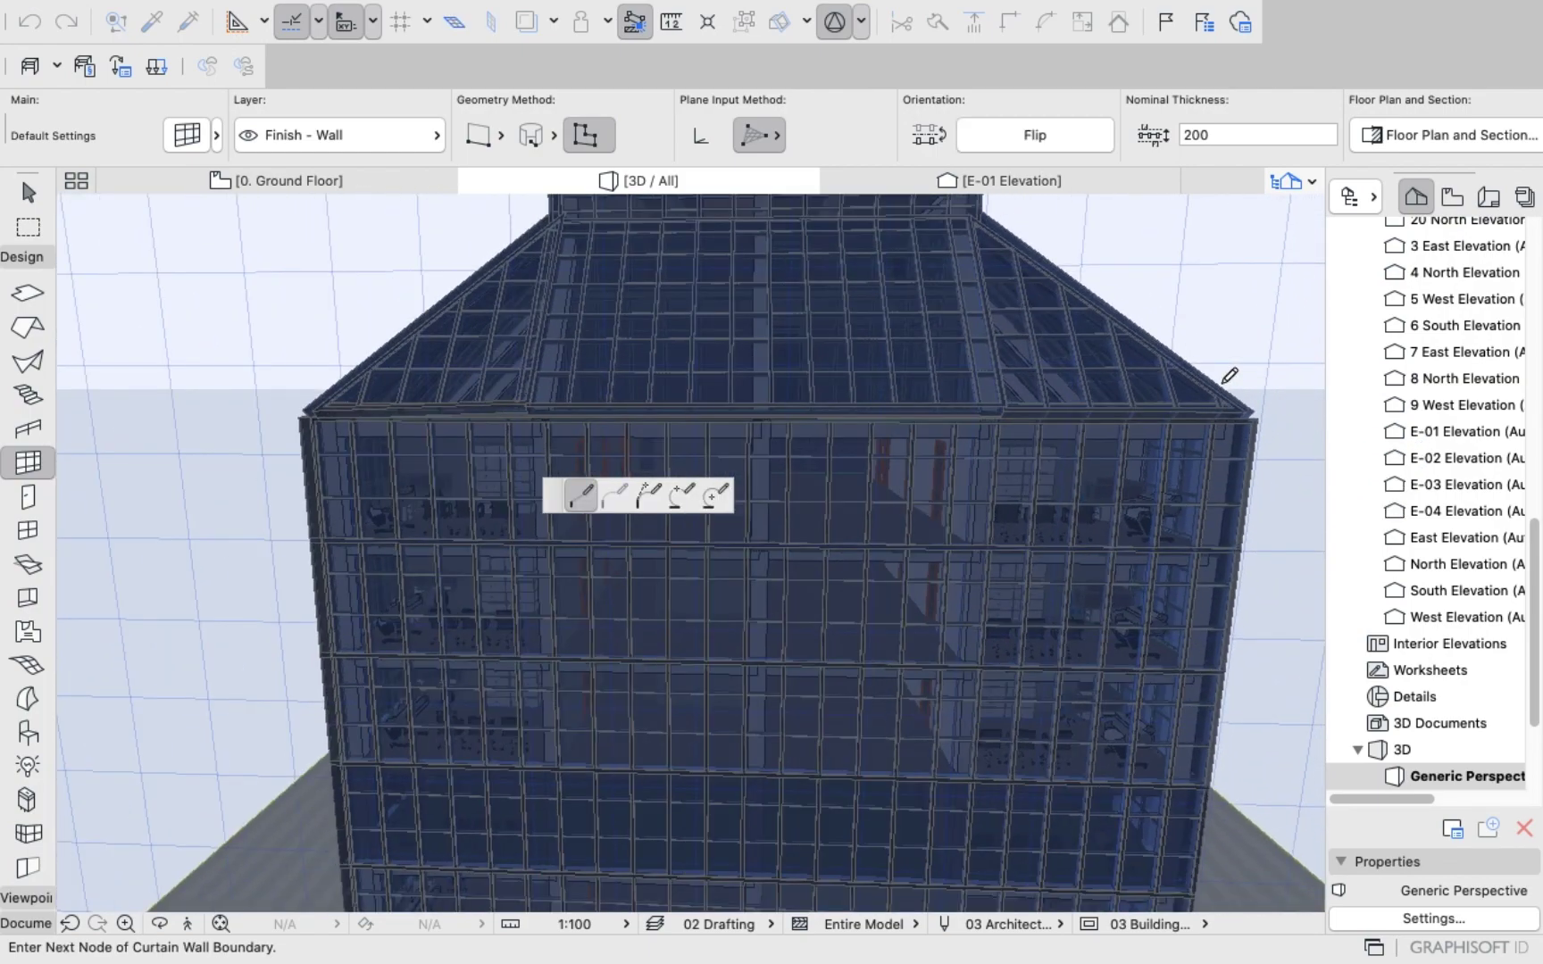
pyautogui.scroll(-5, 1160, 486)
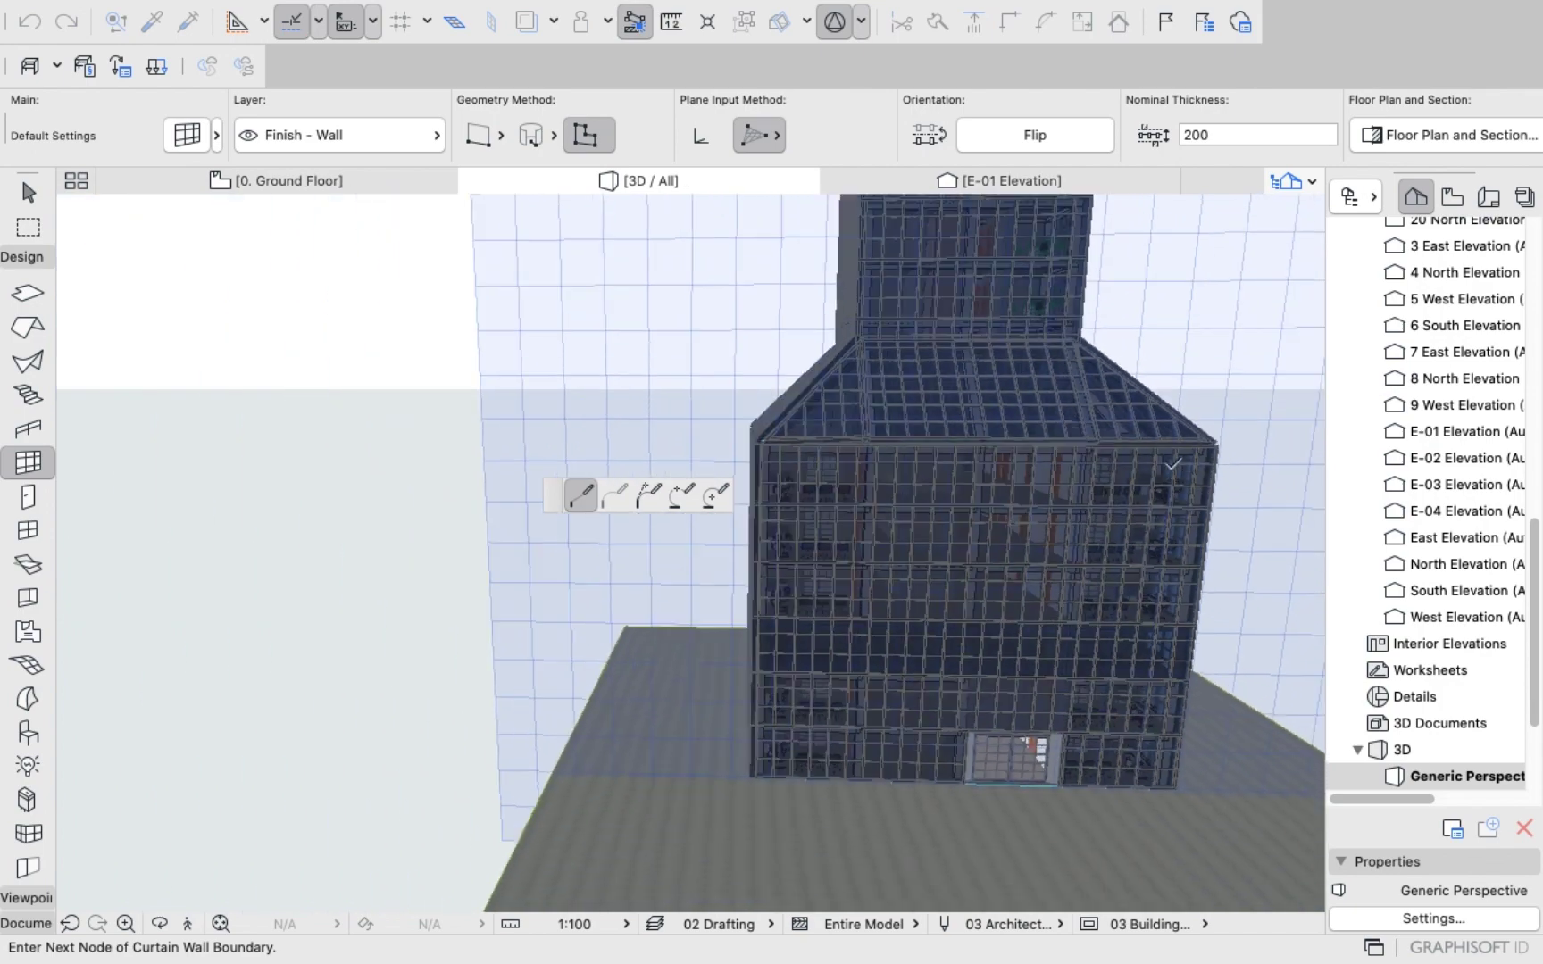
pyautogui.scroll(7, 855, 738)
pyautogui.scroll(2, 790, 720)
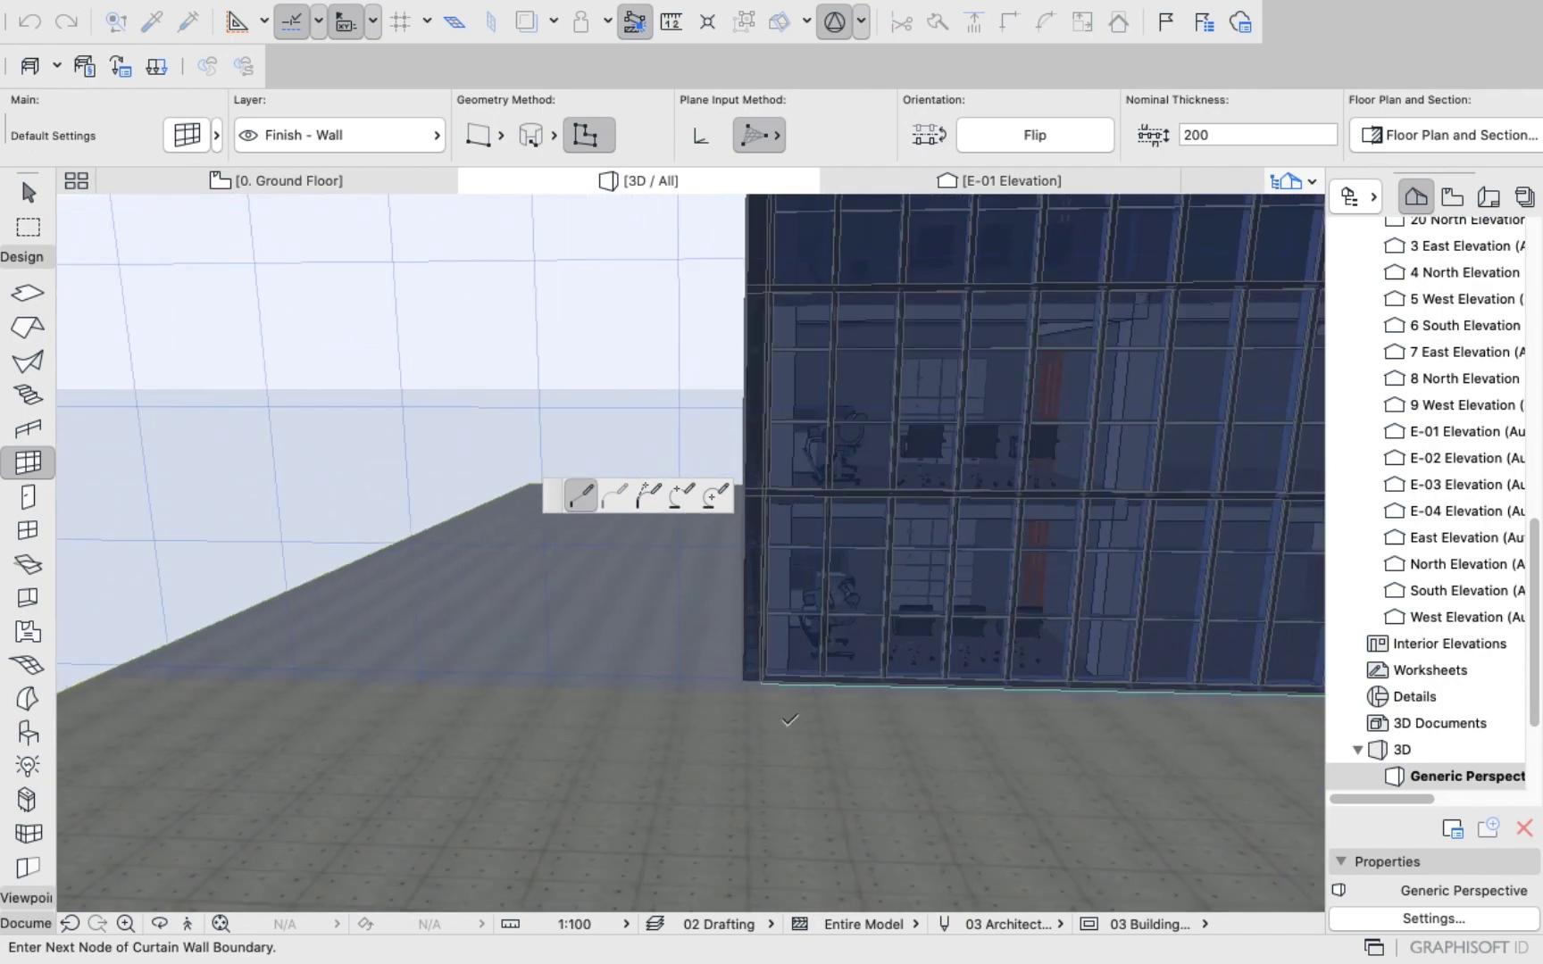
pyautogui.scroll(1, 780, 668)
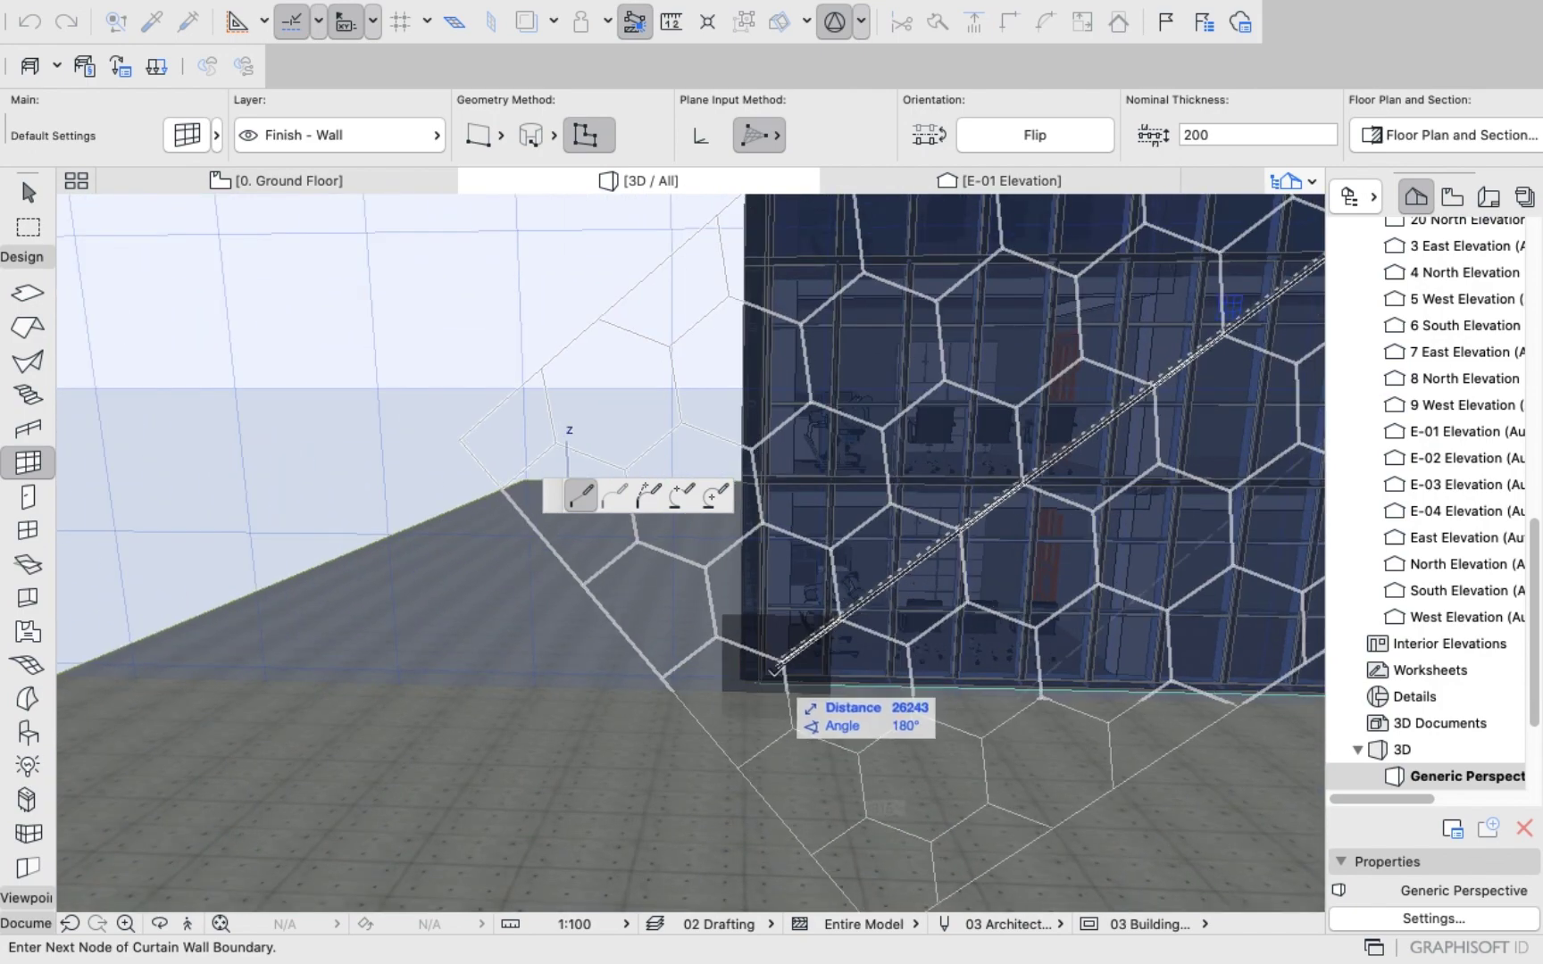
pyautogui.scroll(-8, 783, 572)
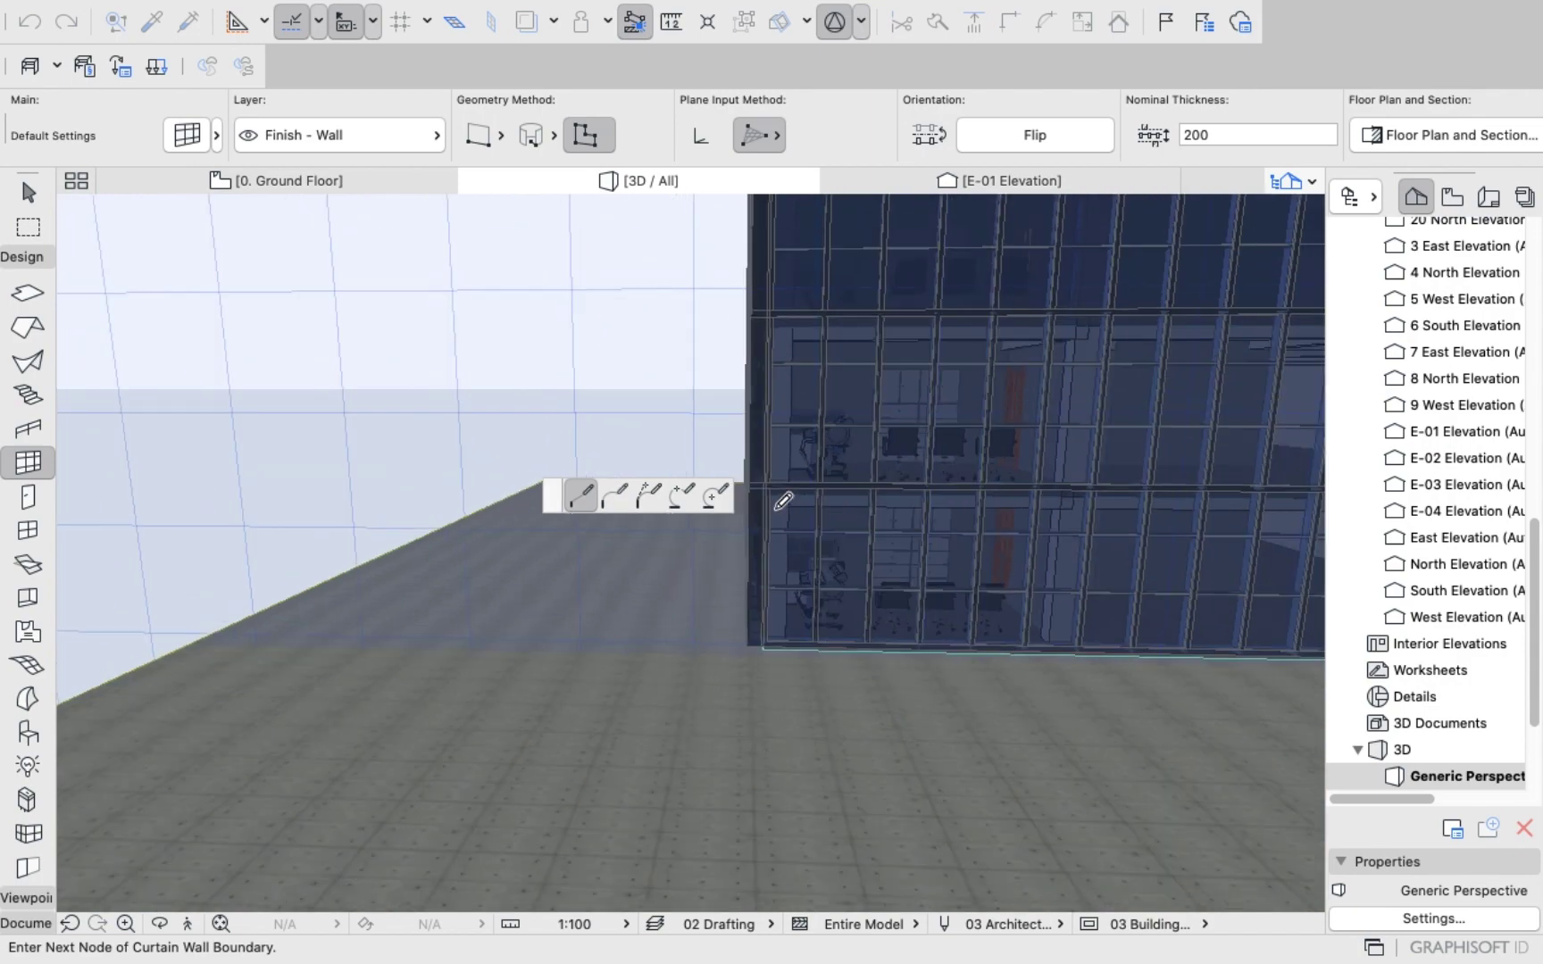
pyautogui.scroll(6, 767, 325)
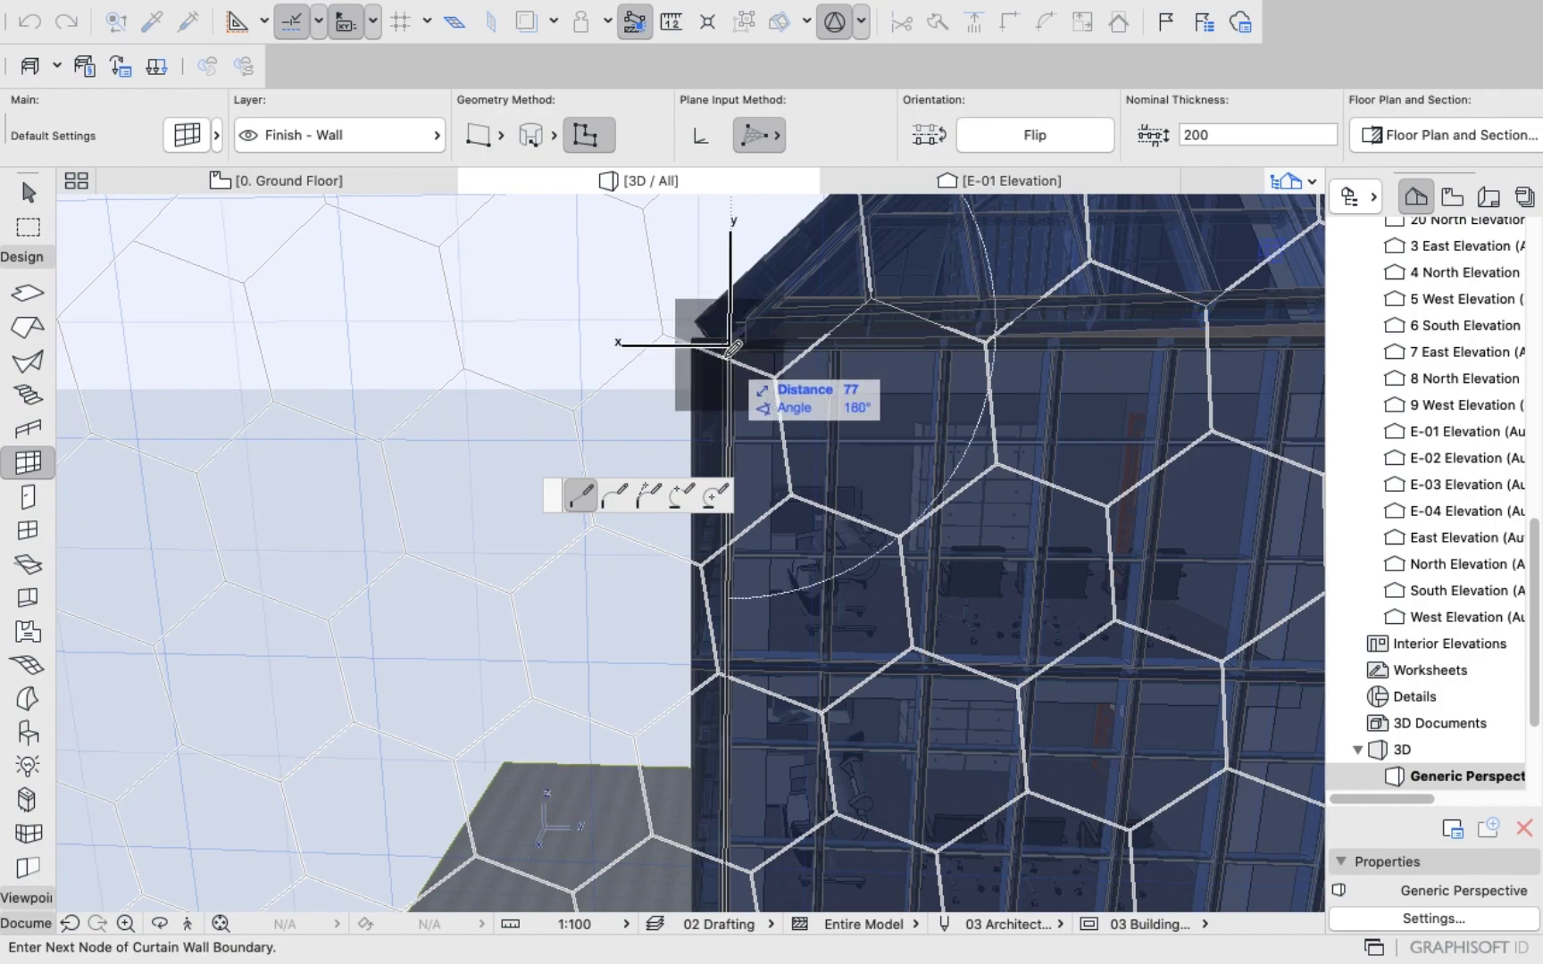
# Close the boundary along the facade's top edge at the upper-right corner to finish the triangular honeycomb curtain wall.
pyautogui.scroll(-8, 732, 348)
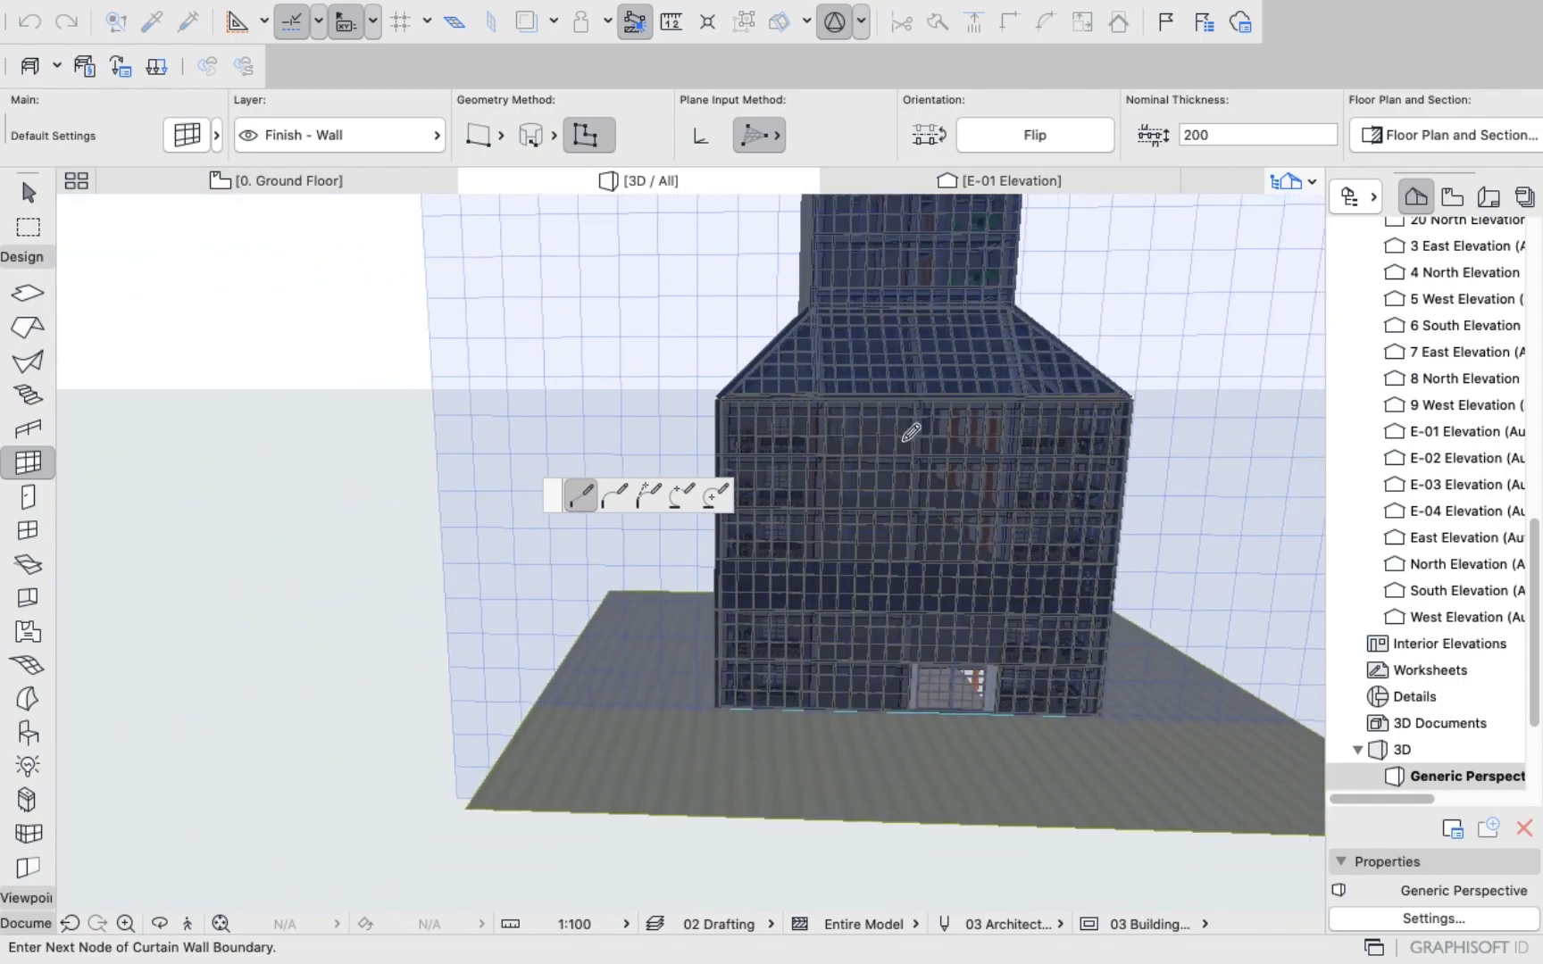
pyautogui.scroll(8, 1129, 399)
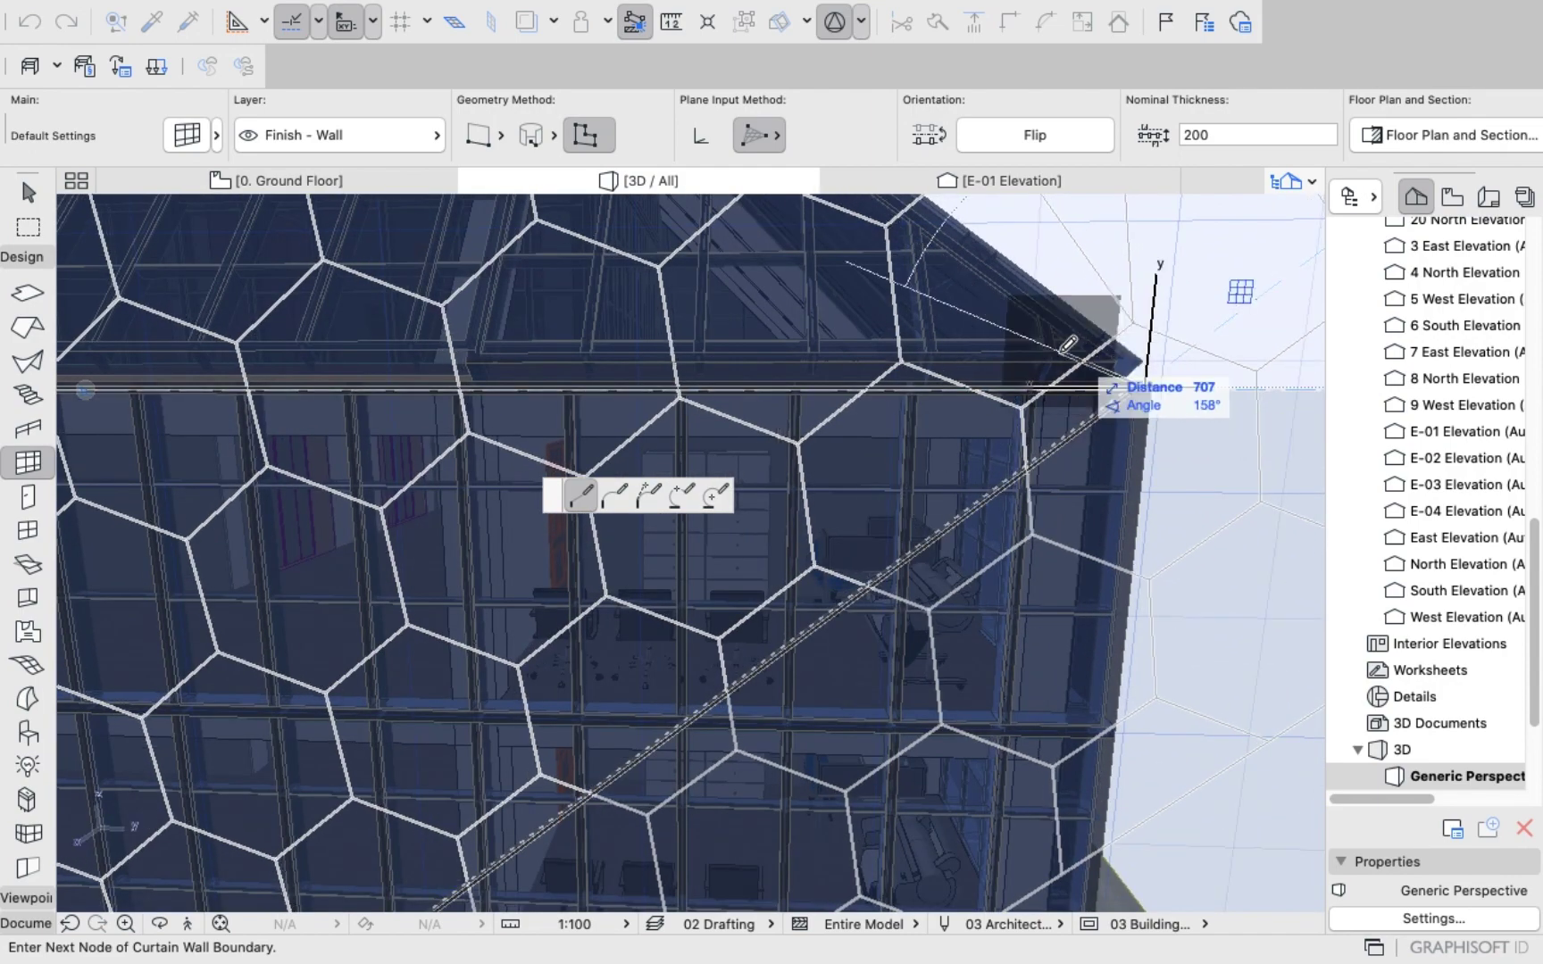
pyautogui.scroll(5, 1160, 388)
pyautogui.scroll(-3, 1170, 384)
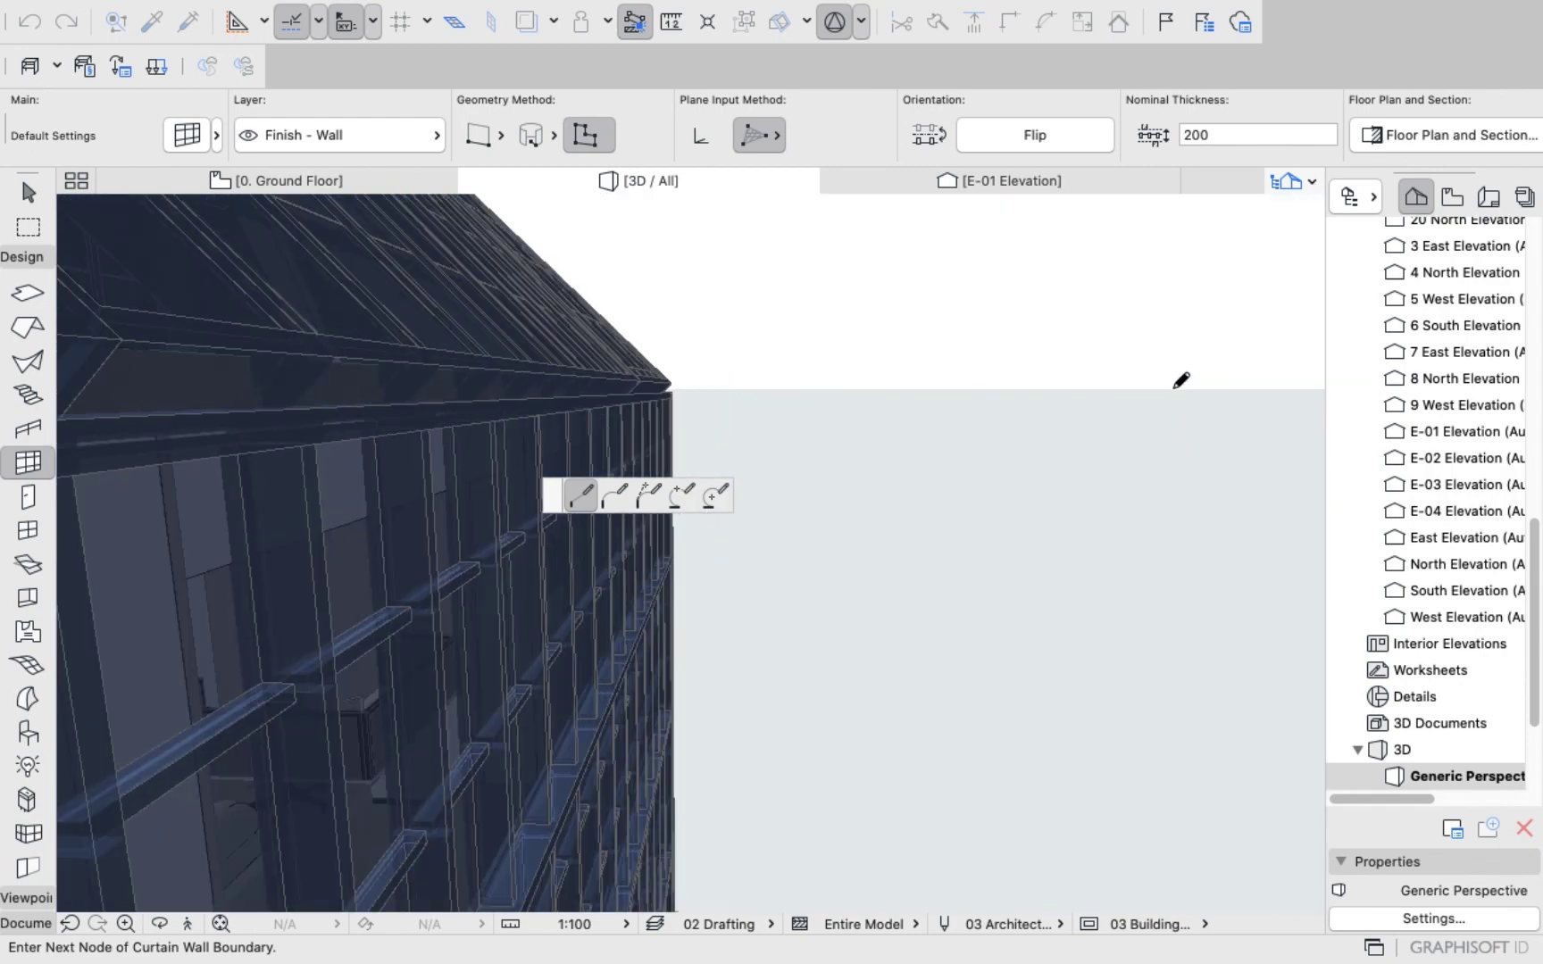
pyautogui.scroll(5, 1072, 419)
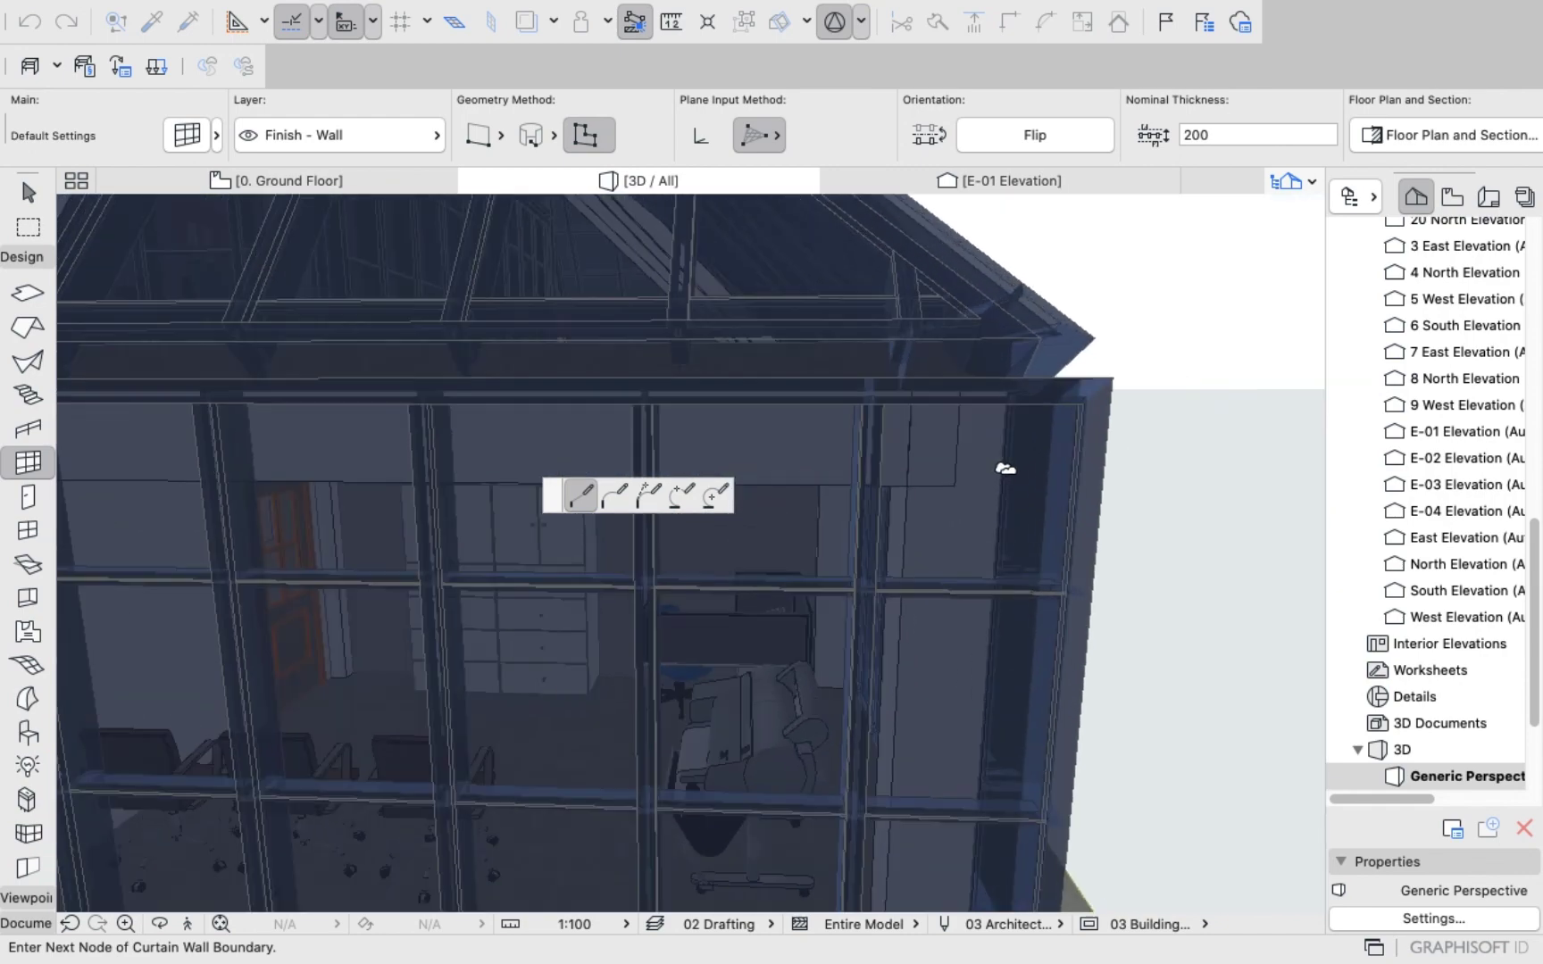
pyautogui.scroll(-2, 1008, 482)
pyautogui.scroll(-2, 1067, 444)
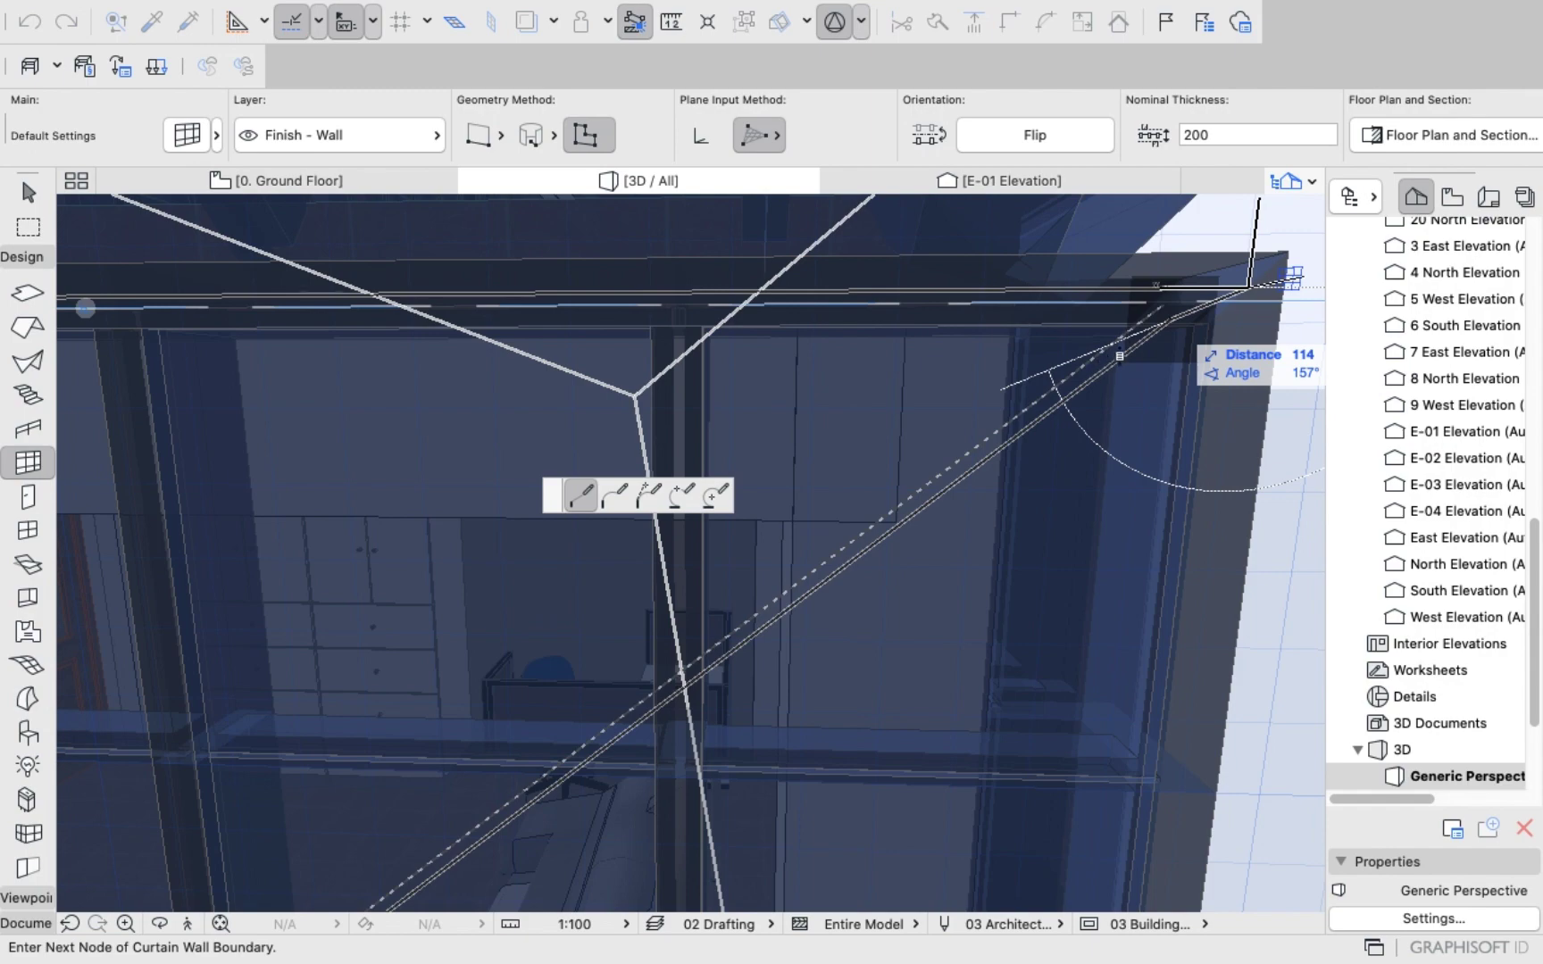
pyautogui.click(1132, 348)
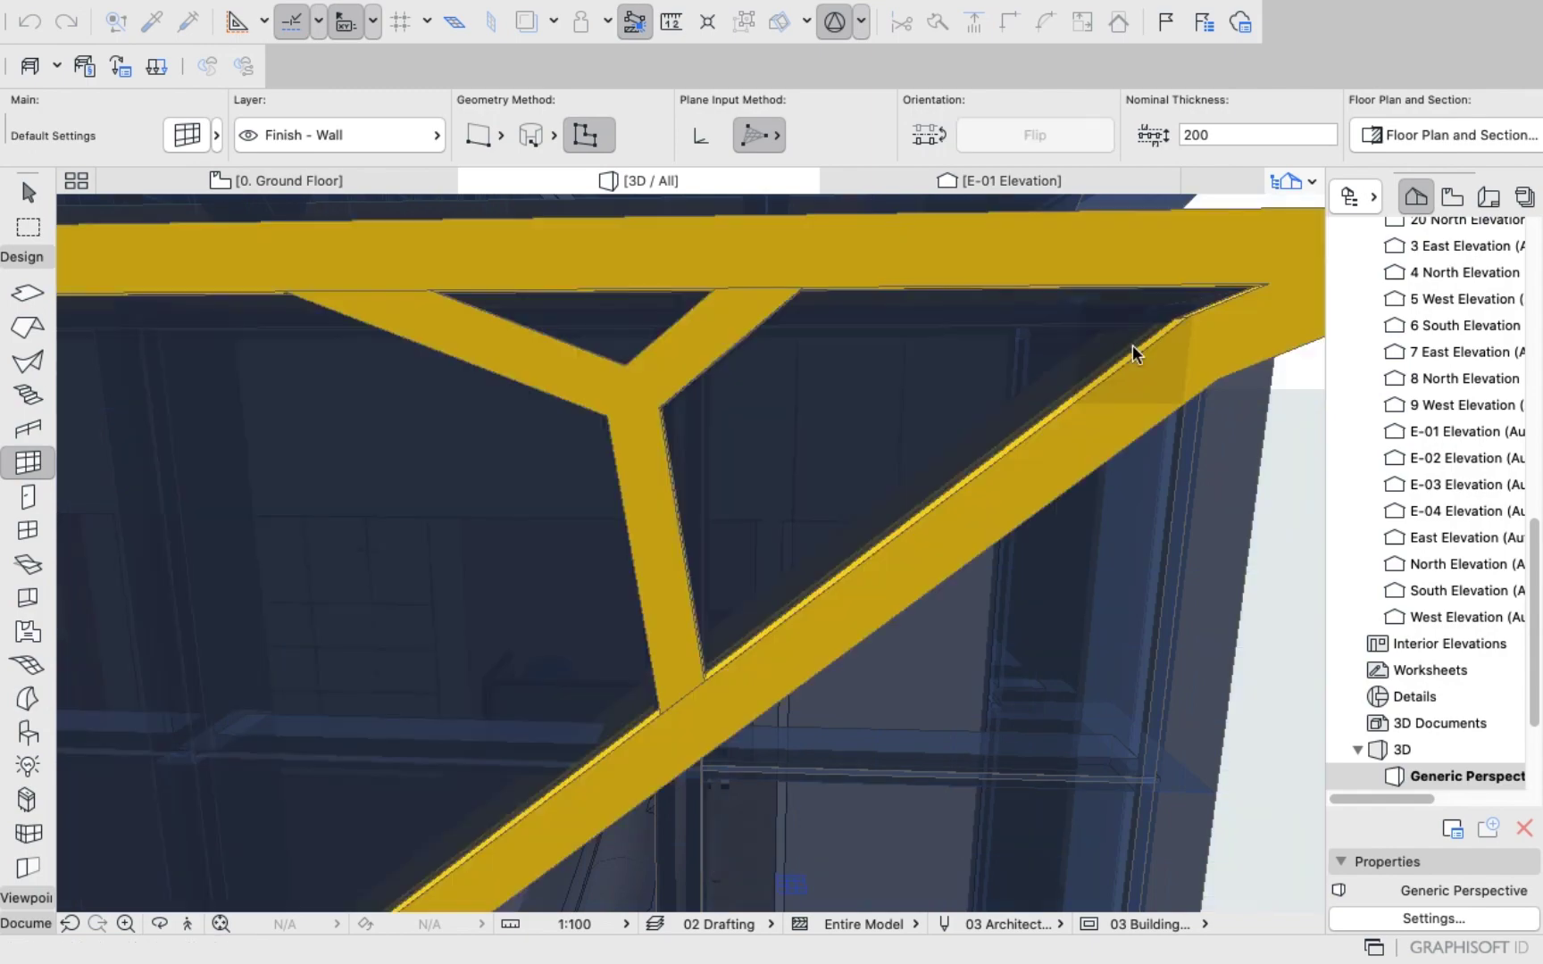
# Examine how the honeycomb curtain wall's pointed tip meets the upper-right facade corner.
pyautogui.scroll(-10, 1075, 345)
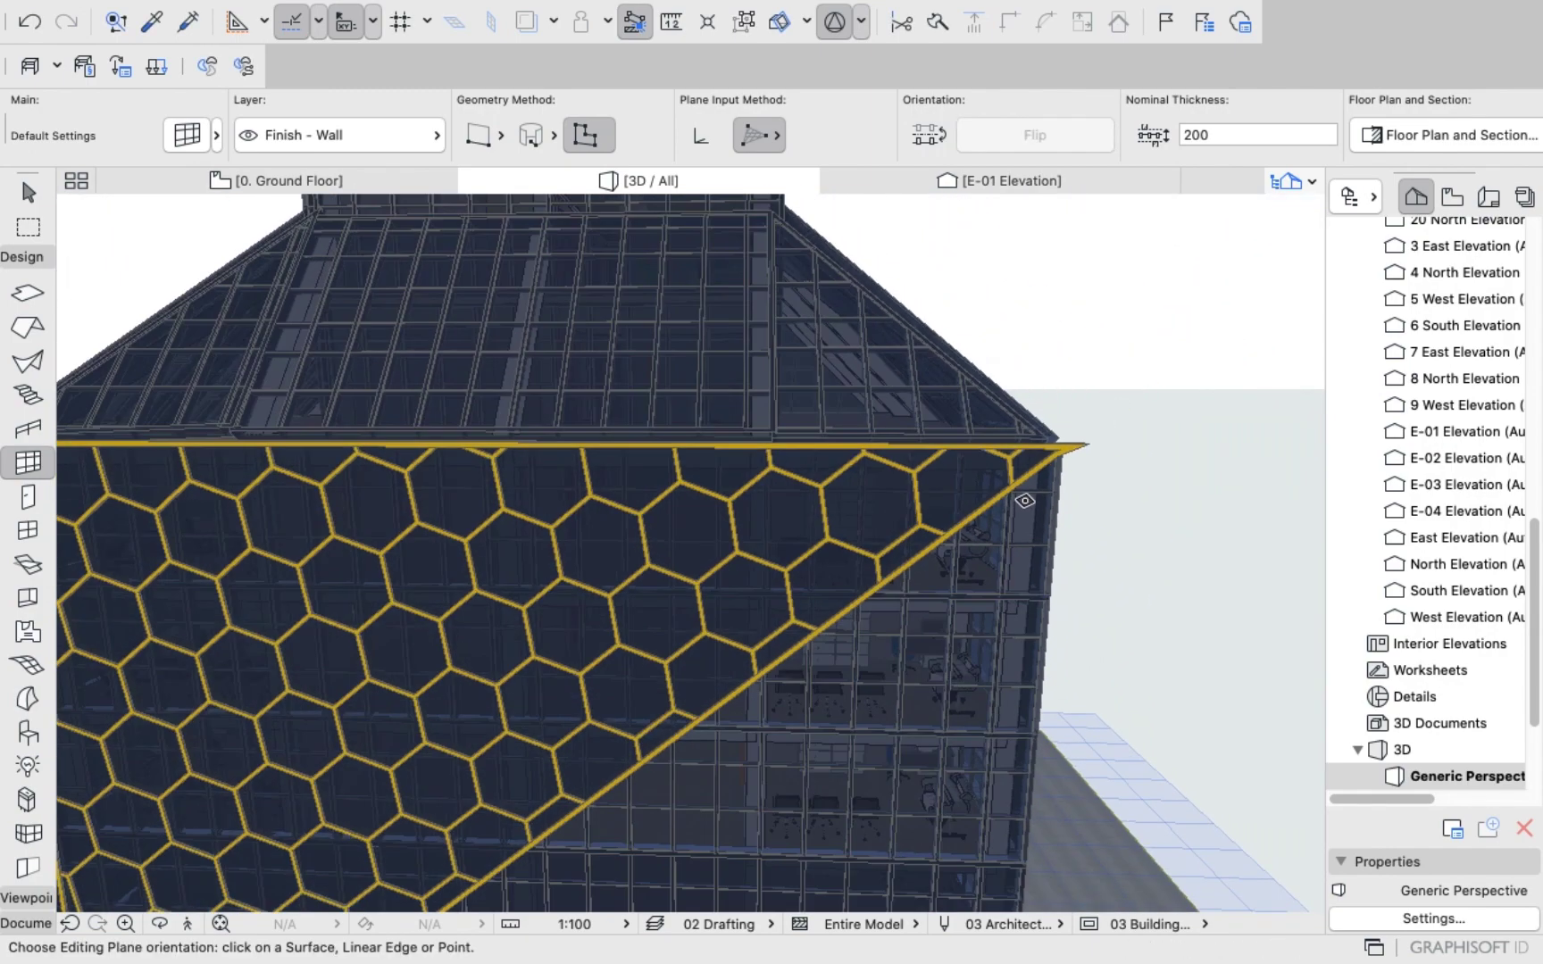
pyautogui.scroll(-4, 974, 510)
pyautogui.scroll(5, 975, 441)
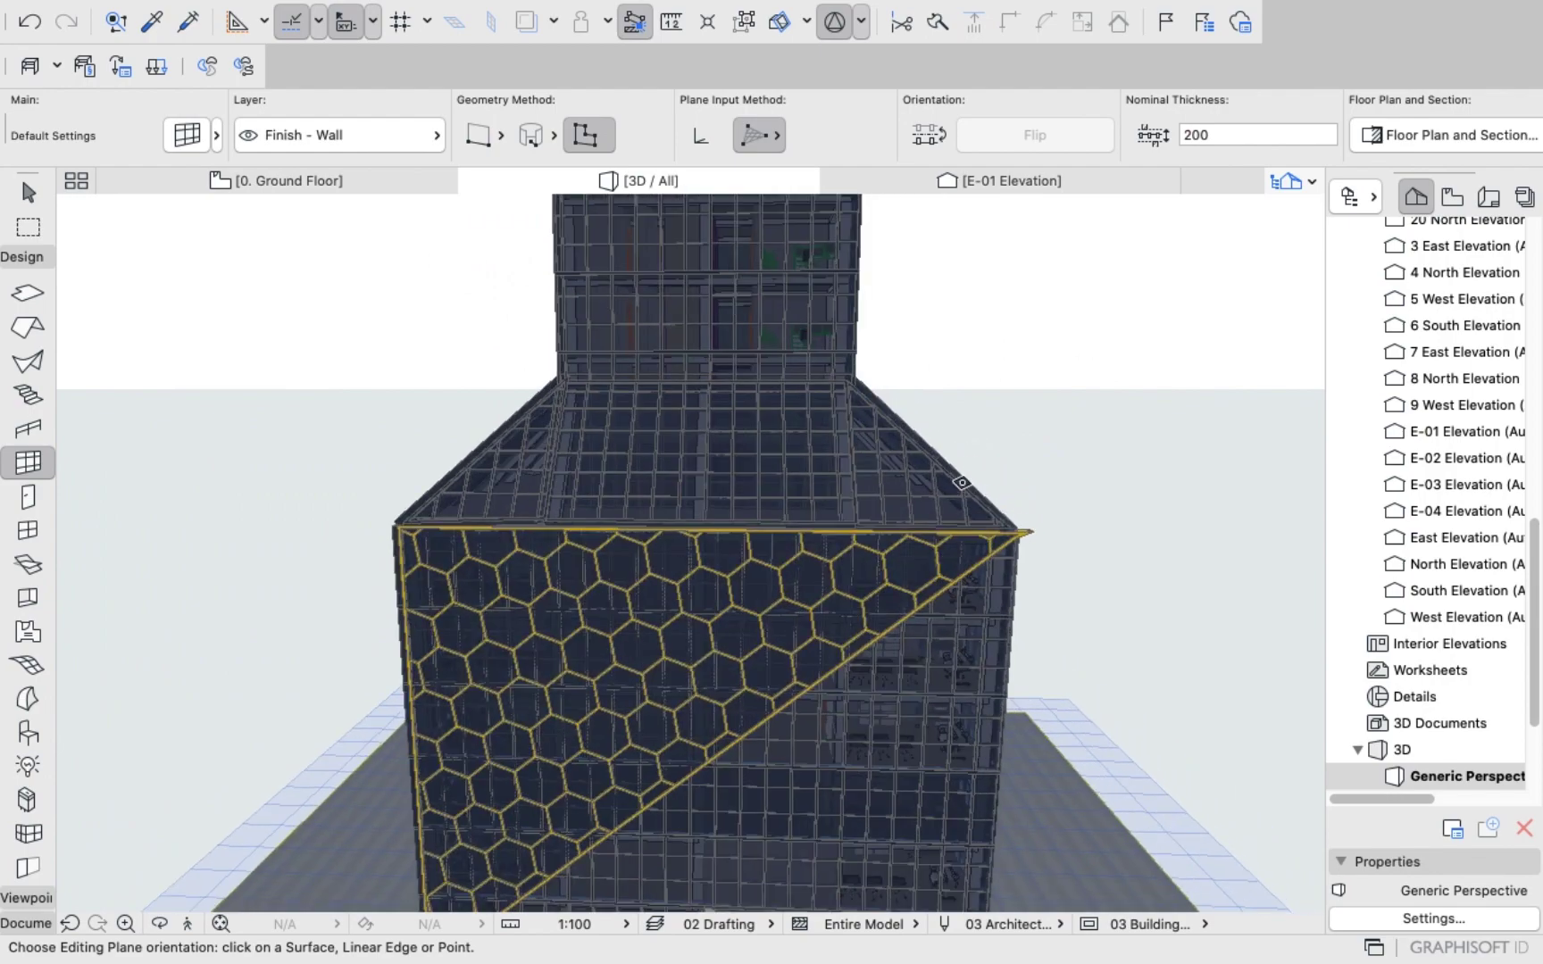
pyautogui.scroll(5, 1040, 524)
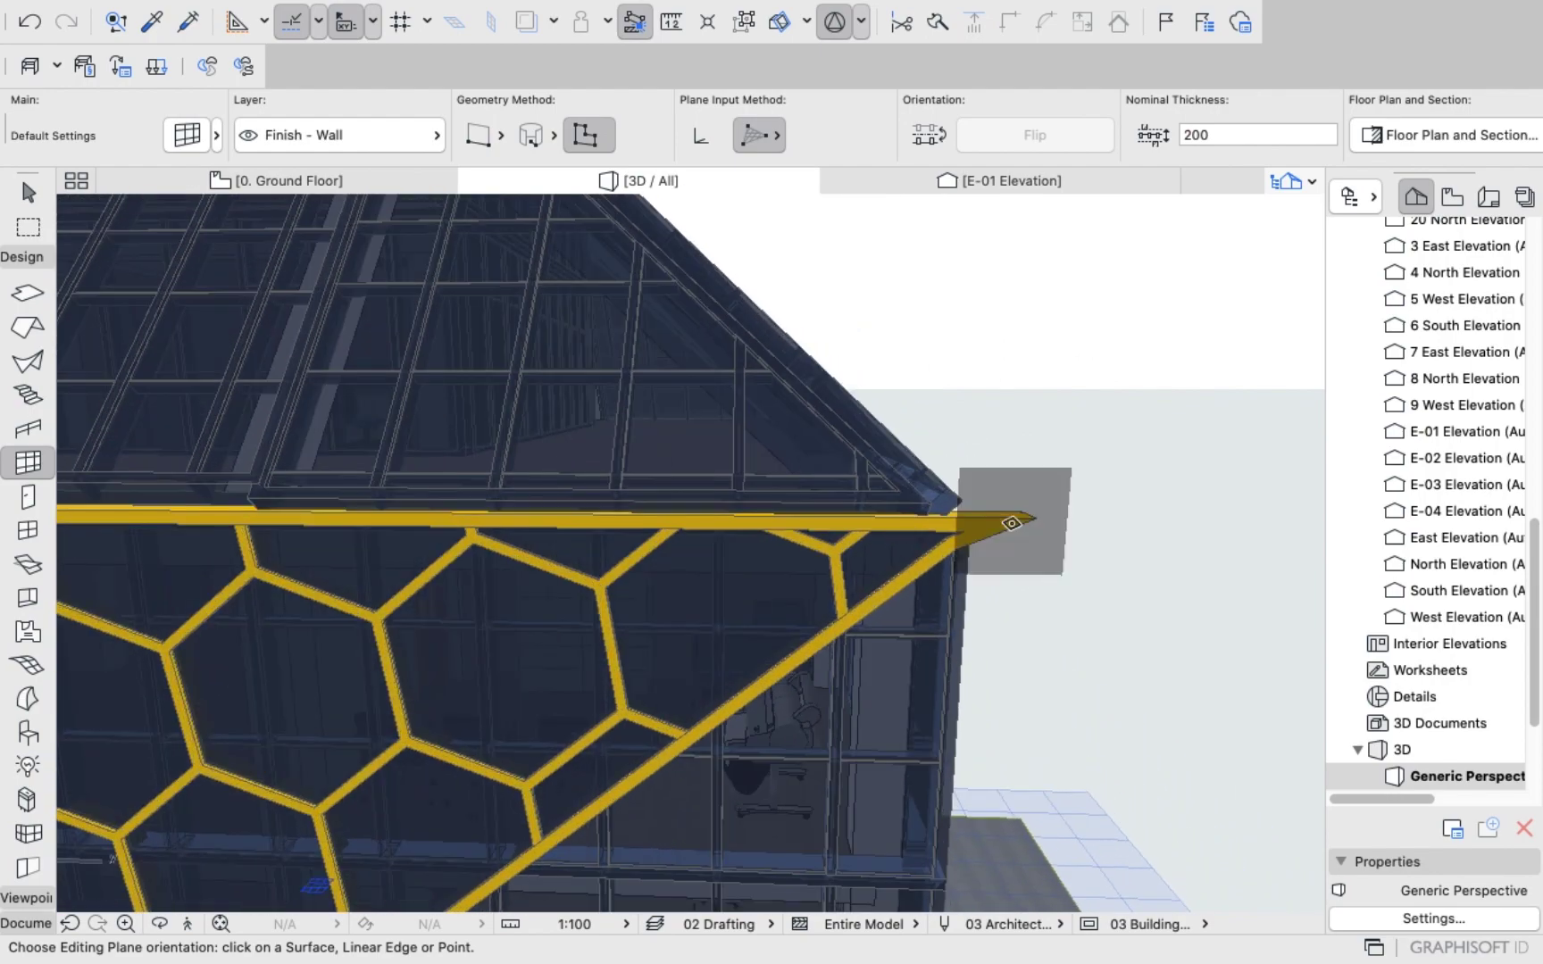
pyautogui.scroll(-3, 1011, 523)
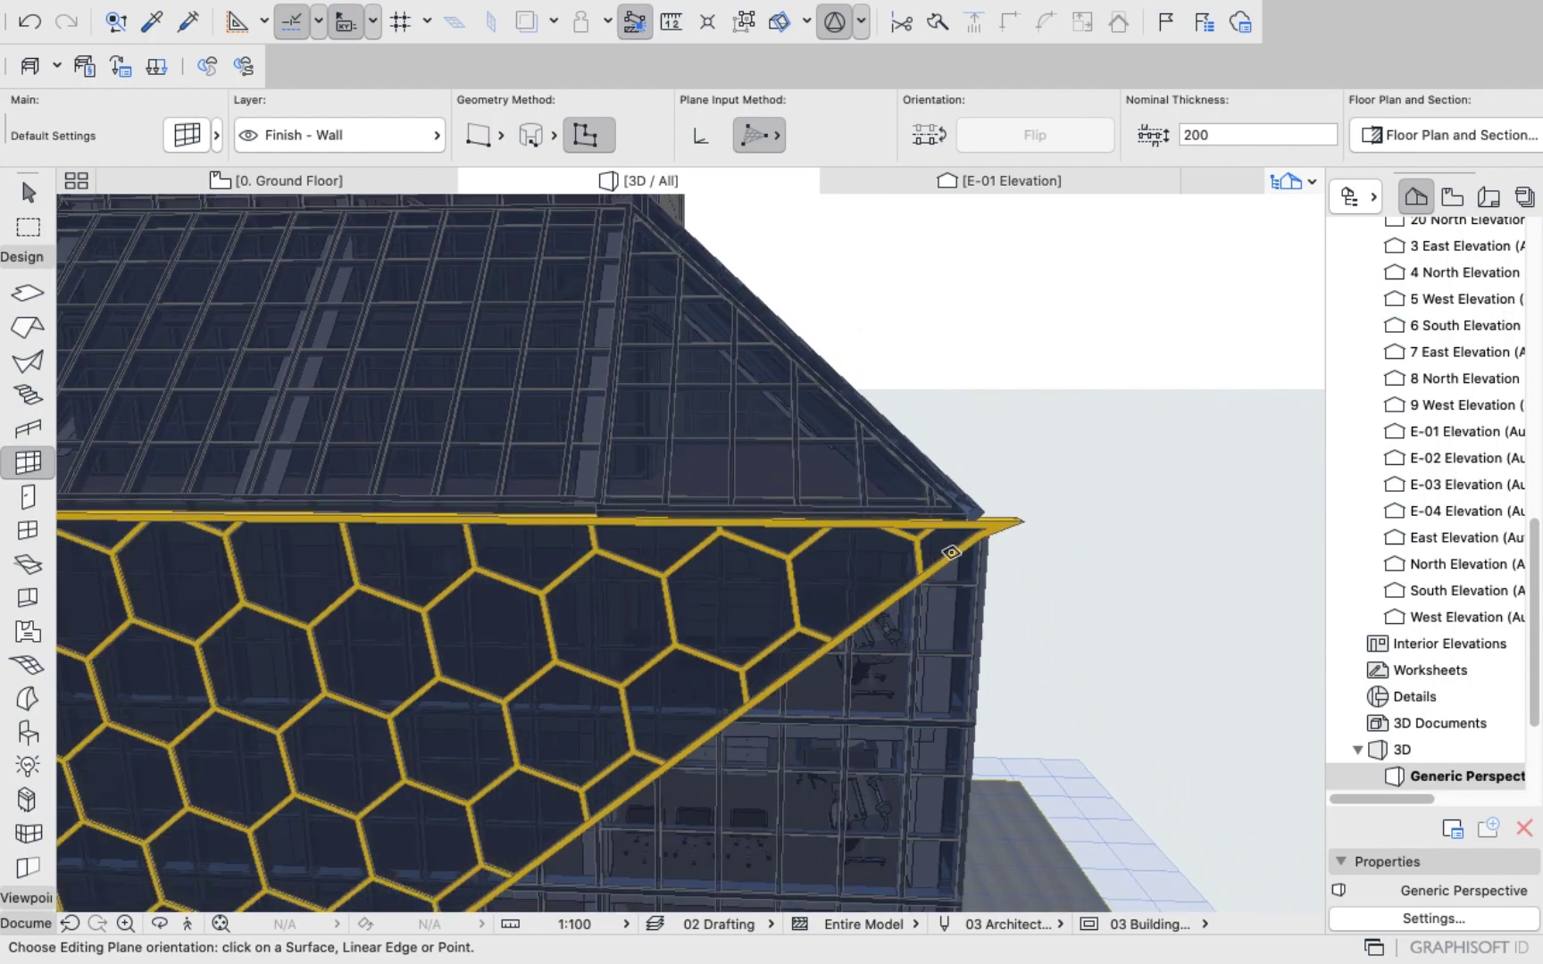
pyautogui.scroll(-6, 951, 551)
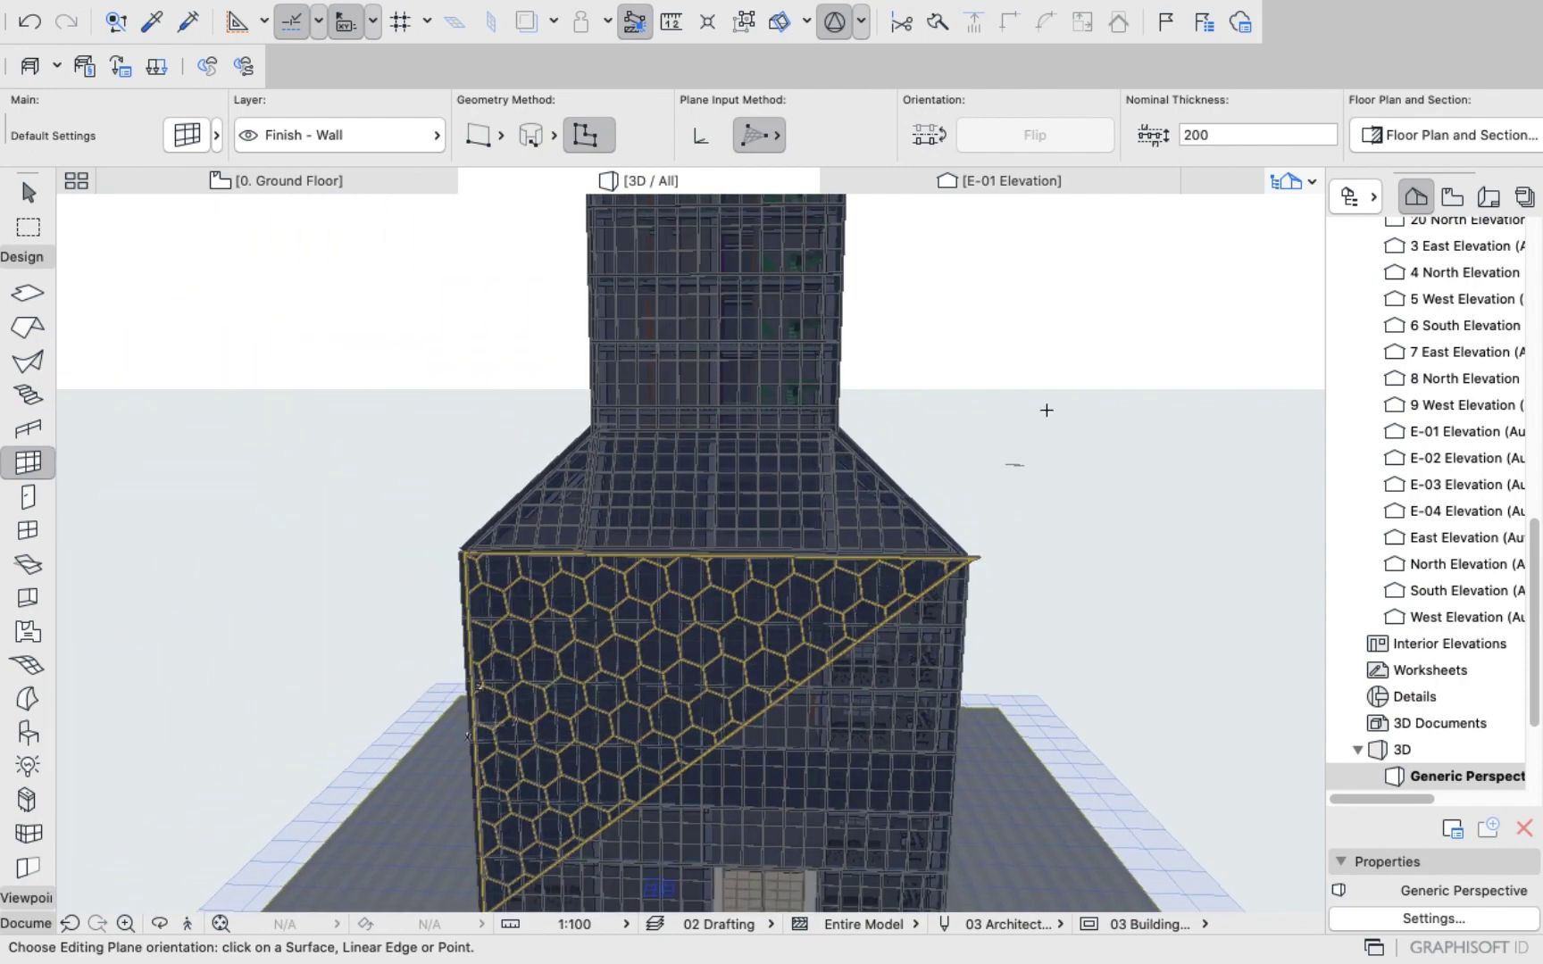
# Orbit around the lower block to examine the triangular honeycomb curtain wall against the entrance facade from several angles.
pyautogui.keyDown('shift'); pyautogui.moveTo(1030, 531); pyautogui.dragTo(1015, 560, button='middle'); pyautogui.keyUp('shift')
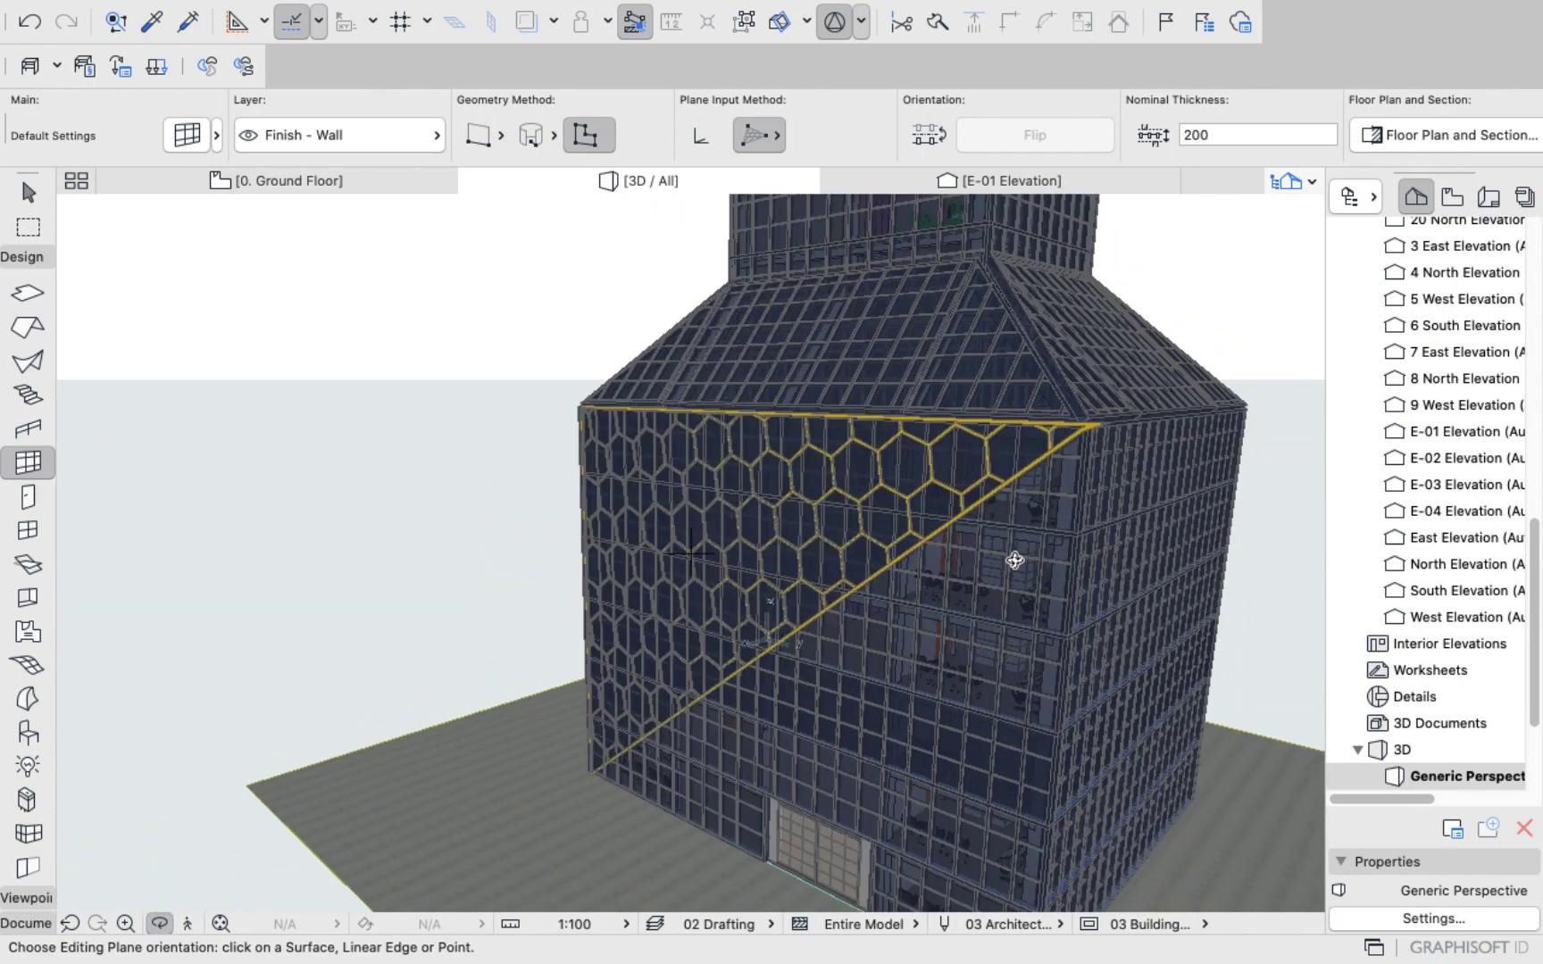
pyautogui.moveTo(865, 556); pyautogui.dragTo(1099, 544)
pyautogui.scroll(5, 786, 491)
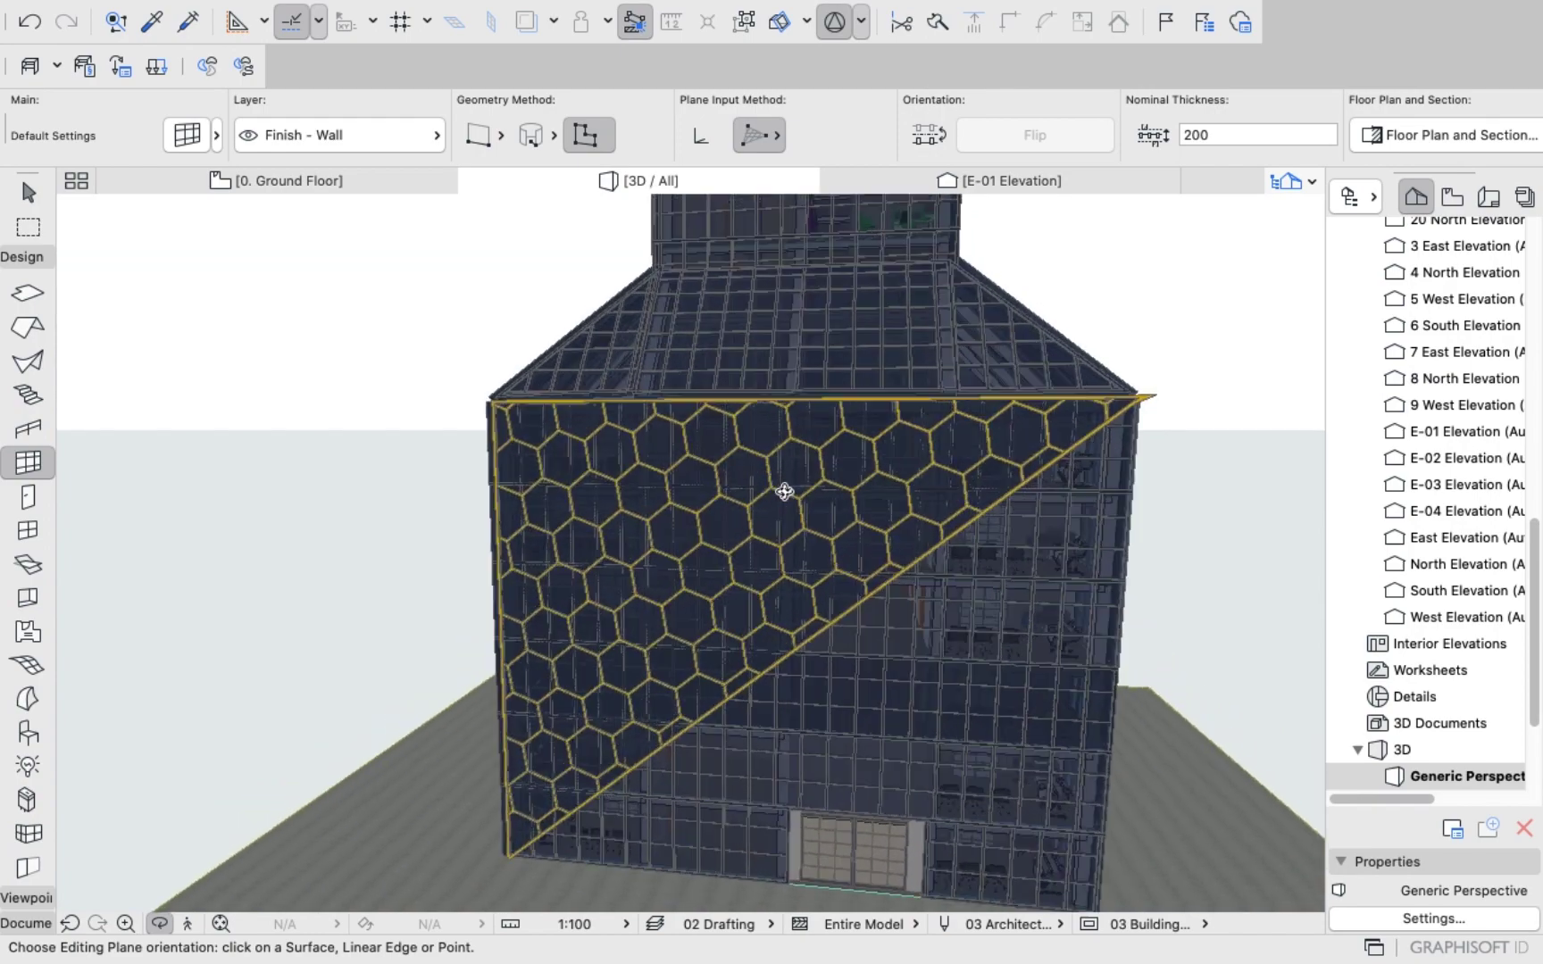
pyautogui.scroll(-5, 729, 495)
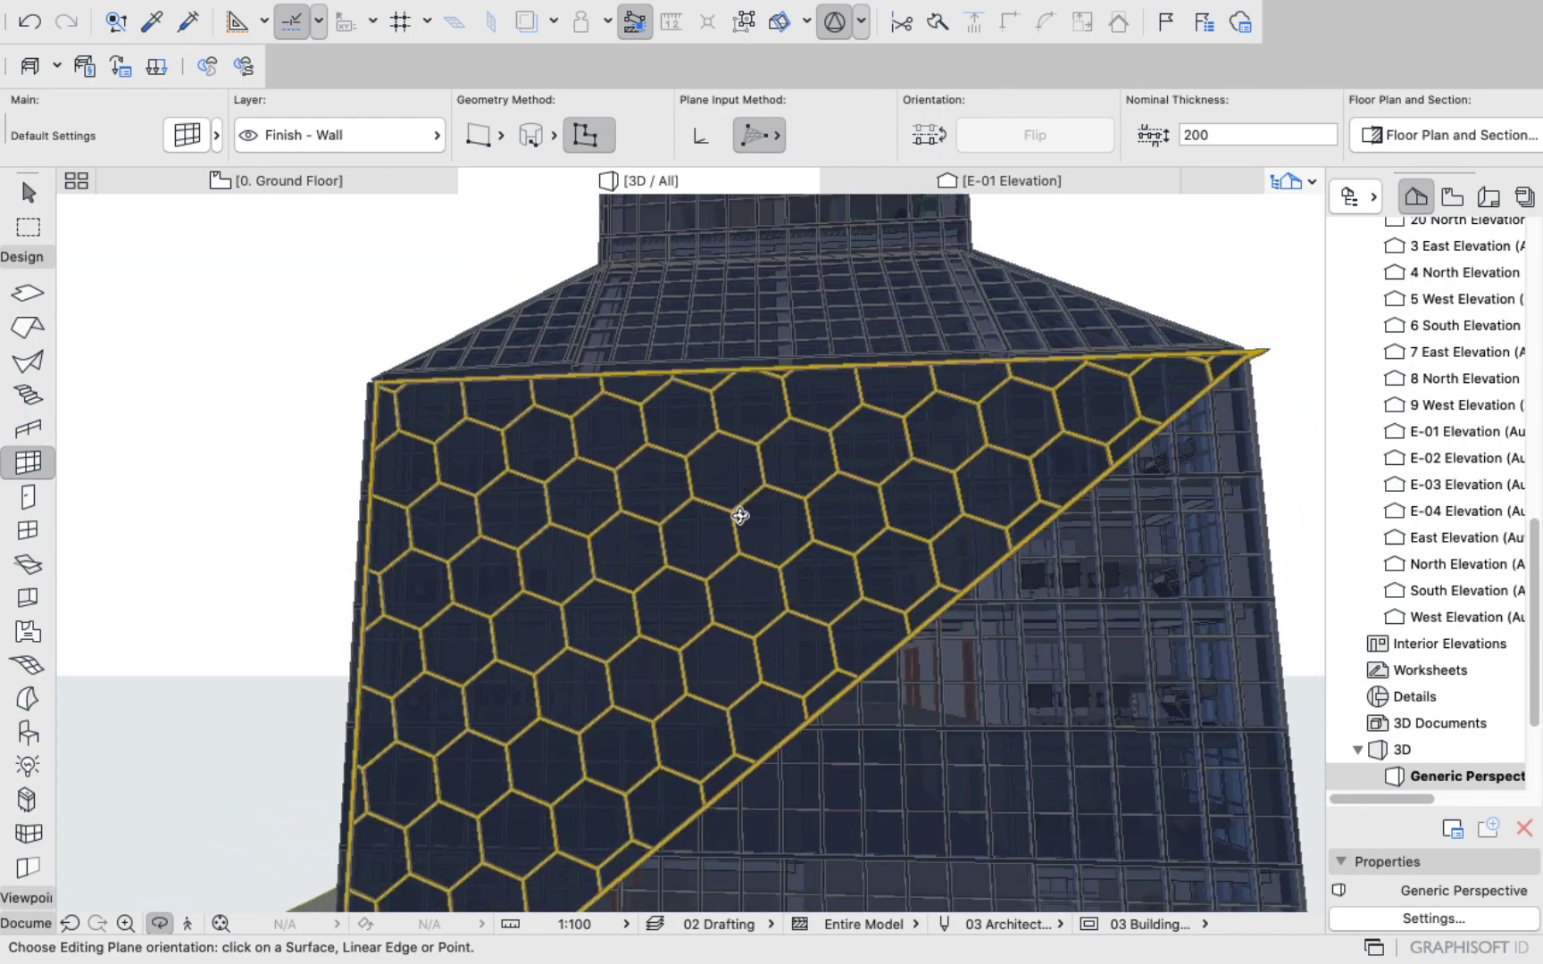
pyautogui.scroll(2, 732, 545)
pyautogui.scroll(3, 725, 556)
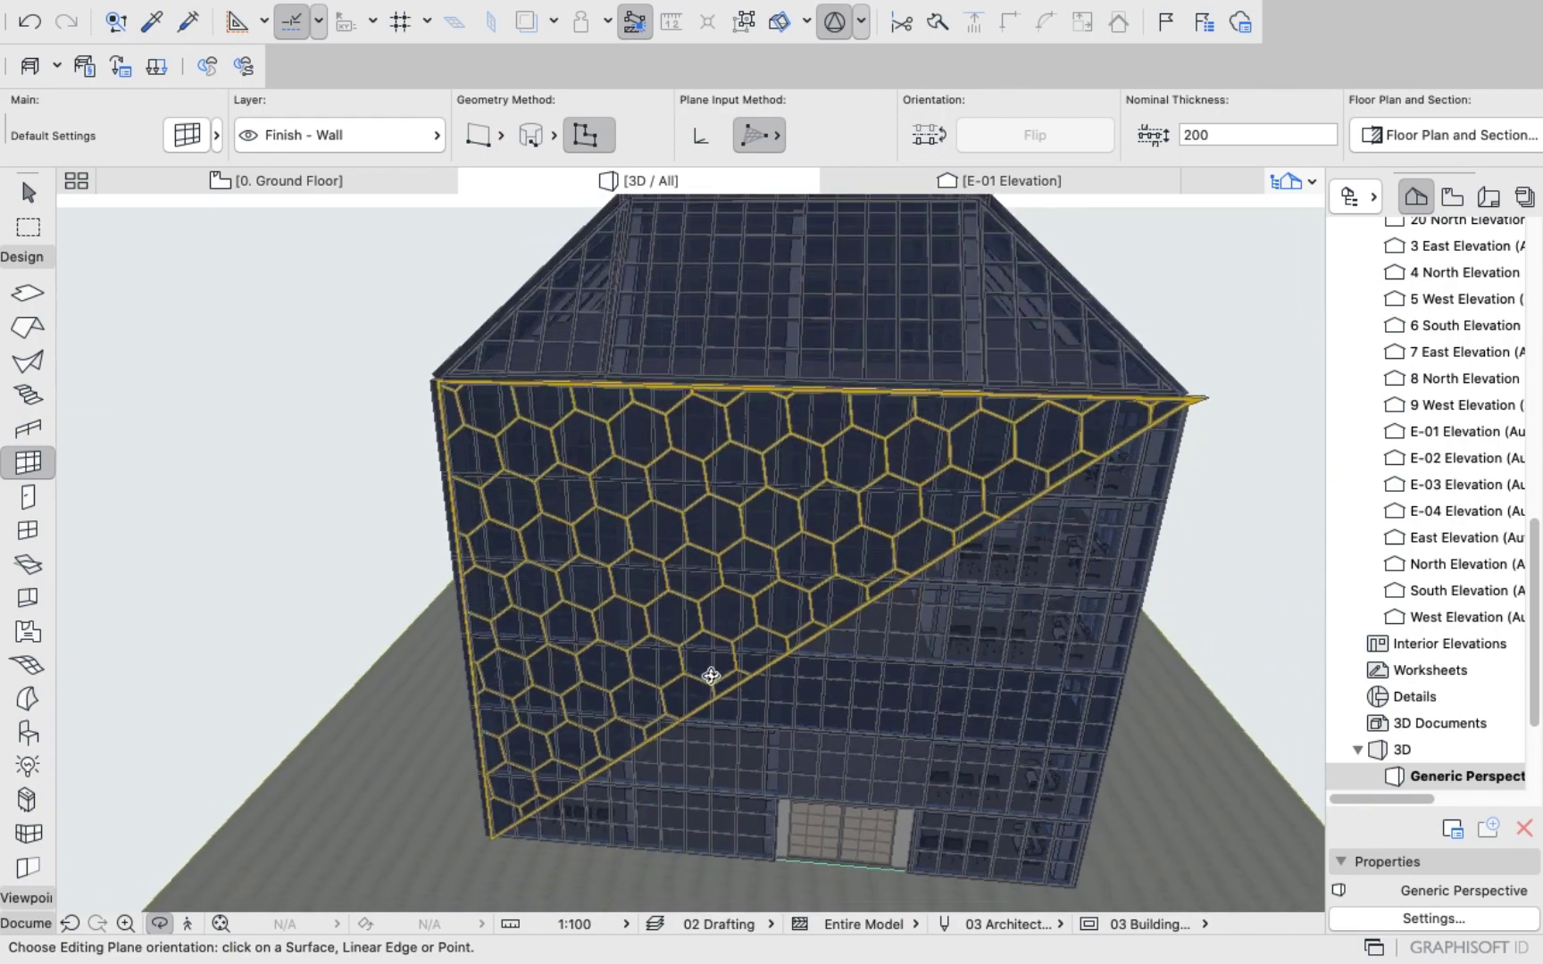
pyautogui.moveTo(752, 572); pyautogui.dragTo(751, 592)
pyautogui.moveTo(750, 592); pyautogui.dragTo(902, 398, button='middle')
pyautogui.scroll(-2, 695, 521)
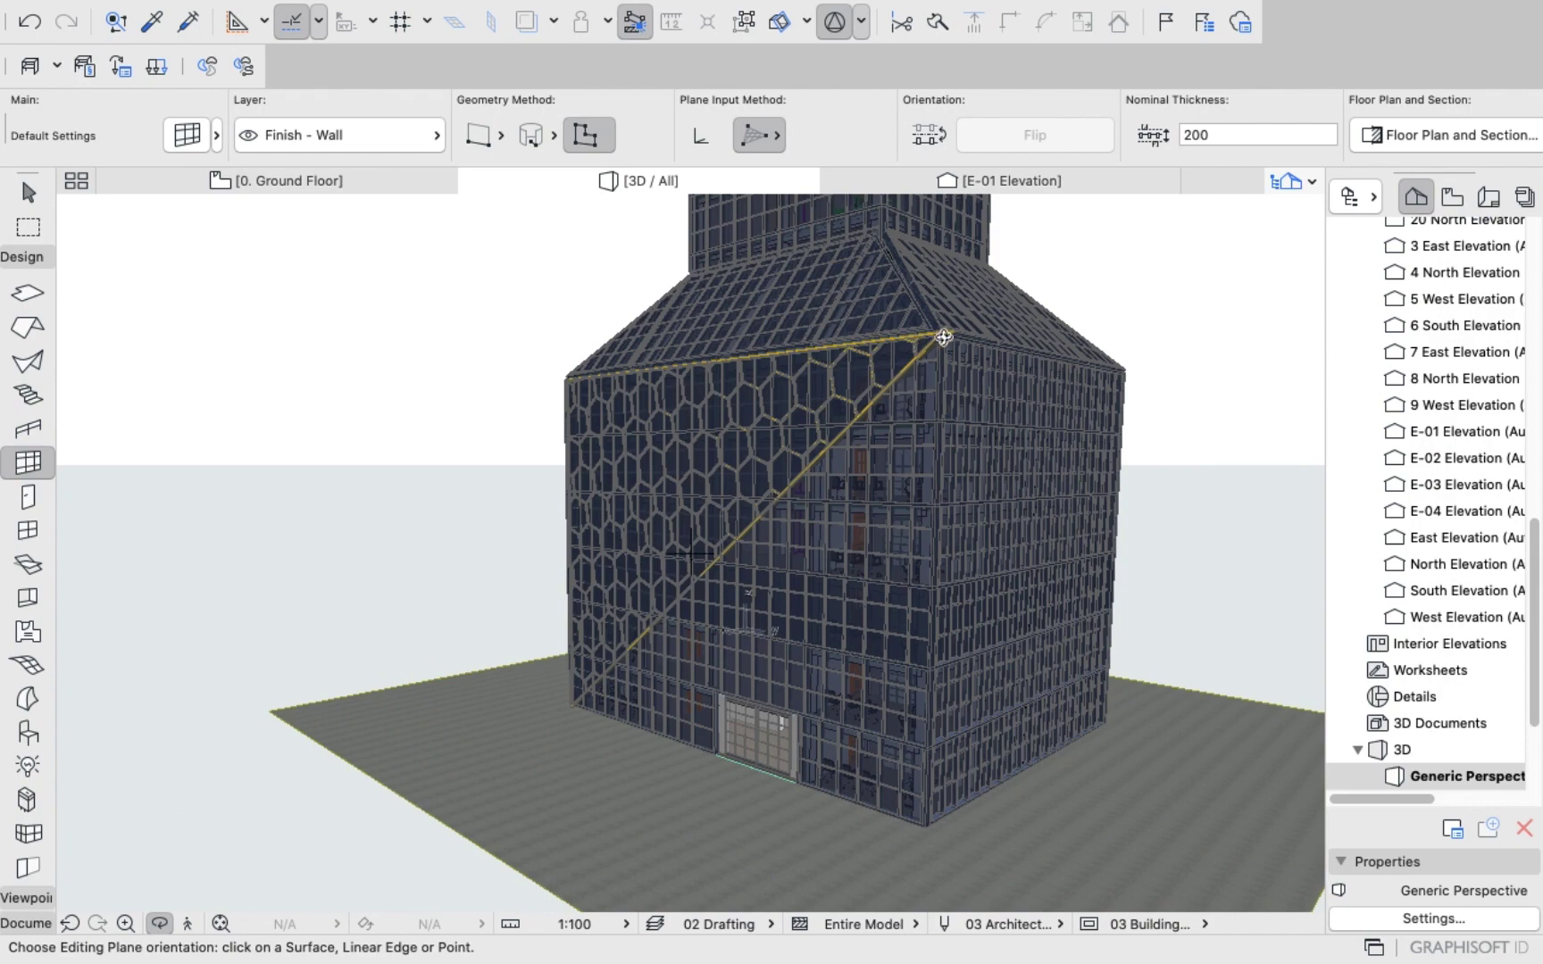
# Orbit from the triangular honeycomb curtain wall to the adjacent facade and examine the top-floor curtain wall at its upper-left corner.
pyautogui.keyDown('shift'); pyautogui.moveTo(1093, 558); pyautogui.dragTo(1132, 635, button='middle'); pyautogui.keyUp('shift')
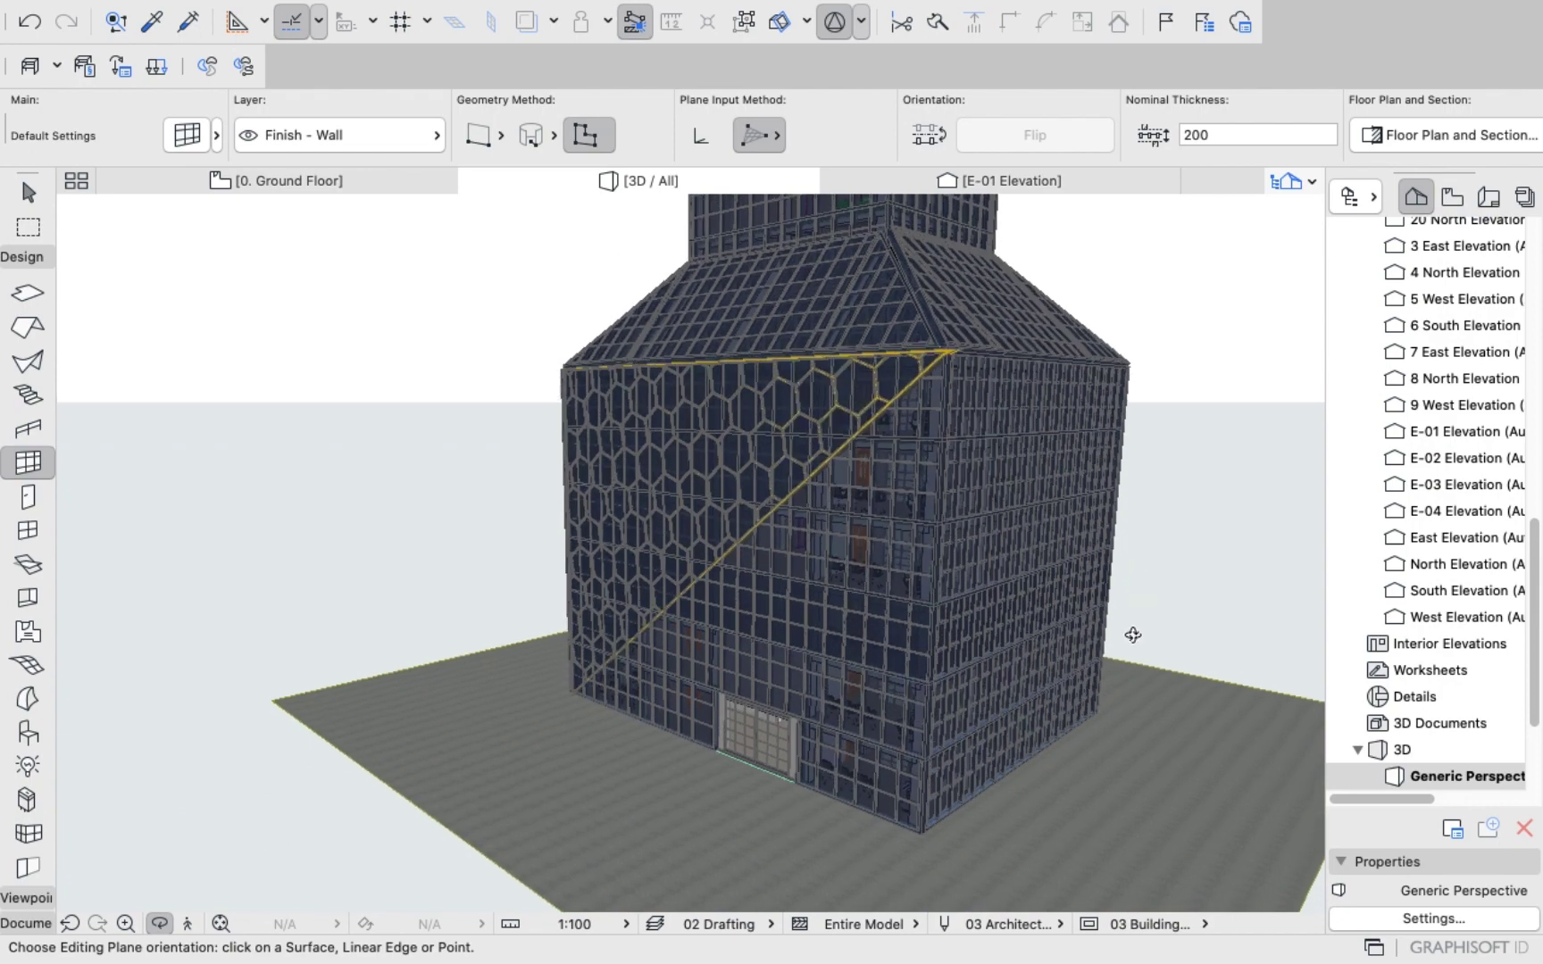
pyautogui.keyDown('shift'); pyautogui.moveTo(898, 438); pyautogui.dragTo(813, 458, button='middle'); pyautogui.keyUp('shift')
pyautogui.keyDown('shift'); pyautogui.moveTo(627, 402); pyautogui.dragTo(766, 428, button='middle'); pyautogui.keyUp('shift')
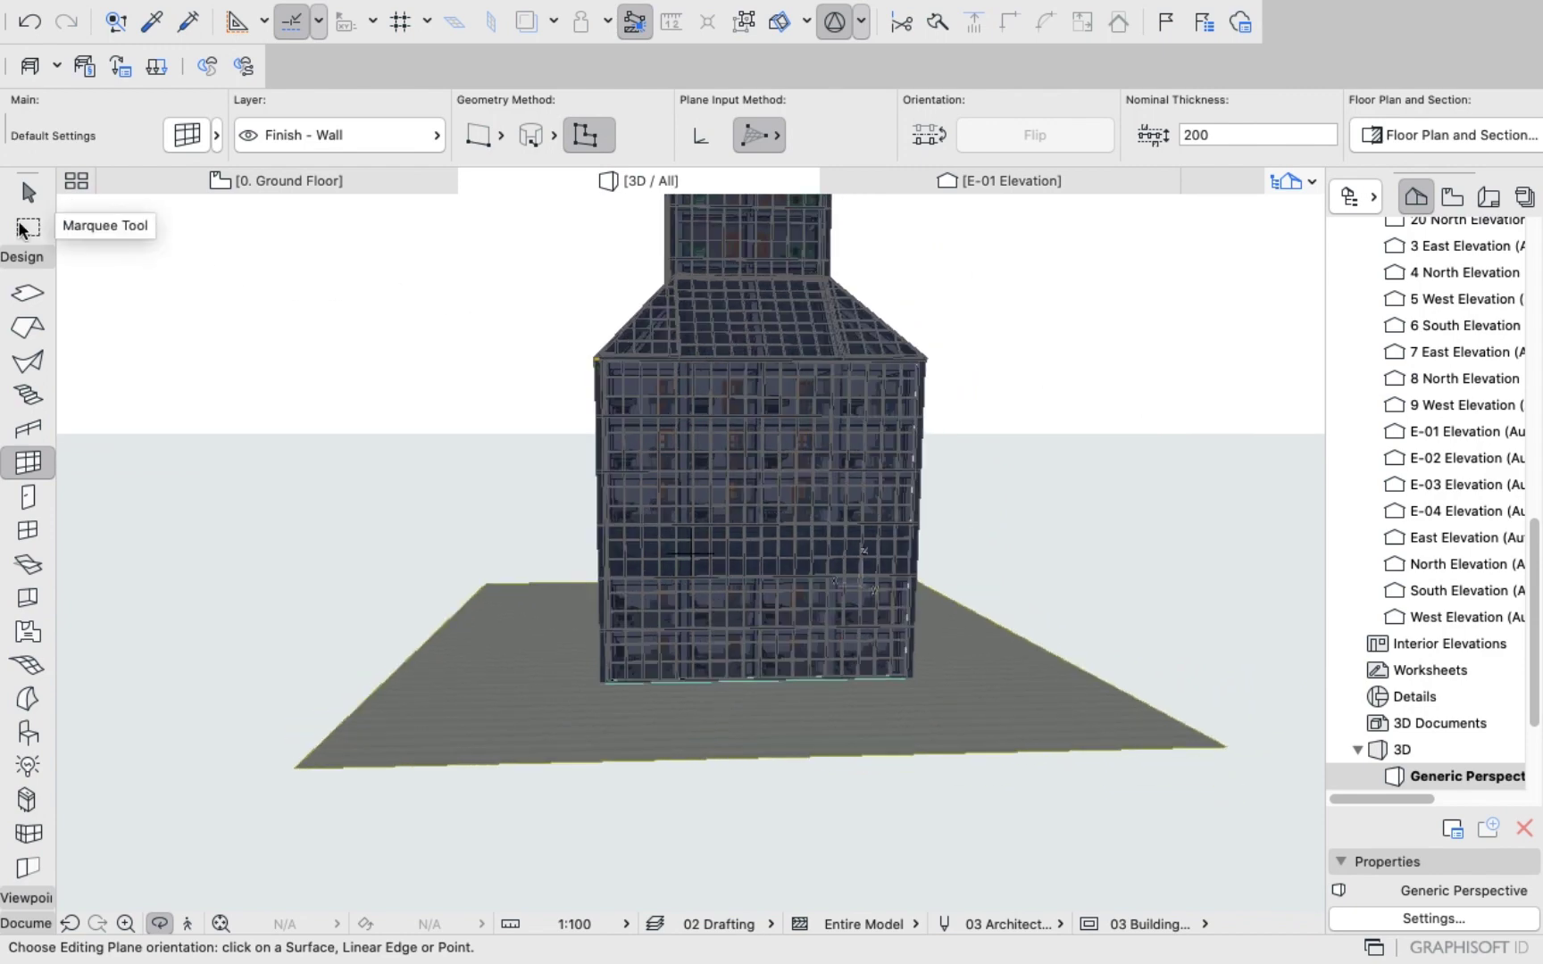
pyautogui.scroll(4, 572, 359)
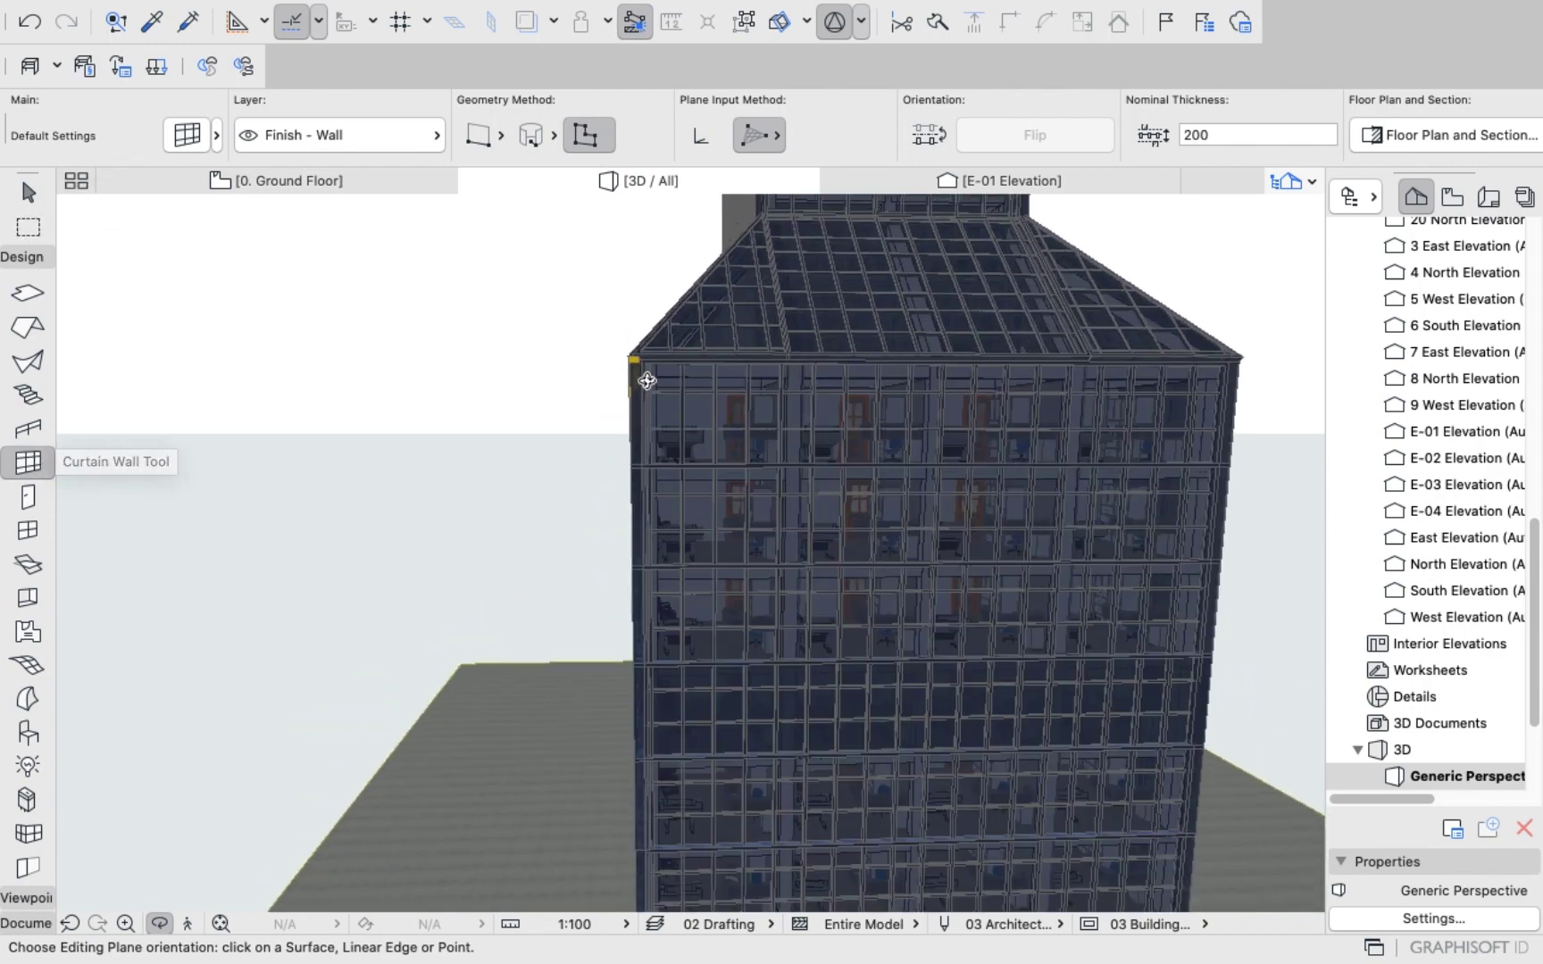
pyautogui.click(27, 192)
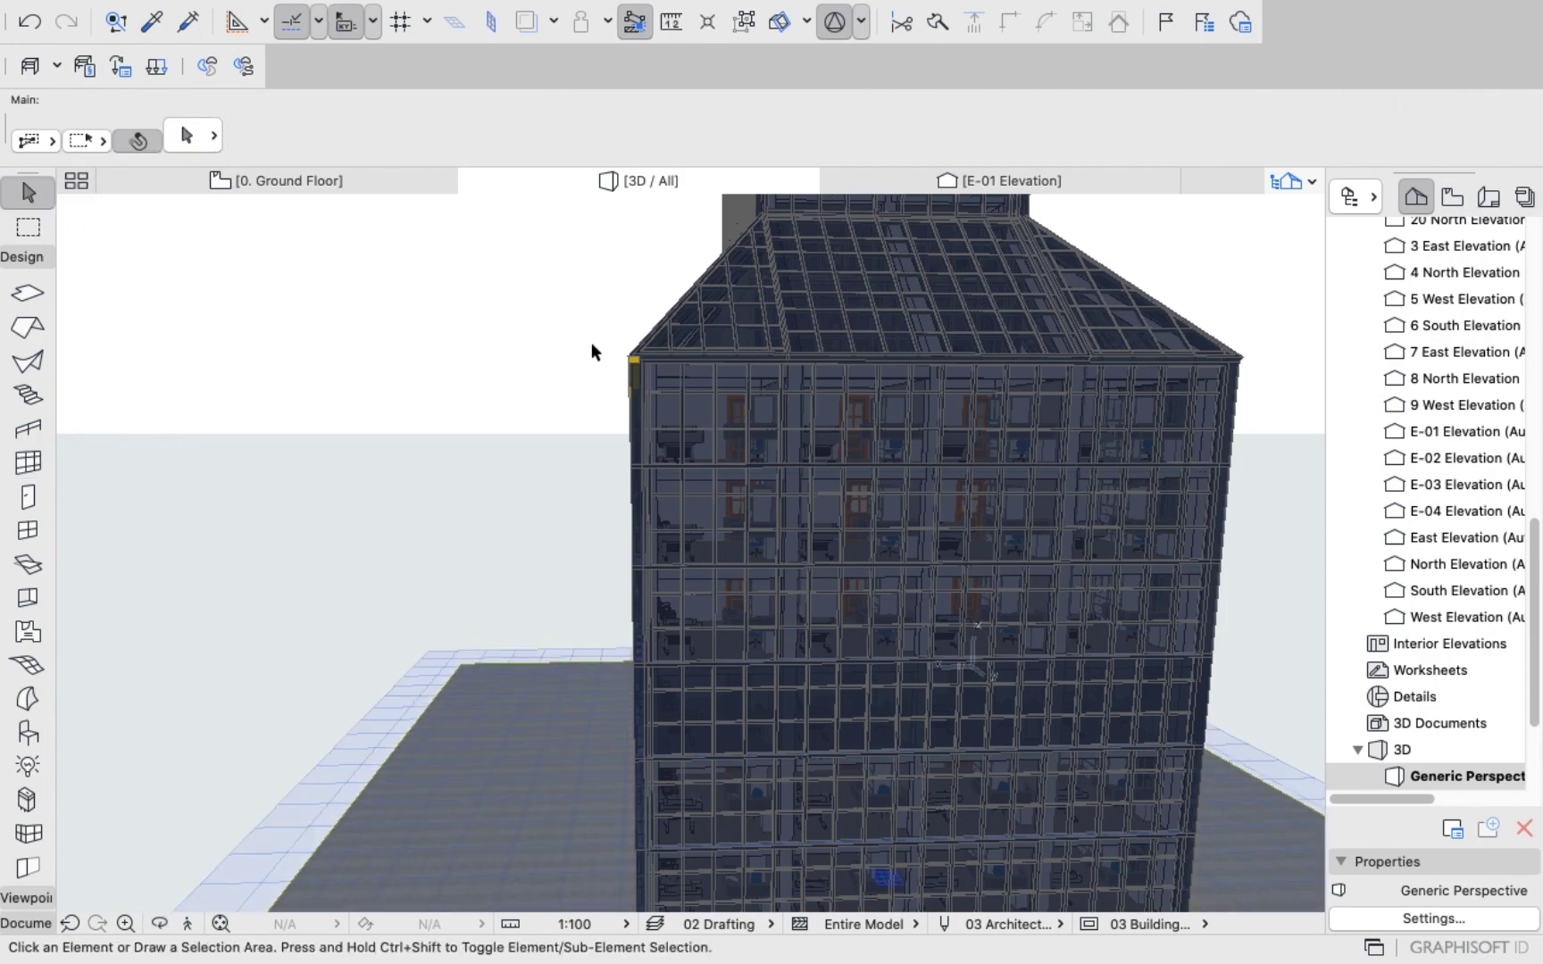
pyautogui.scroll(5, 643, 364)
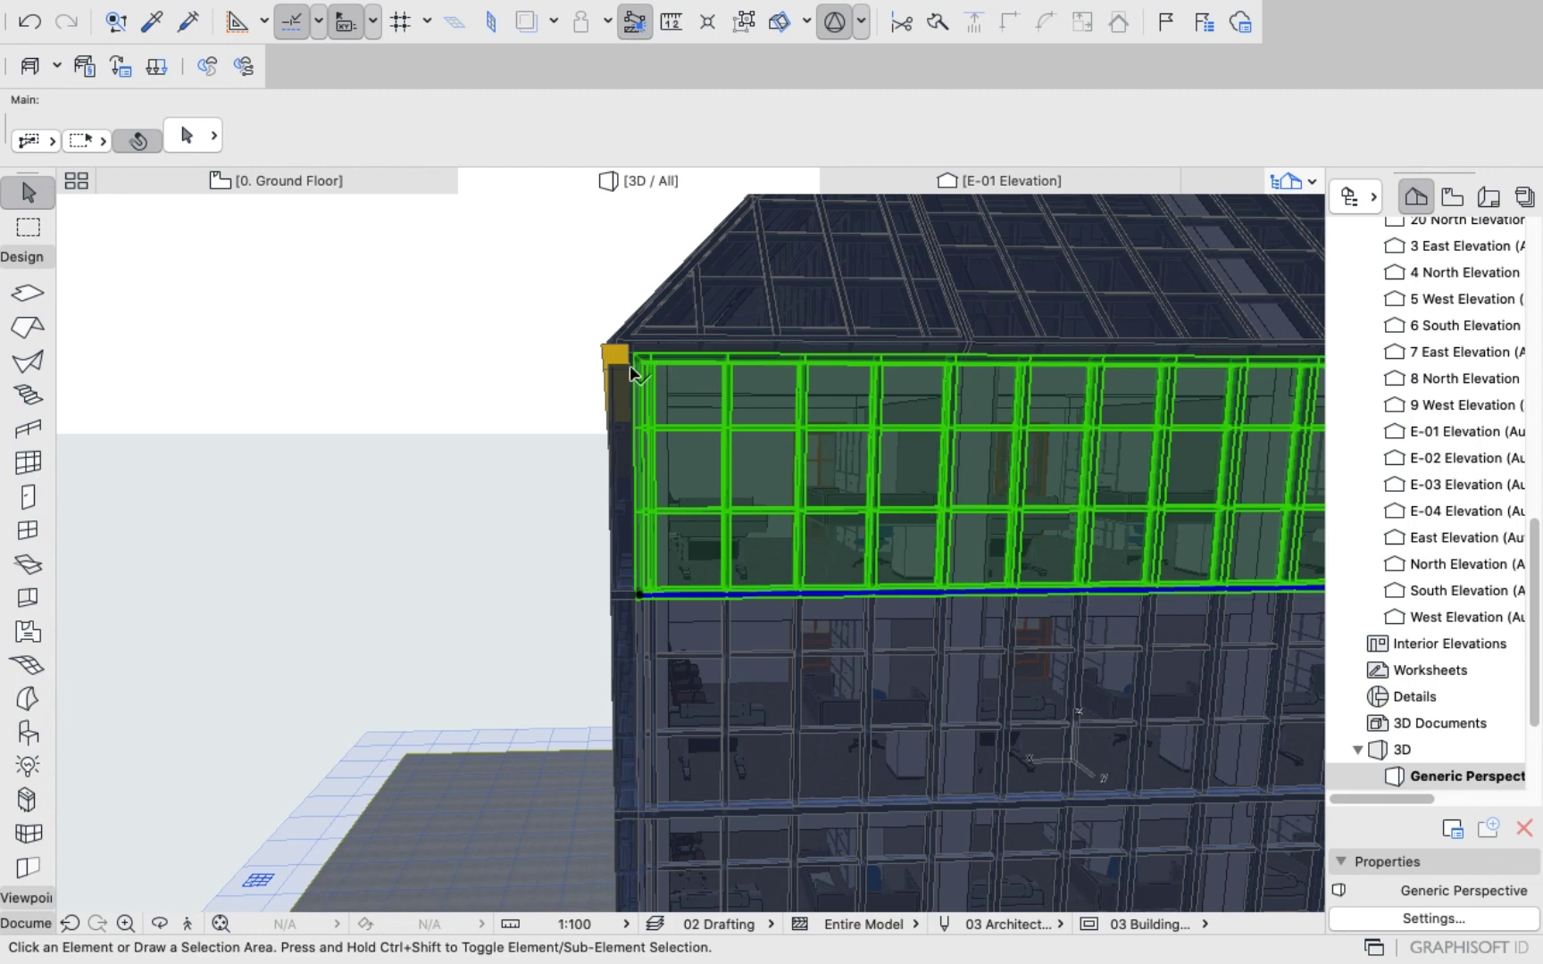
pyautogui.click(632, 370)
pyautogui.click(416, 245)
pyautogui.click(689, 390)
pyautogui.click(190, 256)
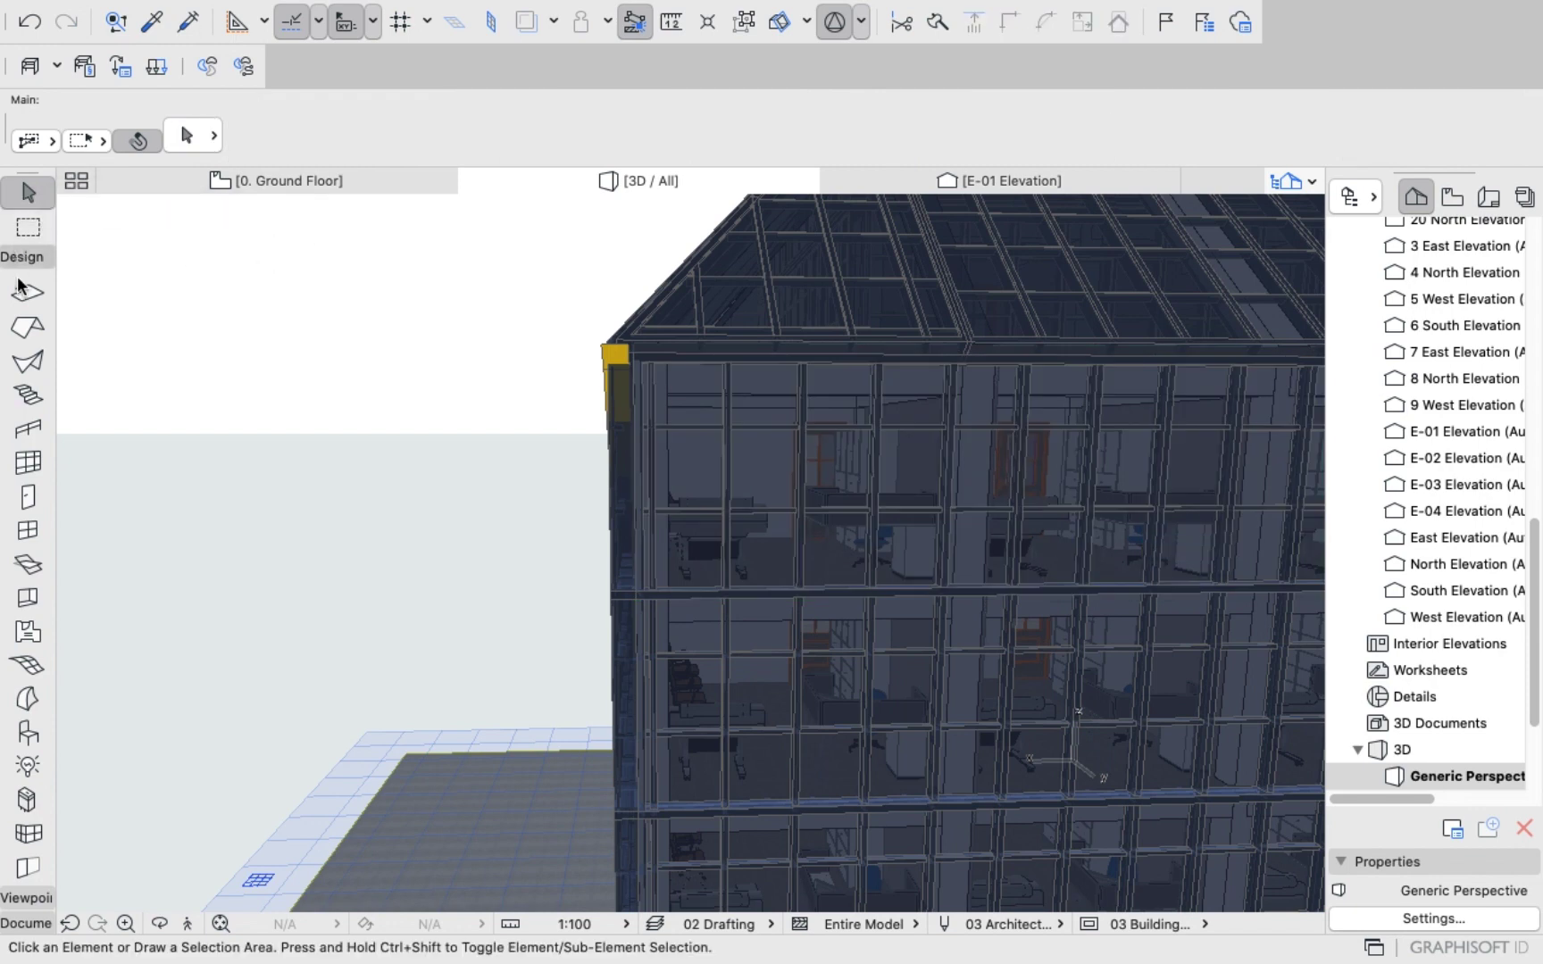
# Start a curtain wall on the adjacent facade, setting the first plane points at its upper-left and lower-right corners.
pyautogui.click(24, 464)
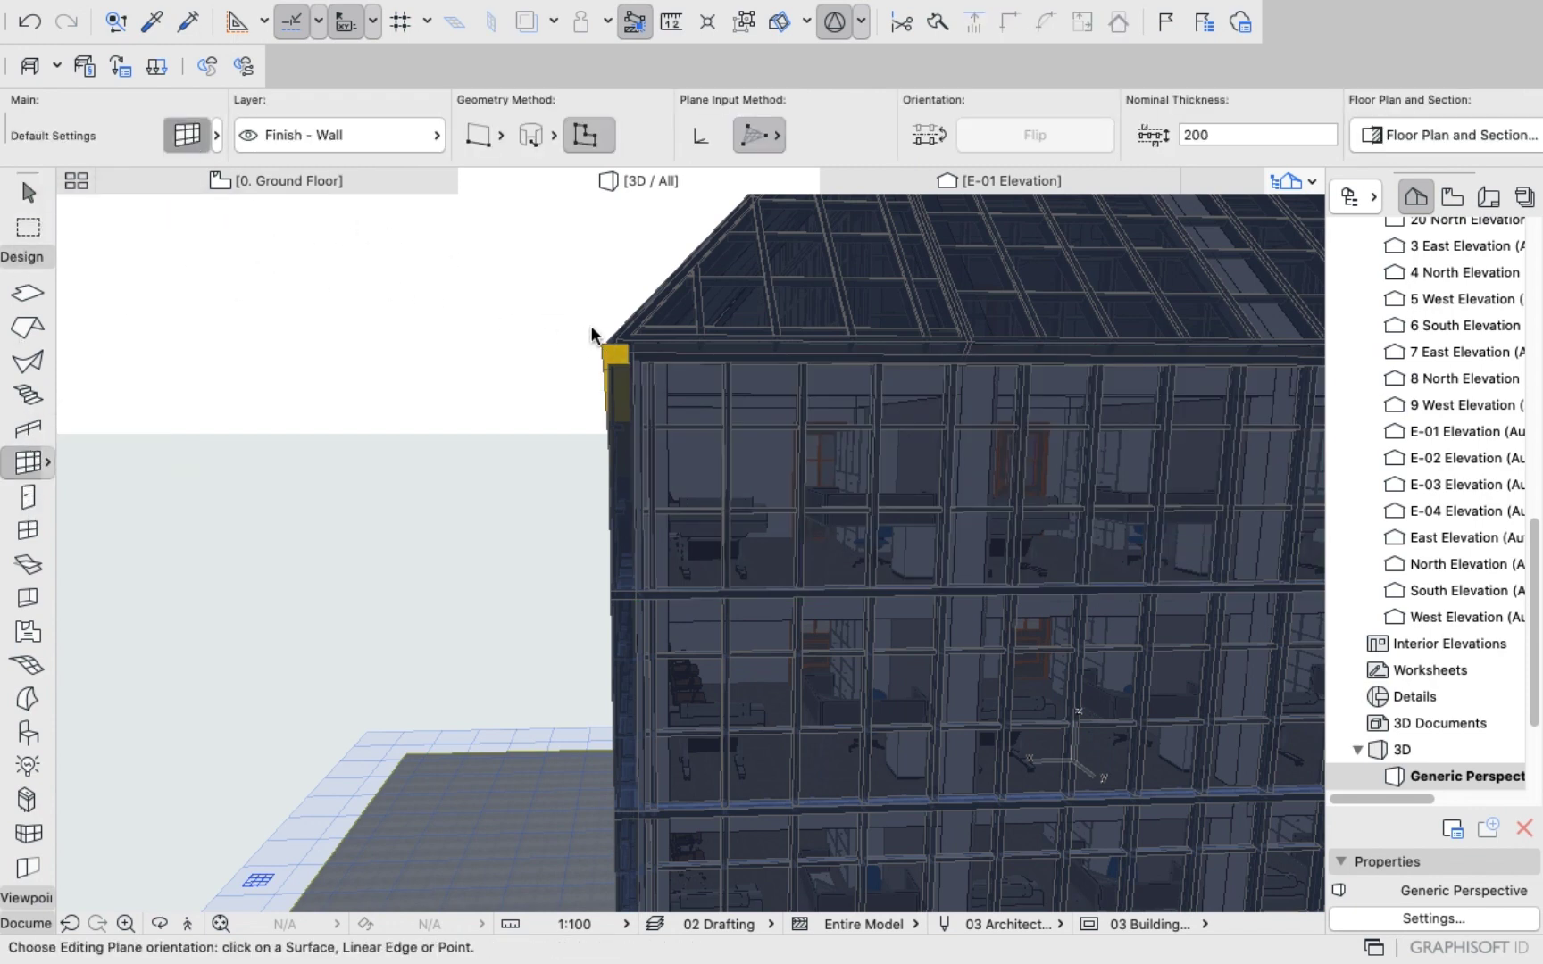
pyautogui.press('super+t')
pyautogui.click(1128, 939)
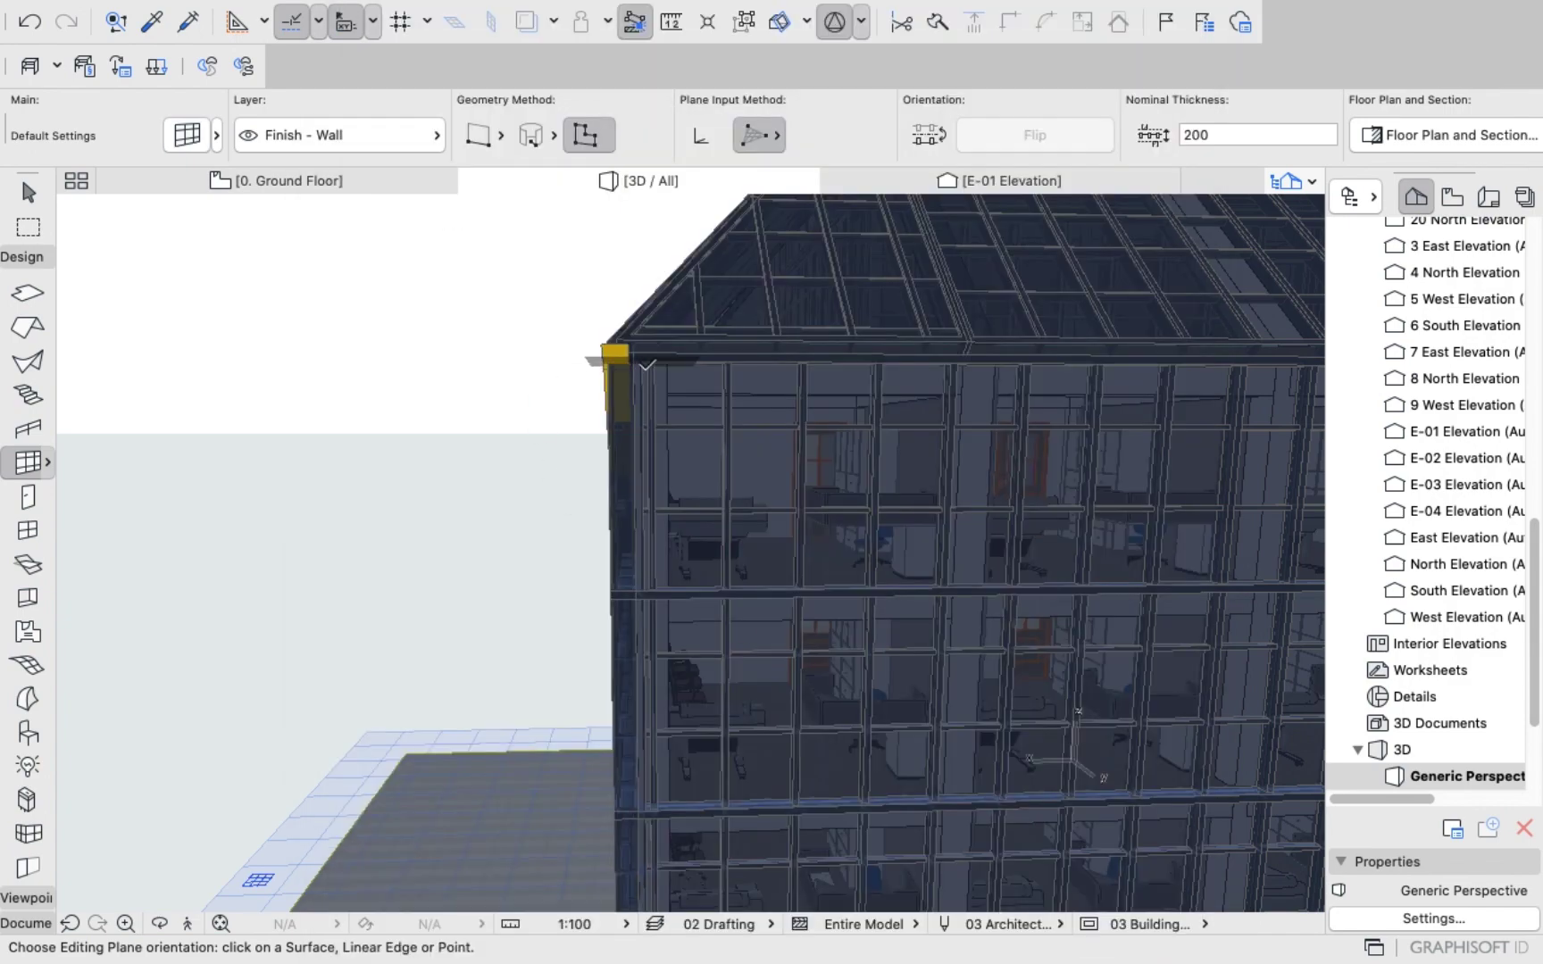
pyautogui.scroll(3, 646, 365)
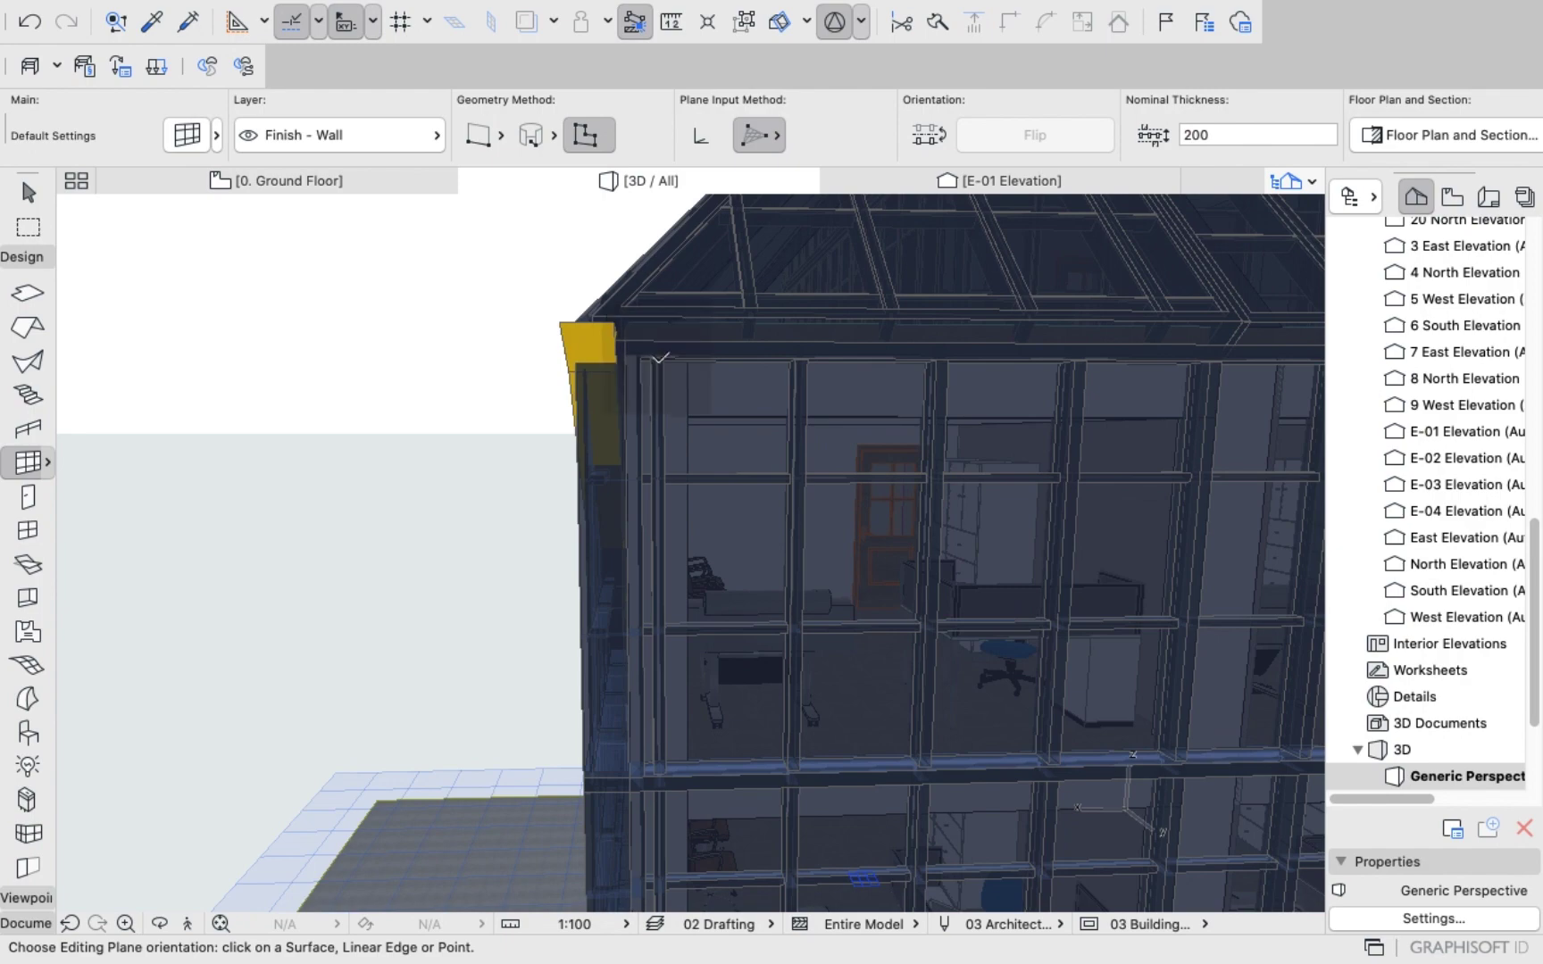
pyautogui.click(656, 359)
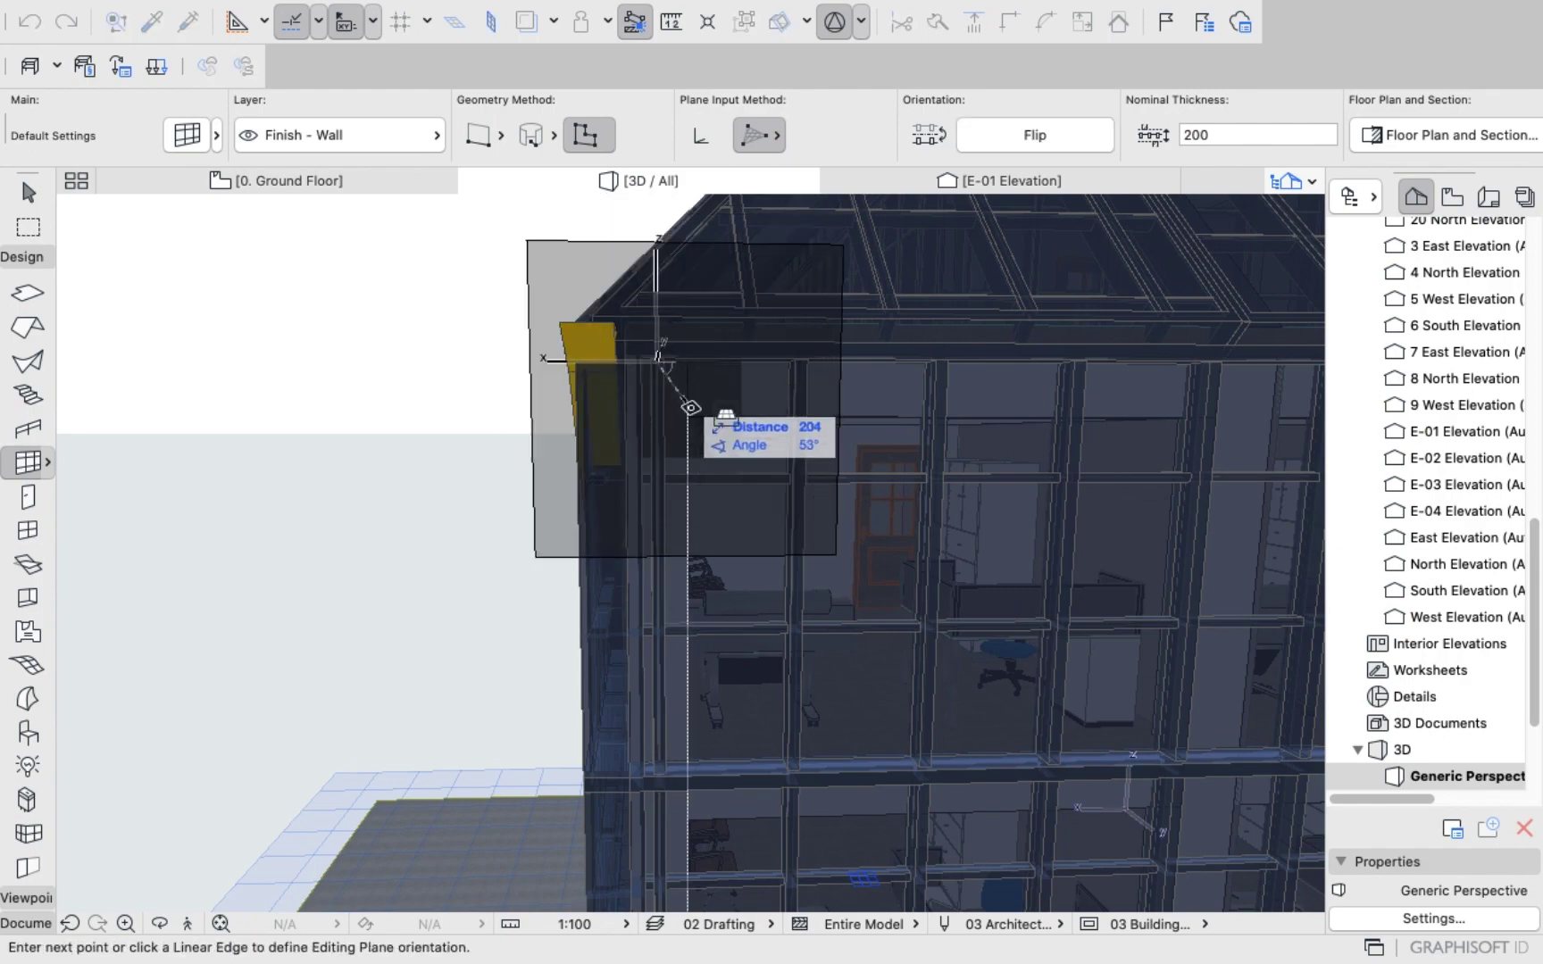
pyautogui.scroll(-5, 678, 393)
pyautogui.scroll(-4, 677, 394)
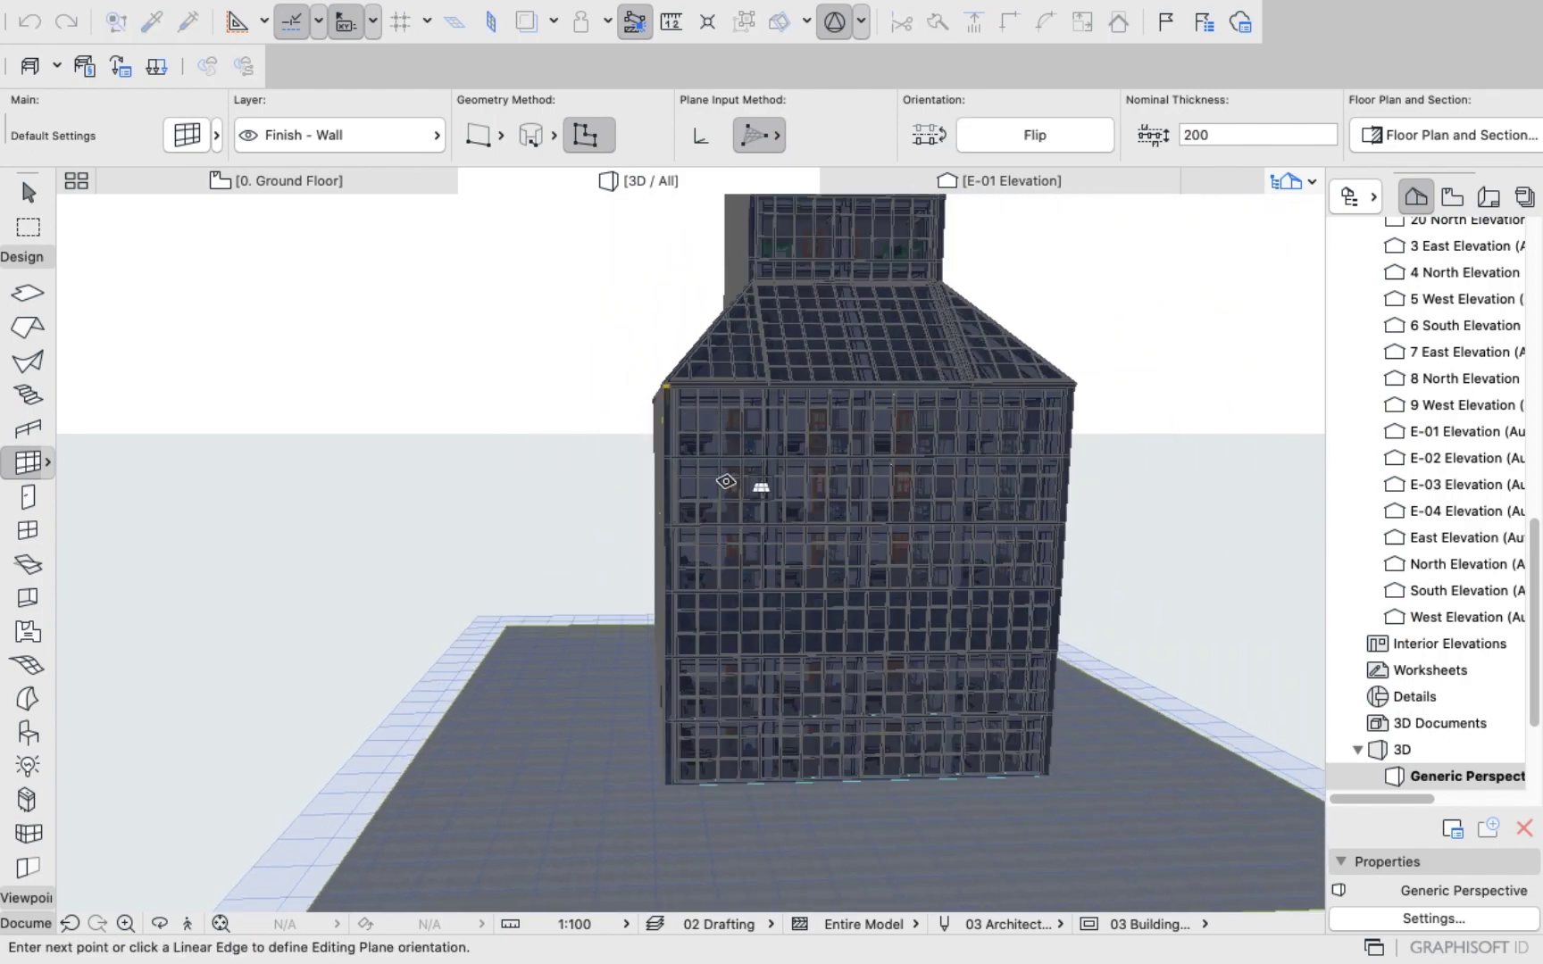
pyautogui.scroll(4, 1053, 764)
pyautogui.scroll(5, 1054, 764)
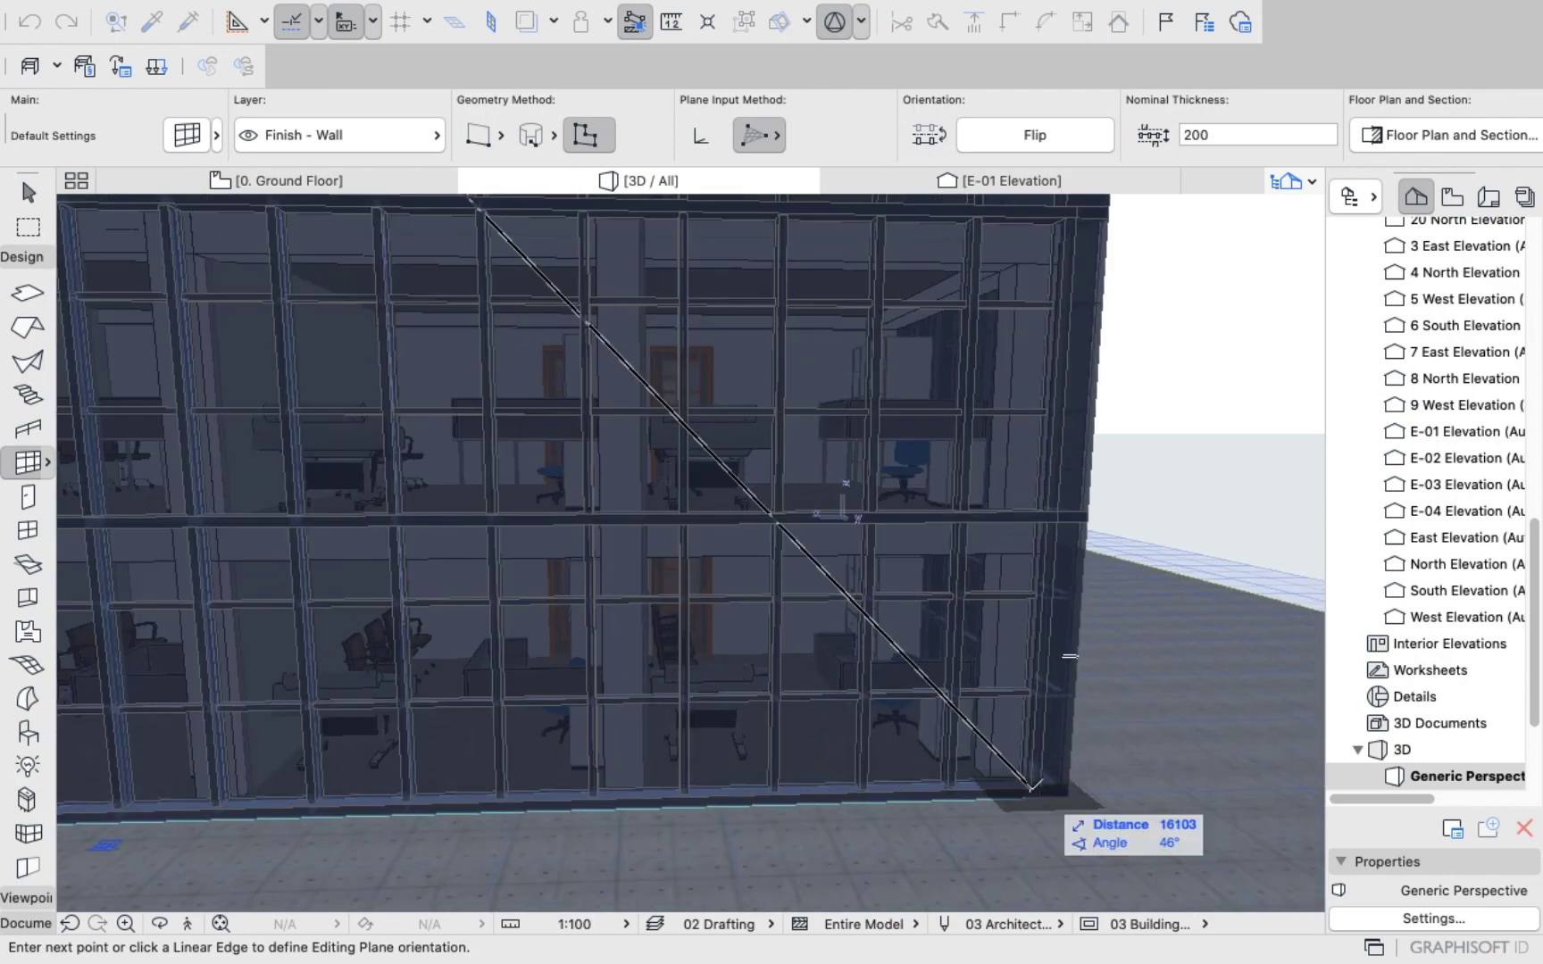
pyautogui.click(1035, 787)
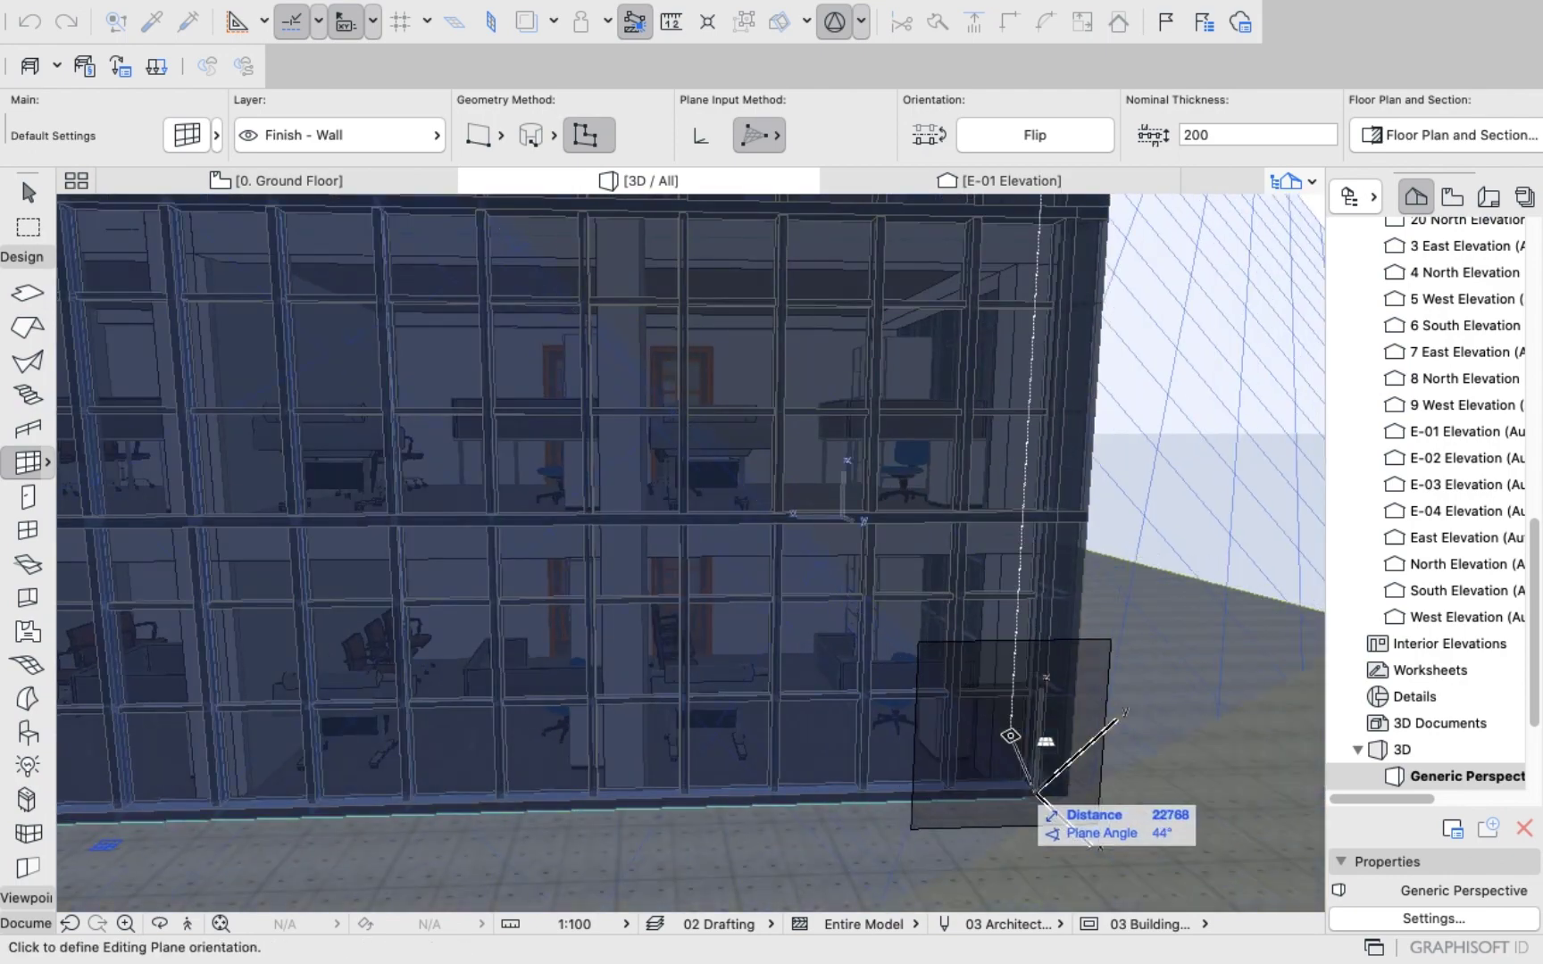
# Define the editing plane's orientation with a third point at the facade's lower-left corner.
pyautogui.scroll(-6, 1025, 734)
pyautogui.scroll(5, 500, 782)
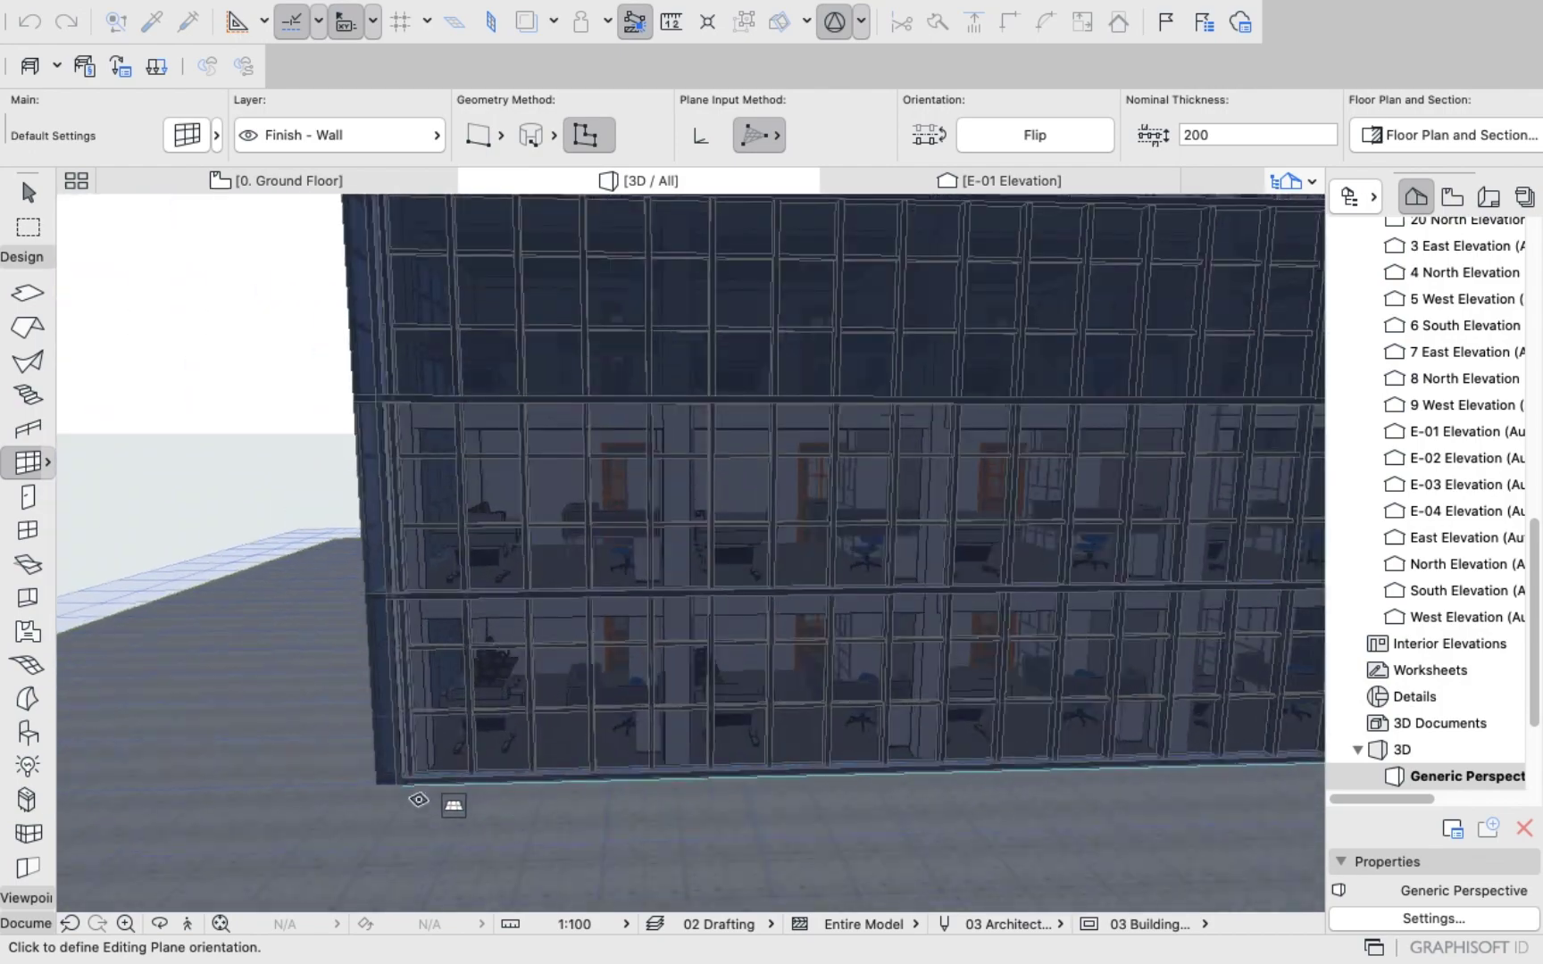
pyautogui.scroll(5, 368, 637)
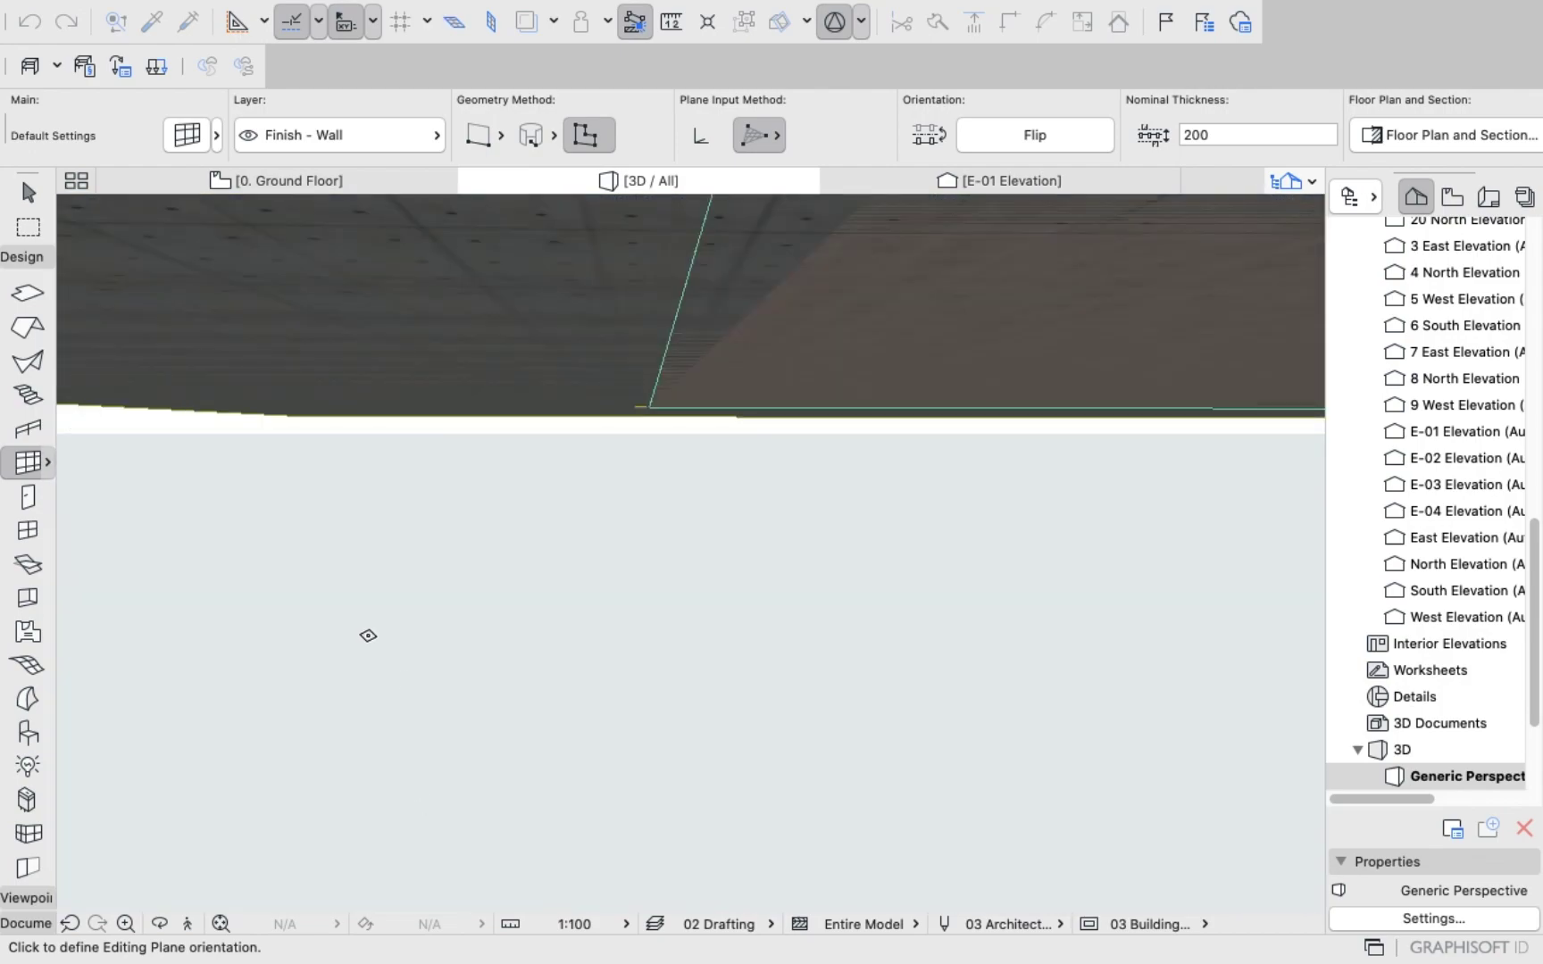
pyautogui.scroll(-3, 415, 695)
pyautogui.scroll(-2, 415, 695)
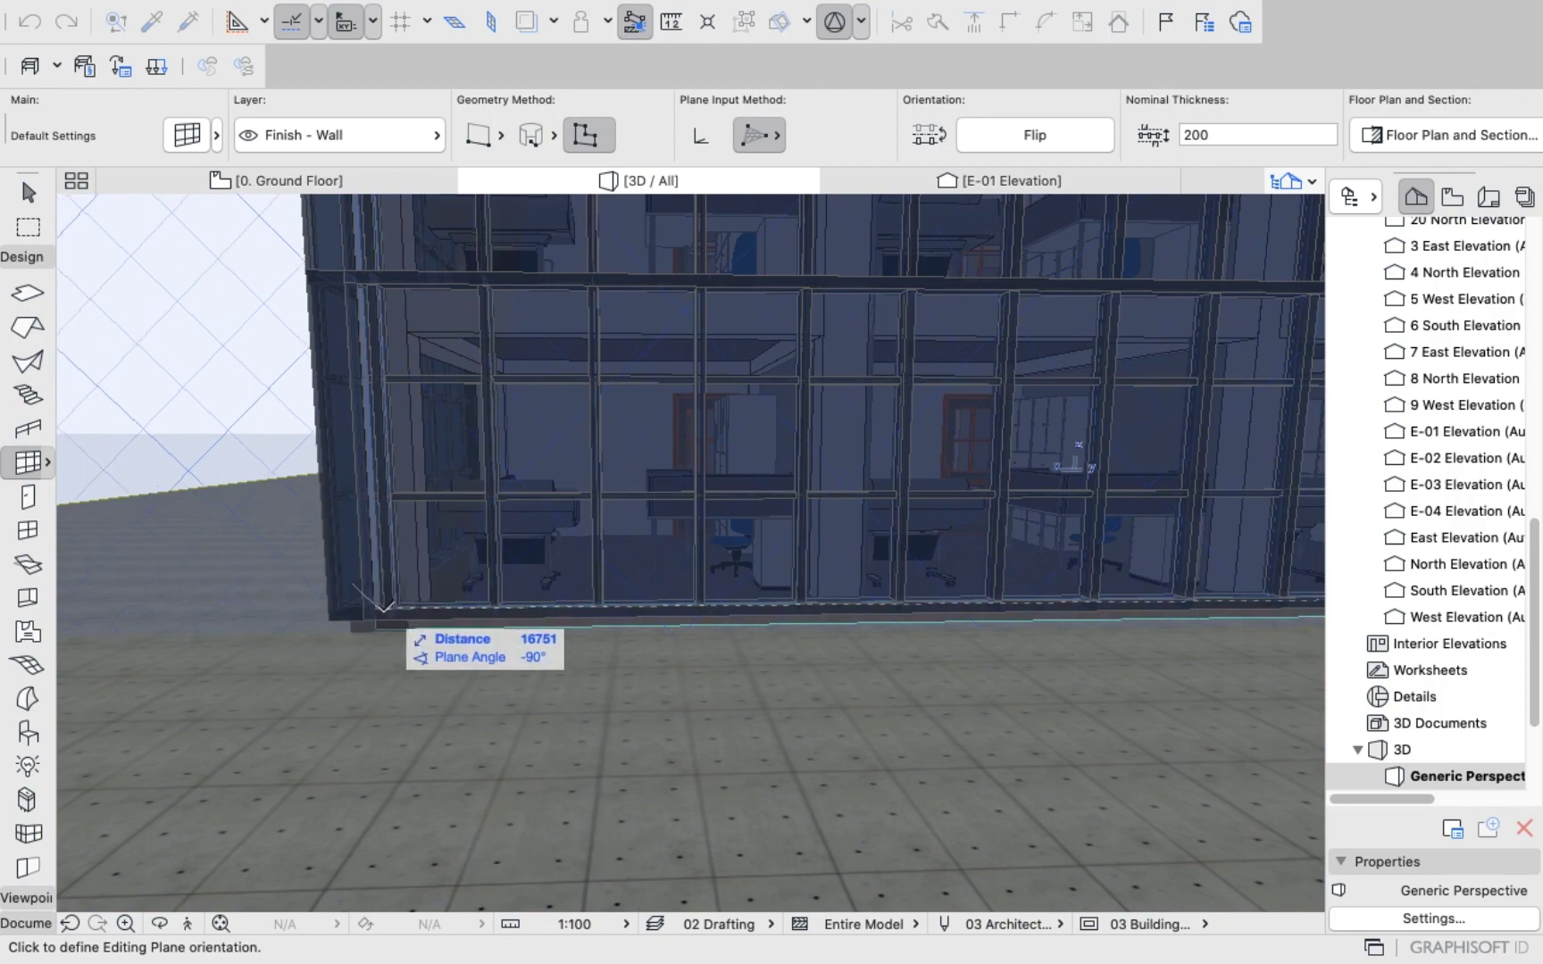
pyautogui.scroll(3, 382, 609)
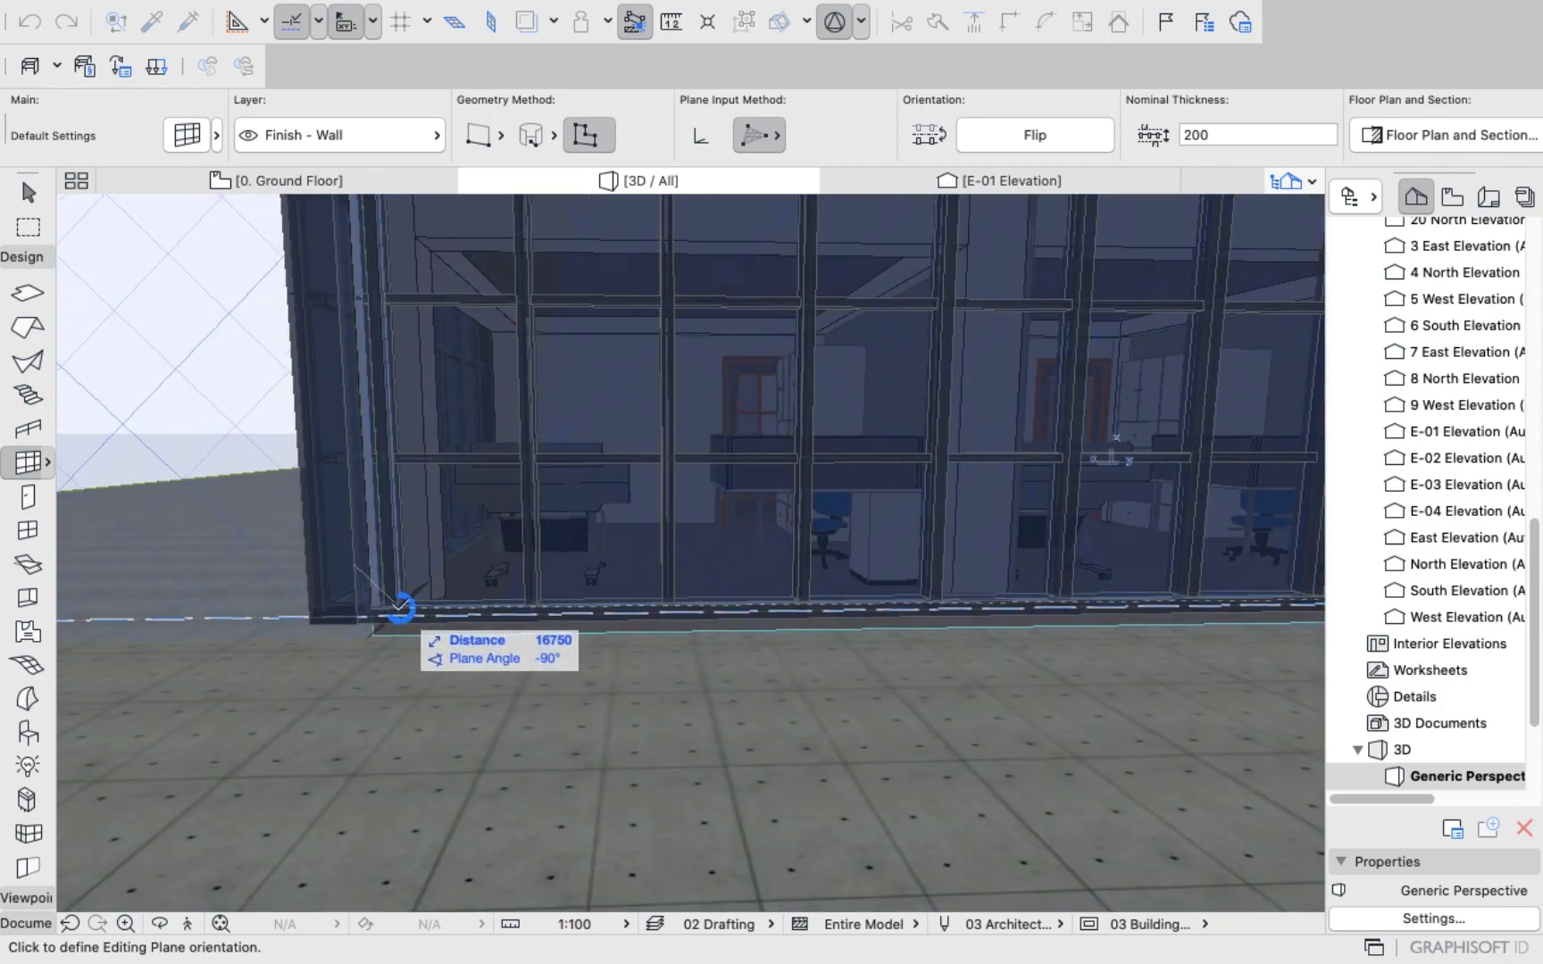
pyautogui.click(399, 607)
# Place the first boundary node at the adjacent facade's upper-left corner and the second at its lower-right corner.
pyautogui.scroll(-10, 399, 572)
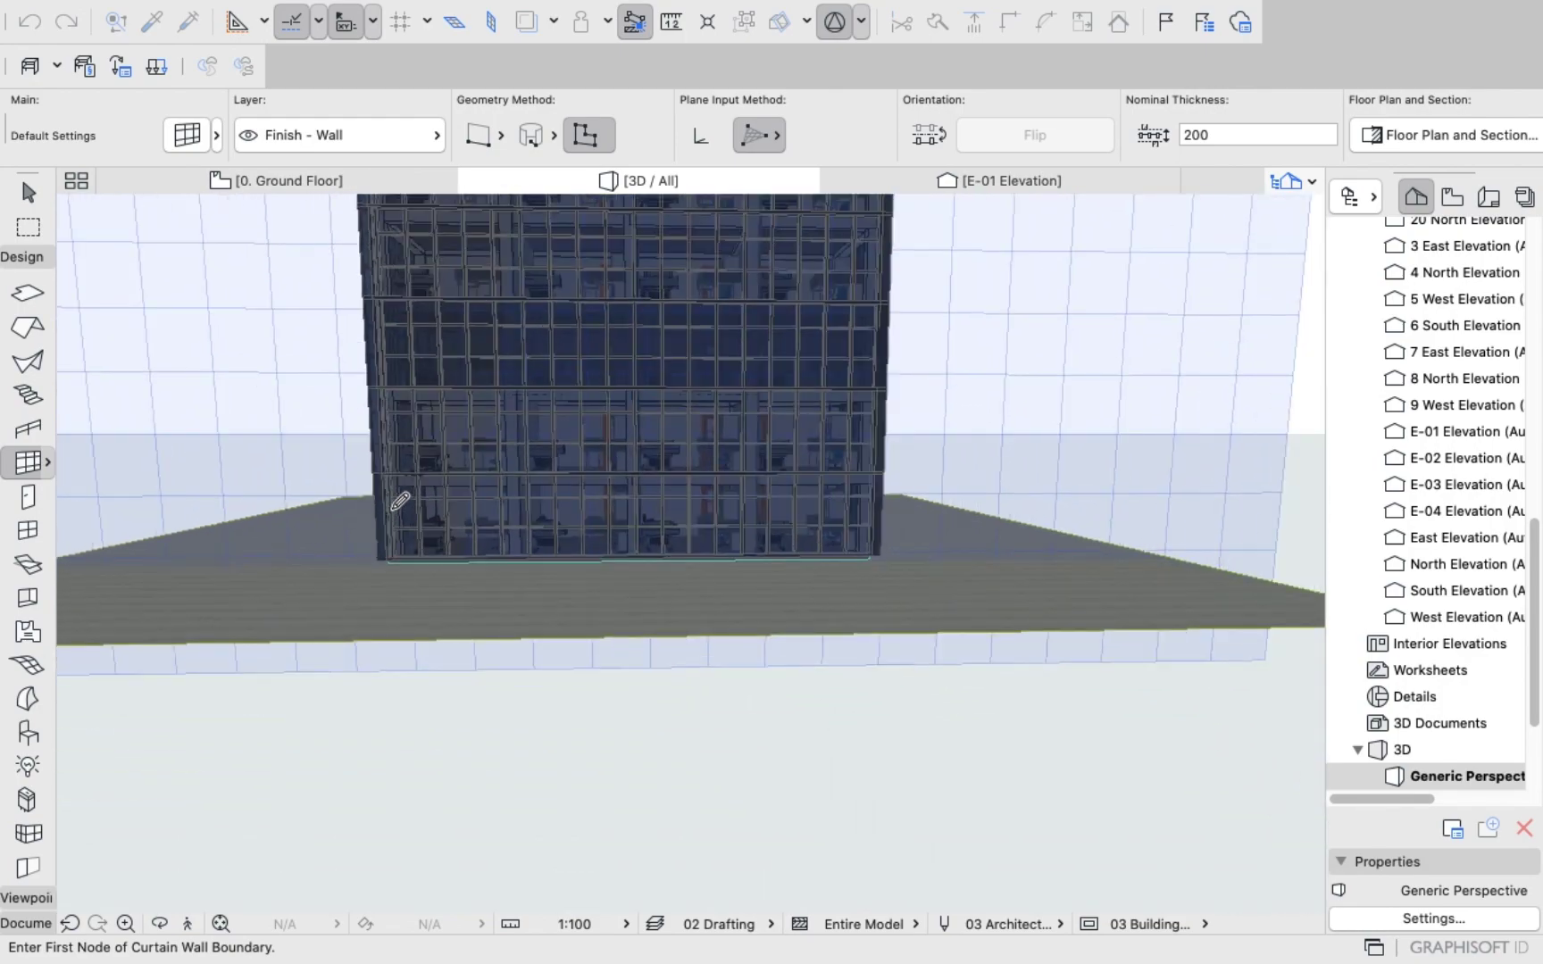
pyautogui.scroll(-8, 390, 495)
pyautogui.scroll(10, 389, 348)
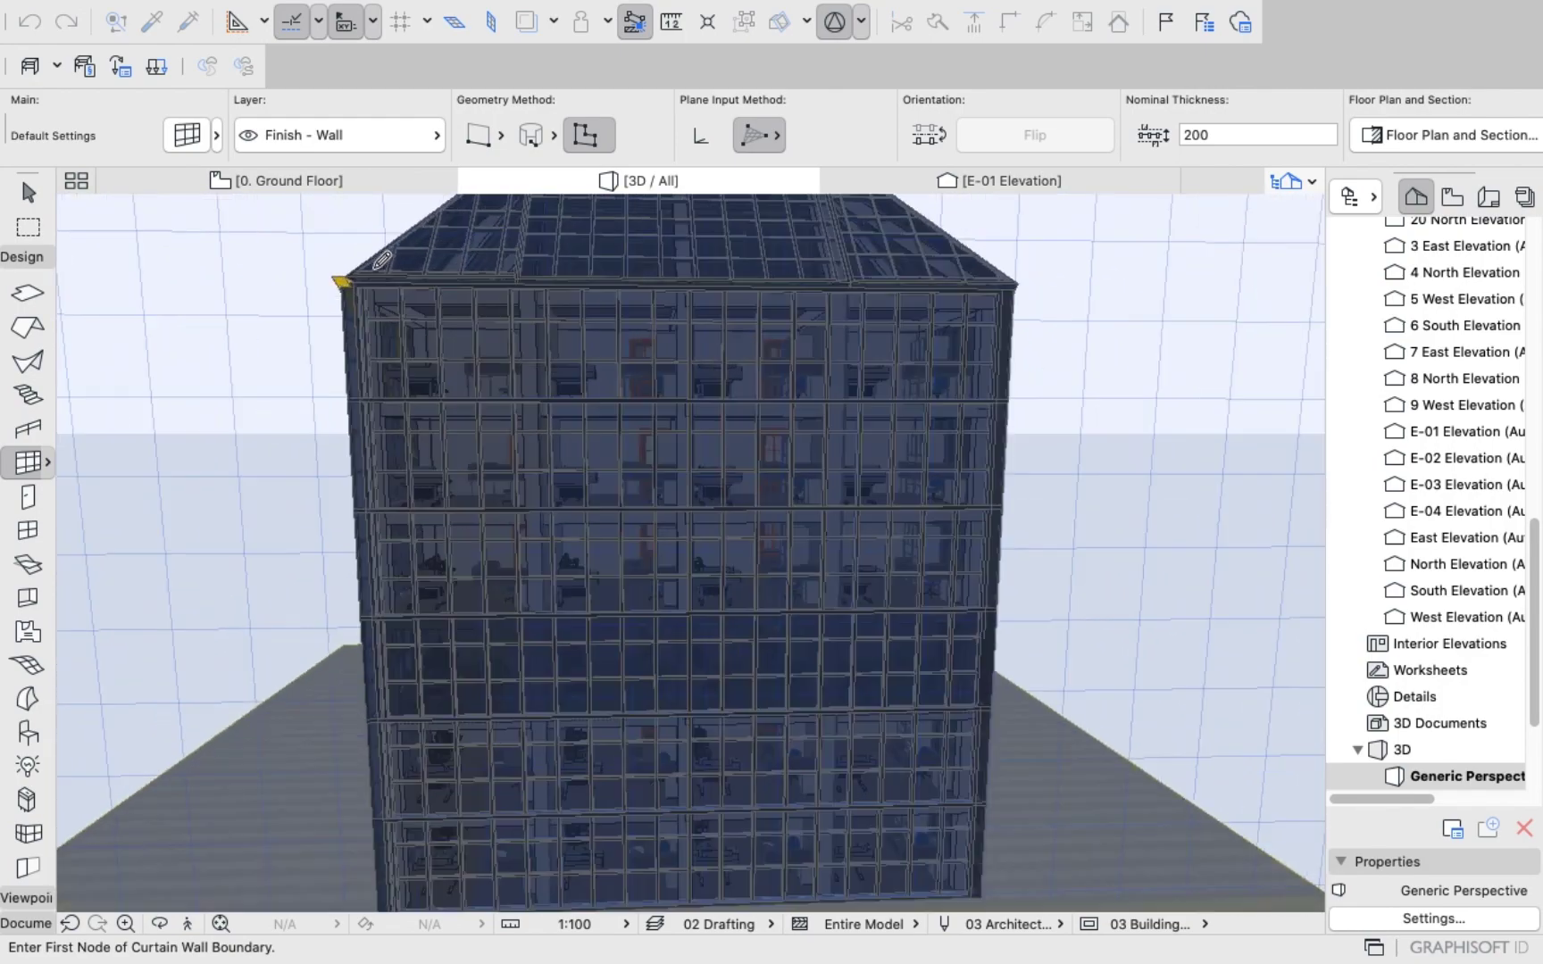
pyautogui.scroll(5, 357, 279)
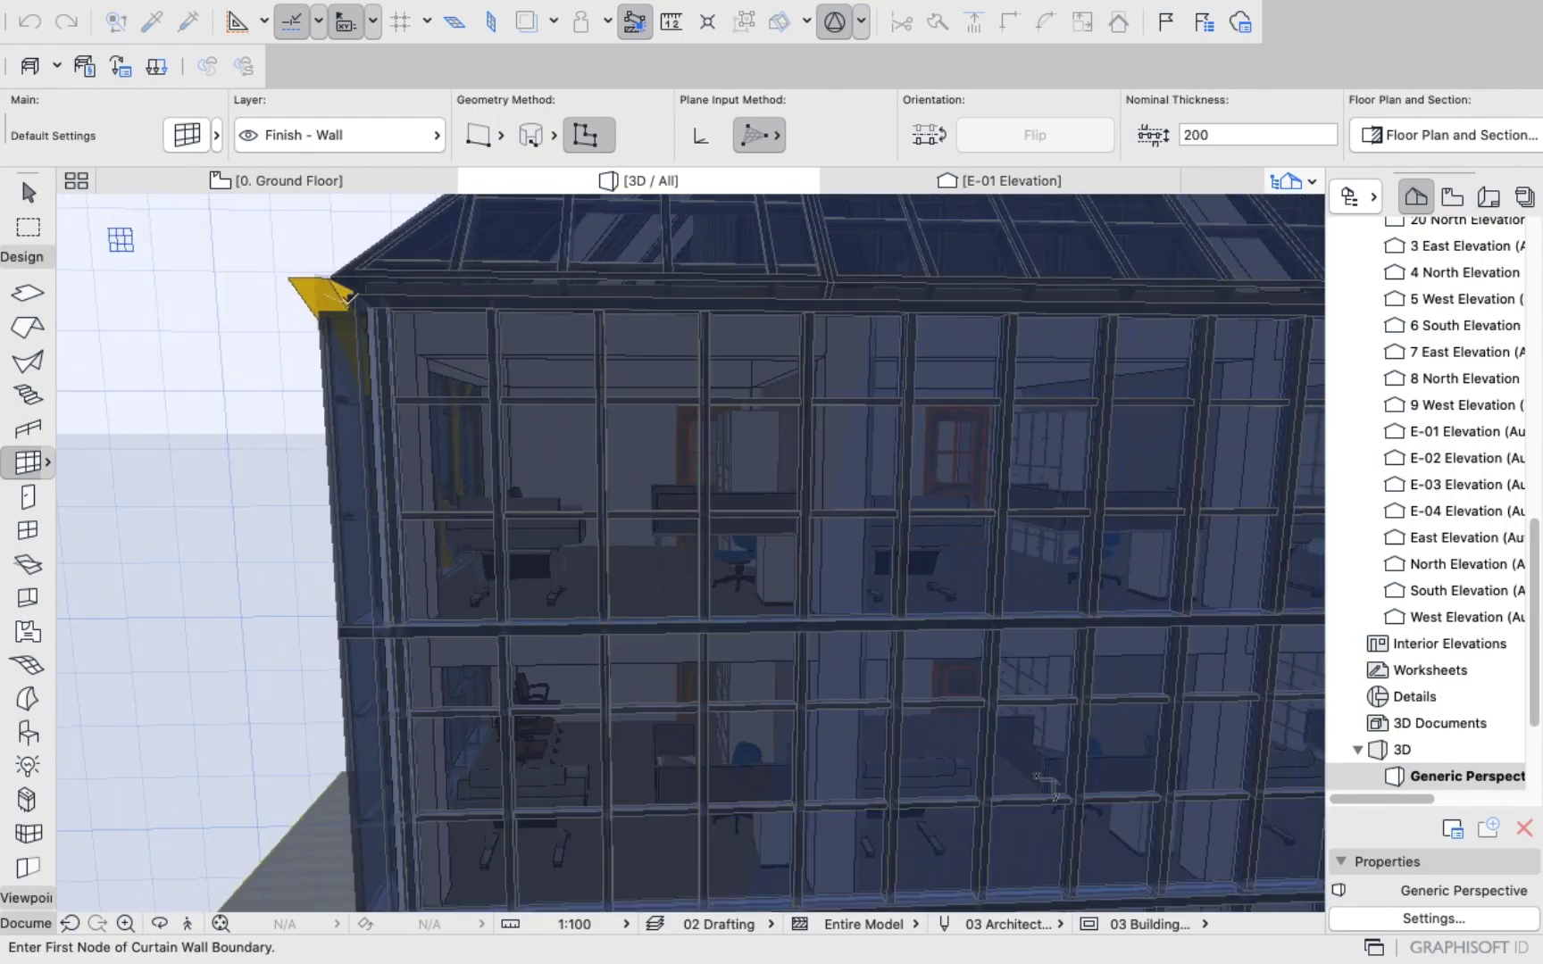
pyautogui.click(369, 305)
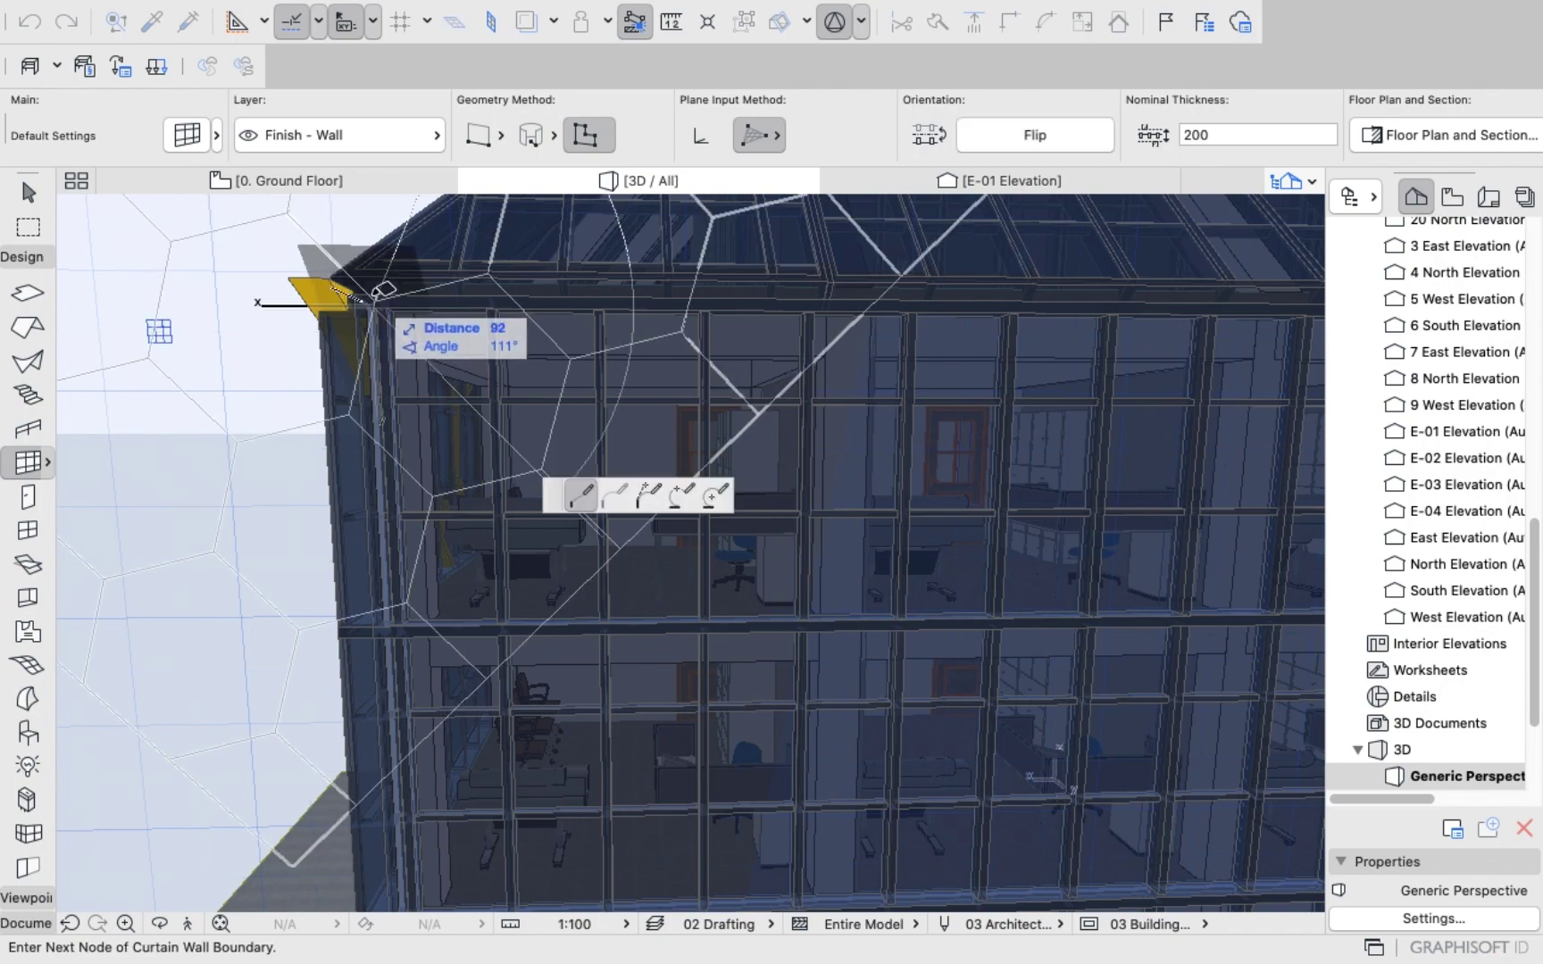
pyautogui.scroll(-10, 572, 365)
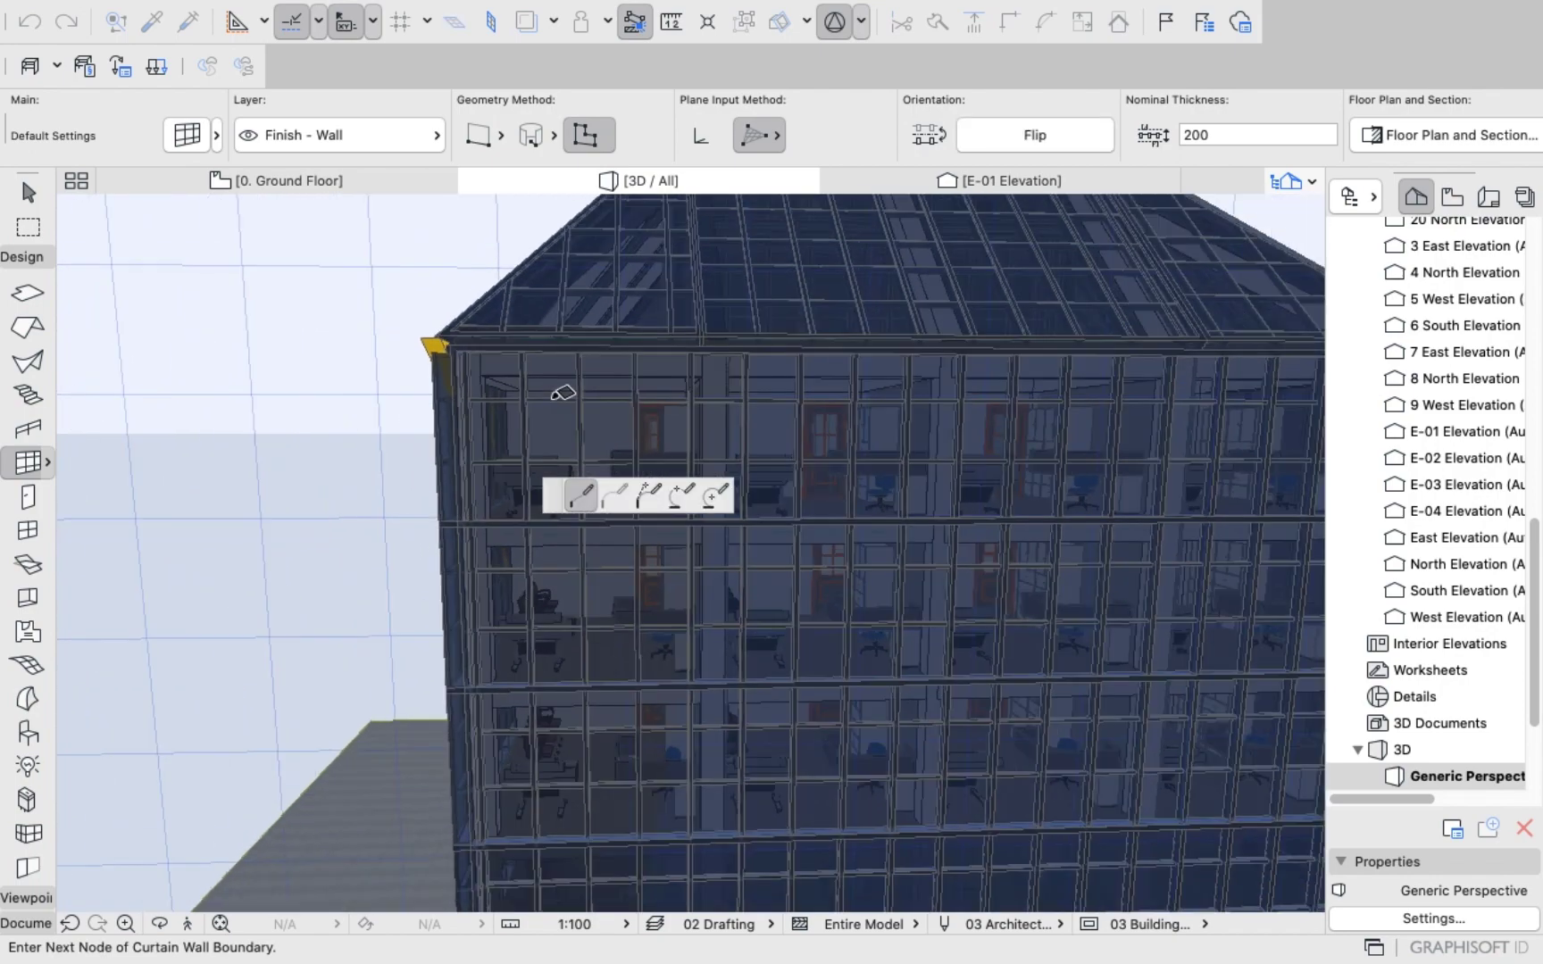
pyautogui.scroll(8, 868, 761)
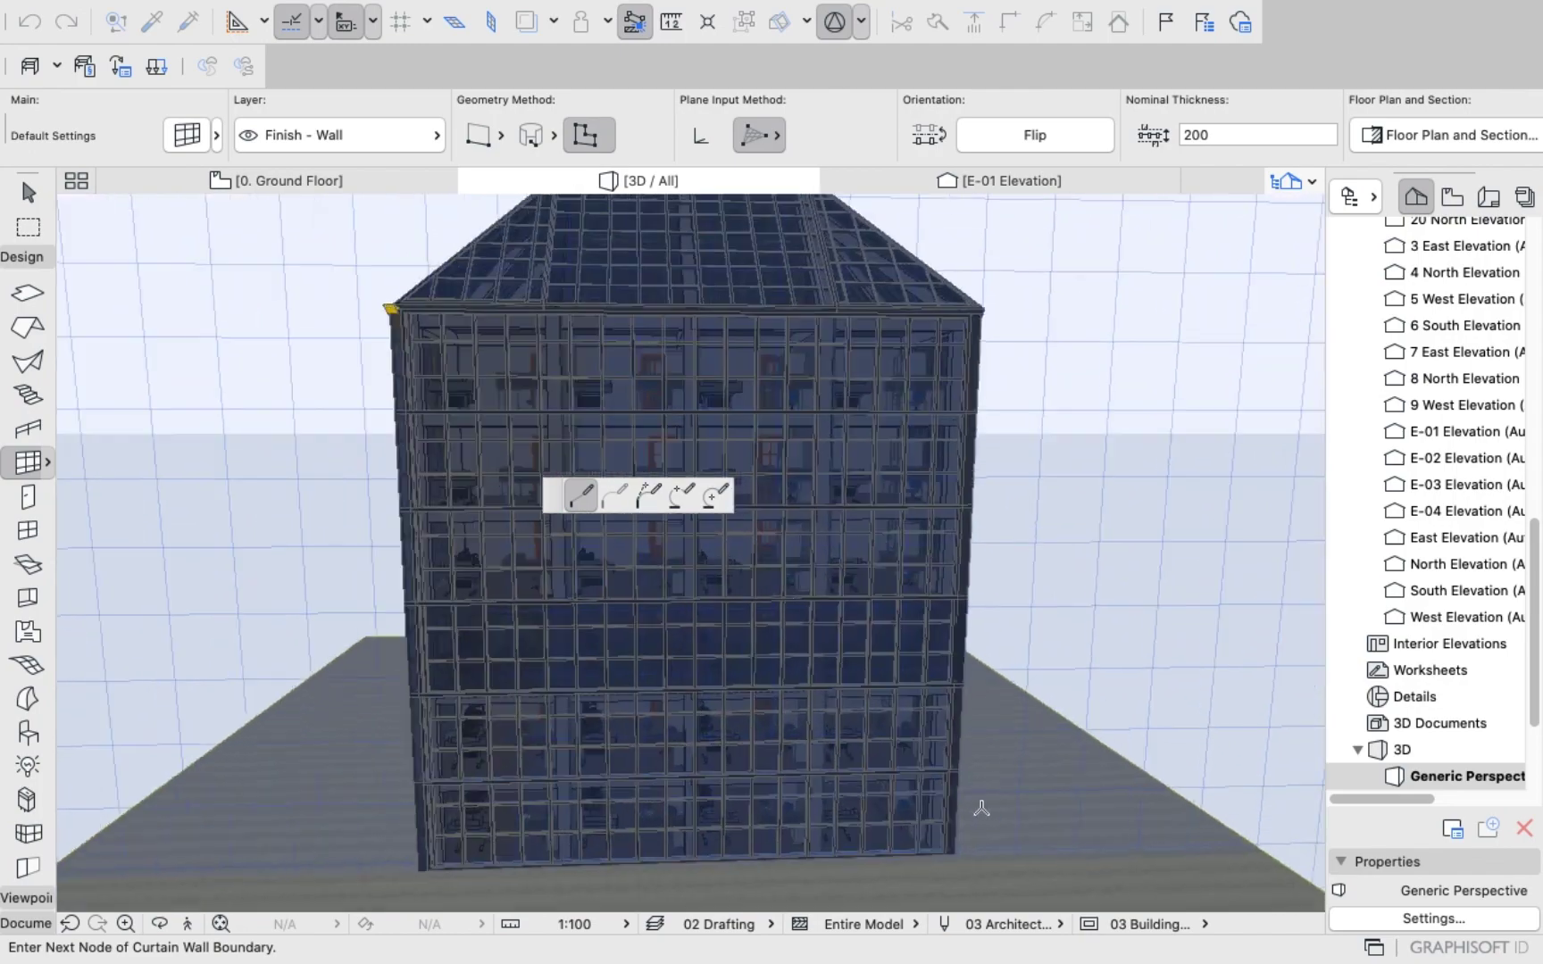
pyautogui.scroll(6, 954, 769)
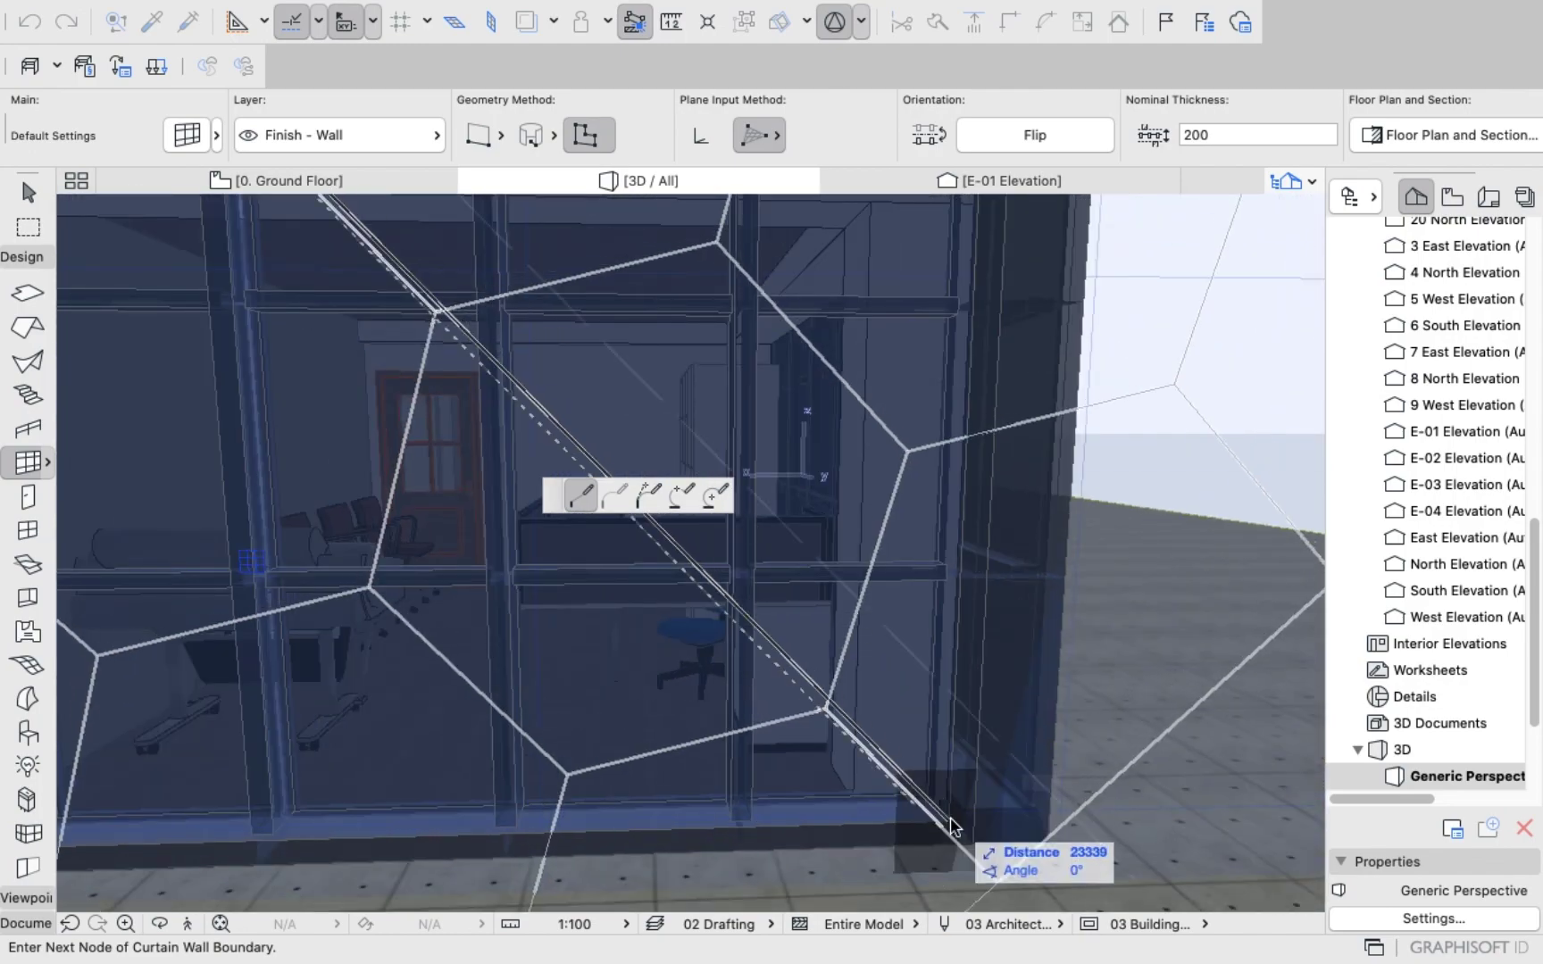
# Add the third boundary node at the adjacent facade's lower-left corner.
pyautogui.scroll(-8, 933, 755)
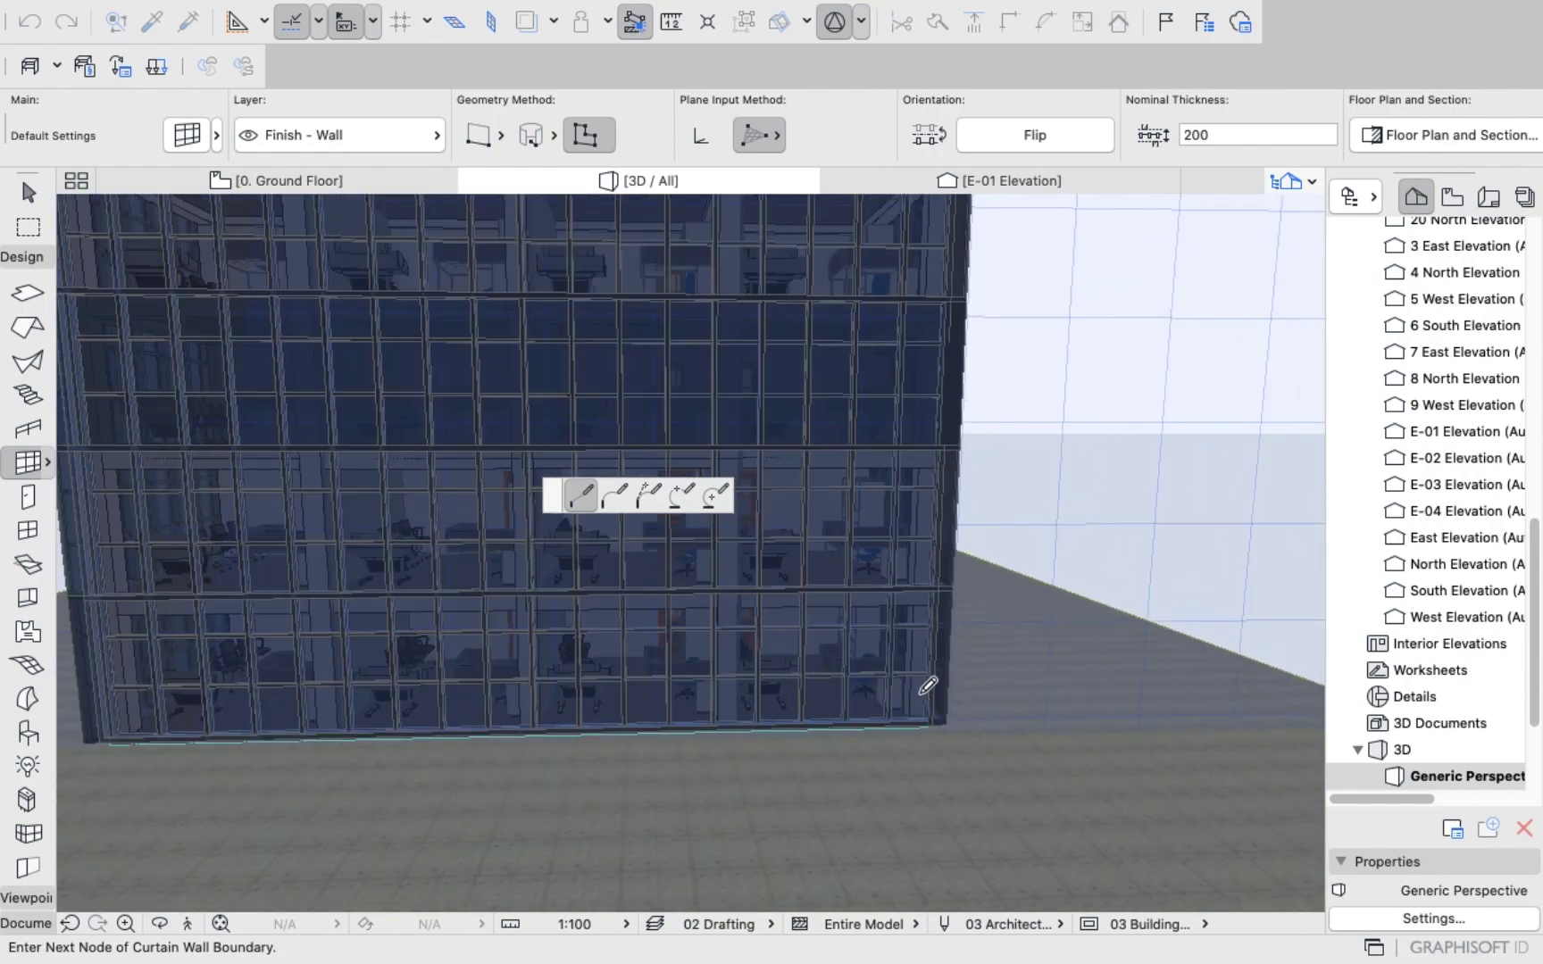
pyautogui.scroll(10, 514, 709)
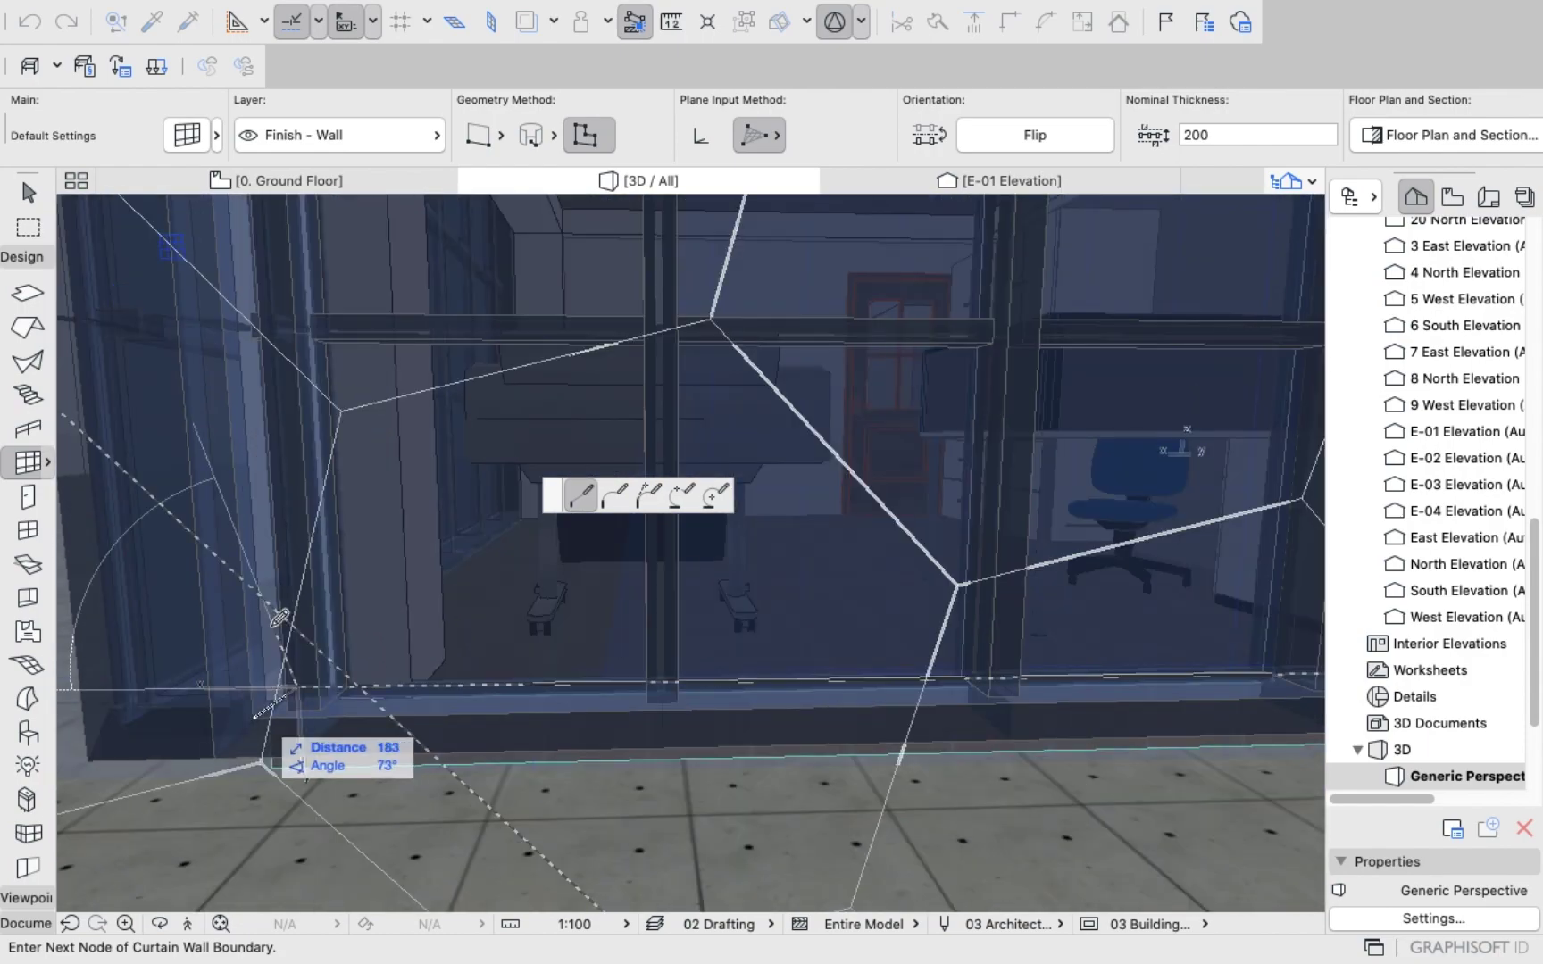
pyautogui.scroll(-10, 288, 576)
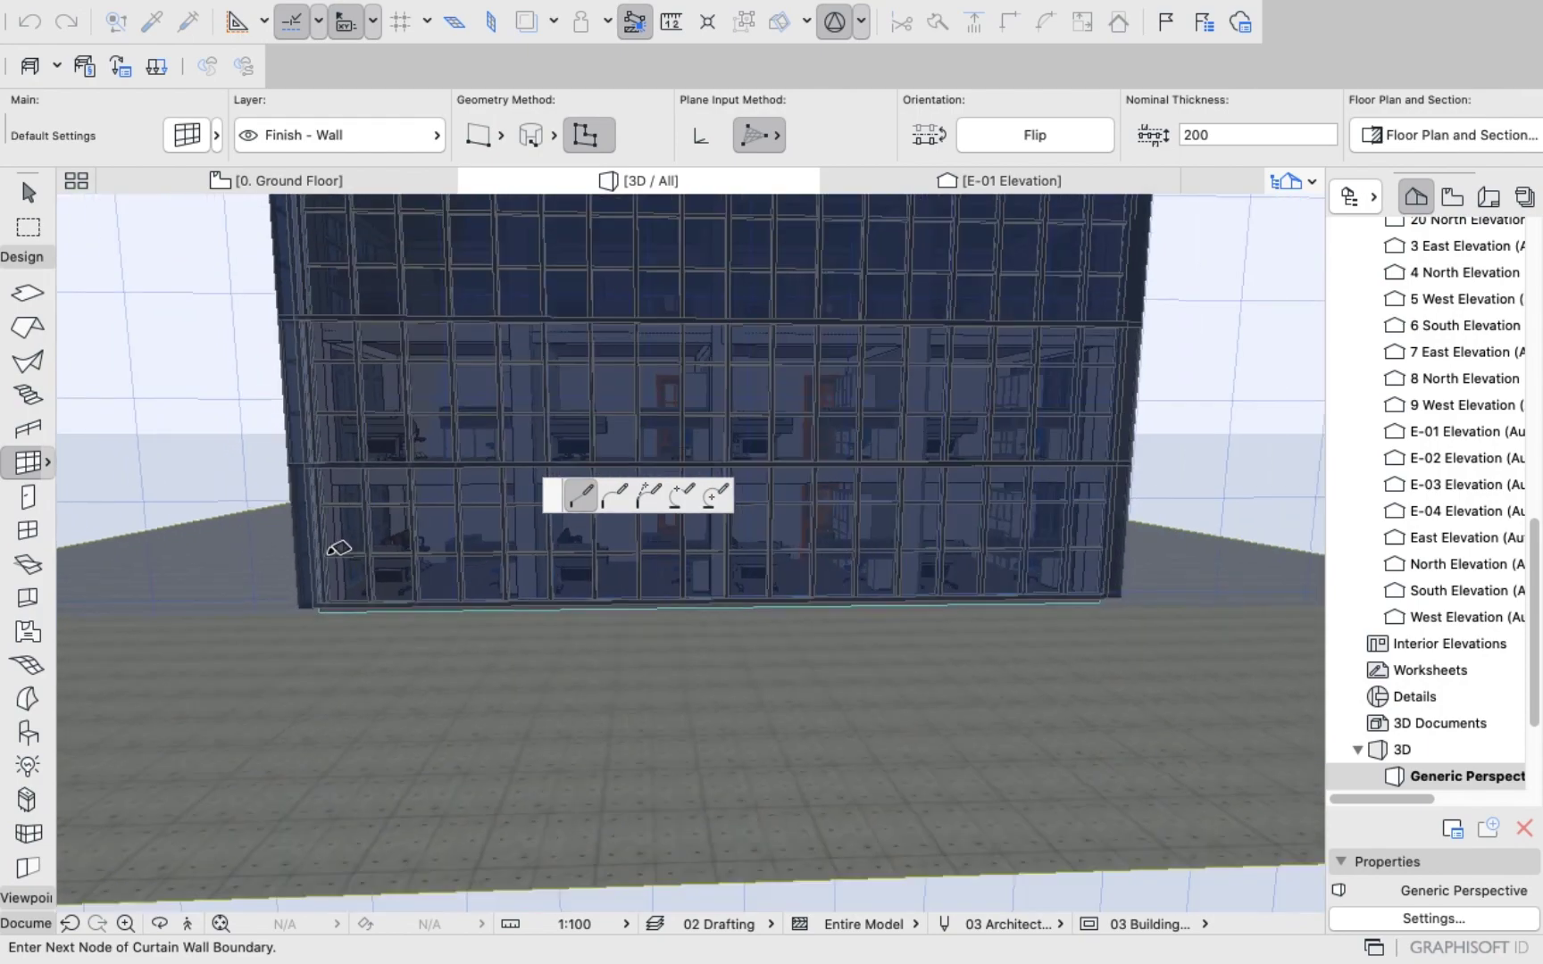
# Close the boundary at the adjacent facade's upper-left corner to finish the second triangular honeycomb curtain wall, and check it on the facade.
pyautogui.scroll(-5, 331, 518)
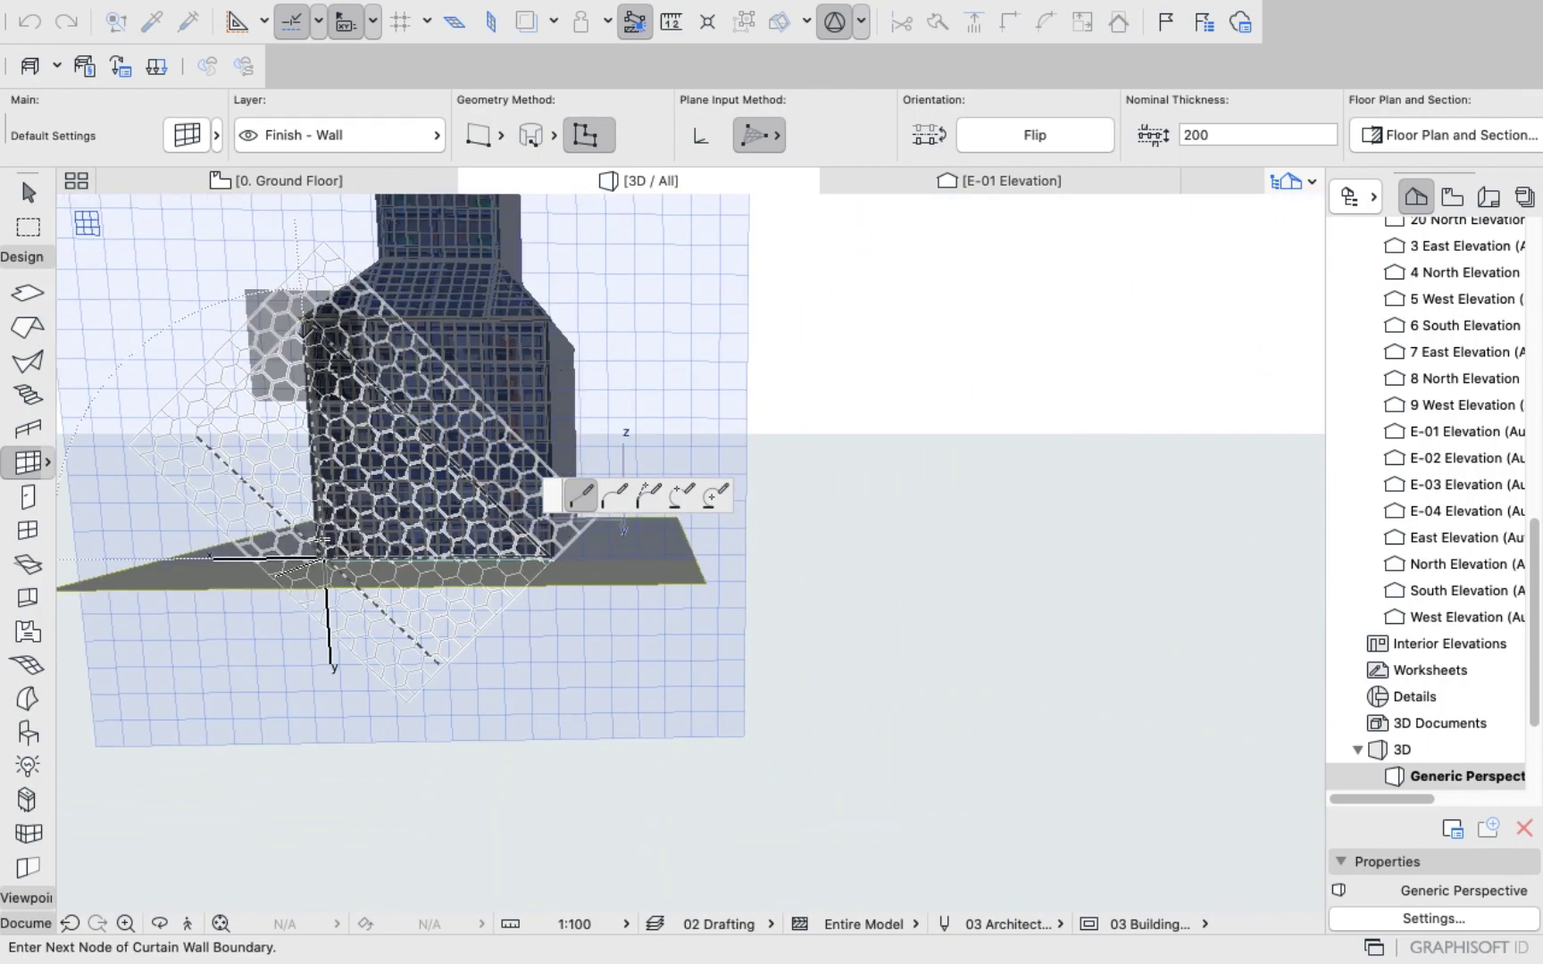
pyautogui.scroll(15, 322, 539)
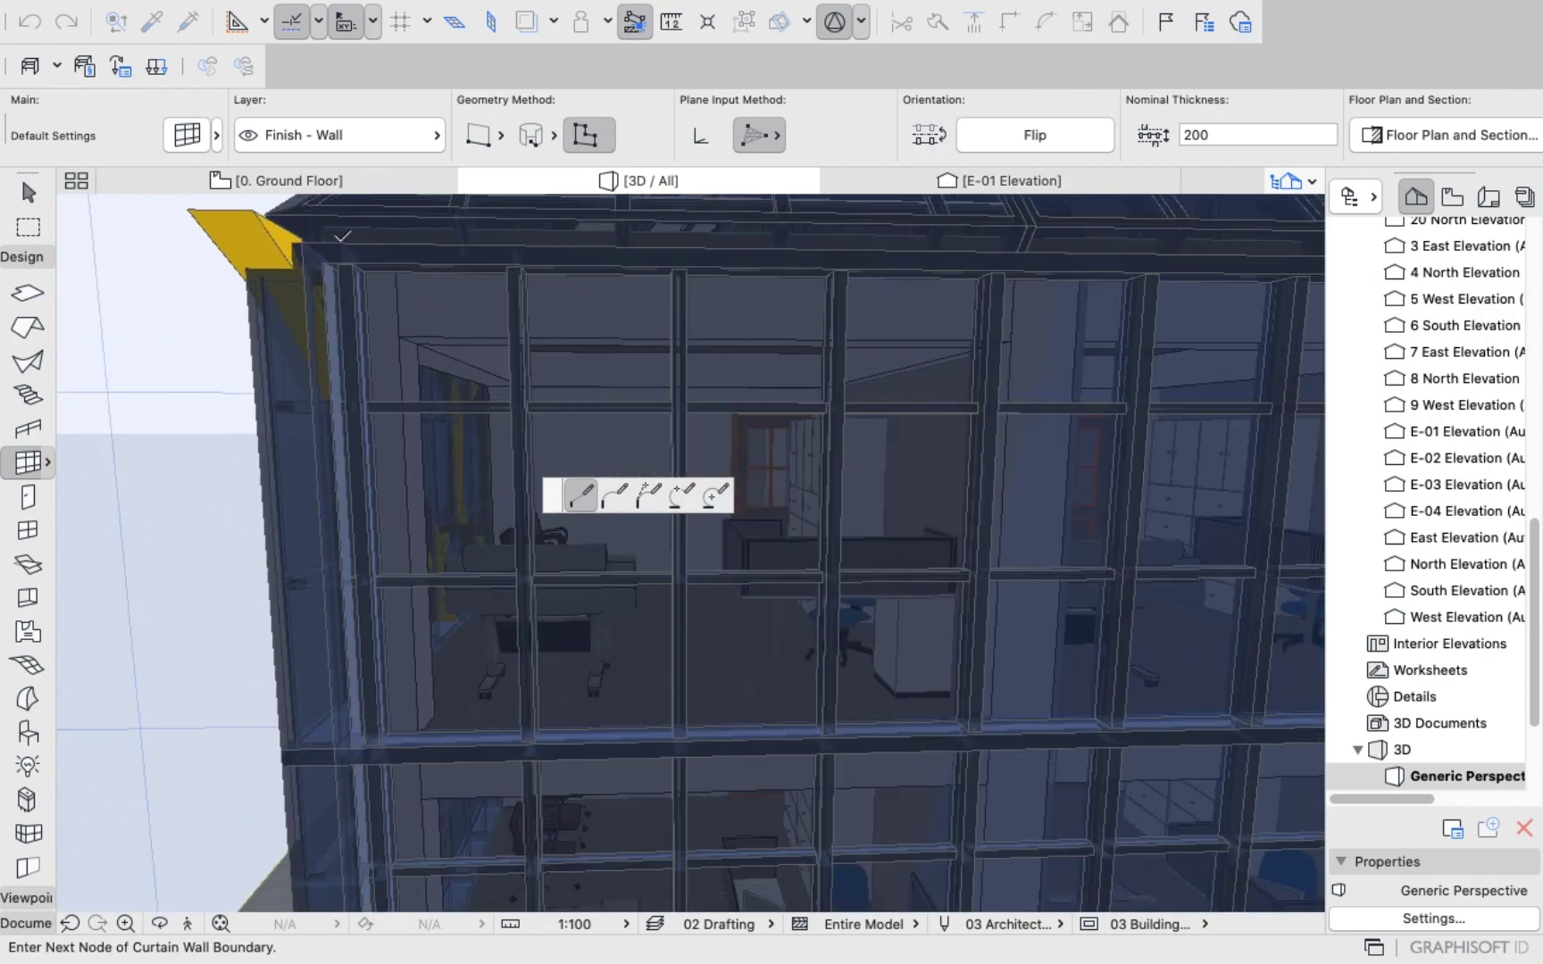
pyautogui.scroll(15, 342, 235)
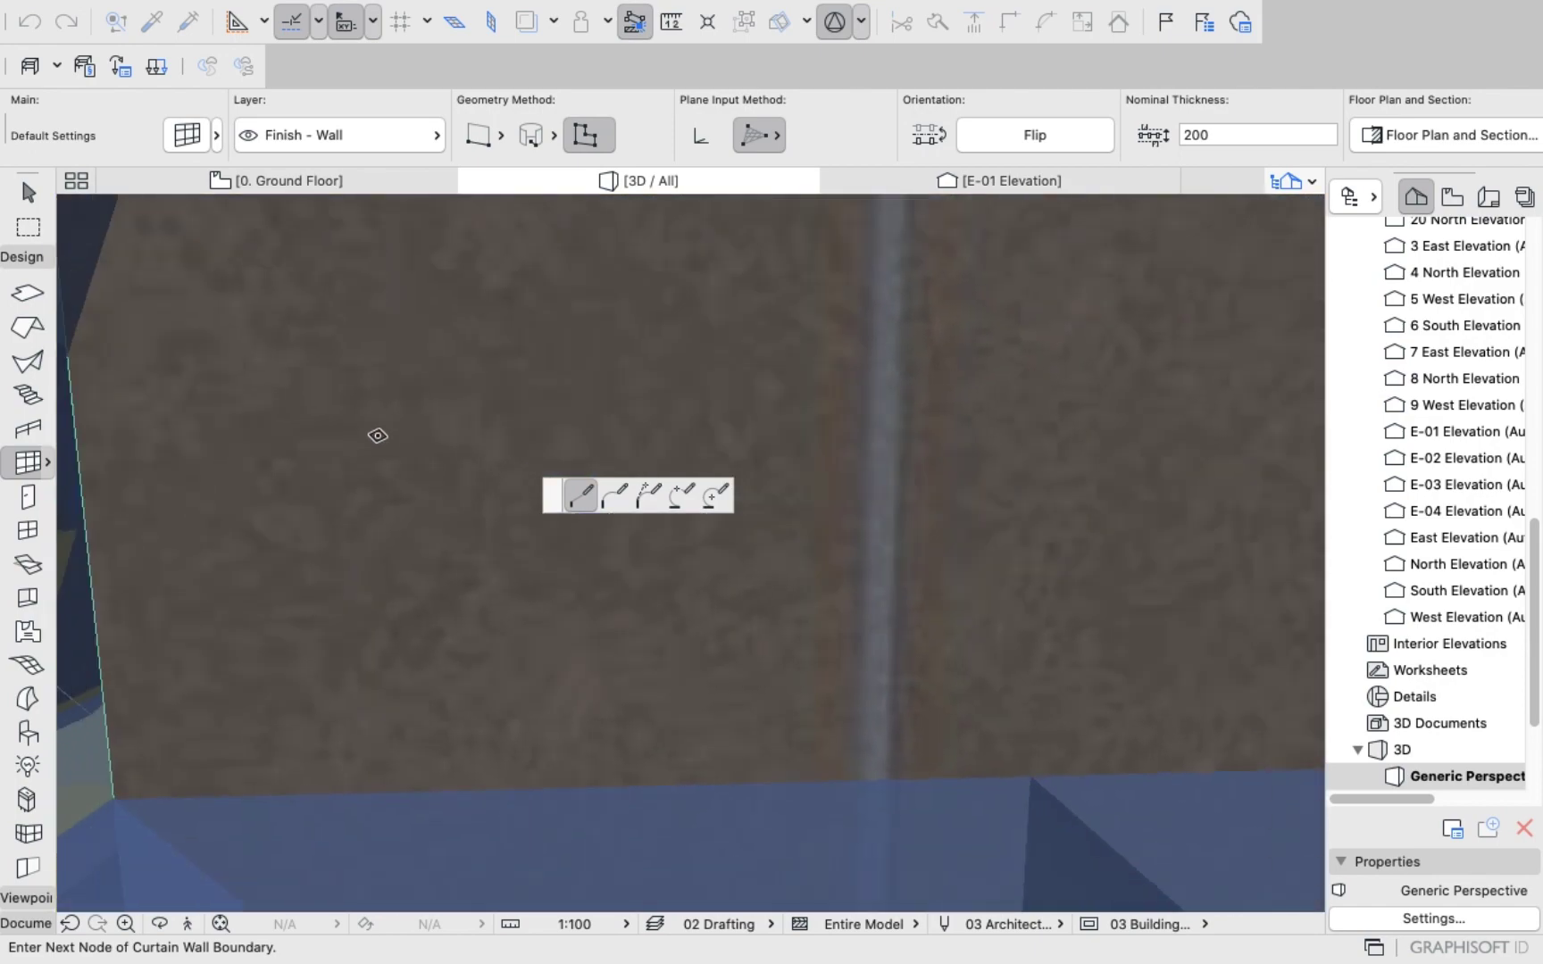
pyautogui.scroll(-6, 371, 446)
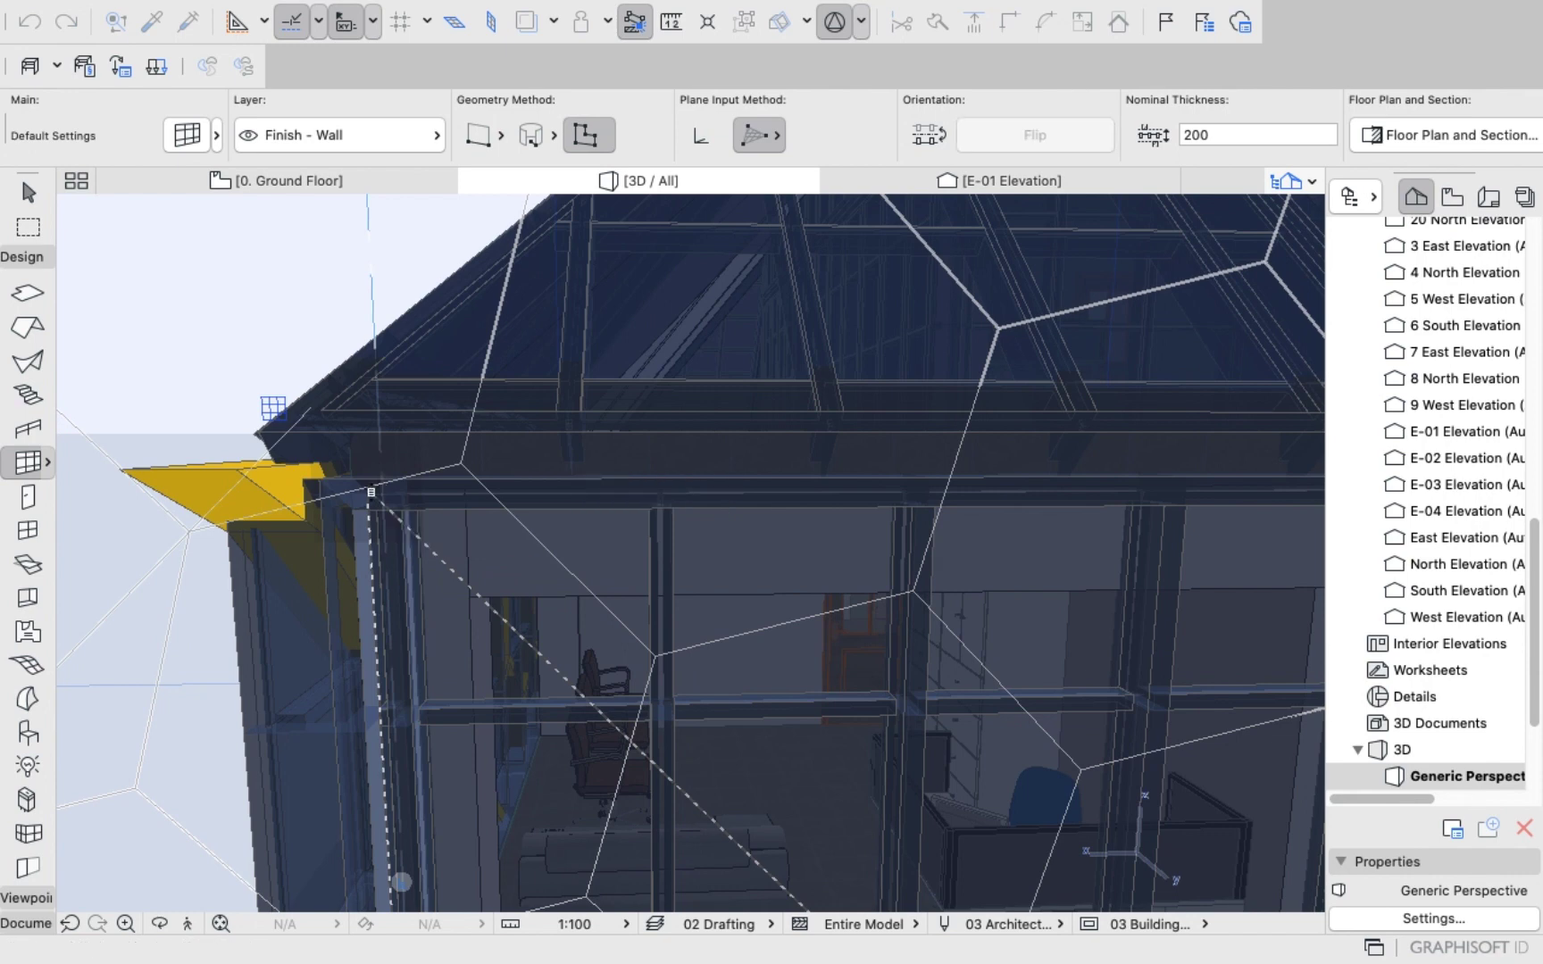
pyautogui.scroll(-5, 371, 492)
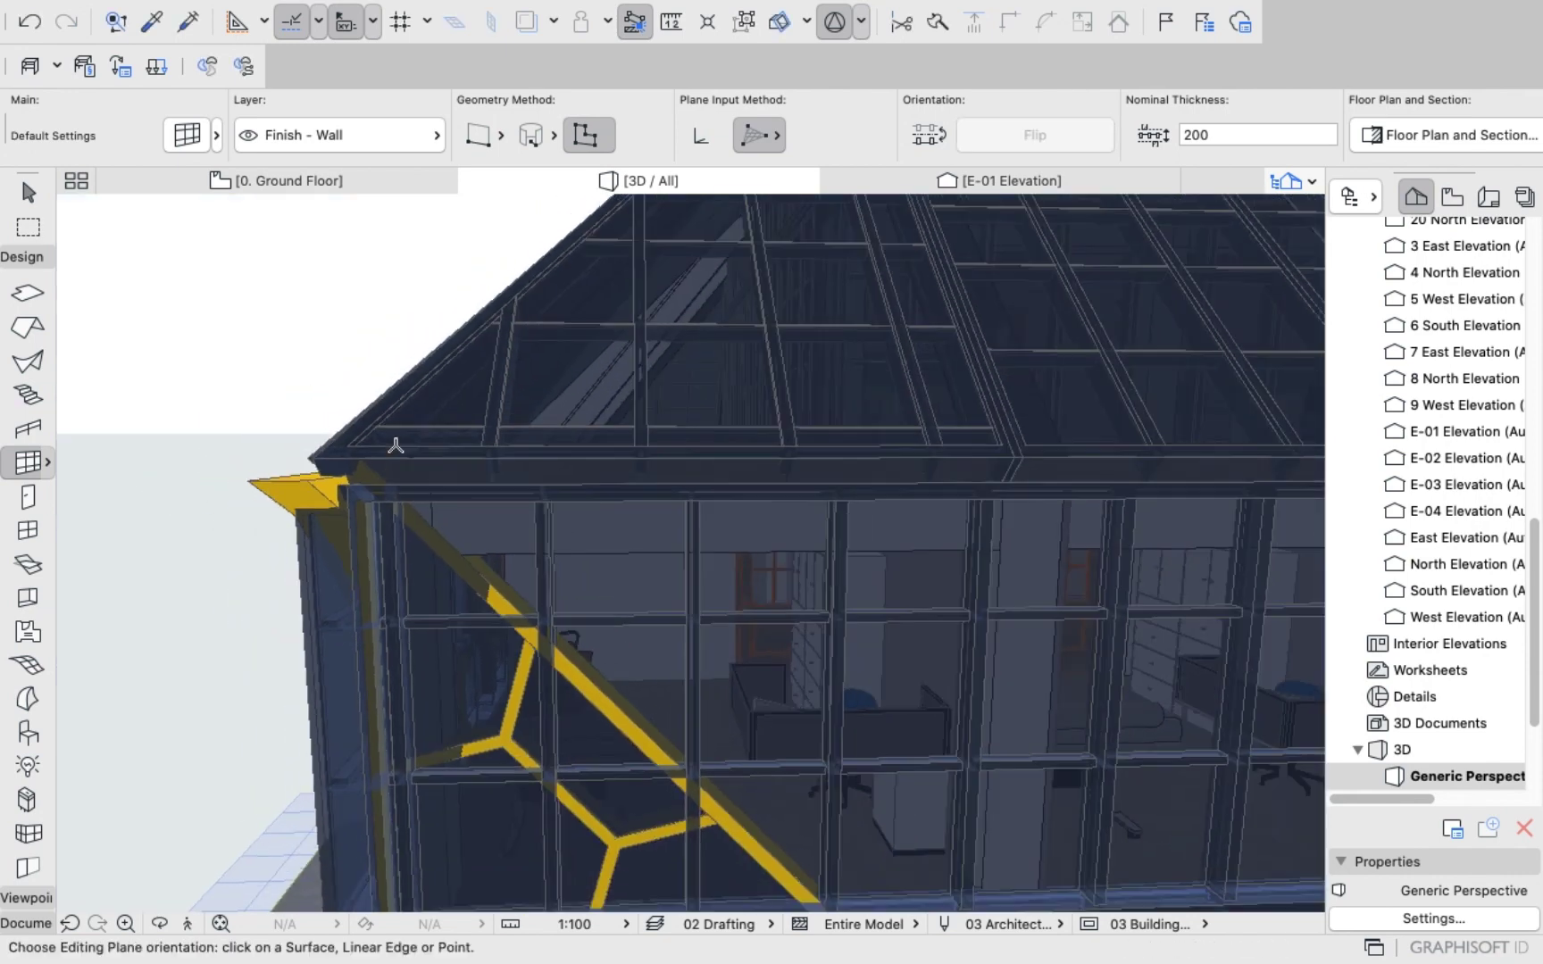
pyautogui.scroll(-10, 392, 537)
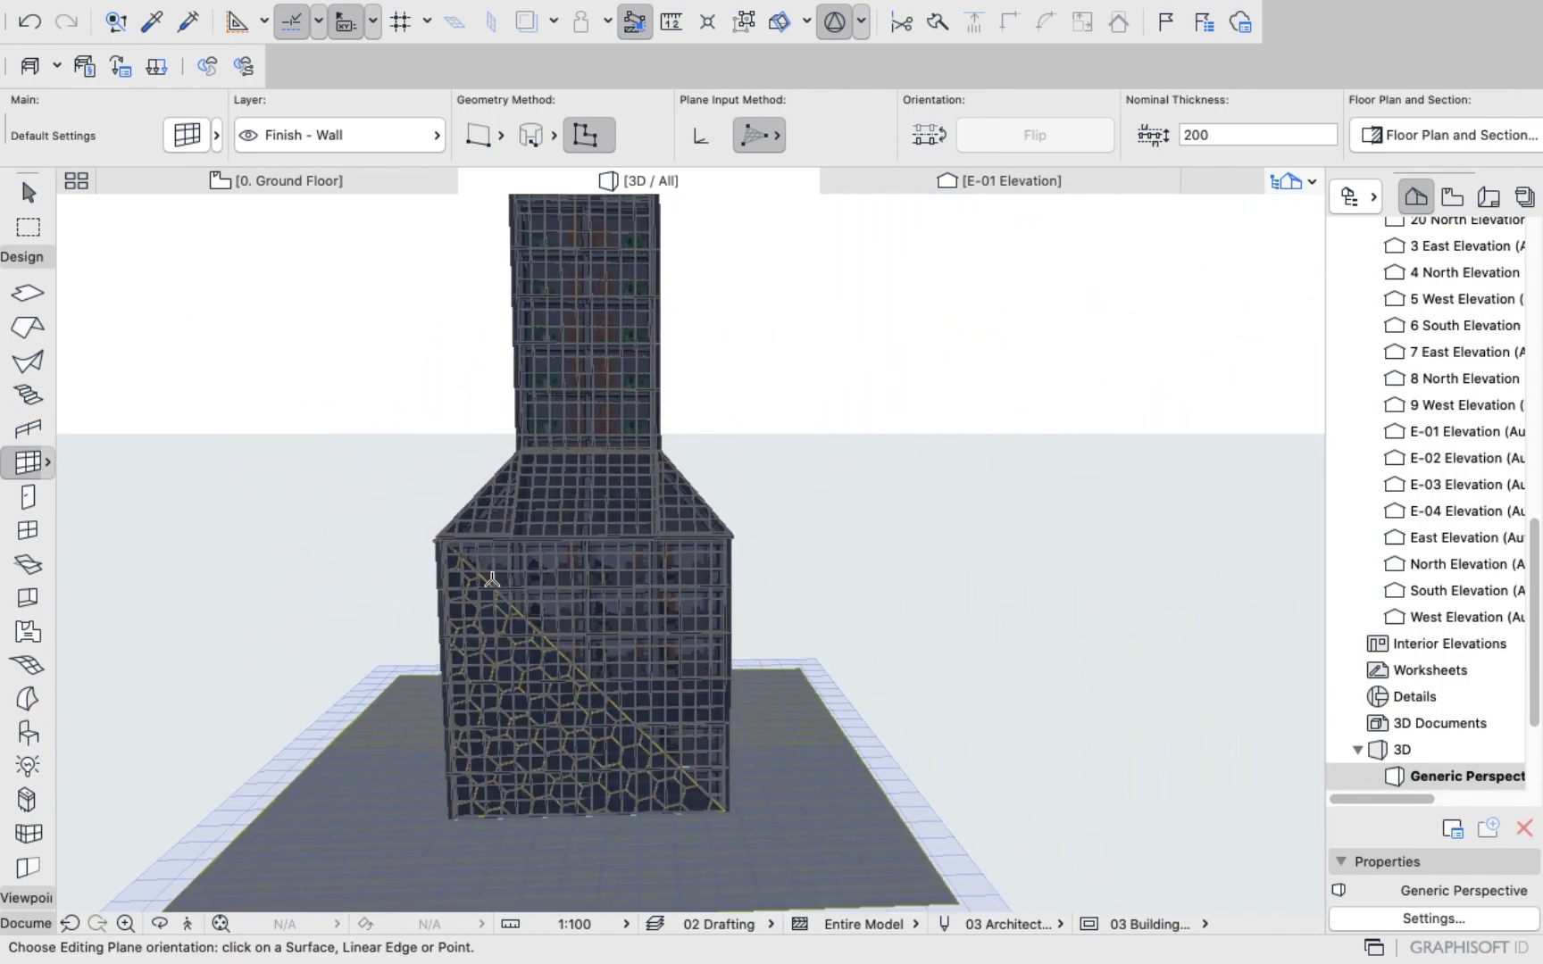
pyautogui.scroll(8, 463, 607)
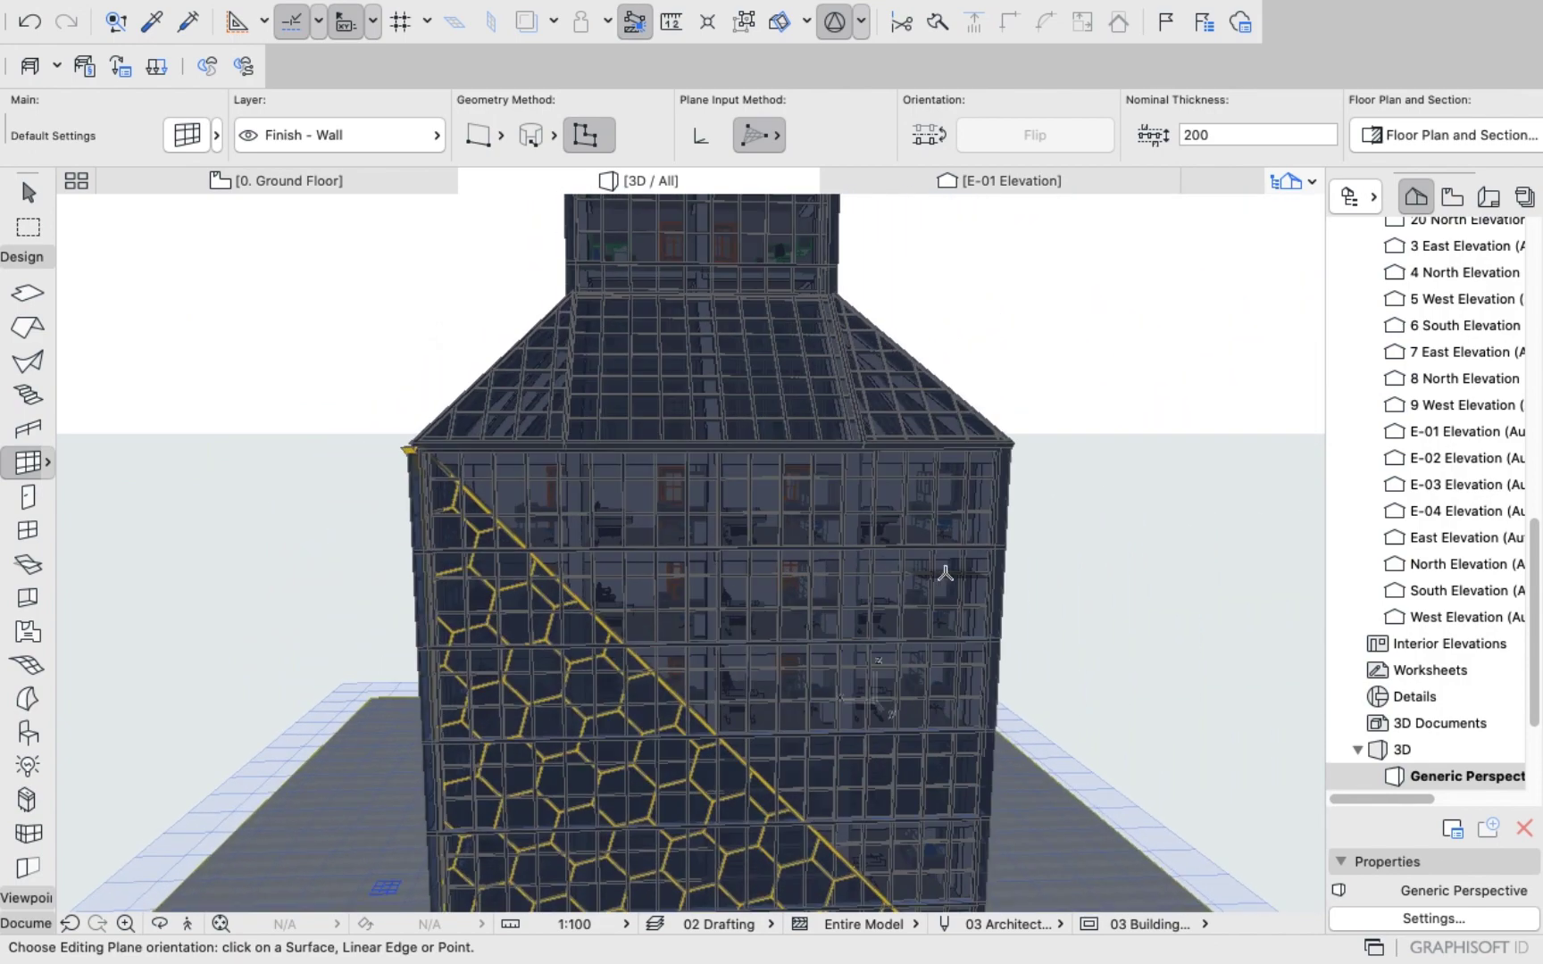
pyautogui.keyDown('shift'); pyautogui.moveTo(945, 573); pyautogui.dragTo(582, 511, button='middle'); pyautogui.keyUp('shift')
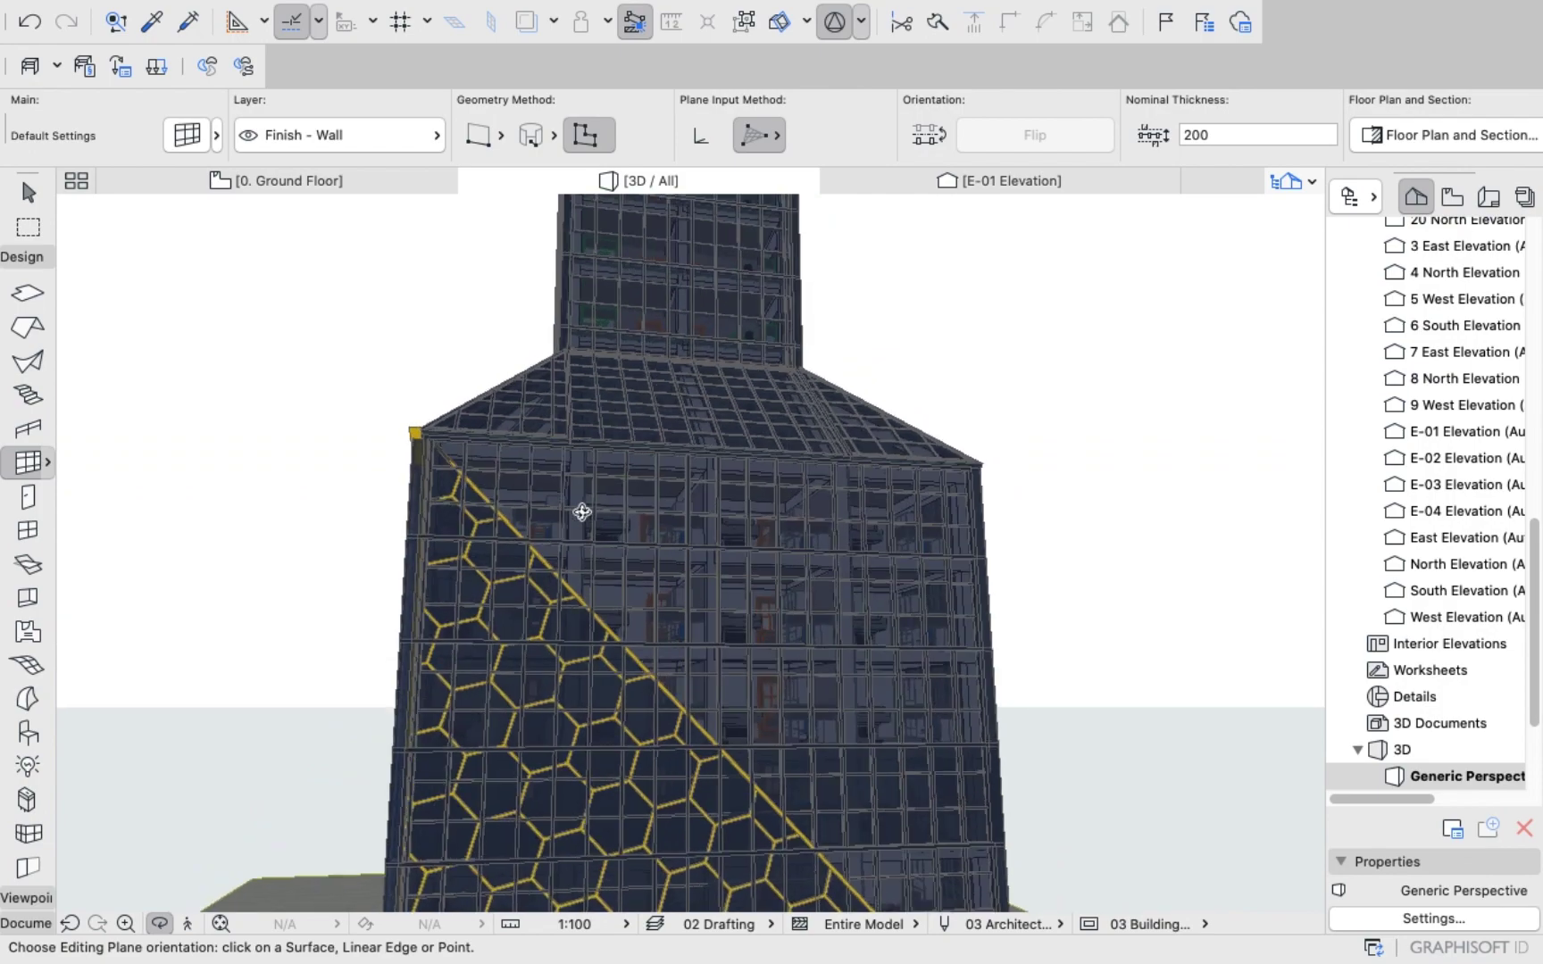
# Redo the undone triangular honeycomb curtain wall on the lower block's entrance facade.
pyautogui.scroll(-8, 531, 483)
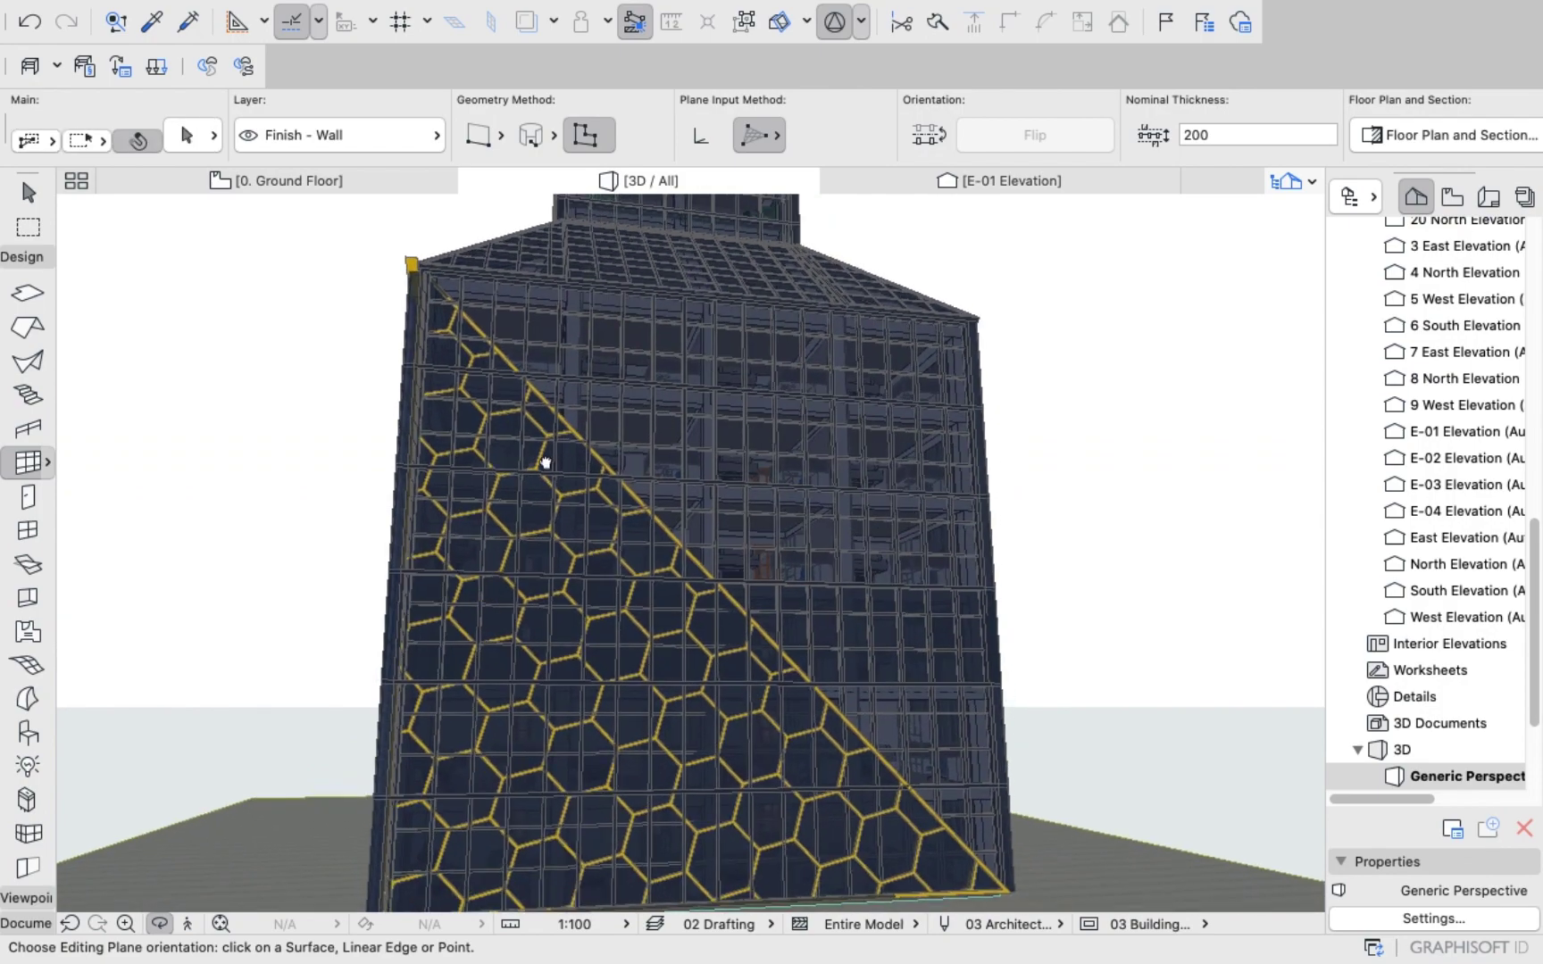
pyautogui.keyDown('shift'); pyautogui.moveTo(573, 666); pyautogui.dragTo(500, 621, button='middle'); pyautogui.keyUp('shift')
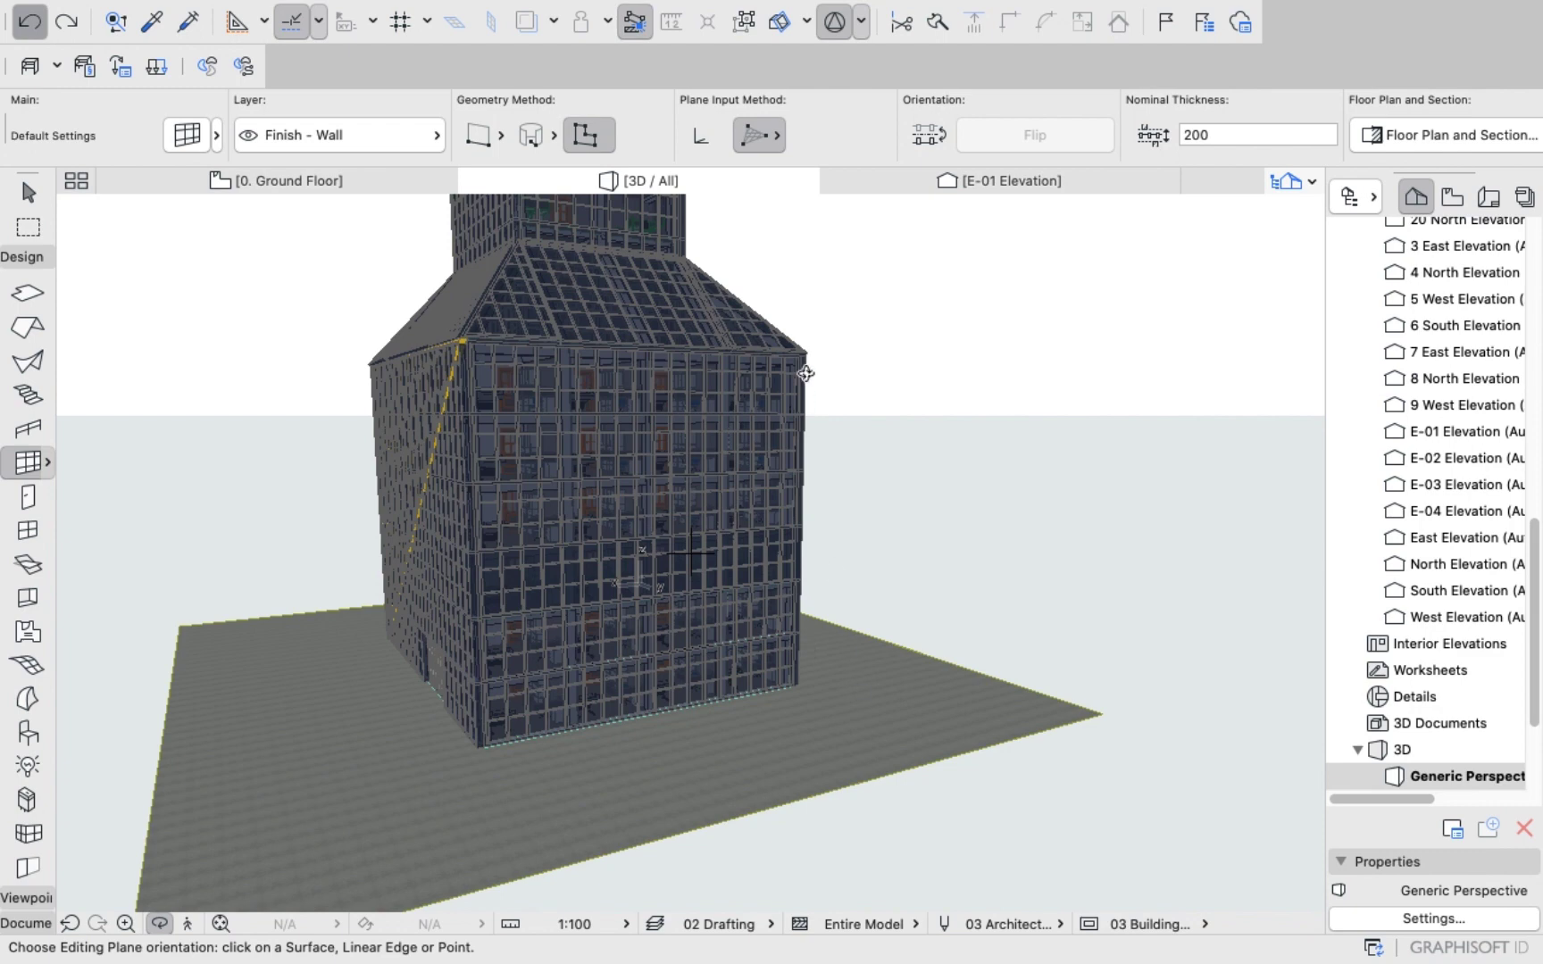
pyautogui.scroll(-3, 442, 424)
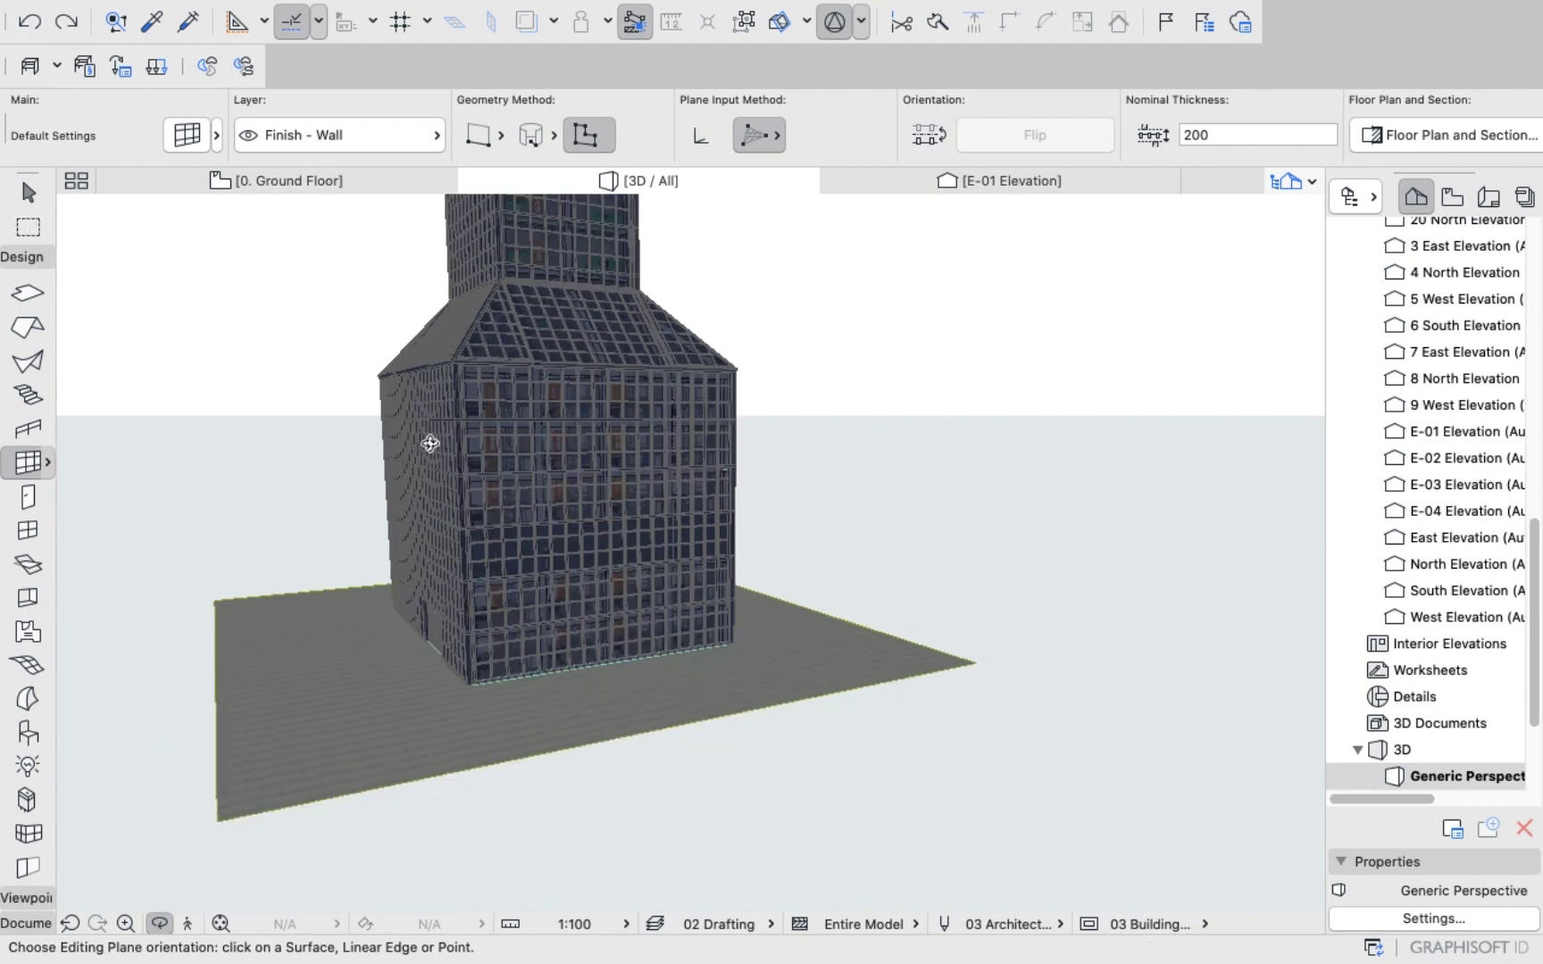
pyautogui.keyDown('shift'); pyautogui.moveTo(430, 441); pyautogui.dragTo(799, 486, button='middle'); pyautogui.keyUp('shift')
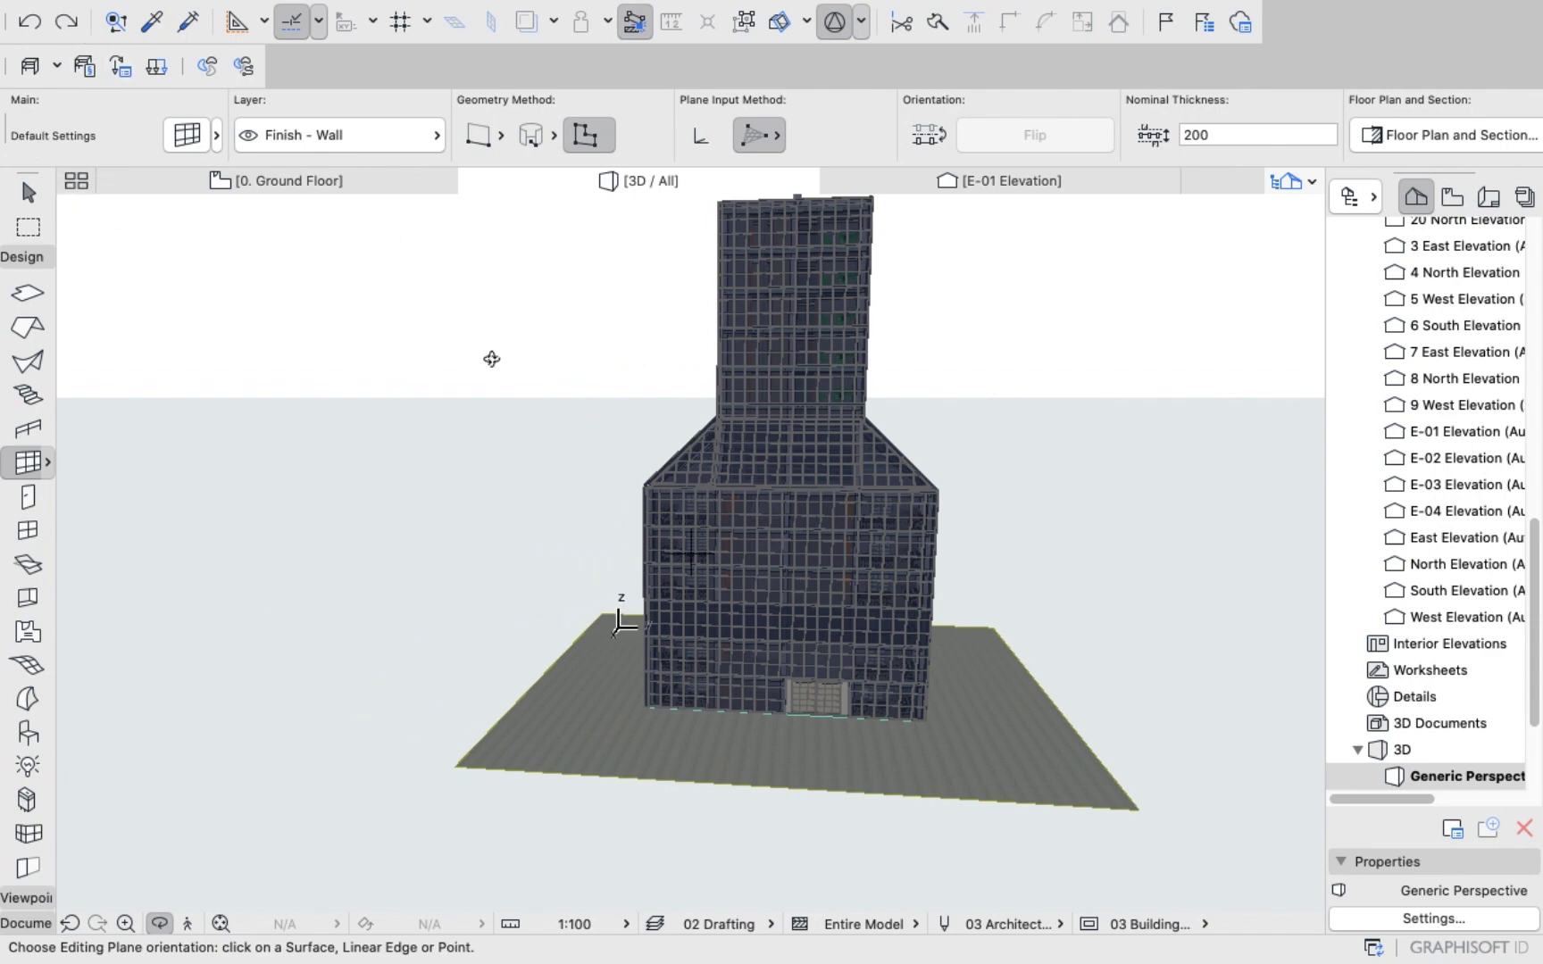
pyautogui.press('super+shift+z')
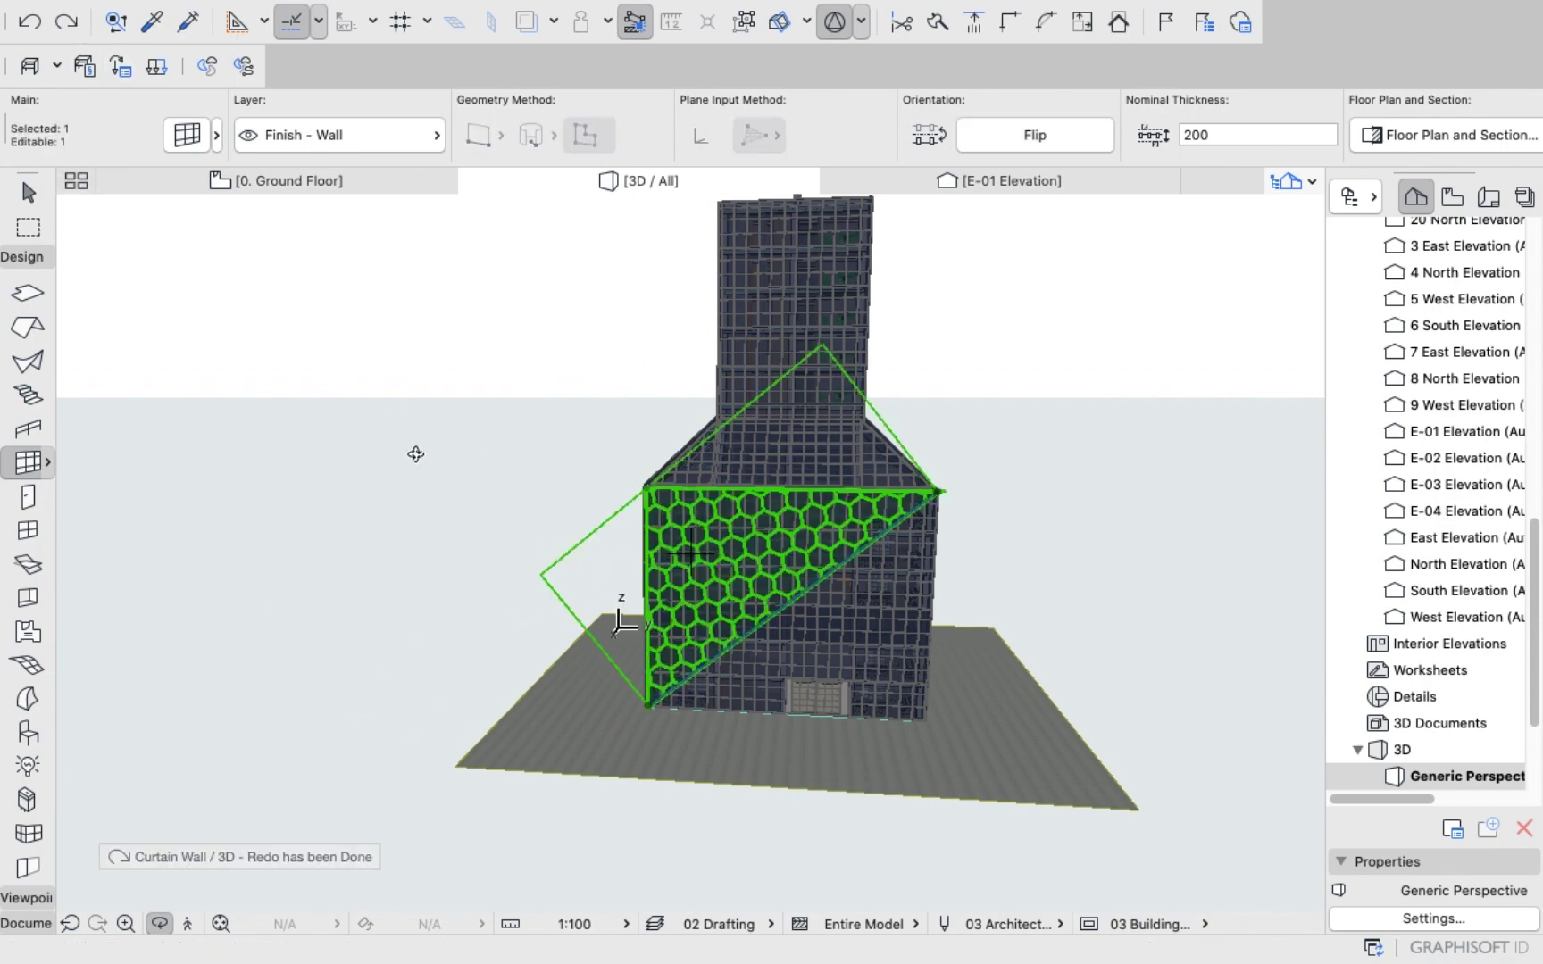
# Examine the honeycomb triangle on the entrance facade and the lower block's remaining facades, ending at a facade without honeycomb.
pyautogui.moveTo(330, 457); pyautogui.dragTo(769, 540)
pyautogui.scroll(5, 769, 540)
pyautogui.moveTo(600, 576); pyautogui.dragTo(1165, 578)
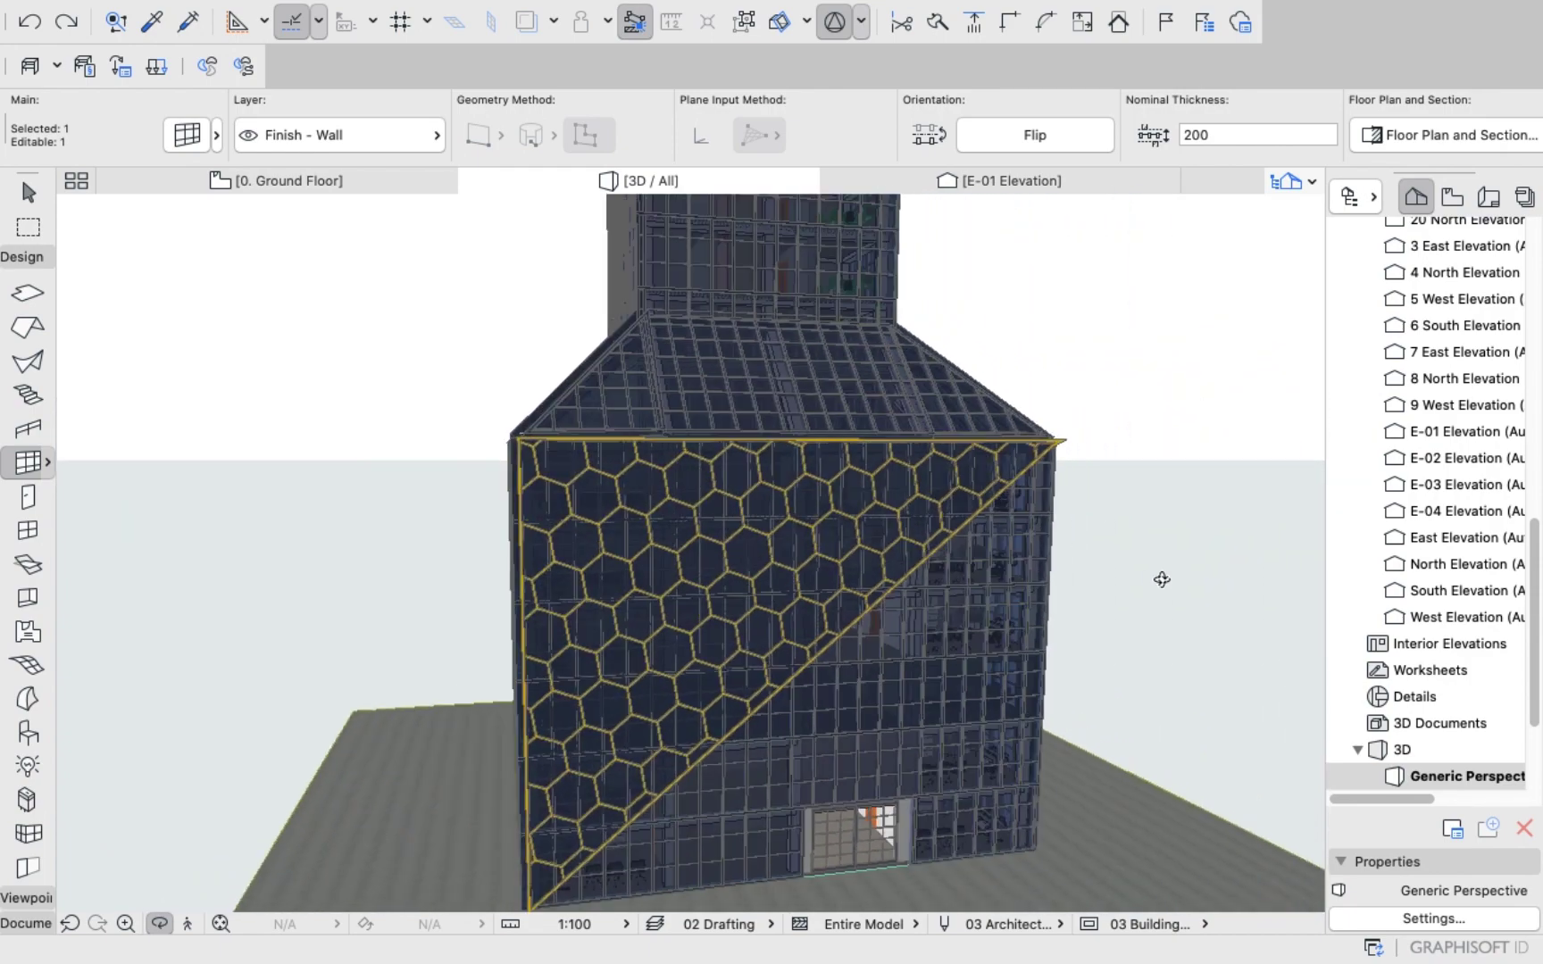
pyautogui.moveTo(712, 517); pyautogui.dragTo(924, 549)
pyautogui.scroll(-8, 924, 552)
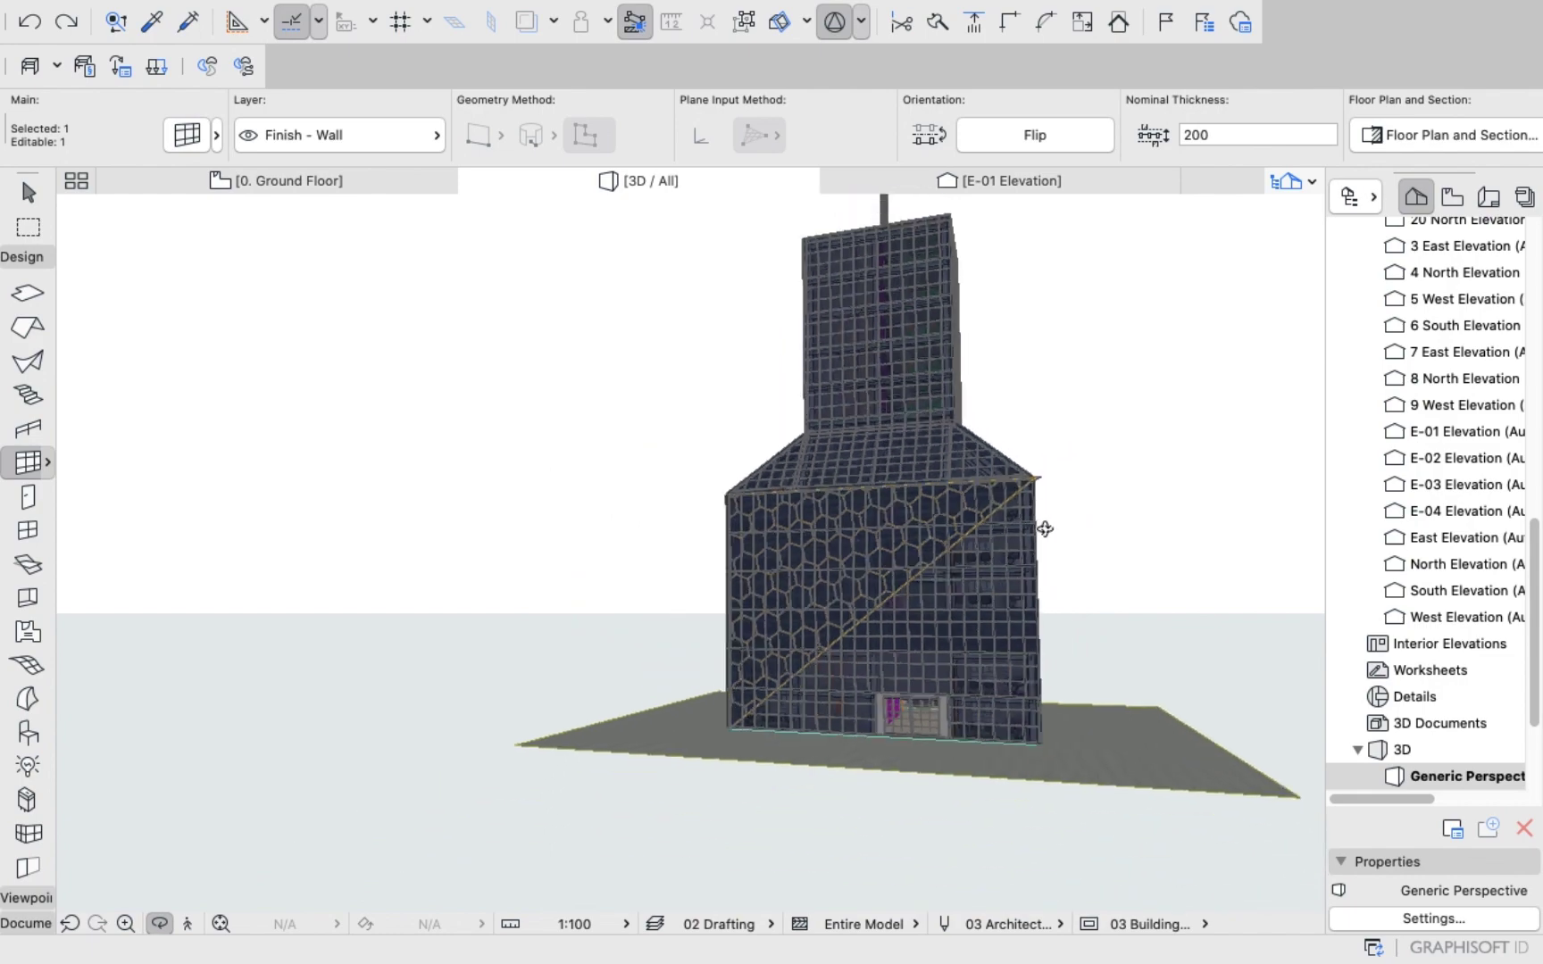
pyautogui.moveTo(688, 551); pyautogui.dragTo(1223, 560)
pyautogui.moveTo(607, 547); pyautogui.dragTo(770, 549)
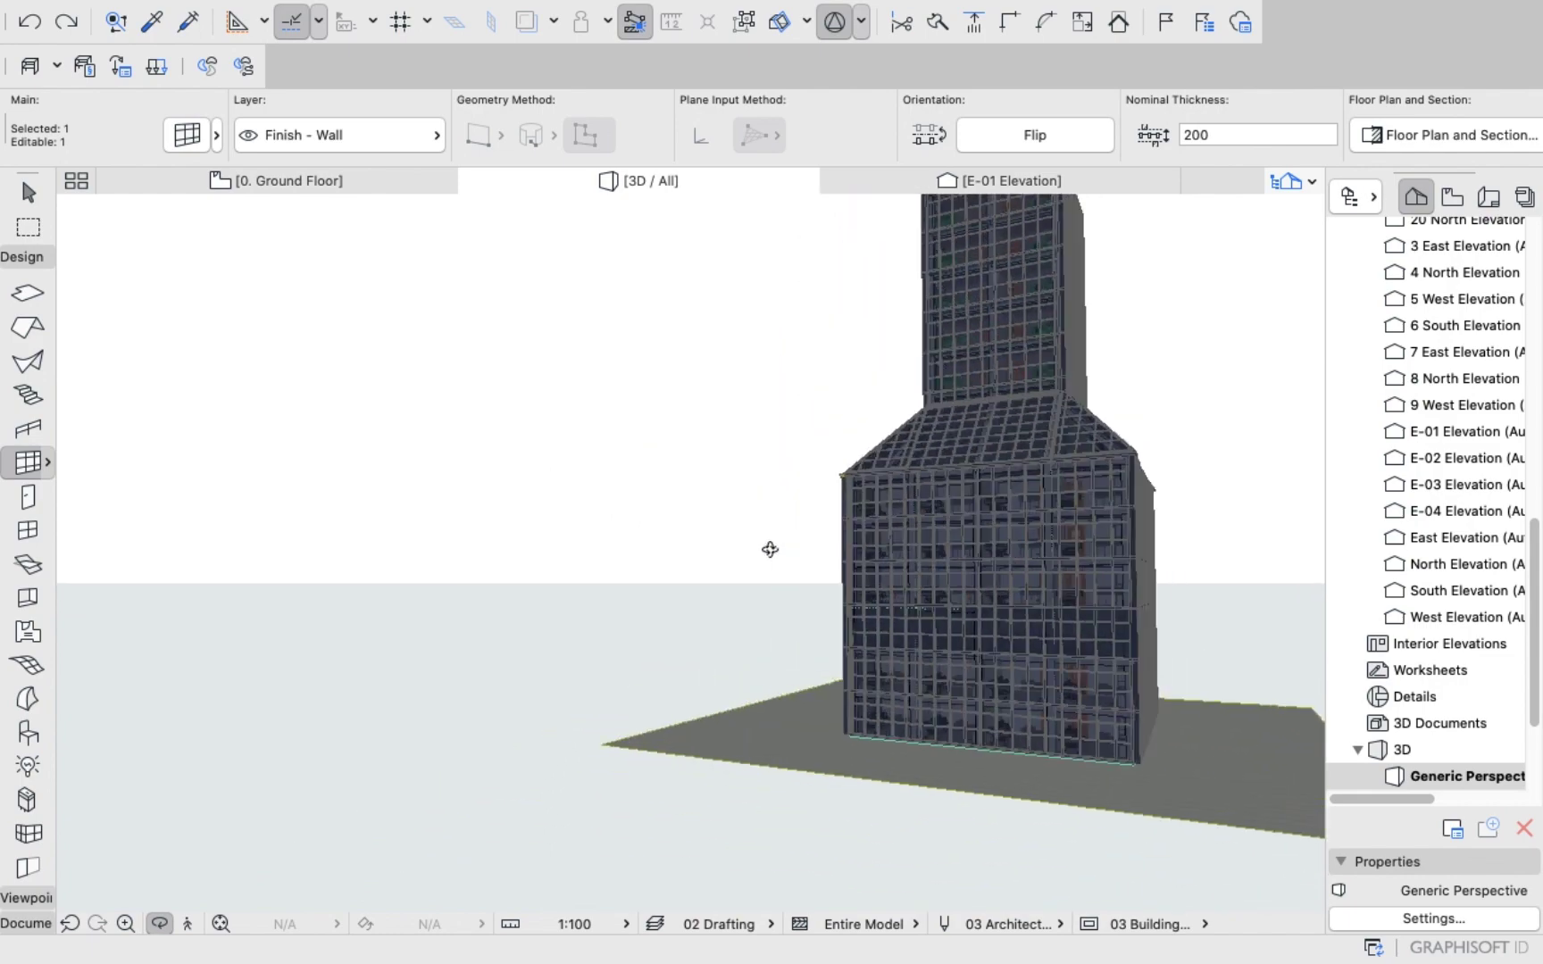
pyautogui.moveTo(925, 536); pyautogui.dragTo(640, 506, button='middle')
pyautogui.moveTo(640, 507); pyautogui.dragTo(827, 534)
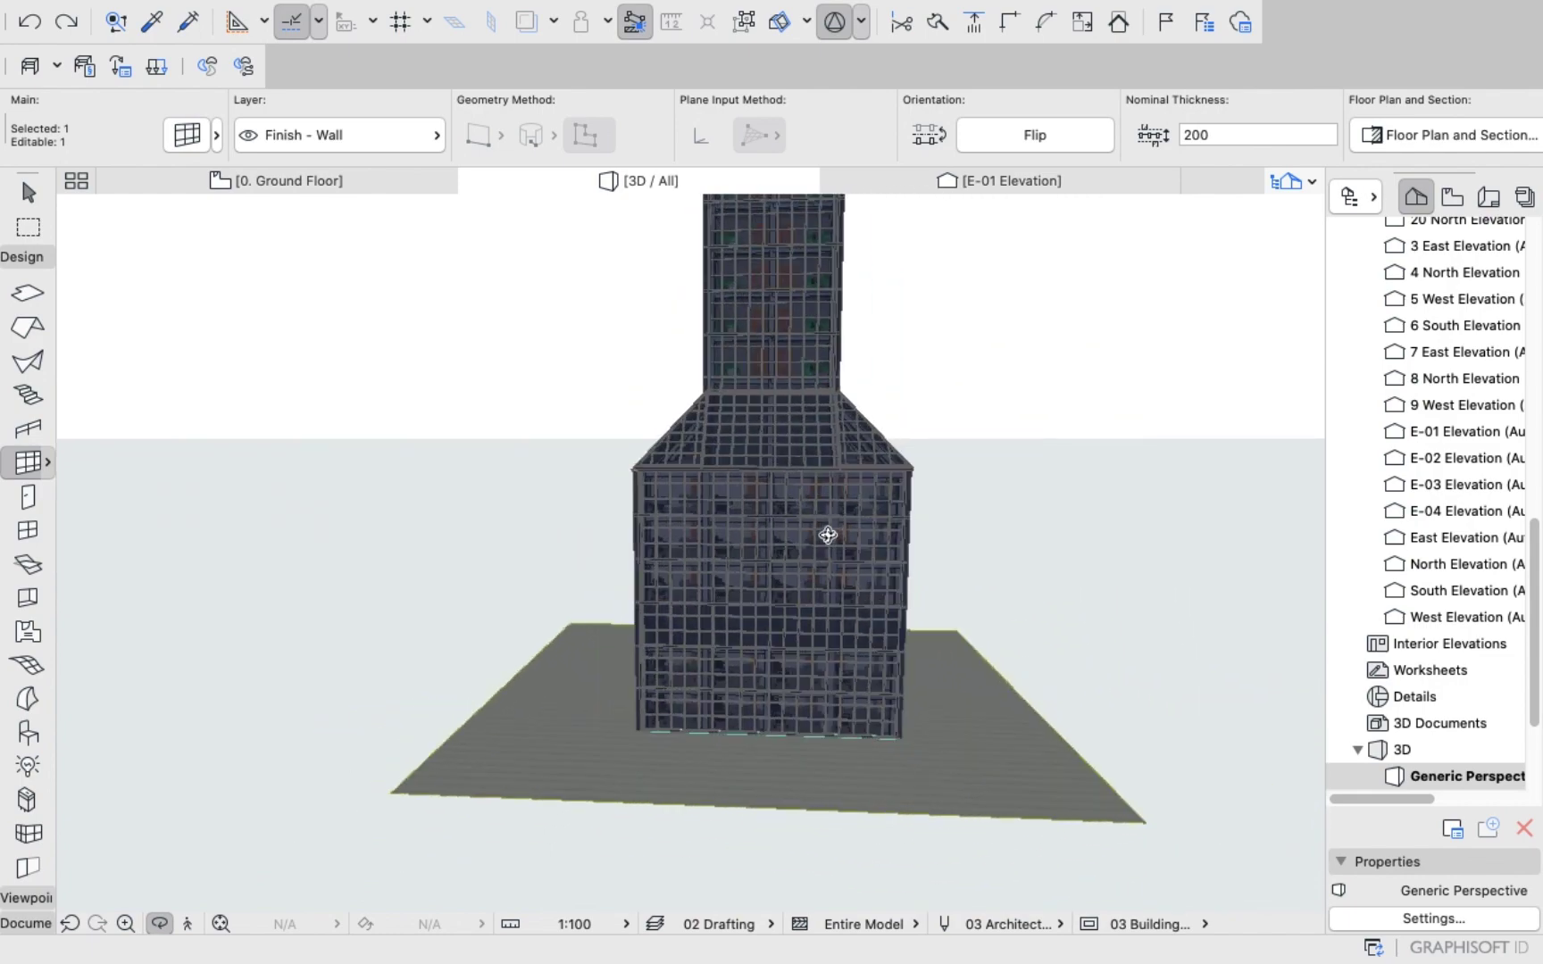
pyautogui.scroll(5, 828, 527)
pyautogui.scroll(8, 790, 544)
pyautogui.scroll(-5, 773, 585)
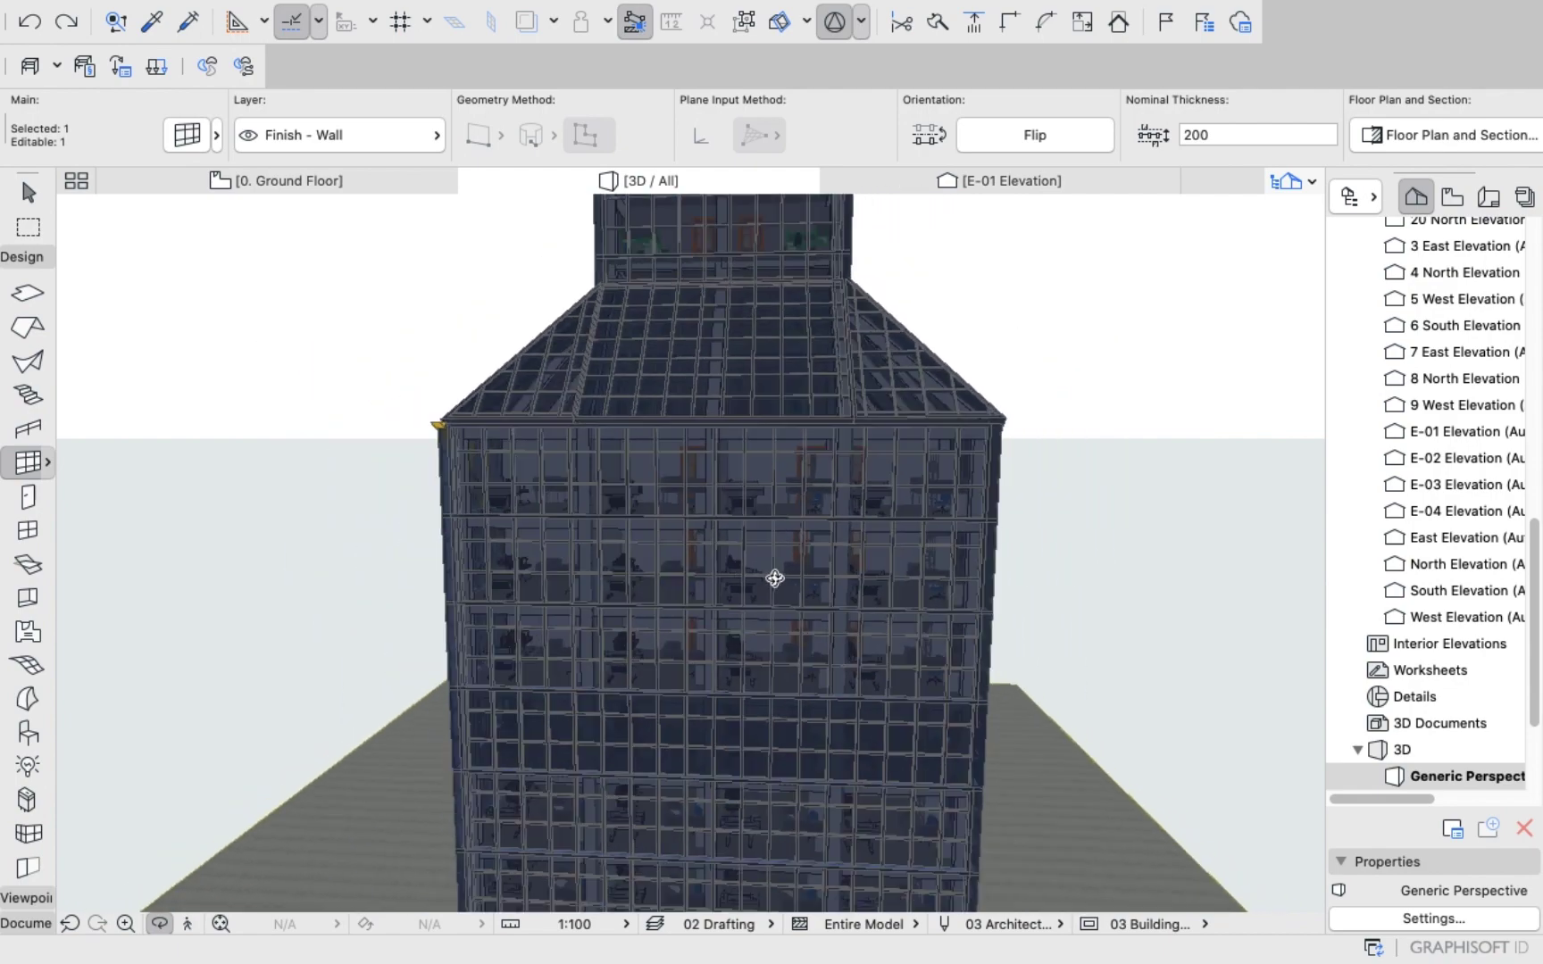
pyautogui.moveTo(727, 669); pyautogui.dragTo(740, 491)
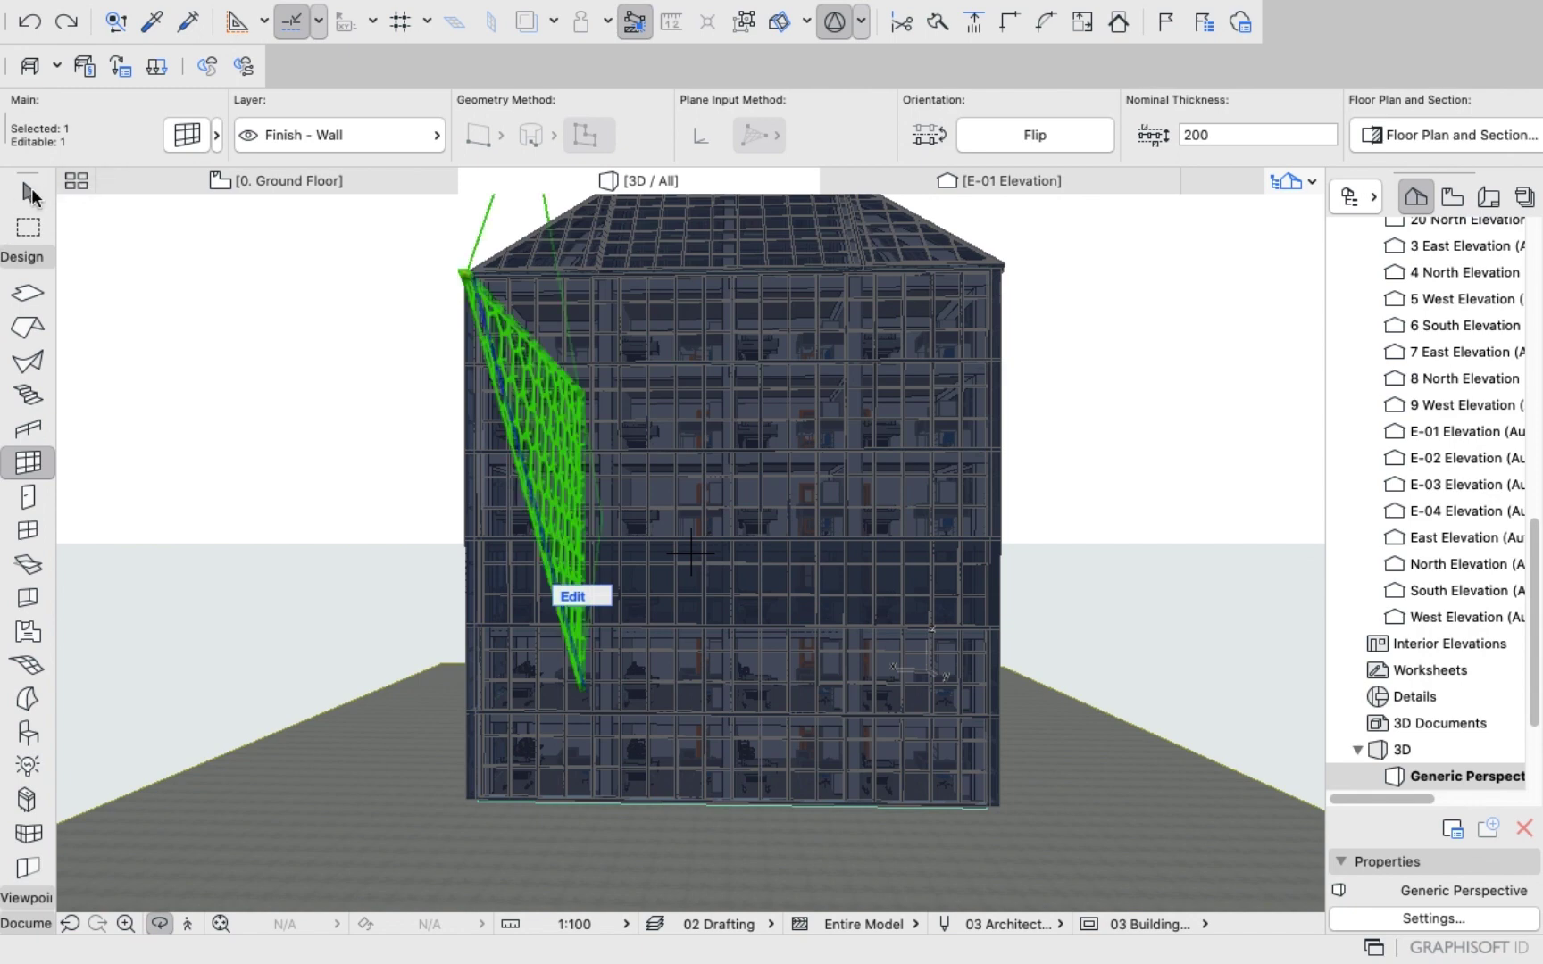
# Deselect the honeycomb wall, then check and accept the honeycomb scheme in the Curtain Wall default settings.
pyautogui.click(29, 193)
pyautogui.click(31, 457)
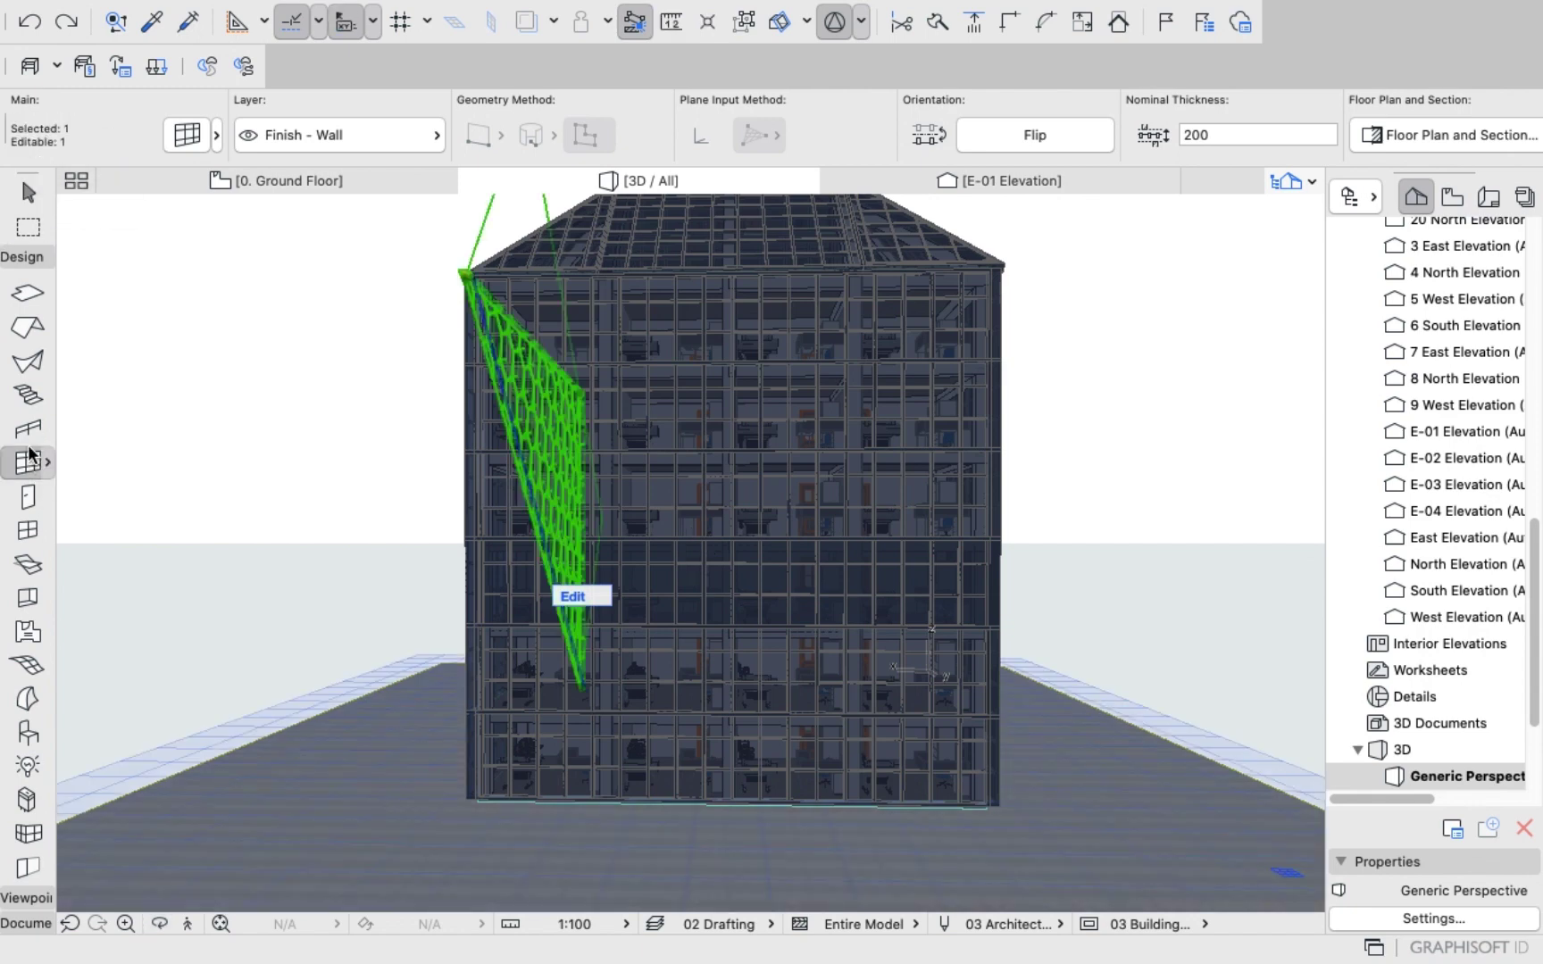
pyautogui.press('Escape')
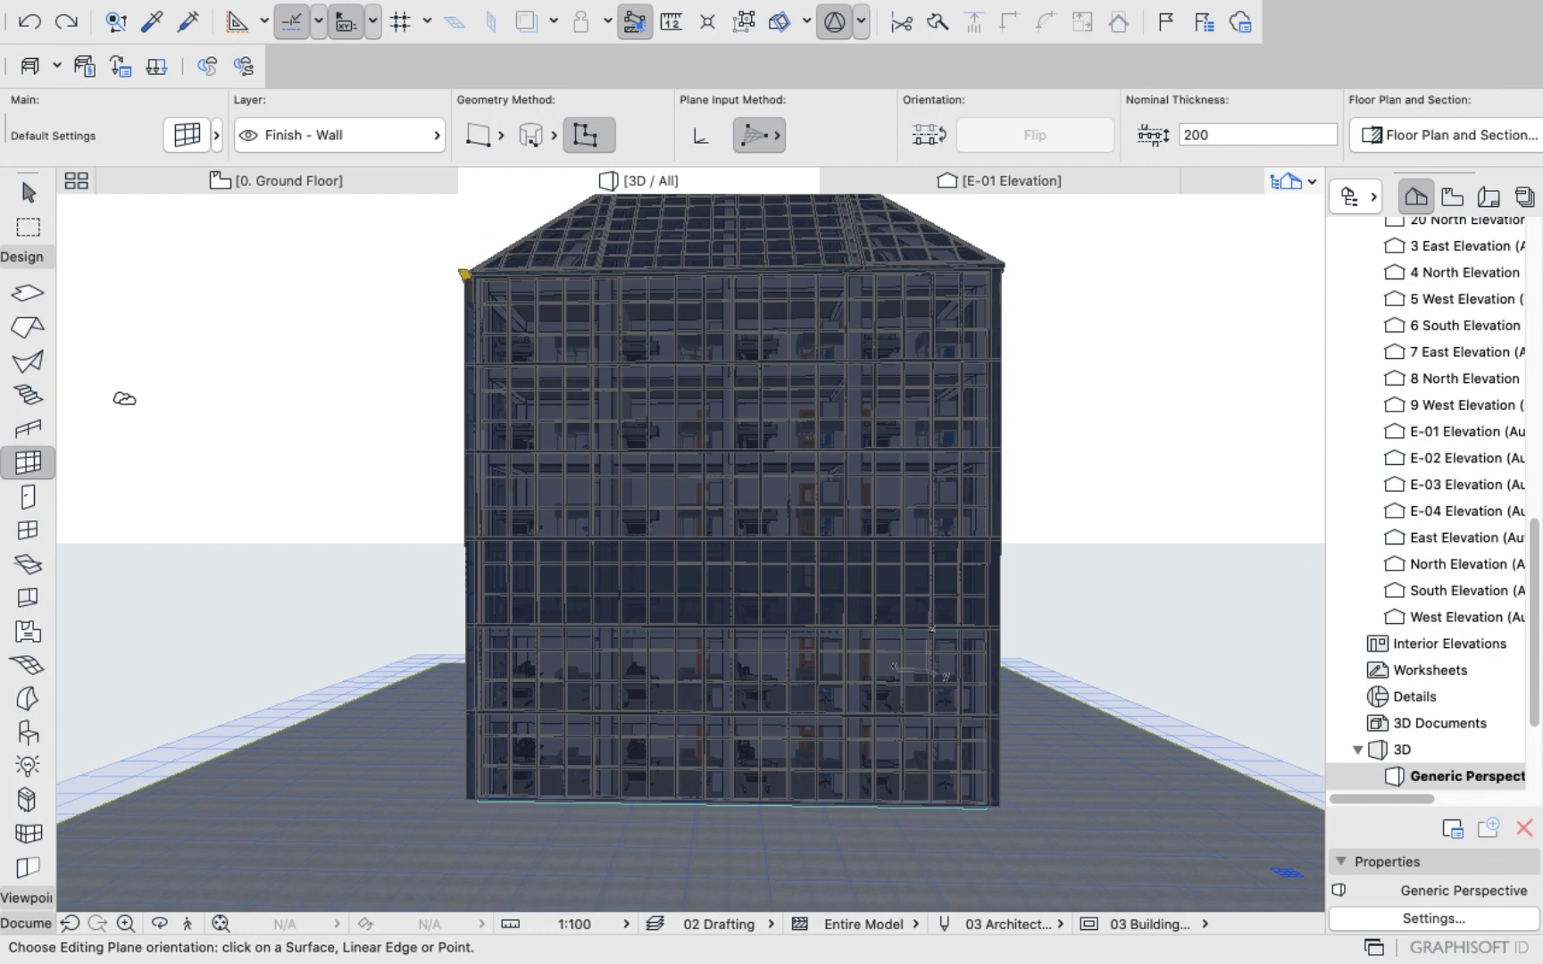
pyautogui.click(48, 459)
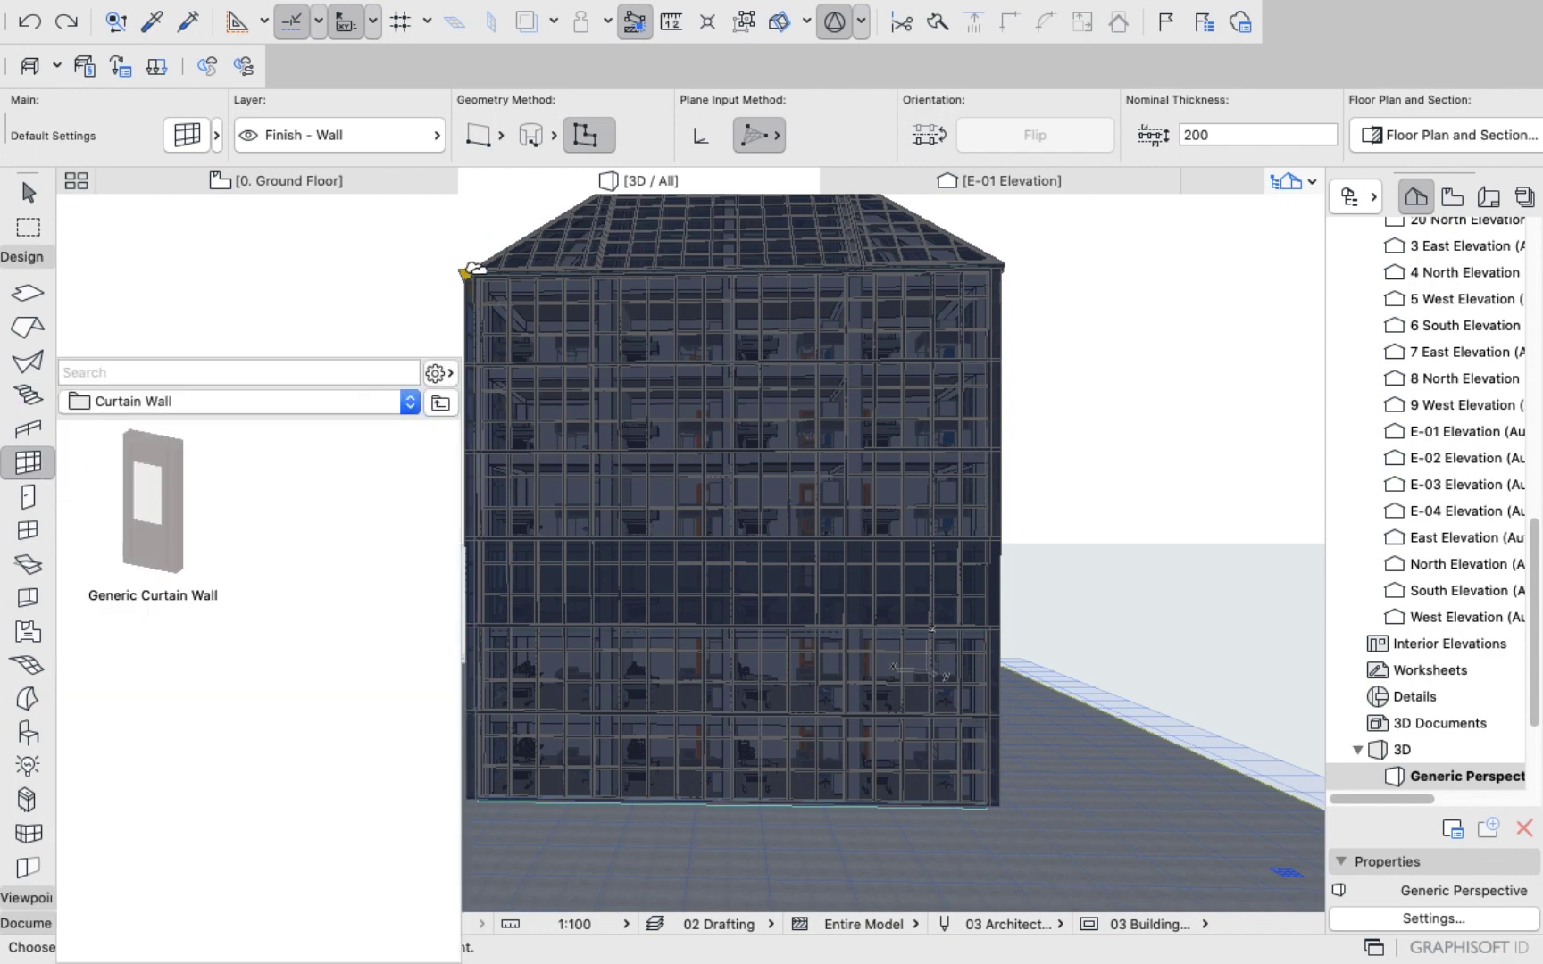
pyautogui.click(175, 135)
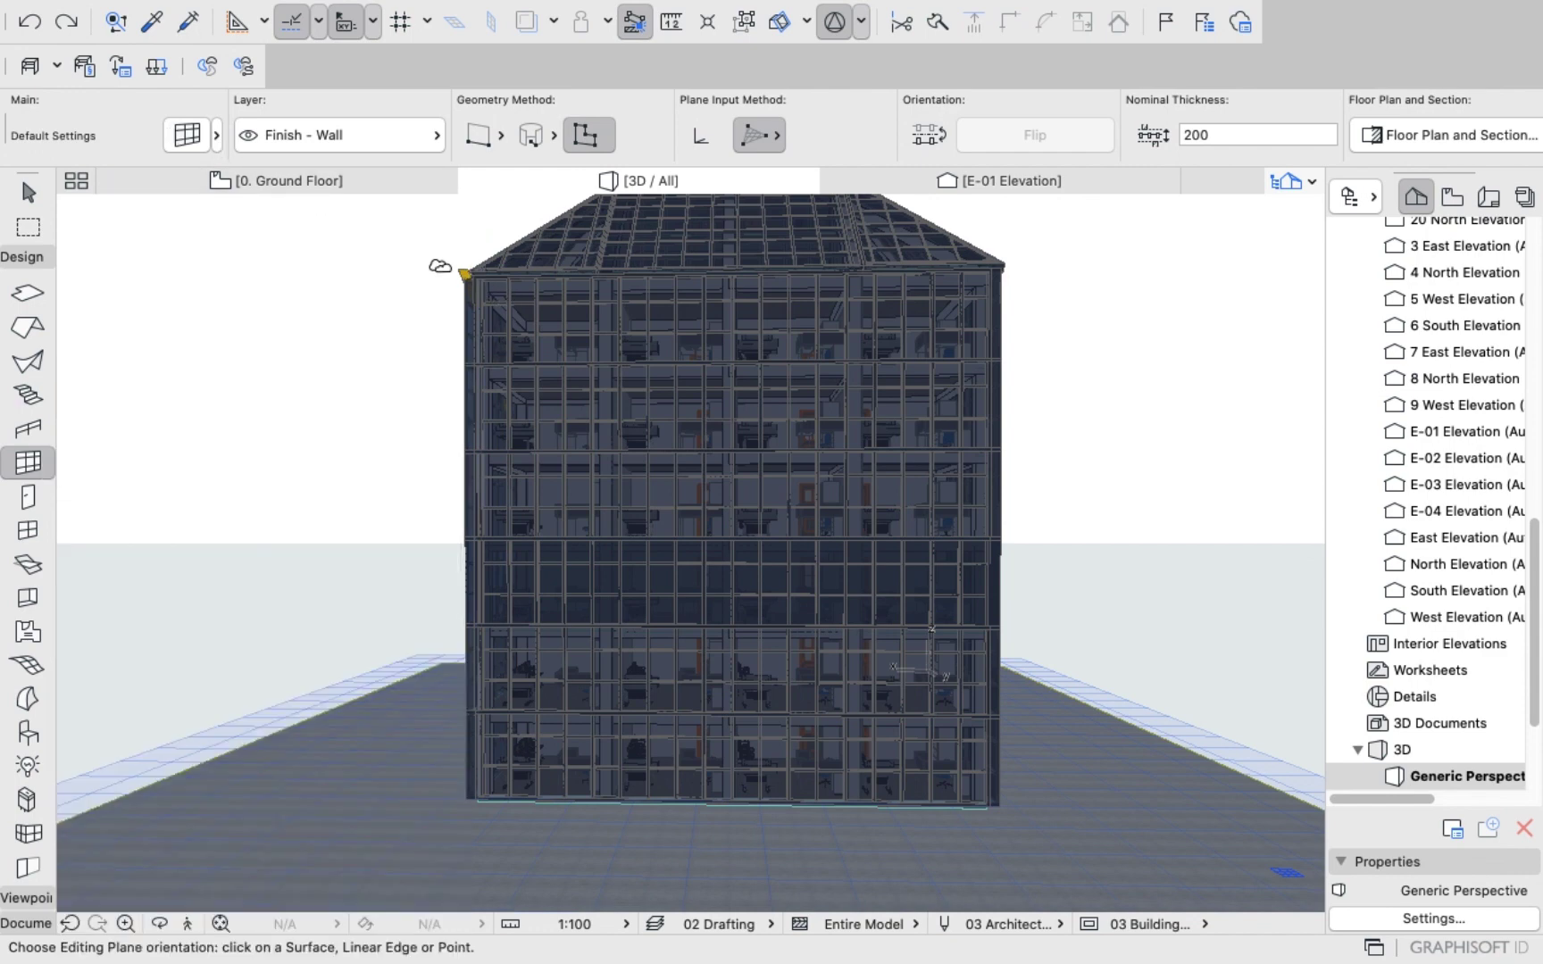
pyautogui.click(203, 134)
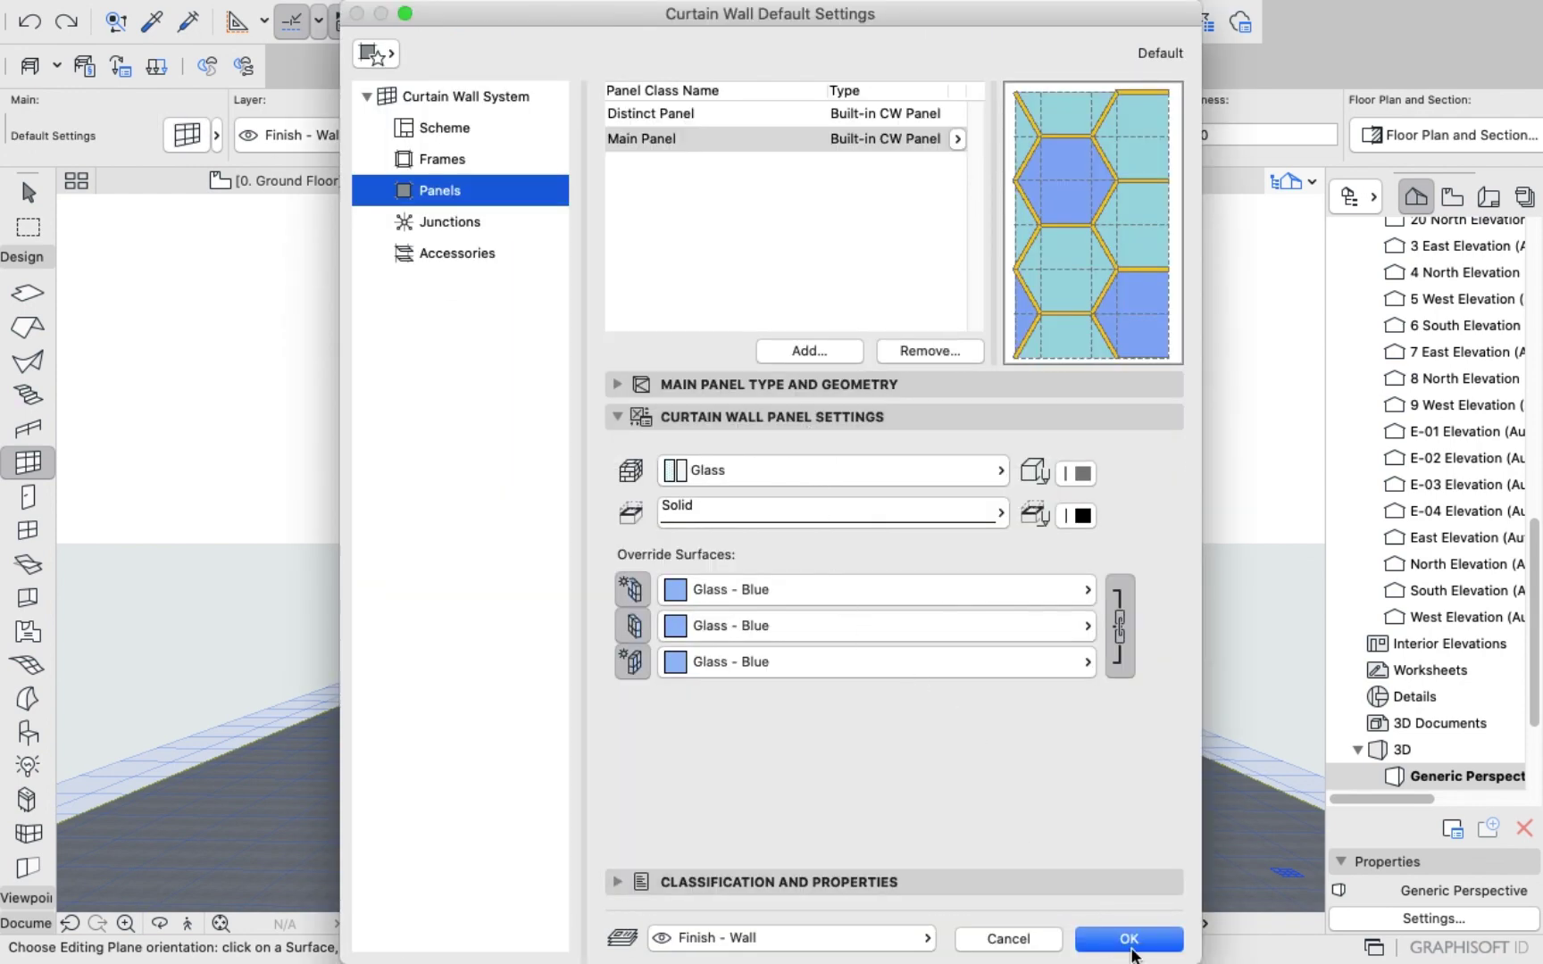
pyautogui.click(1129, 941)
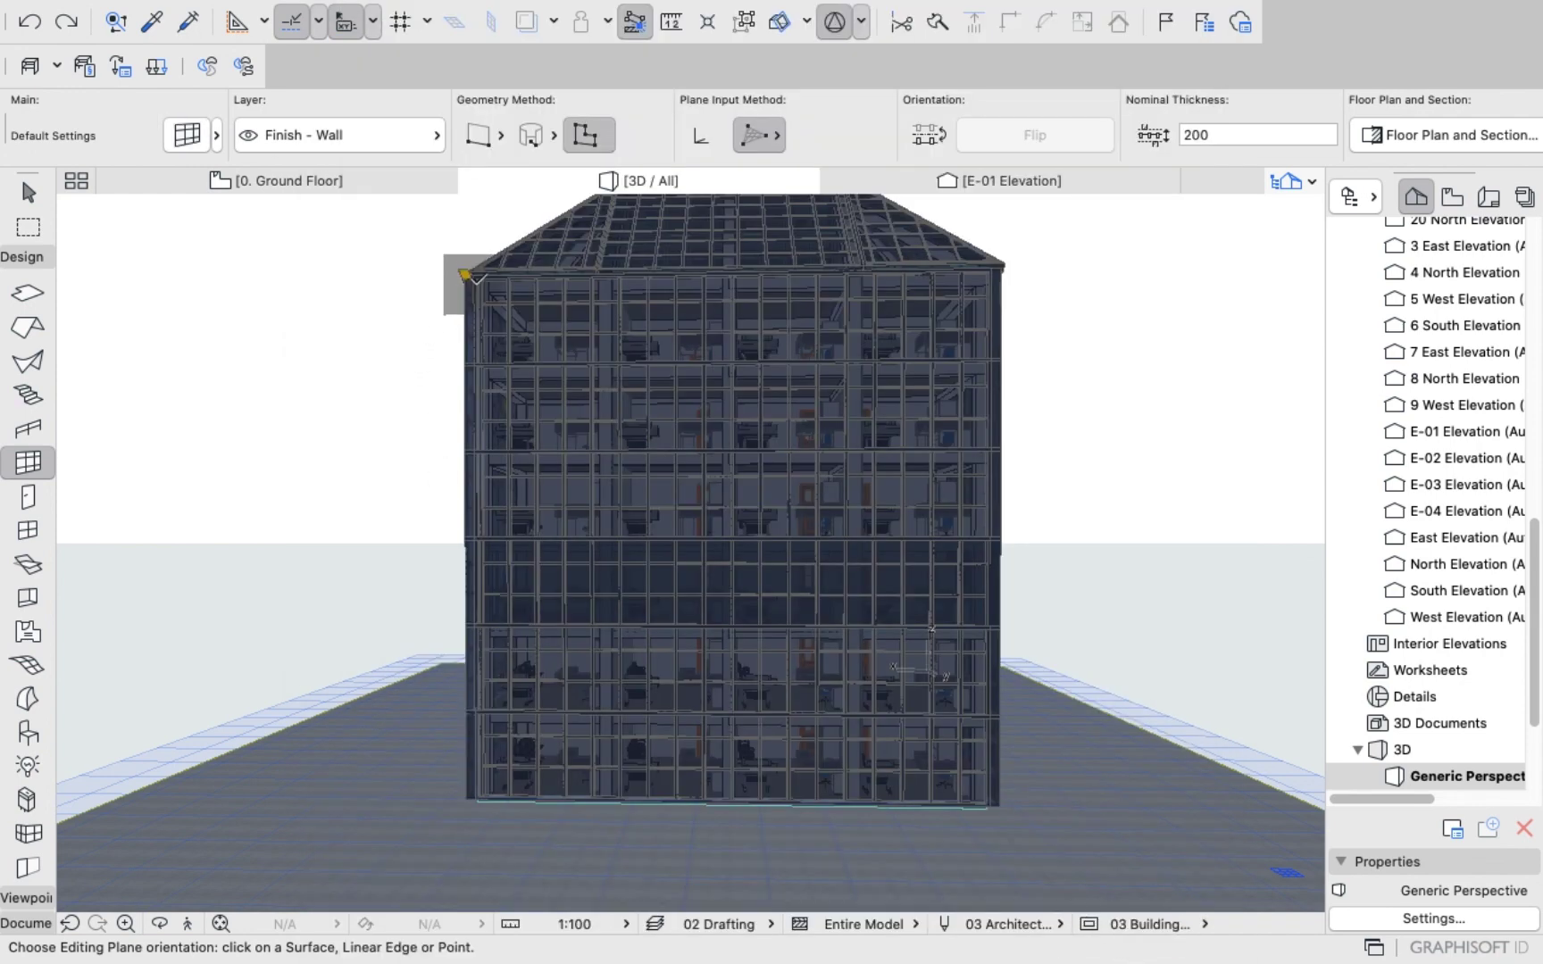
# Define the editing plane with points at the bare facade's upper-left, lower-right and upper-right corners.
pyautogui.click(466, 274)
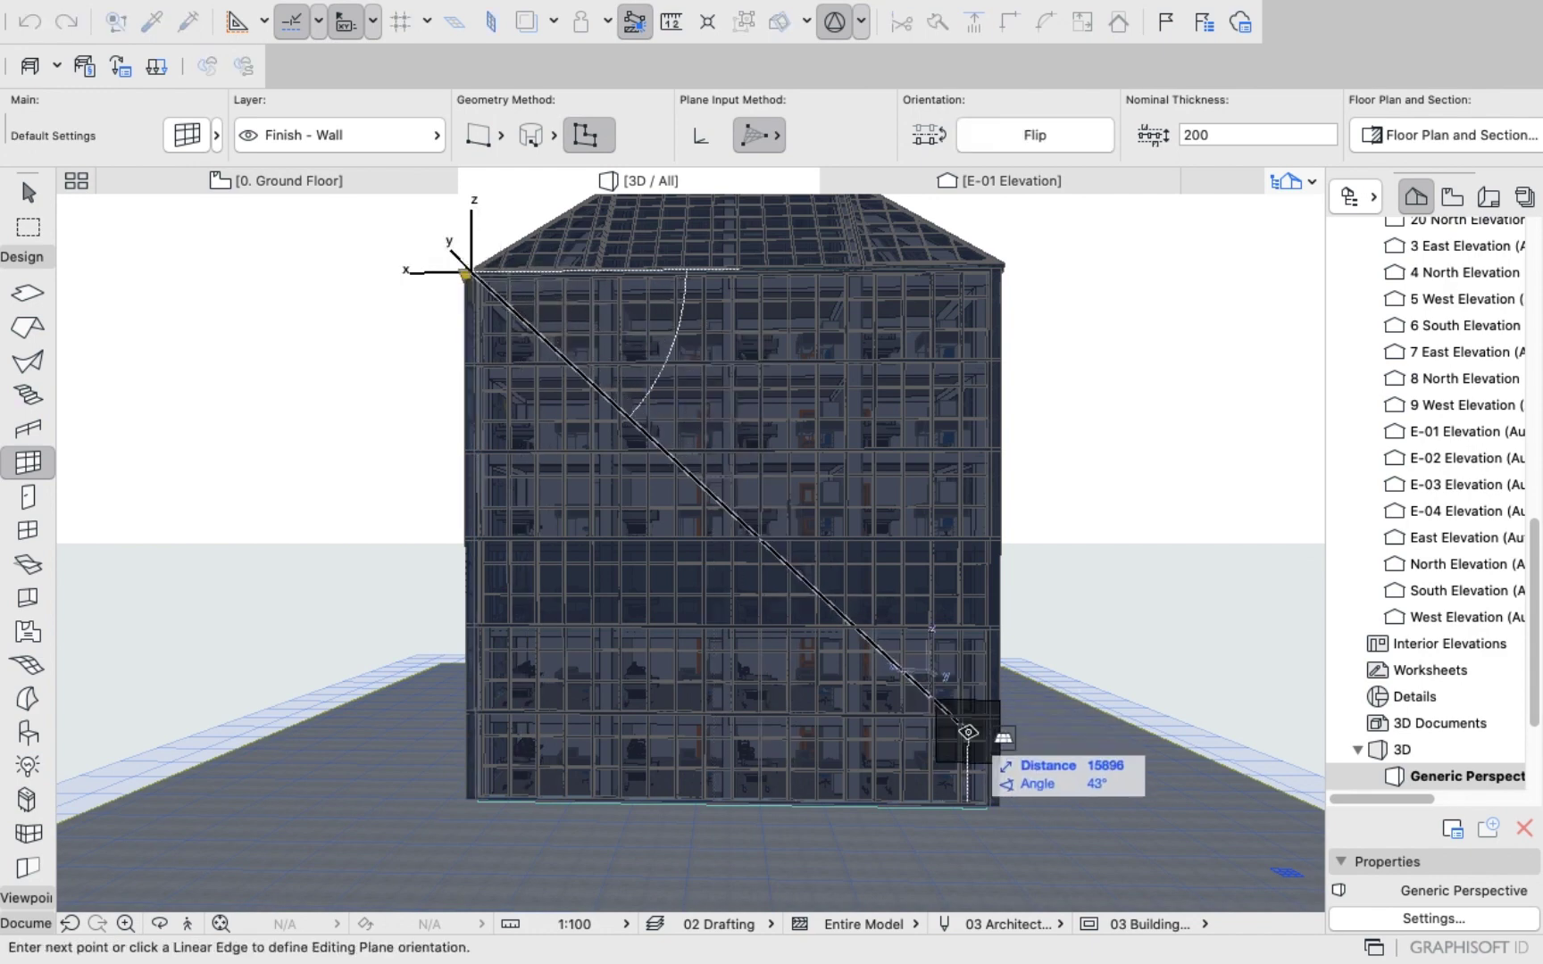
pyautogui.click(991, 803)
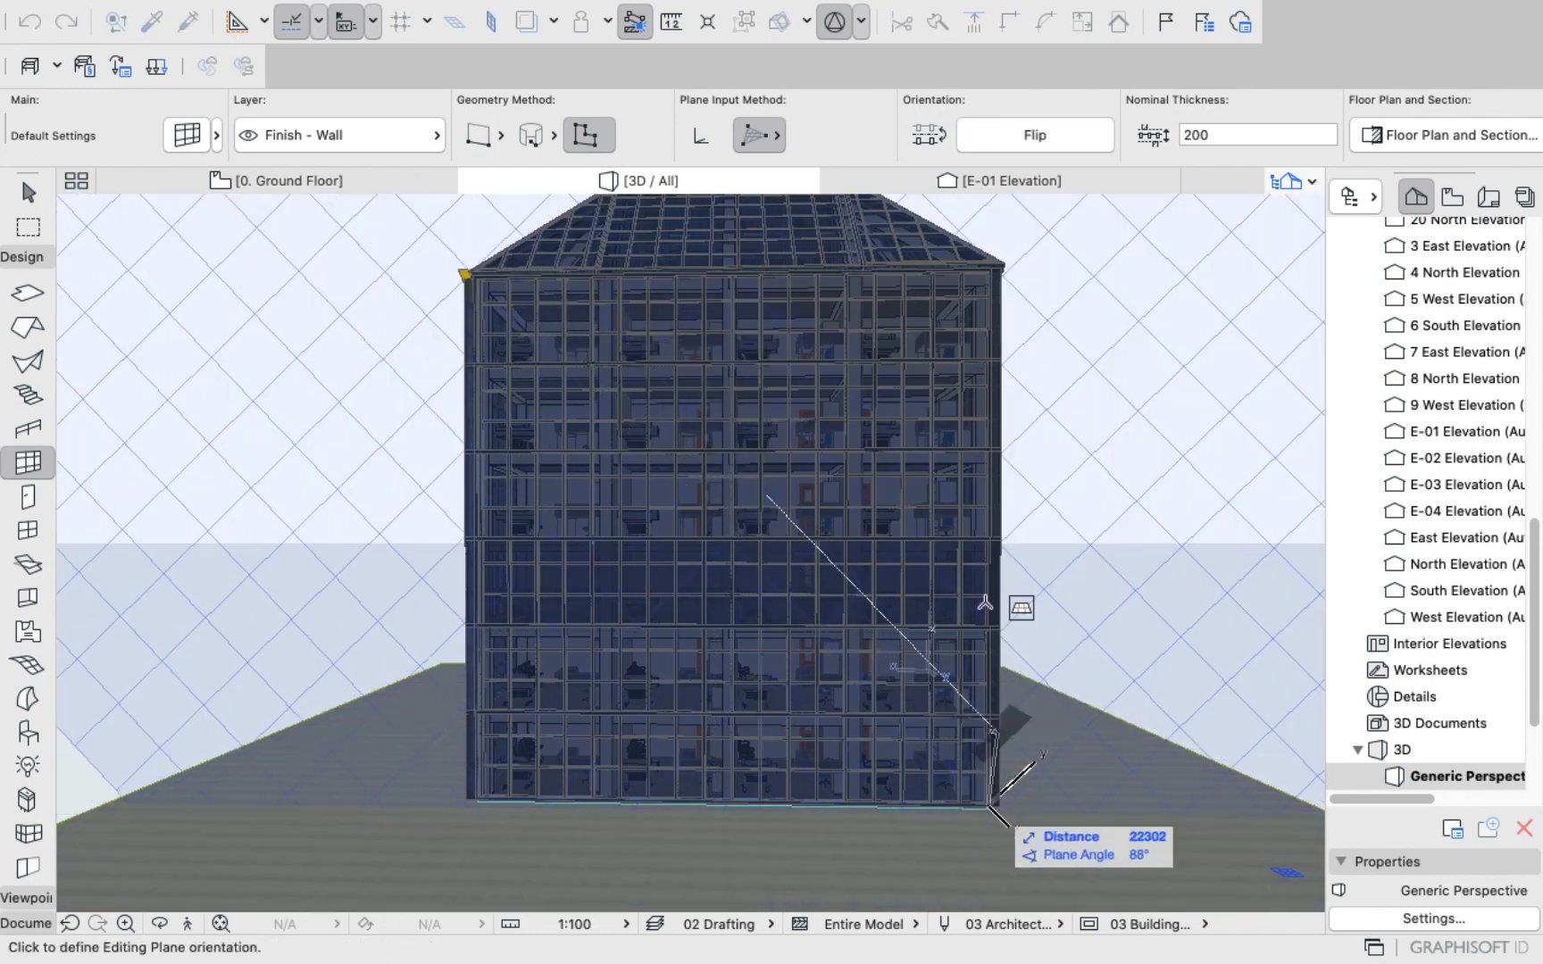
pyautogui.click(1001, 270)
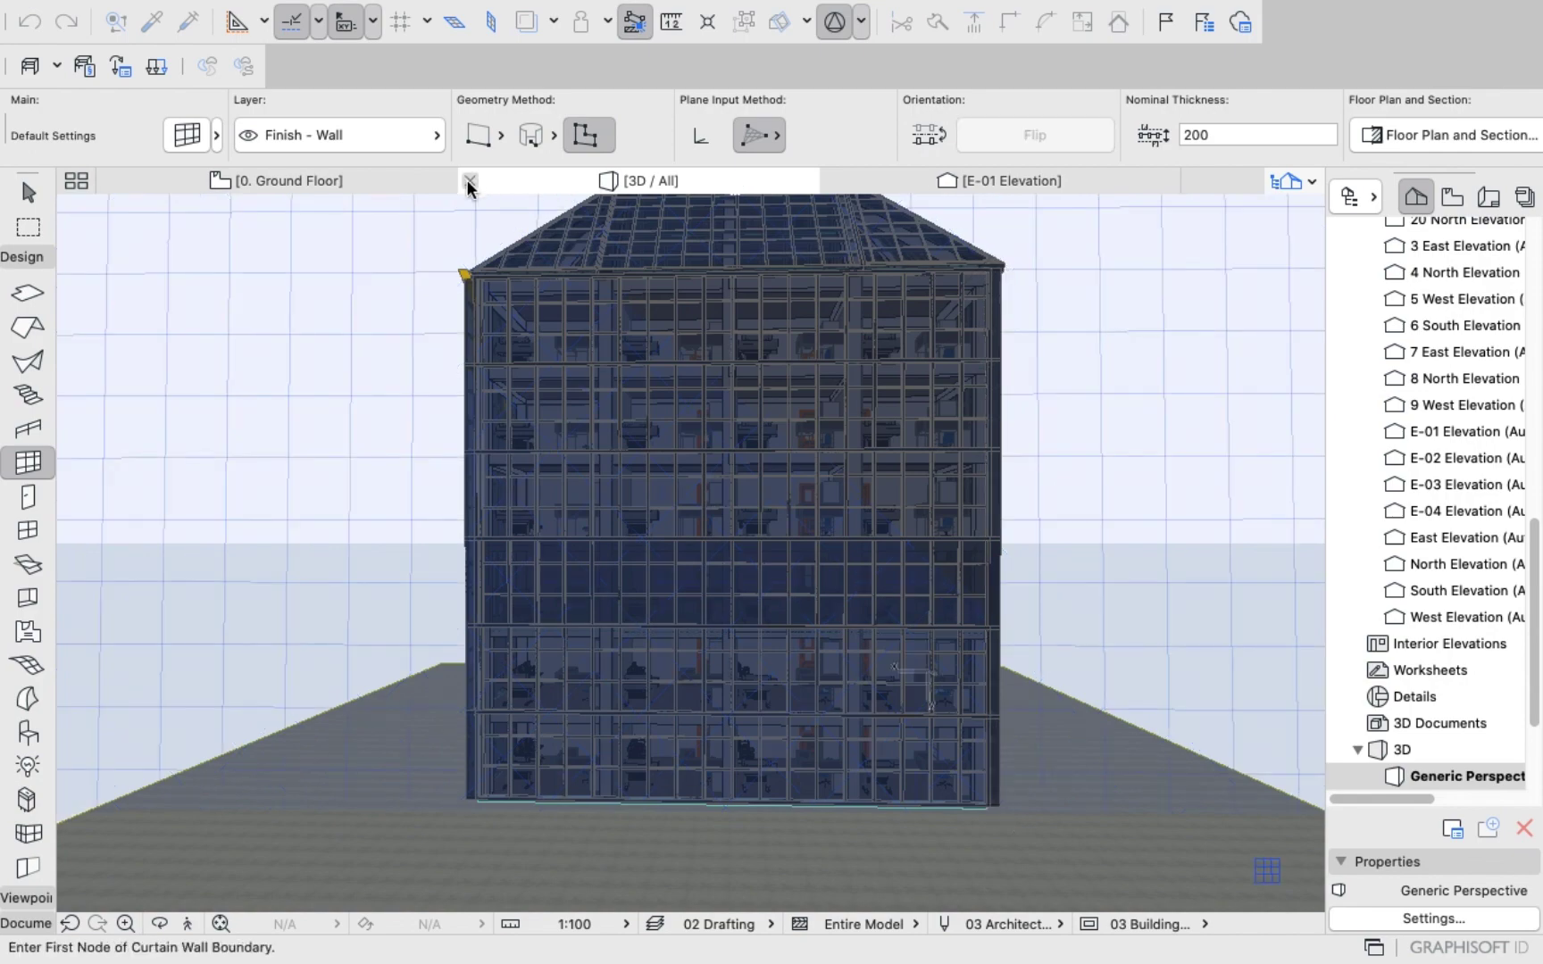
# Place the first boundary node at this facade's upper-left corner and the second at its lower-right corner.
pyautogui.click(473, 275)
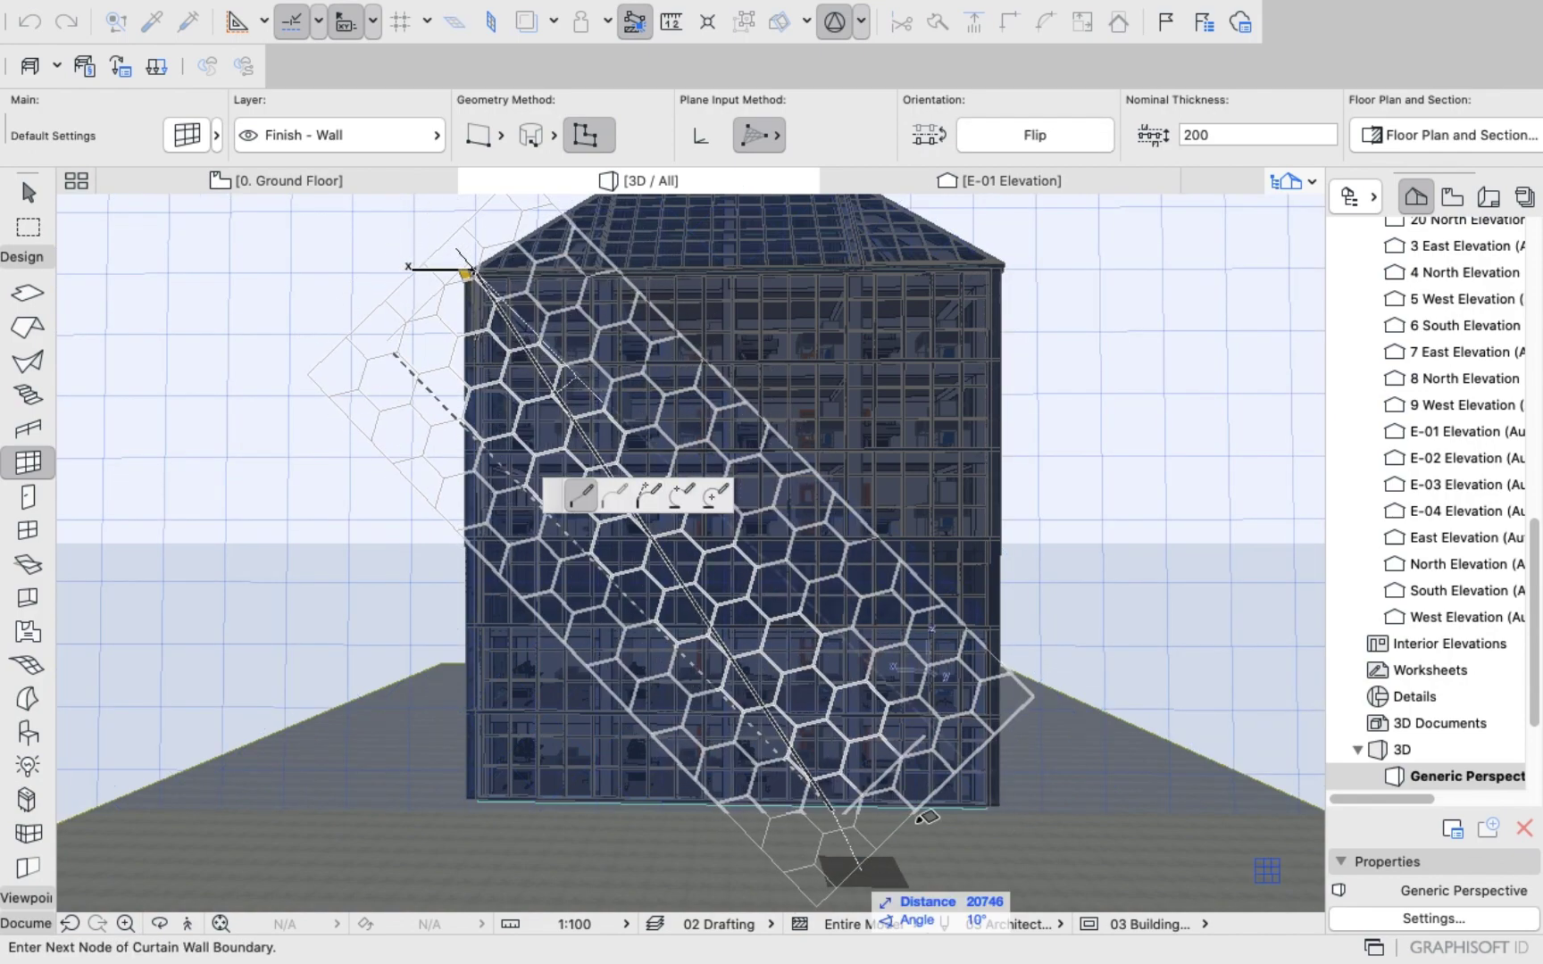
pyautogui.scroll(5, 978, 808)
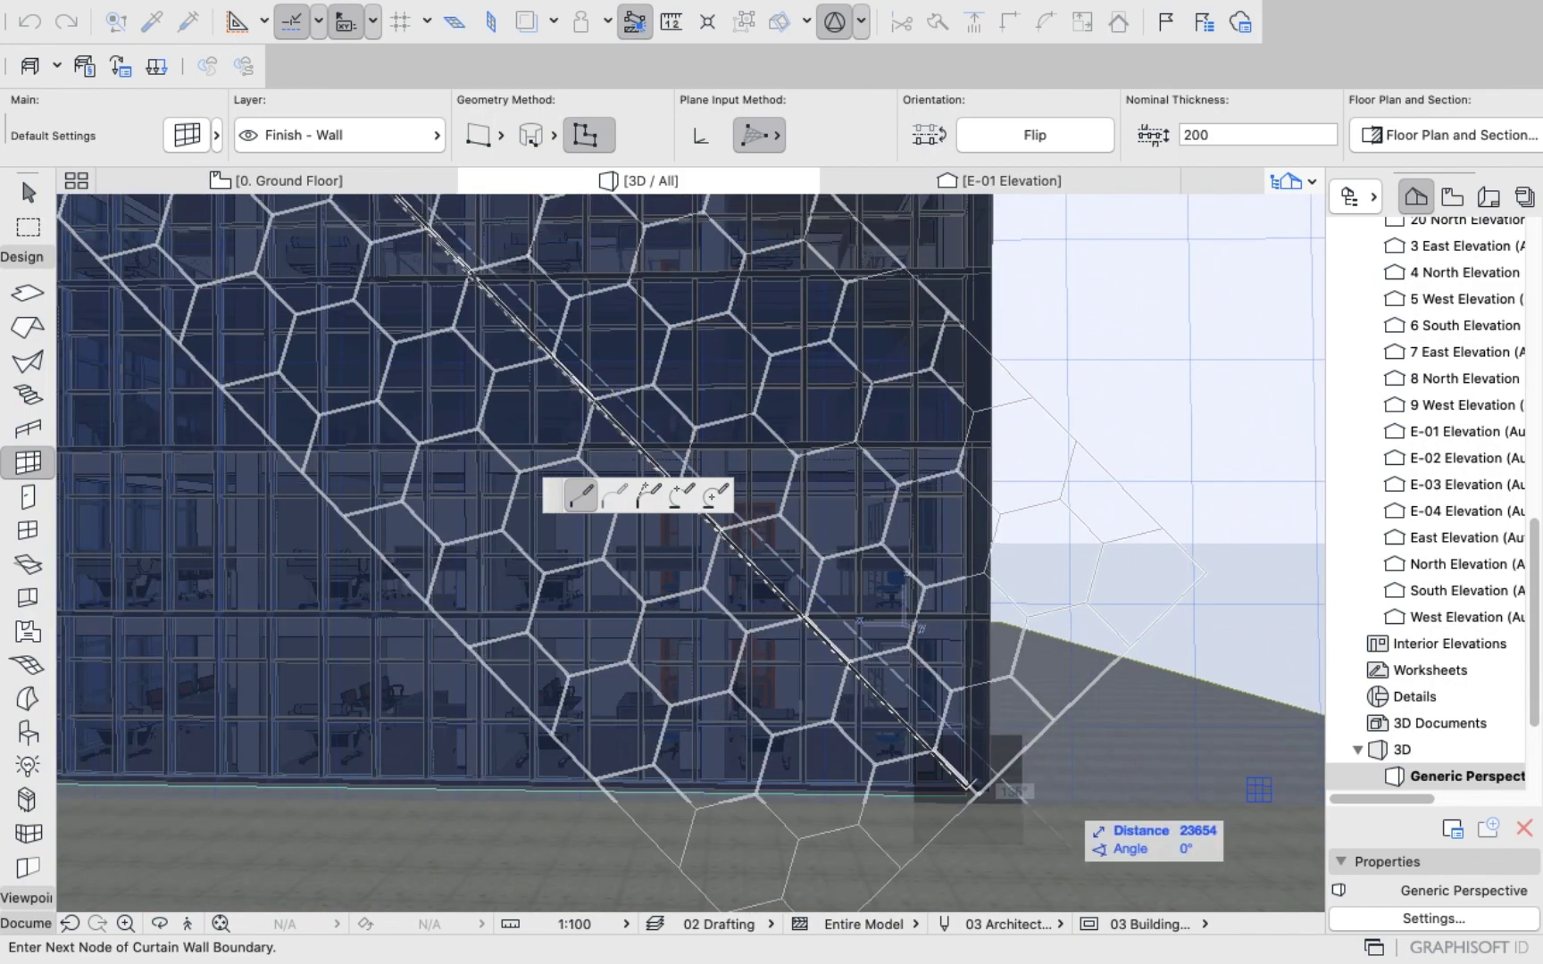
pyautogui.click(965, 794)
pyautogui.scroll(-3, 959, 640)
pyautogui.scroll(-5, 962, 536)
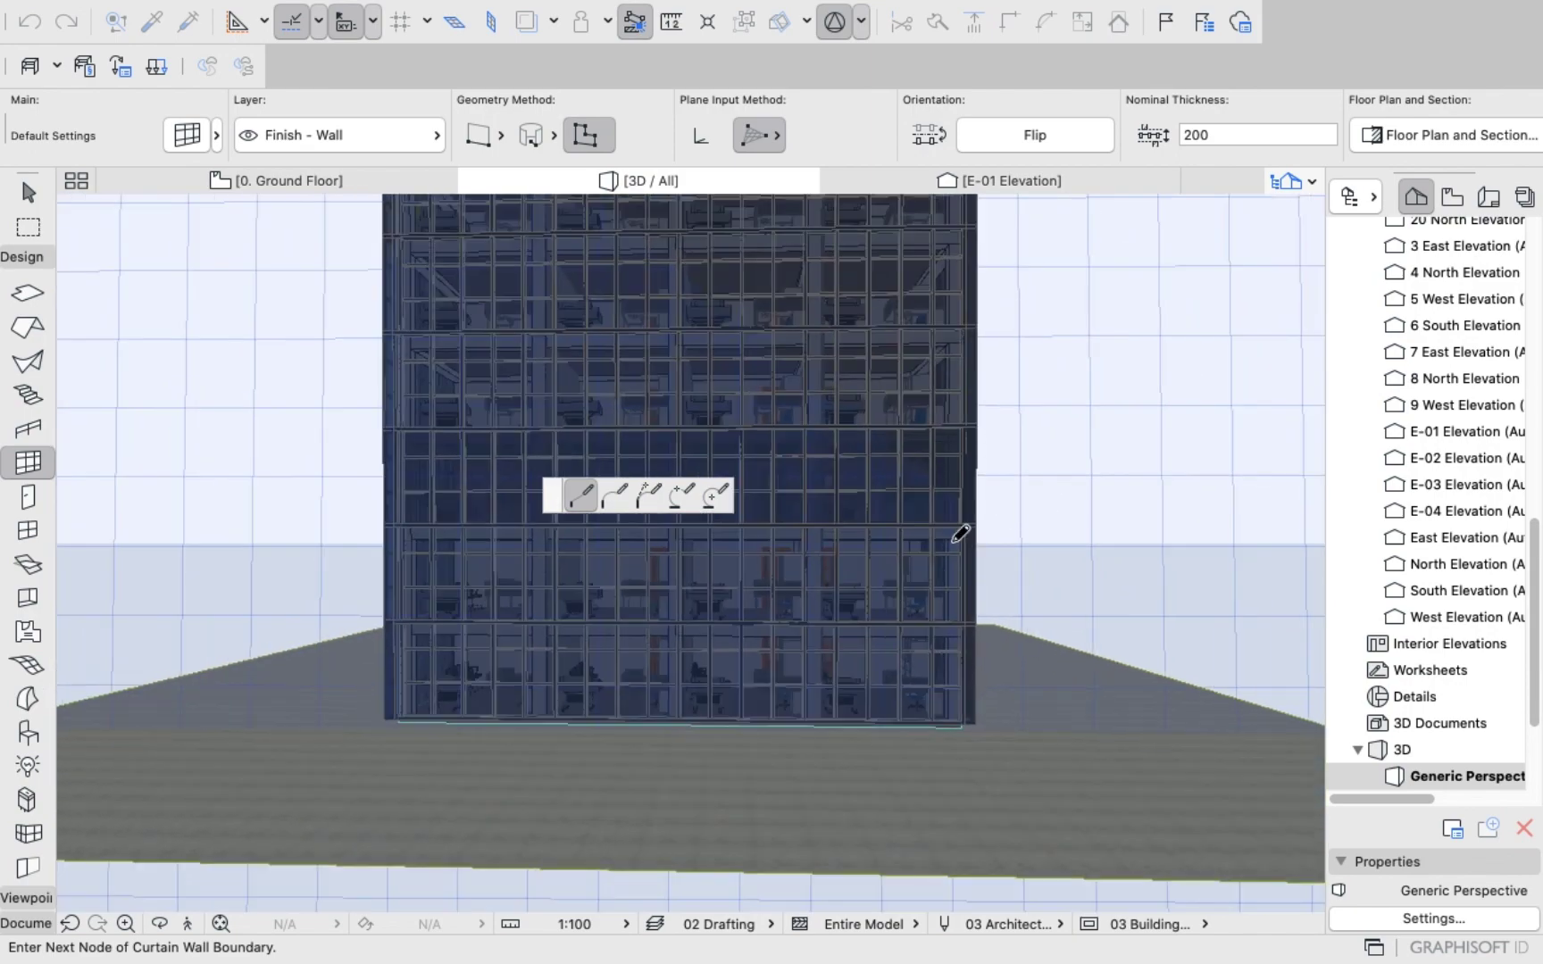
# Add the third boundary node at this facade's upper-right corner.
pyautogui.scroll(4, 991, 269)
pyautogui.scroll(3, 991, 269)
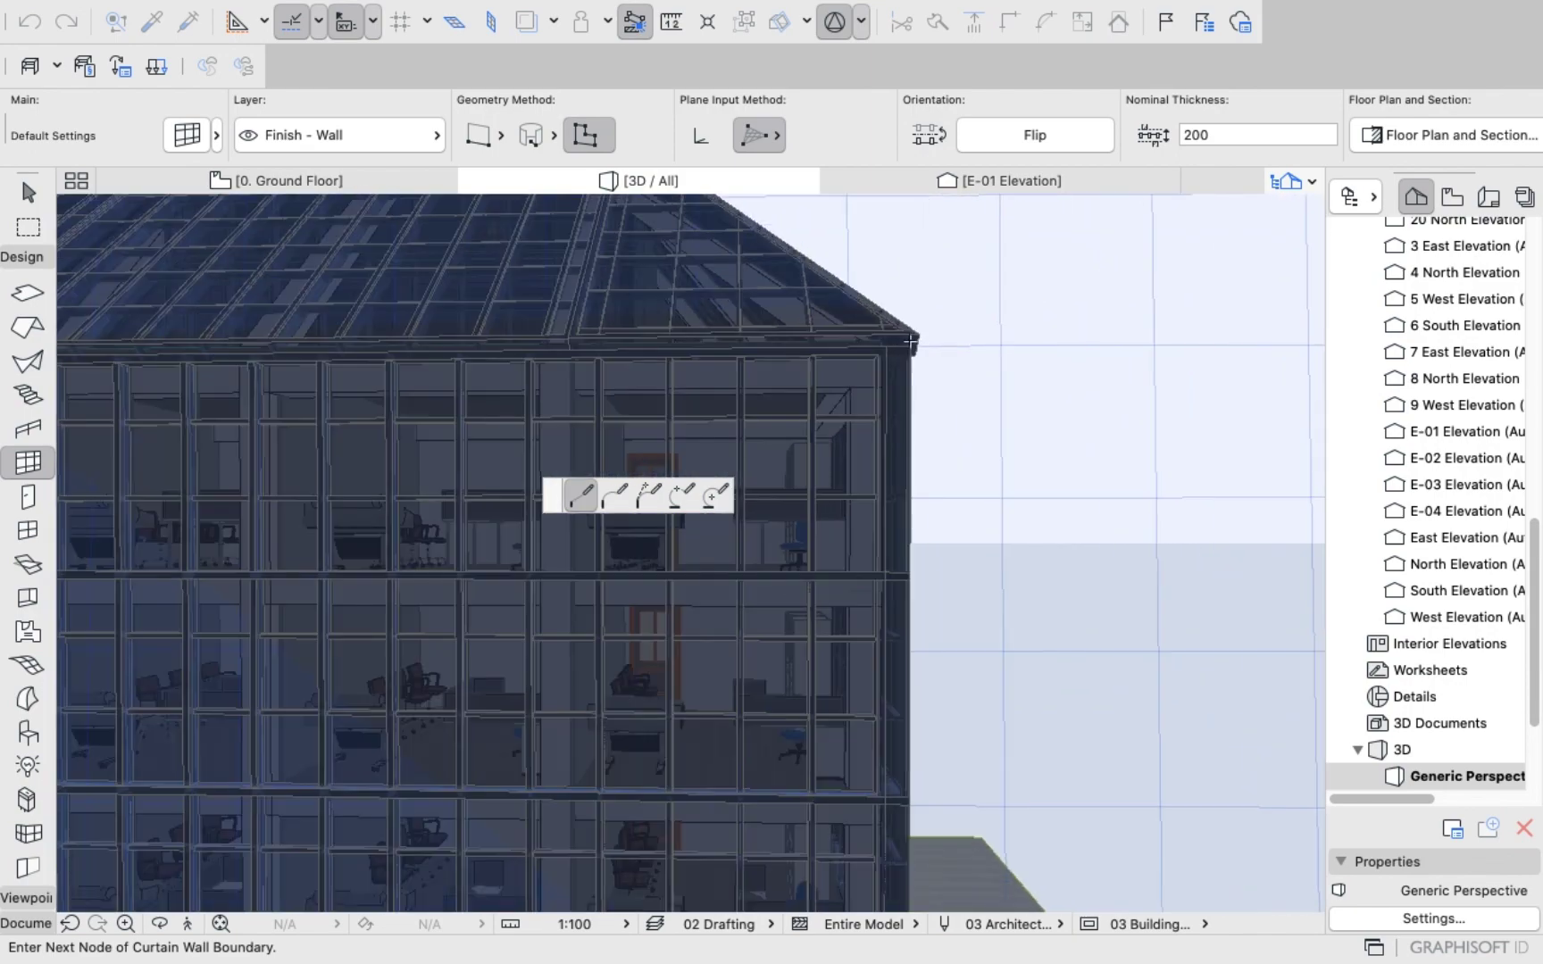
pyautogui.click(881, 343)
pyautogui.scroll(-4, 884, 344)
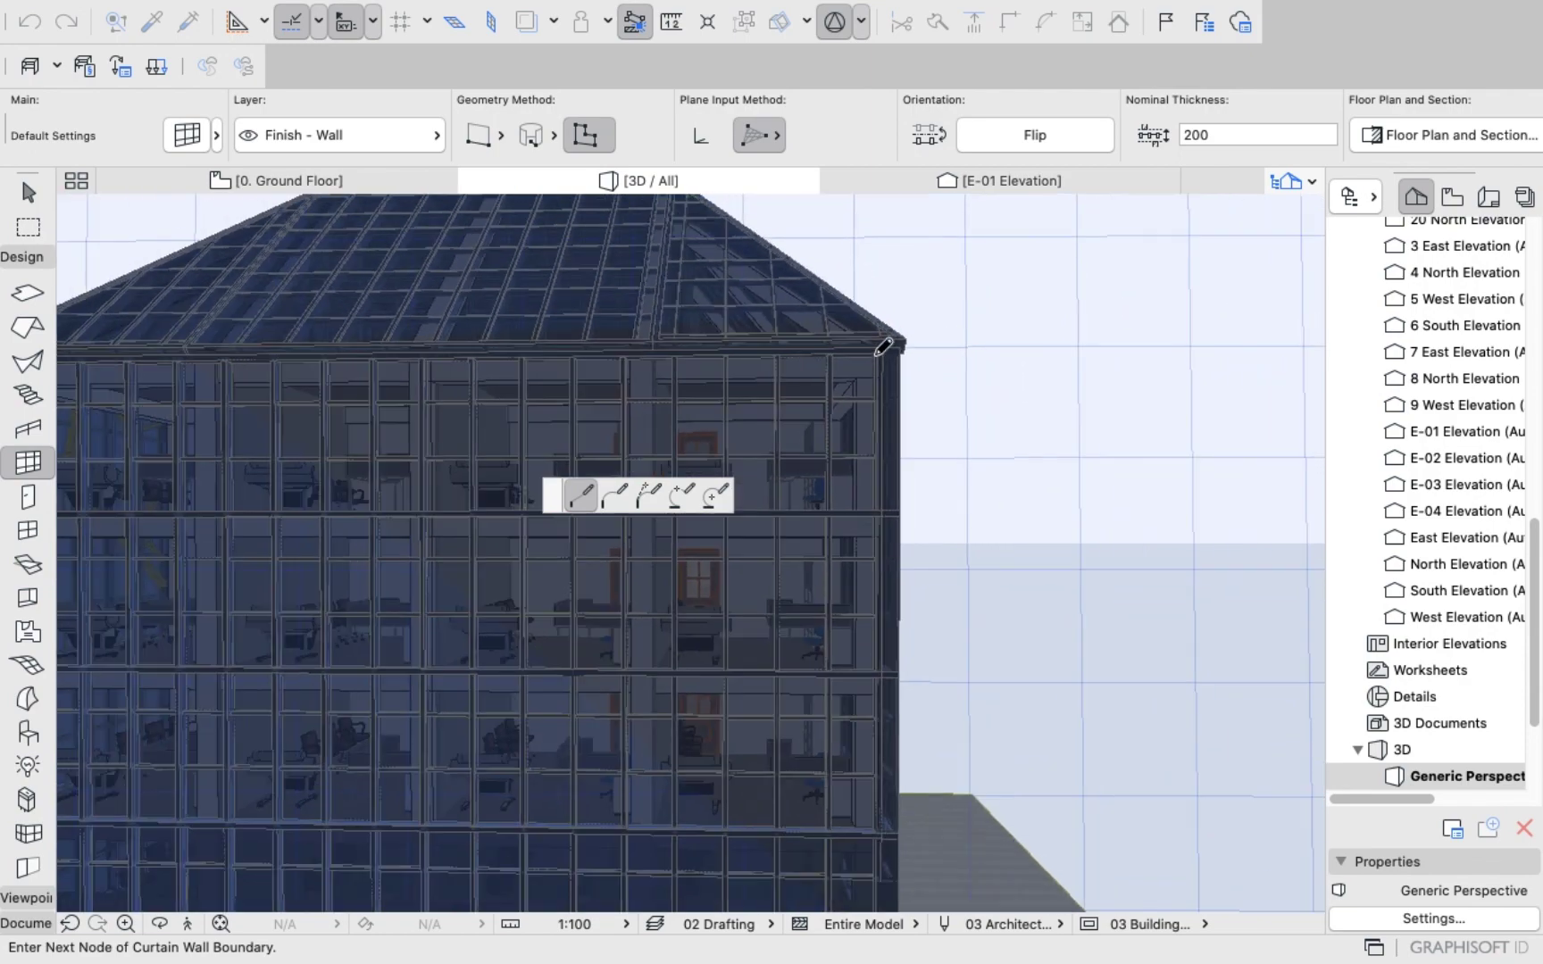
# Close the triangular boundary of the hexagon-patterned curtain wall at the facade's starting upper corner.
pyautogui.scroll(5, 381, 349)
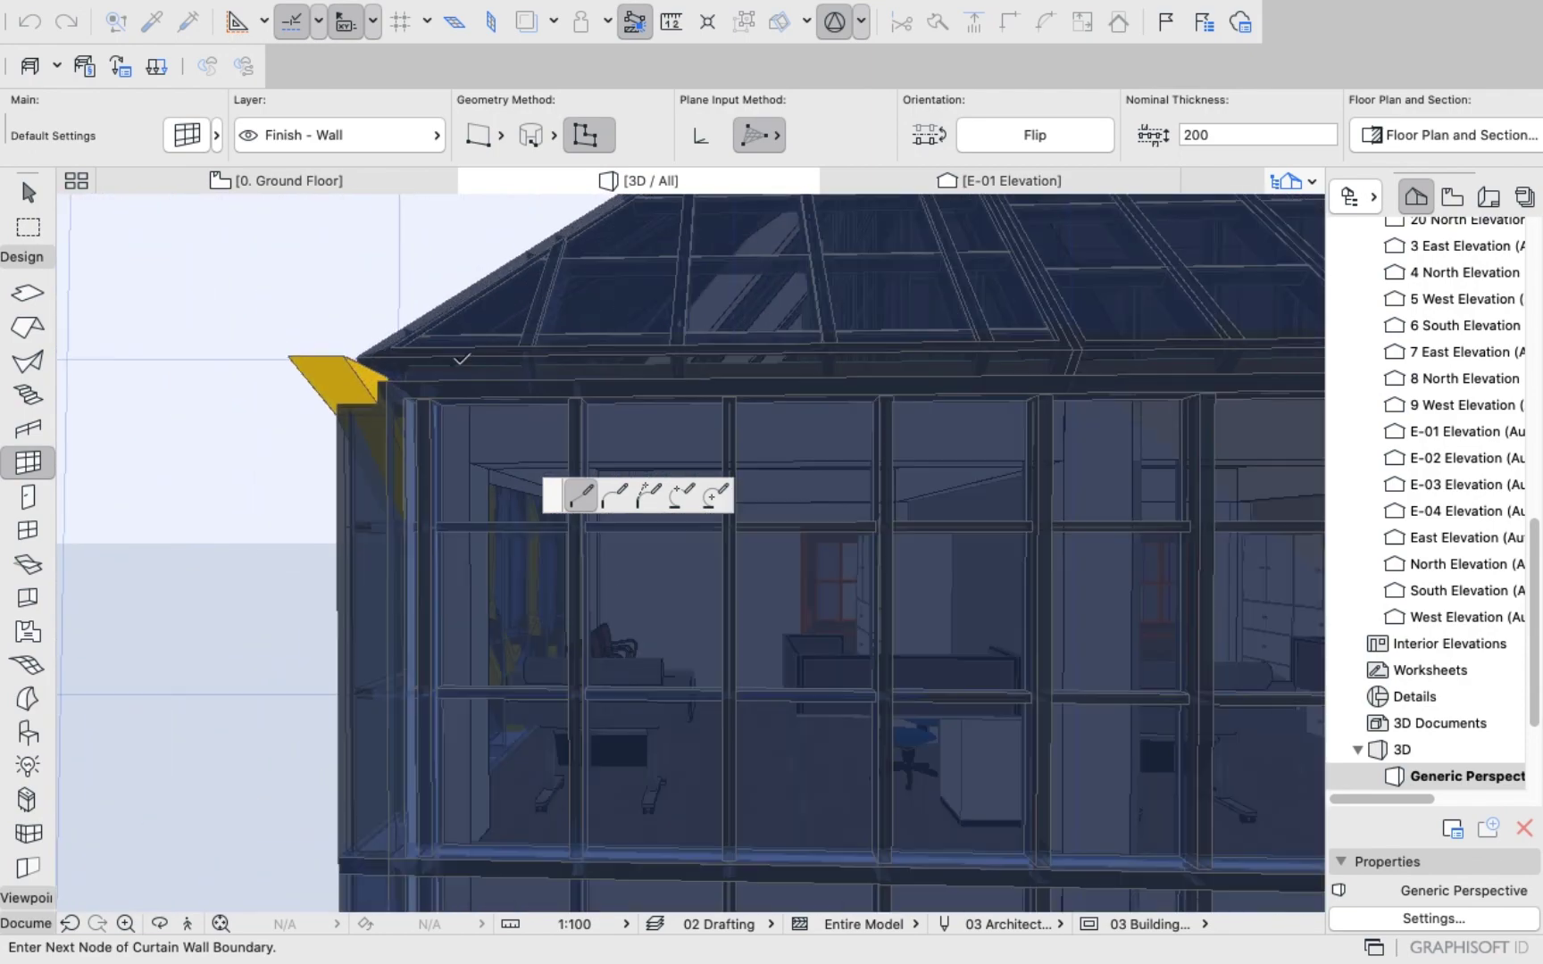
pyautogui.scroll(-5, 264, 428)
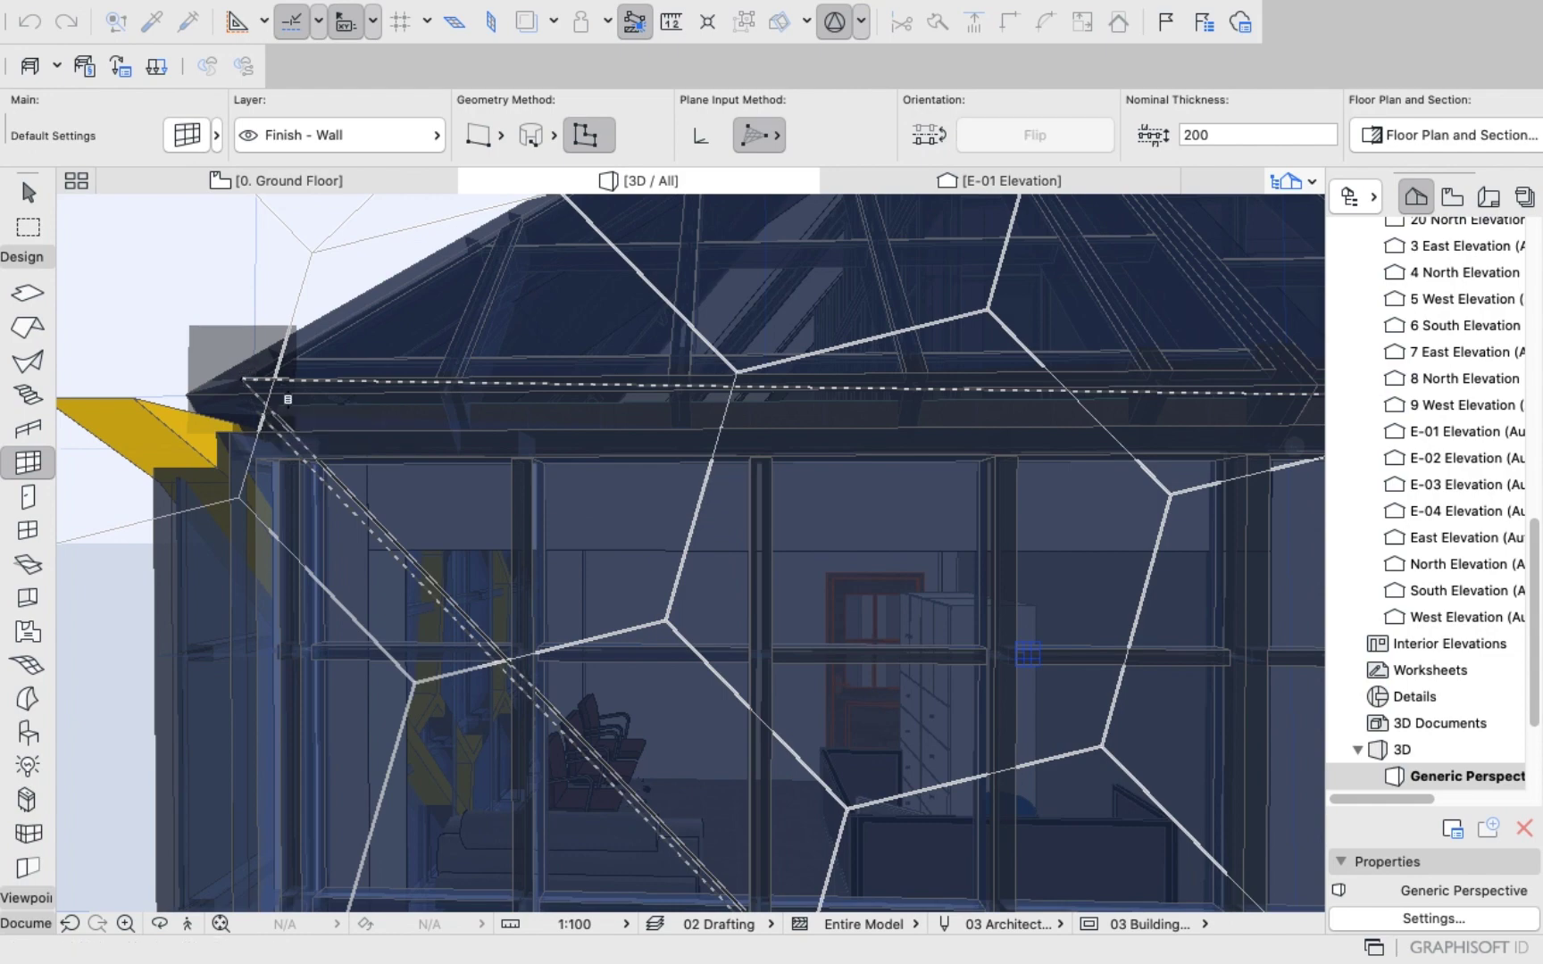
pyautogui.click(288, 400)
pyautogui.scroll(3, 347, 350)
pyautogui.scroll(-10, 346, 350)
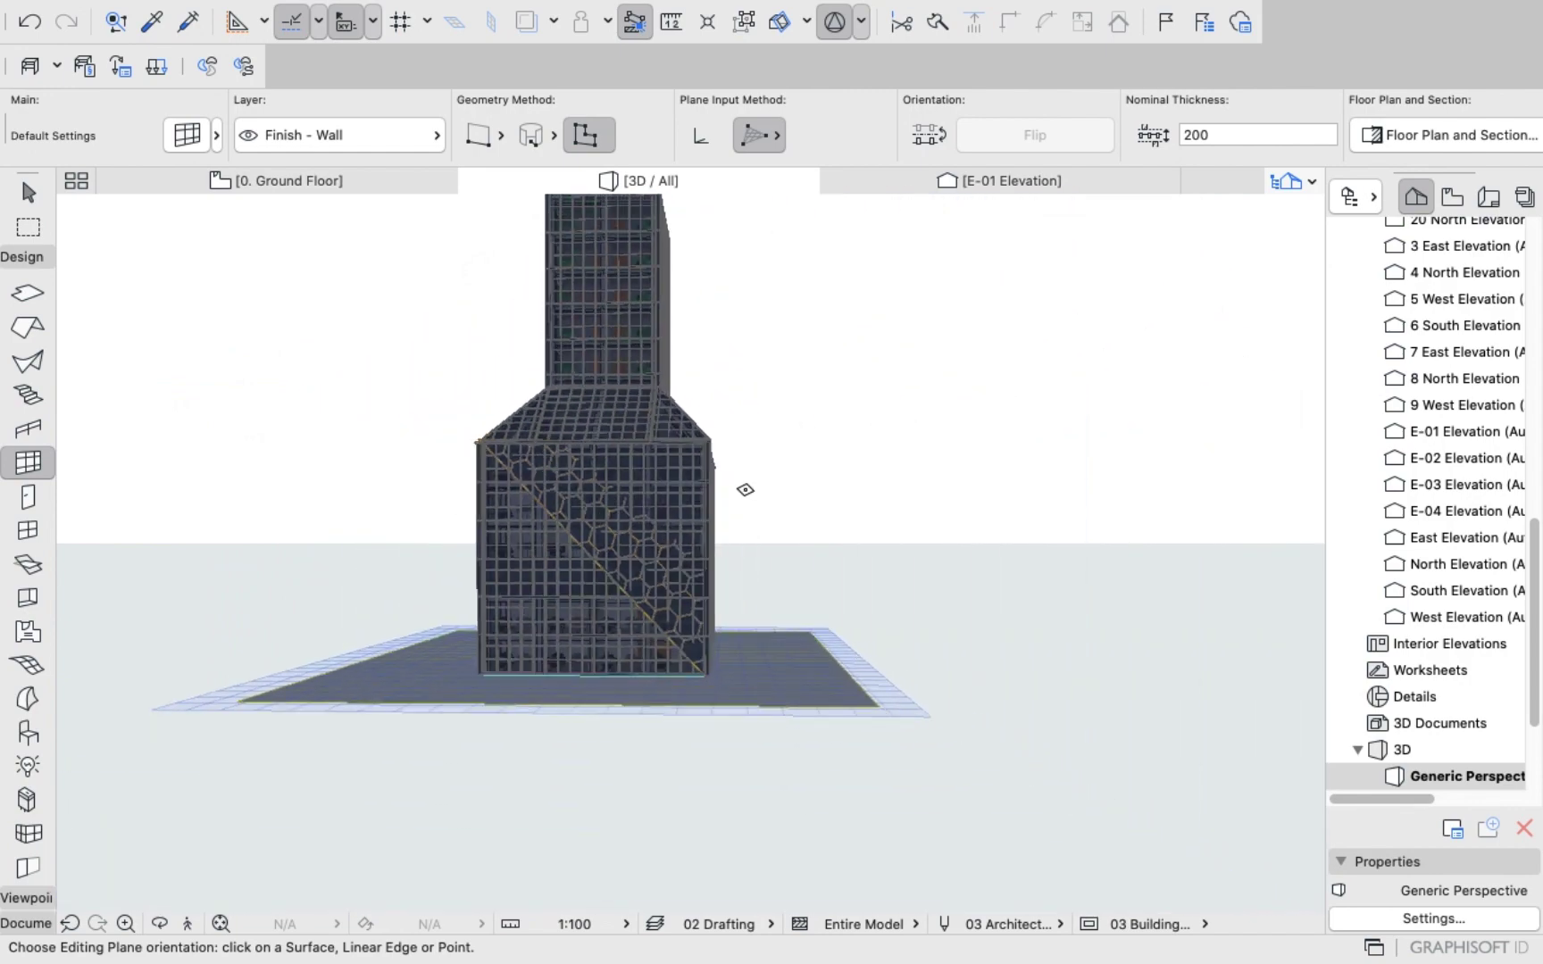
# Examine the triangular hexagonal curtain wall and its meeting with the adjacent facade's pattern from several sides of the building.
pyautogui.scroll(5, 740, 489)
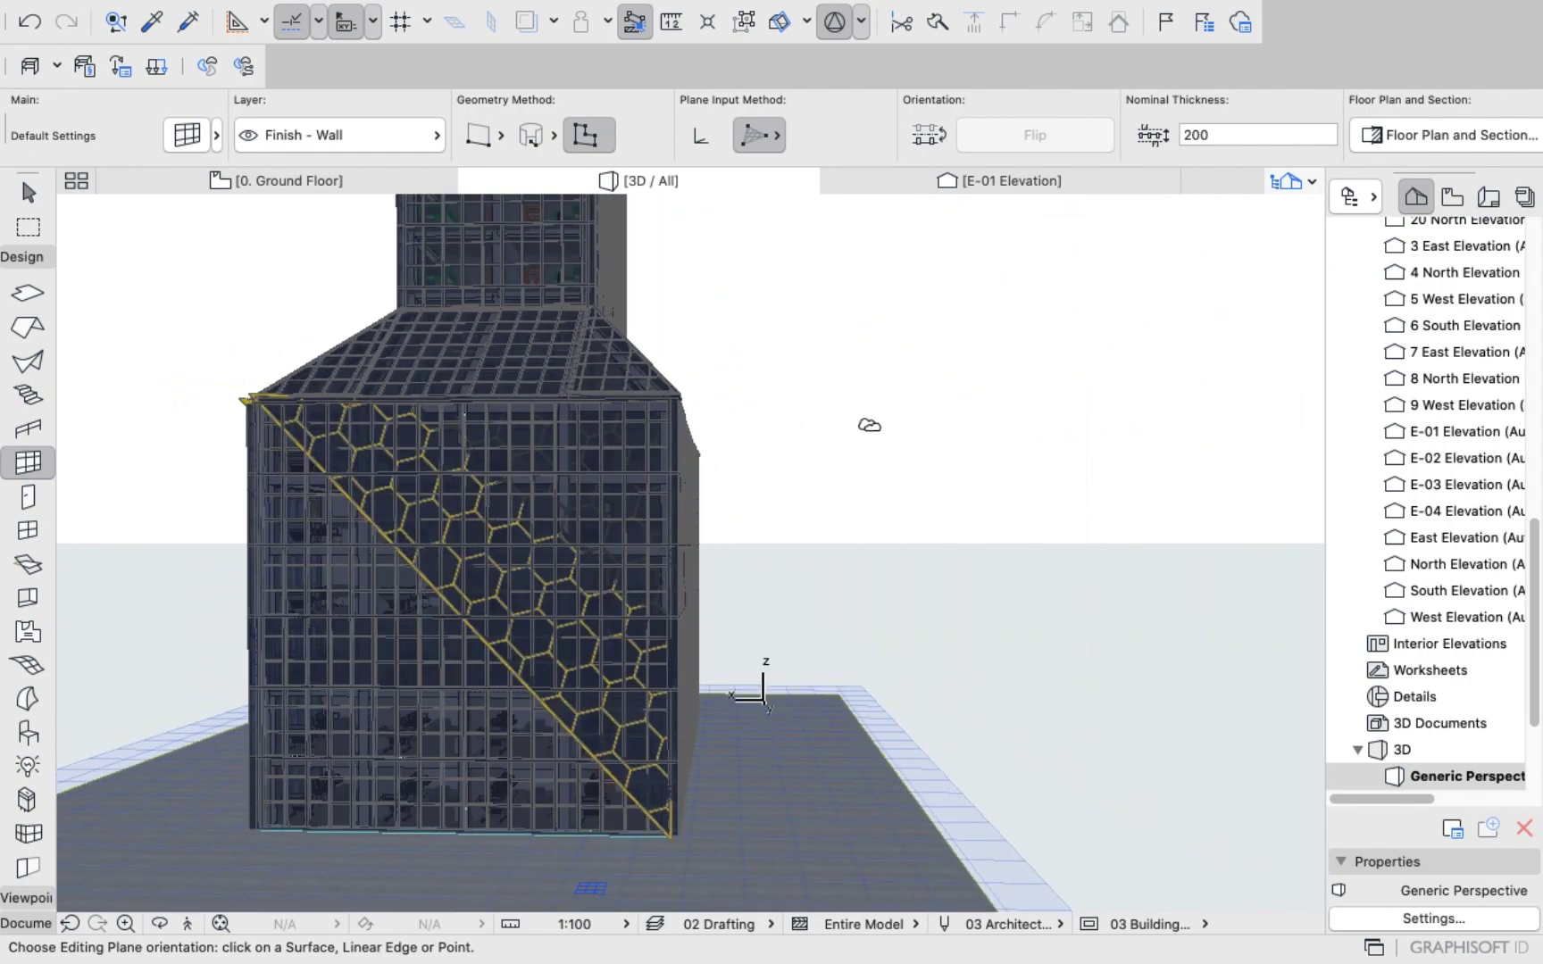
pyautogui.keyDown('shift'); pyautogui.moveTo(868, 425); pyautogui.dragTo(448, 464, button='middle'); pyautogui.keyUp('shift')
pyautogui.scroll(5, 449, 466)
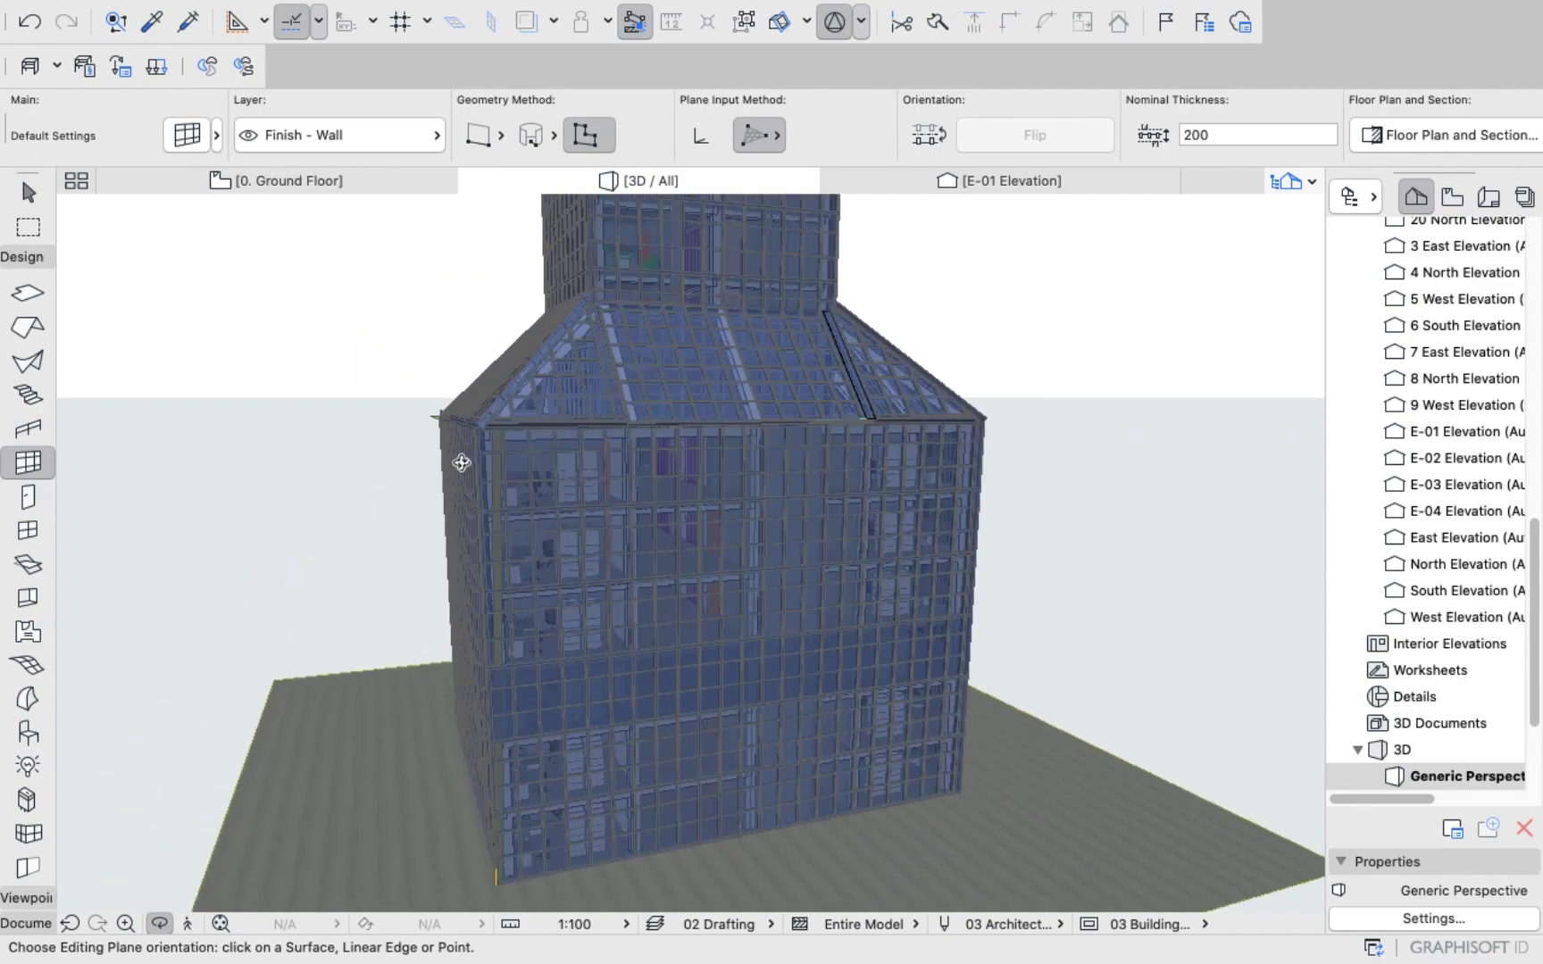
pyautogui.keyDown('shift'); pyautogui.moveTo(491, 555); pyautogui.dragTo(157, 246, button='middle'); pyautogui.keyUp('shift')
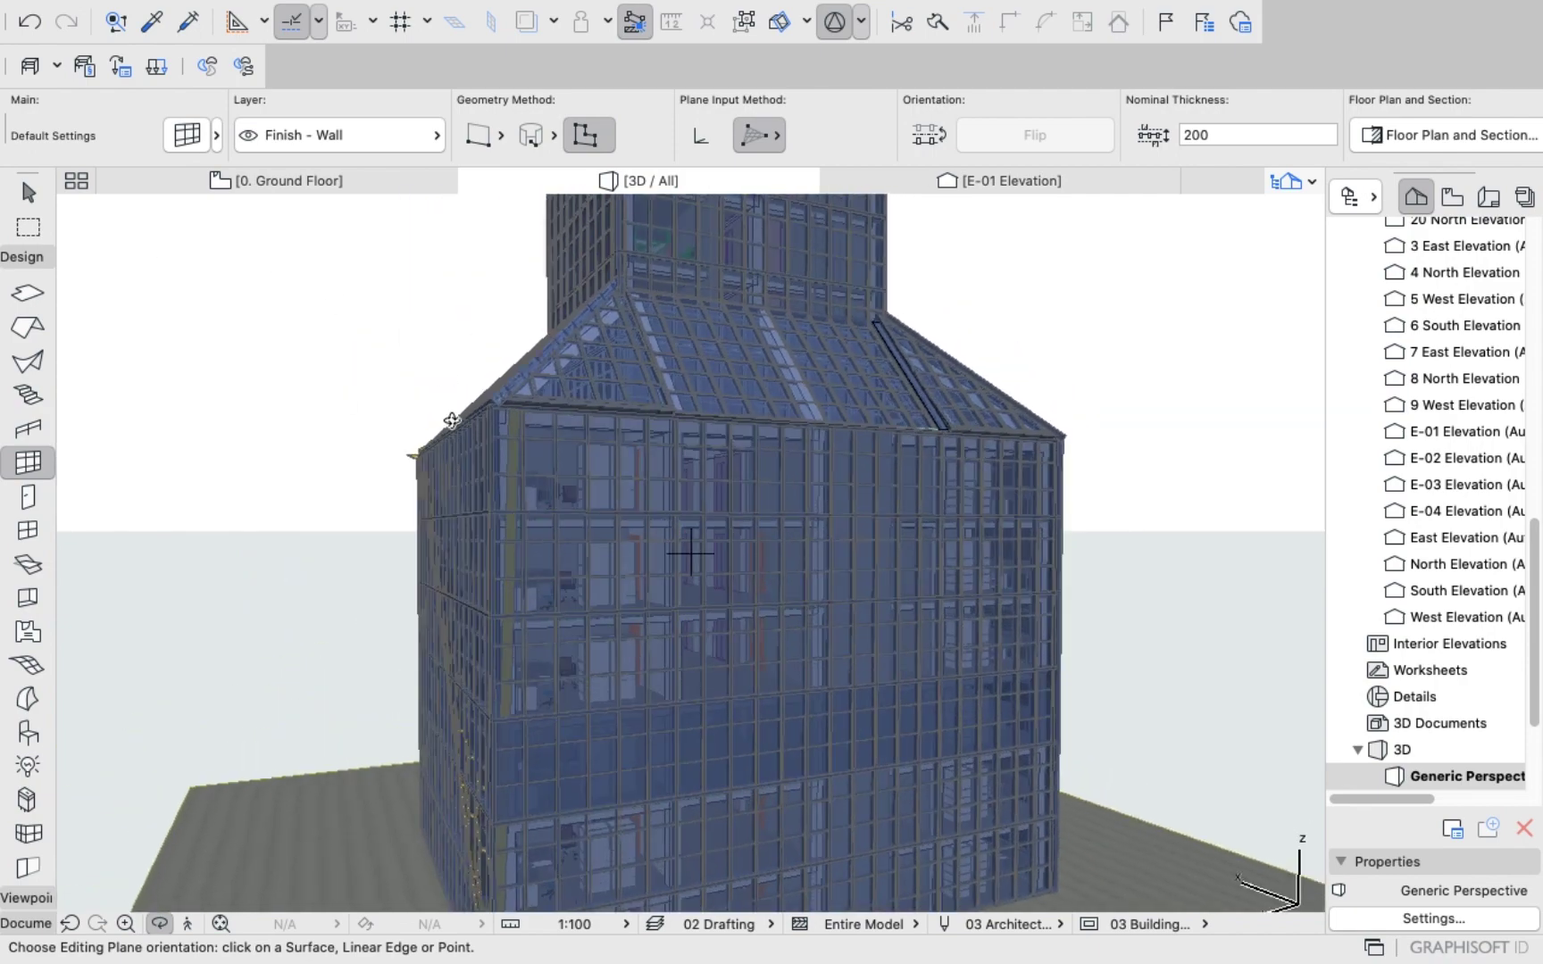
pyautogui.keyDown('shift'); pyautogui.moveTo(452, 420); pyautogui.dragTo(362, 475, button='middle'); pyautogui.keyUp('shift')
pyautogui.keyDown('shift'); pyautogui.moveTo(217, 283); pyautogui.dragTo(1058, 358, button='middle'); pyautogui.keyUp('shift')
pyautogui.keyDown('shift'); pyautogui.moveTo(867, 367); pyautogui.dragTo(1075, 476, button='middle'); pyautogui.keyUp('shift')
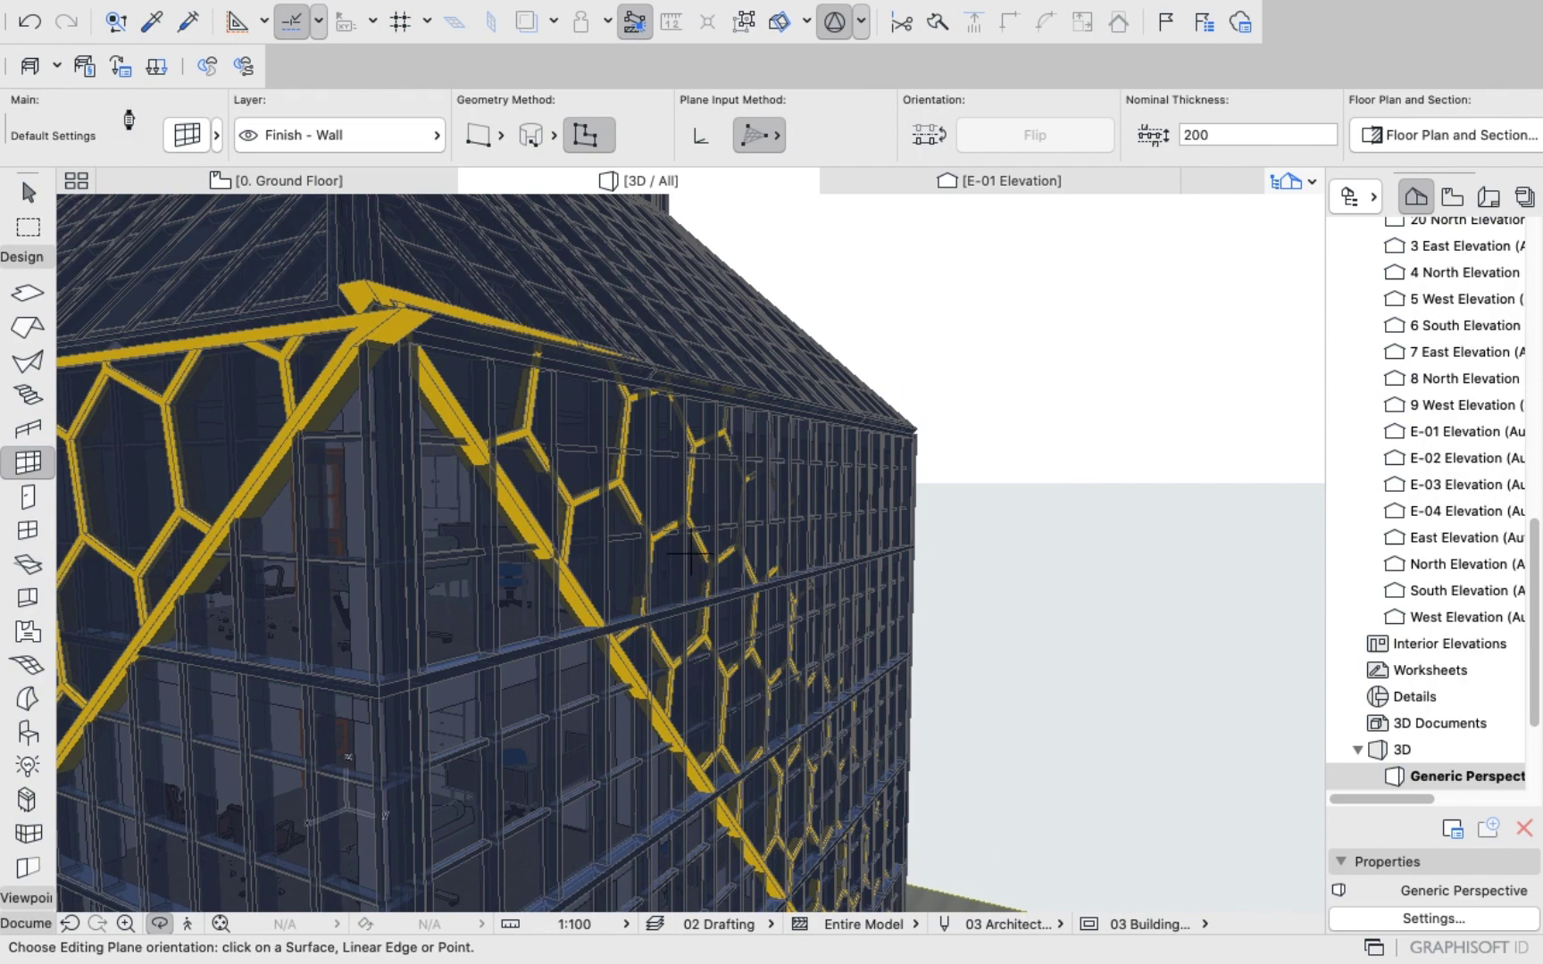
# Undo the placement of the last triangular curtain wall.
pyautogui.click(86, 68)
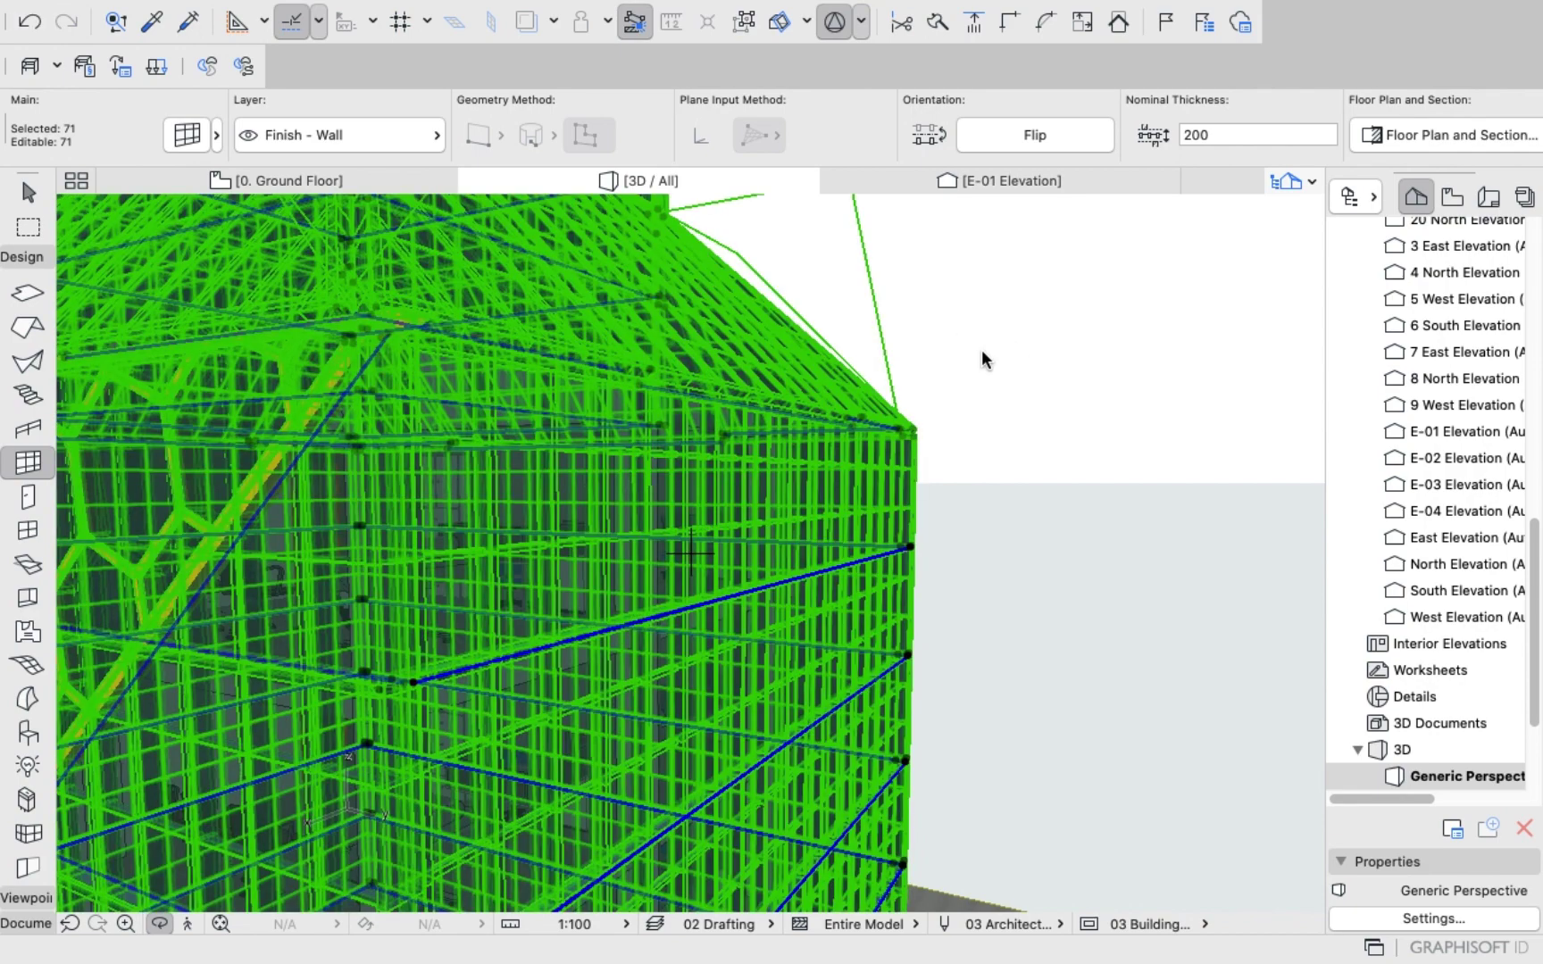
pyautogui.press('super+z')
pyautogui.keyDown('shift'); pyautogui.moveTo(981, 350); pyautogui.dragTo(727, 413, button='middle'); pyautogui.keyUp('shift')
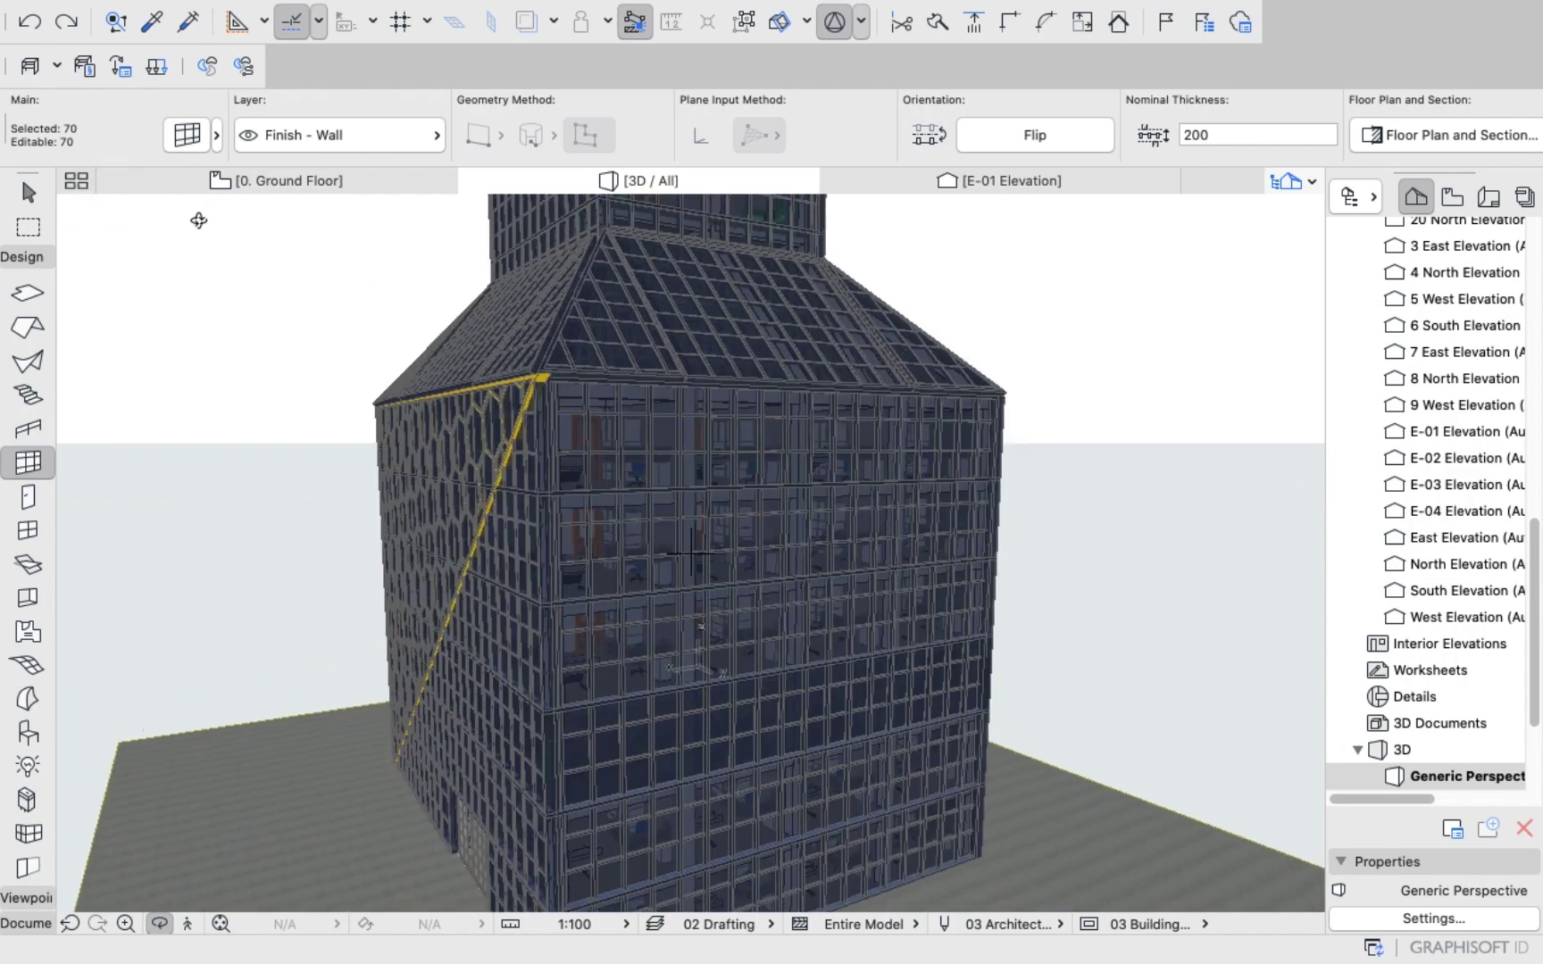
# Review the panel and scheme settings of the selected curtain walls, and view the bare facade beside the hexagonal one.
pyautogui.click(190, 134)
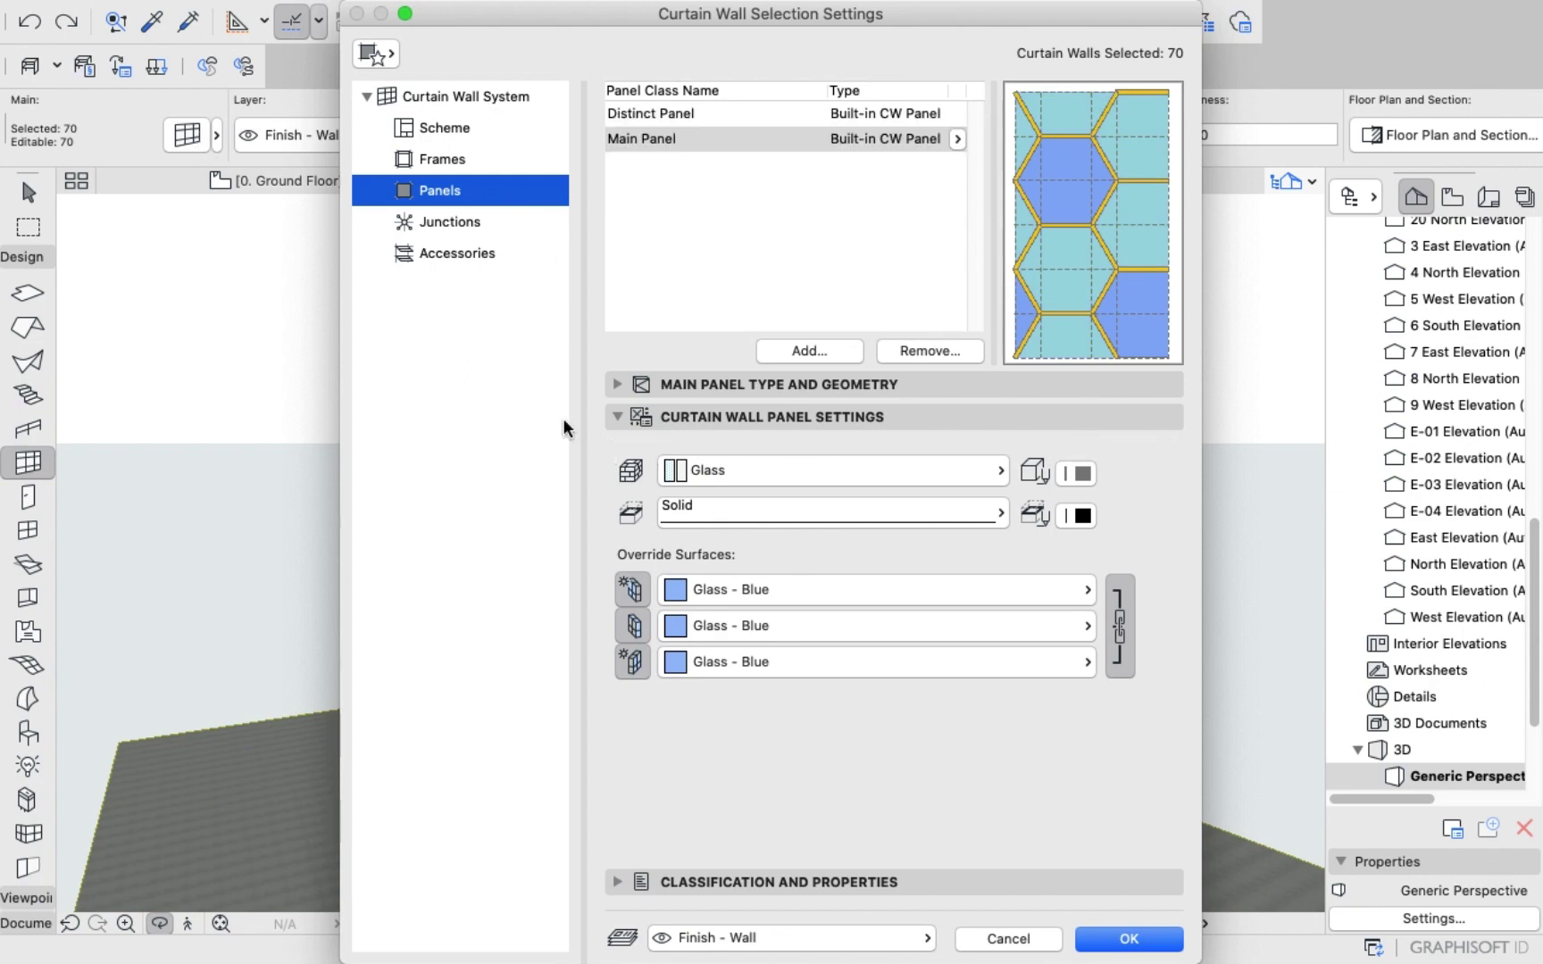
pyautogui.click(1129, 939)
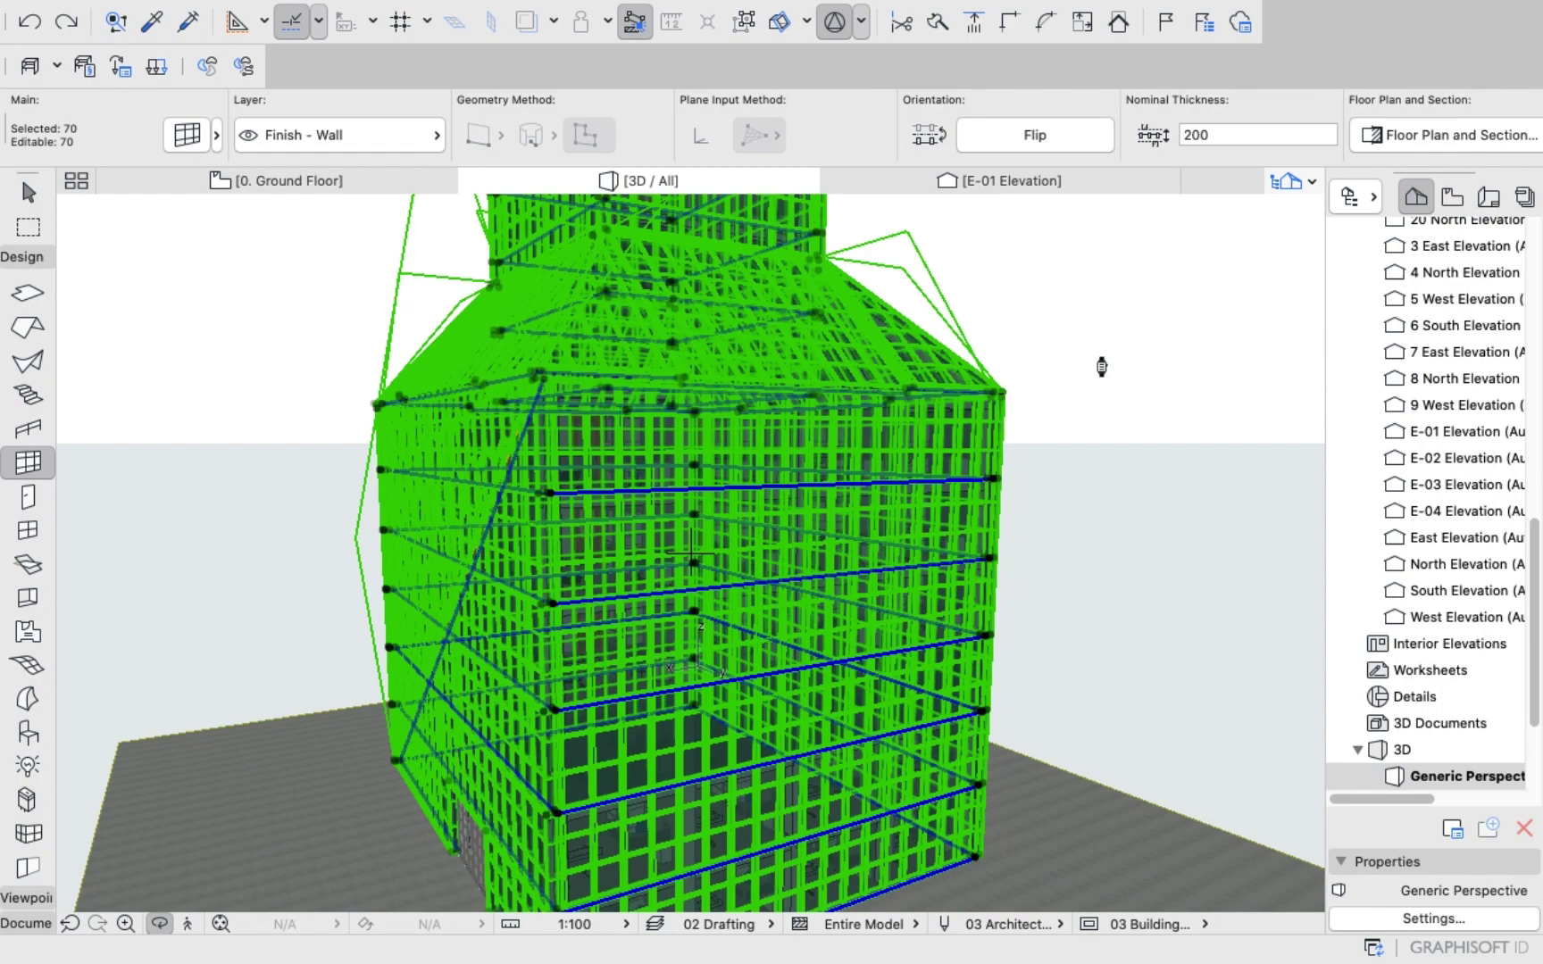
pyautogui.moveTo(1100, 371)
pyautogui.mouseDown()
pyautogui.moveTo(1032, 437)
pyautogui.moveTo(1065, 332)
pyautogui.mouseUp()
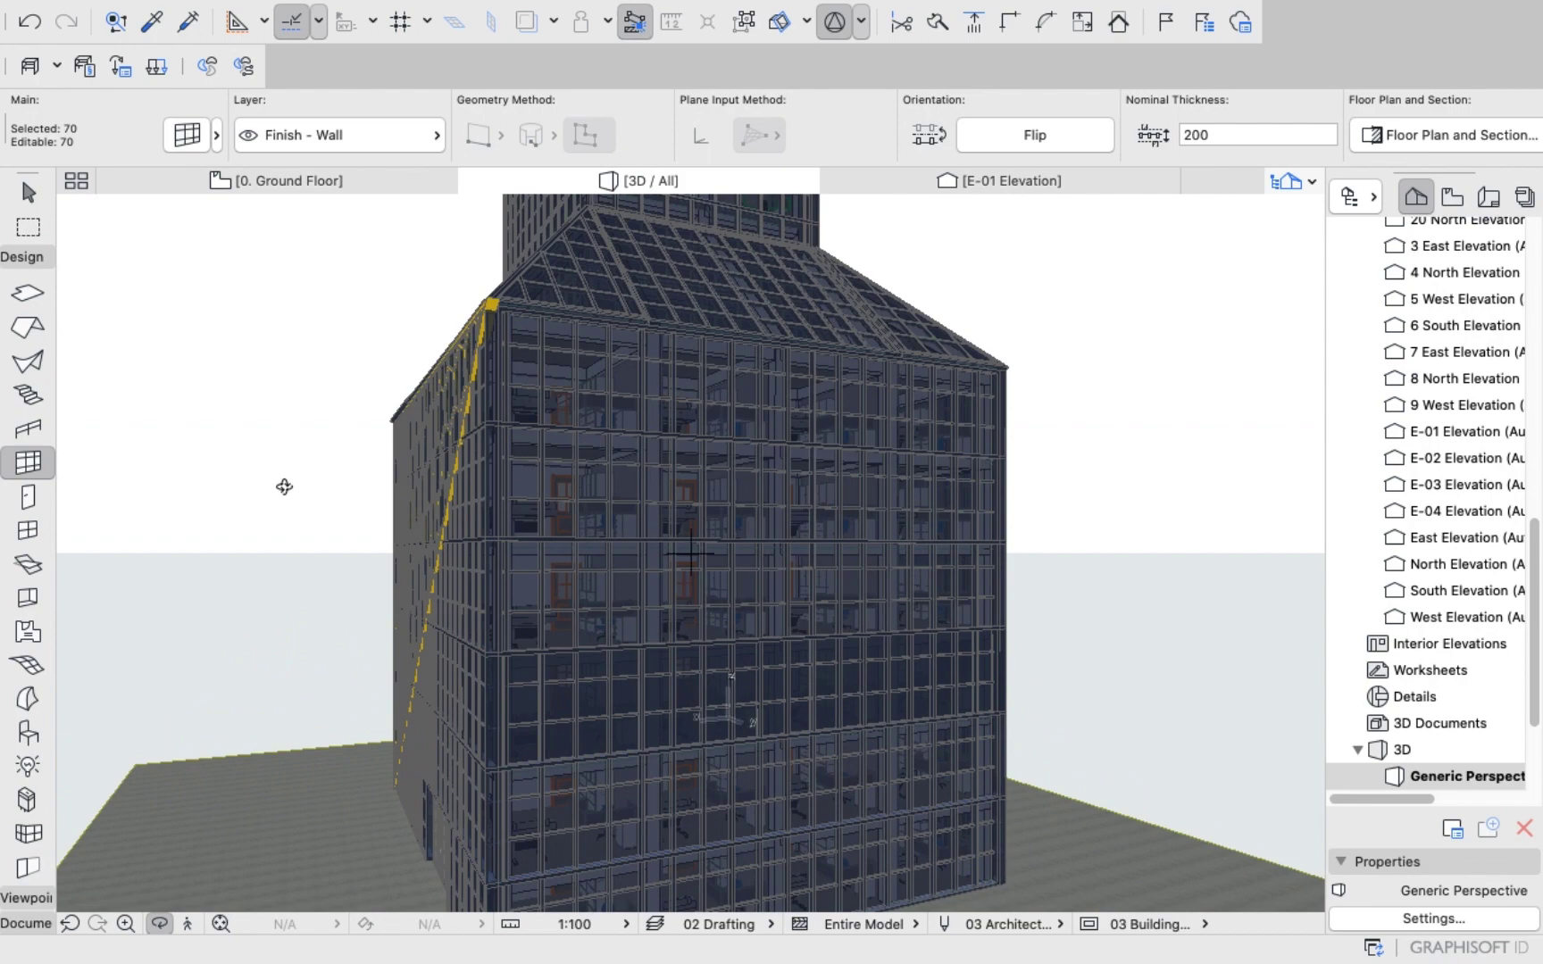
pyautogui.moveTo(596, 467); pyautogui.dragTo(465, 526)
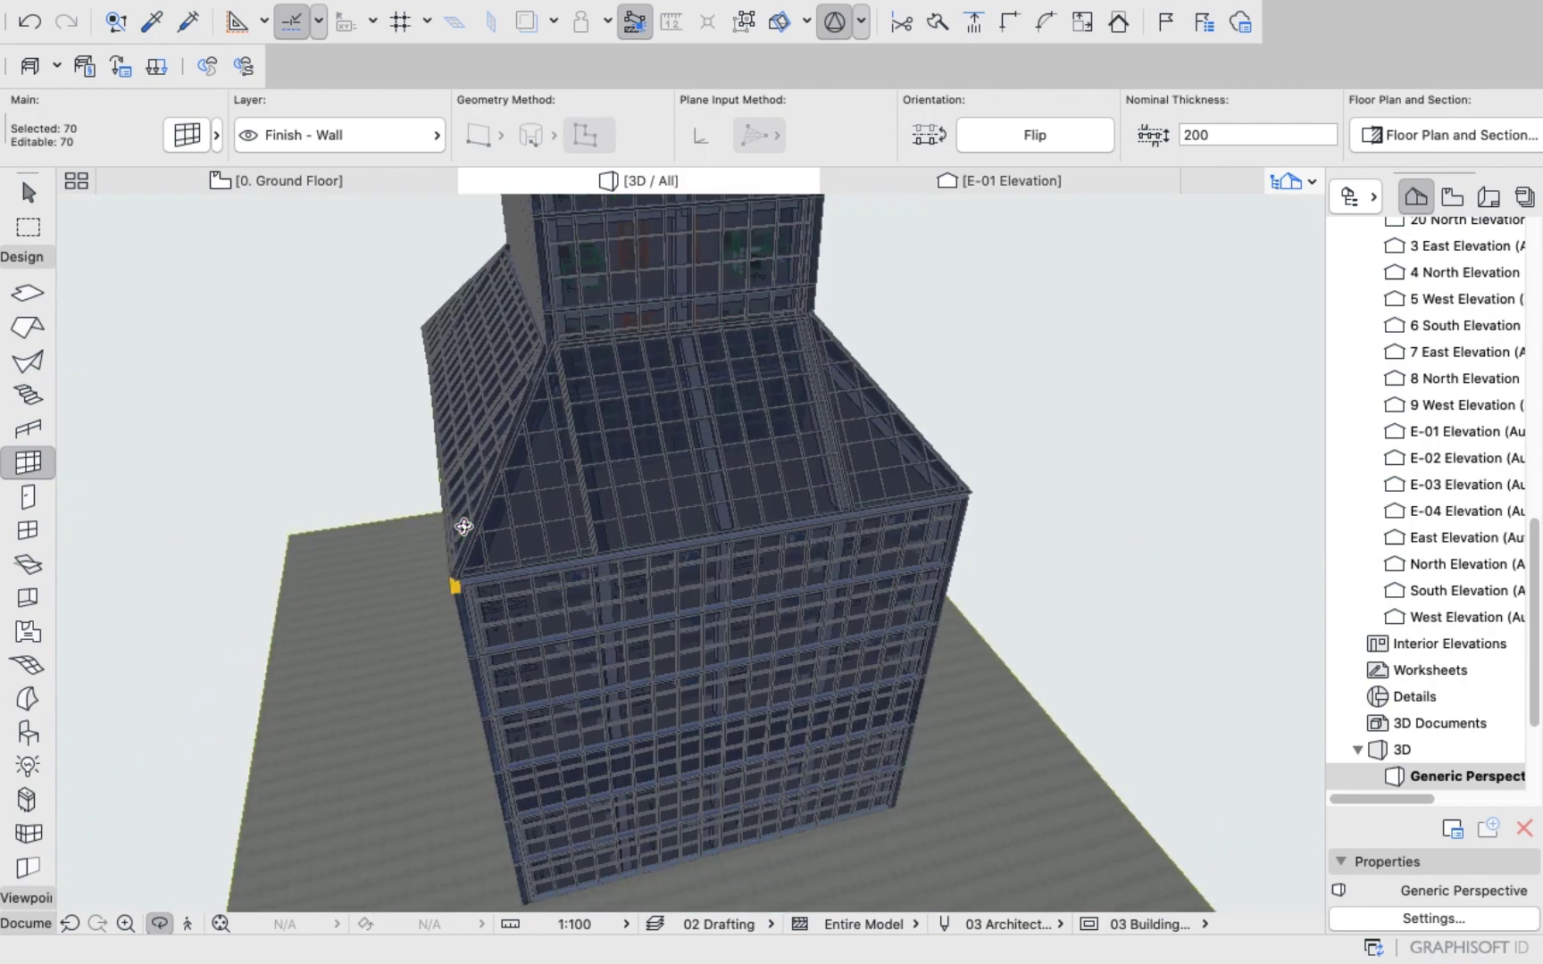
pyautogui.moveTo(644, 502); pyautogui.dragTo(602, 443)
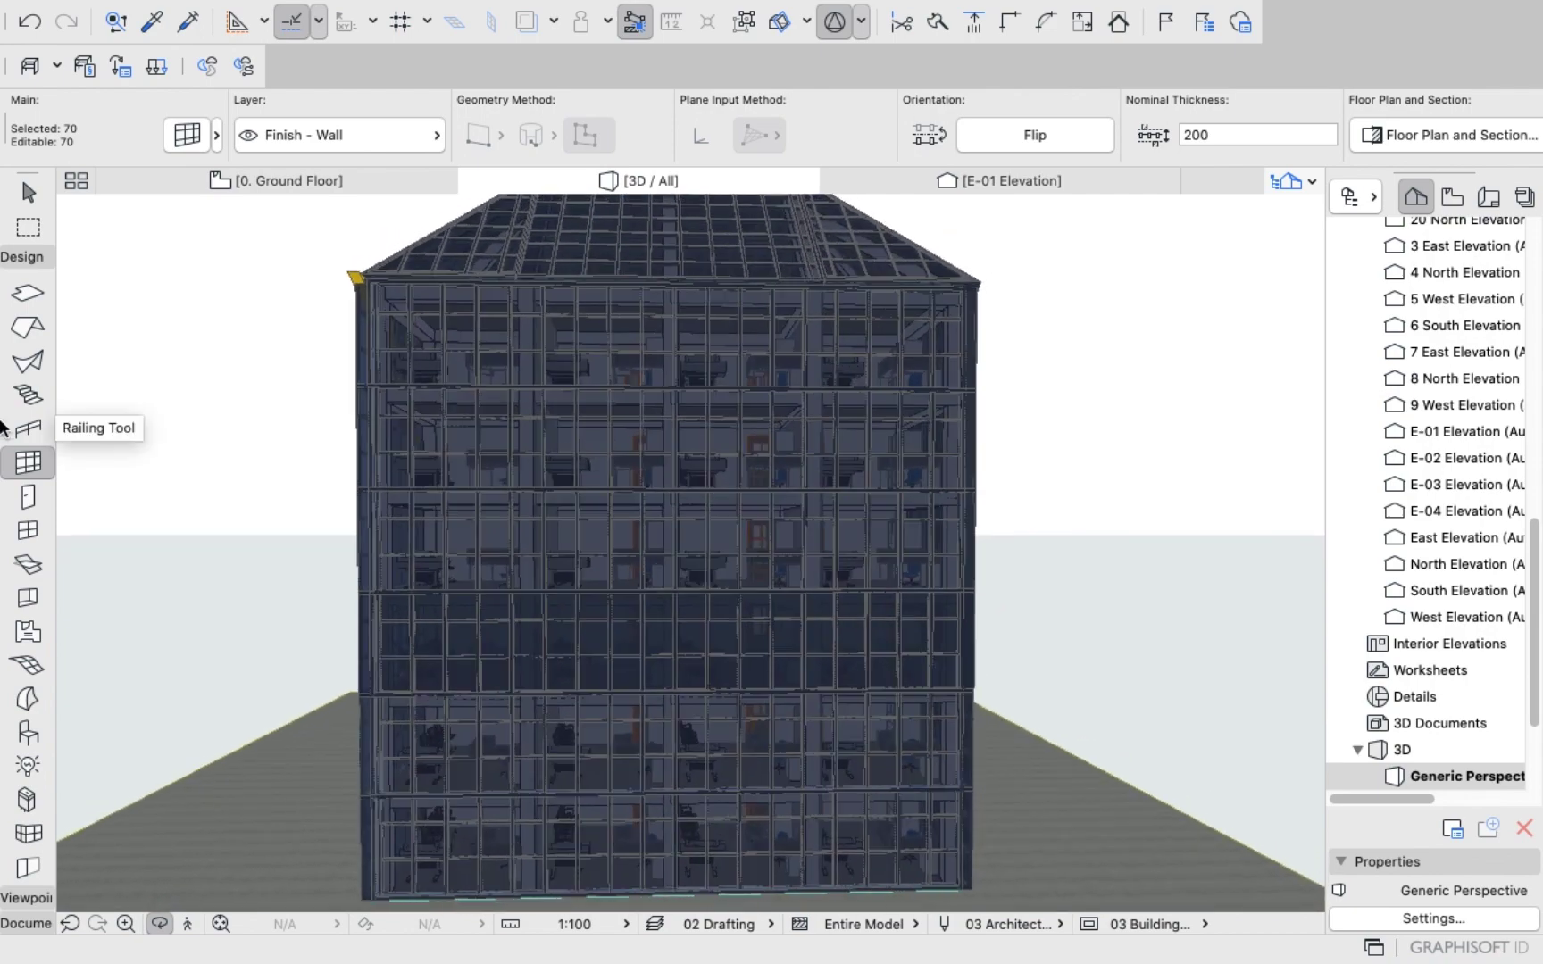
pyautogui.doubleClick(24, 476)
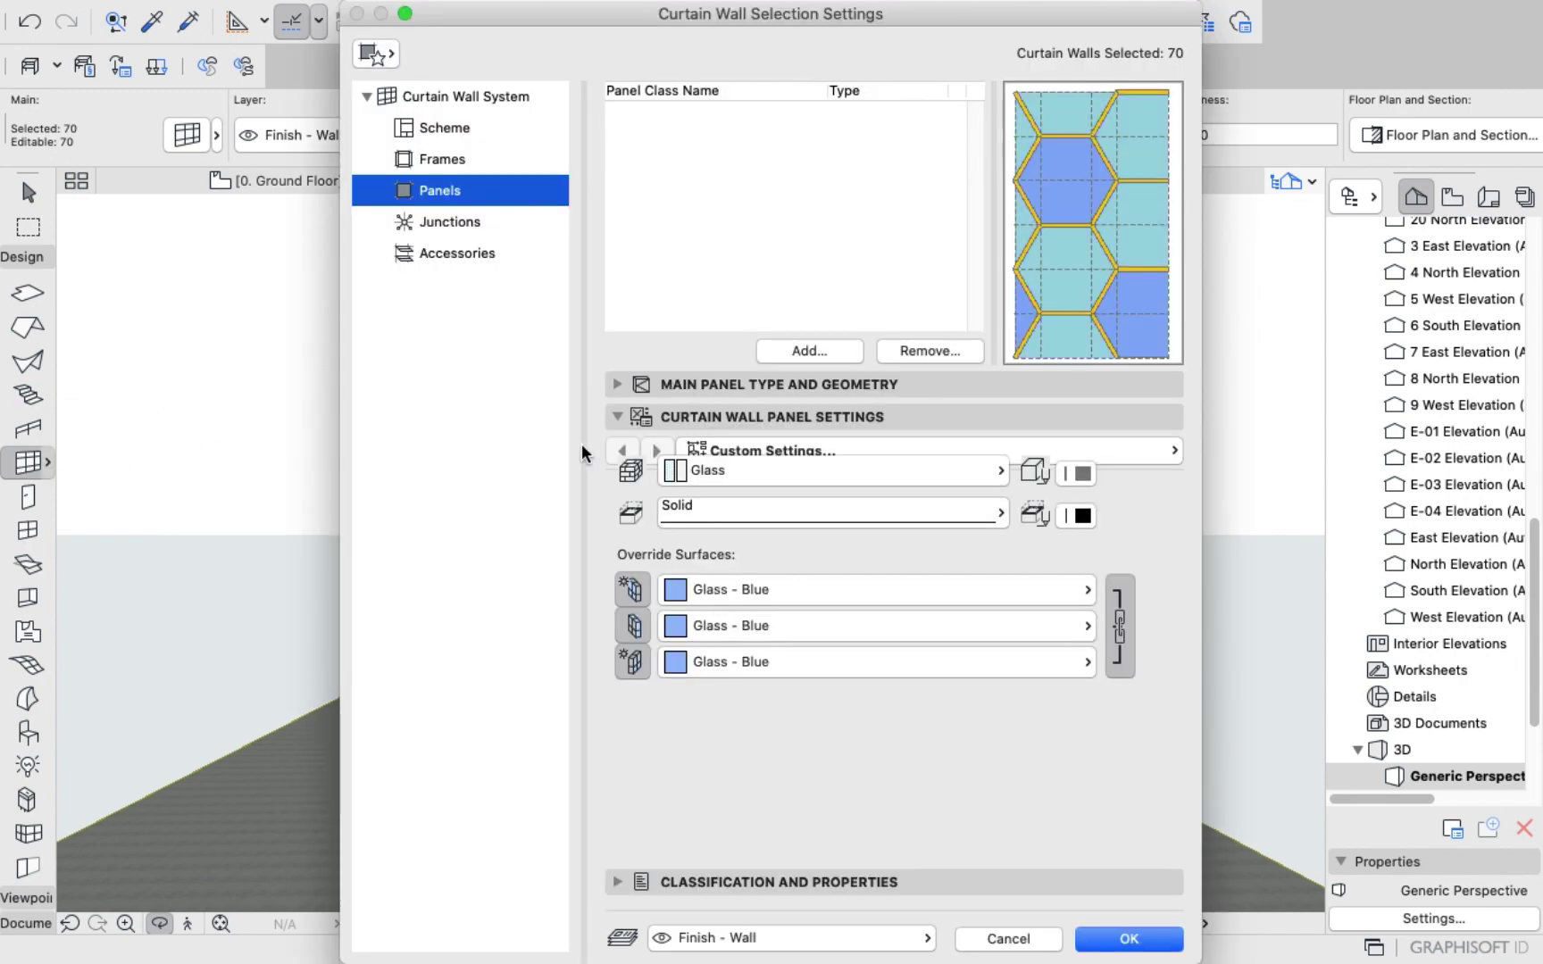
pyautogui.click(451, 126)
pyautogui.click(1119, 933)
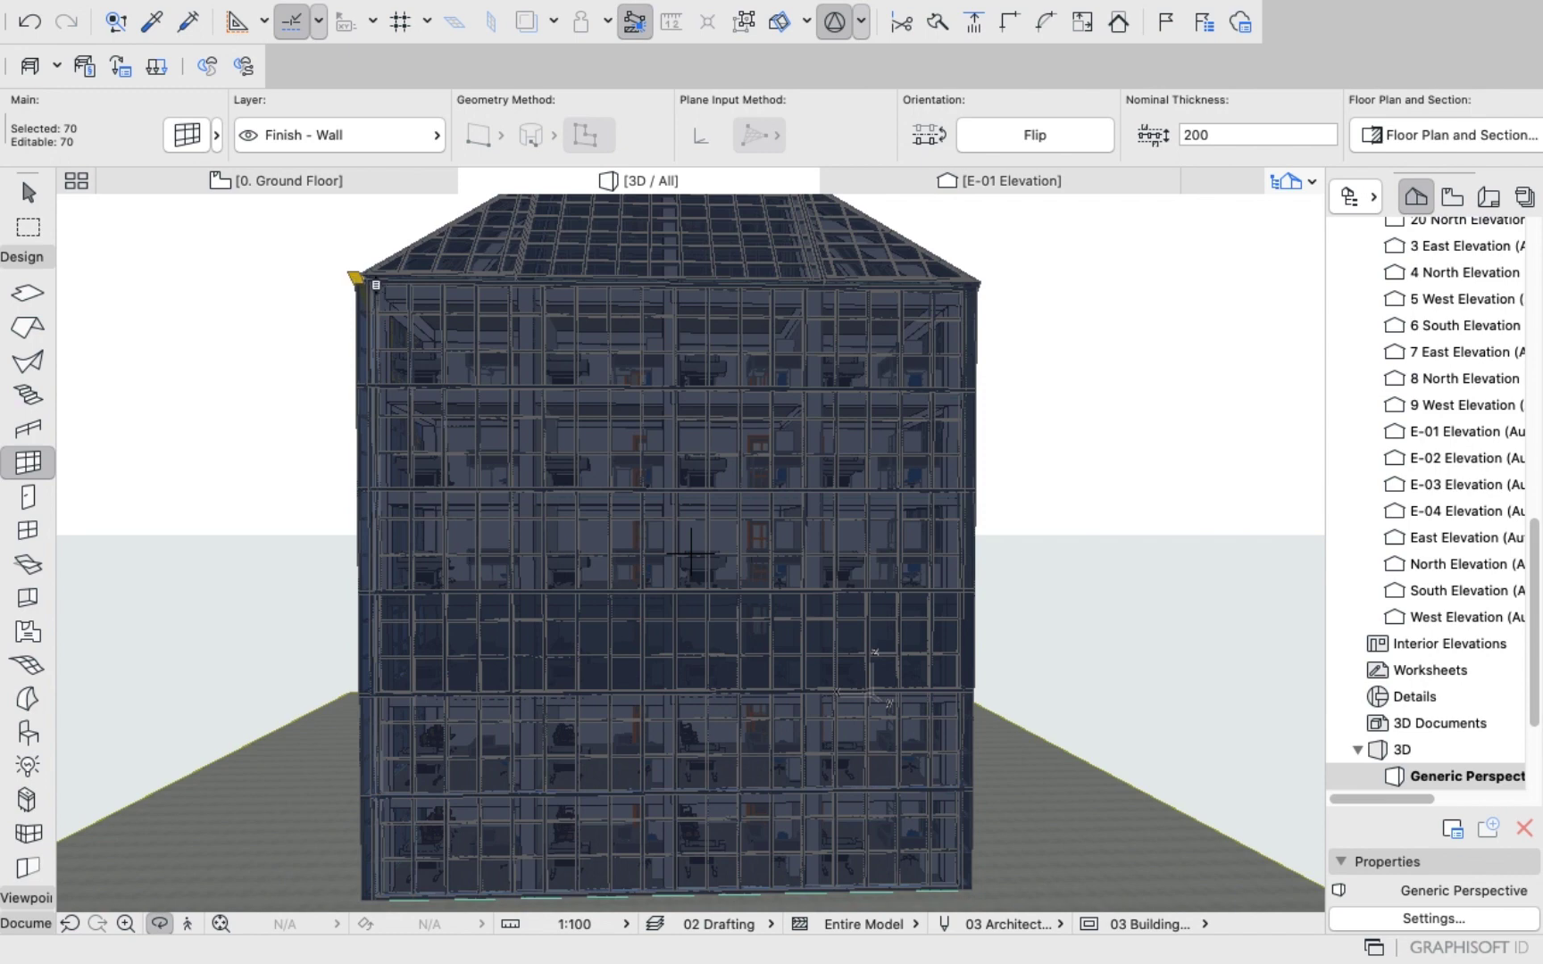
# Leave orbit mode and deselect all the curtain walls.
pyautogui.click(376, 283)
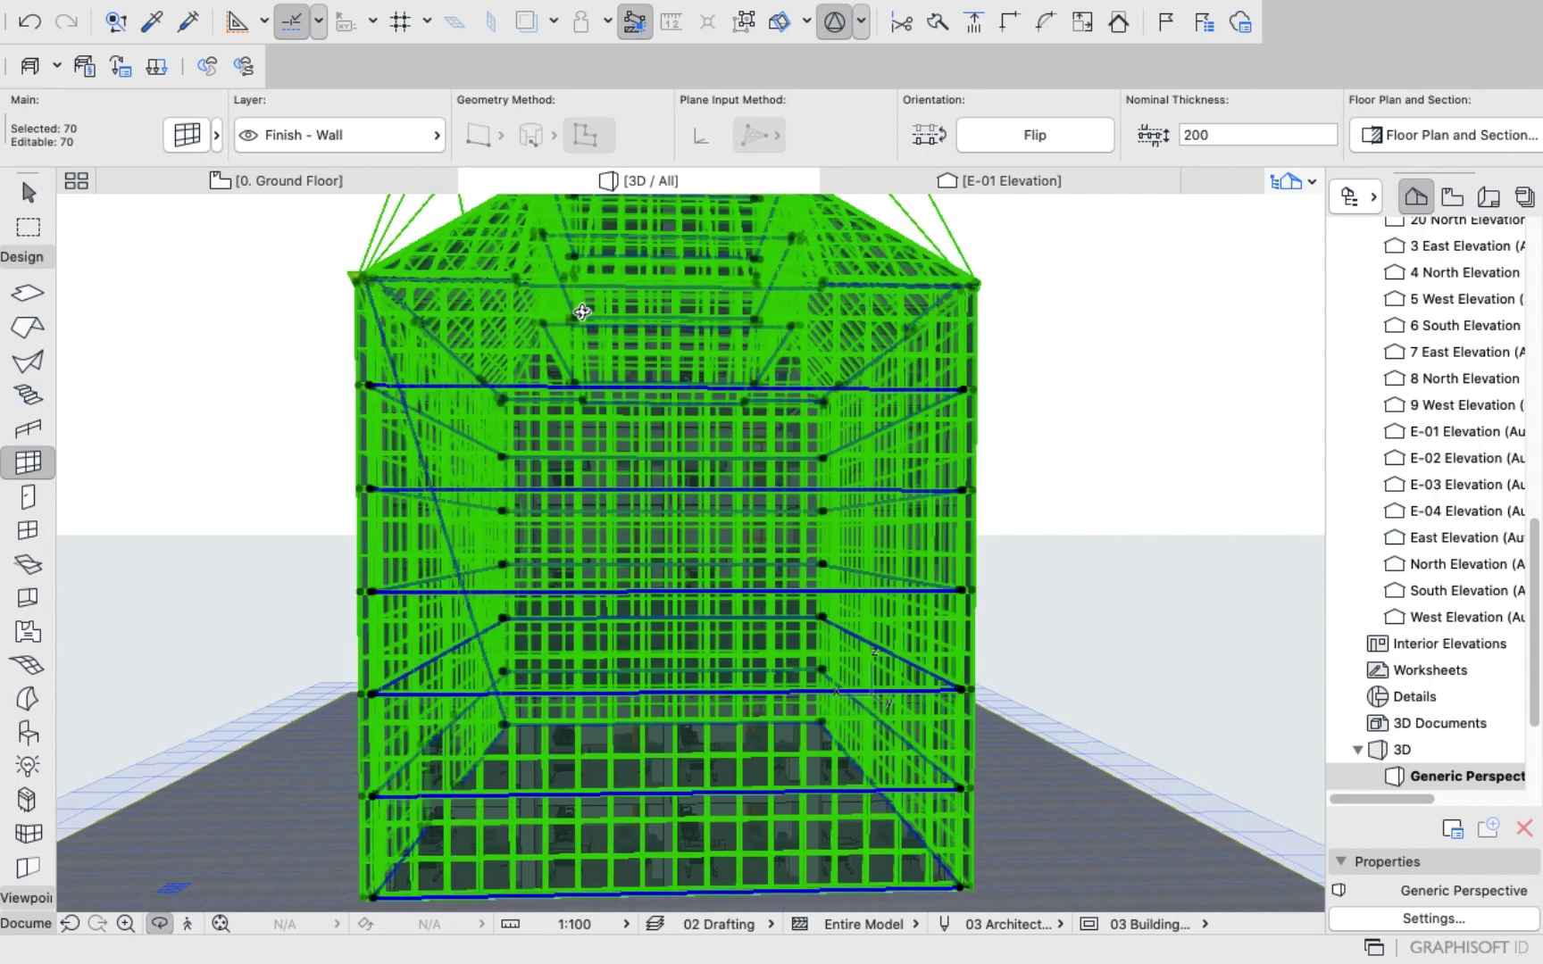
pyautogui.press('o')
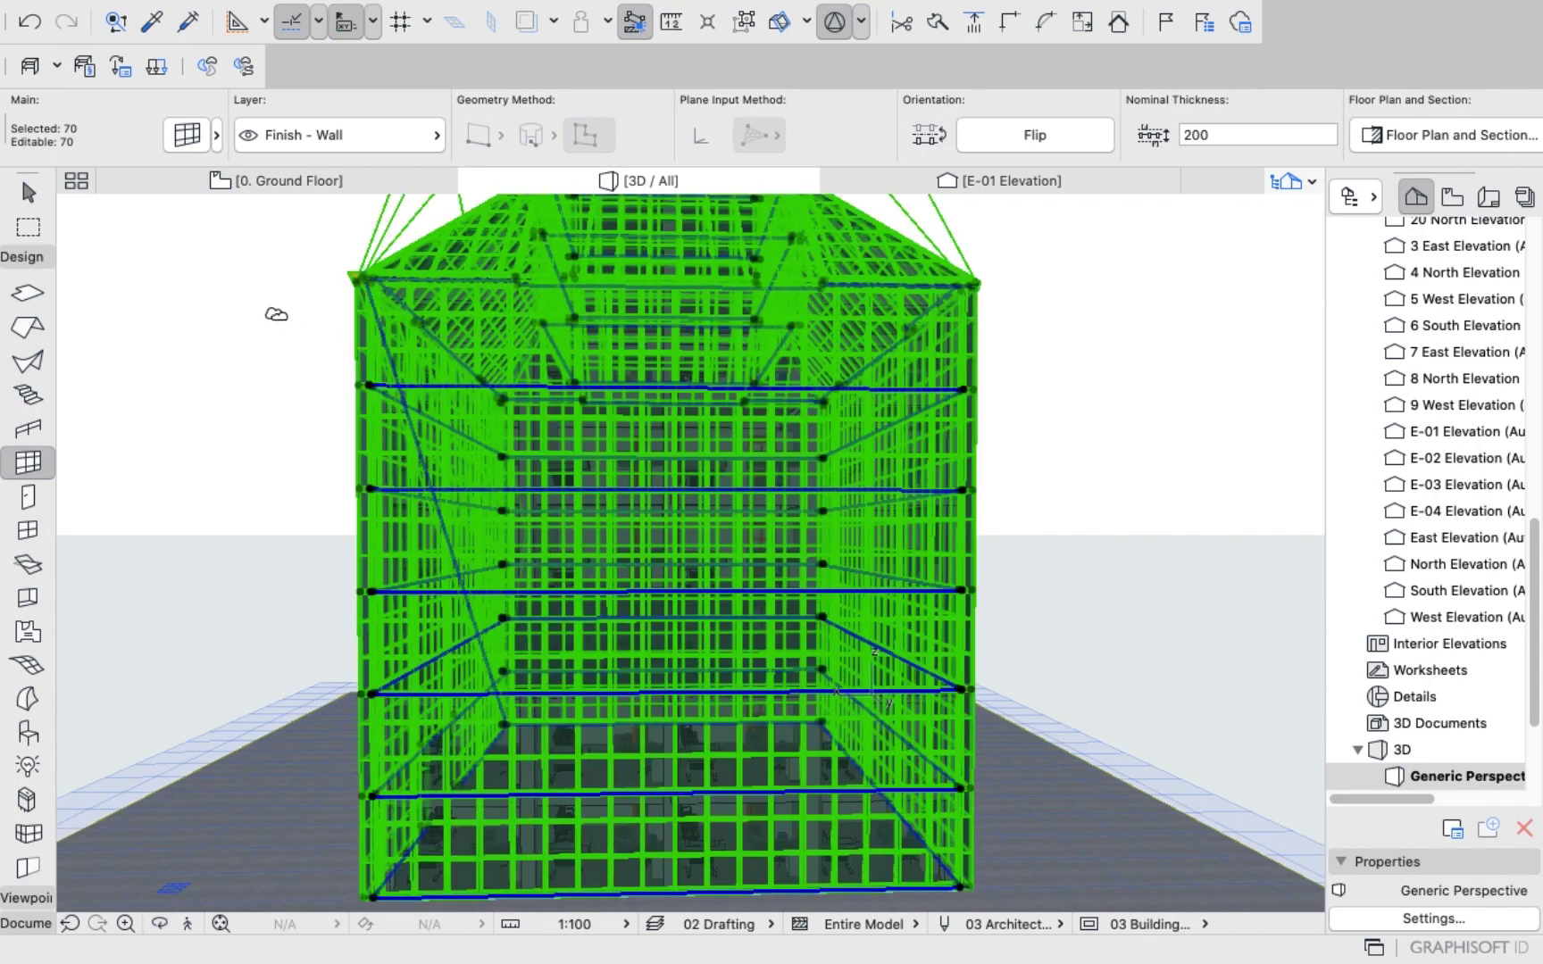
pyautogui.press('Escape')
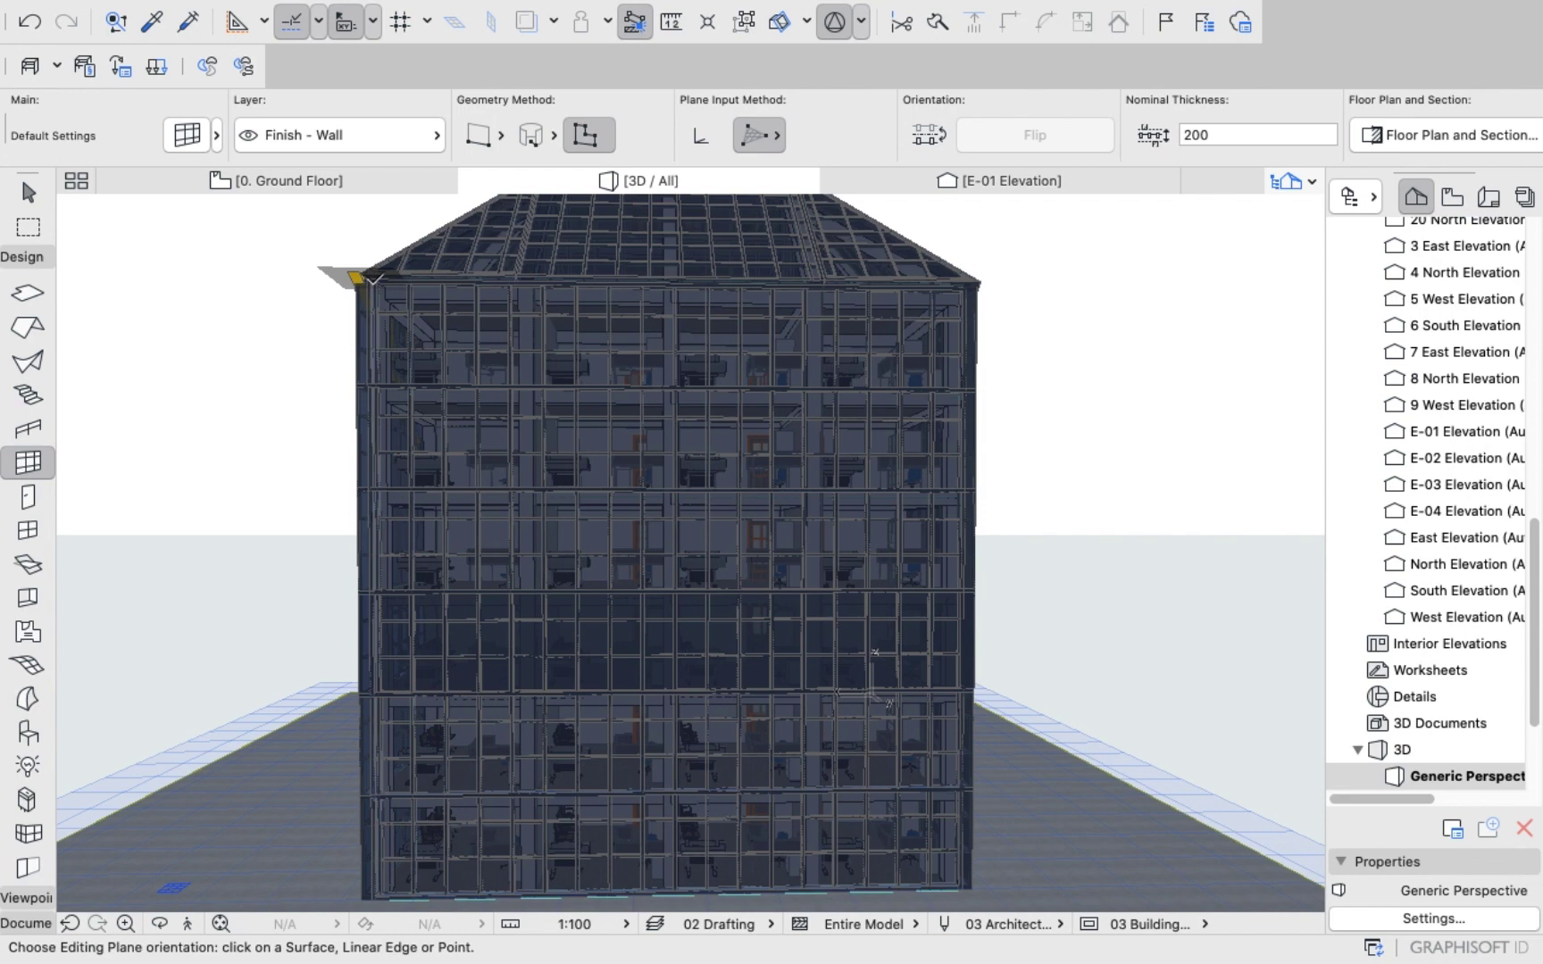
pyautogui.click(368, 279)
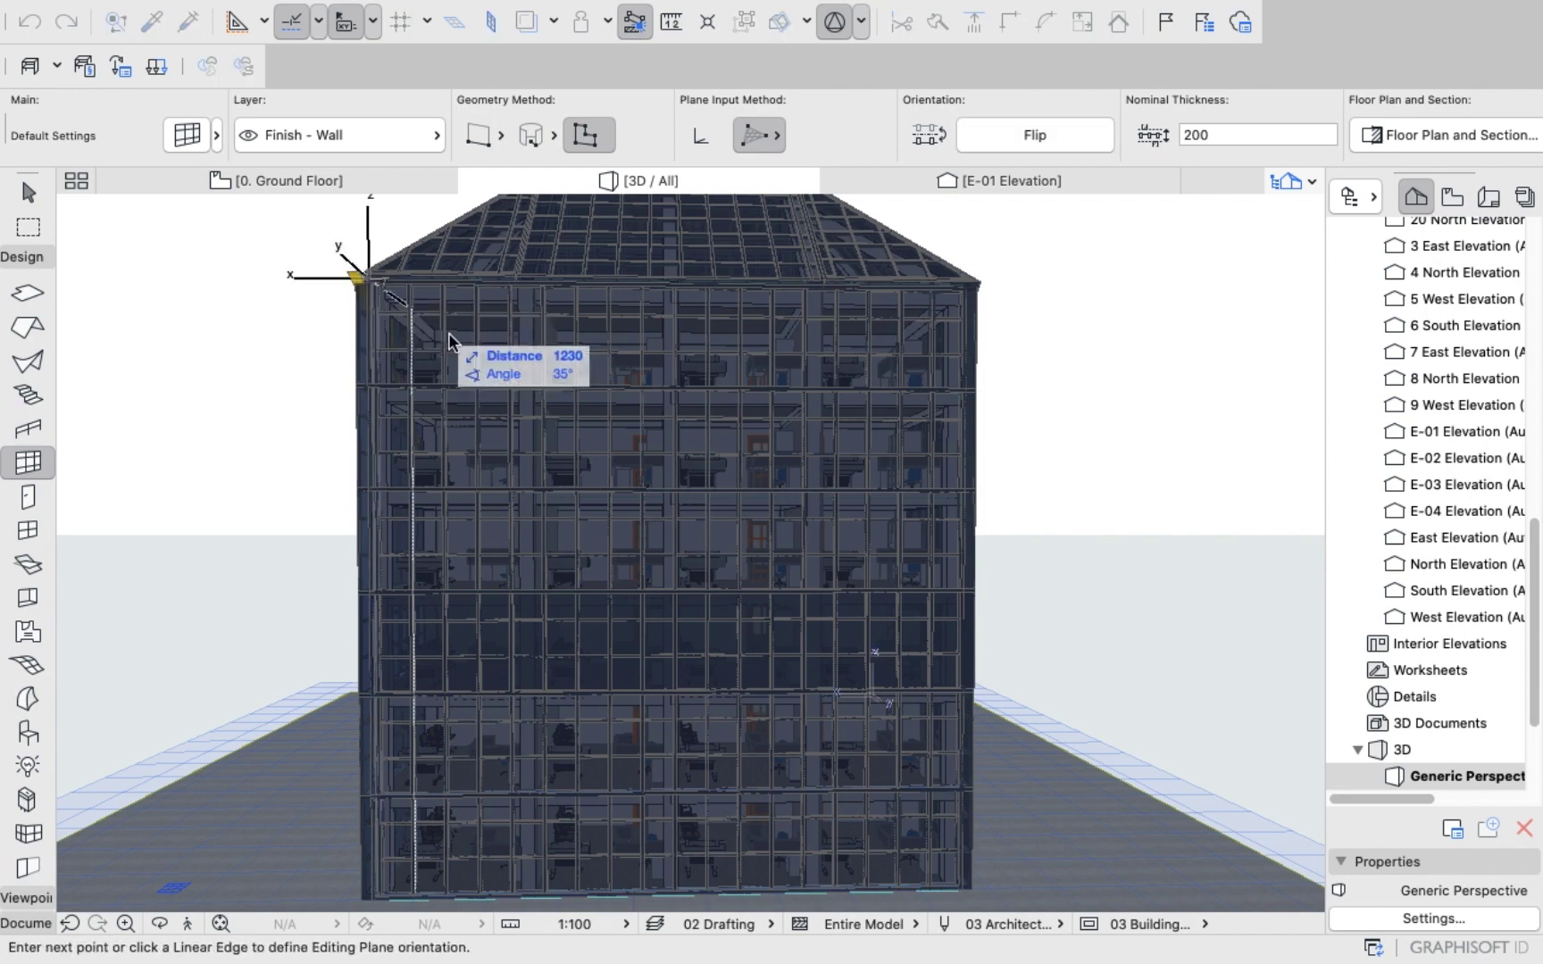
pyautogui.click(963, 887)
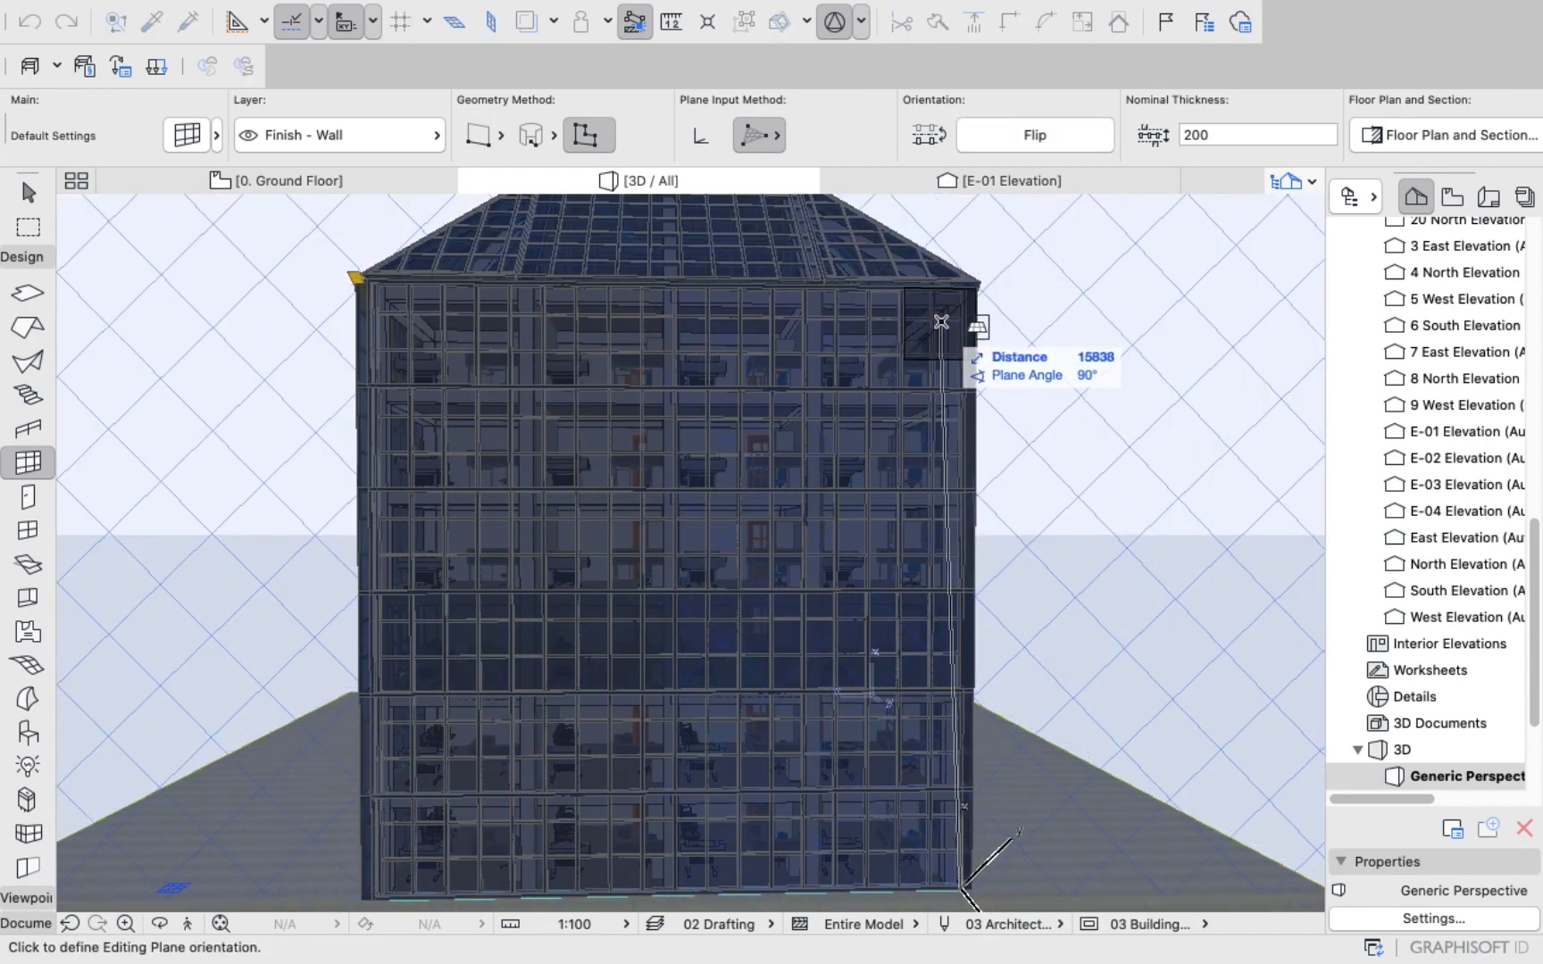
pyautogui.click(962, 283)
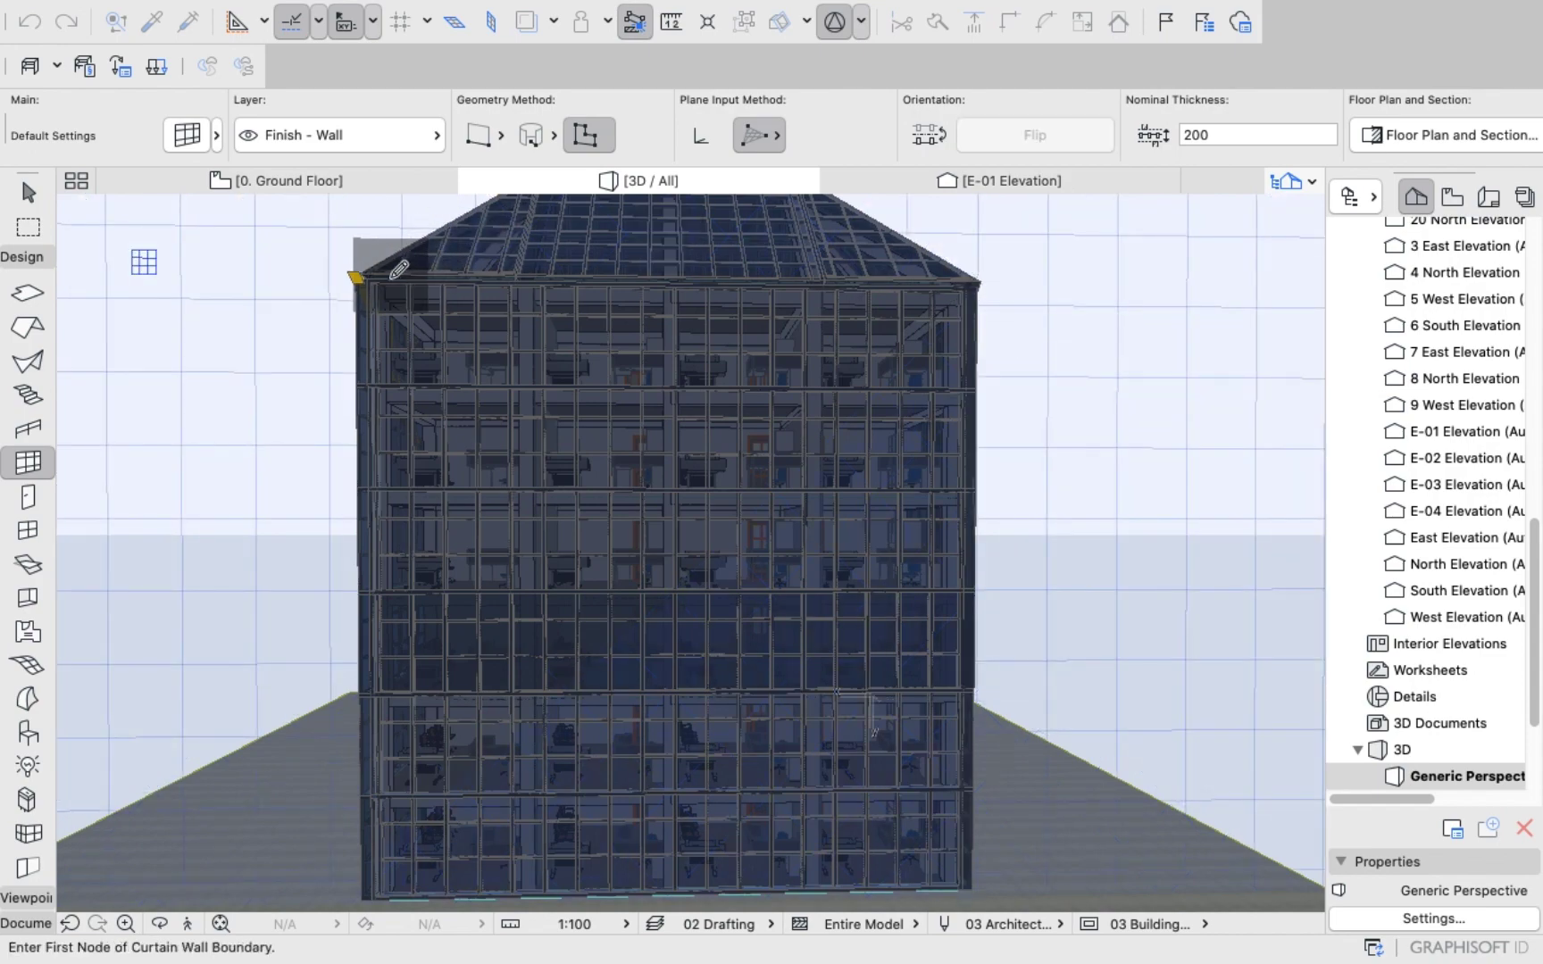
pyautogui.click(355, 277)
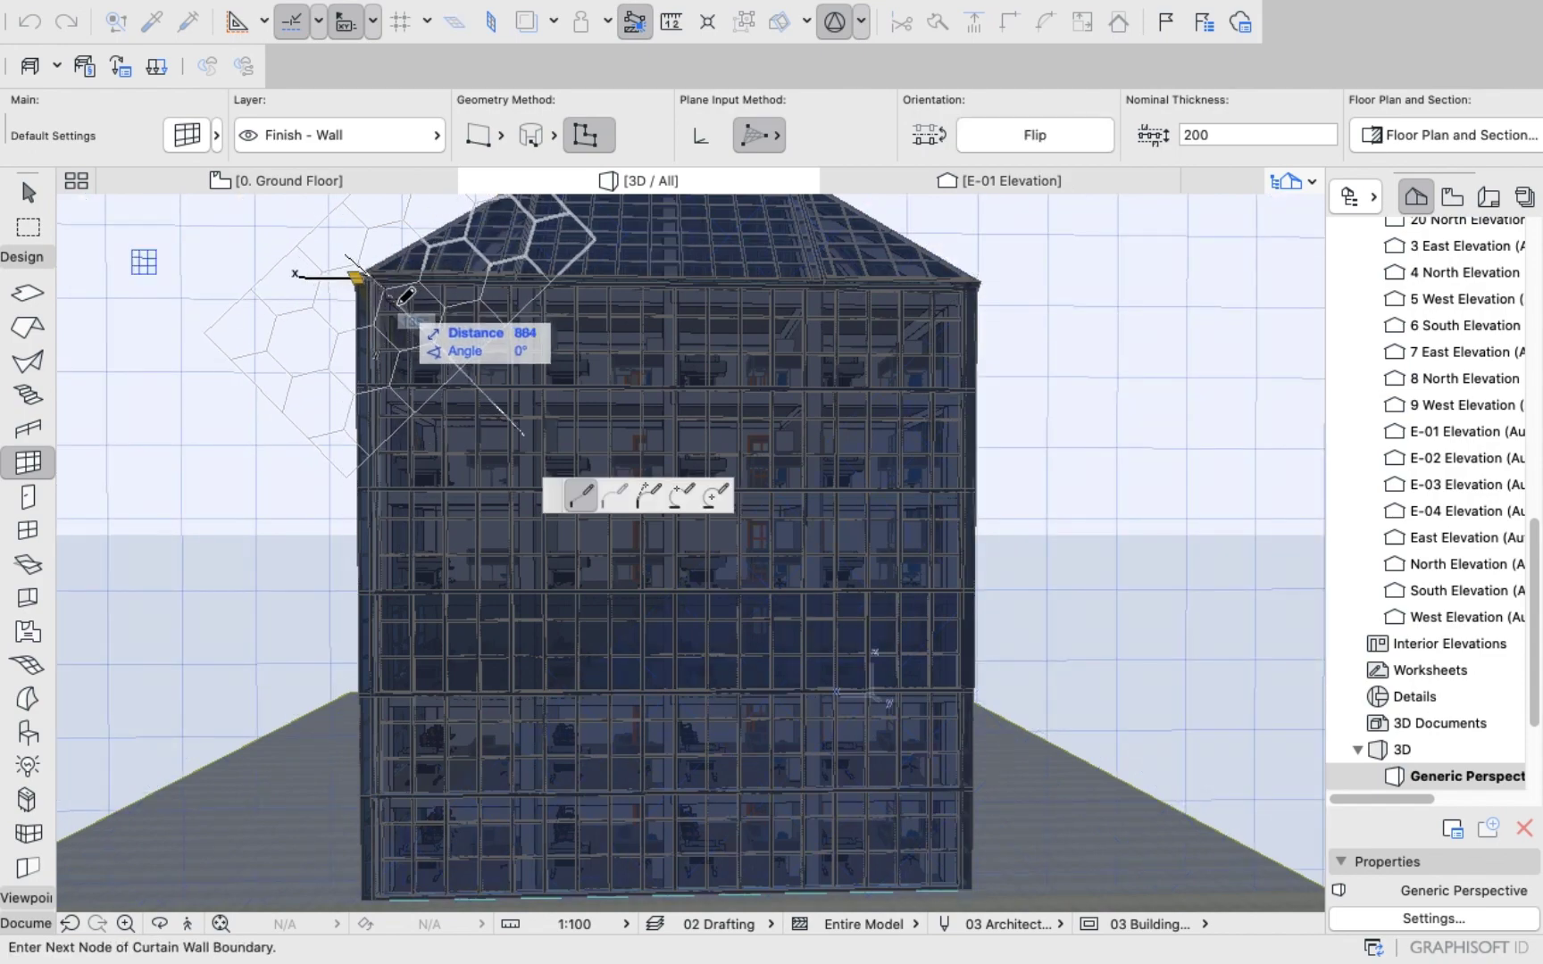
pyautogui.scroll(3, 357, 279)
pyautogui.scroll(5, 391, 322)
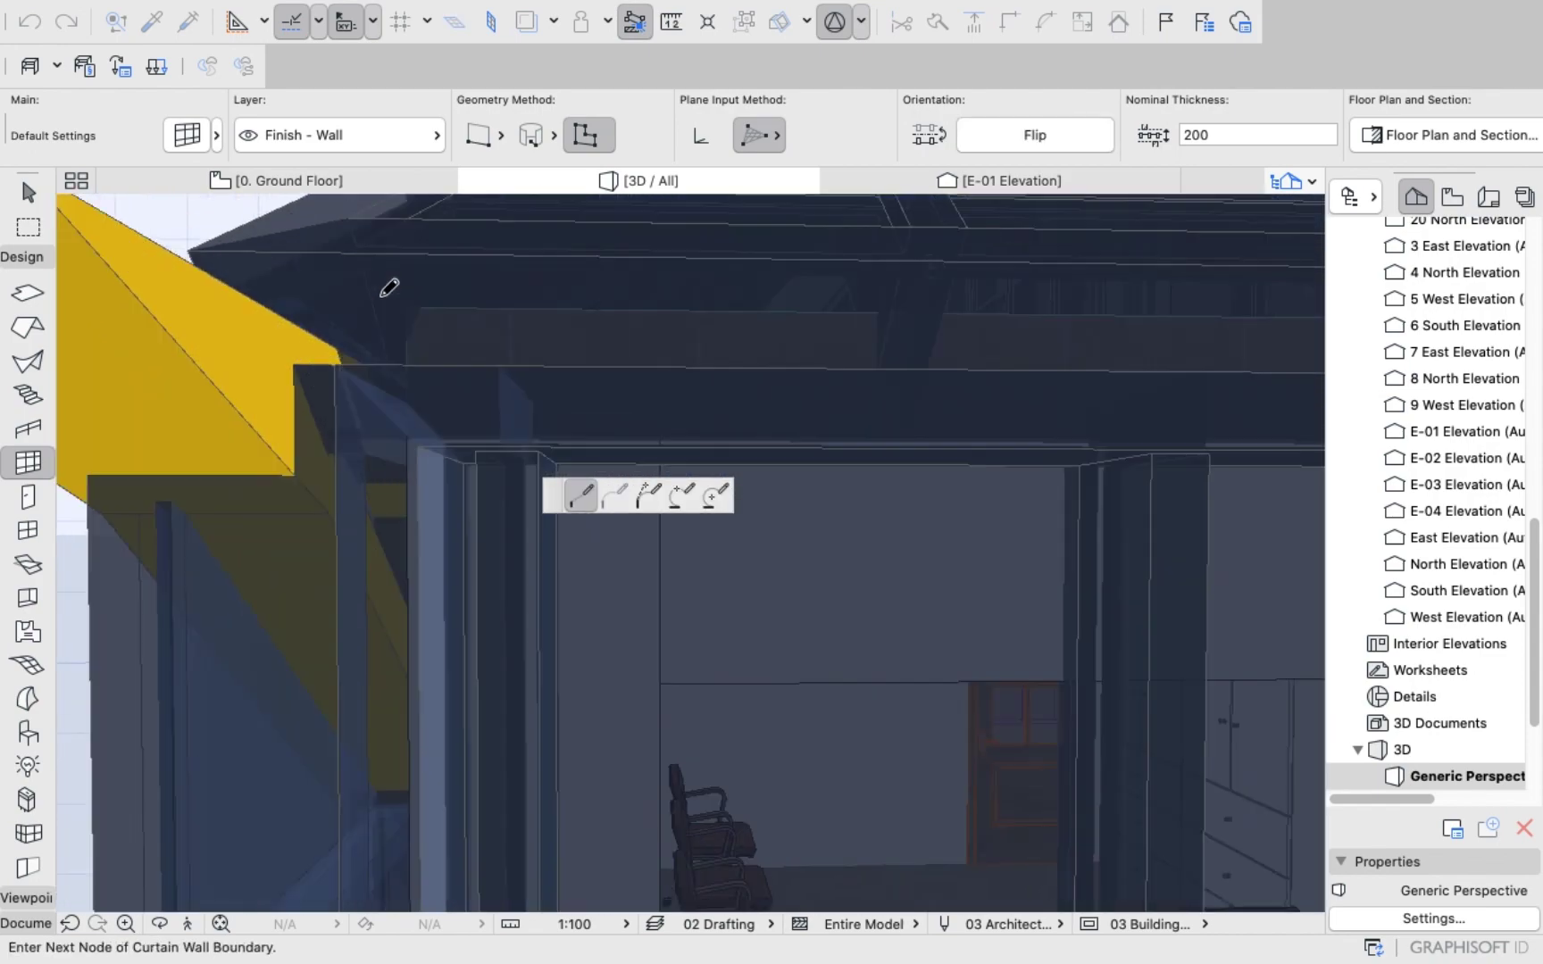
pyautogui.scroll(-3, 403, 394)
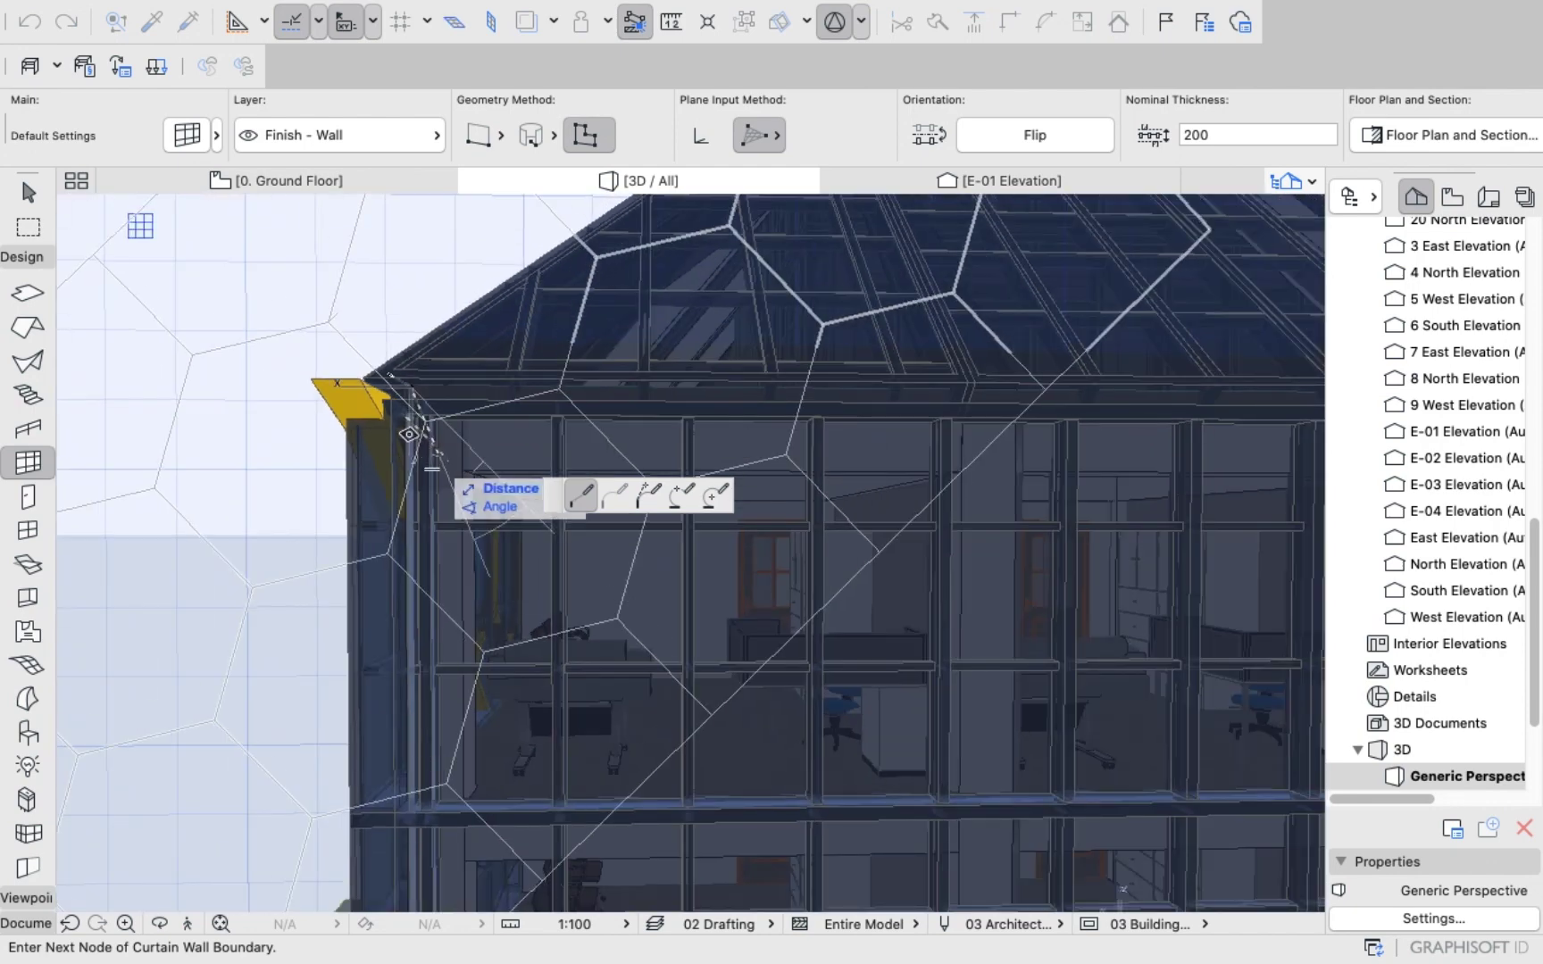
pyautogui.scroll(3, 471, 460)
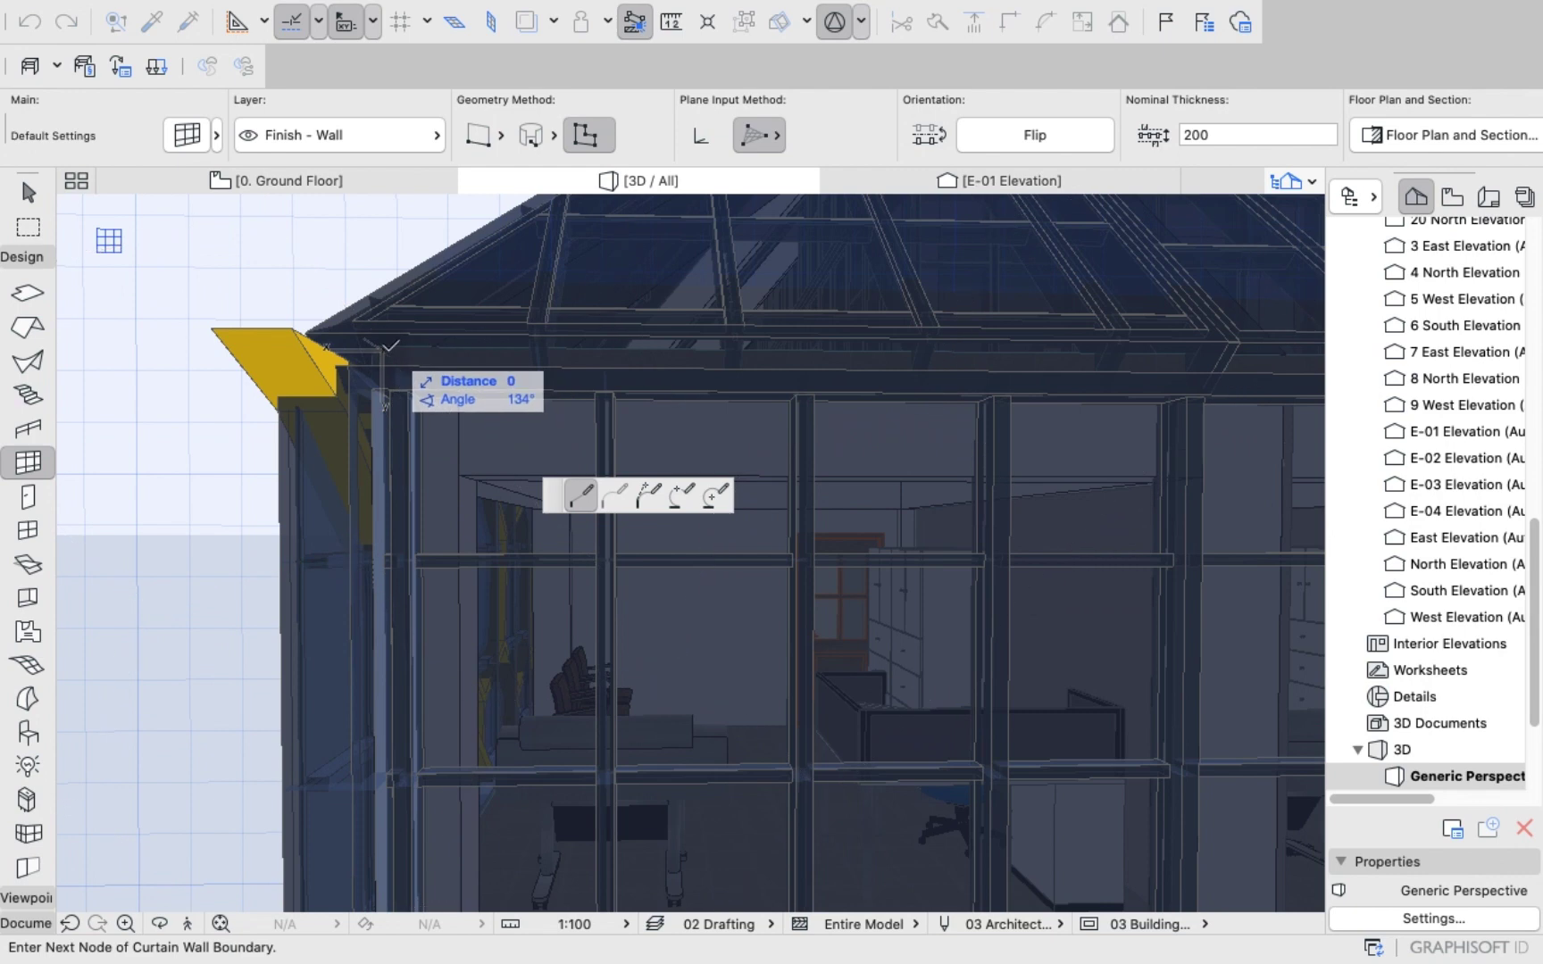
pyautogui.rightClick(391, 344)
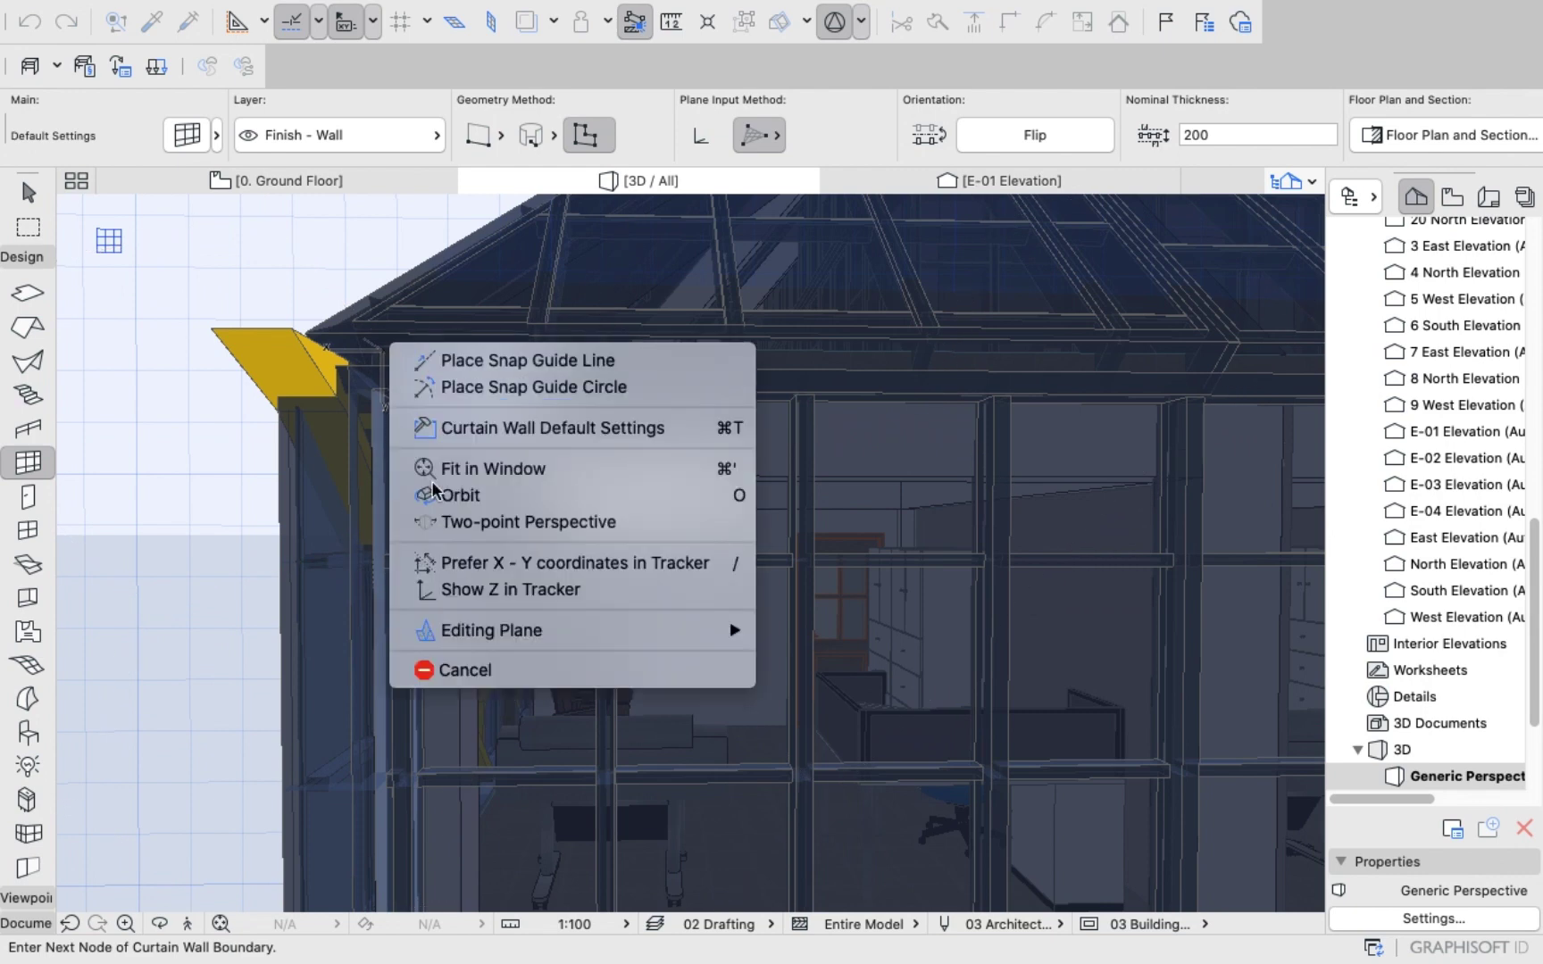
pyautogui.click(440, 661)
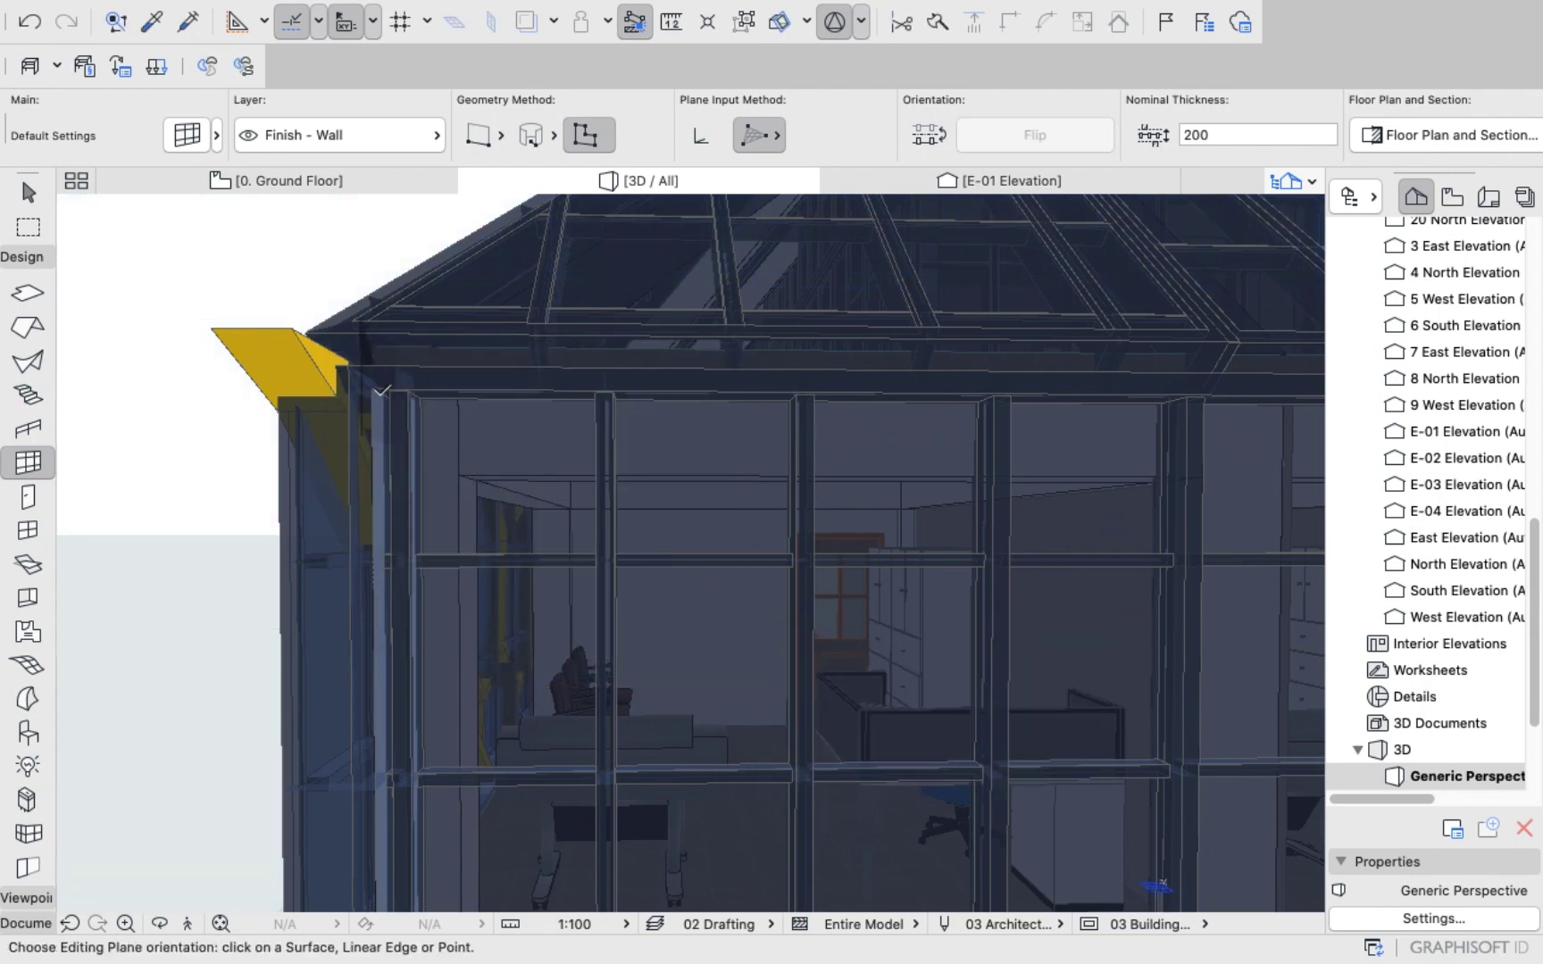
# Define the curtain wall's editing plane on the bare facade through its upper corner, the diagonally opposite base corner and the other upper corner.
pyautogui.click(376, 385)
pyautogui.scroll(-5, 496, 491)
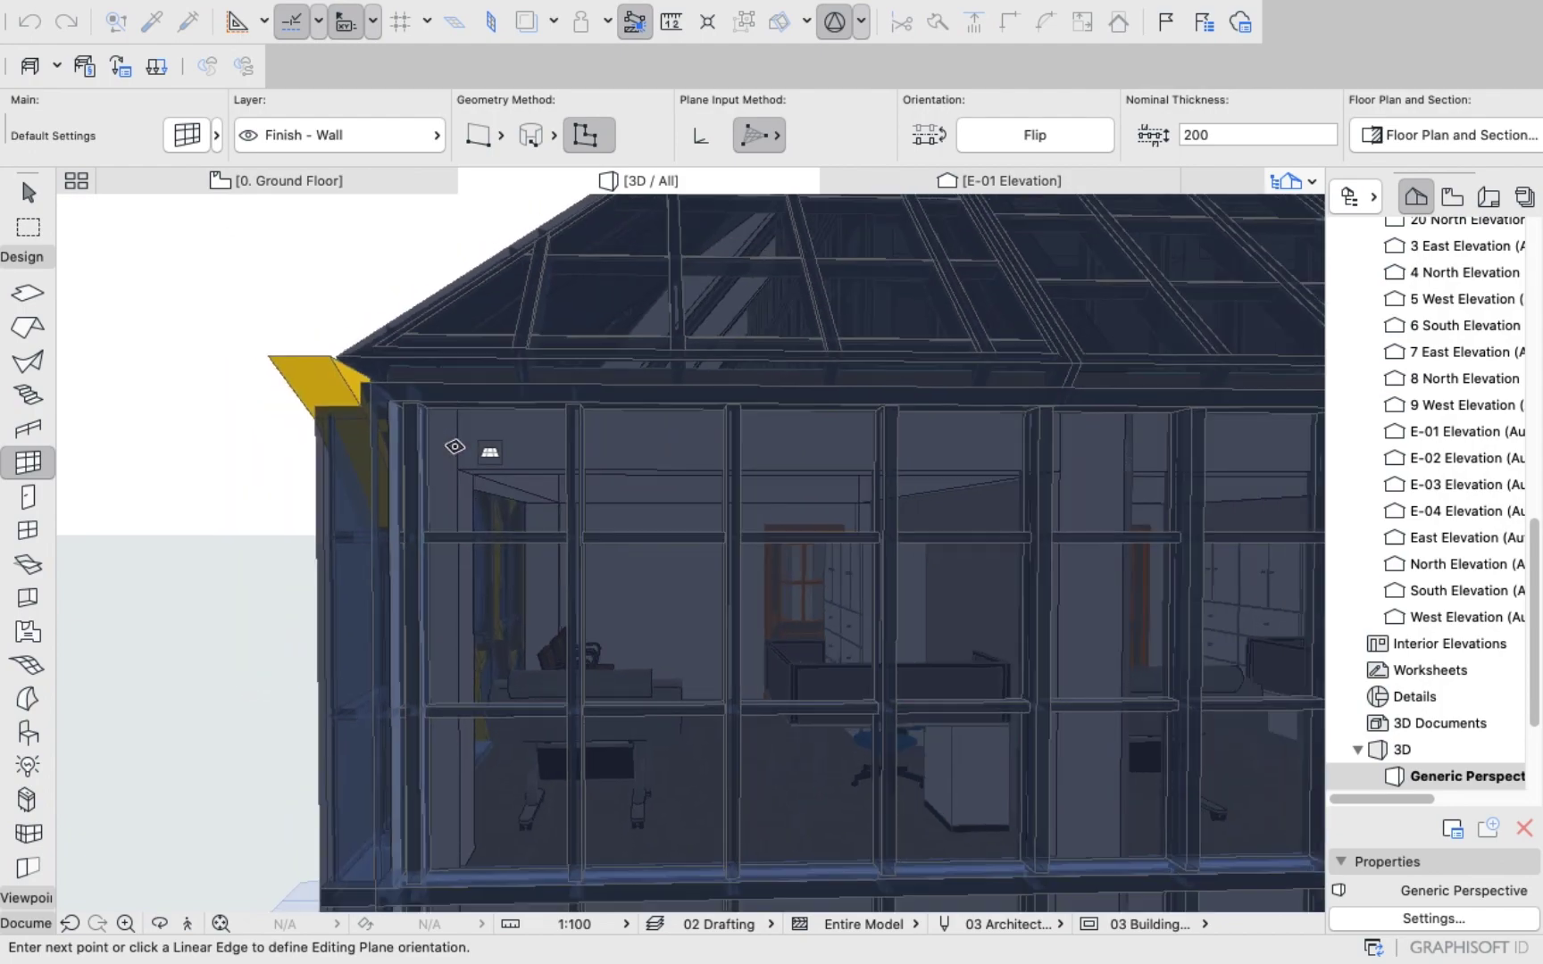
pyautogui.keyDown('shift'); pyautogui.moveTo(454, 412); pyautogui.dragTo(541, 586, button='middle'); pyautogui.keyUp('shift')
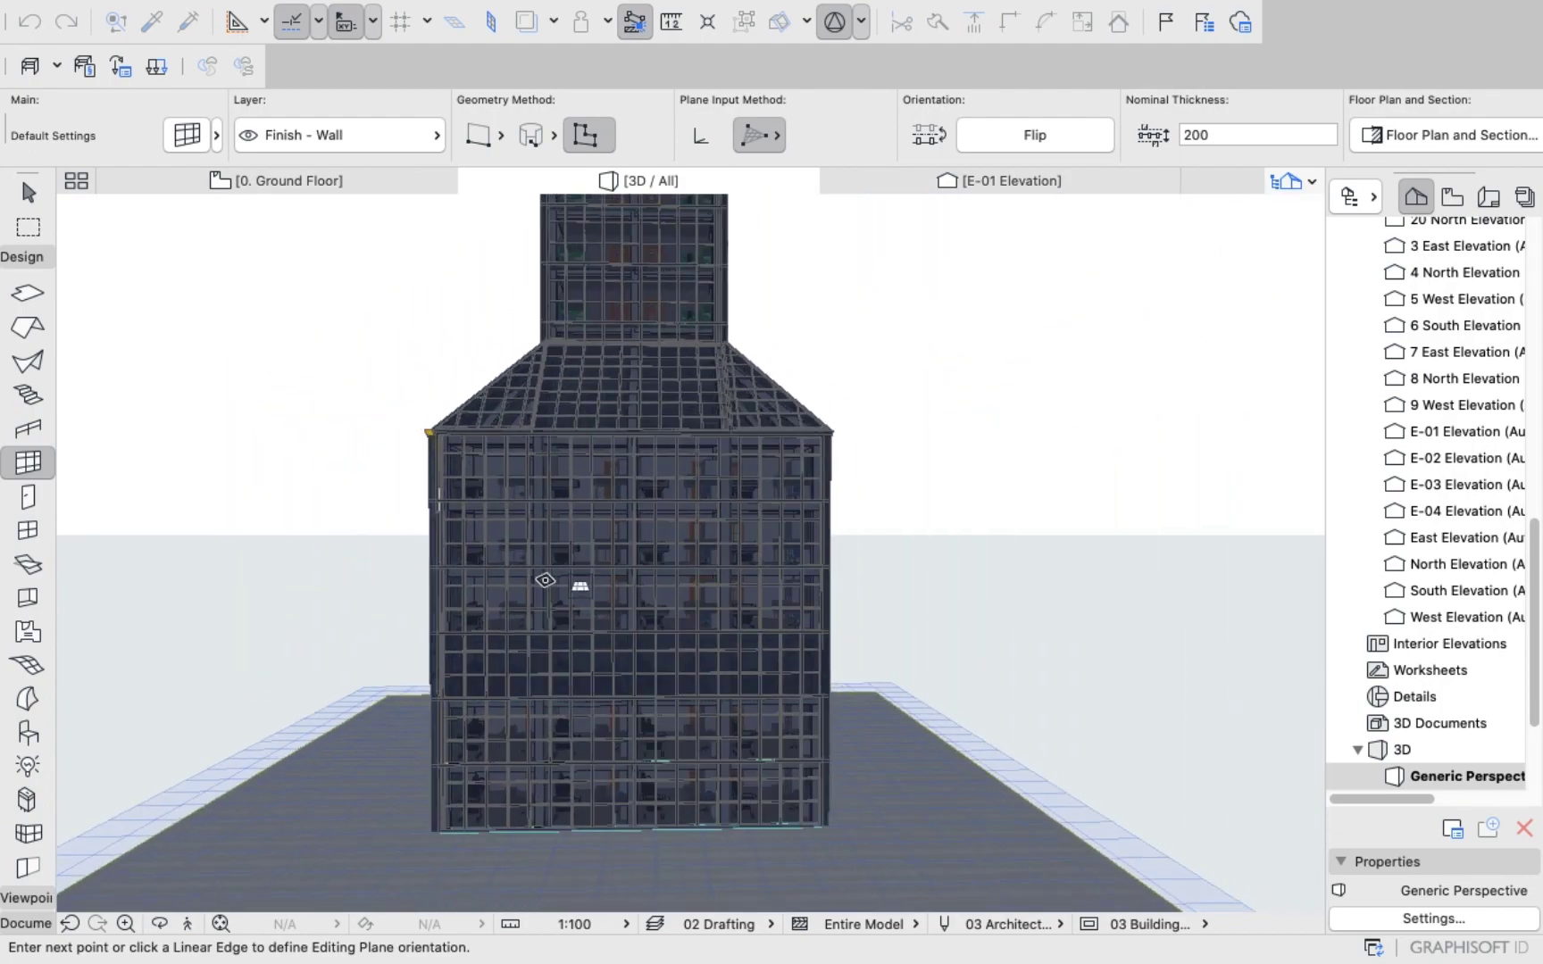
pyautogui.scroll(5, 687, 687)
pyautogui.scroll(-8, 770, 714)
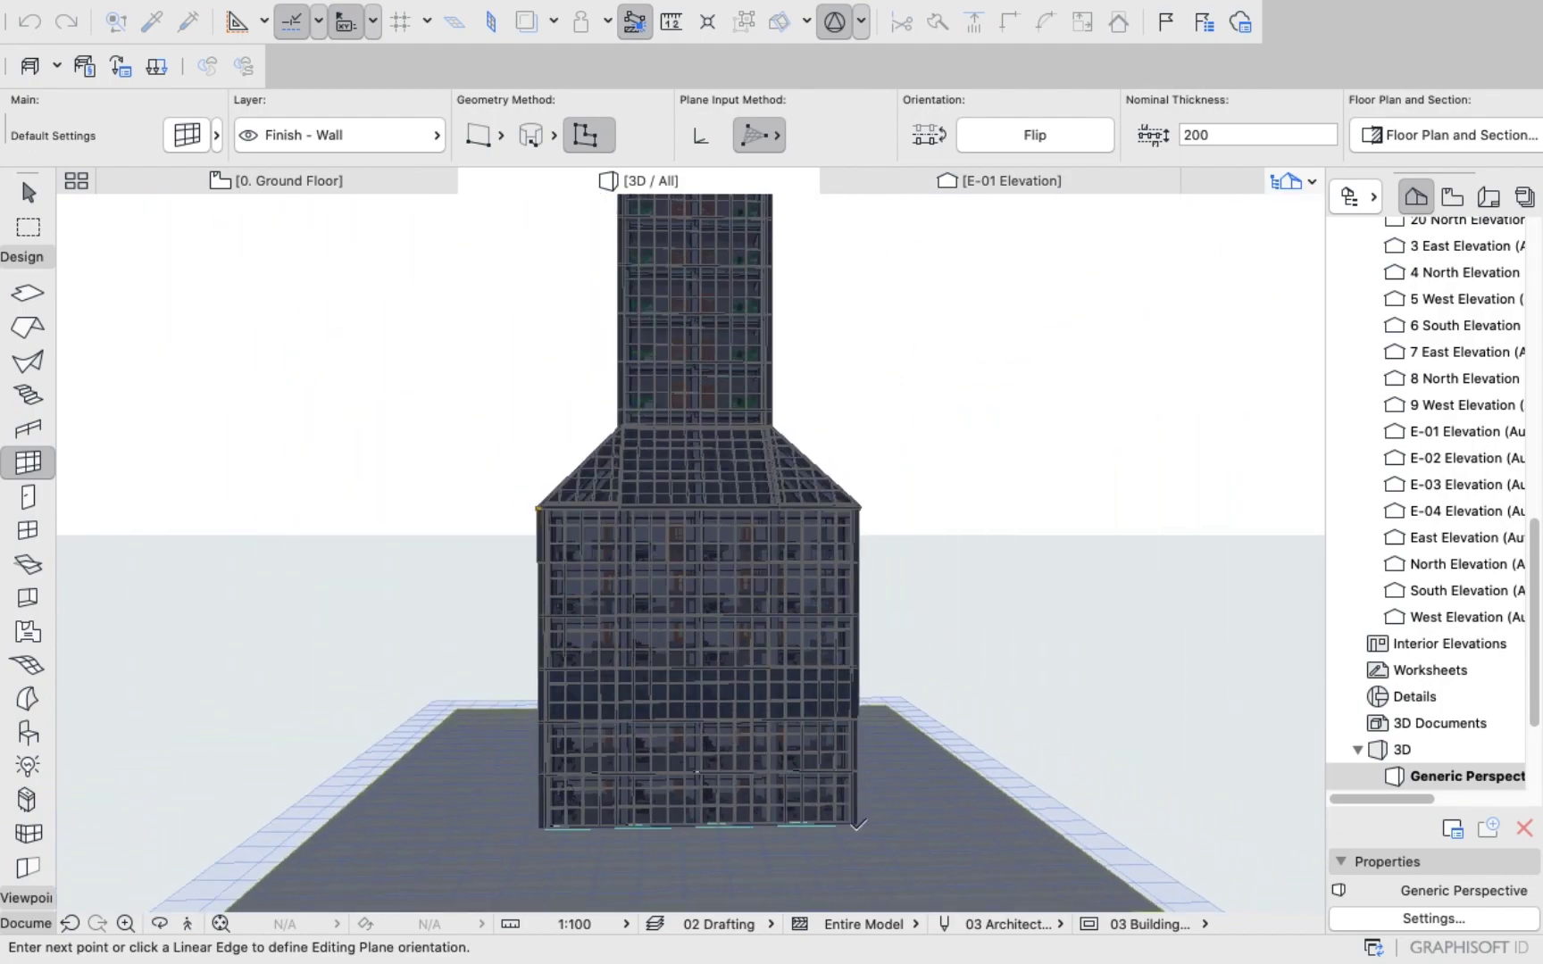
pyautogui.scroll(5, 863, 794)
pyautogui.scroll(6, 864, 796)
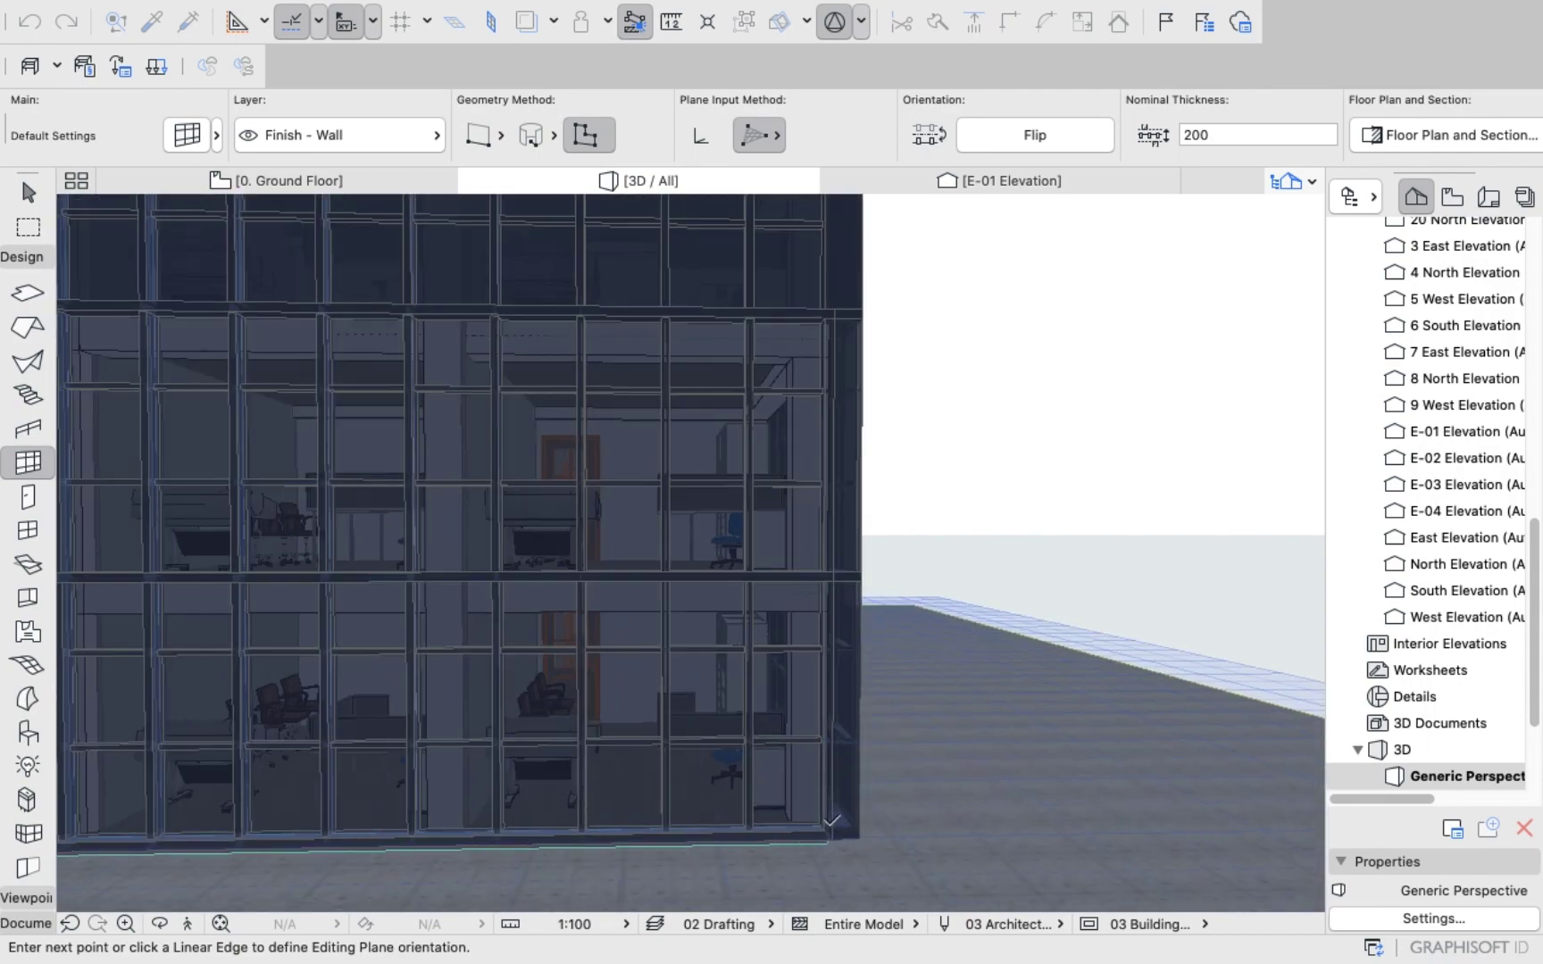
pyautogui.click(857, 827)
pyautogui.scroll(-5, 855, 575)
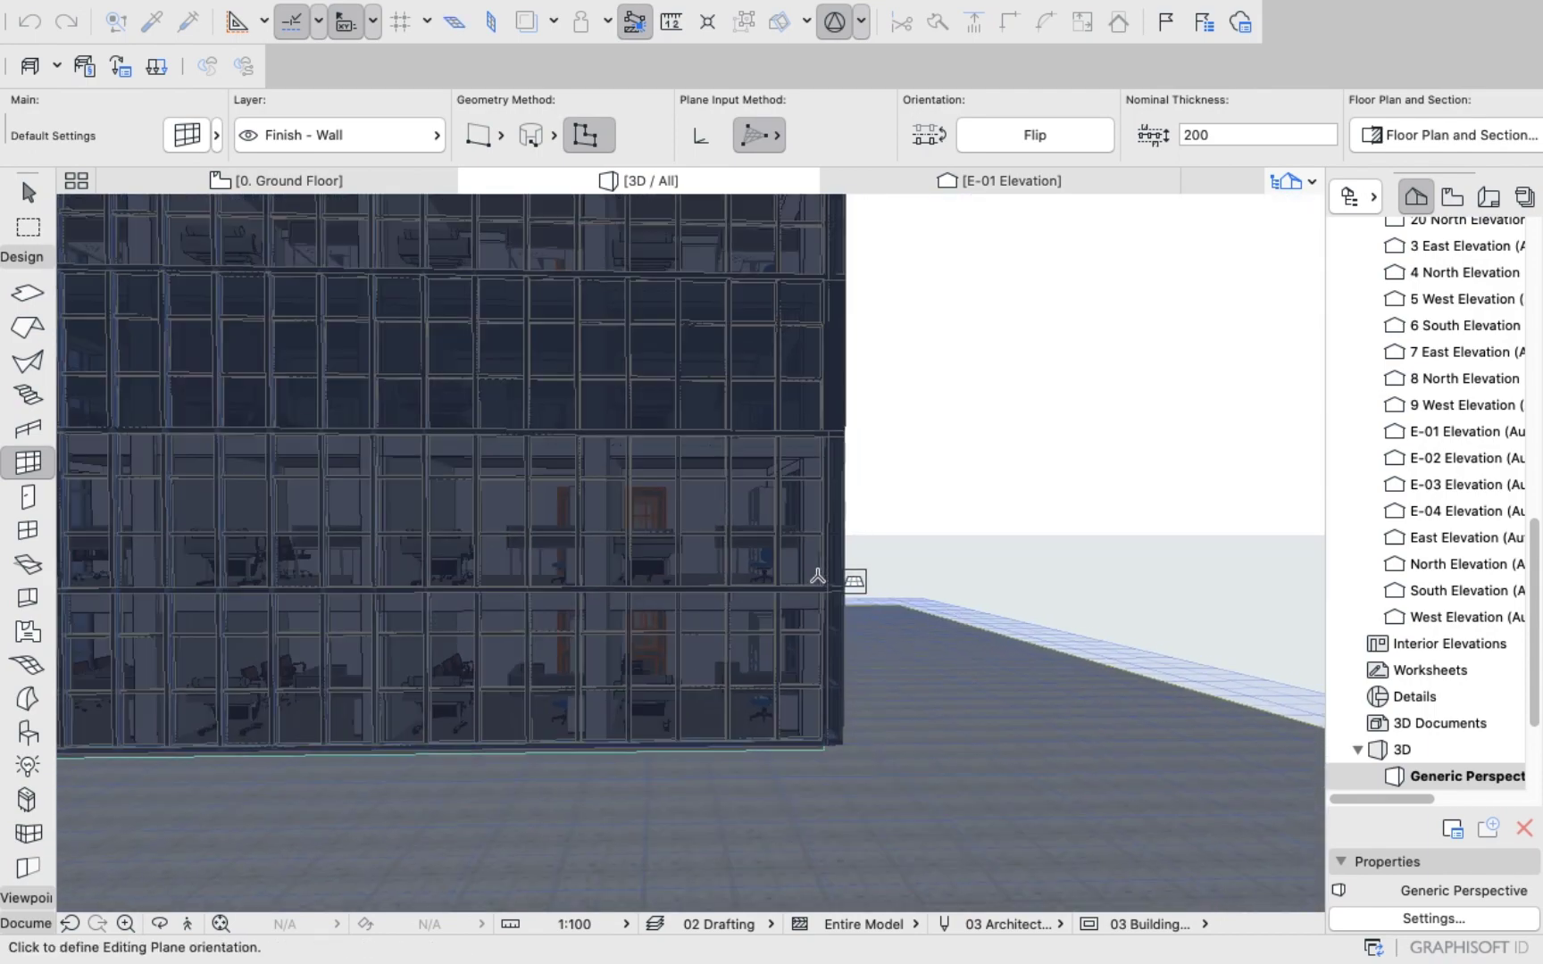
pyautogui.scroll(-3, 806, 540)
pyautogui.scroll(8, 830, 267)
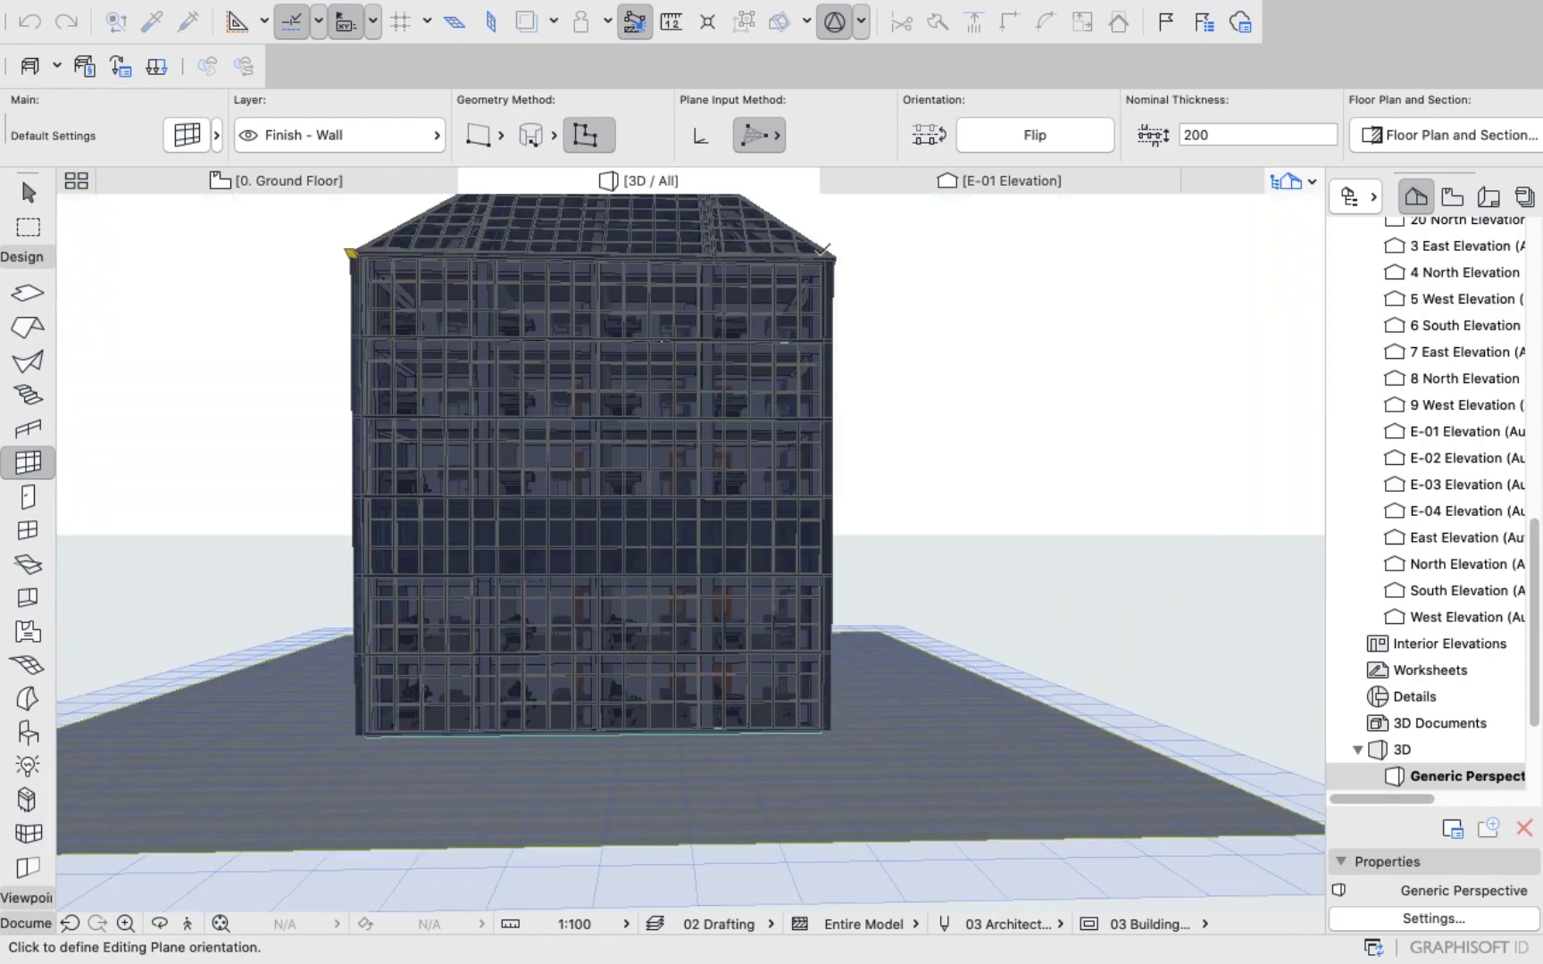
pyautogui.click(821, 290)
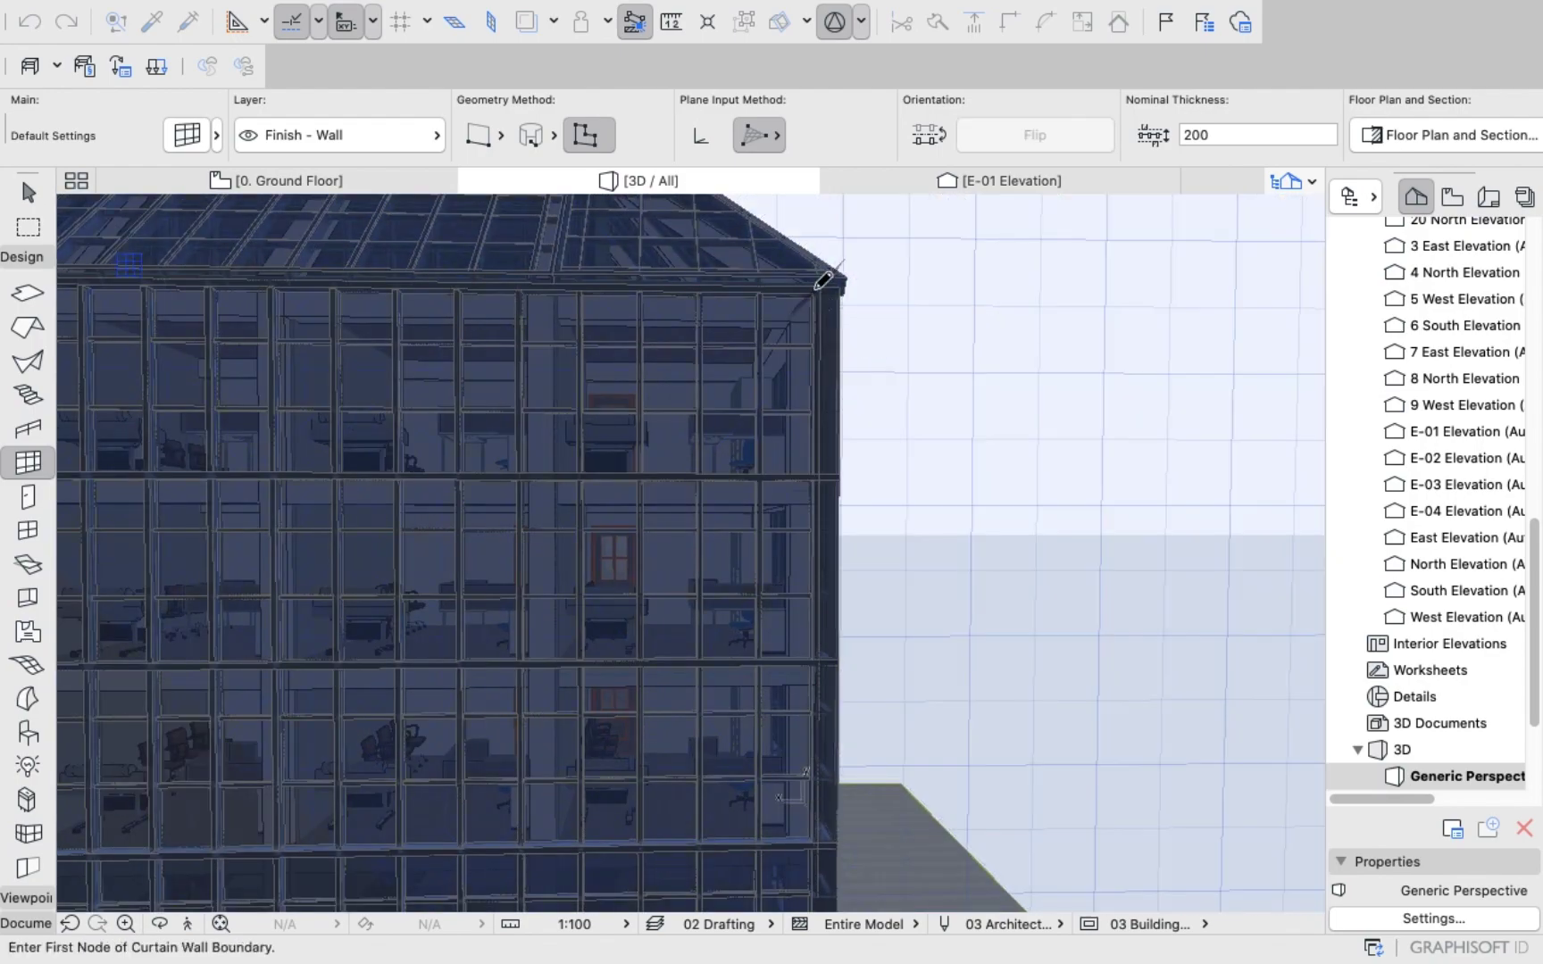
# Start the curtain wall boundary at the bare facade's upper corner and run its first edge to the diagonally opposite base corner.
pyautogui.scroll(-5, 822, 340)
pyautogui.scroll(8, 201, 267)
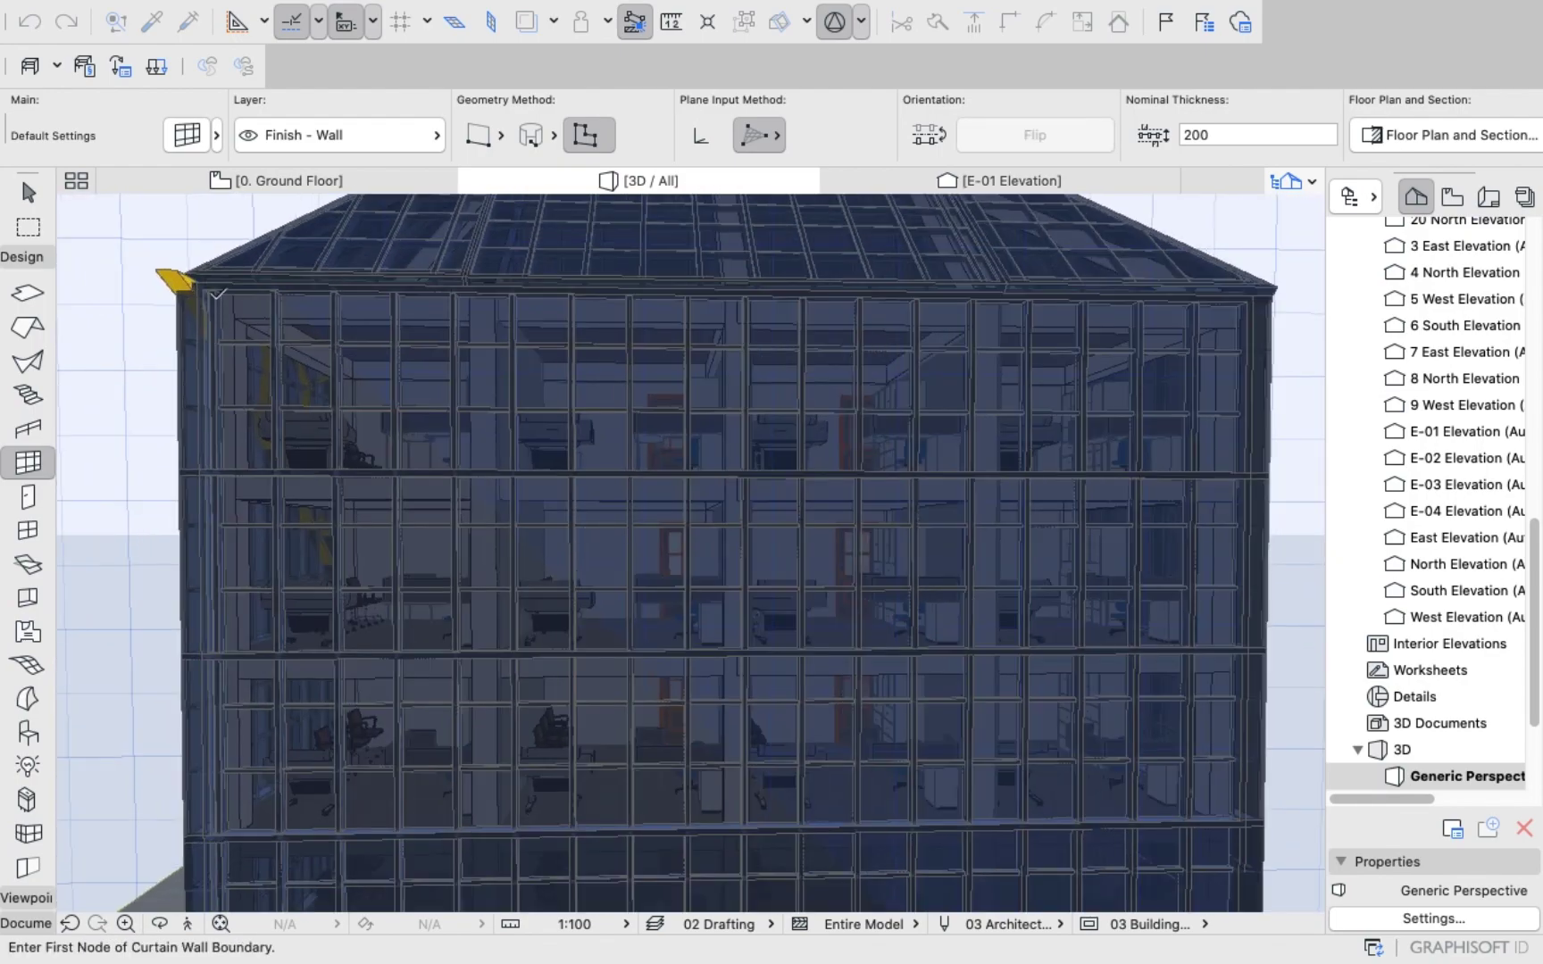
pyautogui.scroll(4, 215, 270)
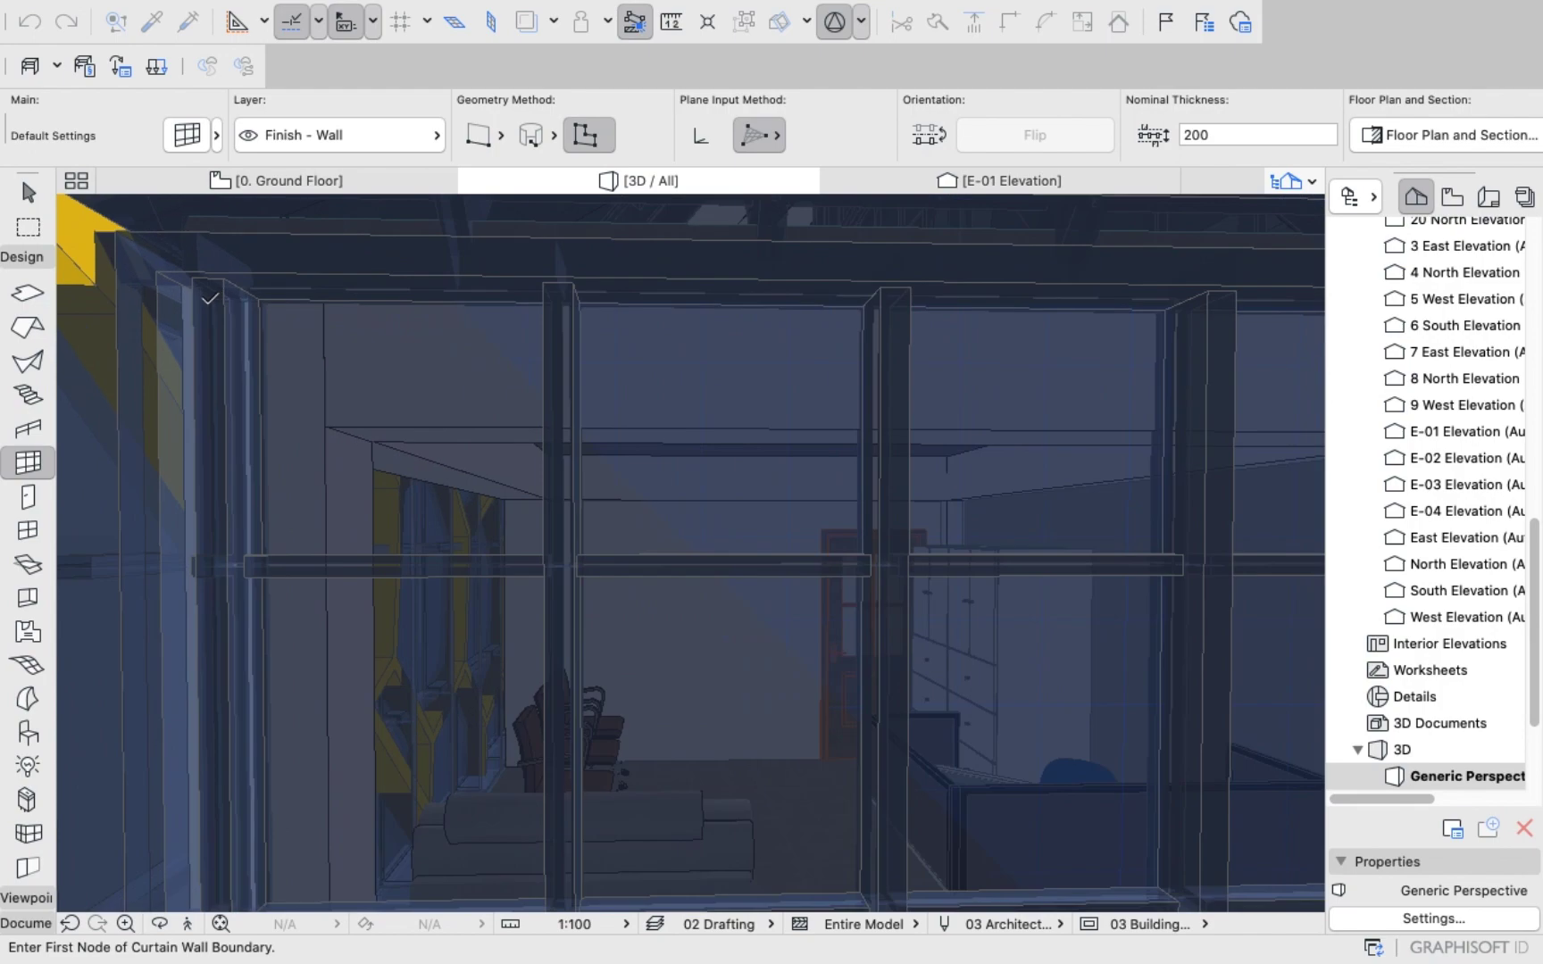
pyautogui.click(163, 273)
pyautogui.scroll(-4, 165, 282)
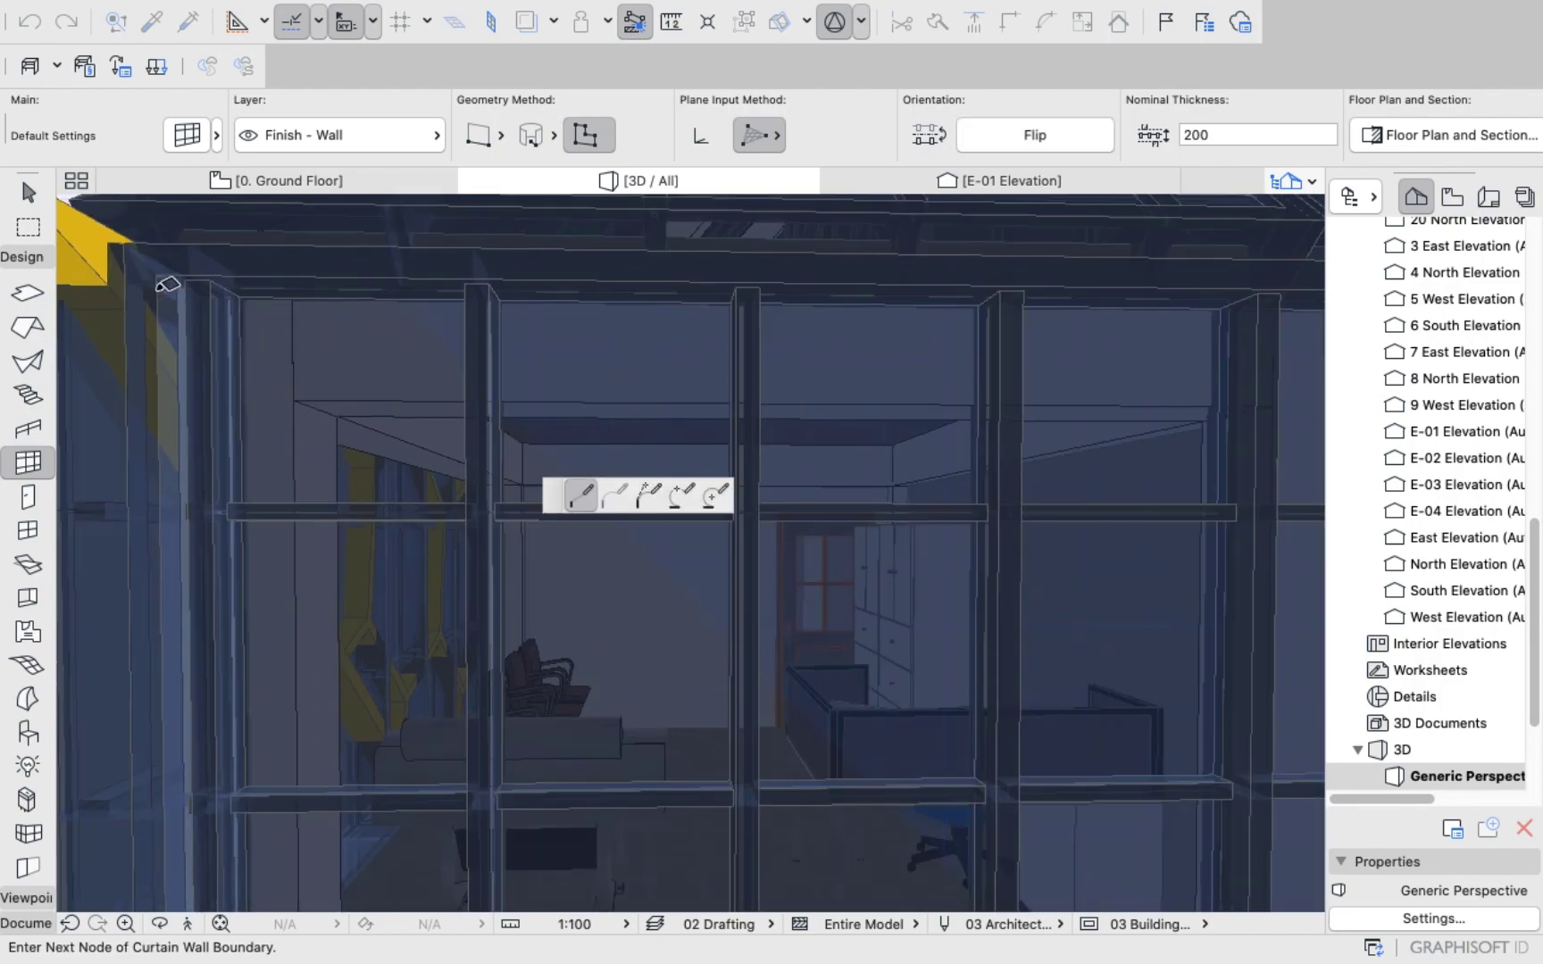
pyautogui.scroll(-5, 218, 376)
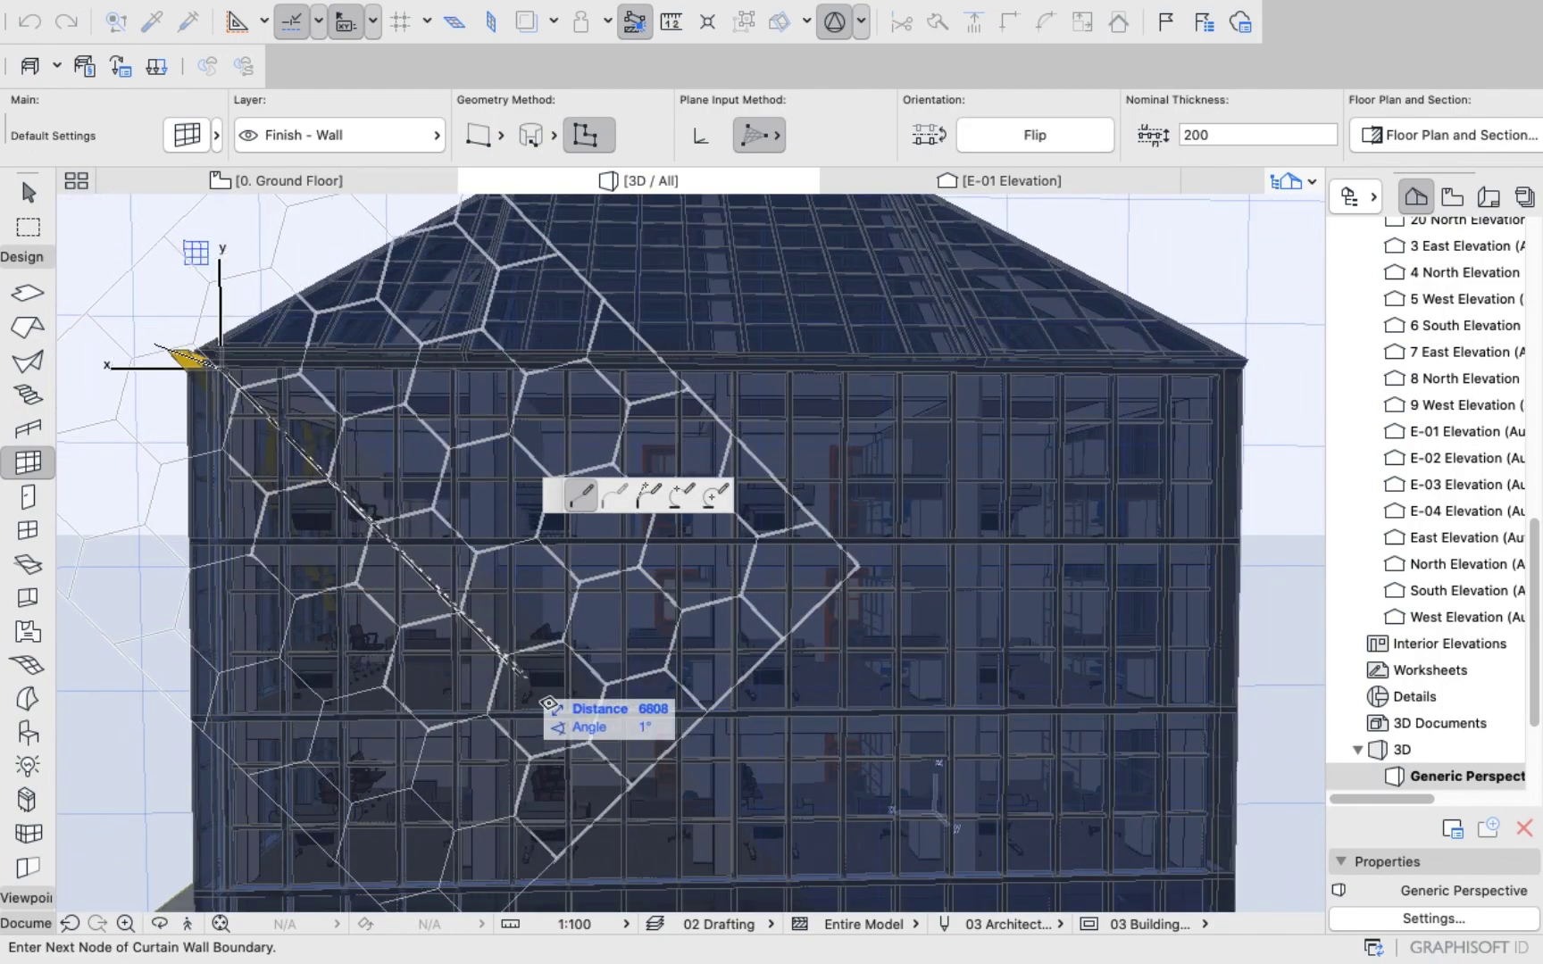
pyautogui.scroll(-8, 744, 720)
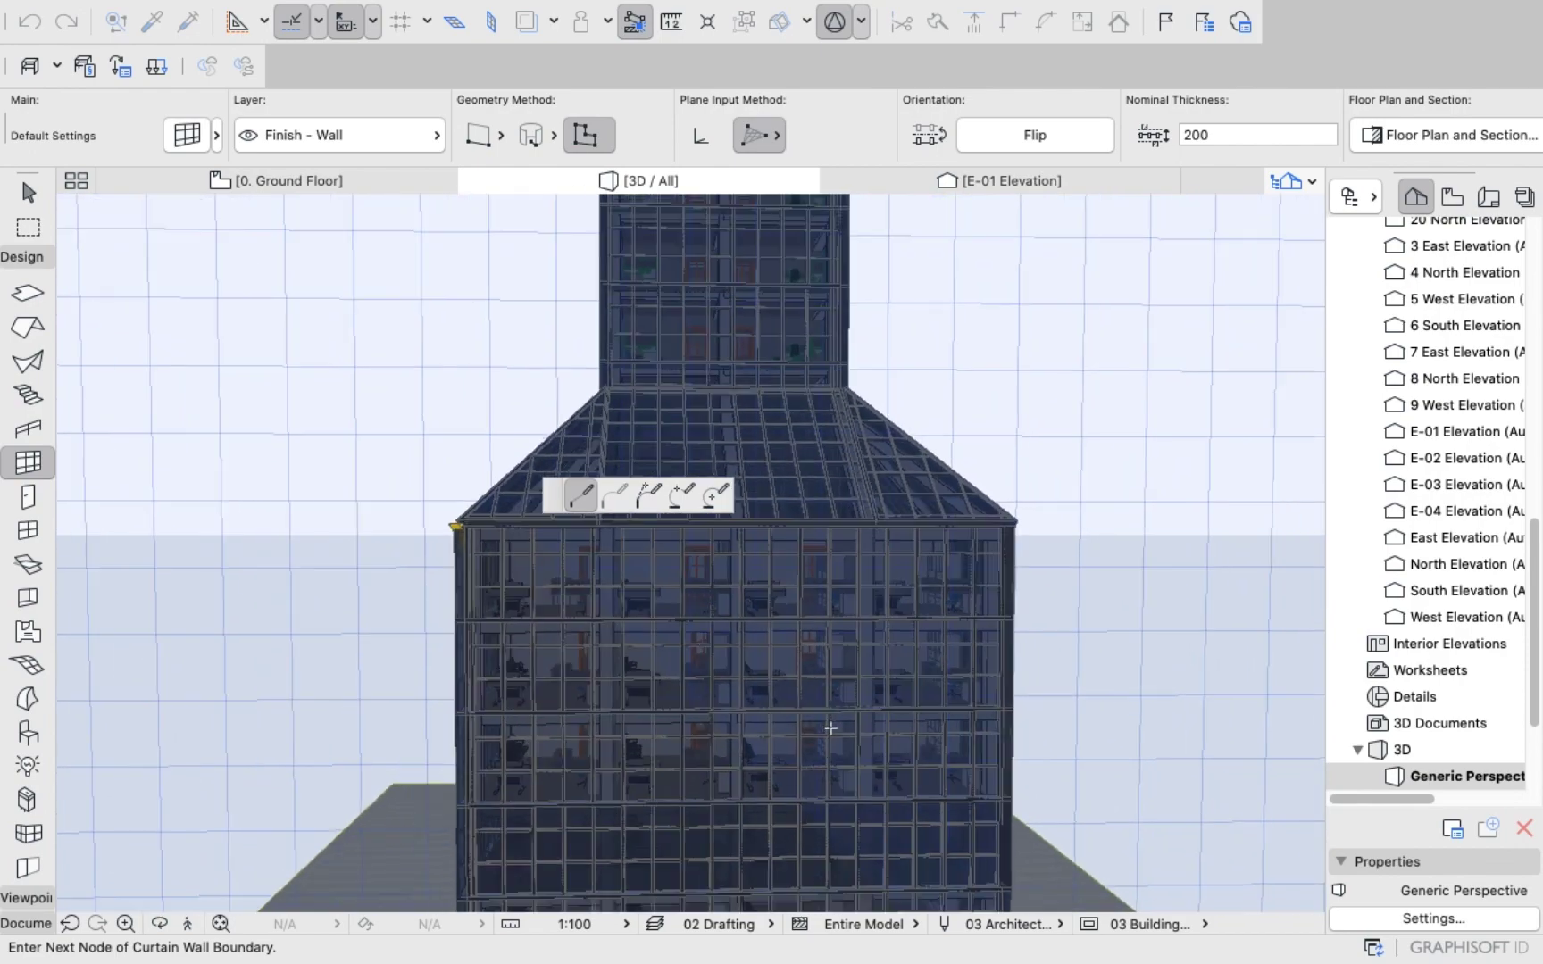
pyautogui.scroll(10, 831, 703)
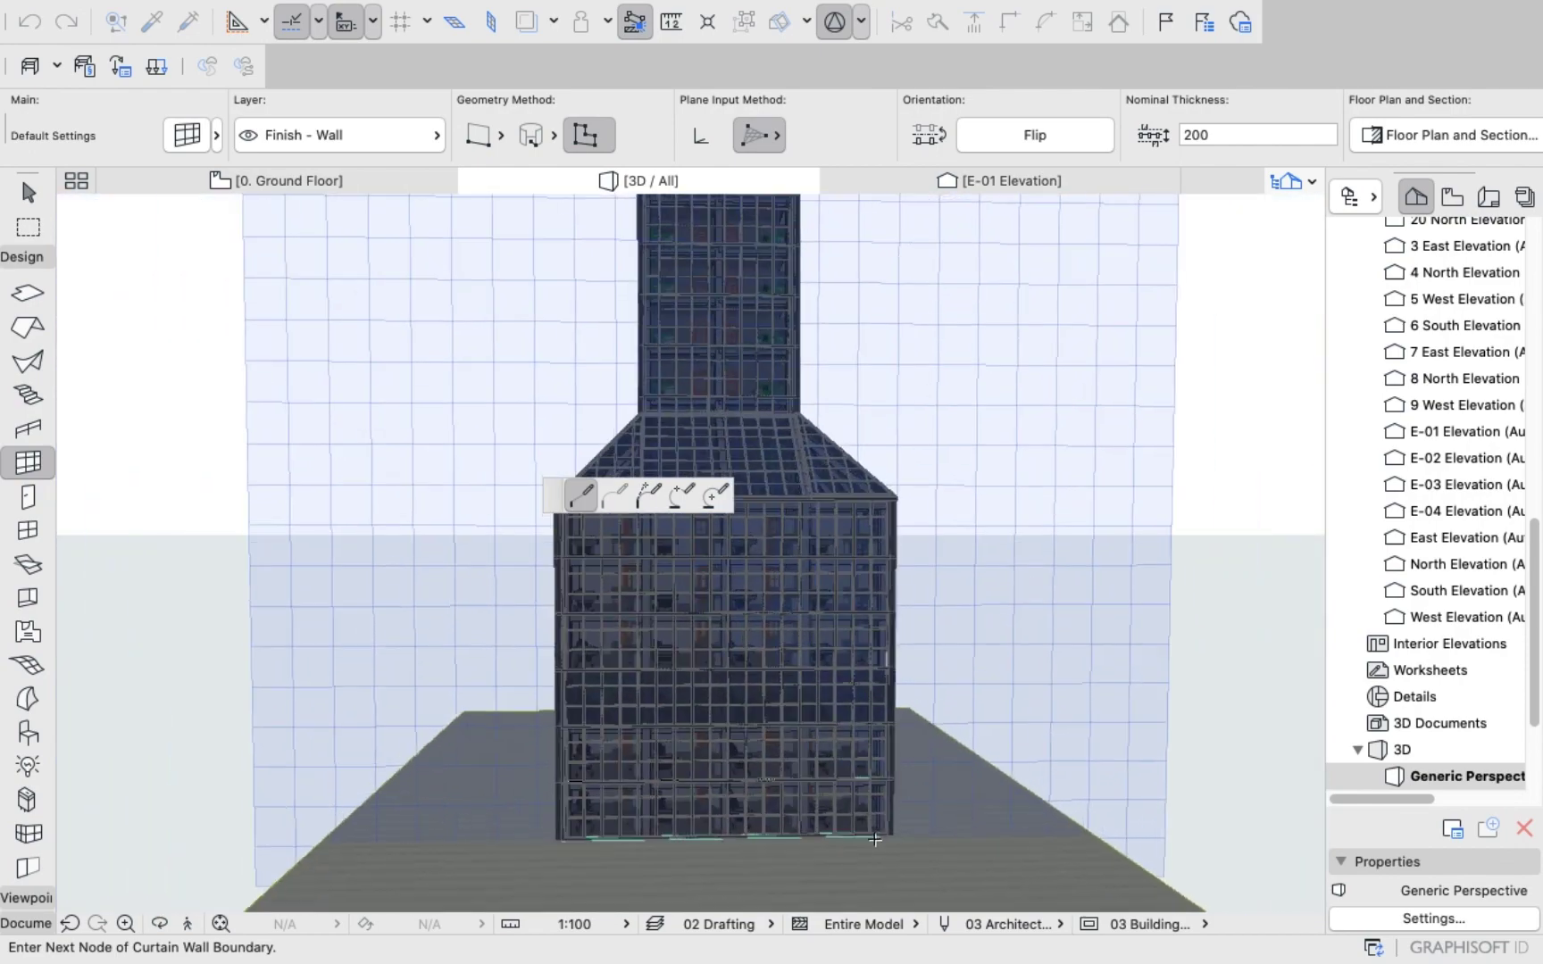
pyautogui.scroll(3, 886, 834)
pyautogui.scroll(3, 884, 840)
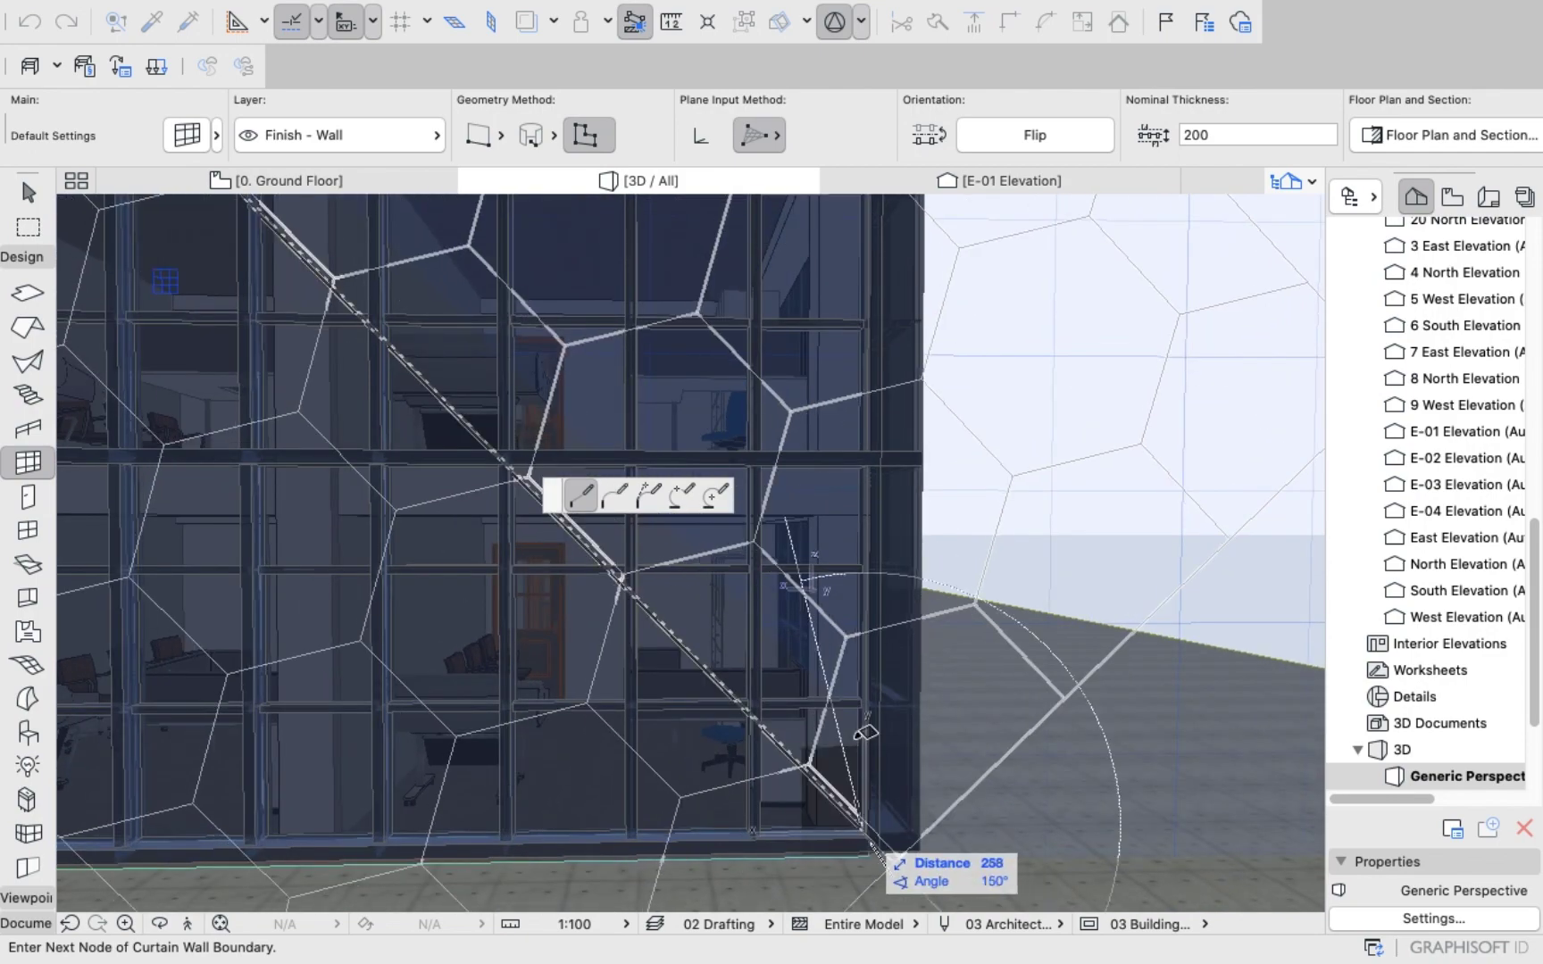
# Add the facade's other upper corner and close the boundary at the first node to create a triangular hexagon-patterned curtain wall.
pyautogui.scroll(-5, 861, 827)
pyautogui.scroll(-5, 855, 610)
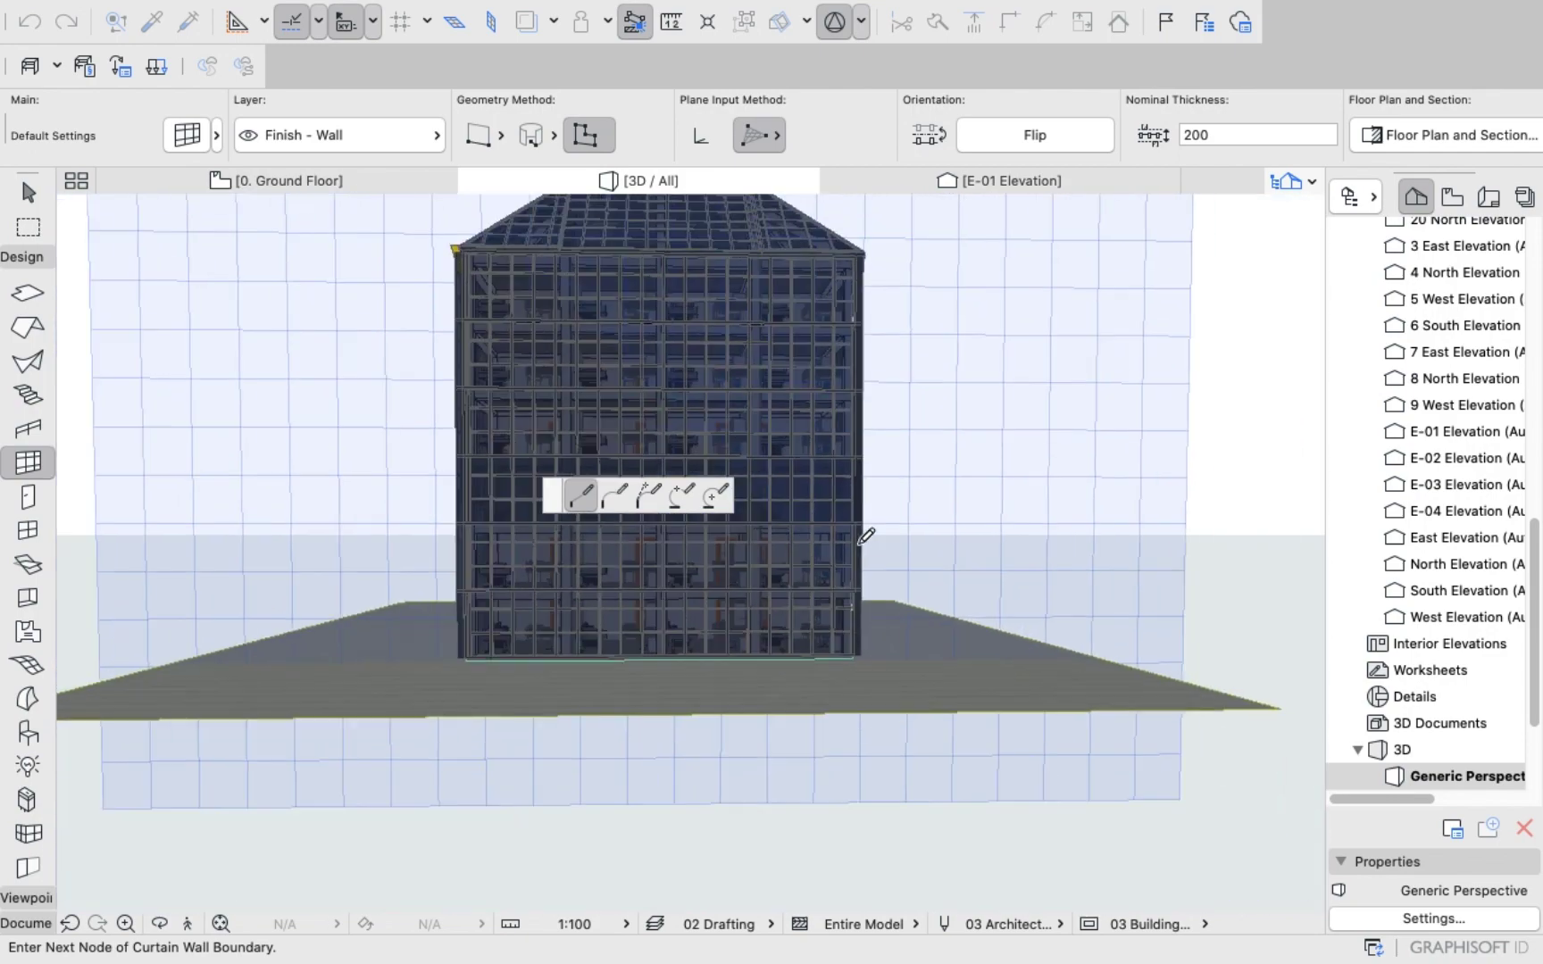
pyautogui.scroll(4, 844, 432)
pyautogui.scroll(3, 844, 431)
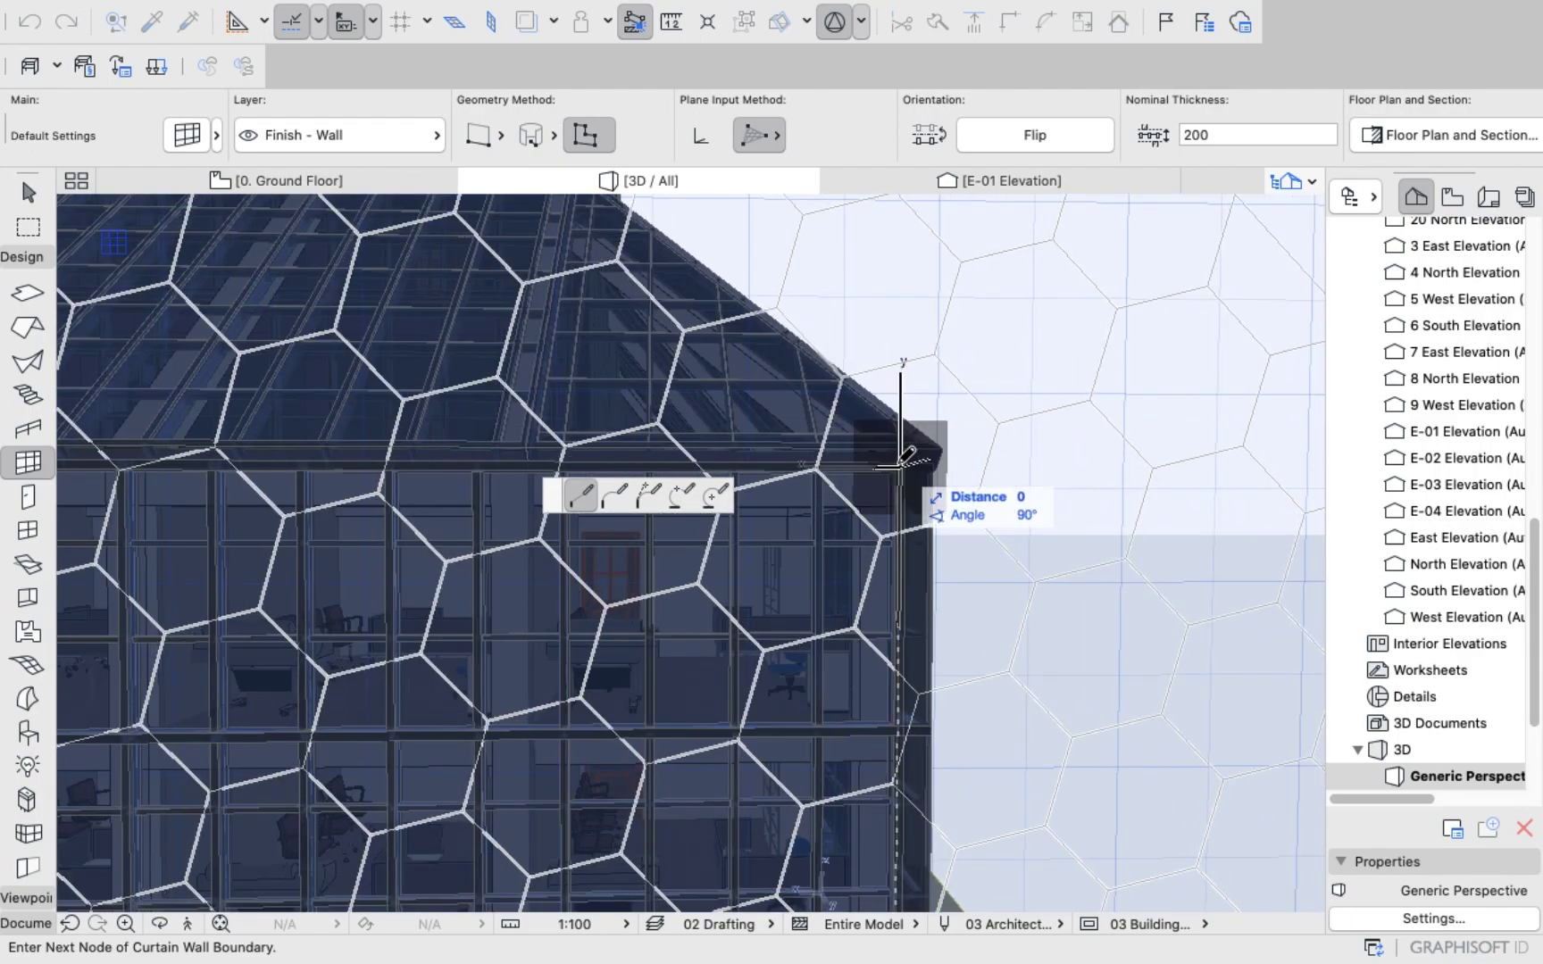
pyautogui.scroll(-4, 898, 438)
pyautogui.scroll(6, 255, 446)
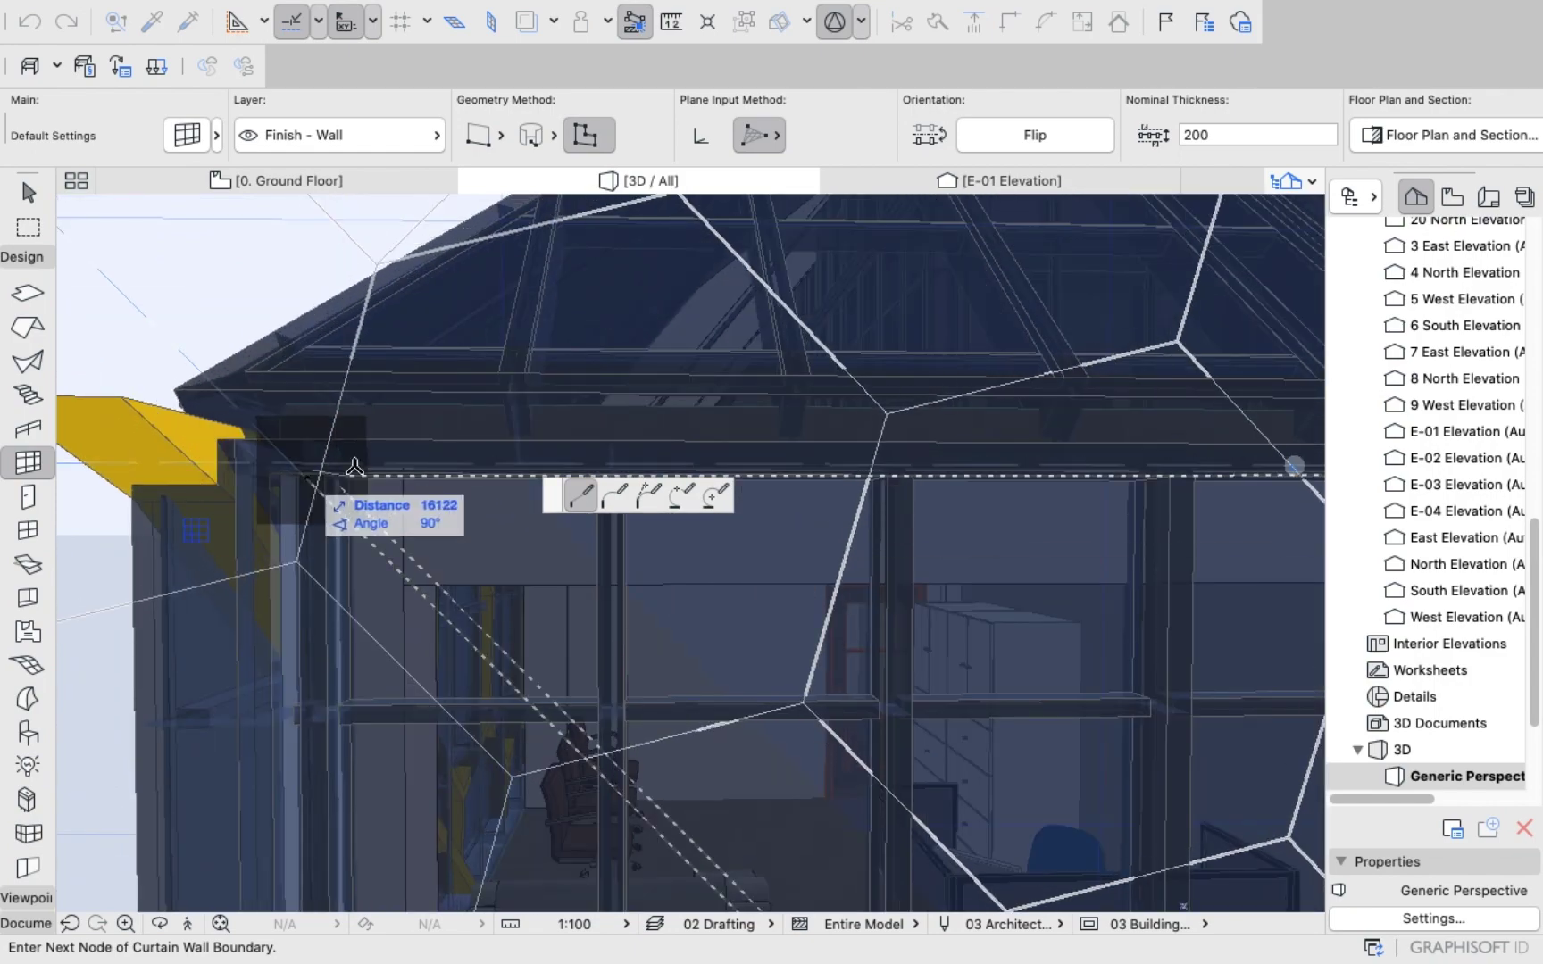
pyautogui.scroll(3, 294, 460)
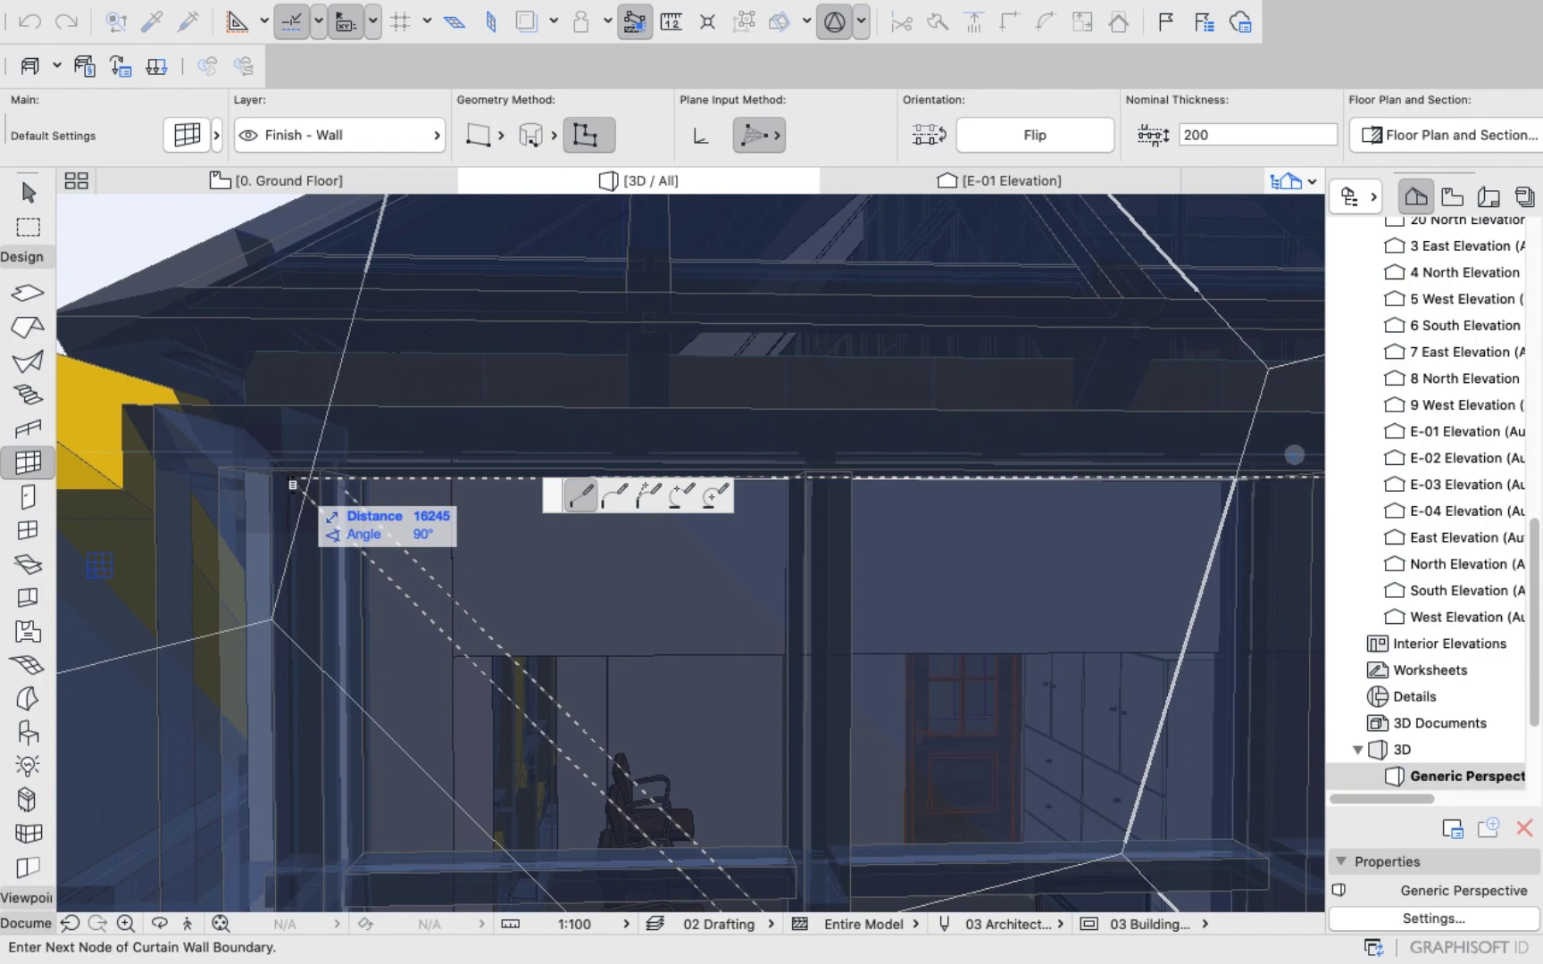
pyautogui.click(293, 485)
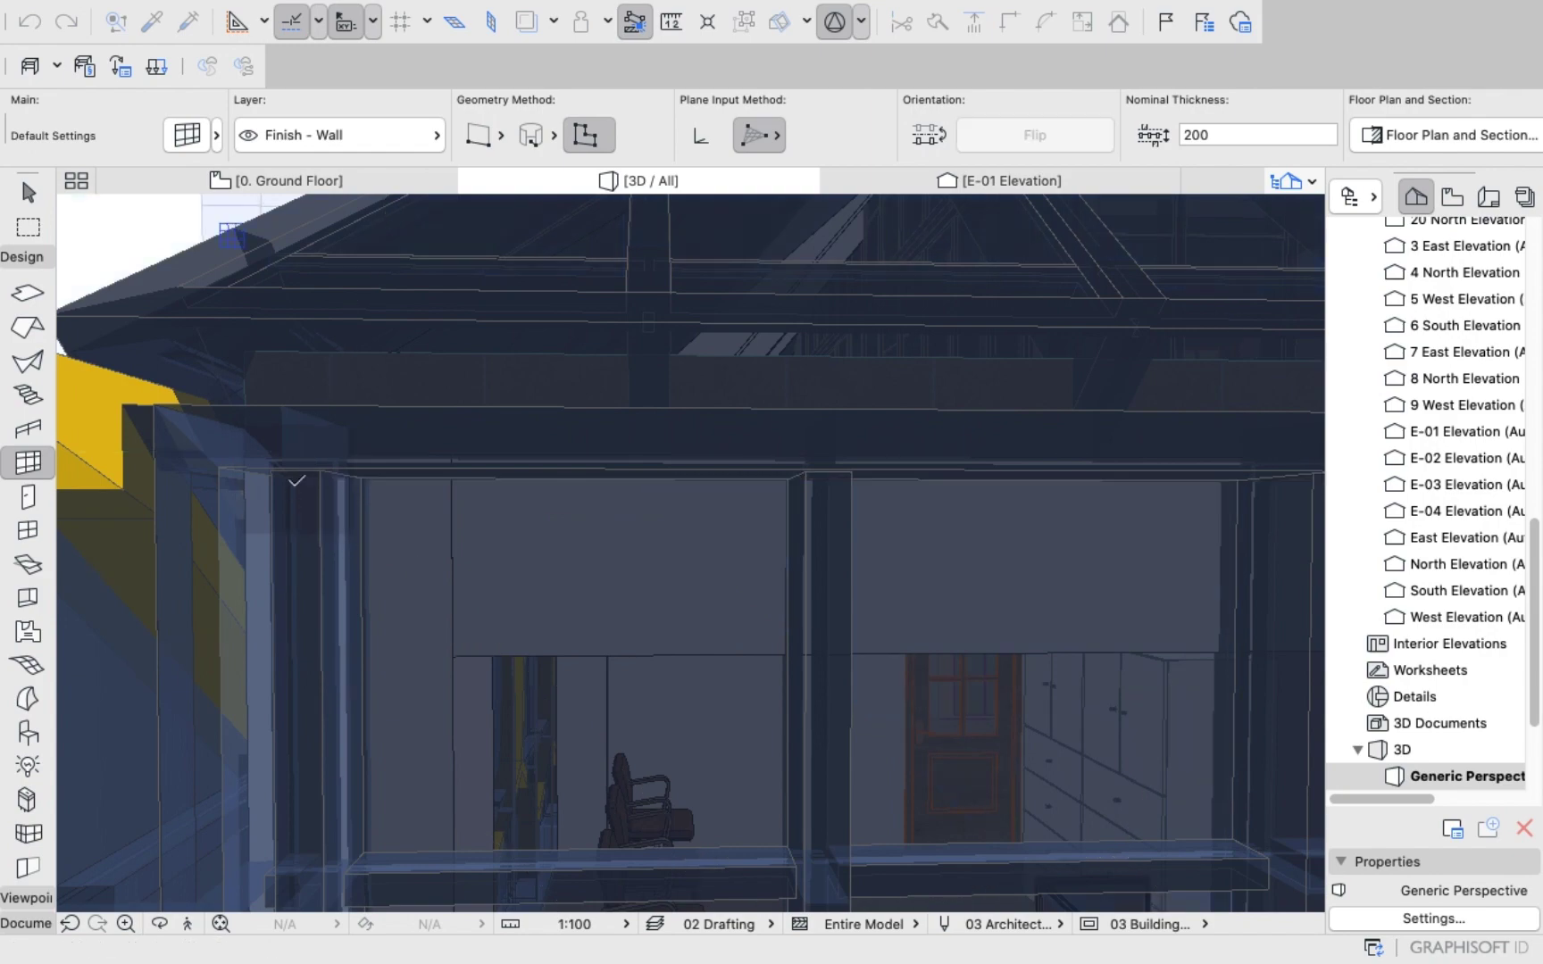
pyautogui.scroll(-2, 262, 408)
pyautogui.scroll(-8, 262, 408)
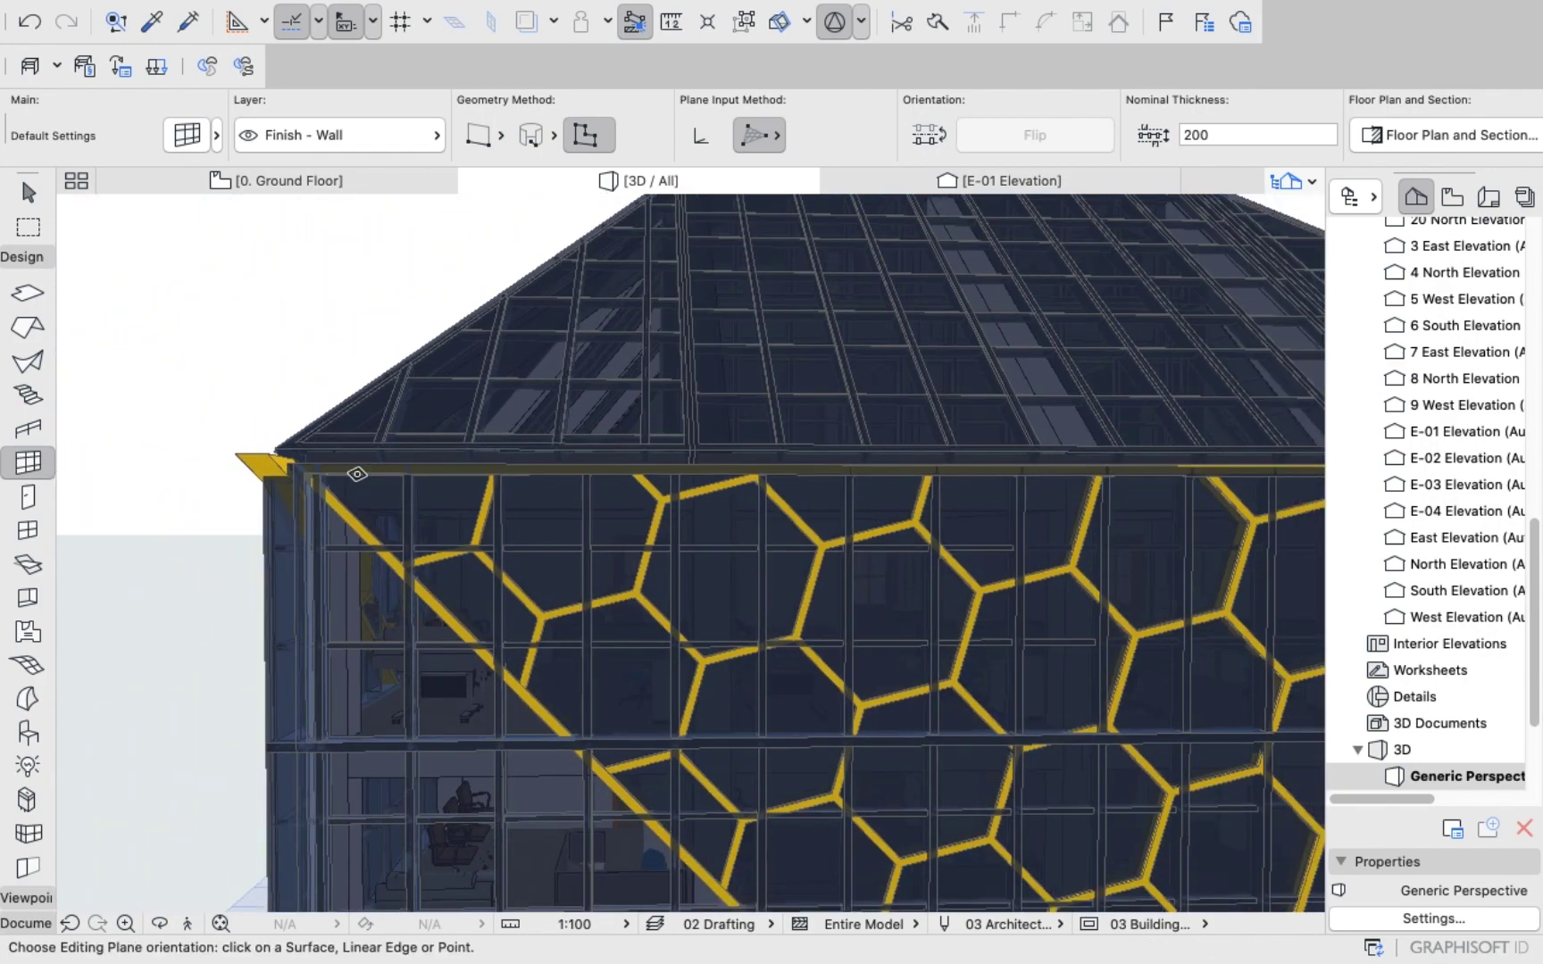
pyautogui.scroll(-3, 374, 420)
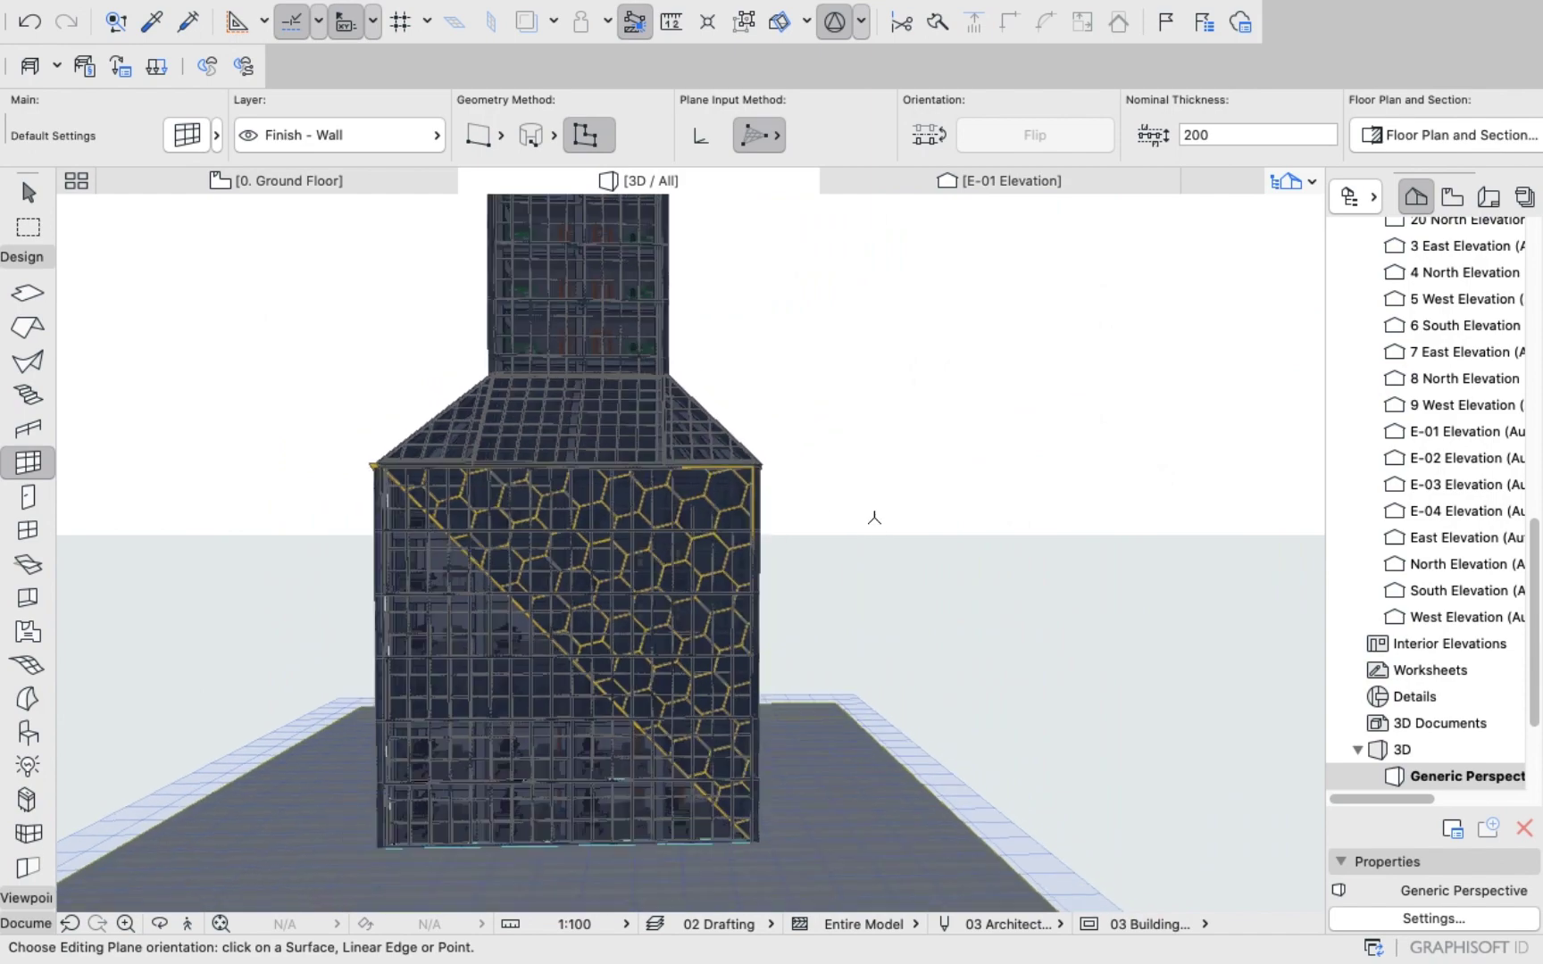
# Try to move the new triangular curtain wall 1000 mm along its facade.
pyautogui.keyDown('shift'); pyautogui.moveTo(888, 506); pyautogui.dragTo(508, 521, button='middle'); pyautogui.keyUp('shift')
pyautogui.moveTo(508, 521); pyautogui.dragTo(566, 458)
pyautogui.moveTo(846, 534); pyautogui.dragTo(760, 582)
pyautogui.scroll(4, 701, 527)
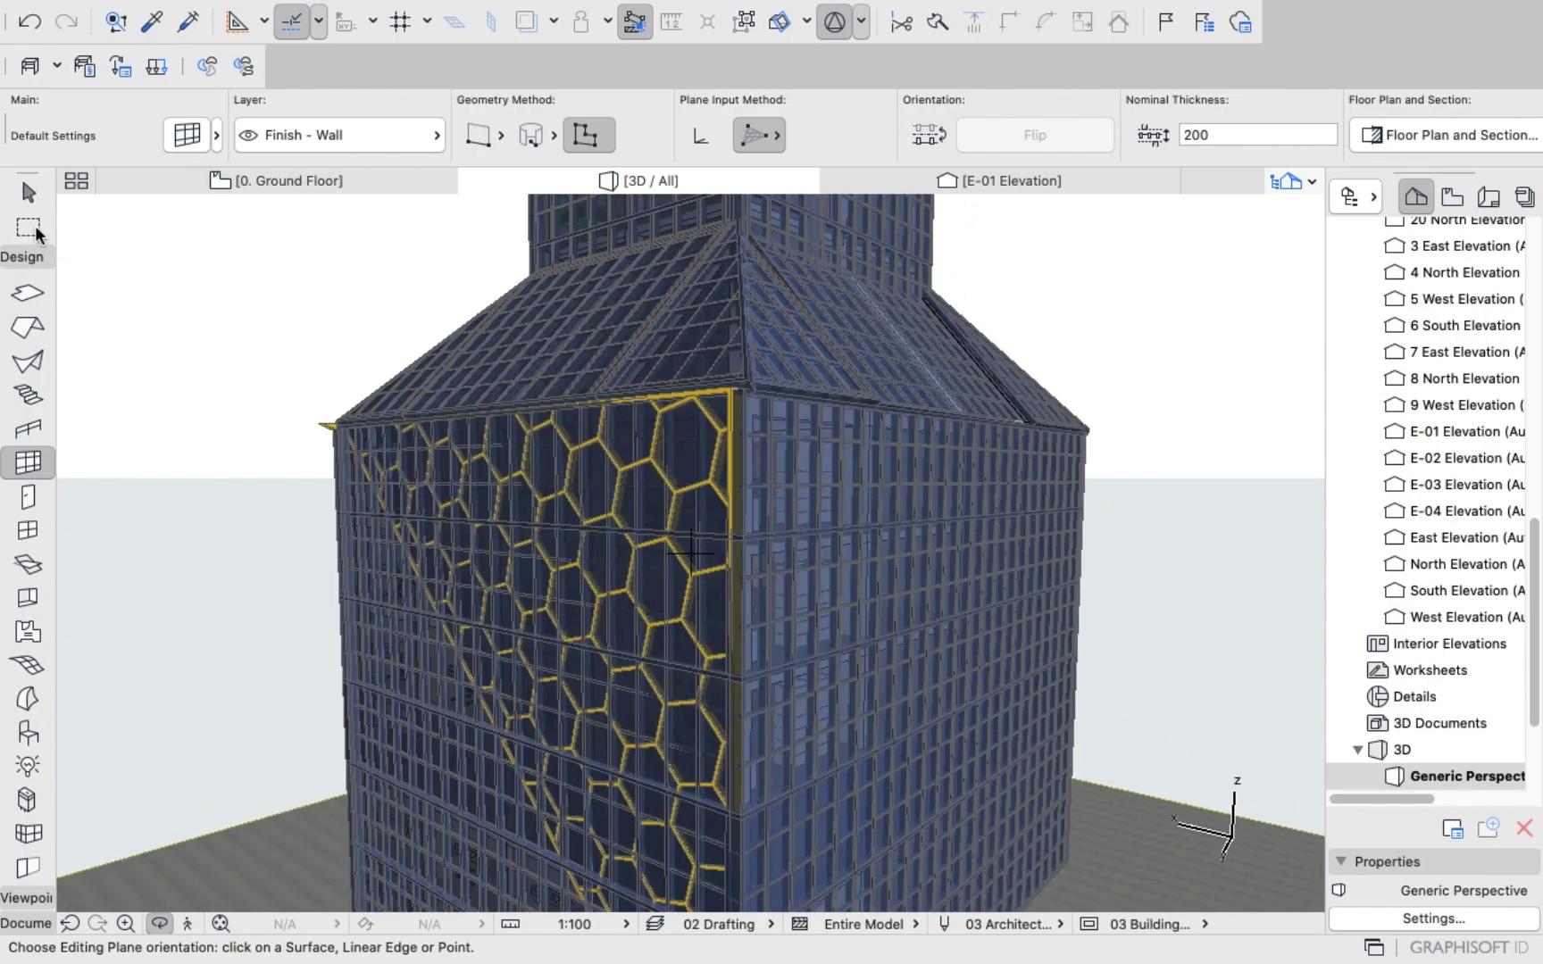
pyautogui.click(28, 192)
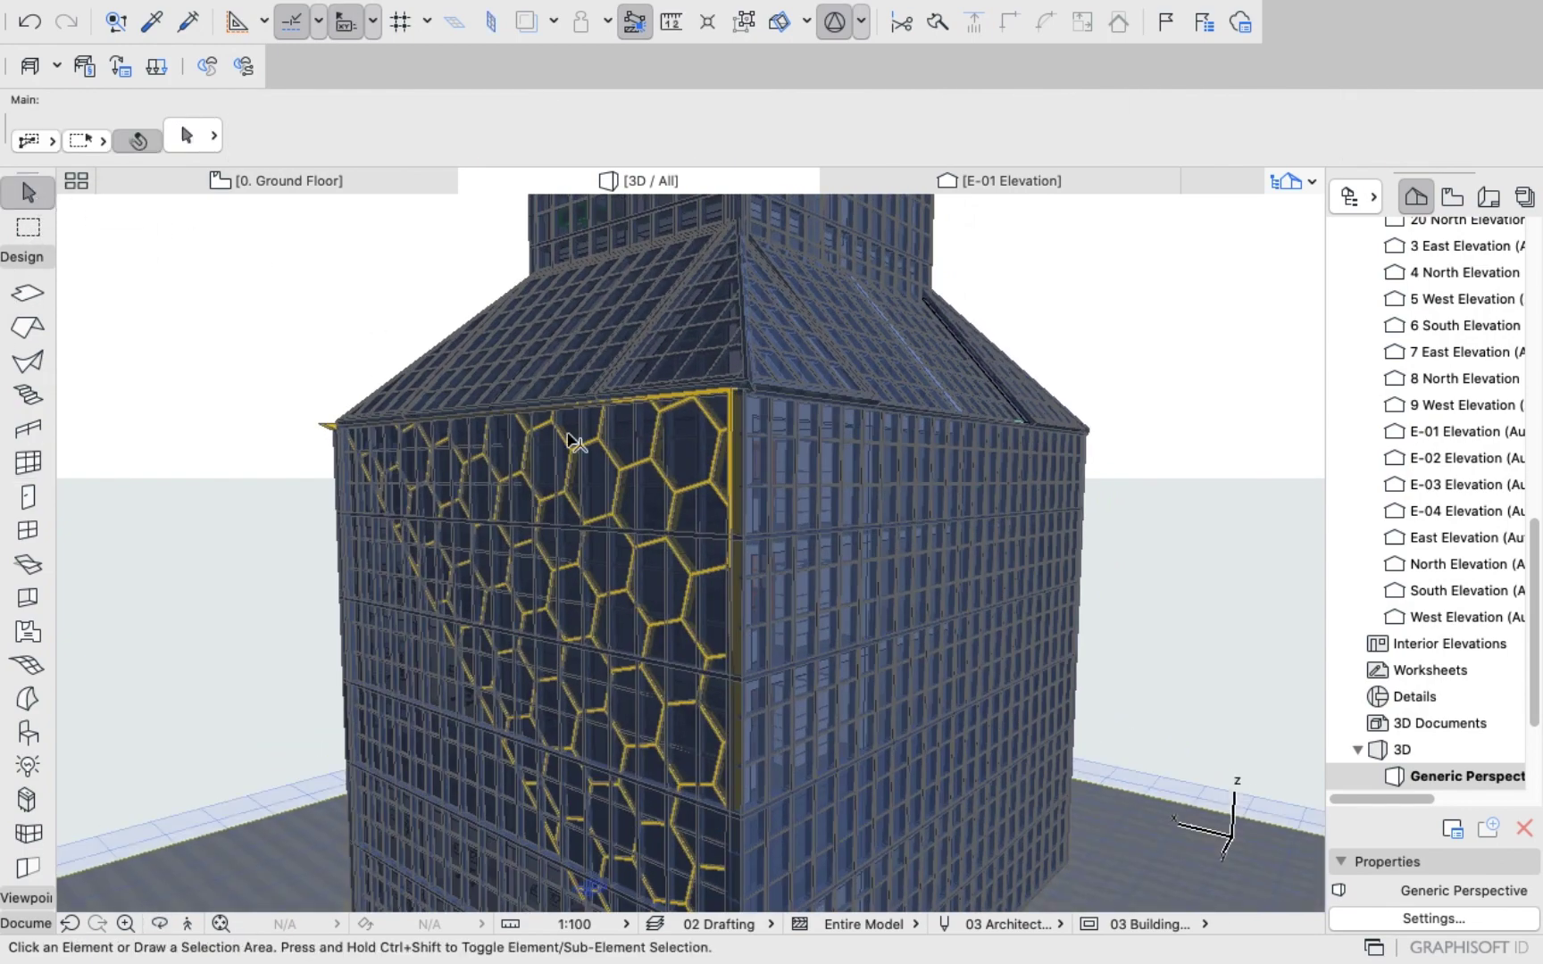
pyautogui.click(729, 437)
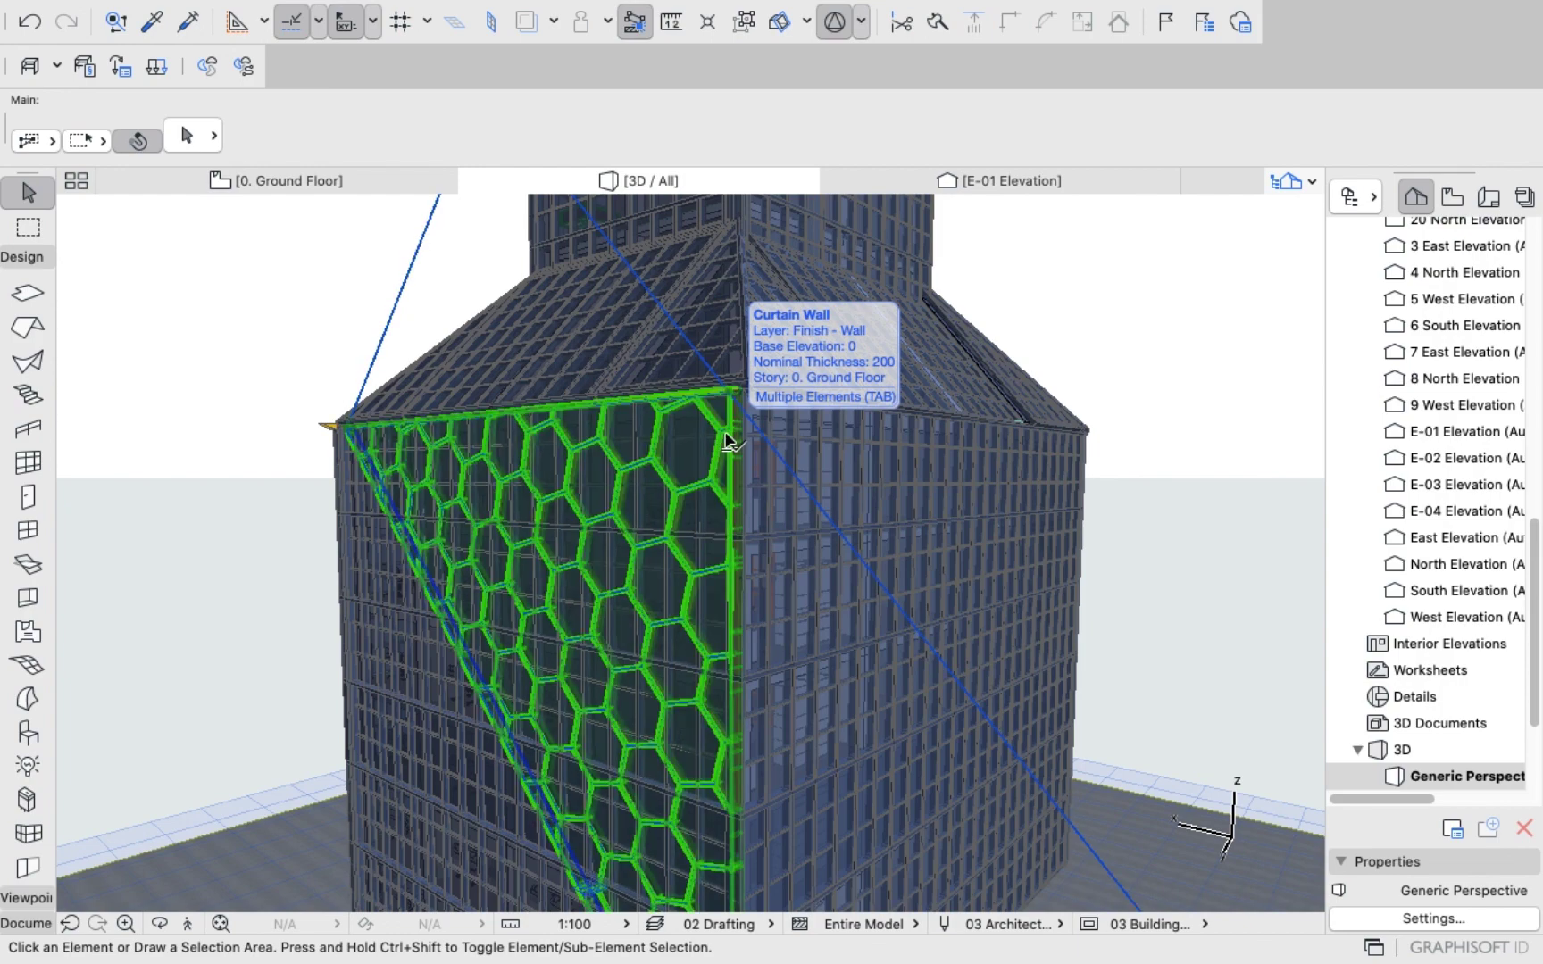
pyautogui.click(710, 415)
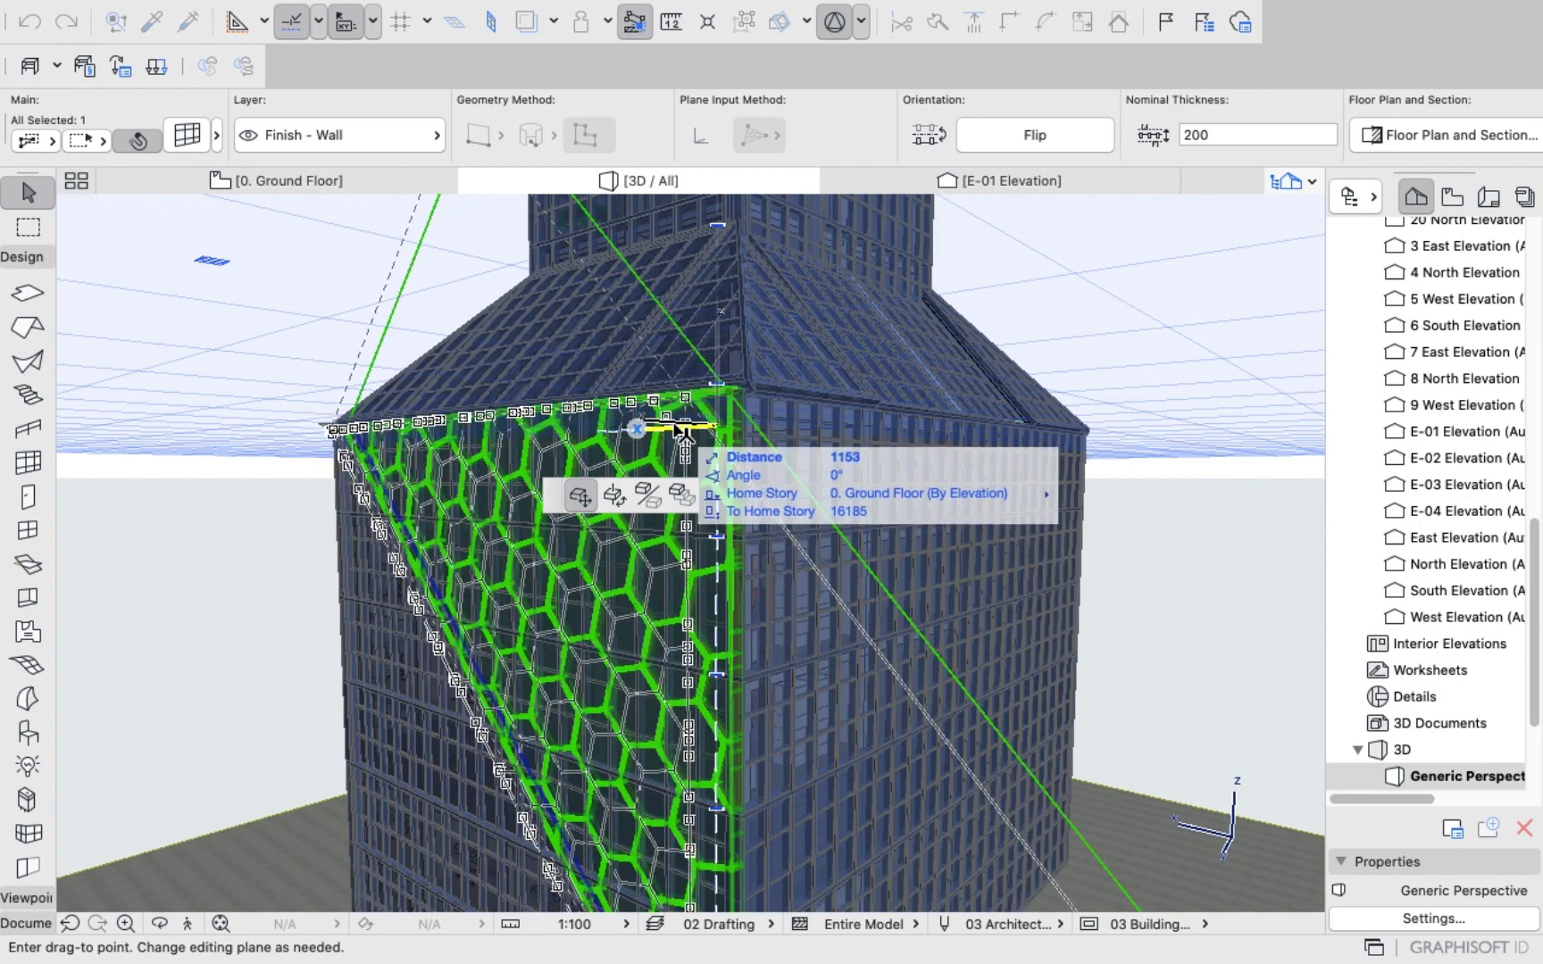
pyautogui.write('1000')
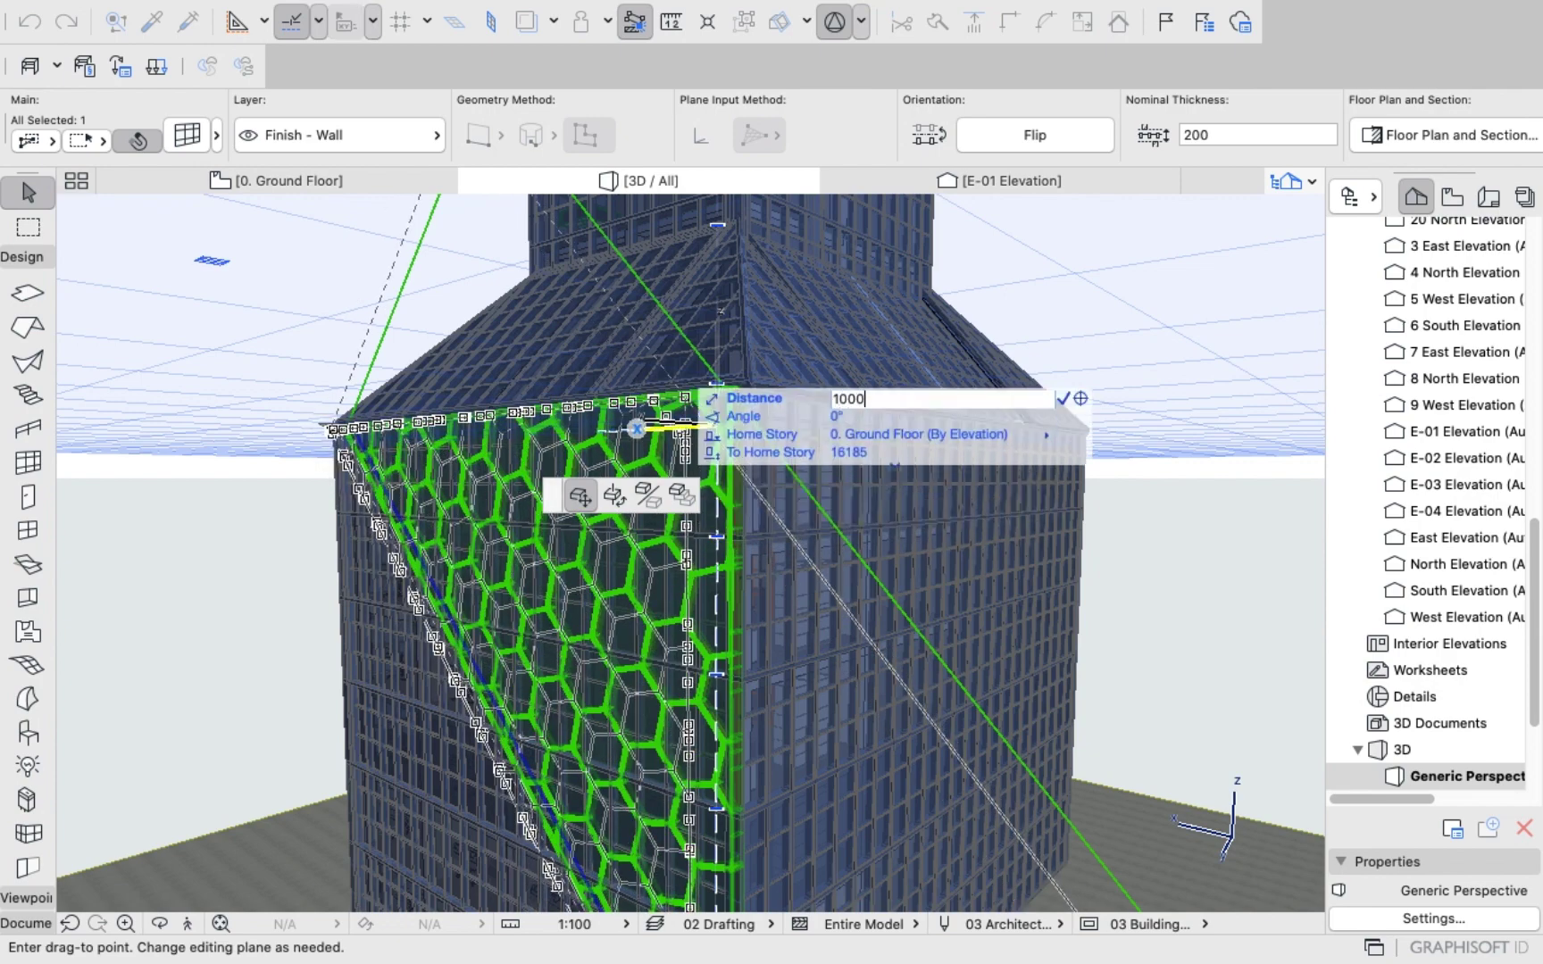
pyautogui.press('Return')
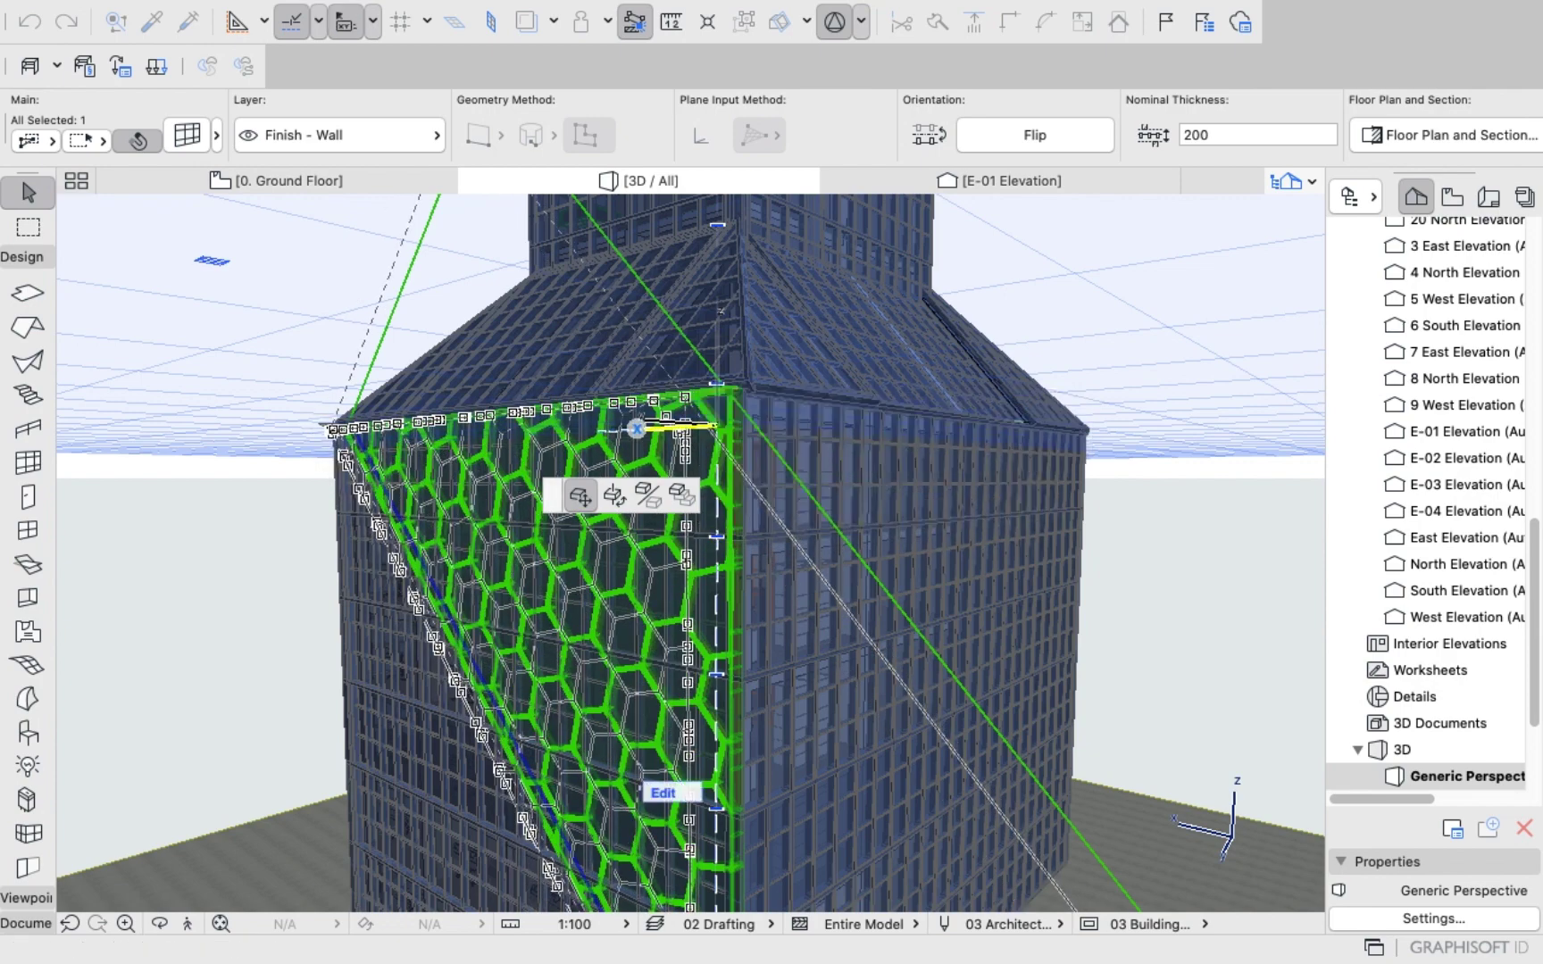
pyautogui.press('Escape')
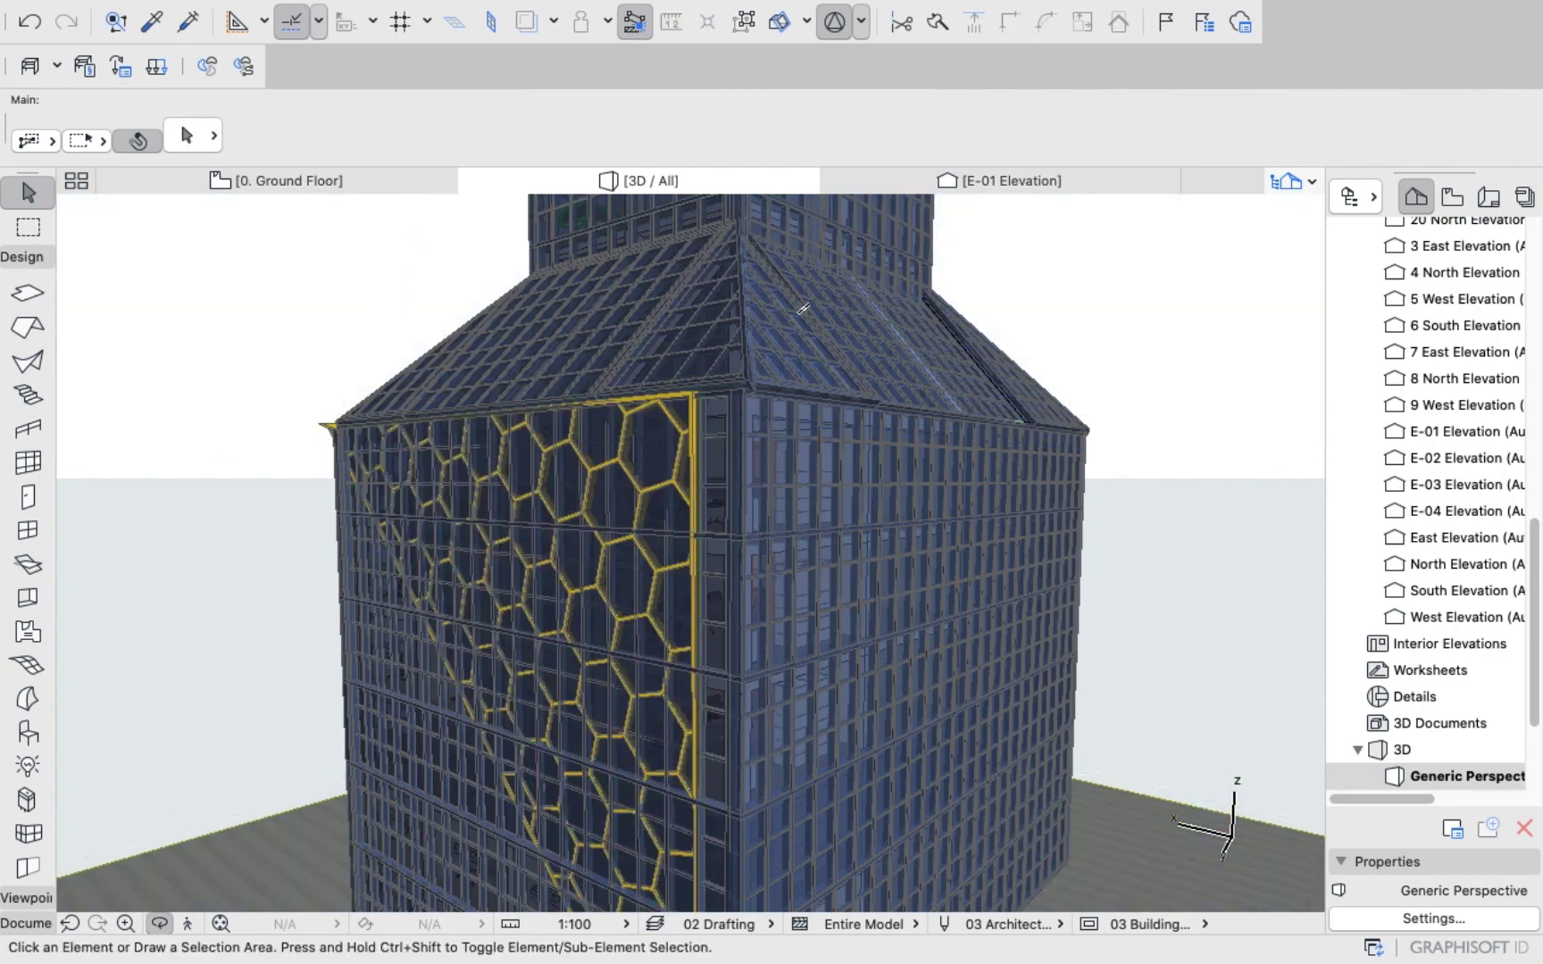
pyautogui.keyDown('shift'); pyautogui.moveTo(803, 308); pyautogui.dragTo(857, 315, button='middle'); pyautogui.keyUp('shift')
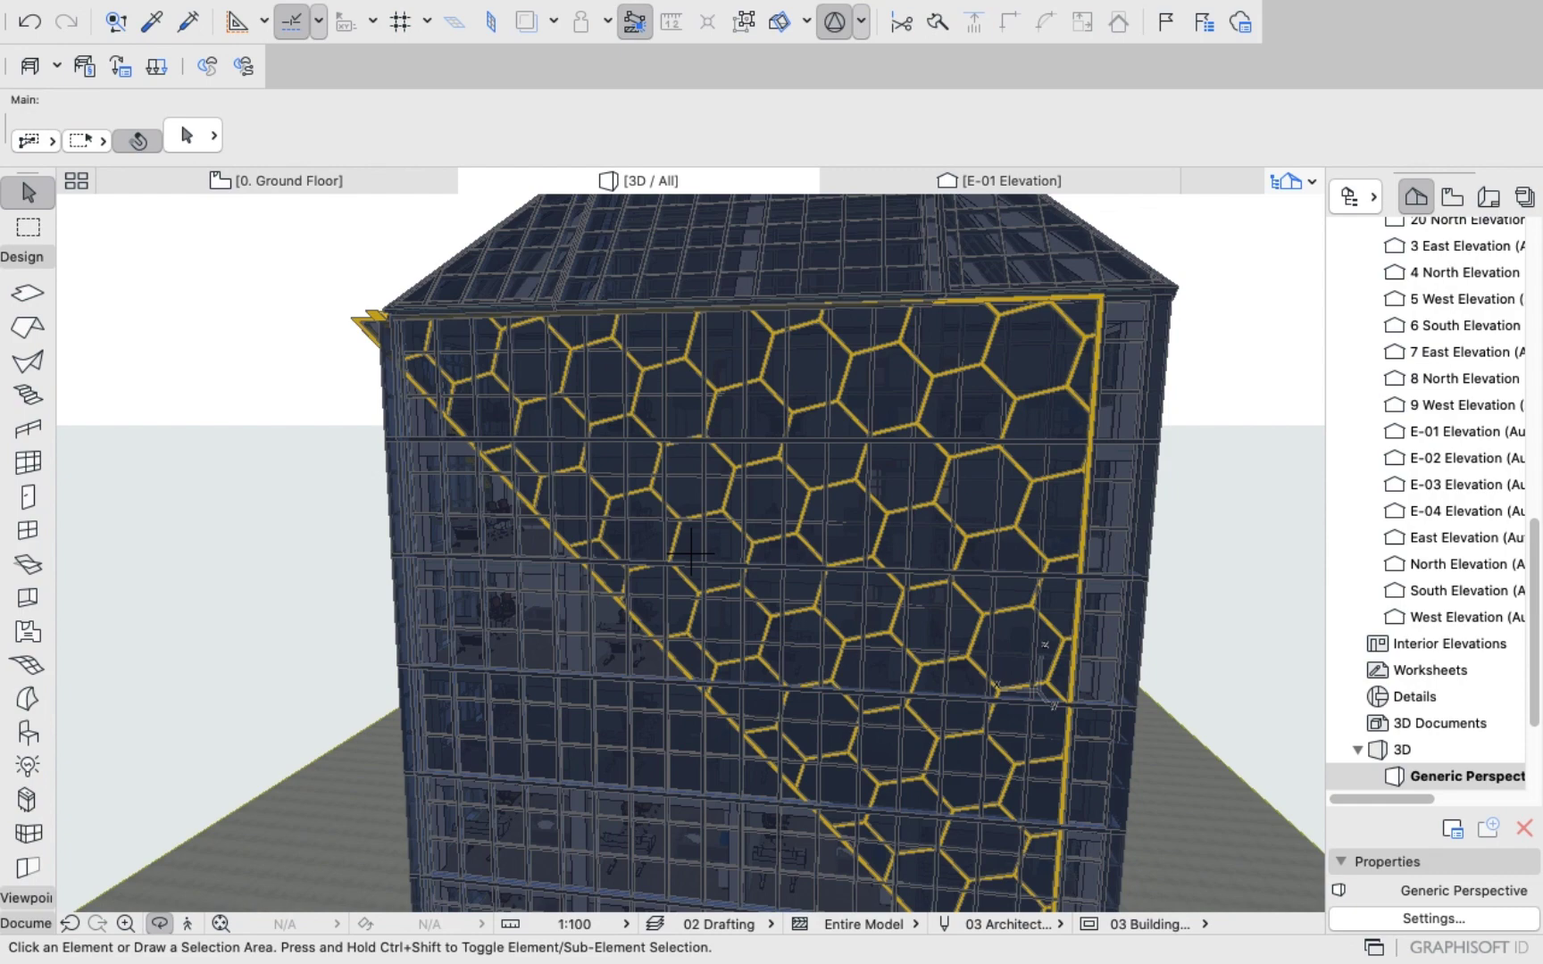
pyautogui.click(690, 552)
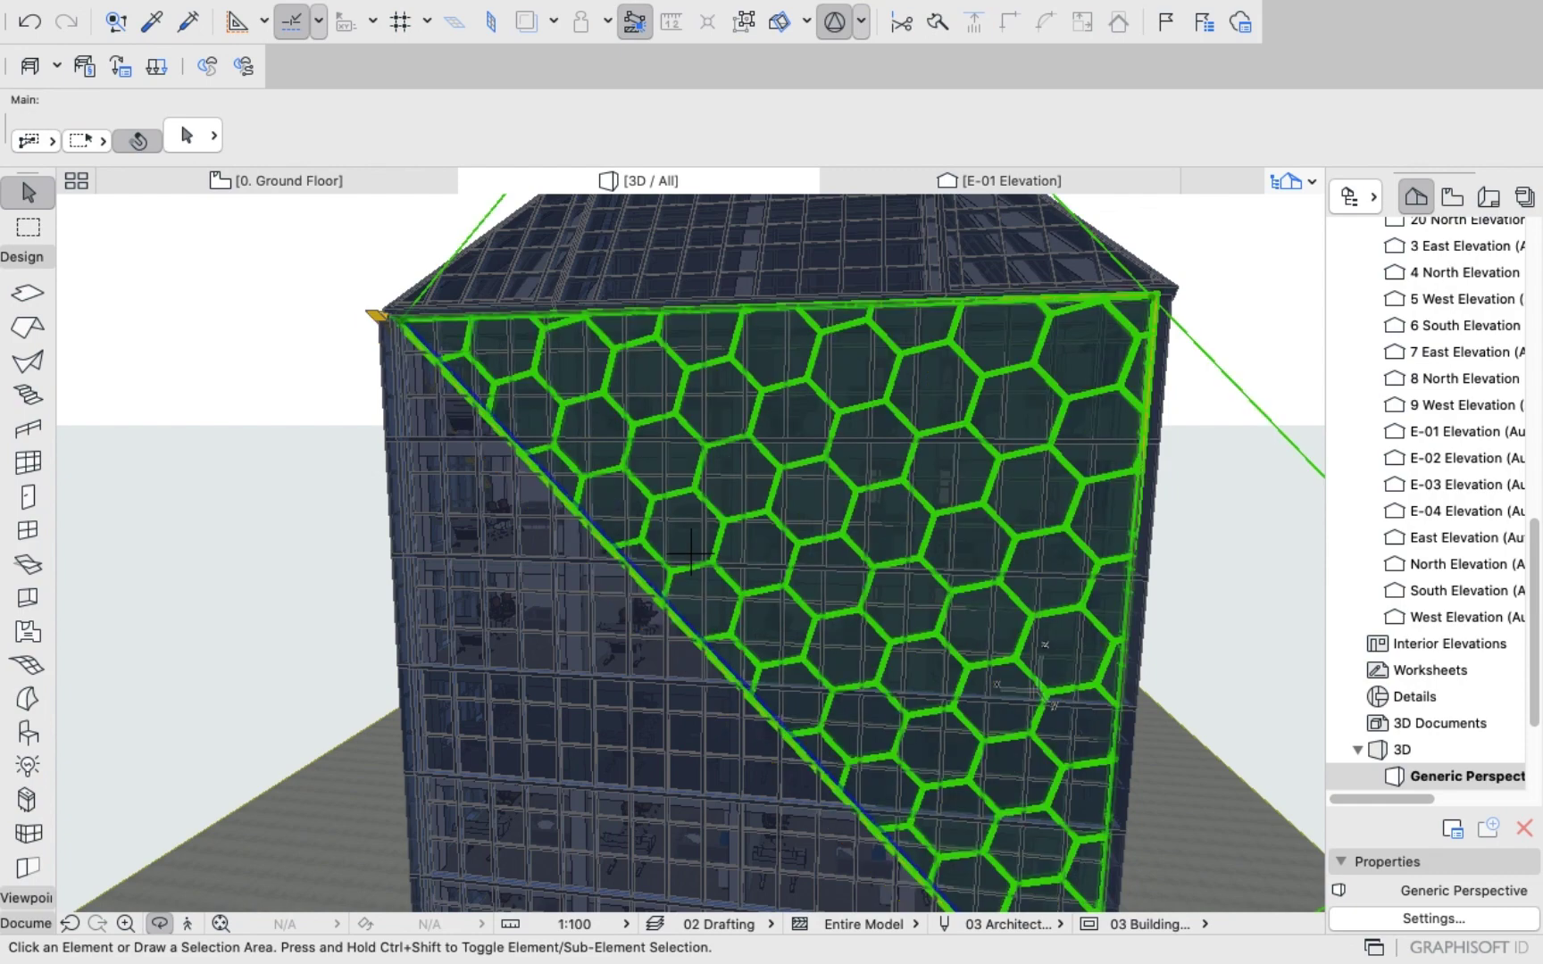
pyautogui.scroll(2, 690, 553)
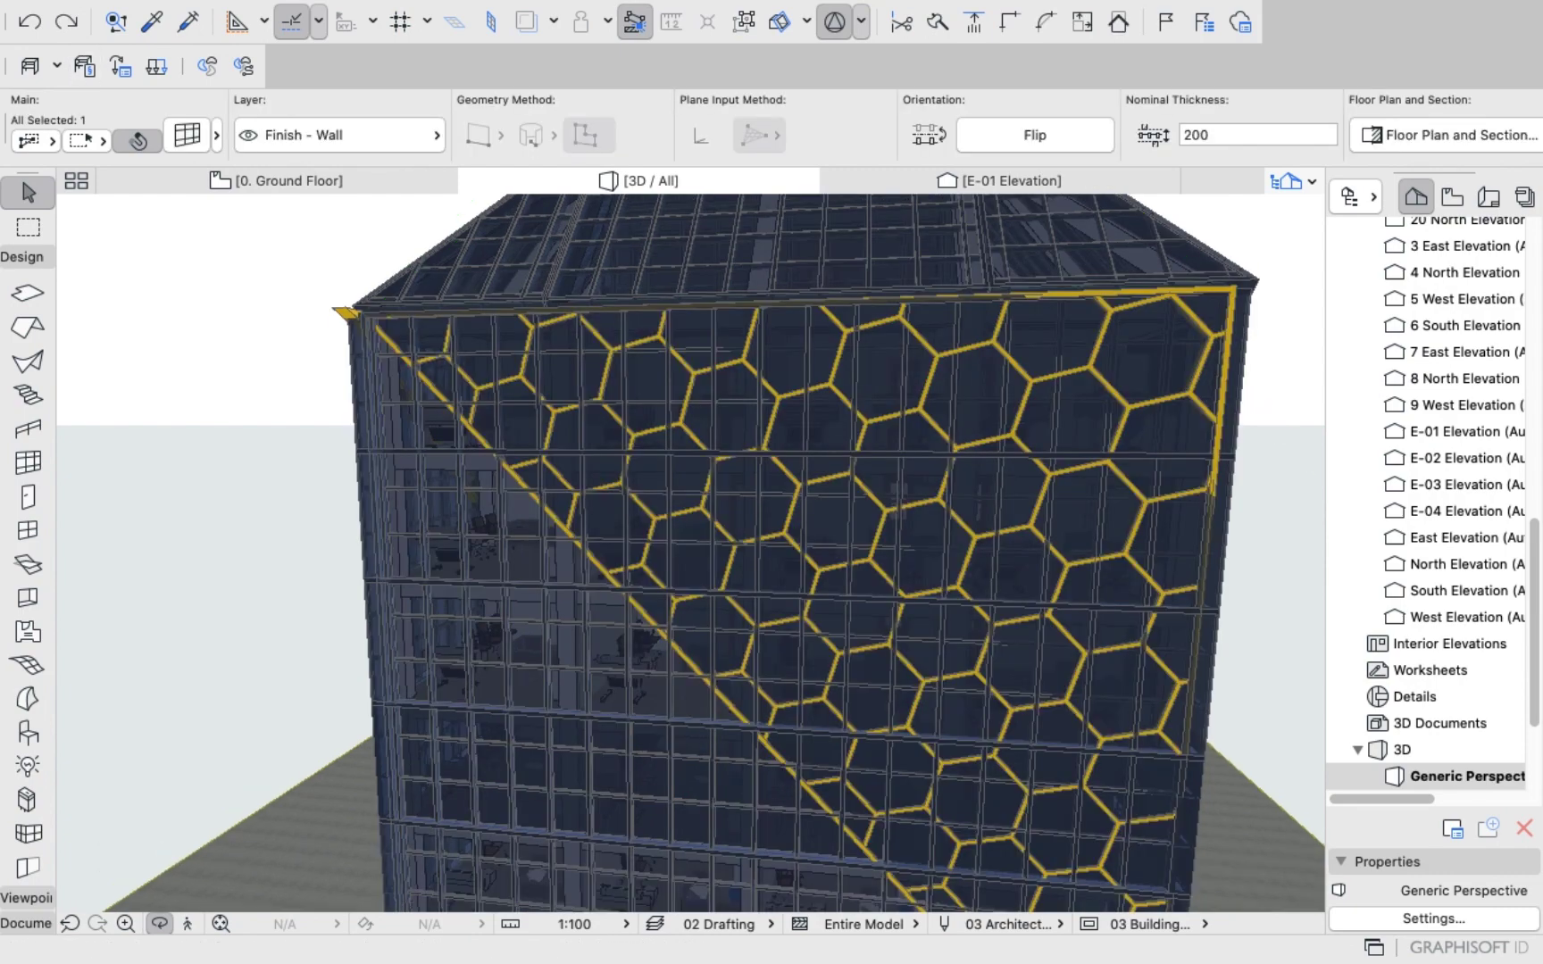
# Move the selected triangular curtain wall 1500 mm outward from its facade at an angle of 90°.
pyautogui.keyDown('shift'); pyautogui.moveTo(690, 553); pyautogui.dragTo(1027, 581, button='middle'); pyautogui.keyUp('shift')
pyautogui.moveTo(690, 553); pyautogui.dragTo(804, 572, button='middle')
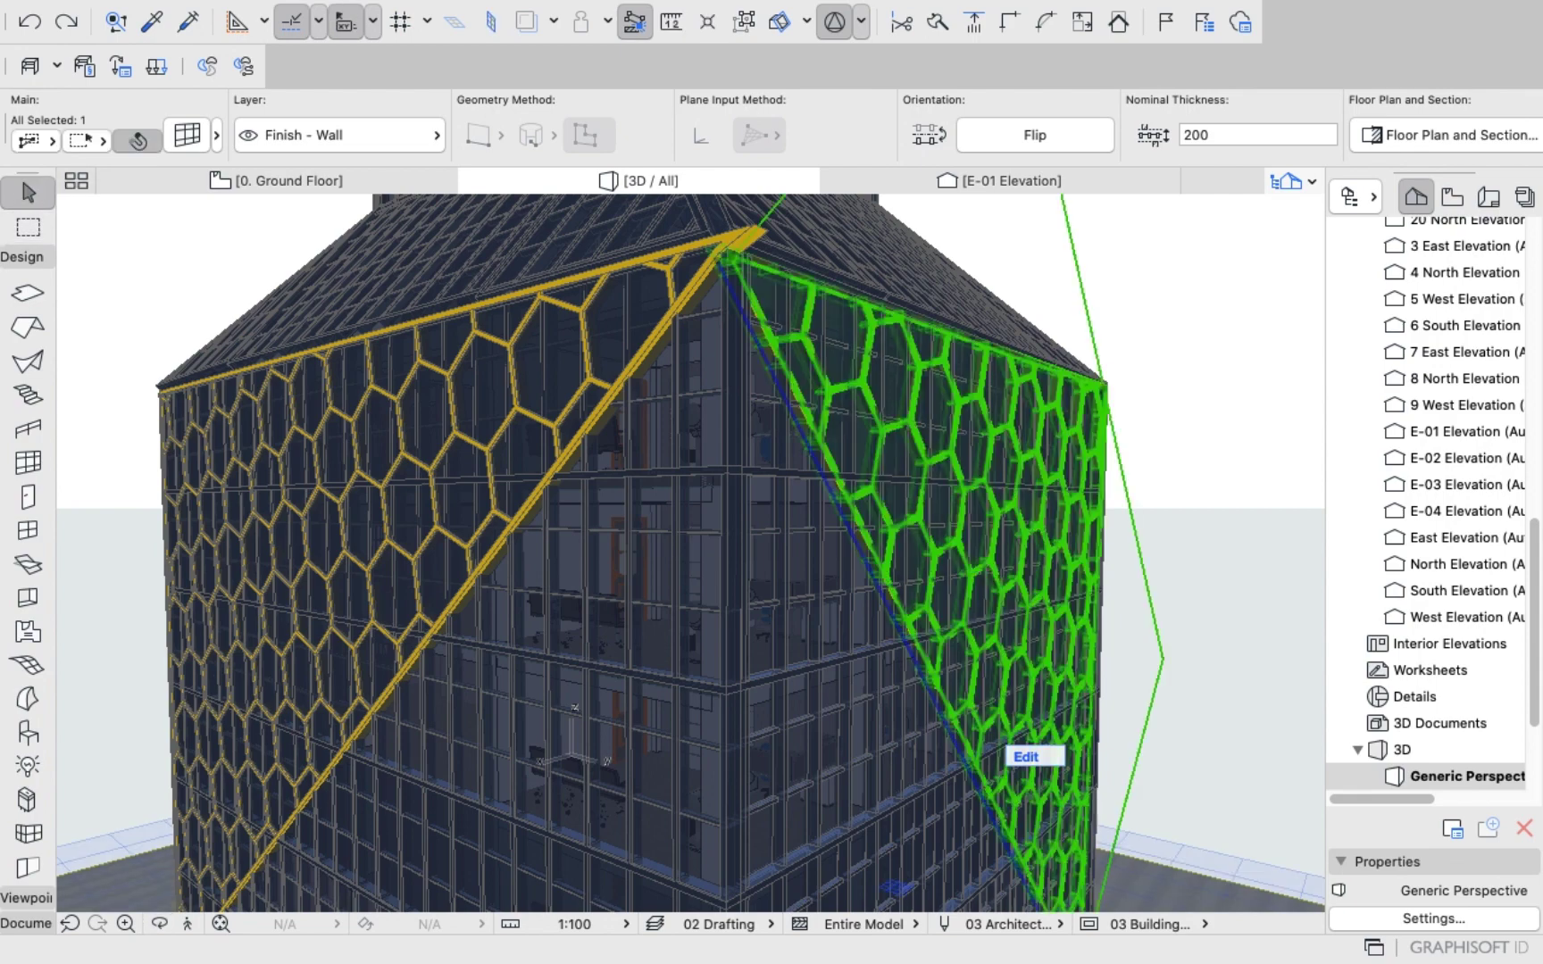
pyautogui.click(730, 257)
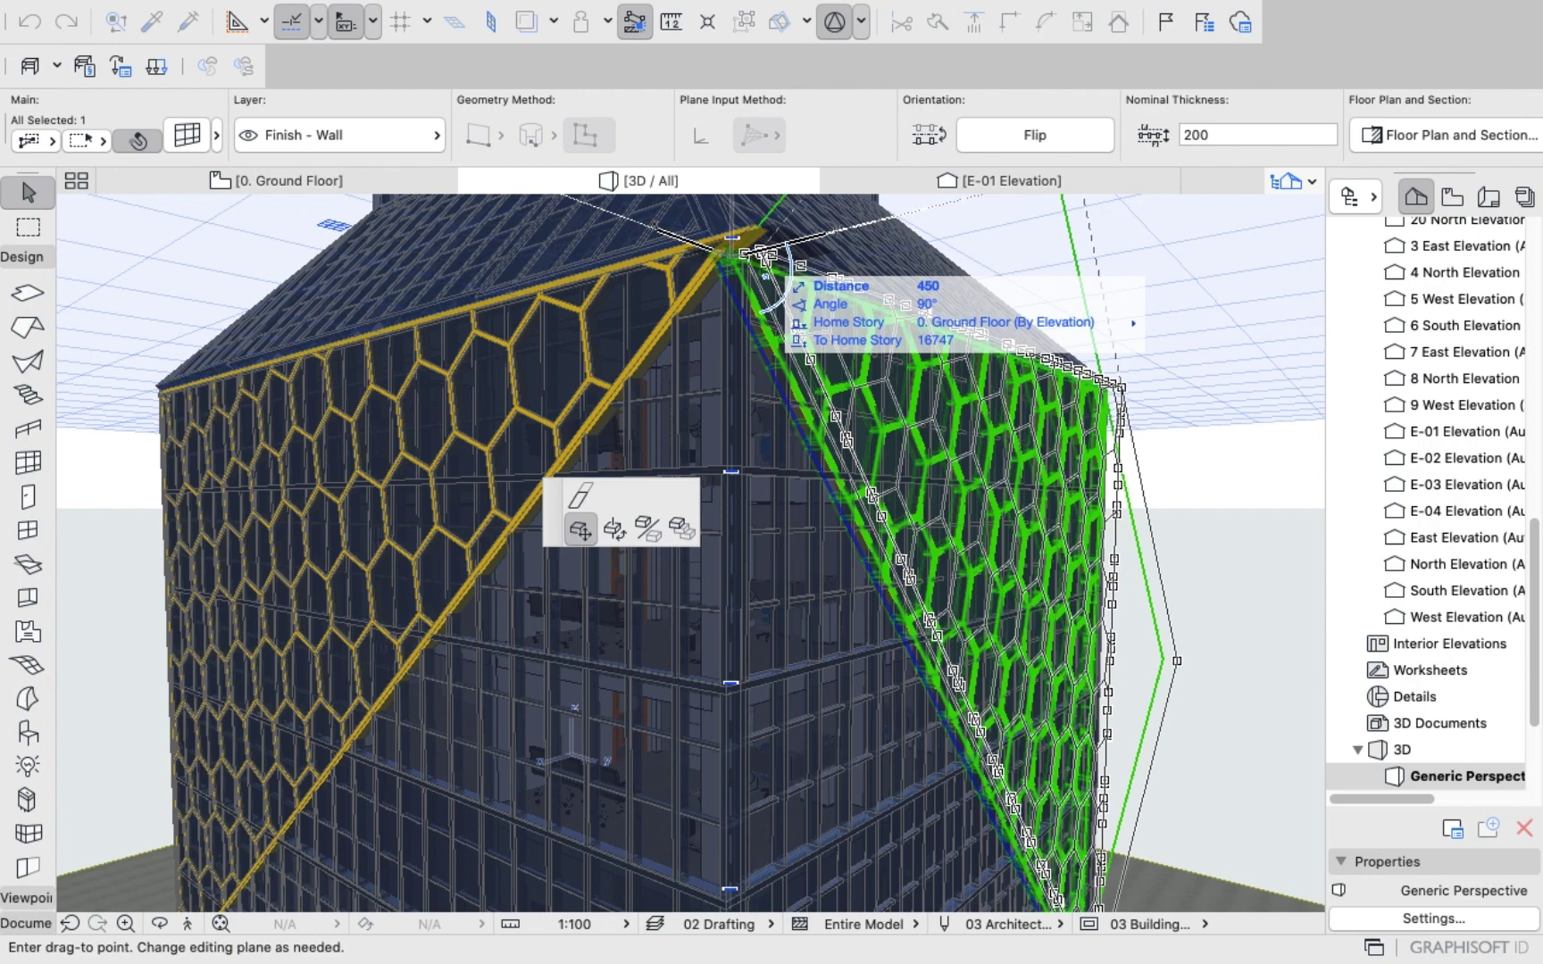
pyautogui.write('1')
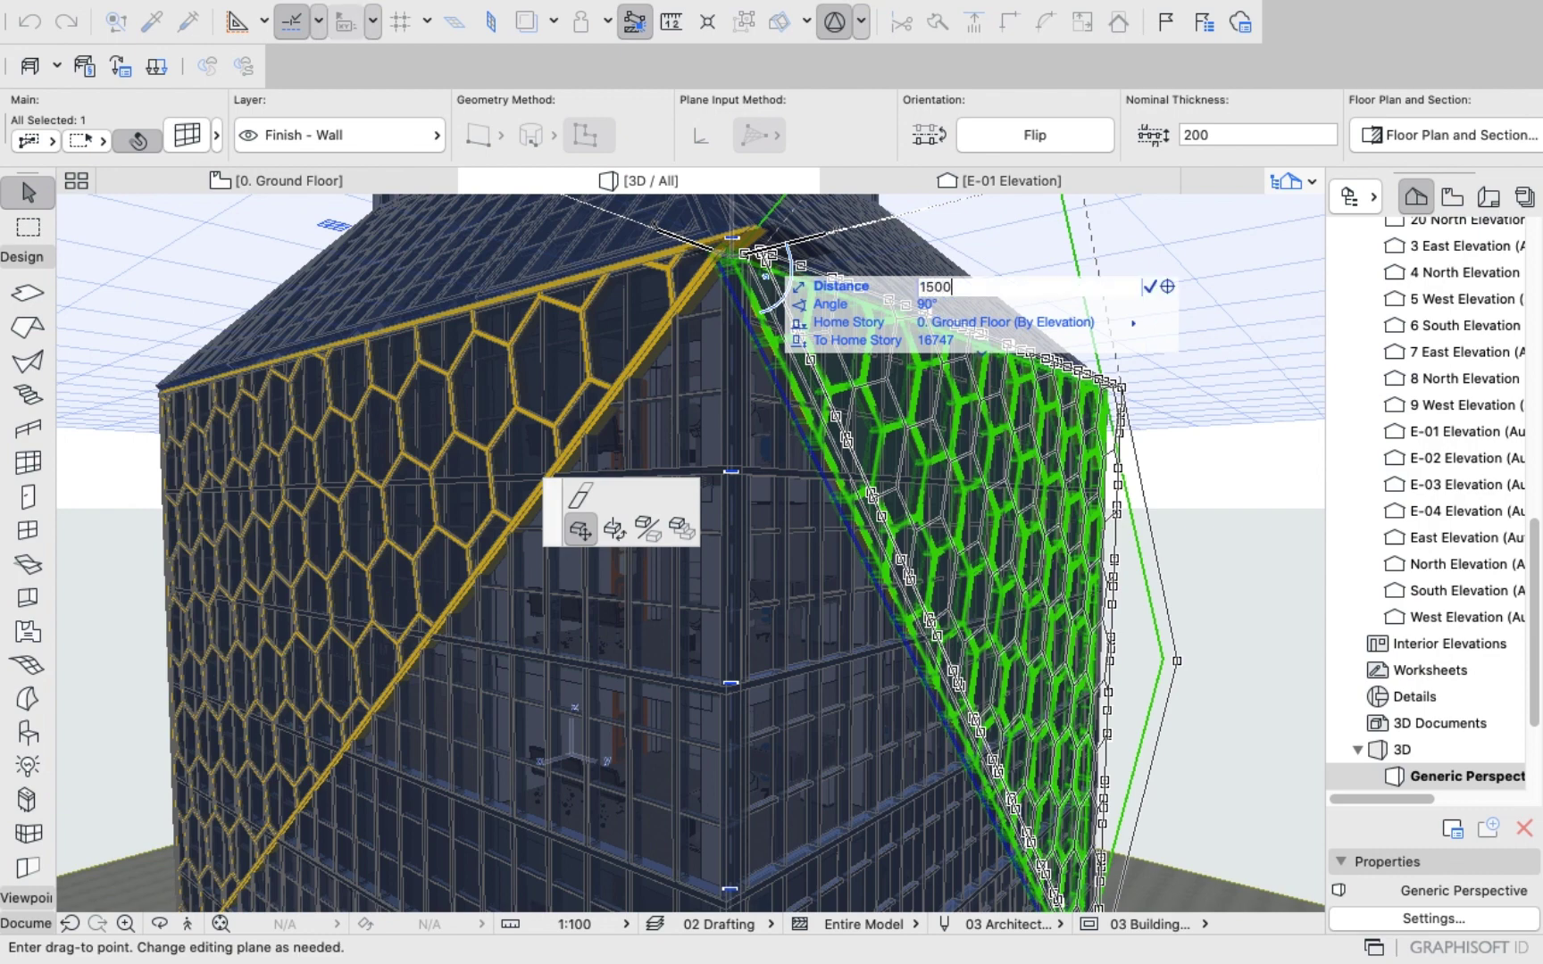
pyautogui.write('500')
pyautogui.press('Return')
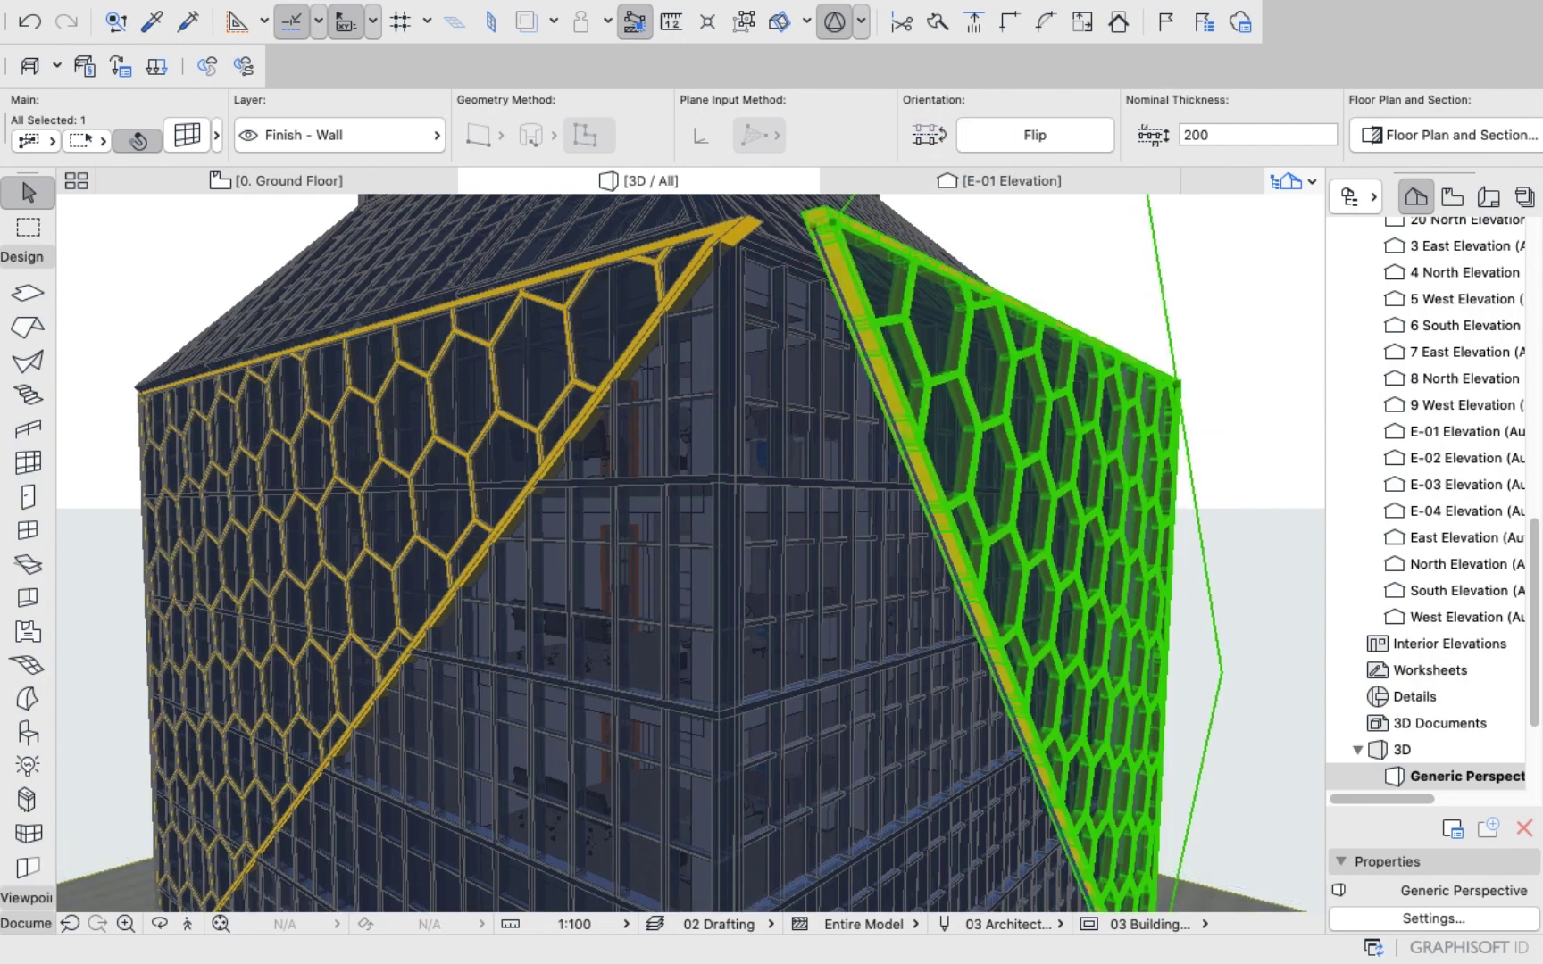
# Try to move the offset curtain wall a further 1000 mm at an angle of 24° from its upper corner.
pyautogui.scroll(2, 814, 366)
pyautogui.scroll(-6, 815, 366)
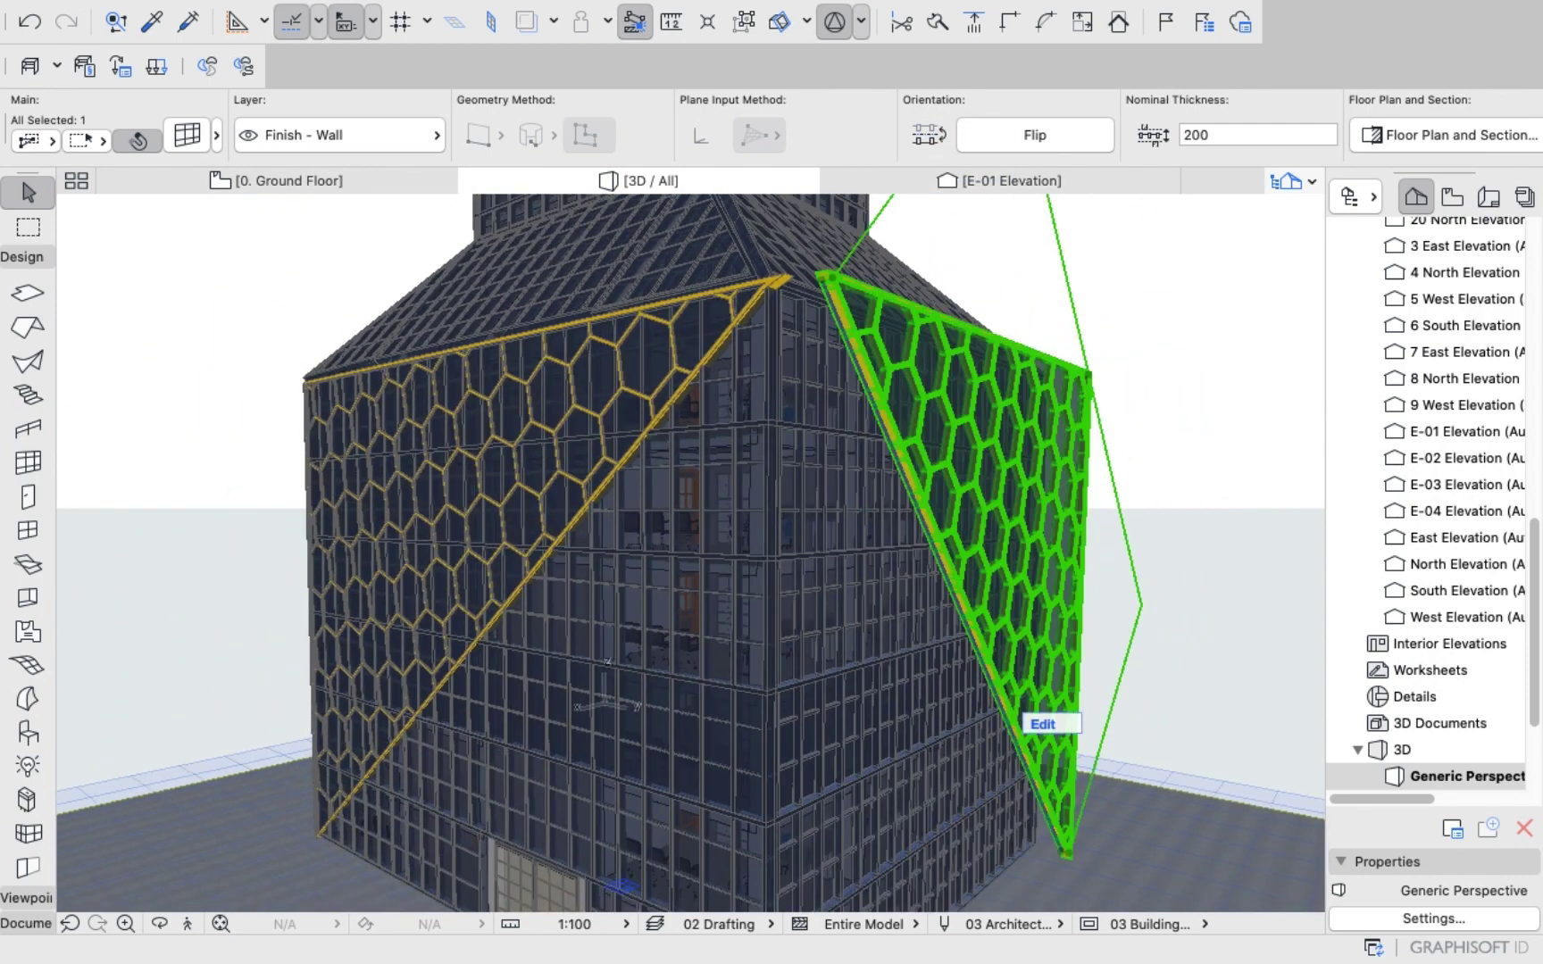
pyautogui.click(822, 274)
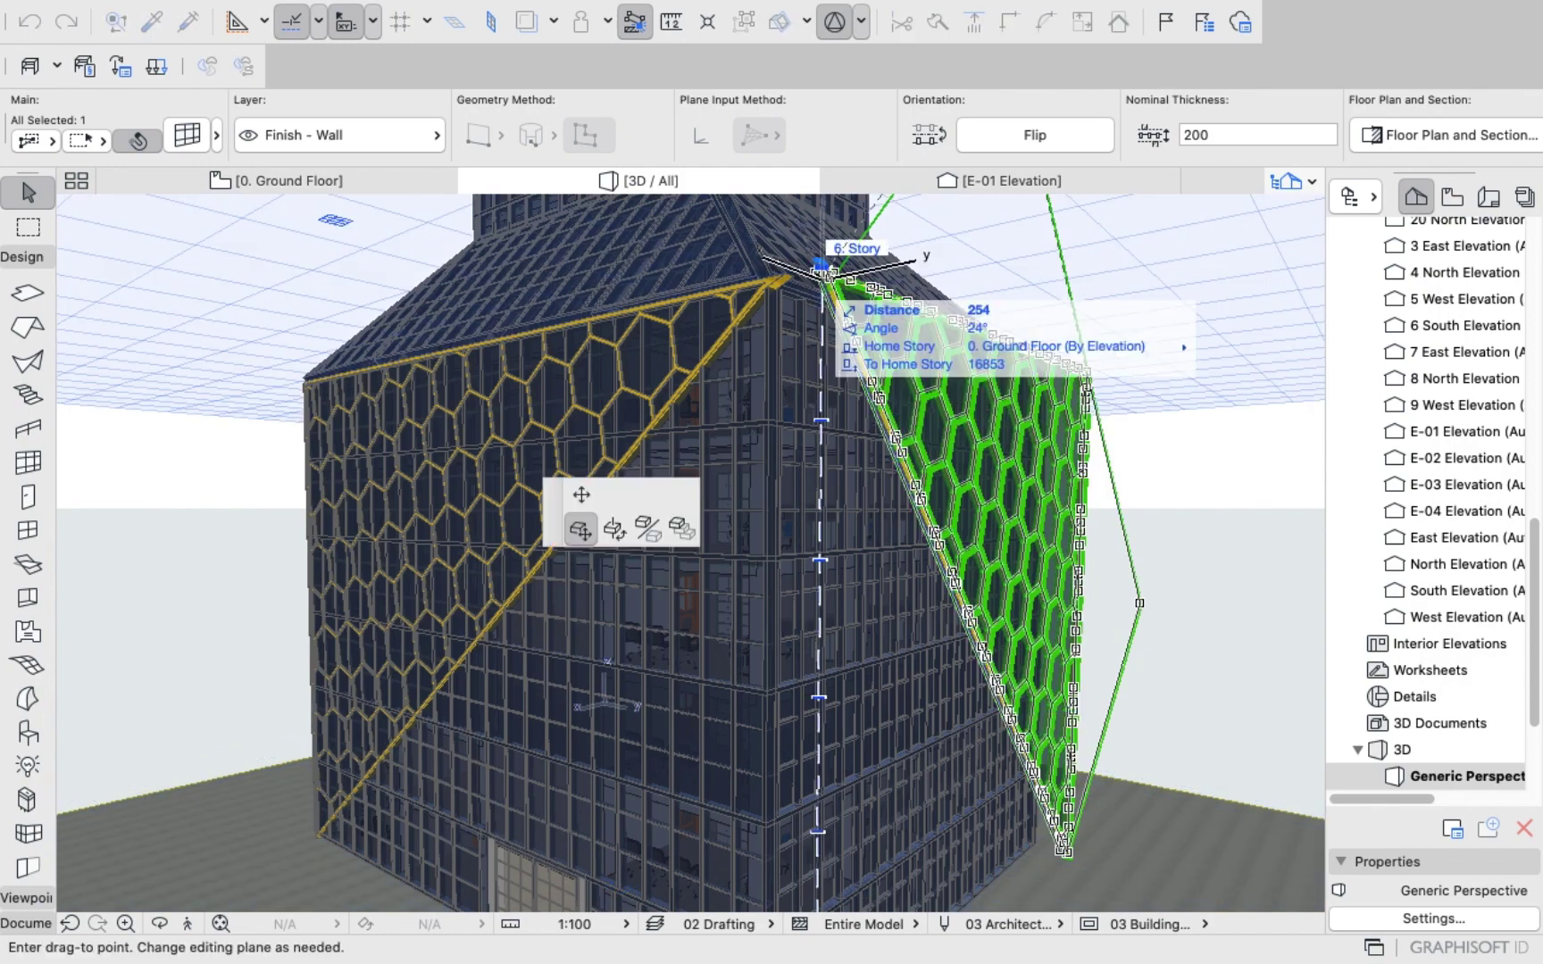
pyautogui.write('1')
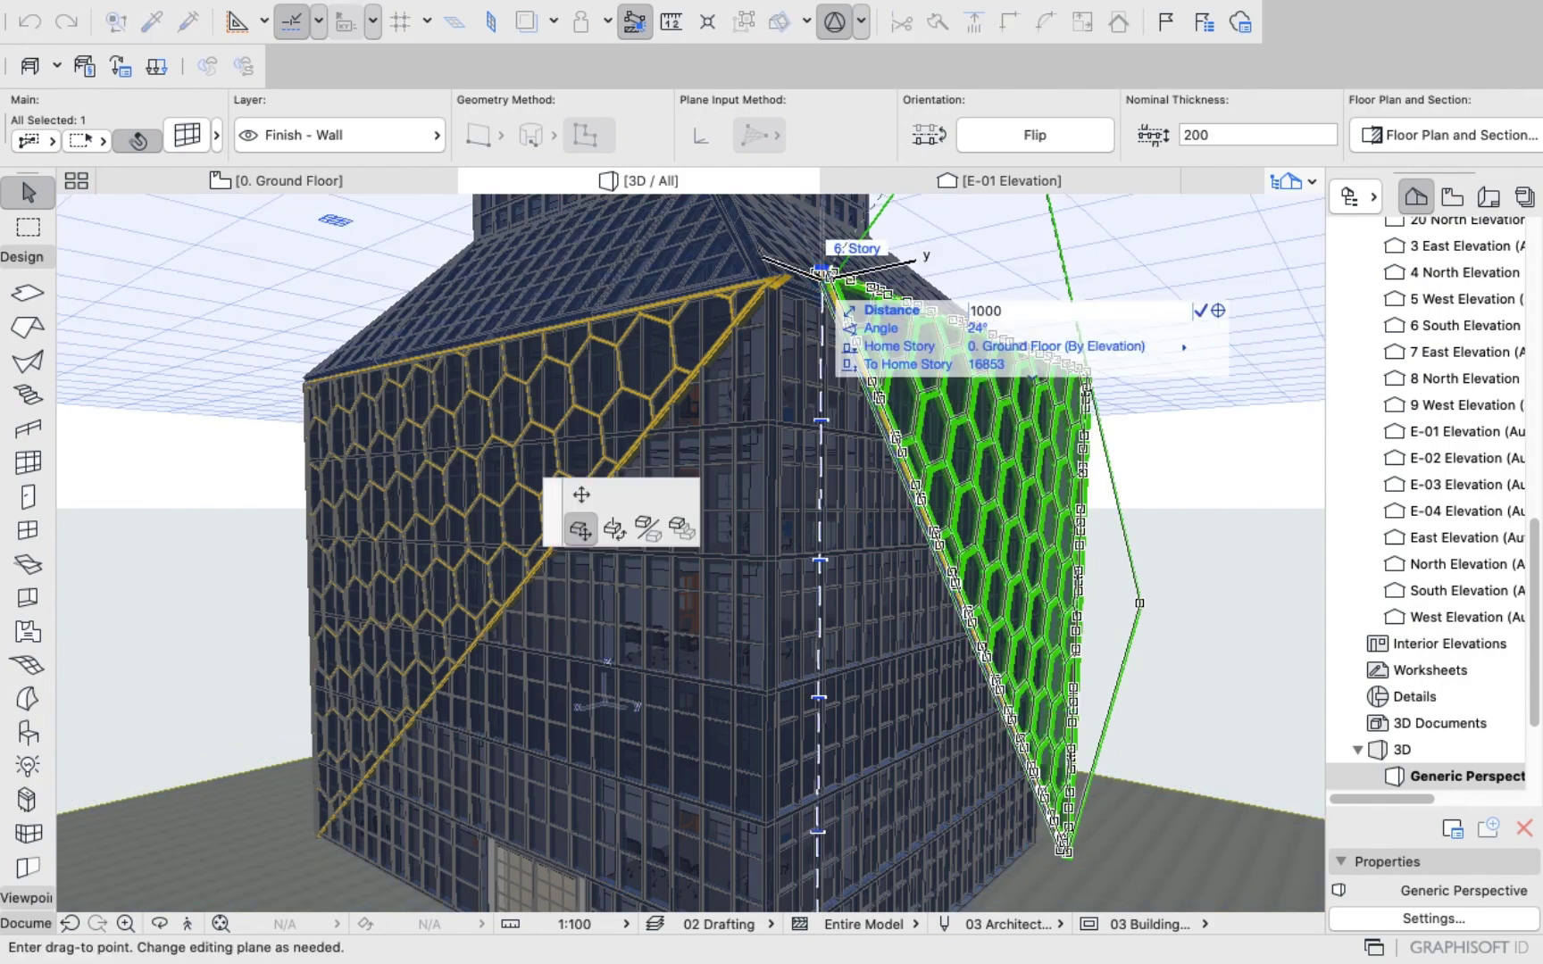
pyautogui.write('000')
pyautogui.press('Return')
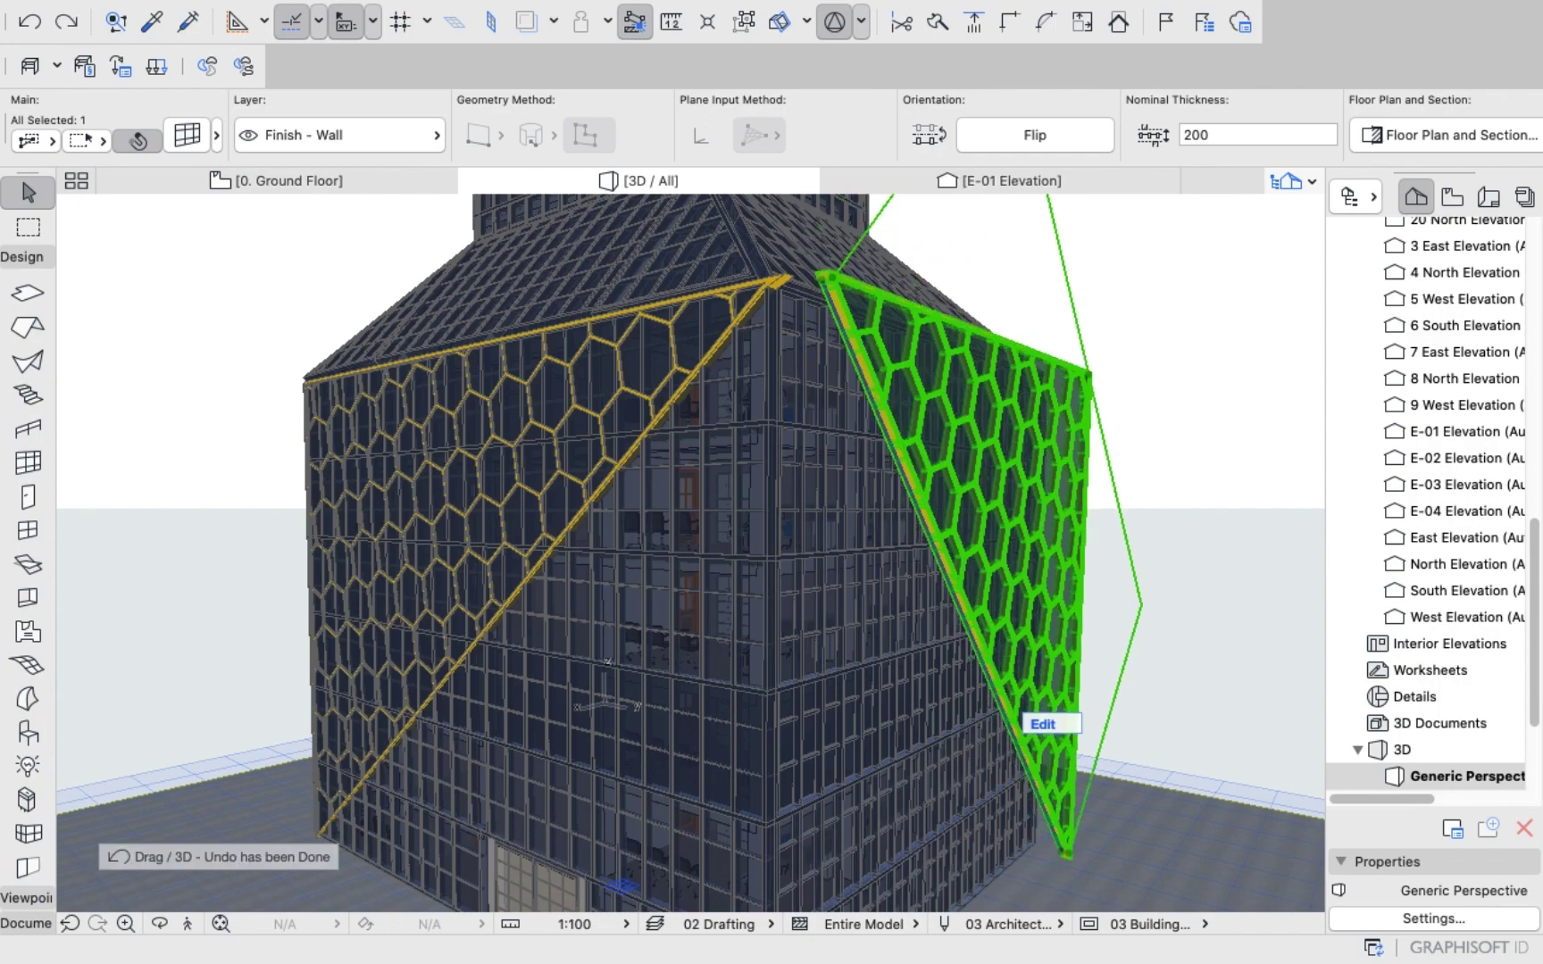
# Deselect the moved curtain wall to view its gap to the facade edge-on, and activate the Marquee tool.
pyautogui.press('Escape')
pyautogui.keyDown('shift'); pyautogui.moveTo(788, 291); pyautogui.dragTo(1000, 355, button='middle'); pyautogui.keyUp('shift')
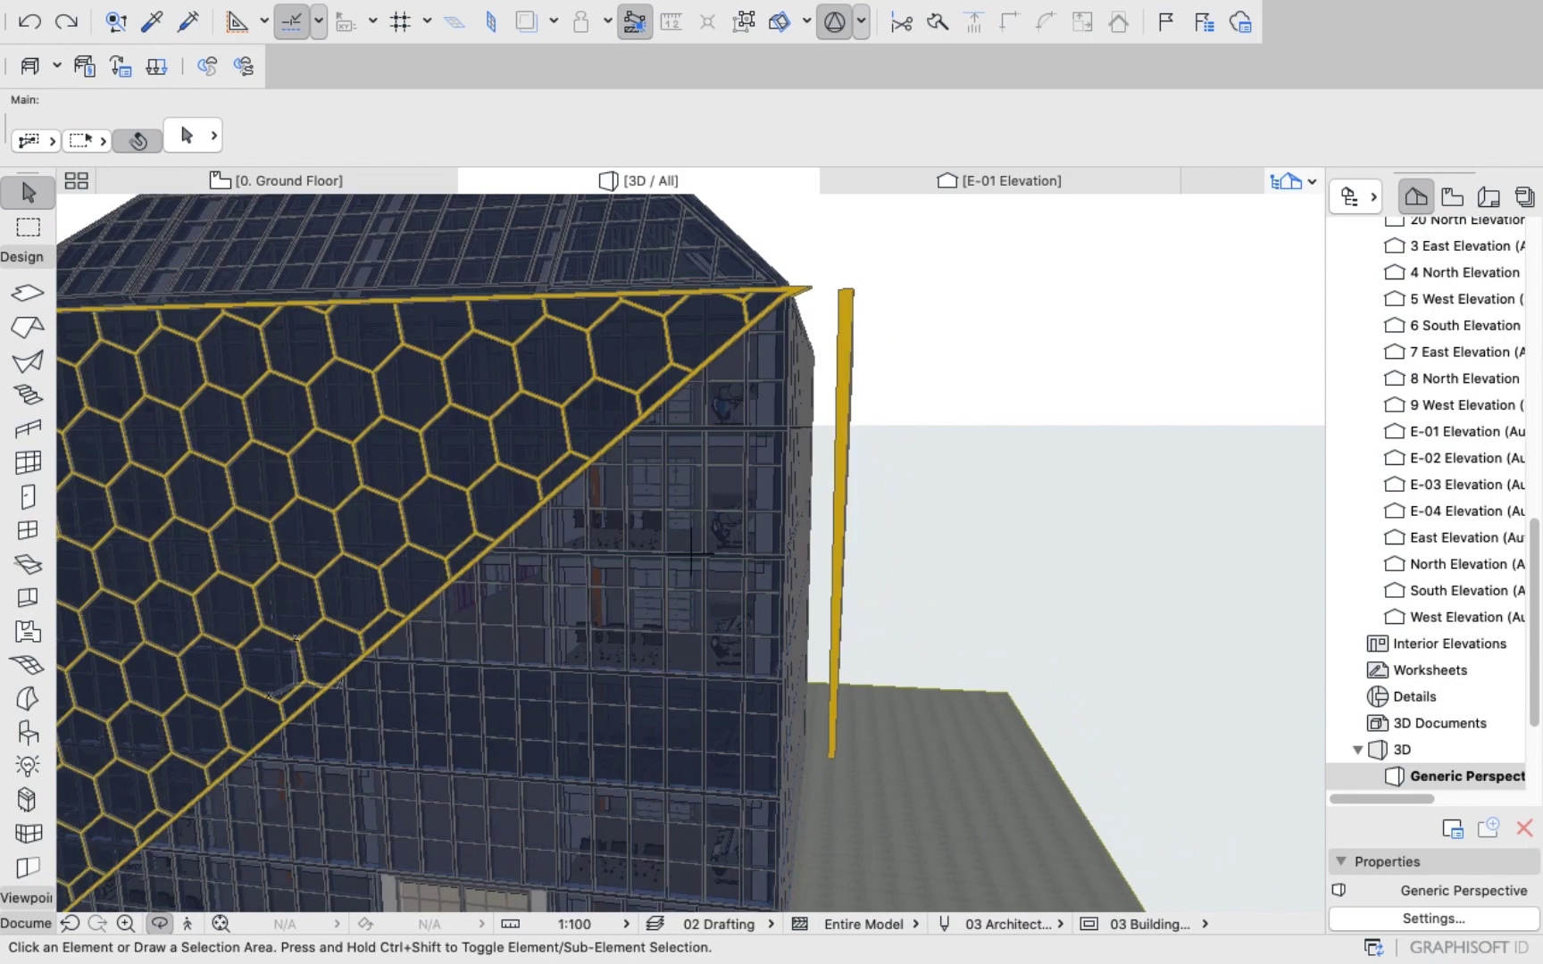
pyautogui.keyDown('shift'); pyautogui.moveTo(691, 554); pyautogui.dragTo(725, 554, button='middle'); pyautogui.keyUp('shift')
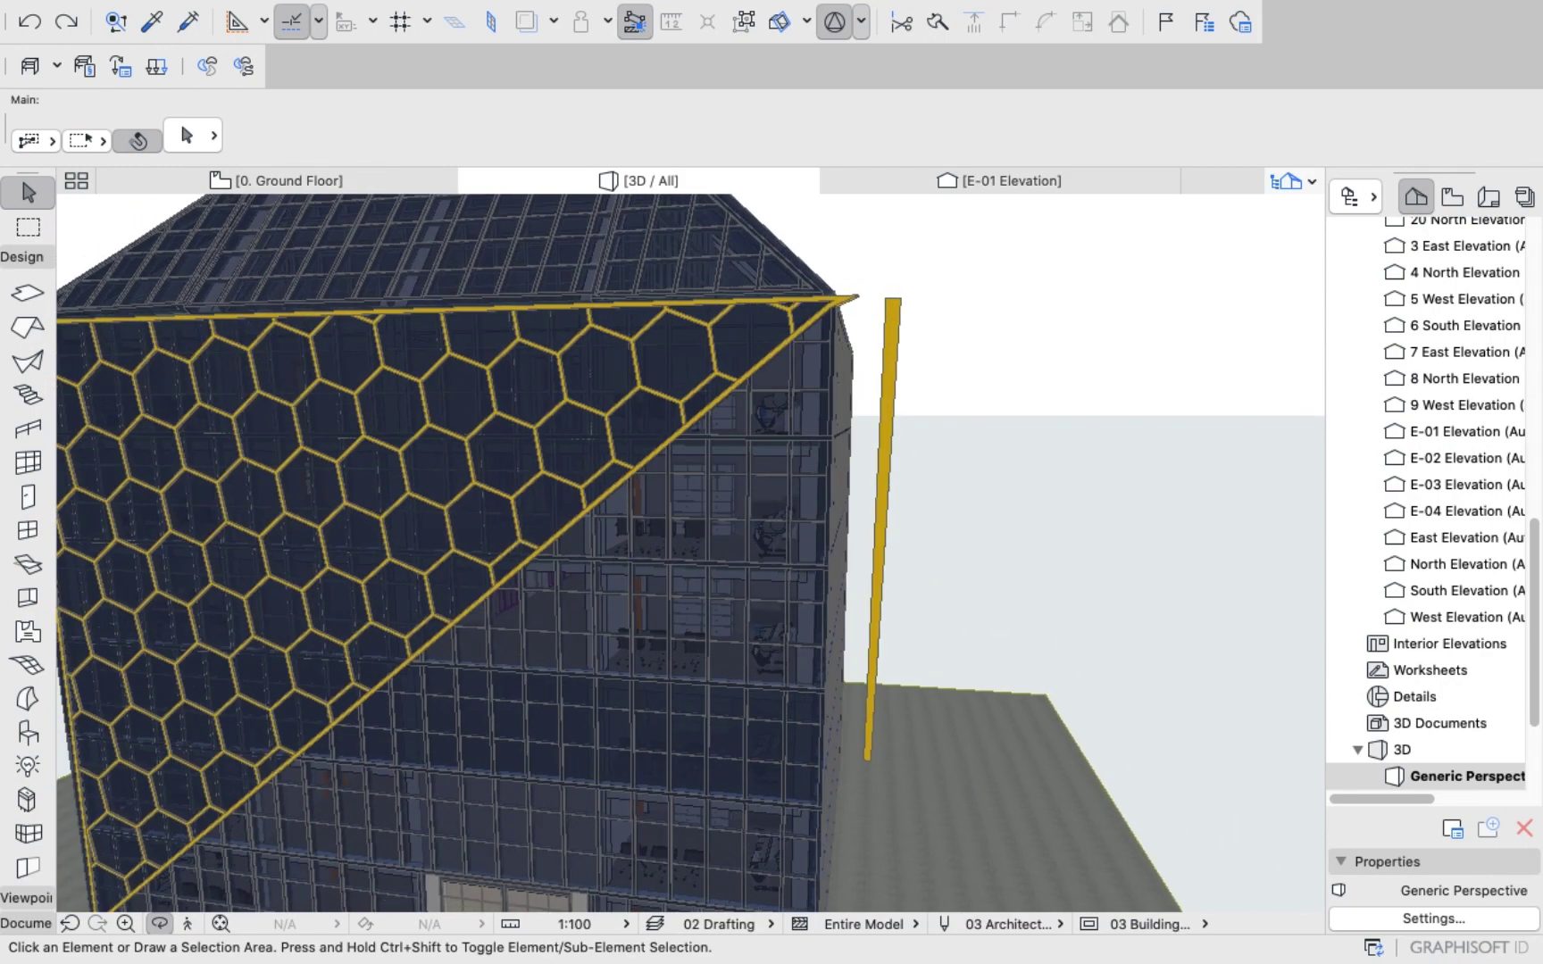
pyautogui.click(28, 226)
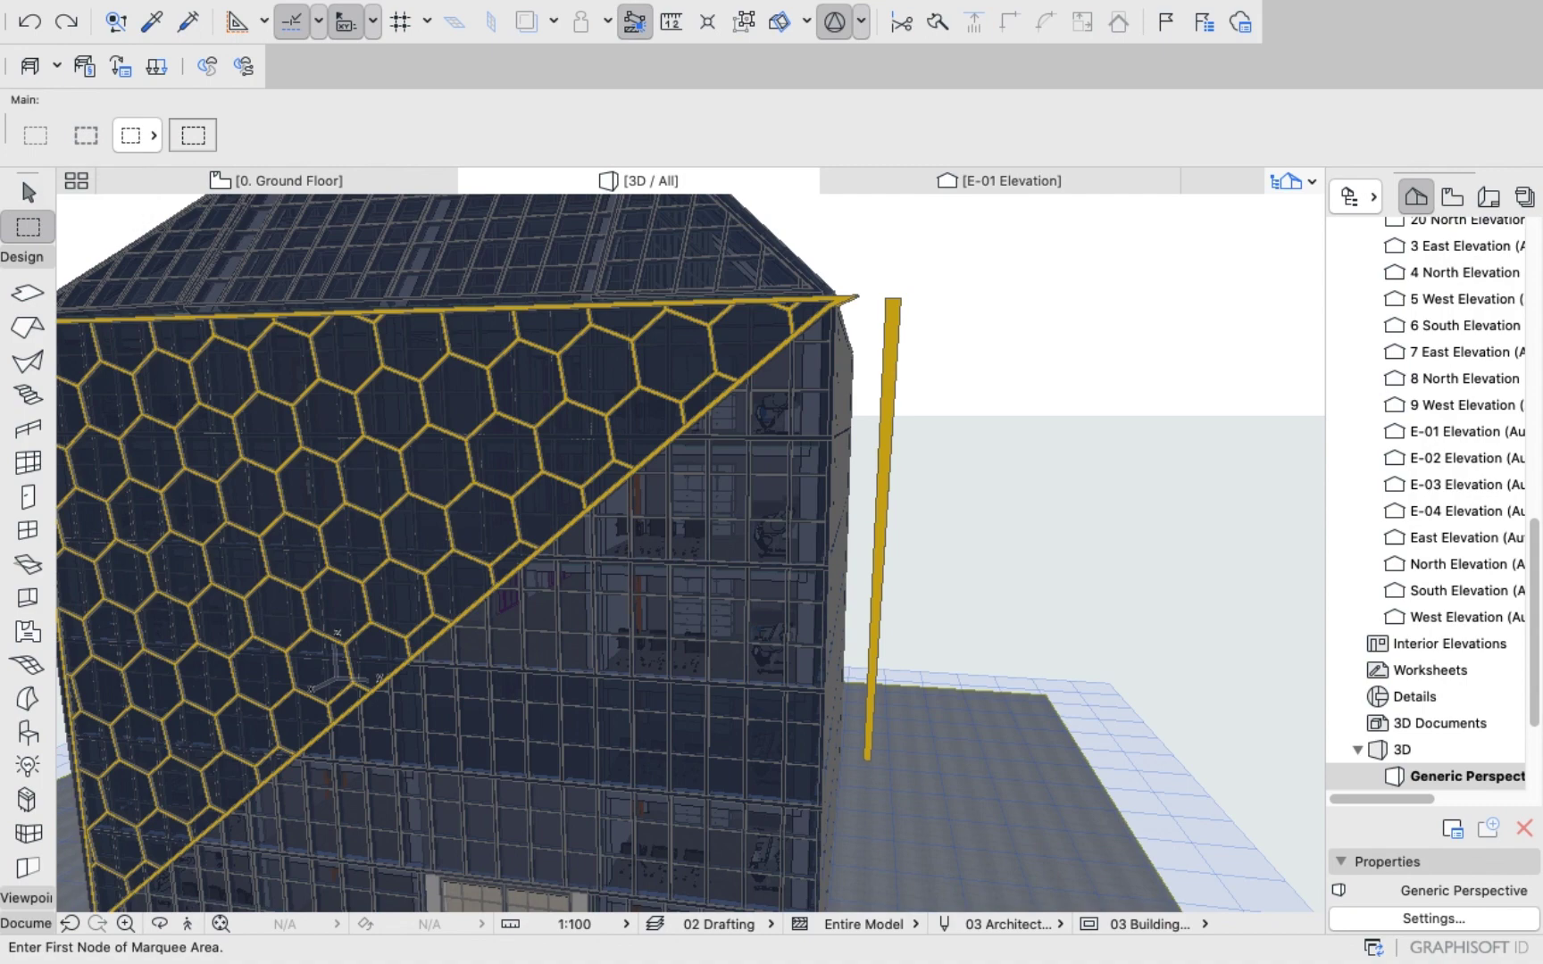
# Select the offset triangular curtain wall and move it 500 mm toward its facade at an angle of 45°.
pyautogui.click(23, 184)
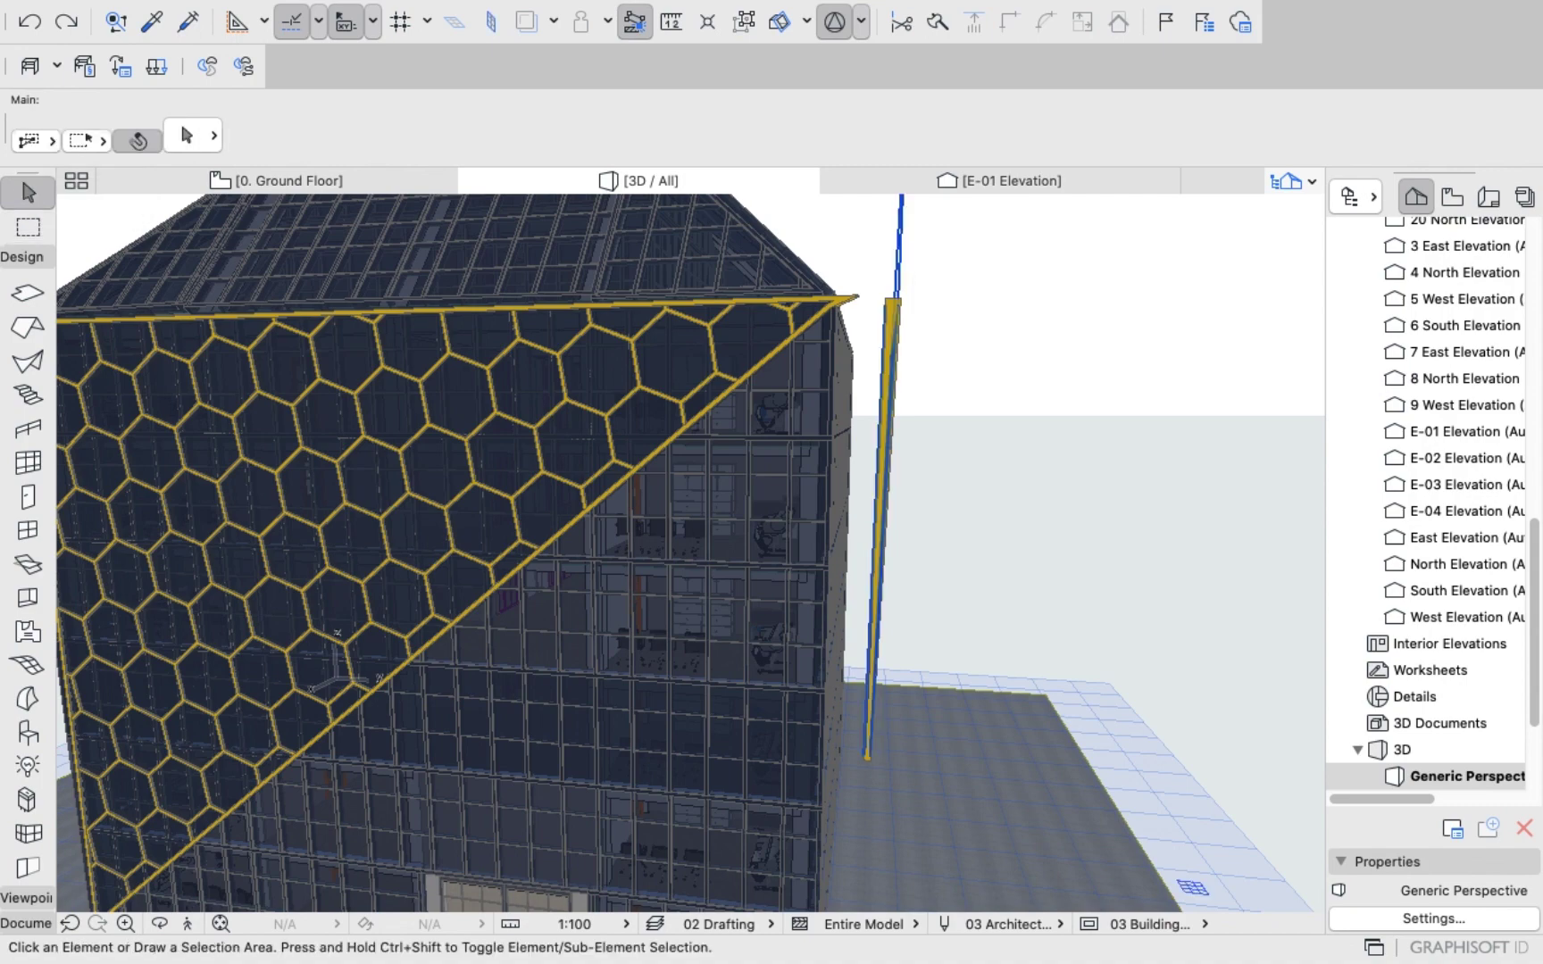
pyautogui.click(878, 650)
pyautogui.scroll(5, 879, 650)
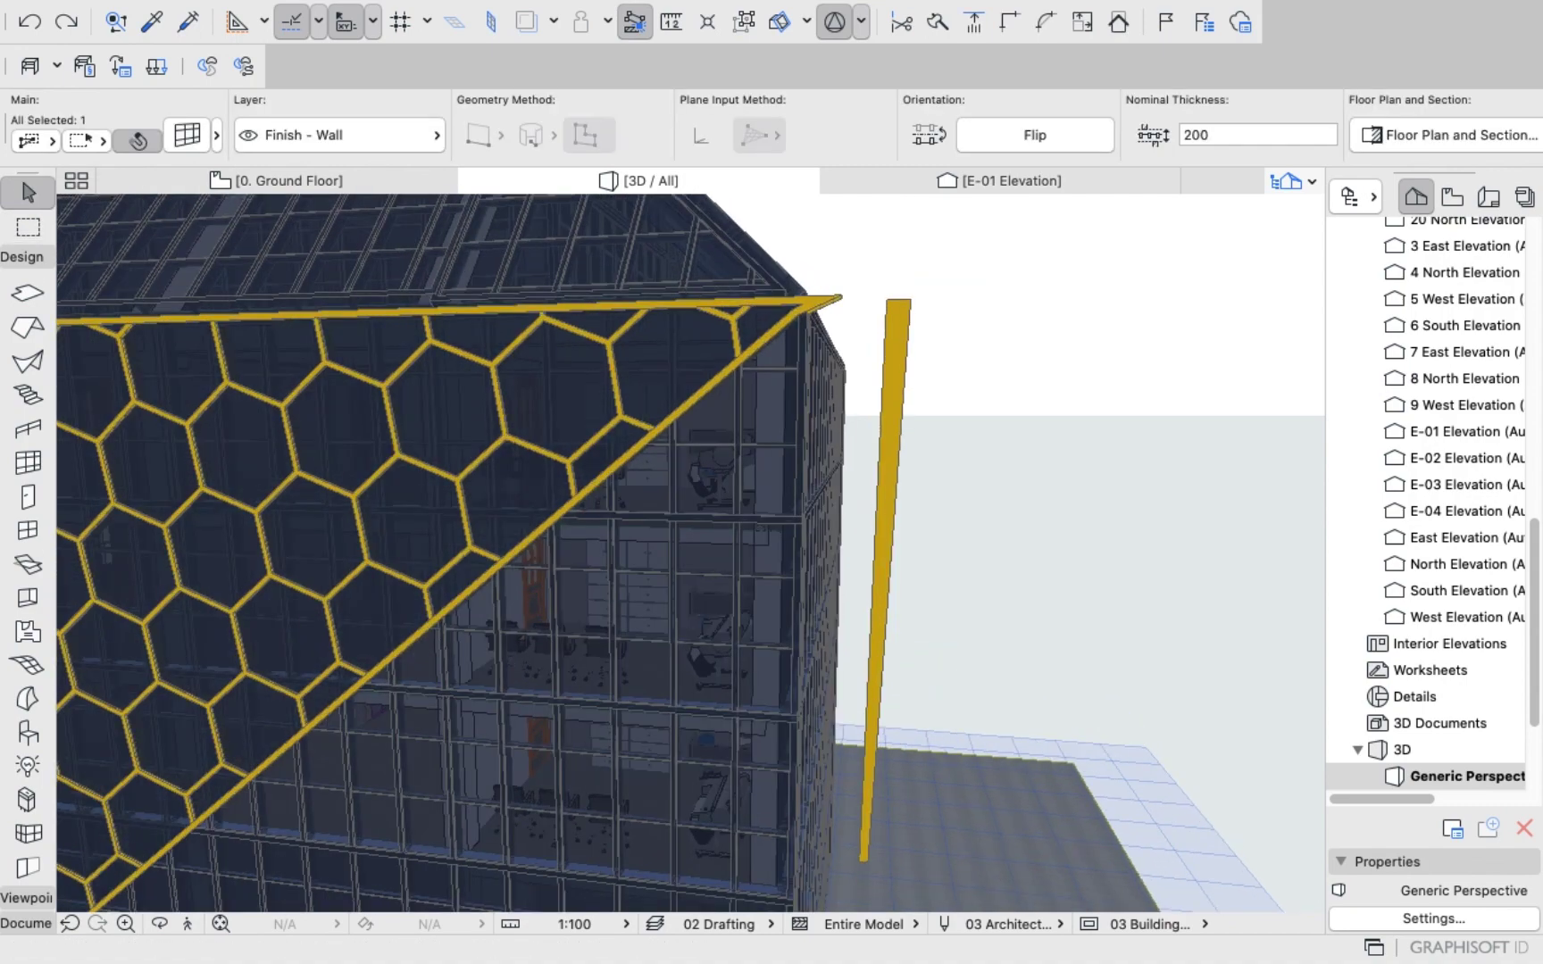
pyautogui.click(884, 759)
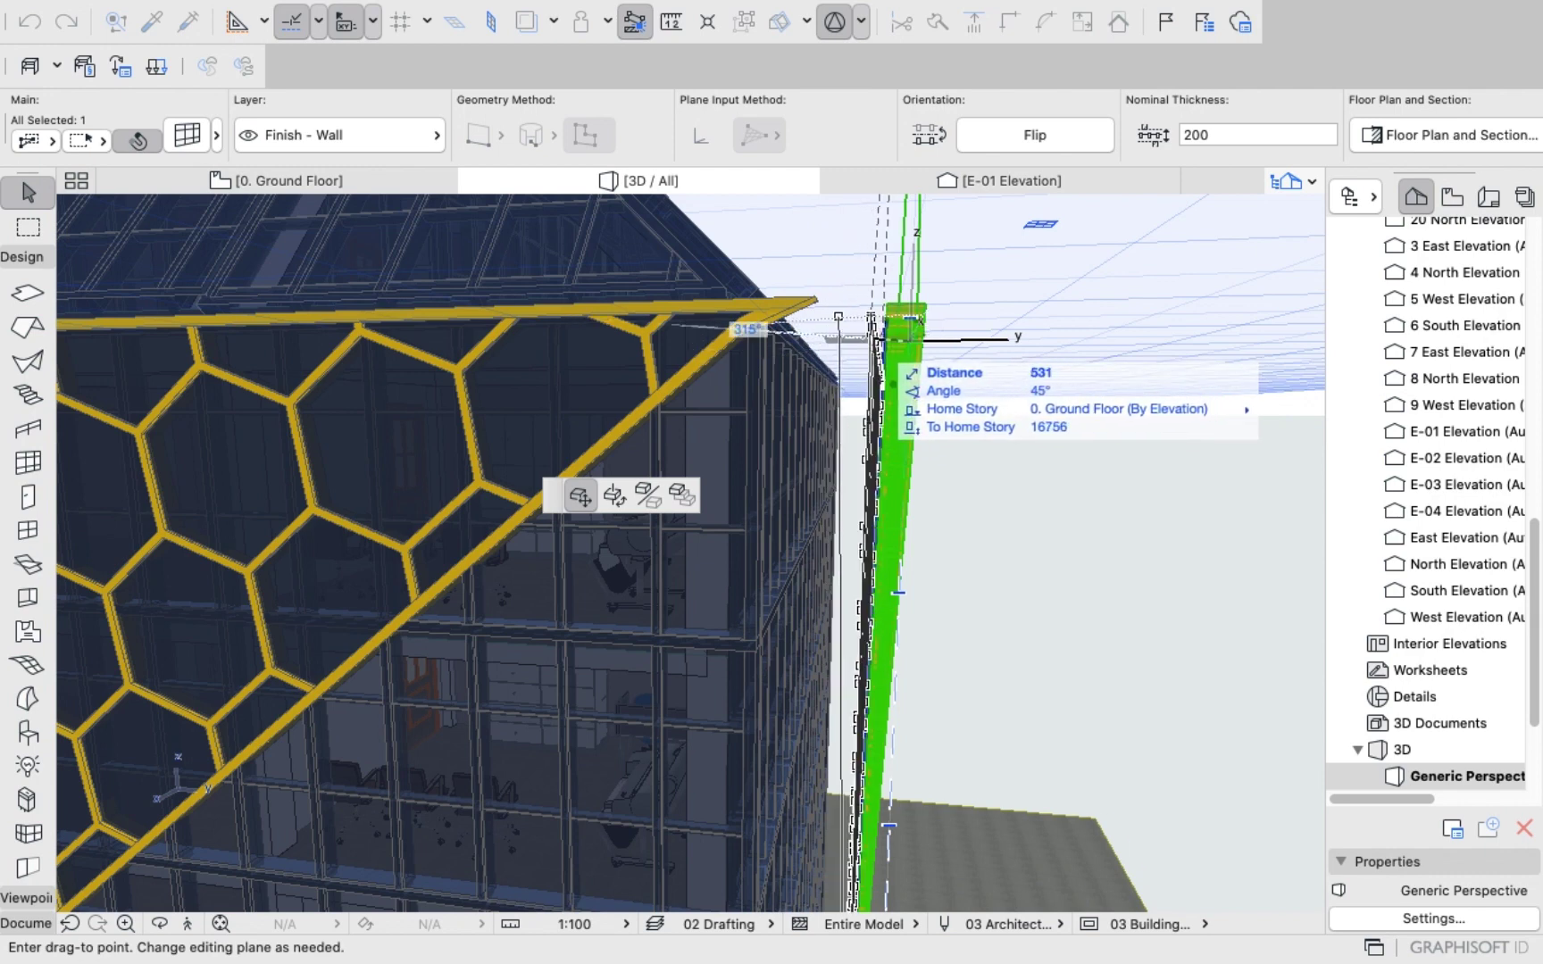
pyautogui.write('1')
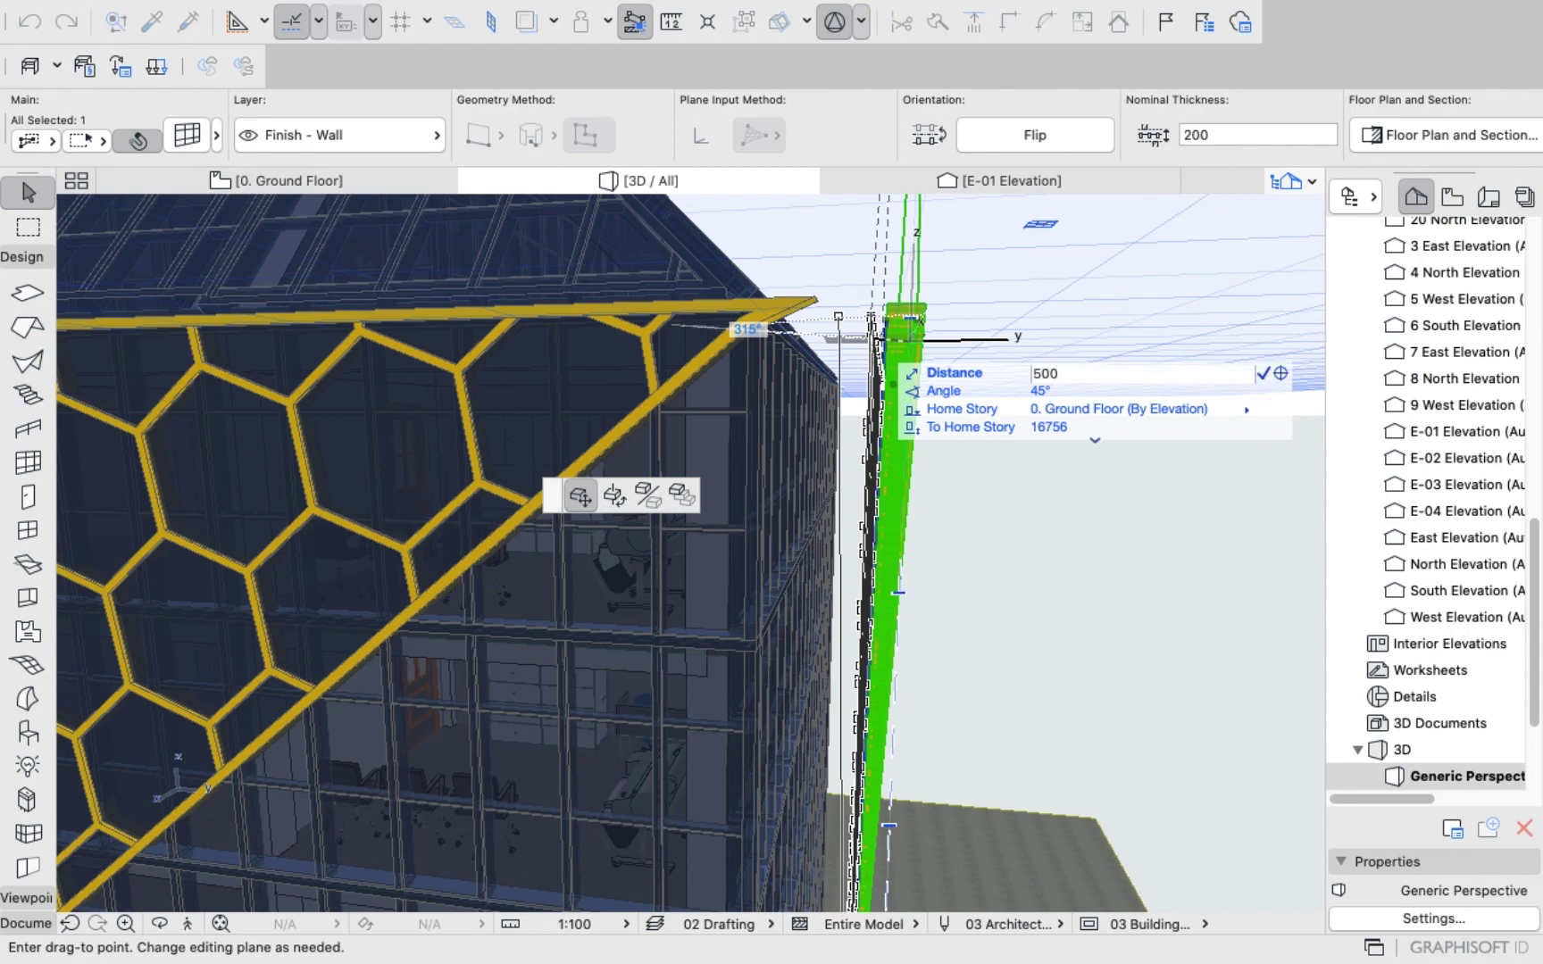
pyautogui.press('Return')
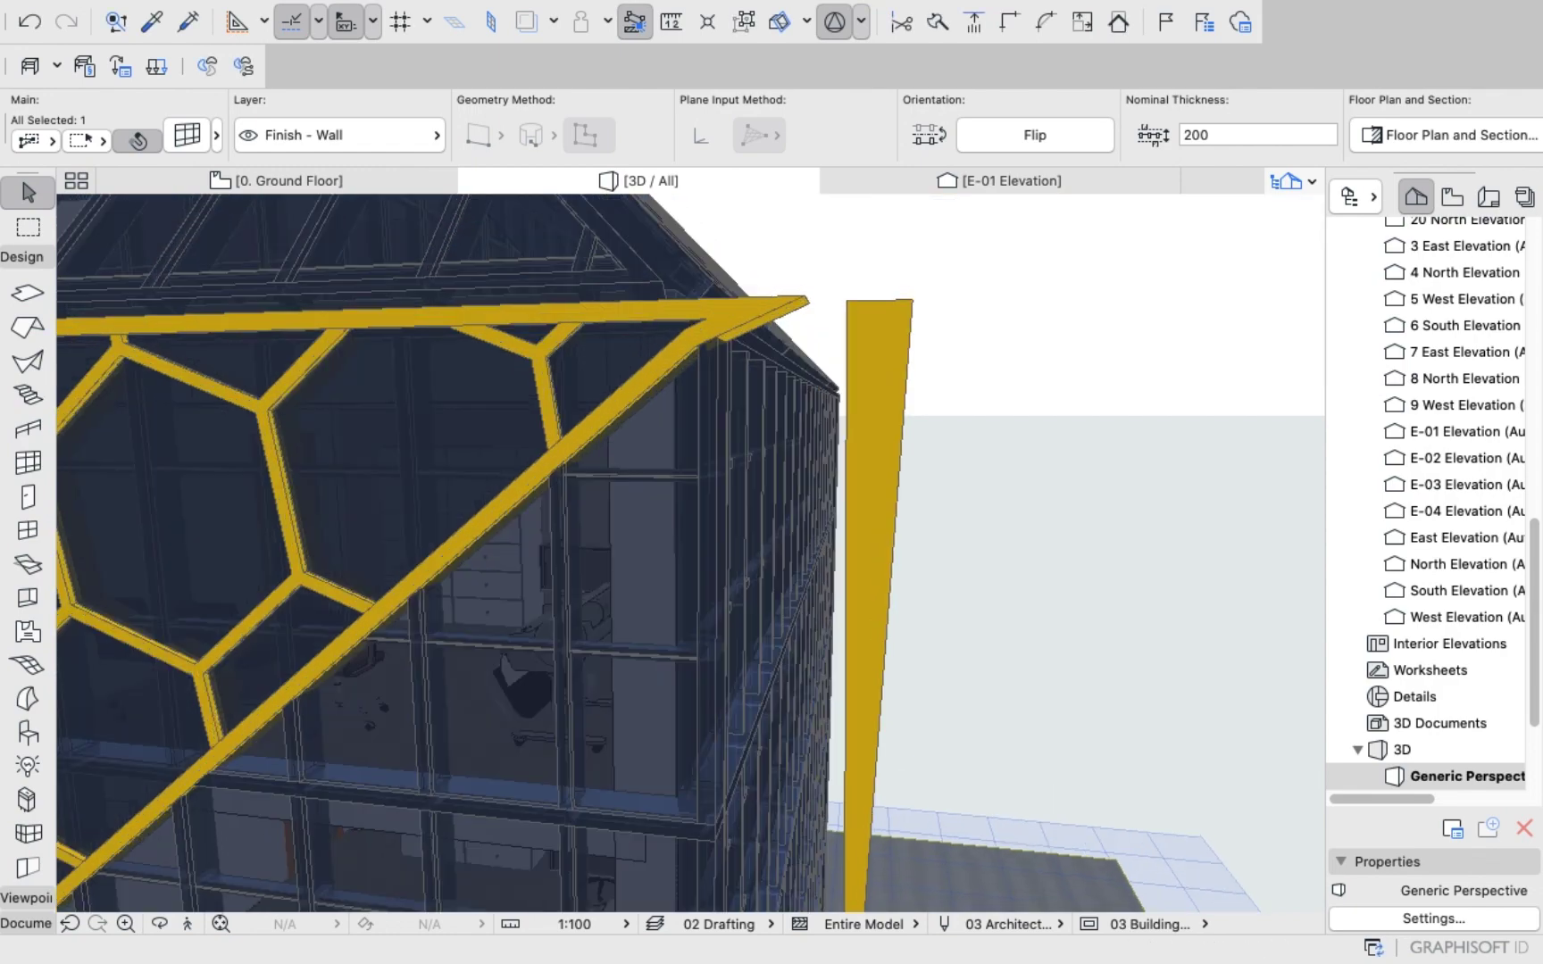
# Move the same triangular curtain wall a further 200 mm toward the facade at an angle of 90°.
pyautogui.click(875, 330)
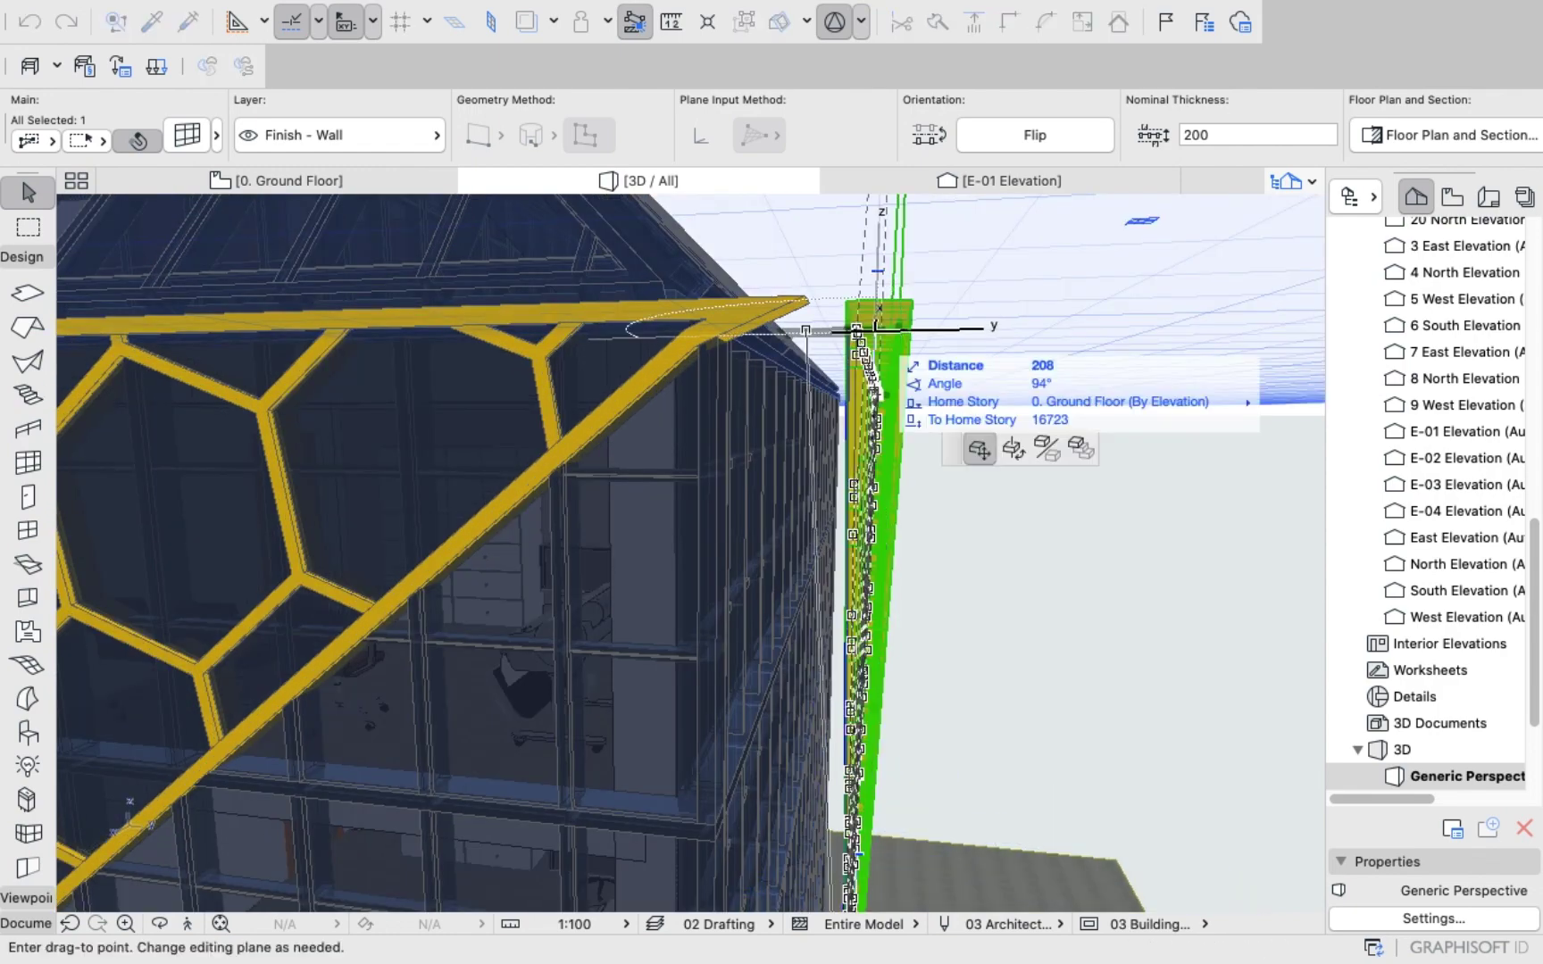
pyautogui.write('2')
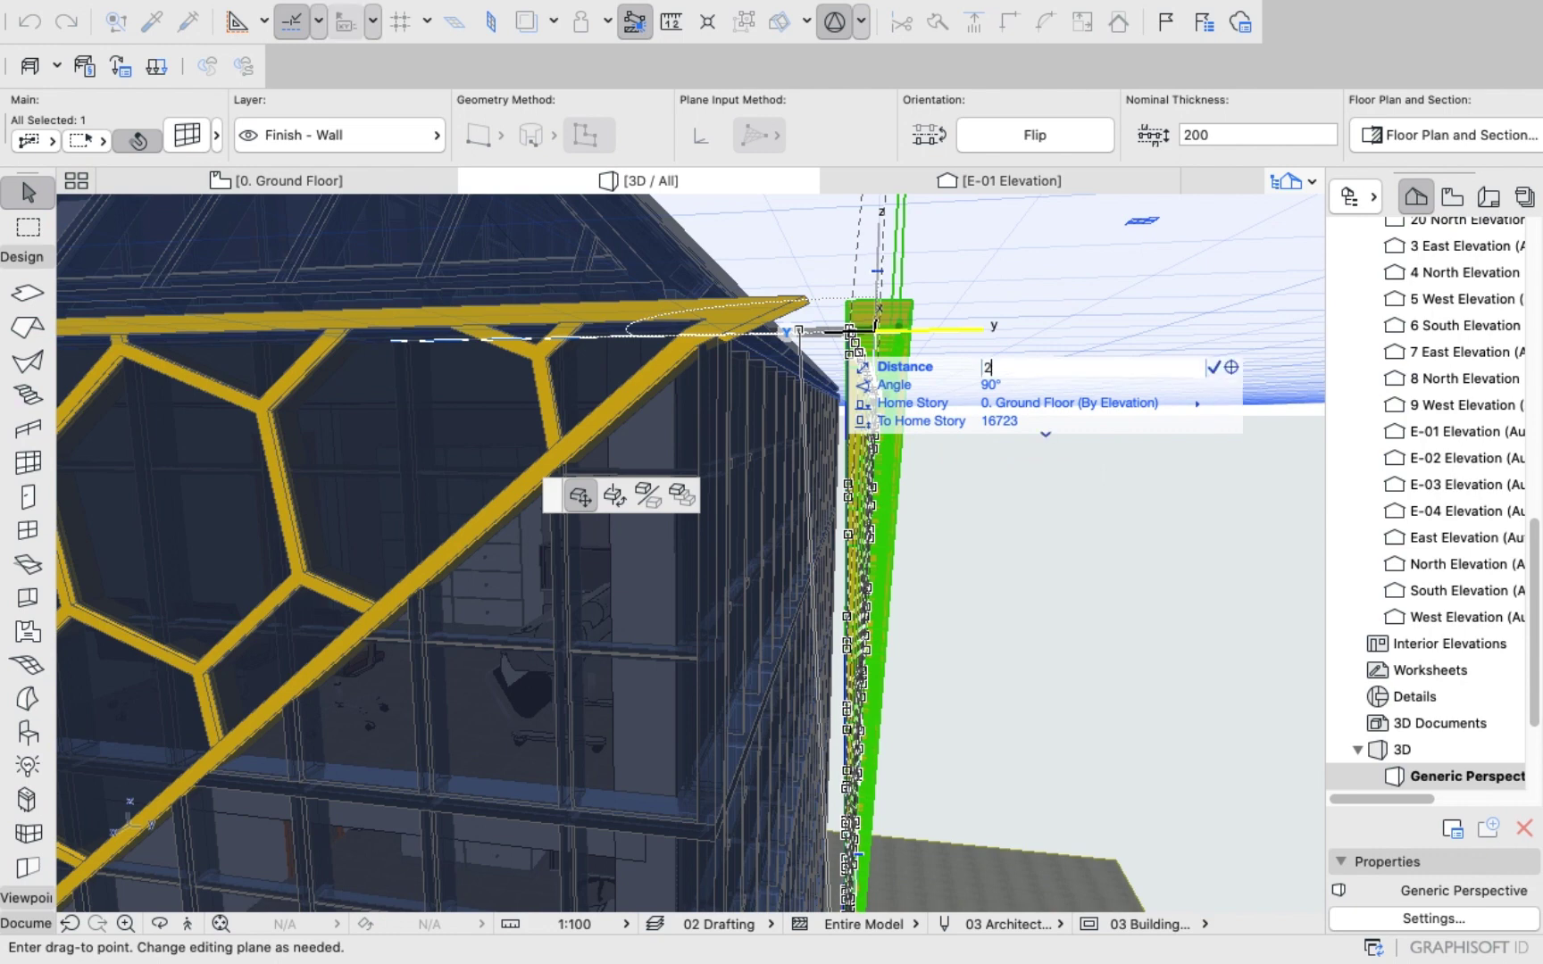
pyautogui.write('00')
pyautogui.press('Return')
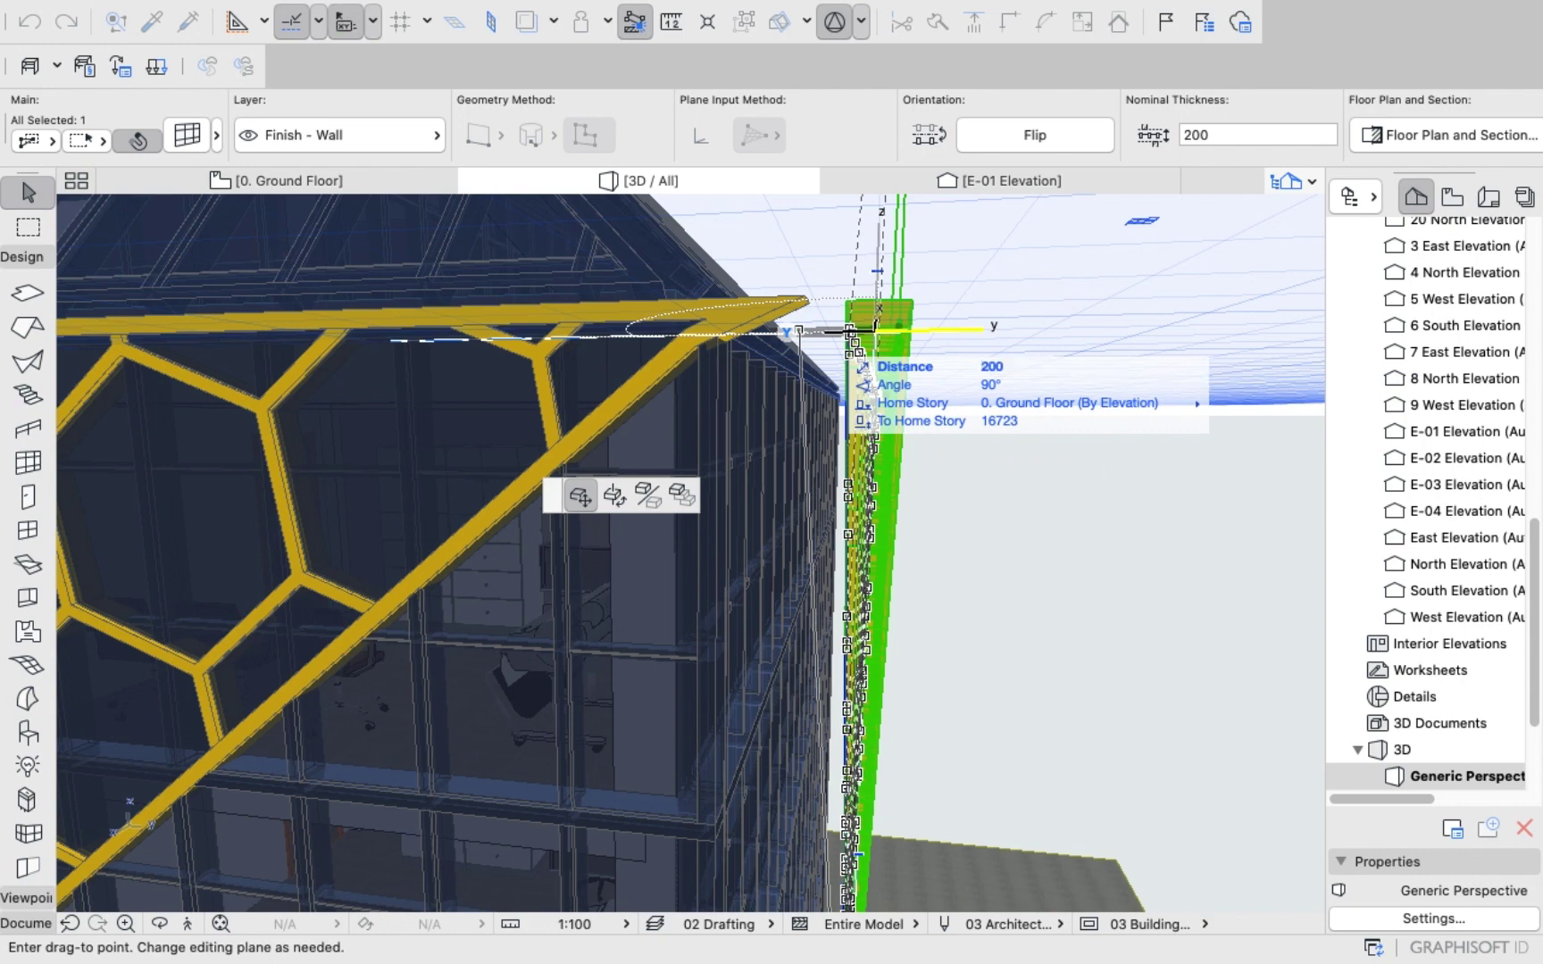
pyautogui.click(875, 328)
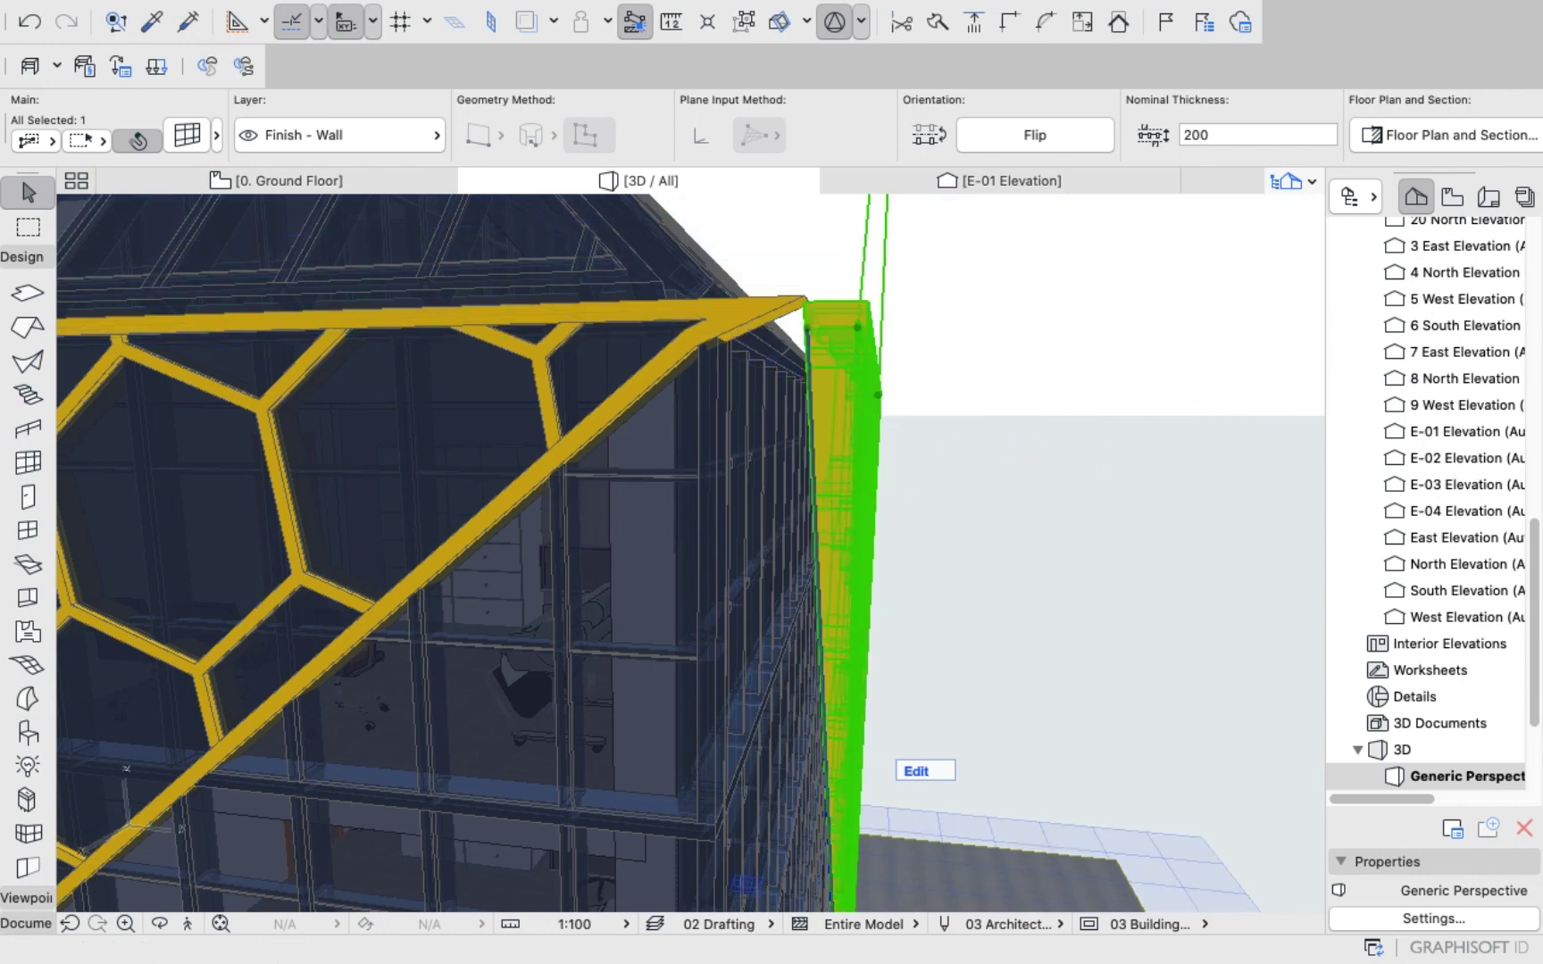
# From the opposite side of the building, move the triangular curtain wall 1000 mm toward the facade at an angle of 135°, then deselect it.
pyautogui.keyDown('shift'); pyautogui.moveTo(687, 553); pyautogui.dragTo(482, 450, button='middle'); pyautogui.keyUp('shift')
pyautogui.scroll(5, 1072, 536)
pyautogui.scroll(-3, 688, 551)
pyautogui.keyDown('shift'); pyautogui.moveTo(688, 551); pyautogui.dragTo(478, 527, button='middle'); pyautogui.keyUp('shift')
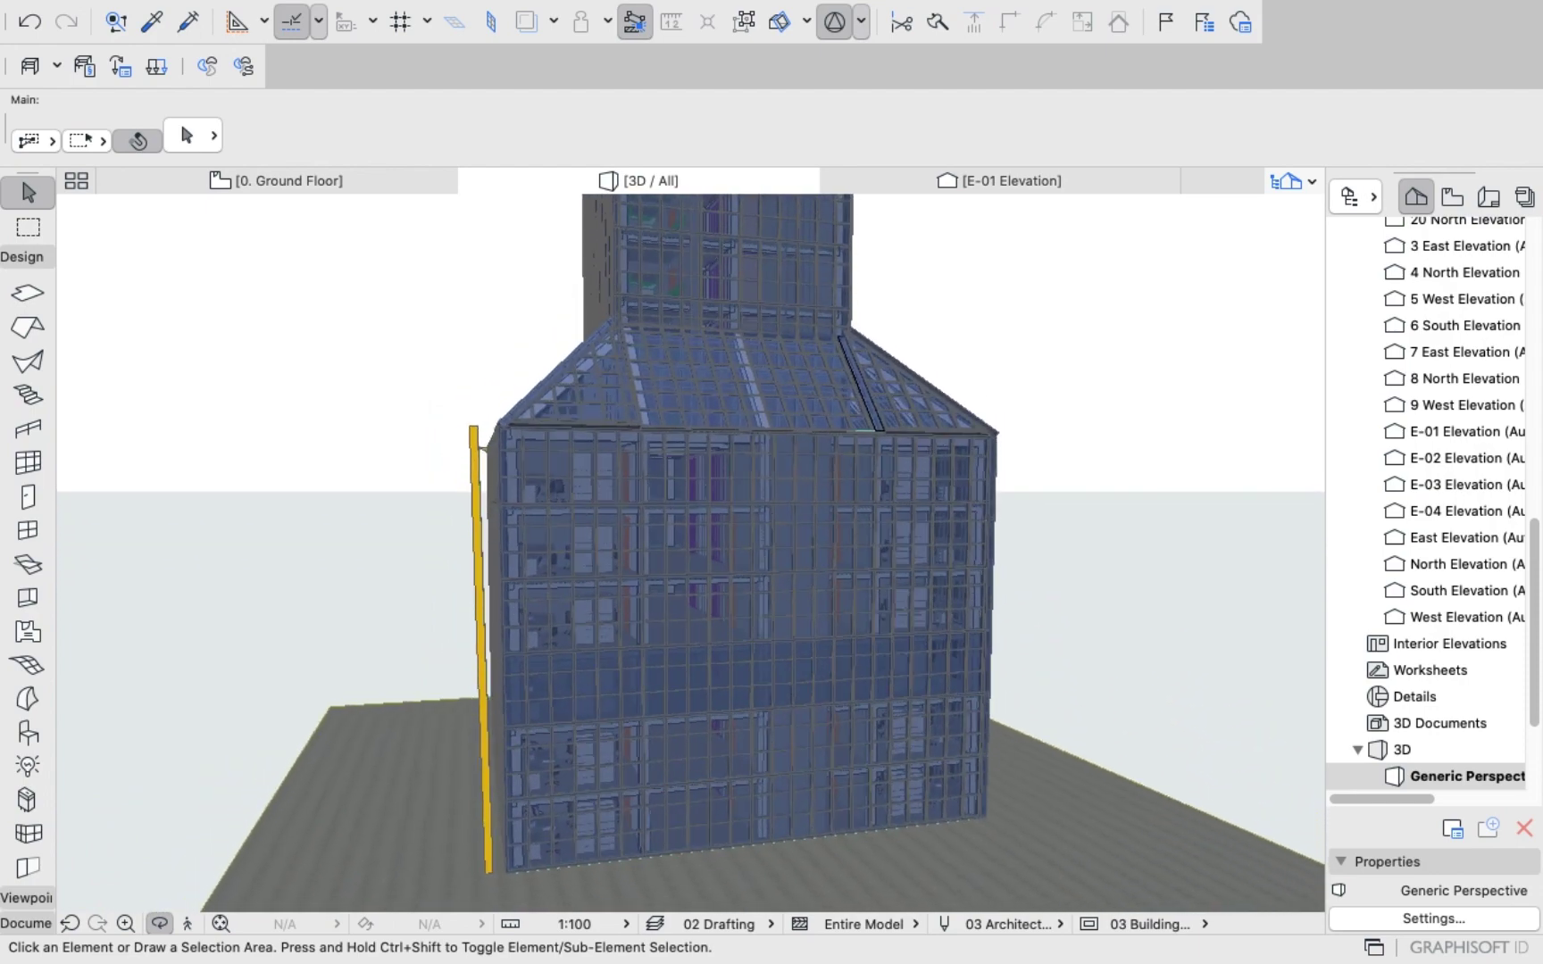
pyautogui.scroll(3, 518, 474)
pyautogui.click(28, 228)
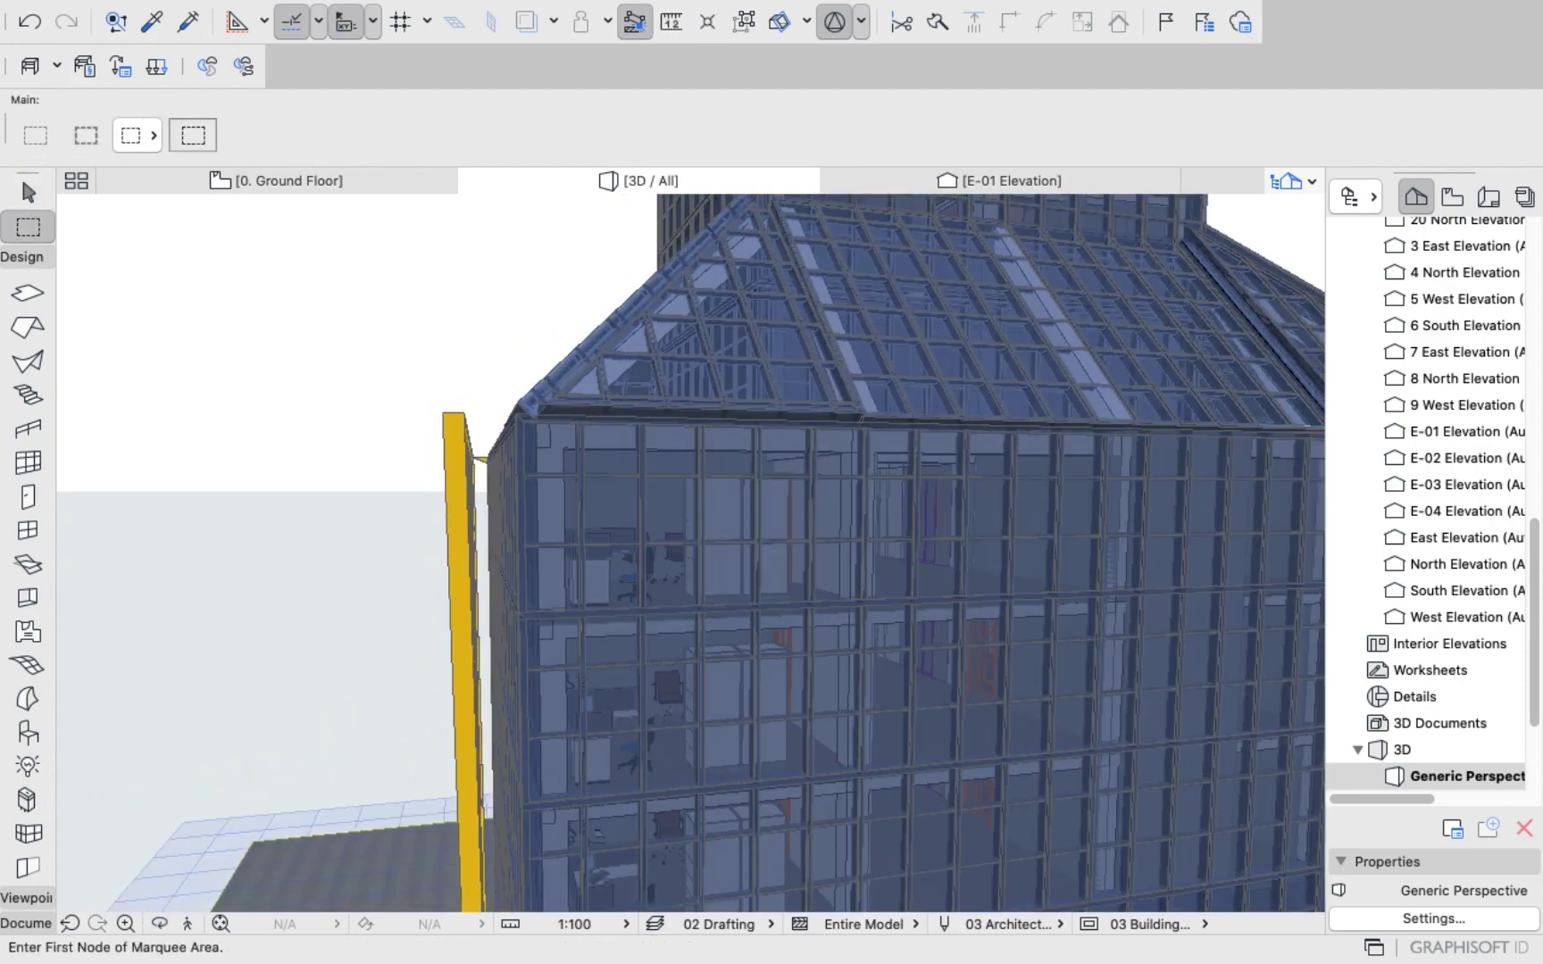
pyautogui.click(28, 192)
pyautogui.scroll(3, 517, 473)
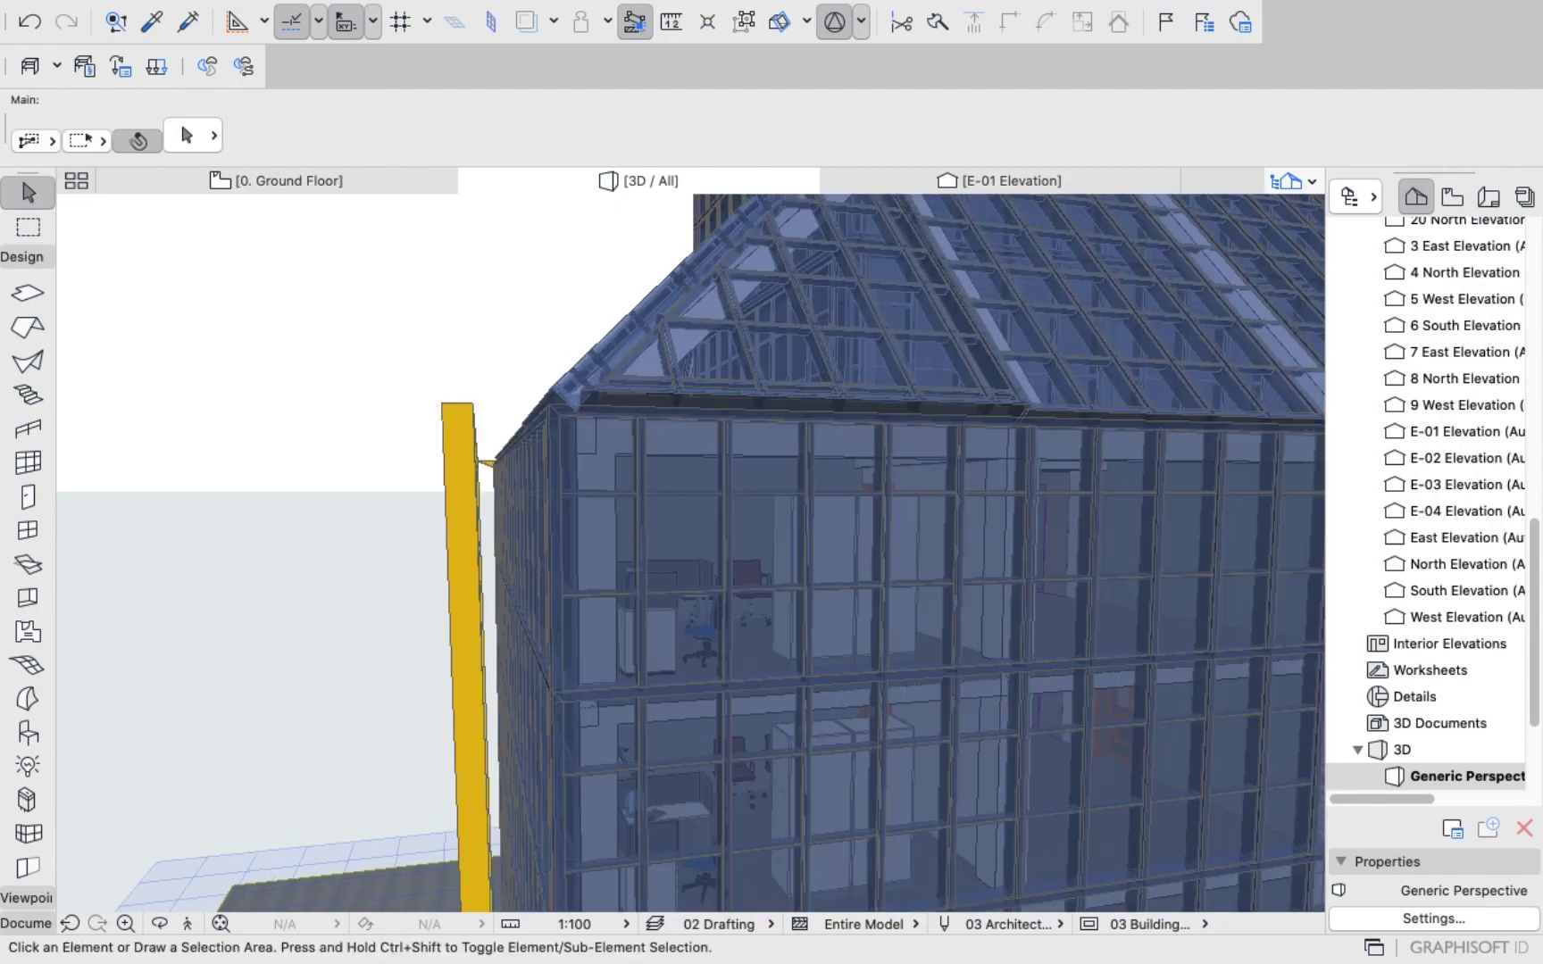
pyautogui.click(478, 788)
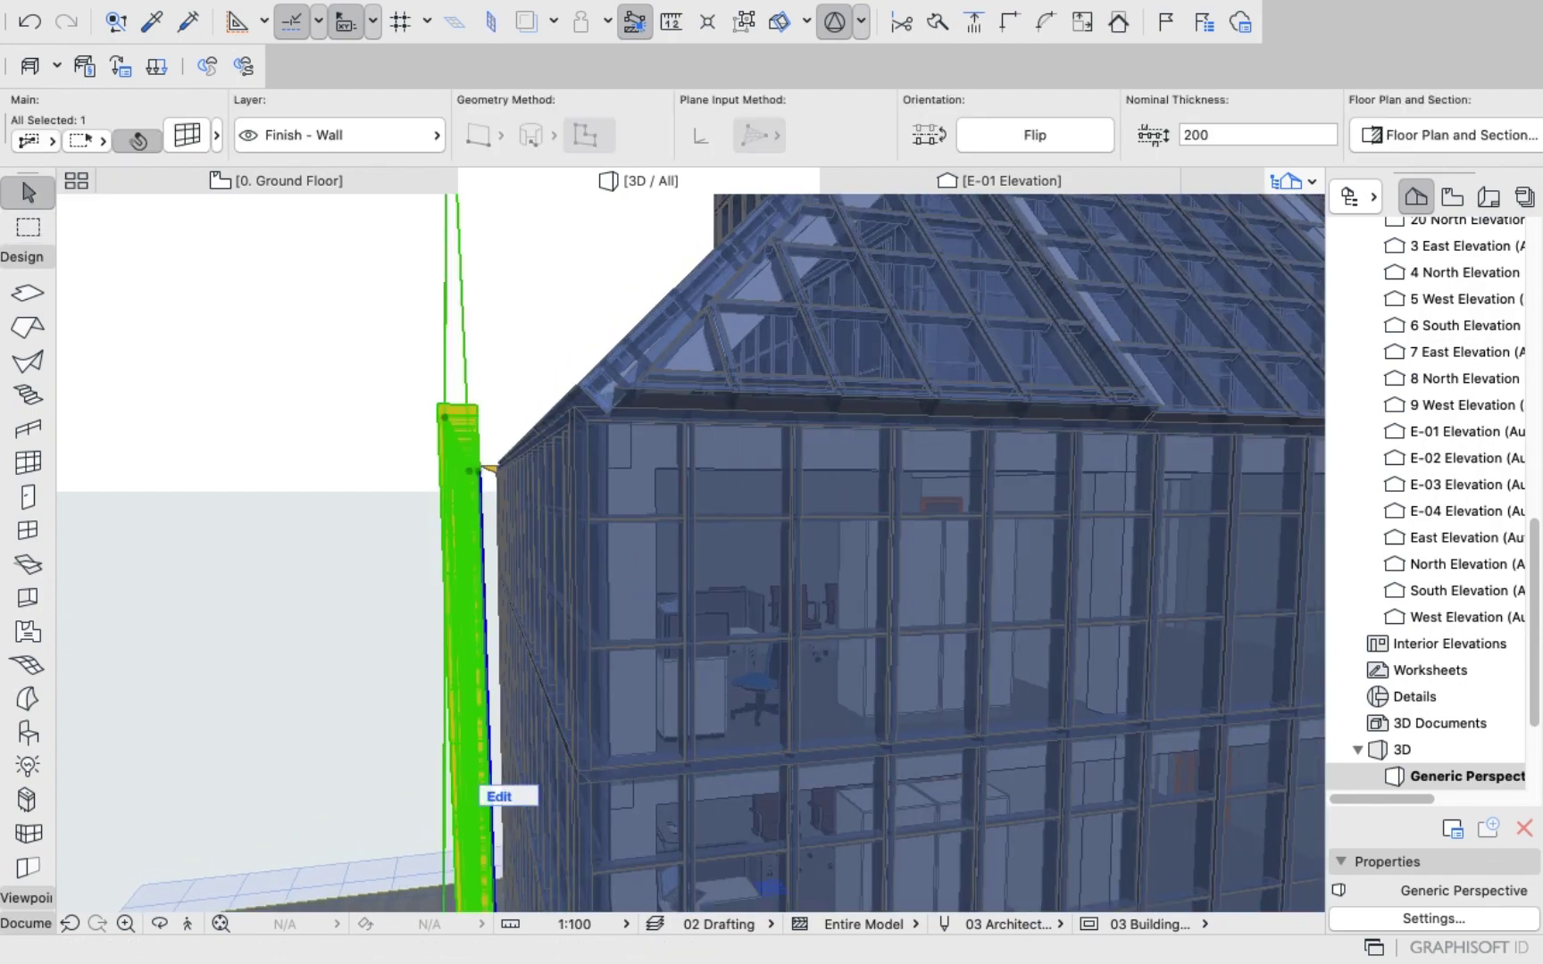
pyautogui.click(472, 505)
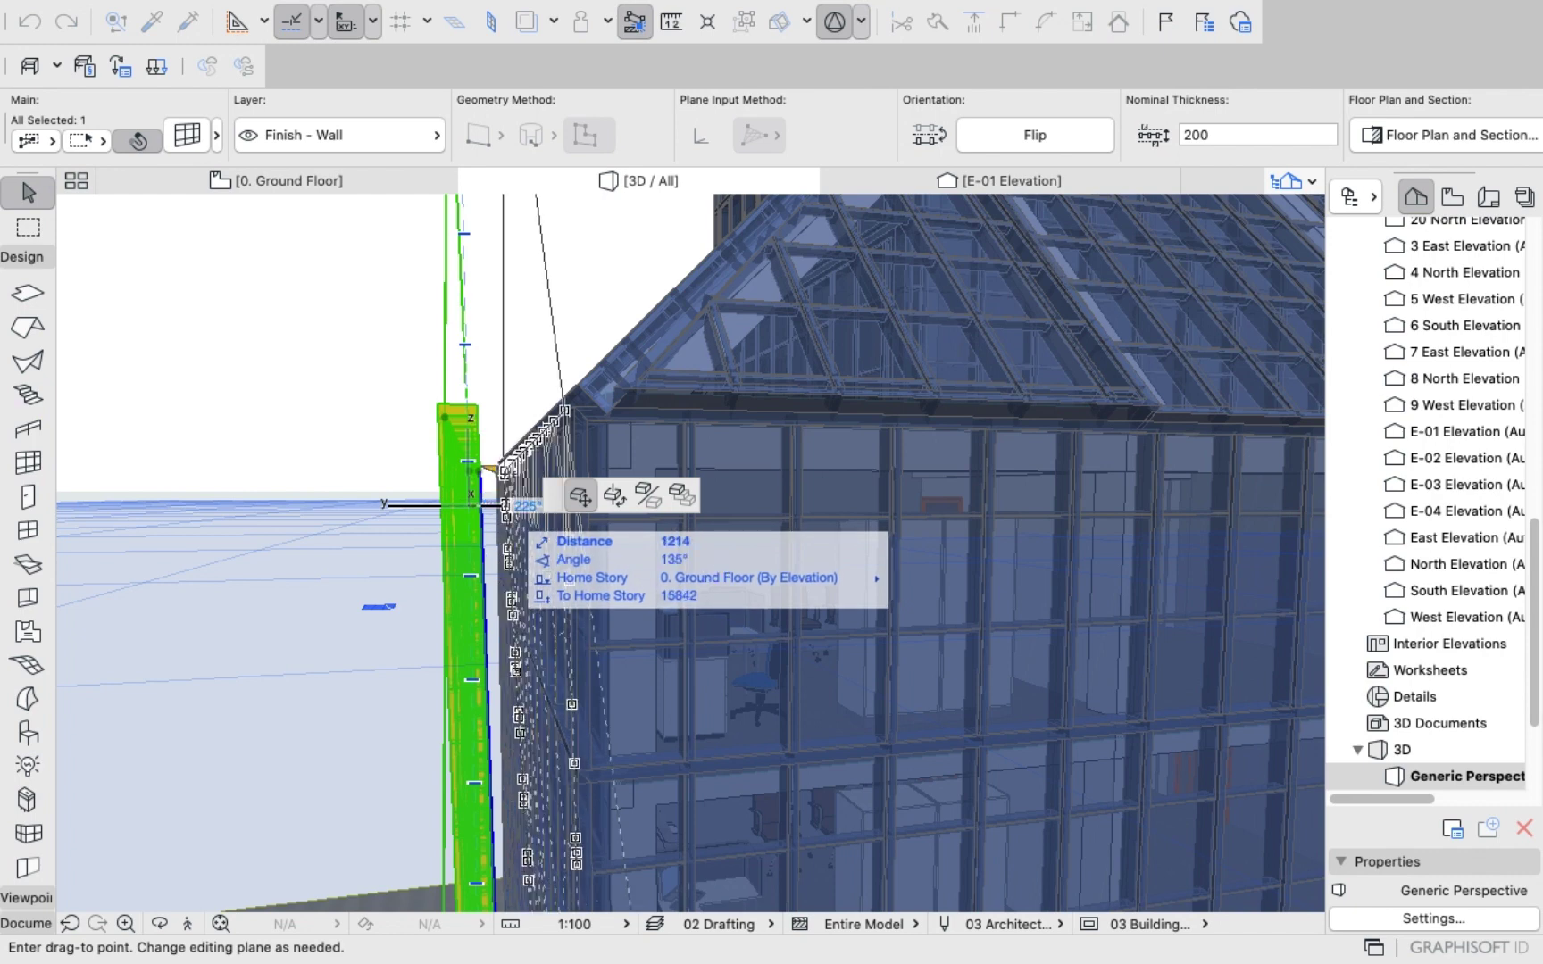
pyautogui.write('1000')
pyautogui.press('Return')
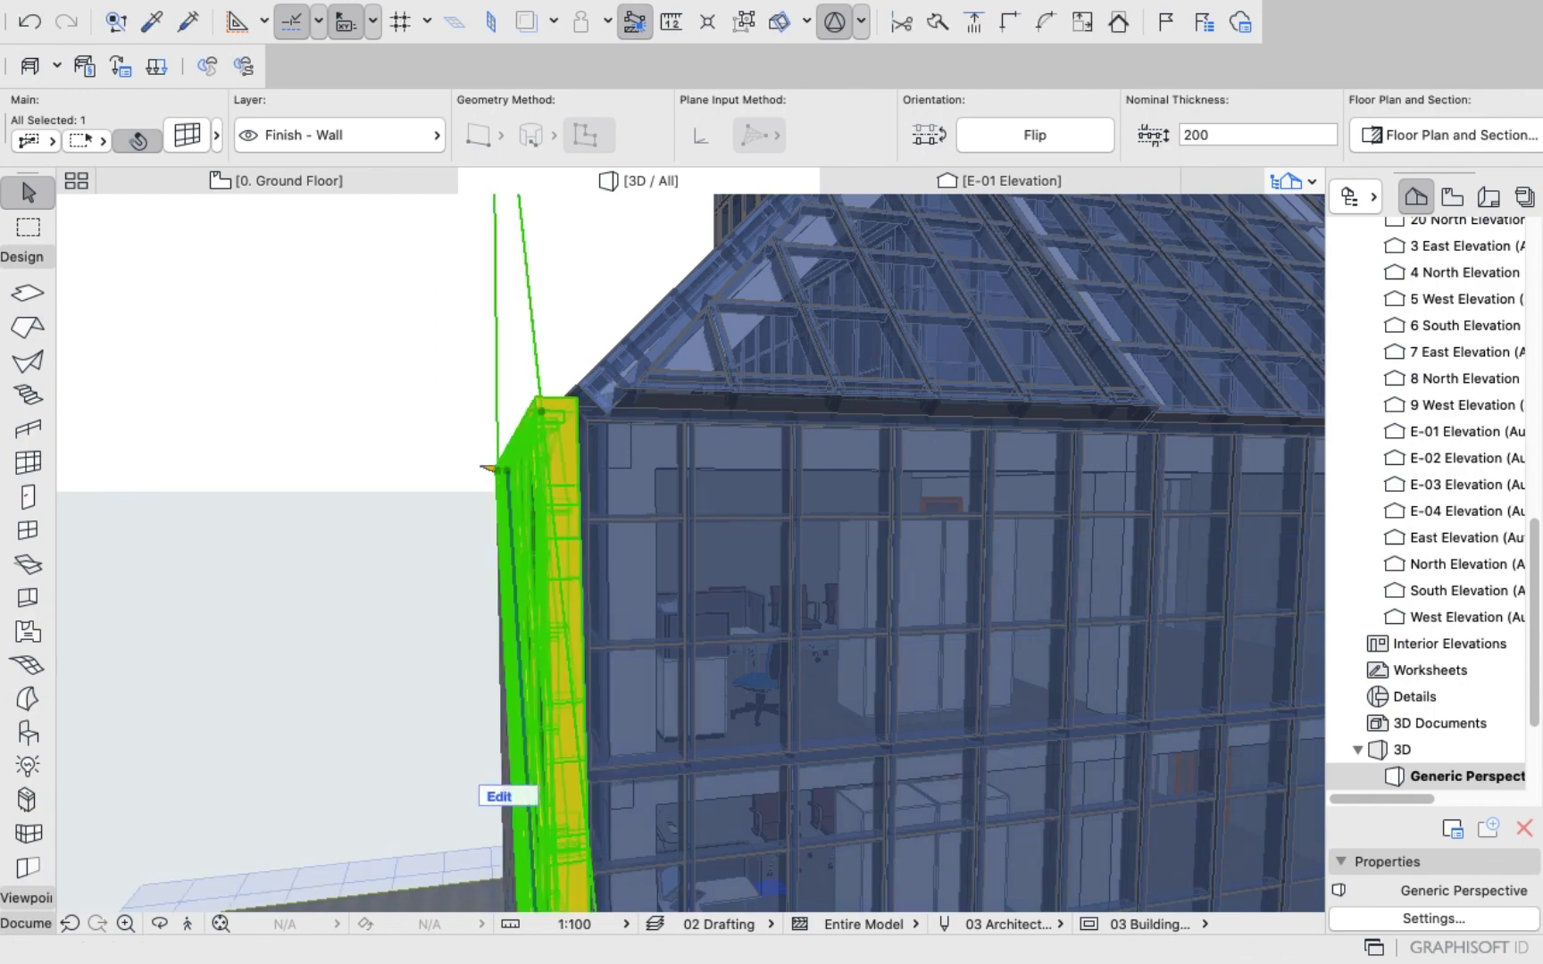
pyautogui.press('Escape')
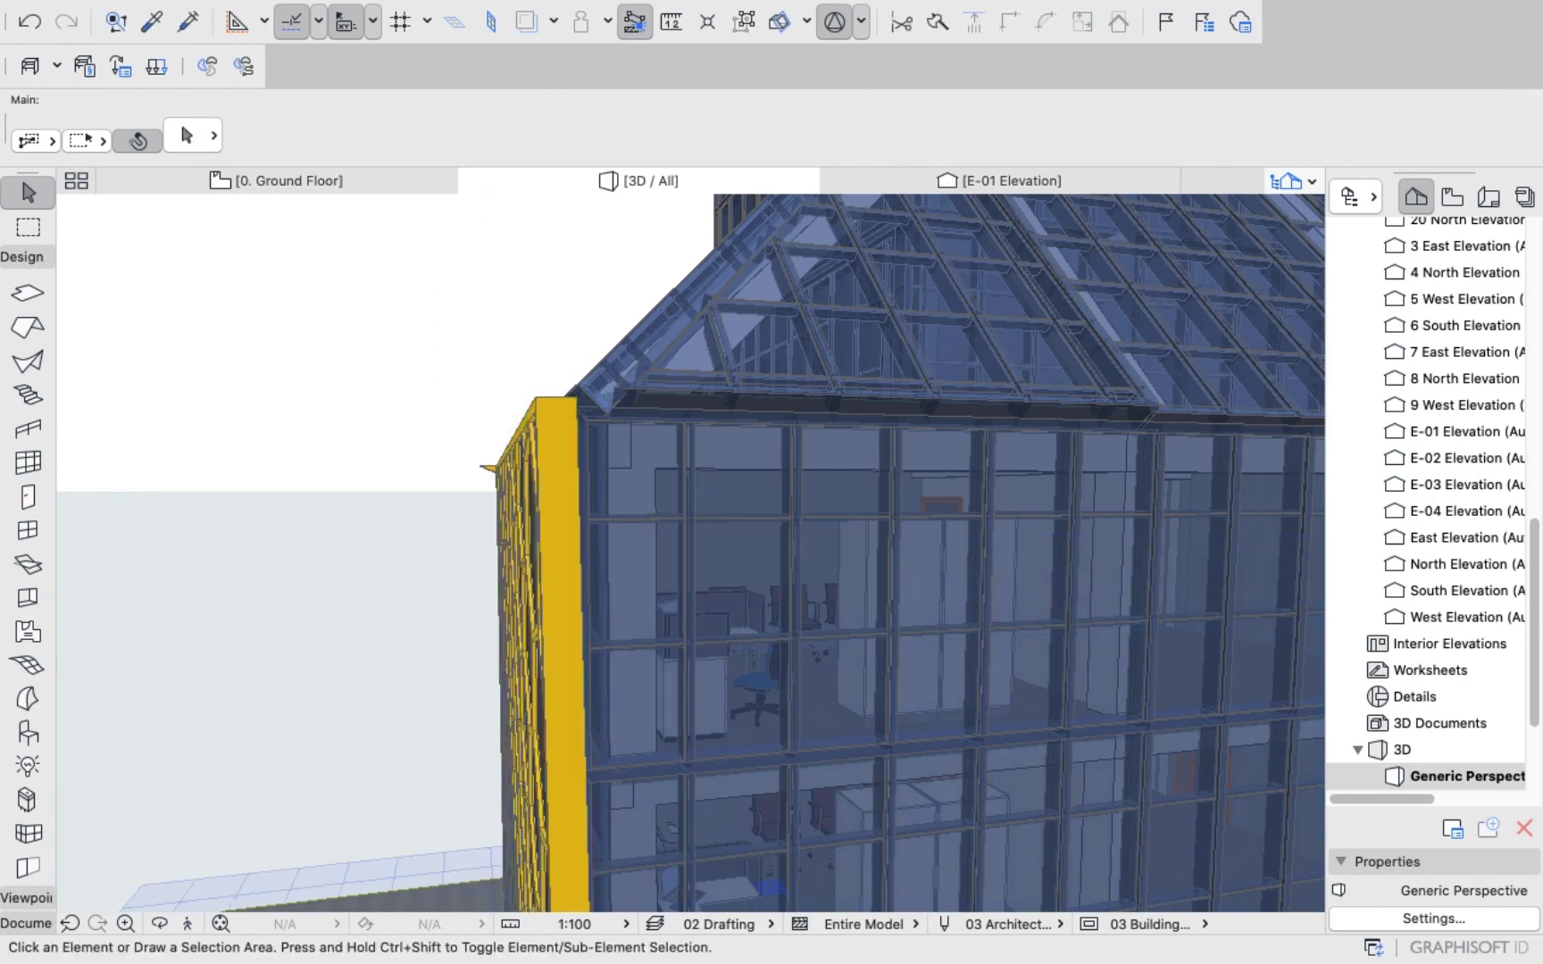
# Examine the whole tower from all sides to check how the triangular hexagon curtain walls sit against the lower block.
pyautogui.keyDown('shift'); pyautogui.moveTo(536, 535); pyautogui.dragTo(768, 581, button='middle'); pyautogui.keyUp('shift')
pyautogui.scroll(-10, 688, 647)
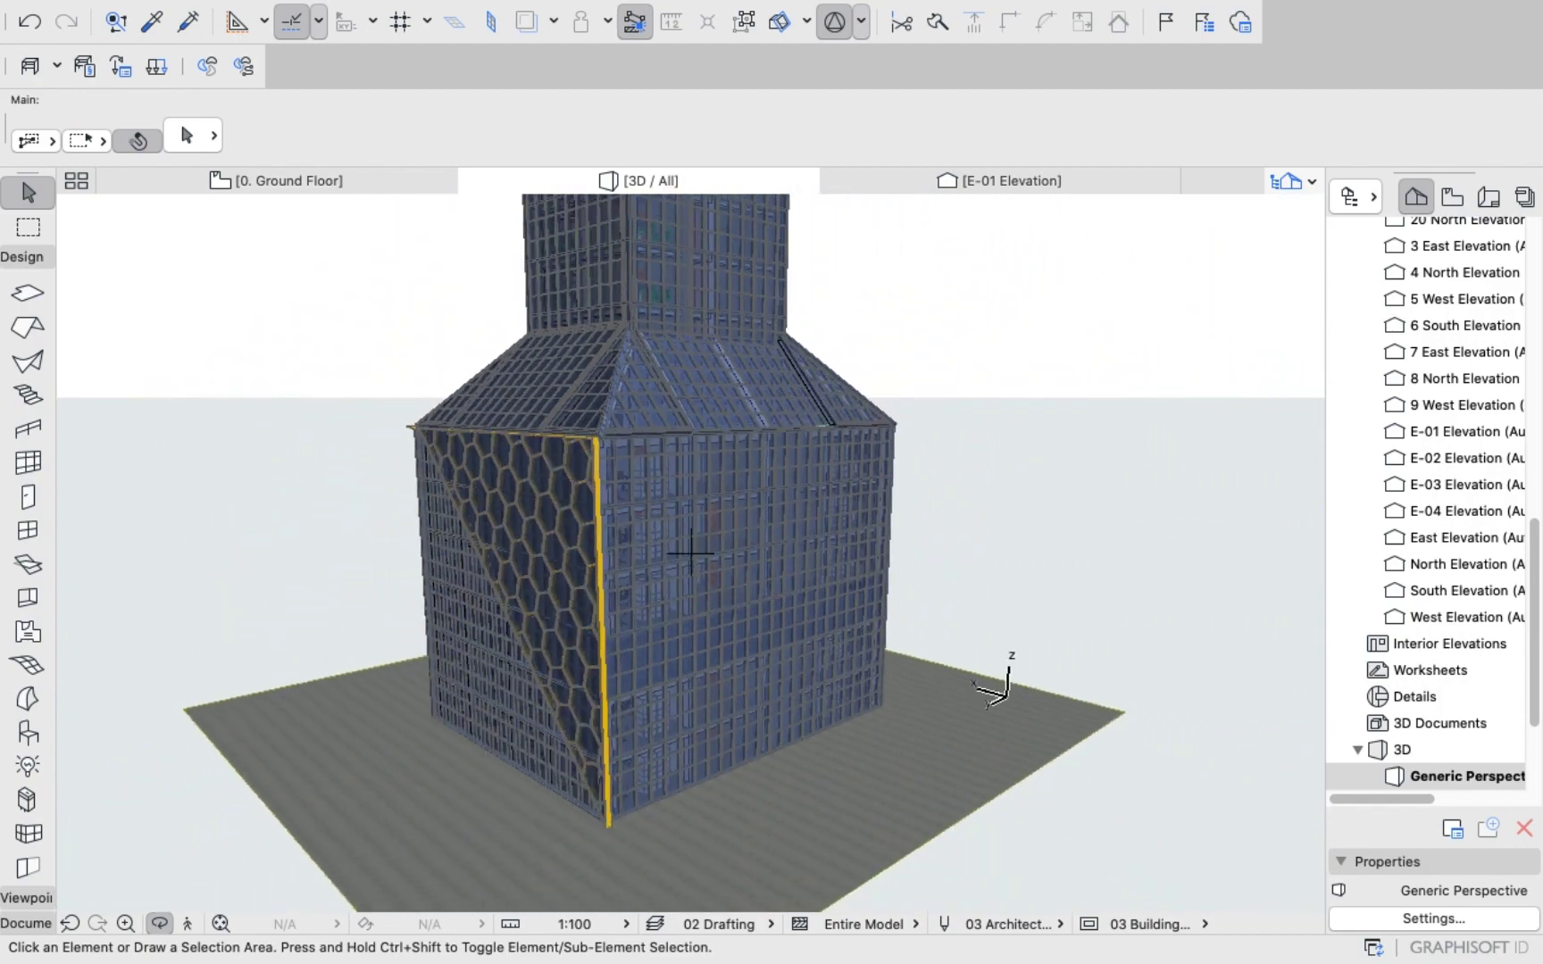
pyautogui.keyDown('shift'); pyautogui.moveTo(688, 648); pyautogui.dragTo(1080, 571, button='middle'); pyautogui.keyUp('shift')
pyautogui.keyDown('shift'); pyautogui.moveTo(691, 536); pyautogui.dragTo(813, 602, button='middle'); pyautogui.keyUp('shift')
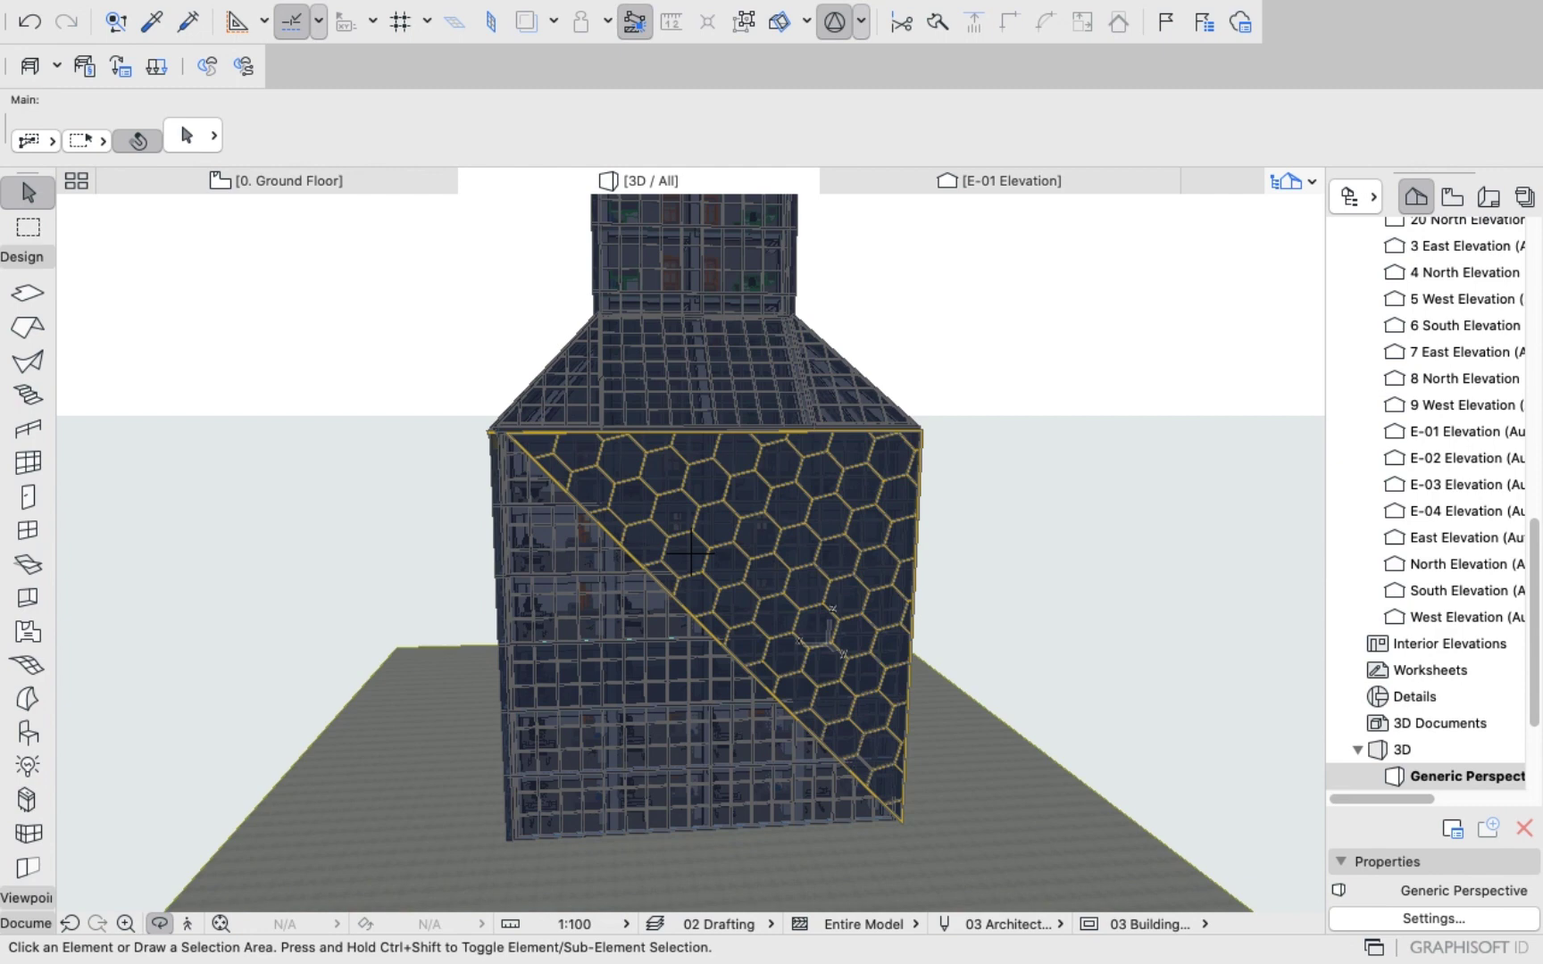
pyautogui.scroll(-10, 691, 553)
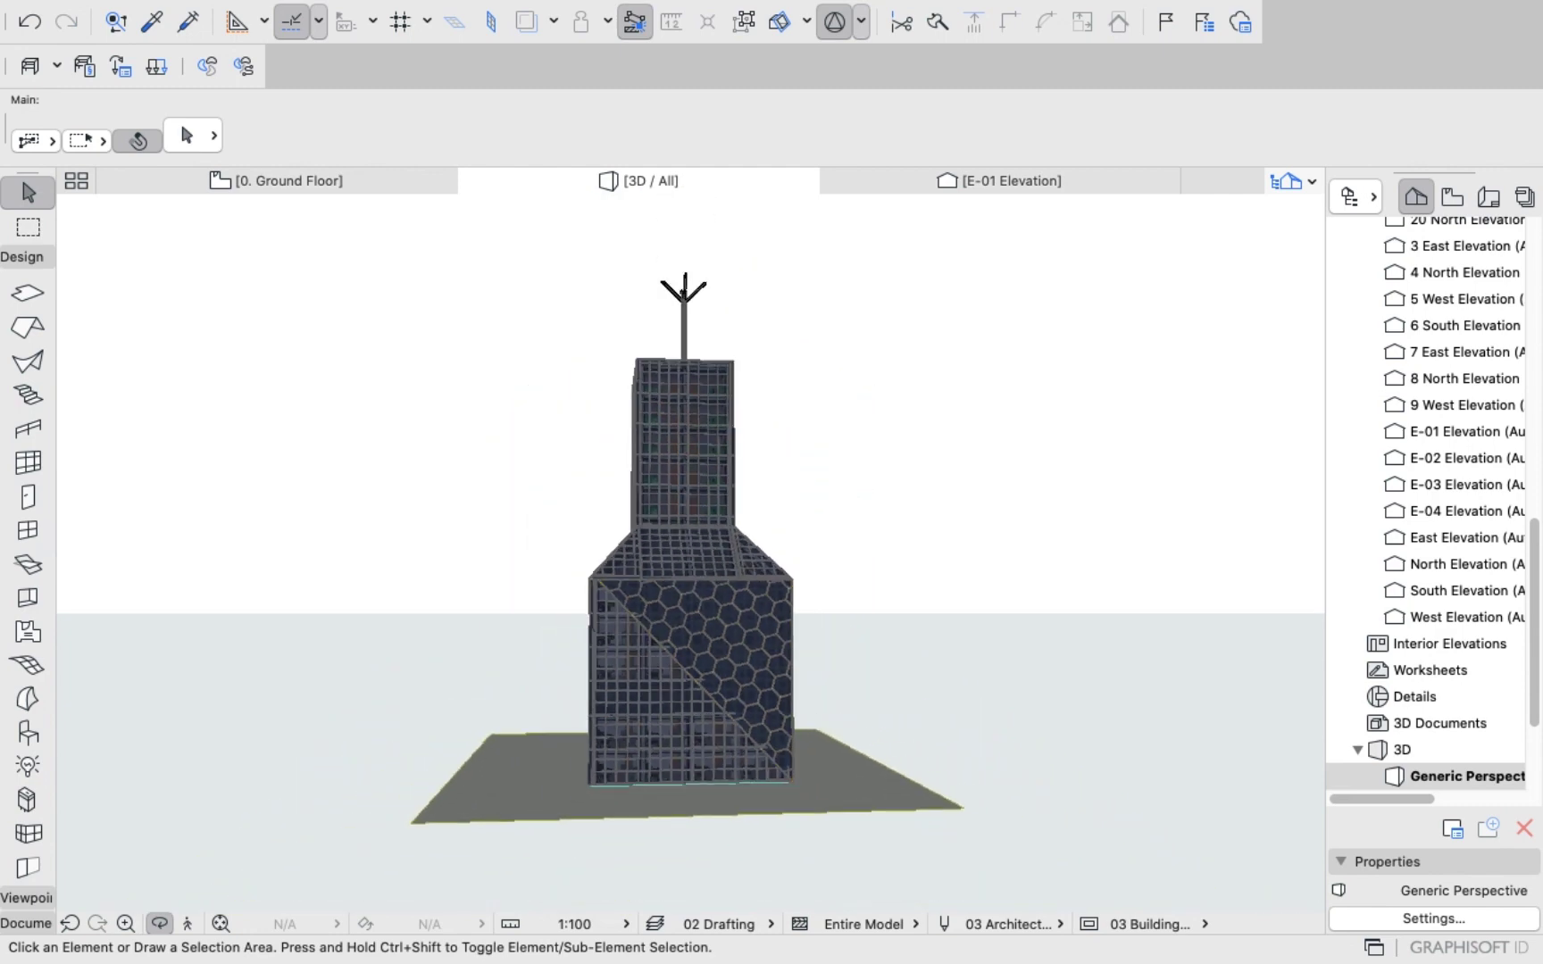
pyautogui.keyDown('shift'); pyautogui.moveTo(690, 554); pyautogui.dragTo(580, 656, button='middle'); pyautogui.keyUp('shift')
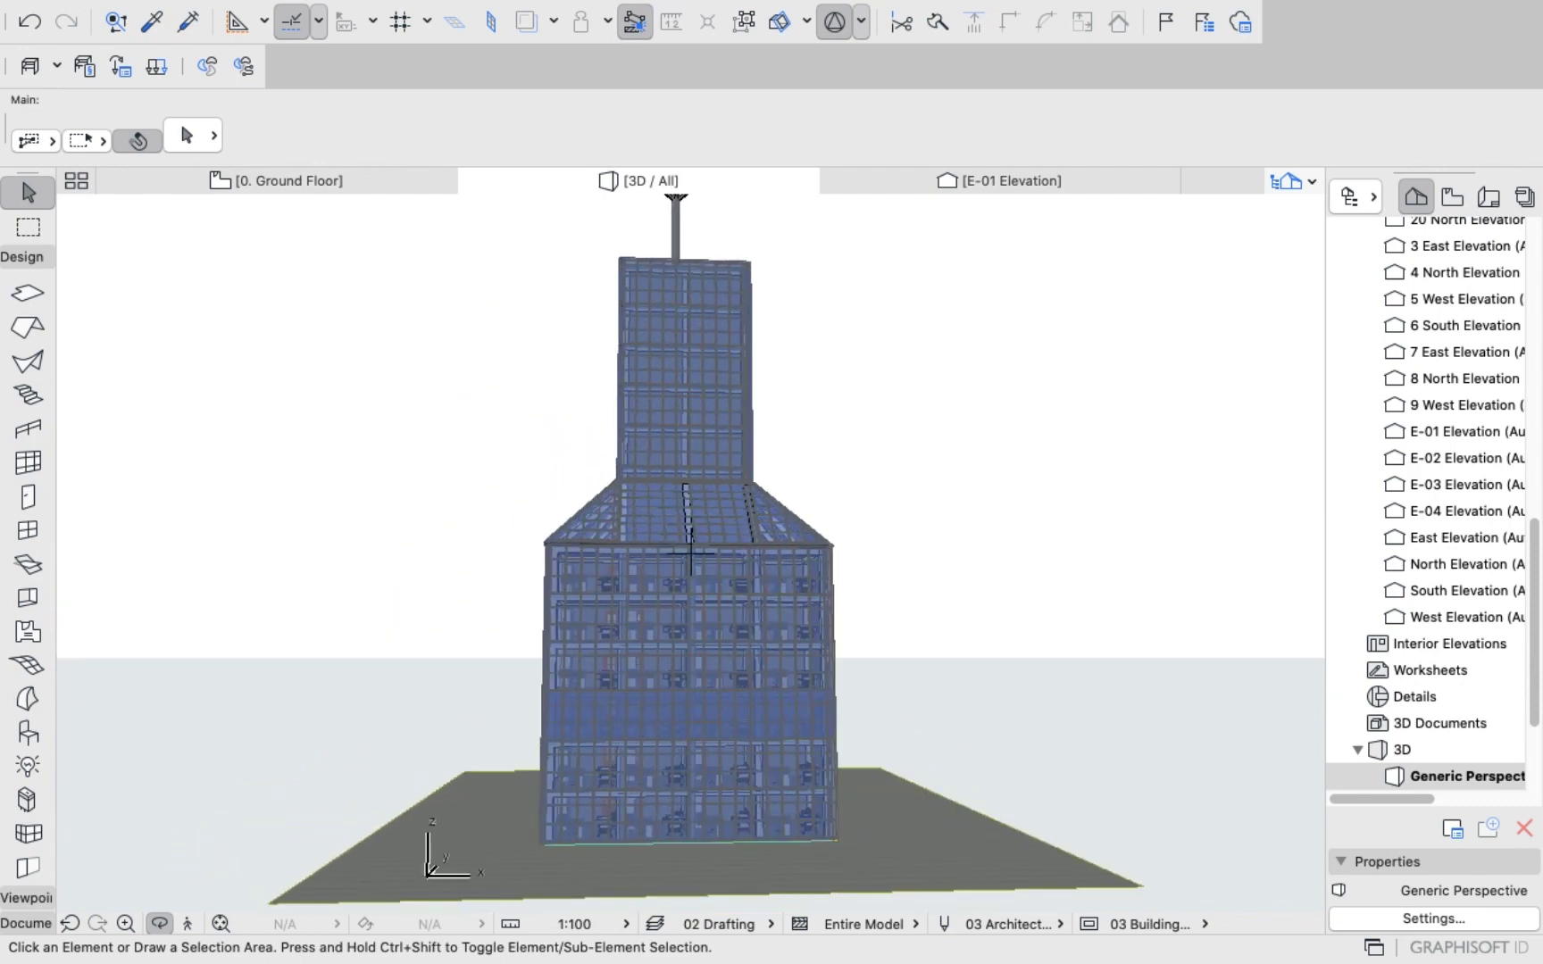
pyautogui.keyDown('shift'); pyautogui.moveTo(690, 555); pyautogui.dragTo(581, 565, button='middle'); pyautogui.keyUp('shift')
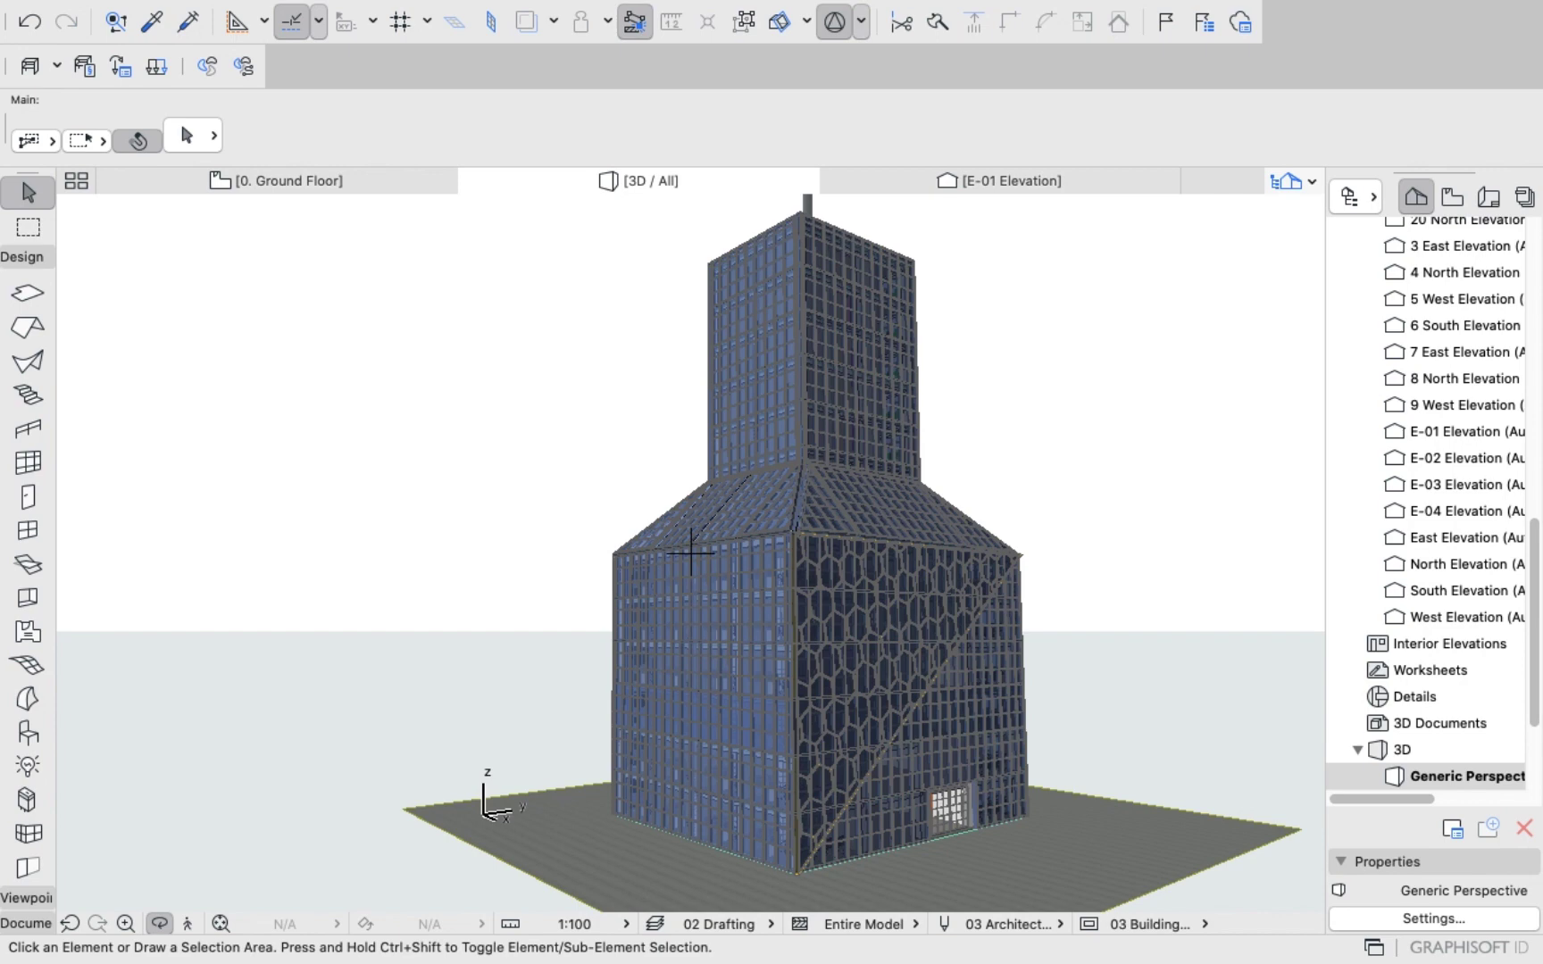
pyautogui.keyDown('shift'); pyautogui.moveTo(690, 553); pyautogui.dragTo(625, 558, button='middle'); pyautogui.keyUp('shift')
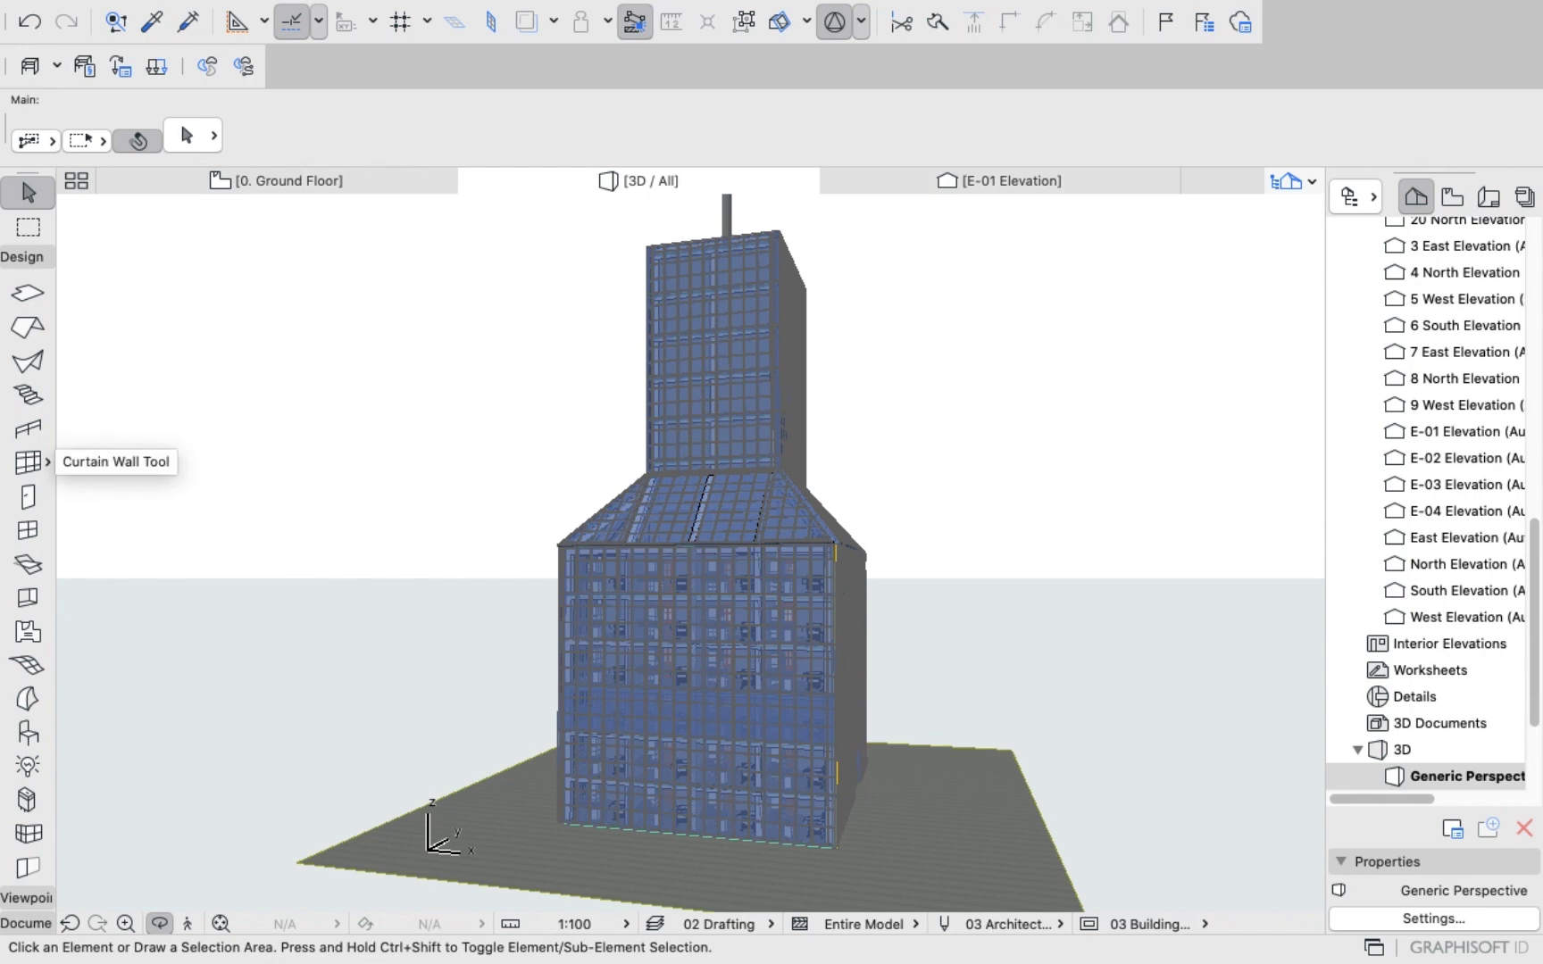
# Start a new curtain wall with the default hexagon scheme and set its editing plane on the lower block's uncovered facade.
pyautogui.doubleClick(27, 461)
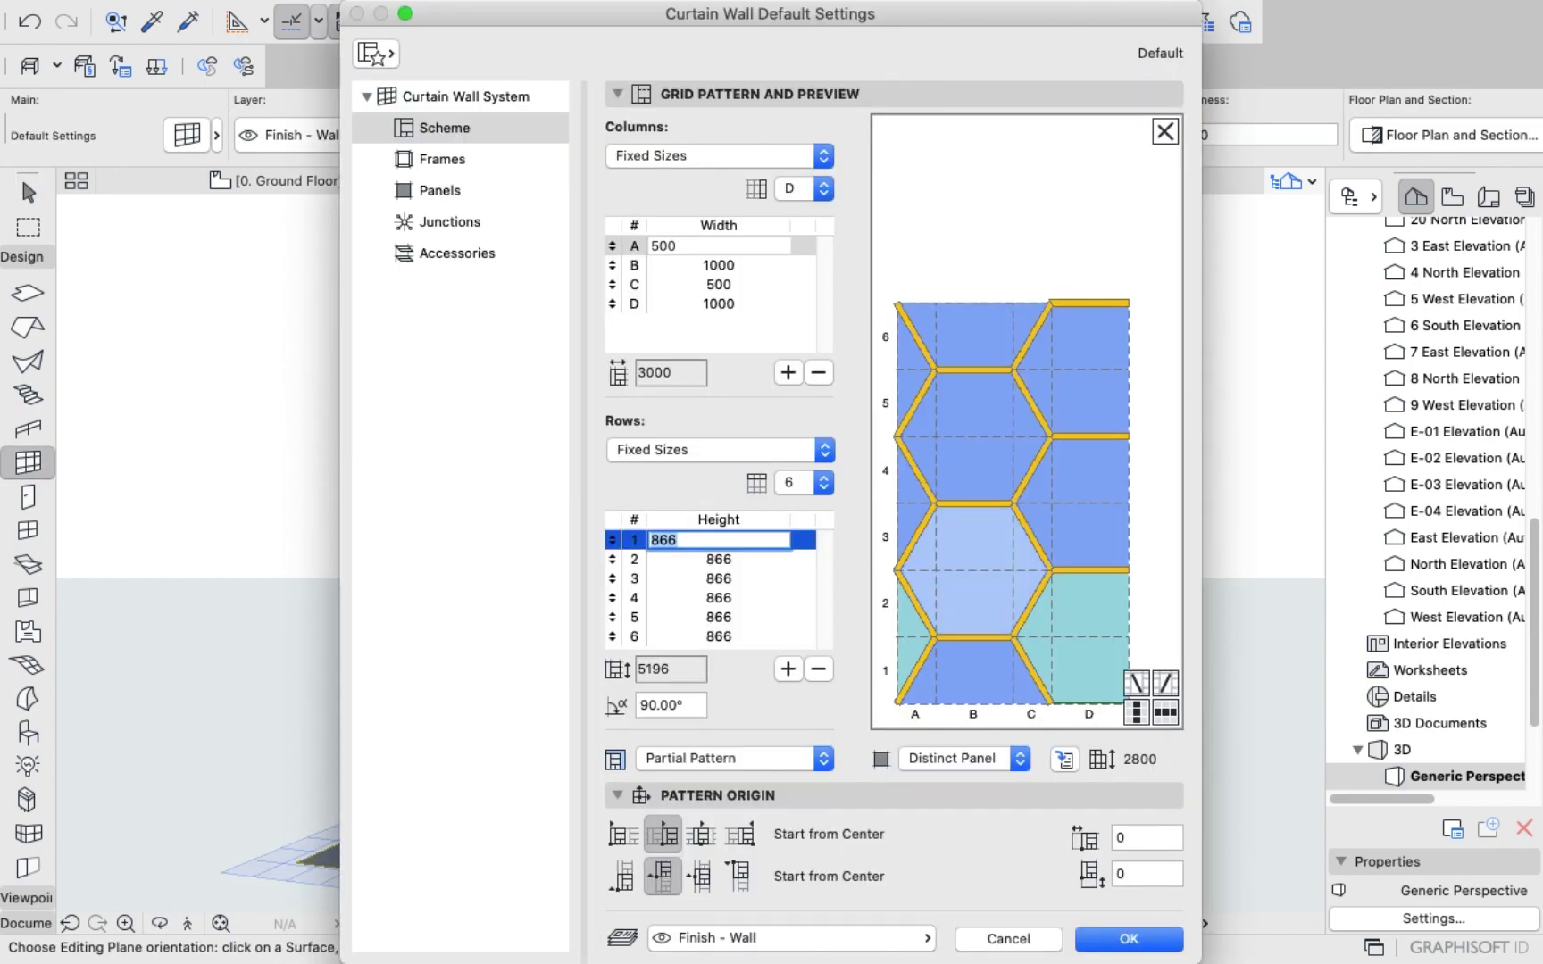
pyautogui.click(1128, 938)
pyautogui.scroll(6, 845, 847)
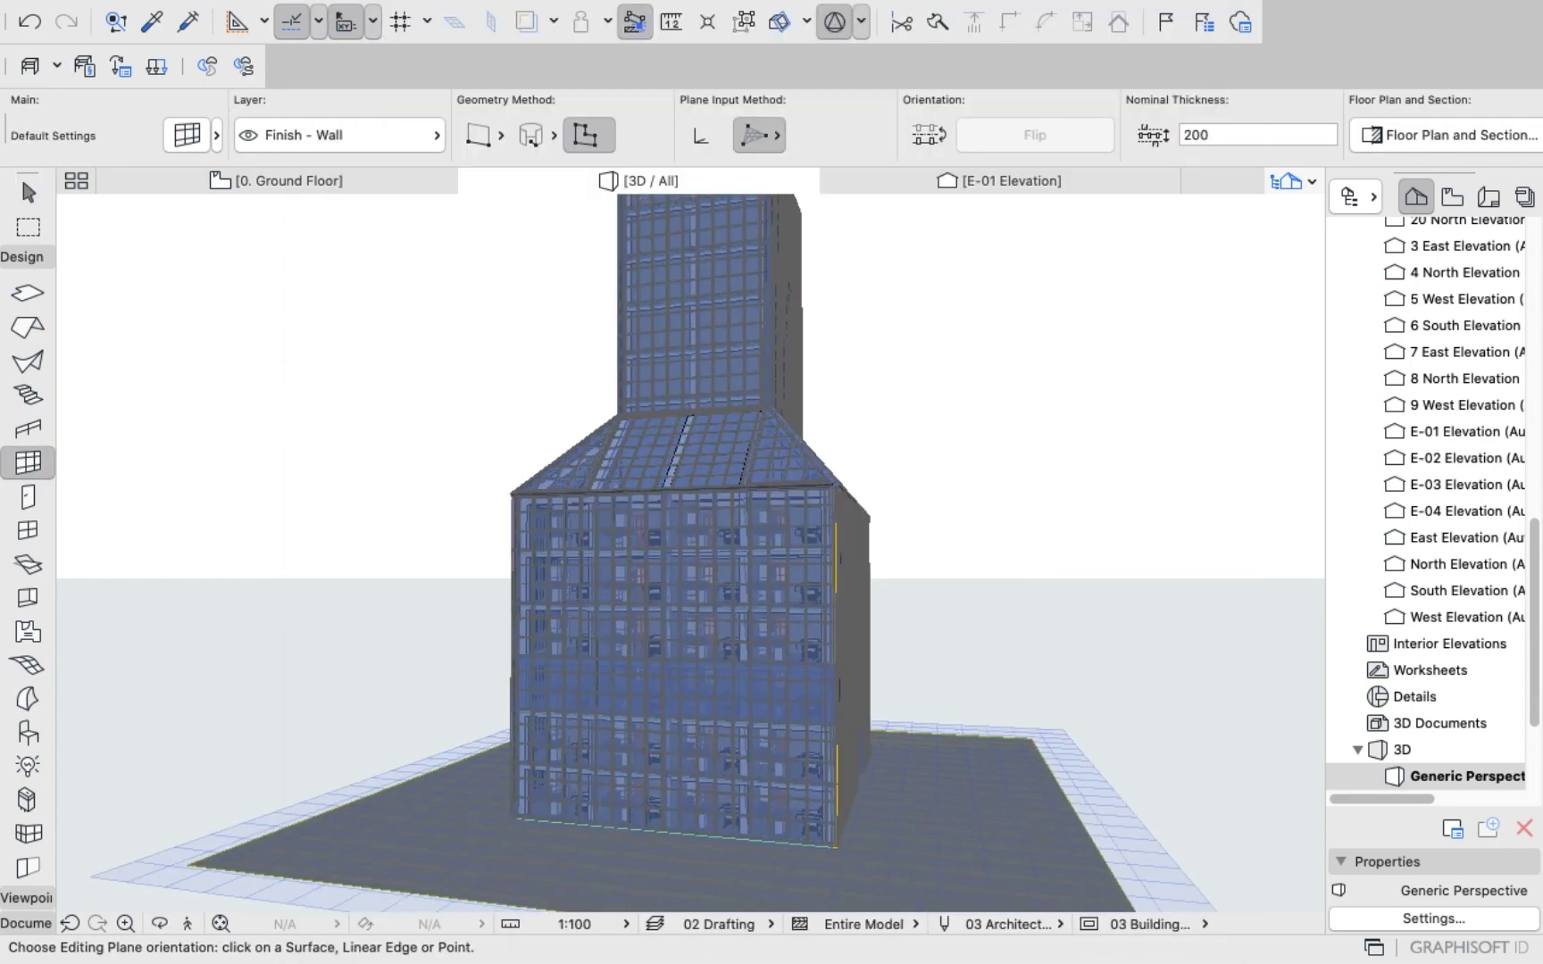
pyautogui.scroll(4, 845, 846)
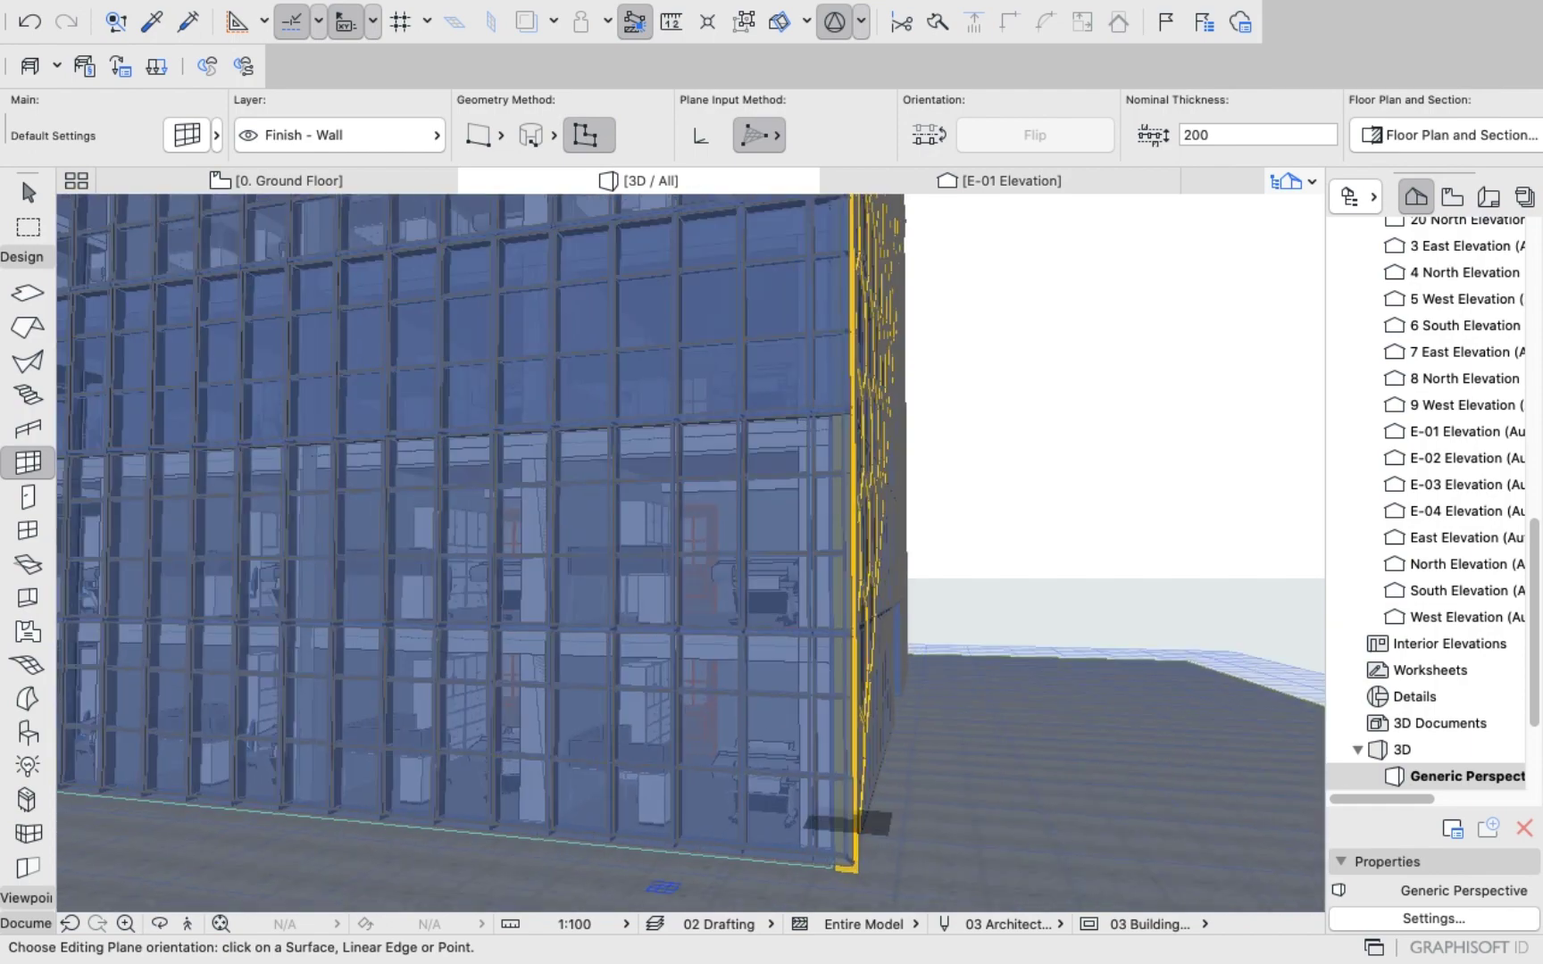
pyautogui.scroll(-12, 845, 847)
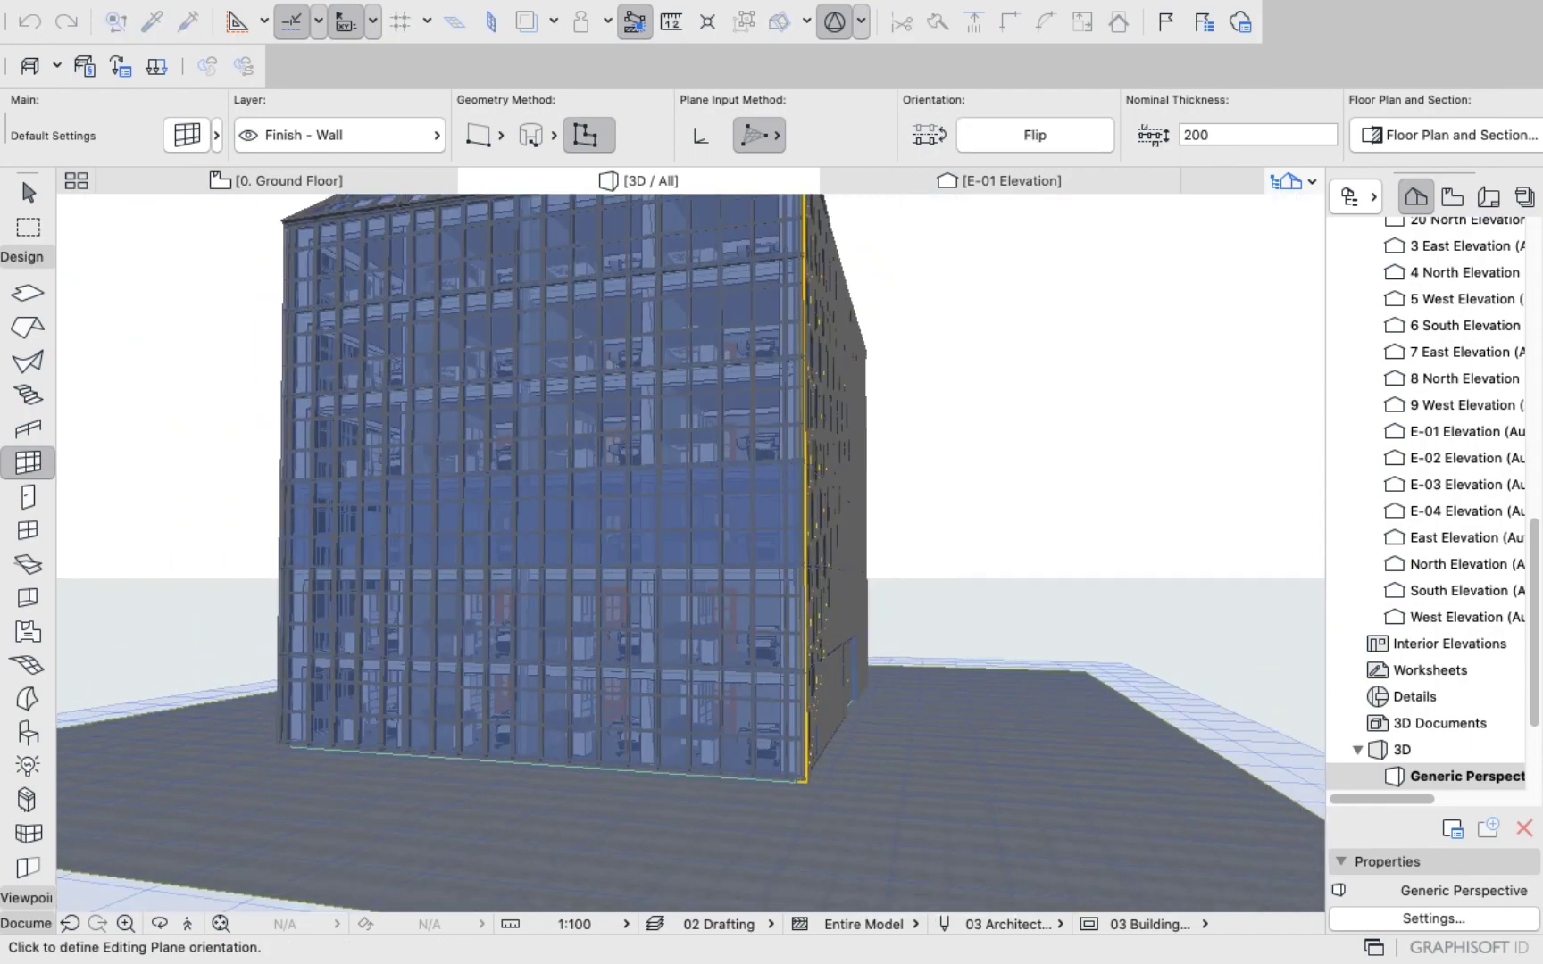
pyautogui.scroll(10, 438, 358)
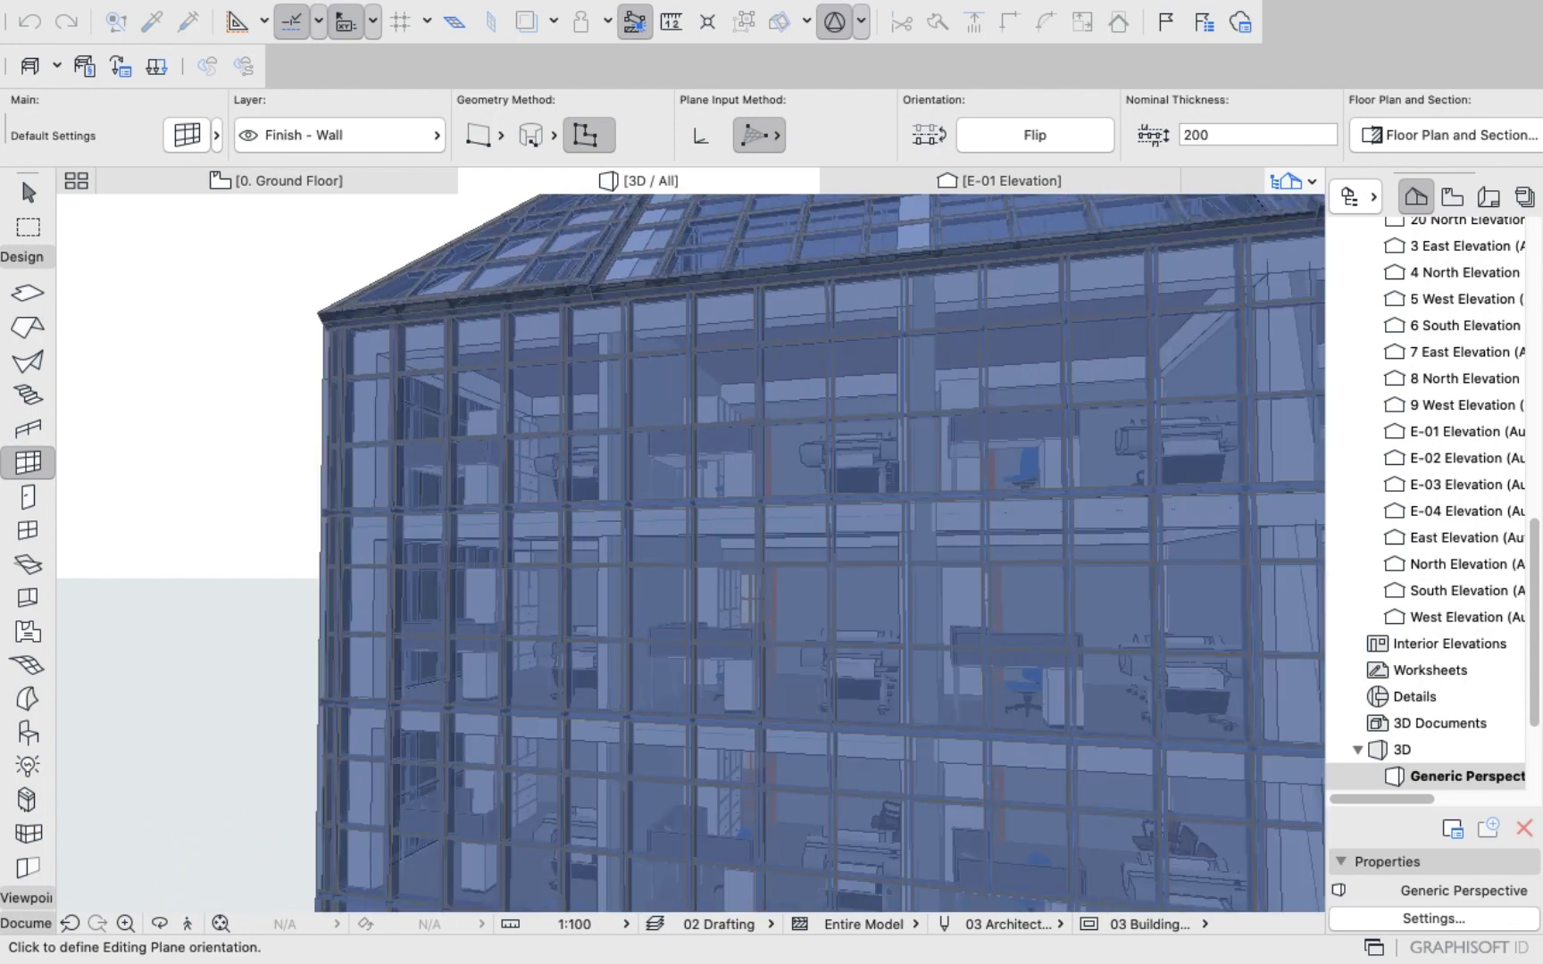
pyautogui.scroll(2, 346, 318)
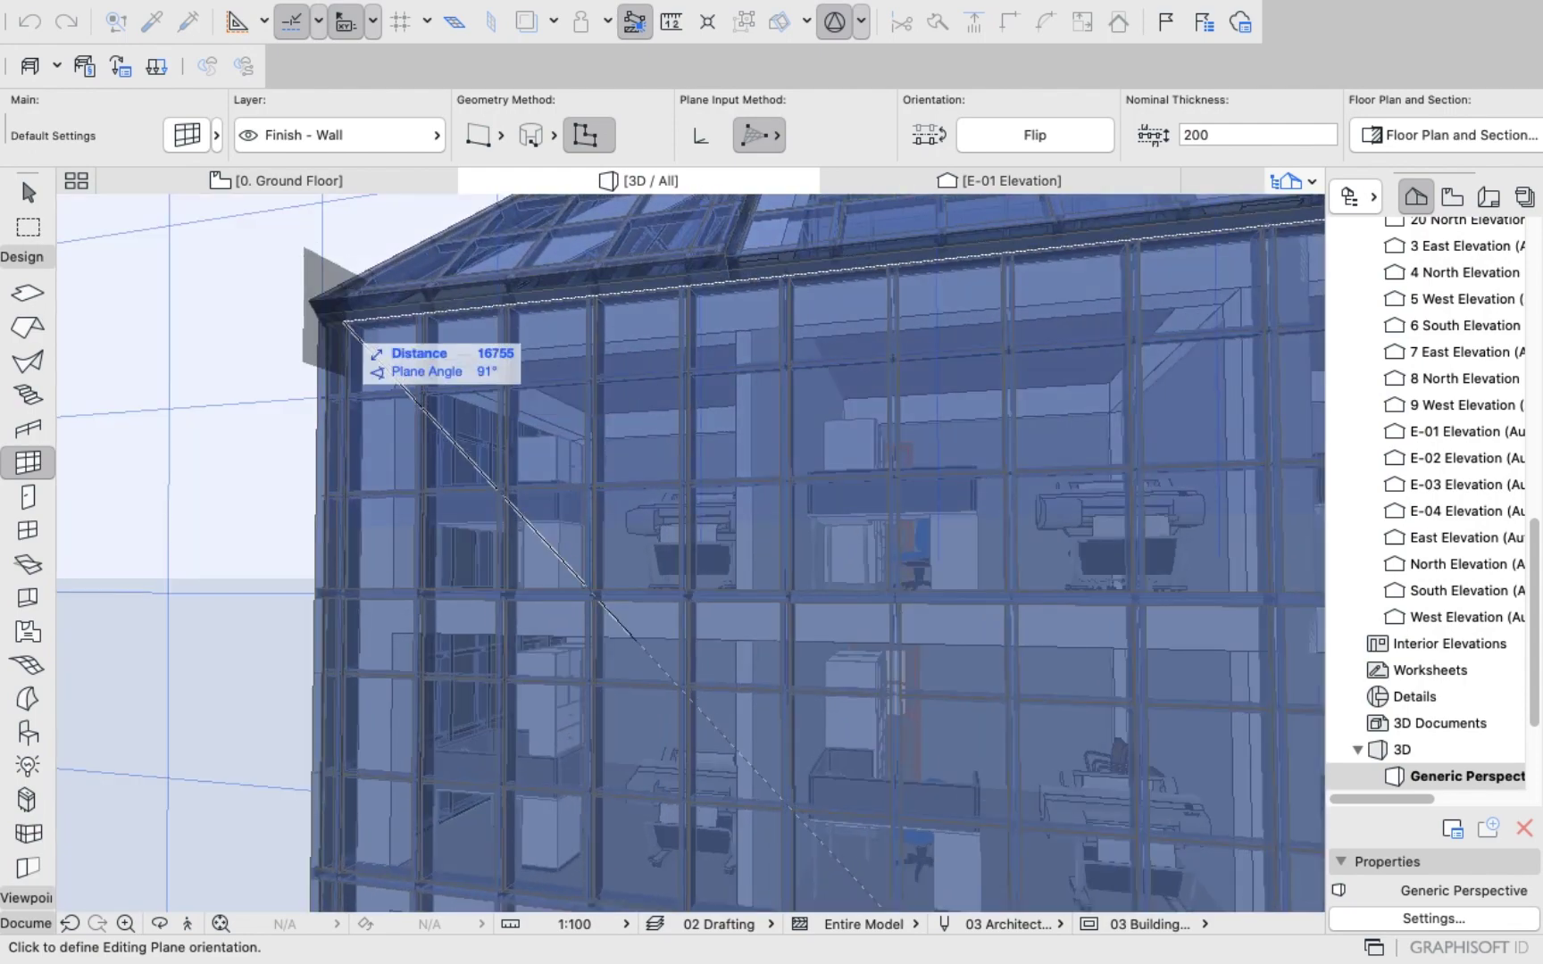
pyautogui.click(346, 318)
# Draw the base edge of the curtain wall boundary along the foot of the uncovered facade, corner to corner, about 16800 mm long.
pyautogui.scroll(-3, 346, 318)
pyautogui.scroll(-5, 346, 318)
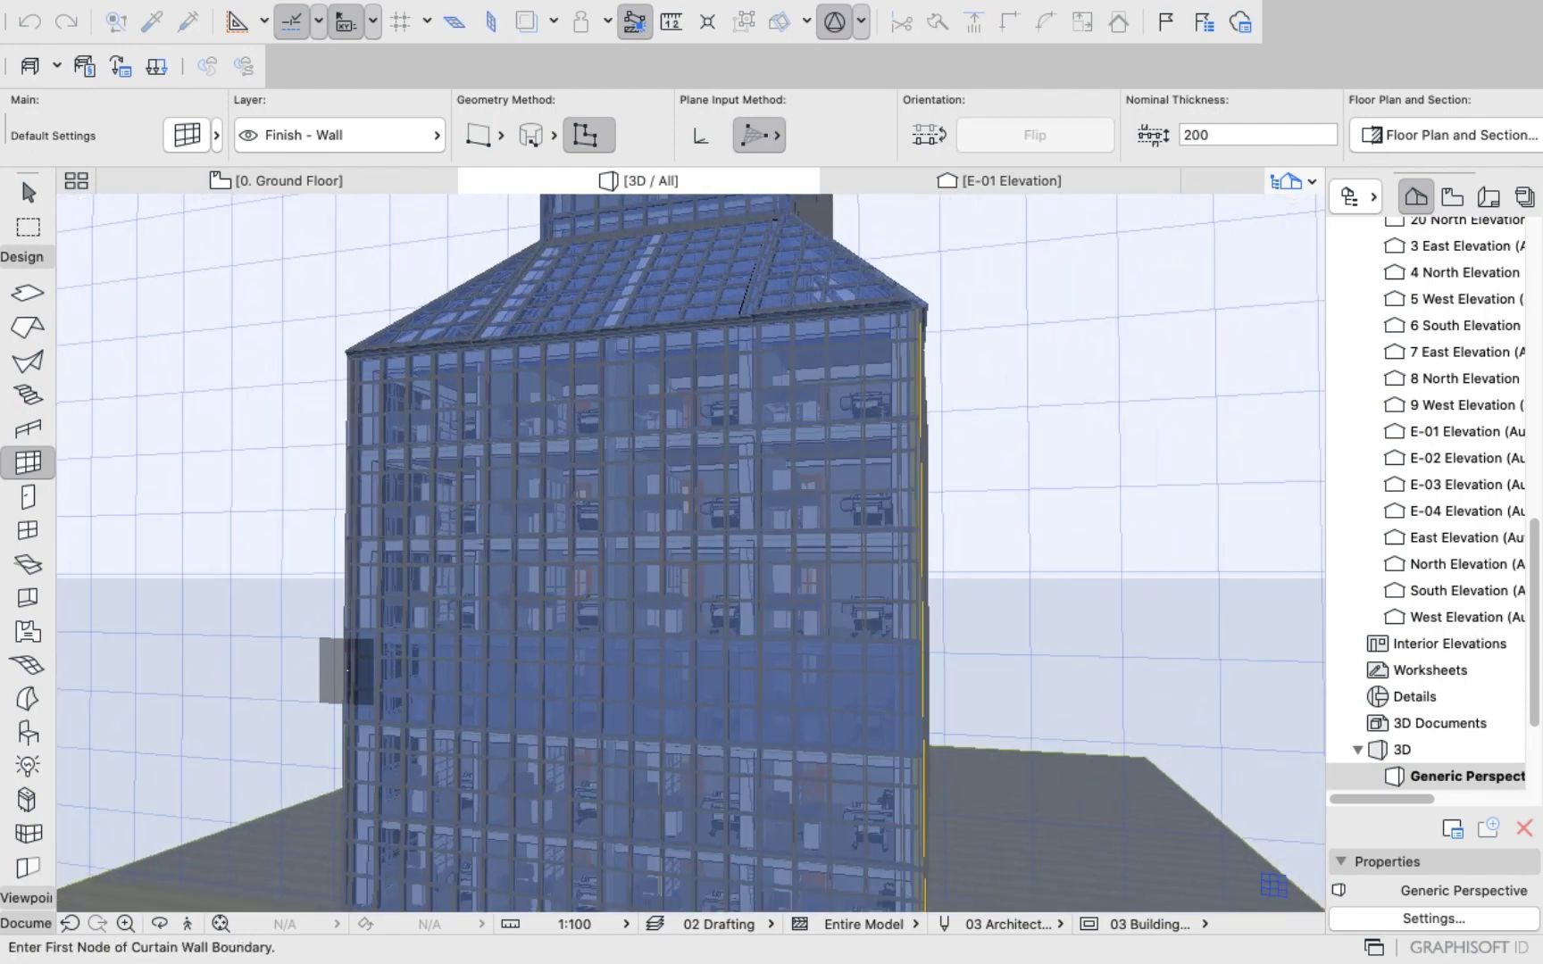
pyautogui.scroll(-5, 347, 669)
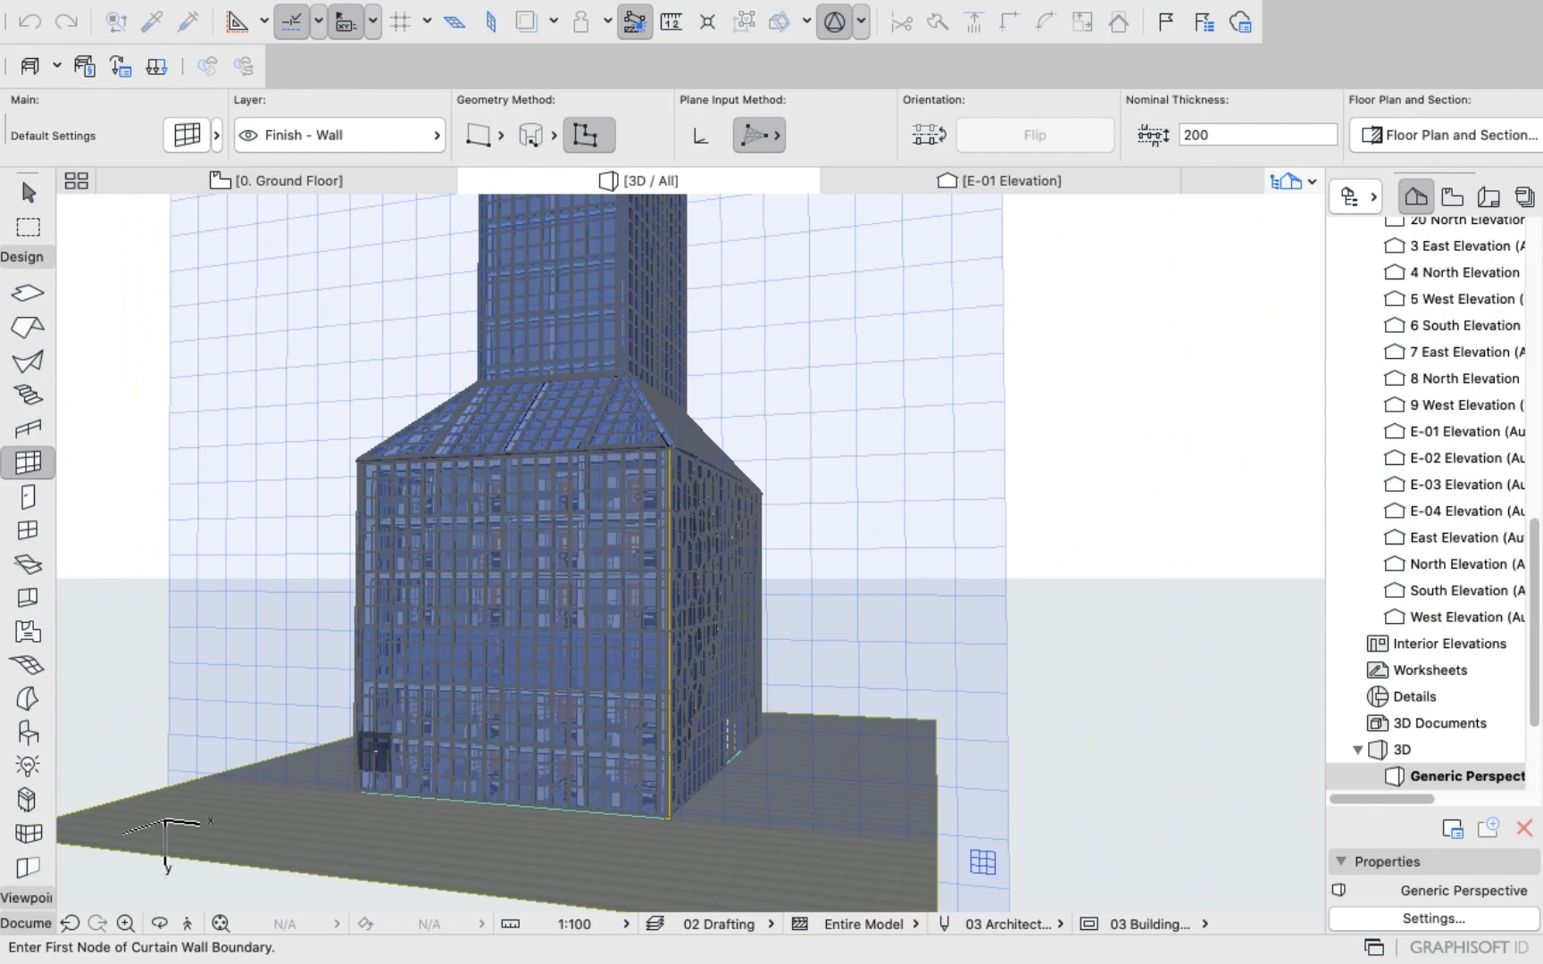
pyautogui.scroll(5, 375, 752)
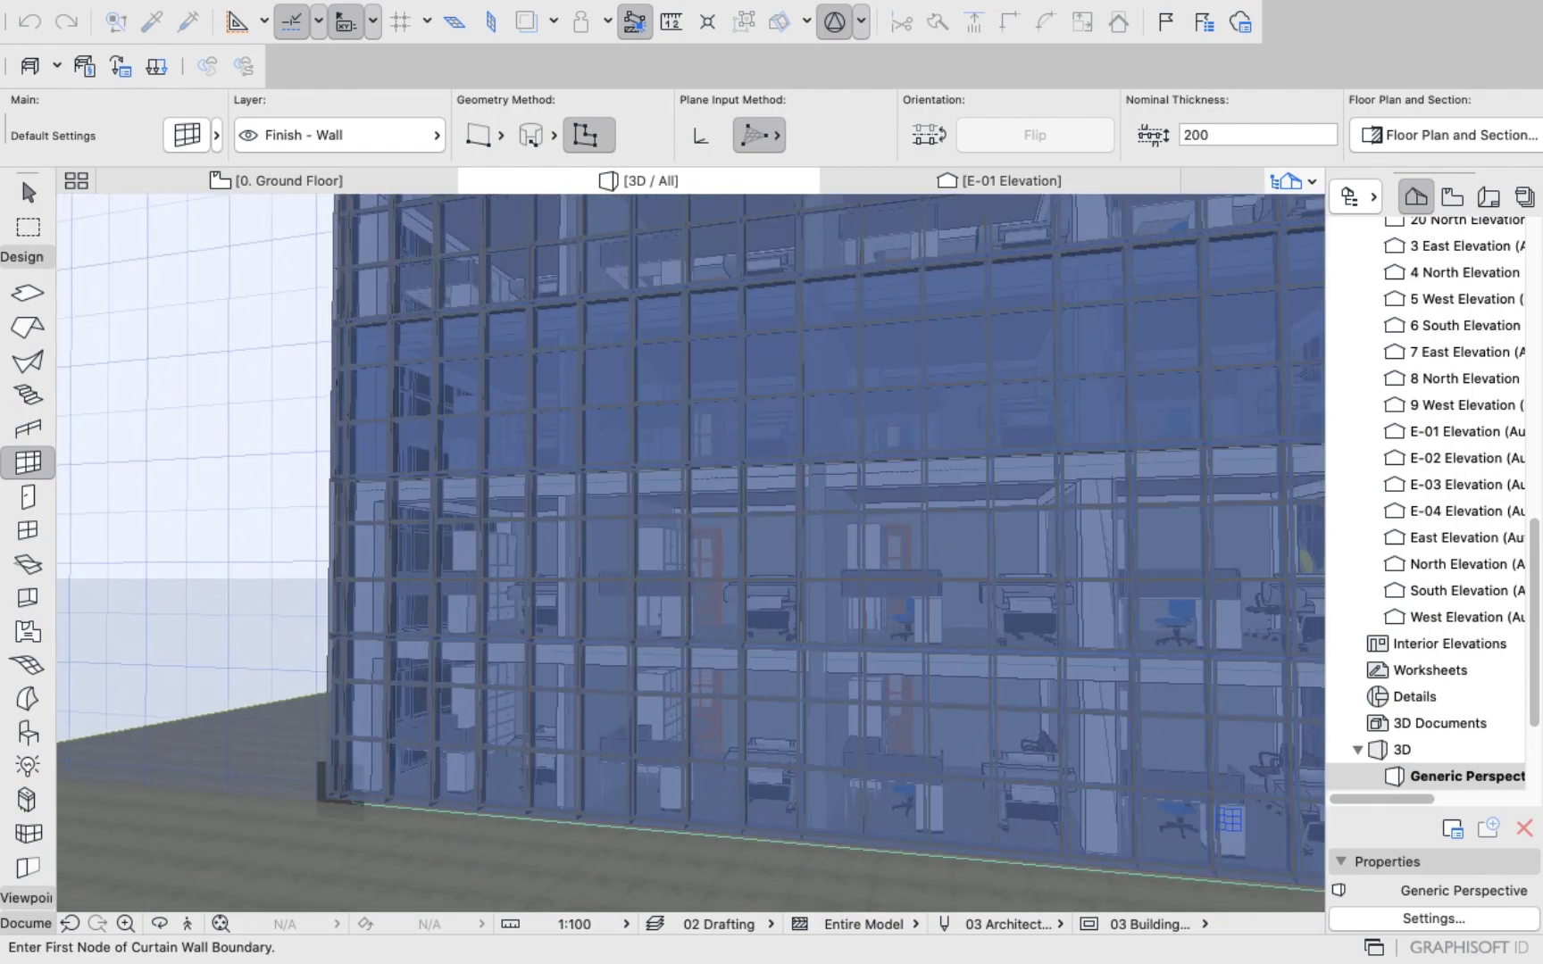
pyautogui.click(340, 792)
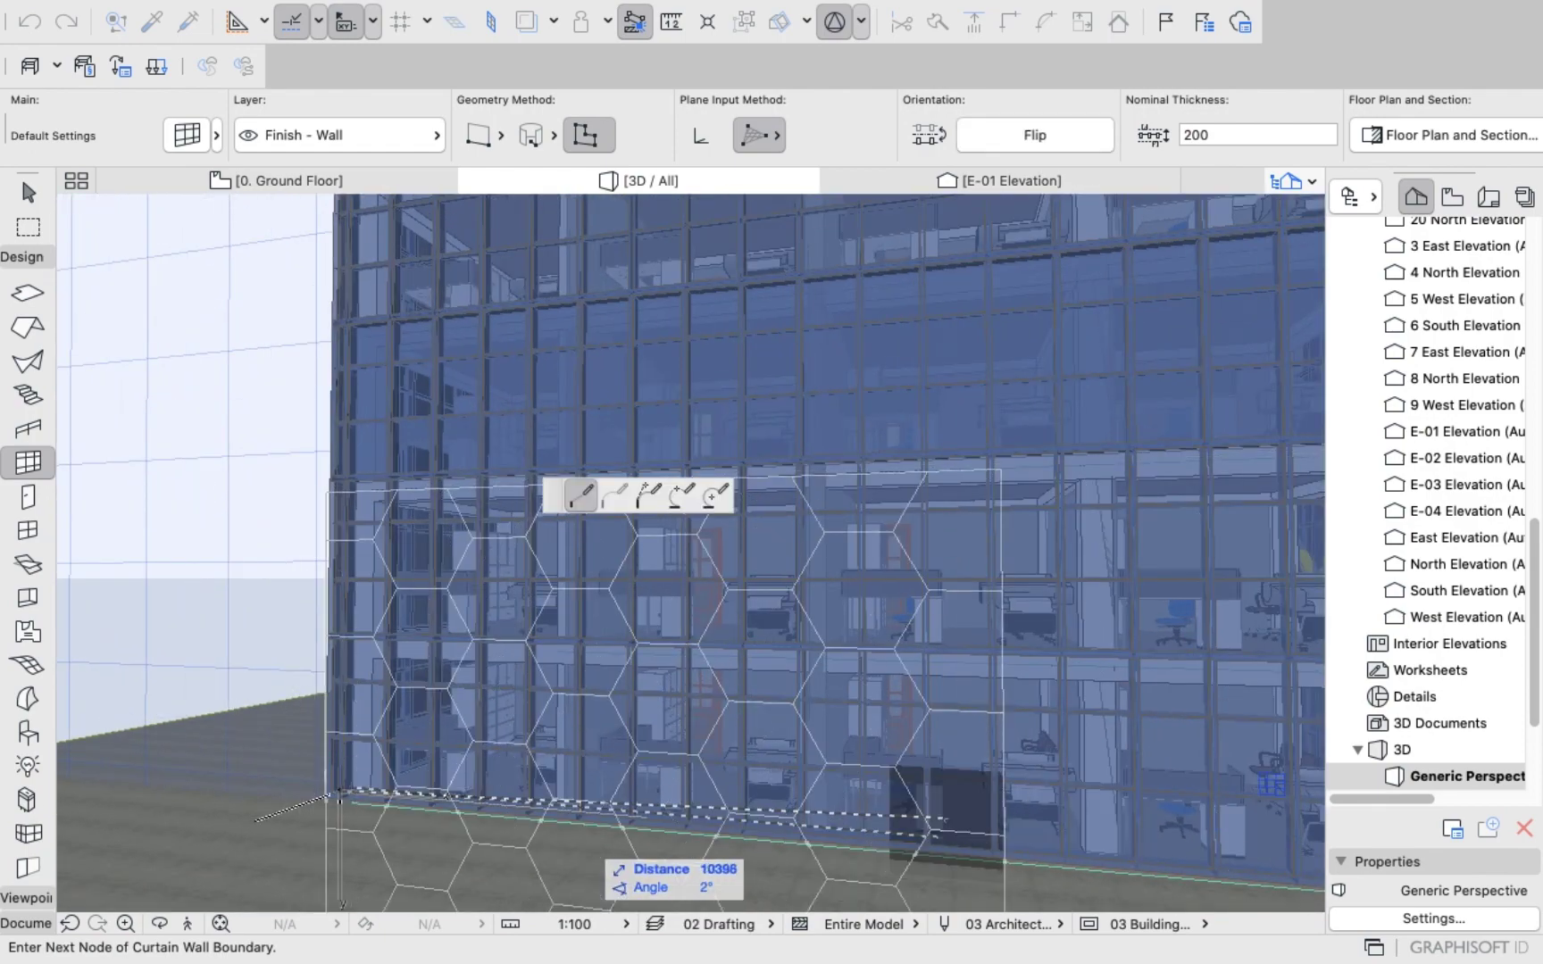
pyautogui.scroll(-3, 339, 792)
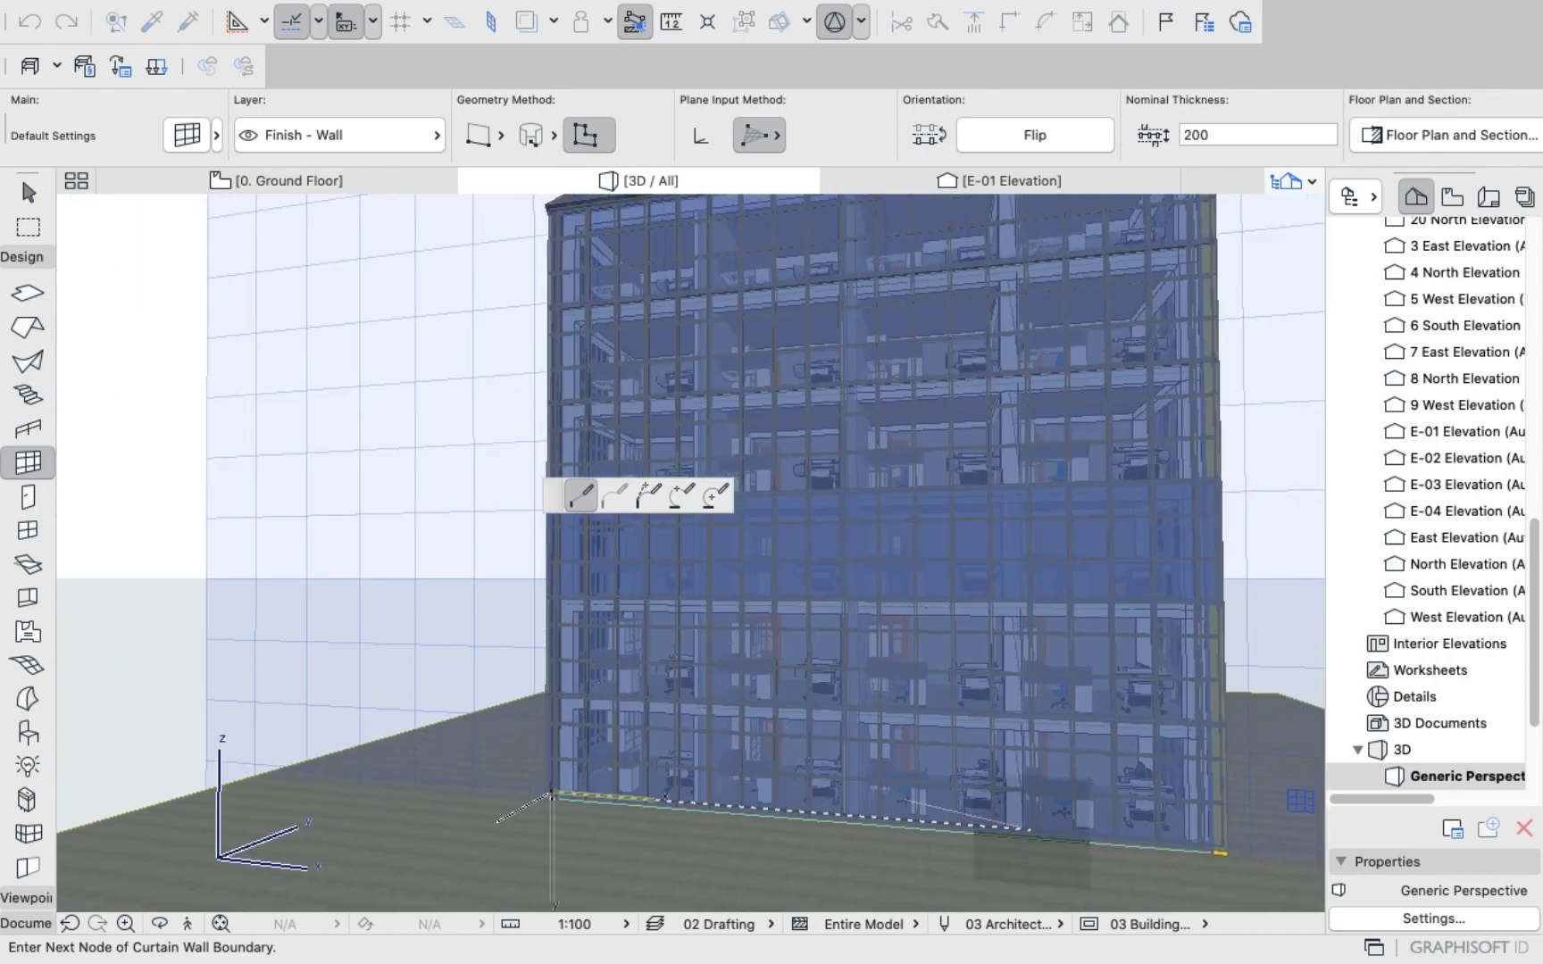
pyautogui.scroll(3, 1184, 798)
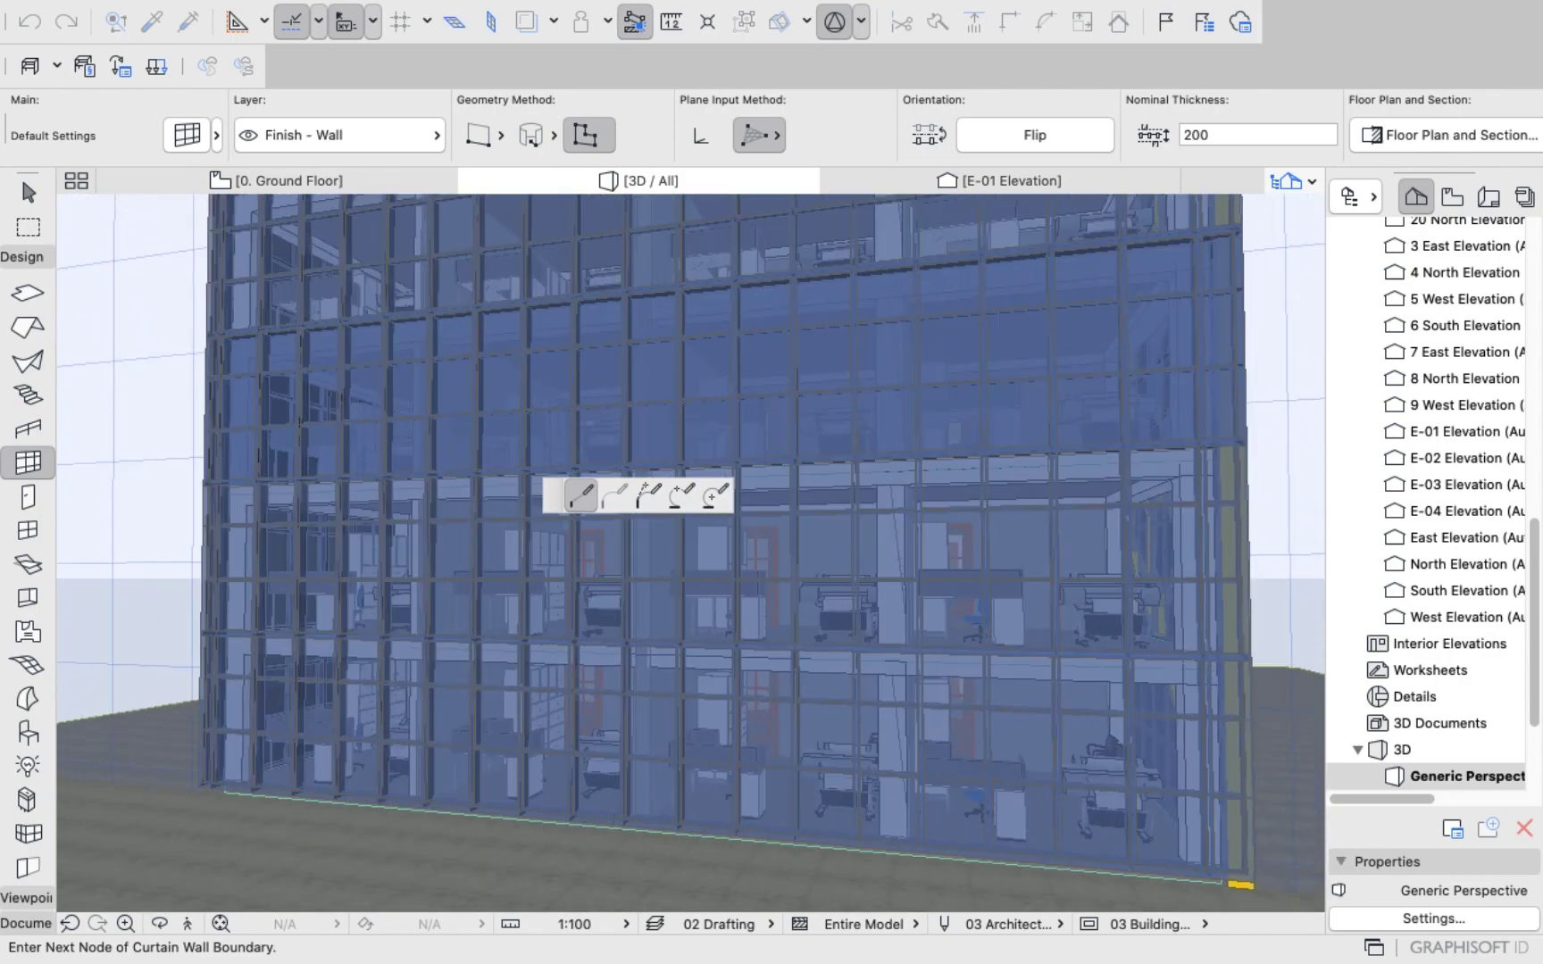
pyautogui.scroll(2, 1242, 884)
pyautogui.click(1237, 884)
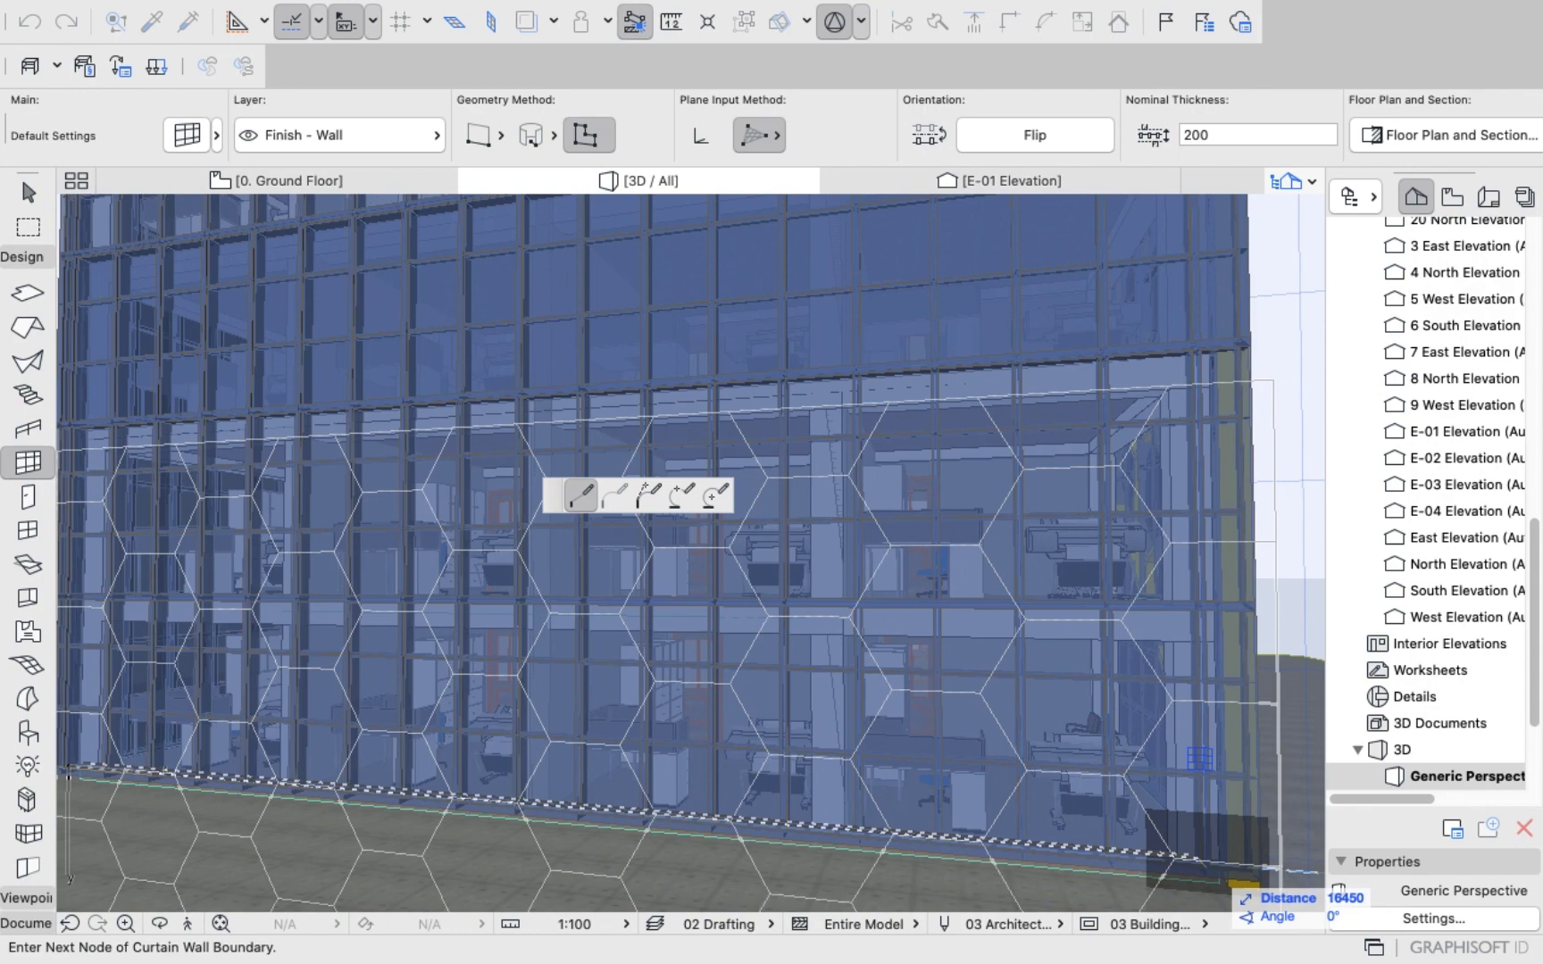
pyautogui.scroll(3, 1236, 884)
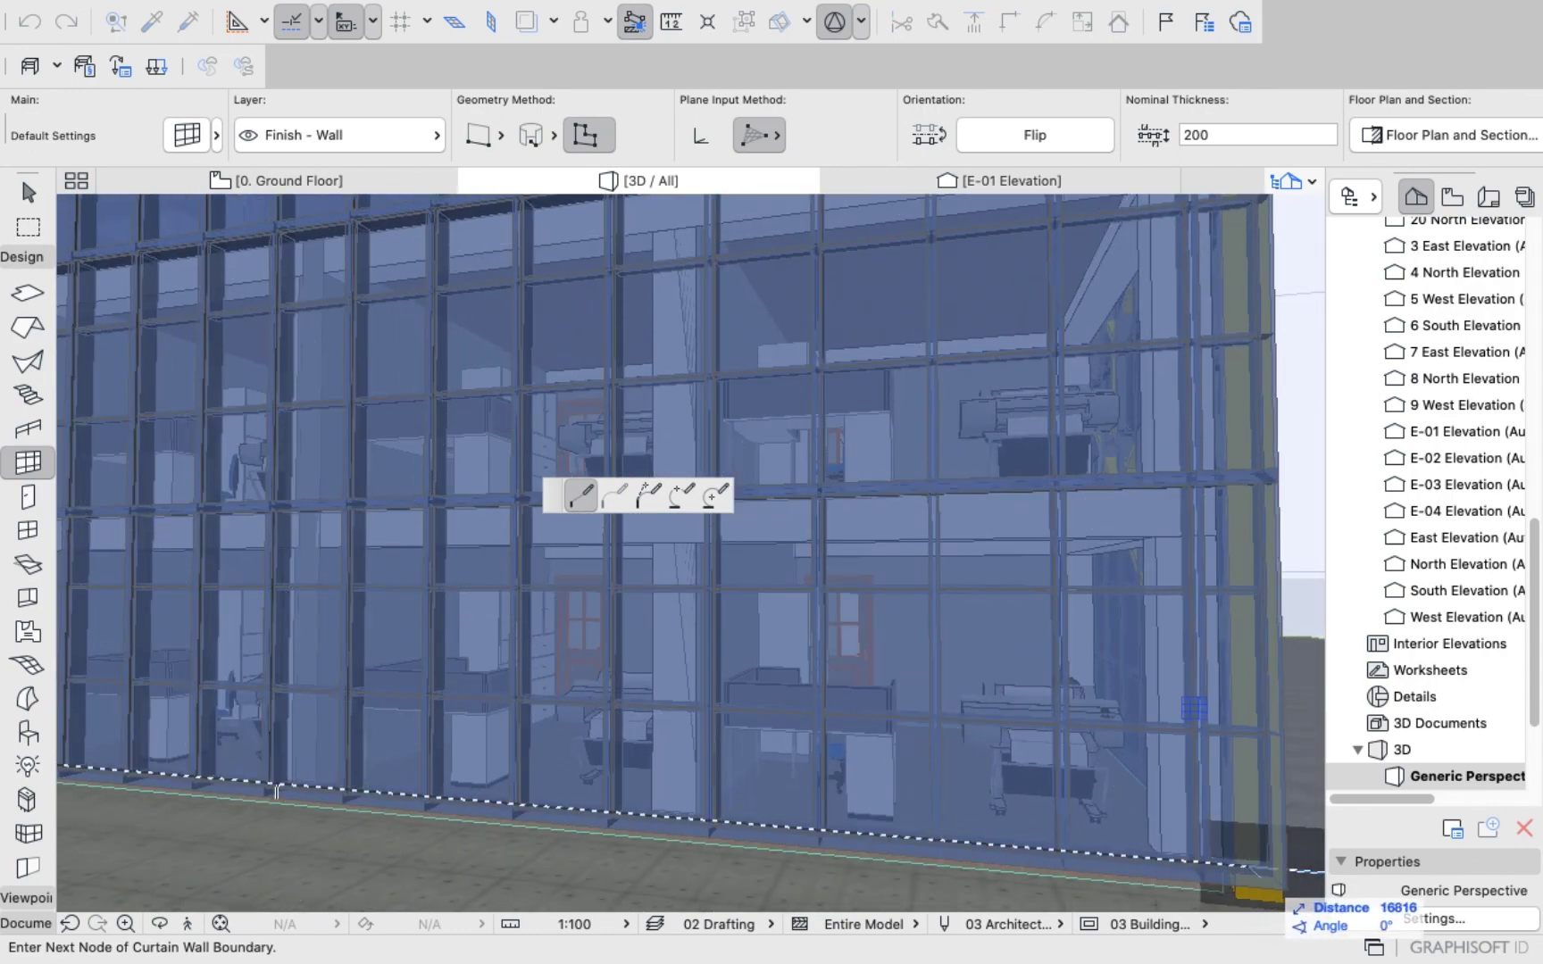
# Place the boundary's third node at the lower block's upper-left corner and close it into a triangular hexagon curtain wall.
pyautogui.scroll(-5, 1291, 870)
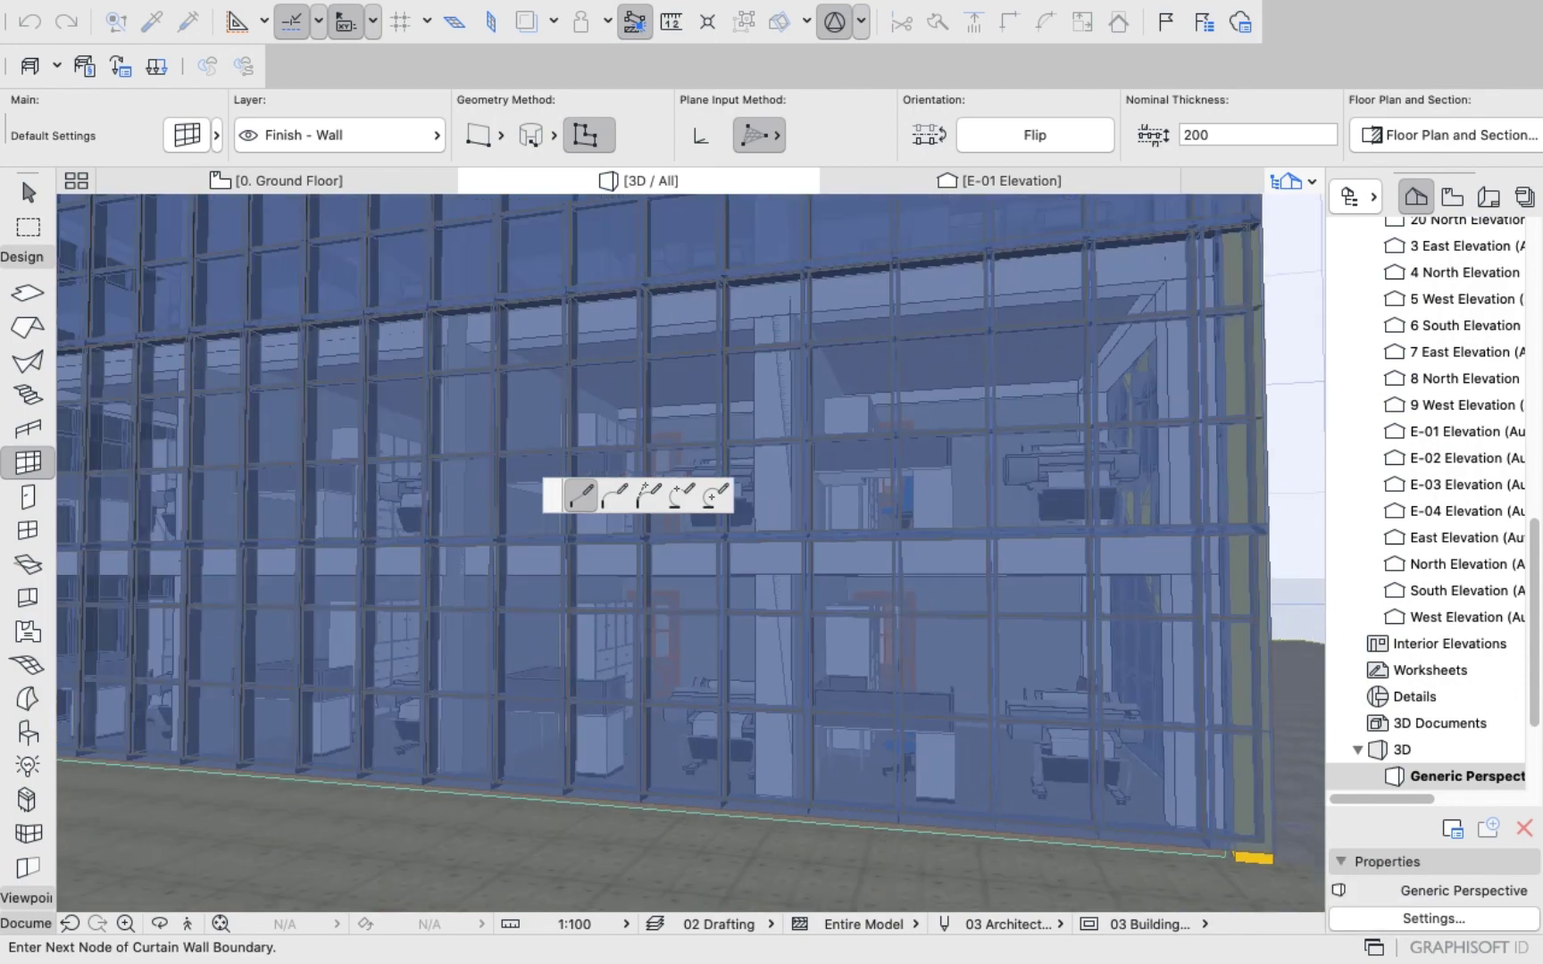
pyautogui.scroll(-4, 1167, 486)
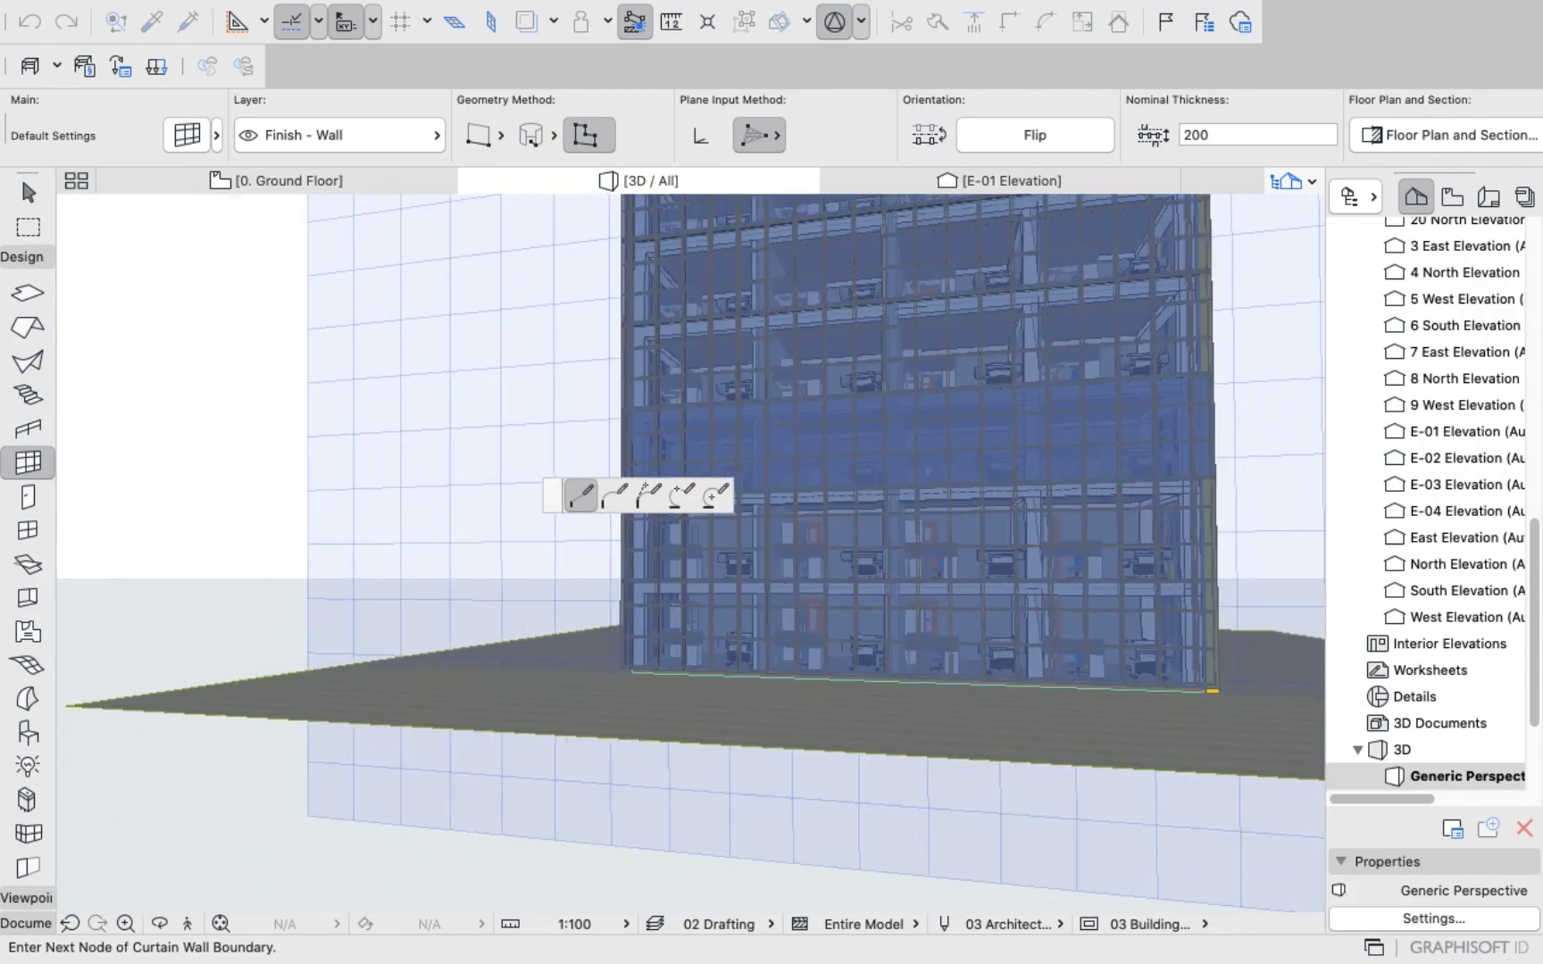
pyautogui.scroll(-3, 1177, 543)
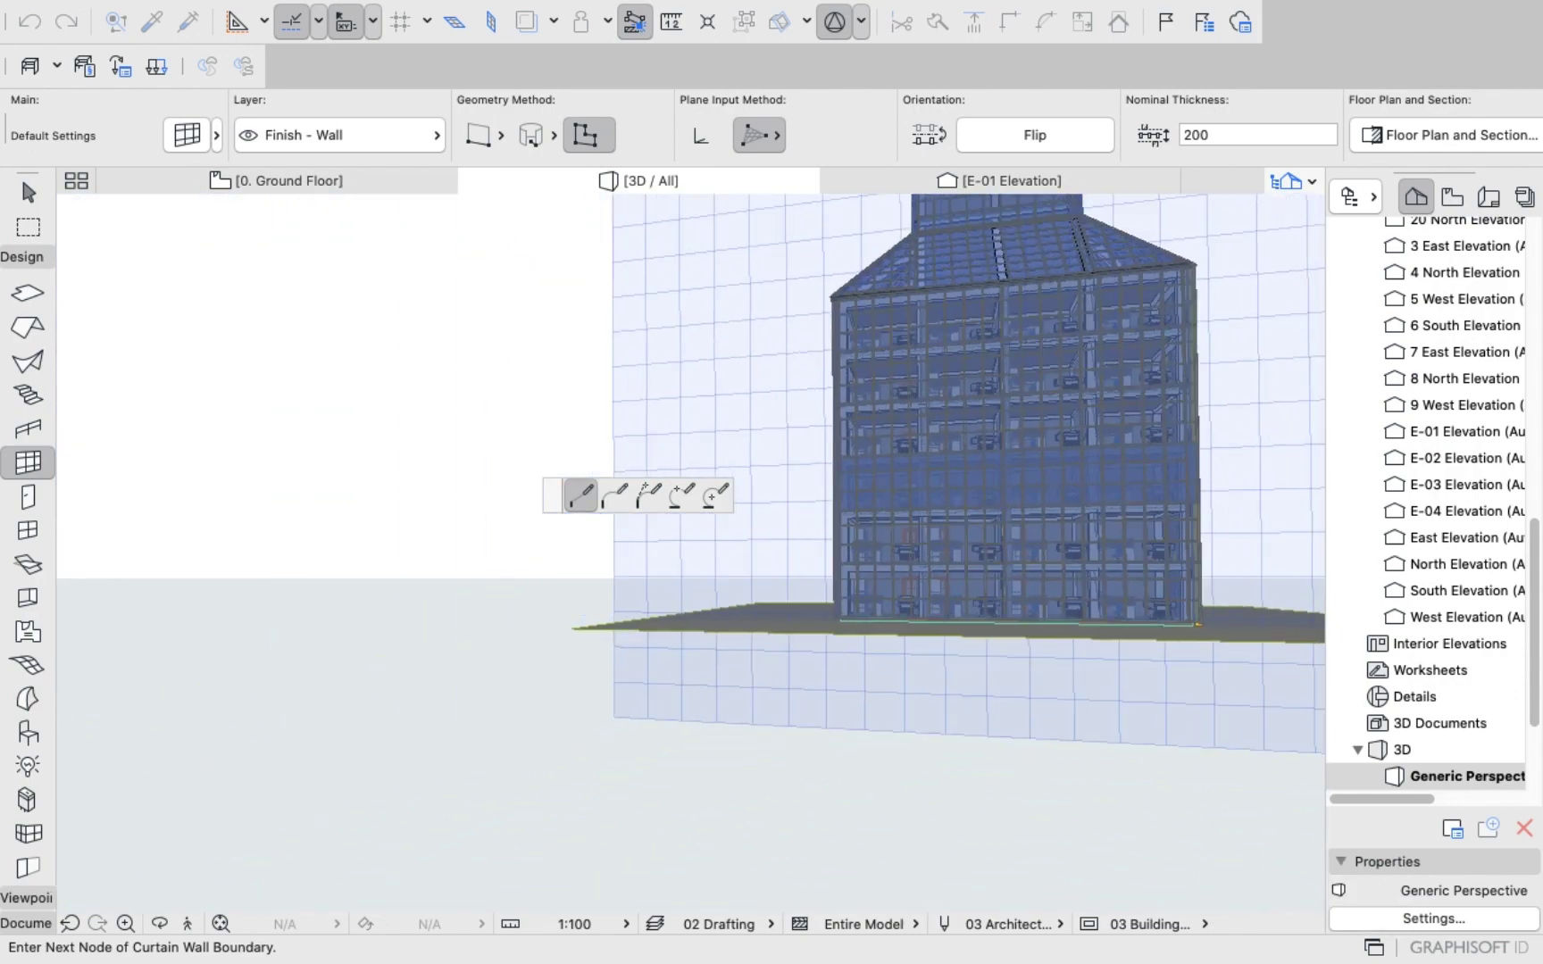
pyautogui.scroll(10, 860, 310)
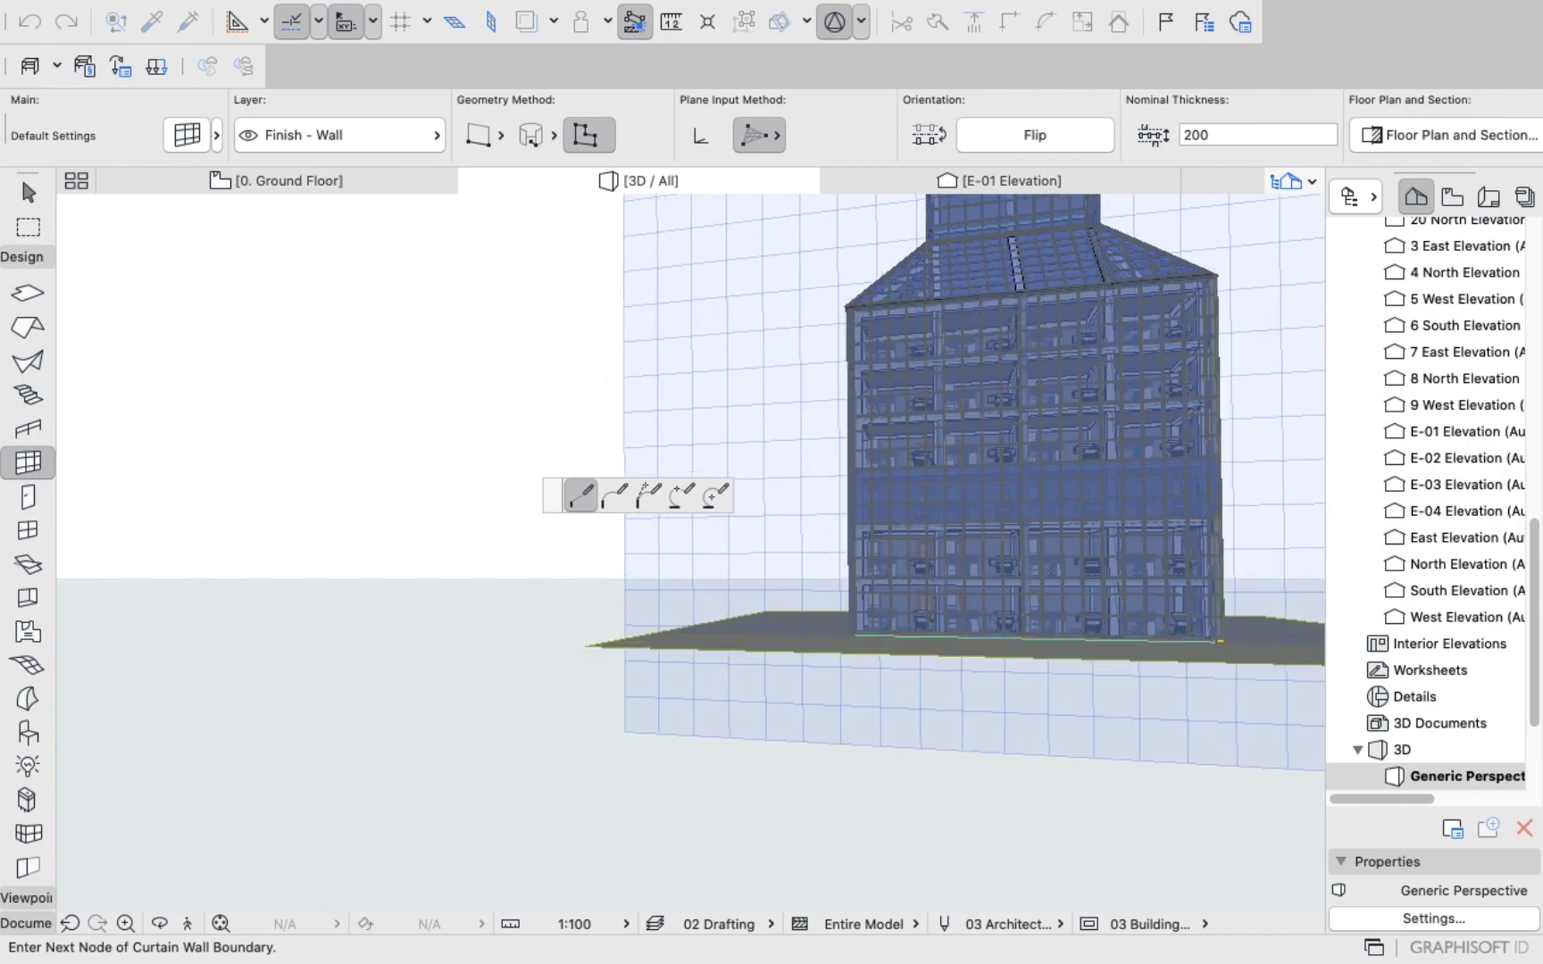
pyautogui.scroll(5, 809, 306)
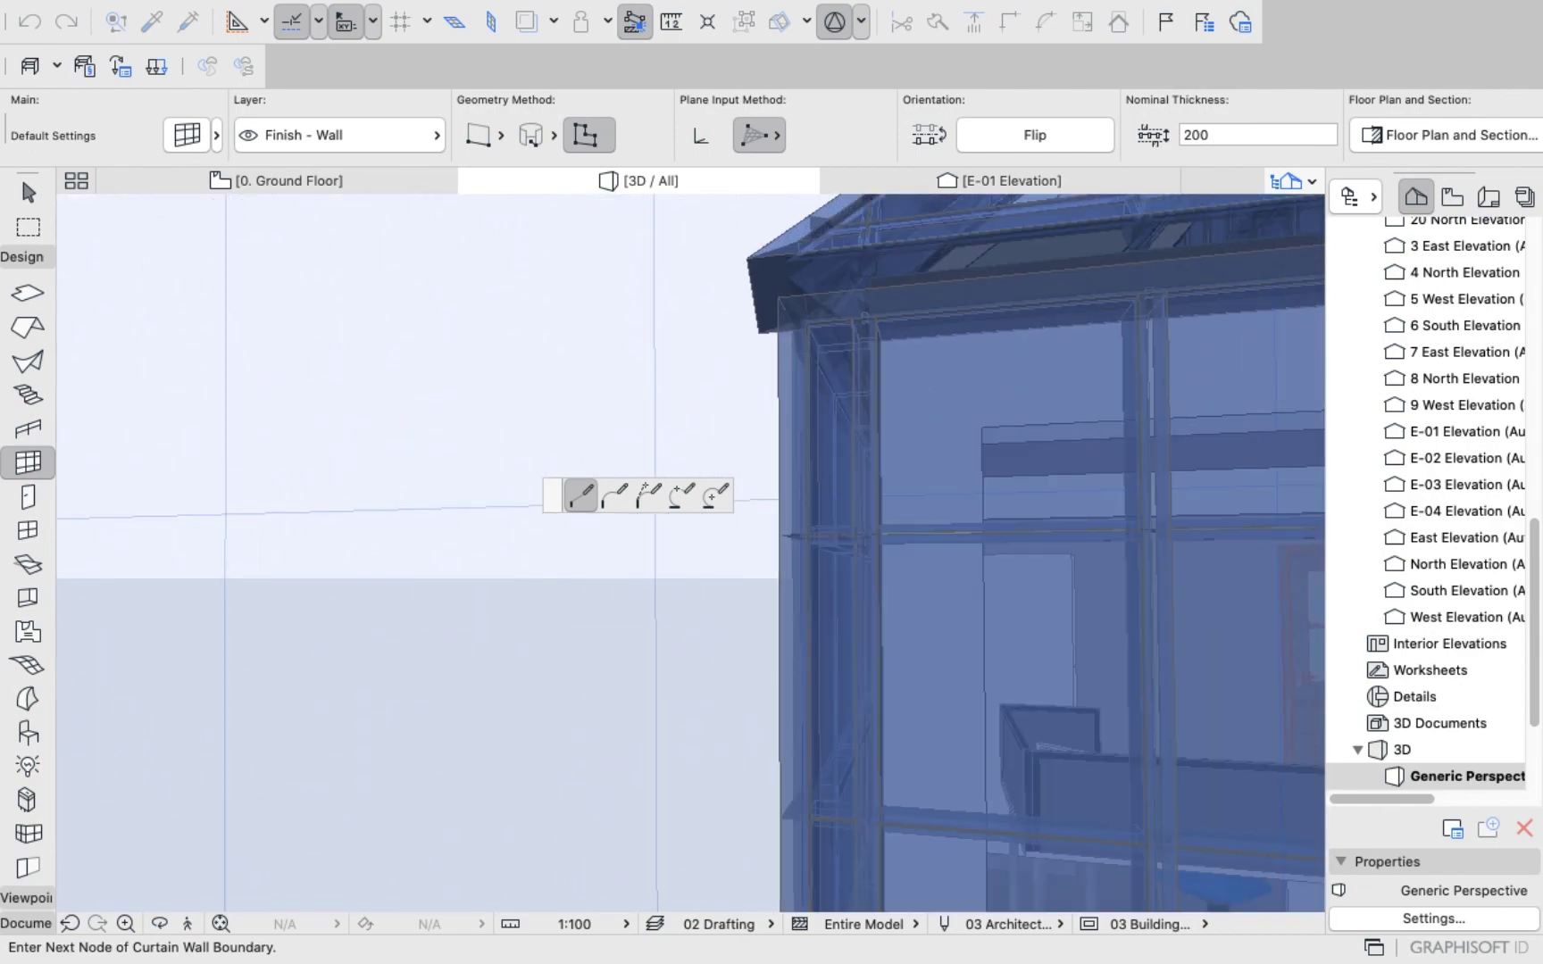
pyautogui.scroll(-10, 803, 304)
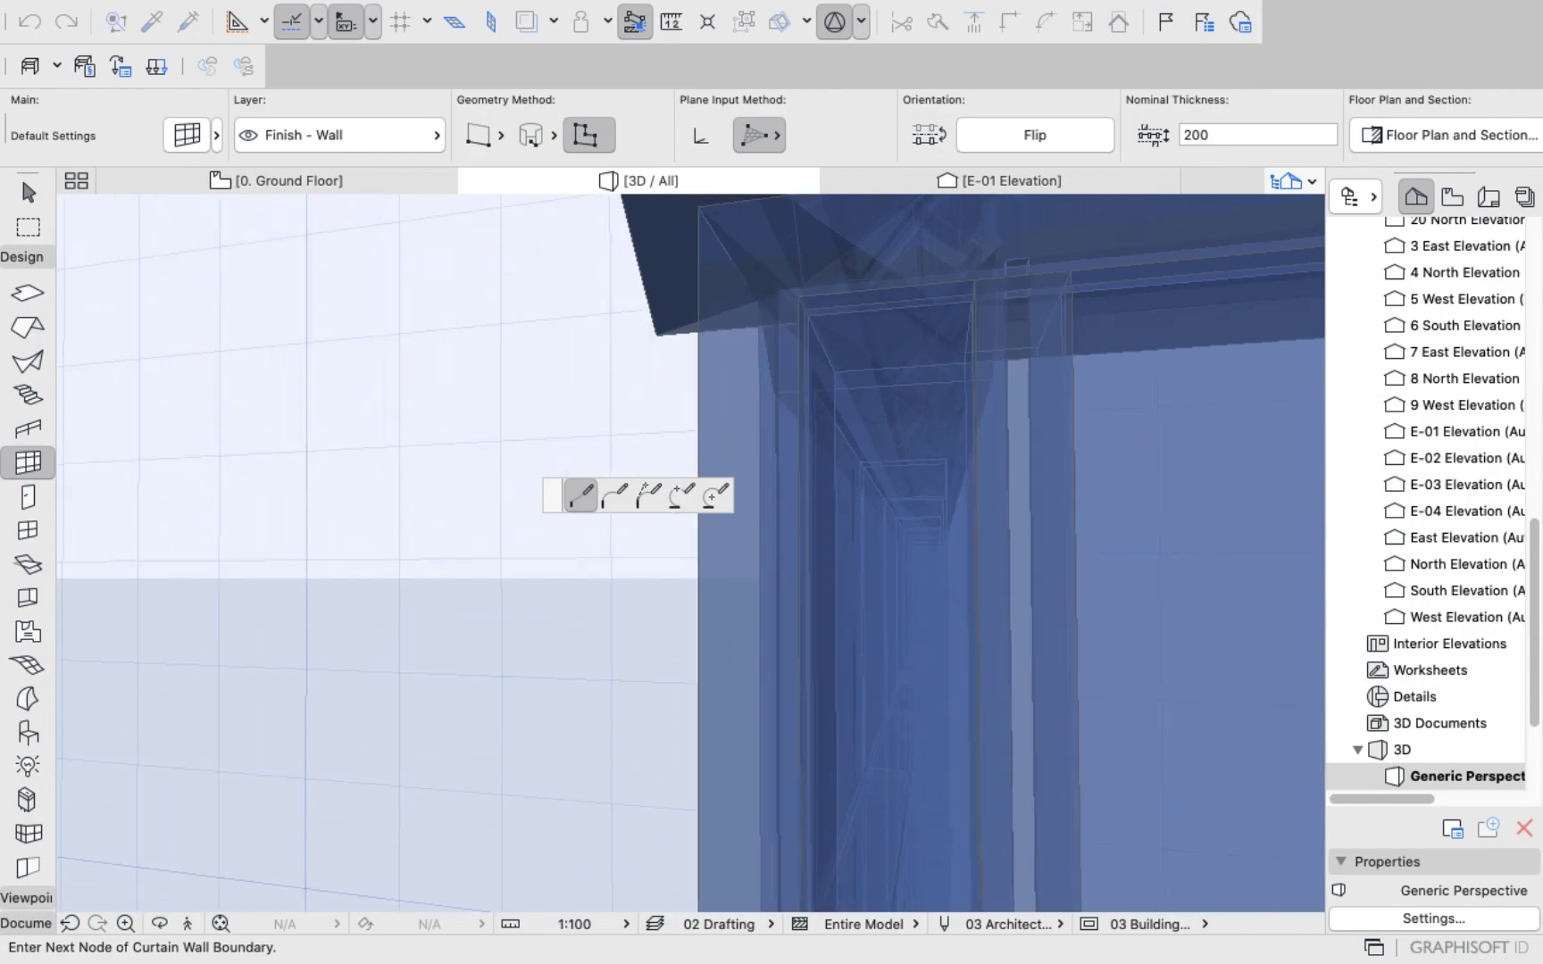
pyautogui.scroll(-7, 835, 576)
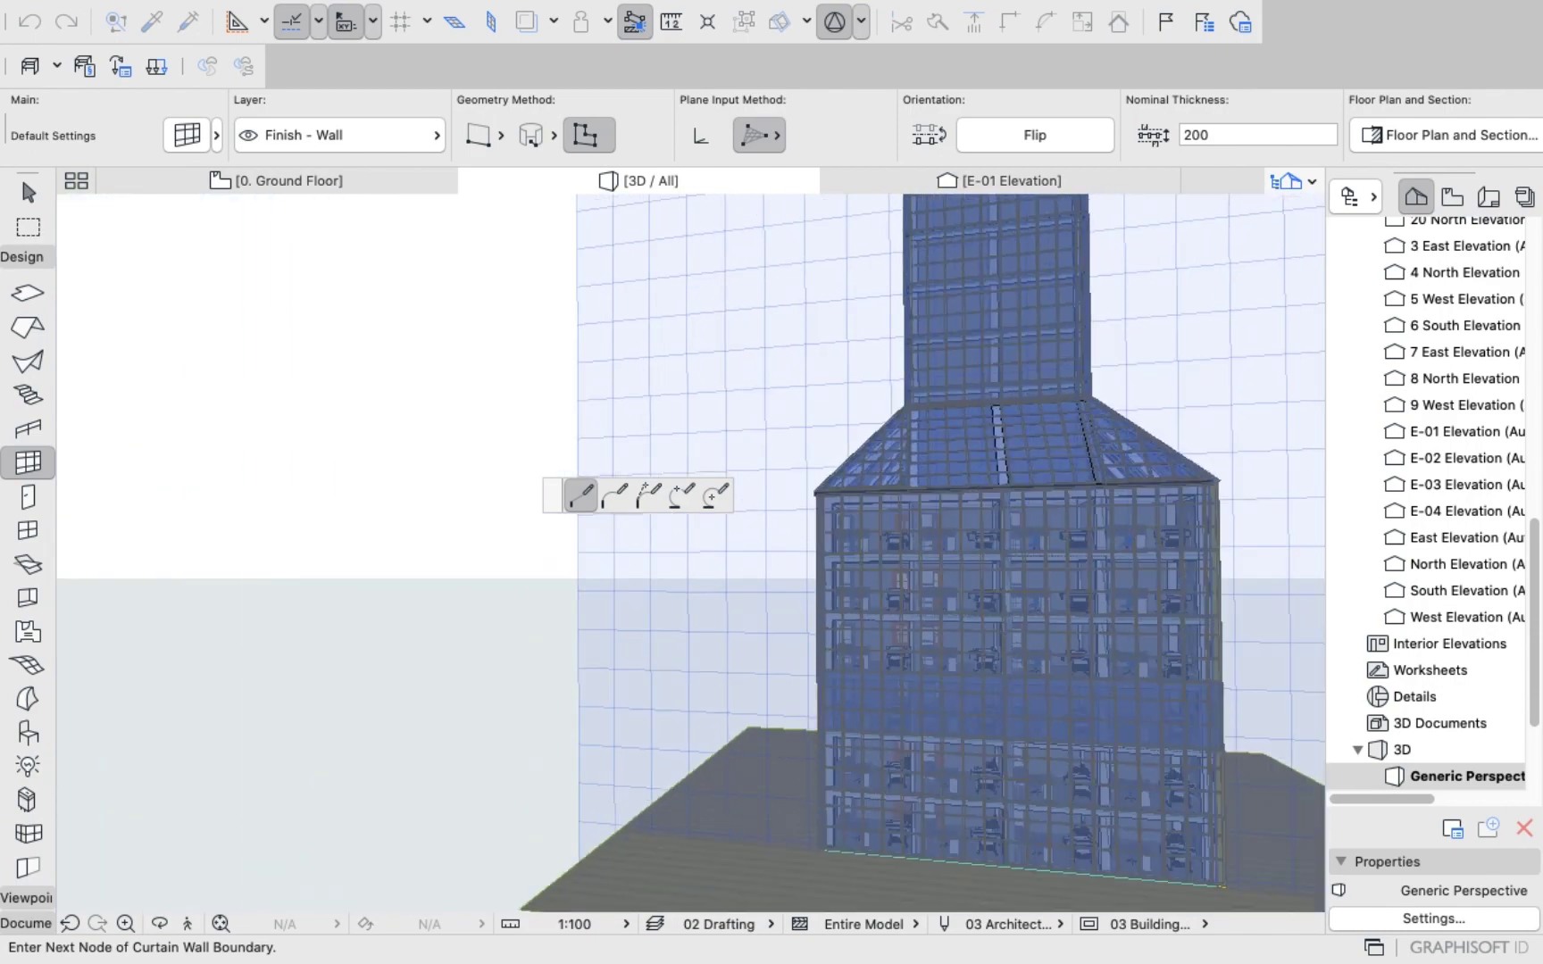
pyautogui.scroll(8, 823, 795)
pyautogui.scroll(5, 822, 795)
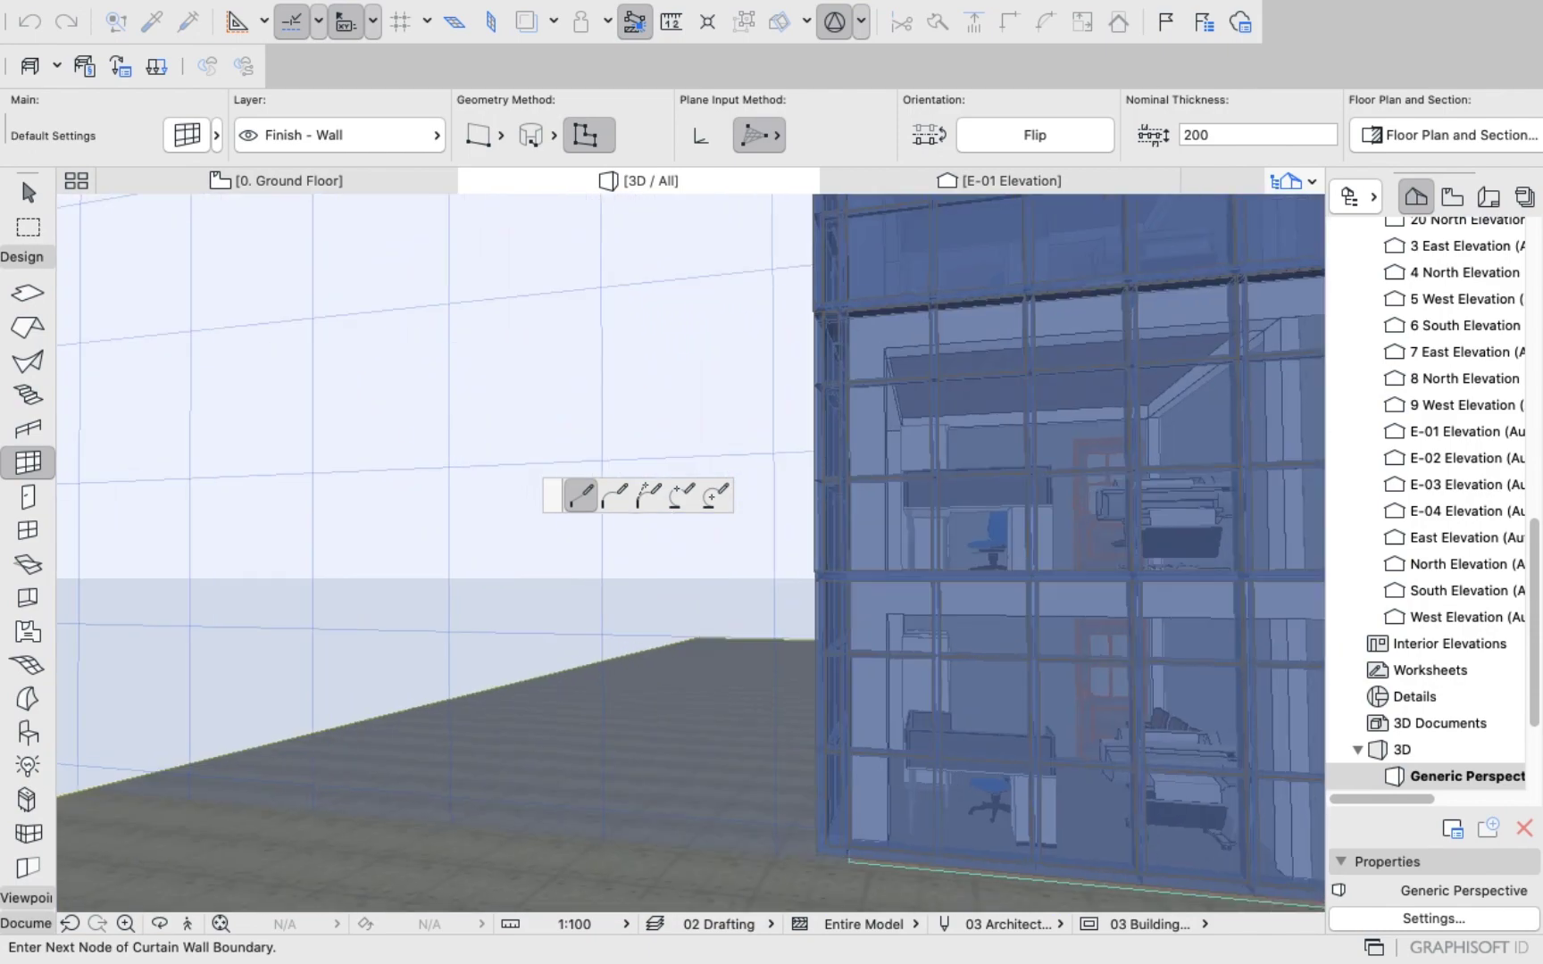
pyautogui.scroll(5, 821, 794)
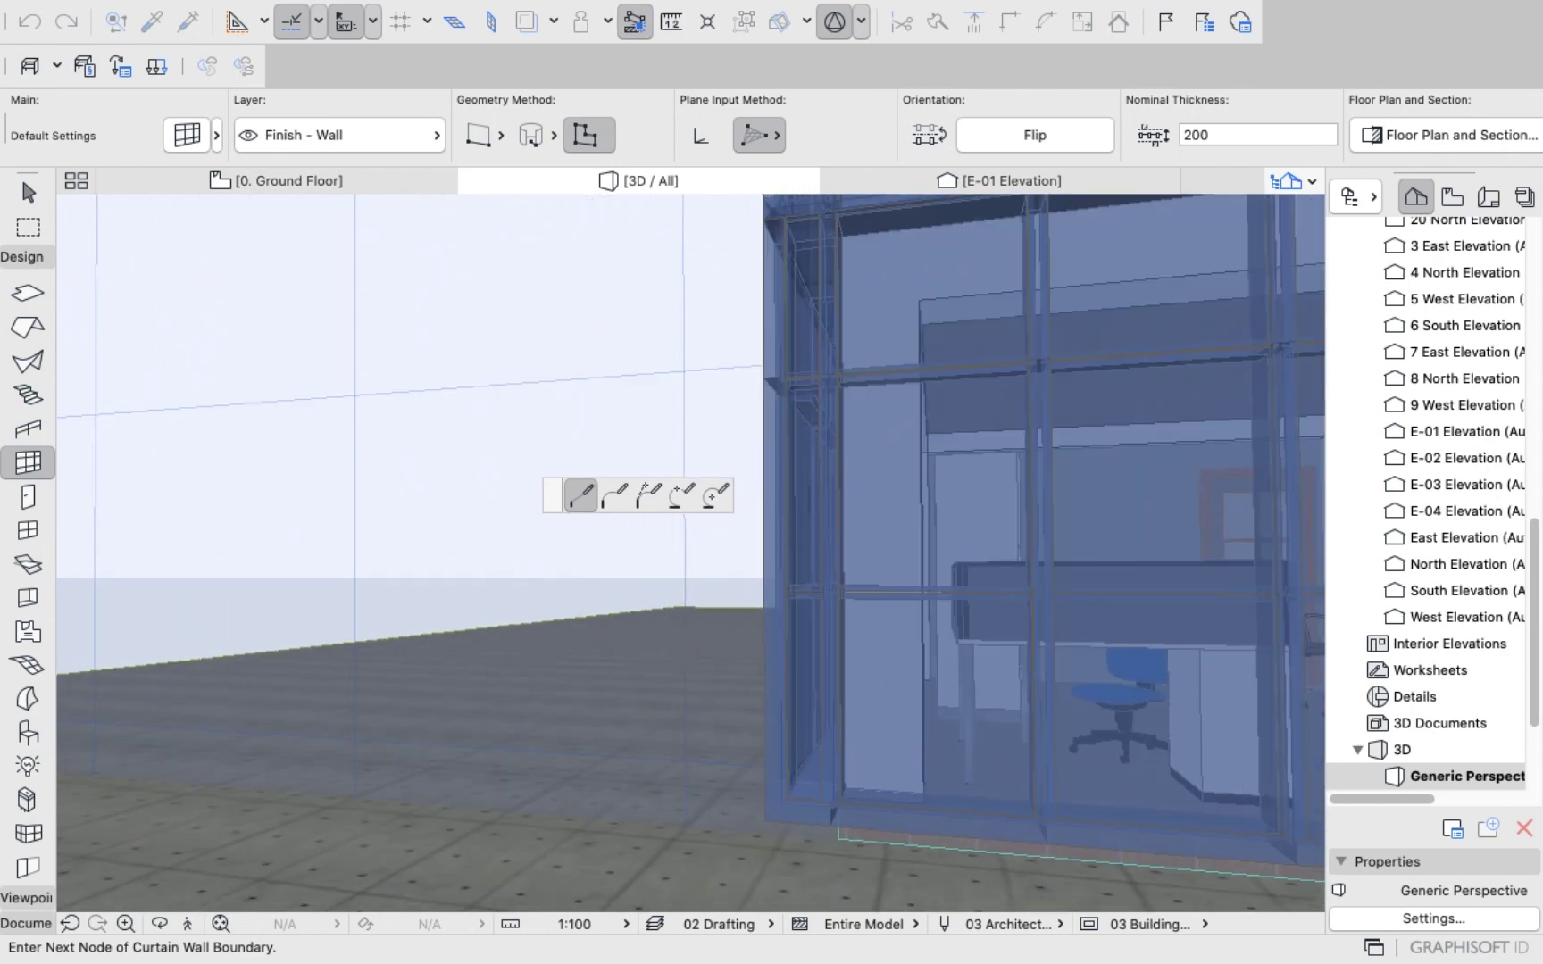
pyautogui.scroll(3, 822, 794)
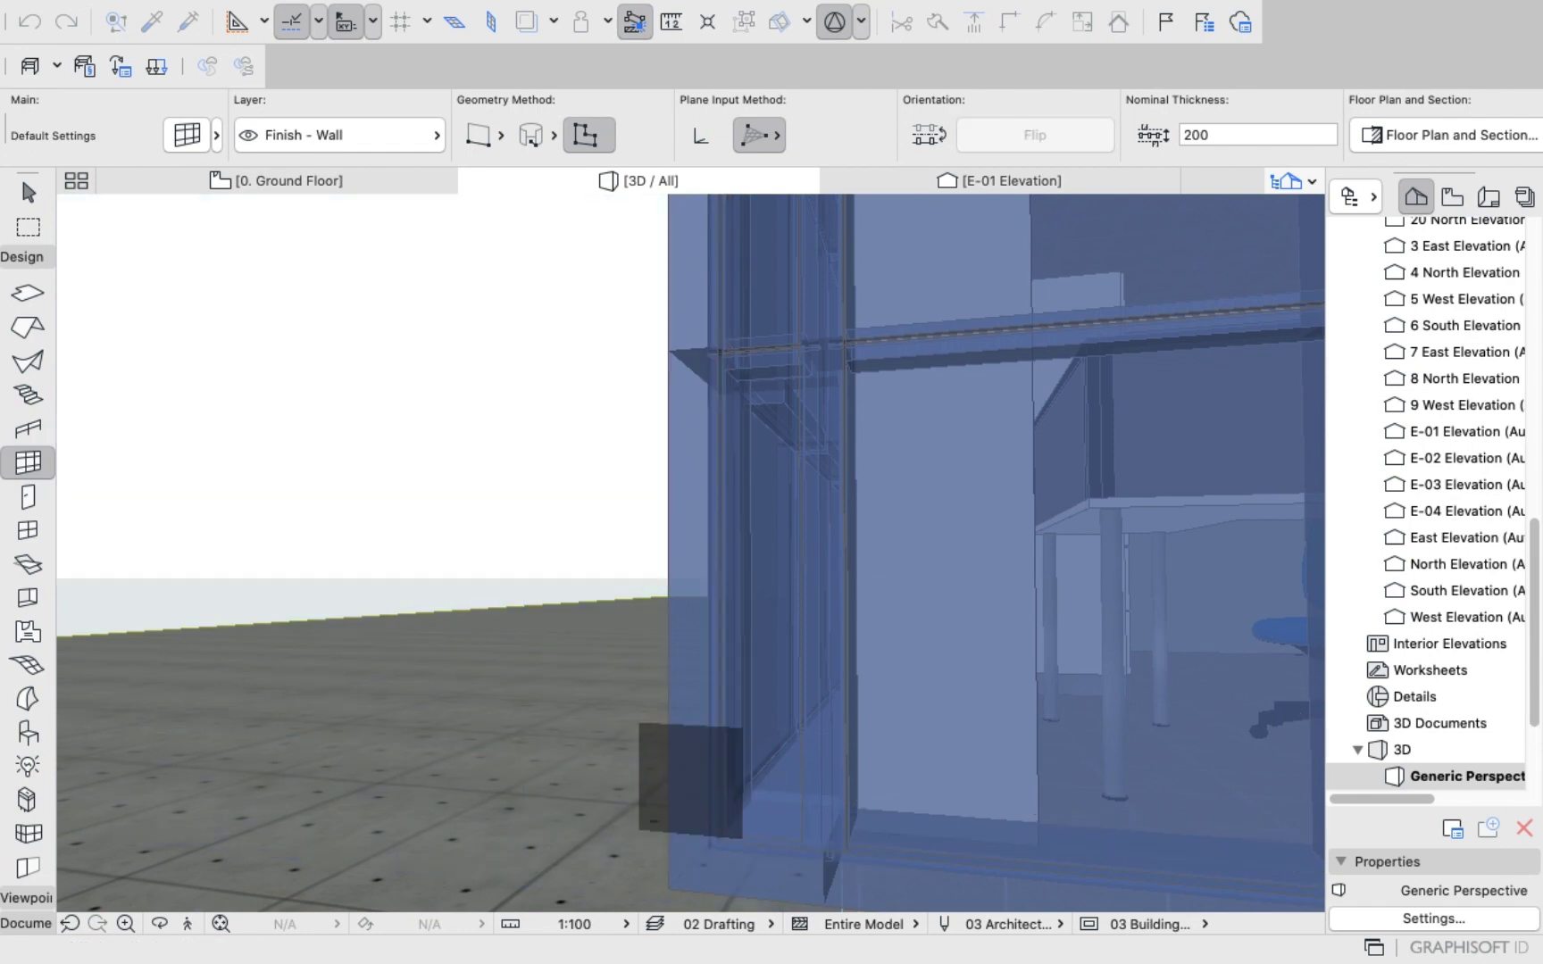
pyautogui.scroll(-15, 690, 554)
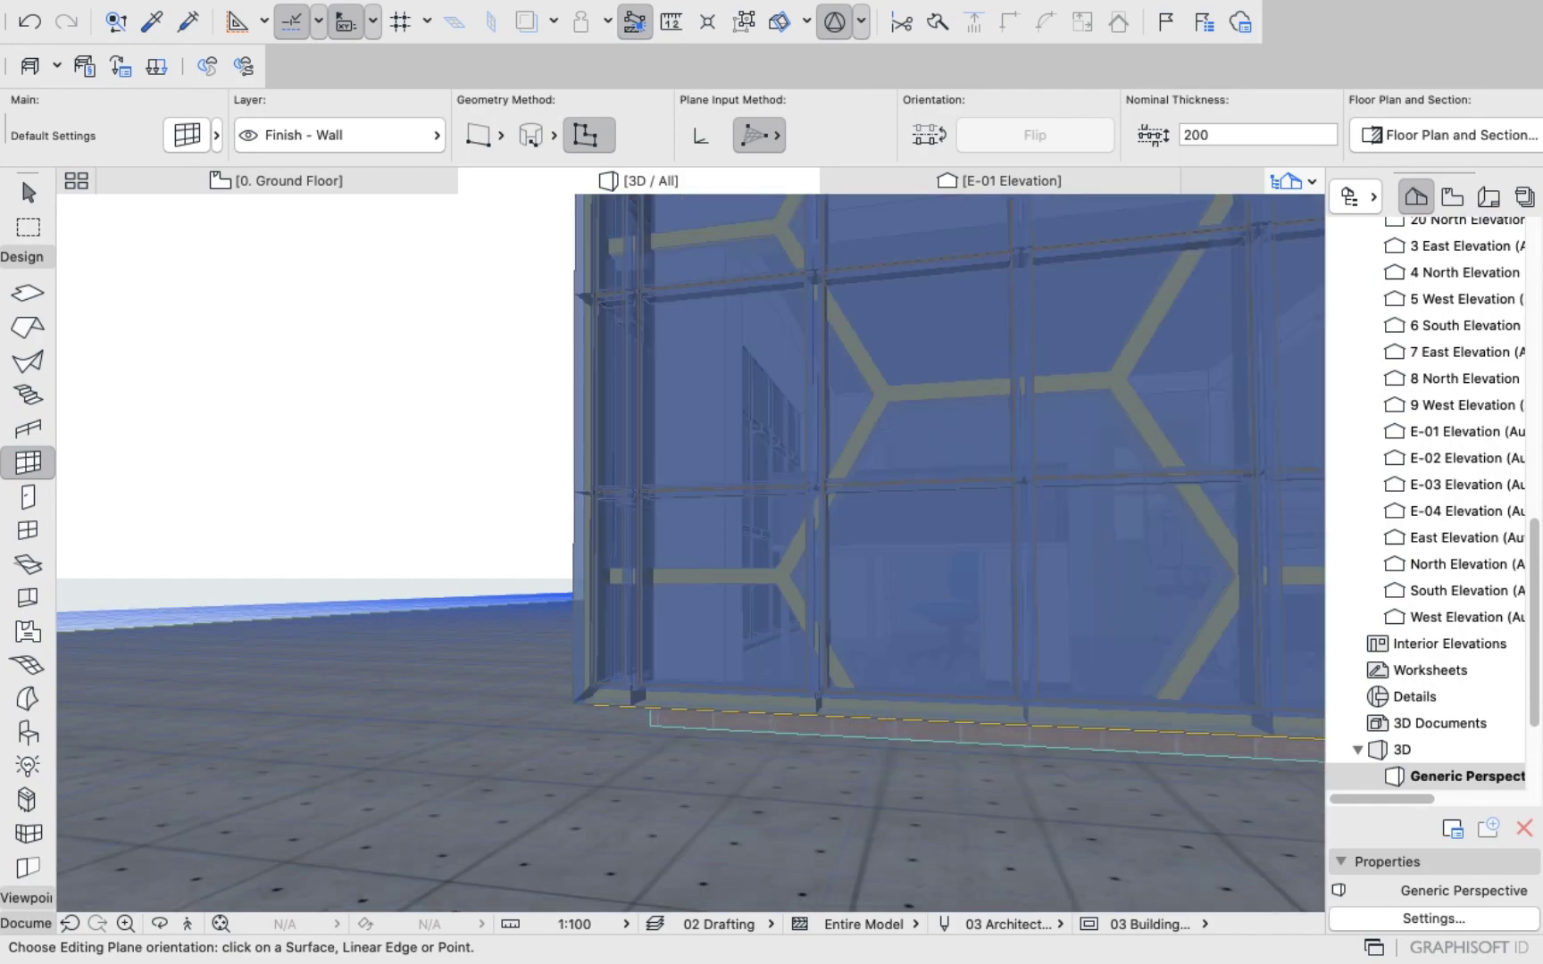
pyautogui.scroll(15, 505, 346)
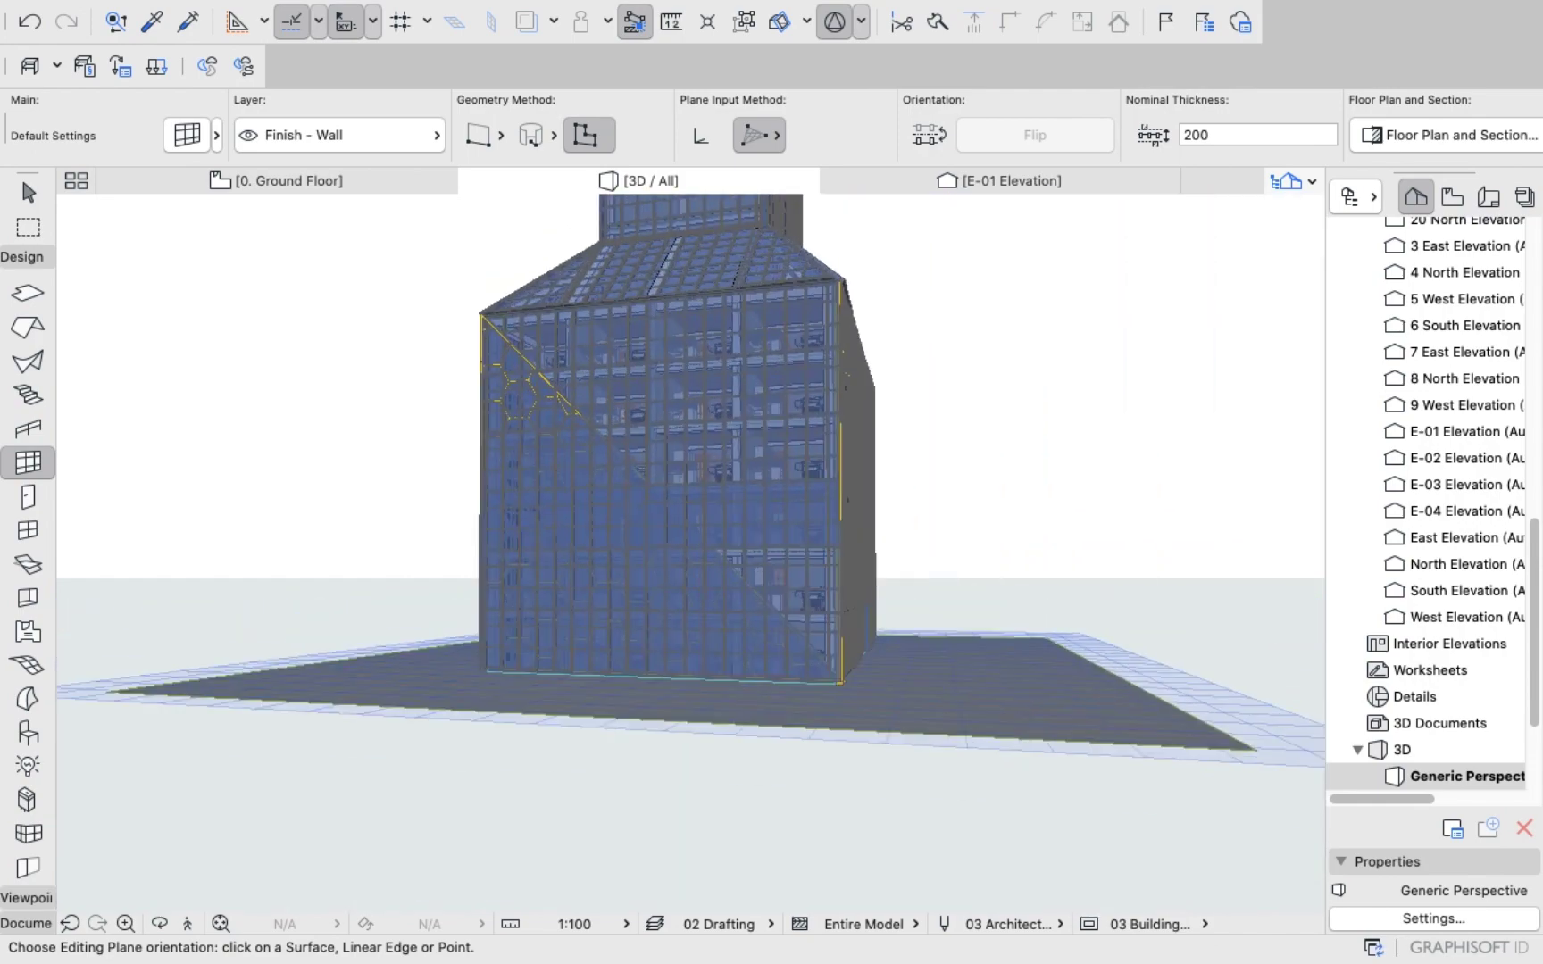
# From the side of the building, move the new triangular curtain wall a short distance inward from the corner, then deselect it.
pyautogui.press('o')
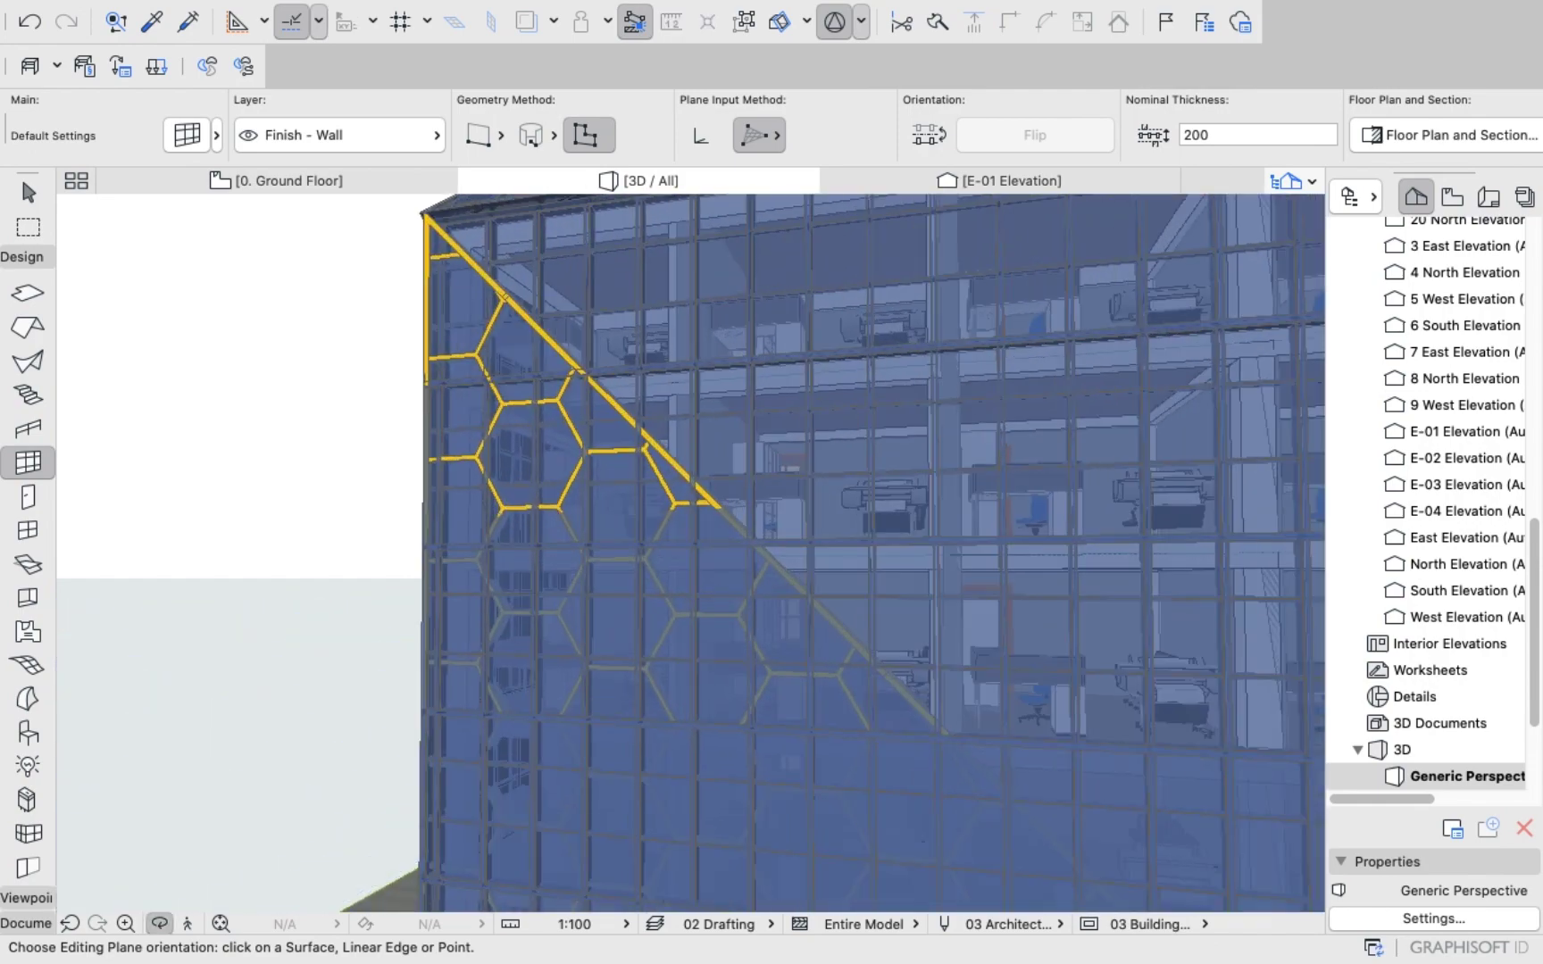
pyautogui.scroll(-5, 690, 553)
pyautogui.moveTo(690, 554); pyautogui.dragTo(800, 500)
pyautogui.keyDown('shift'); pyautogui.moveTo(690, 554); pyautogui.dragTo(933, 590, button='middle'); pyautogui.keyUp('shift')
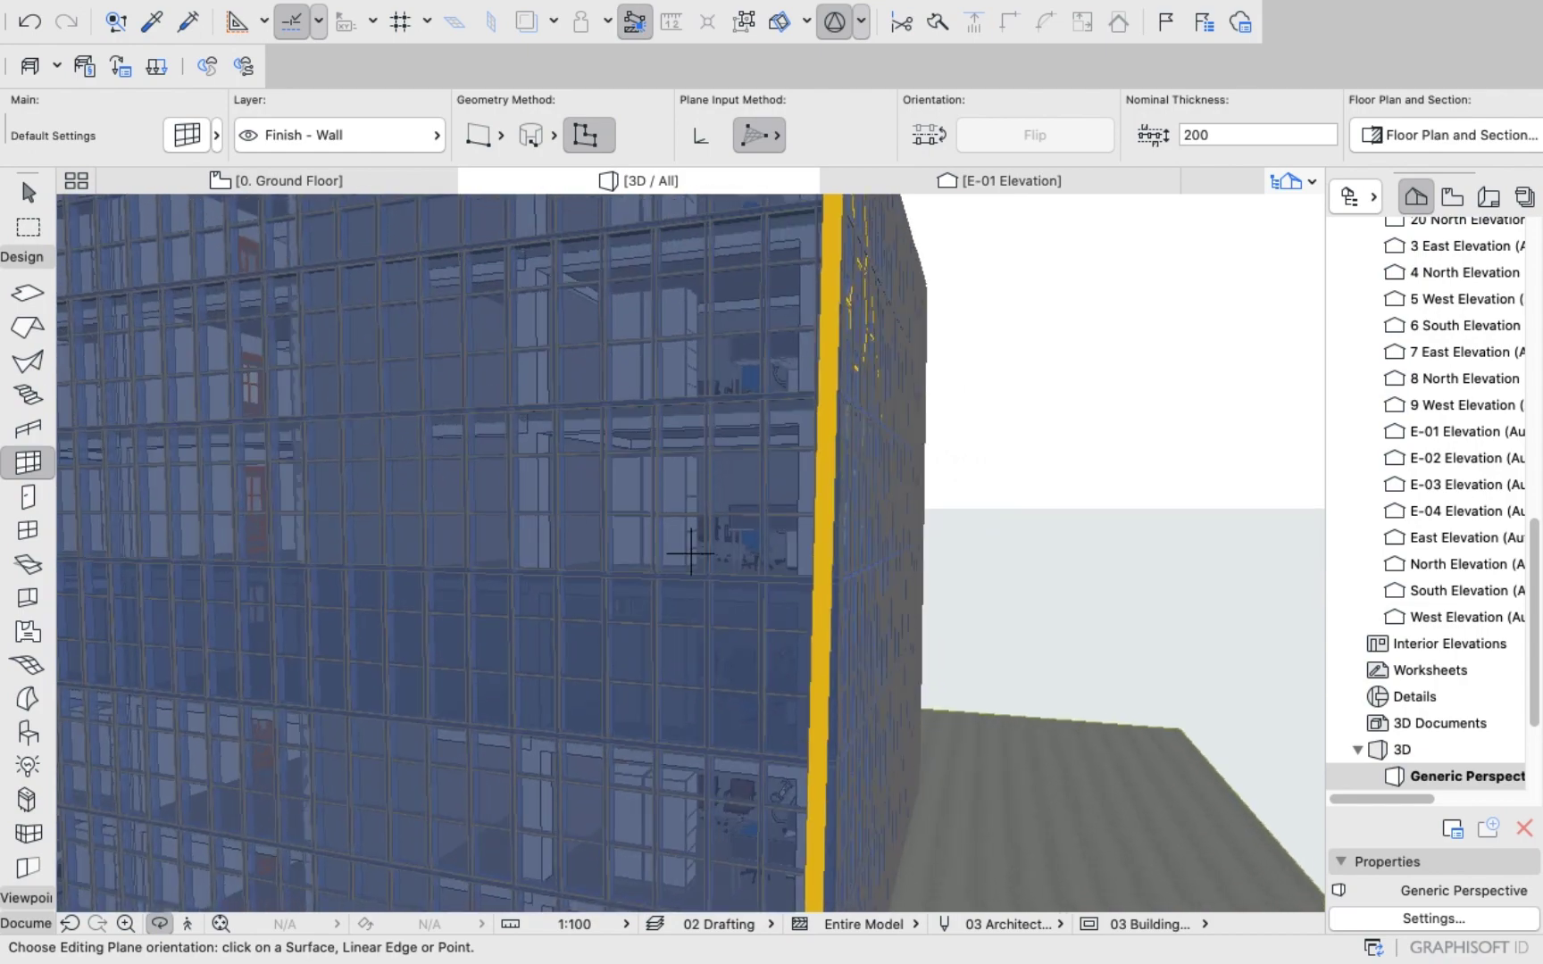
pyautogui.click(29, 193)
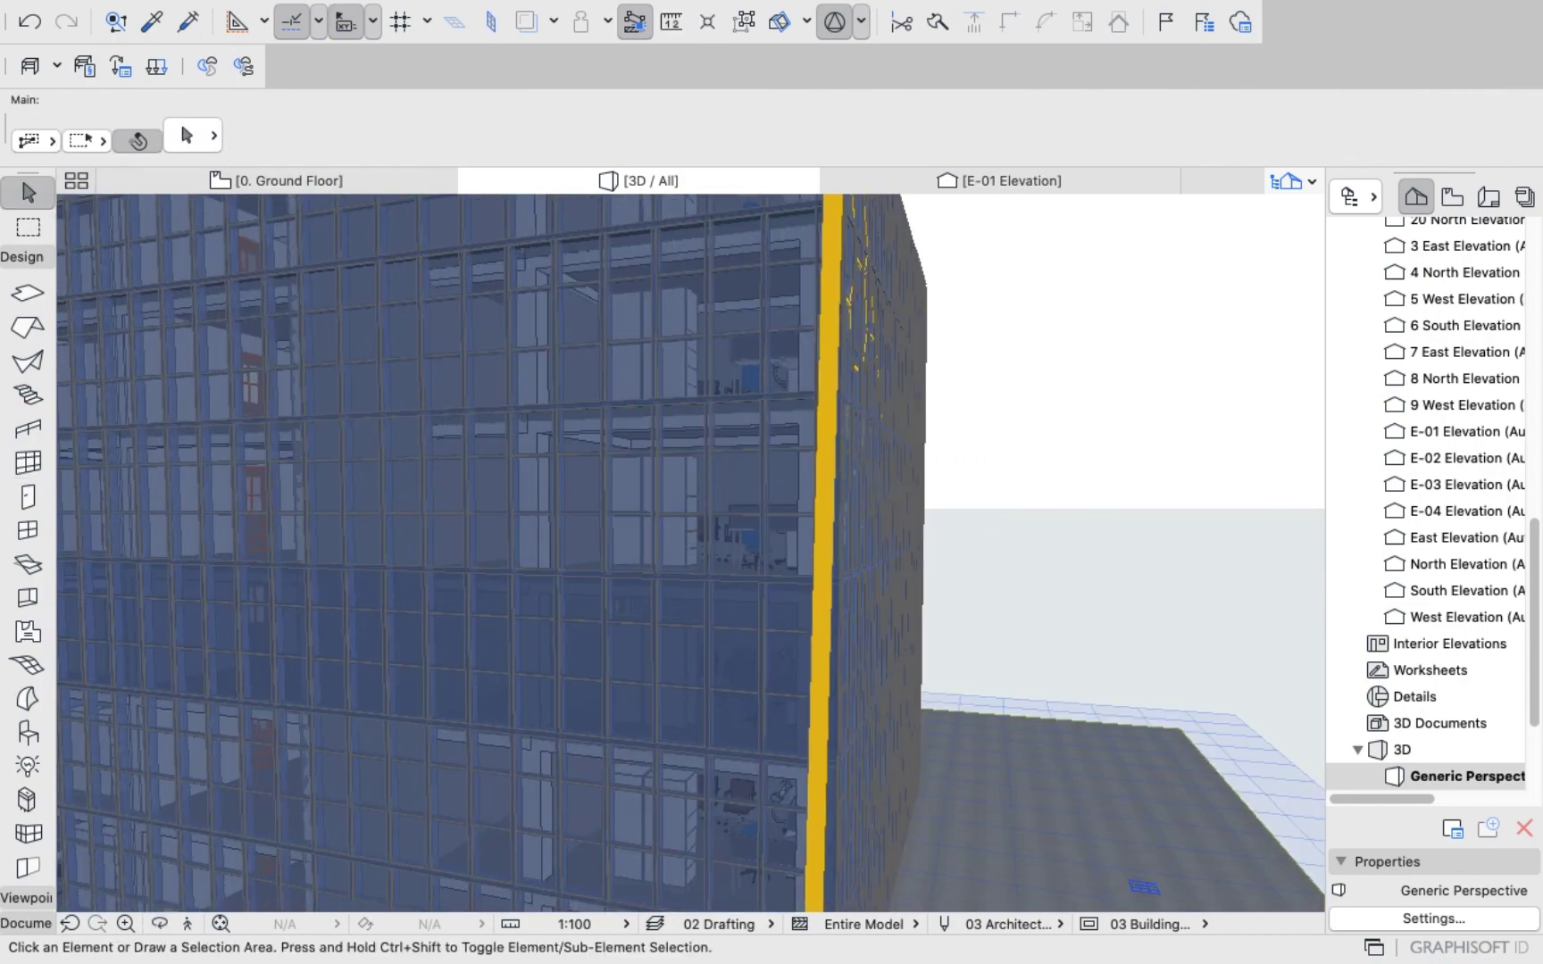
pyautogui.click(827, 425)
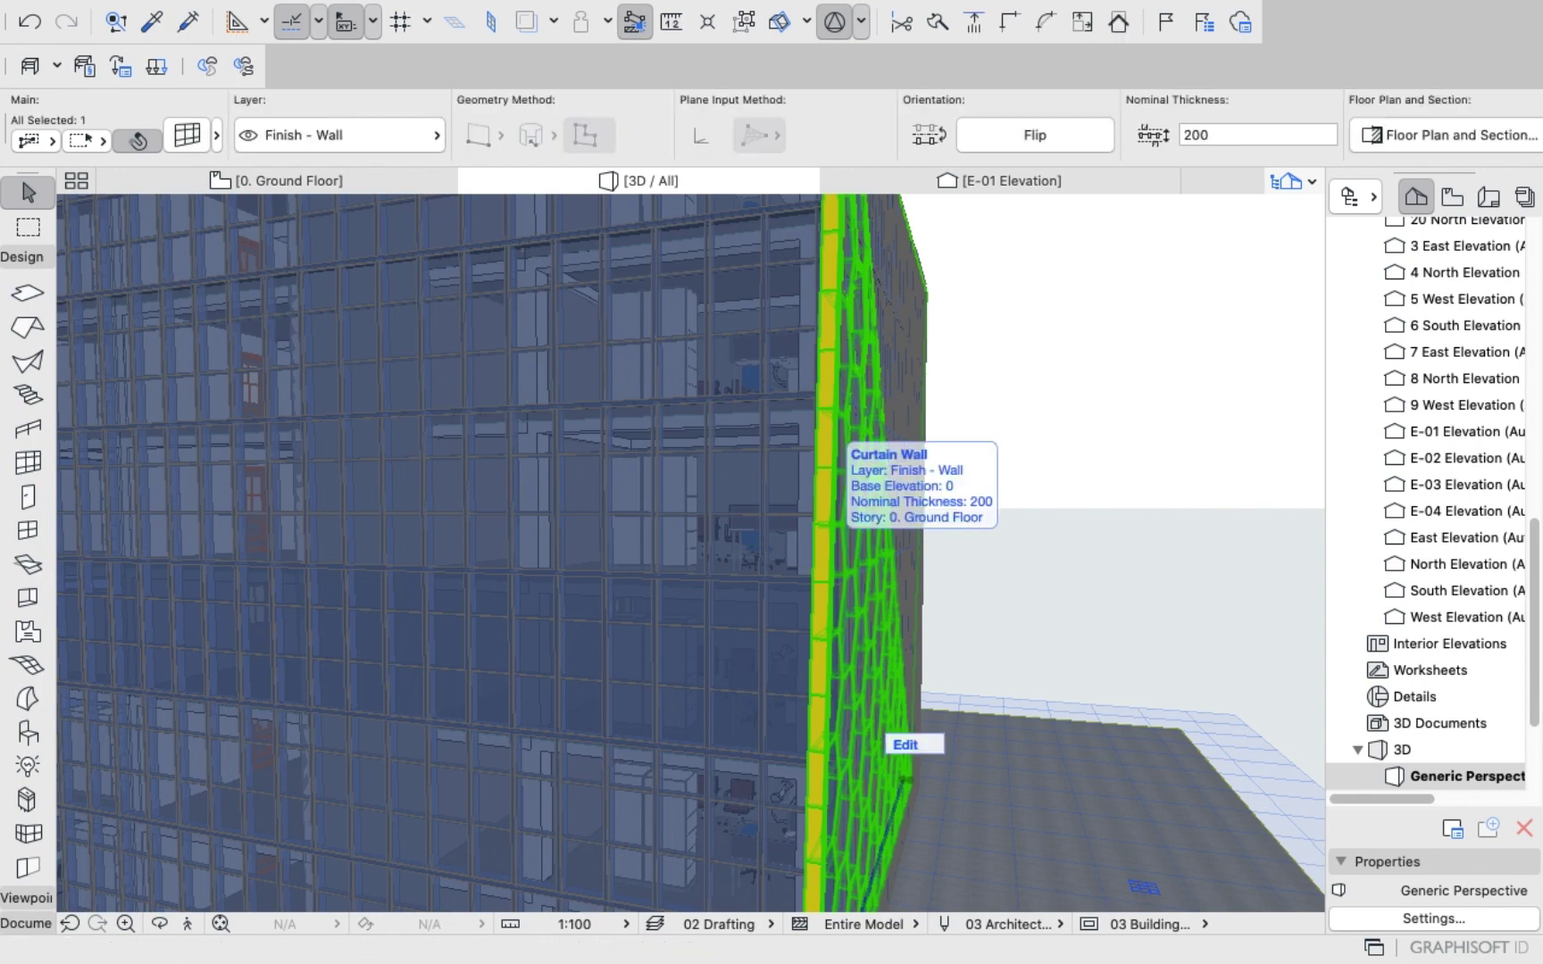
pyautogui.press('super+d')
pyautogui.click(822, 551)
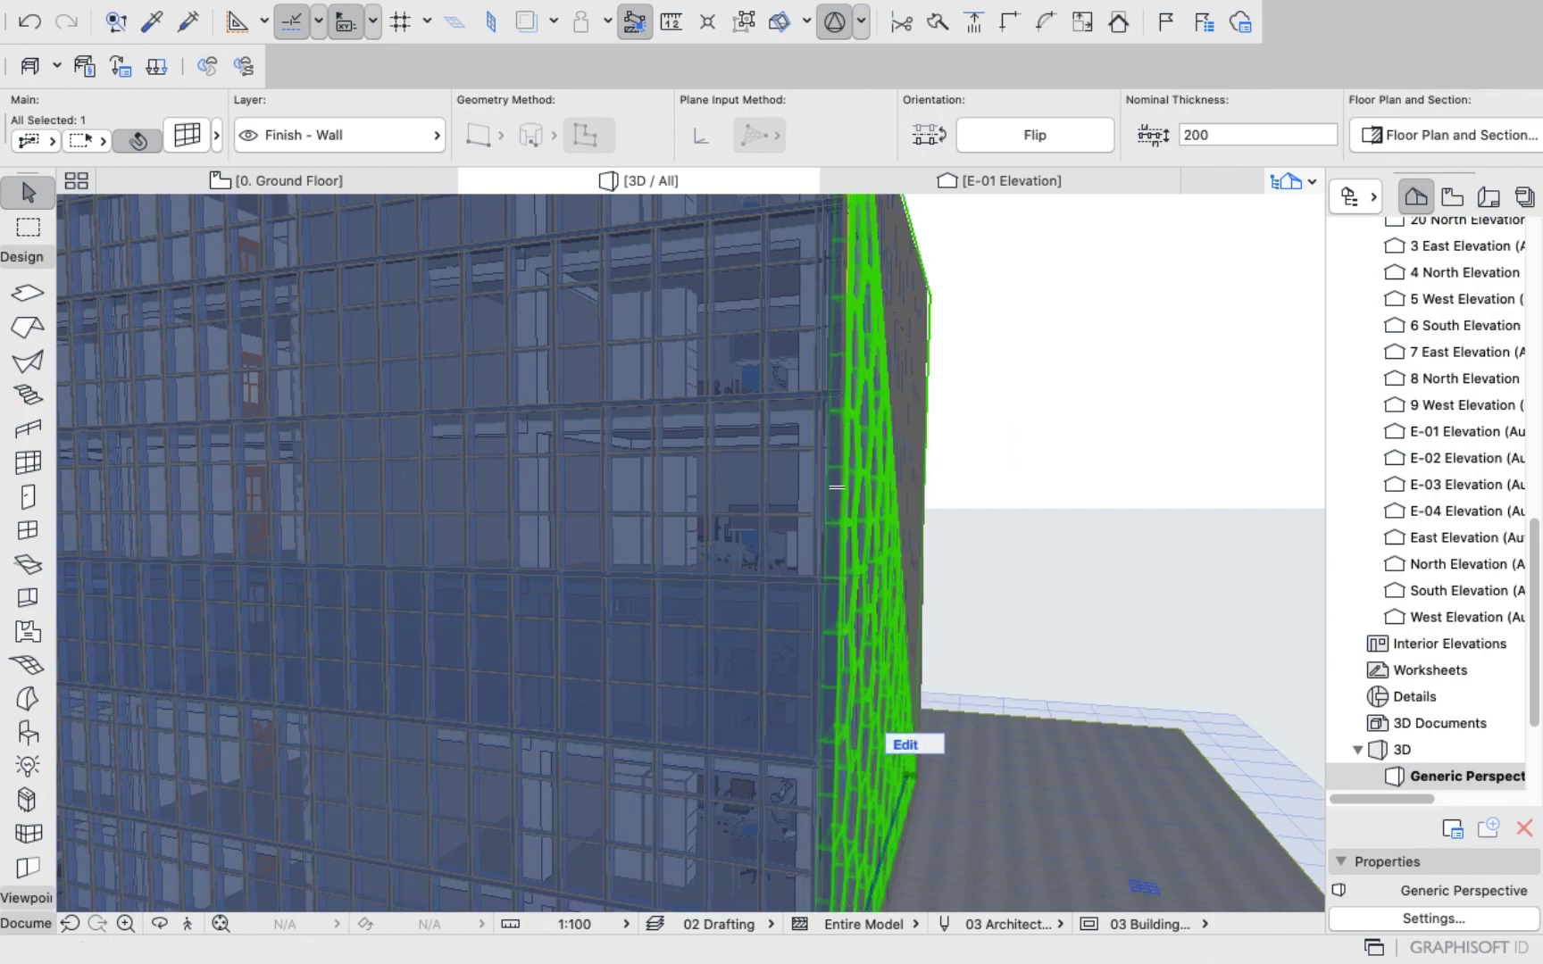
pyautogui.press('Escape')
# Check the moved triangular curtain wall from the front and side, then delete it from the facade.
pyautogui.scroll(-10, 837, 487)
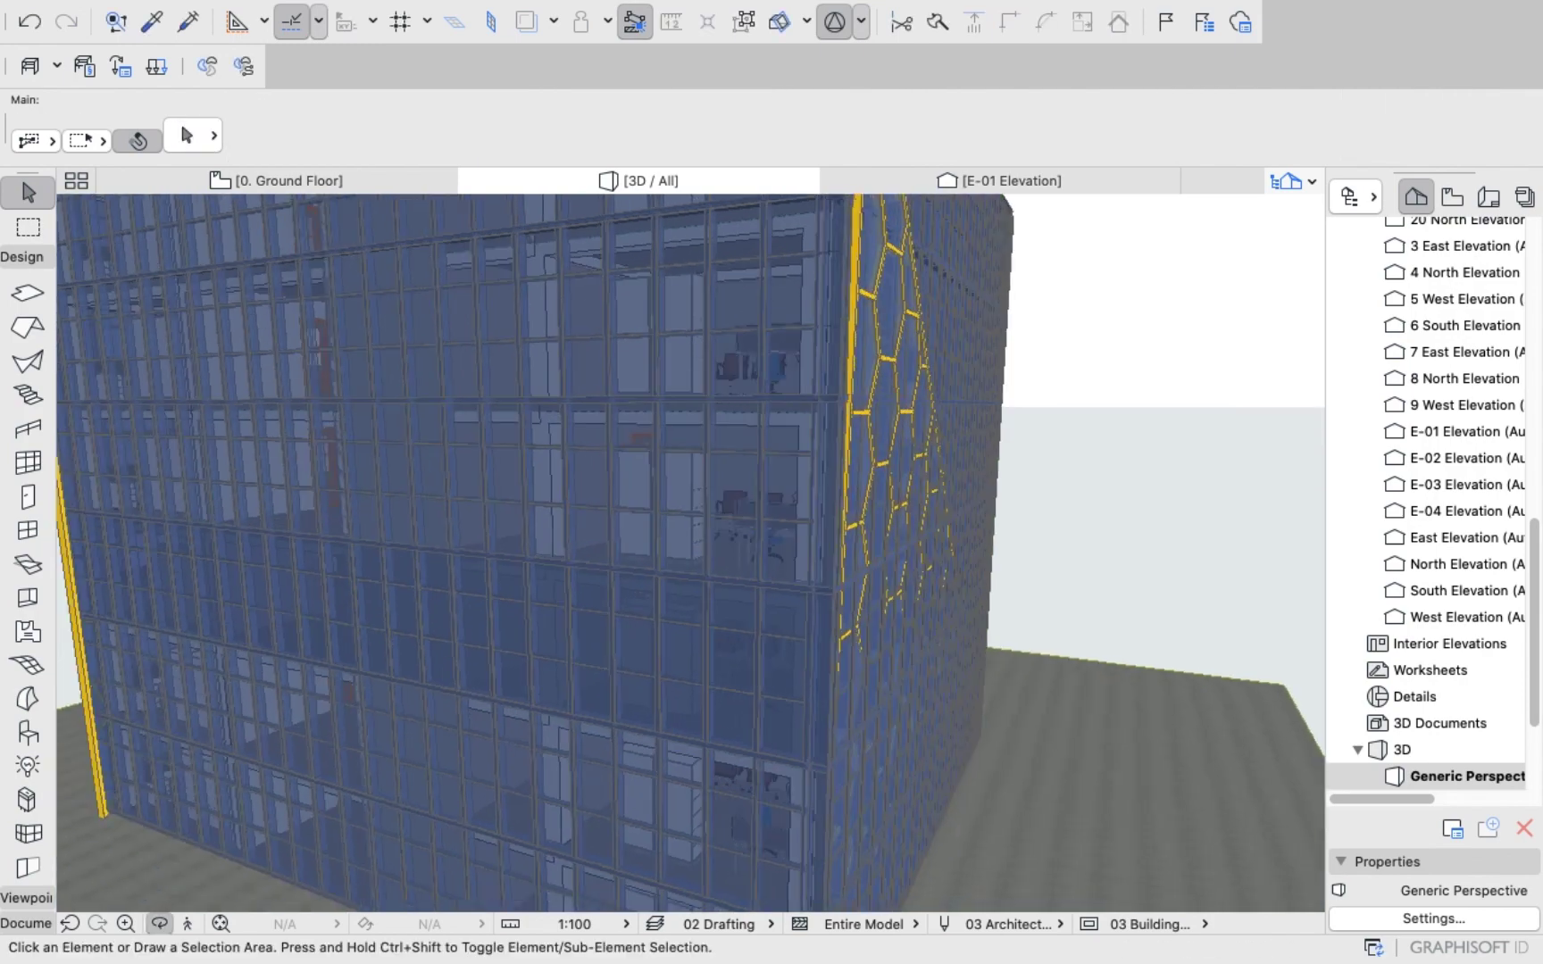
pyautogui.scroll(-3, 852, 545)
pyautogui.keyDown('shift'); pyautogui.moveTo(852, 545); pyautogui.dragTo(568, 648, button='middle'); pyautogui.keyUp('shift')
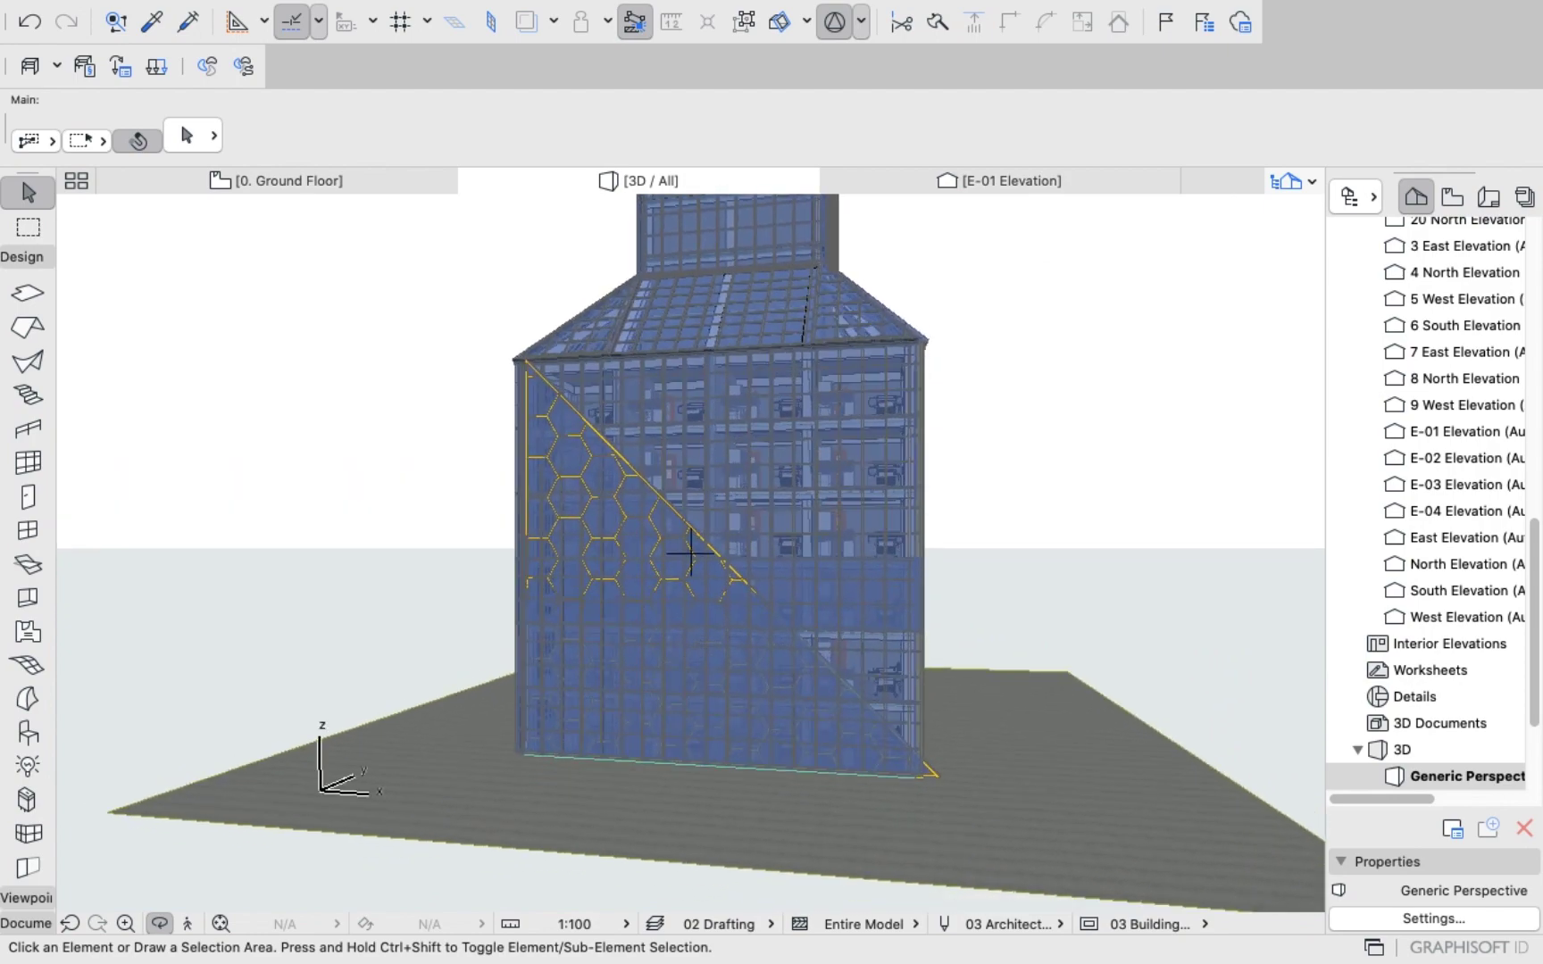
pyautogui.scroll(4, 690, 553)
pyautogui.keyDown('shift'); pyautogui.moveTo(690, 553); pyautogui.dragTo(928, 531, button='middle'); pyautogui.keyUp('shift')
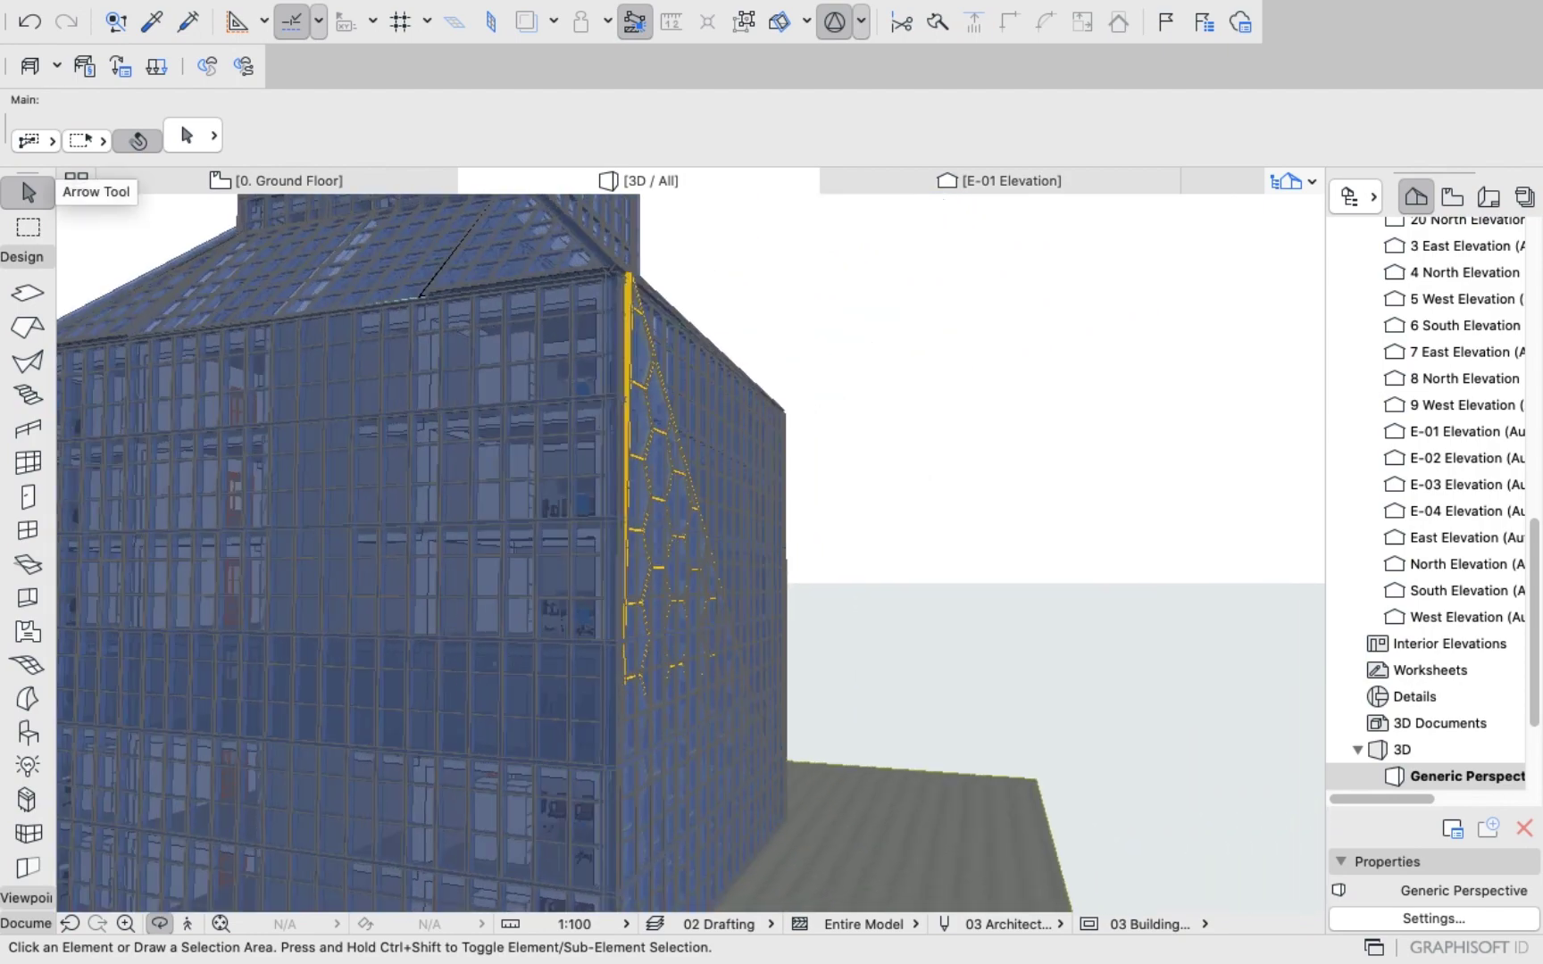
pyautogui.click(29, 227)
pyautogui.click(28, 192)
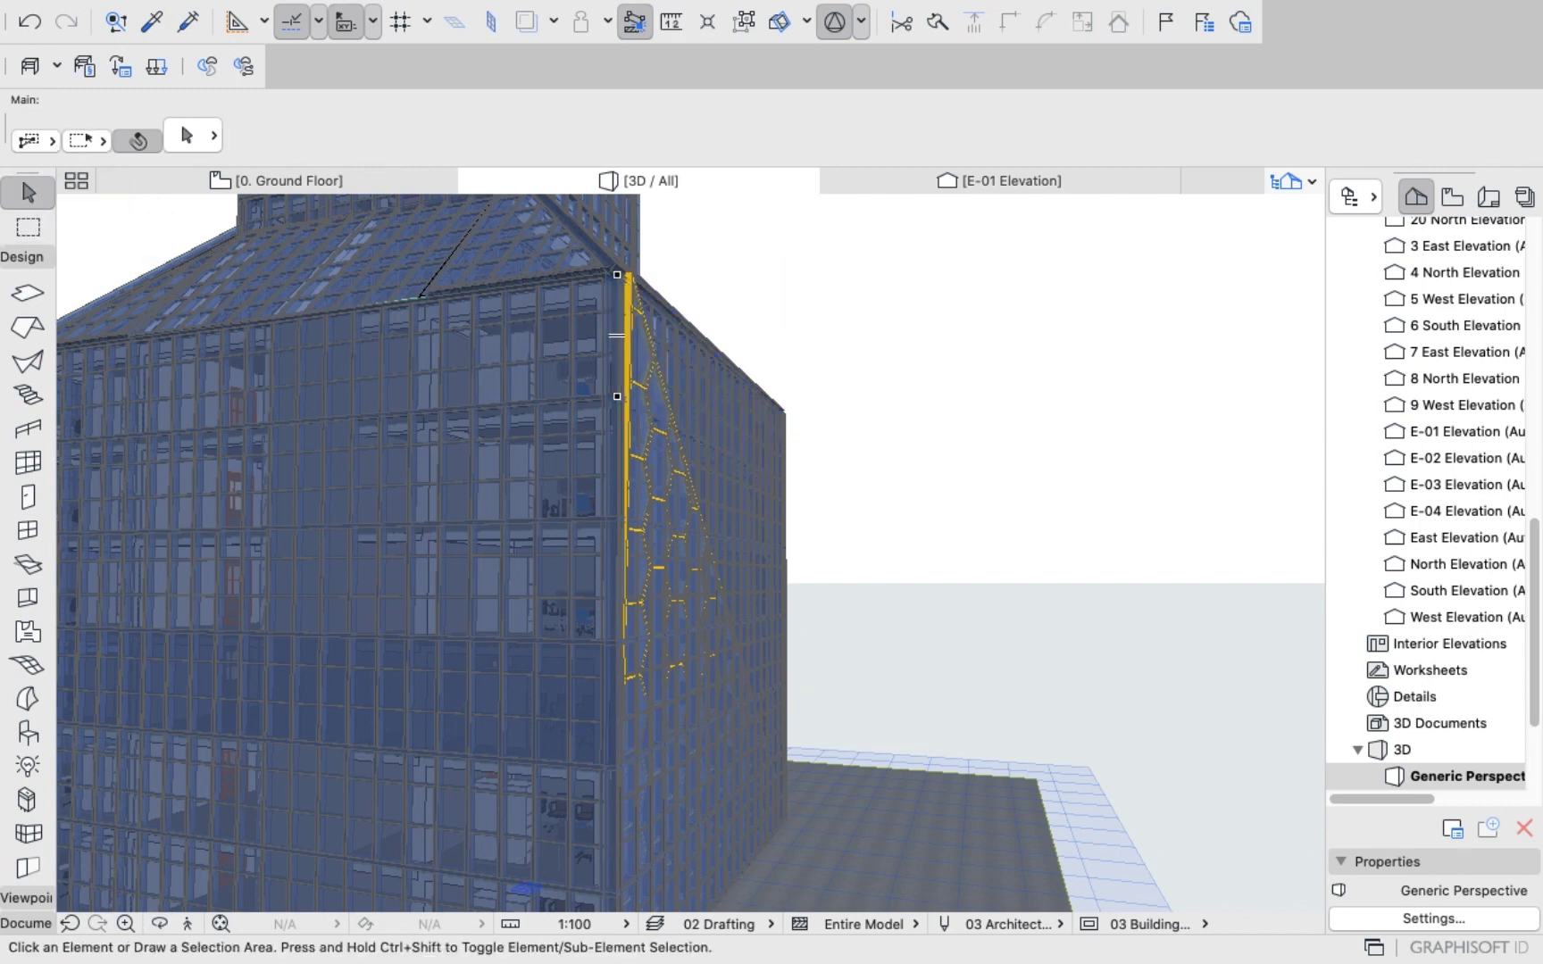
pyautogui.click(629, 358)
pyautogui.rightClick(1038, 353)
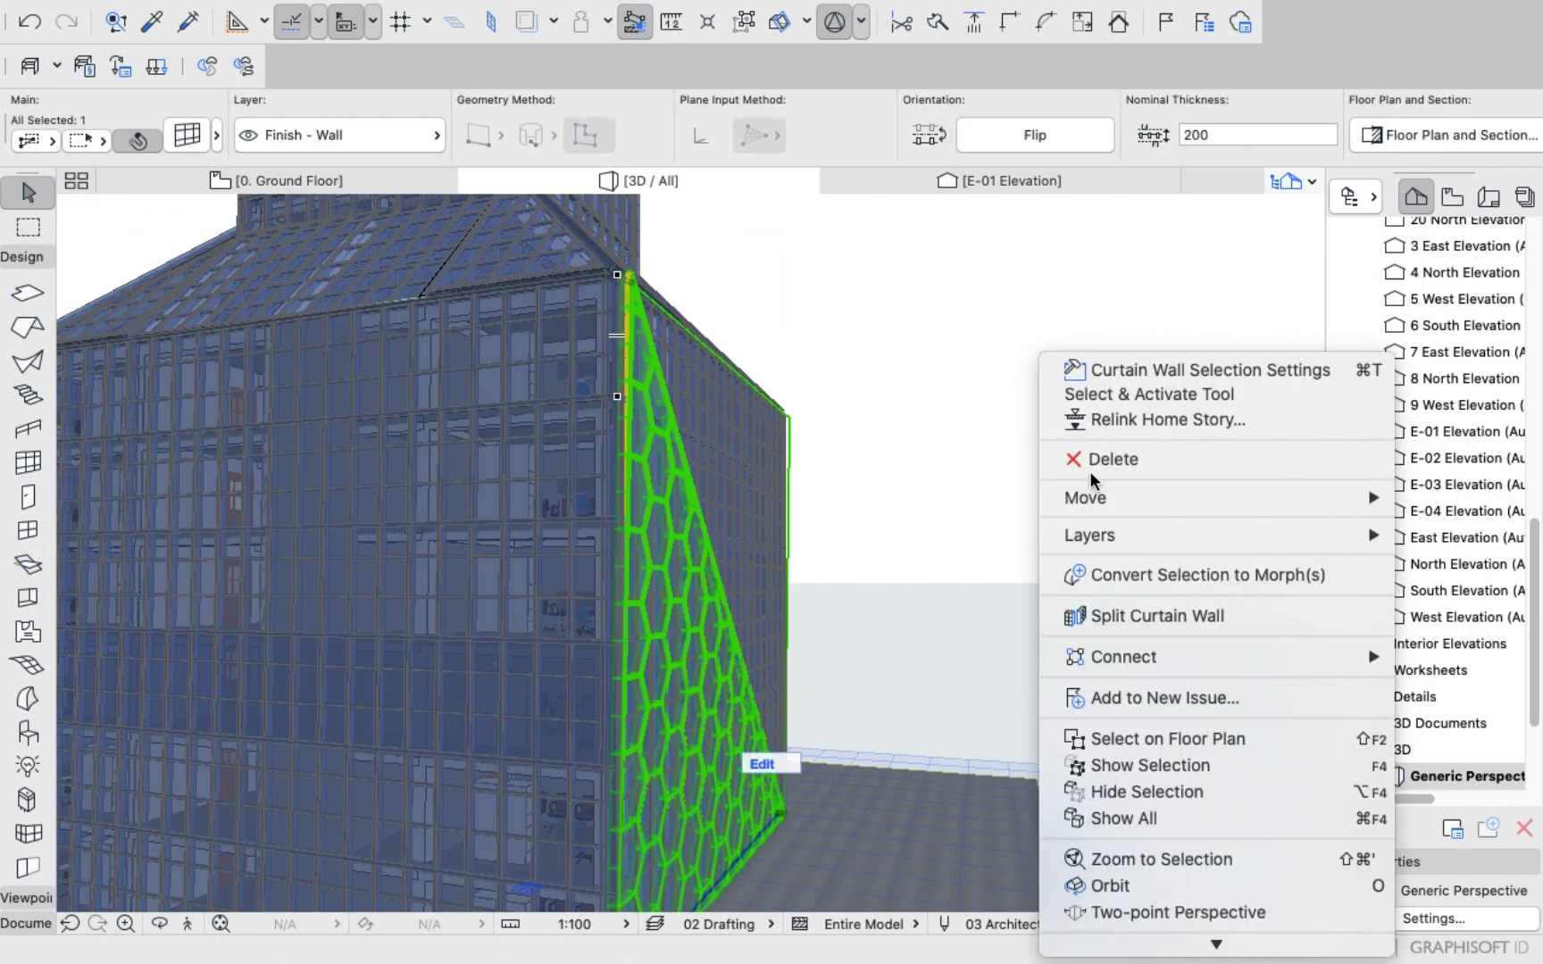
pyautogui.click(1089, 463)
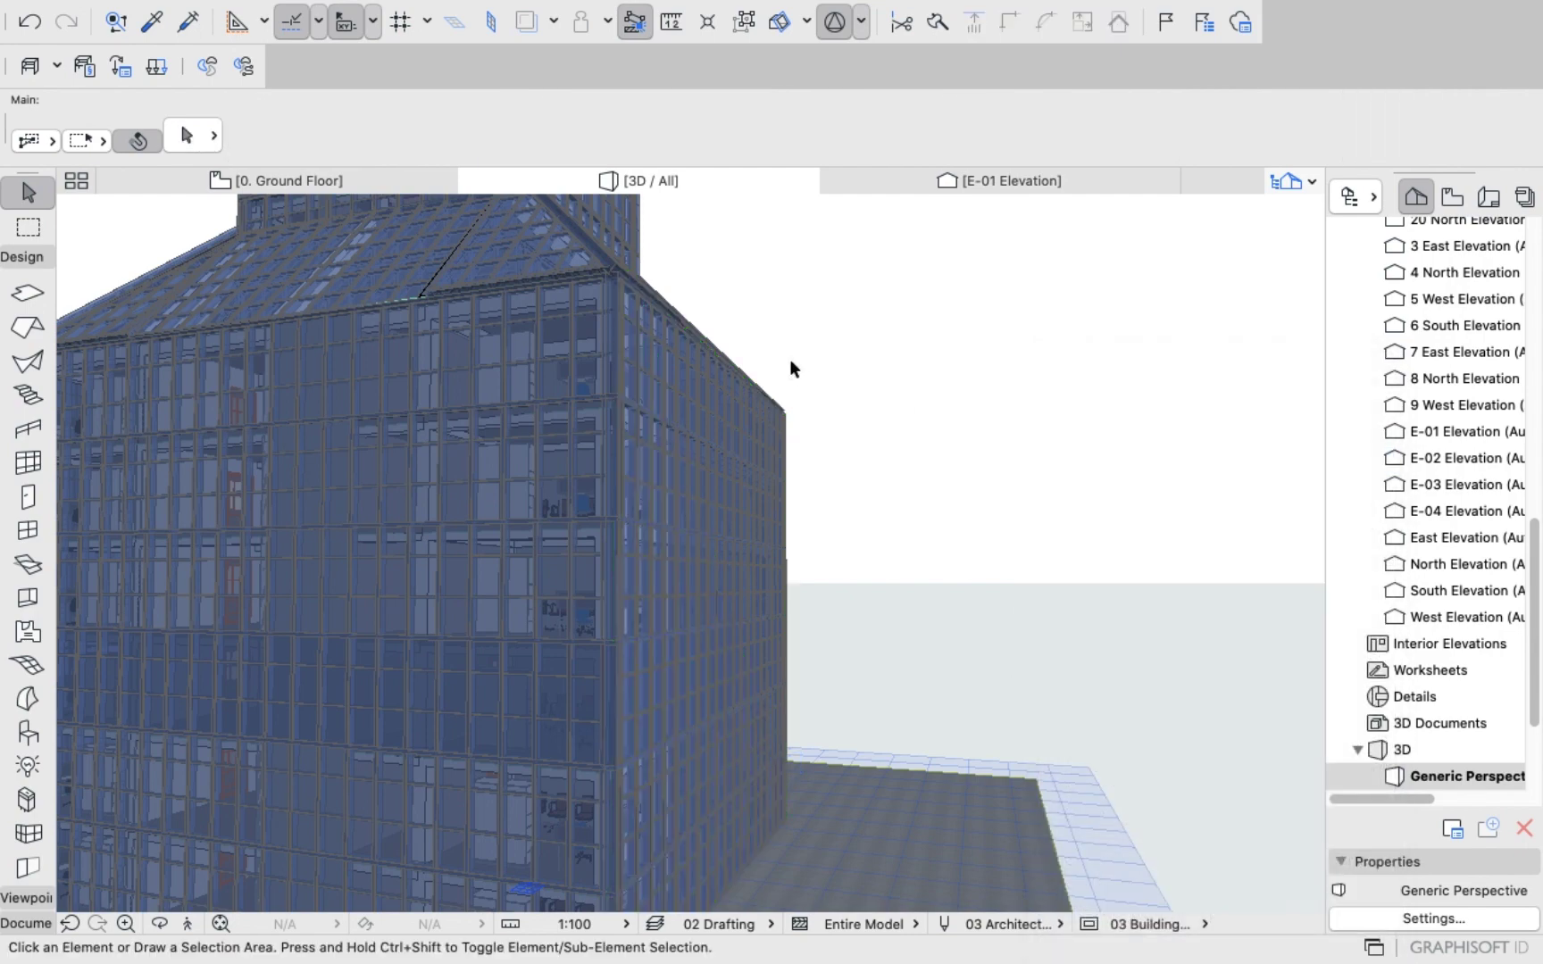
# Start a curtain wall and define its editing plane on the bare facade by its upper-left, lower-right and lower-left corners.
pyautogui.keyDown('shift'); pyautogui.moveTo(789, 359); pyautogui.dragTo(635, 566, button='middle'); pyautogui.keyUp('shift')
pyautogui.scroll(2, 391, 223)
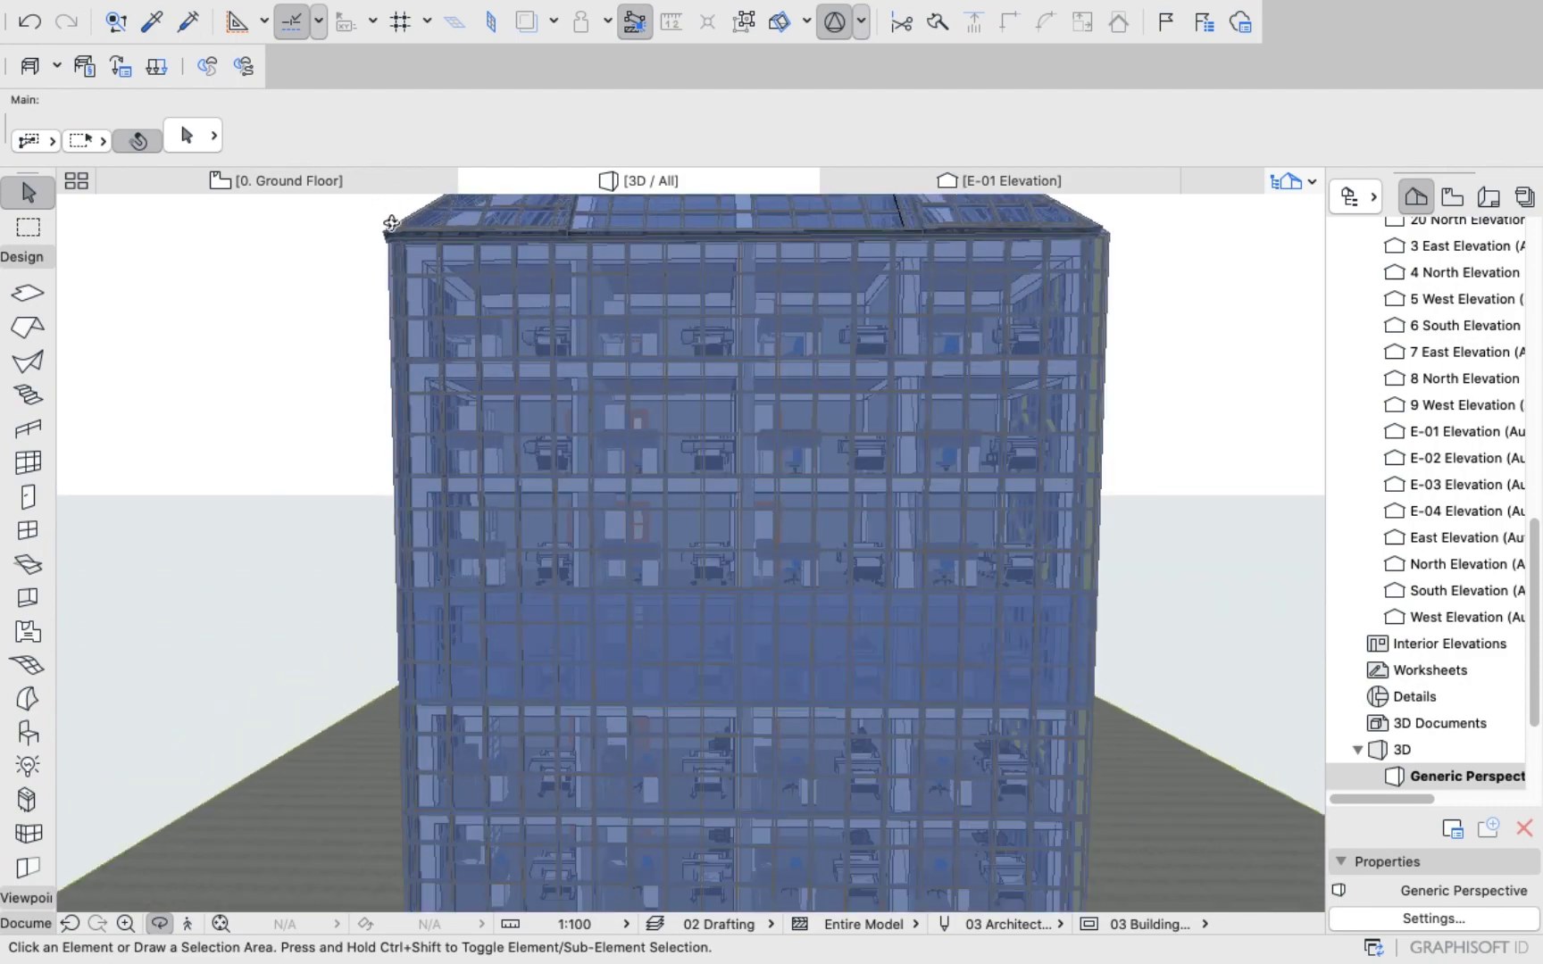
pyautogui.click(25, 461)
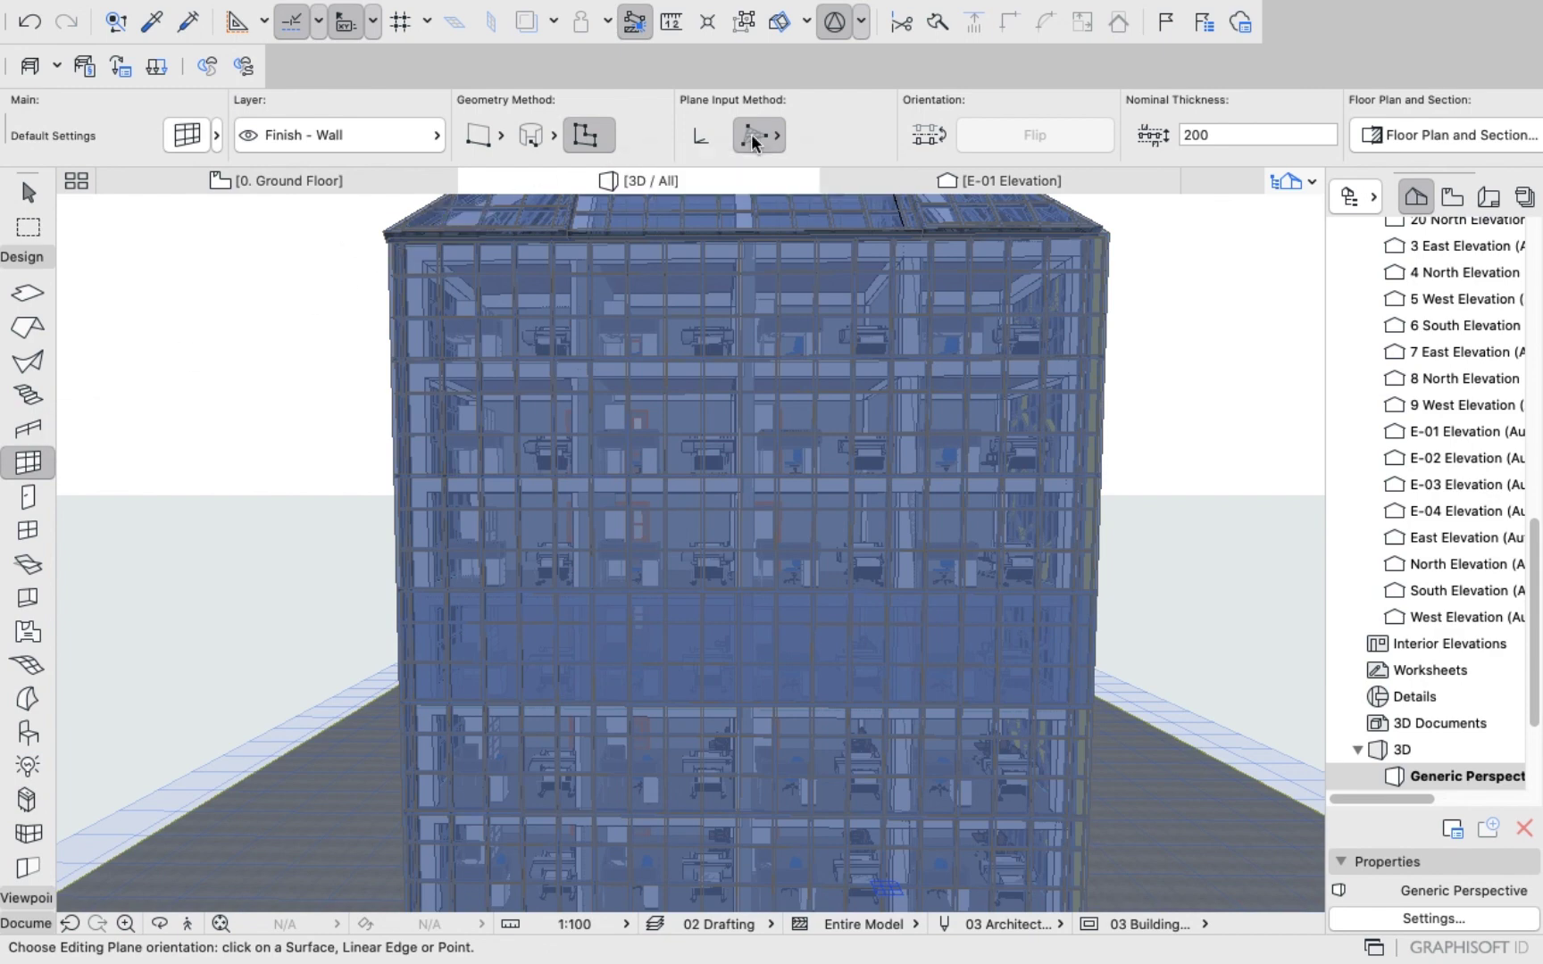
pyautogui.click(407, 238)
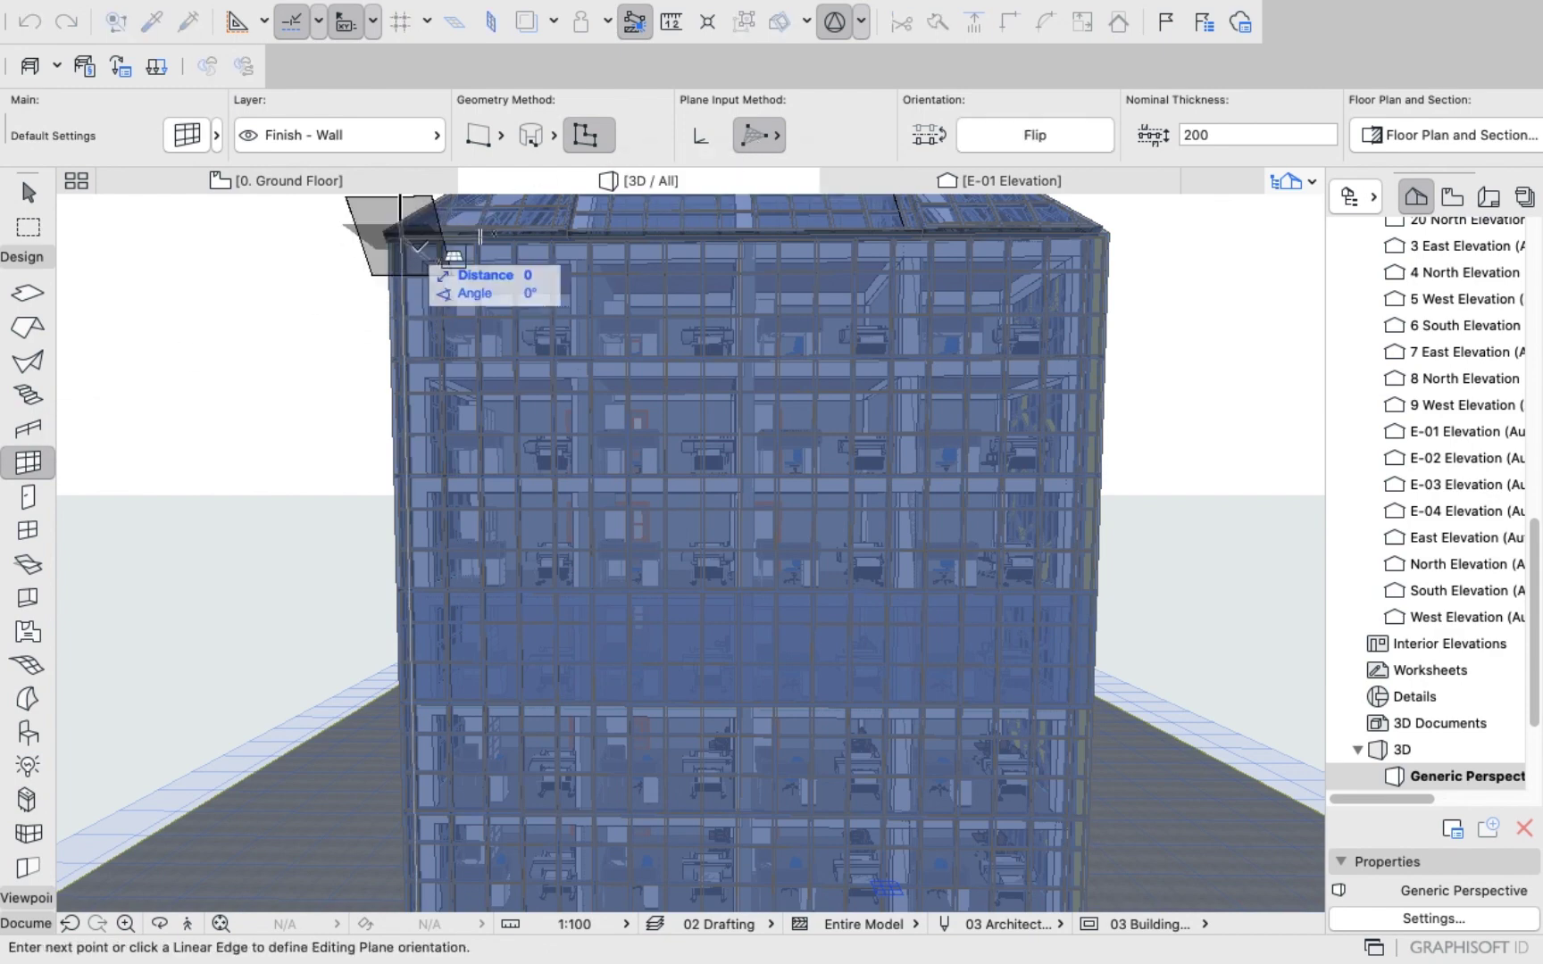
pyautogui.scroll(-1, 876, 732)
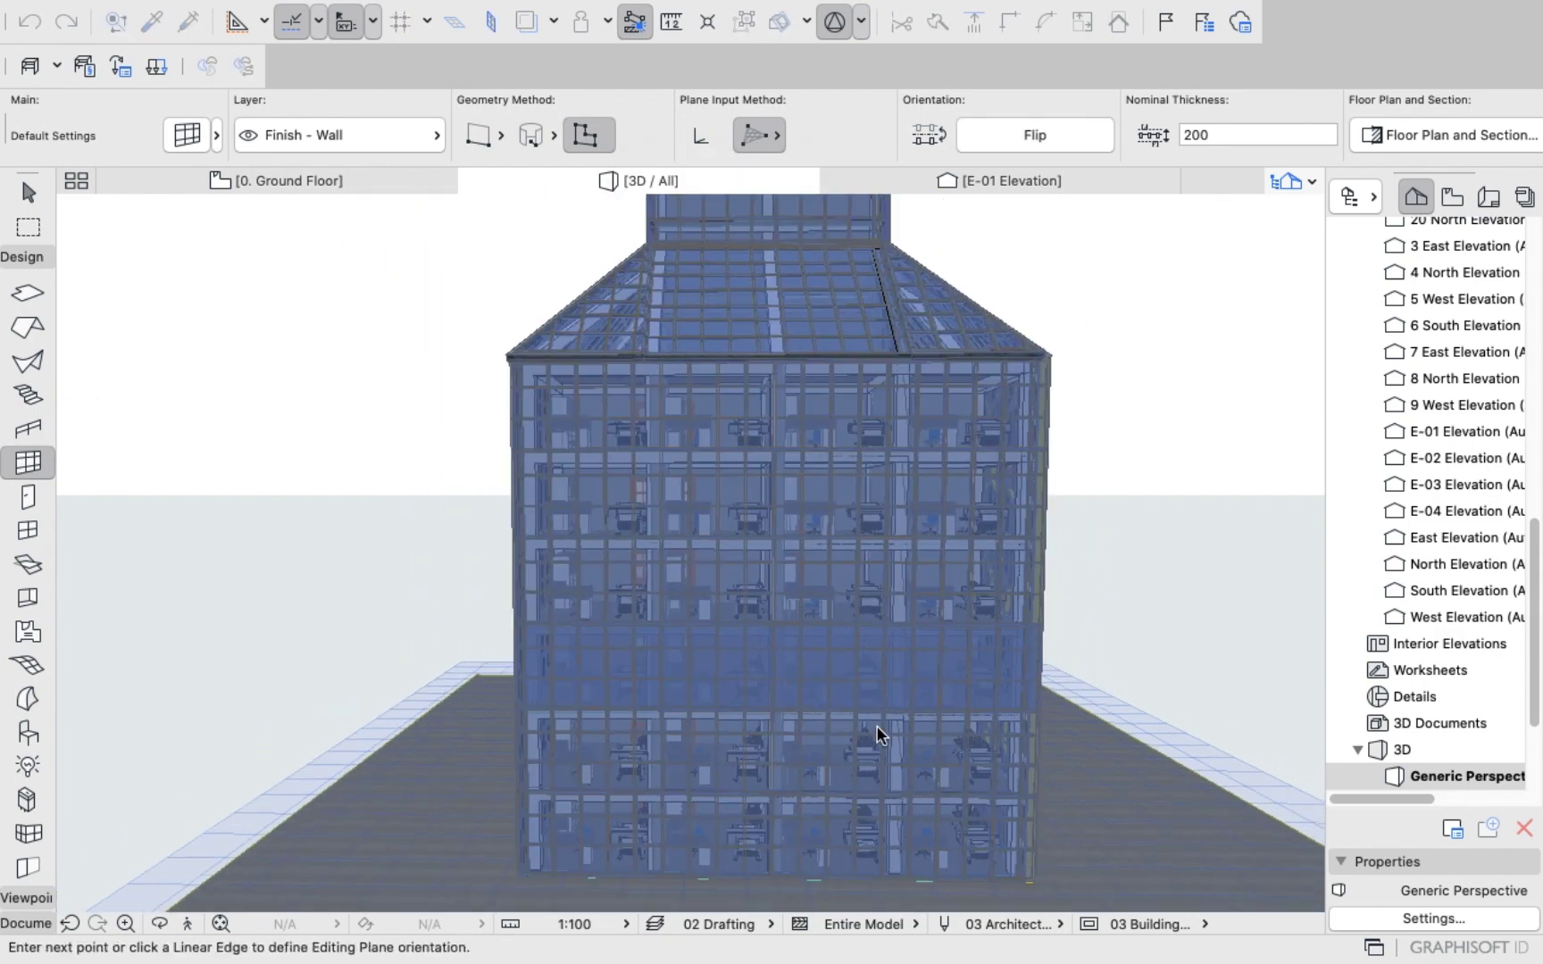
pyautogui.scroll(3, 1053, 852)
pyautogui.scroll(1, 1050, 862)
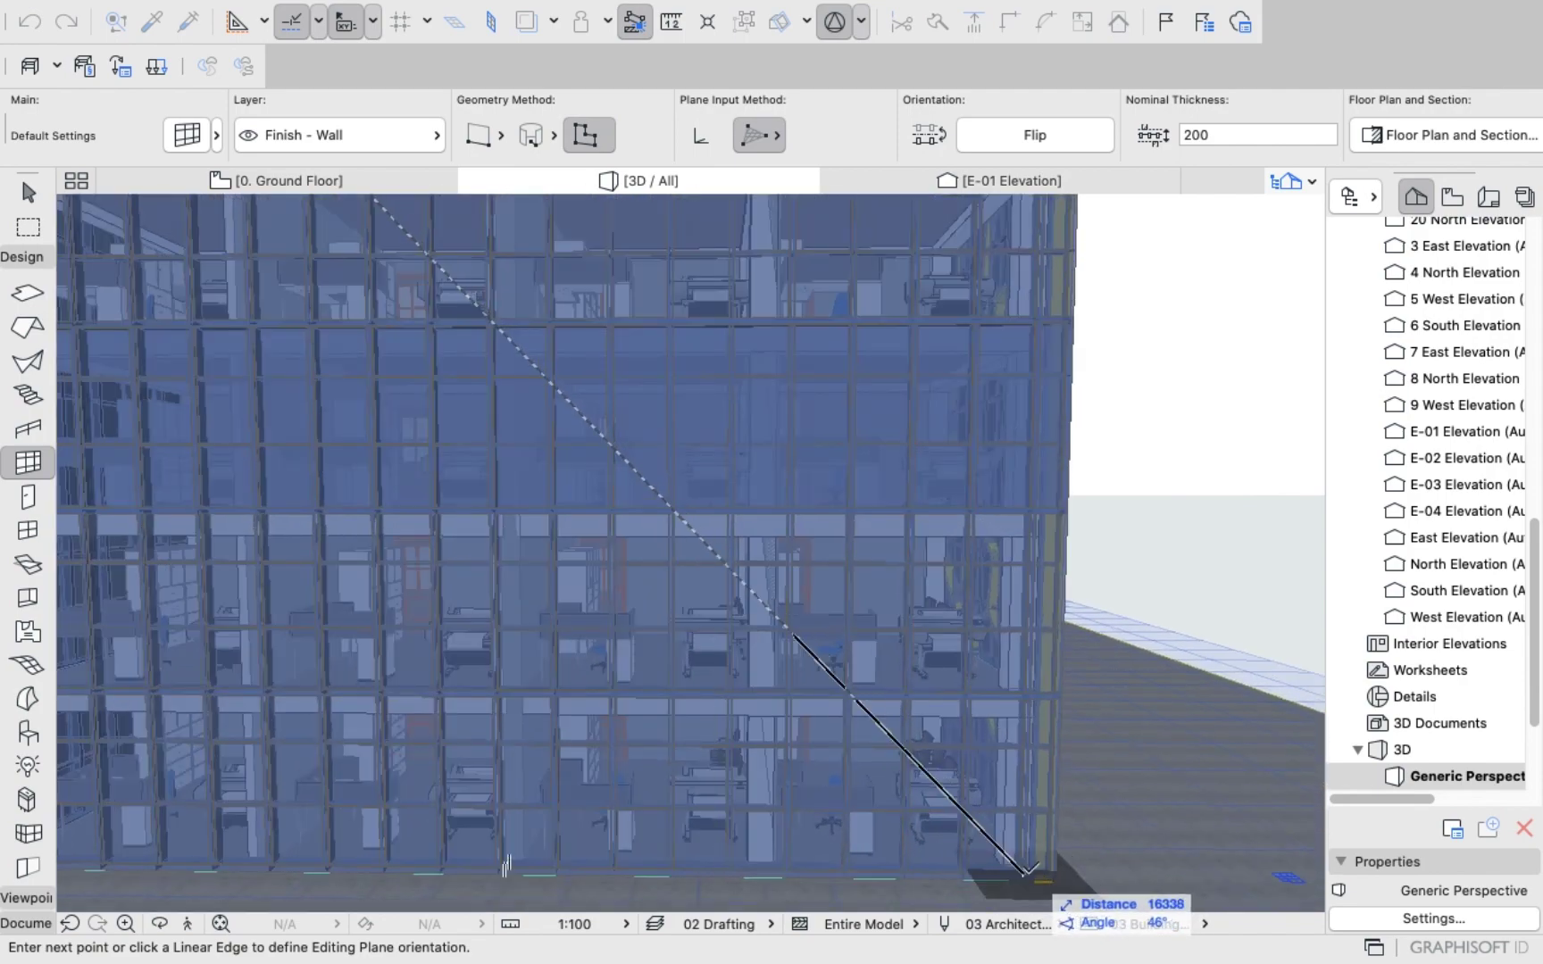
pyautogui.click(1027, 870)
pyautogui.scroll(-3, 804, 830)
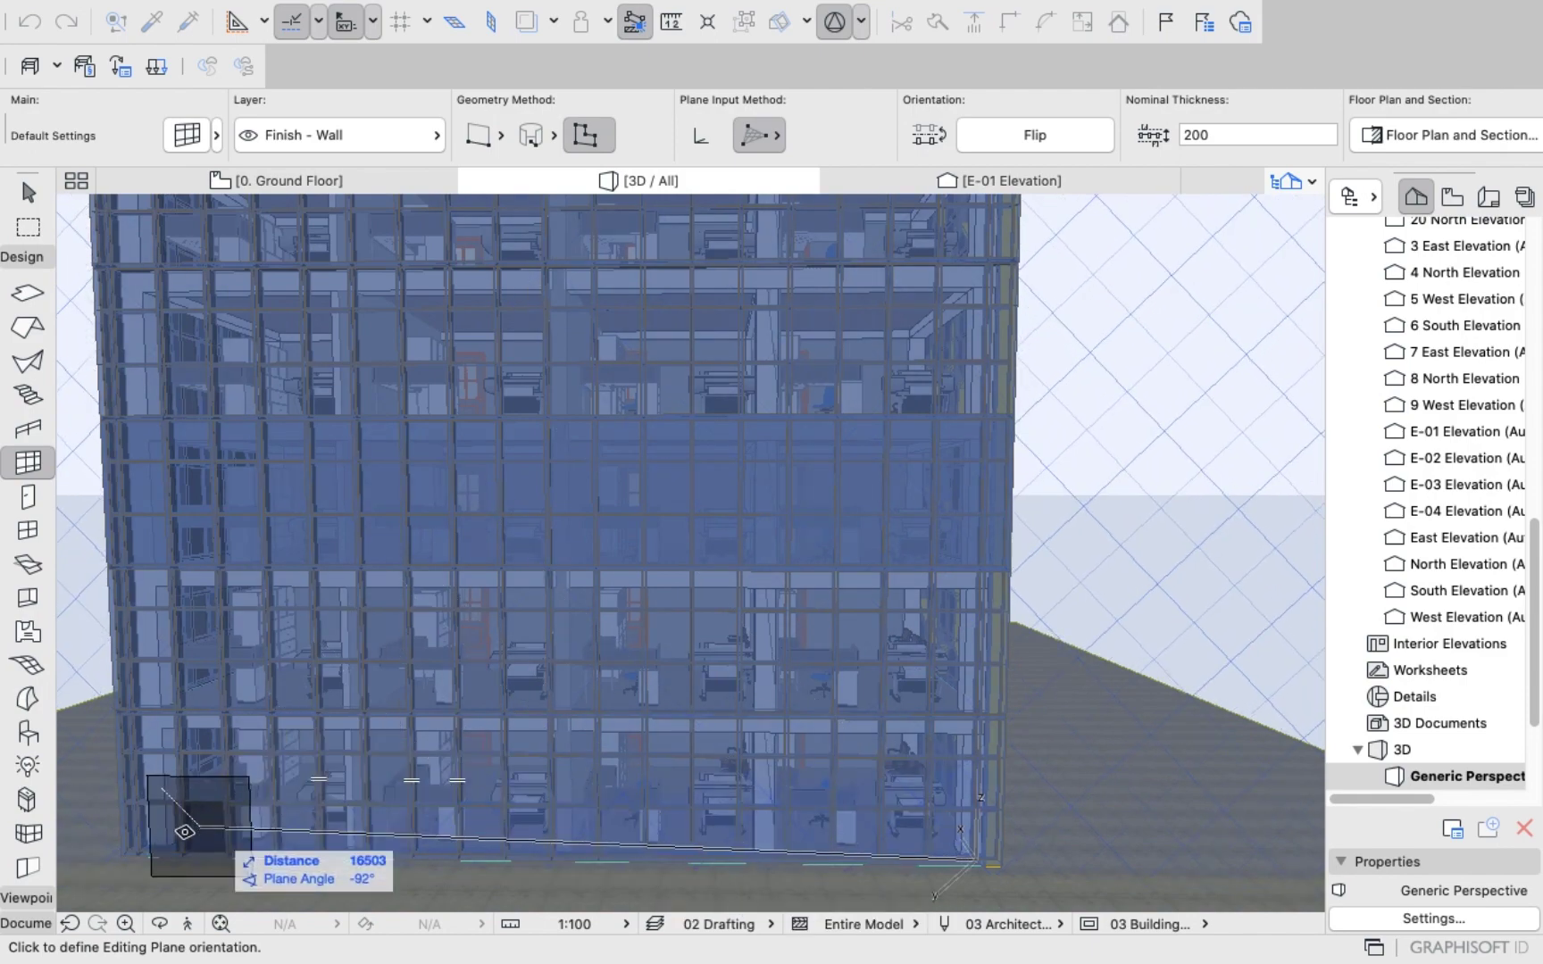
pyautogui.scroll(3, 134, 844)
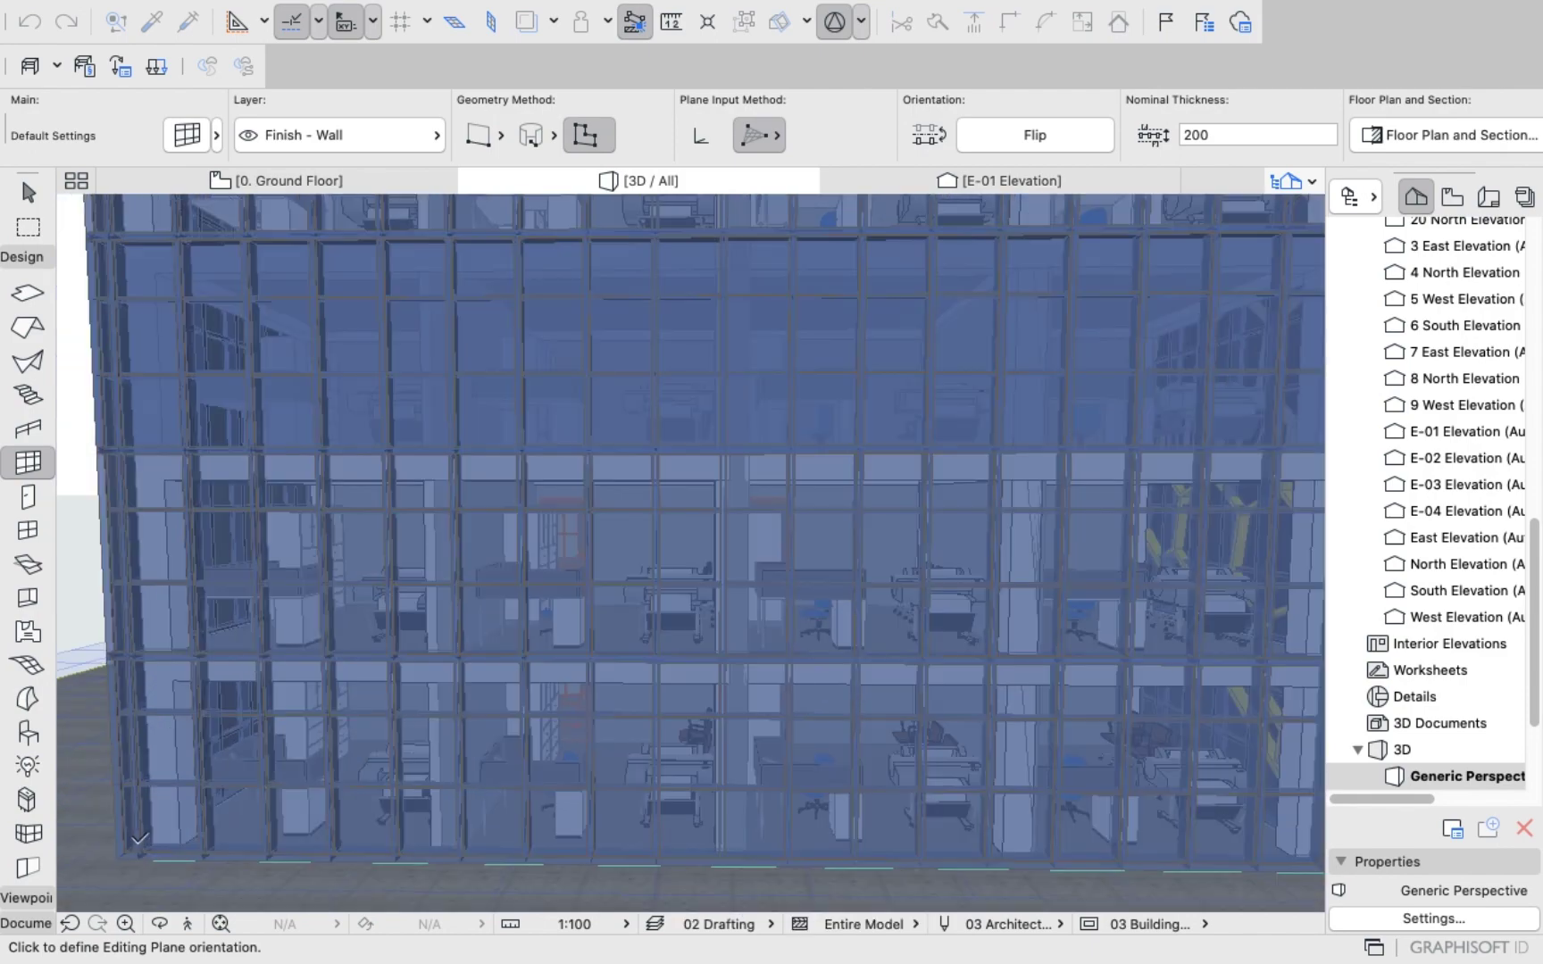
pyautogui.click(146, 815)
pyautogui.scroll(-5, 172, 679)
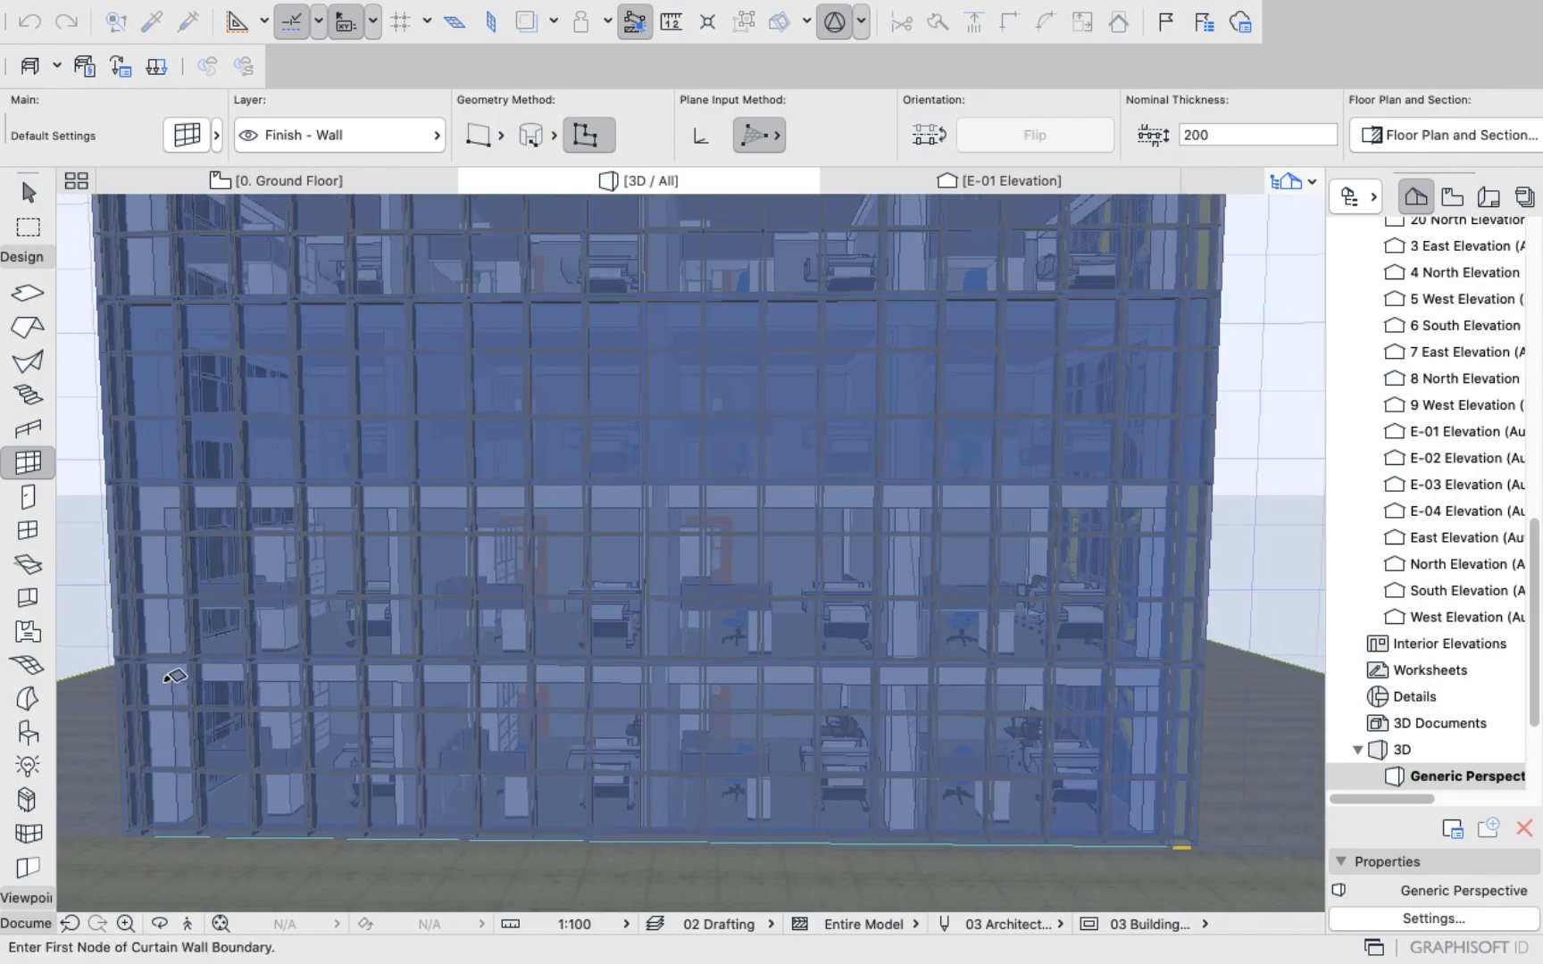
# Place the first node of the curtain wall boundary at the lower block's upper-left corner, just beneath the sloped roof edge.
pyautogui.keyDown('shift'); pyautogui.moveTo(186, 614); pyautogui.dragTo(194, 471, button='middle'); pyautogui.keyUp('shift')
pyautogui.scroll(10, 134, 393)
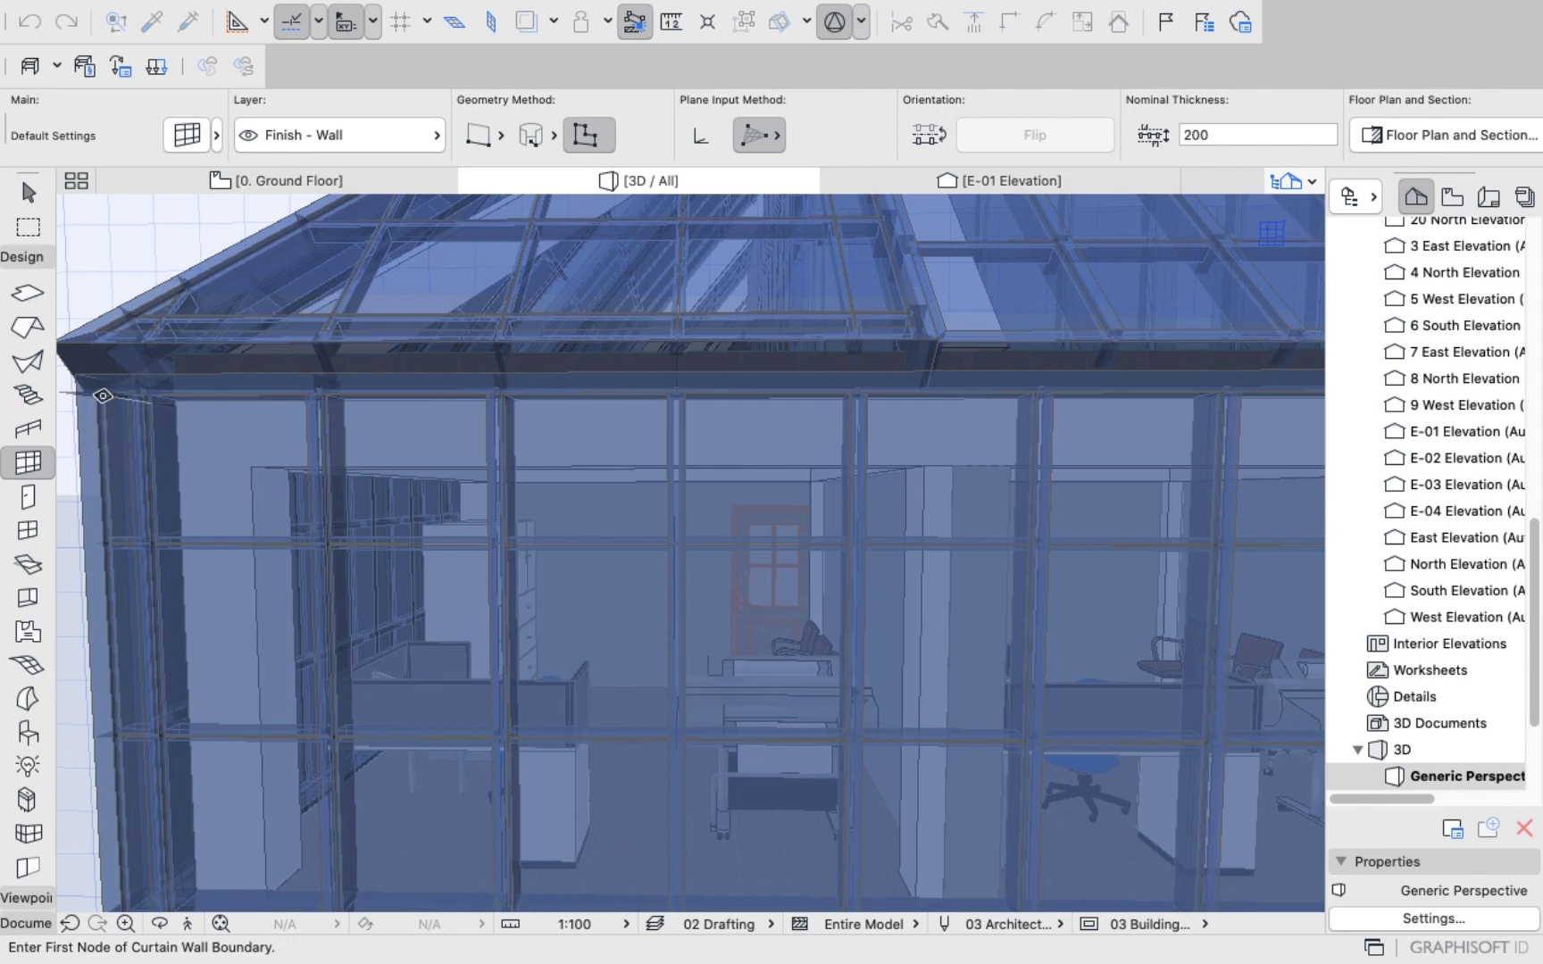
pyautogui.click(102, 395)
pyautogui.scroll(-2, 217, 431)
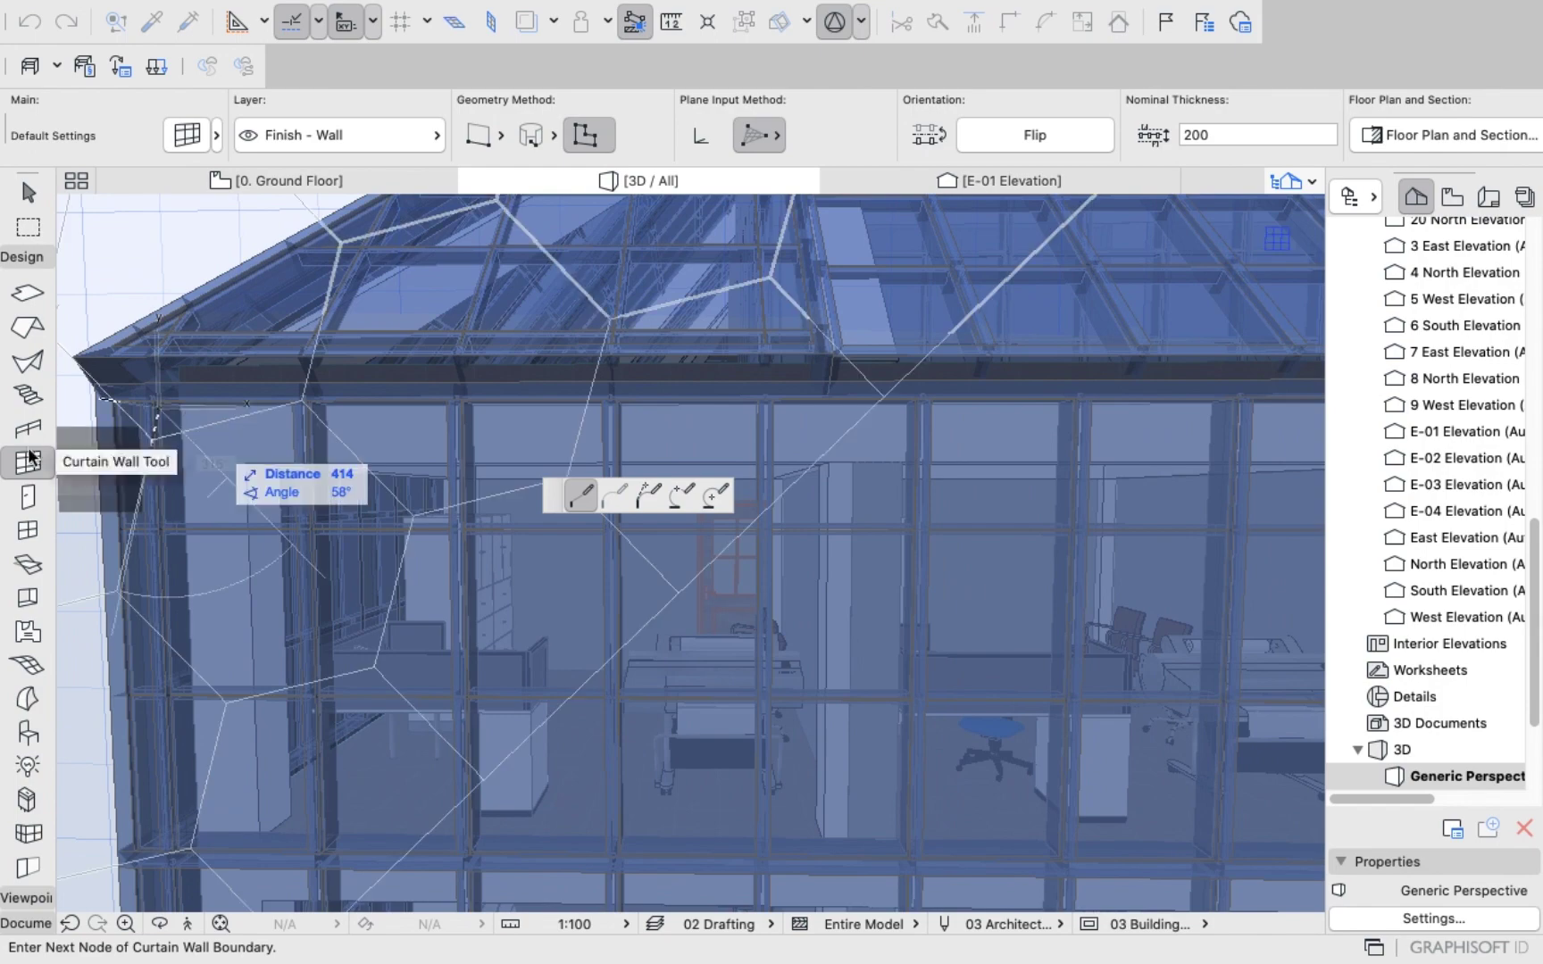
pyautogui.scroll(10, 89, 386)
pyautogui.scroll(-6, 121, 420)
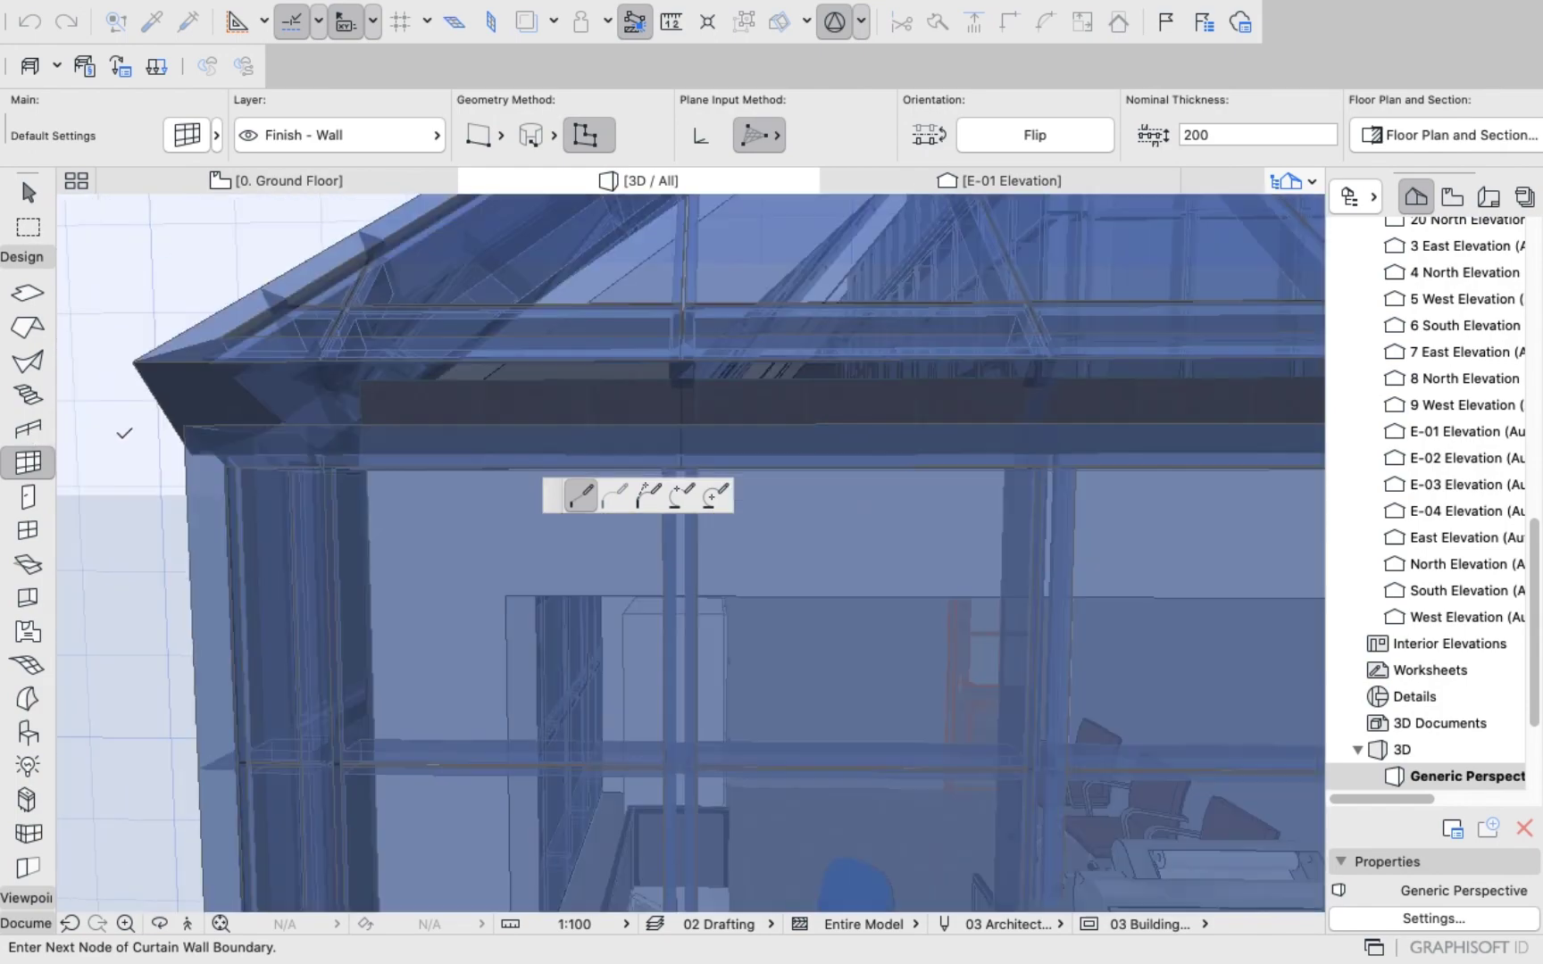
pyautogui.scroll(3, 124, 433)
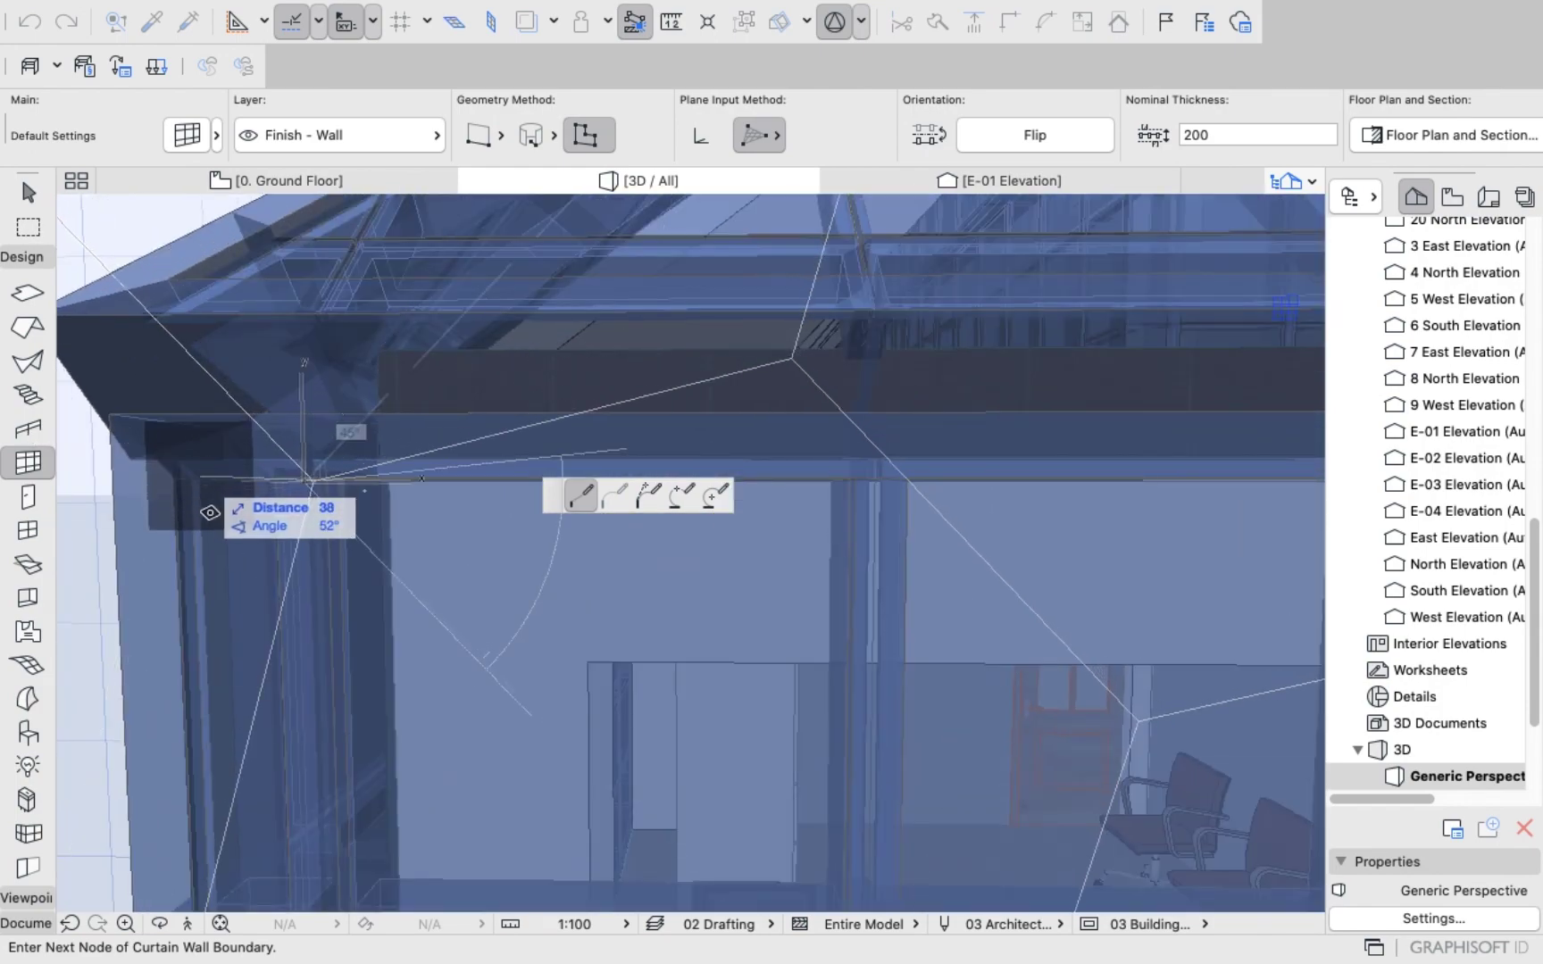
# Draw the boundary's diagonal edge from the upper-left node down to the facade's lower-right corner, about 23700 mm long.
pyautogui.scroll(-10, 414, 493)
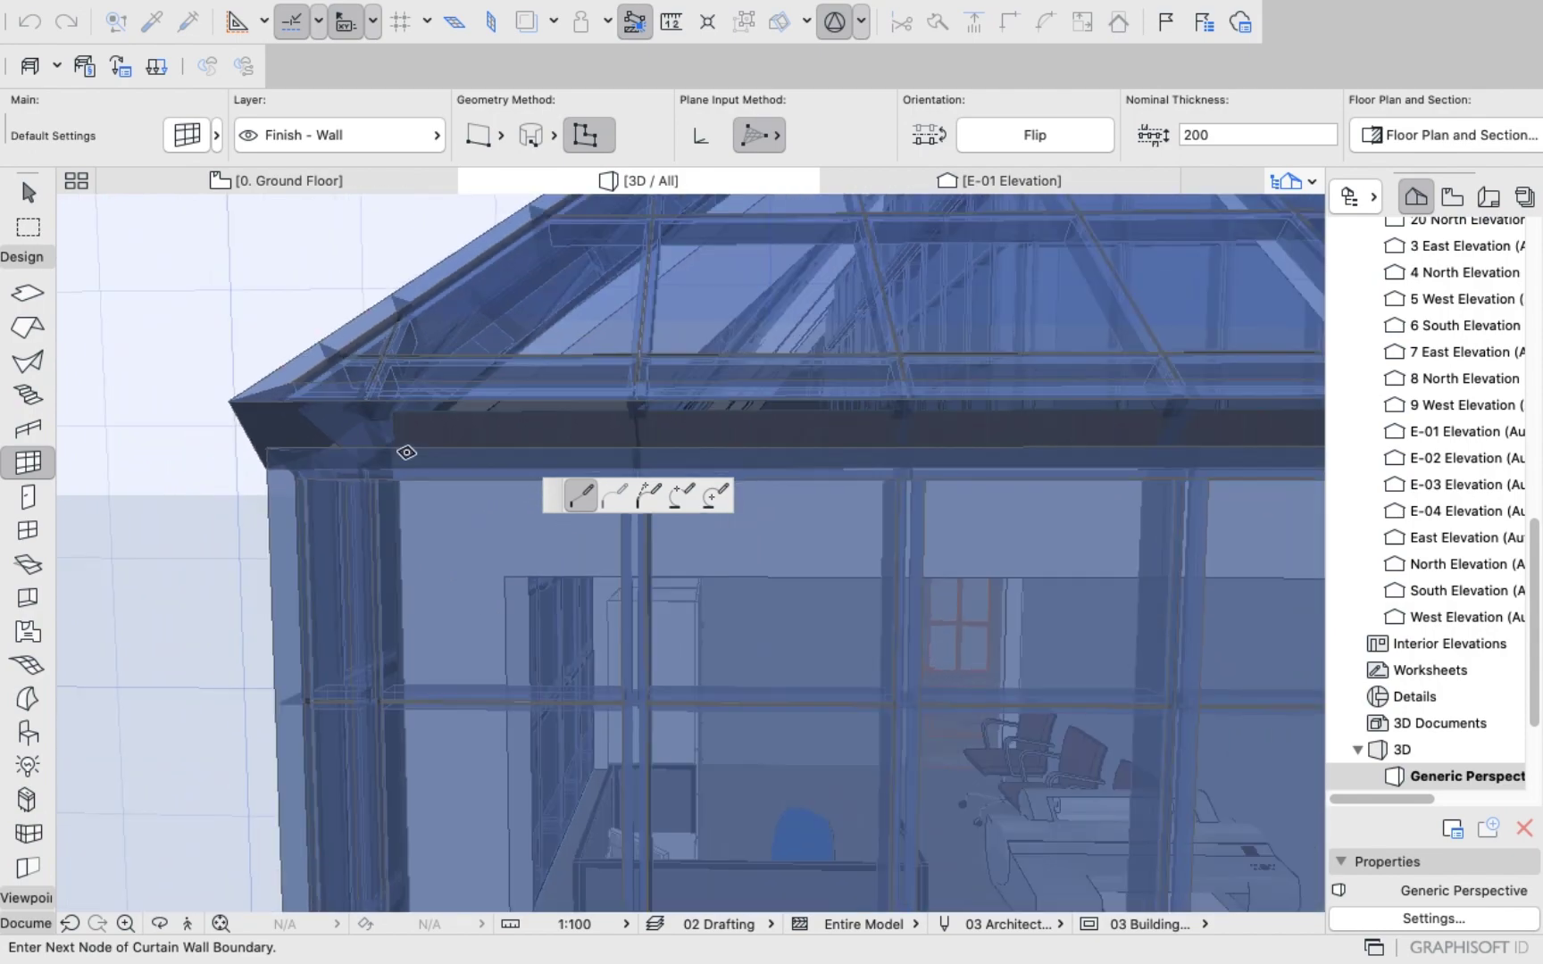
pyautogui.scroll(-10, 488, 584)
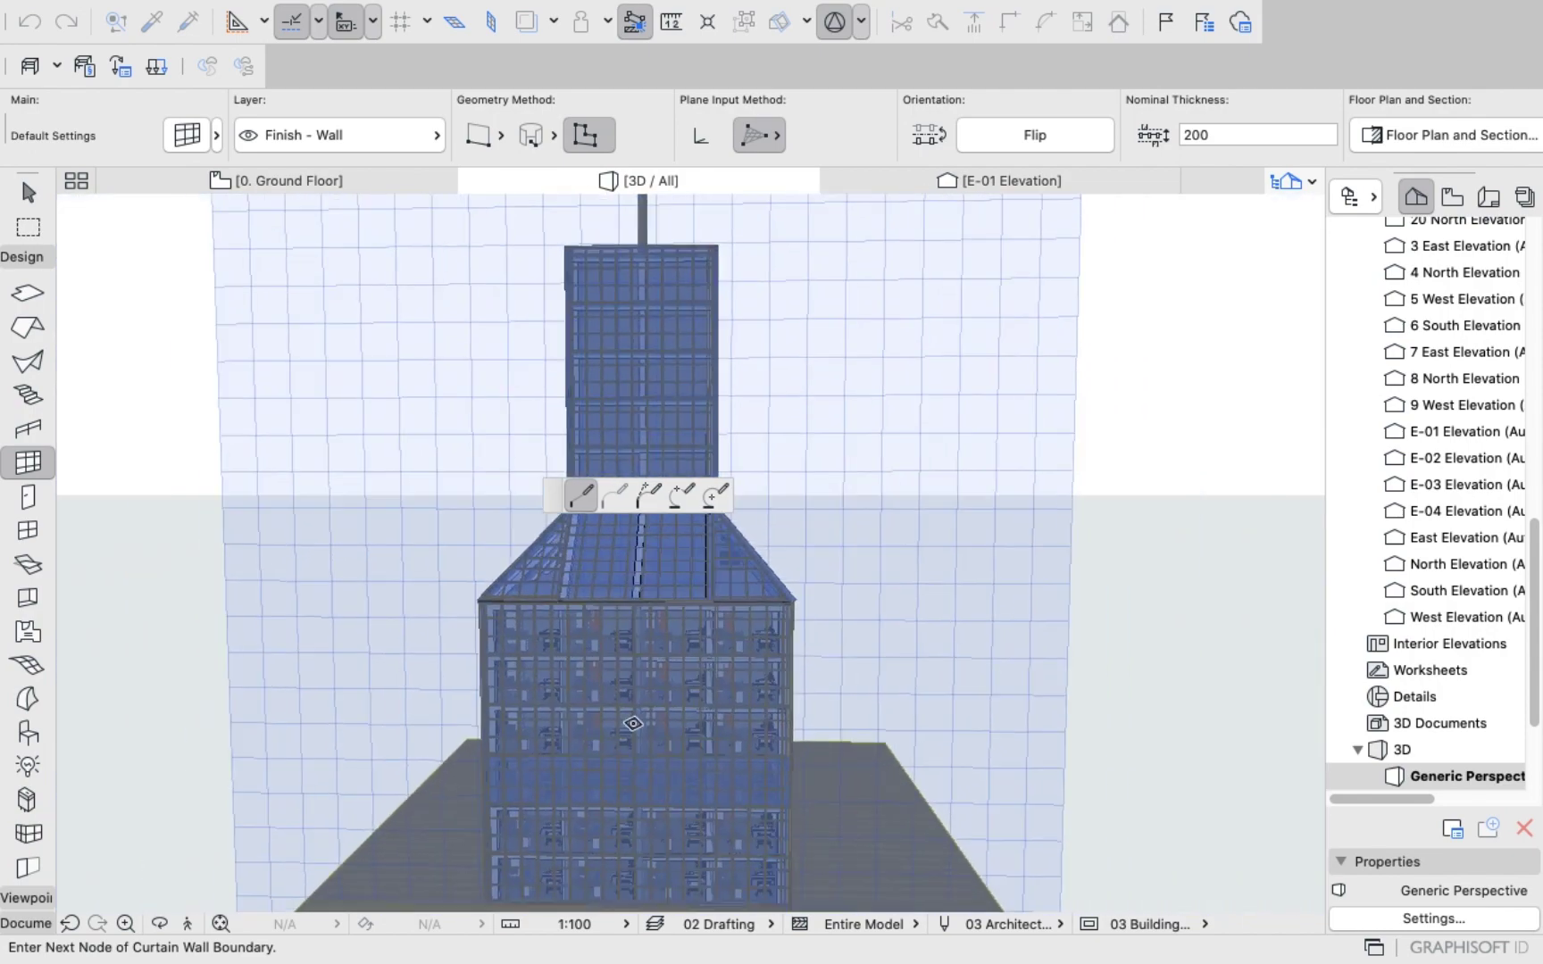
pyautogui.scroll(10, 757, 823)
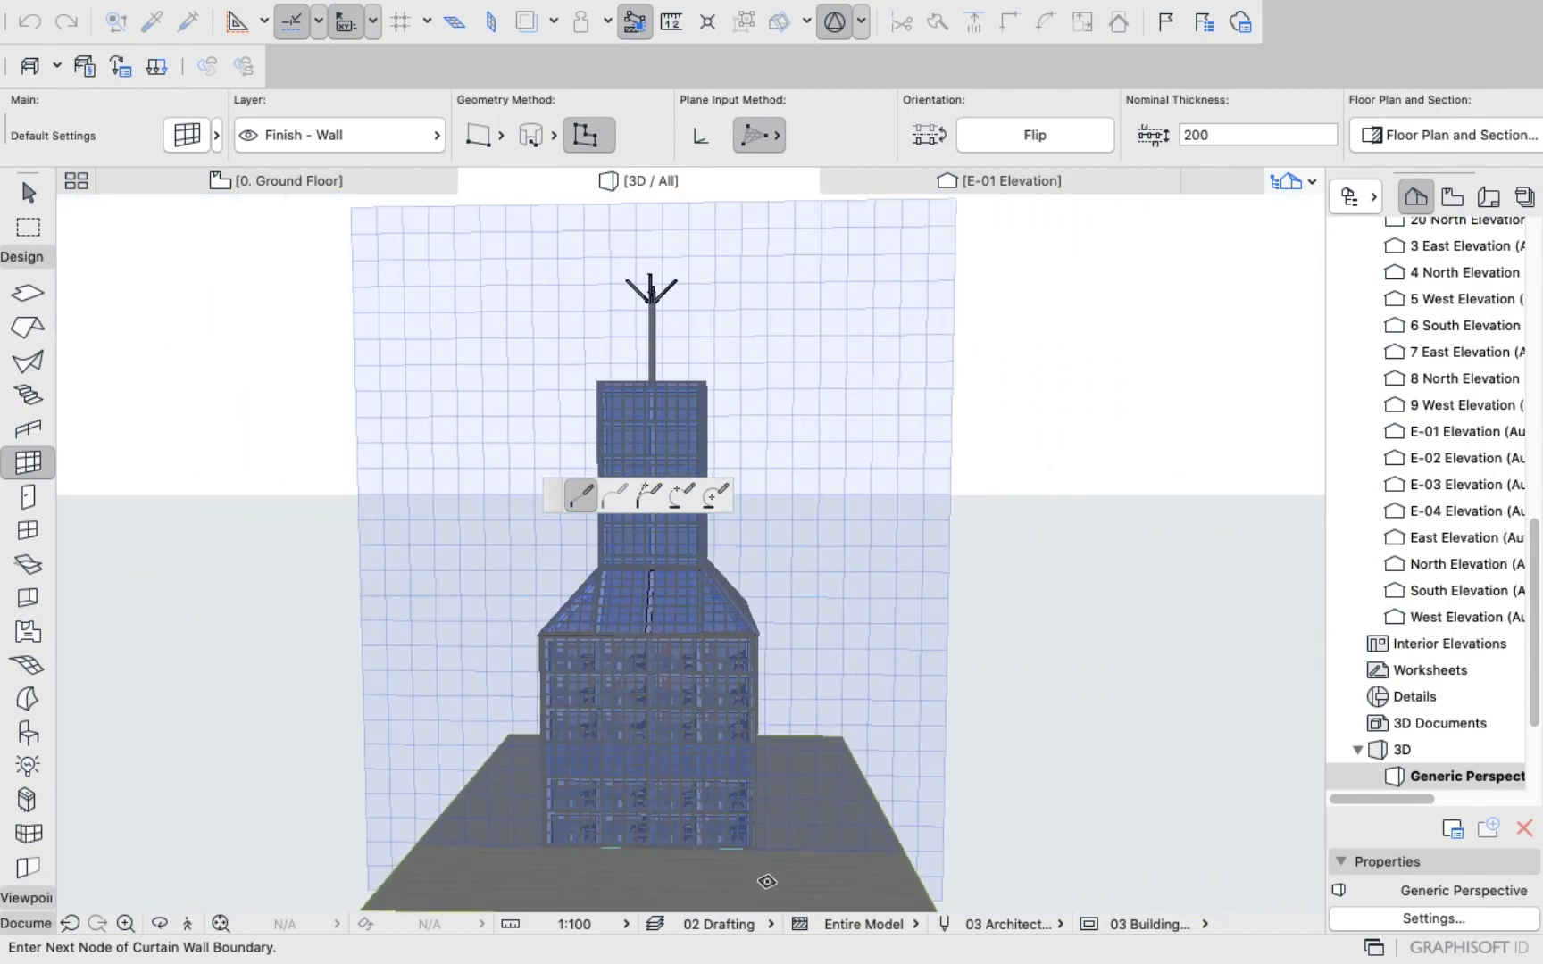
pyautogui.scroll(10, 746, 882)
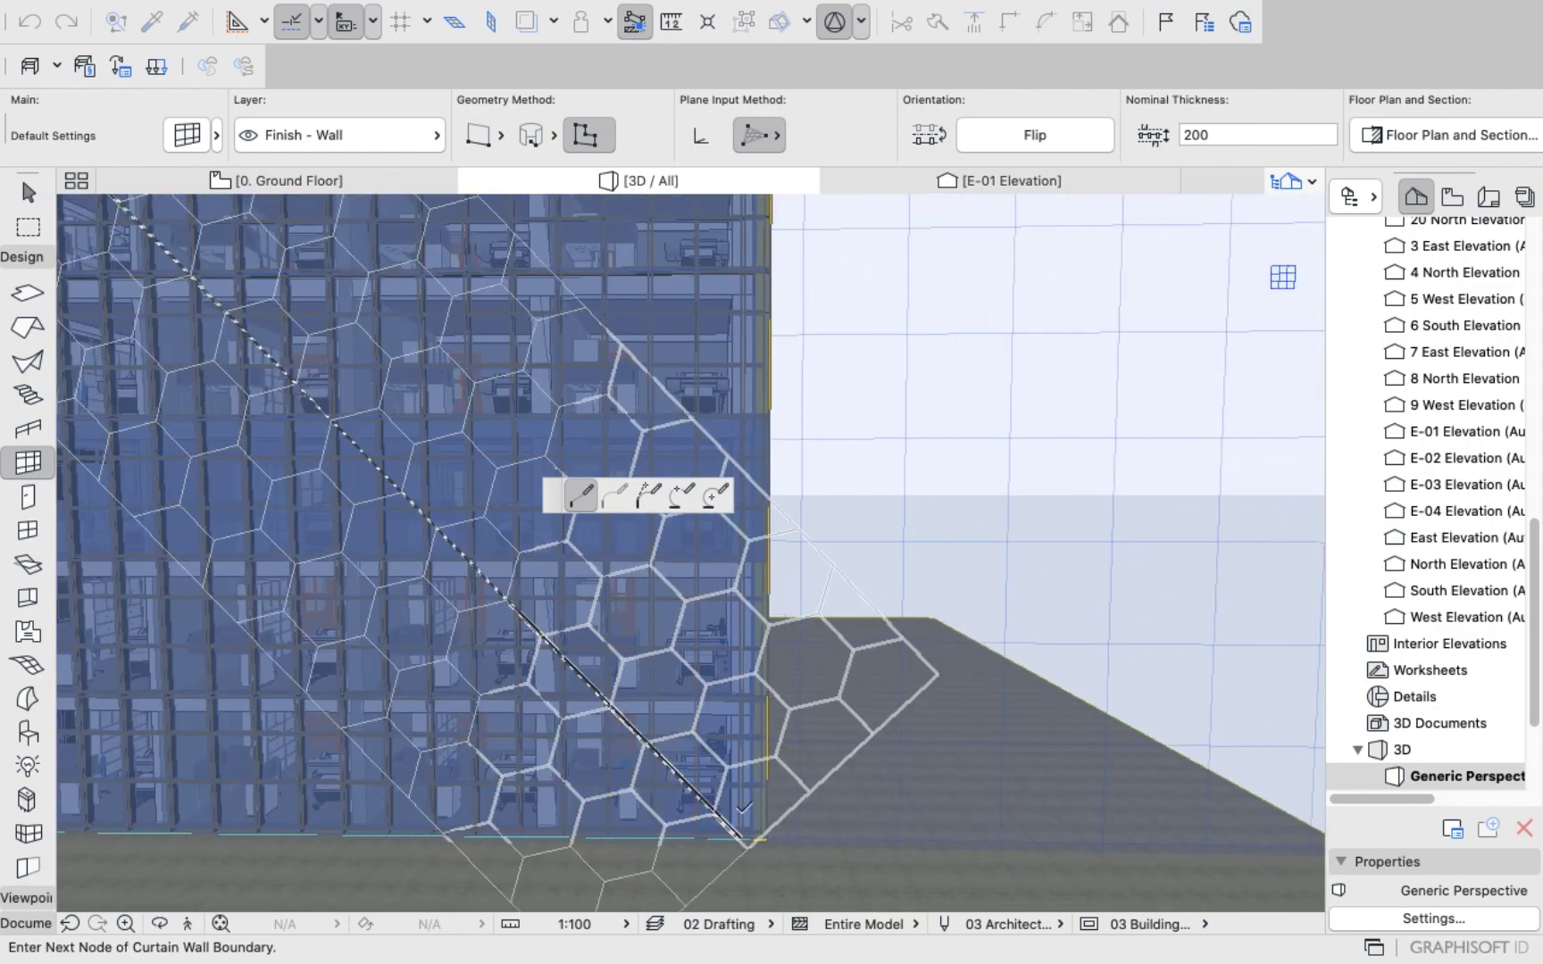
pyautogui.scroll(-5, 744, 815)
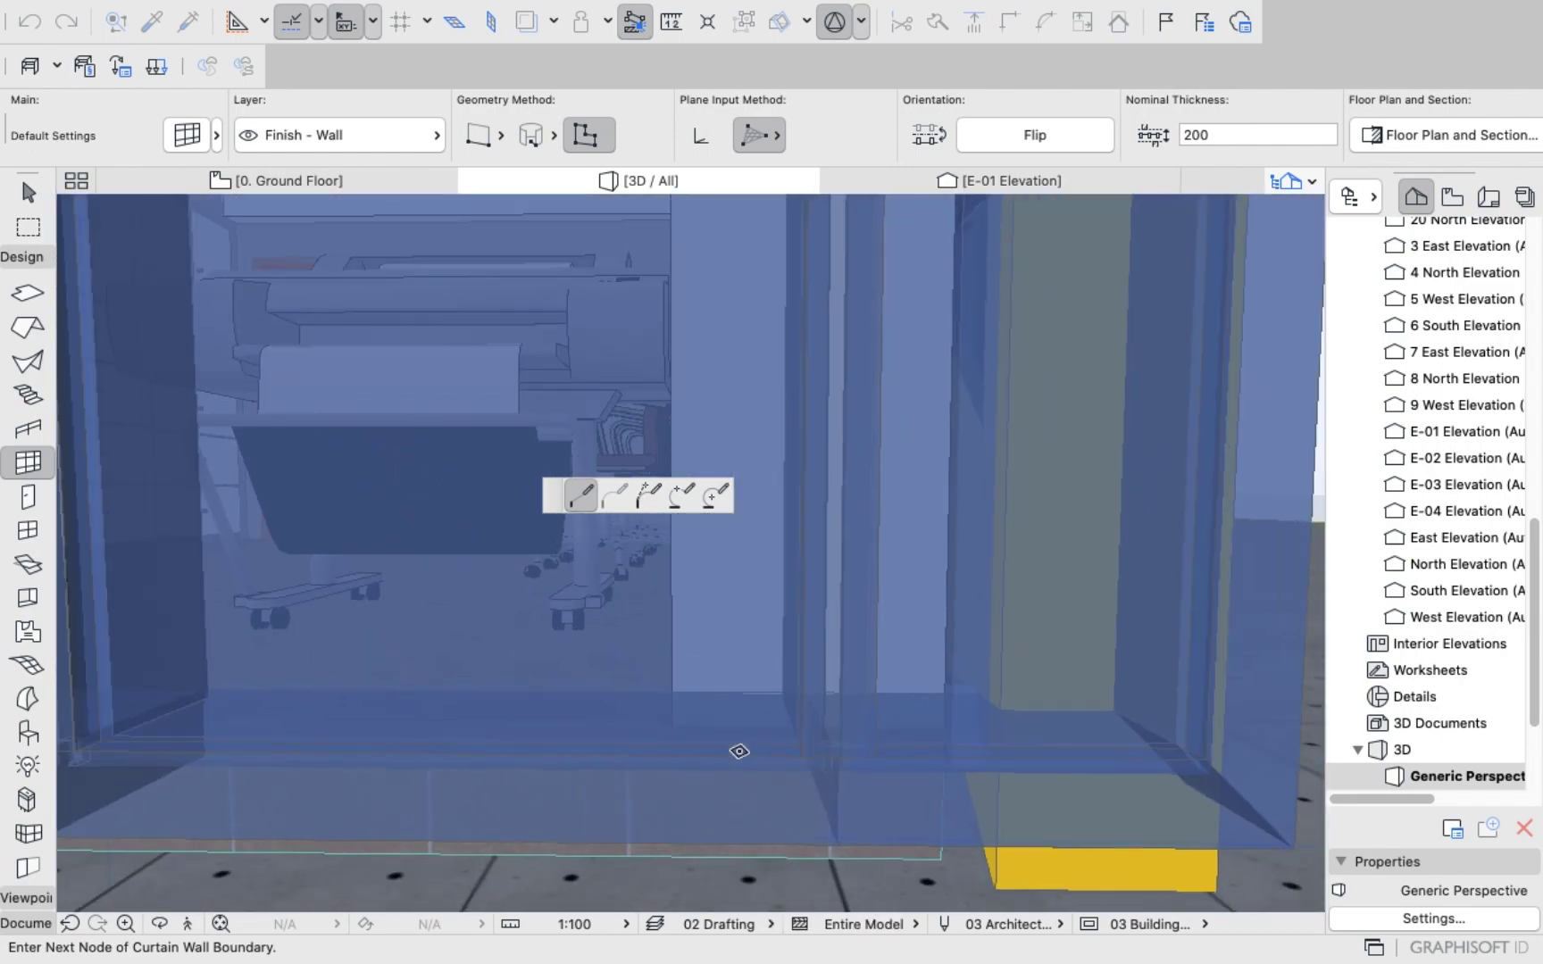
pyautogui.scroll(-2, 902, 750)
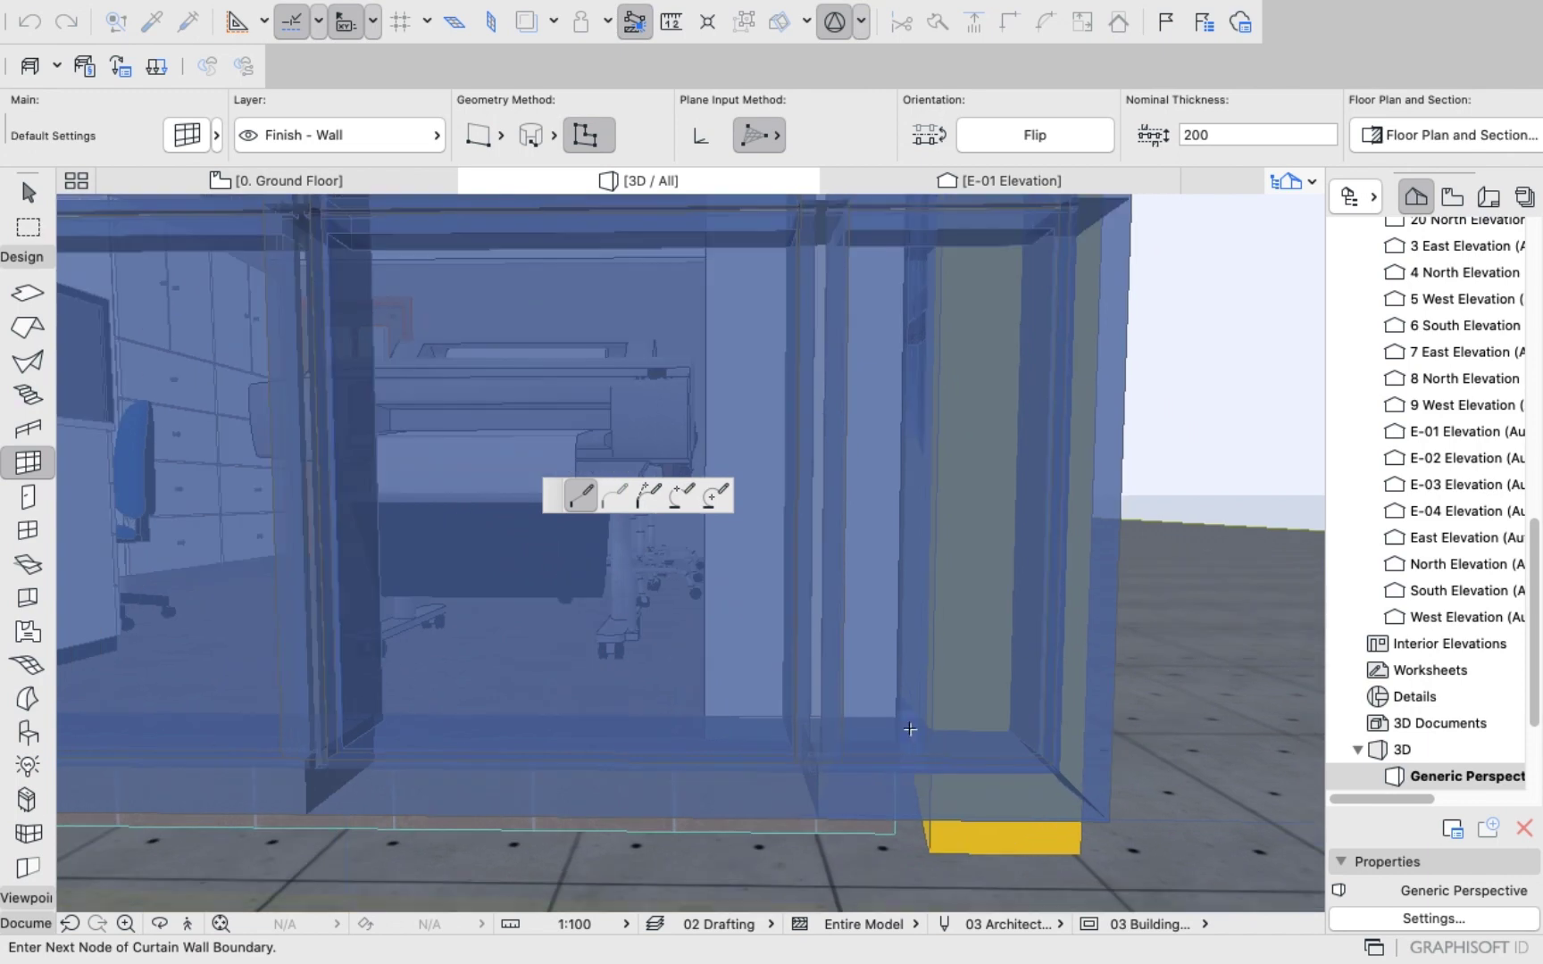
pyautogui.scroll(2, 911, 681)
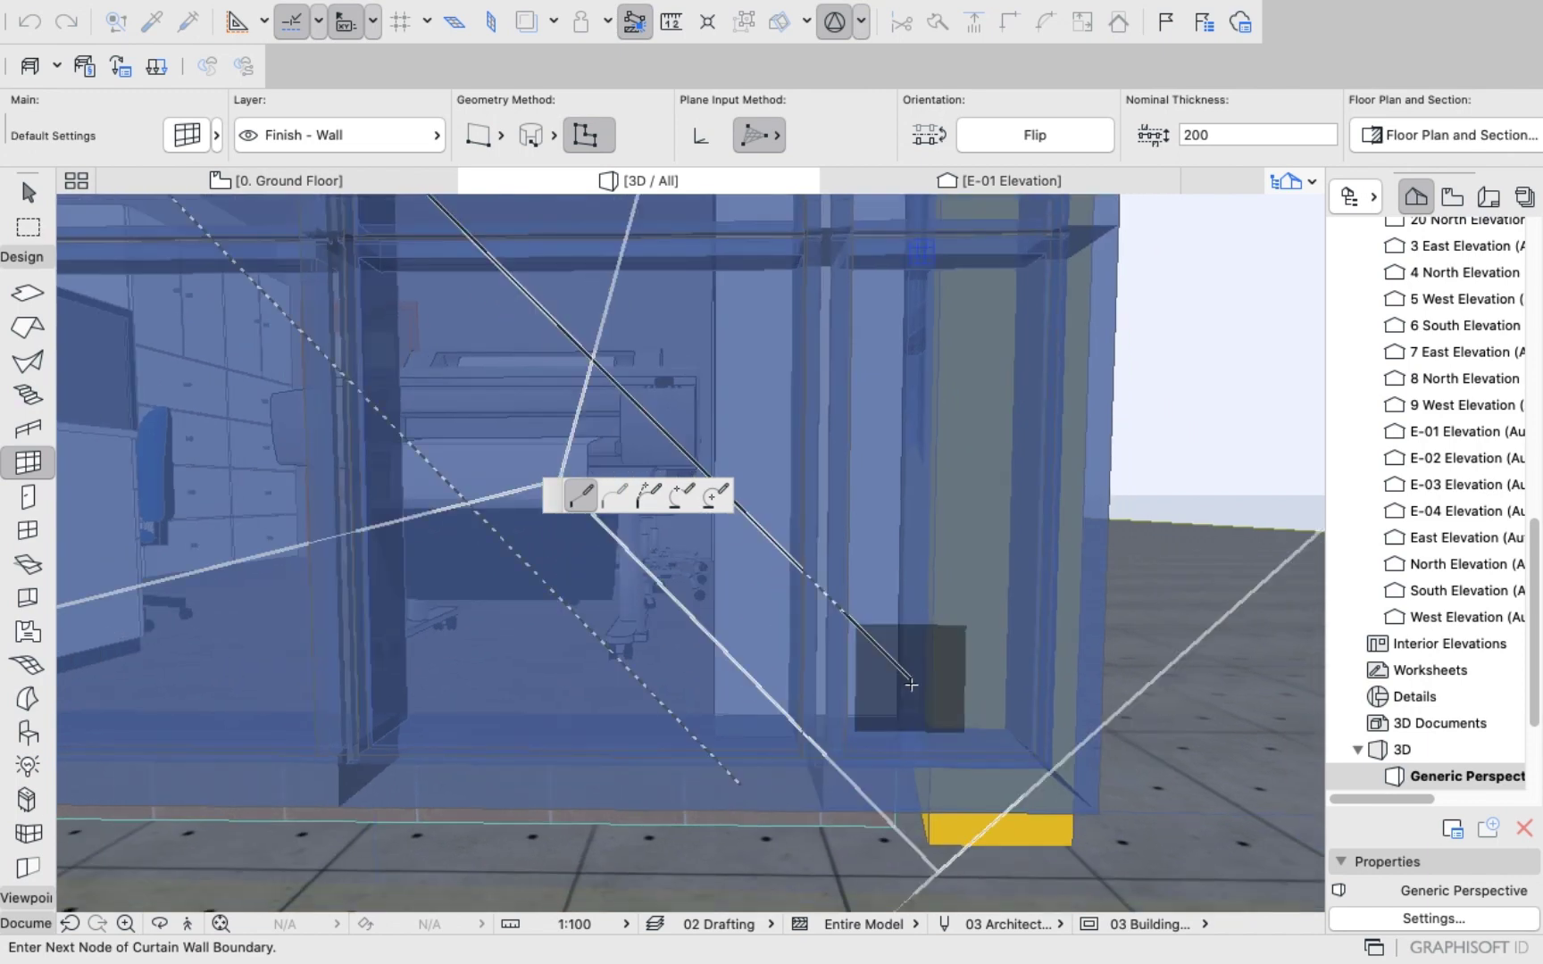
pyautogui.scroll(2, 911, 684)
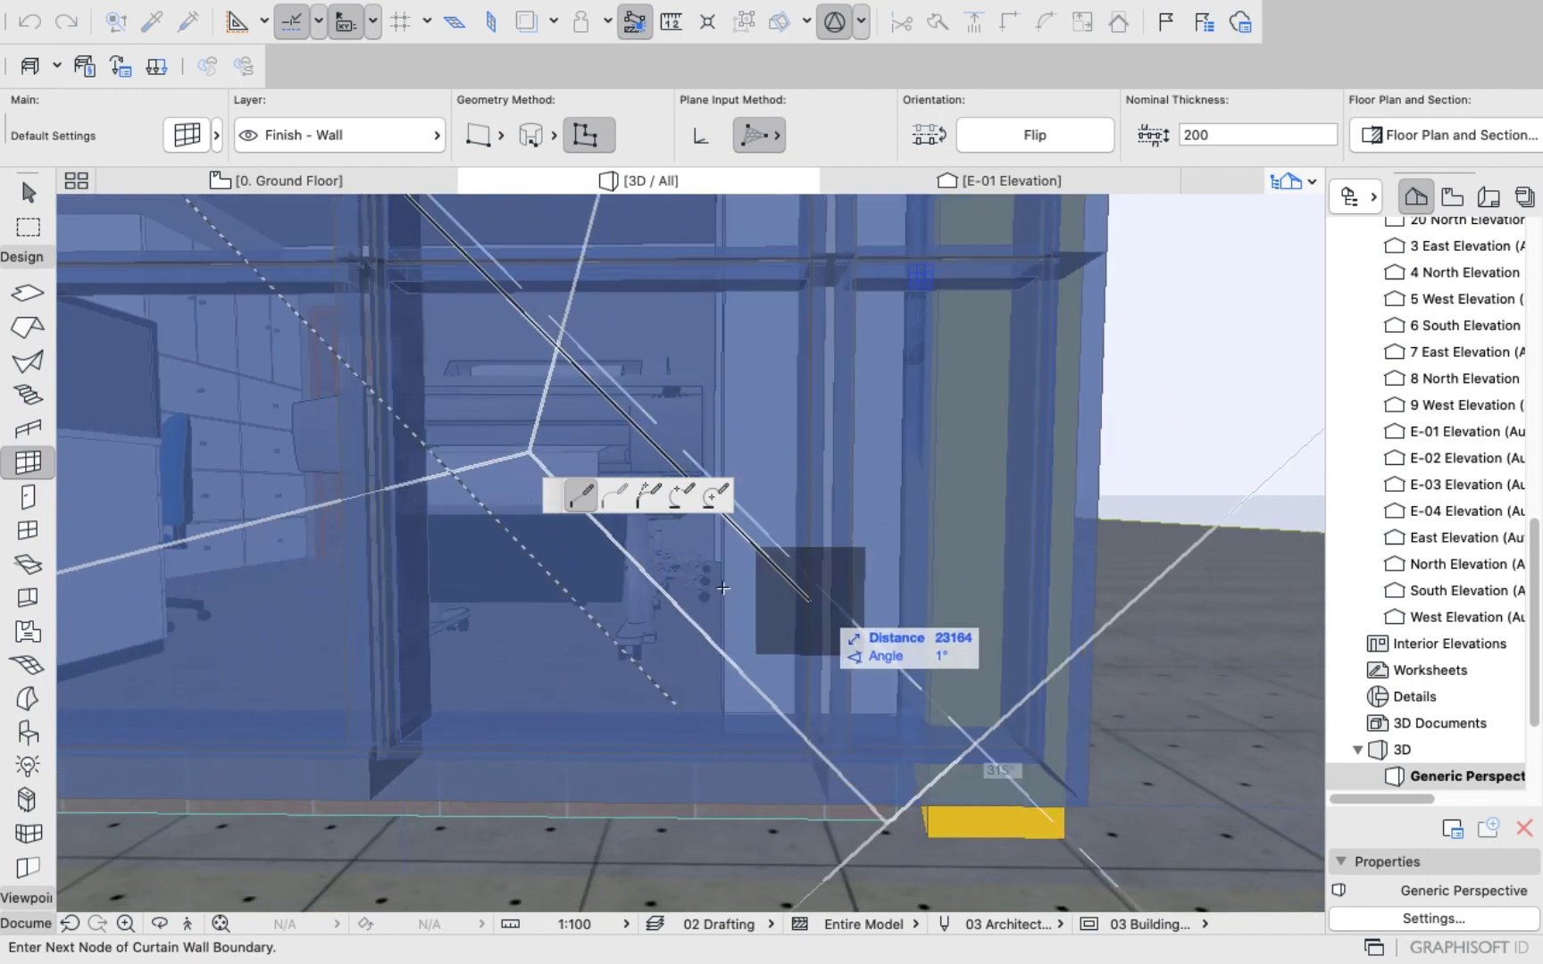
pyautogui.scroll(2, 872, 692)
pyautogui.scroll(2, 871, 688)
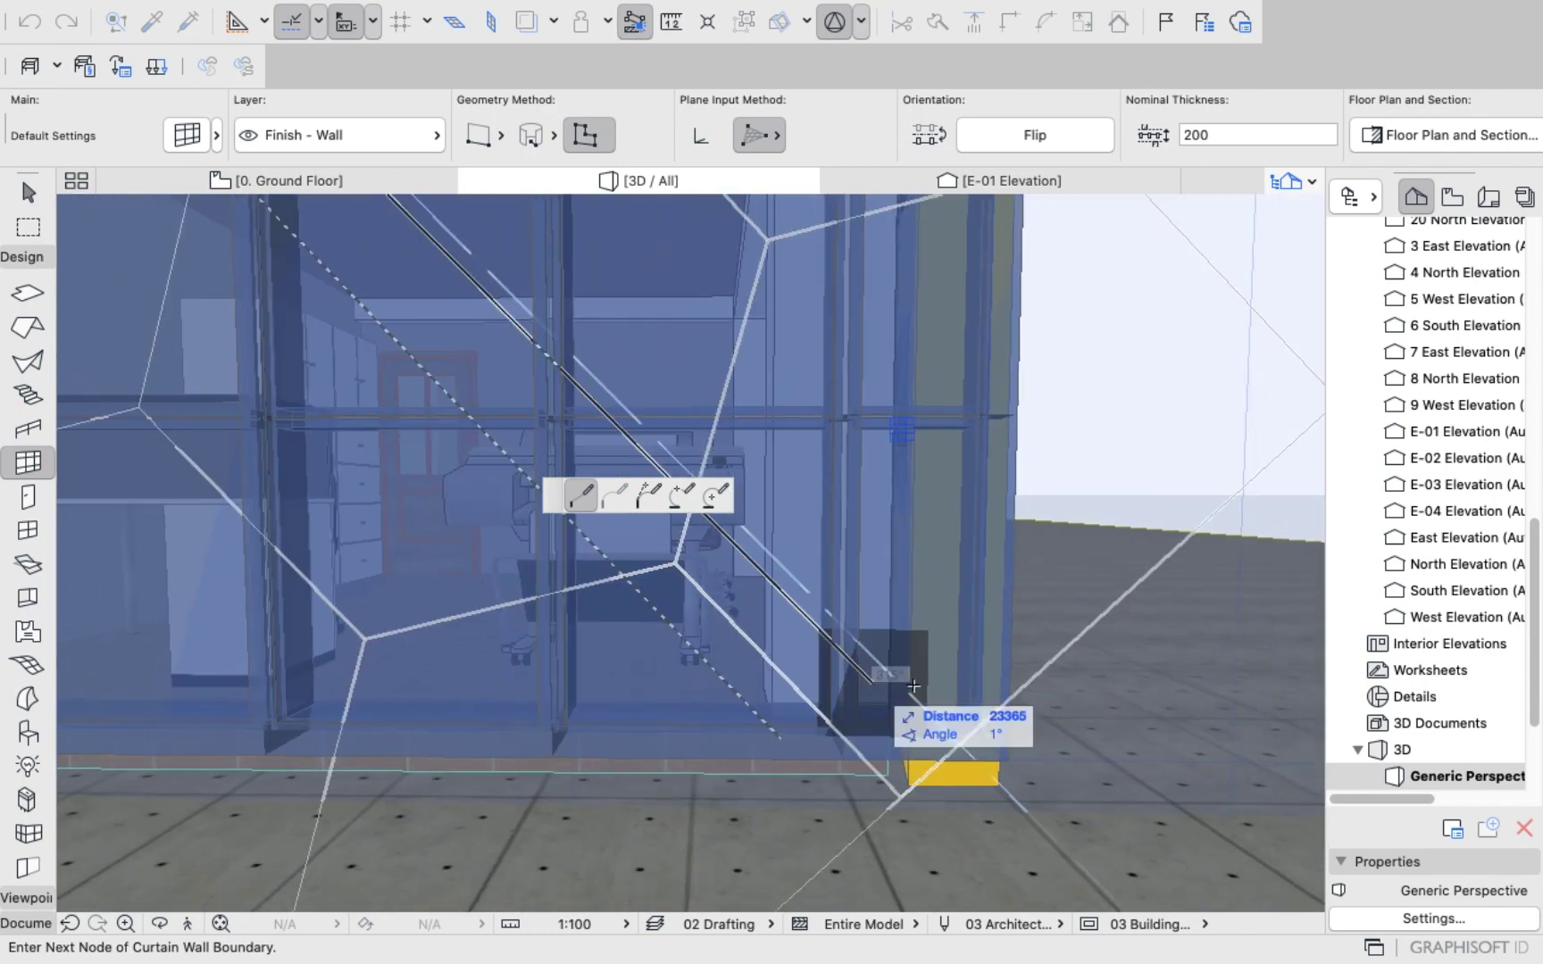
pyautogui.scroll(2, 906, 718)
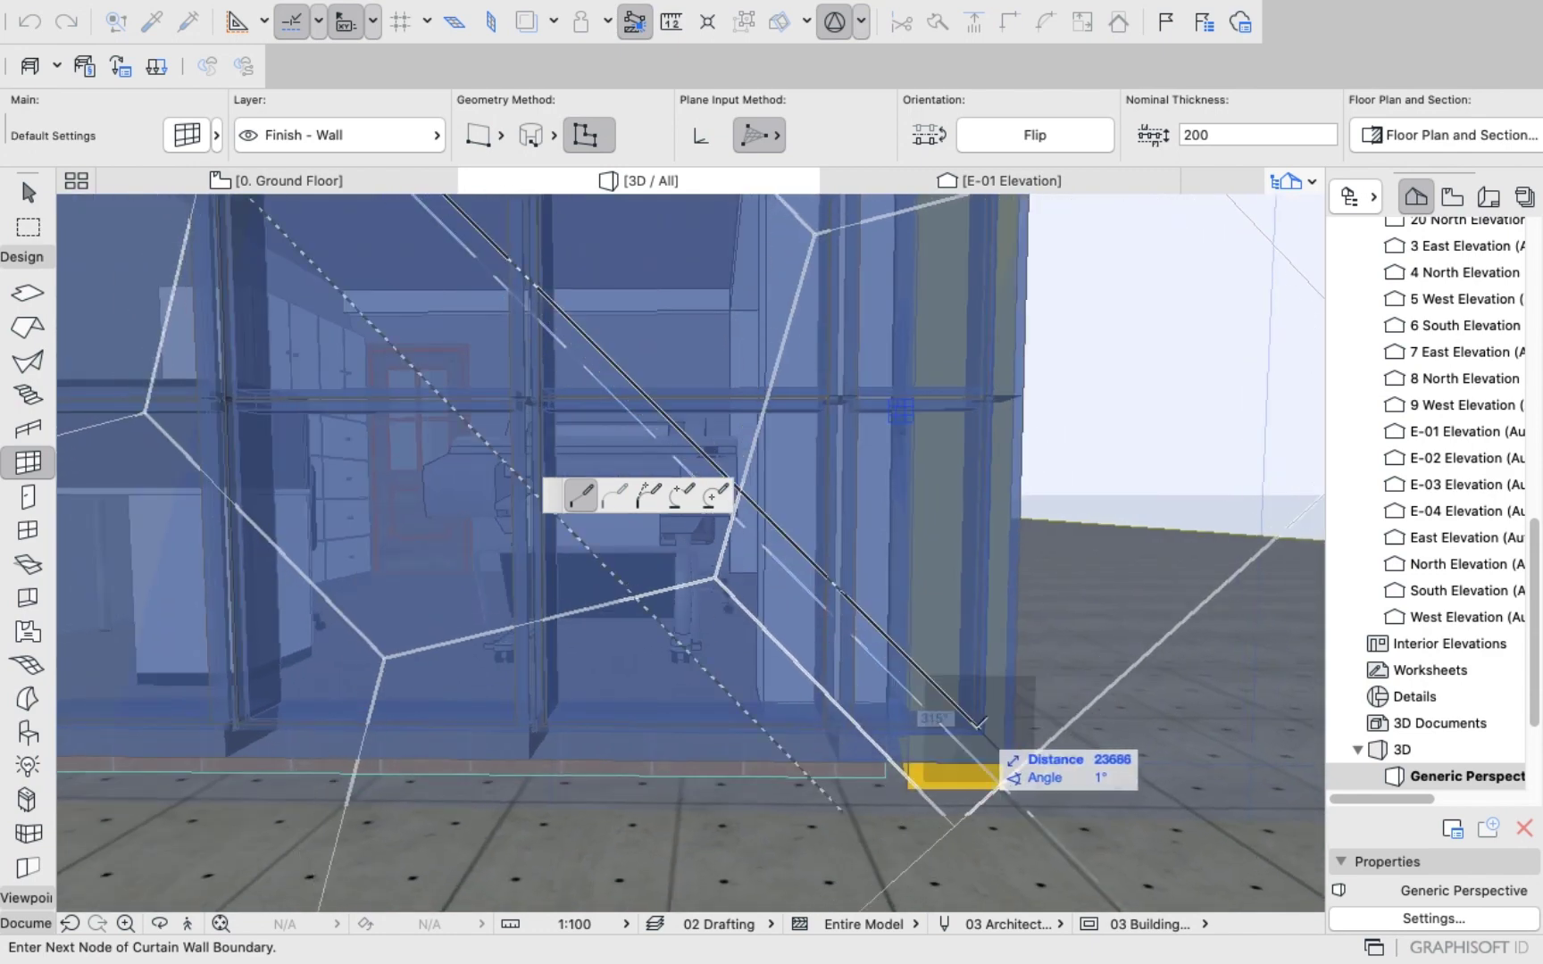
pyautogui.scroll(-5, 939, 703)
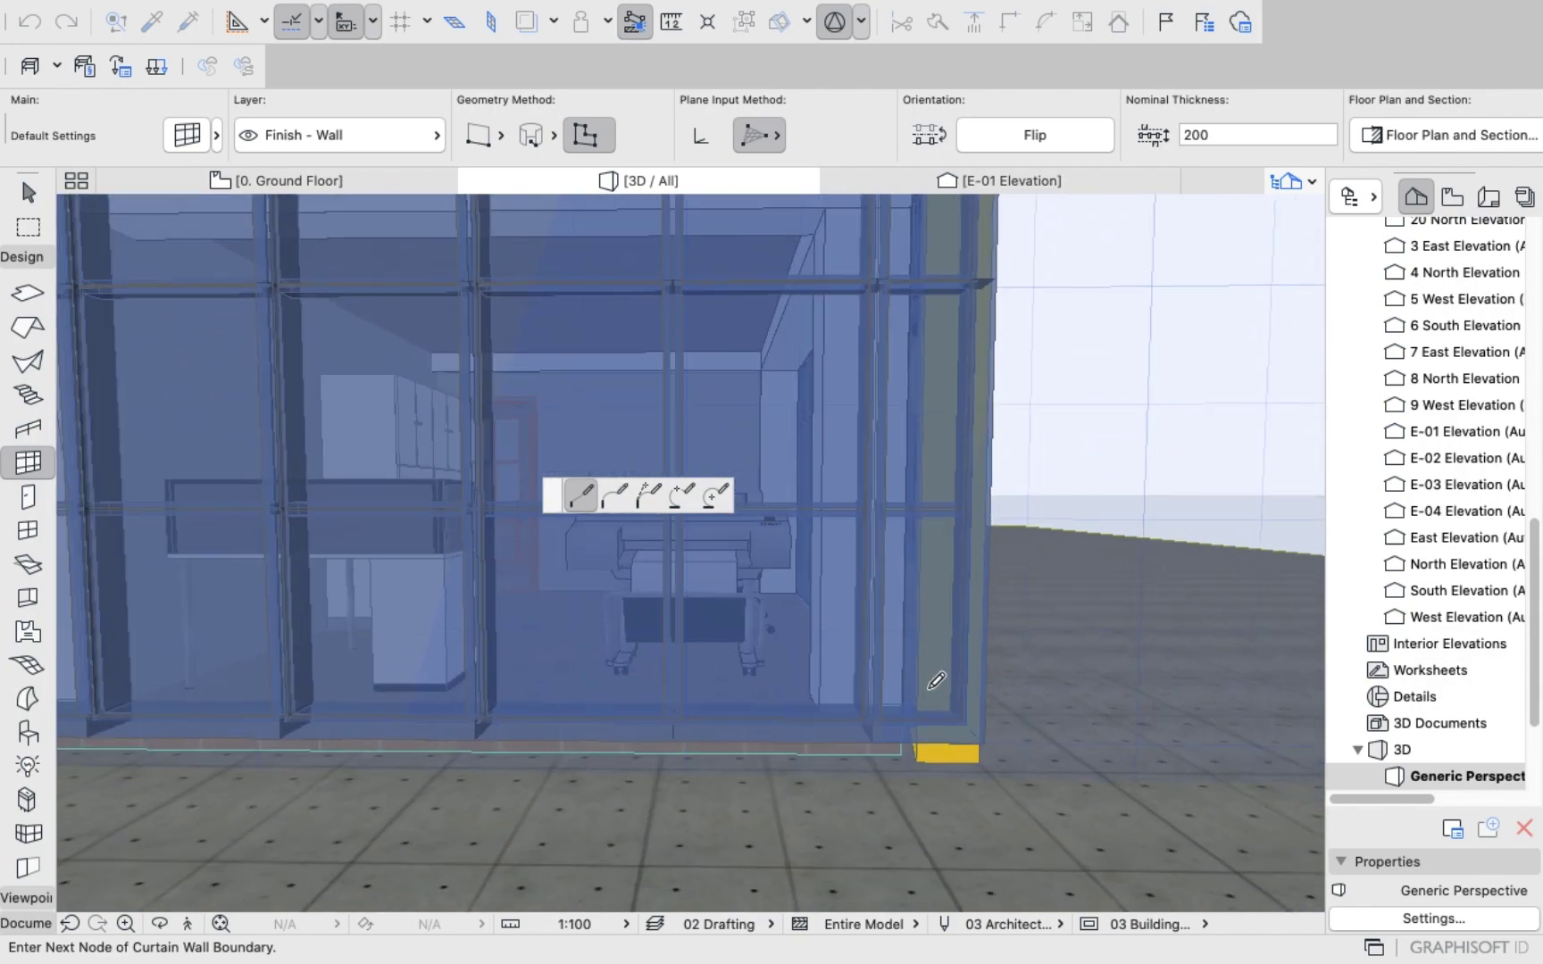
# Draw the boundary's base edge along the foot of the facade to its lower-left corner, about 16850 mm long.
pyautogui.keyDown('shift'); pyautogui.moveTo(943, 711); pyautogui.dragTo(214, 664, button='middle'); pyautogui.keyUp('shift')
pyautogui.scroll(3, 221, 719)
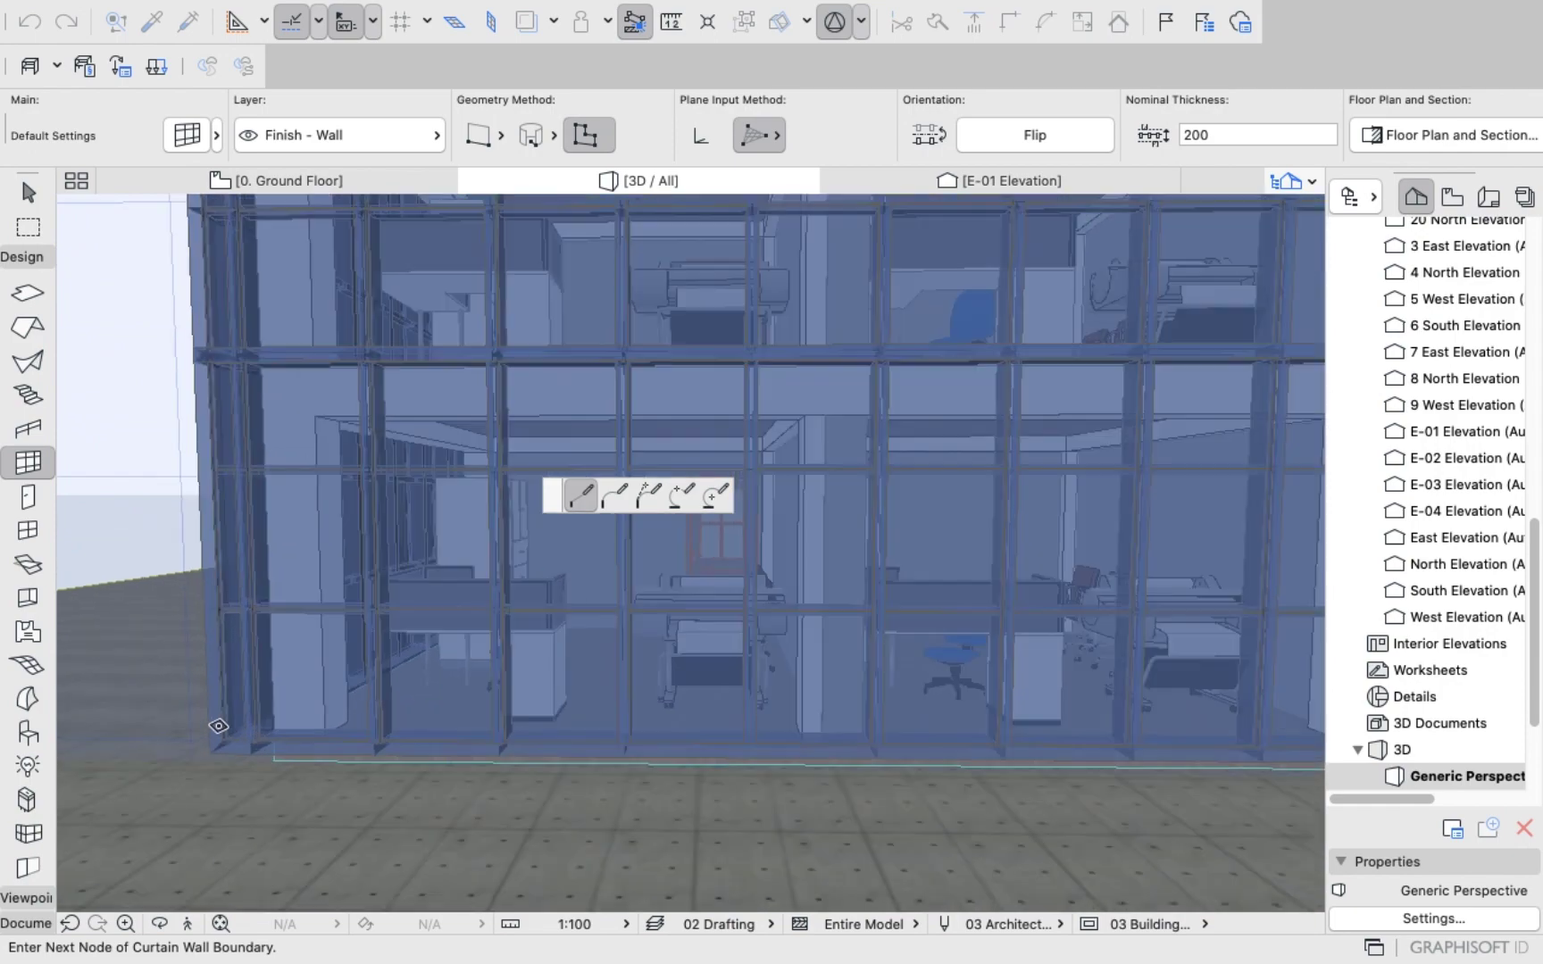
pyautogui.scroll(3, 221, 716)
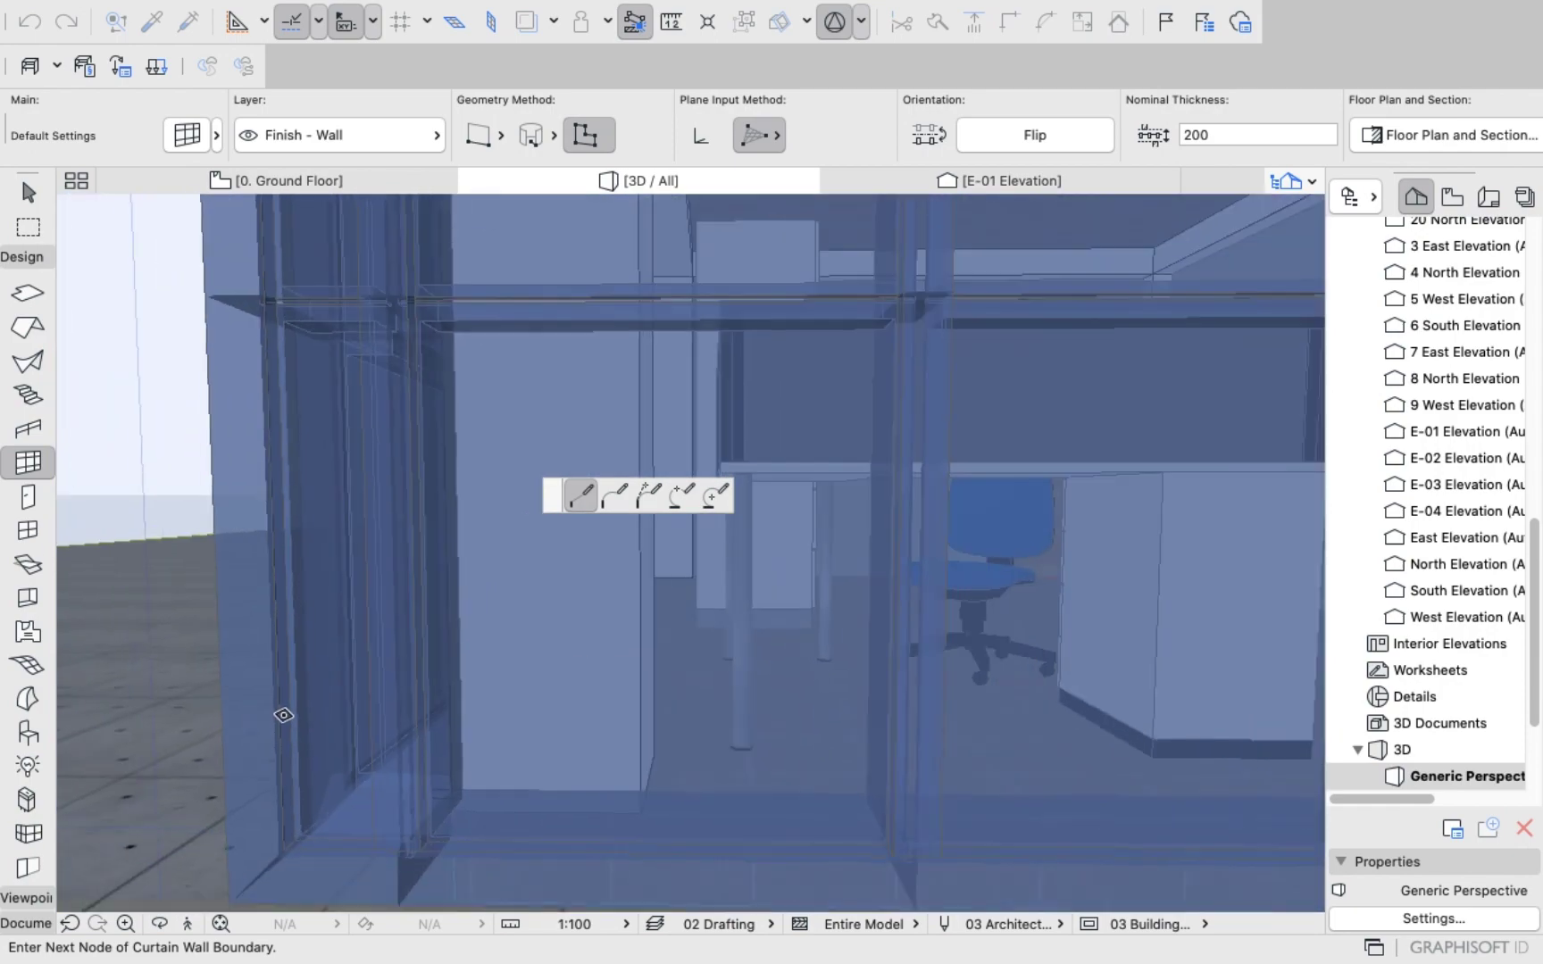
pyautogui.scroll(-3, 302, 770)
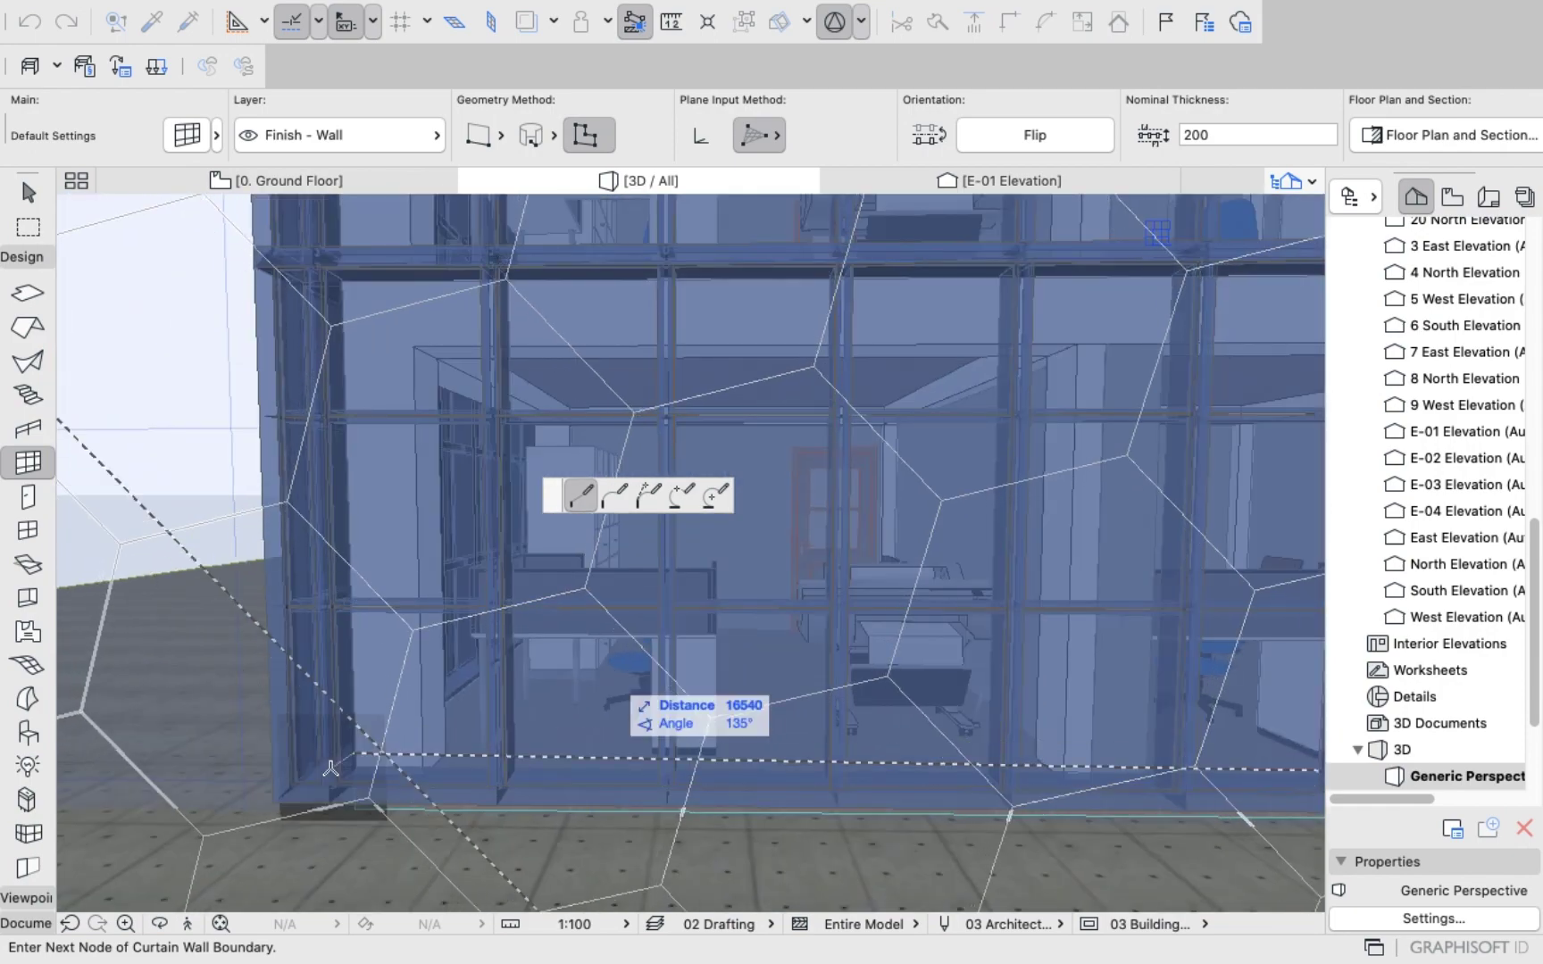
pyautogui.scroll(-5, 306, 769)
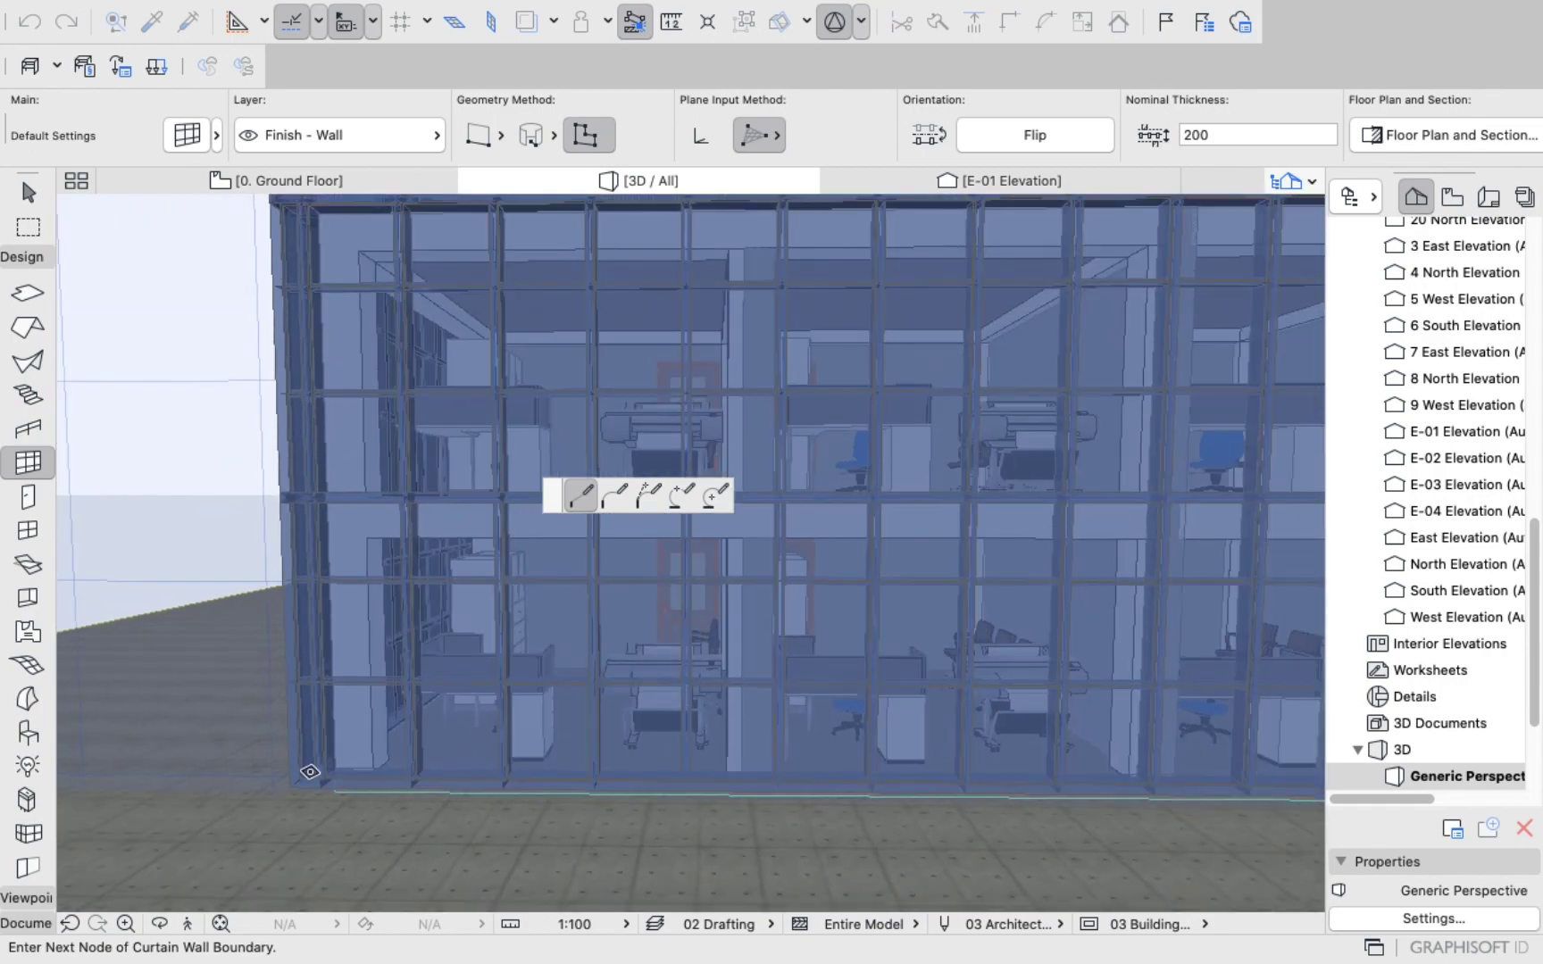
pyautogui.scroll(-2, 312, 768)
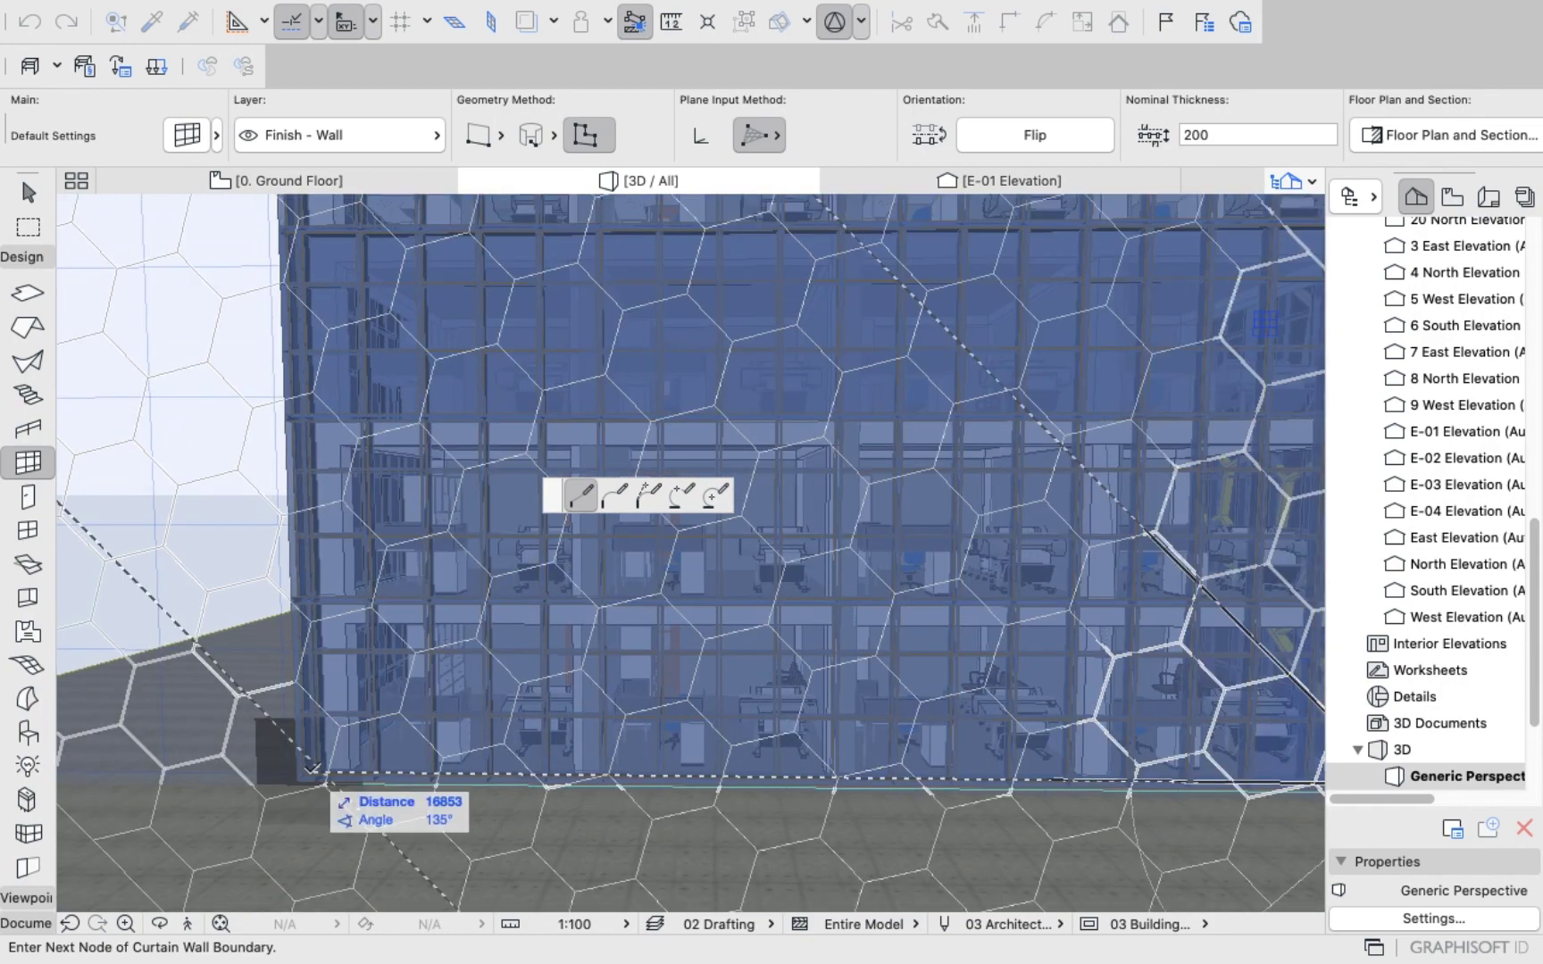
pyautogui.scroll(5, 311, 744)
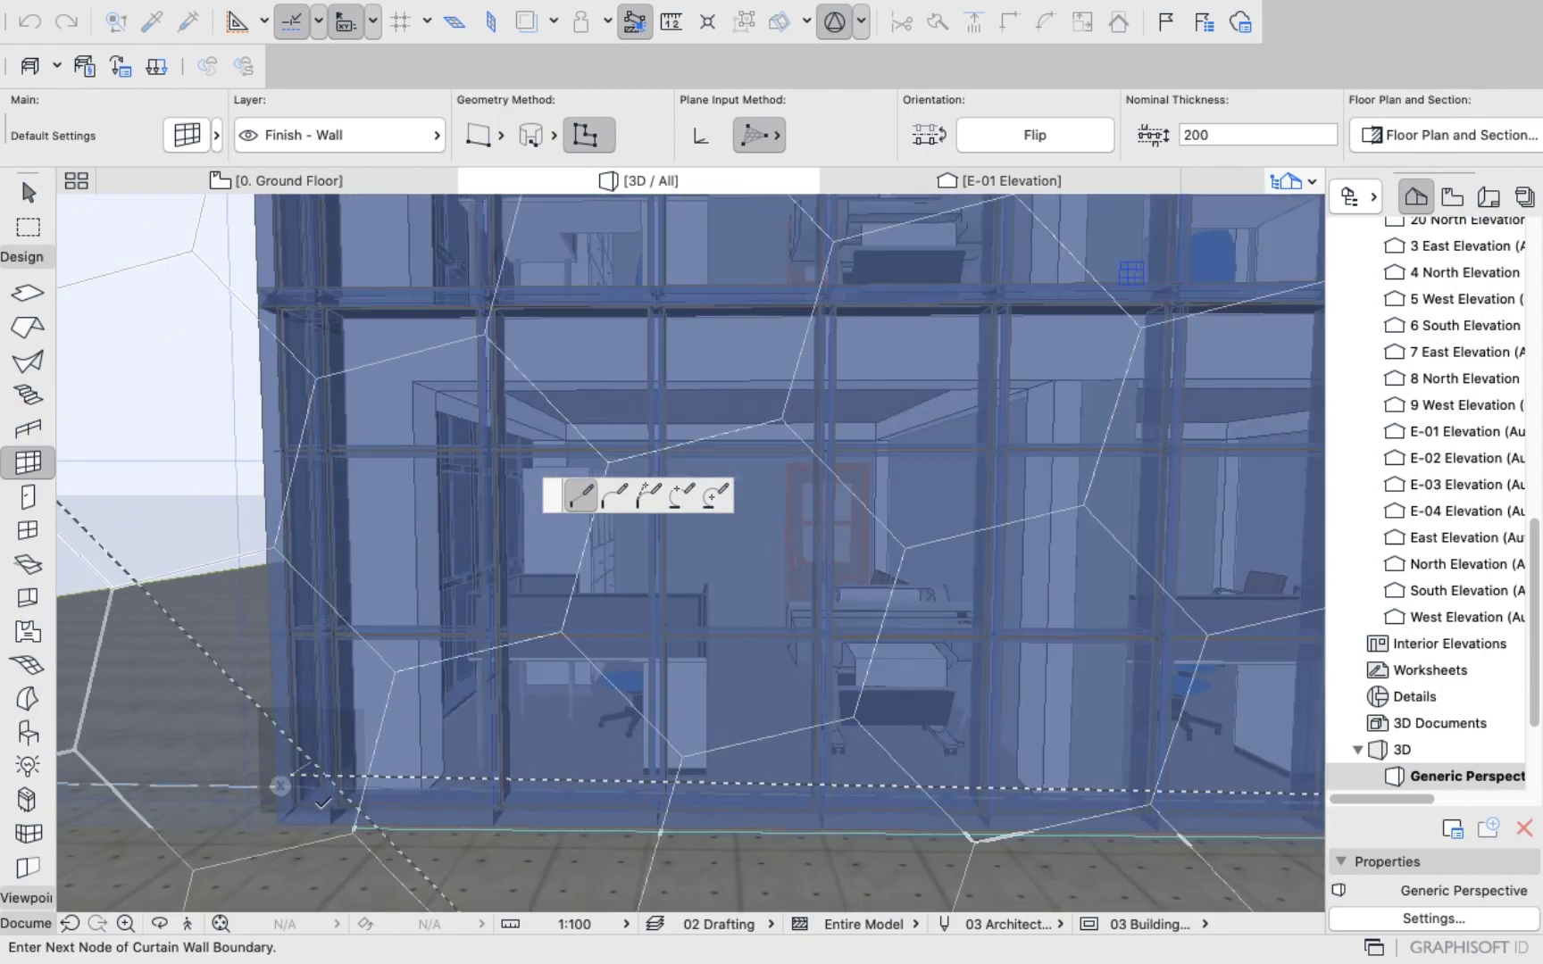
pyautogui.scroll(1, 337, 718)
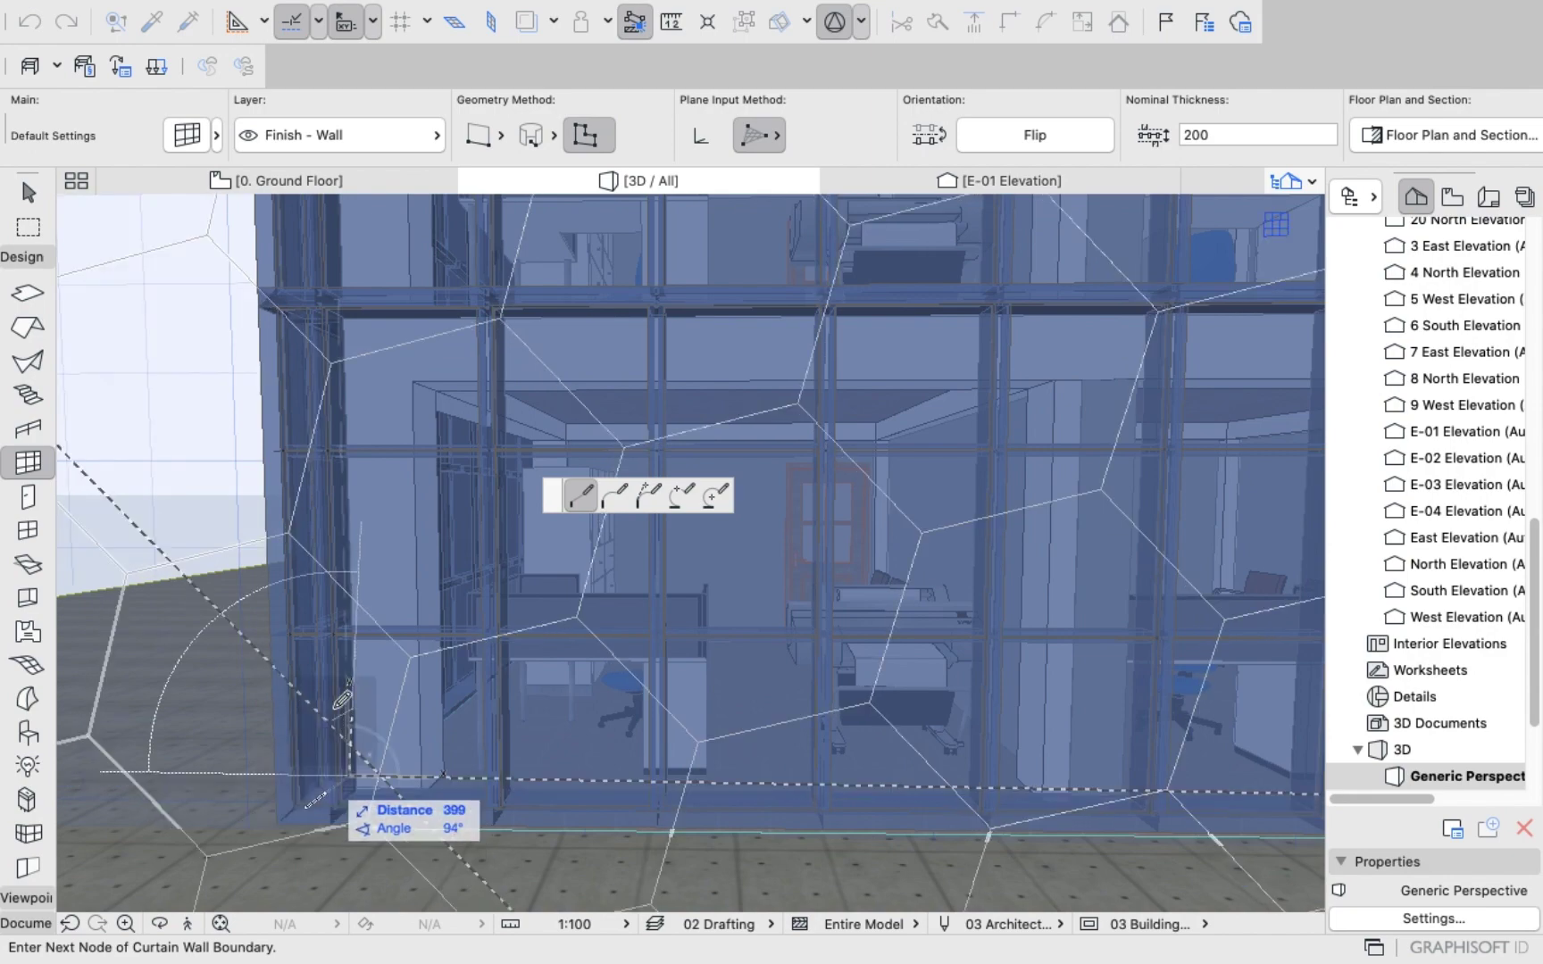
# Close the boundary at its first node in the upper-left corner to create the triangular hexagon curtain wall.
pyautogui.scroll(-10, 346, 668)
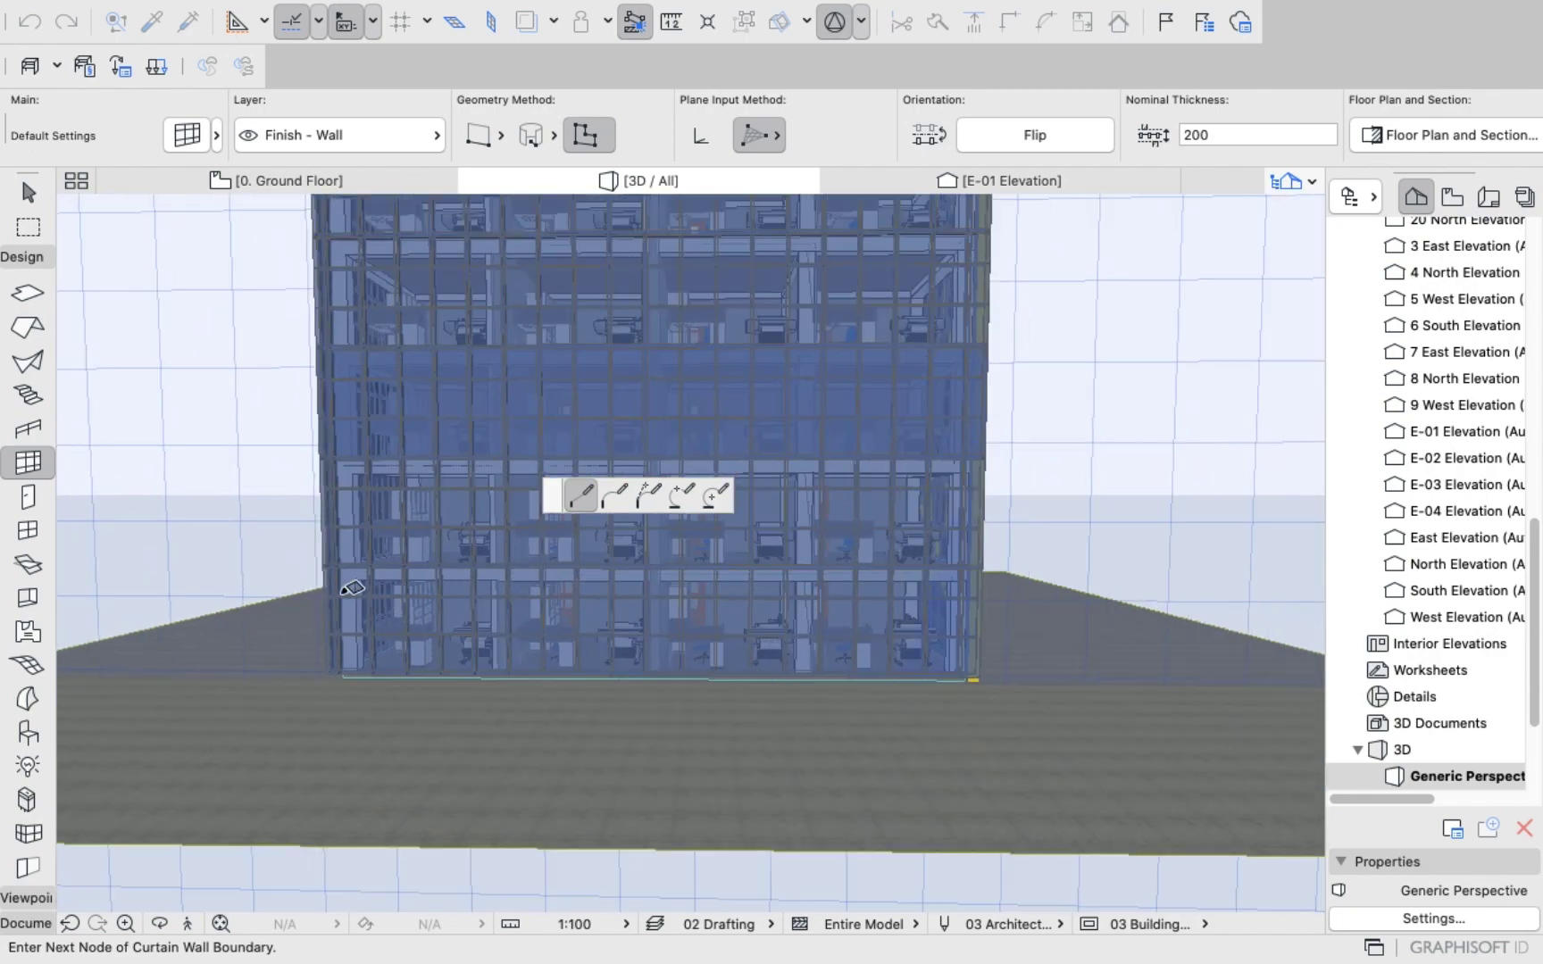
pyautogui.scroll(8, 332, 223)
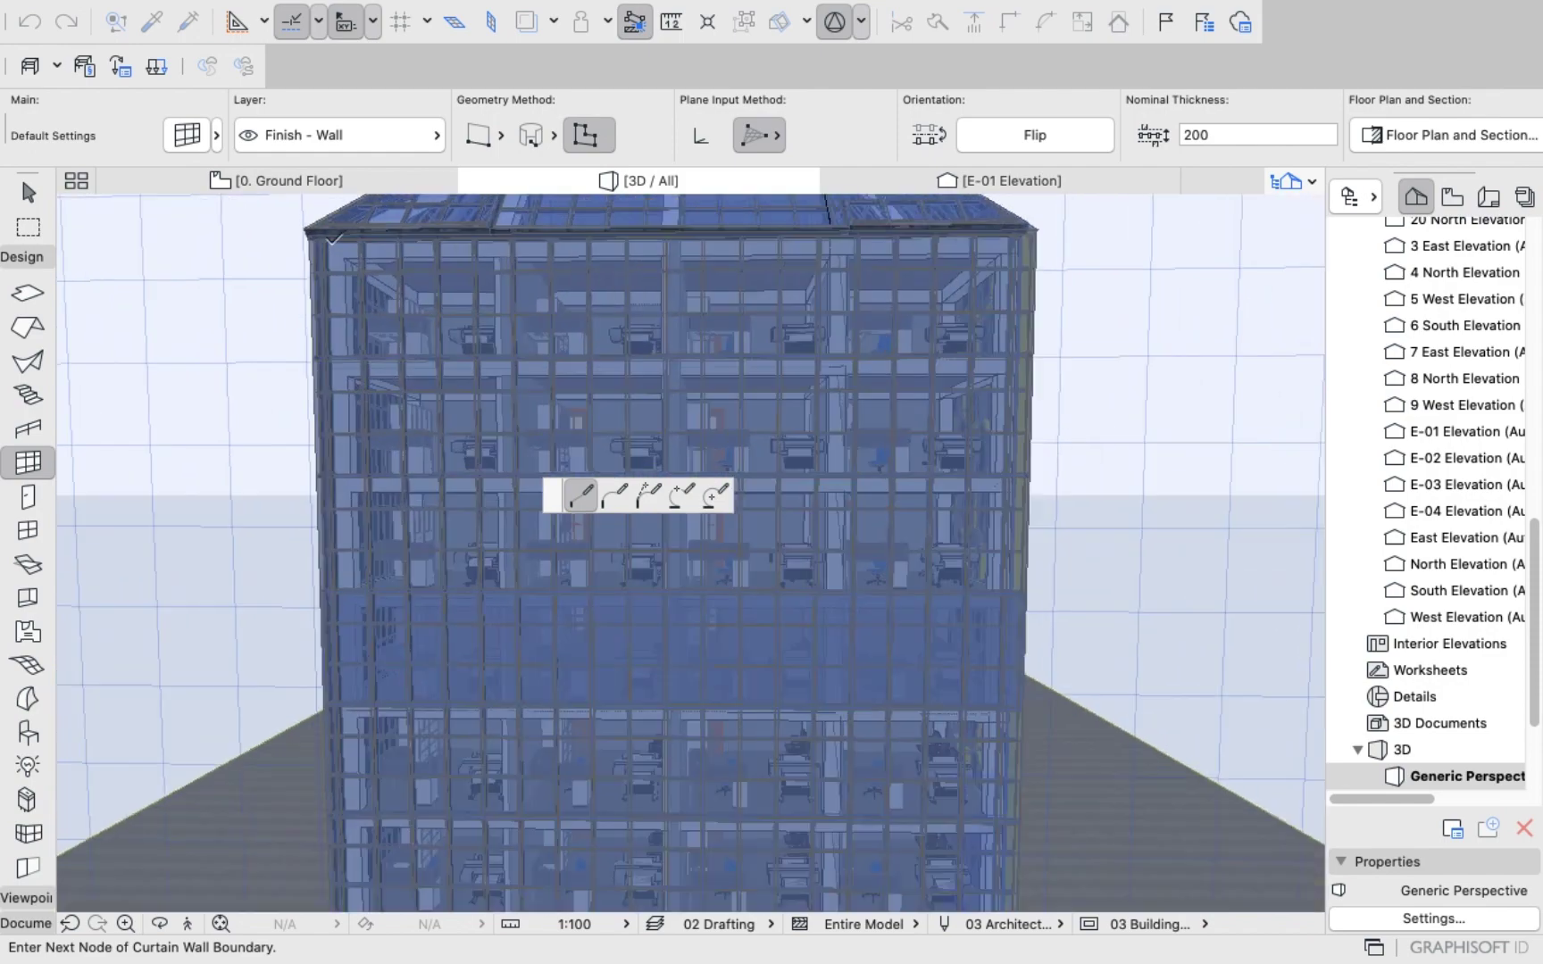
pyautogui.scroll(5, 333, 219)
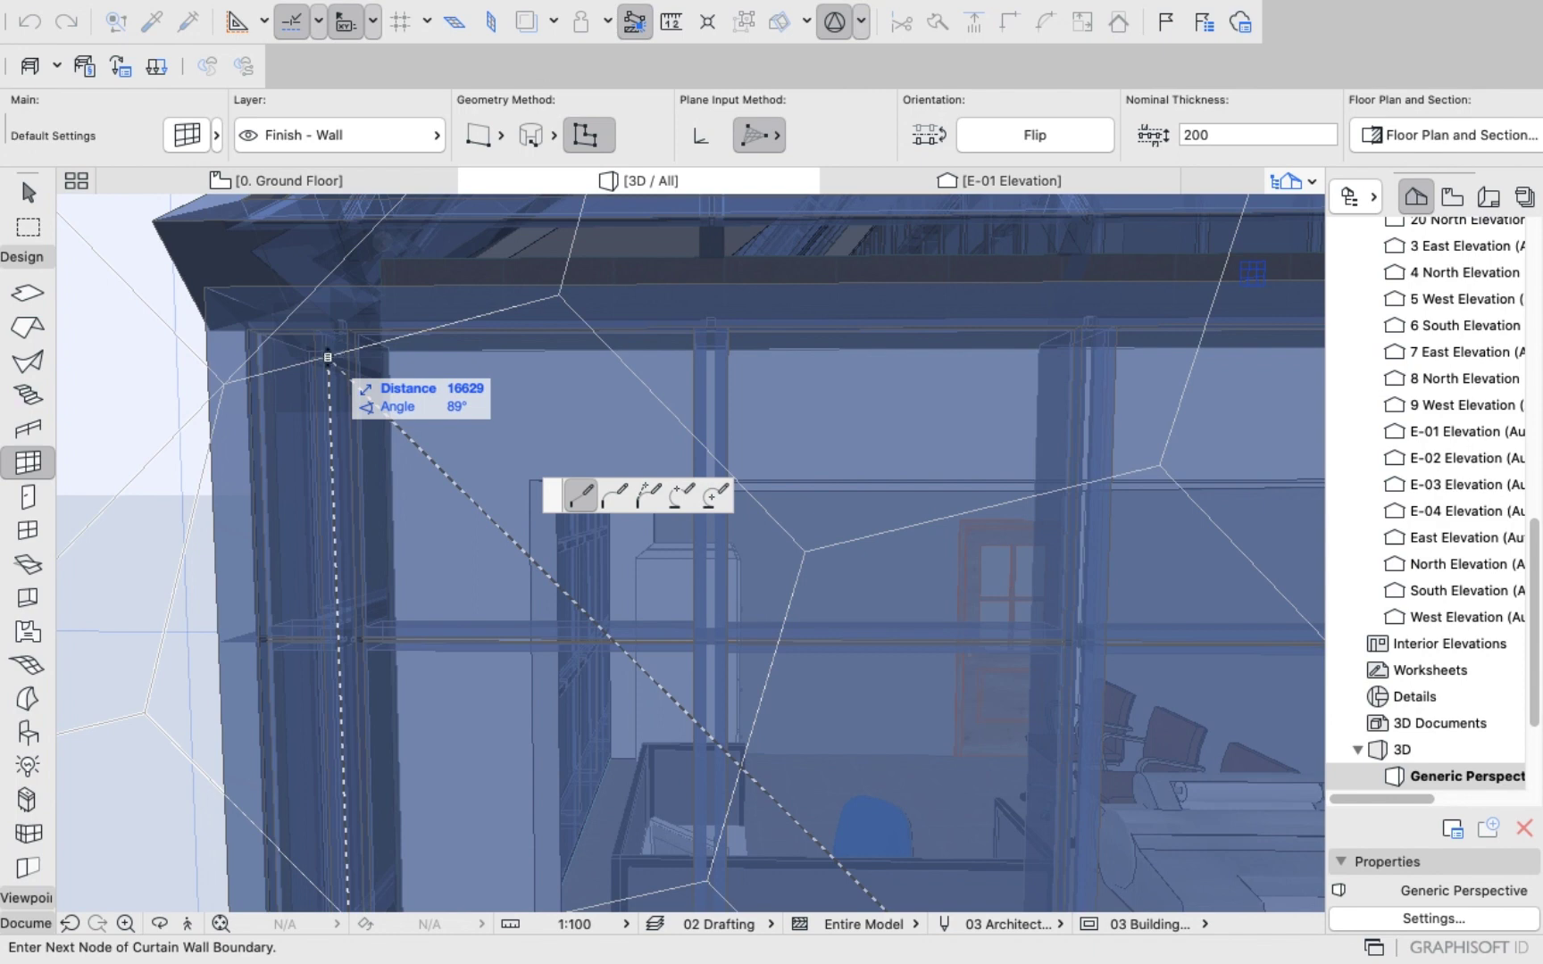
pyautogui.click(327, 357)
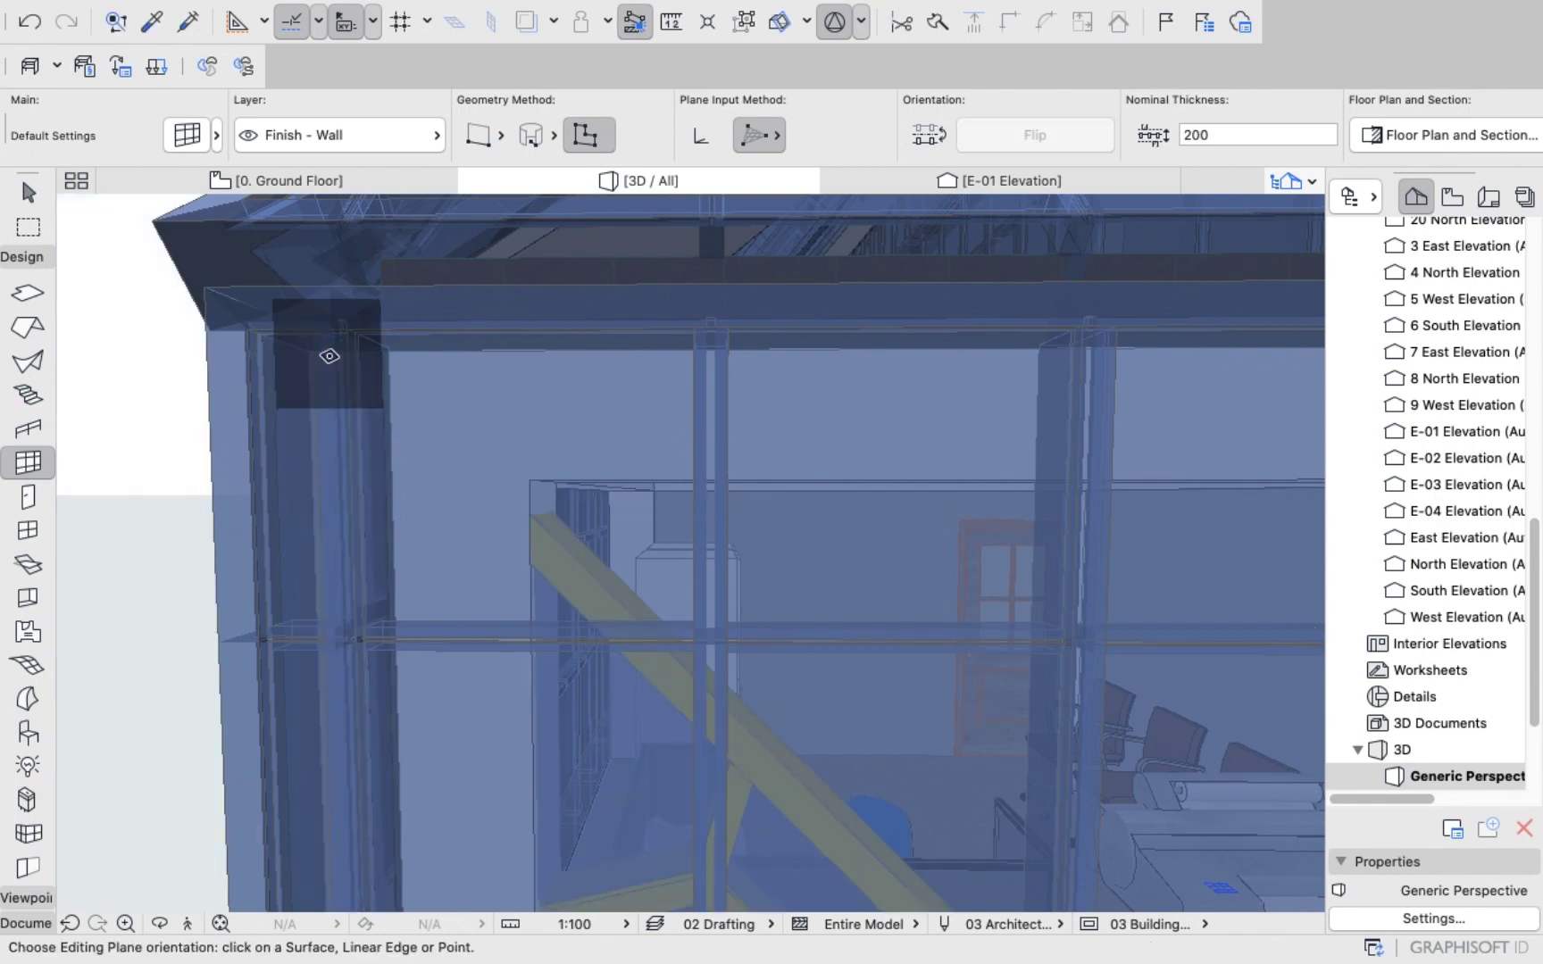
pyautogui.moveTo(382, 9)
pyautogui.scroll(-12, 472, 417)
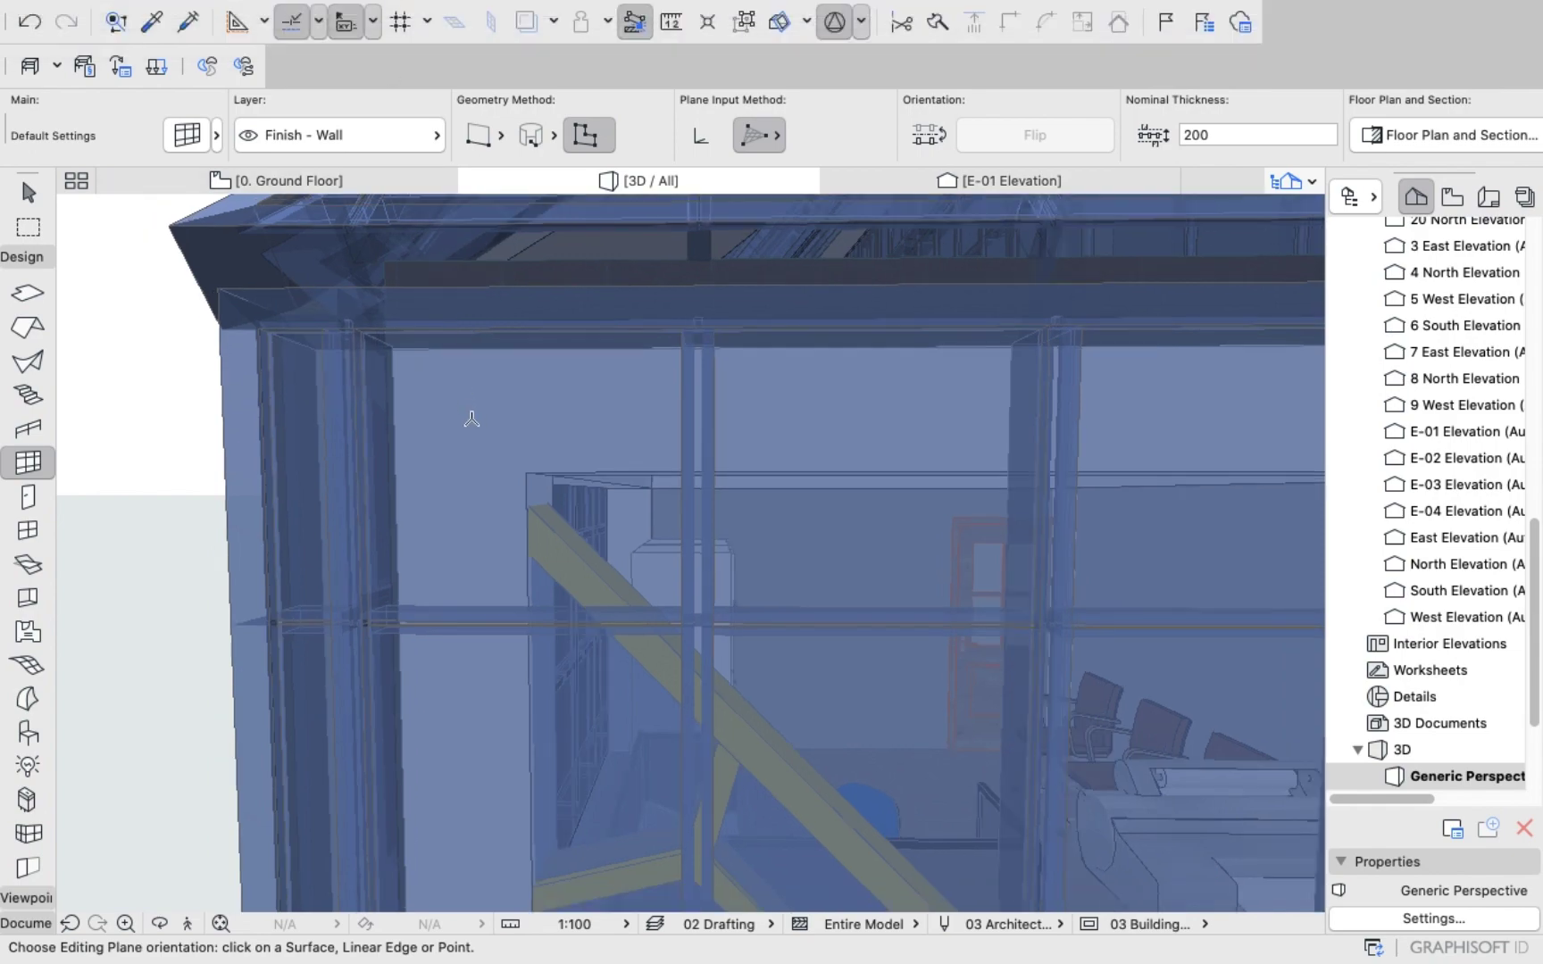
# Move the new triangular hexagon curtain wall 1500 mm outward from its facade.
pyautogui.scroll(-7, 534, 696)
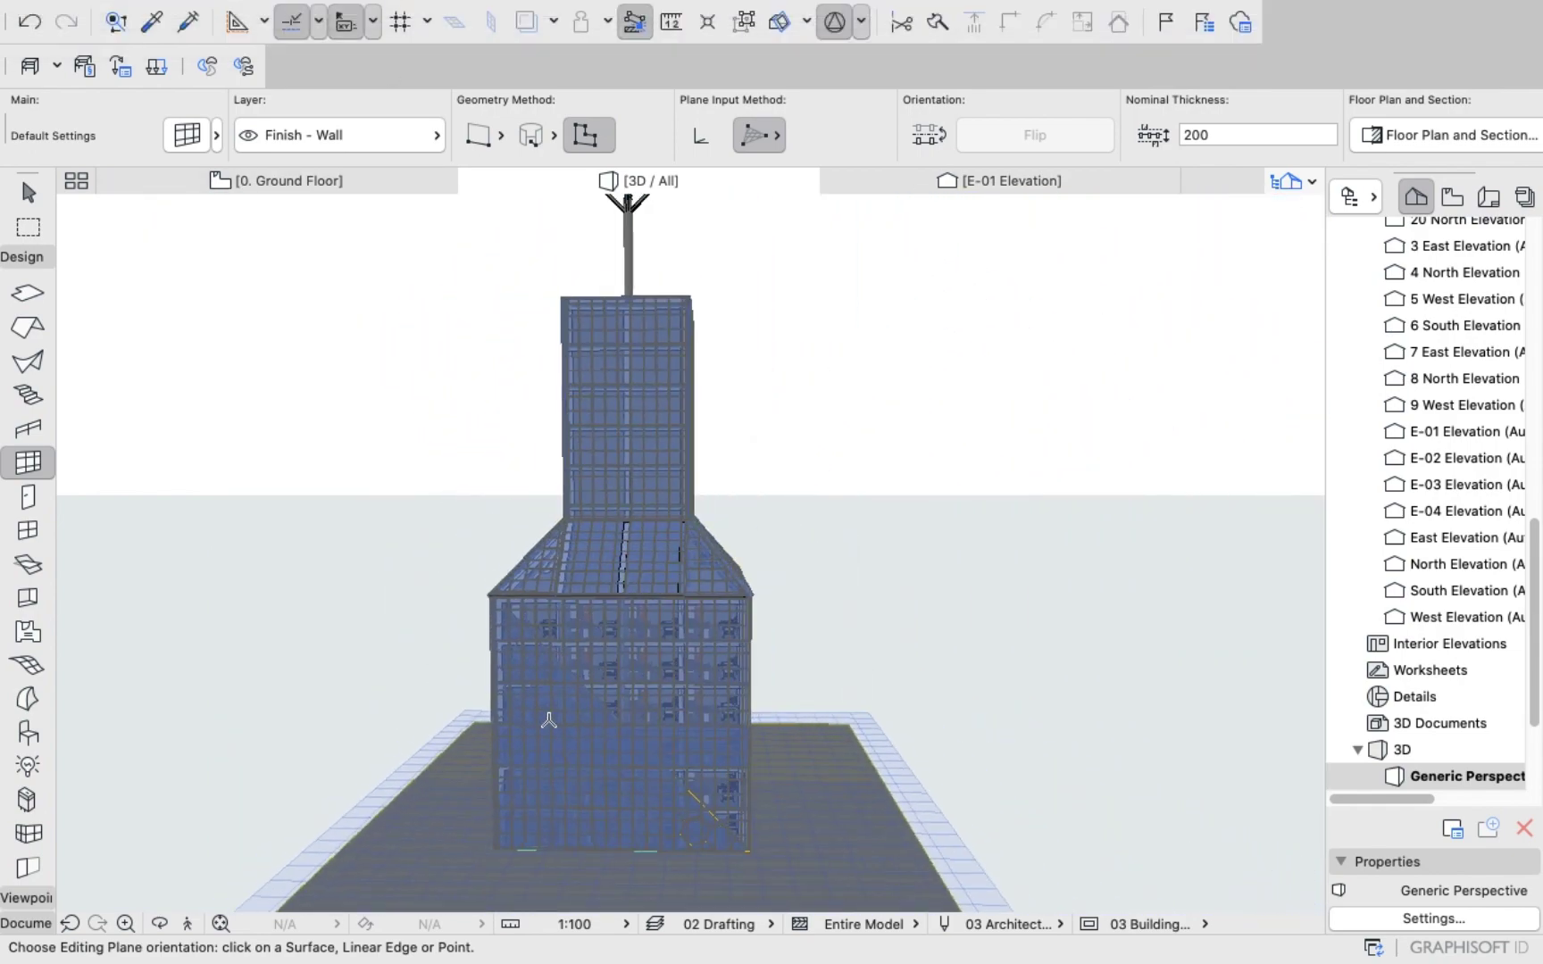
pyautogui.scroll(5, 616, 772)
pyautogui.scroll(3, 719, 804)
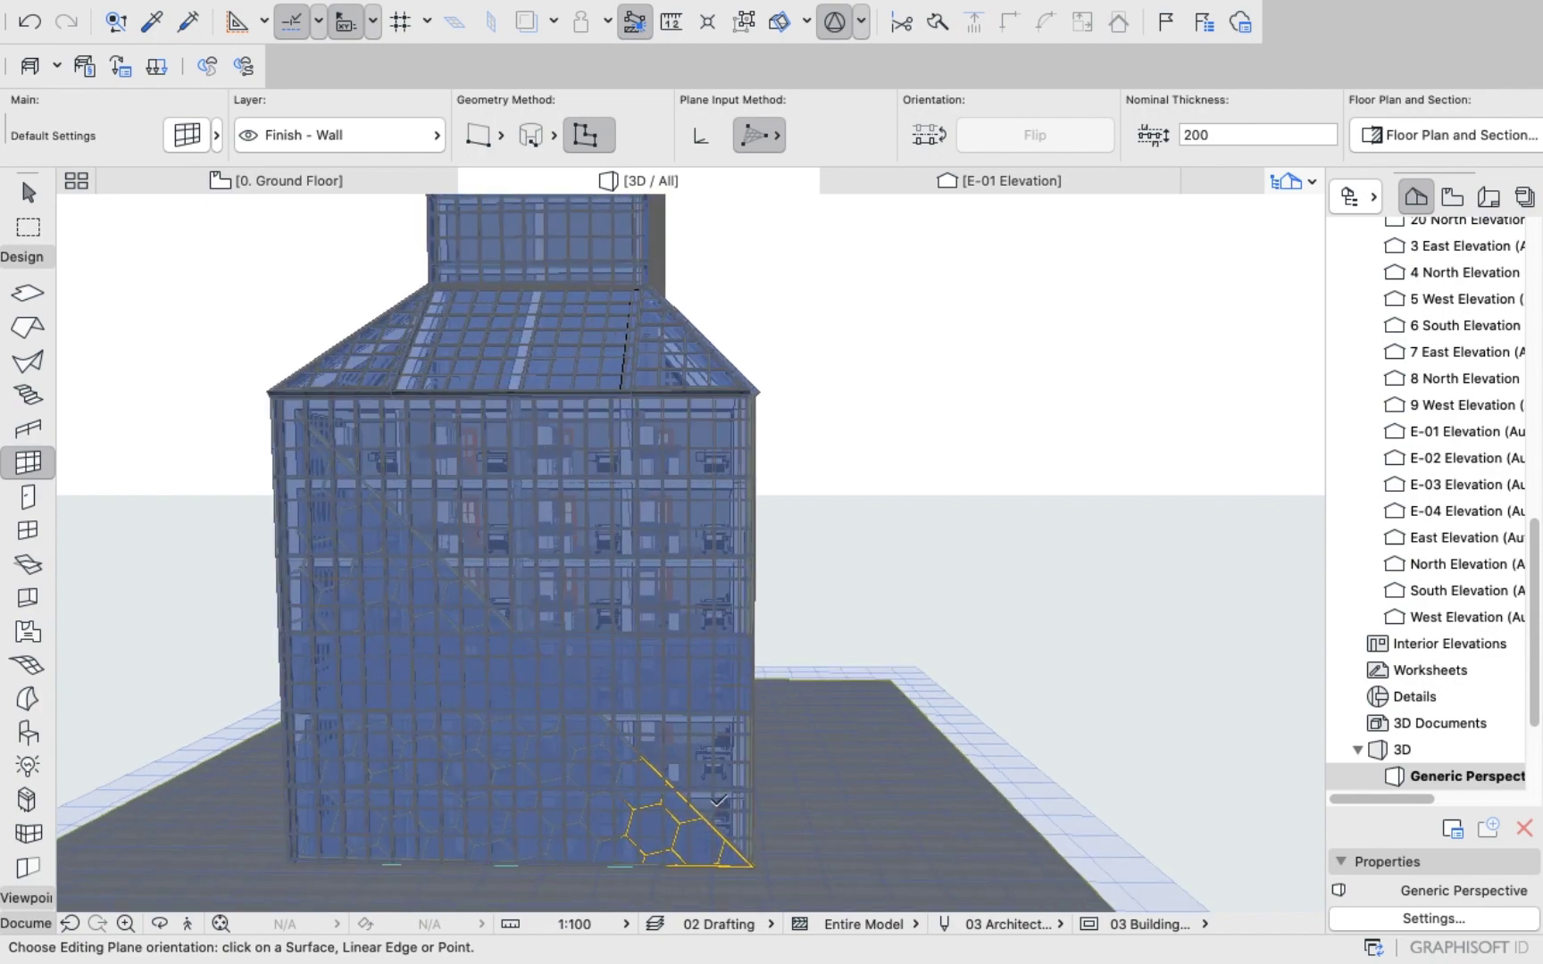
pyautogui.keyDown('shift'); pyautogui.moveTo(758, 845); pyautogui.dragTo(744, 892, button='middle'); pyautogui.keyUp('shift')
pyautogui.keyDown('shift'); pyautogui.moveTo(723, 635); pyautogui.dragTo(761, 503, button='middle'); pyautogui.keyUp('shift')
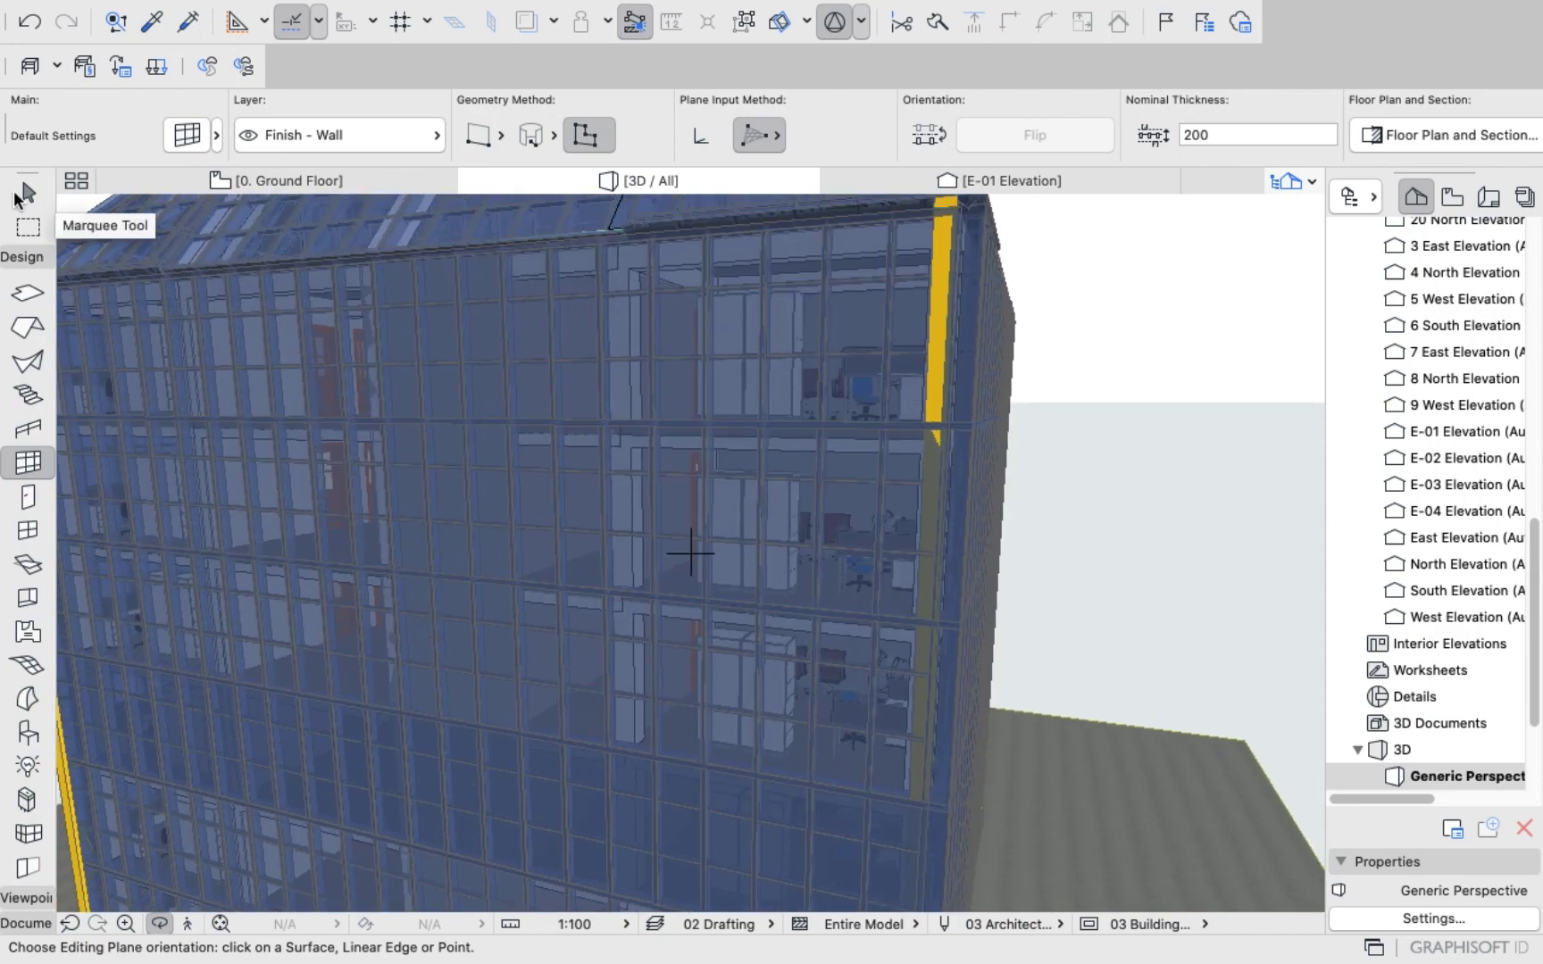
pyautogui.click(19, 193)
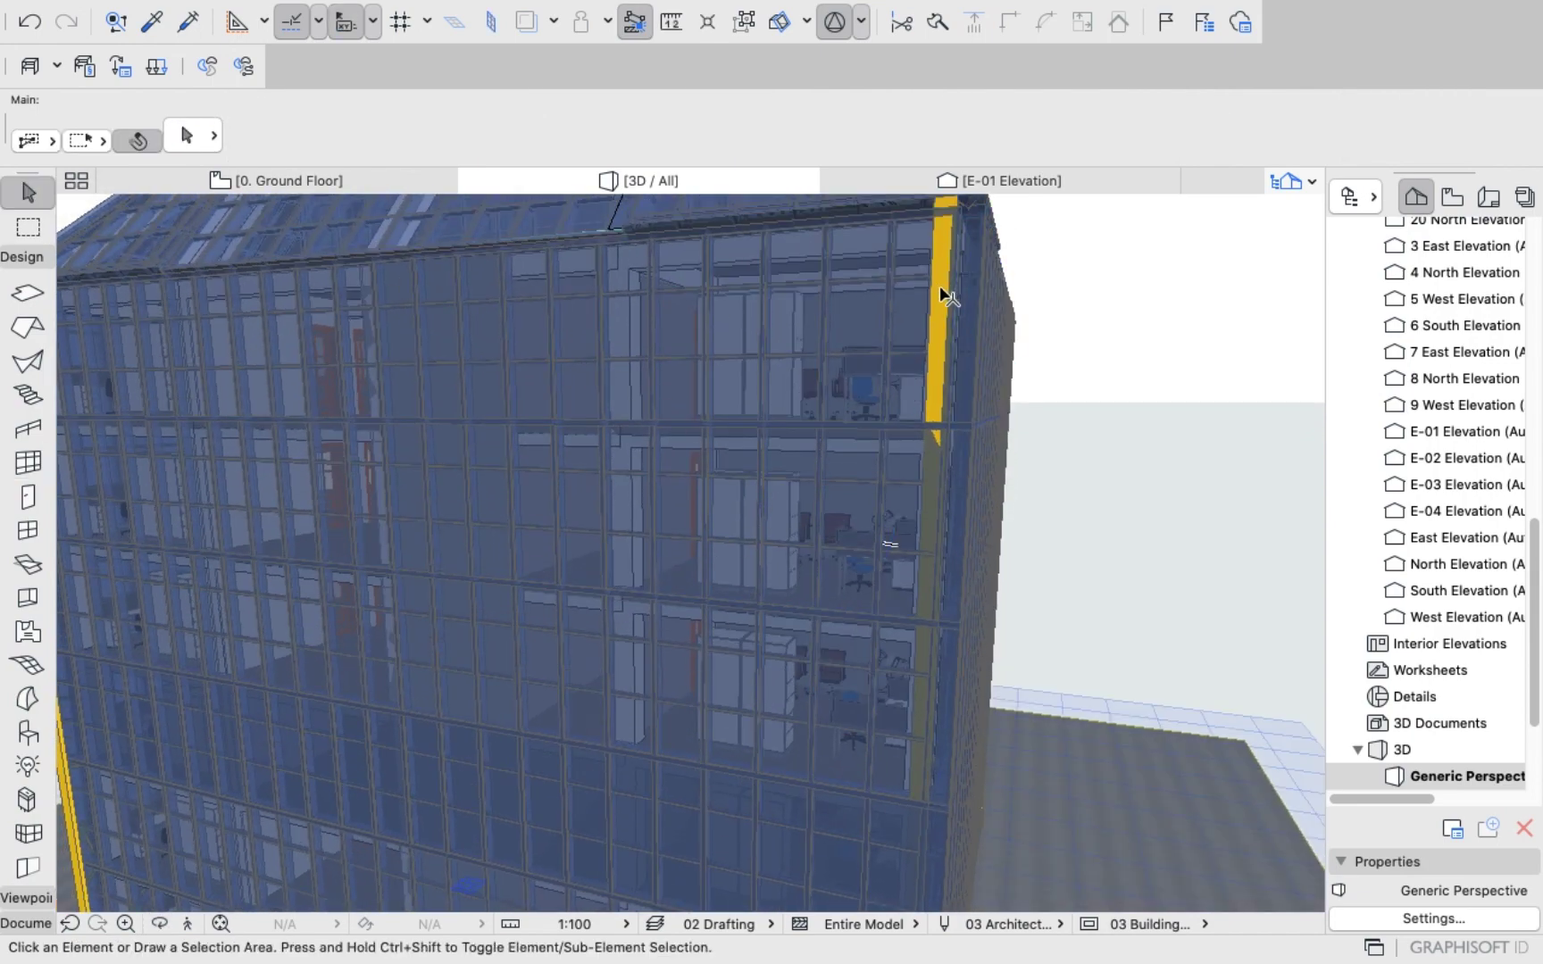
pyautogui.moveTo(938, 279)
pyautogui.click(933, 350)
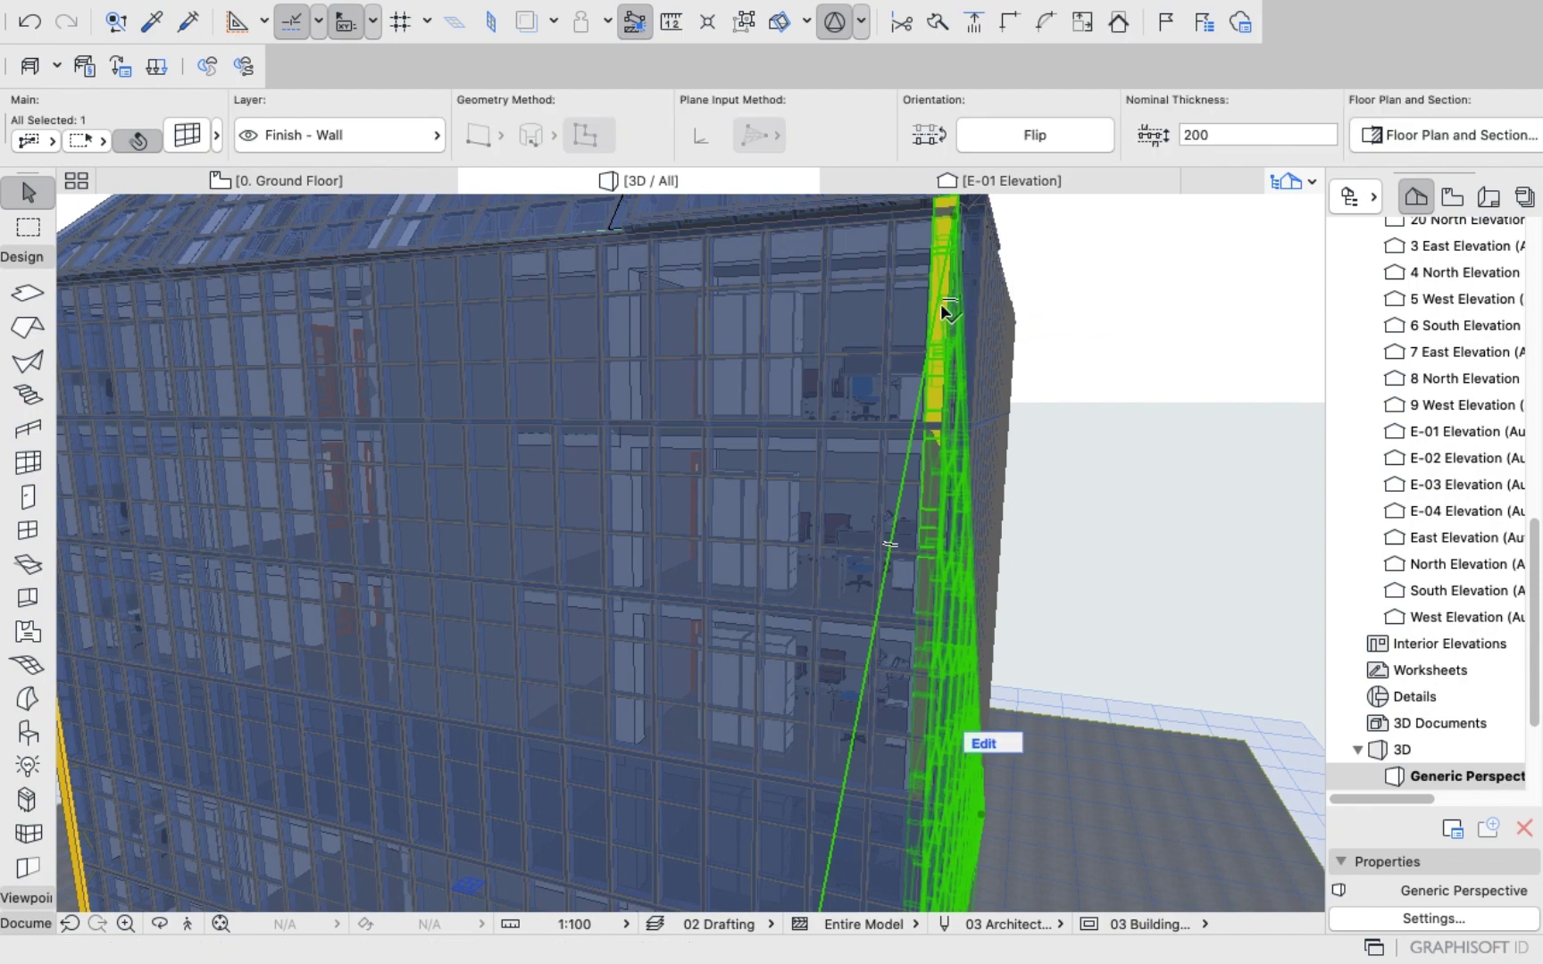
pyautogui.click(947, 309)
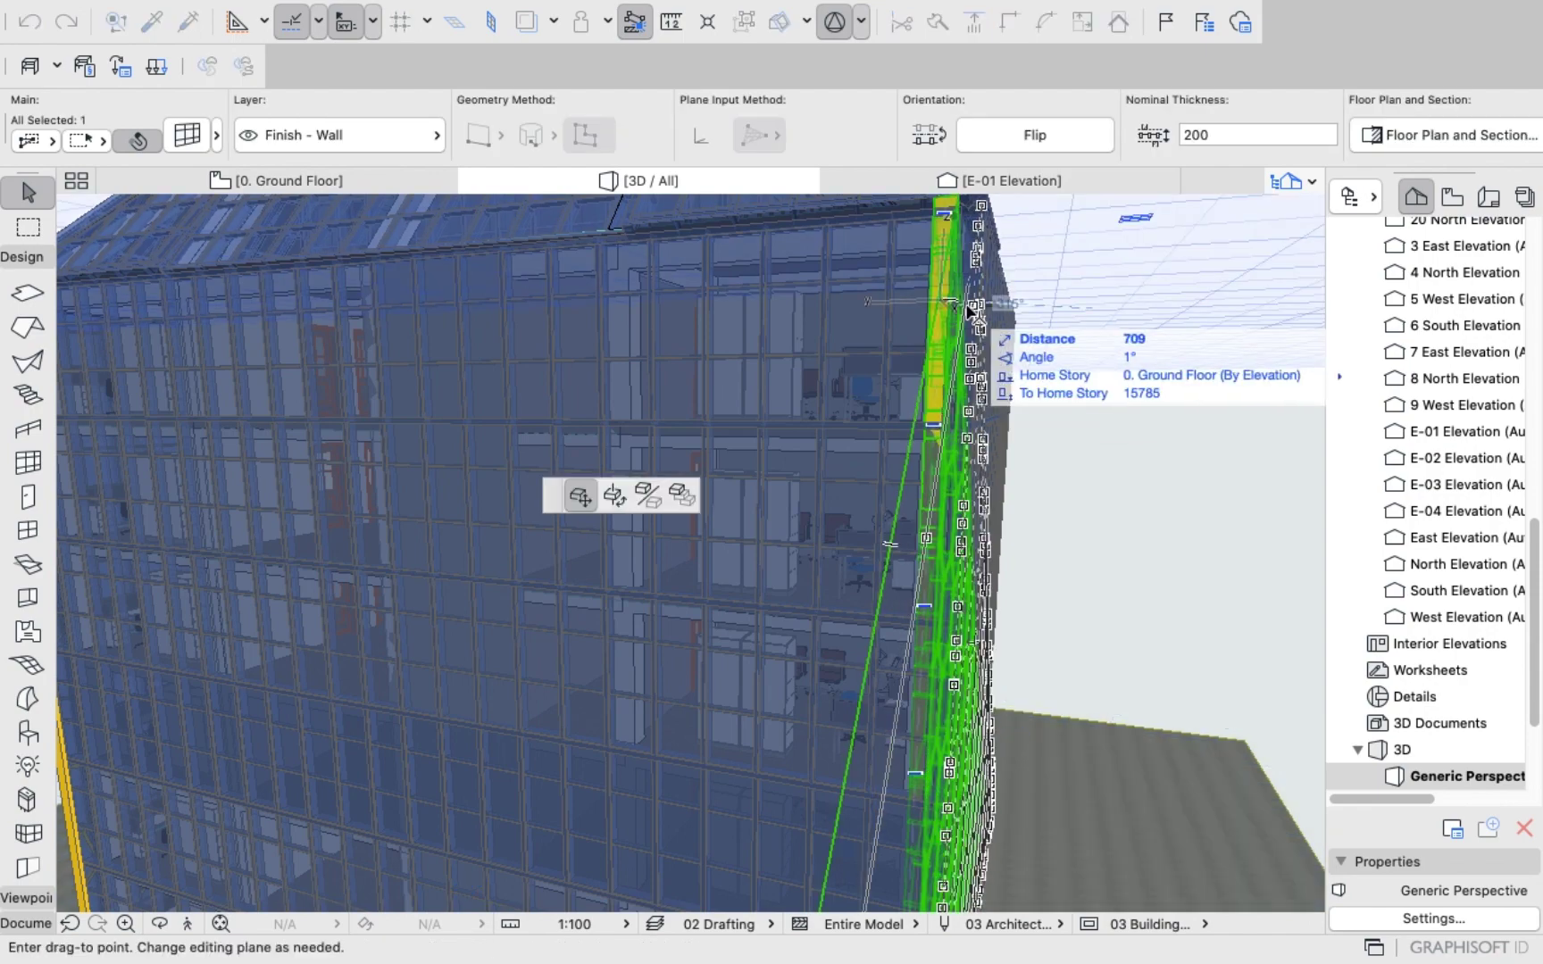
pyautogui.write('1500')
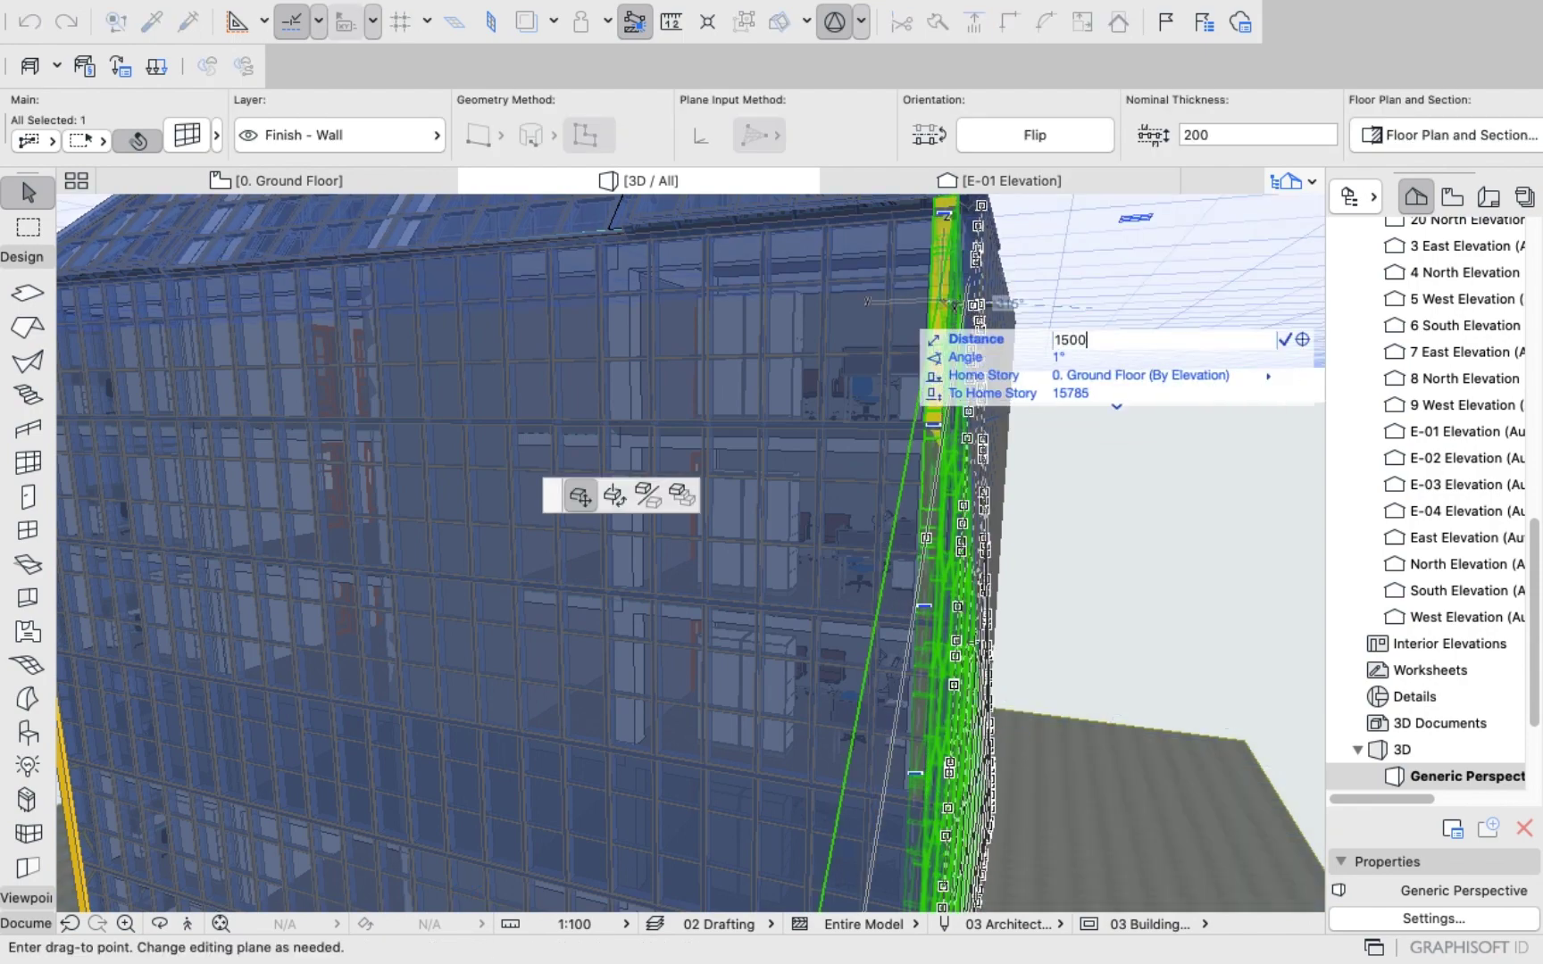
pyautogui.press('Return')
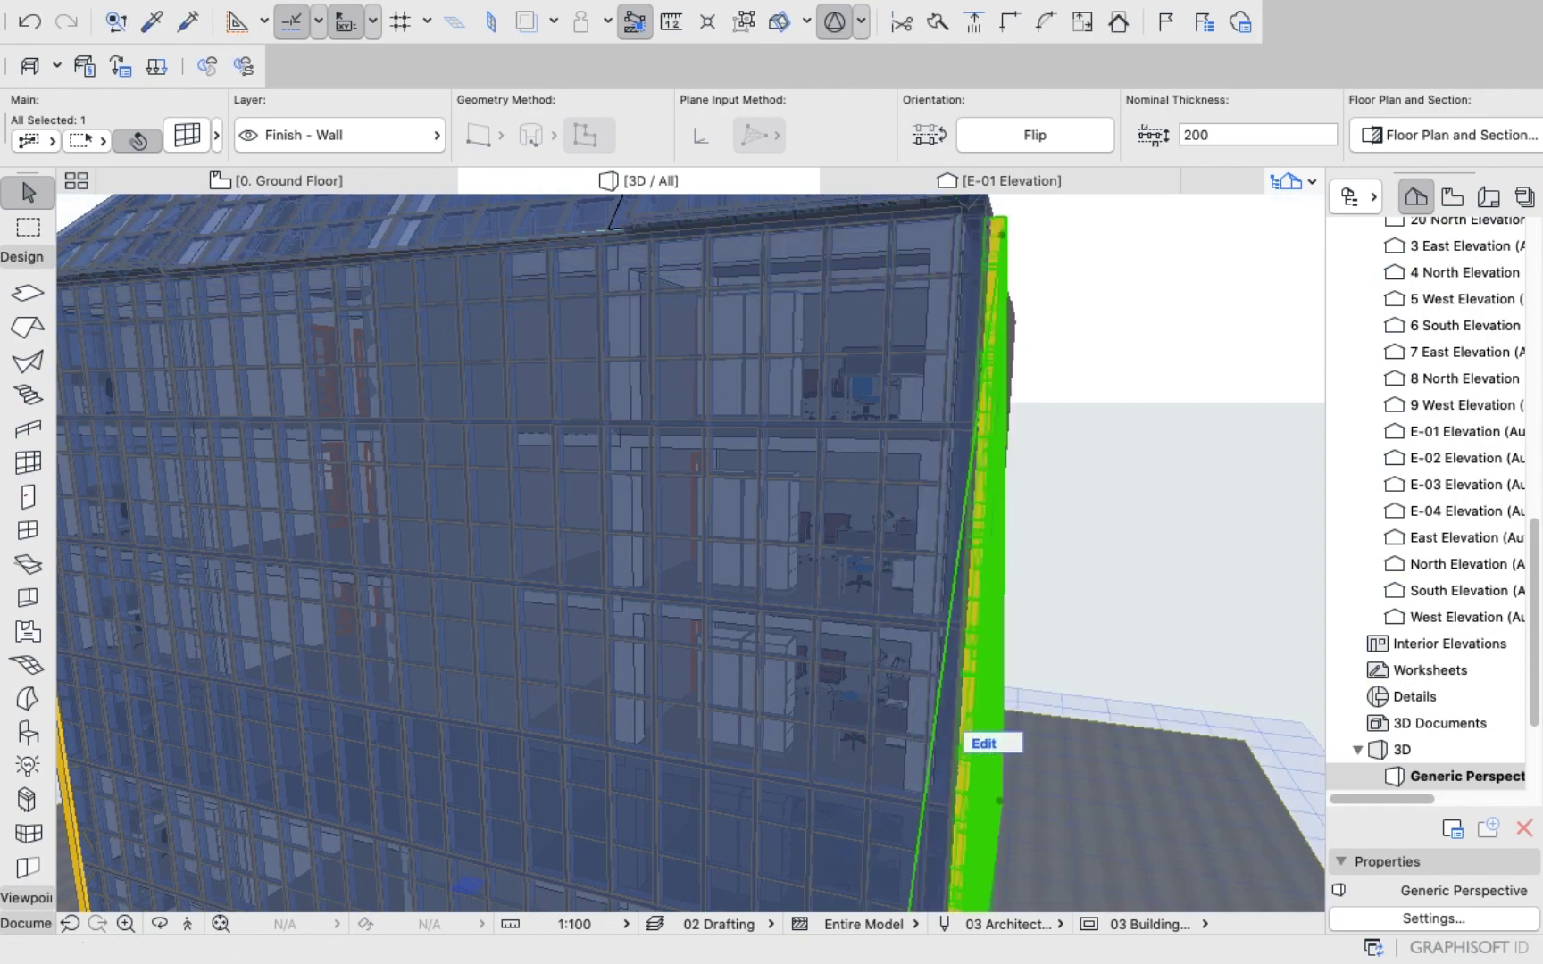
pyautogui.press('Escape')
# Shift the triangular curtain wall sideways so its vertical edge lines up with the lower block's left corner.
pyautogui.keyDown('shift'); pyautogui.moveTo(804, 500); pyautogui.dragTo(643, 563, button='middle'); pyautogui.keyUp('shift')
pyautogui.scroll(-3, 973, 429)
pyautogui.keyDown('shift'); pyautogui.moveTo(973, 429); pyautogui.dragTo(768, 349, button='middle'); pyautogui.keyUp('shift')
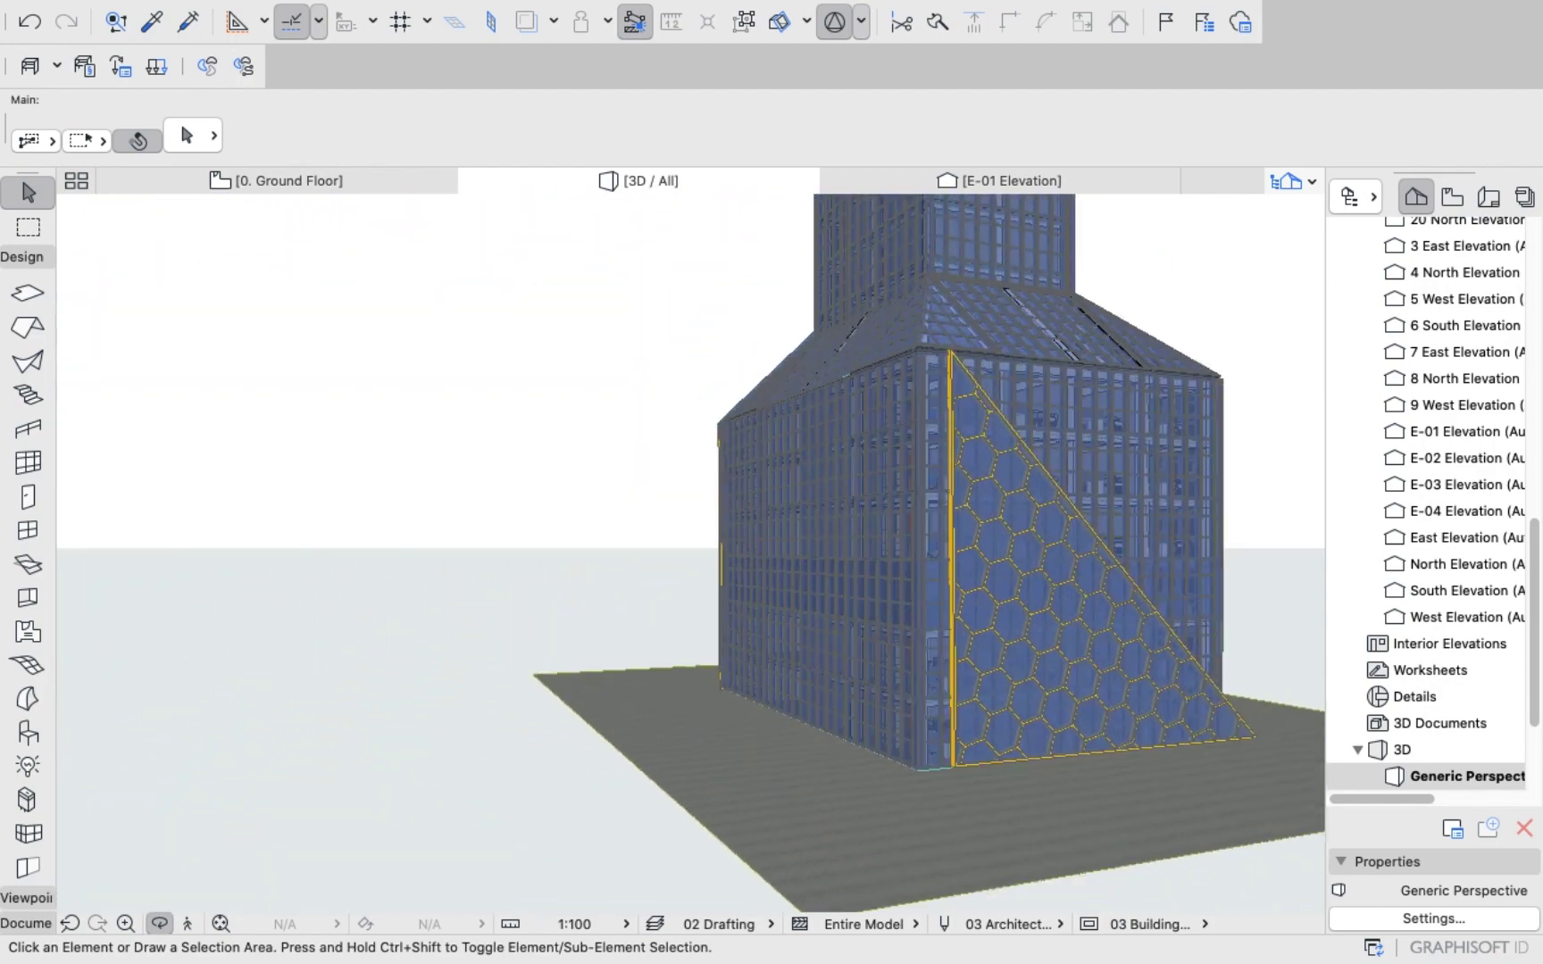
pyautogui.keyDown('shift'); pyautogui.moveTo(690, 553); pyautogui.dragTo(509, 586, button='middle'); pyautogui.keyUp('shift')
pyautogui.scroll(2, 580, 527)
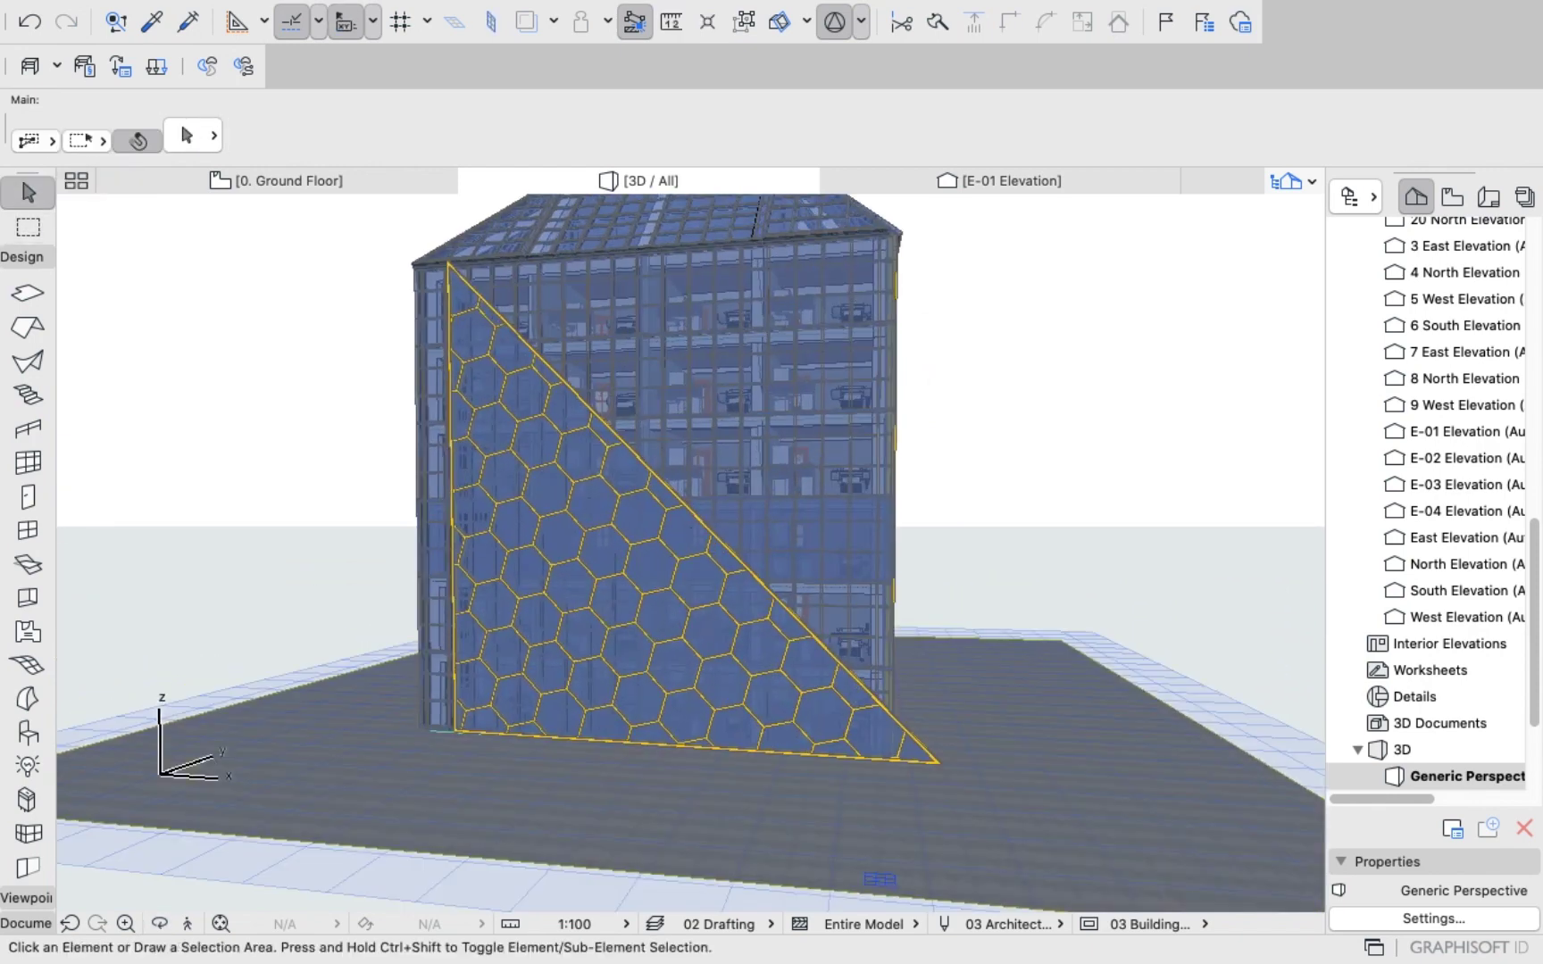
pyautogui.click(509, 412)
pyautogui.click(509, 412)
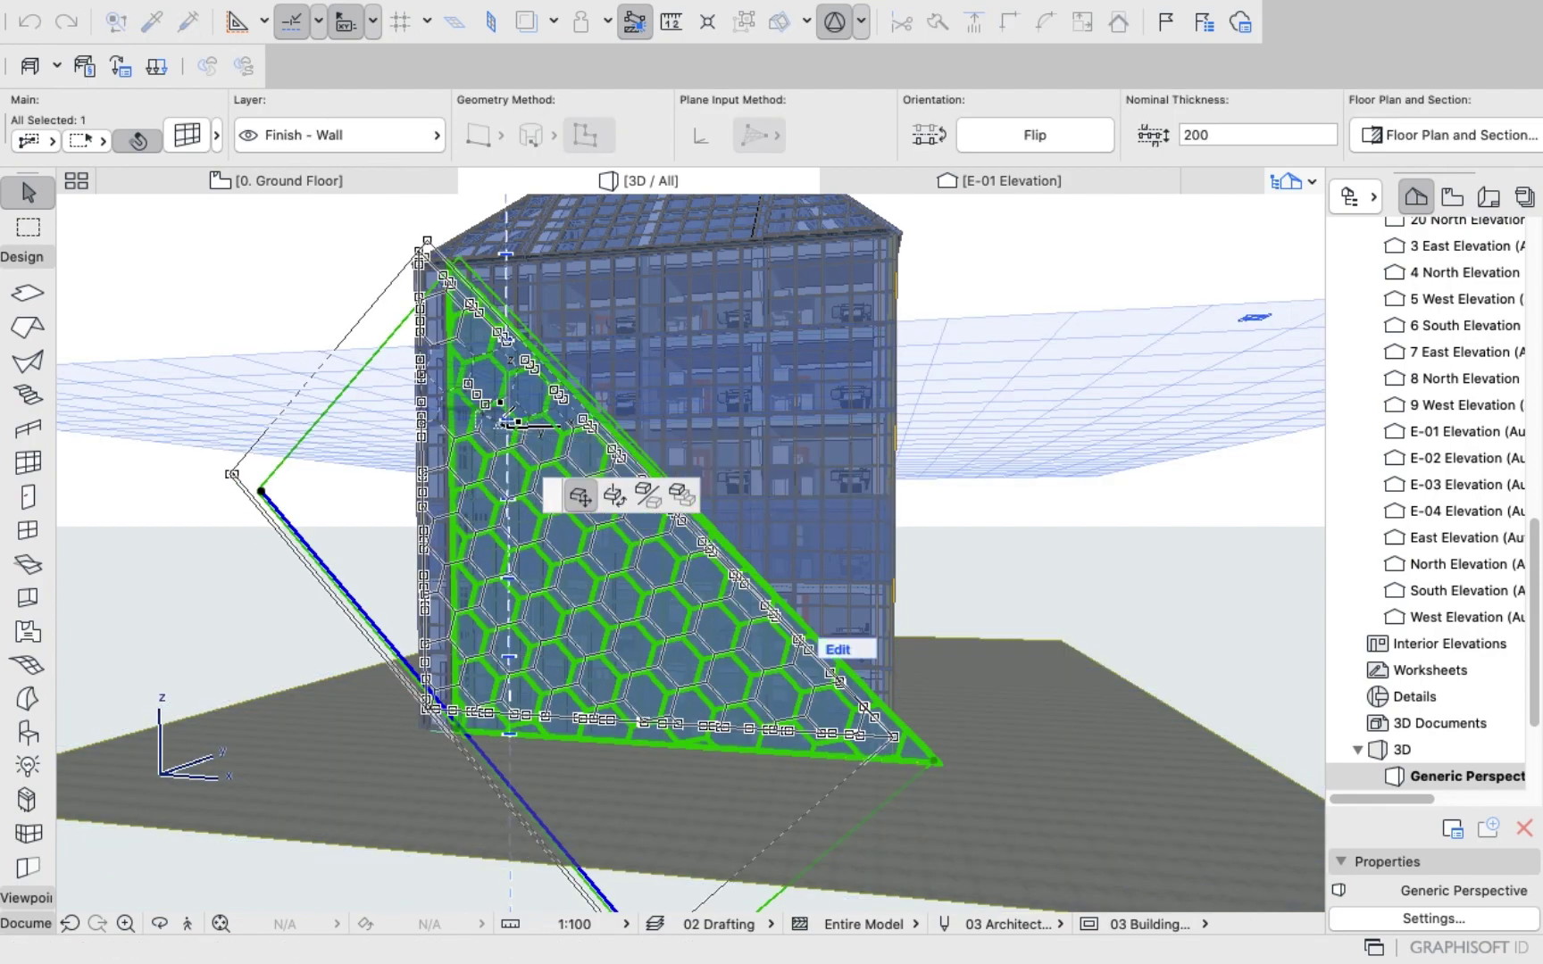
pyautogui.click(485, 404)
pyautogui.scroll(3, 497, 304)
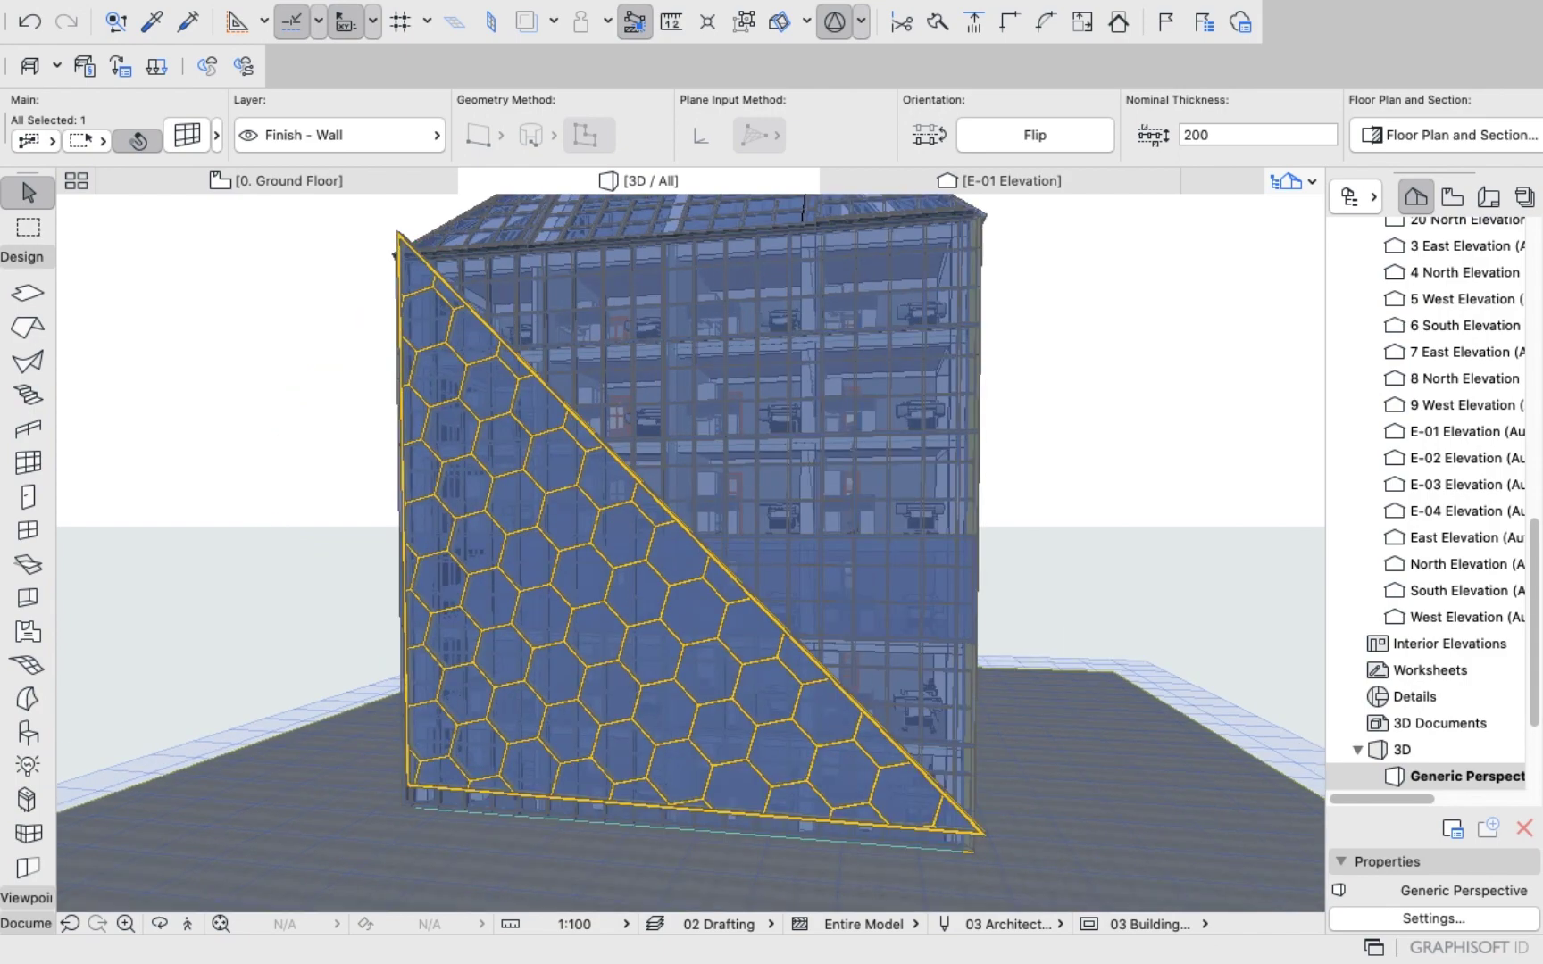
# Move the curtain wall by its lower-left corner about 1580 mm toward the building's lower-left base corner.
pyautogui.scroll(-4, 422, 670)
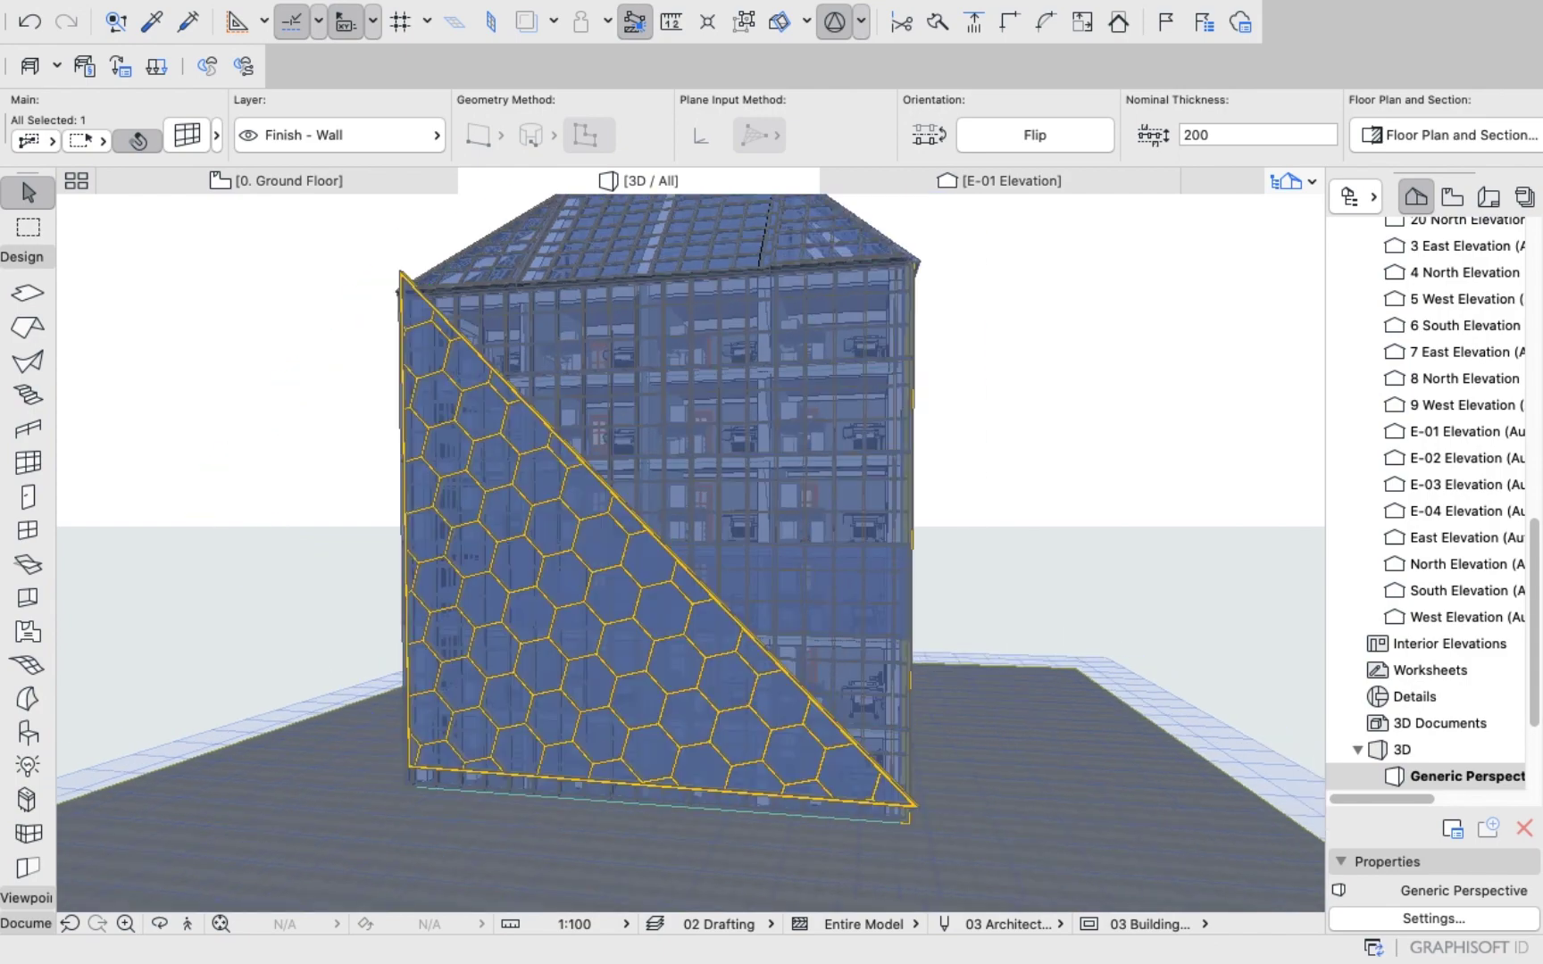
pyautogui.scroll(4, 397, 786)
pyautogui.scroll(5, 416, 757)
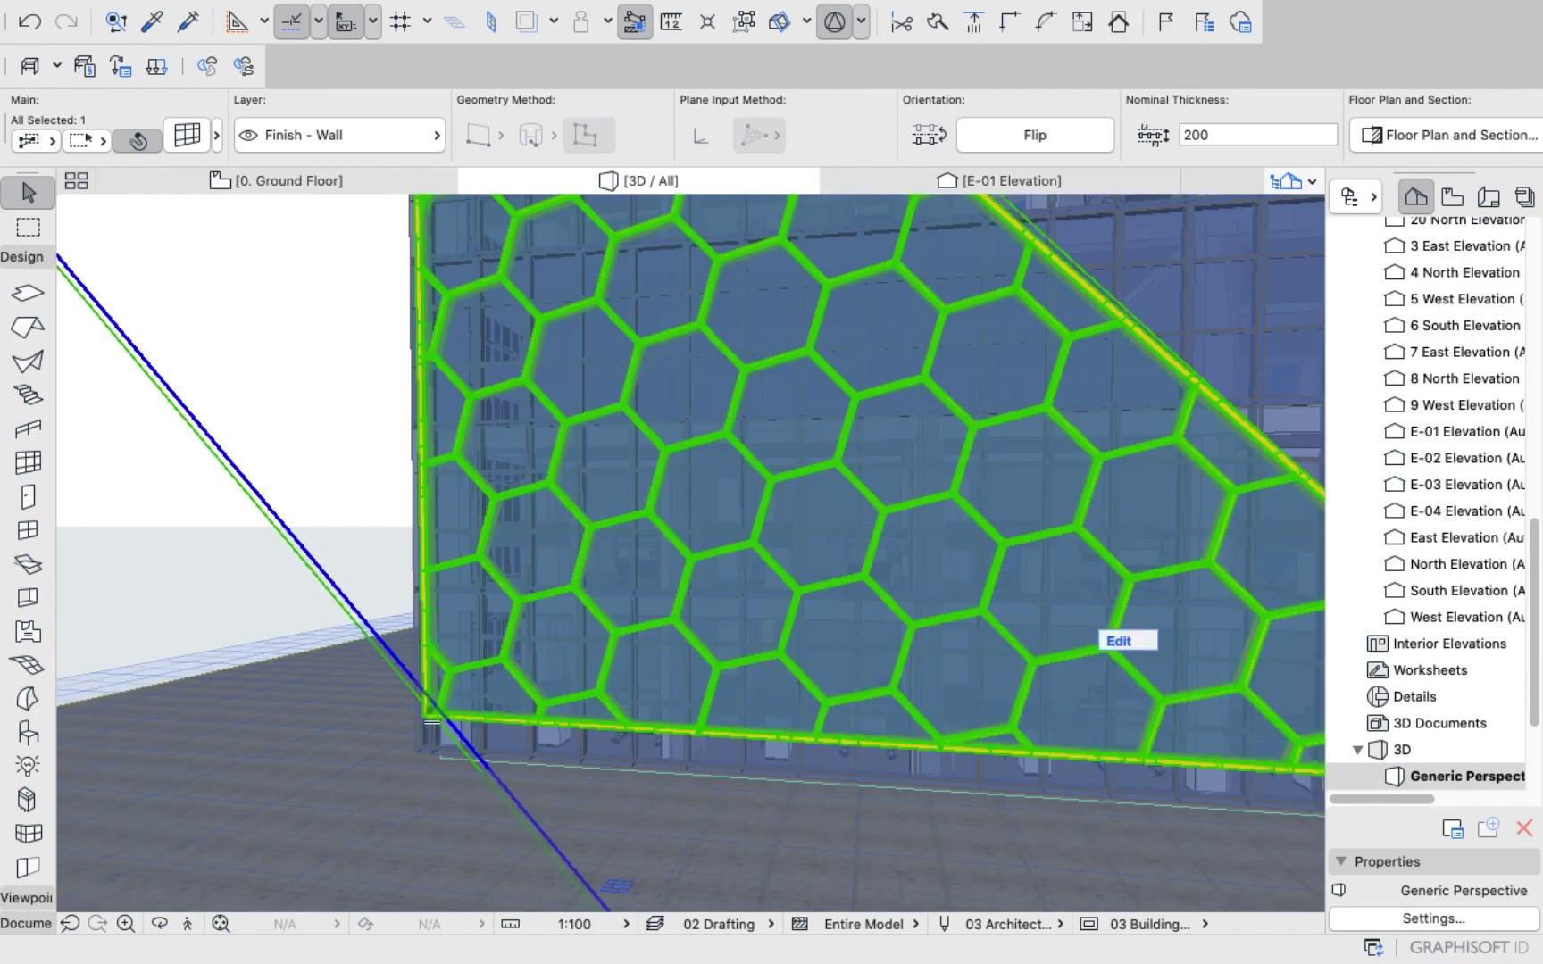
pyautogui.scroll(6, 431, 722)
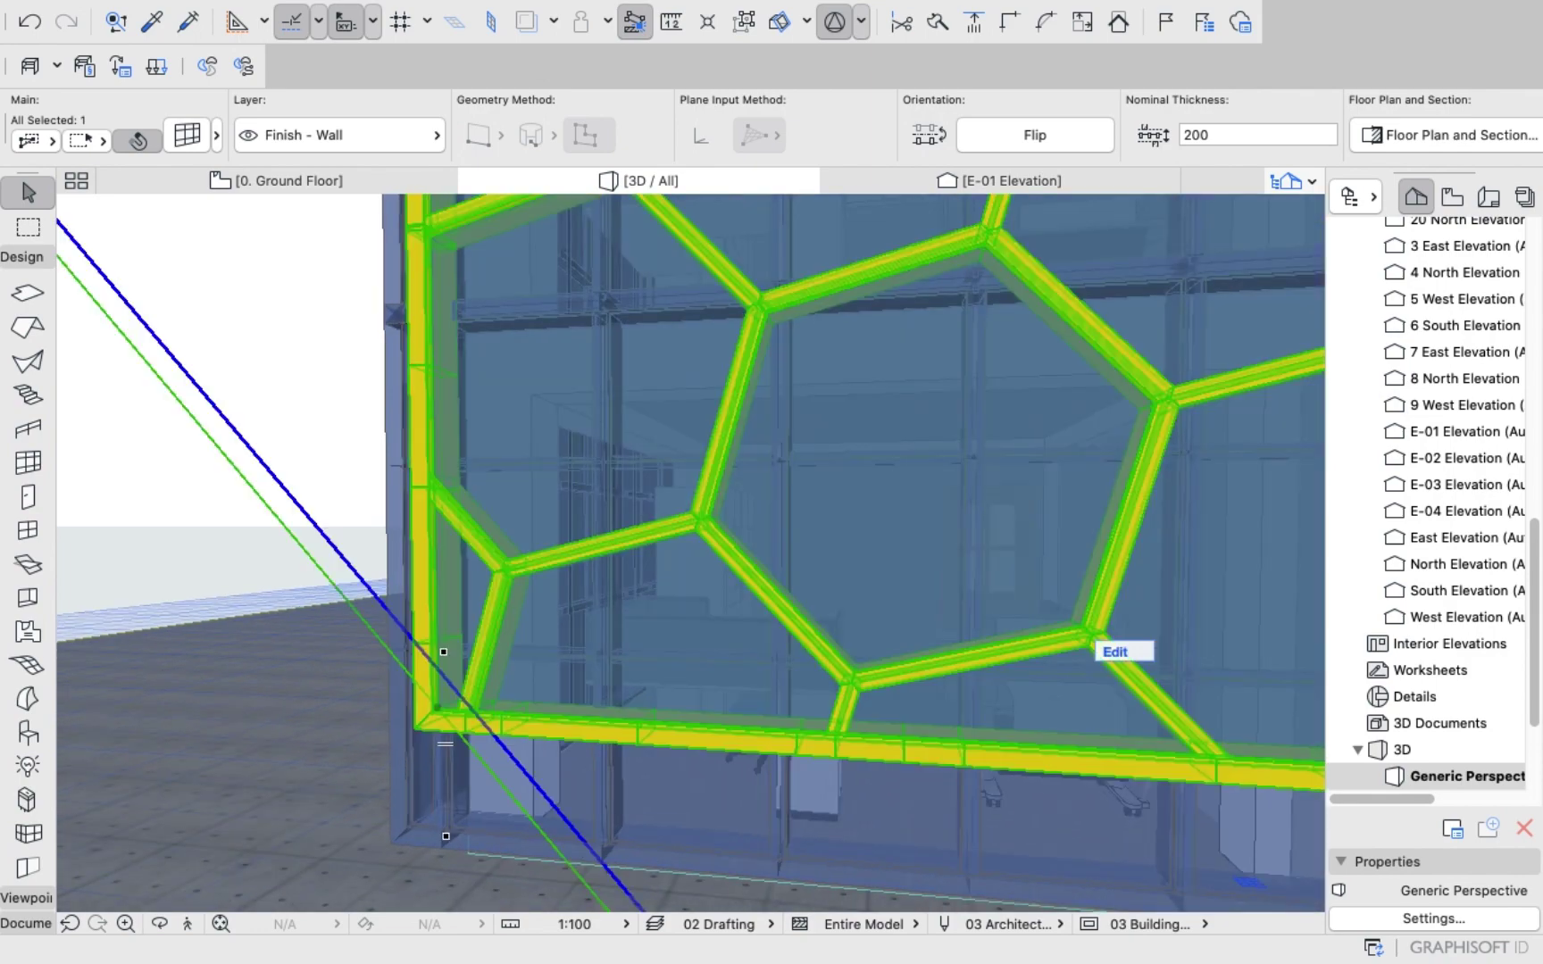
pyautogui.click(433, 718)
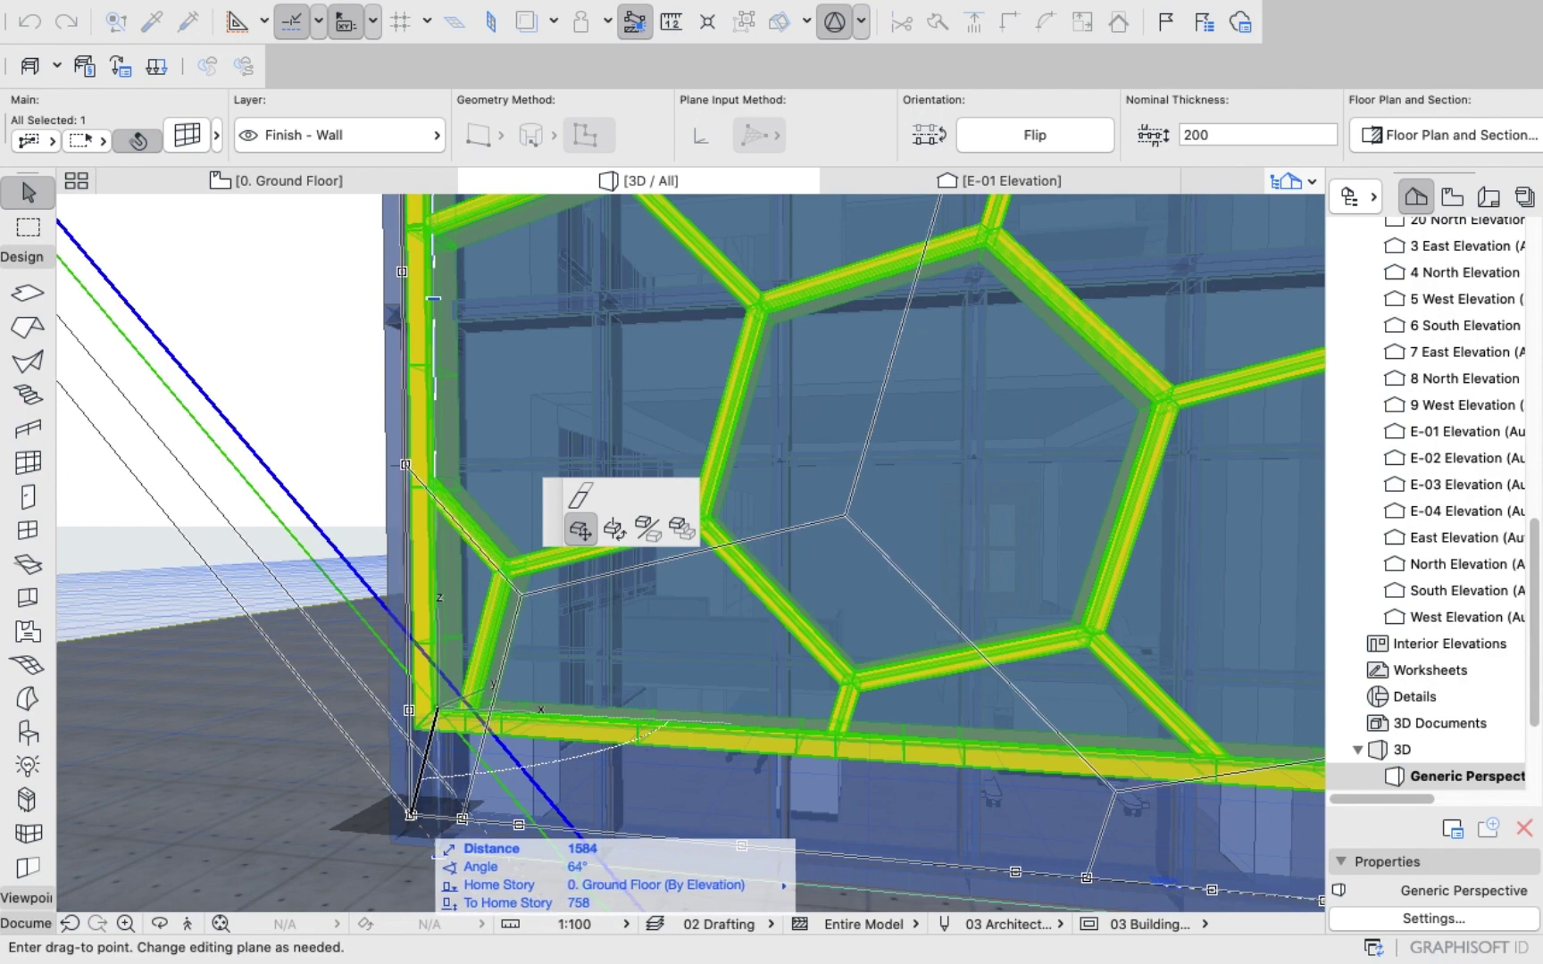
pyautogui.click(411, 814)
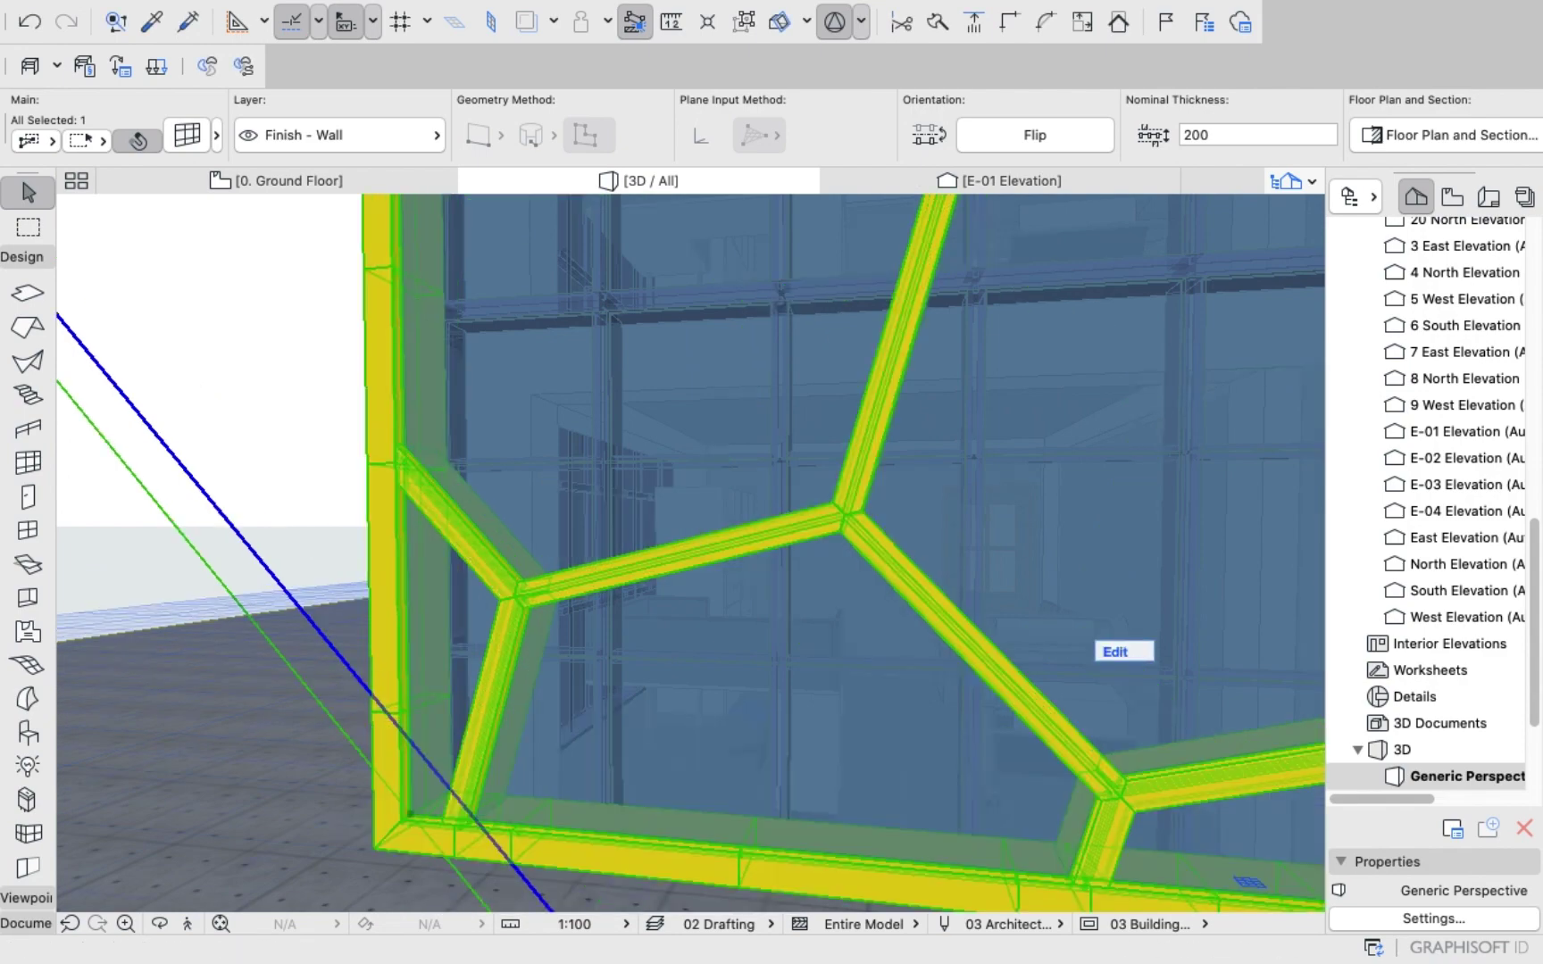
# Move the curtain wall down by its apex about 760 mm to the level of the sloped roof's lower edge.
pyautogui.scroll(-15, 443, 696)
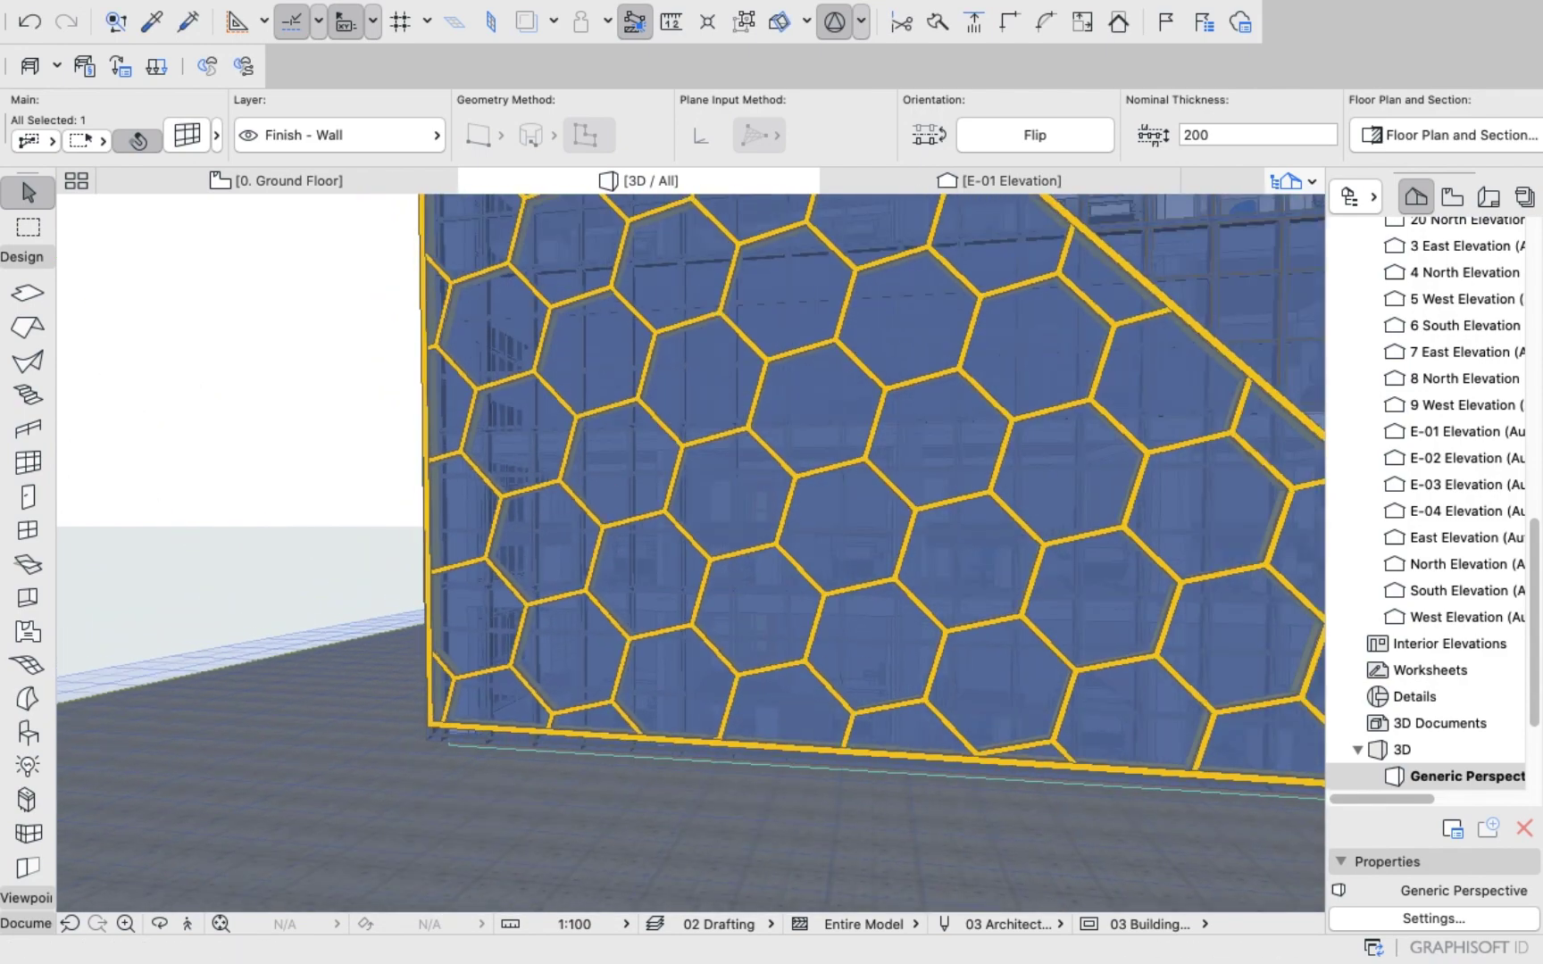
pyautogui.scroll(-3, 447, 697)
pyautogui.scroll(-4, 447, 696)
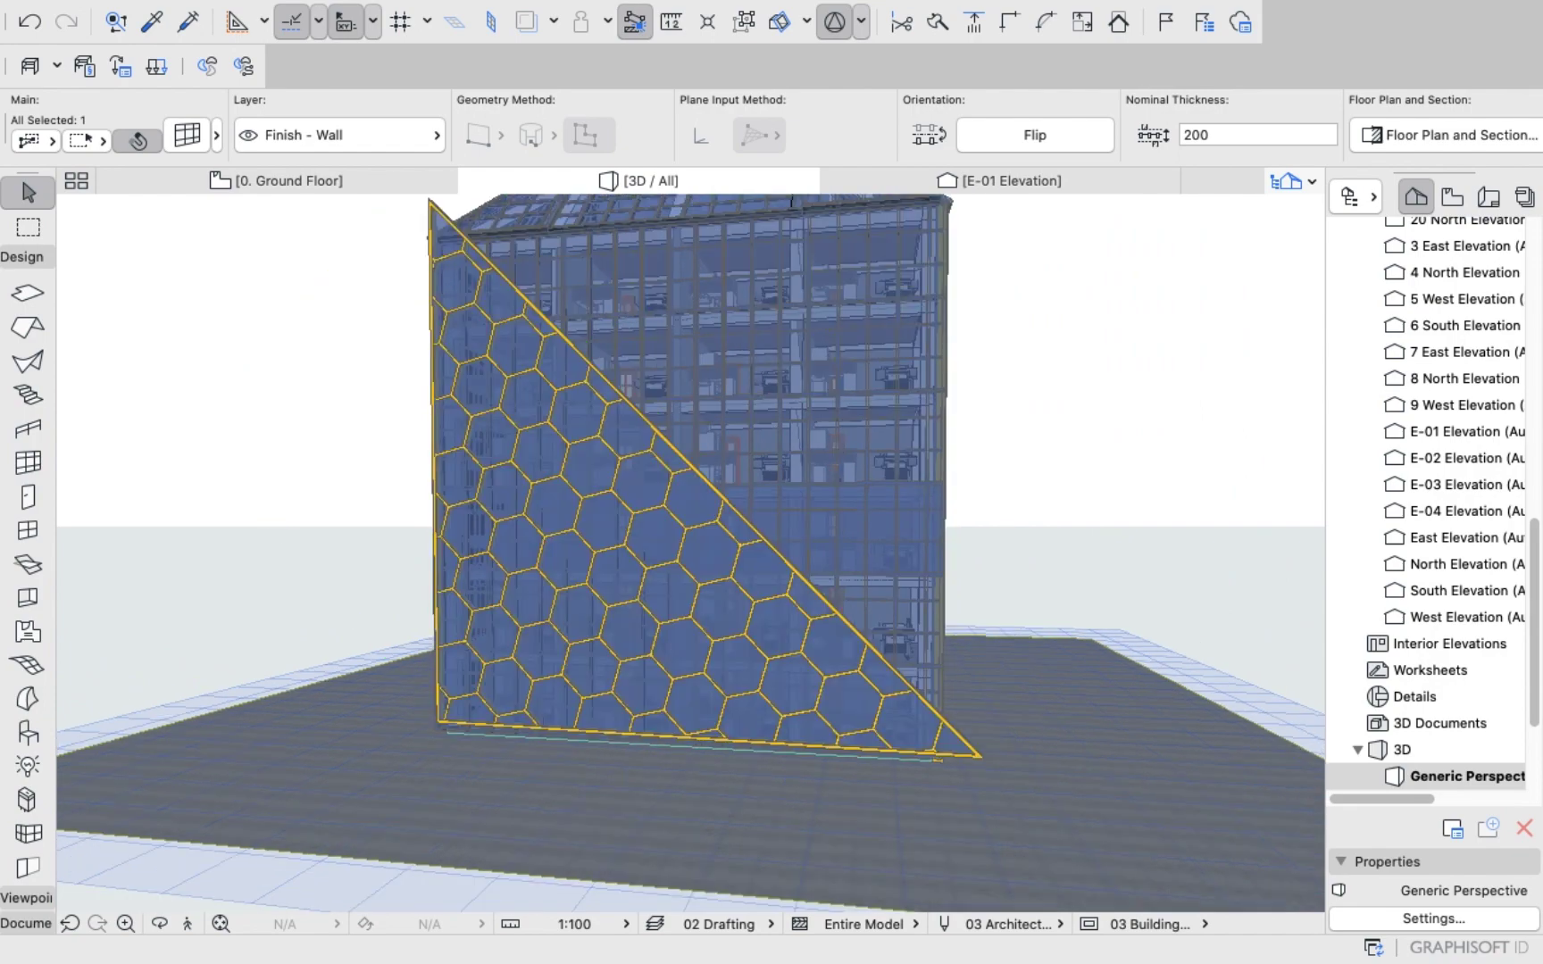
pyautogui.scroll(-3, 451, 420)
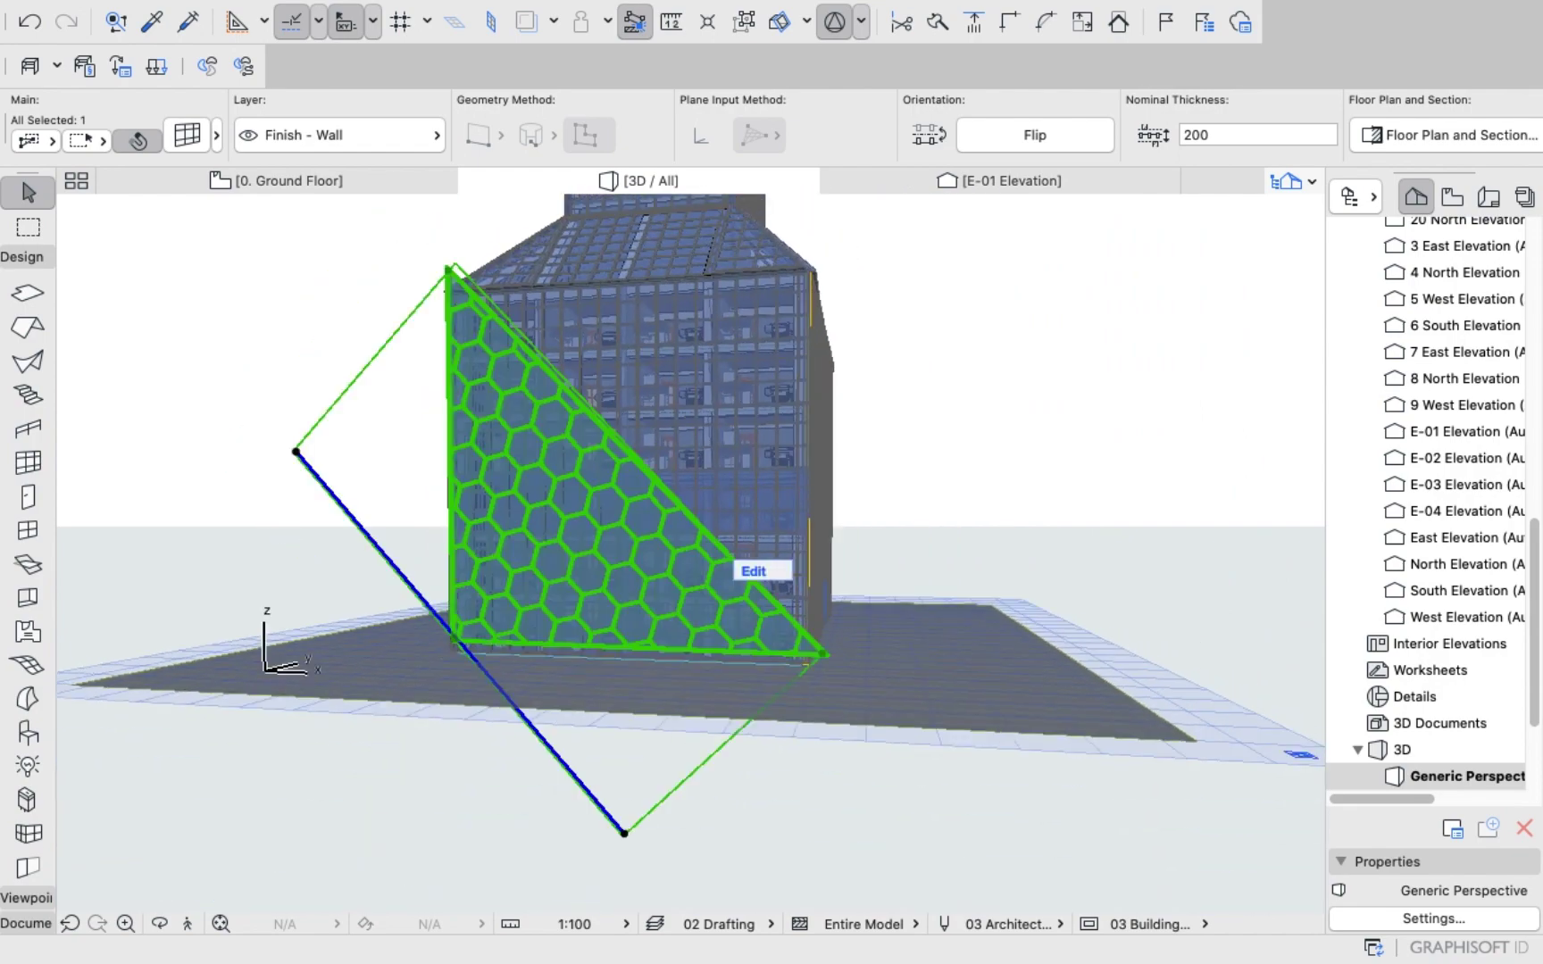
pyautogui.scroll(8, 705, 554)
pyautogui.scroll(-2, 858, 777)
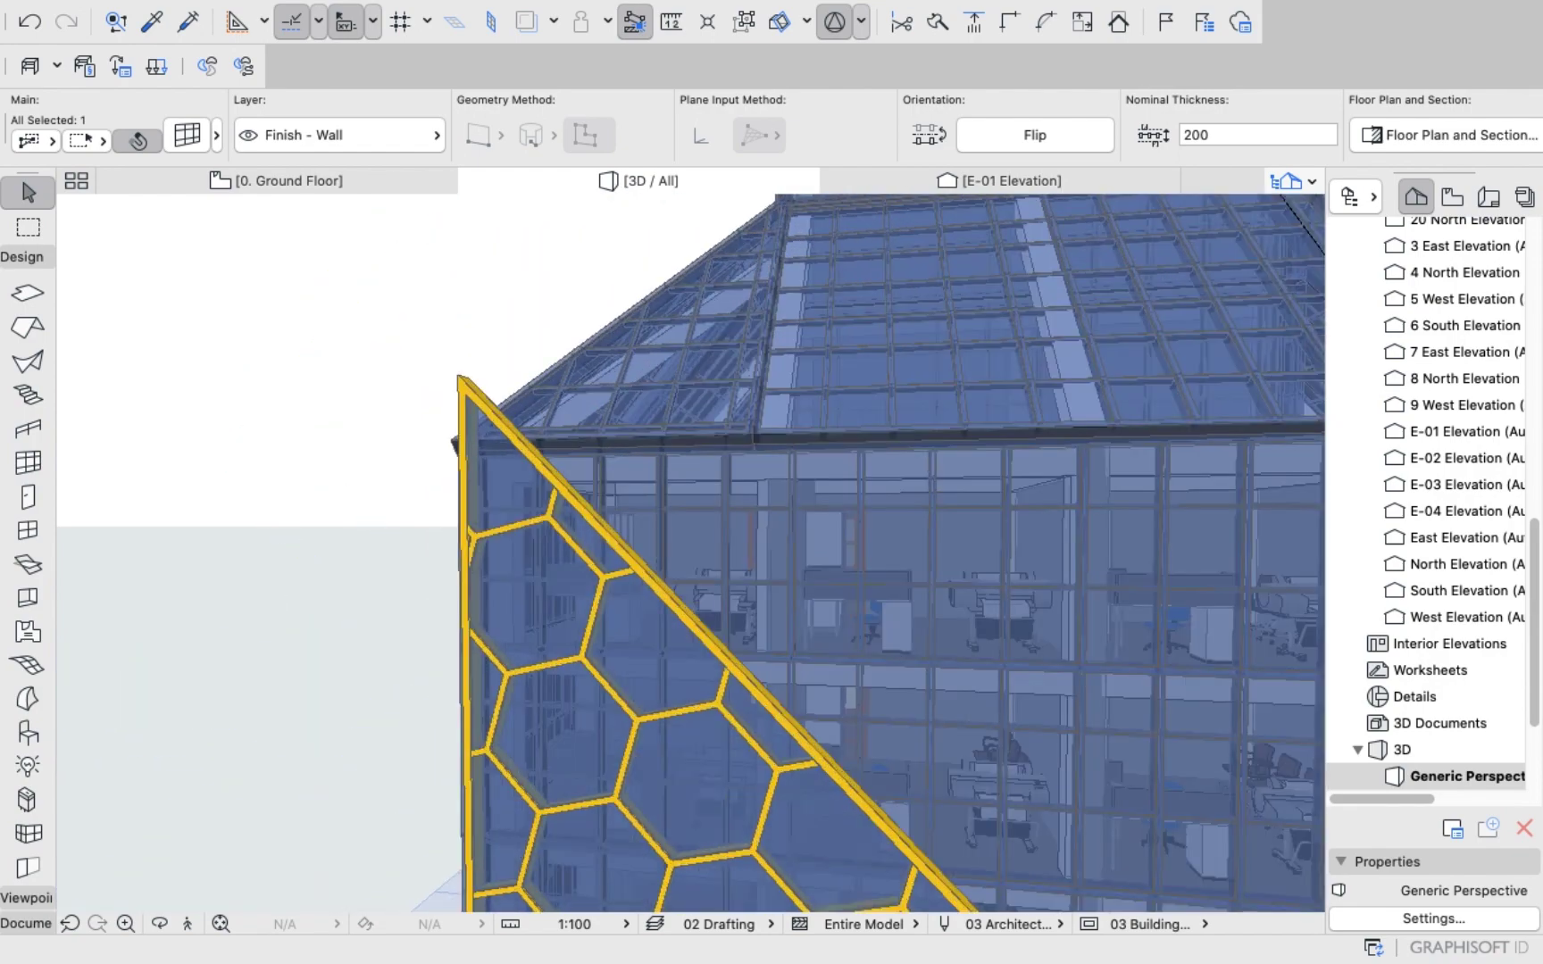
pyautogui.scroll(8, 857, 777)
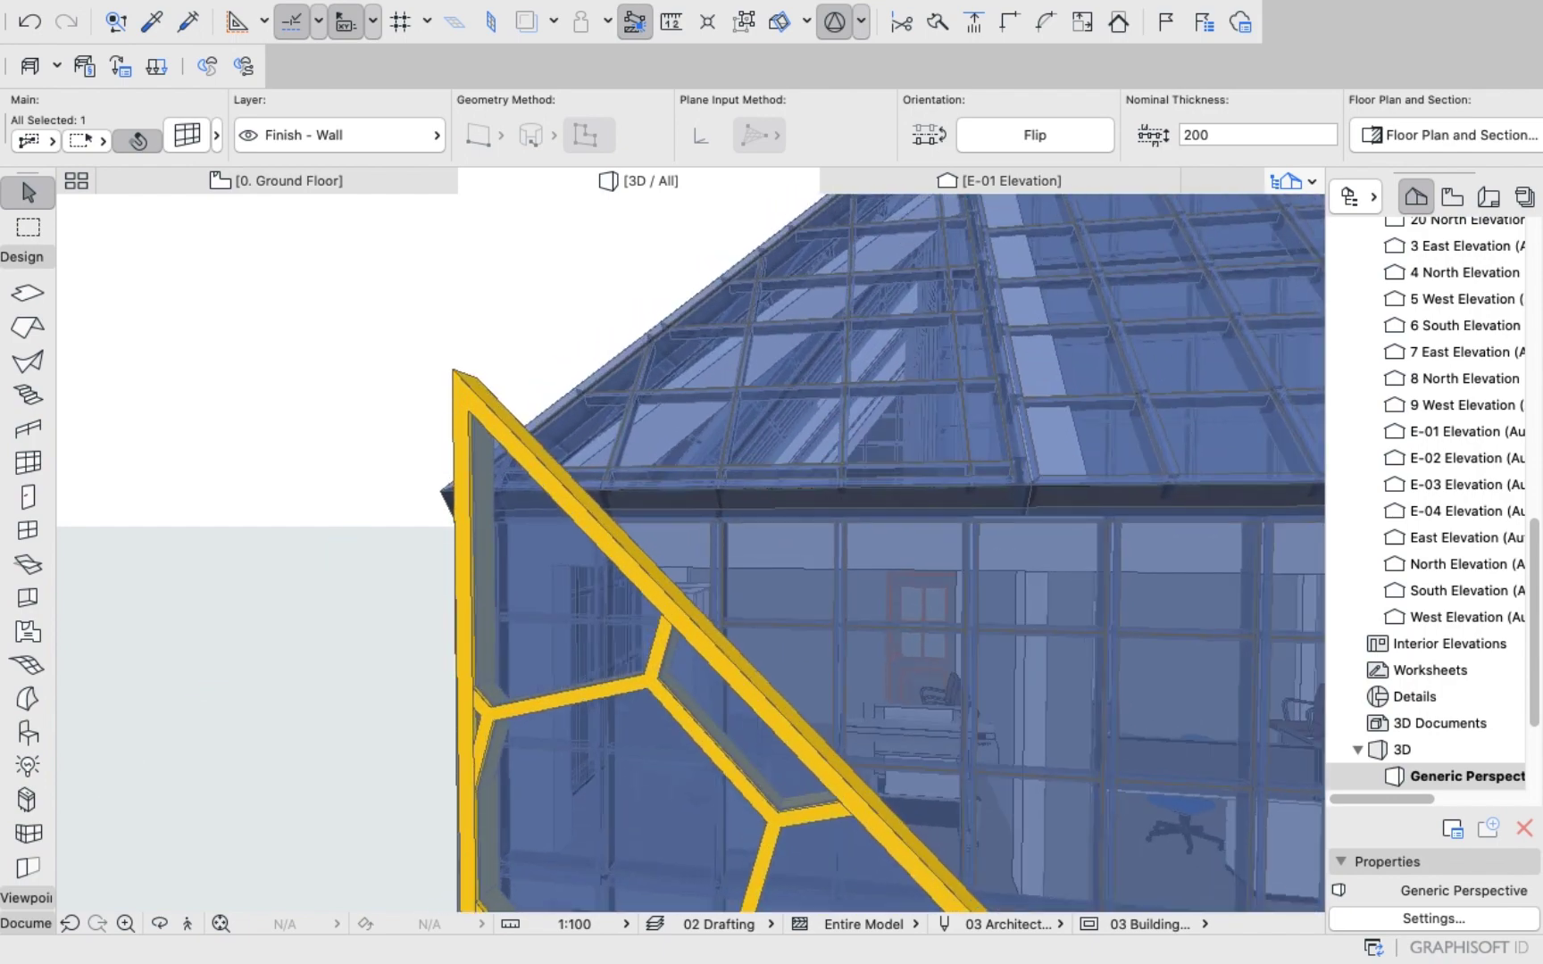
pyautogui.click(487, 496)
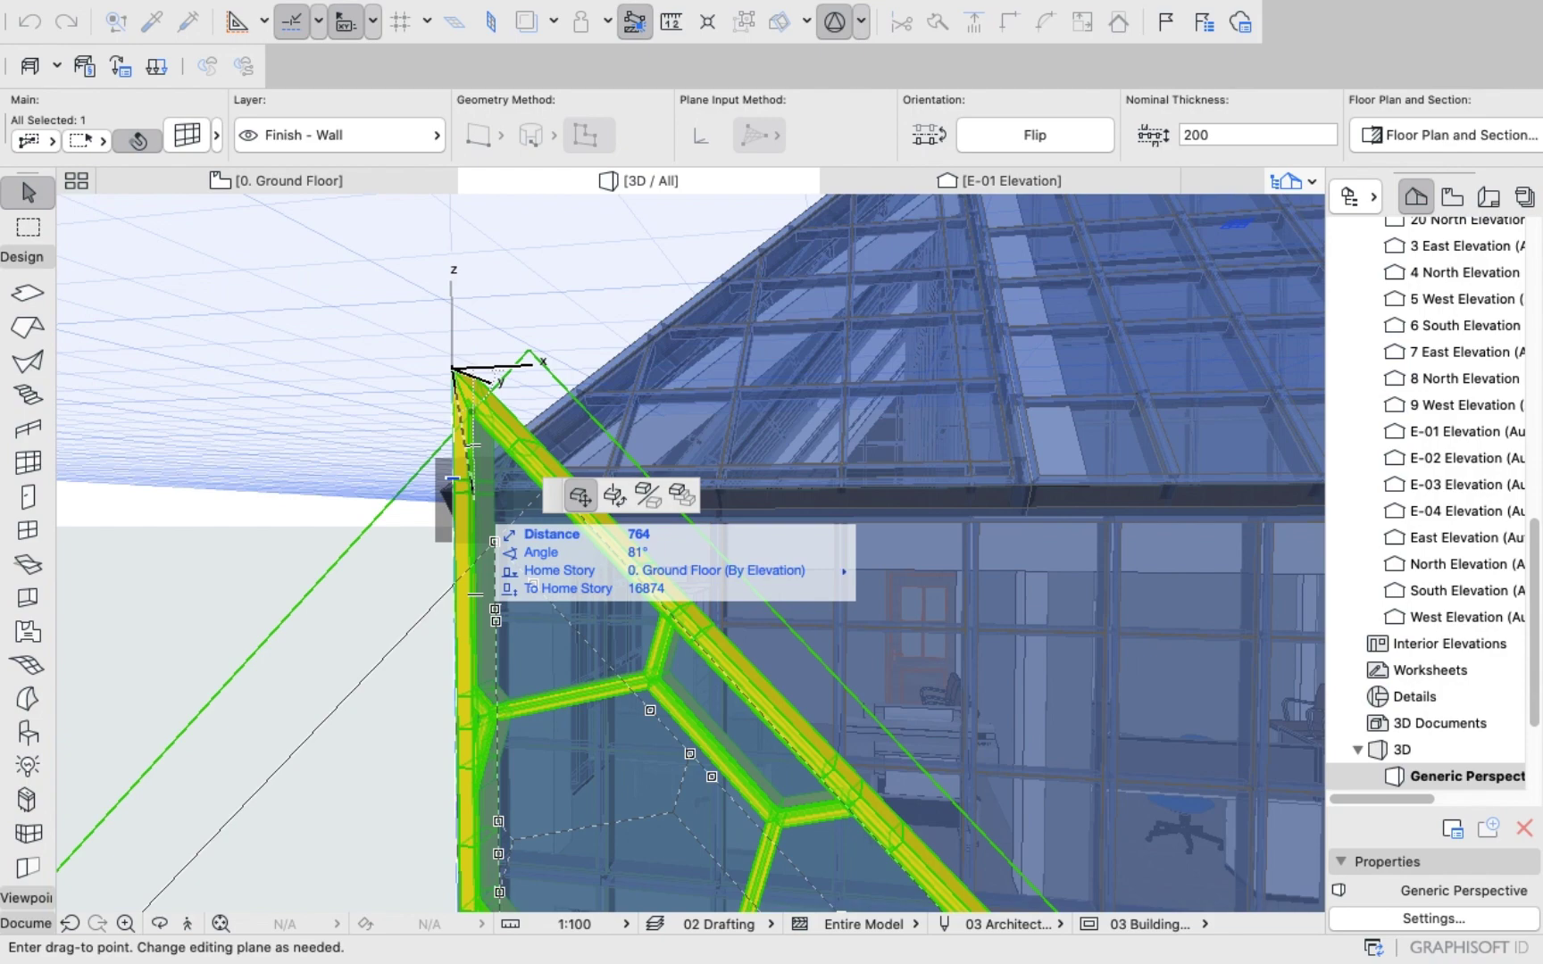
pyautogui.scroll(-10, 453, 478)
pyautogui.press('Escape')
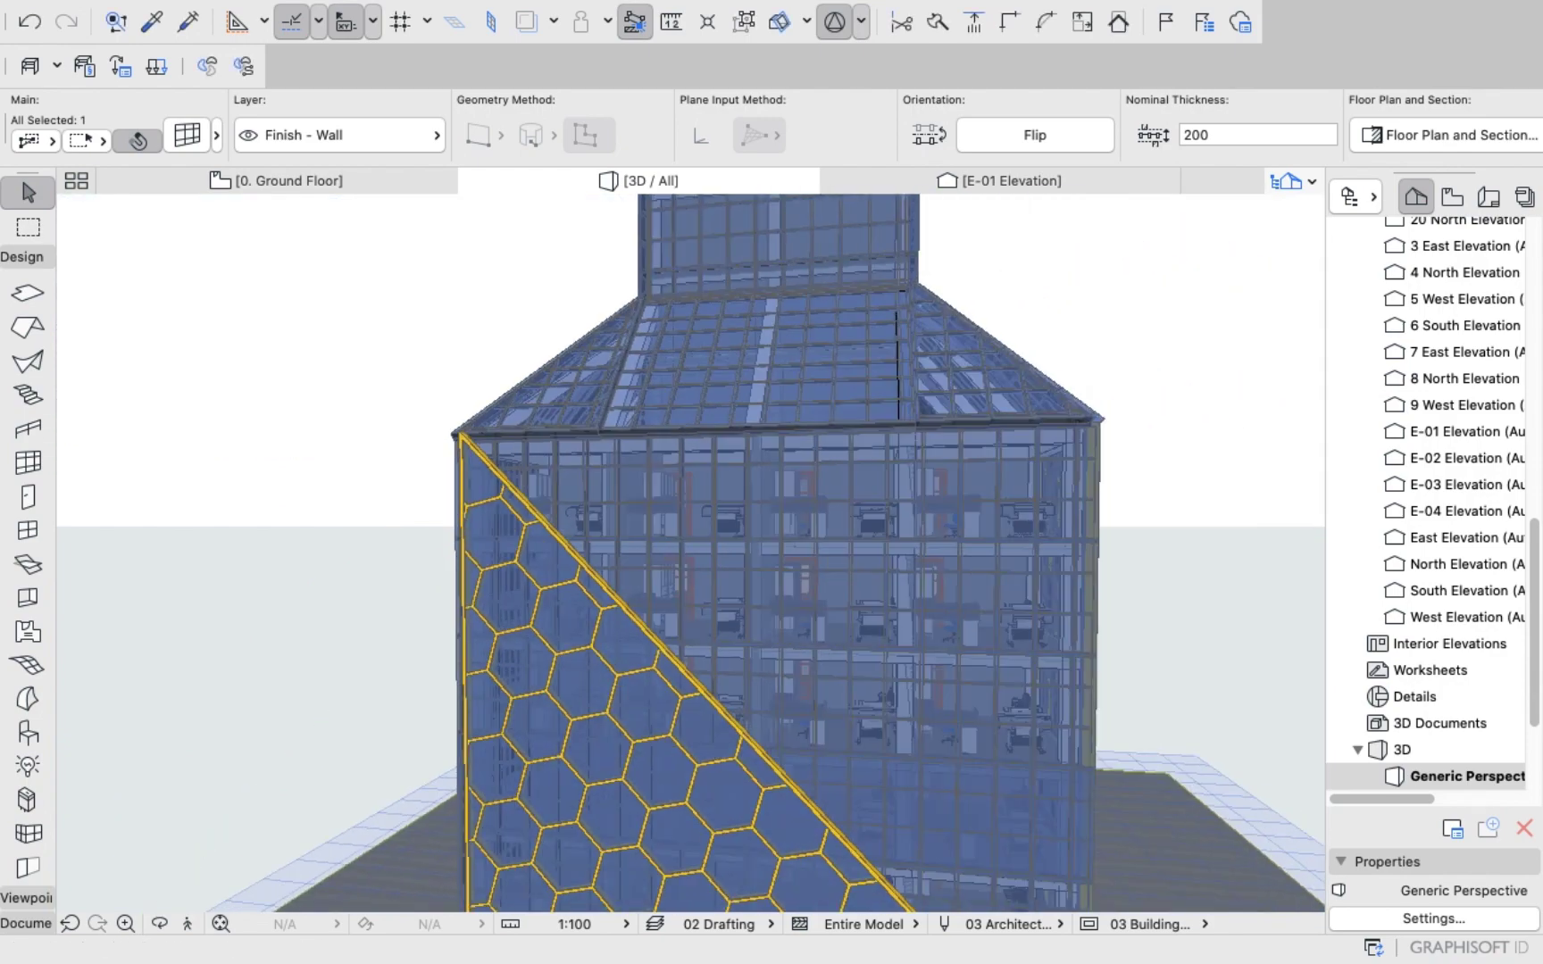
# Move the curtain wall by its lower-right tip about 1060 mm to the facade's lower-right corner.
pyautogui.scroll(-3, 457, 438)
pyautogui.scroll(5, 540, 693)
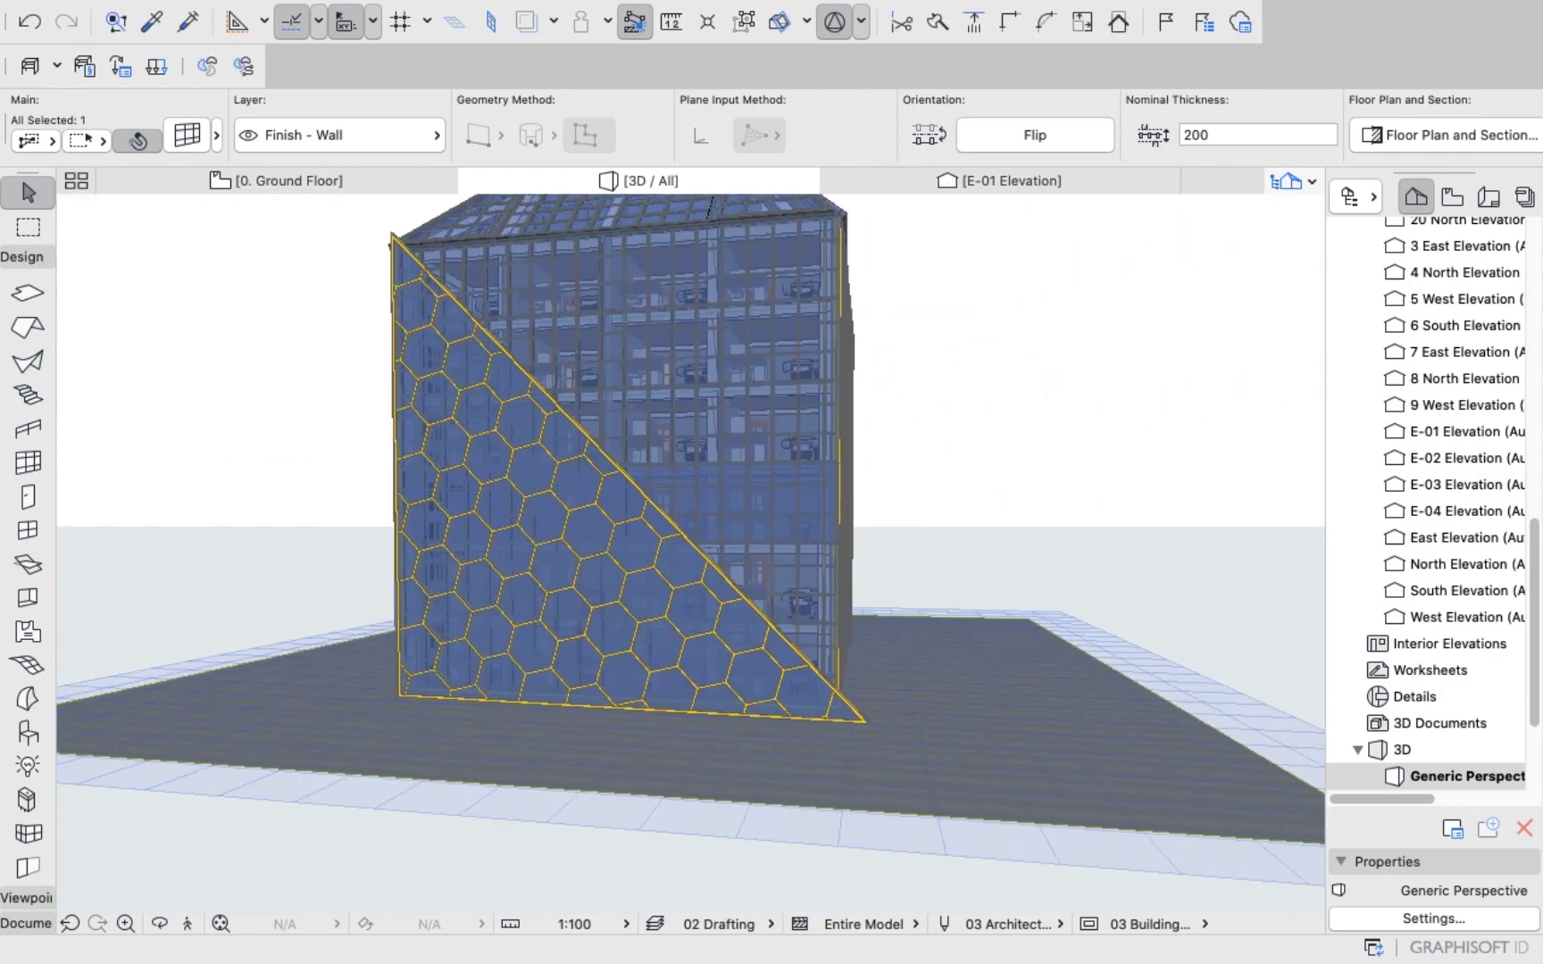
pyautogui.scroll(6, 859, 722)
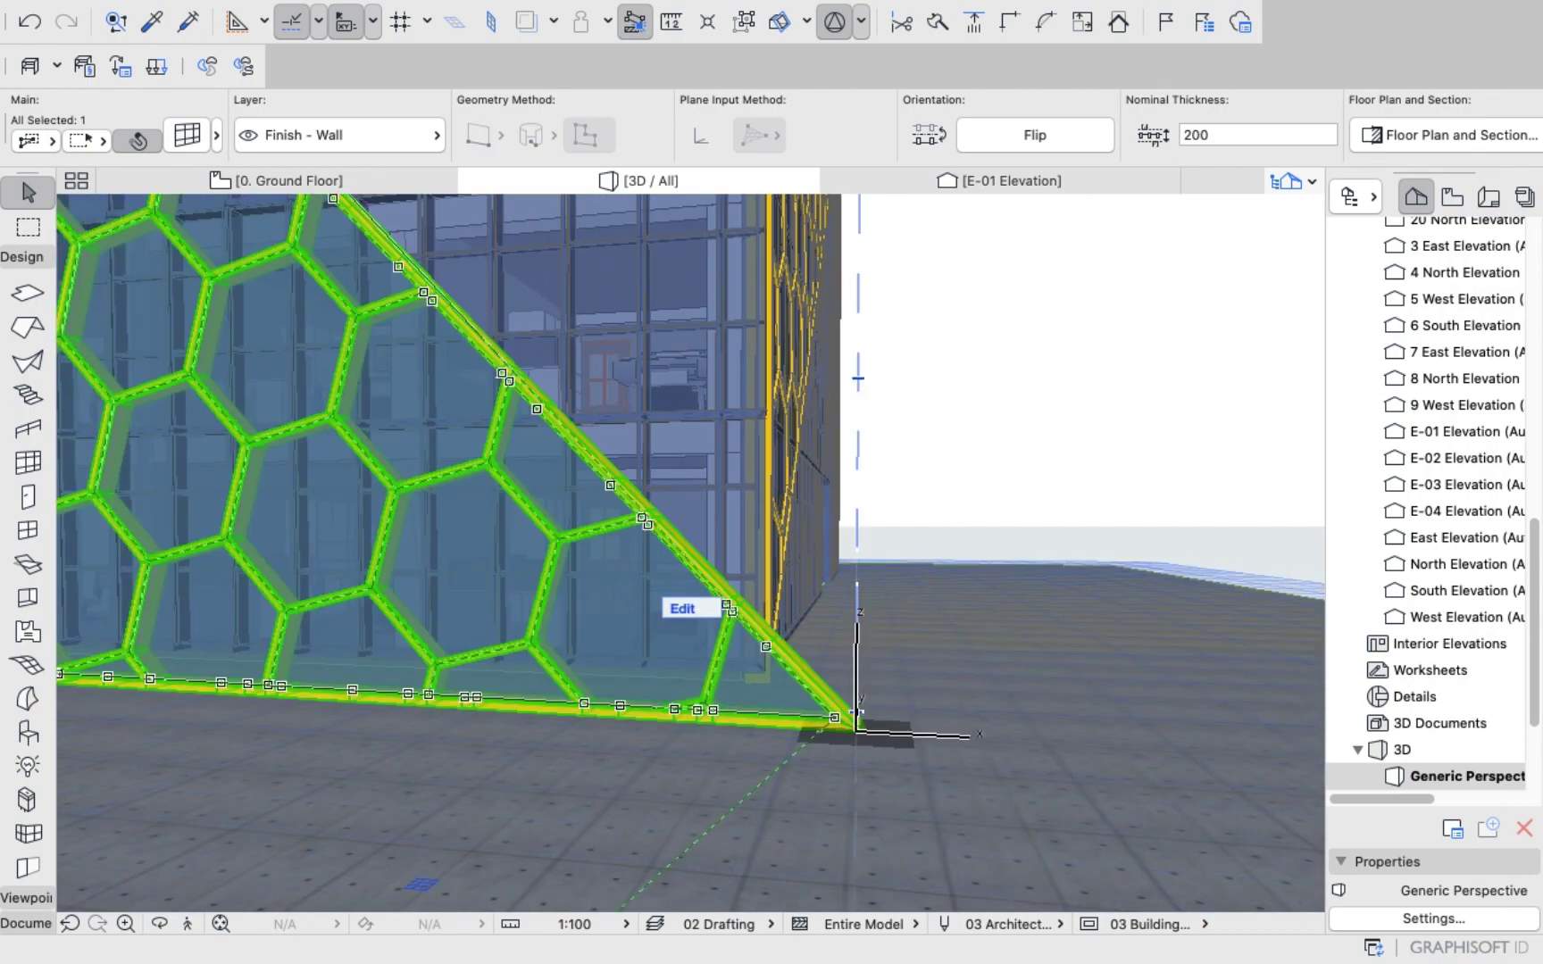
pyautogui.click(835, 718)
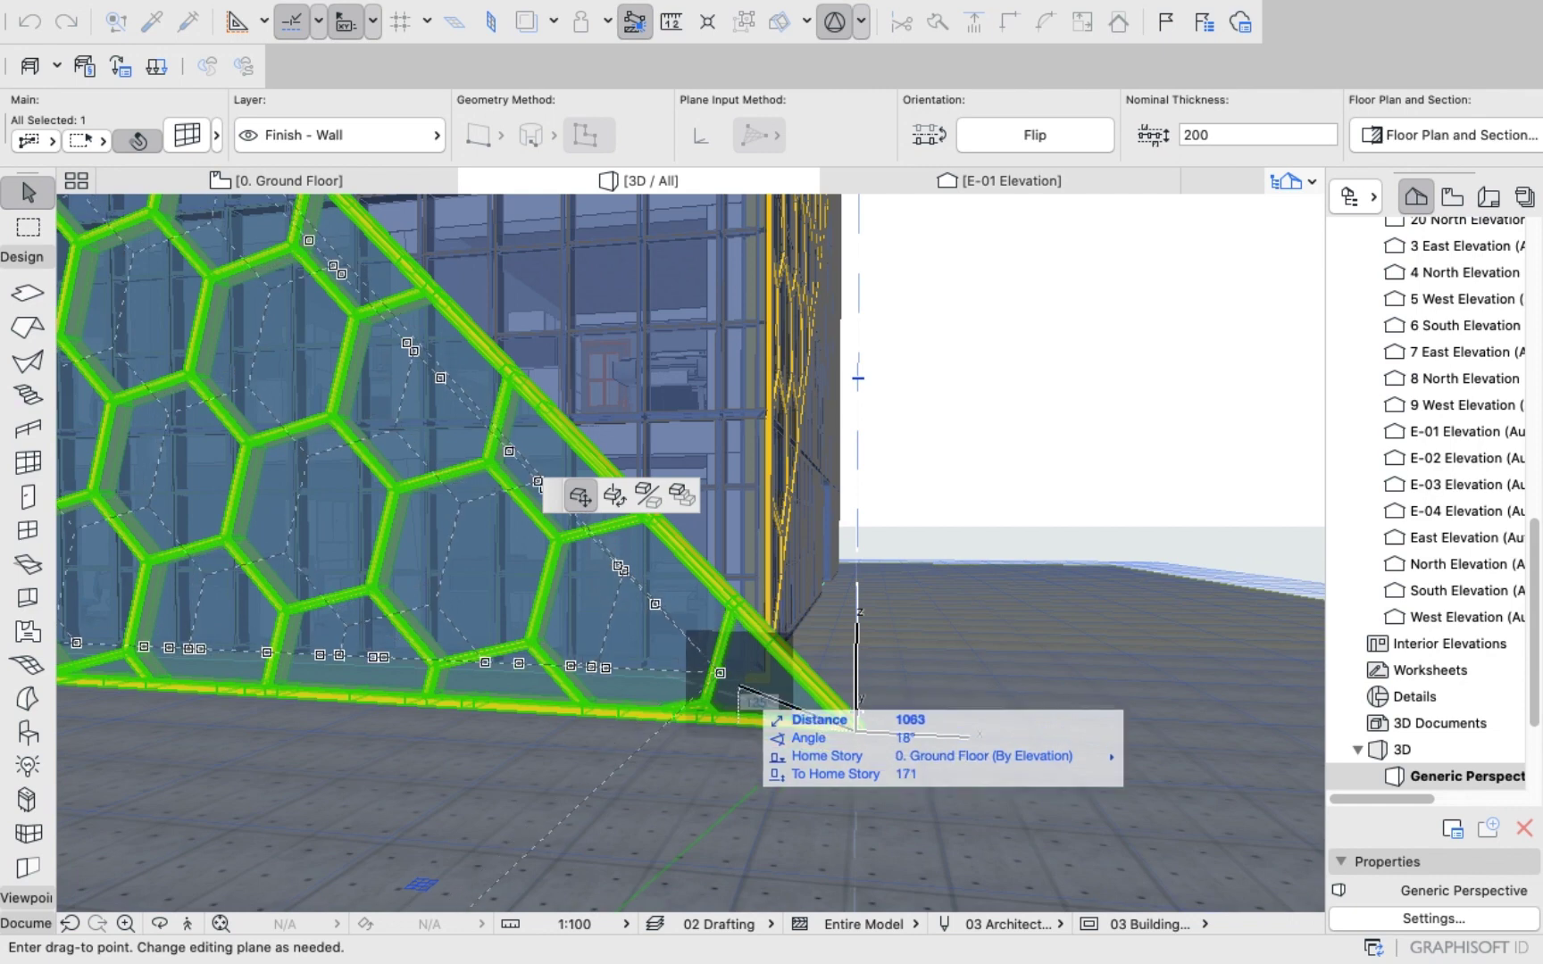
pyautogui.click(738, 686)
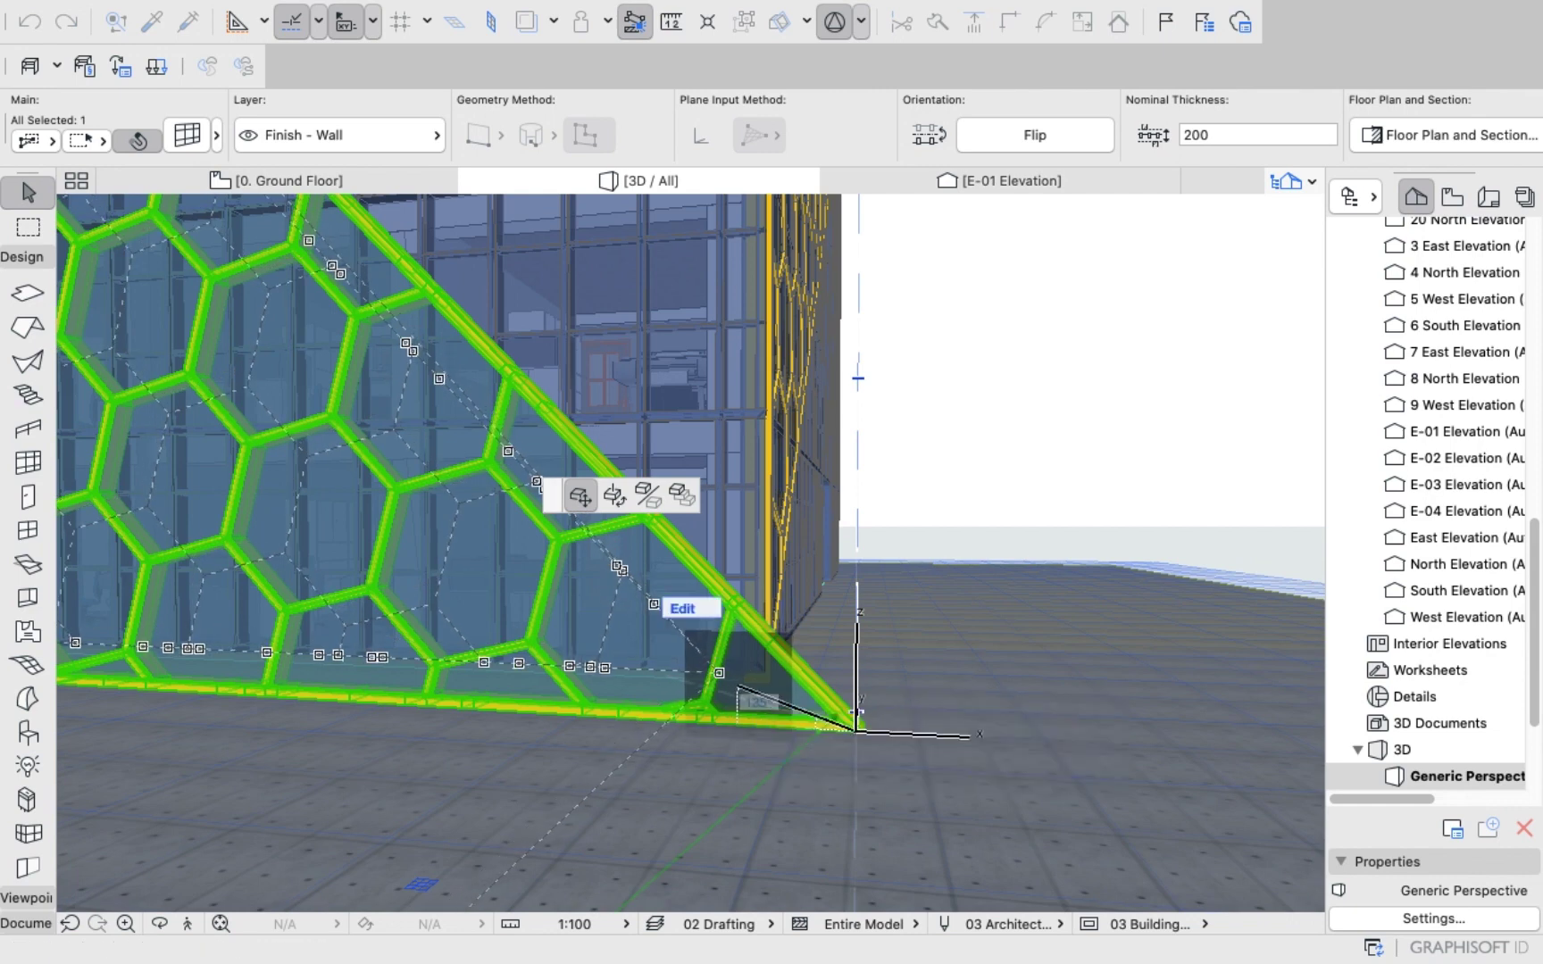
pyautogui.scroll(-10, 690, 552)
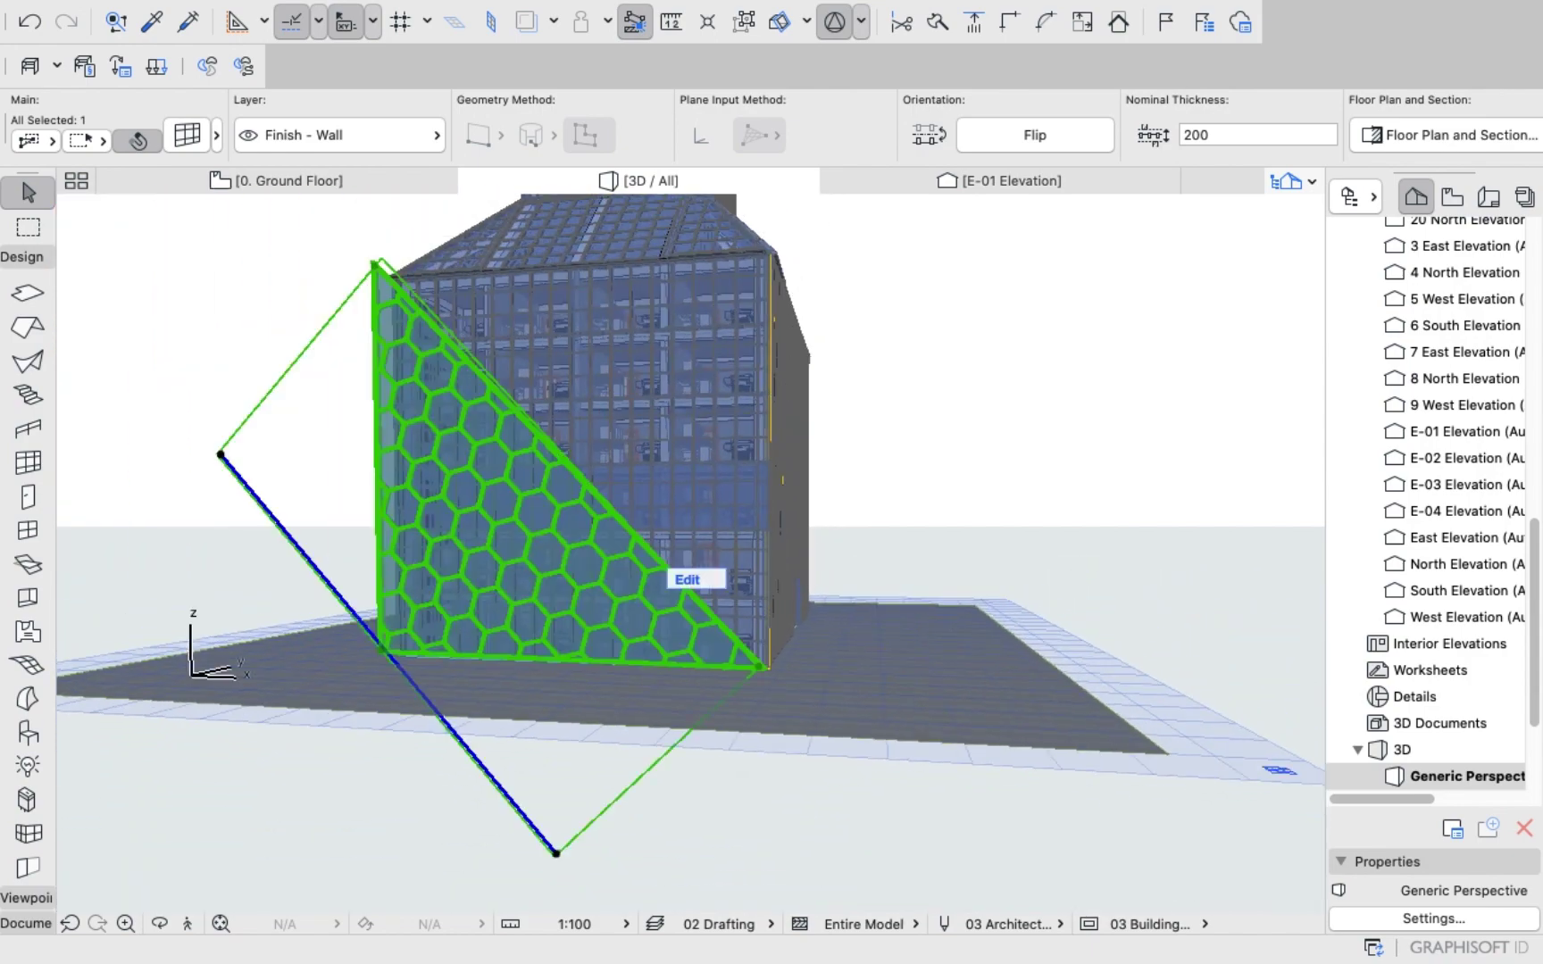
# Move the curtain wall by its apex about 1500 mm onto the roof's left eave corner and deselect it.
pyautogui.scroll(8, 370, 268)
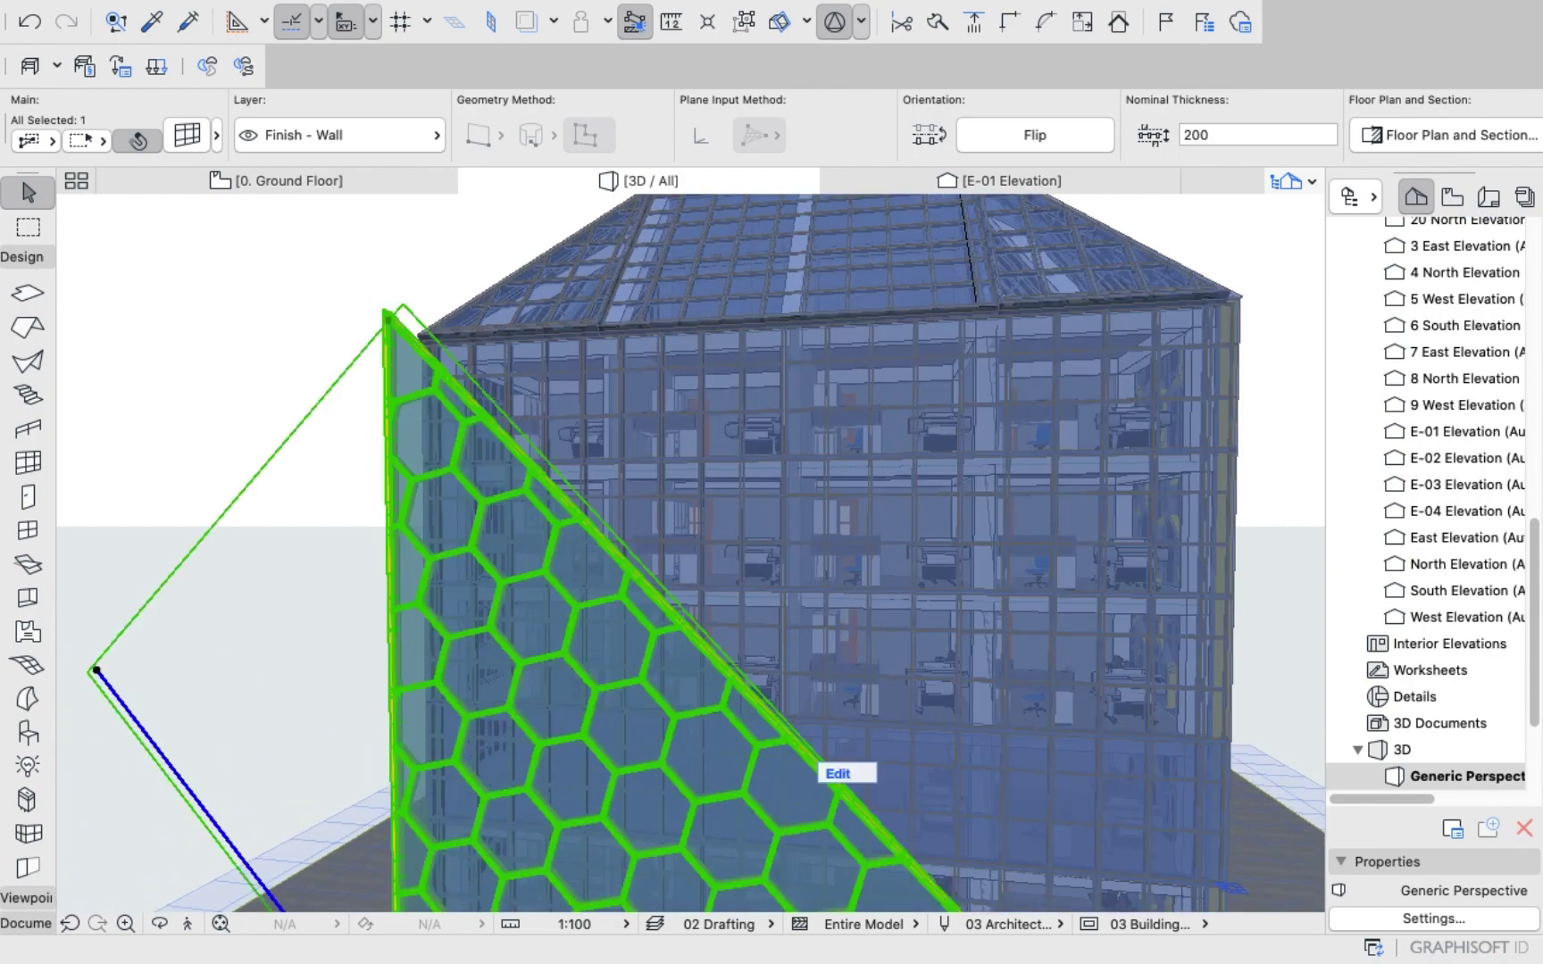
pyautogui.scroll(5, 397, 335)
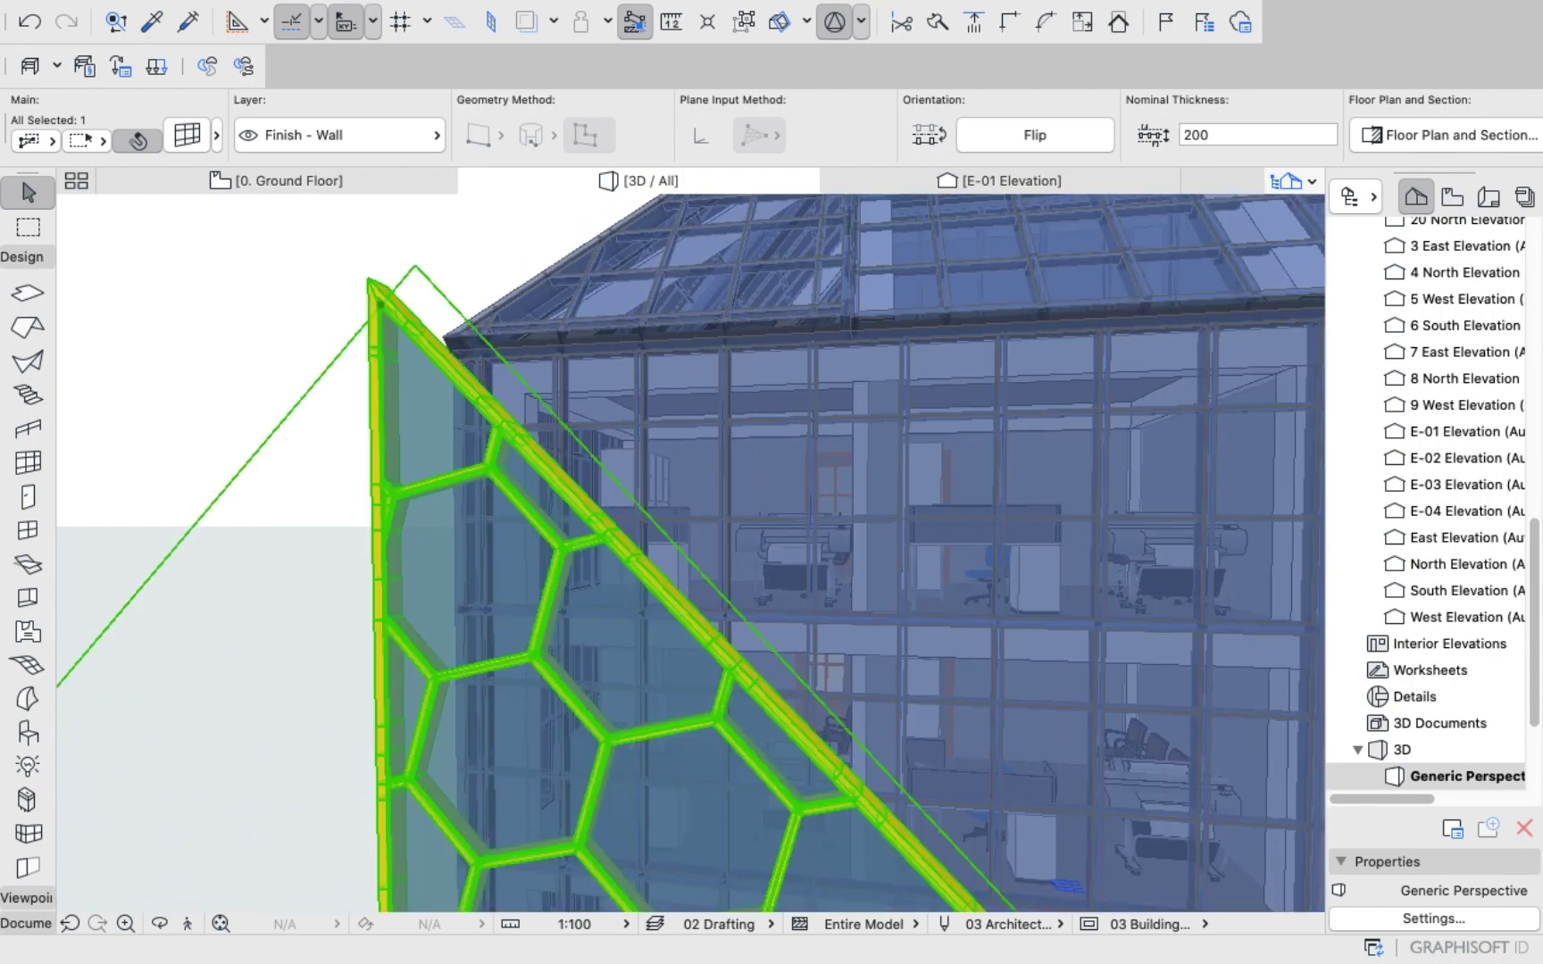
pyautogui.click(542, 475)
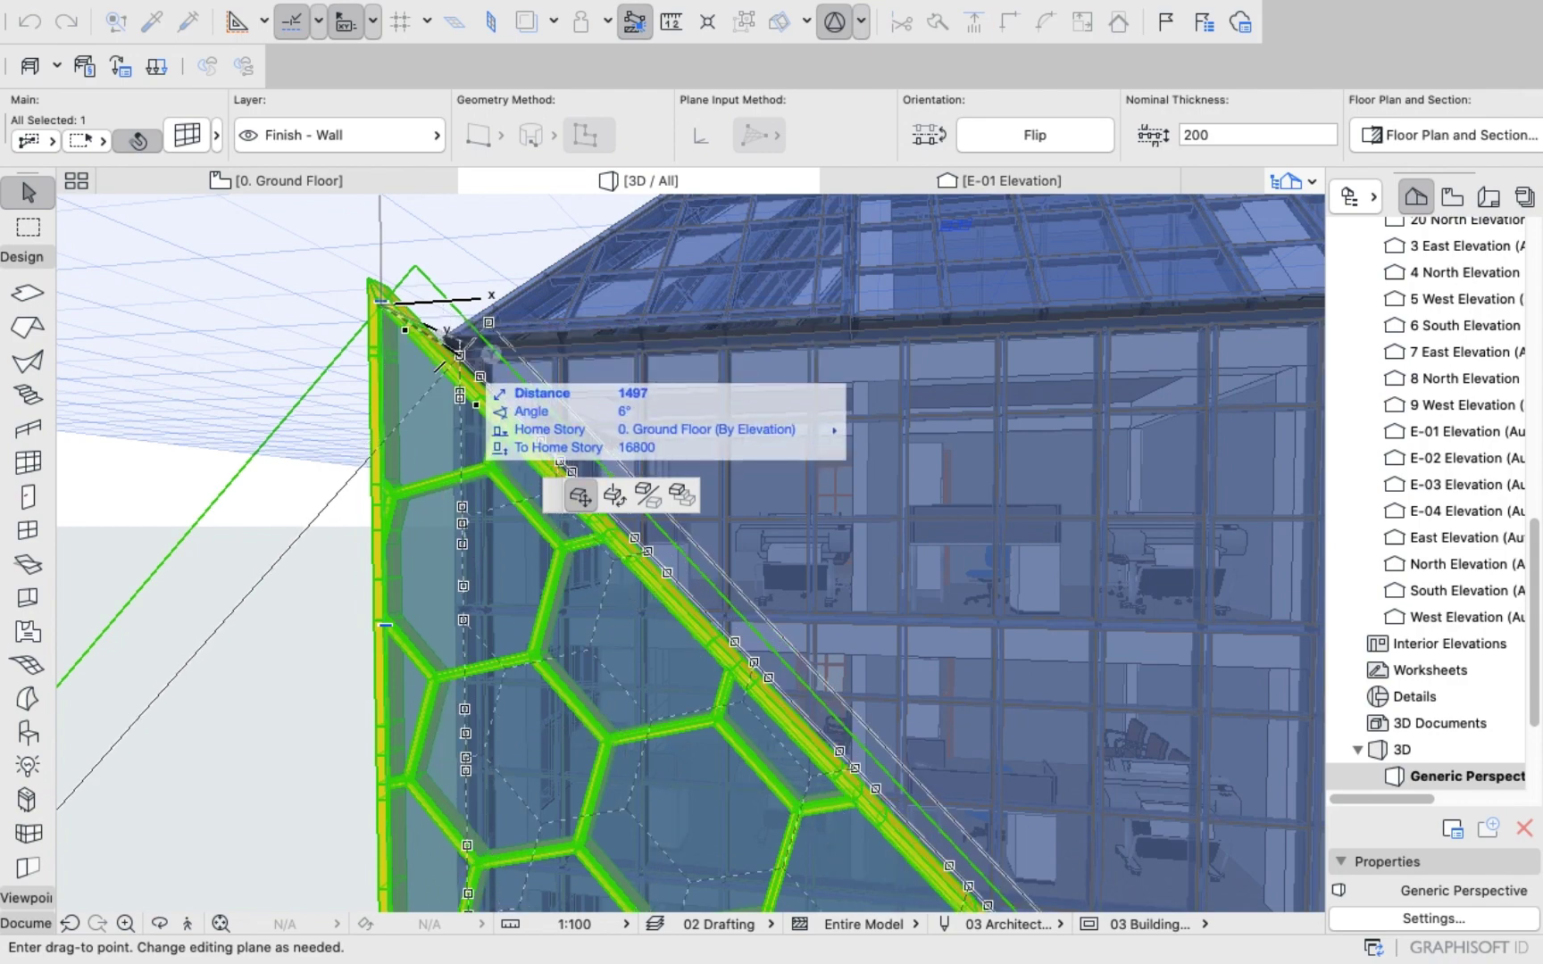
pyautogui.click(449, 345)
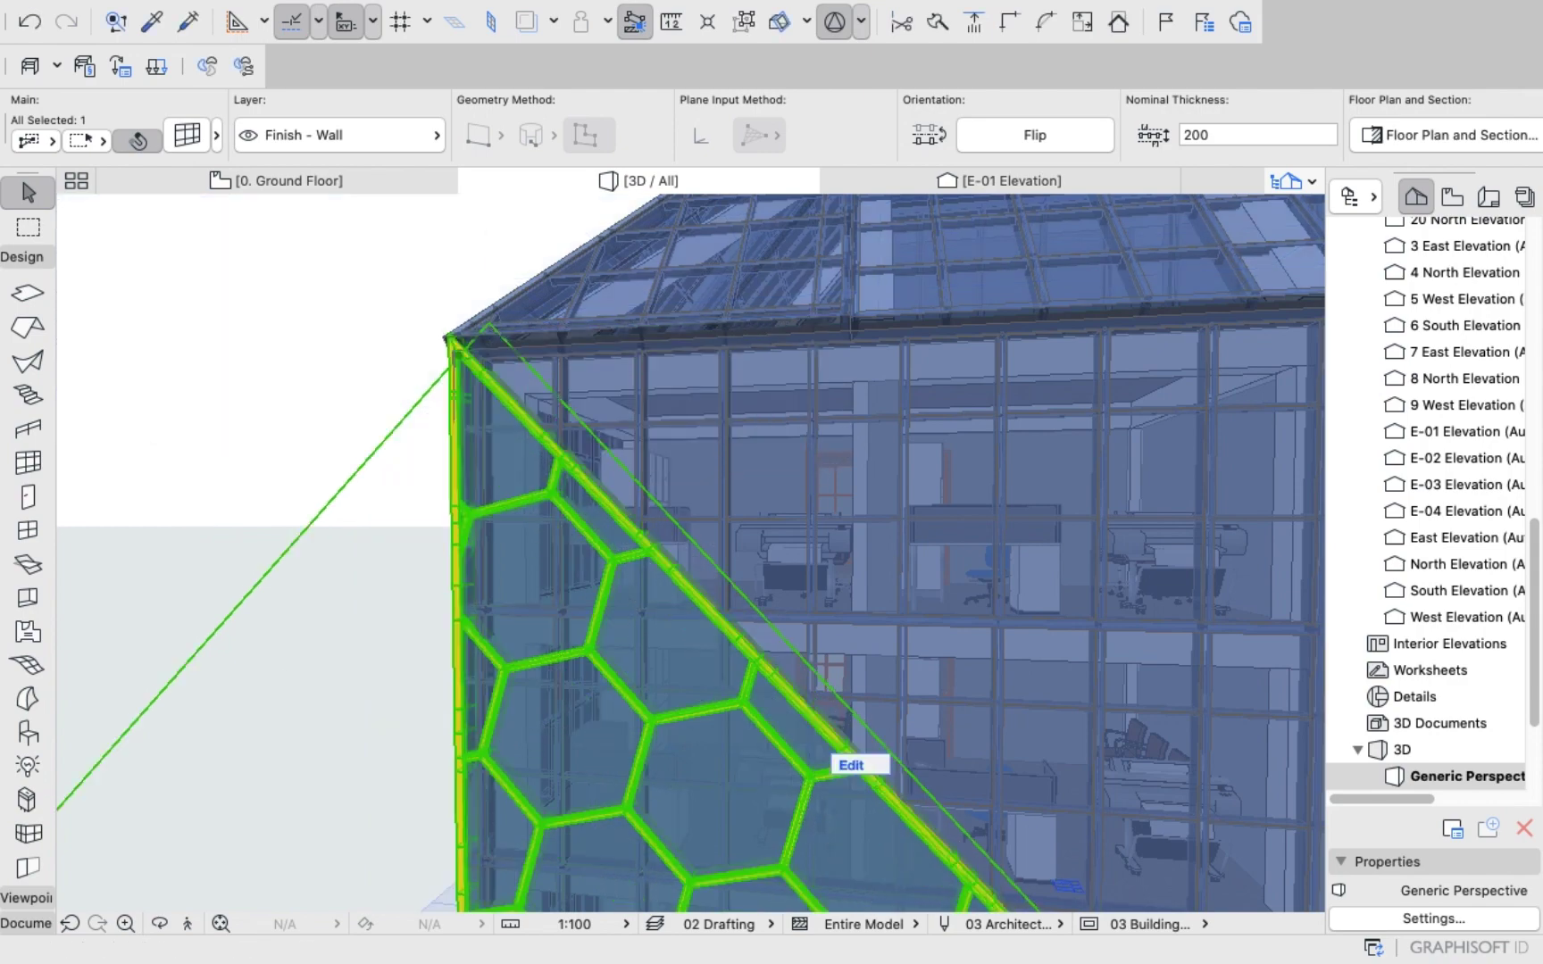
pyautogui.scroll(-10, 690, 554)
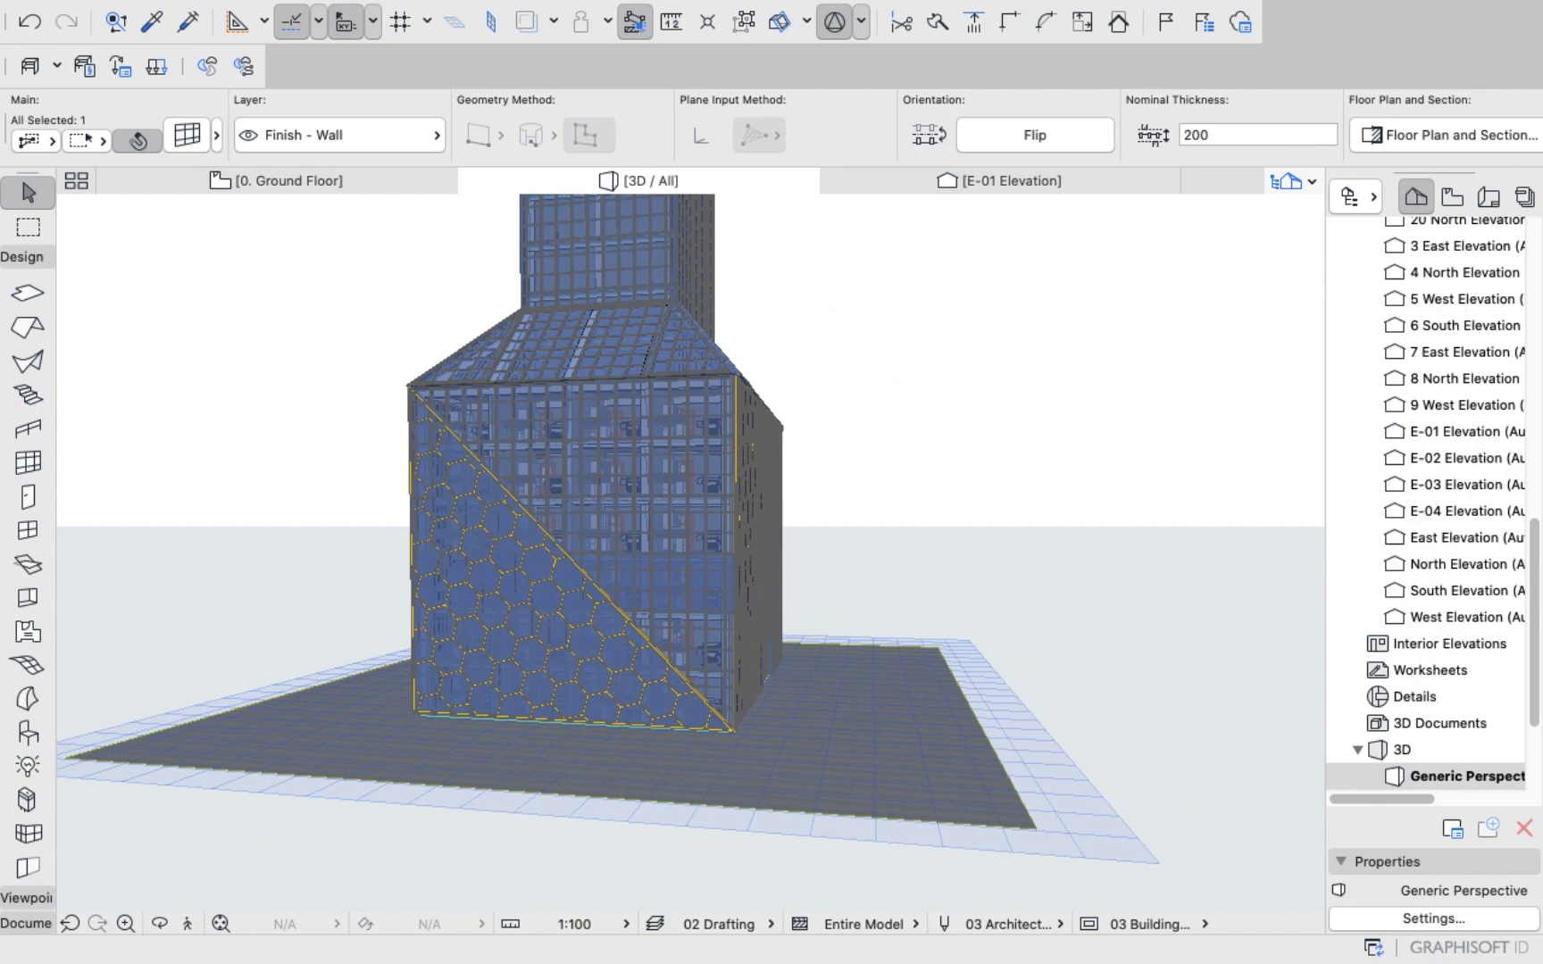
pyautogui.scroll(2, 634, 536)
pyautogui.press('Escape')
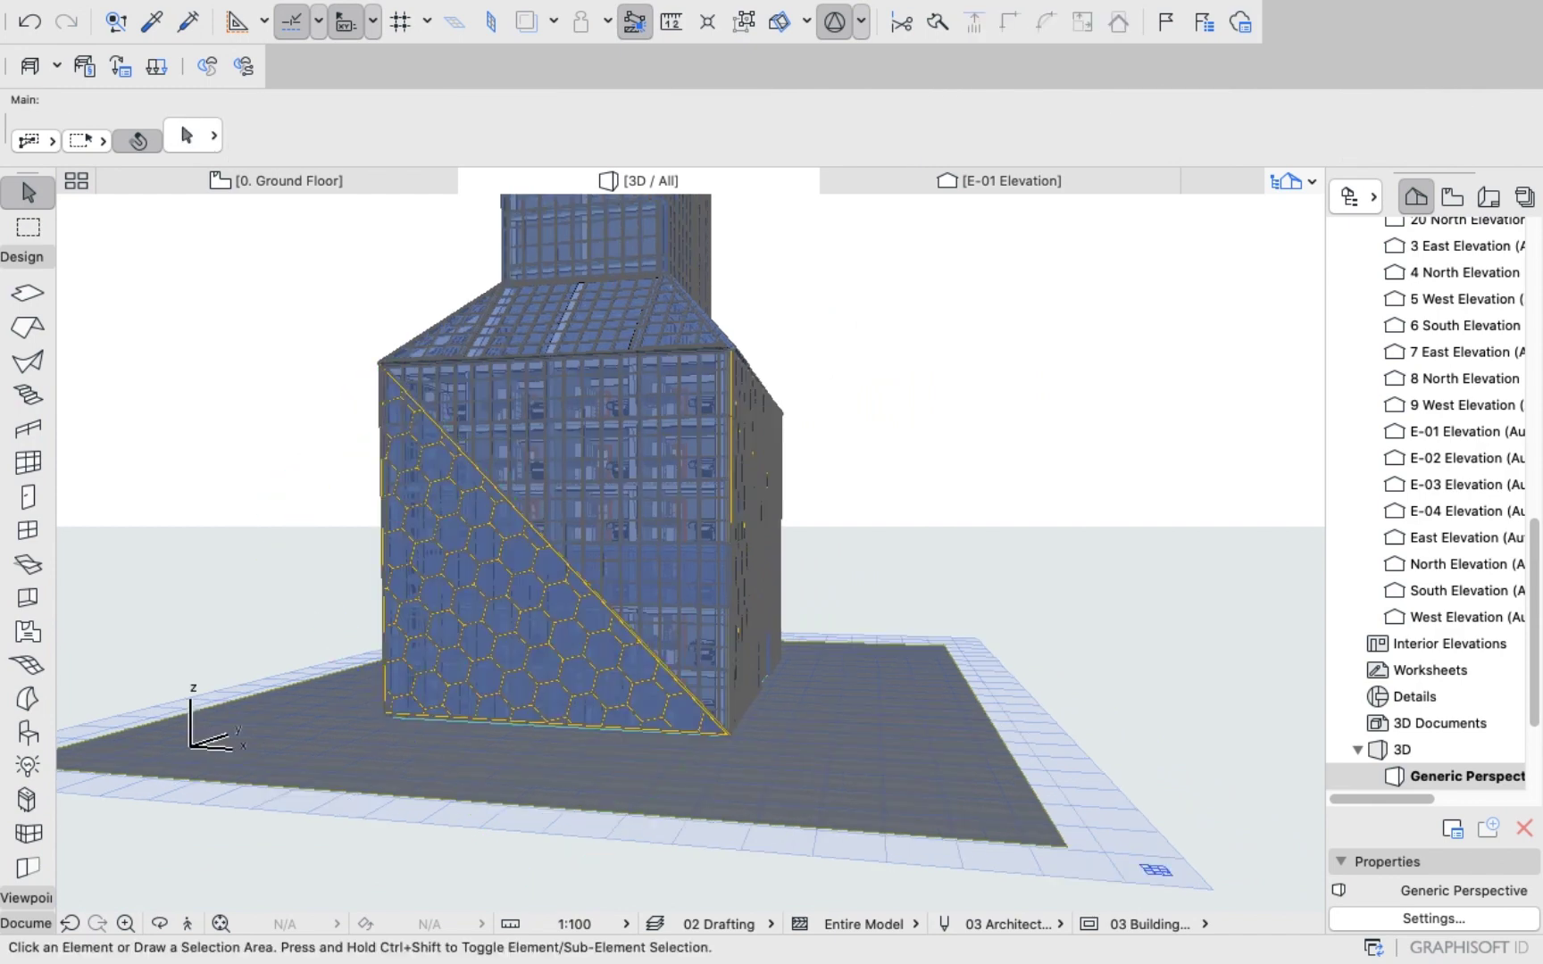
# Orbit around the lower block to face the plain gridded facade that has no hexagon-patterned curtain wall yet.
pyautogui.keyDown('shift'); pyautogui.moveTo(696, 553); pyautogui.dragTo(308, 544, button='middle'); pyautogui.keyUp('shift')
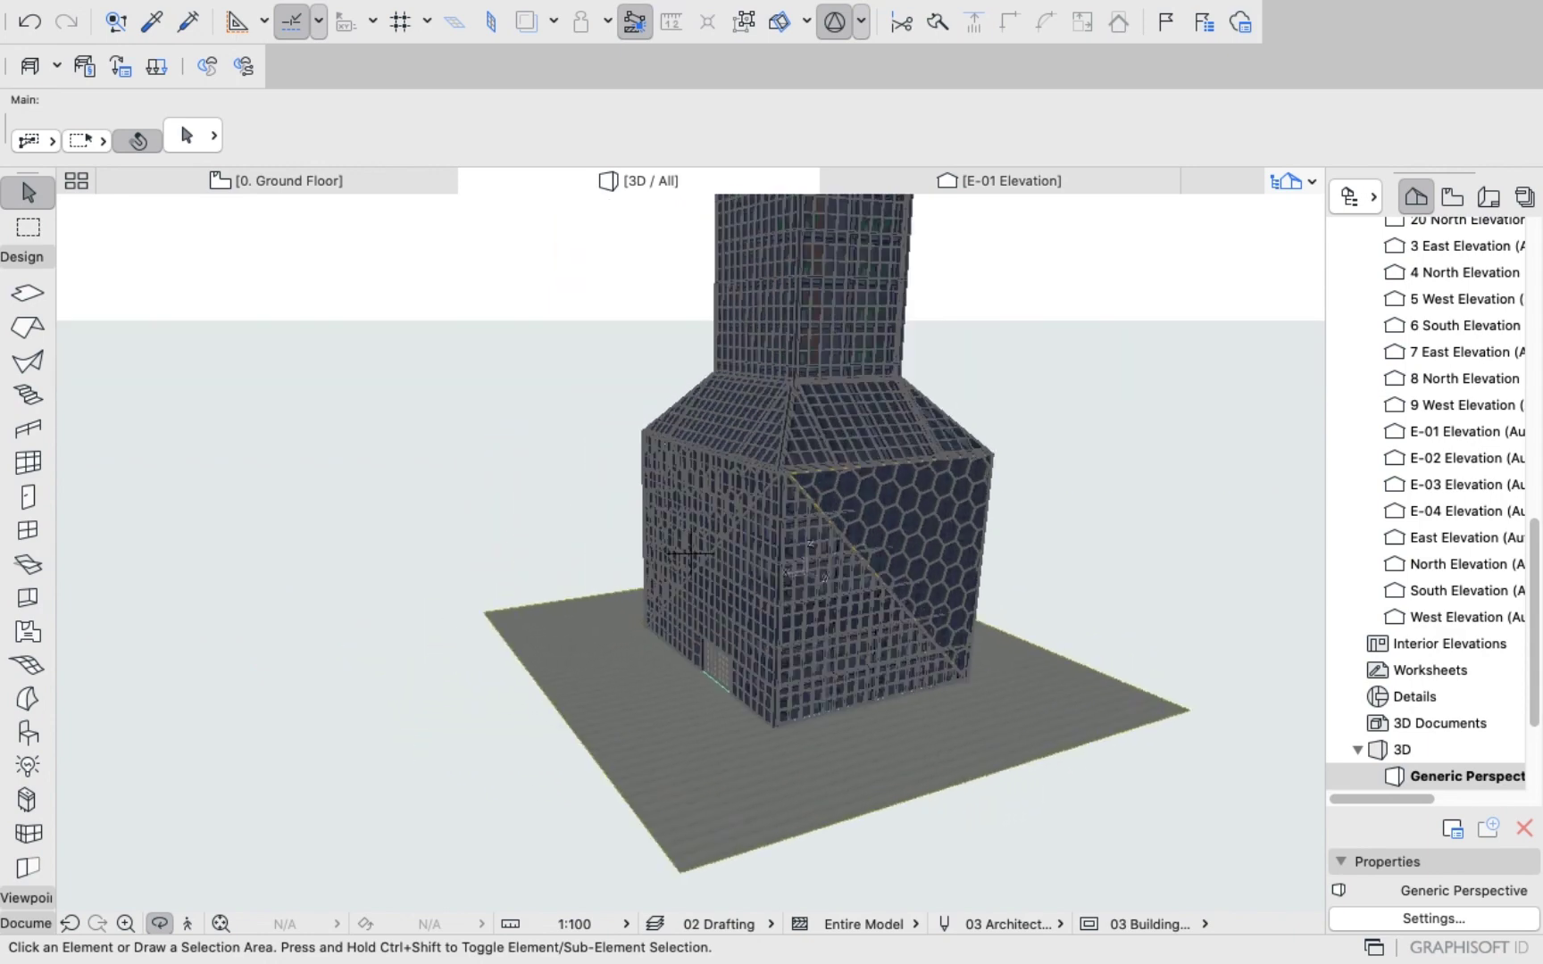
pyautogui.moveTo(690, 553)
pyautogui.keyDown('shift'); pyautogui.mouseDown(button='middle')
pyautogui.moveTo(633, 546)
pyautogui.moveTo(688, 542)
pyautogui.mouseUp(button='middle'); pyautogui.keyUp('shift')
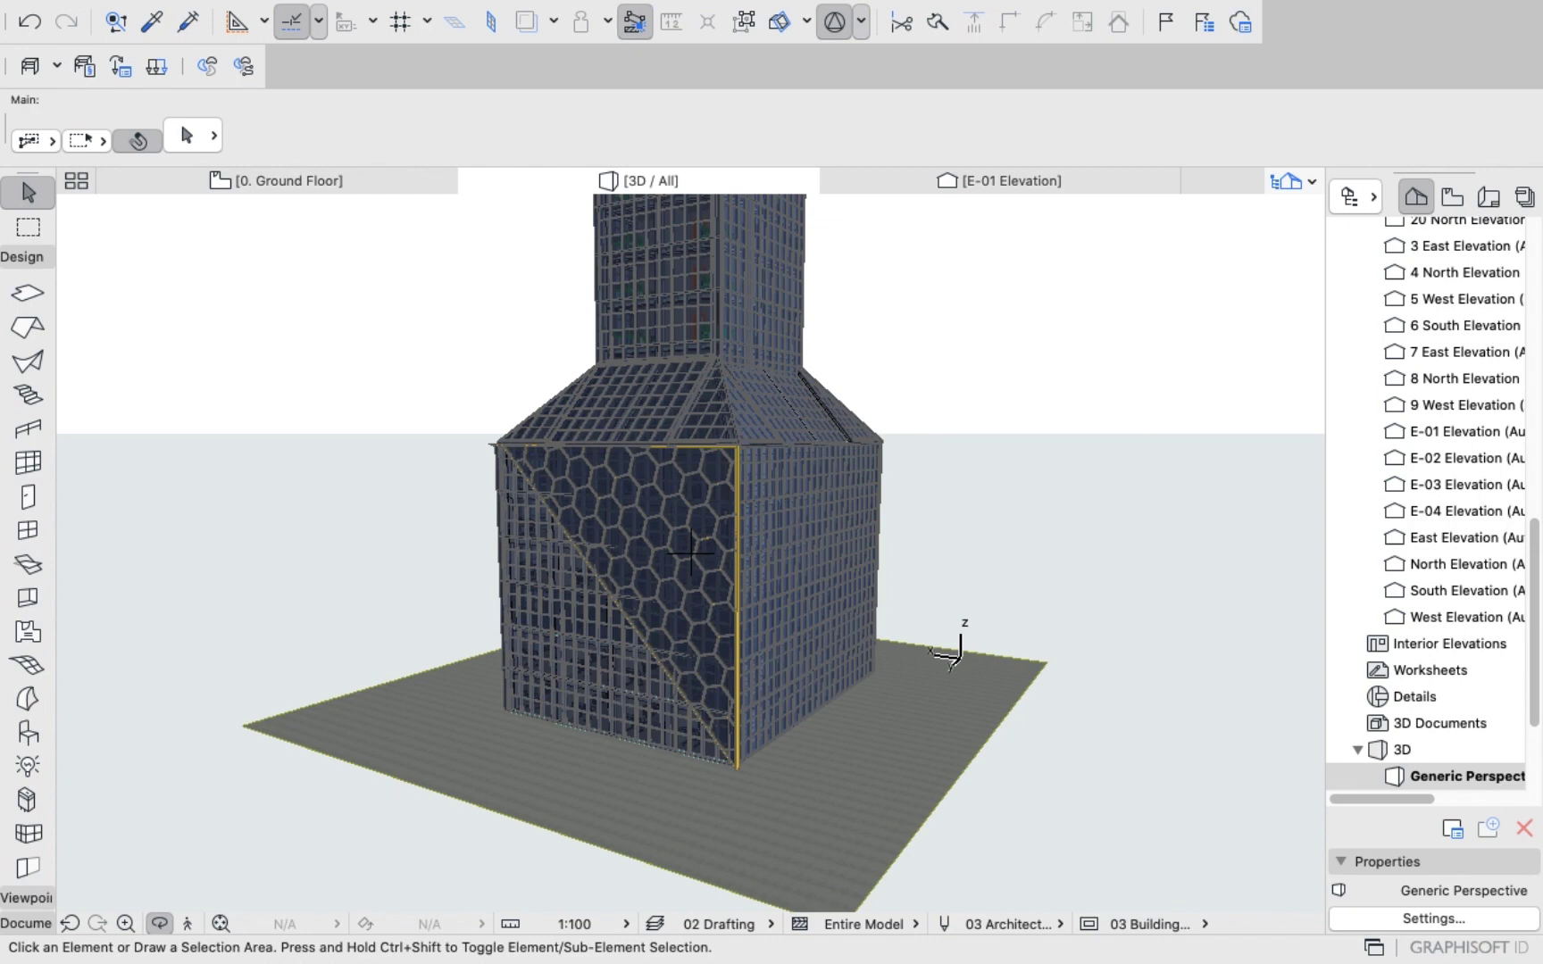
pyautogui.keyDown('shift'); pyautogui.moveTo(691, 553); pyautogui.dragTo(527, 553, button='middle'); pyautogui.keyUp('shift')
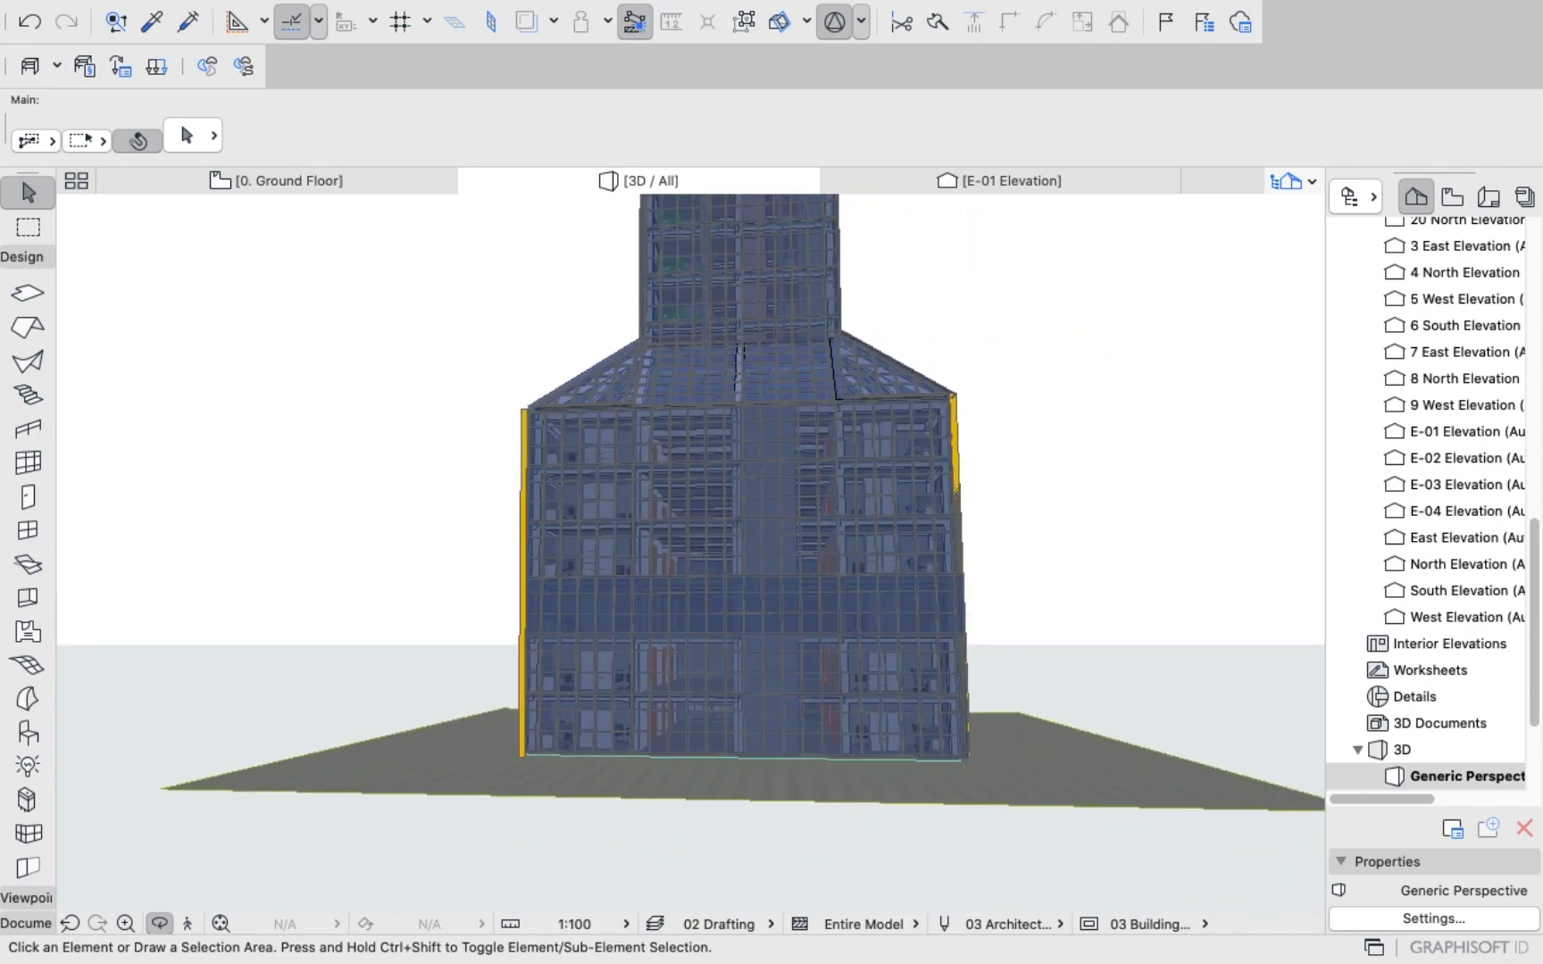
pyautogui.click(28, 461)
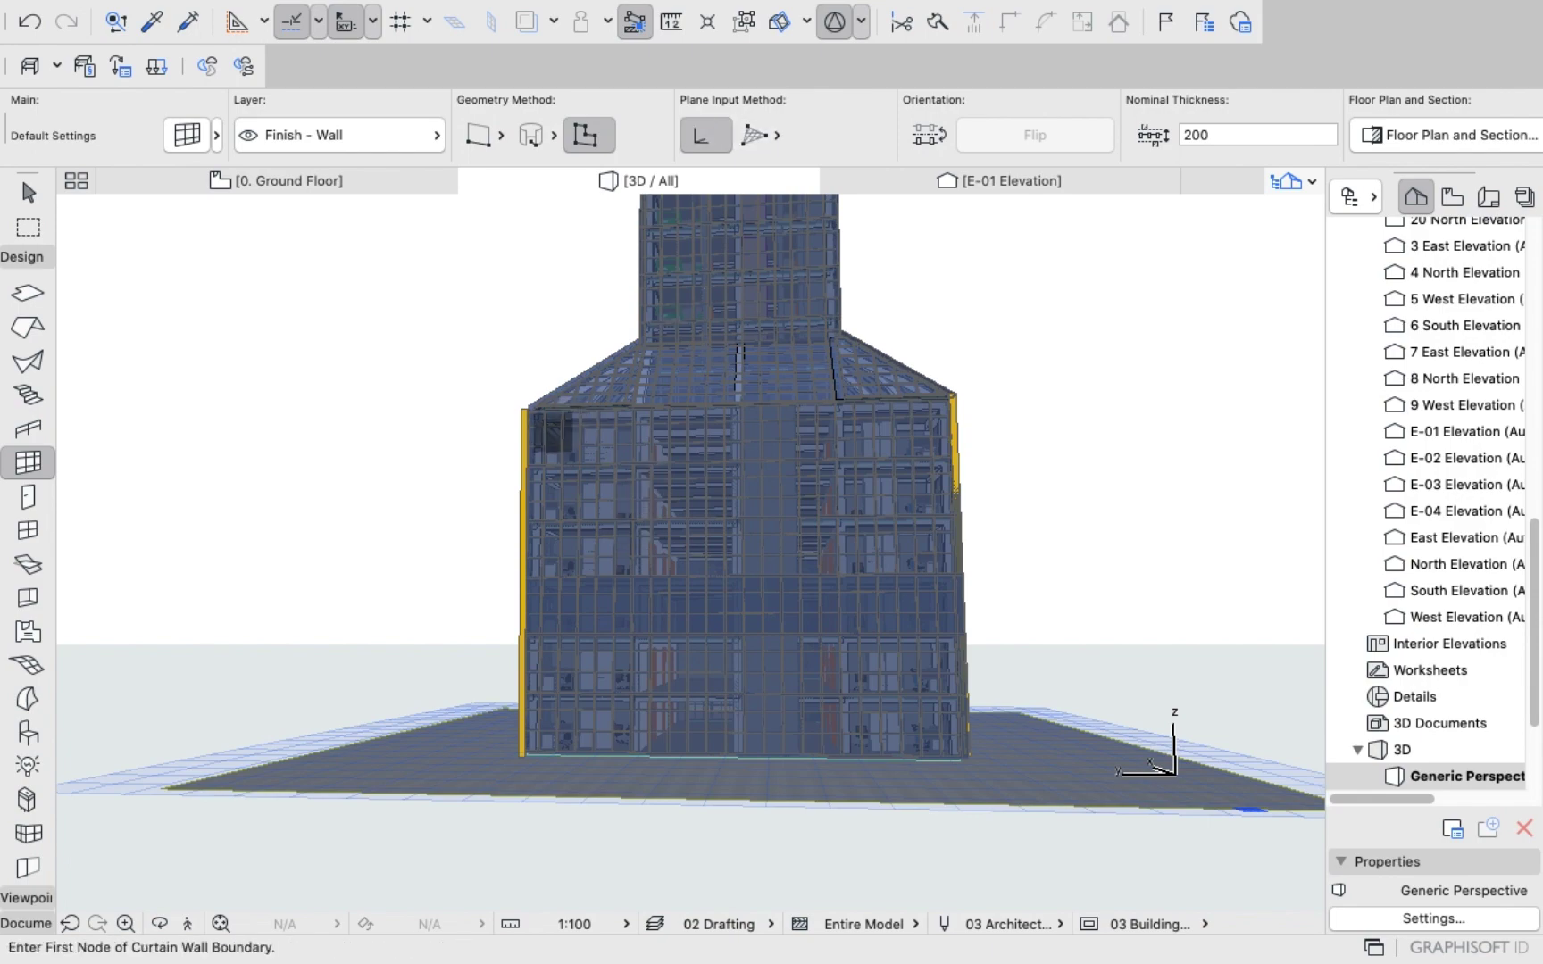
pyautogui.scroll(2, 590, 476)
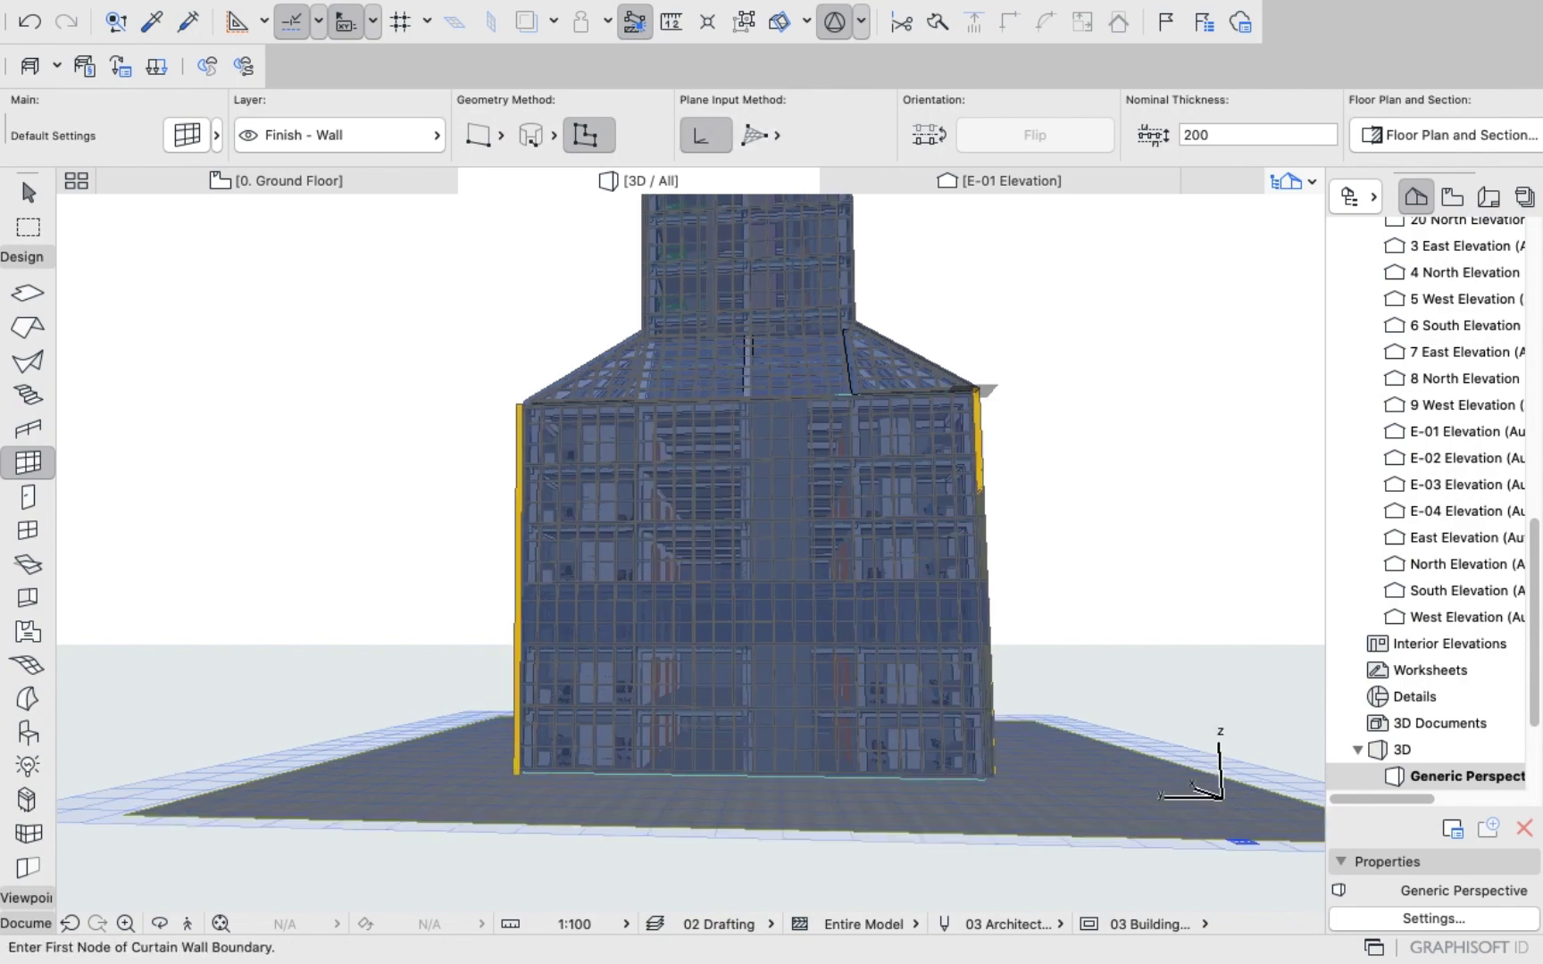
pyautogui.scroll(8, 969, 402)
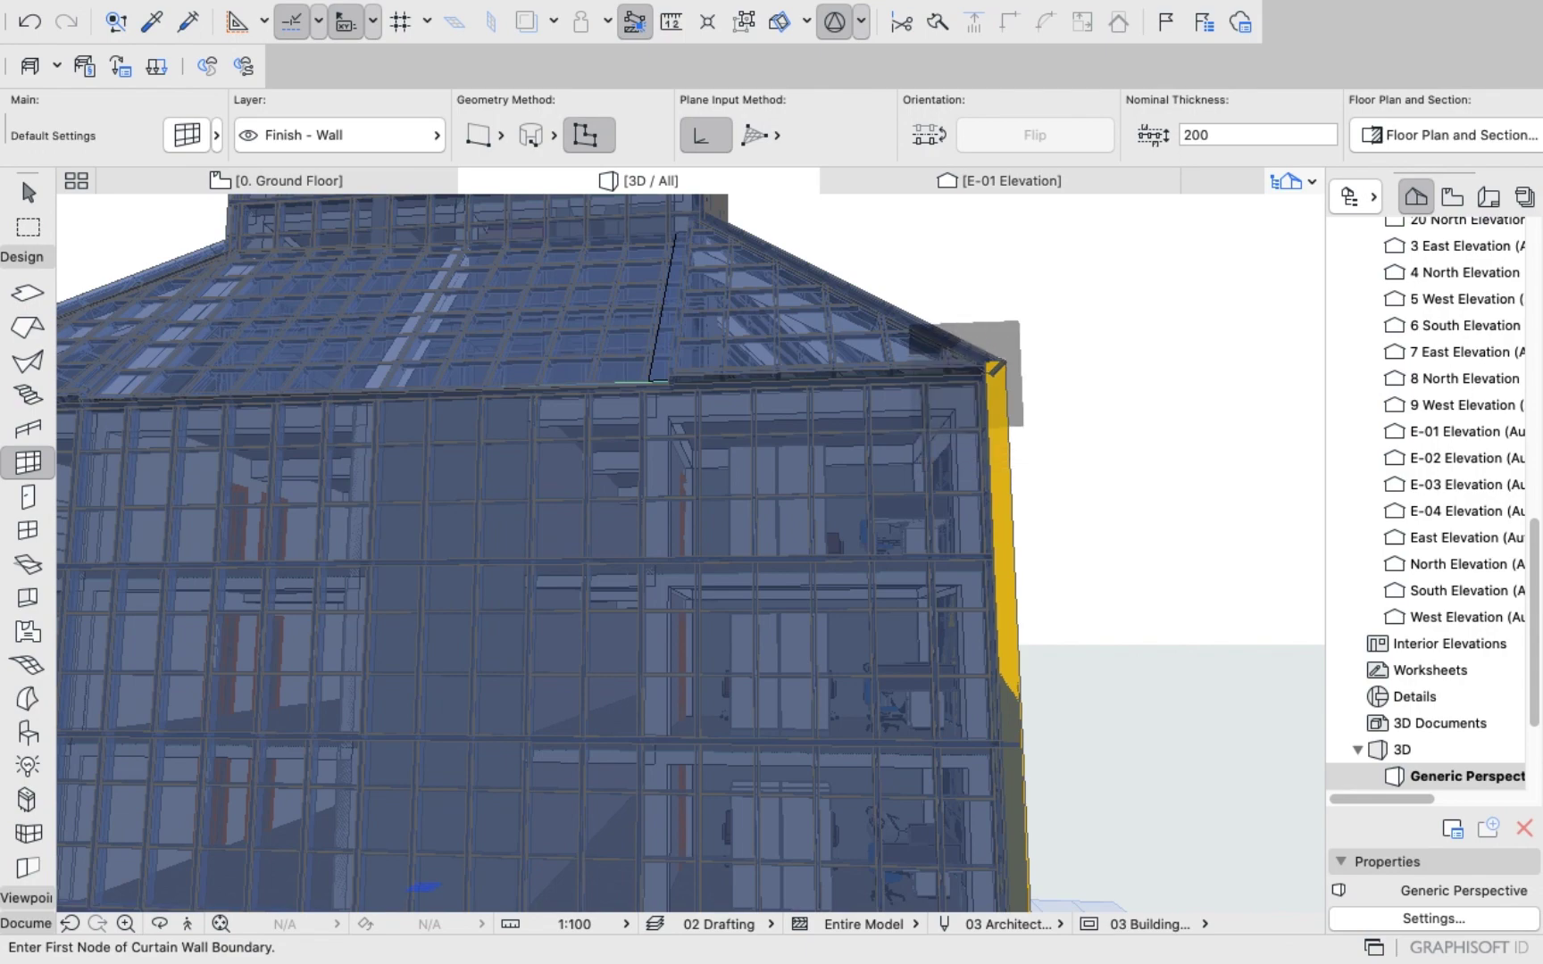
pyautogui.click(581, 495)
pyautogui.scroll(-10, 580, 496)
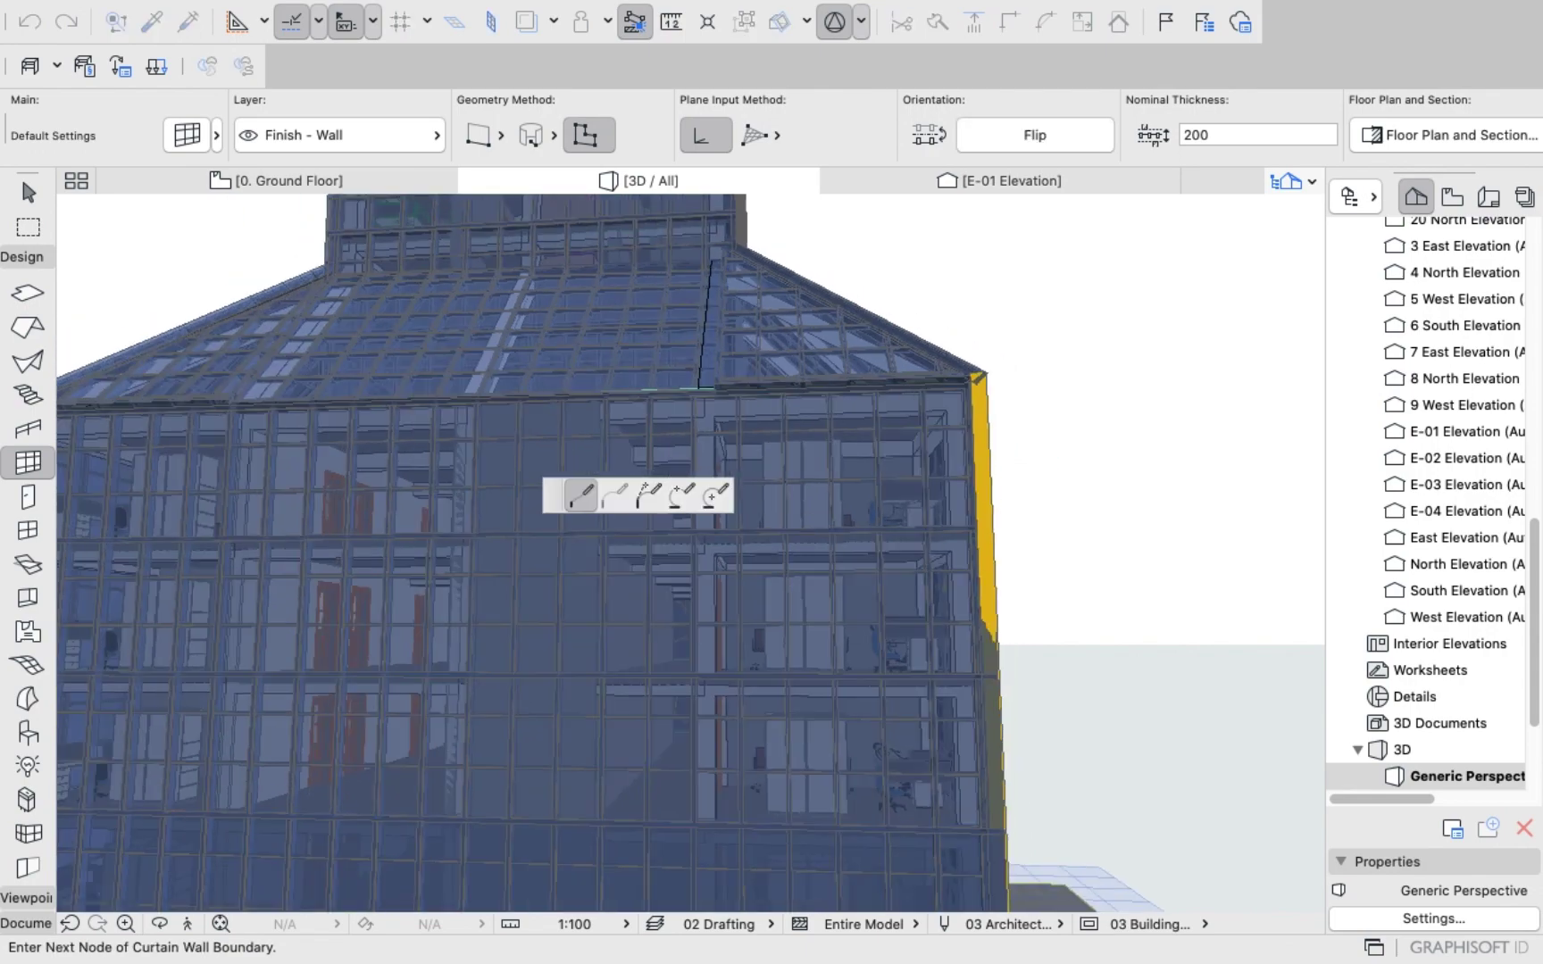
pyautogui.scroll(5, 530, 730)
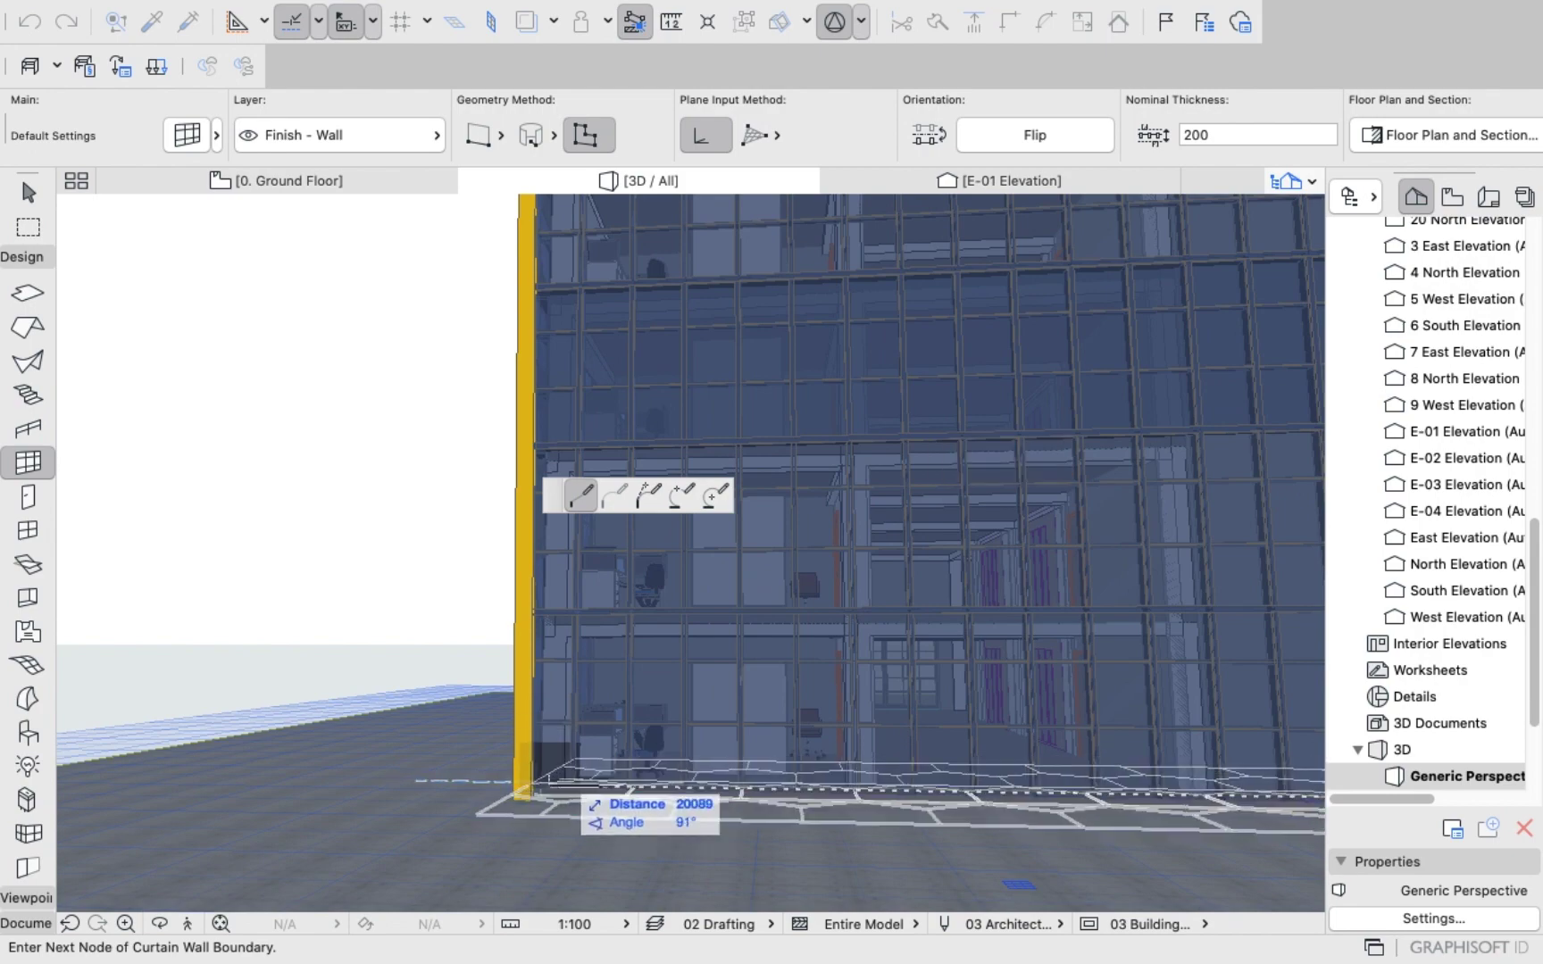
pyautogui.scroll(3, 535, 790)
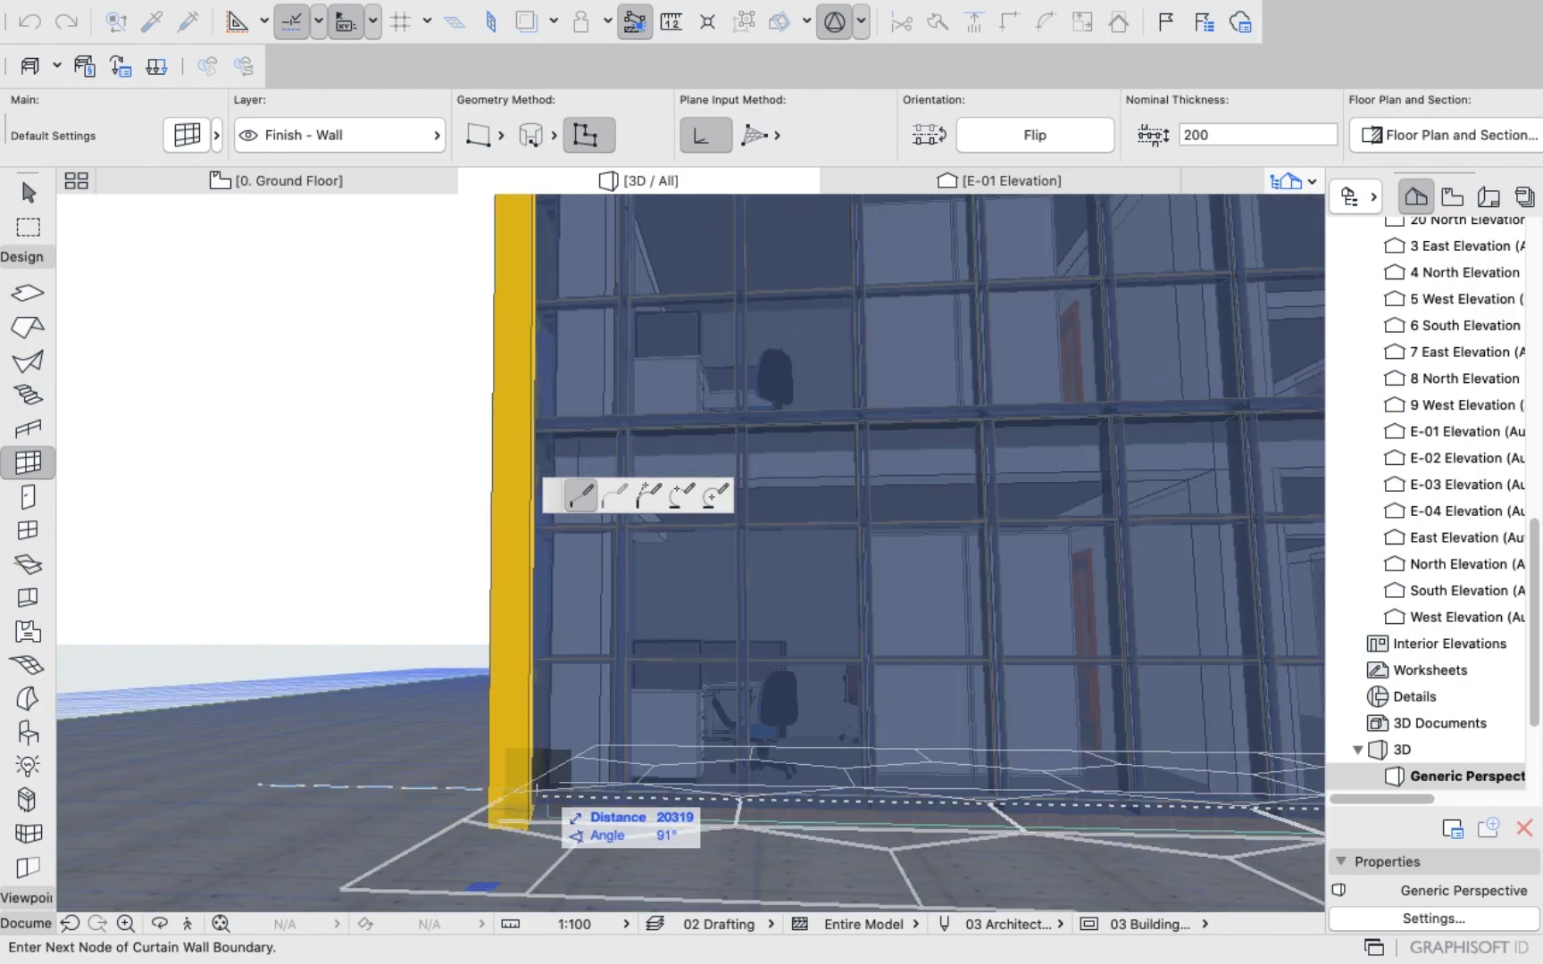
pyautogui.doubleClick(536, 789)
pyautogui.scroll(-5, 616, 697)
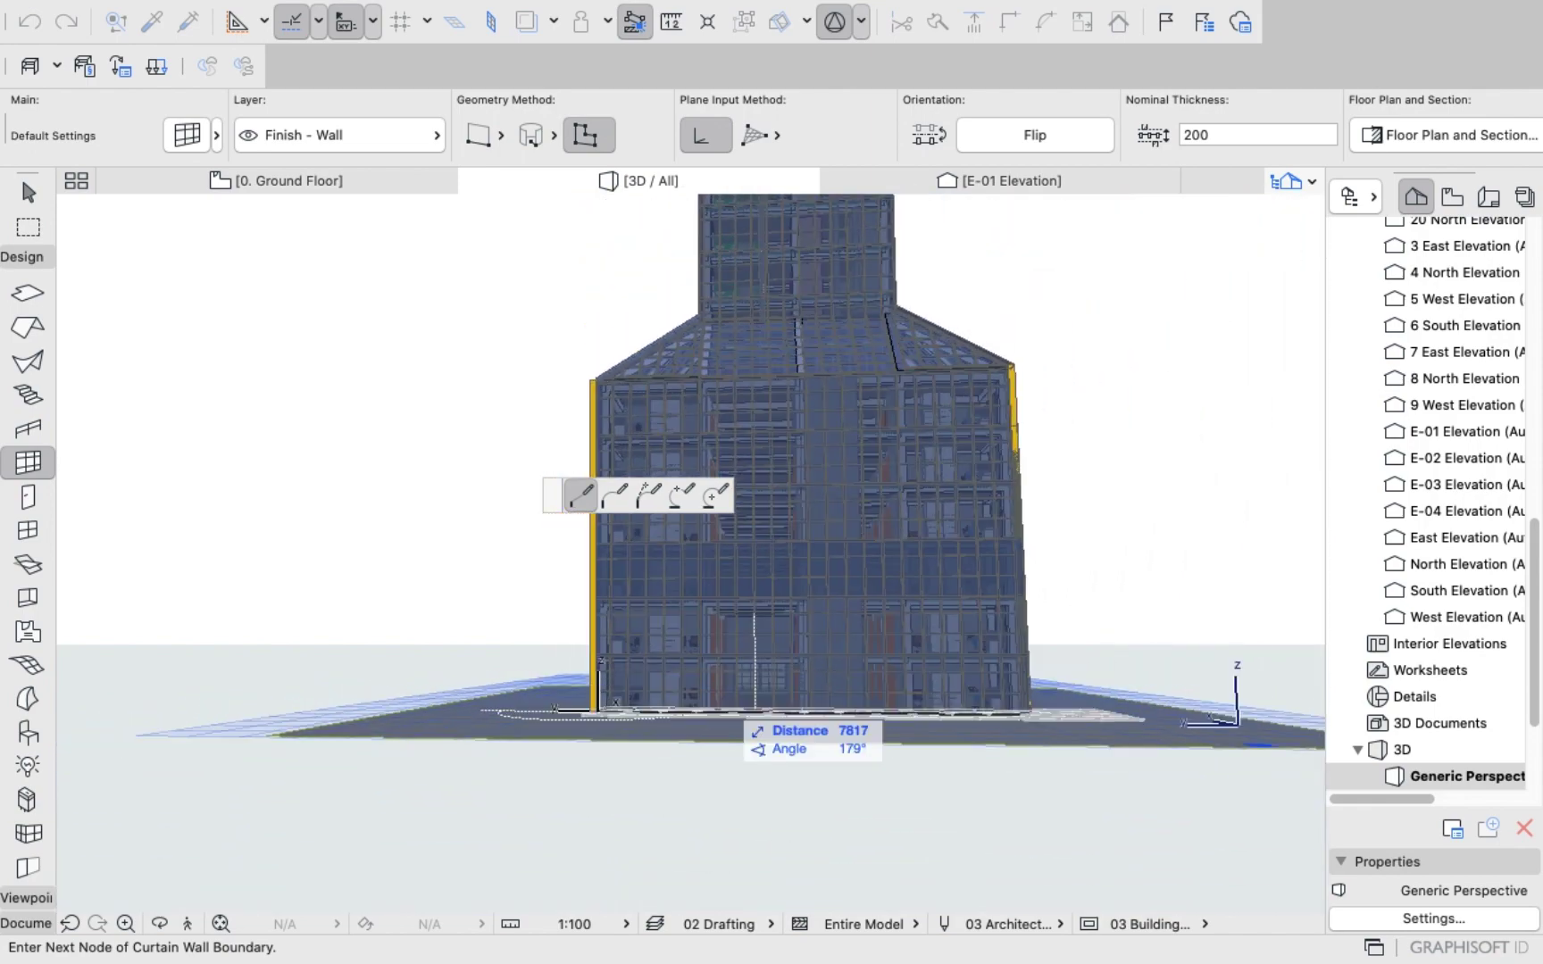
pyautogui.rightClick(665, 562)
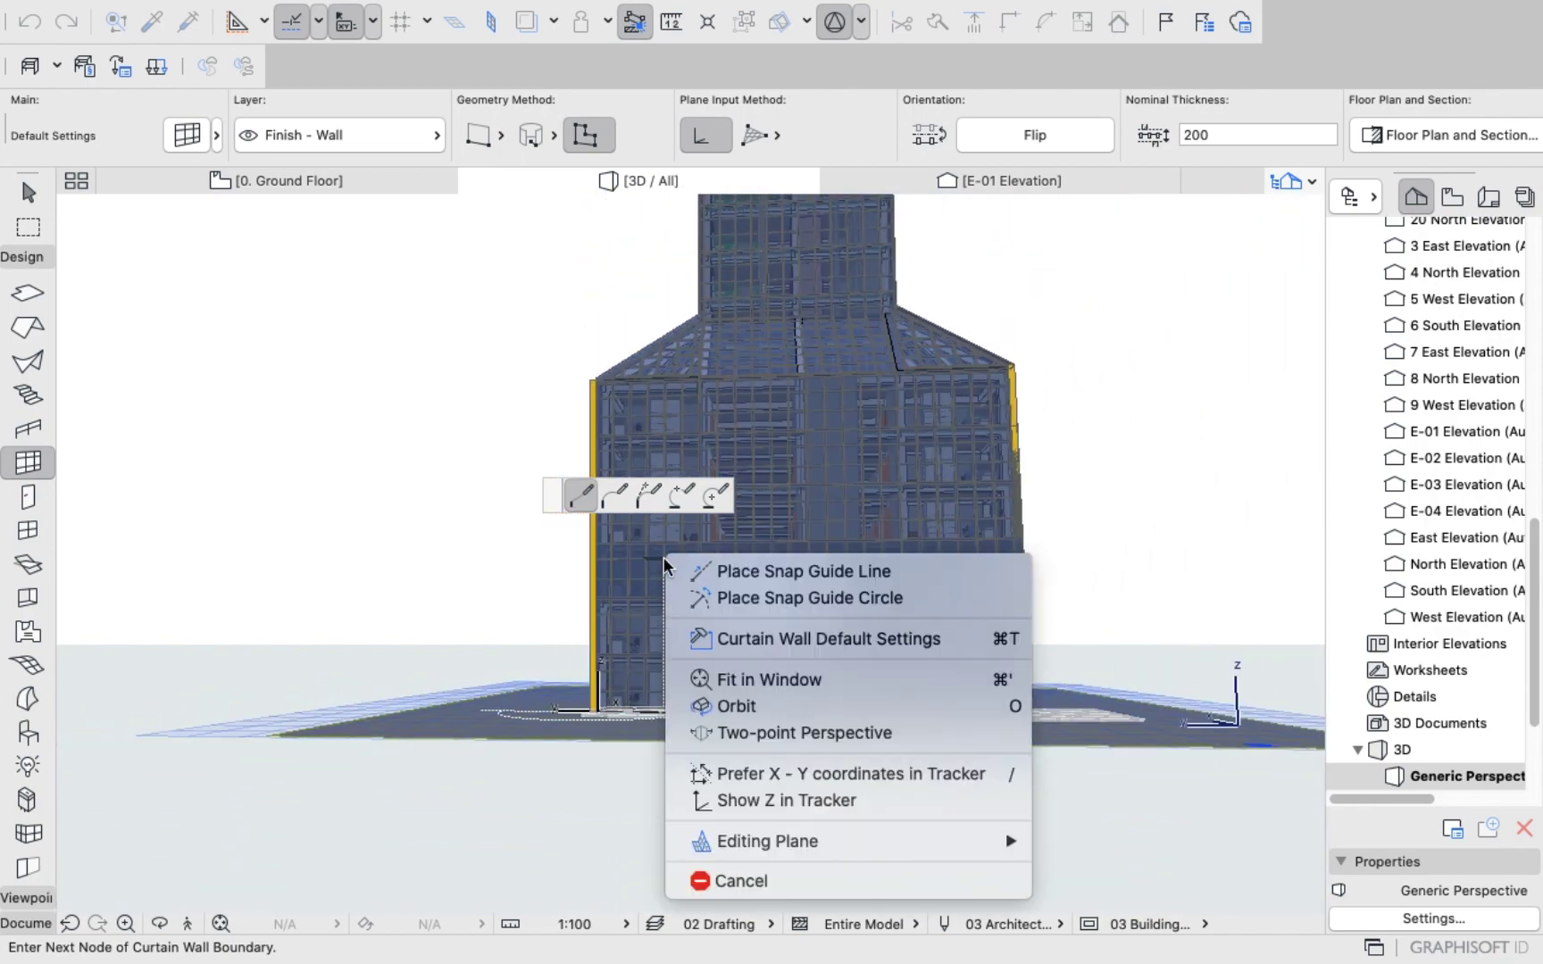
pyautogui.click(742, 880)
# Set the curtain wall's input plane onto the facade by three points: its upper-right, lower-left and lower-right corners.
pyautogui.click(757, 137)
pyautogui.scroll(8, 1017, 359)
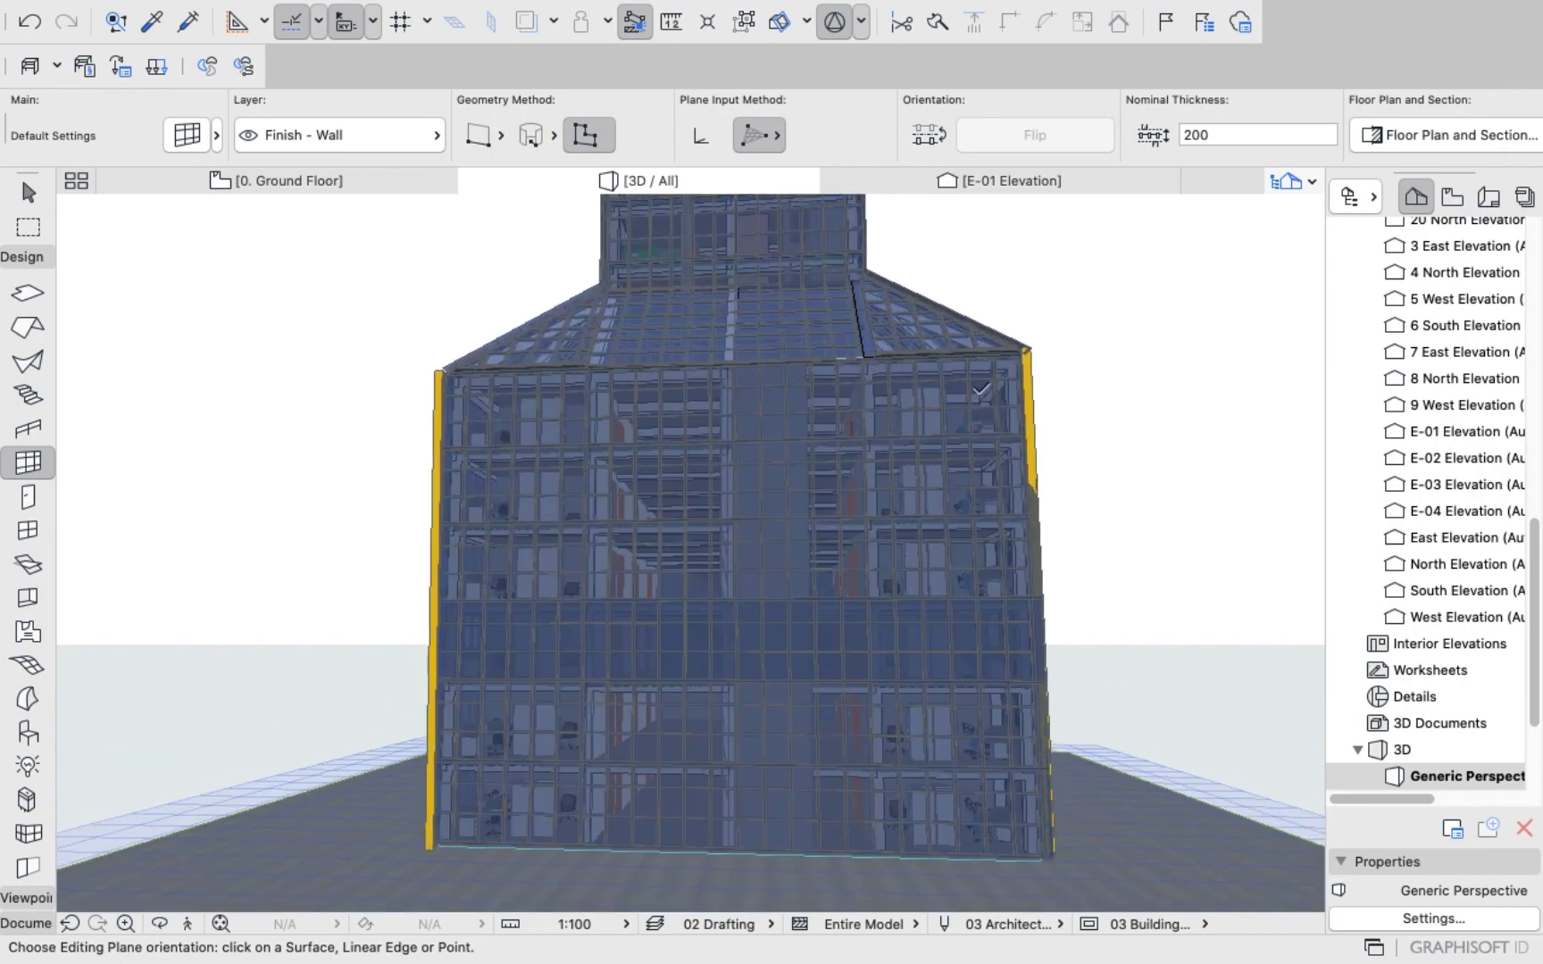
pyautogui.scroll(-2, 1018, 355)
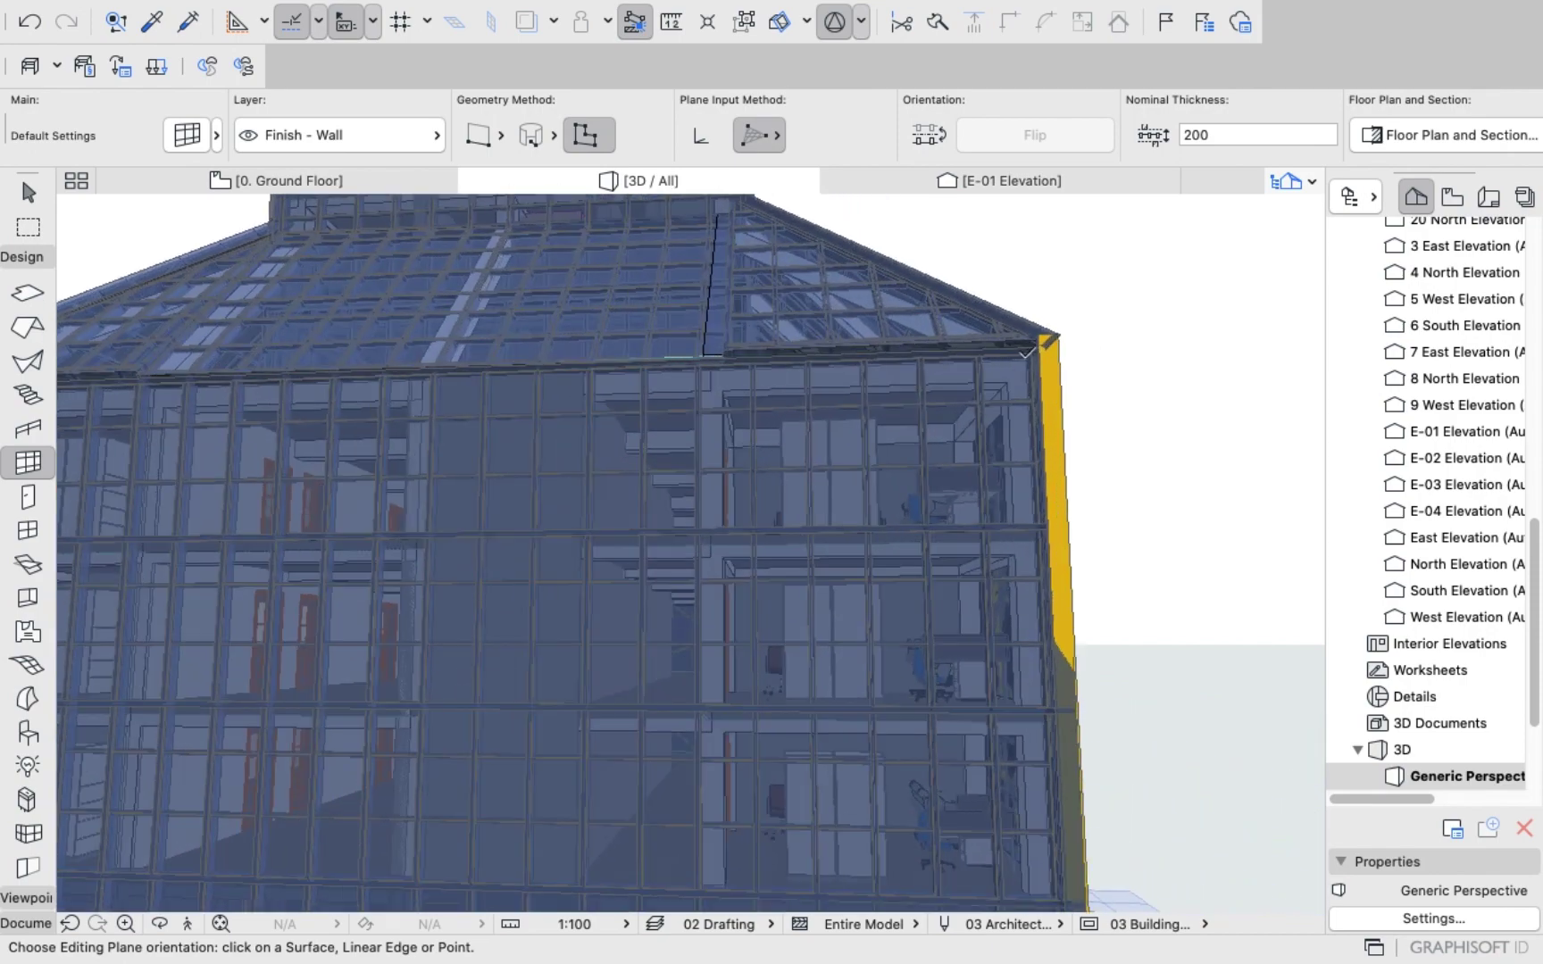
pyautogui.click(1043, 347)
pyautogui.scroll(-5, 1005, 411)
pyautogui.scroll(-3, 996, 439)
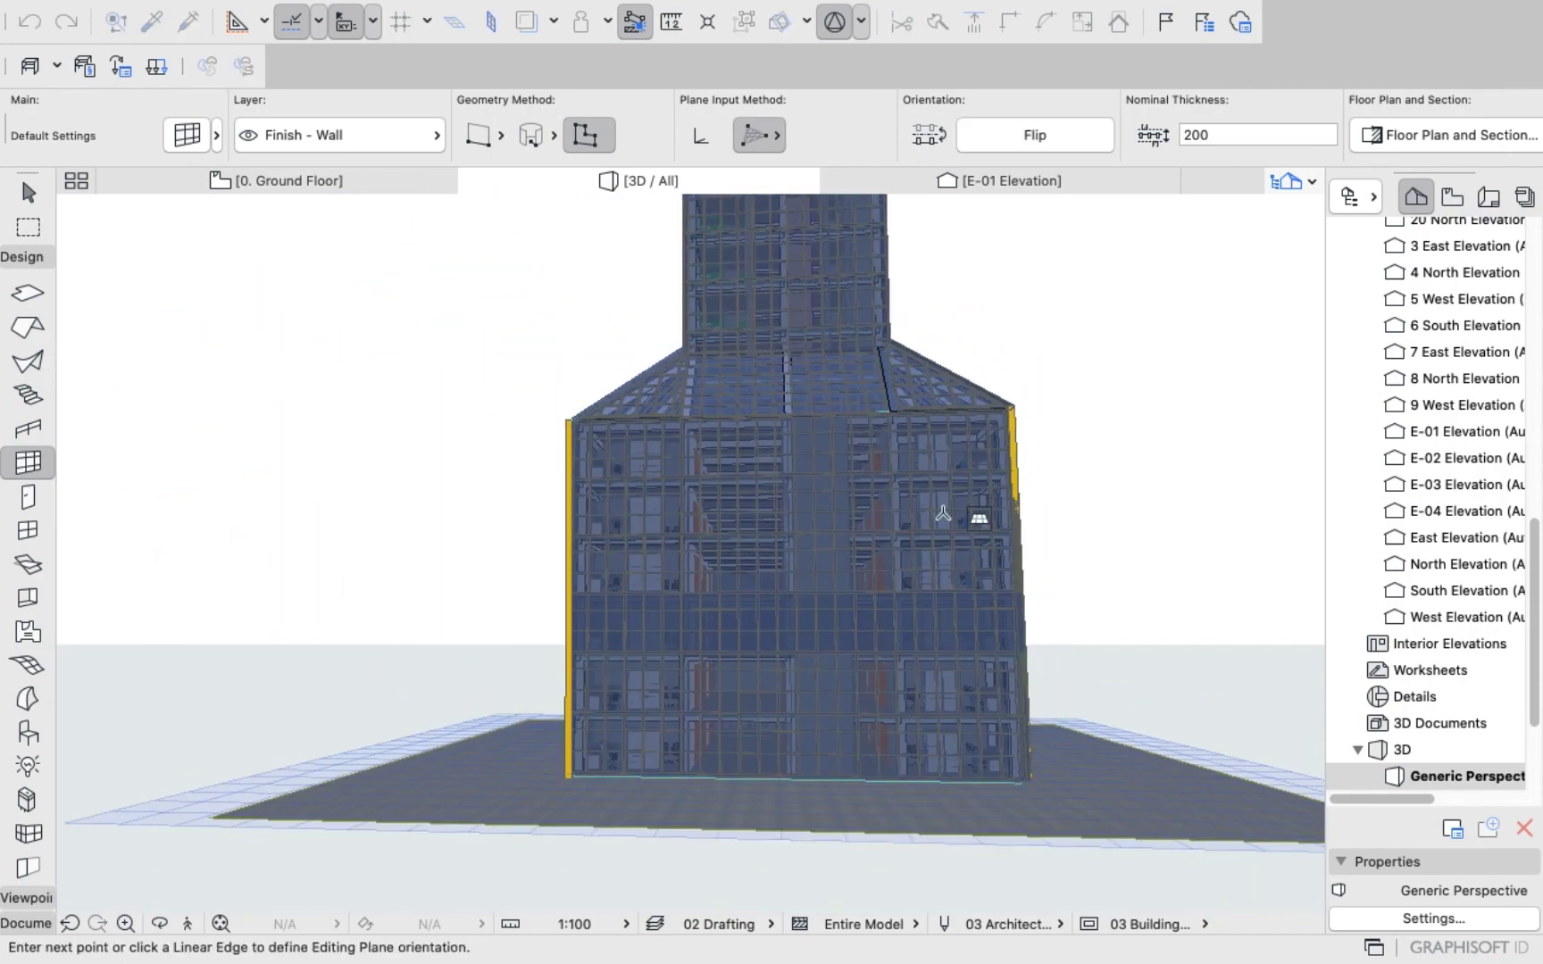
pyautogui.scroll(7, 500, 825)
pyautogui.scroll(2, 451, 859)
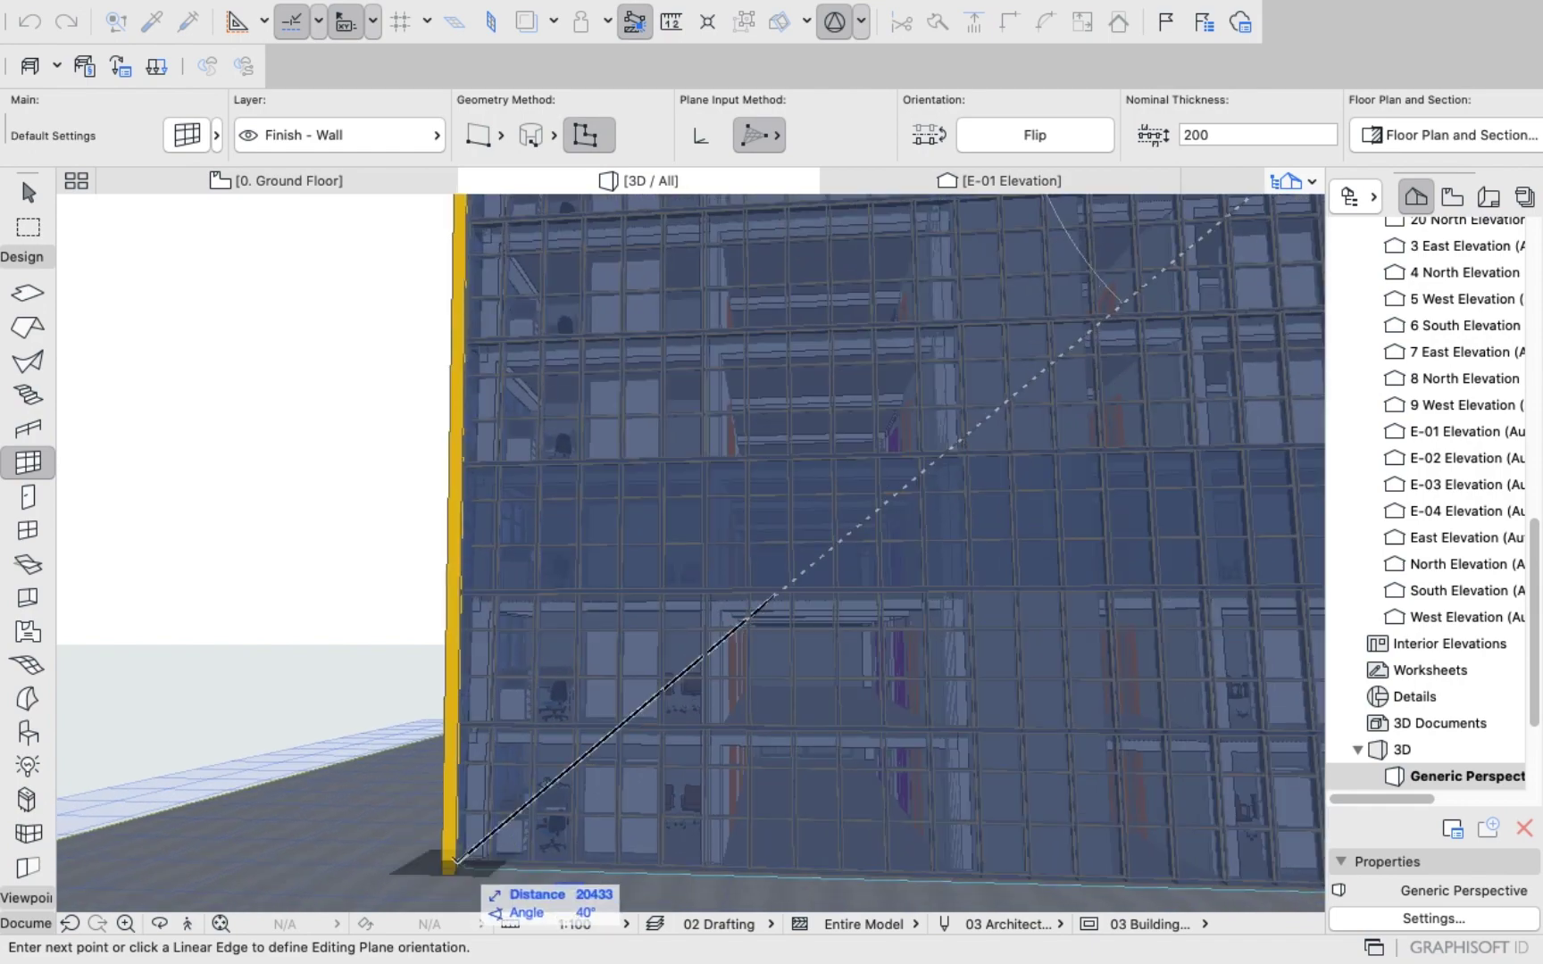
pyautogui.click(459, 862)
pyautogui.scroll(-5, 568, 811)
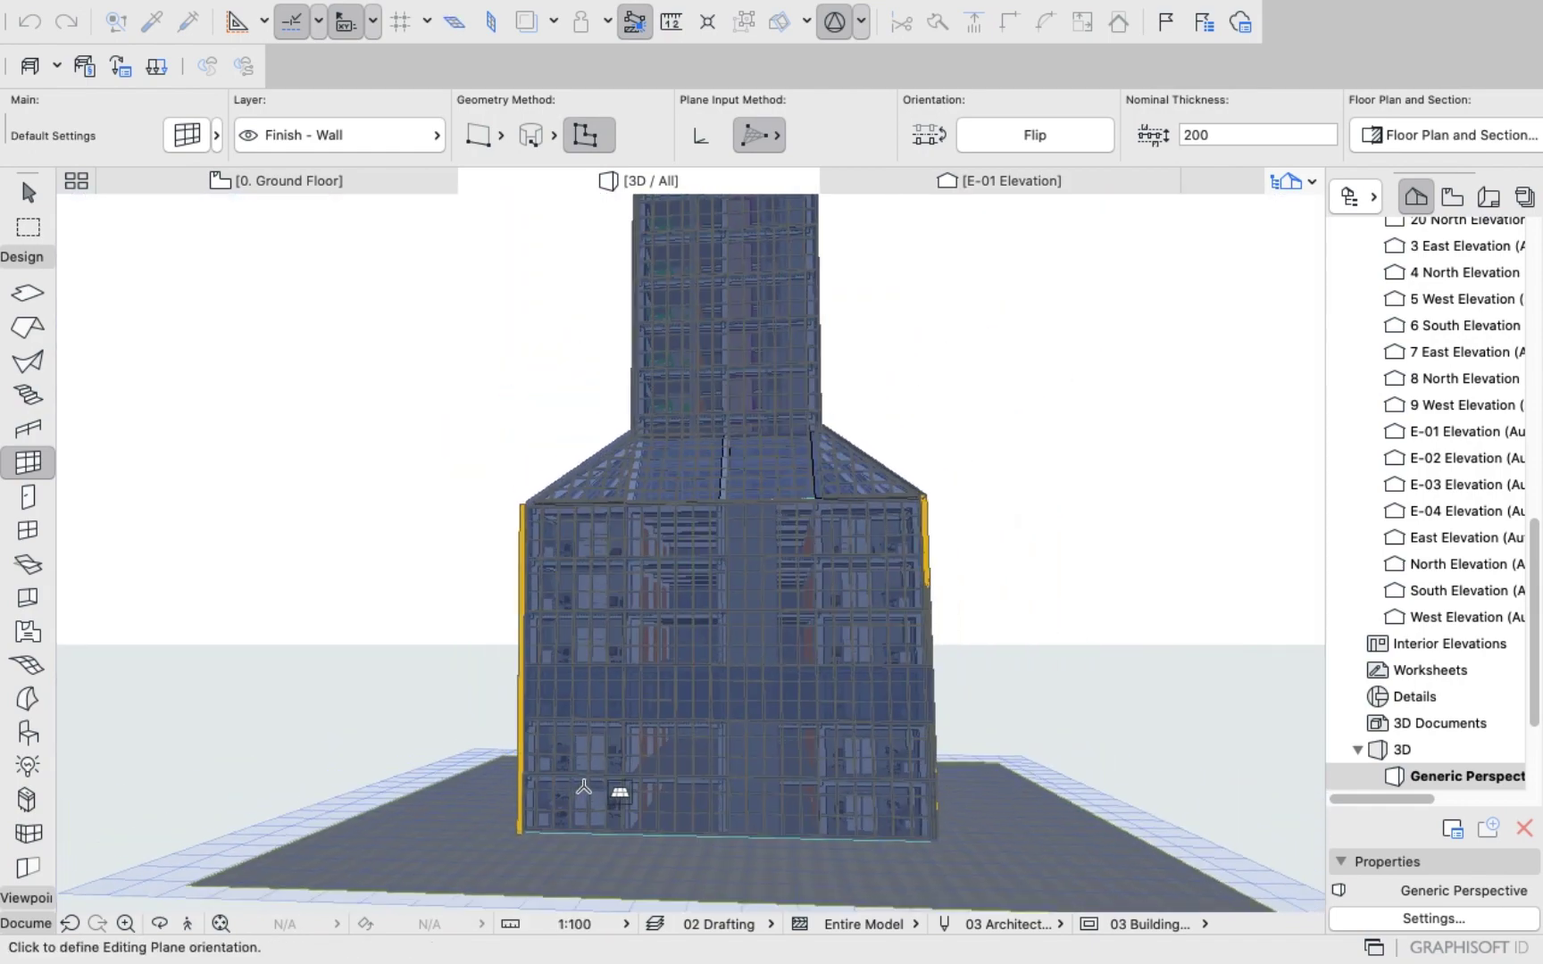
pyautogui.scroll(8, 933, 834)
pyautogui.scroll(6, 929, 812)
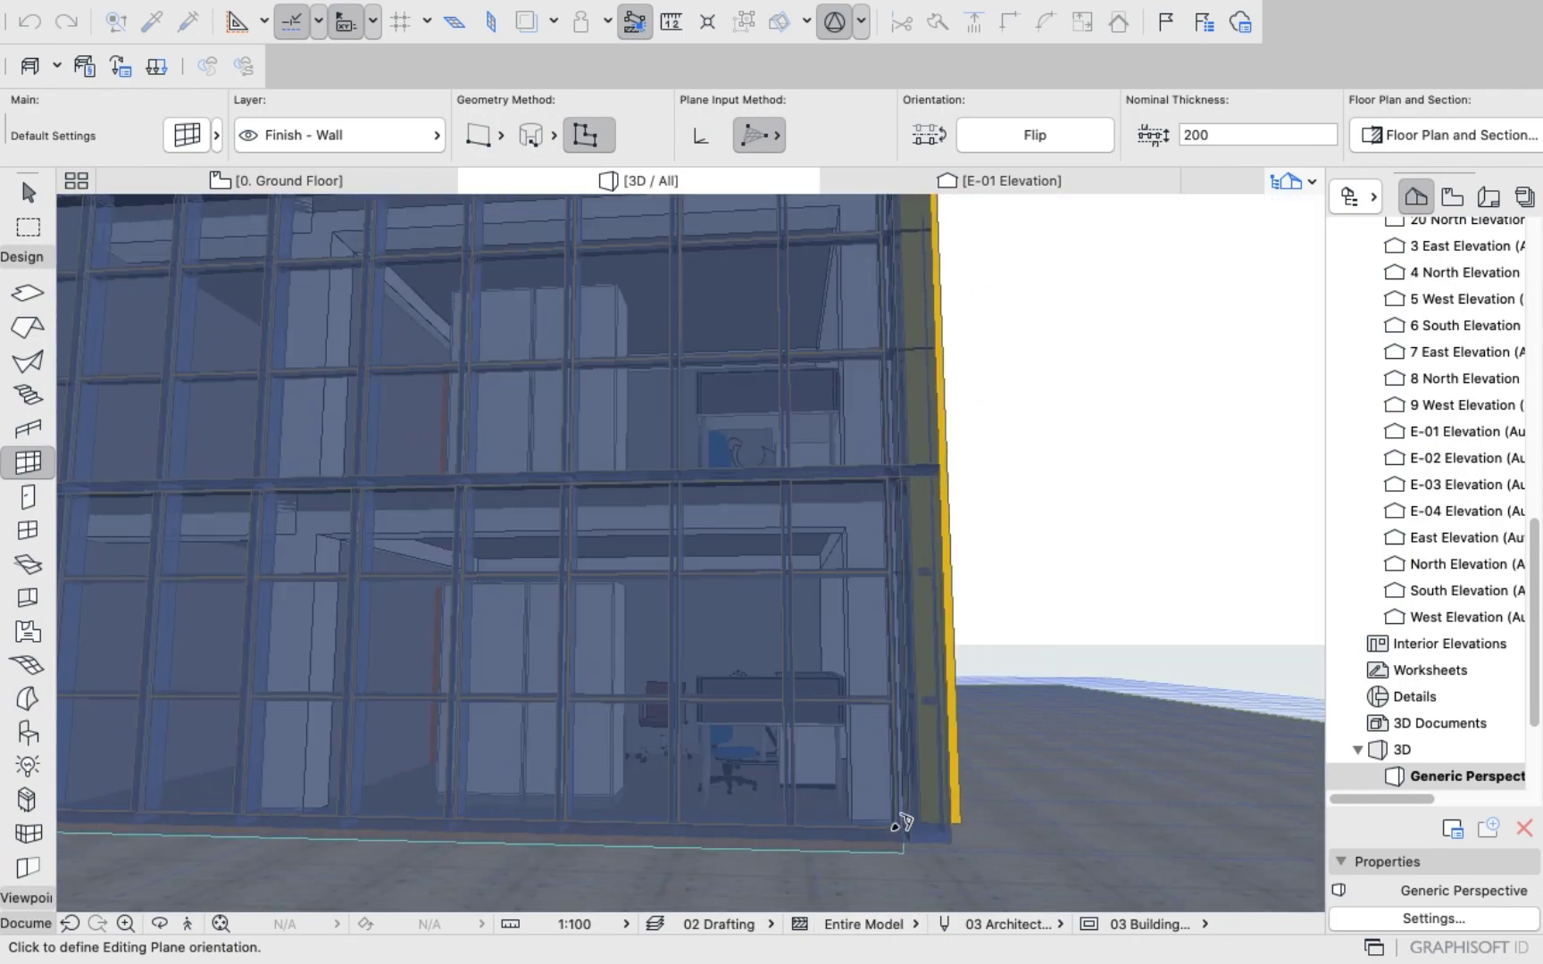
pyautogui.scroll(5, 929, 813)
pyautogui.click(900, 825)
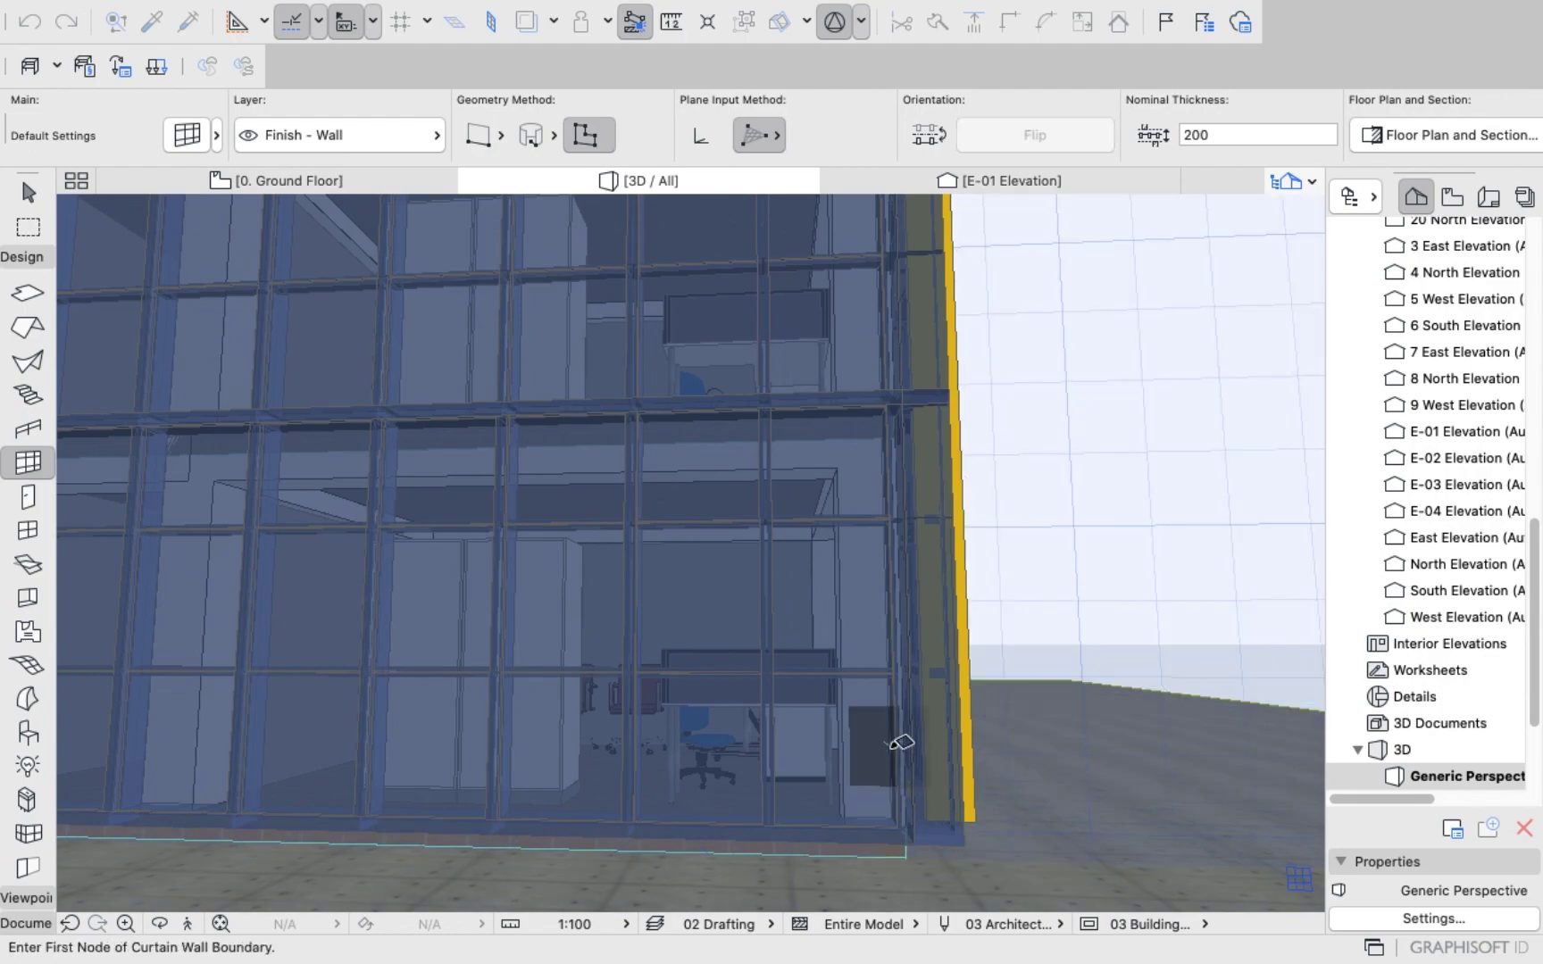
# Start the curtain wall boundary at the facade's upper-right corner, just below the sloped roof's eave.
pyautogui.scroll(-6, 895, 732)
pyautogui.scroll(-4, 893, 621)
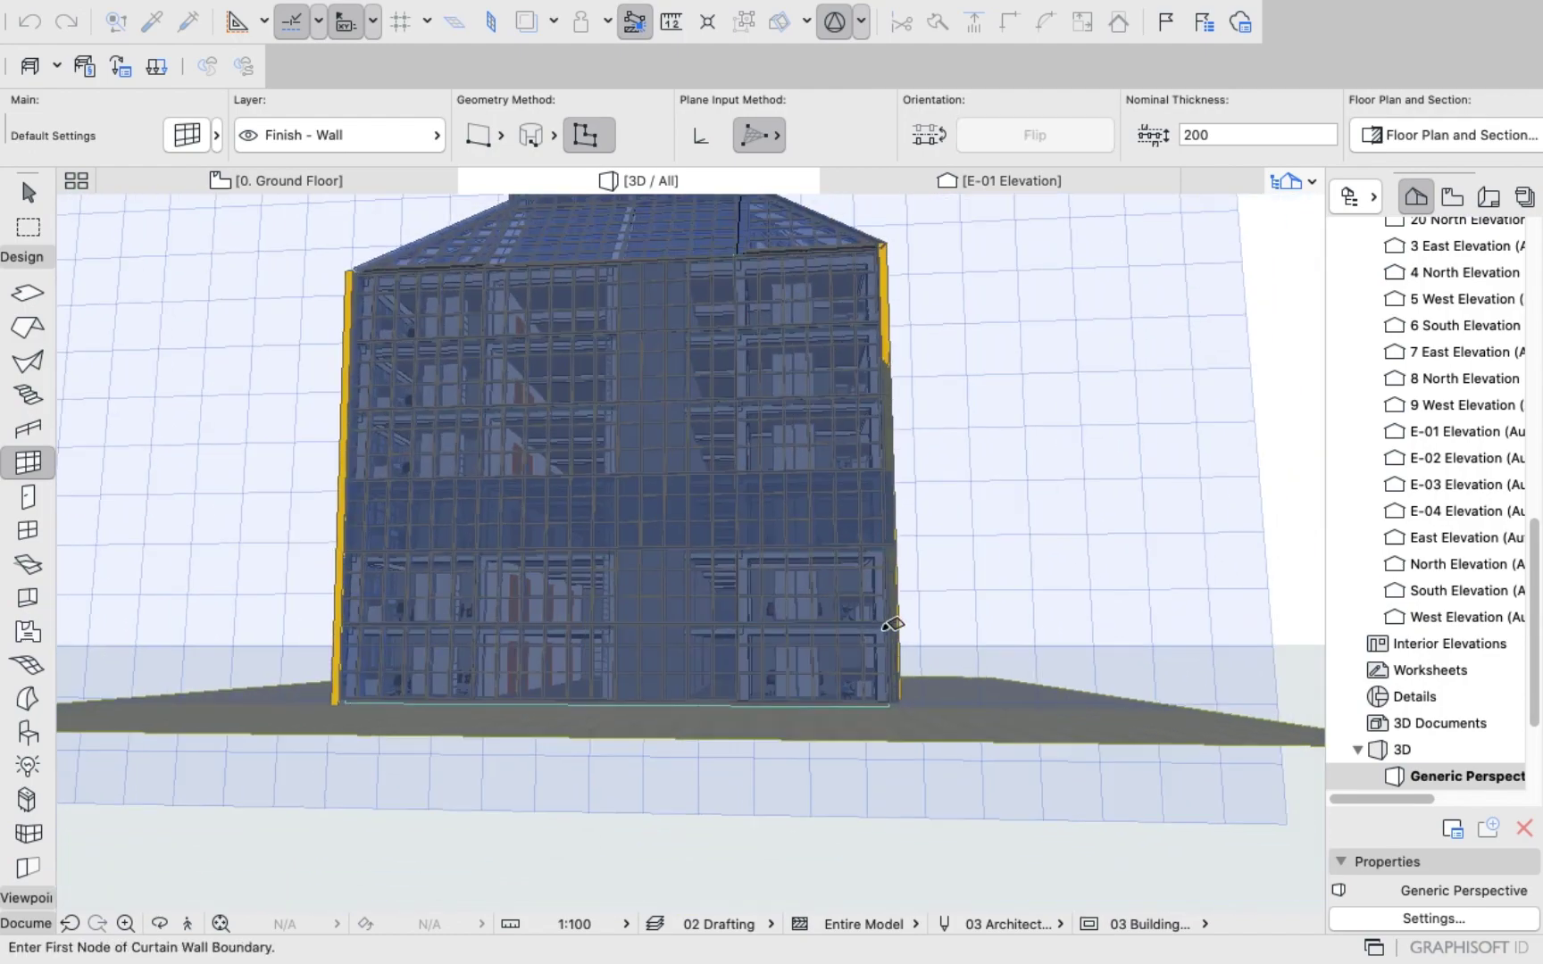
pyautogui.scroll(-2, 888, 385)
pyautogui.scroll(7, 878, 336)
pyautogui.scroll(2, 878, 337)
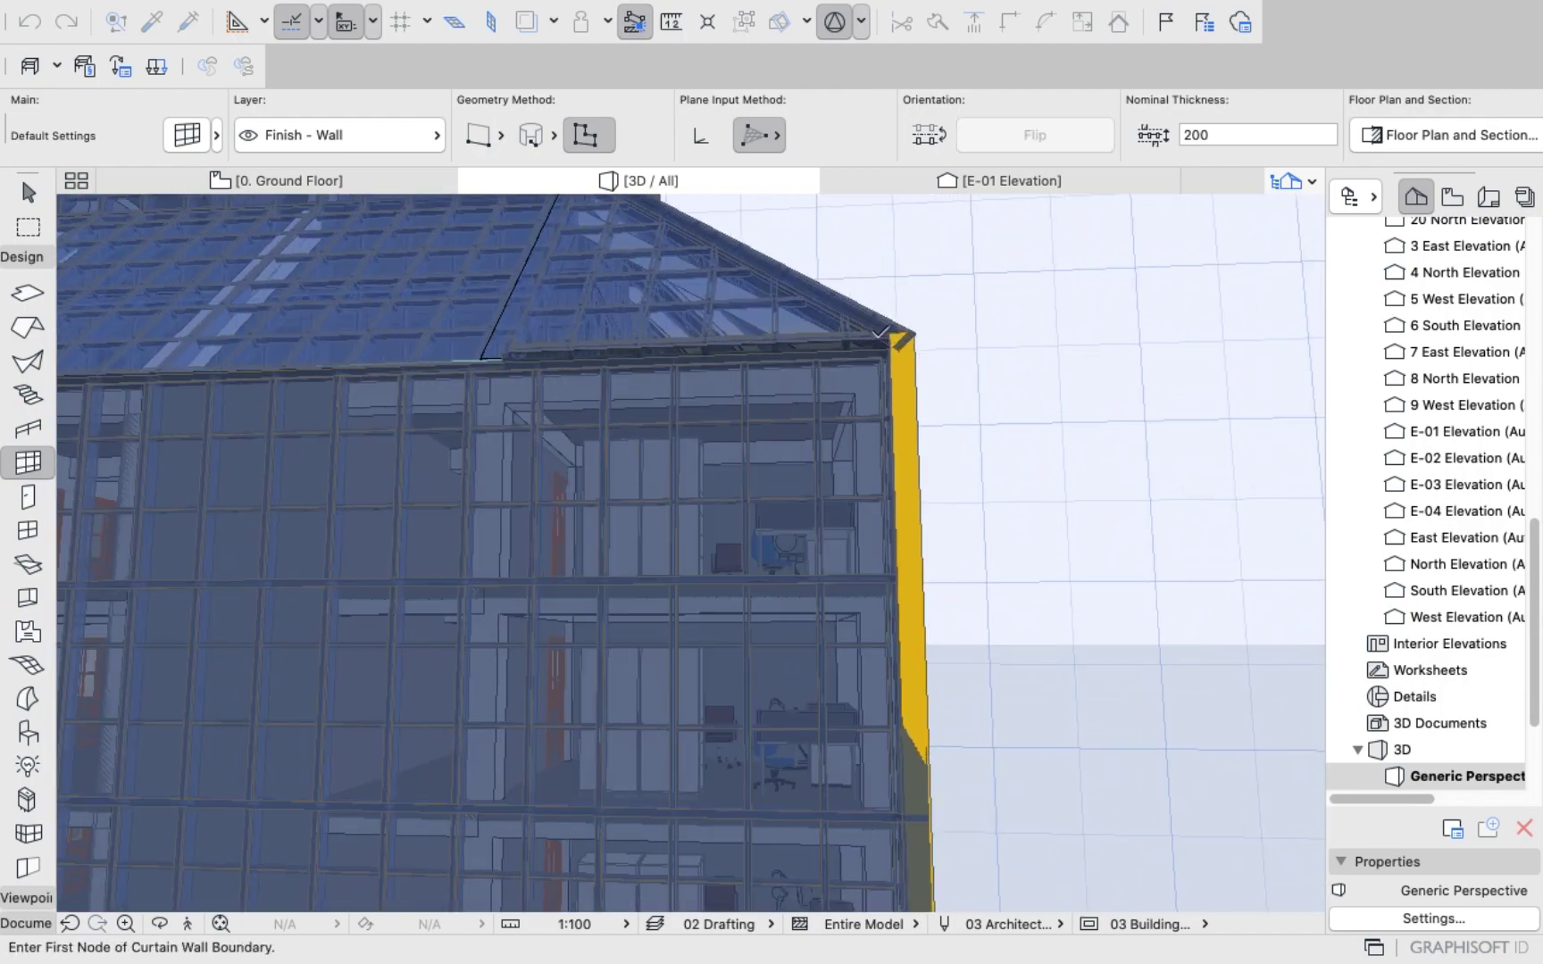
pyautogui.scroll(8, 887, 355)
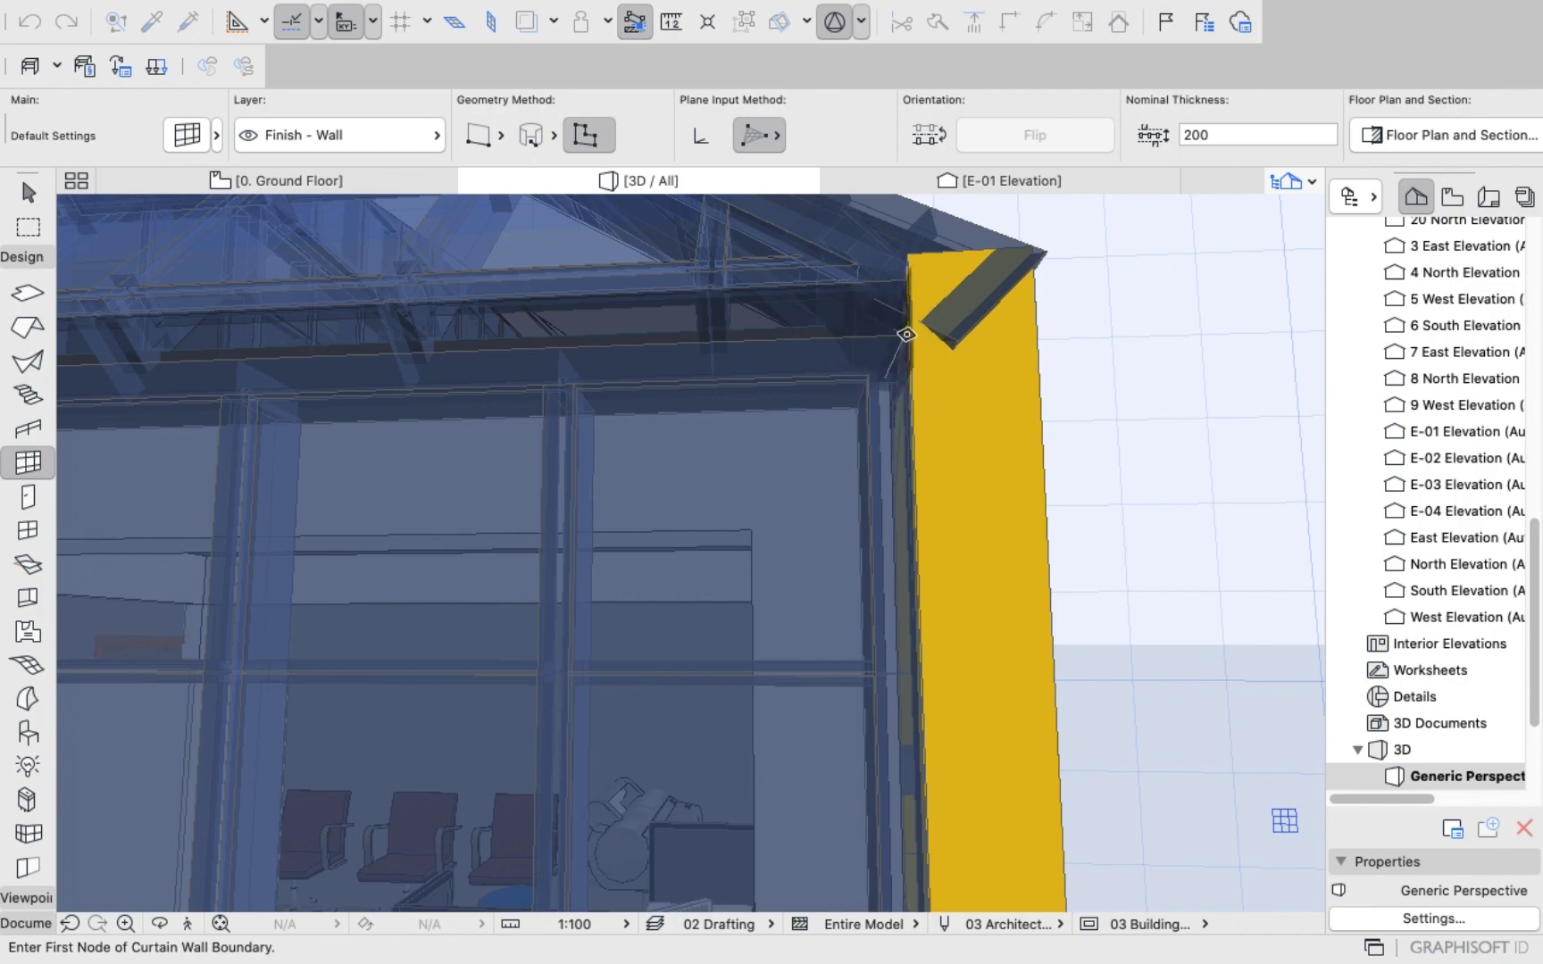
pyautogui.click(887, 380)
# Draw the boundary's diagonal edge about 26450 mm long down to the facade's lower-left base corner.
pyautogui.scroll(-8, 913, 343)
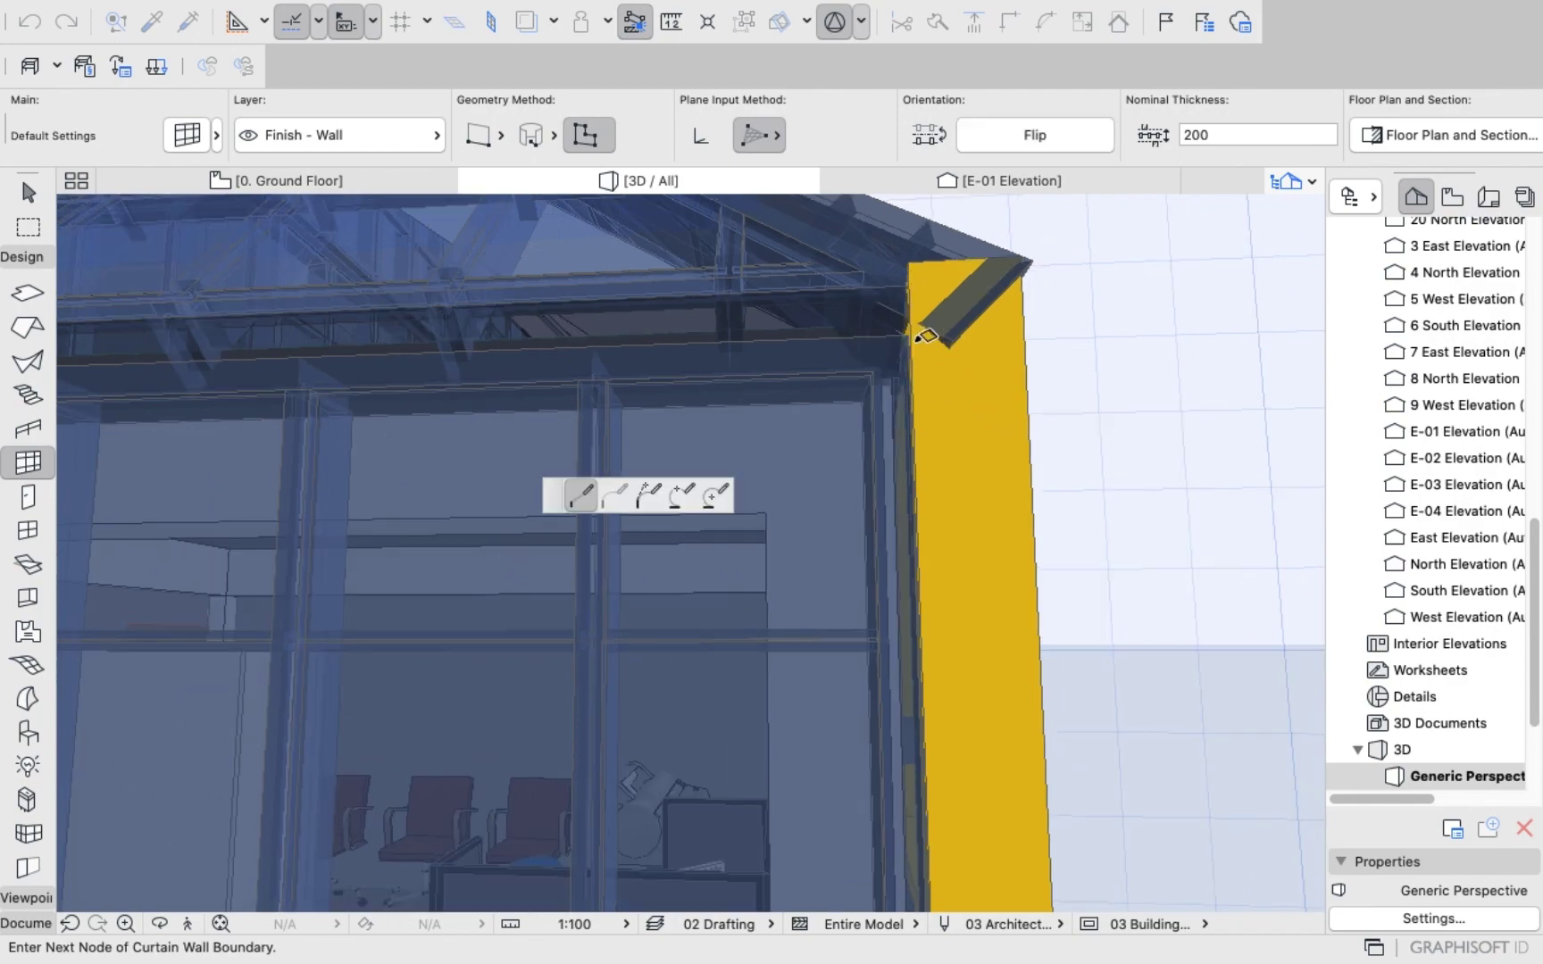
pyautogui.scroll(-10, 551, 626)
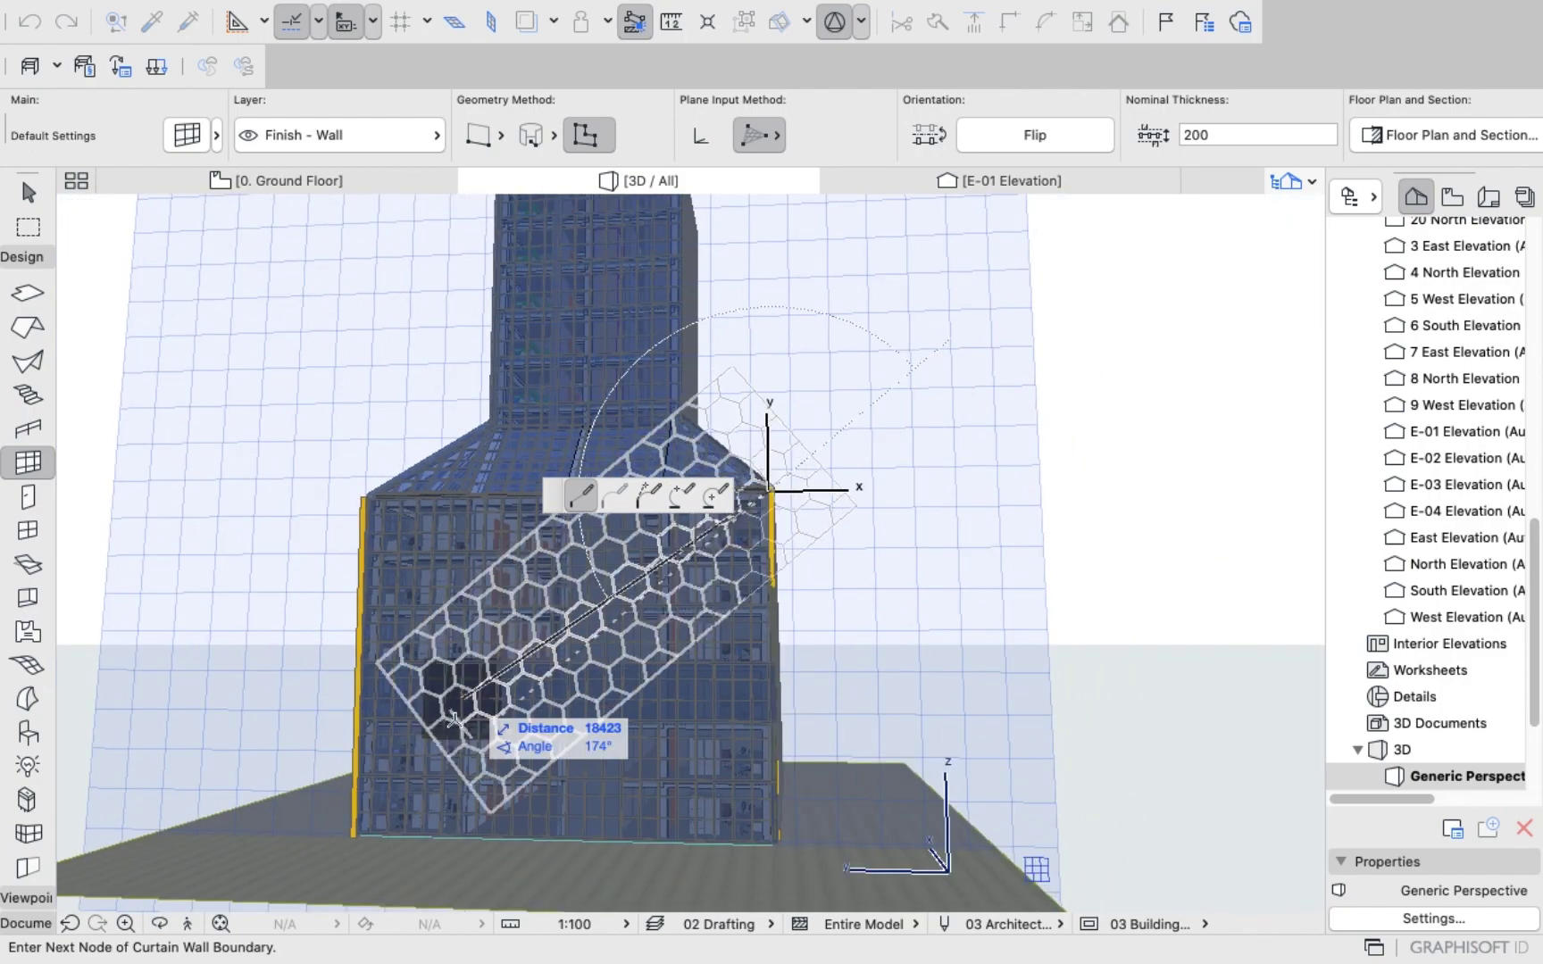
pyautogui.scroll(4, 428, 730)
pyautogui.scroll(-6, 393, 790)
pyautogui.scroll(4, 369, 816)
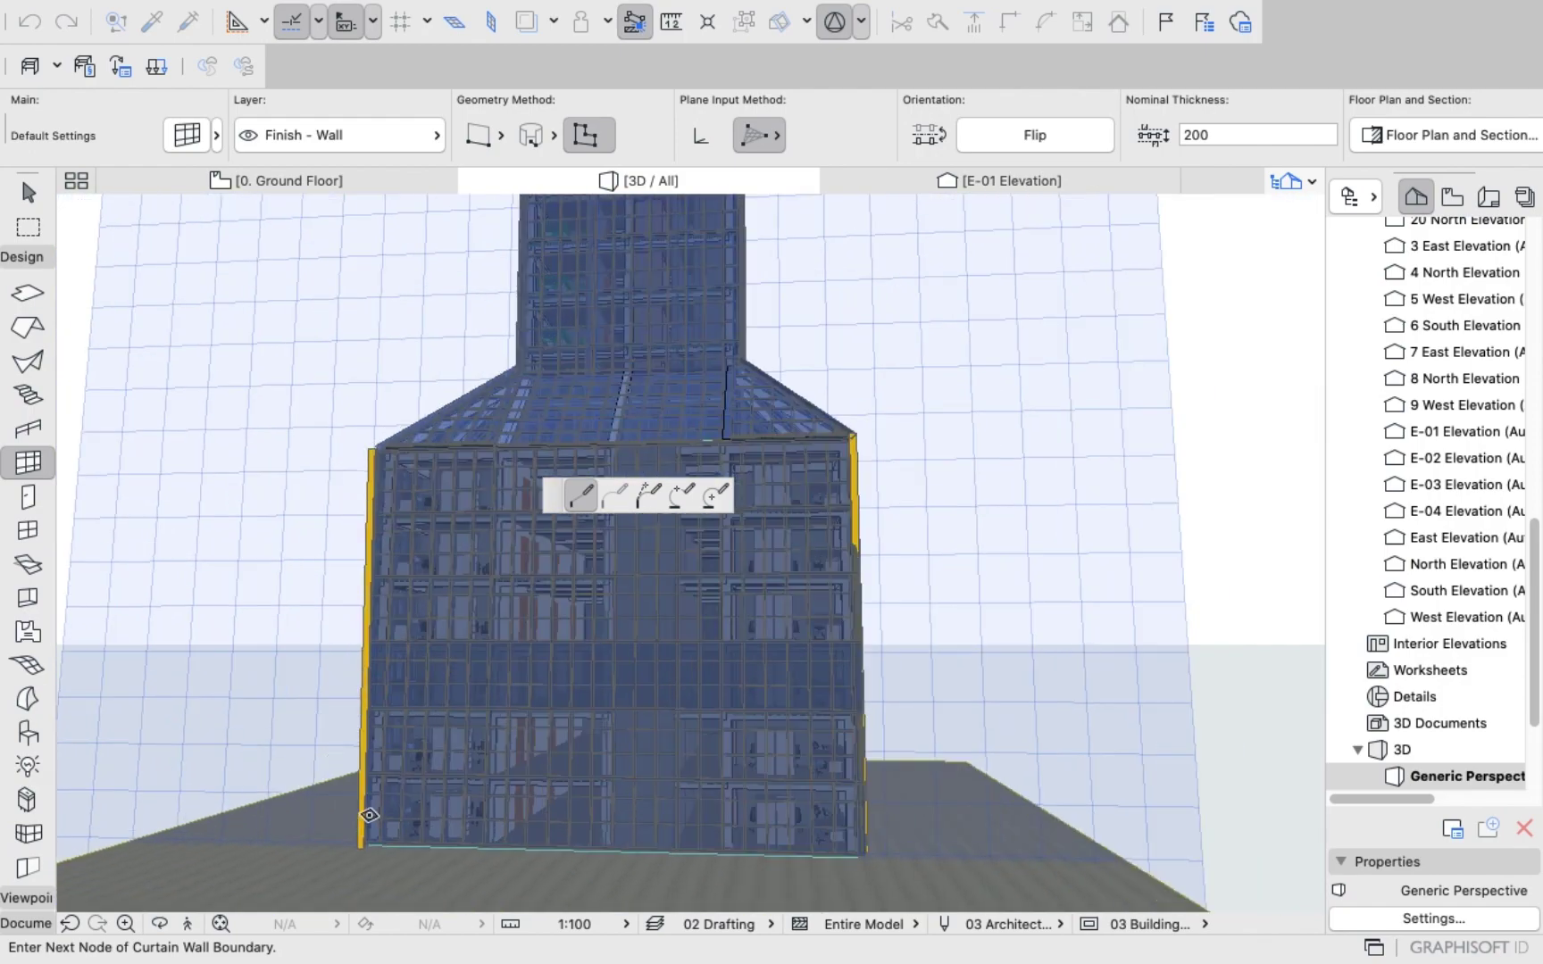
pyautogui.scroll(5, 369, 815)
pyautogui.scroll(-4, 375, 808)
pyautogui.scroll(6, 382, 802)
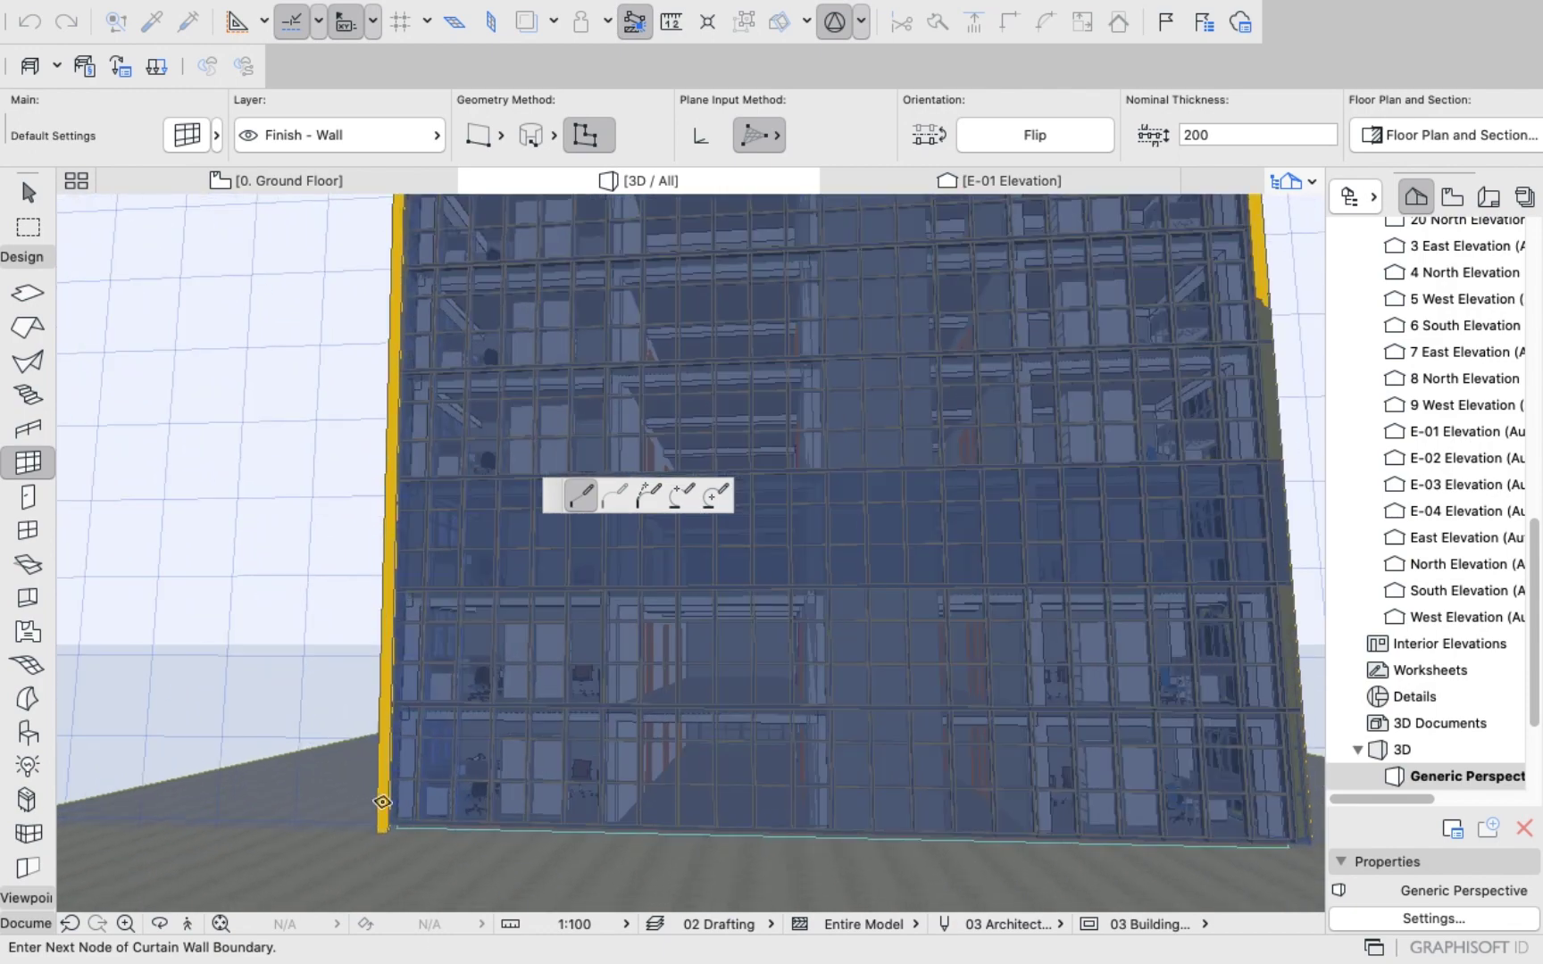
pyautogui.scroll(6, 393, 786)
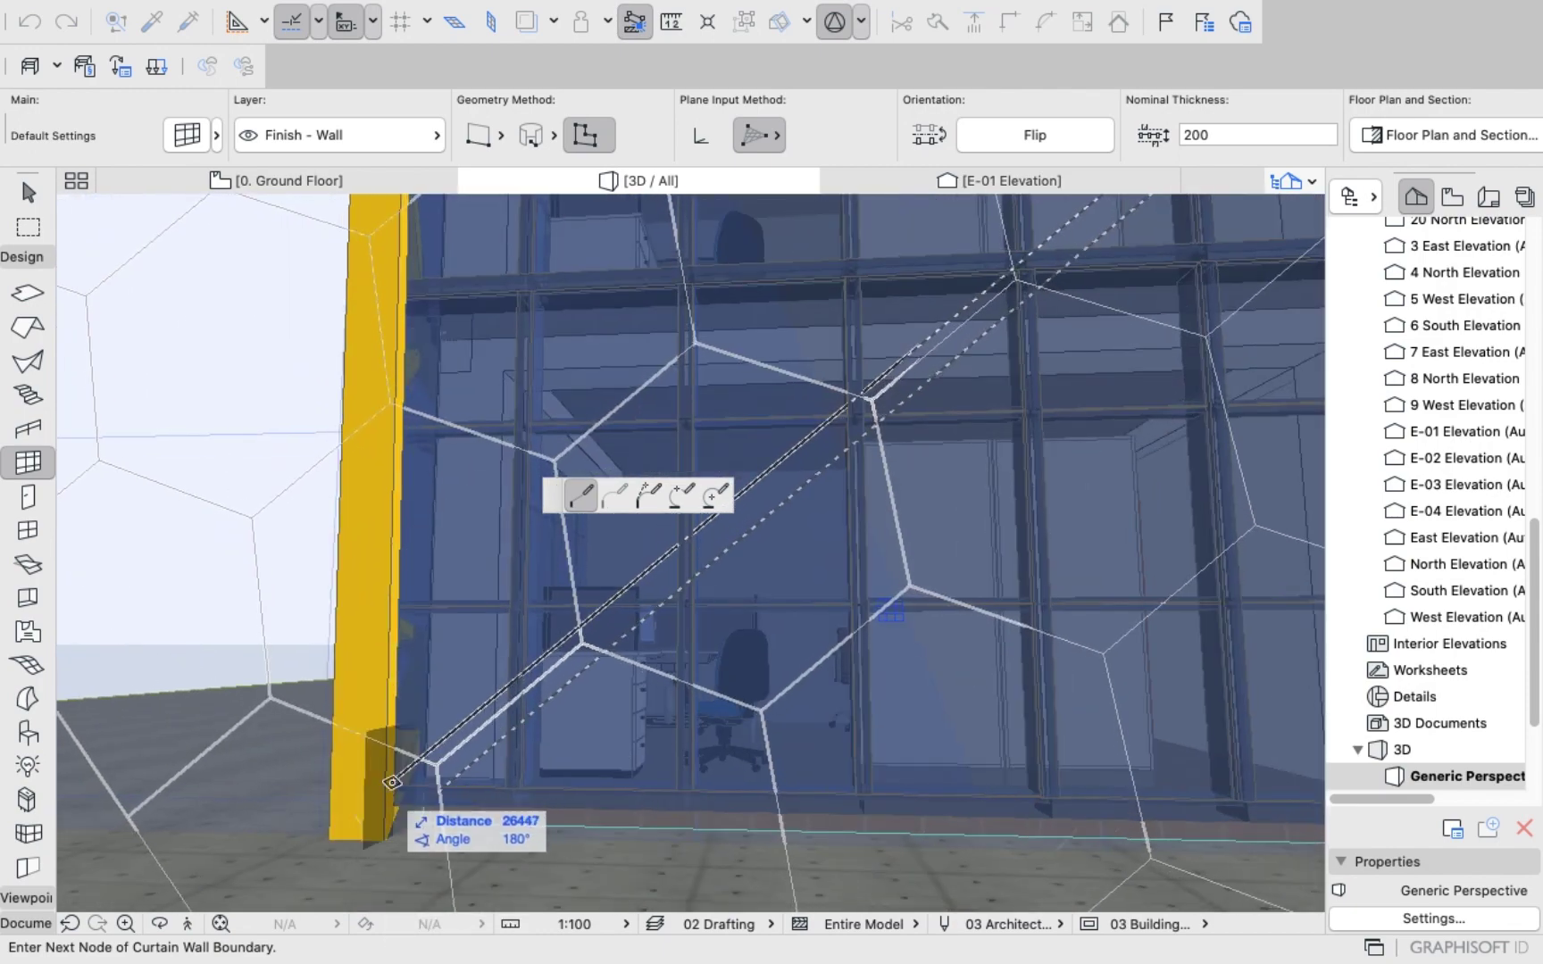
pyautogui.click(397, 777)
# Draw the boundary's base edge along the ground to the facade's lower-right corner.
pyautogui.scroll(-4, 414, 791)
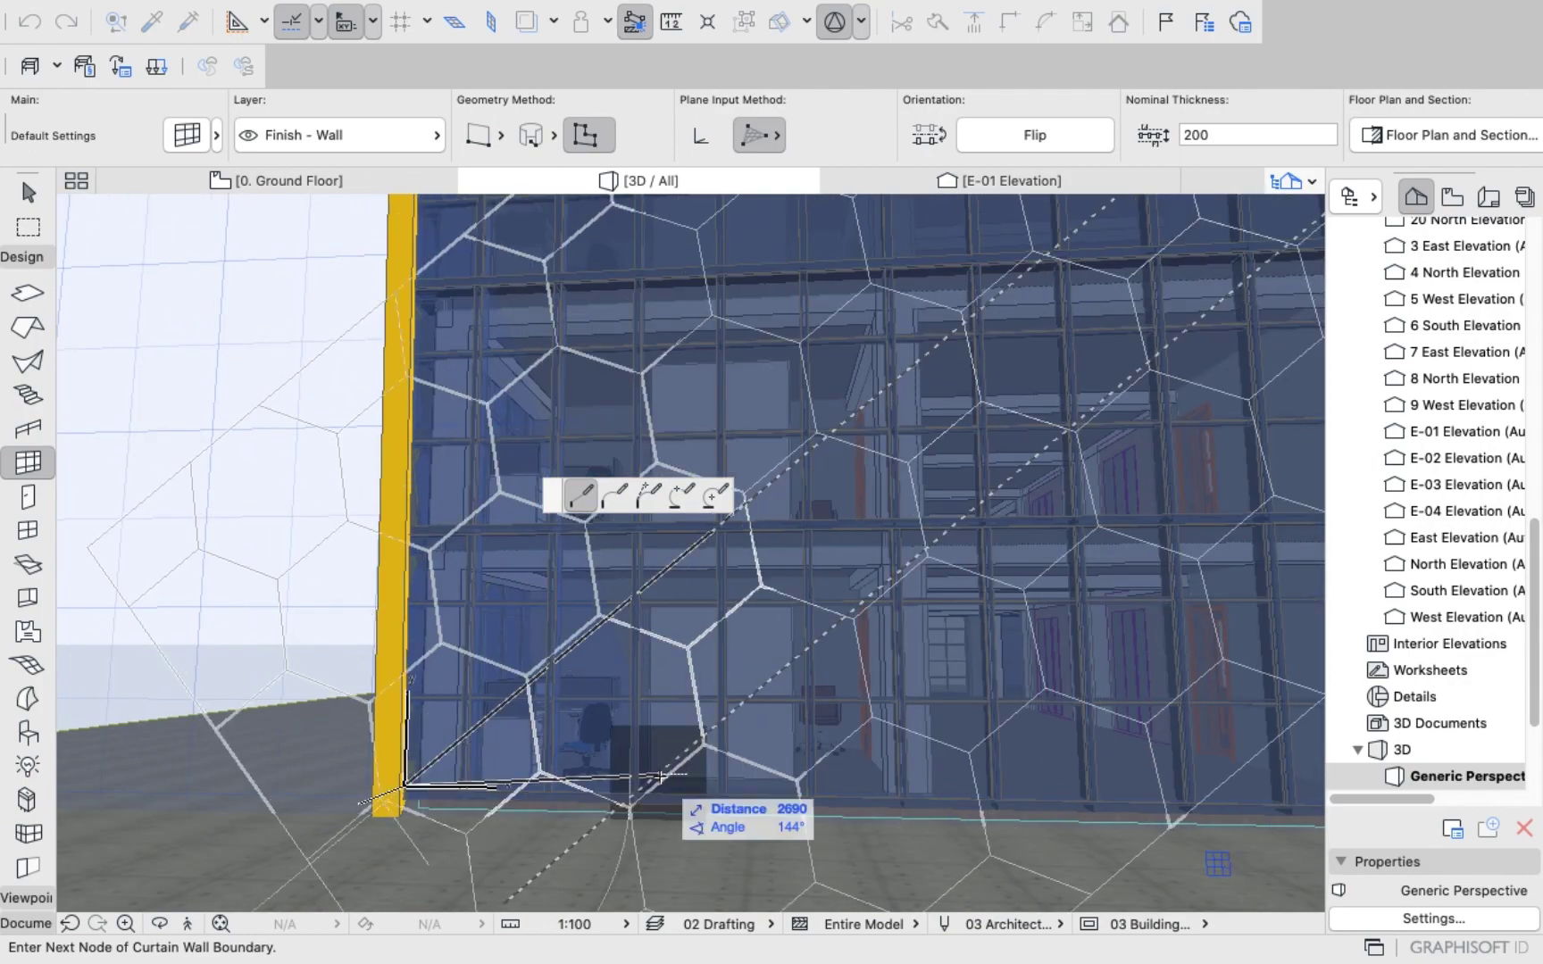
pyautogui.scroll(-8, 659, 778)
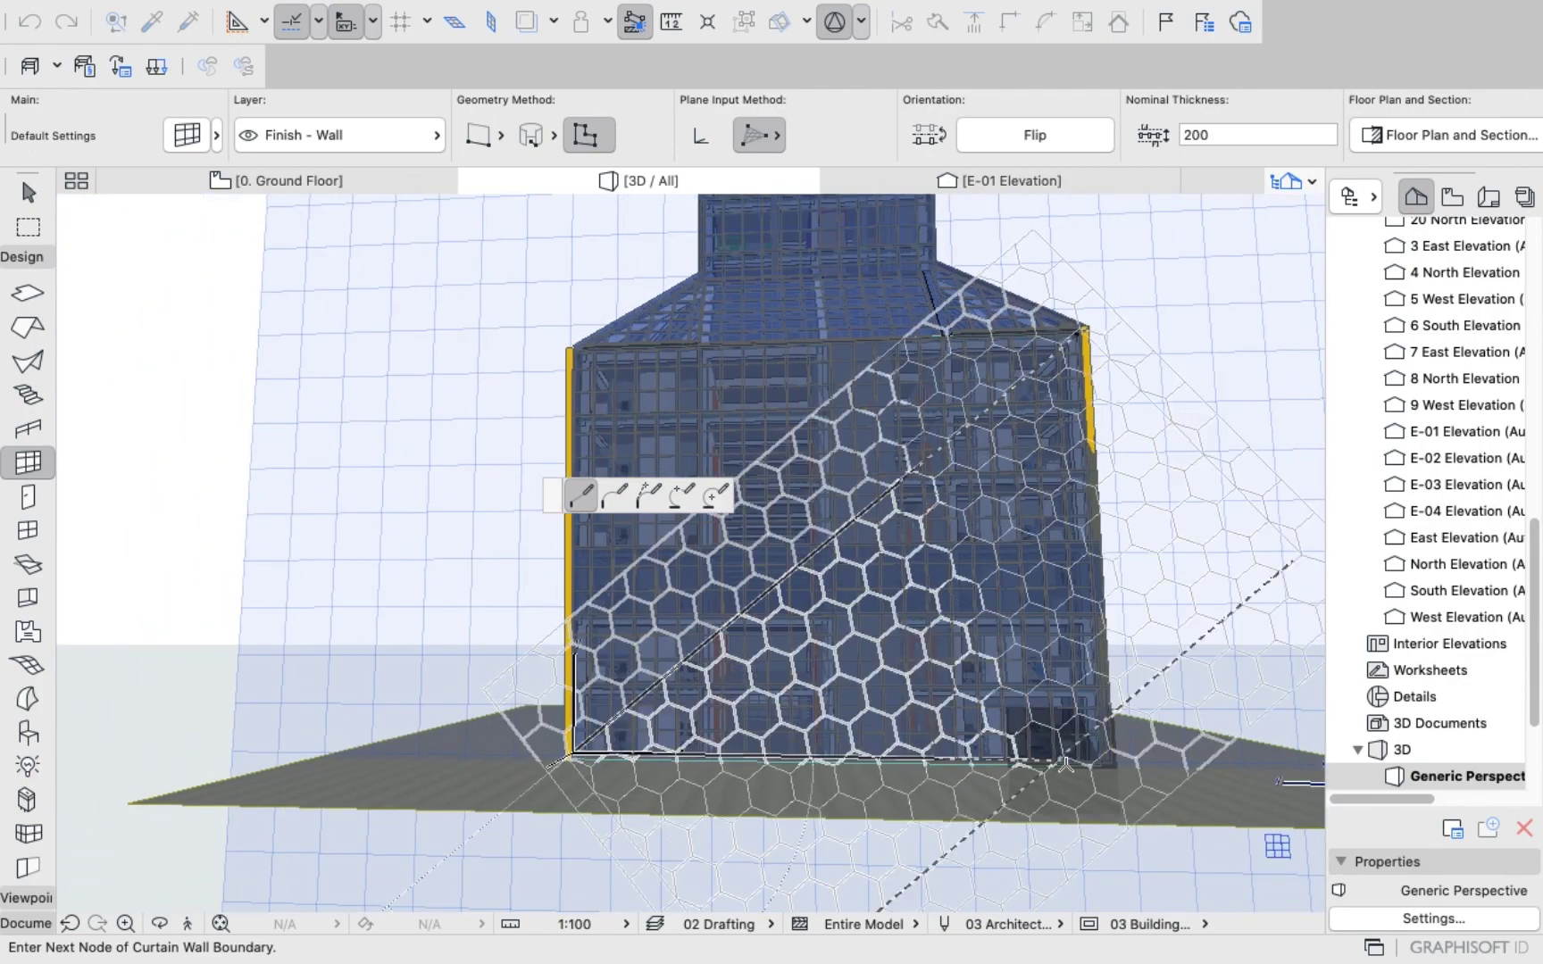
pyautogui.scroll(6, 1091, 740)
pyautogui.scroll(6, 1078, 717)
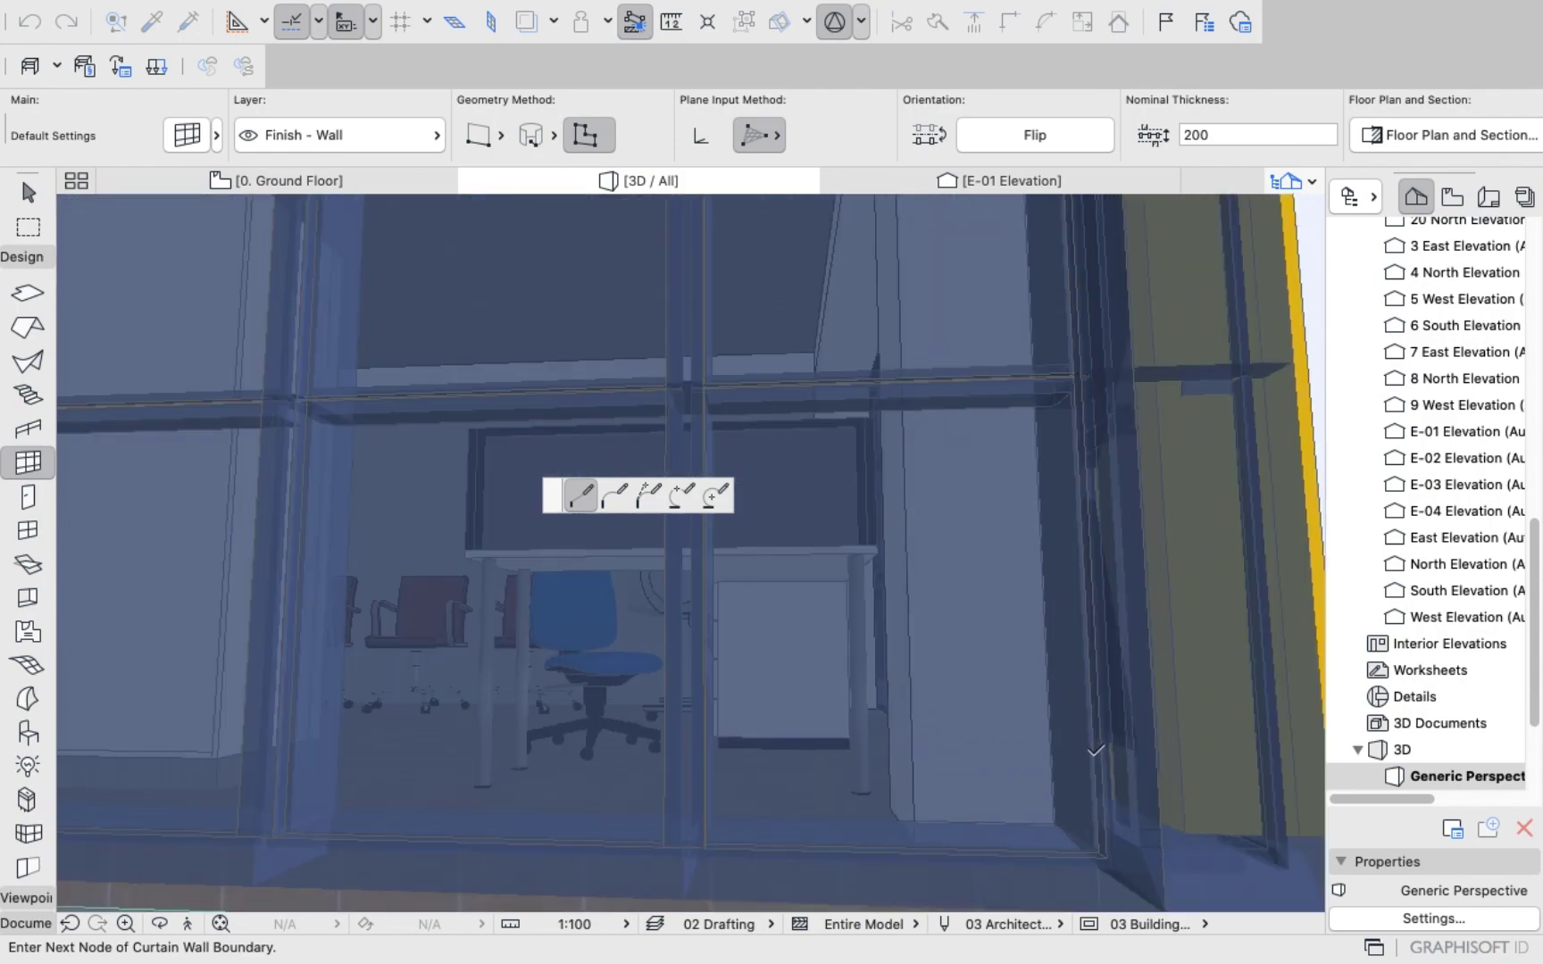
pyautogui.scroll(-7, 1100, 748)
pyautogui.scroll(4, 1104, 775)
pyautogui.click(1105, 776)
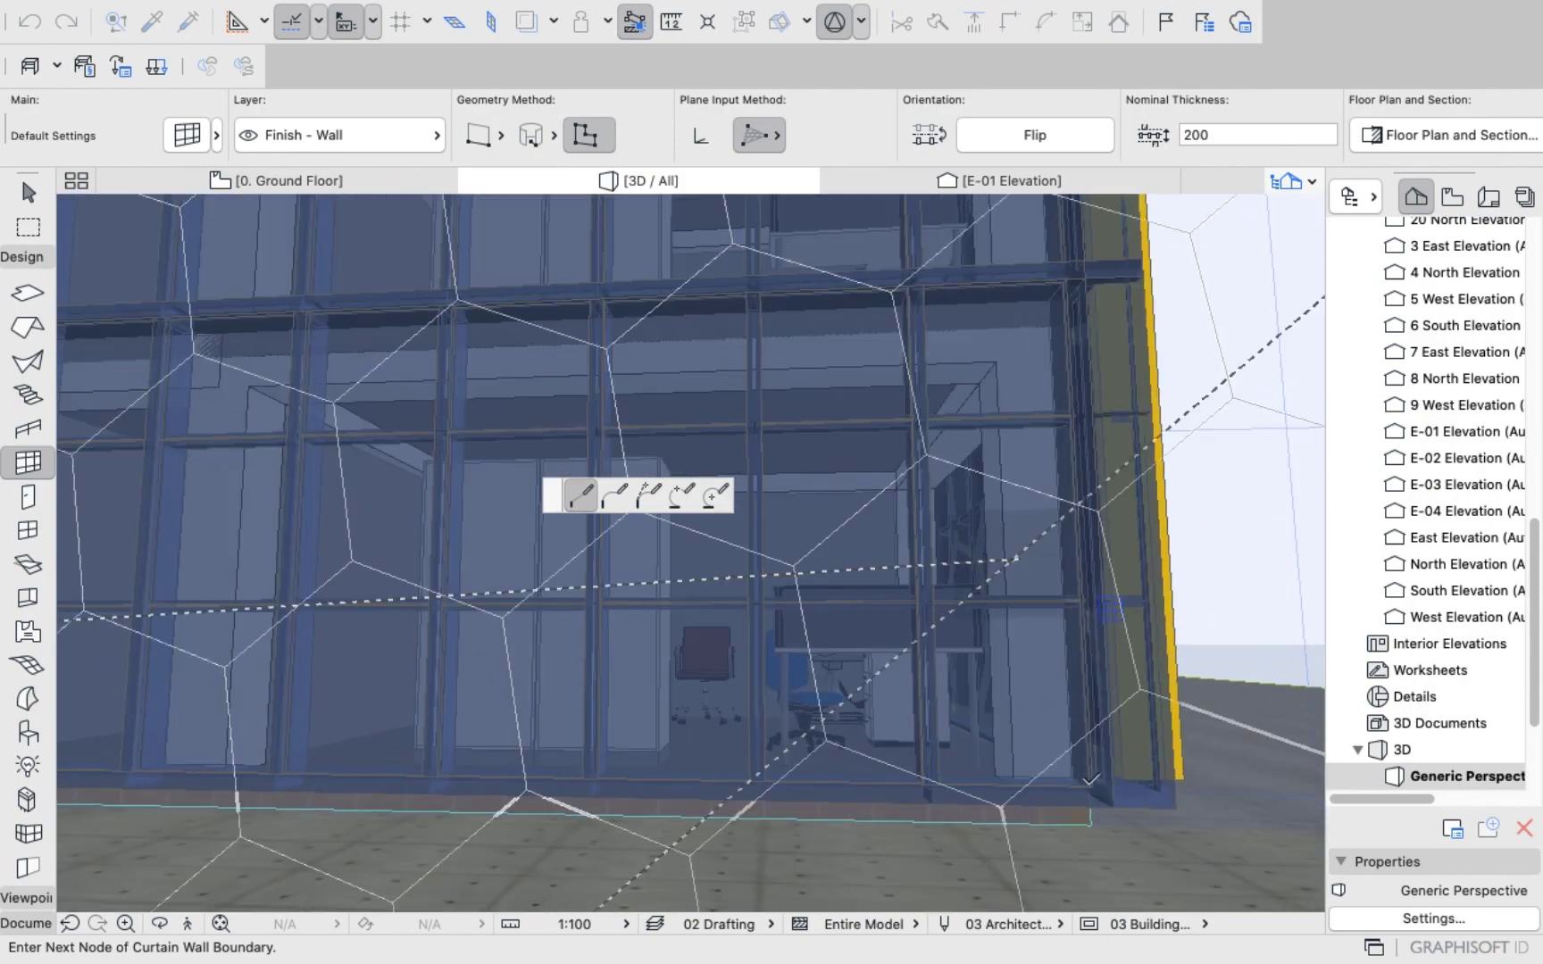
# Close the triangular curtain wall boundary with a vertical edge back up to its starting corner below the eave.
pyautogui.scroll(-8, 1094, 663)
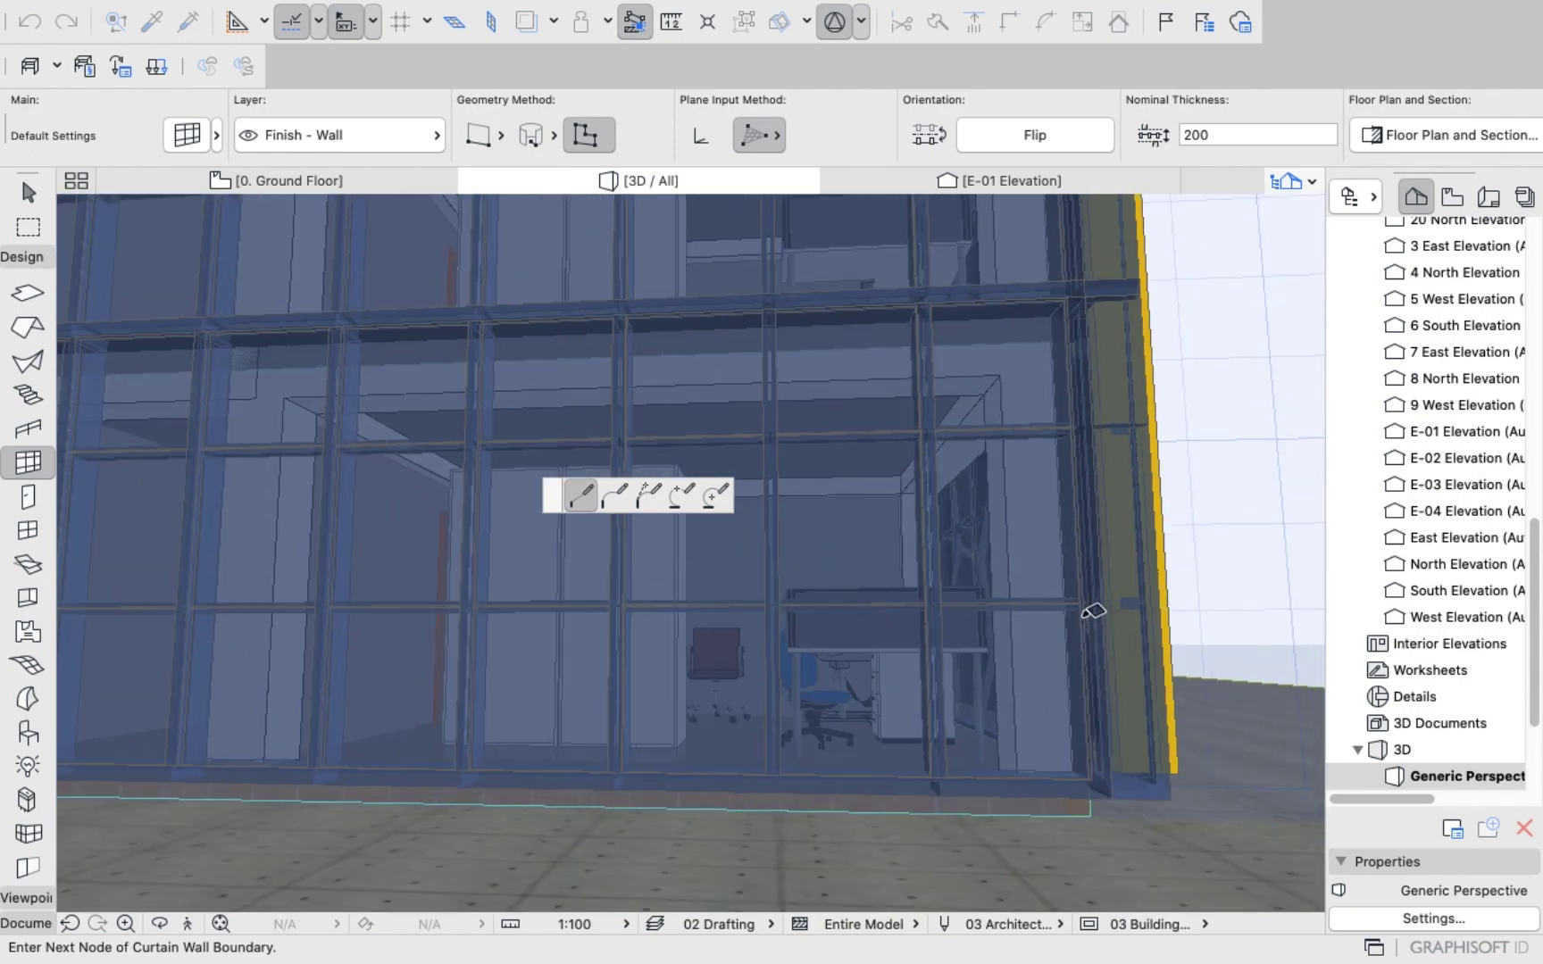
pyautogui.scroll(-3, 1042, 551)
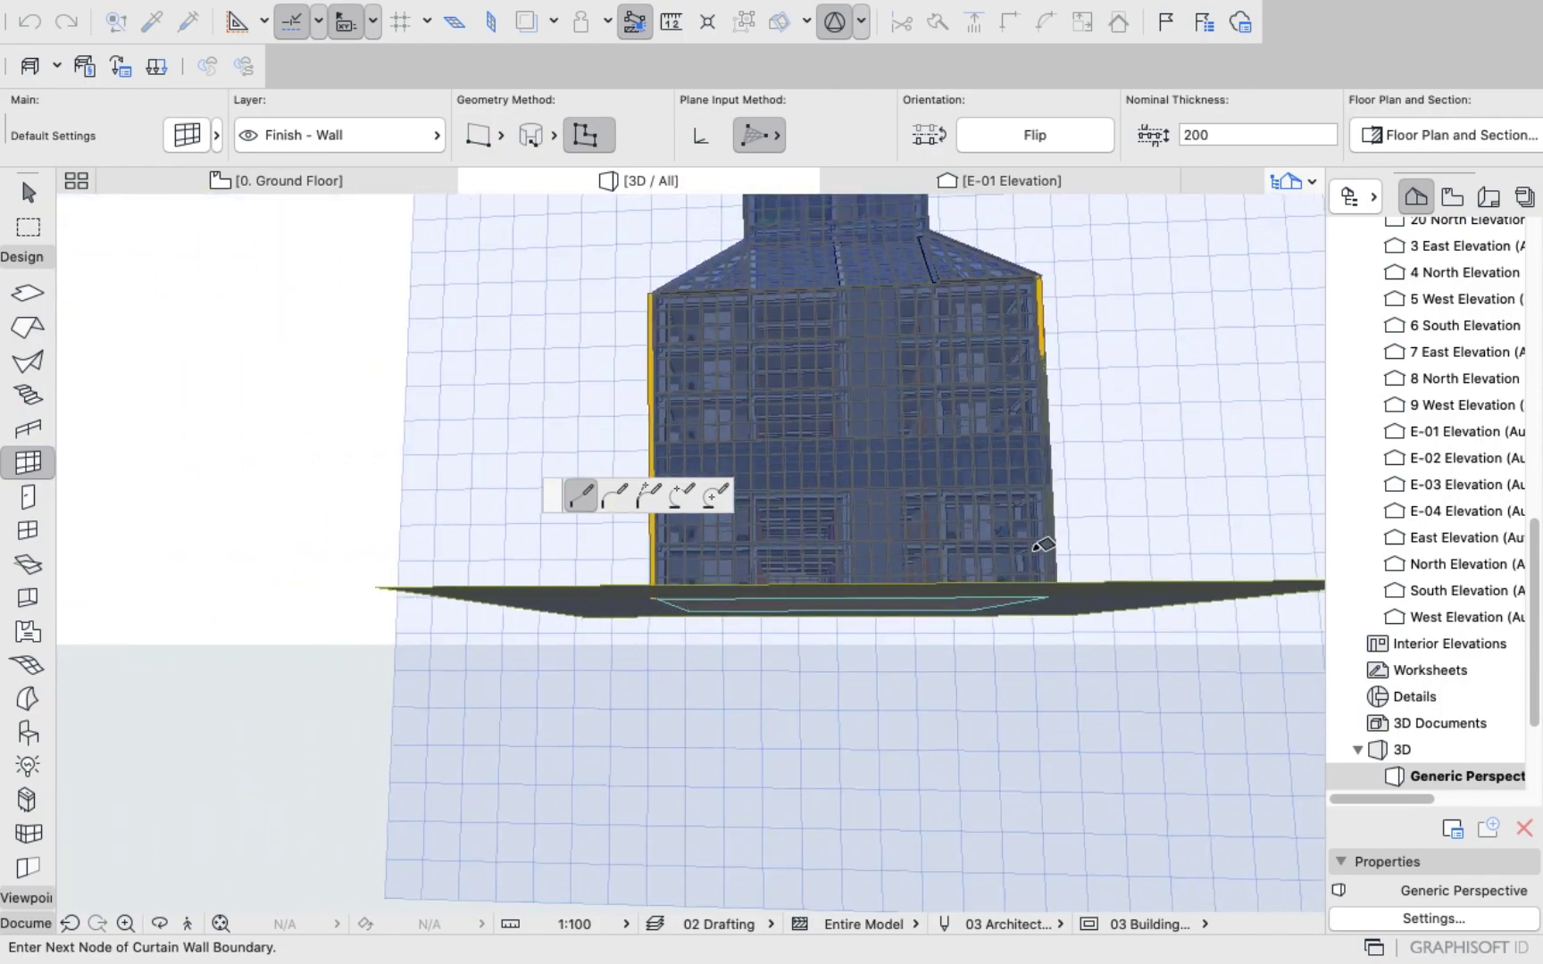
pyautogui.scroll(6, 1023, 289)
pyautogui.scroll(5, 1011, 295)
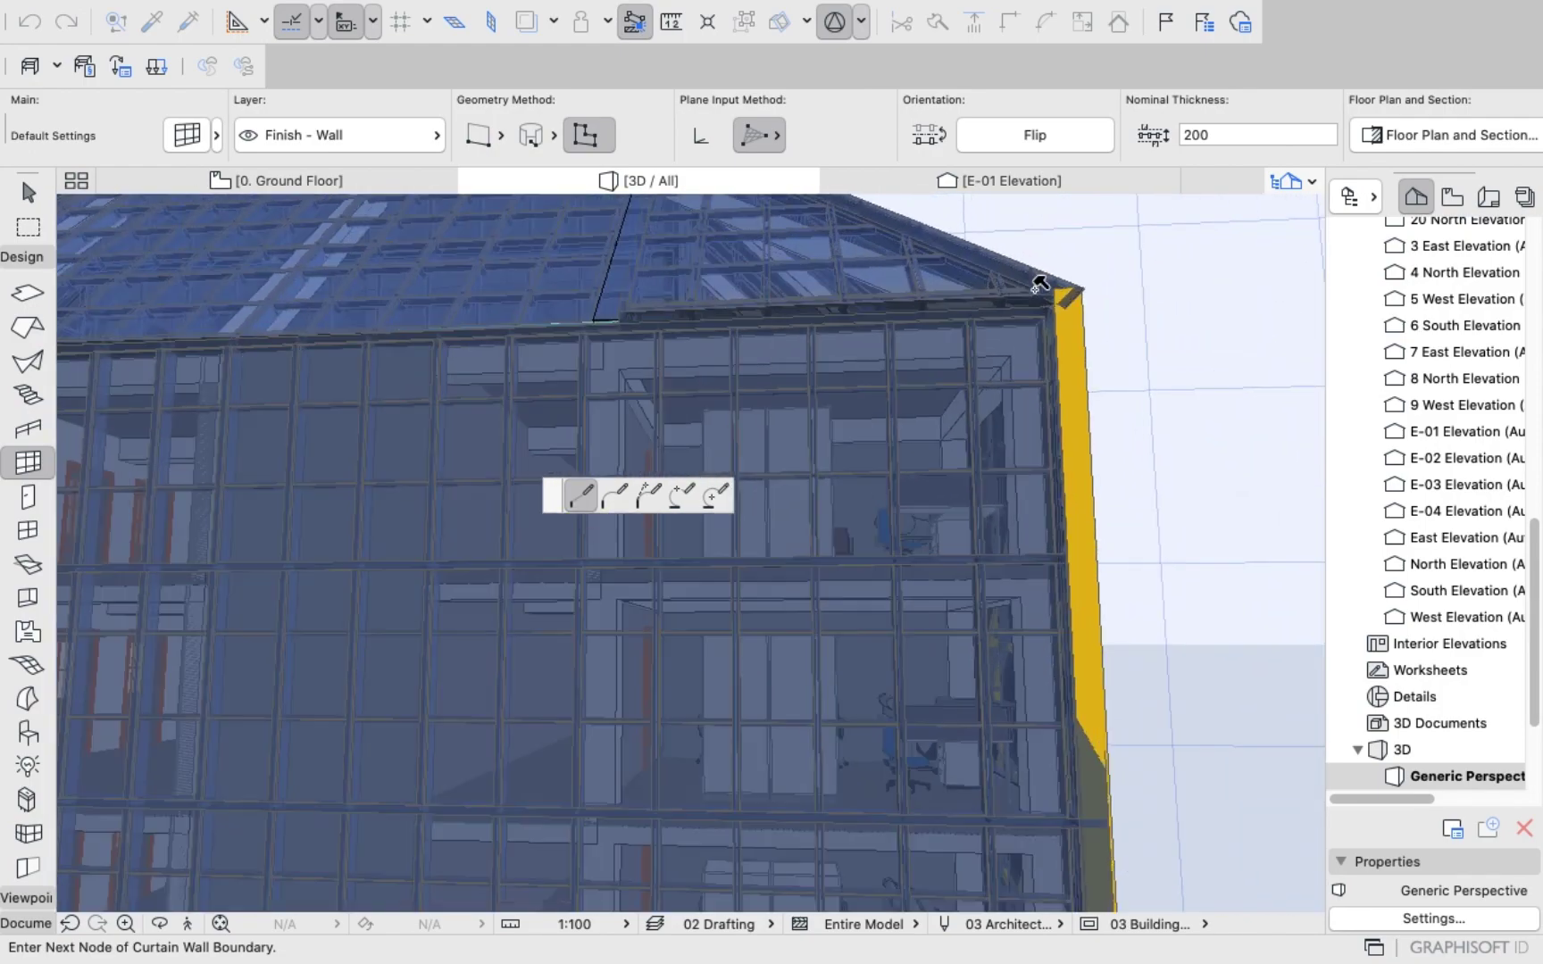
pyautogui.scroll(8, 1047, 339)
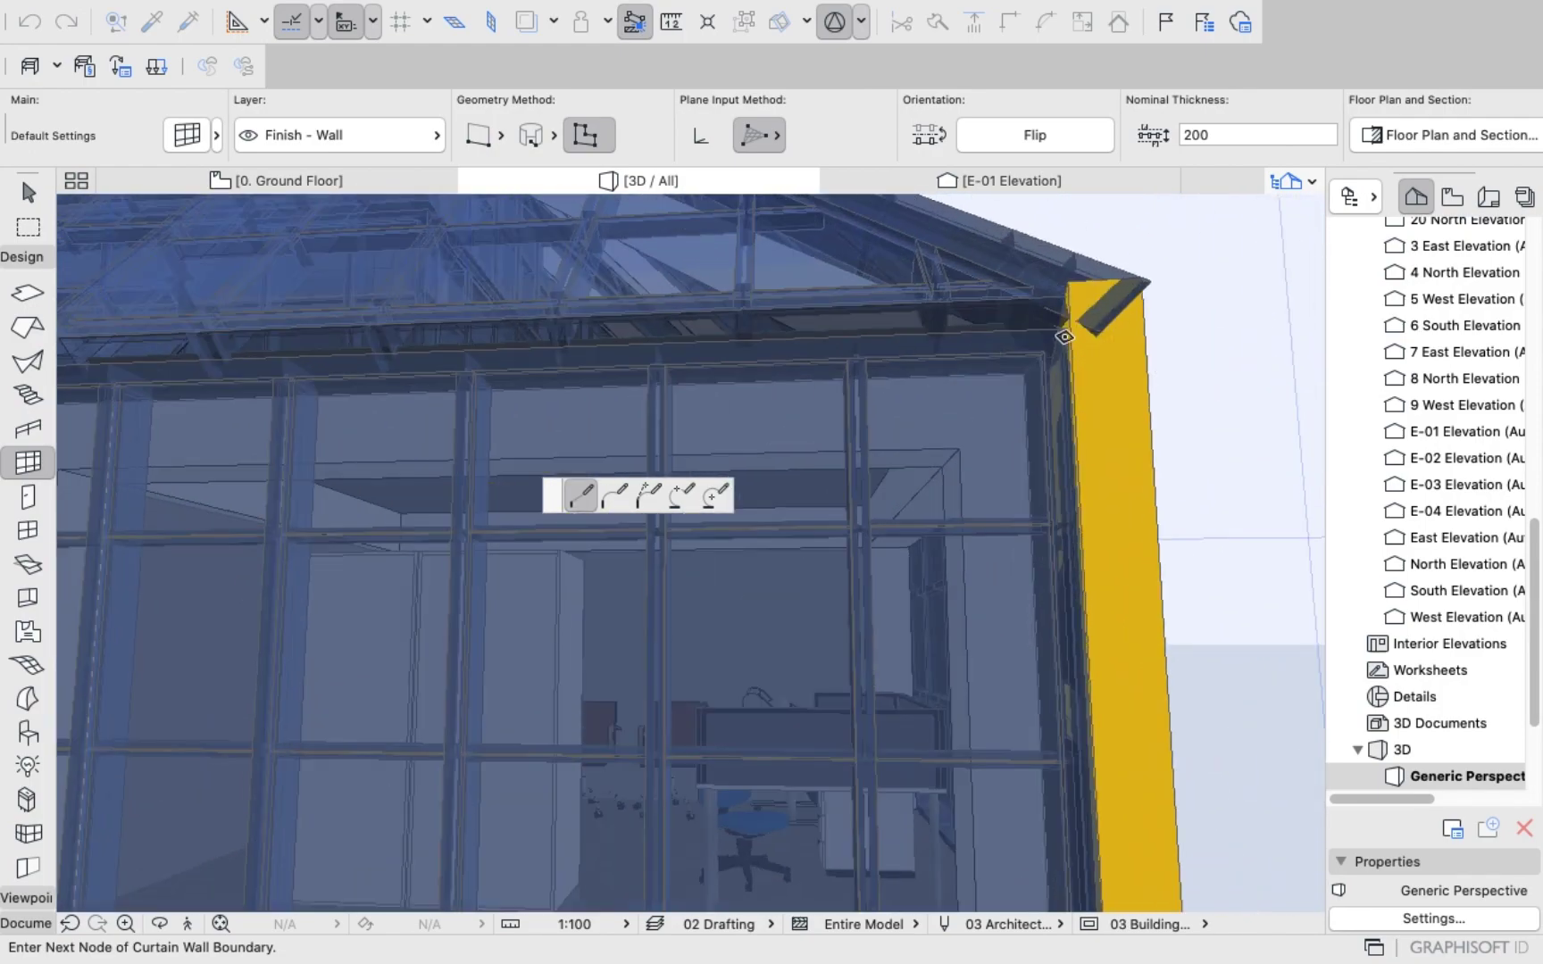
pyautogui.scroll(-6, 998, 457)
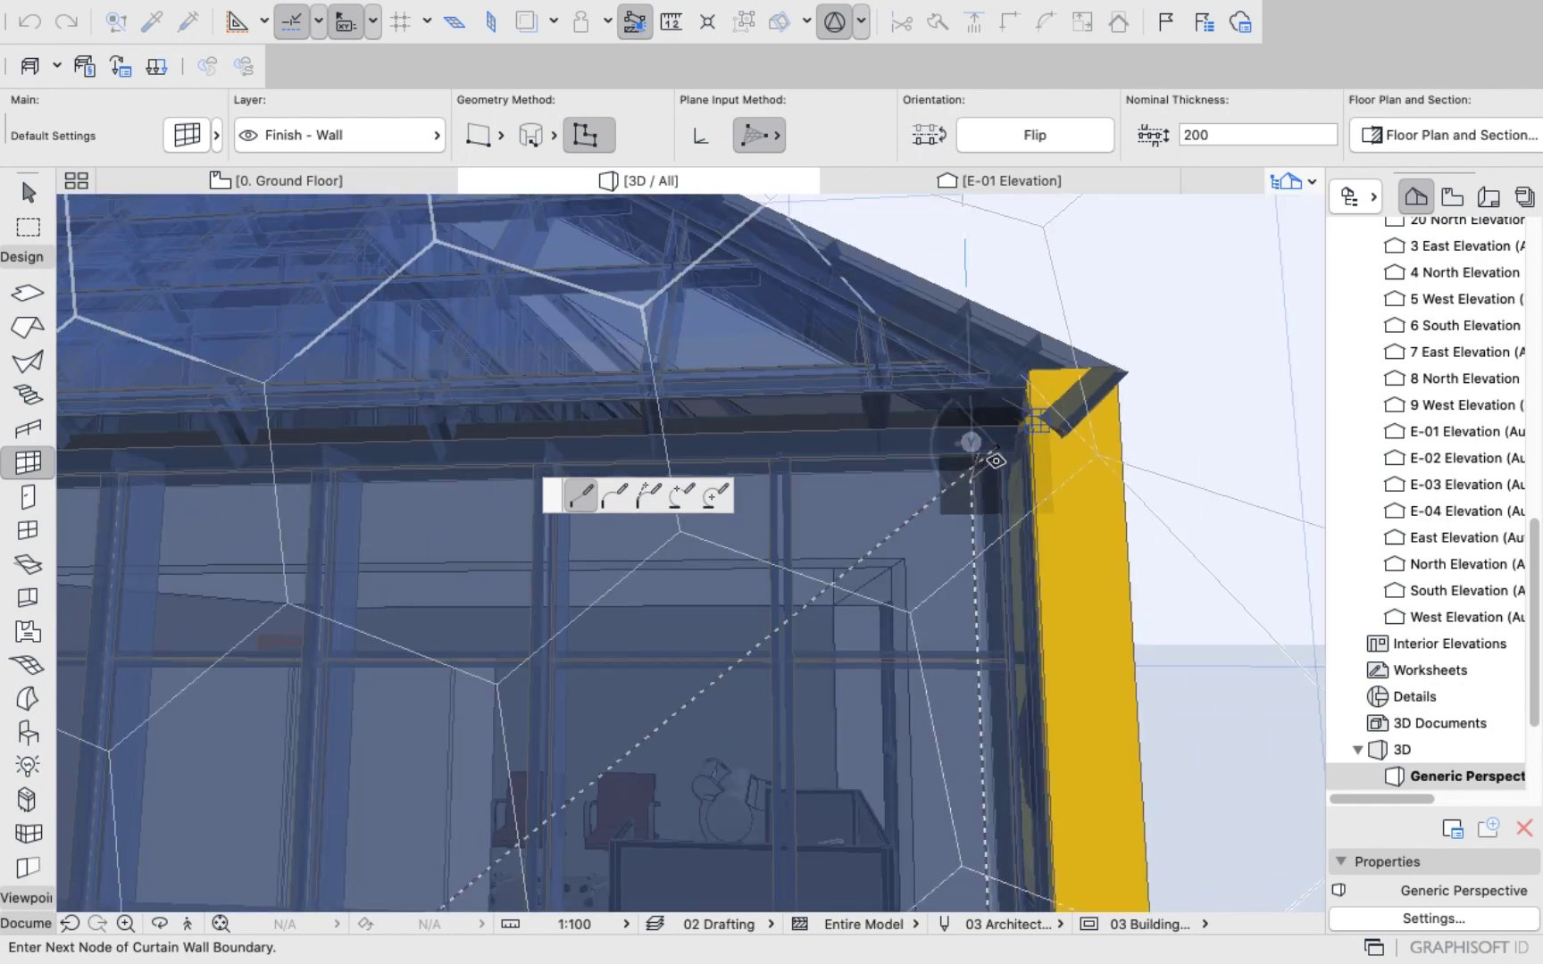
pyautogui.scroll(2, 996, 460)
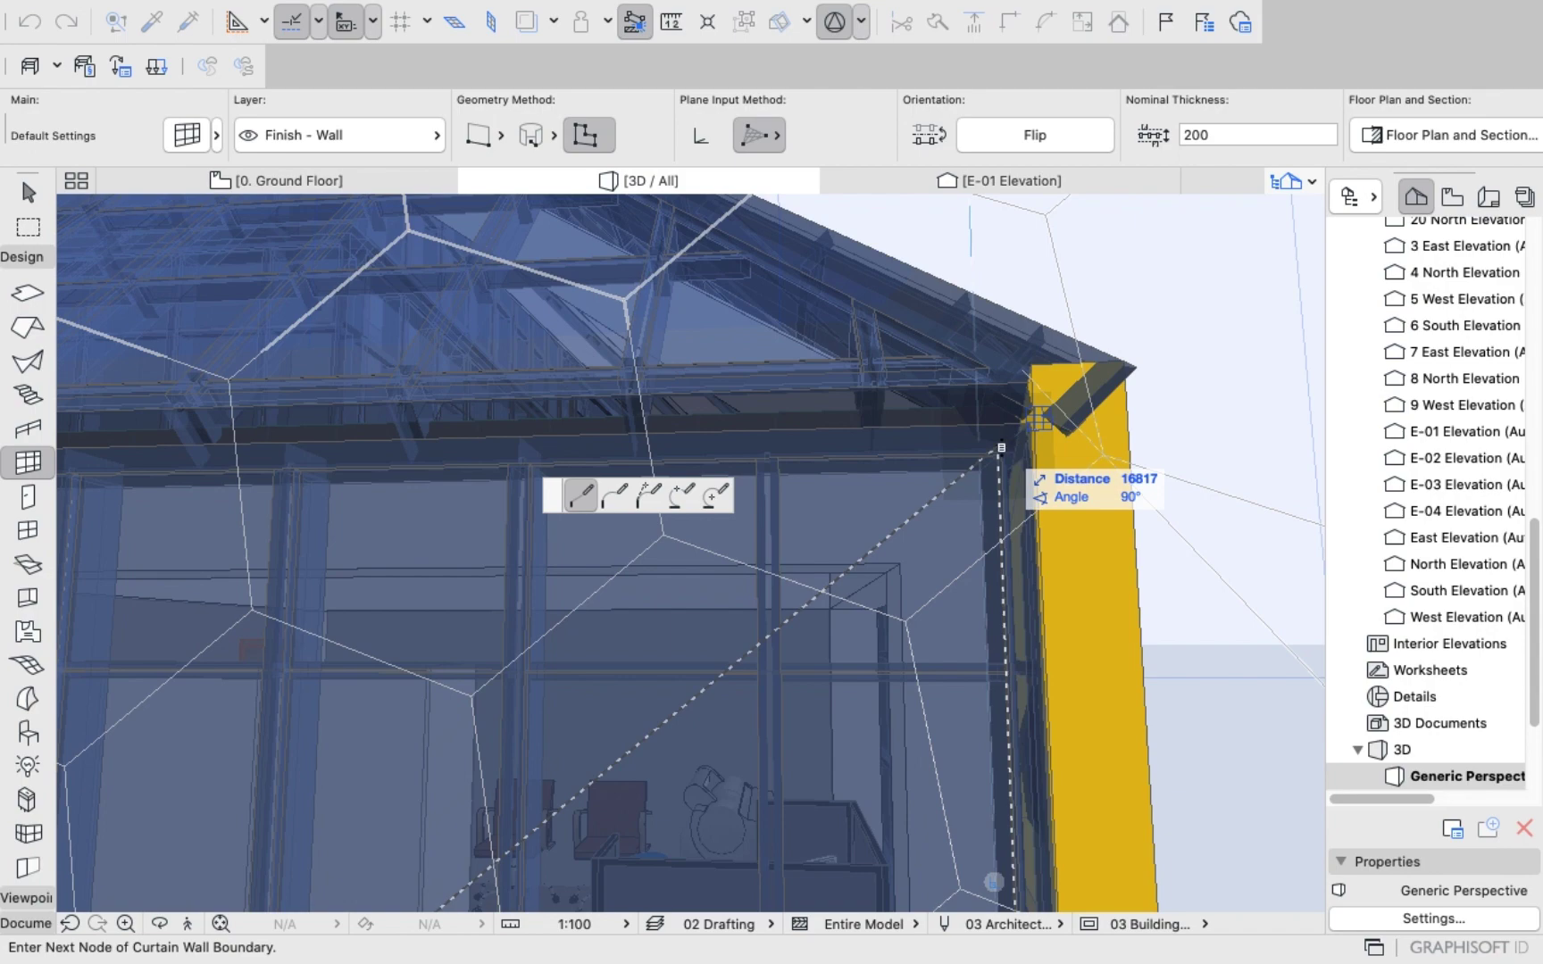
pyautogui.click(1001, 447)
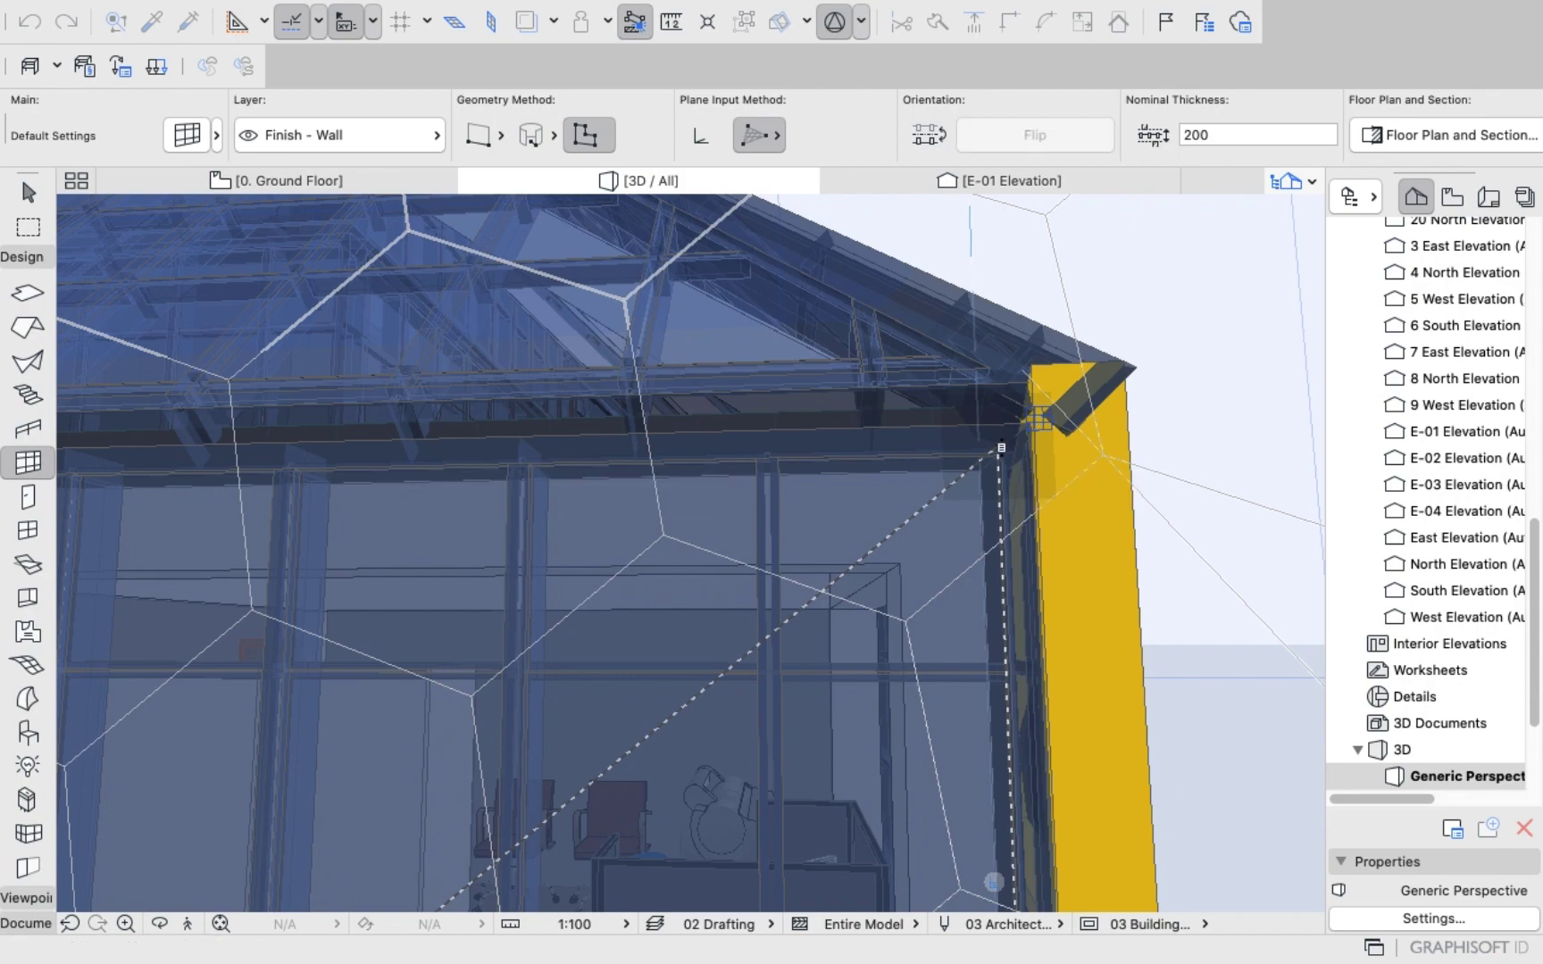
# Examine the new hexagon-patterned curtain wall and how it sits against the facade at the shared building corner.
pyautogui.scroll(-6, 1002, 463)
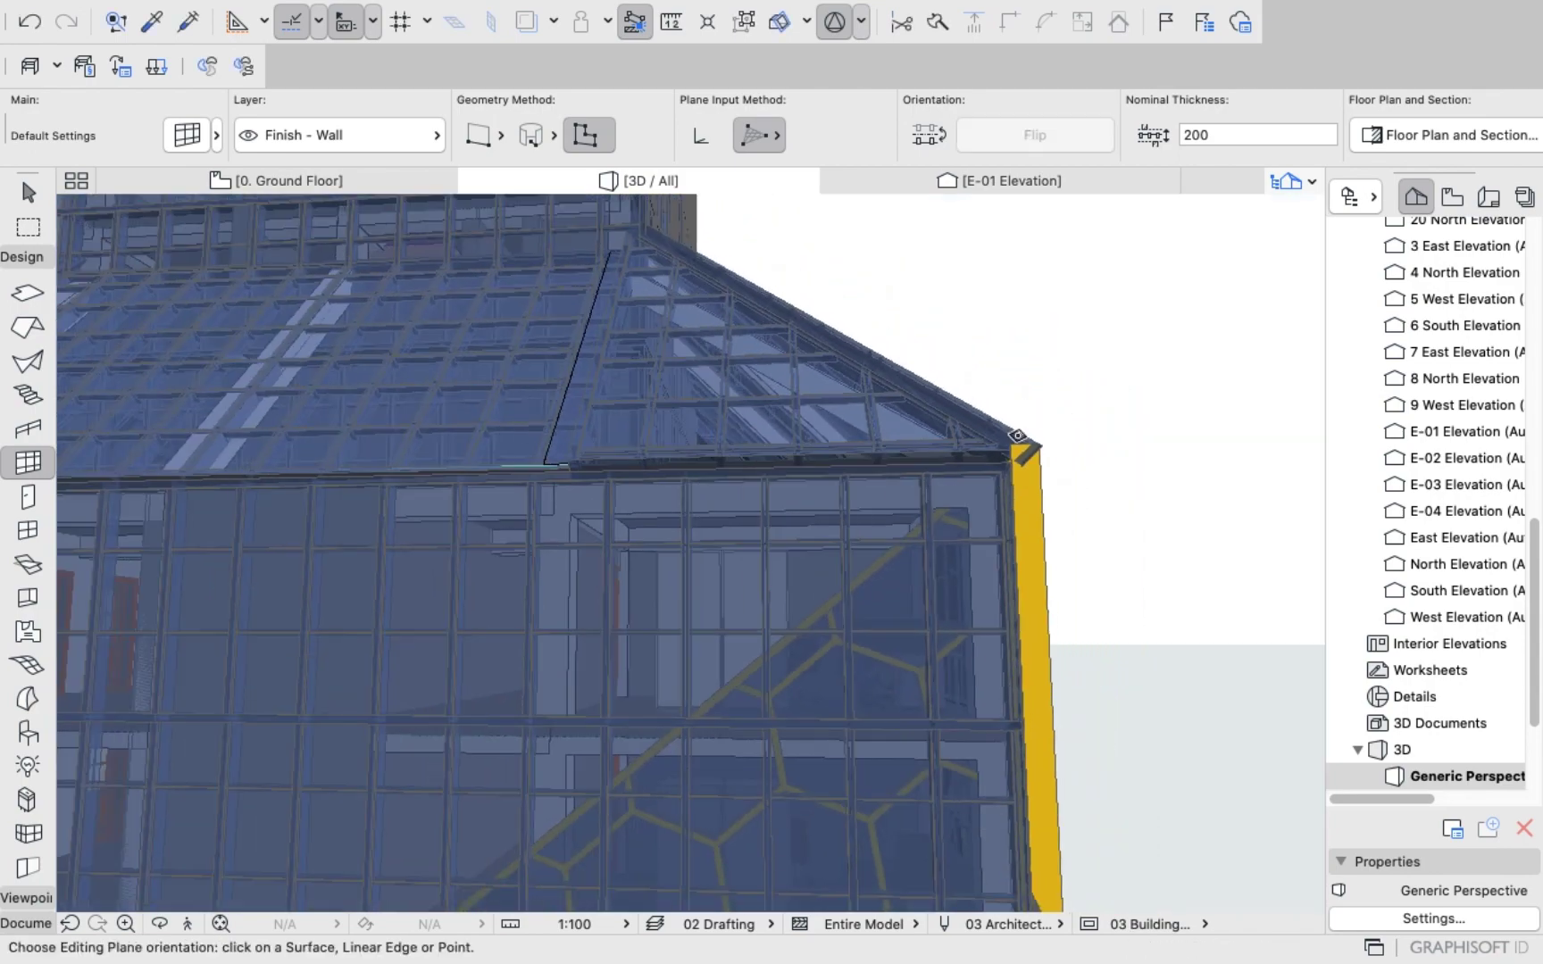
pyautogui.scroll(-10, 1017, 435)
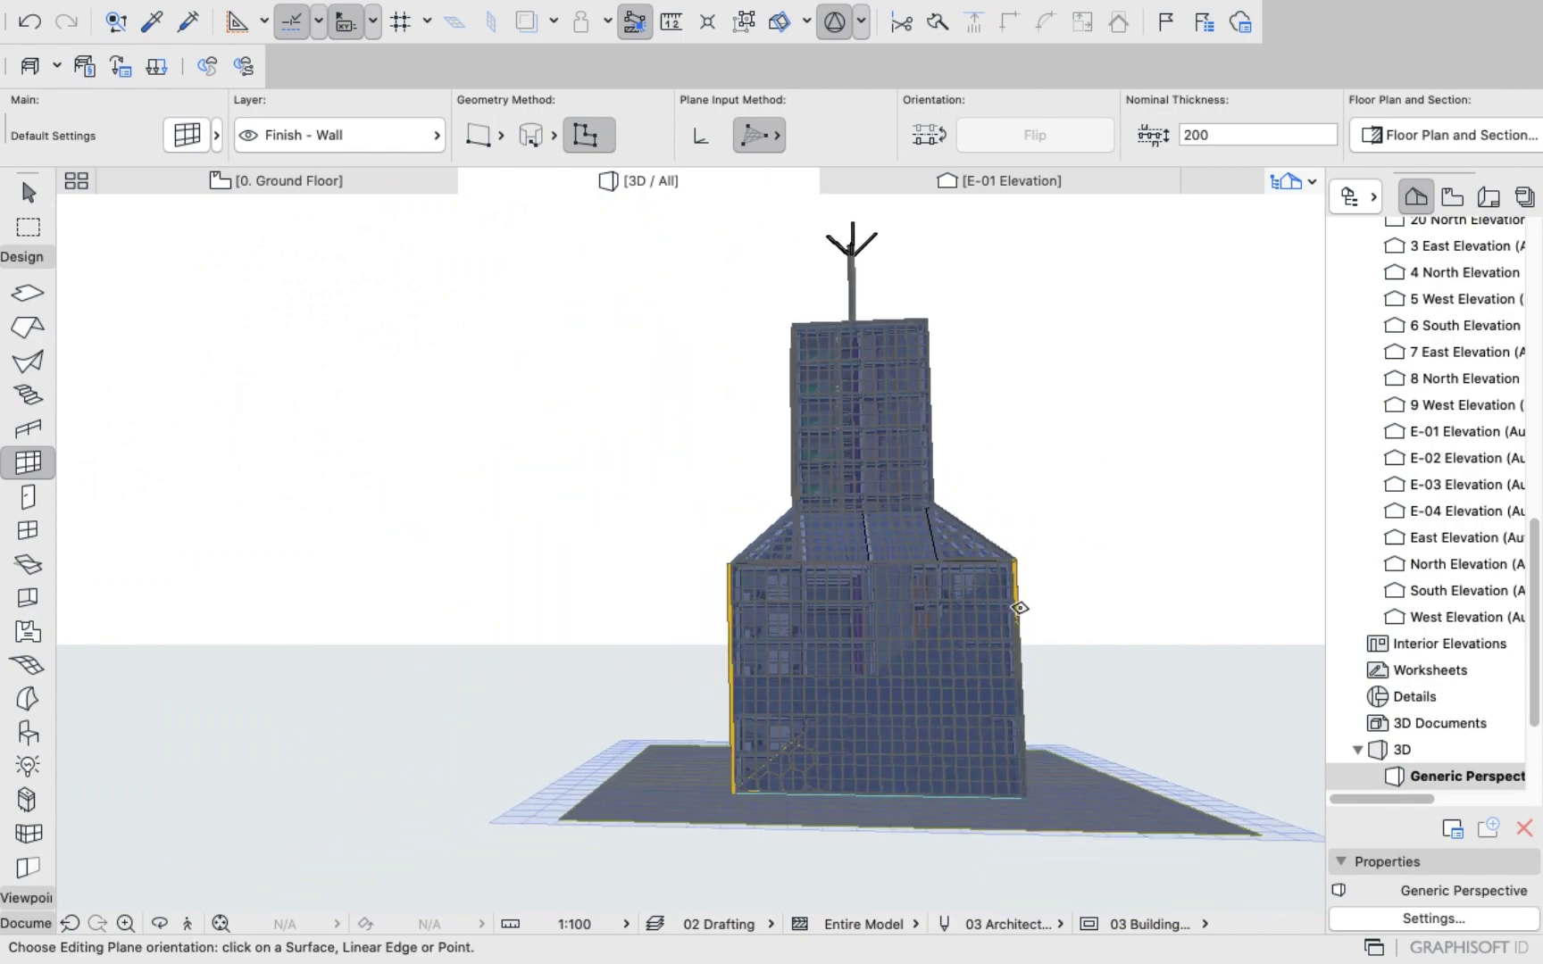
pyautogui.keyDown('shift'); pyautogui.moveTo(1085, 541); pyautogui.dragTo(840, 631, button='middle'); pyautogui.keyUp('shift')
pyautogui.scroll(3, 860, 693)
pyautogui.scroll(2, 892, 665)
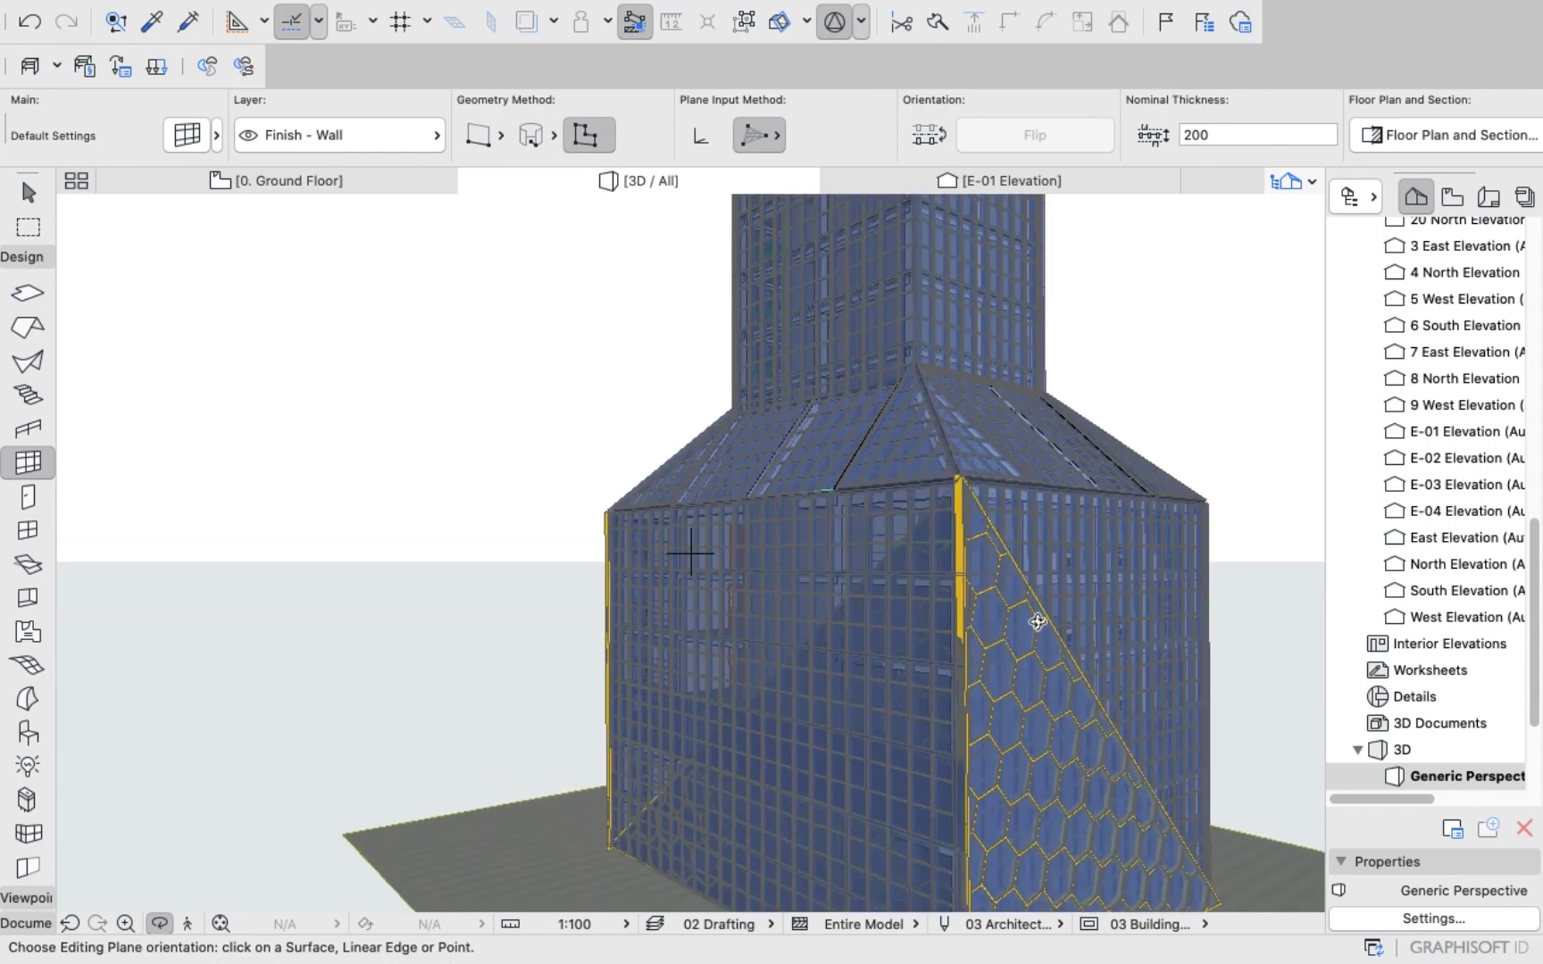
pyautogui.keyDown('shift'); pyautogui.moveTo(1037, 623); pyautogui.dragTo(873, 524, button='middle'); pyautogui.keyUp('shift')
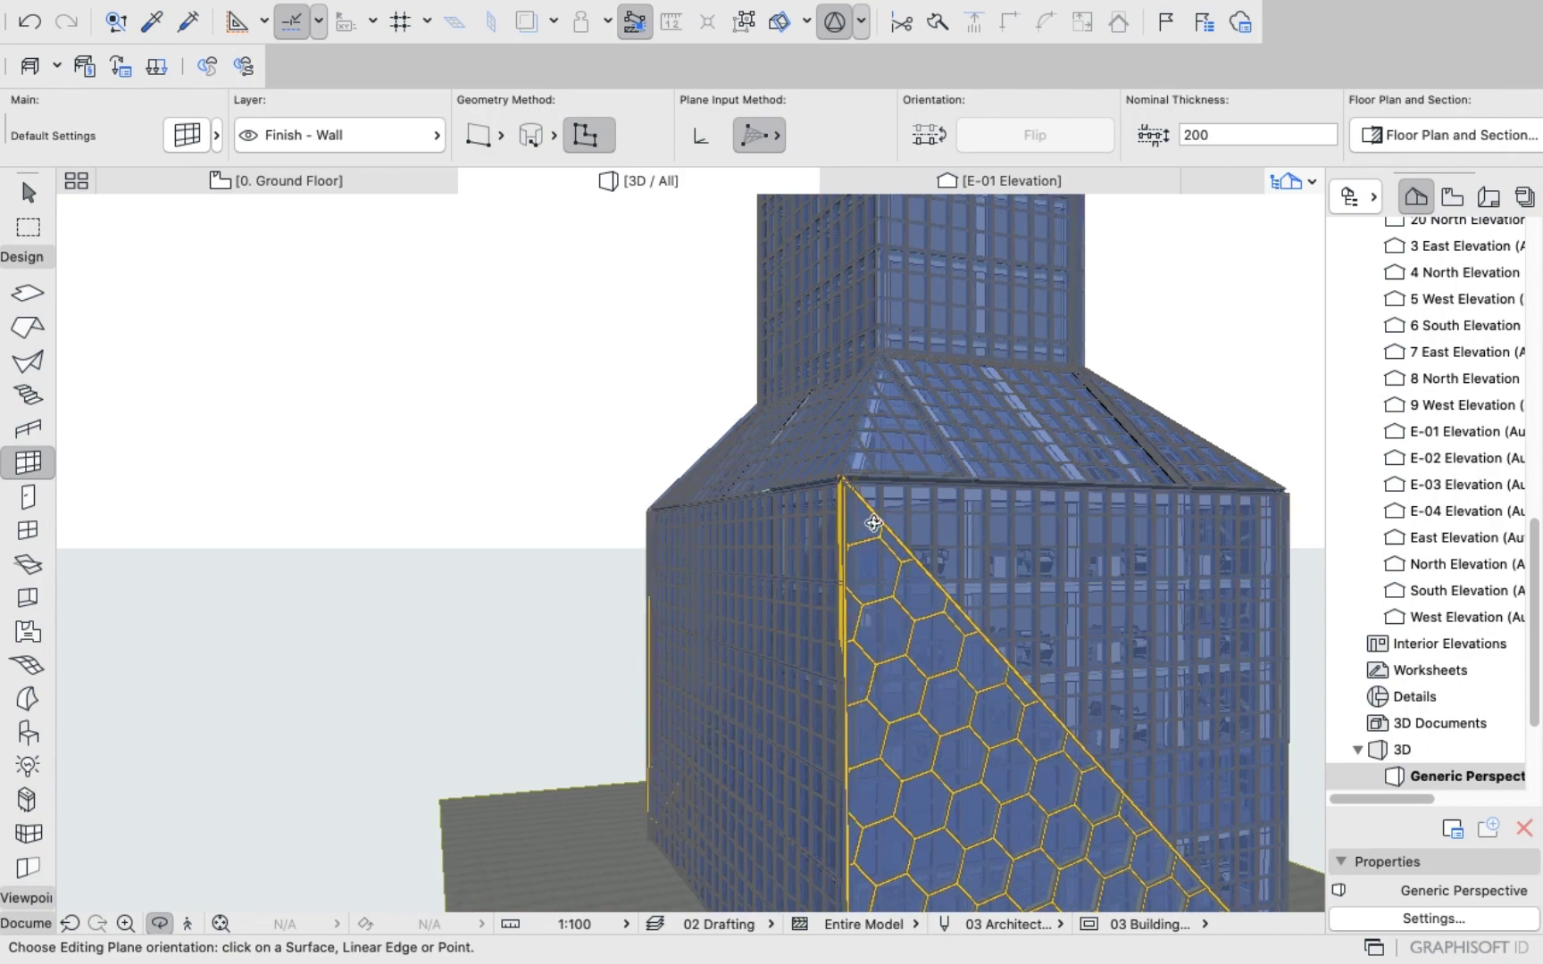
pyautogui.scroll(4, 848, 616)
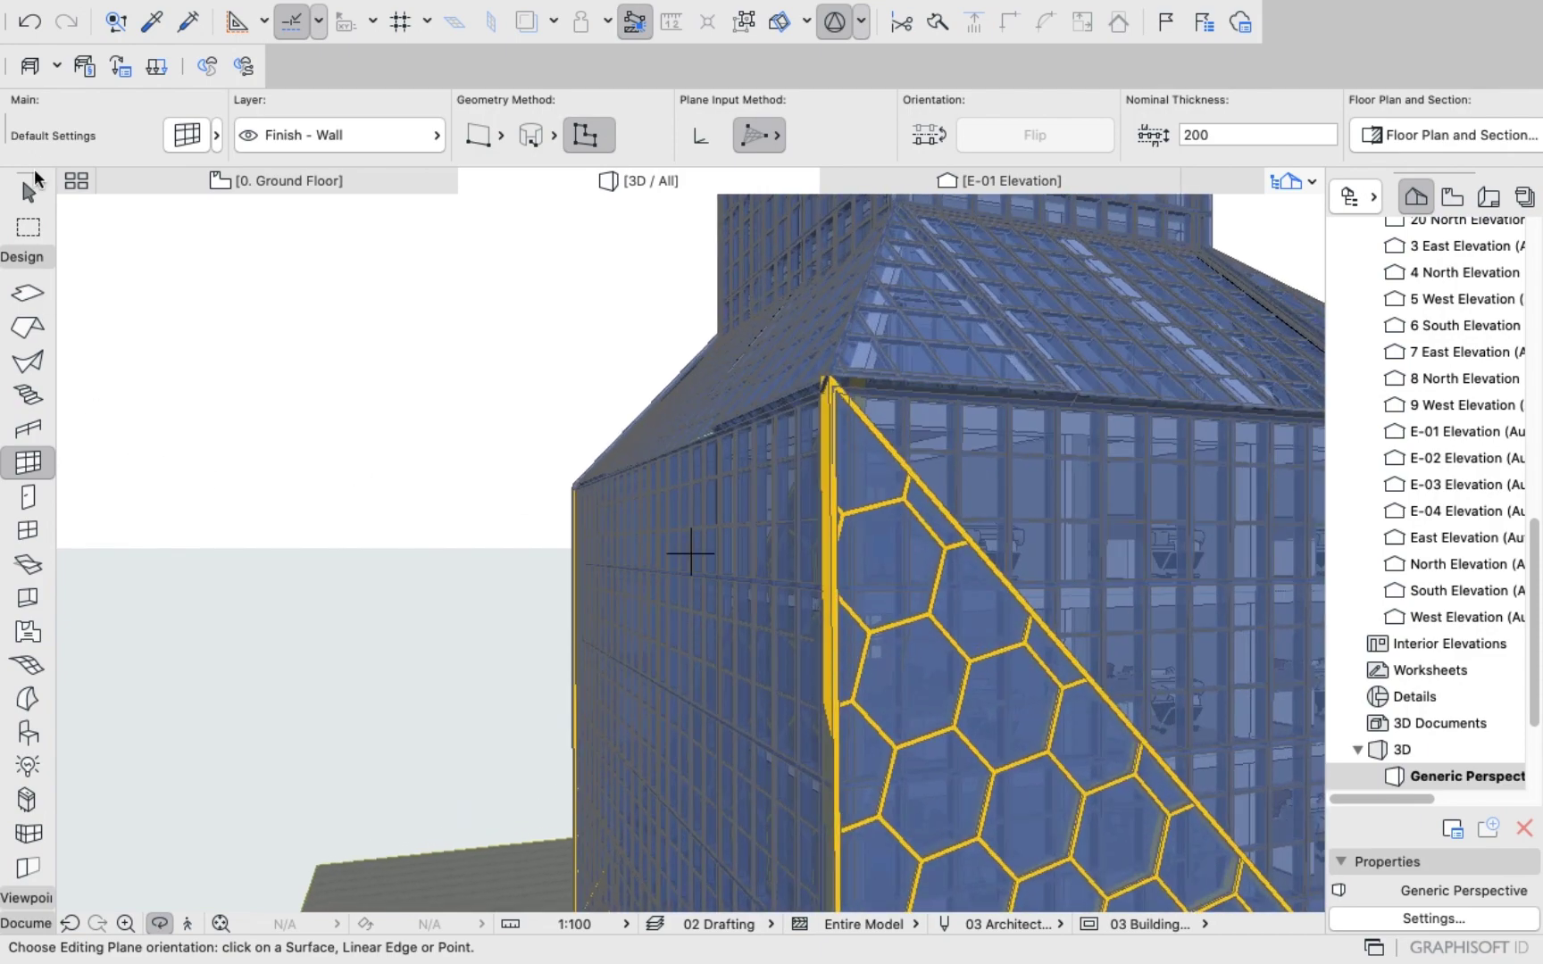
pyautogui.click(32, 187)
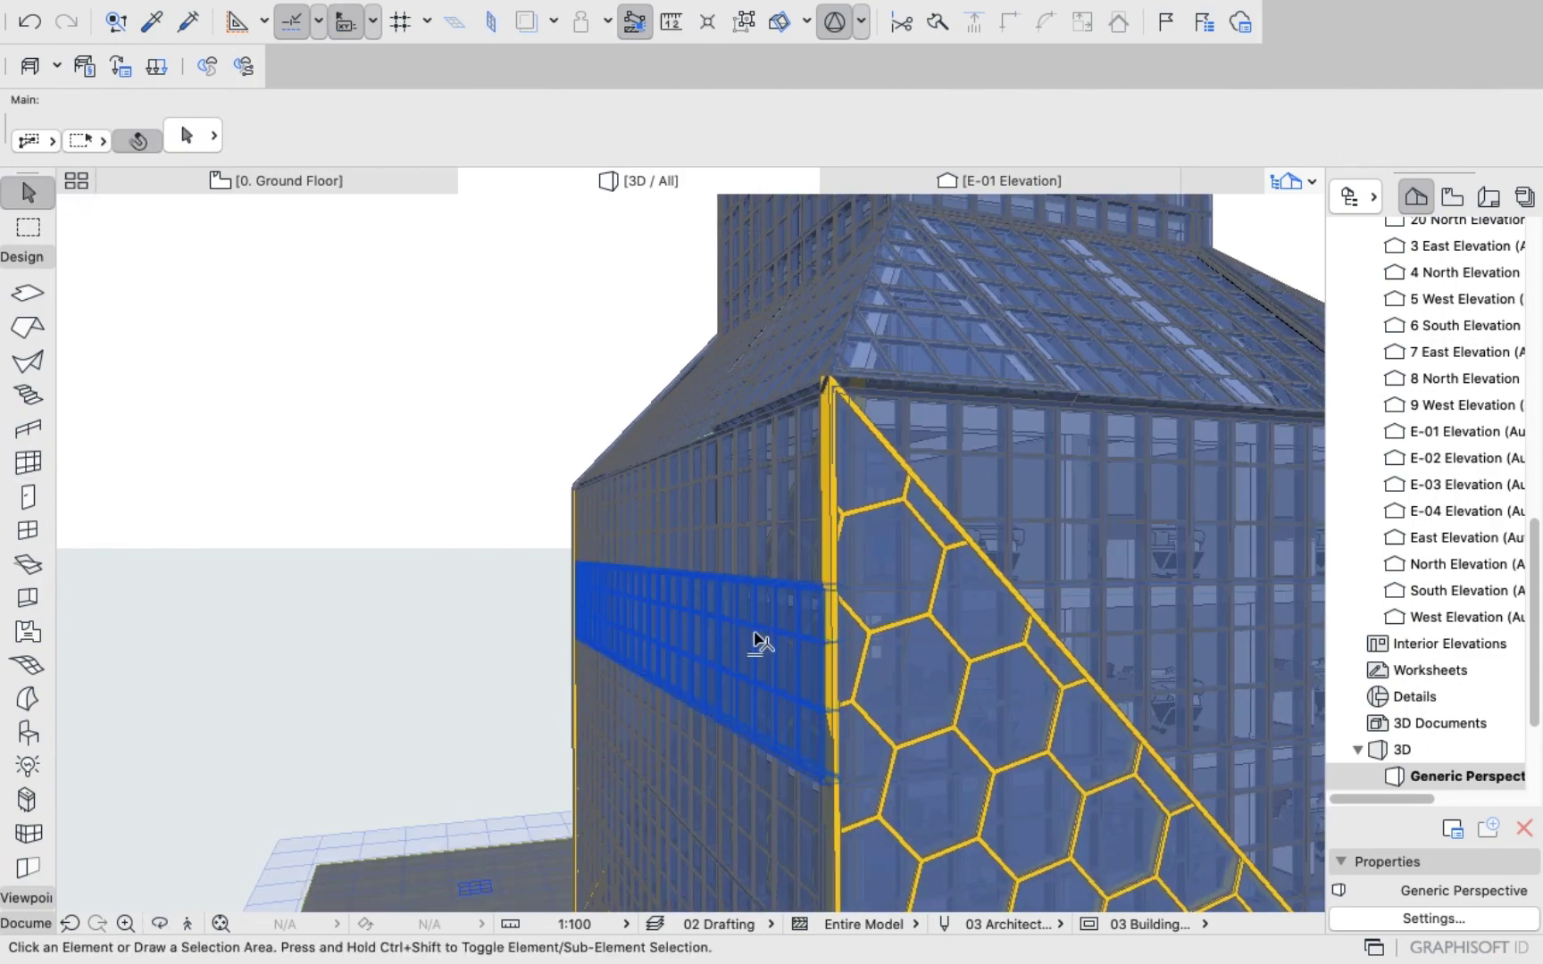
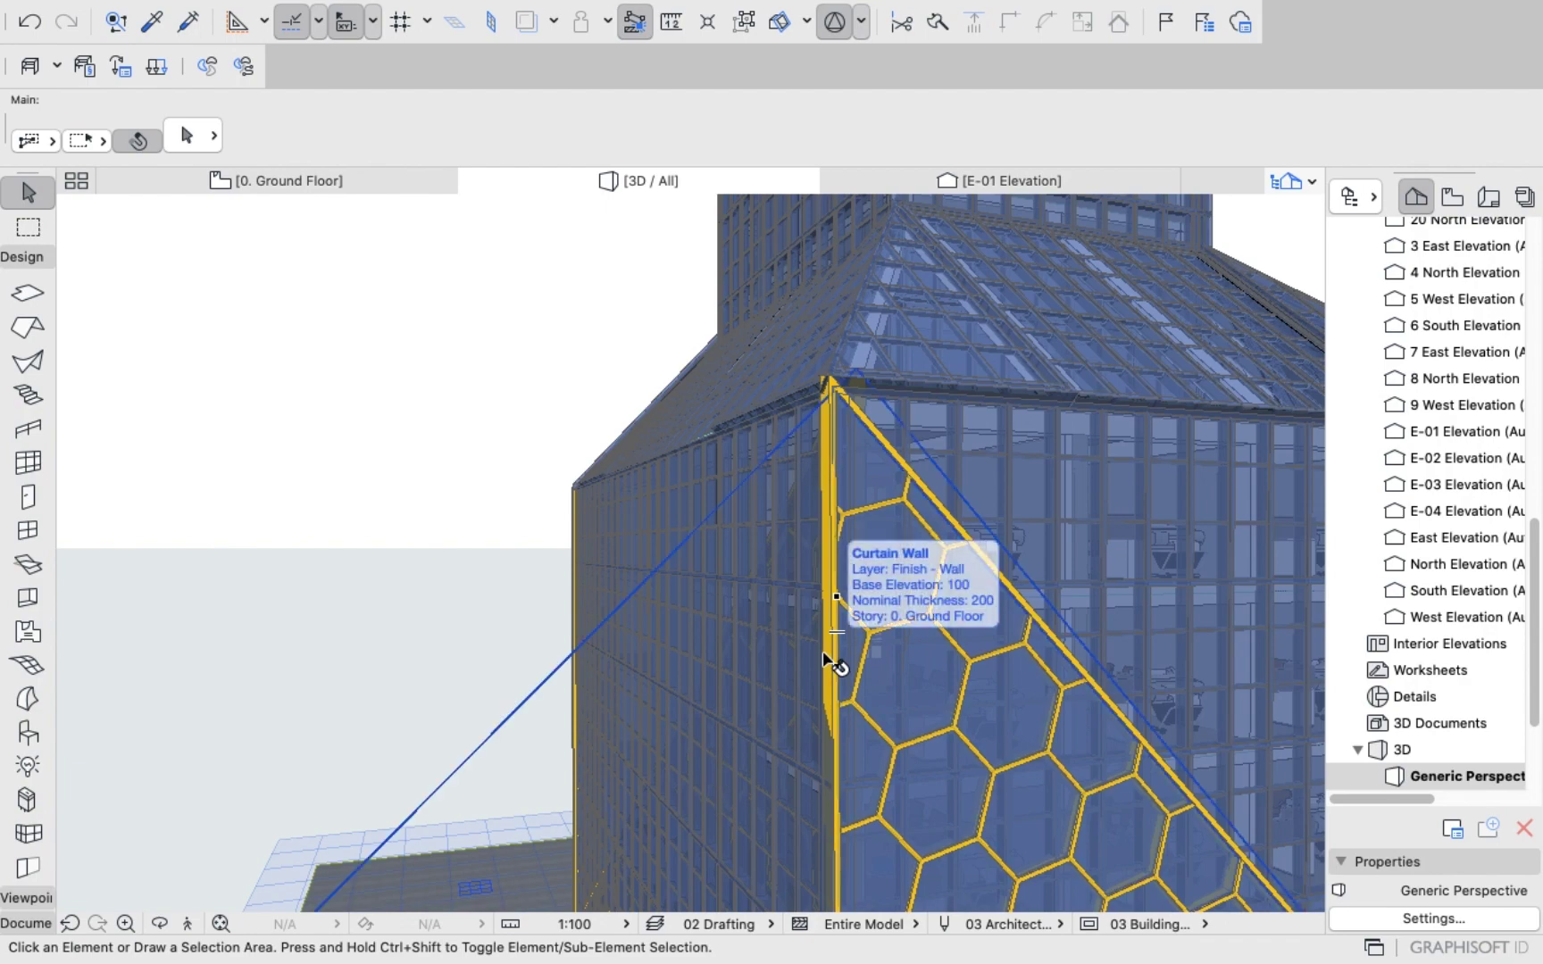
# Select the curtain walls along the facade's two vertical edges one after another to identify them, clearing each selection.
pyautogui.click(820, 554)
pyautogui.scroll(-1, 815, 547)
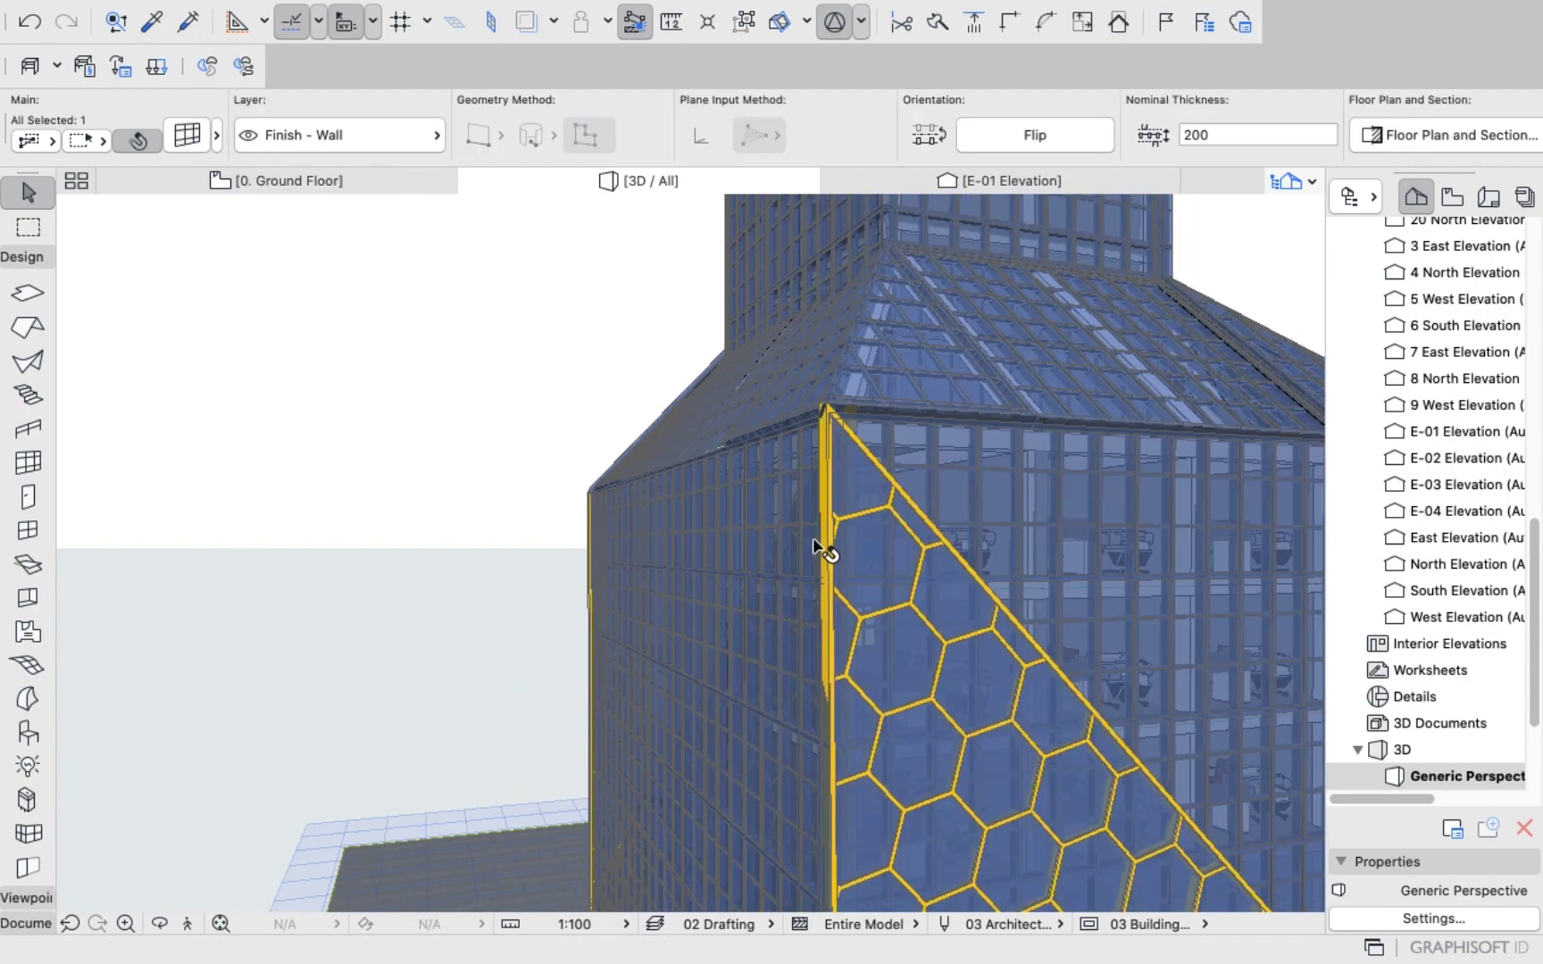
pyautogui.click(462, 409)
pyautogui.scroll(-3, 589, 517)
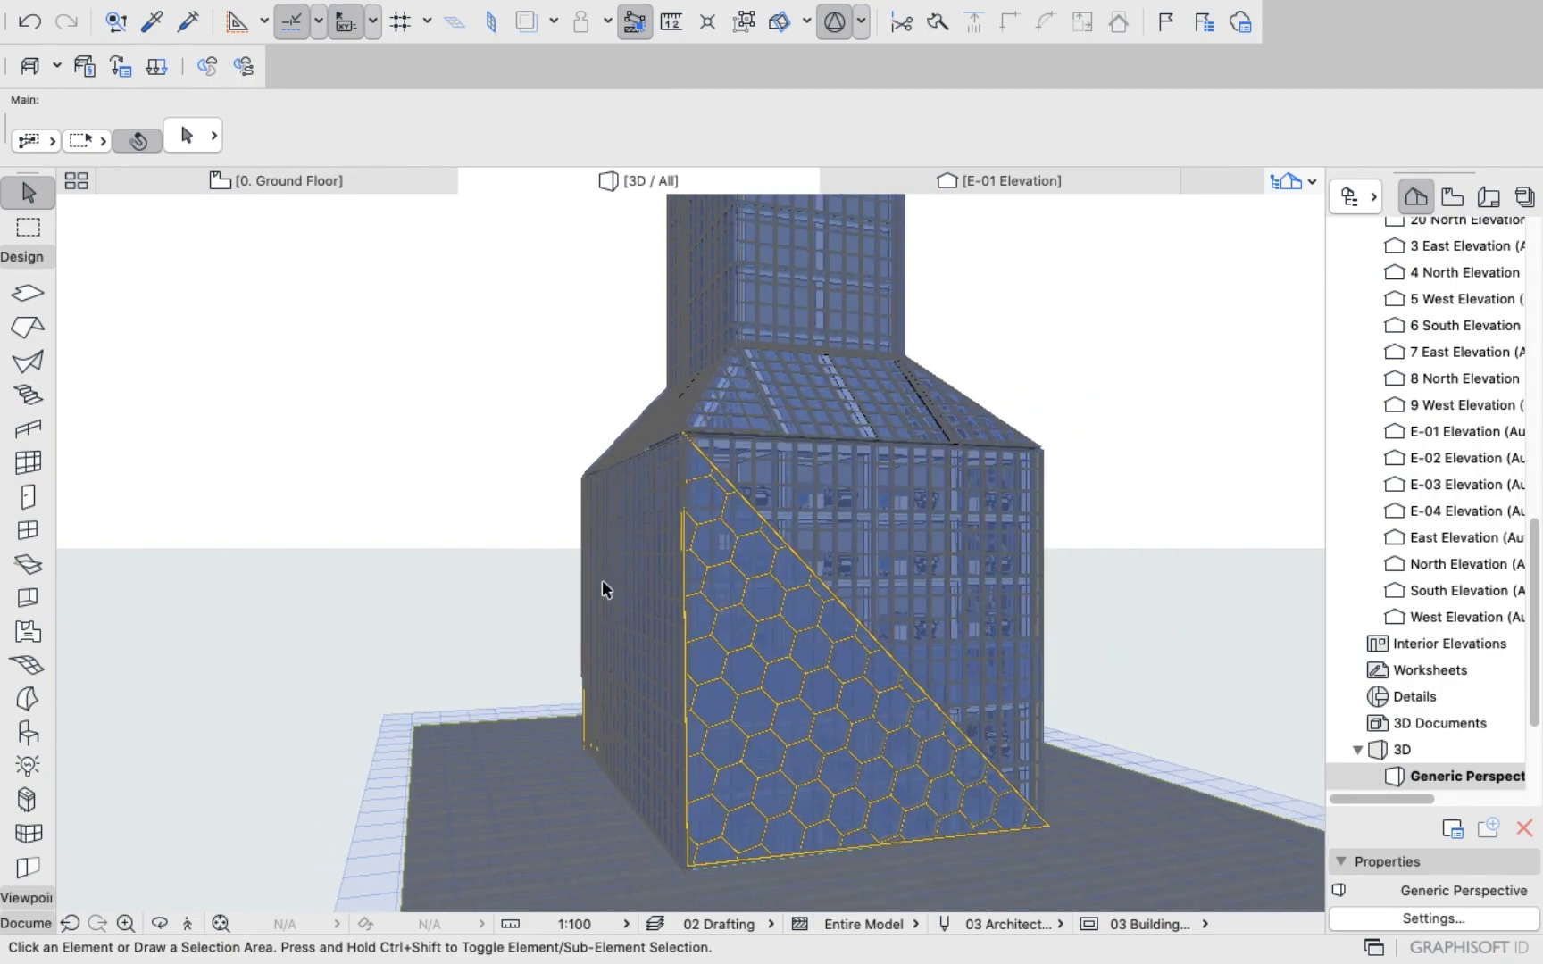
pyautogui.scroll(5, 596, 751)
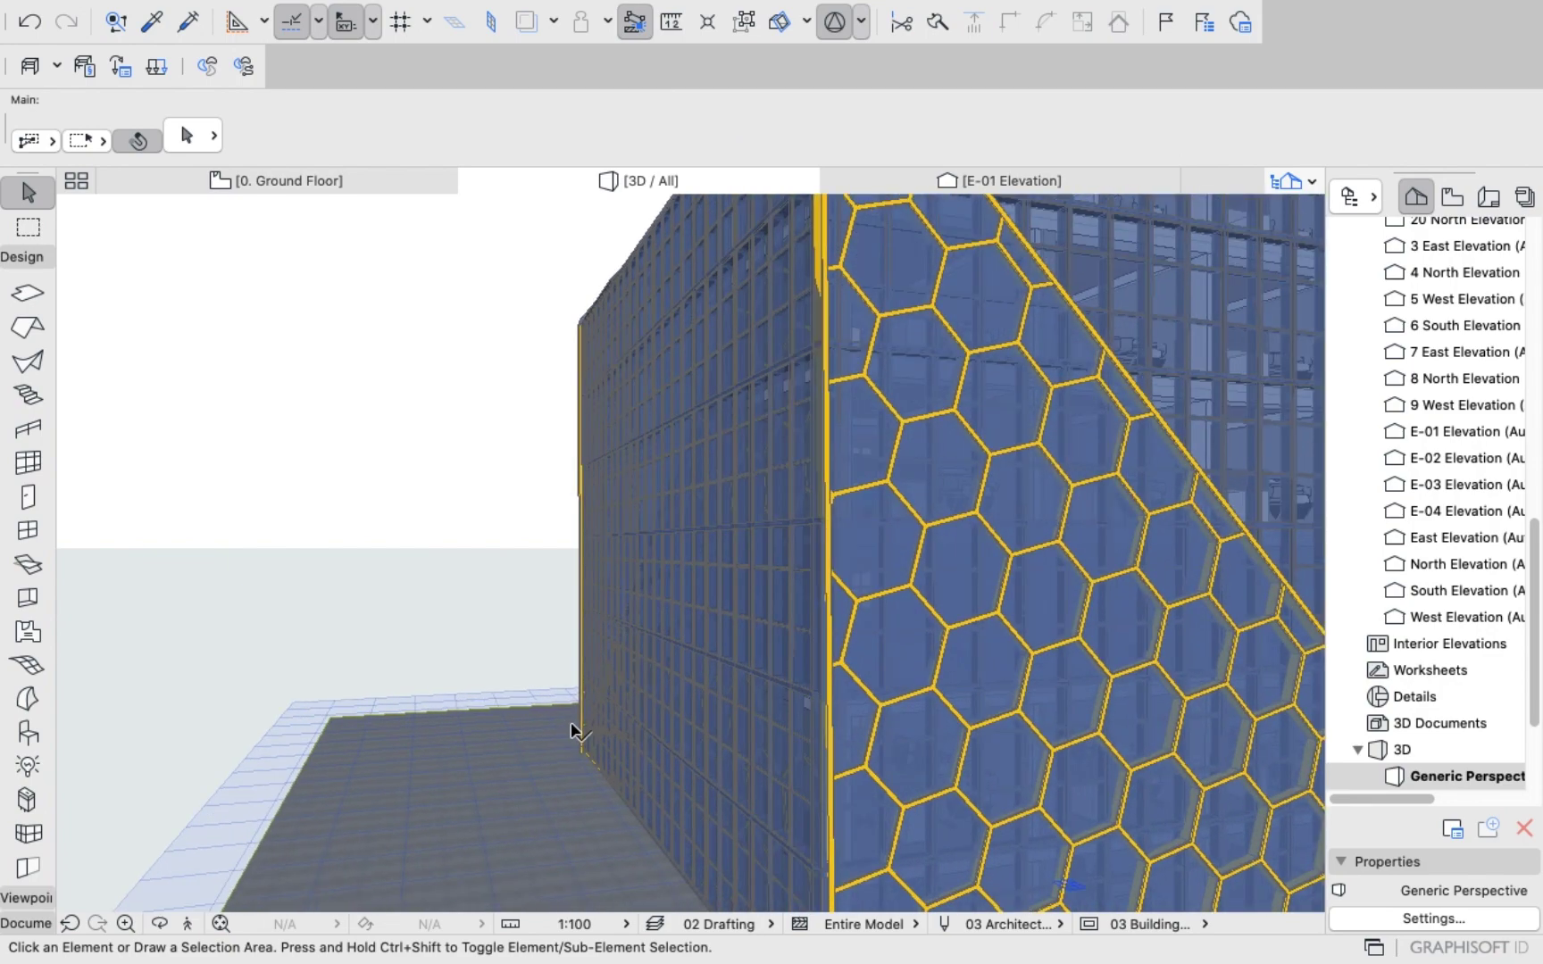
pyautogui.click(579, 636)
pyautogui.keyDown('shift'); pyautogui.moveTo(920, 403); pyautogui.dragTo(915, 433, button='middle'); pyautogui.keyUp('shift')
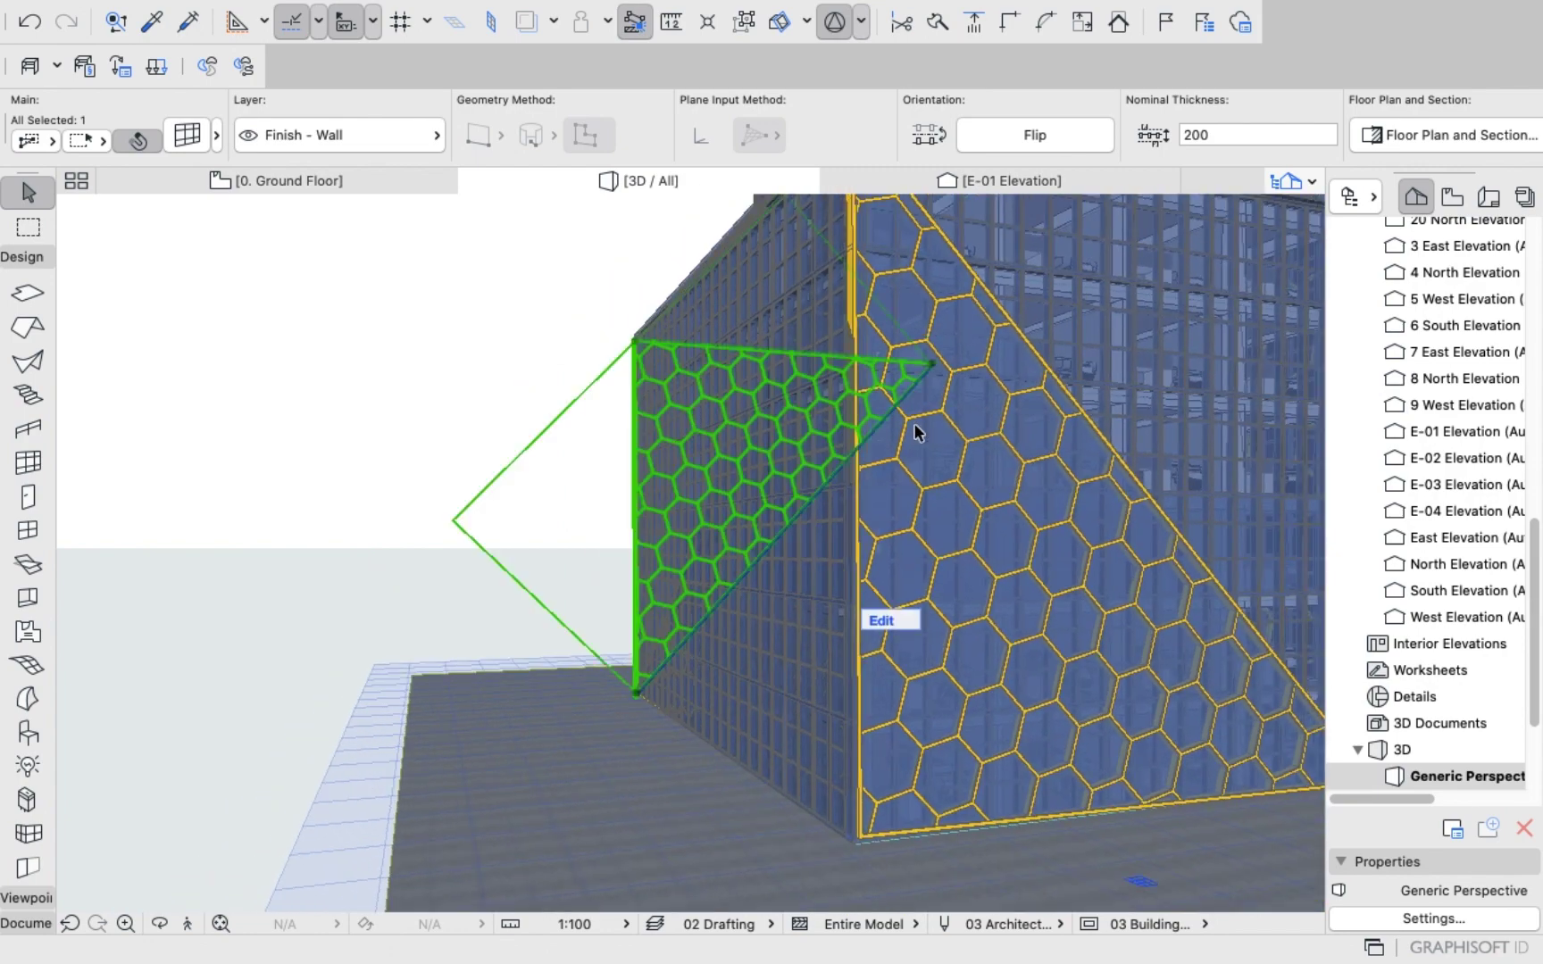
pyautogui.click(376, 299)
# Try to move the new triangular curtain wall 1500 mm from its upper corner, and undo that move.
pyautogui.keyDown('shift'); pyautogui.moveTo(377, 292); pyautogui.dragTo(823, 309, button='middle'); pyautogui.keyUp('shift')
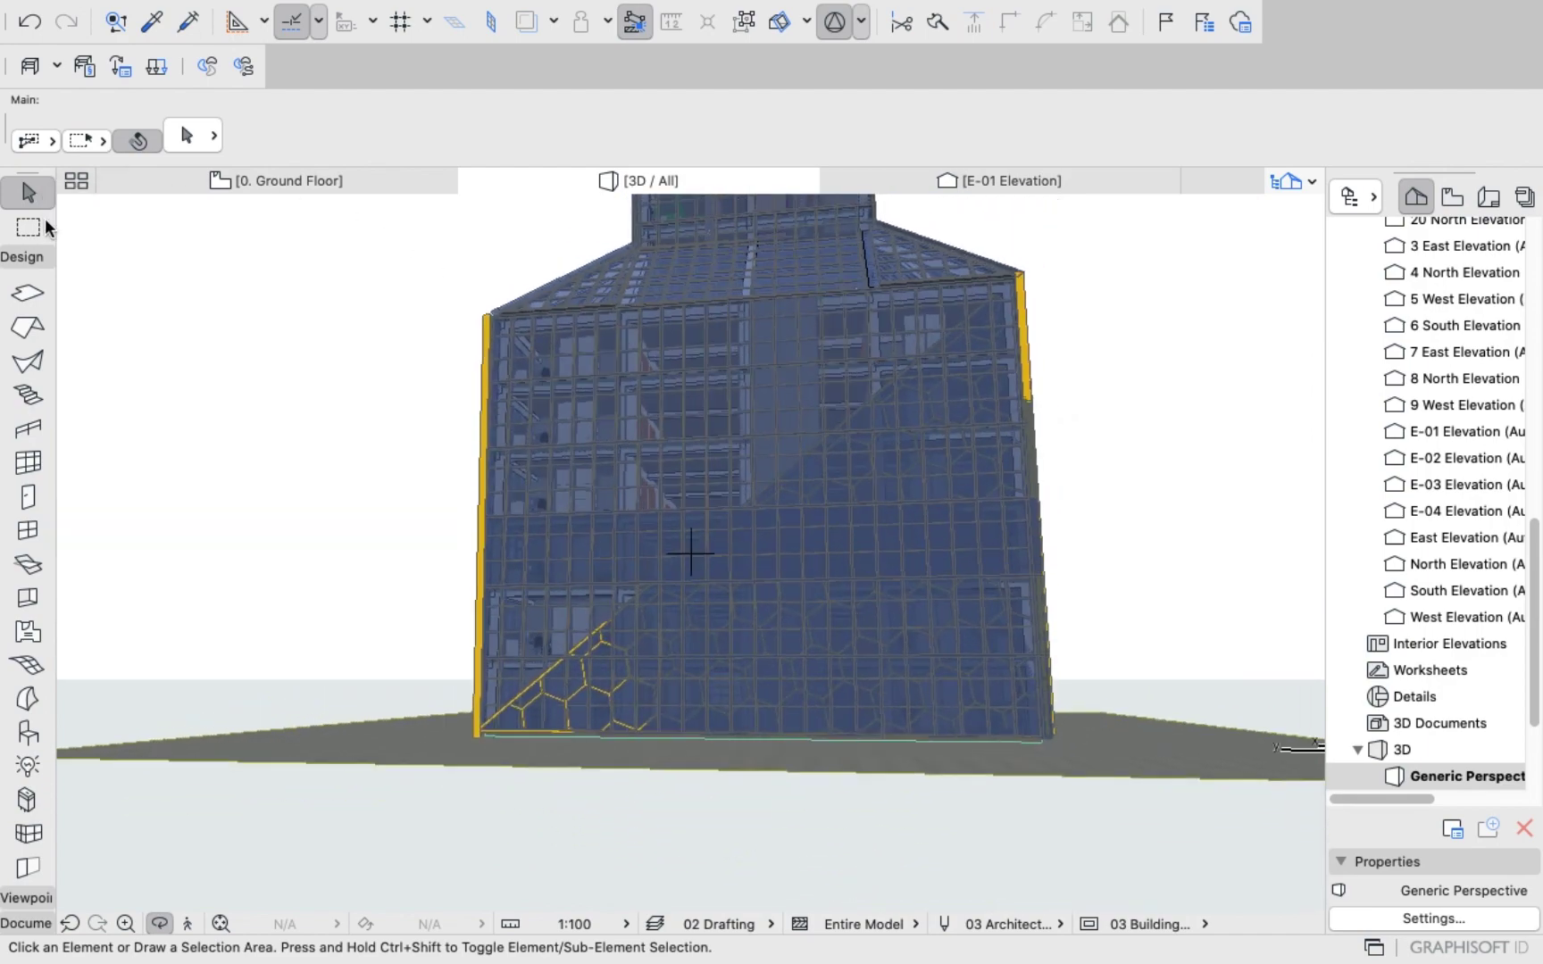
pyautogui.click(43, 224)
pyautogui.click(35, 195)
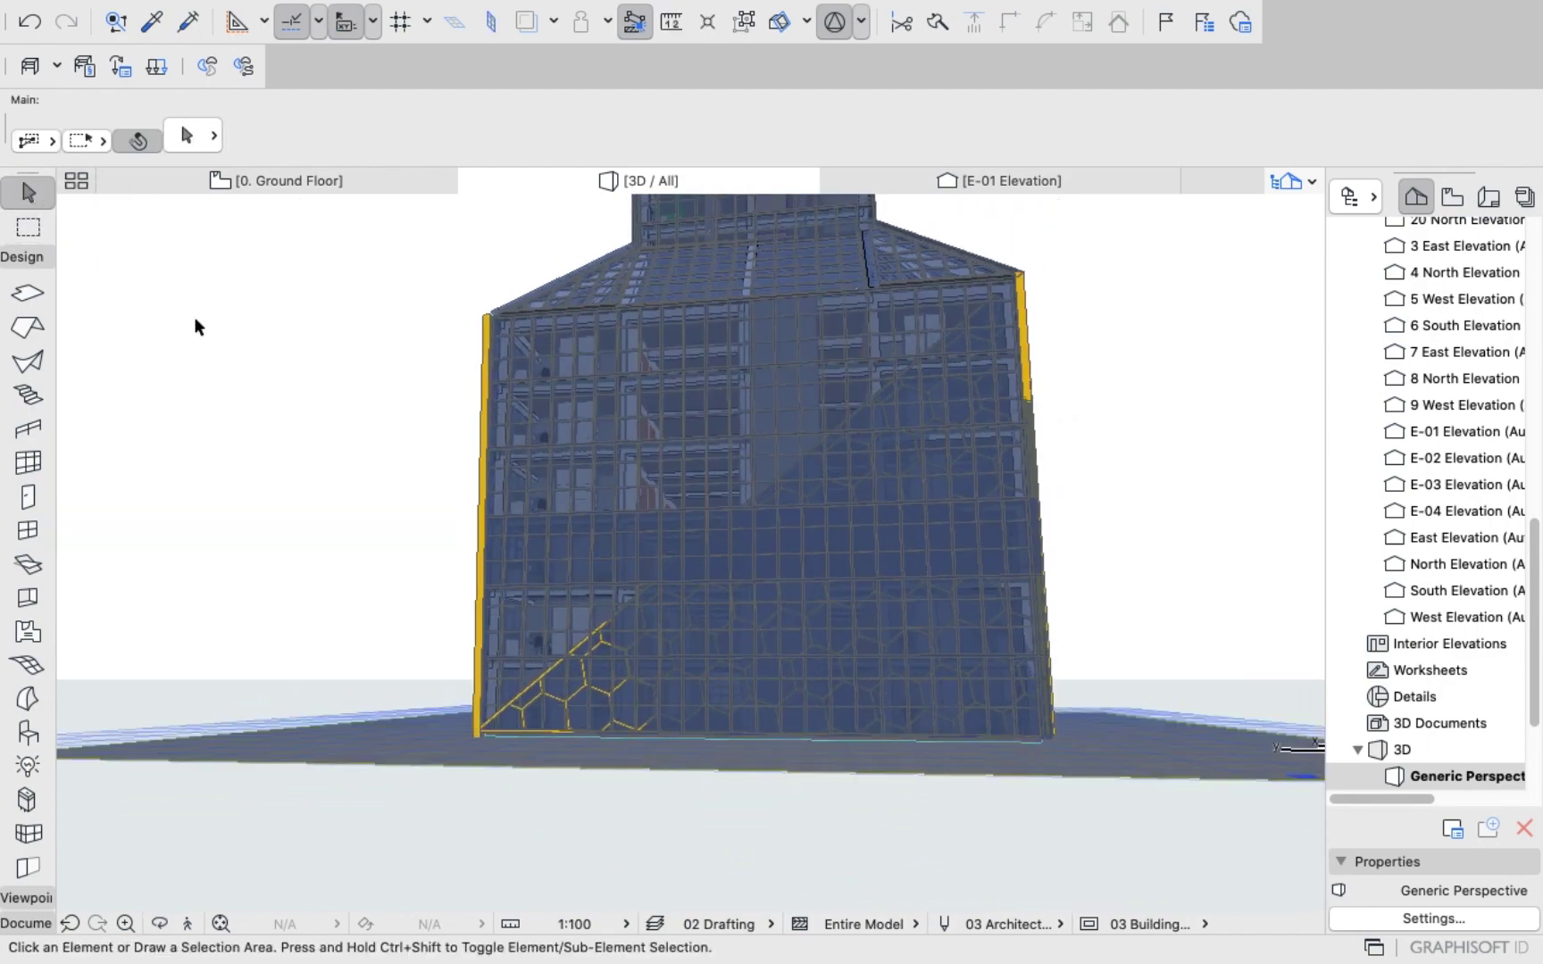
pyautogui.click(621, 687)
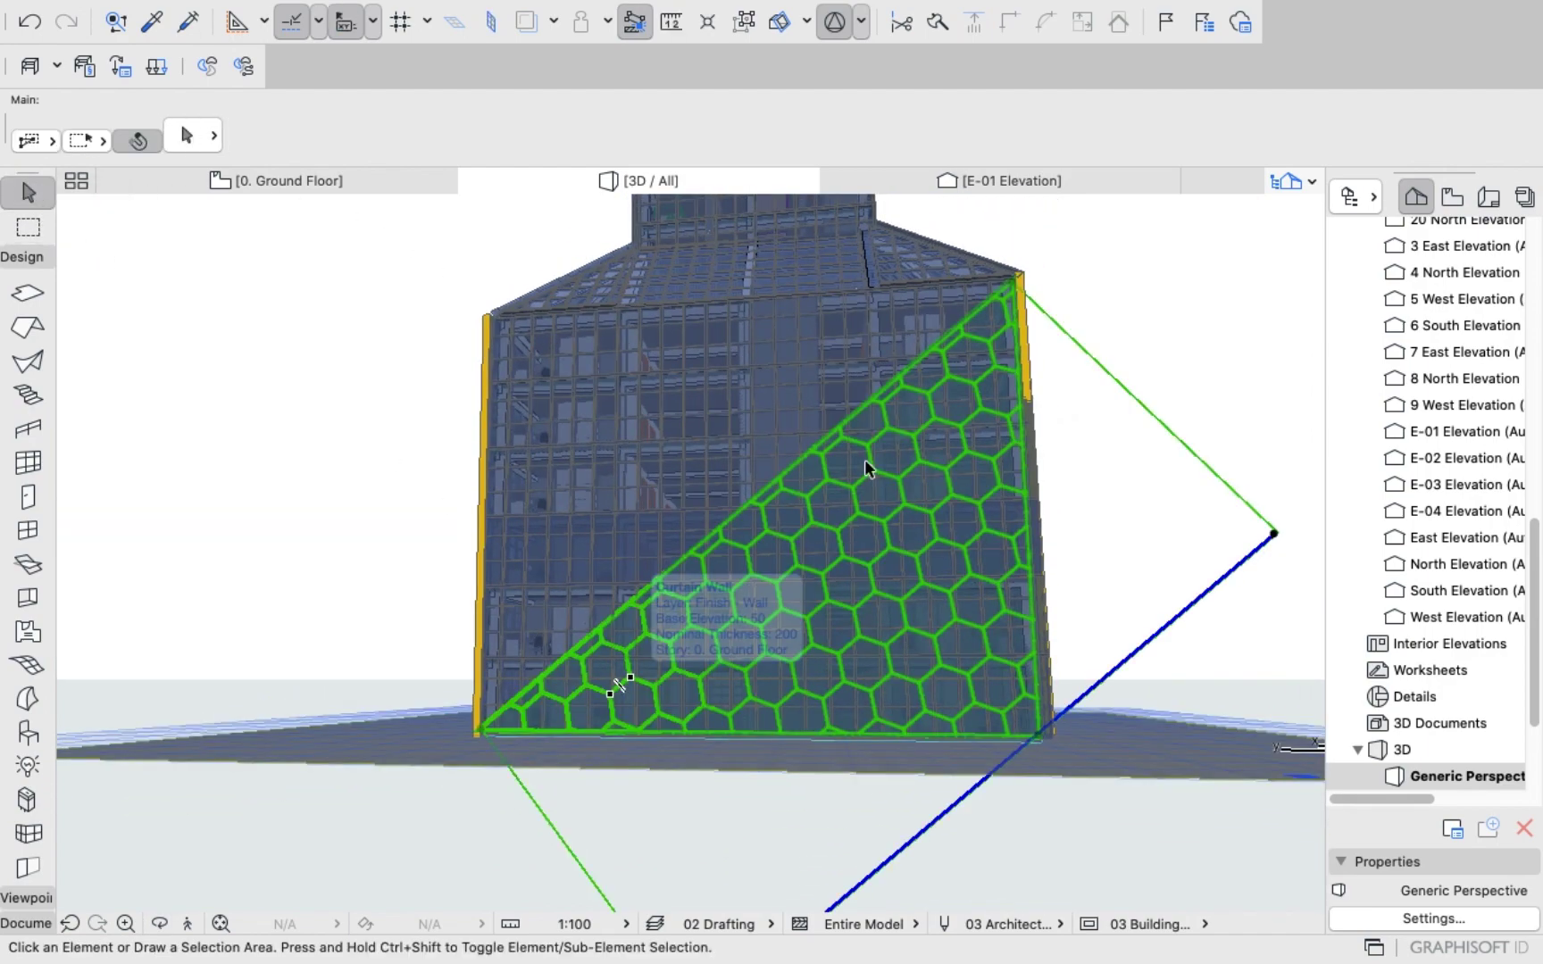
pyautogui.click(1015, 289)
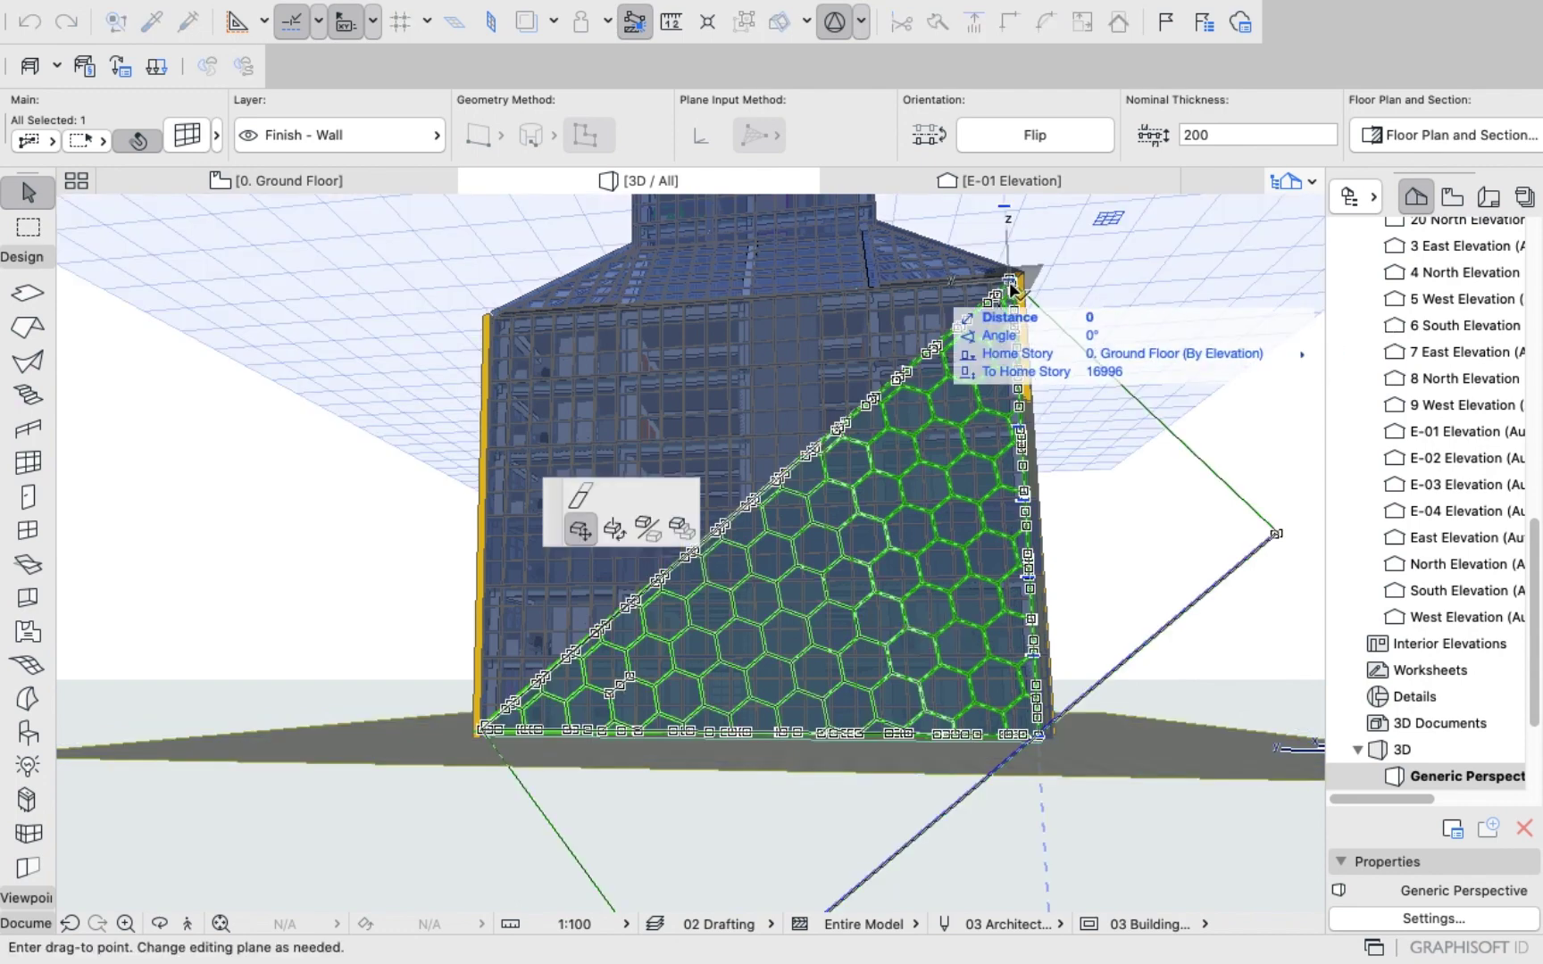
pyautogui.write('1500')
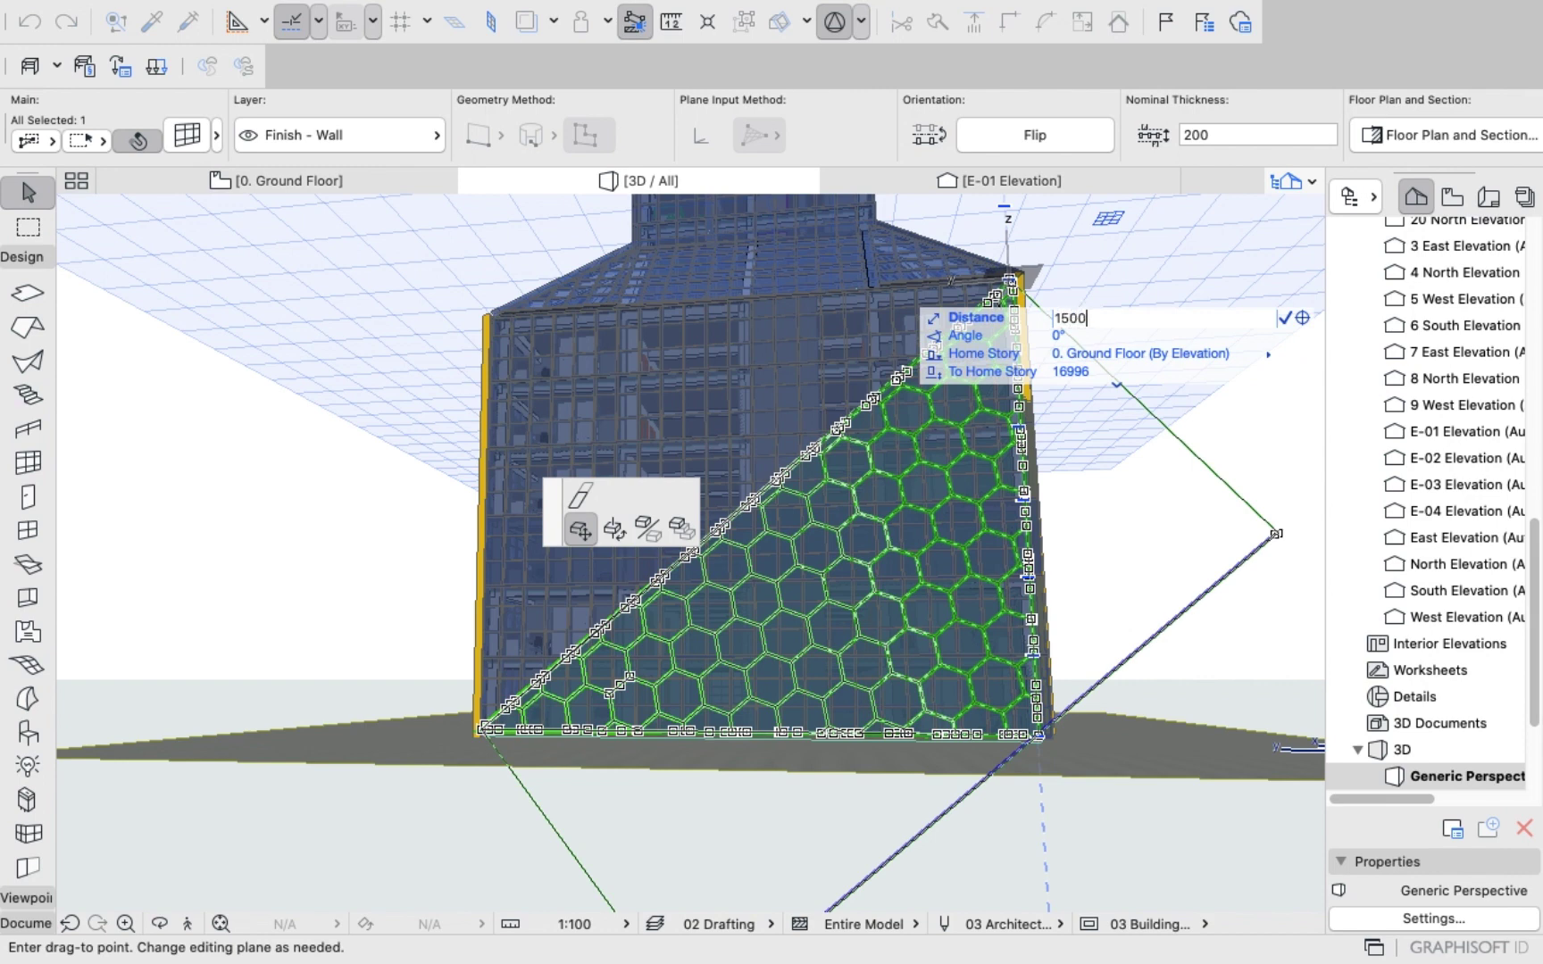
pyautogui.press('Return')
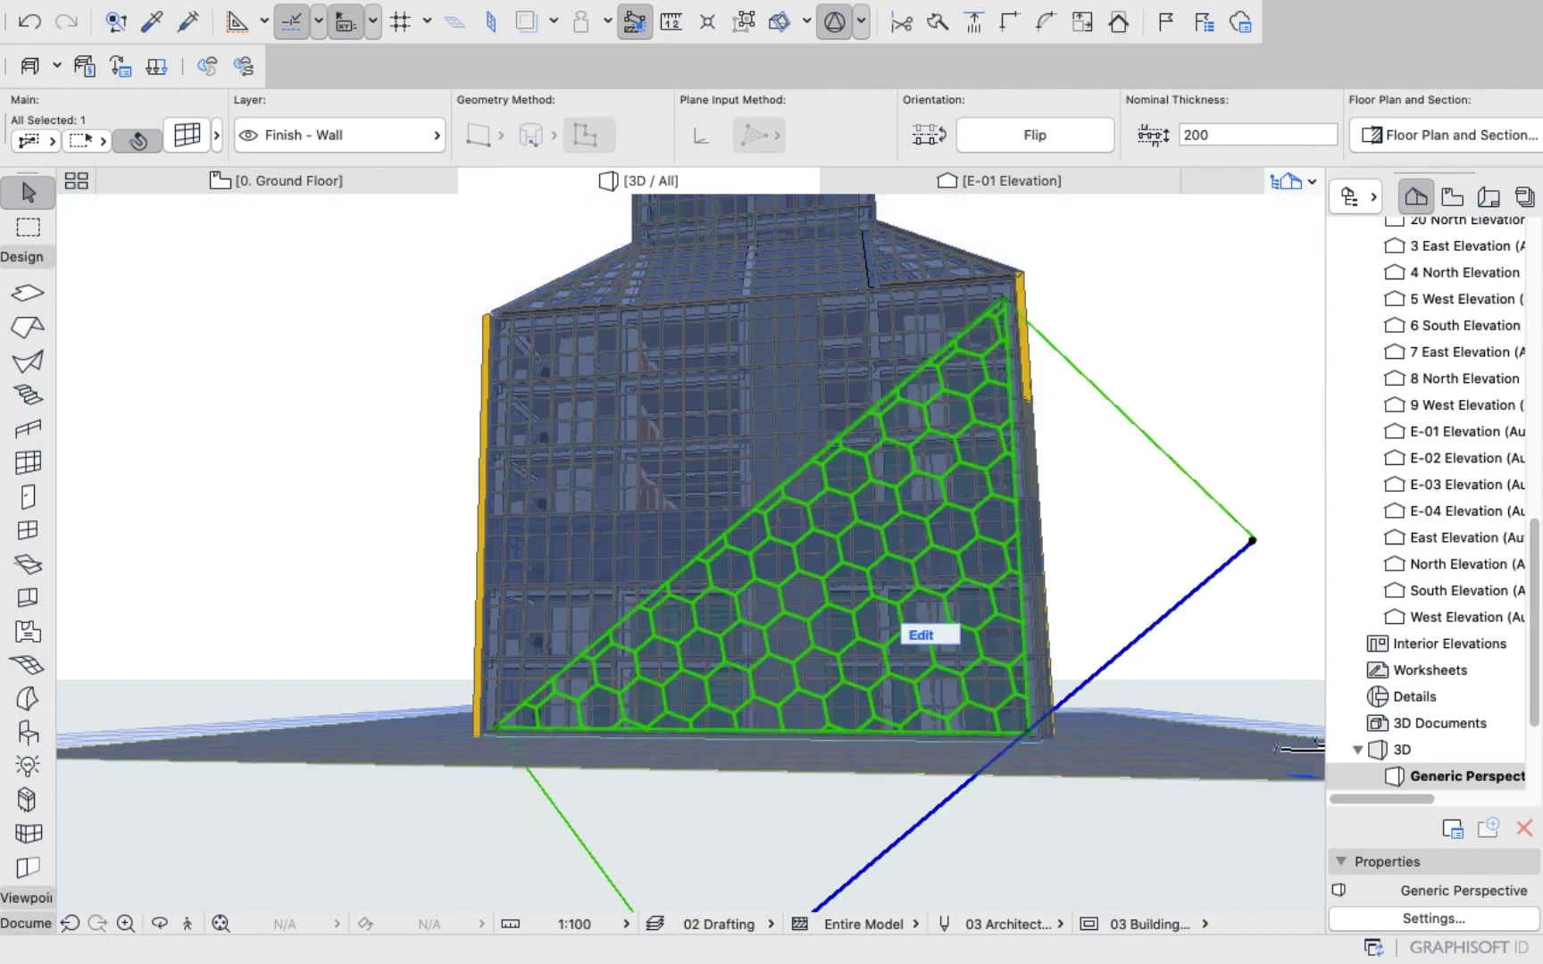
pyautogui.press('Escape')
pyautogui.keyDown('shift'); pyautogui.moveTo(804, 500); pyautogui.dragTo(625, 587, button='middle'); pyautogui.keyUp('shift')
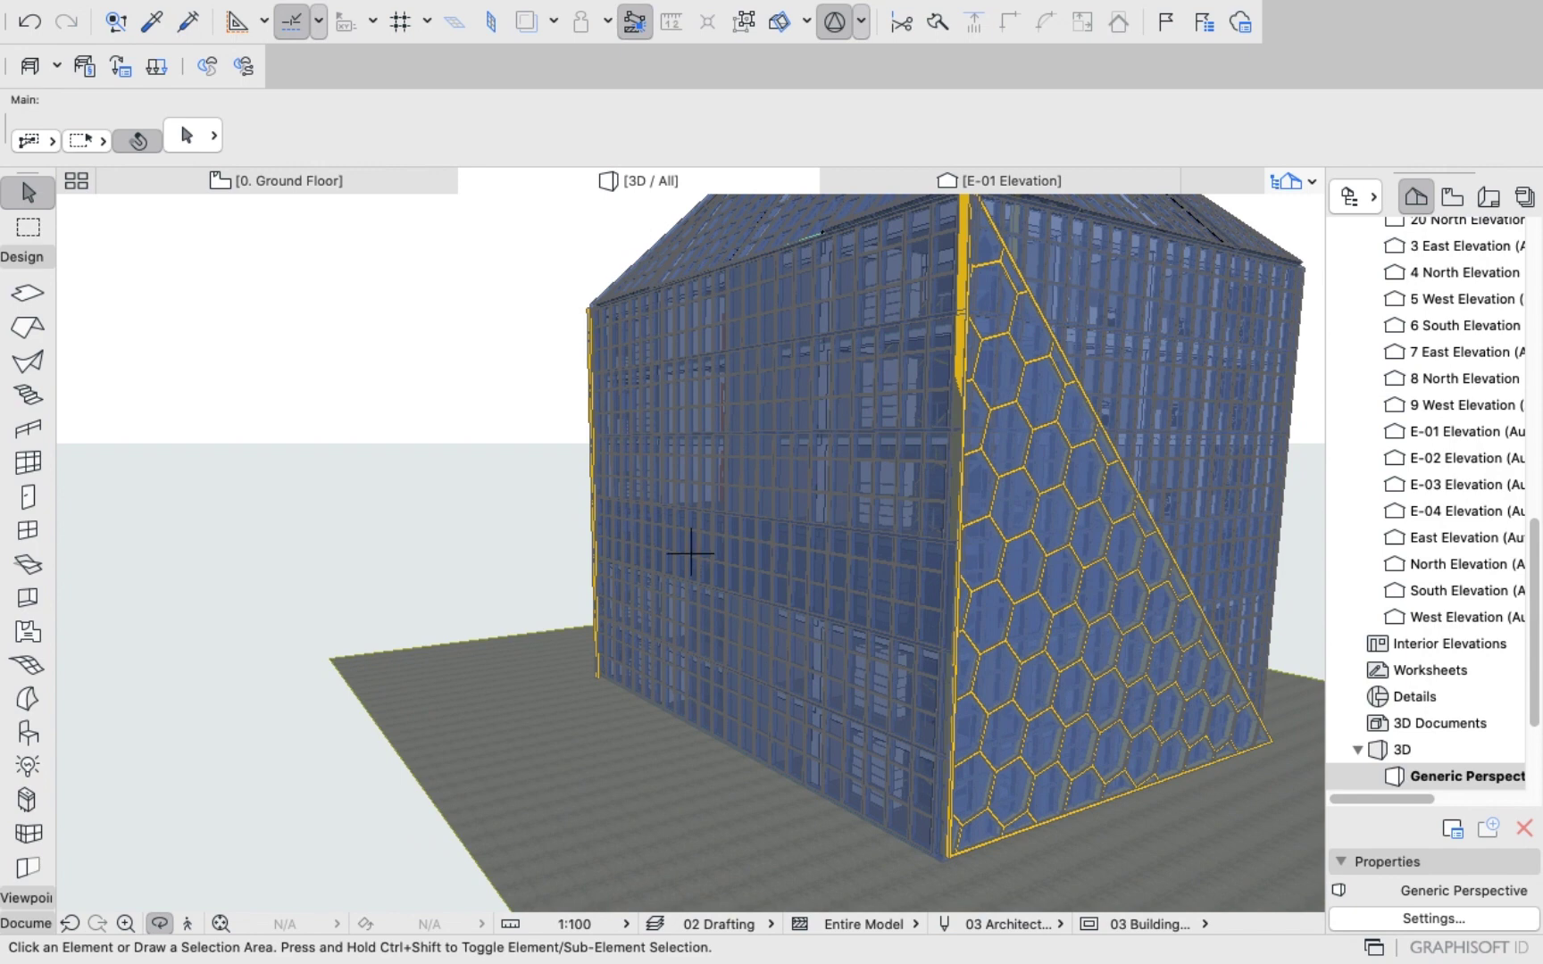
pyautogui.click(691, 553)
pyautogui.press('super+z')
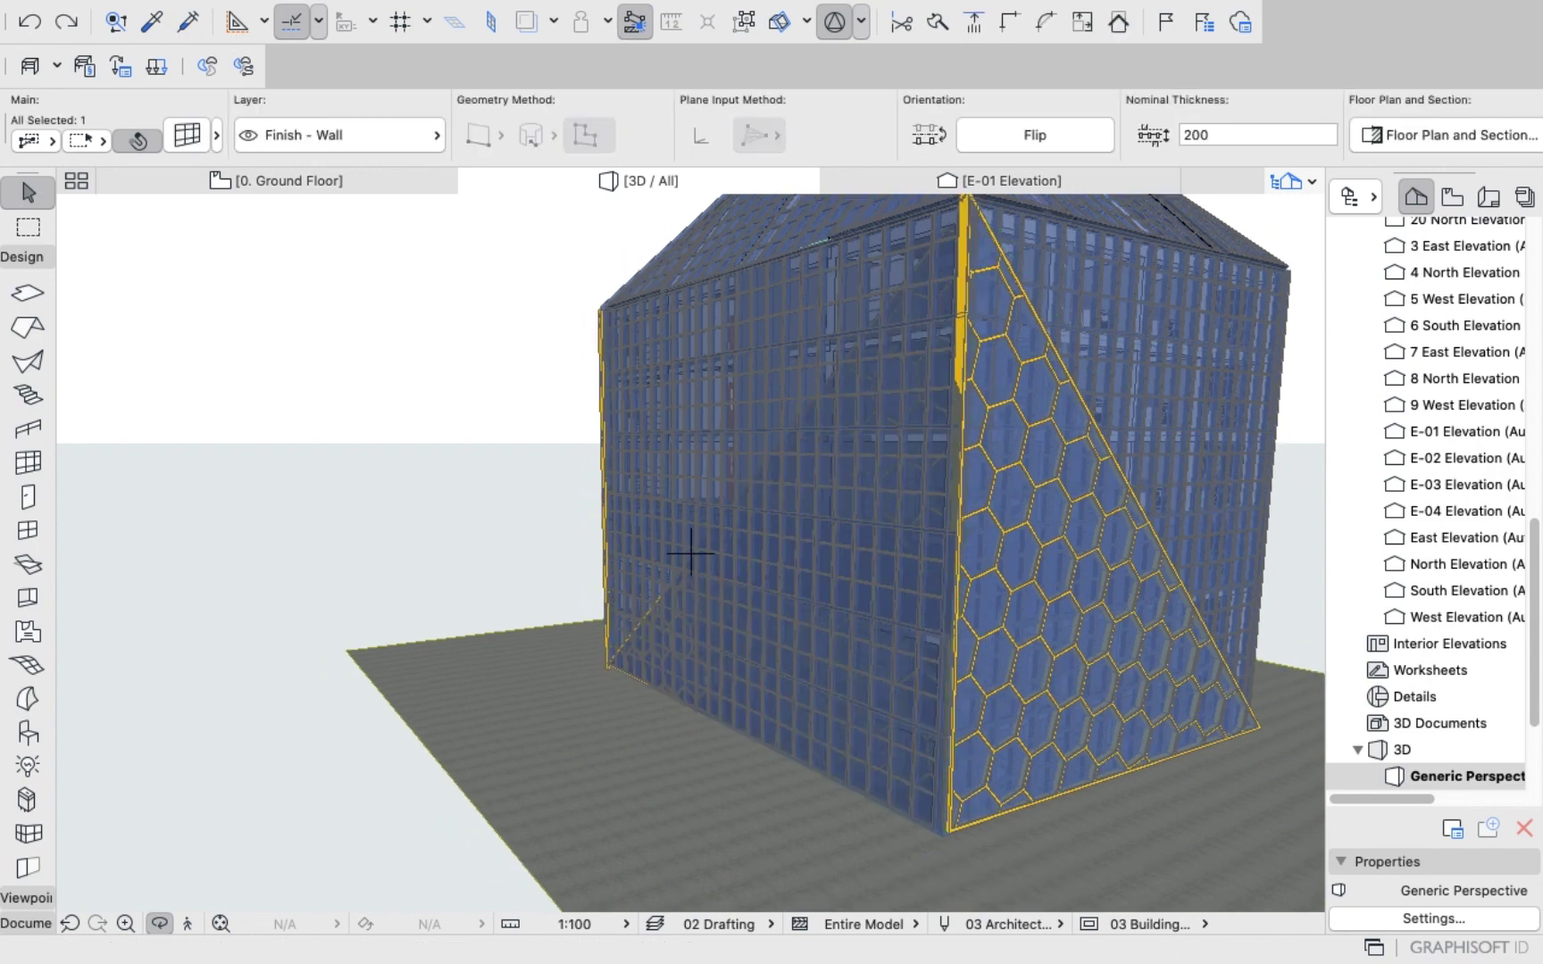
# Move the new triangular curtain wall 2000 mm outward from its facade at a 180° angle, starting from its upper corner.
pyautogui.keyDown('shift'); pyautogui.moveTo(692, 554); pyautogui.dragTo(743, 554, button='middle'); pyautogui.keyUp('shift')
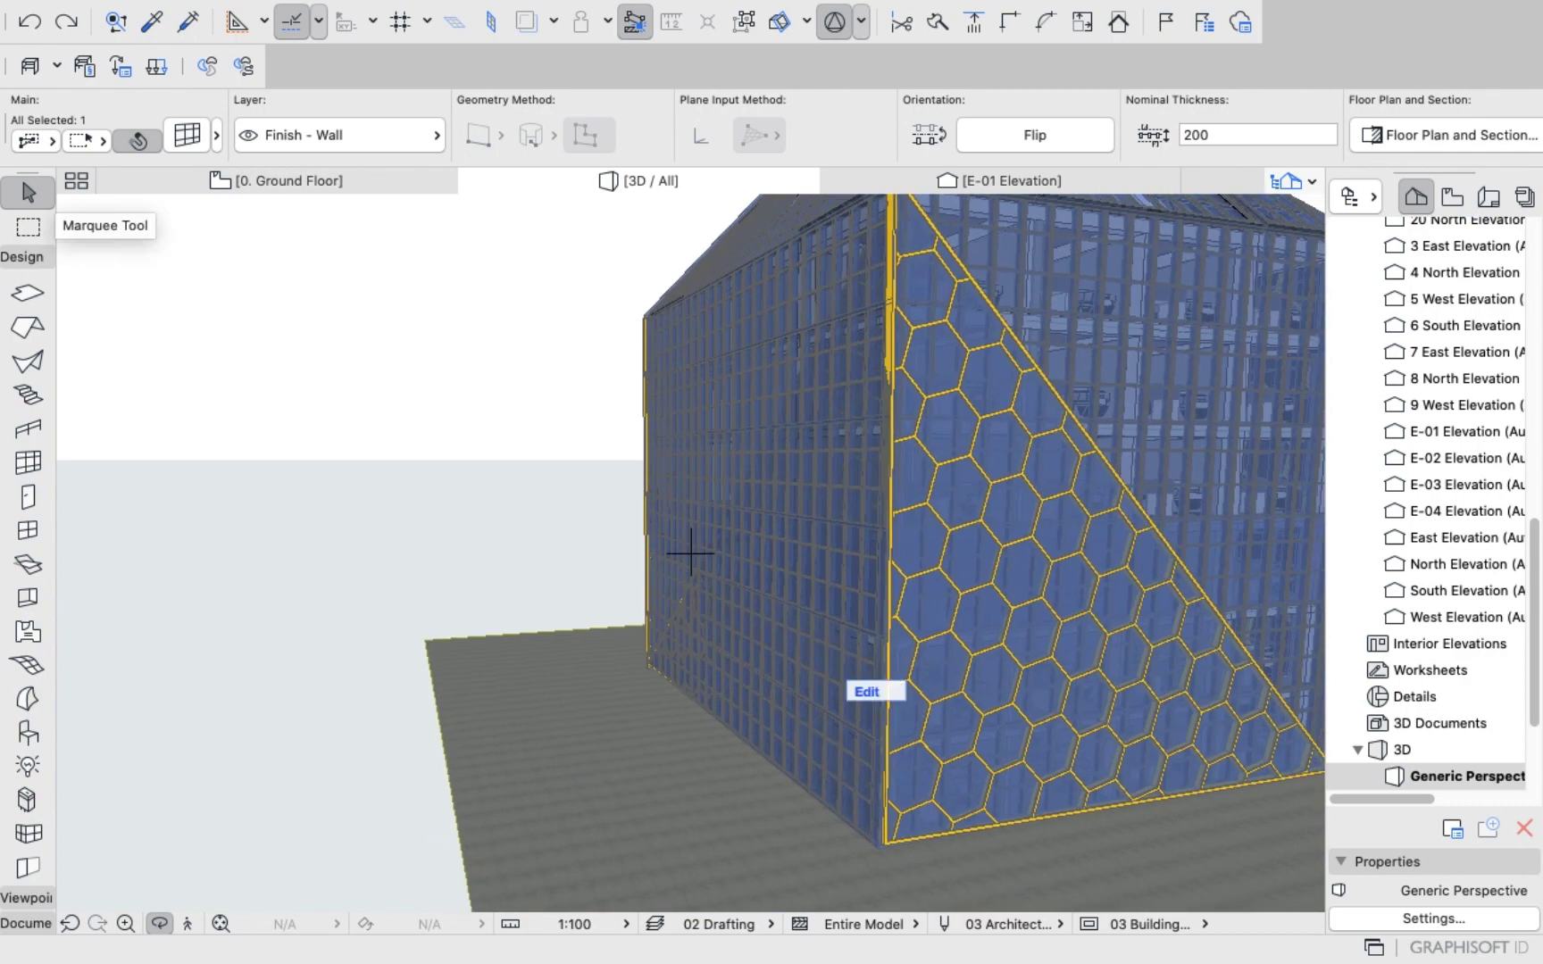
pyautogui.click(28, 226)
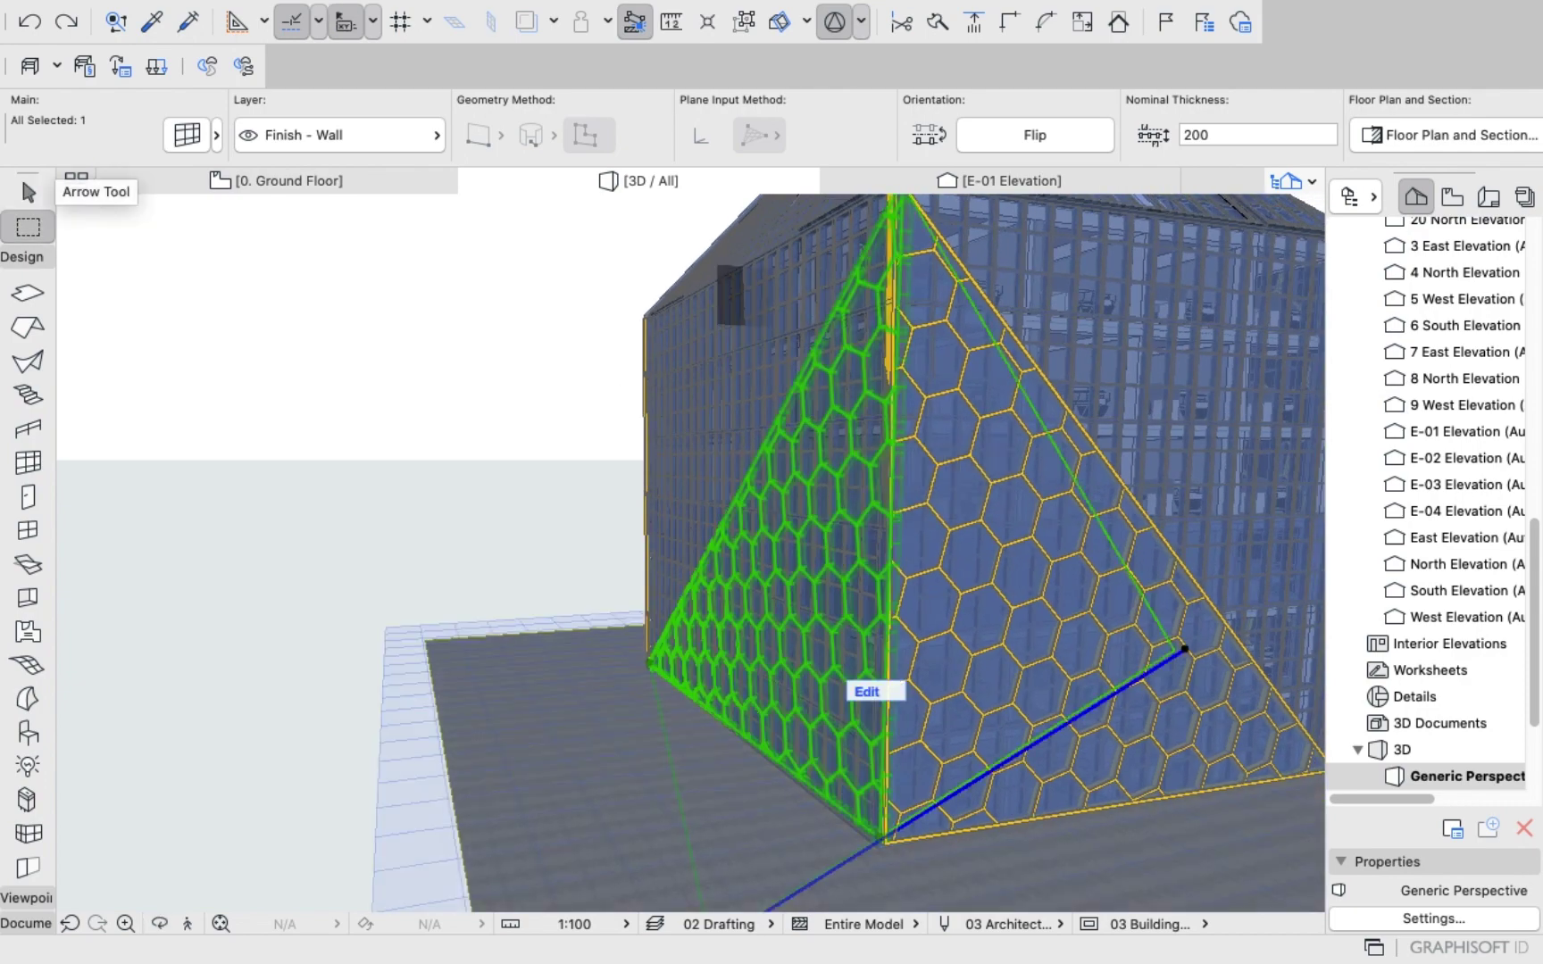
pyautogui.scroll(-5, 908, 406)
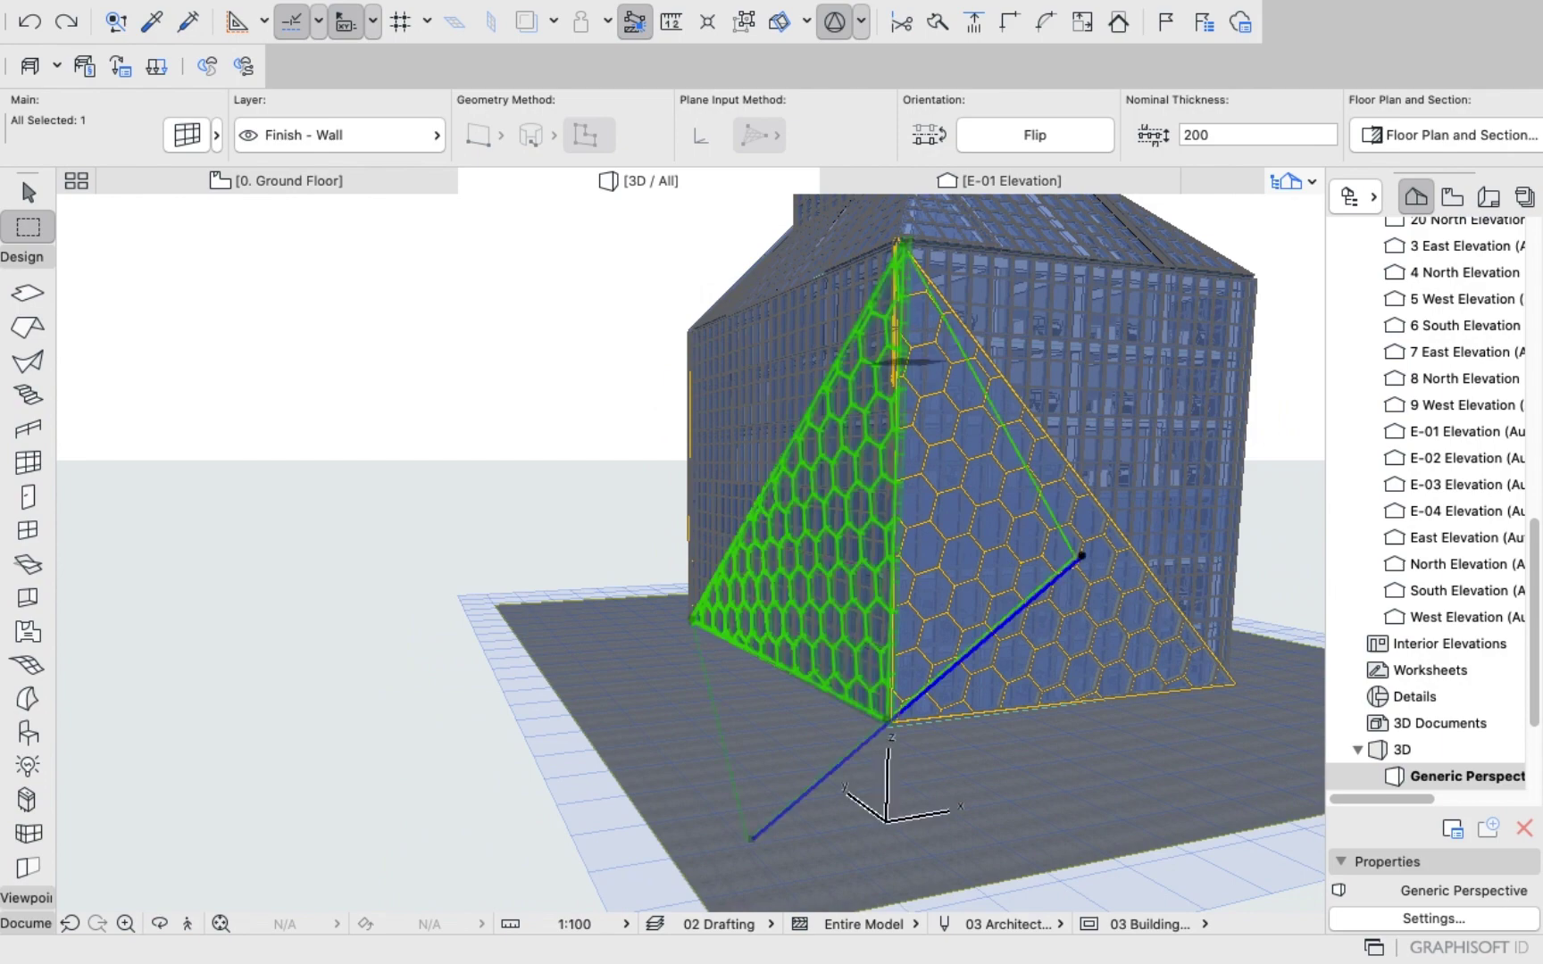
pyautogui.scroll(5, 893, 268)
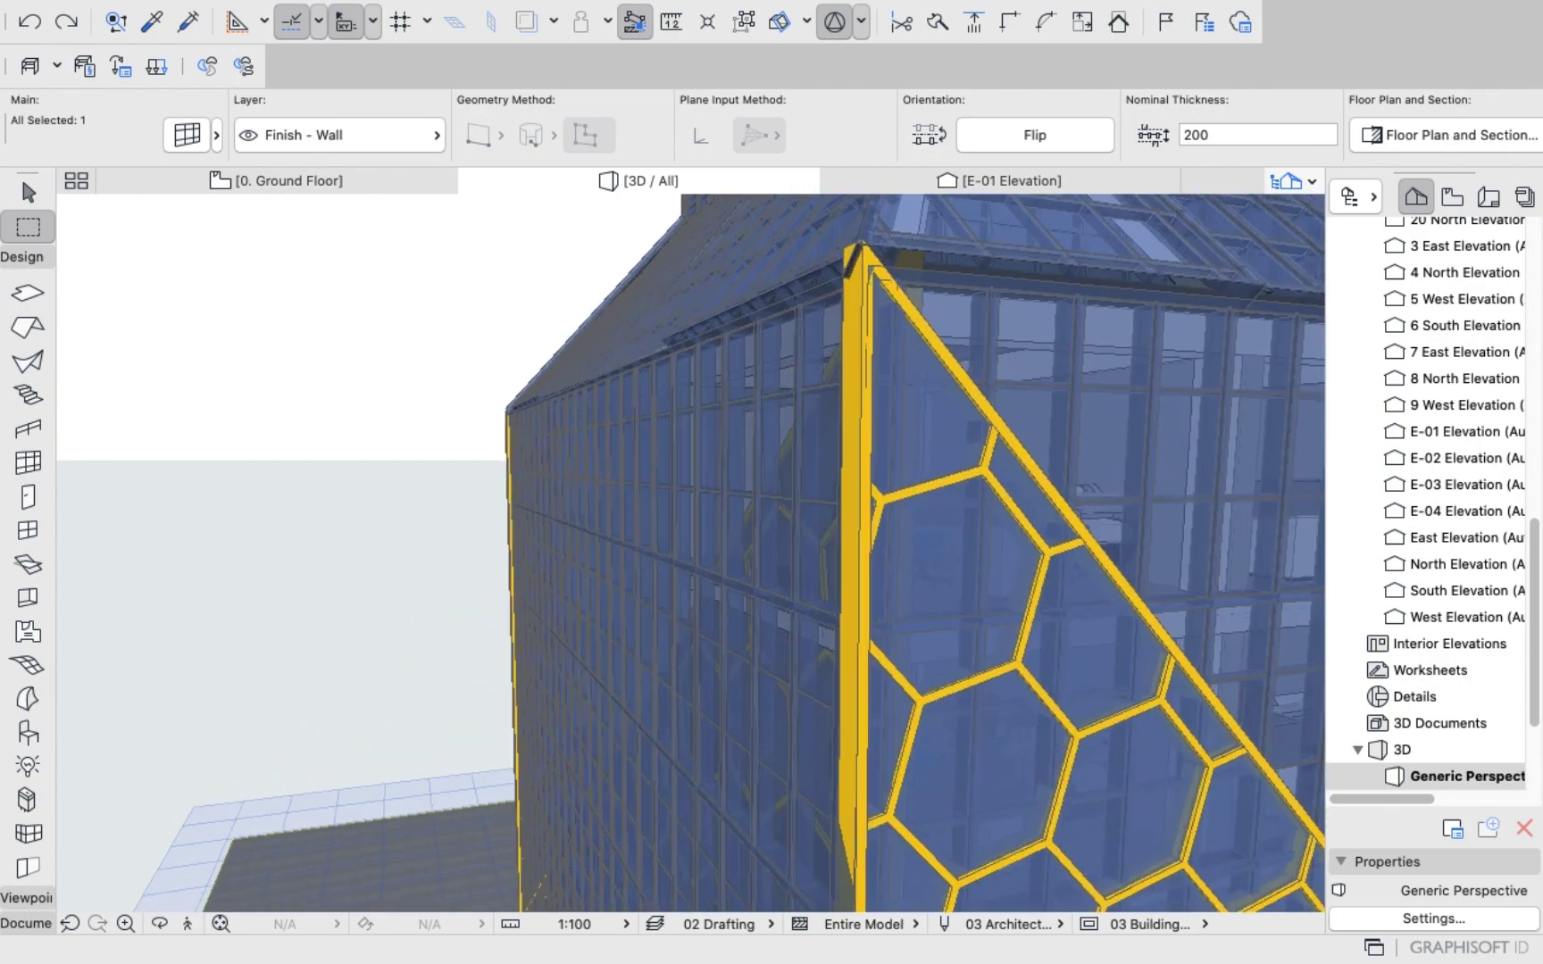
pyautogui.click(891, 293)
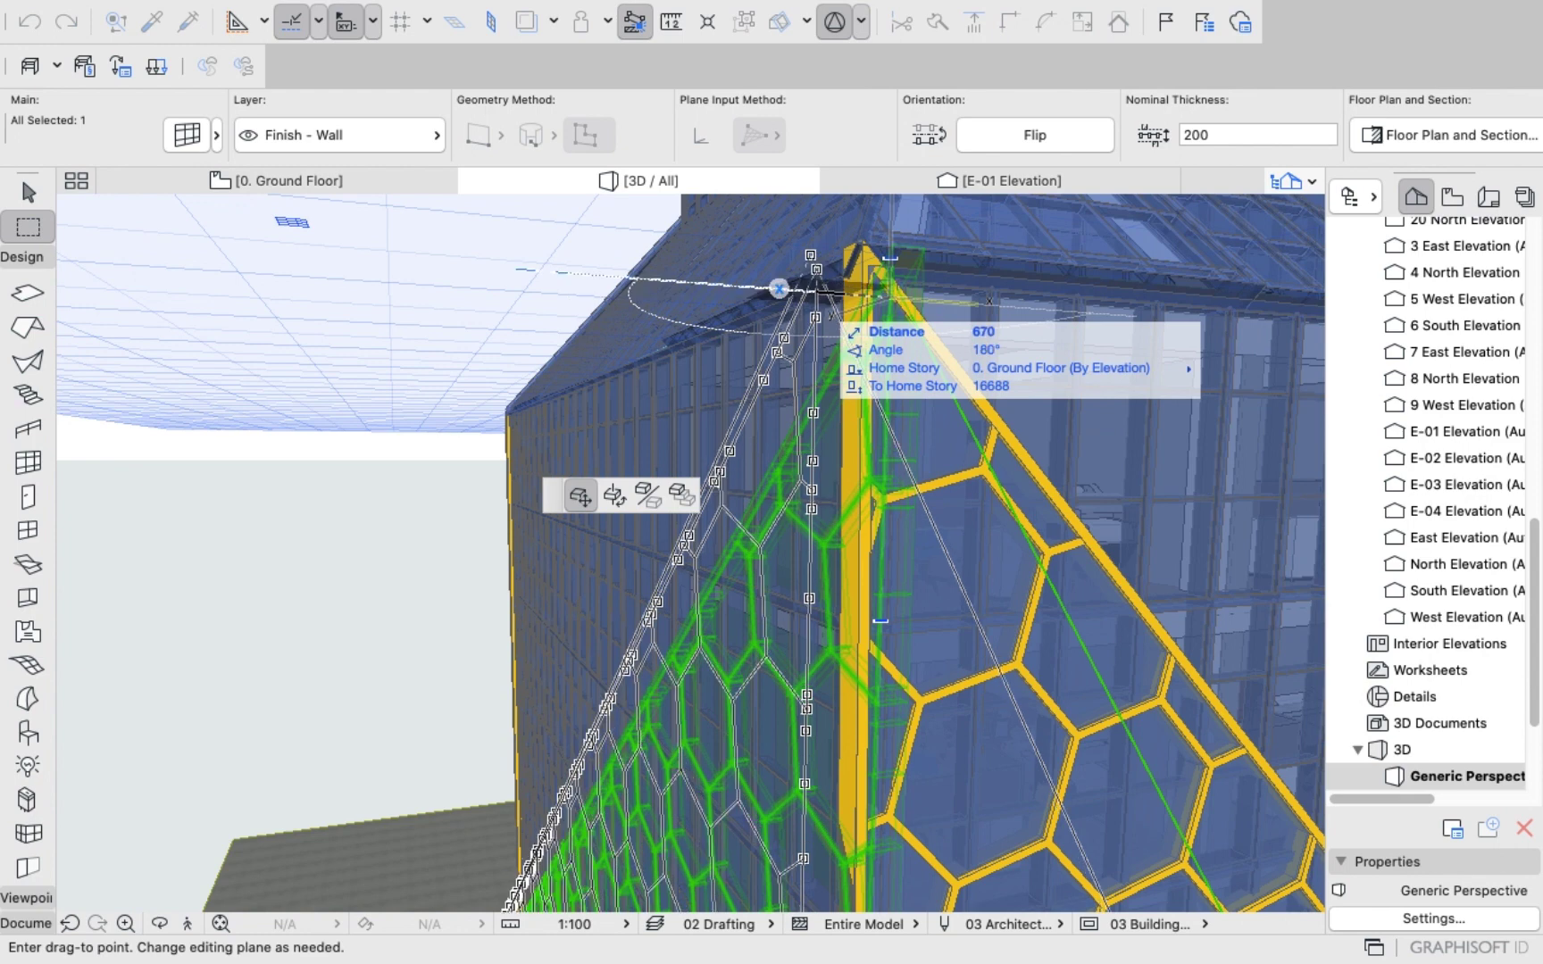
pyautogui.write('2000')
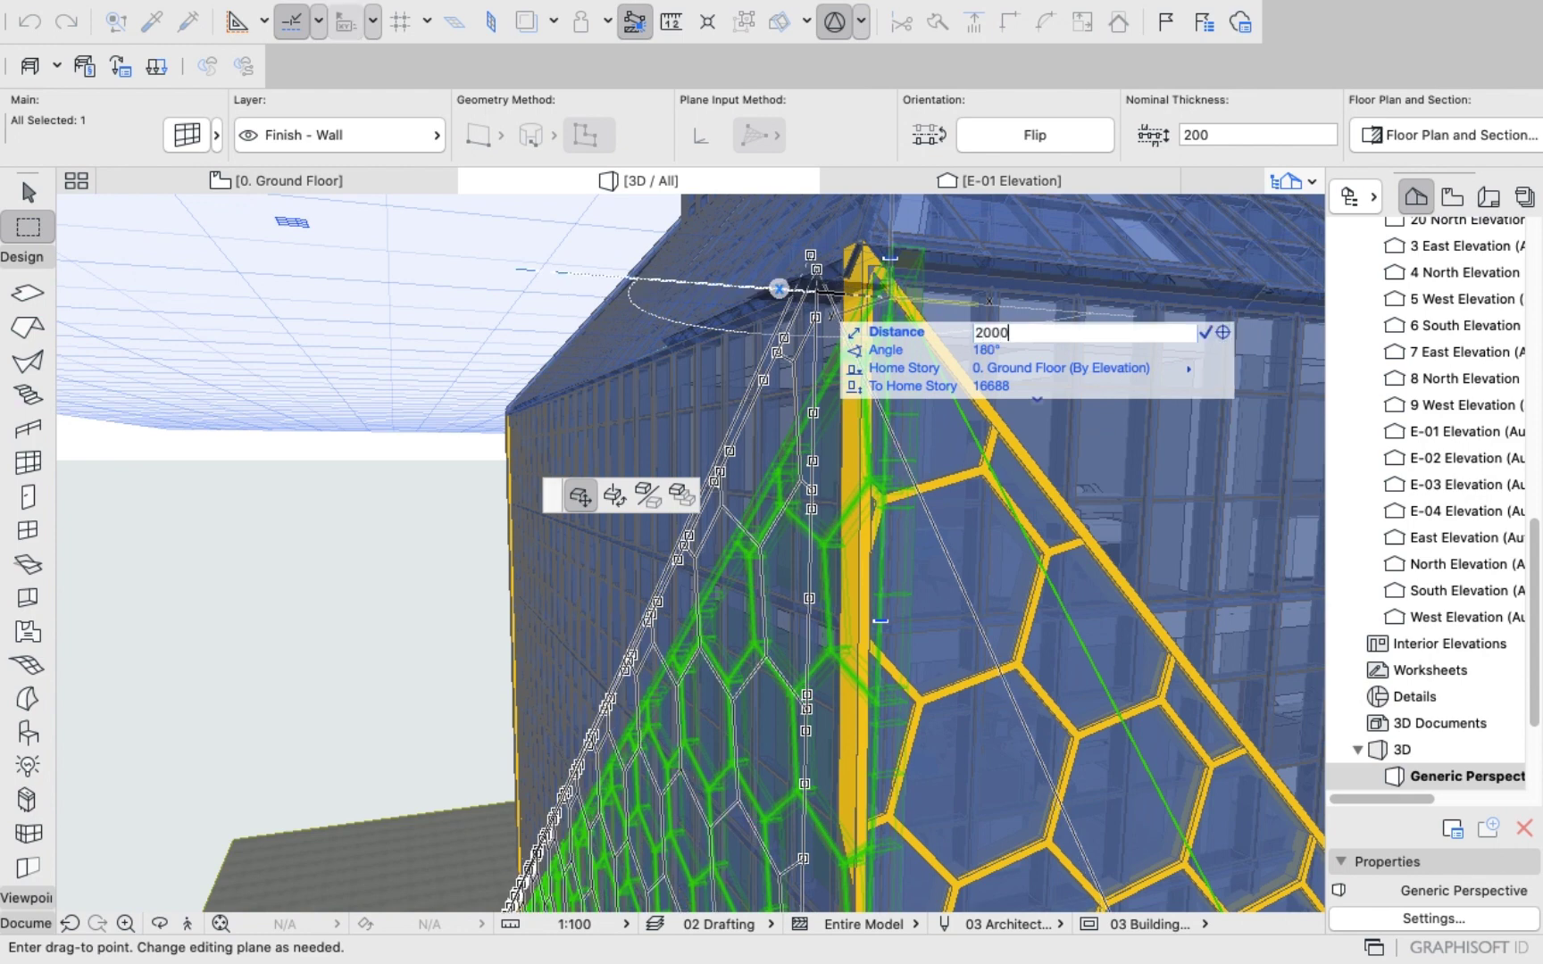
pyautogui.press('Return')
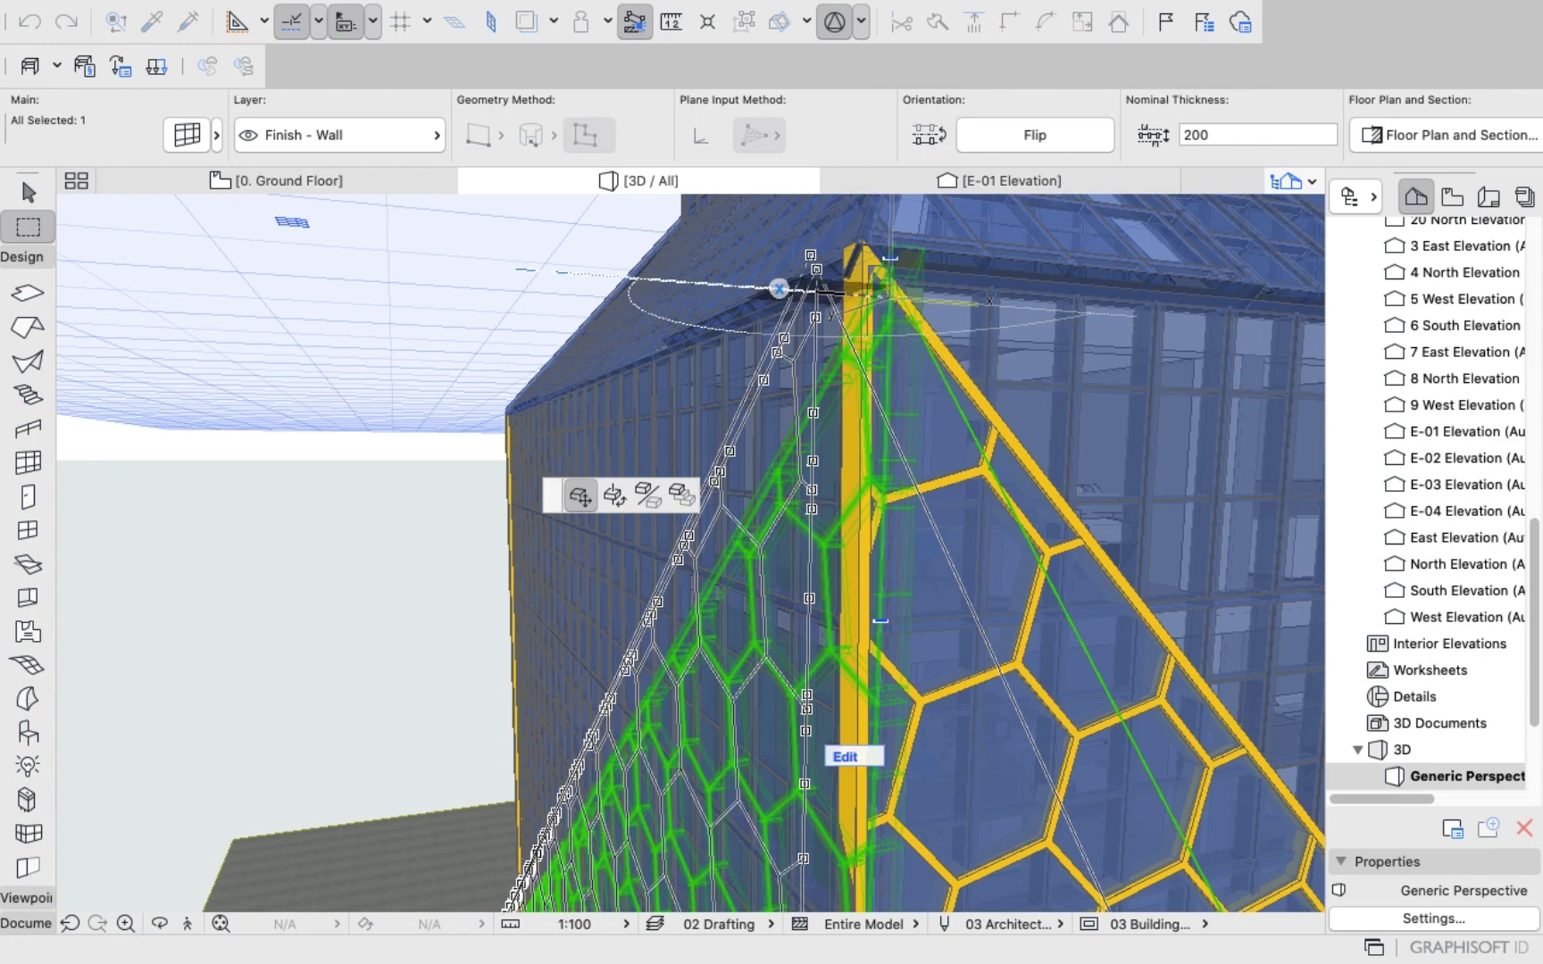
pyautogui.press('Escape')
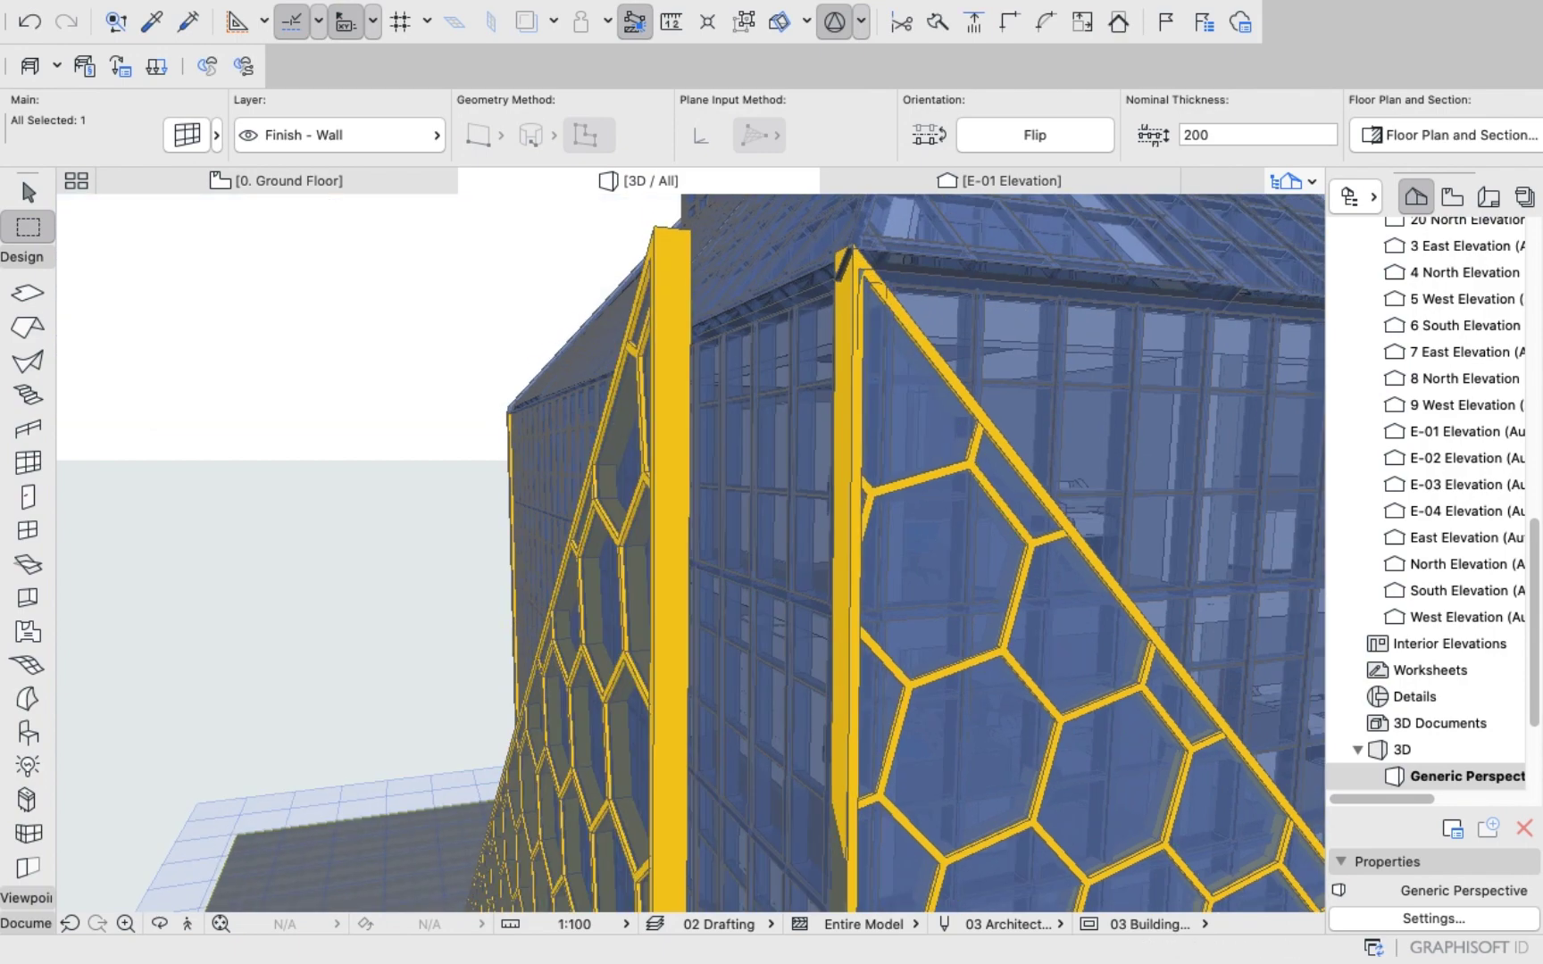
pyautogui.scroll(-3, 671, 348)
pyautogui.scroll(-3, 831, 455)
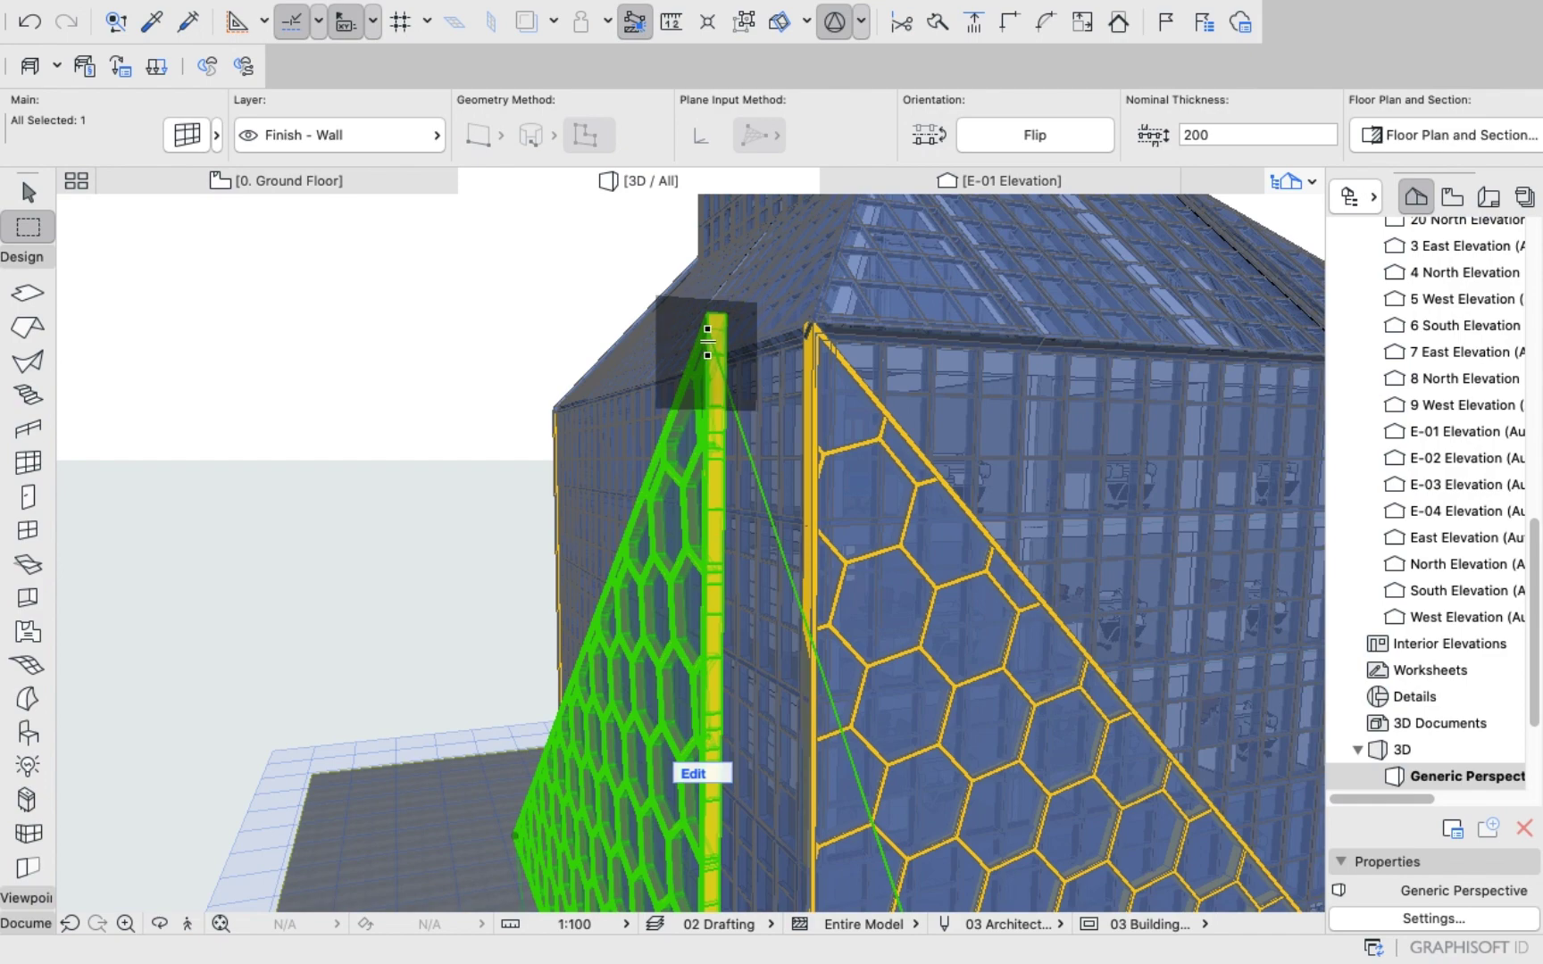
# Move the offset triangular curtain wall 1000 mm back toward its facade, starting from its upper corner.
pyautogui.click(708, 353)
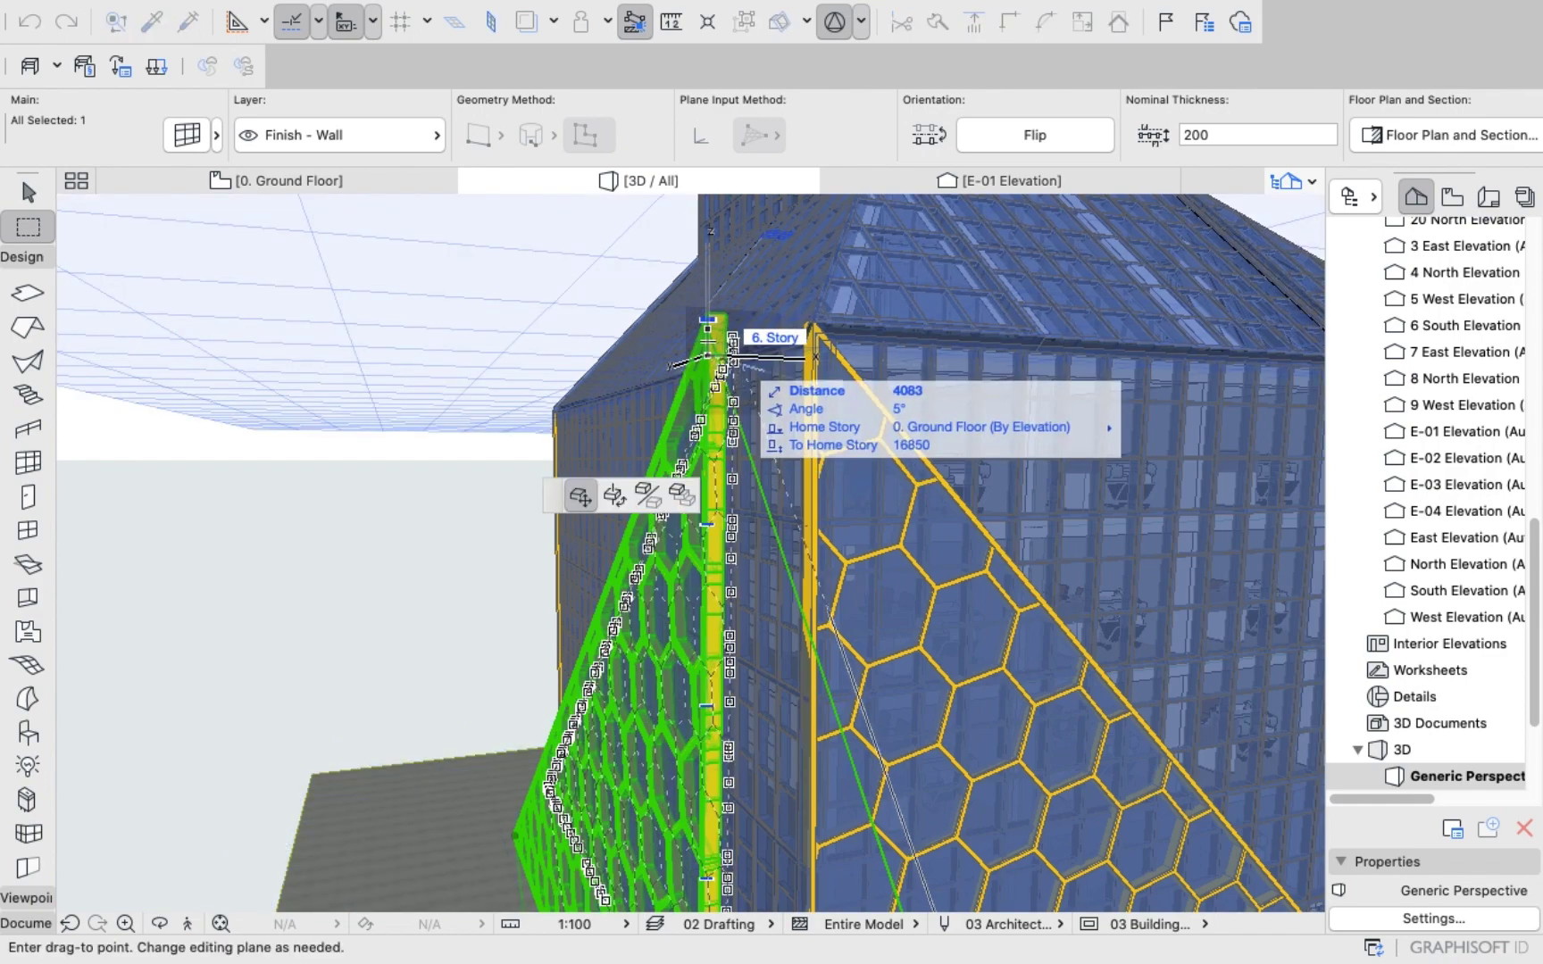
pyautogui.write('10')
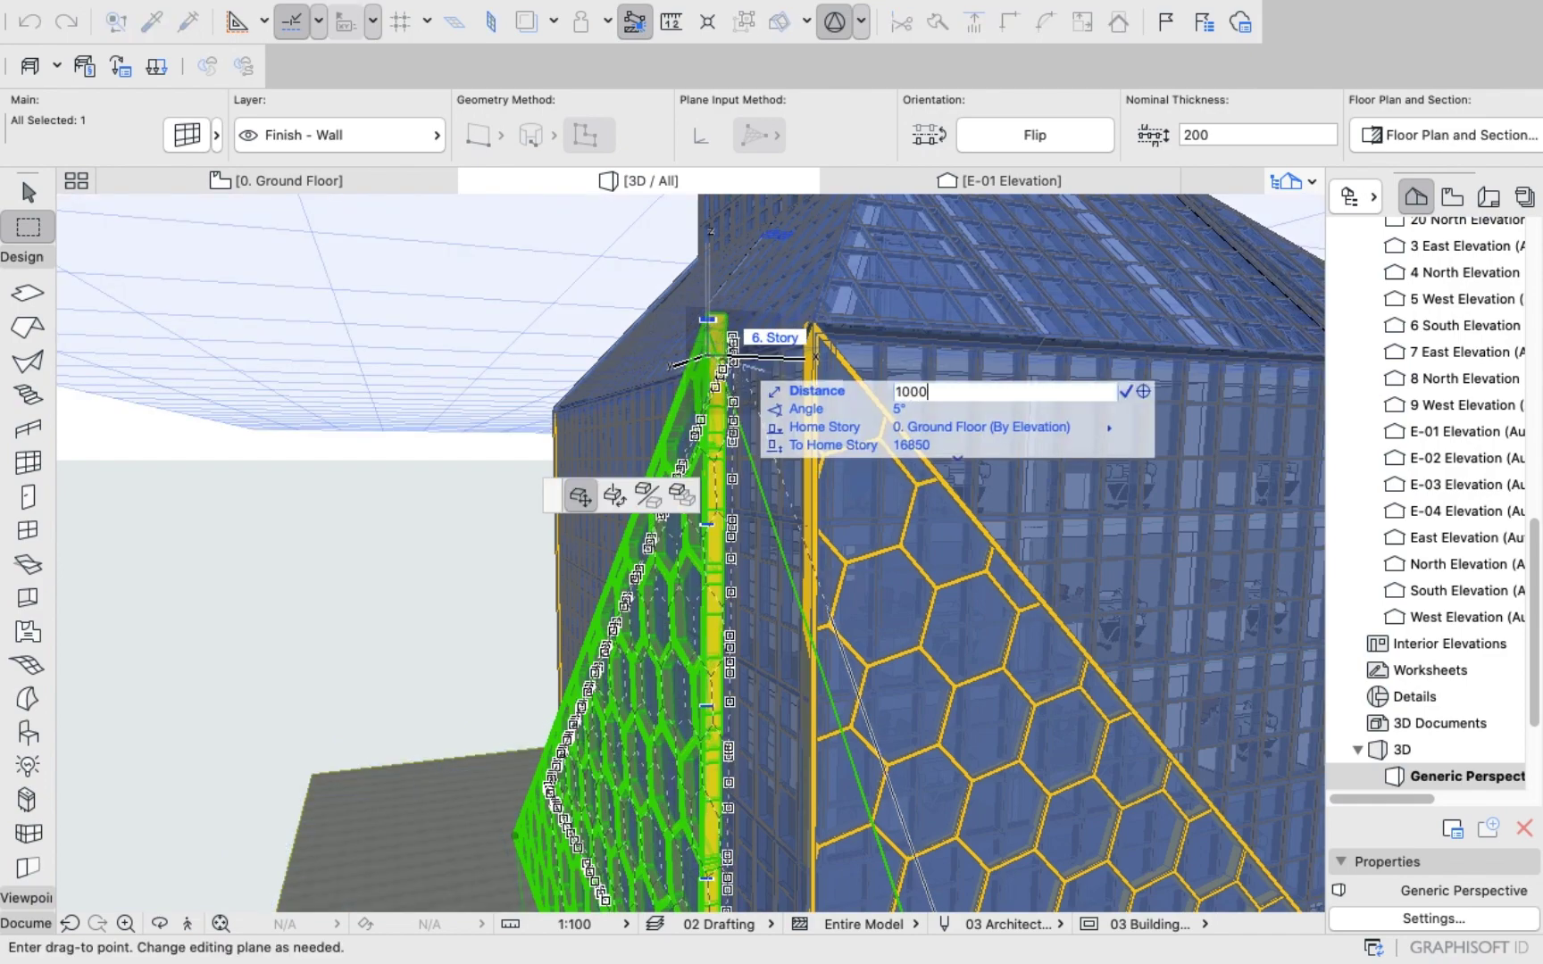
pyautogui.write('00')
pyautogui.press('Return')
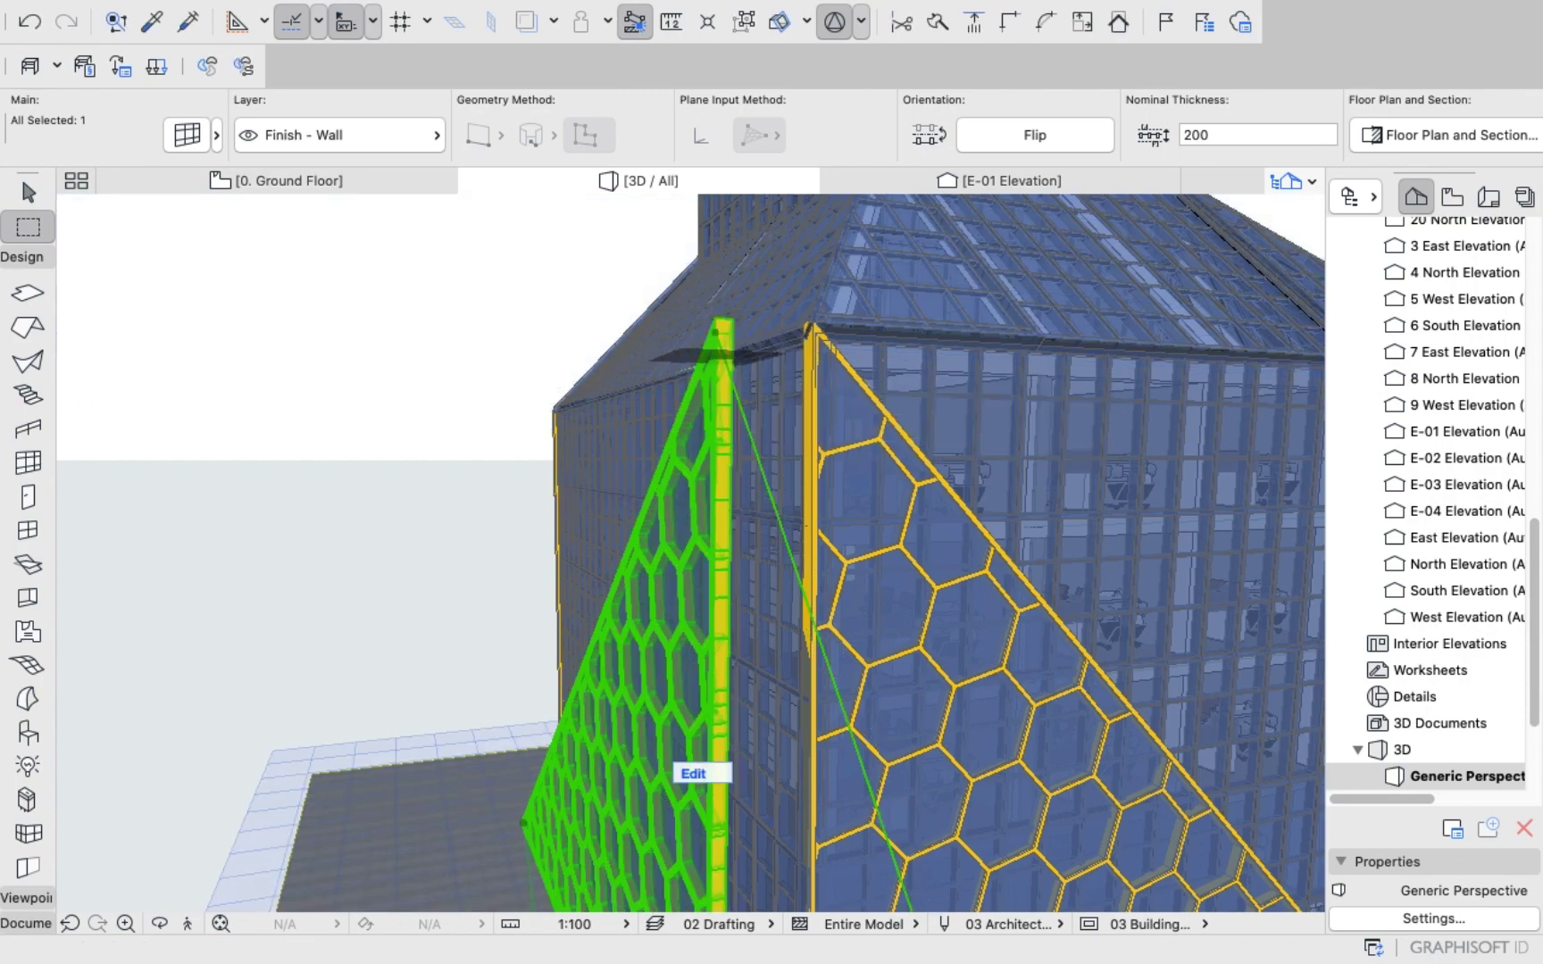
# Shift the triangular curtain wall a further short distance toward its facade and clear the selection.
pyautogui.click(714, 518)
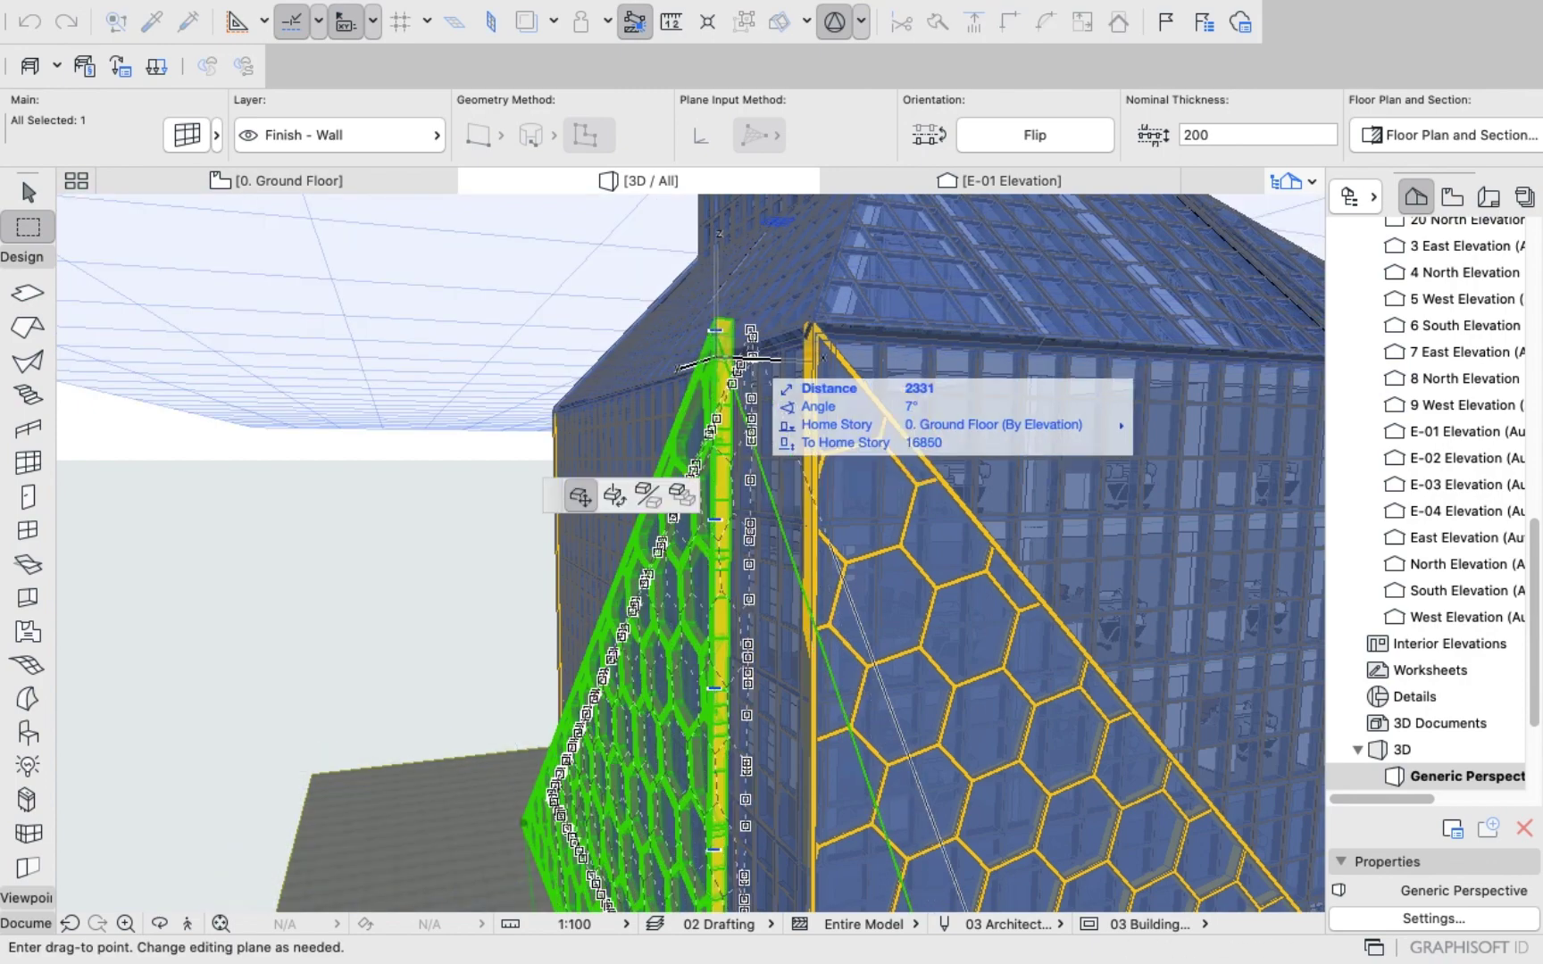
pyautogui.write('1')
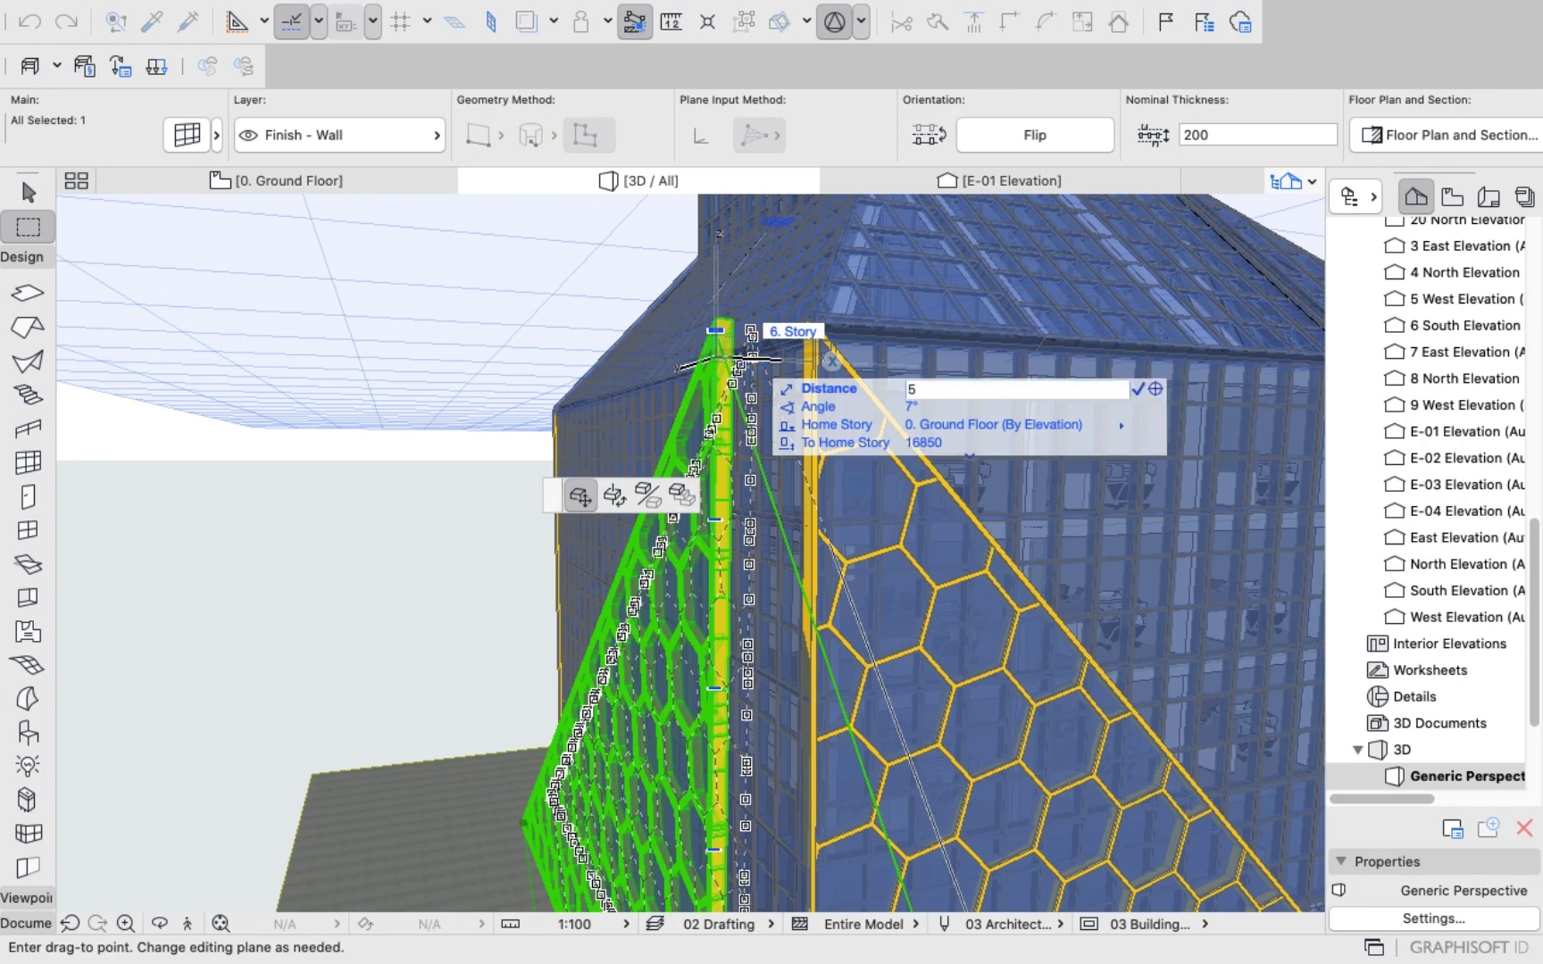
pyautogui.press('Return')
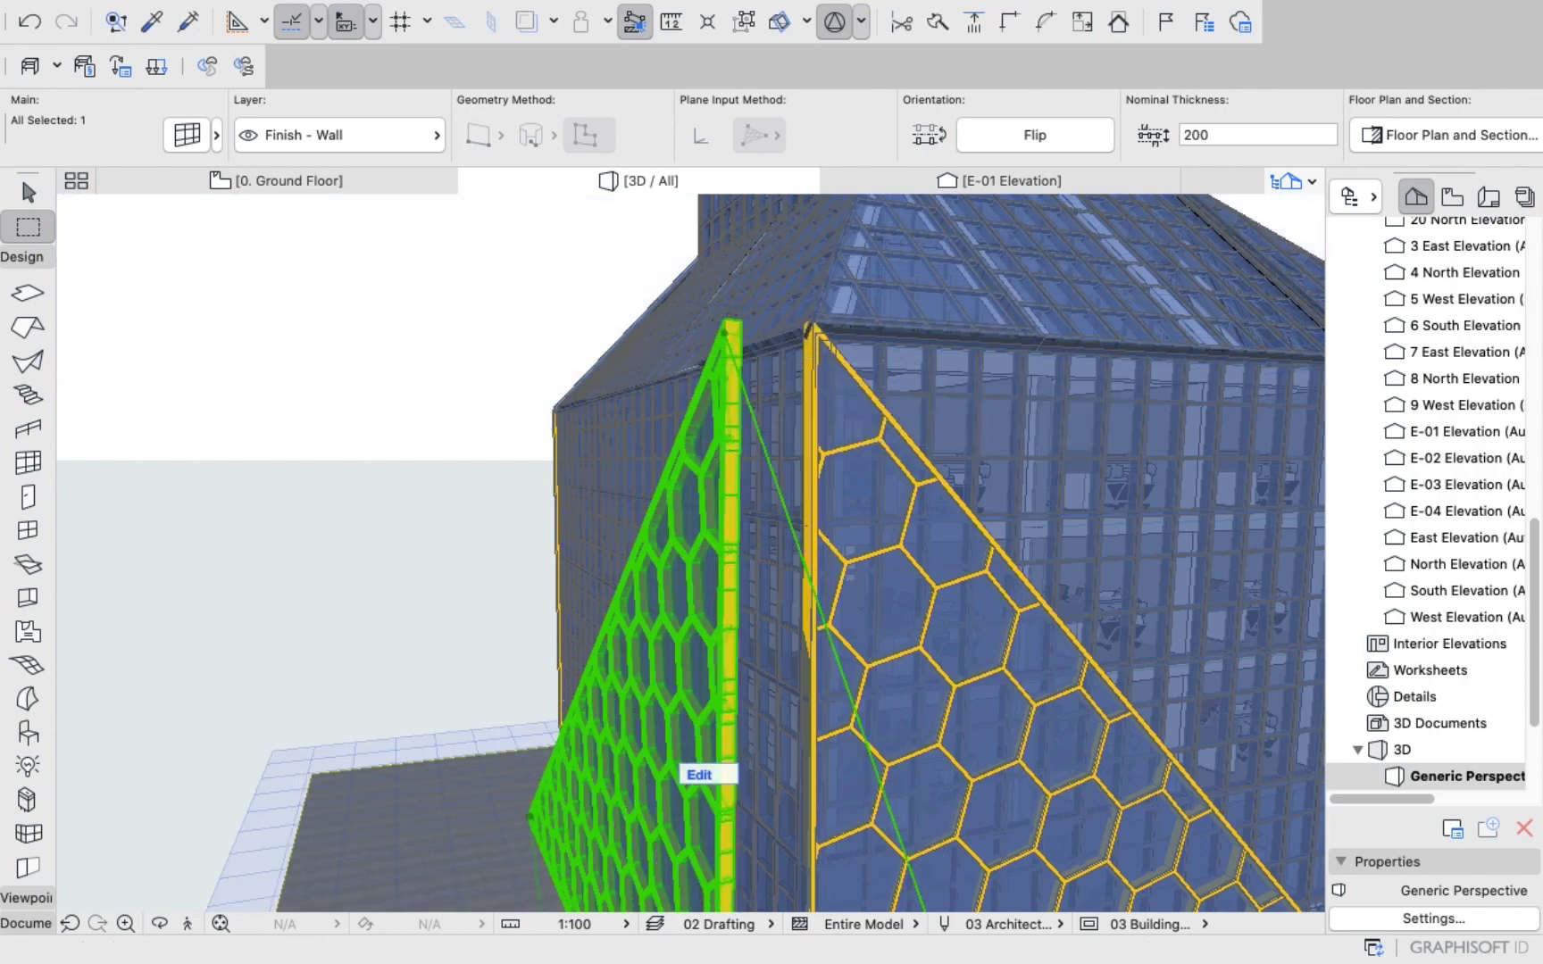
pyautogui.press('Escape')
# Select the offset curtain wall at the building corner and move it 200 mm toward its facade from its upper end.
pyautogui.keyDown('shift'); pyautogui.moveTo(688, 554); pyautogui.dragTo(946, 562, button='middle'); pyautogui.keyUp('shift')
pyautogui.scroll(-5, 688, 551)
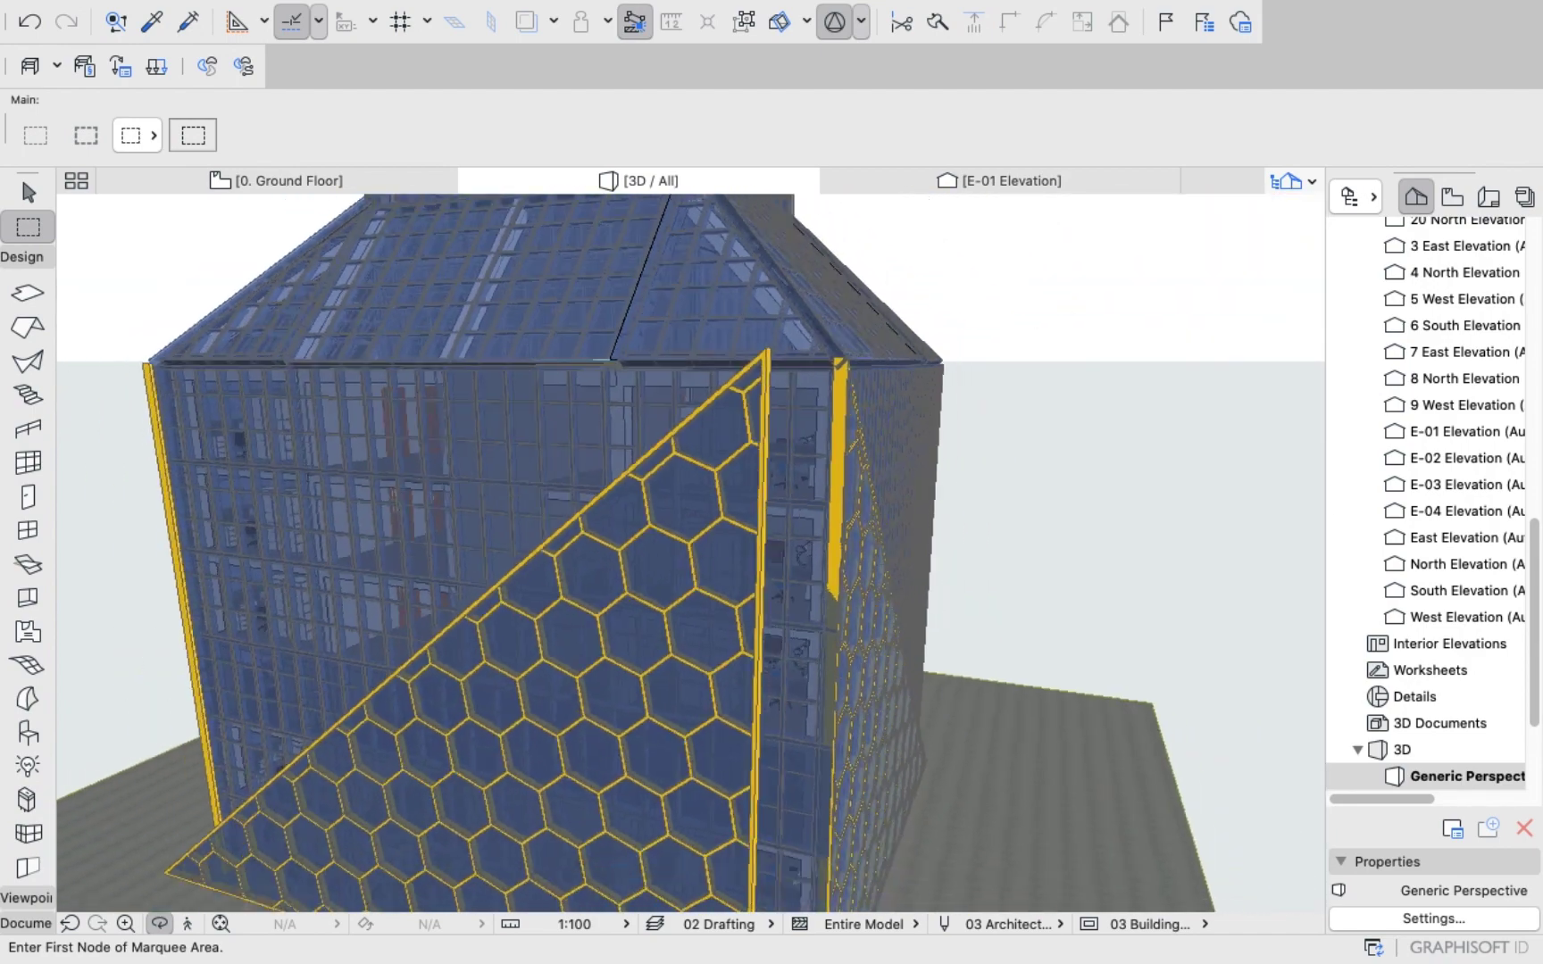
pyautogui.keyDown('shift'); pyautogui.moveTo(689, 550); pyautogui.dragTo(456, 501, button='middle'); pyautogui.keyUp('shift')
pyautogui.scroll(5, 692, 551)
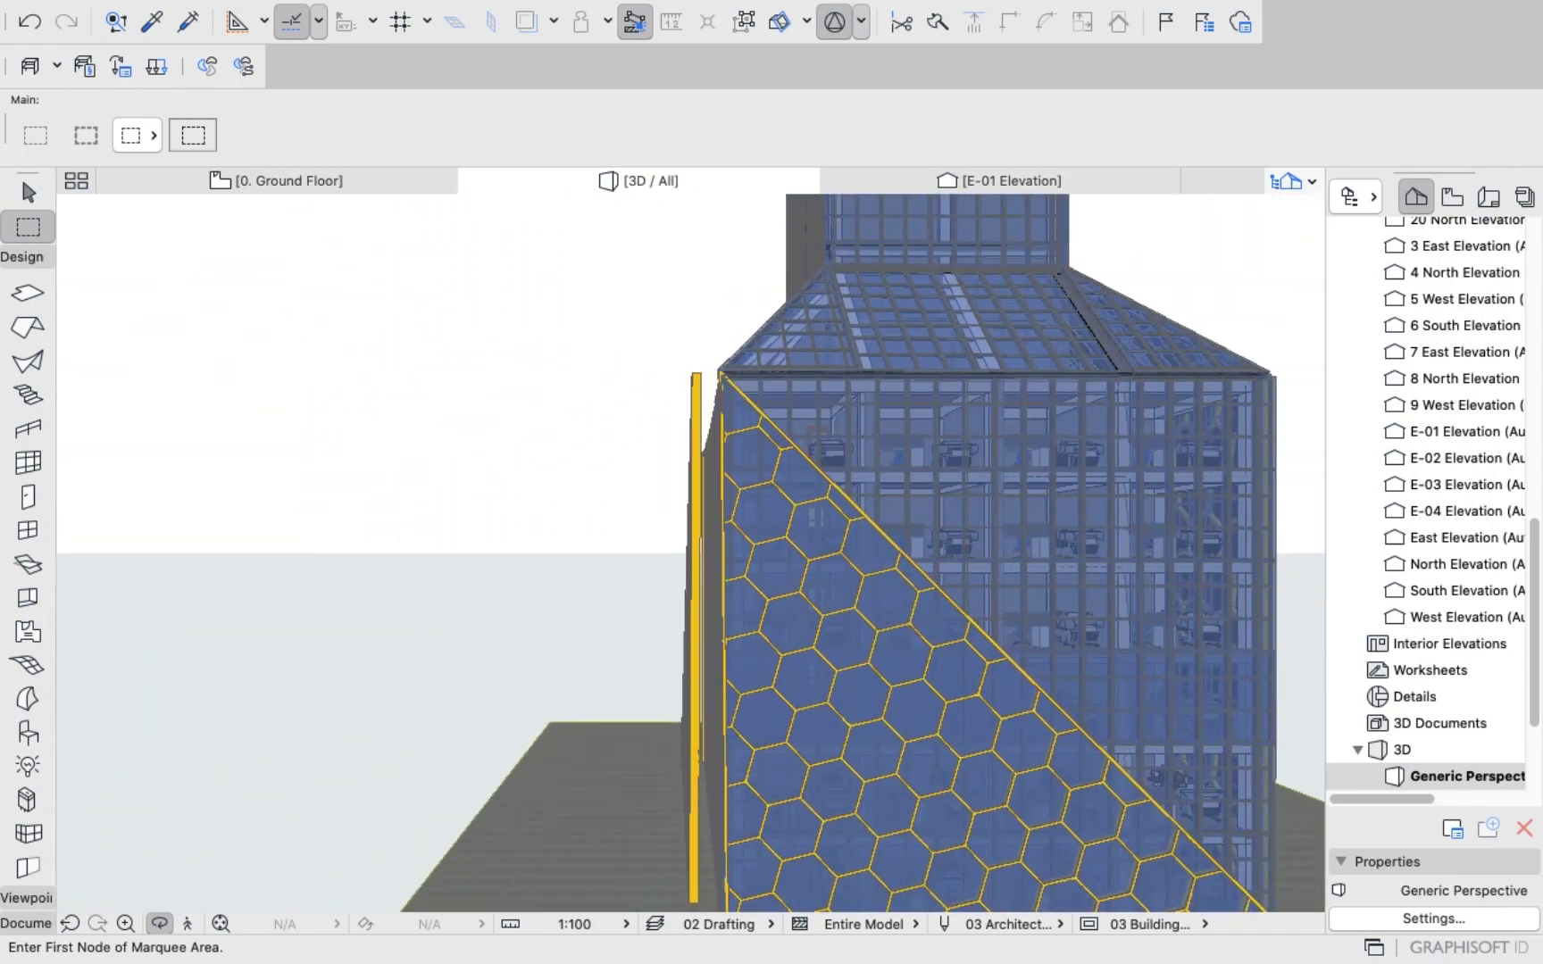
pyautogui.scroll(-3, 691, 554)
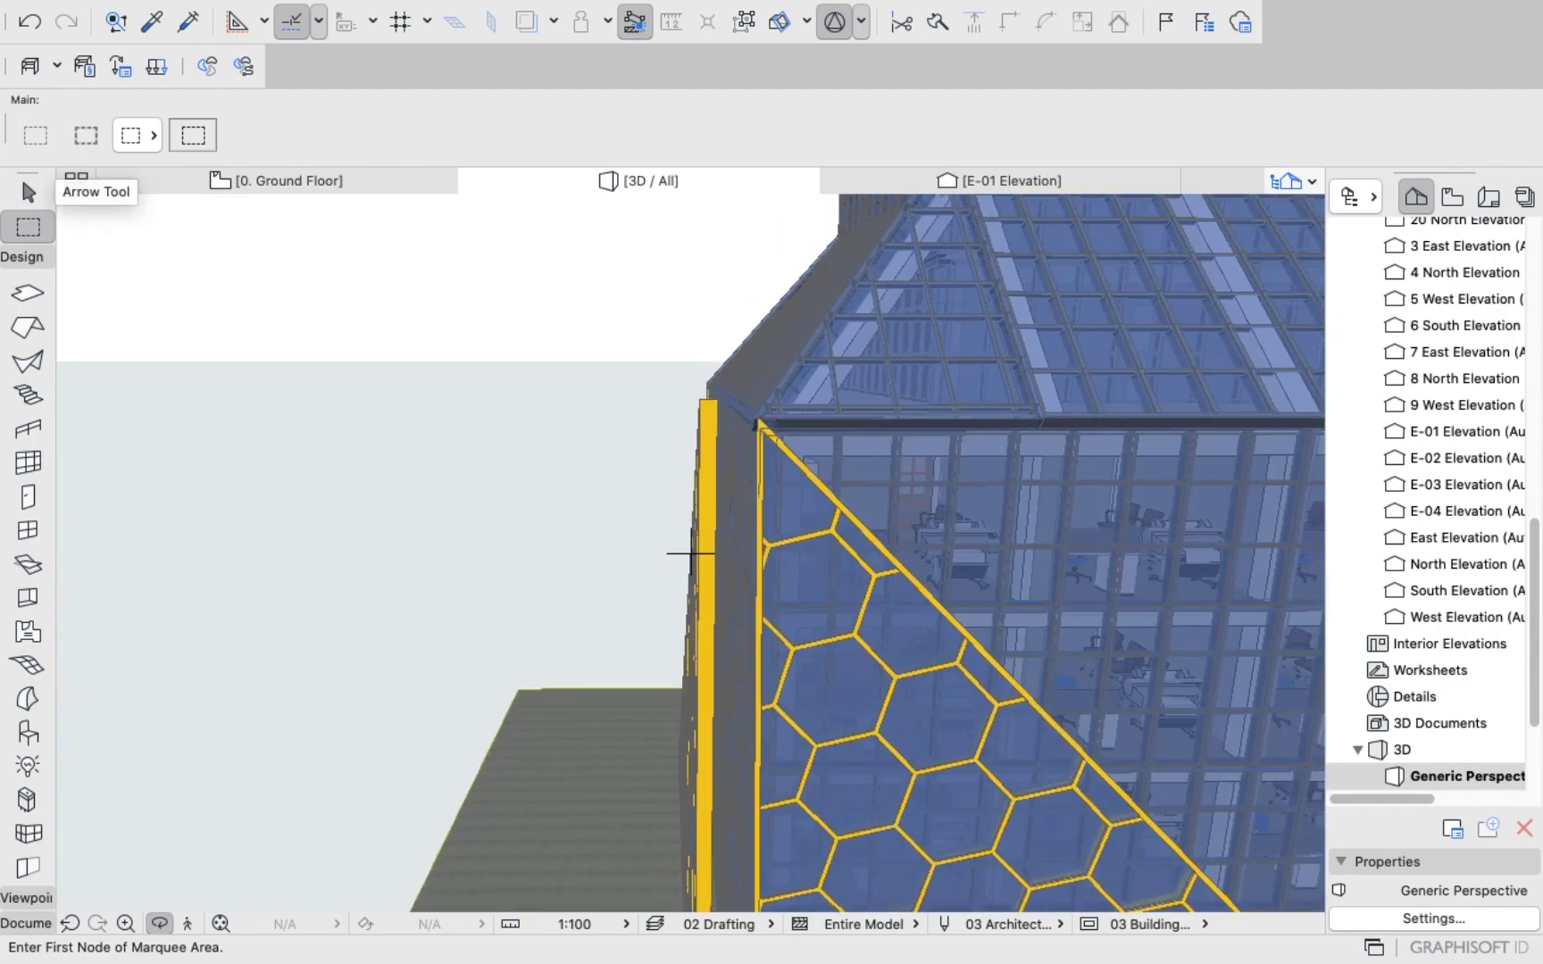
pyautogui.click(27, 192)
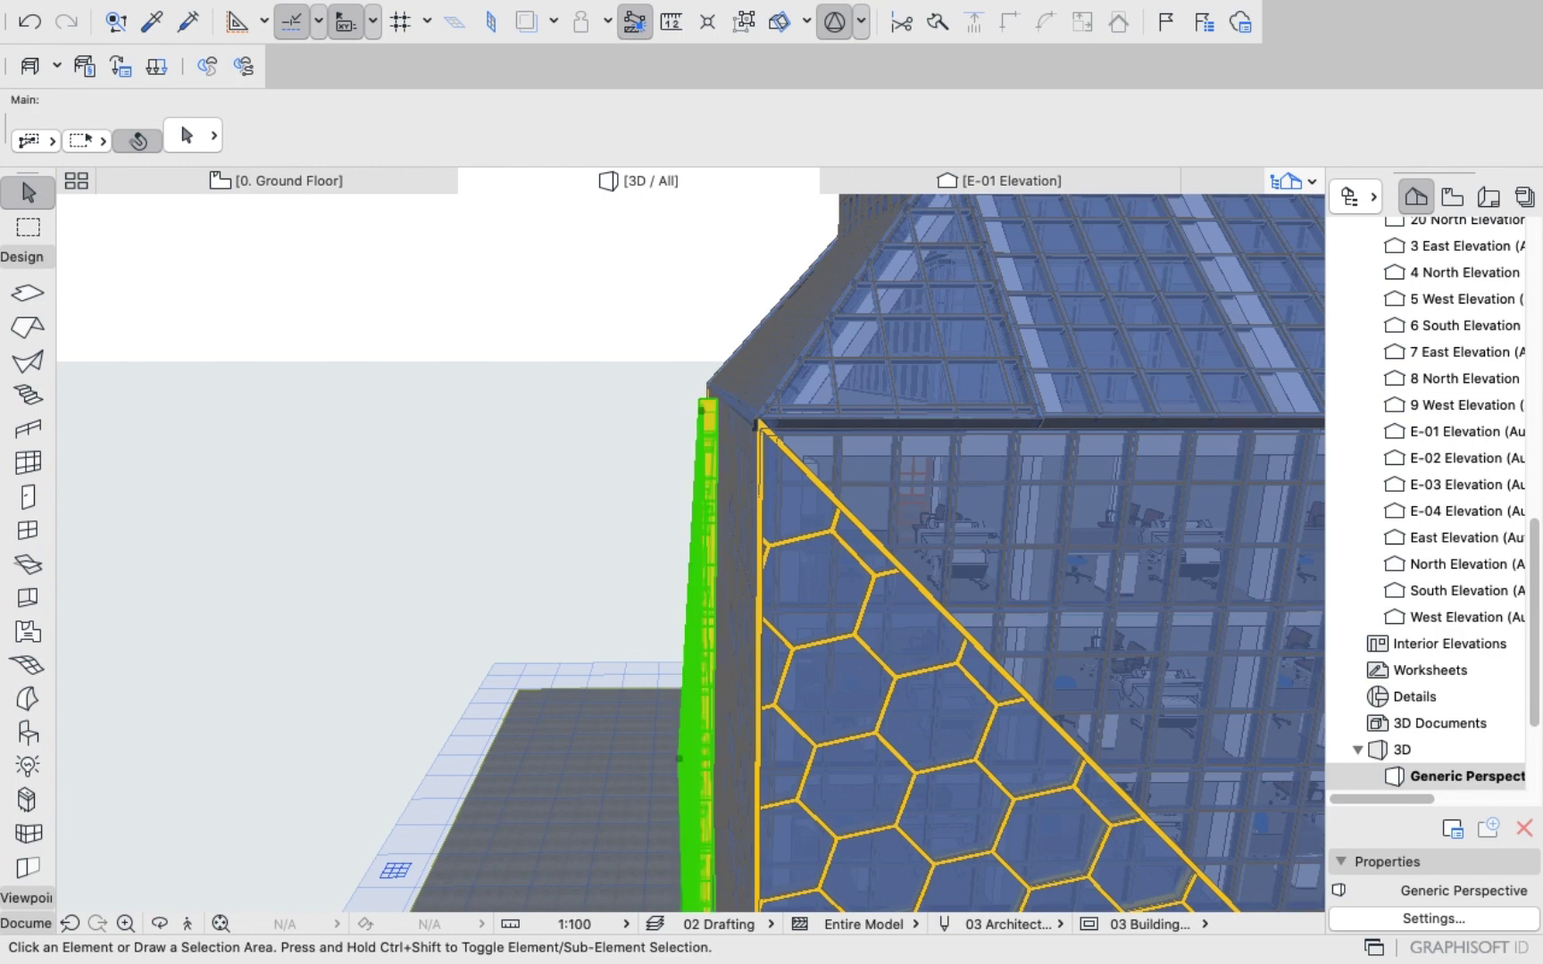
pyautogui.click(705, 786)
pyautogui.click(709, 421)
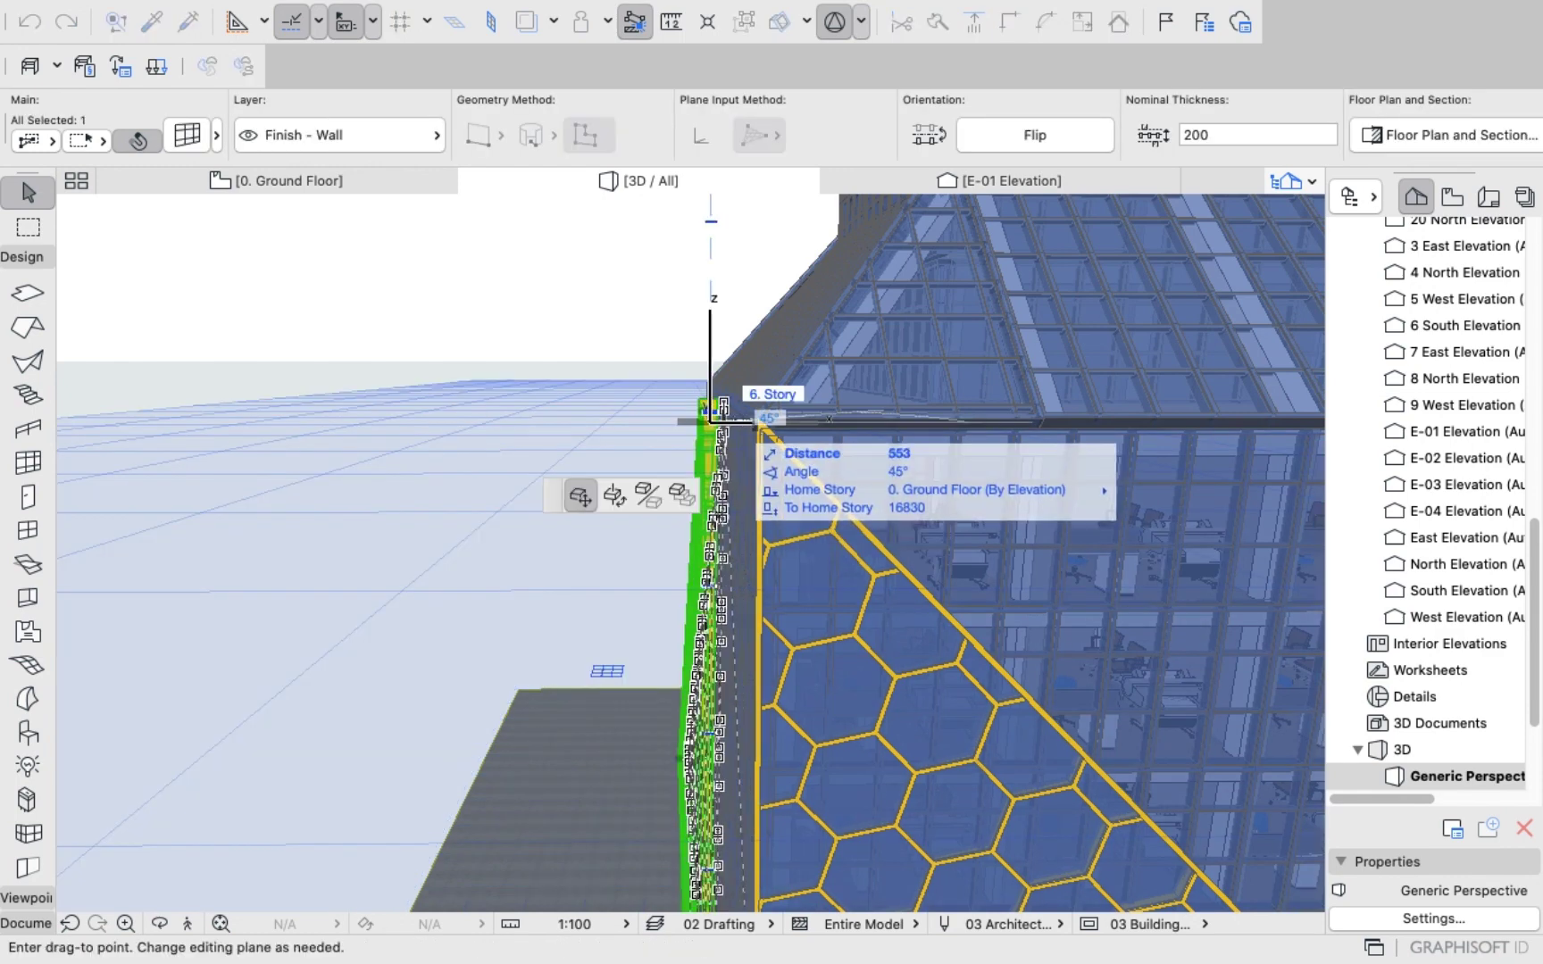
pyautogui.write('200')
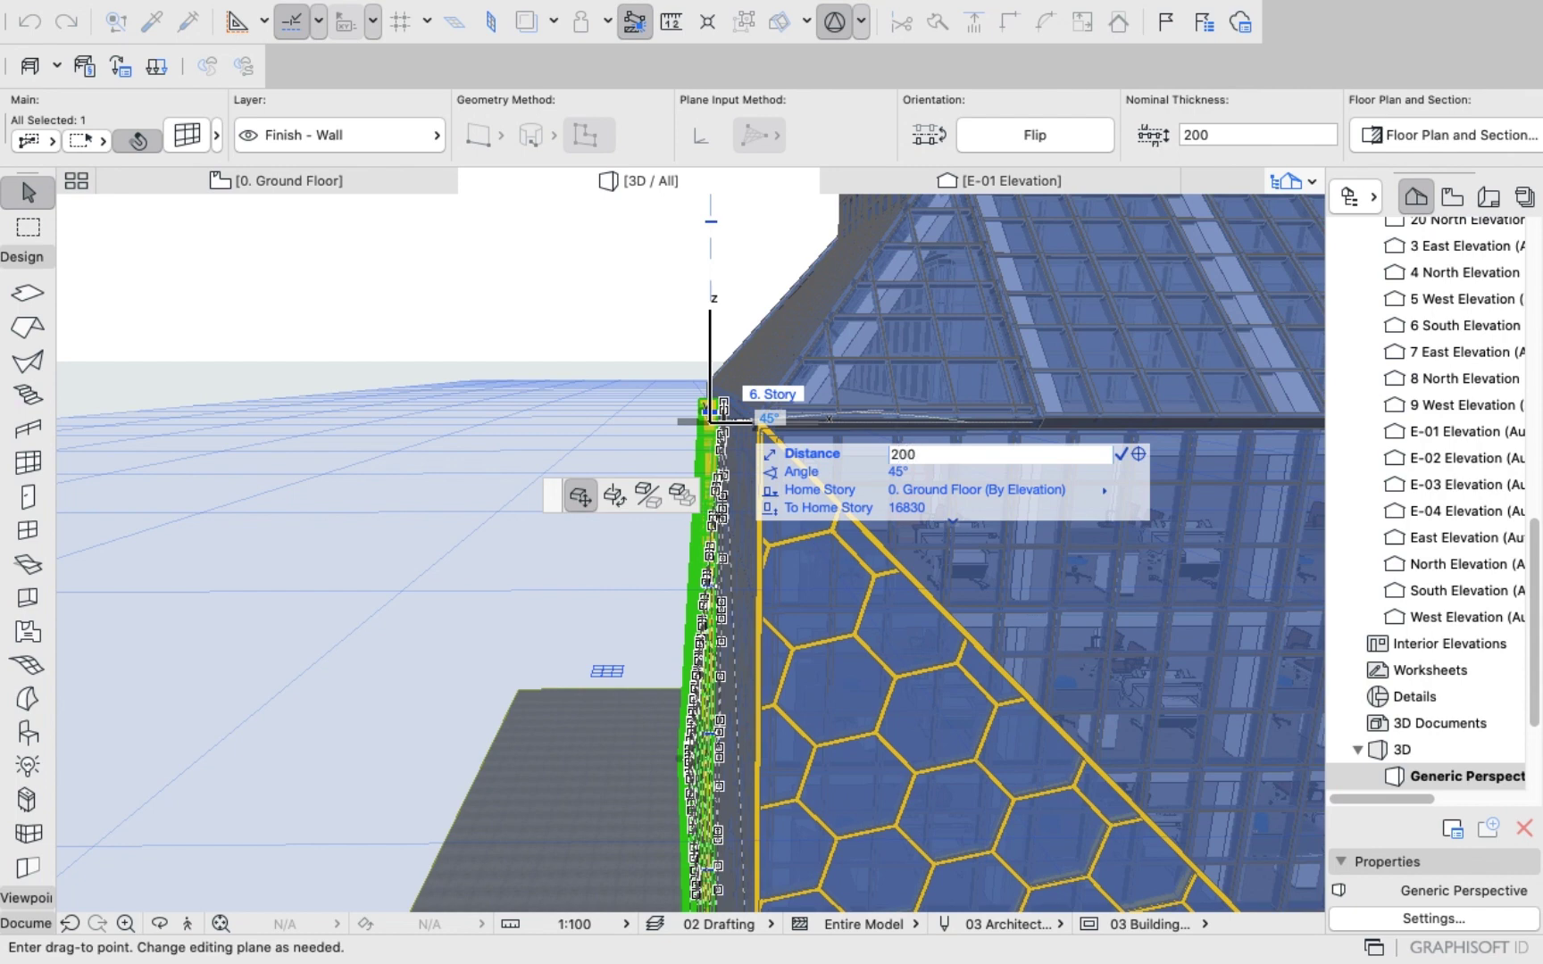
pyautogui.press('Return')
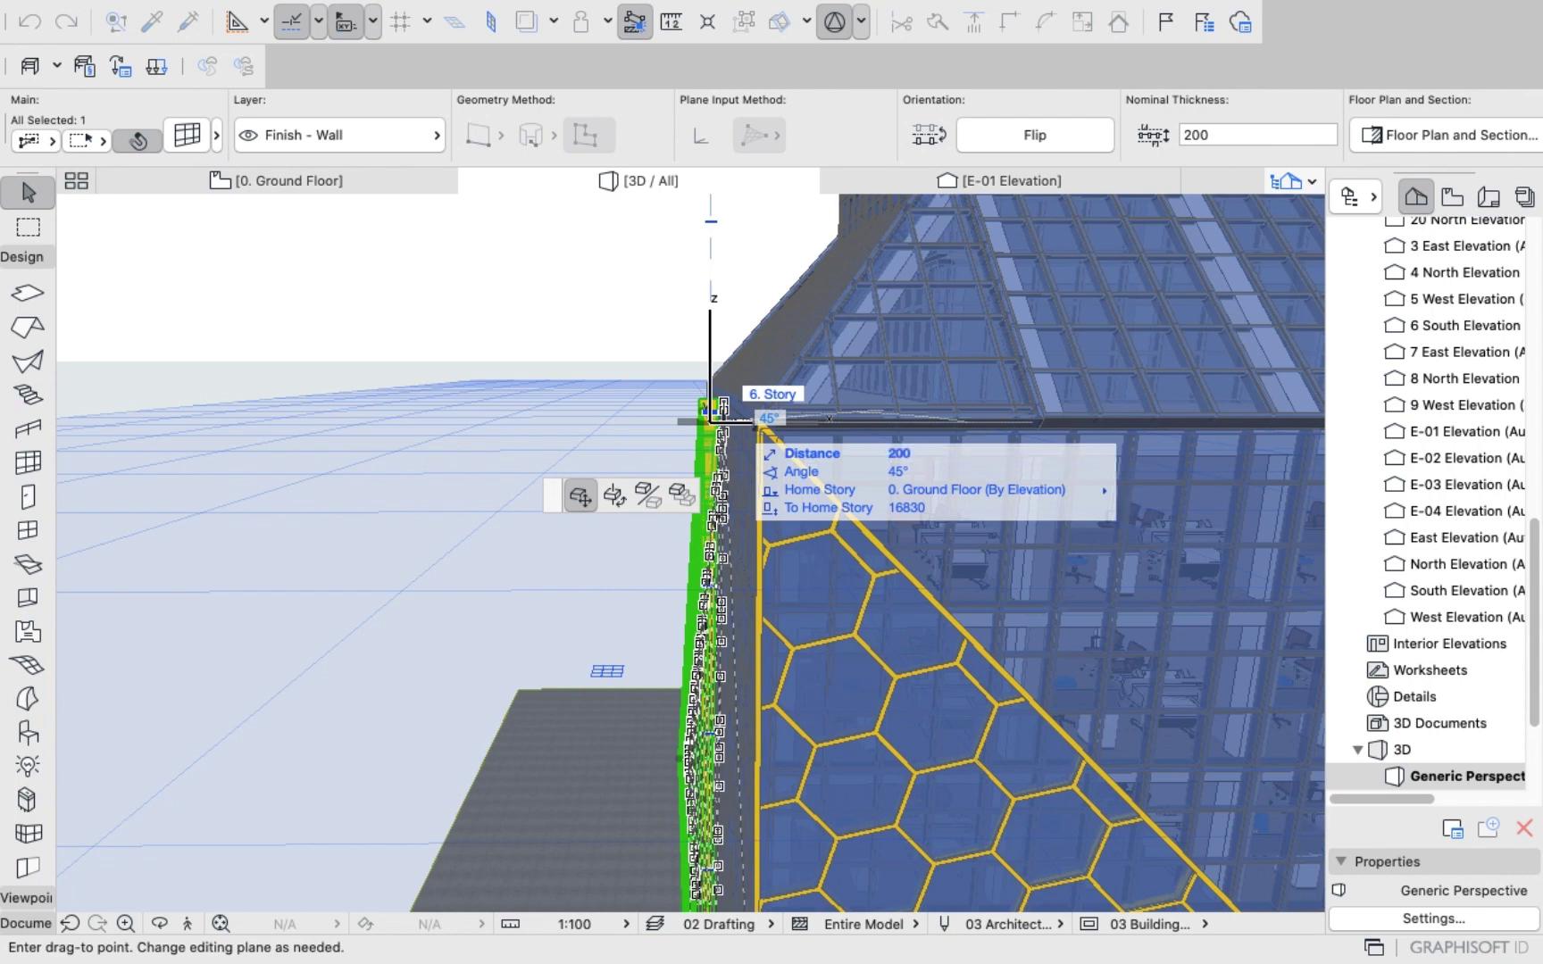
pyautogui.click(755, 428)
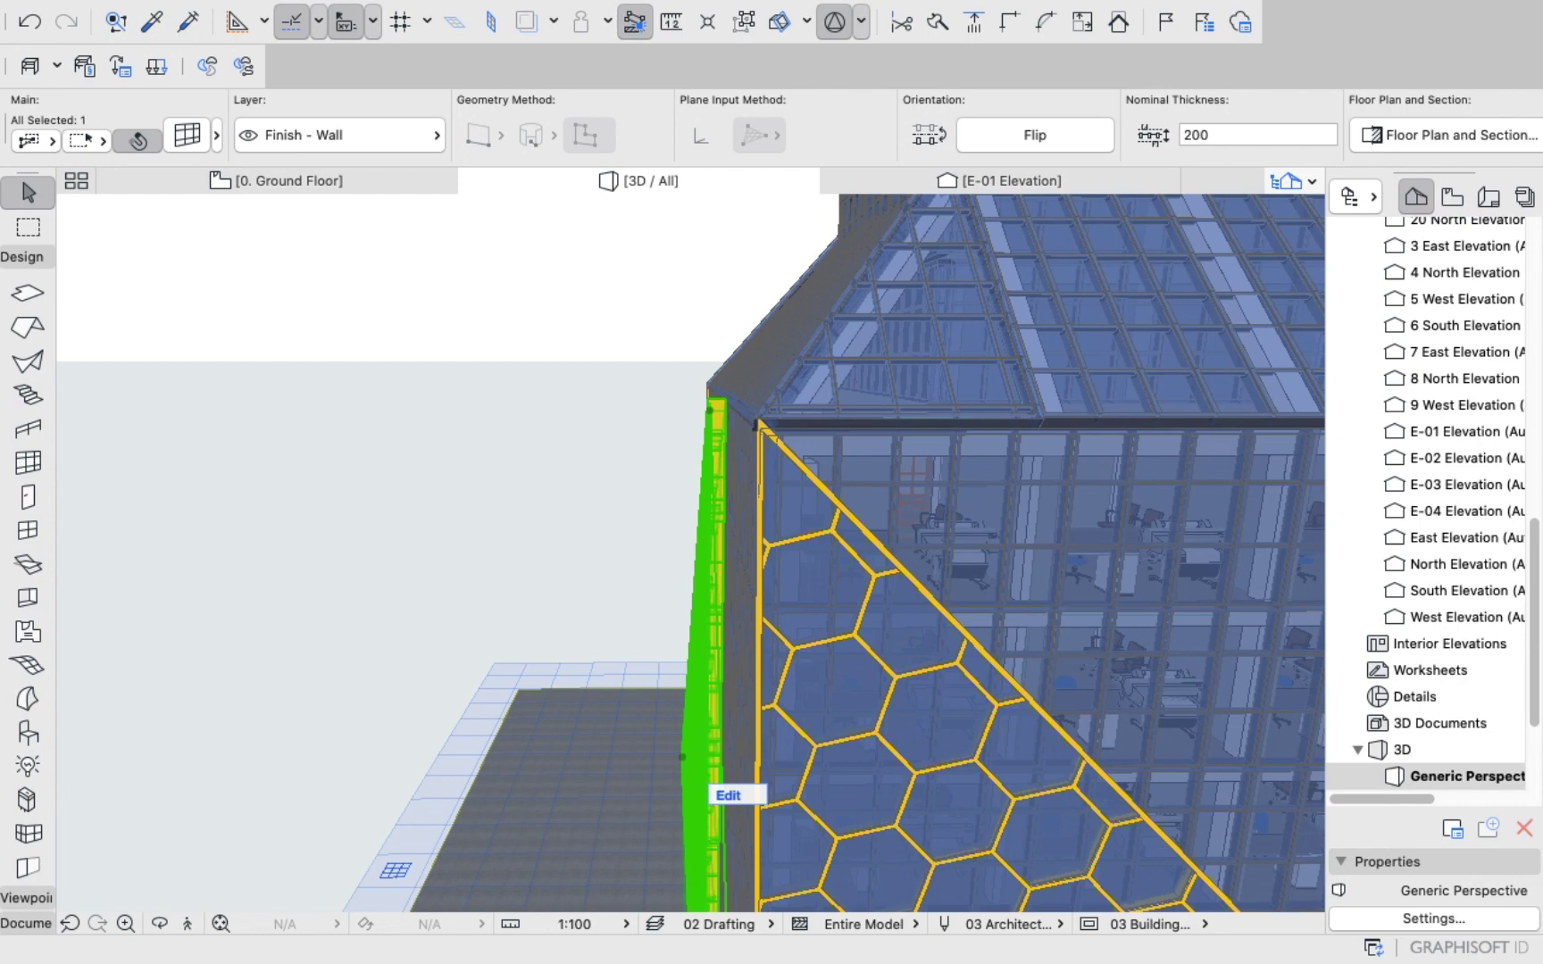
# Move the selected curtain wall another 500 mm toward the facade at a 0° angle and deselect it.
pyautogui.click(755, 426)
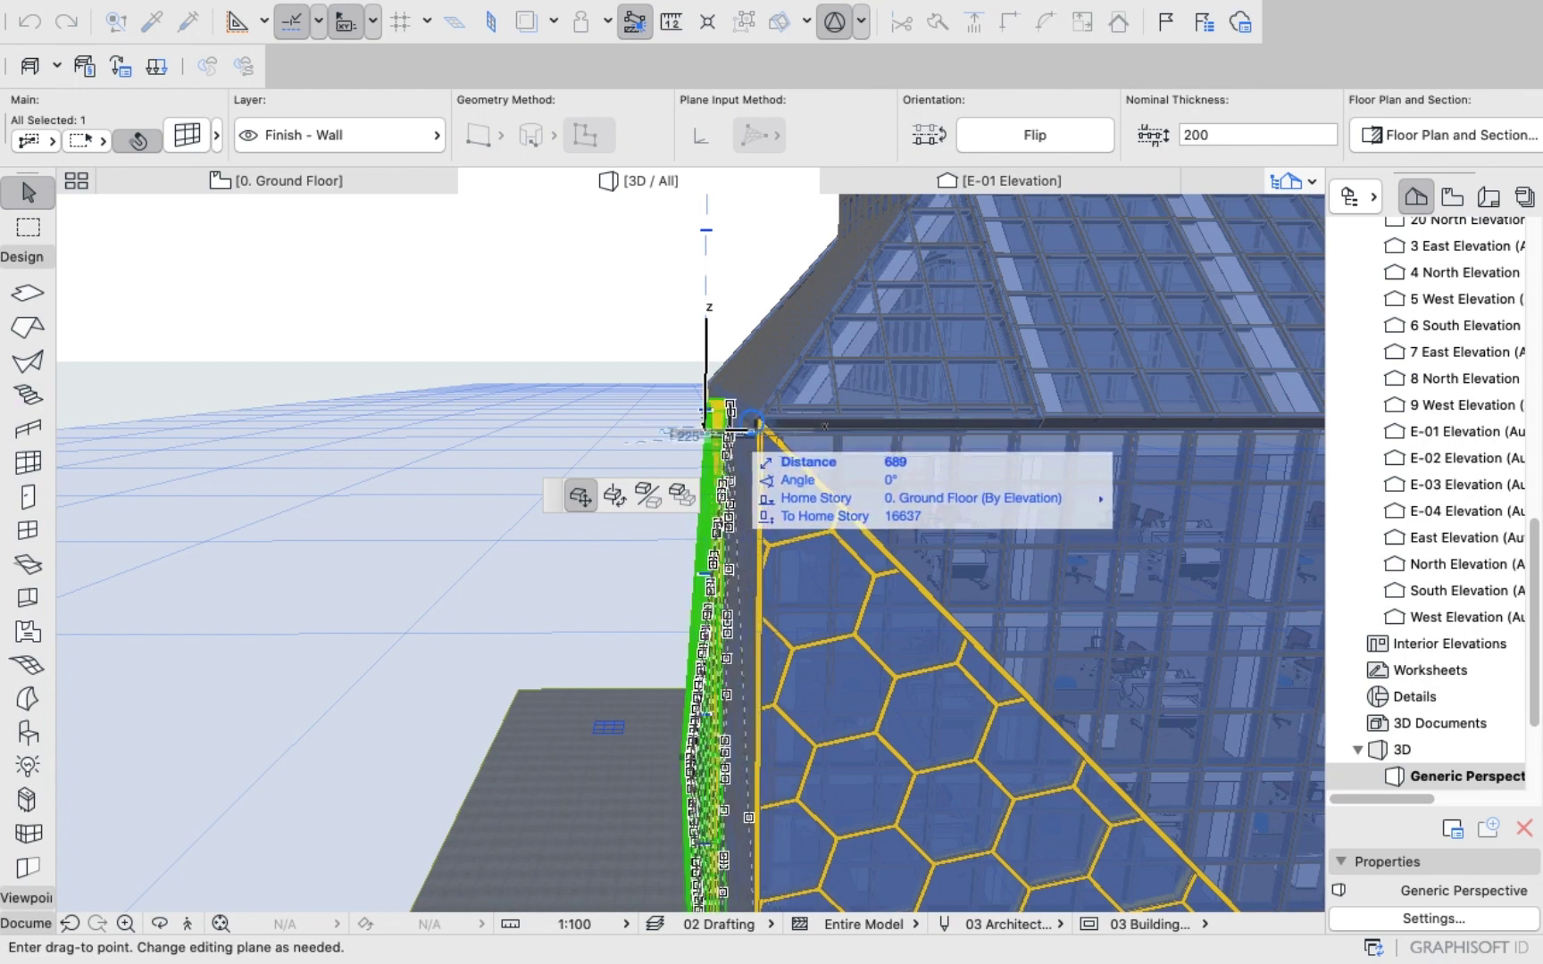
pyautogui.write('500')
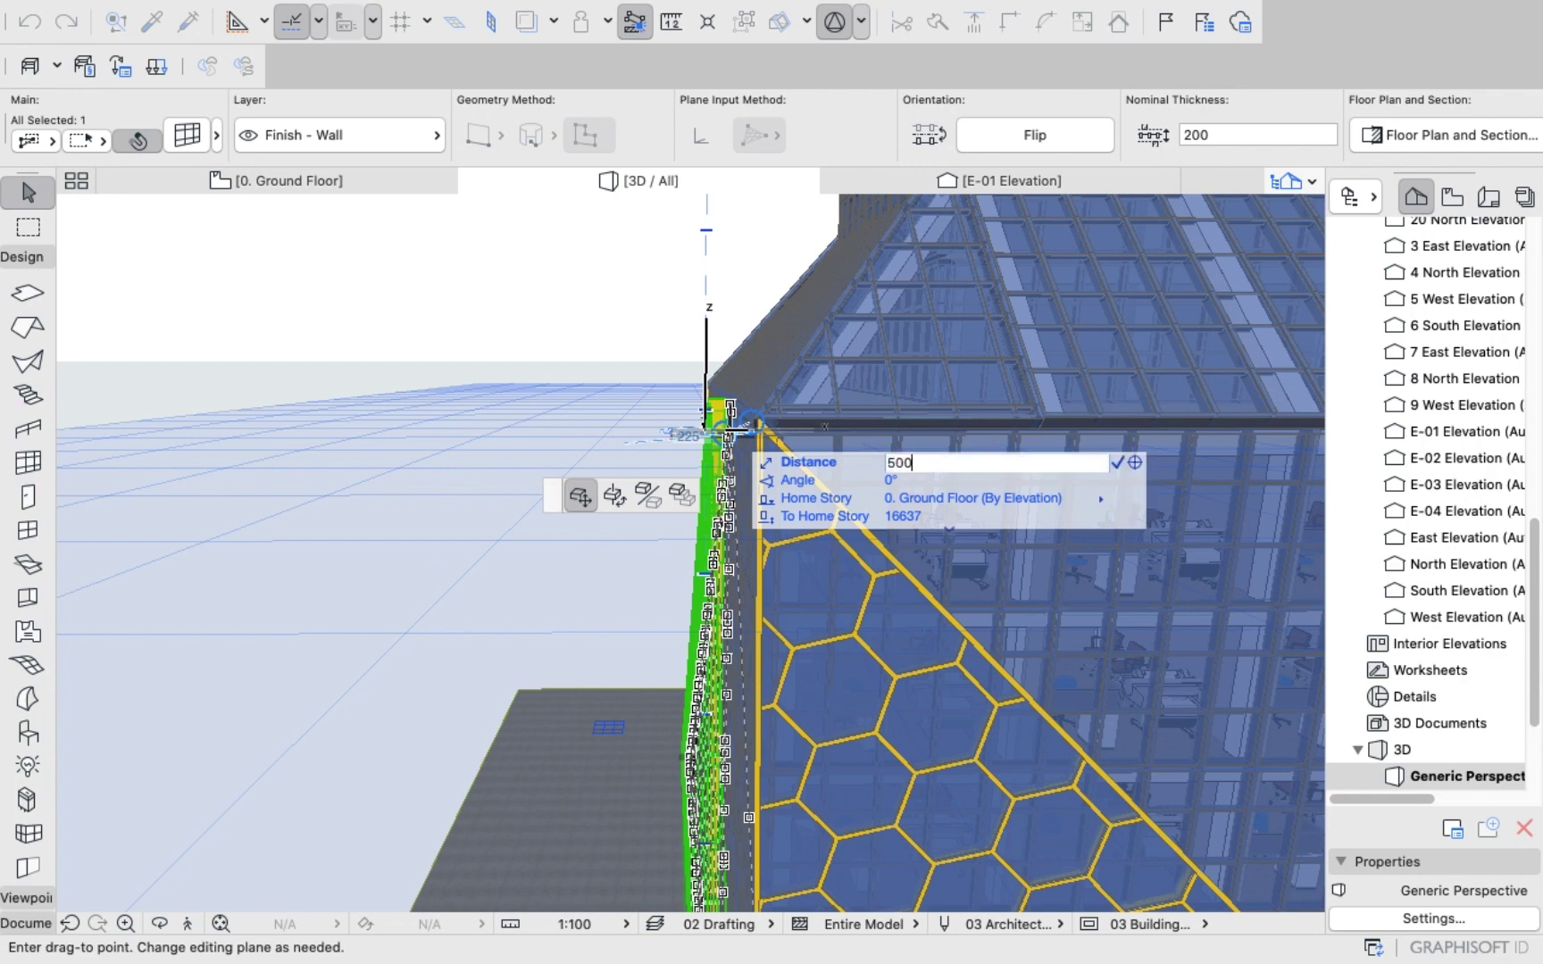
pyautogui.press('Return')
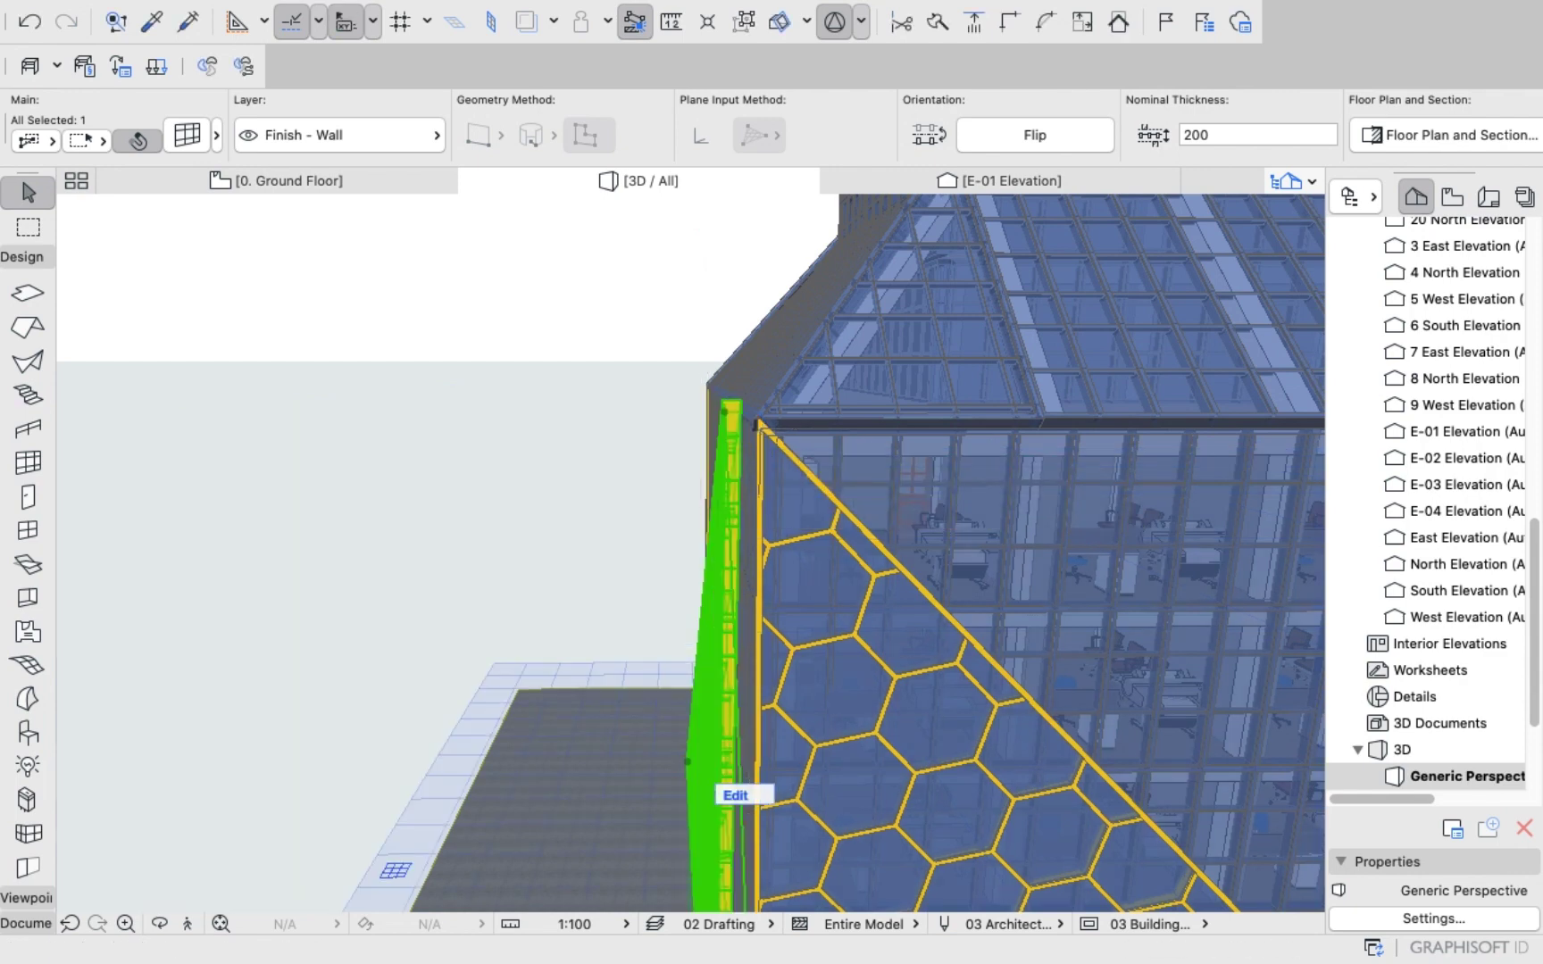
pyautogui.press('Escape')
# Slide the triangular curtain wall about 1120 mm along its facade so its vertical edge reaches the shared building corner.
pyautogui.keyDown('shift'); pyautogui.moveTo(661, 572); pyautogui.dragTo(821, 603, button='middle'); pyautogui.keyUp('shift')
pyautogui.scroll(-5, 732, 496)
pyautogui.keyDown('shift'); pyautogui.moveTo(732, 496); pyautogui.dragTo(921, 367, button='middle'); pyautogui.keyUp('shift')
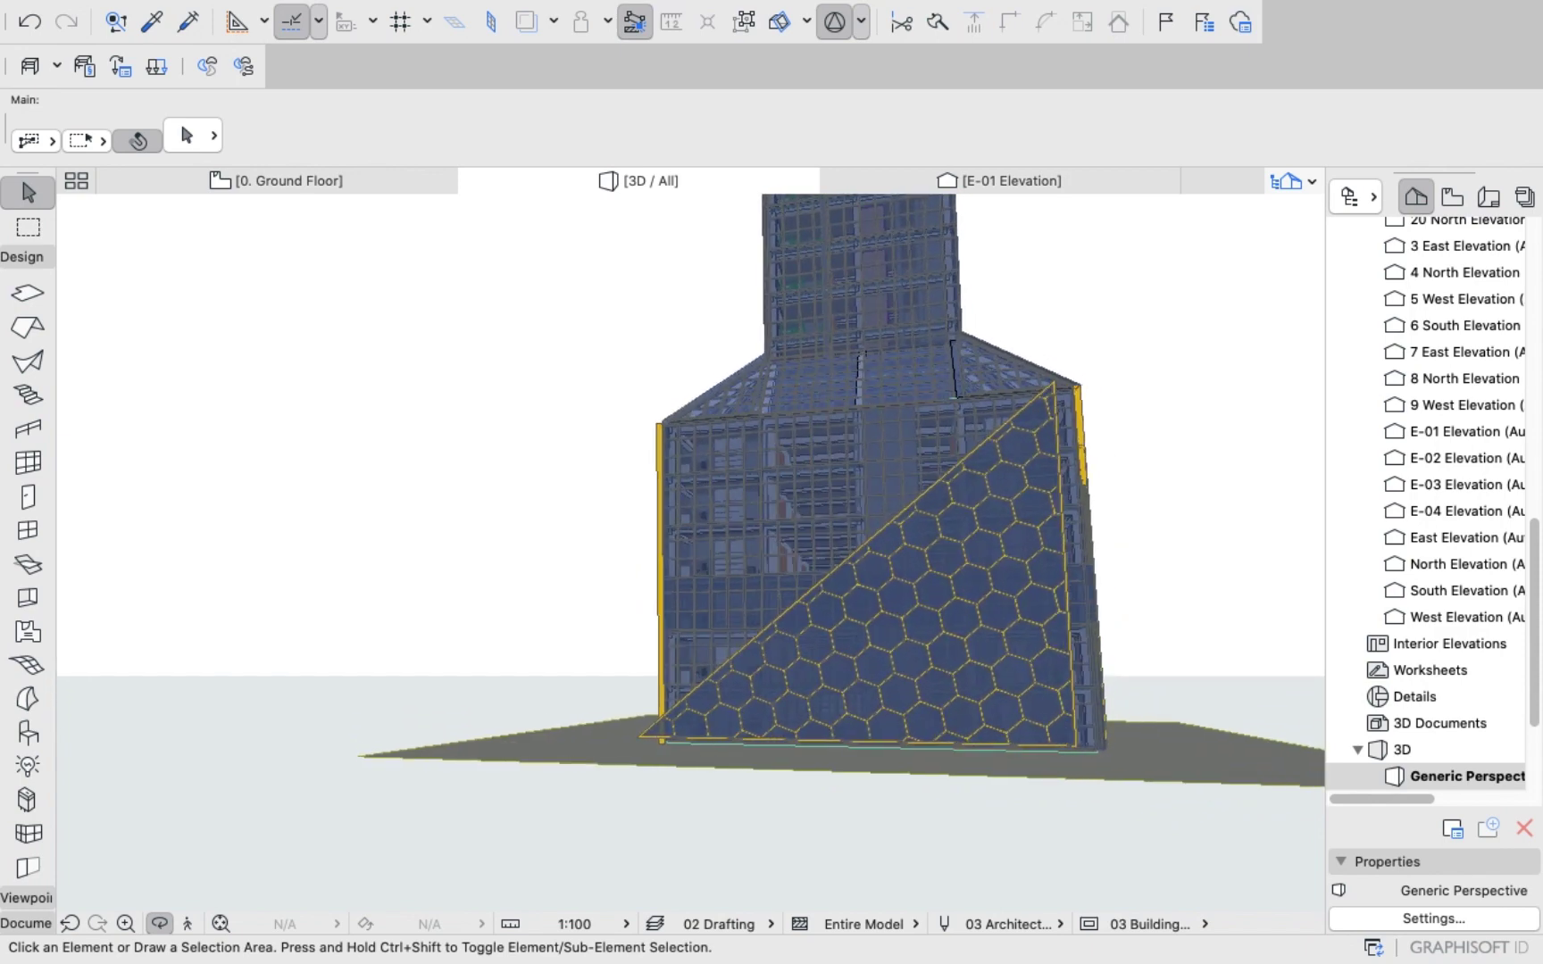
pyautogui.scroll(5, 945, 543)
pyautogui.scroll(2, 920, 563)
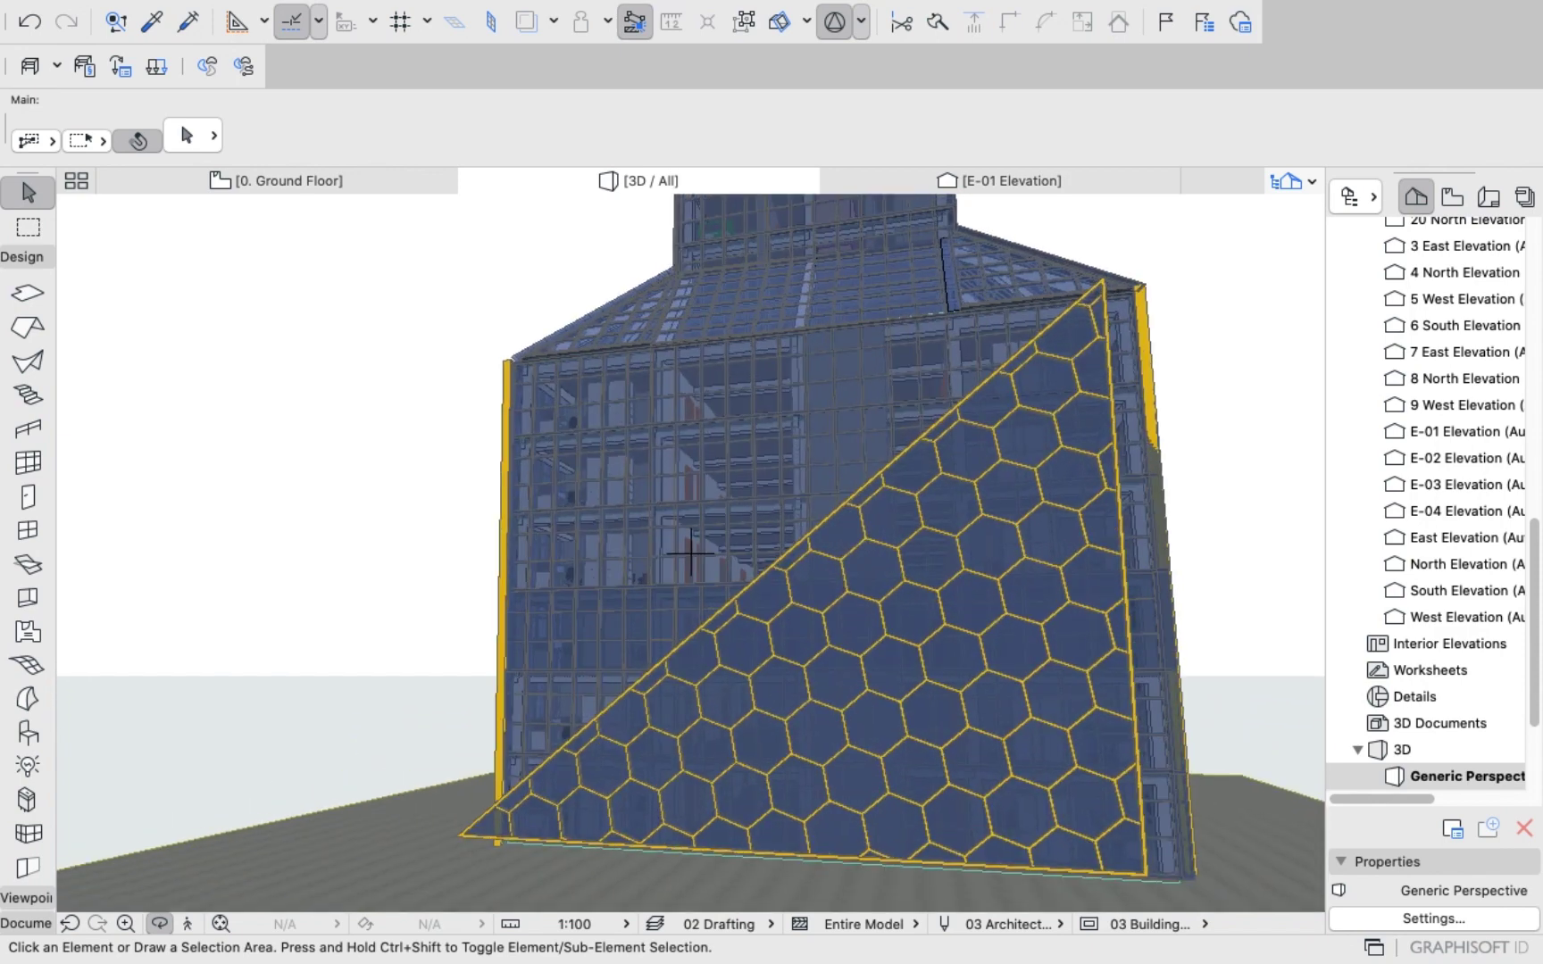
pyautogui.click(29, 227)
pyautogui.click(29, 192)
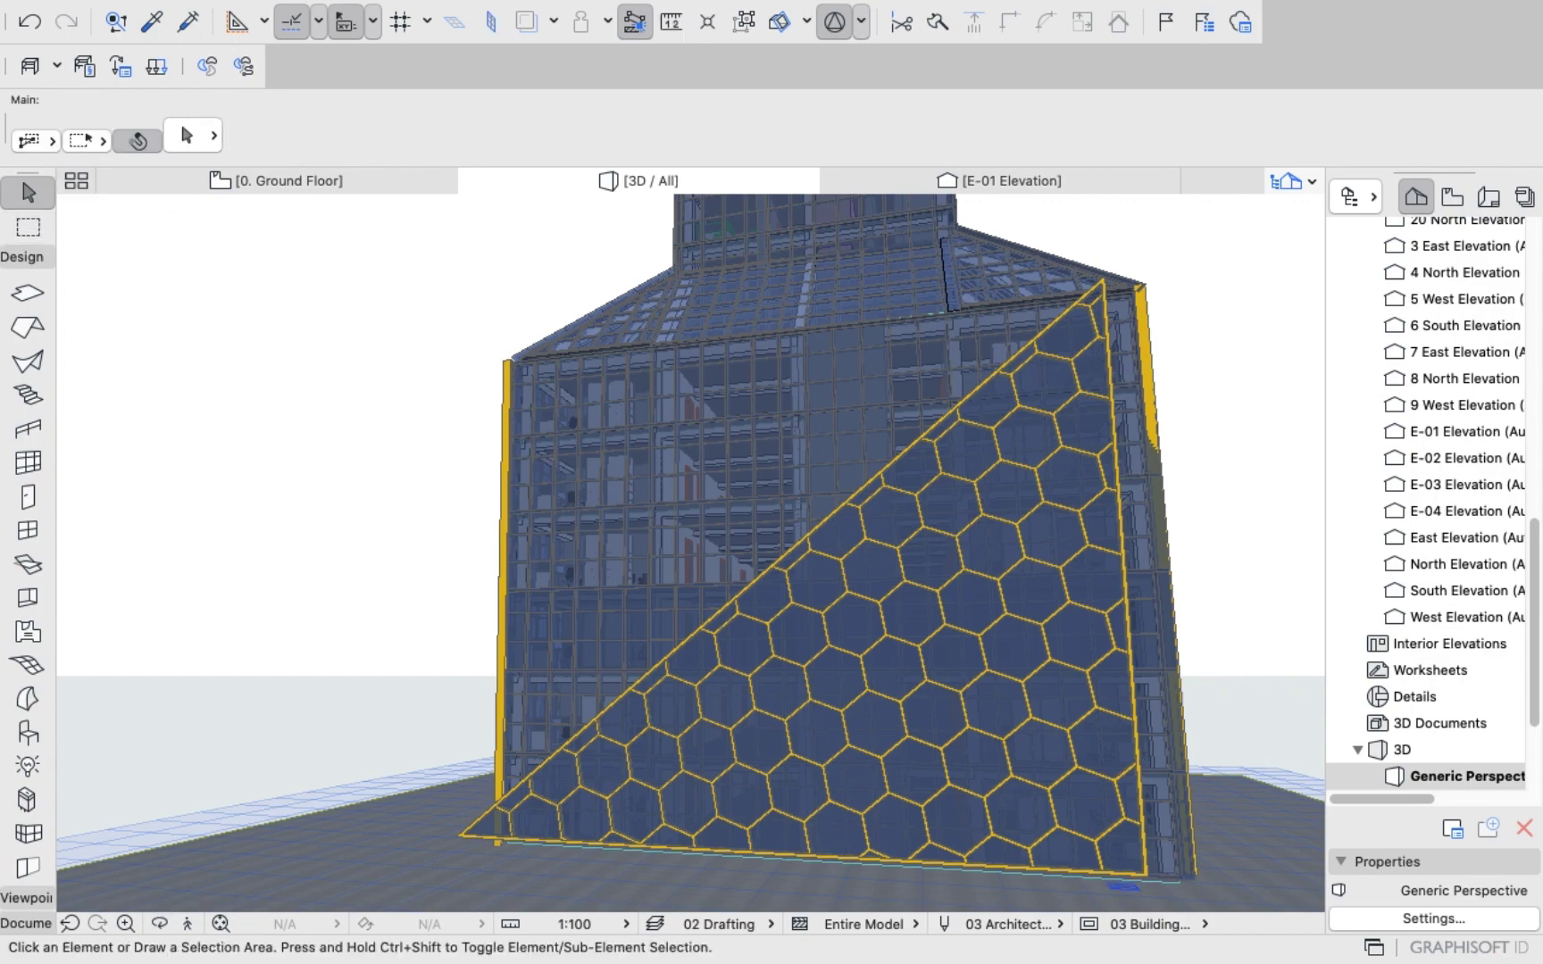
pyautogui.click(895, 483)
pyautogui.scroll(2, 1009, 335)
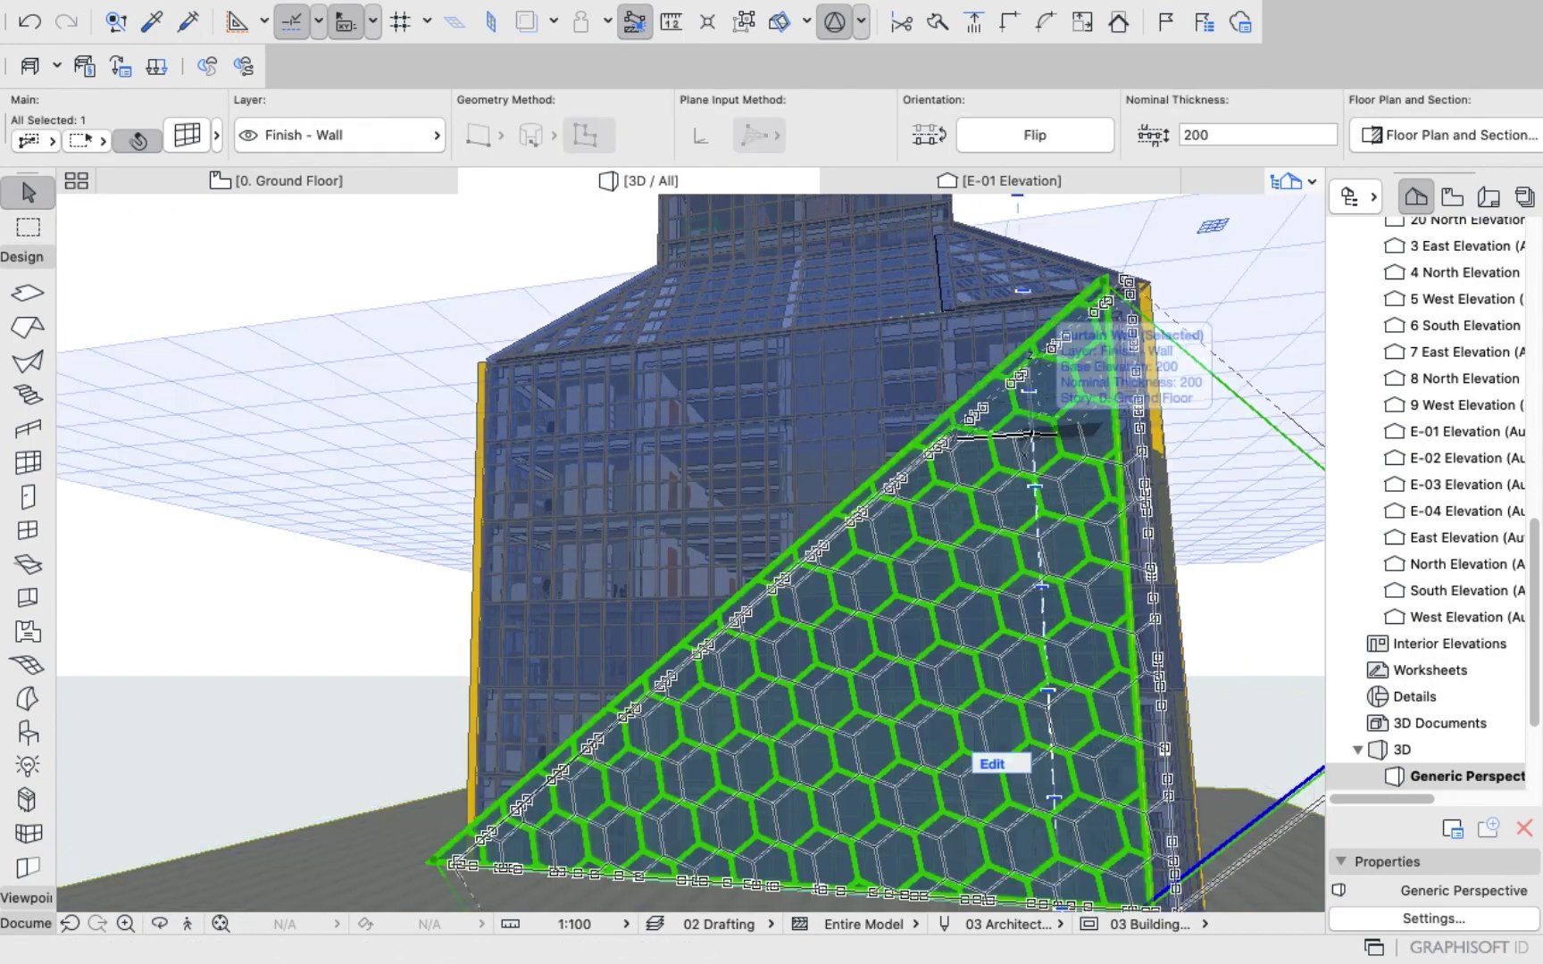
pyautogui.moveTo(1070, 433); pyautogui.dragTo(1110, 428)
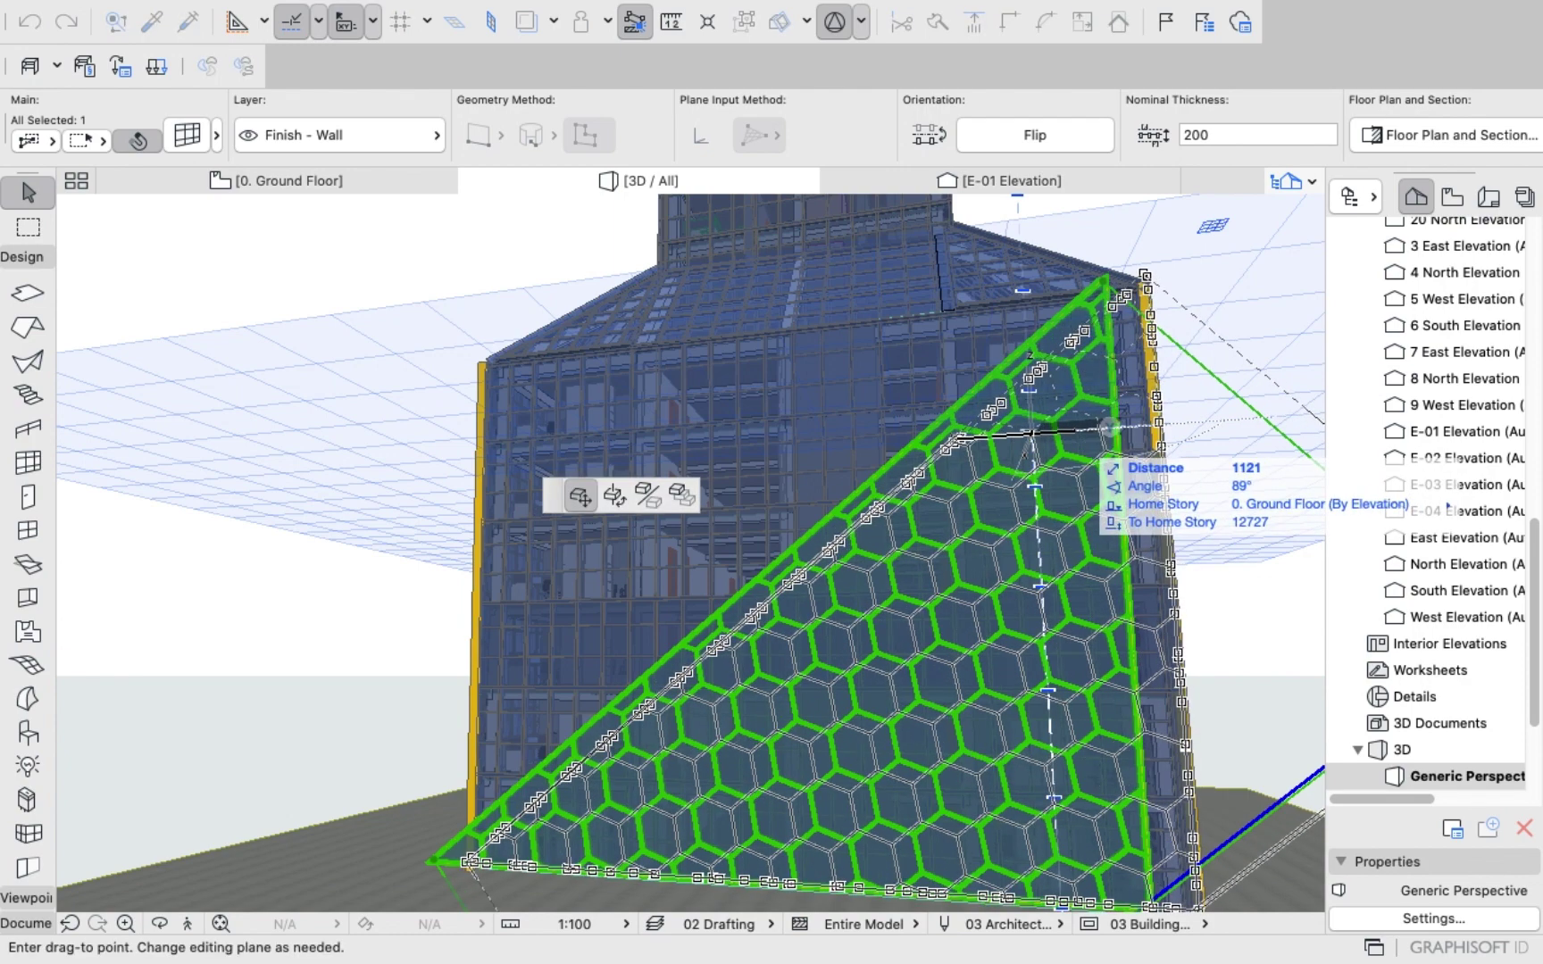
pyautogui.click(1110, 428)
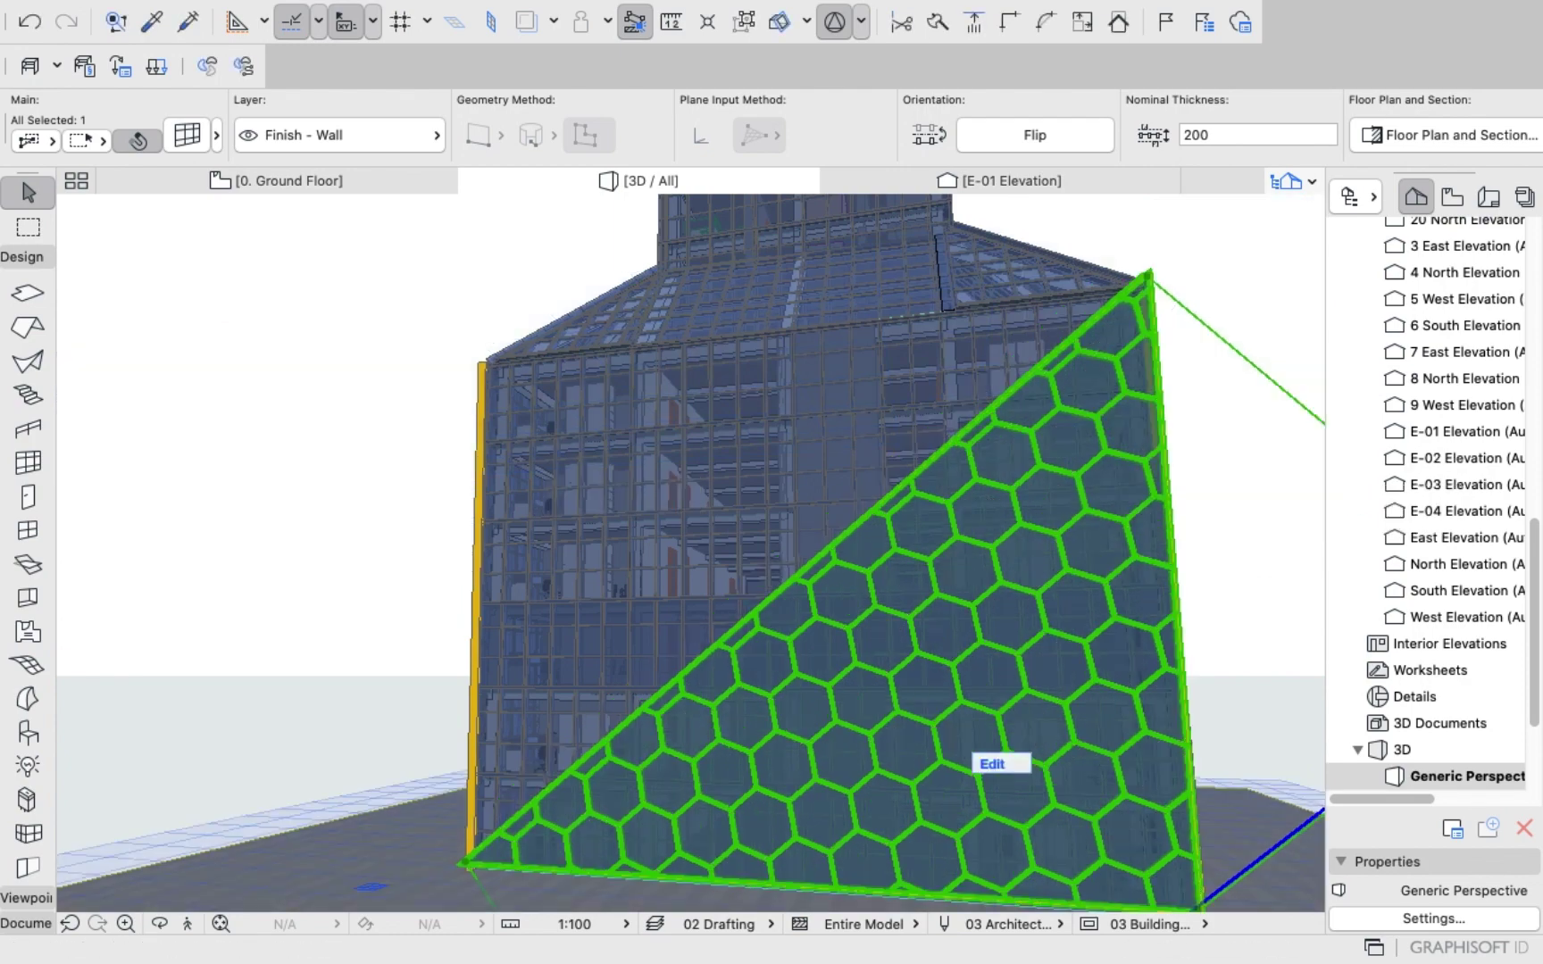
pyautogui.scroll(-1, 915, 389)
pyautogui.press('Escape')
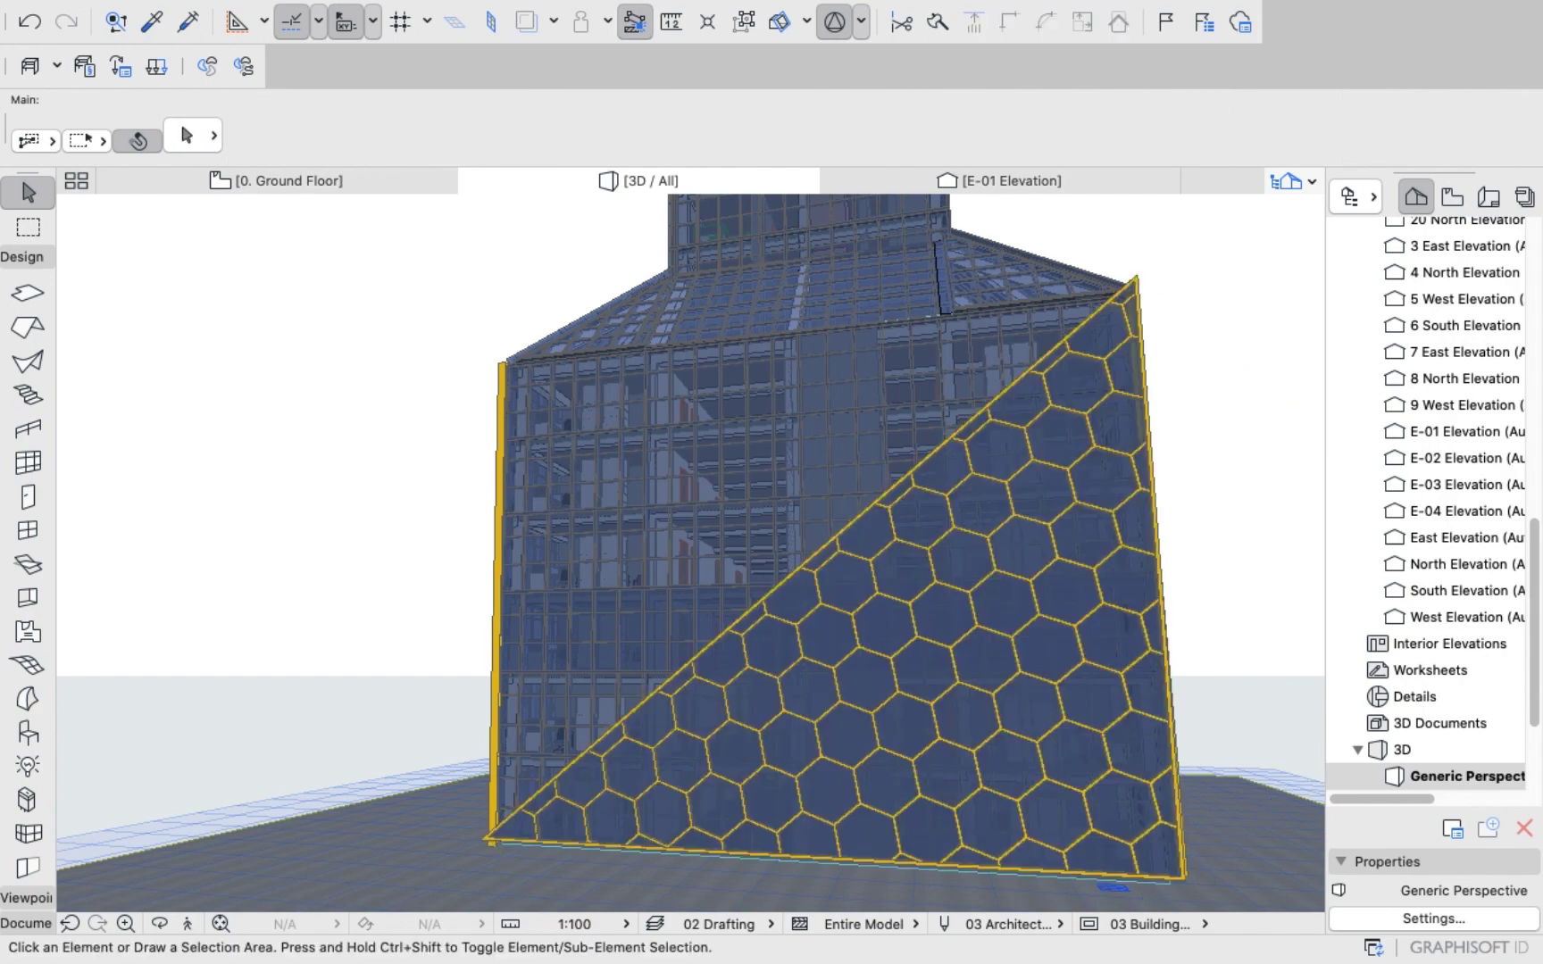
# Move the same curtain wall 200 mm toward its facade at a 90° angle from a point near its base at the corner.
pyautogui.keyDown('shift'); pyautogui.moveTo(902, 500); pyautogui.dragTo(339, 573, button='middle'); pyautogui.keyUp('shift')
pyautogui.scroll(-3, 808, 531)
pyautogui.scroll(5, 536, 607)
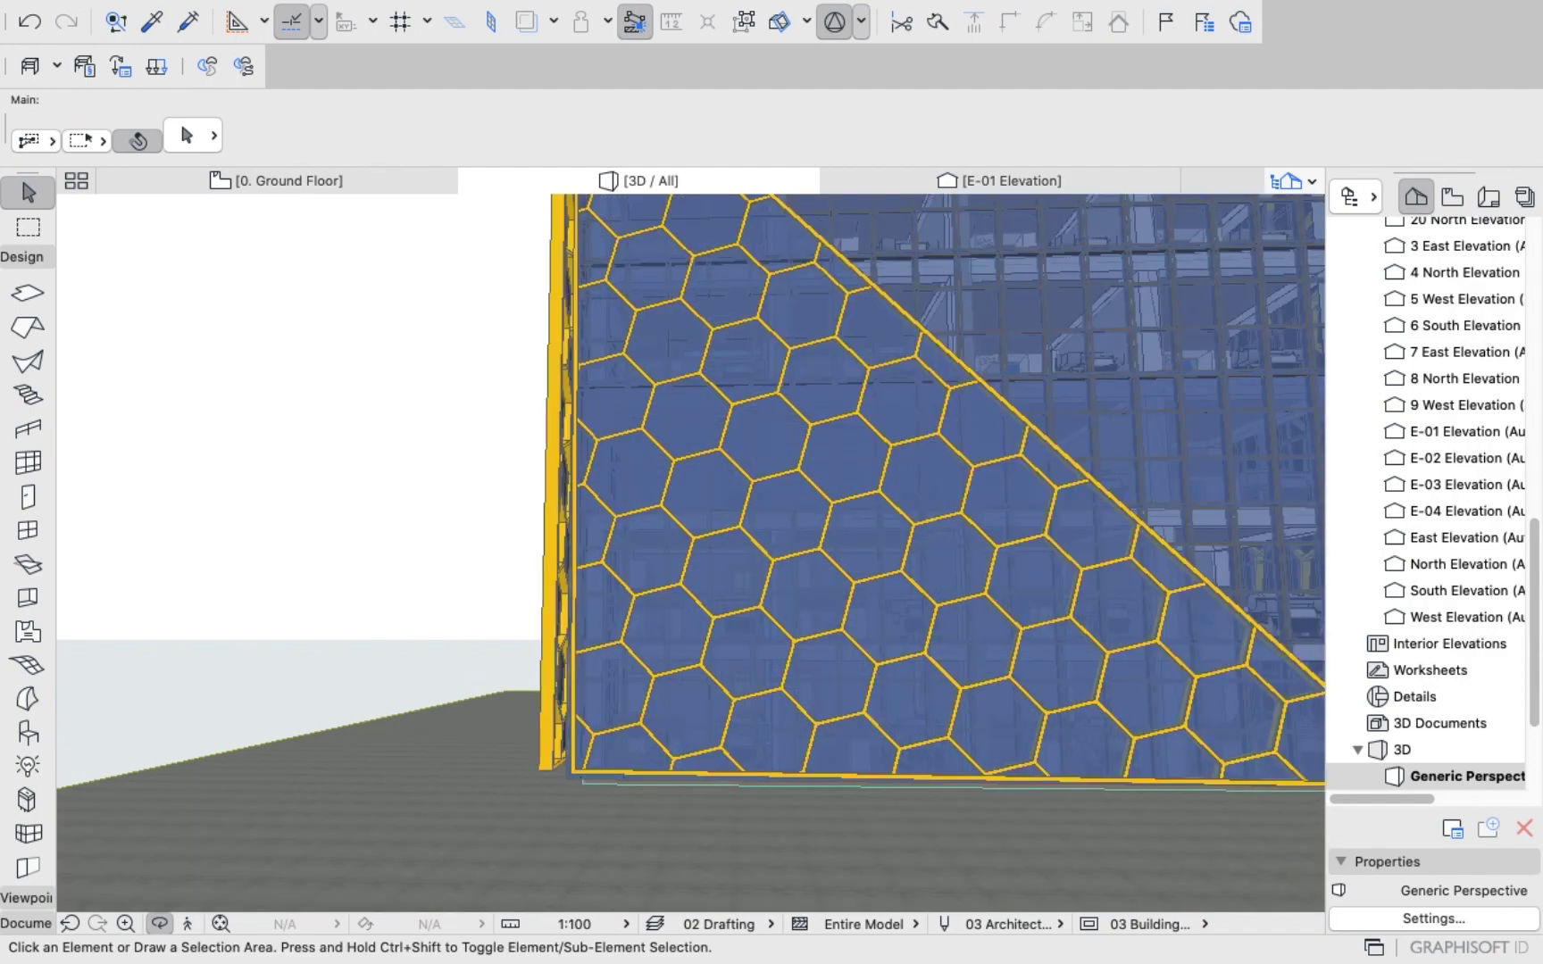
pyautogui.scroll(3, 536, 608)
pyautogui.scroll(2, 690, 553)
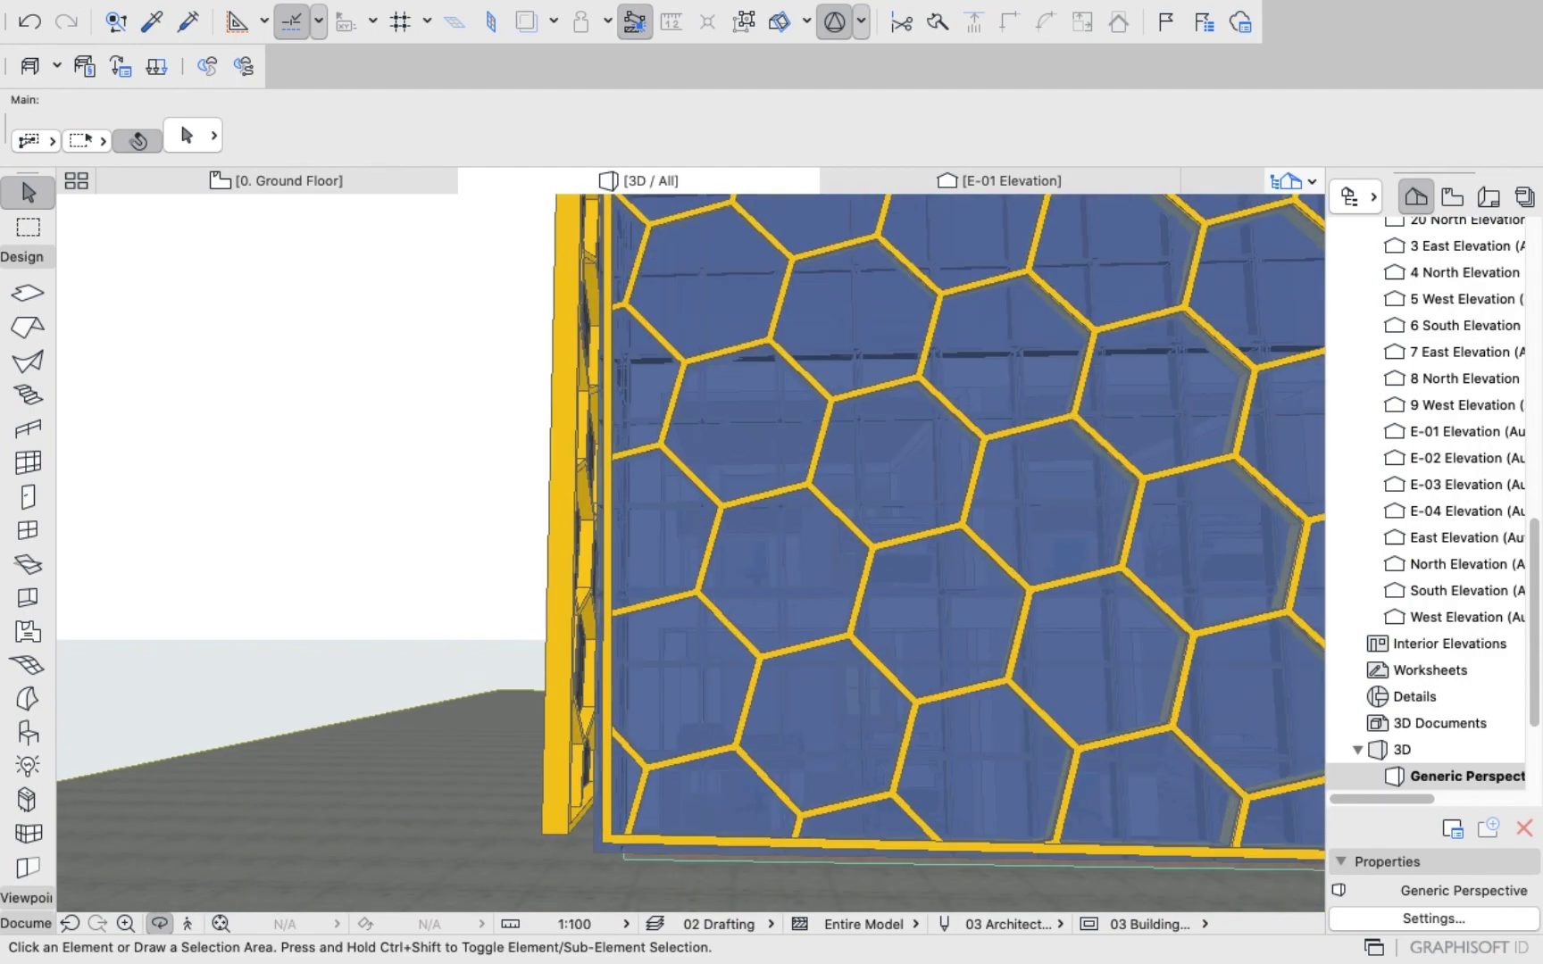
pyautogui.click(28, 226)
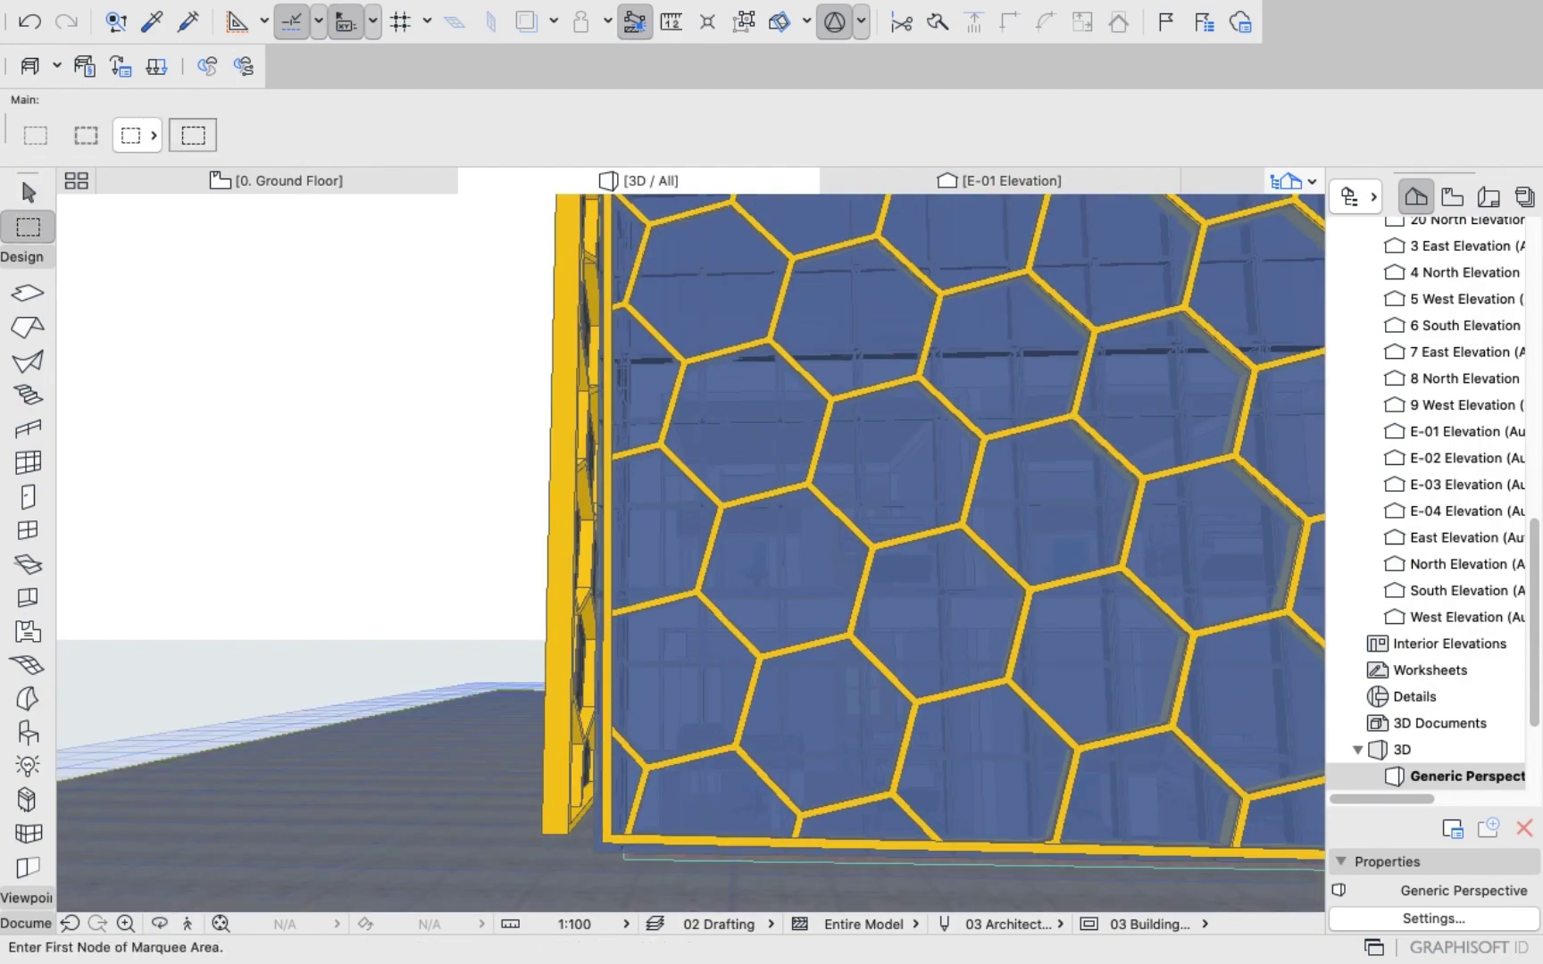
pyautogui.click(27, 191)
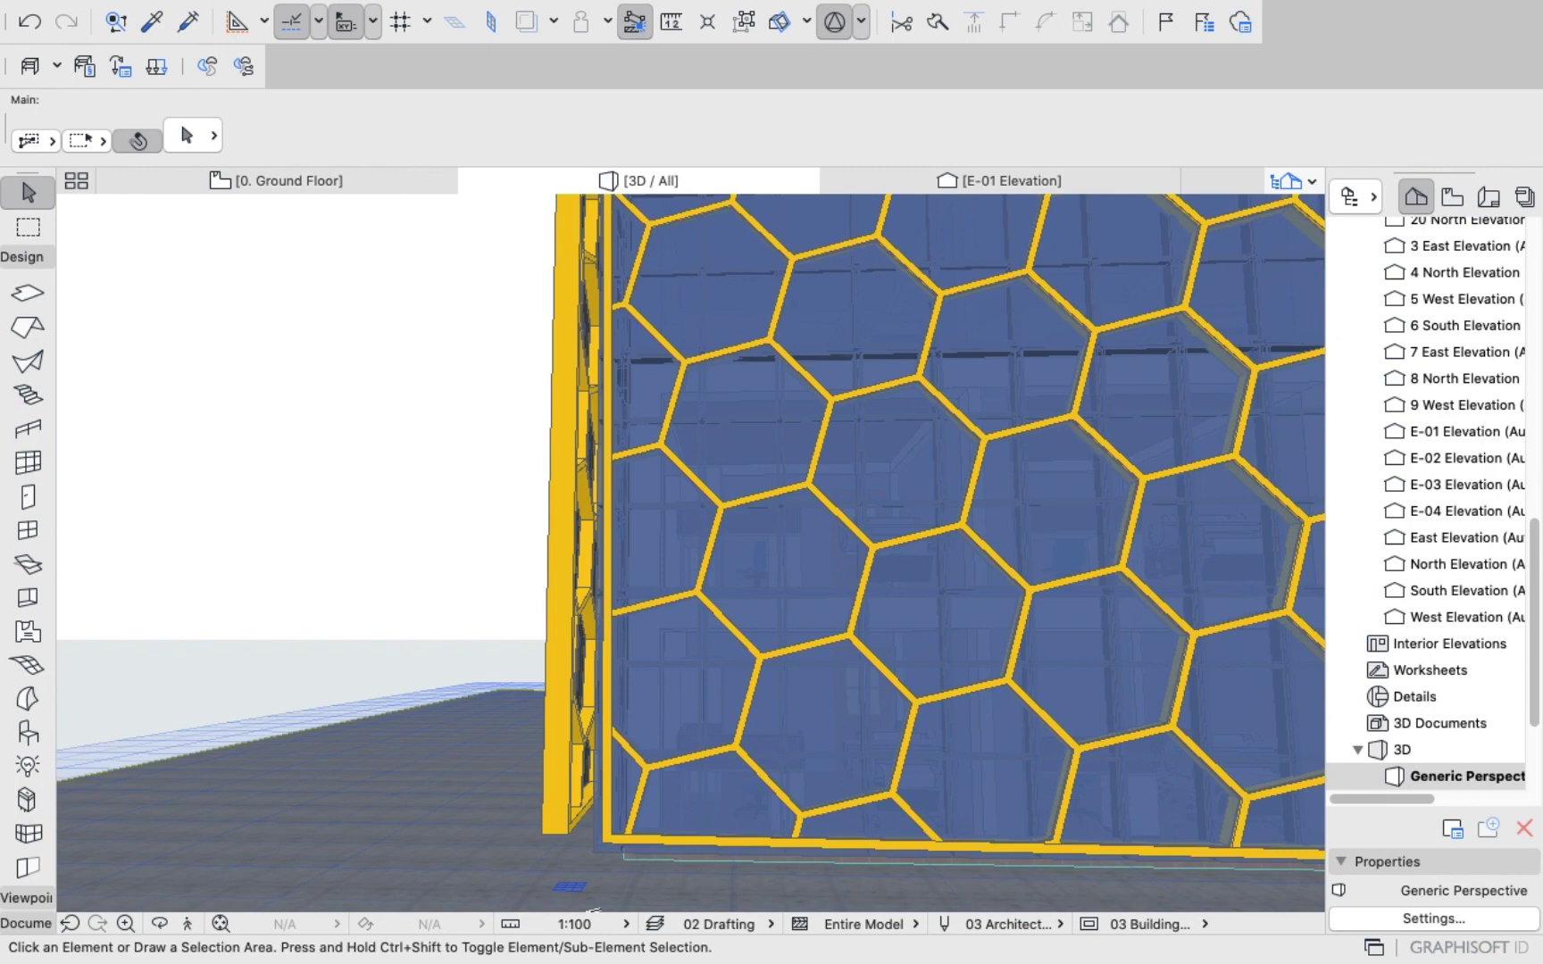
pyautogui.click(582, 673)
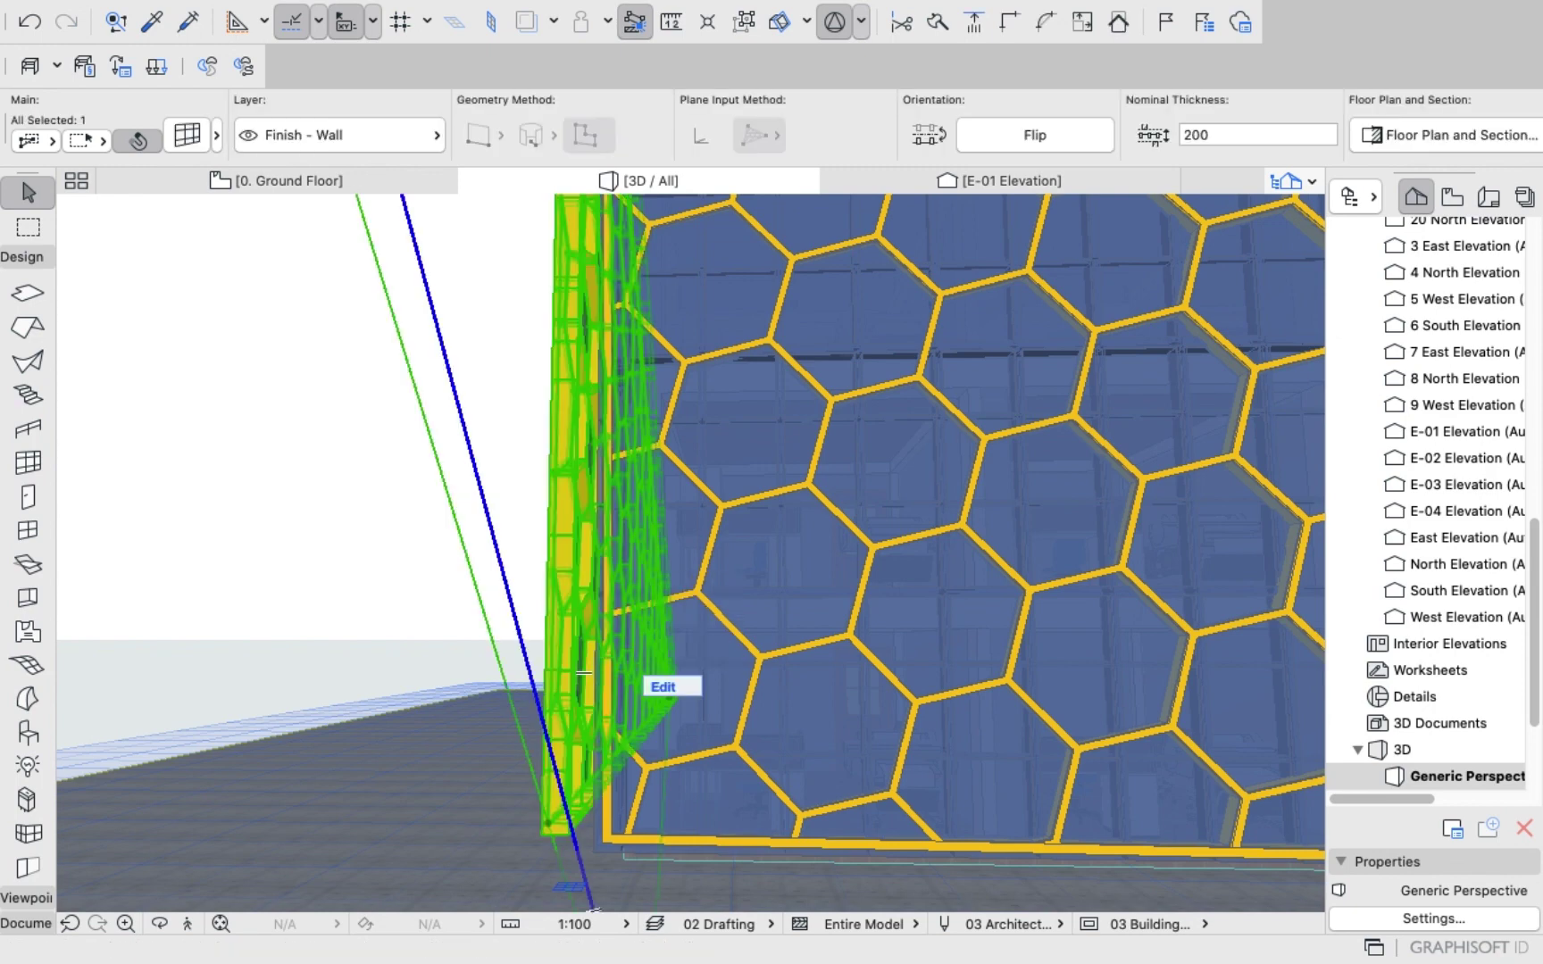
pyautogui.click(583, 695)
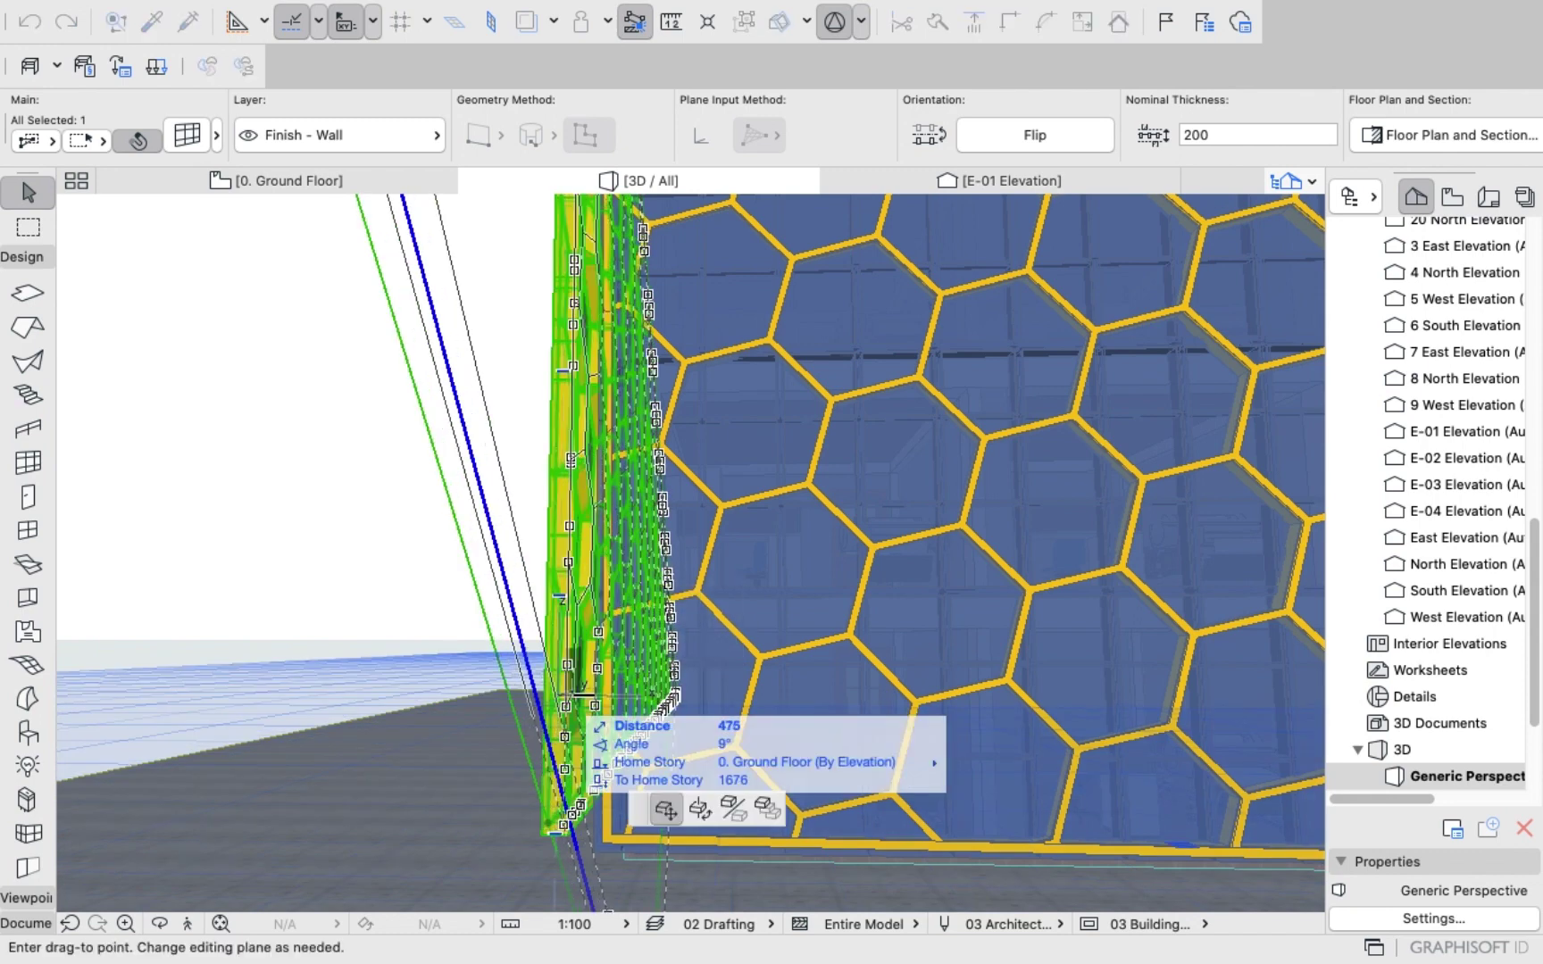
pyautogui.write('200')
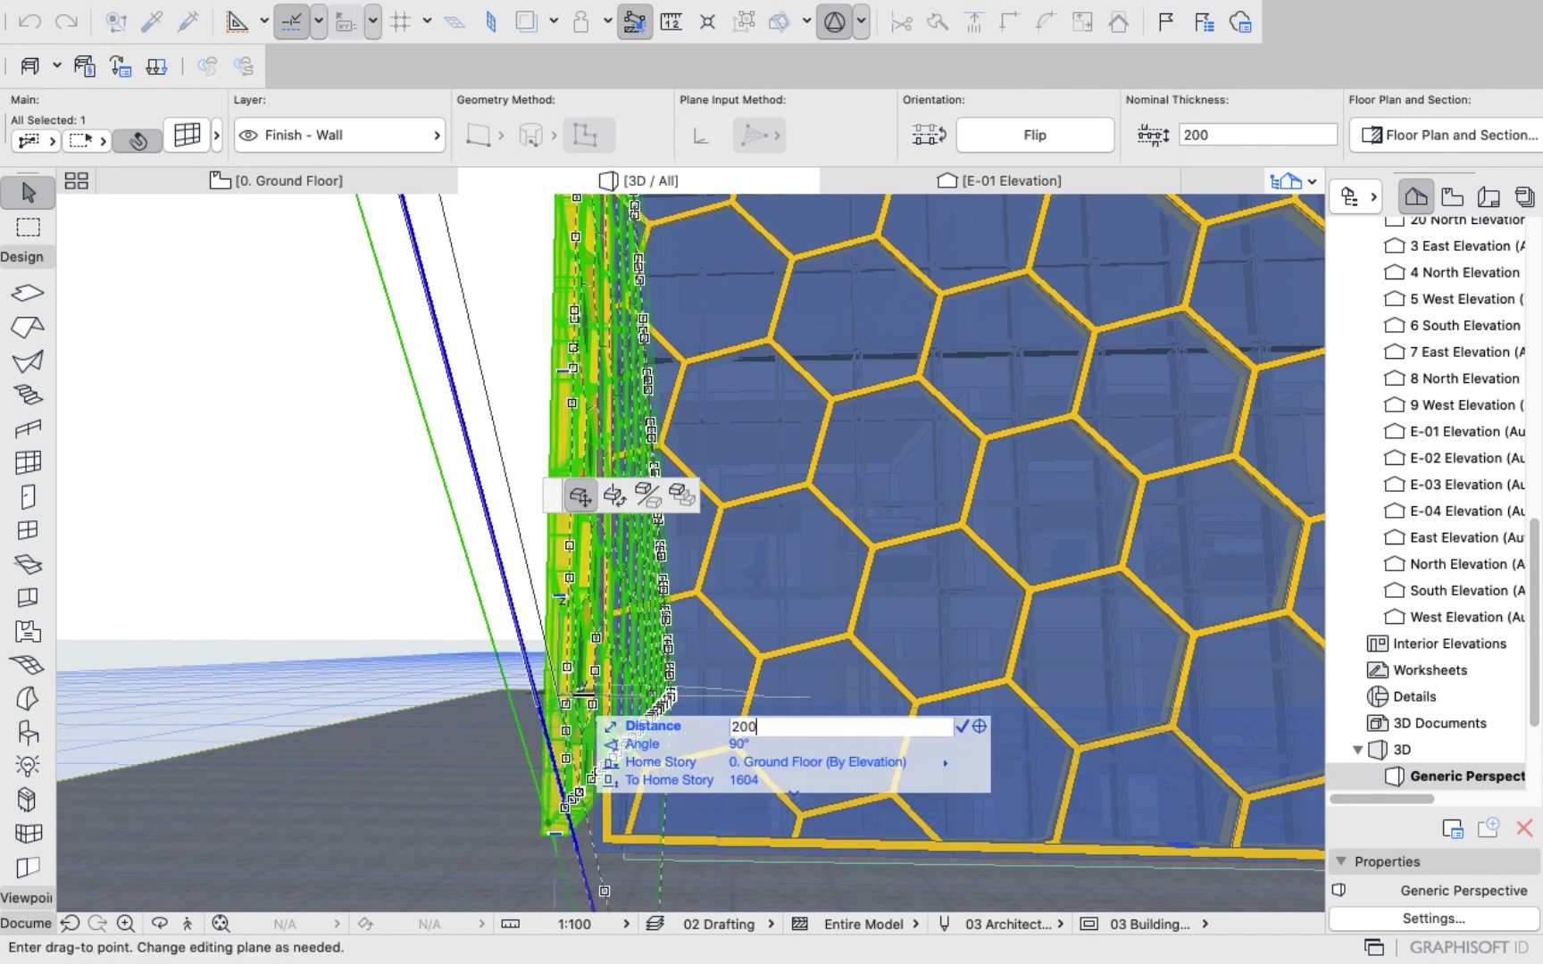
pyautogui.press('Return')
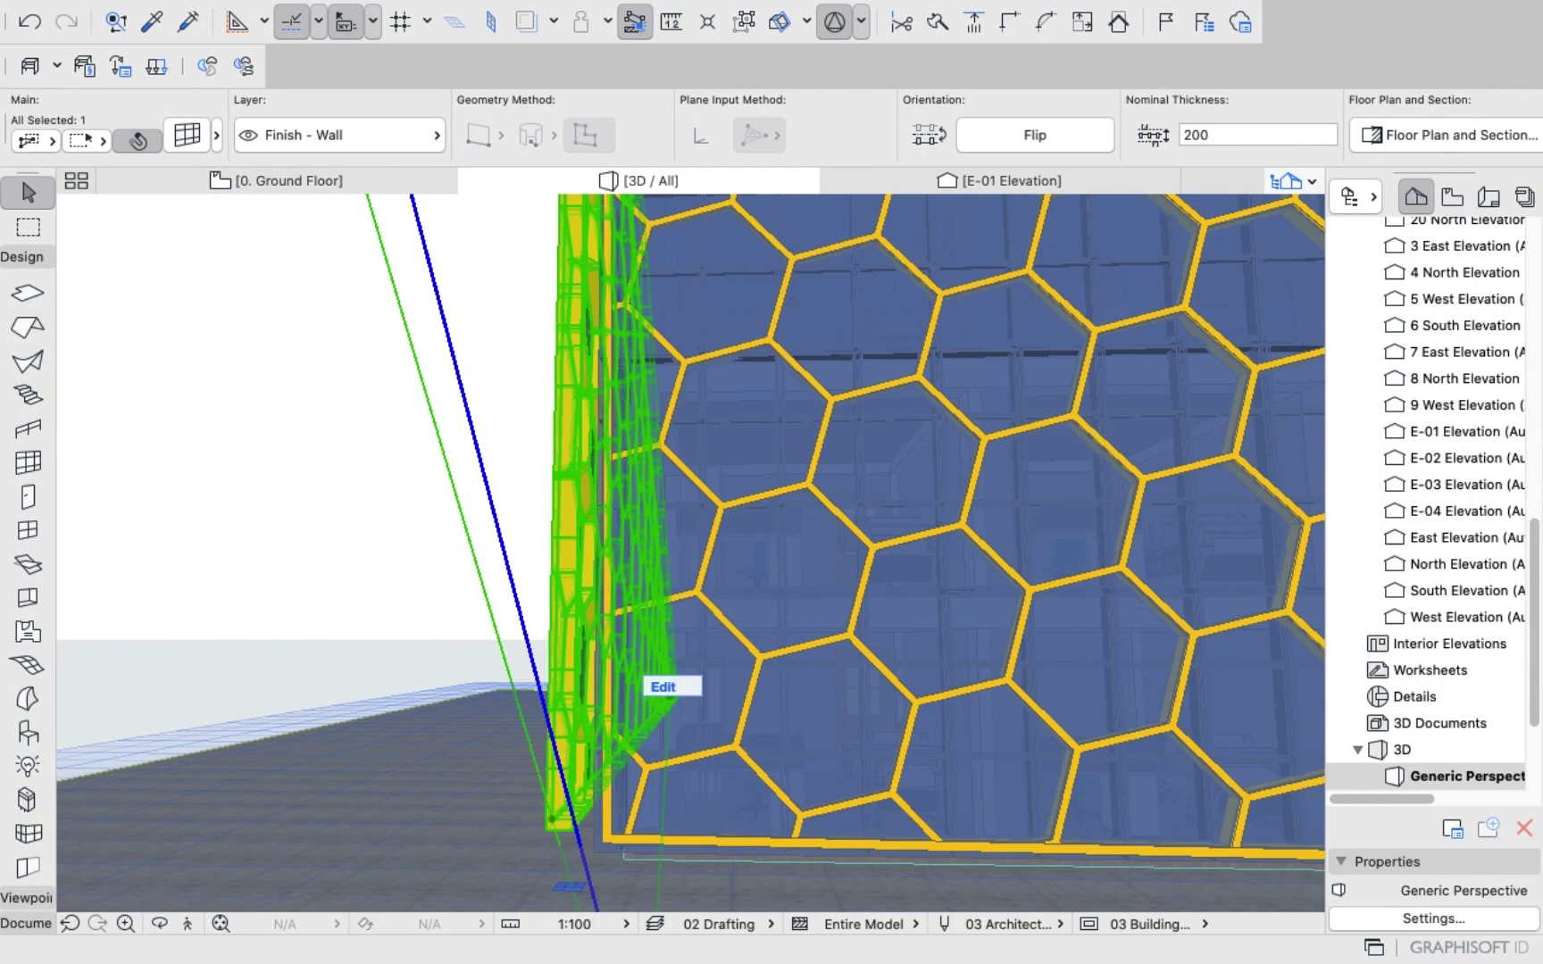
pyautogui.click(696, 589)
pyautogui.click(299, 479)
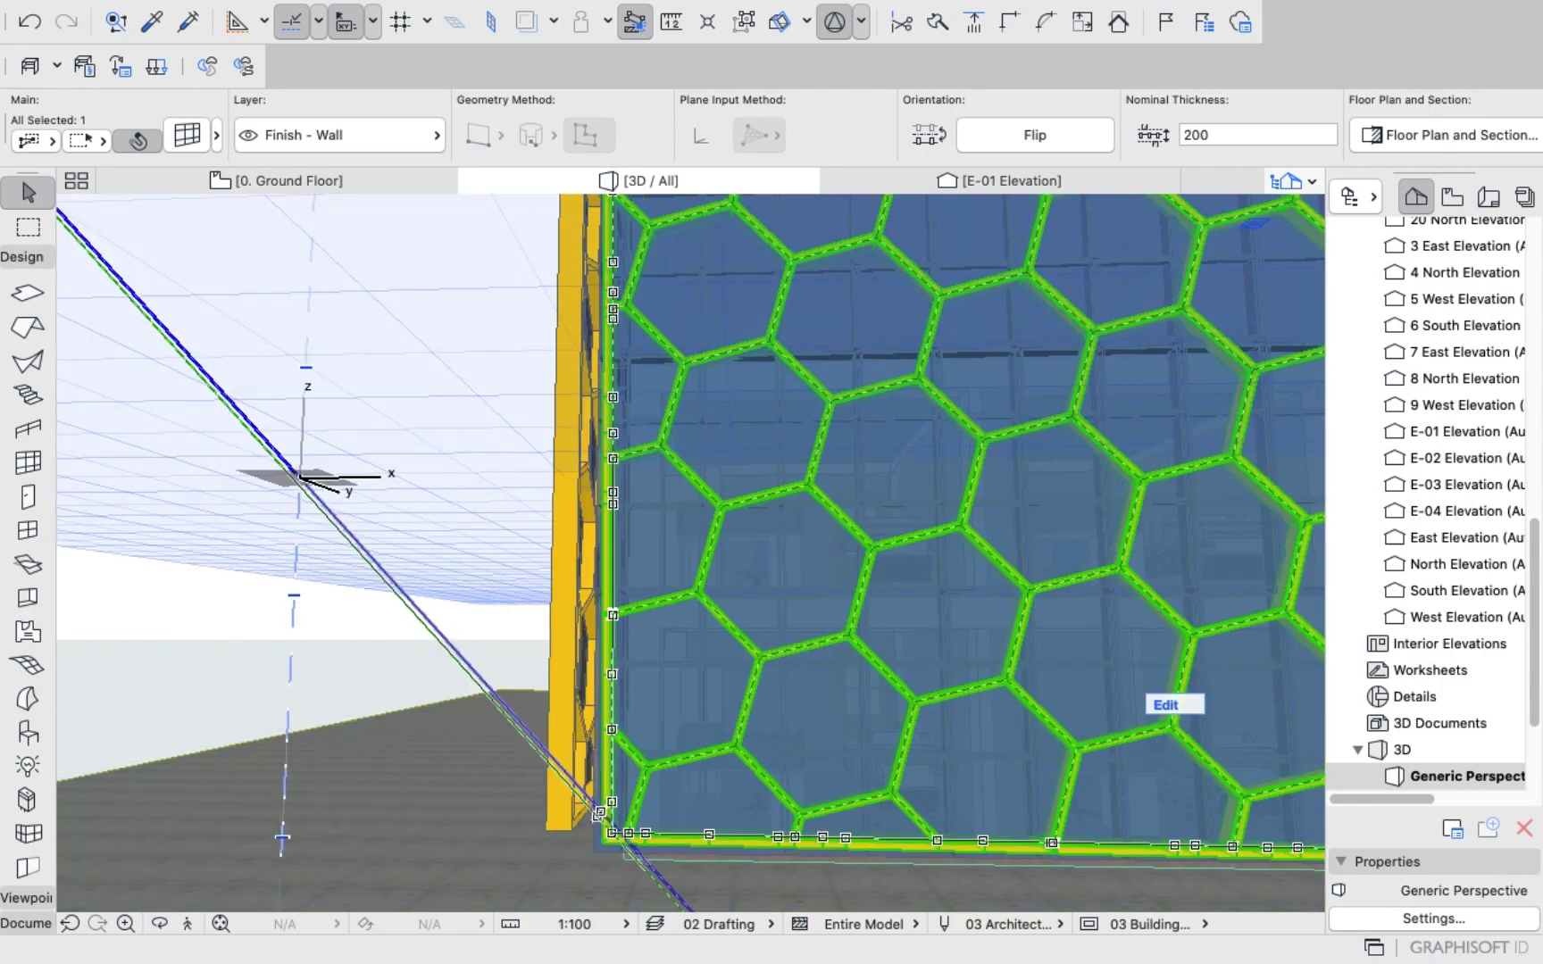
pyautogui.click(598, 812)
pyautogui.rightClick(341, 396)
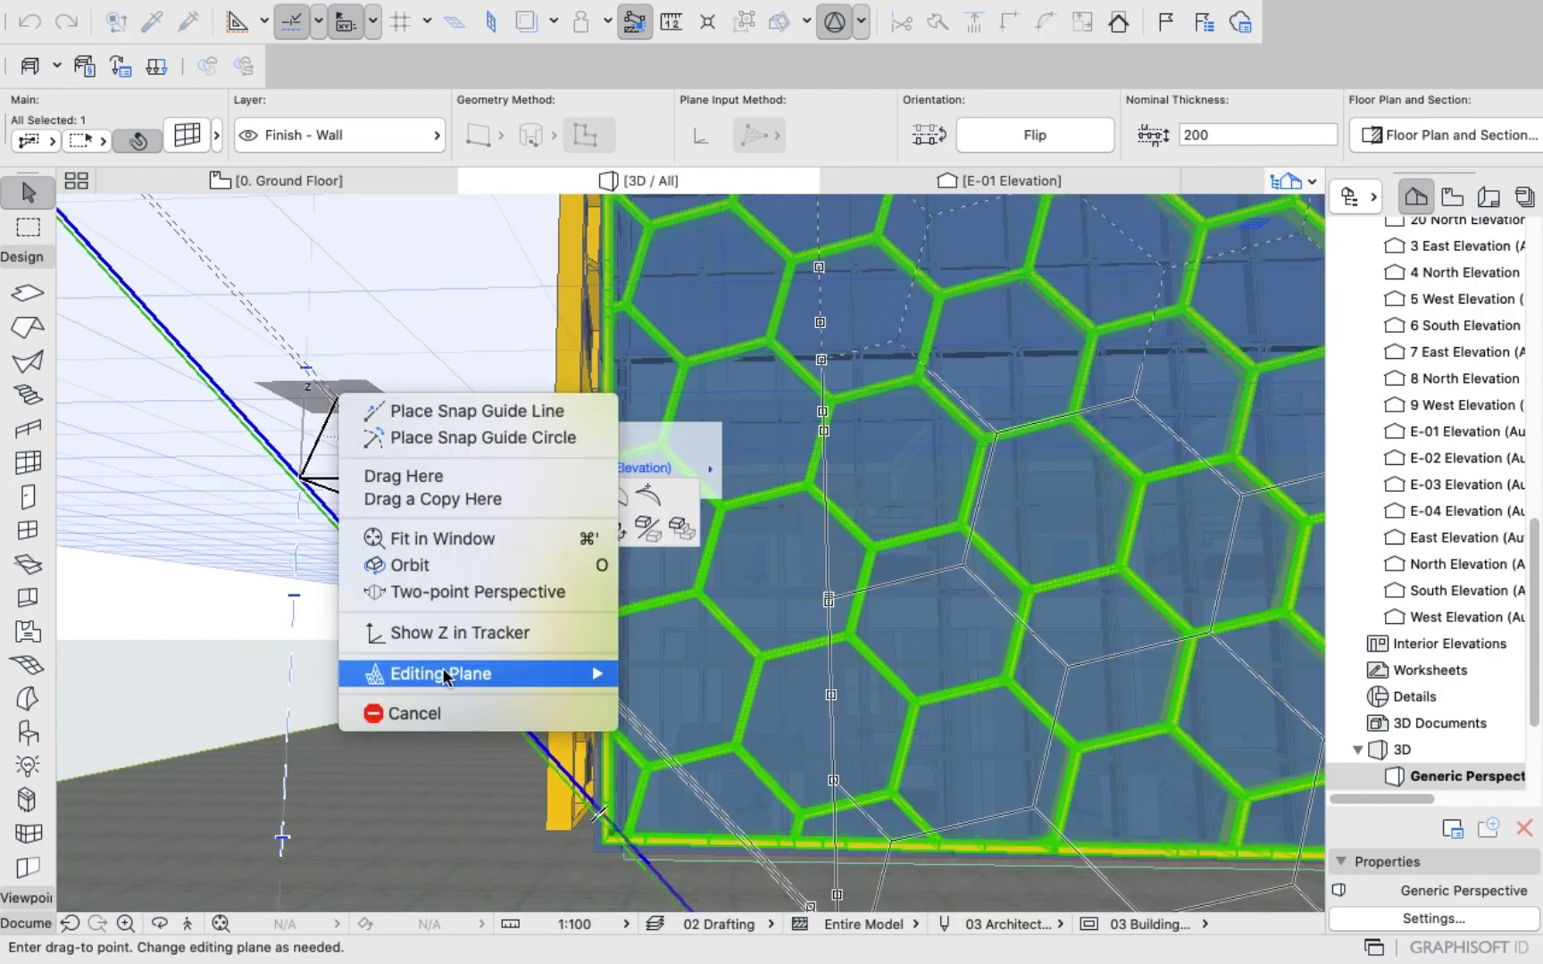
pyautogui.click(444, 714)
pyautogui.click(148, 586)
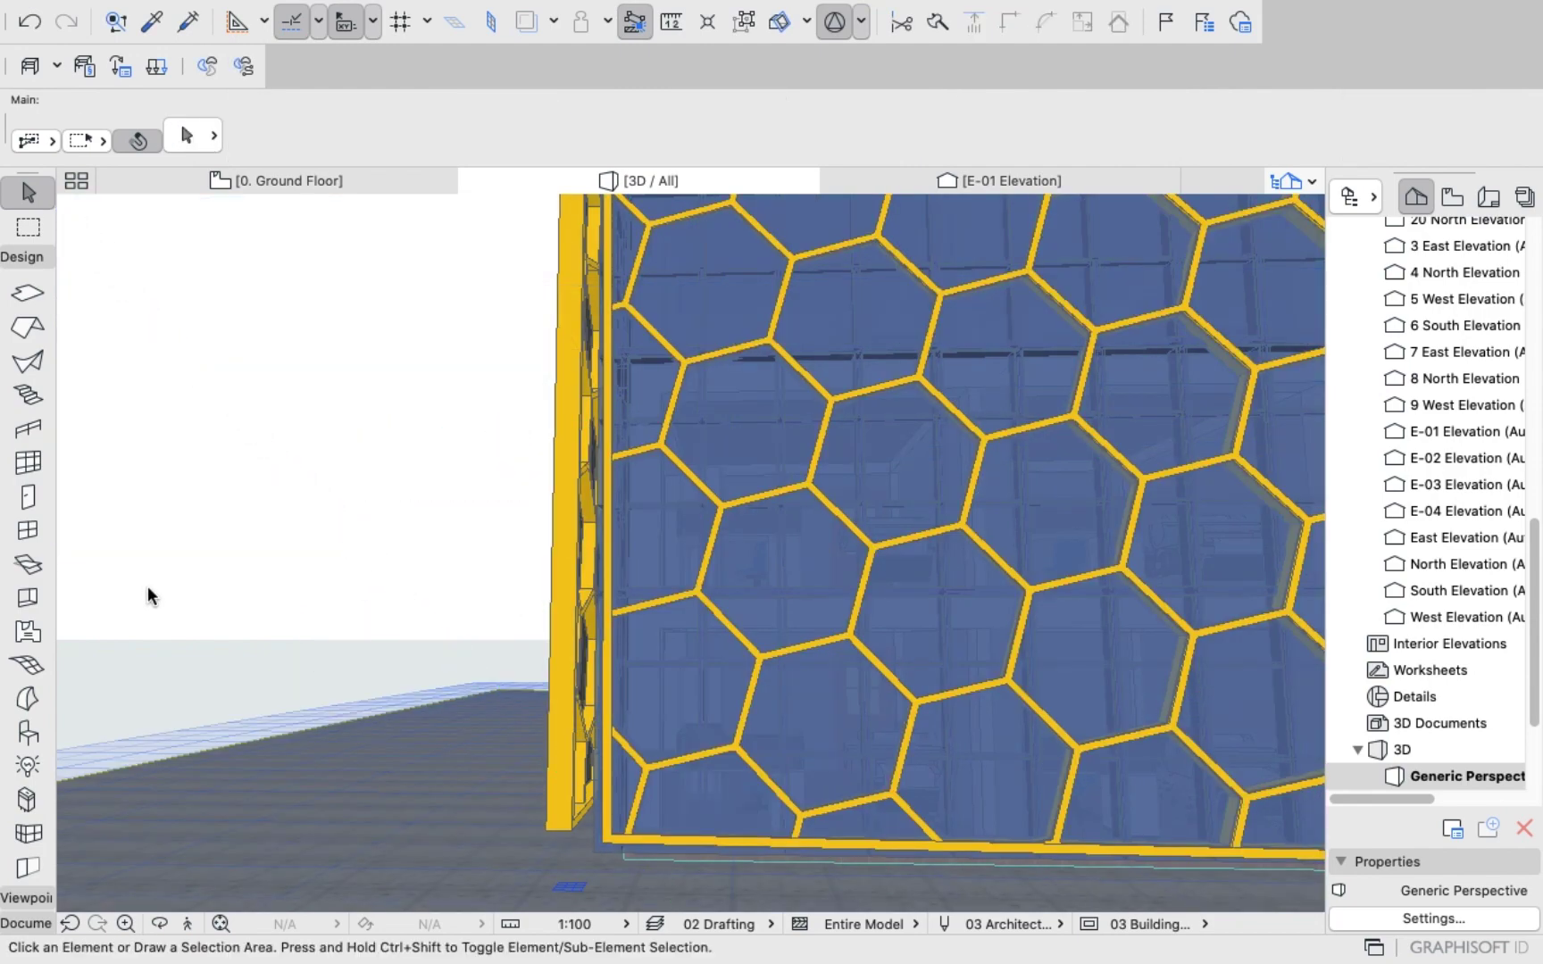
# Inspect the yellow-framed hexagon curtain walls and their corner alignment on all sides of the tower's lower block.
pyautogui.press('o')
pyautogui.scroll(-10, 328, 644)
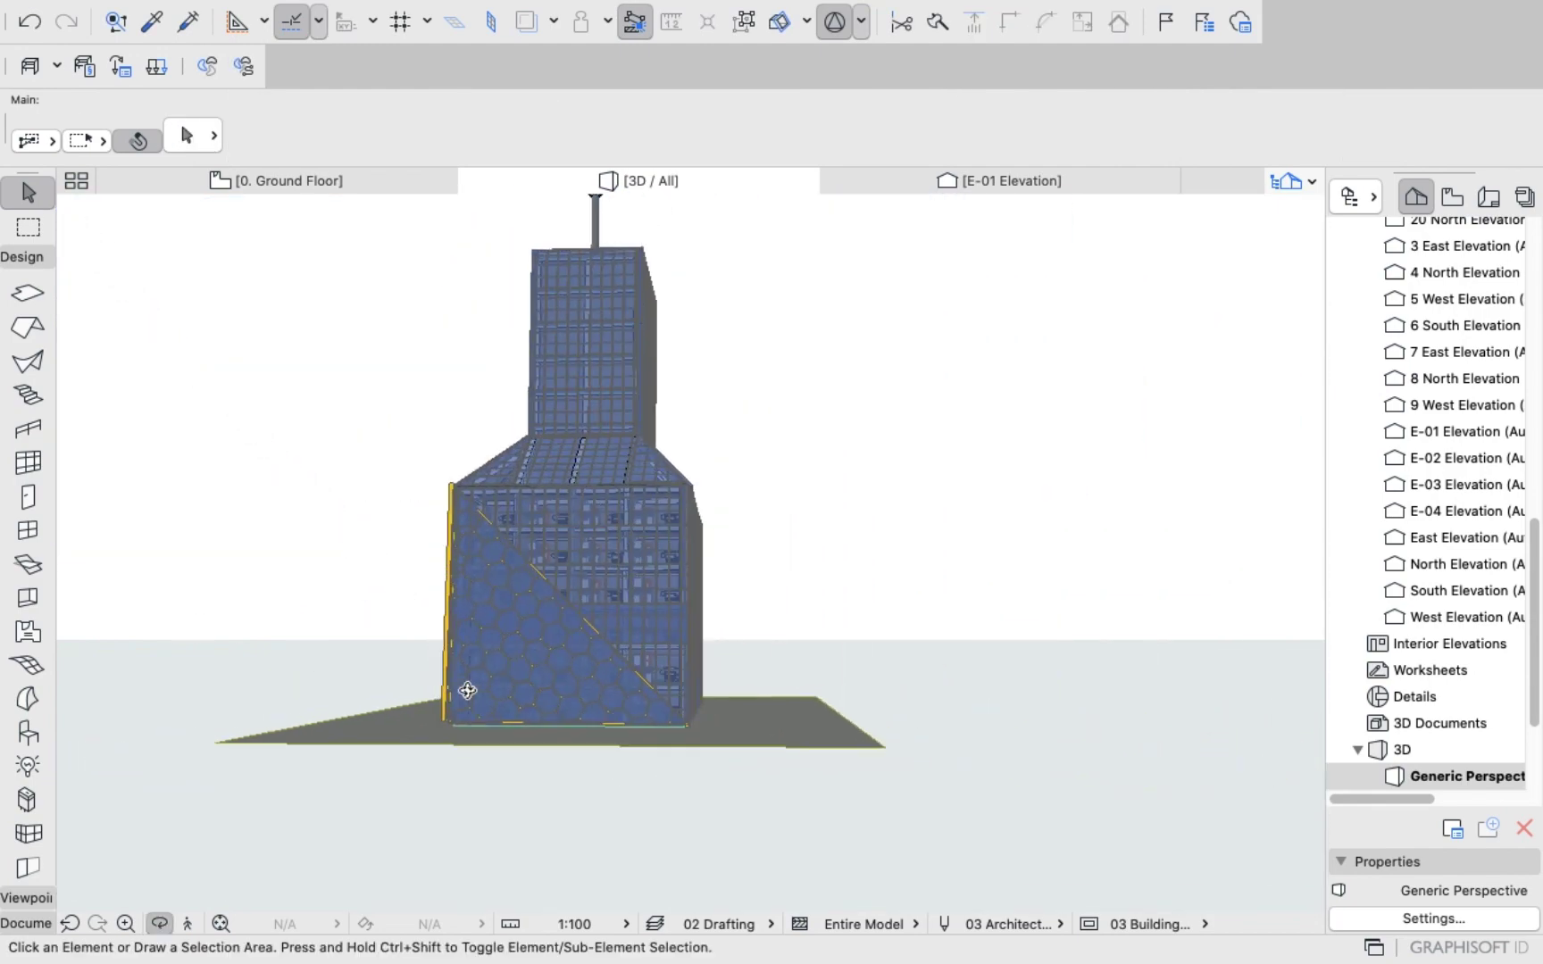
pyautogui.moveTo(467, 690); pyautogui.dragTo(664, 802)
pyautogui.scroll(5, 675, 603)
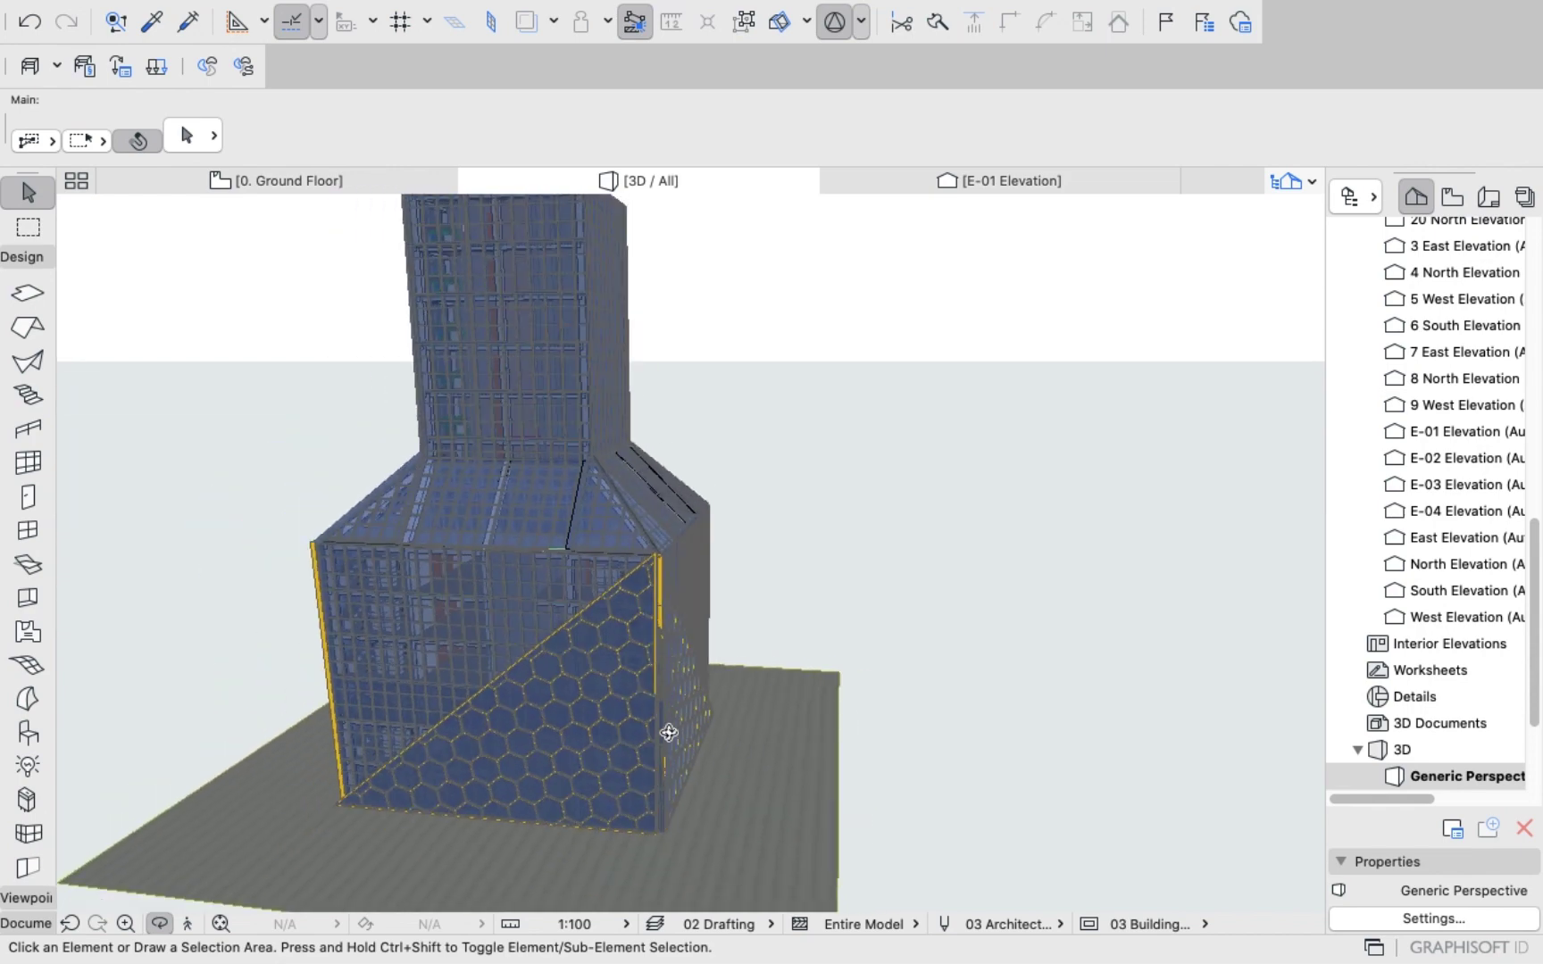
pyautogui.moveTo(669, 732); pyautogui.dragTo(952, 666)
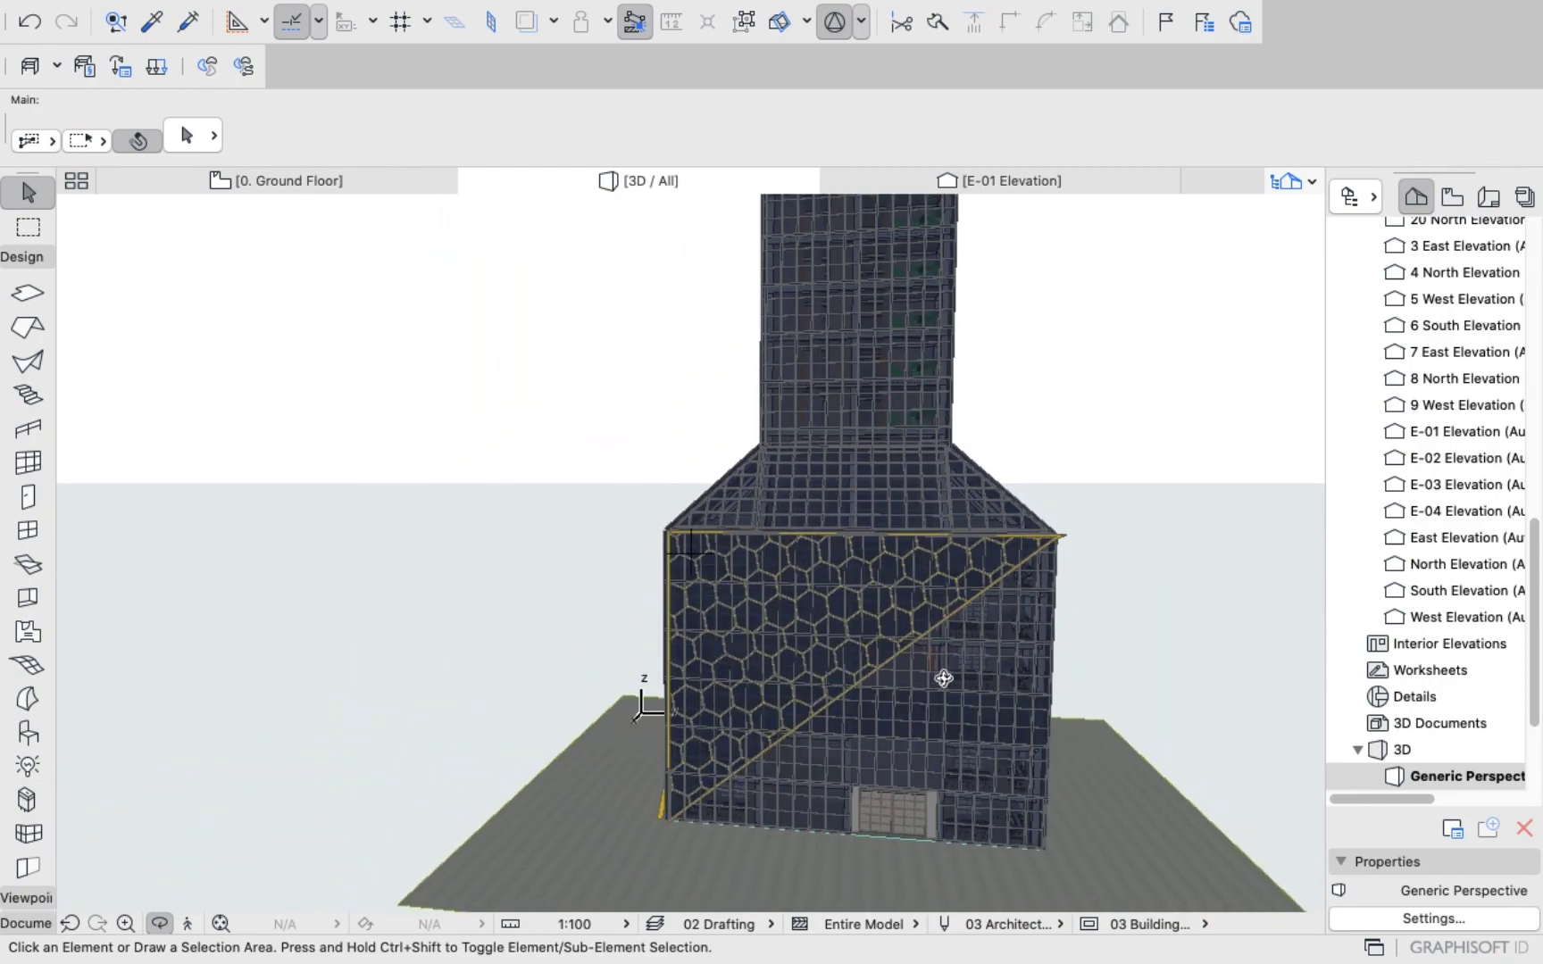
pyautogui.moveTo(943, 678); pyautogui.dragTo(928, 590)
pyautogui.scroll(3, 927, 590)
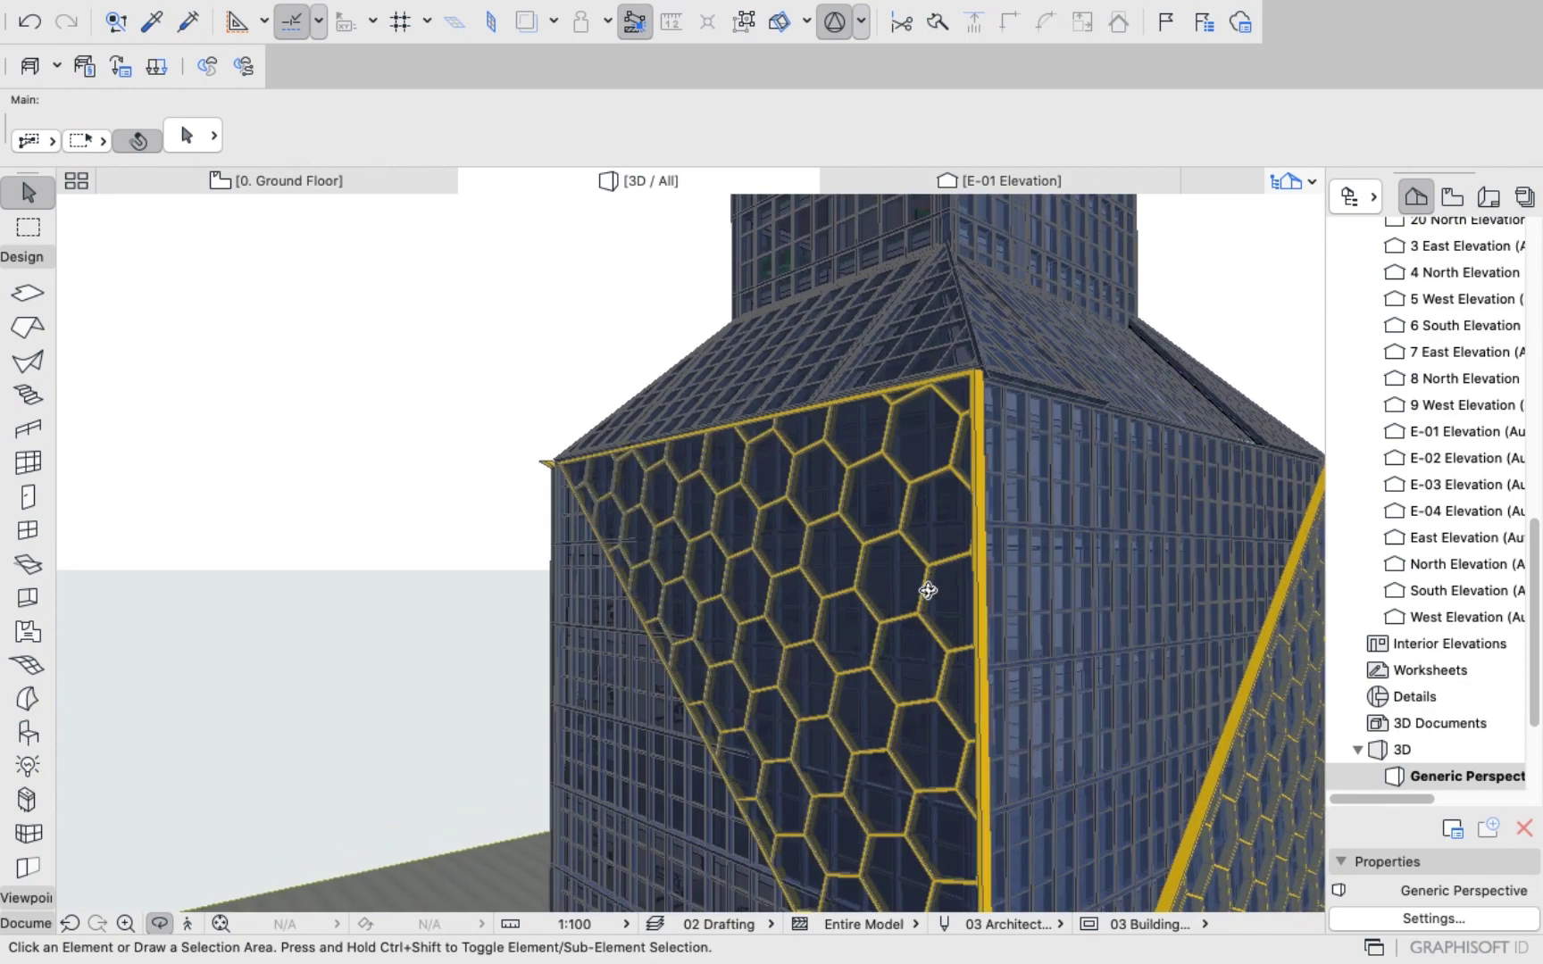
pyautogui.scroll(-5, 927, 591)
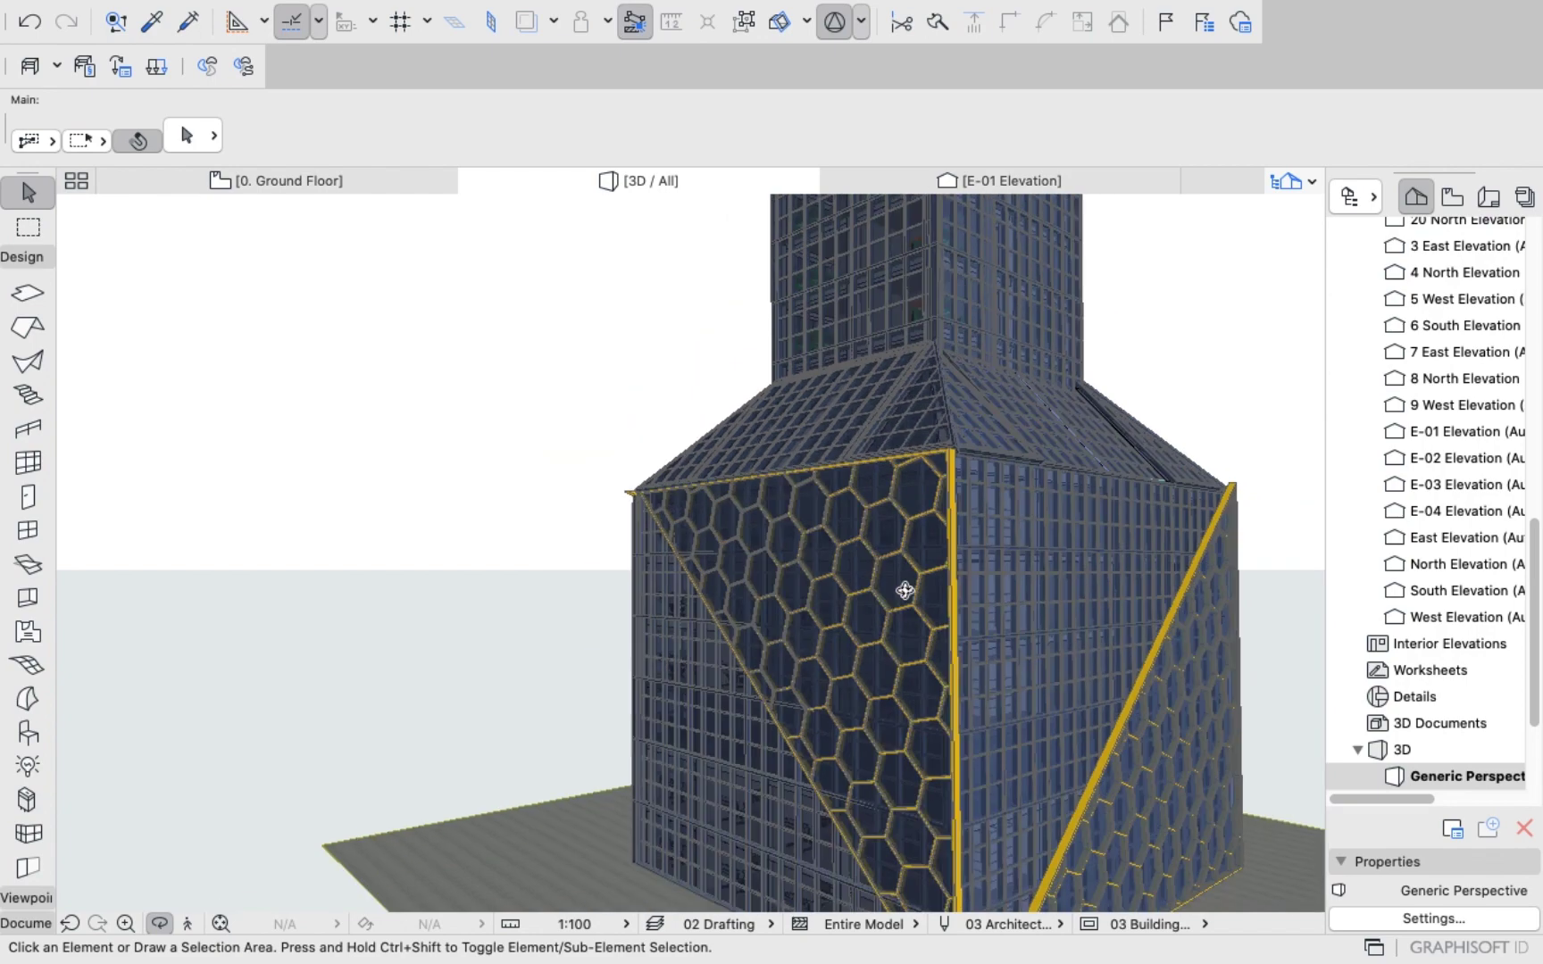
pyautogui.moveTo(951, 586); pyautogui.dragTo(875, 620)
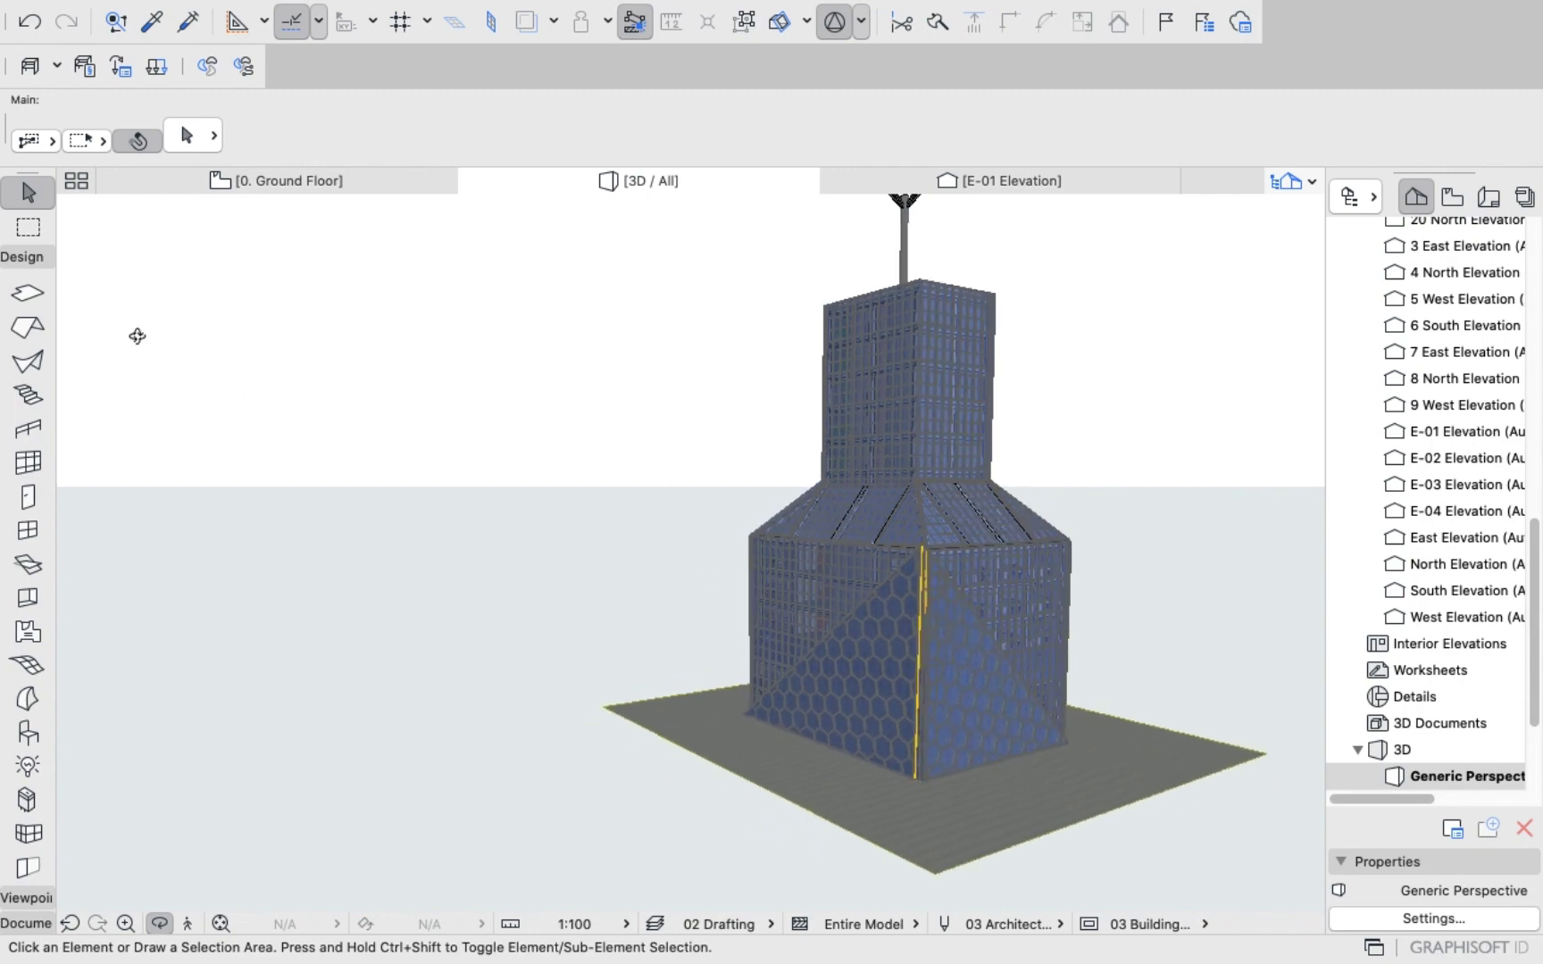
# Select the two triangular curtain walls meeting at the front corner and override their Boundary Frame surface with Paint - Light Gray.
pyautogui.click(27, 203)
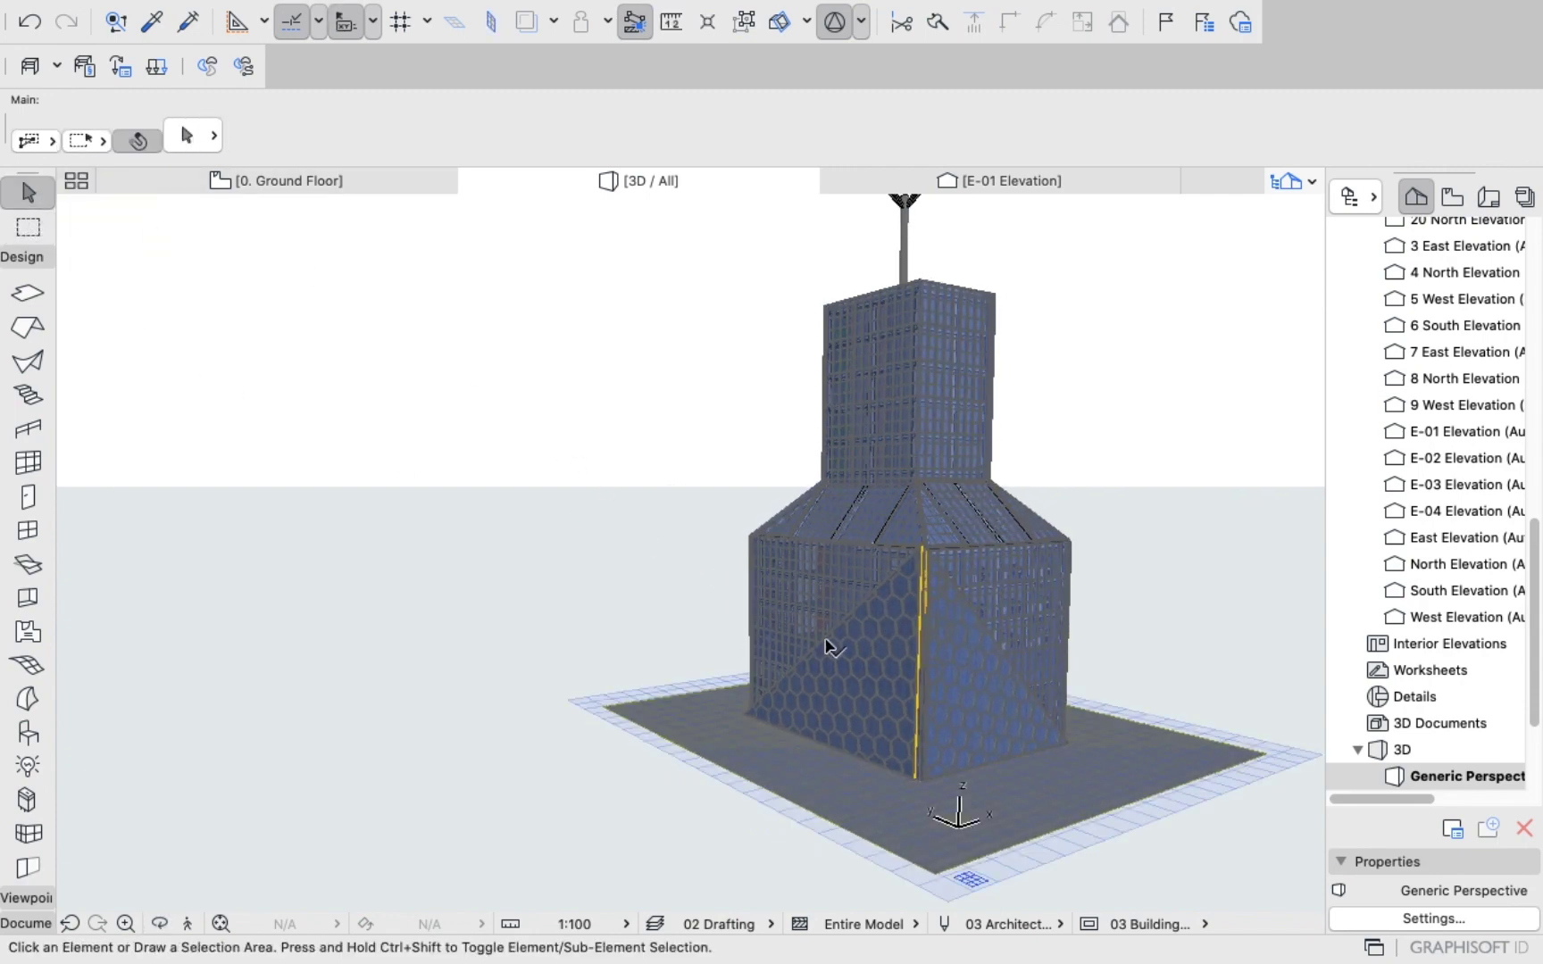
pyautogui.click(846, 666)
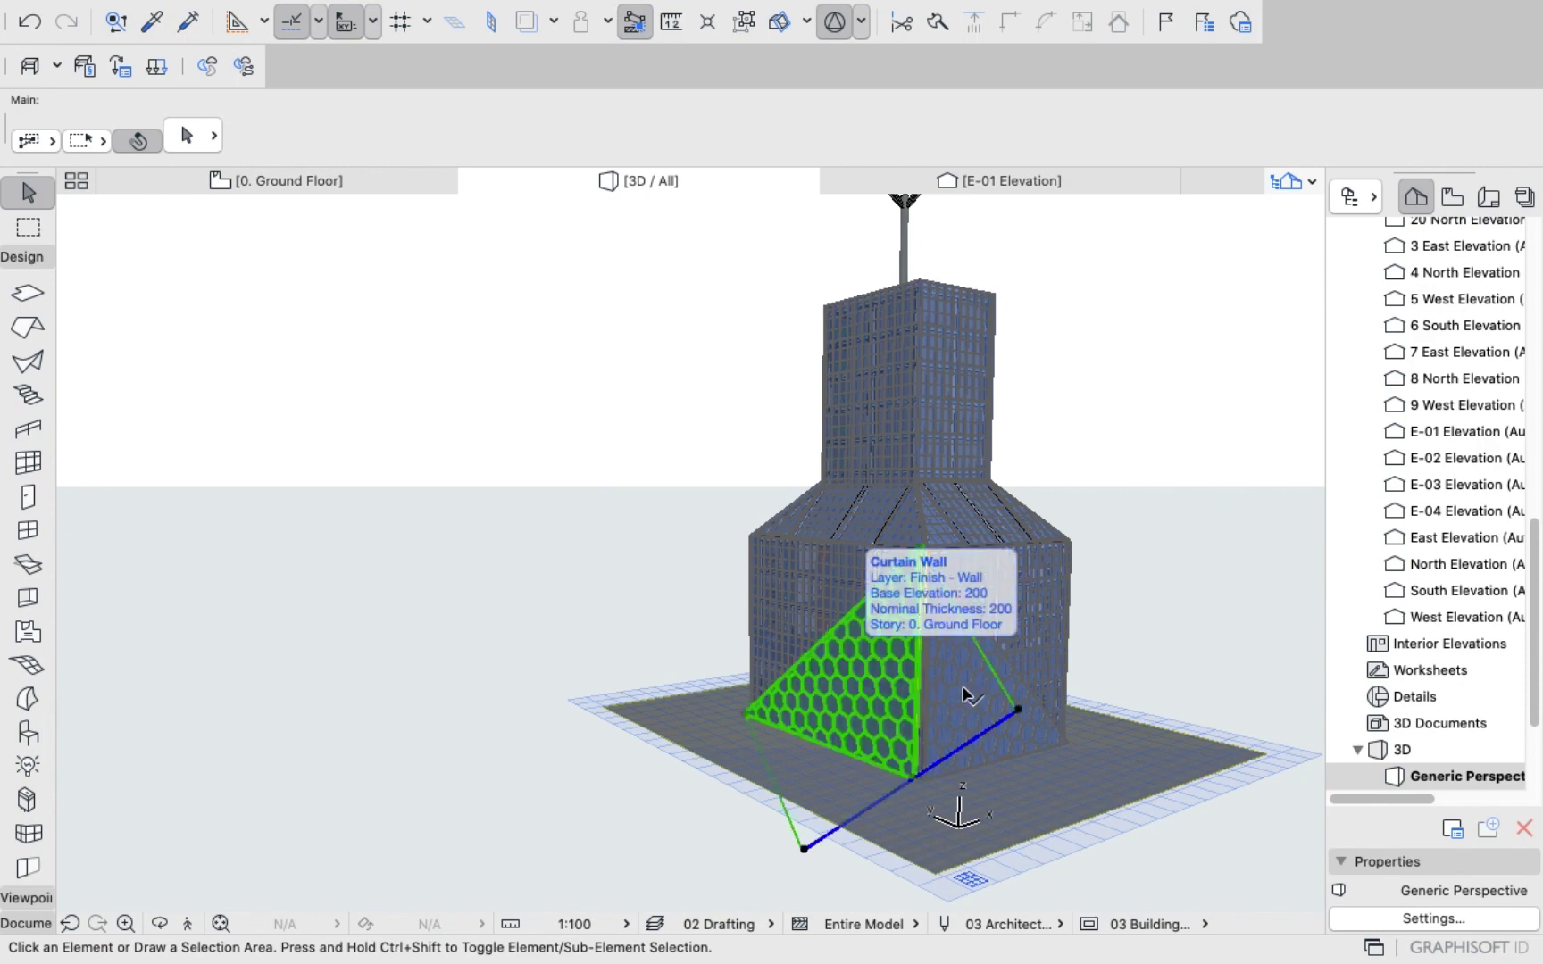
pyautogui.keyDown('shift'); pyautogui.click(968, 696); pyautogui.keyUp('shift')
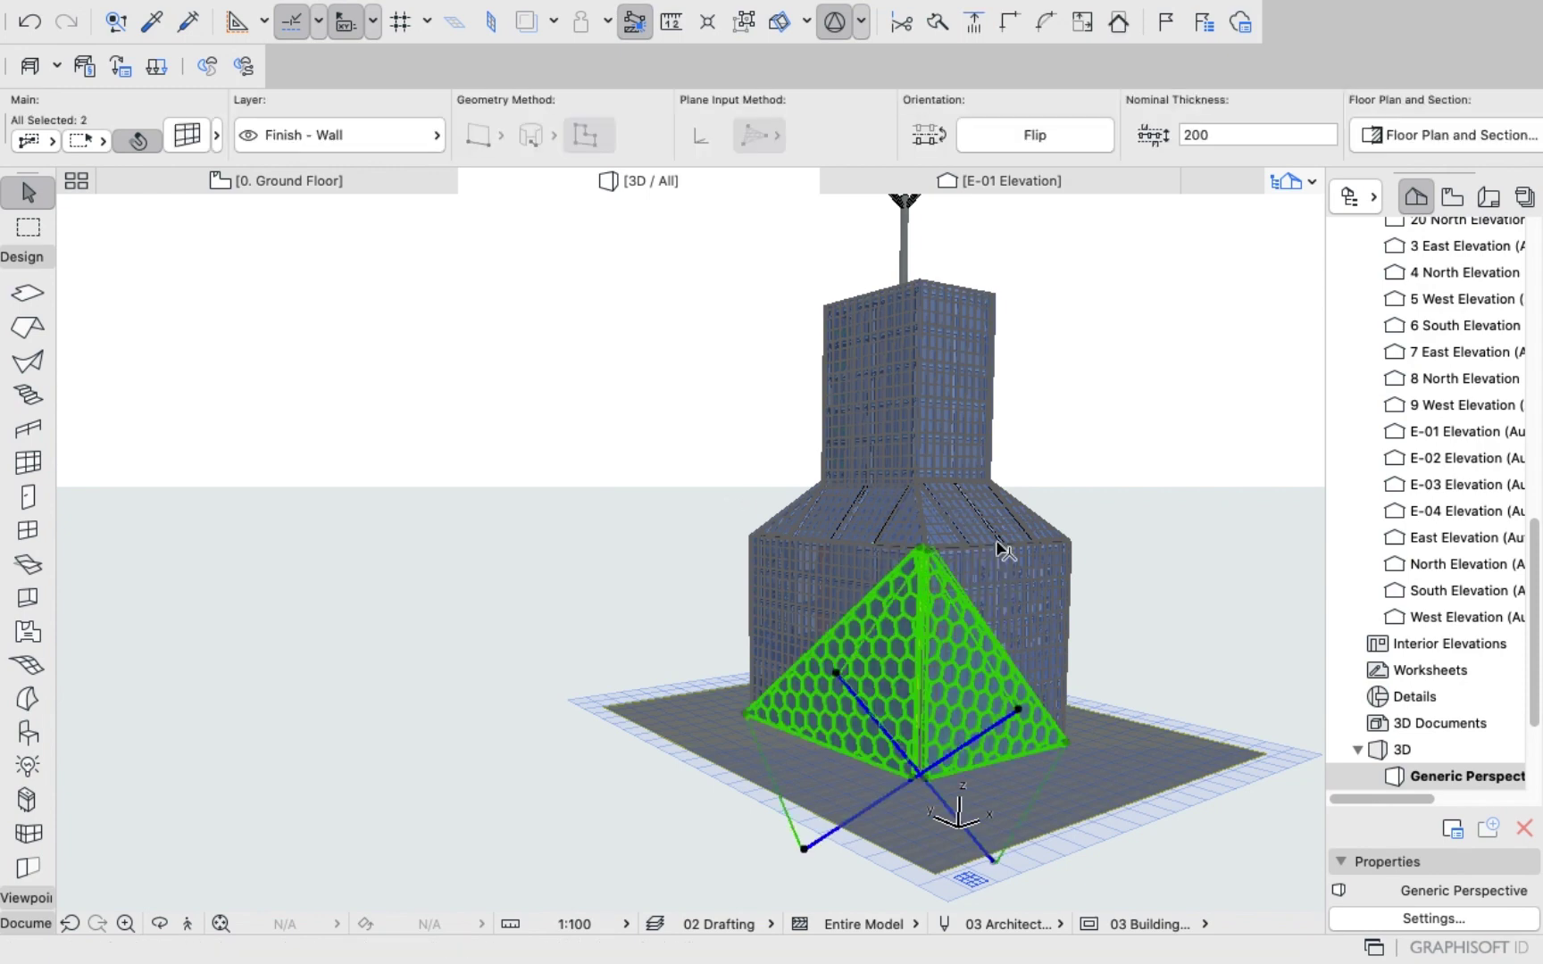
pyautogui.click(202, 140)
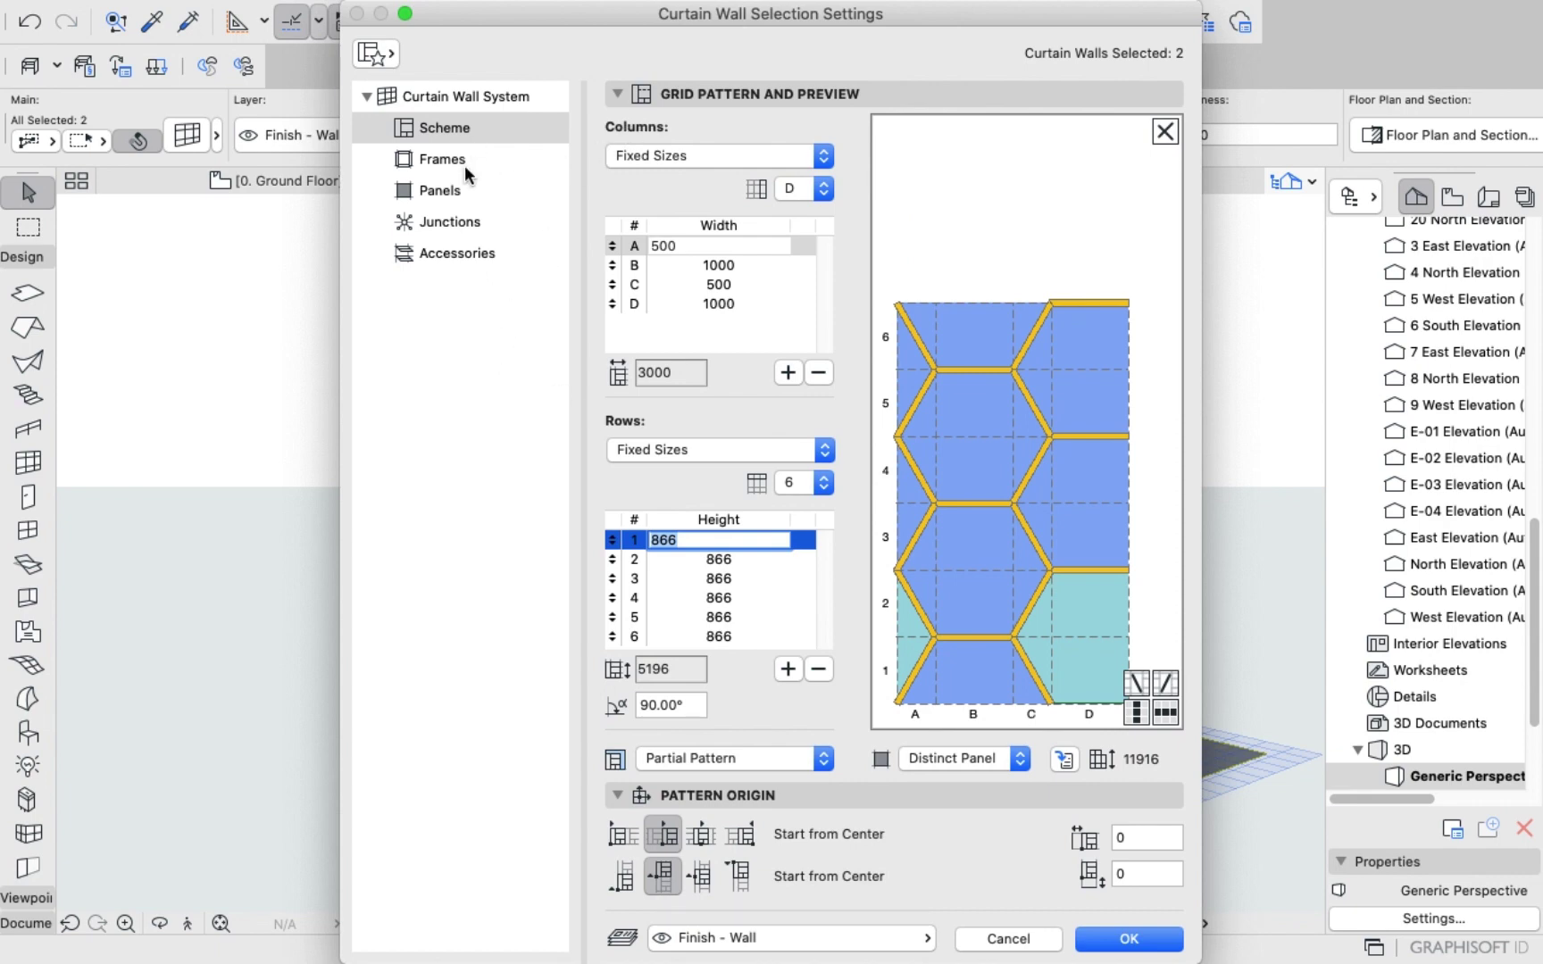
pyautogui.click(465, 164)
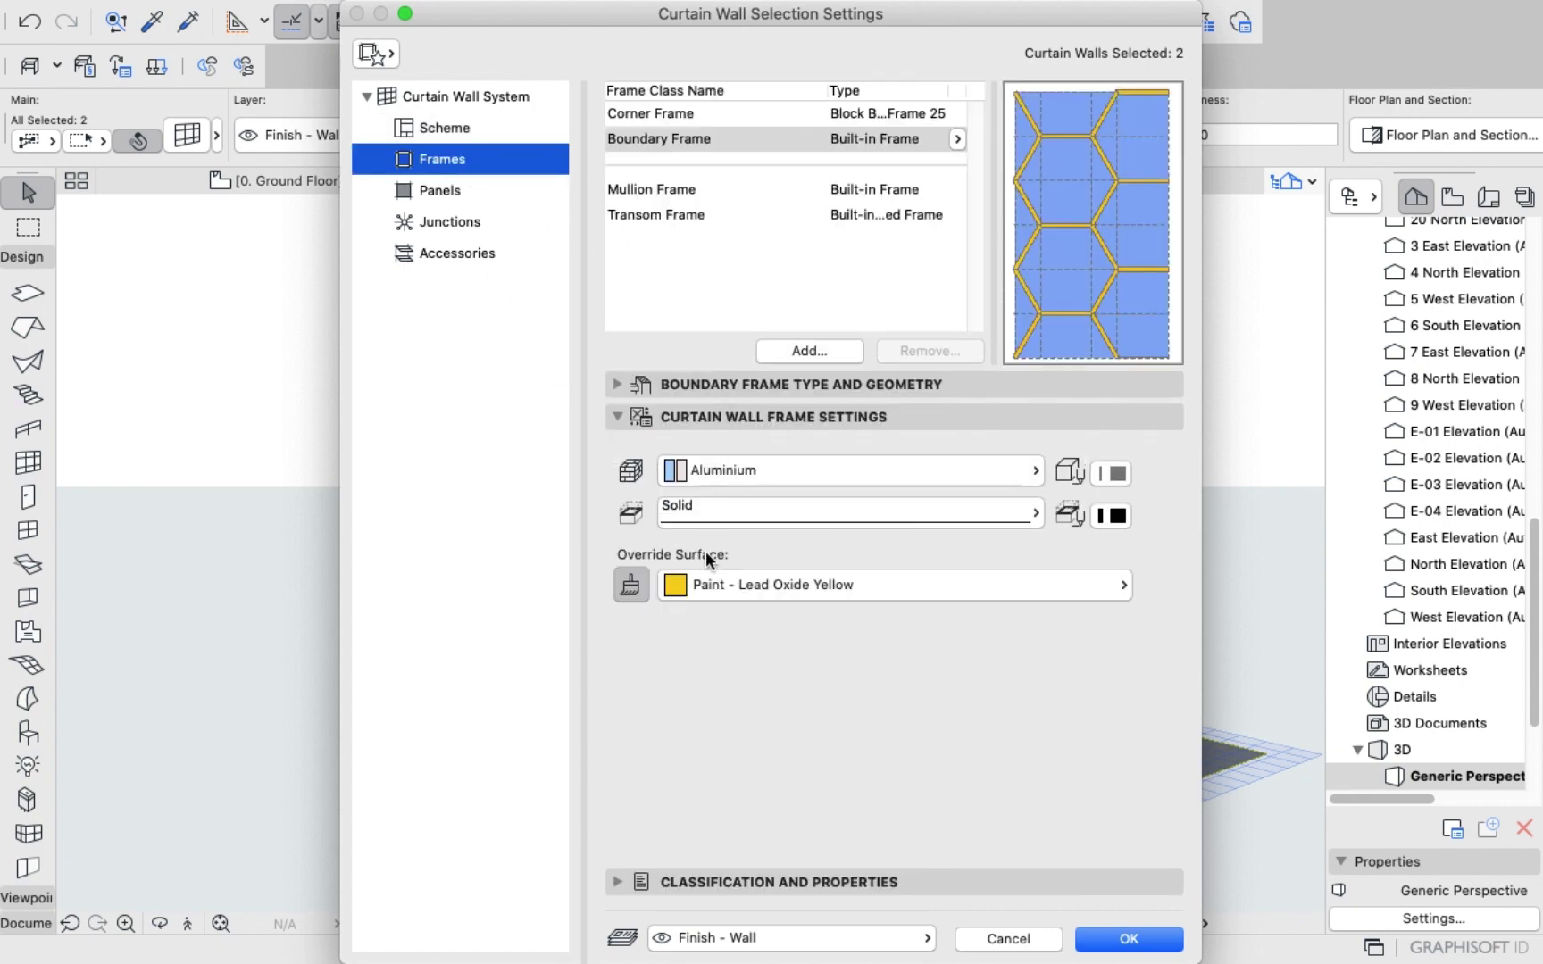
pyautogui.click(707, 578)
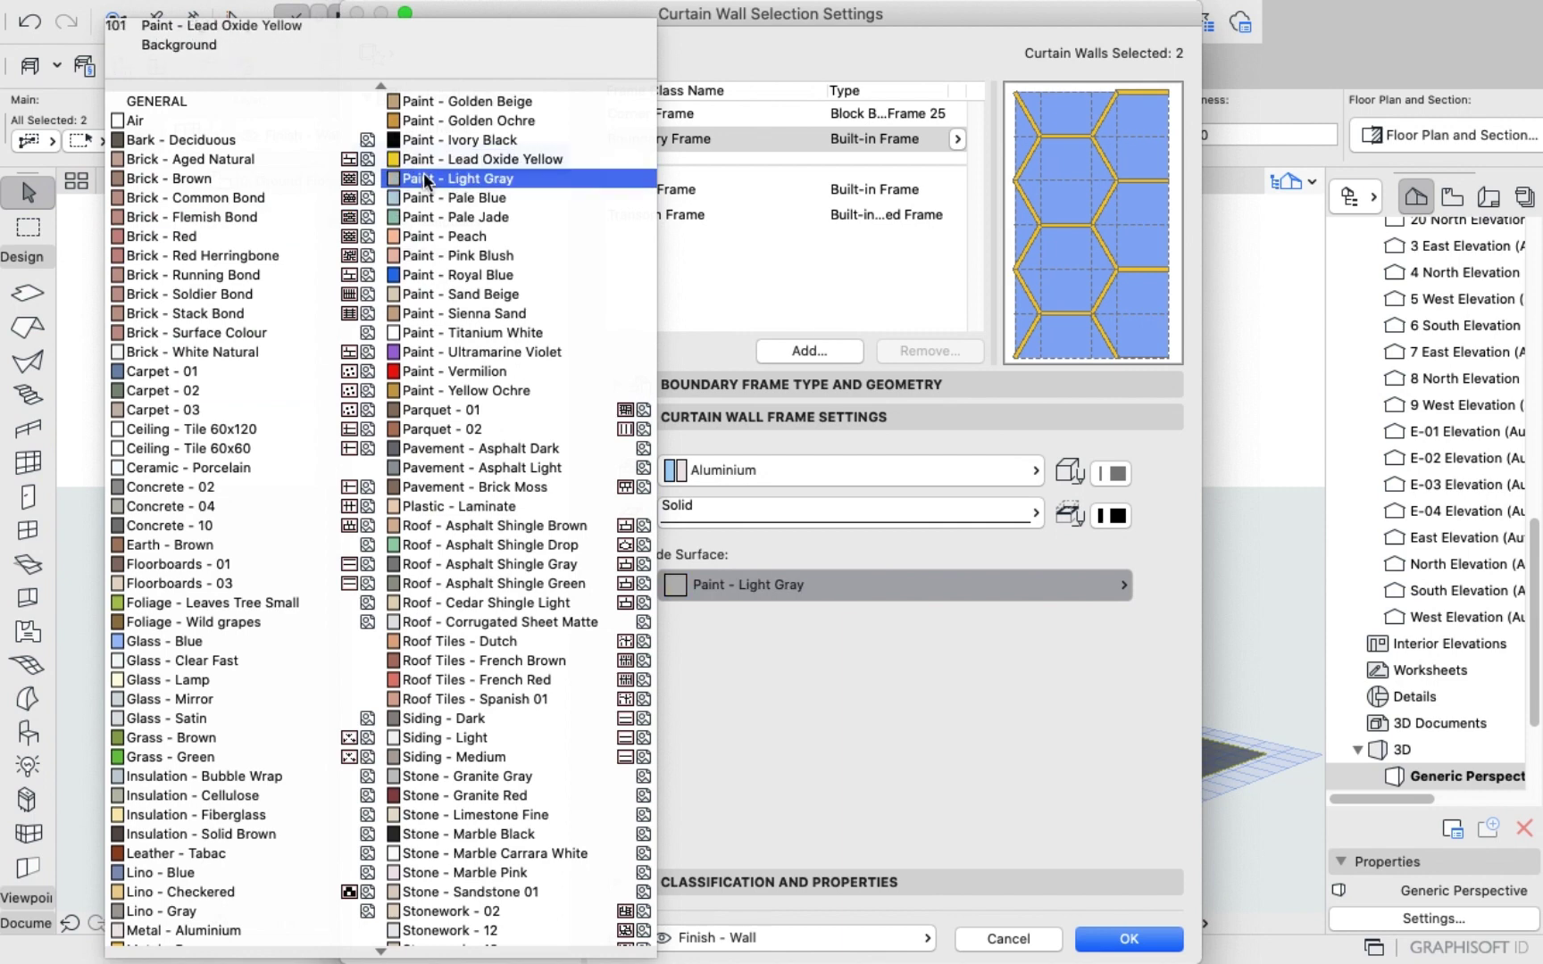
pyautogui.click(423, 173)
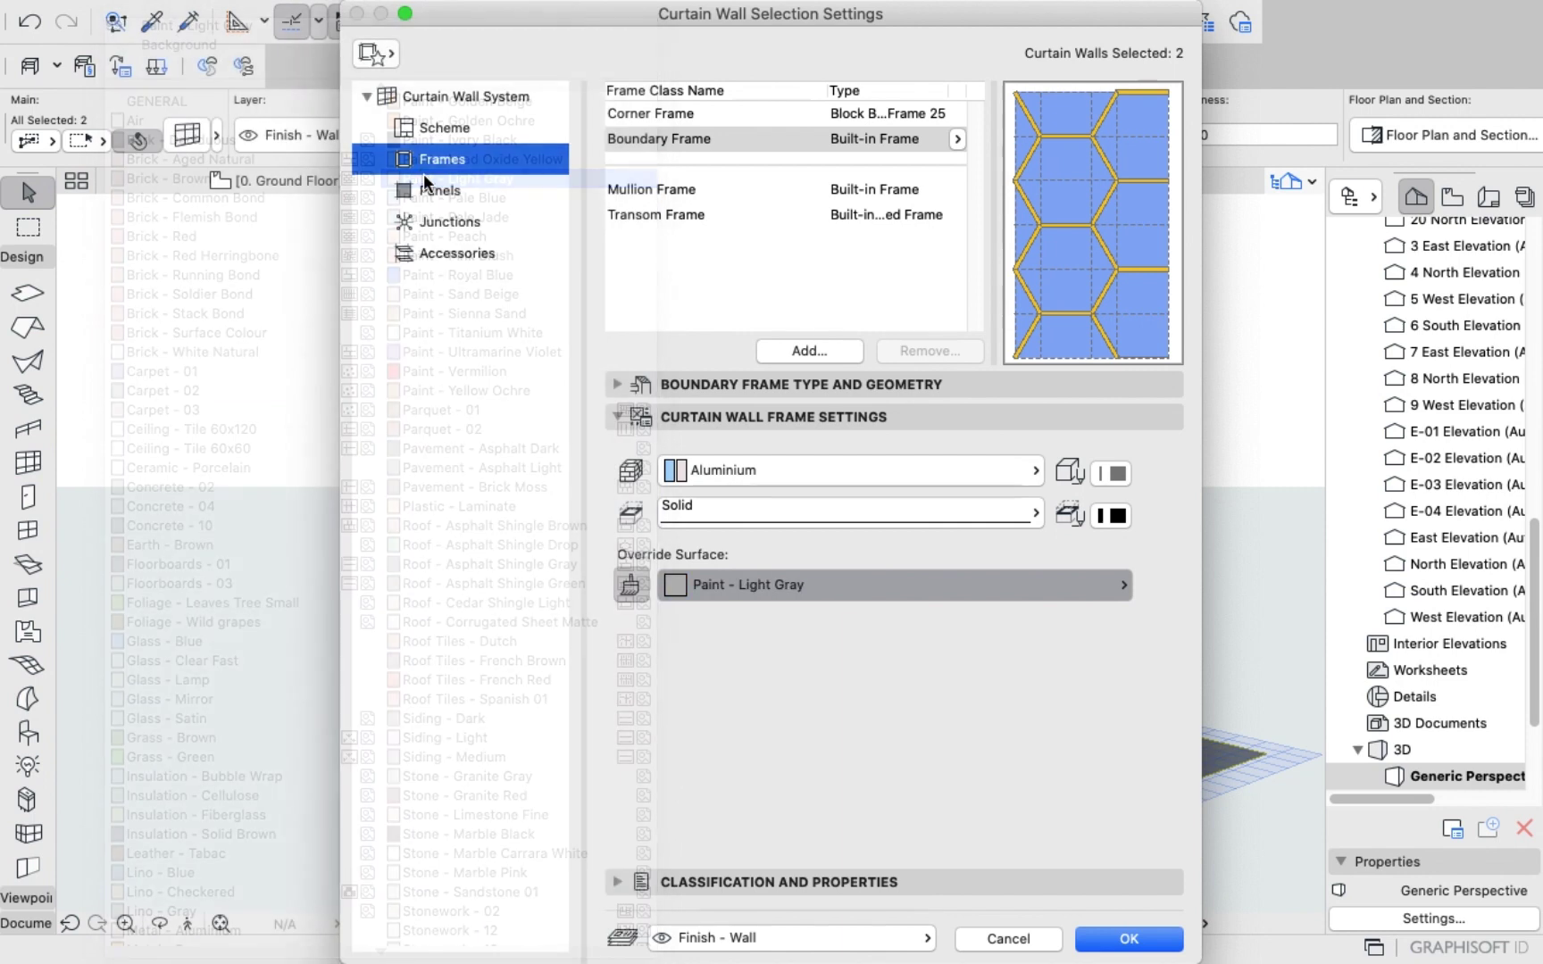
# Override the Mullion Frame and Transom Frame surfaces with Paint - Light Gray, apply the settings and deselect the curtain walls.
pyautogui.click(641, 187)
pyautogui.click(689, 589)
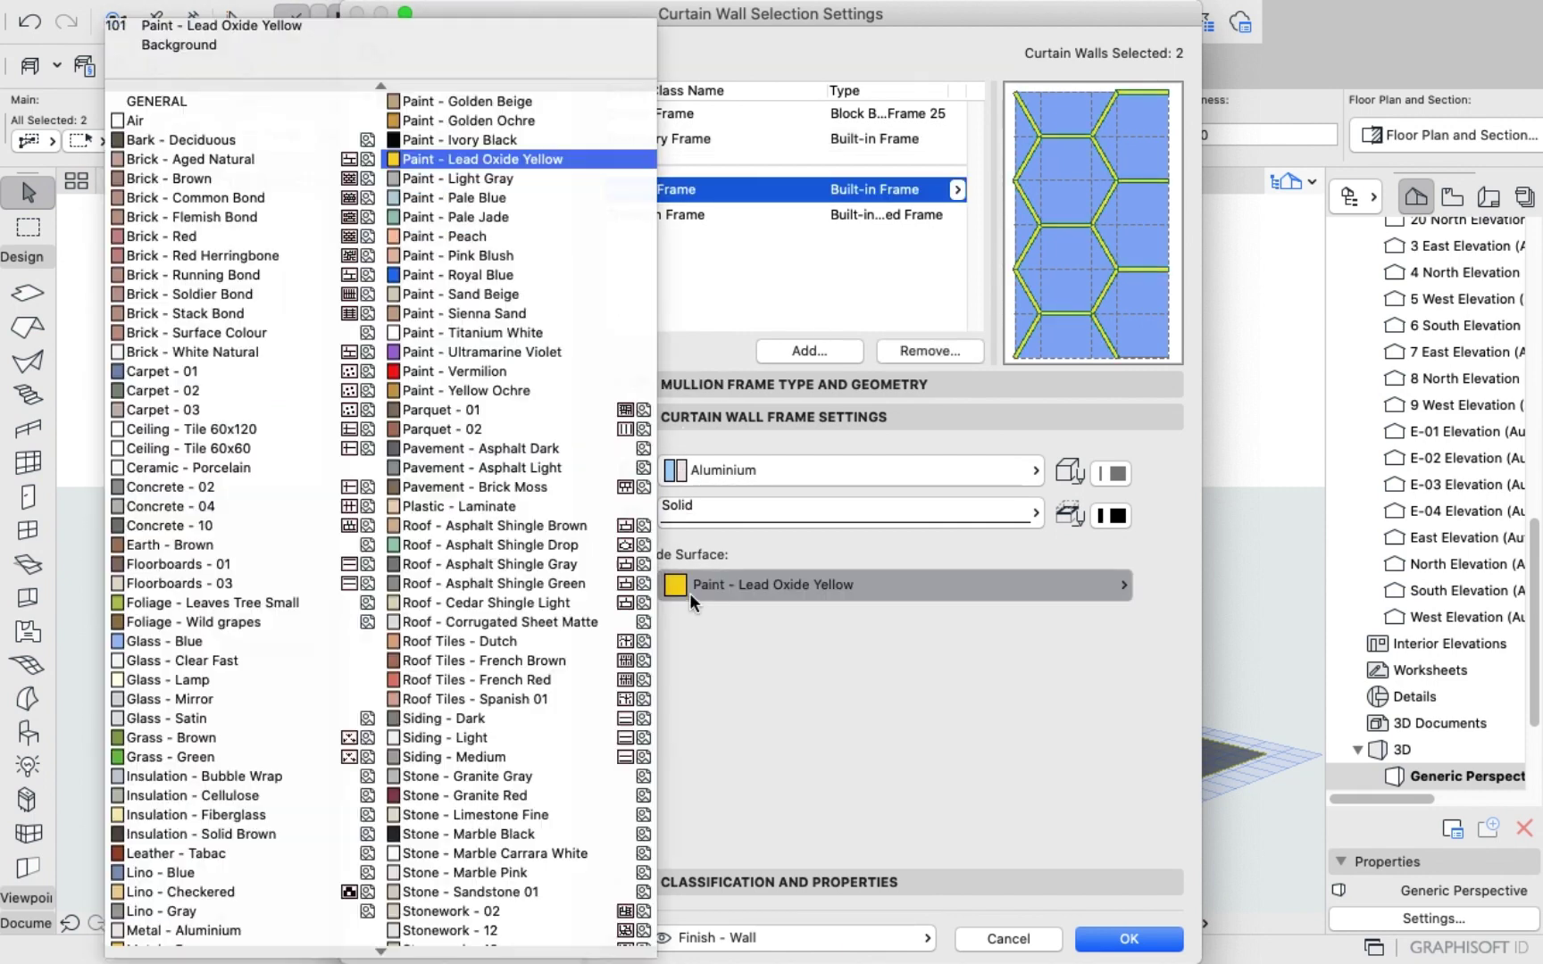
pyautogui.click(470, 179)
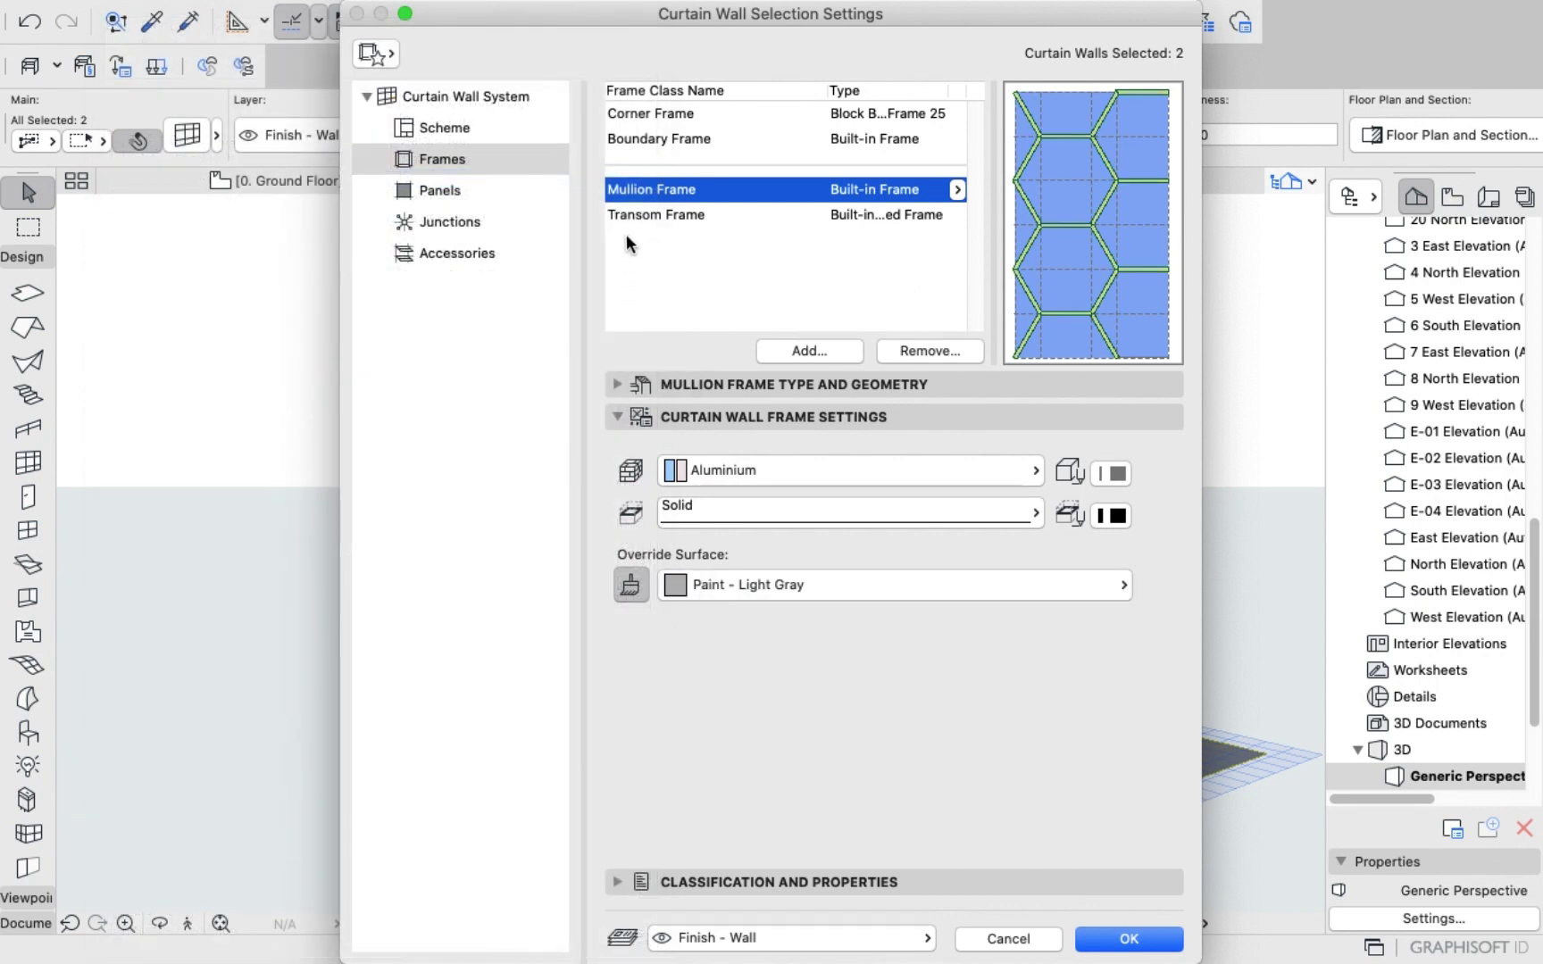
pyautogui.click(629, 216)
pyautogui.click(689, 584)
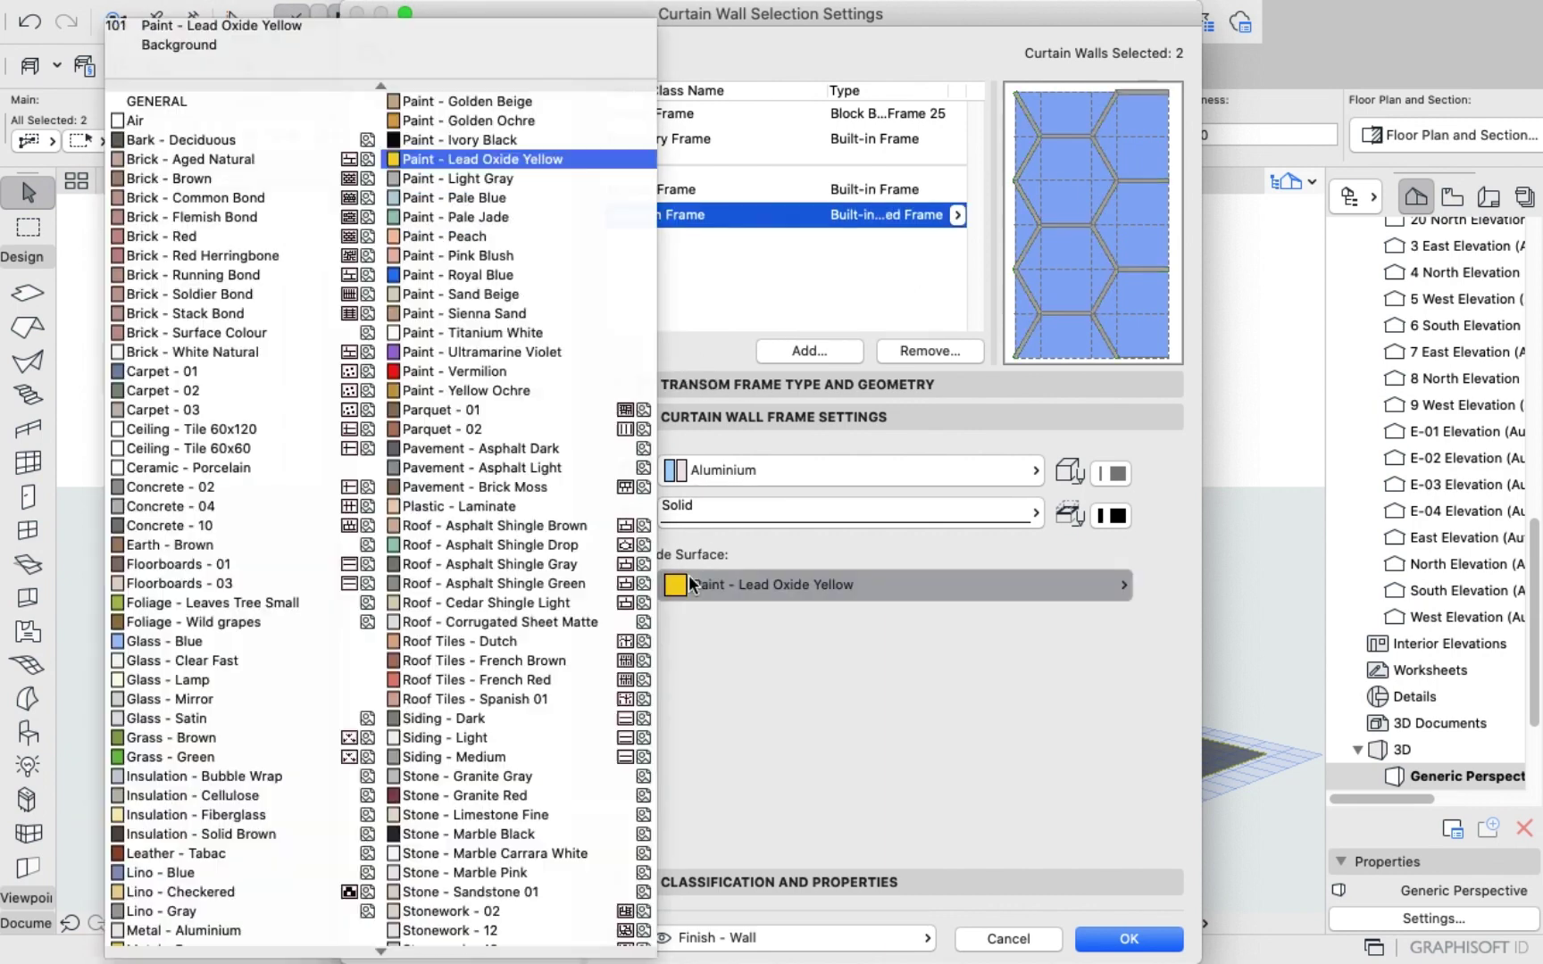
pyautogui.click(470, 178)
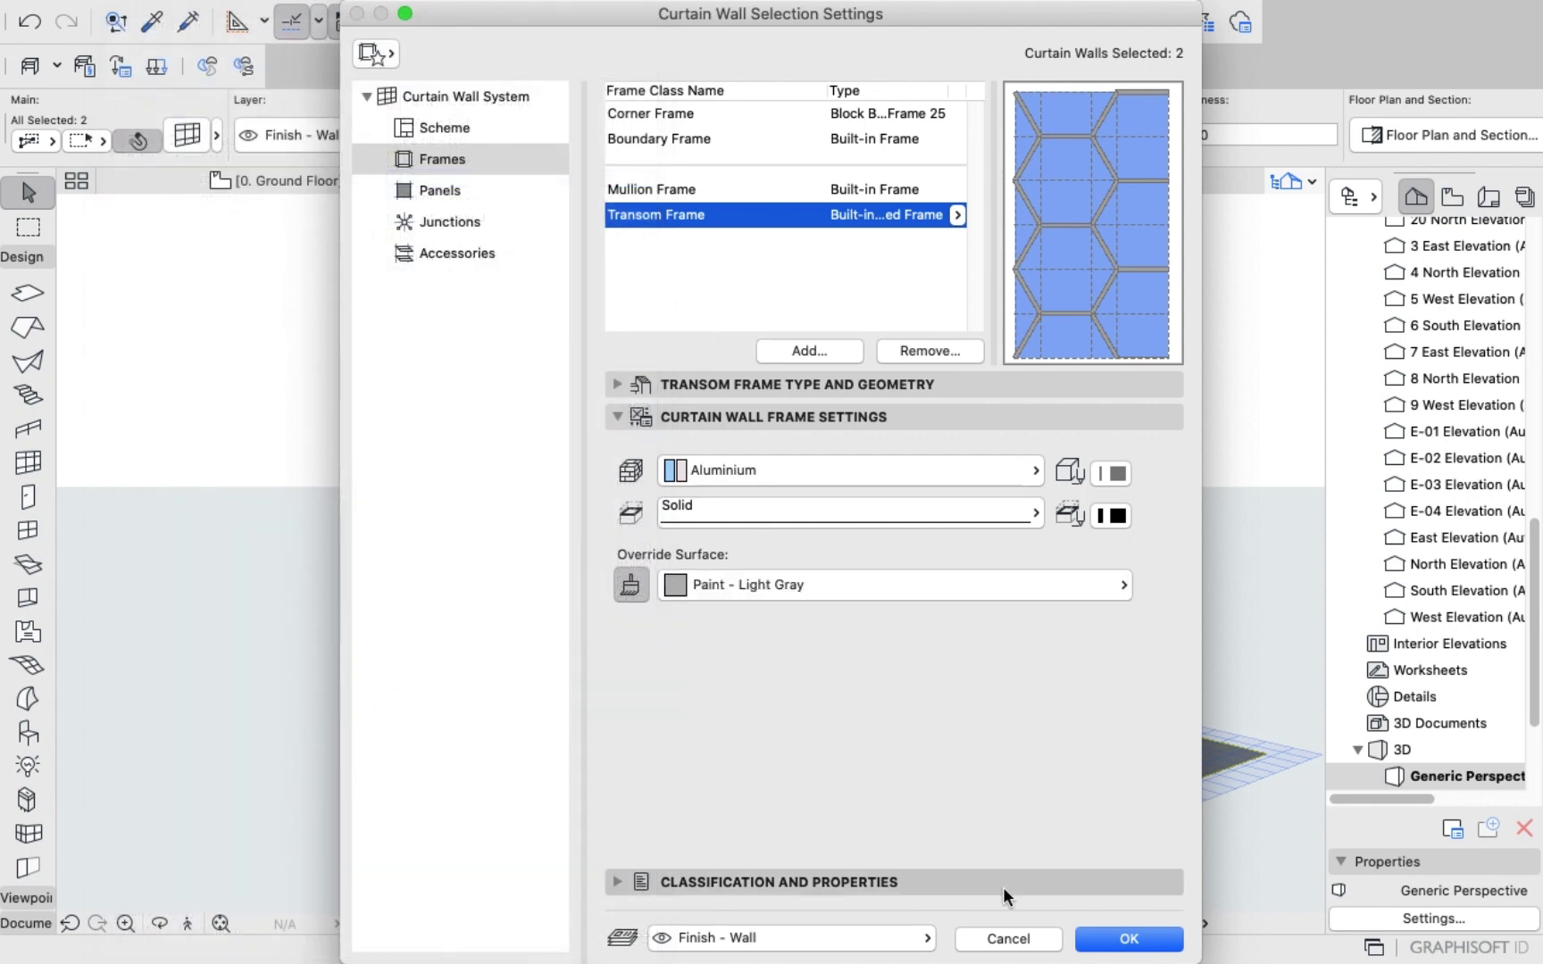
pyautogui.press('Return')
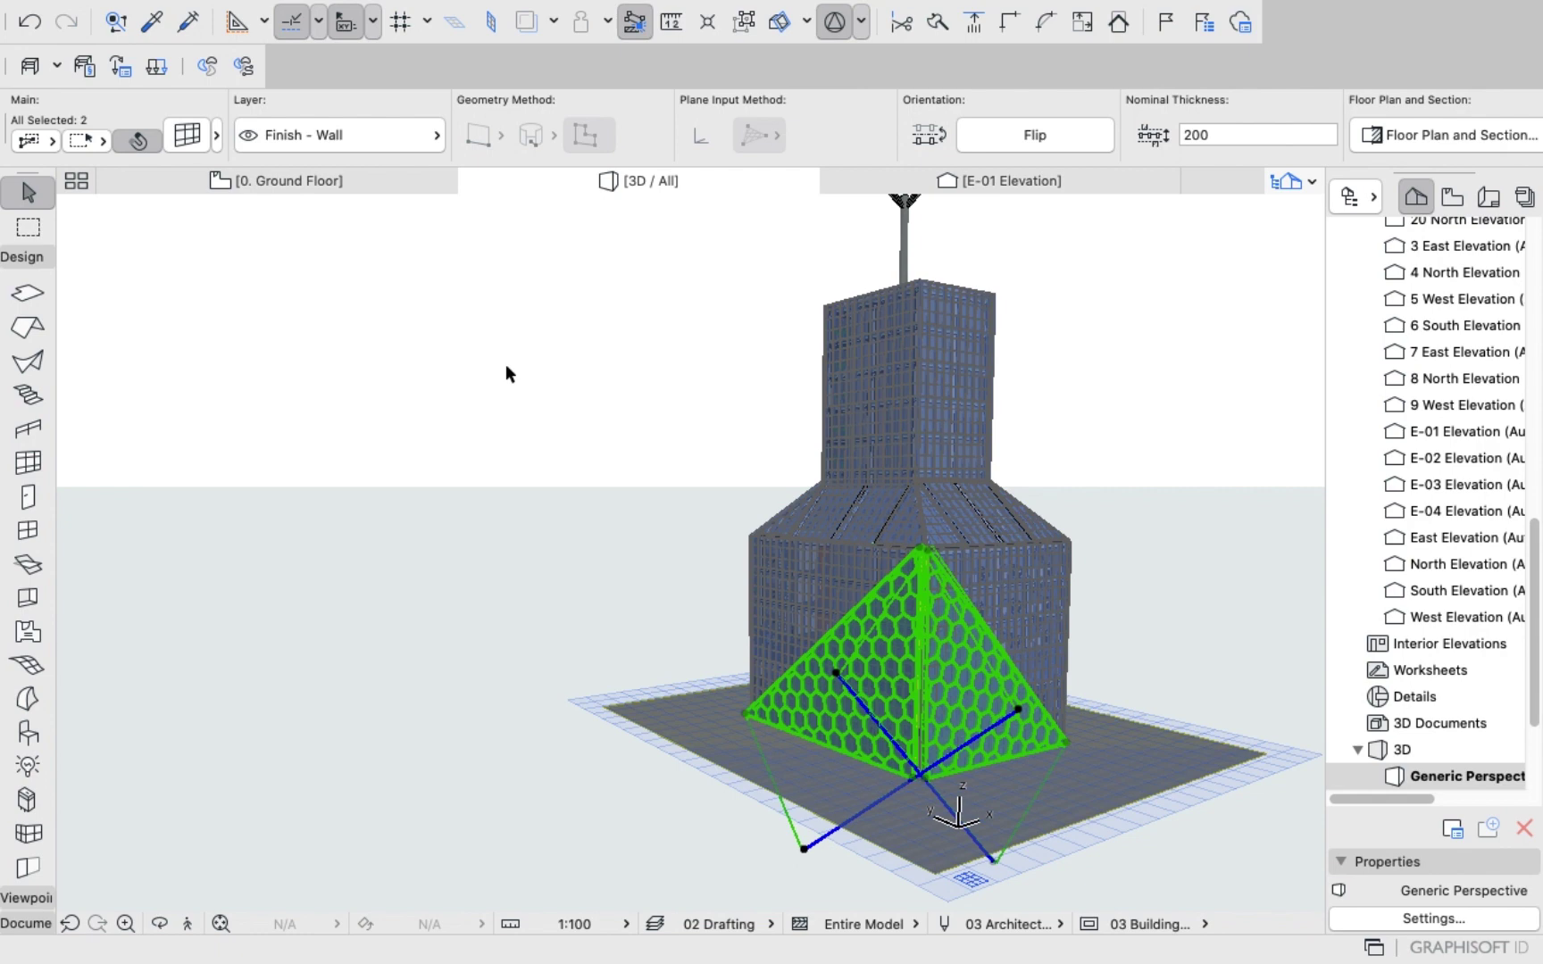
pyautogui.press('Escape')
# Select the triangular curtain wall standing off the building corner, move it 600 mm toward its facade and deselect it.
pyautogui.press('o')
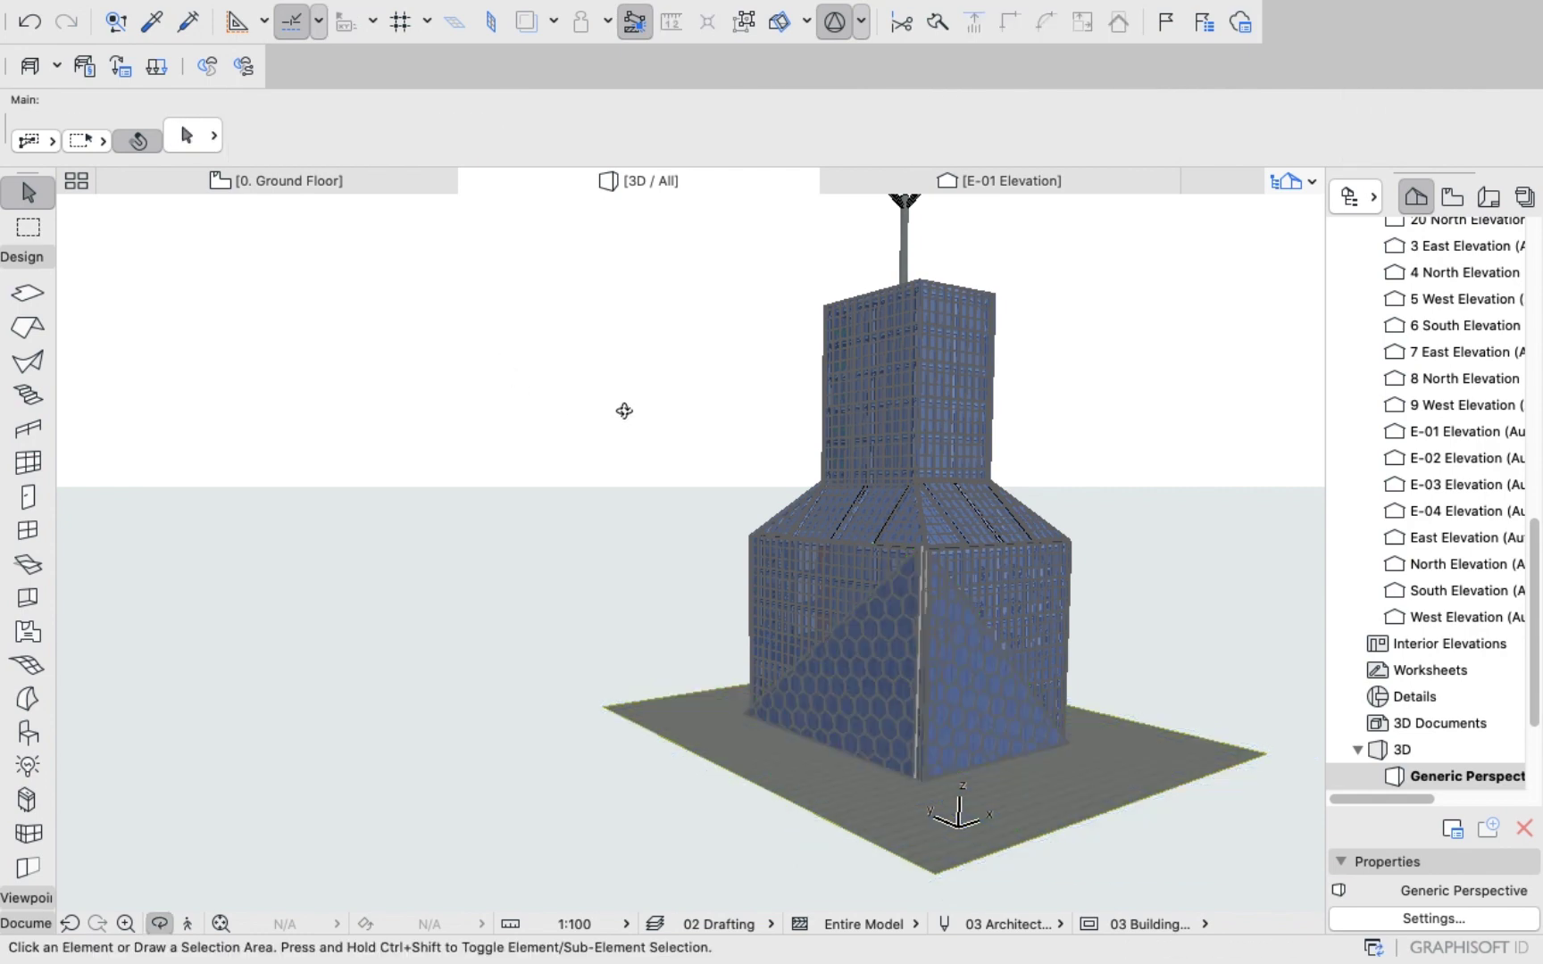
pyautogui.moveTo(624, 410); pyautogui.dragTo(834, 582)
pyautogui.scroll(5, 882, 723)
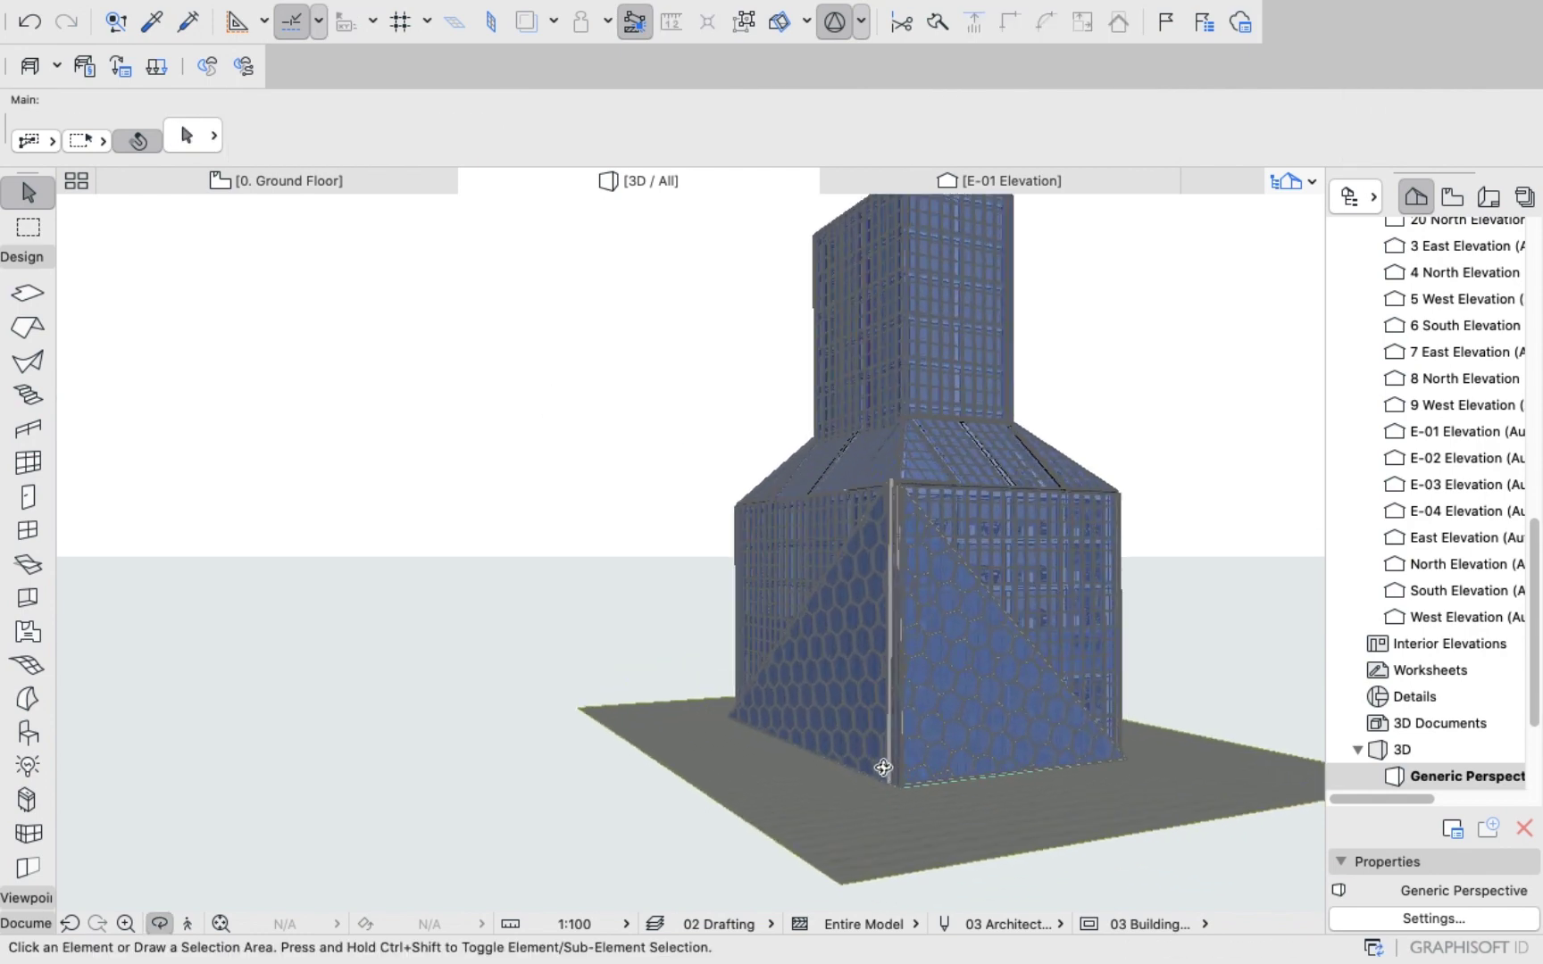
pyautogui.moveTo(987, 762); pyautogui.dragTo(809, 627)
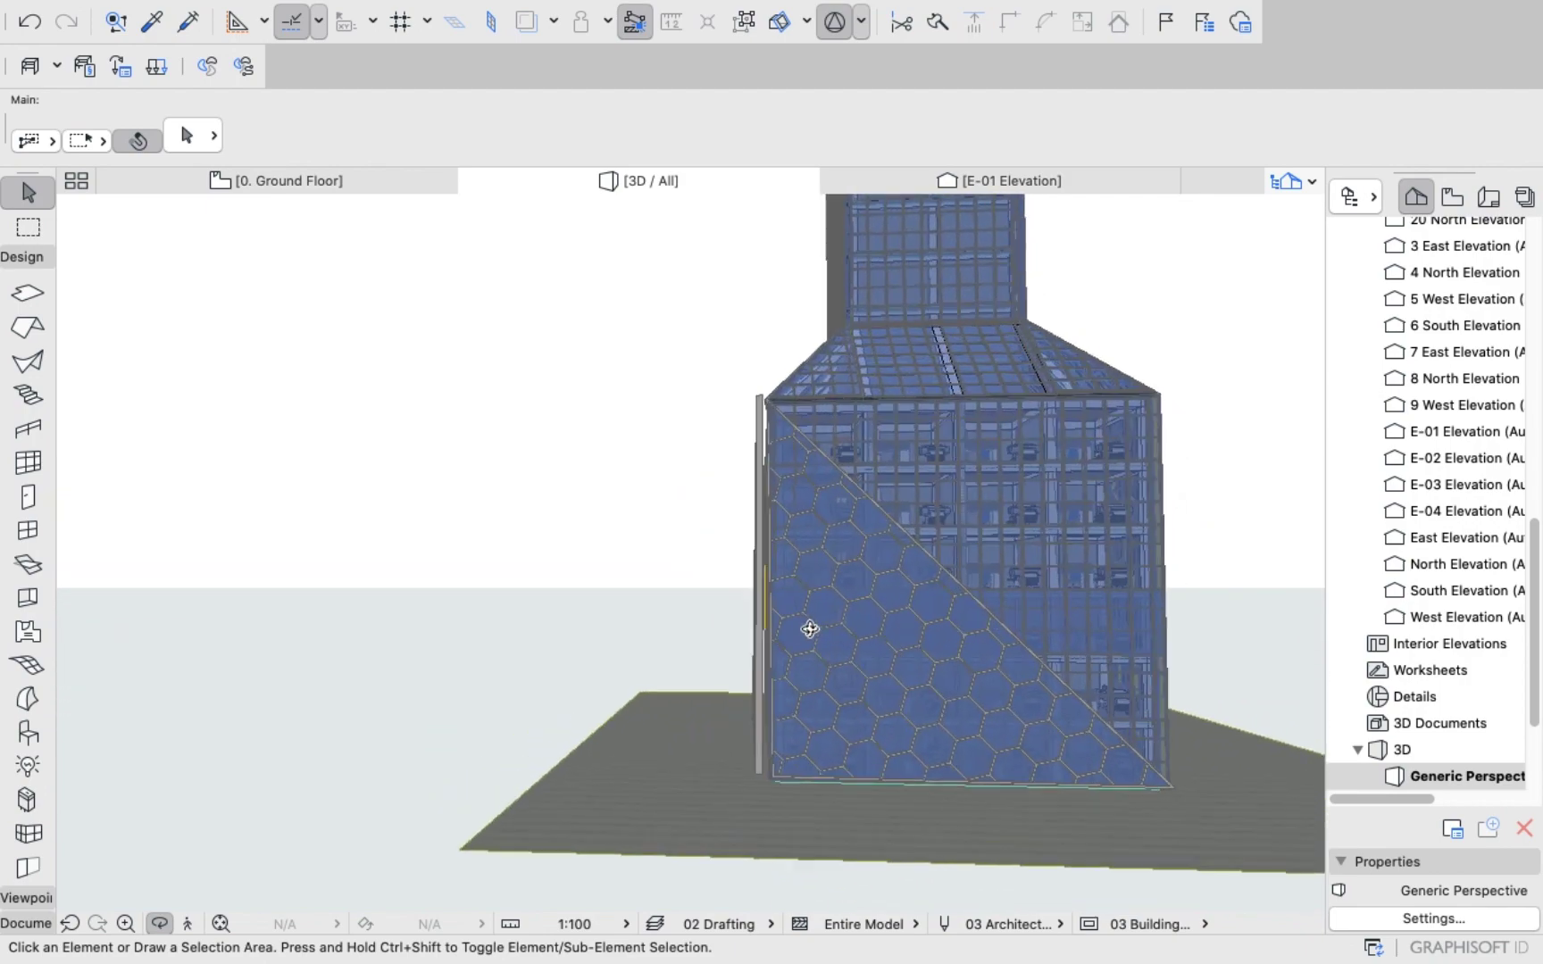
pyautogui.scroll(6, 755, 528)
pyautogui.scroll(2, 755, 527)
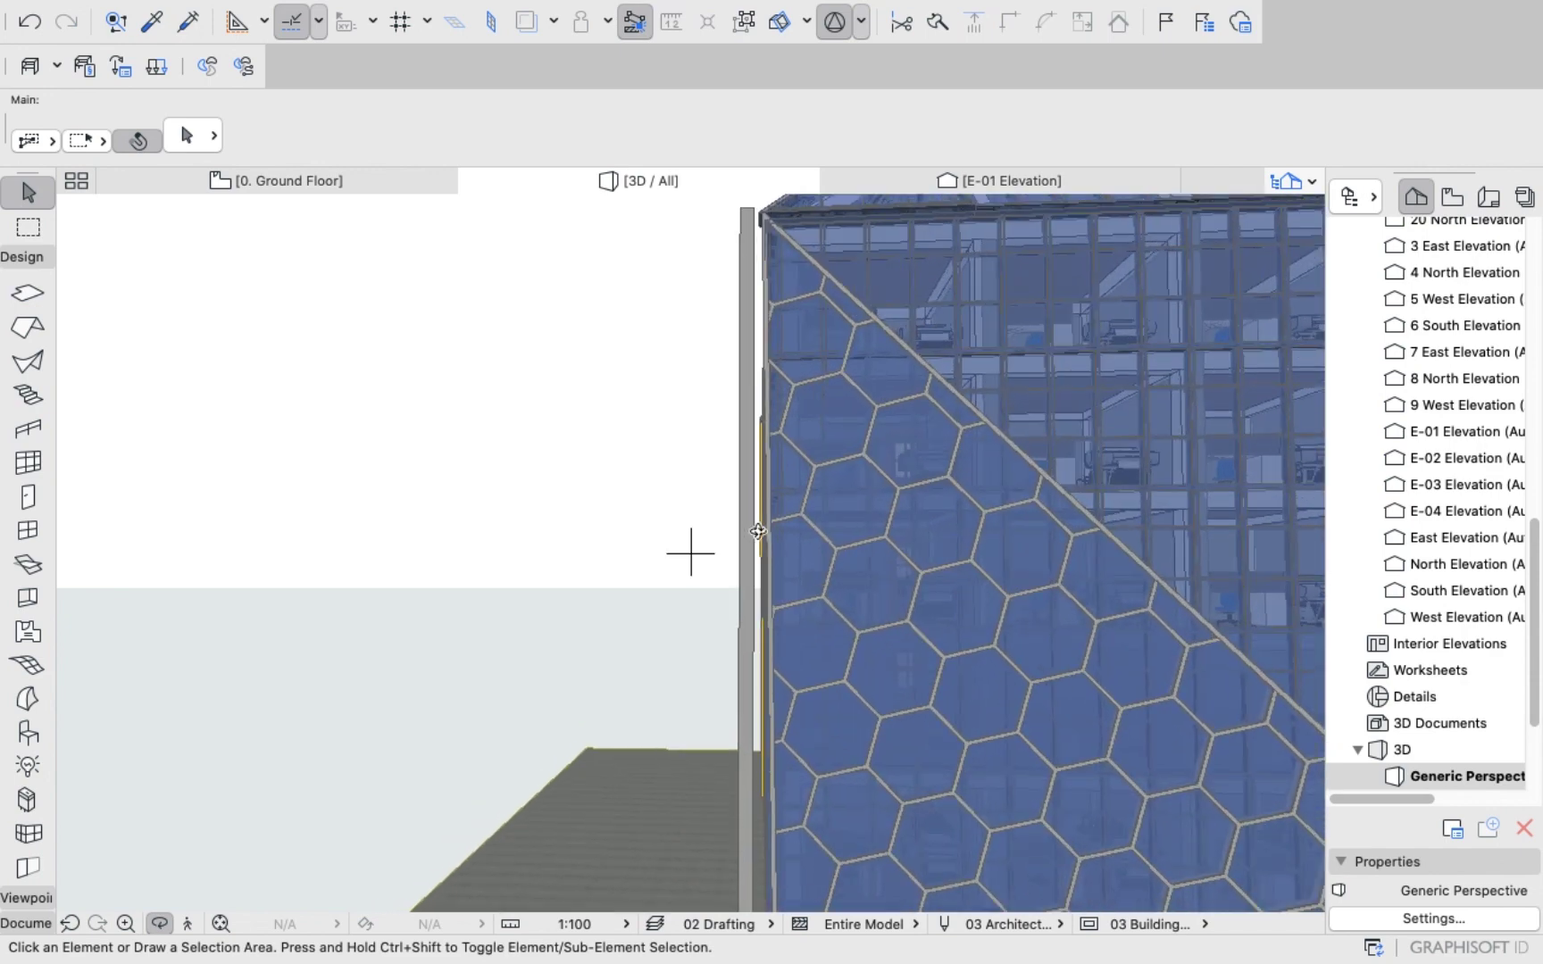
pyautogui.click(28, 227)
pyautogui.click(27, 192)
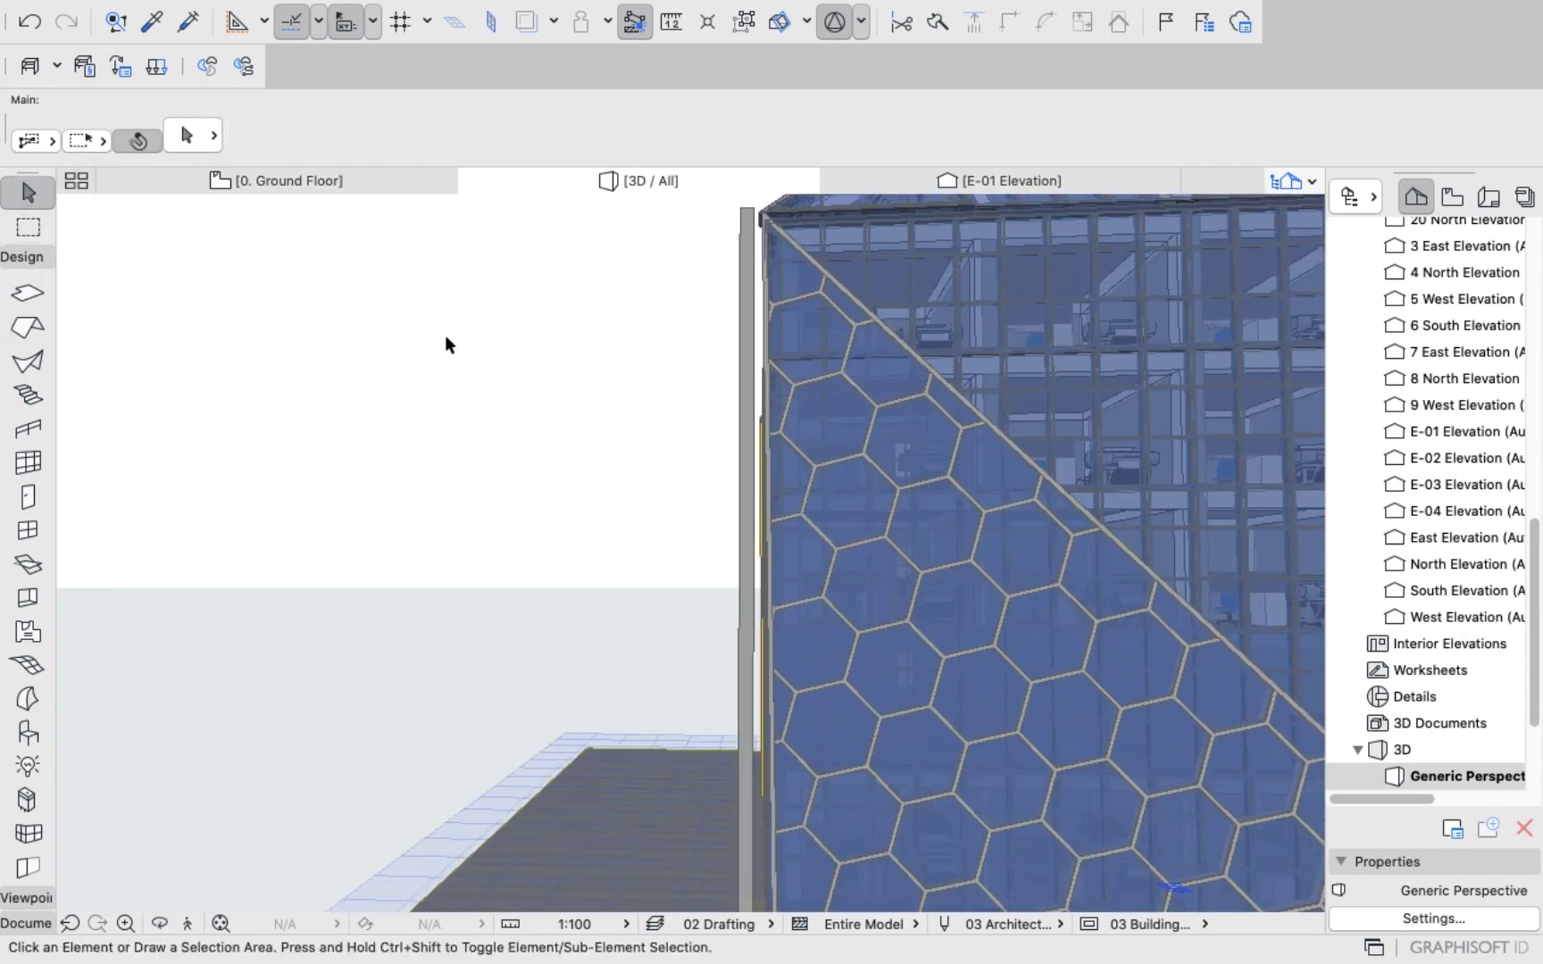
pyautogui.click(753, 510)
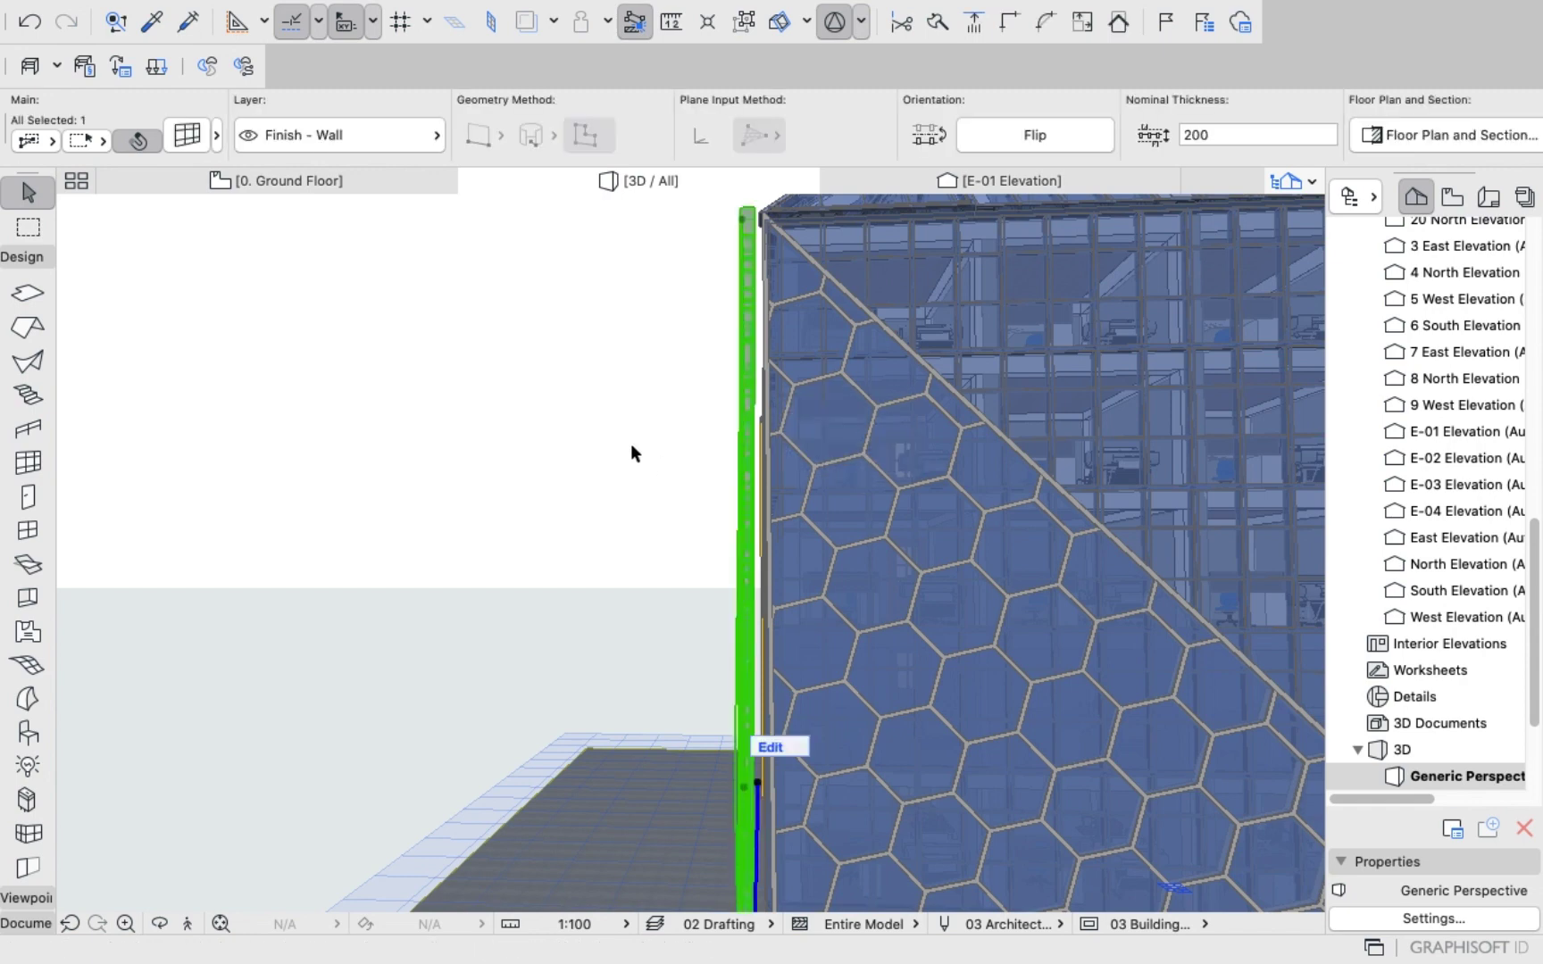
pyautogui.click(758, 515)
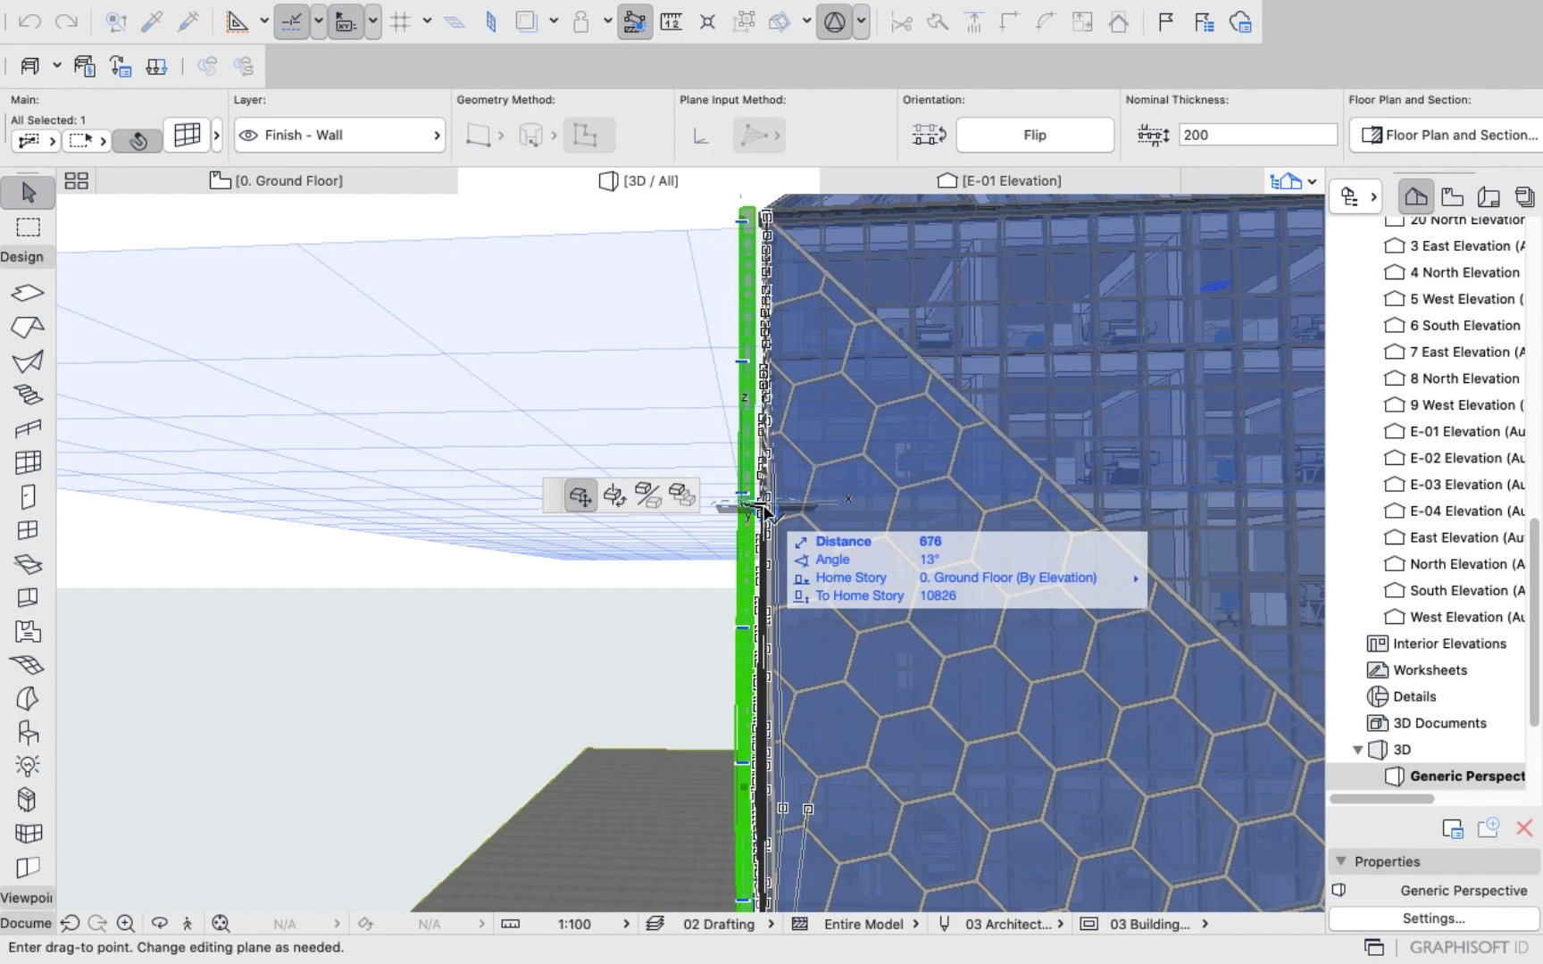
pyautogui.write('60')
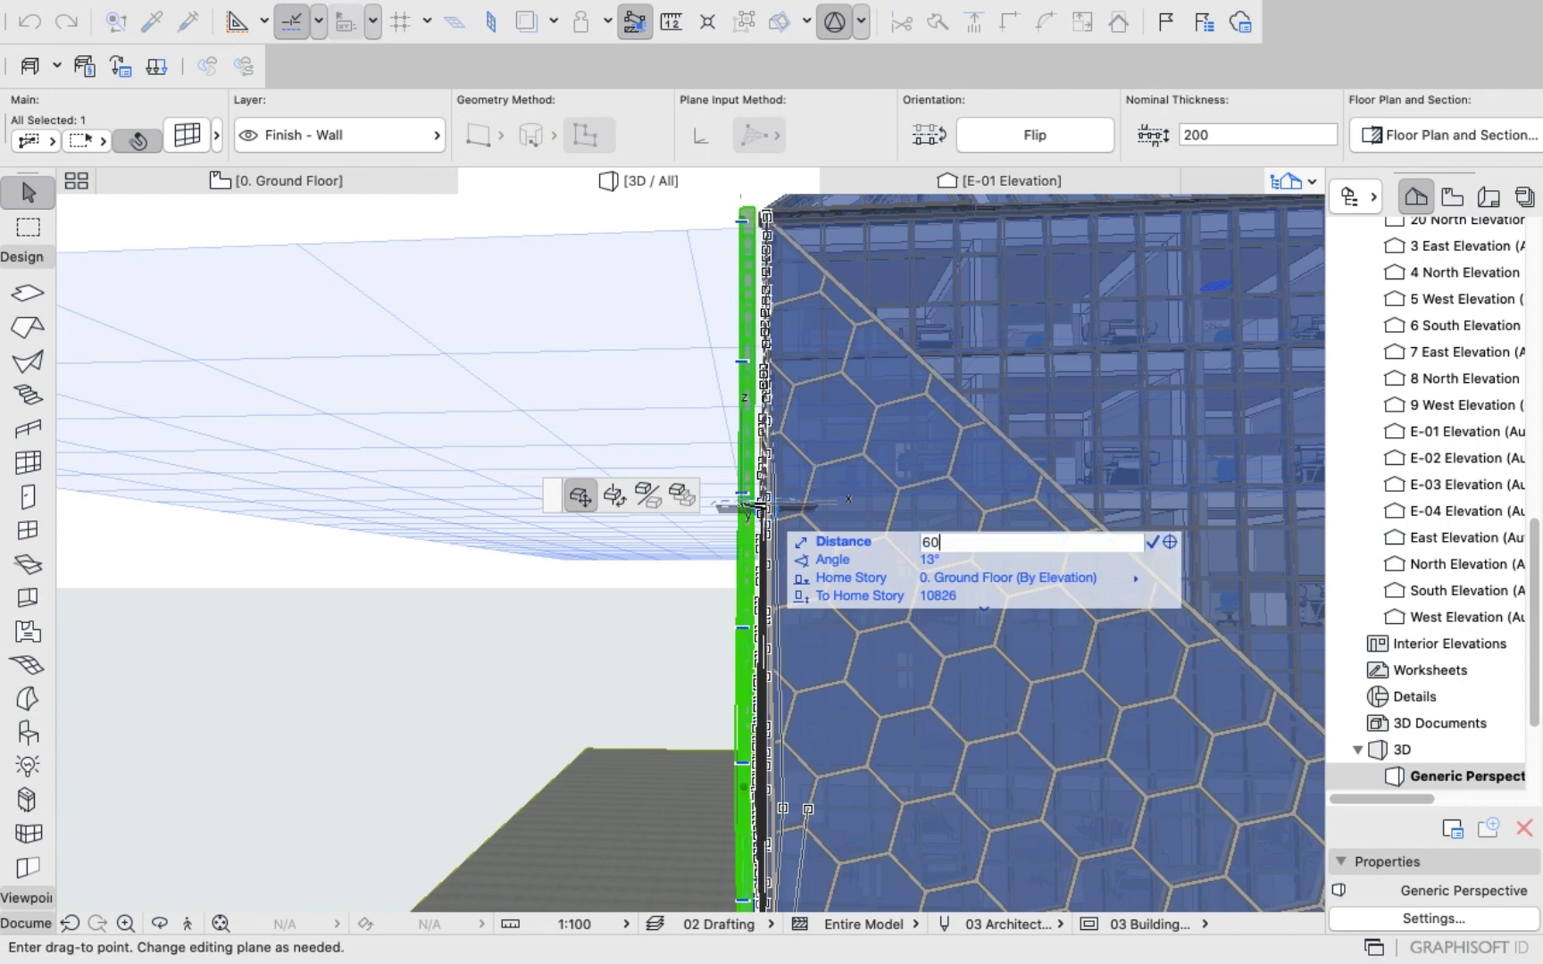
pyautogui.write('0')
pyautogui.press('Return')
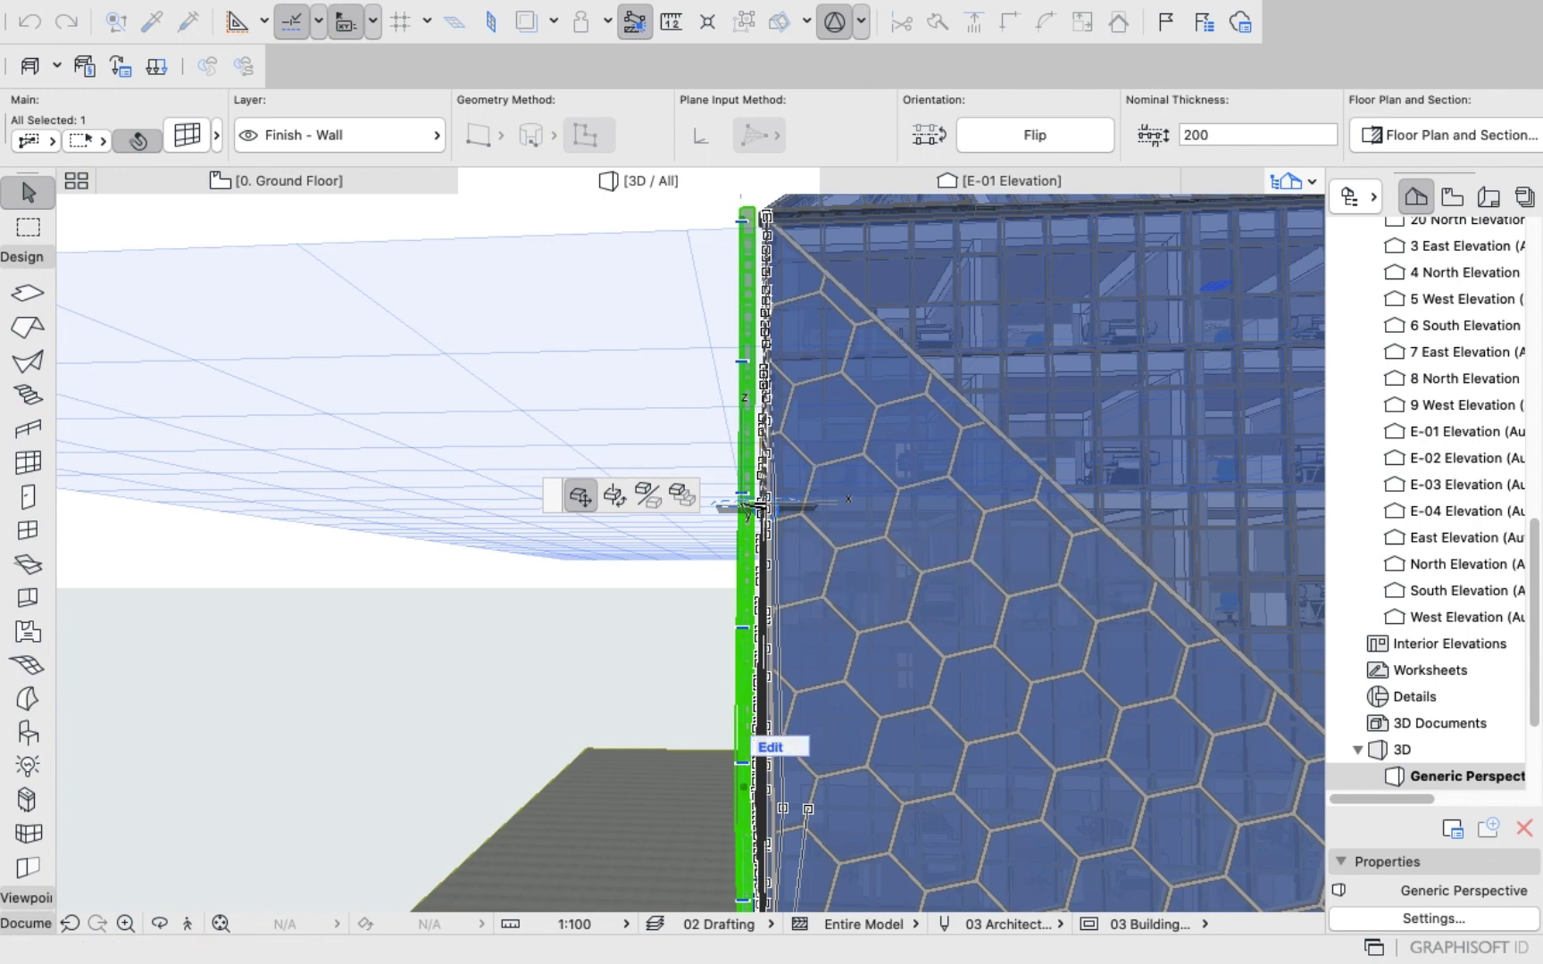
pyautogui.press('Escape')
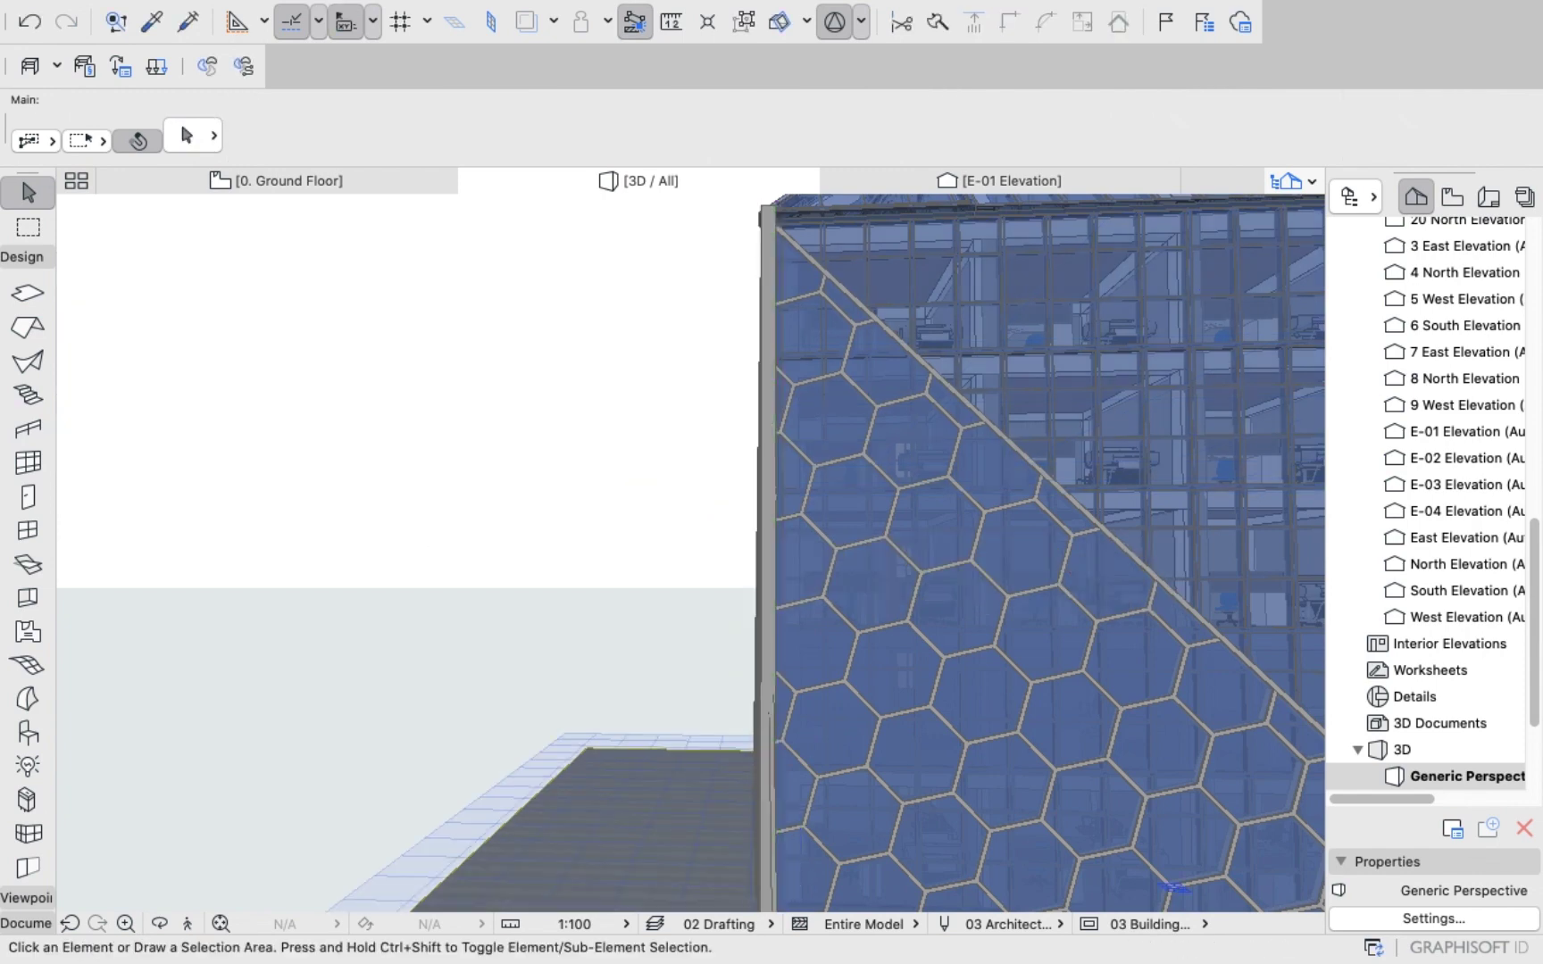
# Move the triangular curtain wall by its upper tip about 450 mm so its vertical edge meets the adjoining wall's corner frame.
pyautogui.keyDown('shift'); pyautogui.moveTo(688, 553); pyautogui.dragTo(799, 540, button='middle'); pyautogui.keyUp('shift')
pyautogui.scroll(-3, 866, 540)
pyautogui.scroll(3, 786, 541)
pyautogui.keyDown('shift'); pyautogui.moveTo(692, 572); pyautogui.dragTo(812, 579, button='middle'); pyautogui.keyUp('shift')
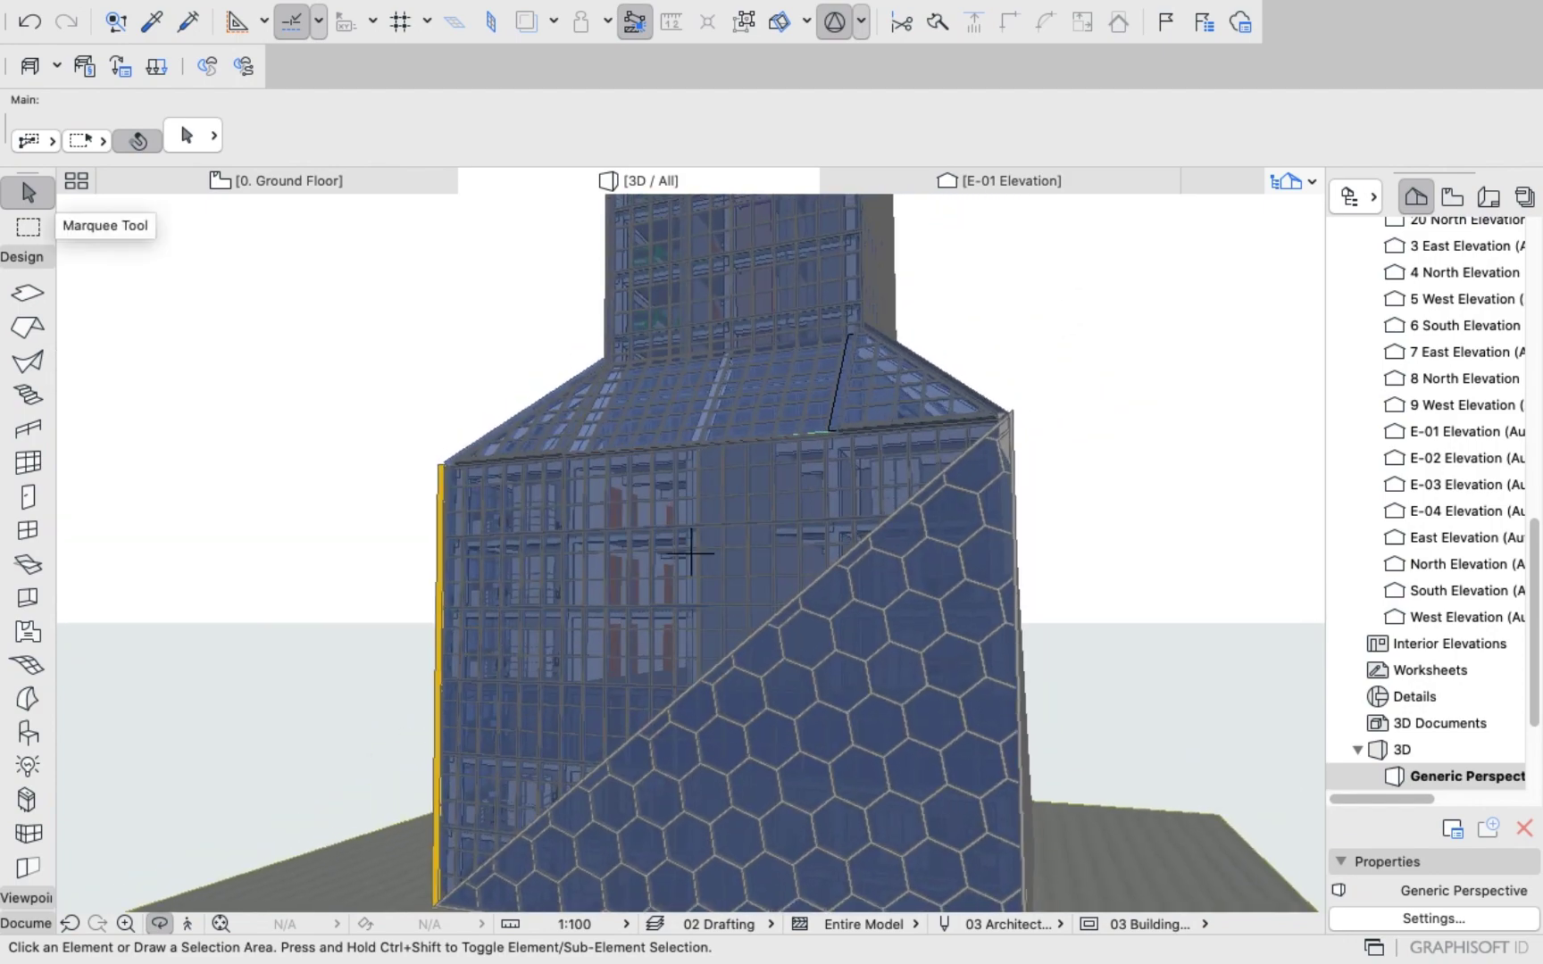
pyautogui.click(28, 227)
pyautogui.click(27, 193)
pyautogui.scroll(5, 1012, 391)
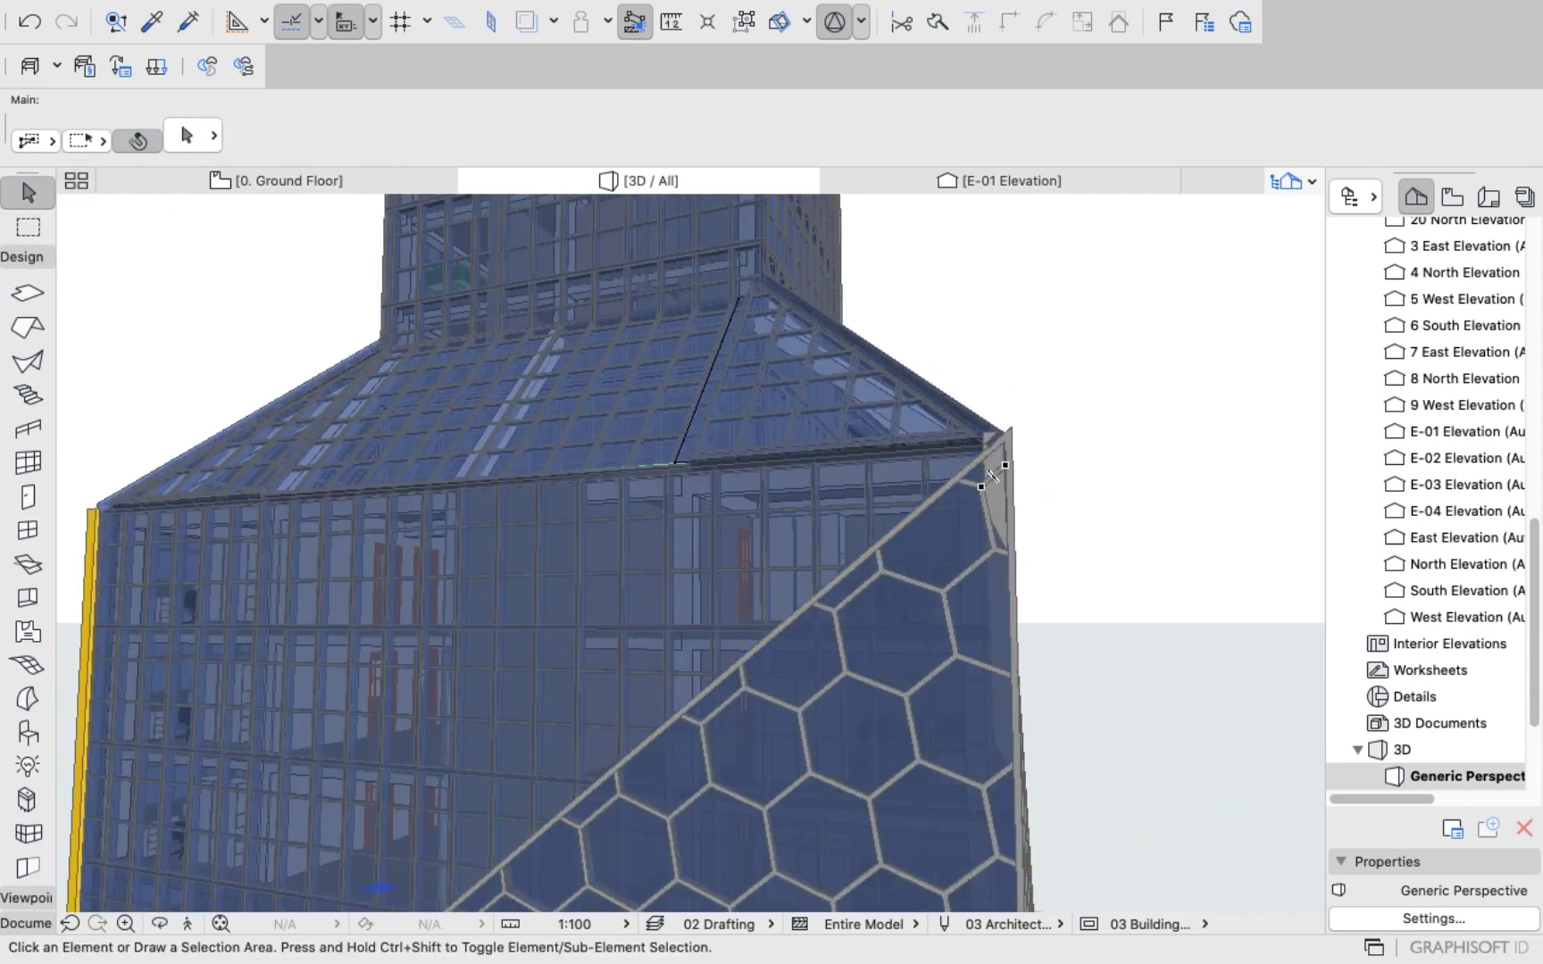
pyautogui.click(992, 476)
pyautogui.press('Escape')
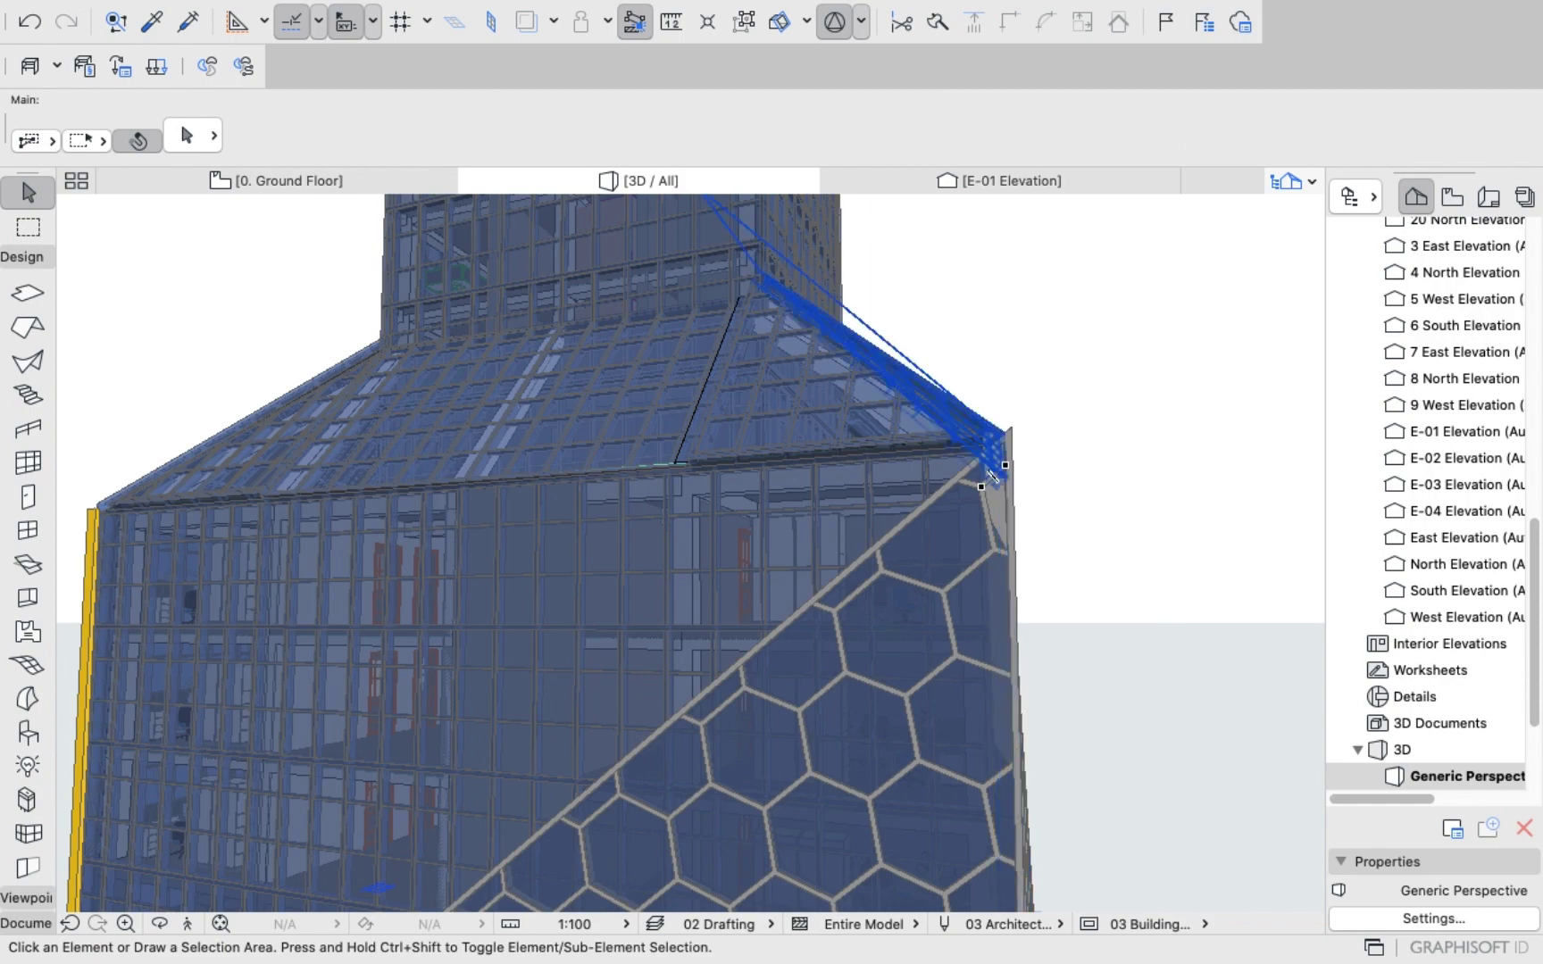
pyautogui.click(967, 570)
pyautogui.scroll(5, 967, 569)
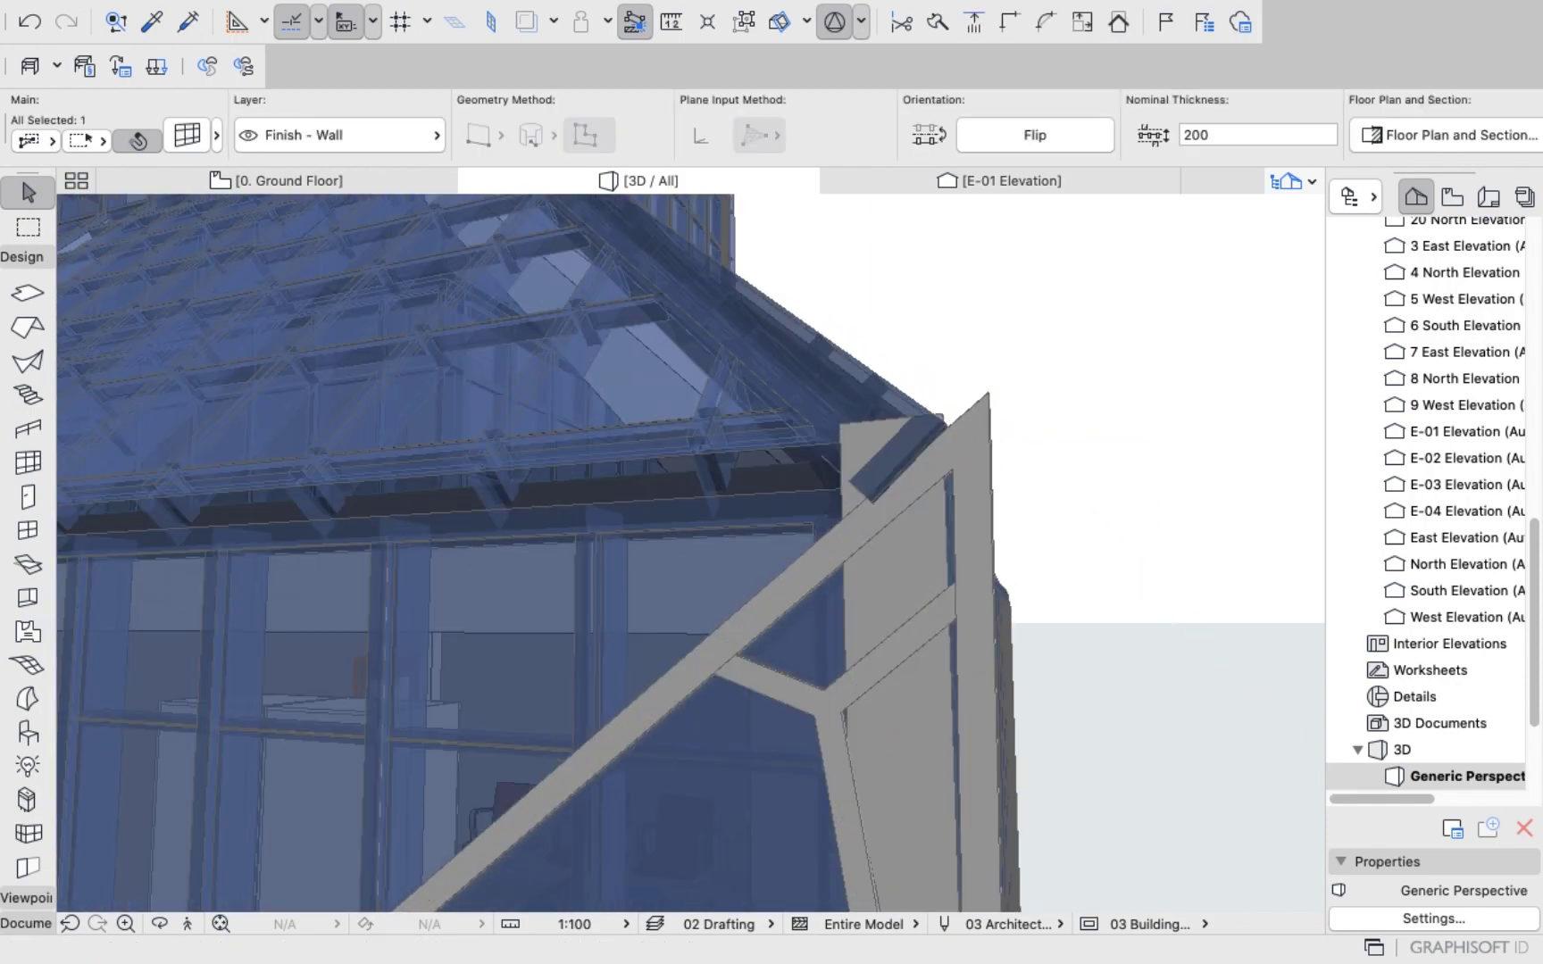
pyautogui.click(986, 399)
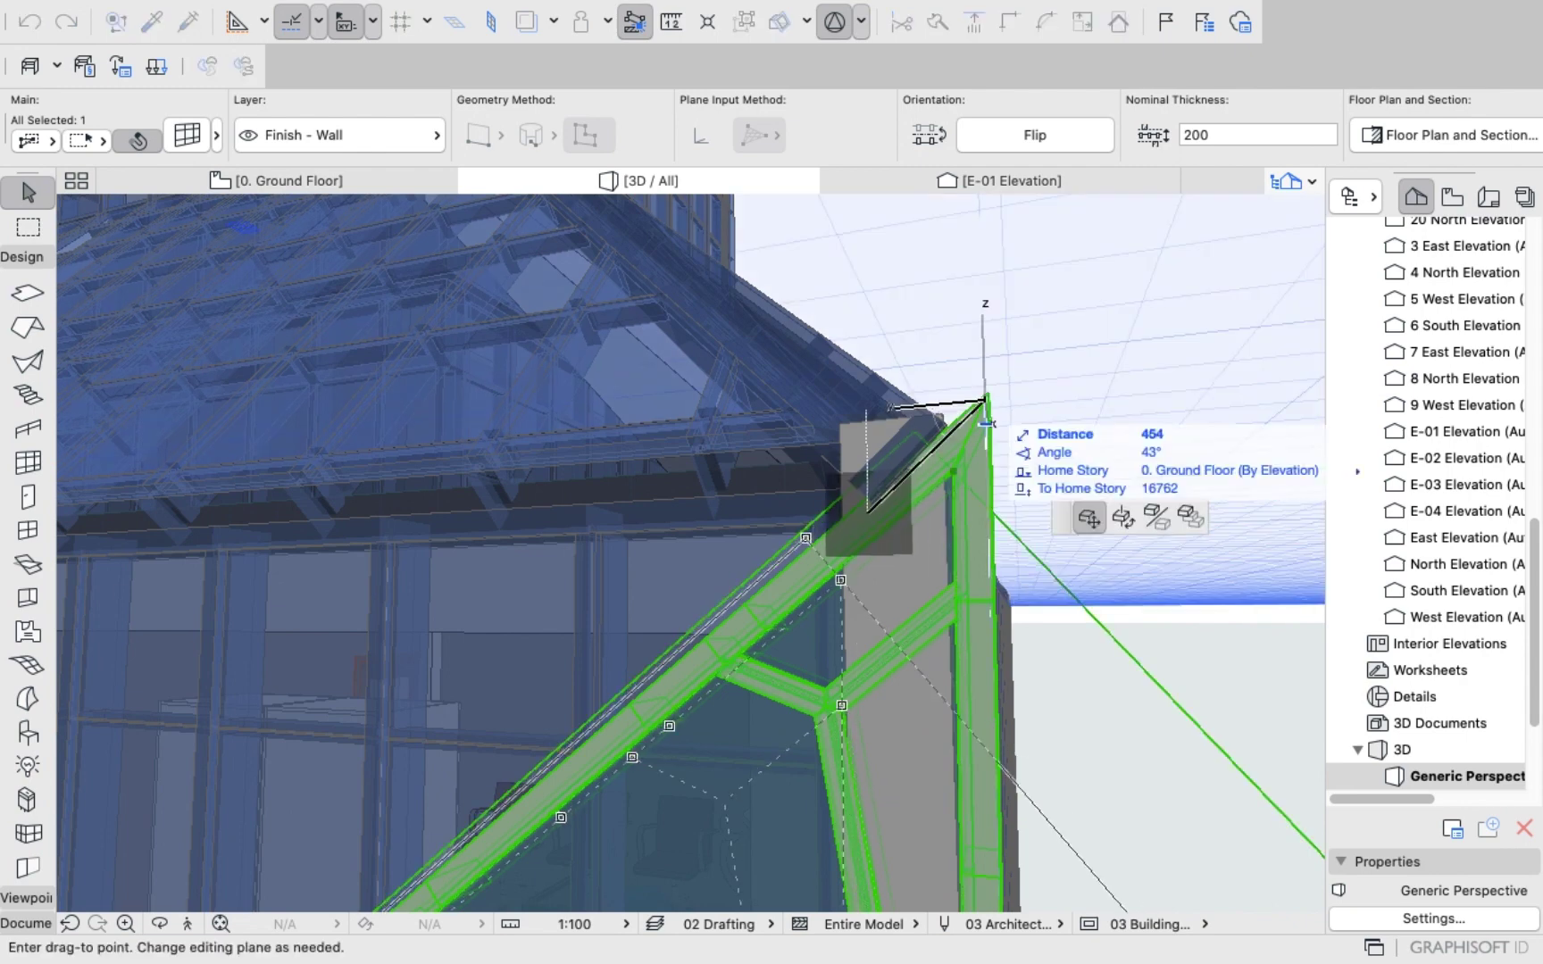
pyautogui.click(864, 507)
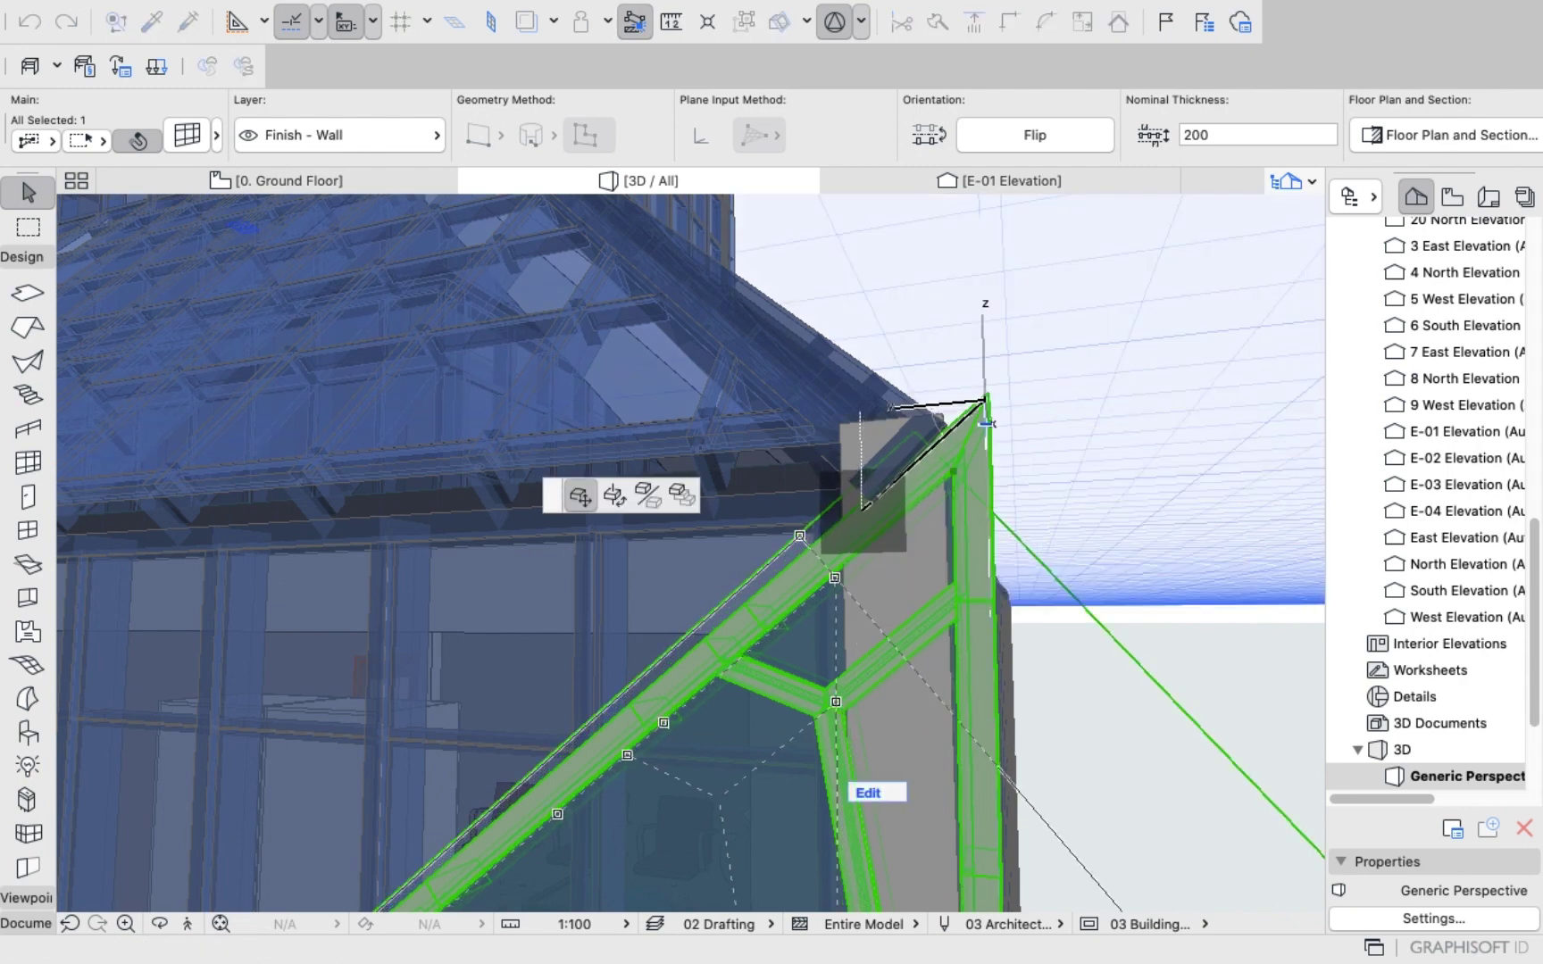
pyautogui.press('Escape')
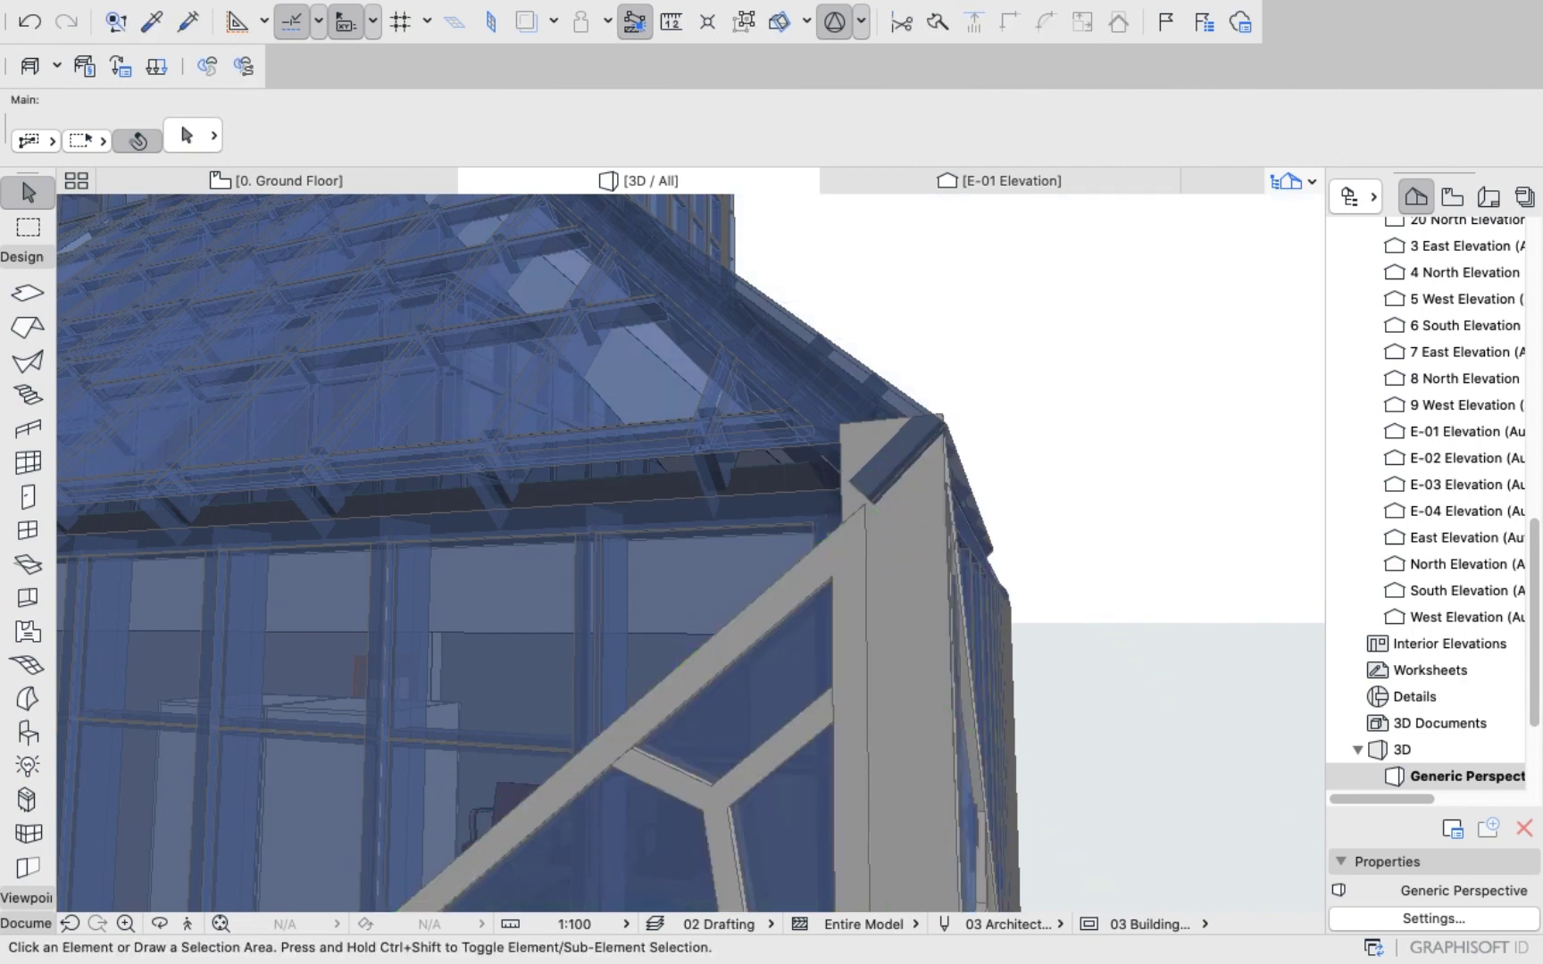
# Select the two triangular hexagon curtain walls meeting above the entrance corner and override their Transom Frame surface with Paint - Light Gray.
pyautogui.scroll(-10, 1044, 393)
pyautogui.scroll(-3, 1044, 393)
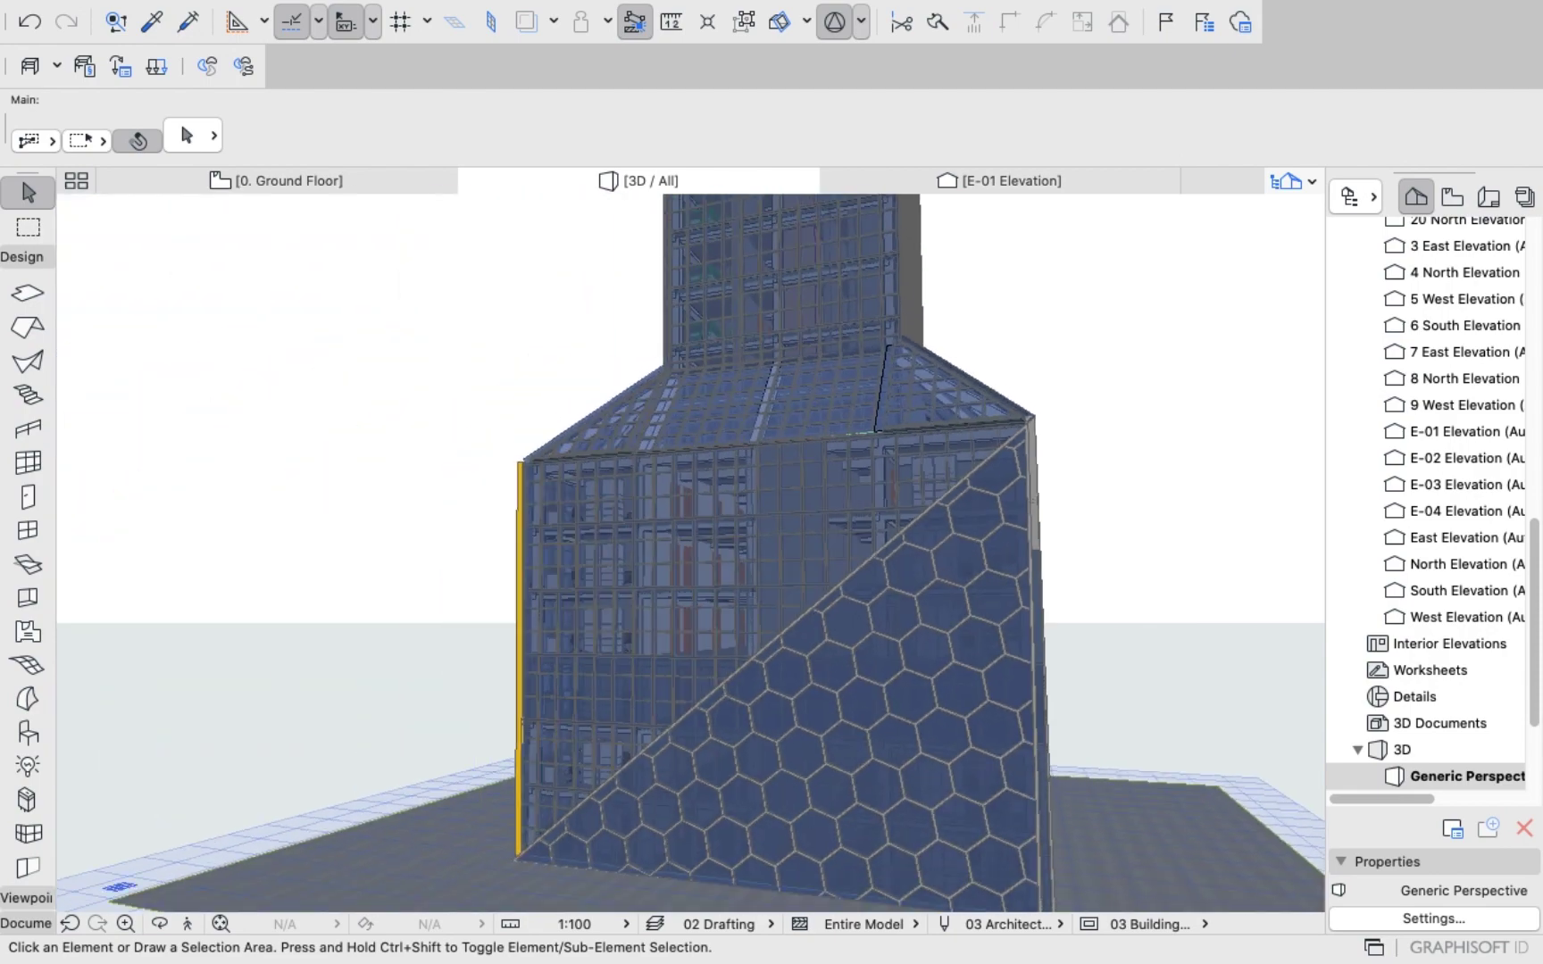
pyautogui.keyDown('shift'); pyautogui.moveTo(1045, 393); pyautogui.dragTo(1147, 533, button='middle'); pyautogui.keyUp('shift')
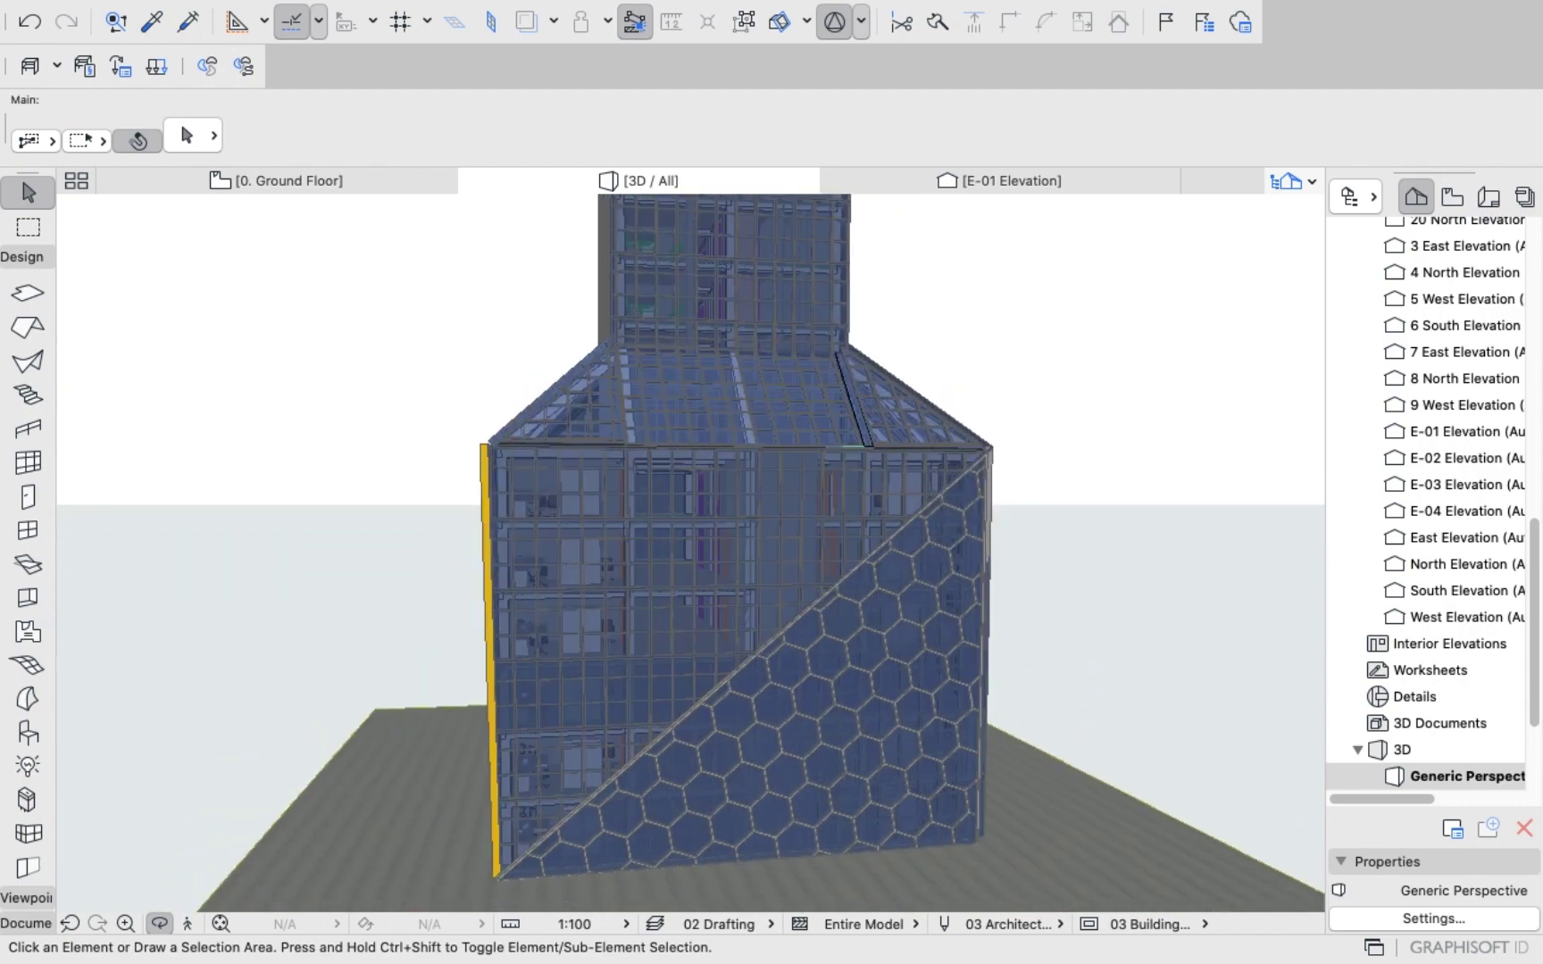
pyautogui.scroll(-5, 748, 636)
pyautogui.keyDown('shift'); pyautogui.moveTo(748, 636); pyautogui.dragTo(1013, 507, button='middle'); pyautogui.keyUp('shift')
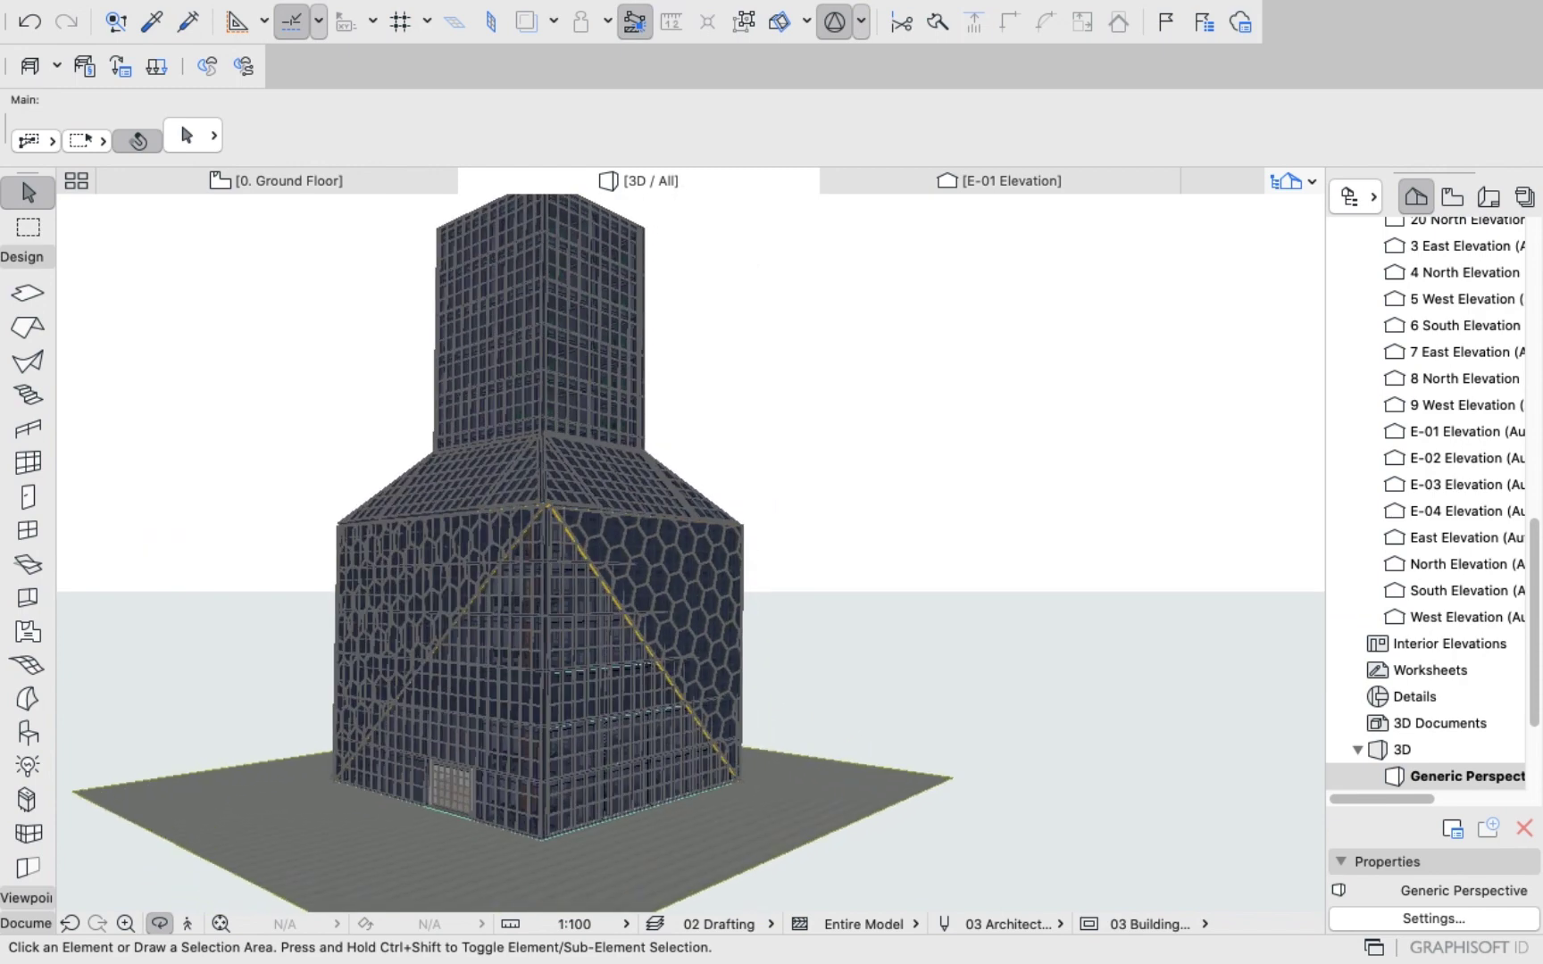
pyautogui.moveTo(690, 554); pyautogui.dragTo(759, 554, button='middle')
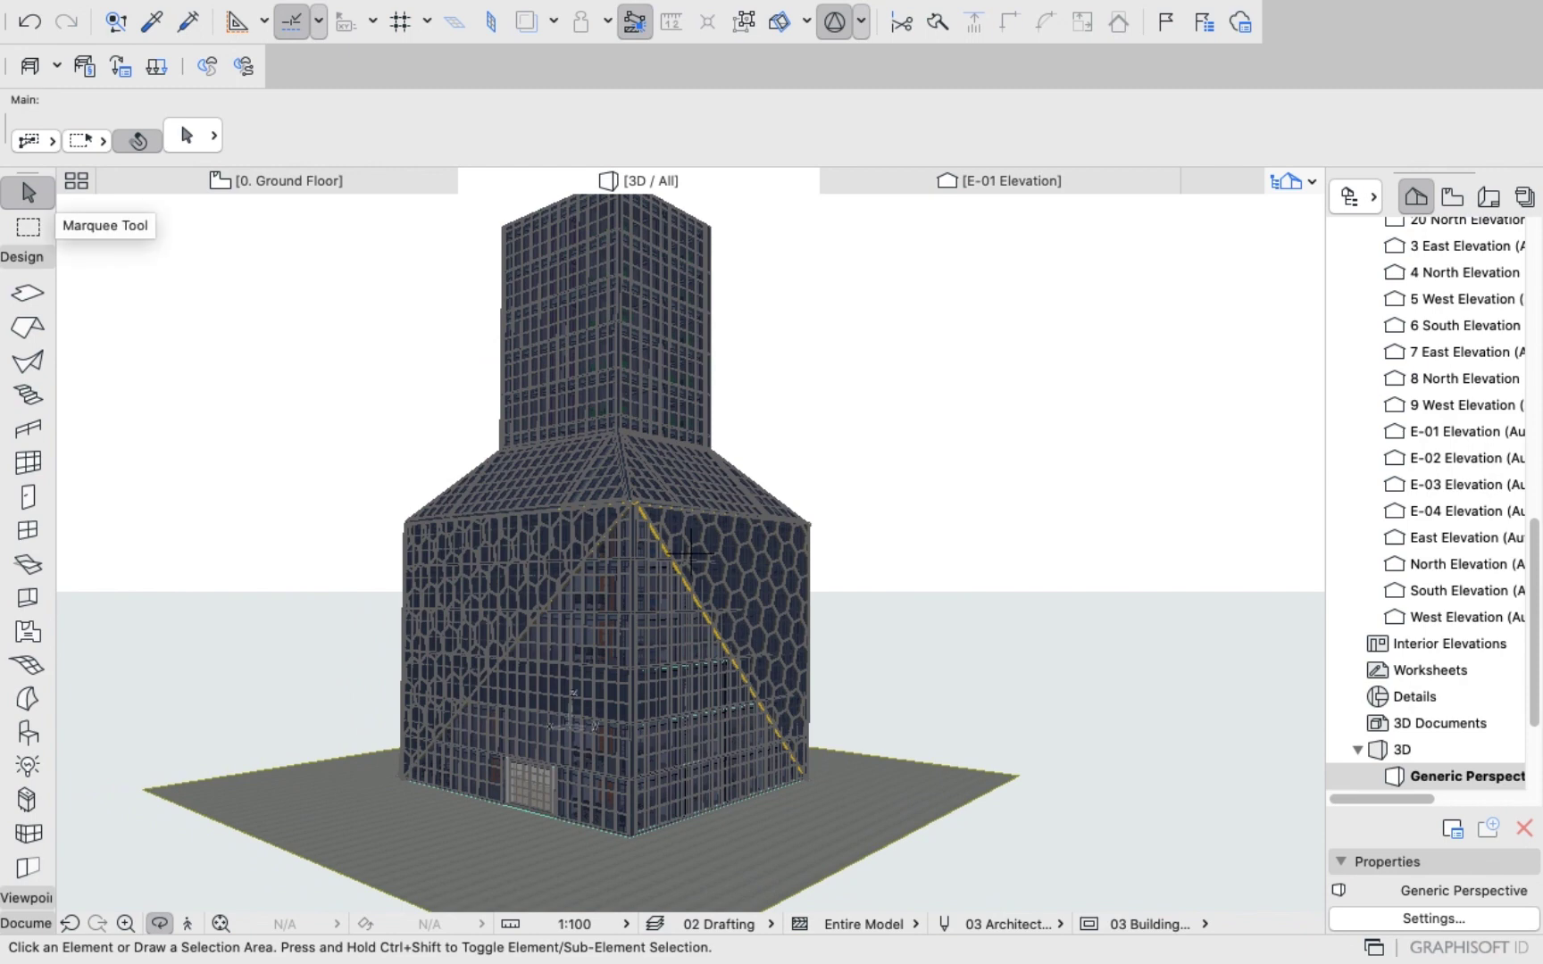
pyautogui.click(28, 227)
pyautogui.click(28, 193)
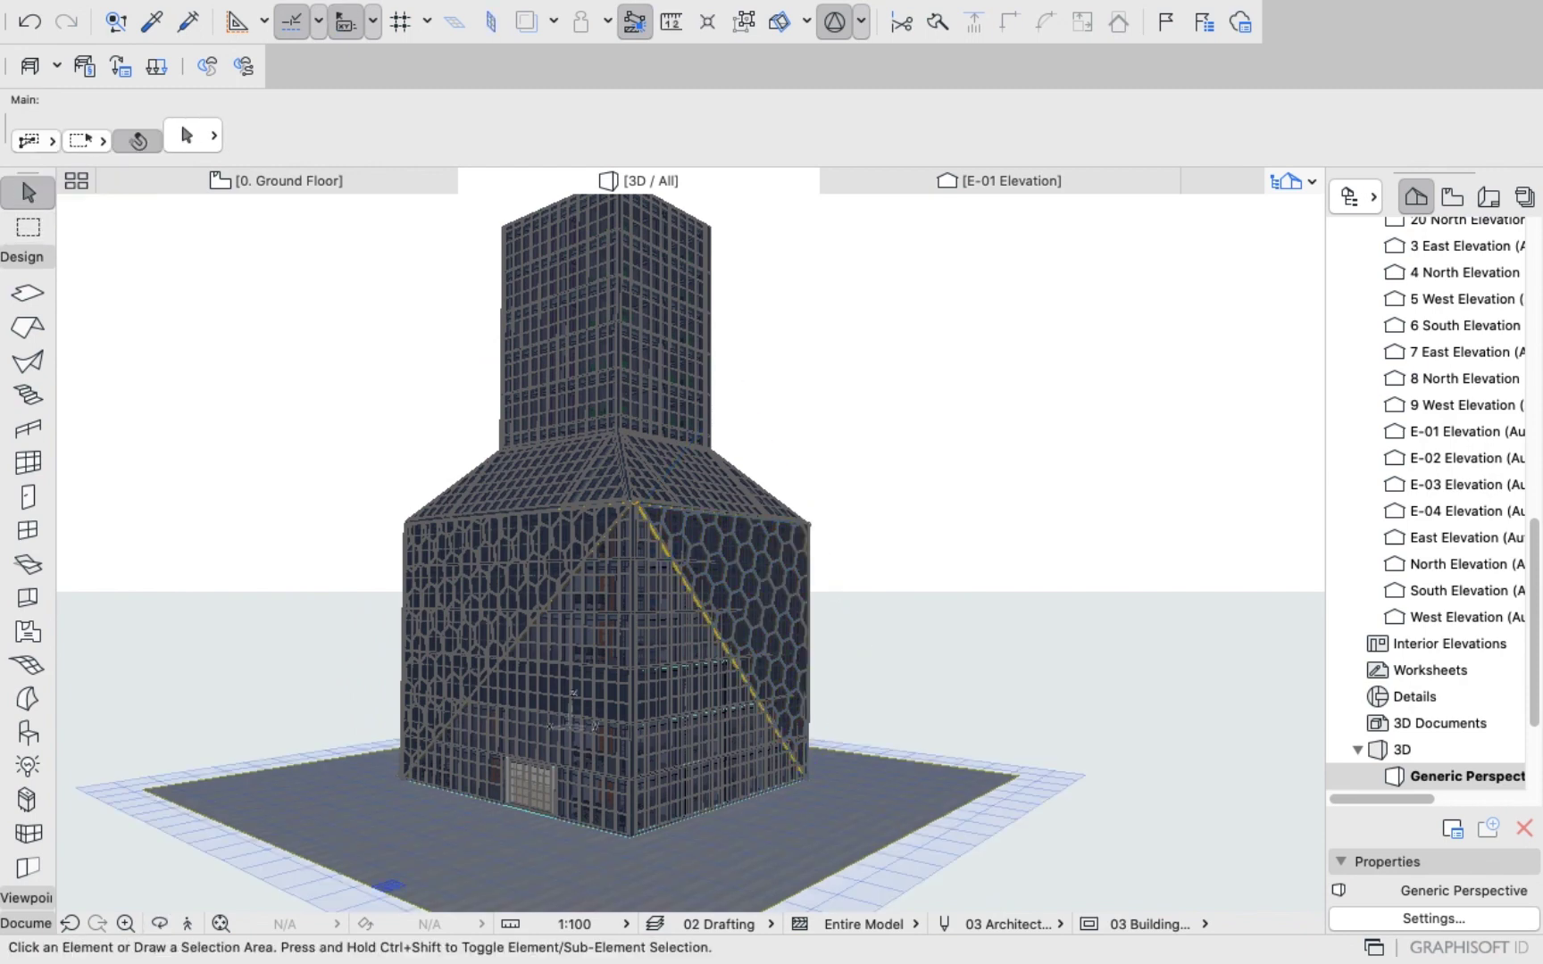
pyautogui.click(742, 608)
pyautogui.keyDown('shift'); pyautogui.click(503, 590); pyautogui.keyUp('shift')
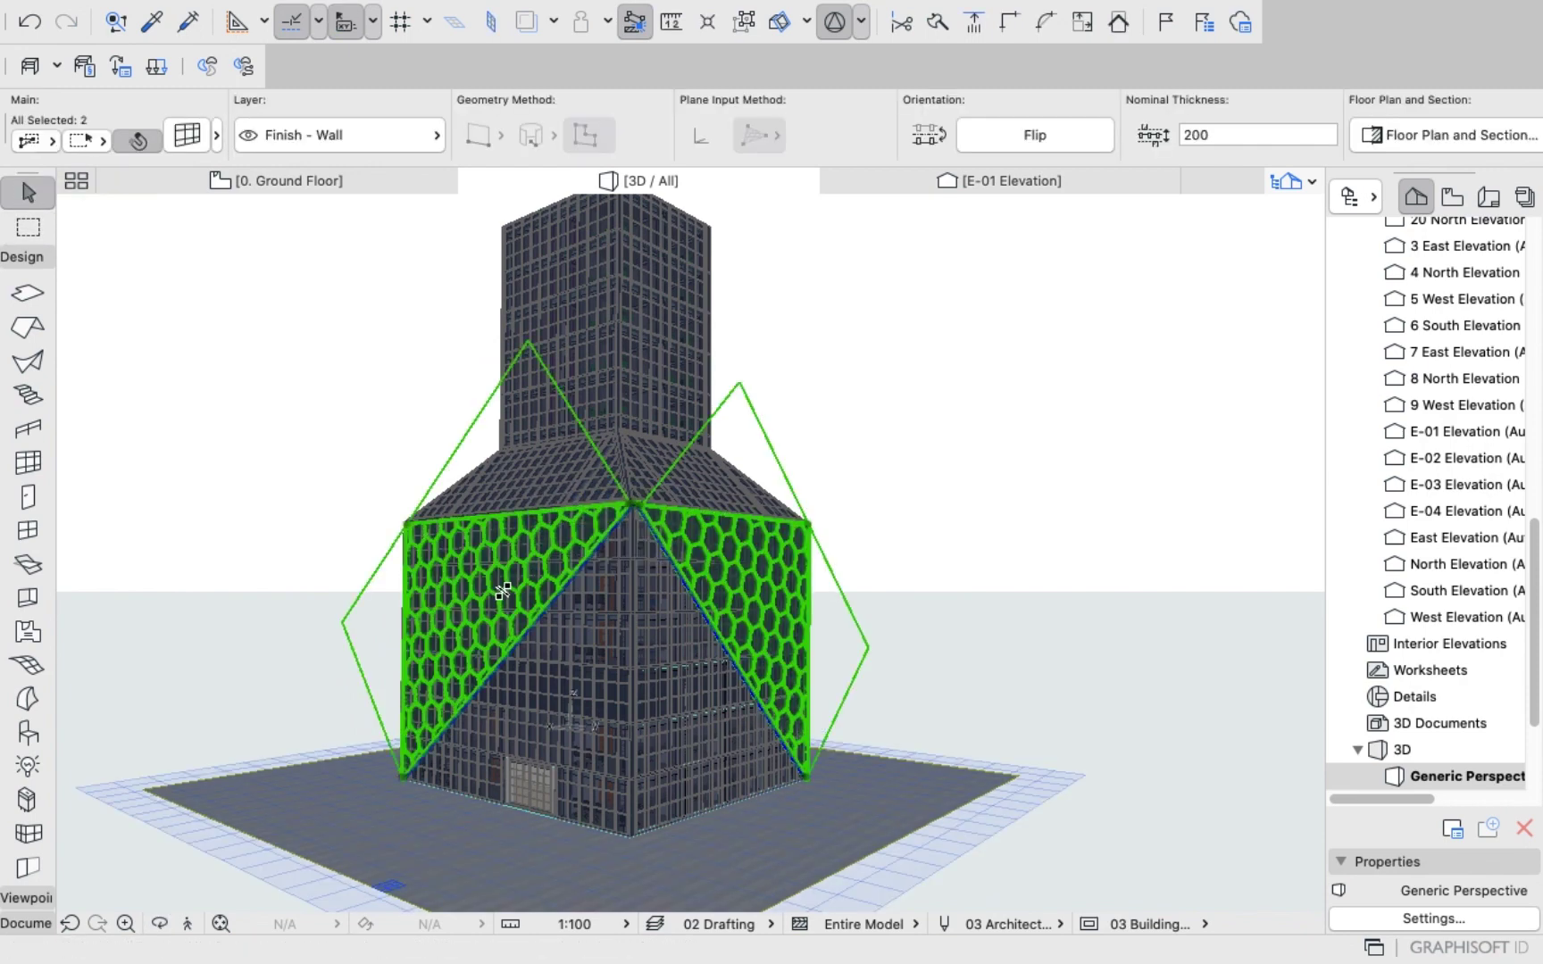
pyautogui.press('super+t')
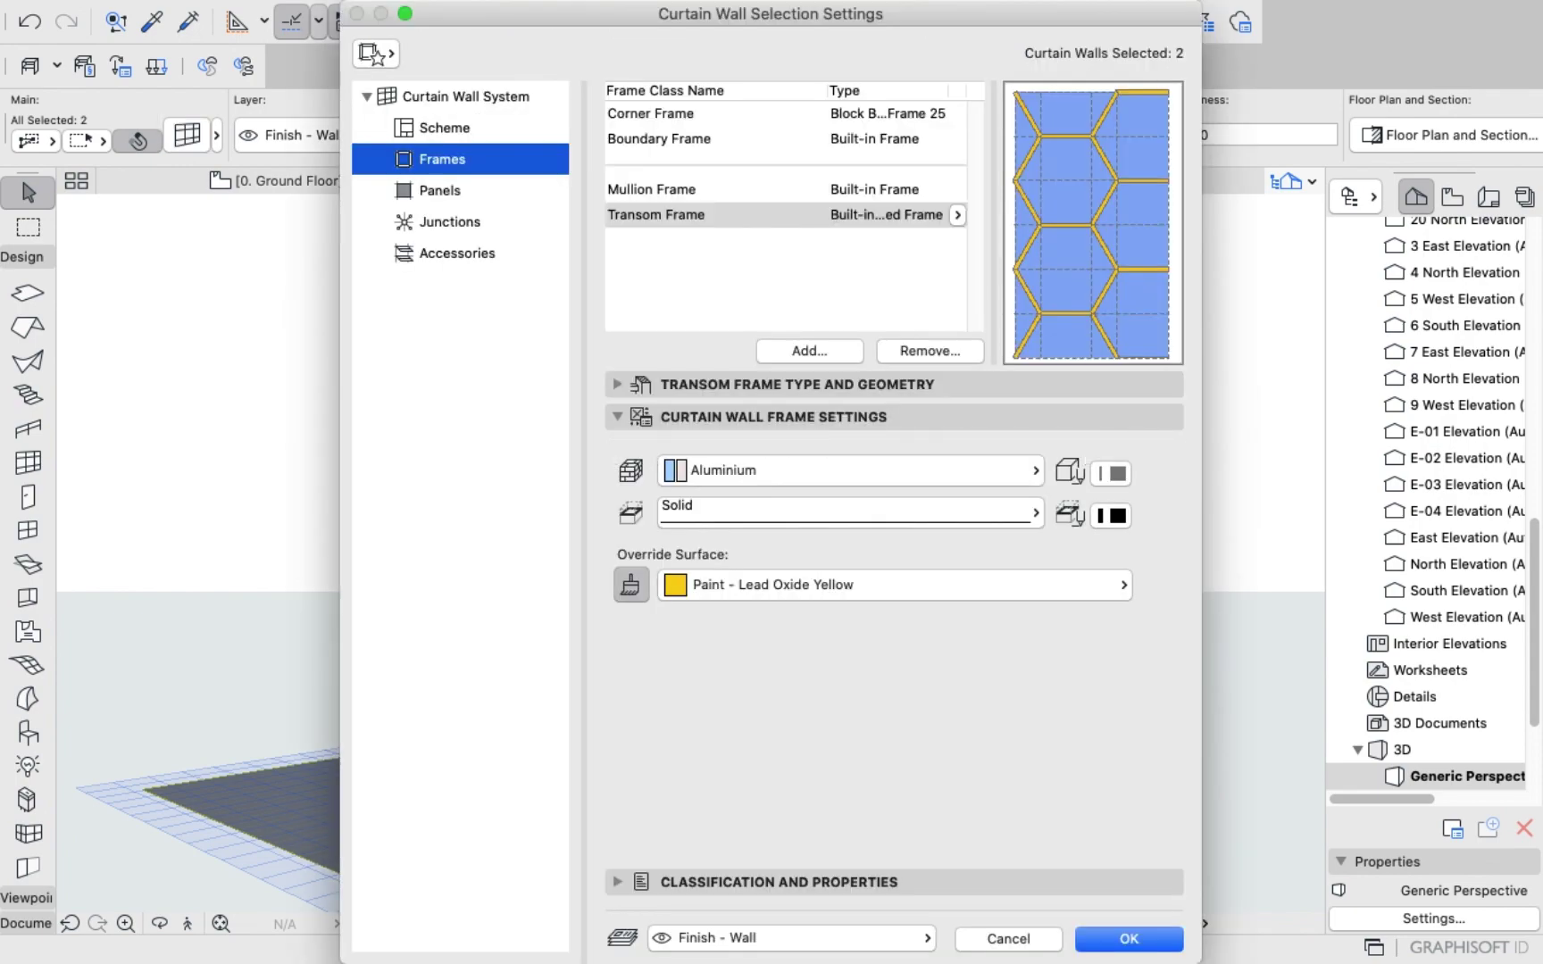
pyautogui.click(892, 584)
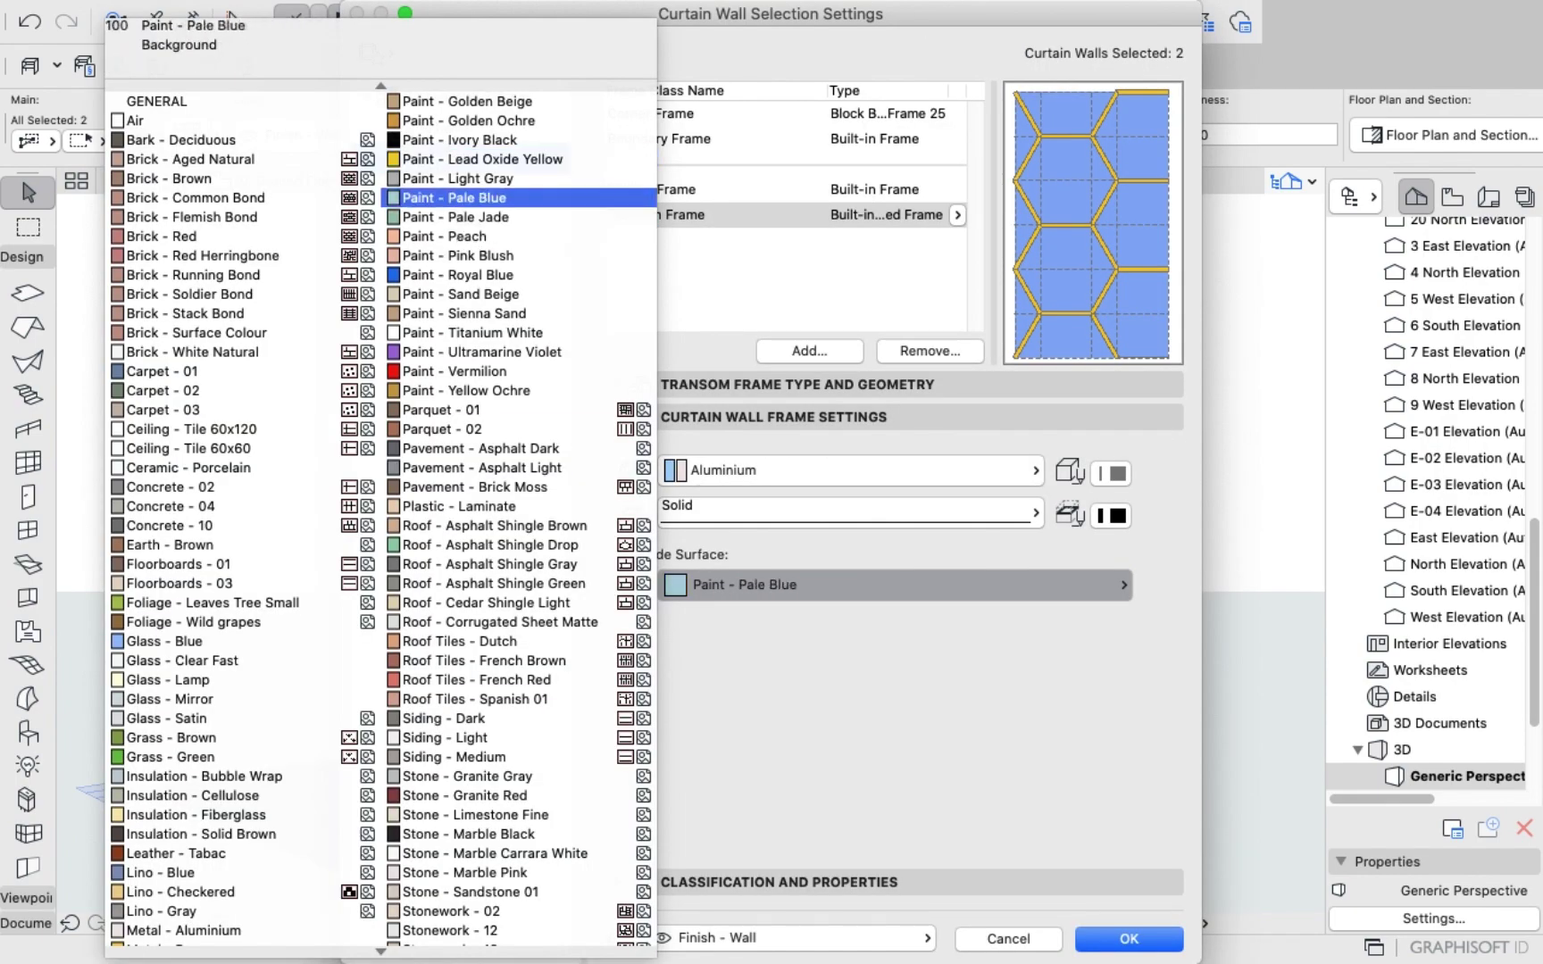
pyautogui.click(500, 179)
# Override the Mullion Frame surface of the two selected curtain walls with Paint - Light Gray.
pyautogui.click(651, 190)
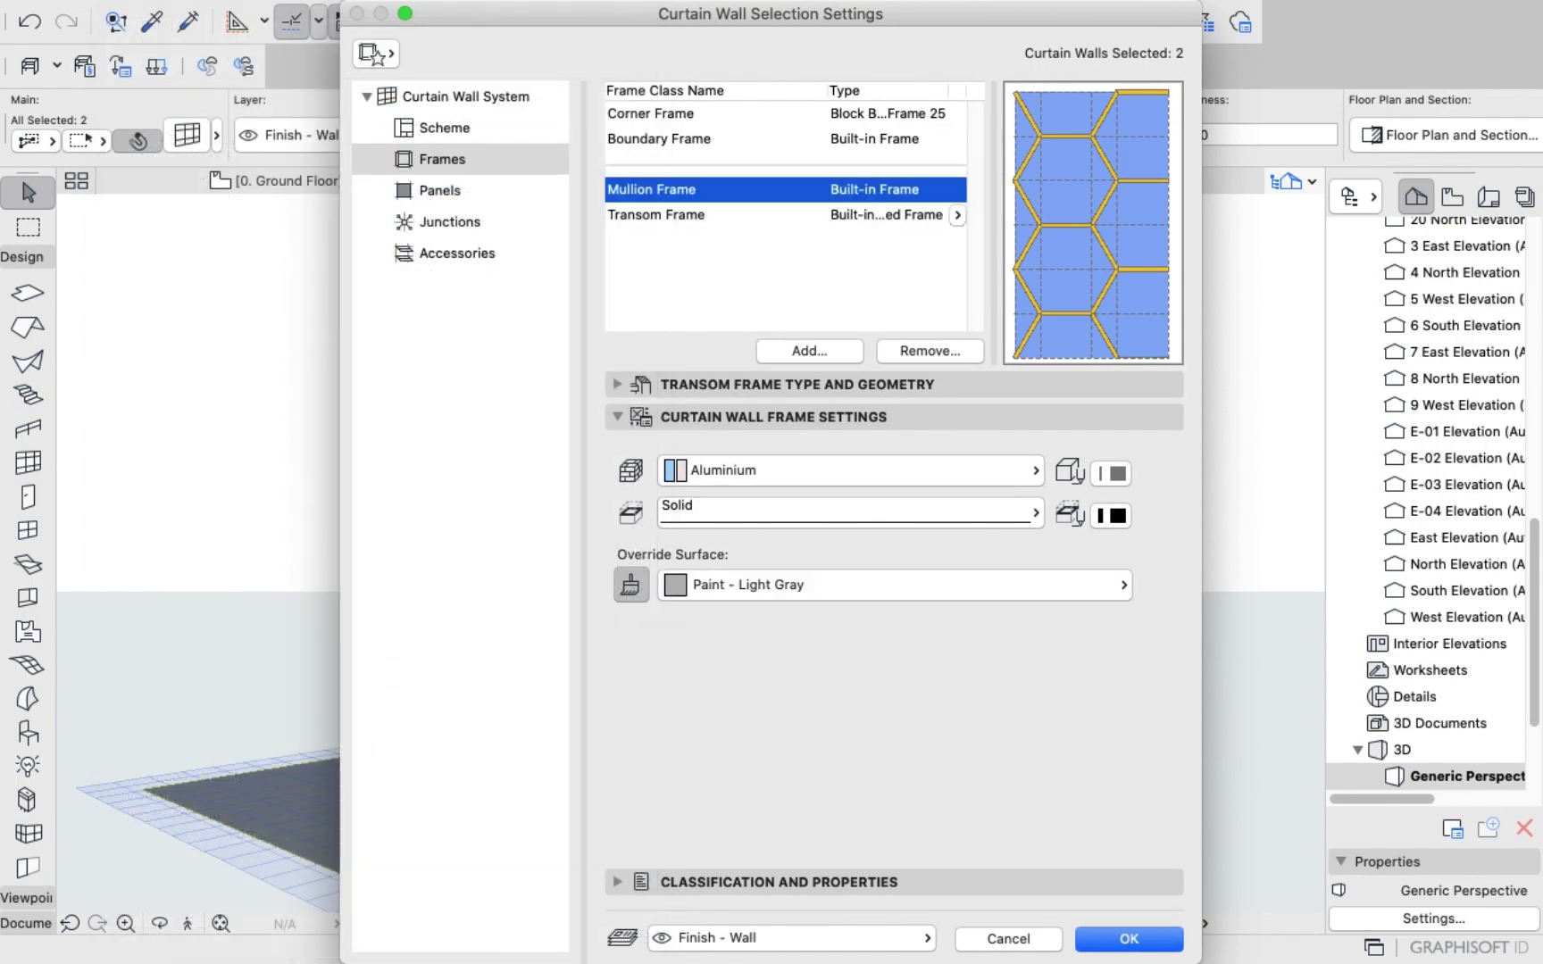
pyautogui.click(893, 585)
pyautogui.press('Down')
pyautogui.press('Up')
pyautogui.press('Up')
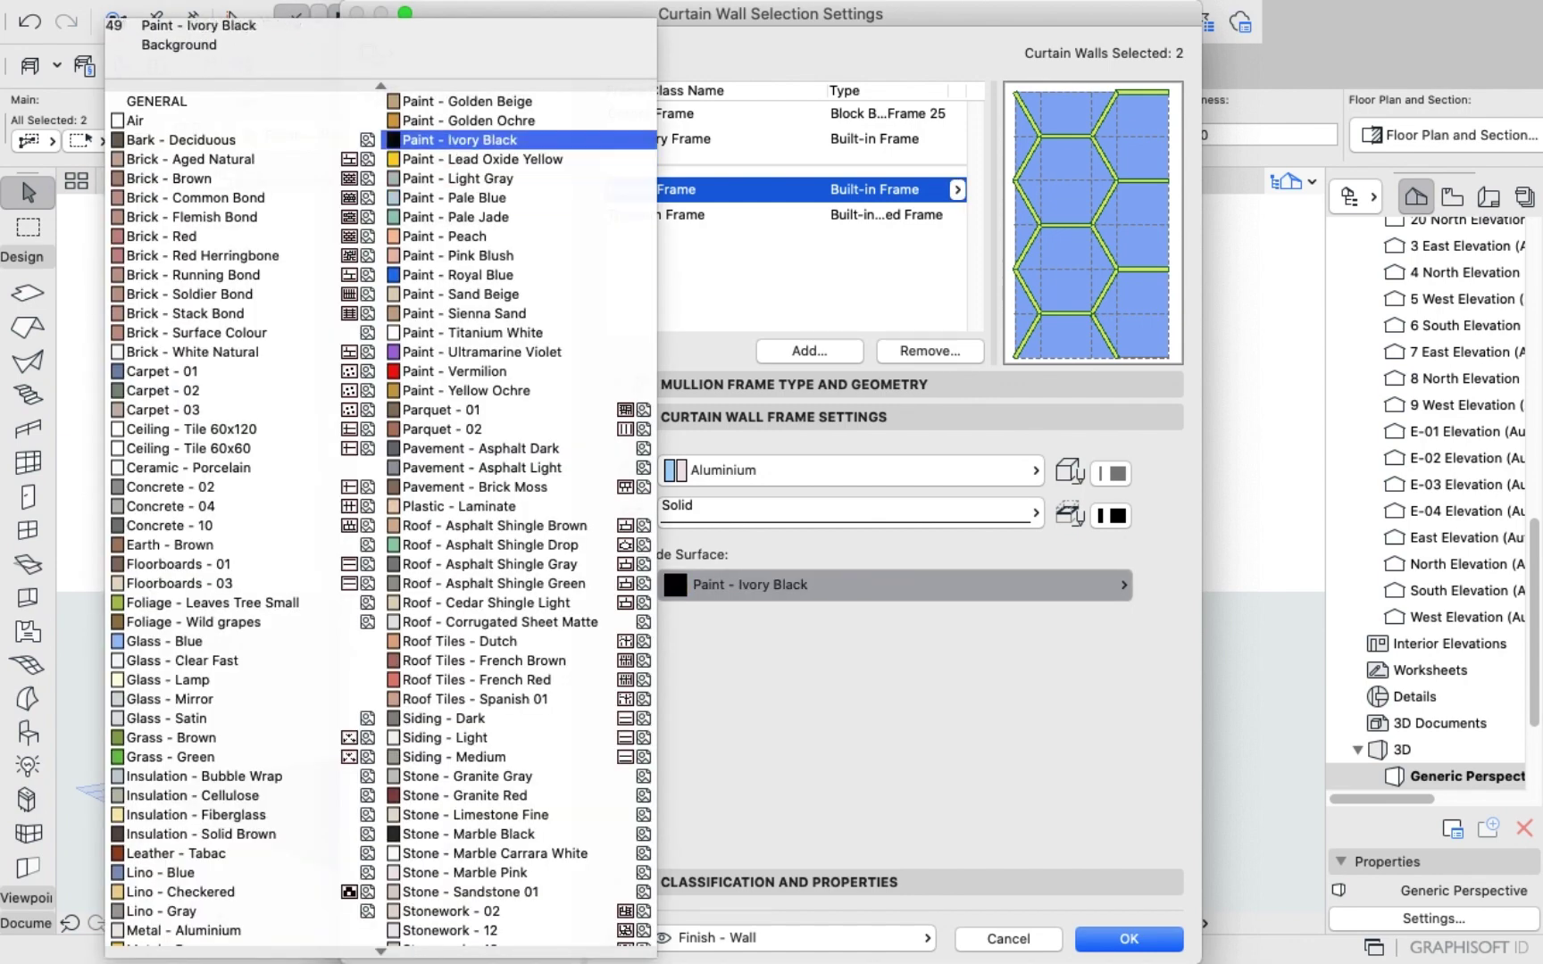
pyautogui.press('Down')
pyautogui.press('Down')
pyautogui.press('Down')
pyautogui.press('Down')
pyautogui.press('Up')
pyautogui.press('Up')
pyautogui.press('Return')
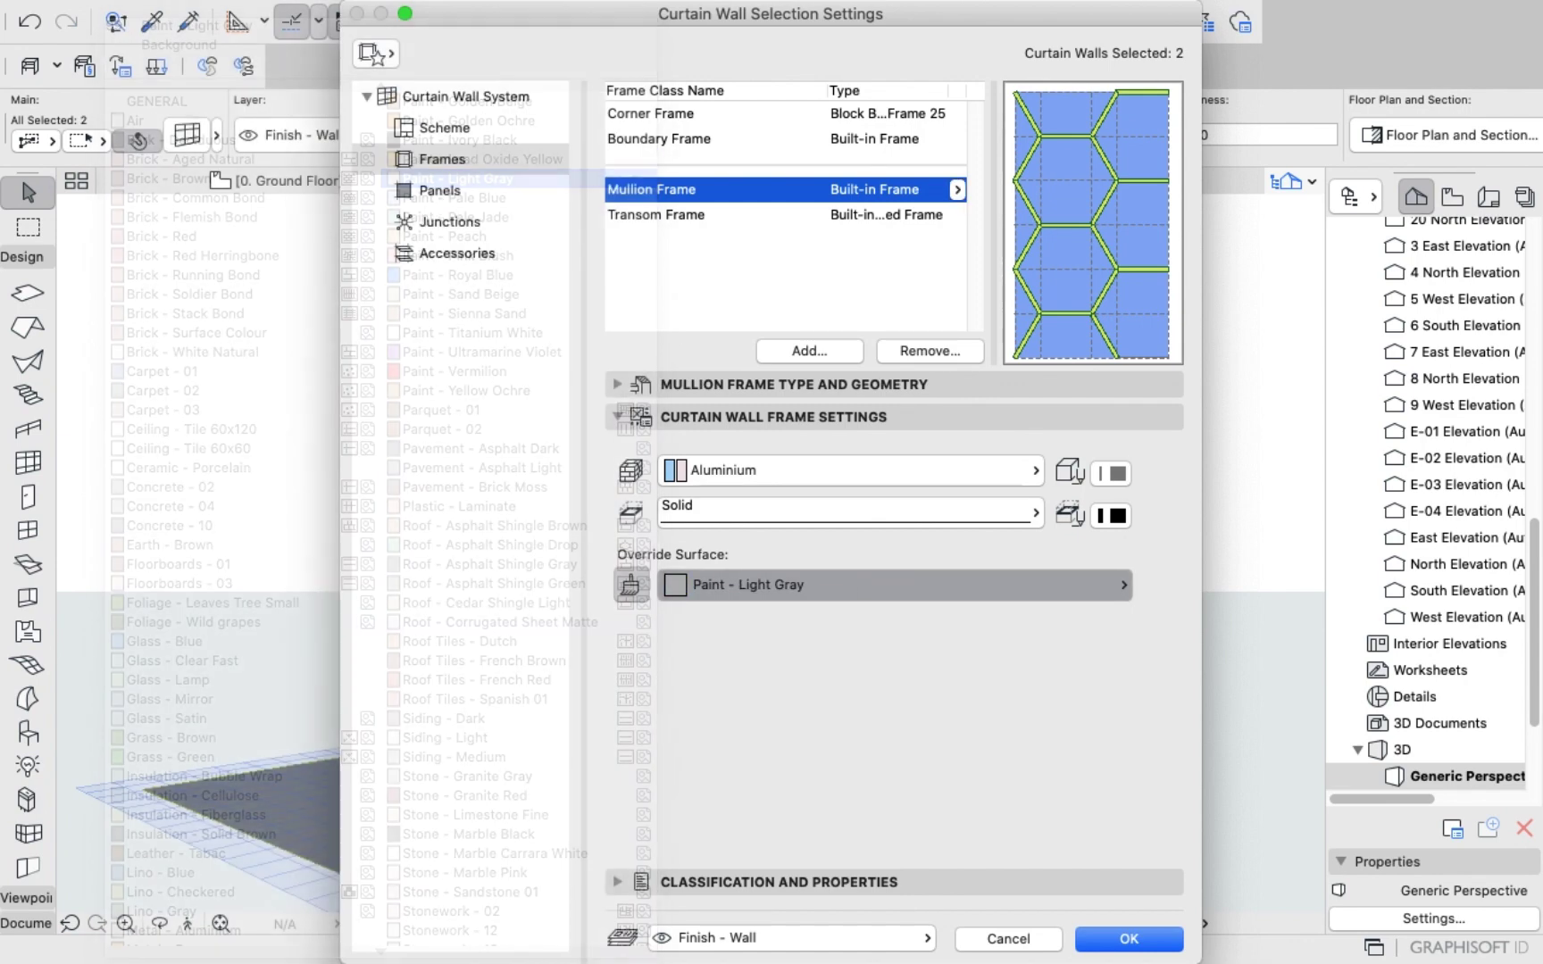
# Override the Boundary Frame surface with Paint - Light Gray, apply the settings and deselect both curtain walls.
pyautogui.click(659, 139)
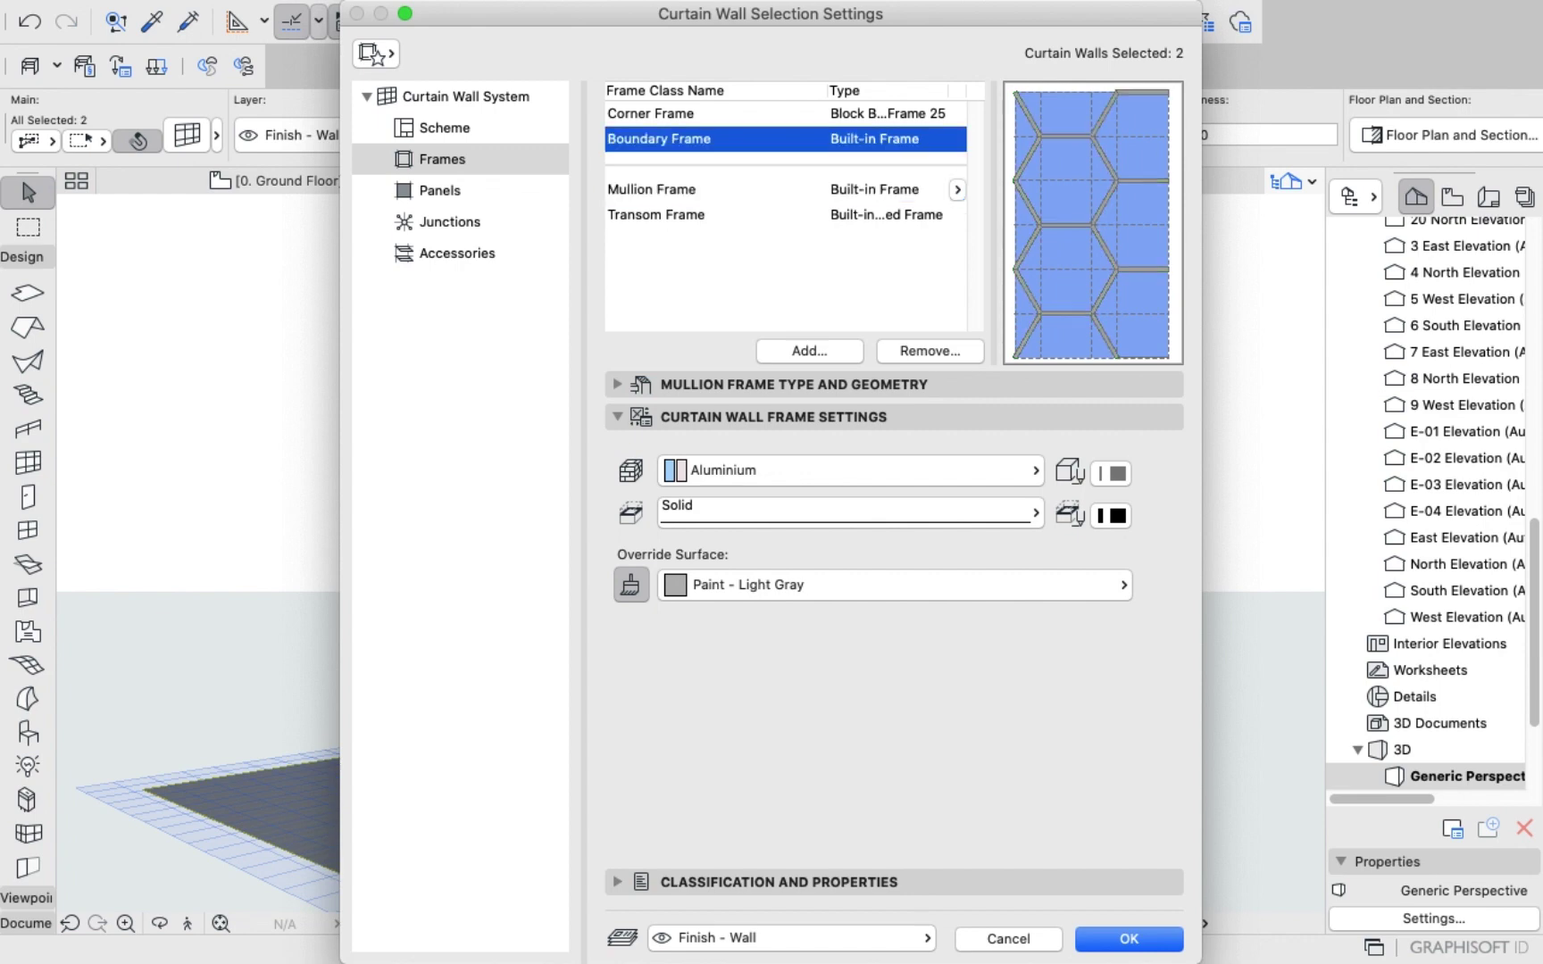
pyautogui.click(893, 585)
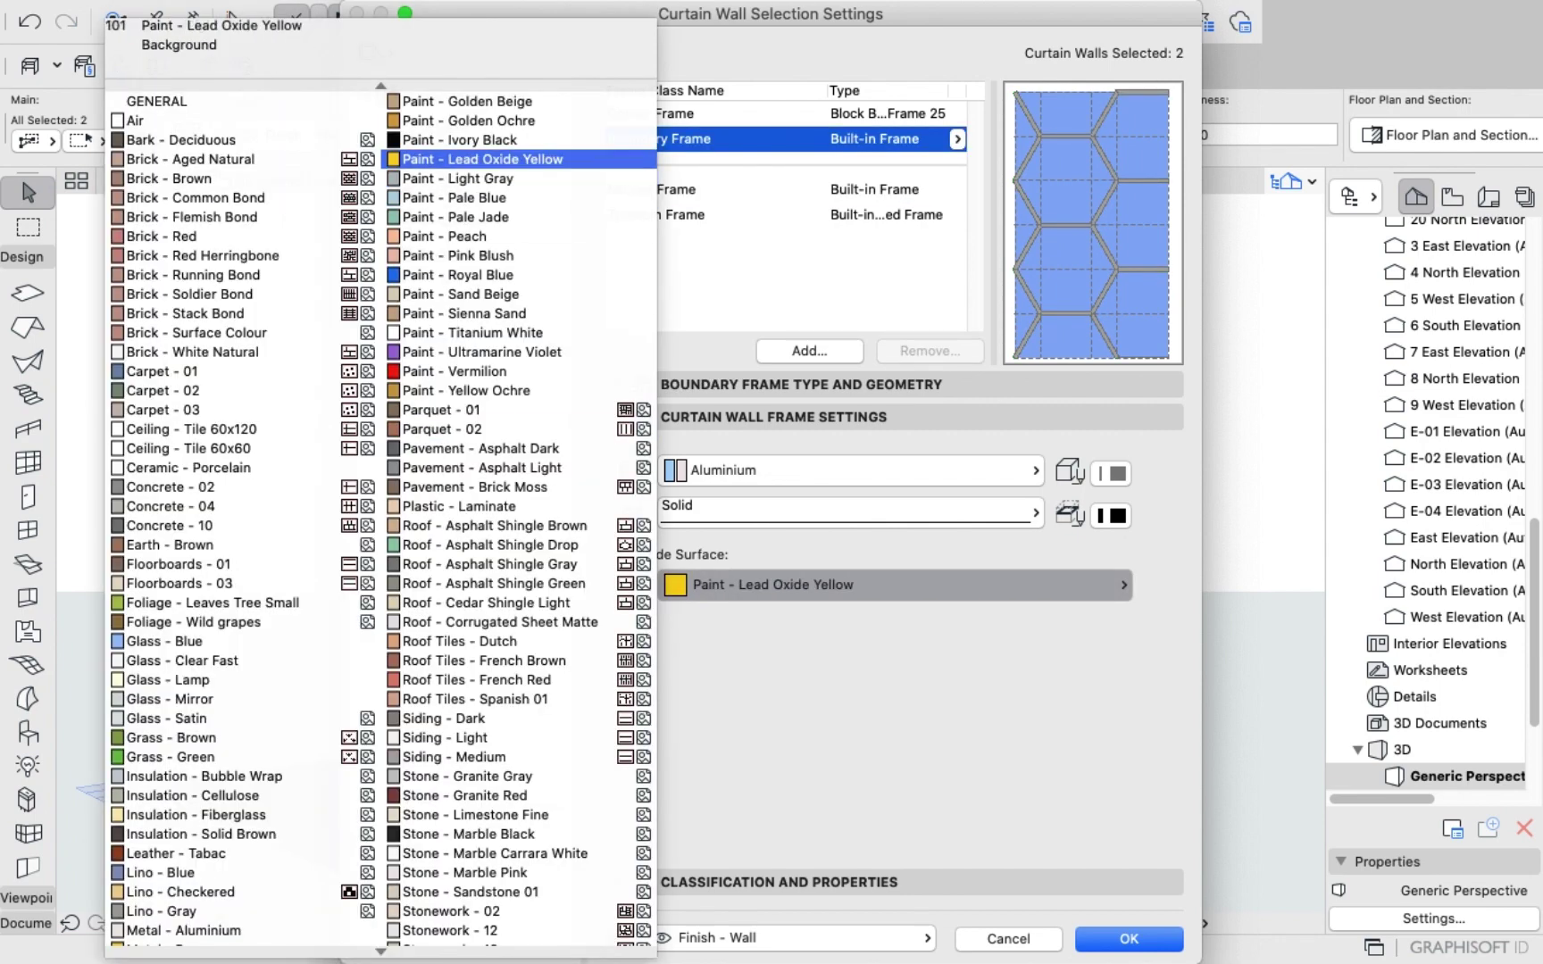
pyautogui.press('Down')
pyautogui.press('Return')
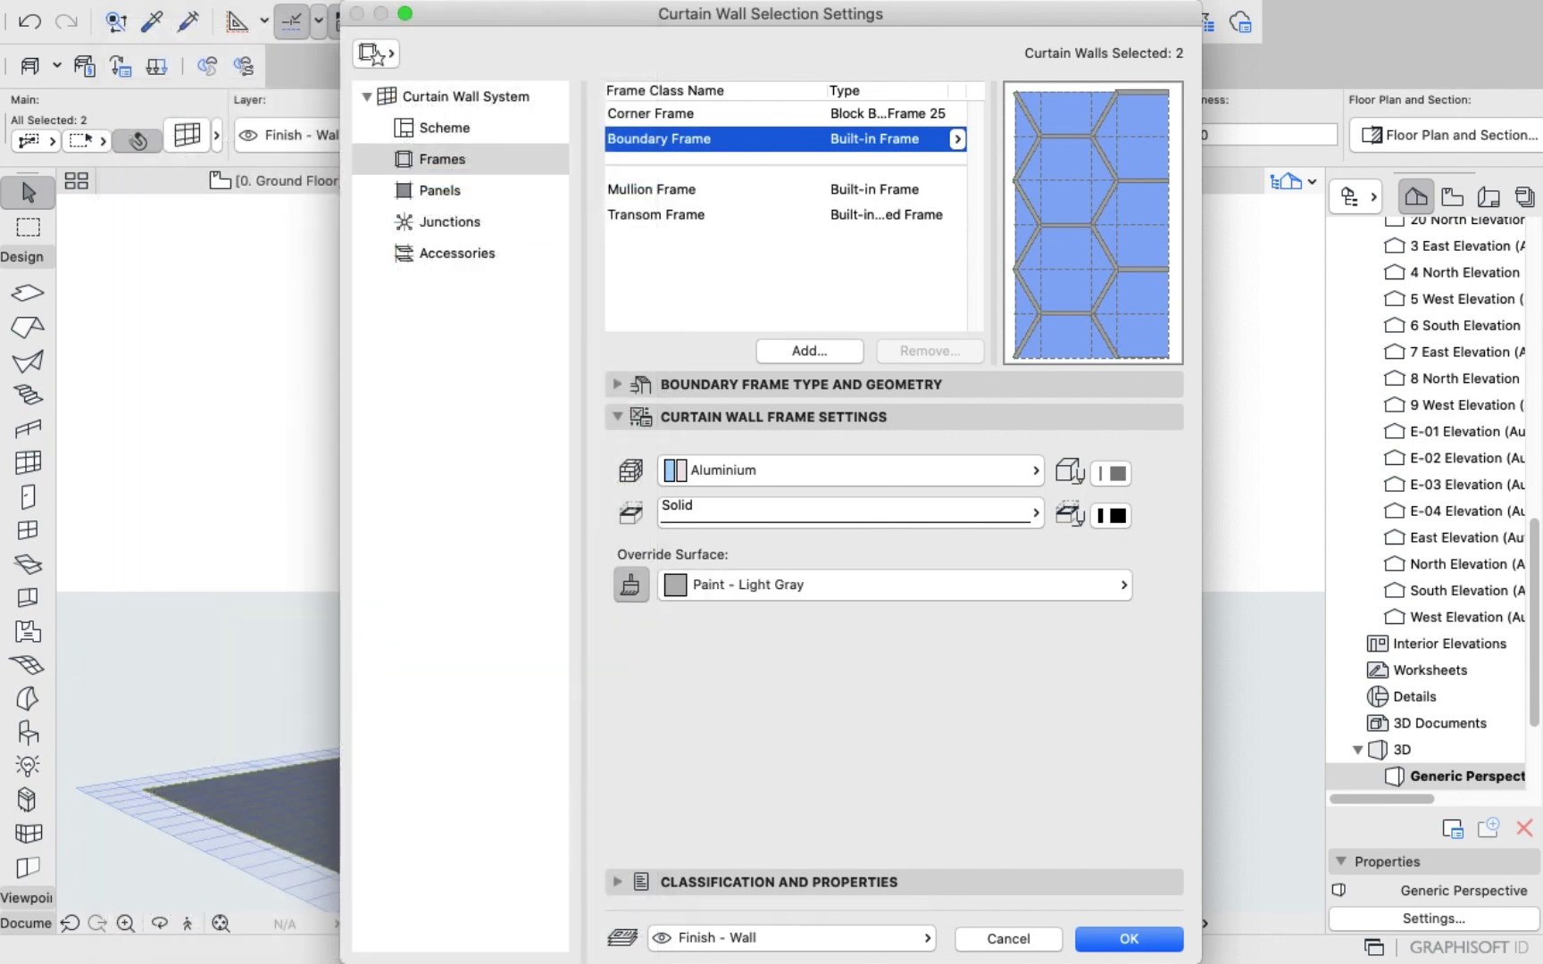
pyautogui.press('Return')
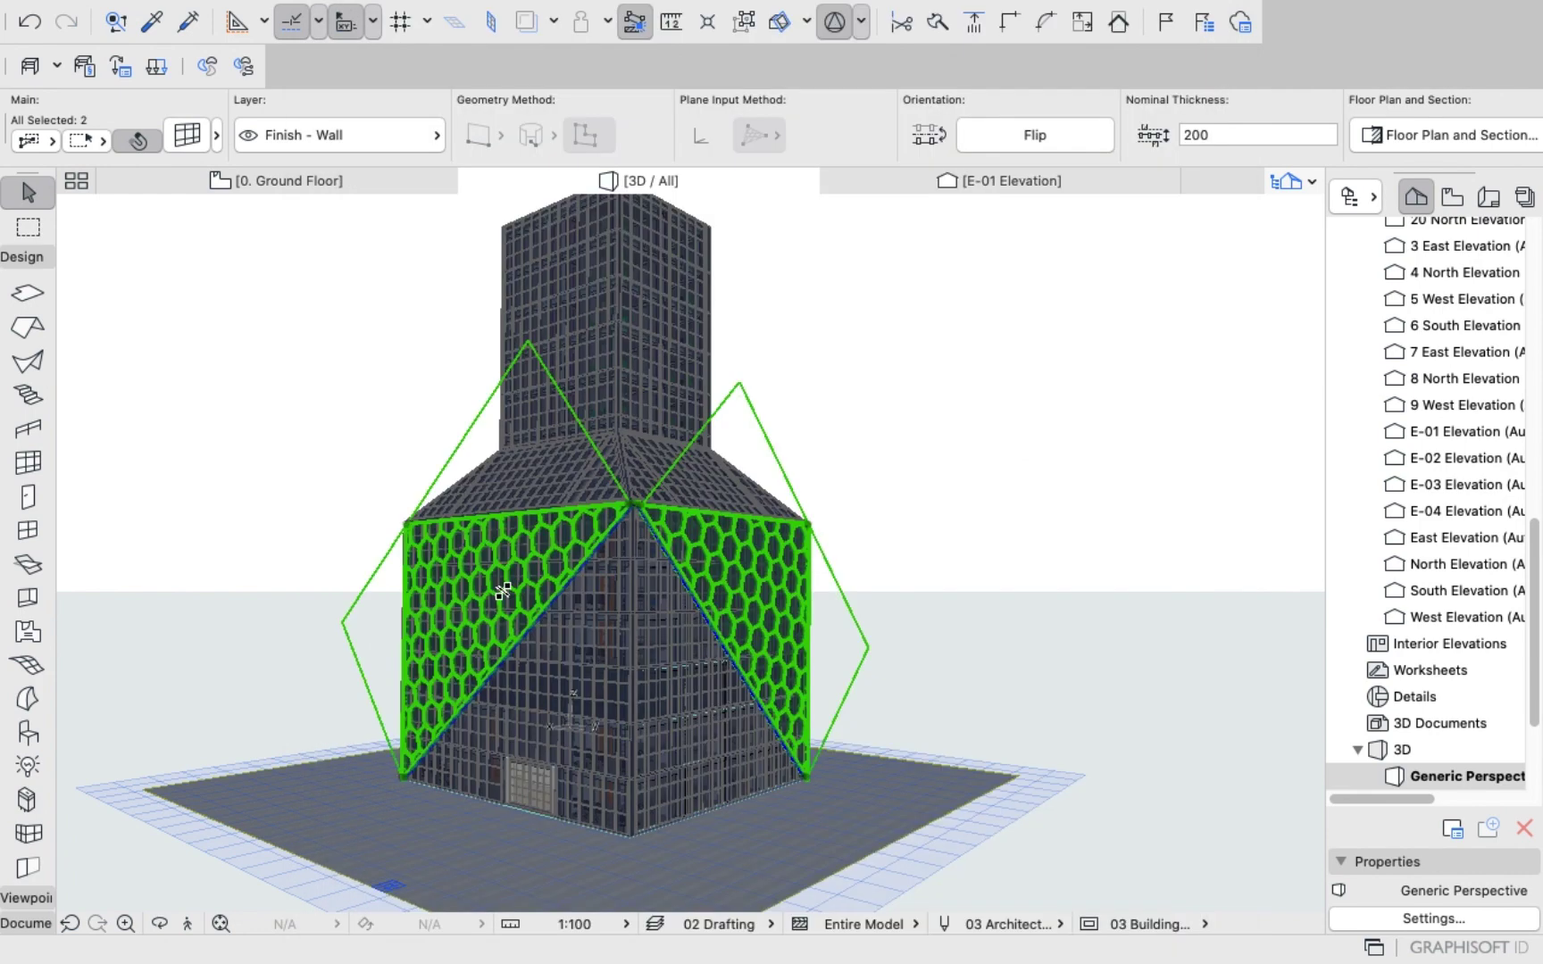
pyautogui.press('Escape')
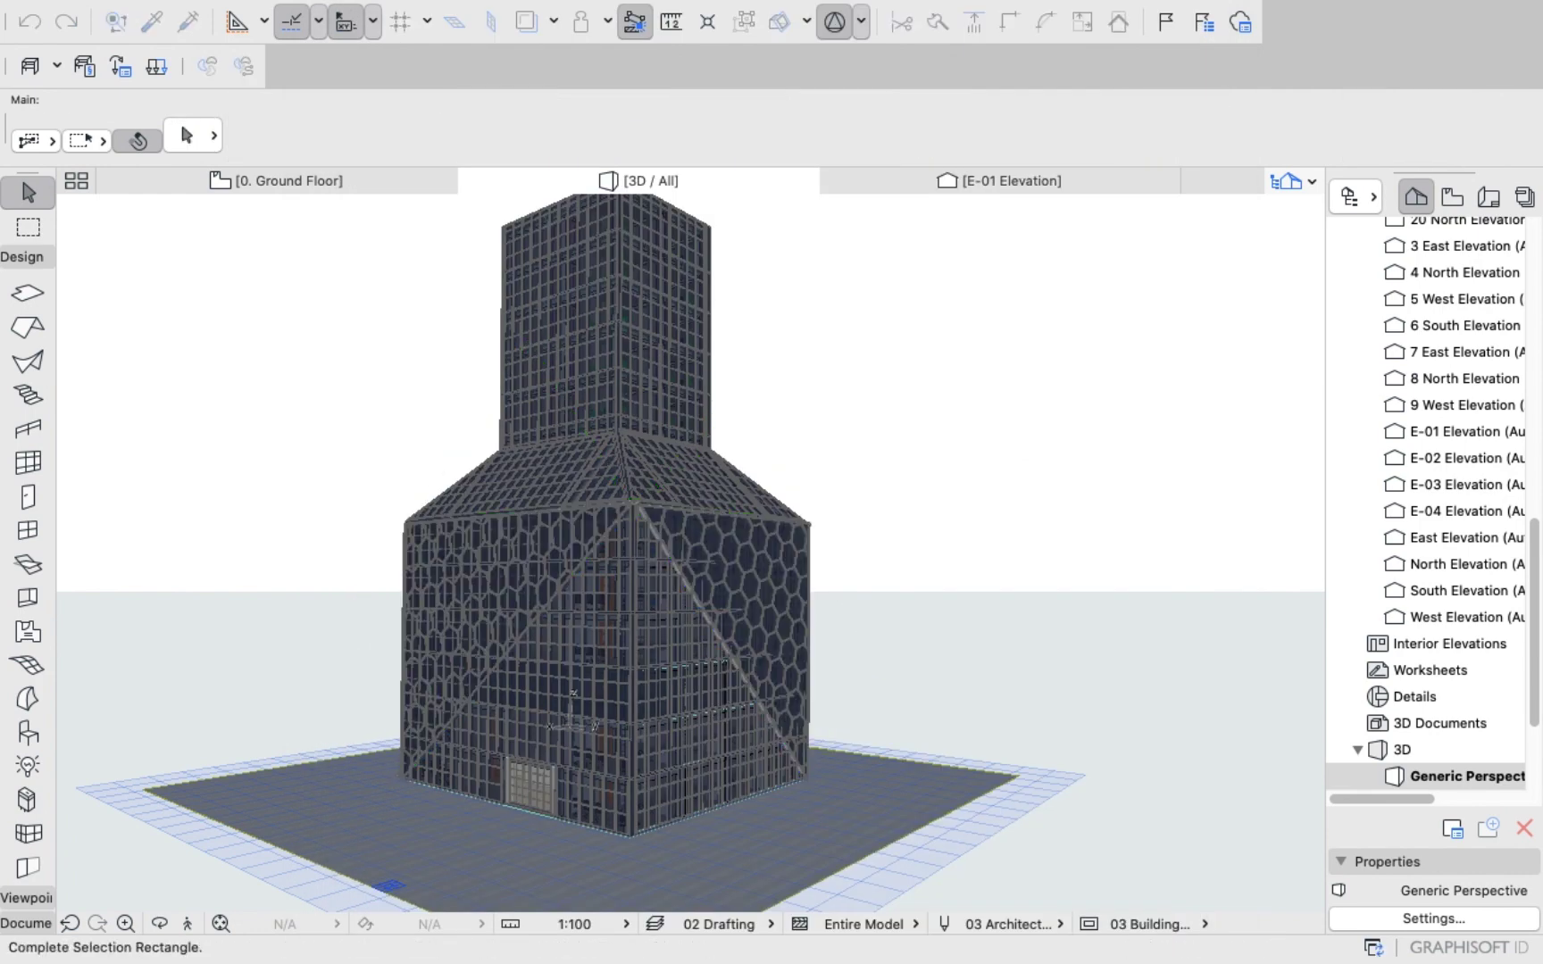
# Examine the whole tower in 3D from the entrance corner, from the ground slab up to the roof mast.
pyautogui.press('o')
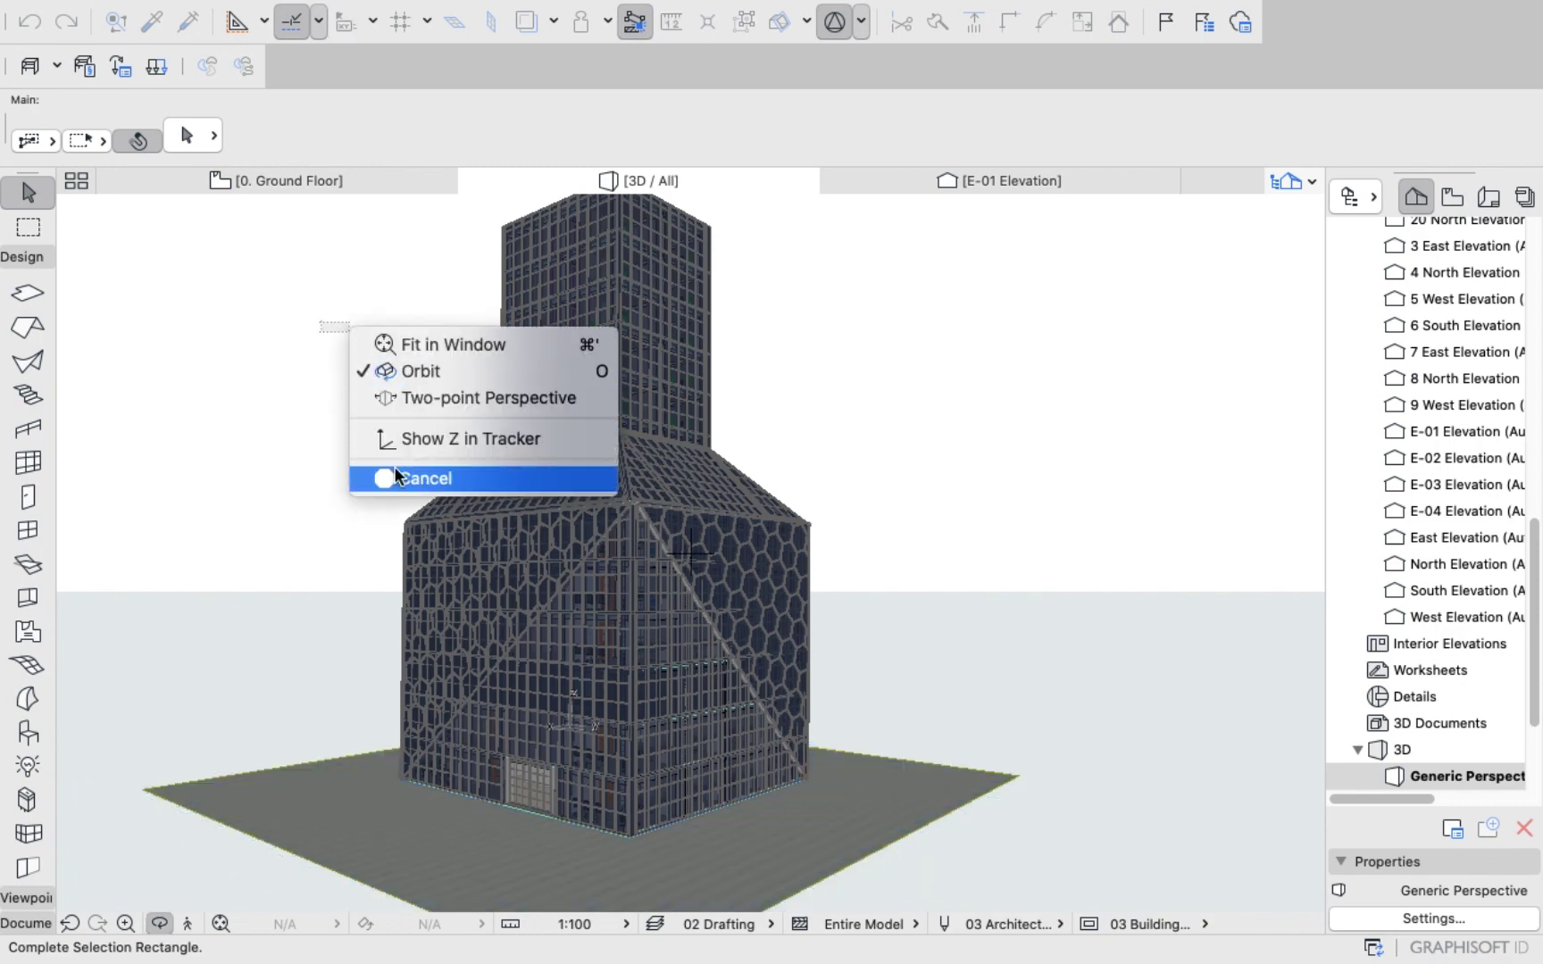
pyautogui.click(395, 473)
pyautogui.moveTo(297, 369); pyautogui.dragTo(470, 407)
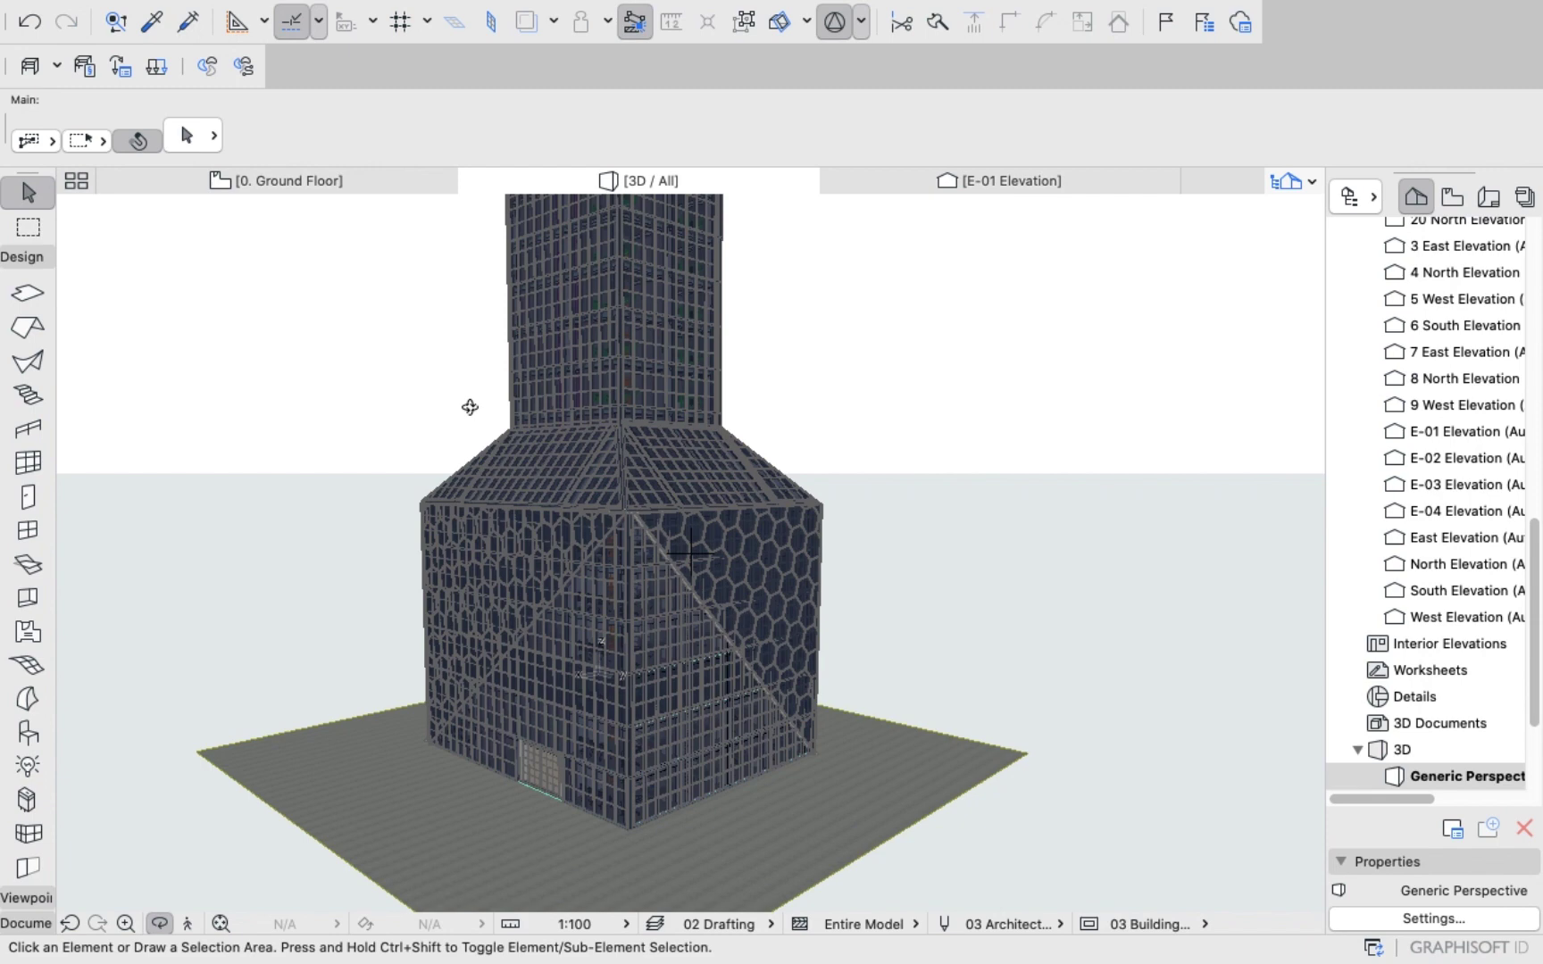
pyautogui.scroll(-5, 470, 407)
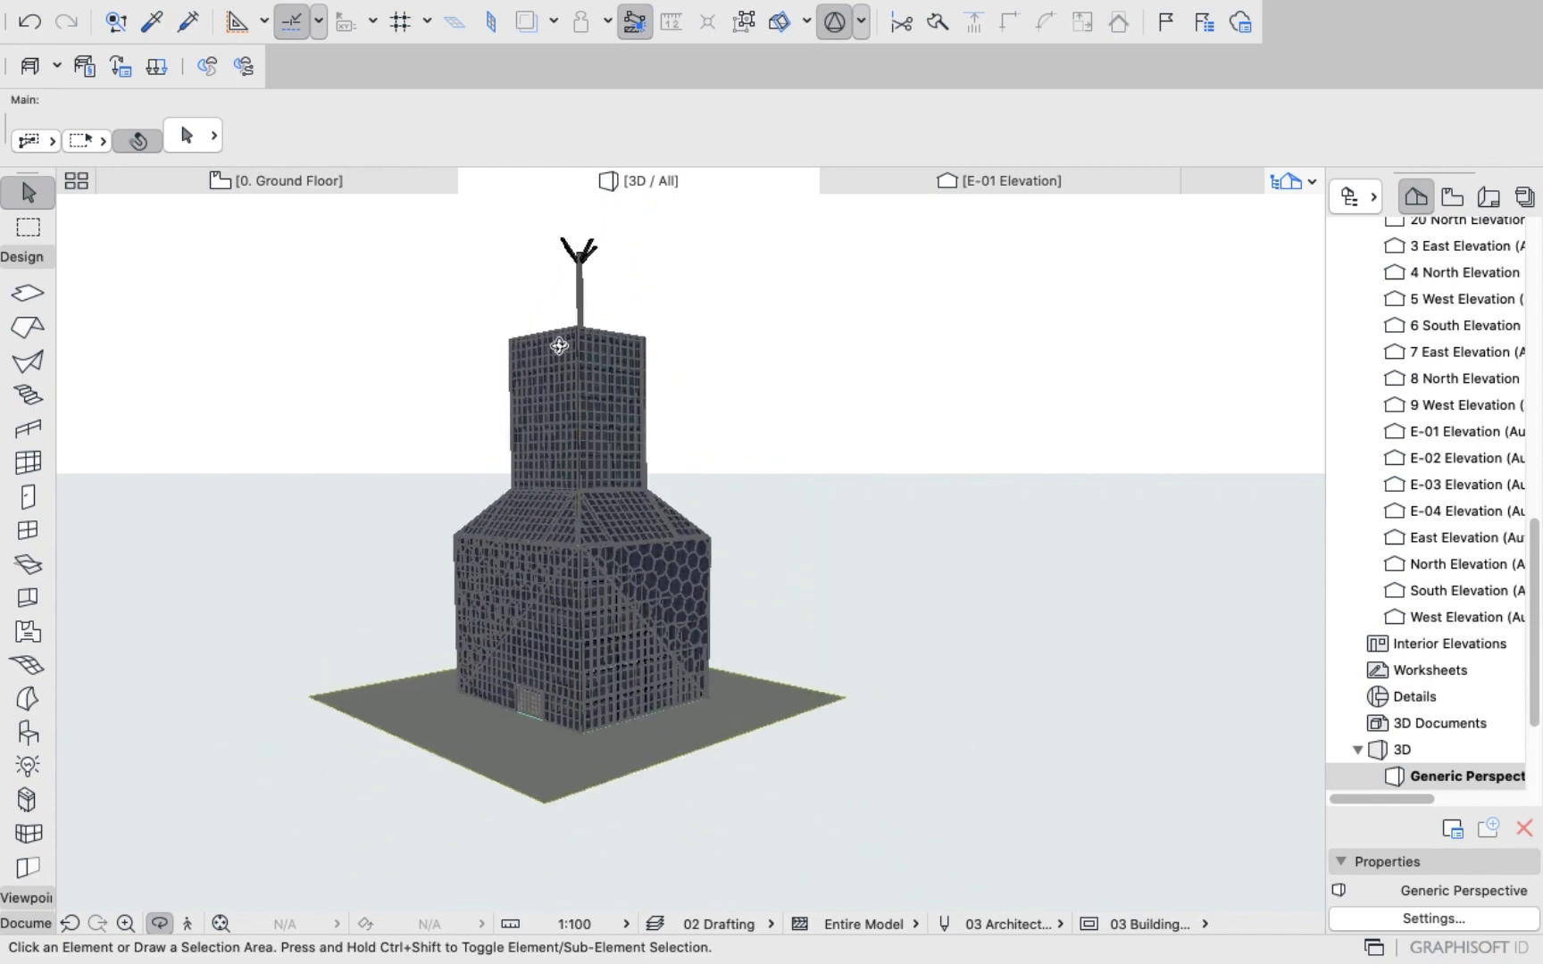
pyautogui.moveTo(557, 335); pyautogui.dragTo(744, 470, button='middle')
pyautogui.scroll(3, 771, 598)
pyautogui.scroll(-3, 778, 643)
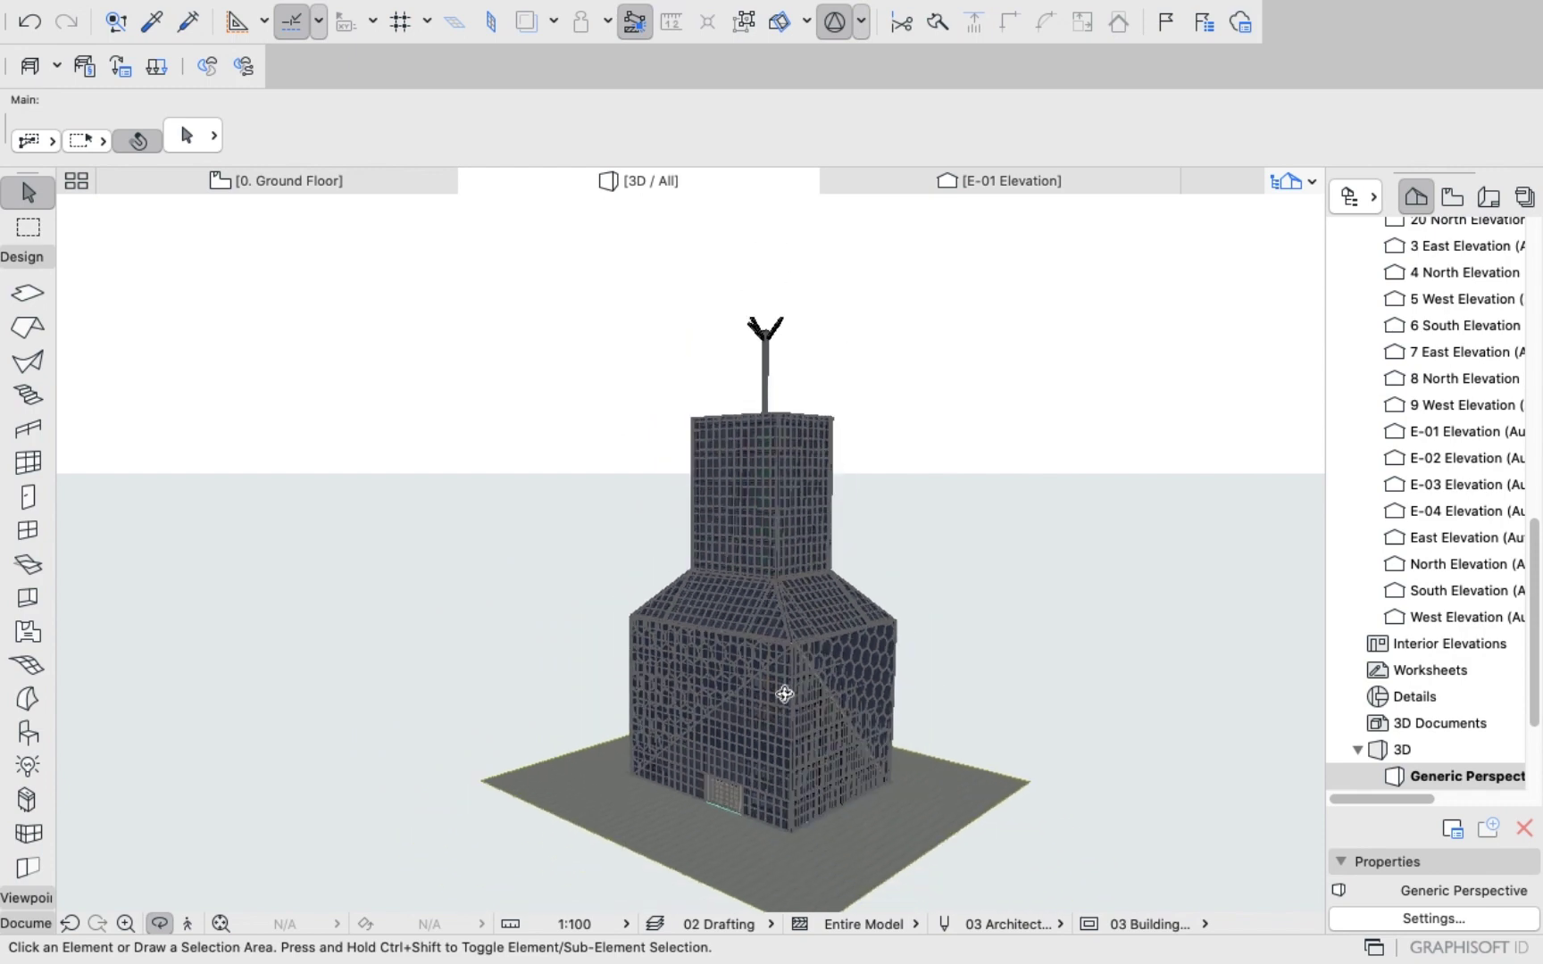
pyautogui.scroll(3, 786, 732)
pyautogui.scroll(-5, 782, 747)
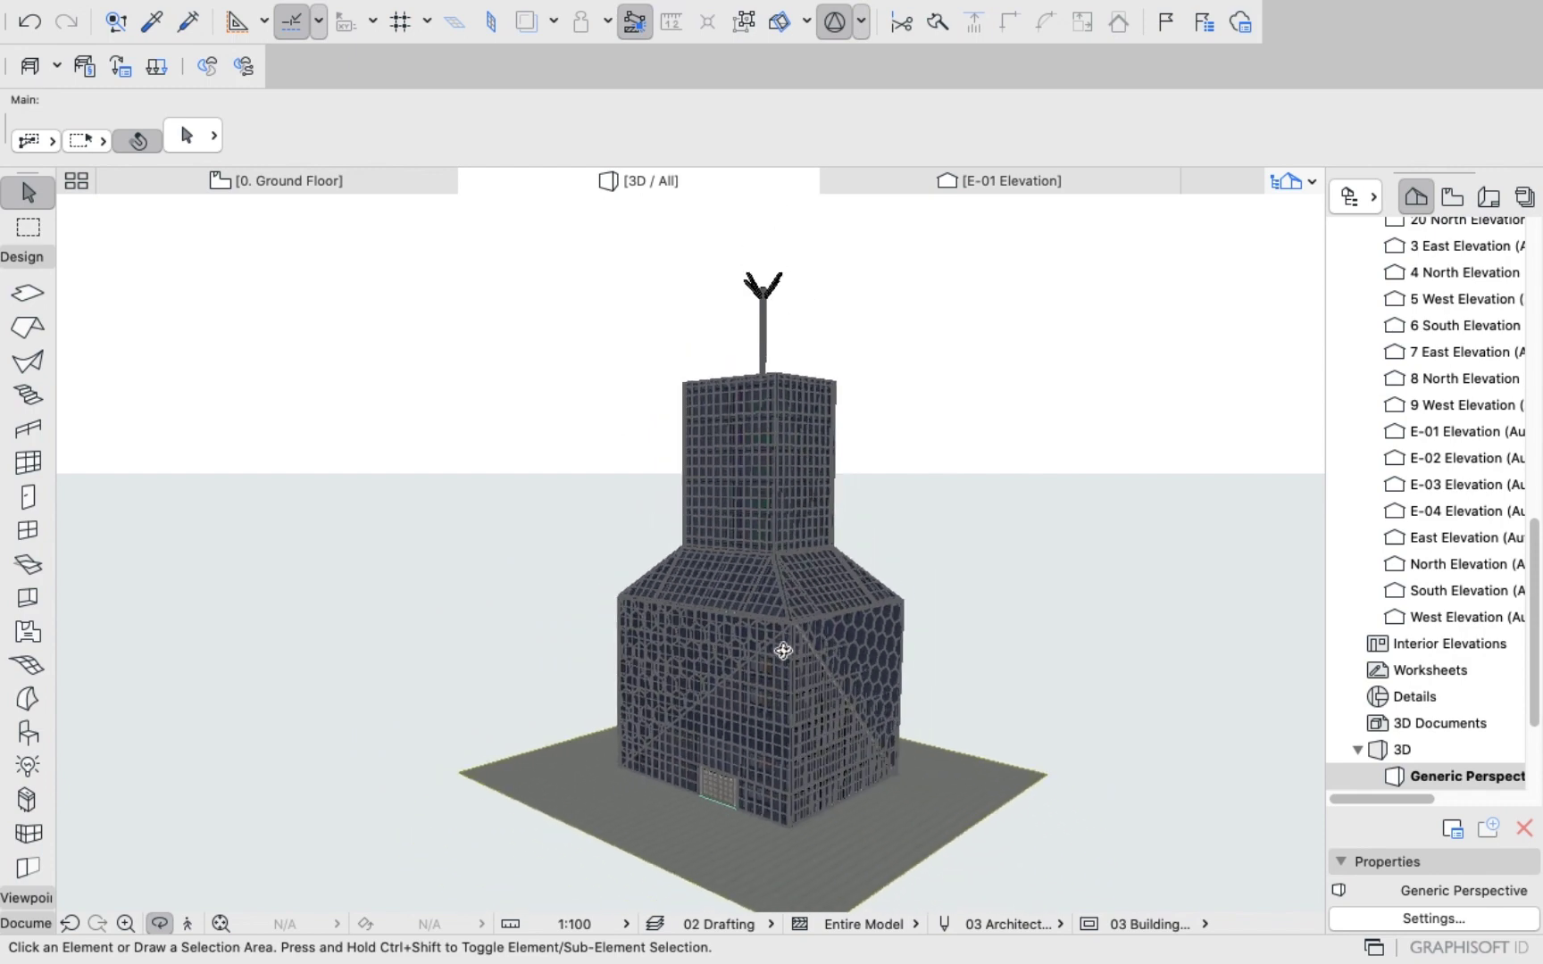
# Inspect the hexagon-patterned curtain walls and their frames up close around the lower block's corners and entrance.
pyautogui.keyDown('shift'); pyautogui.moveTo(785, 648); pyautogui.dragTo(823, 747, button='middle'); pyautogui.keyUp('shift')
pyautogui.scroll(5, 800, 739)
pyautogui.scroll(5, 801, 739)
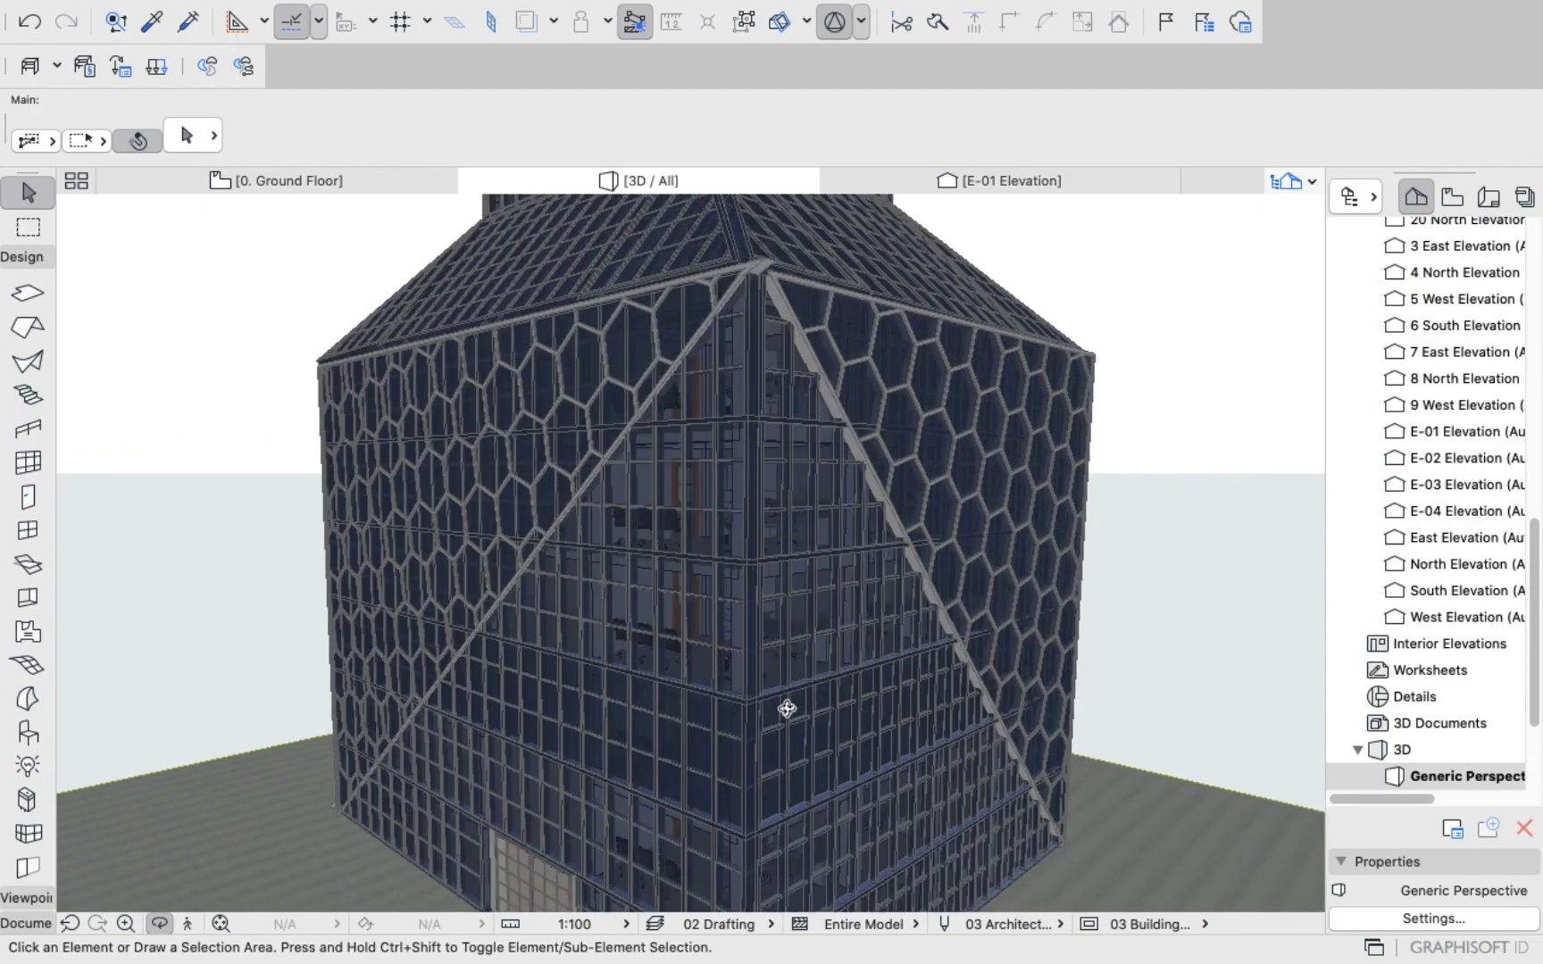
pyautogui.keyDown('shift'); pyautogui.moveTo(785, 703); pyautogui.dragTo(756, 619, button='middle'); pyautogui.keyUp('shift')
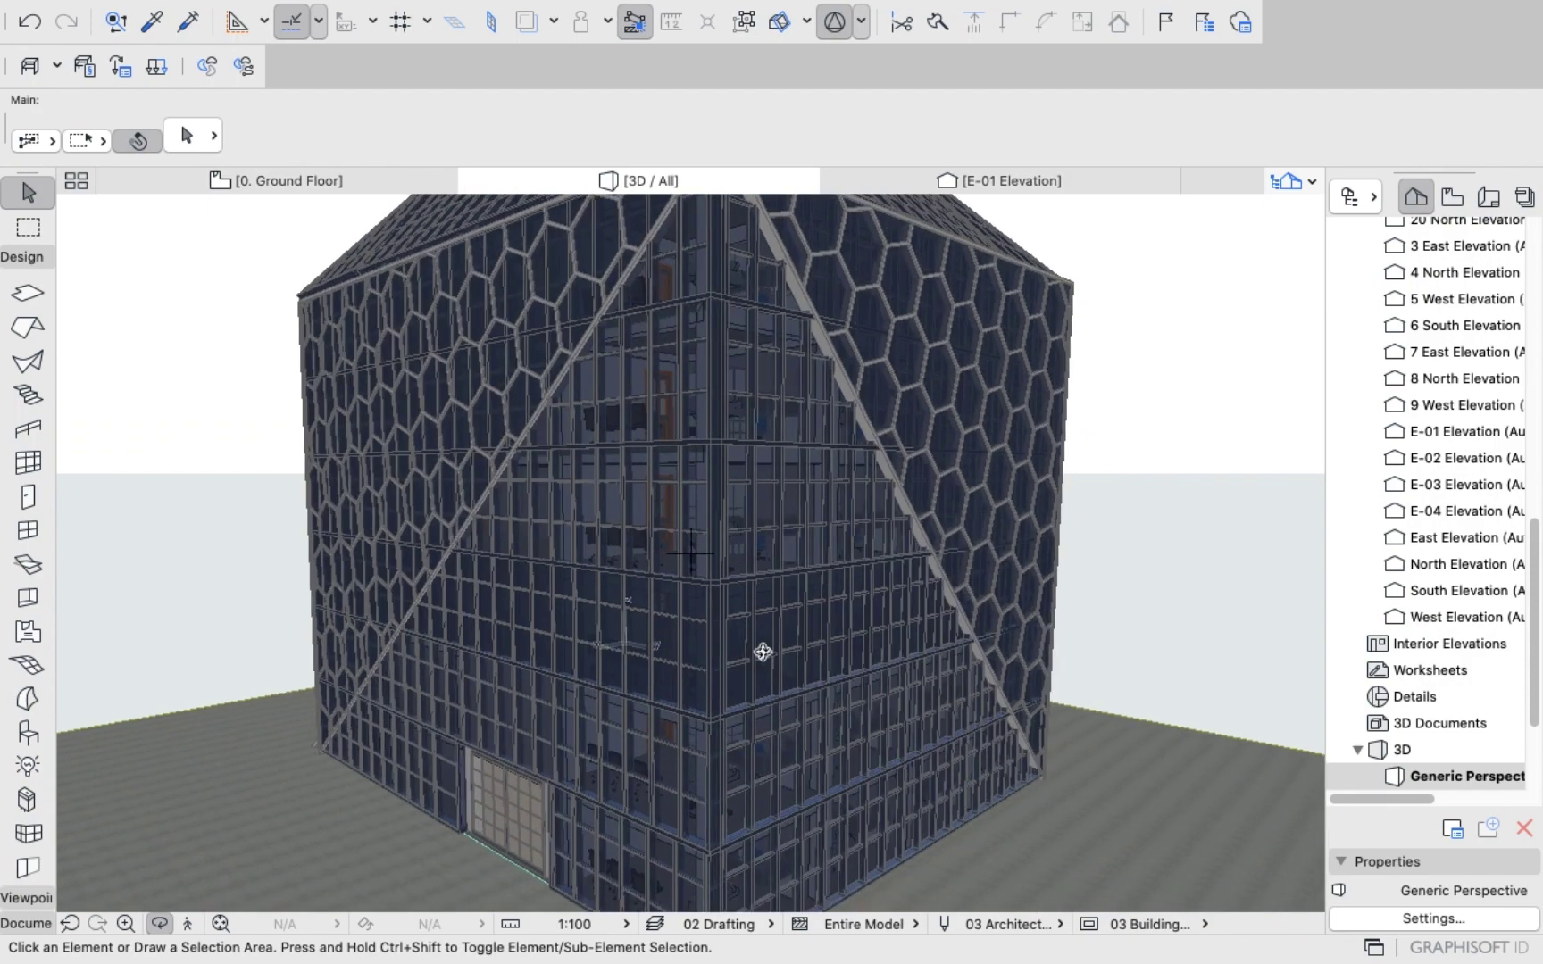
pyautogui.keyDown('shift'); pyautogui.moveTo(752, 685); pyautogui.dragTo(509, 758, button='middle'); pyautogui.keyUp('shift')
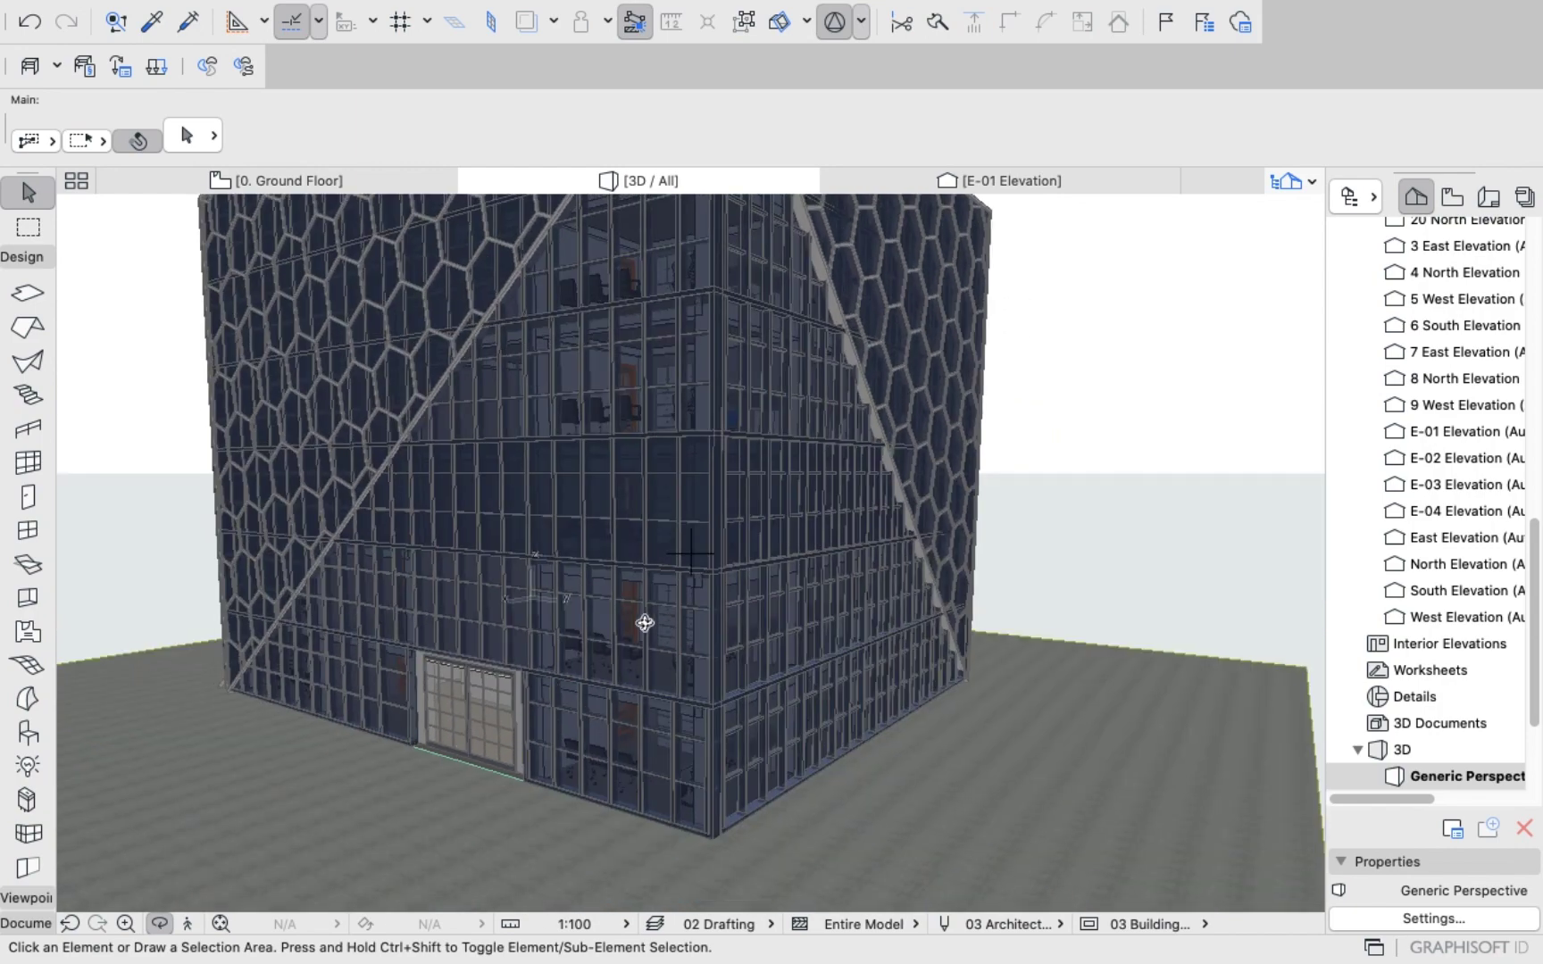
pyautogui.keyDown('shift'); pyautogui.moveTo(645, 623); pyautogui.dragTo(690, 565, button='middle'); pyautogui.keyUp('shift')
pyautogui.keyDown('shift'); pyautogui.moveTo(917, 462); pyautogui.dragTo(799, 473, button='middle'); pyautogui.keyUp('shift')
pyautogui.scroll(-3, 908, 357)
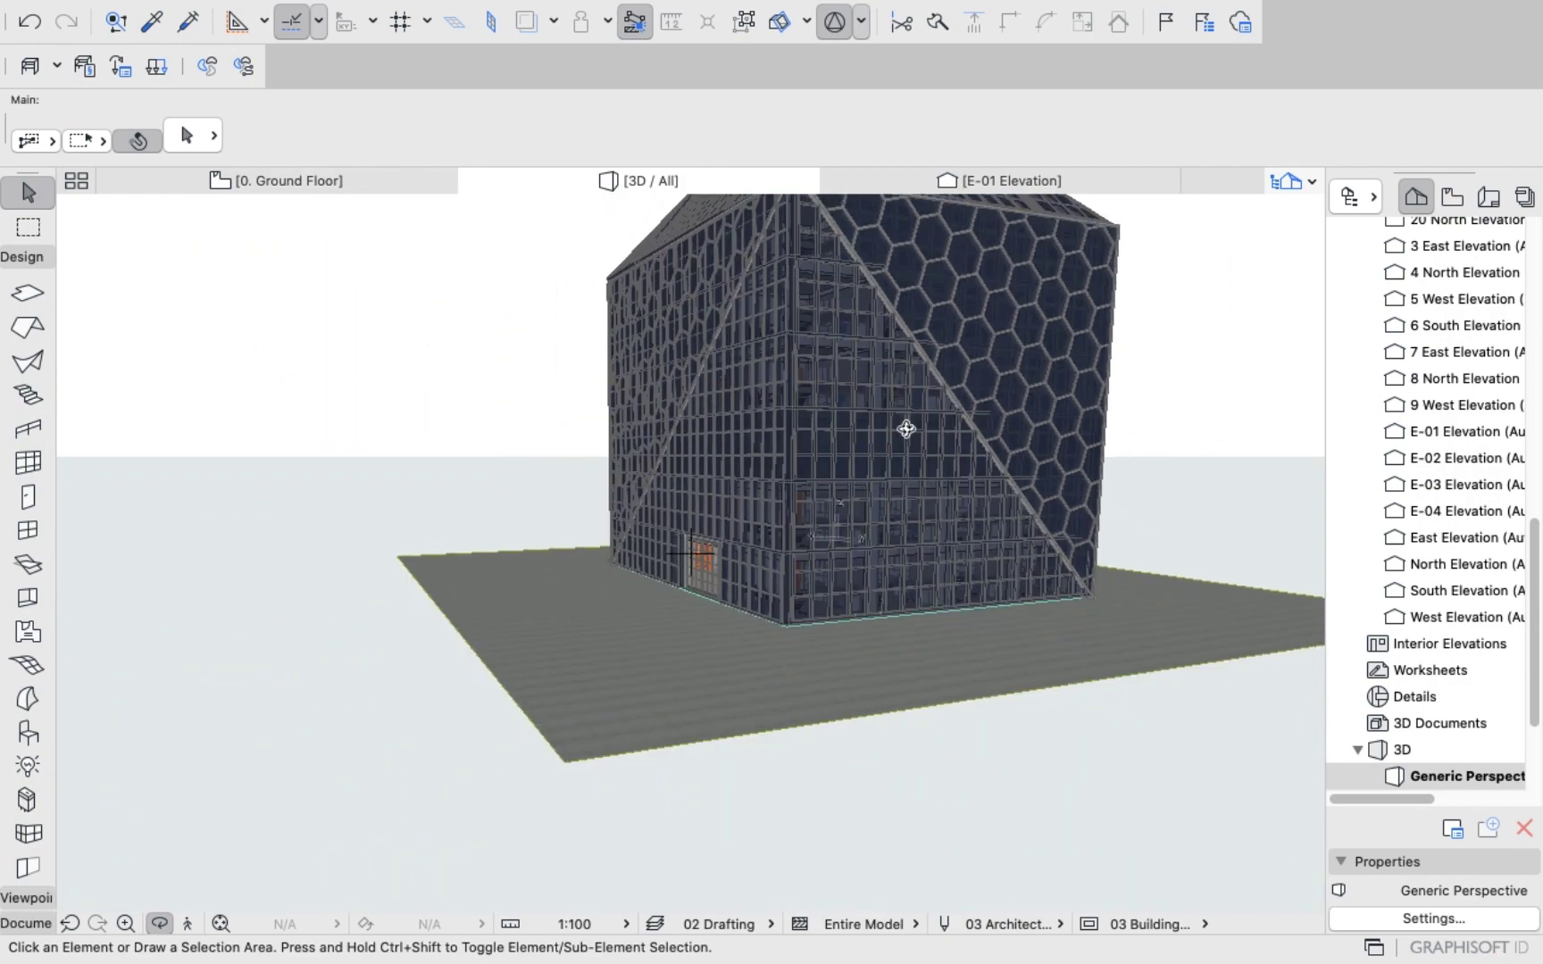
pyautogui.keyDown('shift'); pyautogui.moveTo(906, 429); pyautogui.dragTo(844, 462, button='middle'); pyautogui.keyUp('shift')
pyautogui.scroll(4, 786, 474)
pyautogui.keyDown('shift'); pyautogui.moveTo(716, 482); pyautogui.dragTo(807, 472, button='middle'); pyautogui.keyUp('shift')
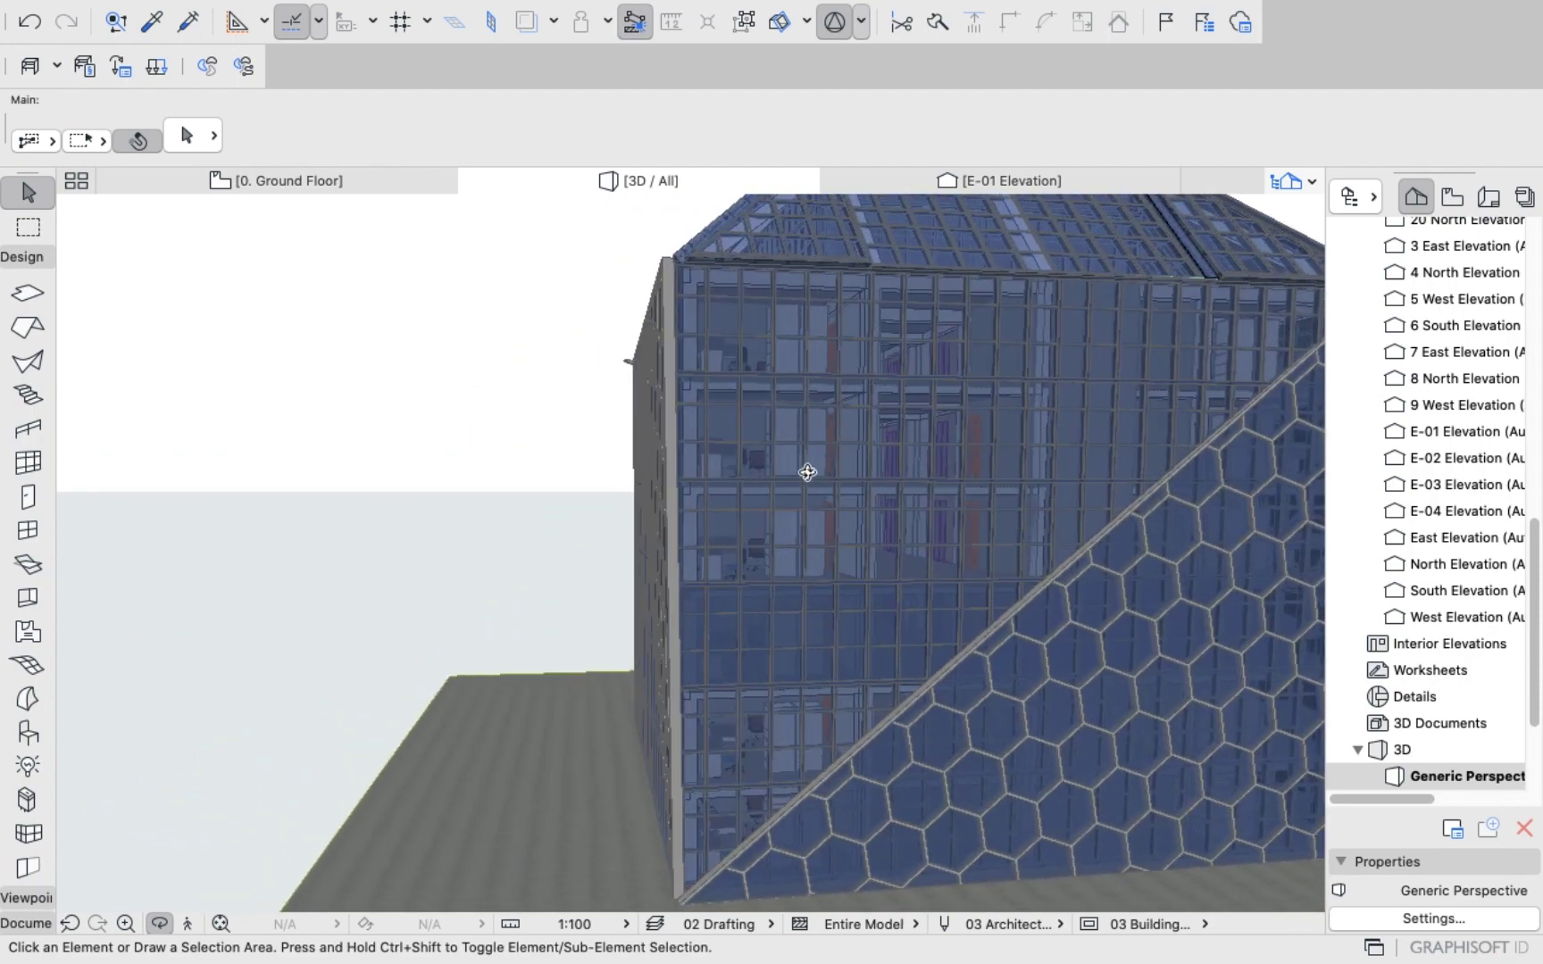
# Look over the tower's entrance facade, roof and mast to review the finished curtain wall design.
pyautogui.scroll(-5, 807, 472)
pyautogui.keyDown('shift'); pyautogui.moveTo(1037, 634); pyautogui.dragTo(779, 815, button='middle'); pyautogui.keyUp('shift')
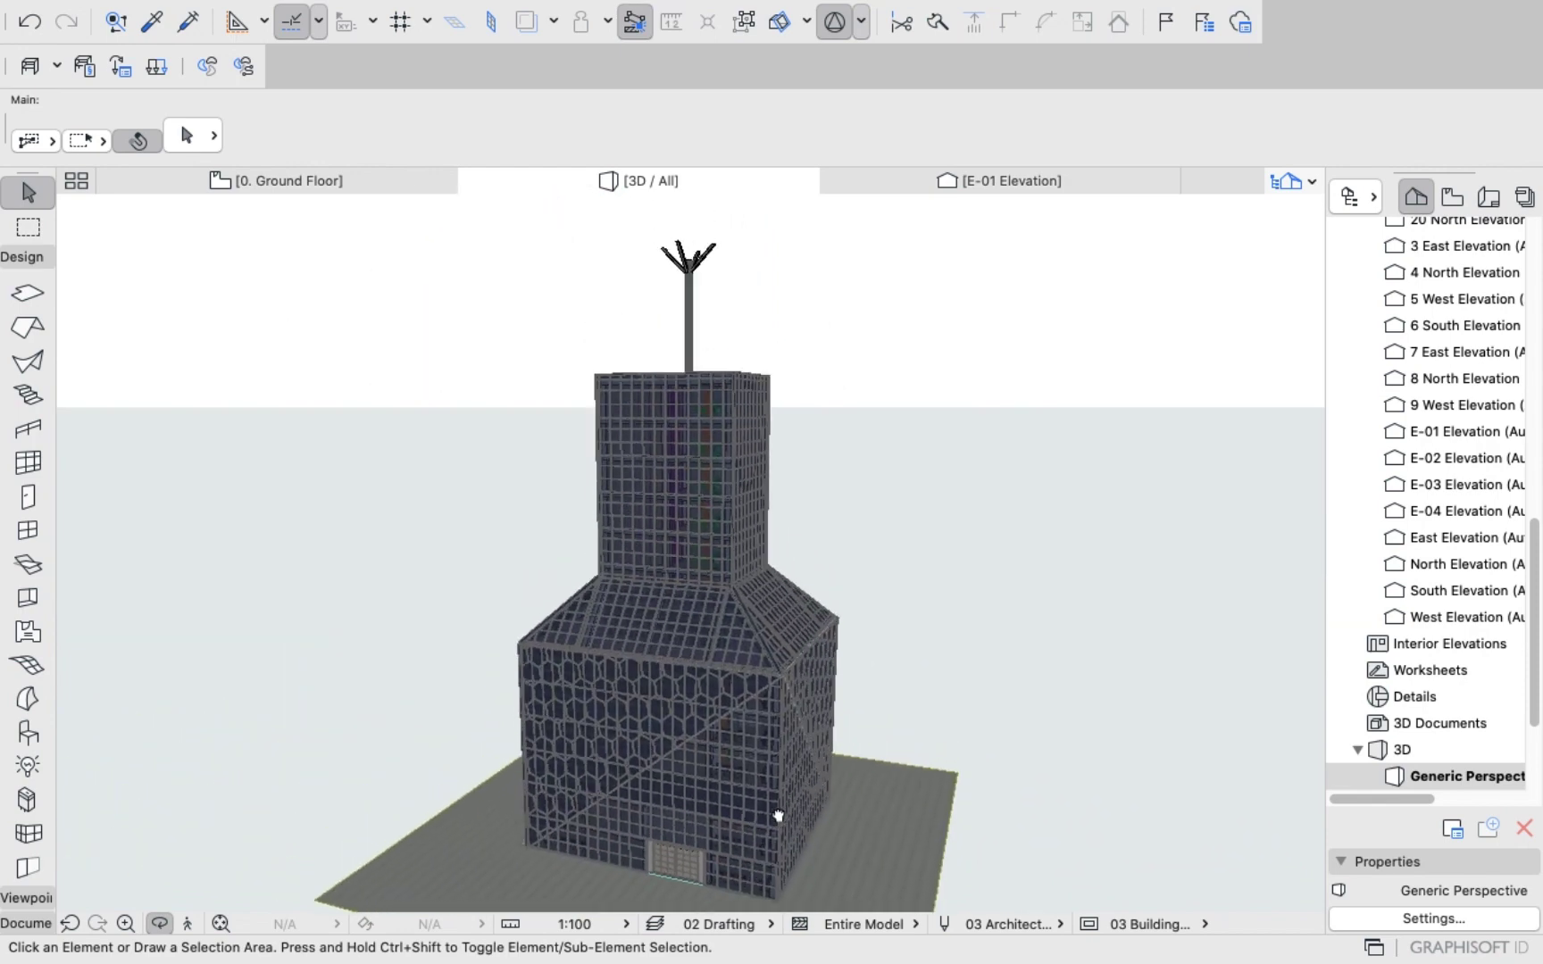
pyautogui.scroll(10, 699, 253)
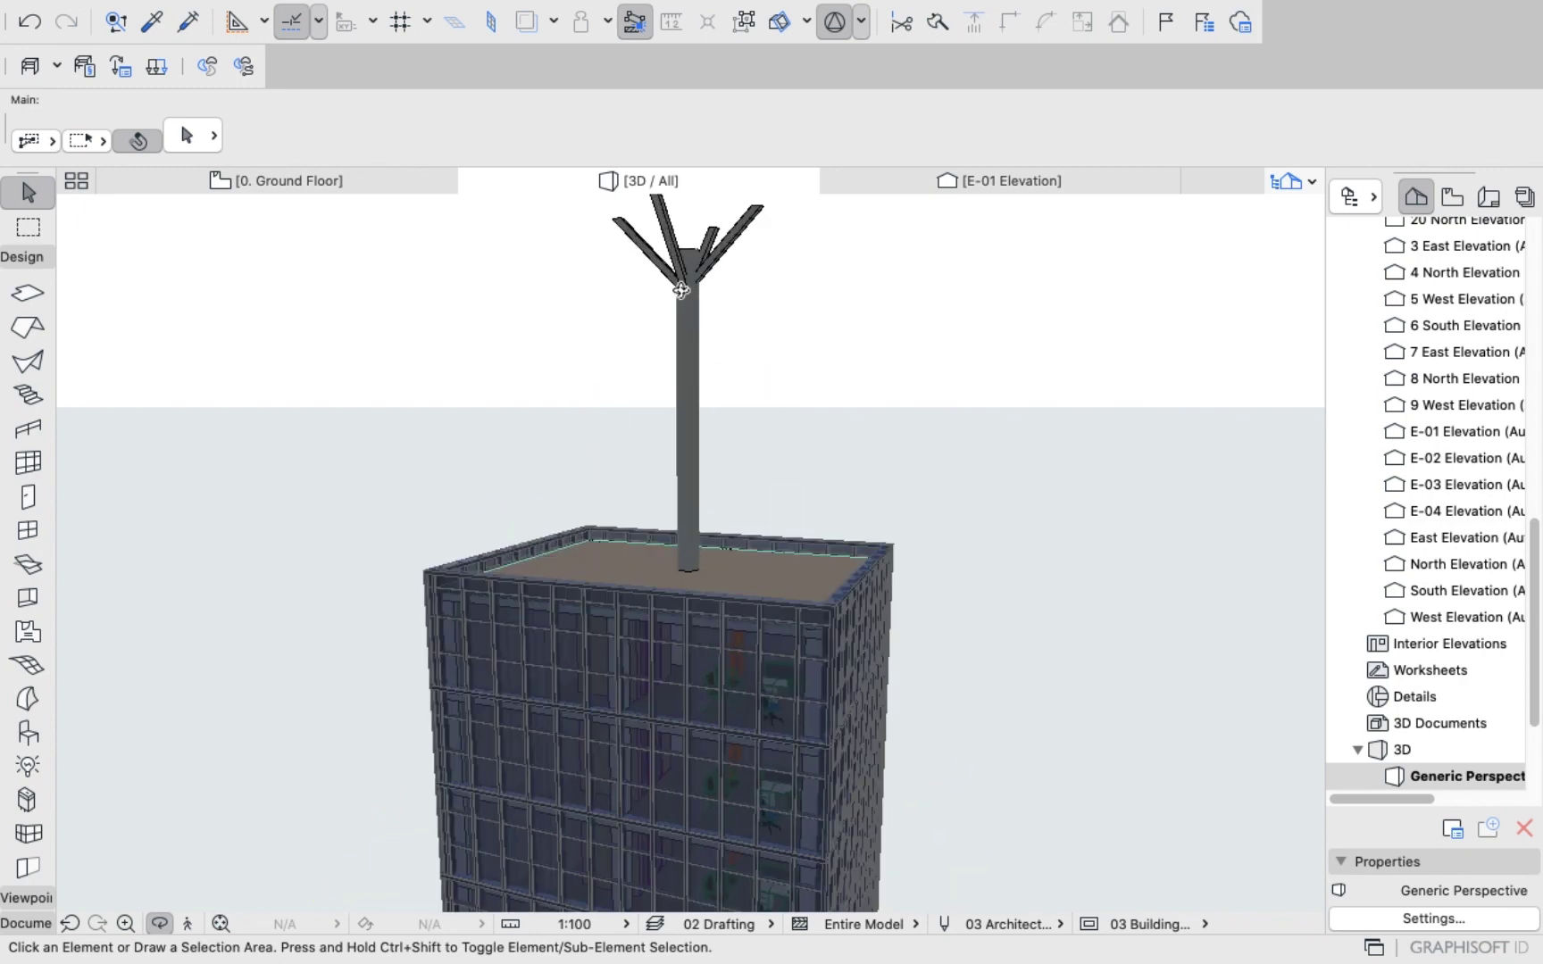
pyautogui.keyDown('shift'); pyautogui.moveTo(692, 299); pyautogui.dragTo(722, 459, button='middle'); pyautogui.keyUp('shift')
pyautogui.scroll(-5, 719, 534)
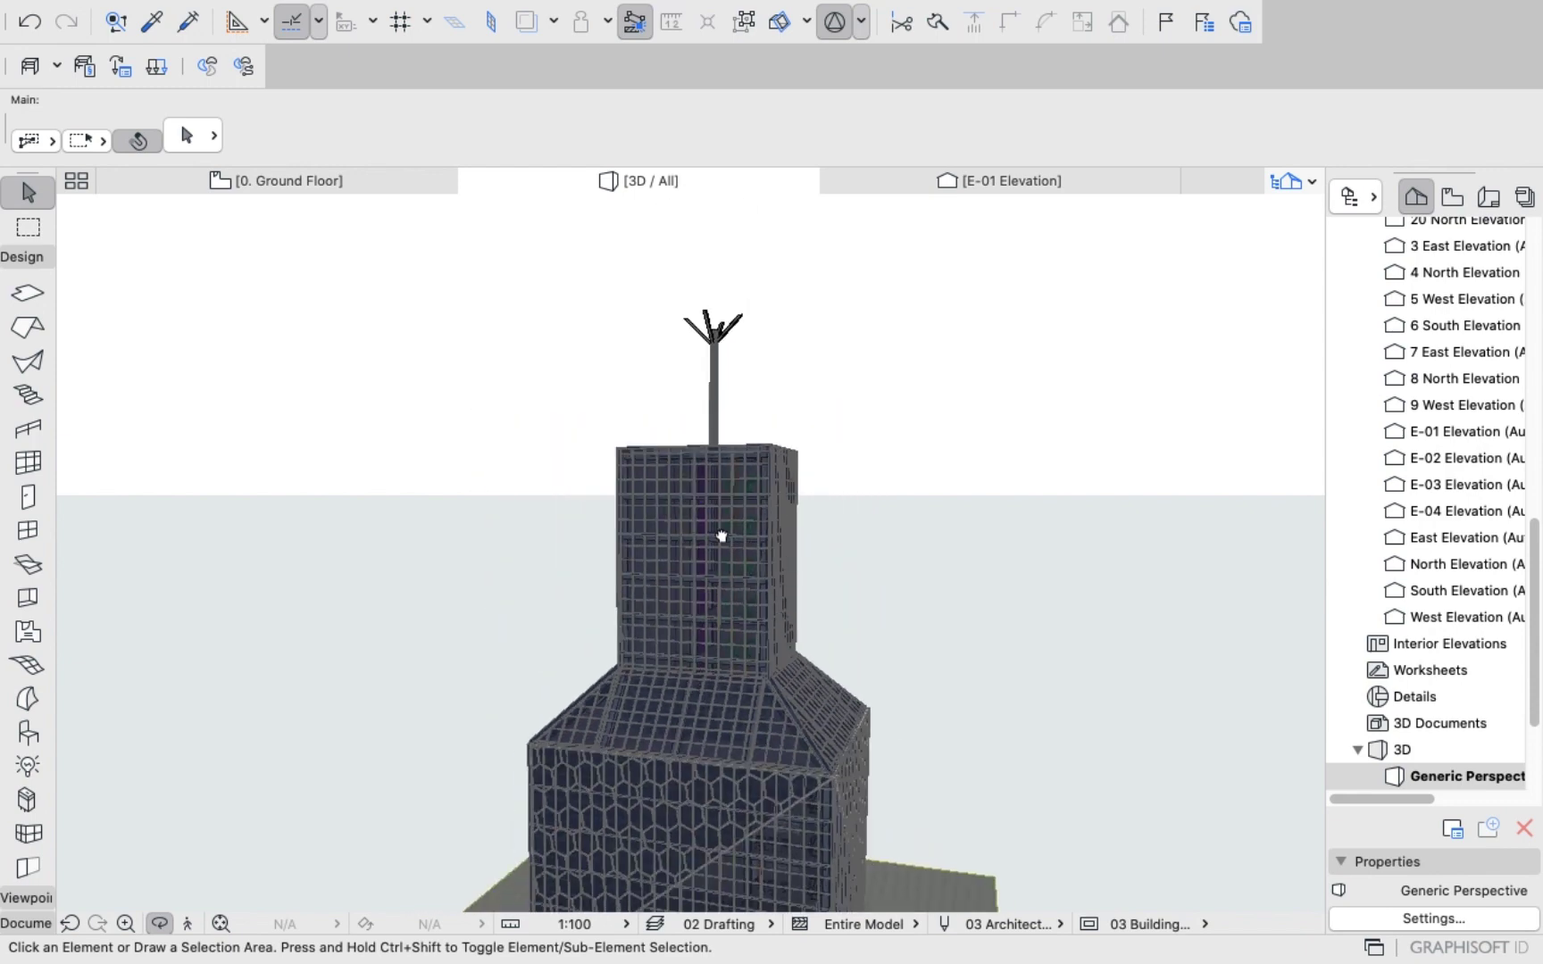
pyautogui.scroll(2, 721, 625)
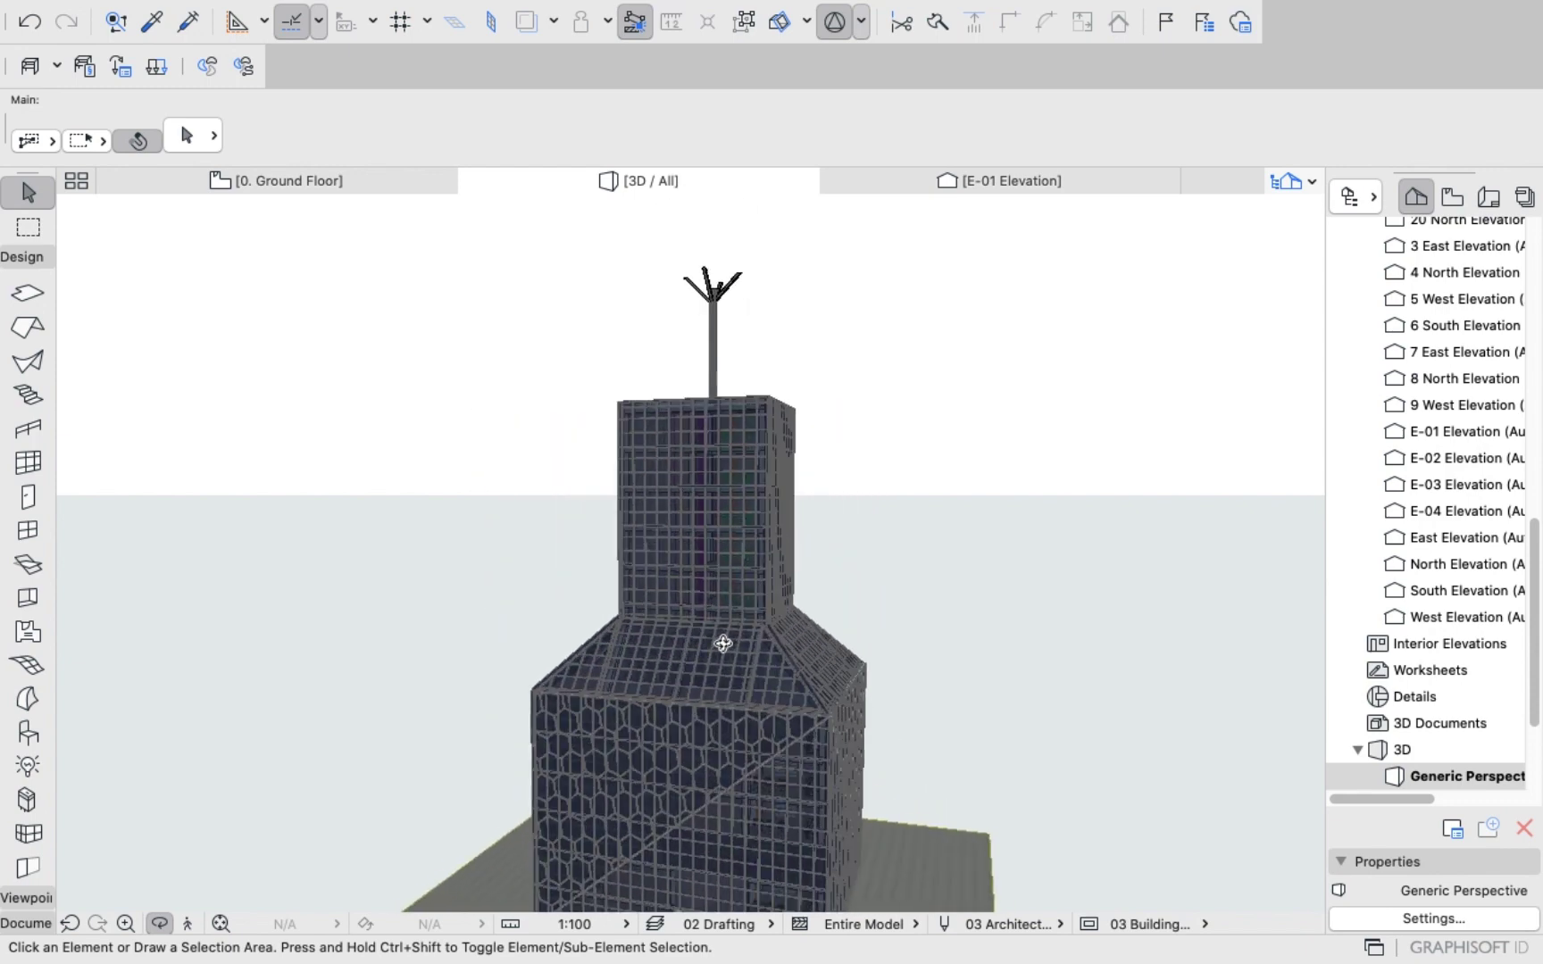
pyautogui.moveTo(740, 589); pyautogui.dragTo(775, 528, button='middle')
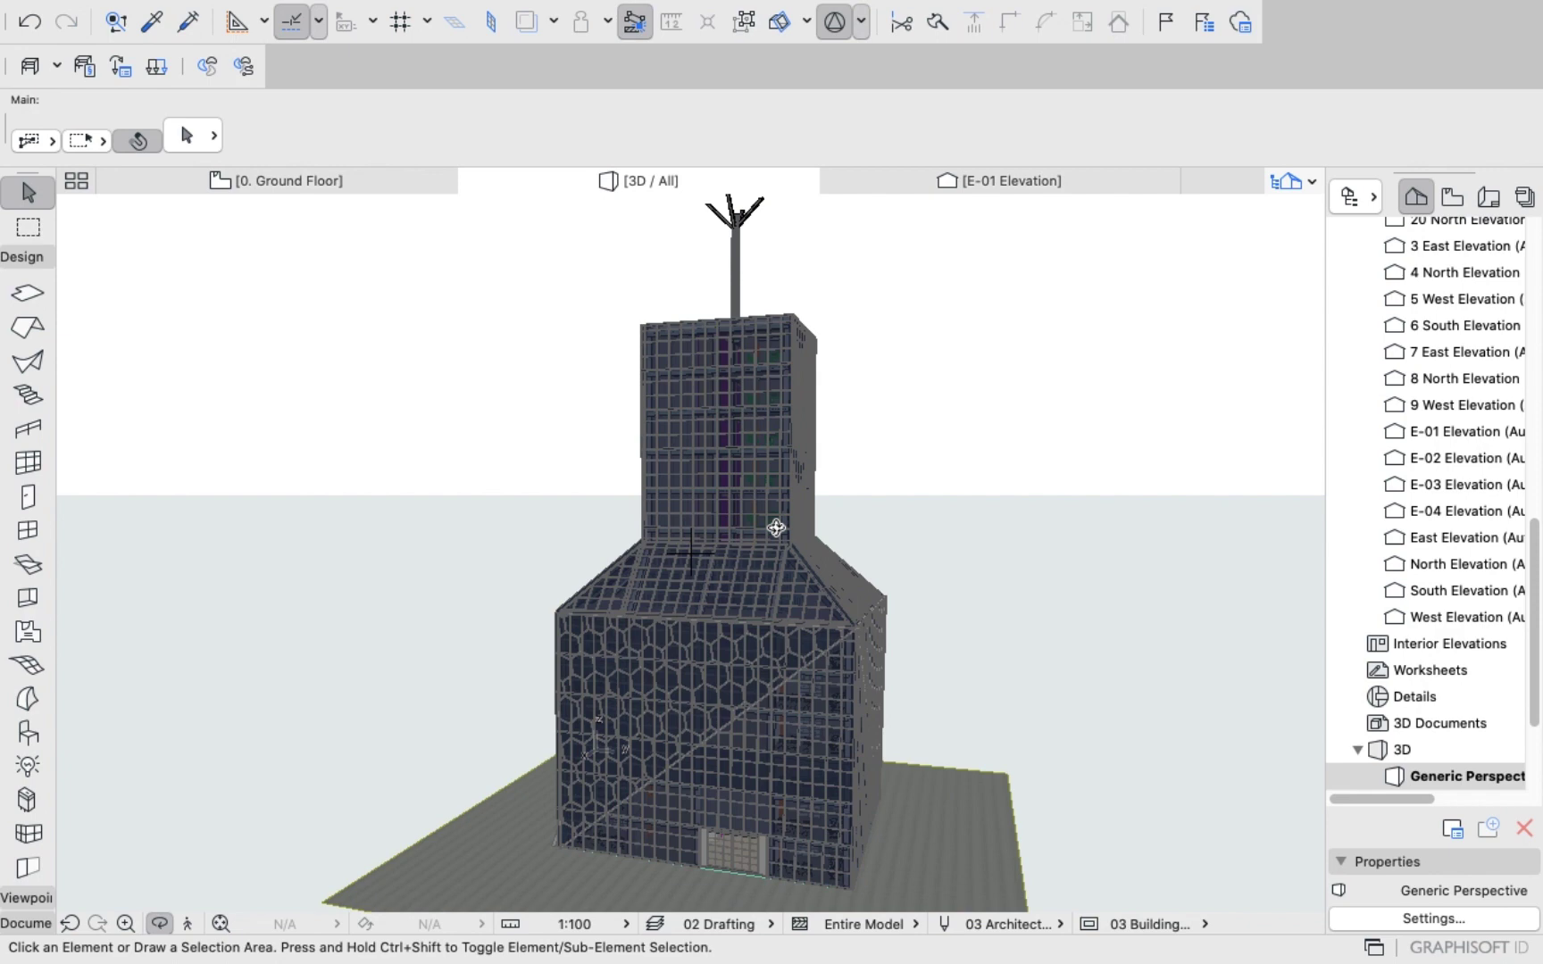
pyautogui.moveTo(857, 8)
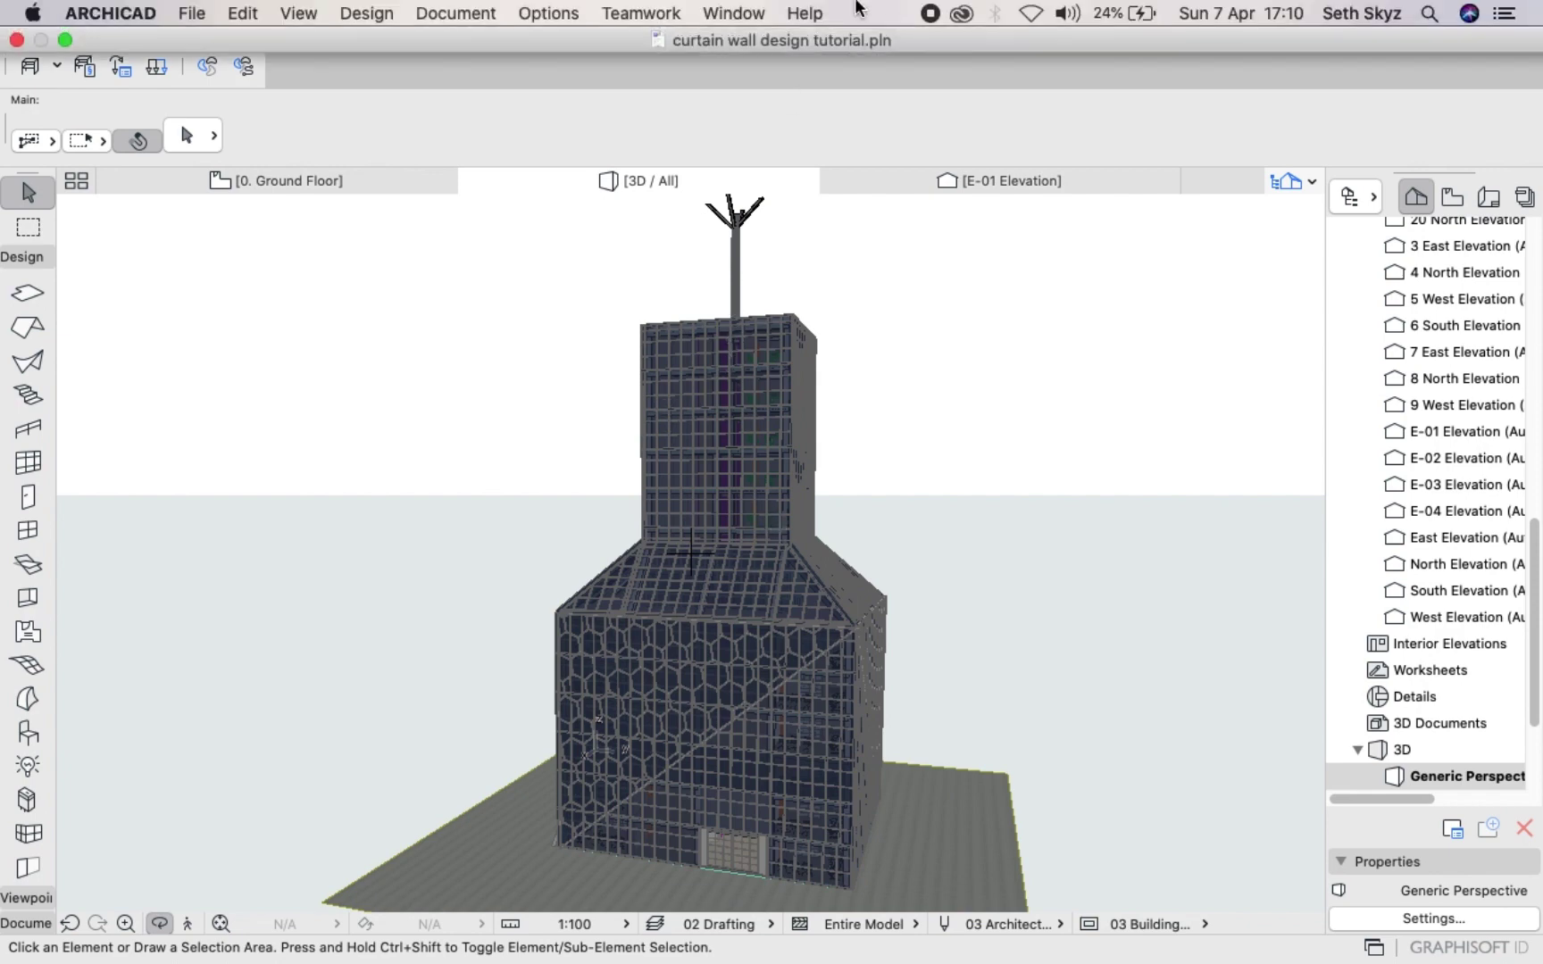